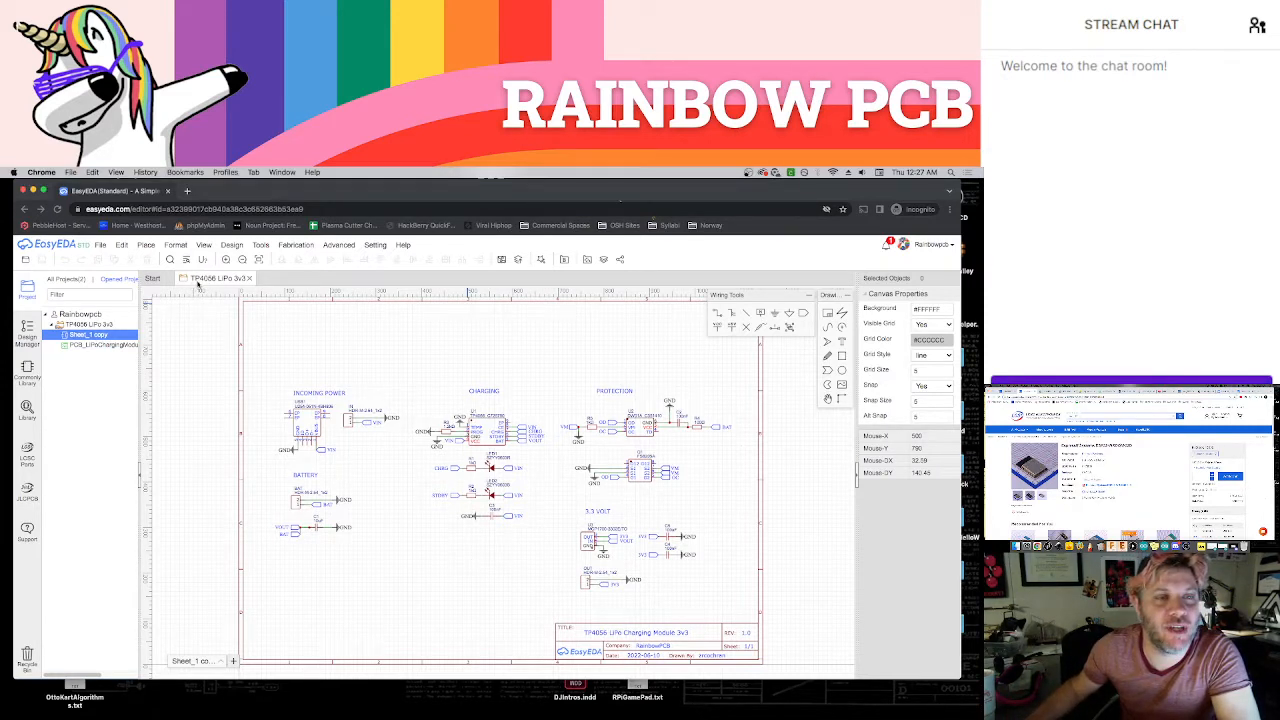
Start creating a new project
{"action": "left_click", "coordinate": [100, 244]}
{"action": "mouse_move", "coordinate": [112, 257]}
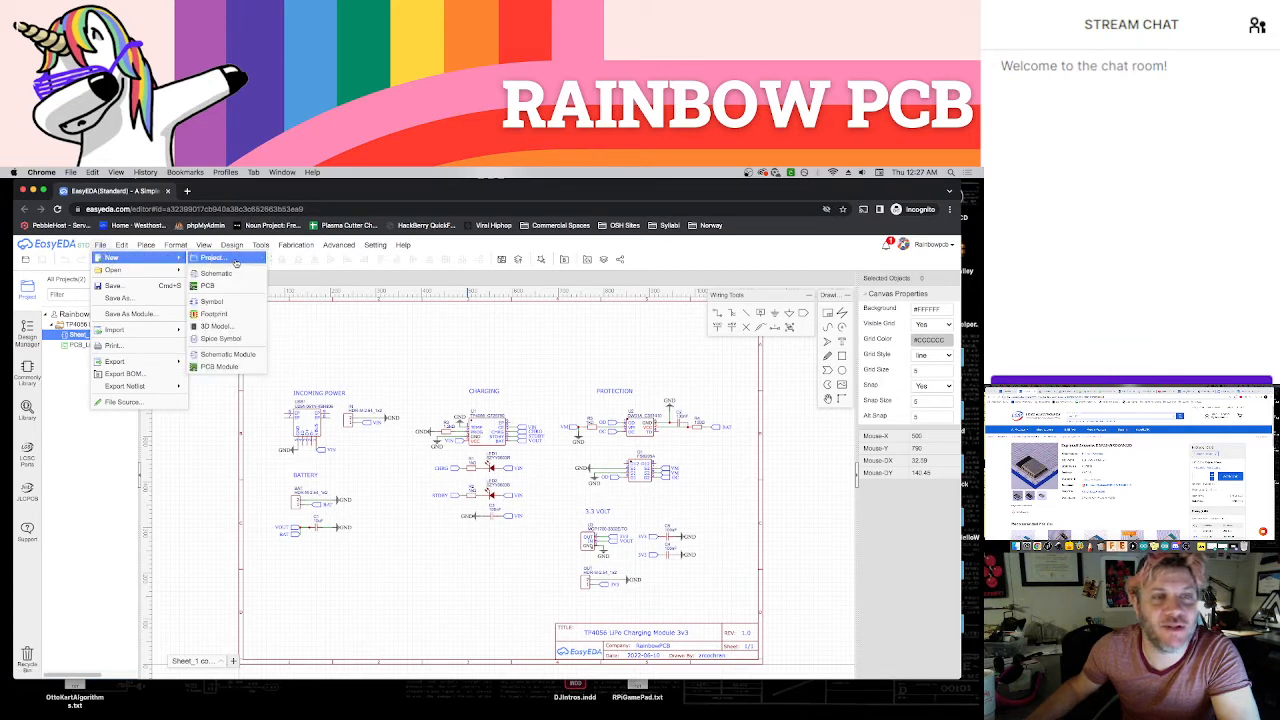
{"action": "left_click", "coordinate": [236, 261]}
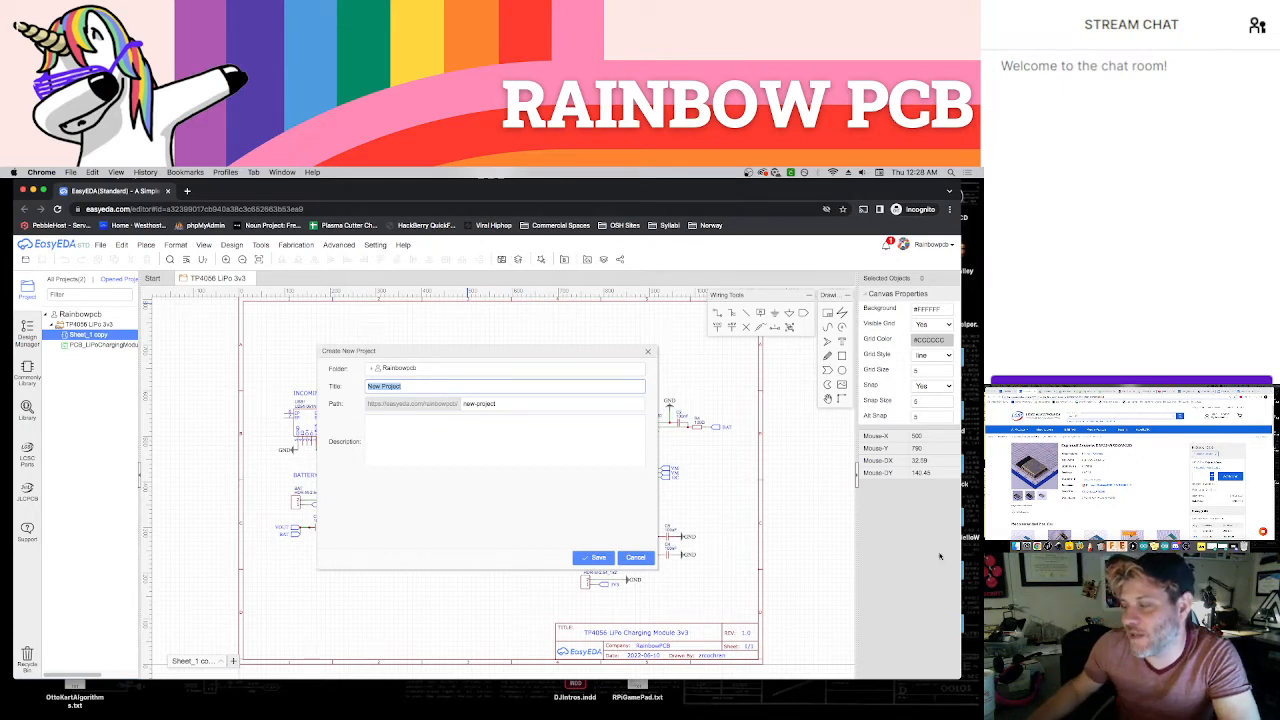
Examine the reference pages in the other browser window, including the round LCD page, datasheets, application circuit and component product pages
{"action": "key", "text": "super+Tab"}
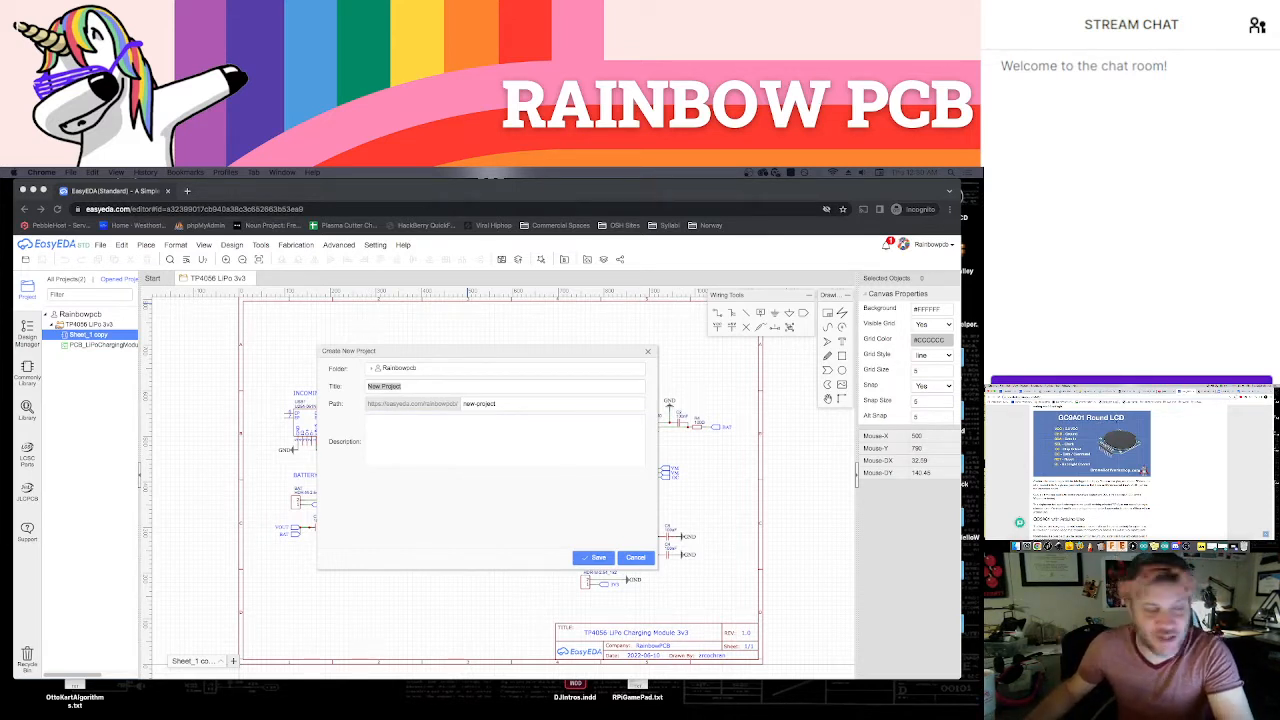
{"action": "left_click", "coordinate": [1069, 391]}
{"action": "left_click", "coordinate": [1047, 391]}
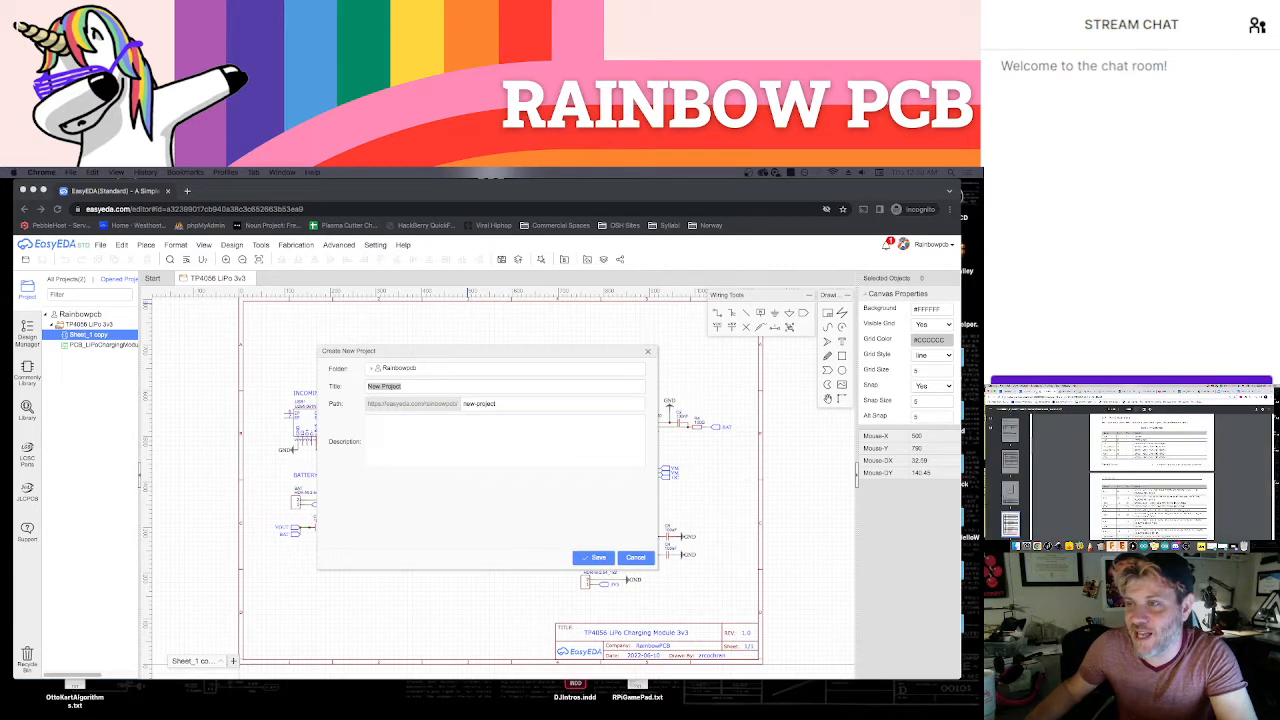
{"action": "left_click", "coordinate": [1027, 391]}
{"action": "left_click", "coordinate": [1047, 391]}
{"action": "left_click", "coordinate": [1067, 391]}
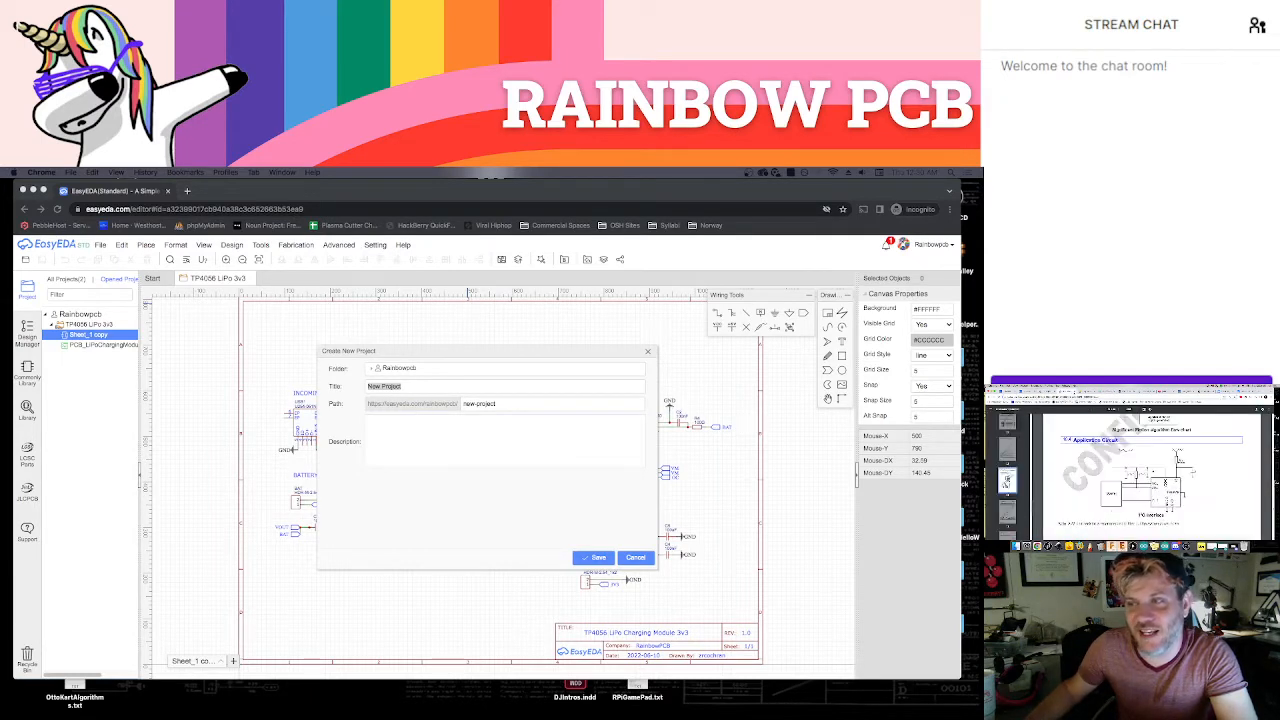
{"action": "left_click", "coordinate": [1101, 391]}
{"action": "left_click", "coordinate": [1106, 391]}
{"action": "left_click", "coordinate": [1126, 391]}
{"action": "left_click", "coordinate": [1146, 391]}
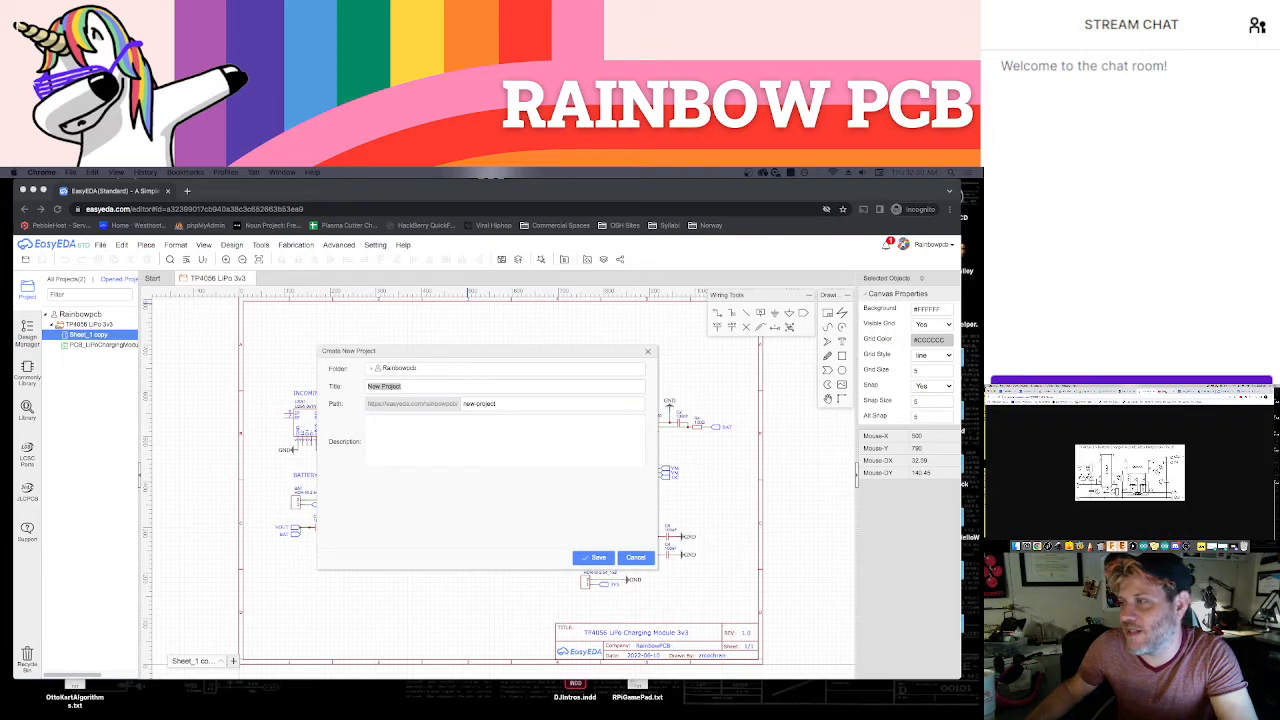
{"action": "left_click", "coordinate": [1166, 391]}
{"action": "left_click", "coordinate": [1186, 391]}
{"action": "left_click", "coordinate": [1206, 391]}
{"action": "left_click", "coordinate": [1226, 391]}
{"action": "left_click", "coordinate": [1246, 391]}
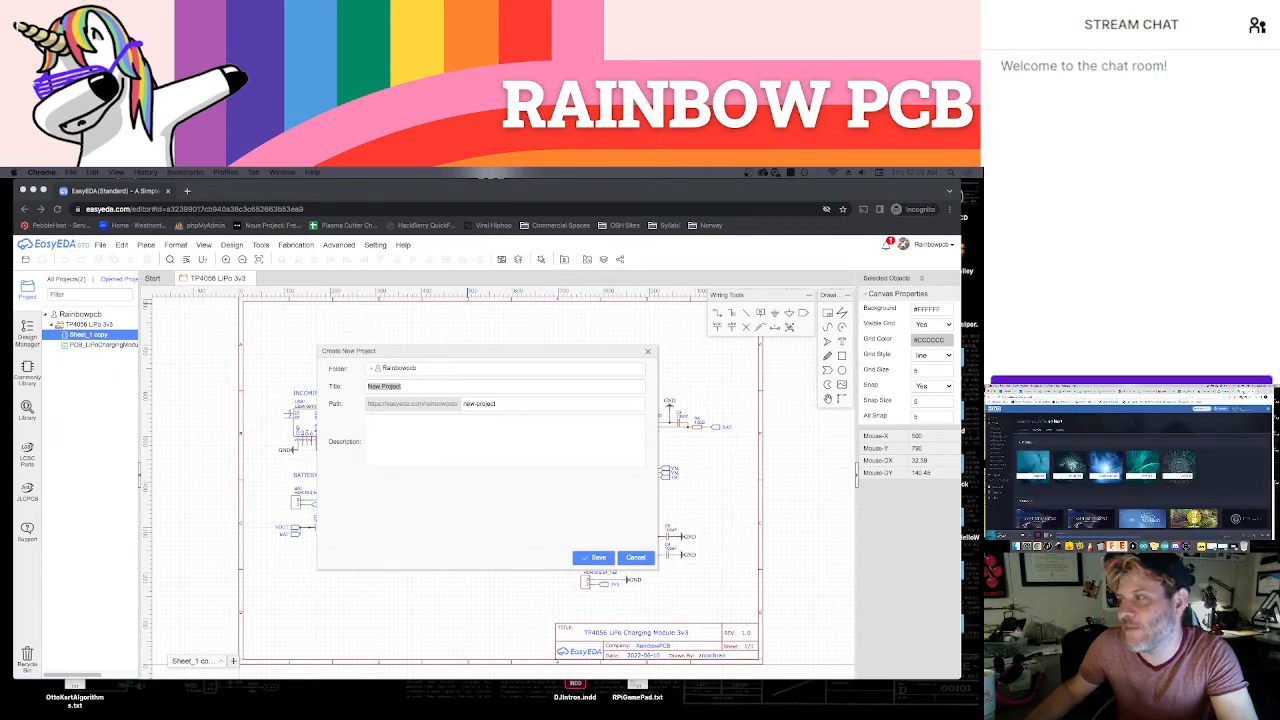
{"action": "key", "text": "ctrl+Tab"}
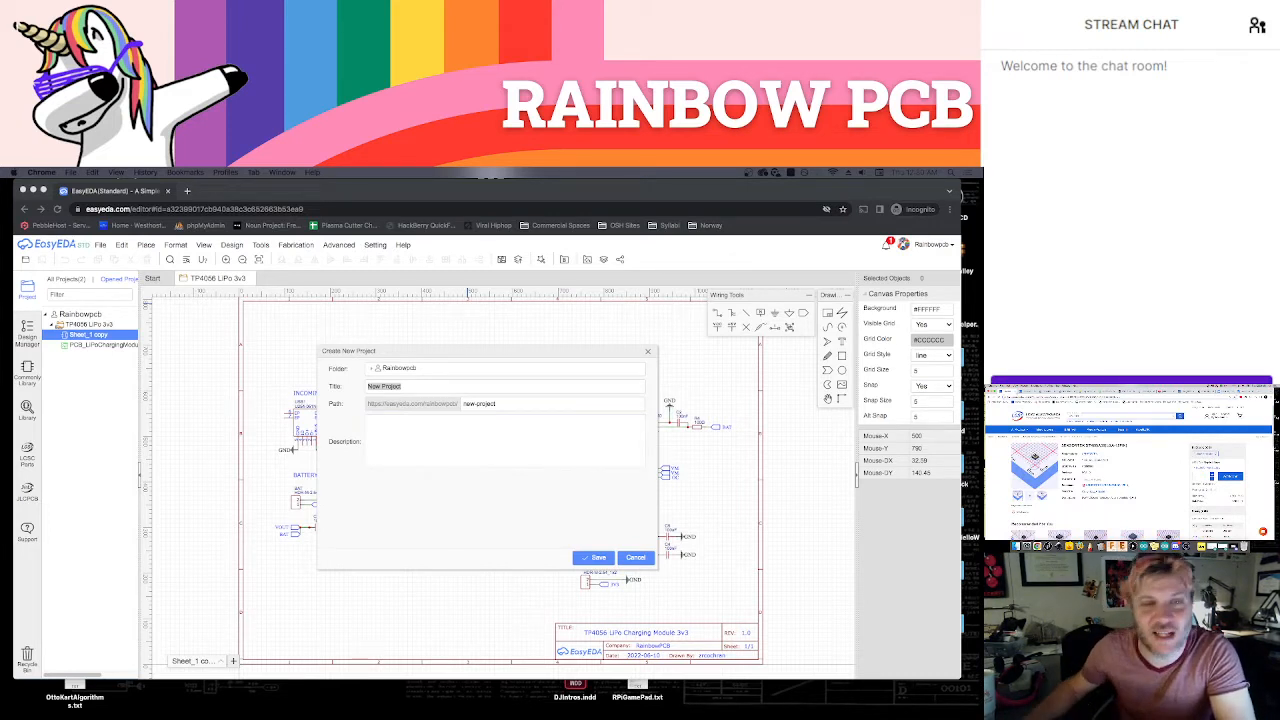
Title the new project "Smart Watch v3" and save it
{"action": "left_click", "coordinate": [466, 386]}
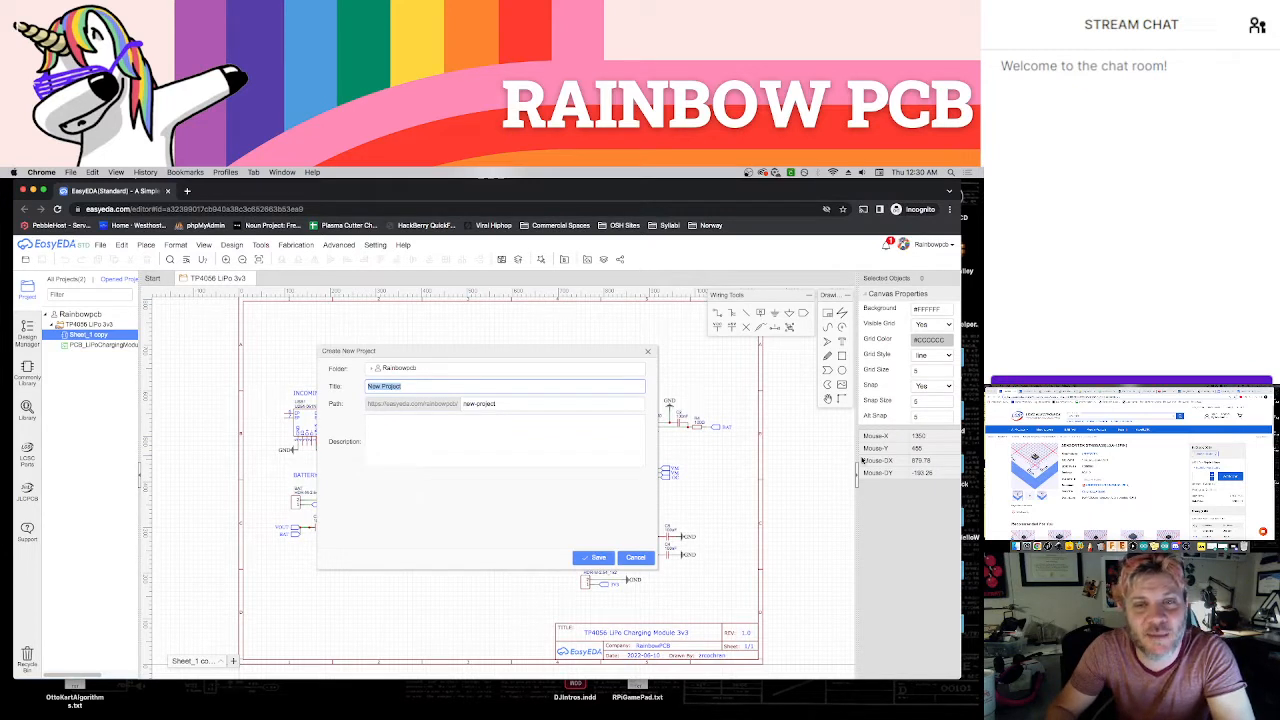
{"action": "type", "text": "Smart Watch v3"}
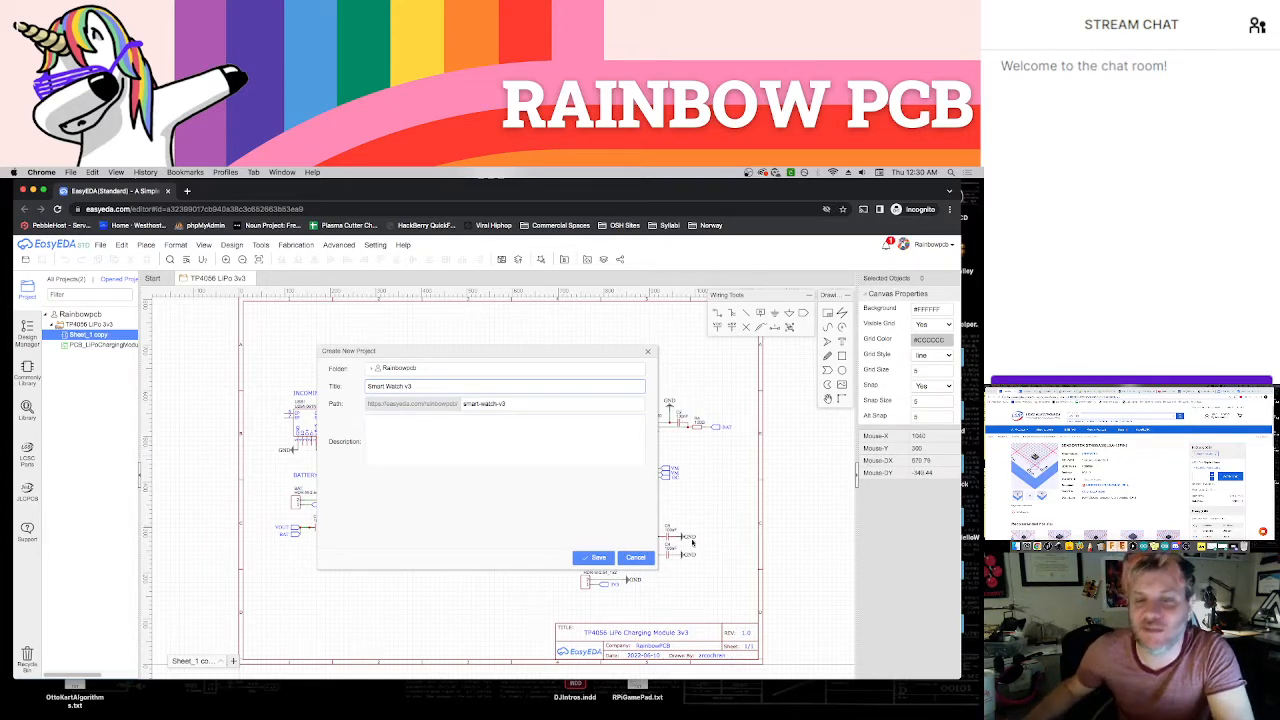
{"action": "left_click", "coordinate": [597, 559]}
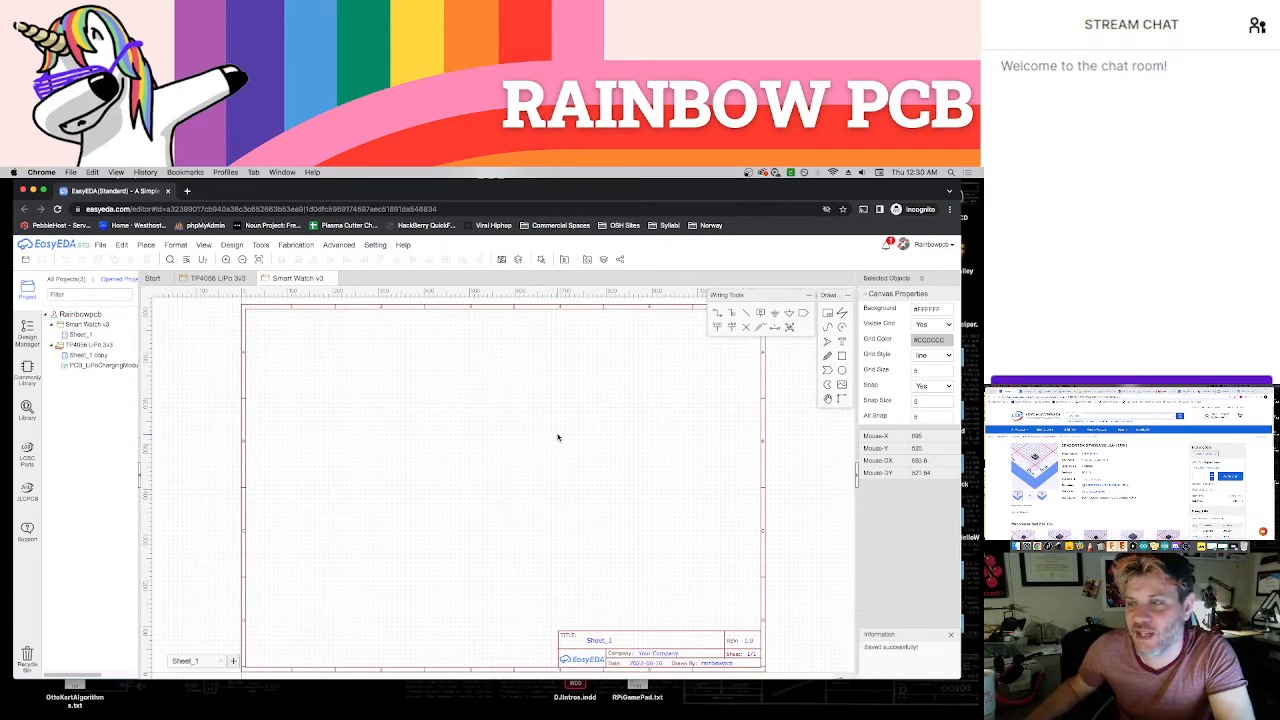
Change the sheet title in the title block to "Smart Watch v3"
{"action": "double_click", "coordinate": [604, 640]}
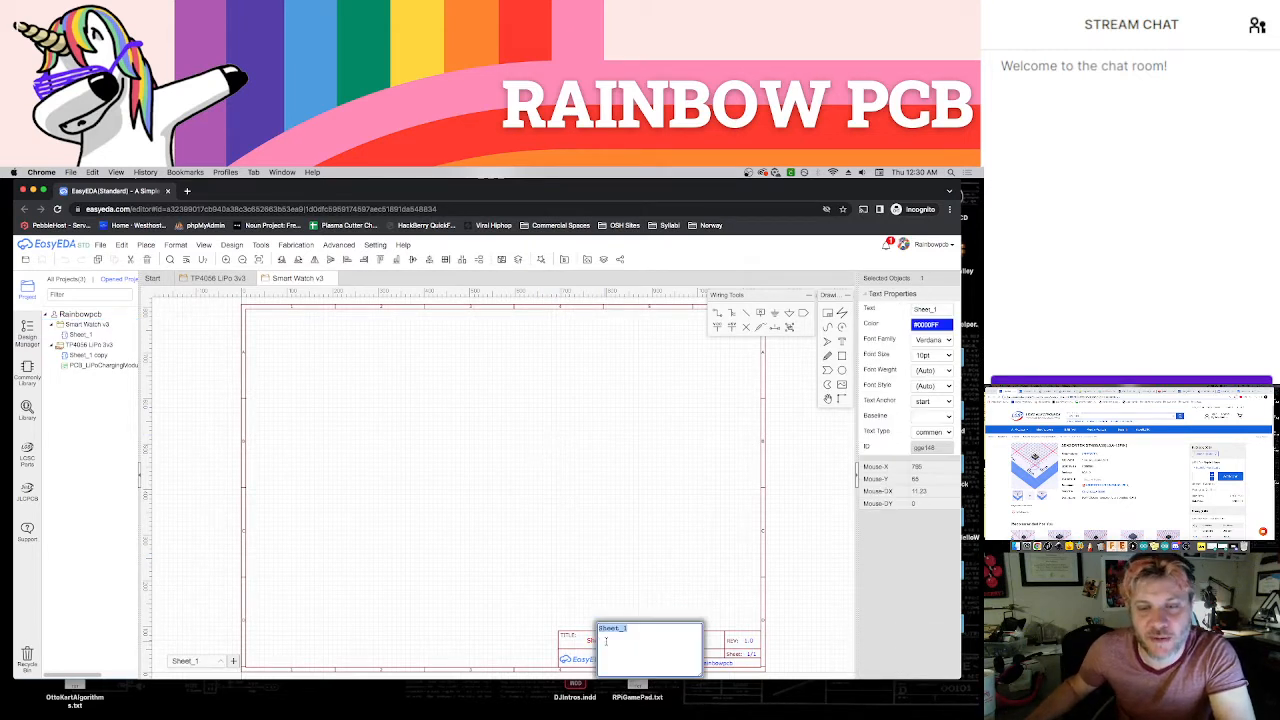
{"action": "type", "text": "Smart"}
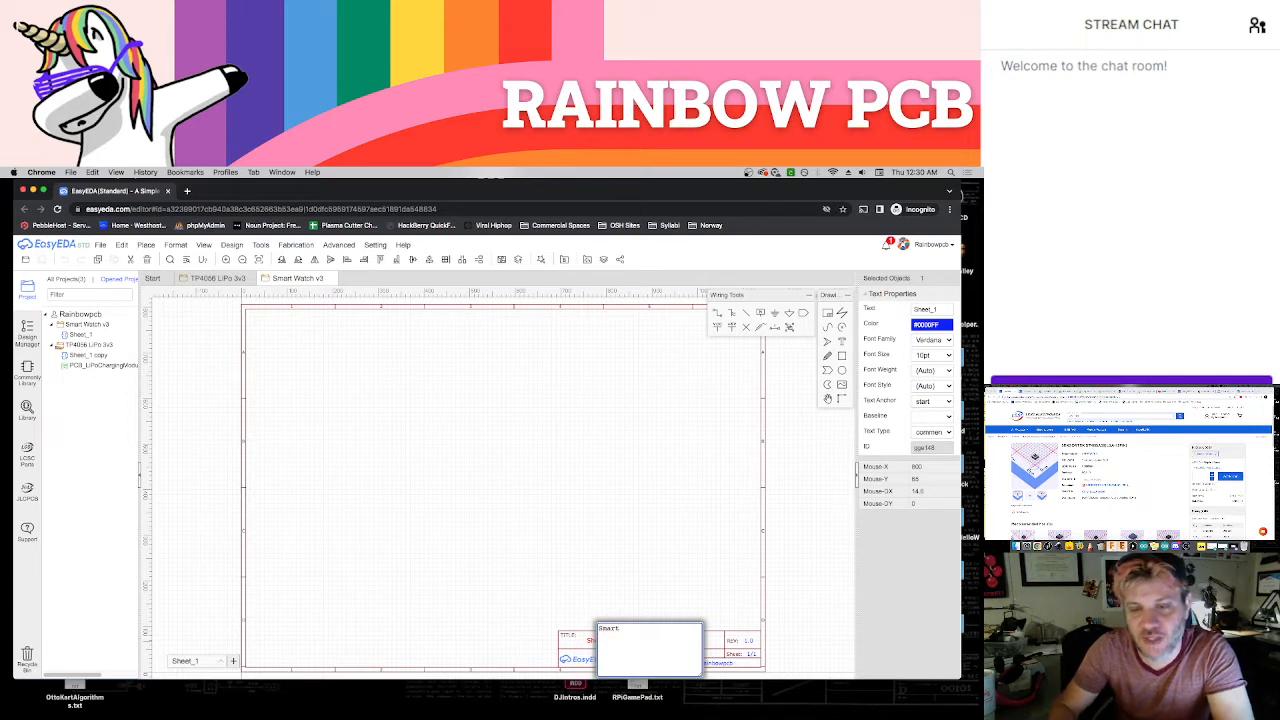
{"action": "type", "text": " Watch "}
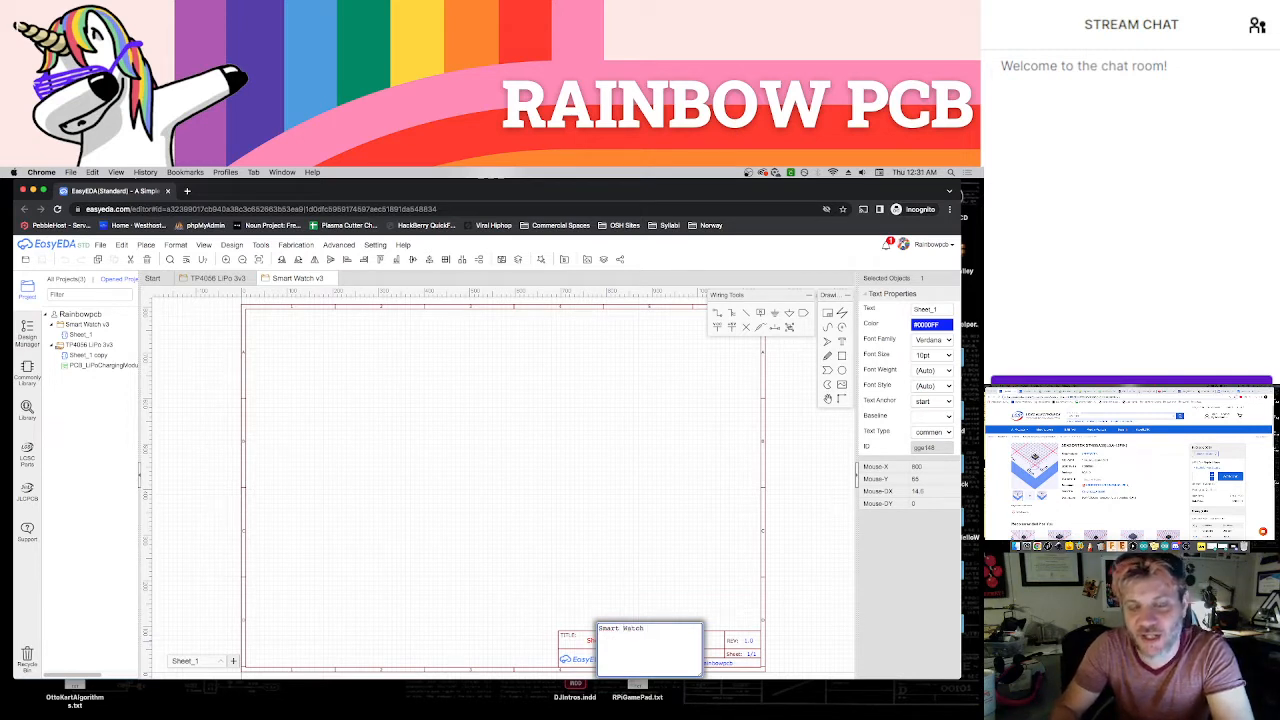
{"action": "type", "text": "v3"}
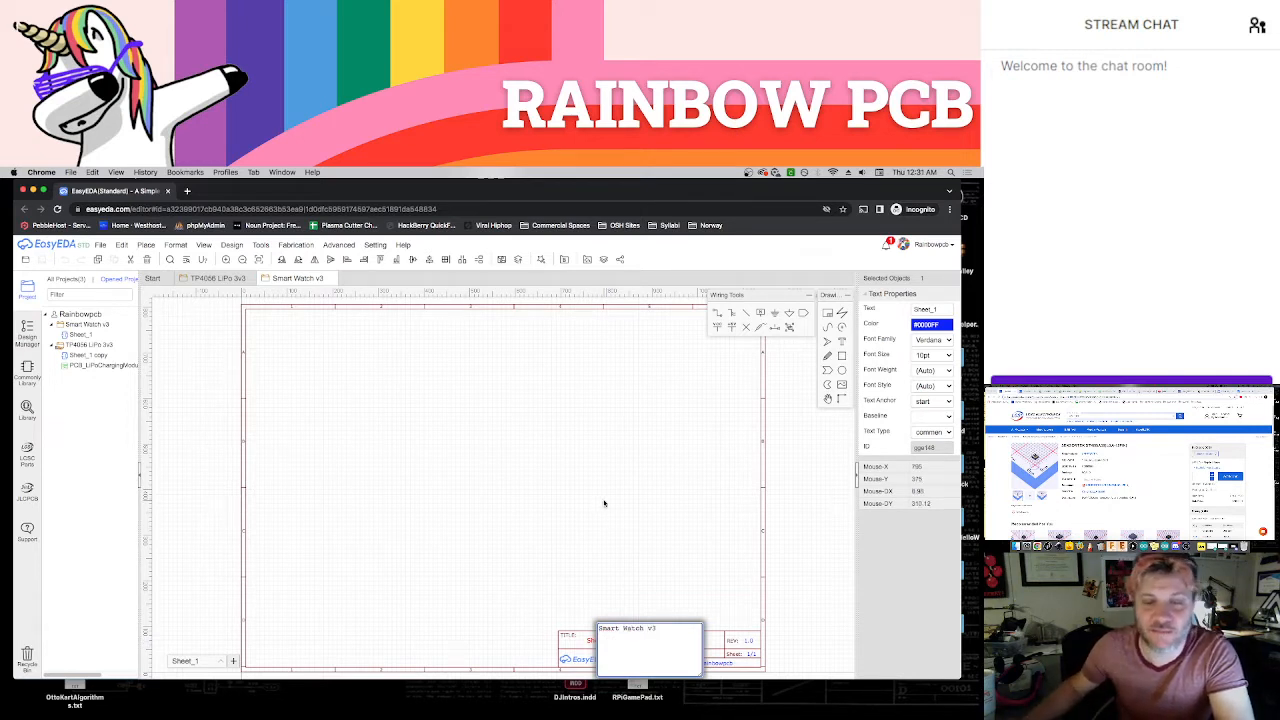
{"action": "left_click", "coordinate": [603, 503]}
Replace the company text in the title block with the designer's full name and save the schematic
{"action": "double_click", "coordinate": [657, 653]}
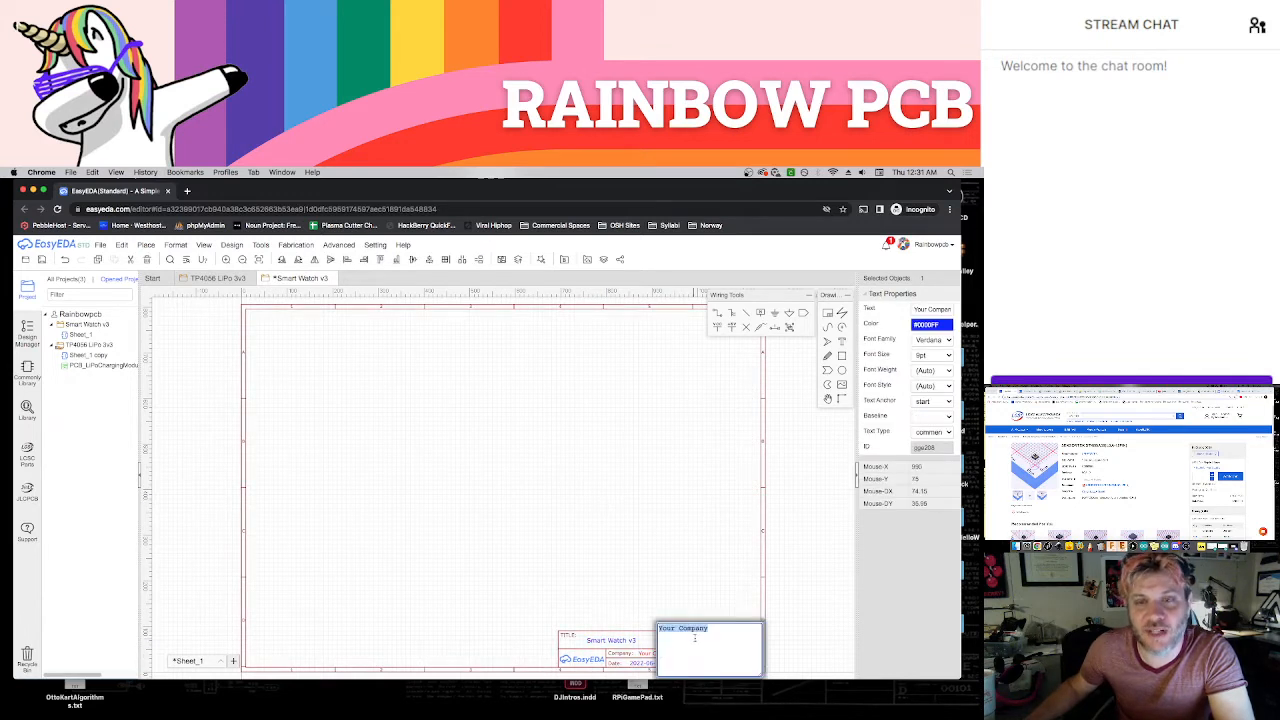
{"action": "key", "text": "BackSpace"}
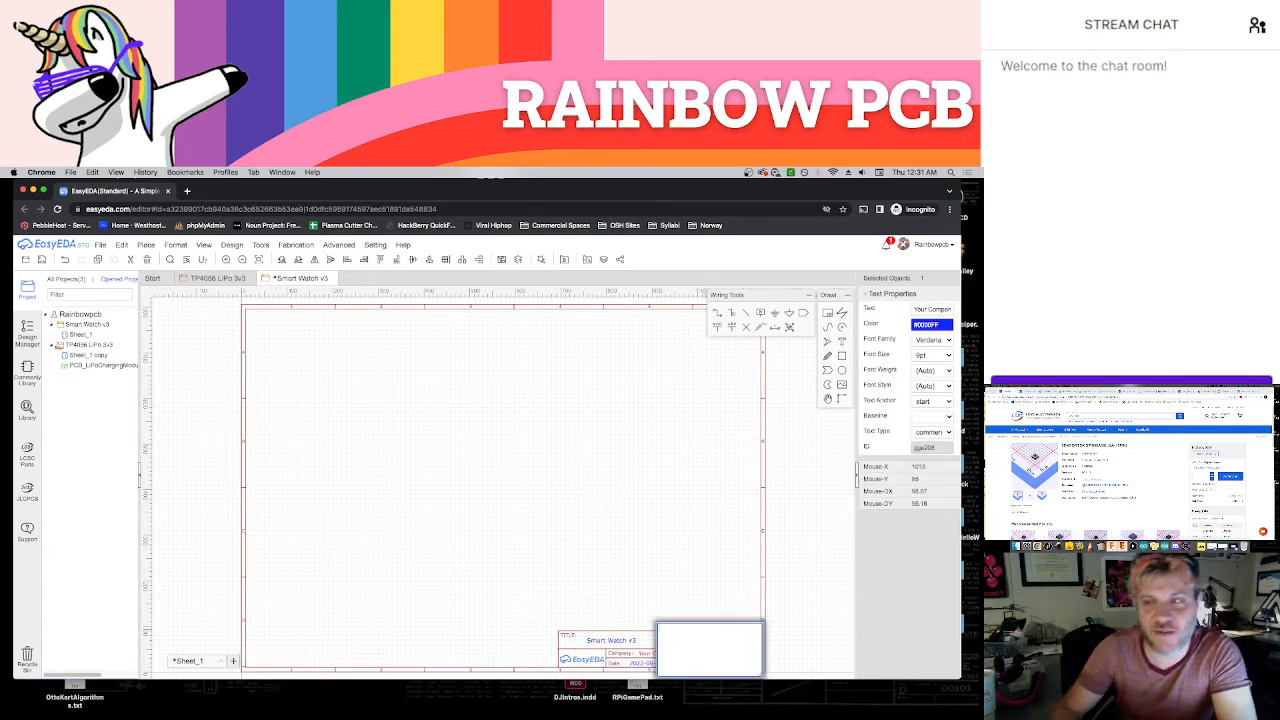
{"action": "type", "text": "Zane Cochran"}
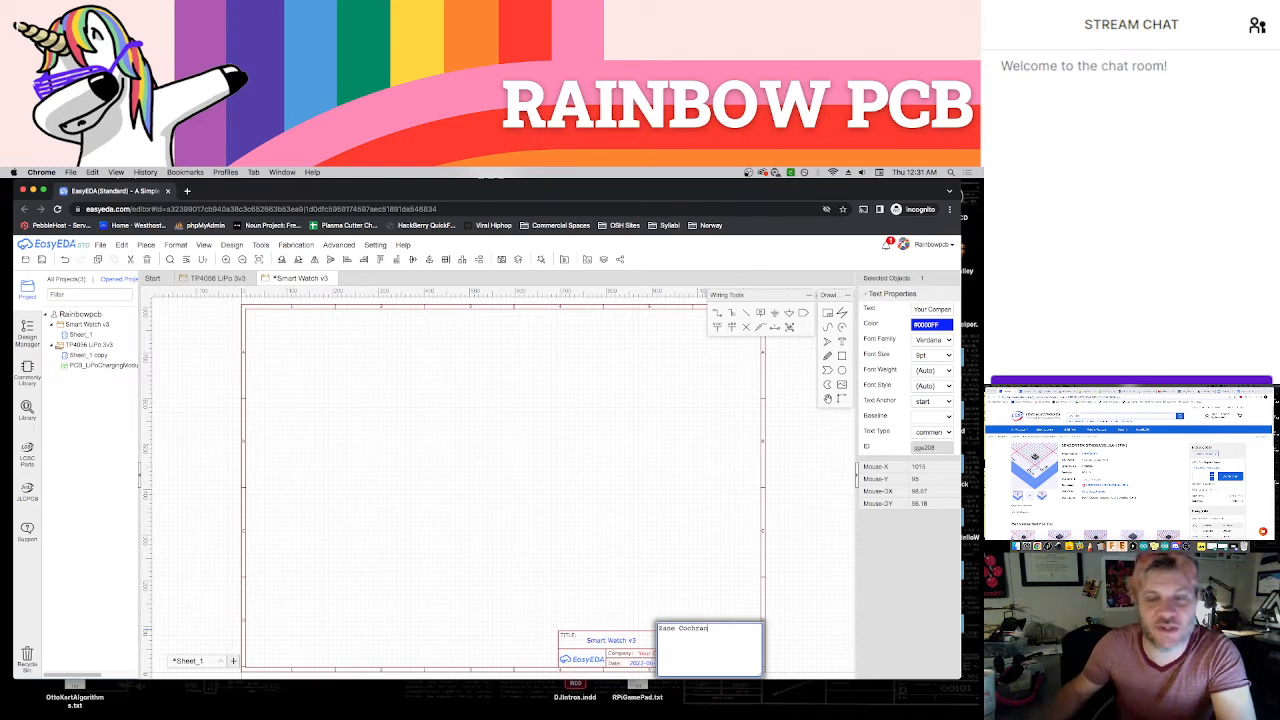
{"action": "left_click", "coordinate": [659, 479]}
{"action": "key", "text": "ctrl+s"}
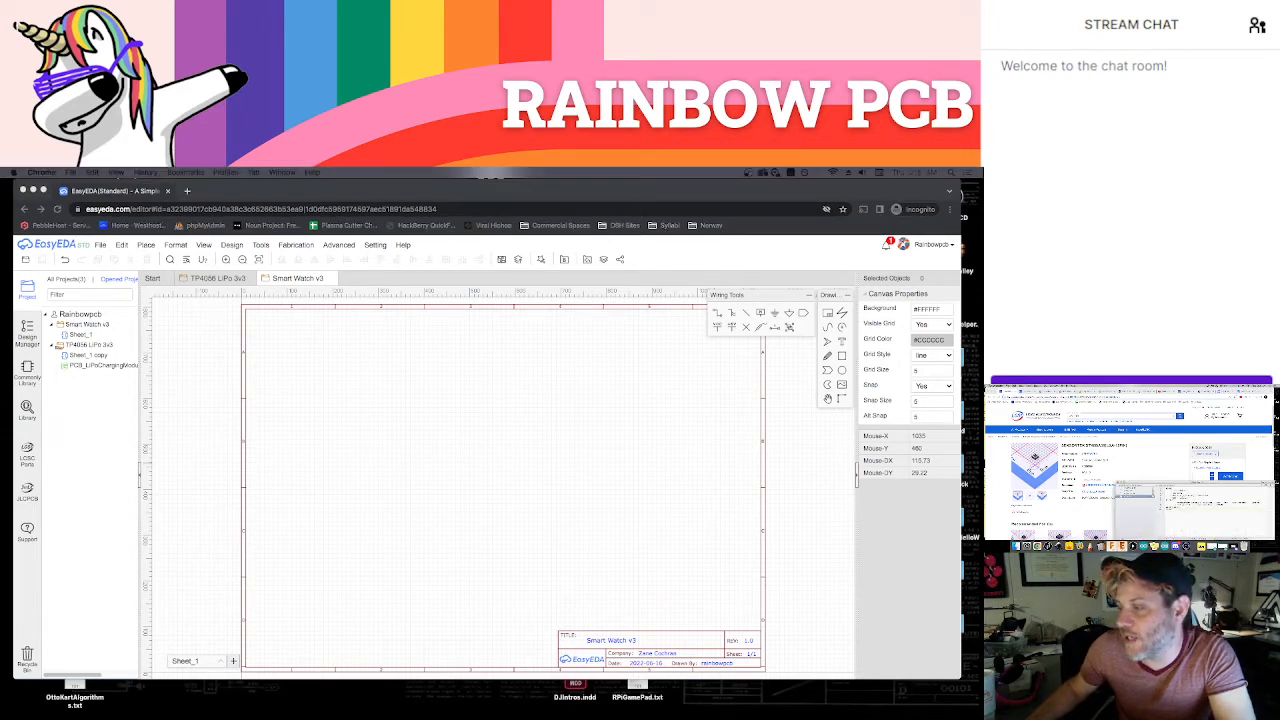
Switch to the component supplier's site in the other browser window and search it for "micro"
{"action": "key", "text": "super+m"}
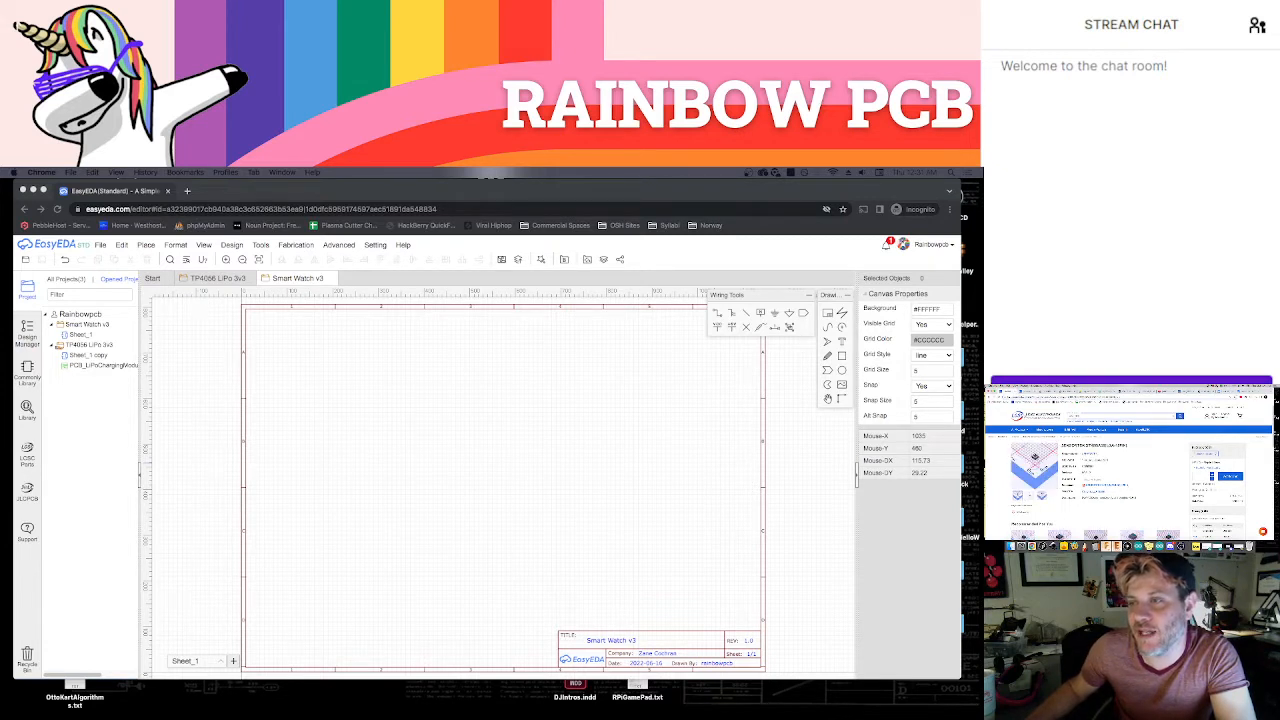
{"action": "left_click", "coordinate": [1051, 424]}
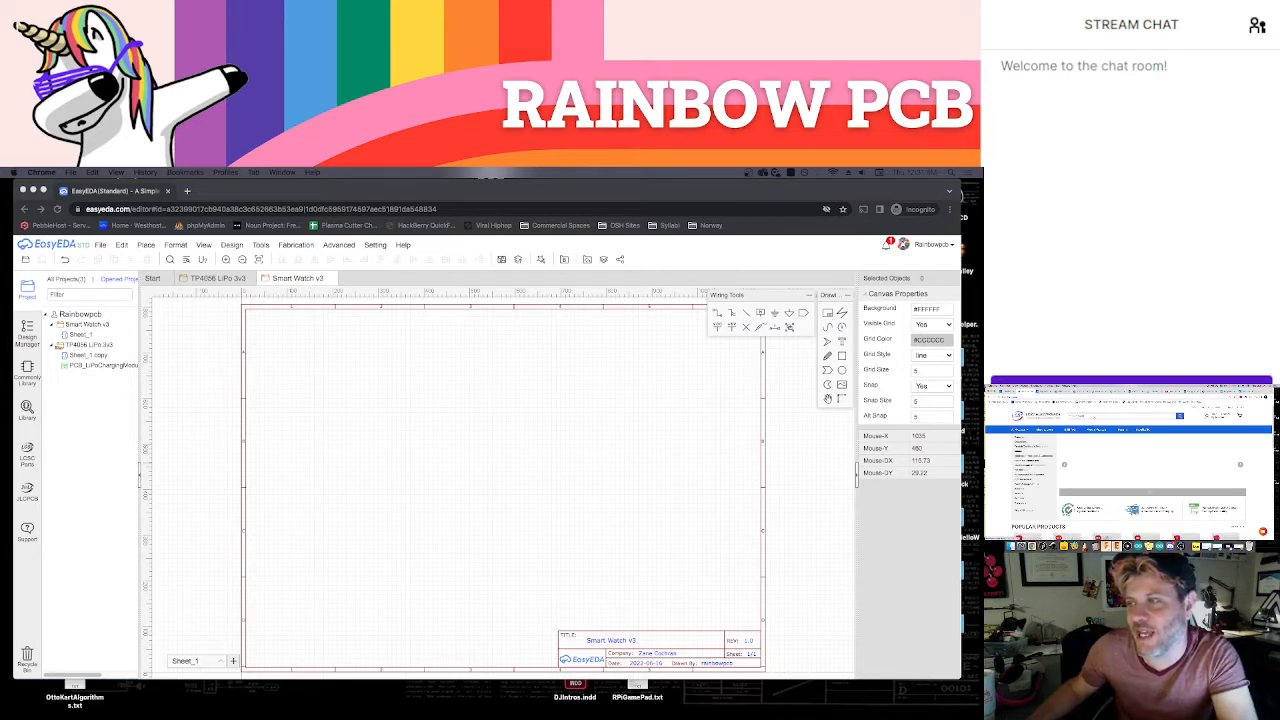
{"action": "left_click", "coordinate": [1120, 416]}
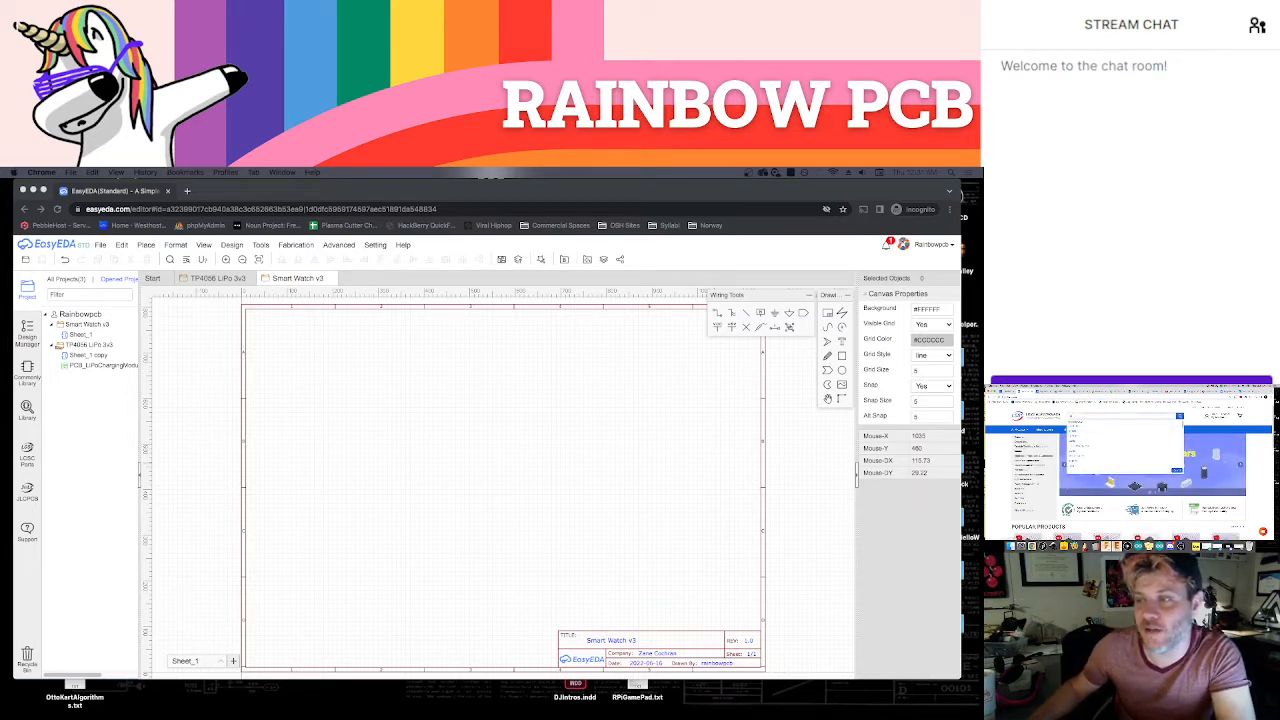
{"action": "type", "text": "micro"}
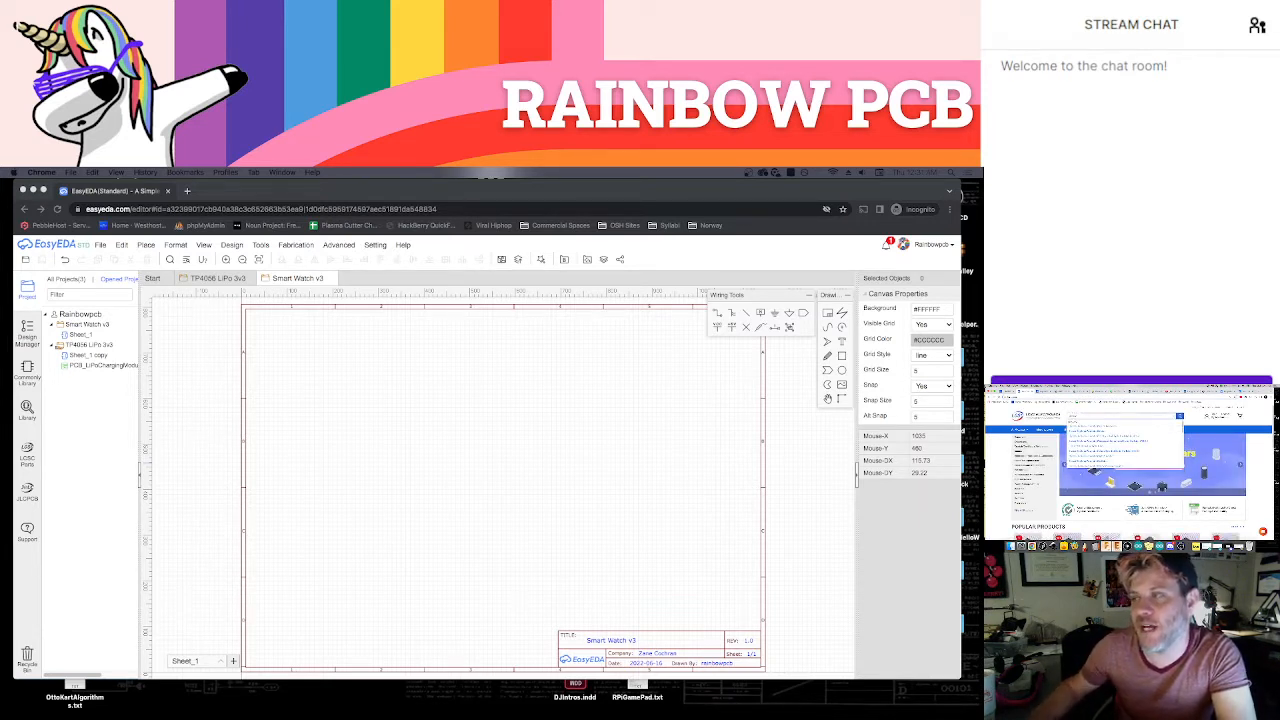
{"action": "key", "text": "Return"}
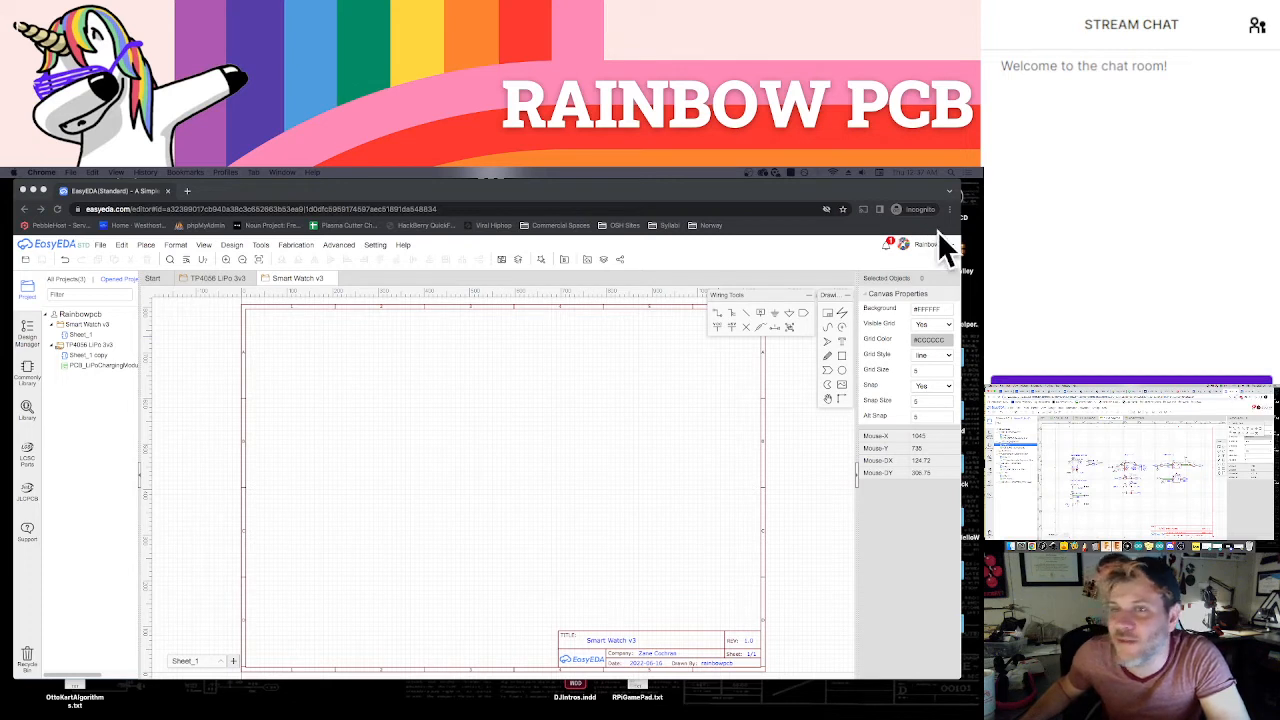
Look through the filtered parts list on the supplier's site for a battery holder
{"action": "left_click", "coordinate": [1006, 391]}
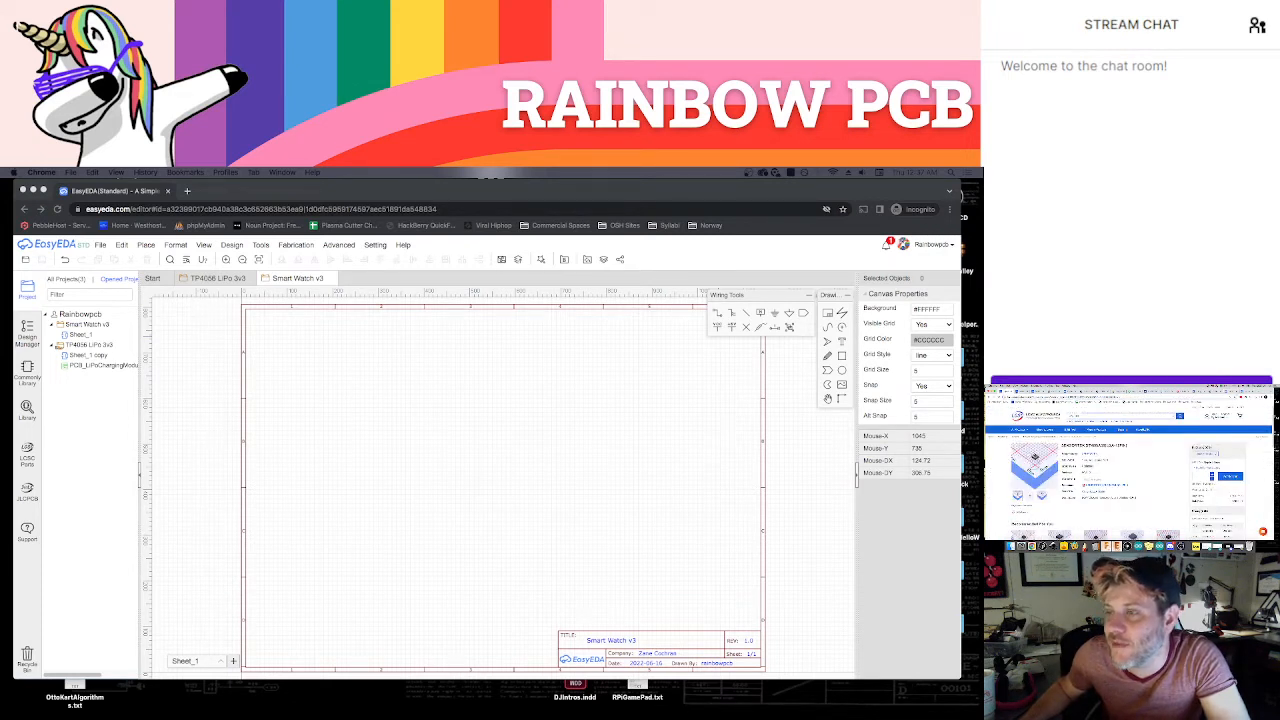
{"action": "left_click", "coordinate": [1021, 391]}
{"action": "scroll", "coordinate": [1020, 453], "scroll_direction": "up", "scroll_amount": 10}
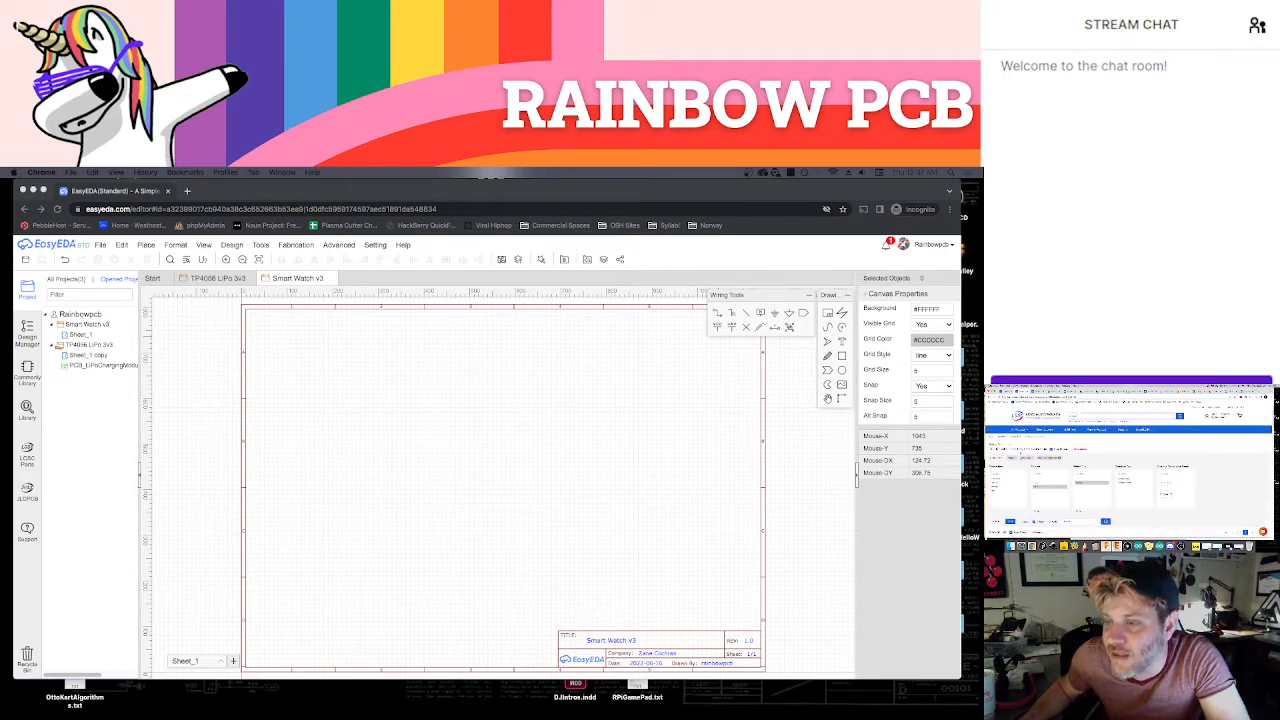
{"action": "scroll", "coordinate": [1020, 453], "scroll_direction": "down", "scroll_amount": 5}
{"action": "scroll", "coordinate": [1020, 453], "scroll_direction": "down", "scroll_amount": 1}
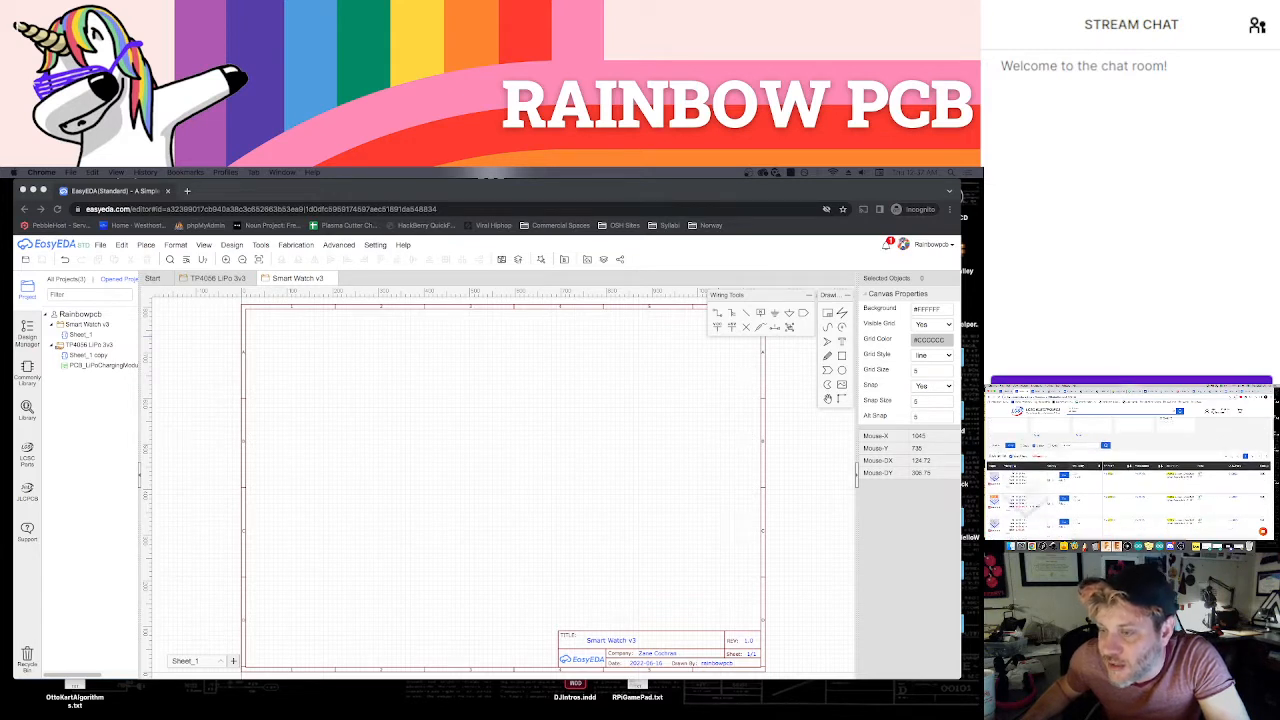
{"action": "scroll", "coordinate": [1020, 500], "scroll_direction": "down", "scroll_amount": 1}
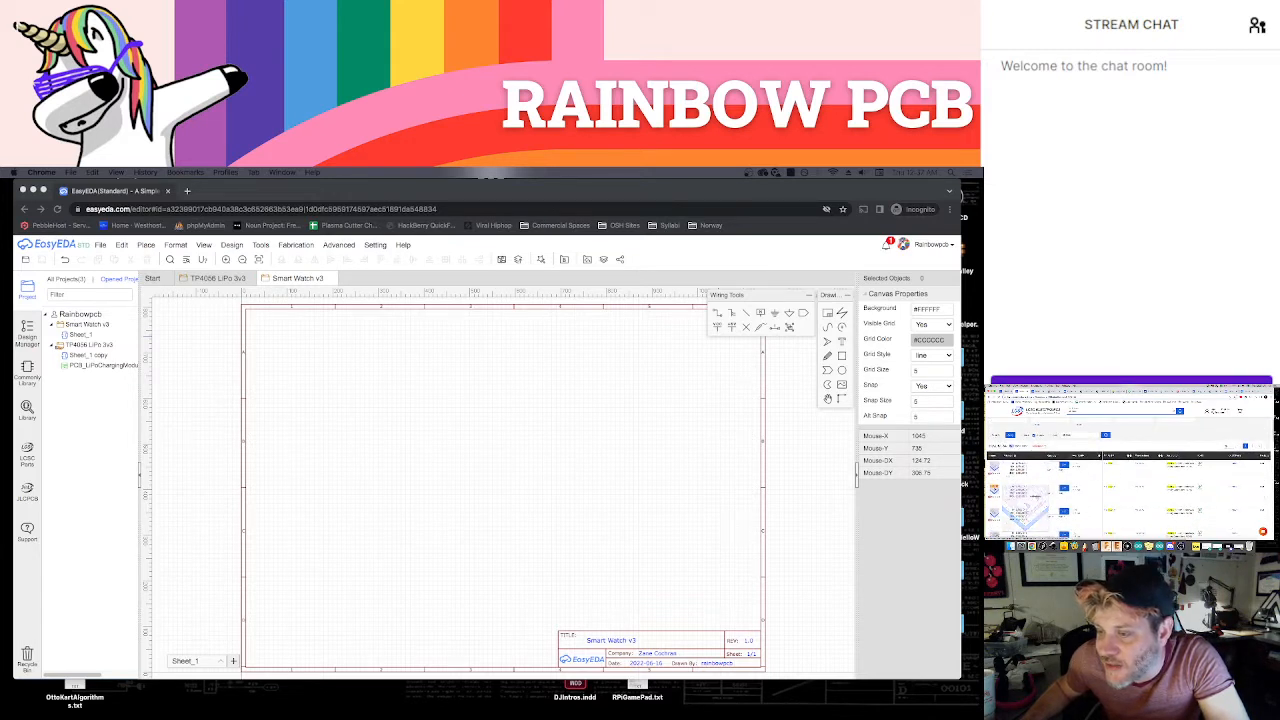
{"action": "scroll", "coordinate": [1020, 490], "scroll_direction": "down", "scroll_amount": 2}
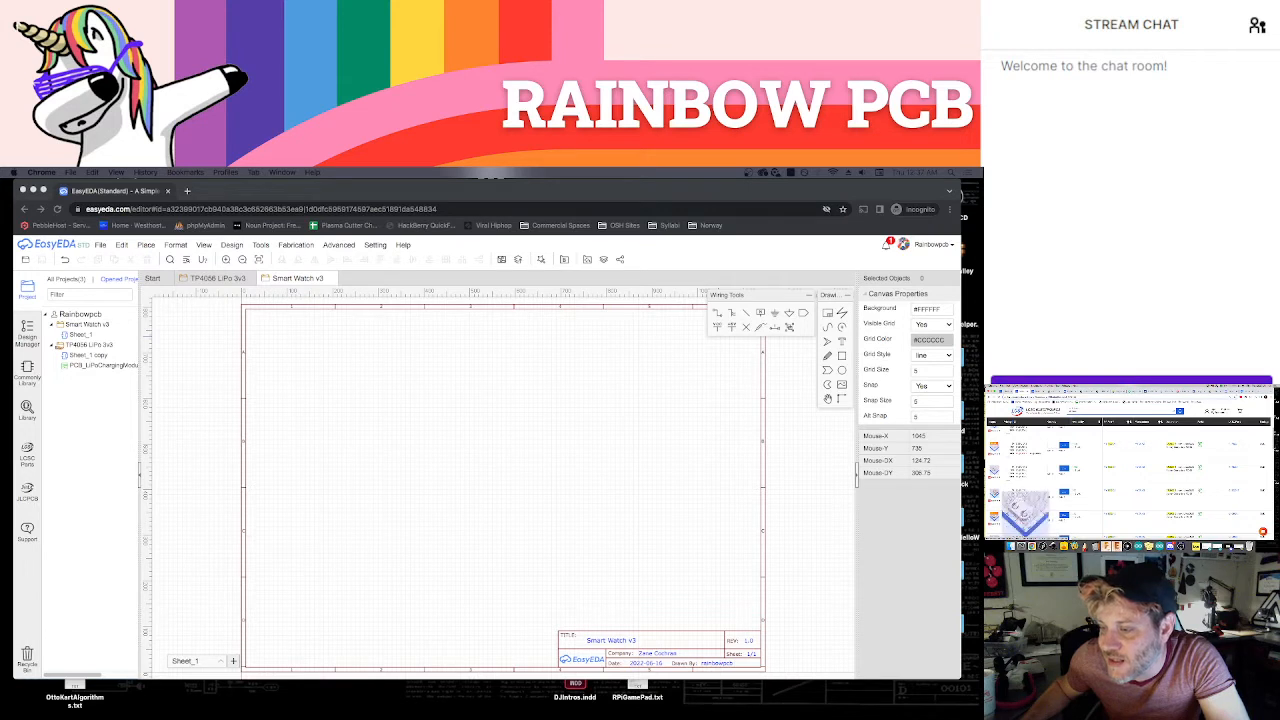
{"action": "scroll", "coordinate": [1000, 494], "scroll_direction": "down", "scroll_amount": 1}
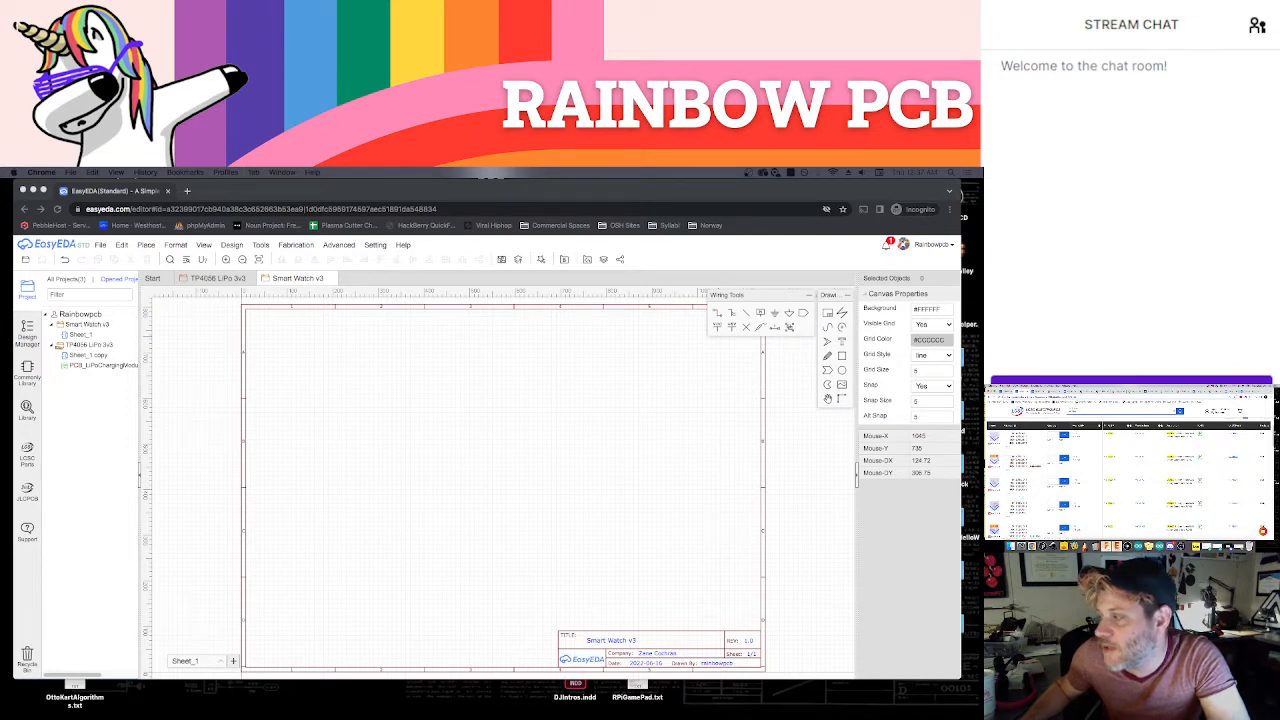
Return to EasyEDA and search the component library for part C964831
{"action": "left_click", "coordinate": [643, 457]}
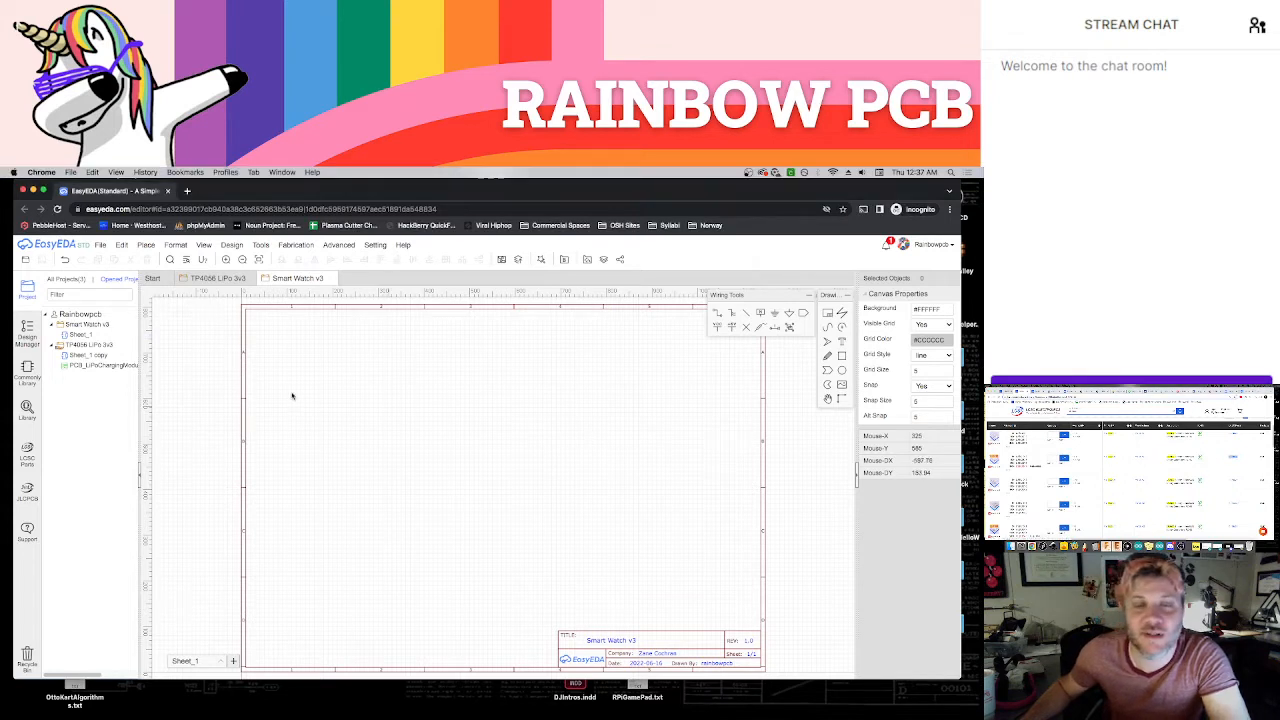
{"action": "left_click", "coordinate": [28, 410]}
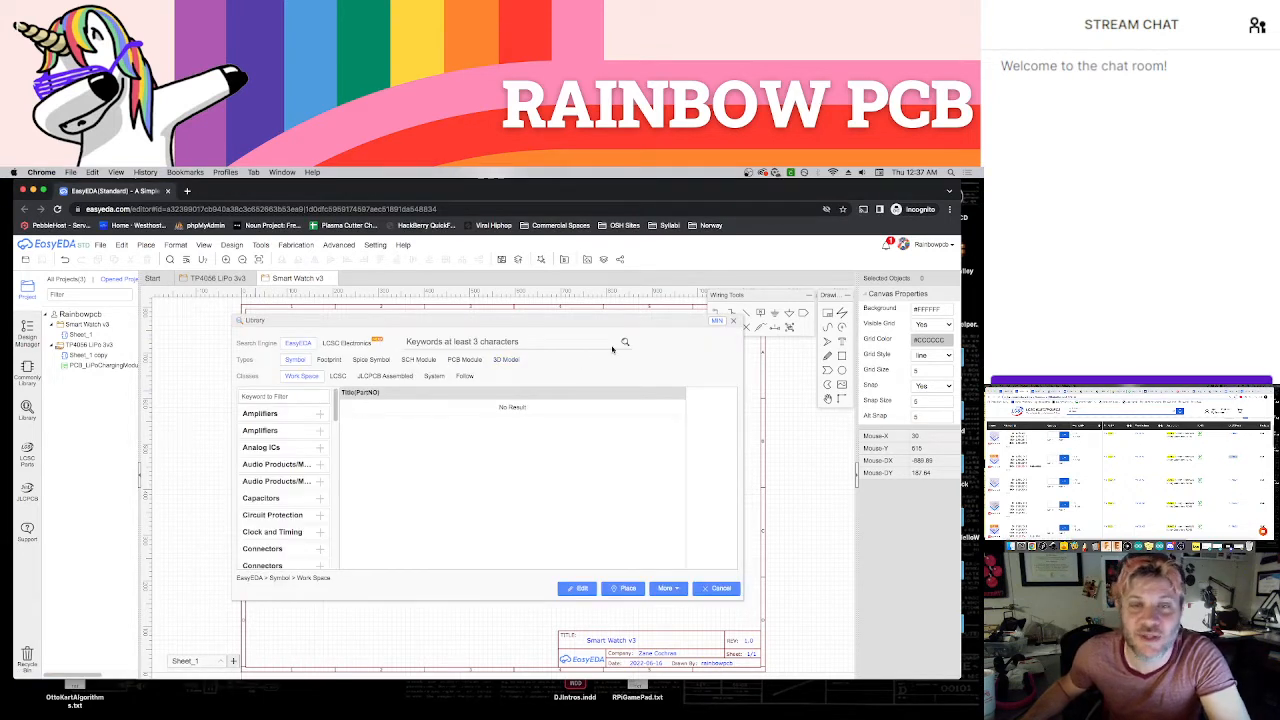
{"action": "left_click", "coordinate": [564, 341]}
{"action": "type", "text": "C964831"}
{"action": "left_click", "coordinate": [626, 343]}
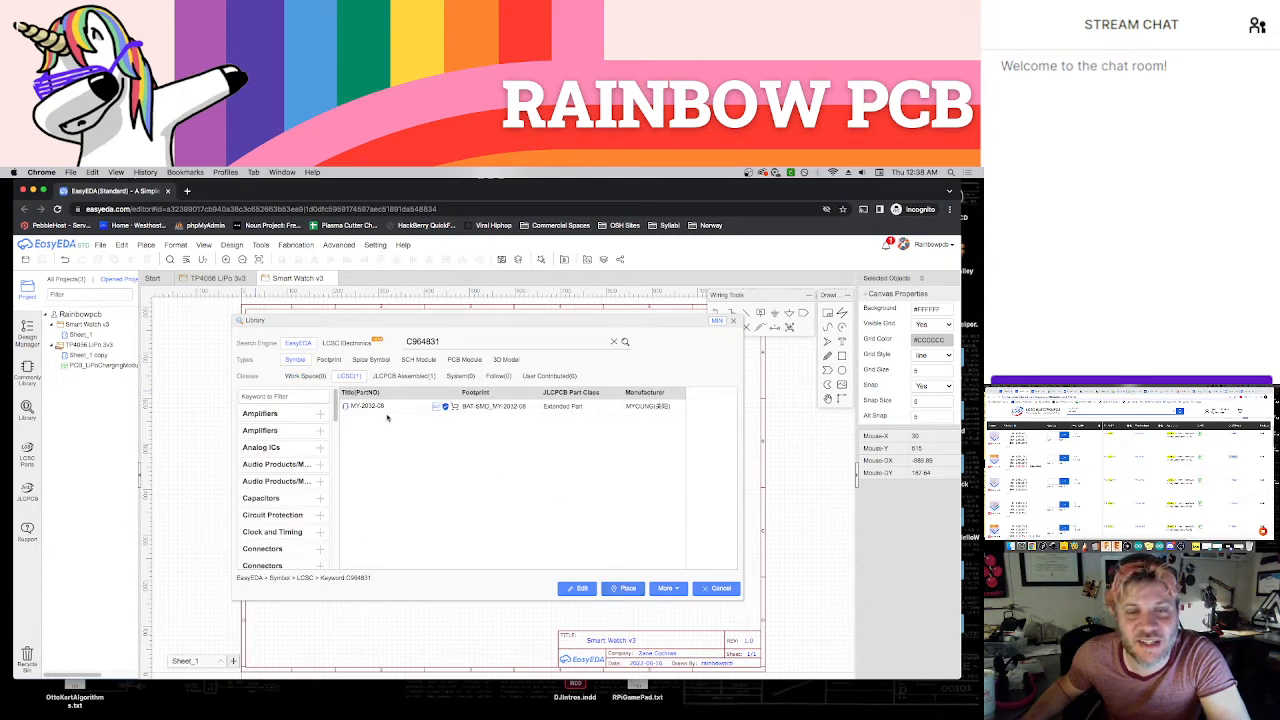
Place the MY-2032-08 battery holder in the upper-left area of the Smart Watch v3 sheet and save the schematic
{"action": "left_click", "coordinate": [386, 408]}
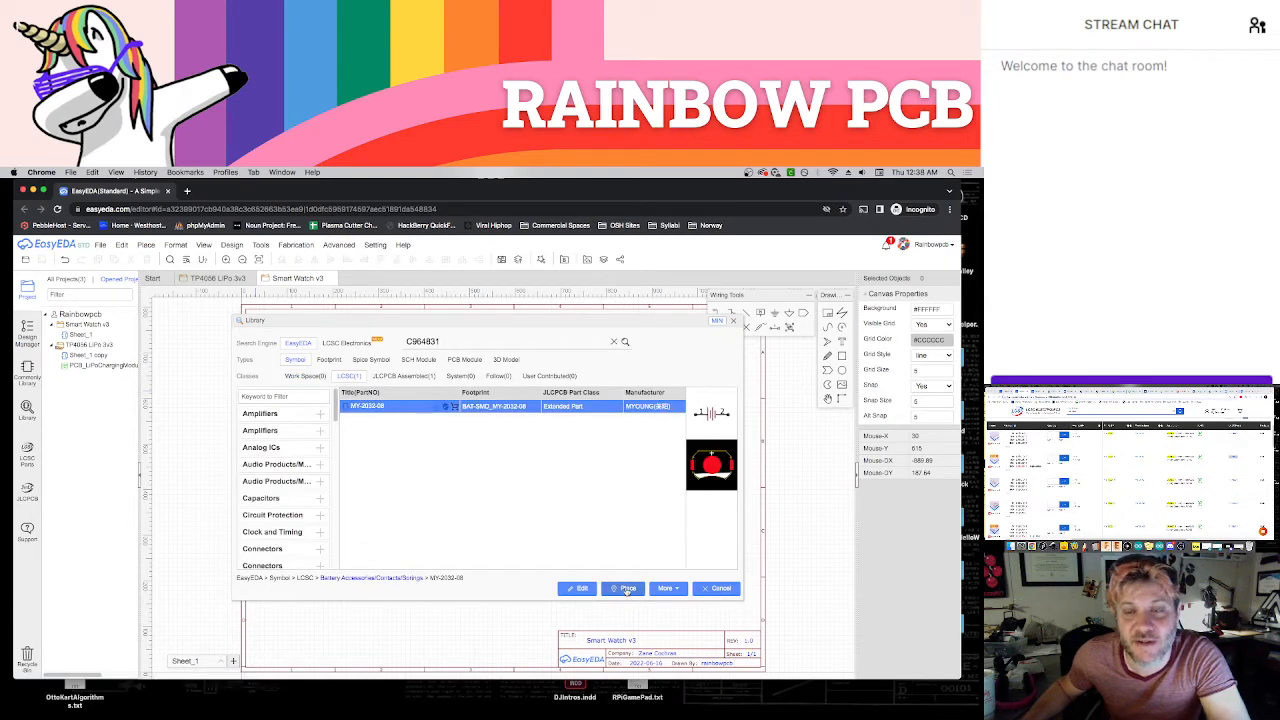
{"action": "left_click", "coordinate": [626, 590]}
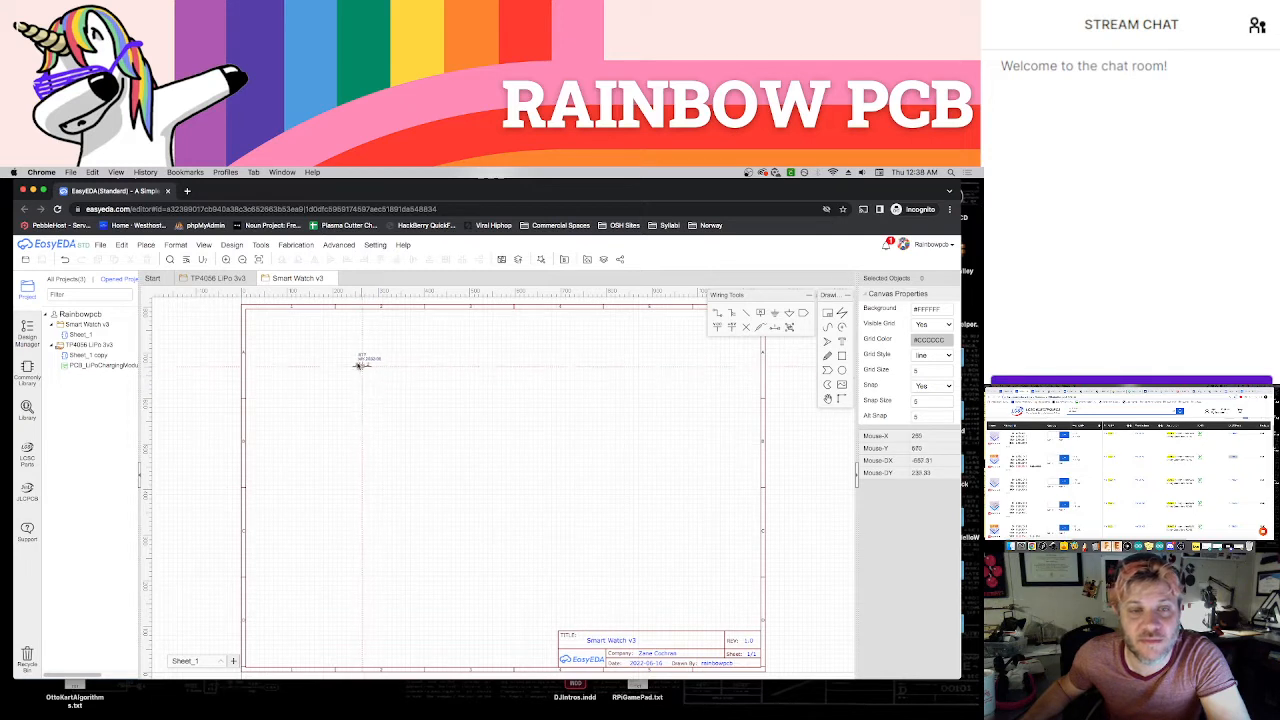
{"action": "left_click", "coordinate": [357, 363]}
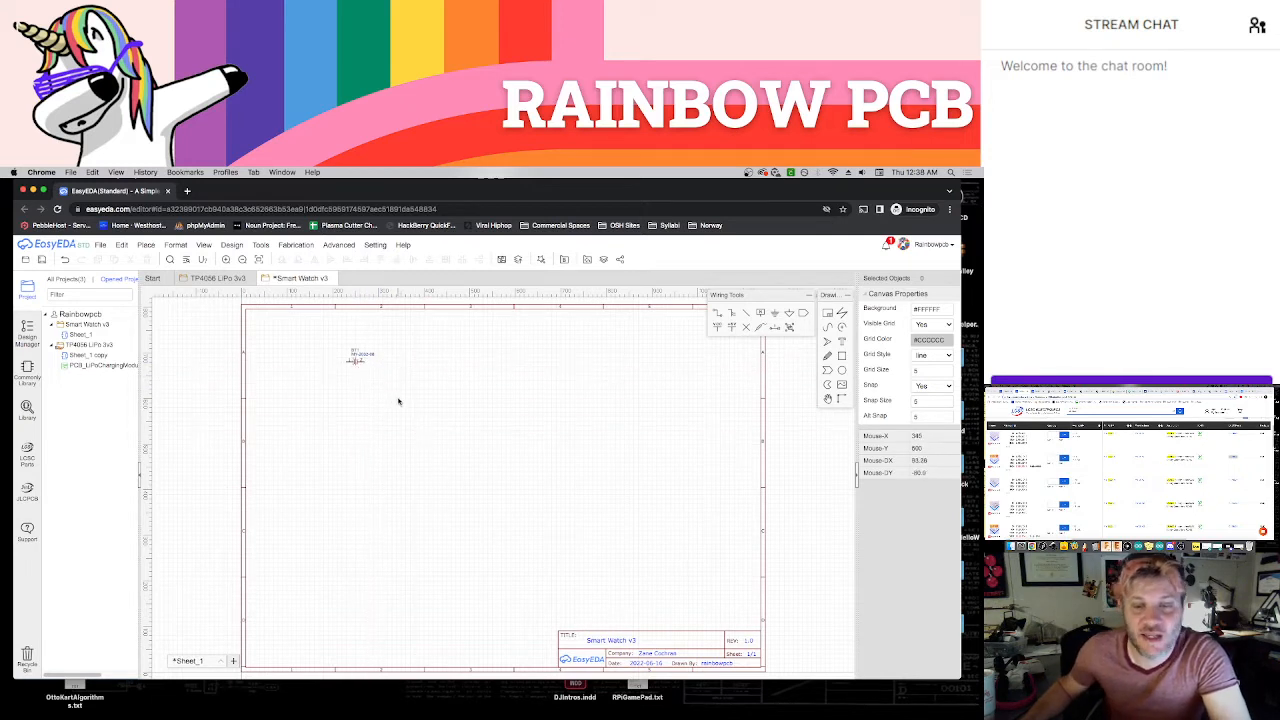
{"action": "key", "text": "ctrl+s"}
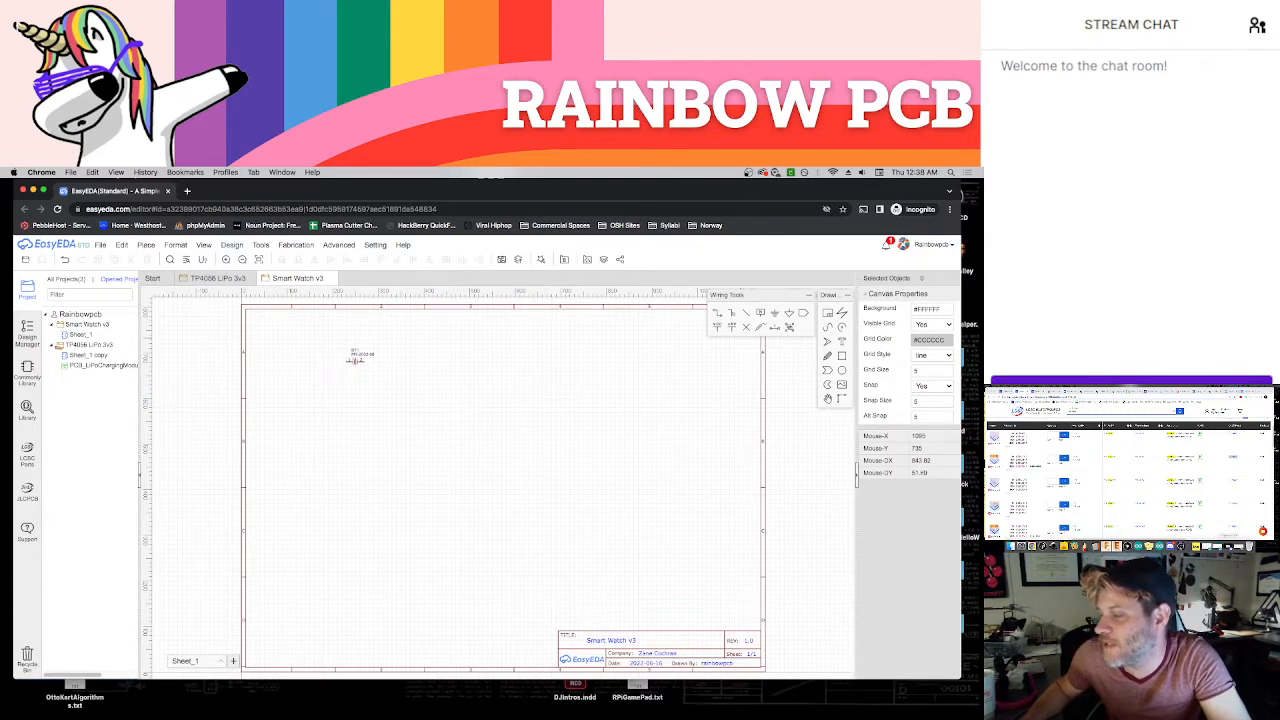
Bring up the reference charger schematic in the other browser window and open the TP4056 LiPo 3v3 schematic in the editor
{"action": "left_click", "coordinate": [1016, 546]}
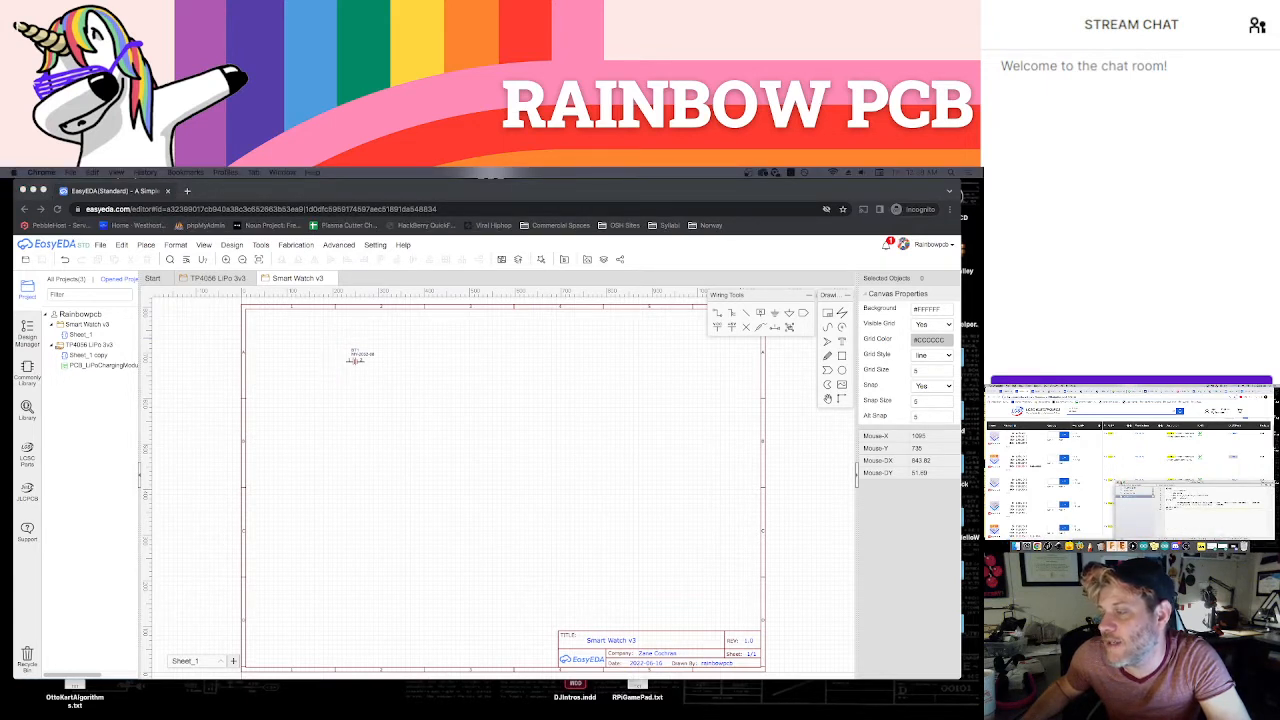
{"action": "left_click", "coordinate": [1121, 484]}
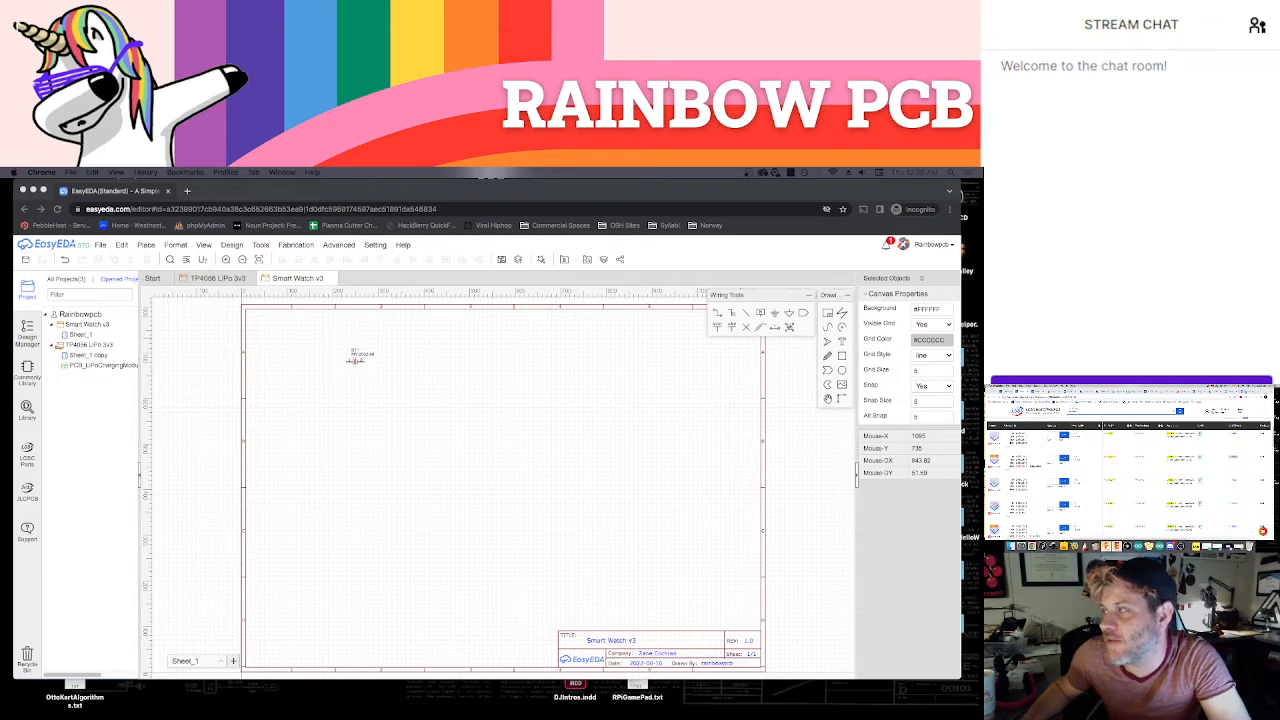
{"action": "left_click", "coordinate": [1022, 389]}
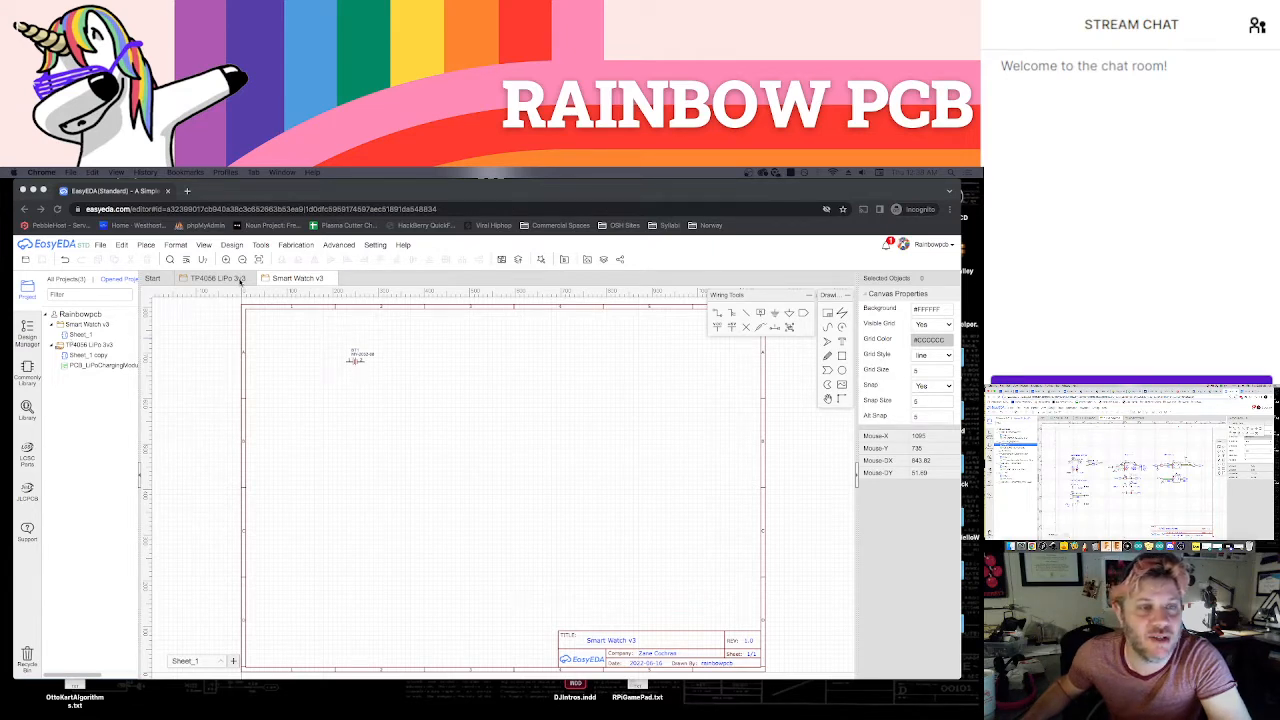
{"action": "left_click", "coordinate": [216, 278]}
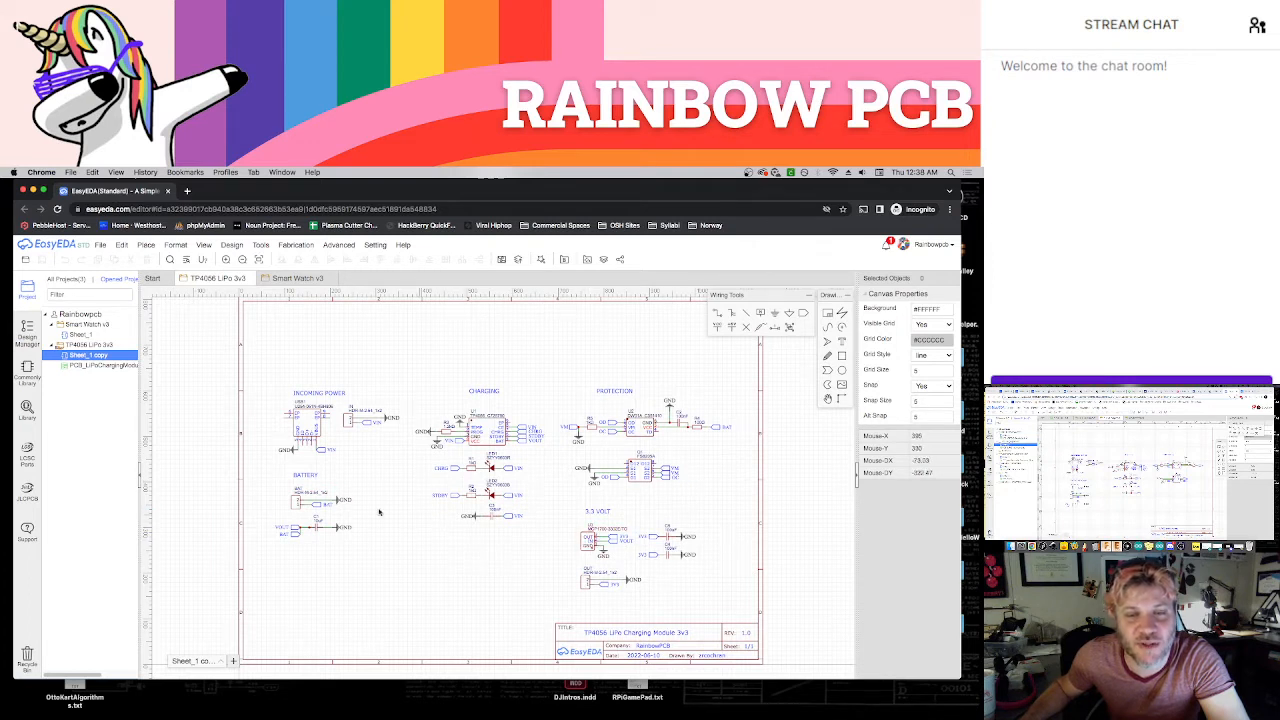
View the LiPo charging module's PCB layout and close it again
{"action": "left_click_drag", "start_coordinate": [256, 362], "coordinate": [743, 606]}
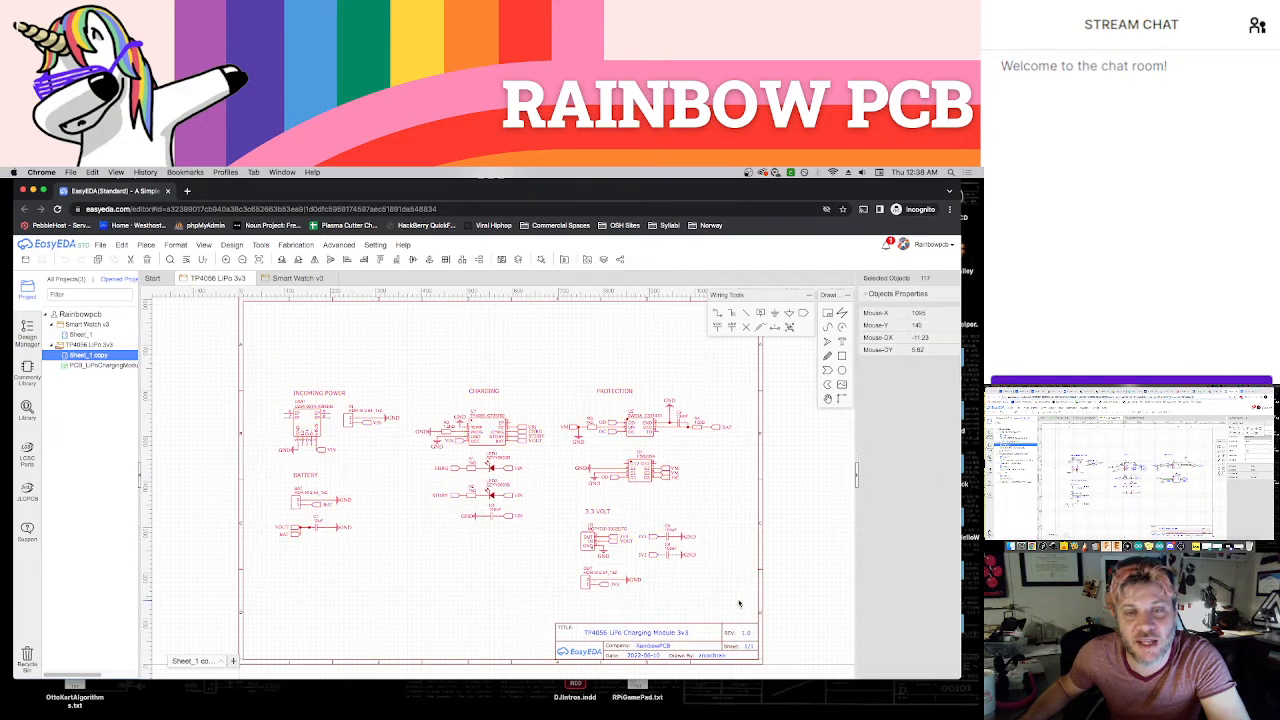
{"action": "left_click", "coordinate": [413, 351]}
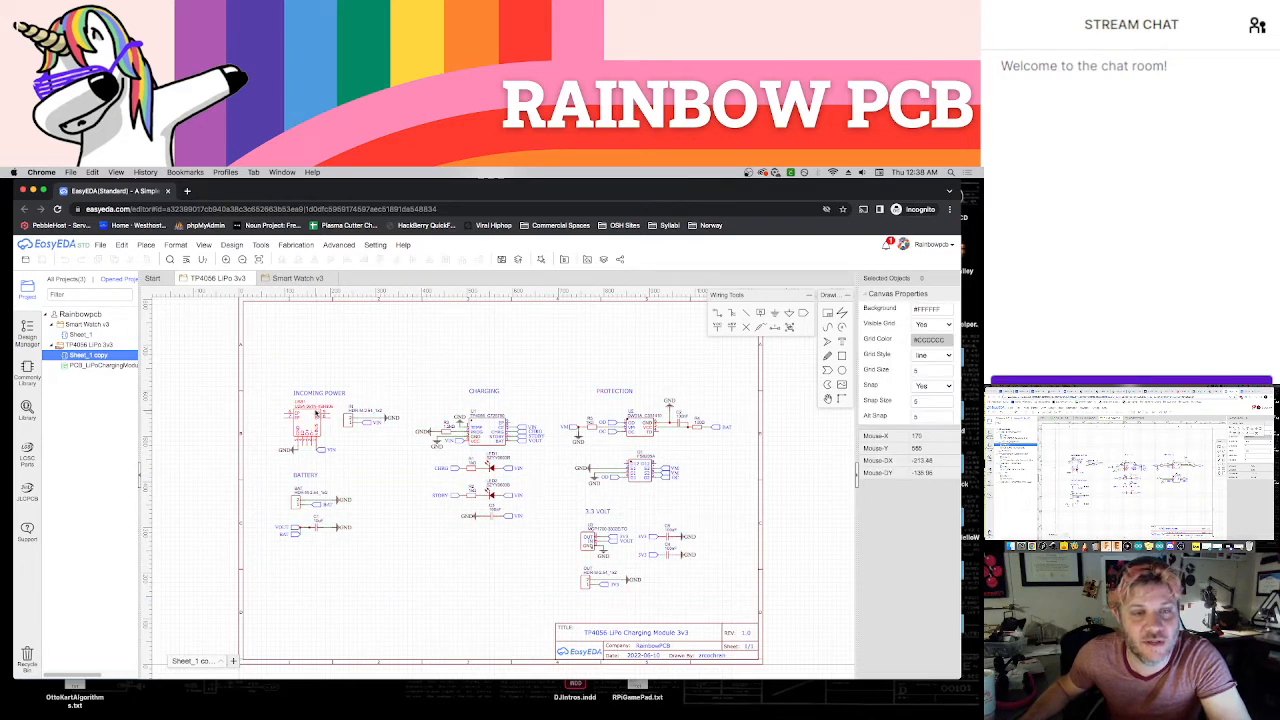
{"action": "double_click", "coordinate": [84, 366]}
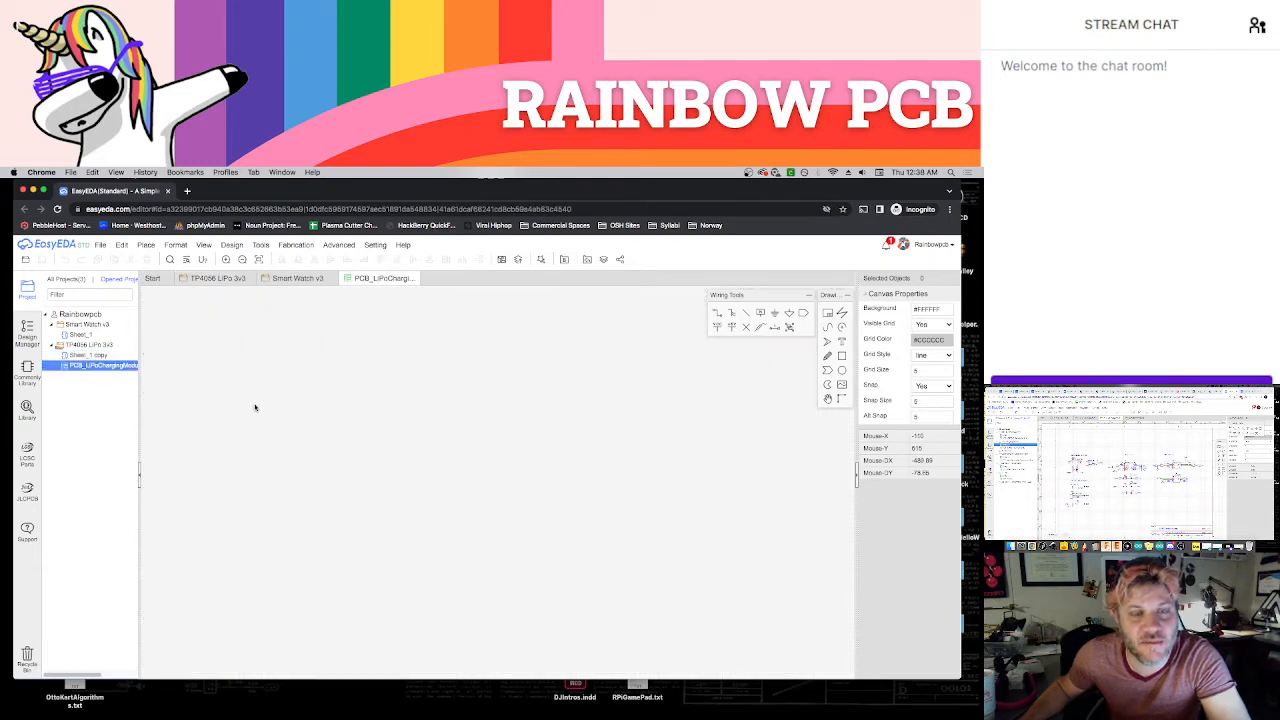
{"action": "left_click", "coordinate": [419, 283]}
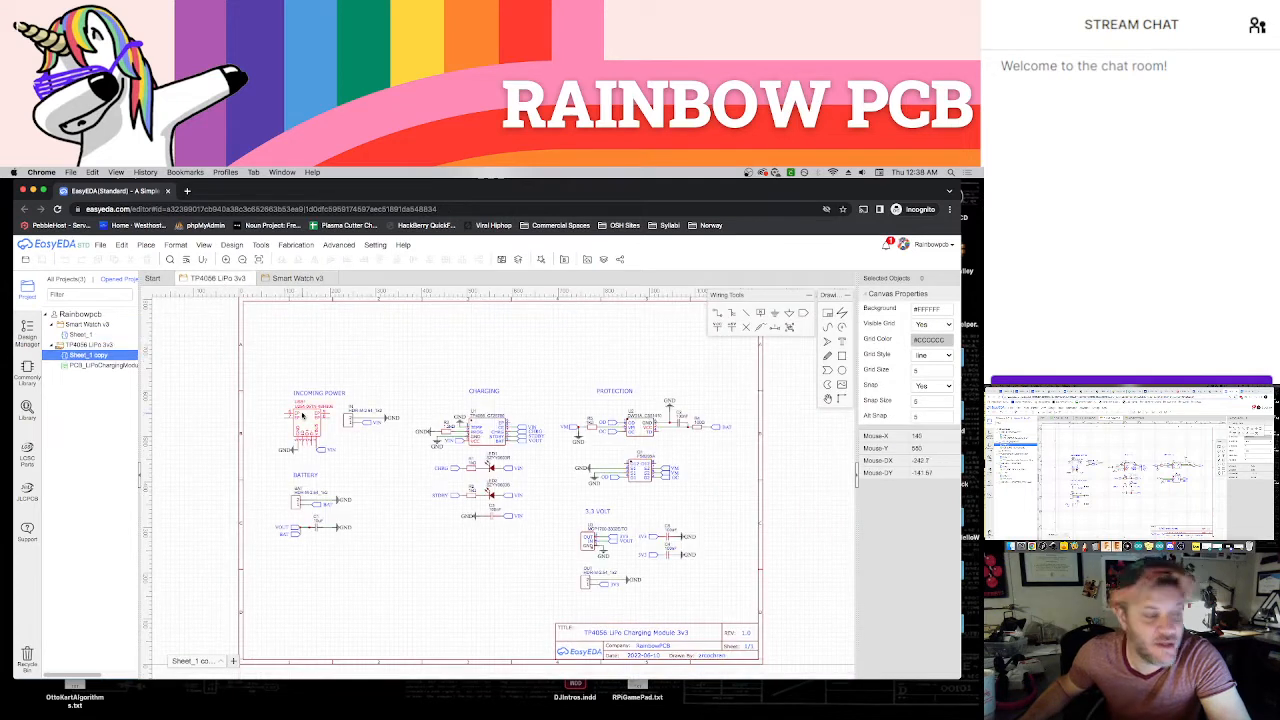
{"action": "left_click_drag", "start_coordinate": [259, 351], "coordinate": [745, 608]}
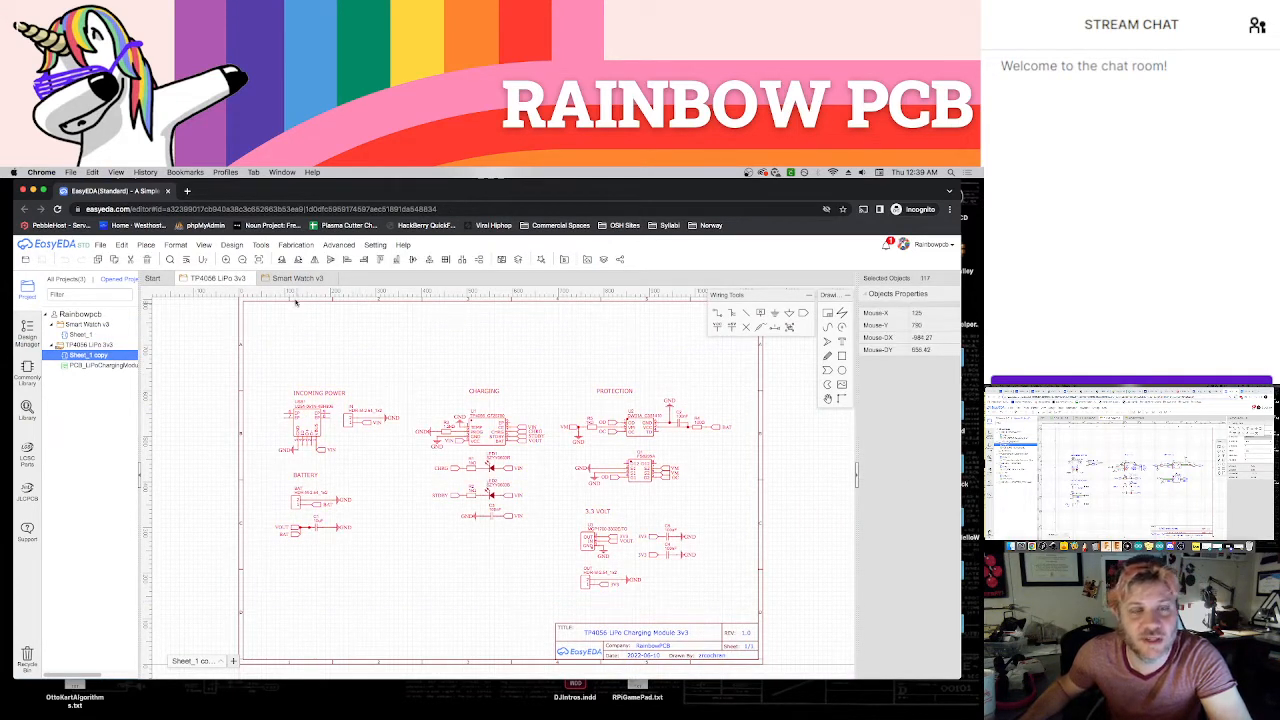
{"action": "left_click", "coordinate": [297, 278]}
{"action": "left_click", "coordinate": [210, 278]}
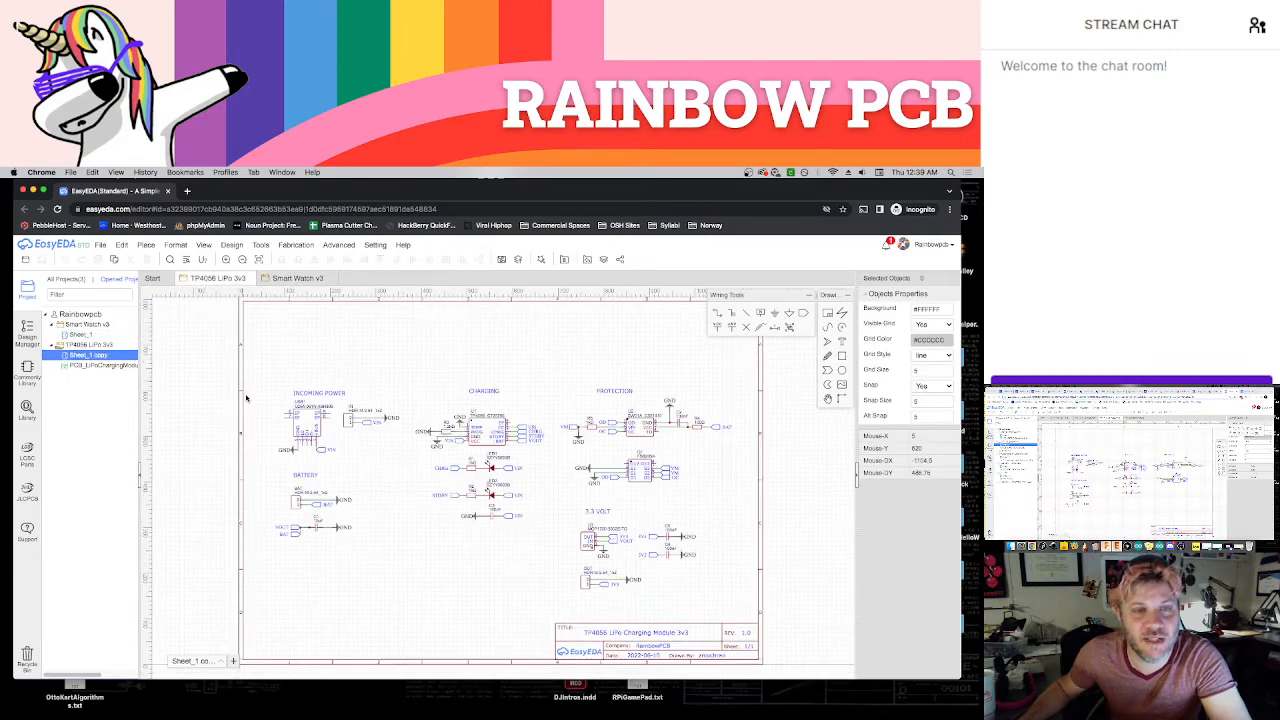
Copy all circuit sections of the TP4056 LiPo 3v3 schematic into the Smart Watch v3 sheet, moving the battery holder down to make room
{"action": "left_click_drag", "start_coordinate": [272, 371], "coordinate": [737, 594]}
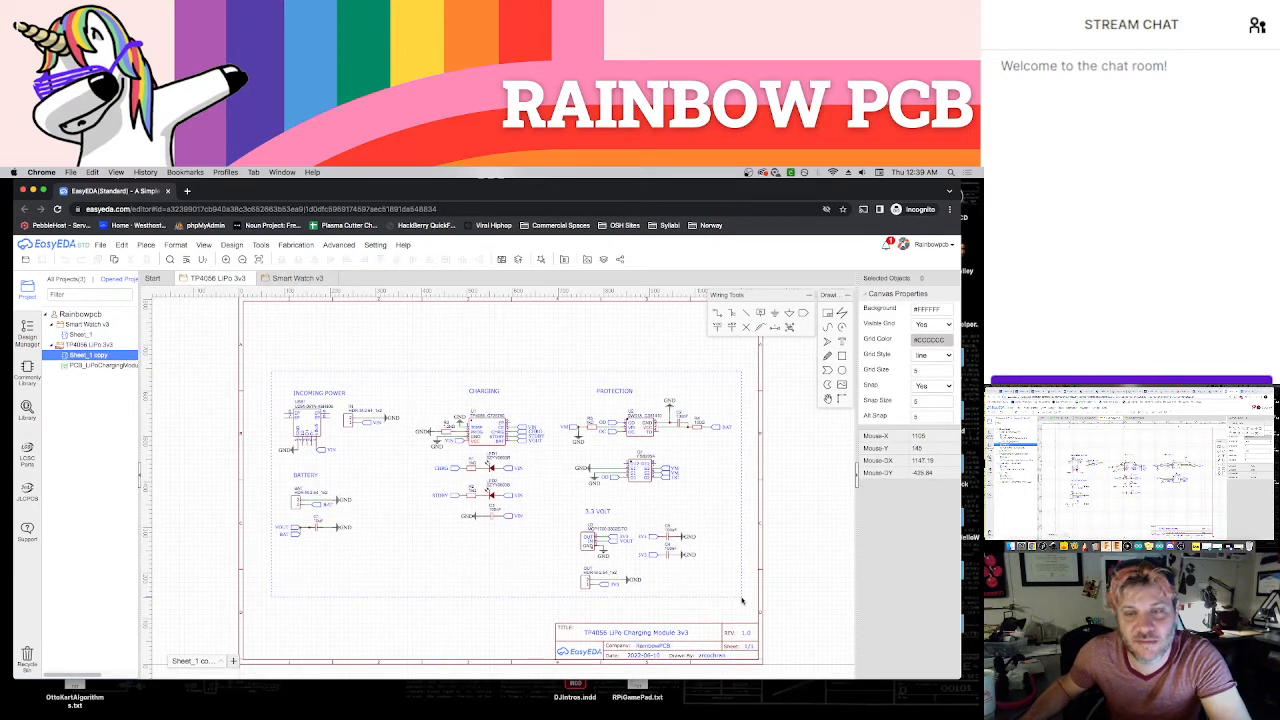
{"action": "left_click", "coordinate": [288, 279]}
{"action": "left_click_drag", "start_coordinate": [355, 362], "coordinate": [458, 564]}
{"action": "key", "text": "ctrl+v"}
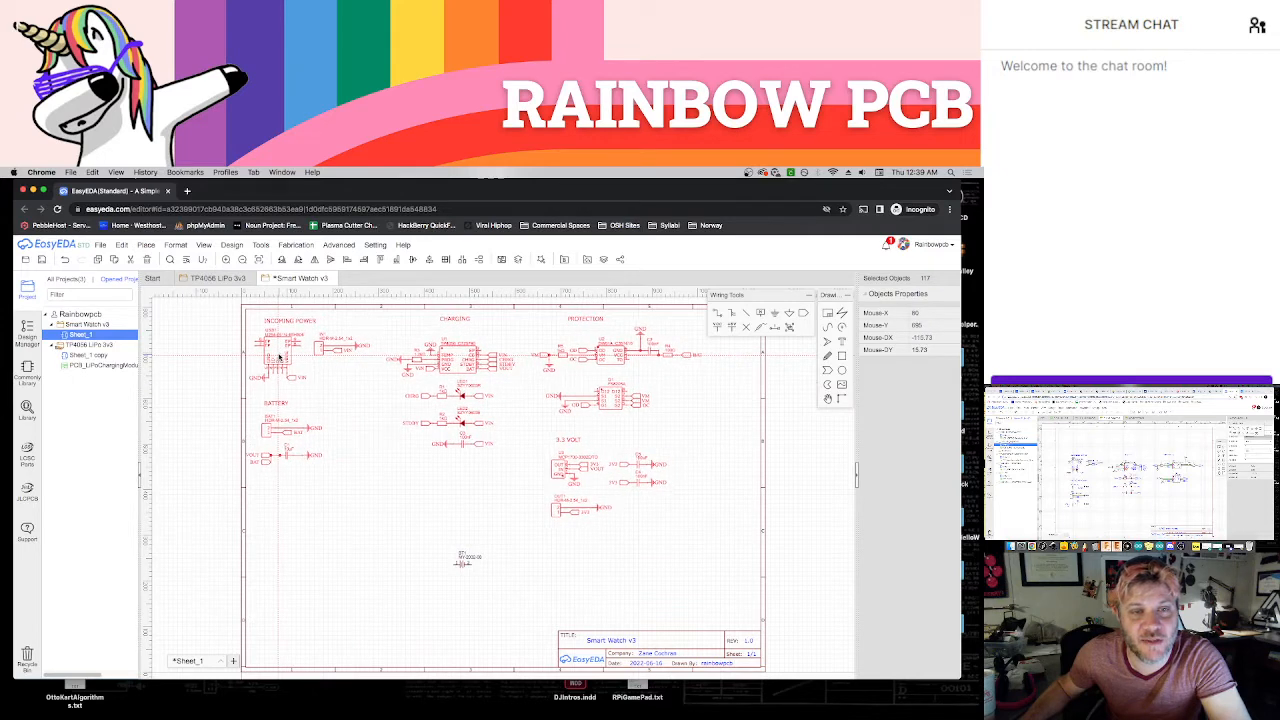
{"action": "left_click", "coordinate": [279, 352]}
{"action": "left_click", "coordinate": [364, 415]}
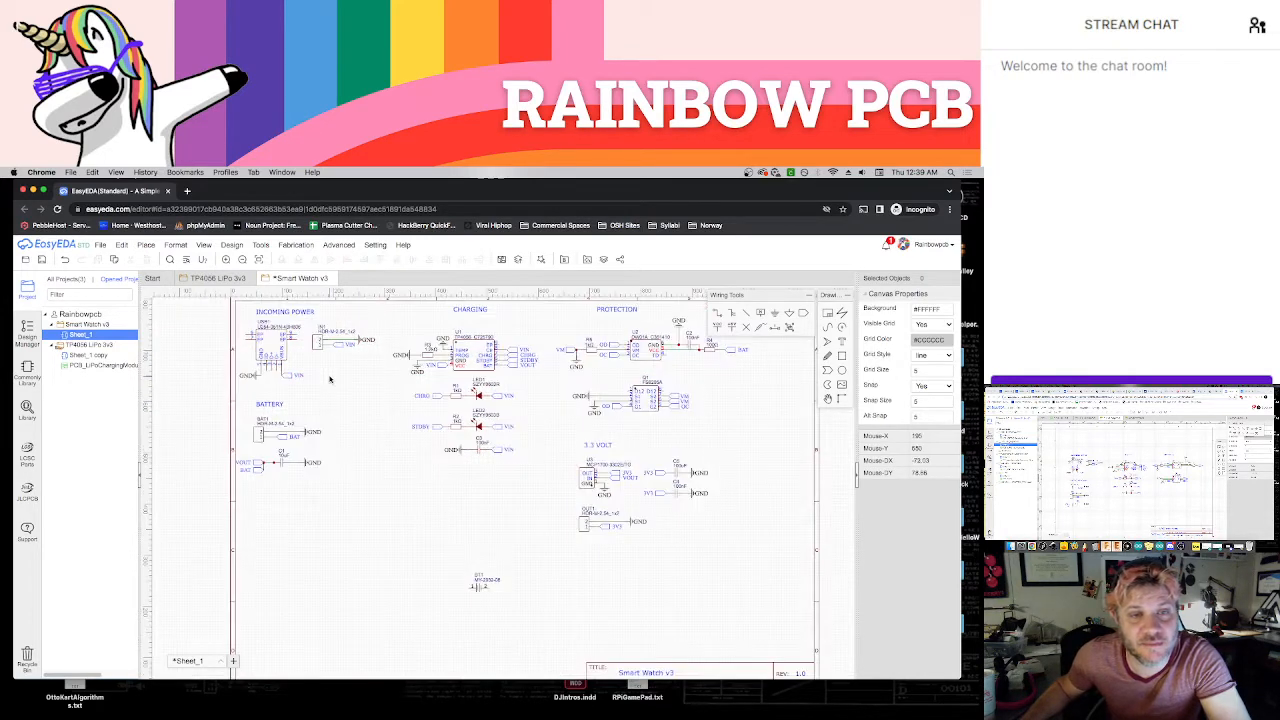
Delete the two-pin IN header with its VIN and GND connections from the Incoming Power section
{"action": "scroll", "coordinate": [334, 384], "scroll_direction": "up", "scroll_amount": 1}
{"action": "right_click_drag", "start_coordinate": [337, 388], "coordinate": [369, 427]}
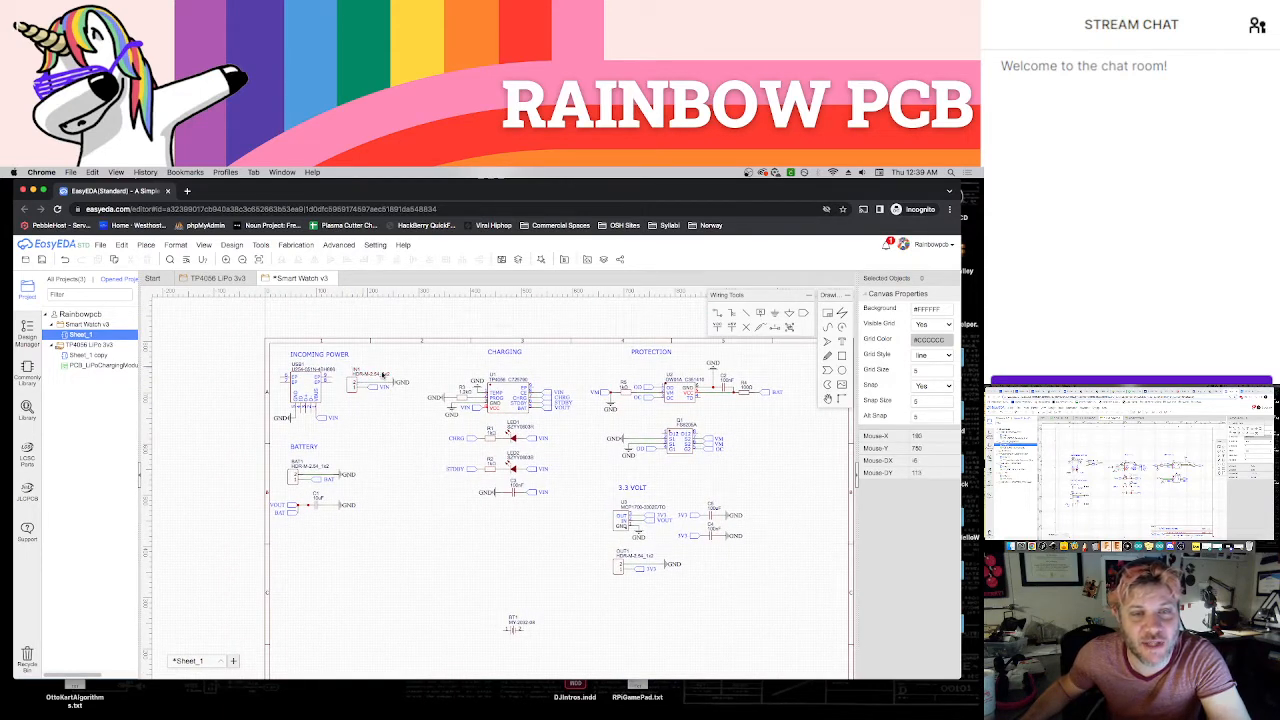
{"action": "left_click_drag", "start_coordinate": [341, 366], "coordinate": [412, 405]}
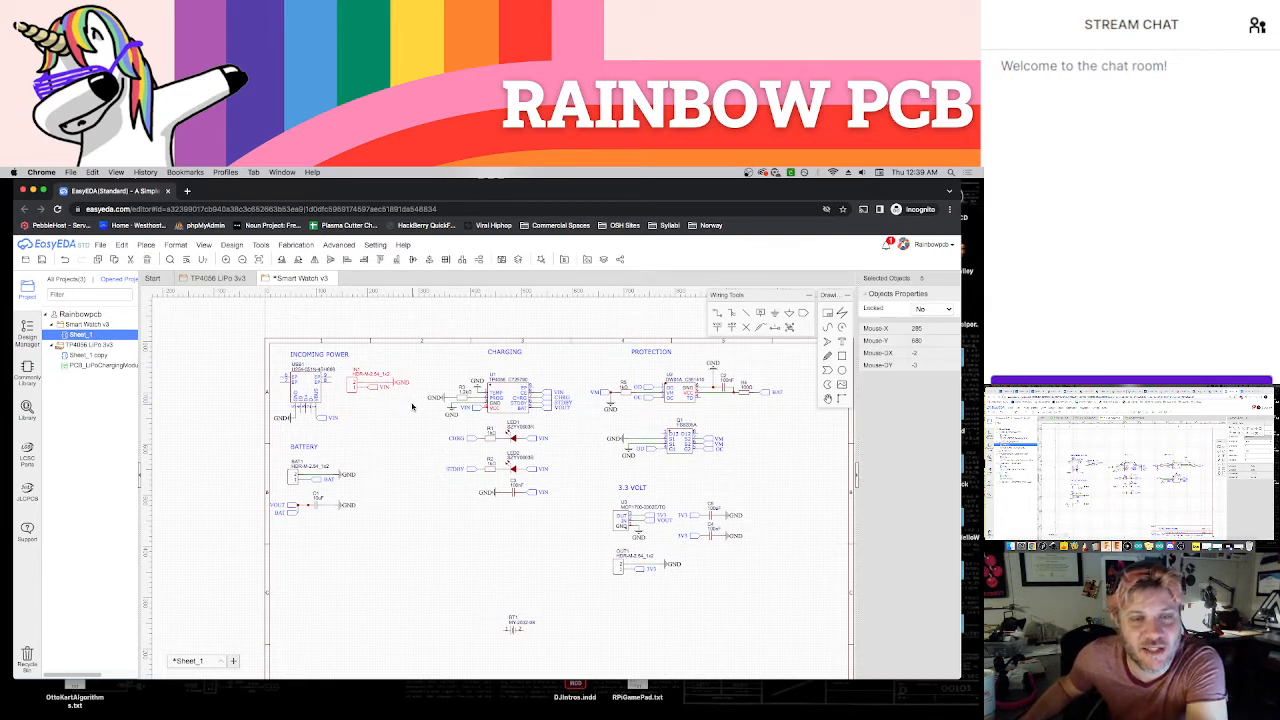
{"action": "left_click", "coordinate": [412, 405]}
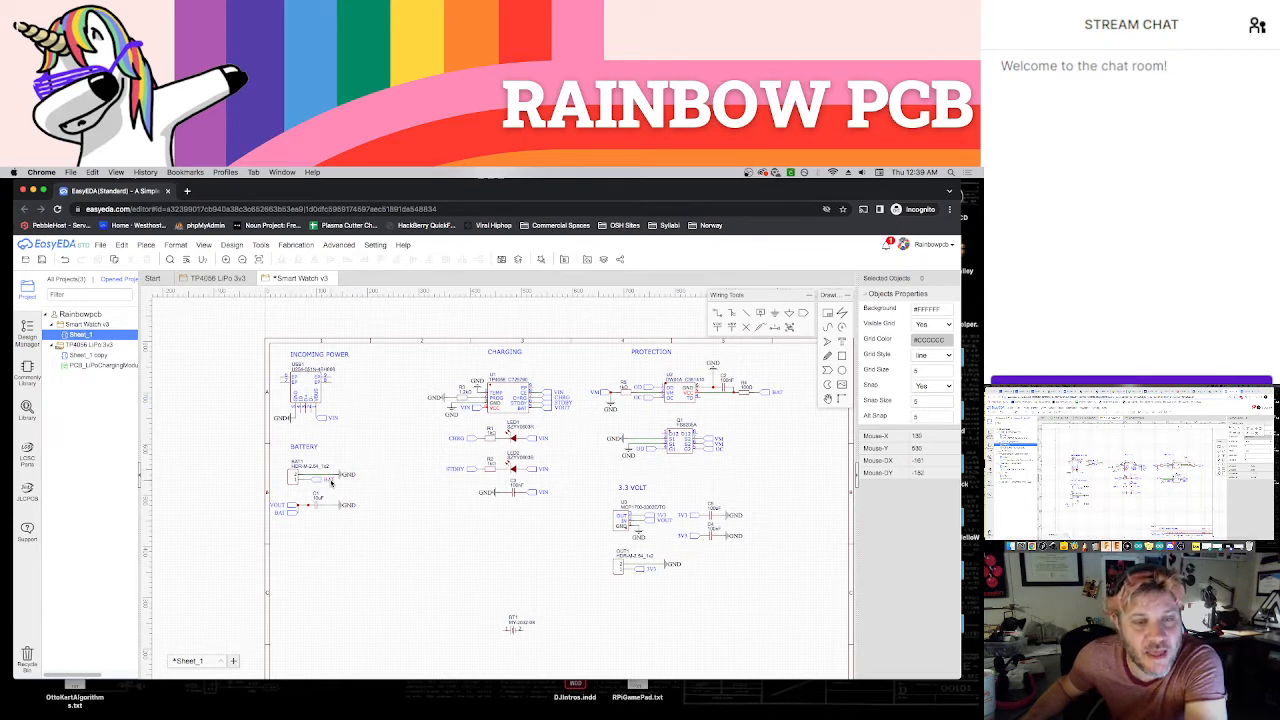
Move the whole Charging section left so it sits beside the Incoming Power and Battery sections
{"action": "scroll", "coordinate": [362, 481], "scroll_direction": "up", "scroll_amount": 1}
{"action": "scroll", "coordinate": [392, 466], "scroll_direction": "up", "scroll_amount": 1}
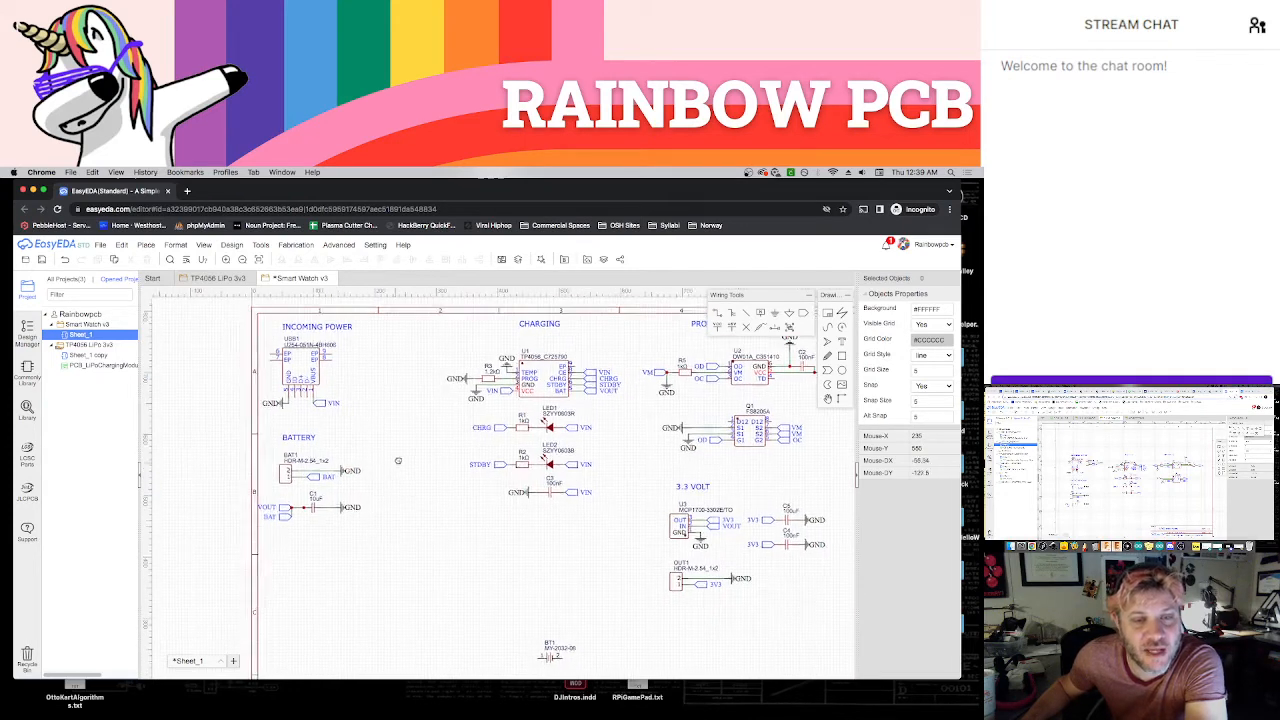
{"action": "right_click_drag", "start_coordinate": [398, 461], "coordinate": [399, 455]}
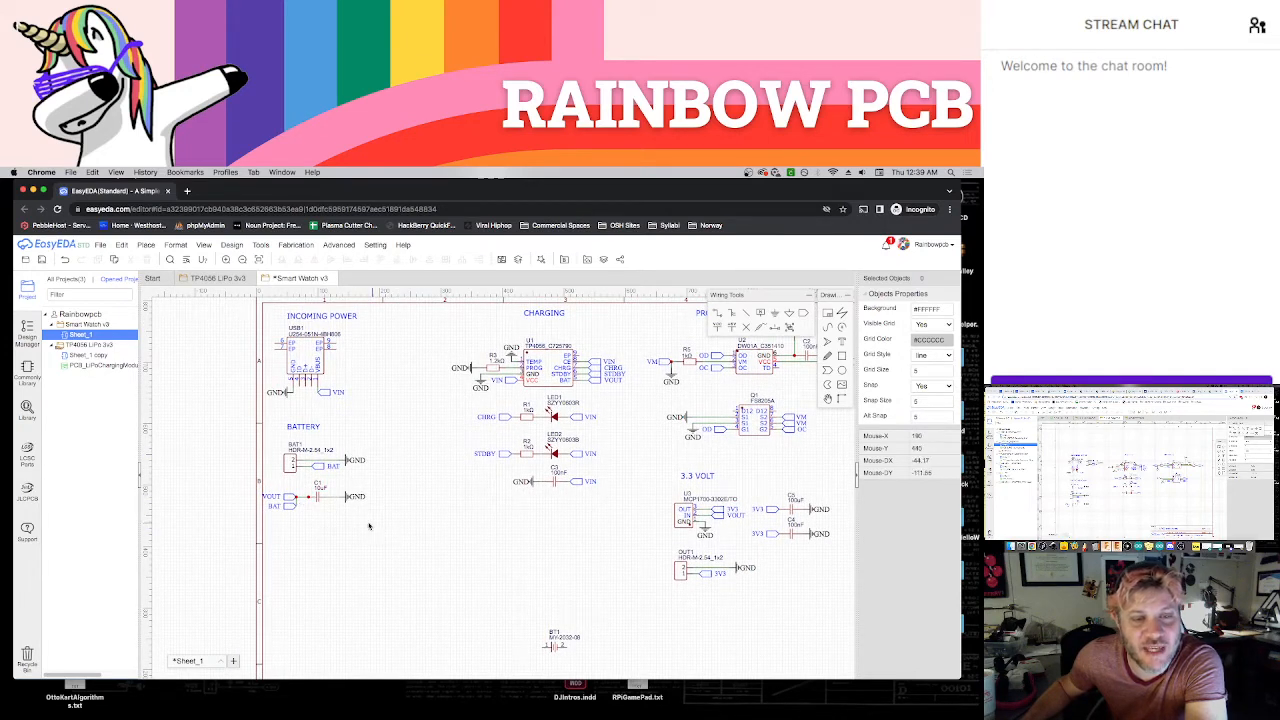
{"action": "right_click_drag", "start_coordinate": [414, 515], "coordinate": [378, 523]}
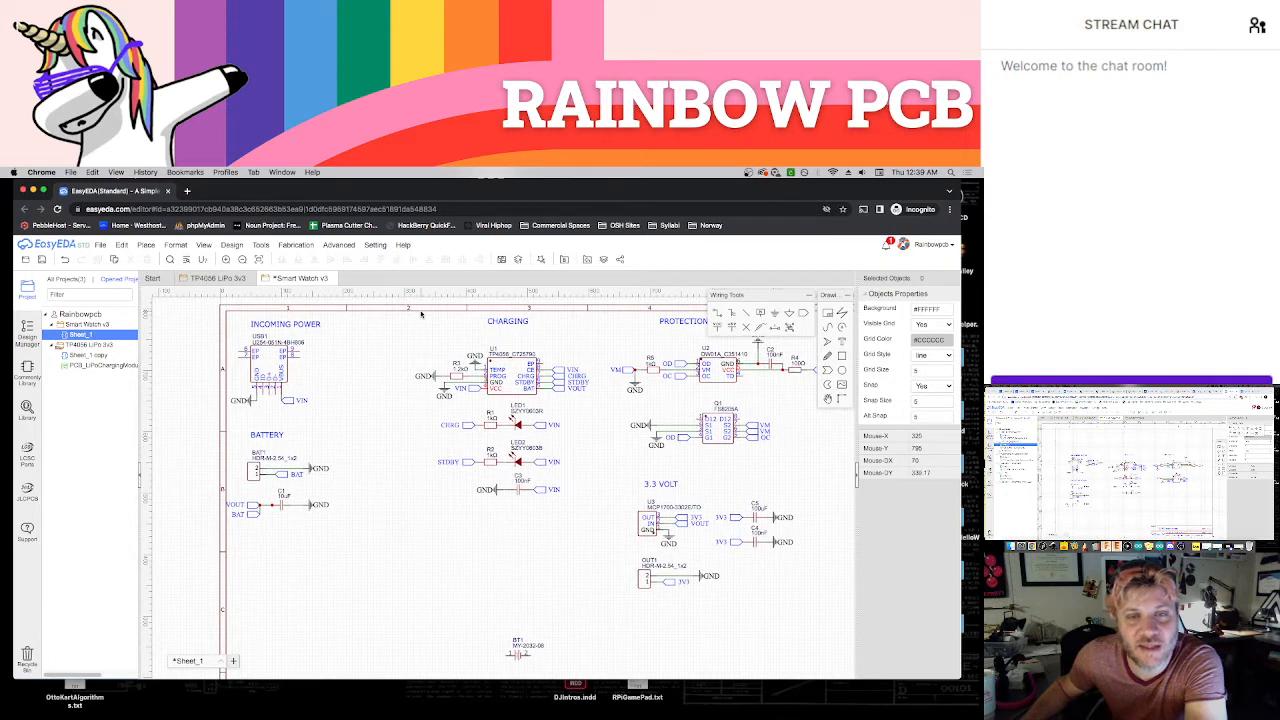
{"action": "left_click_drag", "start_coordinate": [412, 318], "coordinate": [592, 522]}
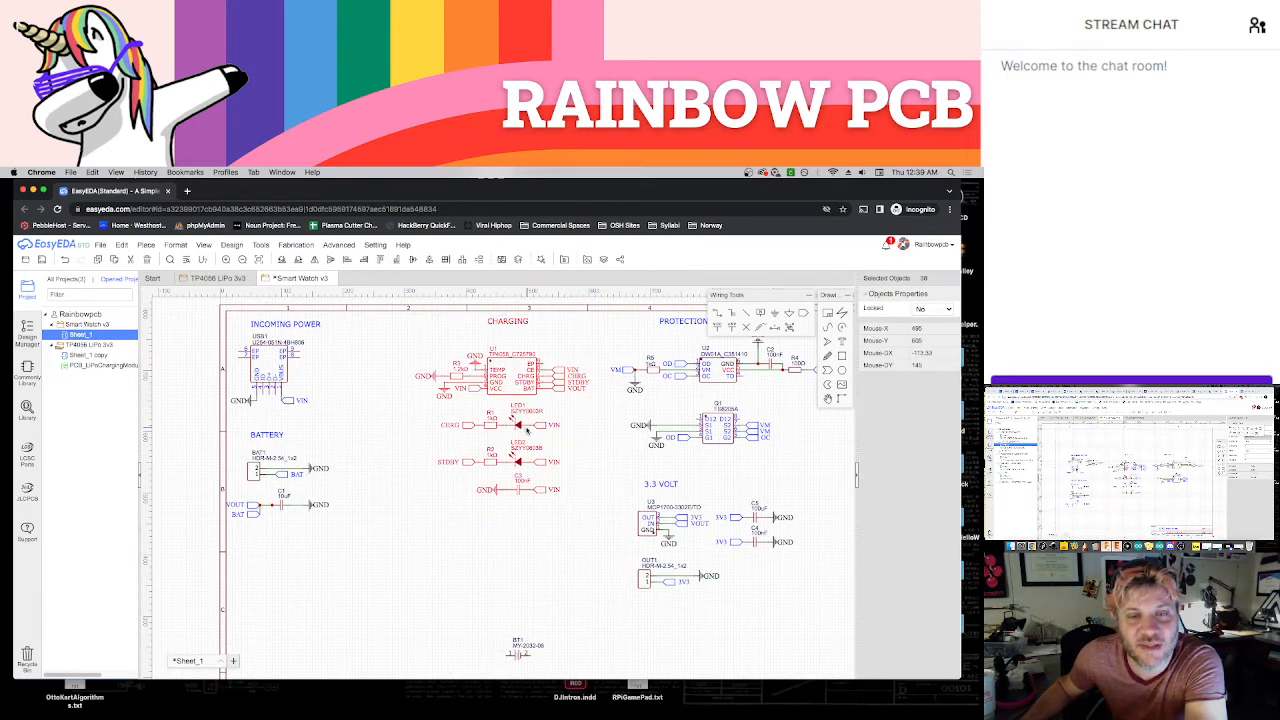
{"action": "left_click_drag", "start_coordinate": [521, 425], "coordinate": [435, 428]}
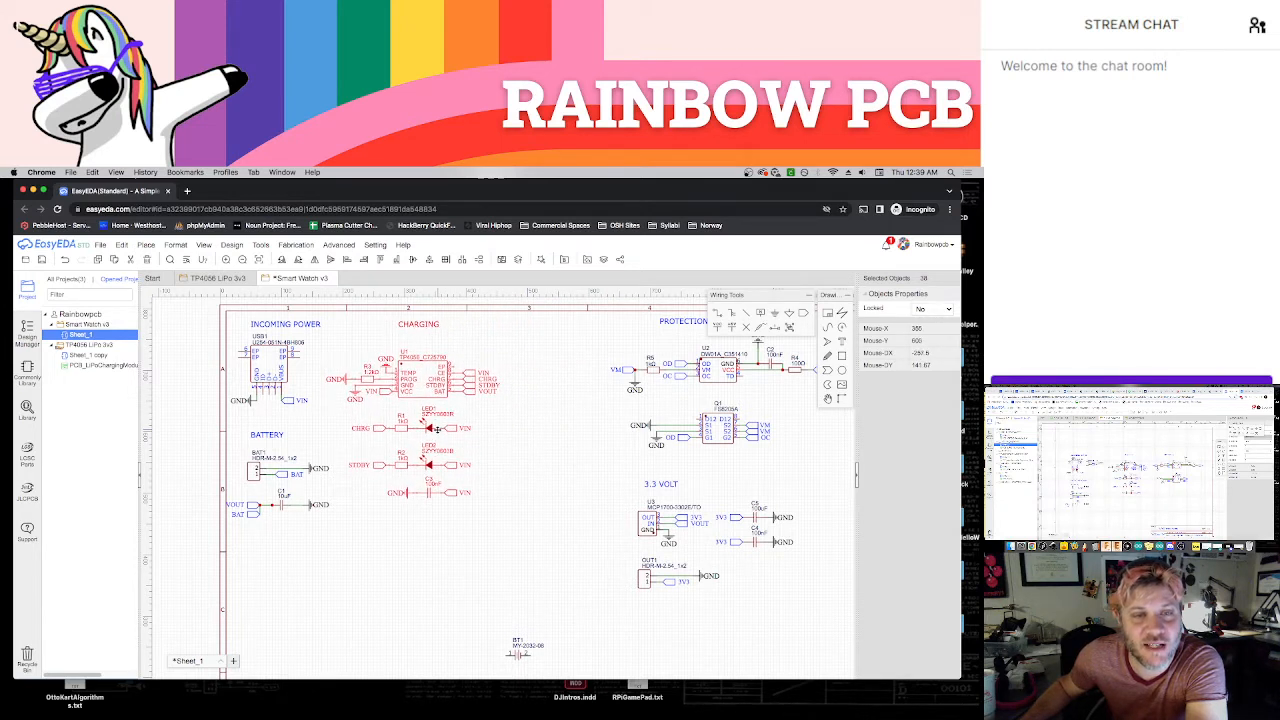
{"action": "left_click", "coordinate": [520, 442]}
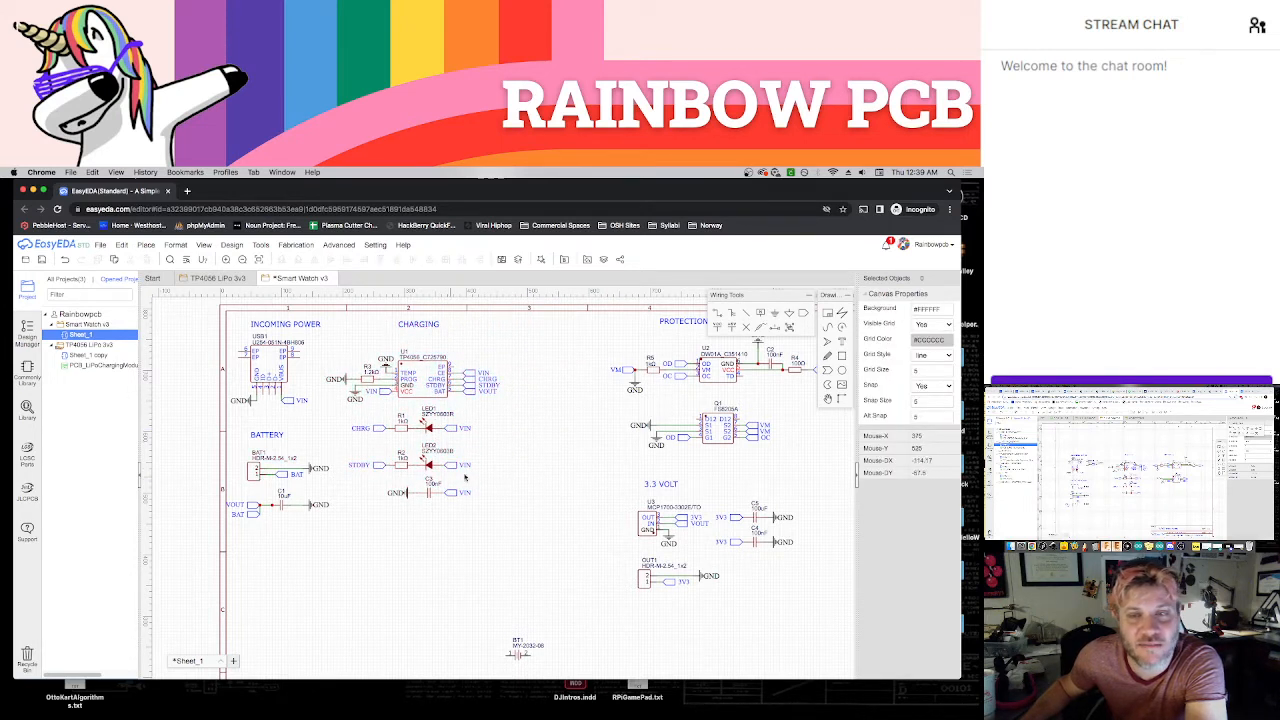
Move the Protection section left next to Charging and place the 3.3 Volt section directly beneath it
{"action": "scroll", "coordinate": [534, 458], "scroll_direction": "down", "scroll_amount": 3}
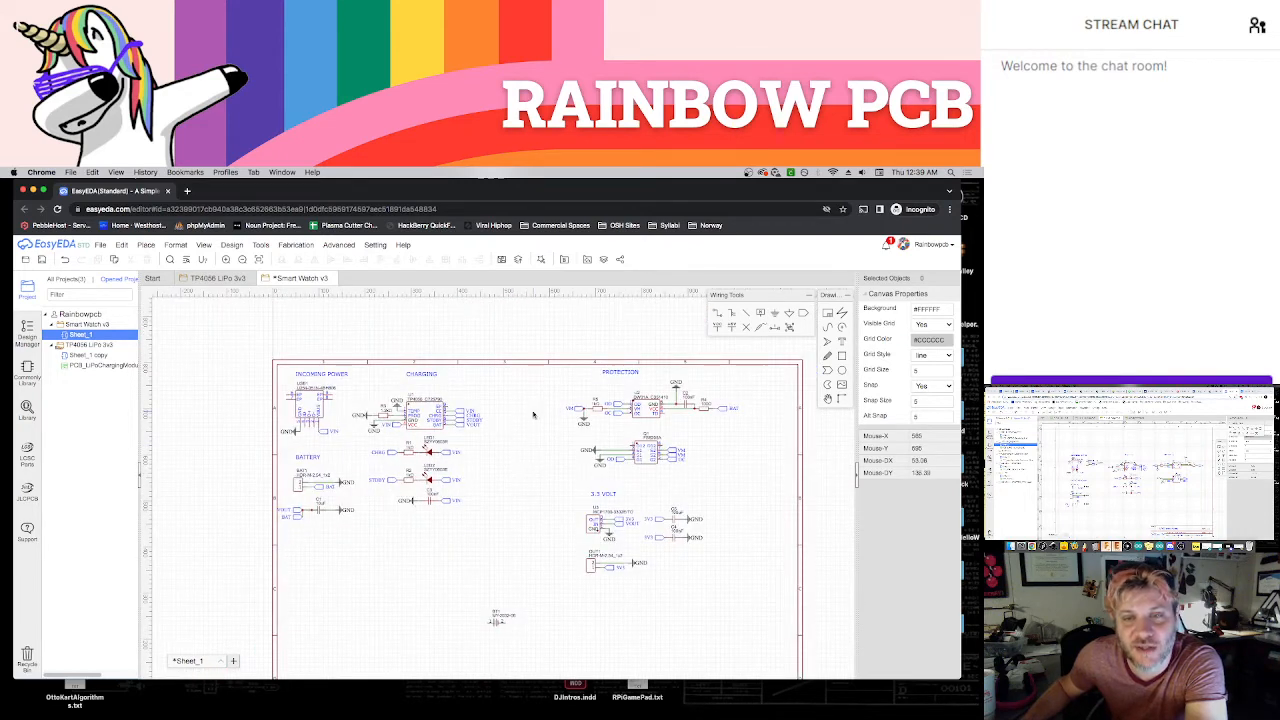
{"action": "left_click_drag", "start_coordinate": [552, 367], "coordinate": [760, 482]}
{"action": "left_click_drag", "start_coordinate": [654, 418], "coordinate": [578, 418]}
{"action": "left_click_drag", "start_coordinate": [565, 481], "coordinate": [726, 592]}
{"action": "left_click_drag", "start_coordinate": [590, 535], "coordinate": [503, 521]}
{"action": "left_click", "coordinate": [606, 568]}
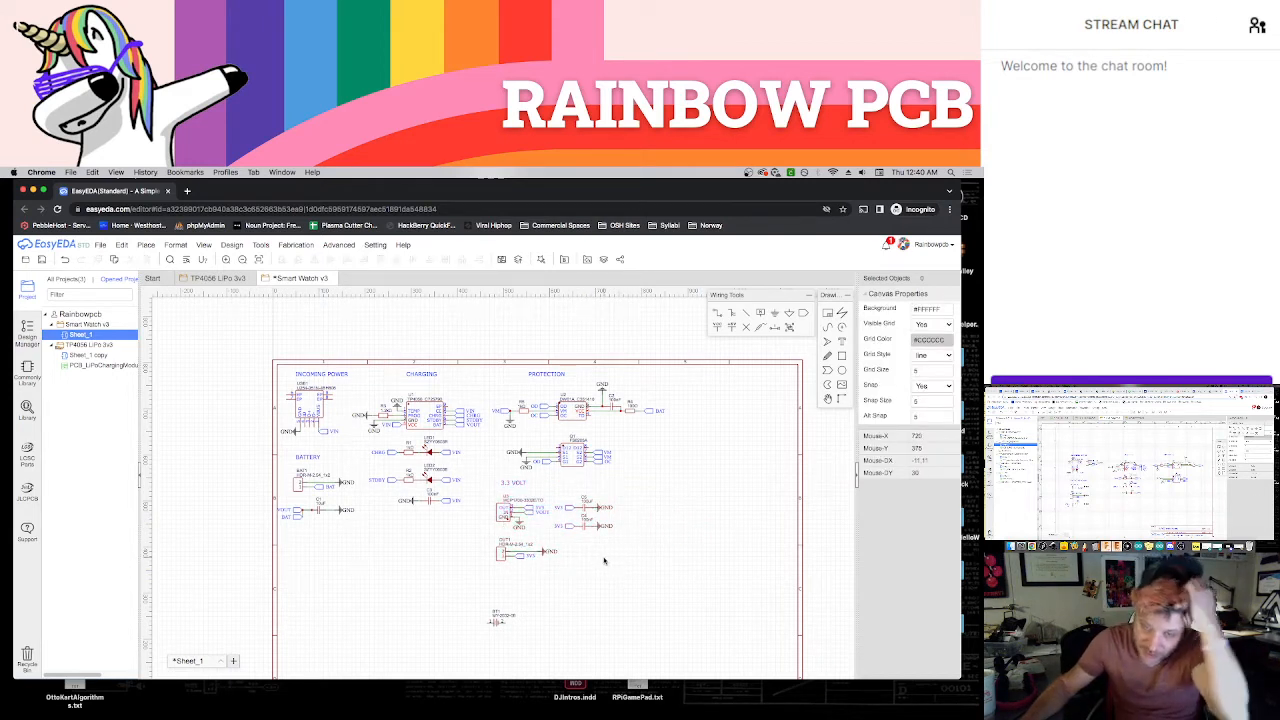
{"action": "scroll", "coordinate": [530, 528], "scroll_direction": "up", "scroll_amount": 3}
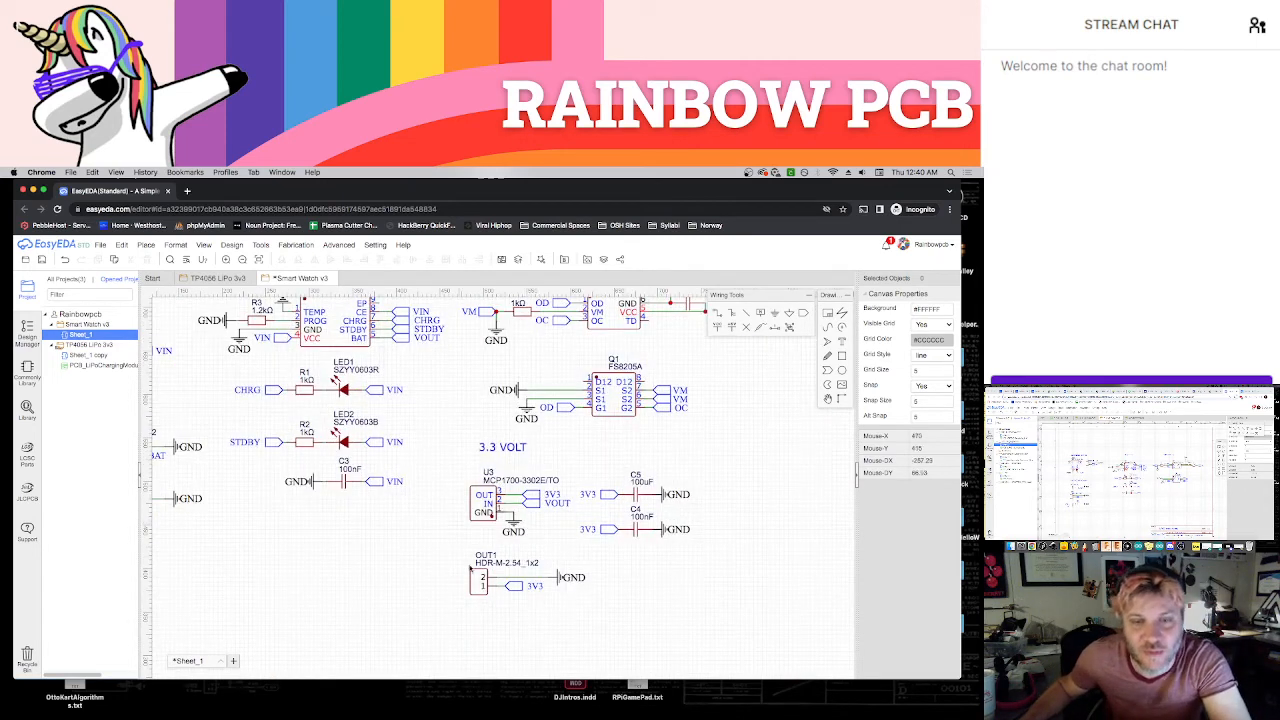
{"action": "scroll", "coordinate": [474, 588], "scroll_direction": "down", "scroll_amount": 1}
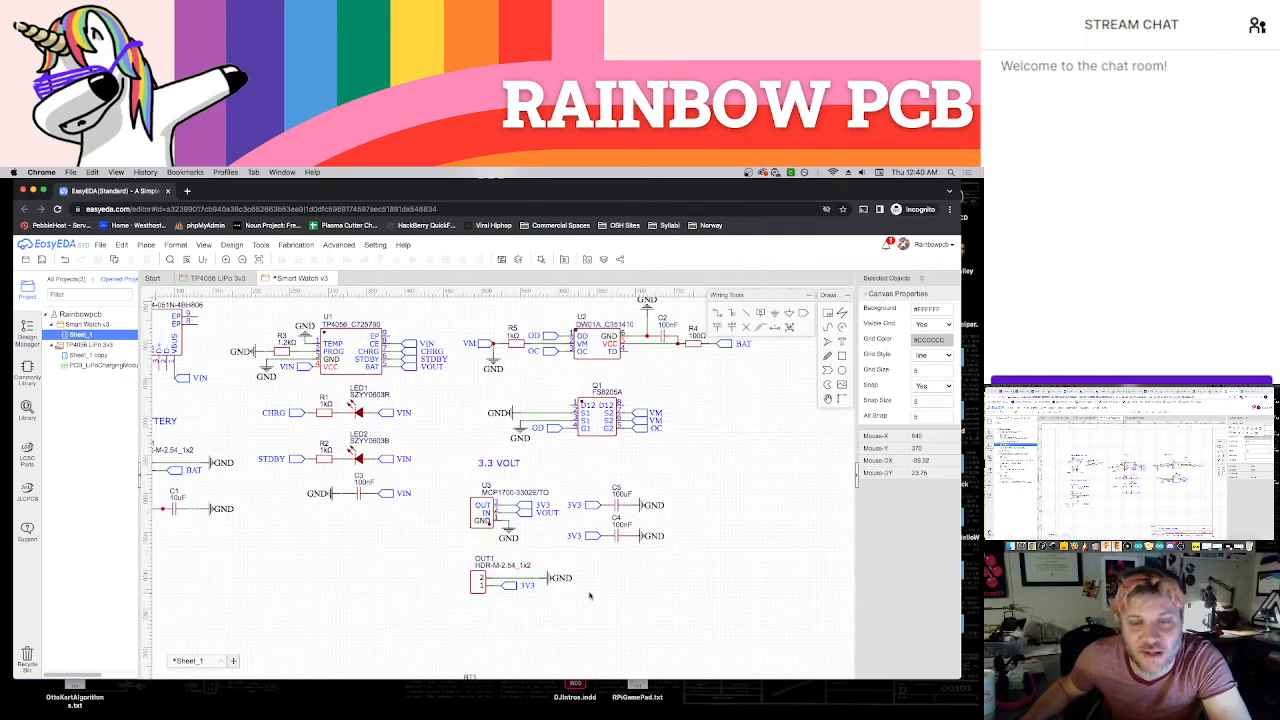
{"action": "scroll", "coordinate": [704, 590], "scroll_direction": "down", "scroll_amount": 3}
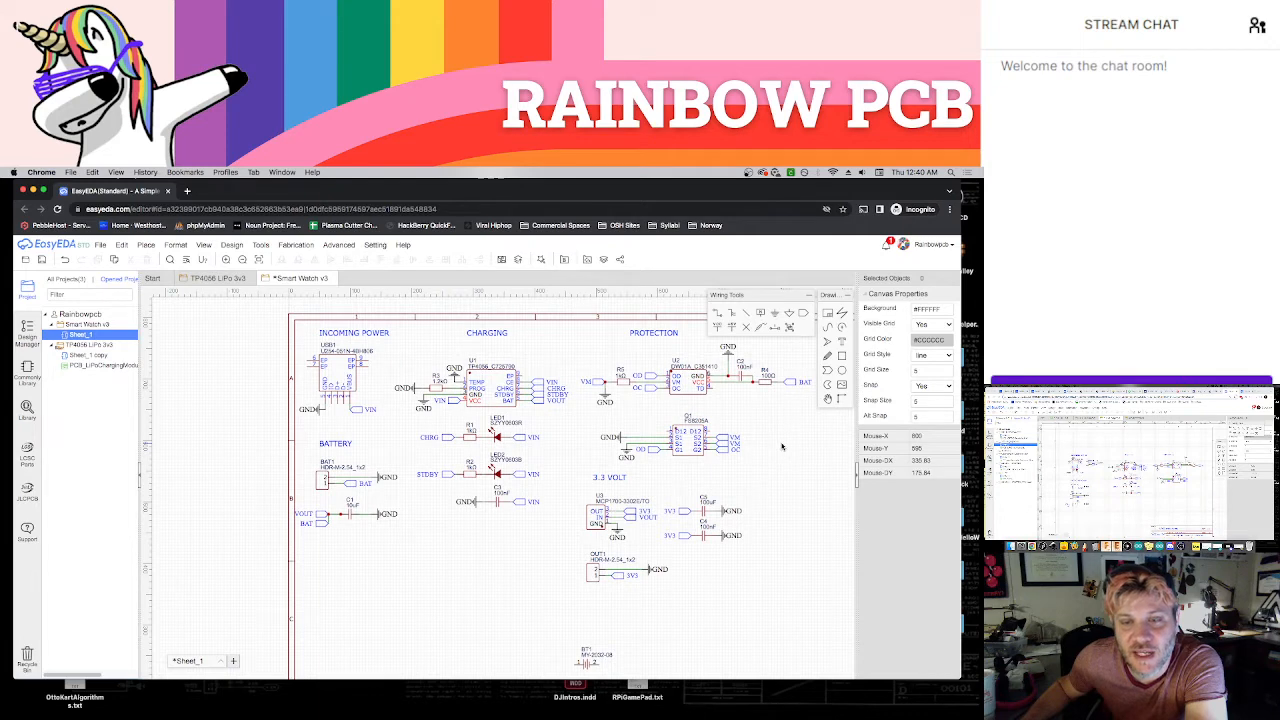
{"action": "right_click_drag", "start_coordinate": [782, 447], "coordinate": [741, 448]}
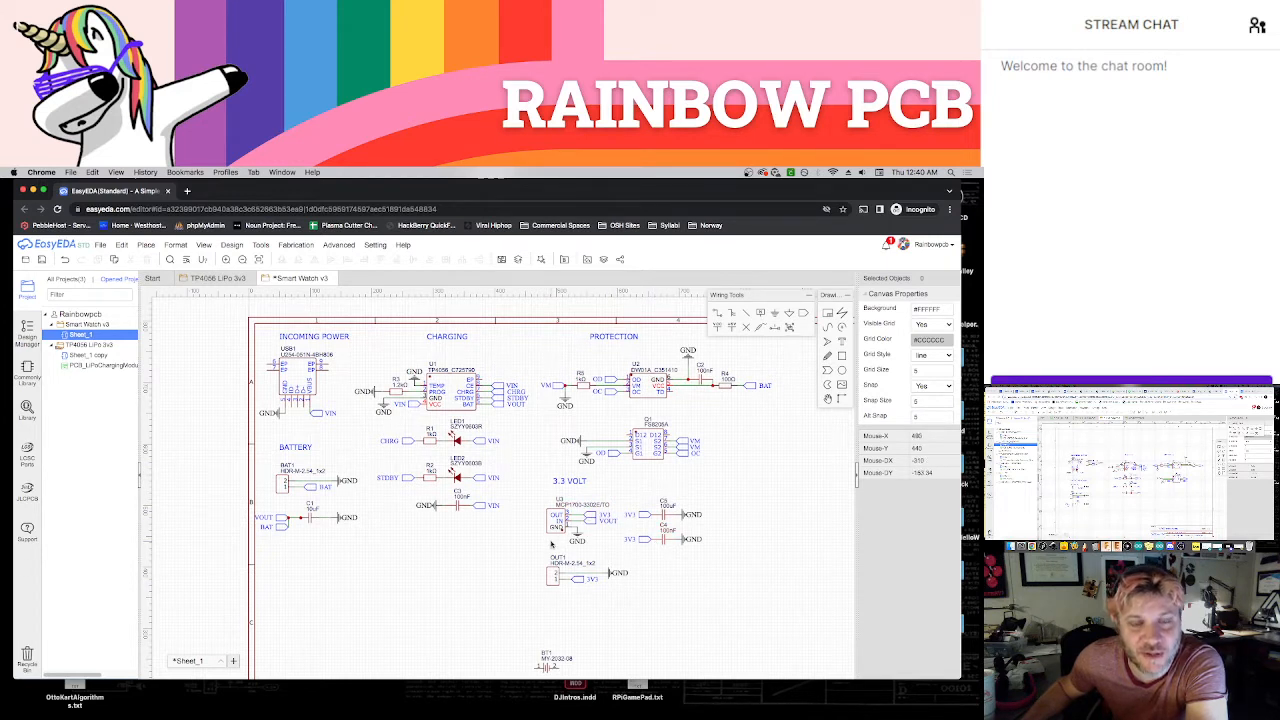
Move the coin-cell battery holder BT1 to the open area beneath the Battery section
{"action": "scroll", "coordinate": [528, 545], "scroll_direction": "up", "scroll_amount": 2}
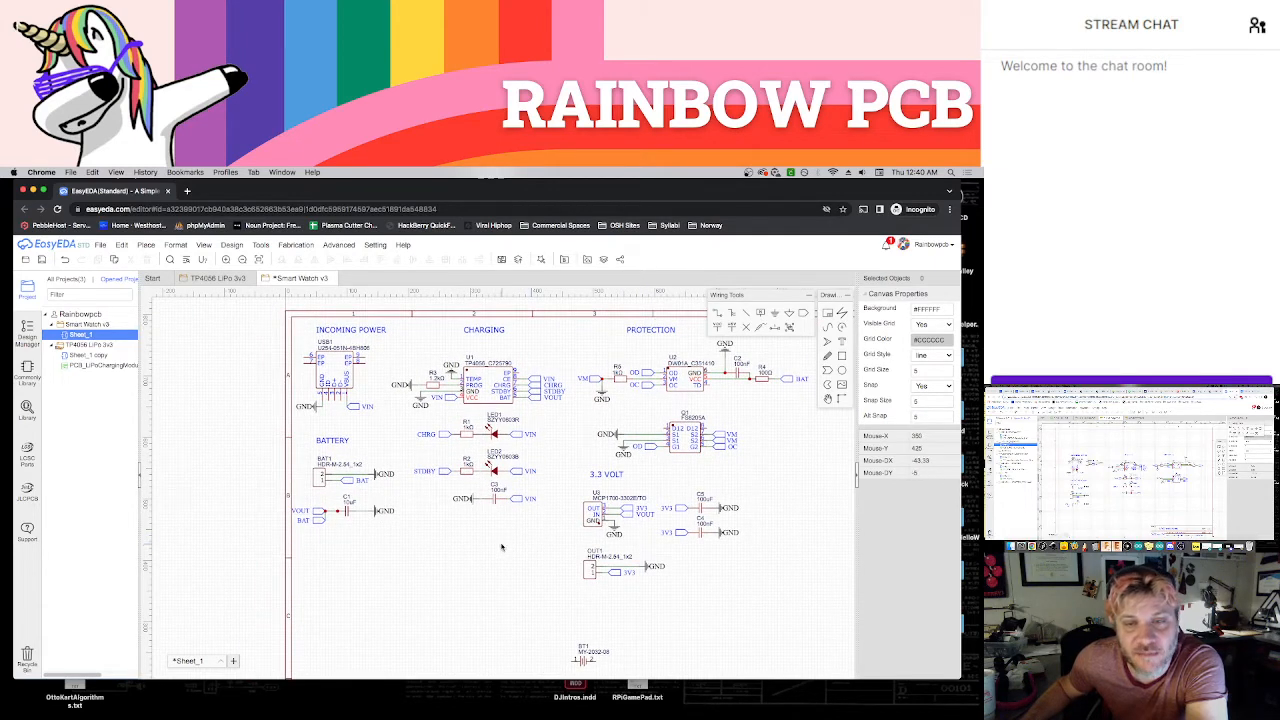
{"action": "left_click_drag", "start_coordinate": [583, 660], "coordinate": [367, 589]}
{"action": "left_click", "coordinate": [434, 591]}
{"action": "scroll", "coordinate": [447, 526], "scroll_direction": "down", "scroll_amount": 2}
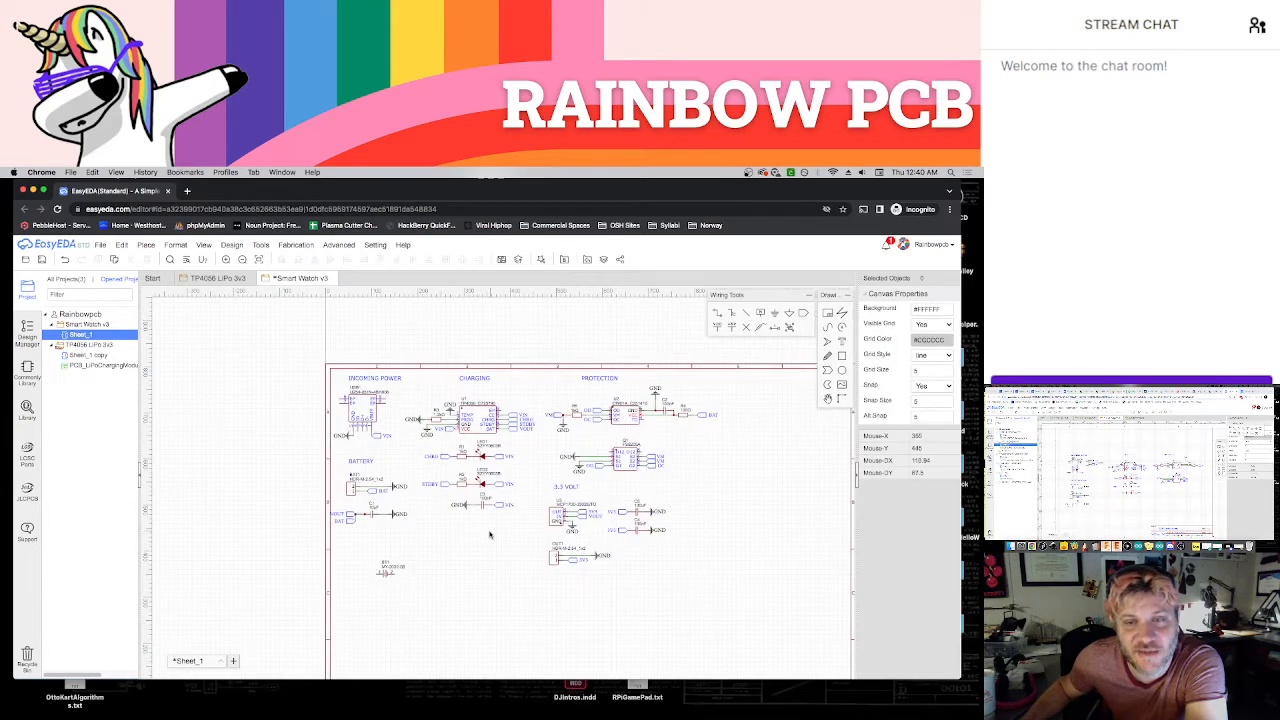
{"action": "scroll", "coordinate": [486, 534], "scroll_direction": "up", "scroll_amount": 3}
{"action": "right_click_drag", "start_coordinate": [447, 551], "coordinate": [436, 555]}
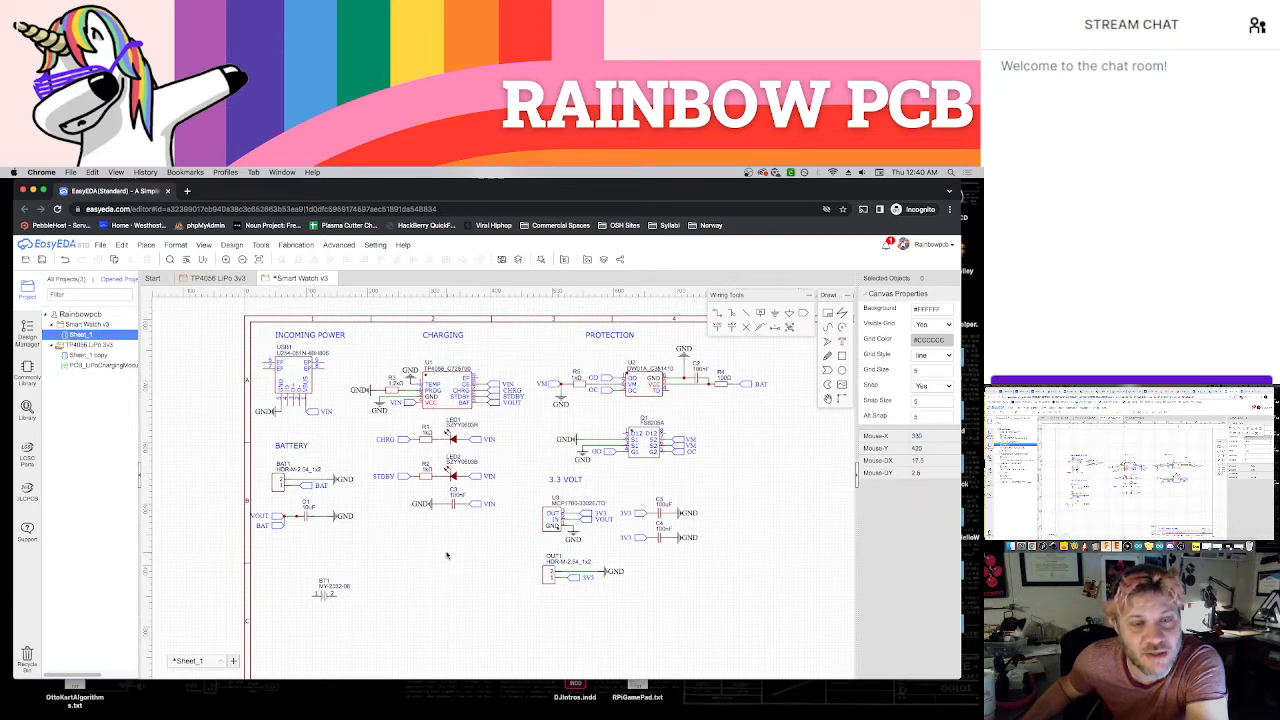
Place a GND symbol, rotated sideways, in line with pin 2 of battery holder BT1
{"action": "scroll", "coordinate": [447, 555], "scroll_direction": "up", "scroll_amount": 1}
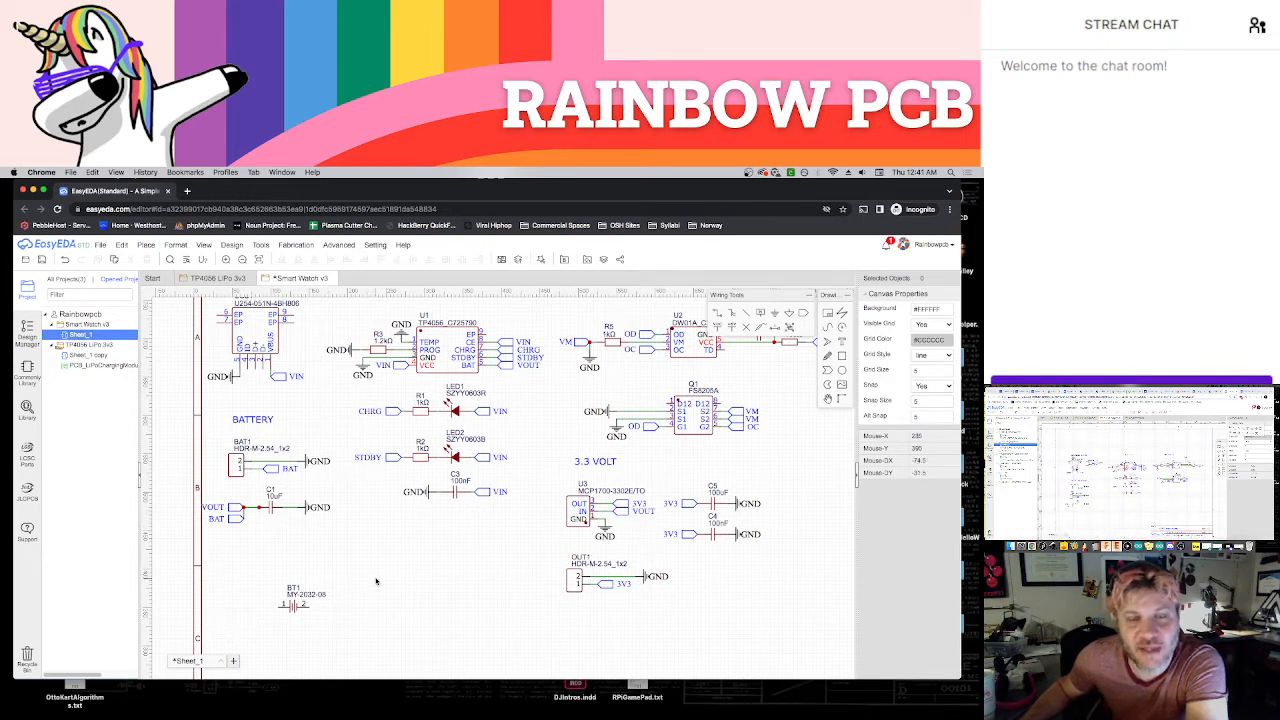
{"action": "left_click", "coordinate": [776, 316]}
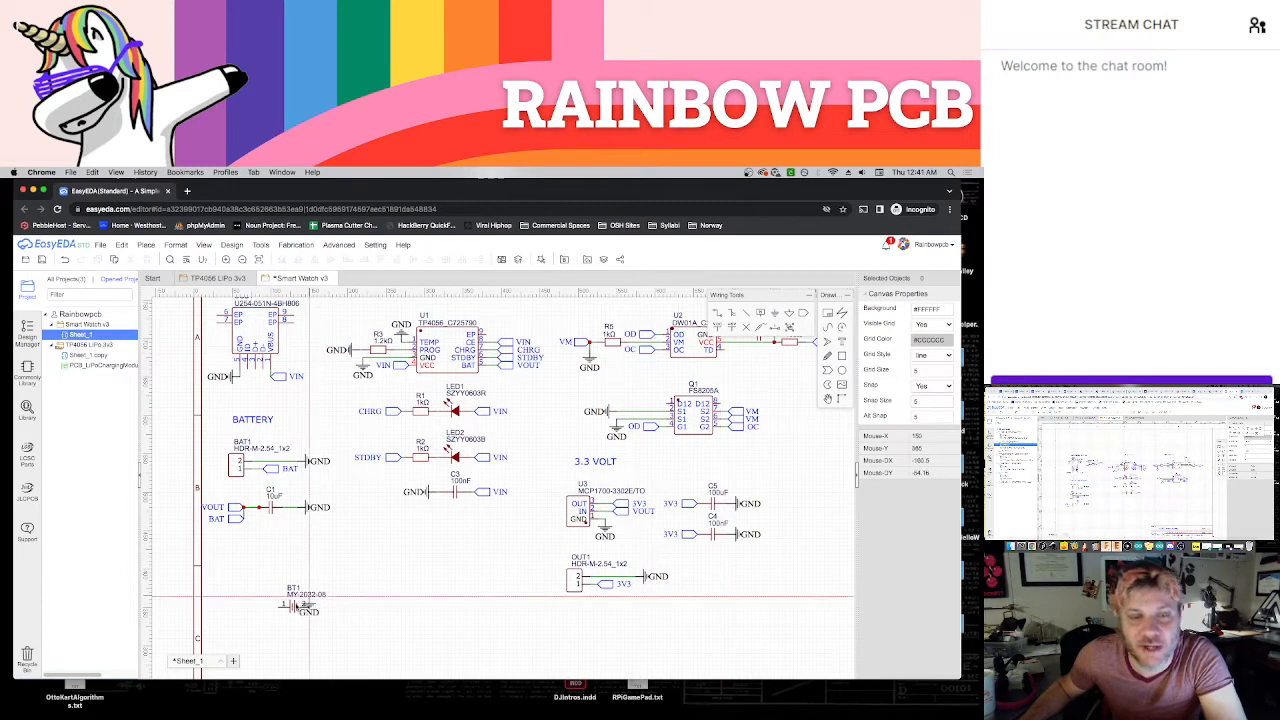
{"action": "key", "text": "space"}
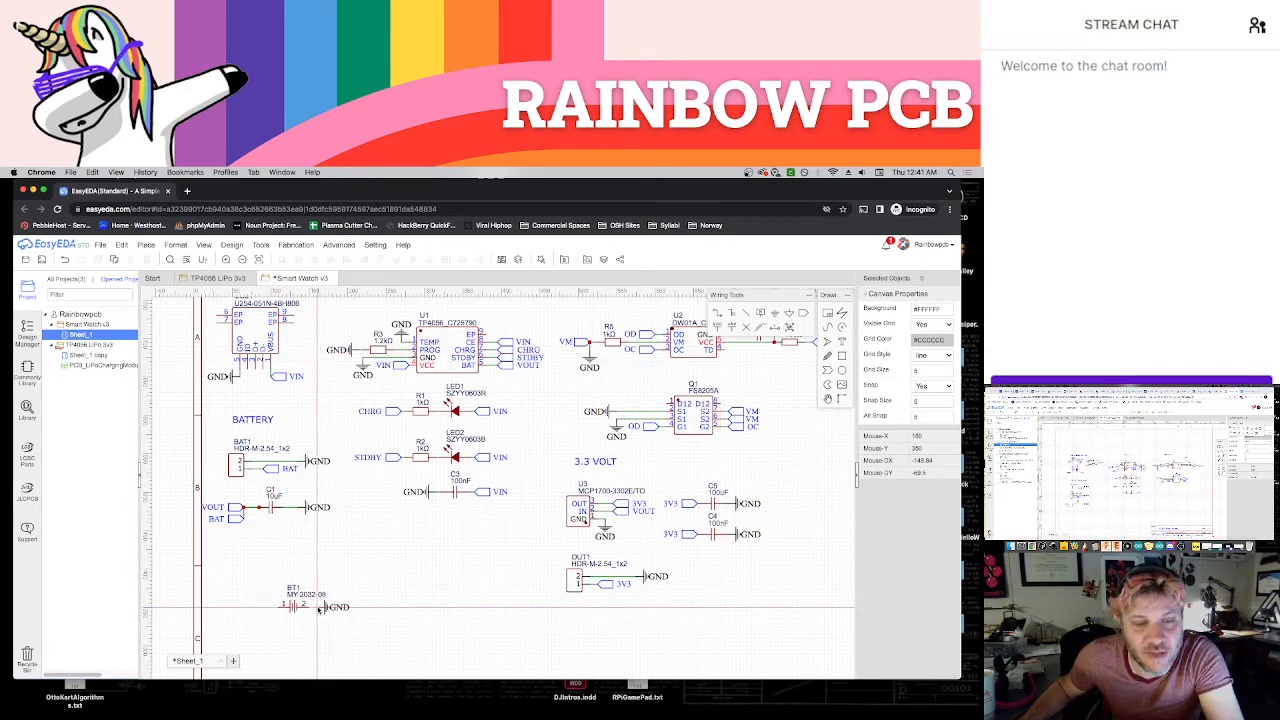
{"action": "left_click", "coordinate": [317, 608]}
{"action": "key", "text": "Escape"}
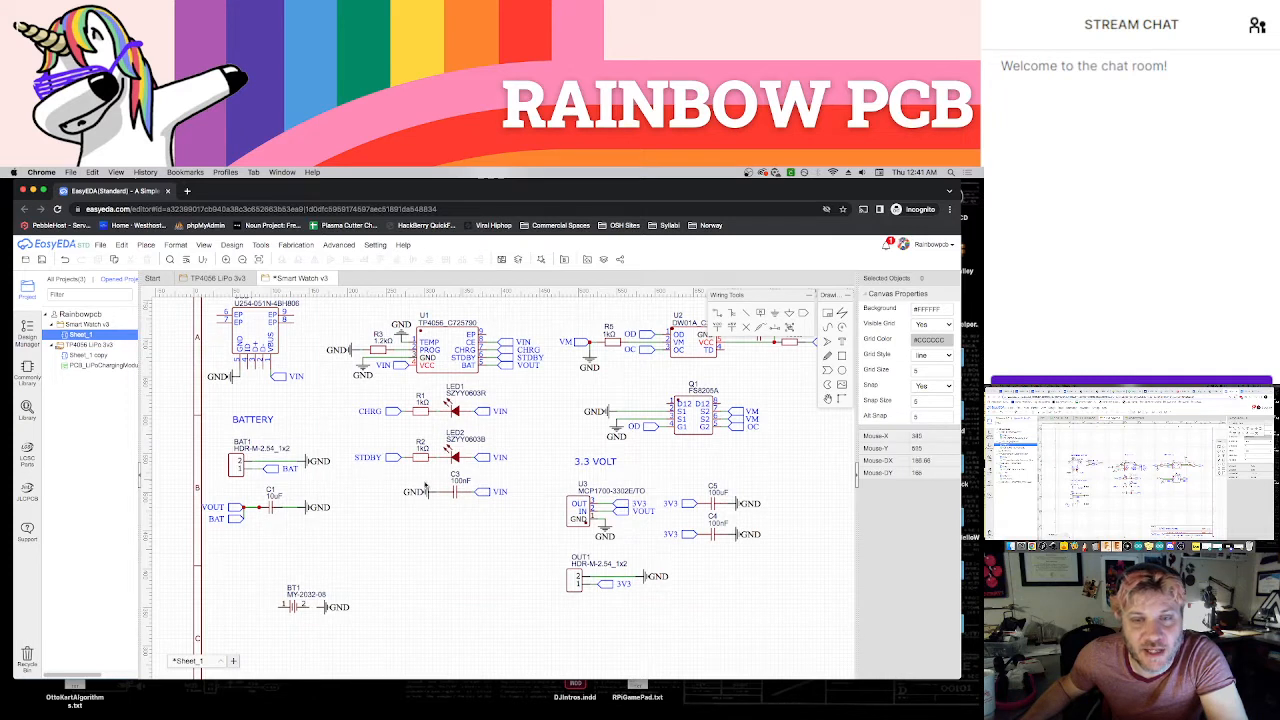
Copy the BAT net port near capacitor C1 and place the copy in line with pin 1 of BT1
{"action": "left_click", "coordinate": [237, 522]}
{"action": "key", "text": "super+c"}
{"action": "key", "text": "super+v"}
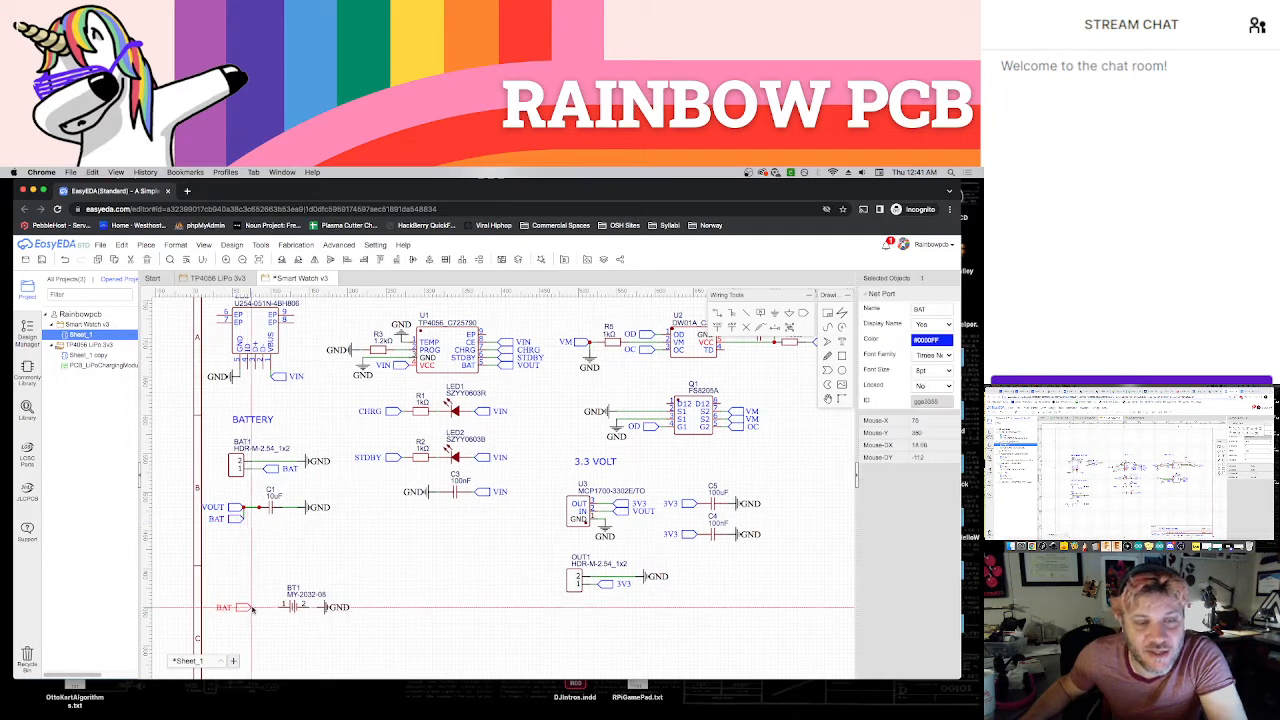
{"action": "left_click", "coordinate": [268, 608]}
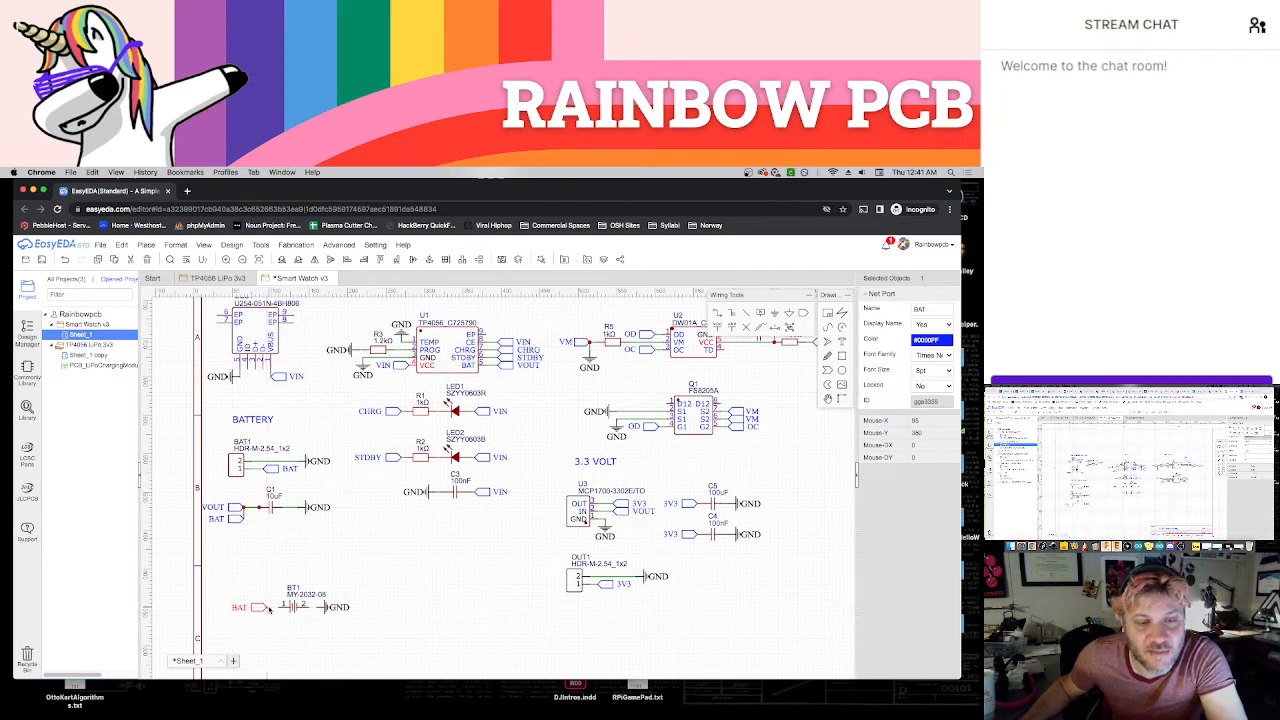
{"action": "left_click", "coordinate": [290, 636]}
{"action": "left_click_drag", "start_coordinate": [256, 608], "coordinate": [260, 609]}
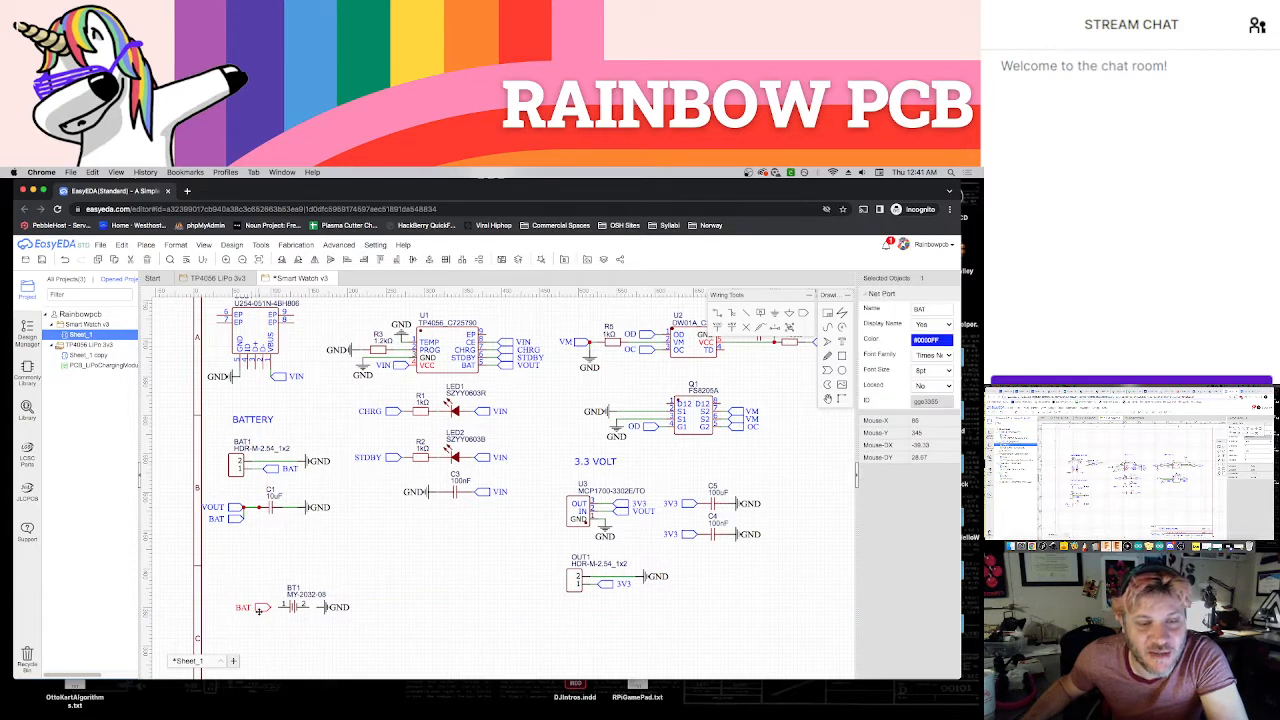
Wire BT1's pins to its BAT port and GND symbol, and move the whole BT1 circuit up beneath capacitor C1
{"action": "left_click", "coordinate": [292, 623]}
{"action": "key", "text": "w"}
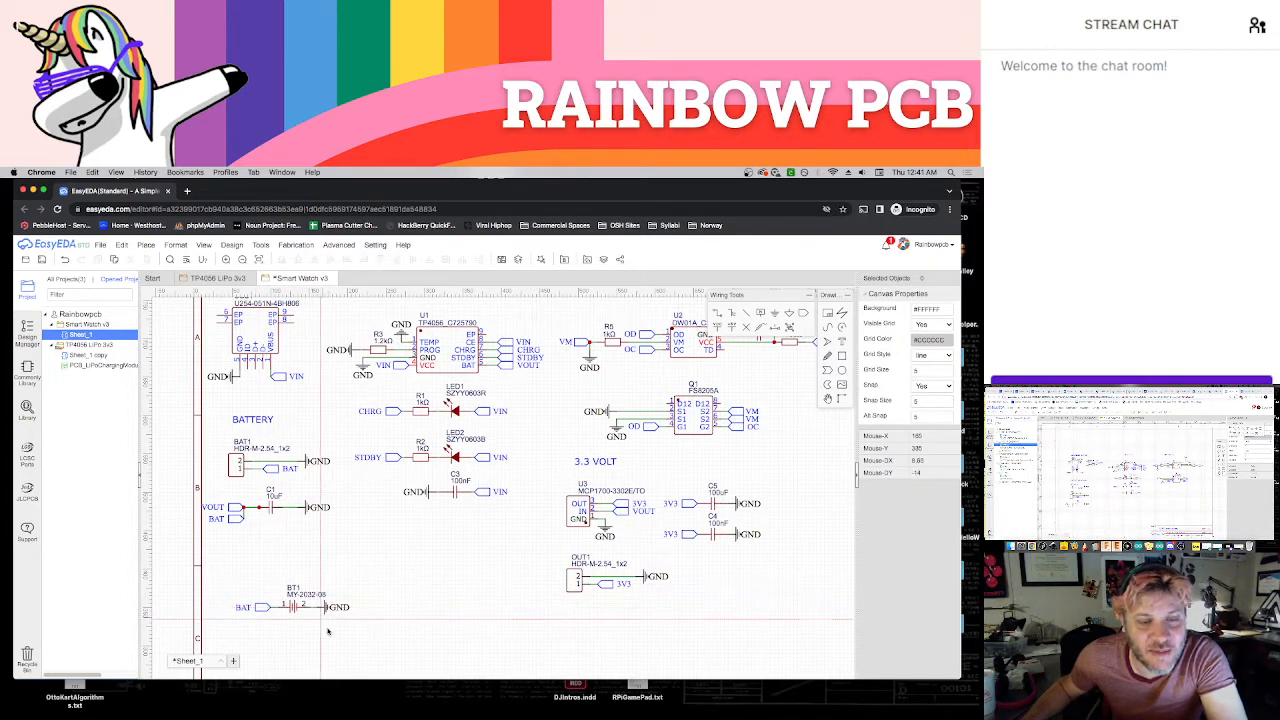
{"action": "key", "text": "Escape"}
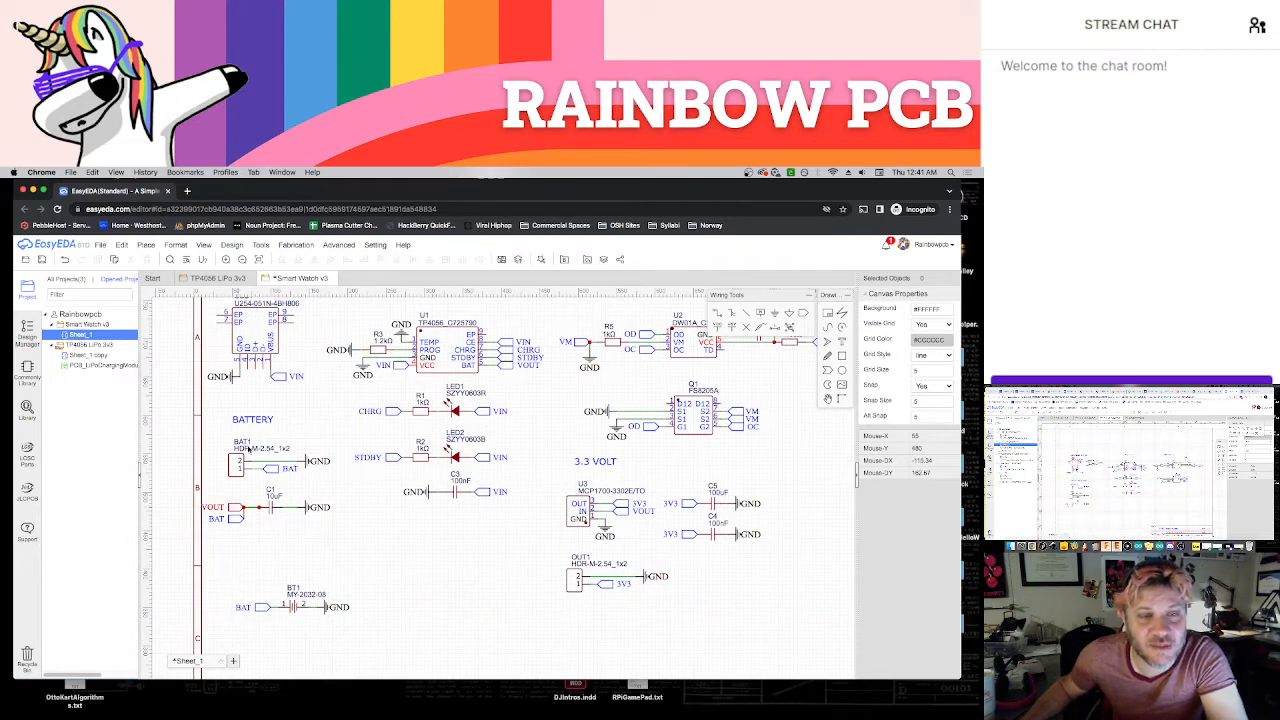
{"action": "left_click_drag", "start_coordinate": [227, 573], "coordinate": [301, 556]}
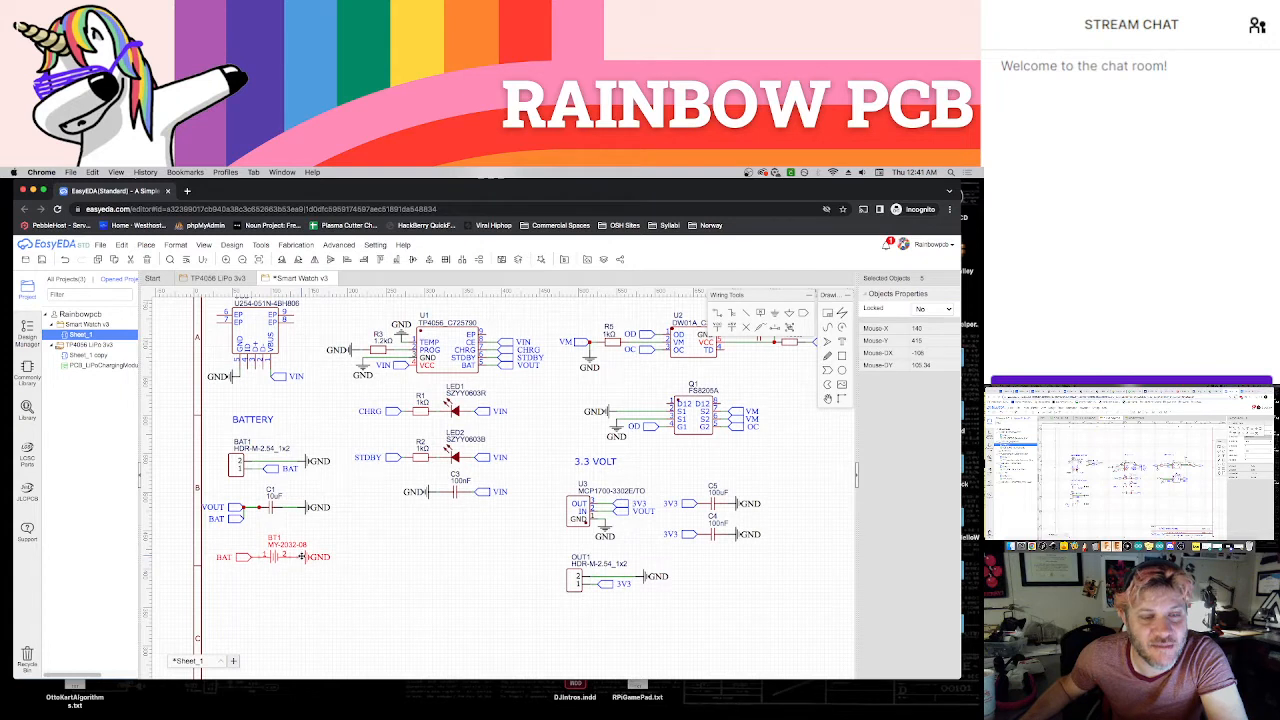
{"action": "left_click", "coordinate": [314, 589]}
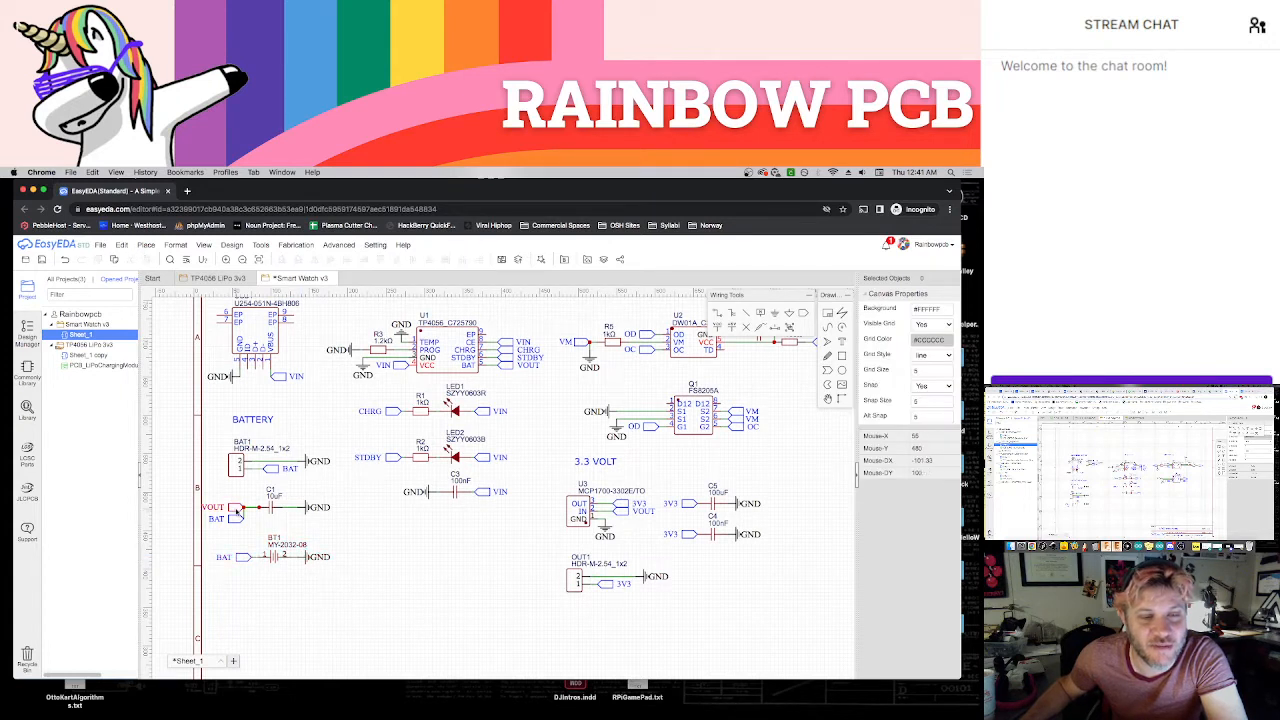
Delete C1's VOUT net port and its connecting wires, and move the BAT port up in line with C1
{"action": "left_click", "coordinate": [236, 507]}
{"action": "key", "text": "Delete"}
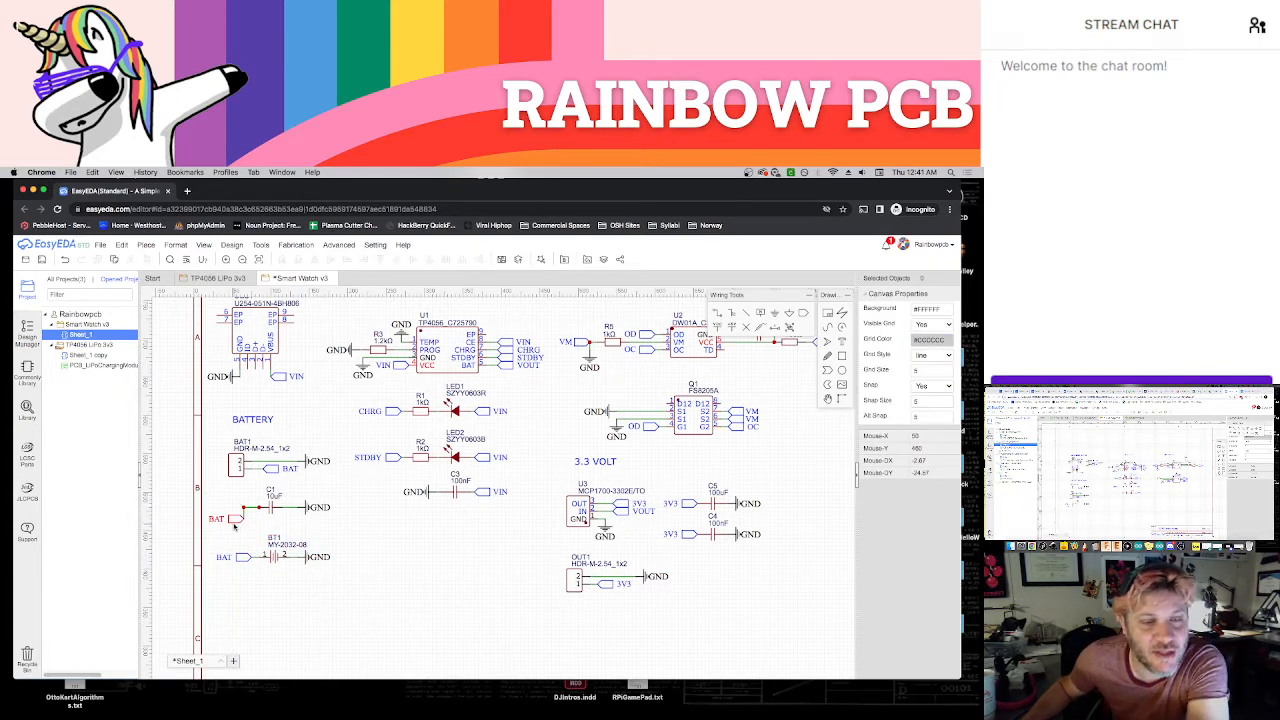
{"action": "left_click", "coordinate": [245, 513]}
{"action": "key", "text": "Delete"}
{"action": "left_click_drag", "start_coordinate": [236, 520], "coordinate": [237, 508]}
{"action": "left_click", "coordinate": [248, 514]}
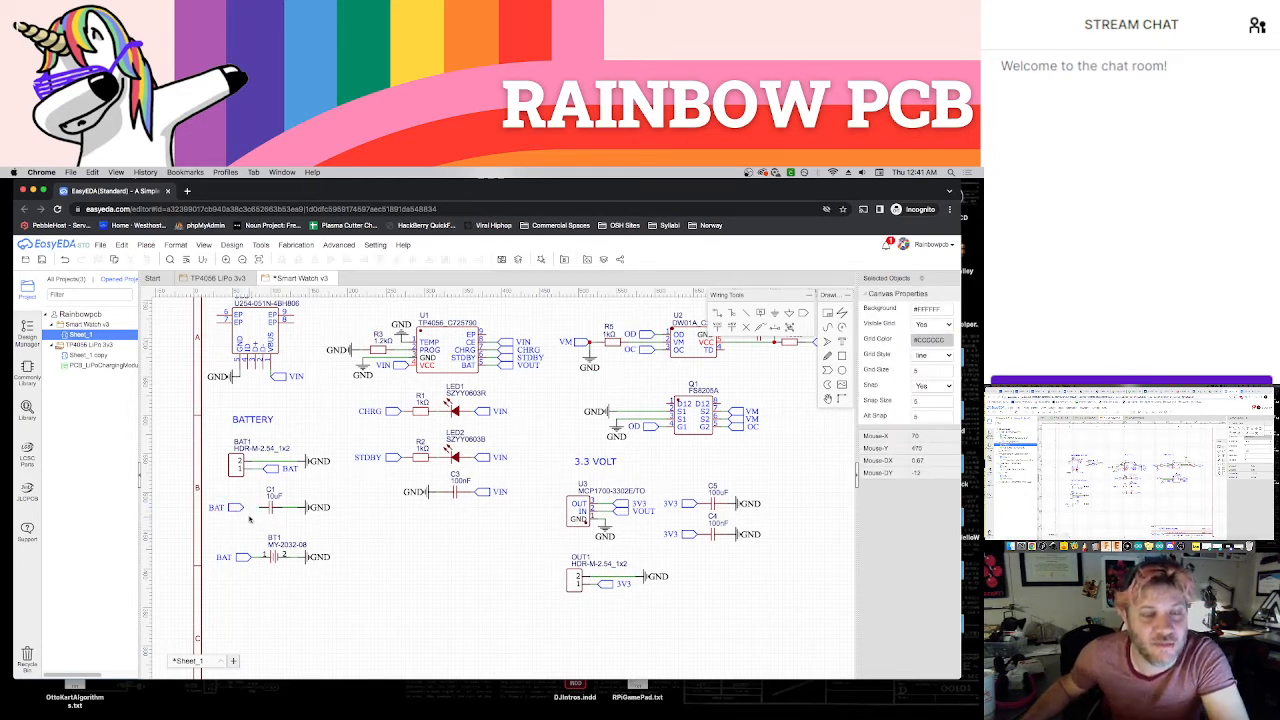
Wire the BAT port to capacitor C1 and move the BT1 circuit so it lines up directly below C1's
{"action": "key", "text": "w"}
{"action": "left_click", "coordinate": [243, 508]}
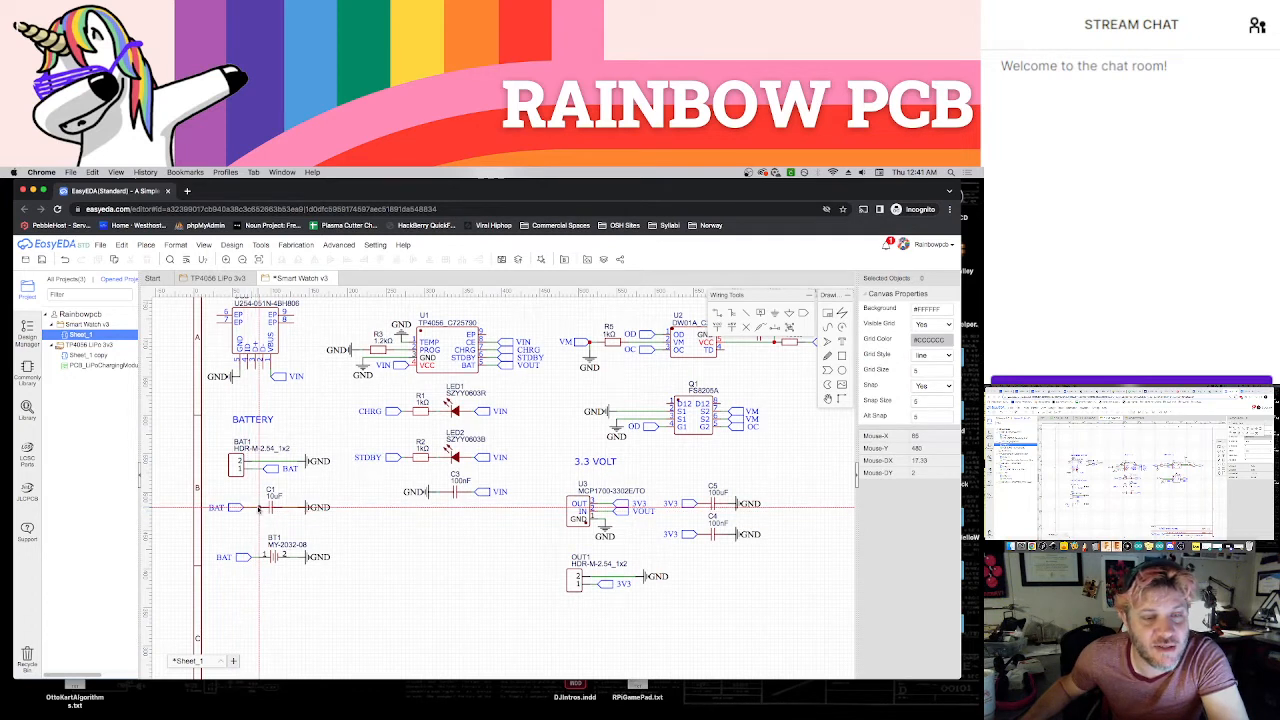
{"action": "left_click", "coordinate": [258, 508]}
{"action": "key", "text": "Escape"}
{"action": "left_click_drag", "start_coordinate": [238, 510], "coordinate": [274, 544]}
{"action": "left_click", "coordinate": [261, 517]}
{"action": "left_click", "coordinate": [291, 565]}
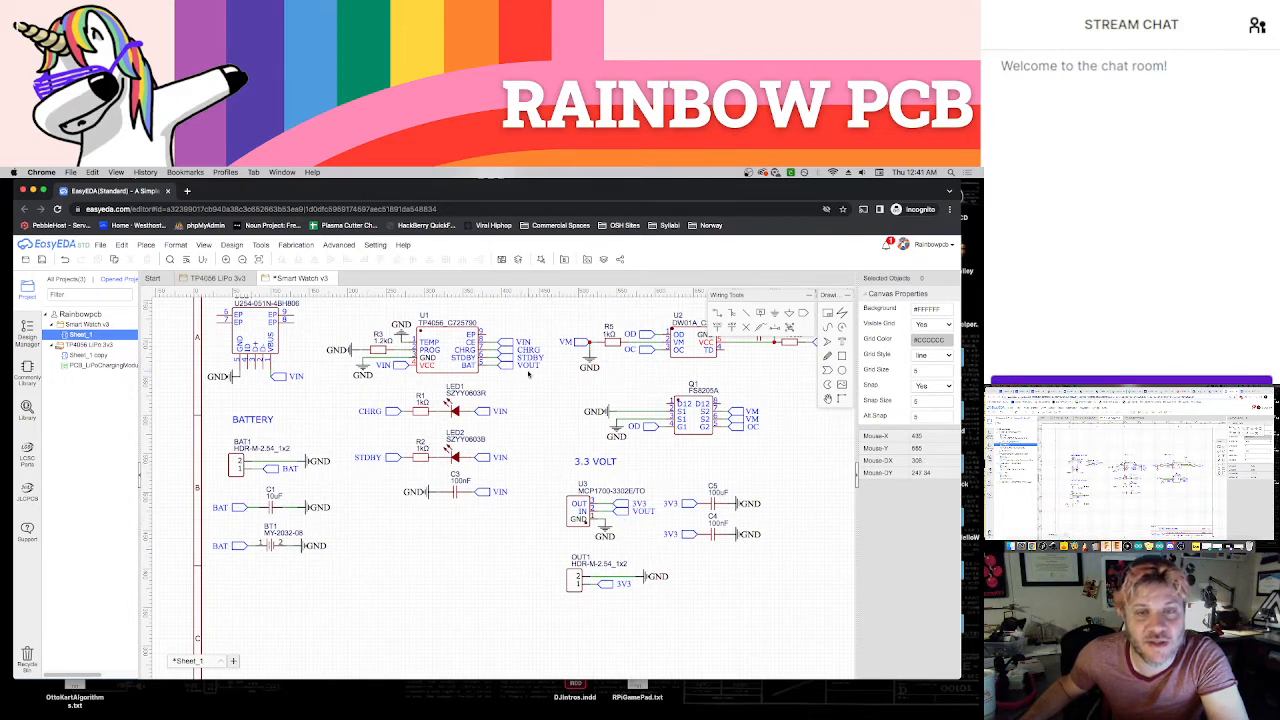
Rename the VOUT net port on the TP4056 charger's BAT pin to BAT
{"action": "left_click", "coordinate": [528, 366]}
{"action": "double_click", "coordinate": [528, 366]}
{"action": "type", "text": "BAT"}
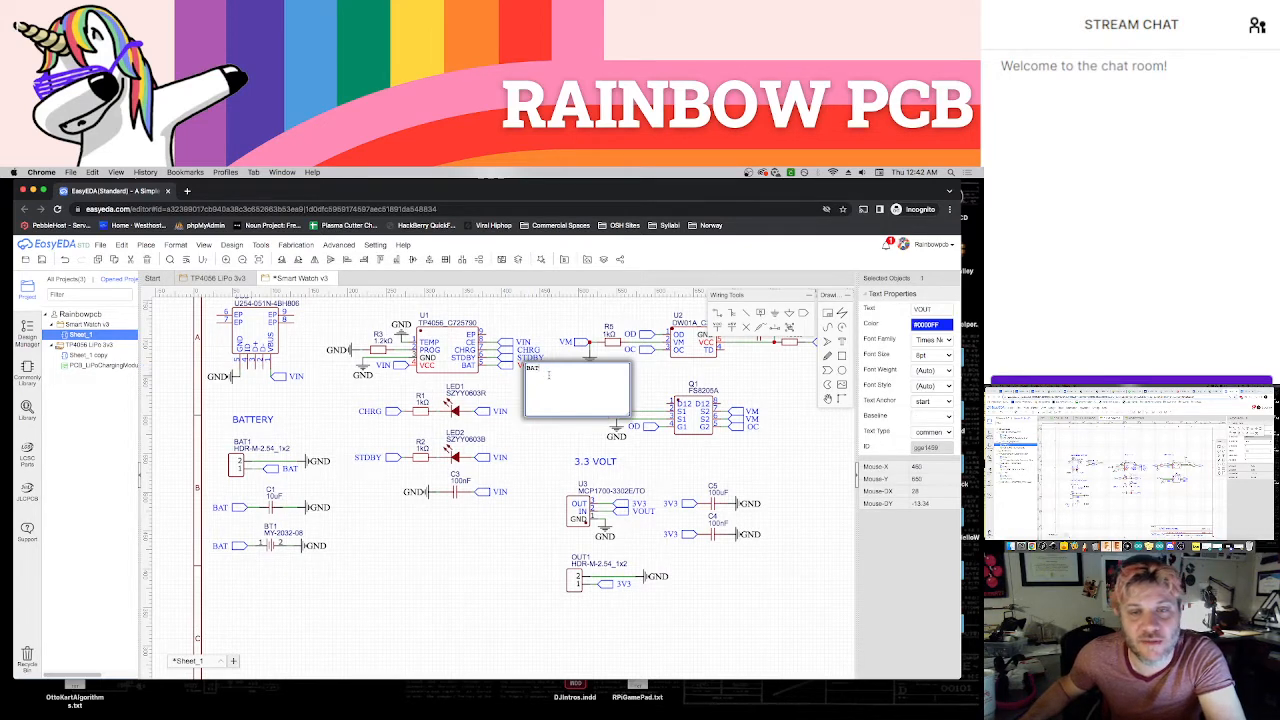
{"action": "key", "text": "Return"}
{"action": "left_click", "coordinate": [549, 400]}
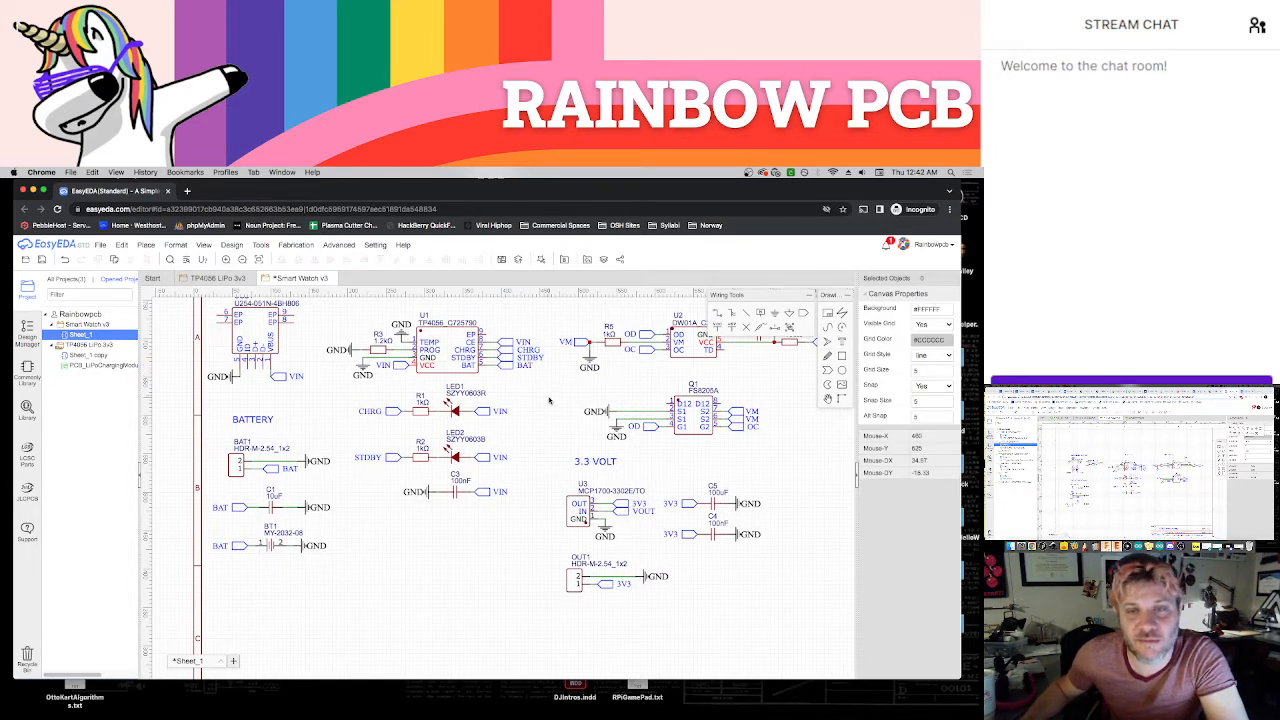
Rename the VOUT net port on regulator U3's IN pin to BAT and nudge the 3.3 VOLT heading slightly down
{"action": "scroll", "coordinate": [505, 430], "scroll_direction": "down", "scroll_amount": 2}
{"action": "scroll", "coordinate": [498, 432], "scroll_direction": "right", "scroll_amount": 2}
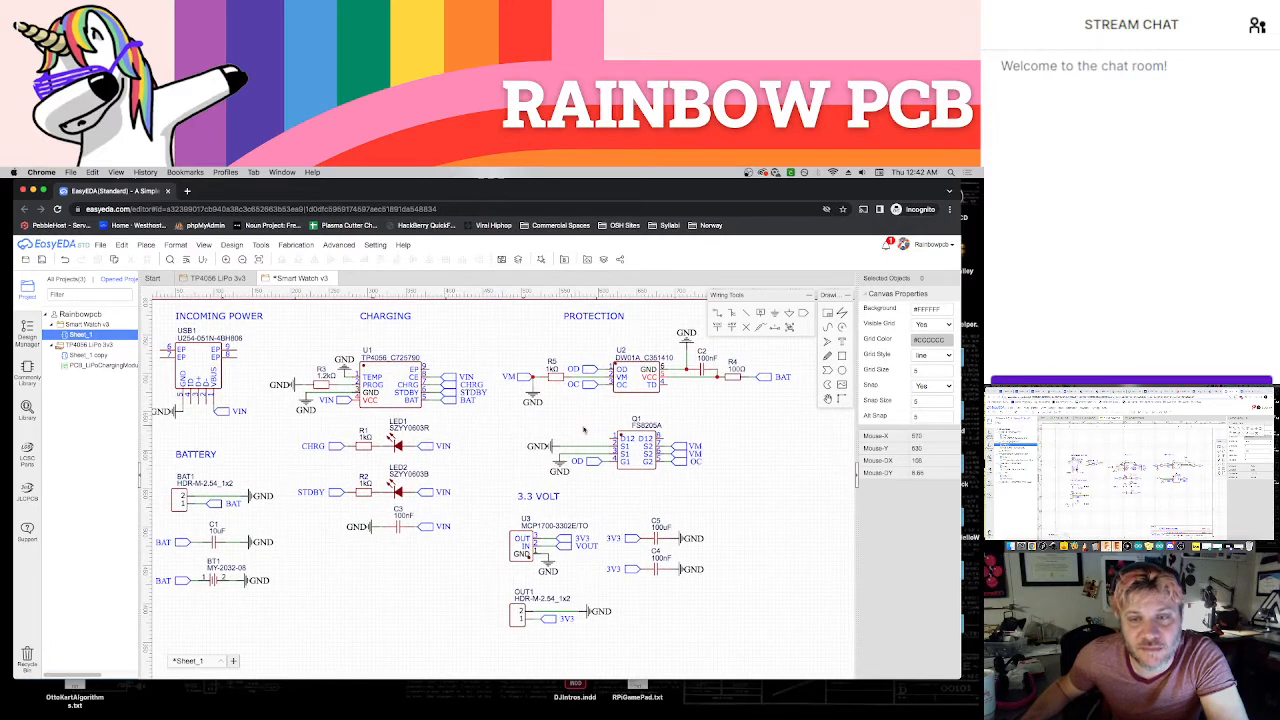
{"action": "double_click", "coordinate": [586, 548]}
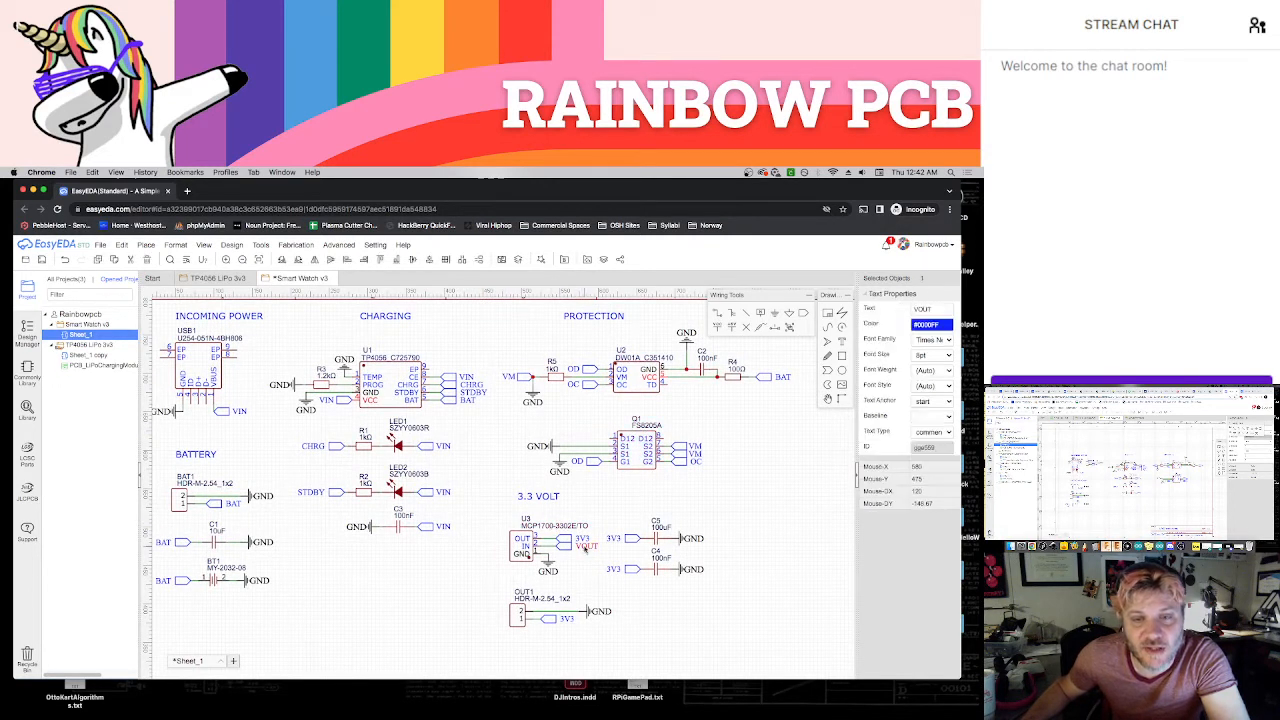
{"action": "type", "text": "BAT"}
{"action": "left_click", "coordinate": [610, 522]}
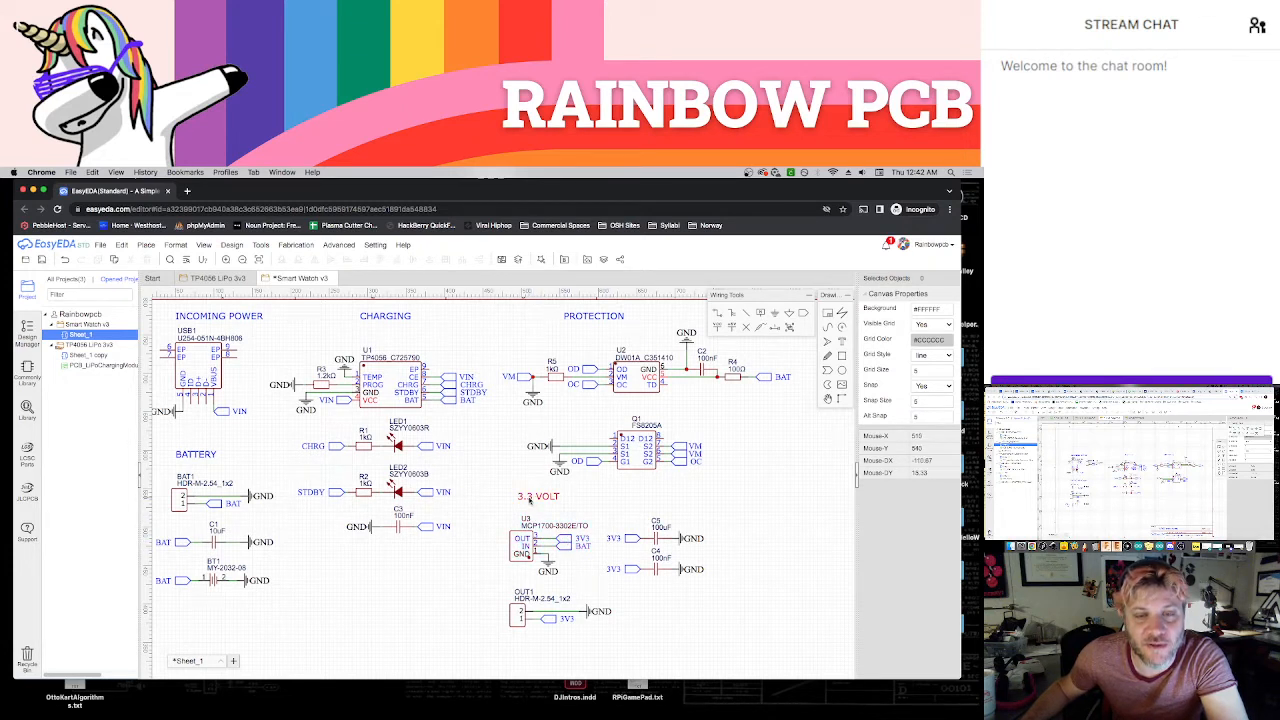
{"action": "left_click", "coordinate": [530, 500]}
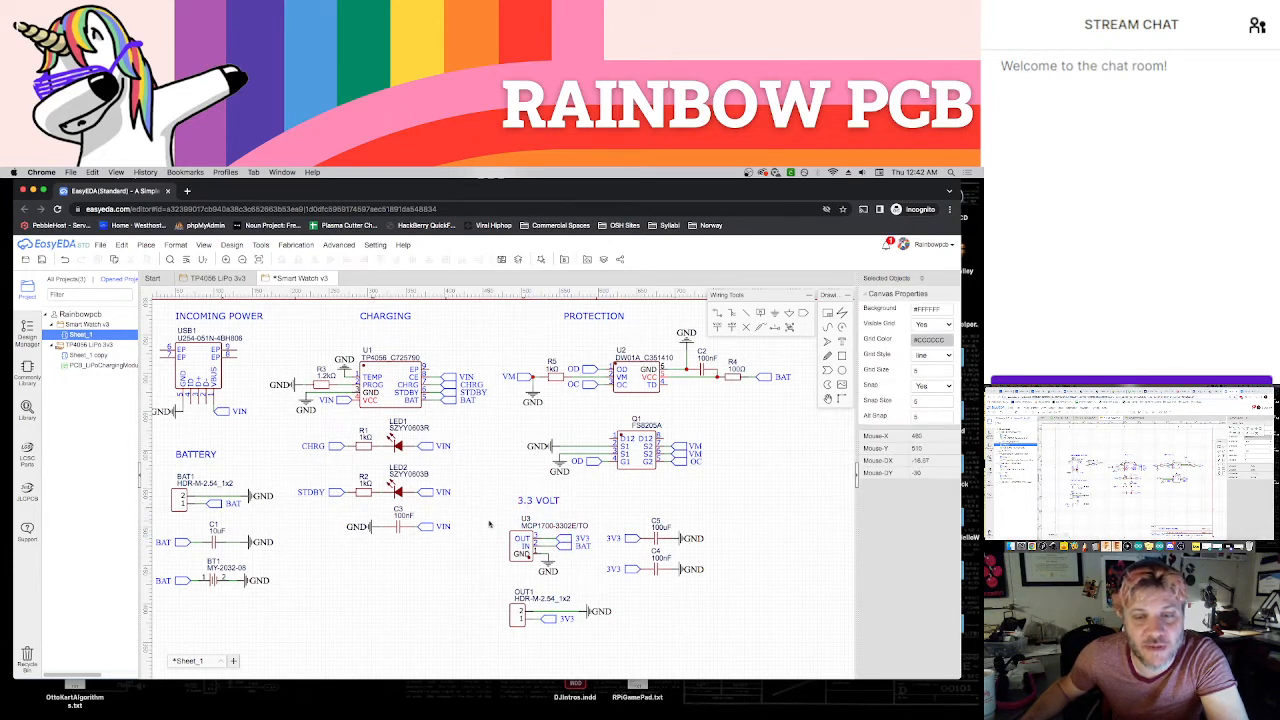
{"action": "right_click_drag", "start_coordinate": [482, 508], "coordinate": [512, 525]}
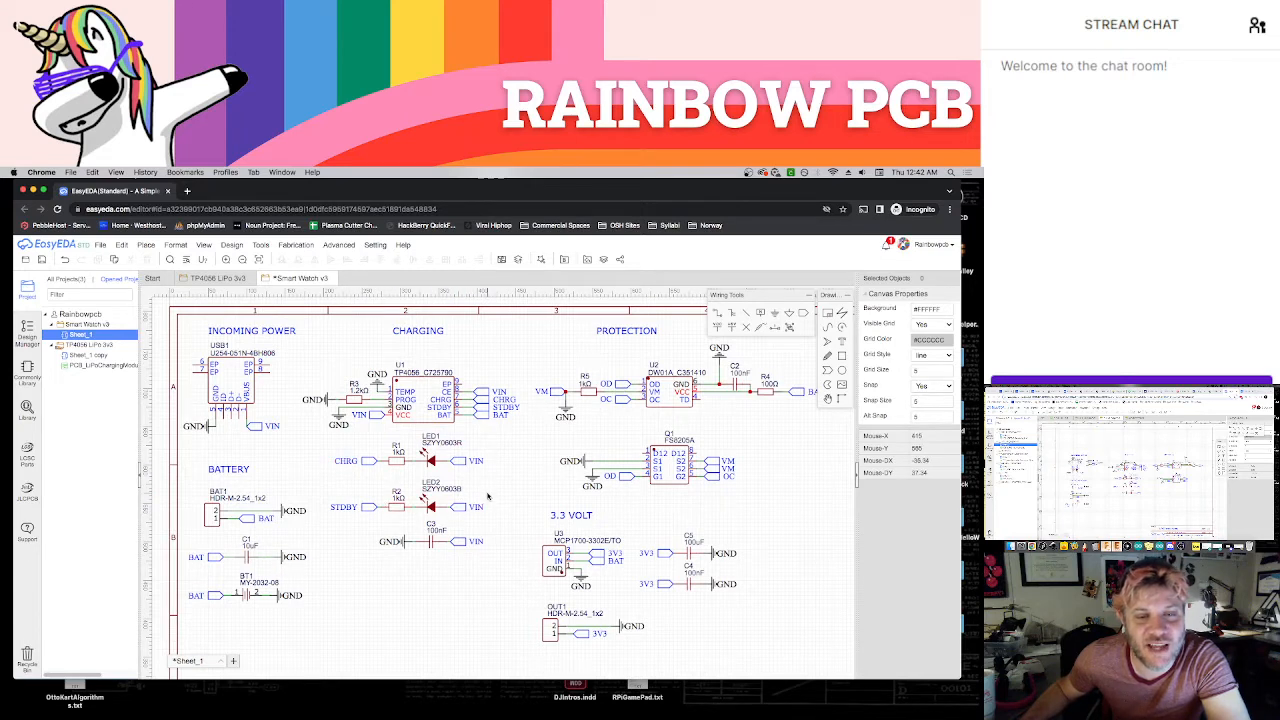
{"action": "right_click_drag", "start_coordinate": [516, 481], "coordinate": [502, 490]}
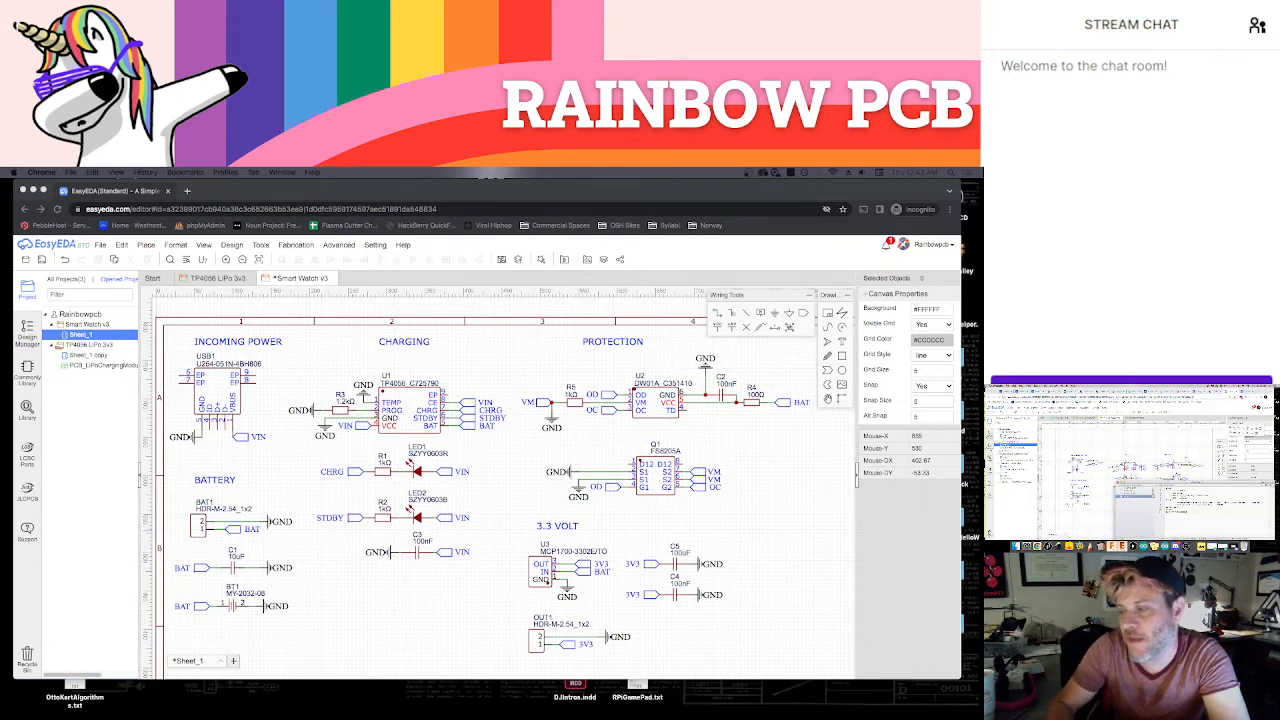
{"action": "key", "text": "super+m"}
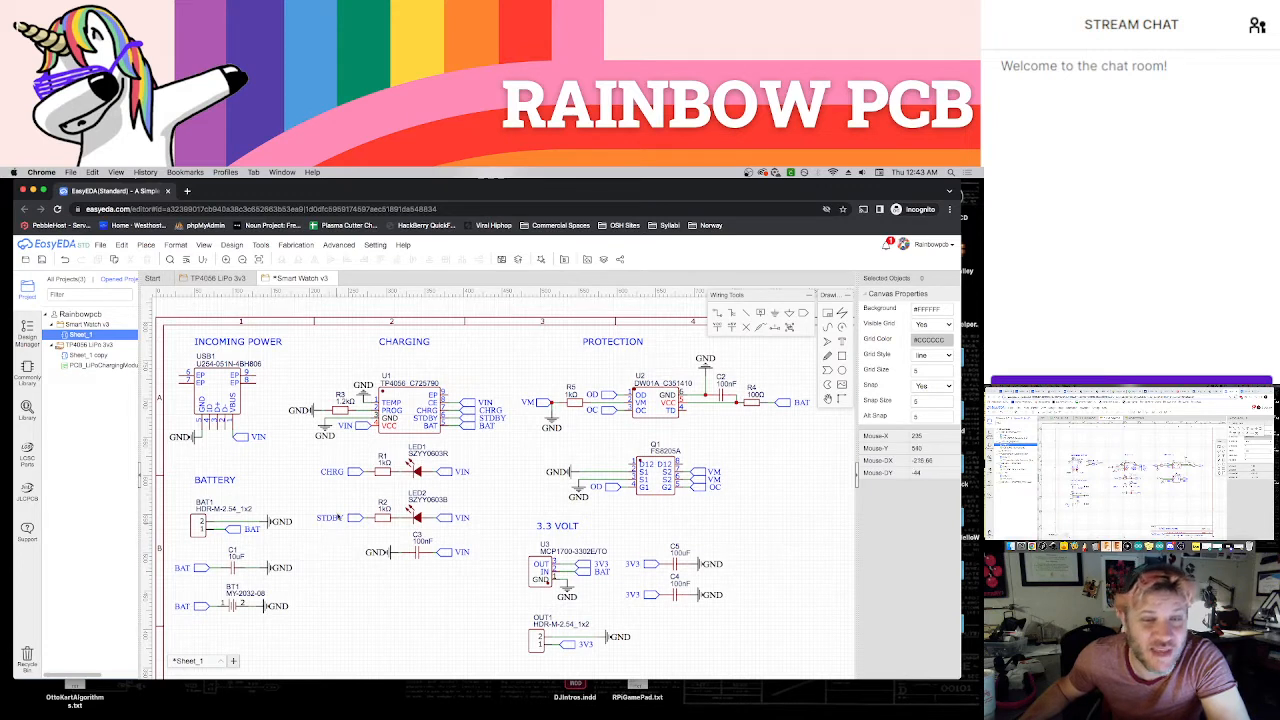
{"action": "left_click_drag", "start_coordinate": [307, 450], "coordinate": [487, 527]}
{"action": "left_click", "coordinate": [496, 528]}
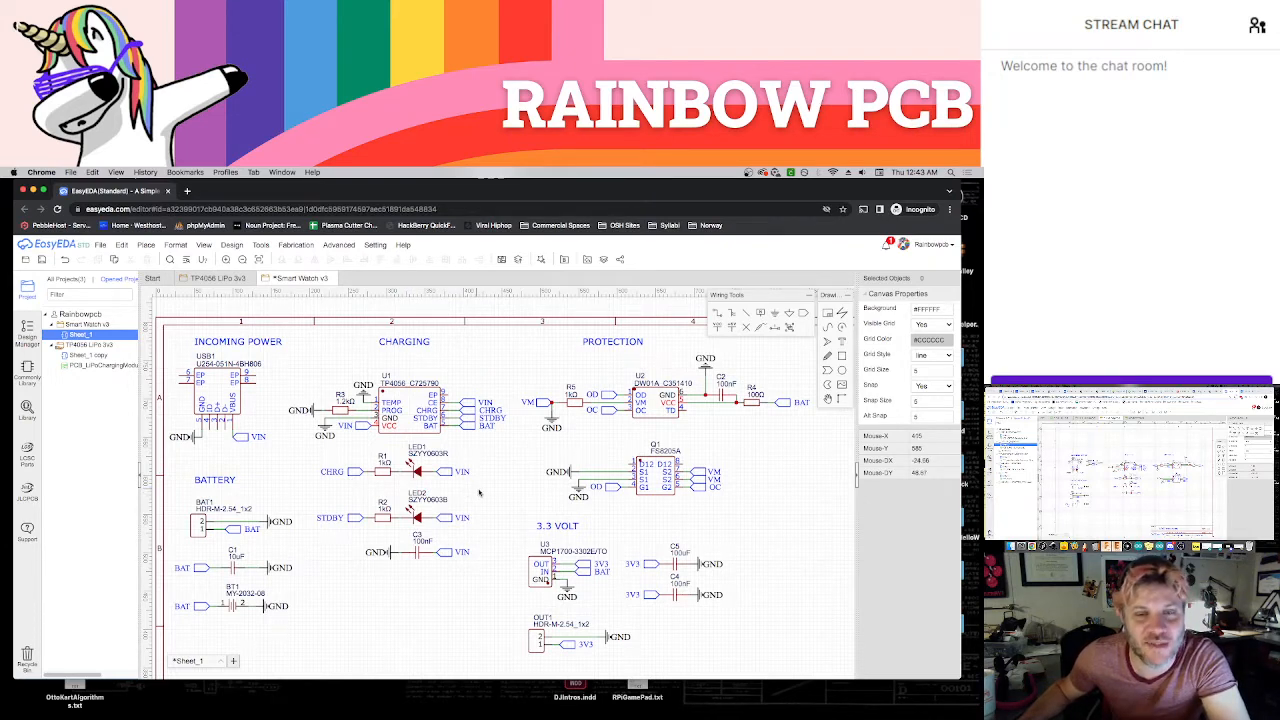
Move the entire Protection section, including its heading, beneath the Battery section
{"action": "scroll", "coordinate": [496, 498], "scroll_direction": "down", "scroll_amount": 2}
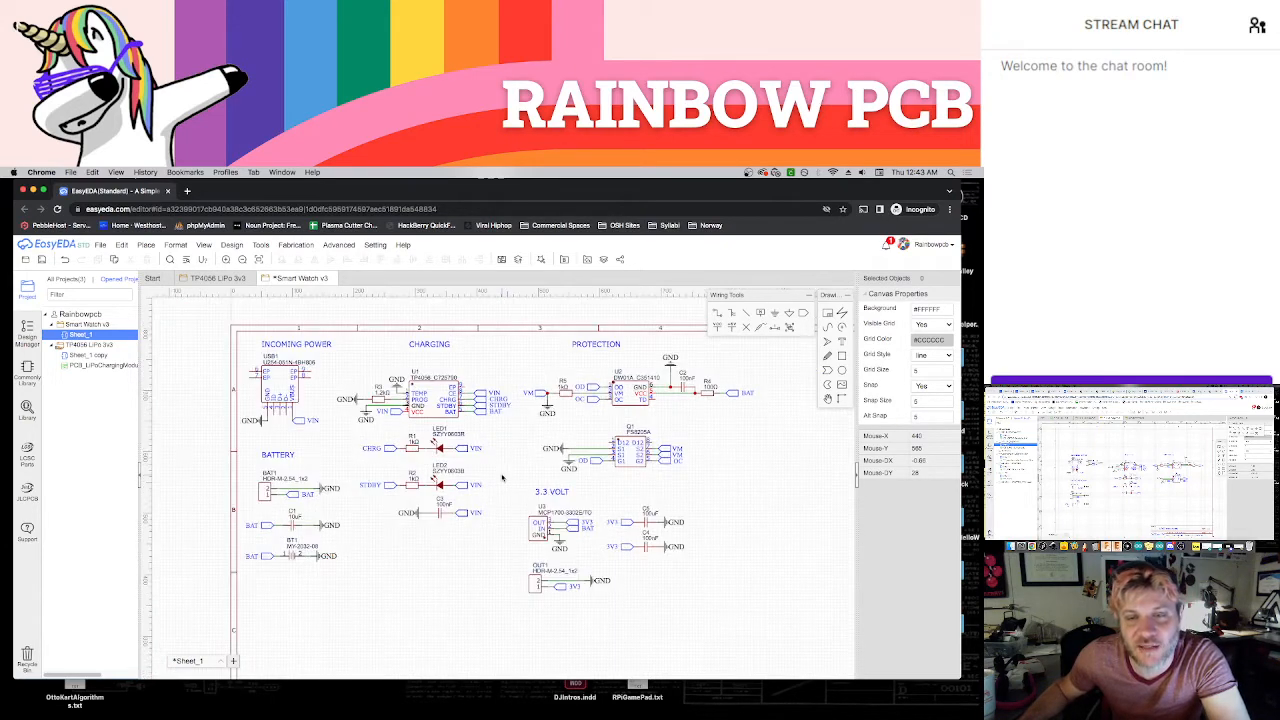
{"action": "right_click_drag", "start_coordinate": [723, 516], "coordinate": [678, 505]}
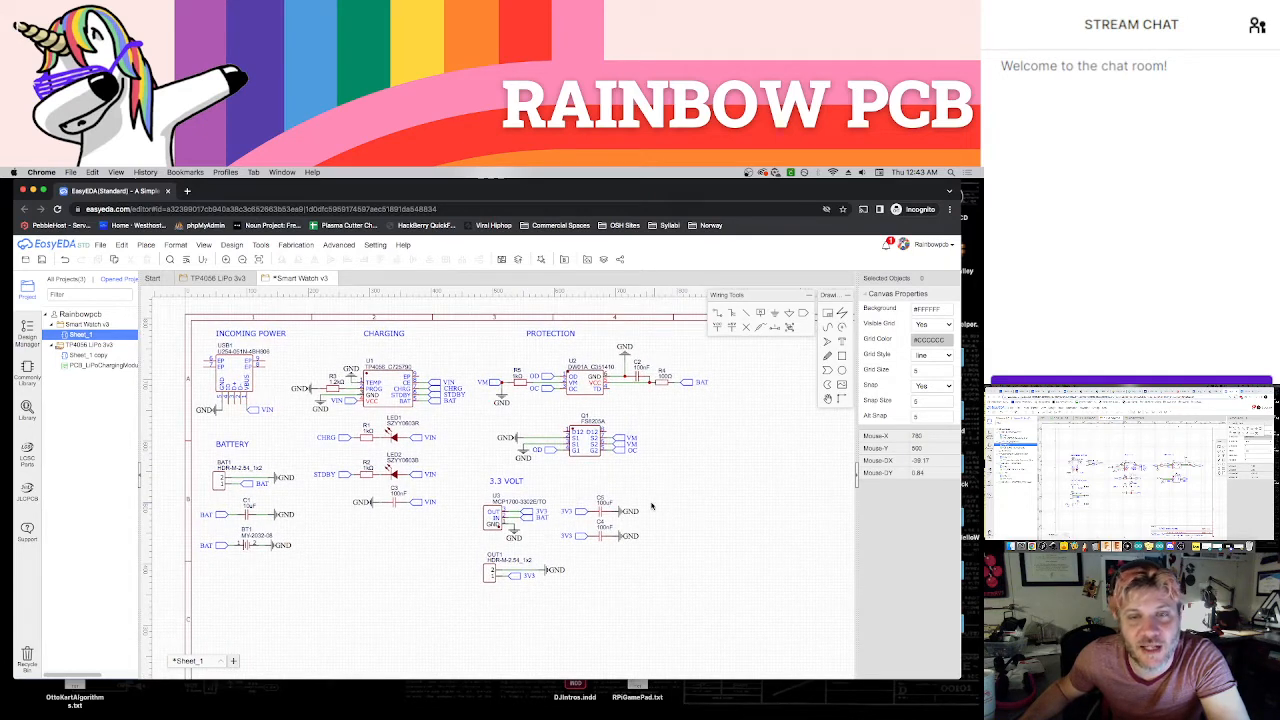
{"action": "scroll", "coordinate": [642, 488], "scroll_direction": "down", "scroll_amount": 2}
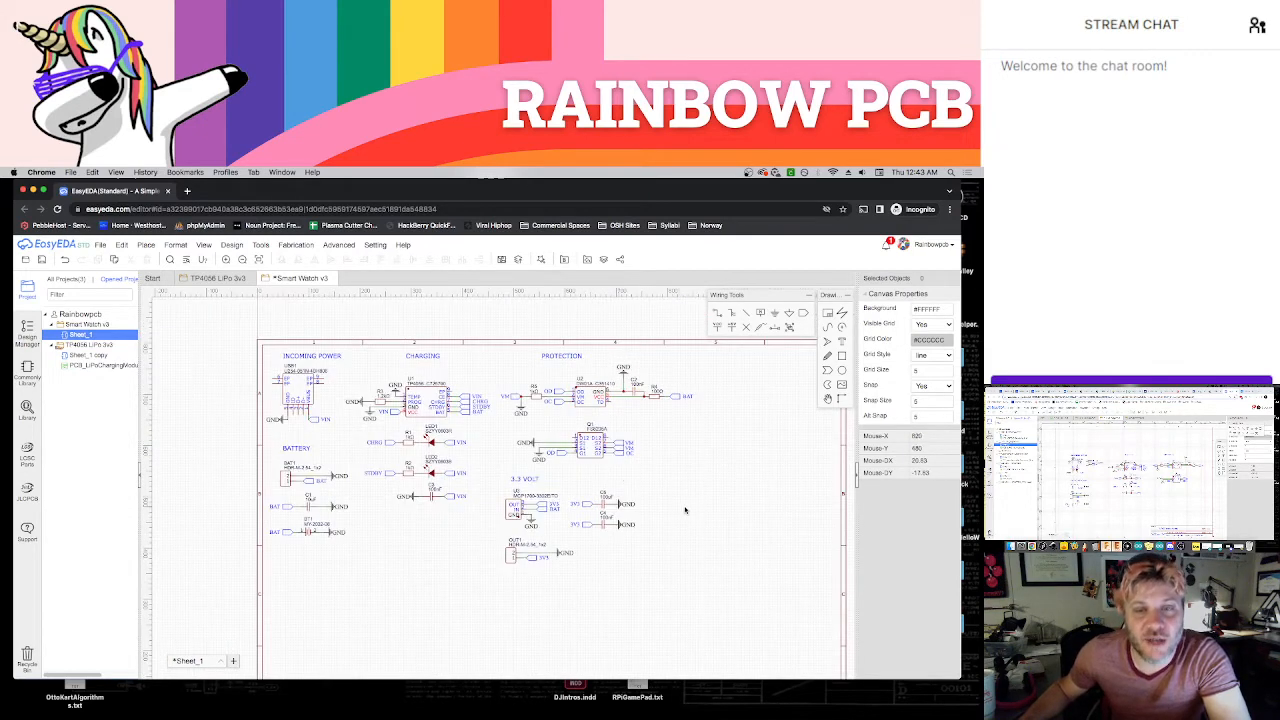
{"action": "right_click_drag", "start_coordinate": [637, 478], "coordinate": [632, 475]}
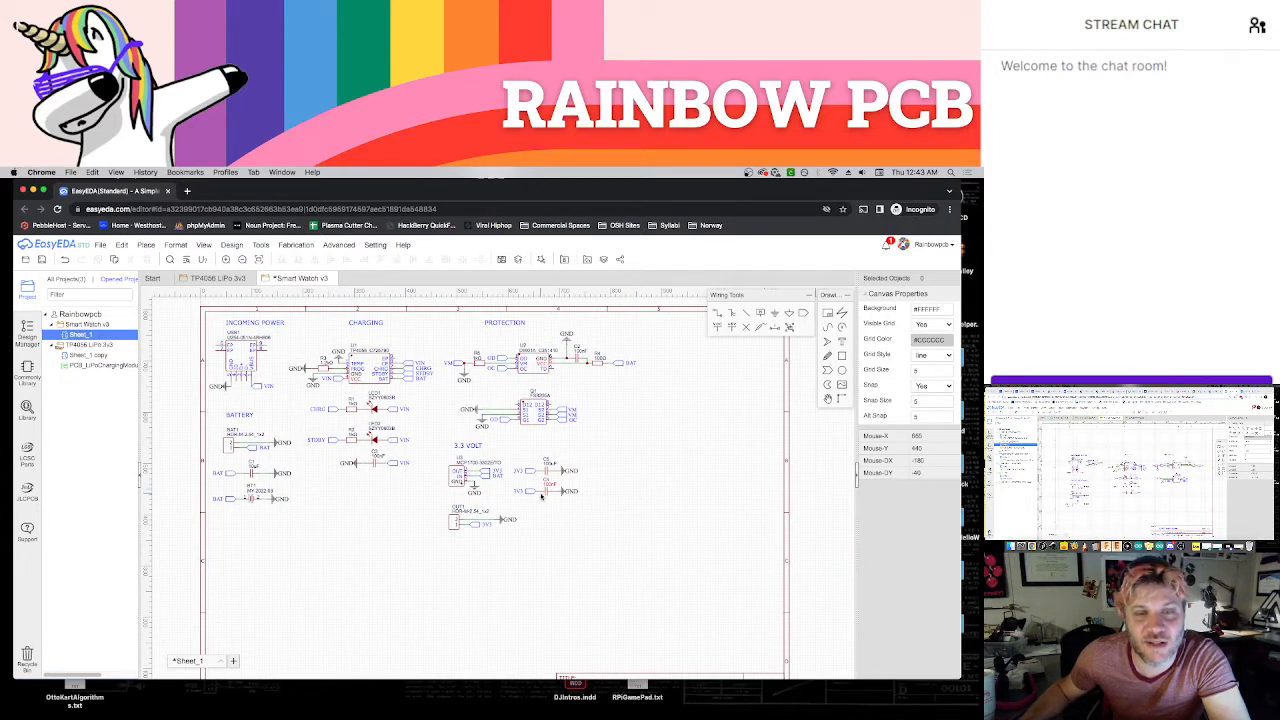
{"action": "scroll", "coordinate": [380, 550], "scroll_direction": "down", "scroll_amount": 2}
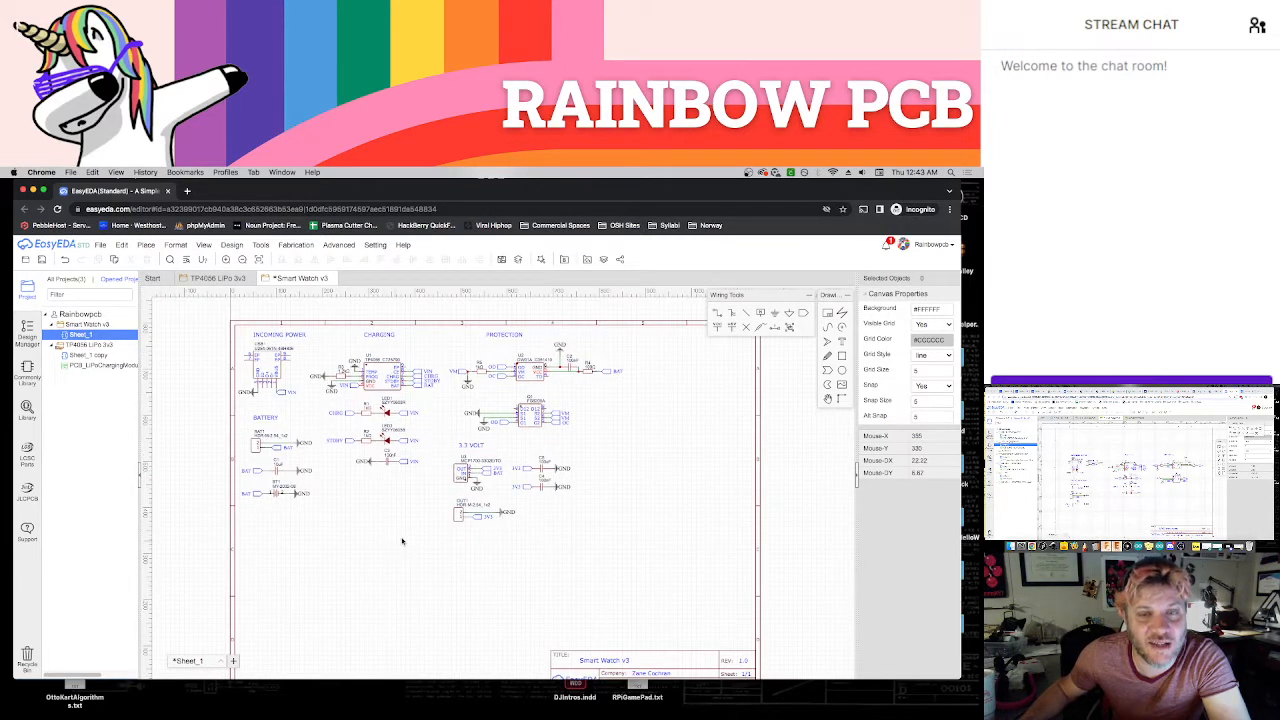
{"action": "left_click_drag", "start_coordinate": [442, 328], "coordinate": [629, 438]}
{"action": "left_click_drag", "start_coordinate": [532, 380], "coordinate": [320, 554]}
{"action": "left_click", "coordinate": [459, 579]}
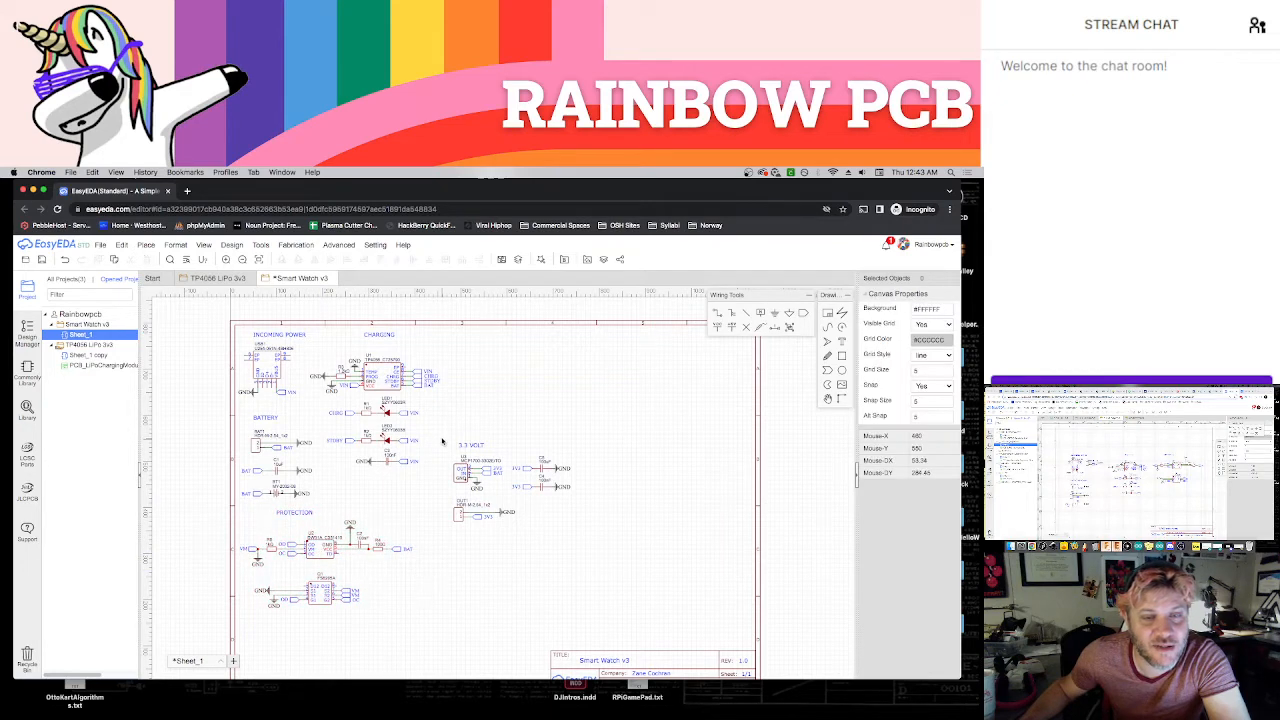
Move the entire 3.3 Volt section down to the lower part of the sheet, between the Protection section and the title block
{"action": "left_click_drag", "start_coordinate": [443, 430], "coordinate": [595, 544]}
{"action": "left_click_drag", "start_coordinate": [543, 486], "coordinate": [473, 592]}
{"action": "right_click_drag", "start_coordinate": [503, 551], "coordinate": [575, 427]}
{"action": "left_click_drag", "start_coordinate": [547, 467], "coordinate": [562, 512]}
{"action": "left_click", "coordinate": [591, 423]}
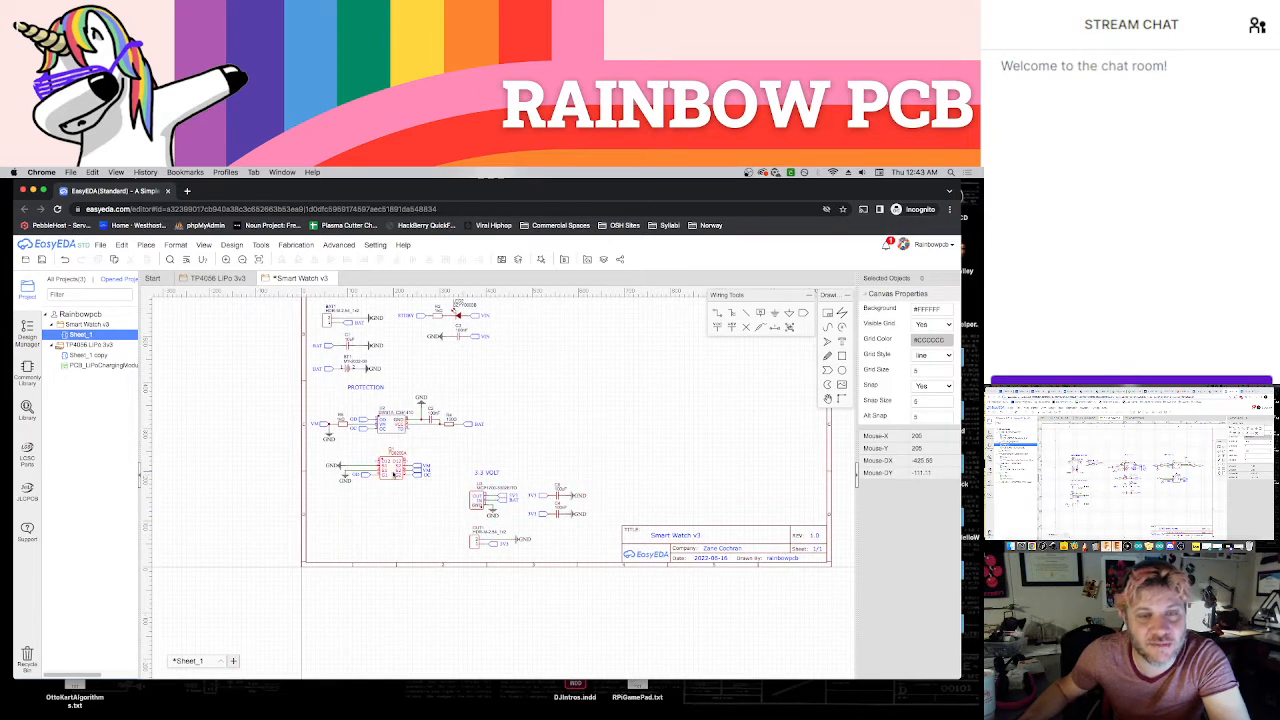
Move the PROTECTION heading down and slightly left so it sits closer to its circuit
{"action": "left_click", "coordinate": [366, 389]}
{"action": "left_click_drag", "start_coordinate": [372, 396], "coordinate": [361, 403]}
{"action": "left_click", "coordinate": [462, 391]}
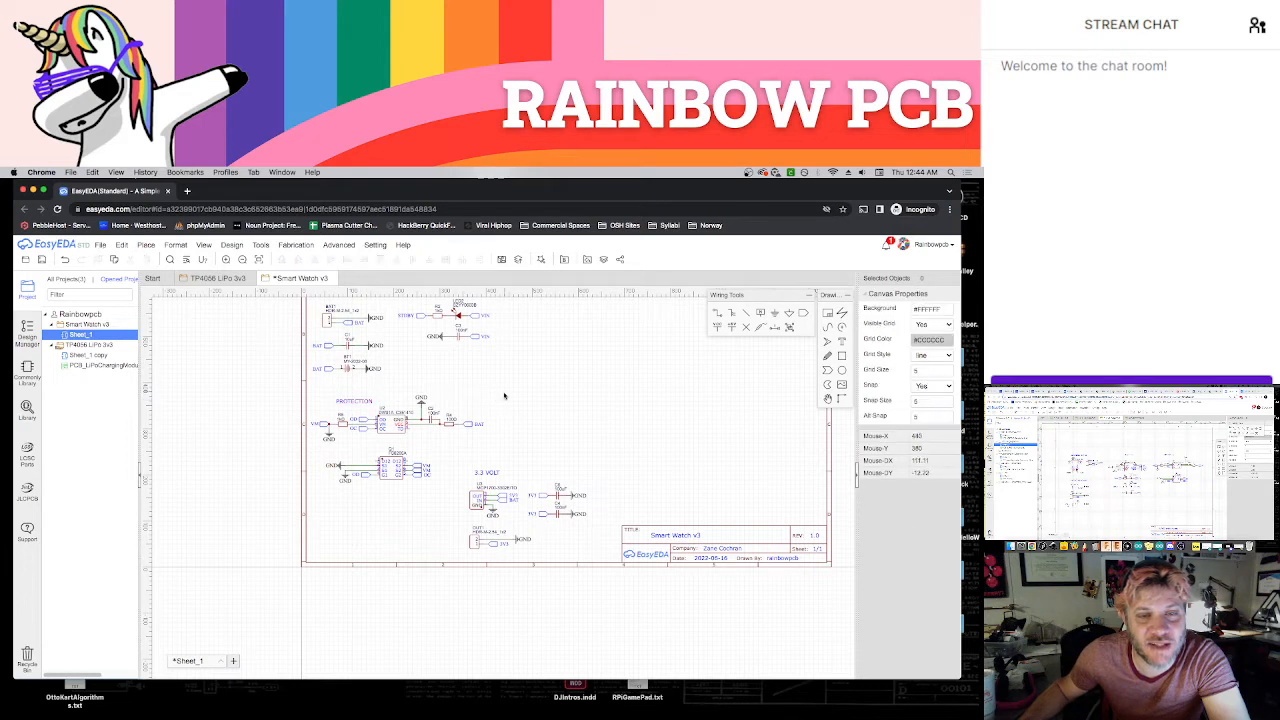
Move the entire 3.3 Volt section up and right to the open area above the title block
{"action": "left_click_drag", "start_coordinate": [505, 391], "coordinate": [376, 462]}
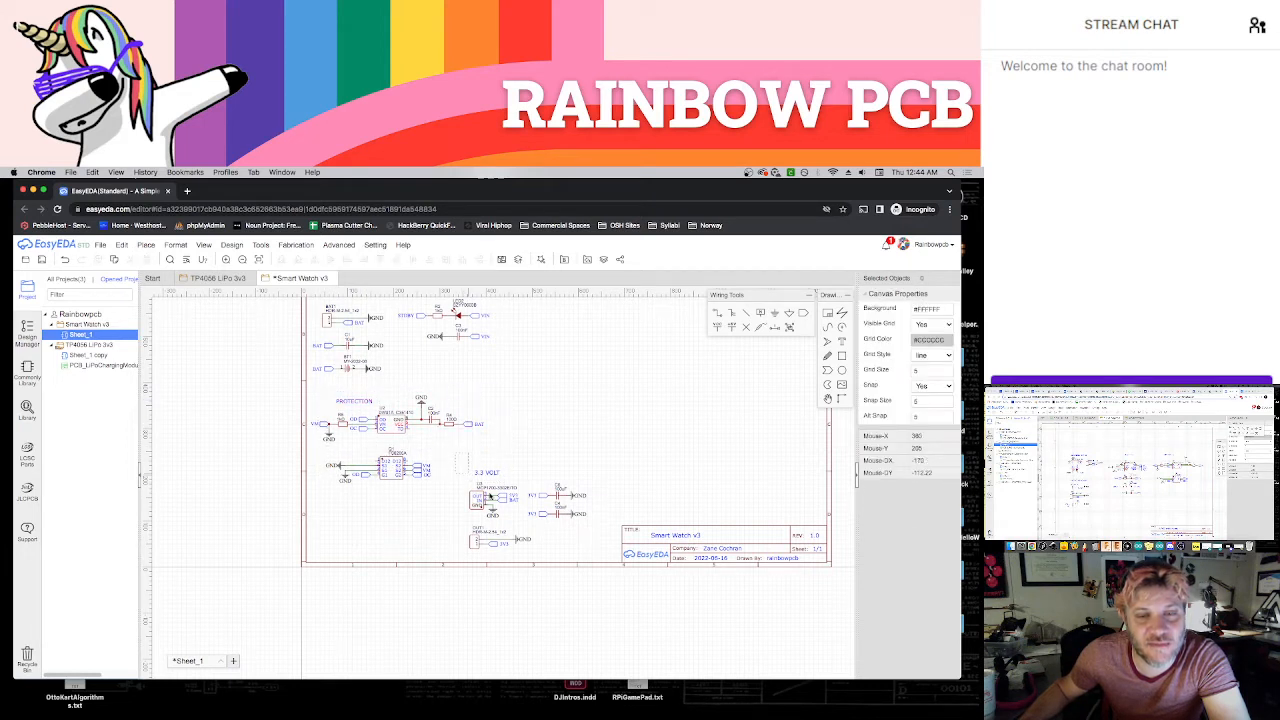
{"action": "left_click_drag", "start_coordinate": [462, 457], "coordinate": [598, 558]}
{"action": "left_click_drag", "start_coordinate": [481, 508], "coordinate": [629, 443]}
Move the whole Protection section, including its heading, slightly up toward the Battery section
{"action": "left_click_drag", "start_coordinate": [518, 388], "coordinate": [309, 490]}
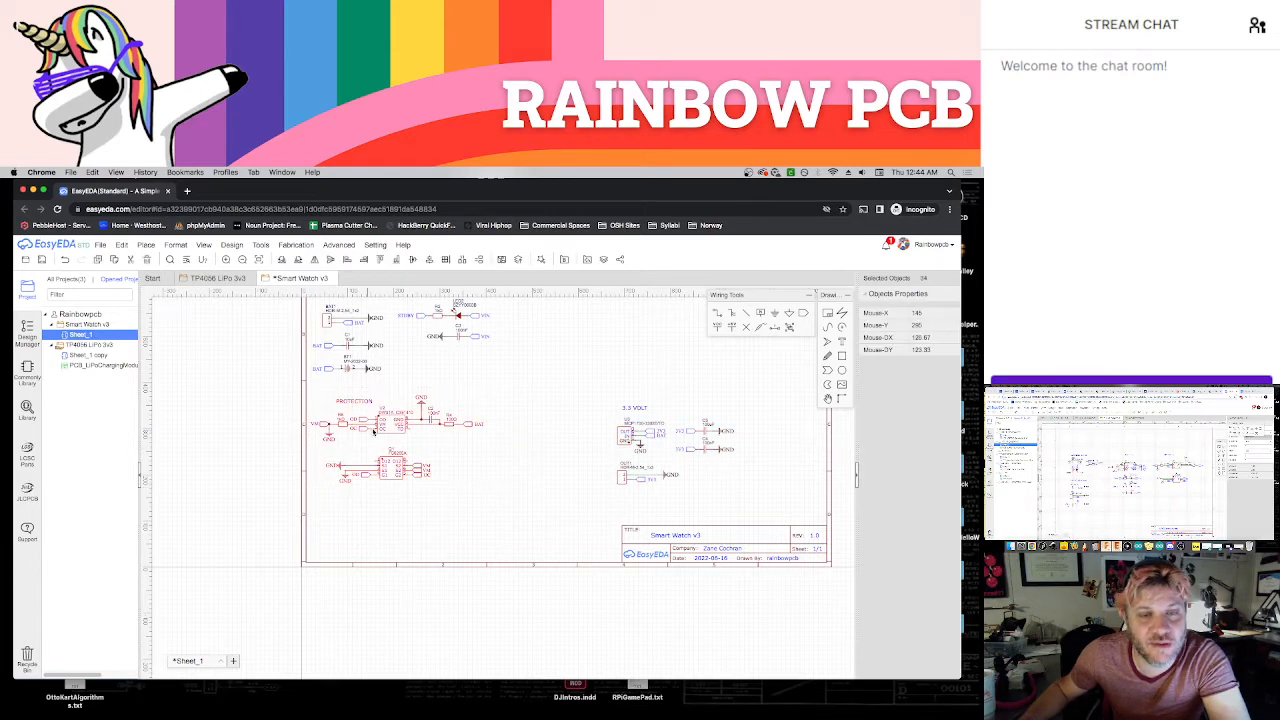
{"action": "left_click_drag", "start_coordinate": [381, 429], "coordinate": [381, 417]}
{"action": "left_click", "coordinate": [563, 419]}
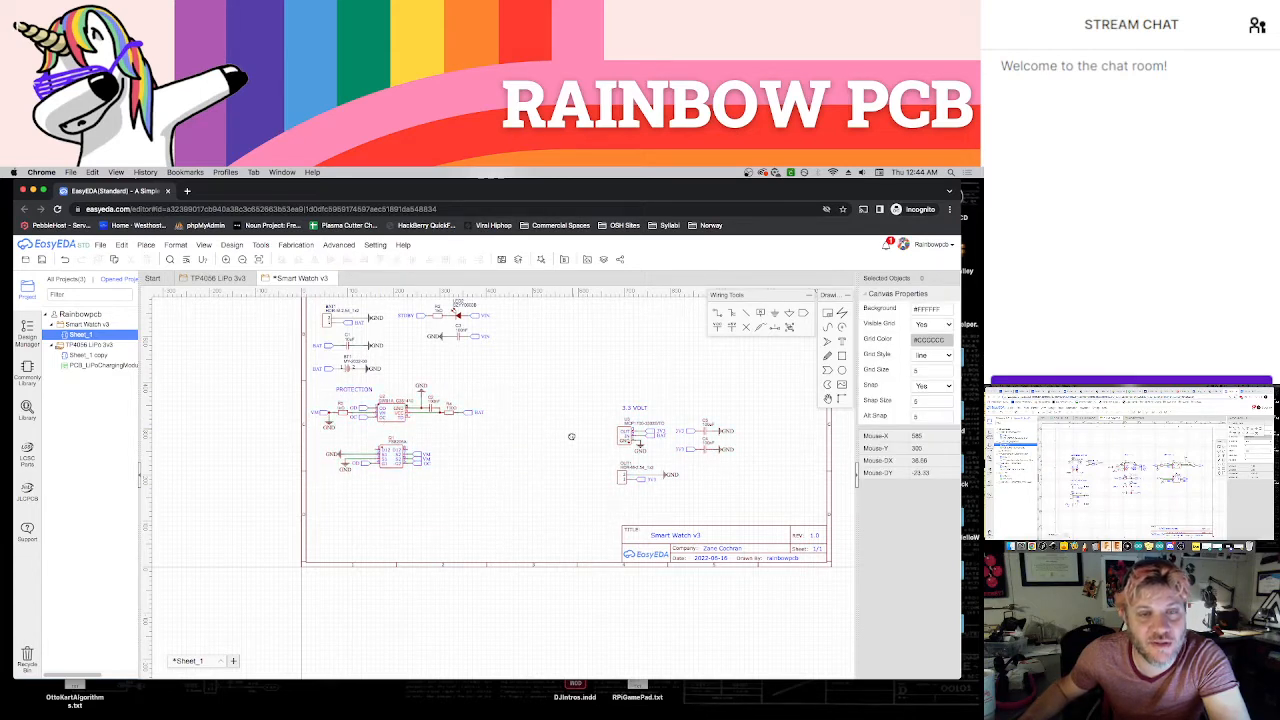
Shift the two LED indicator rows and the capacitor row of the Charging section slightly left and down
{"action": "scroll", "coordinate": [570, 436], "scroll_direction": "up", "scroll_amount": 3}
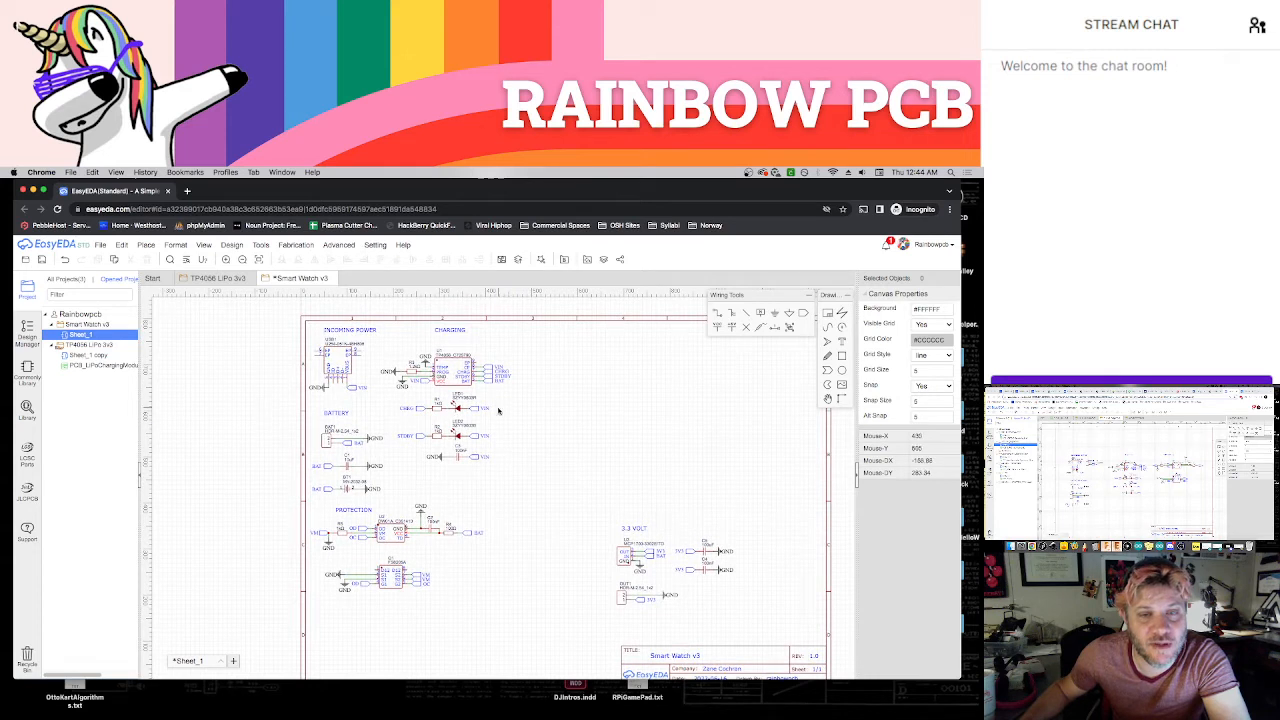
{"action": "left_click_drag", "start_coordinate": [514, 491], "coordinate": [452, 409]}
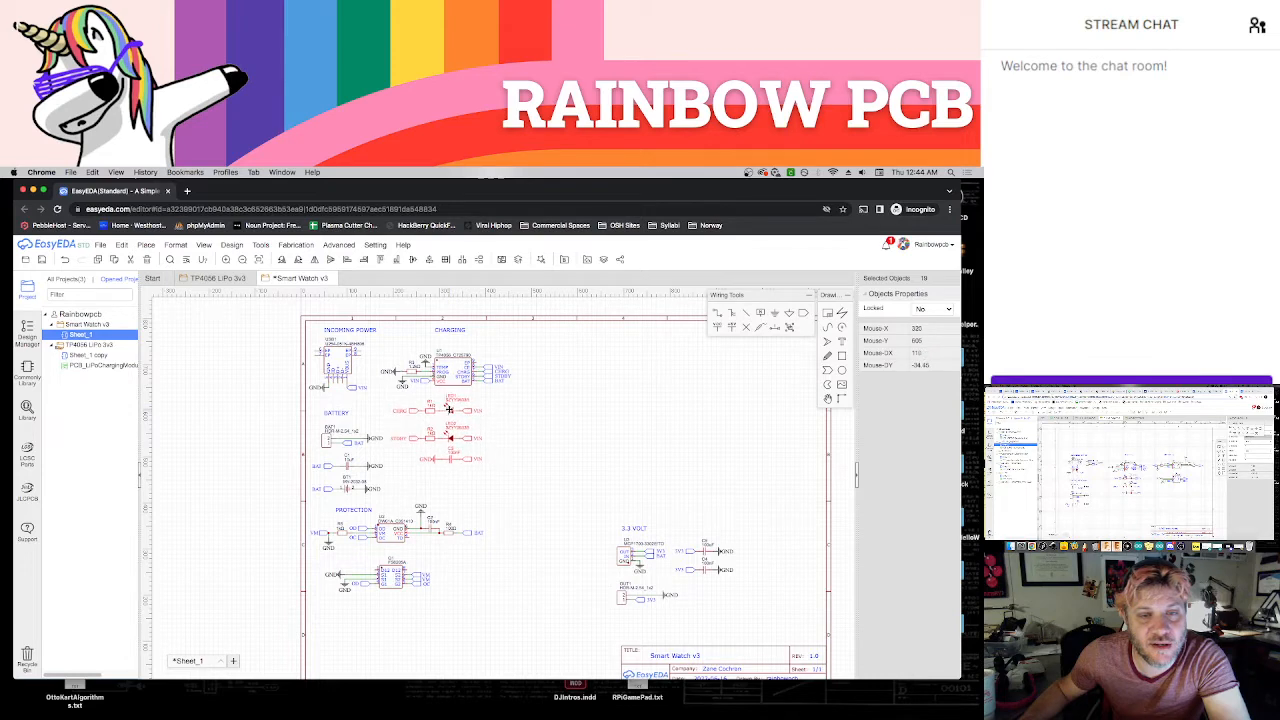
{"action": "left_click", "coordinate": [538, 427]}
Move the entire 3.3 Volt section directly beneath the Protection section and nudge its heading slightly down toward the regulator
{"action": "left_click_drag", "start_coordinate": [575, 491], "coordinate": [768, 630]}
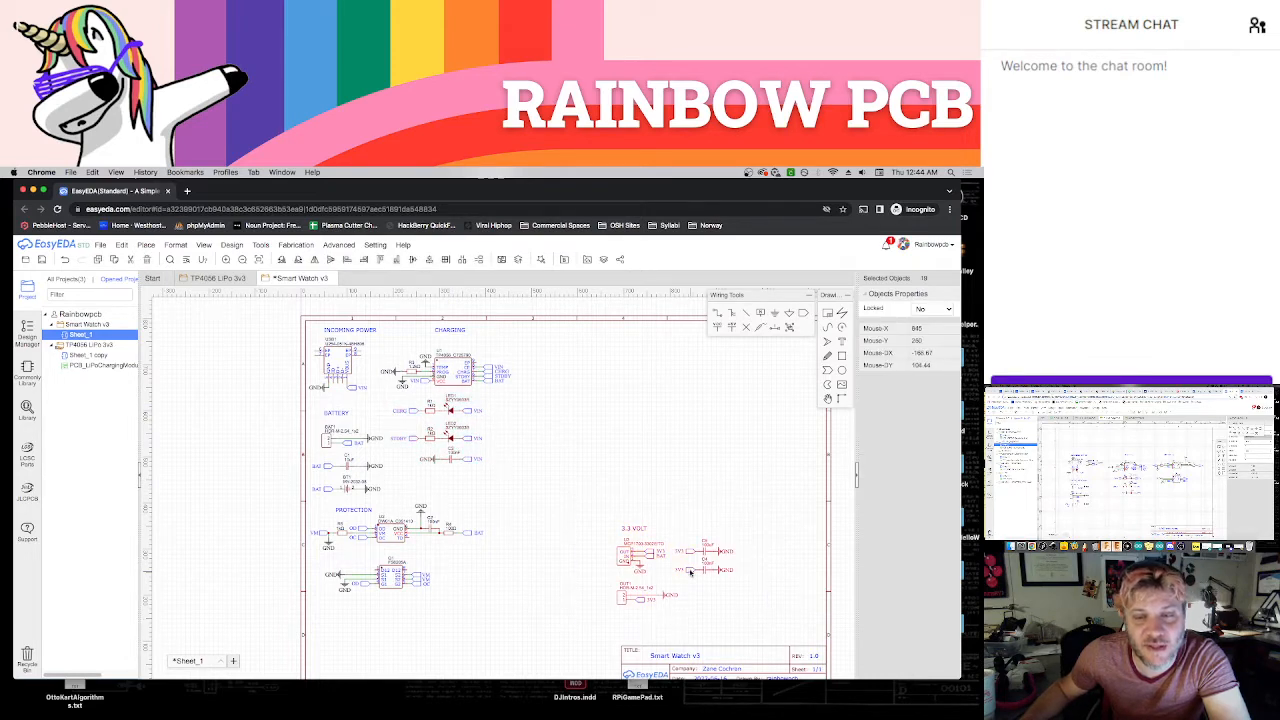
{"action": "left_click_drag", "start_coordinate": [685, 570], "coordinate": [398, 644]}
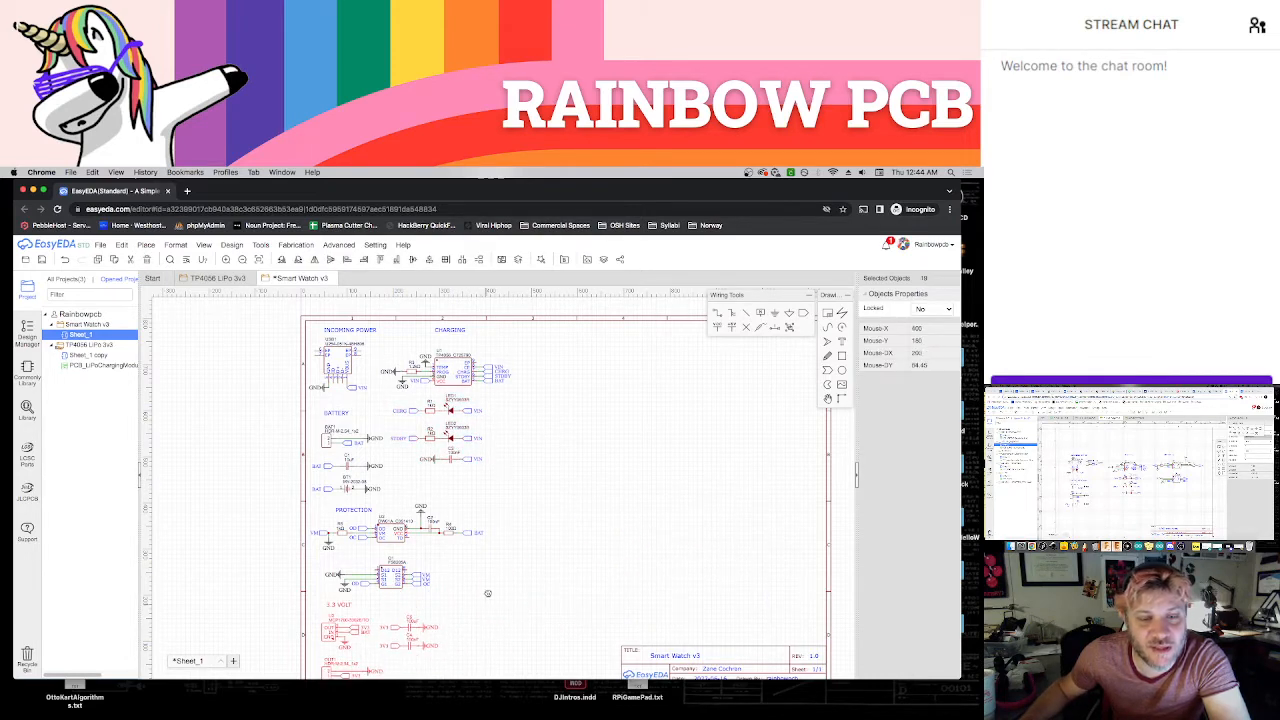
{"action": "scroll", "coordinate": [366, 580], "scroll_direction": "down", "scroll_amount": 3}
{"action": "left_click_drag", "start_coordinate": [346, 572], "coordinate": [338, 564]}
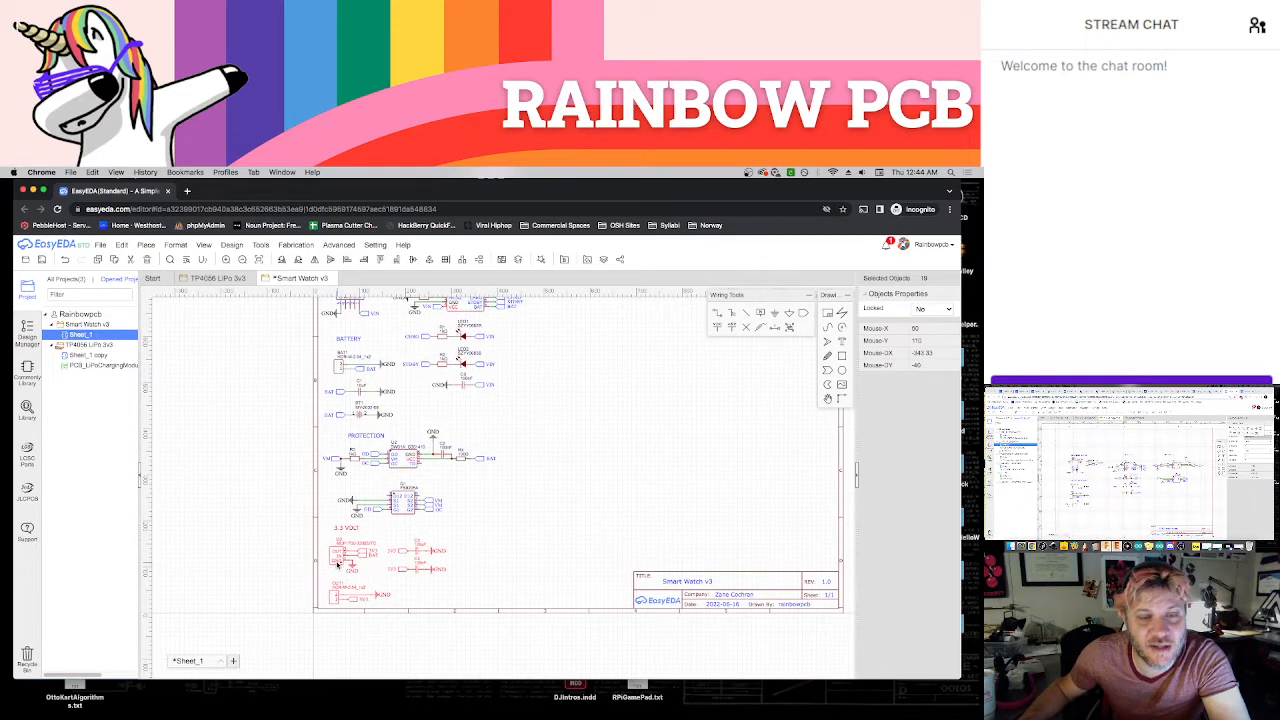
{"action": "left_click", "coordinate": [363, 541]}
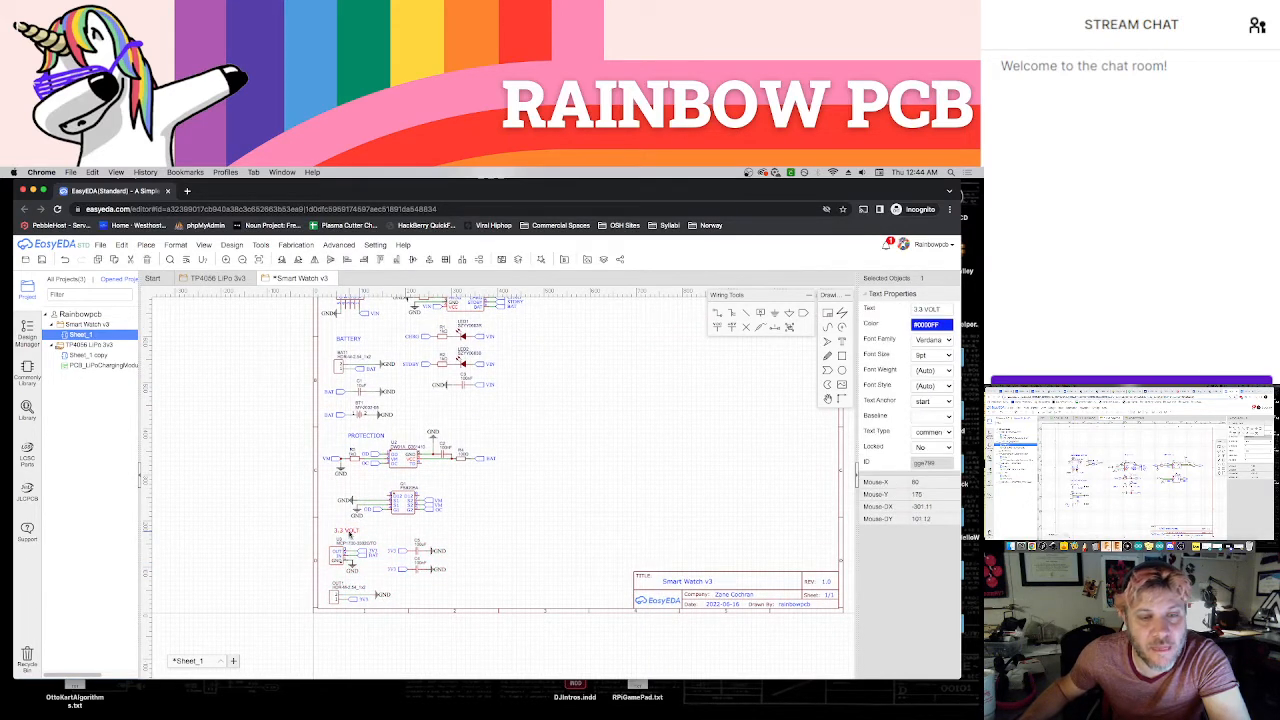
Draw a rectangular frame around all the power sections, spanning the full height of the sheet's left part
{"action": "scroll", "coordinate": [516, 535], "scroll_direction": "down", "scroll_amount": 2}
{"action": "right_click_drag", "start_coordinate": [519, 543], "coordinate": [516, 544]}
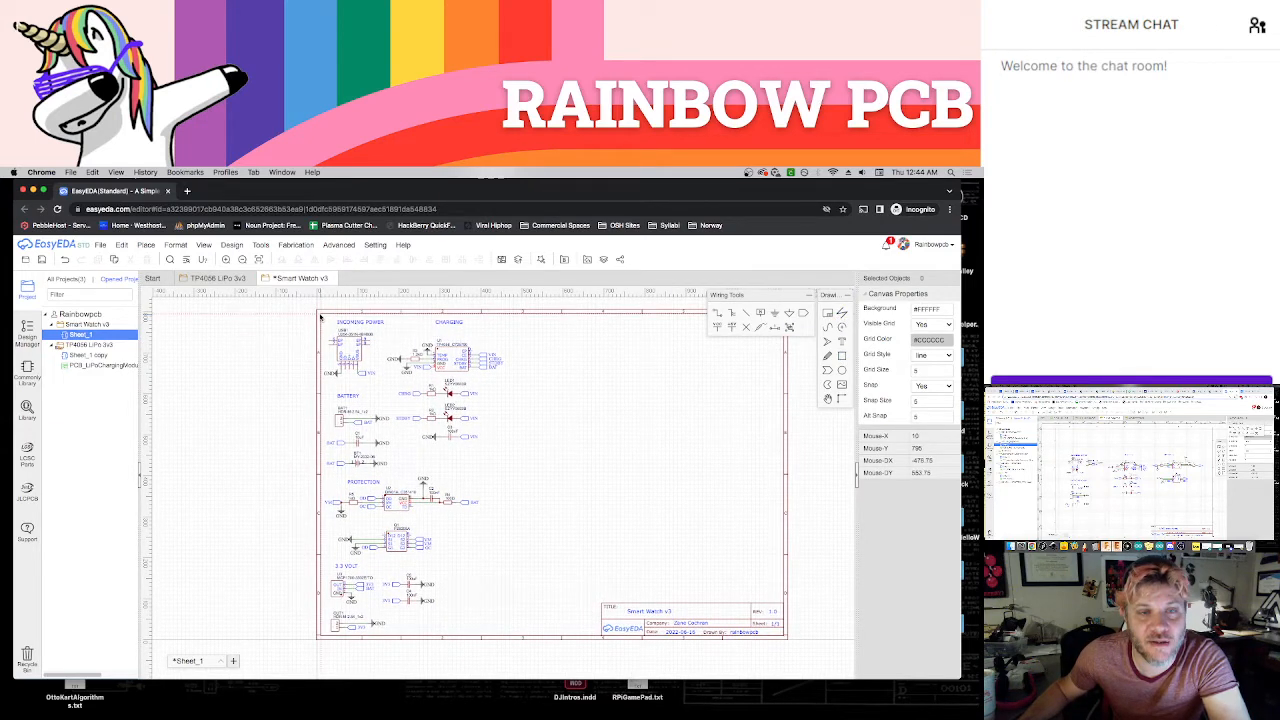
{"action": "left_click_drag", "start_coordinate": [320, 317], "coordinate": [597, 594]}
{"action": "right_click_drag", "start_coordinate": [608, 451], "coordinate": [580, 449]}
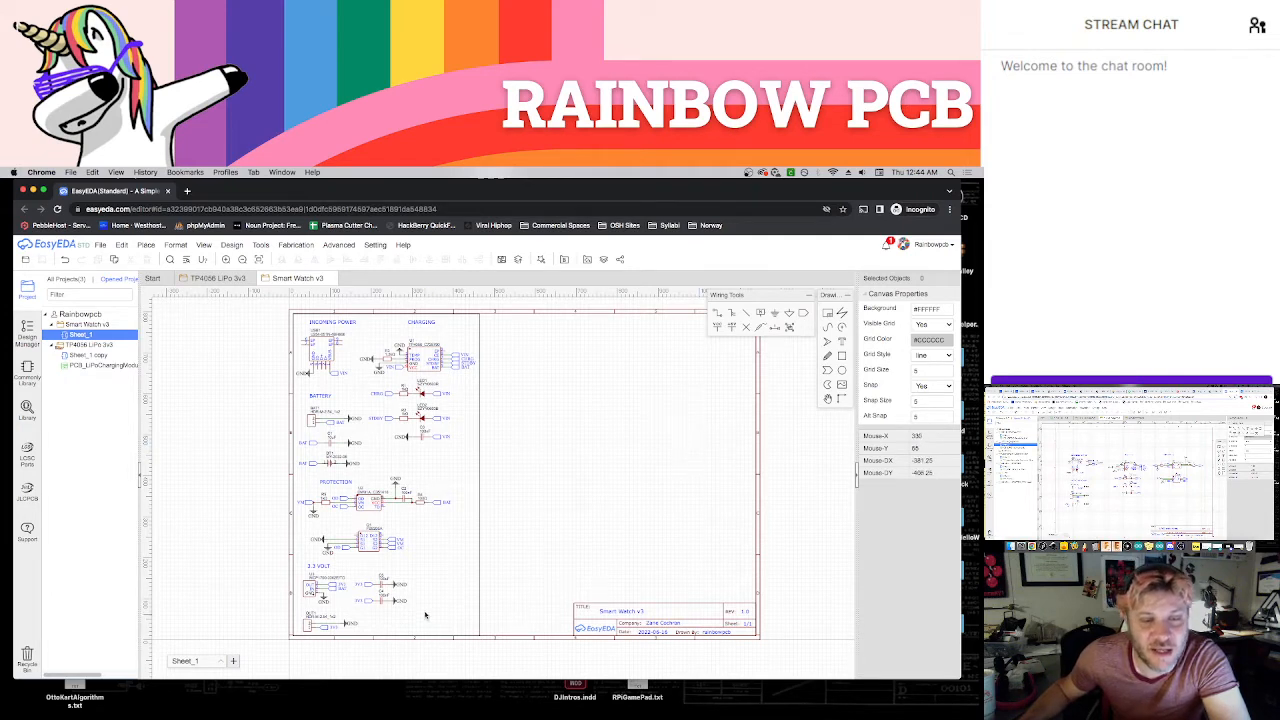
Delete the OUT1 output header together with its GND and 3V3 connections from the 3.3 Volt section
{"action": "scroll", "coordinate": [354, 590], "scroll_direction": "up", "scroll_amount": 5}
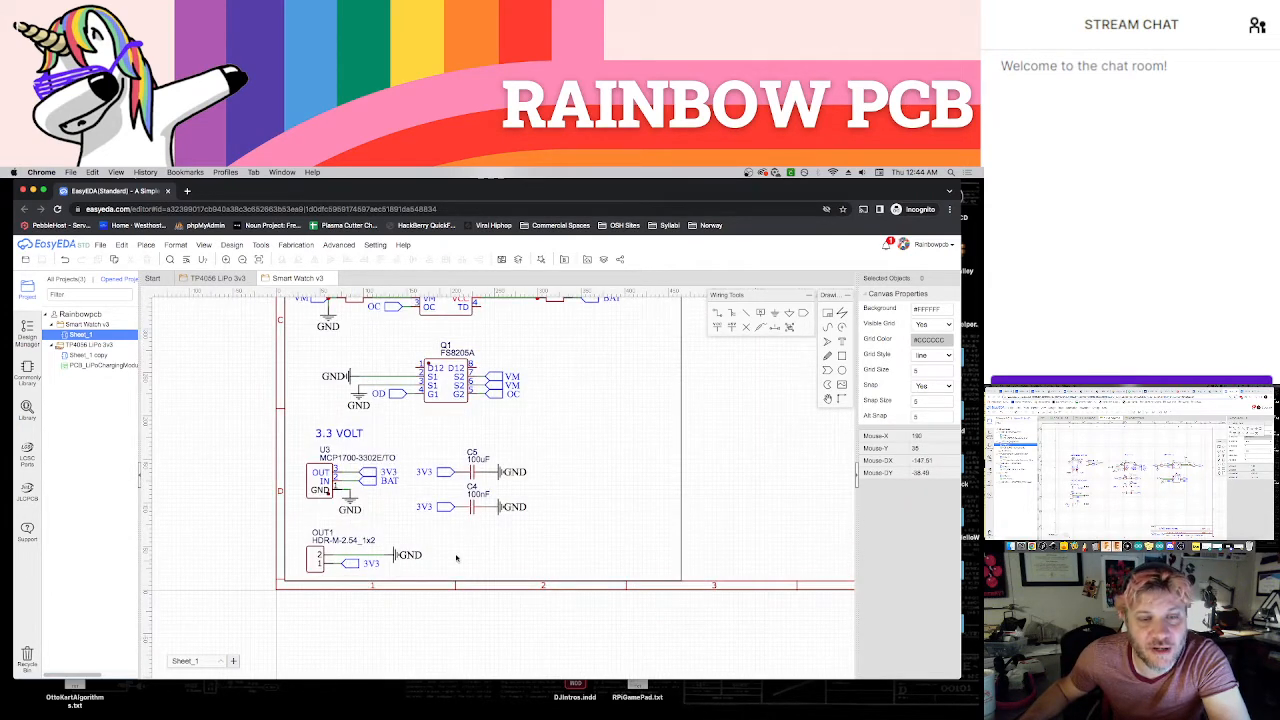
{"action": "right_click_drag", "start_coordinate": [465, 551], "coordinate": [458, 559]}
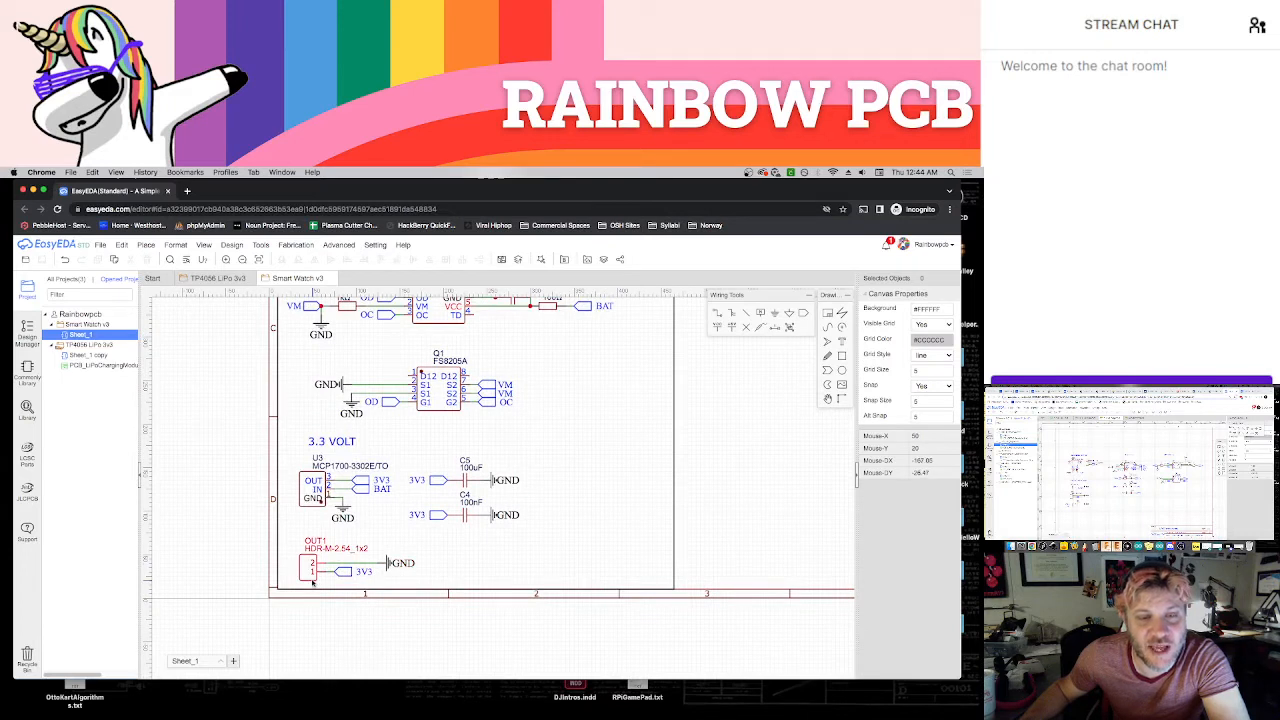
{"action": "left_click_drag", "start_coordinate": [333, 551], "coordinate": [427, 585]}
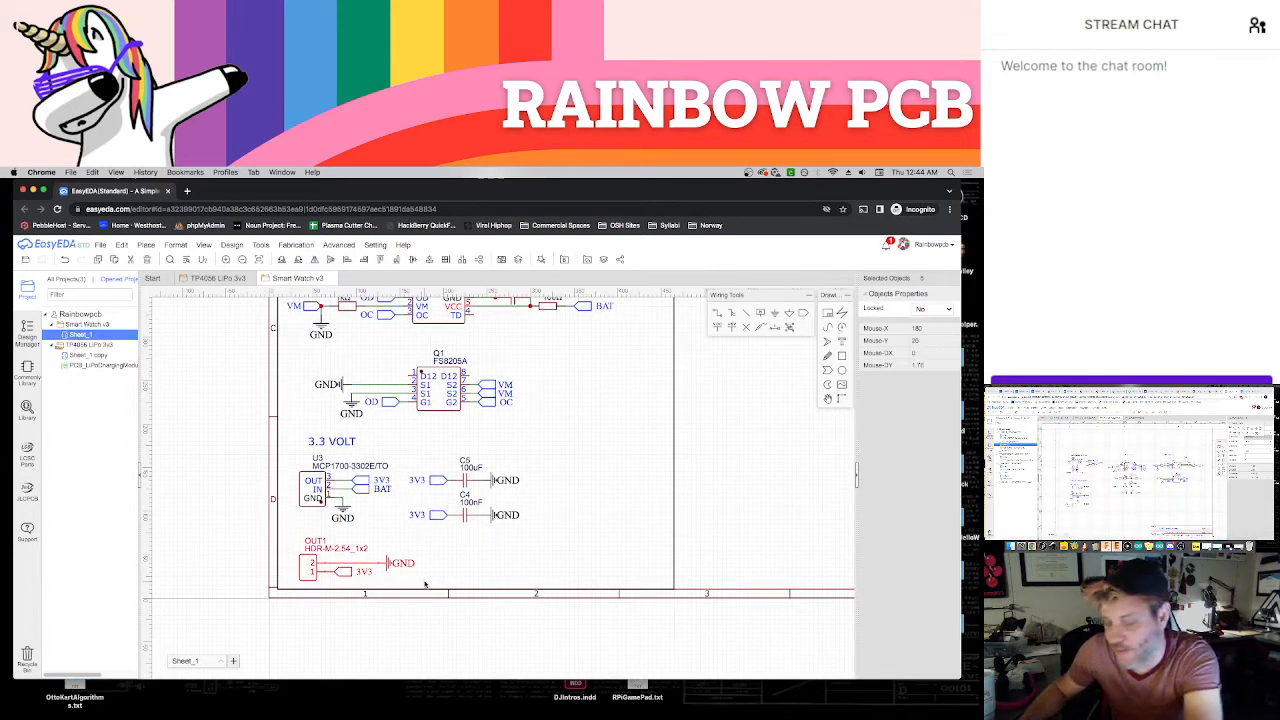
{"action": "key", "text": "Delete"}
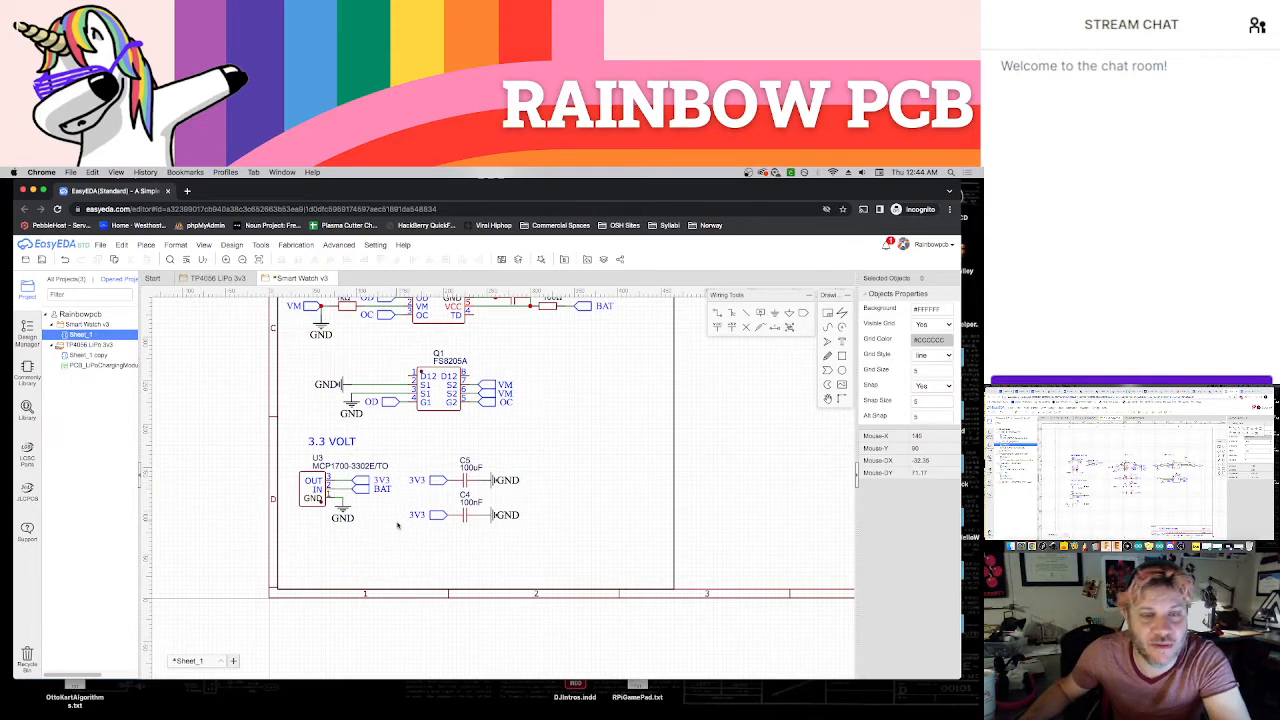
Replace the 3V3 net port on regulator U3's OUT pin with a VCC flag and shift U3's labels left to clear it
{"action": "right_click_drag", "start_coordinate": [401, 525], "coordinate": [386, 565]}
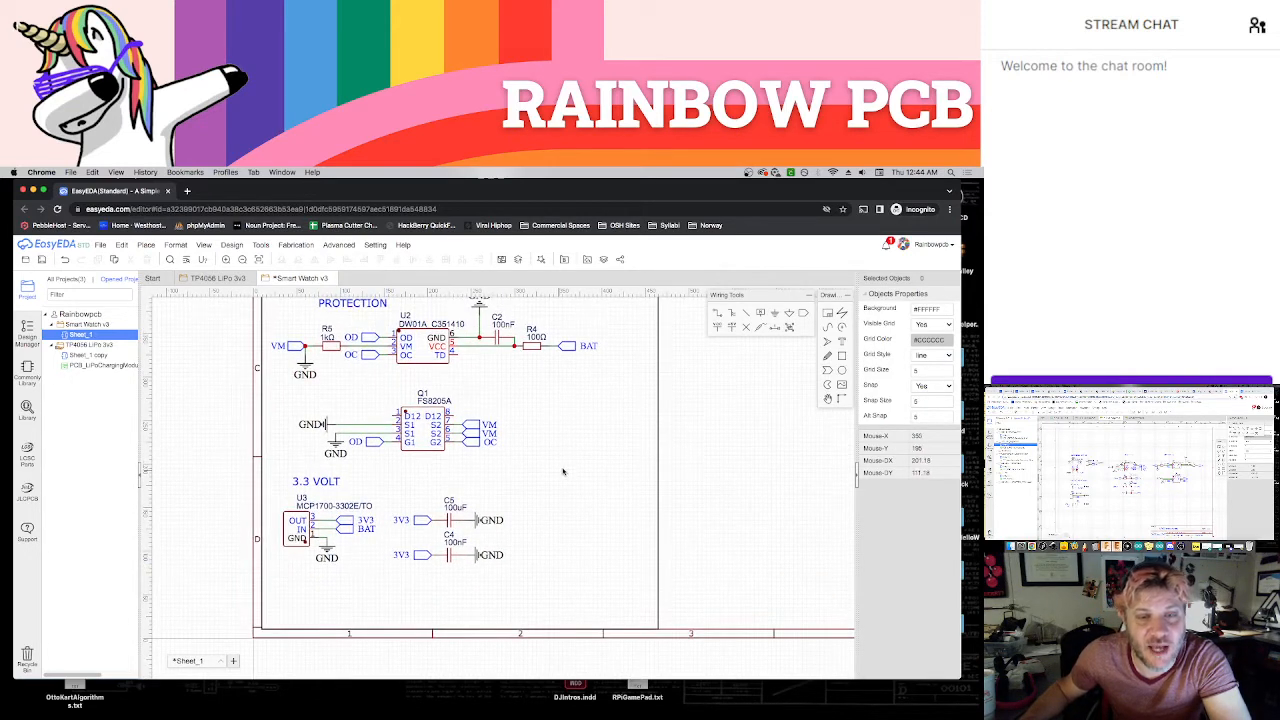
{"action": "right_click_drag", "start_coordinate": [563, 471], "coordinate": [556, 499]}
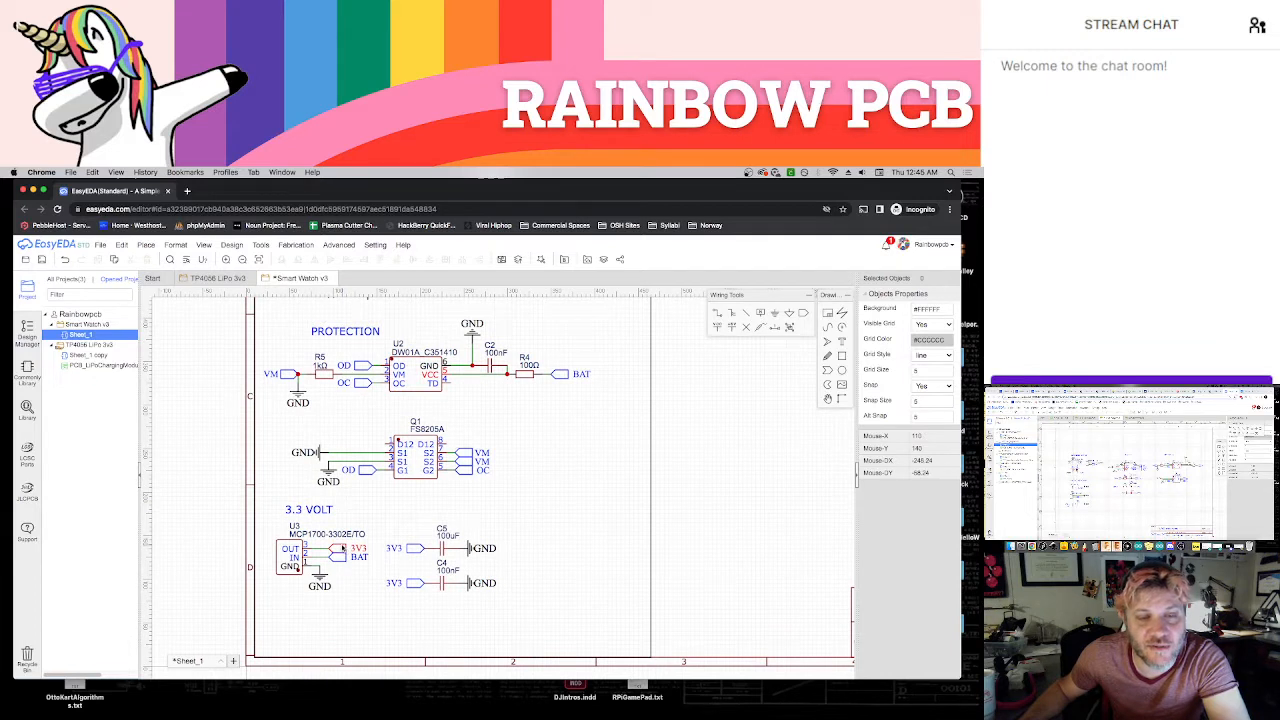
{"action": "key", "text": "Delete"}
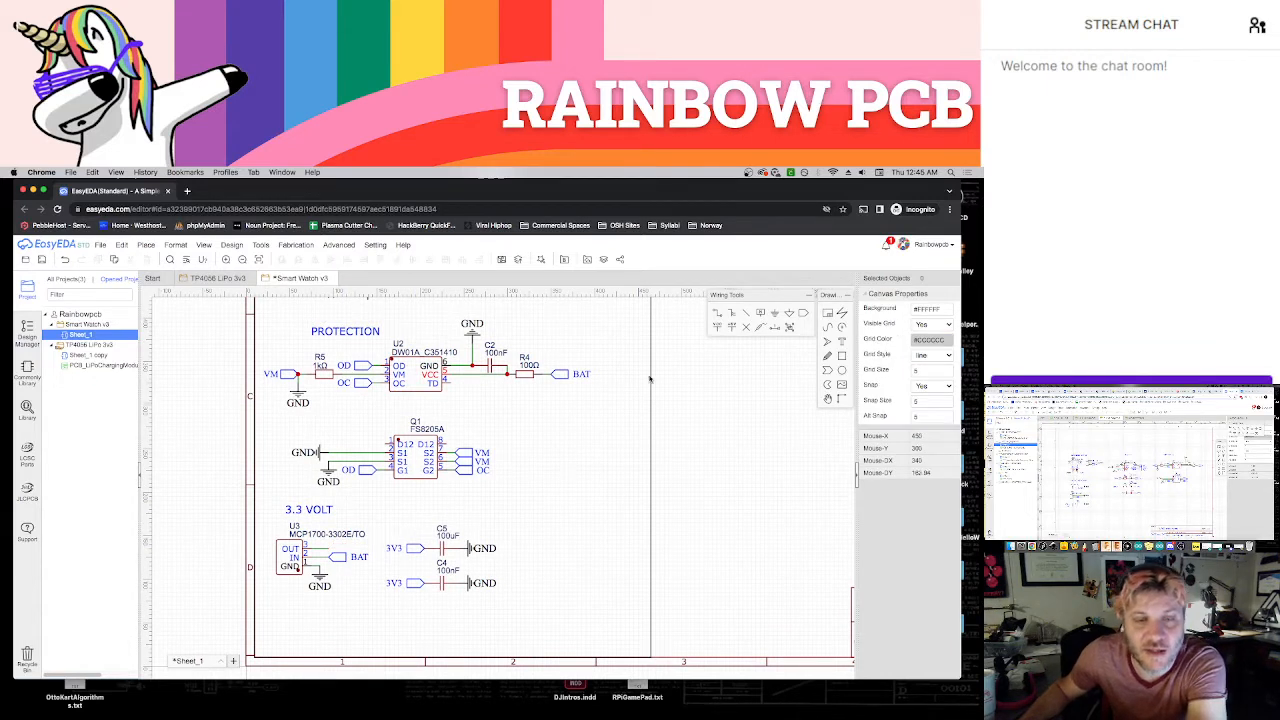
{"action": "left_click", "coordinate": [718, 327]}
{"action": "key", "text": "space"}
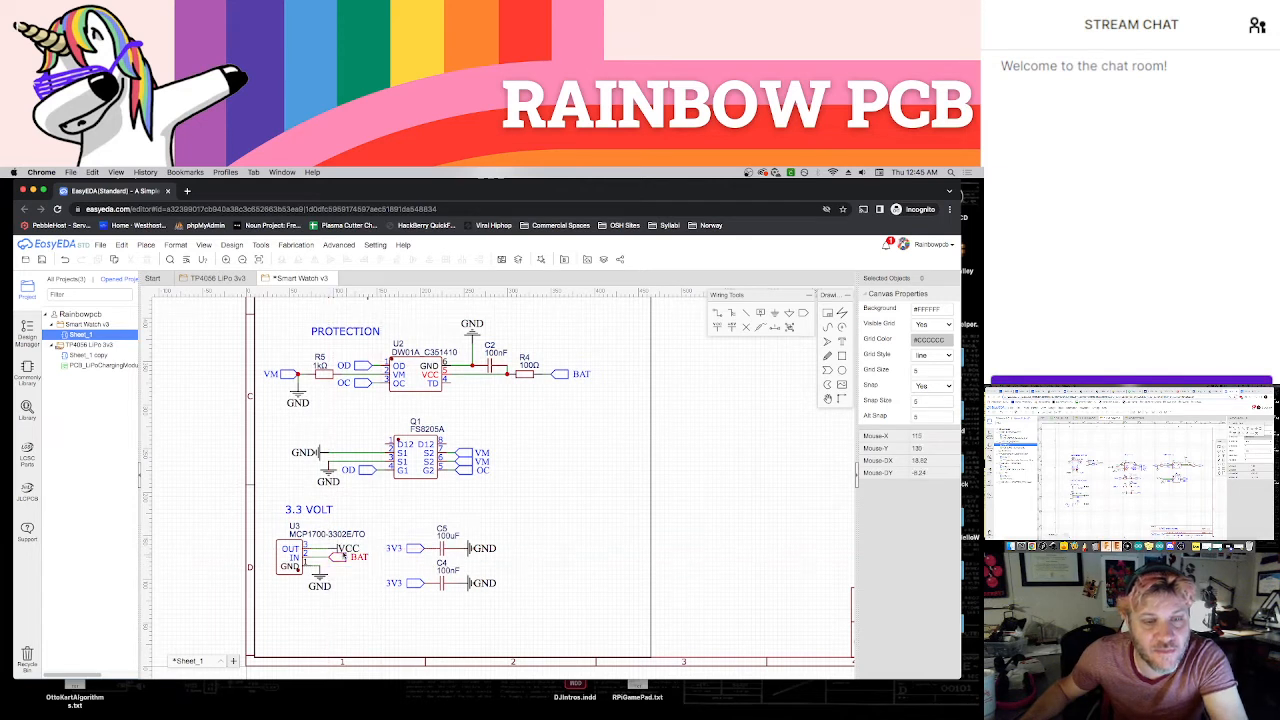
{"action": "left_click", "coordinate": [337, 550]}
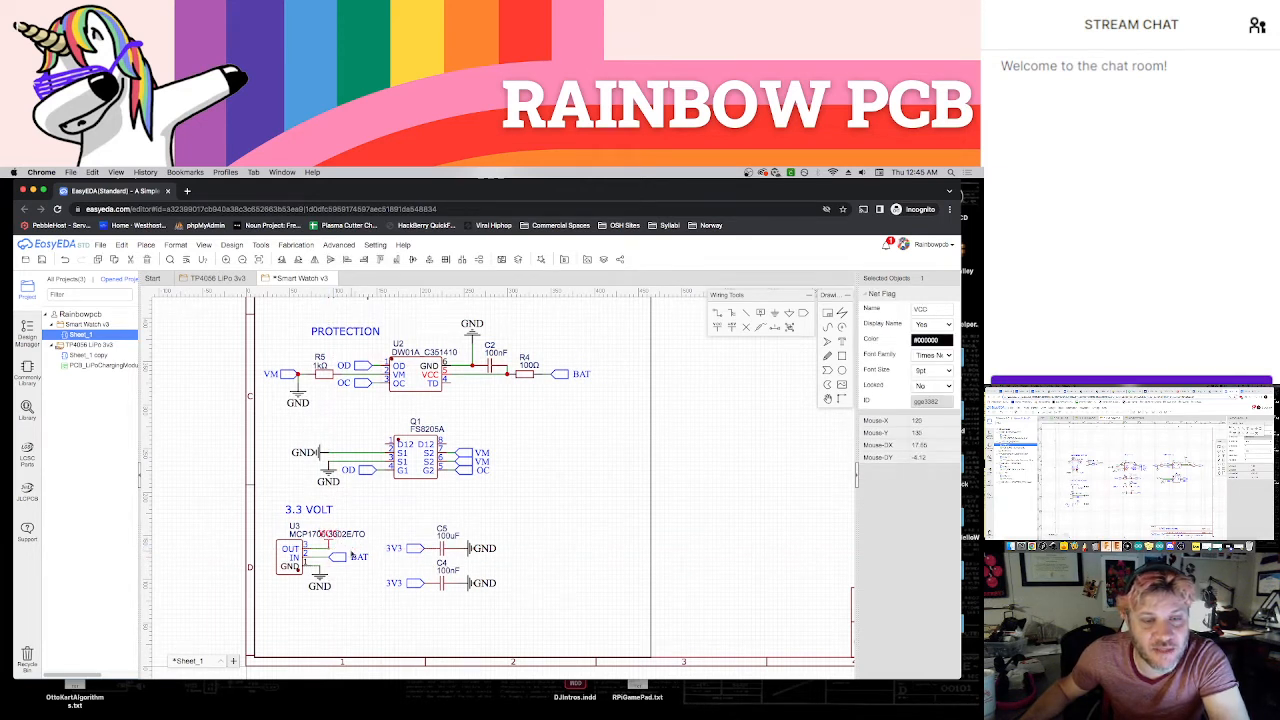
{"action": "left_click_drag", "start_coordinate": [328, 548], "coordinate": [268, 526]}
{"action": "left_click", "coordinate": [383, 515]}
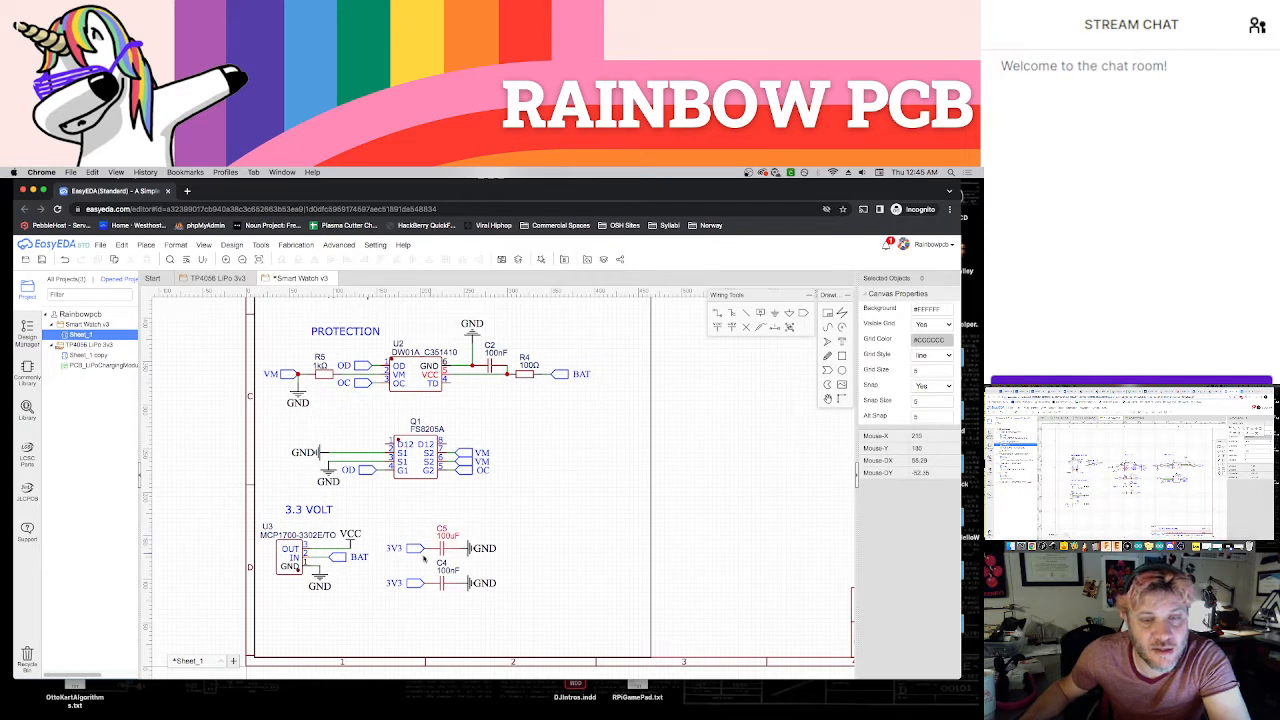
Replace the 3V3 net ports on capacitors C5 and C4 with VCC flags facing left
{"action": "left_click", "coordinate": [413, 555]}
{"action": "key", "text": "Delete"}
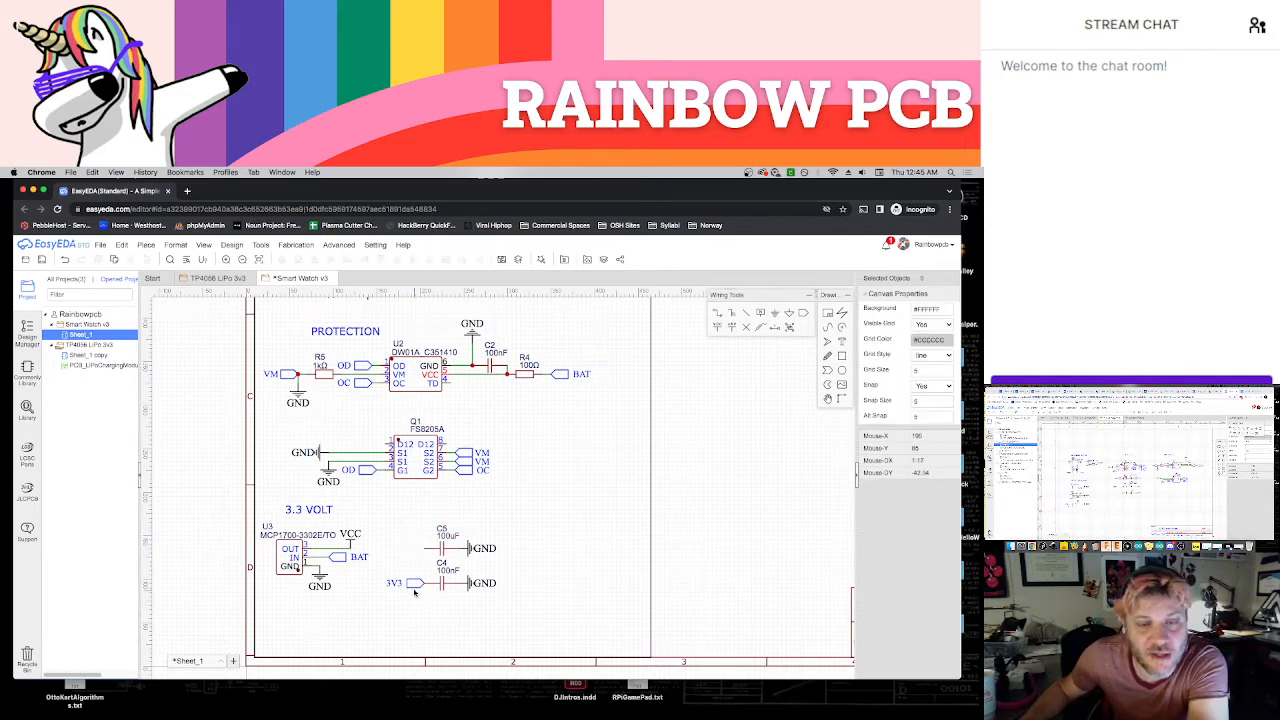
{"action": "left_click", "coordinate": [414, 588]}
{"action": "key", "text": "Delete"}
{"action": "left_click", "coordinate": [717, 328]}
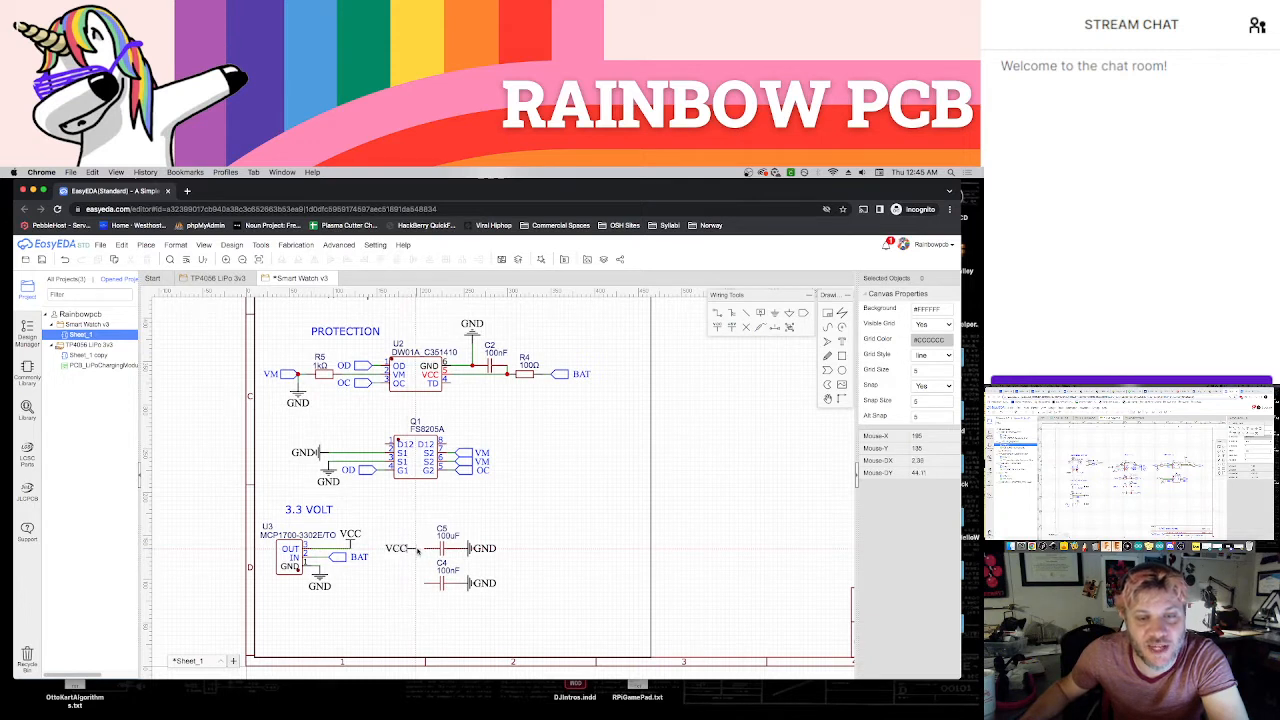
{"action": "left_click", "coordinate": [424, 551]}
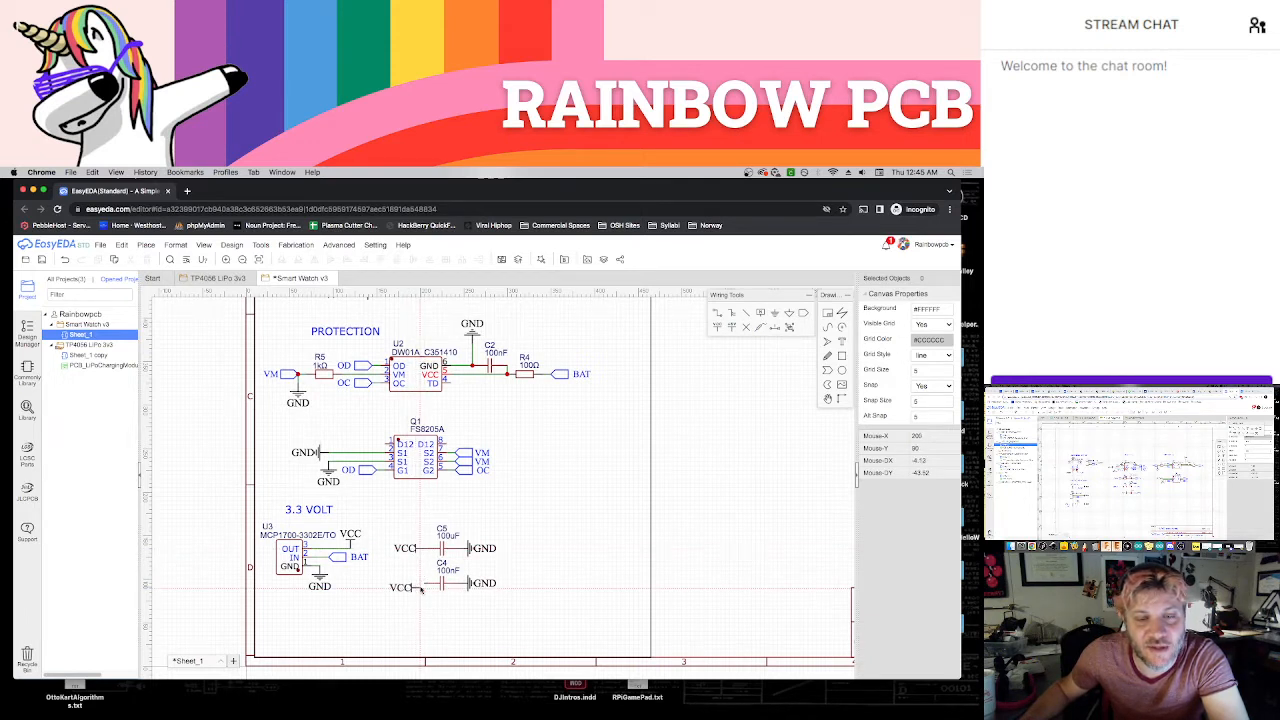
{"action": "left_click", "coordinate": [421, 588]}
{"action": "key", "text": "Escape"}
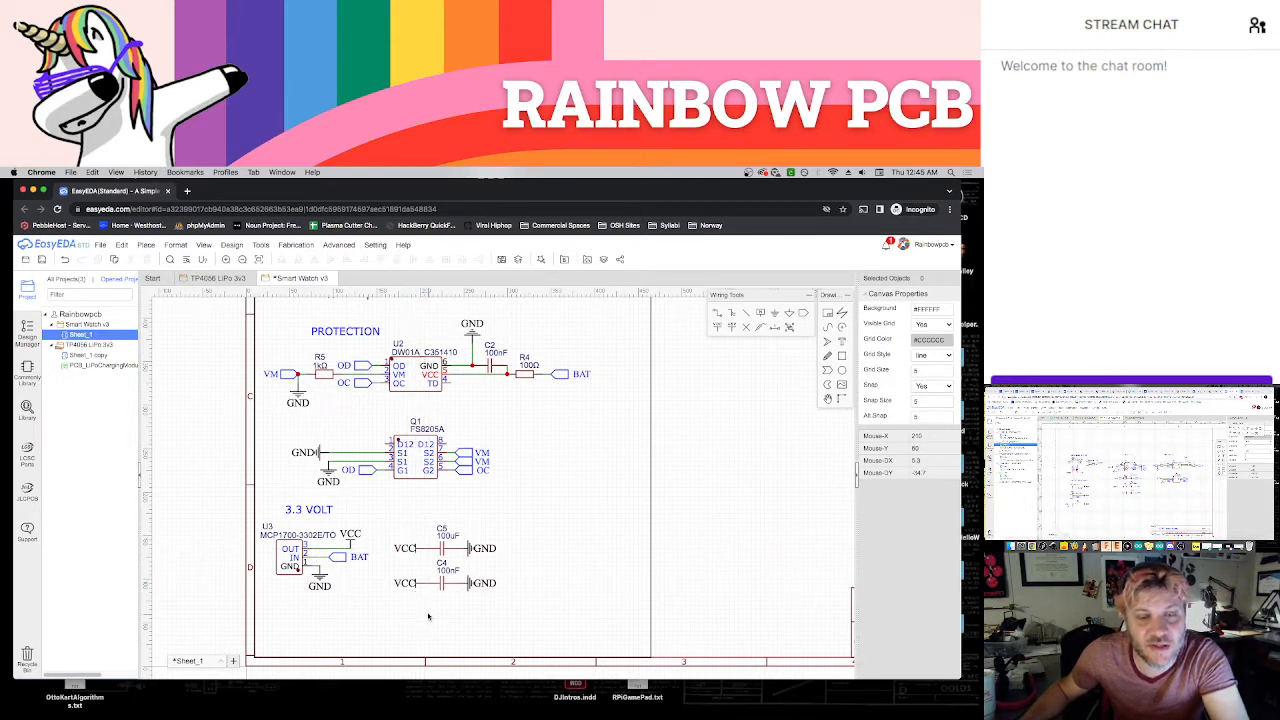
Try to shift the whole 3.3 Volt section slightly right inside the frame, undoing the stray moves of the label and frame
{"action": "scroll", "coordinate": [428, 615], "scroll_direction": "down", "scroll_amount": 1}
{"action": "scroll", "coordinate": [505, 565], "scroll_direction": "right", "scroll_amount": 2}
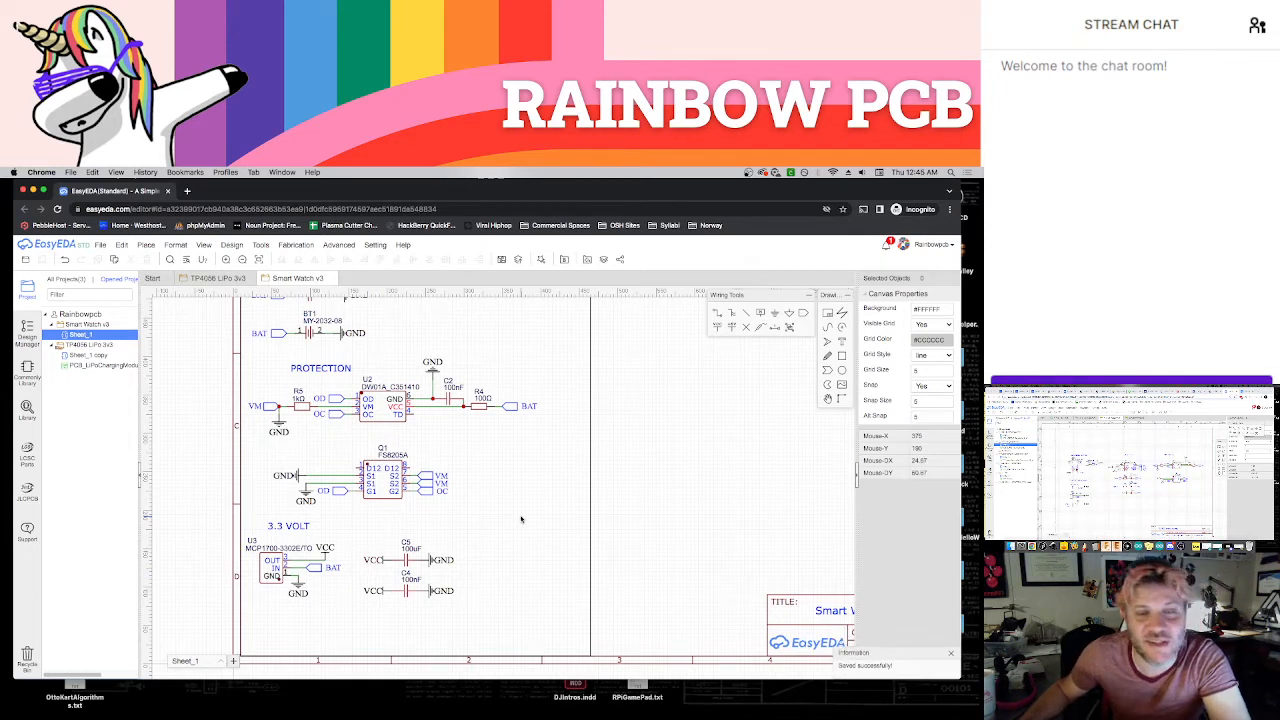
{"action": "left_click_drag", "start_coordinate": [506, 618], "coordinate": [284, 555]}
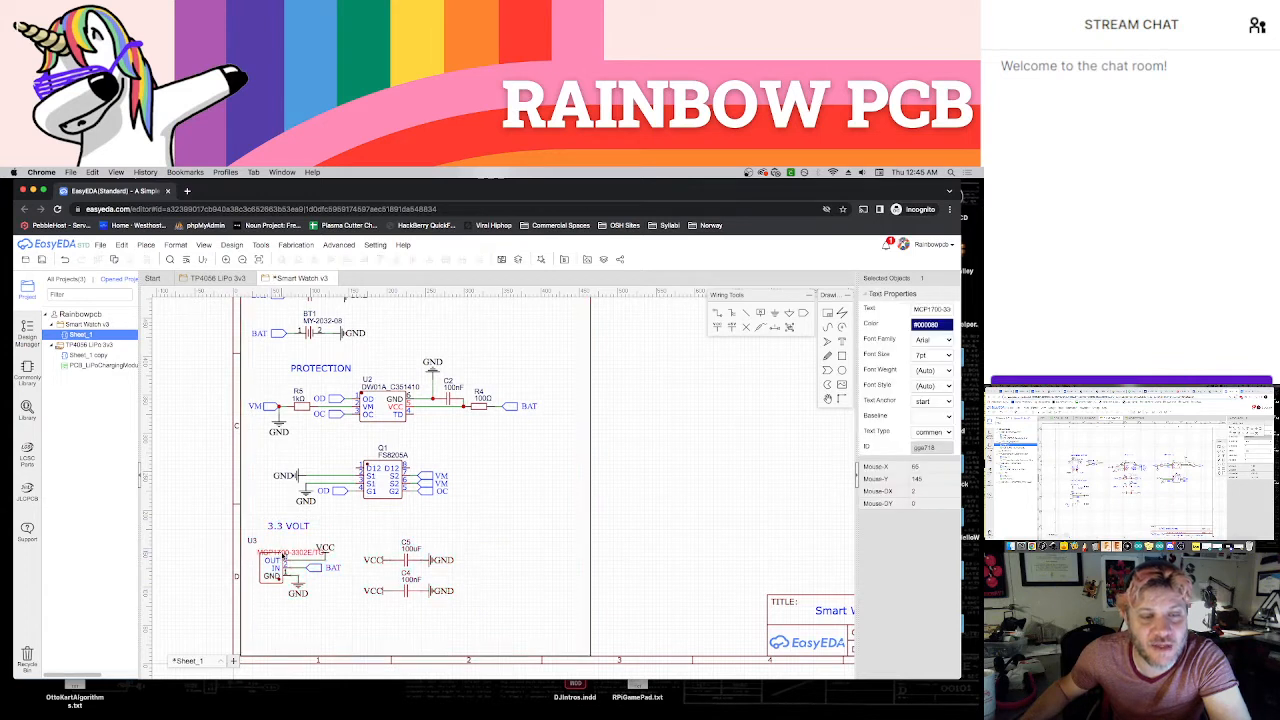
{"action": "key", "text": "ctrl+z"}
{"action": "left_click_drag", "start_coordinate": [484, 620], "coordinate": [287, 556]}
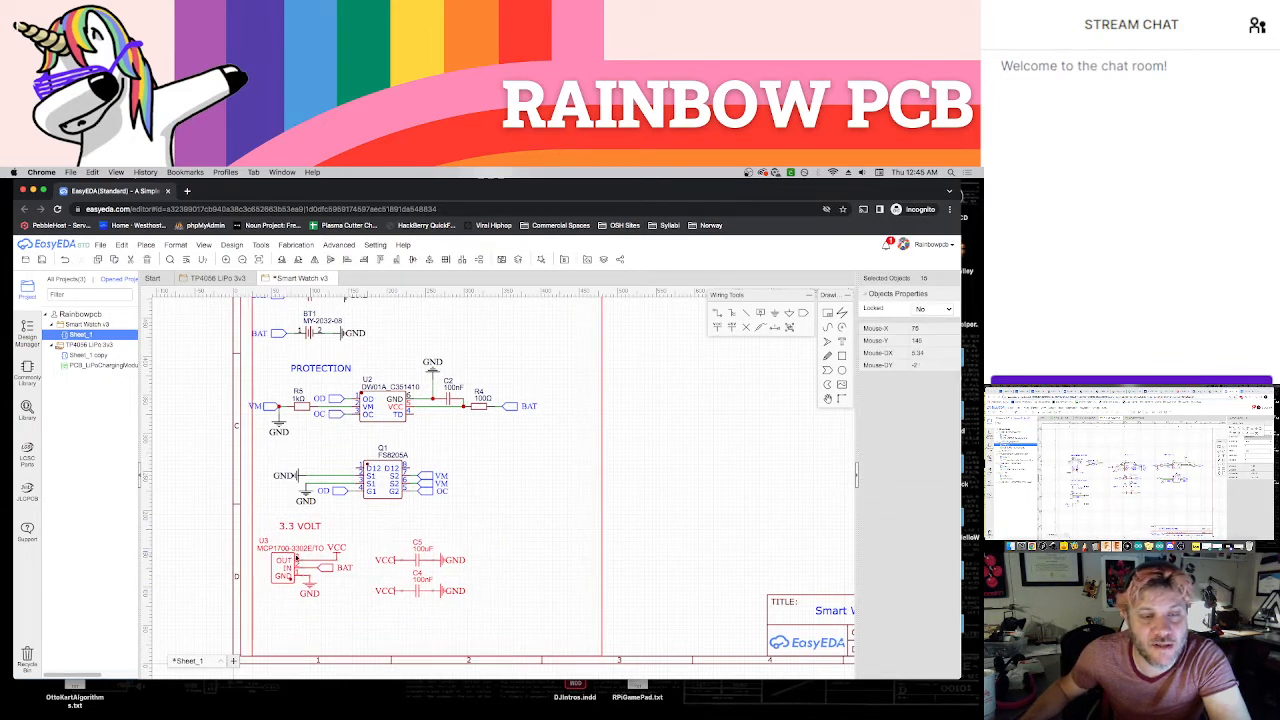
{"action": "key", "text": "ctrl+z"}
{"action": "left_click_drag", "start_coordinate": [483, 613], "coordinate": [244, 513]}
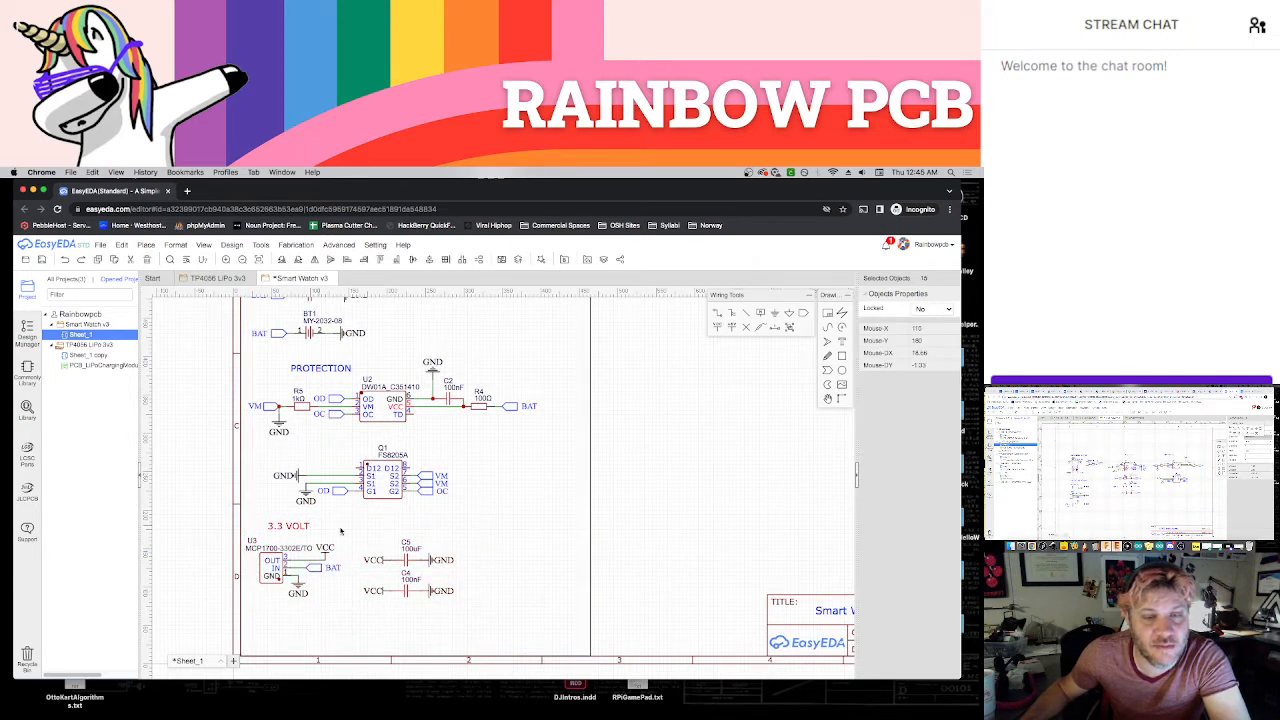
Save the Smart Watch v3 schematic
{"action": "scroll", "coordinate": [640, 512], "scroll_direction": "down", "scroll_amount": 1}
{"action": "scroll", "coordinate": [589, 514], "scroll_direction": "down", "scroll_amount": 1}
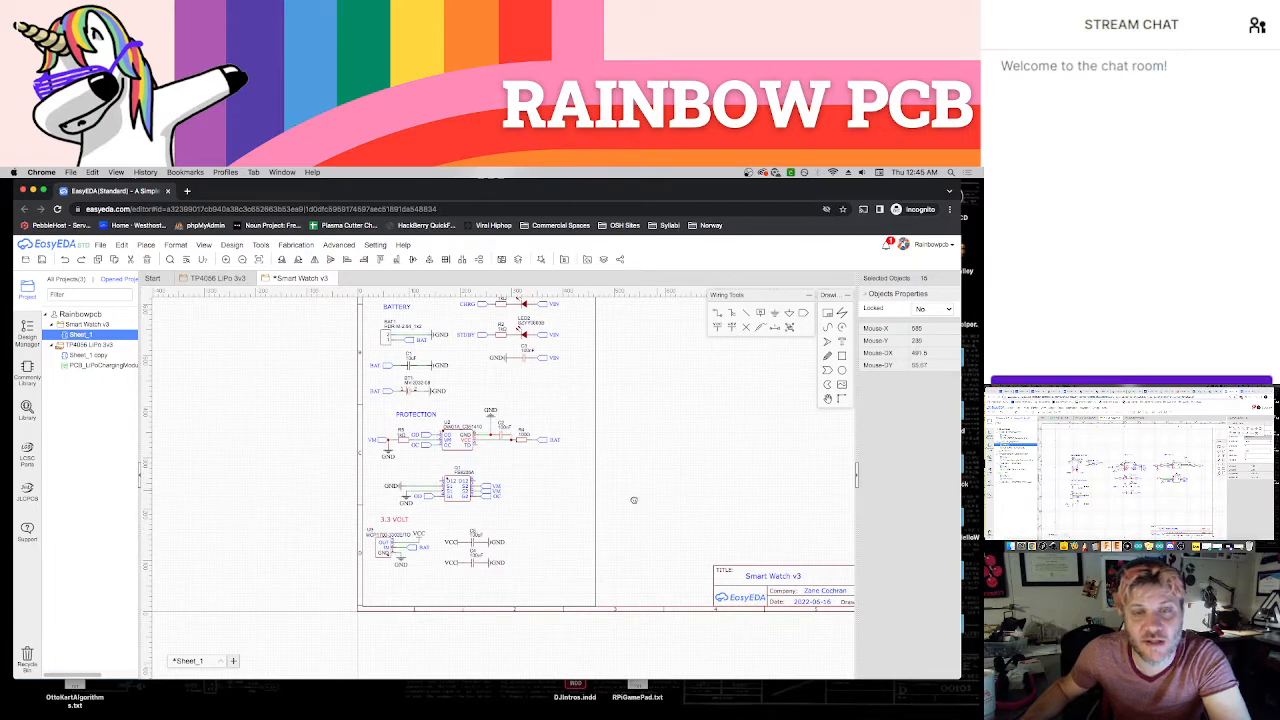
{"action": "scroll", "coordinate": [633, 500], "scroll_direction": "down", "scroll_amount": 2}
{"action": "right_click_drag", "start_coordinate": [611, 509], "coordinate": [527, 530]}
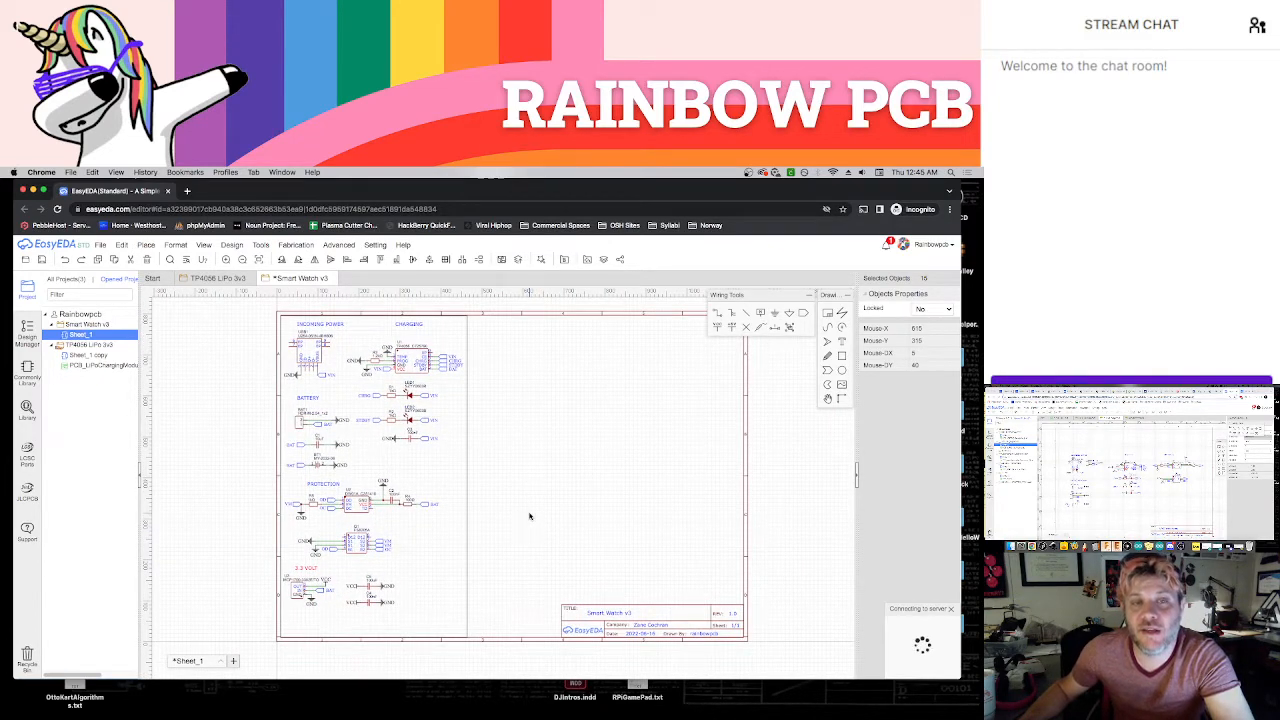
{"action": "key", "text": "ctrl+s"}
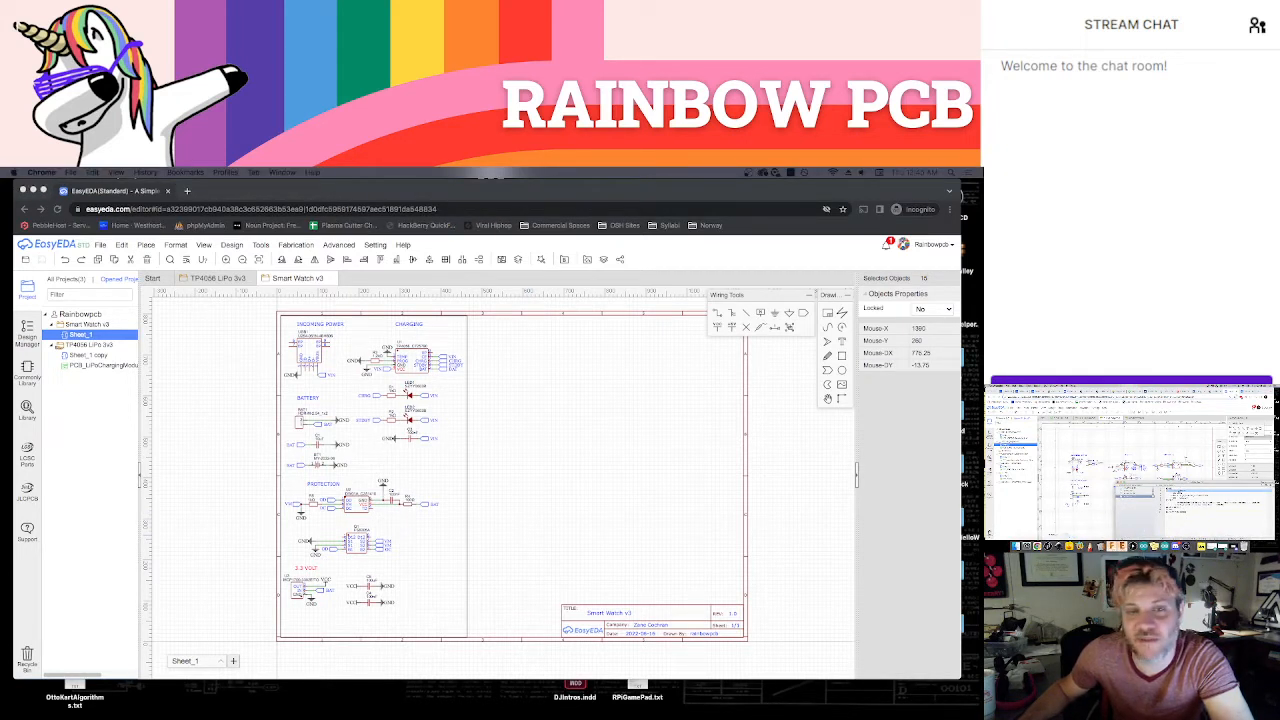
{"action": "left_click", "coordinate": [646, 602]}
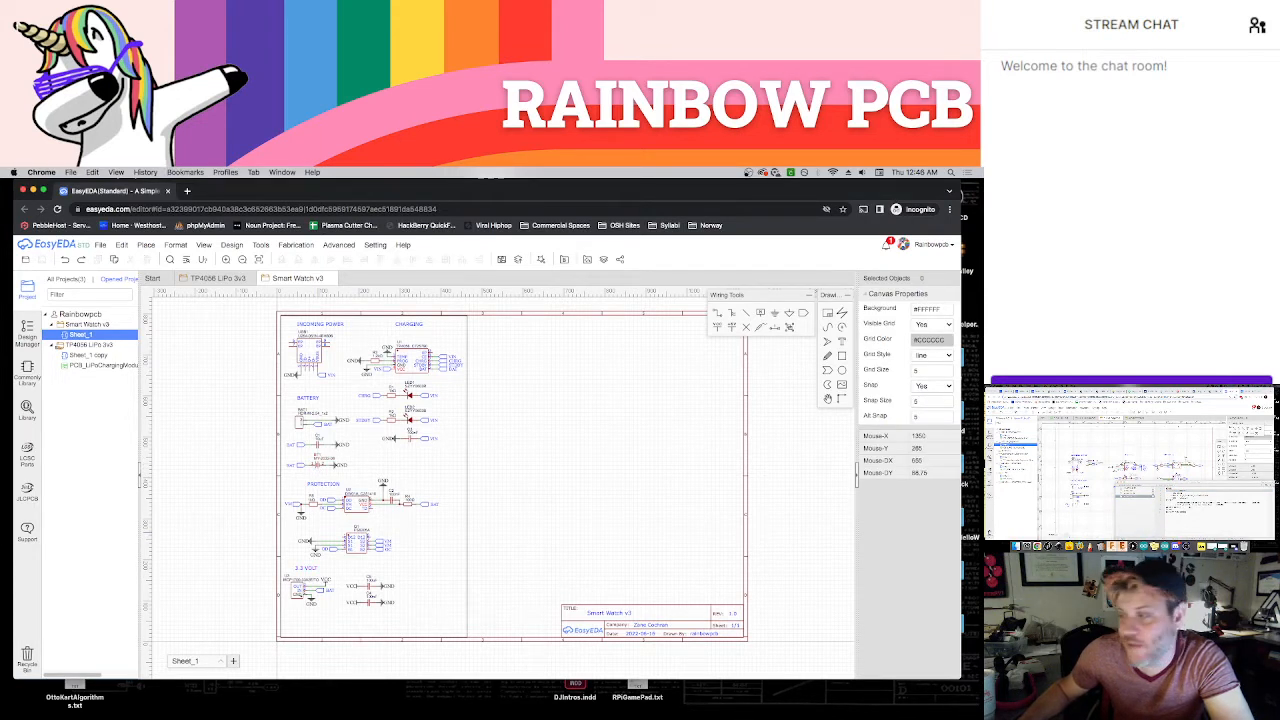
{"action": "left_click", "coordinate": [1134, 498]}
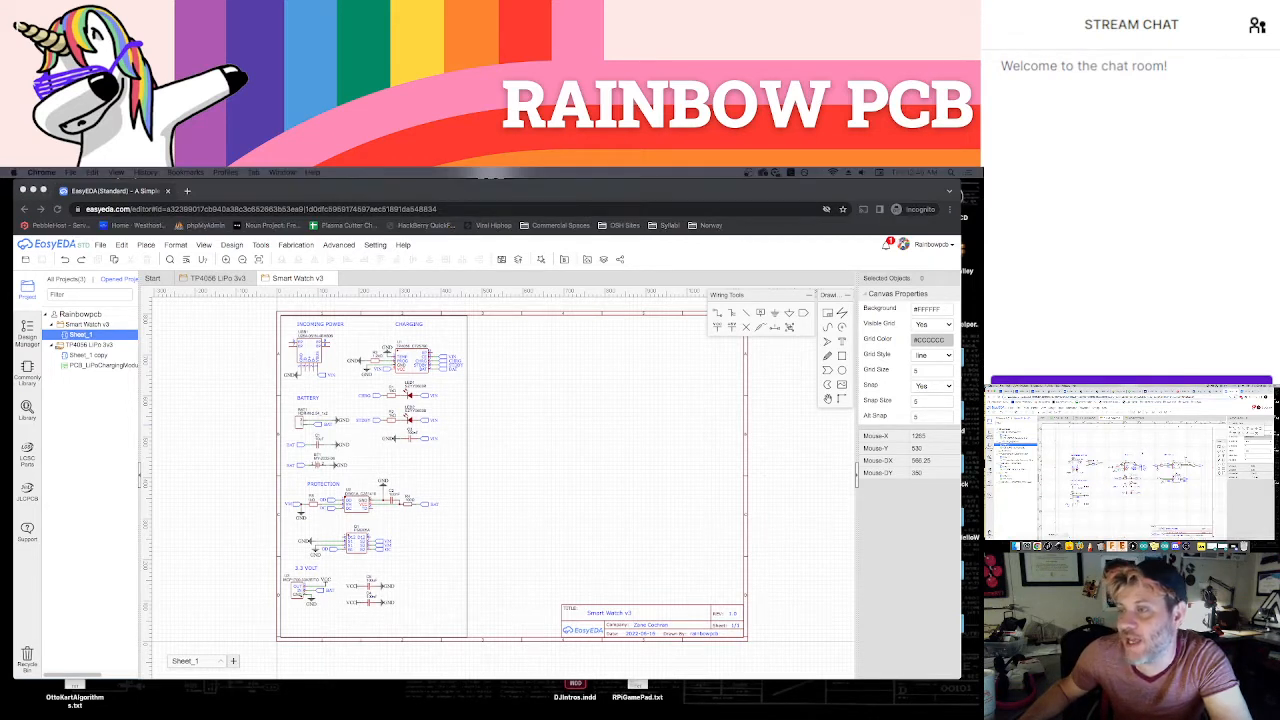
Go through the supplier pages open in the other browser window to the Espressif ESP32-WROOM-32D product page
{"action": "left_click", "coordinate": [1037, 392]}
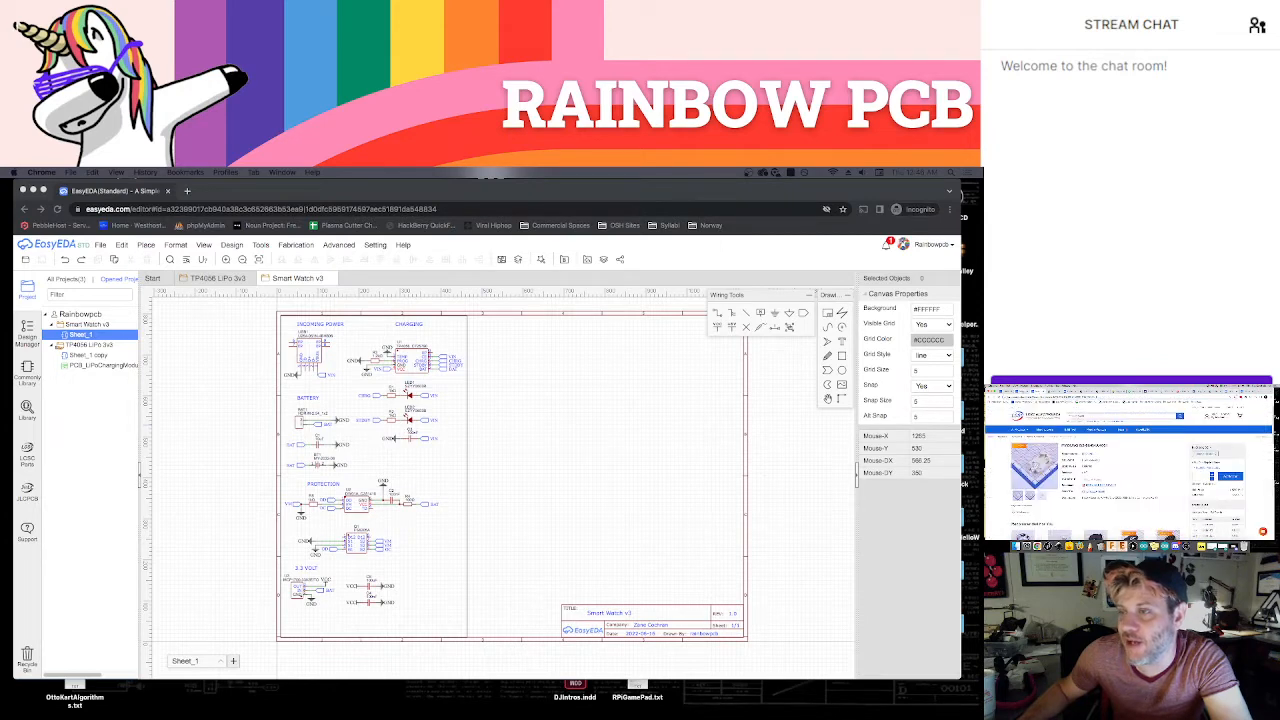
{"action": "key", "text": "ctrl+Tab"}
{"action": "key", "text": "ctrl+Tab"}
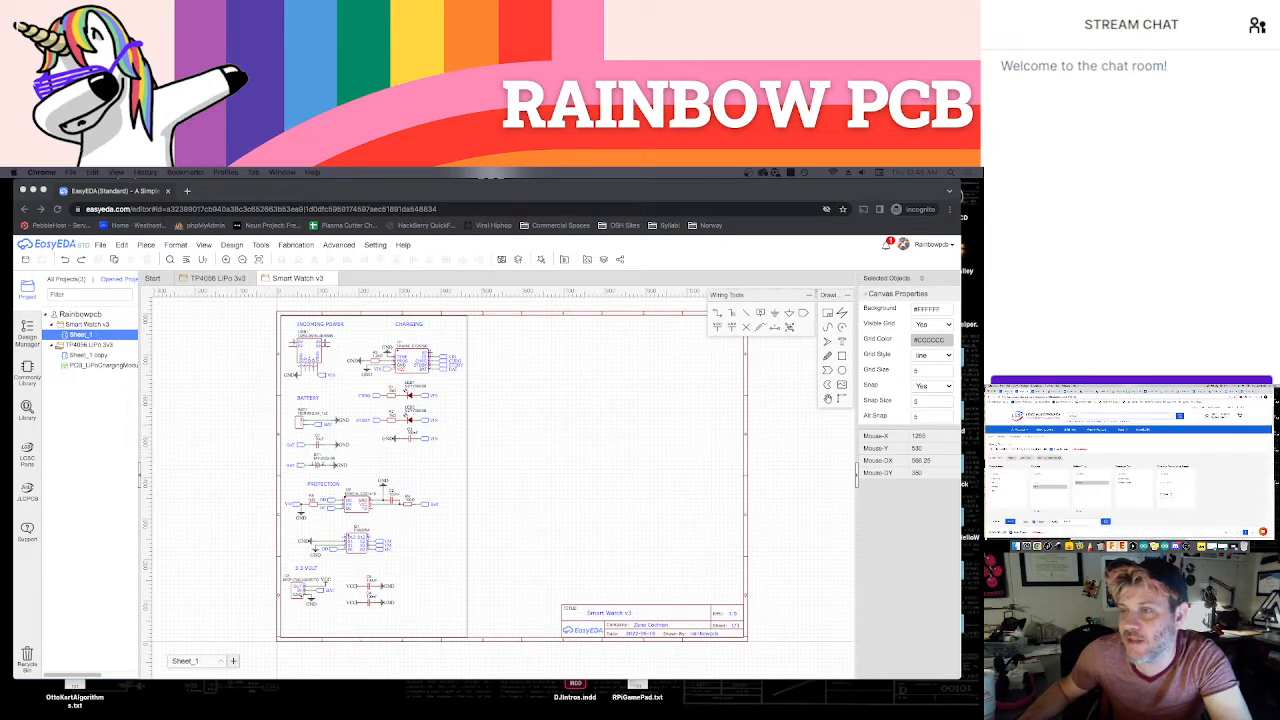
{"action": "key", "text": "ctrl+Tab"}
{"action": "key", "text": "ctrl+Tab"}
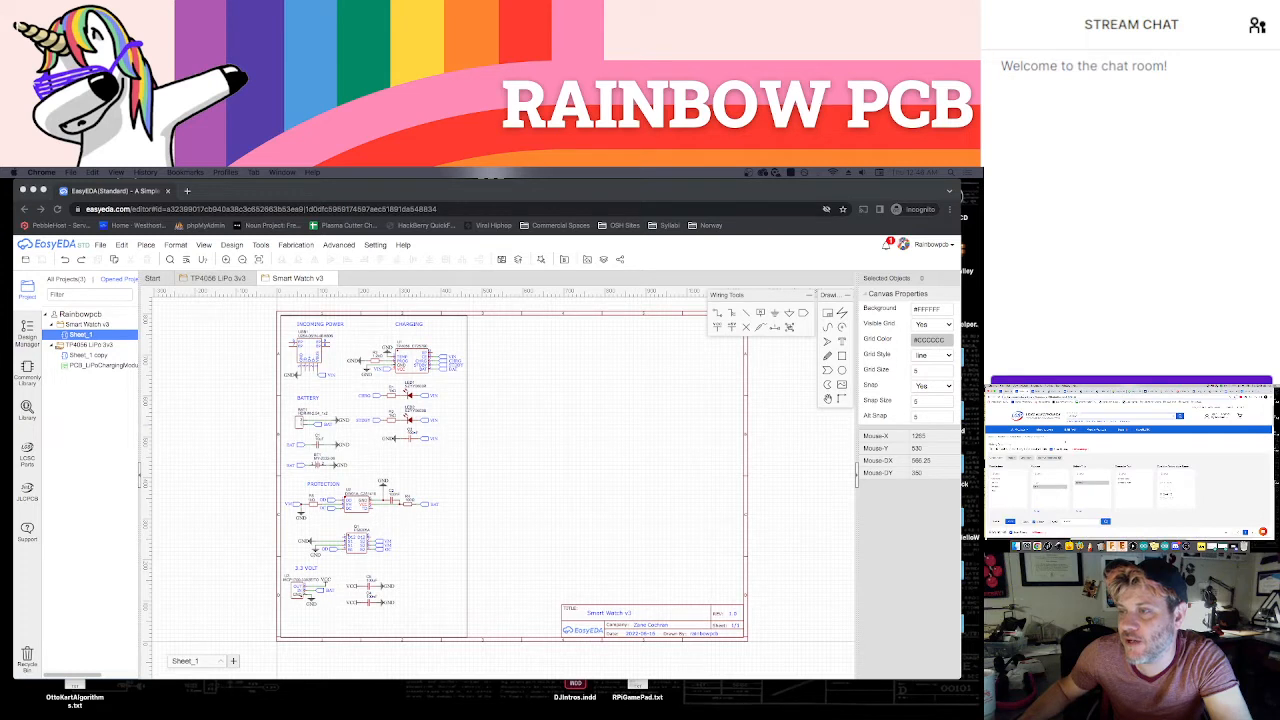
{"action": "key", "text": "ctrl+Tab"}
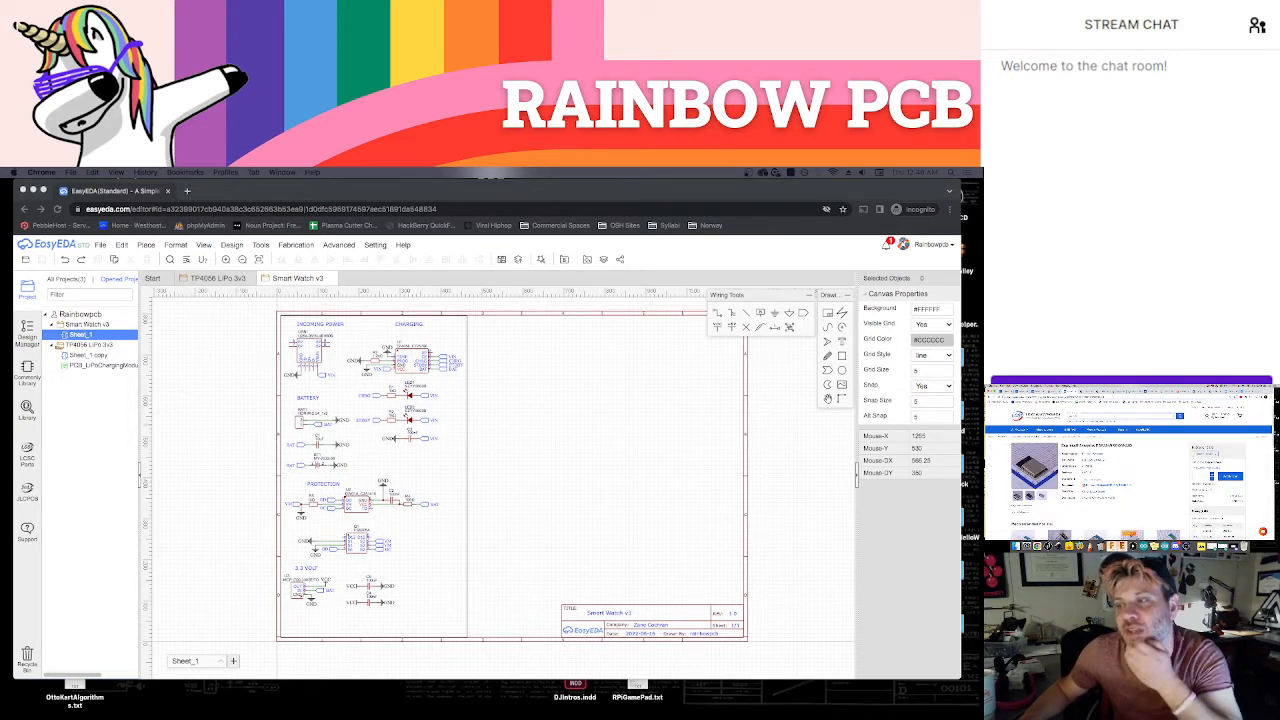
{"action": "mouse_move", "coordinate": [1046, 461]}
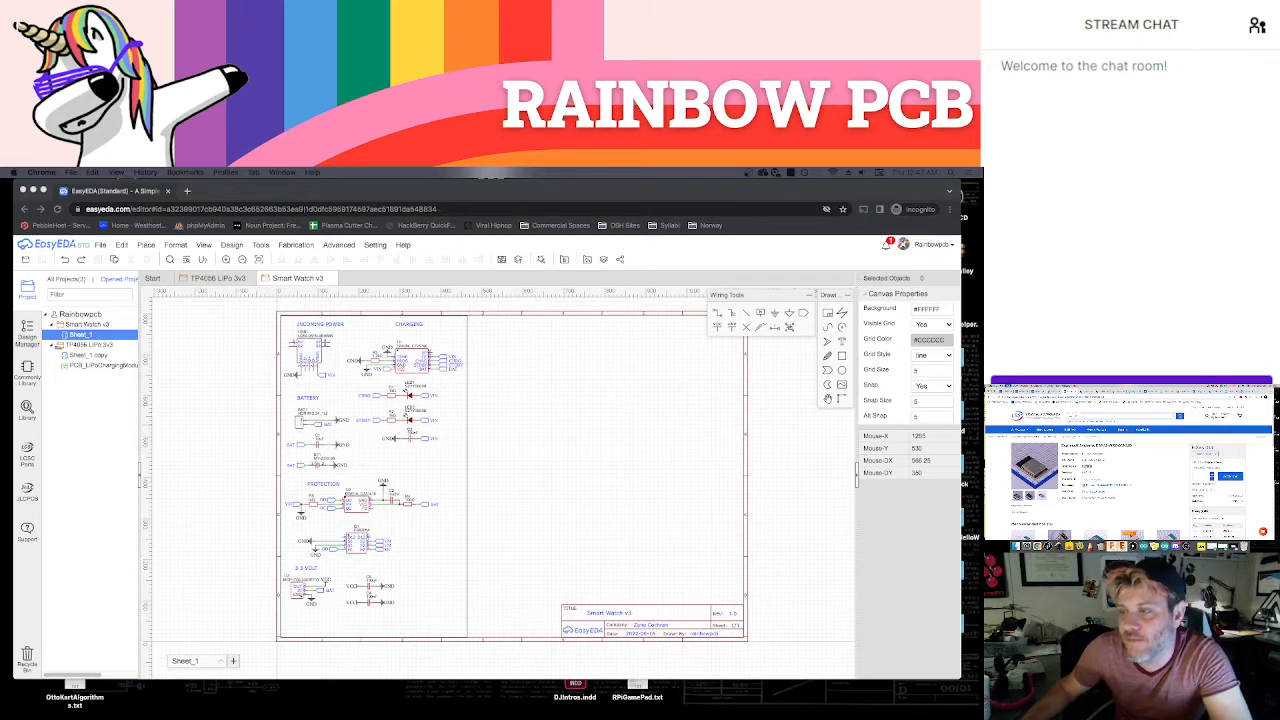
Search the component library for LCSC part number C473012
{"action": "left_click", "coordinate": [583, 388]}
{"action": "key", "text": "shift+f"}
{"action": "double_click", "coordinate": [480, 340]}
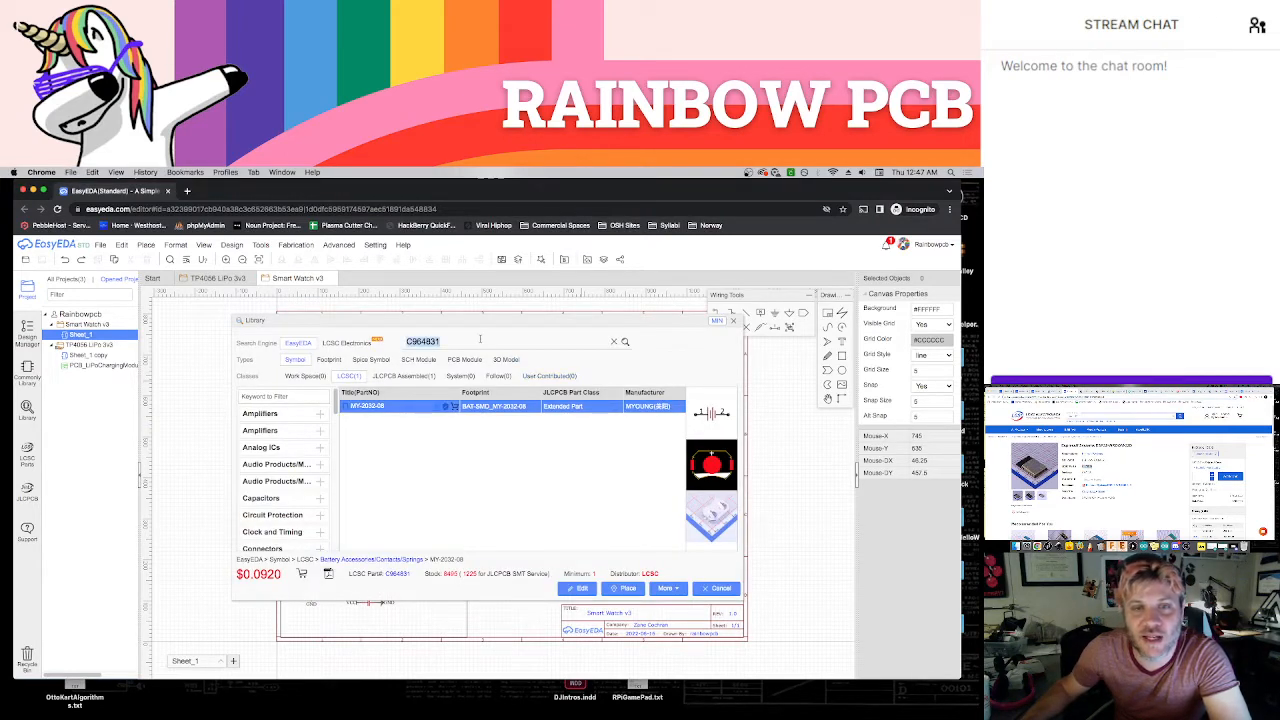
{"action": "type", "text": "C473012"}
{"action": "left_click", "coordinate": [625, 341]}
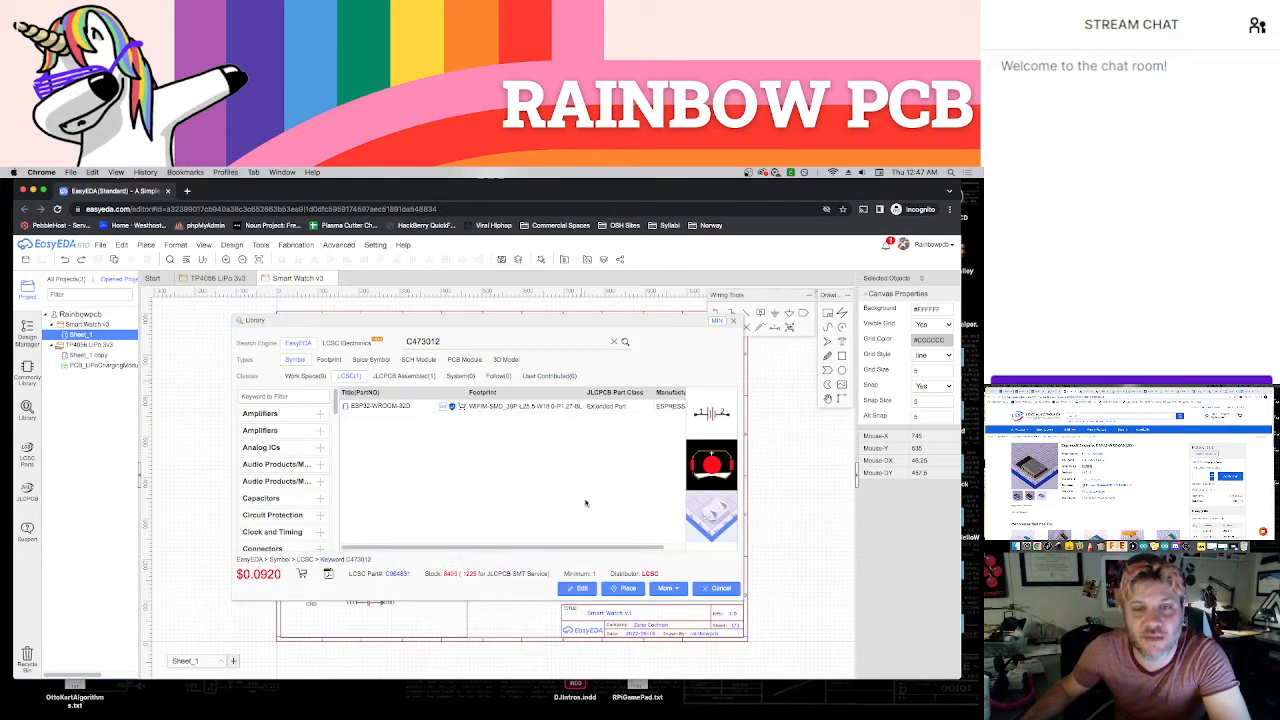
Place the ESP32-WROOM-32D symbol on the empty sheet area just right of the charging section's frame
{"action": "left_click", "coordinate": [623, 588]}
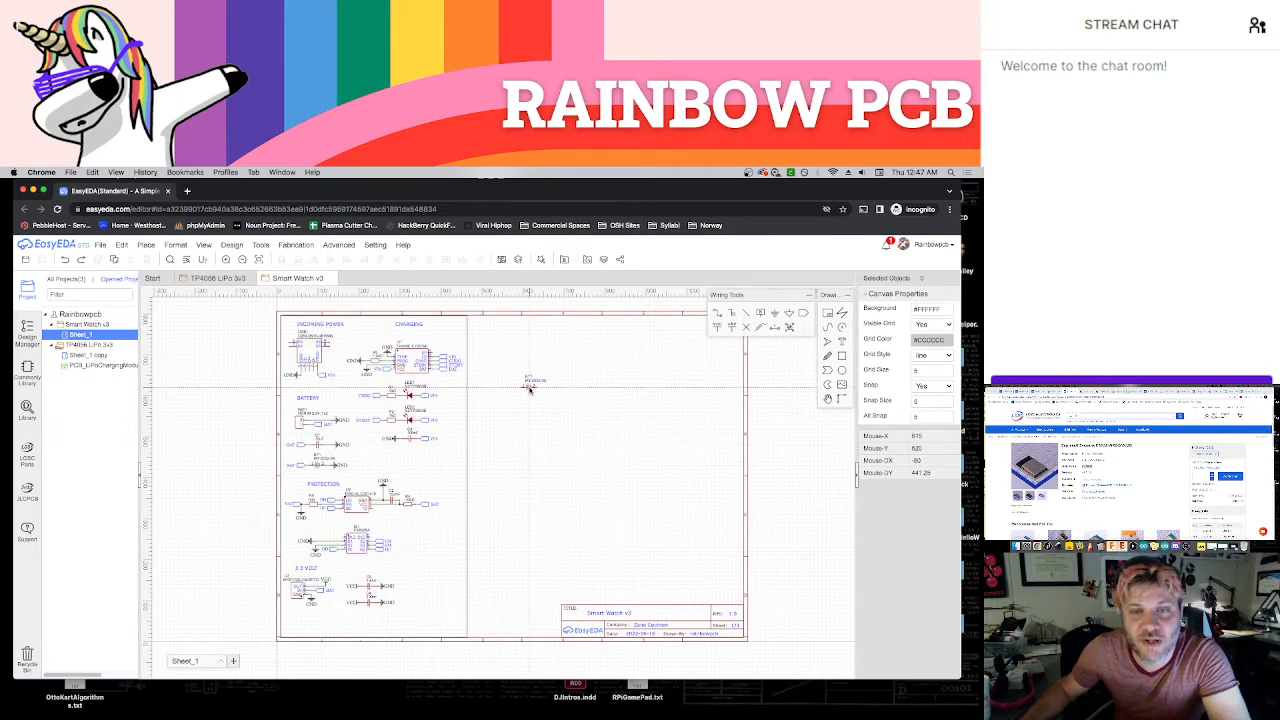
{"action": "key", "text": "Escape"}
{"action": "key", "text": "shift+f"}
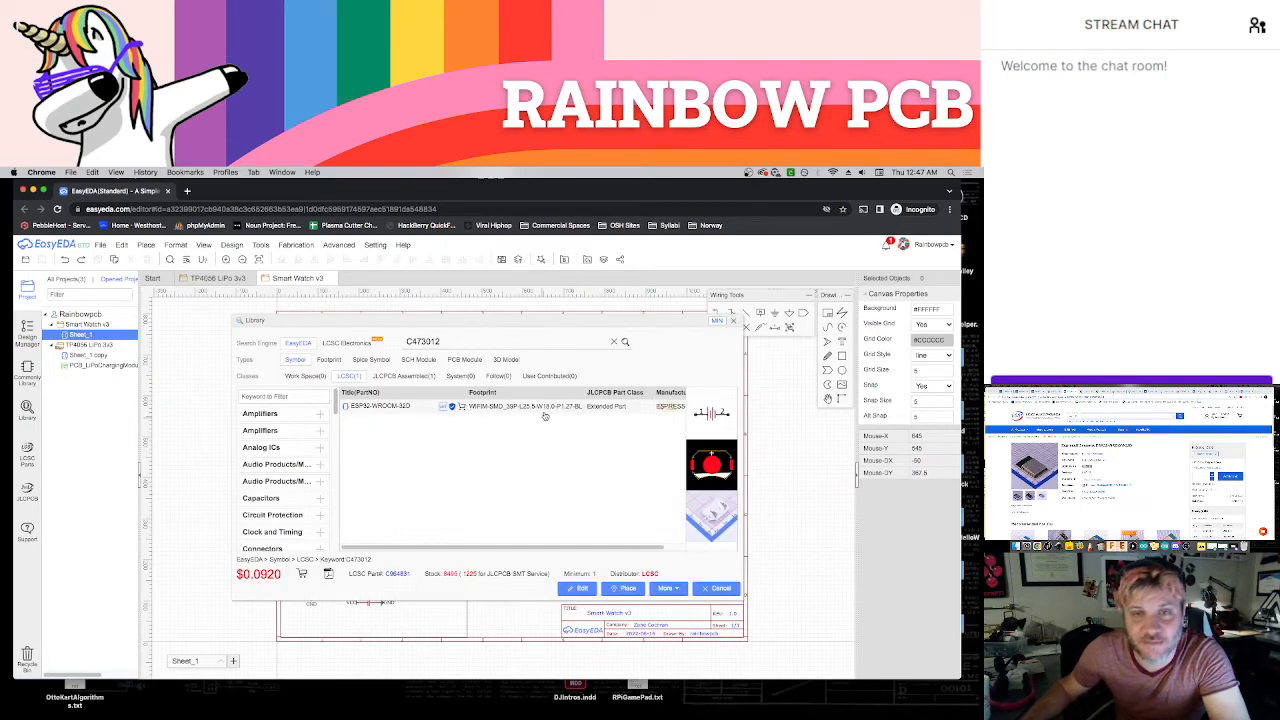
{"action": "left_click", "coordinate": [493, 408]}
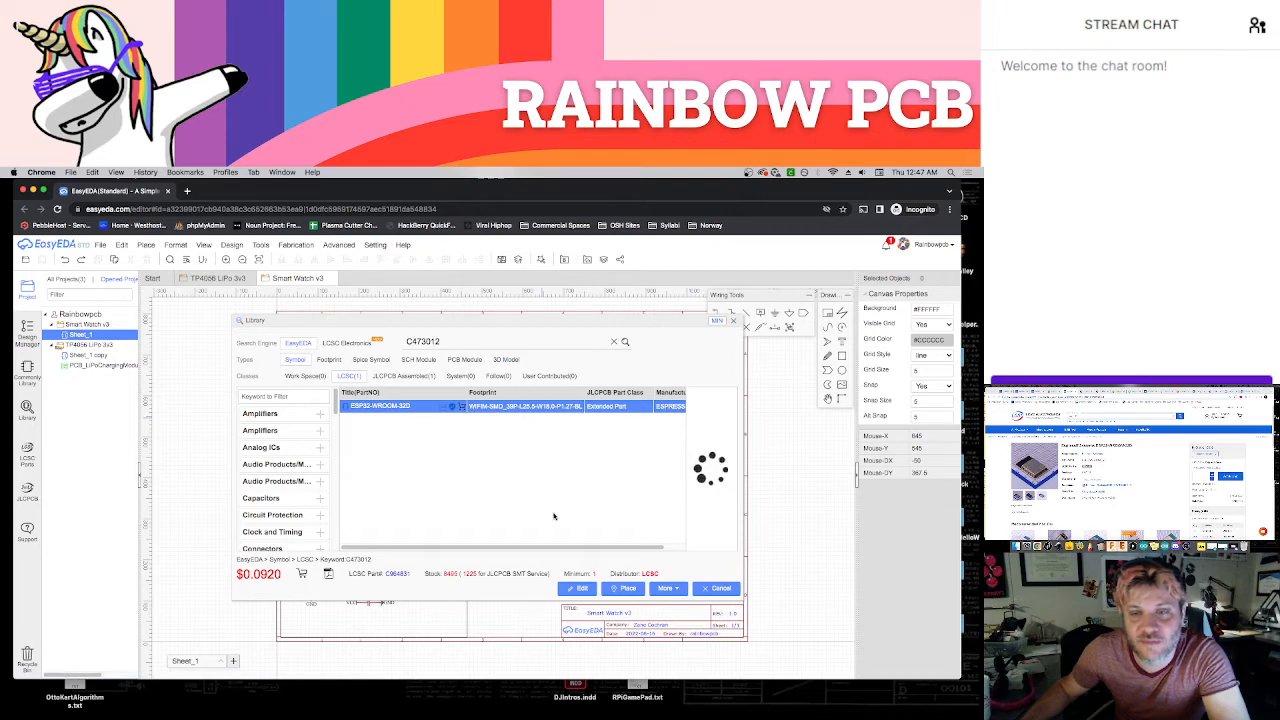
{"action": "left_click", "coordinate": [627, 589]}
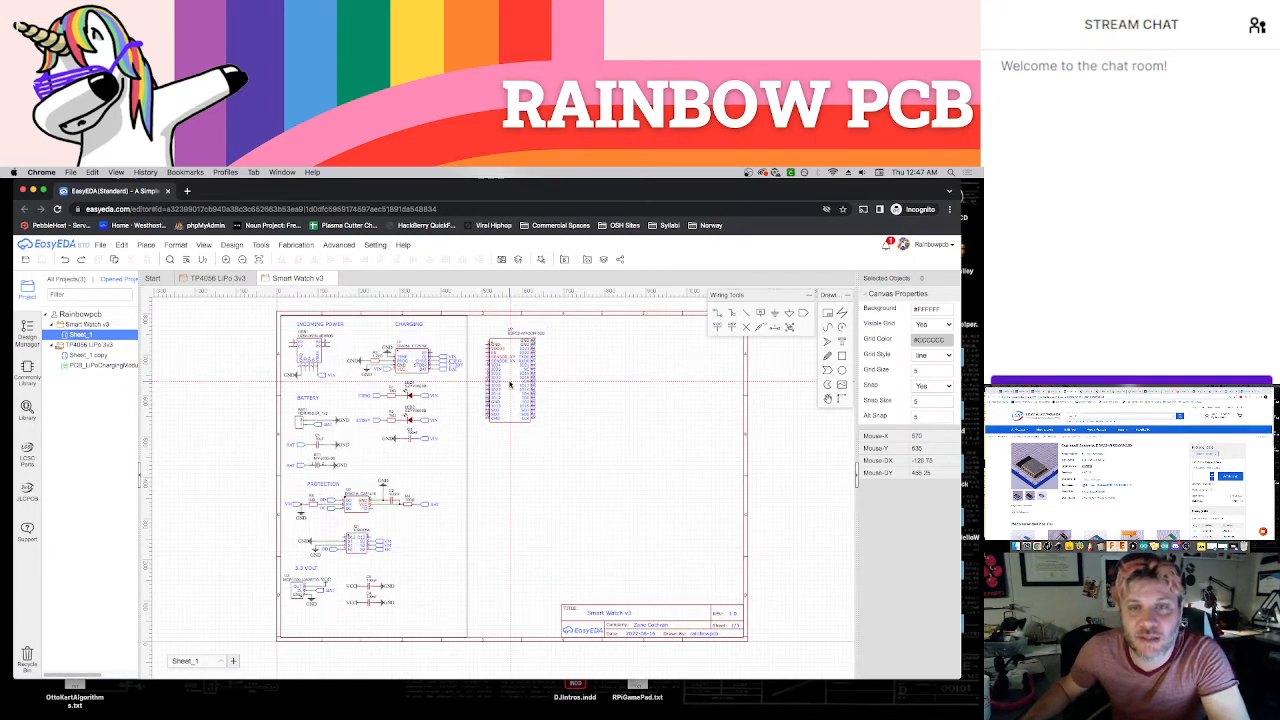
{"action": "left_click", "coordinate": [510, 383]}
{"action": "left_click", "coordinate": [541, 425]}
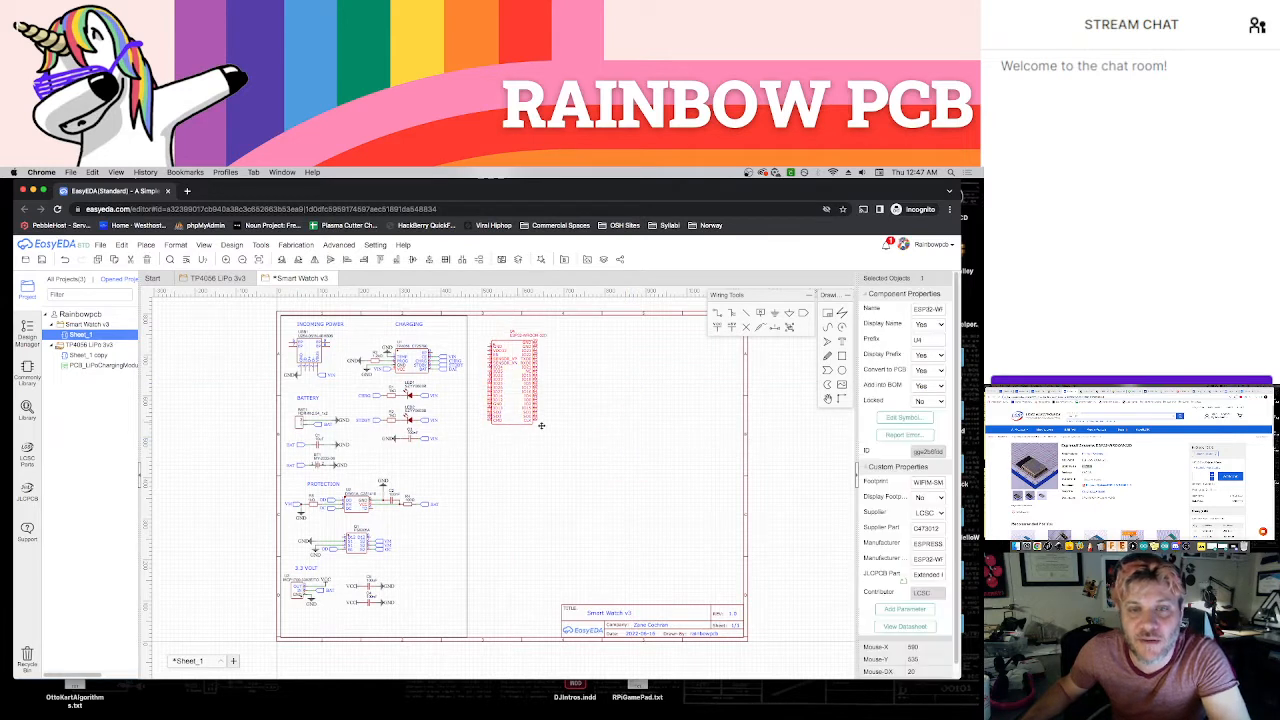
Shift the ESP32 module slightly right and align its reference and name labels above its left edge
{"action": "left_click_drag", "start_coordinate": [541, 425], "coordinate": [535, 421]}
{"action": "left_click", "coordinate": [625, 423]}
{"action": "left_click_drag", "start_coordinate": [535, 337], "coordinate": [513, 329]}
{"action": "left_click", "coordinate": [516, 333]}
{"action": "left_click", "coordinate": [528, 323]}
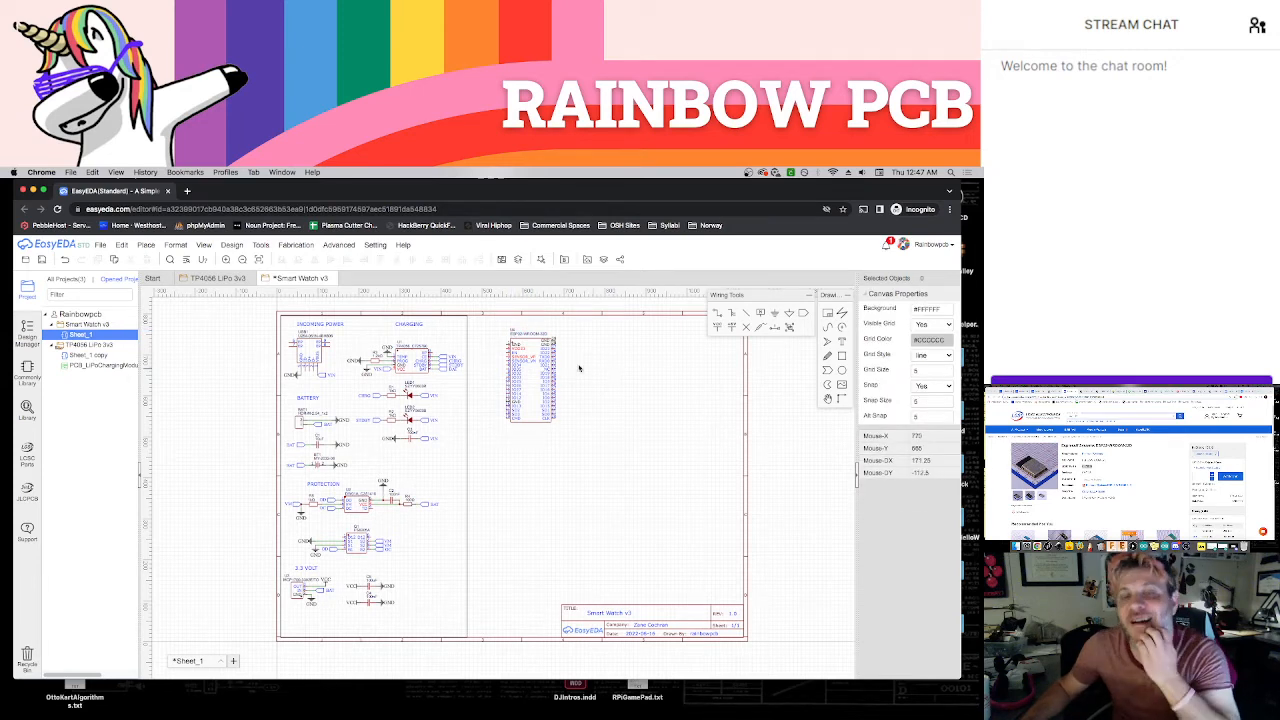
Attach sideways GND flags to all four GND pins of the ESP32, two on each side of the symbol
{"action": "scroll", "coordinate": [579, 368], "scroll_direction": "up", "scroll_amount": 5}
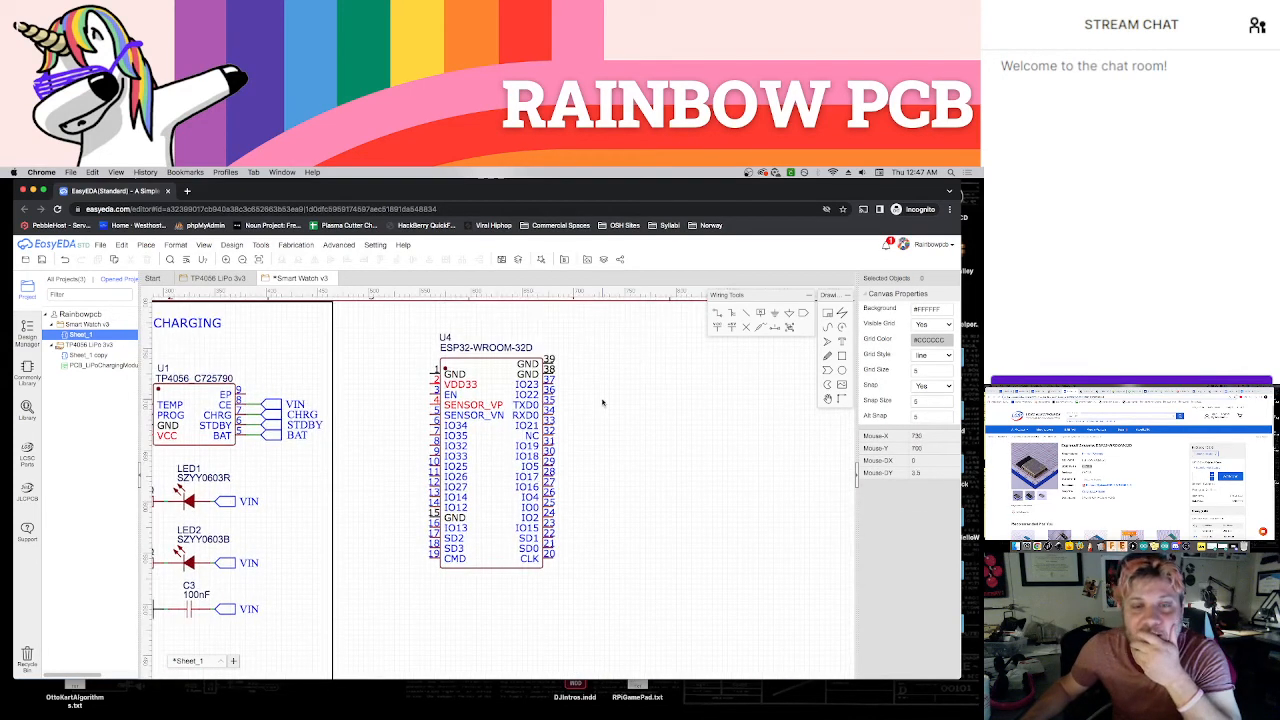
{"action": "scroll", "coordinate": [602, 402], "scroll_direction": "down", "scroll_amount": 1}
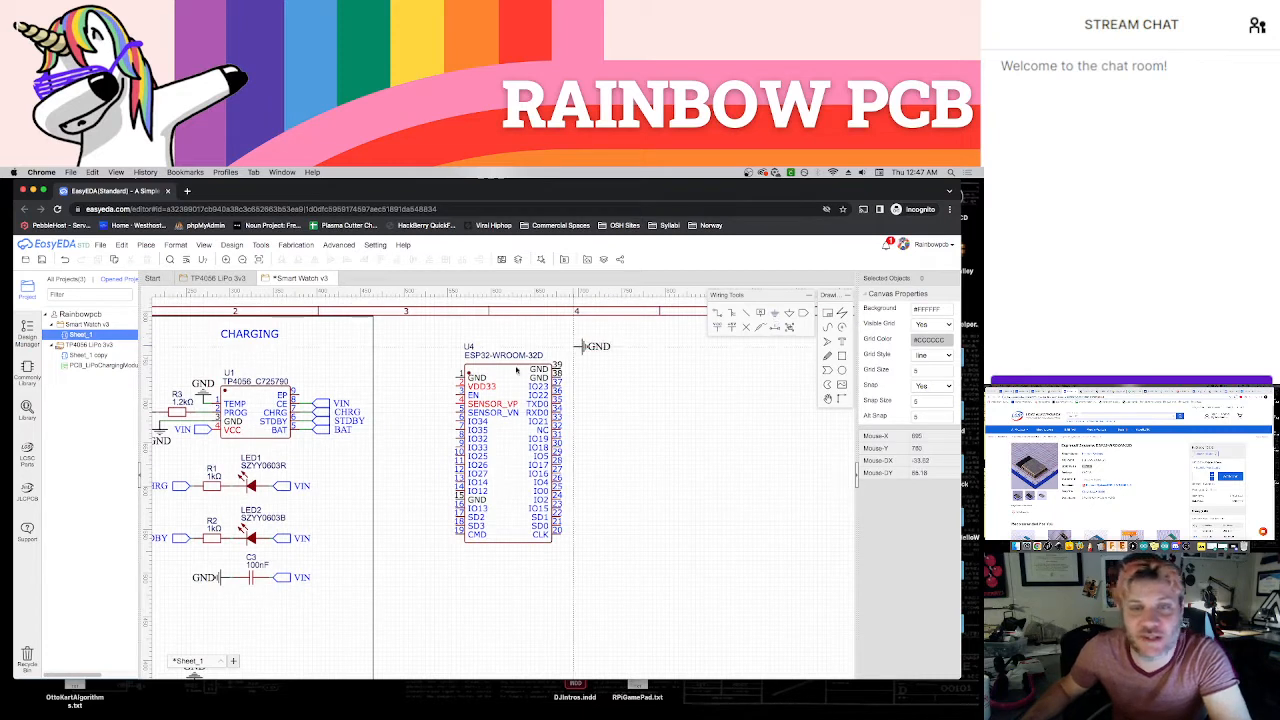
{"action": "left_click_drag", "start_coordinate": [583, 347], "coordinate": [455, 378]}
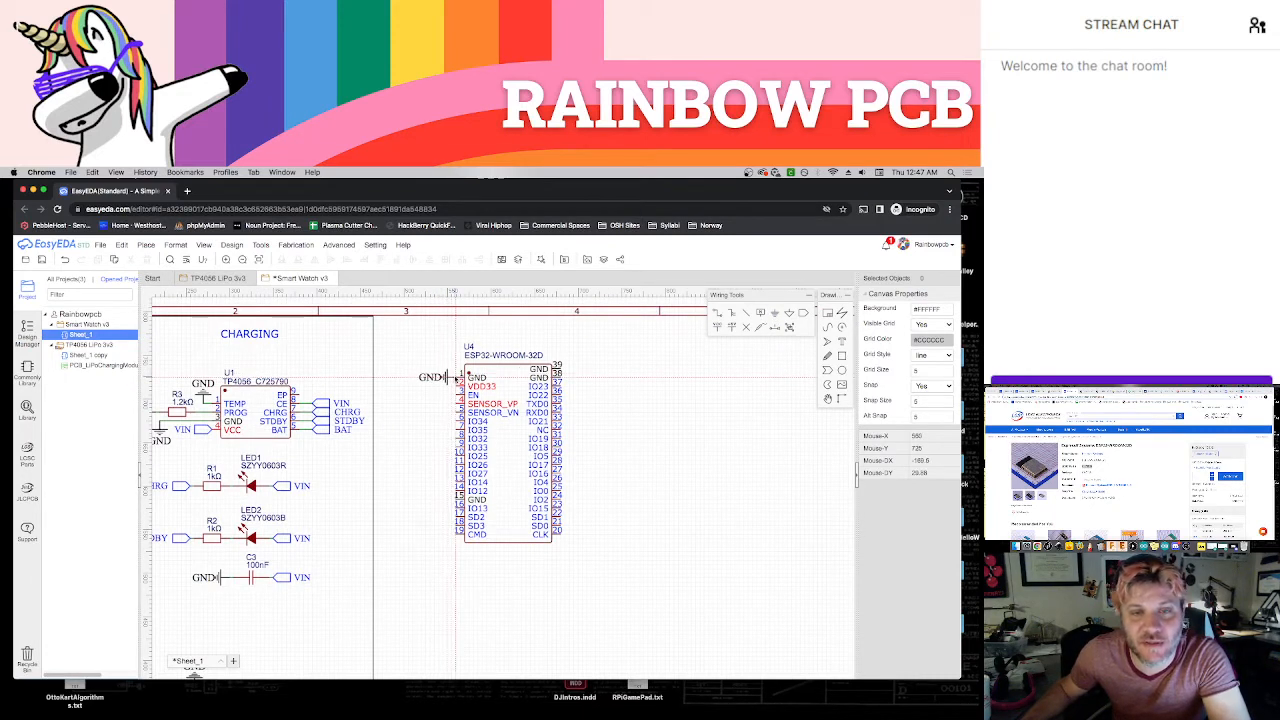
{"action": "left_click", "coordinate": [455, 379]}
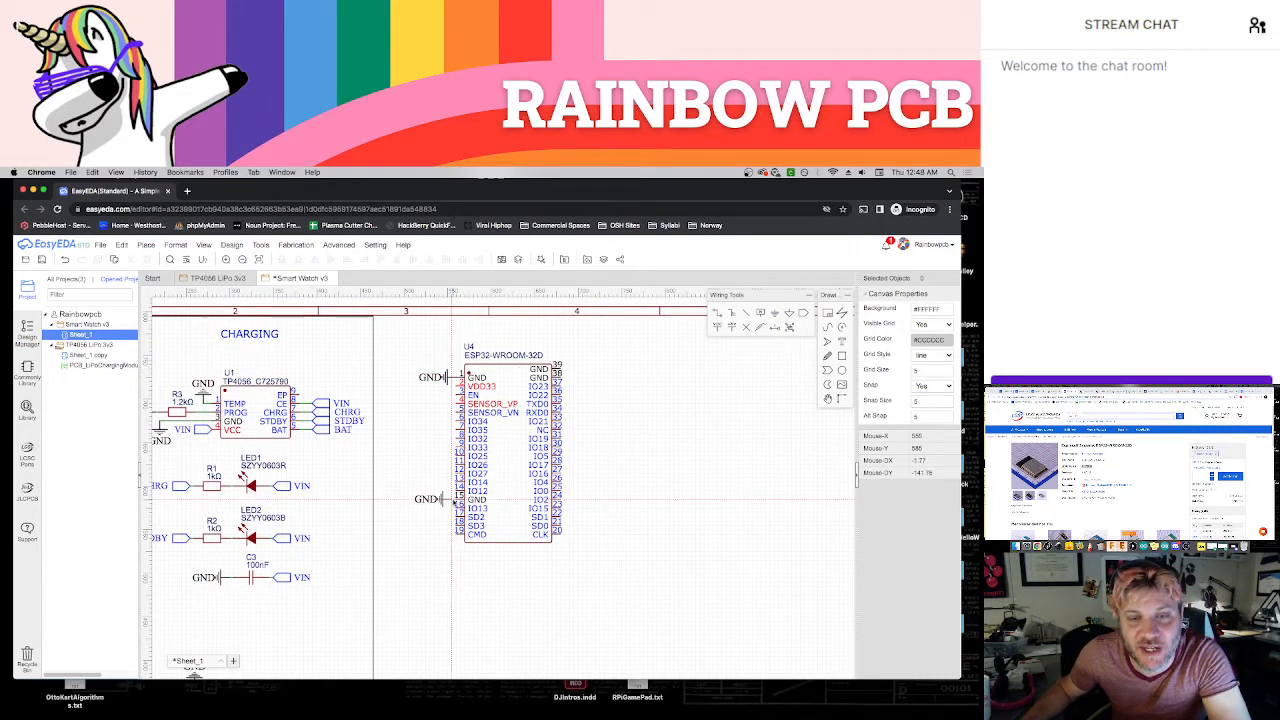
{"action": "left_click", "coordinate": [455, 499]}
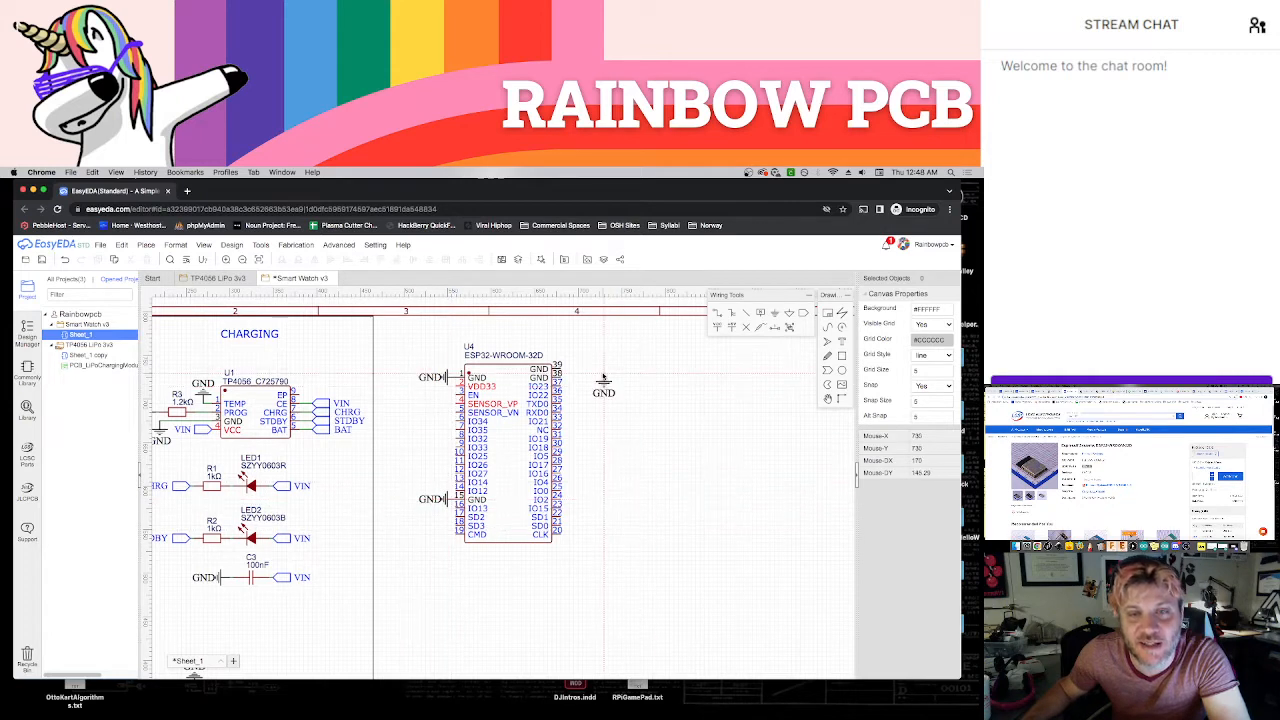
{"action": "left_click", "coordinate": [565, 370]}
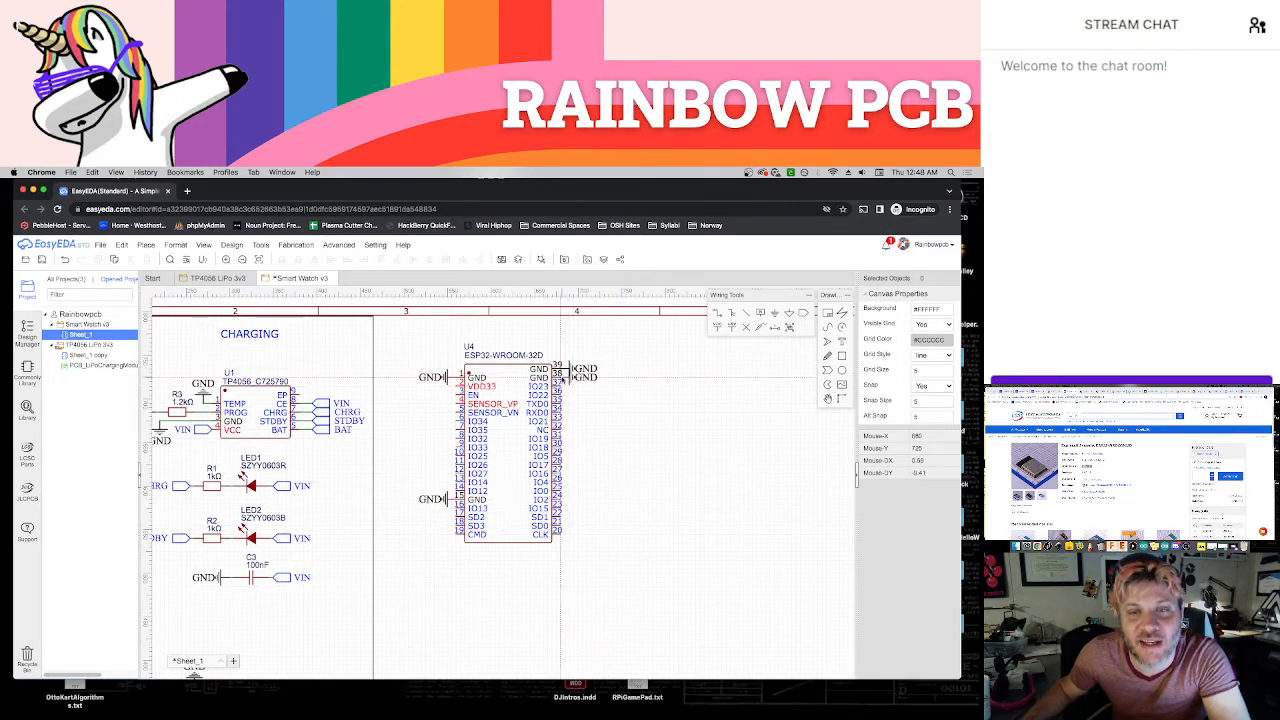
{"action": "left_click", "coordinate": [565, 377]}
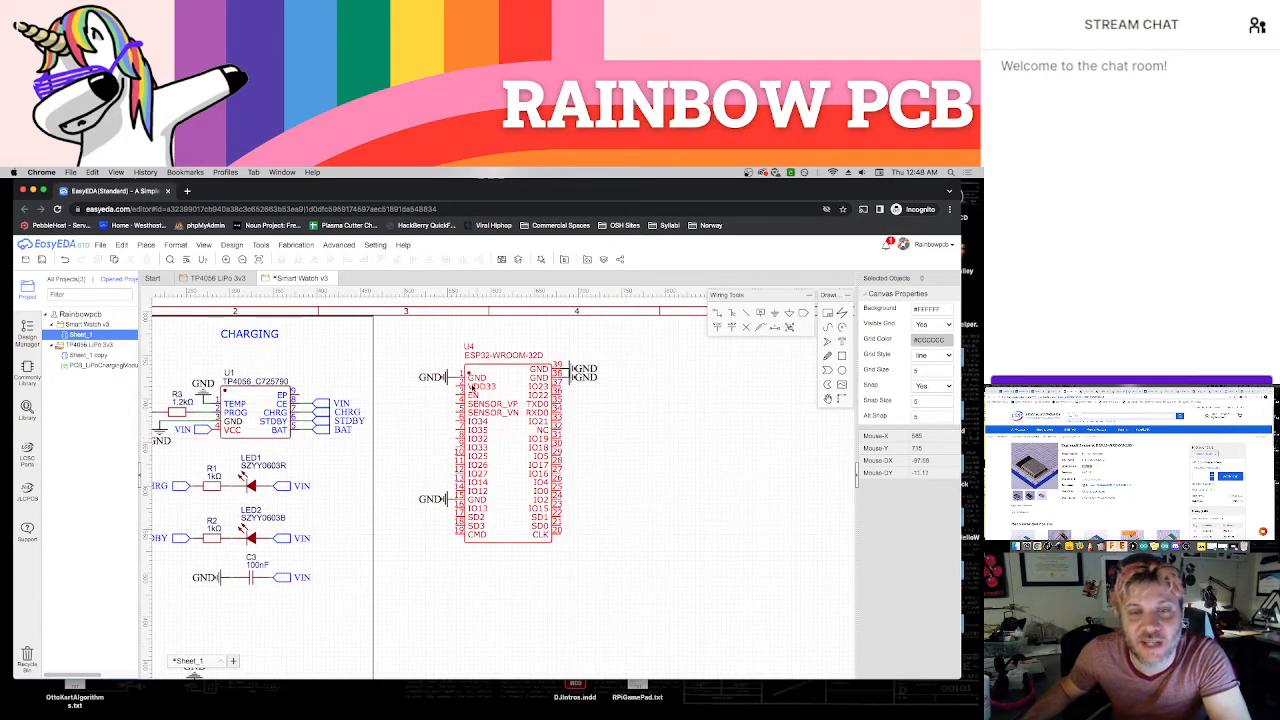
Pull the two left-hand GND flags away from the ESP32, turning the upper one upward and the lower one downward
{"action": "key", "text": "space"}
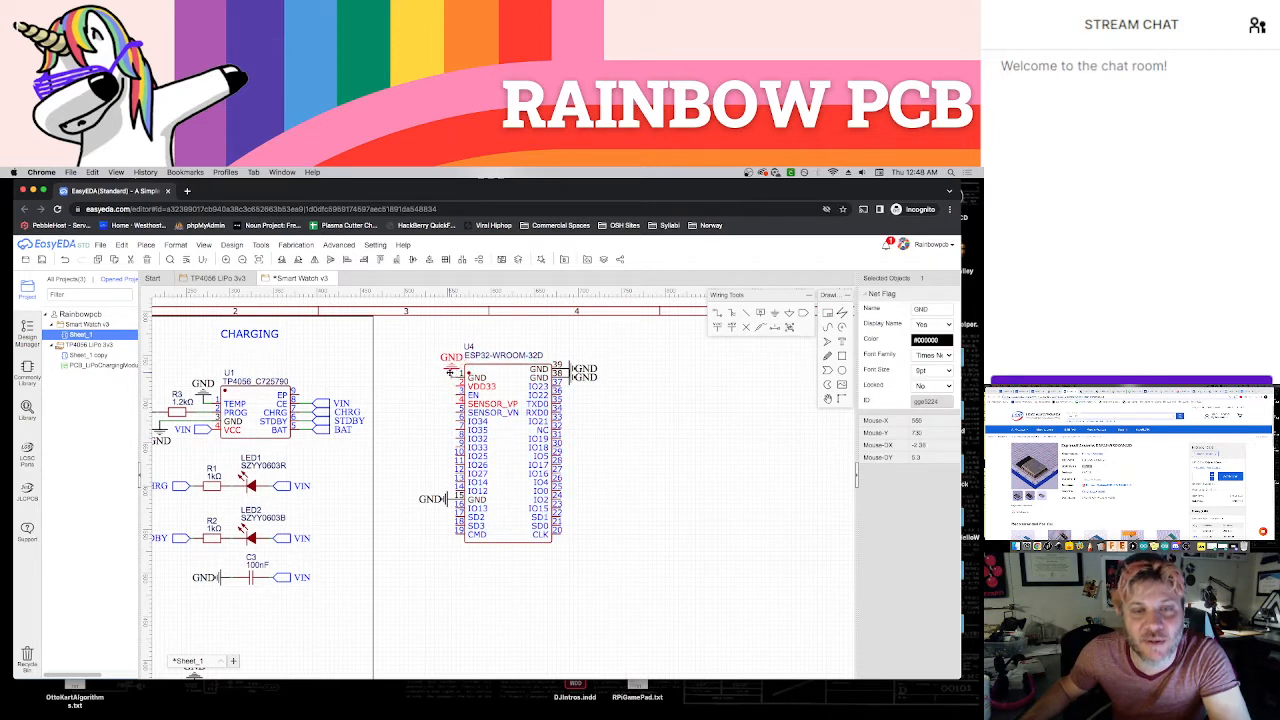
{"action": "left_click", "coordinate": [440, 369]}
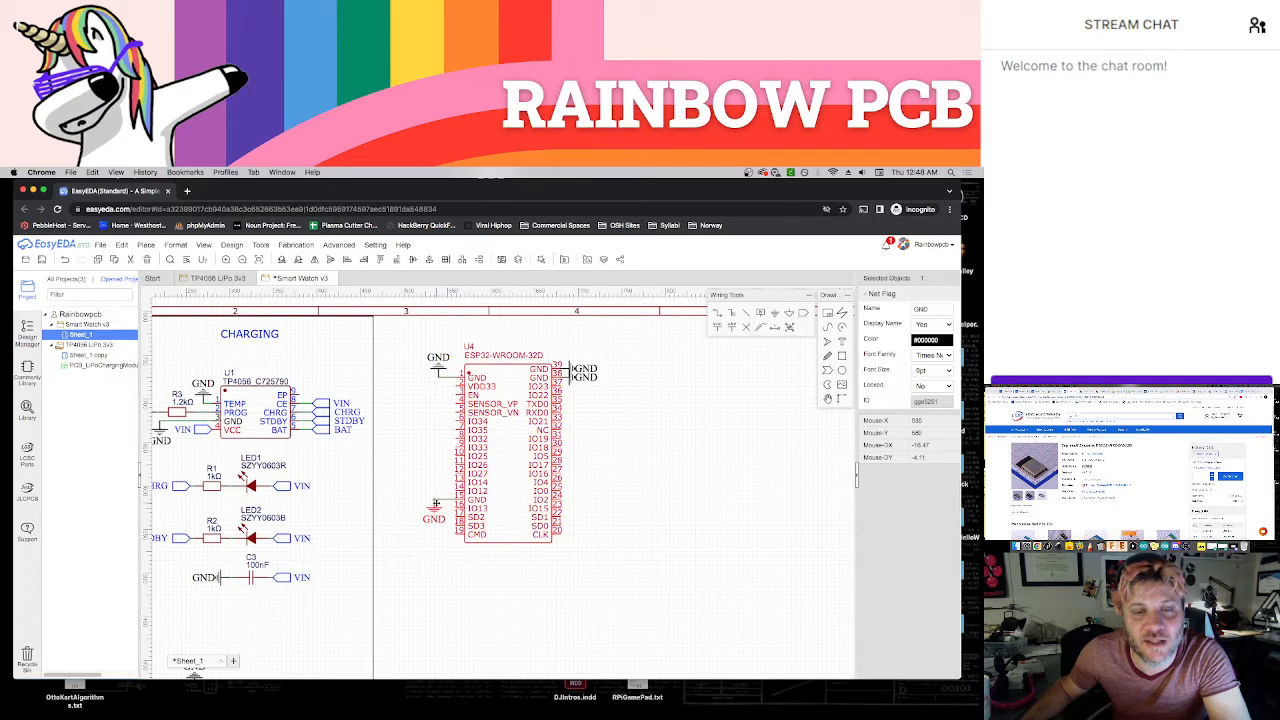
{"action": "left_click_drag", "start_coordinate": [431, 503], "coordinate": [421, 502]}
{"action": "left_click_drag", "start_coordinate": [438, 373], "coordinate": [423, 373]}
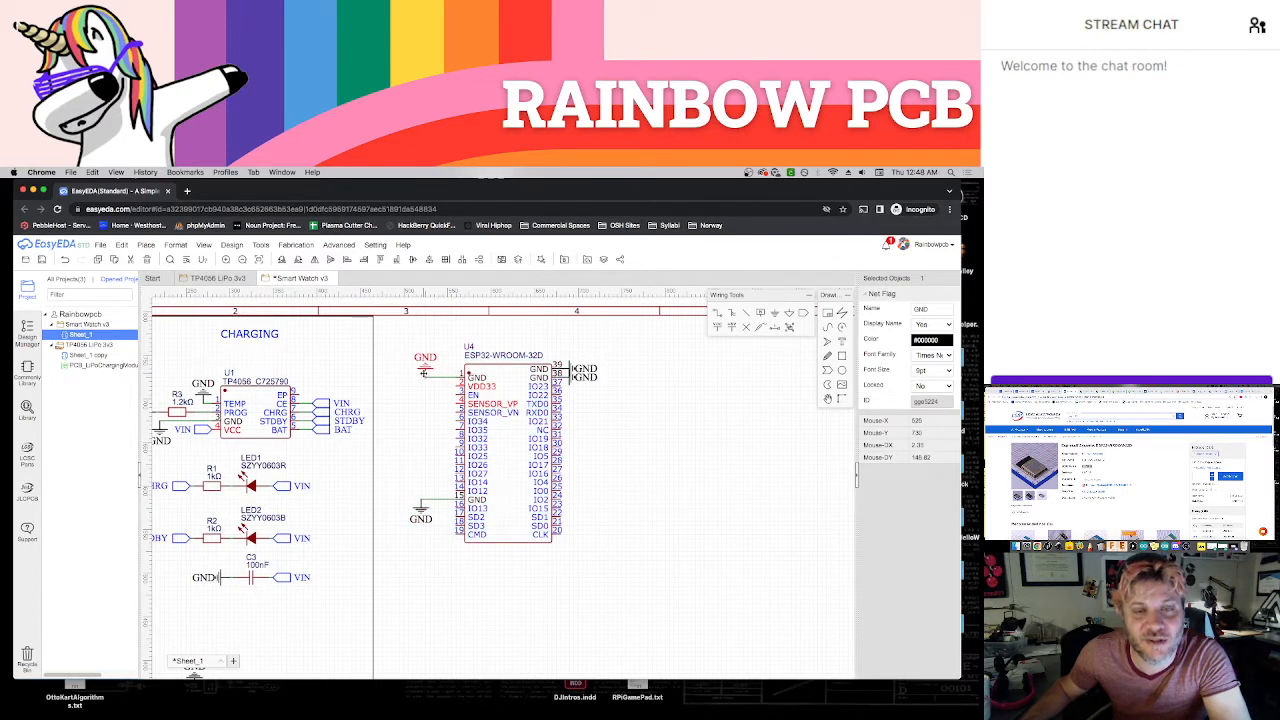
{"action": "left_click", "coordinate": [656, 408]}
Pull the two right-hand GND flags away from the ESP32, turn both upward side by side, and save the schematic
{"action": "left_click_drag", "start_coordinate": [570, 371], "coordinate": [607, 377]}
{"action": "key", "text": "space"}
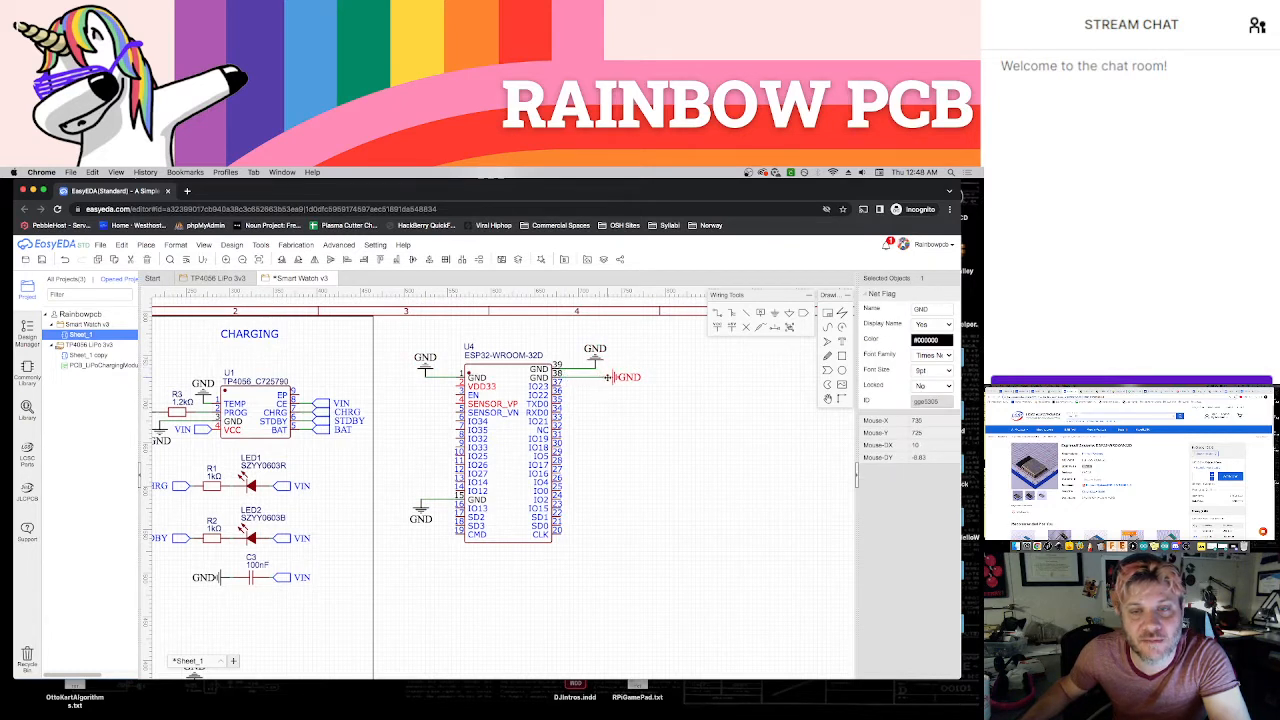
{"action": "key", "text": "space"}
{"action": "left_click", "coordinate": [648, 382]}
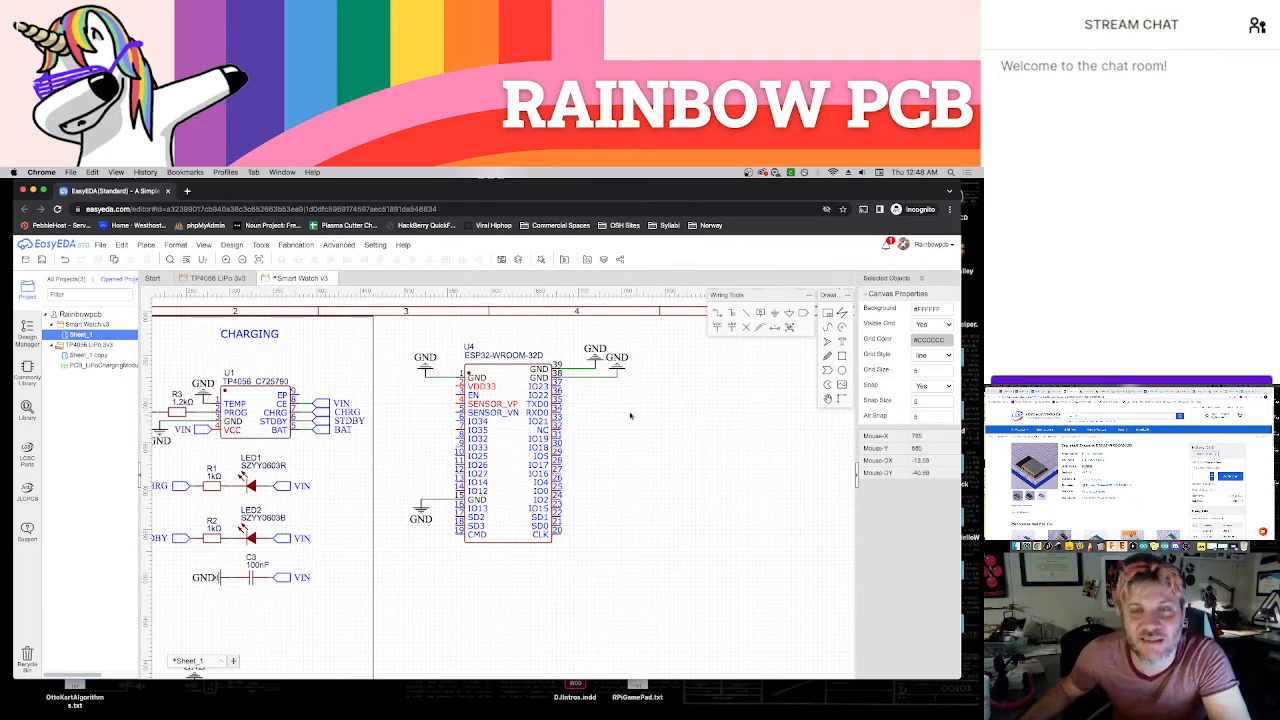
{"action": "key", "text": "ctrl+s"}
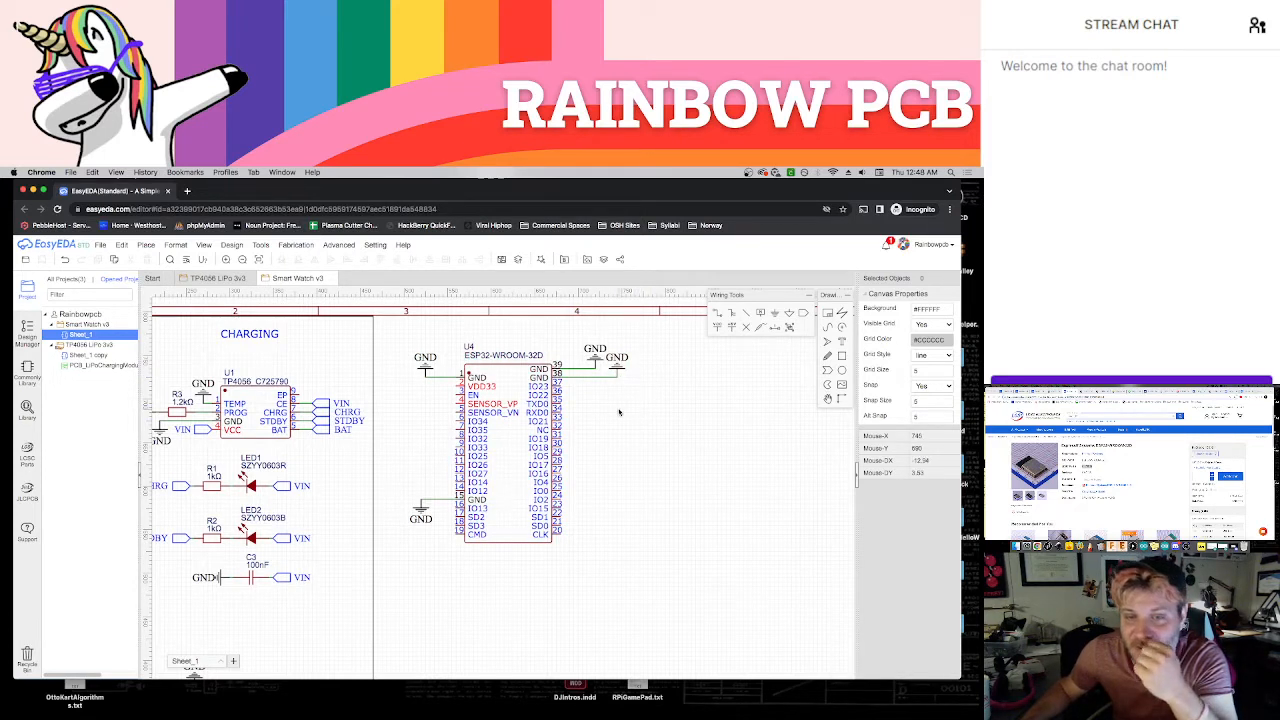
Consult the datasheet tables and the ESP32-WROOM-32D product page in the other browser window
{"action": "left_click", "coordinate": [1087, 391]}
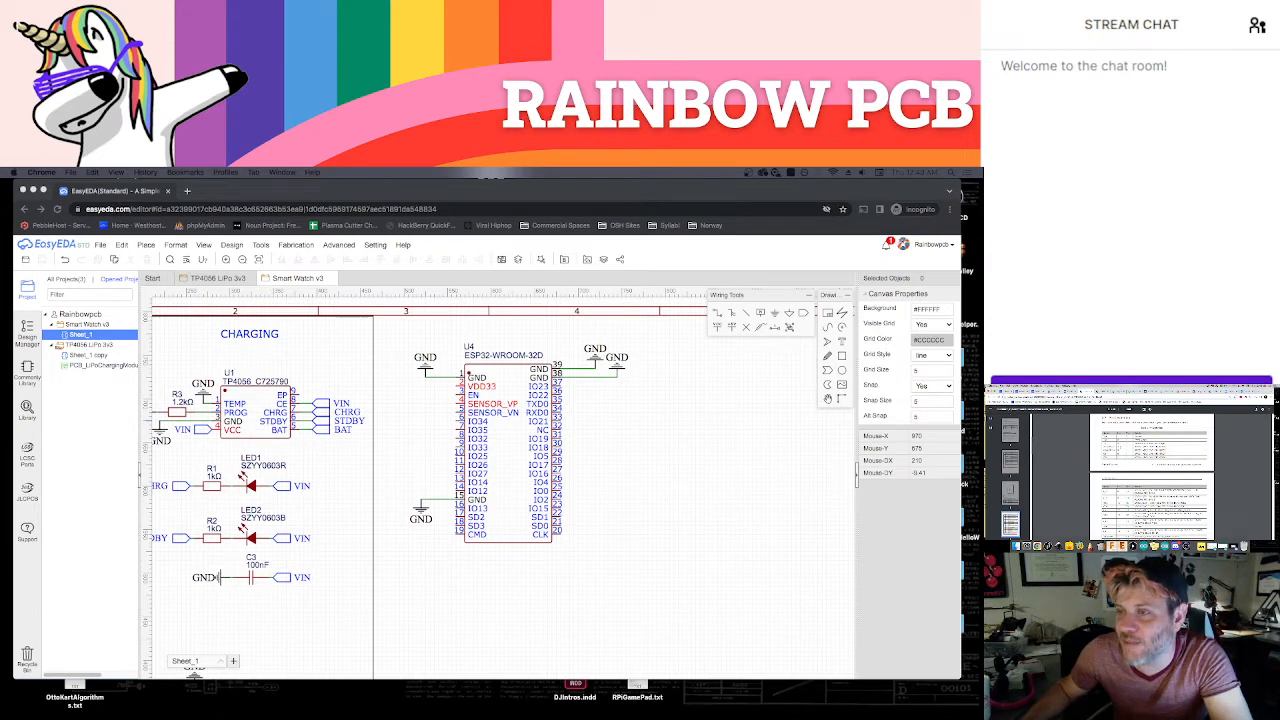
{"action": "left_click", "coordinate": [1070, 391]}
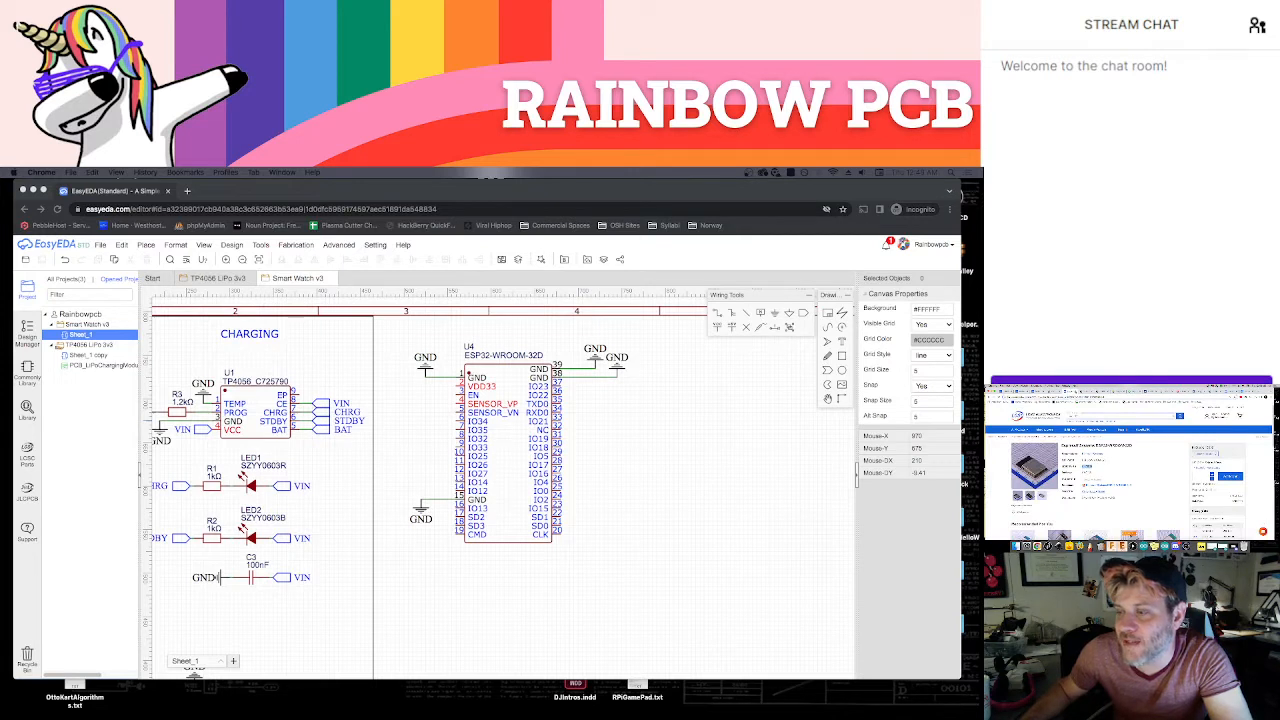
{"action": "left_click", "coordinate": [1086, 391]}
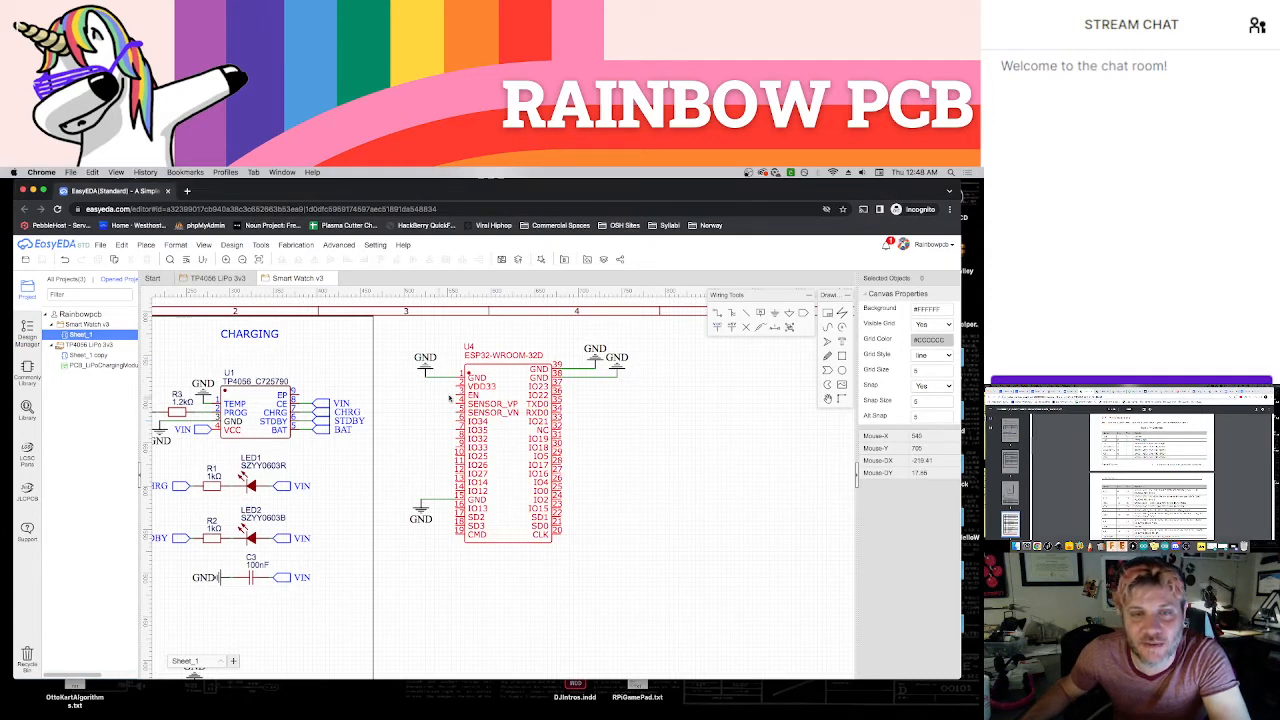
Connect a left-facing VCC flag to the ESP32's VDD33 pin, spaced away from the symbol, and save the schematic
{"action": "left_click", "coordinate": [720, 320]}
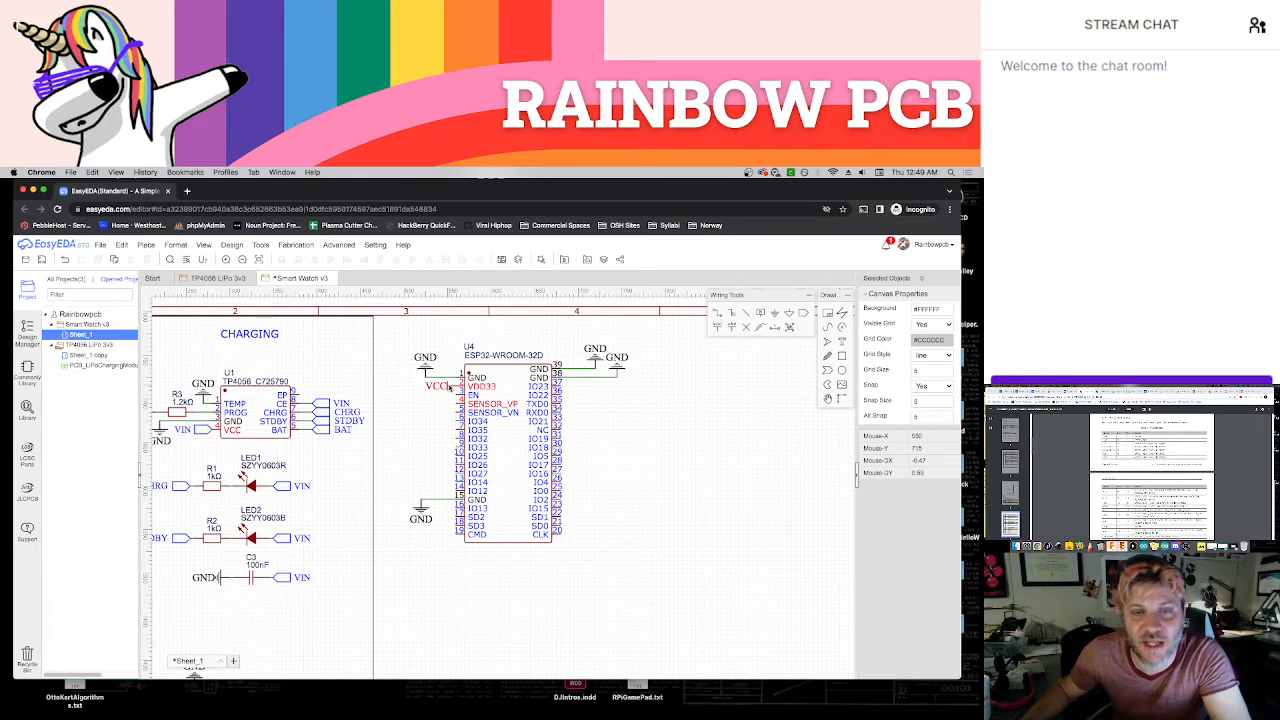
{"action": "left_click", "coordinate": [423, 386]}
{"action": "key", "text": "Escape"}
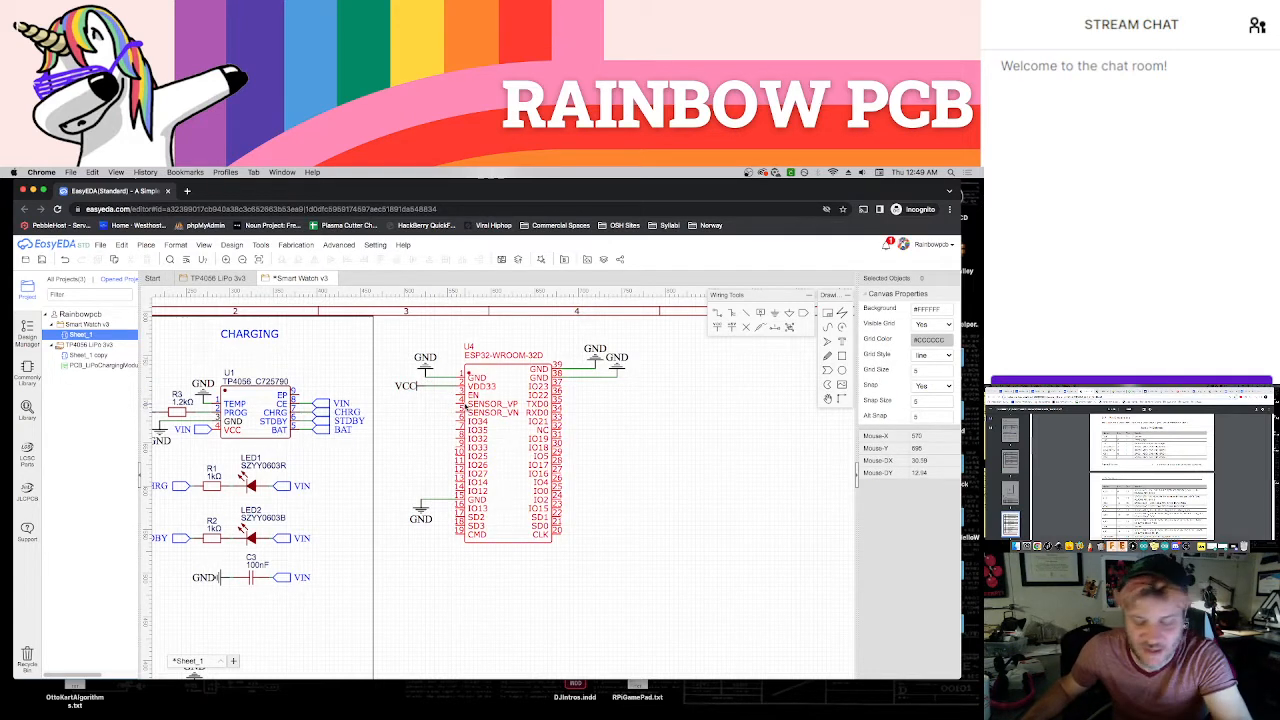
{"action": "key", "text": "ctrl+s"}
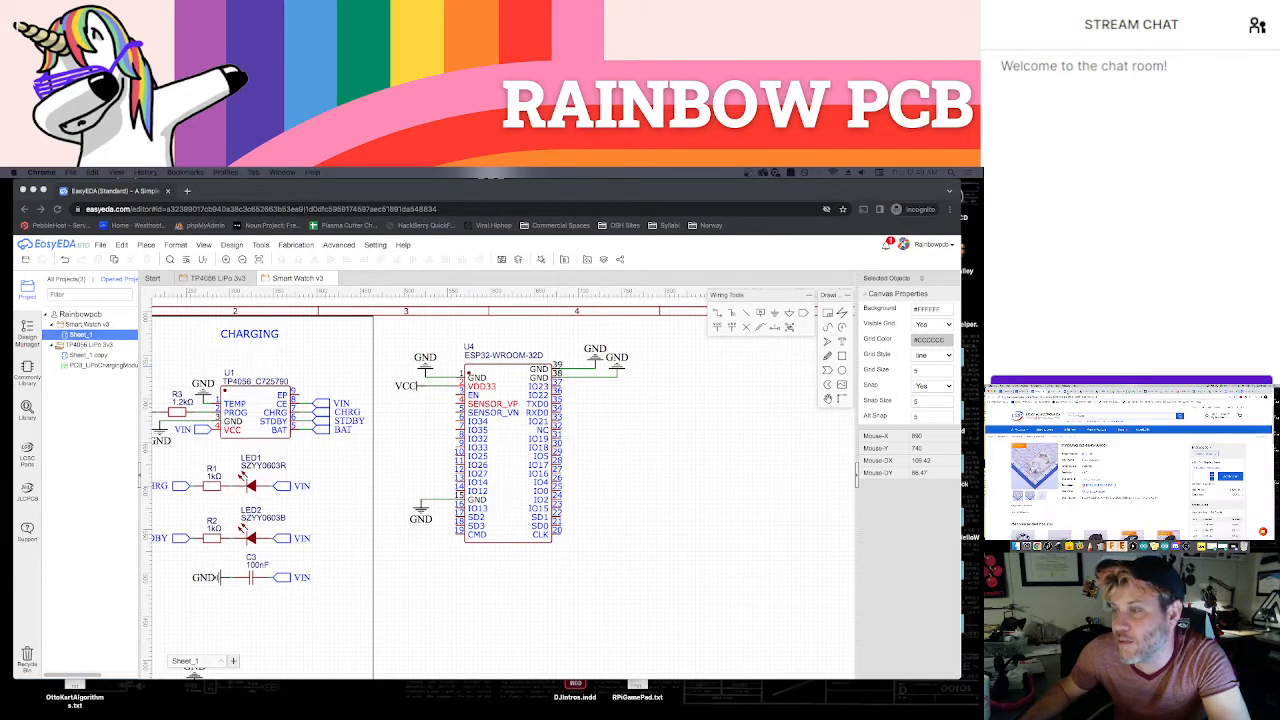
Go through the open reference pages to examine the ESP32 module's photos and reference circuit diagram
{"action": "left_click", "coordinate": [1086, 392]}
{"action": "left_click", "coordinate": [1072, 392]}
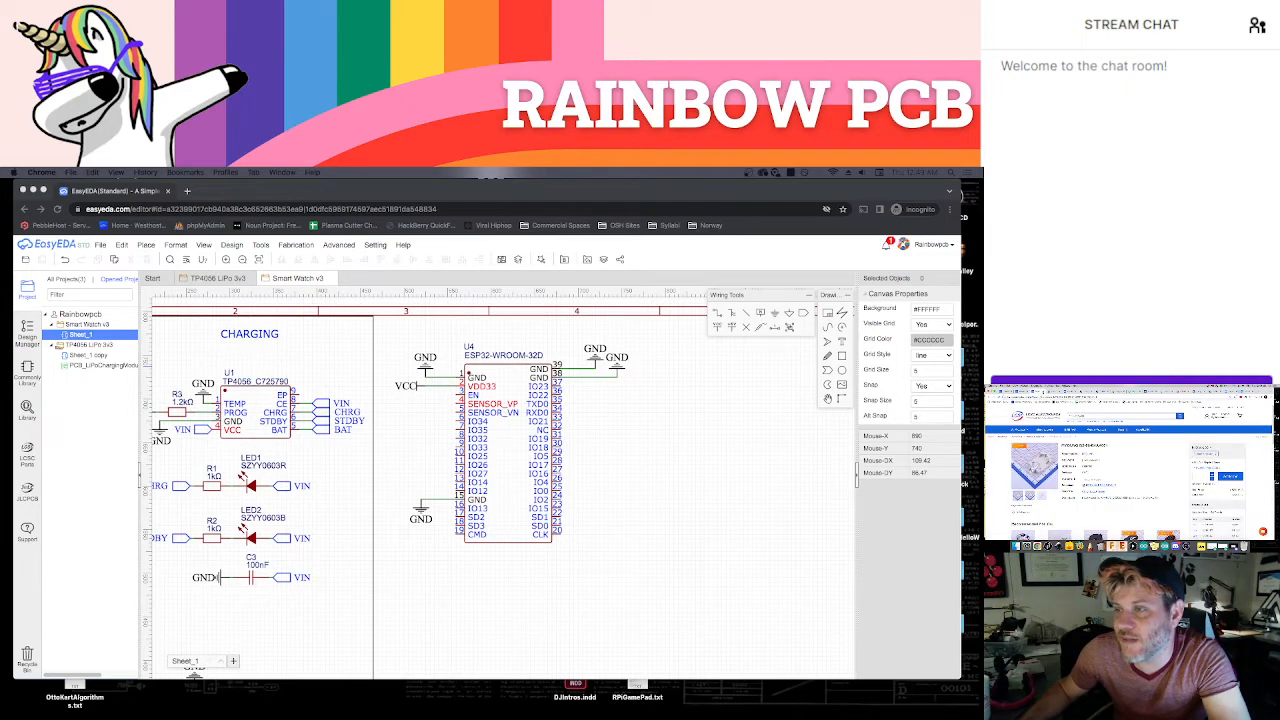
{"action": "left_click", "coordinate": [1058, 392]}
{"action": "left_click", "coordinate": [1043, 392]}
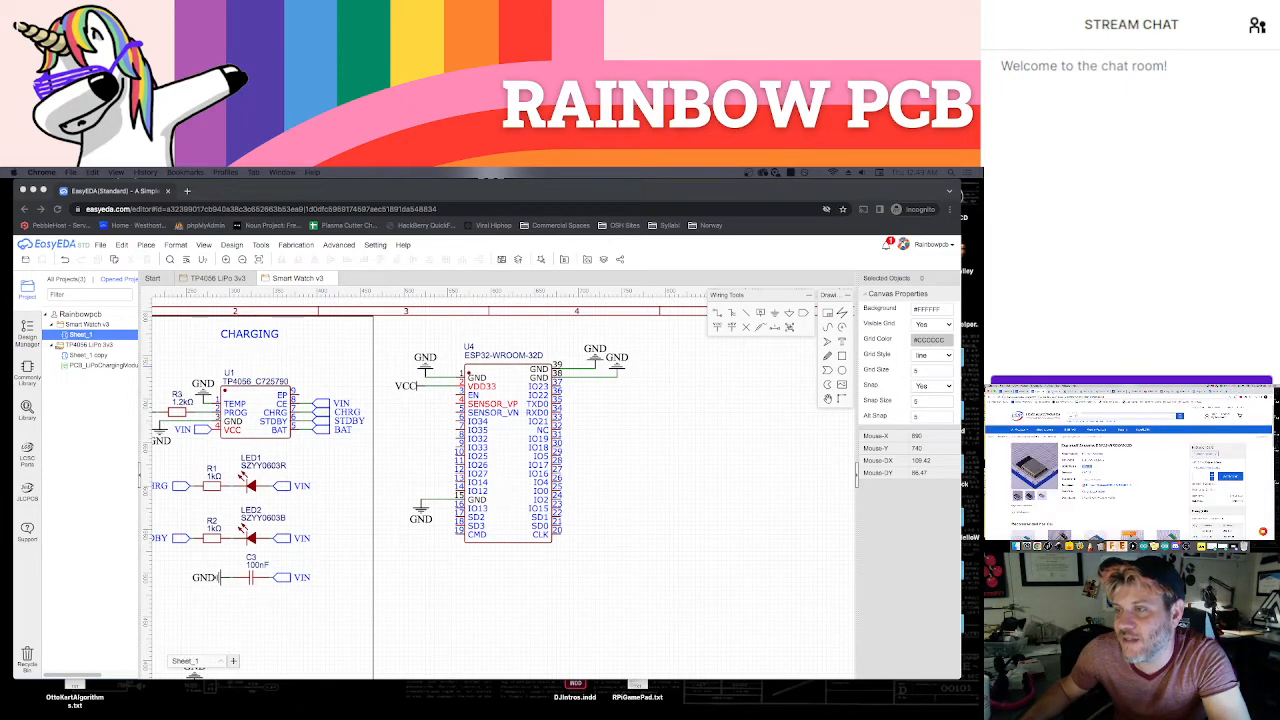
{"action": "left_click", "coordinate": [1056, 392]}
{"action": "left_click", "coordinate": [1070, 392]}
{"action": "left_click", "coordinate": [1085, 392]}
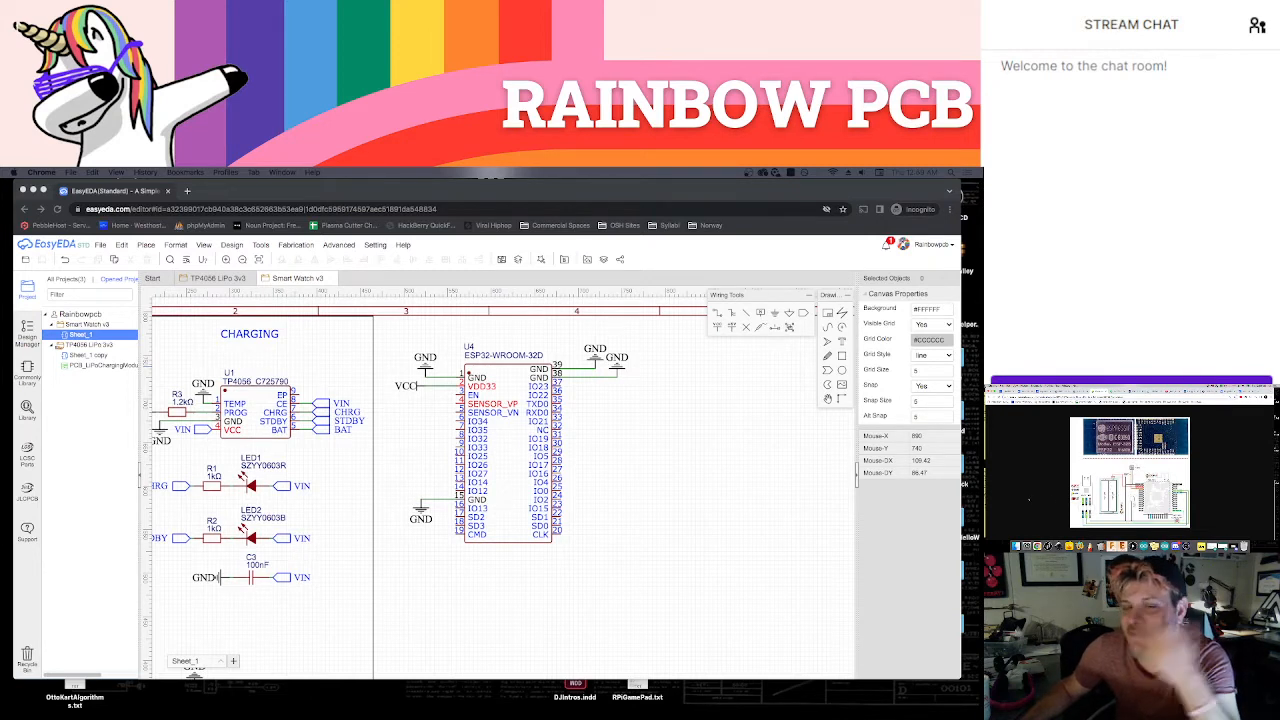
Examine the USB1 connector's unconnected ID, D+ and D- pins in the INCOMING POWER section
{"action": "right_click_drag", "start_coordinate": [737, 526], "coordinate": [847, 538]}
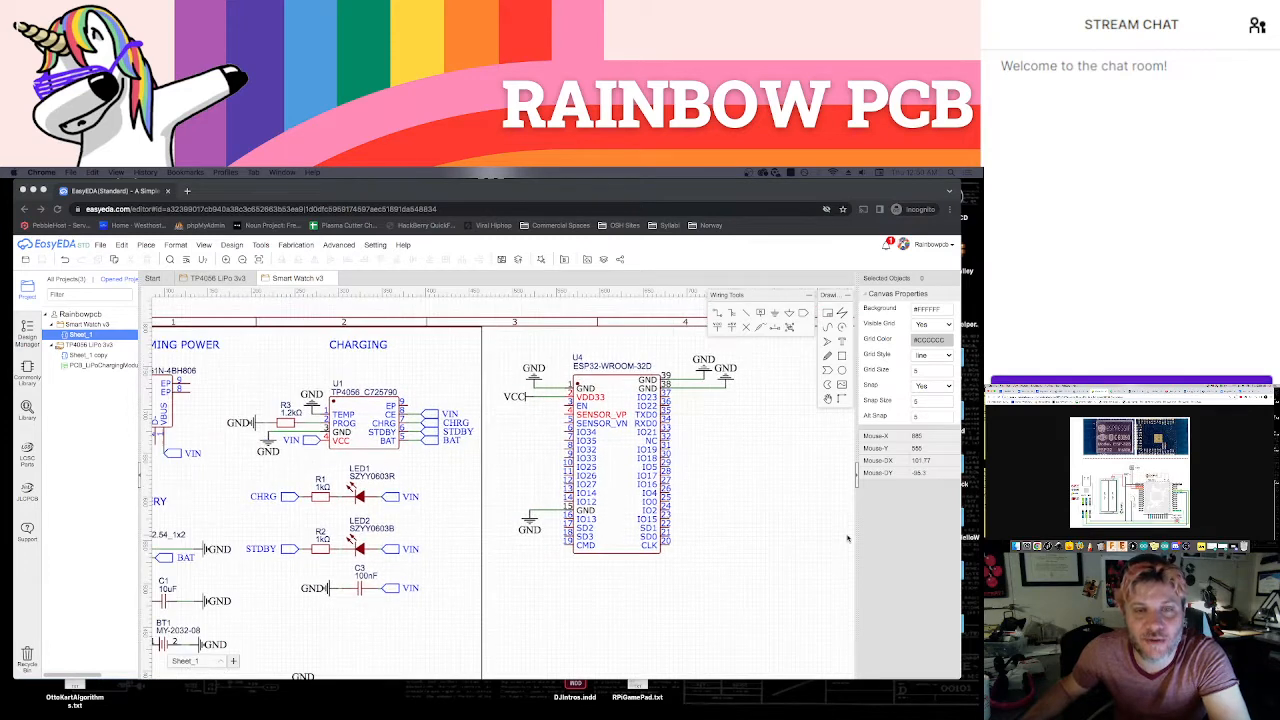
{"action": "scroll", "coordinate": [845, 537], "scroll_direction": "down", "scroll_amount": 1}
{"action": "right_click_drag", "start_coordinate": [768, 570], "coordinate": [806, 546]}
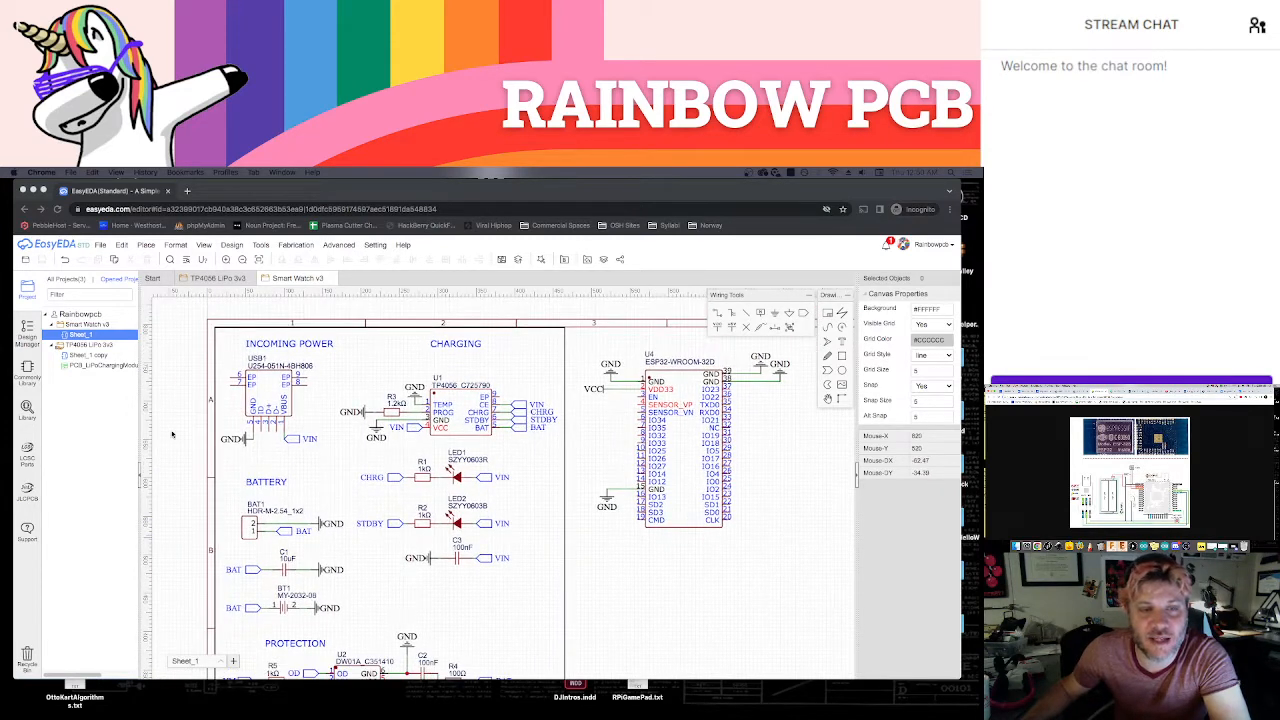
{"action": "scroll", "coordinate": [264, 441], "scroll_direction": "up", "scroll_amount": 1}
{"action": "scroll", "coordinate": [264, 441], "scroll_direction": "up", "scroll_amount": 5}
{"action": "right_click_drag", "start_coordinate": [274, 437], "coordinate": [306, 454]}
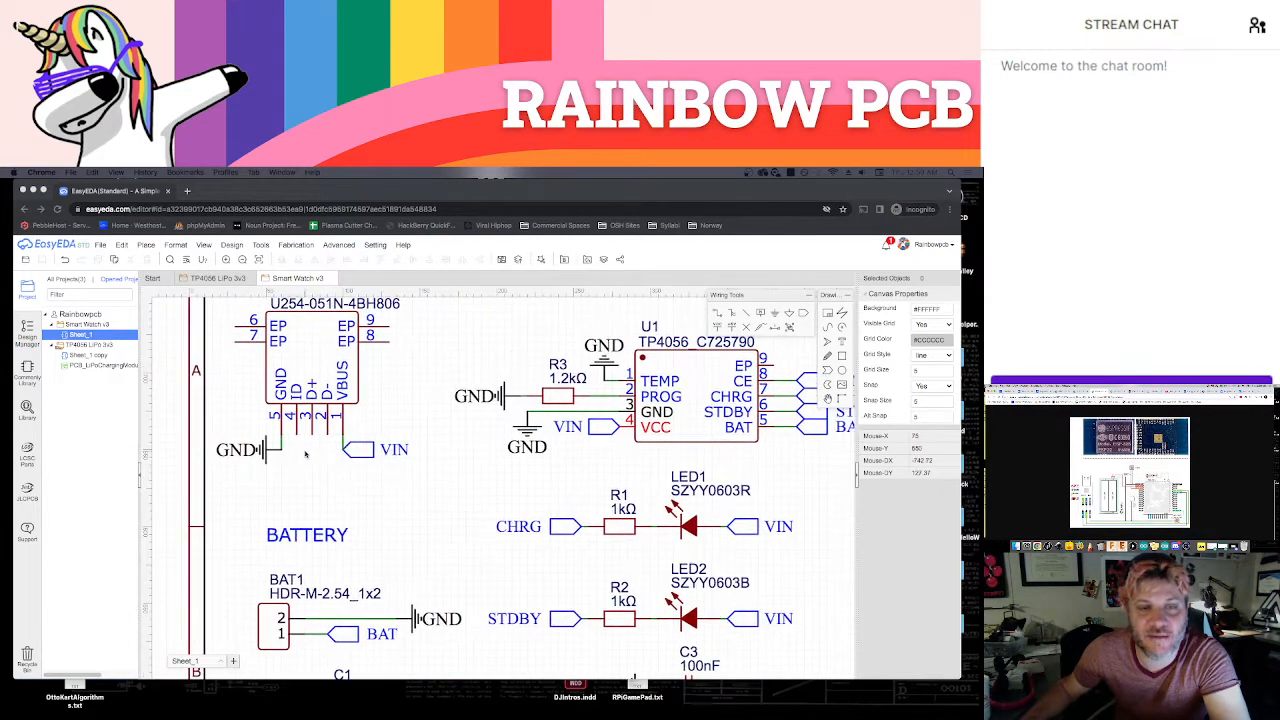
{"action": "scroll", "coordinate": [305, 454], "scroll_direction": "down", "scroll_amount": 5}
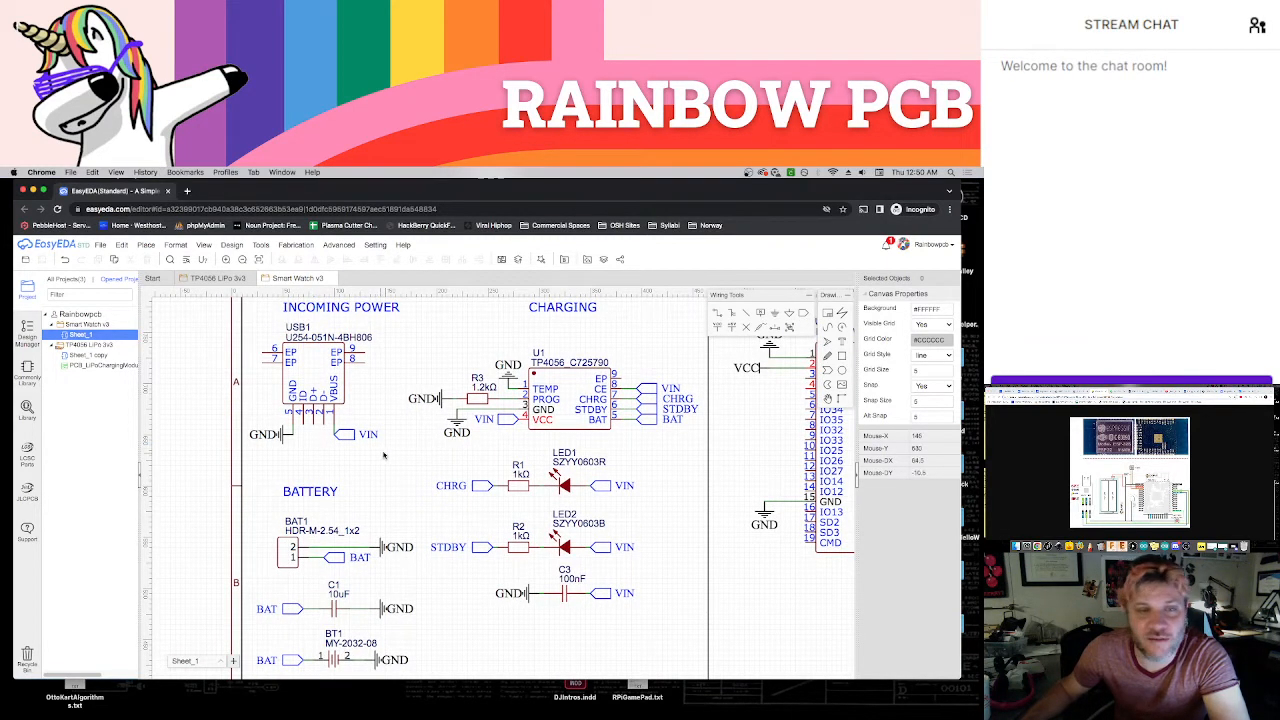
{"action": "left_click", "coordinate": [806, 313]}
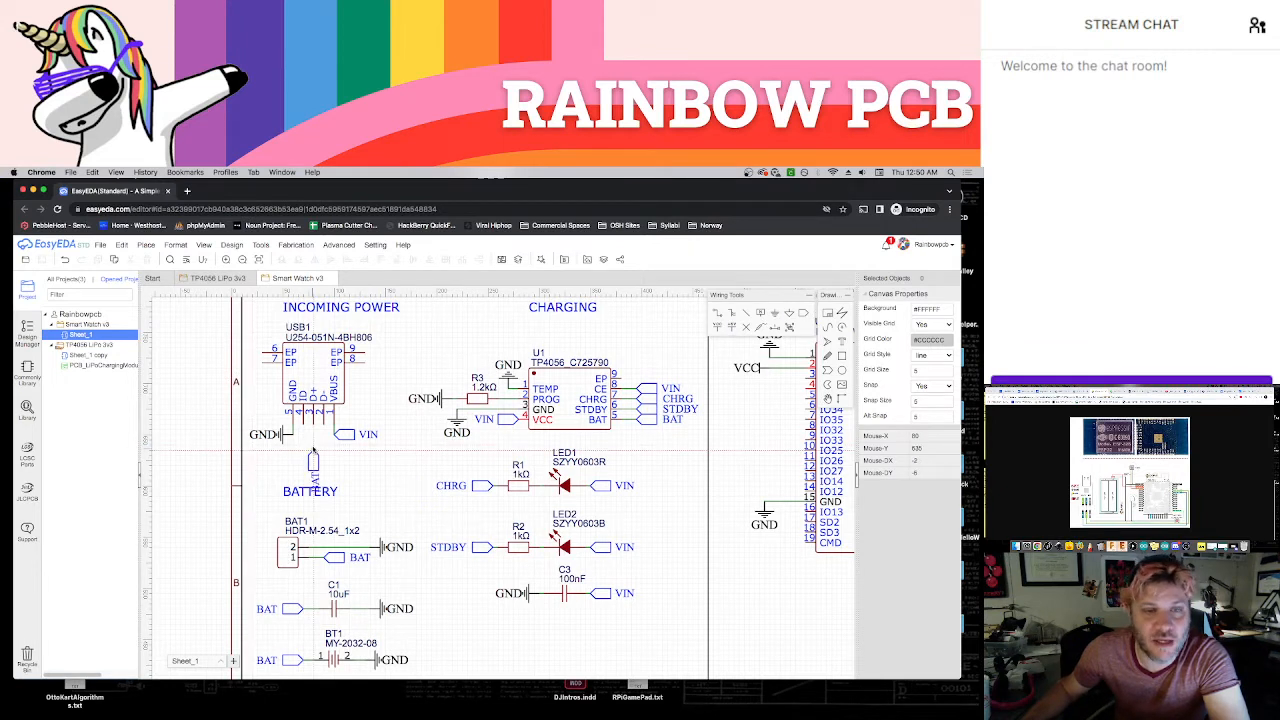
{"action": "left_click", "coordinate": [304, 430]}
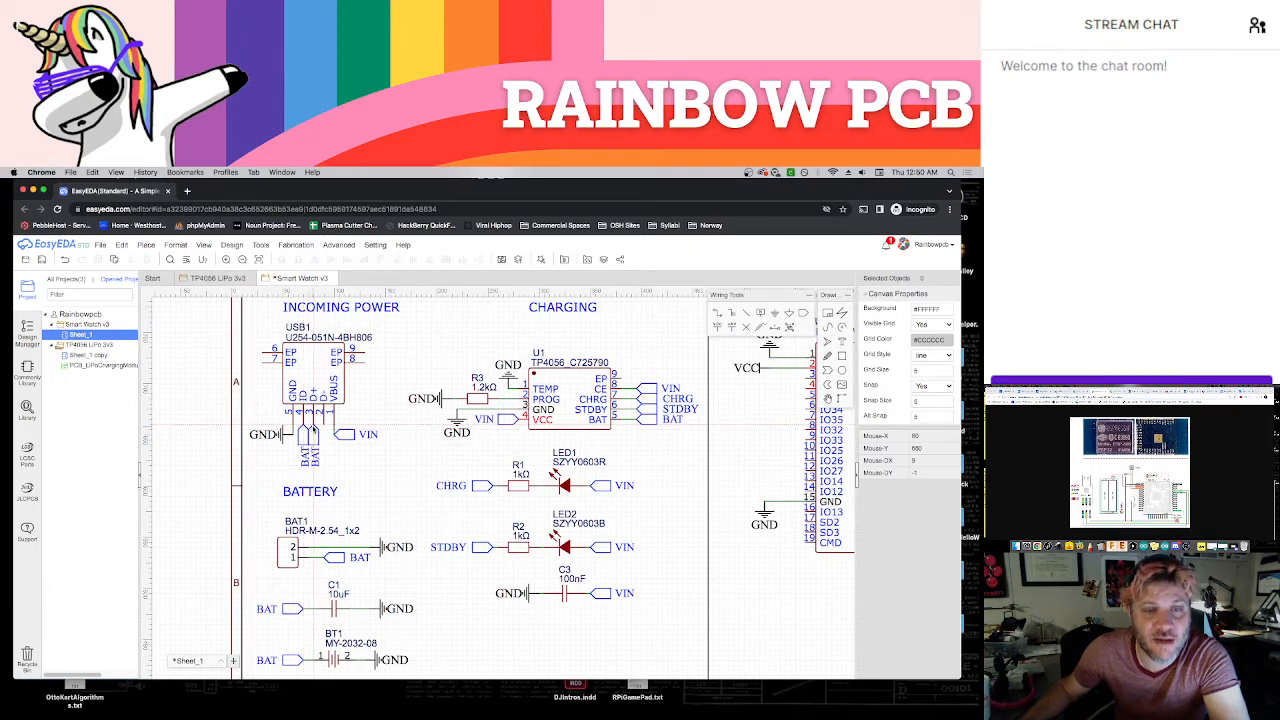
{"action": "key", "text": "Escape"}
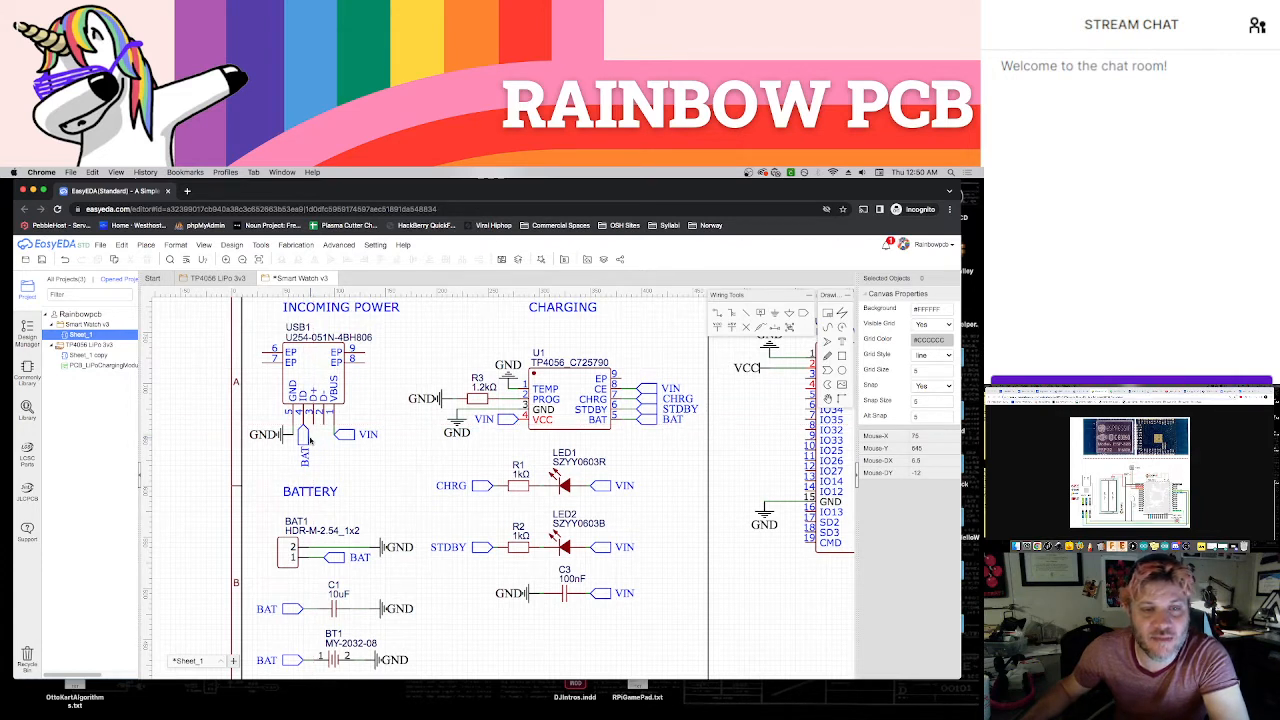
{"action": "left_click", "coordinate": [309, 438]}
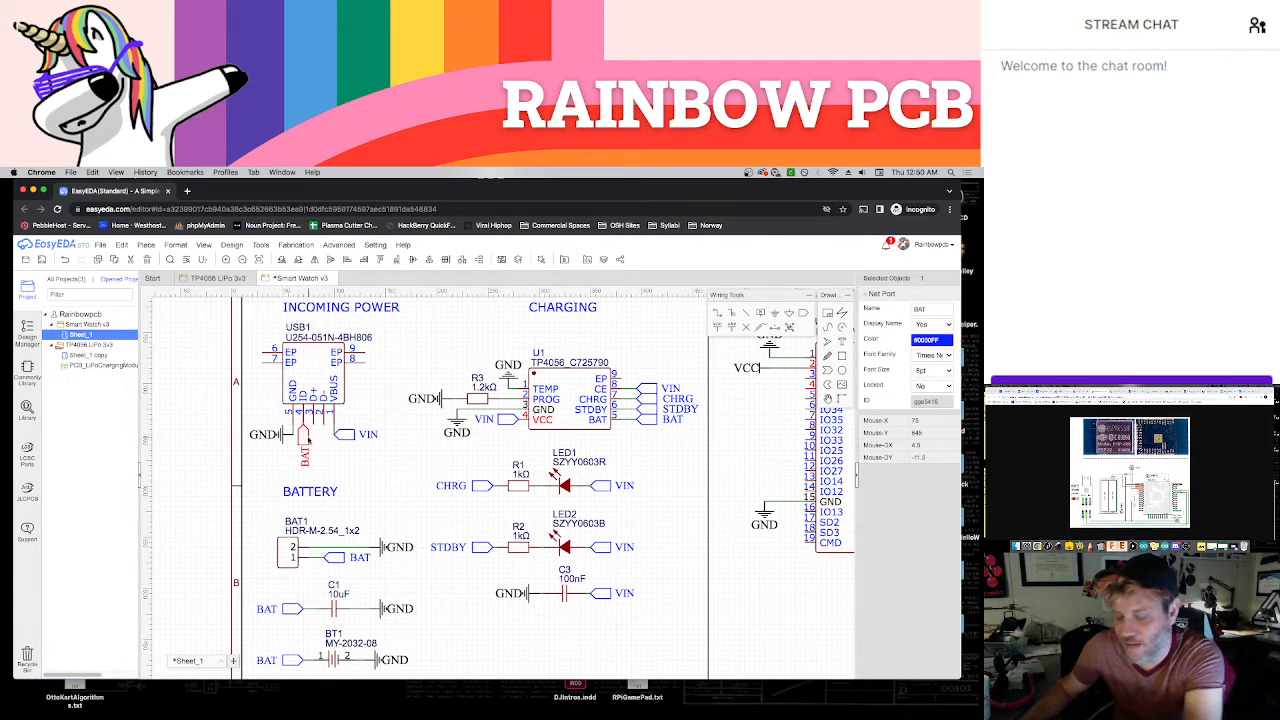
{"action": "key", "text": "Delete"}
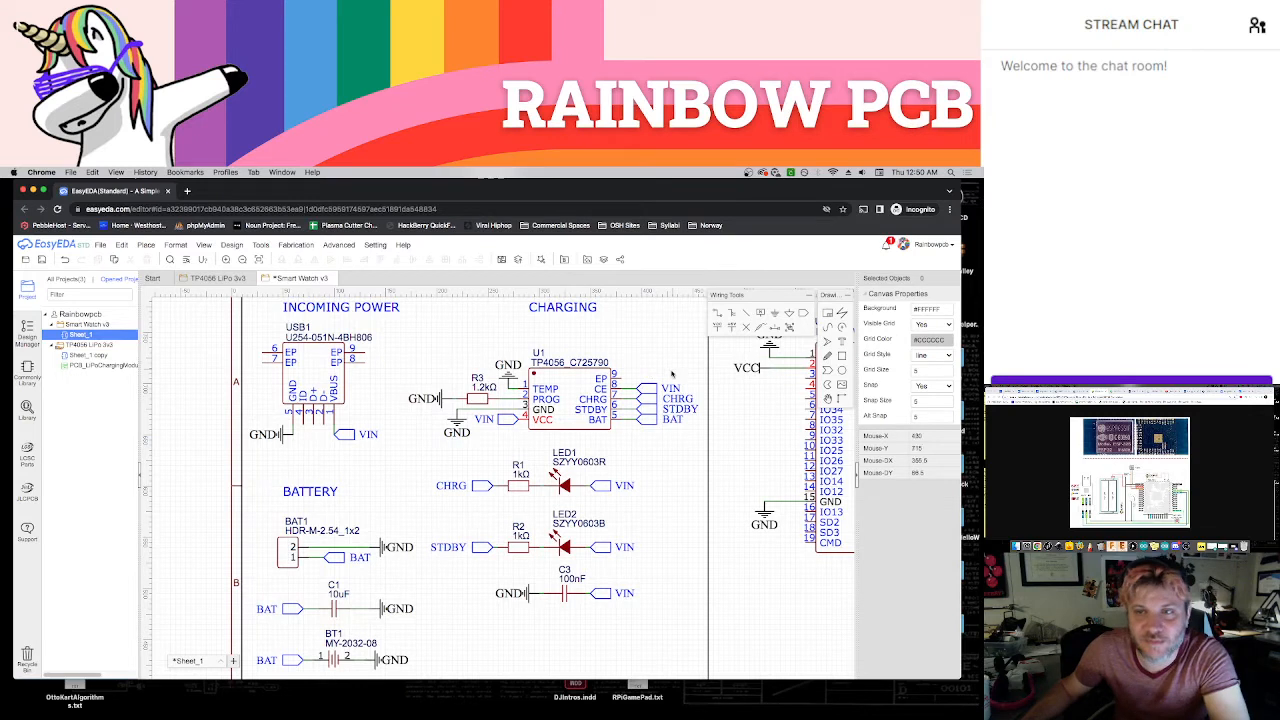
Attach two downward-facing net ports side by side to the USB1 connector's D+ and D- pins
{"action": "left_click", "coordinate": [802, 315]}
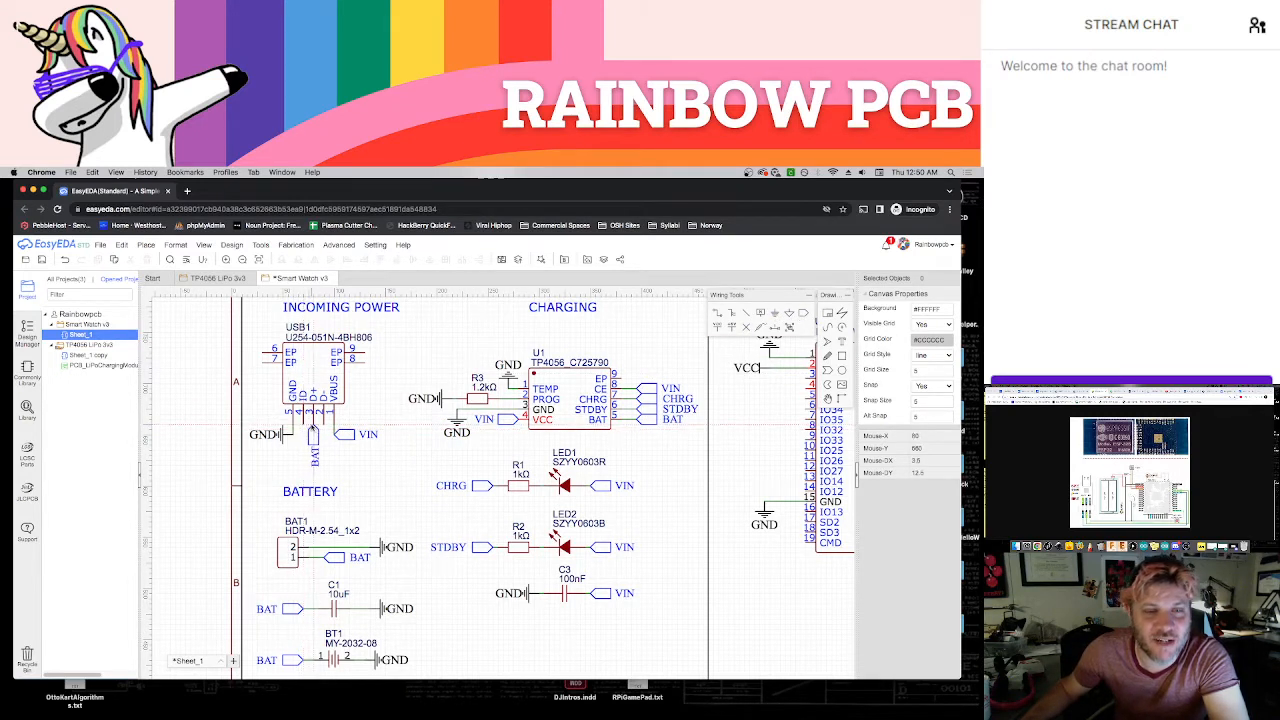
{"action": "left_click", "coordinate": [316, 428]}
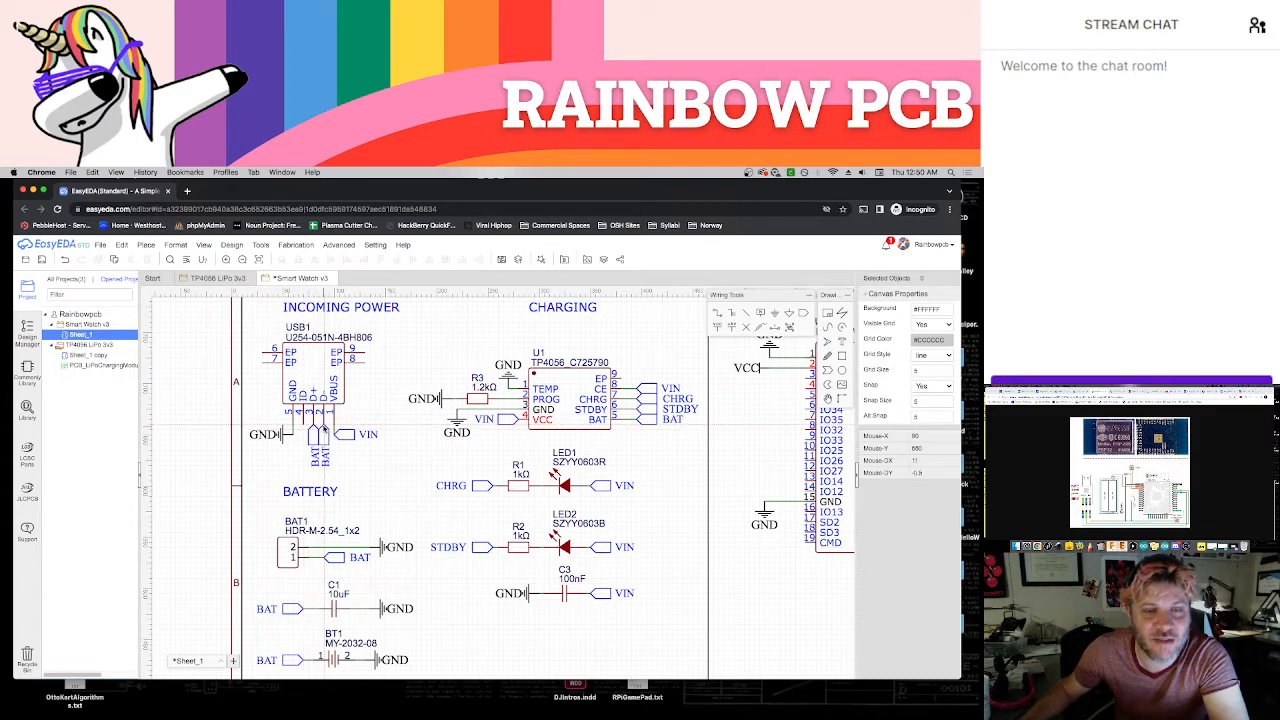
{"action": "left_click", "coordinate": [327, 429]}
{"action": "key", "text": "Escape"}
Place a left-facing GND flag below the existing one at USB1 and wire it to the ID pin
{"action": "left_click", "coordinate": [773, 315]}
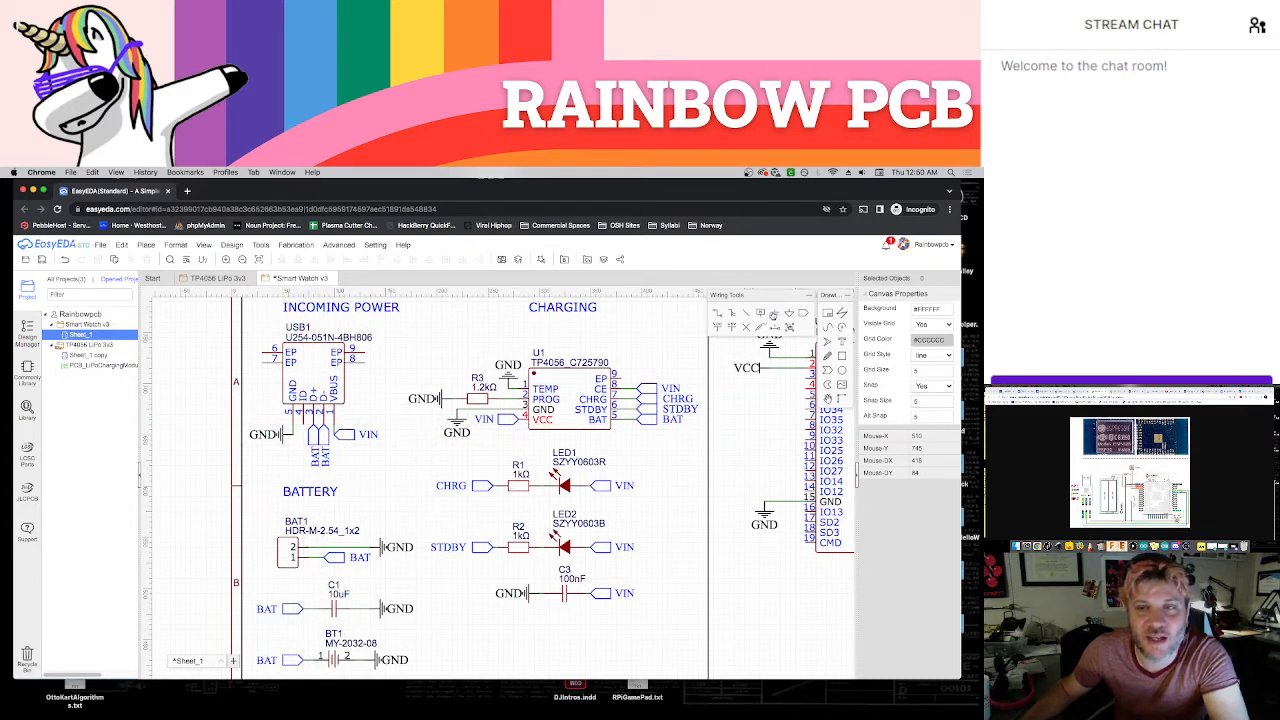
{"action": "key", "text": "space"}
{"action": "key", "text": "space"}
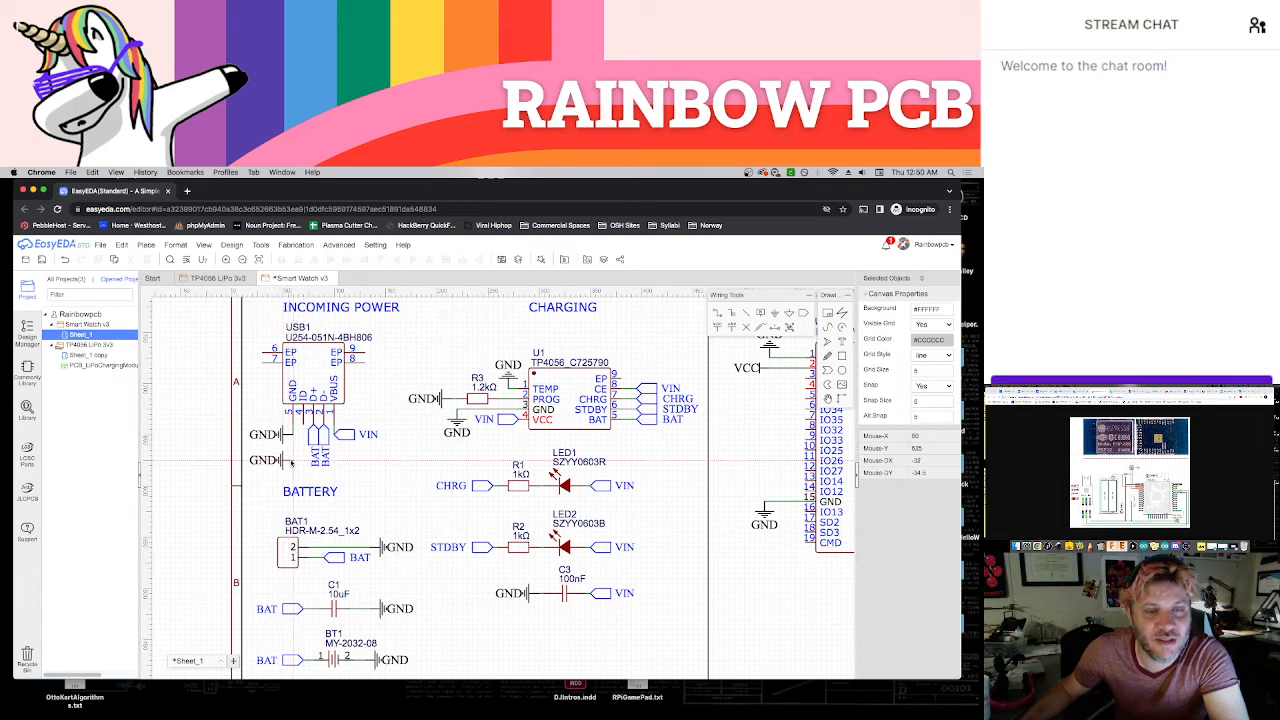
{"action": "left_click", "coordinate": [291, 461]}
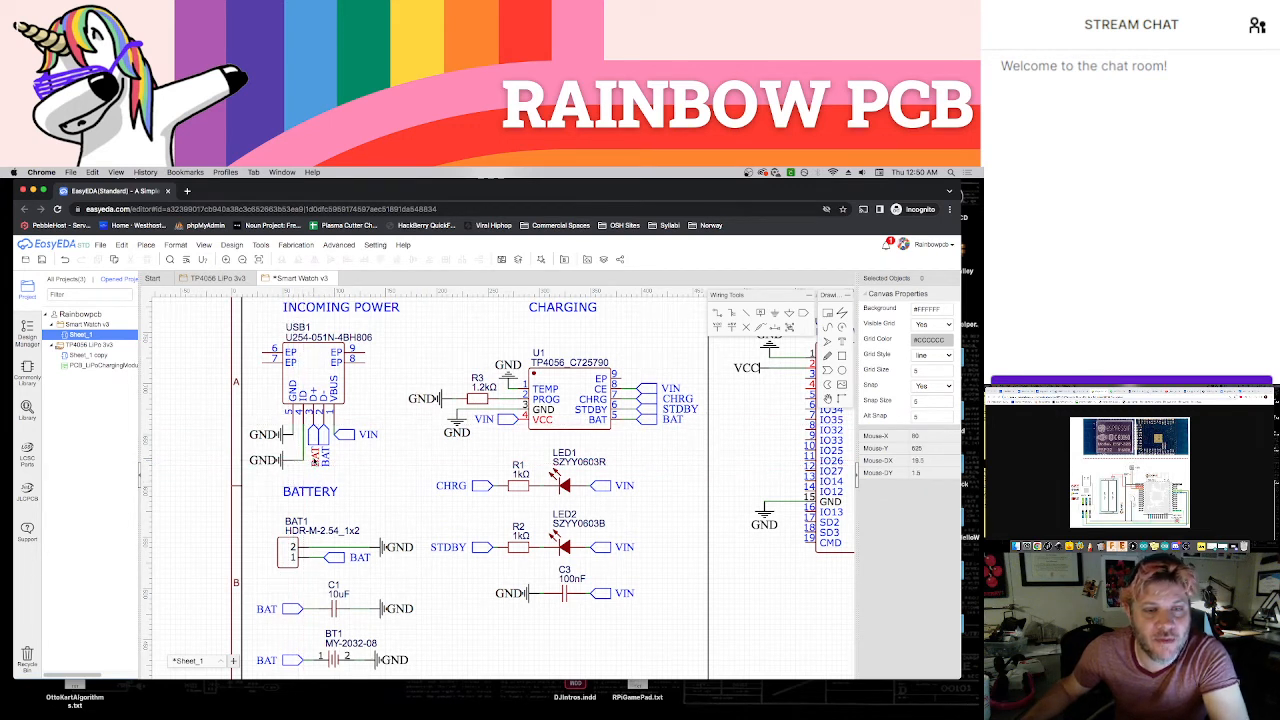
Rename the net port on USB1's D+ pin to TX and the one on D- to RX, and save the schematic
{"action": "double_click", "coordinate": [316, 459]}
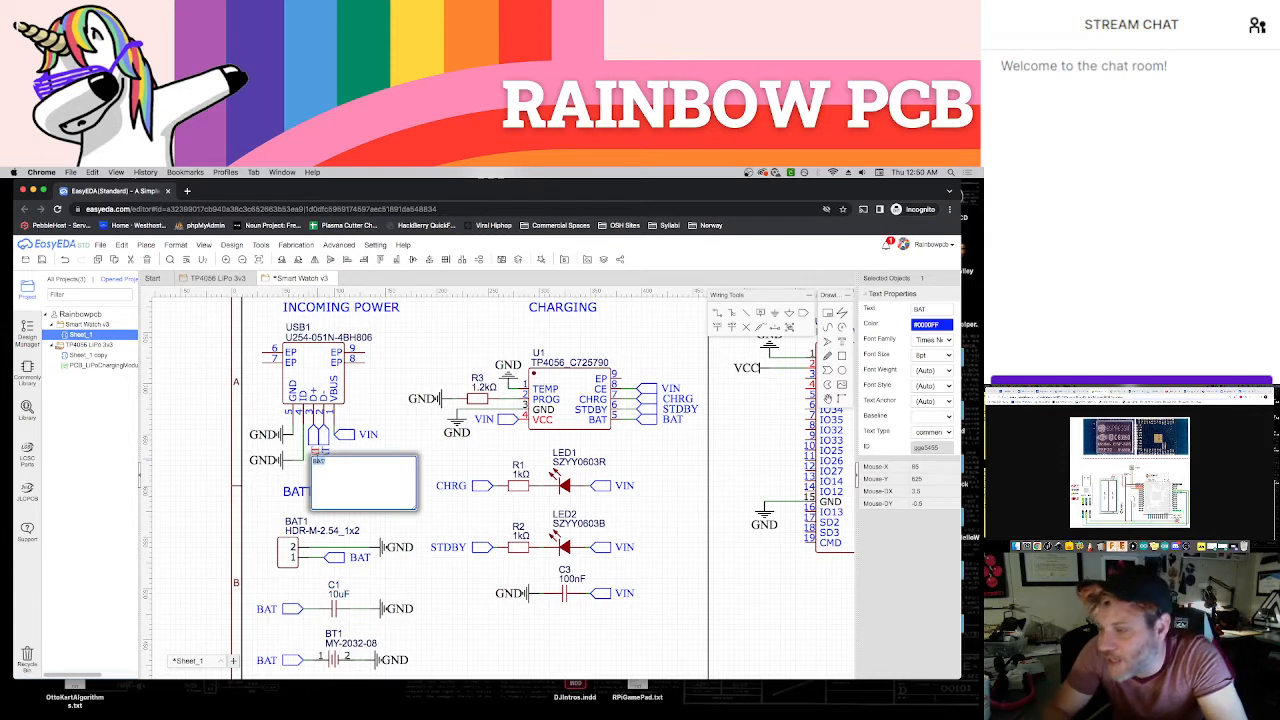
{"action": "key", "text": "BackSpace"}
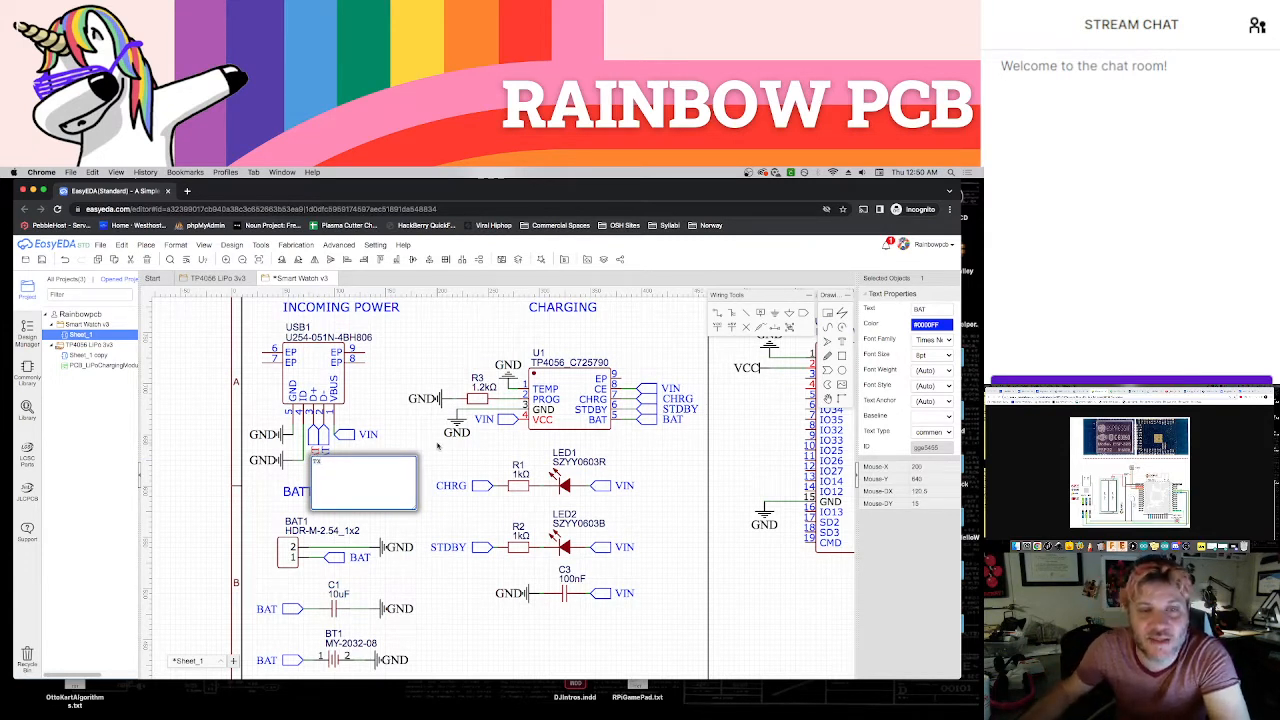
{"action": "left_click", "coordinate": [437, 444]}
{"action": "double_click", "coordinate": [327, 456]}
{"action": "type", "text": "R"}
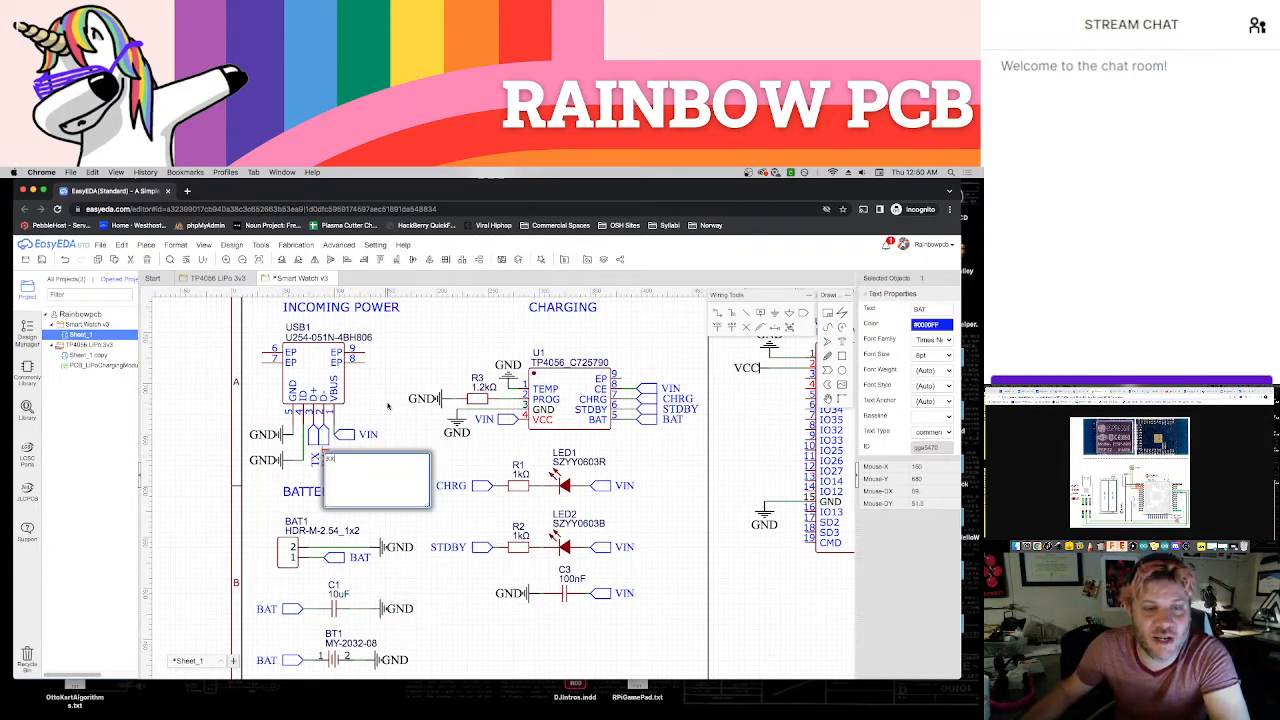
{"action": "left_click", "coordinate": [386, 405]}
{"action": "left_click", "coordinate": [313, 461]}
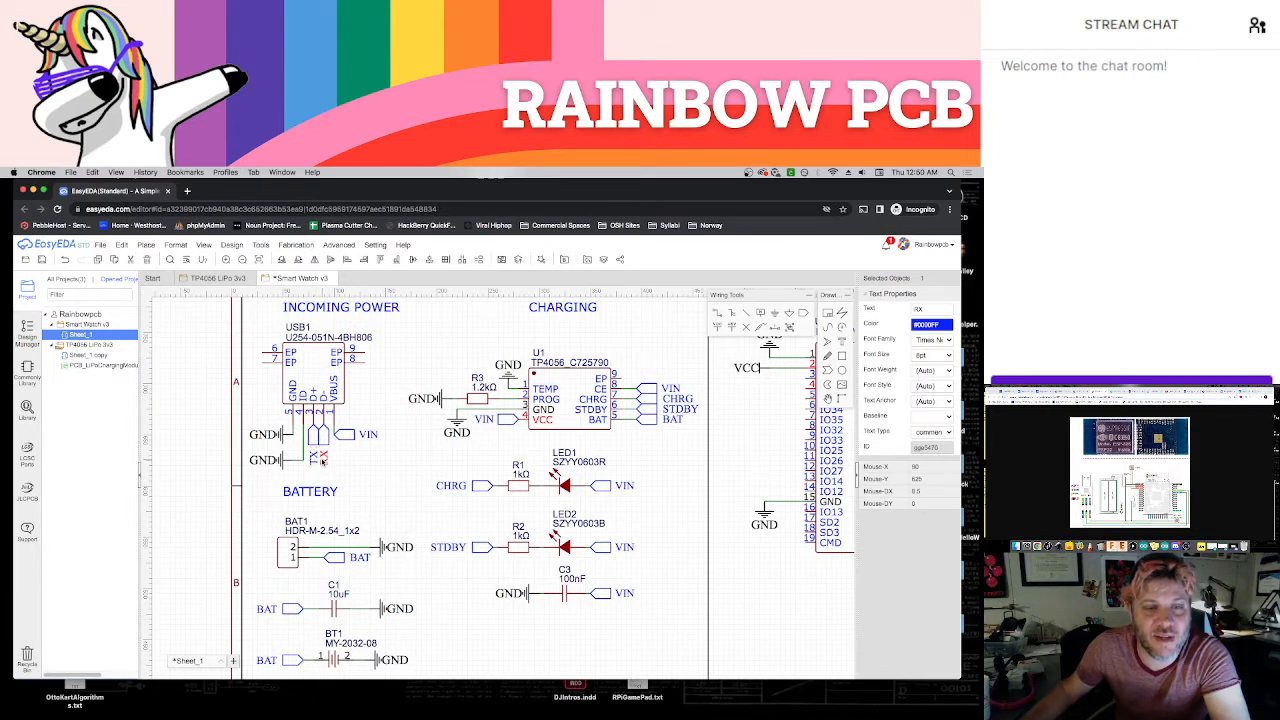
{"action": "left_click", "coordinate": [340, 458]}
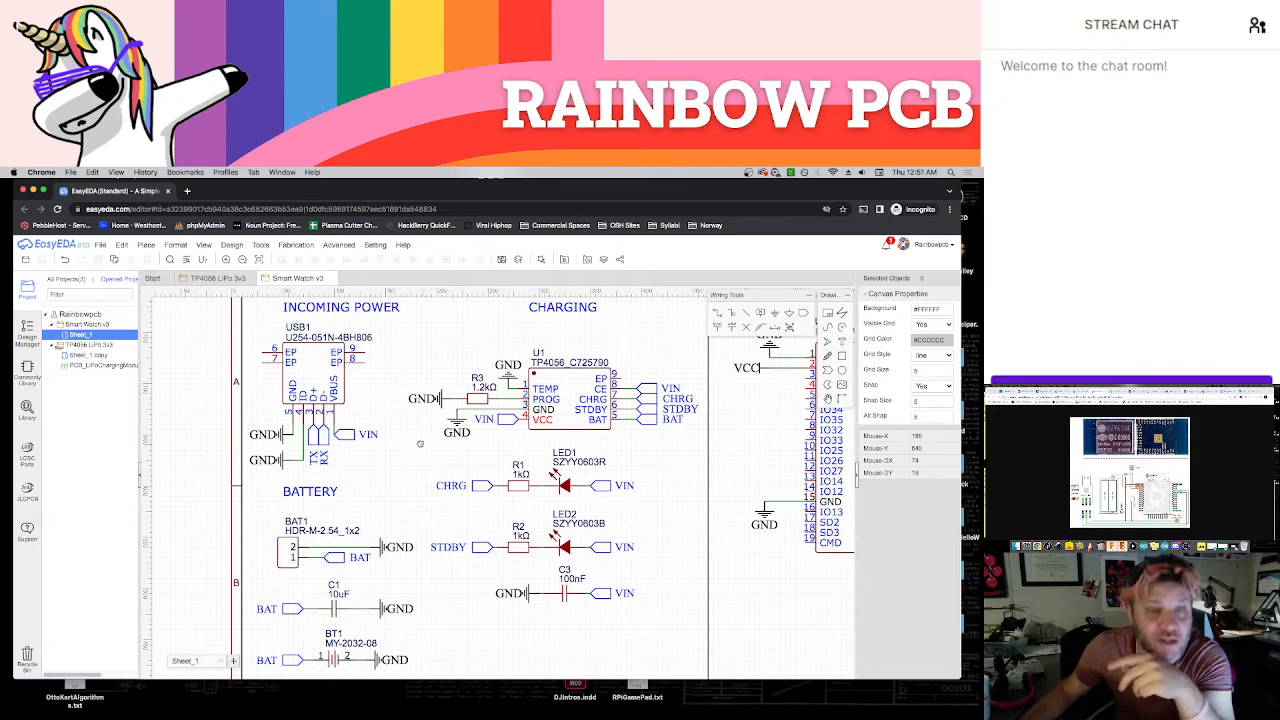
Copy USB1's TX net port and place the duplicate, rotated to face the chip, beside the ESP32's TXD0 pin
{"action": "right_click_drag", "start_coordinate": [423, 448], "coordinate": [377, 434]}
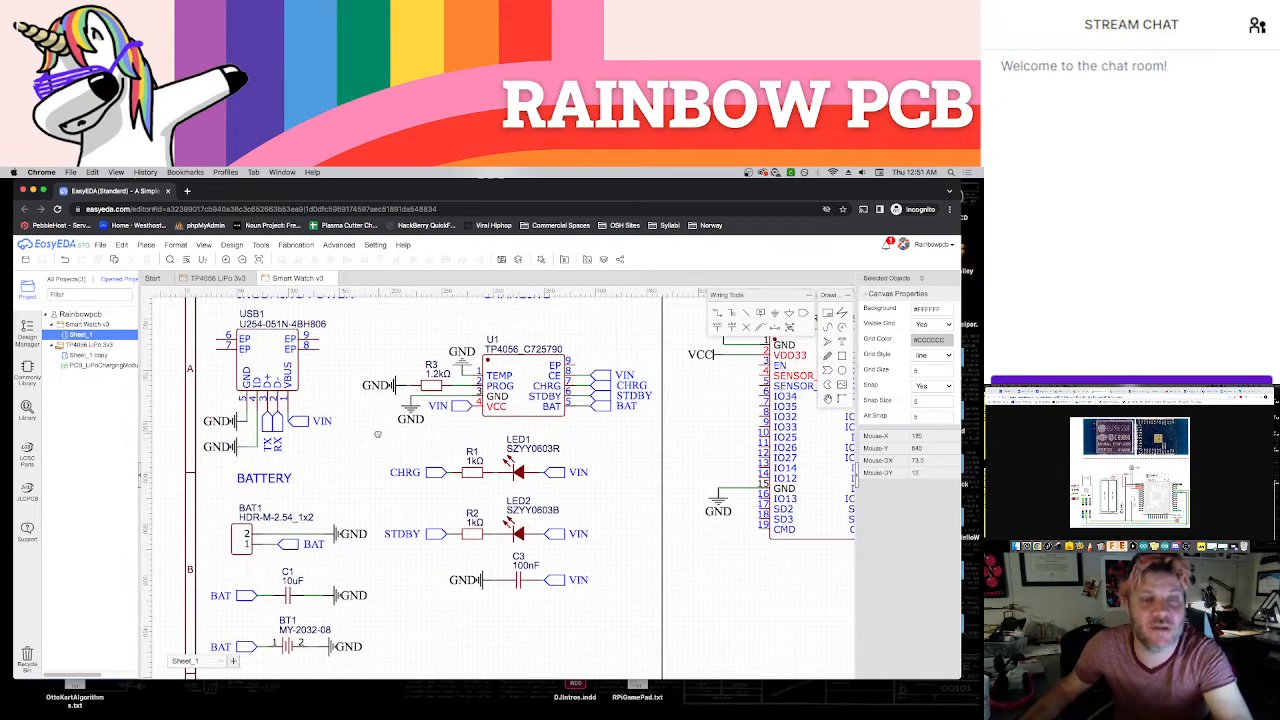
{"action": "left_click", "coordinate": [264, 438]}
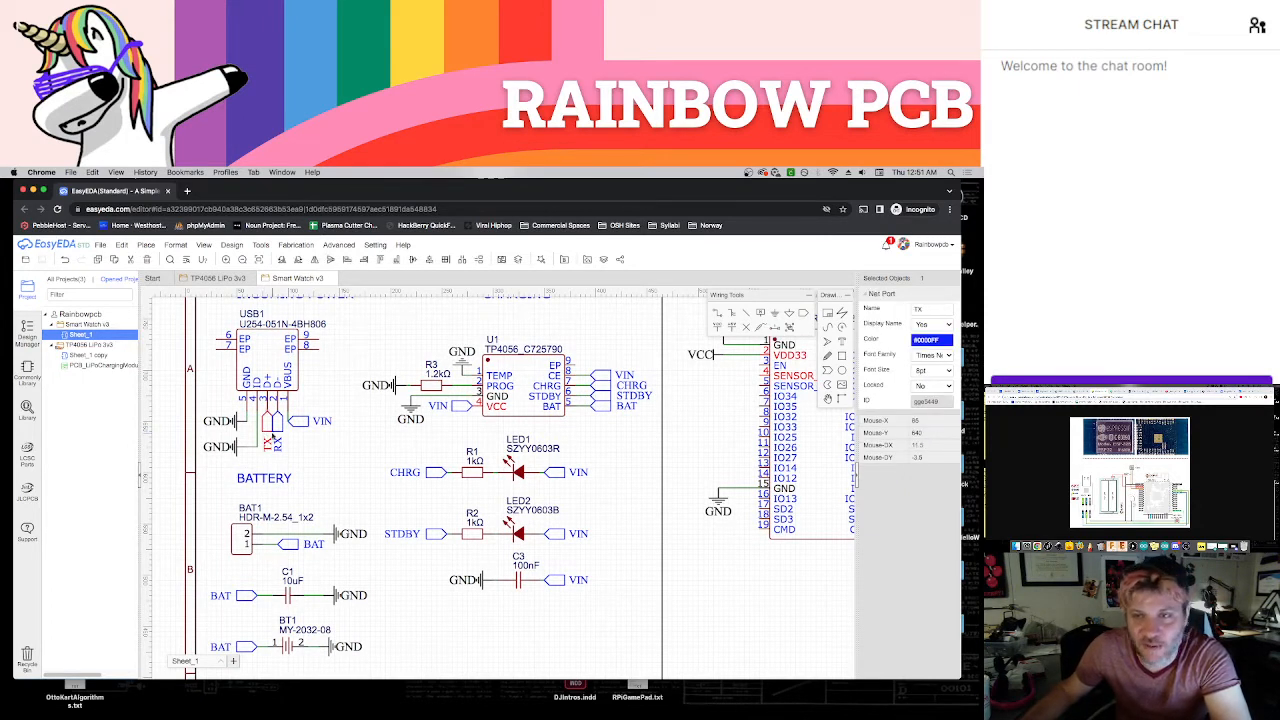
{"action": "left_click", "coordinate": [351, 453]}
{"action": "scroll", "coordinate": [357, 452], "scroll_direction": "down", "scroll_amount": 2}
{"action": "right_click_drag", "start_coordinate": [323, 474], "coordinate": [324, 484]}
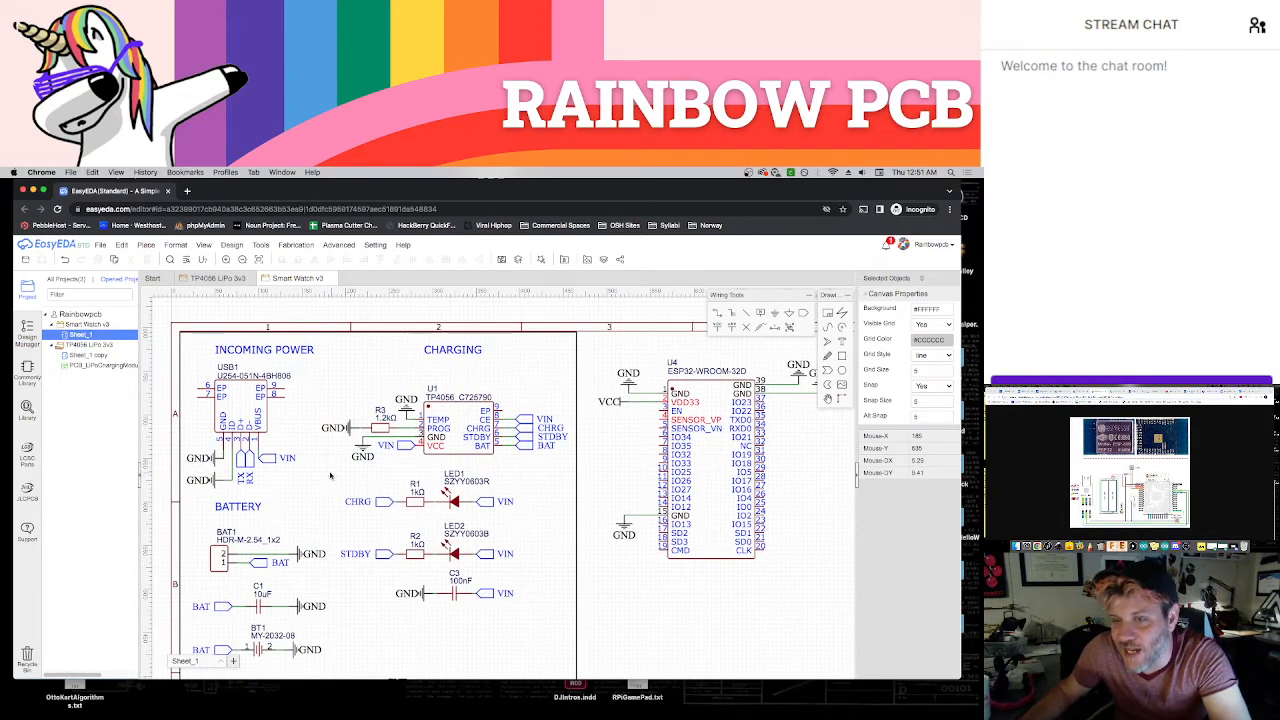
{"action": "left_click", "coordinate": [240, 469]}
{"action": "key", "text": "super+c"}
{"action": "key", "text": "super+v"}
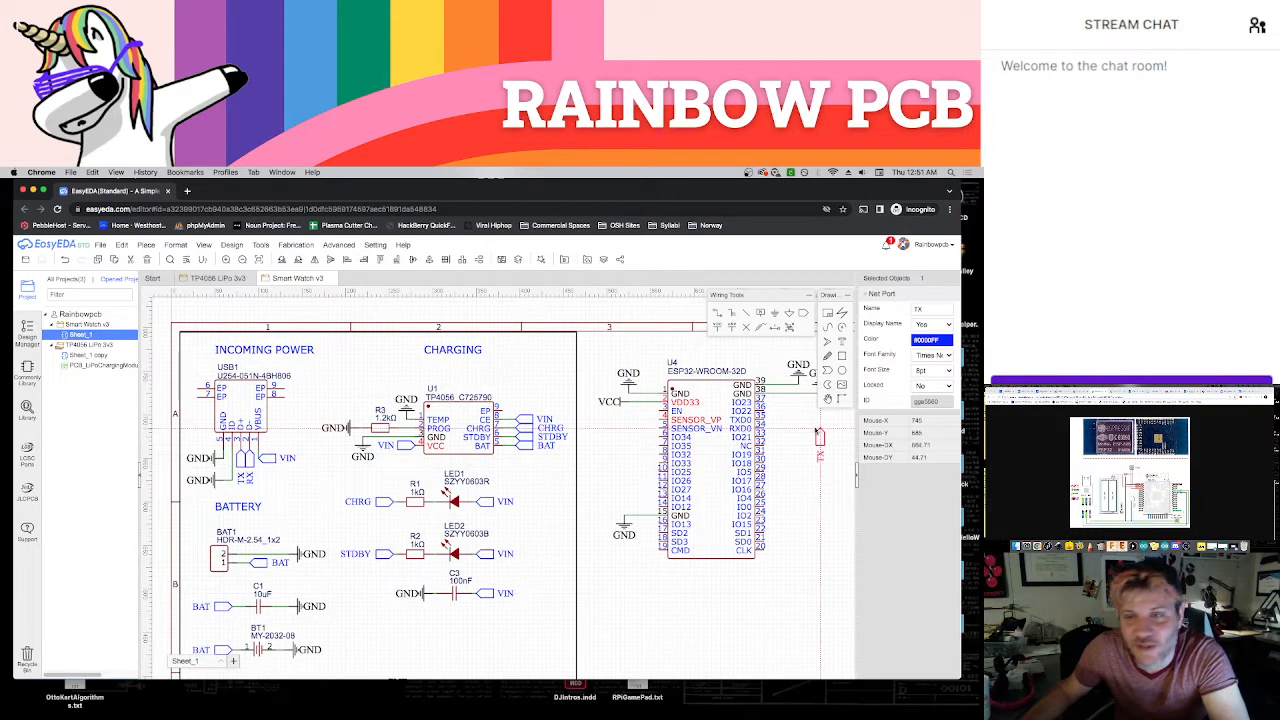
{"action": "key", "text": "space"}
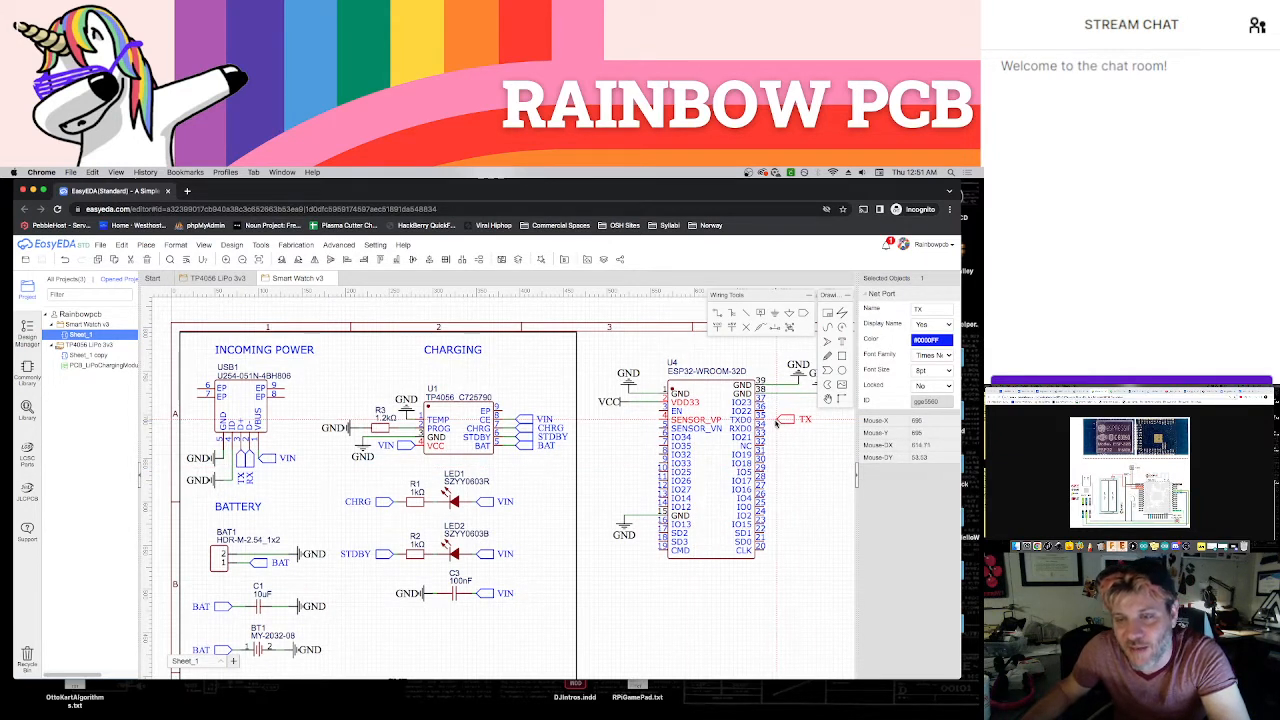
{"action": "left_click", "coordinate": [777, 422]}
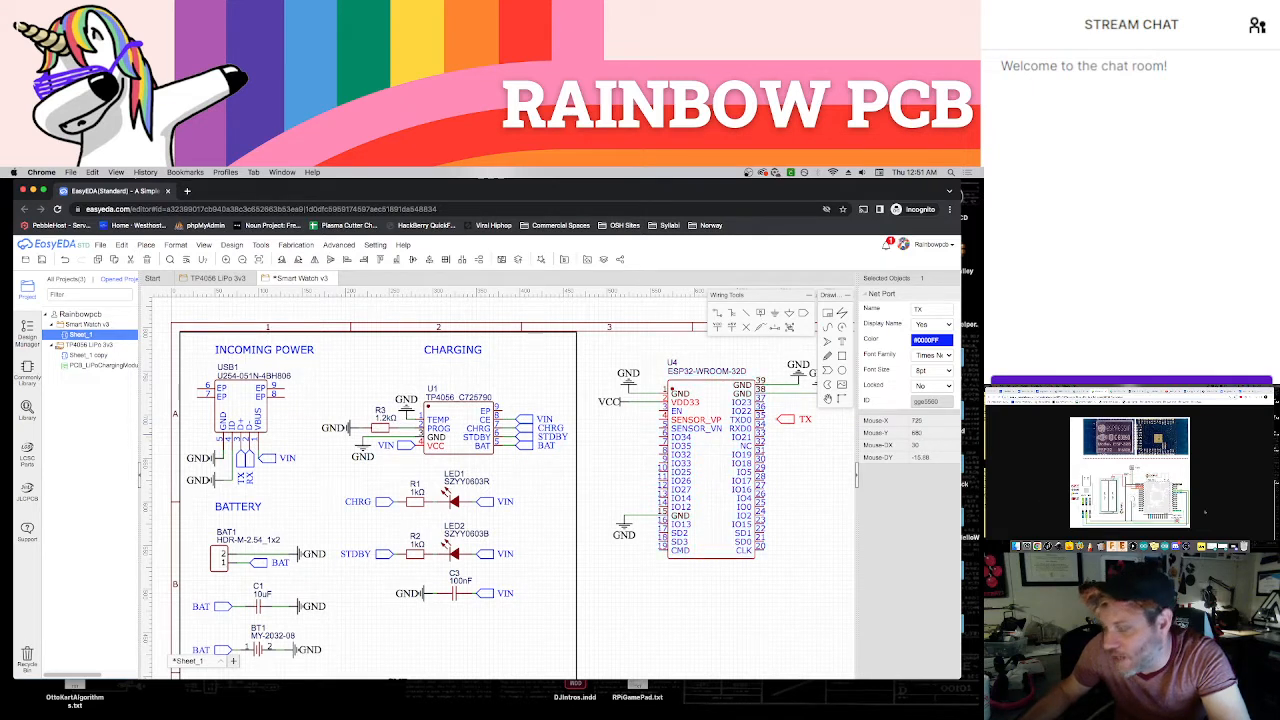
Copy USB1's RX net port and place the rotated duplicate beside the ESP32's RXD0 pin, directly under the TX port
{"action": "left_click", "coordinate": [255, 462]}
{"action": "left_click", "coordinate": [252, 463]}
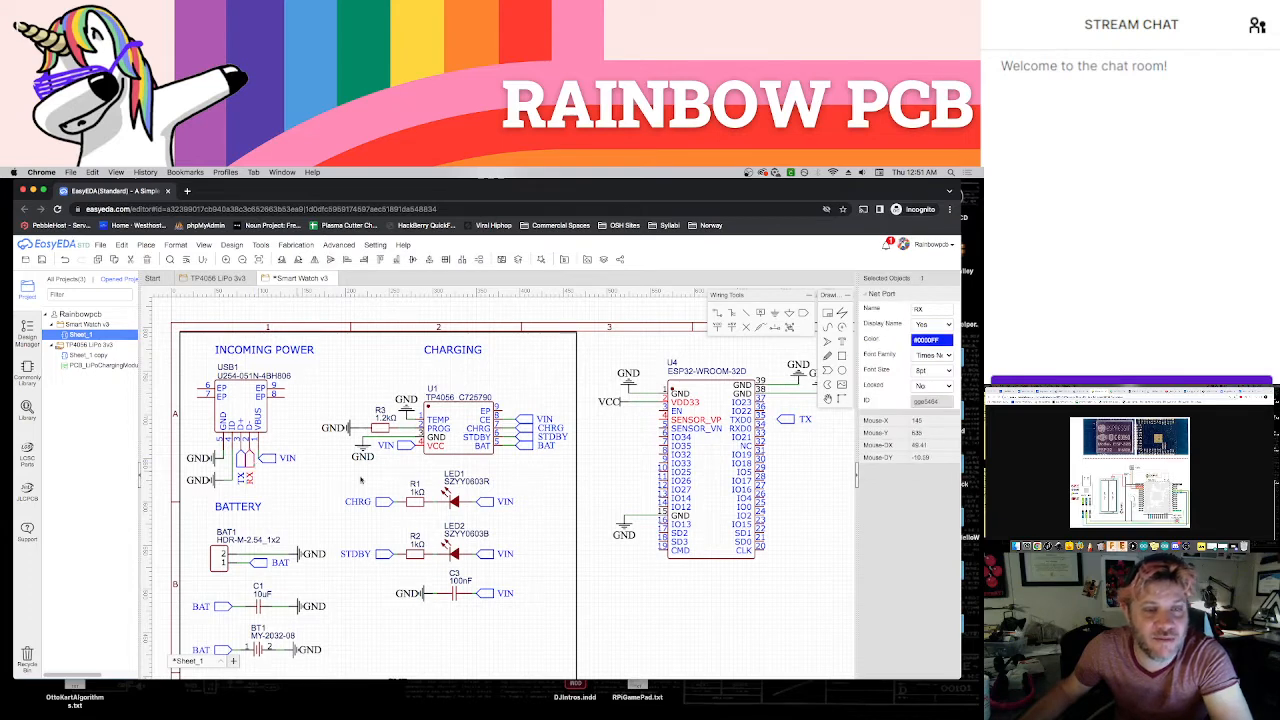
{"action": "key", "text": "super+c"}
{"action": "key", "text": "super+v"}
{"action": "key", "text": "space"}
{"action": "left_click", "coordinate": [778, 431]}
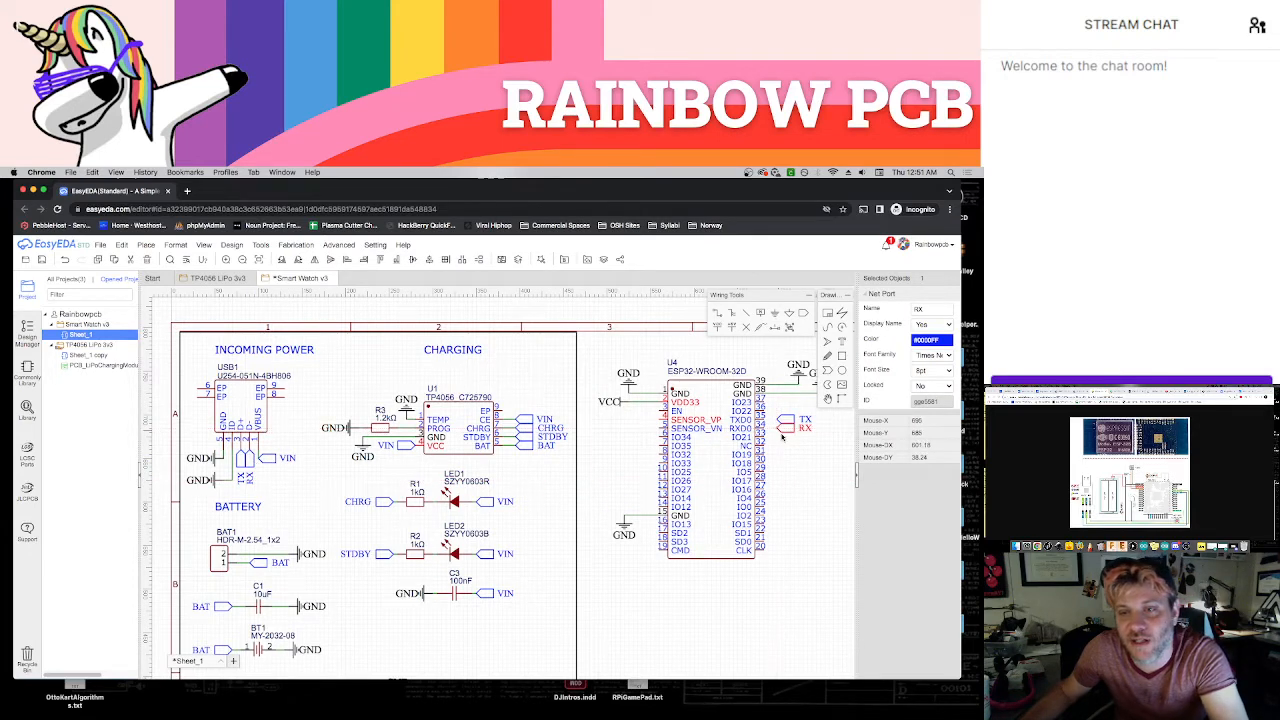
Wire the ESP32's TXD0 pin to the TX net port and its RXD0 pin to the RX net port
{"action": "right_click_drag", "start_coordinate": [818, 459], "coordinate": [736, 481]}
{"action": "scroll", "coordinate": [732, 441], "scroll_direction": "up", "scroll_amount": 4}
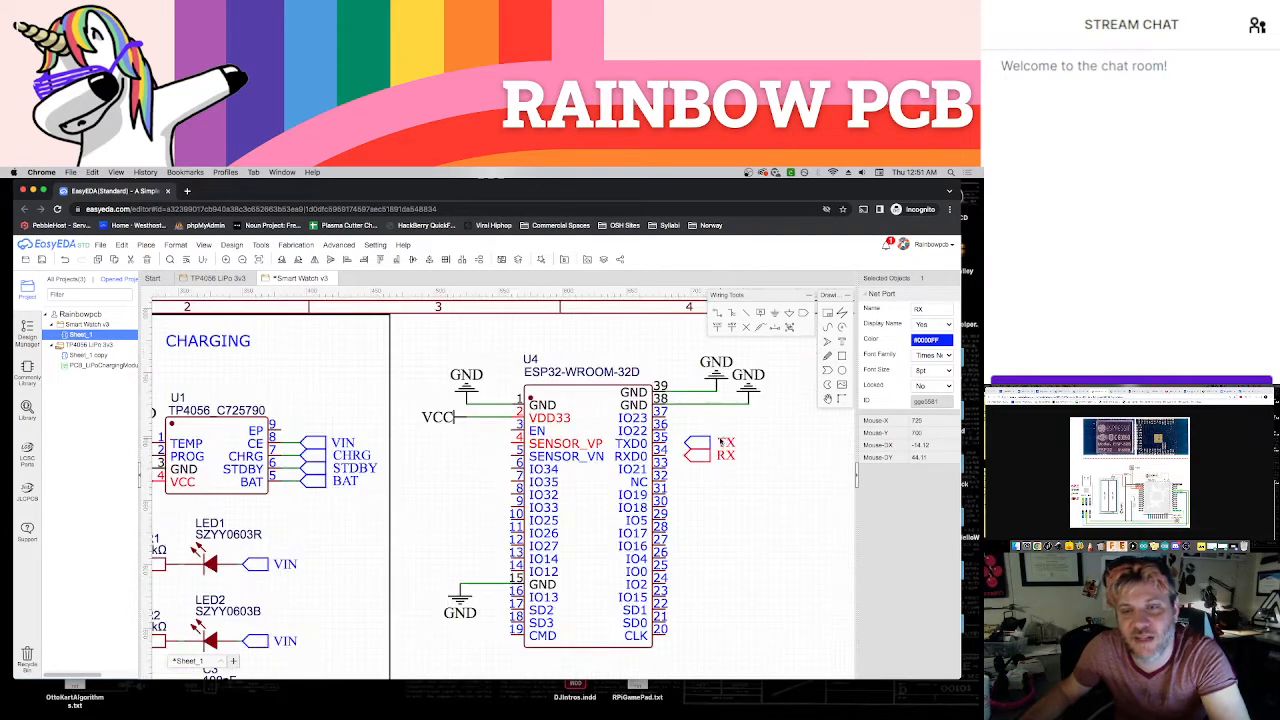
{"action": "left_click", "coordinate": [634, 446]}
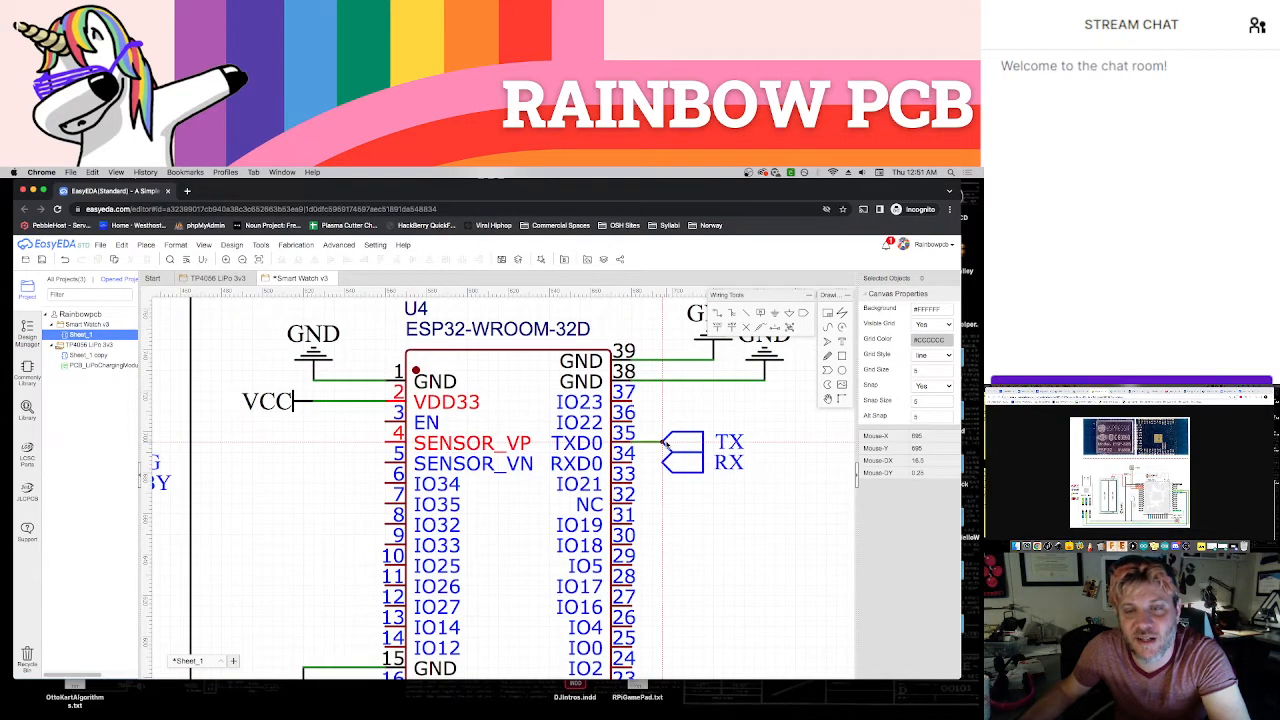
{"action": "left_click", "coordinate": [663, 443]}
{"action": "left_click", "coordinate": [634, 464]}
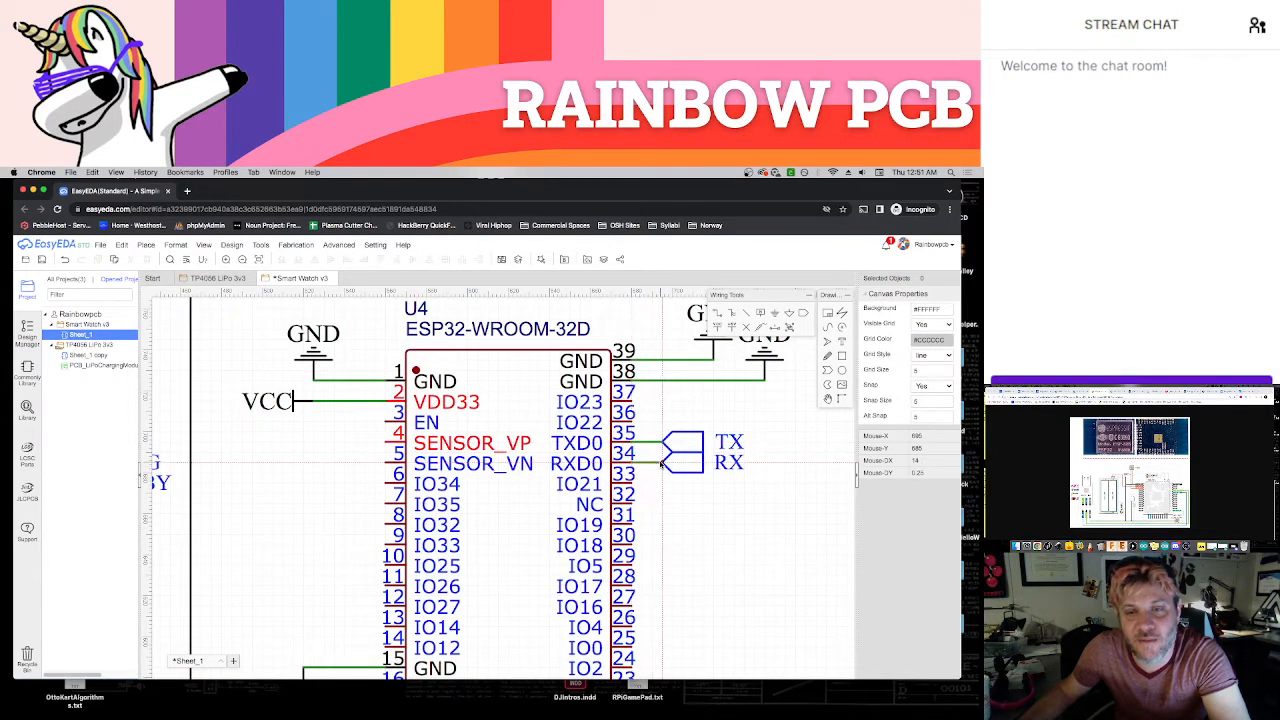
{"action": "left_click", "coordinate": [663, 464]}
{"action": "scroll", "coordinate": [716, 535], "scroll_direction": "down", "scroll_amount": 2}
{"action": "right_click_drag", "start_coordinate": [746, 523], "coordinate": [768, 502]}
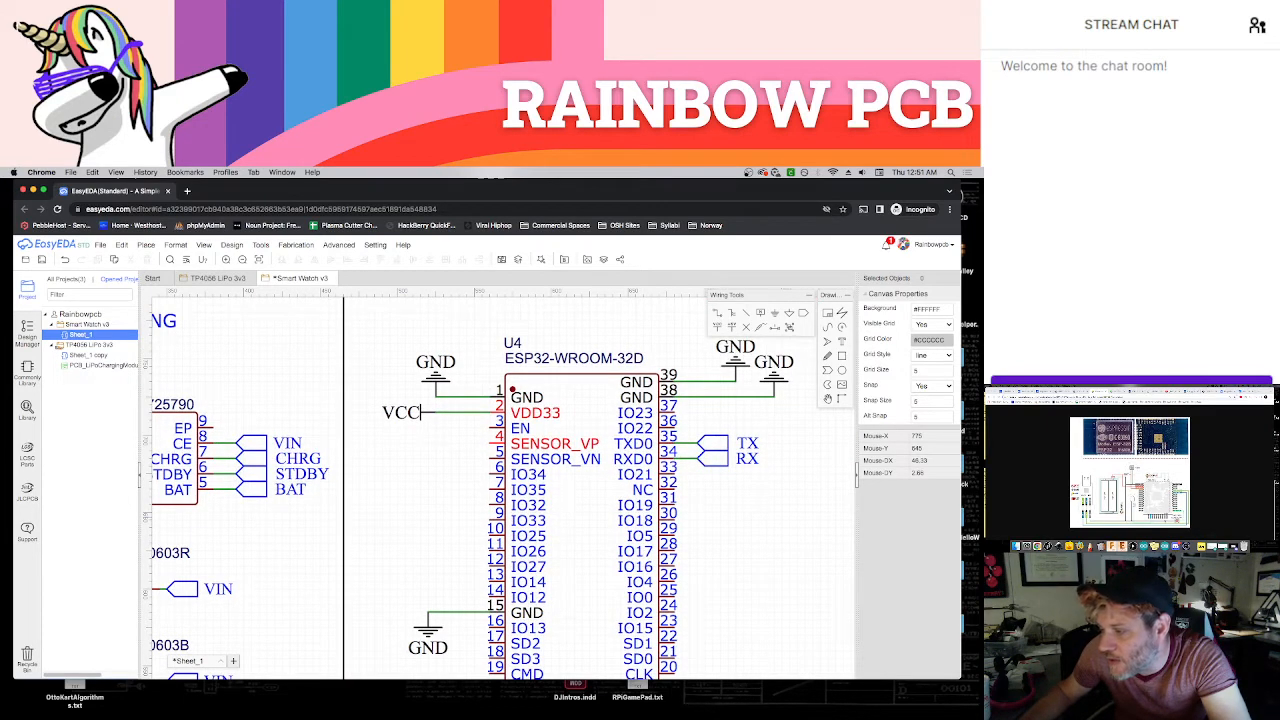
{"action": "scroll", "coordinate": [420, 506], "scroll_direction": "down", "scroll_amount": 5}
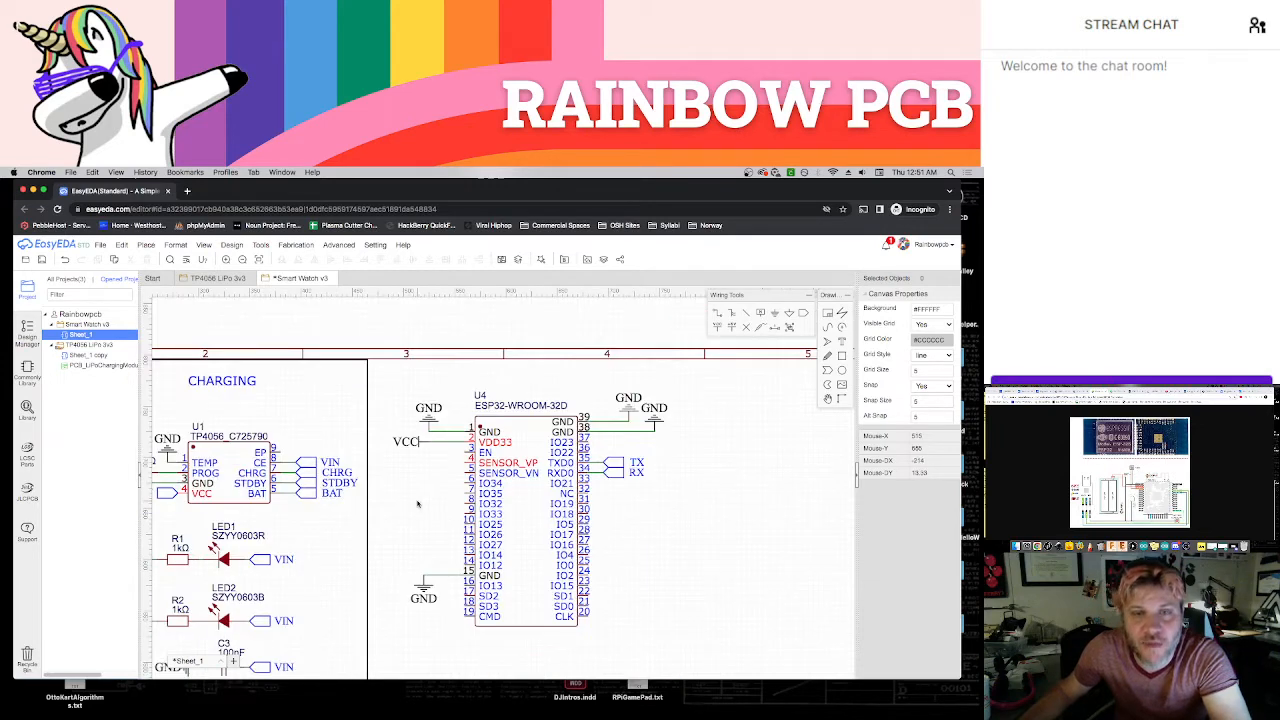
{"action": "right_click_drag", "start_coordinate": [420, 505], "coordinate": [546, 504]}
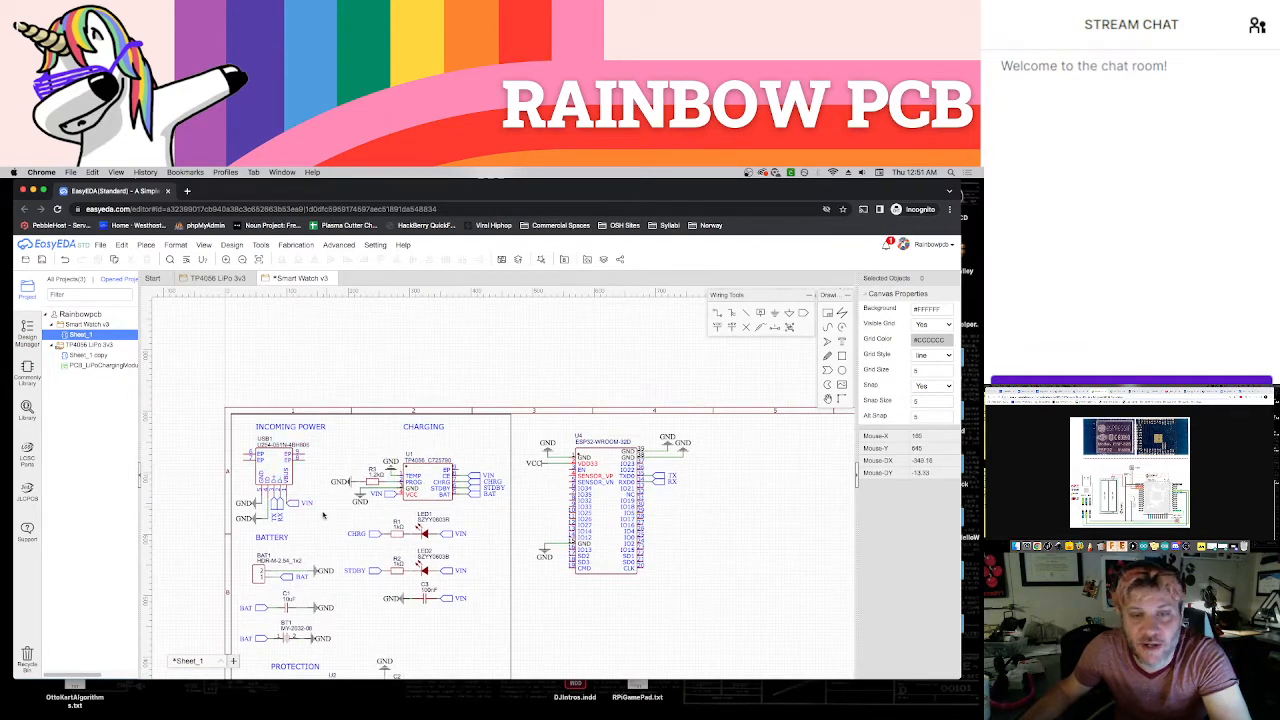
{"action": "scroll", "coordinate": [305, 505], "scroll_direction": "up", "scroll_amount": 4}
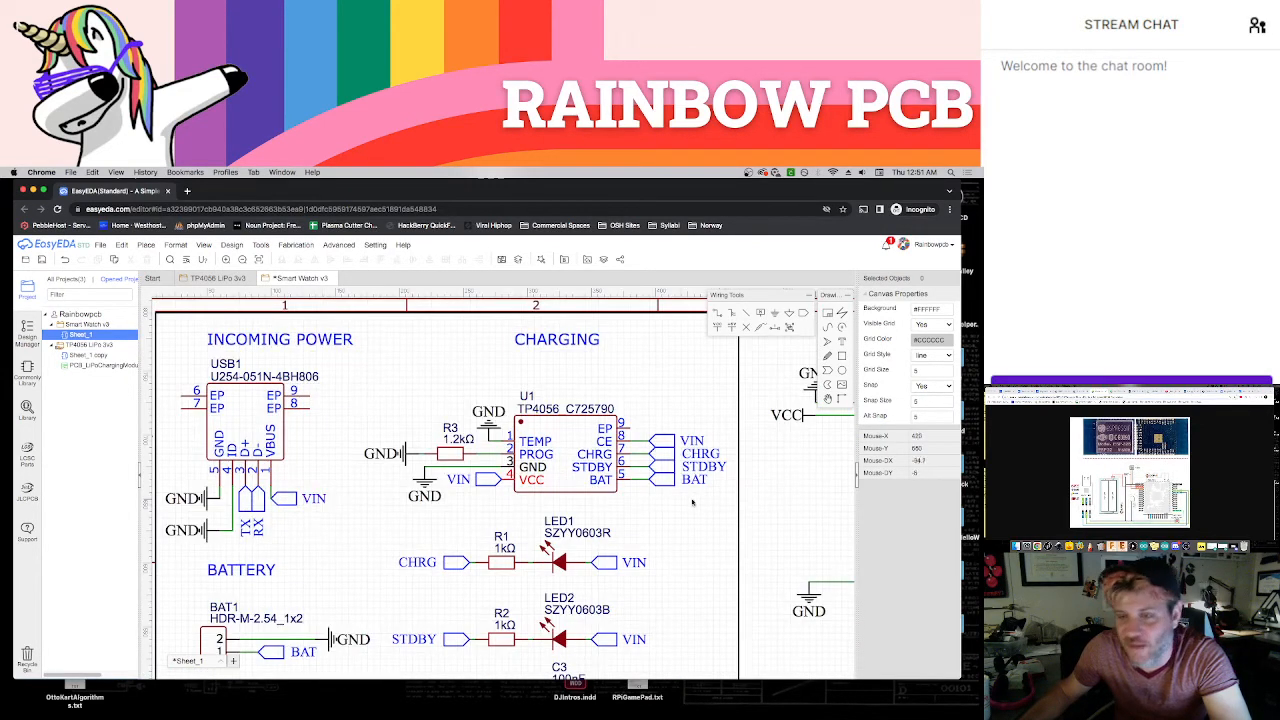
{"action": "right_click_drag", "start_coordinate": [808, 486], "coordinate": [508, 450]}
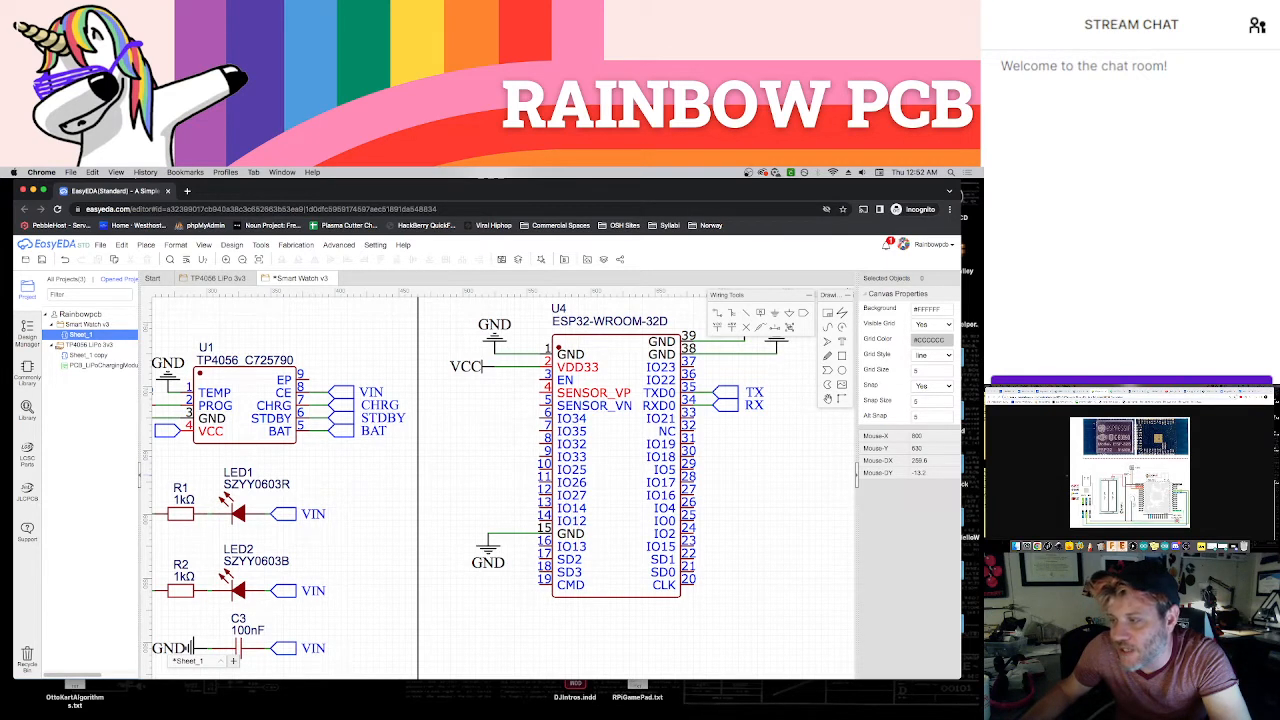
Look up tactile switch C10852 on the LCSC parts site, copy its part number, and bring the ESP32 wiring diagram back into view
{"action": "right_click_drag", "start_coordinate": [808, 491], "coordinate": [714, 505]}
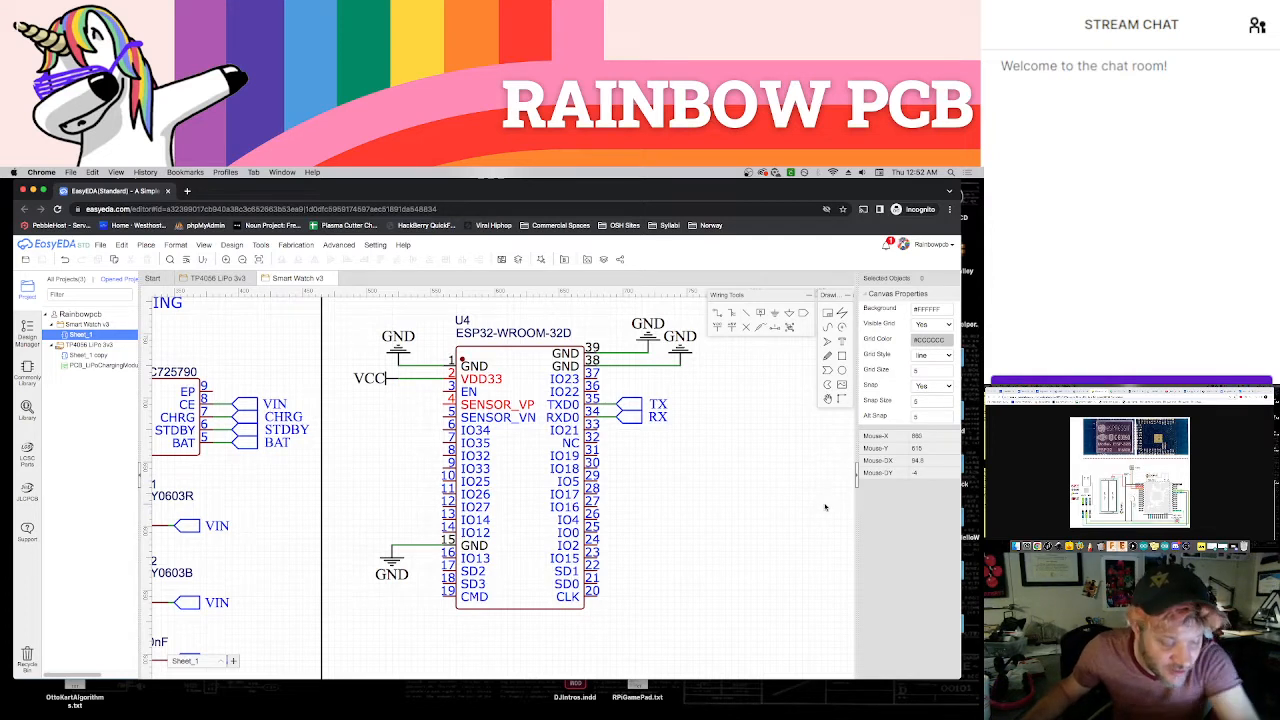
{"action": "left_click", "coordinate": [1007, 391]}
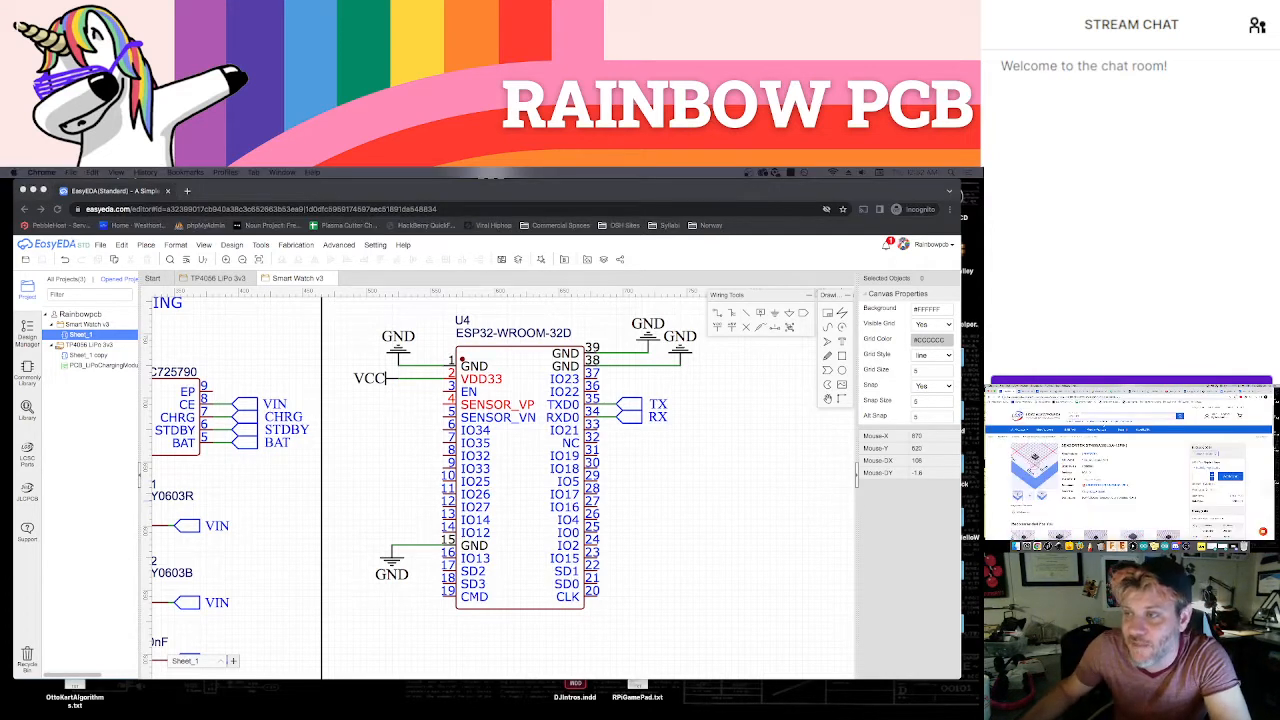
{"action": "left_click", "coordinate": [1112, 416]}
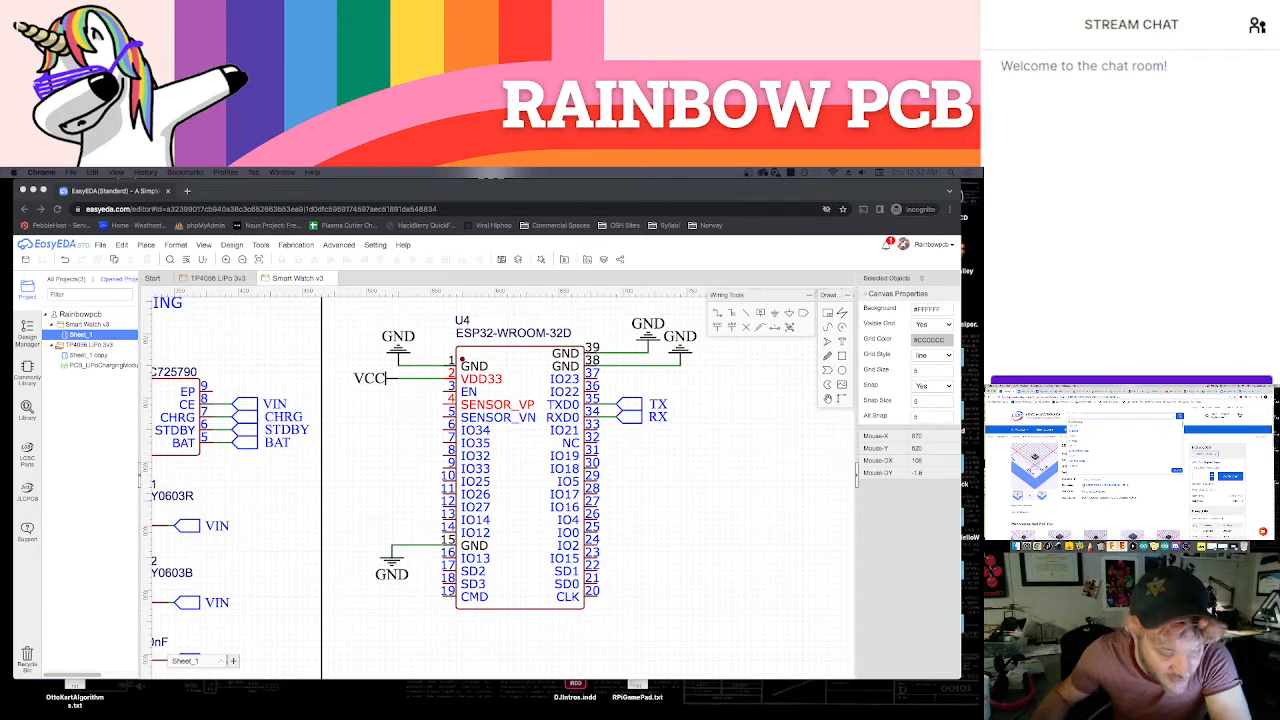
{"action": "type", "text": "c"}
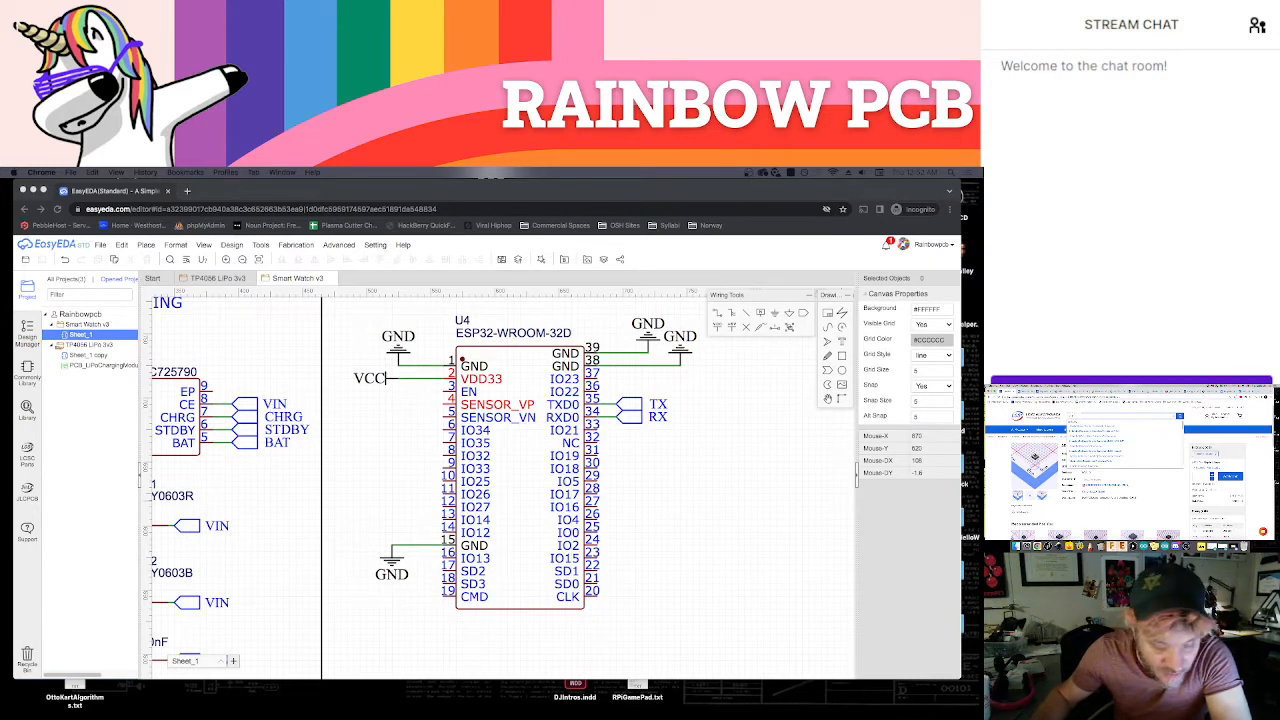
{"action": "type", "text": "1"}
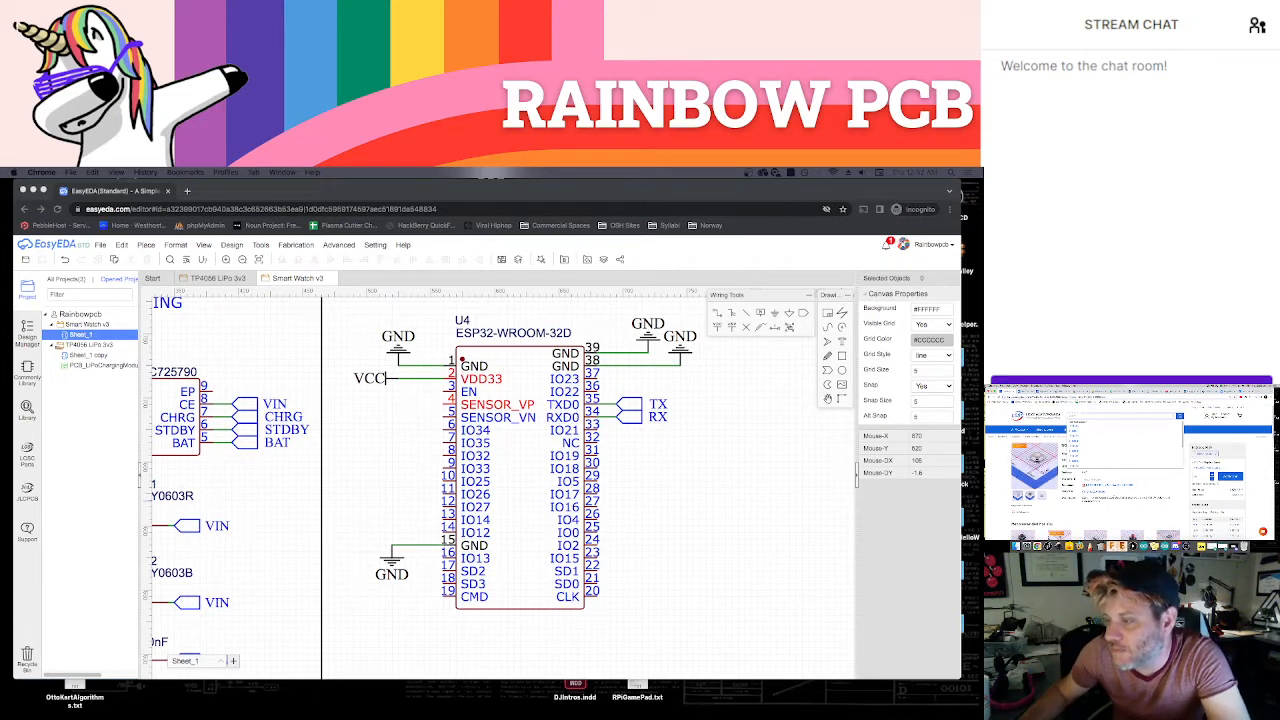
{"action": "left_click", "coordinate": [1160, 458]}
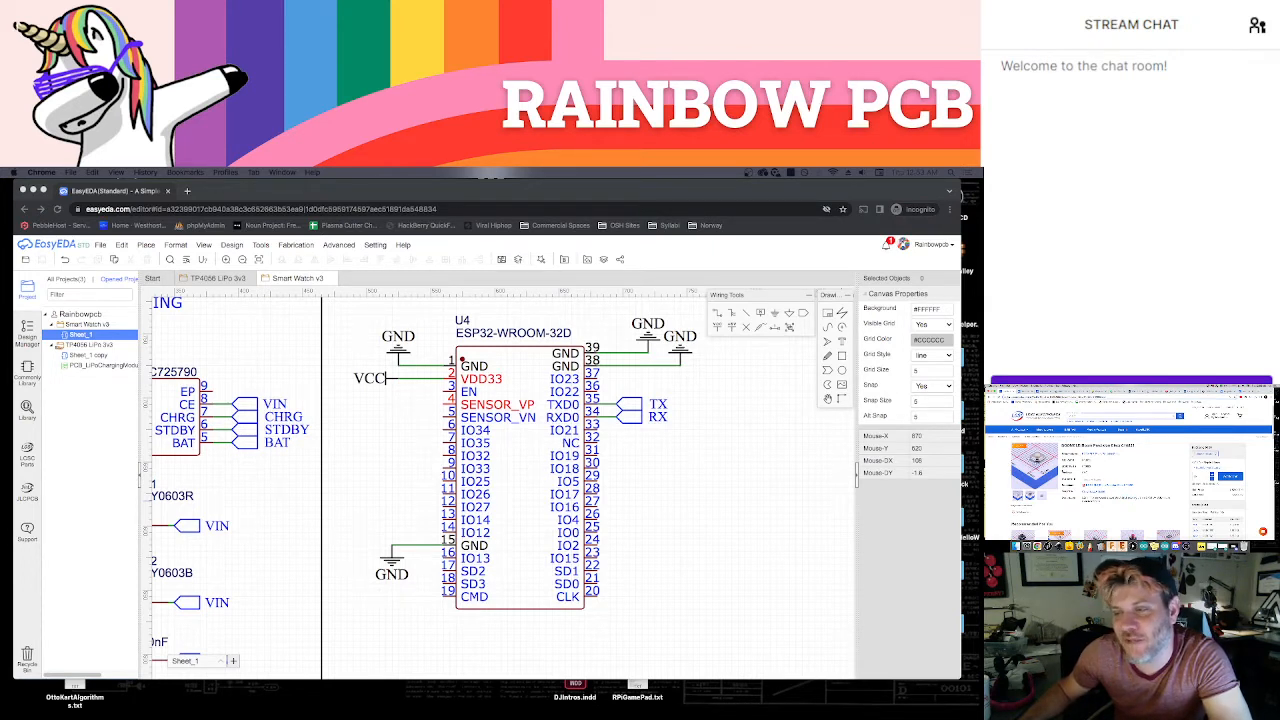
{"action": "mouse_move", "coordinate": [1046, 465]}
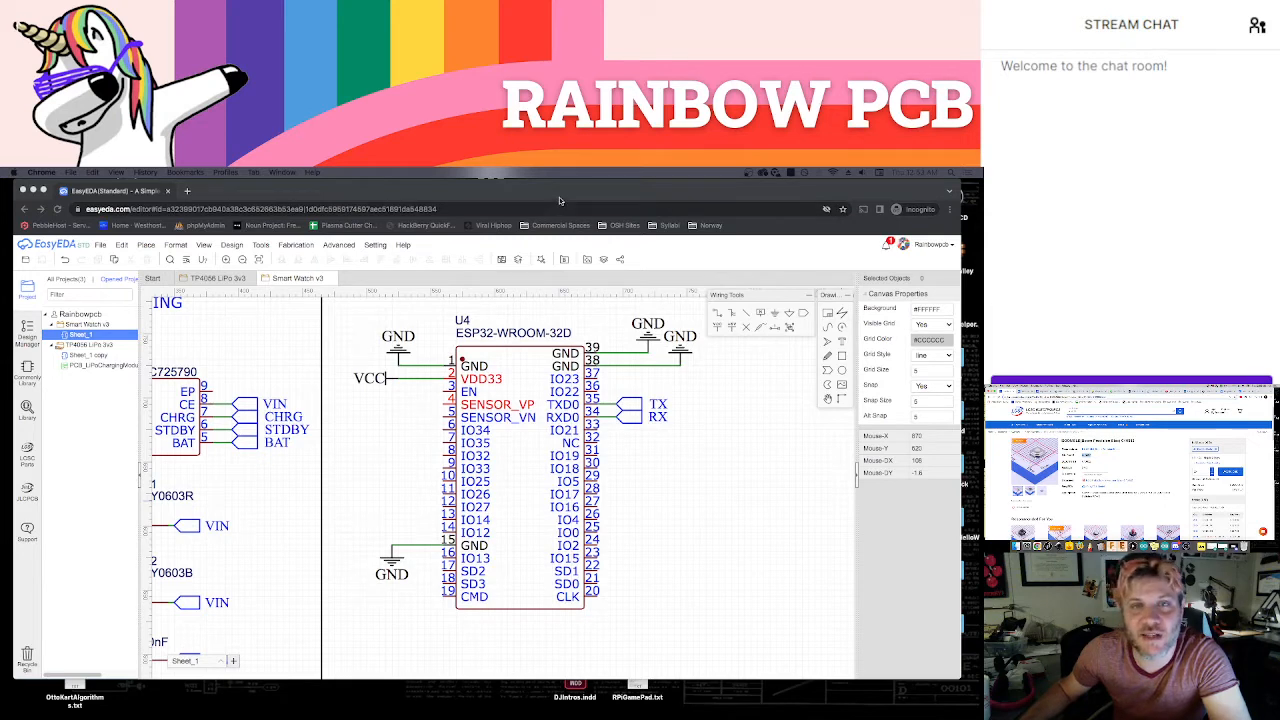
{"action": "left_click", "coordinate": [740, 459]}
{"action": "left_click", "coordinate": [1060, 391]}
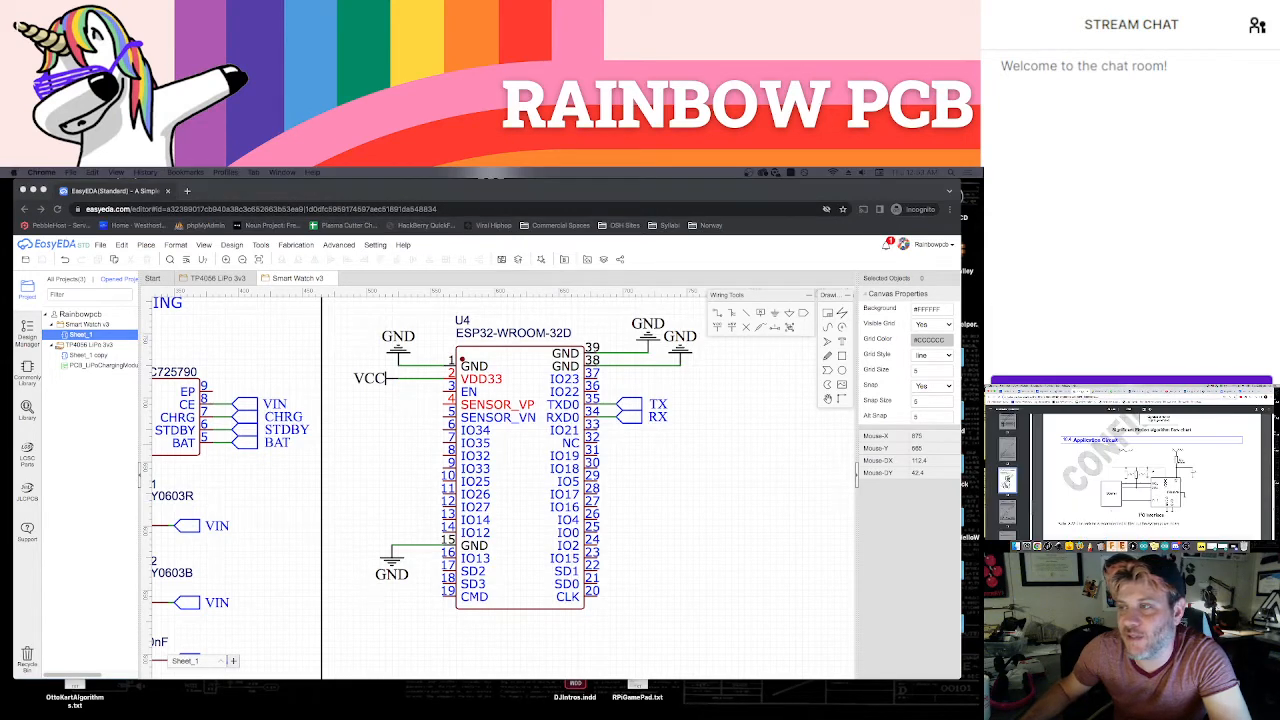
{"action": "left_click", "coordinate": [1110, 391]}
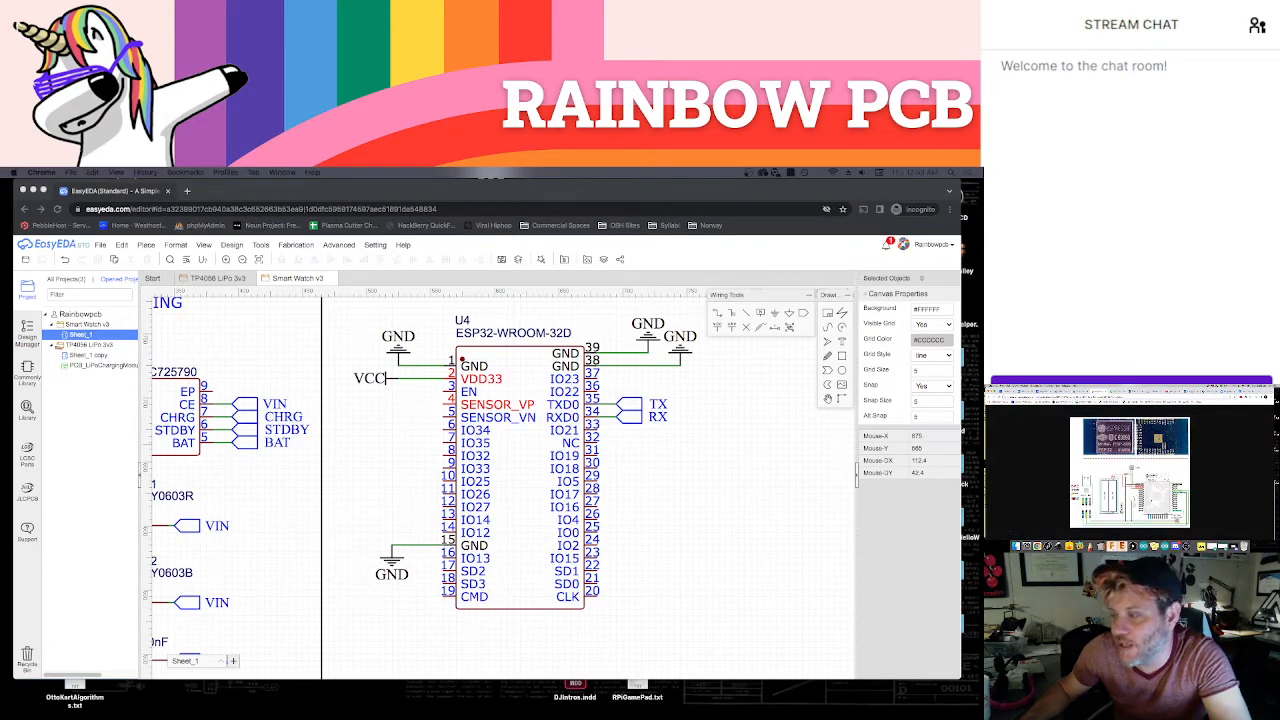
{"action": "left_click", "coordinate": [678, 536]}
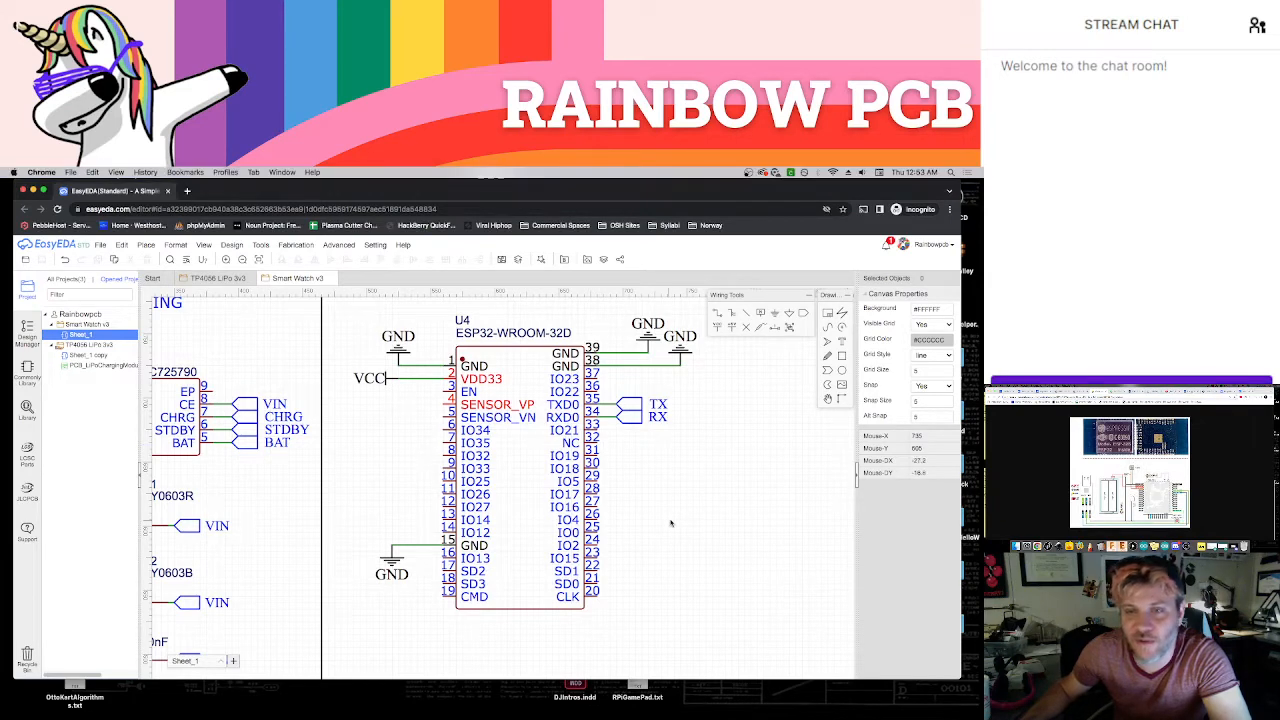
Search the component library for C10852 and choose the 4*4*1.7 tactile switch for placement
{"action": "key", "text": "shift+f"}
{"action": "double_click", "coordinate": [455, 342]}
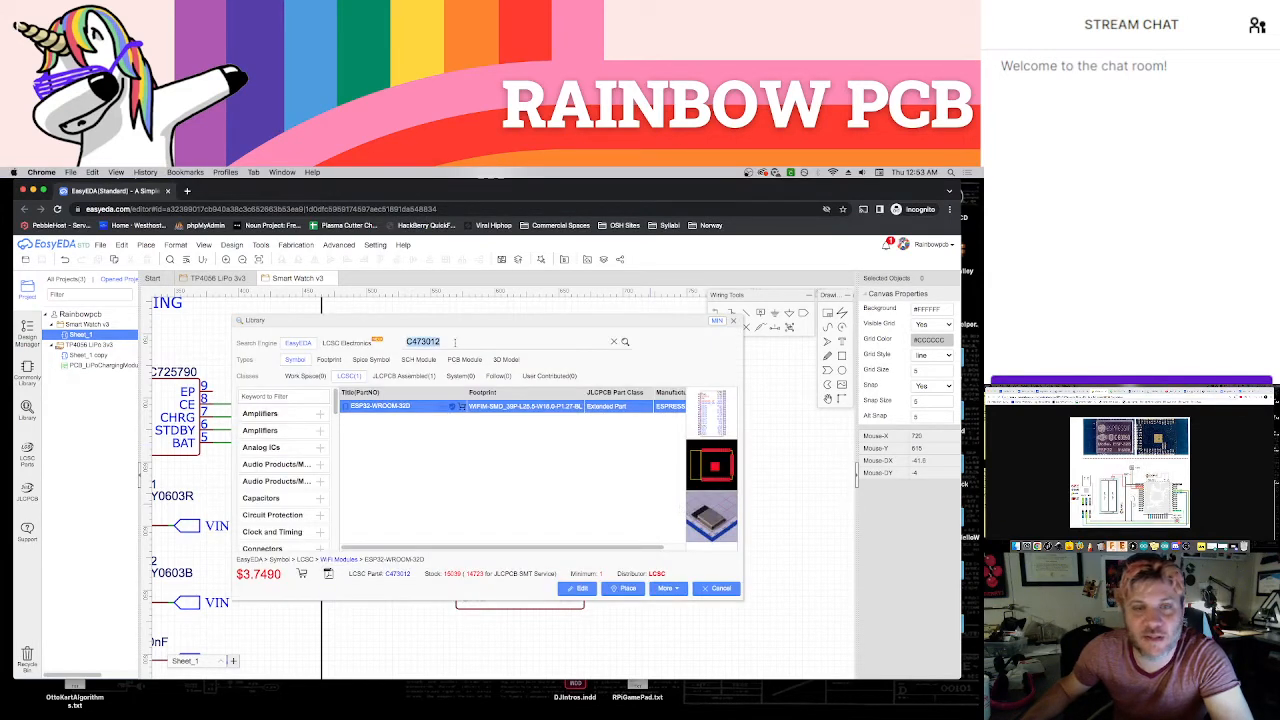
{"action": "type", "text": "C10852"}
{"action": "key", "text": "Return"}
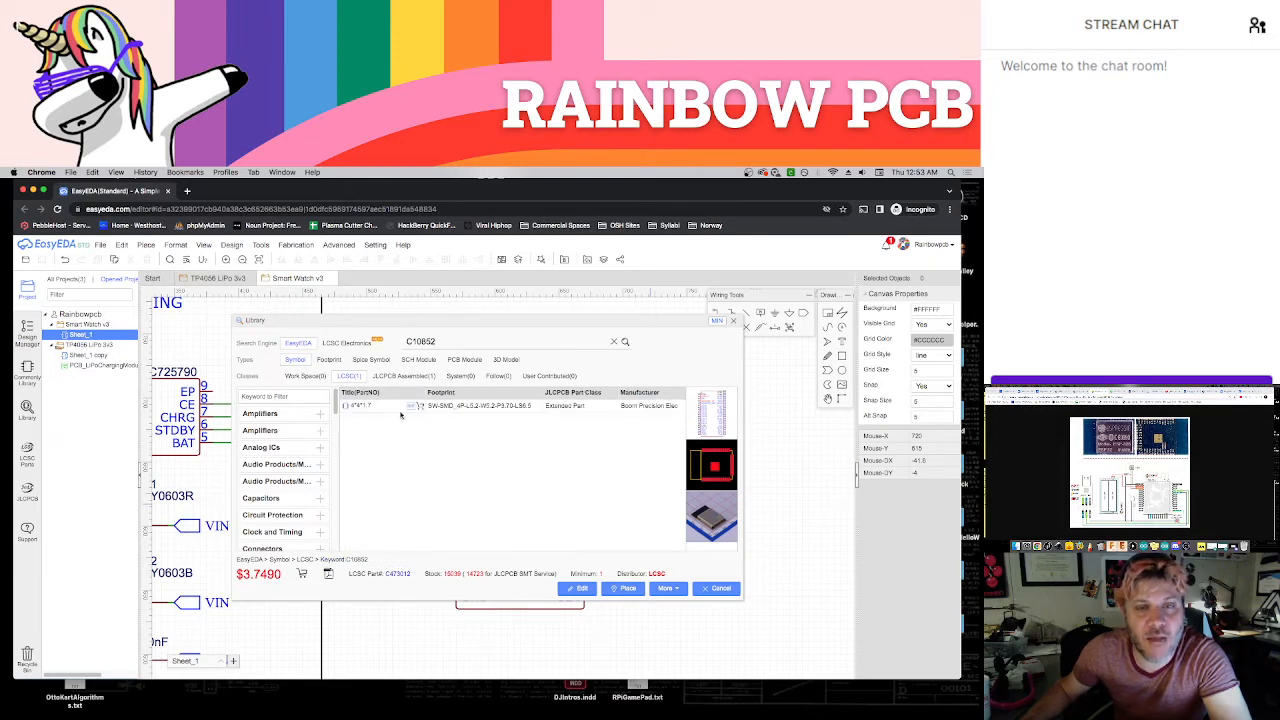
{"action": "left_click", "coordinate": [361, 407]}
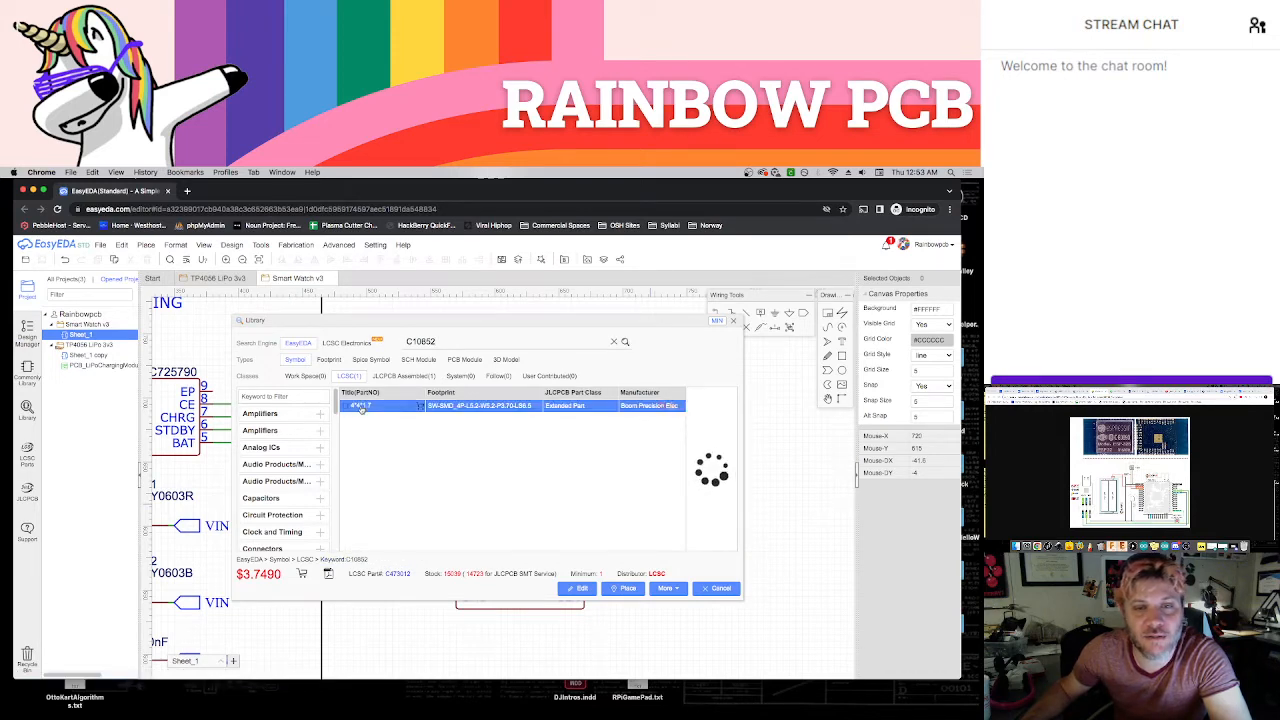
{"action": "left_click", "coordinate": [624, 589]}
Place two tactile switches, one above the other, beside the ESP32 module and shift both slightly farther from it
{"action": "scroll", "coordinate": [700, 585], "scroll_direction": "down", "scroll_amount": 2}
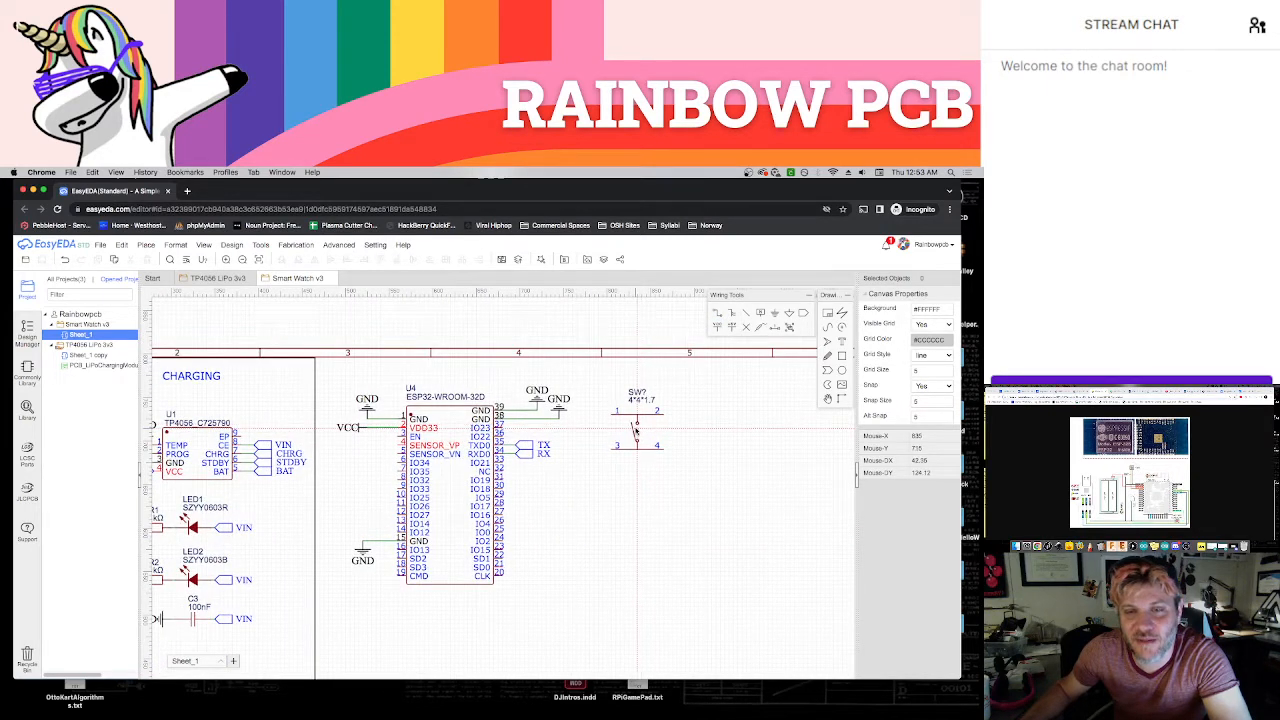
{"action": "left_click", "coordinate": [632, 425]}
{"action": "left_click", "coordinate": [632, 495]}
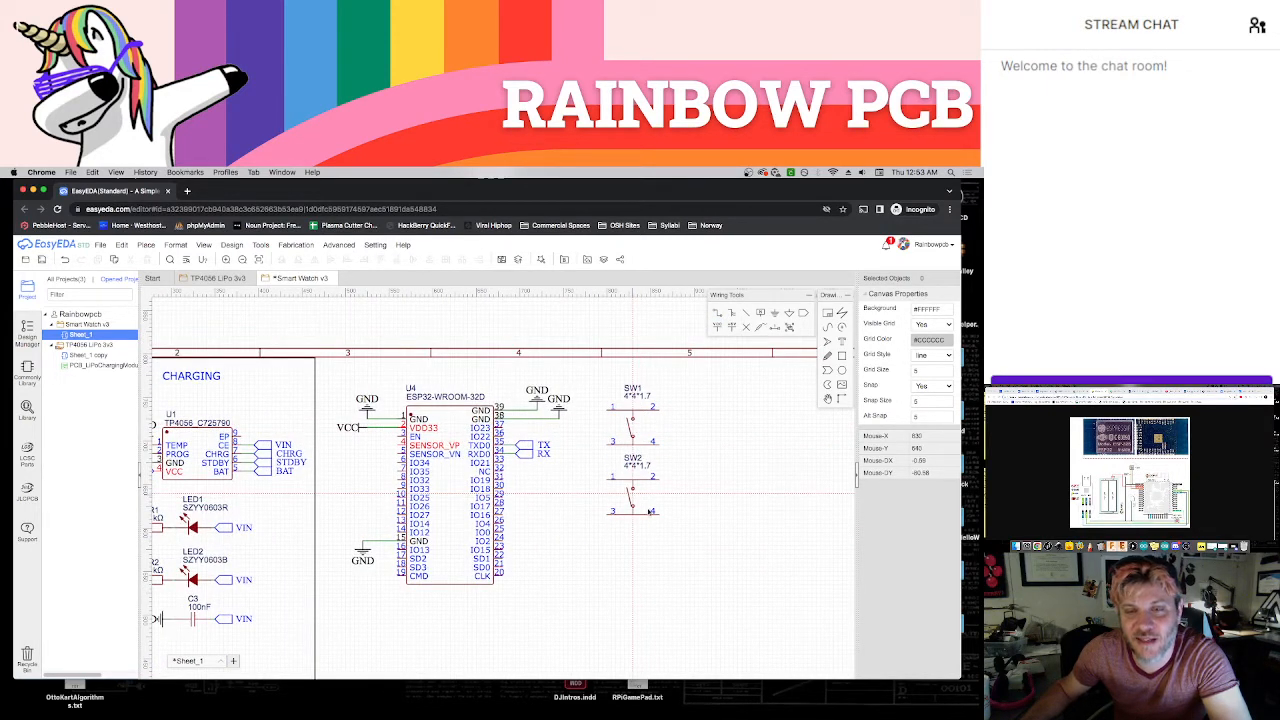
{"action": "key", "text": "Escape"}
{"action": "left_click_drag", "start_coordinate": [638, 446], "coordinate": [653, 480]}
{"action": "left_click", "coordinate": [702, 485]}
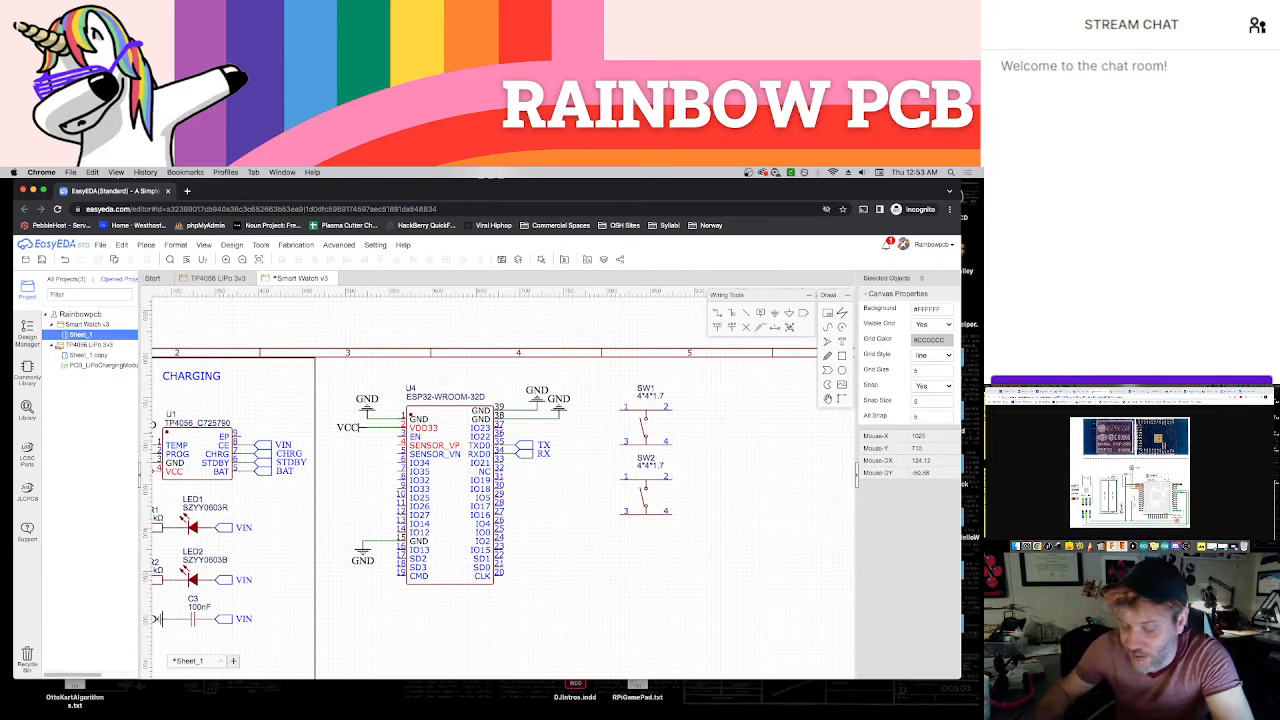
Consult the ESP32 wiring diagram and add a GND symbol facing outward at pin 1 of SW1, shifting the switch to make room
{"action": "key", "text": "super+plus"}
{"action": "key", "text": "super+plus"}
{"action": "key", "text": "super+plus"}
{"action": "key", "text": "super+plus"}
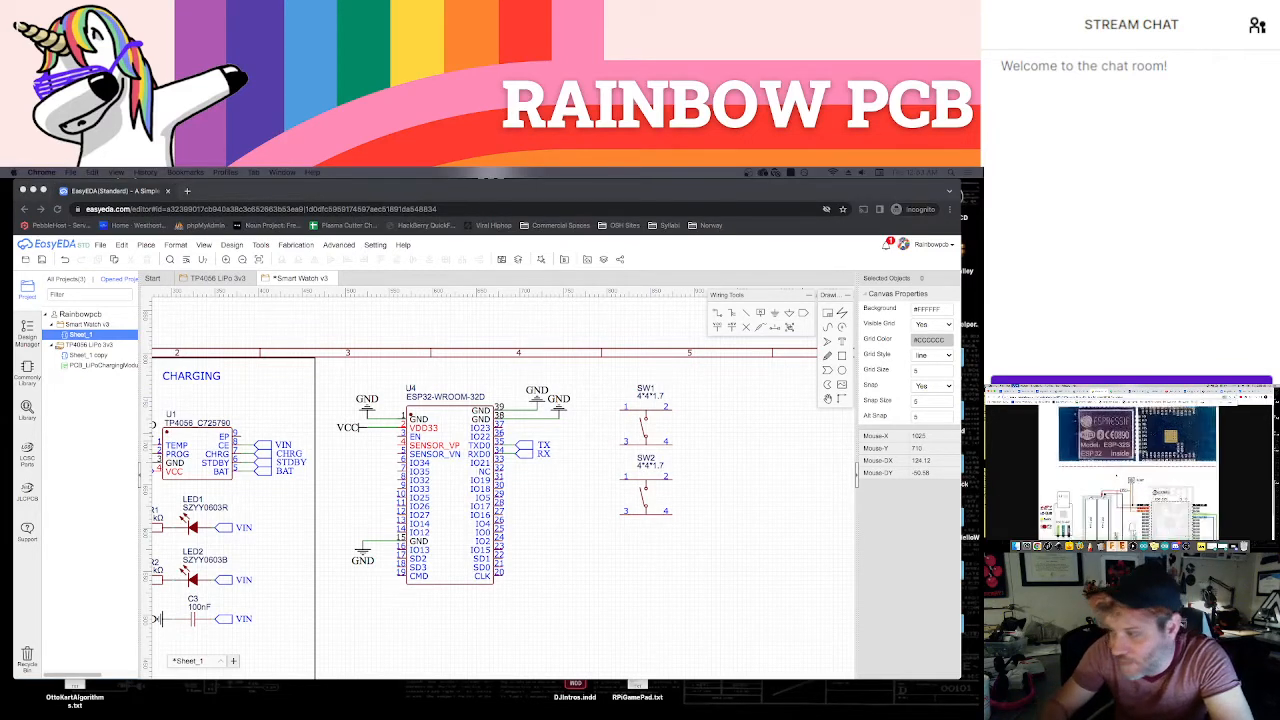
{"action": "scroll", "coordinate": [1130, 472], "scroll_direction": "down", "scroll_amount": 3}
{"action": "scroll", "coordinate": [1130, 472], "scroll_direction": "down", "scroll_amount": 2}
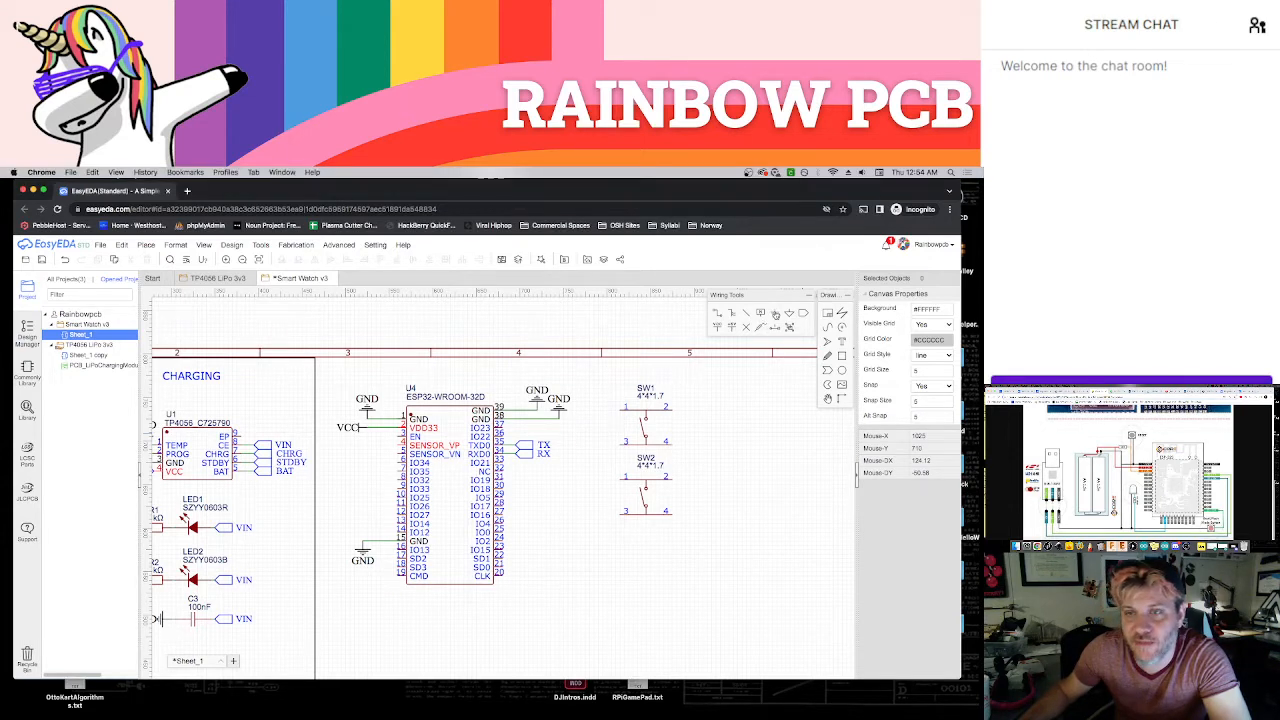
{"action": "left_click", "coordinate": [776, 315]}
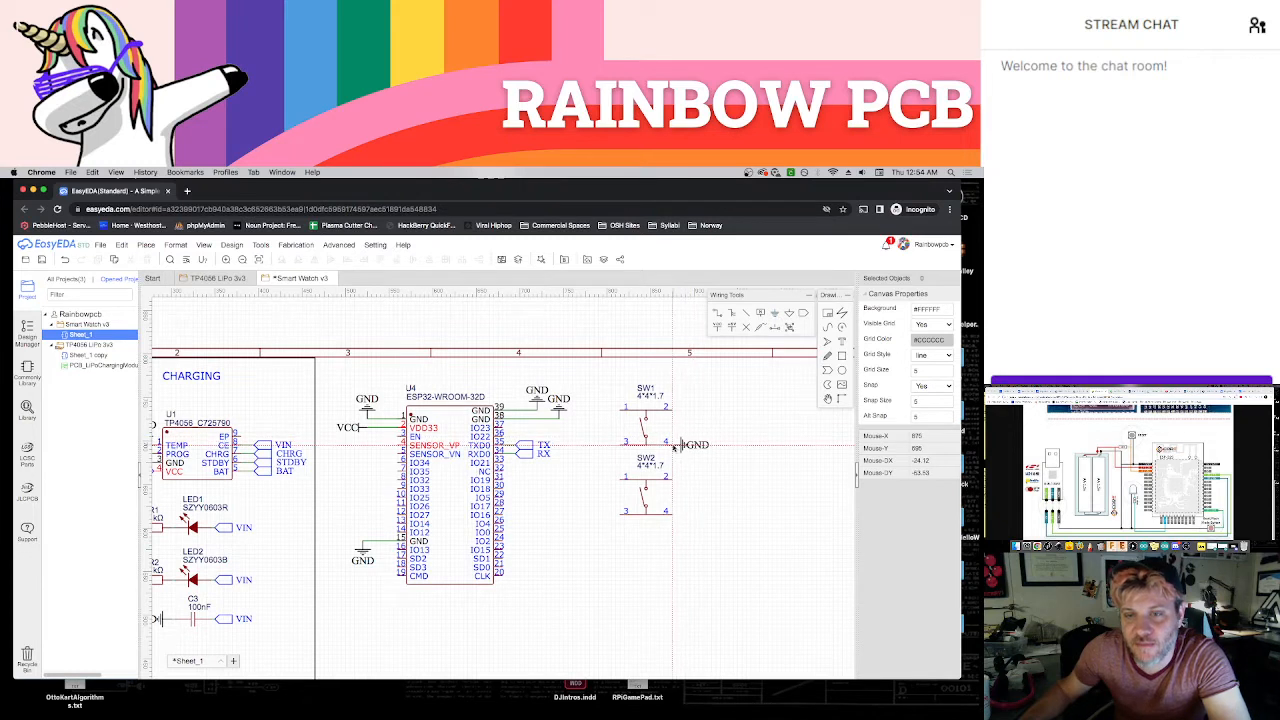
{"action": "key", "text": "space"}
{"action": "key", "text": "space"}
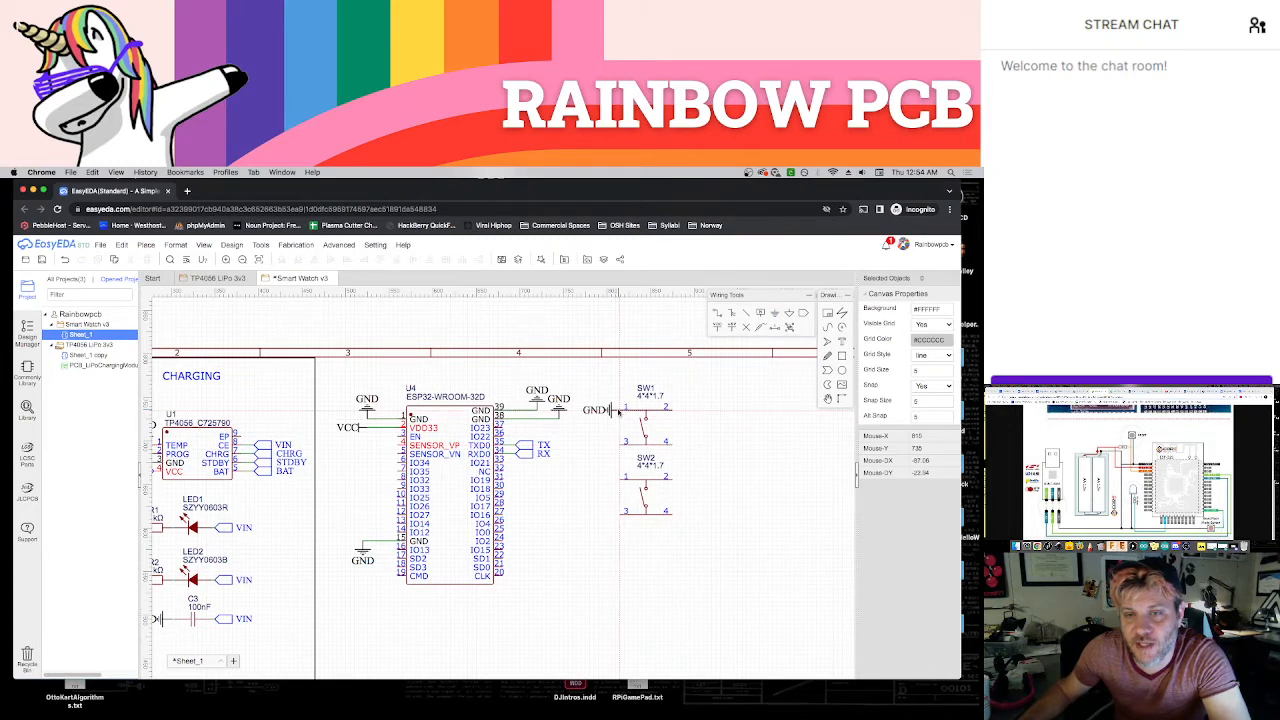
{"action": "left_click", "coordinate": [618, 411]}
{"action": "left_click", "coordinate": [652, 418]}
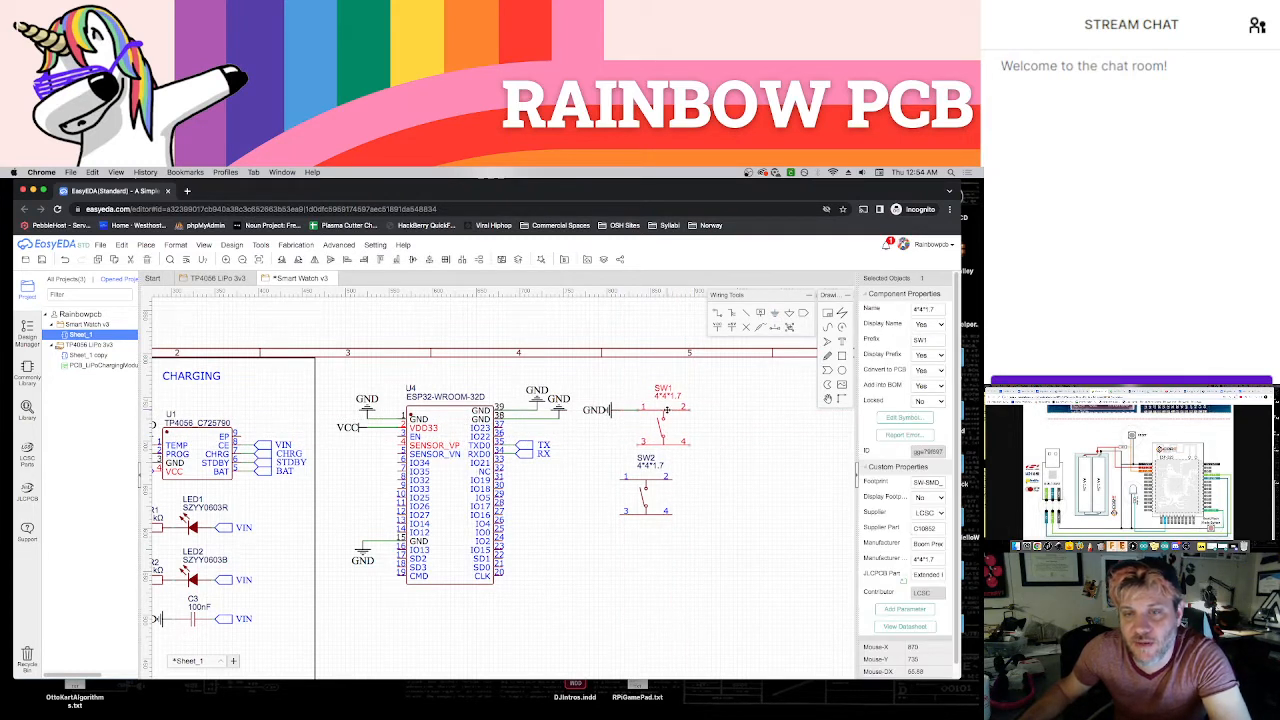
{"action": "left_click_drag", "start_coordinate": [616, 412], "coordinate": [625, 412]}
{"action": "left_click", "coordinate": [619, 440]}
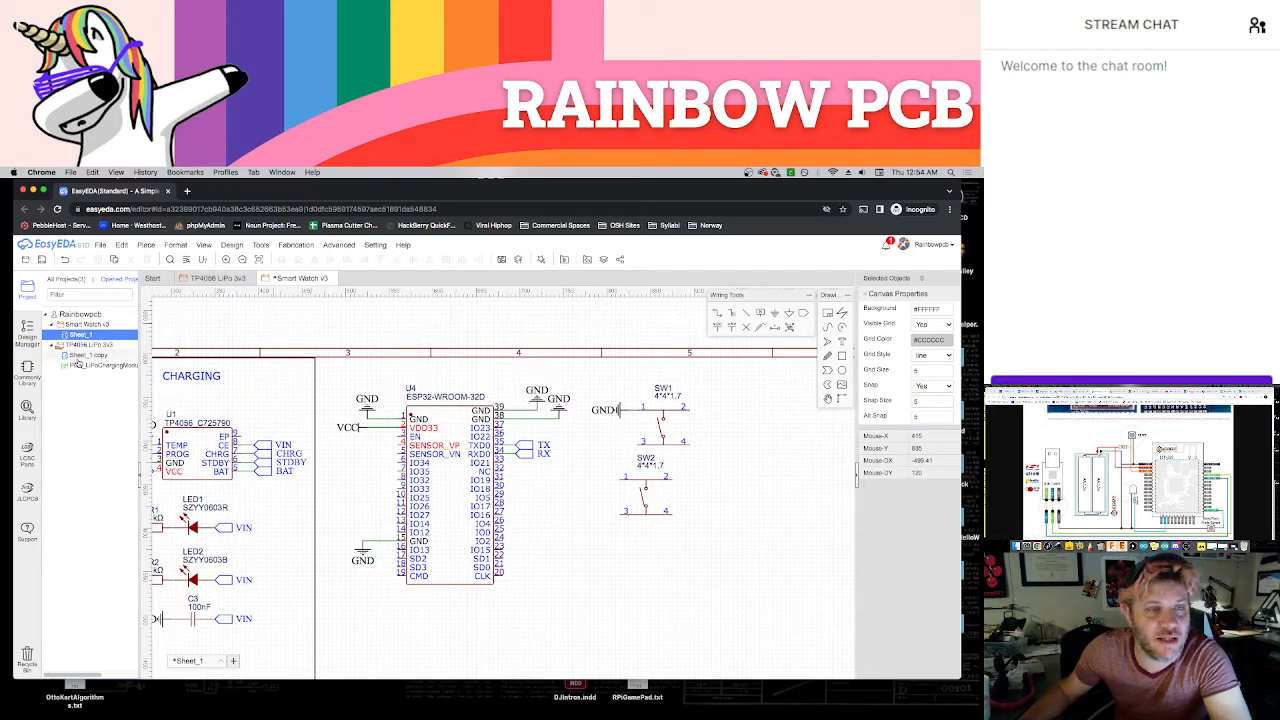
Examine the TP4056 LiPo 3v3 schematic and its bill of materials for reusable component values and LCSC part numbers
{"action": "left_click", "coordinate": [220, 278]}
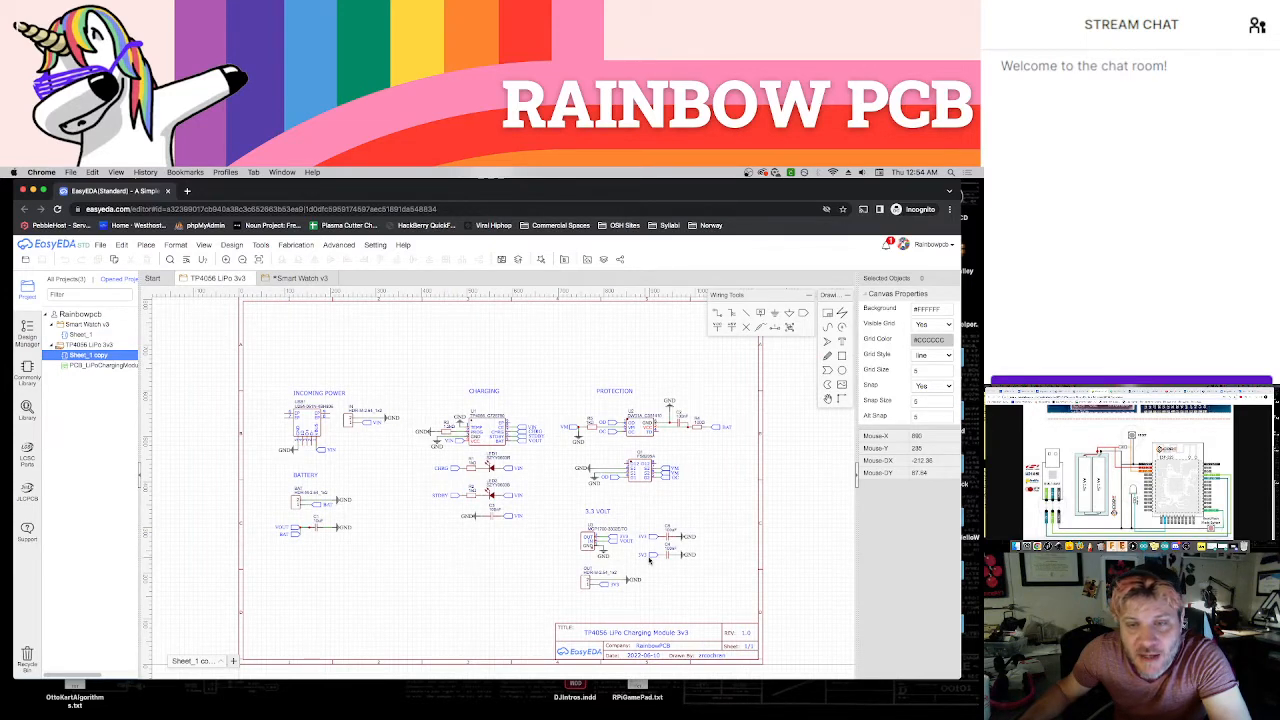
{"action": "scroll", "coordinate": [658, 556], "scroll_direction": "up", "scroll_amount": 2}
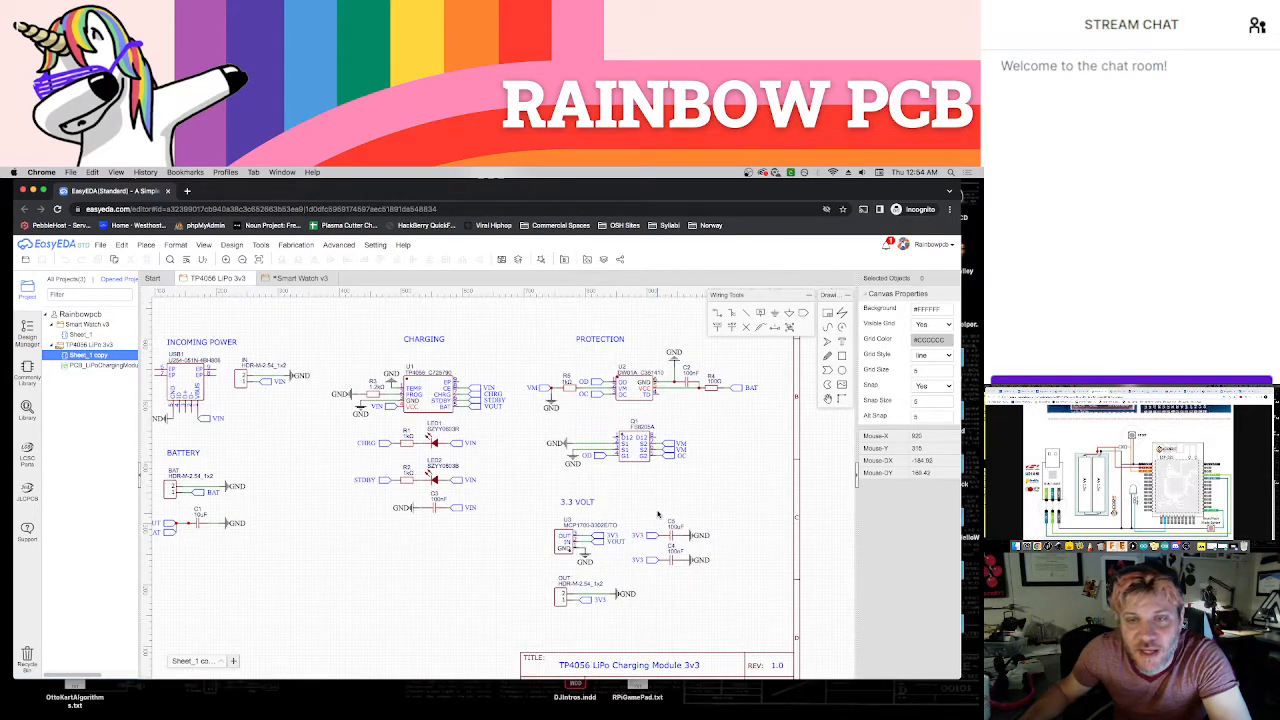
{"action": "scroll", "coordinate": [662, 515], "scroll_direction": "up", "scroll_amount": 3}
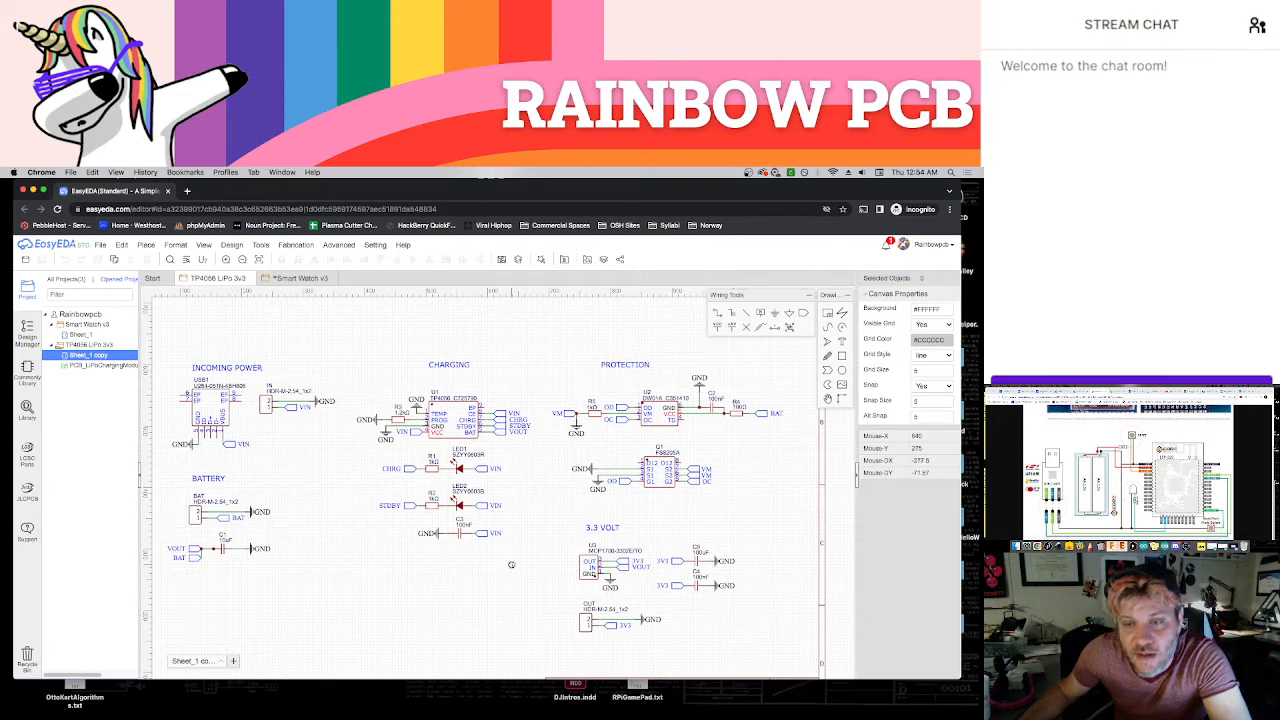
{"action": "scroll", "coordinate": [508, 558], "scroll_direction": "down", "scroll_amount": 2}
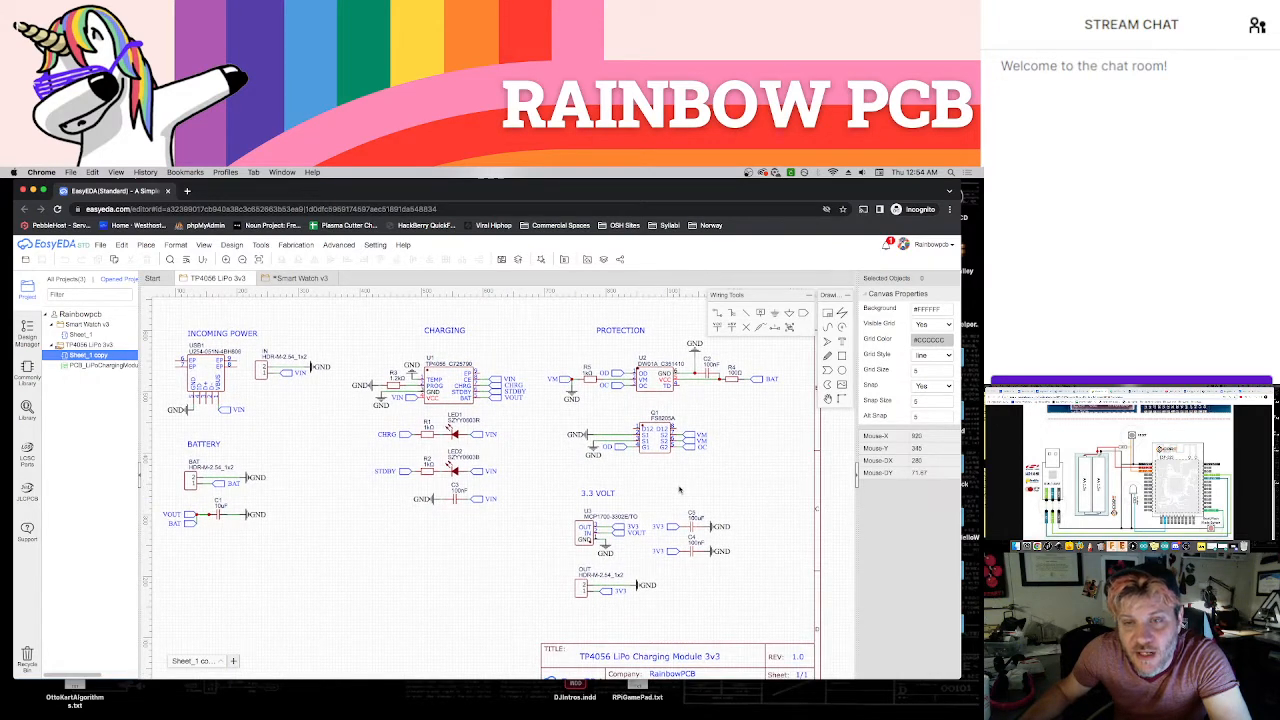
{"action": "right_click_drag", "start_coordinate": [679, 485], "coordinate": [654, 511]}
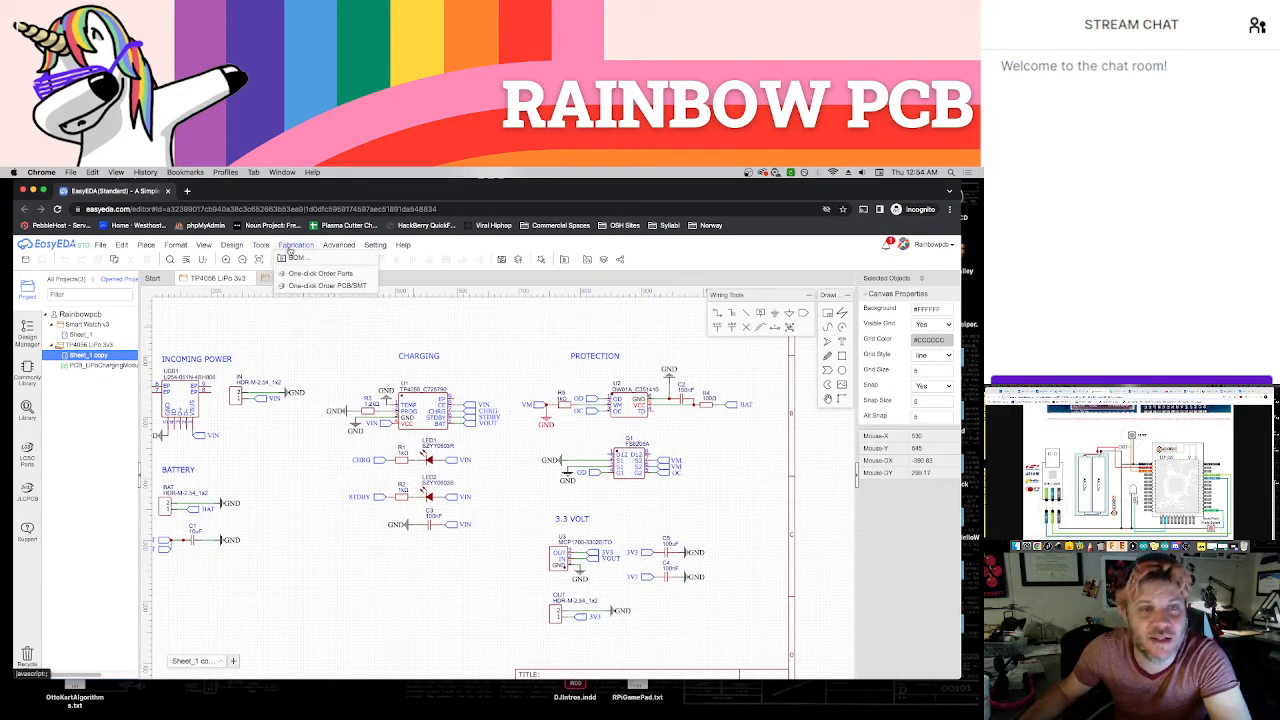
{"action": "left_click", "coordinate": [296, 257]}
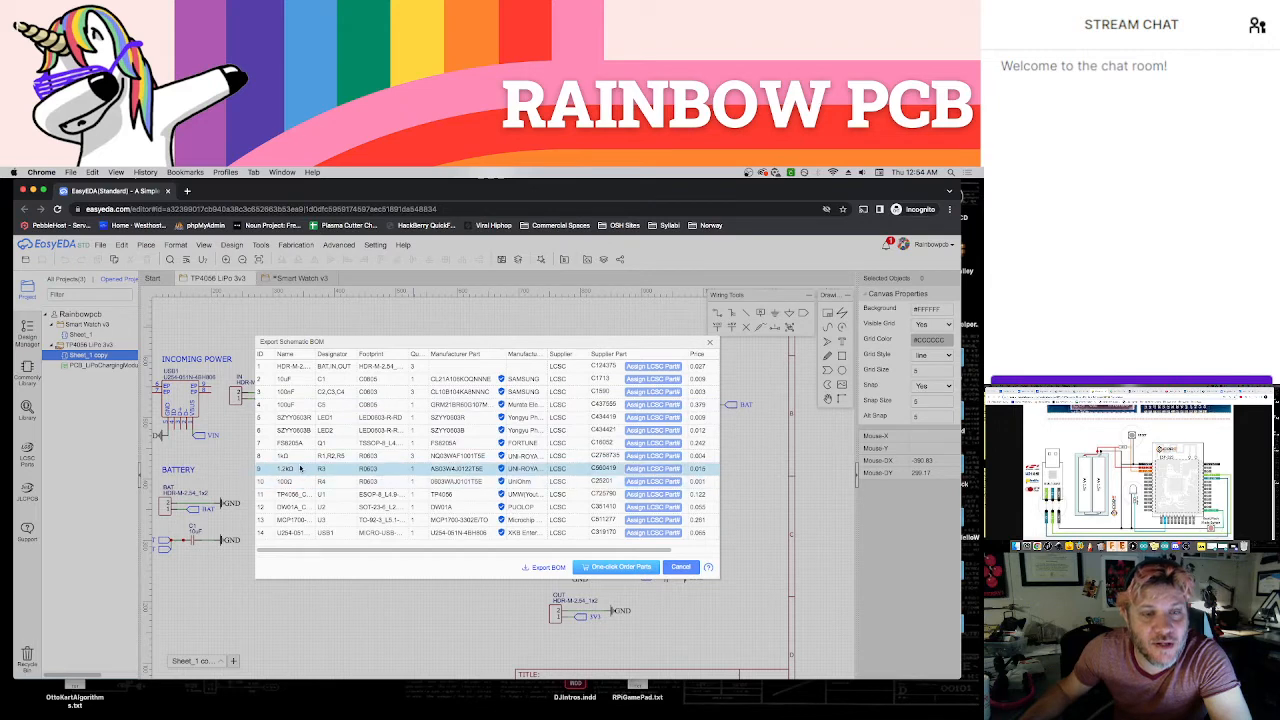
{"action": "left_click", "coordinate": [709, 343]}
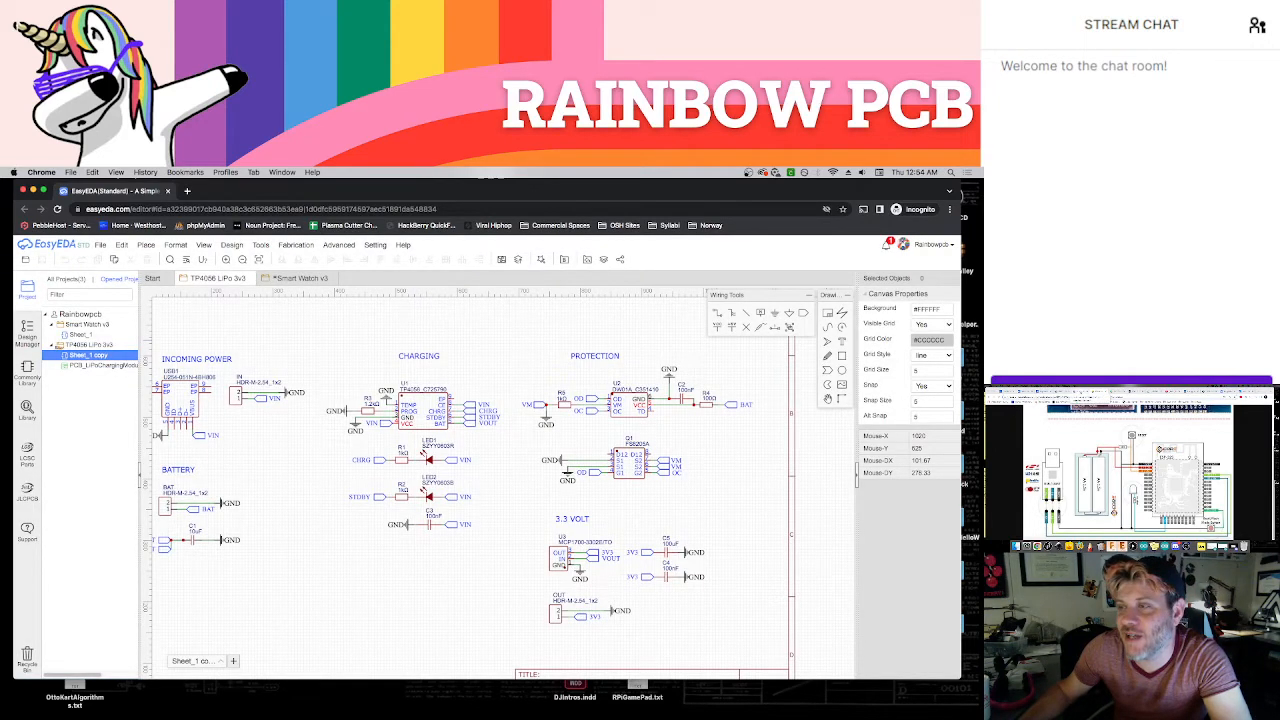
Look up a basic 10 kΩ 0603 resistor in the LCSC catalogue and copy its part number
{"action": "left_click", "coordinate": [1004, 391]}
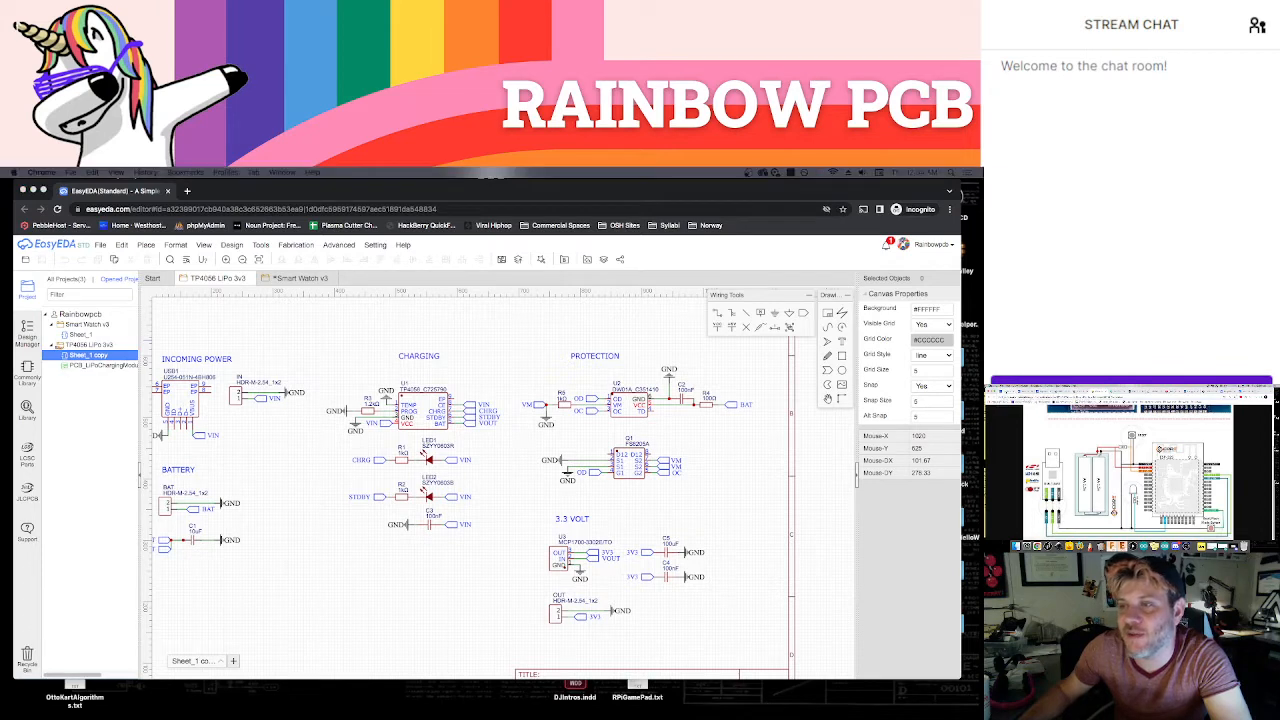
{"action": "left_click", "coordinate": [1108, 411]}
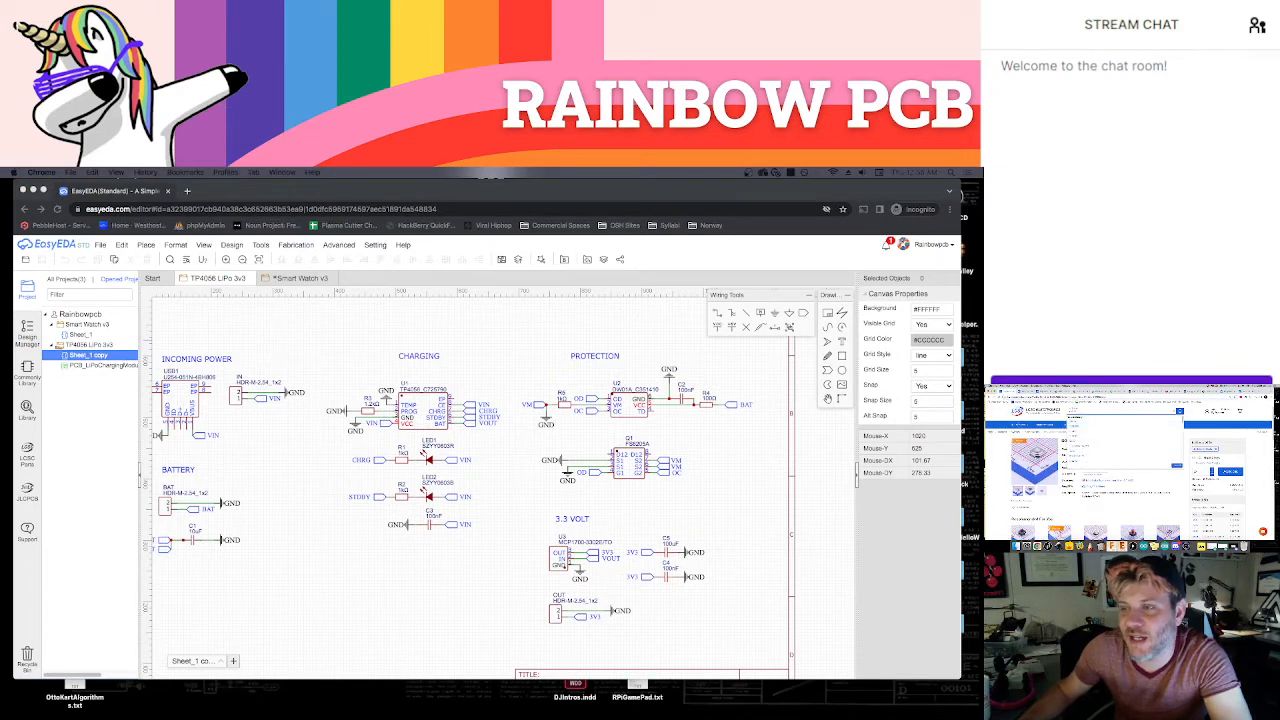
{"action": "mouse_move", "coordinate": [1020, 425]}
{"action": "mouse_move", "coordinate": [1028, 450]}
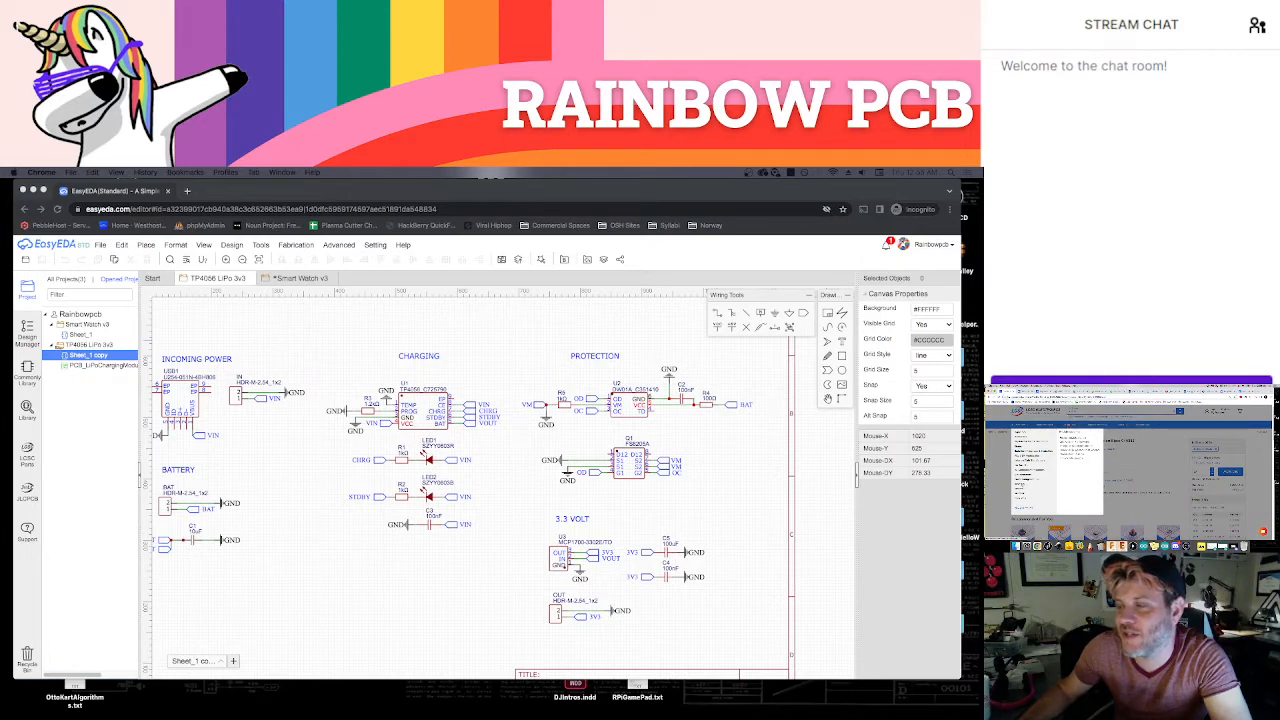
{"action": "left_click", "coordinate": [1022, 484]}
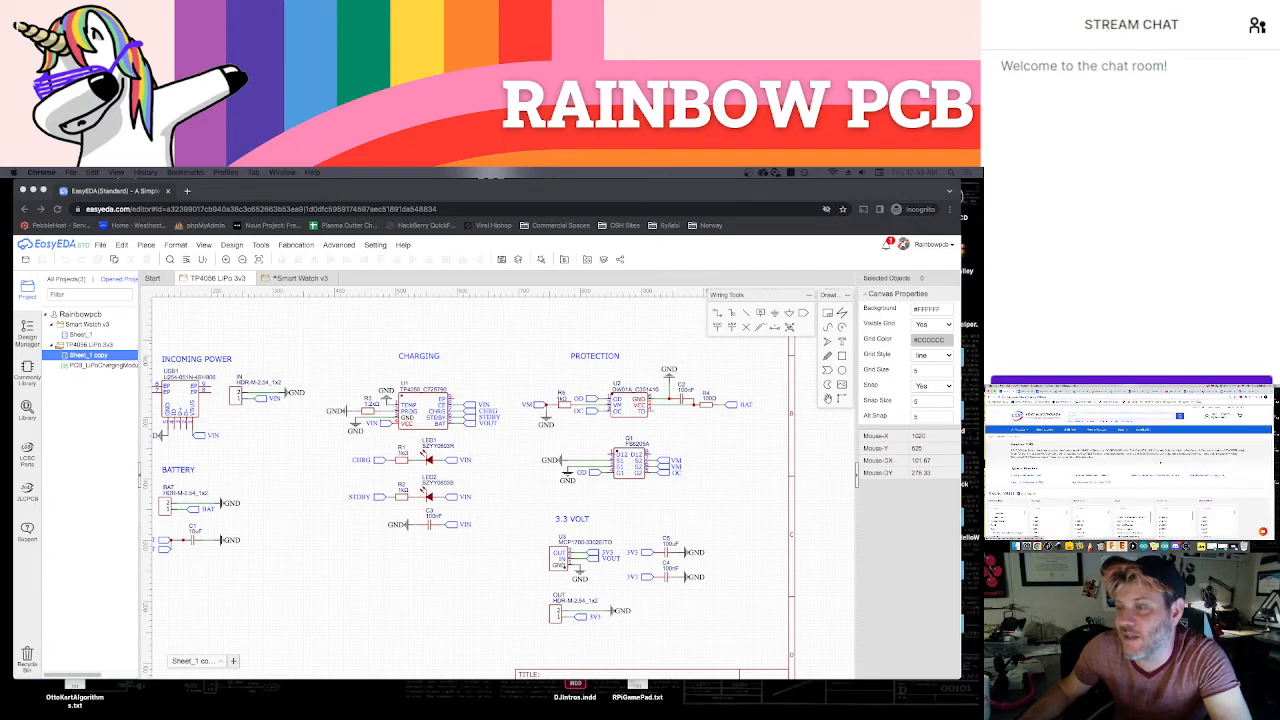
{"action": "scroll", "coordinate": [1118, 471], "scroll_direction": "down", "scroll_amount": 3}
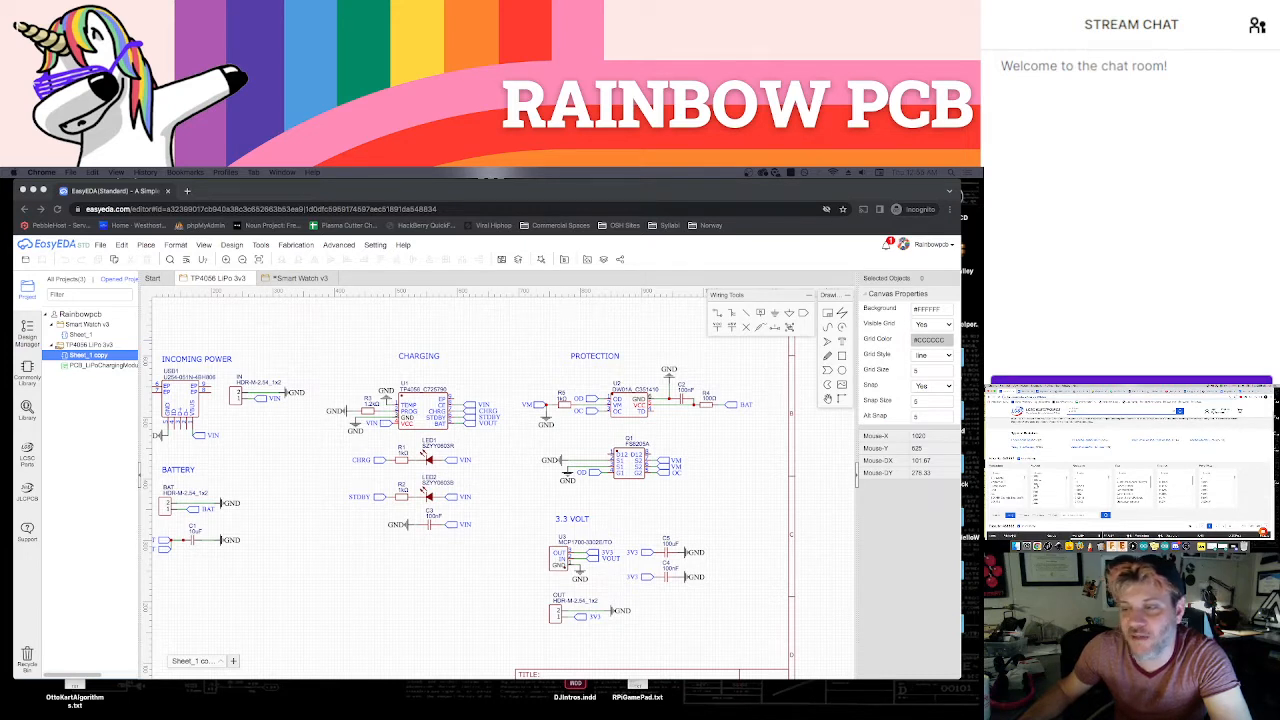
{"action": "left_click", "coordinate": [1043, 477]}
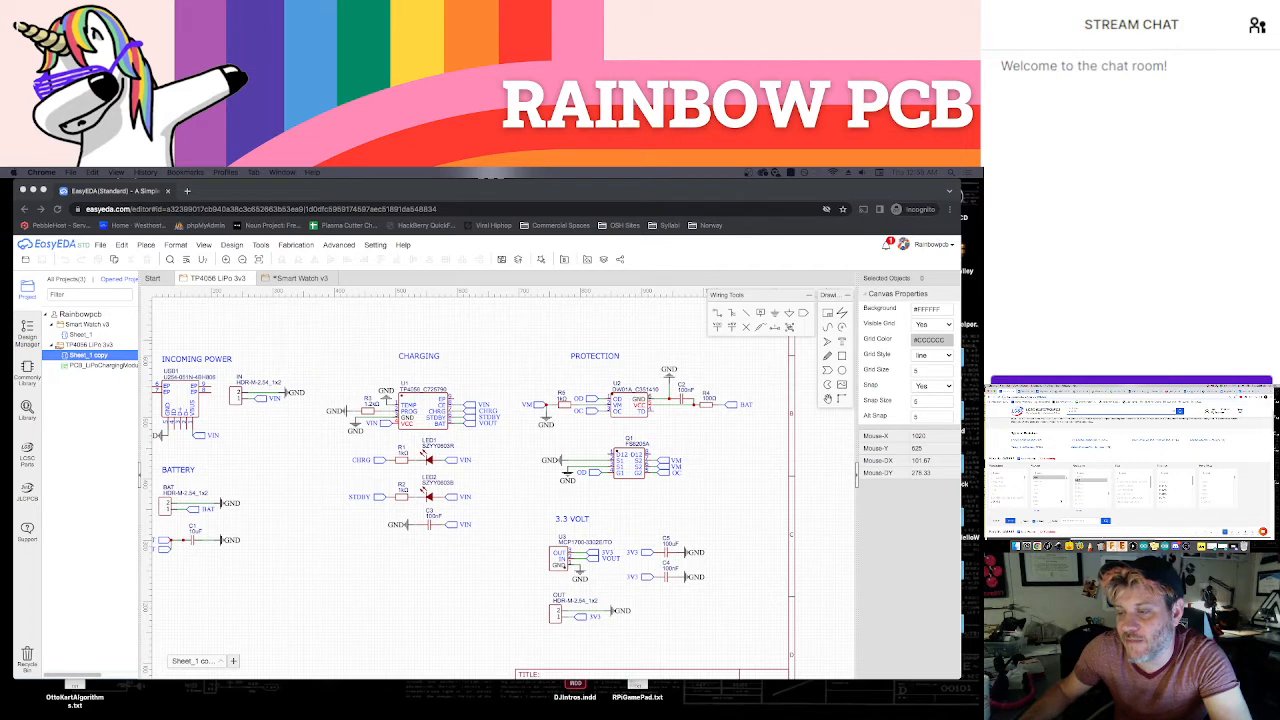
{"action": "scroll", "coordinate": [1121, 510], "scroll_direction": "down", "scroll_amount": 5}
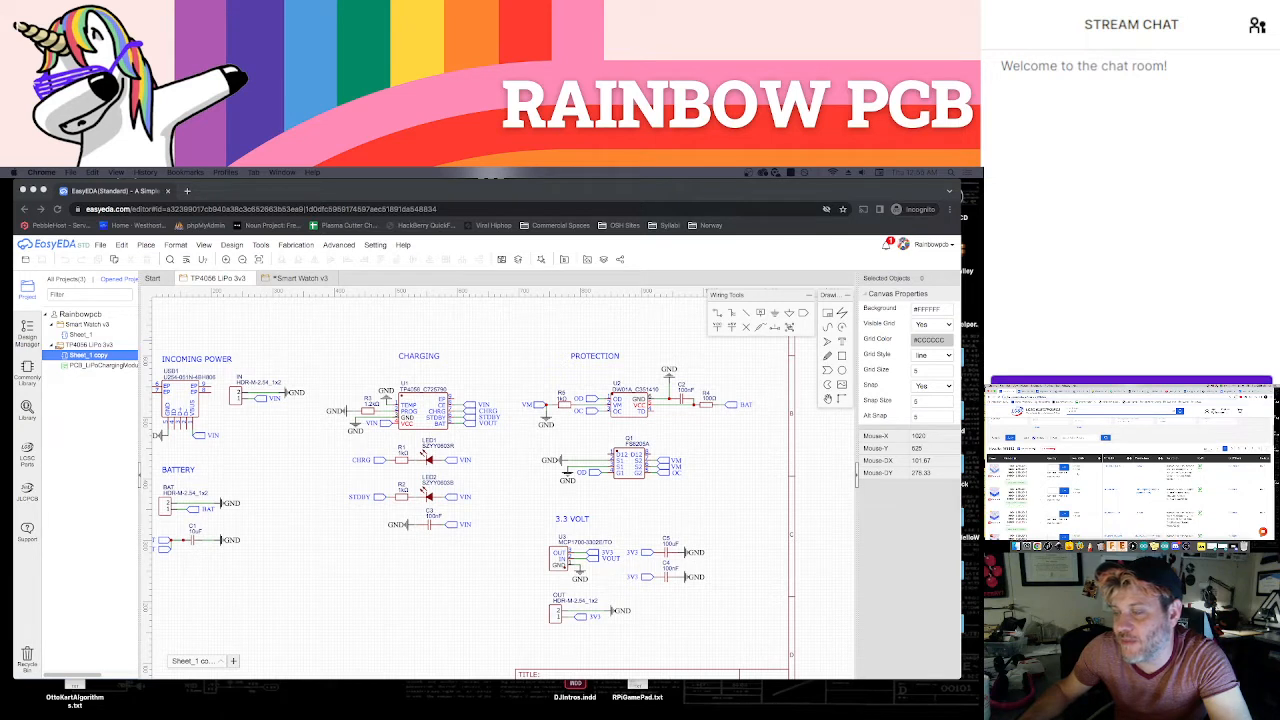
{"action": "scroll", "coordinate": [1129, 460], "scroll_direction": "down", "scroll_amount": 2}
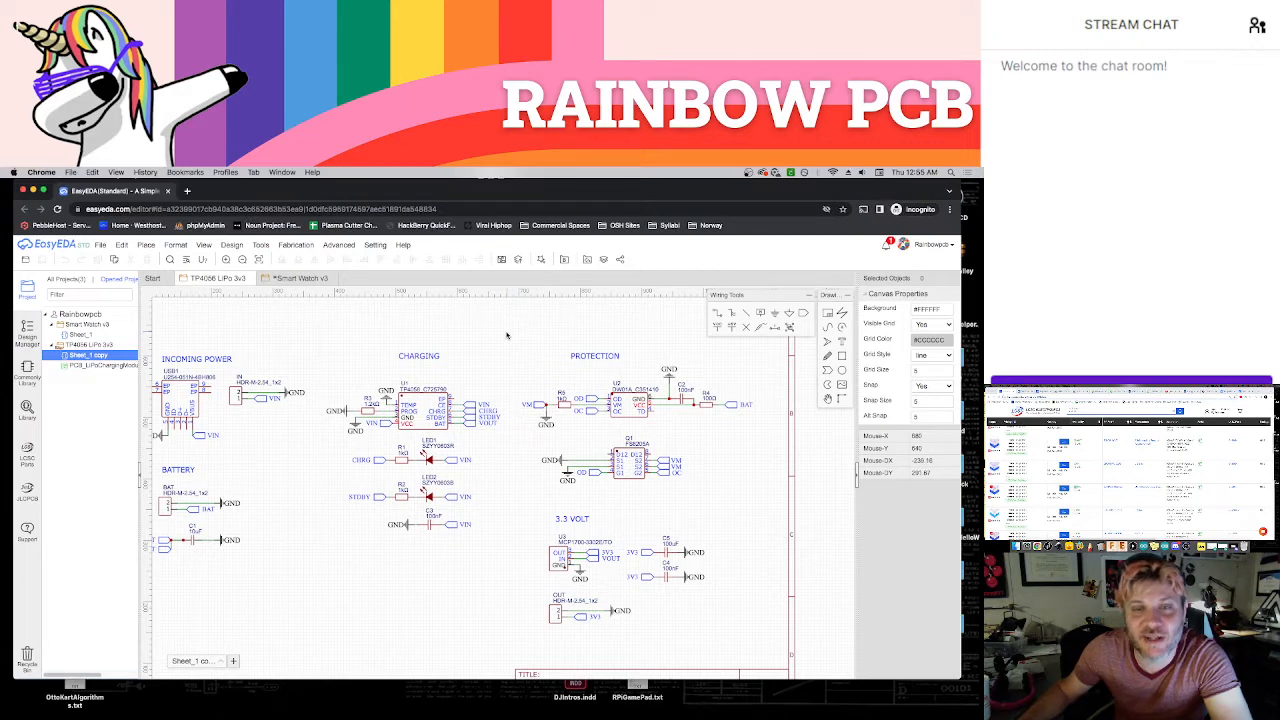
{"action": "scroll", "coordinate": [560, 380], "scroll_direction": "down", "scroll_amount": 2}
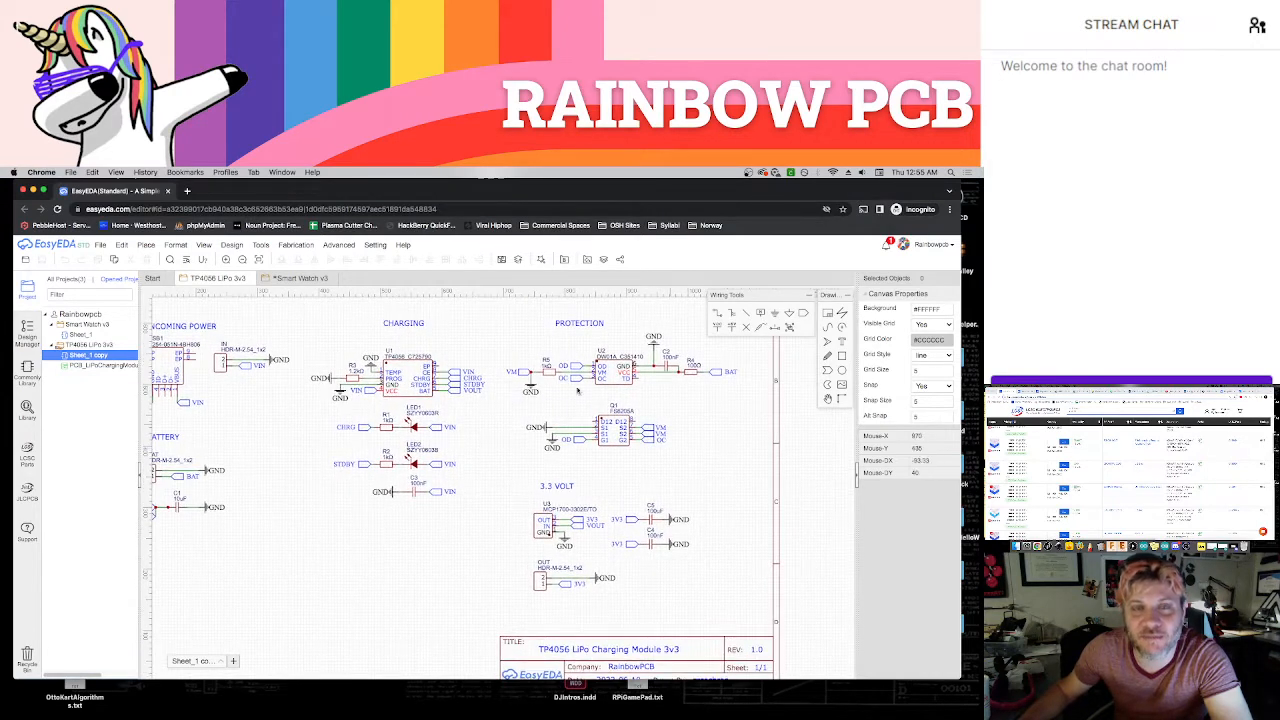
Return to the Smart Watch v3 schematic and search the component library for C25804
{"action": "left_click", "coordinate": [296, 278]}
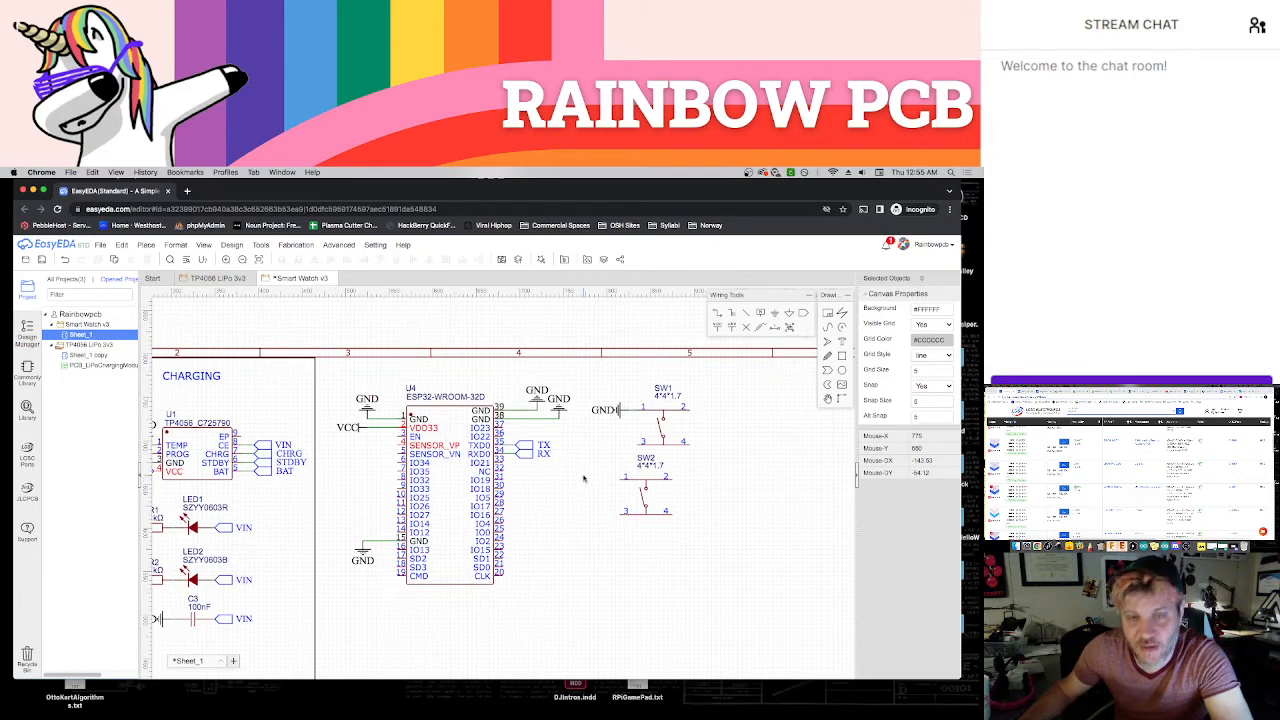
{"action": "key", "text": "shift+f"}
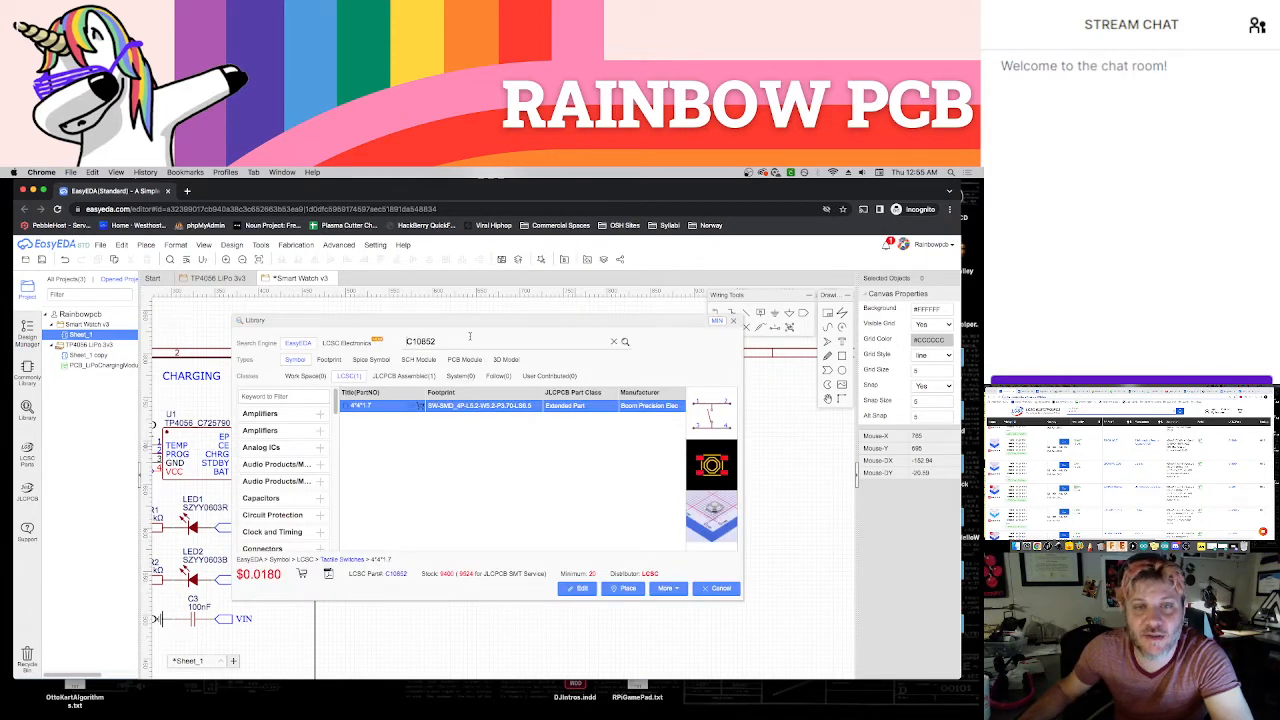
{"action": "double_click", "coordinate": [480, 340]}
{"action": "type", "text": "C25804"}
{"action": "left_click", "coordinate": [626, 343]}
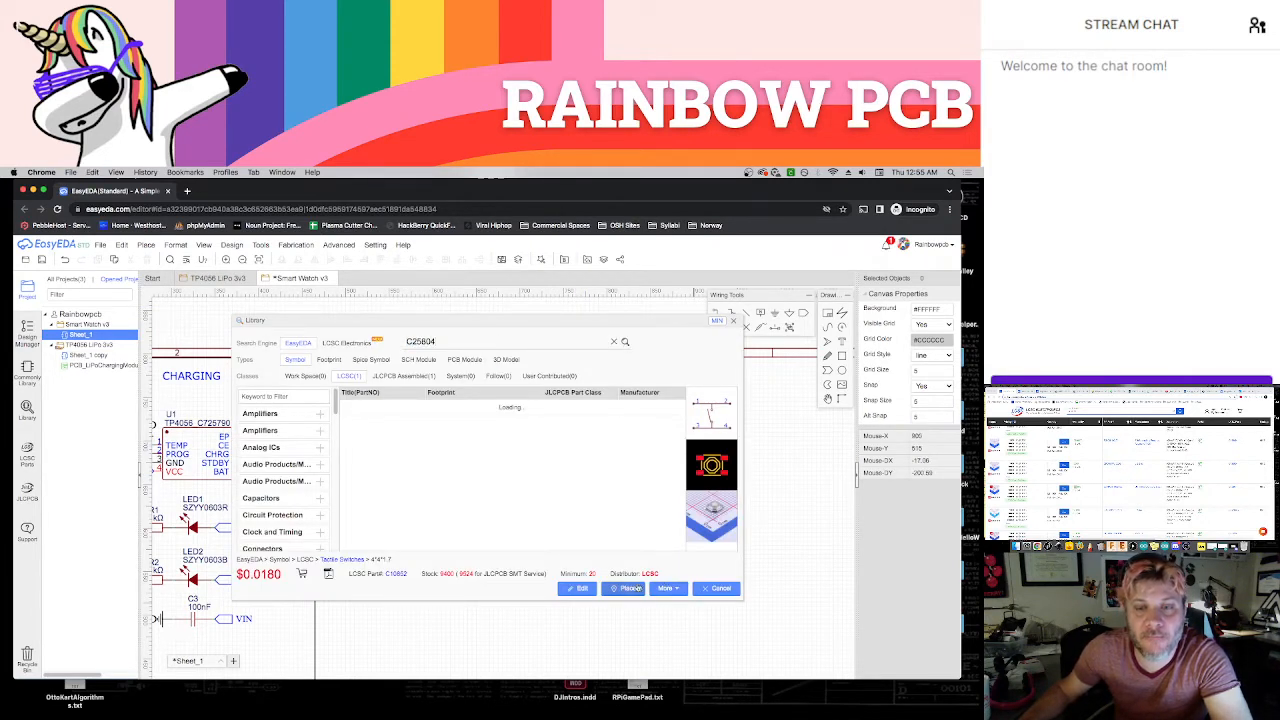
{"action": "left_click", "coordinate": [624, 589]}
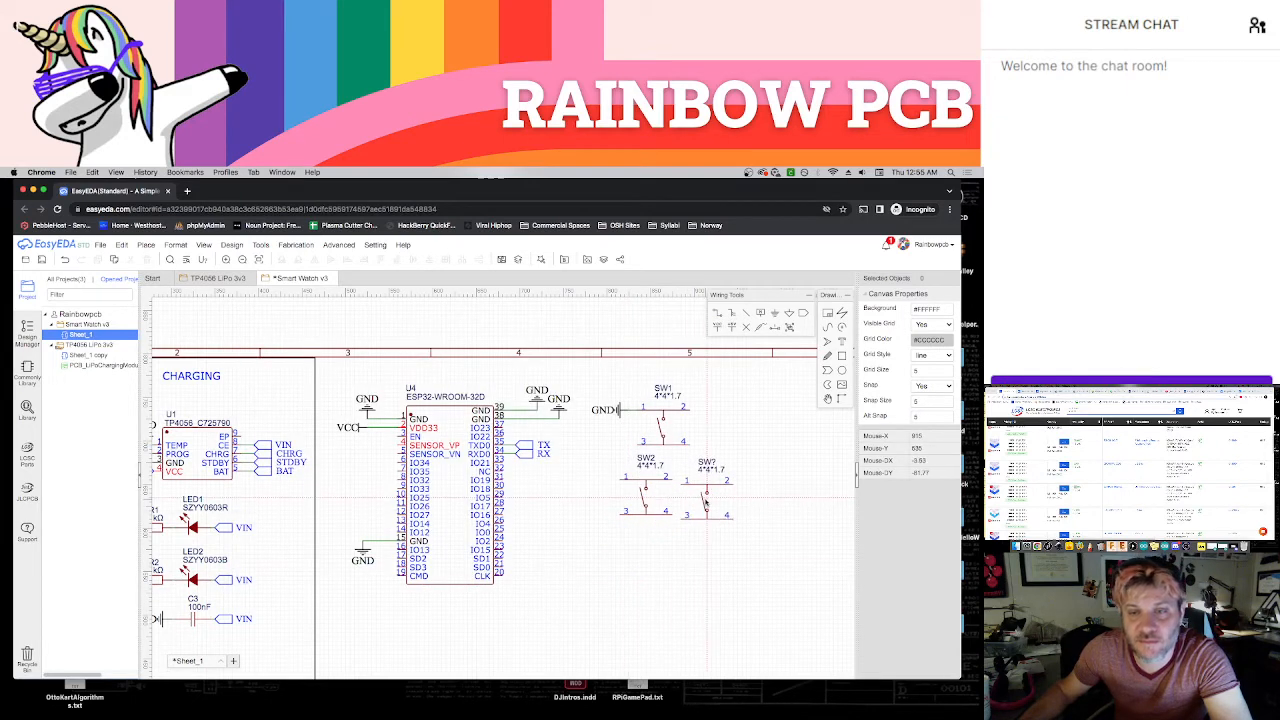
Choose the 10 kΩ 0603 resistor from the library results and place one beside SW2
{"action": "key", "text": "shift+f"}
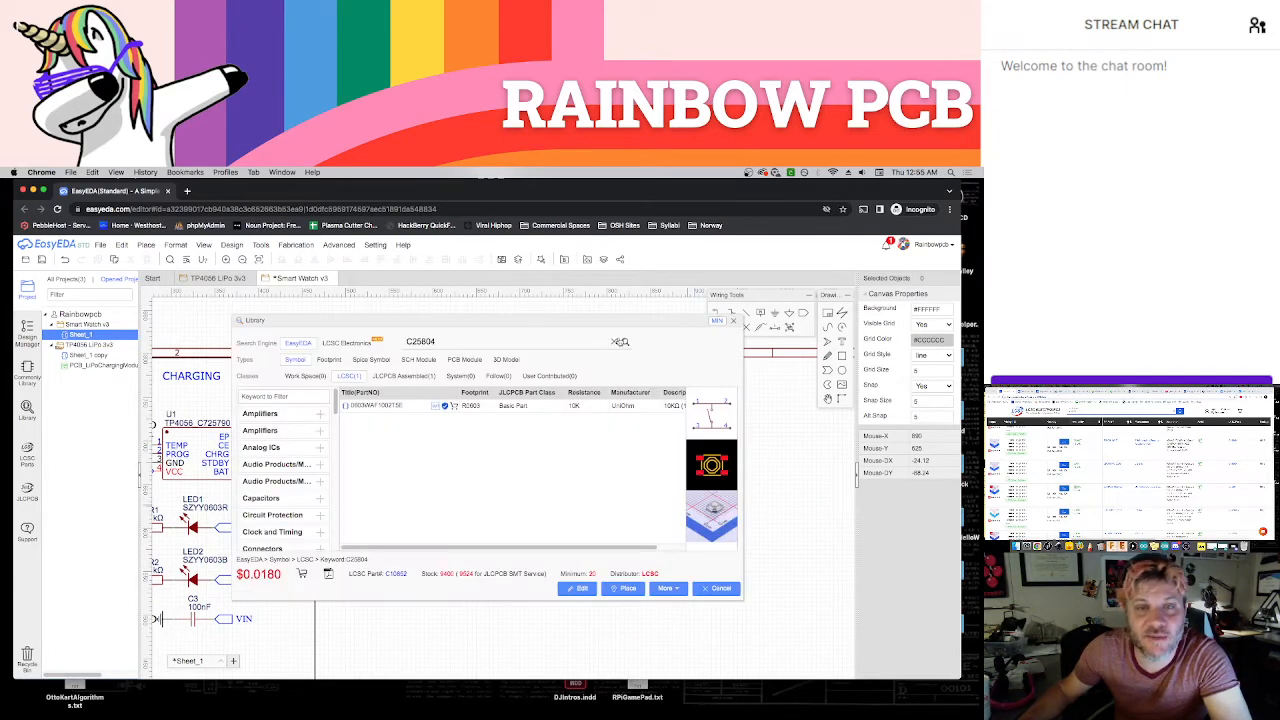
{"action": "left_click", "coordinate": [397, 406]}
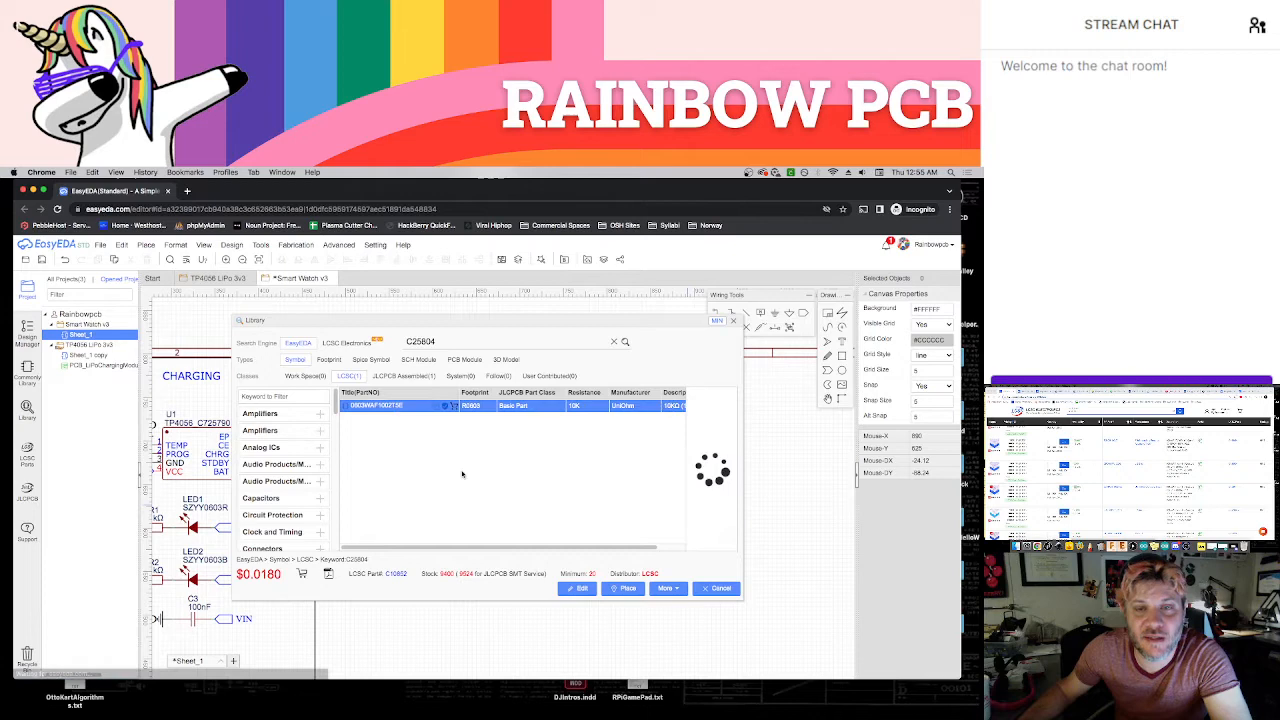
{"action": "left_click", "coordinate": [626, 589]}
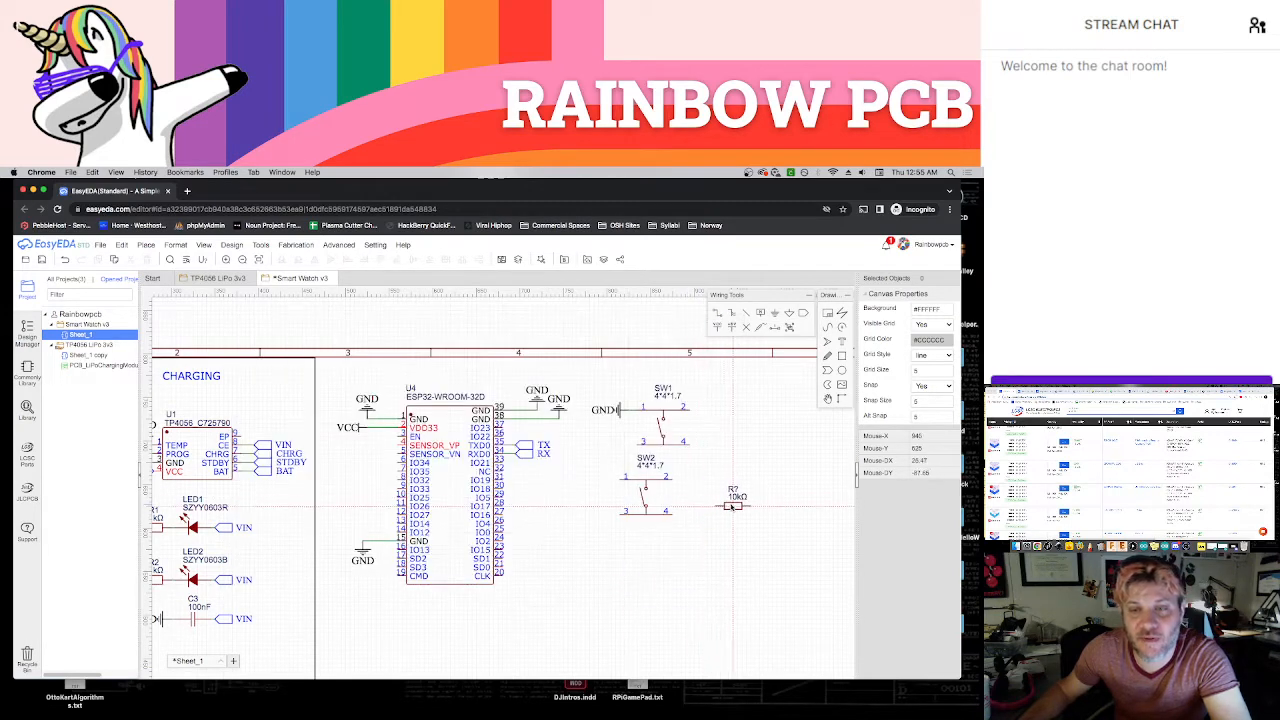
{"action": "key", "text": "Escape"}
{"action": "right_click_drag", "start_coordinate": [754, 563], "coordinate": [704, 568]}
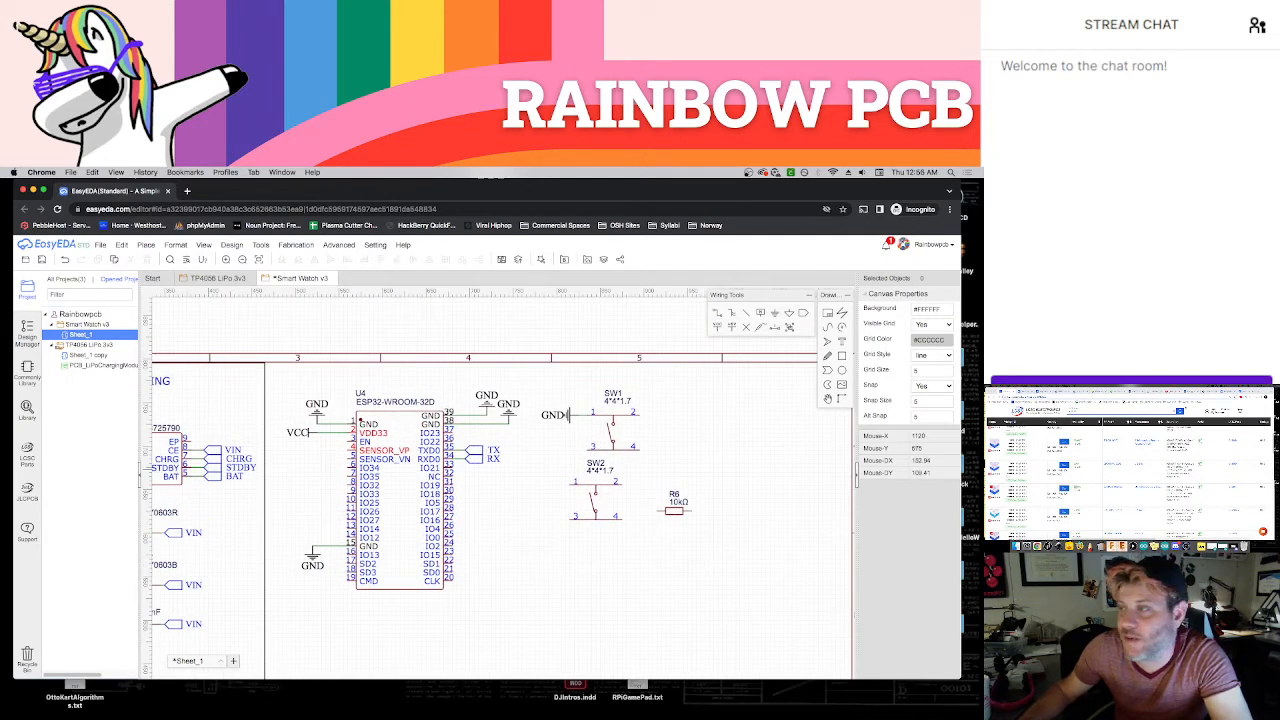
Consult the ESP32 wiring diagram and move the 10 kΩ resistor so that it connects to pin 4 of SW1
{"action": "left_click", "coordinate": [1075, 388]}
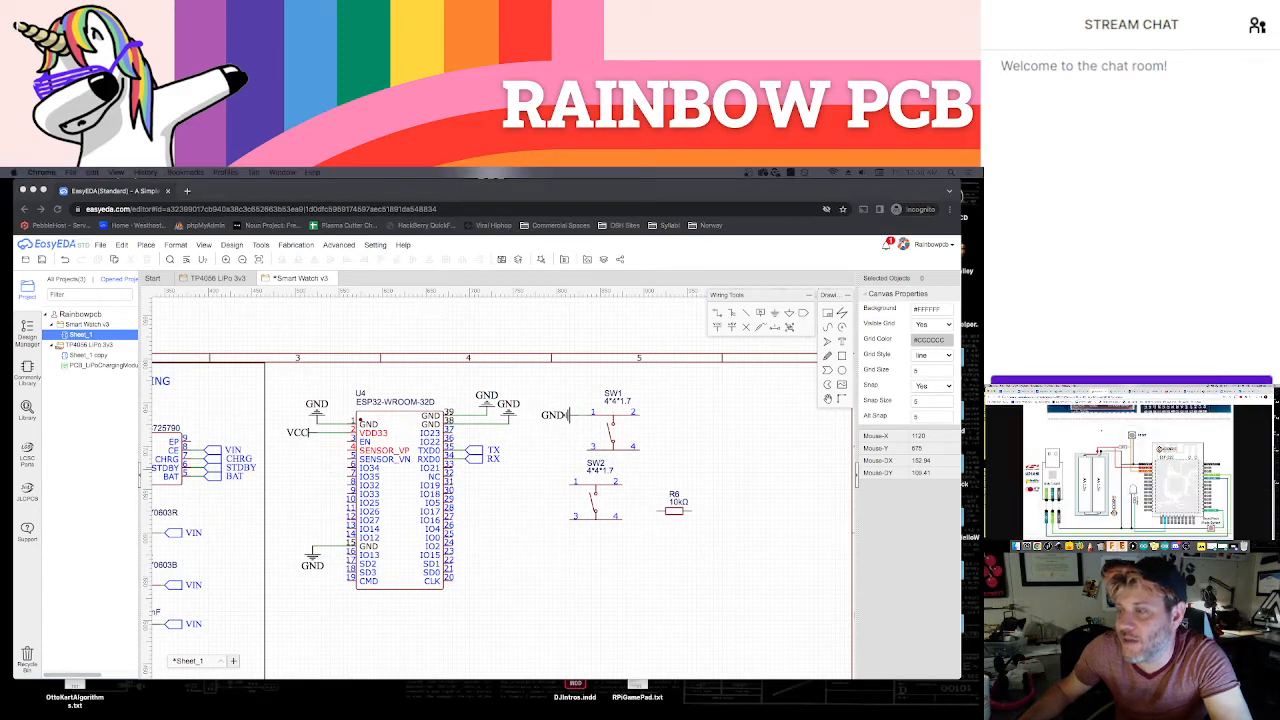
{"action": "left_click", "coordinate": [677, 514]}
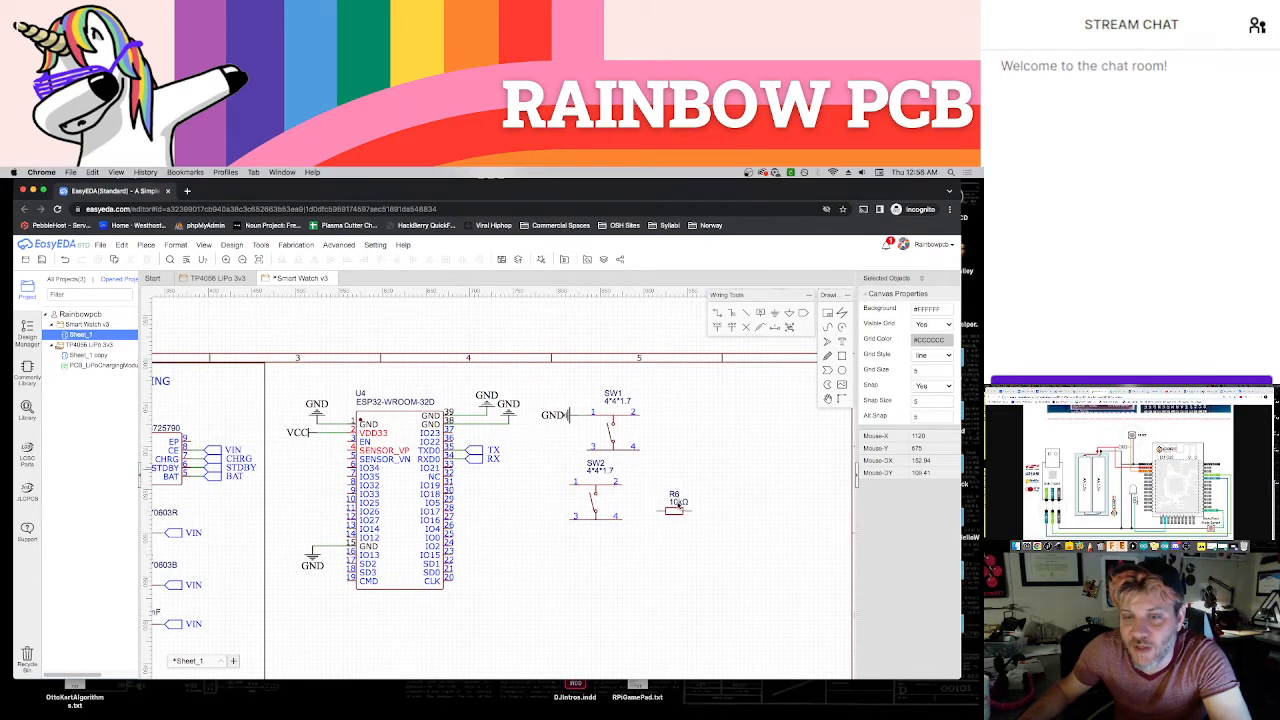
{"action": "left_click_drag", "start_coordinate": [676, 512], "coordinate": [663, 452]}
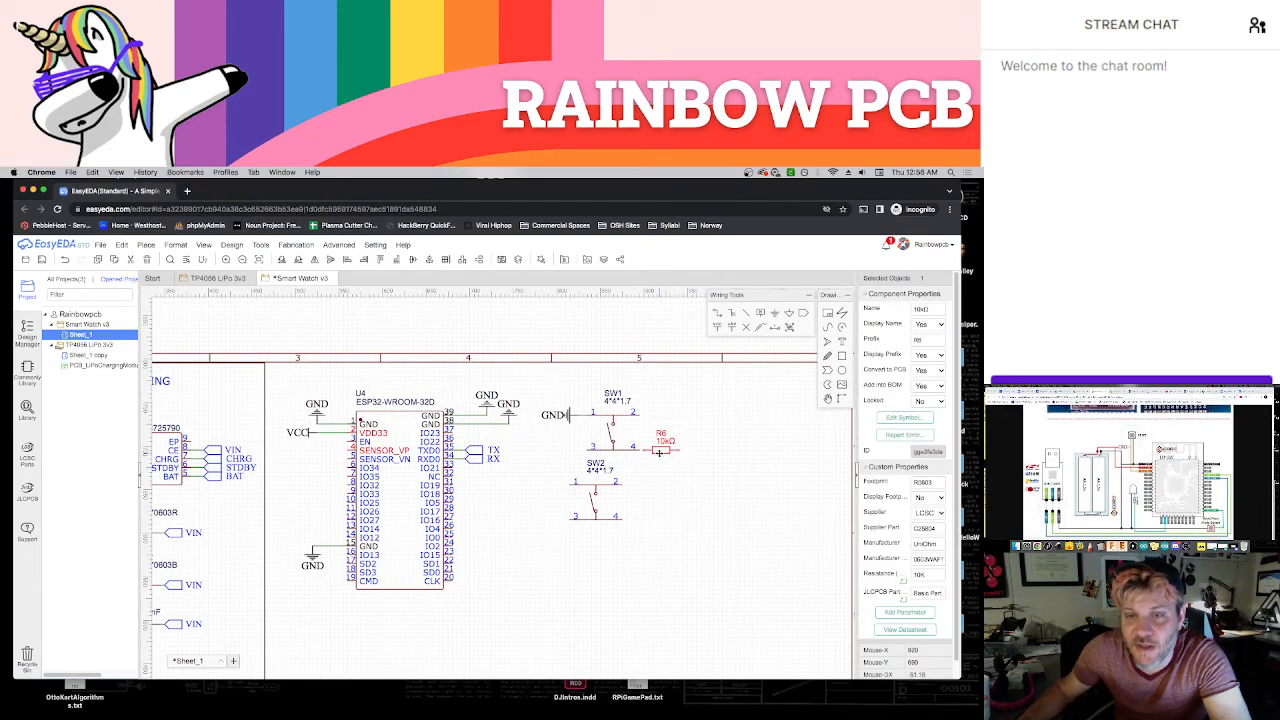
{"action": "left_click", "coordinate": [664, 470]}
{"action": "left_click", "coordinate": [661, 452]}
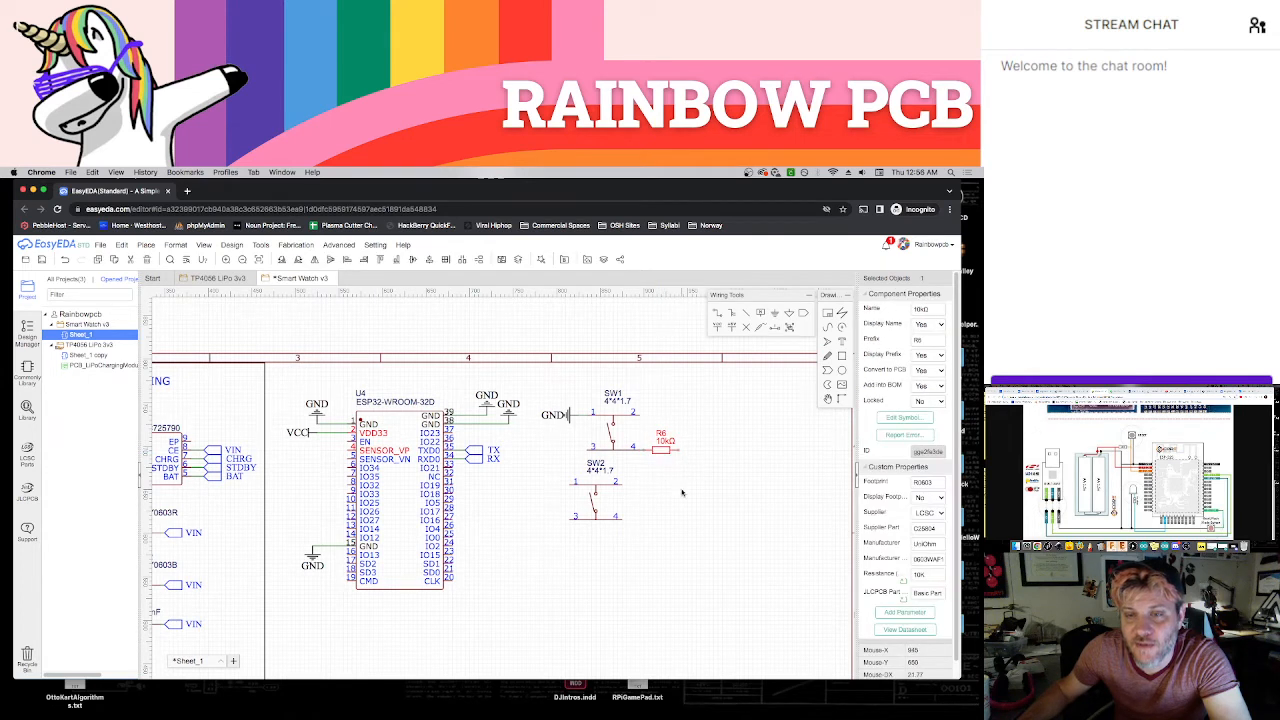
{"action": "left_click", "coordinate": [683, 486]}
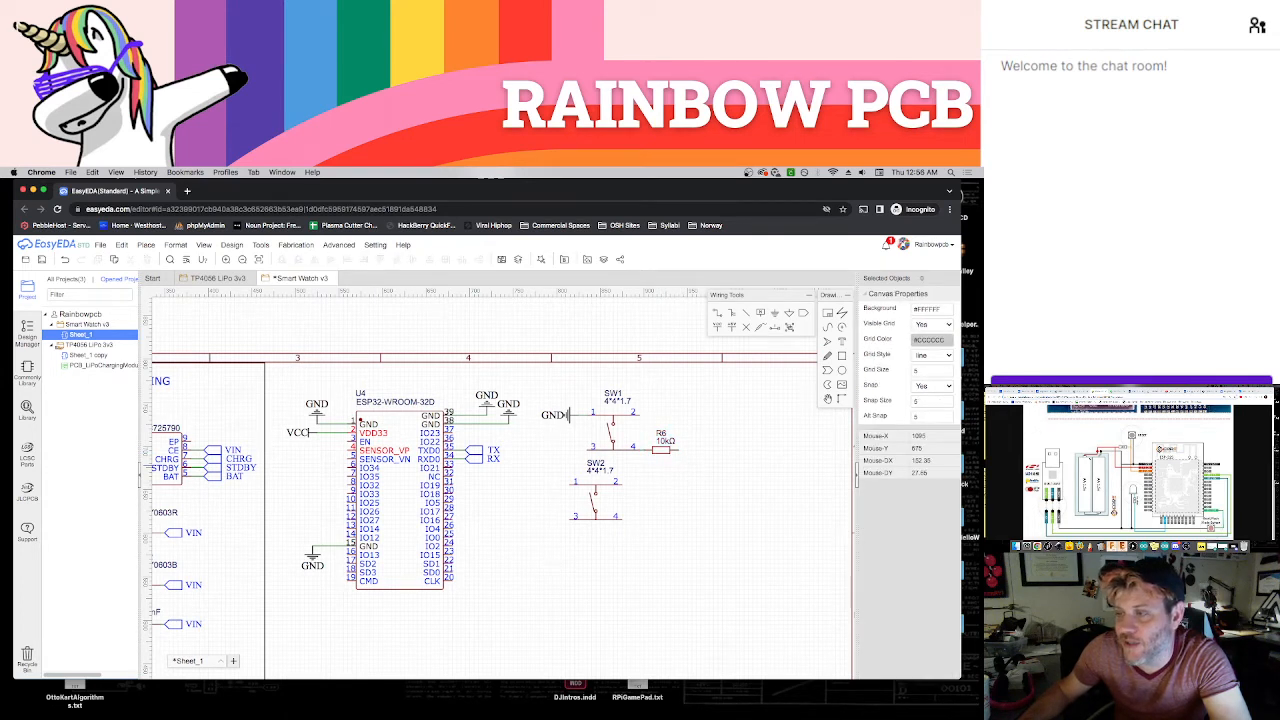
Add a VCC symbol facing outward at the free end of R6 and shift it slightly away from the resistor
{"action": "left_click", "coordinate": [717, 328]}
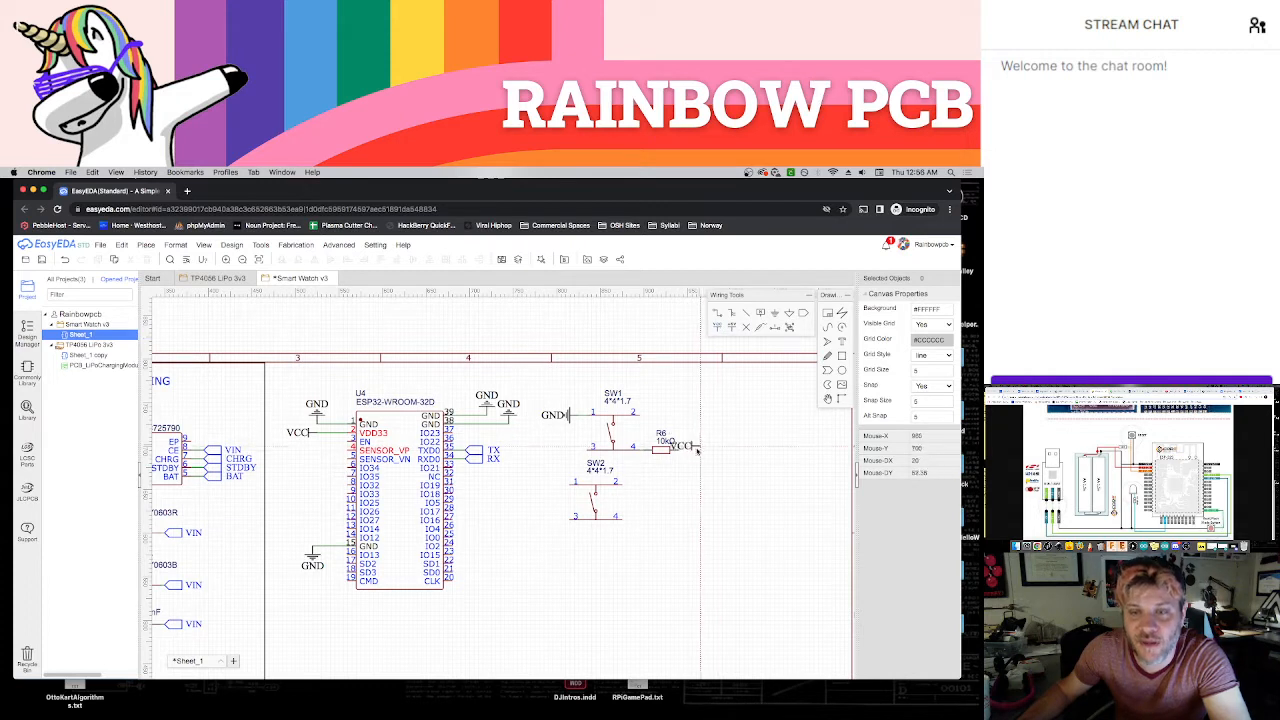
{"action": "key", "text": "space"}
{"action": "key", "text": "space"}
{"action": "left_click", "coordinate": [685, 451]}
{"action": "key", "text": "Escape"}
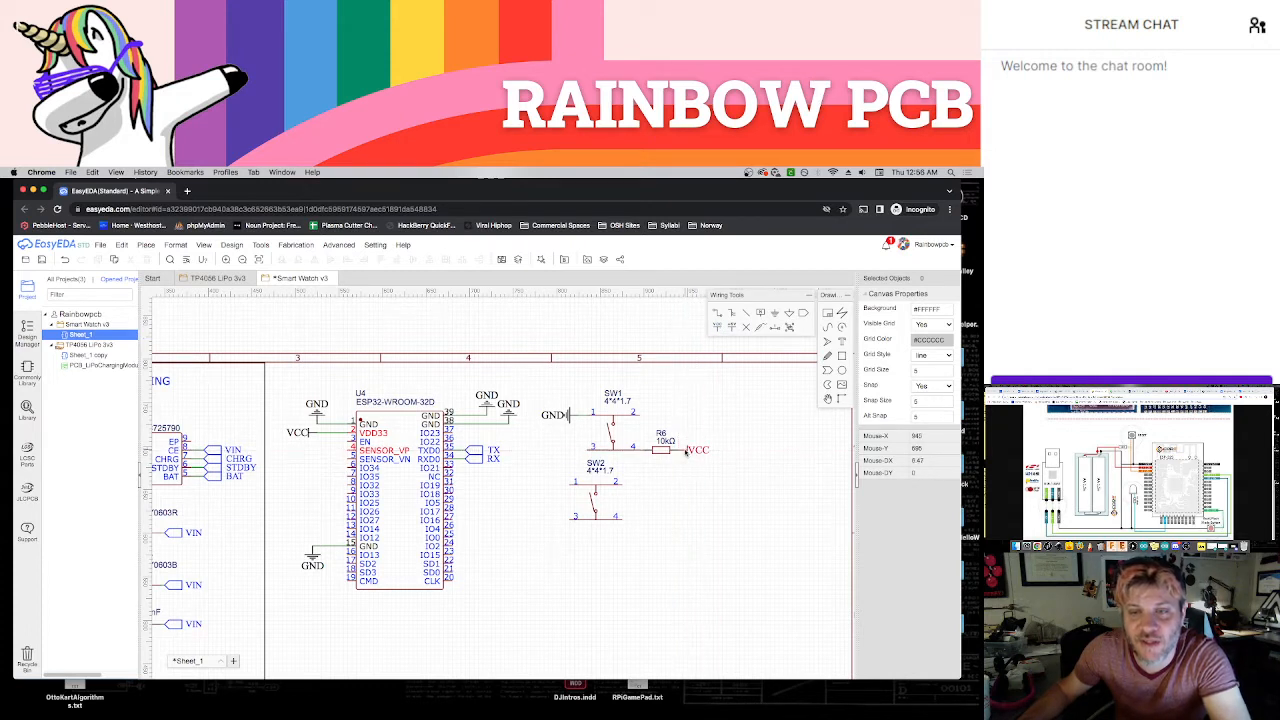
{"action": "left_click_drag", "start_coordinate": [686, 452], "coordinate": [695, 452]}
{"action": "left_click", "coordinate": [698, 472]}
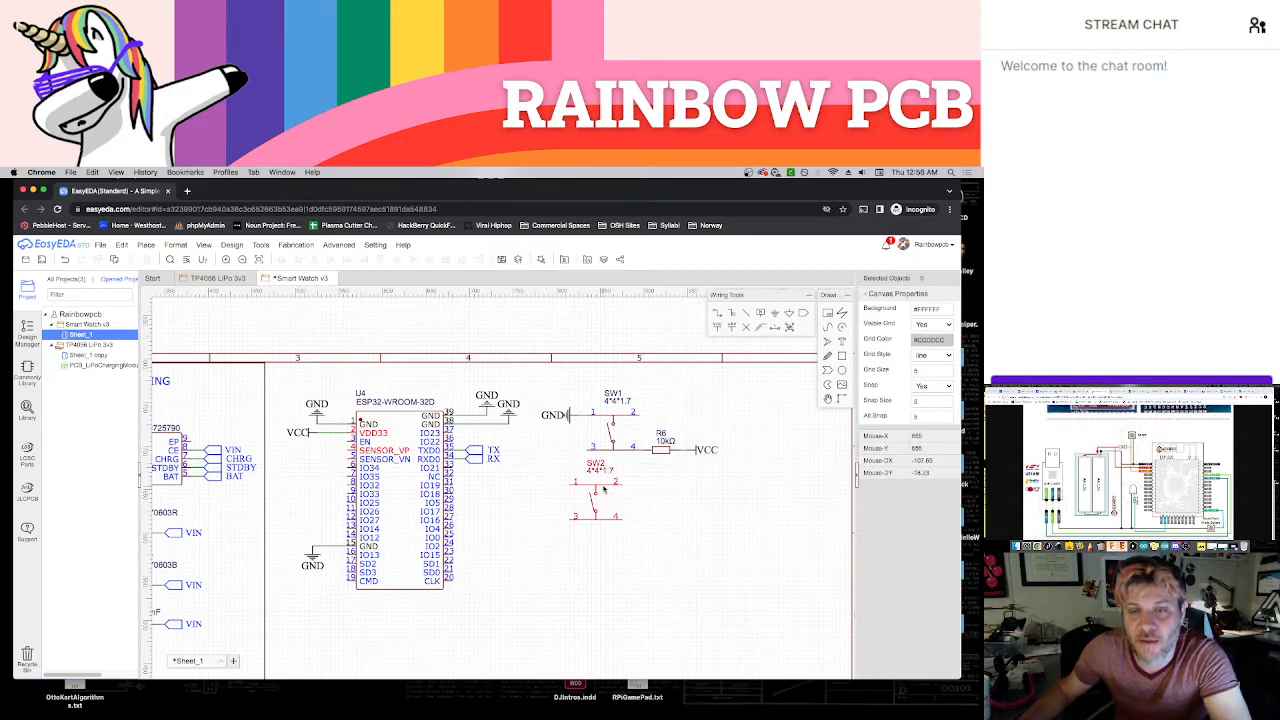
Move SW2 farther below SW1 and set SW1's designator and 4*4*1.7 value text side by side above the switch
{"action": "left_click_drag", "start_coordinate": [603, 488], "coordinate": [607, 550]}
{"action": "left_click", "coordinate": [635, 397]}
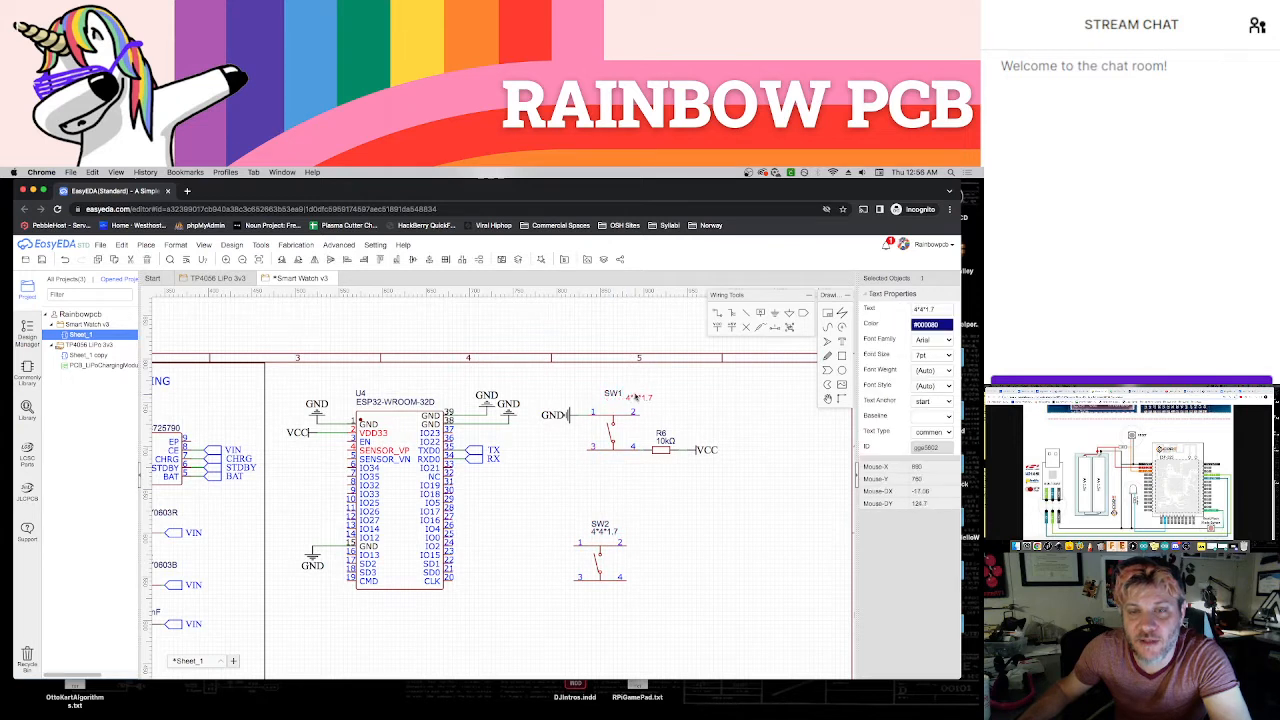
{"action": "mouse_move", "coordinate": [636, 397]}
{"action": "left_mouse_down"}
{"action": "mouse_move", "coordinate": [603, 405]}
{"action": "mouse_move", "coordinate": [631, 403]}
{"action": "left_mouse_up"}
{"action": "left_click", "coordinate": [716, 416]}
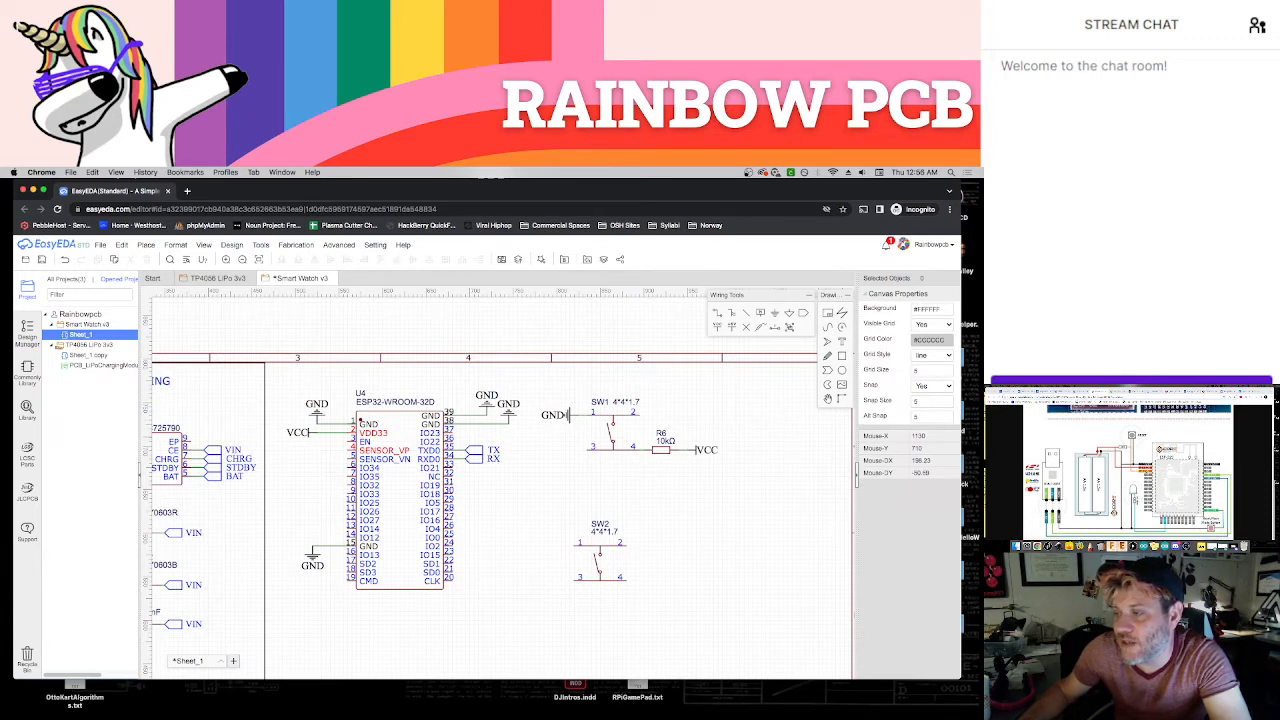
Add an outward-facing net port at pin 3 of SW1 and name it EN
{"action": "left_click", "coordinate": [804, 314]}
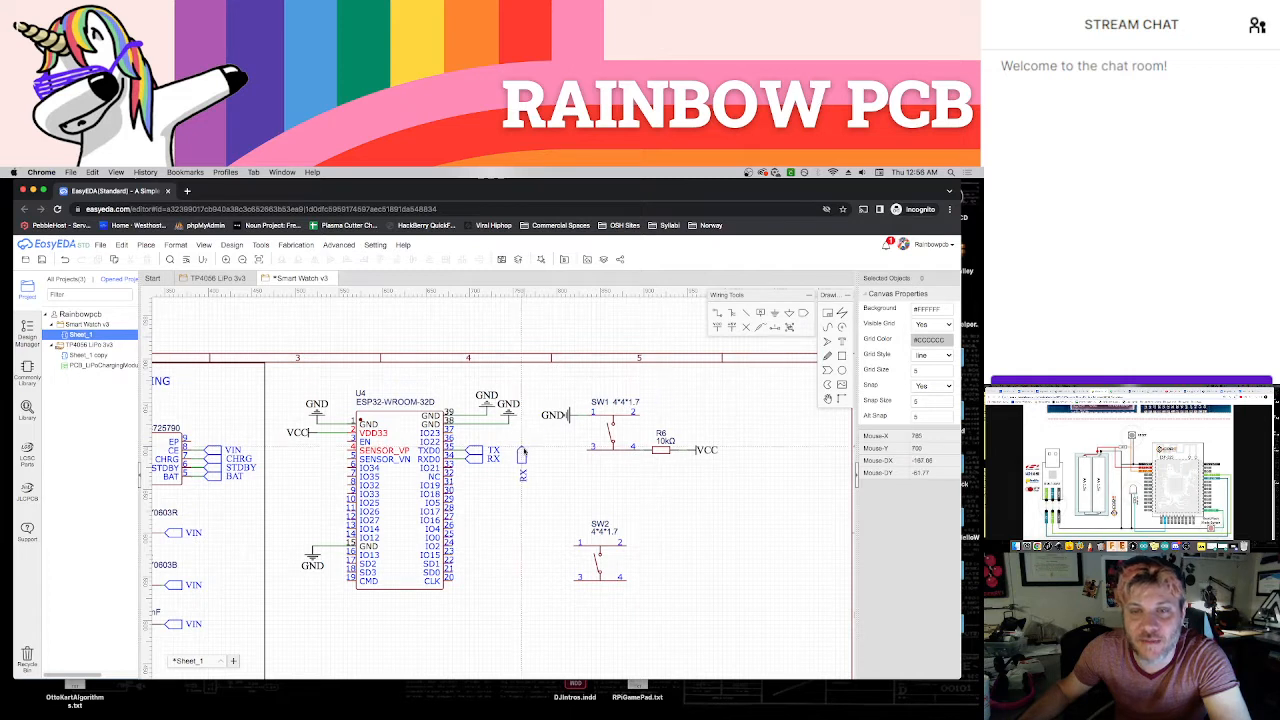
{"action": "key", "text": "space"}
{"action": "key", "text": "space"}
{"action": "left_click", "coordinate": [585, 452]}
{"action": "key", "text": "Escape"}
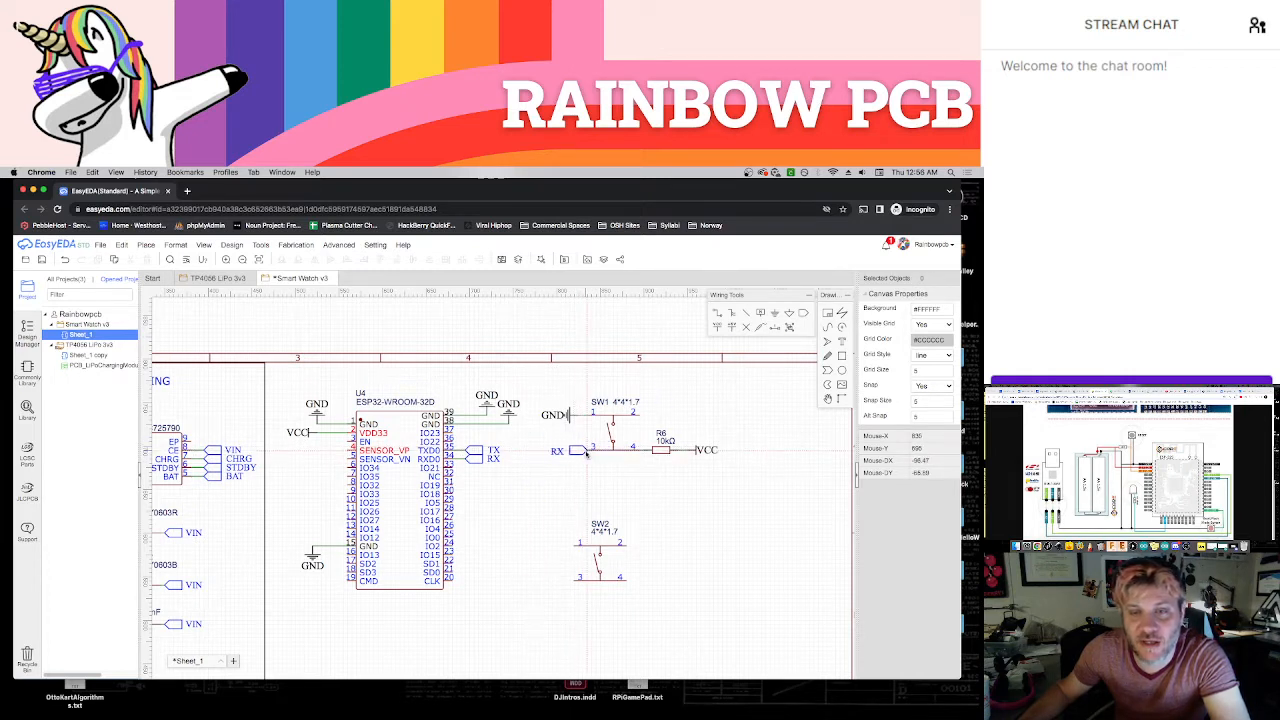
{"action": "left_click", "coordinate": [575, 453]}
{"action": "double_click", "coordinate": [553, 452]}
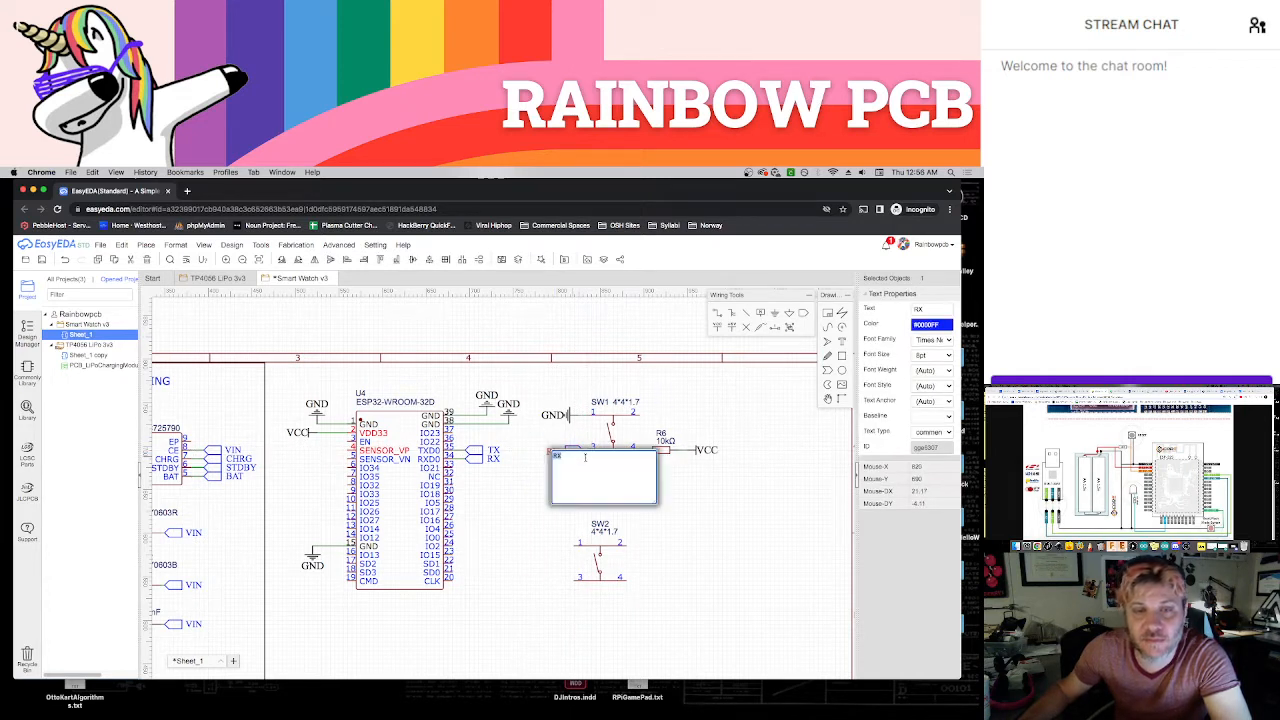
{"action": "type", "text": "EN"}
{"action": "key", "text": "Return"}
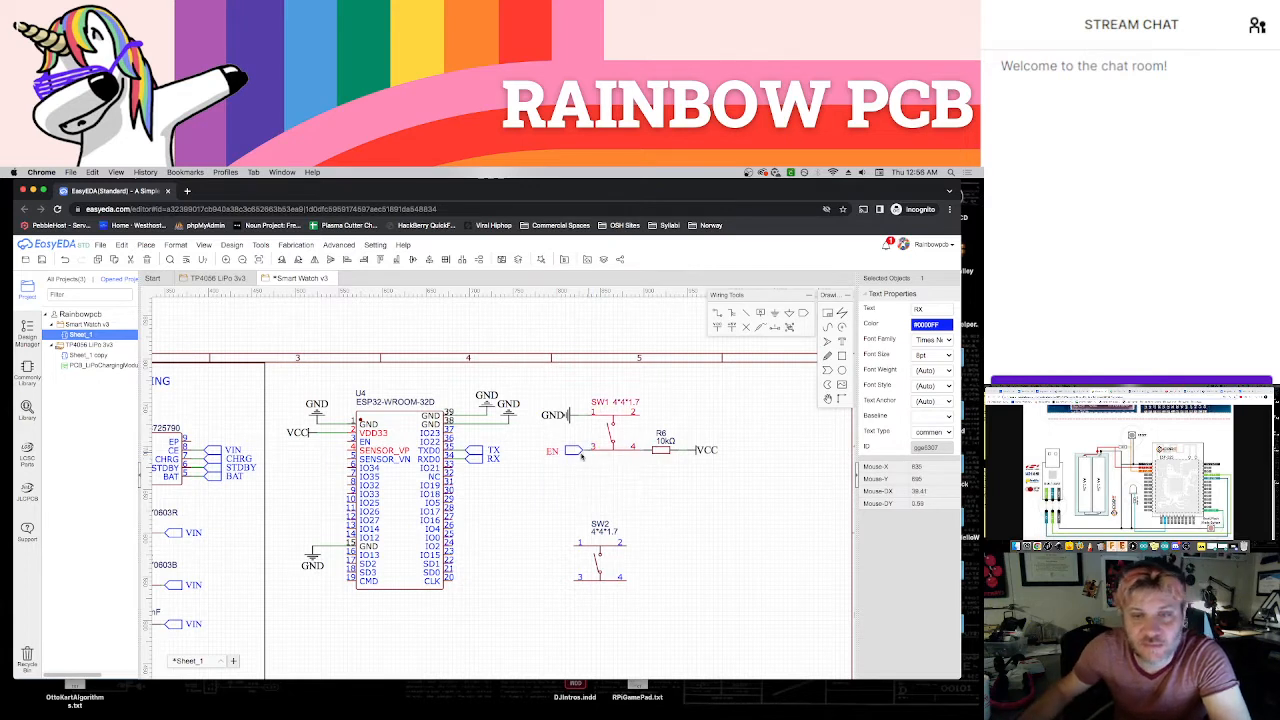
Copy the EN net port and place the copy on the EN pin of the ESP32-WROOM-32D
{"action": "left_click", "coordinate": [572, 453]}
{"action": "left_click", "coordinate": [572, 452]}
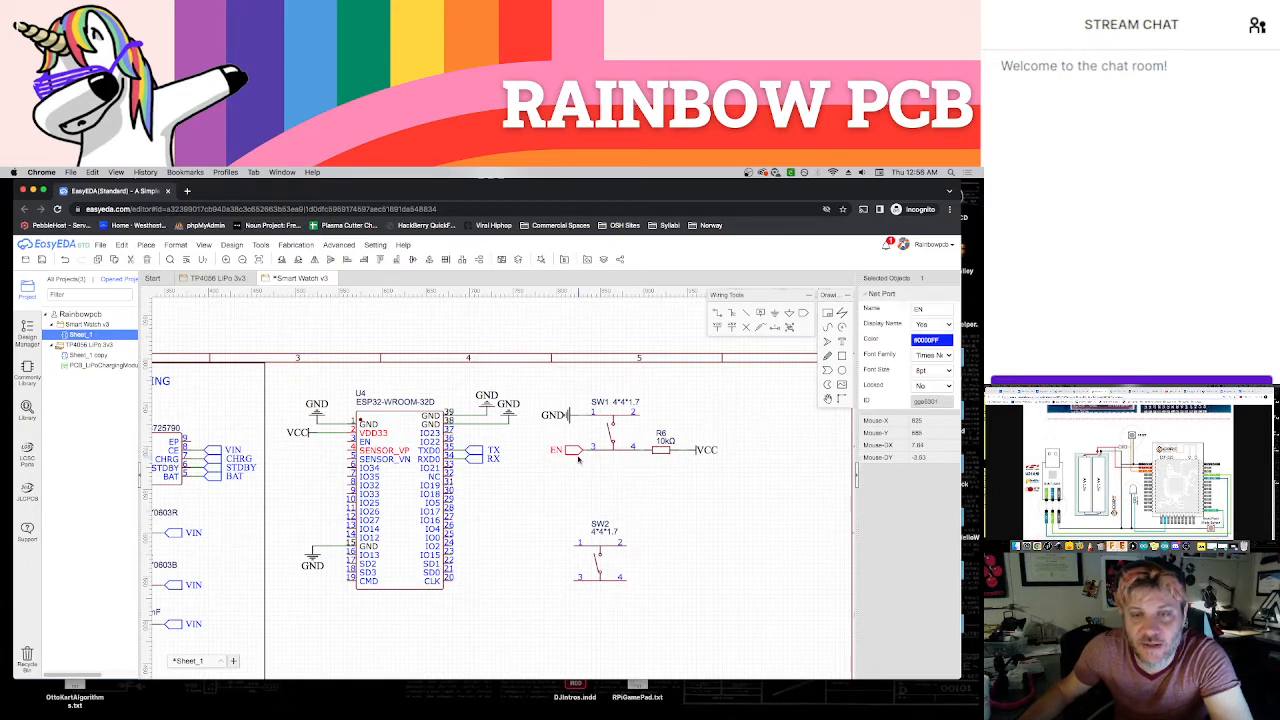
{"action": "key", "text": "ctrl+c"}
{"action": "key", "text": "ctrl+v"}
{"action": "left_click", "coordinate": [347, 447]}
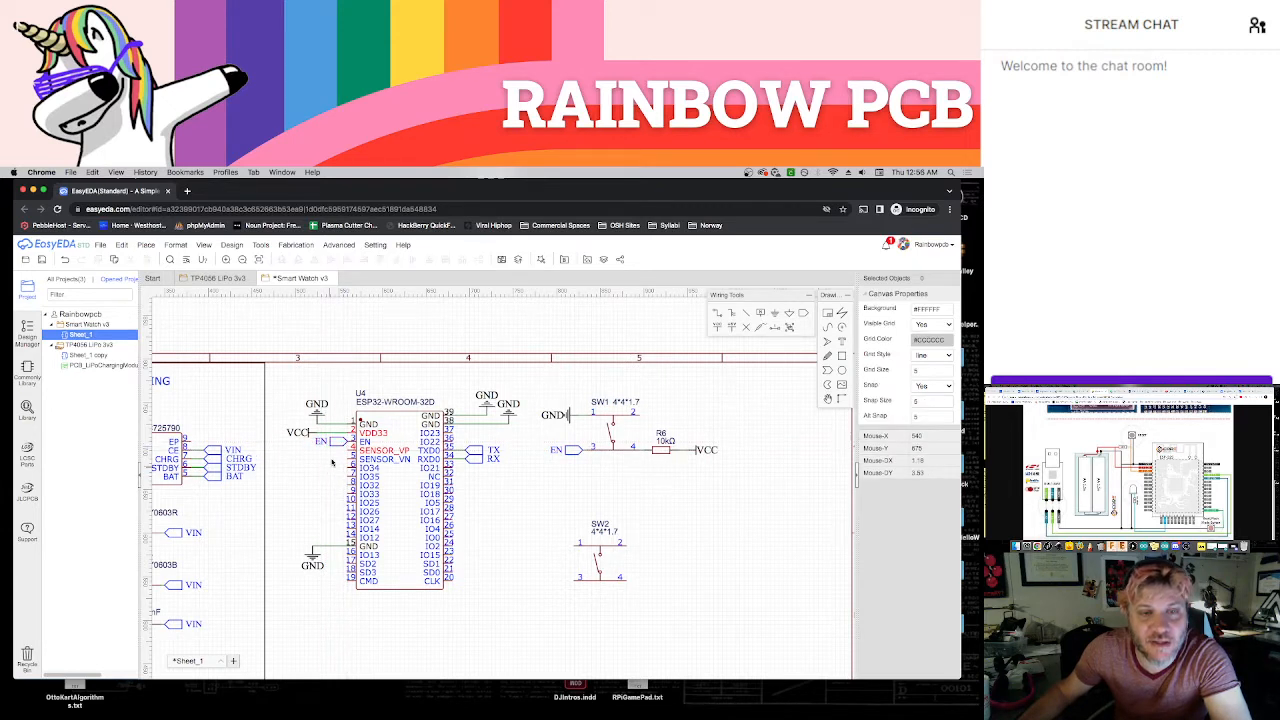
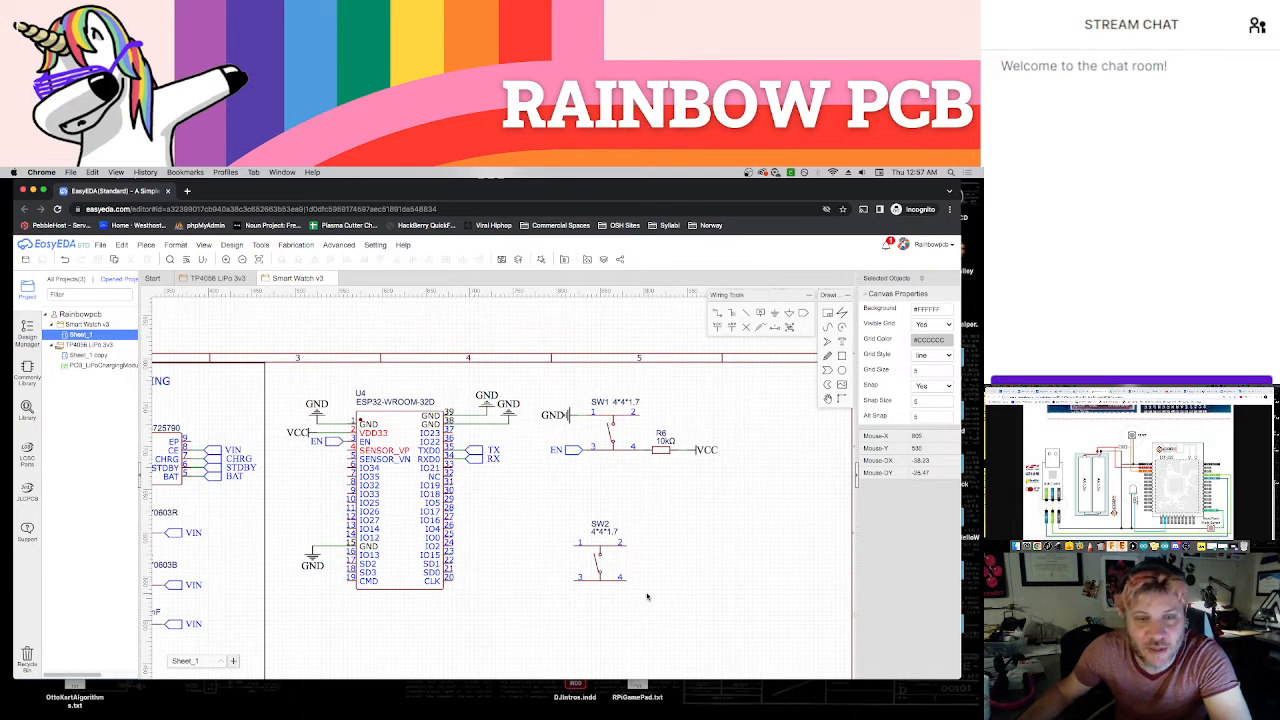
Move SW2 up so it sits directly below SW1, with its pins aligned vertically with those of SW1
{"action": "left_click_drag", "start_coordinate": [614, 585], "coordinate": [605, 549]}
{"action": "left_click", "coordinate": [508, 577]}
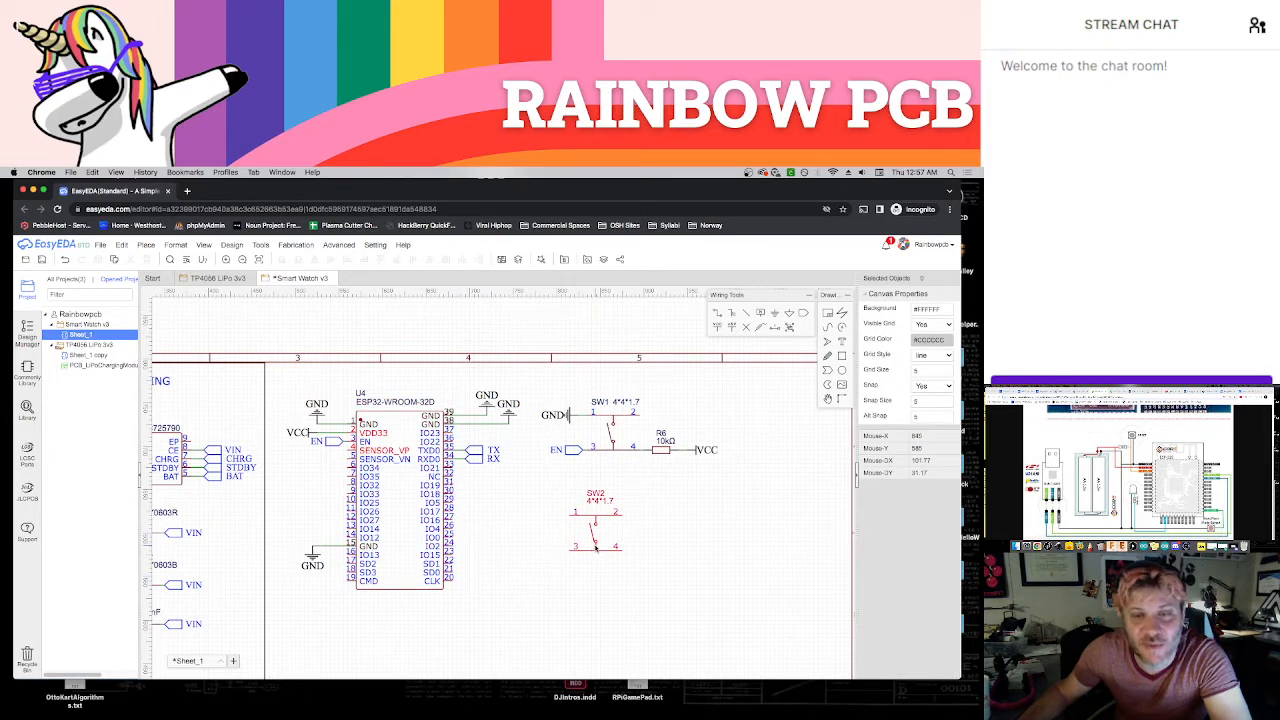
{"action": "left_click_drag", "start_coordinate": [597, 546], "coordinate": [613, 528]}
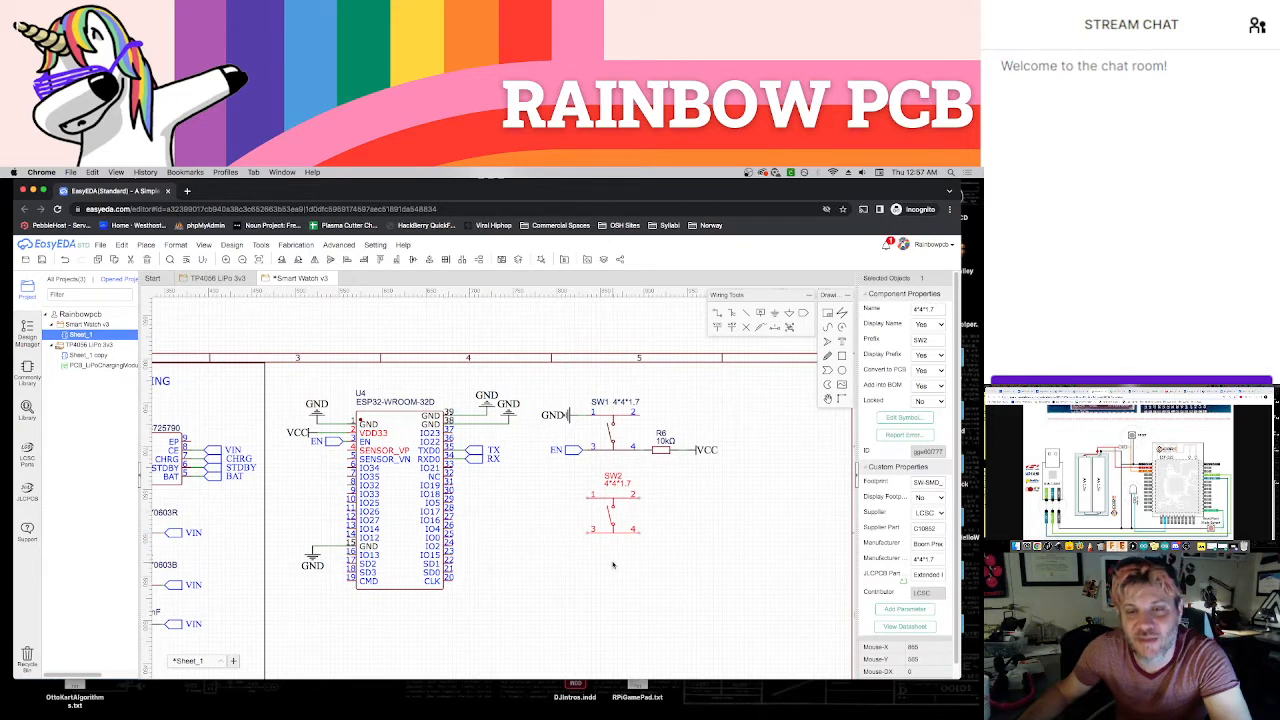
{"action": "left_click", "coordinate": [611, 563]}
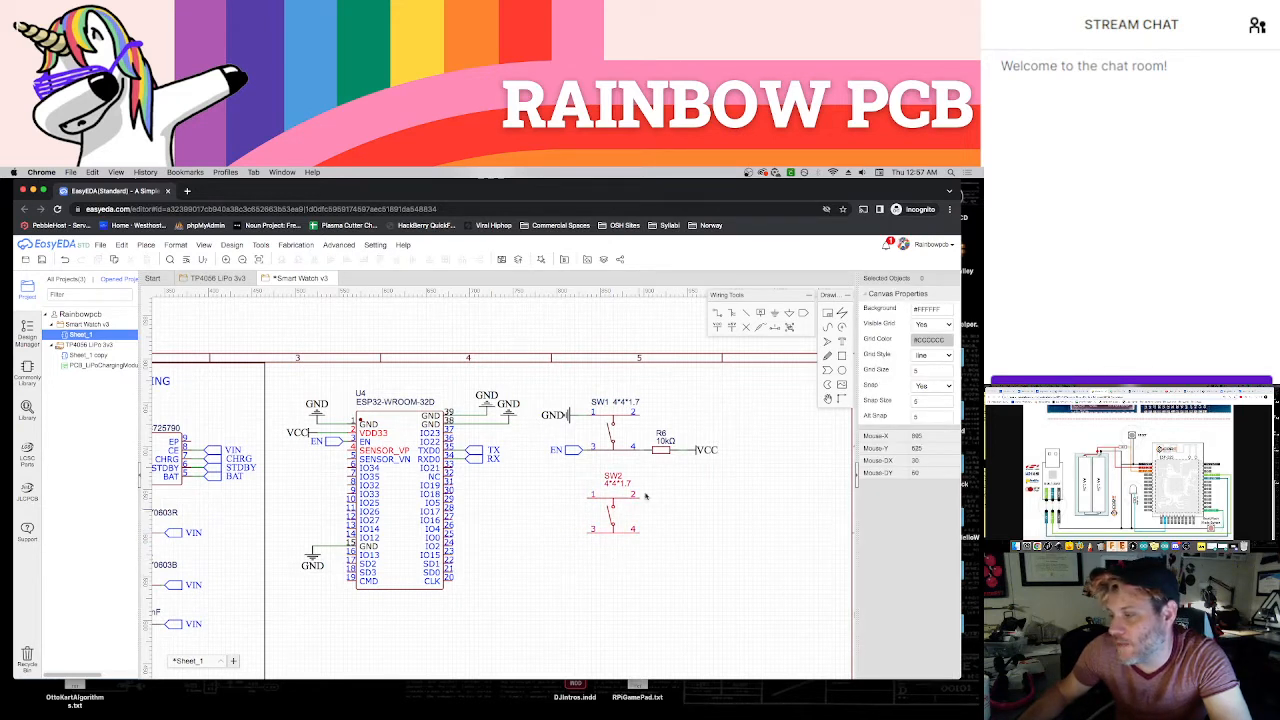
Add a GND symbol facing outward at pin 1 of SW2
{"action": "left_click", "coordinate": [775, 313]}
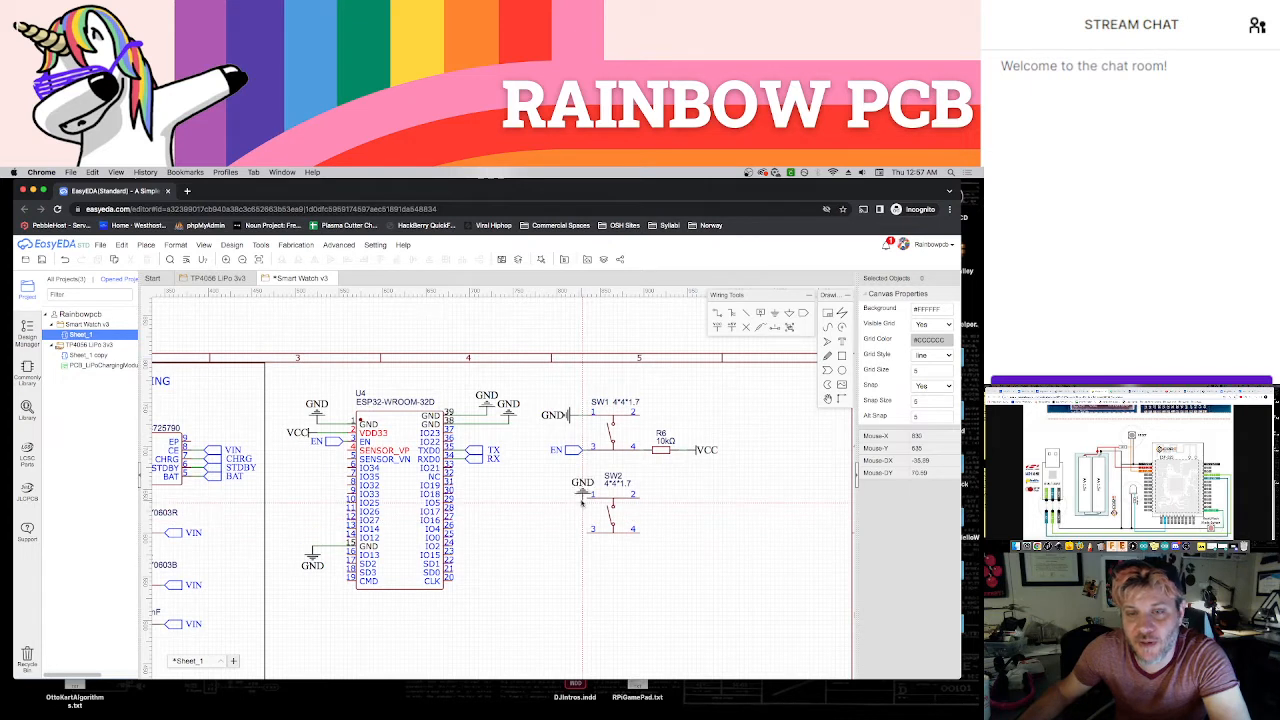
{"action": "key", "text": "space"}
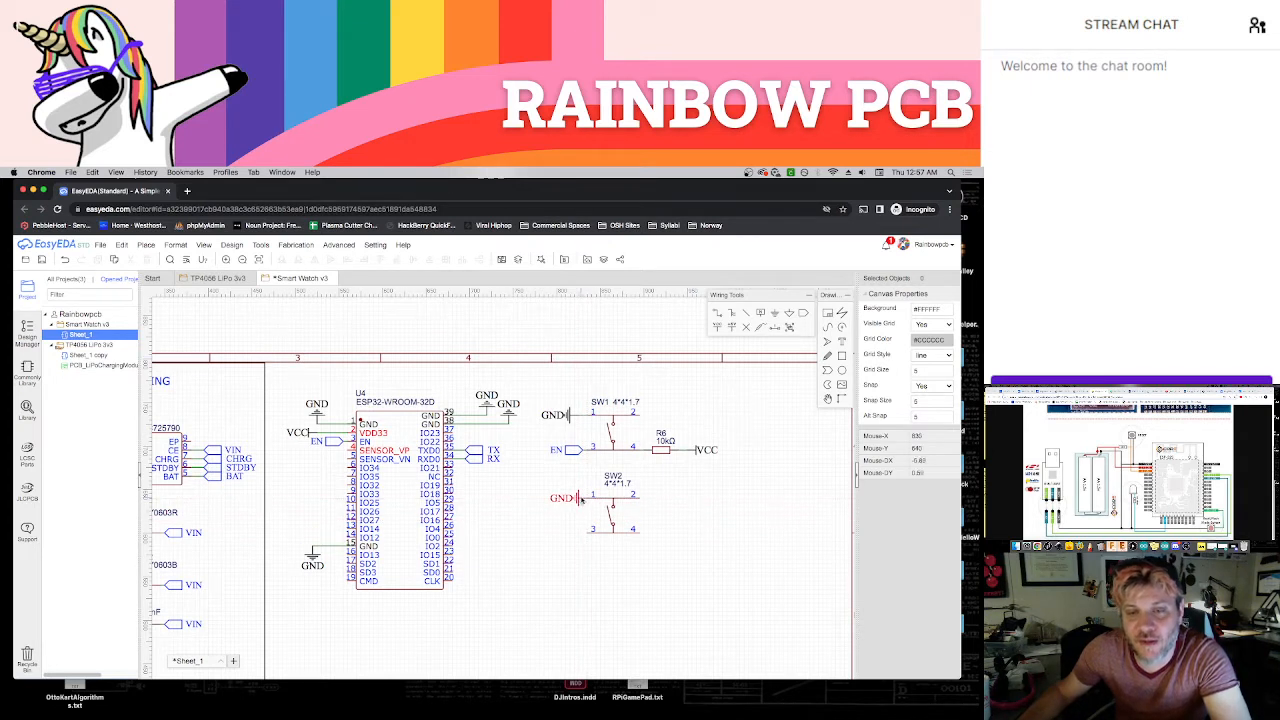
{"action": "left_click", "coordinate": [578, 498]}
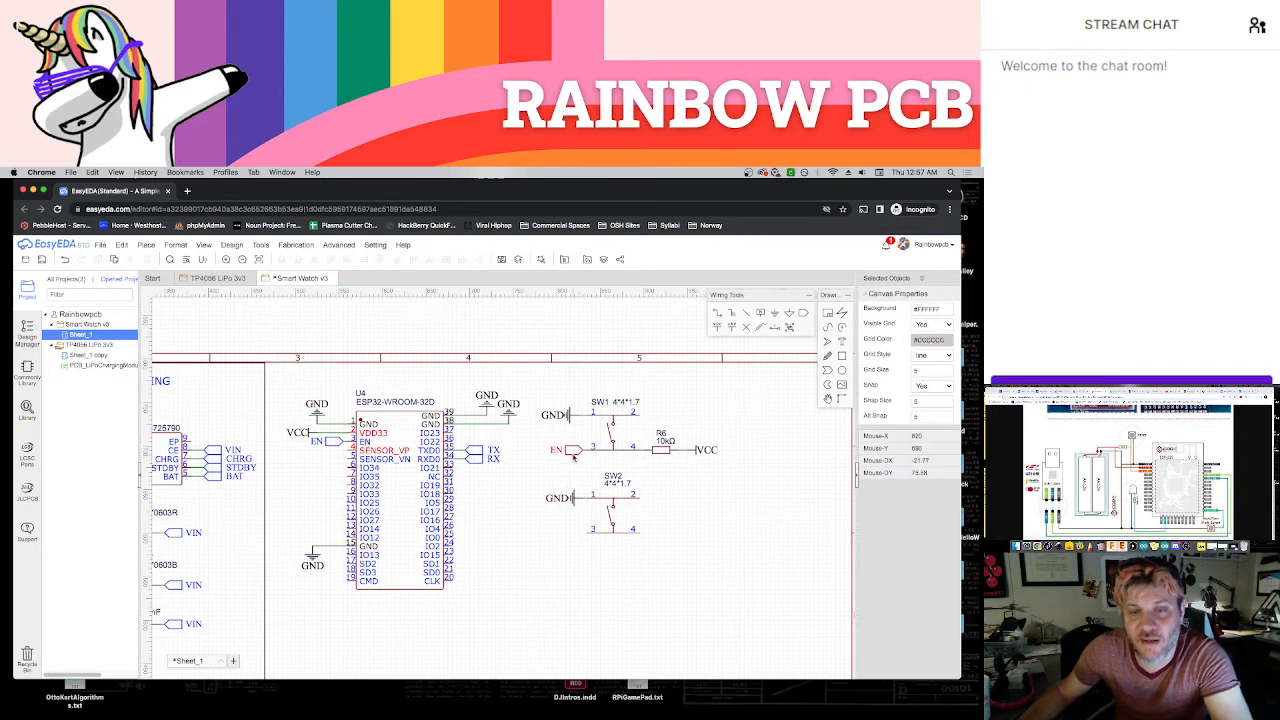
Copy SW1's EN net port and place the copy, rotated to face outward, at pin 4 of SW2
{"action": "left_click", "coordinate": [573, 451]}
{"action": "key", "text": "ctrl+c"}
{"action": "key", "text": "ctrl+v"}
{"action": "key", "text": "space"}
{"action": "key", "text": "space"}
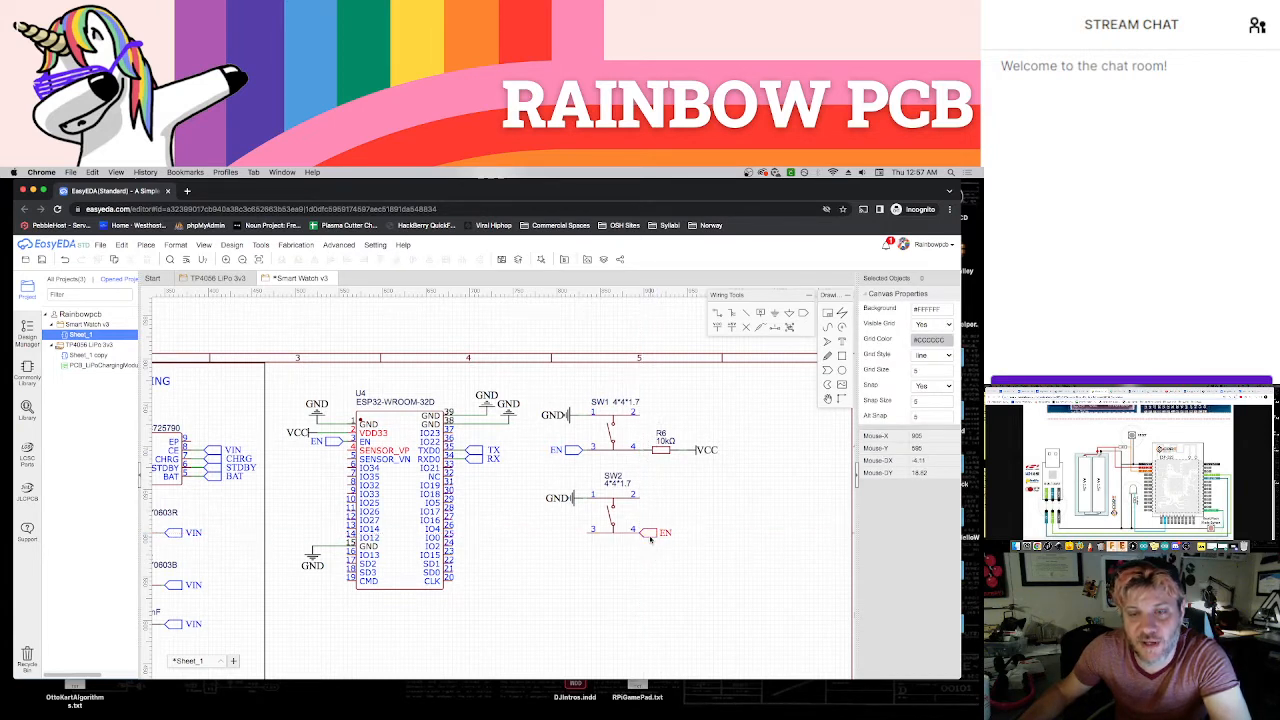
{"action": "left_click", "coordinate": [653, 534]}
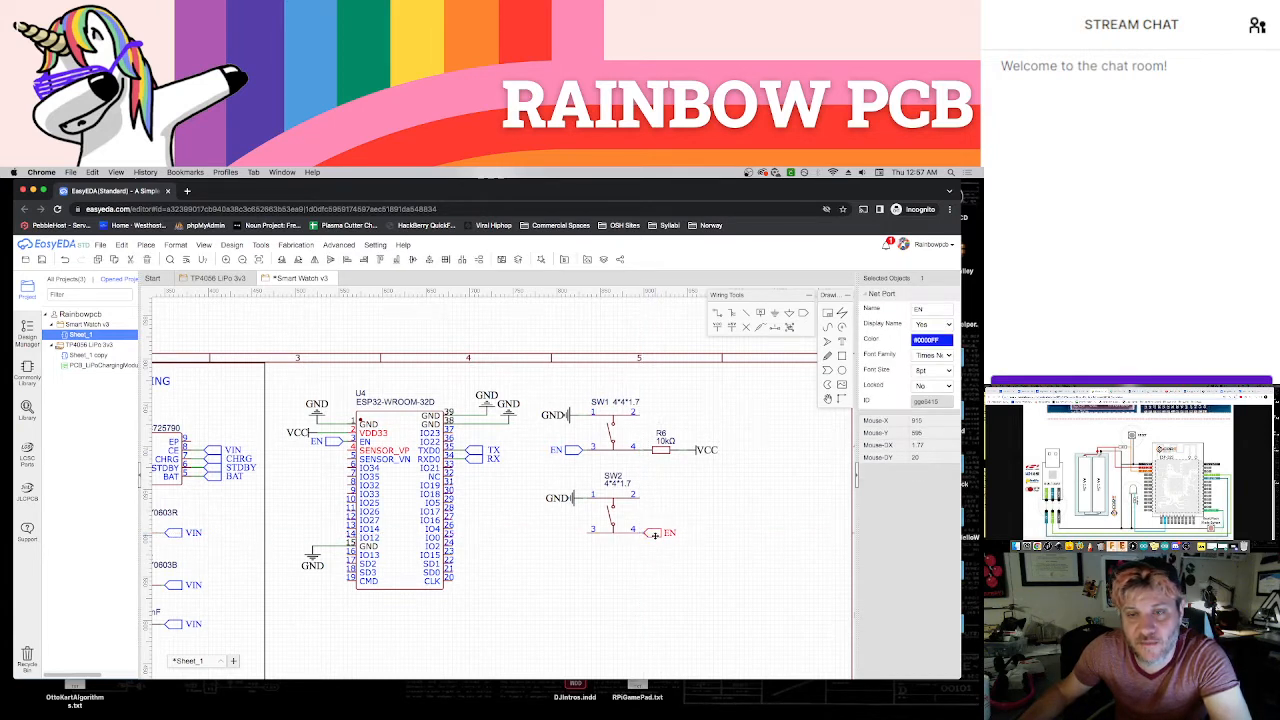
{"action": "left_click", "coordinate": [656, 555]}
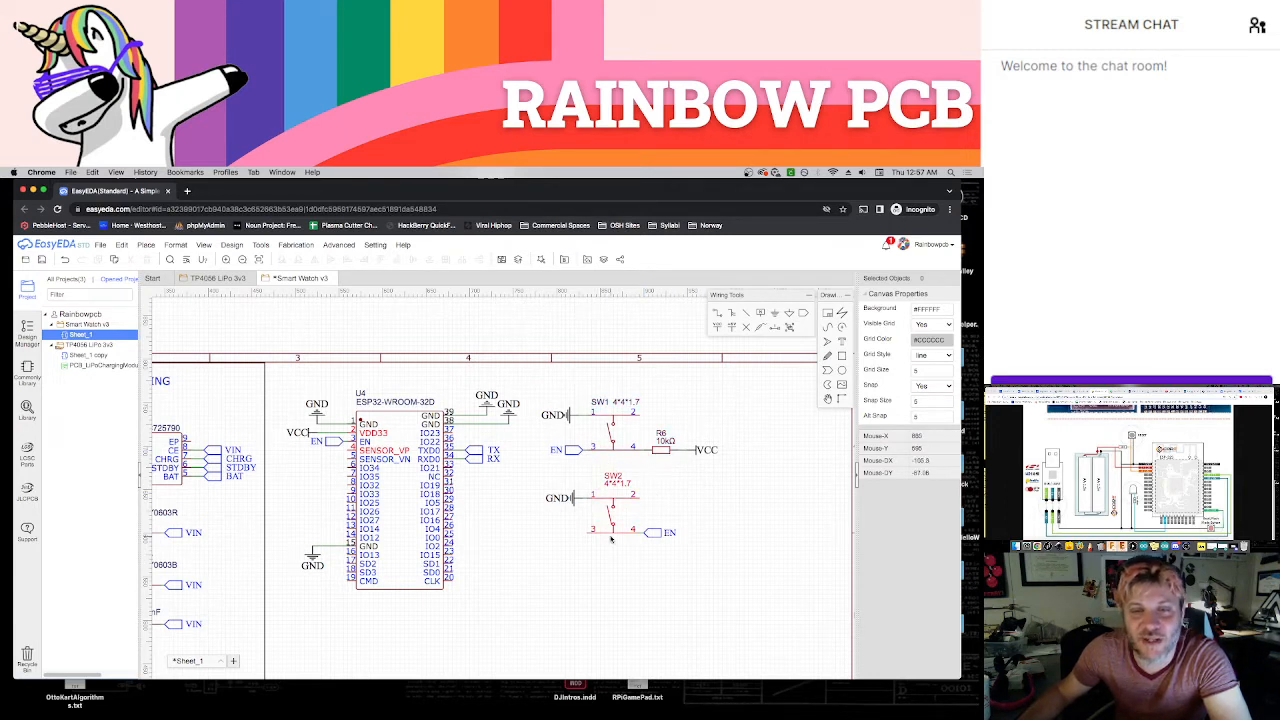
Rename the net port at pin 4 of SW2 to BOOT
{"action": "double_click", "coordinate": [668, 533]}
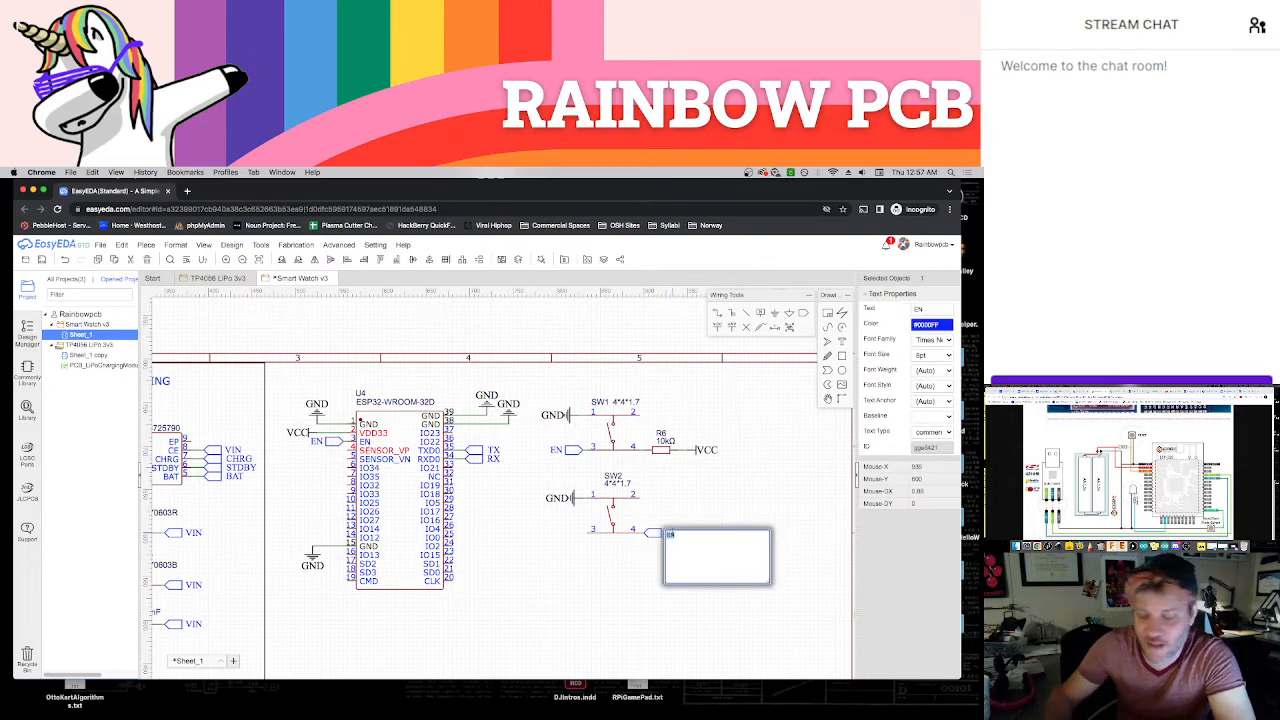
{"action": "type", "text": "BOOT"}
{"action": "key", "text": "Return"}
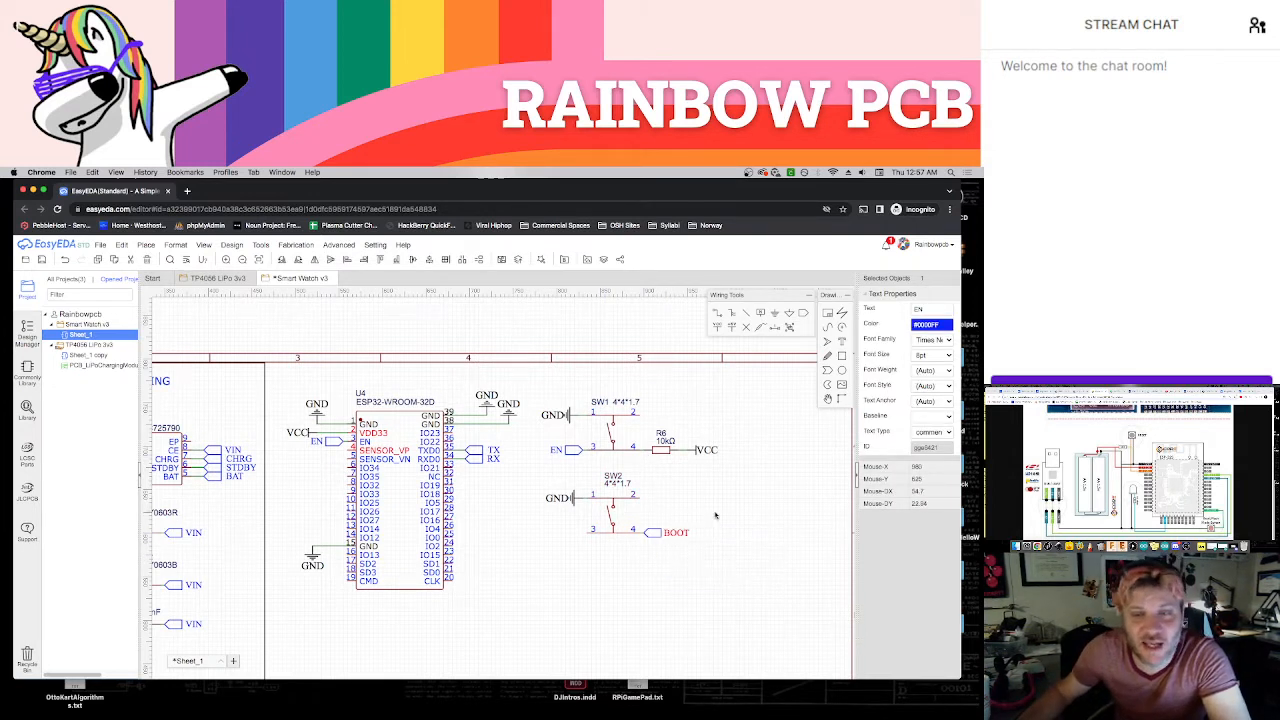
{"action": "left_click", "coordinate": [656, 546]}
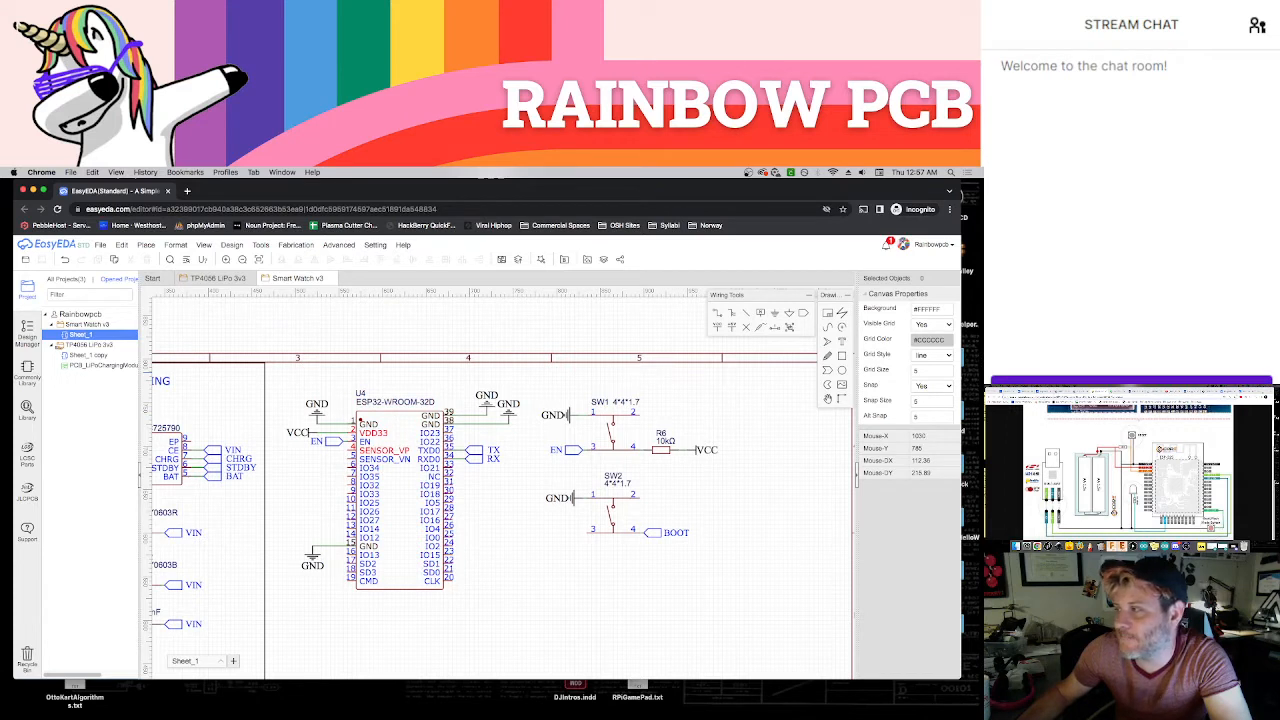
Look up the ESP32 module's online shop listing in a new browser tab and enlarge its product photo
{"action": "key", "text": "super+t"}
{"action": "type", "text": "esp"}
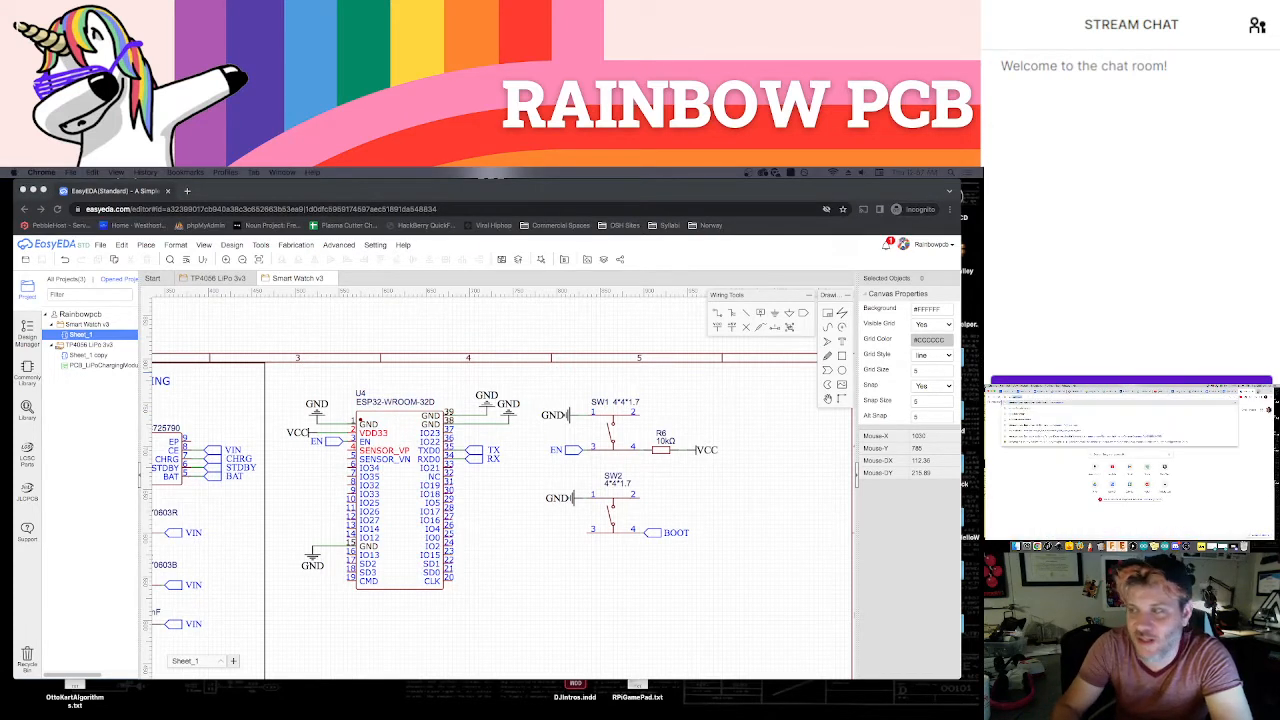
{"action": "key", "text": "Return"}
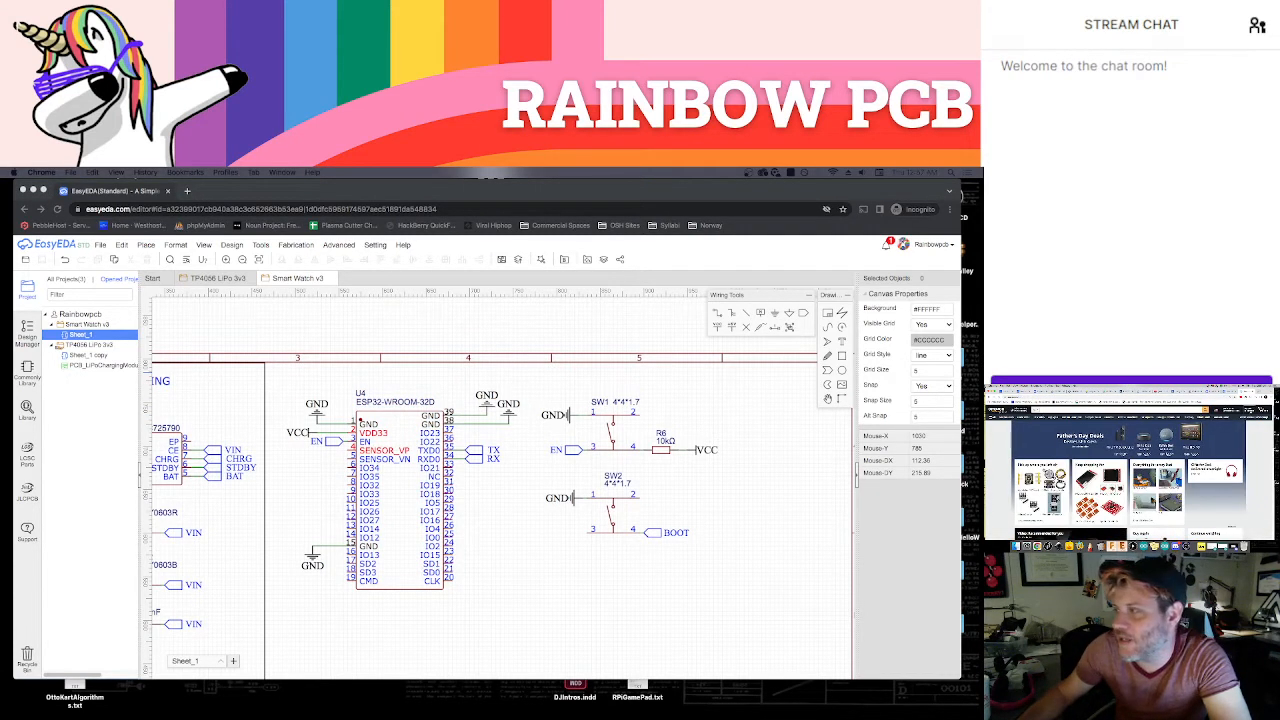
{"action": "left_click", "coordinate": [1249, 409]}
{"action": "scroll", "coordinate": [1130, 475], "scroll_direction": "down", "scroll_amount": 2}
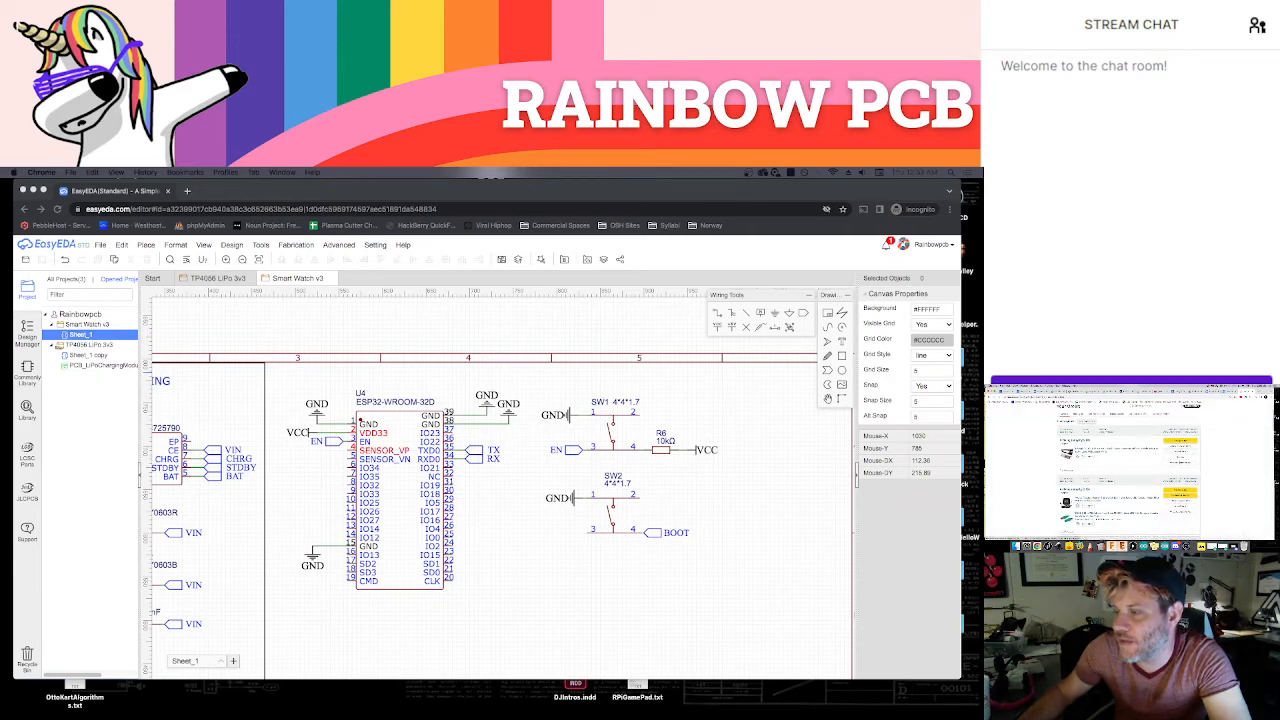
{"action": "scroll", "coordinate": [1130, 460], "scroll_direction": "down", "scroll_amount": 5}
{"action": "scroll", "coordinate": [1130, 460], "scroll_direction": "down", "scroll_amount": 4}
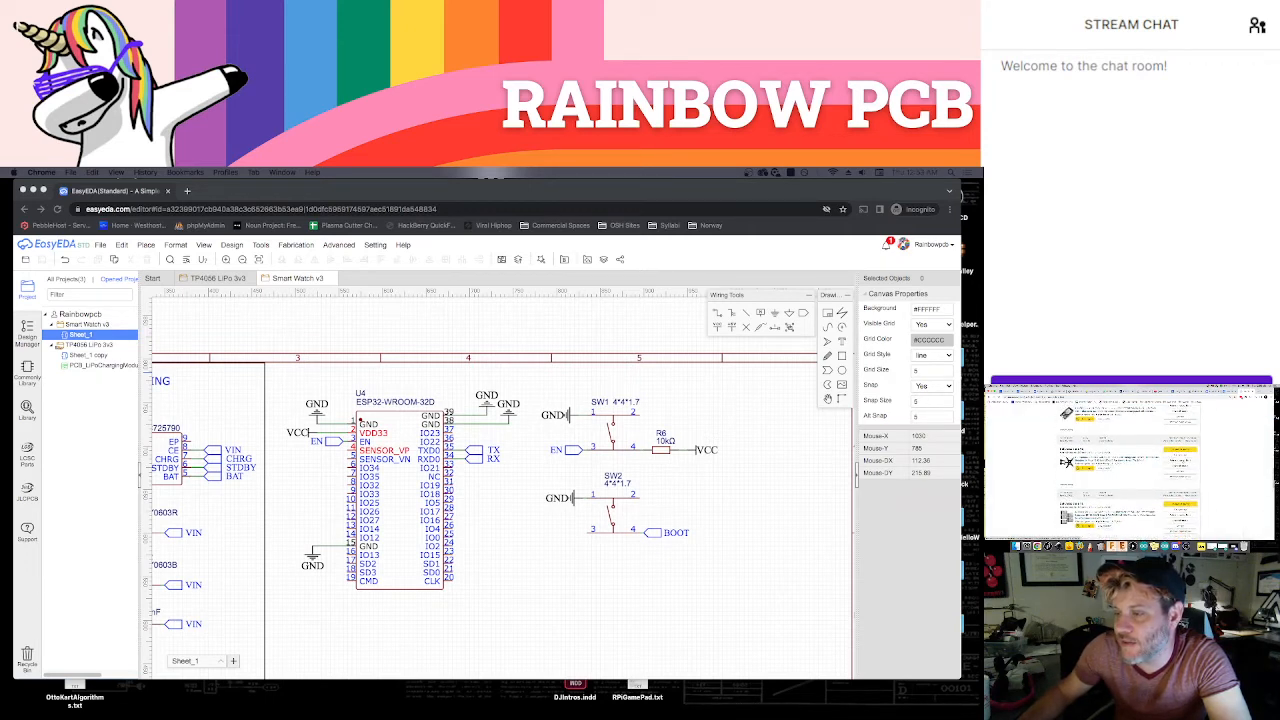
{"action": "left_click", "coordinate": [1109, 452]}
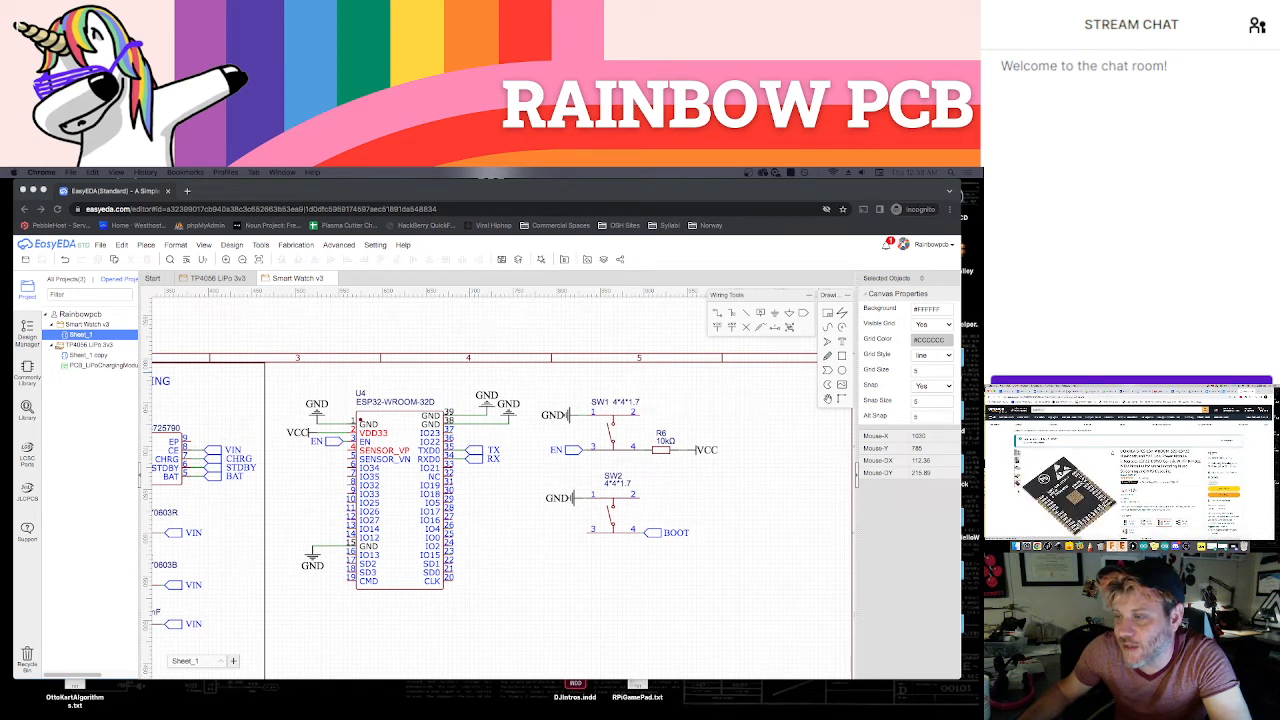
{"action": "left_click", "coordinate": [1072, 490]}
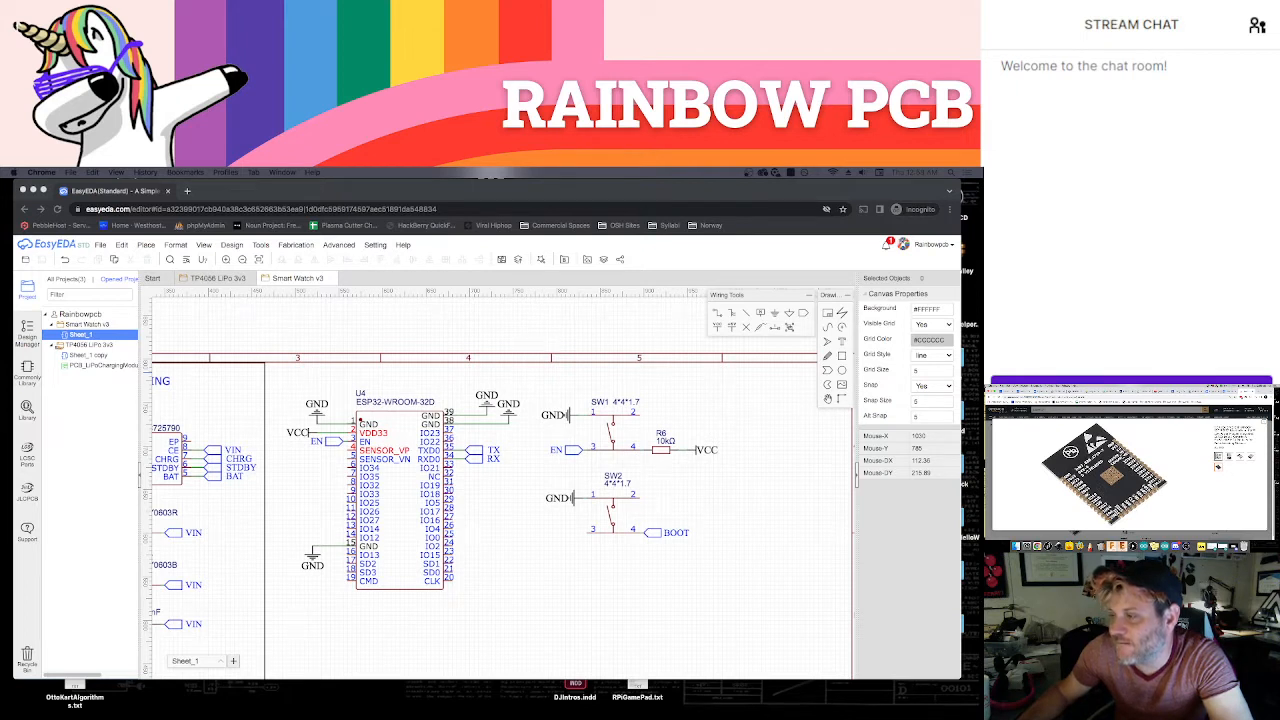
Examine the datasheet's pin tables and the other open reference pages for the ESP32 pin that the BOOT switch needs
{"action": "left_click", "coordinate": [1060, 391]}
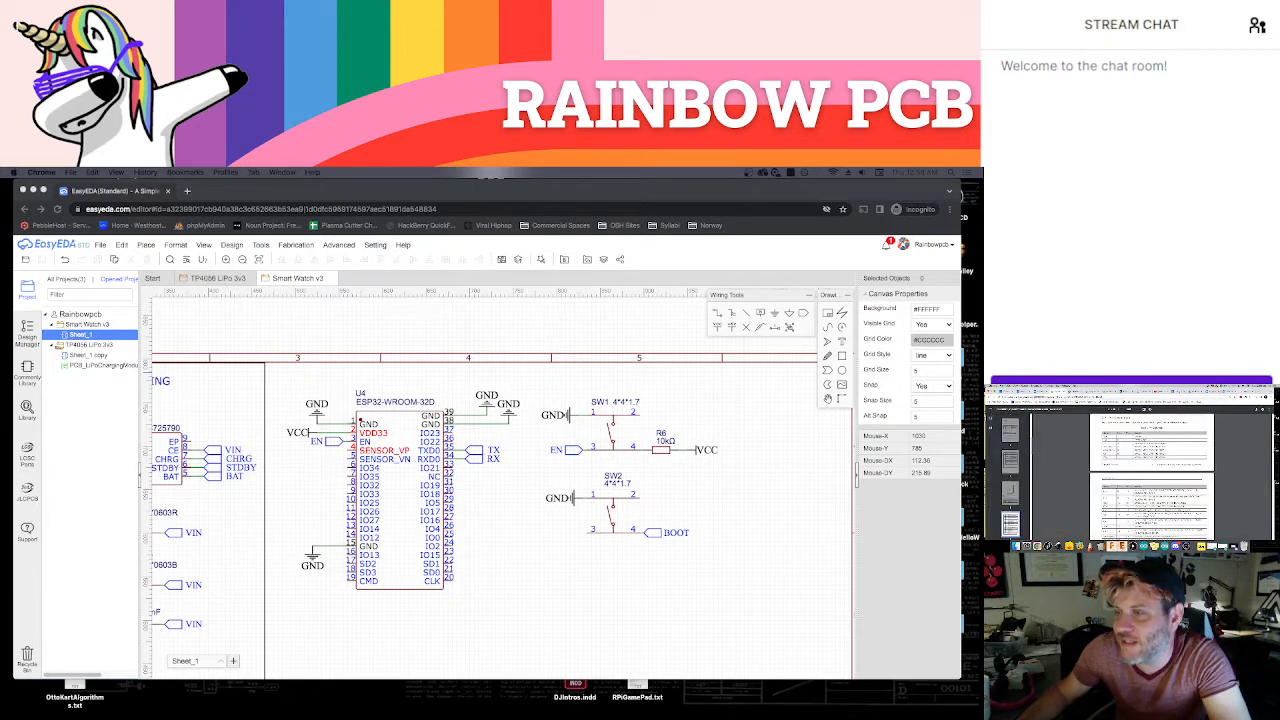
{"action": "scroll", "coordinate": [1155, 475], "scroll_direction": "down", "scroll_amount": 5}
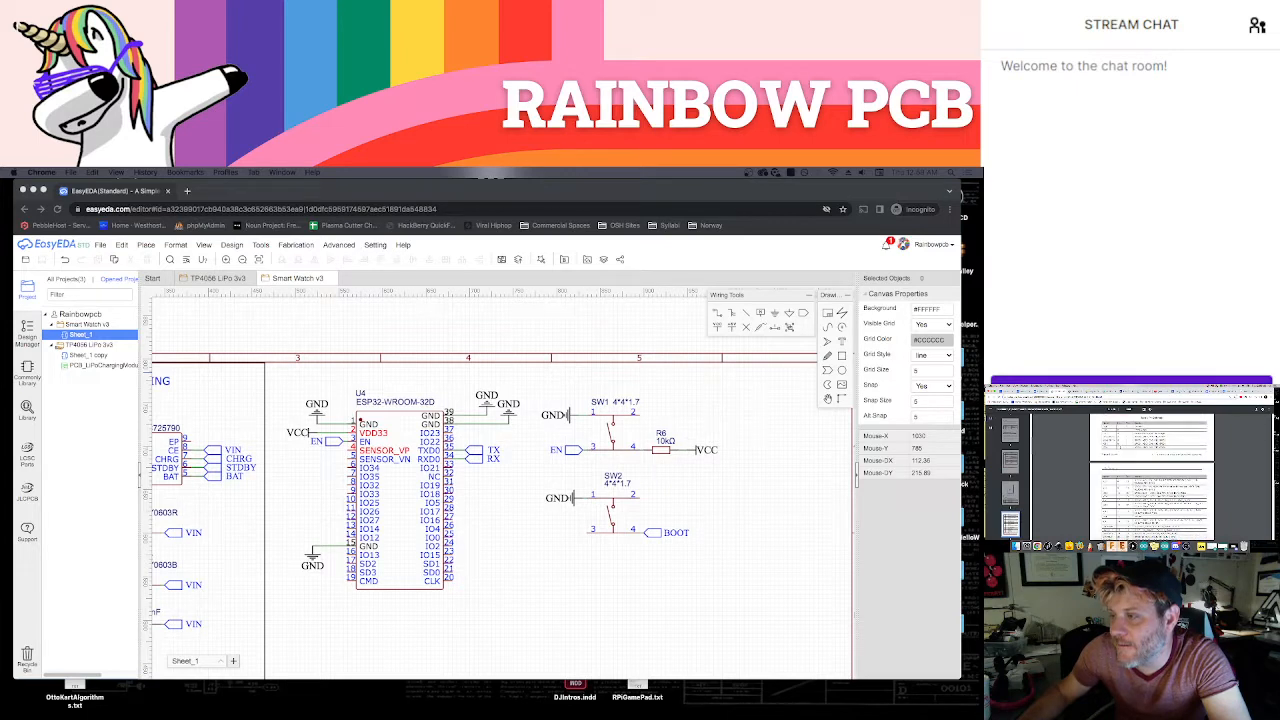
{"action": "scroll", "coordinate": [1152, 475], "scroll_direction": "down", "scroll_amount": 2}
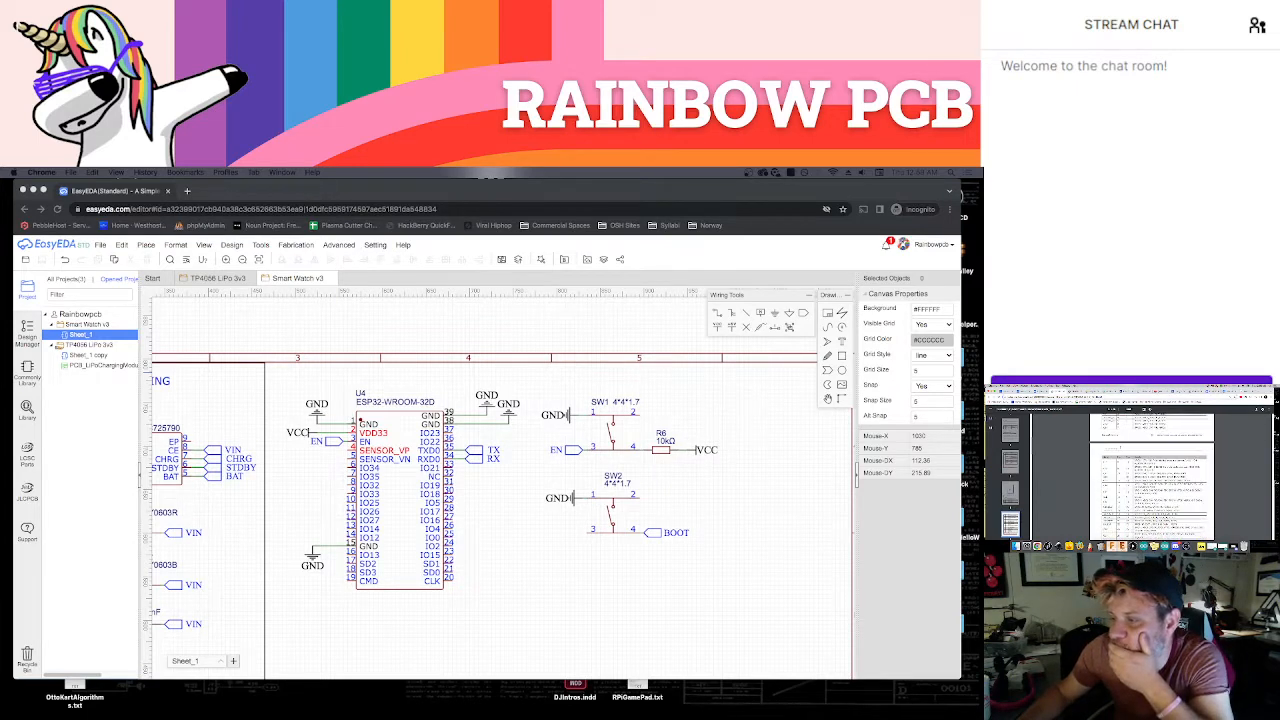
{"action": "scroll", "coordinate": [1152, 475], "scroll_direction": "down", "scroll_amount": 6}
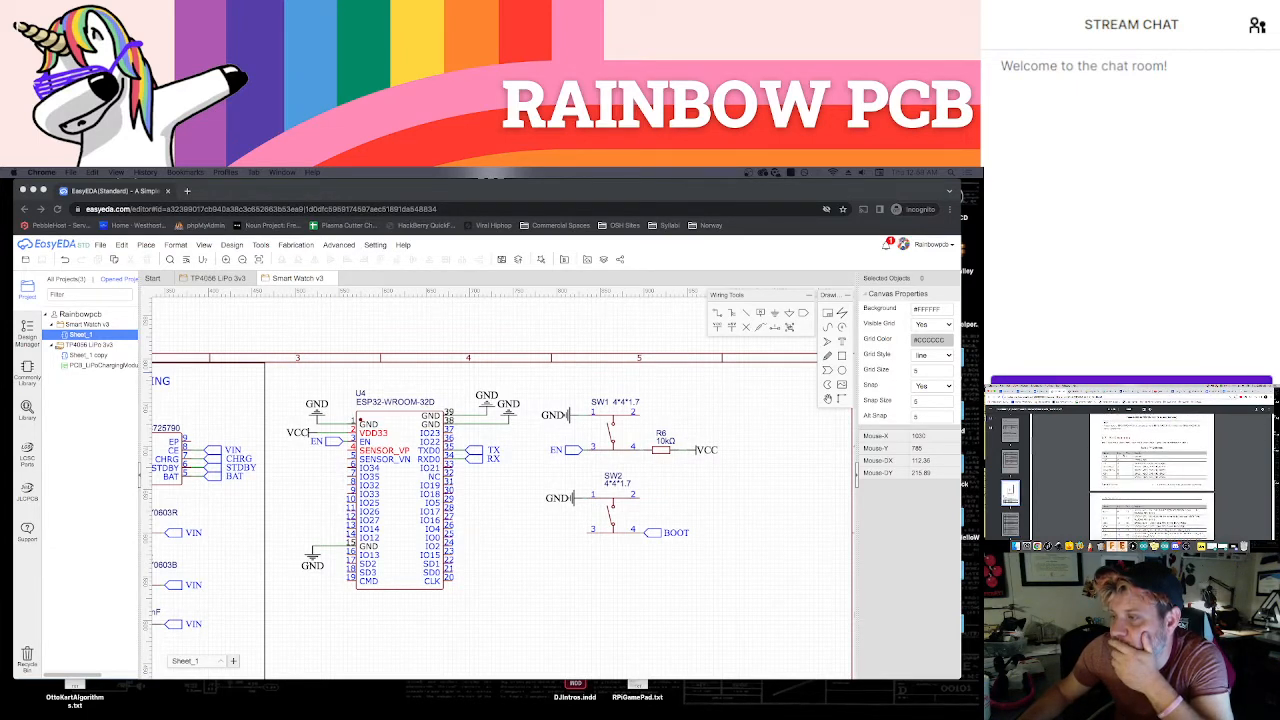
{"action": "scroll", "coordinate": [1152, 475], "scroll_direction": "down", "scroll_amount": 2}
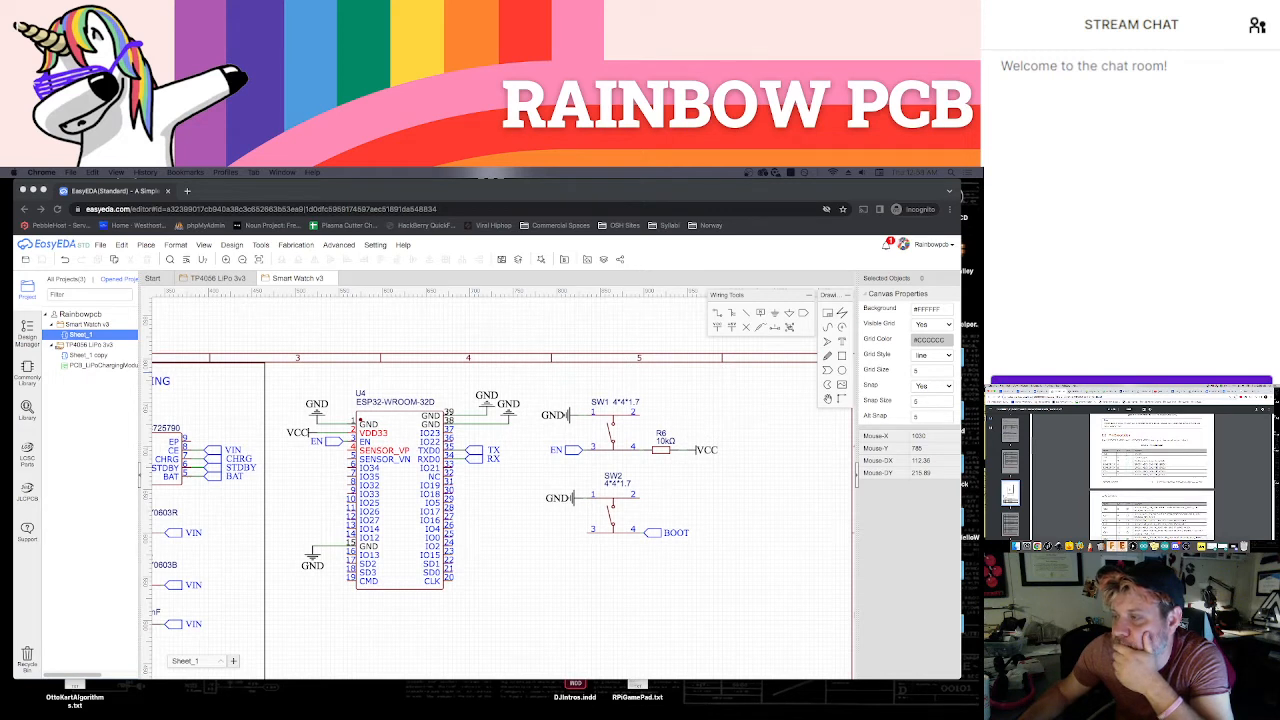
{"action": "scroll", "coordinate": [1152, 475], "scroll_direction": "down", "scroll_amount": 2}
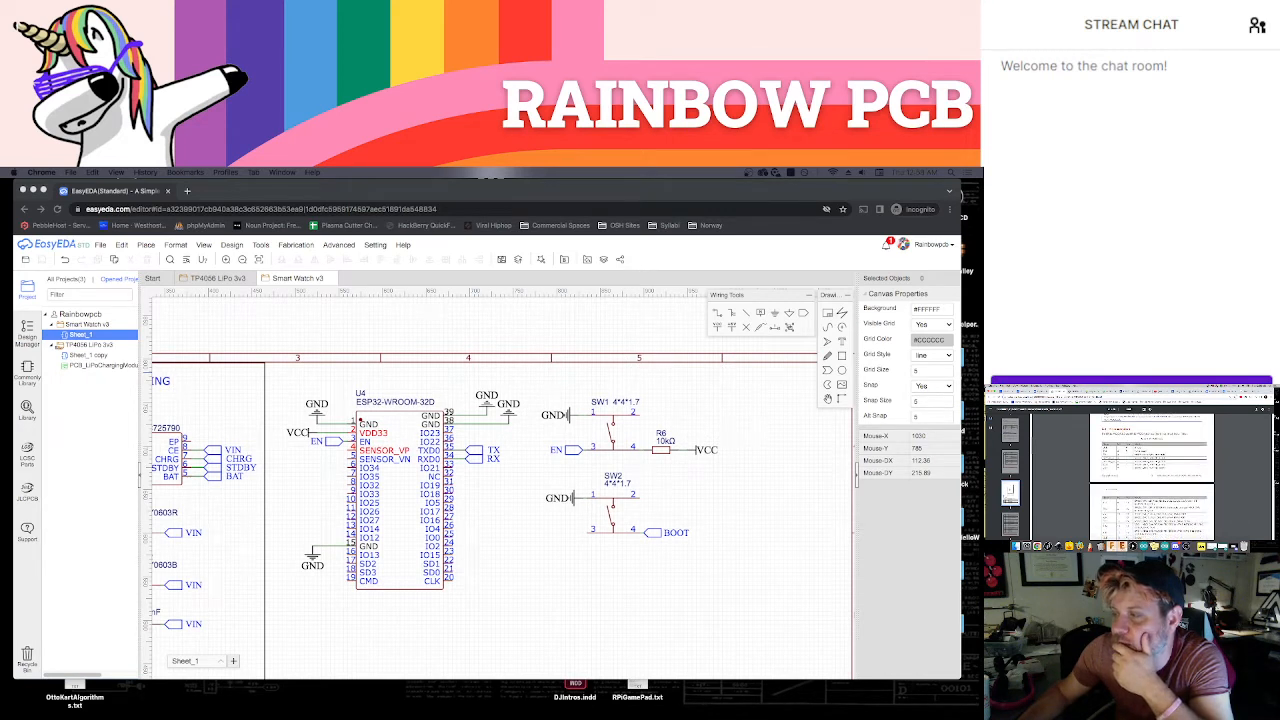
{"action": "left_click", "coordinate": [1125, 392]}
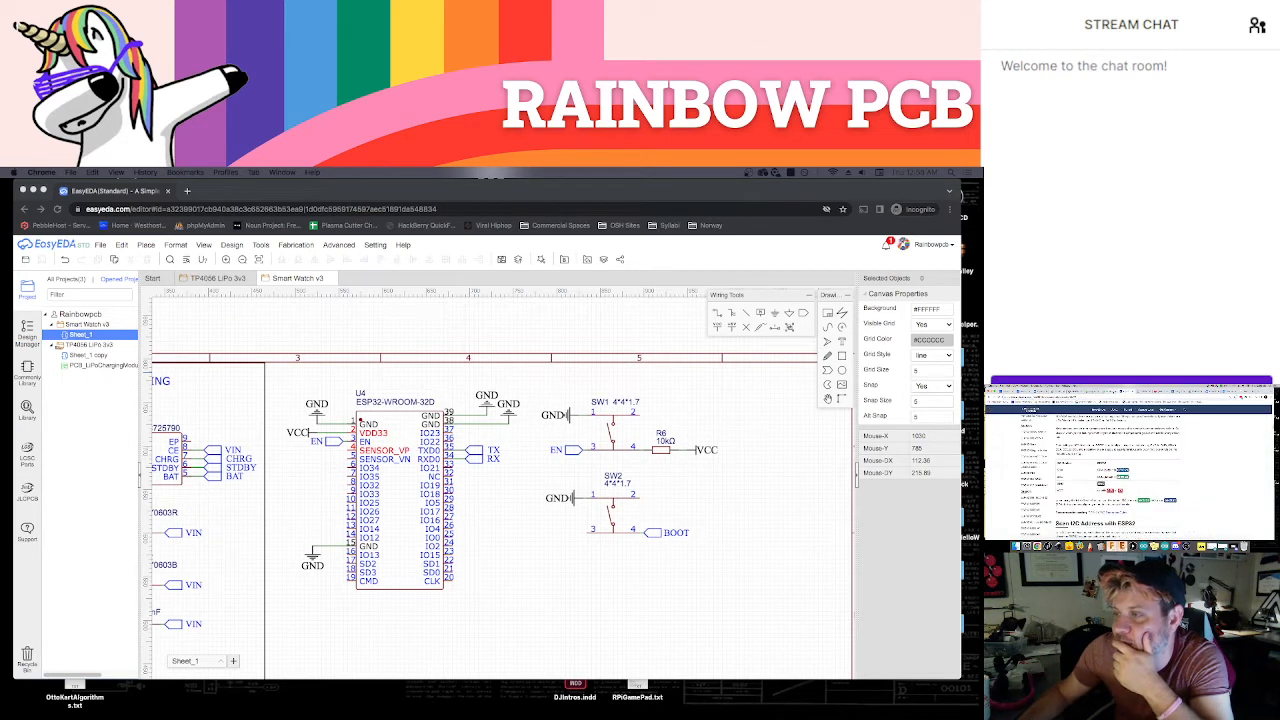
{"action": "left_click", "coordinate": [1110, 391]}
{"action": "left_click", "coordinate": [1090, 392]}
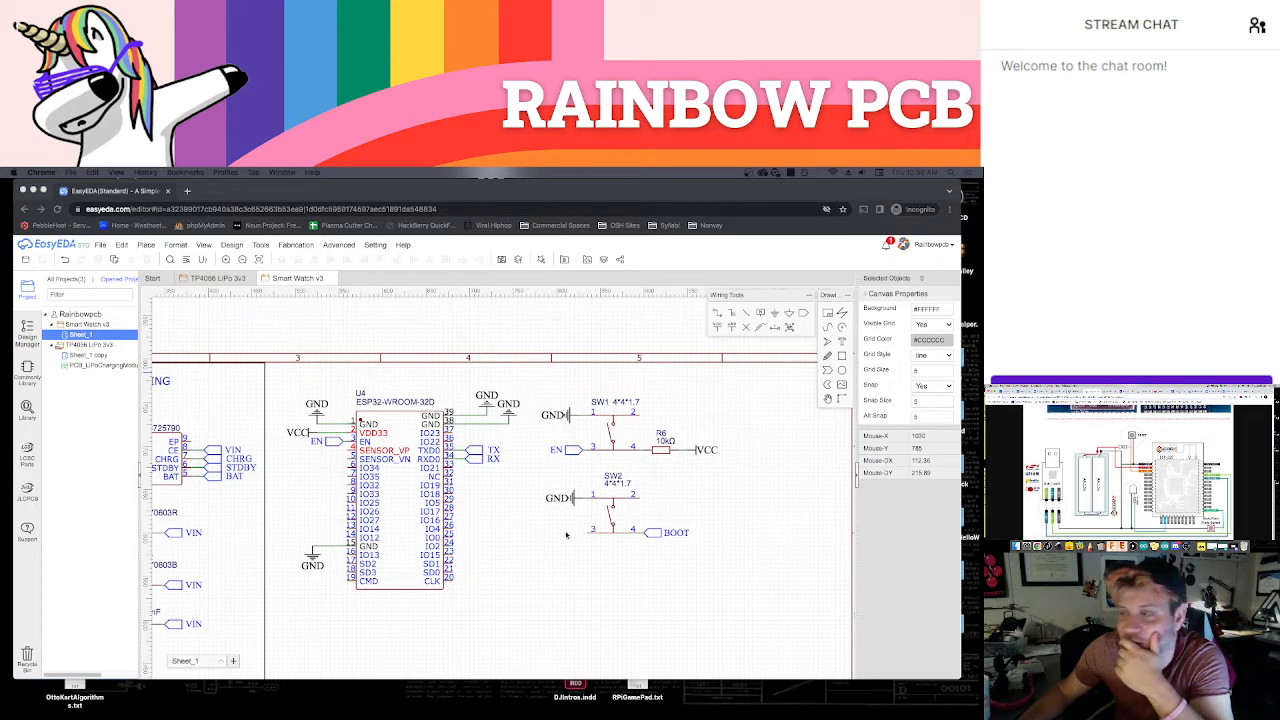
{"action": "left_click", "coordinate": [1058, 392]}
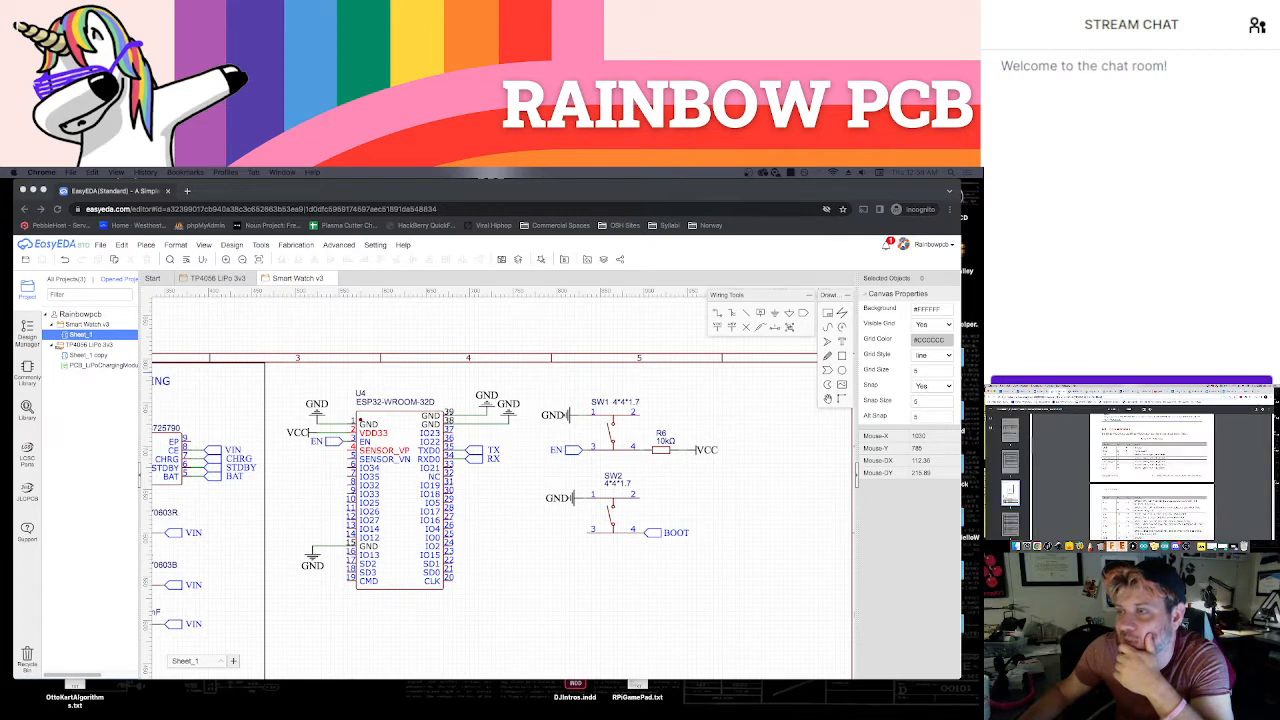
{"action": "scroll", "coordinate": [1152, 470], "scroll_direction": "down", "scroll_amount": 5}
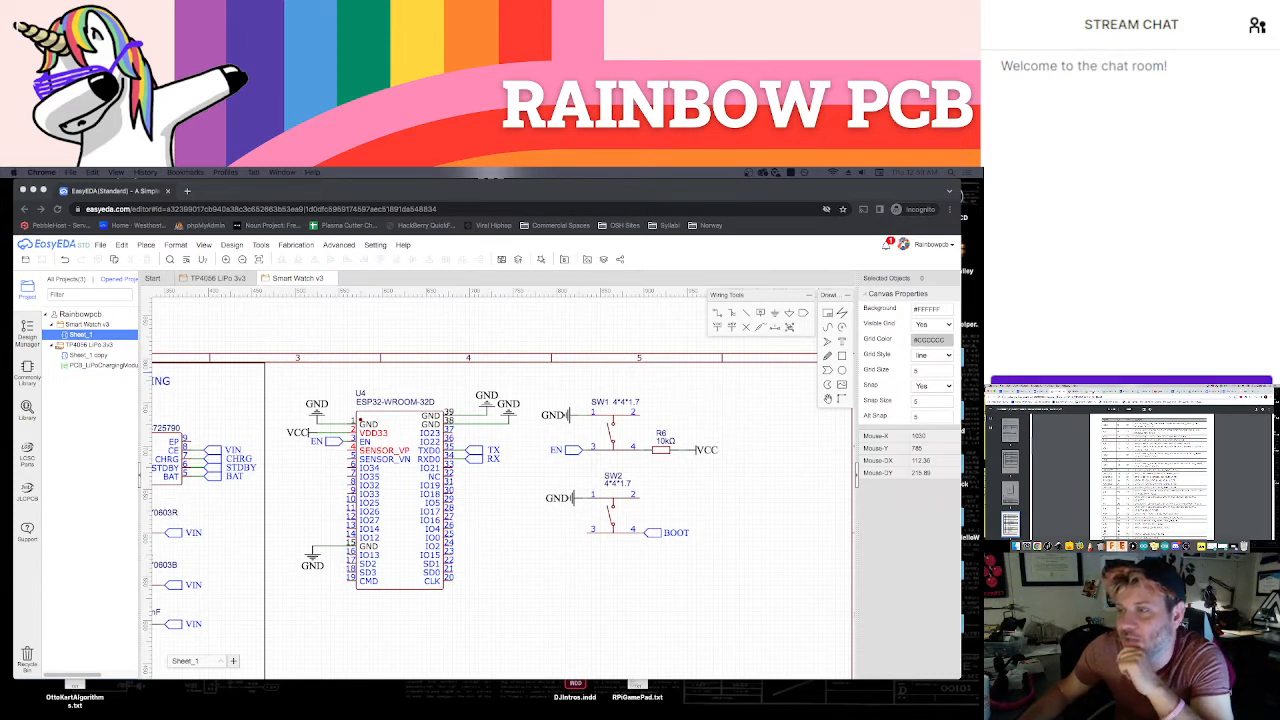
{"action": "left_click", "coordinate": [1038, 391]}
Copy the BOOT net port, place the copy on the IO0 pin of the ESP32-WROOM-32D, and save the schematic
{"action": "left_click", "coordinate": [719, 524]}
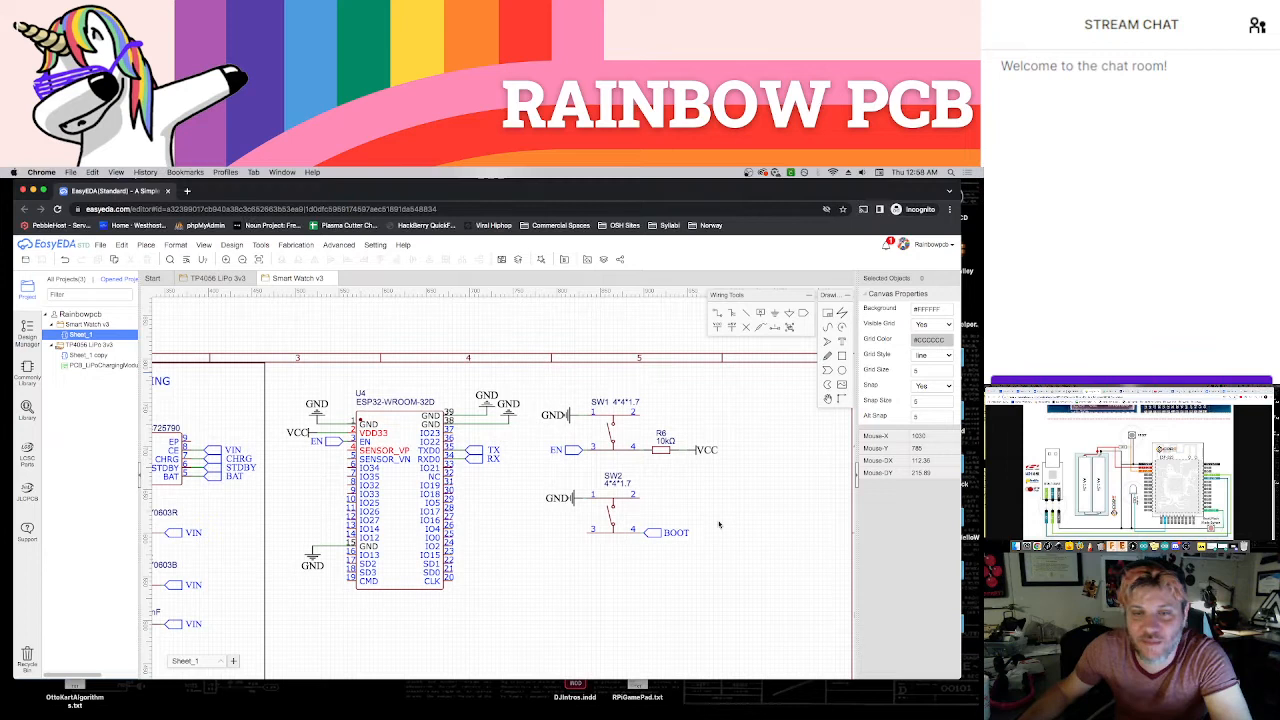
{"action": "left_click", "coordinate": [655, 532]}
{"action": "key", "text": "ctrl+c"}
{"action": "key", "text": "ctrl+v"}
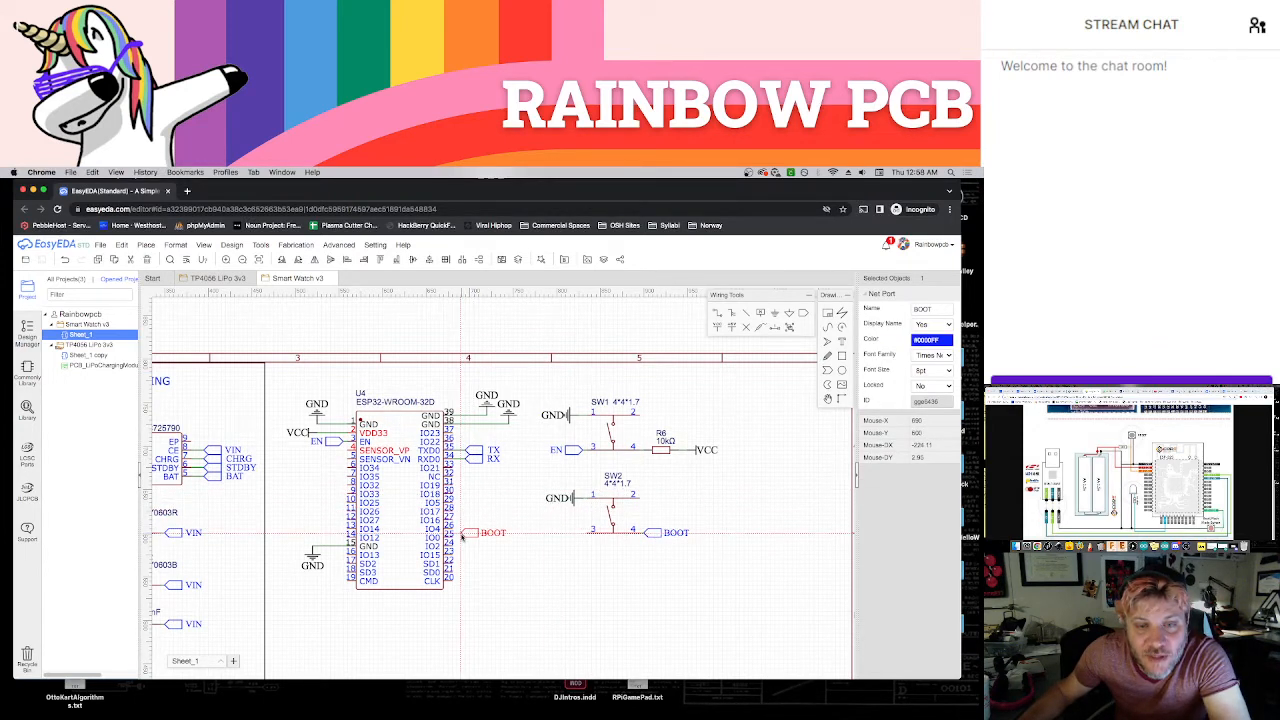
{"action": "left_click", "coordinate": [462, 539]}
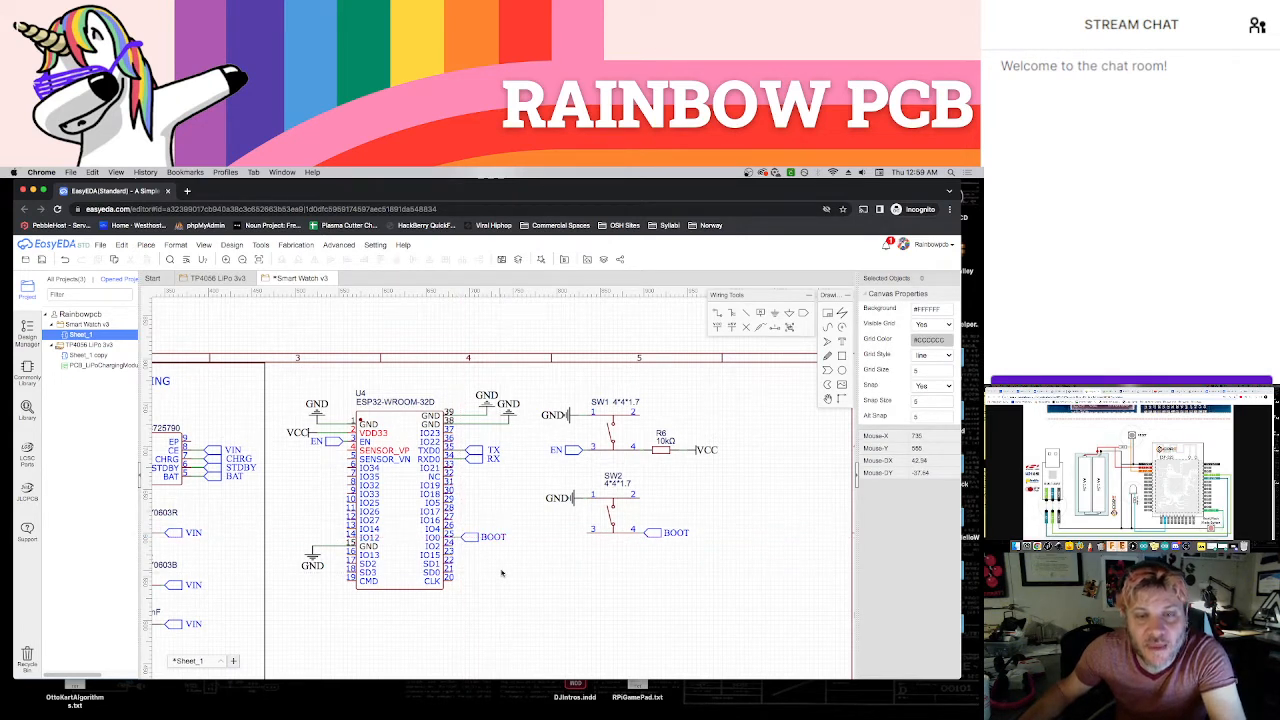
{"action": "key", "text": "ctrl+s"}
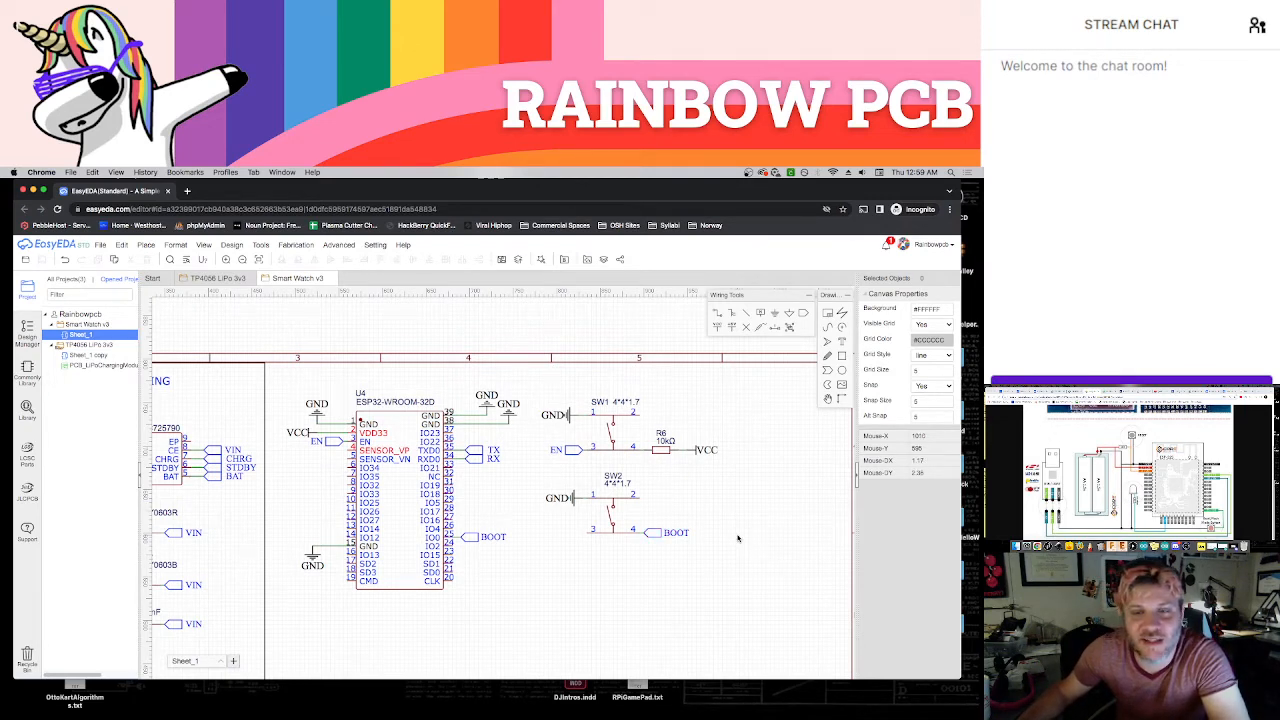
Move SW2 with its GND and BOOT symbols beside the SW1 circuit, then shift both switch circuits up together
{"action": "scroll", "coordinate": [748, 538], "scroll_direction": "down", "scroll_amount": 1}
{"action": "right_click_drag", "start_coordinate": [749, 504], "coordinate": [709, 507]}
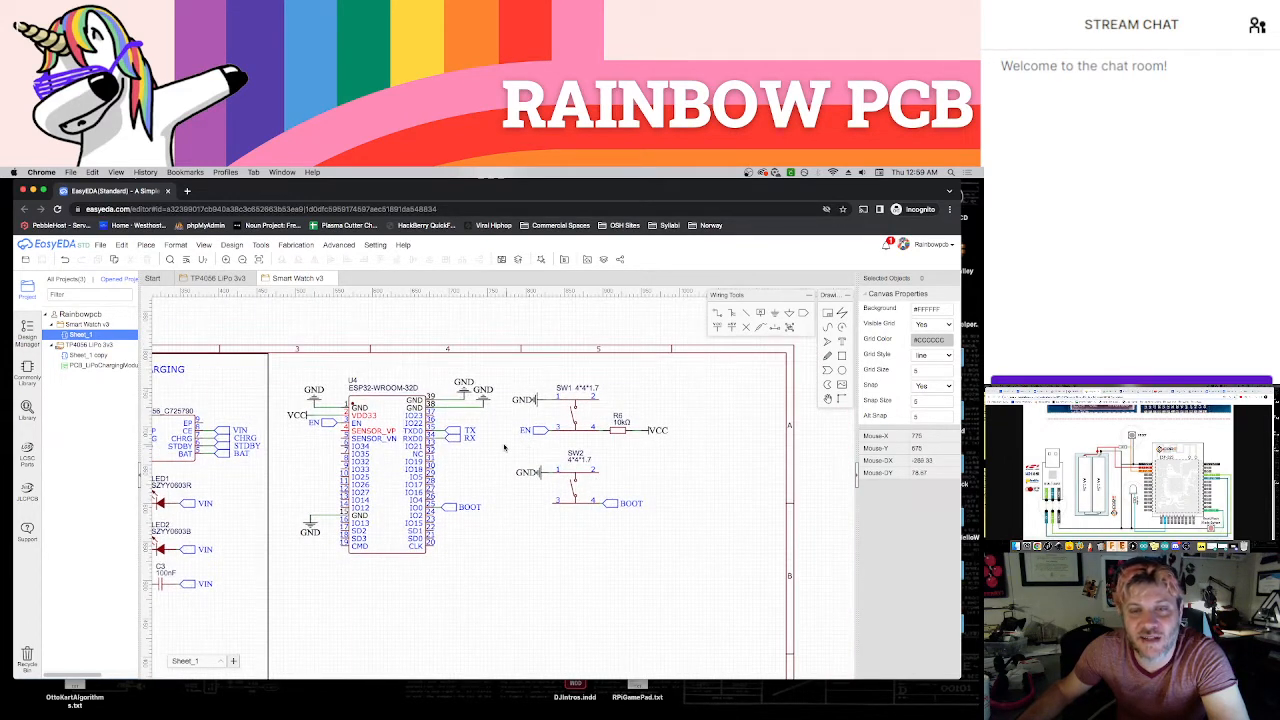
{"action": "left_click_drag", "start_coordinate": [505, 441], "coordinate": [662, 528]}
{"action": "left_click_drag", "start_coordinate": [577, 471], "coordinate": [714, 400]}
{"action": "left_click", "coordinate": [720, 484]}
{"action": "left_click_drag", "start_coordinate": [509, 373], "coordinate": [797, 456]}
{"action": "left_click_drag", "start_coordinate": [706, 430], "coordinate": [702, 418]}
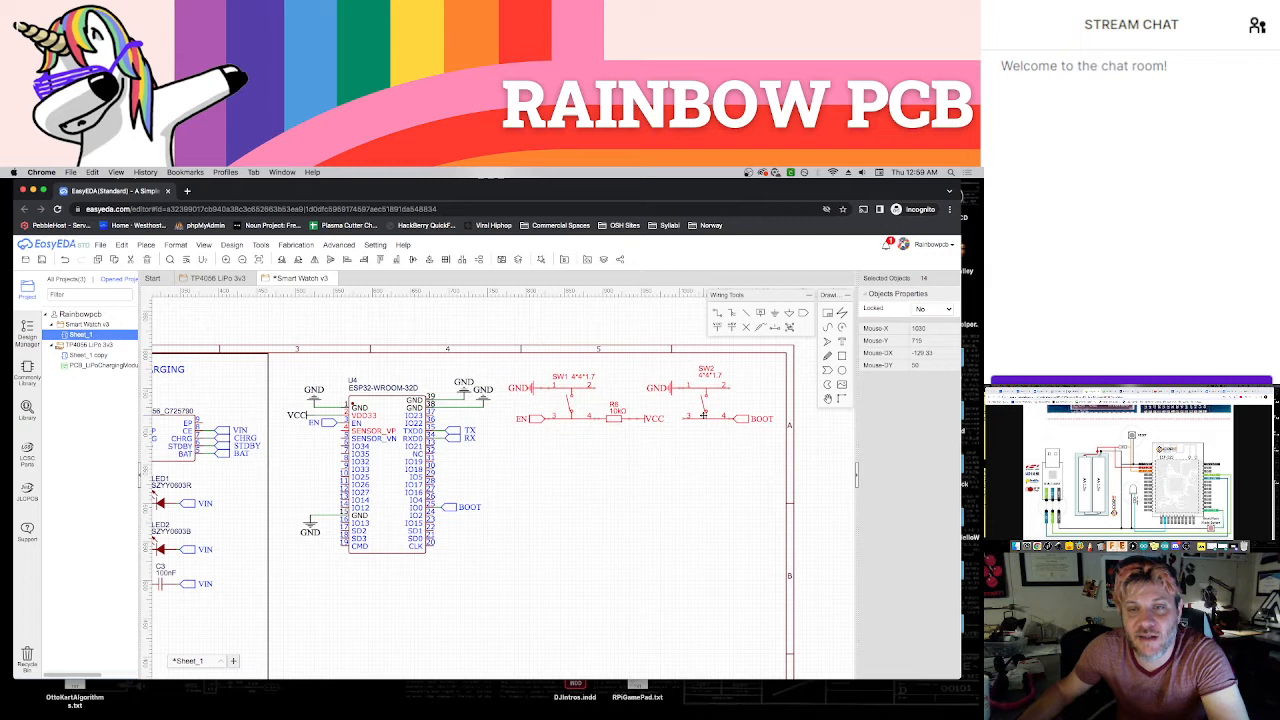
Shift the ESP32-WROOM-32D with all its attached power symbols and net ports slightly up and toward the charging section
{"action": "left_click", "coordinate": [684, 472]}
{"action": "left_click_drag", "start_coordinate": [282, 340], "coordinate": [501, 574]}
{"action": "left_click_drag", "start_coordinate": [428, 490], "coordinate": [420, 474]}
{"action": "left_click", "coordinate": [506, 543]}
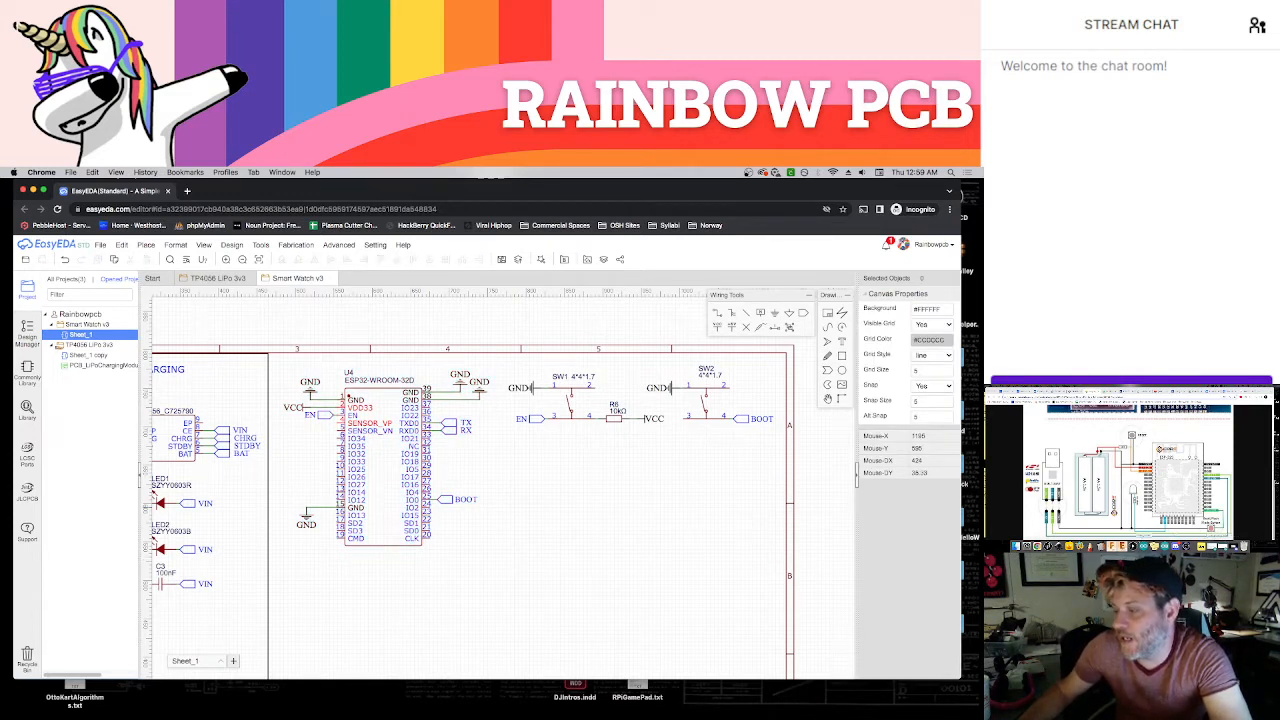
Search the component library for part C561497 and place three TS-1188A-B-A switches in a row below the SW1 and SW2 circuits
{"action": "key", "text": "super+Tab"}
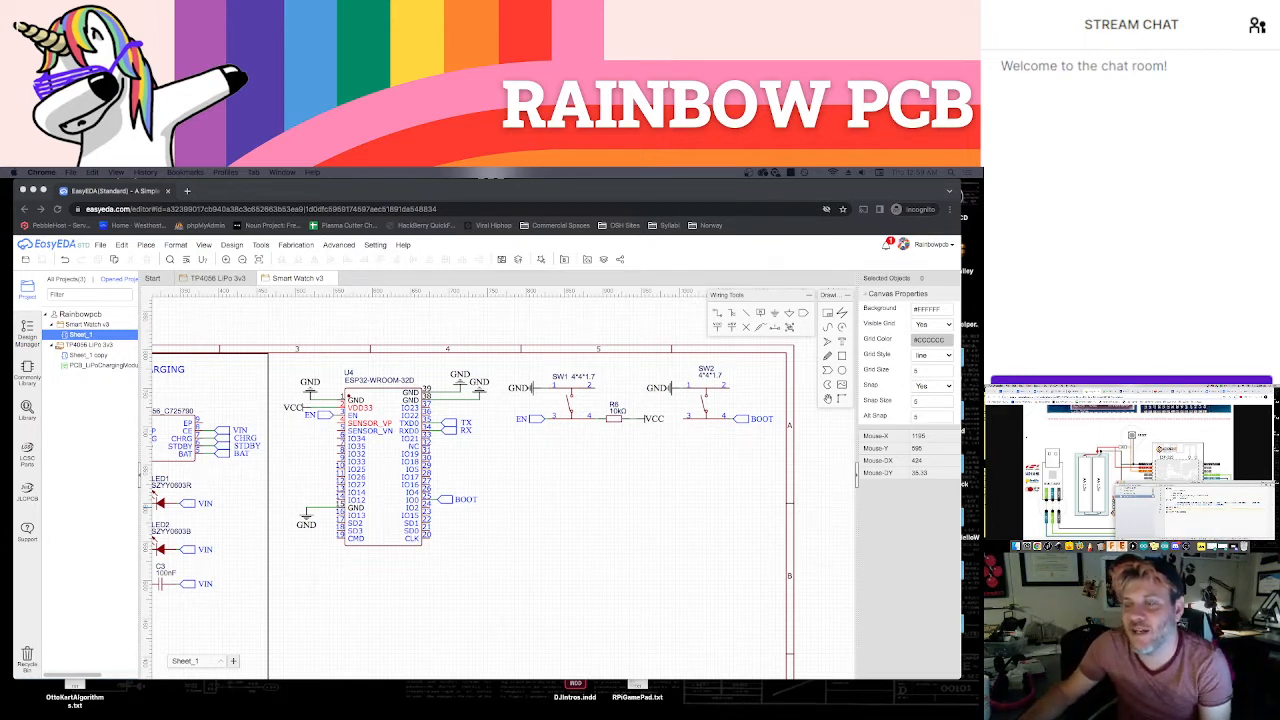
{"action": "left_click", "coordinate": [1019, 438]}
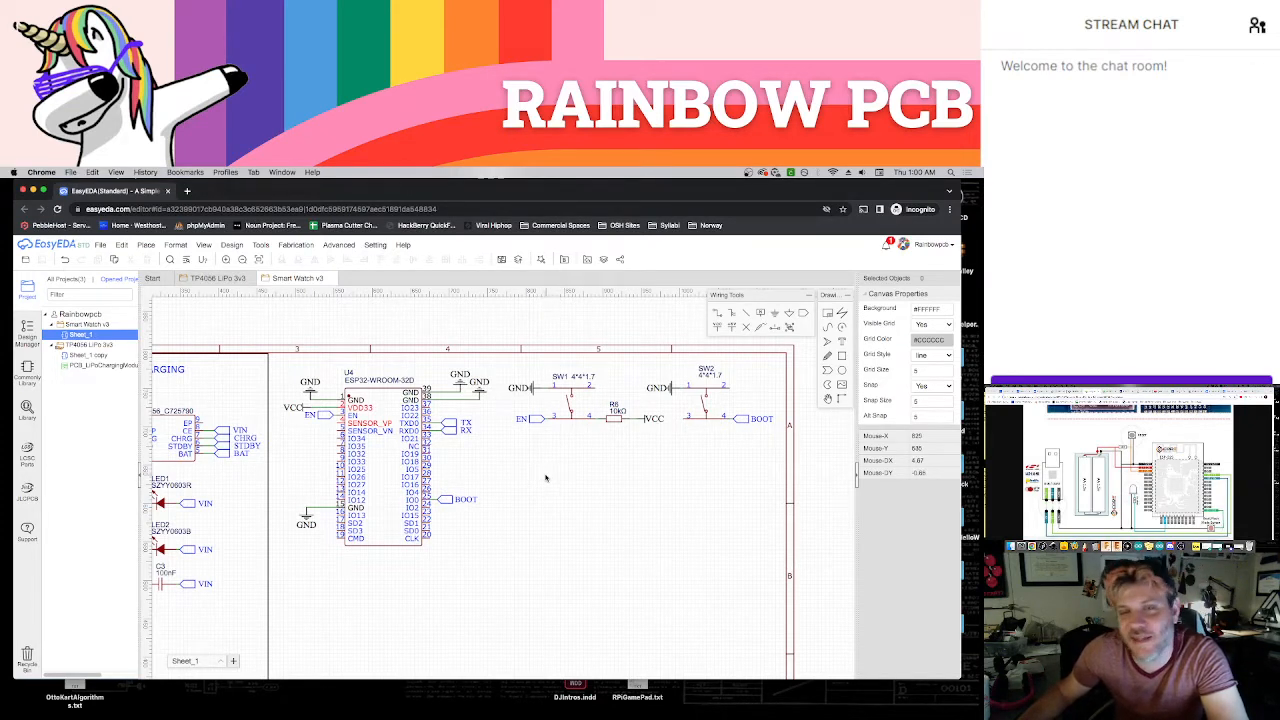
{"action": "key", "text": "shift+f"}
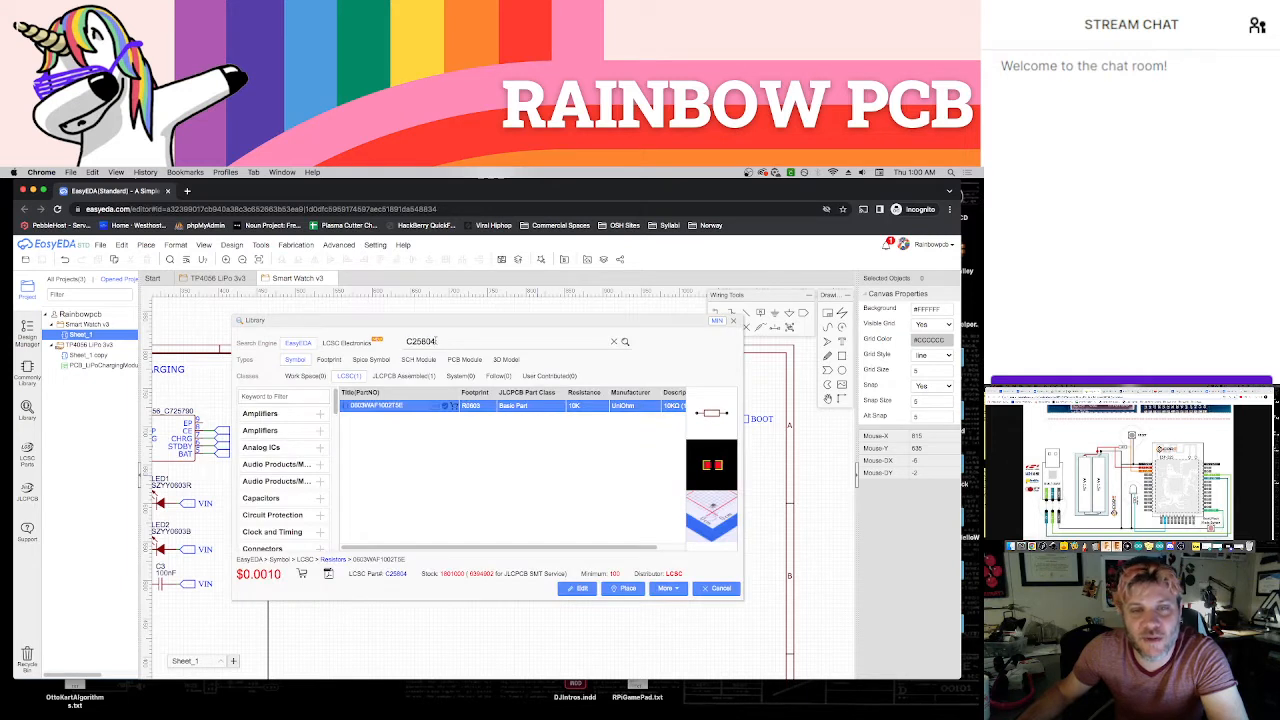
{"action": "key", "text": "Return"}
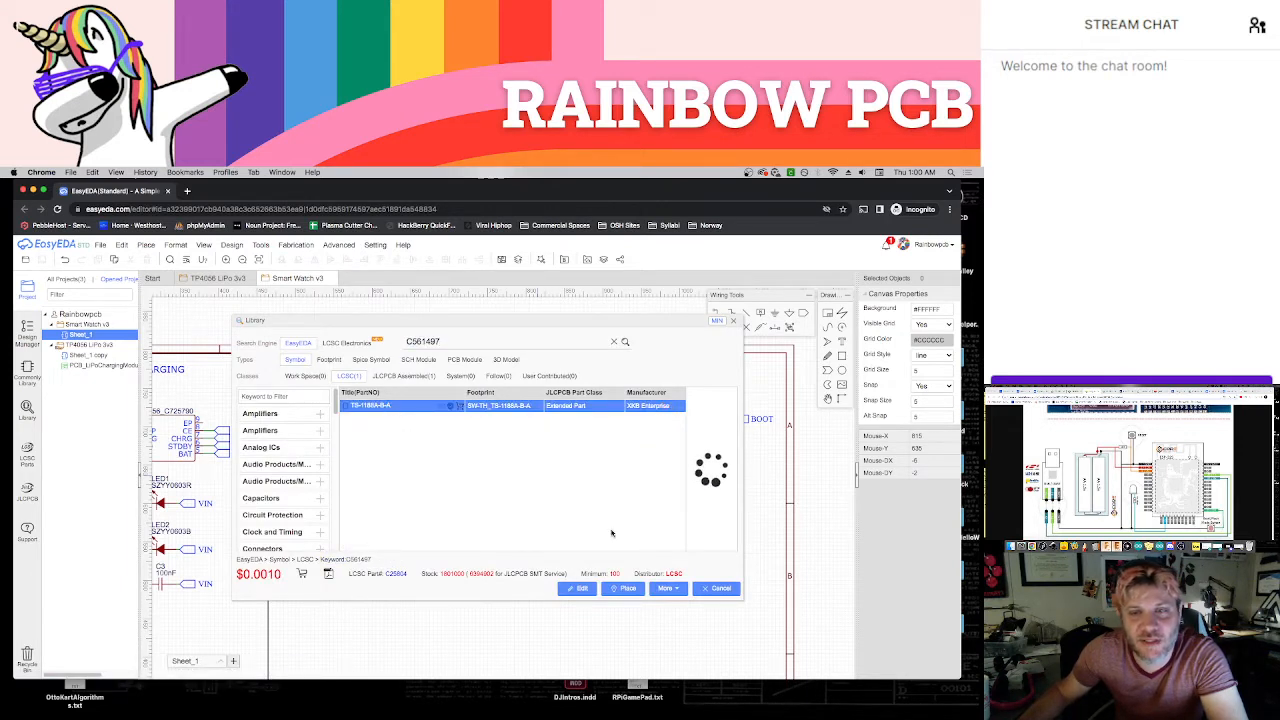
{"action": "left_click", "coordinate": [626, 589]}
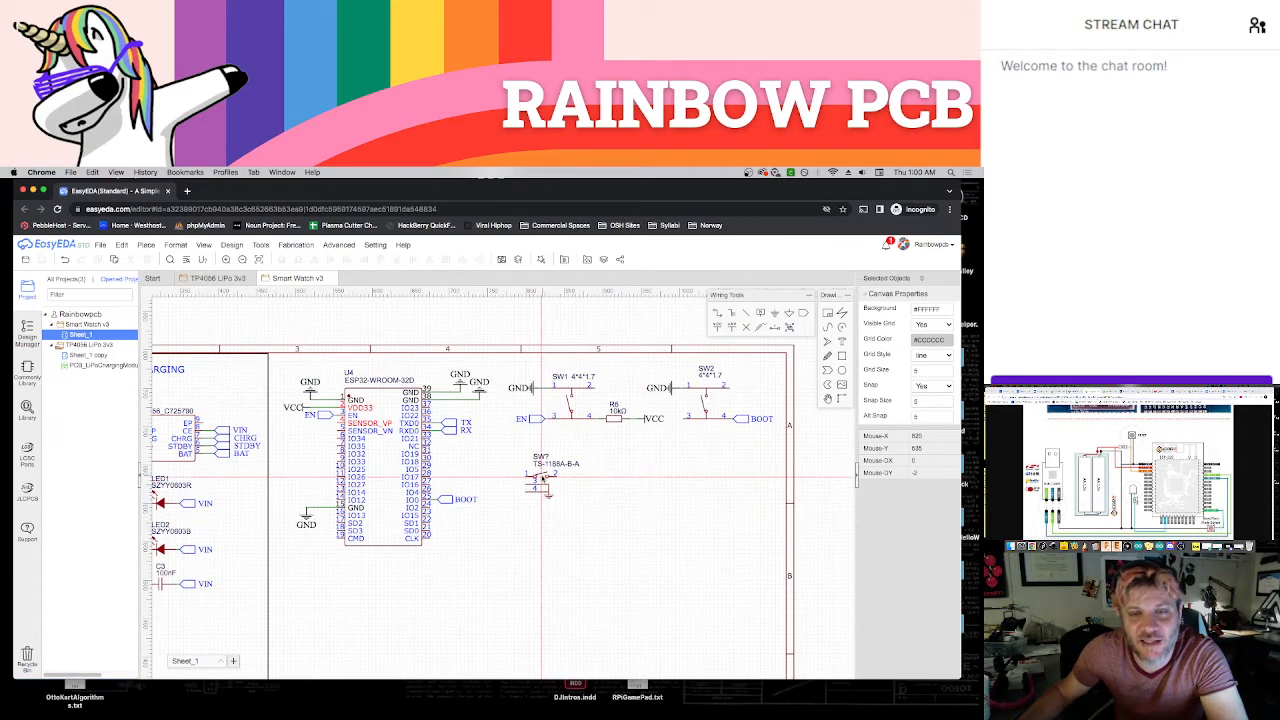
{"action": "left_click", "coordinate": [543, 478]}
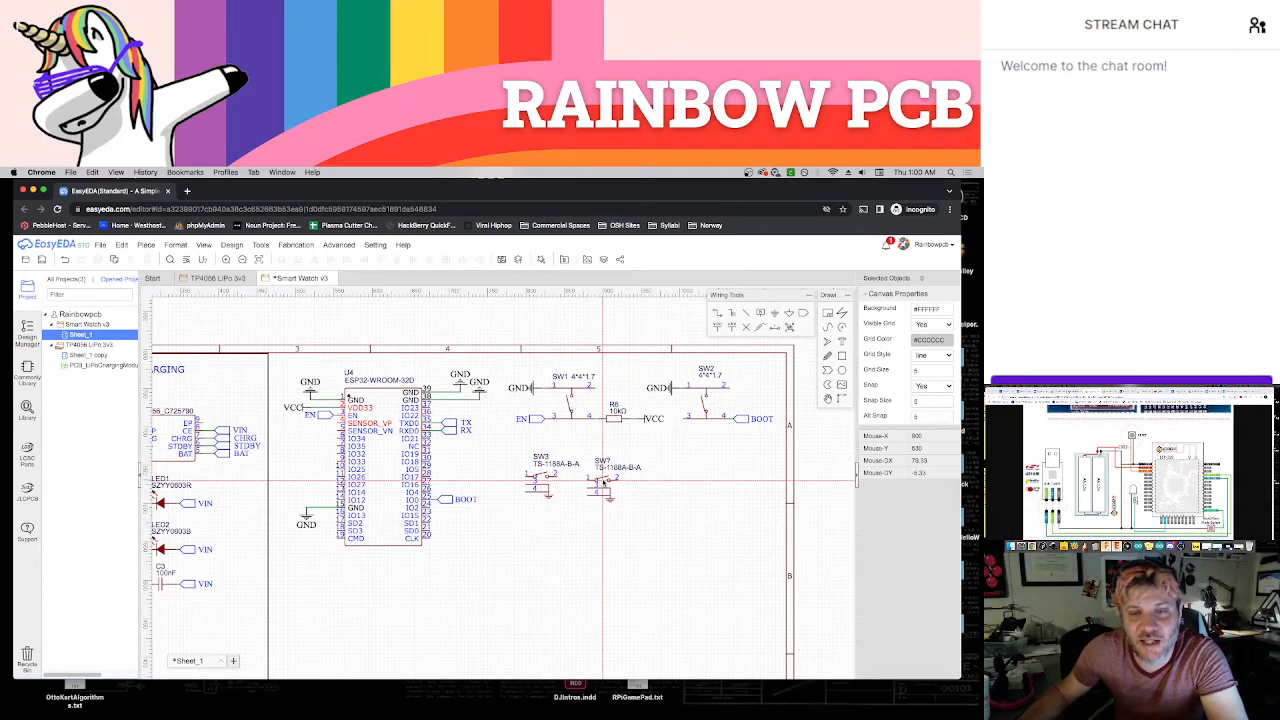
{"action": "left_click", "coordinate": [603, 481]}
{"action": "left_click", "coordinate": [660, 483]}
{"action": "key", "text": "Escape"}
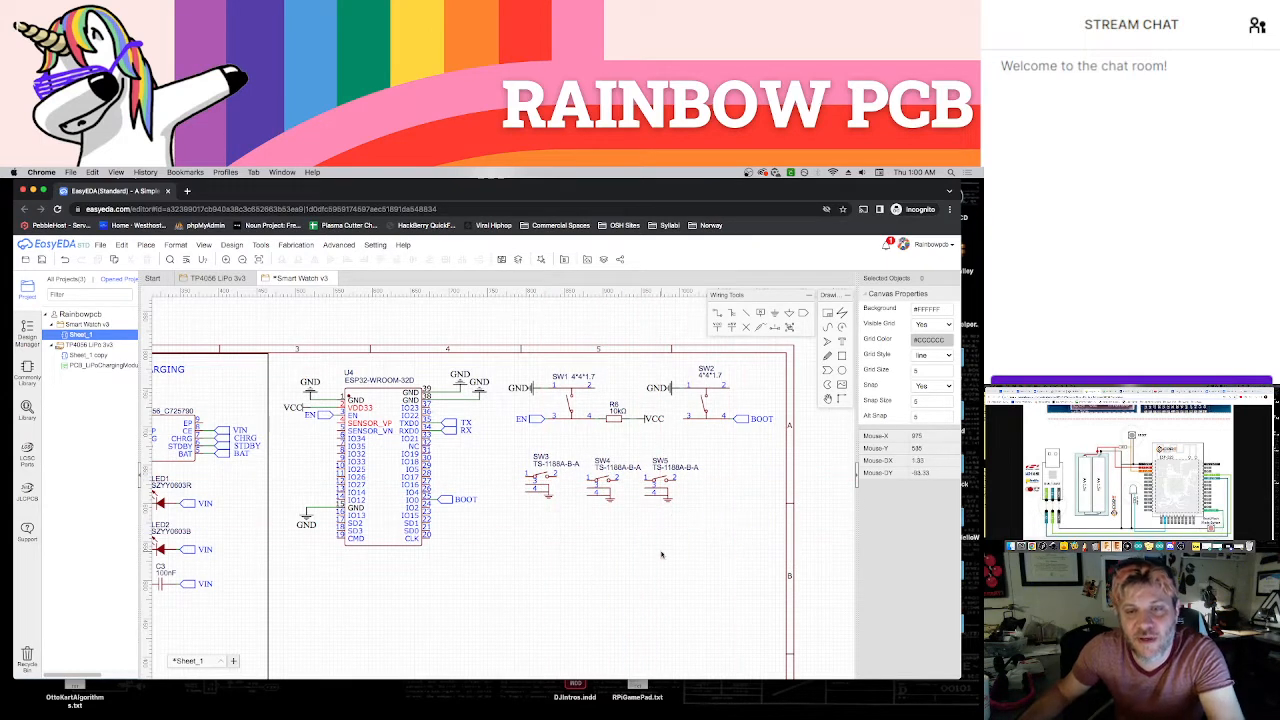
Copy the 10kΩ resistor R6 and place three vertical copies, one at pin 2 of each of SW3, SW4 and SW5
{"action": "scroll", "coordinate": [650, 546], "scroll_direction": "up", "scroll_amount": 2}
{"action": "scroll", "coordinate": [650, 546], "scroll_direction": "down", "scroll_amount": 5}
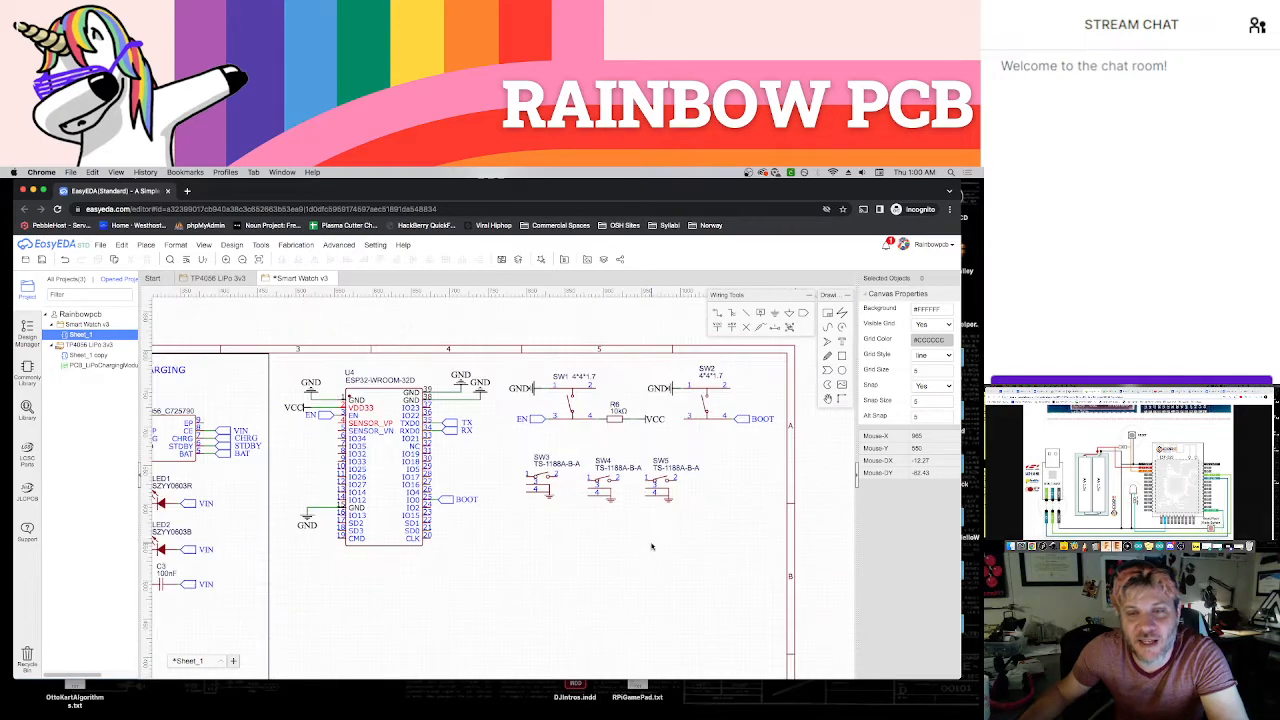
{"action": "scroll", "coordinate": [640, 518], "scroll_direction": "up", "scroll_amount": 4}
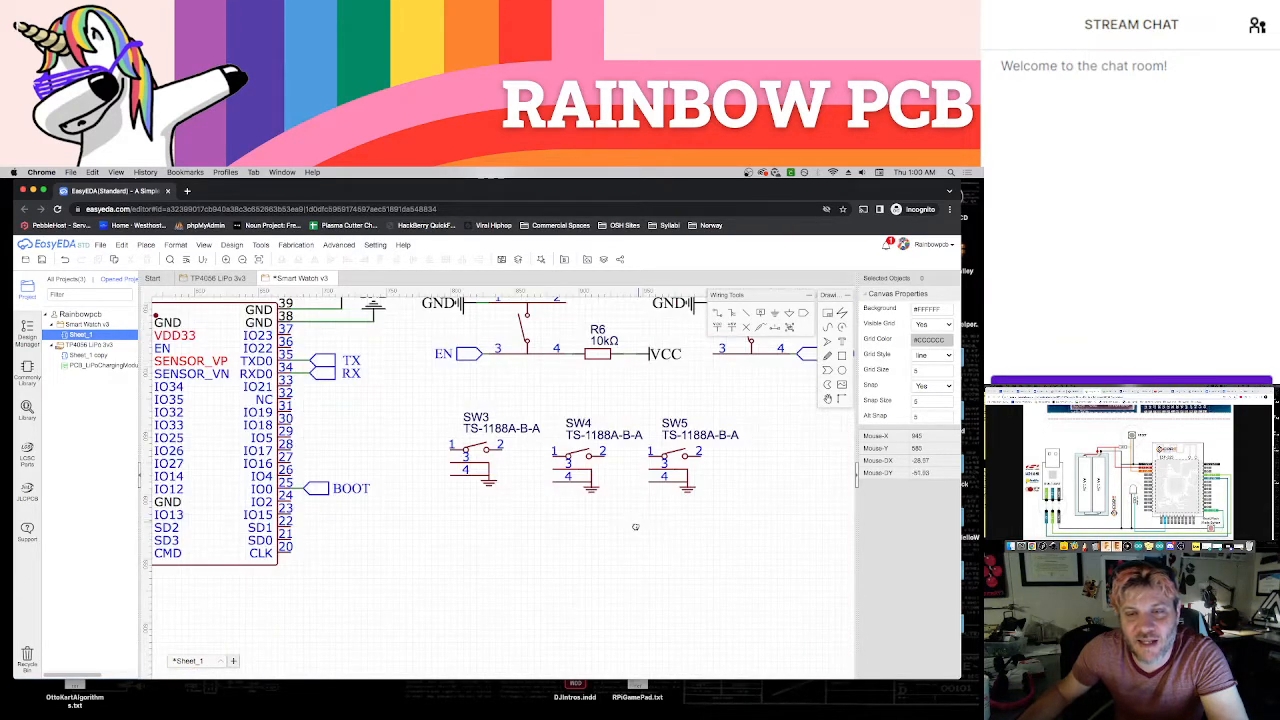
{"action": "scroll", "coordinate": [693, 506], "scroll_direction": "up", "scroll_amount": 1}
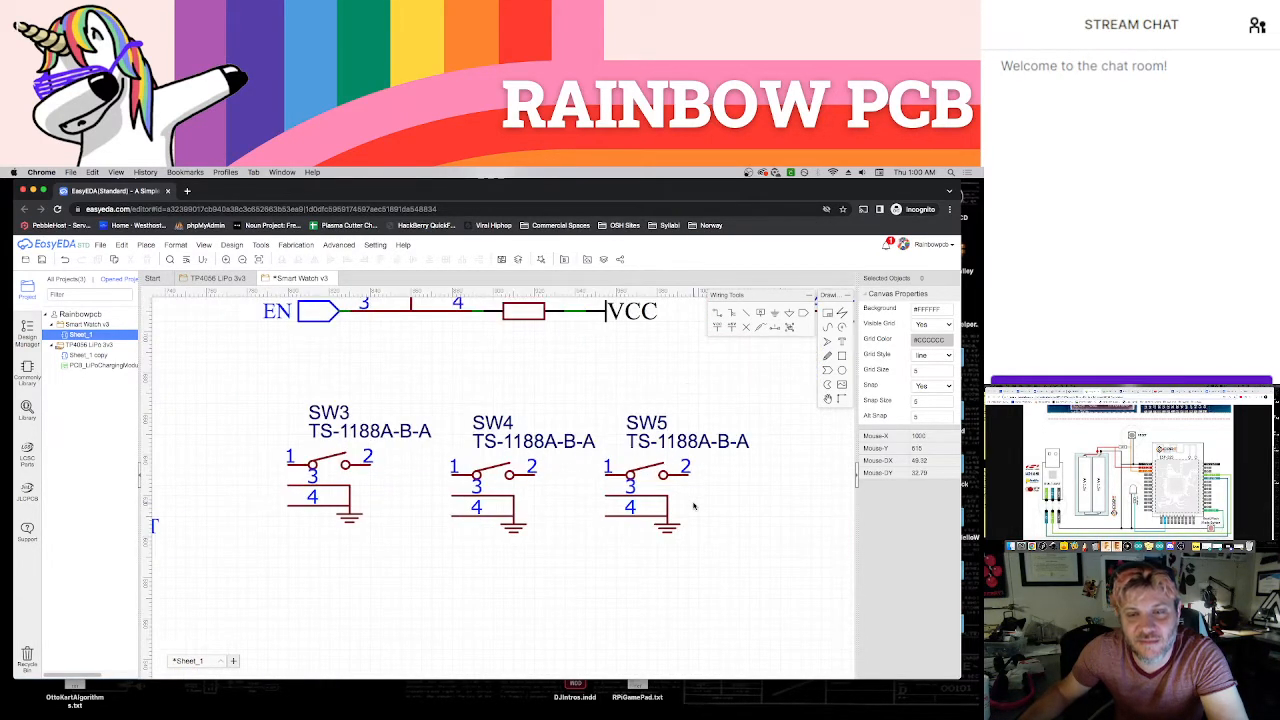
{"action": "scroll", "coordinate": [693, 506], "scroll_direction": "down", "scroll_amount": 4}
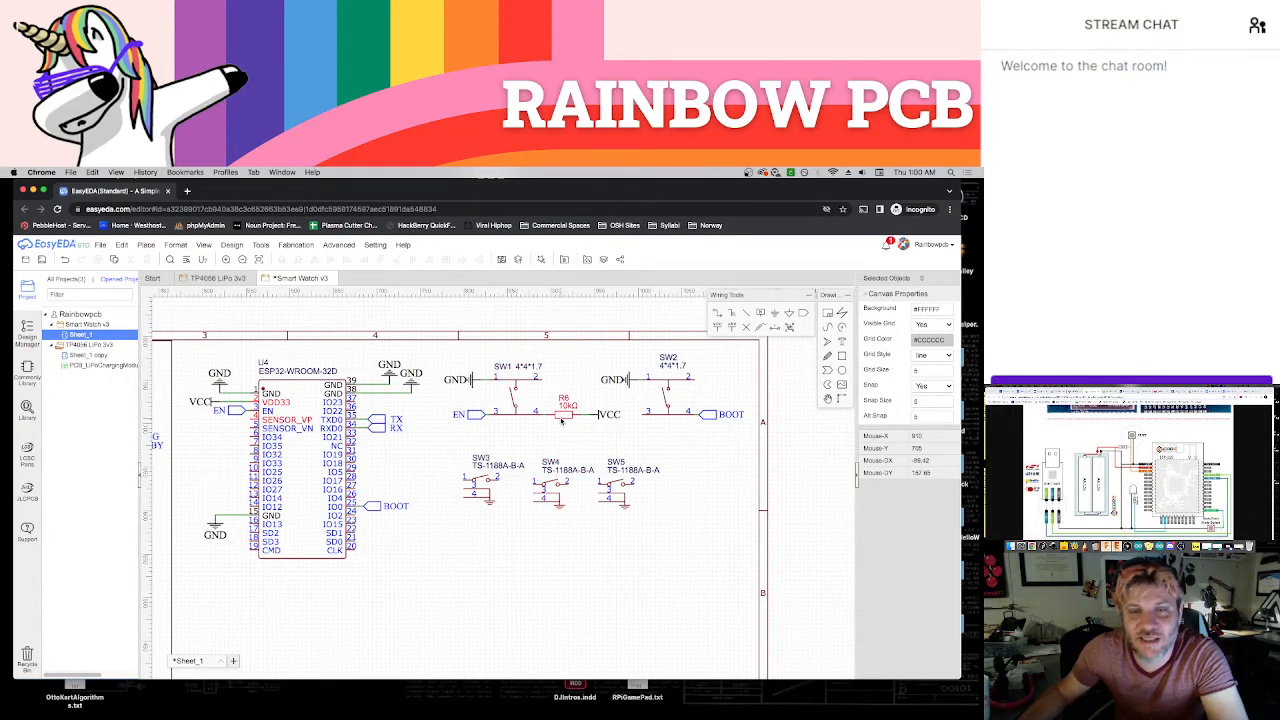
{"action": "left_click", "coordinate": [561, 421]}
{"action": "key", "text": "ctrl+c"}
{"action": "key", "text": "ctrl+v"}
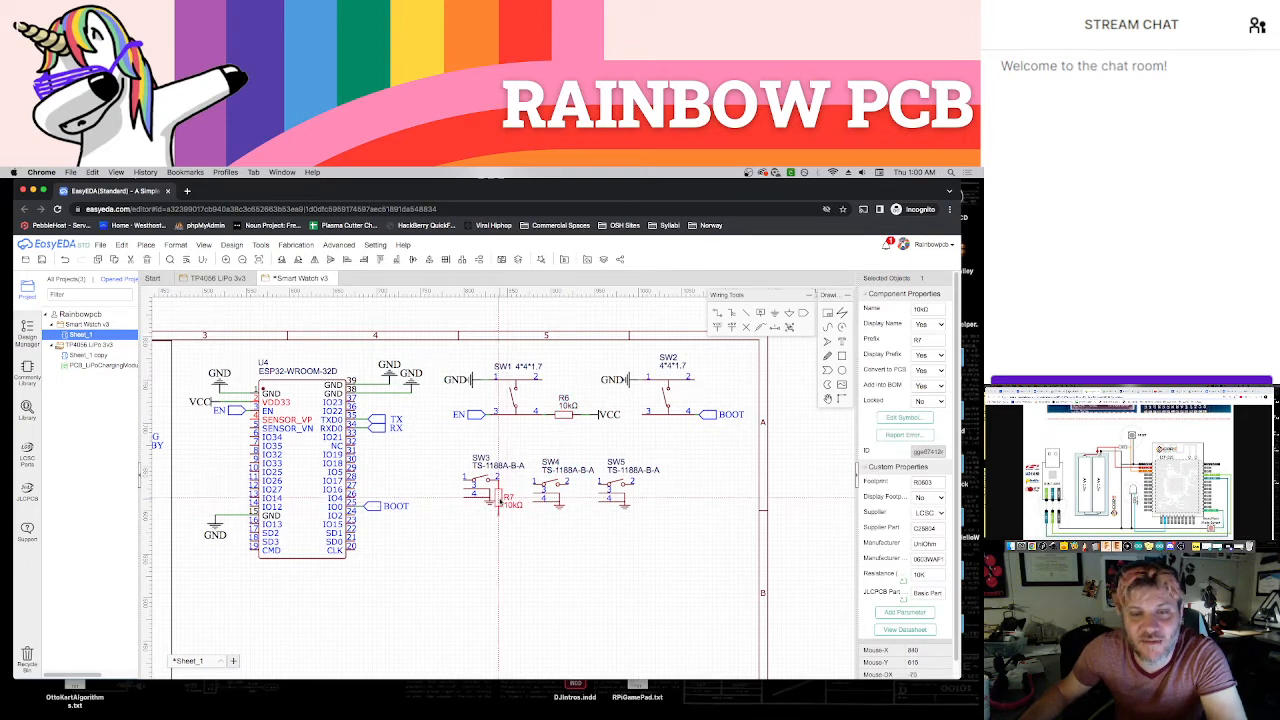
{"action": "left_click", "coordinate": [498, 497]}
{"action": "key", "text": "super+v"}
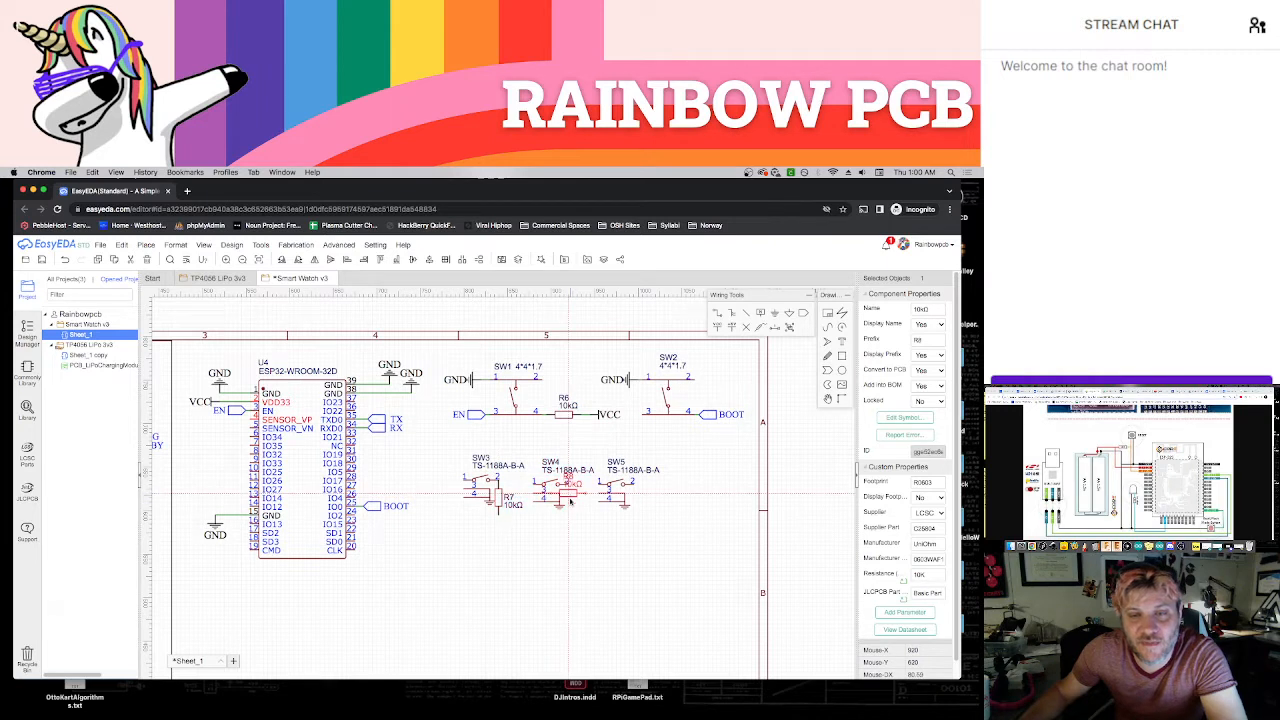
{"action": "left_click", "coordinate": [572, 505]}
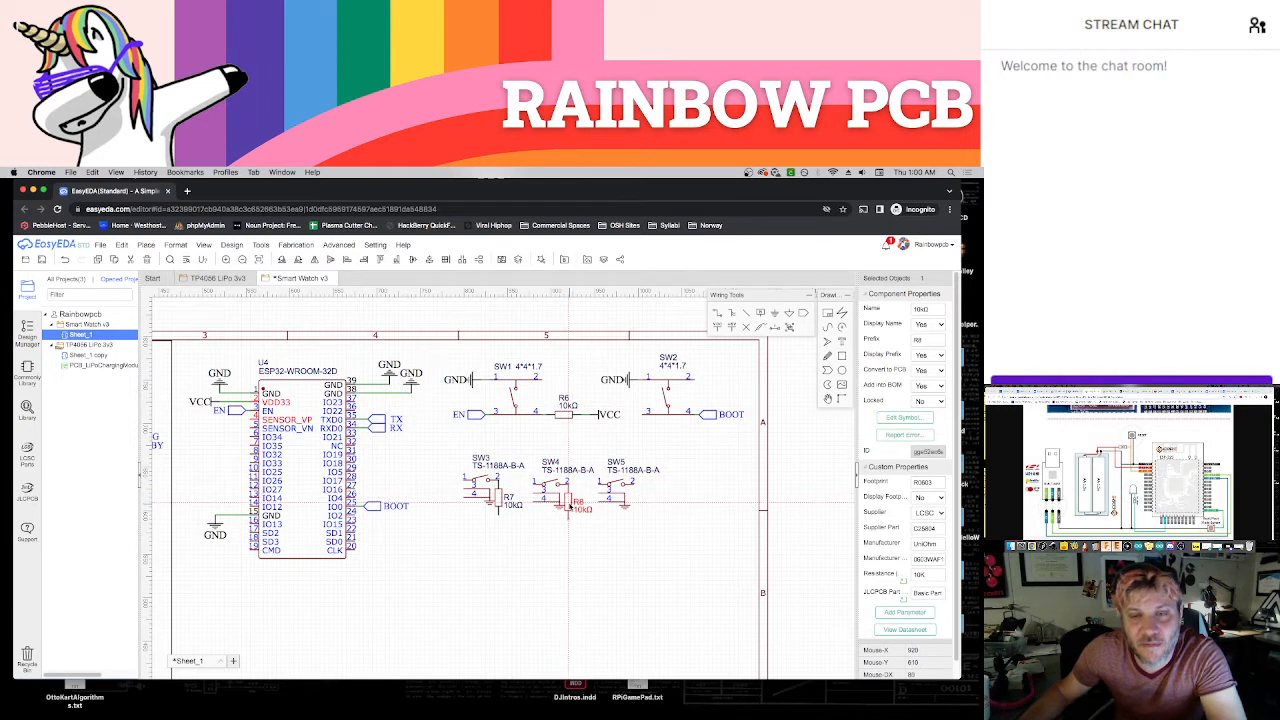
{"action": "left_click", "coordinate": [636, 506]}
Move resistors R9 and R8 slightly away from their switches, keeping each wired to pin 2
{"action": "scroll", "coordinate": [636, 505], "scroll_direction": "up", "scroll_amount": 2}
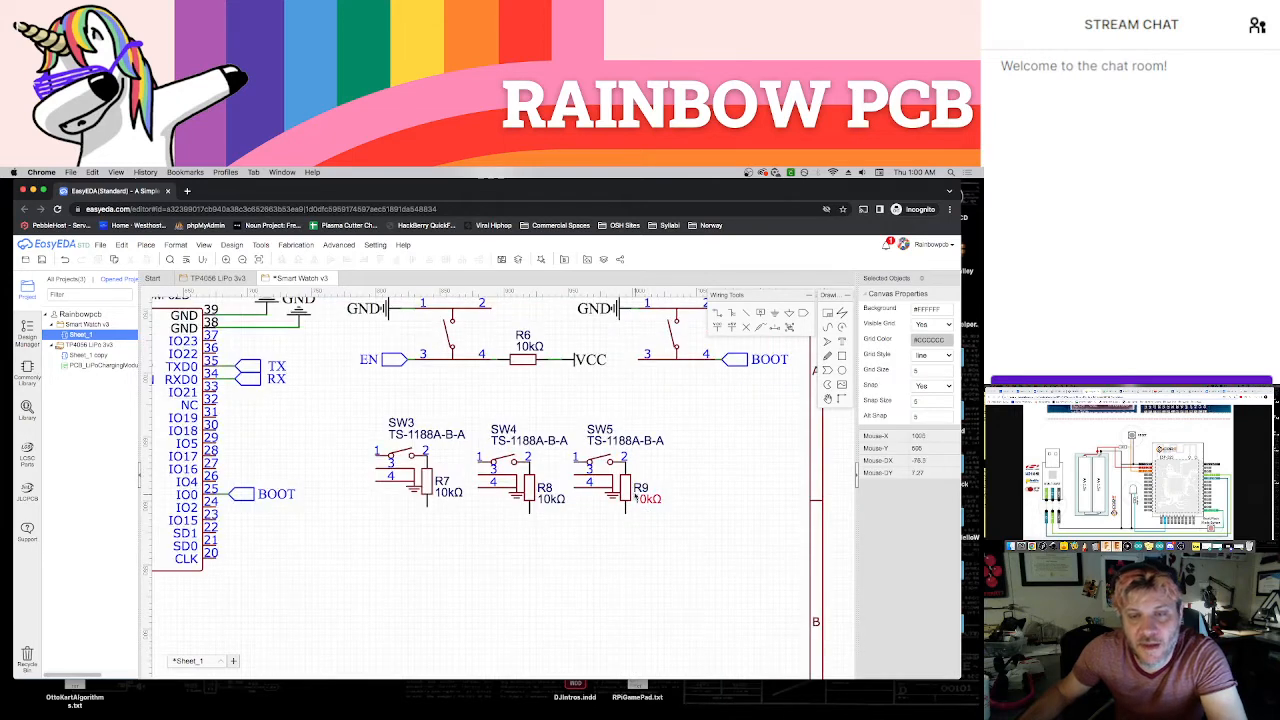
{"action": "mouse_move", "coordinate": [635, 497]}
{"action": "left_mouse_down"}
{"action": "mouse_move", "coordinate": [659, 482]}
{"action": "mouse_move", "coordinate": [646, 481]}
{"action": "left_mouse_up"}
{"action": "left_click_drag", "start_coordinate": [535, 483], "coordinate": [548, 482]}
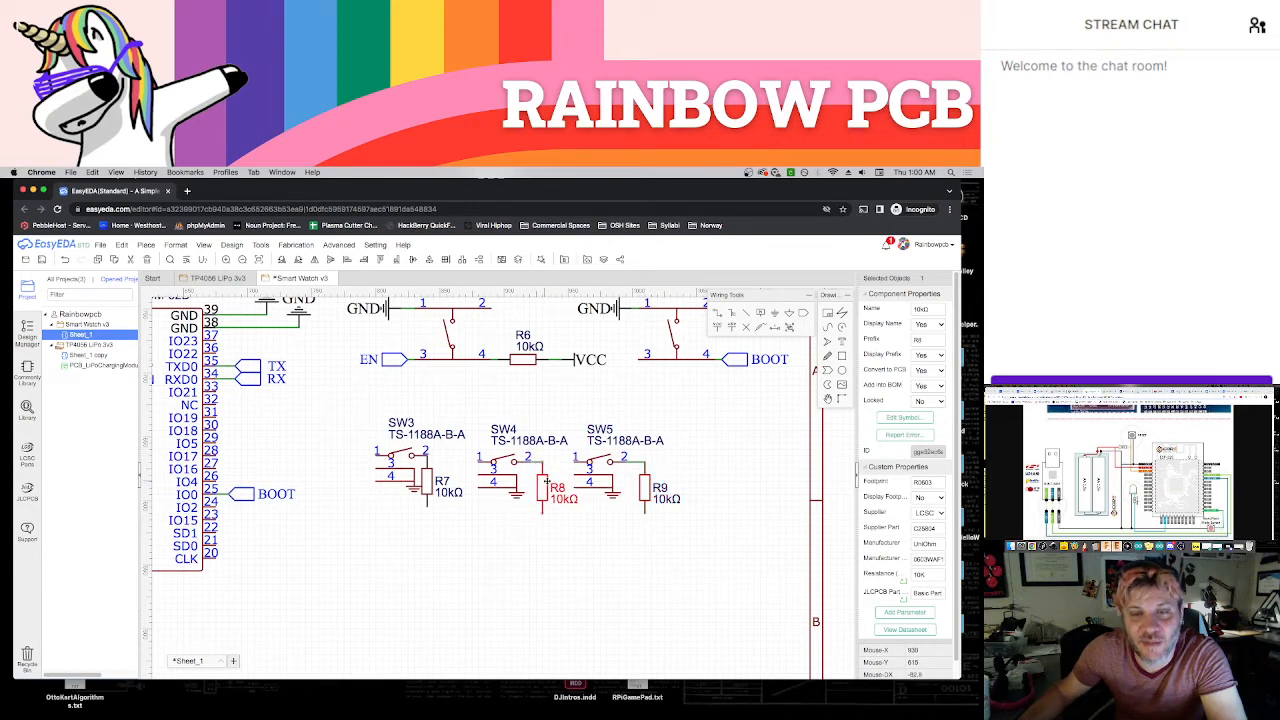
Spread the SW5/R9 and SW4/R8 pairs apart and raise SW3 with R7 so all three switch circuits line up in one row
{"action": "left_click_drag", "start_coordinate": [735, 410], "coordinate": [702, 465]}
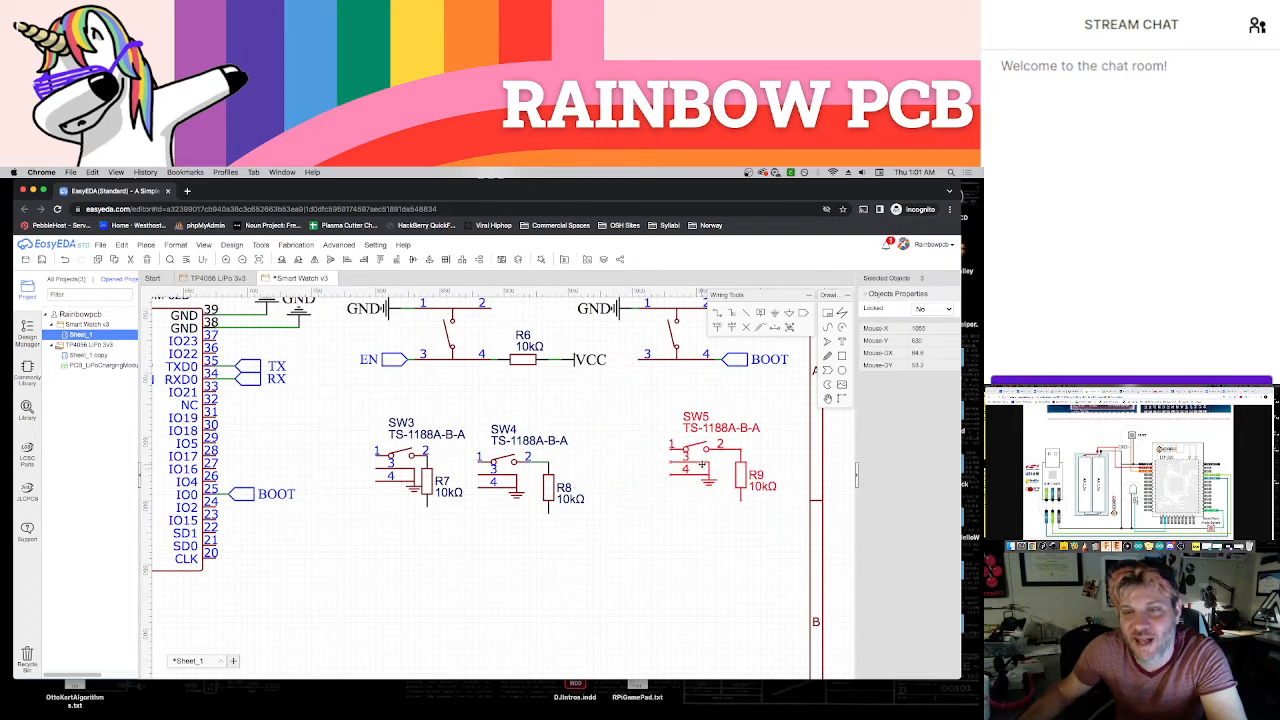
{"action": "left_click", "coordinate": [603, 466]}
{"action": "left_click_drag", "start_coordinate": [602, 411], "coordinate": [463, 538]}
{"action": "left_click", "coordinate": [508, 490]}
{"action": "left_click_drag", "start_coordinate": [634, 400], "coordinate": [474, 554]}
{"action": "left_click_drag", "start_coordinate": [500, 493], "coordinate": [538, 477]}
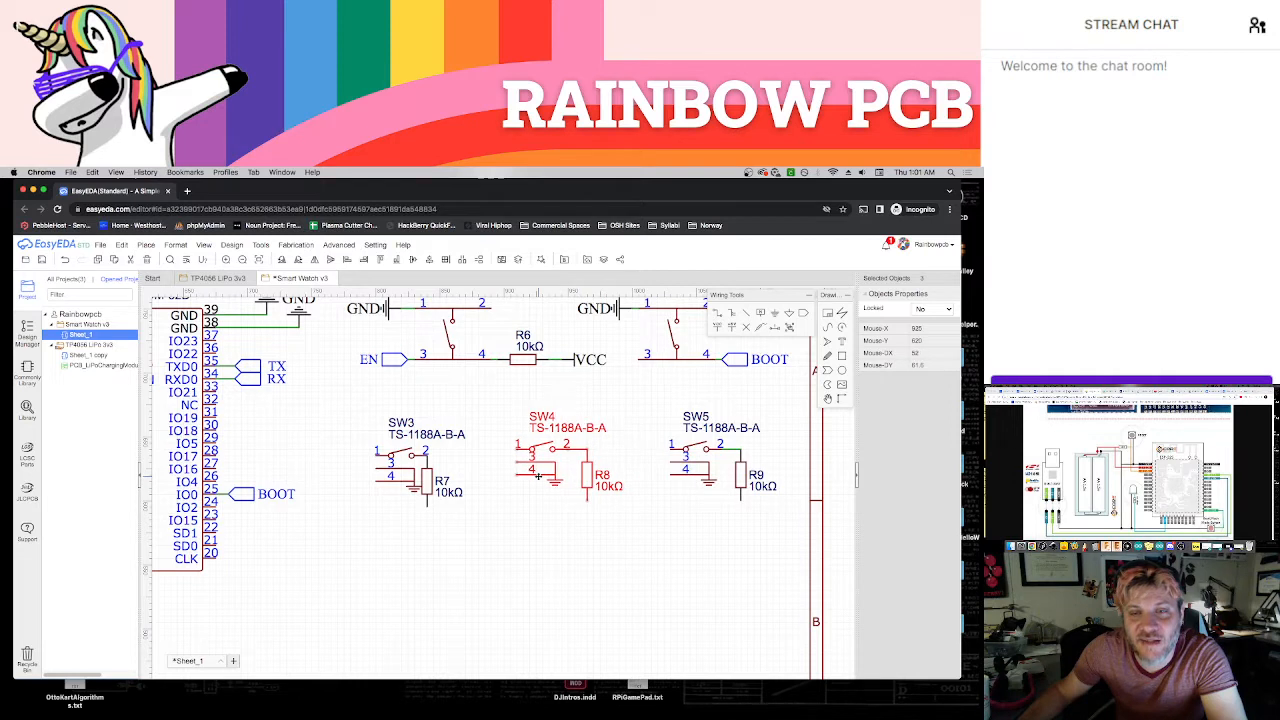
{"action": "left_click", "coordinate": [497, 517]}
{"action": "left_click_drag", "start_coordinate": [353, 393], "coordinate": [467, 547]}
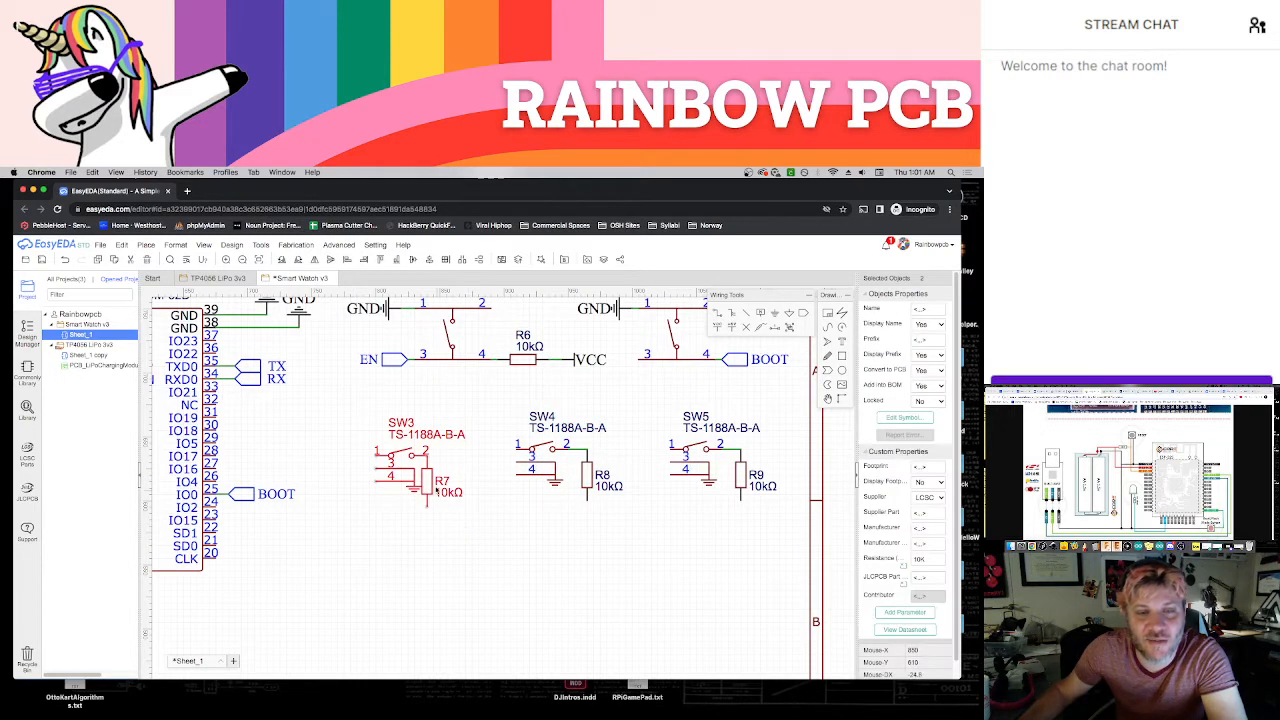
{"action": "mouse_move", "coordinate": [432, 482]}
{"action": "left_mouse_down"}
{"action": "mouse_move", "coordinate": [566, 476]}
{"action": "mouse_move", "coordinate": [431, 474]}
{"action": "left_mouse_up"}
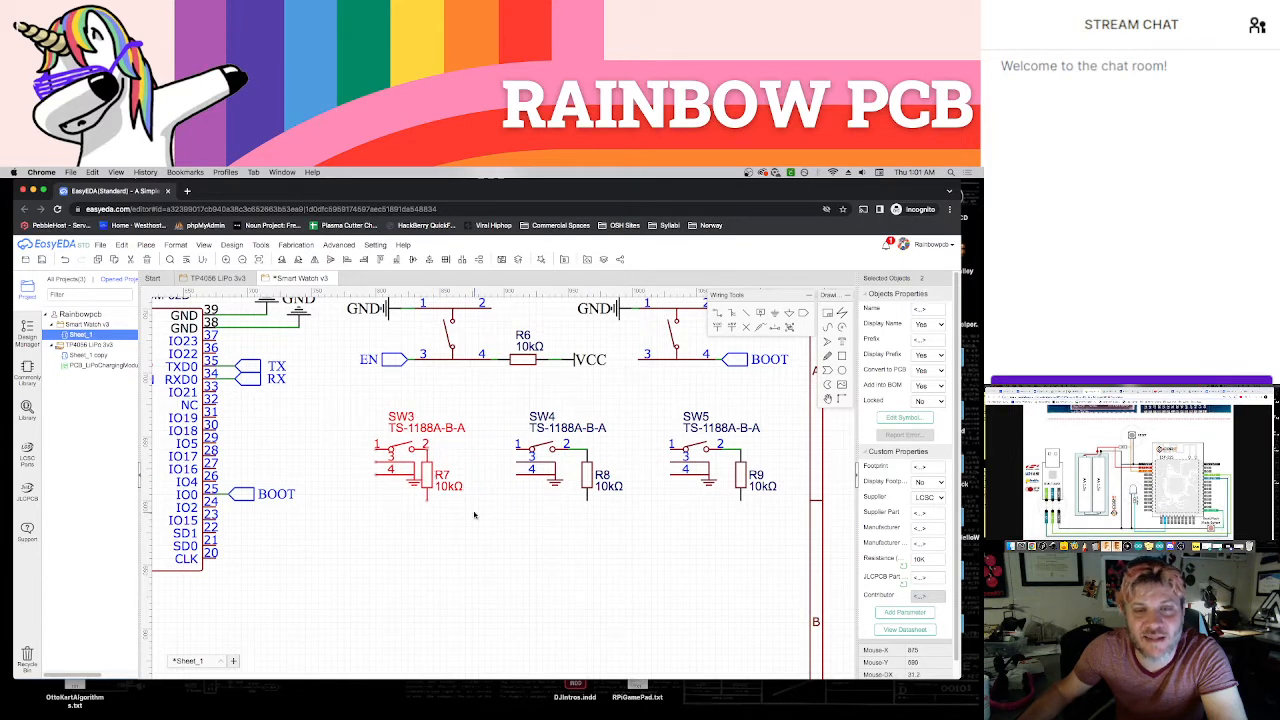
{"action": "left_click", "coordinate": [550, 532]}
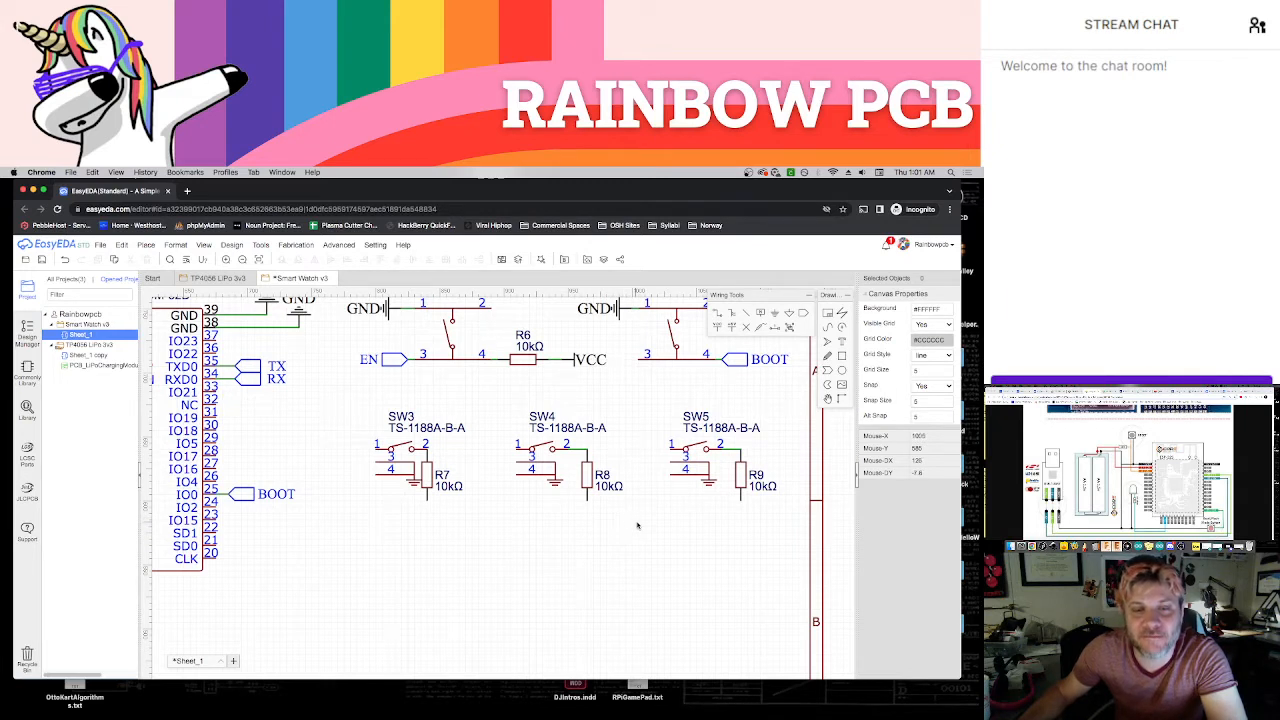
Place VCC net flags on pin 1 of SW3, SW4 and SW5, and pull each flag slightly away from its pin
{"action": "left_click", "coordinate": [789, 313]}
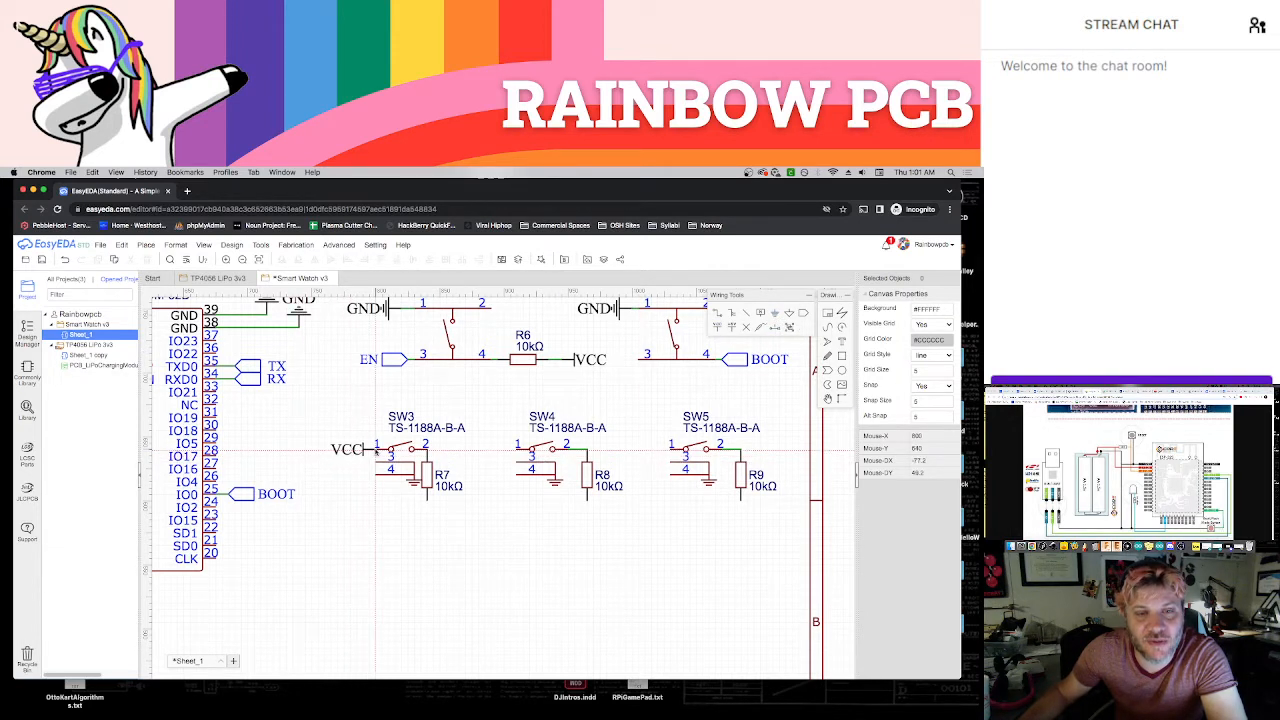
{"action": "left_click", "coordinate": [373, 449]}
{"action": "left_click", "coordinate": [516, 450]}
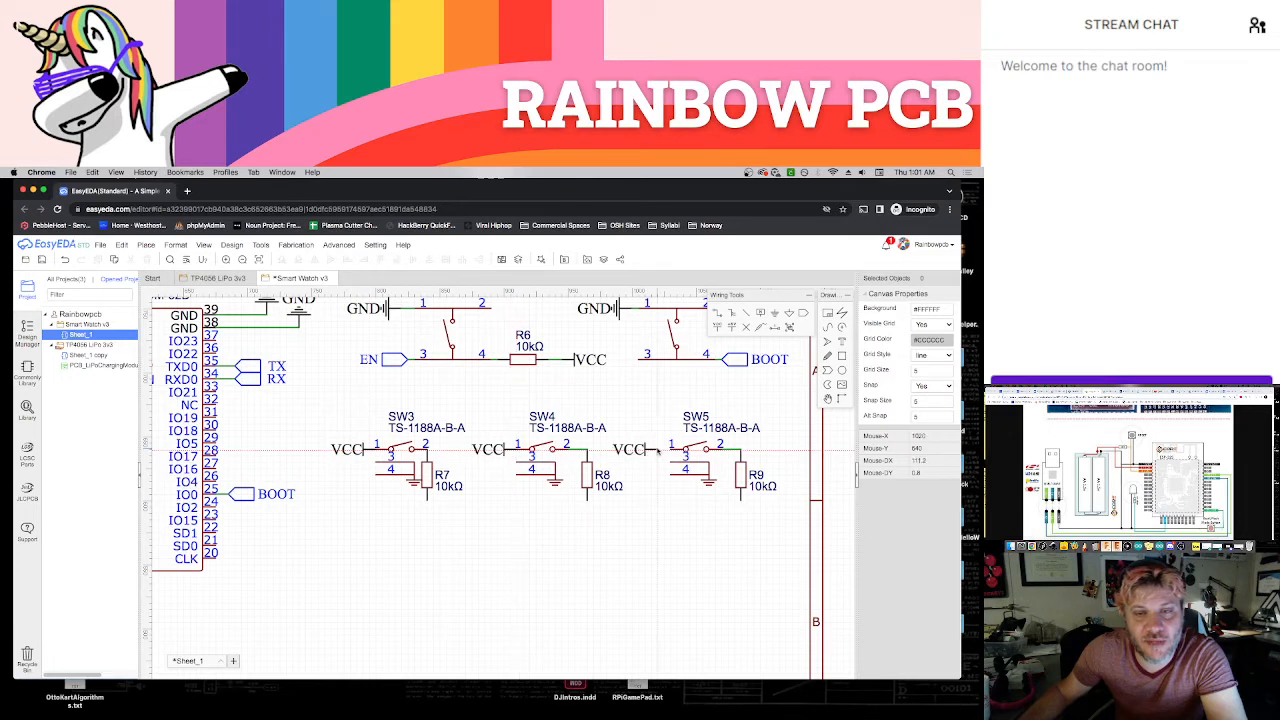
{"action": "left_click", "coordinate": [668, 450]}
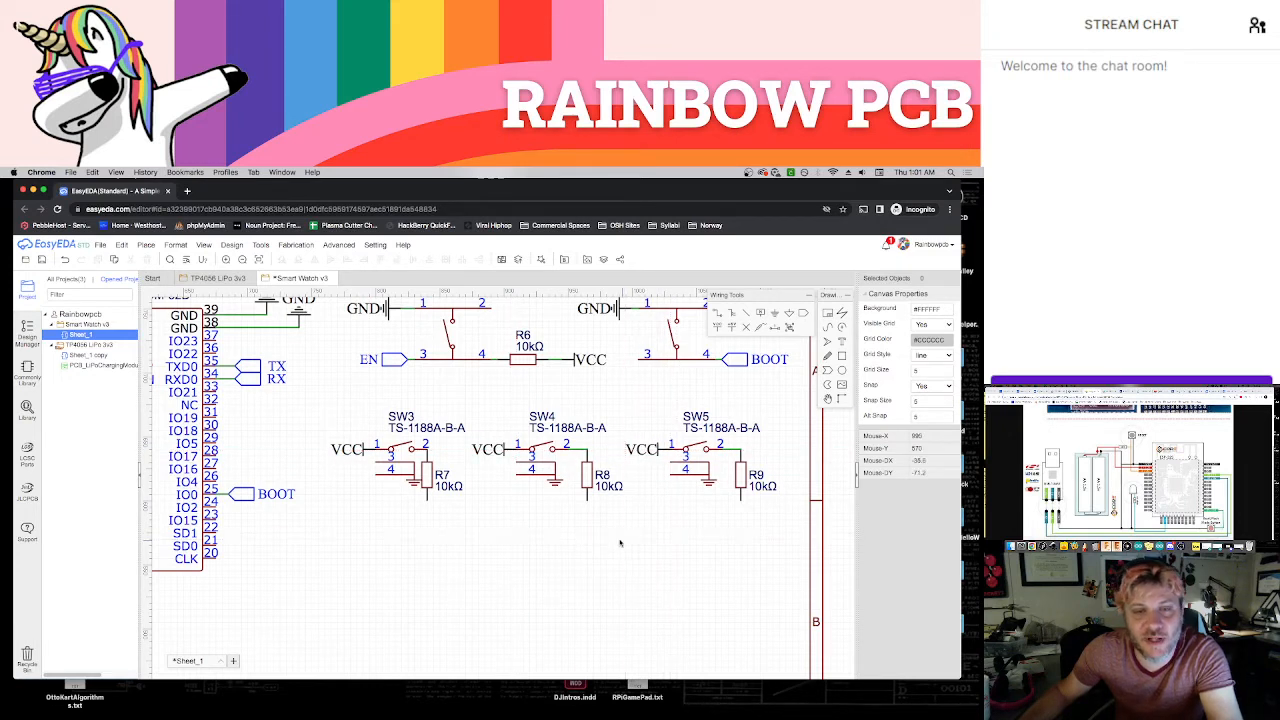
{"action": "left_click_drag", "start_coordinate": [364, 450], "coordinate": [357, 450]}
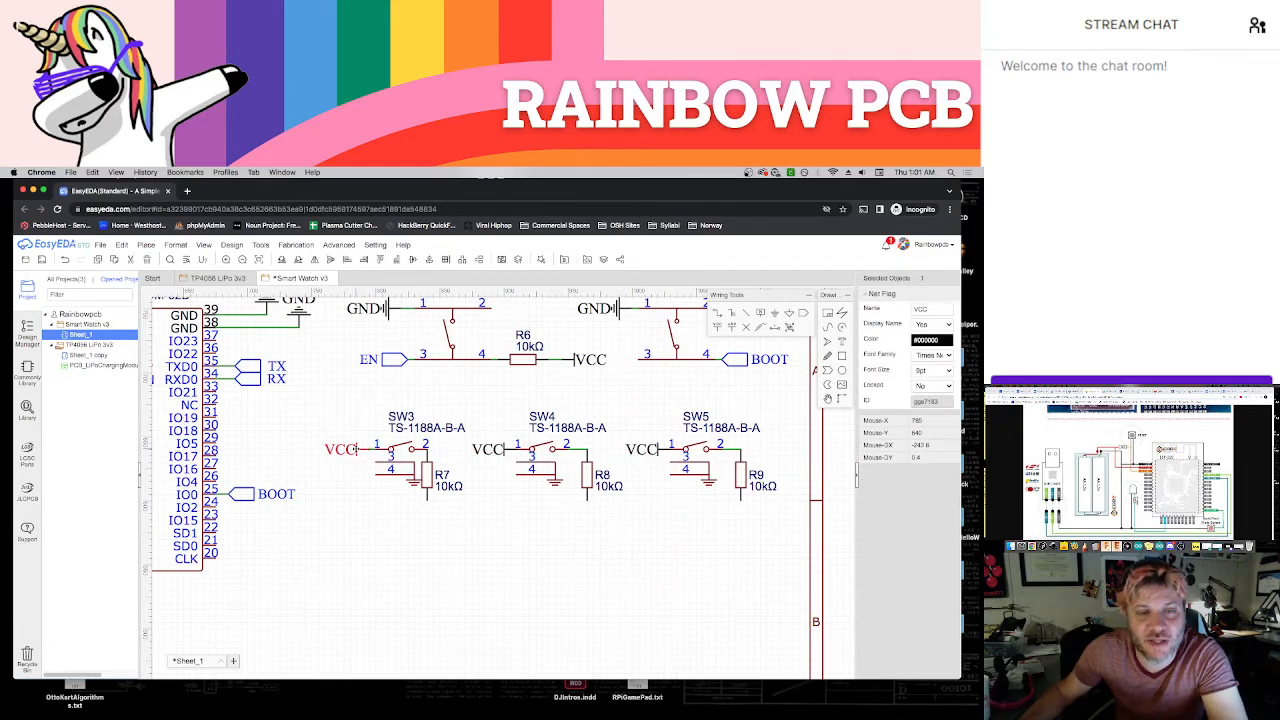
{"action": "left_click_drag", "start_coordinate": [507, 452], "coordinate": [500, 452]}
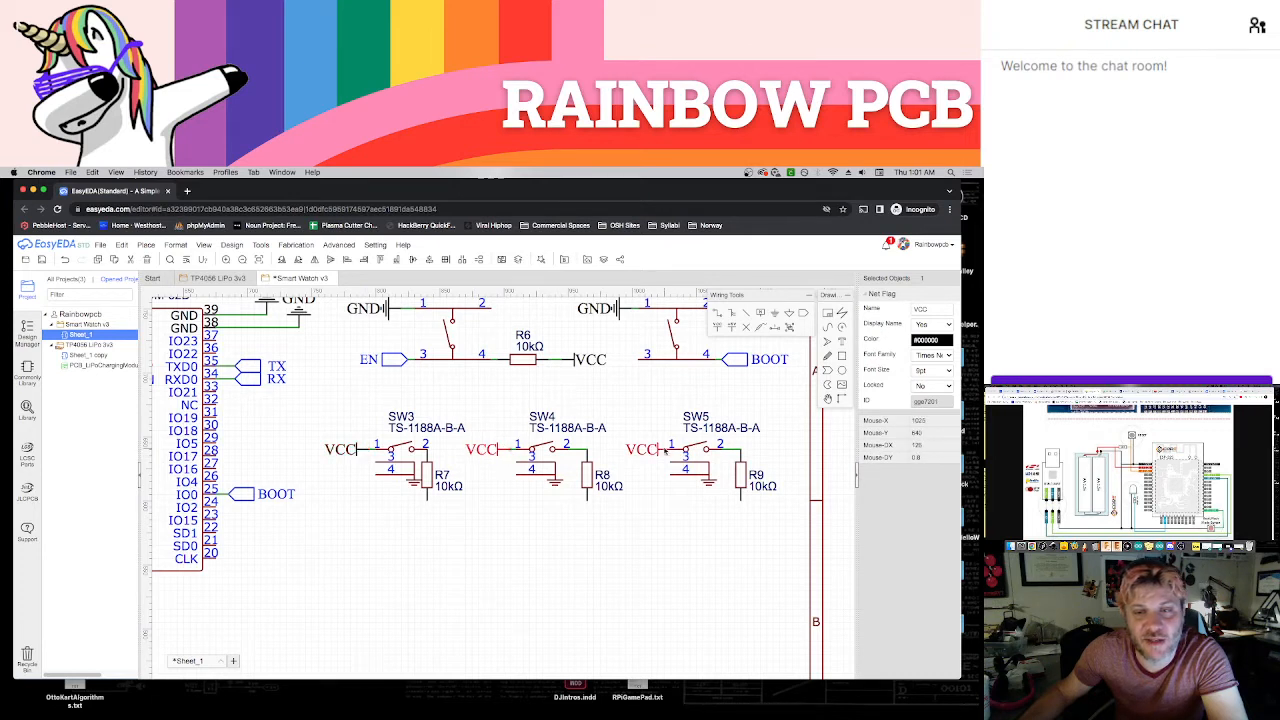
{"action": "left_click_drag", "start_coordinate": [658, 450], "coordinate": [652, 450]}
{"action": "left_click", "coordinate": [657, 495]}
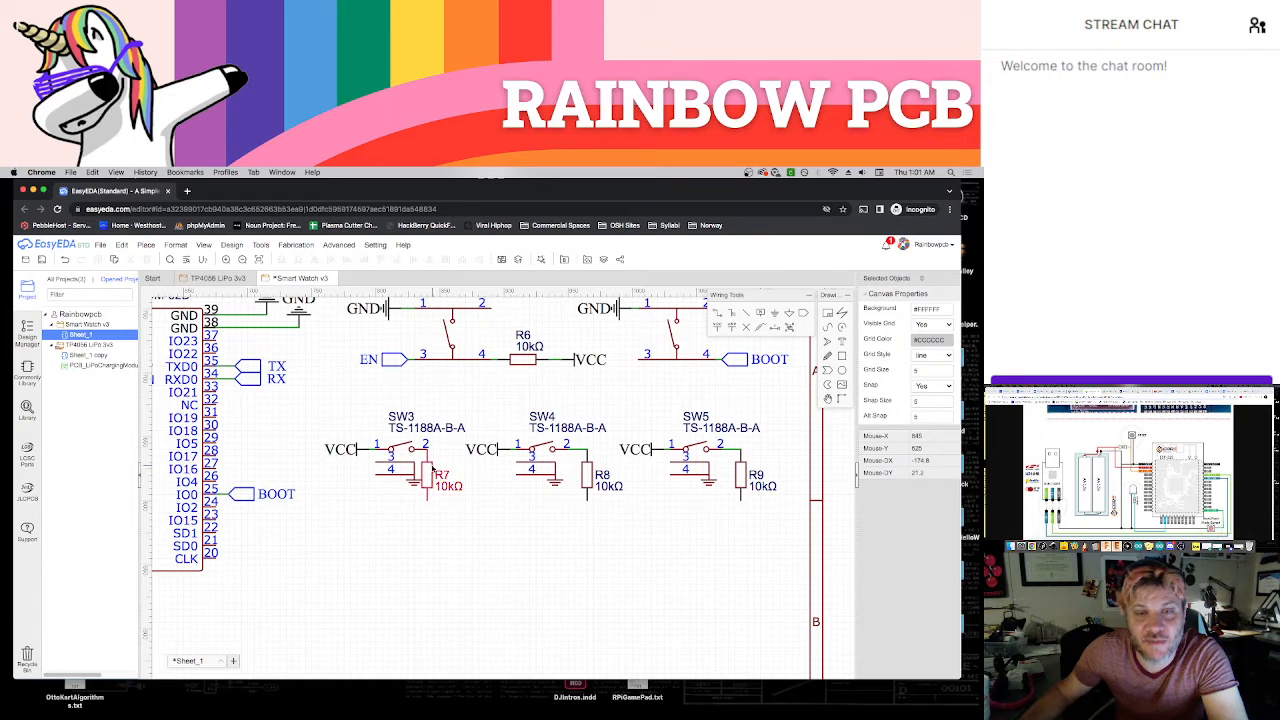
Shift R7 away from SW3 to match the other resistors, and place GND flags below R7, R8 and R9
{"action": "left_click_drag", "start_coordinate": [431, 470], "coordinate": [451, 464]}
{"action": "left_click", "coordinate": [517, 501]}
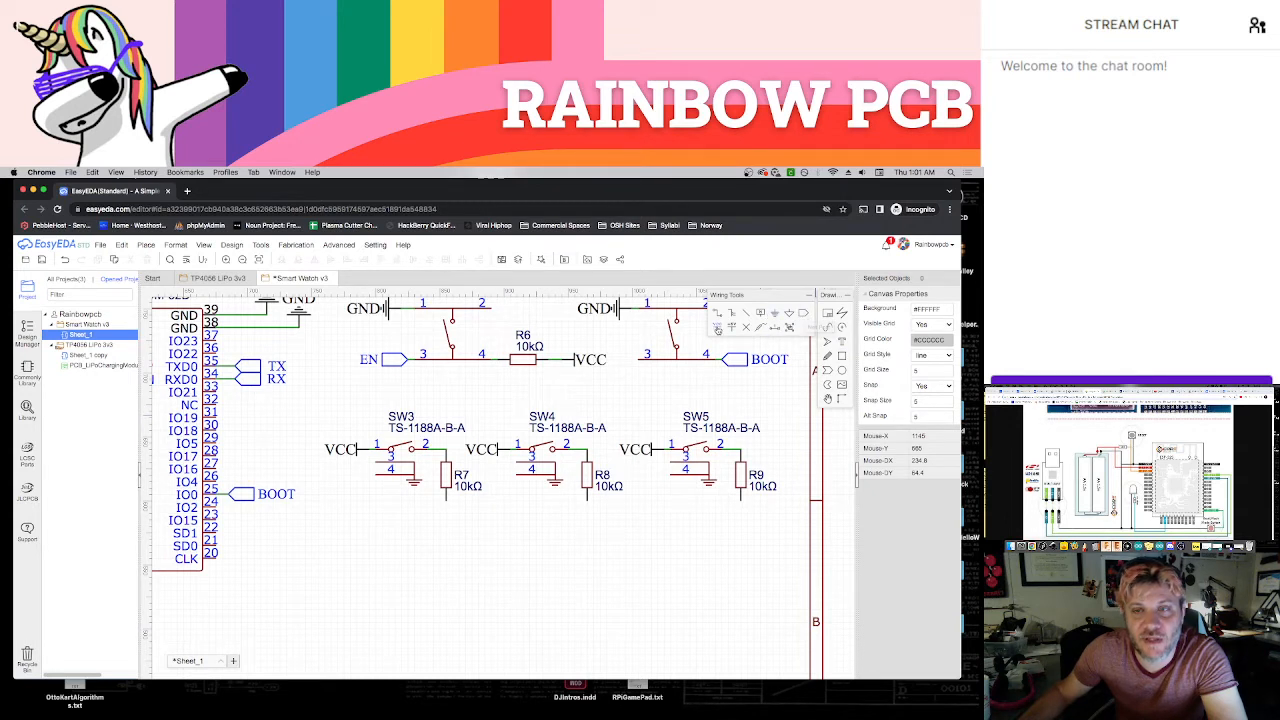
{"action": "left_click", "coordinate": [772, 315]}
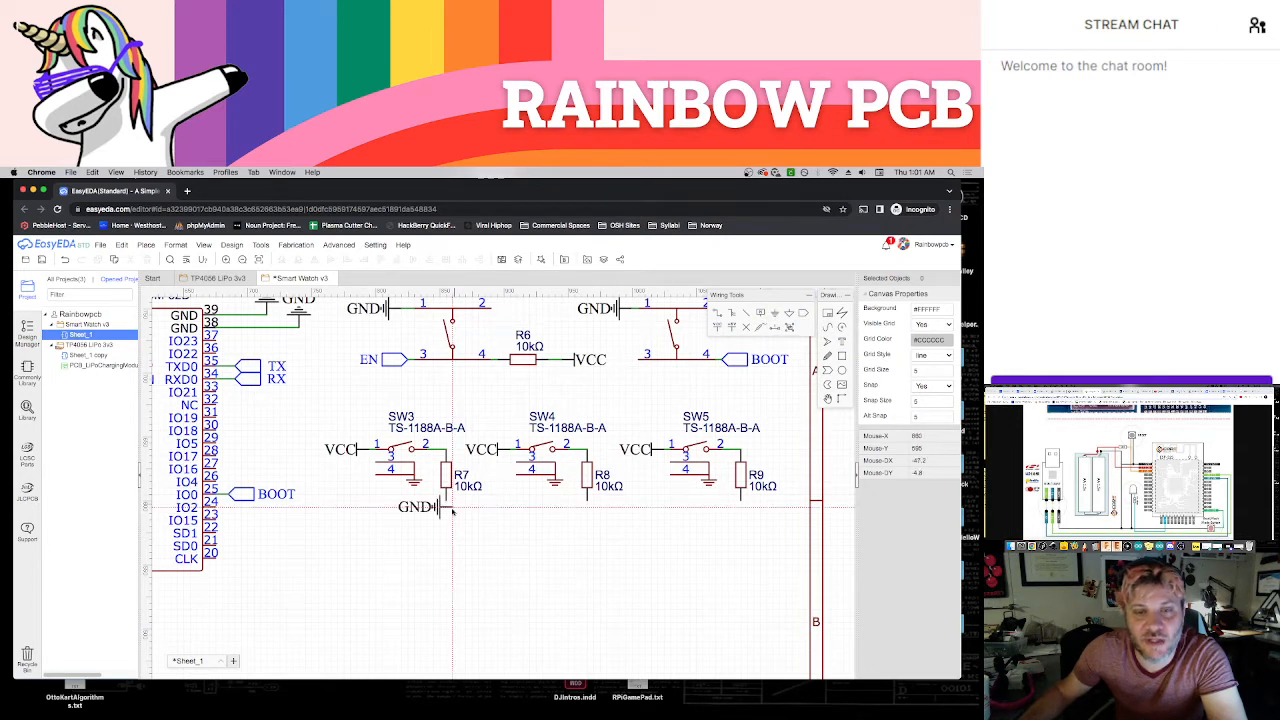
{"action": "left_click", "coordinate": [446, 505]}
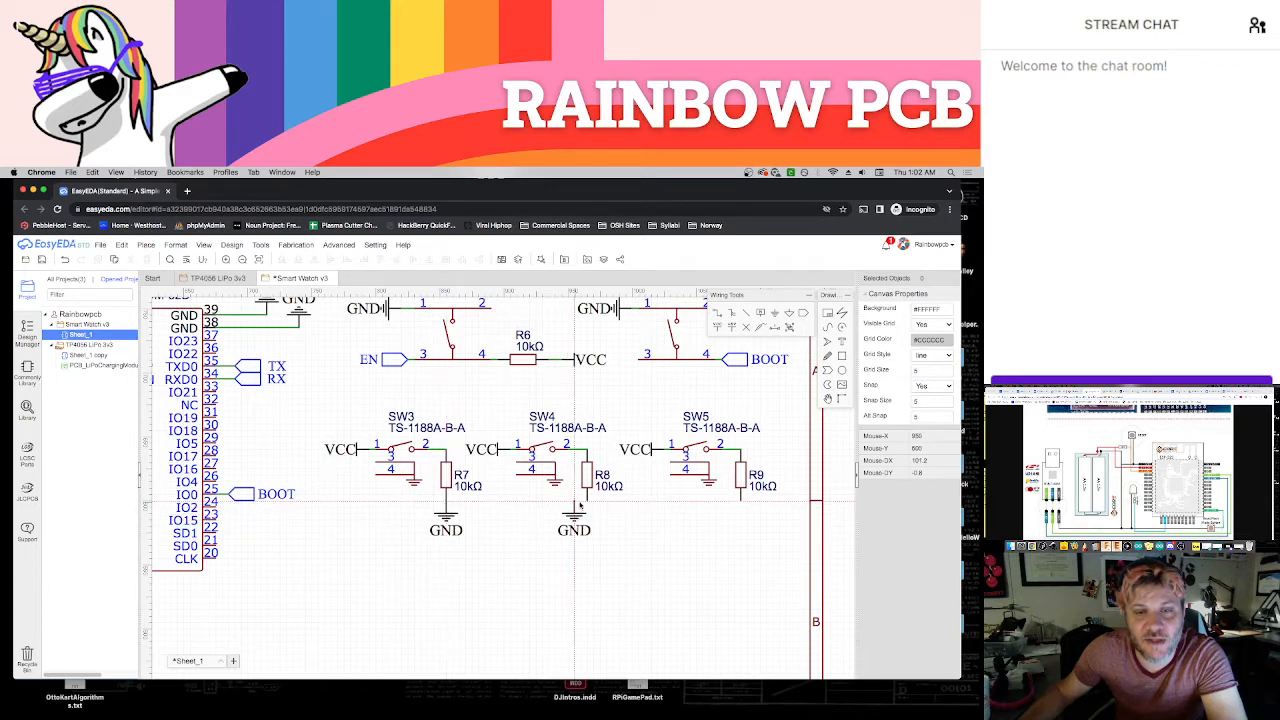
{"action": "left_click", "coordinate": [587, 505]}
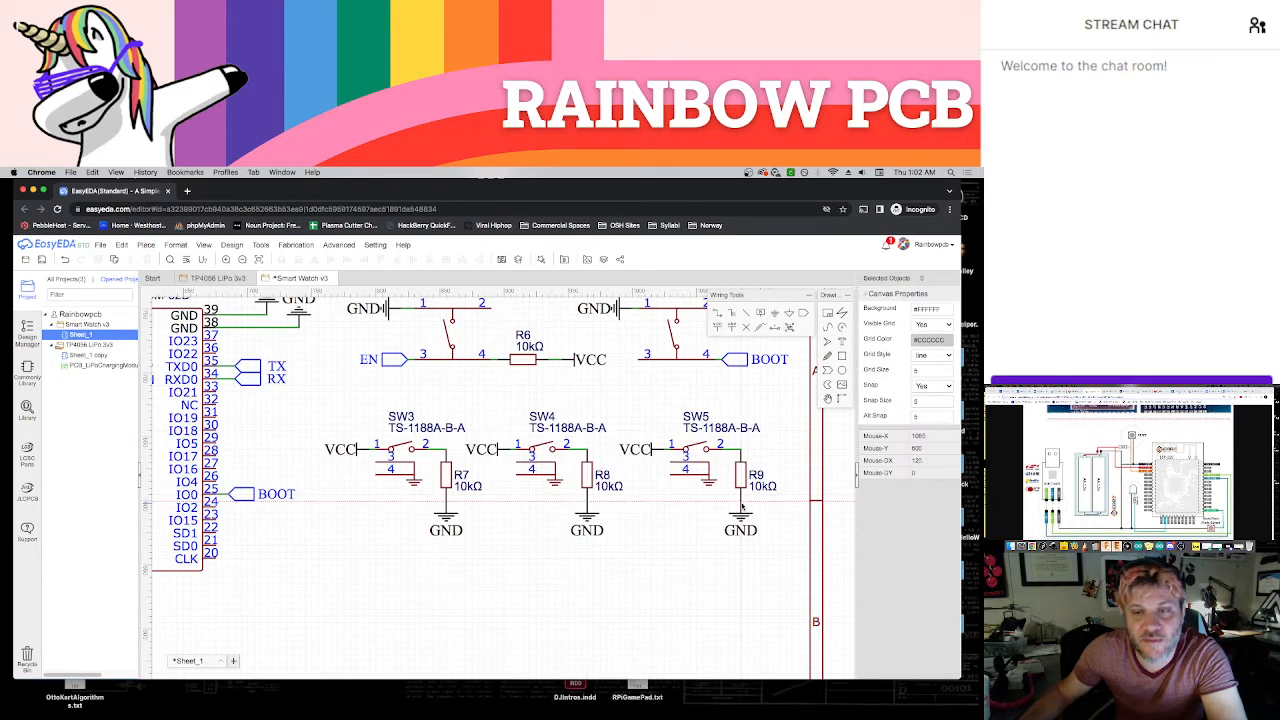
{"action": "left_click", "coordinate": [741, 505]}
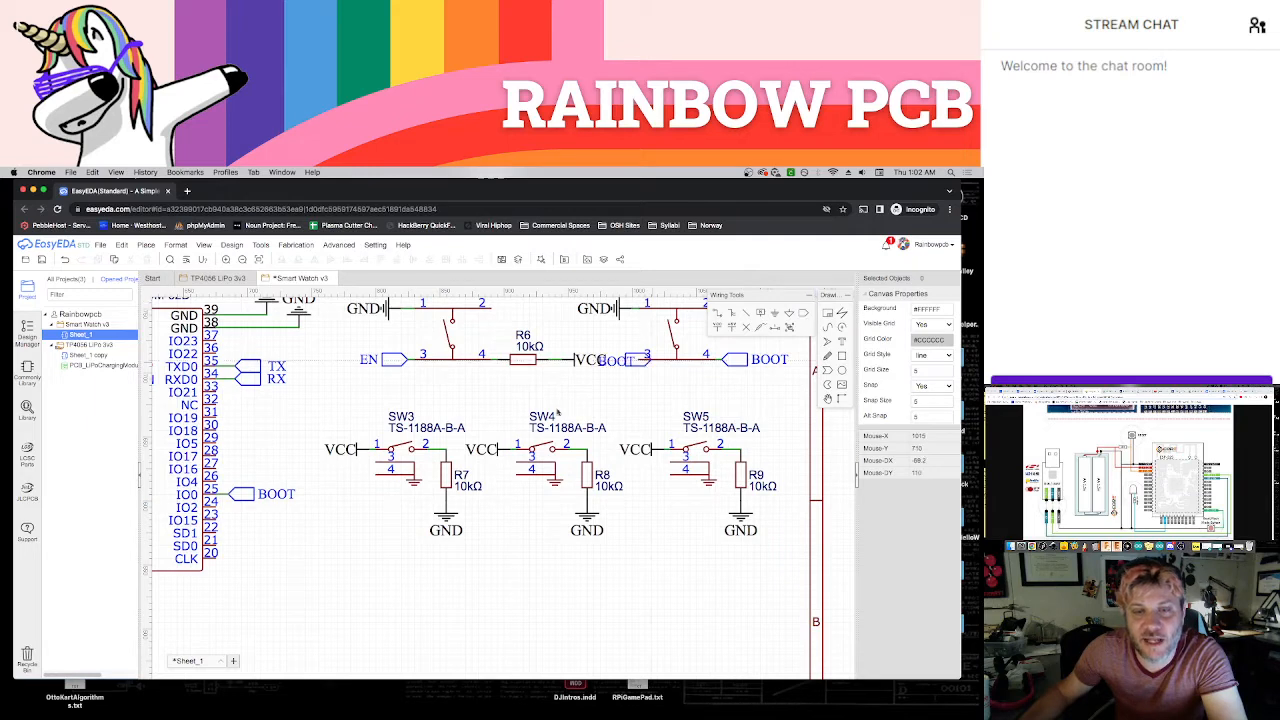
Place a net port at the junction of SW5 pin 2 and R9, and name it B3
{"action": "scroll", "coordinate": [642, 474], "scroll_direction": "down", "scroll_amount": 2}
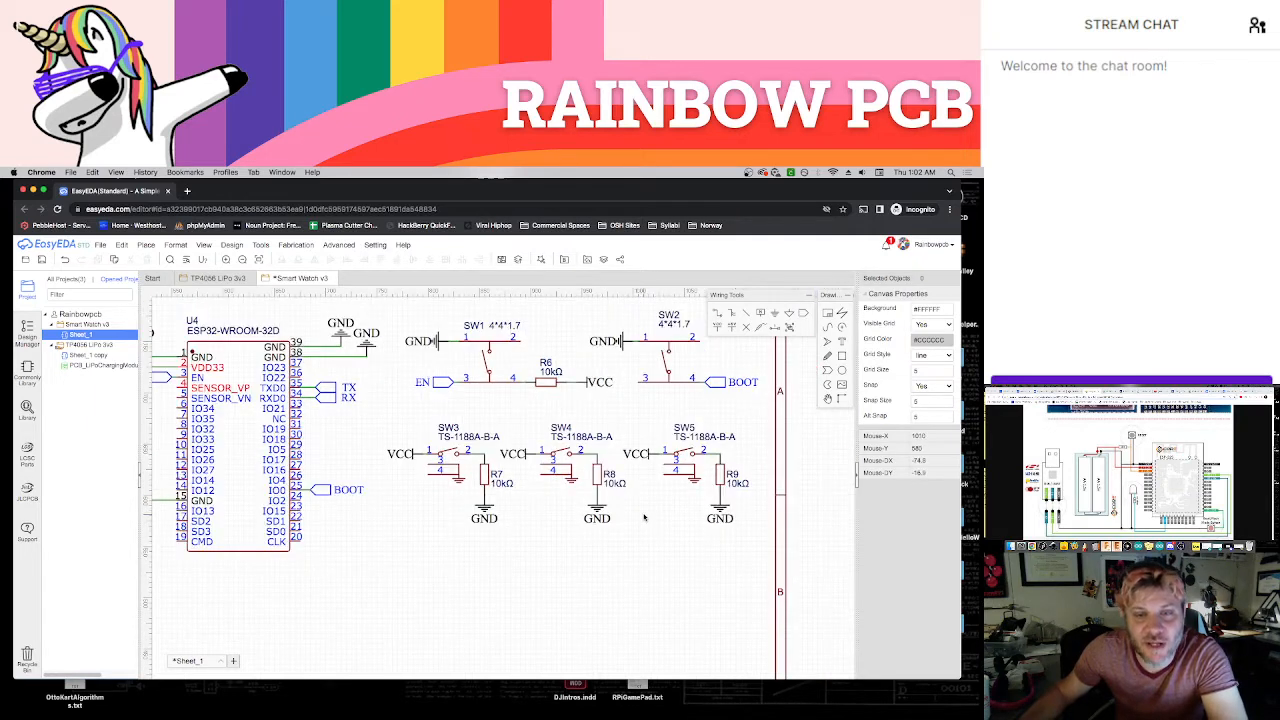
{"action": "left_click_drag", "start_coordinate": [716, 446], "coordinate": [580, 537]}
{"action": "left_click", "coordinate": [633, 567]}
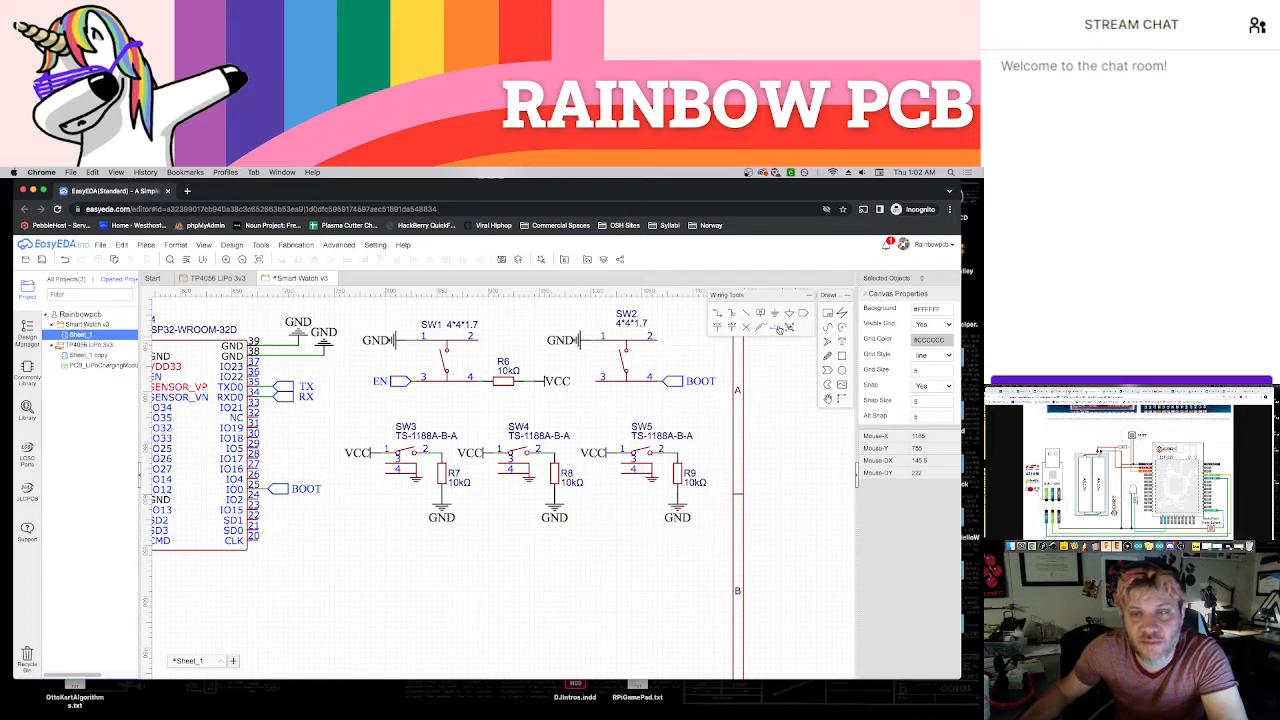
{"action": "left_click", "coordinate": [803, 314]}
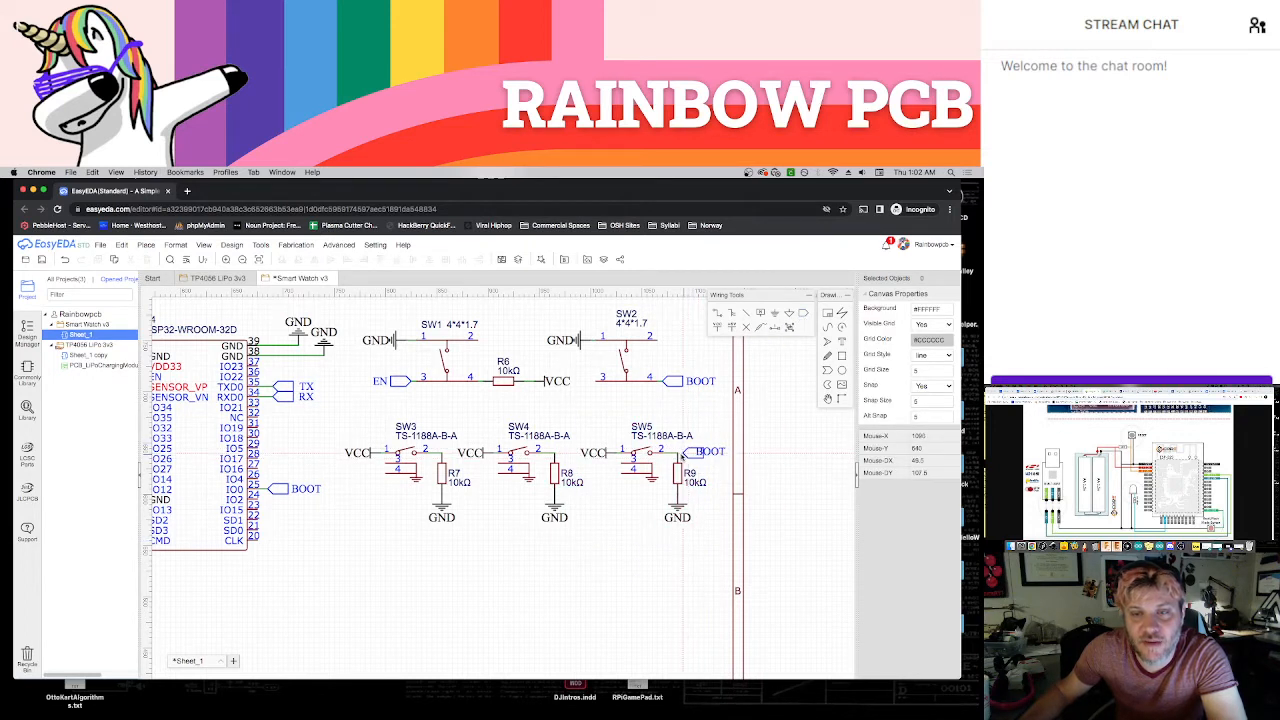
{"action": "left_click", "coordinate": [679, 455]}
{"action": "double_click", "coordinate": [711, 455]}
{"action": "type", "text": "B3"}
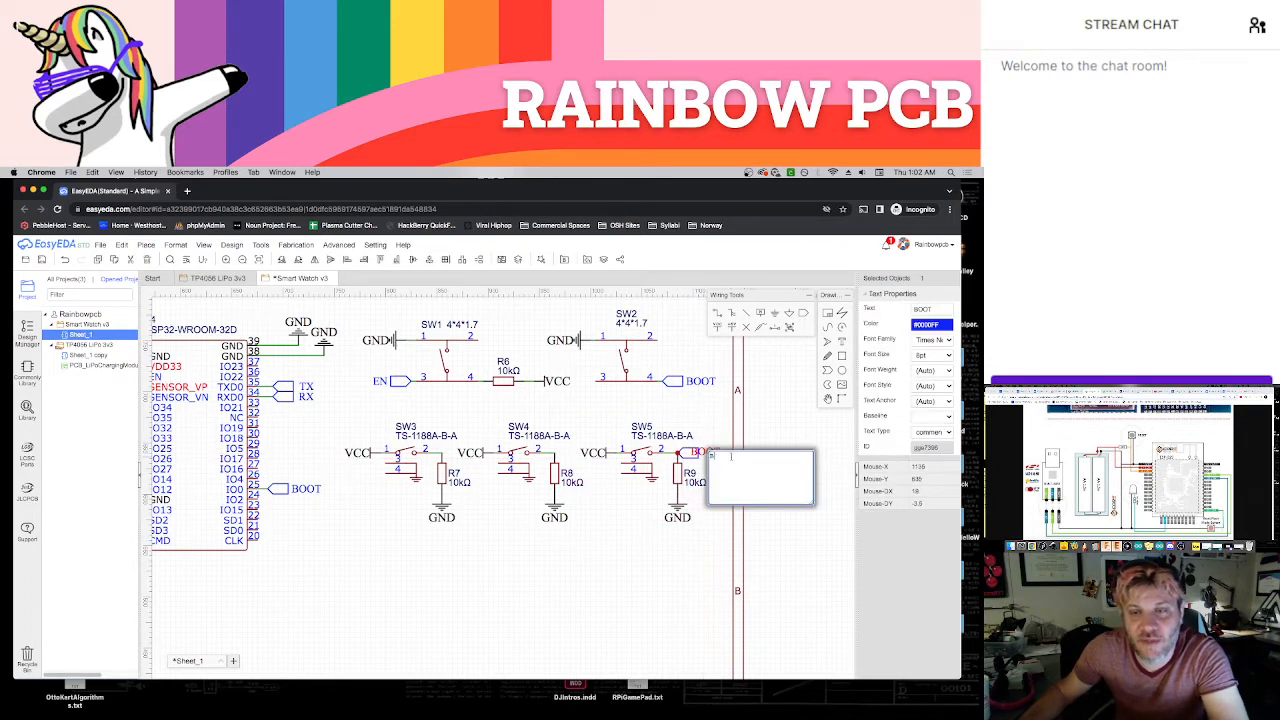
{"action": "left_click", "coordinate": [754, 419]}
{"action": "left_click", "coordinate": [705, 454]}
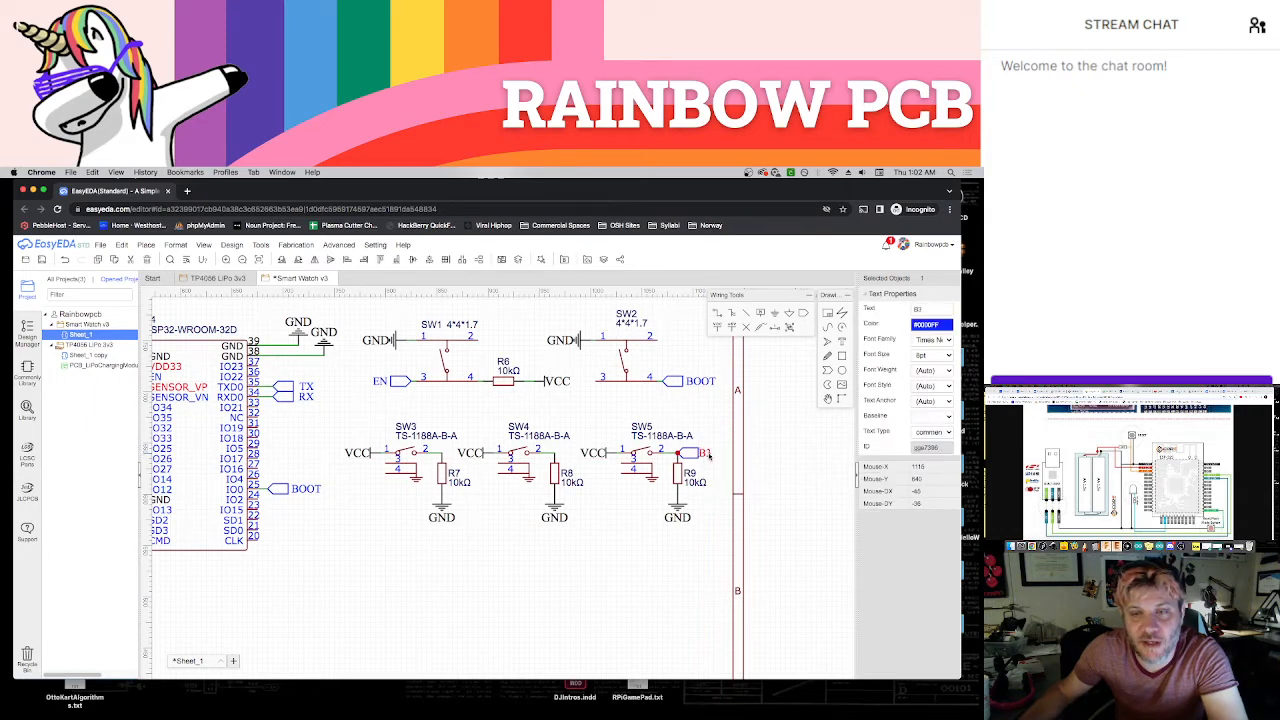
Move the whole SW5/R9 circuit with its VCC, GND and B3 connections slightly farther from the SW4 circuit
{"action": "left_click_drag", "start_coordinate": [752, 410], "coordinate": [586, 560]}
{"action": "left_click", "coordinate": [614, 496]}
{"action": "left_click_drag", "start_coordinate": [610, 452], "coordinate": [622, 453]}
{"action": "left_click", "coordinate": [789, 375]}
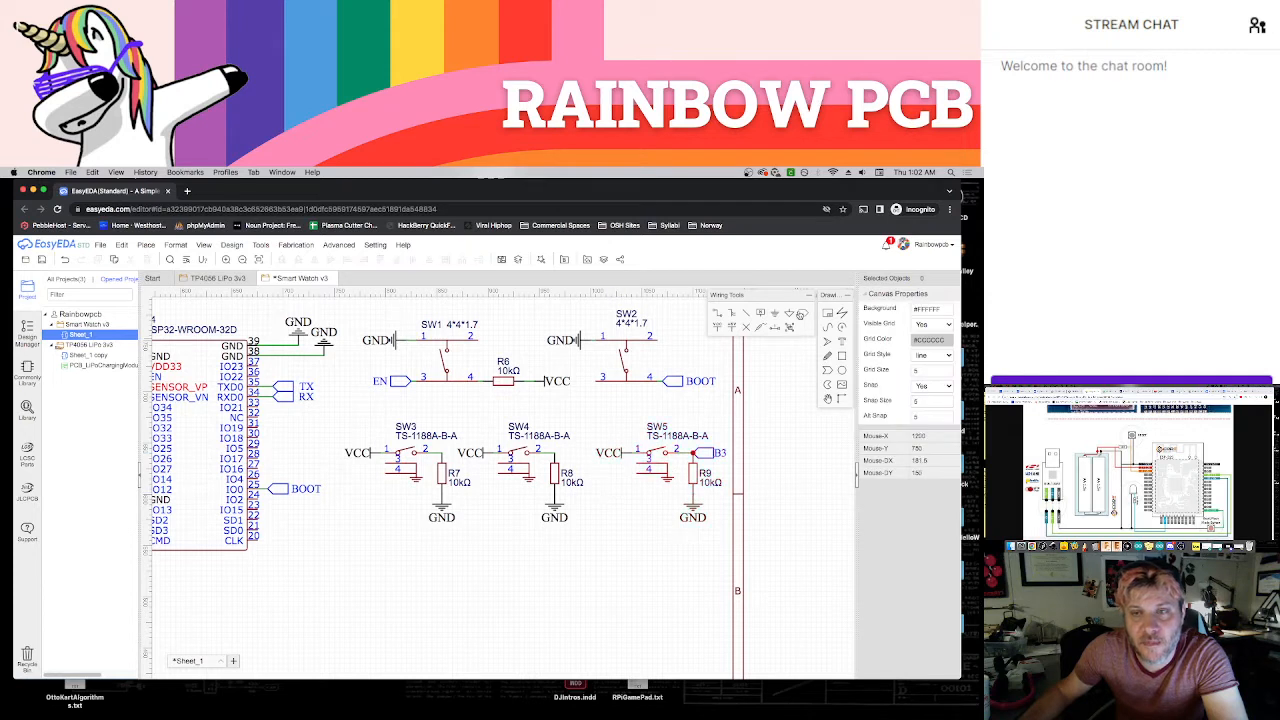
Place a net port at the junction of SW4 pin 2 and R8, and name it B2
{"action": "left_click", "coordinate": [801, 313]}
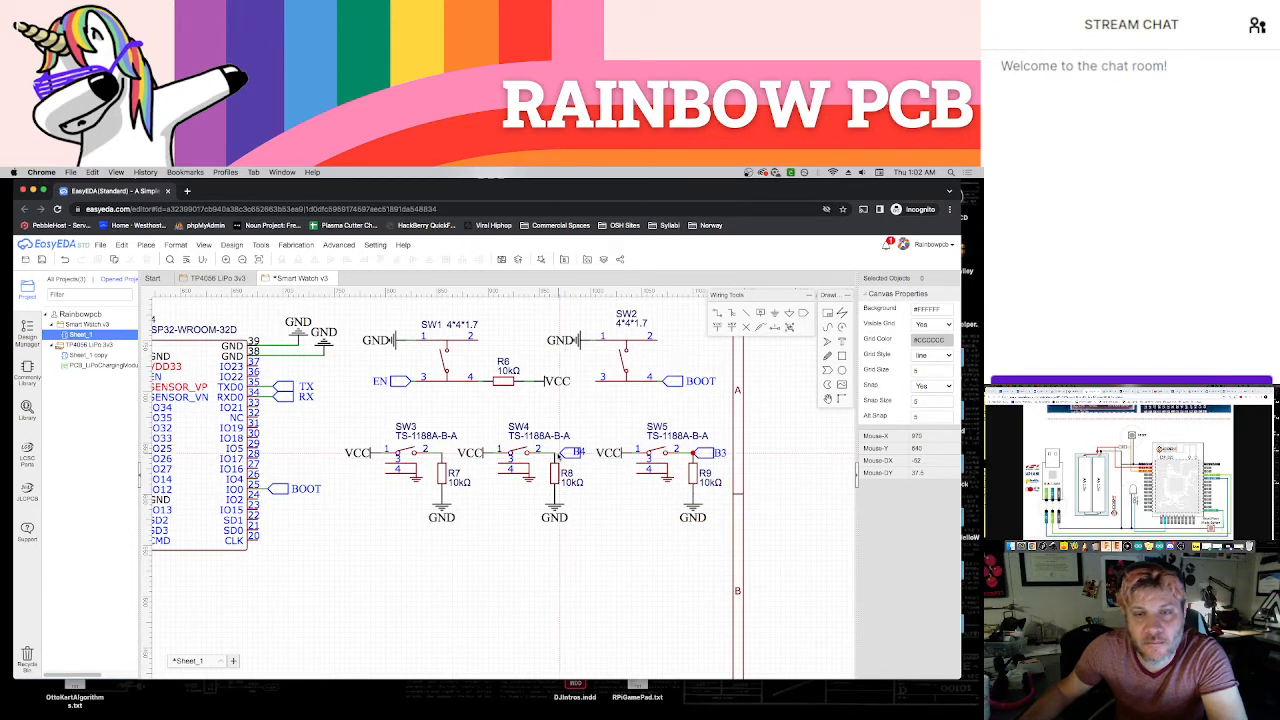
{"action": "left_click", "coordinate": [559, 453]}
{"action": "key", "text": "Escape"}
{"action": "double_click", "coordinate": [580, 453]}
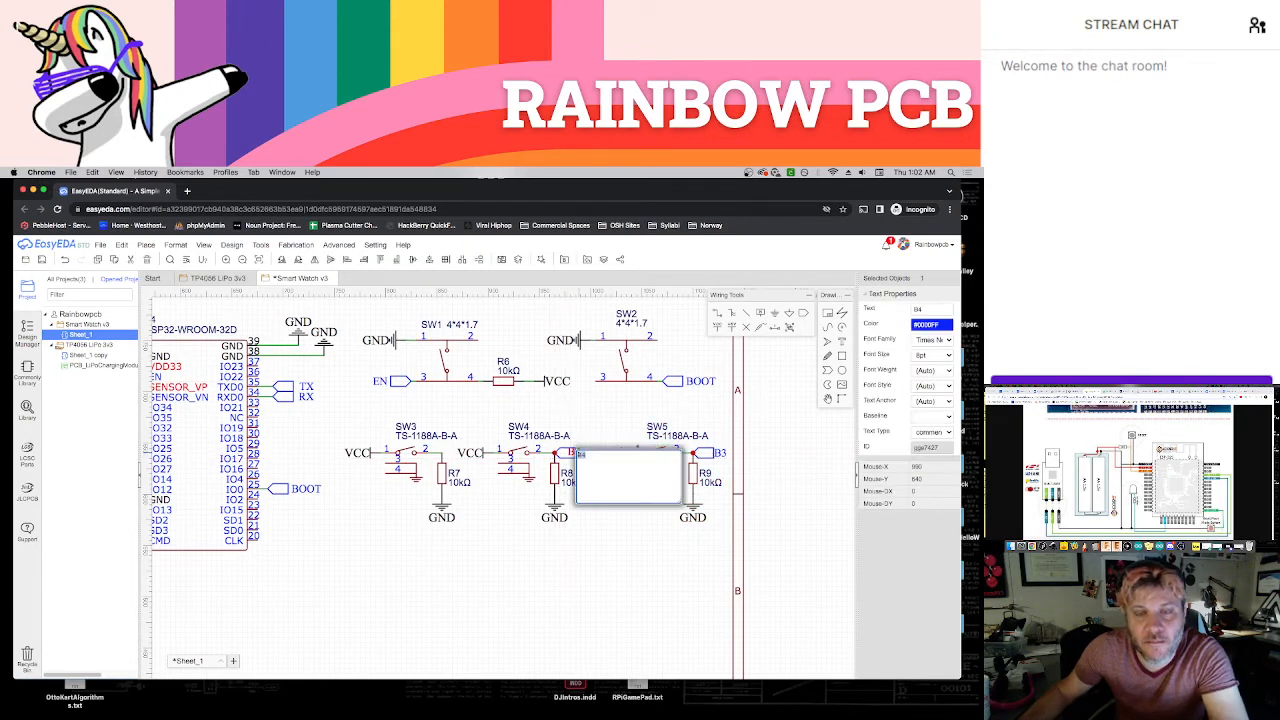
{"action": "type", "text": "B2"}
{"action": "left_click", "coordinate": [605, 519]}
{"action": "left_click", "coordinate": [578, 454]}
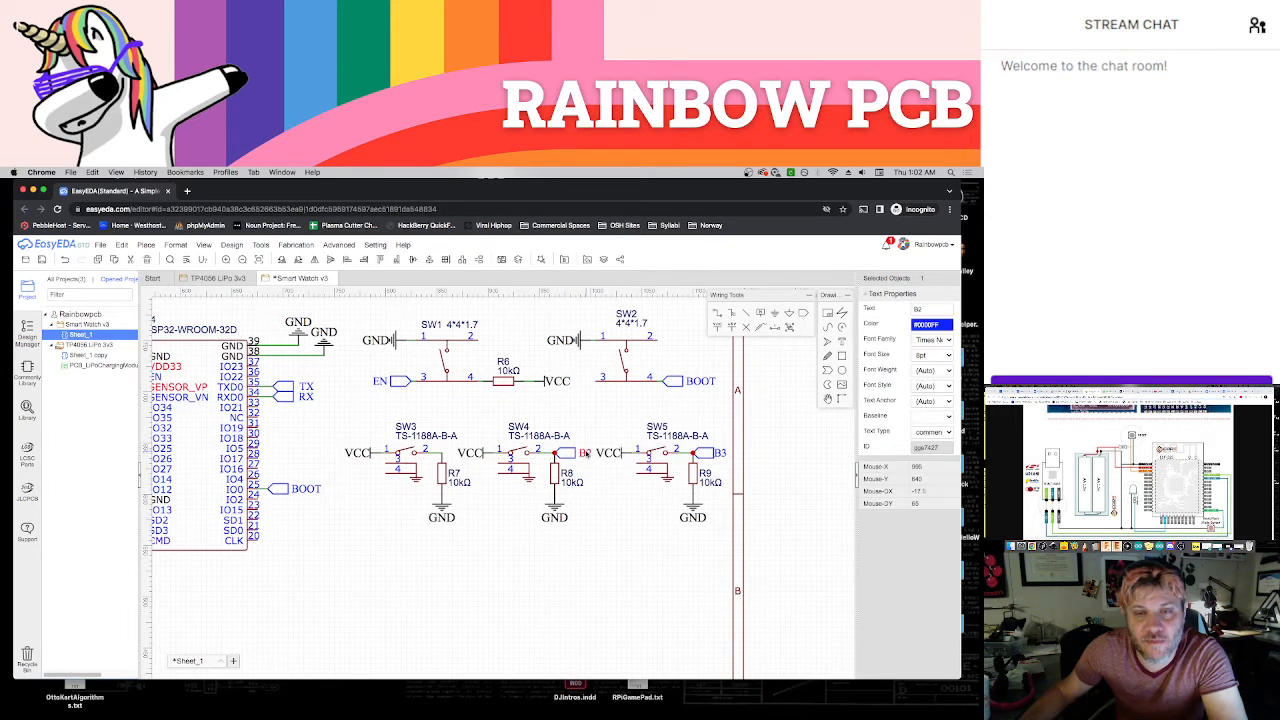
{"action": "left_click", "coordinate": [598, 505]}
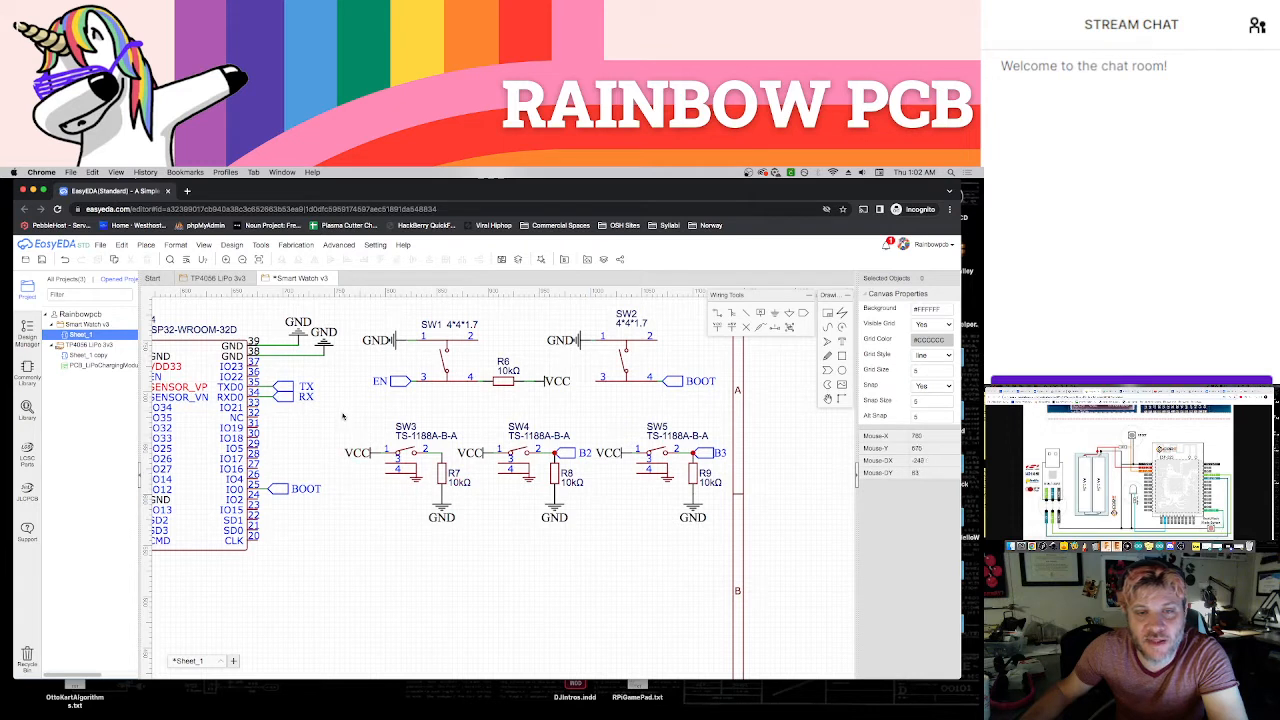
Shift the whole SW3/R7 circuit, including its VCC and GND flags, away from SW4 to make room for a net port
{"action": "left_click_drag", "start_coordinate": [341, 408], "coordinate": [457, 540]}
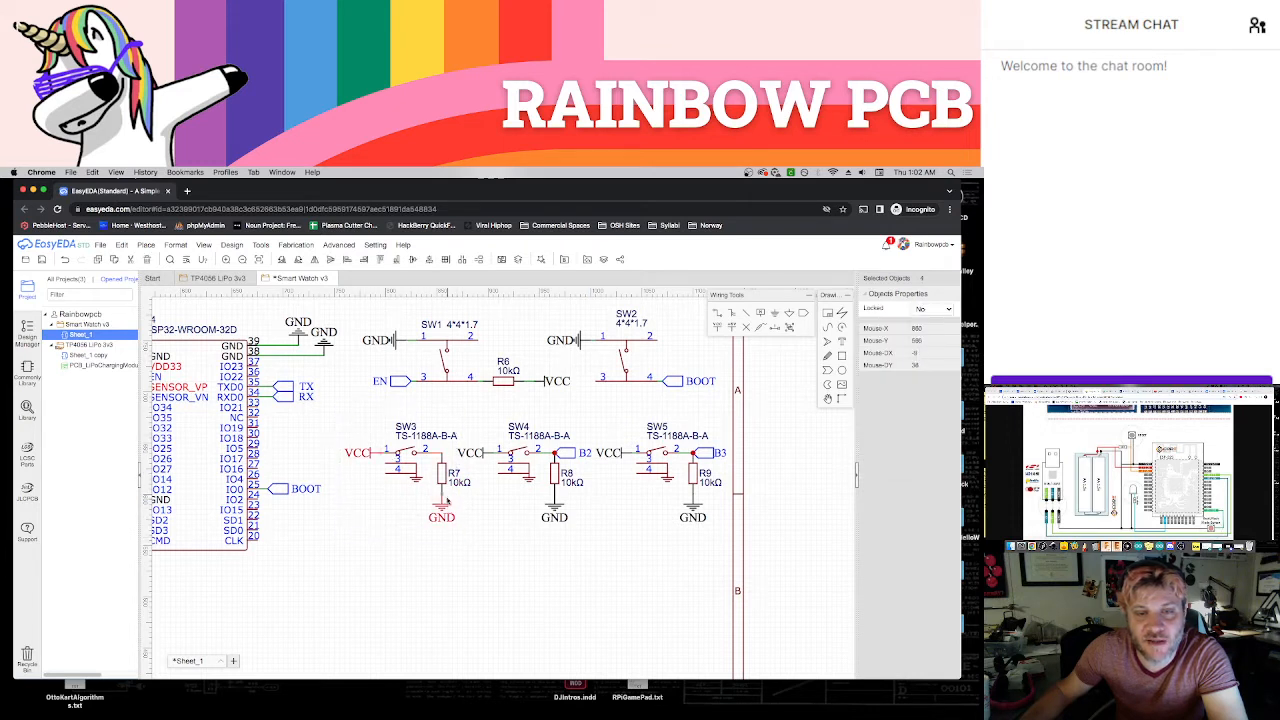
{"action": "left_click_drag", "start_coordinate": [334, 404], "coordinate": [468, 538]}
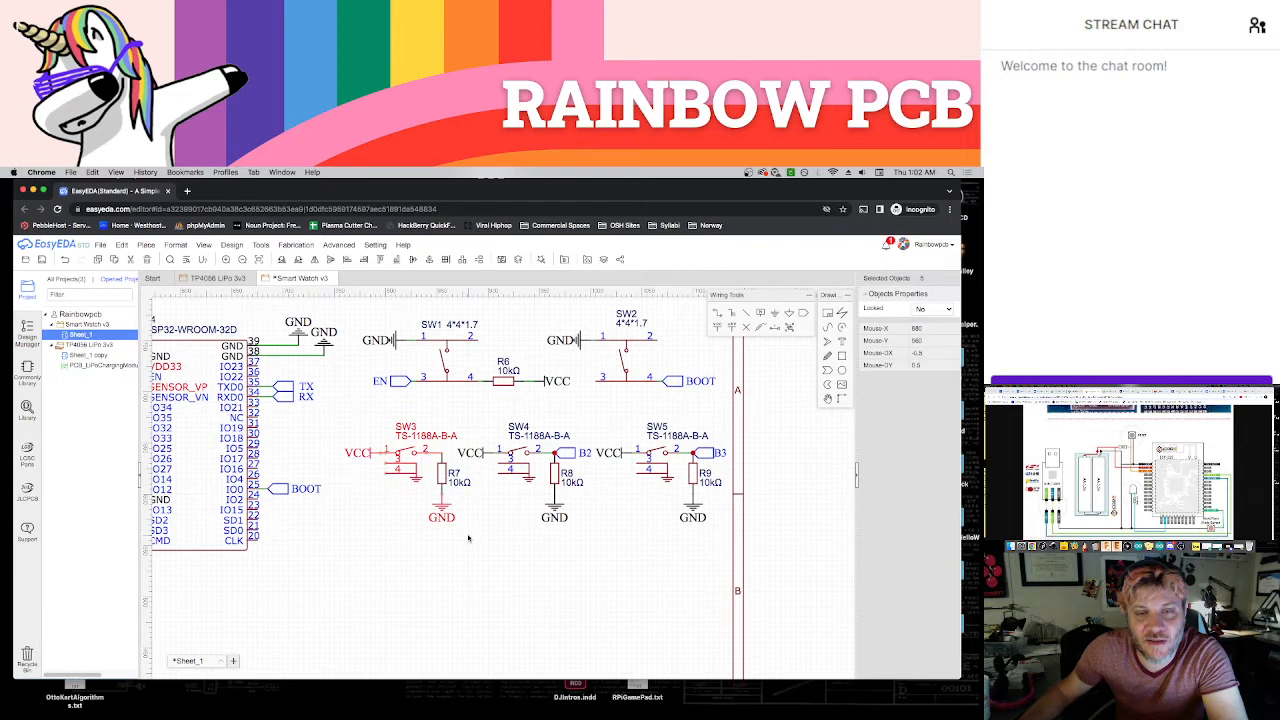
{"action": "mouse_move", "coordinate": [413, 470]}
{"action": "left_mouse_down"}
{"action": "mouse_move", "coordinate": [400, 470]}
{"action": "mouse_move", "coordinate": [427, 471]}
{"action": "left_mouse_up"}
{"action": "left_click", "coordinate": [453, 485]}
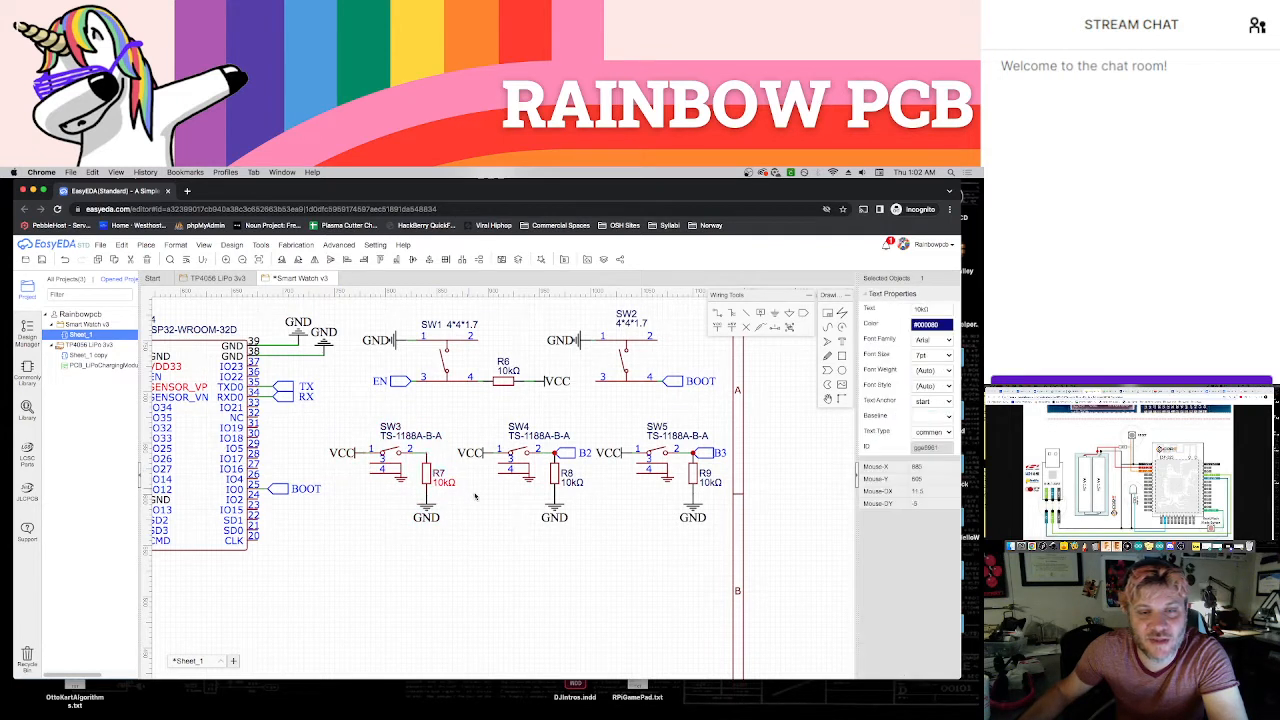
{"action": "left_click", "coordinate": [803, 315]}
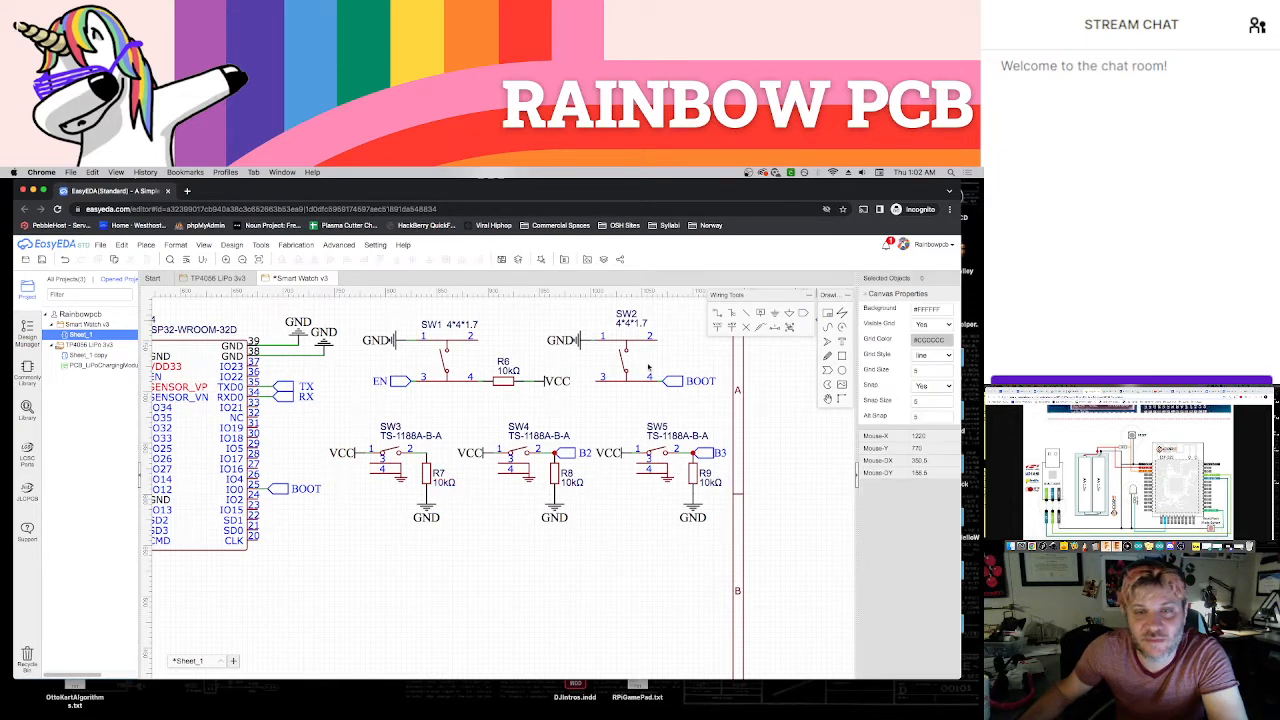
{"action": "key", "text": "Escape"}
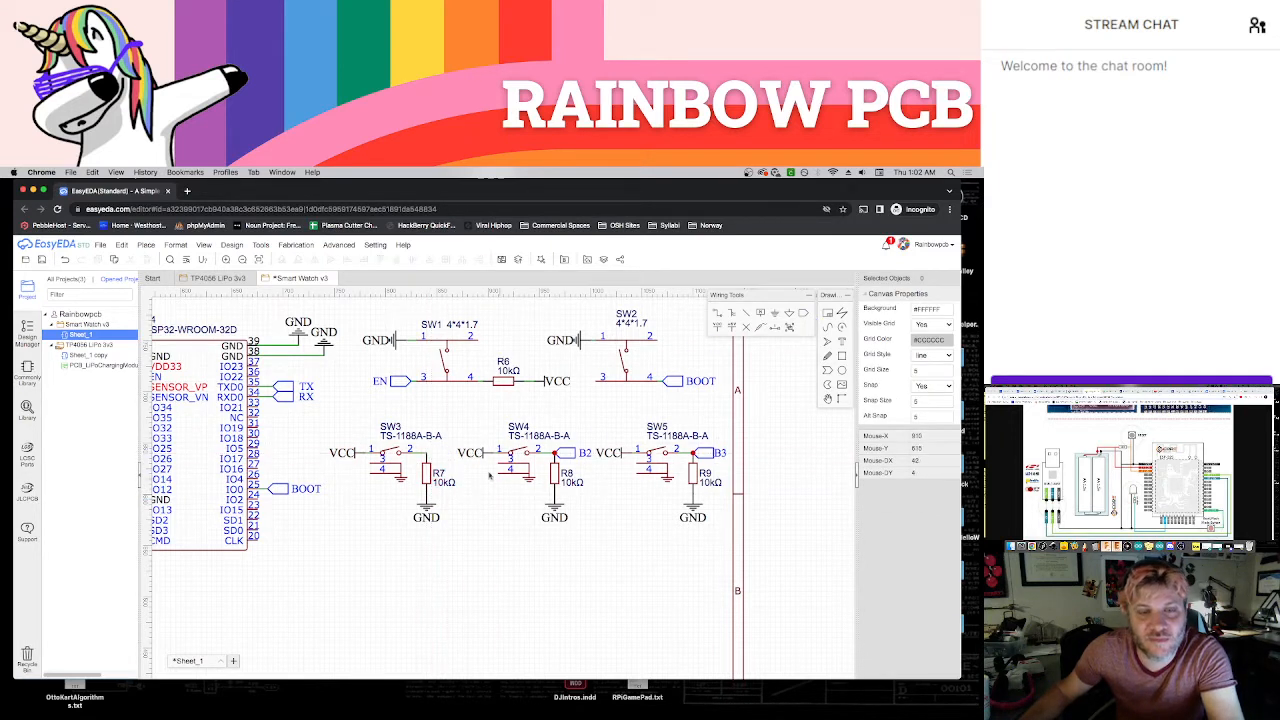
{"action": "left_click_drag", "start_coordinate": [322, 406], "coordinate": [458, 535]}
{"action": "left_click_drag", "start_coordinate": [428, 466], "coordinate": [413, 466]}
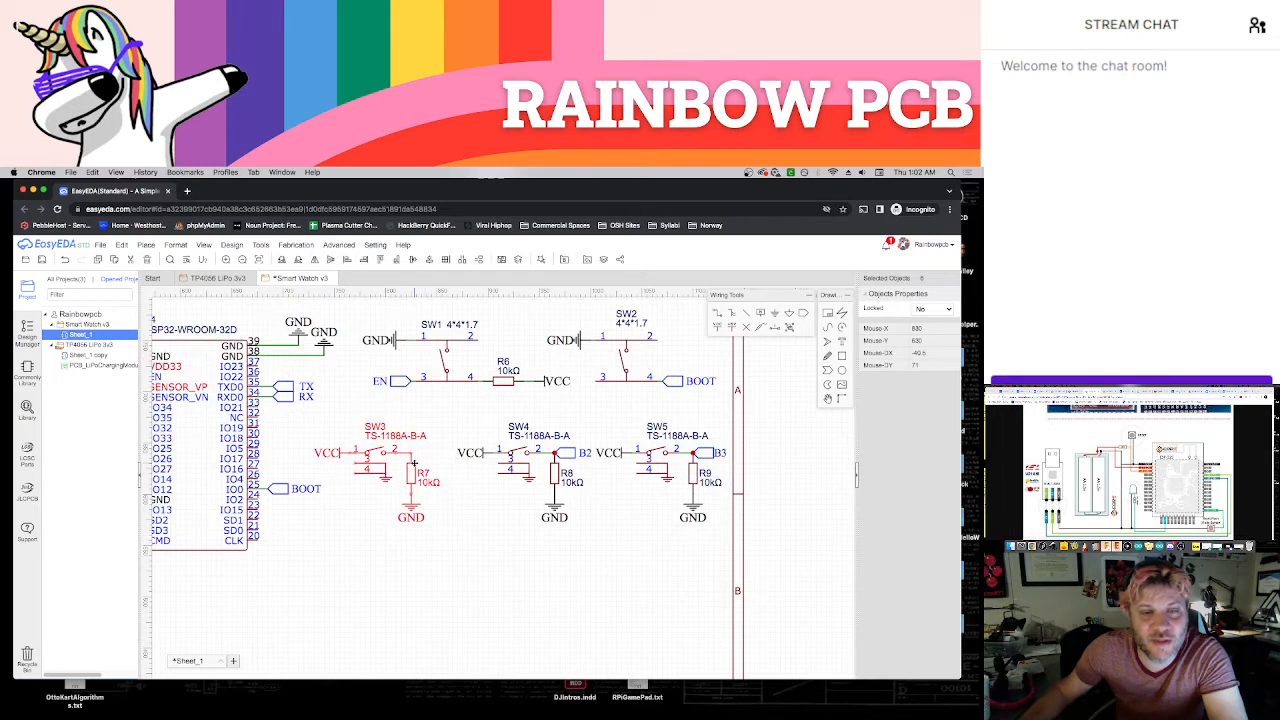
{"action": "left_click", "coordinate": [598, 426]}
Place a net port at the junction of SW3 pin 2 and R7, and name it B1
{"action": "left_click", "coordinate": [806, 314]}
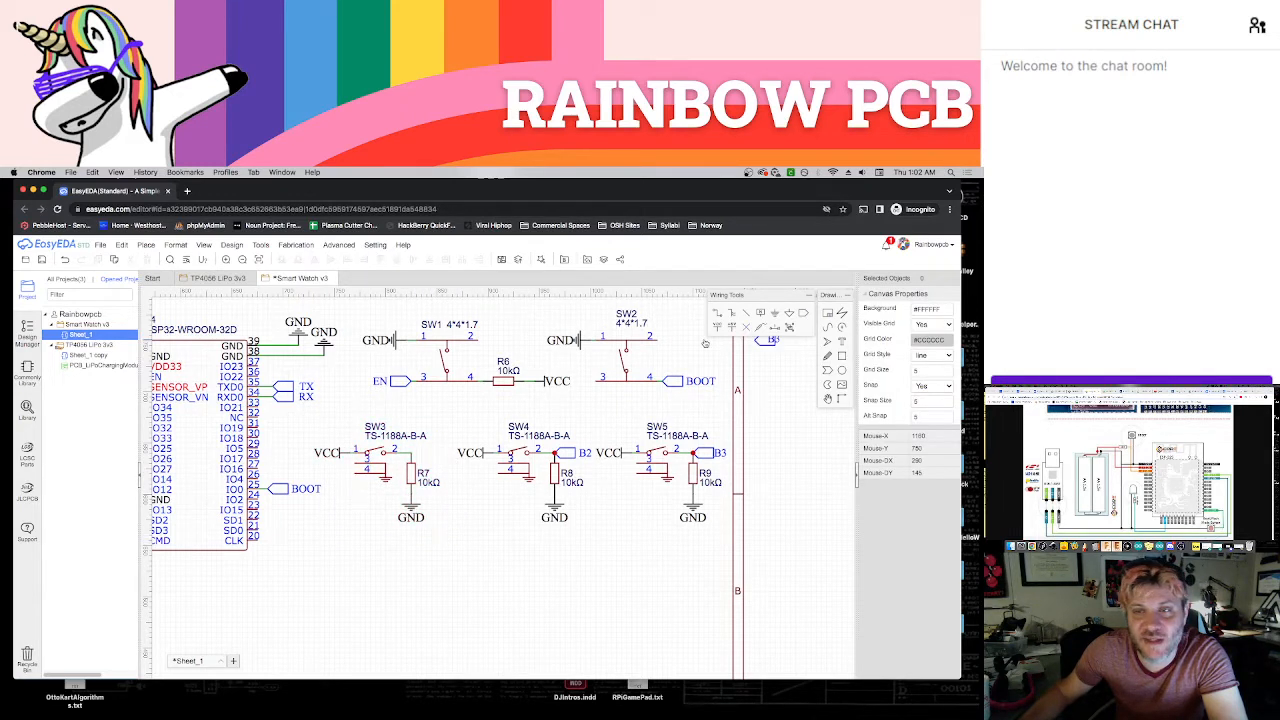
{"action": "left_click", "coordinate": [432, 453]}
{"action": "double_click", "coordinate": [434, 453]}
{"action": "key", "text": "BackSpace"}
{"action": "type", "text": "1"}
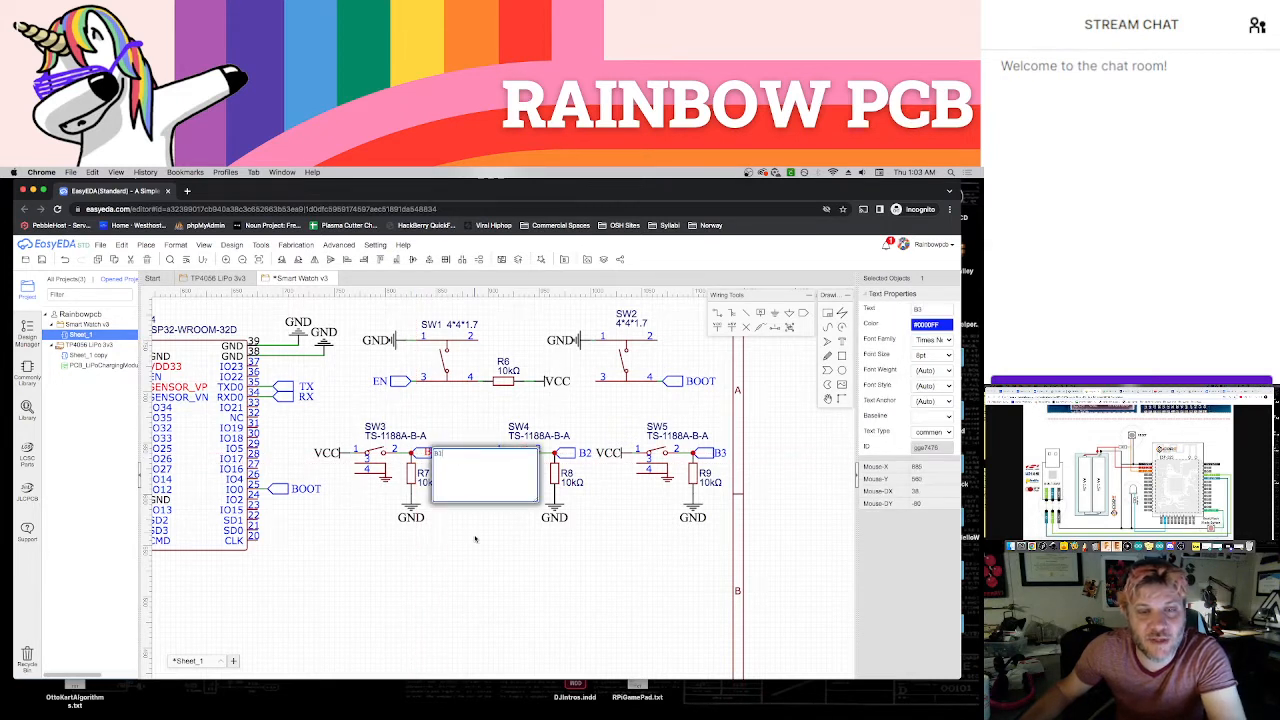
{"action": "left_click", "coordinate": [474, 536]}
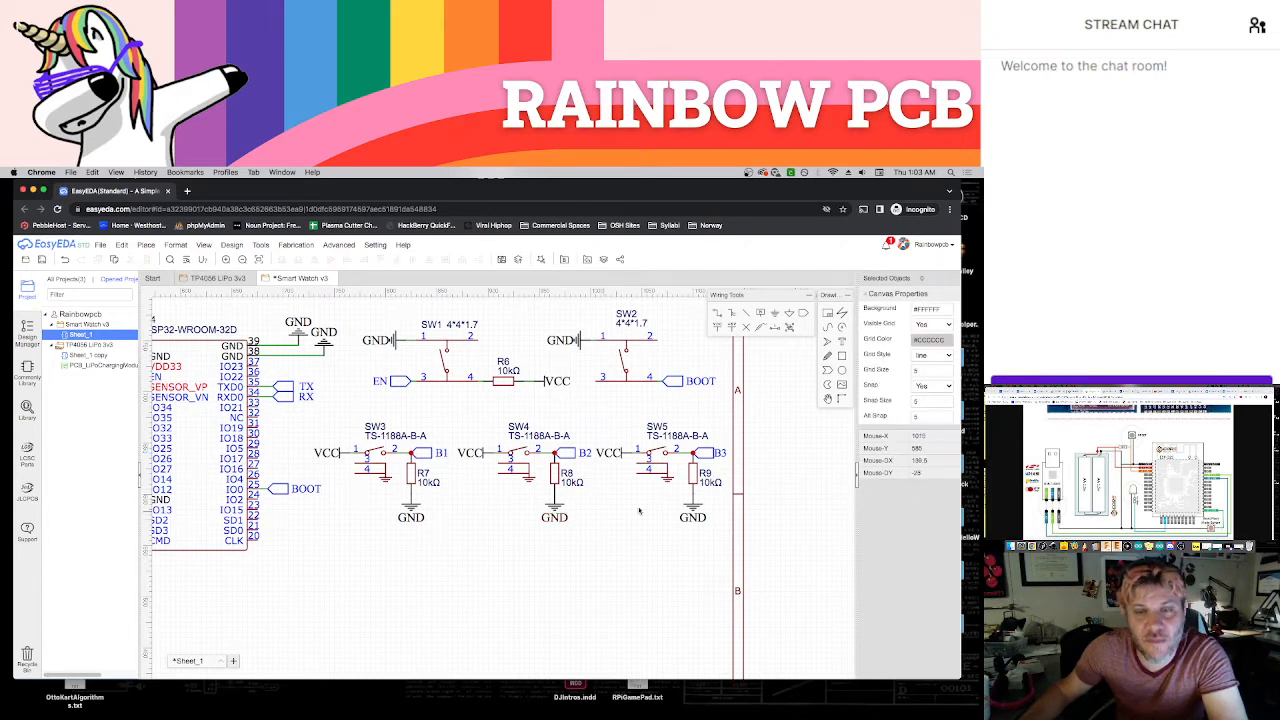
{"action": "left_click_drag", "start_coordinate": [453, 413], "coordinate": [596, 532]}
{"action": "key", "text": "Right"}
{"action": "key", "text": "Left"}
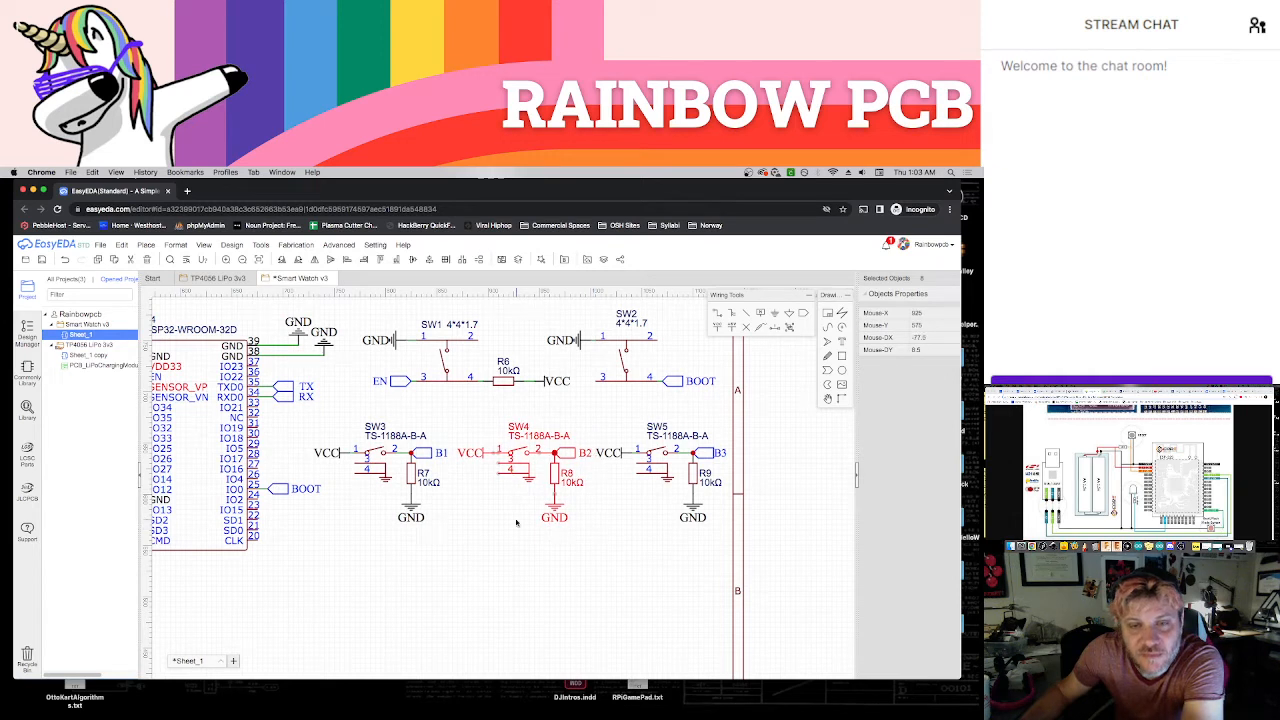
Nudge the SW3/R7 circuit one grid step toward SW4 to even out the spacing, and save the schematic
{"action": "left_click", "coordinate": [310, 432]}
{"action": "left_click_drag", "start_coordinate": [309, 413], "coordinate": [449, 528]}
{"action": "key", "text": "Right"}
{"action": "key", "text": "Right"}
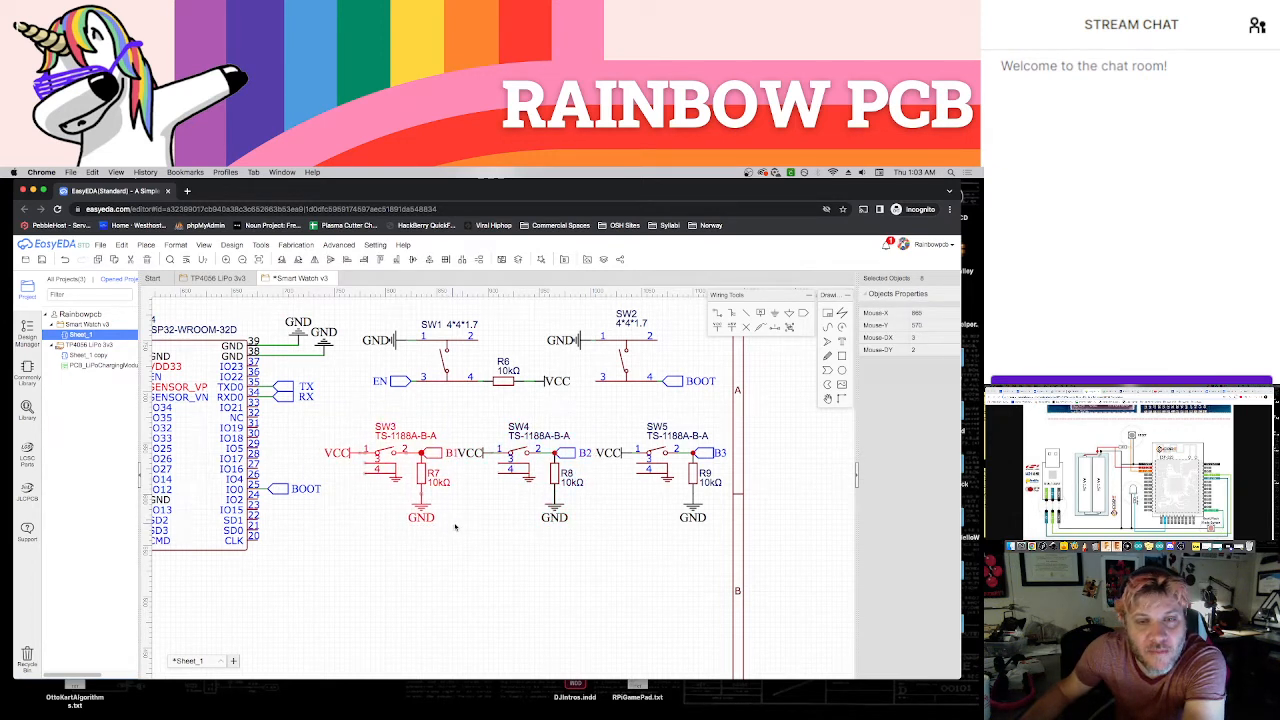
{"action": "key", "text": "Left"}
{"action": "left_click", "coordinate": [484, 535]}
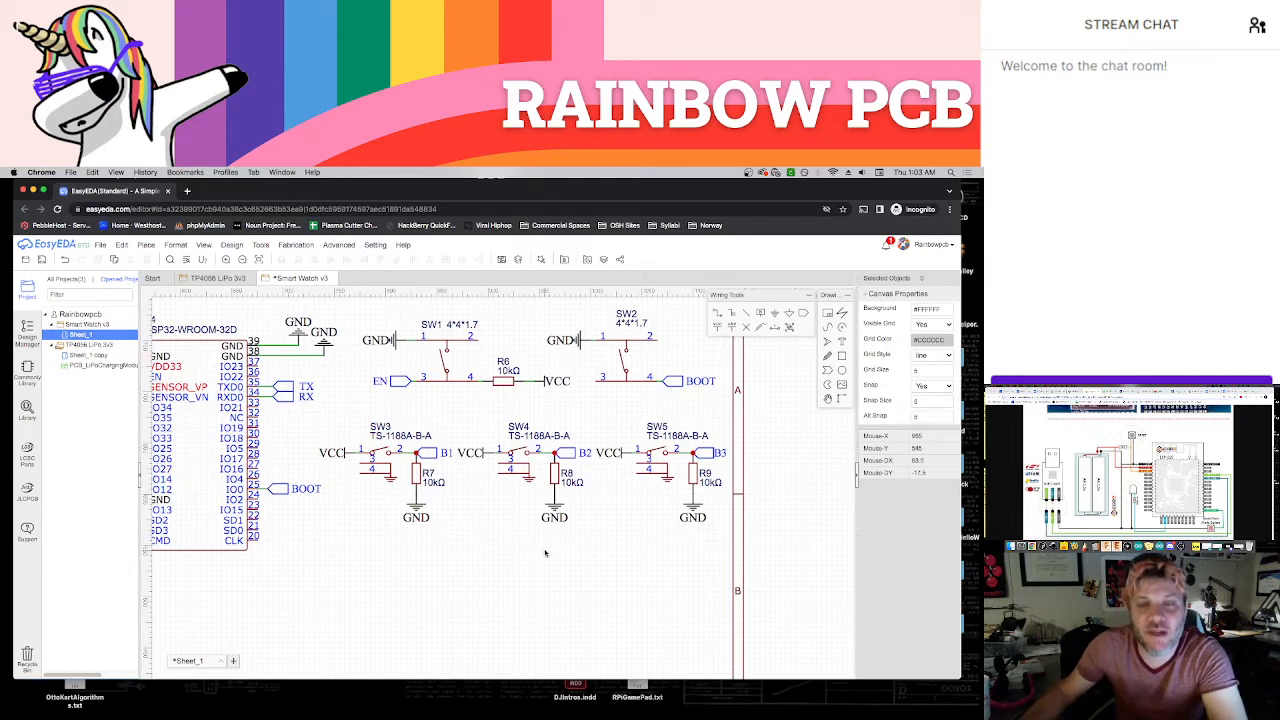
{"action": "key", "text": "ctrl+s"}
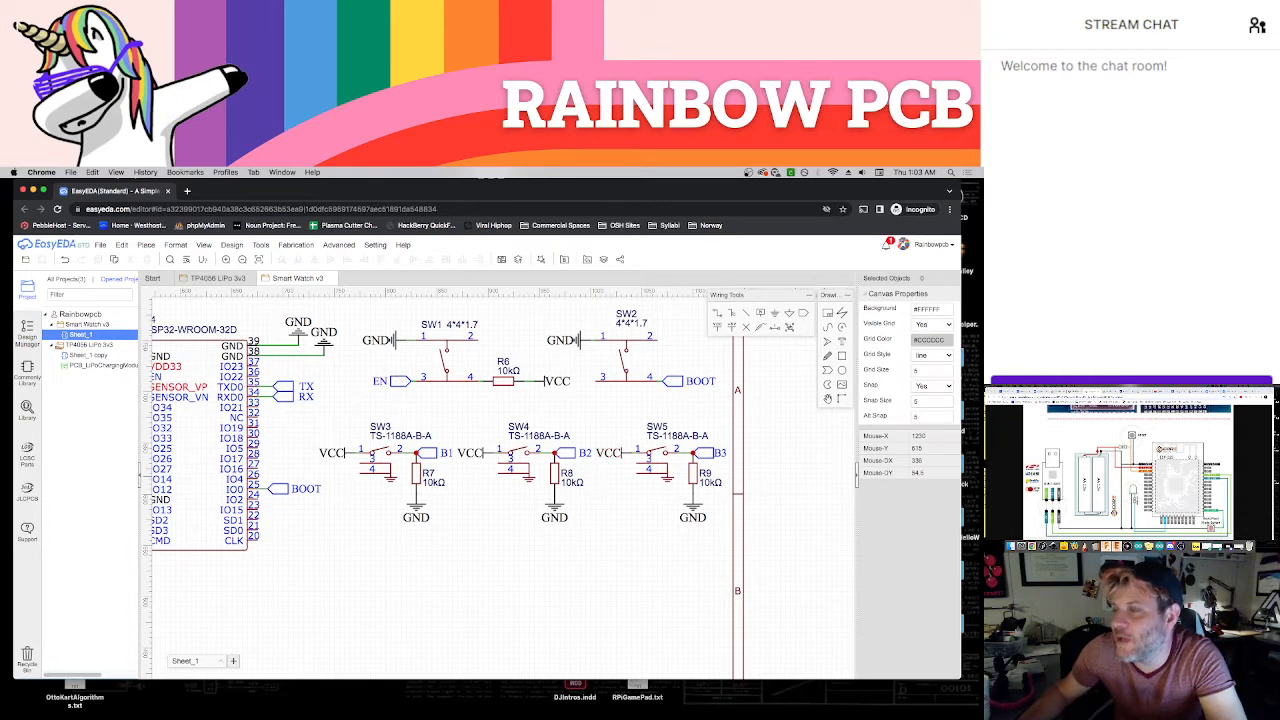
Switch to the reference browser window, glance at the open datasheets, and look up images for a web search of "adafruit accel"
{"action": "left_click", "coordinate": [1059, 392]}
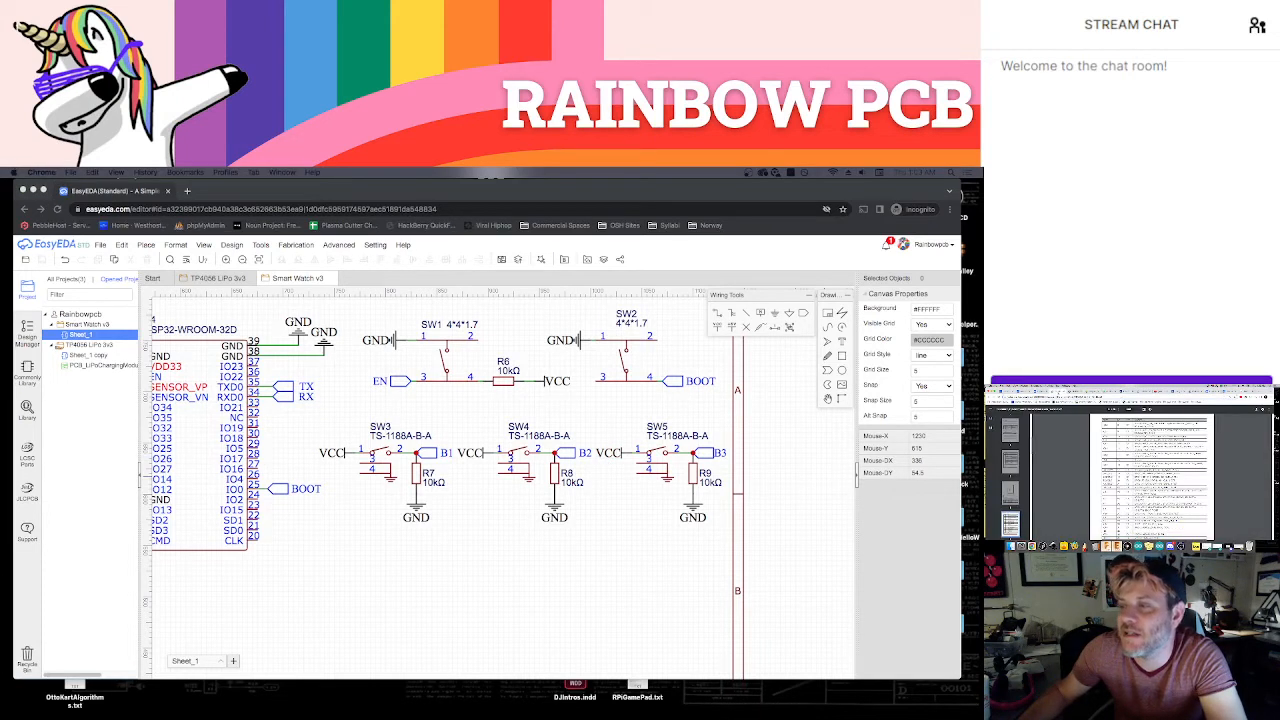
{"action": "left_click", "coordinate": [1074, 392]}
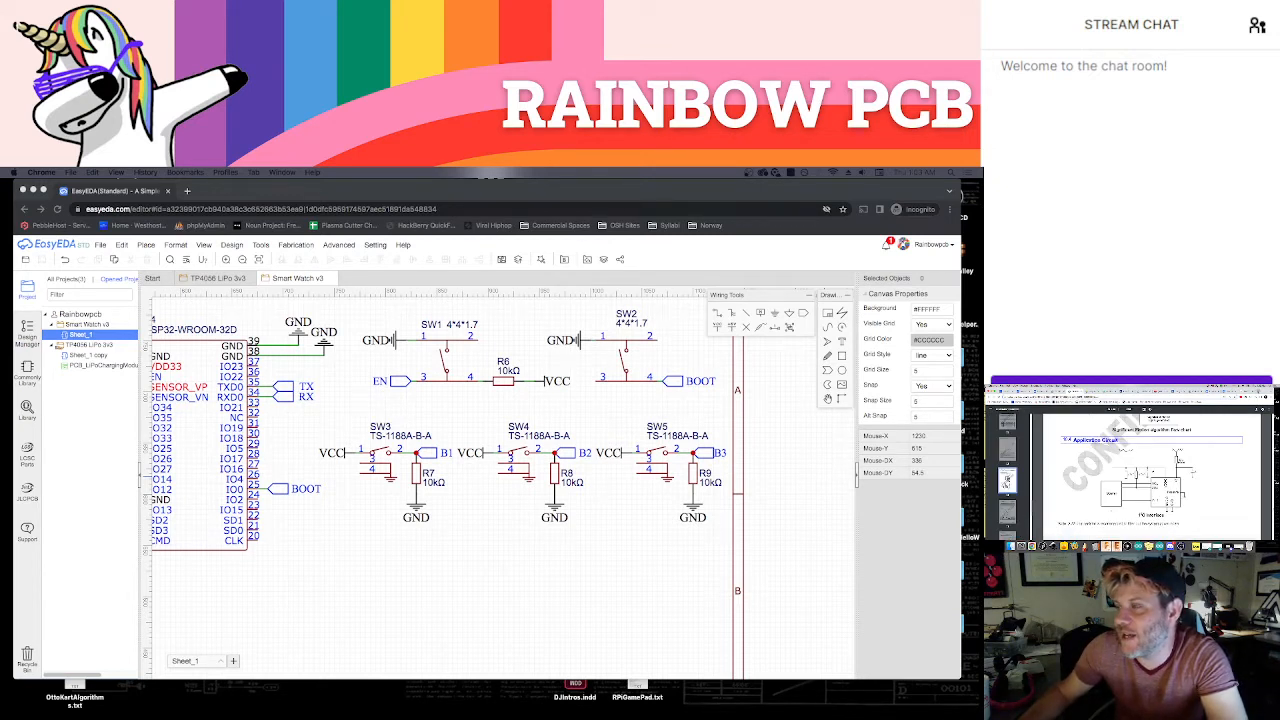
{"action": "key", "text": "super+t"}
{"action": "type", "text": "accel"}
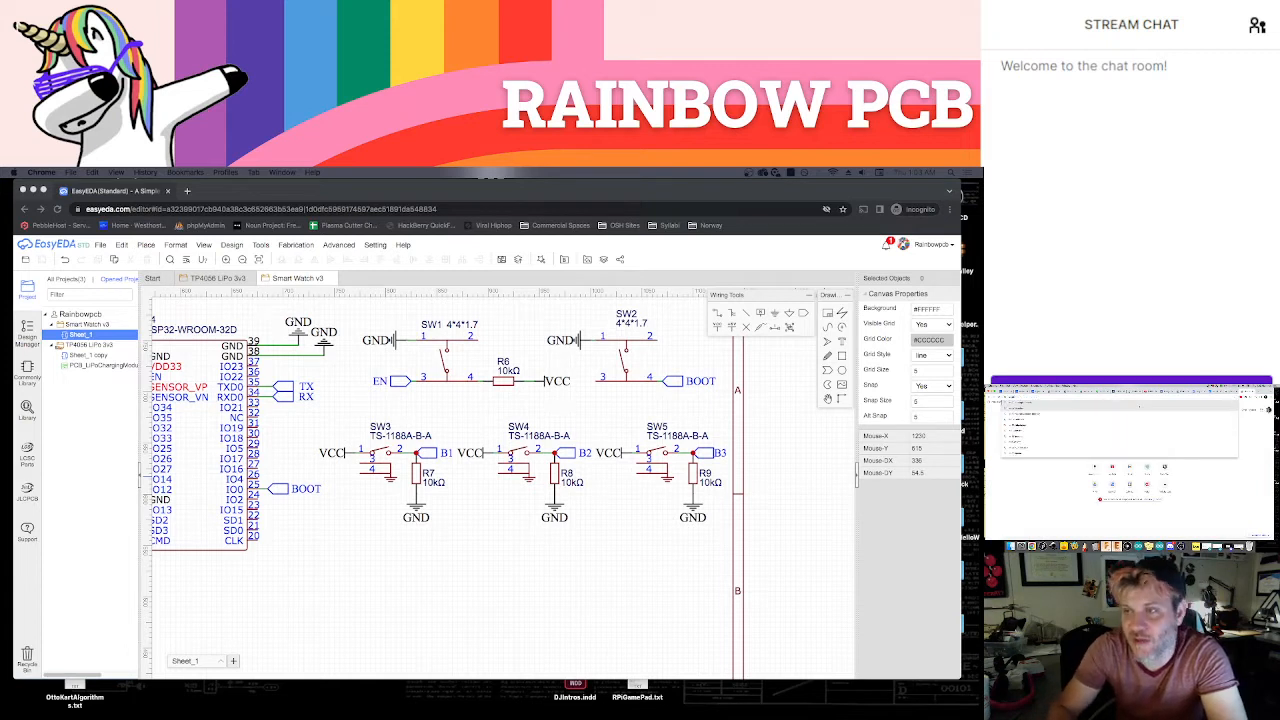
{"action": "key", "text": "BackSpace"}
{"action": "key", "text": "BackSpace"}
{"action": "key", "text": "BackSpace"}
{"action": "key", "text": "BackSpace"}
{"action": "key", "text": "BackSpace"}
{"action": "type", "text": "adaf"}
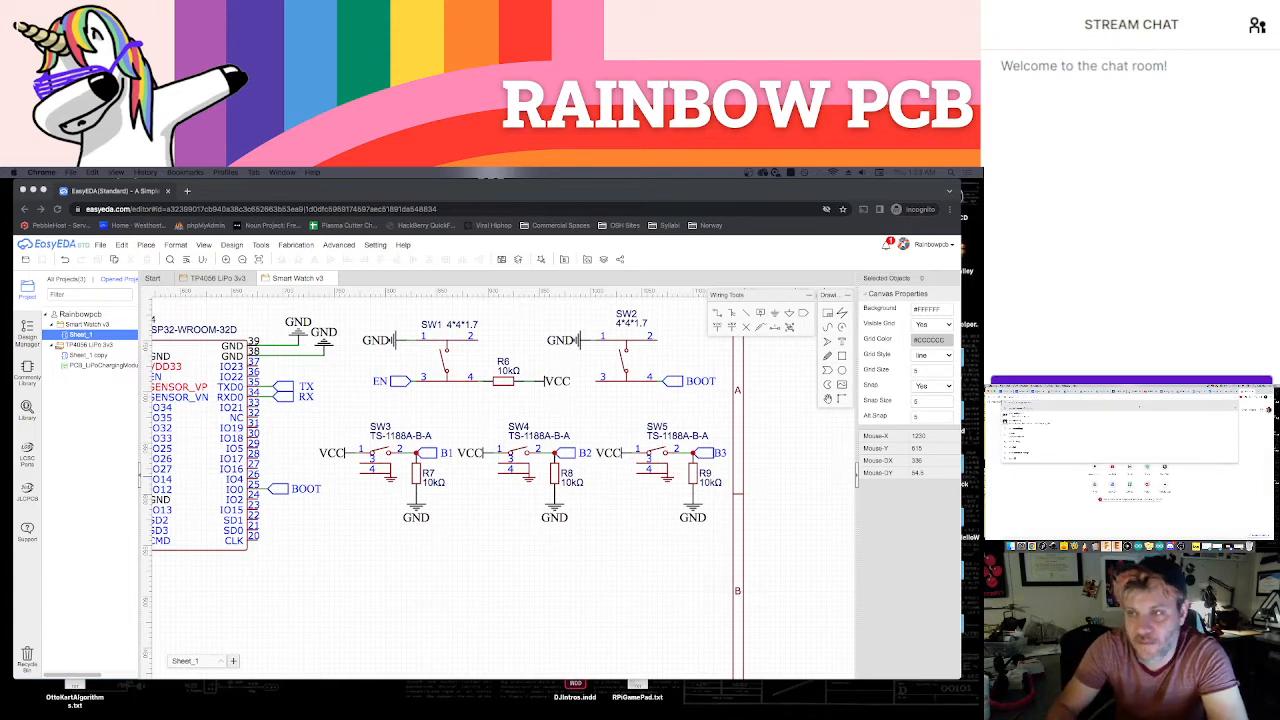
{"action": "type", "text": "ru"}
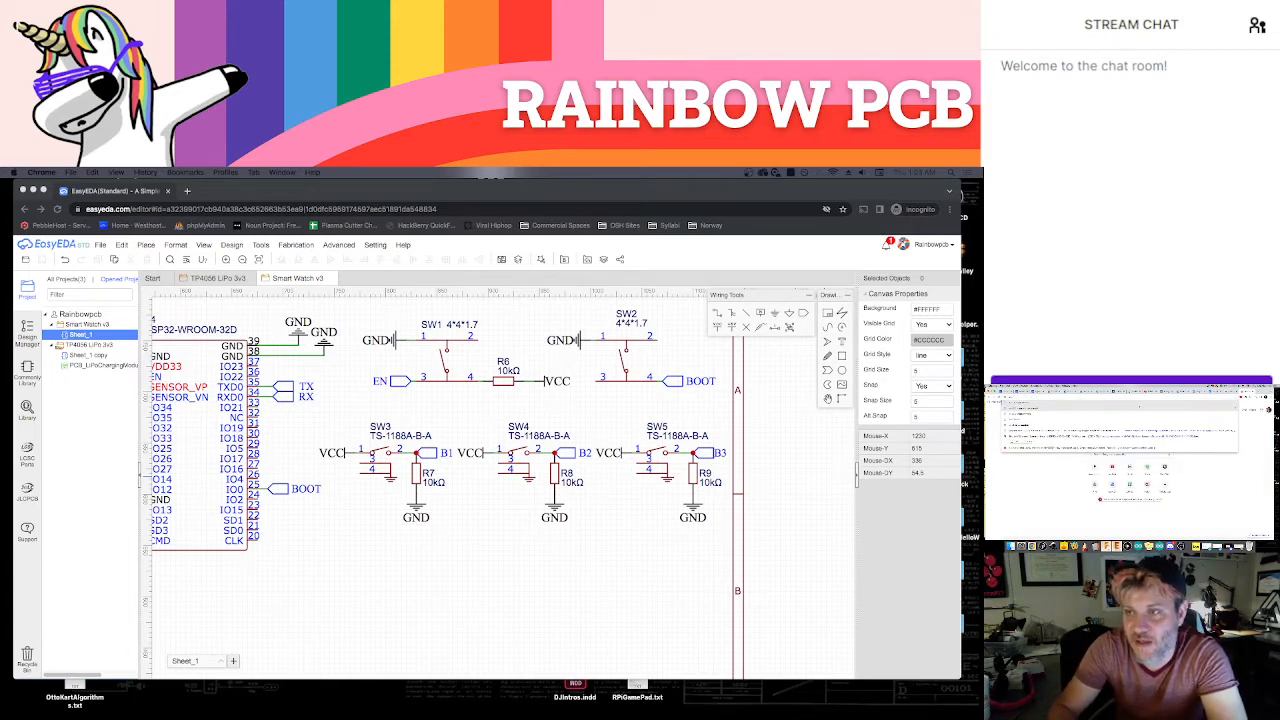
{"action": "type", "text": "it accel"}
{"action": "key", "text": "Return"}
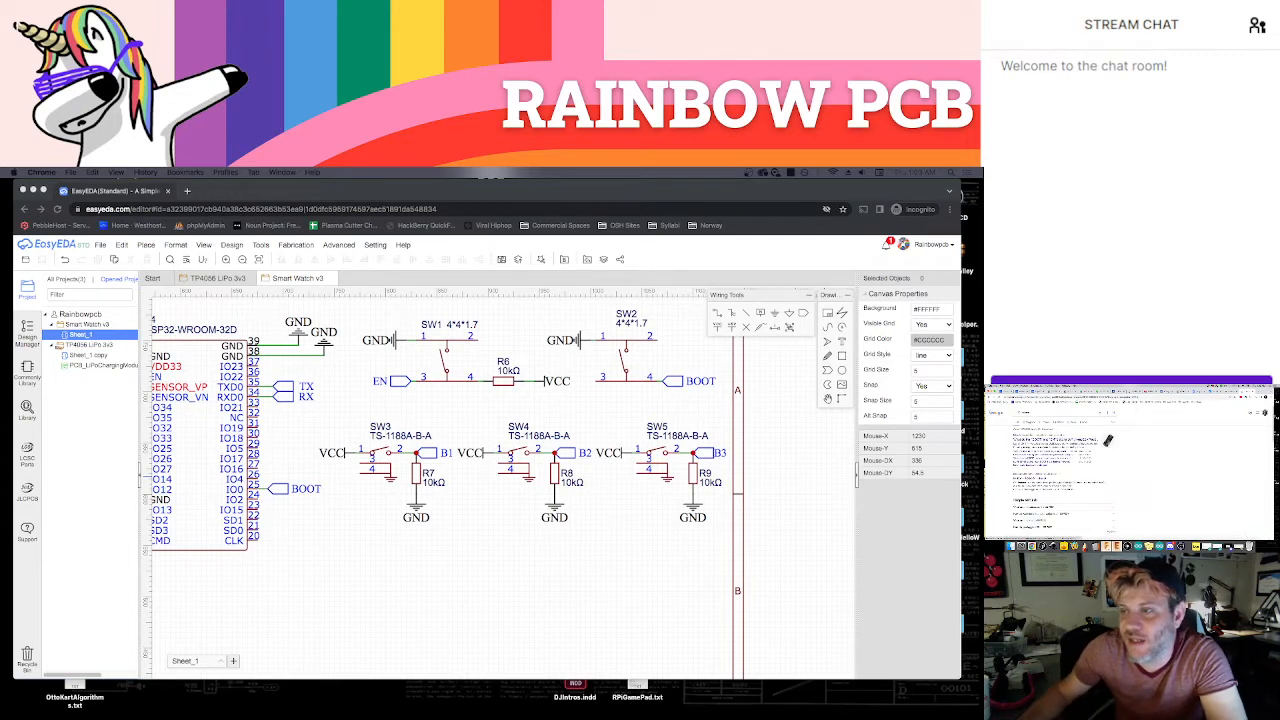
{"action": "left_click", "coordinate": [1052, 425]}
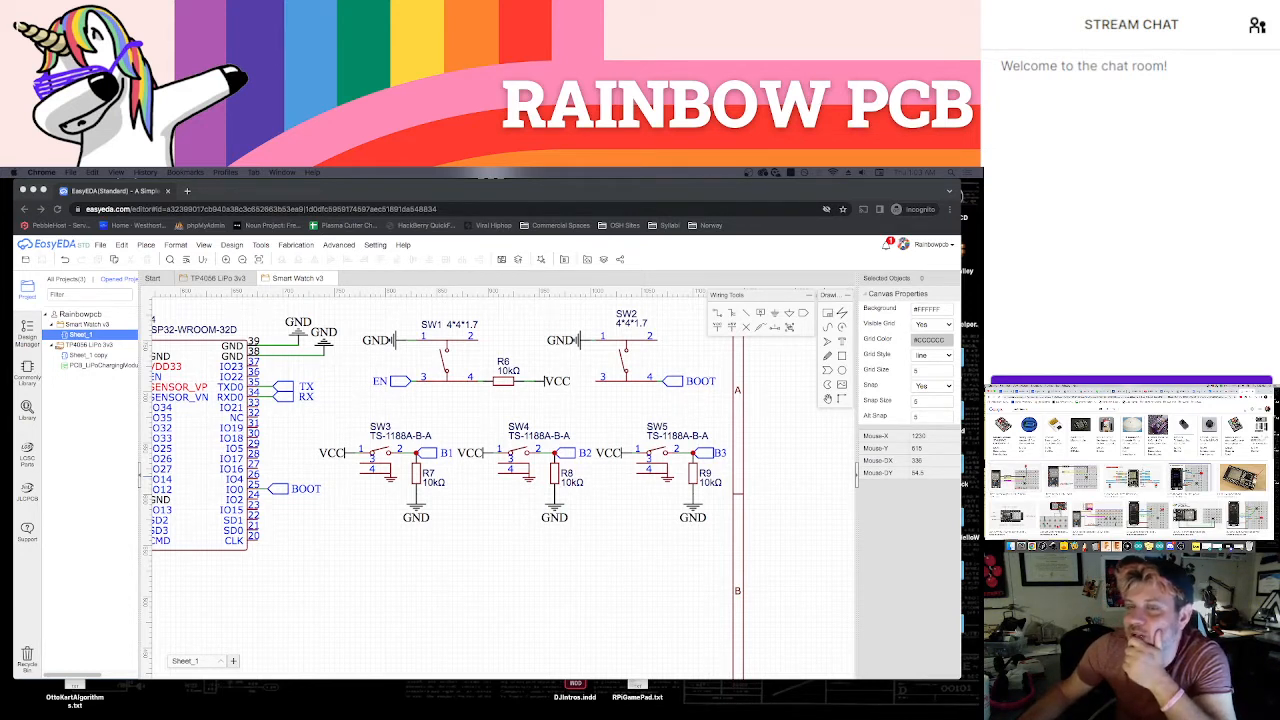
Switch to the TextWrangler project notes and move their window onto the main screen over the schematic
{"action": "left_click", "coordinate": [778, 461]}
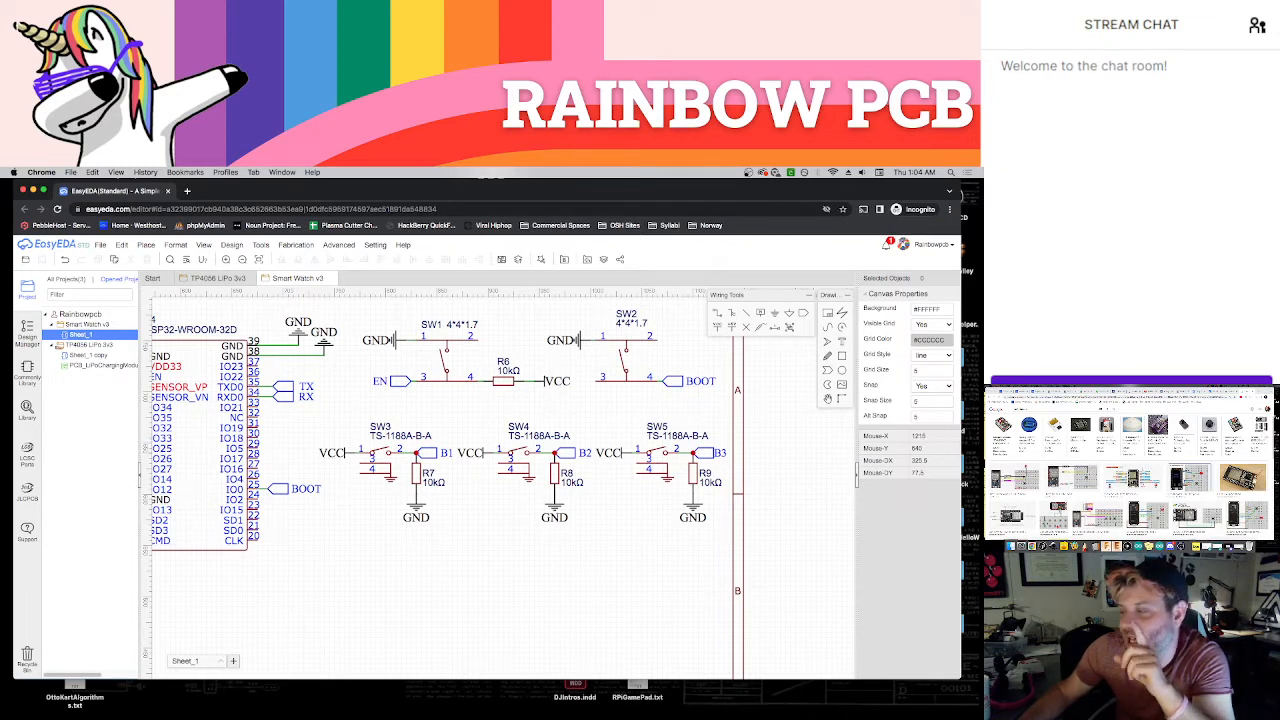
{"action": "left_click", "coordinate": [1018, 546]}
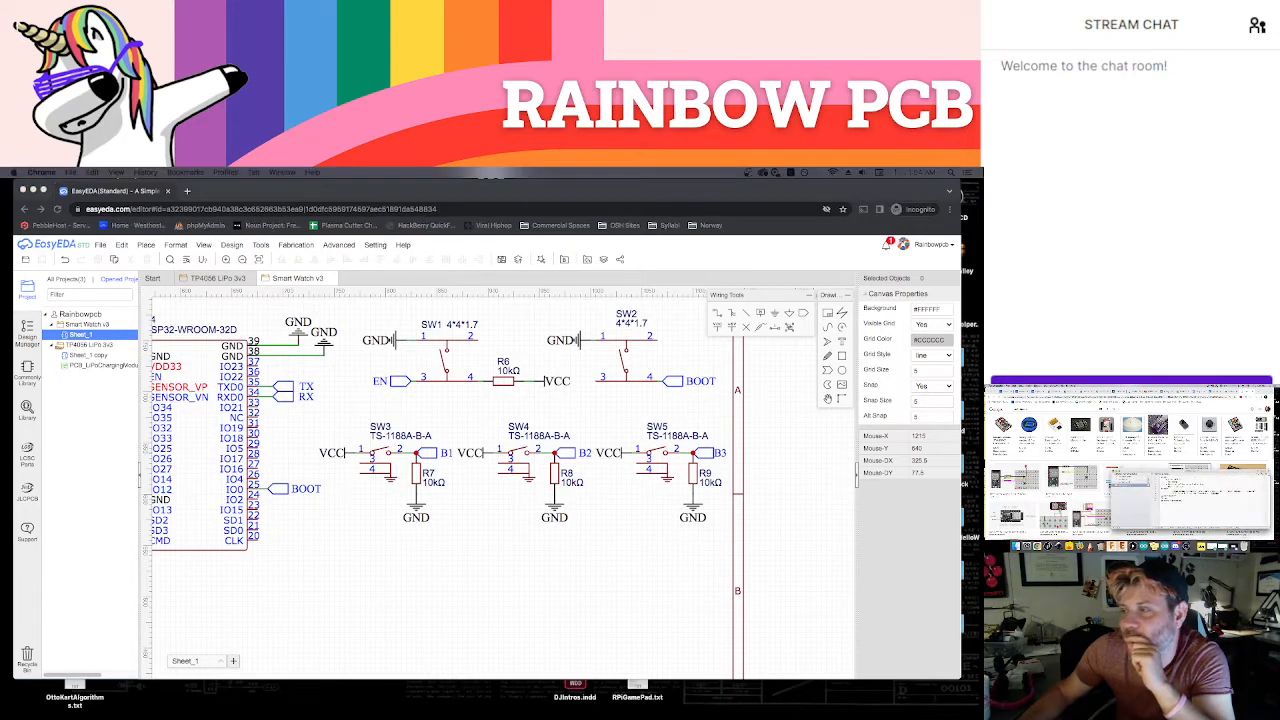
{"action": "left_click_drag", "start_coordinate": [1212, 474], "coordinate": [966, 400]}
{"action": "left_click_drag", "start_coordinate": [726, 357], "coordinate": [646, 335]}
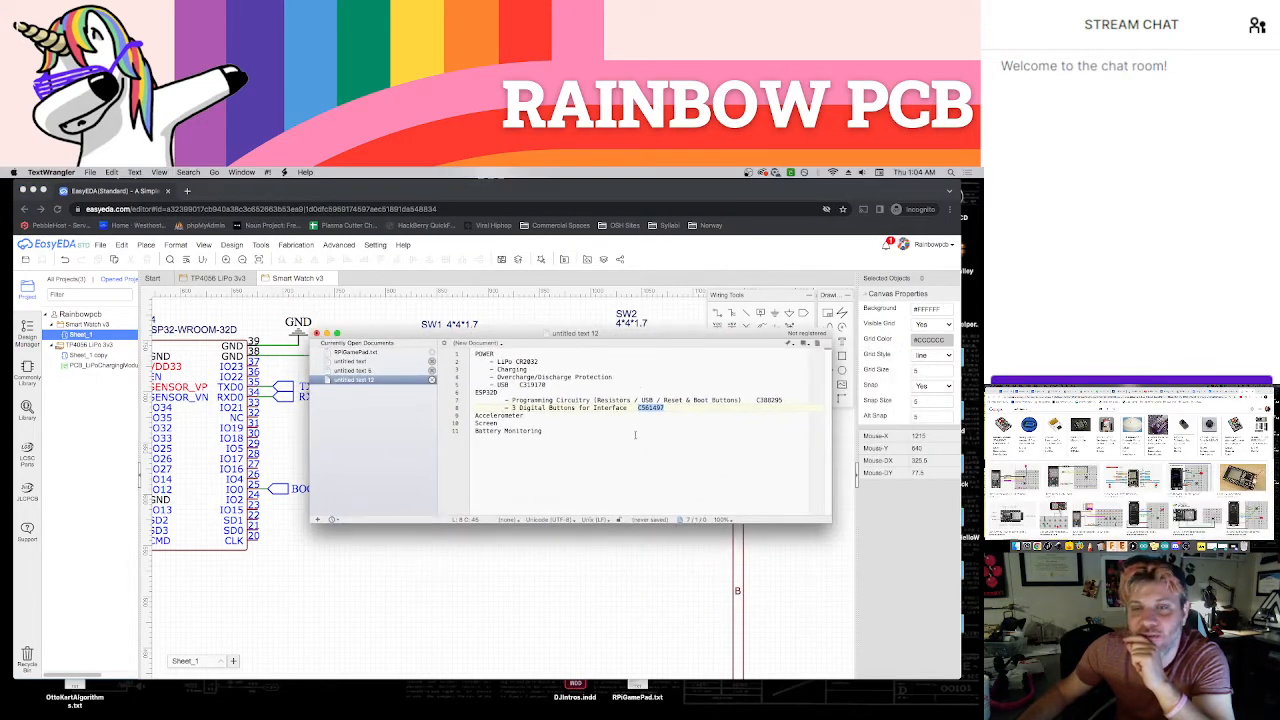
Add the entry "I2C" beneath Battery Monitoring in the notes, separated by a blank line
{"action": "left_click", "coordinate": [602, 455]}
{"action": "key", "text": "Return"}
{"action": "key", "text": "Return"}
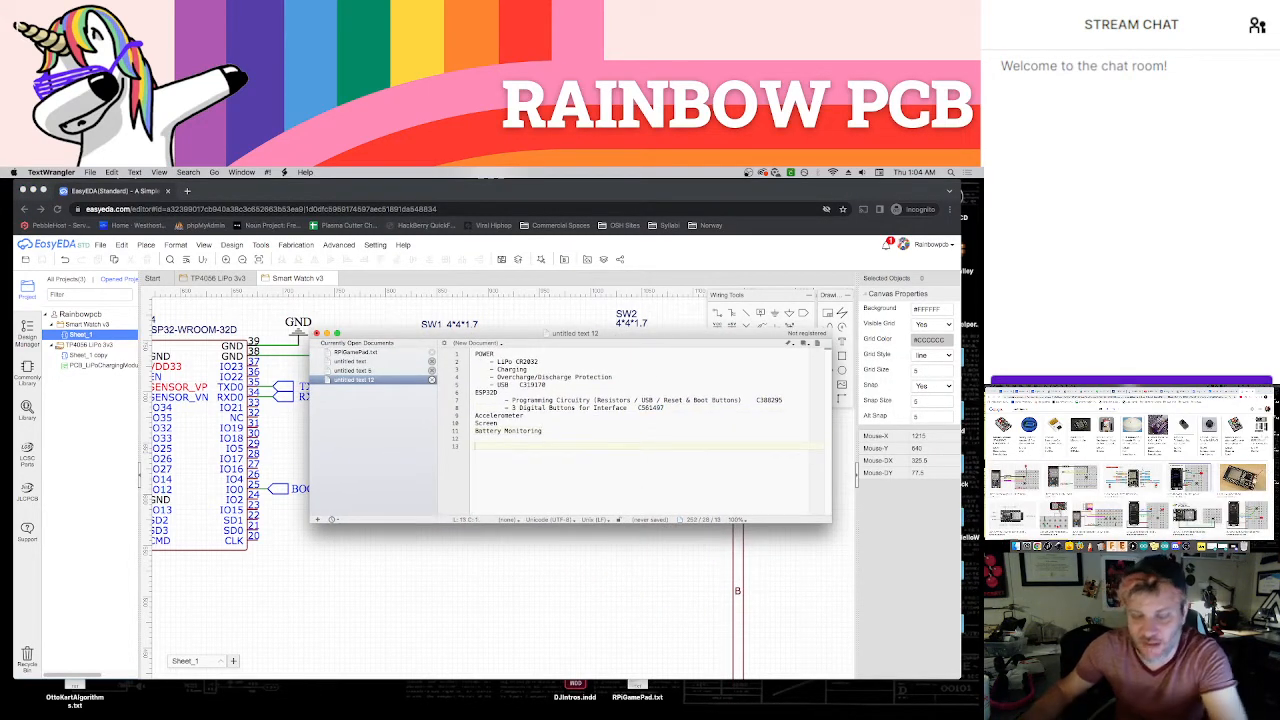
{"action": "type", "text": "C"}
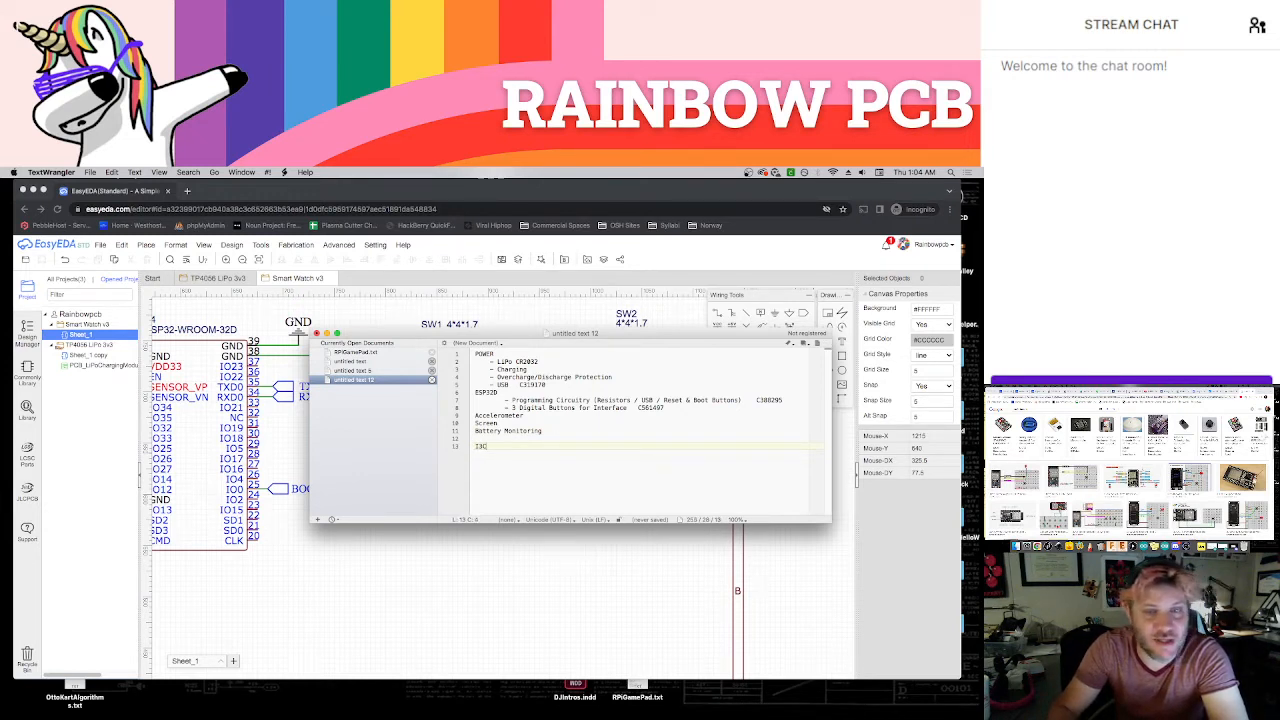
{"action": "type", "text": "oC"}
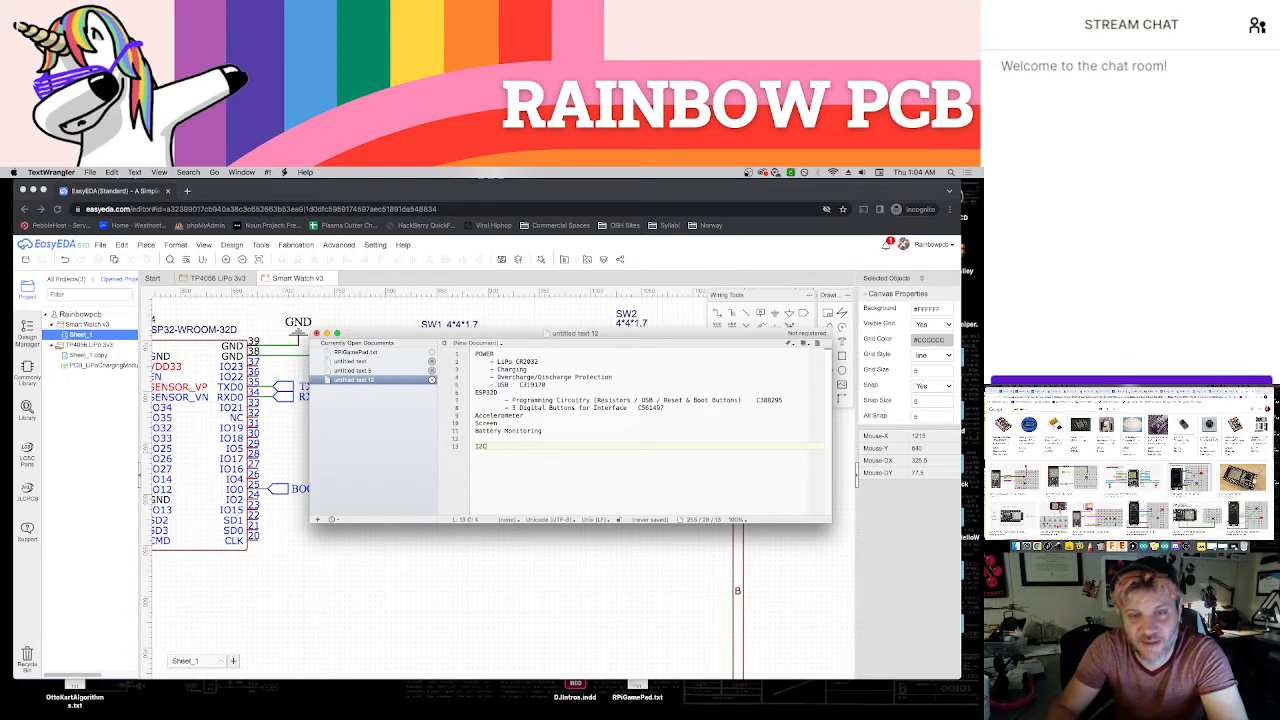
Add the entry "SPI -" under I2C in the notes and append a dash to the I2C entry
{"action": "key", "text": "Return"}
{"action": "type", "text": "SPI -"}
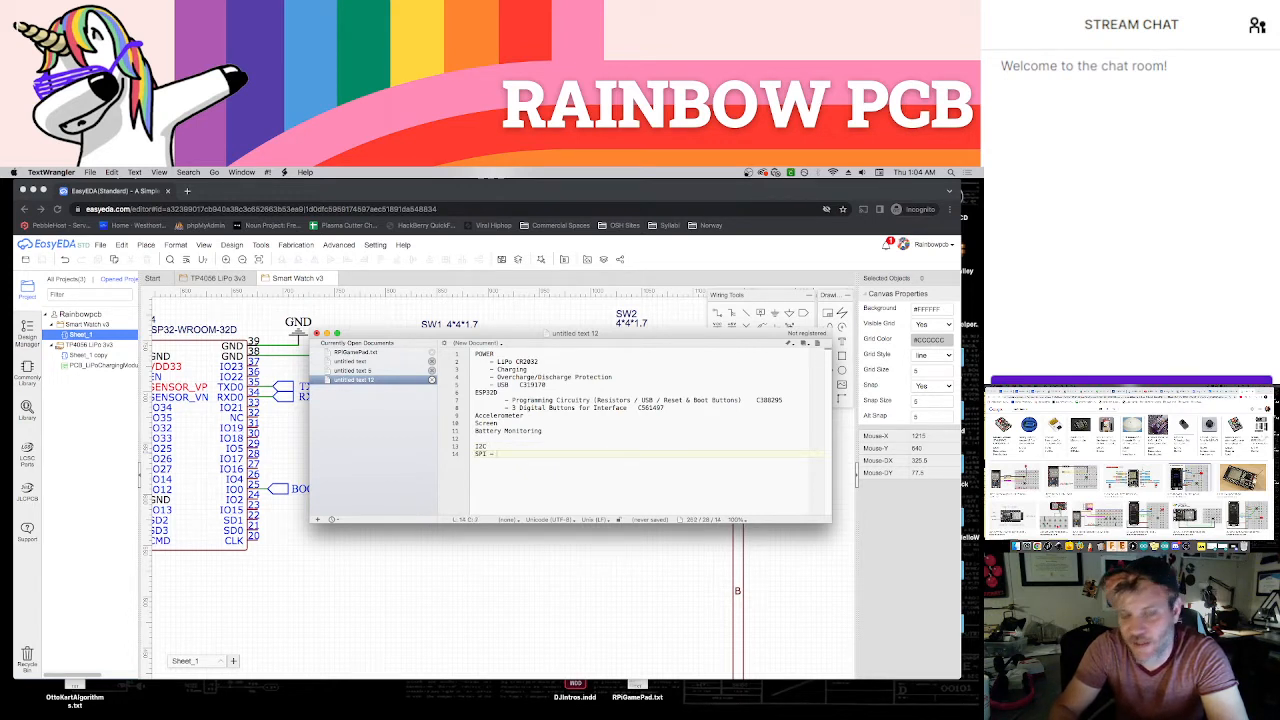
{"action": "key", "text": "Up"}
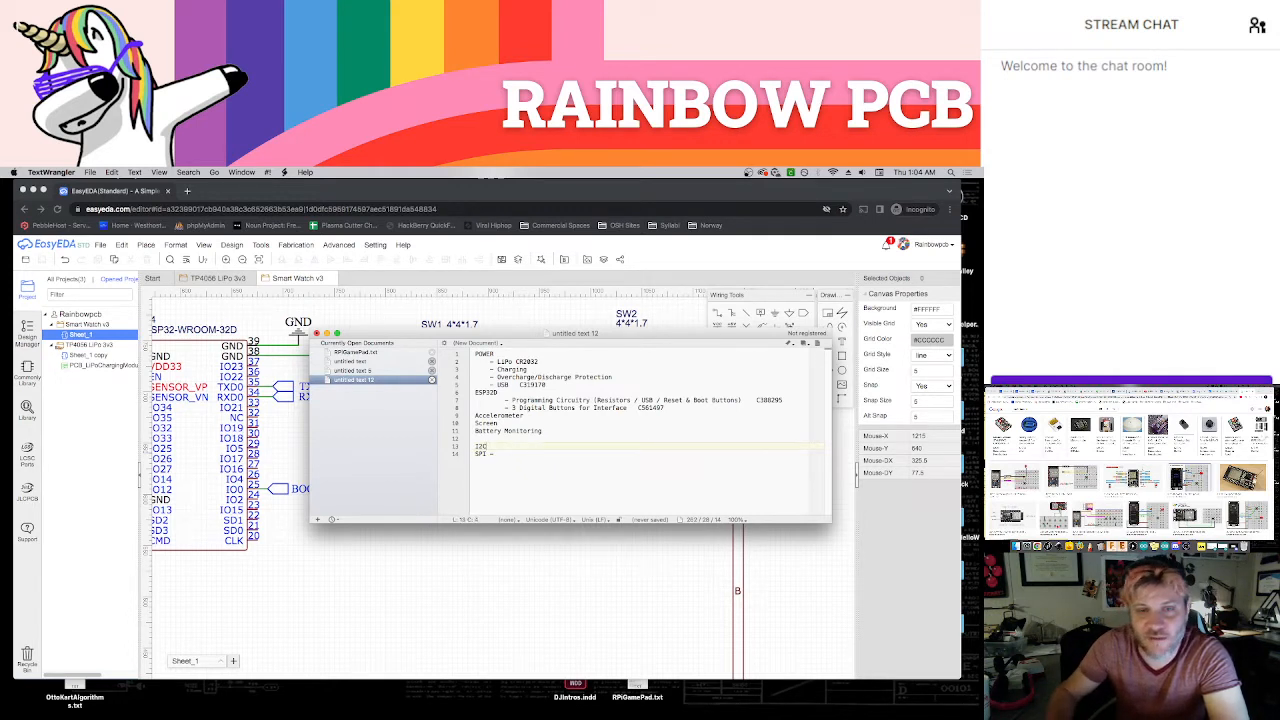
{"action": "key", "text": "Down"}
{"action": "key", "text": "Return"}
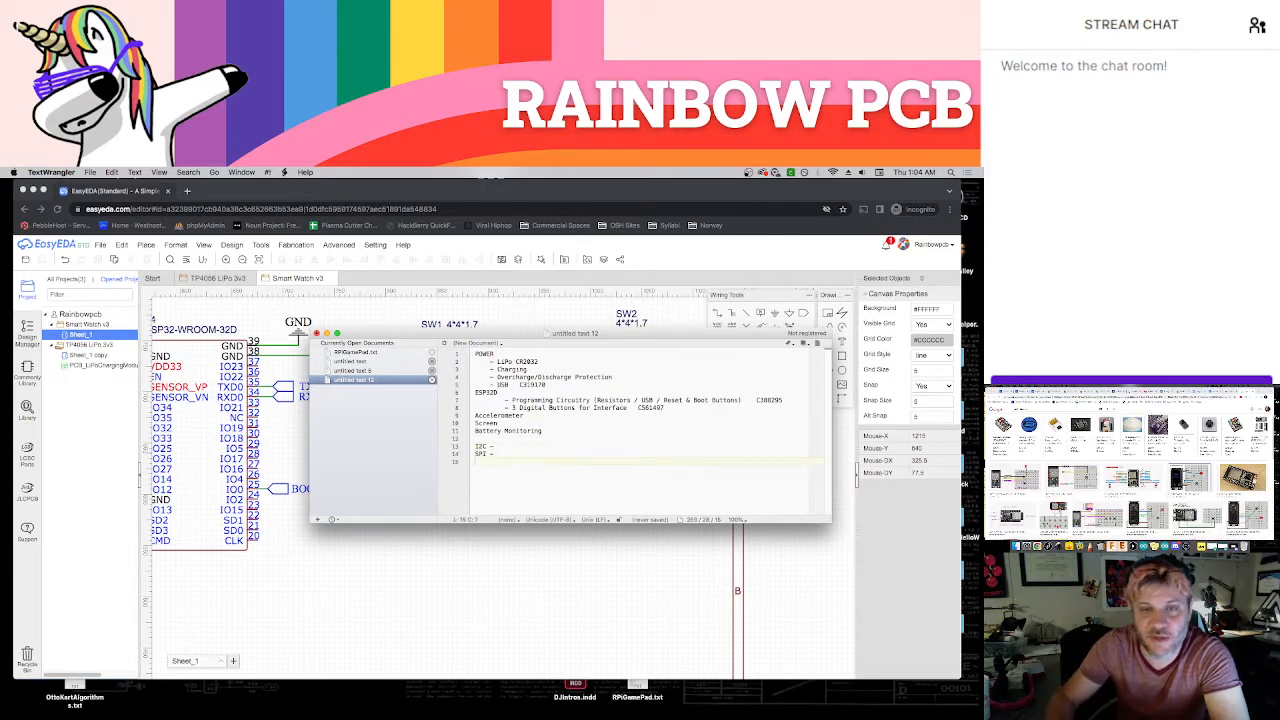
Add the entries "Analog -" and "3 Digital Inputs -" on separate lines beneath SPI in the notes
{"action": "type", "text": "An"}
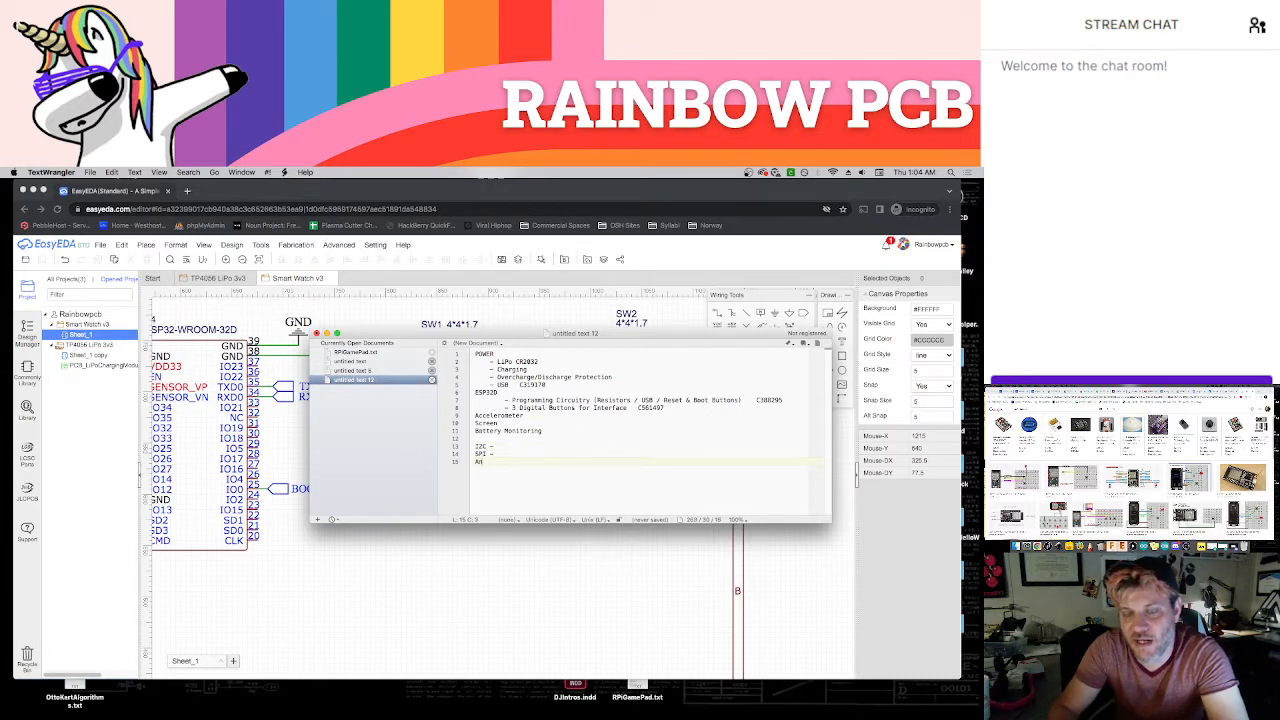
{"action": "type", "text": "alog -"}
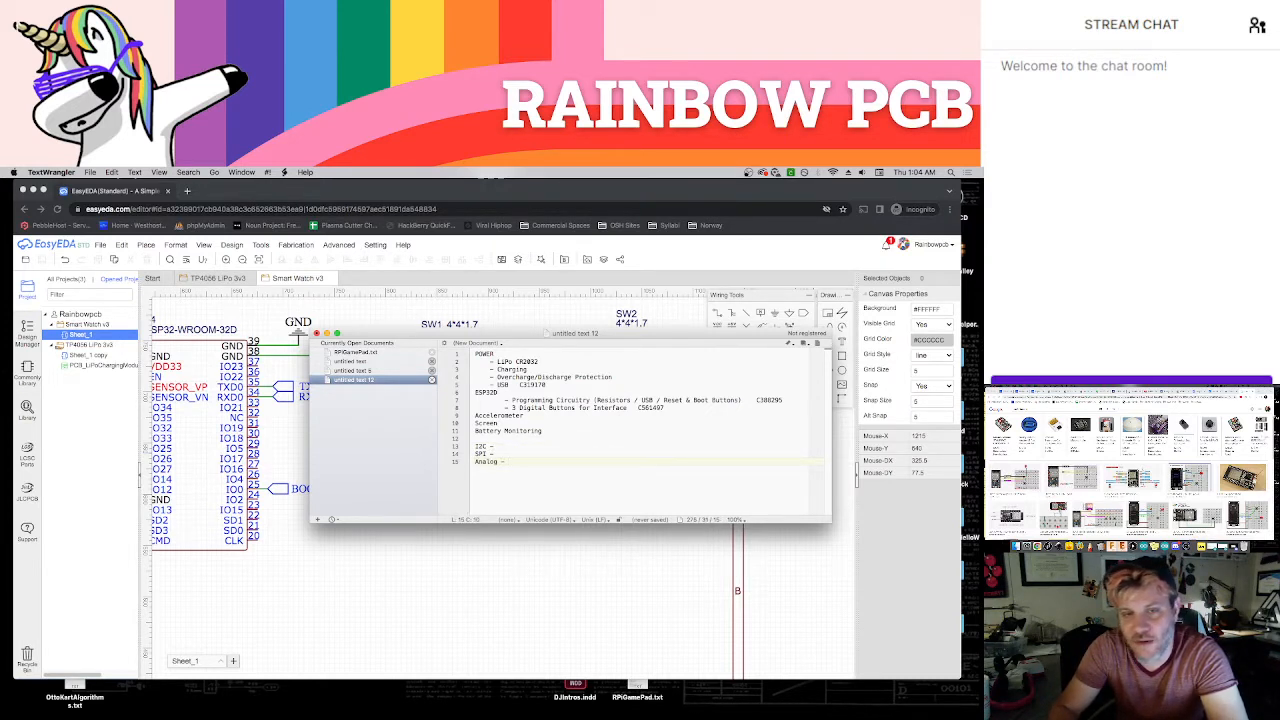
{"action": "key", "text": "BackSpace"}
{"action": "key", "text": "BackSpace"}
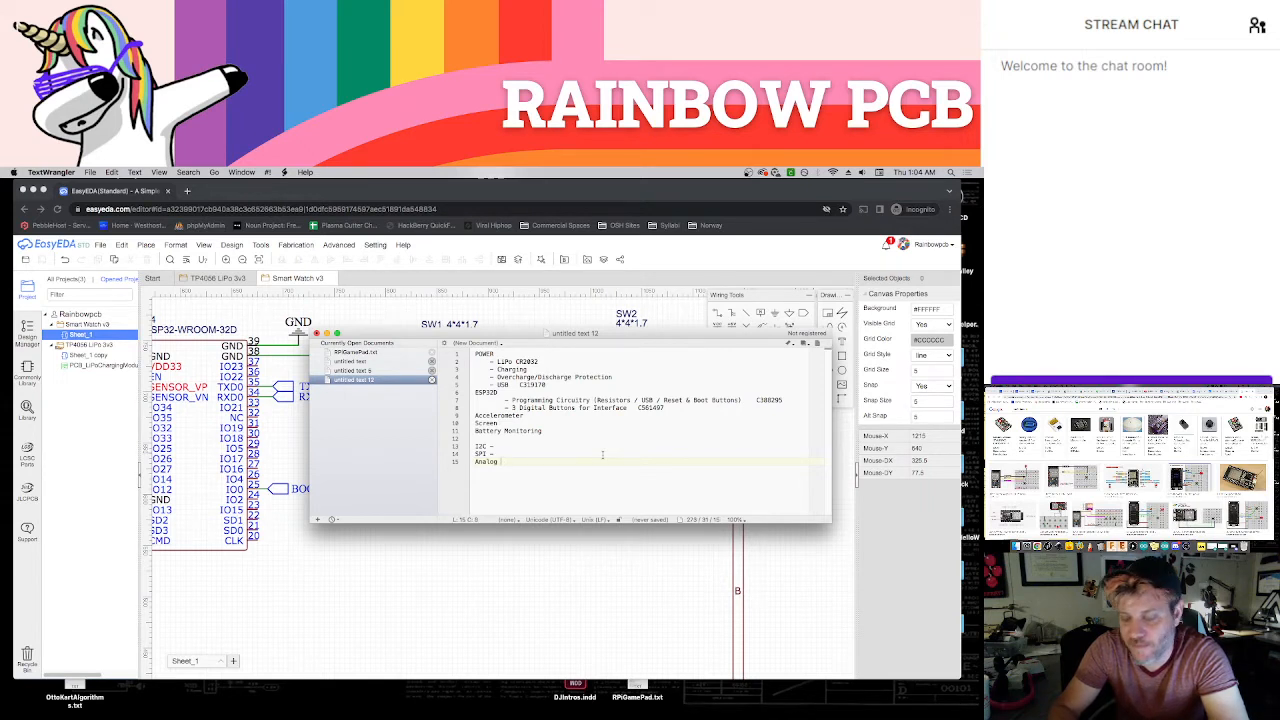
{"action": "type", "text": "-"}
{"action": "key", "text": "Return"}
{"action": "type", "text": "3 Di"}
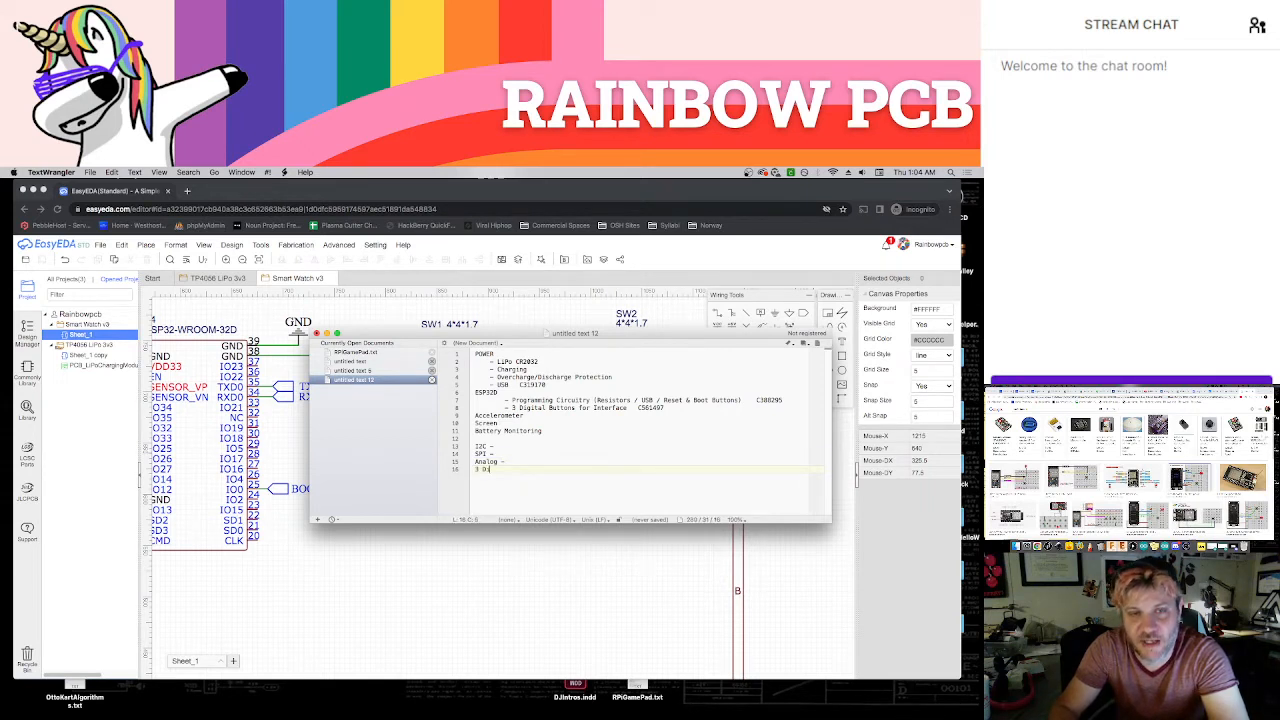
{"action": "type", "text": "gital Inputs -"}
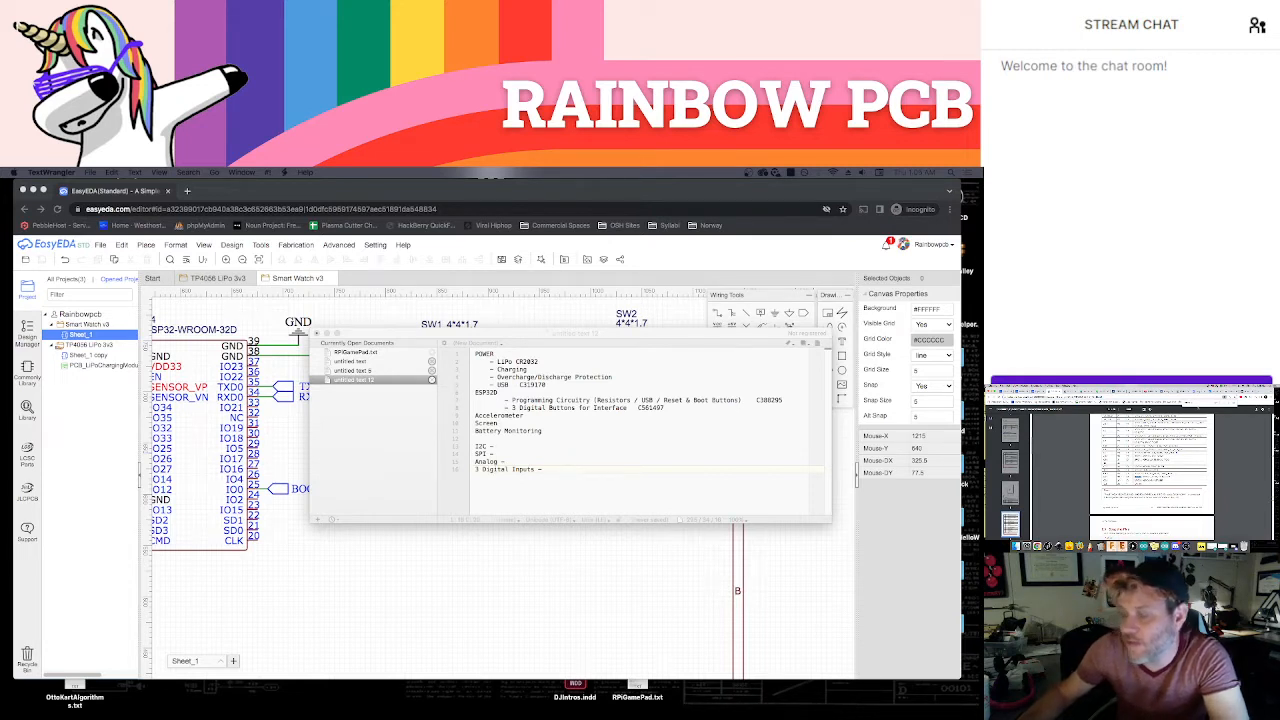
Compare the datasheet's pin table and schematic with the ESP32 symbol in EasyEDA, and consult the GC9A01 Round LCD page and board pinout diagram
{"action": "key", "text": "Return"}
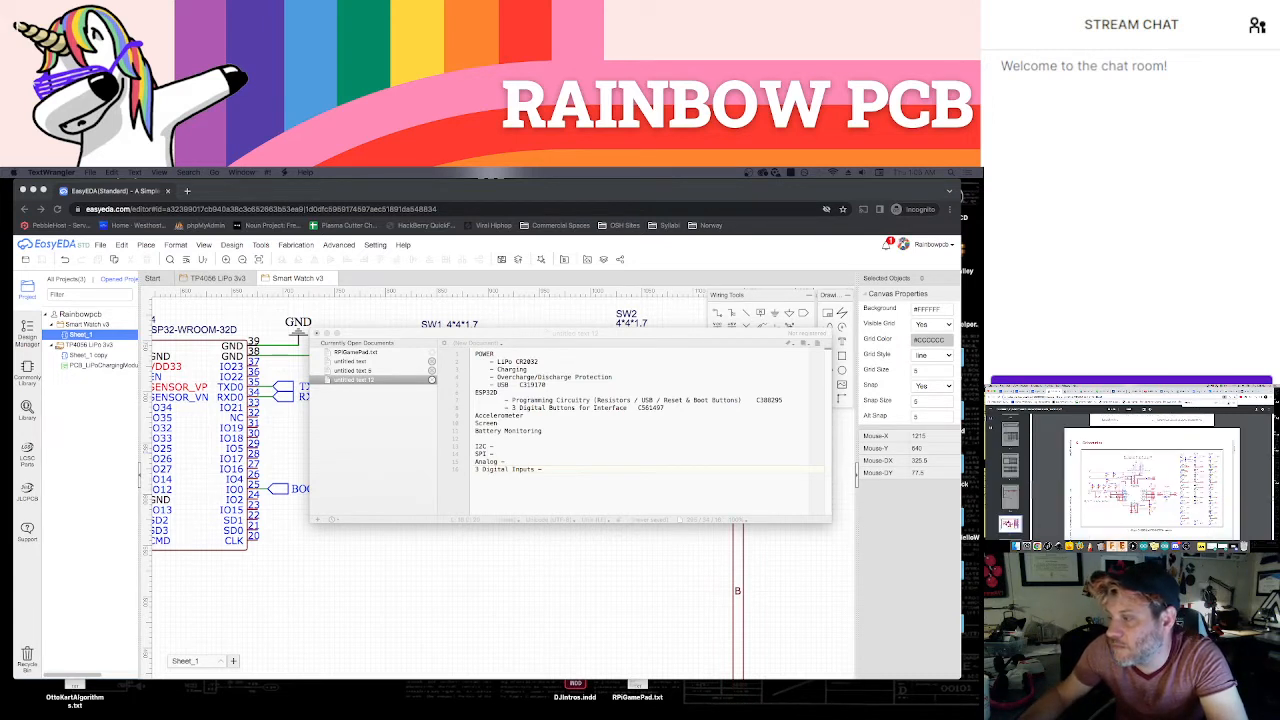
{"action": "scroll", "coordinate": [1150, 482], "scroll_direction": "down", "scroll_amount": 7}
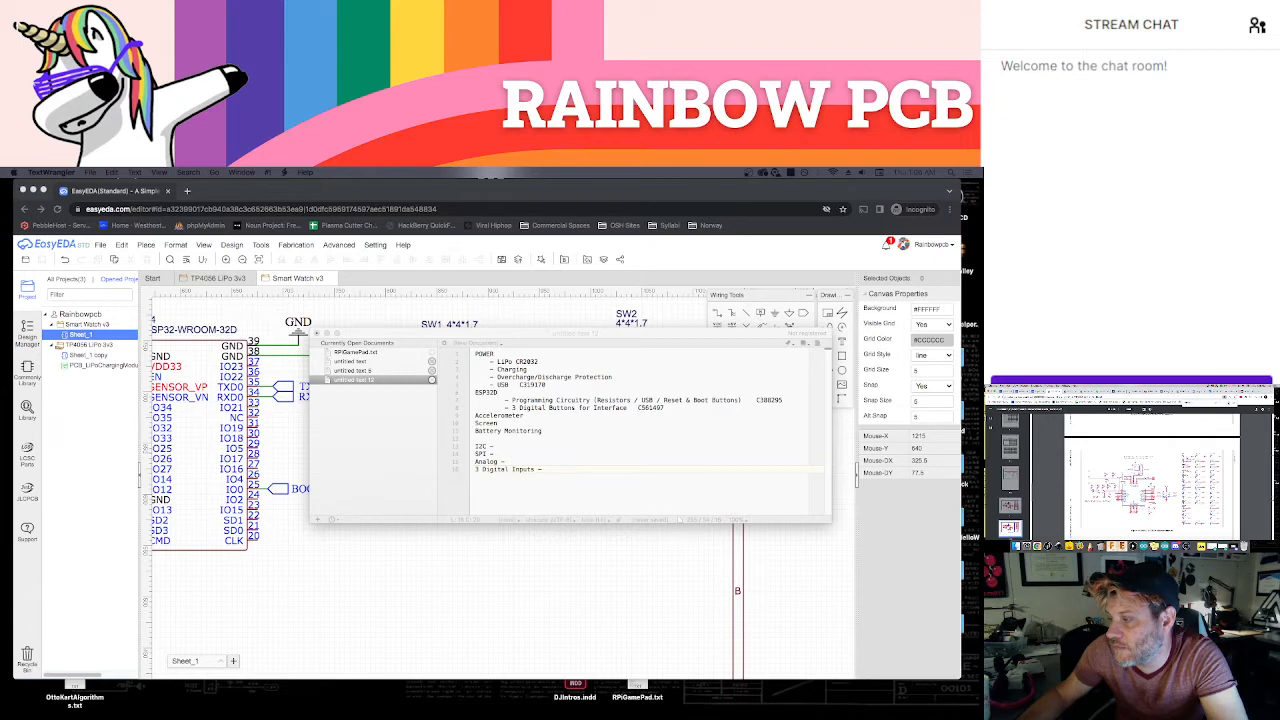
{"action": "key", "text": "Return"}
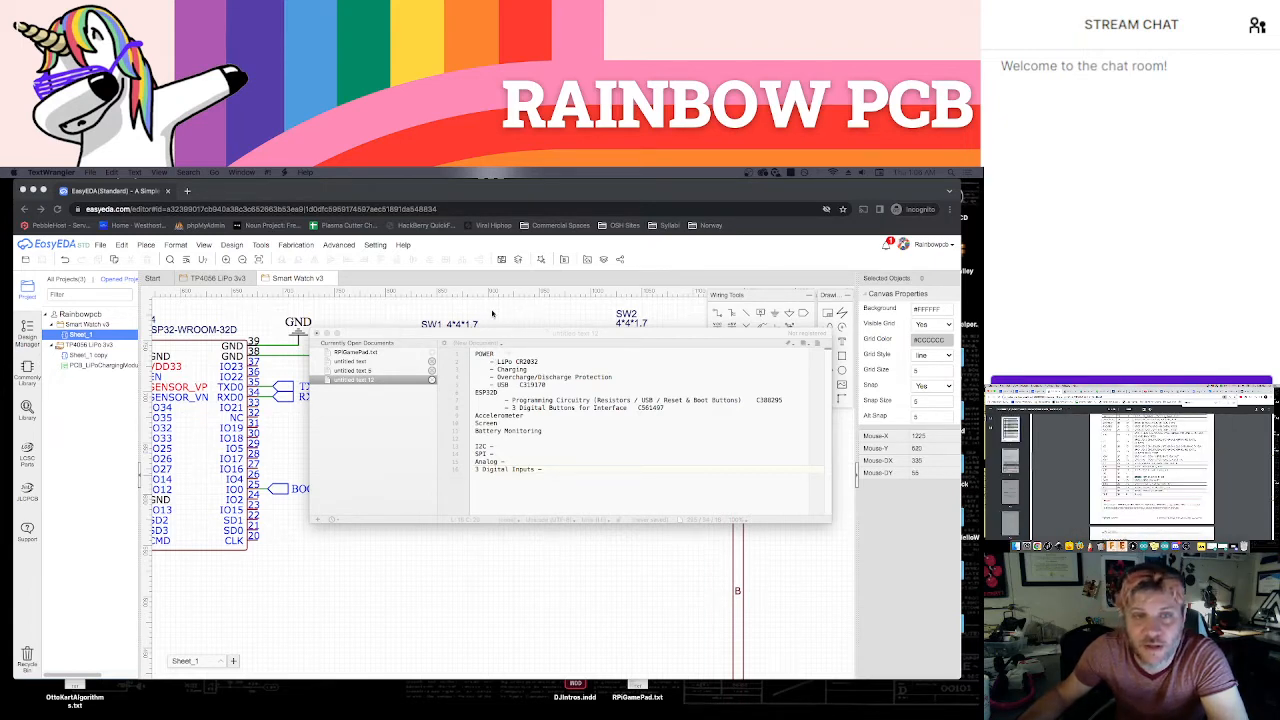
{"action": "key", "text": "super+Tab"}
{"action": "scroll", "coordinate": [322, 422], "scroll_direction": "left", "scroll_amount": 5}
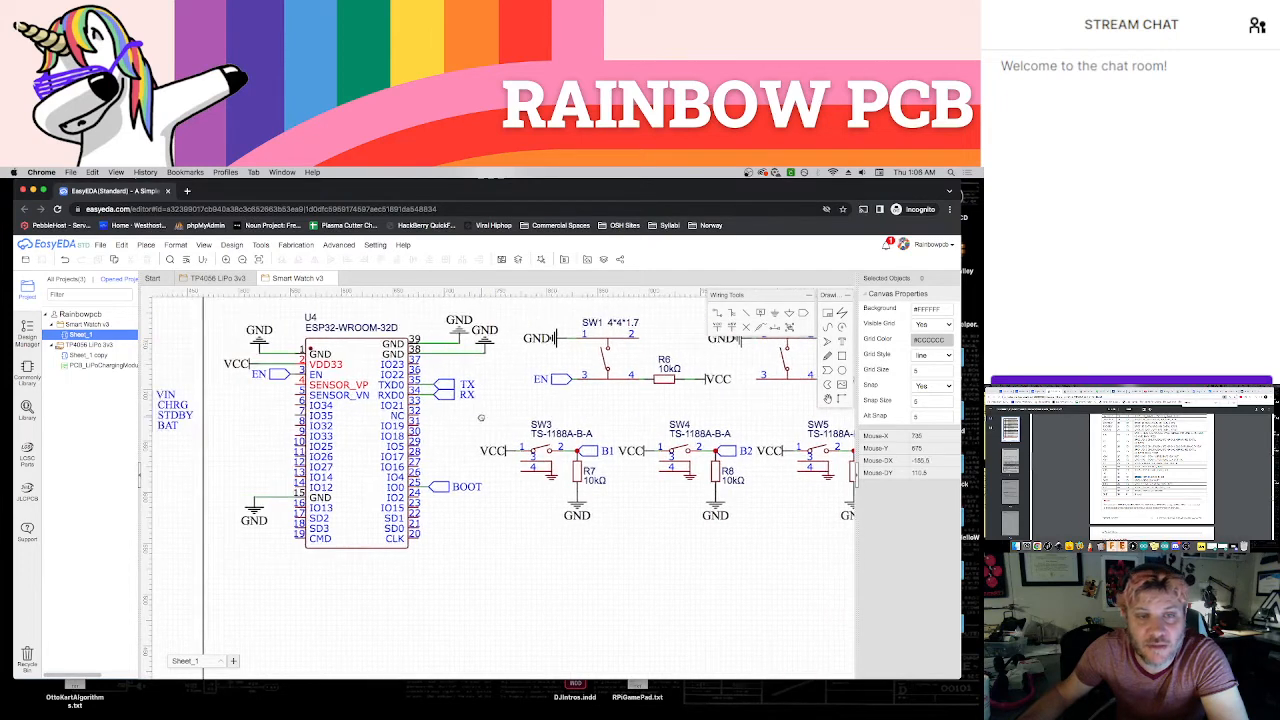
{"action": "scroll", "coordinate": [478, 440], "scroll_direction": "up", "scroll_amount": 1}
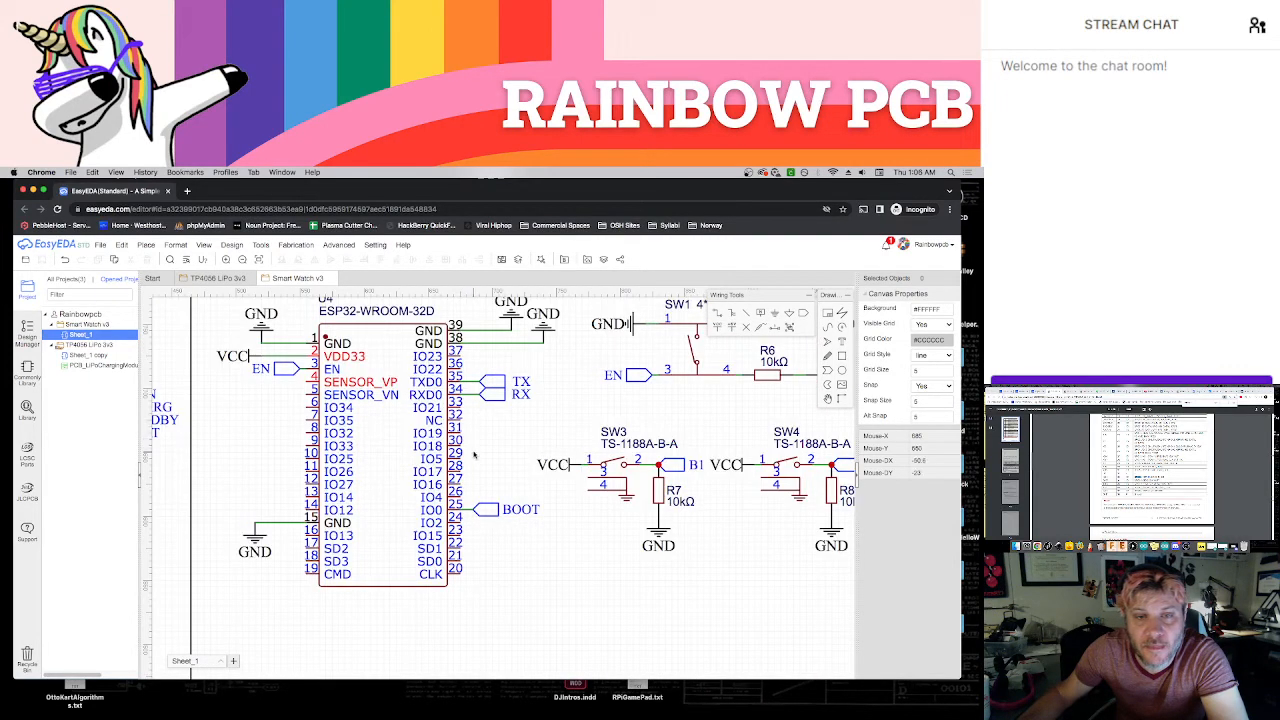
{"action": "scroll", "coordinate": [502, 419], "scroll_direction": "up", "scroll_amount": 1}
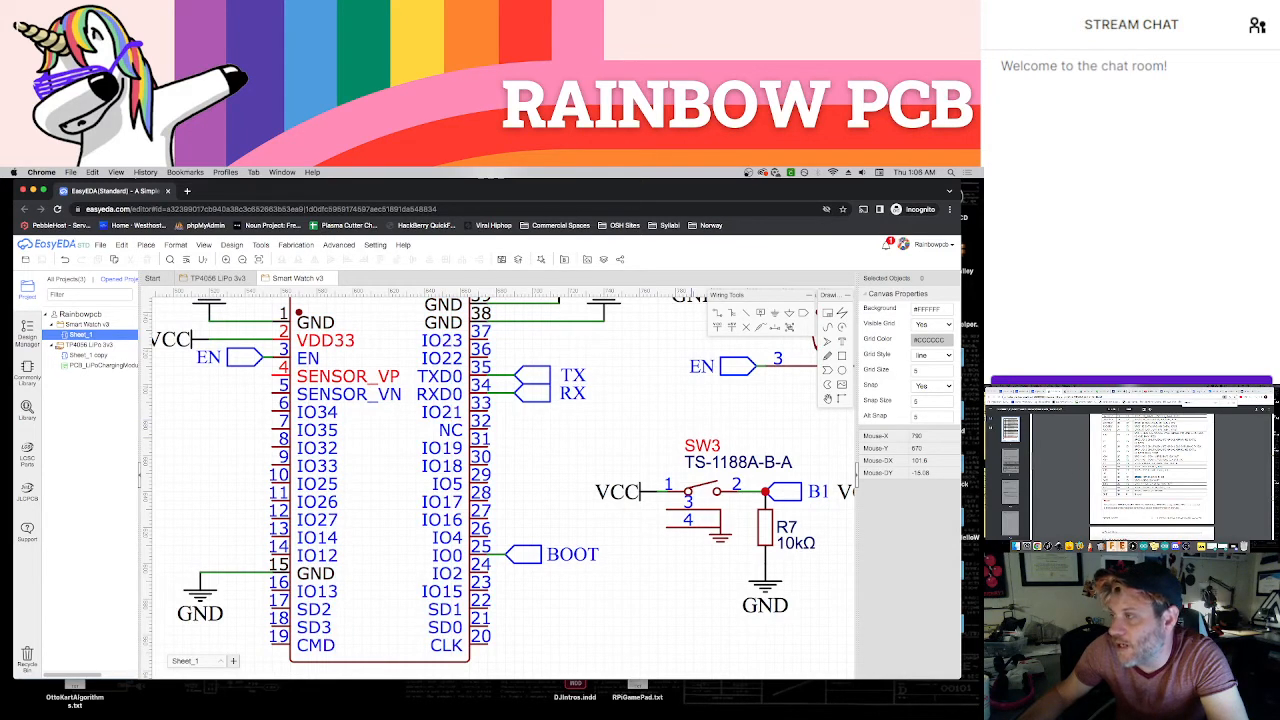
{"action": "left_click", "coordinate": [1167, 392]}
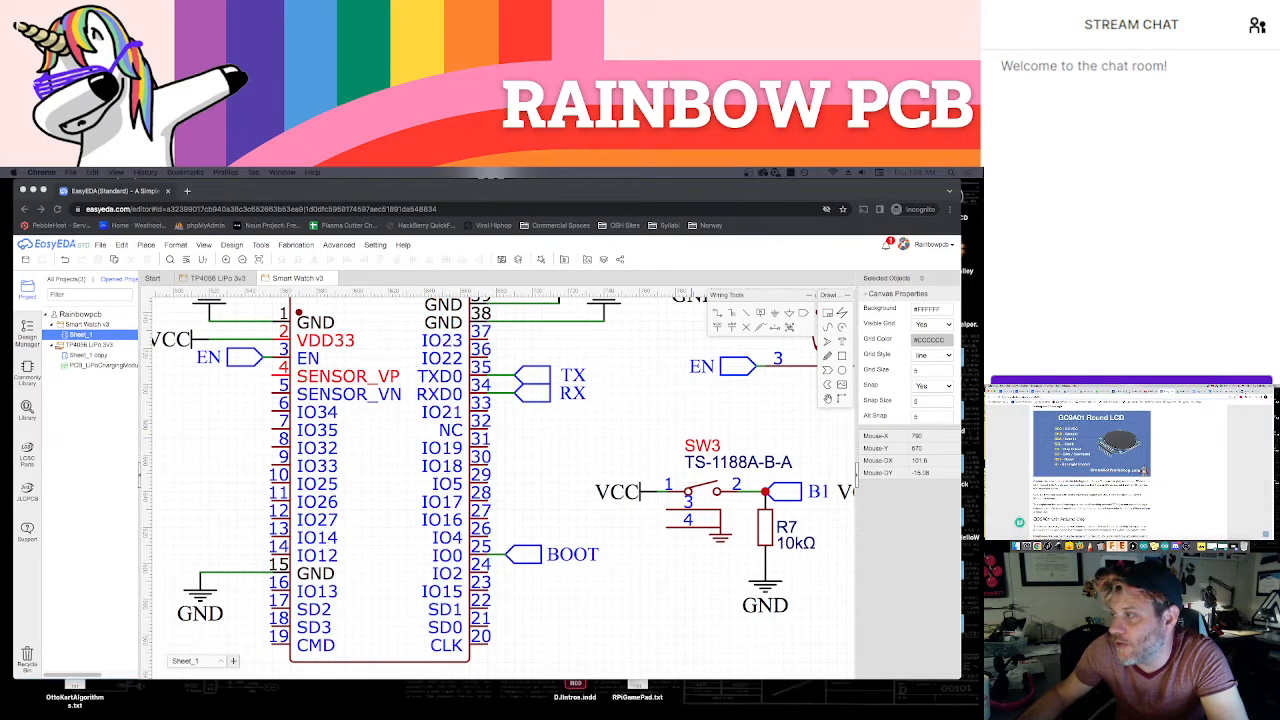
{"action": "left_click", "coordinate": [1246, 391]}
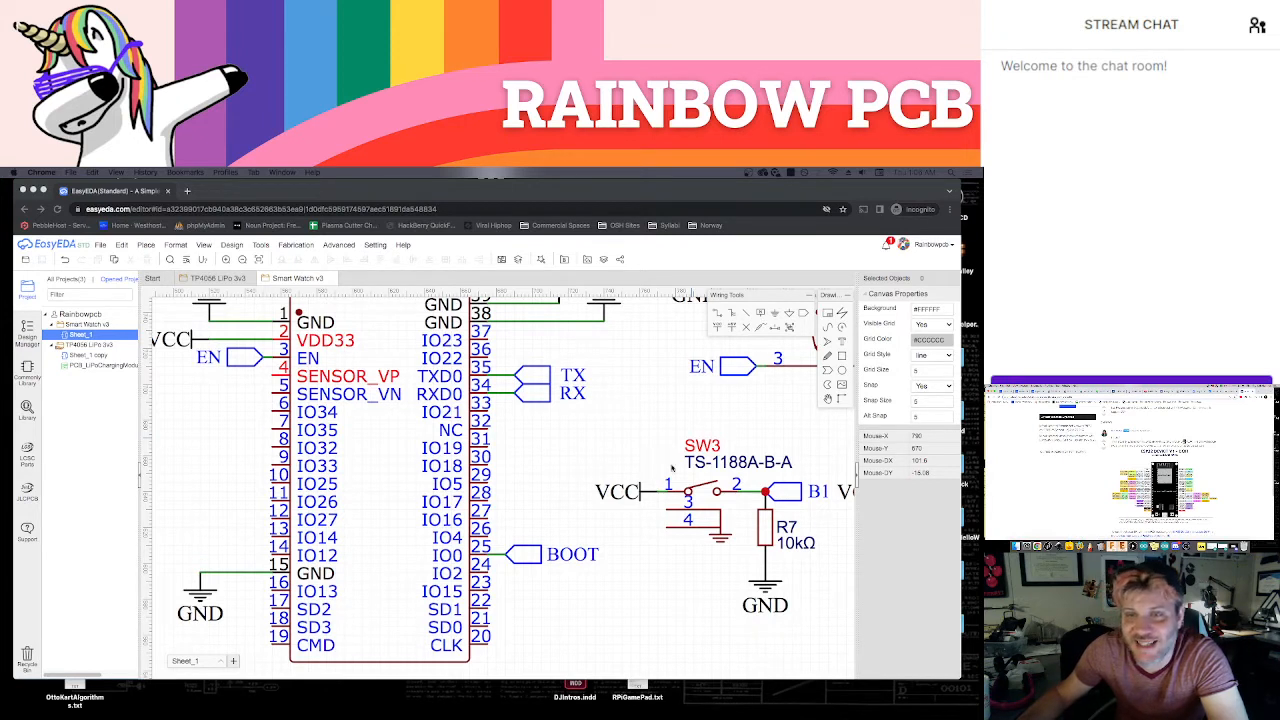
Place a net port beside IO21 of the ESP32-WROOM-32D, name it SDA, and wire it to the pin
{"action": "left_click", "coordinate": [804, 315]}
{"action": "left_click", "coordinate": [804, 315]}
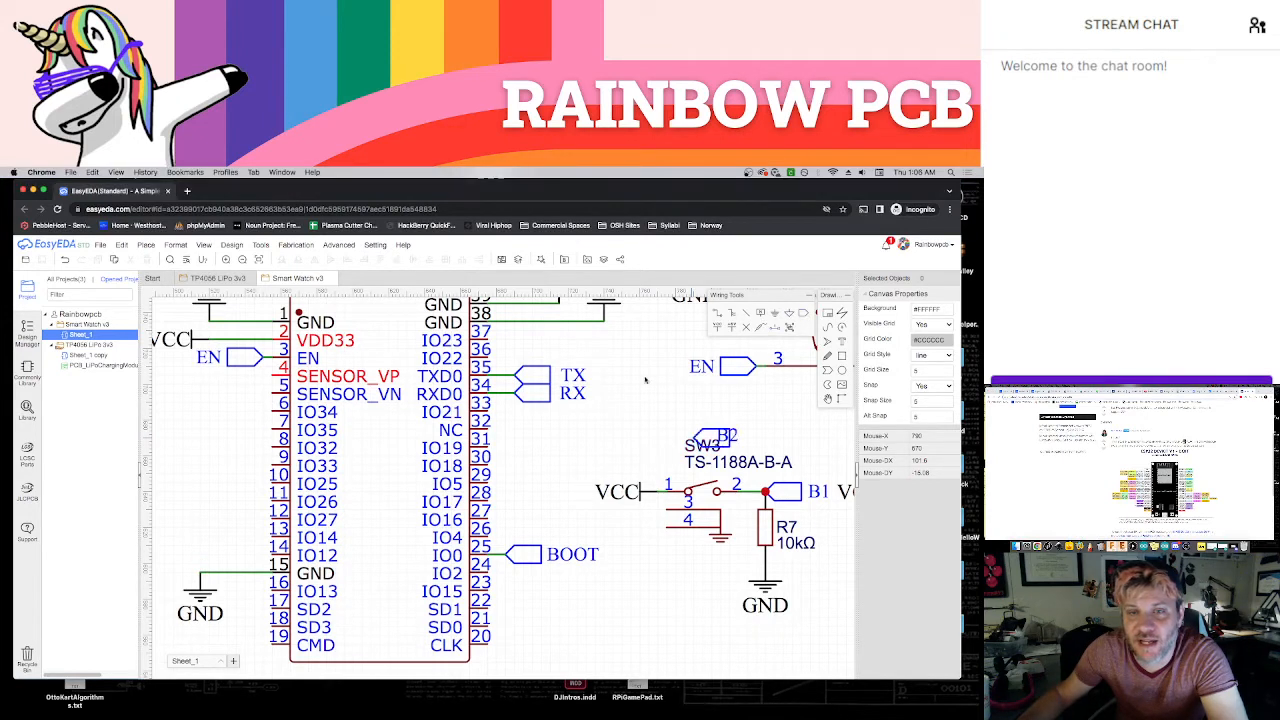
{"action": "left_click", "coordinate": [516, 410]}
{"action": "key", "text": "Escape"}
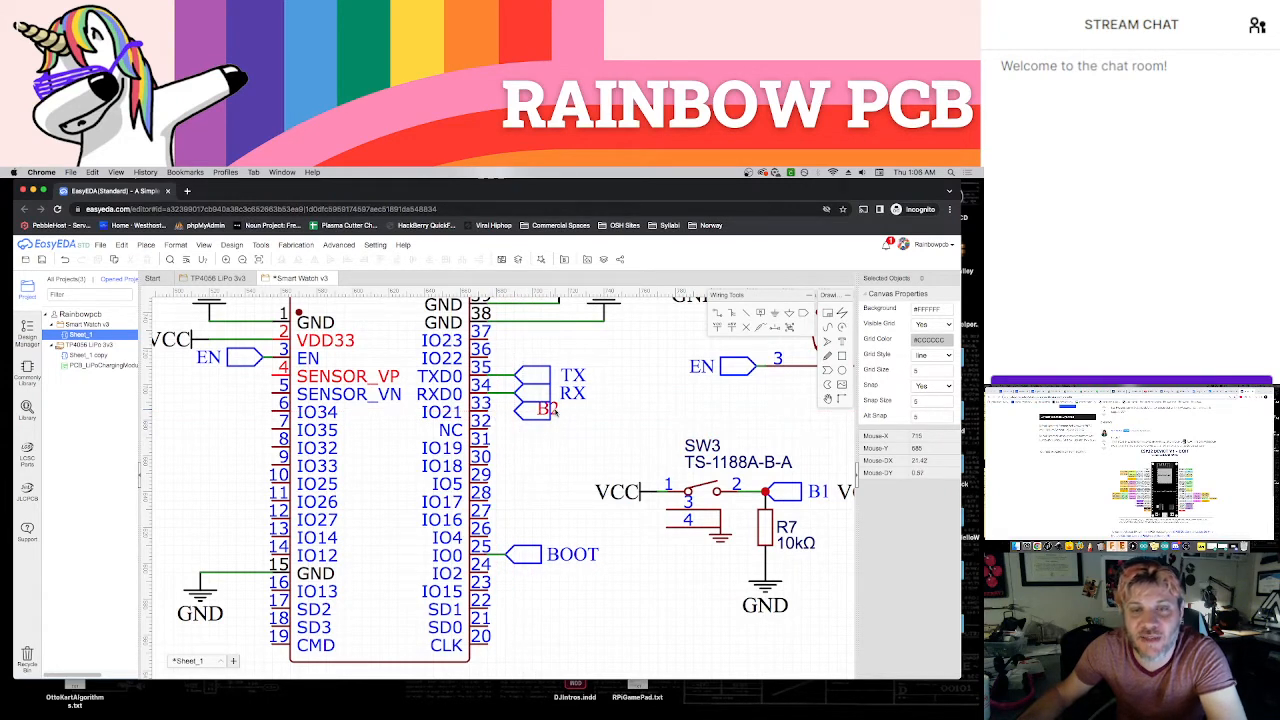
{"action": "double_click", "coordinate": [548, 409]}
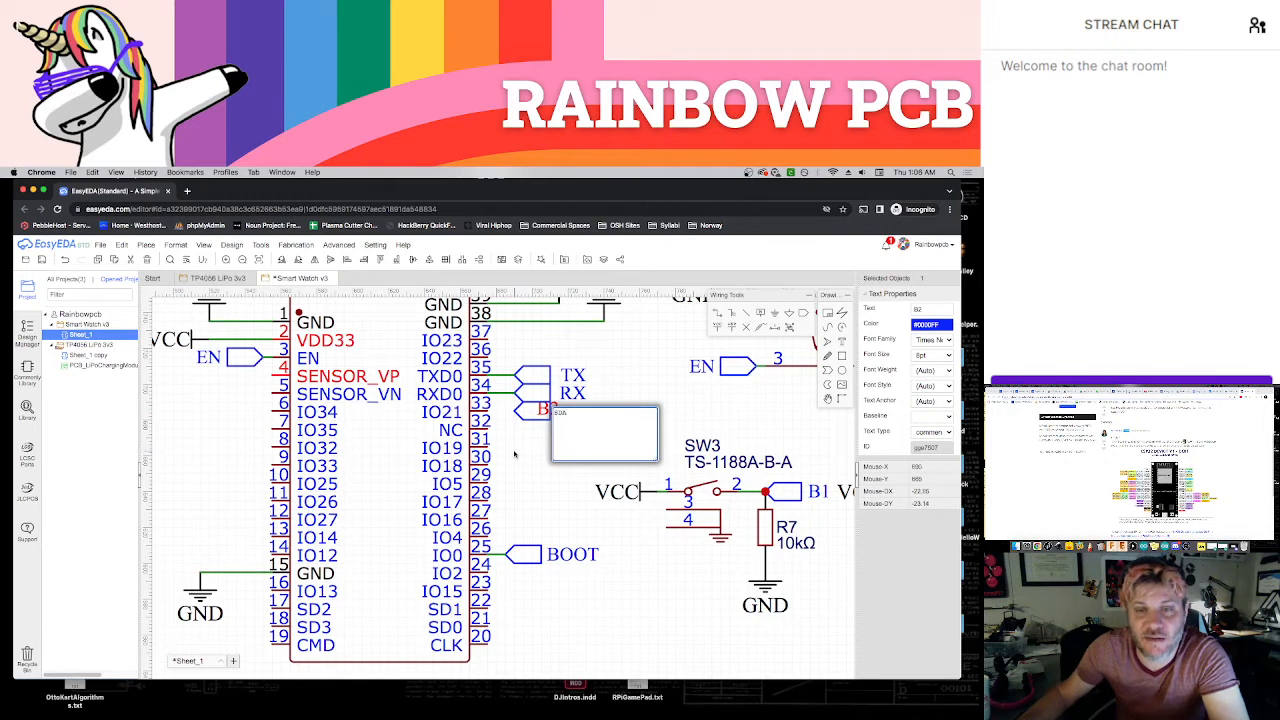
{"action": "key", "text": "Return"}
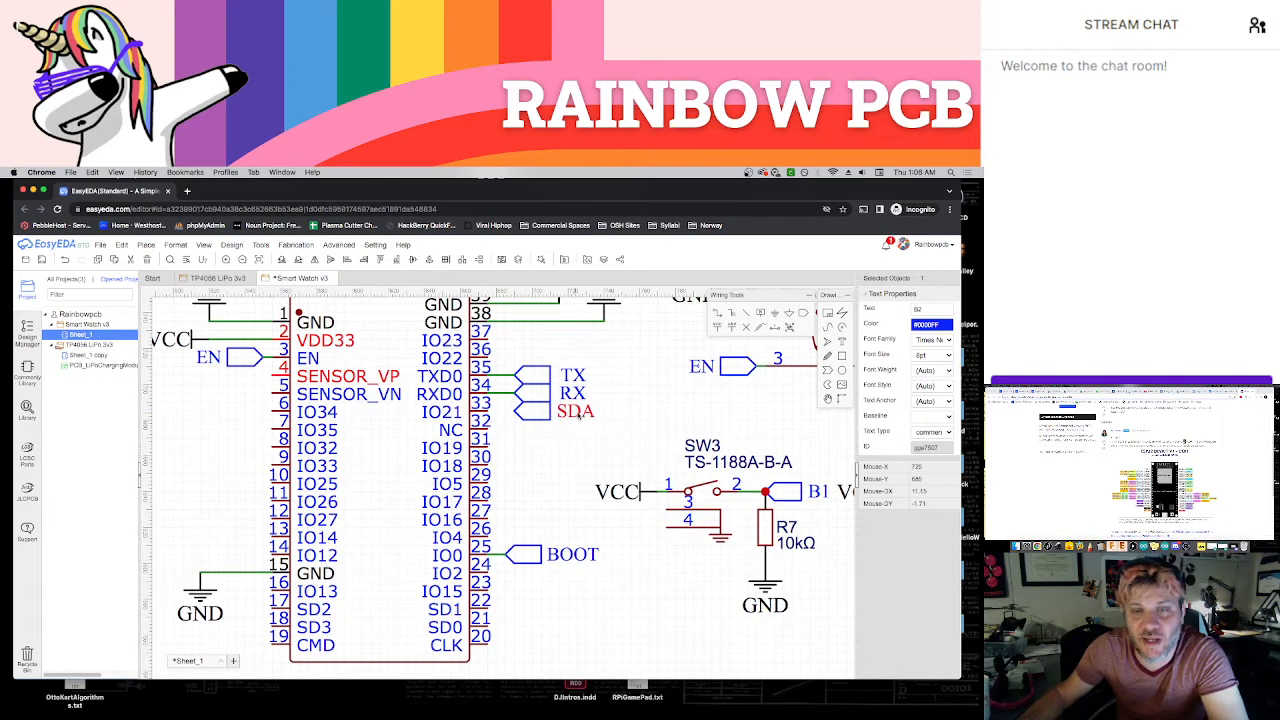
{"action": "left_click", "coordinate": [491, 415]}
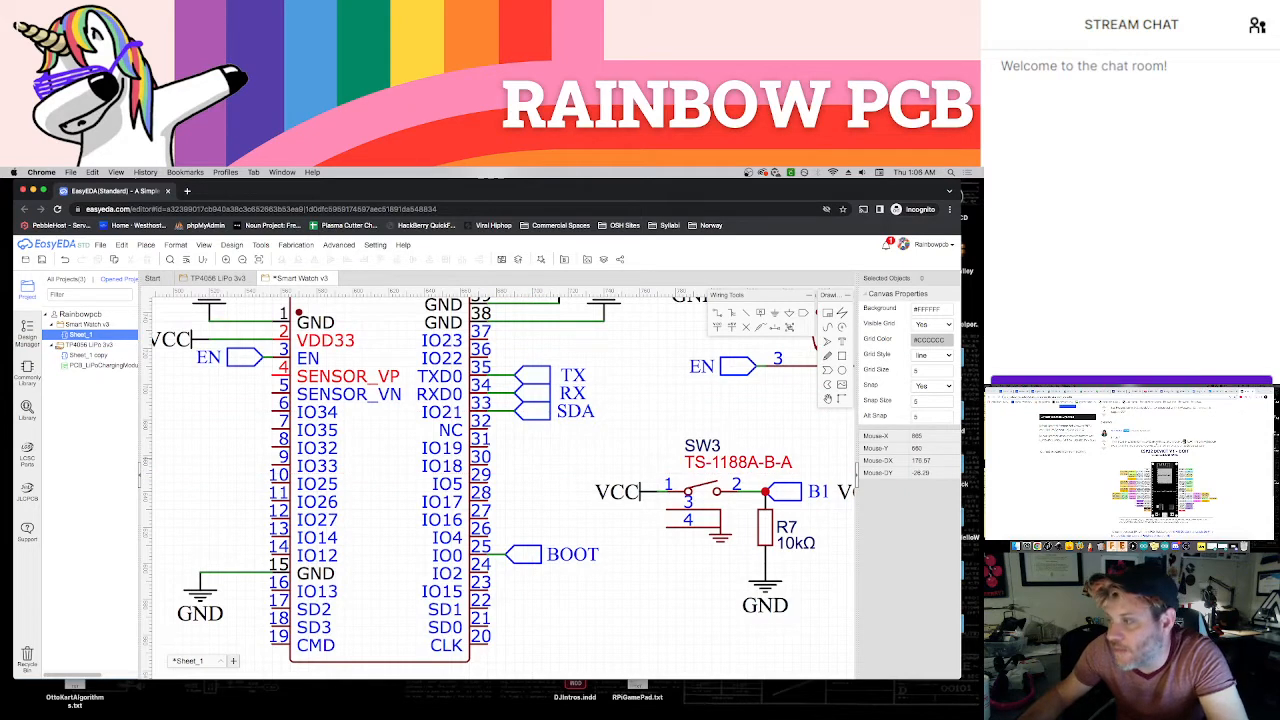
Check the reference documents for the I2C pins, and place a copy of the SDA net port wired to IO22
{"action": "left_click", "coordinate": [1078, 466]}
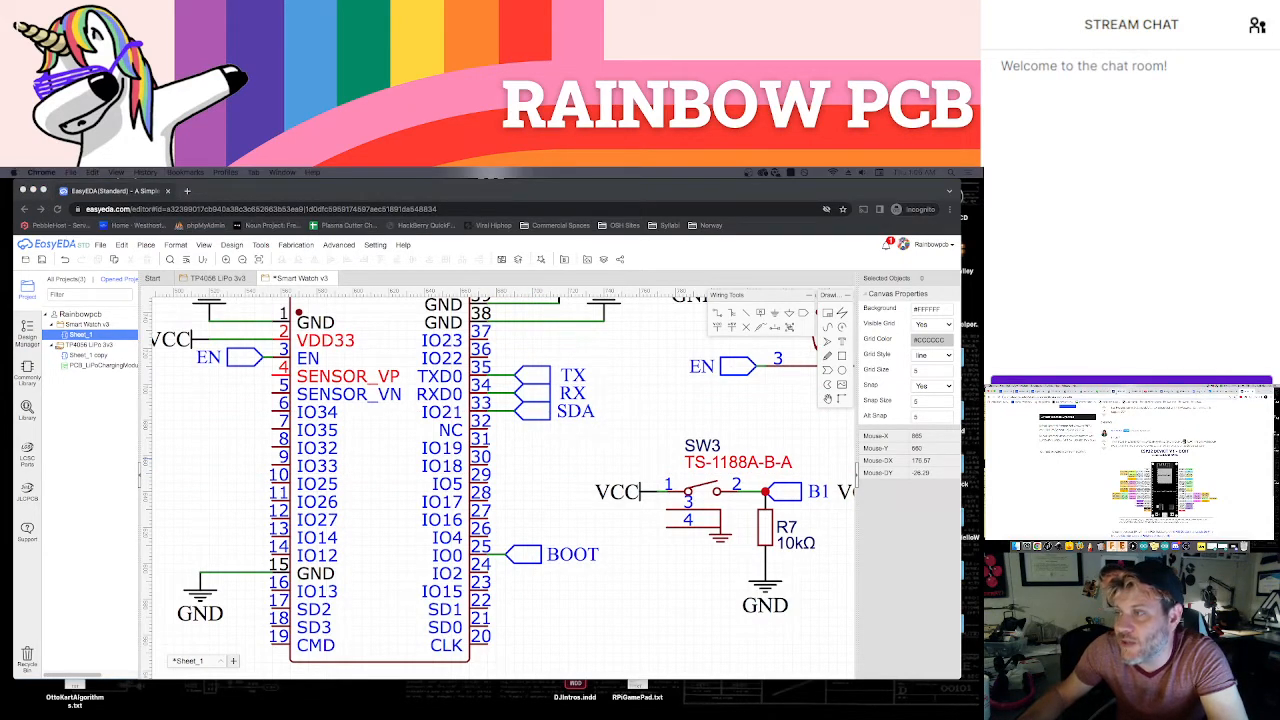
{"action": "left_click", "coordinate": [1117, 392]}
{"action": "left_click", "coordinate": [1066, 392]}
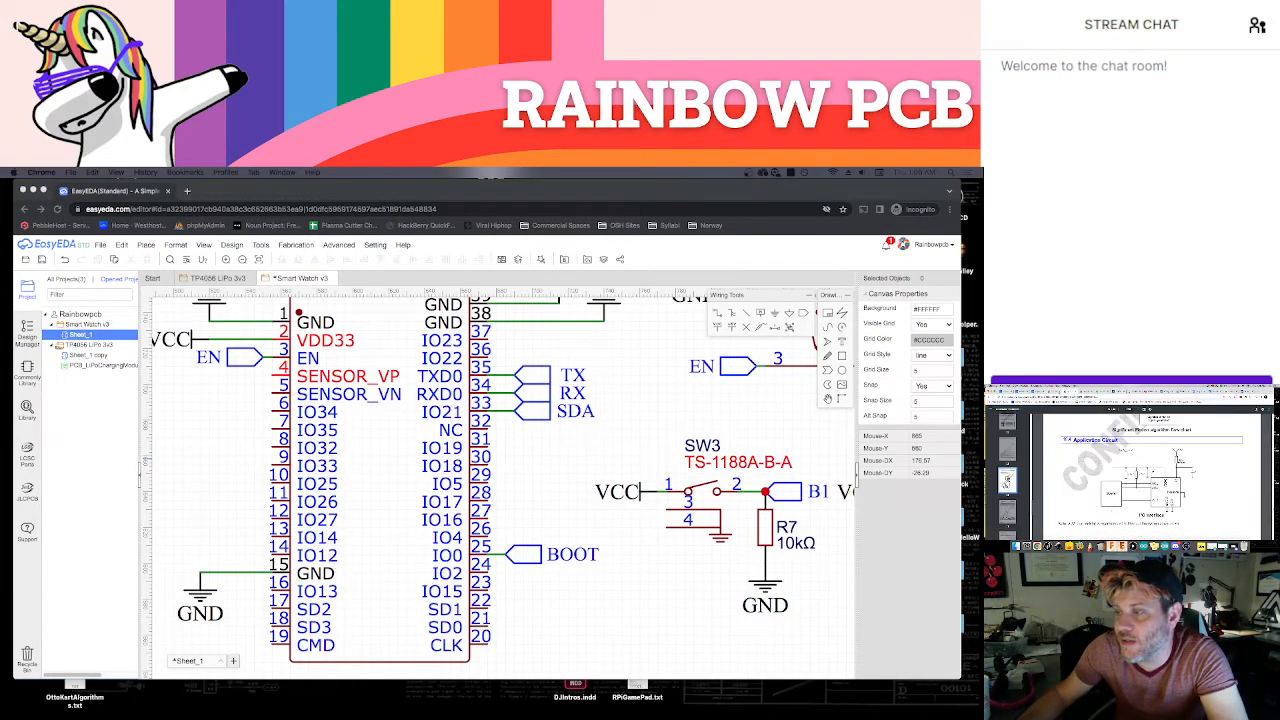
{"action": "left_click", "coordinate": [1054, 392]}
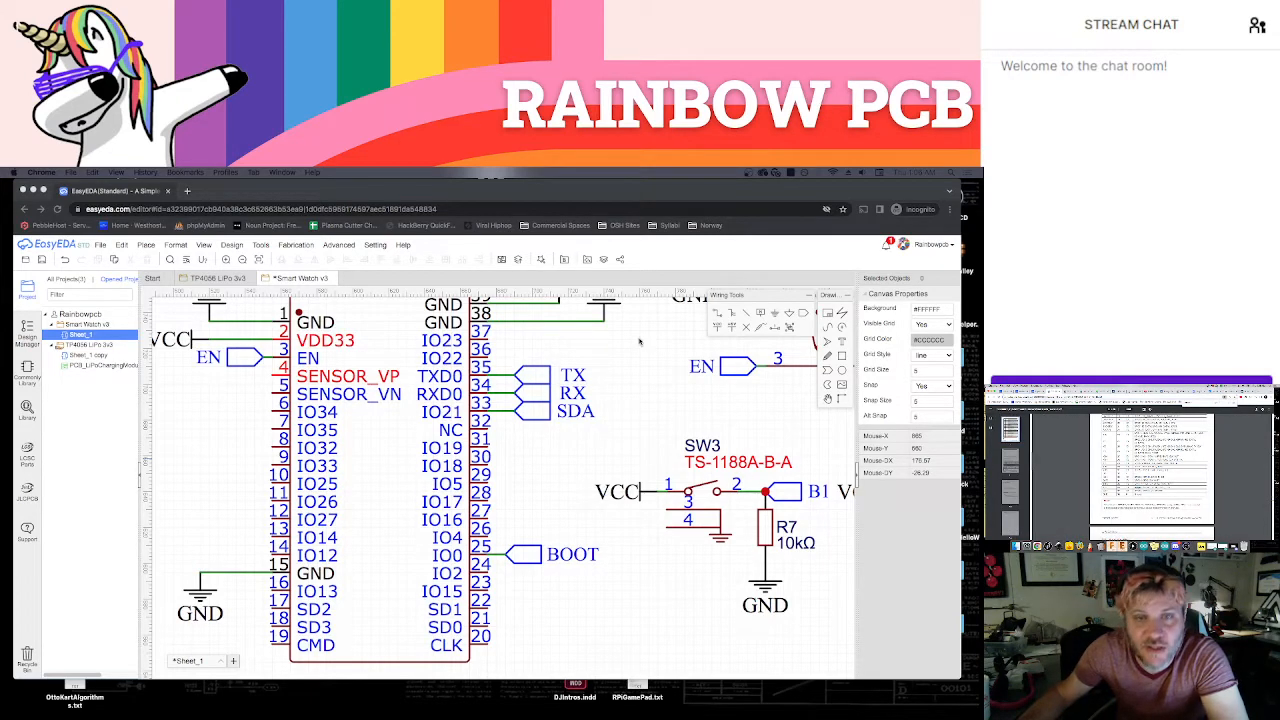
{"action": "scroll", "coordinate": [487, 413], "scroll_direction": "up", "scroll_amount": 3}
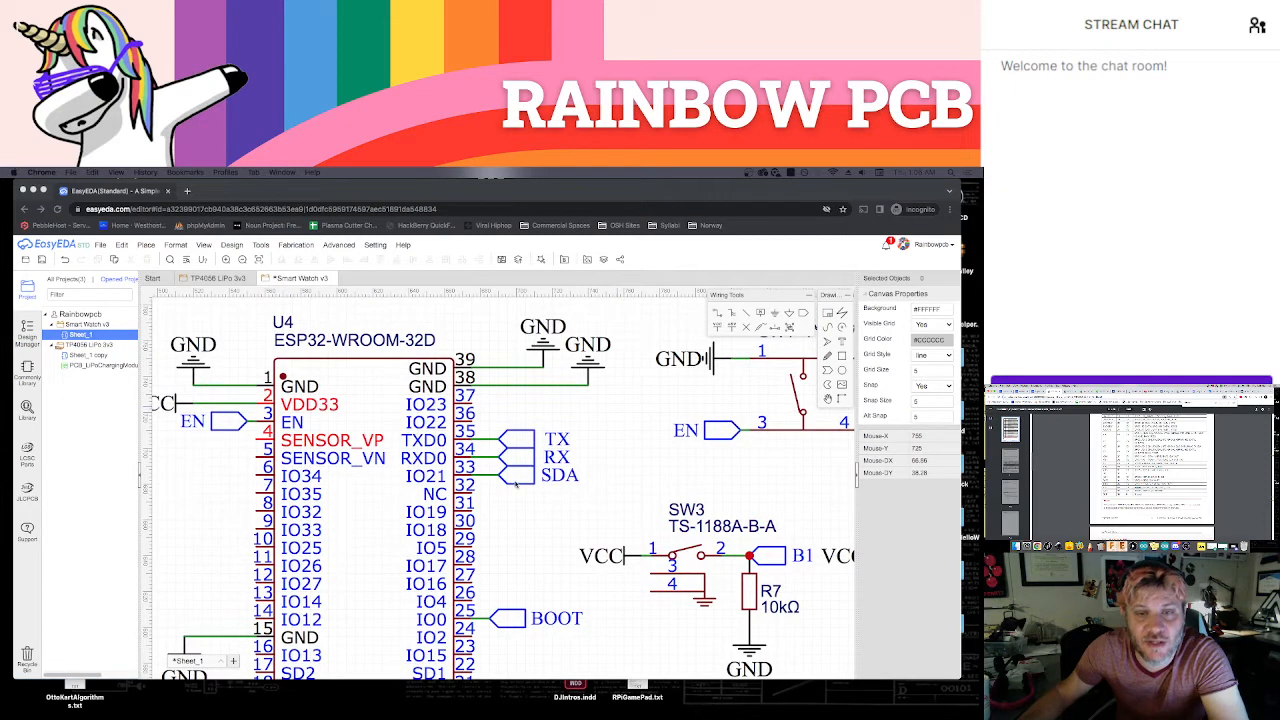
{"action": "left_click", "coordinate": [519, 486]}
{"action": "key", "text": "super+c"}
{"action": "key", "text": "super+v"}
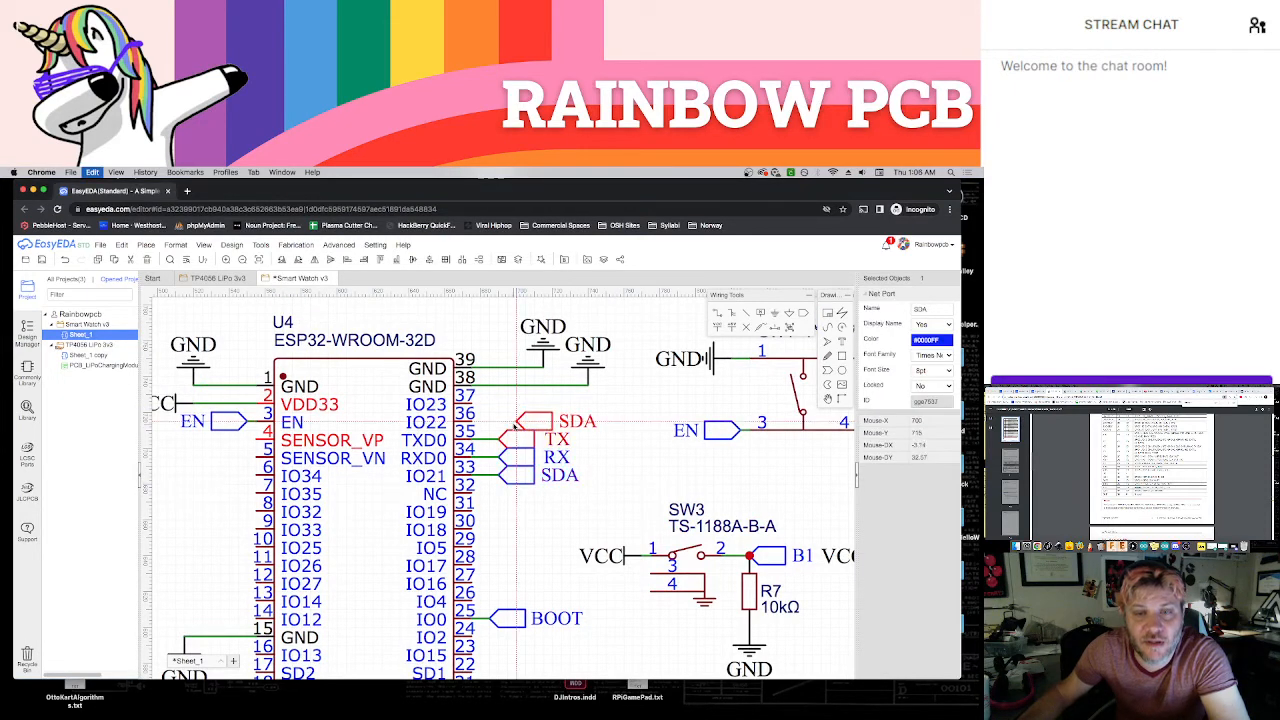
{"action": "left_click", "coordinate": [486, 430]}
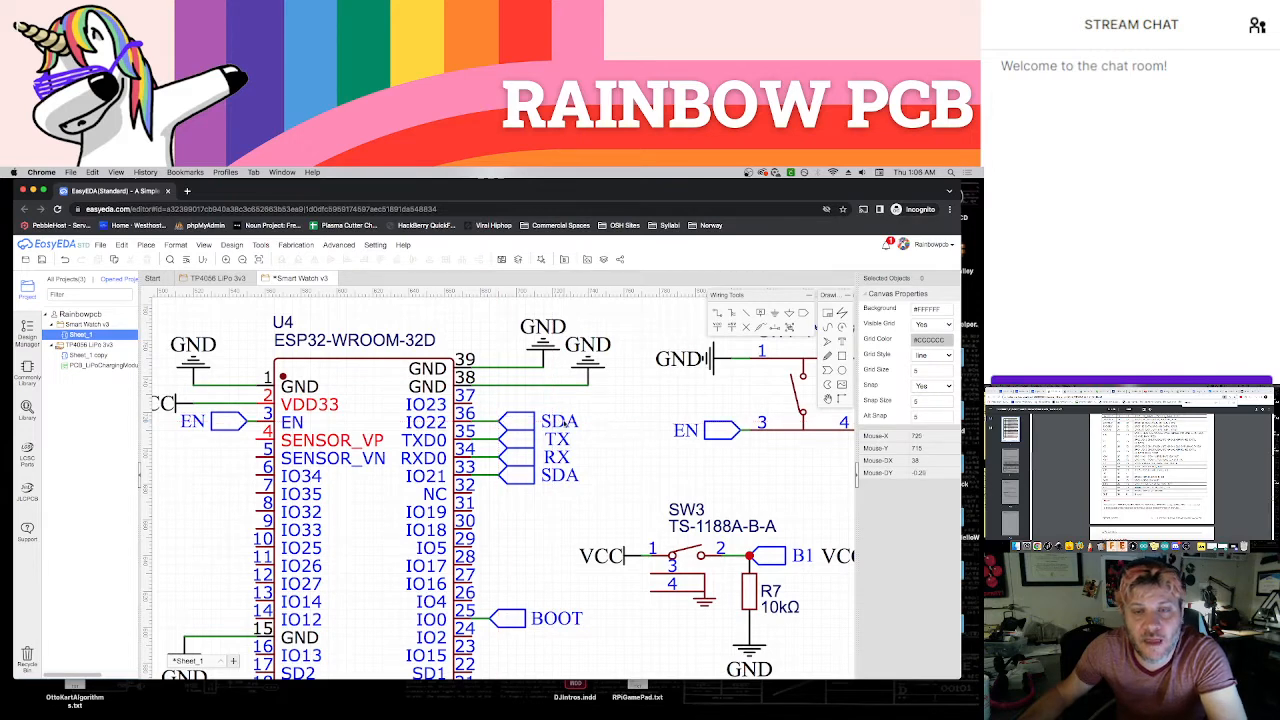
Rename the net port on IO22 to SCL and save the schematic
{"action": "double_click", "coordinate": [558, 421]}
{"action": "type", "text": "SCL"}
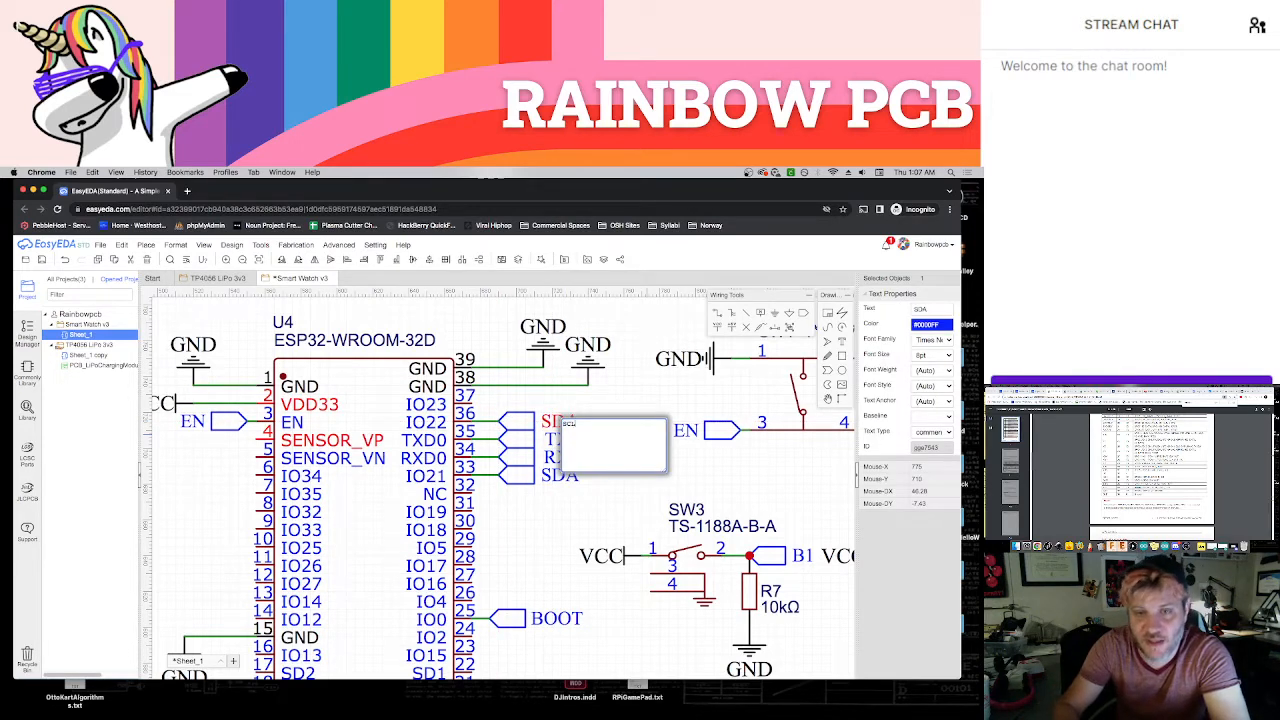
{"action": "key", "text": "Return"}
{"action": "left_click", "coordinate": [661, 434]}
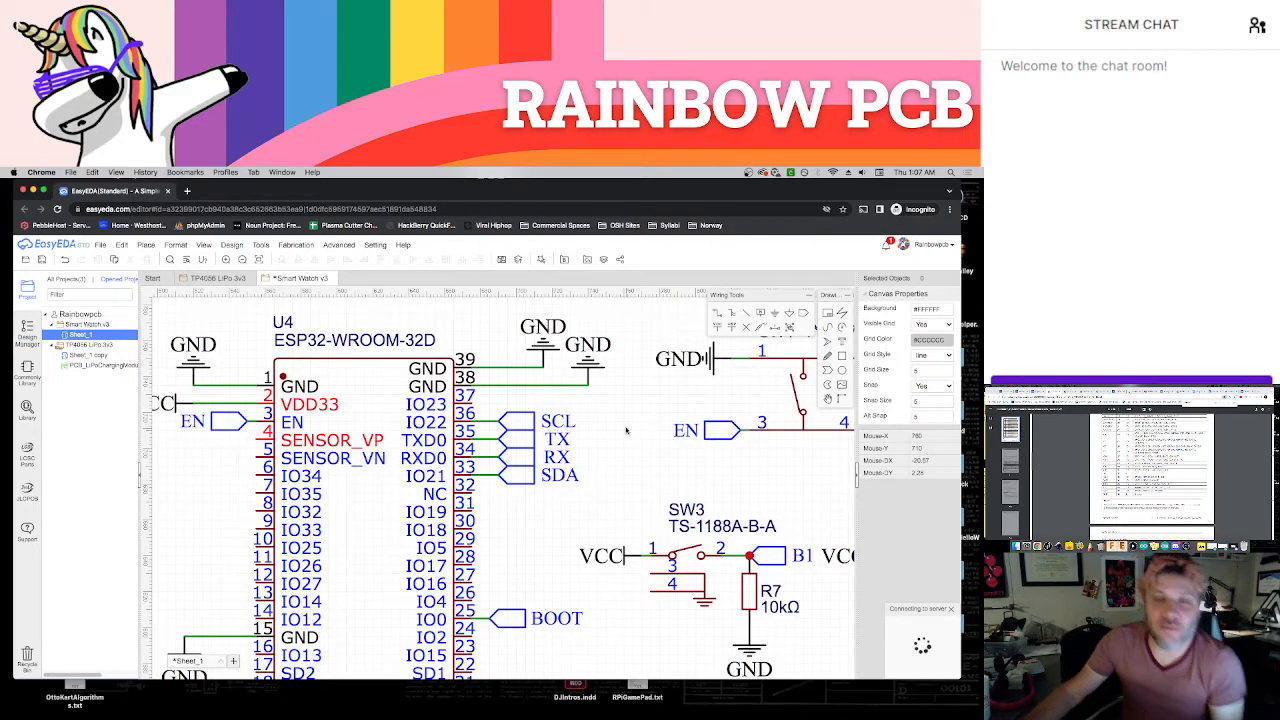
{"action": "scroll", "coordinate": [624, 425], "scroll_direction": "down", "scroll_amount": 2}
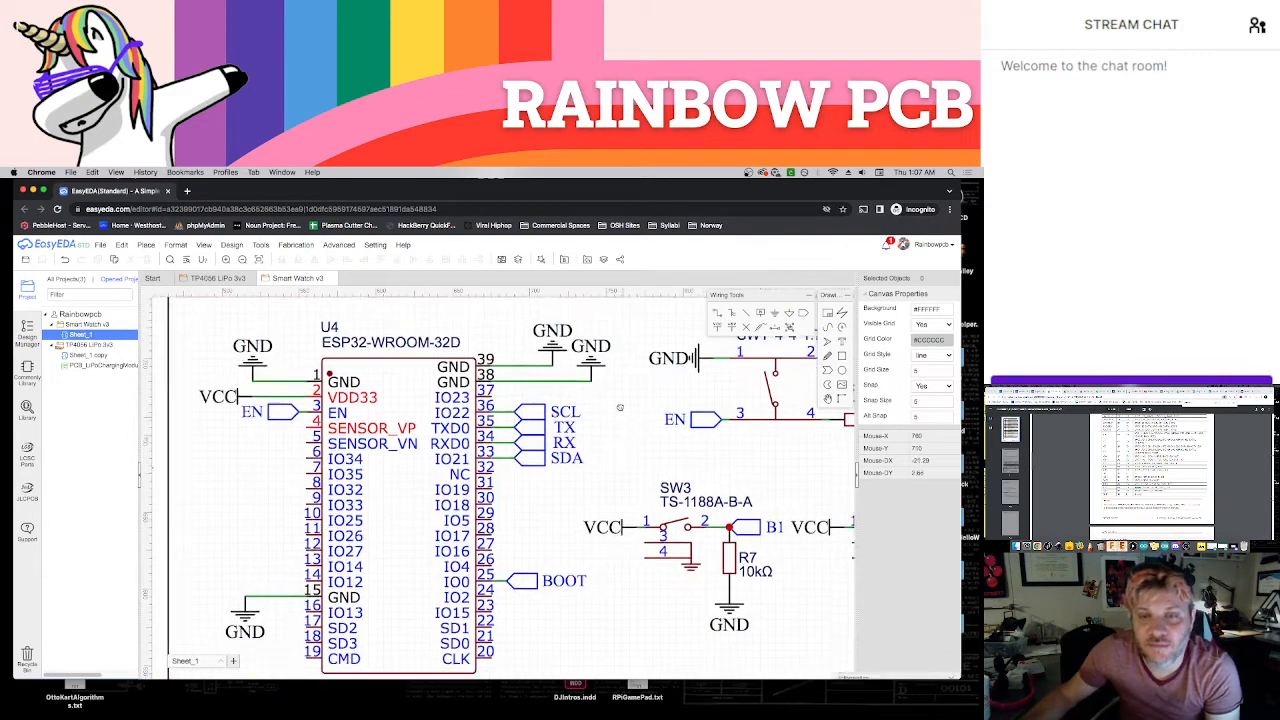
Look through the open reference pages for wiring information, ending on the GC9A01 Round LCD article
{"action": "left_click", "coordinate": [1225, 440]}
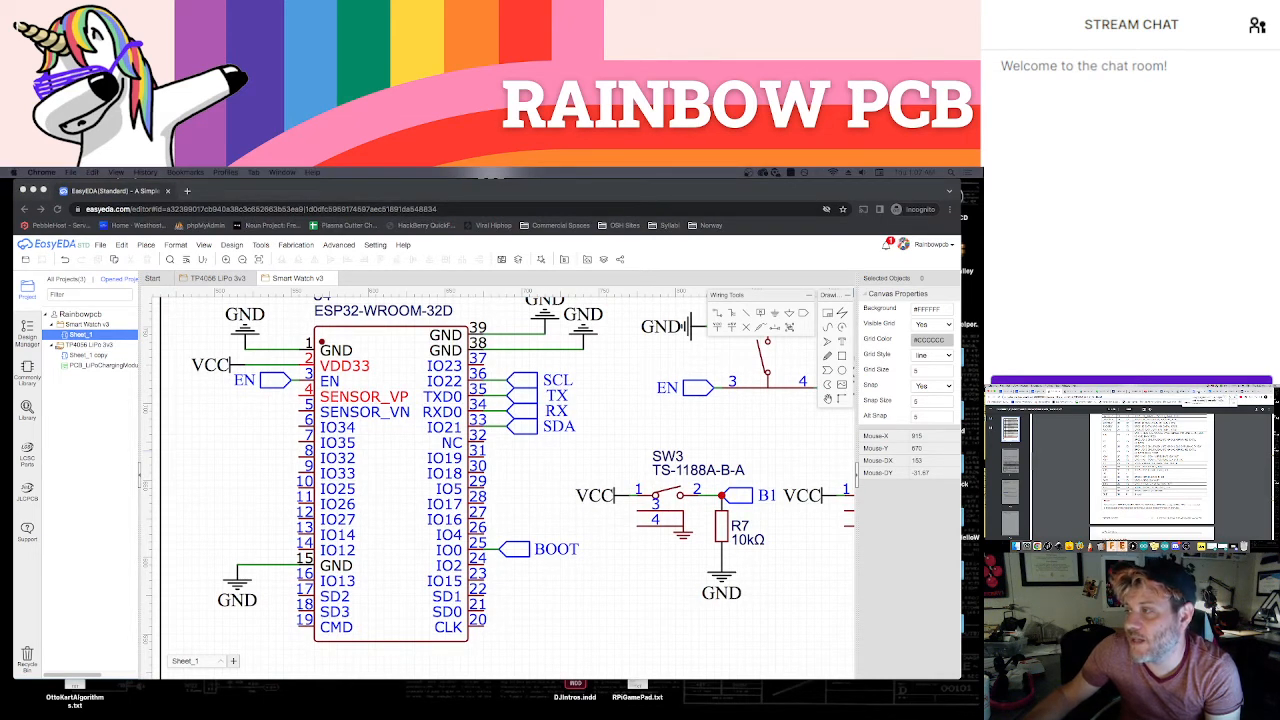
{"action": "left_click", "coordinate": [1117, 392]}
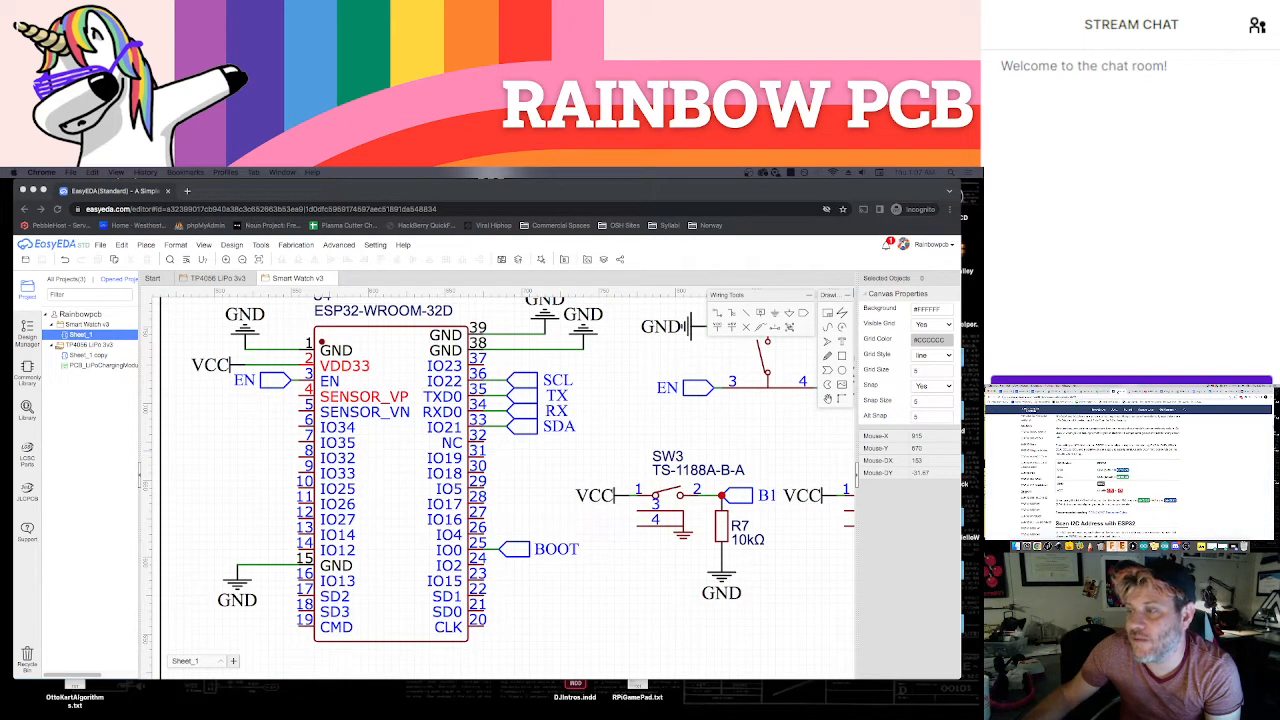
{"action": "left_click", "coordinate": [1102, 391]}
{"action": "left_click", "coordinate": [1087, 391]}
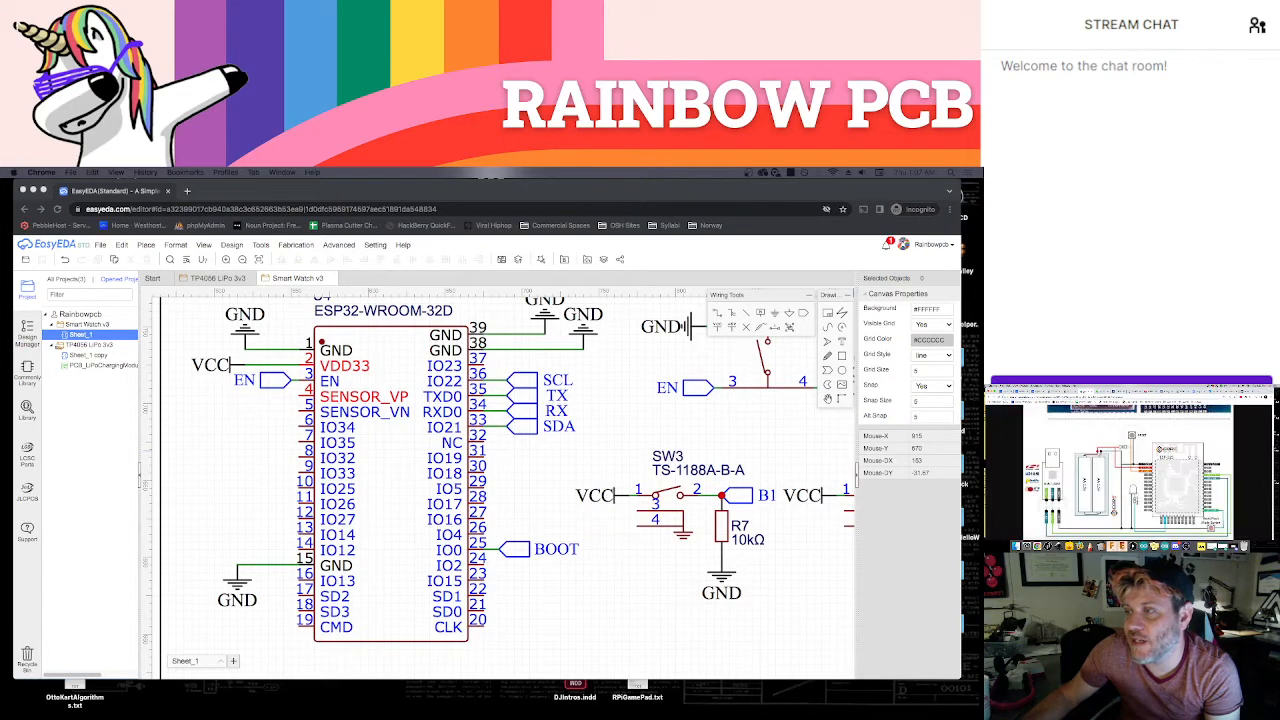
{"action": "left_click", "coordinate": [1131, 392]}
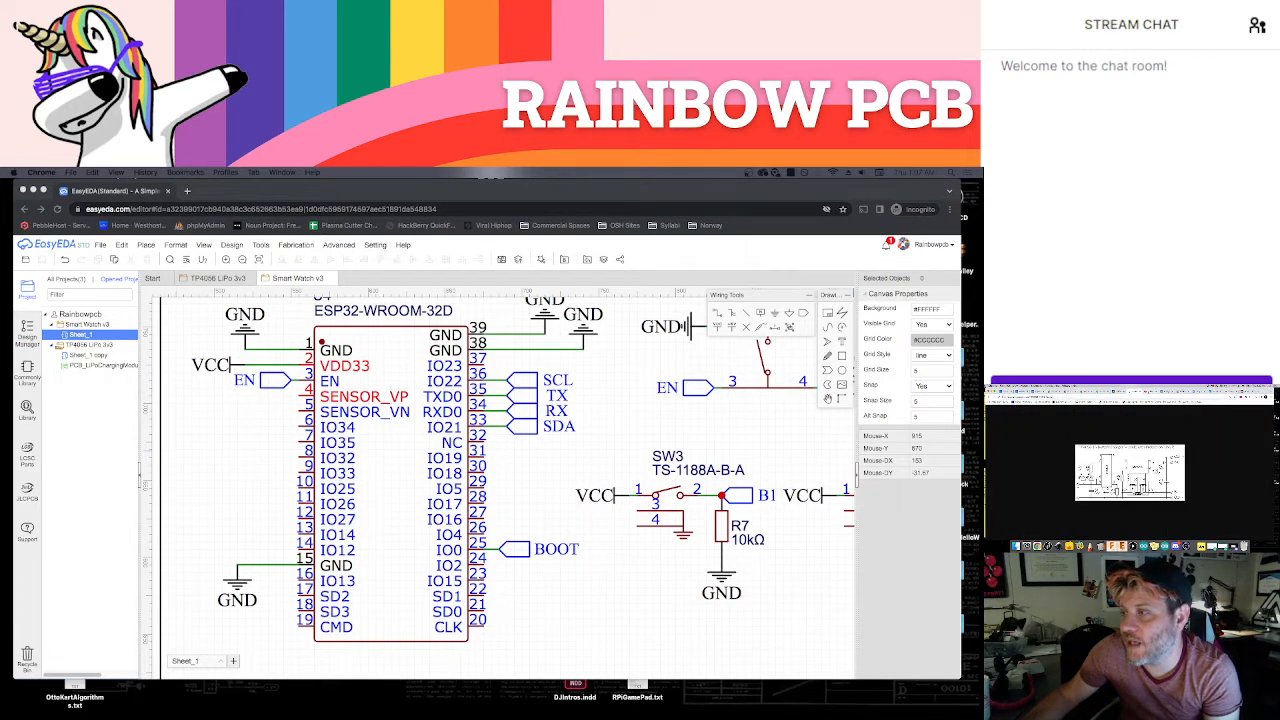
{"action": "left_click", "coordinate": [1169, 391]}
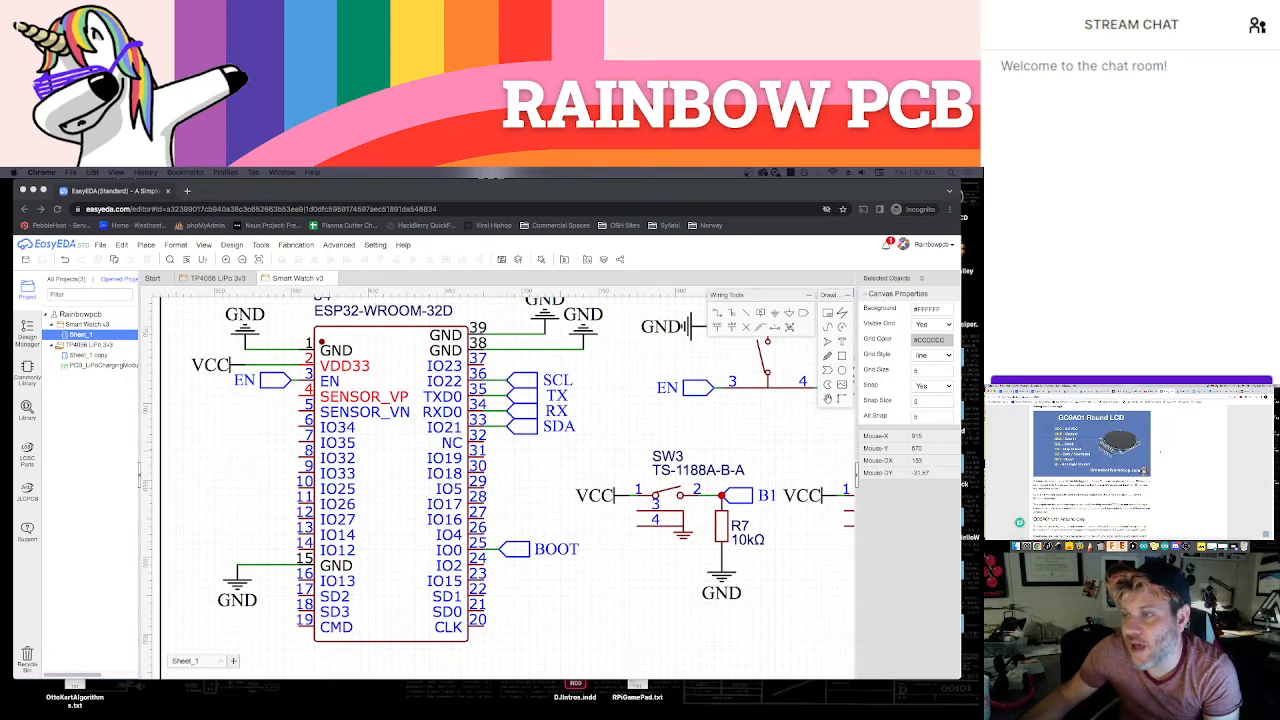
Review the GC9A01 Round LCD article's pinout images and the ESP32 board pinout page, returning to the article for the display's part name
{"action": "scroll", "coordinate": [1159, 451], "scroll_direction": "up", "scroll_amount": 5}
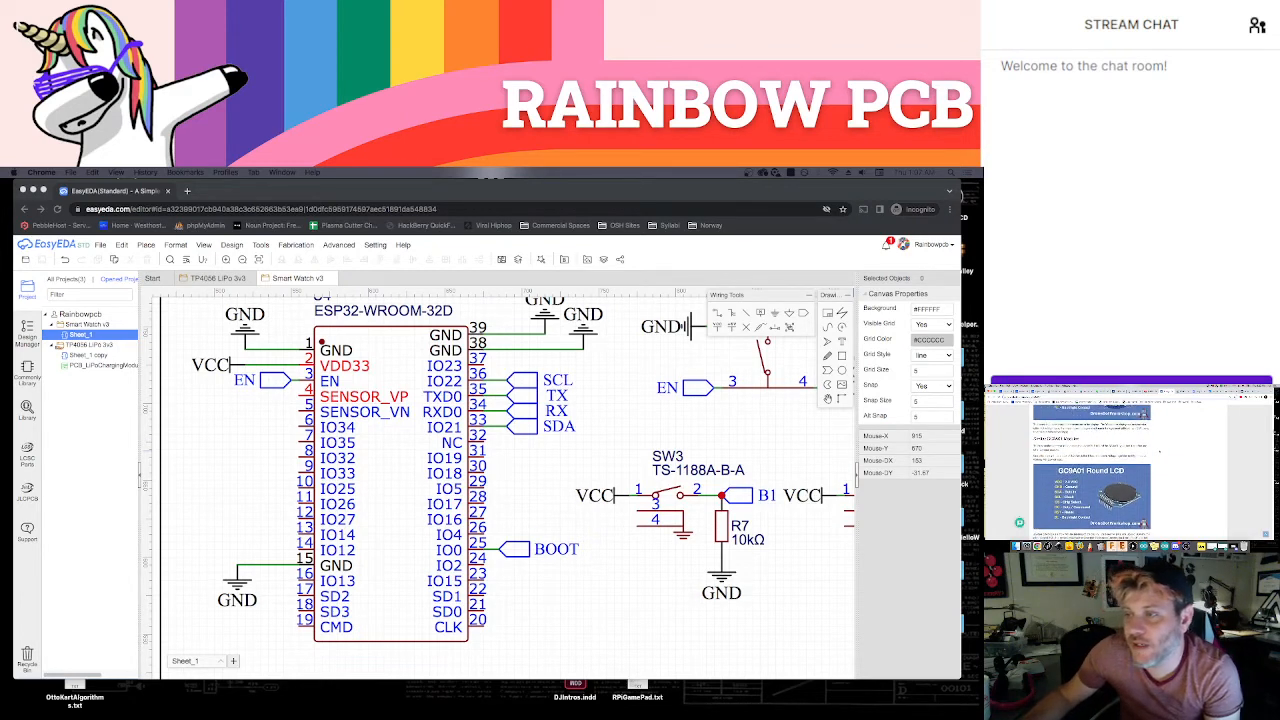
{"action": "scroll", "coordinate": [1159, 451], "scroll_direction": "down", "scroll_amount": 3}
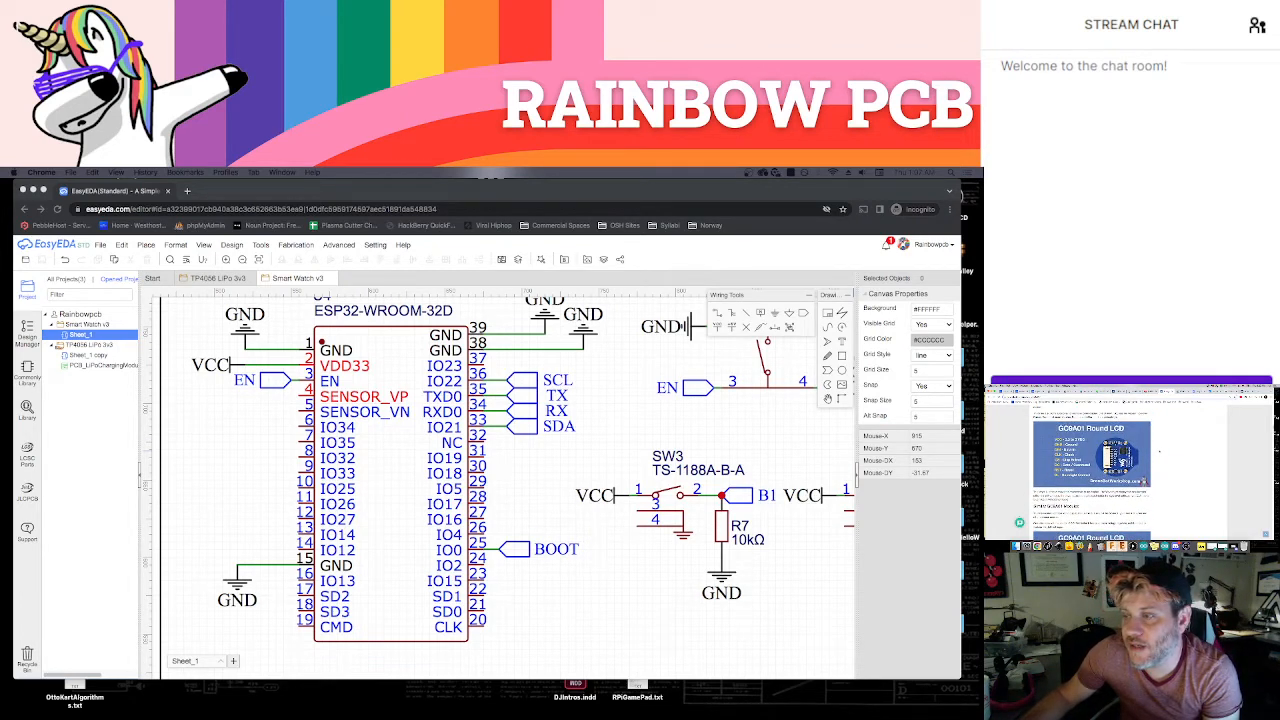
{"action": "scroll", "coordinate": [1159, 451], "scroll_direction": "down", "scroll_amount": 3}
{"action": "scroll", "coordinate": [1159, 451], "scroll_direction": "up", "scroll_amount": 3}
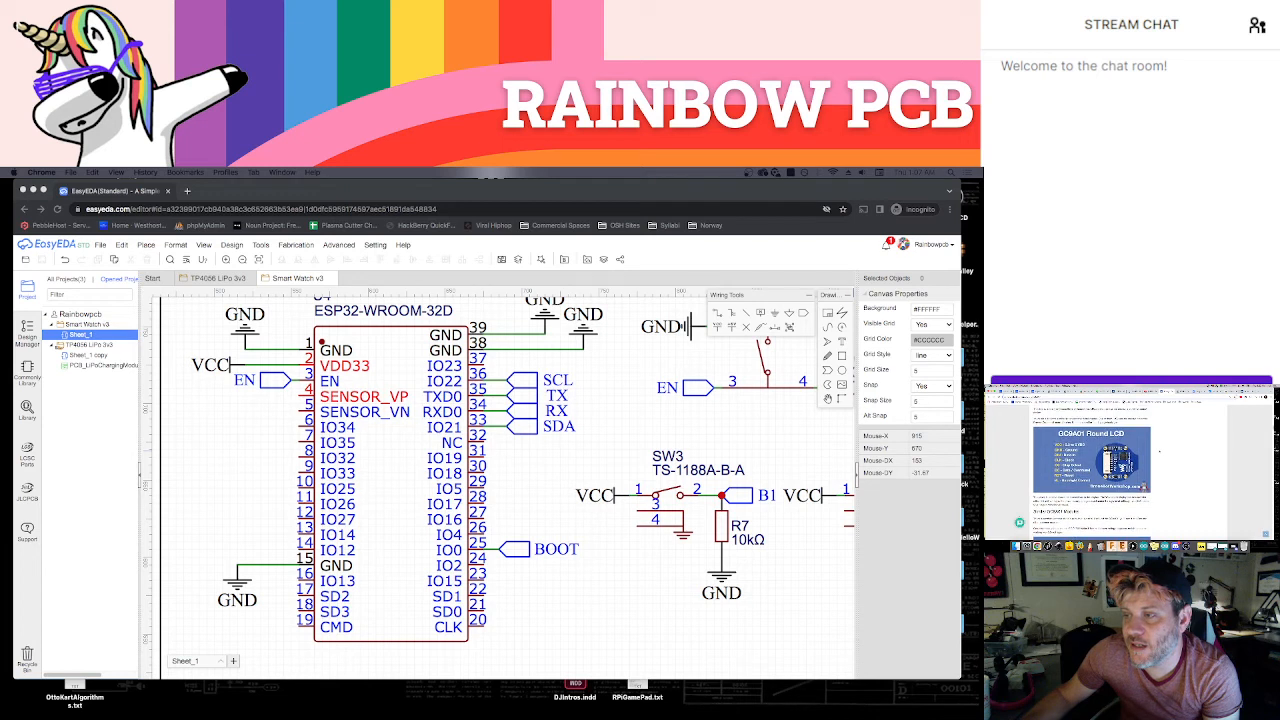
{"action": "scroll", "coordinate": [1159, 451], "scroll_direction": "down", "scroll_amount": 2}
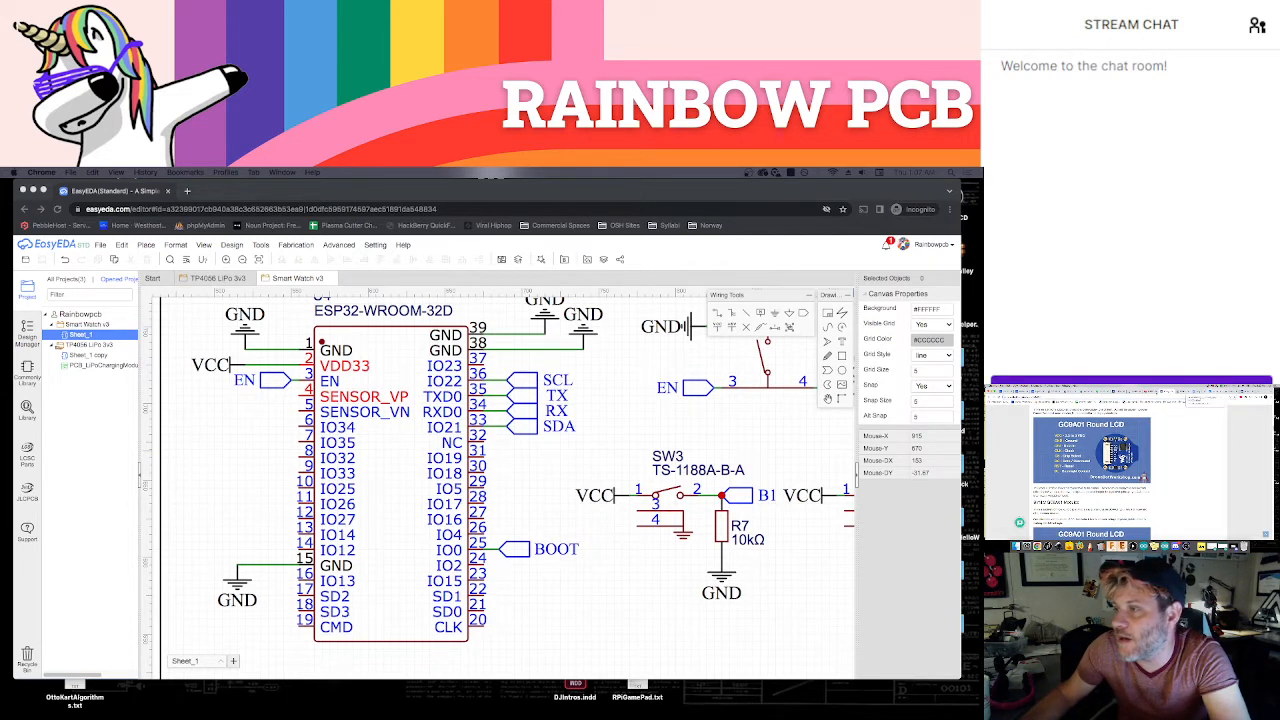
{"action": "left_click", "coordinate": [1198, 392]}
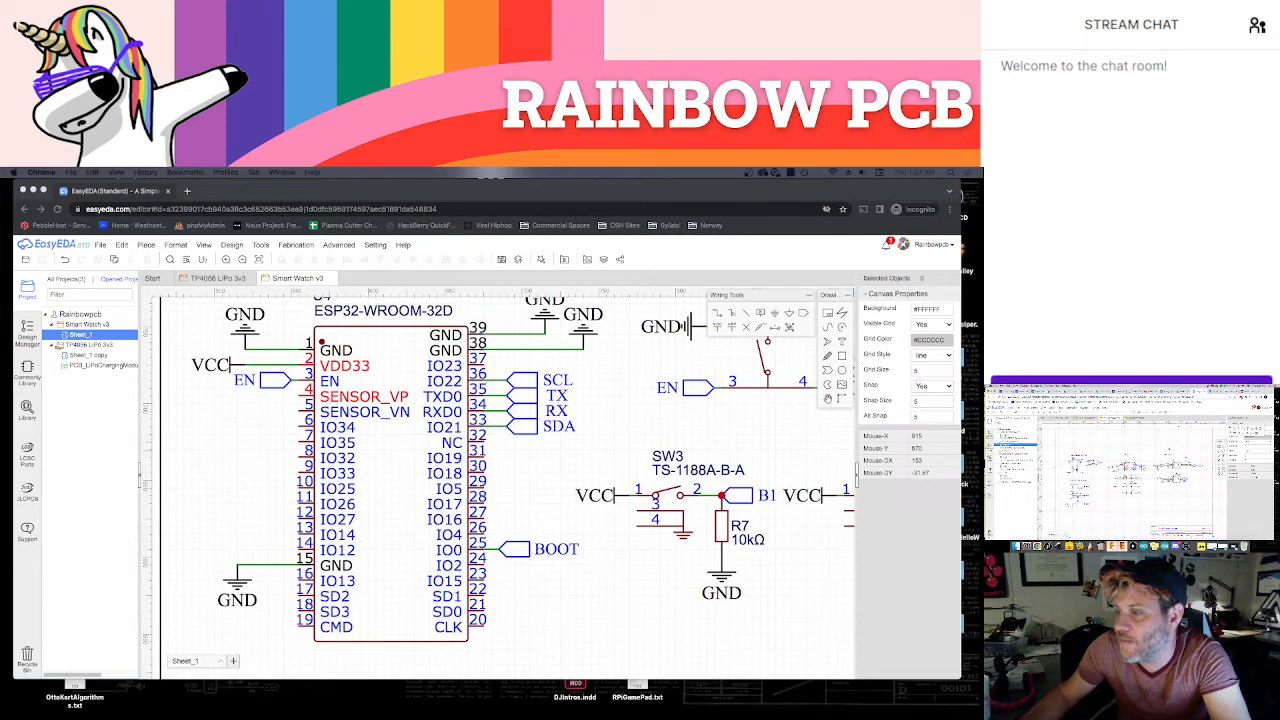
{"action": "left_click", "coordinate": [1247, 391]}
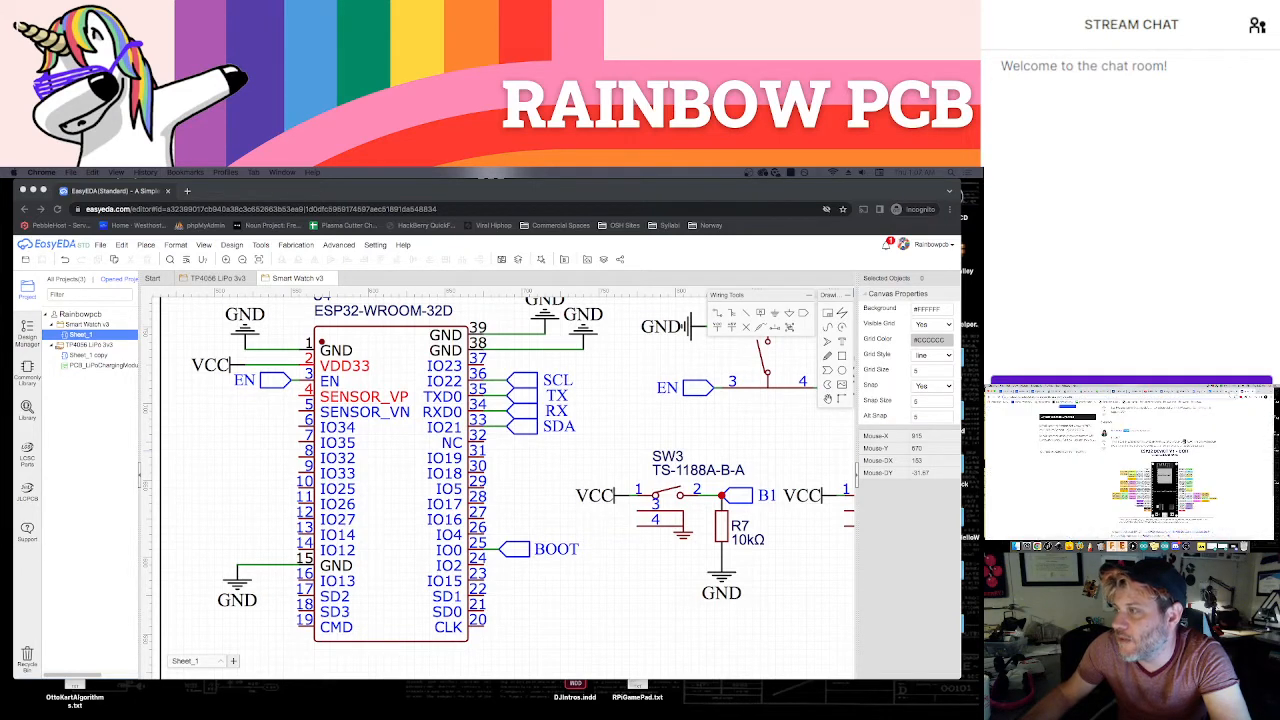
{"action": "left_click", "coordinate": [1167, 391]}
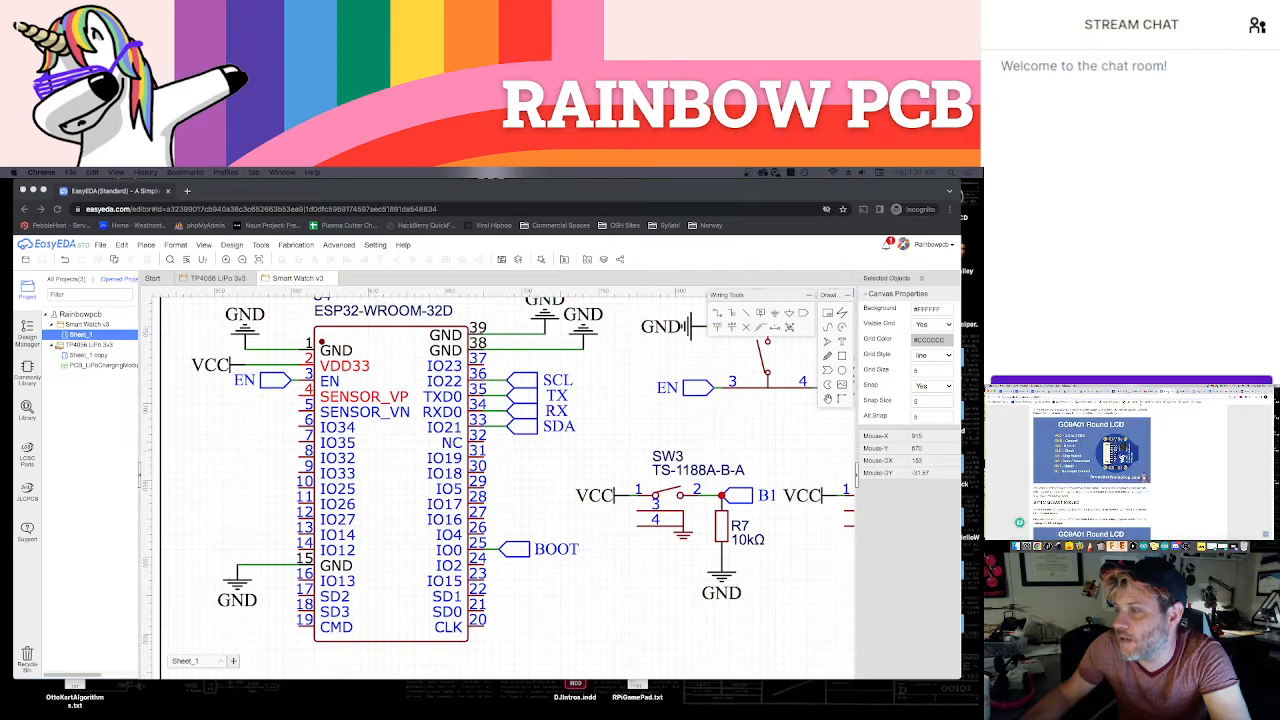
Search the EasyEDA component library for GC9A01 and show the user-contributed symbols
{"action": "left_click", "coordinate": [752, 190]}
{"action": "key", "text": "shift+f"}
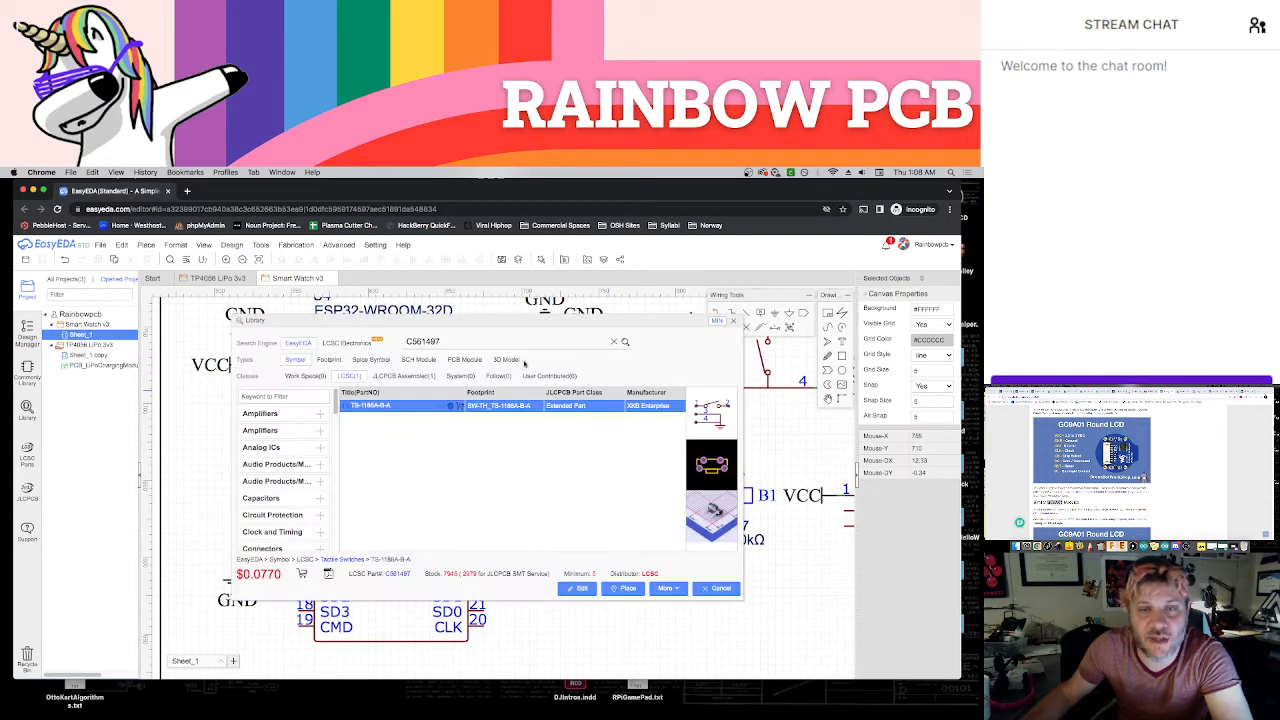
{"action": "double_click", "coordinate": [473, 343]}
{"action": "key", "text": "super+v"}
{"action": "key", "text": "Return"}
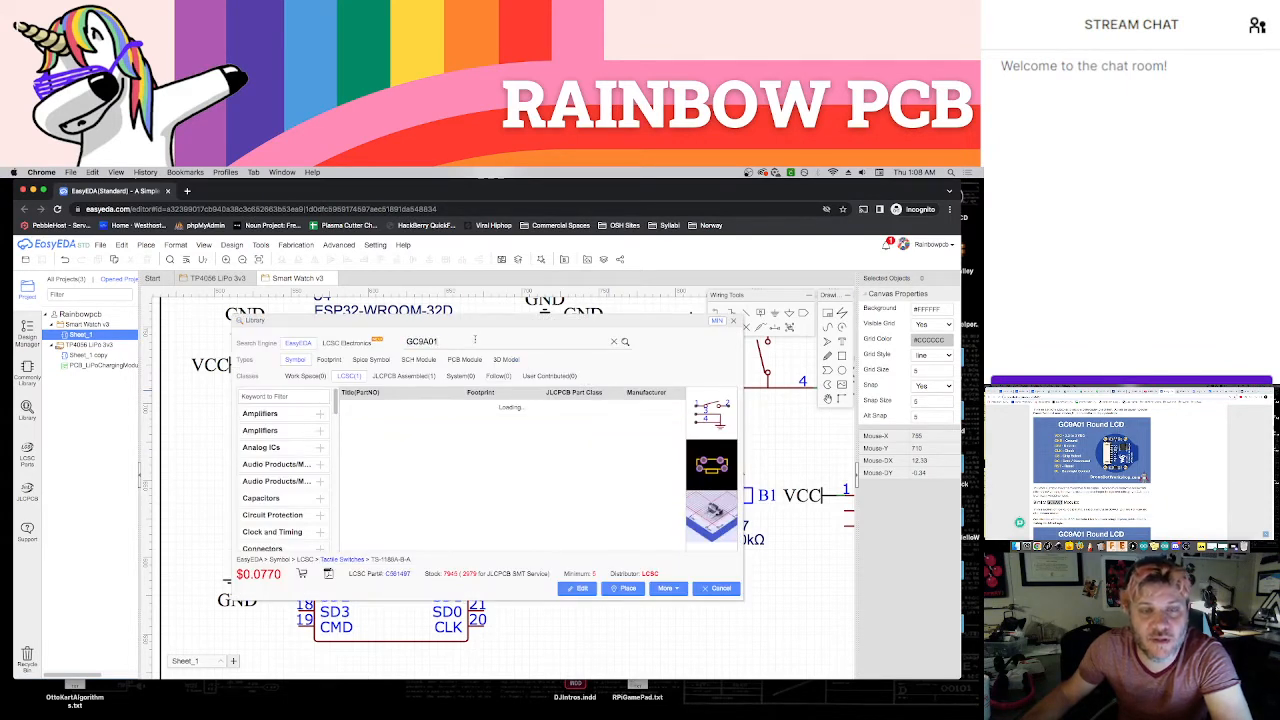
{"action": "left_click", "coordinate": [537, 378]}
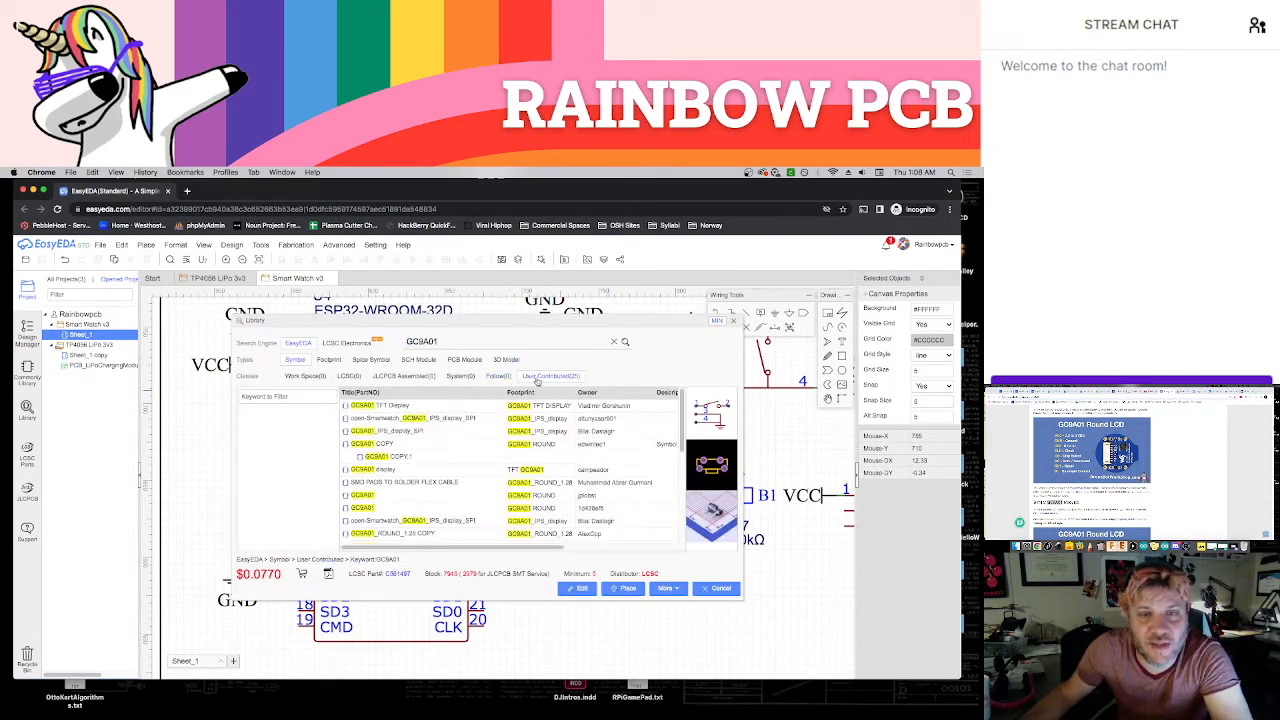
Compare the previews of the user-contributed GC9A01 parts and select GC9A01_ROUND_1.28
{"action": "left_click", "coordinate": [460, 406]}
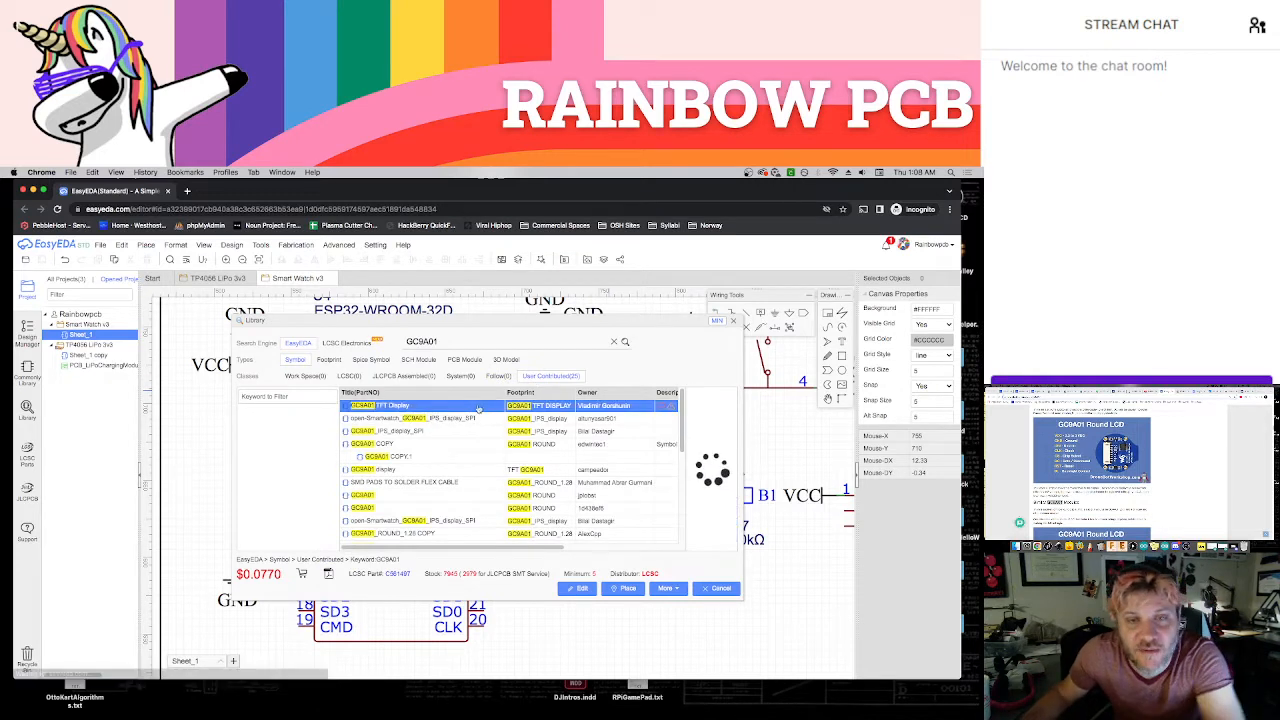
{"action": "left_click", "coordinate": [458, 419]}
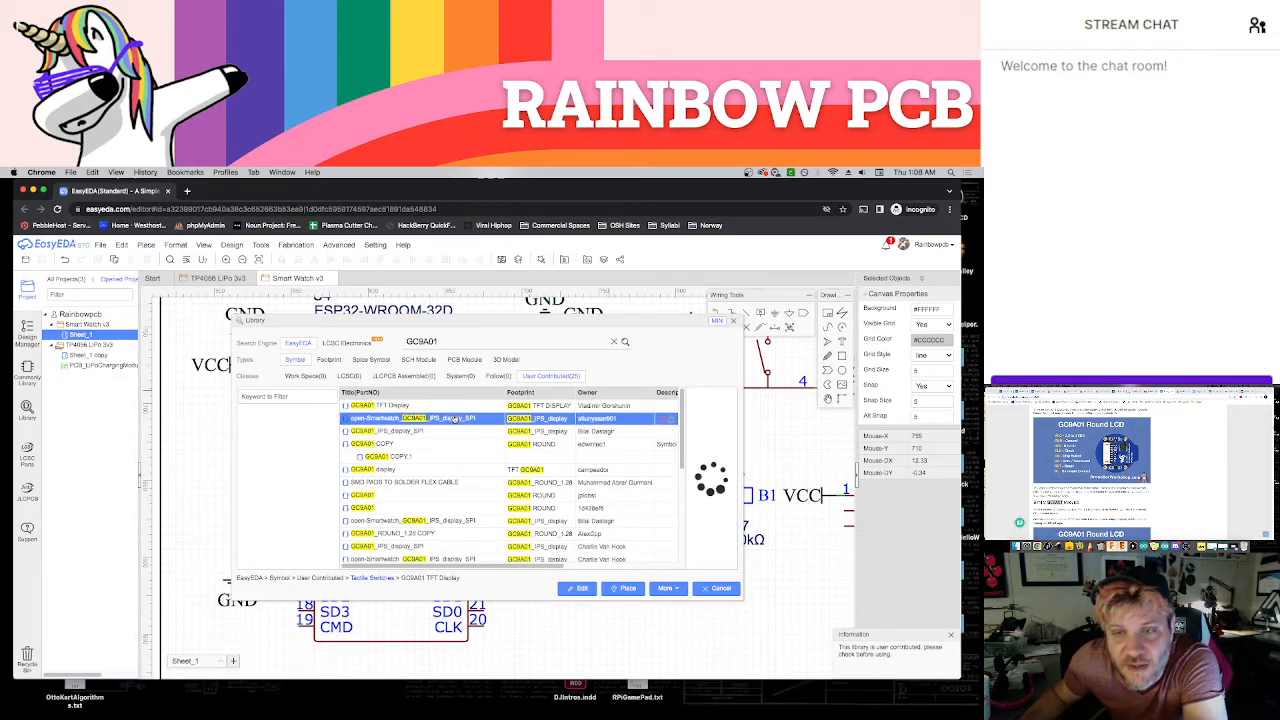
{"action": "key", "text": "Down"}
{"action": "key", "text": "Down"}
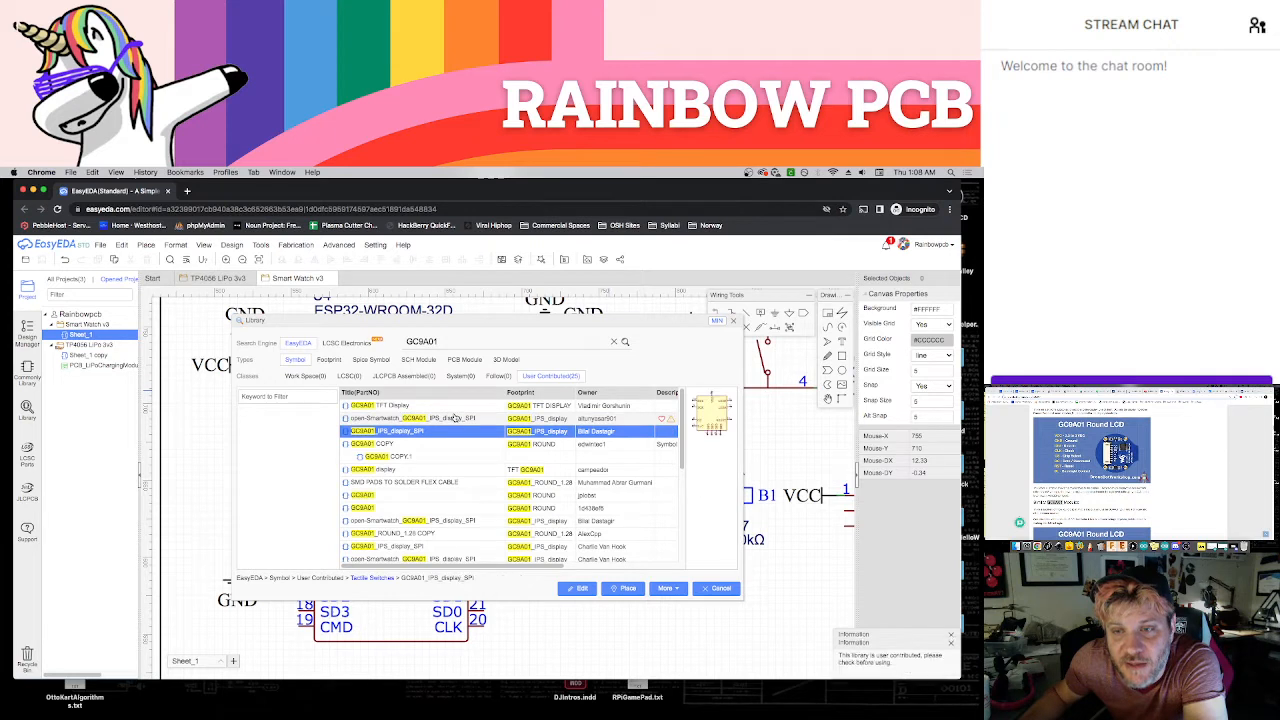
{"action": "key", "text": "Down"}
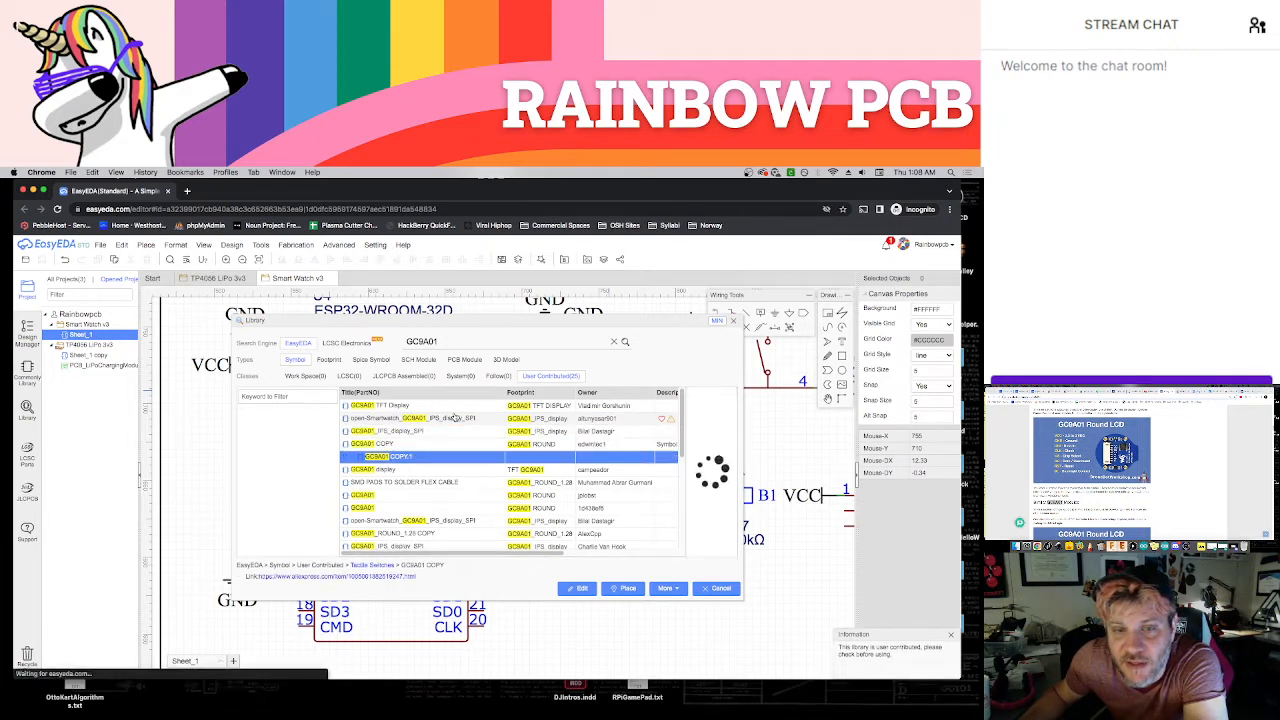
{"action": "key", "text": "Down"}
{"action": "key", "text": "Down"}
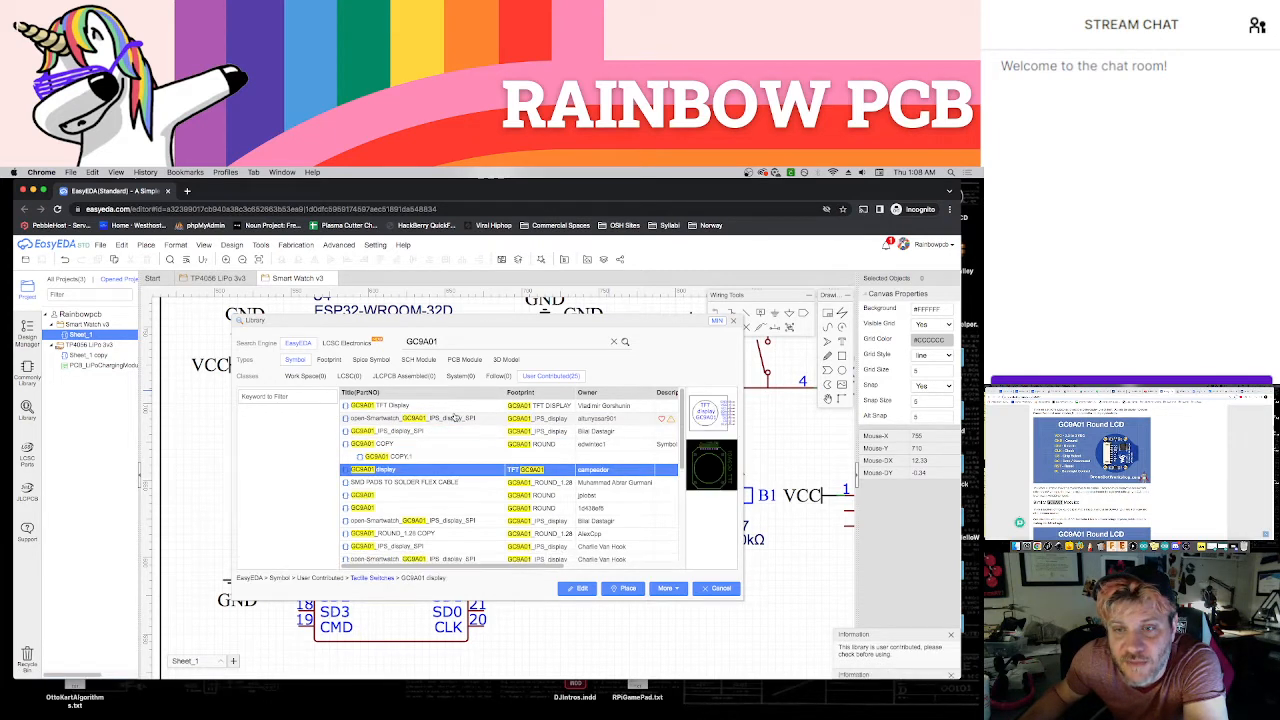
{"action": "key", "text": "Down"}
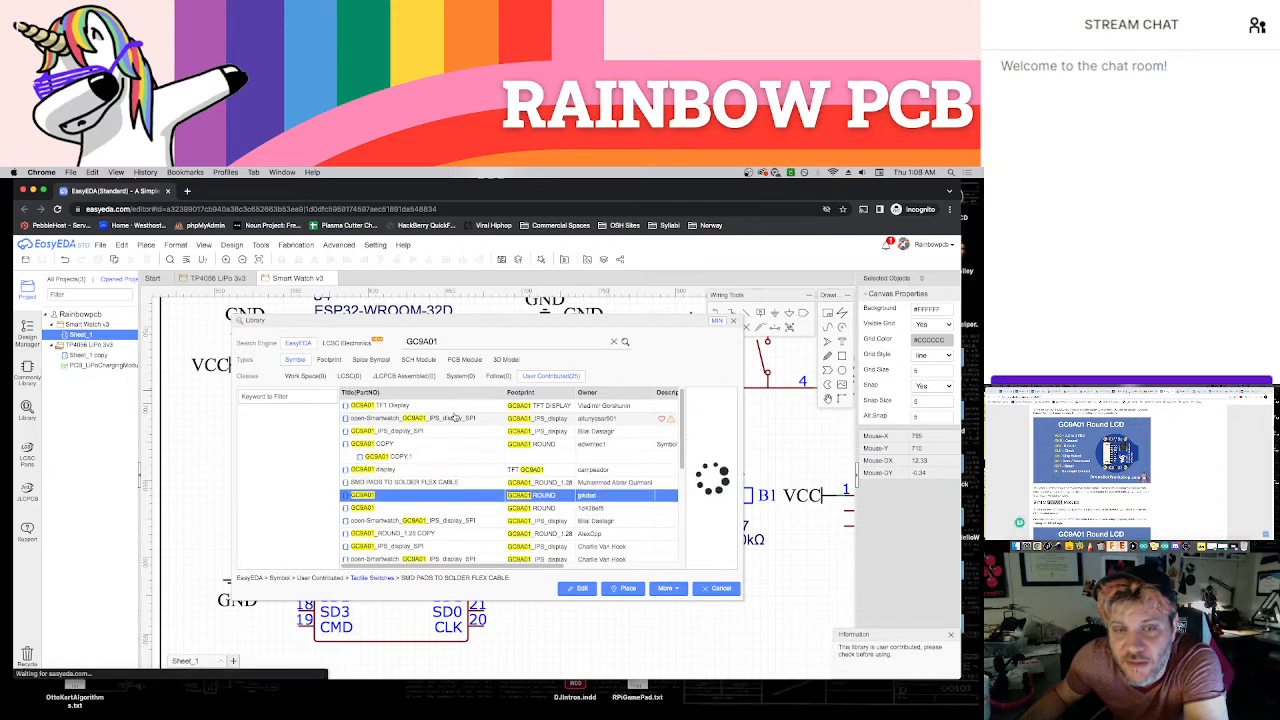
{"action": "key", "text": "Down"}
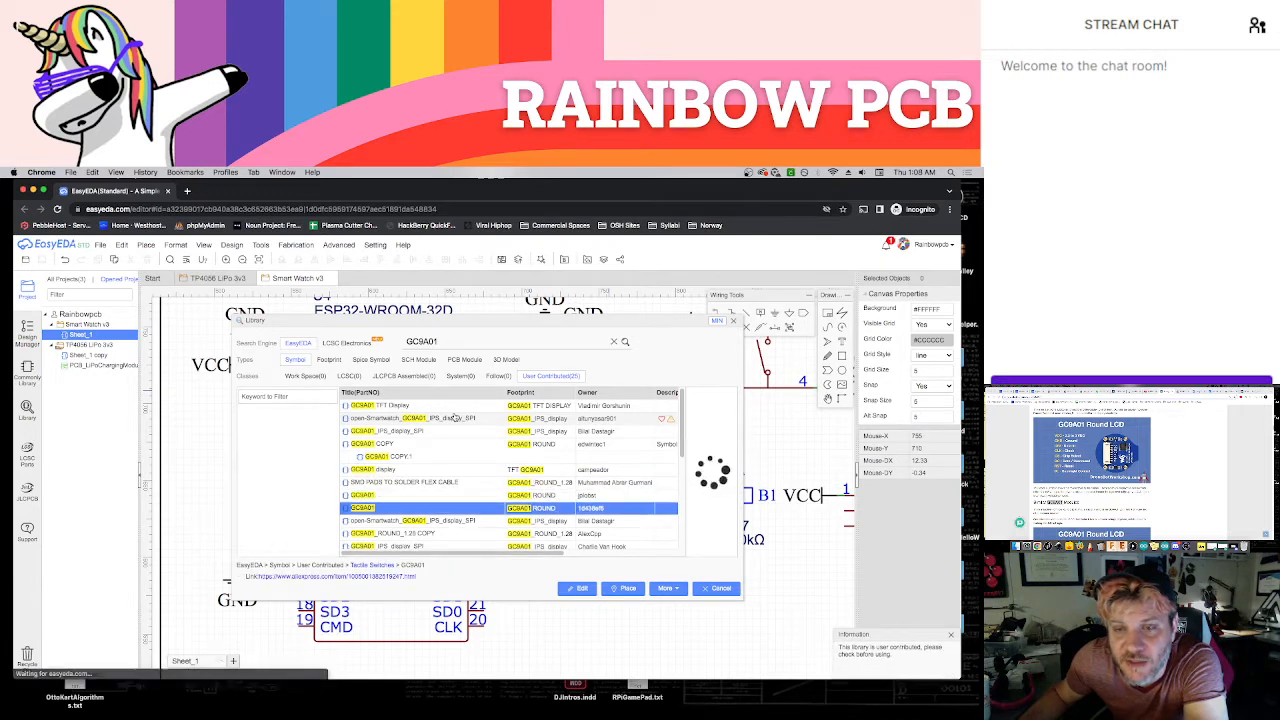
{"action": "key", "text": "Down"}
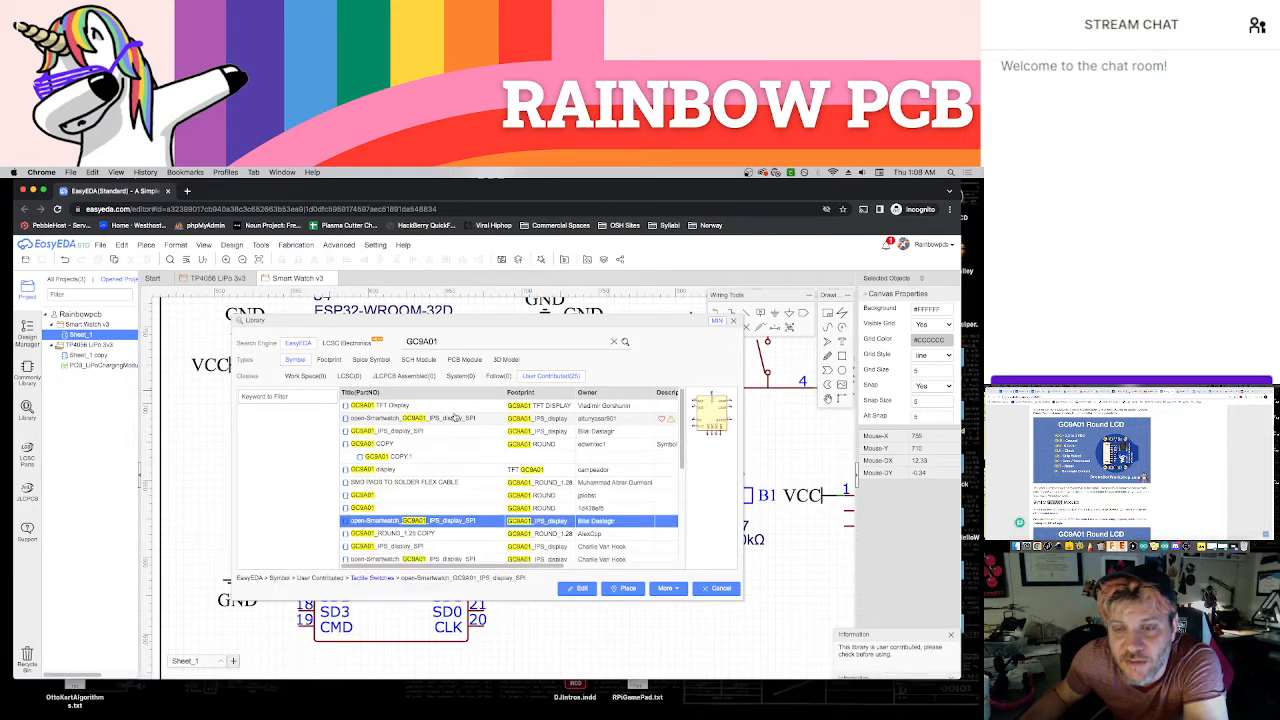
{"action": "key", "text": "Down"}
{"action": "key", "text": "Down"}
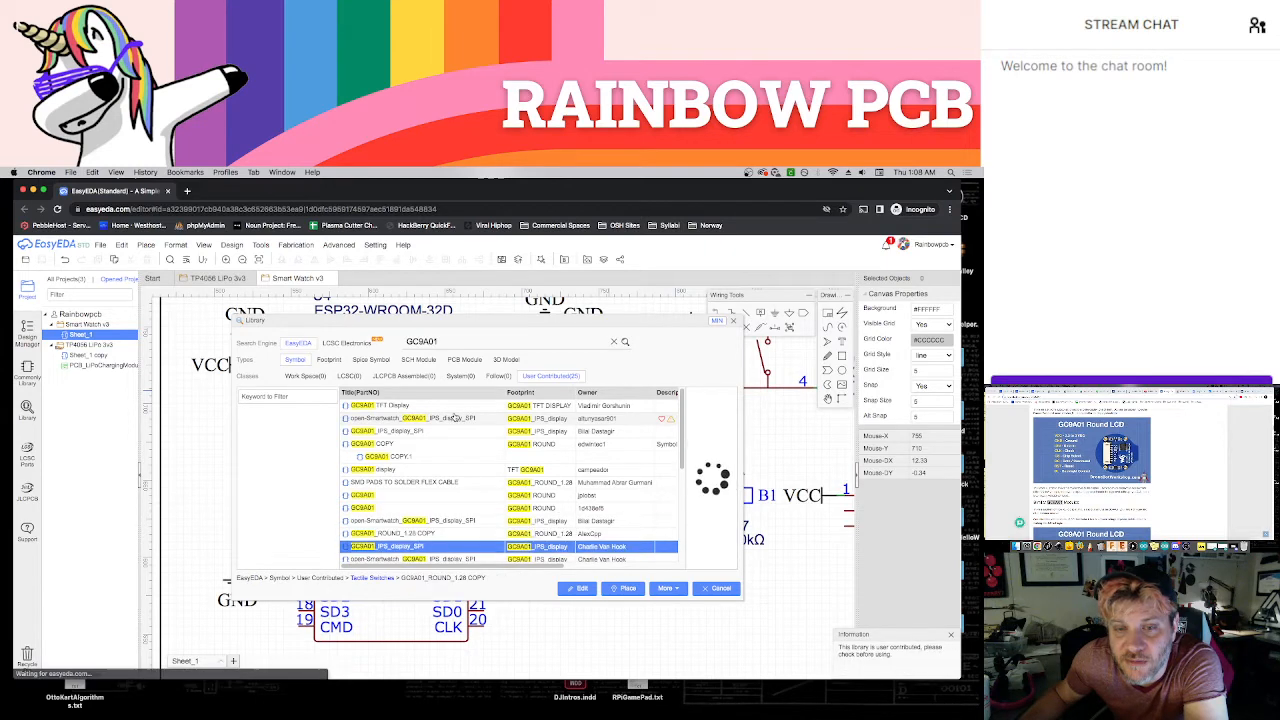
{"action": "scroll", "coordinate": [454, 457], "scroll_direction": "down", "scroll_amount": 1}
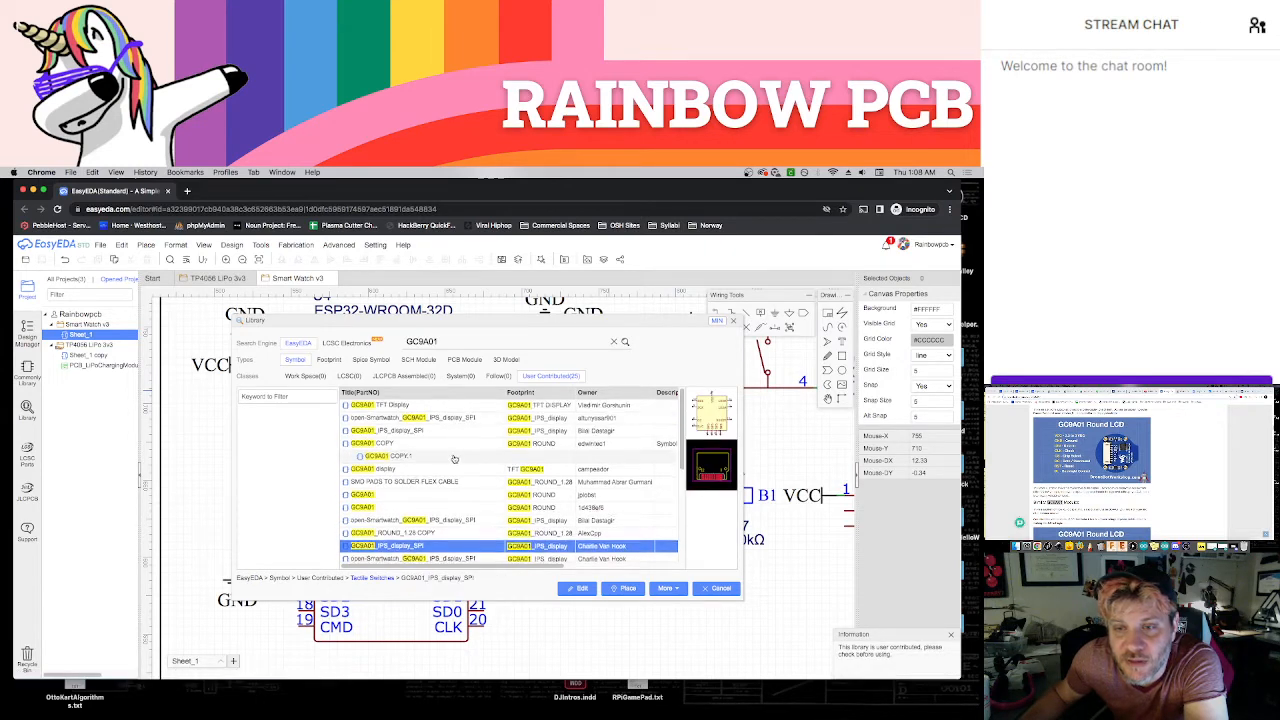
{"action": "key", "text": "Down"}
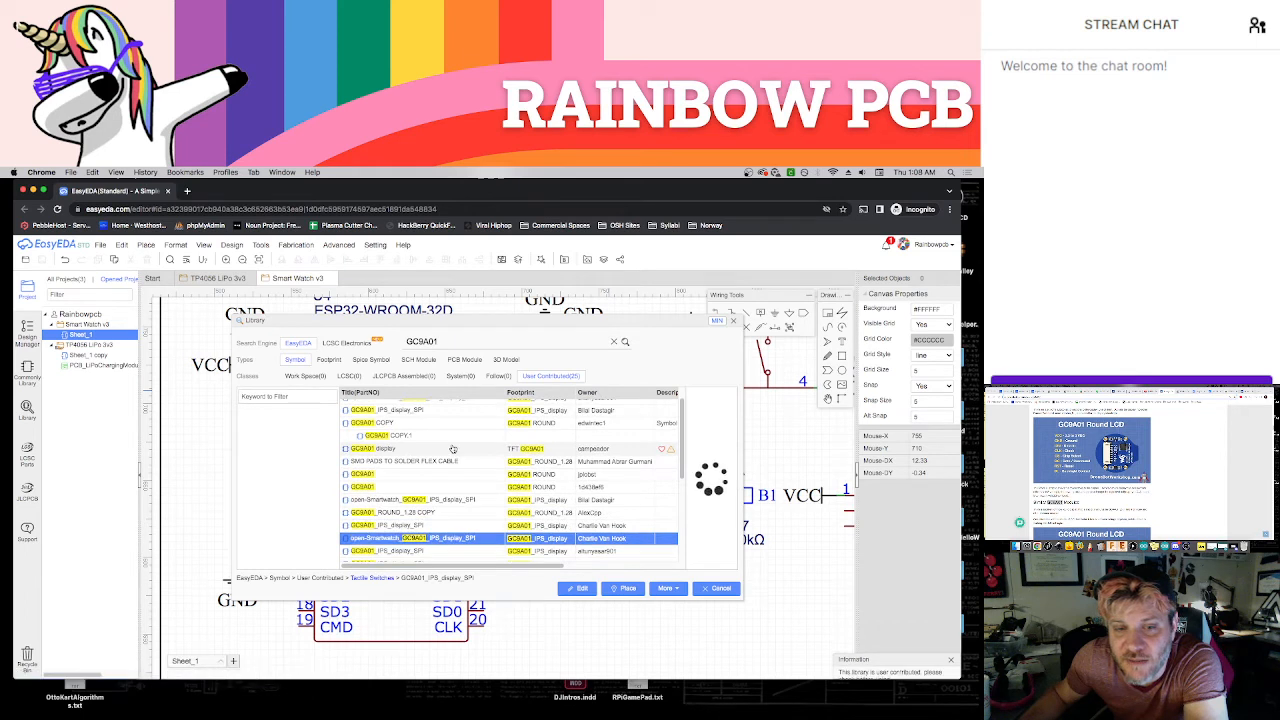
{"action": "key", "text": "Down"}
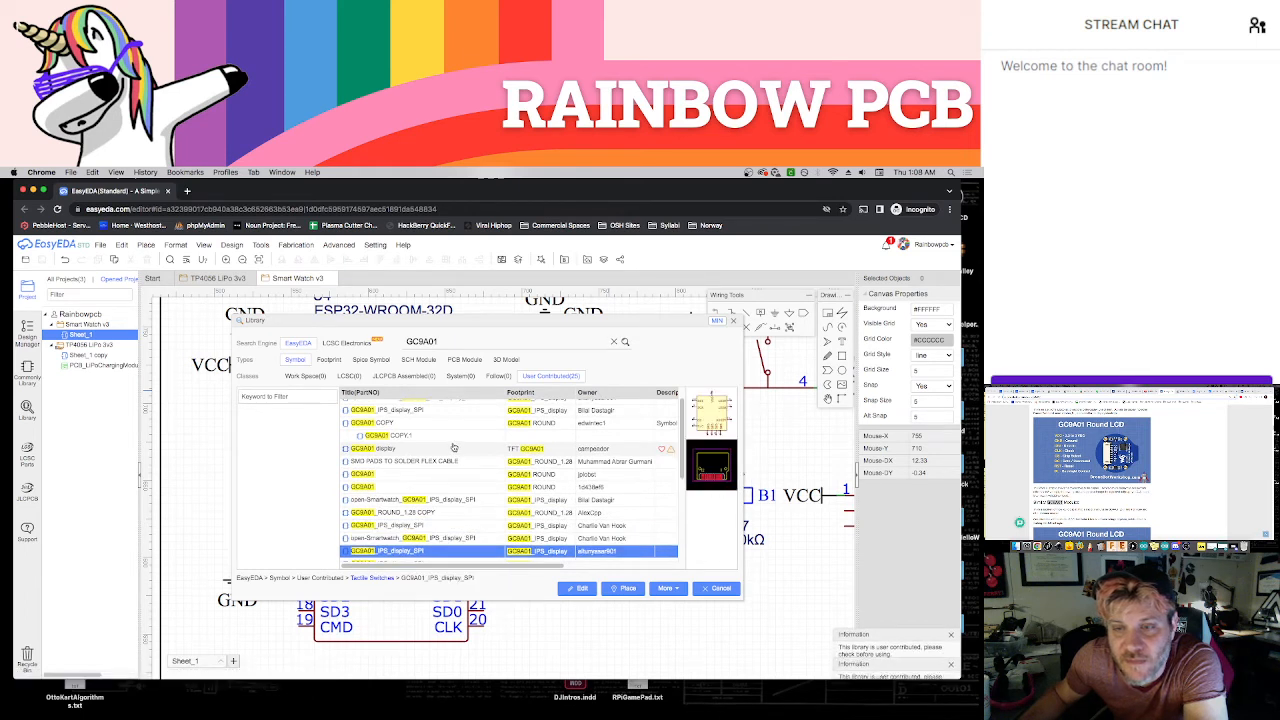
{"action": "scroll", "coordinate": [453, 448], "scroll_direction": "down", "scroll_amount": 2}
{"action": "key", "text": "Down"}
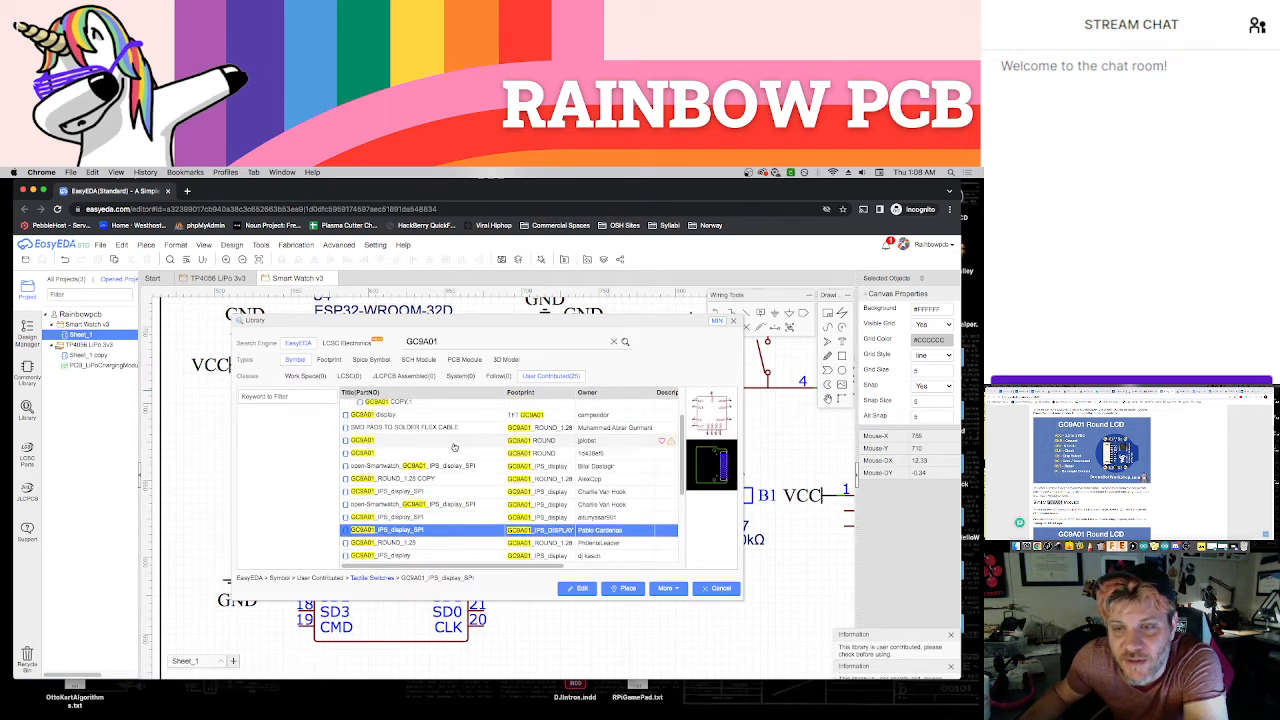
{"action": "key", "text": "Down"}
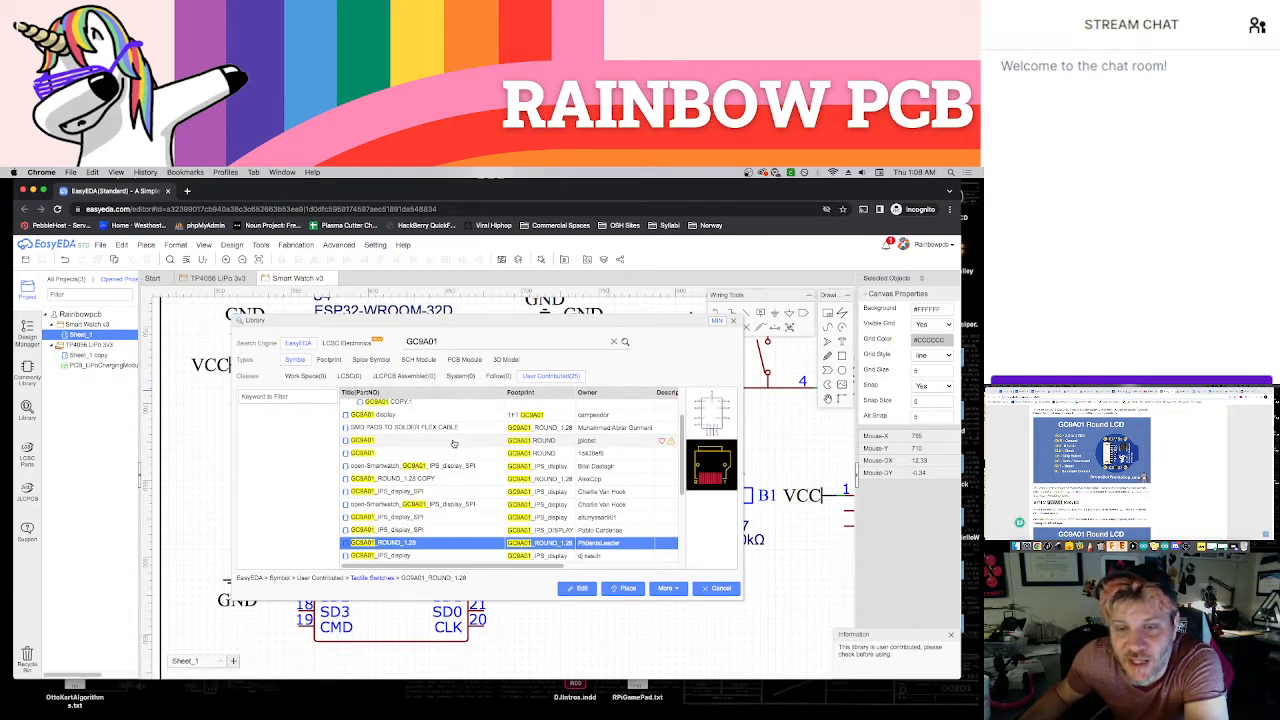
Place the GC9A01_ROUND_1.28 symbol, rotated a quarter turn, in the empty sheet area beside the title block
{"action": "left_click", "coordinate": [627, 589]}
{"action": "scroll", "coordinate": [620, 605], "scroll_direction": "down", "scroll_amount": 2}
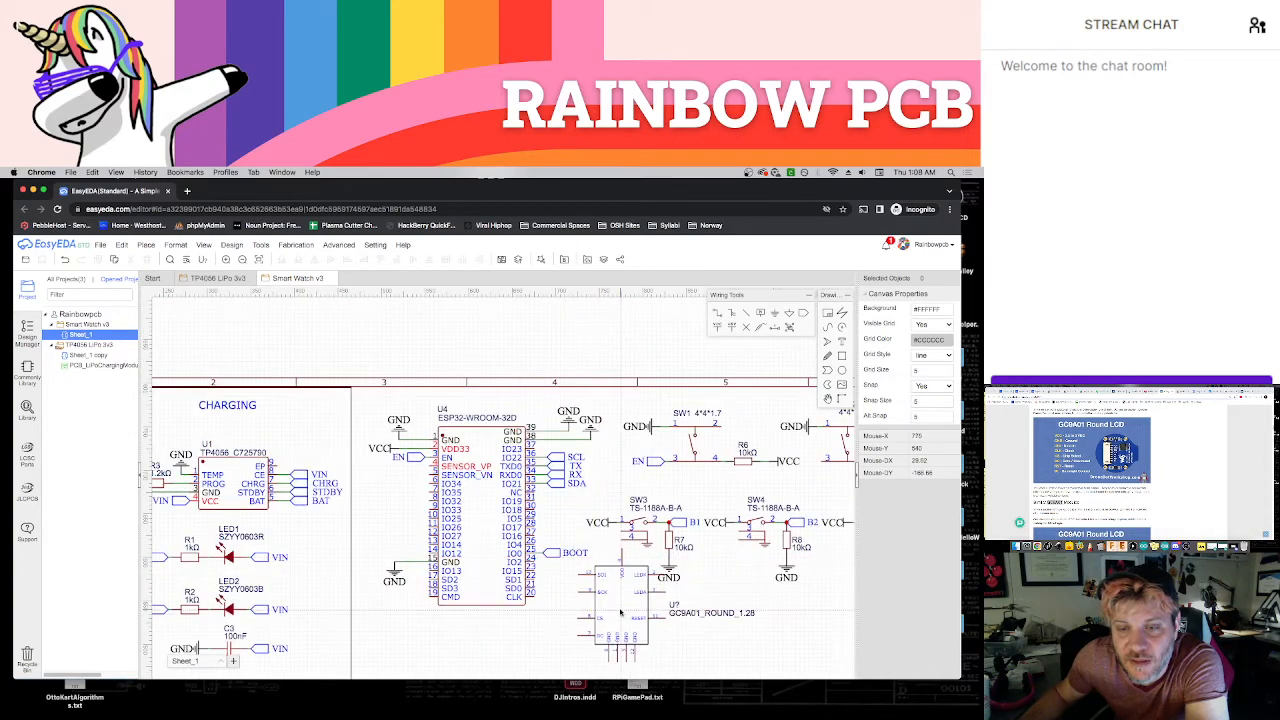
{"action": "right_click_drag", "start_coordinate": [621, 613], "coordinate": [543, 484]}
{"action": "right_click_drag", "start_coordinate": [647, 592], "coordinate": [532, 504]}
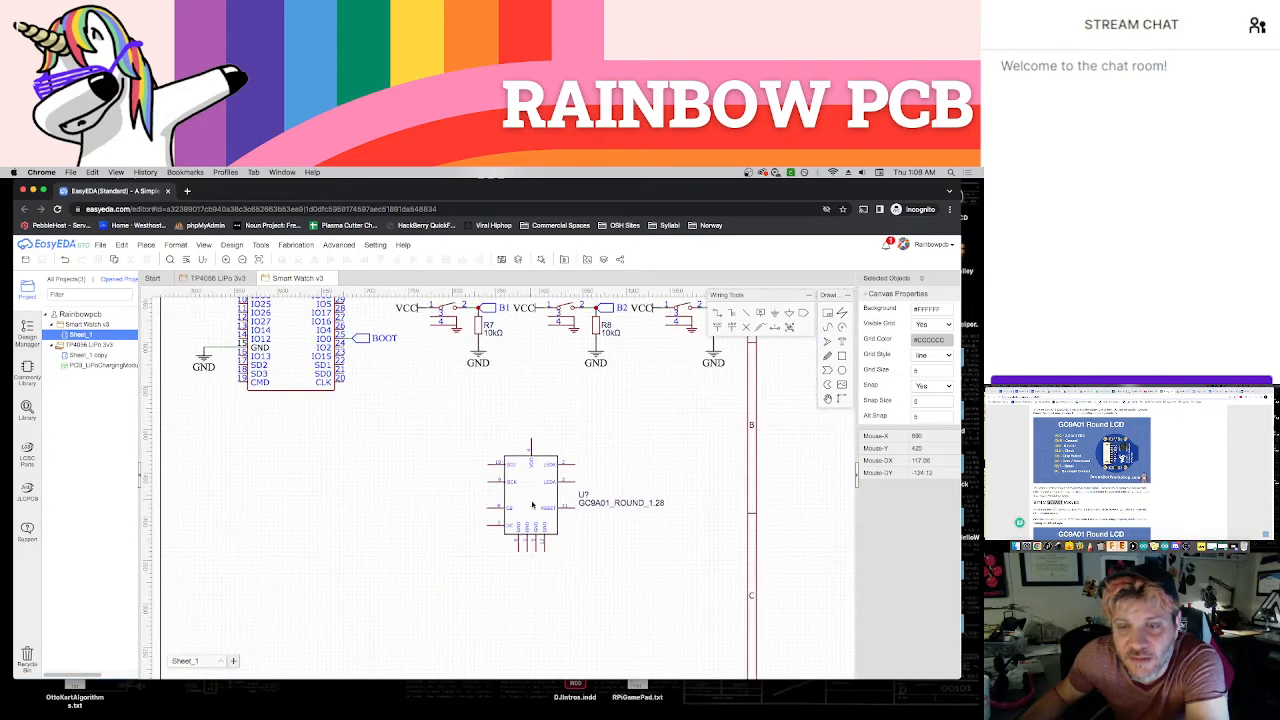
{"action": "scroll", "coordinate": [532, 504], "scroll_direction": "down", "scroll_amount": 3}
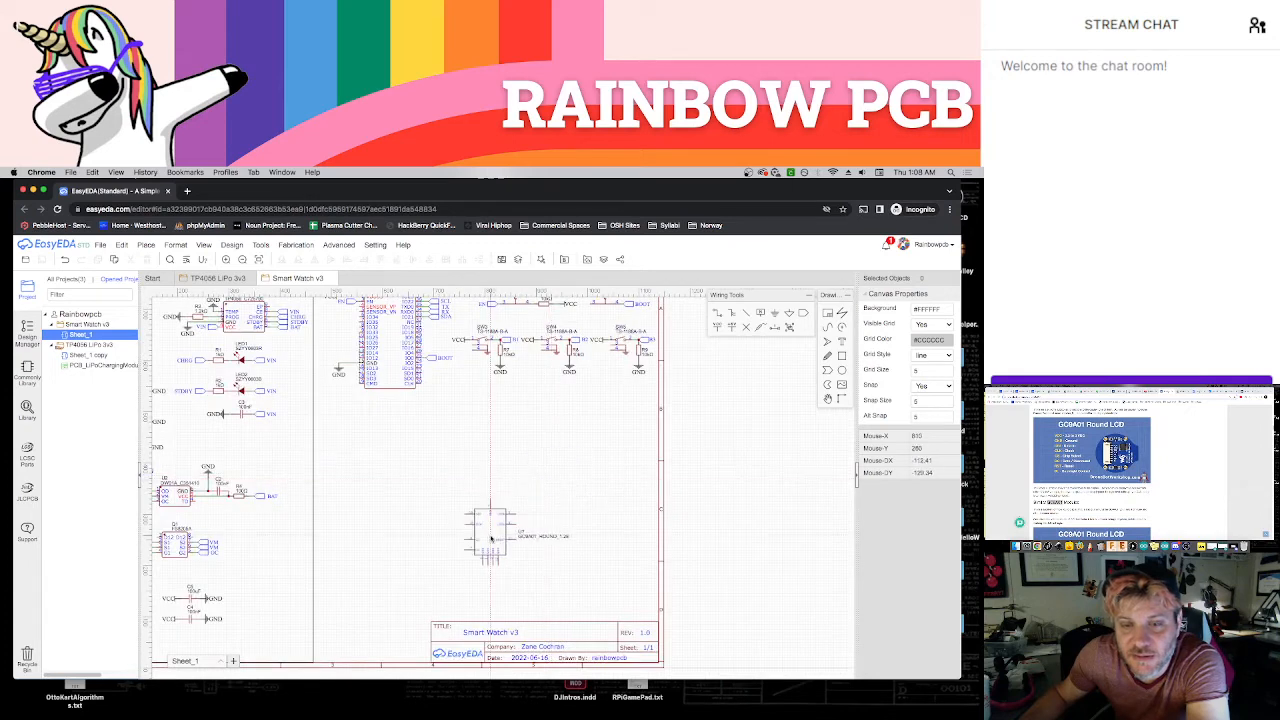
{"action": "right_click_drag", "start_coordinate": [473, 551], "coordinate": [500, 523]}
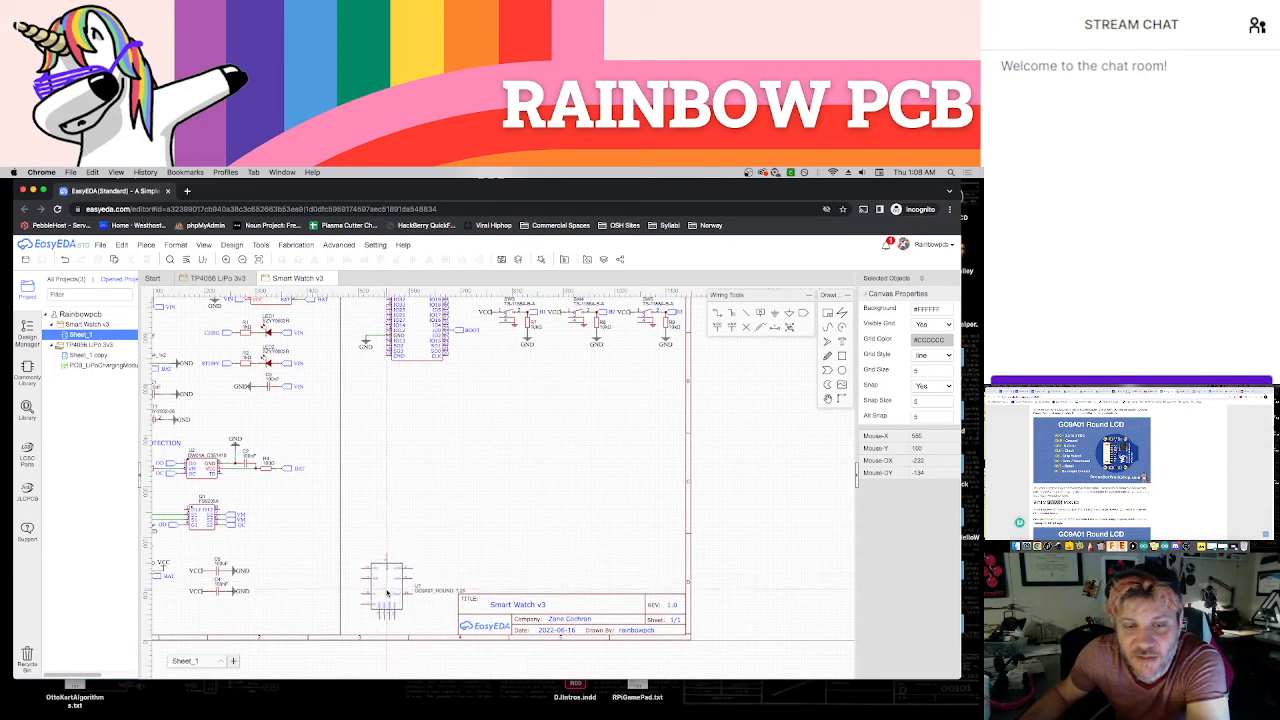
{"action": "key", "text": "space"}
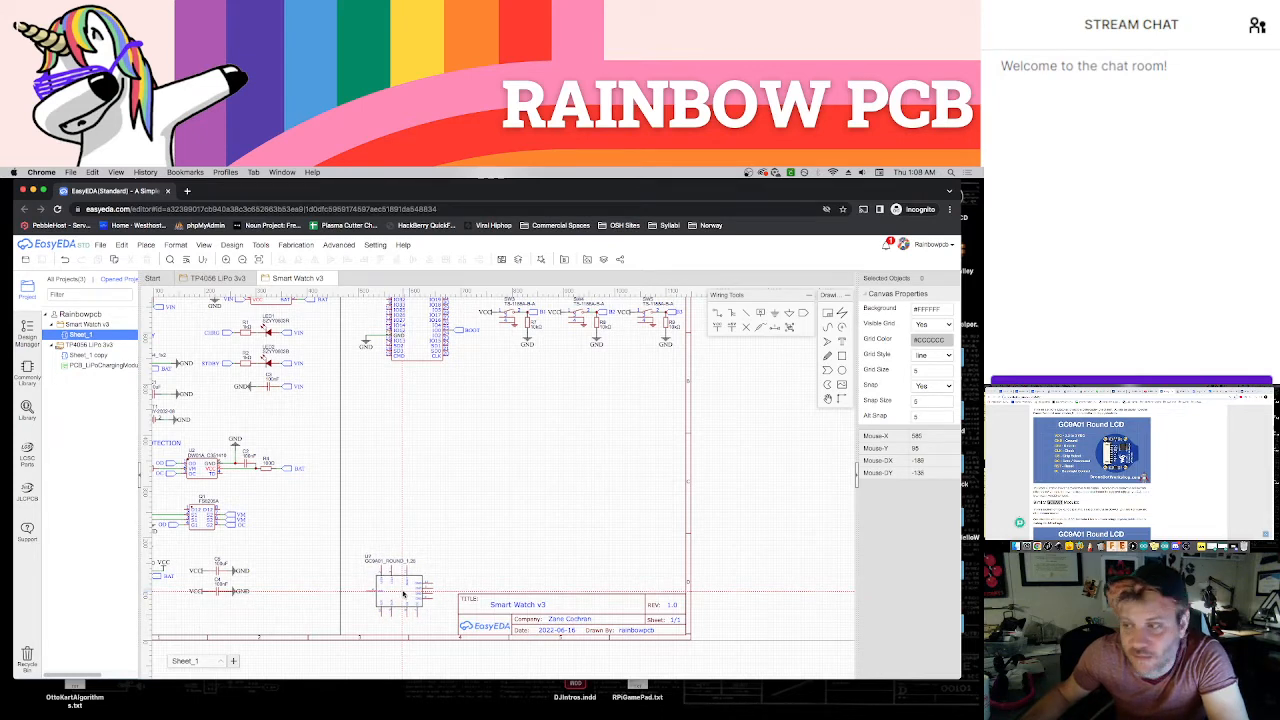
{"action": "left_click", "coordinate": [403, 594]}
Move the display symbol's U5 and GC9A01_ROUND_1.28 labels below its body, and shift the component slightly up and to the left
{"action": "scroll", "coordinate": [410, 585], "scroll_direction": "up", "scroll_amount": 4}
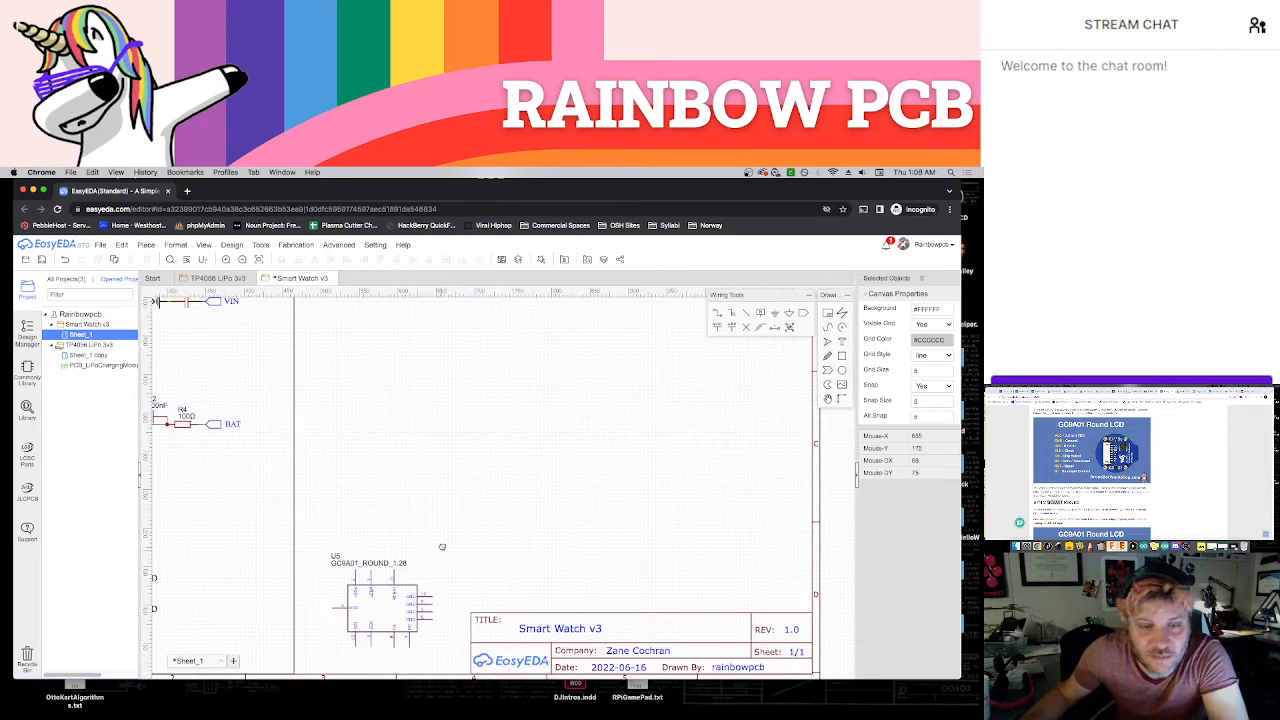
{"action": "scroll", "coordinate": [410, 560], "scroll_direction": "up", "scroll_amount": 4}
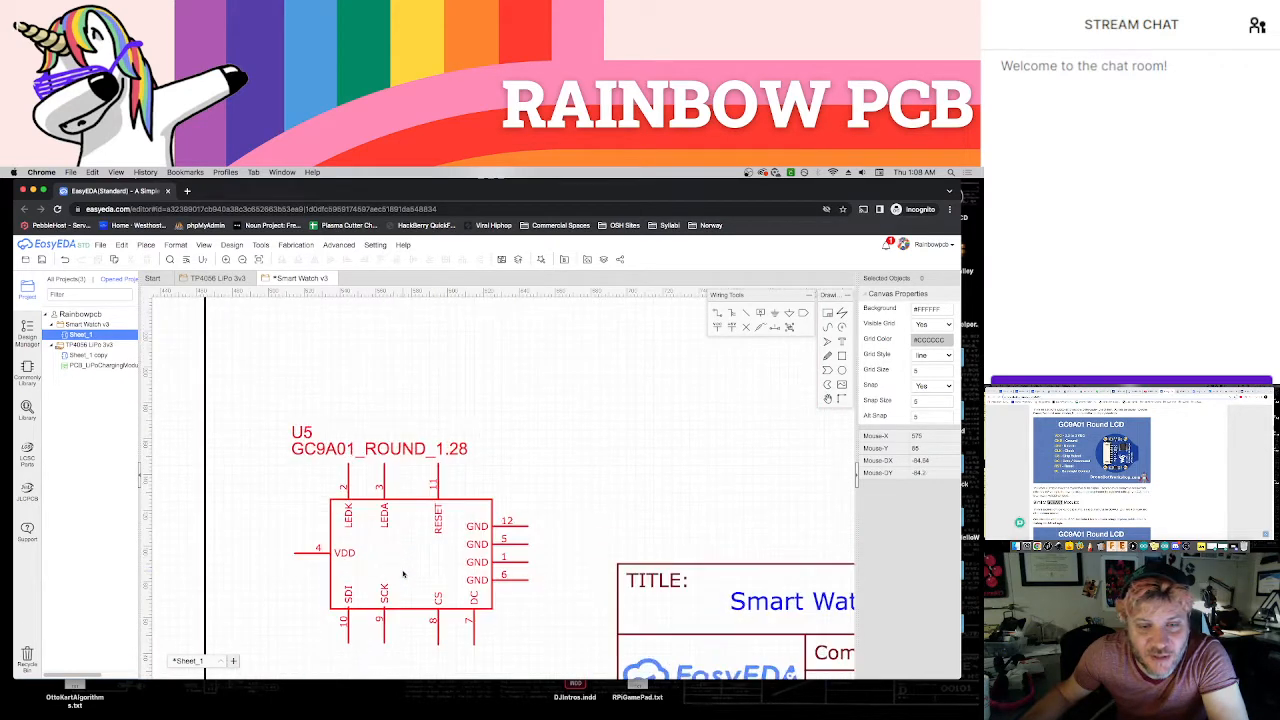
{"action": "left_click_drag", "start_coordinate": [345, 426], "coordinate": [317, 646]}
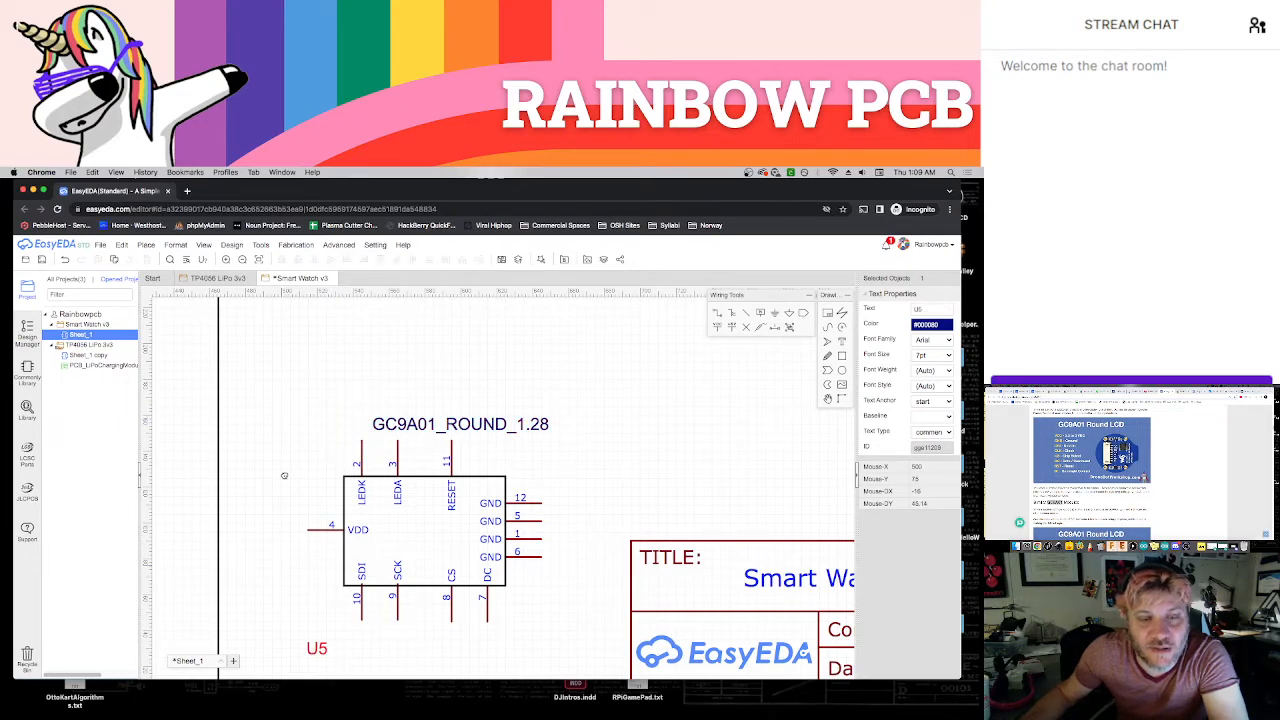
{"action": "scroll", "coordinate": [323, 465], "scroll_direction": "down", "scroll_amount": 3}
{"action": "scroll", "coordinate": [280, 380], "scroll_direction": "up", "scroll_amount": 1}
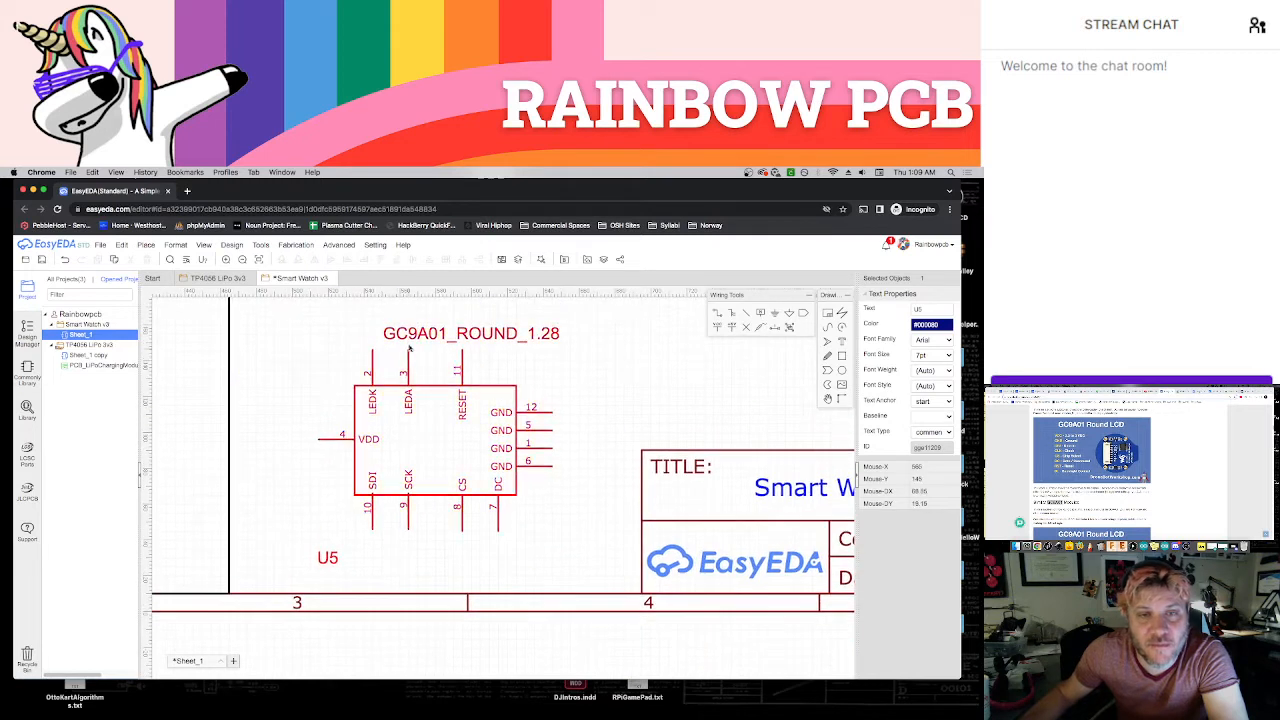
{"action": "left_click_drag", "start_coordinate": [409, 340], "coordinate": [353, 561]}
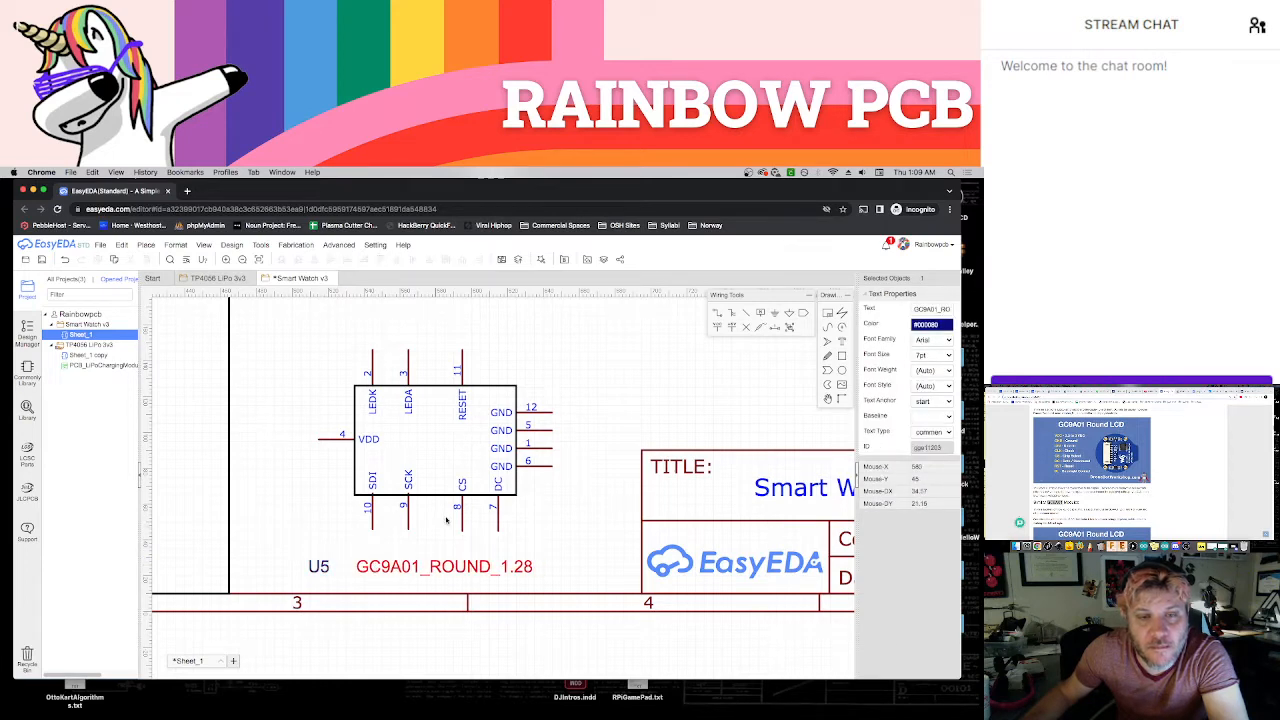
{"action": "left_click_drag", "start_coordinate": [440, 497], "coordinate": [422, 481]}
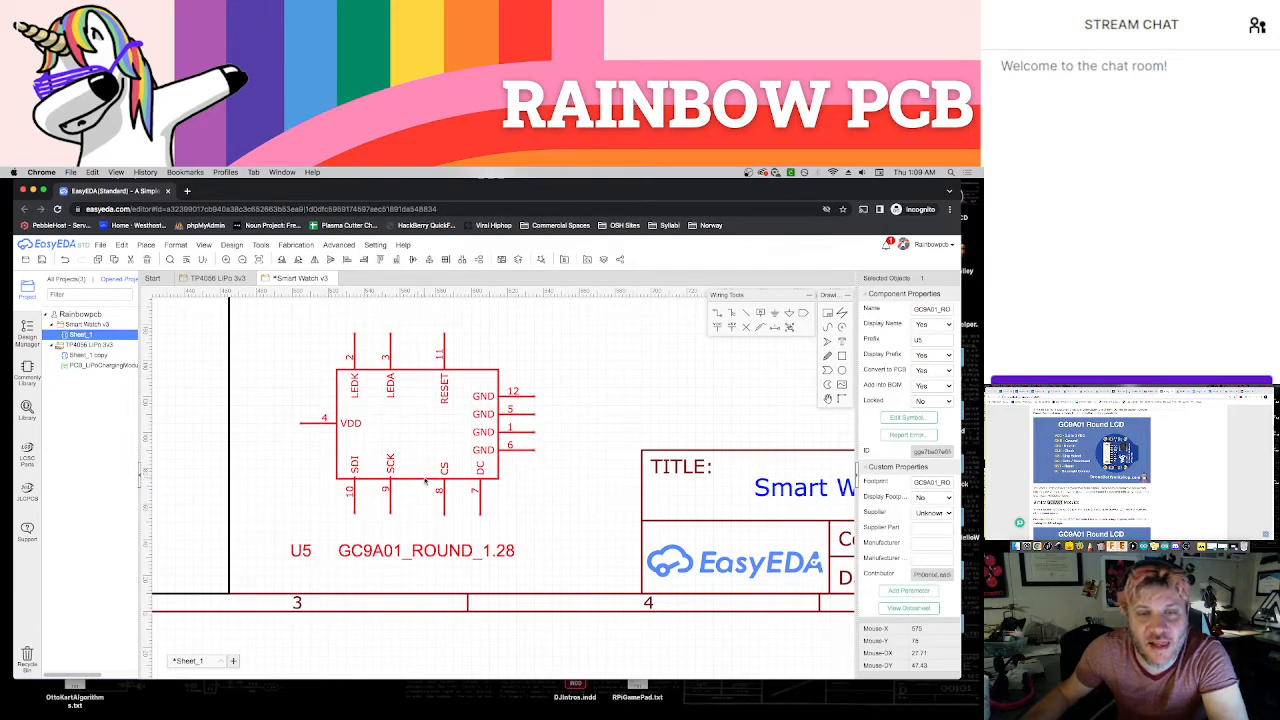
Rotate the GC9A01_ROUND_1.28 display symbol so its GND pins face up, and nudge it slightly to the left
{"action": "scroll", "coordinate": [425, 482], "scroll_direction": "down", "scroll_amount": 3}
{"action": "key", "text": "space"}
{"action": "left_click", "coordinate": [463, 501]}
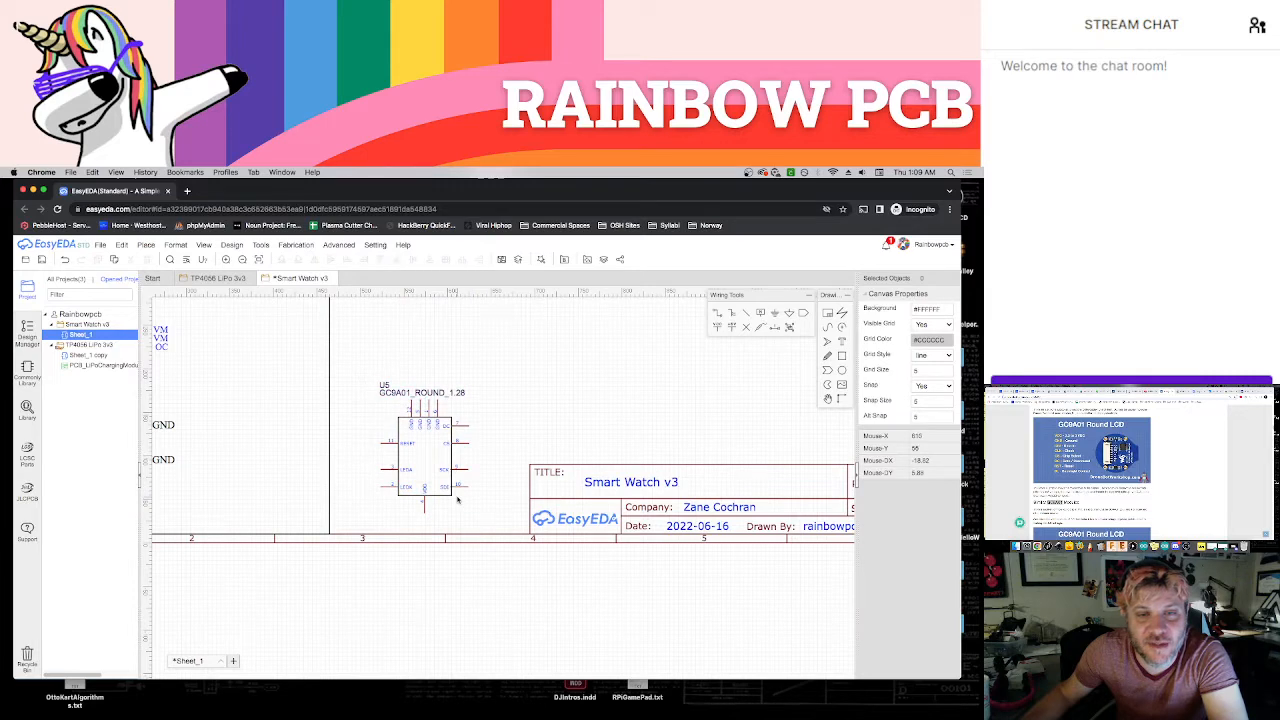
{"action": "left_click_drag", "start_coordinate": [450, 495], "coordinate": [445, 494]}
{"action": "left_click", "coordinate": [458, 512]}
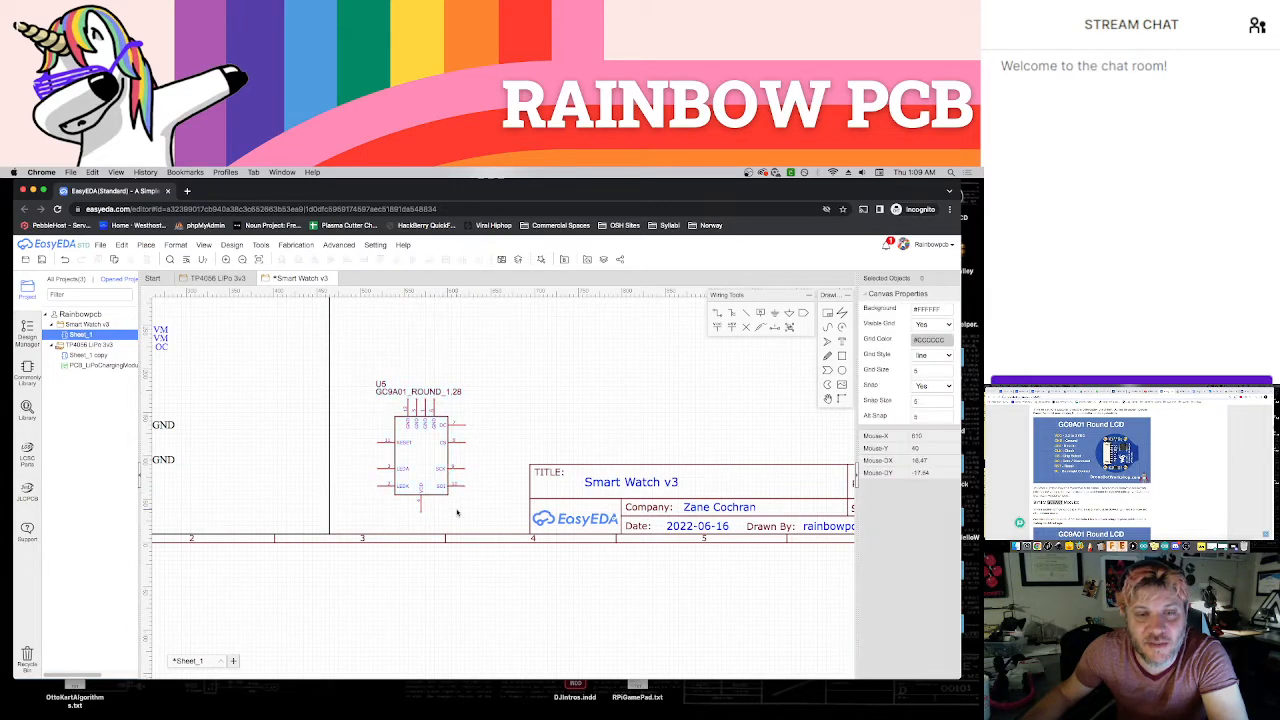
Move the display symbol's U5 and GC9A01_ROUND_1.28 labels higher to leave room above its GND pins
{"action": "right_click_drag", "start_coordinate": [470, 501], "coordinate": [477, 532]}
{"action": "left_click_drag", "start_coordinate": [398, 425], "coordinate": [394, 396]}
{"action": "left_click", "coordinate": [477, 404]}
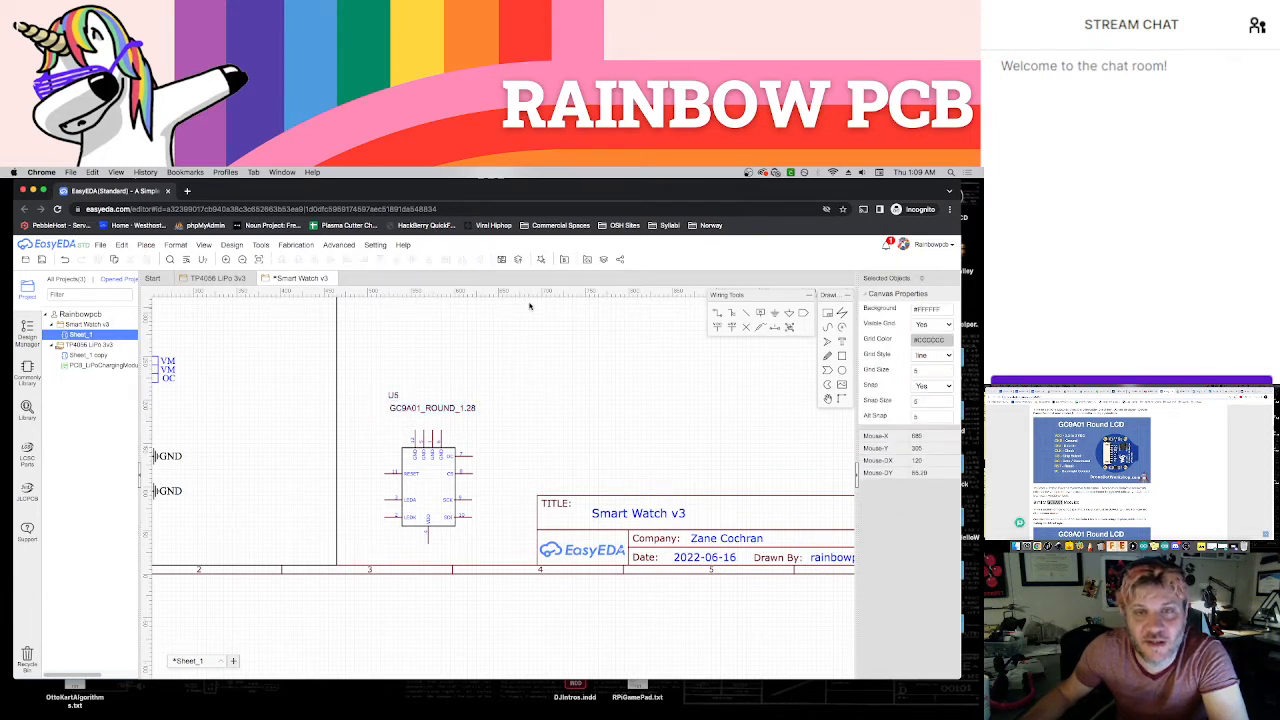
Place a ground symbol beside the display's upper pins and wire it across all four GND pins
{"action": "left_click", "coordinate": [763, 314]}
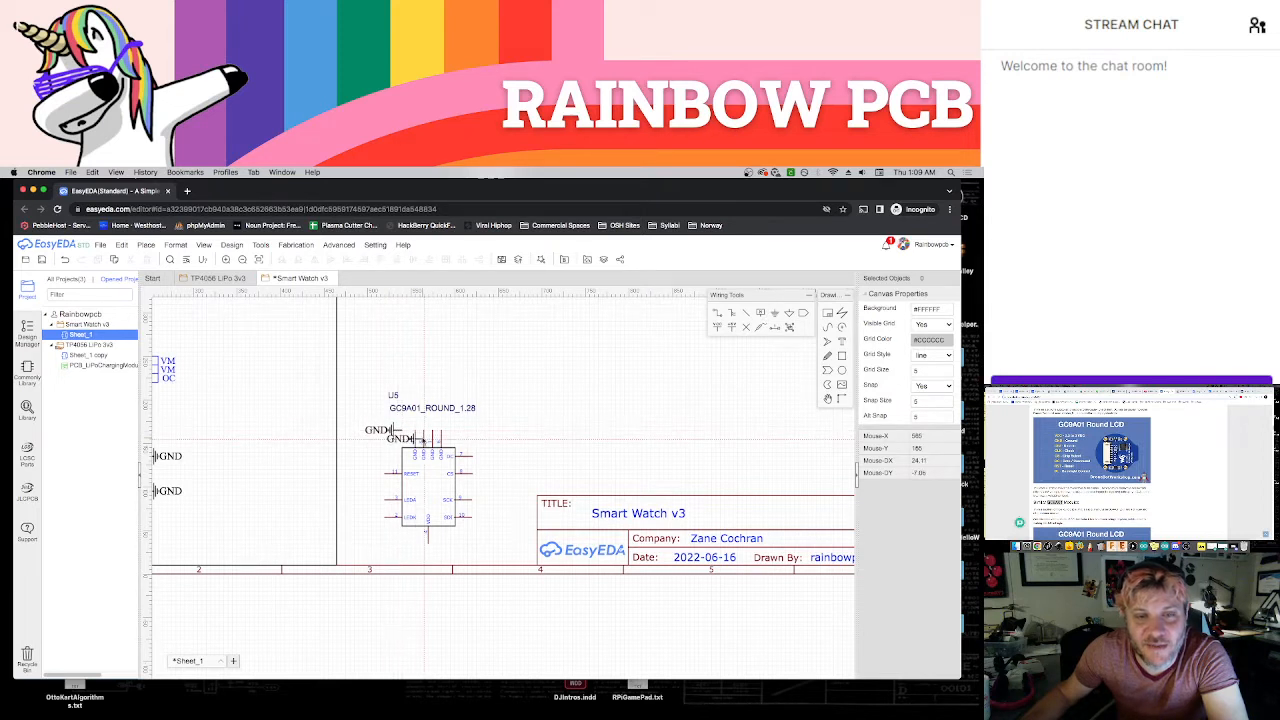
{"action": "left_click", "coordinate": [403, 430]}
{"action": "left_click", "coordinate": [441, 431]}
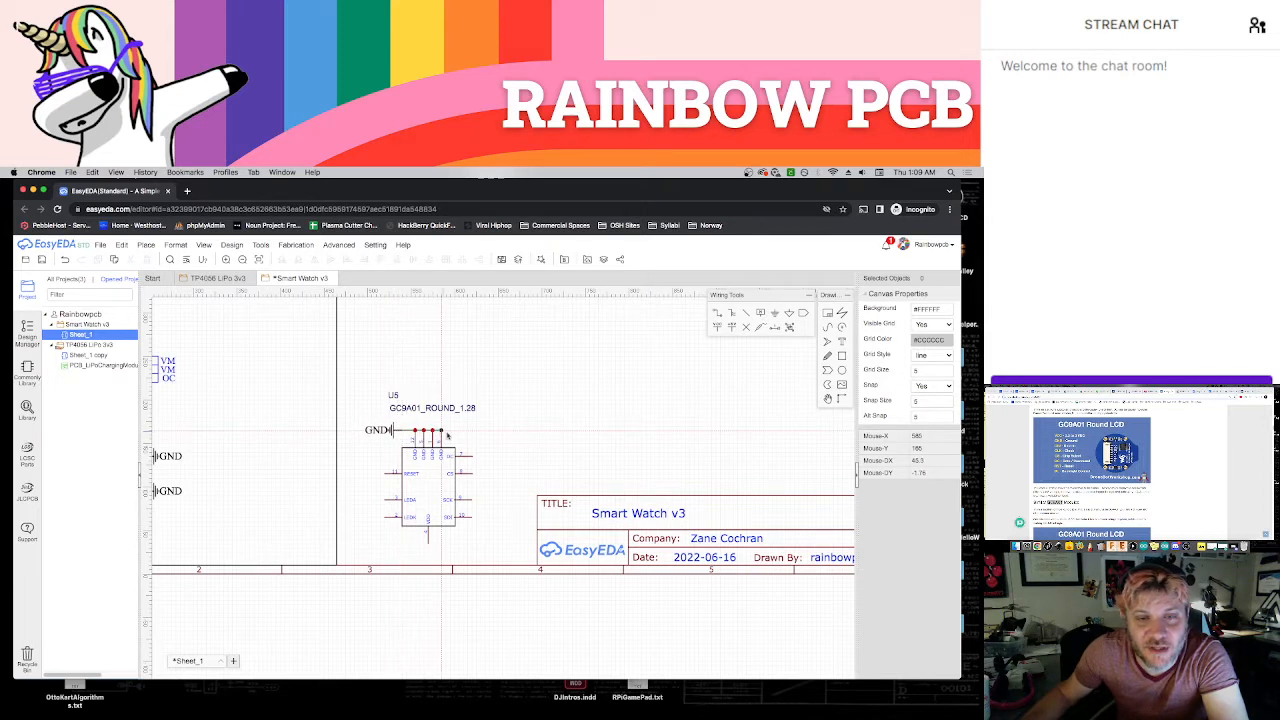
{"action": "key", "text": "Escape"}
Place a VCC power symbol below the display symbol and wire it to the VDD pin
{"action": "scroll", "coordinate": [461, 442], "scroll_direction": "up", "scroll_amount": 3}
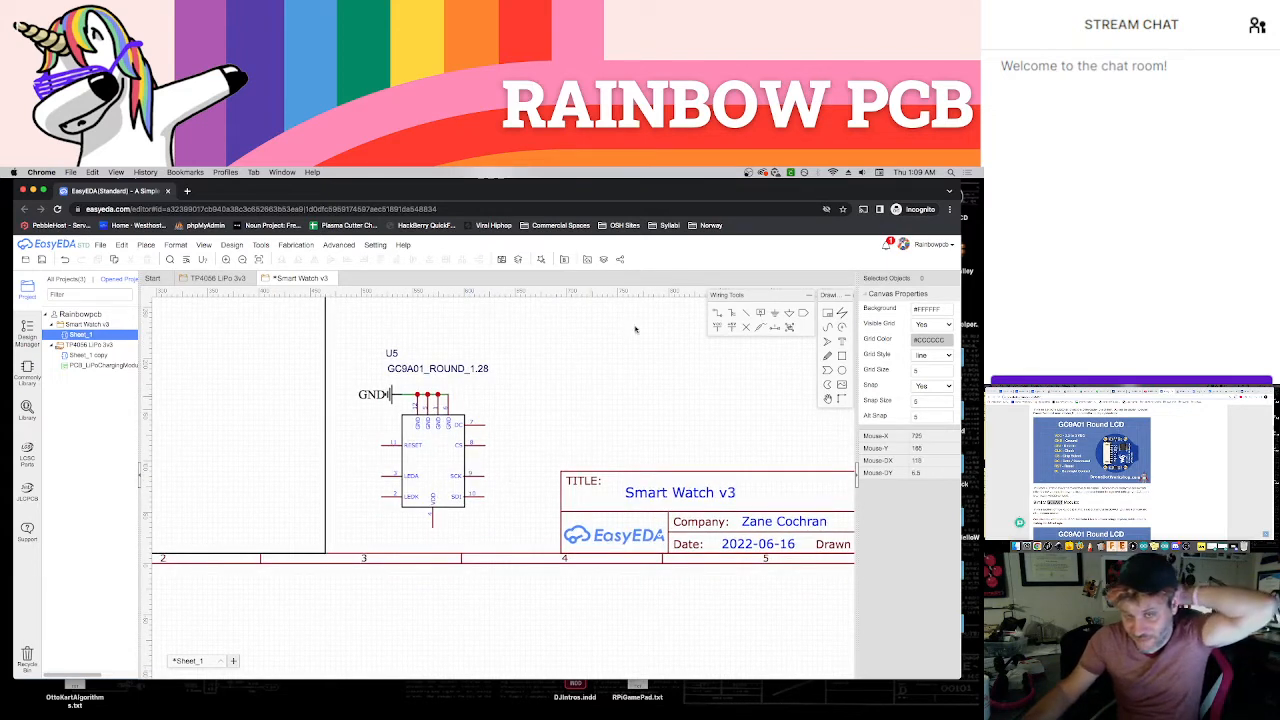
{"action": "left_click", "coordinate": [718, 328]}
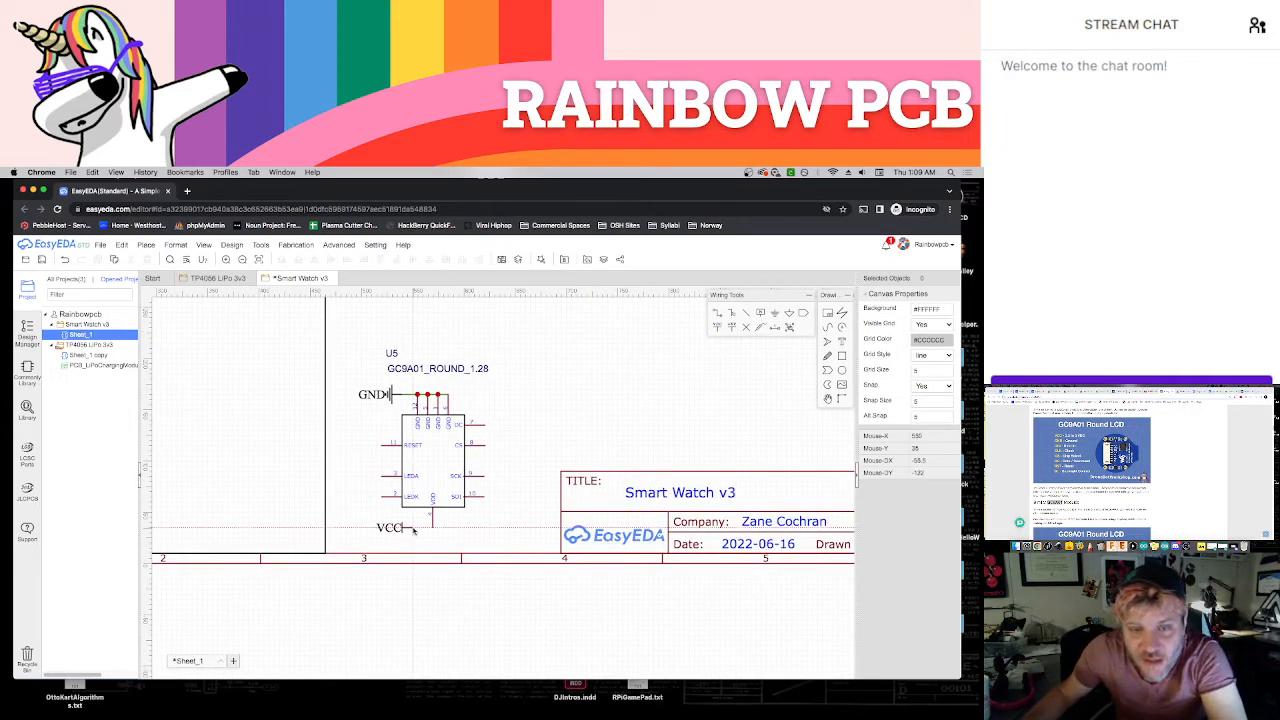
{"action": "left_click", "coordinate": [413, 530]}
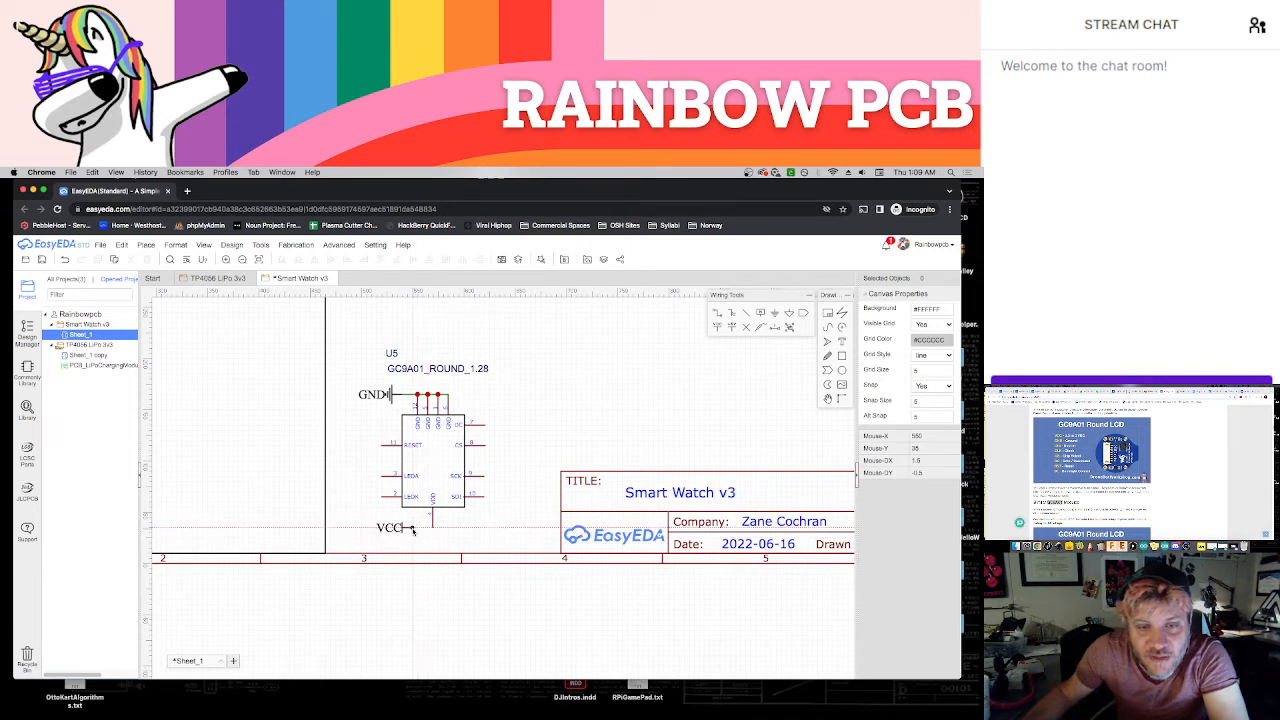
{"action": "left_click", "coordinate": [434, 530]}
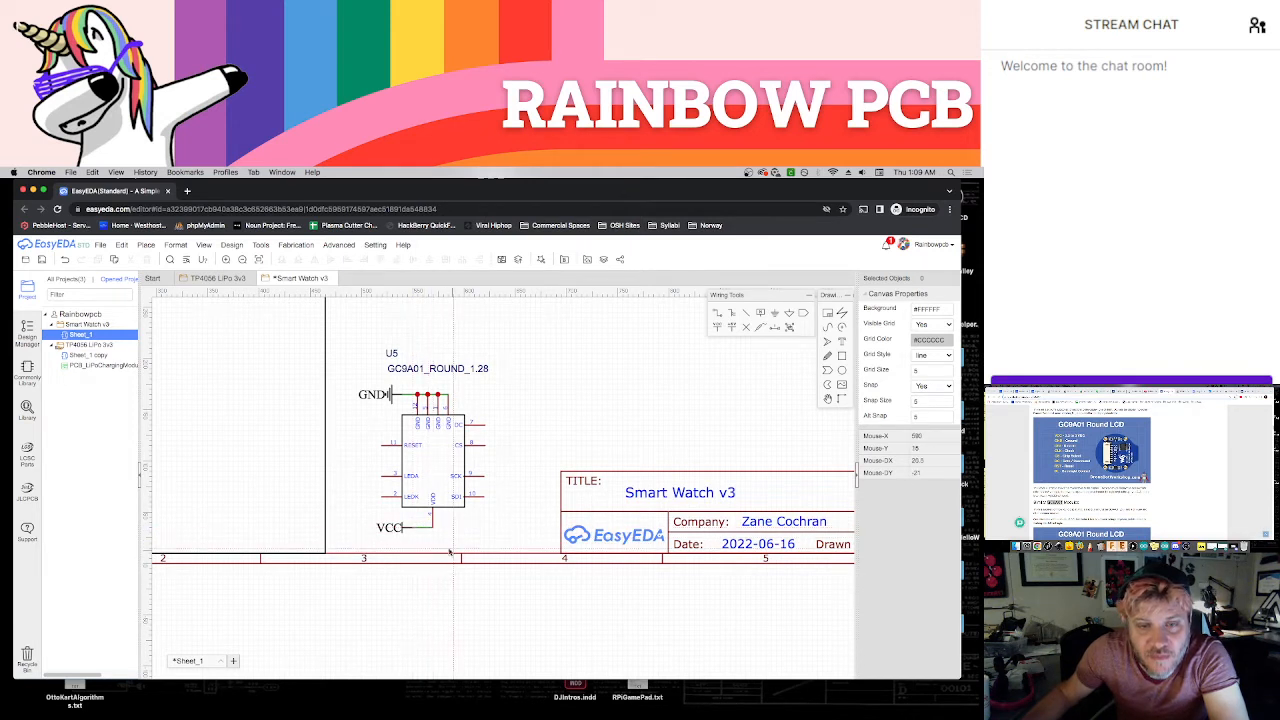
{"action": "key", "text": "Escape"}
Examine the display's pin description table, the ESP32 pinout and the GC9A01 Round LCD pages to match the pin names
{"action": "scroll", "coordinate": [468, 536], "scroll_direction": "up", "scroll_amount": 1}
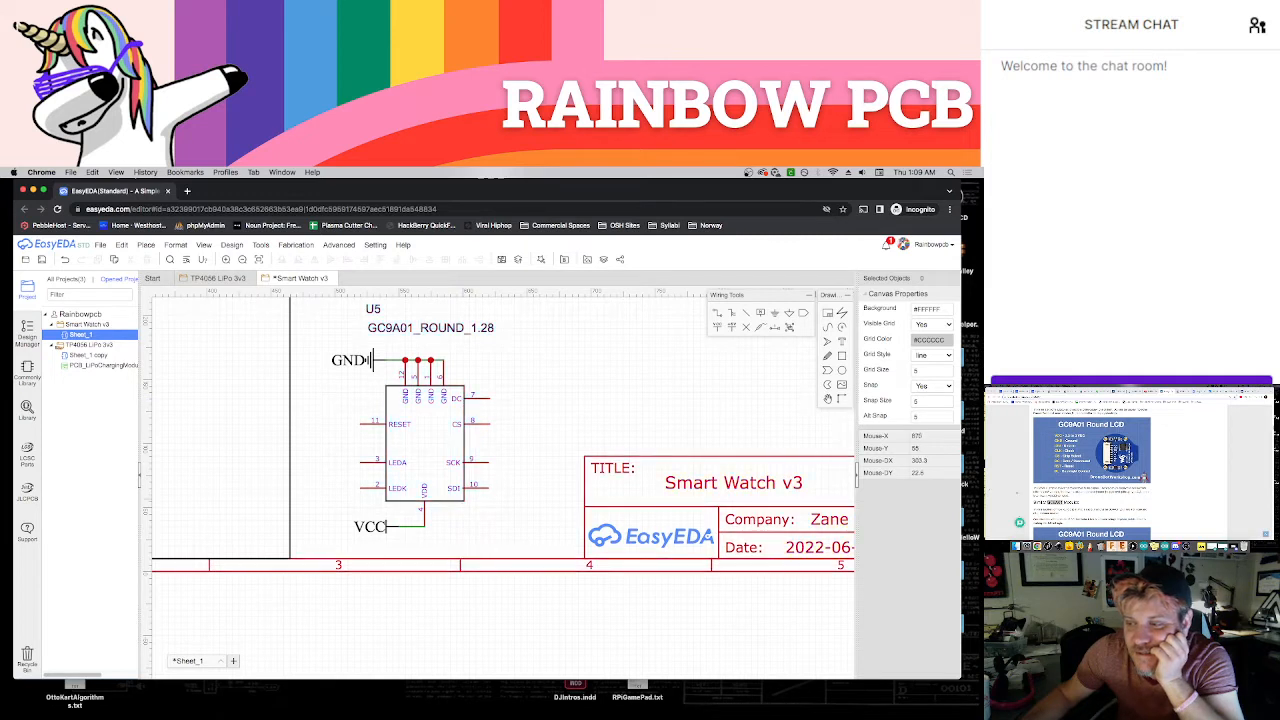
{"action": "scroll", "coordinate": [1092, 470], "scroll_direction": "down", "scroll_amount": 4}
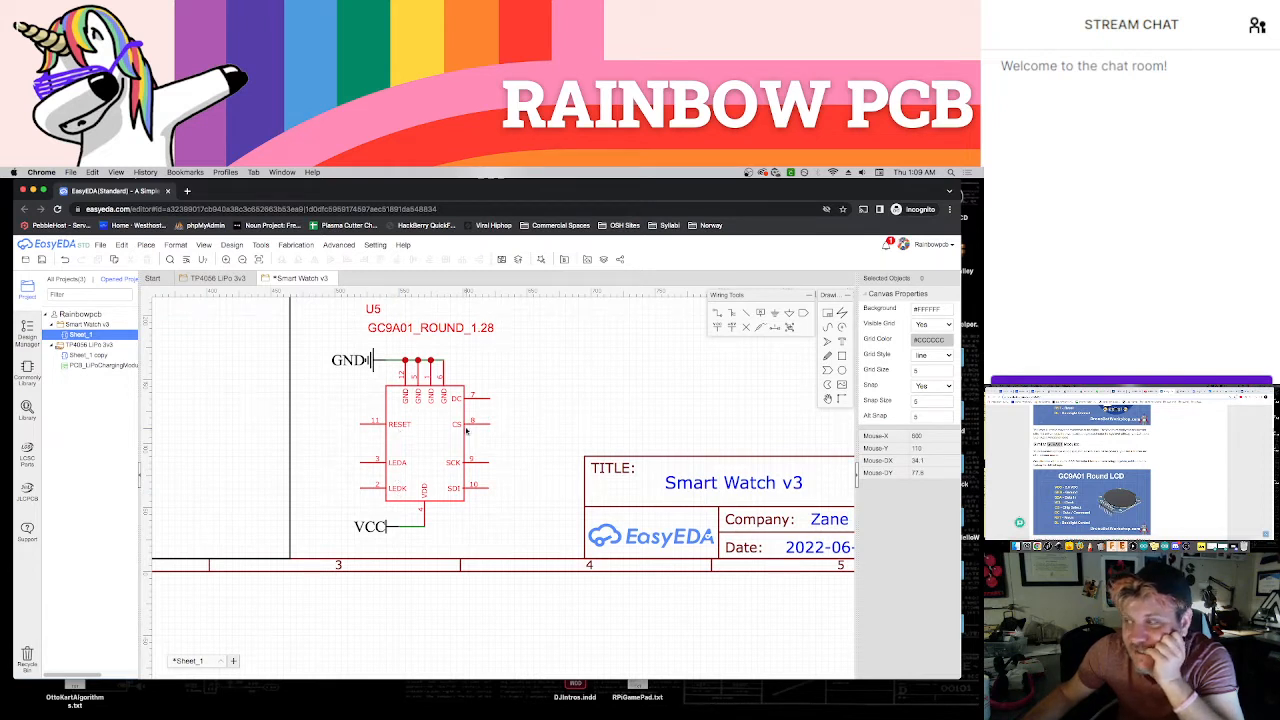
{"action": "left_click", "coordinate": [1148, 391]}
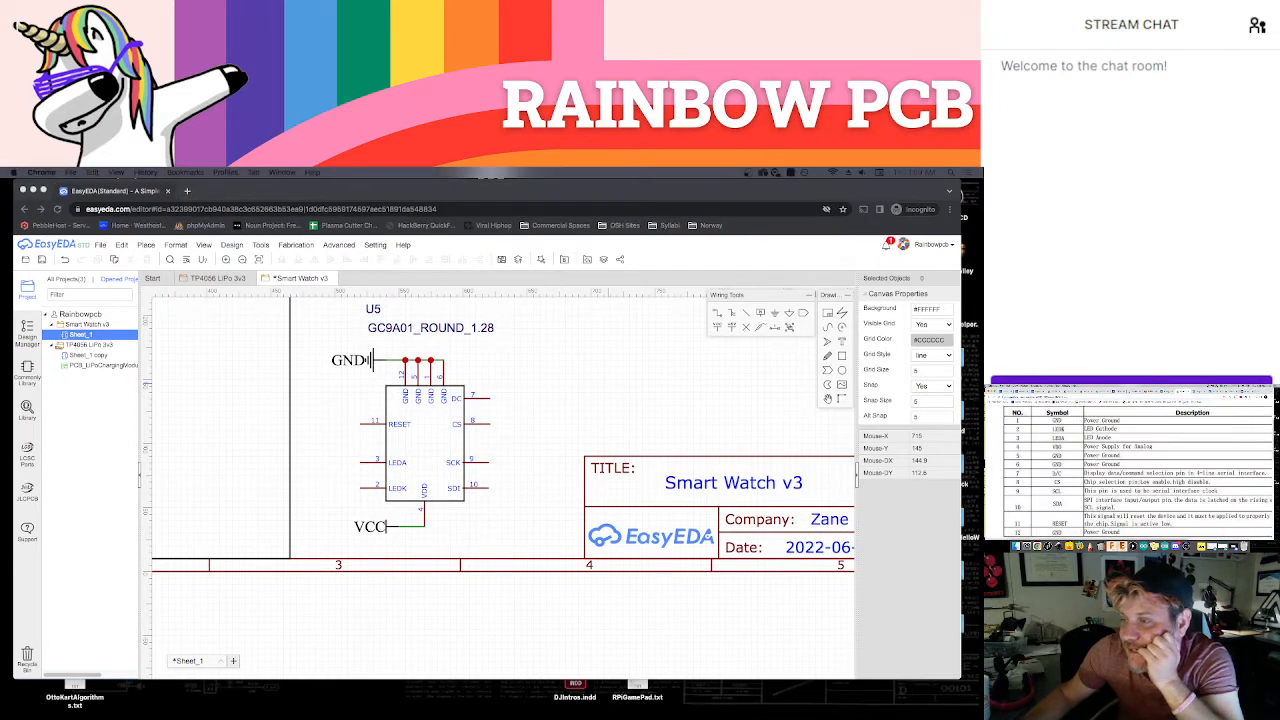
{"action": "scroll", "coordinate": [1172, 422], "scroll_direction": "down", "scroll_amount": 1}
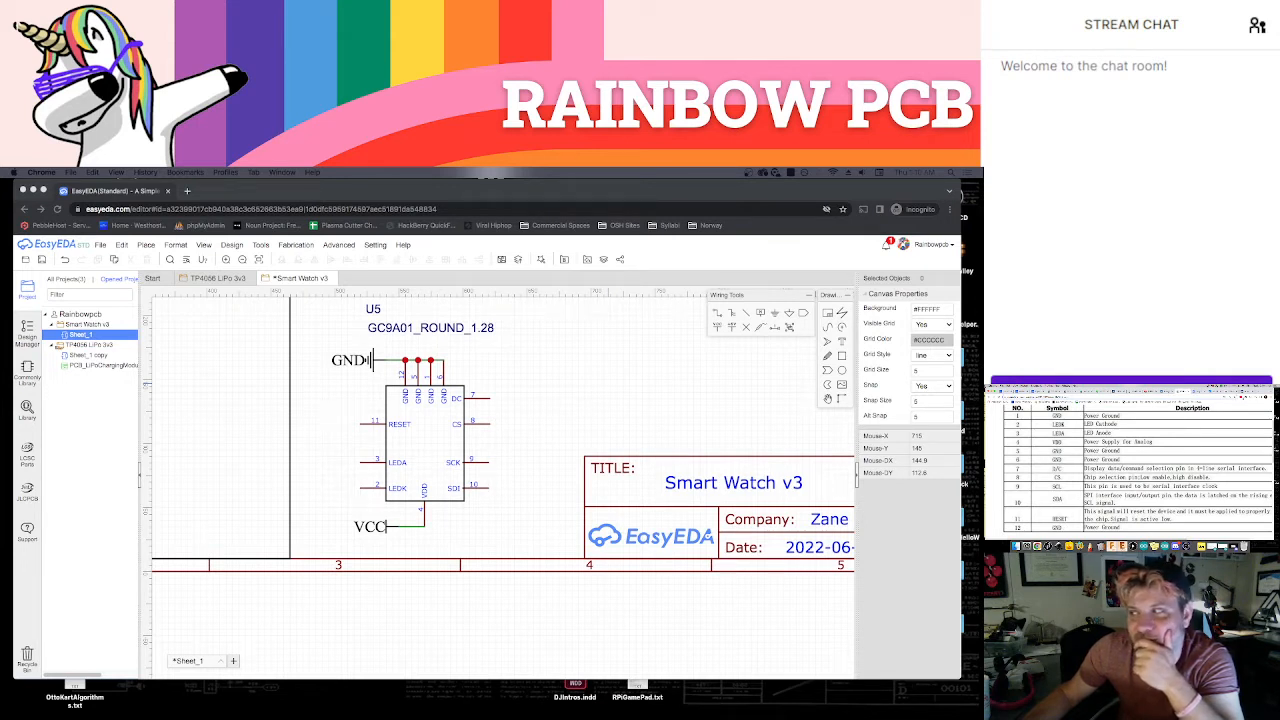
{"action": "left_click", "coordinate": [1247, 391]}
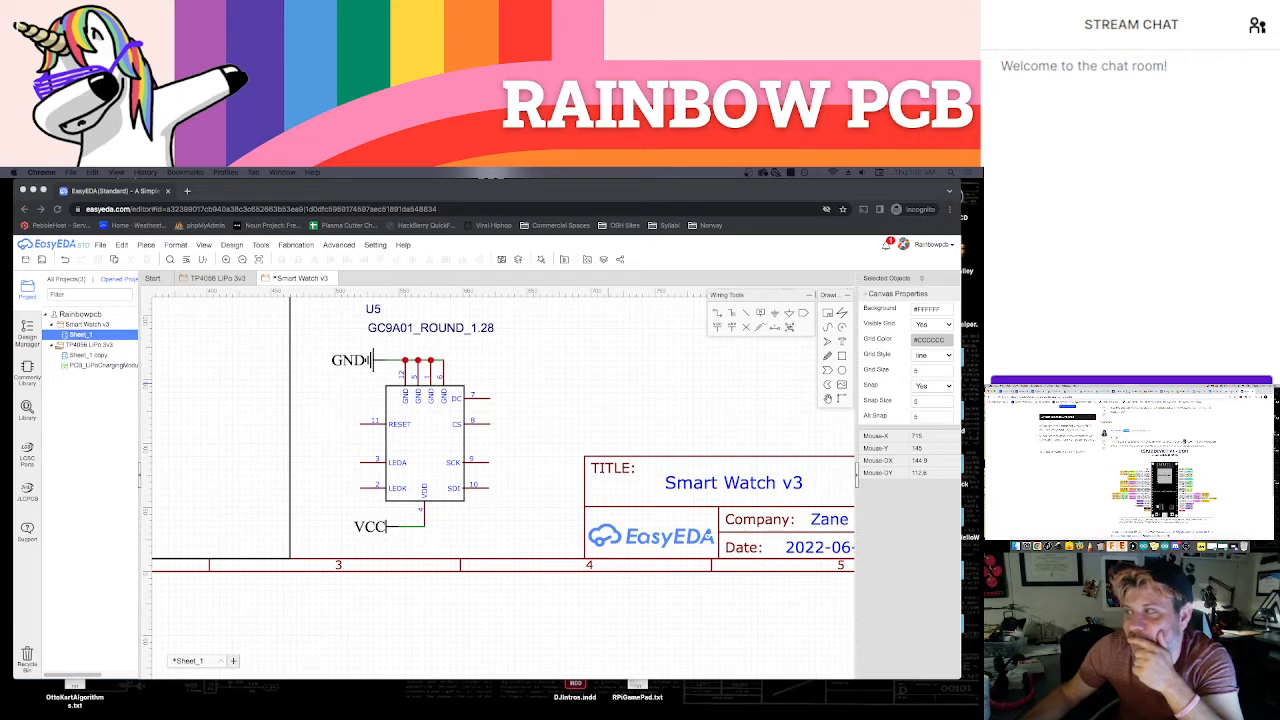
{"action": "left_click", "coordinate": [1212, 391]}
{"action": "left_click", "coordinate": [1199, 391]}
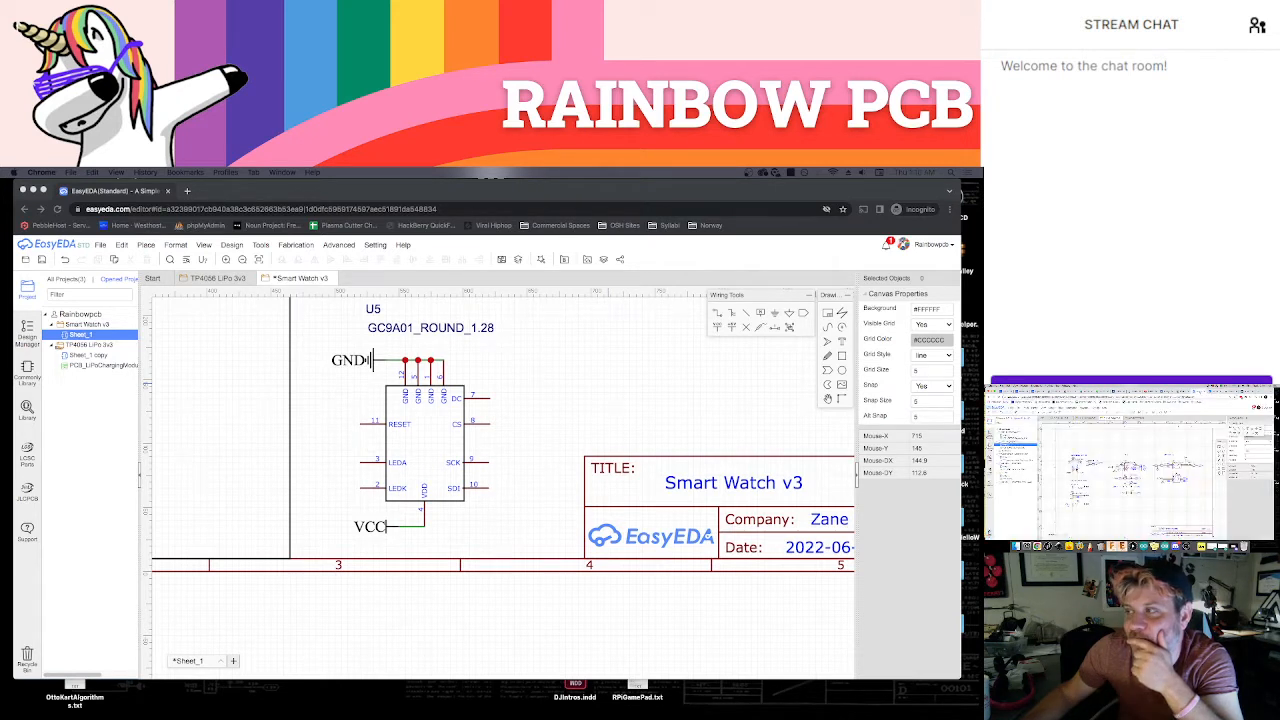
{"action": "left_click", "coordinate": [1040, 391]}
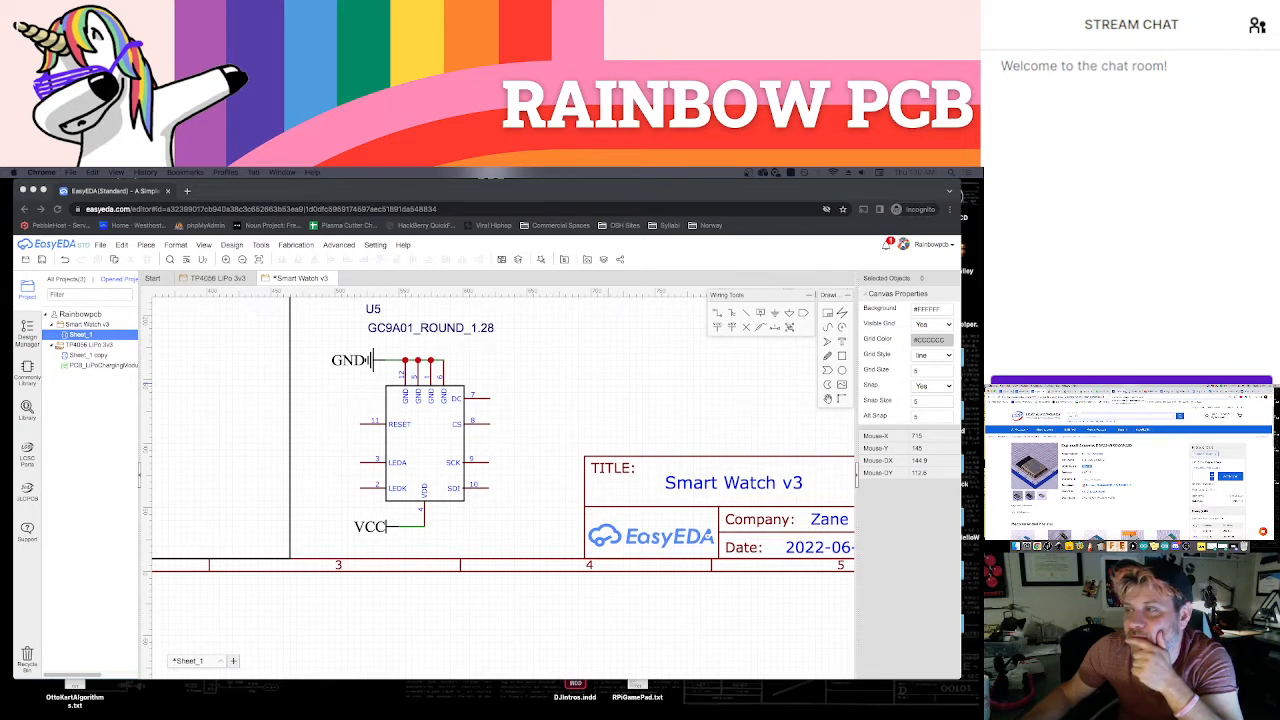
{"action": "left_click", "coordinate": [1167, 391]}
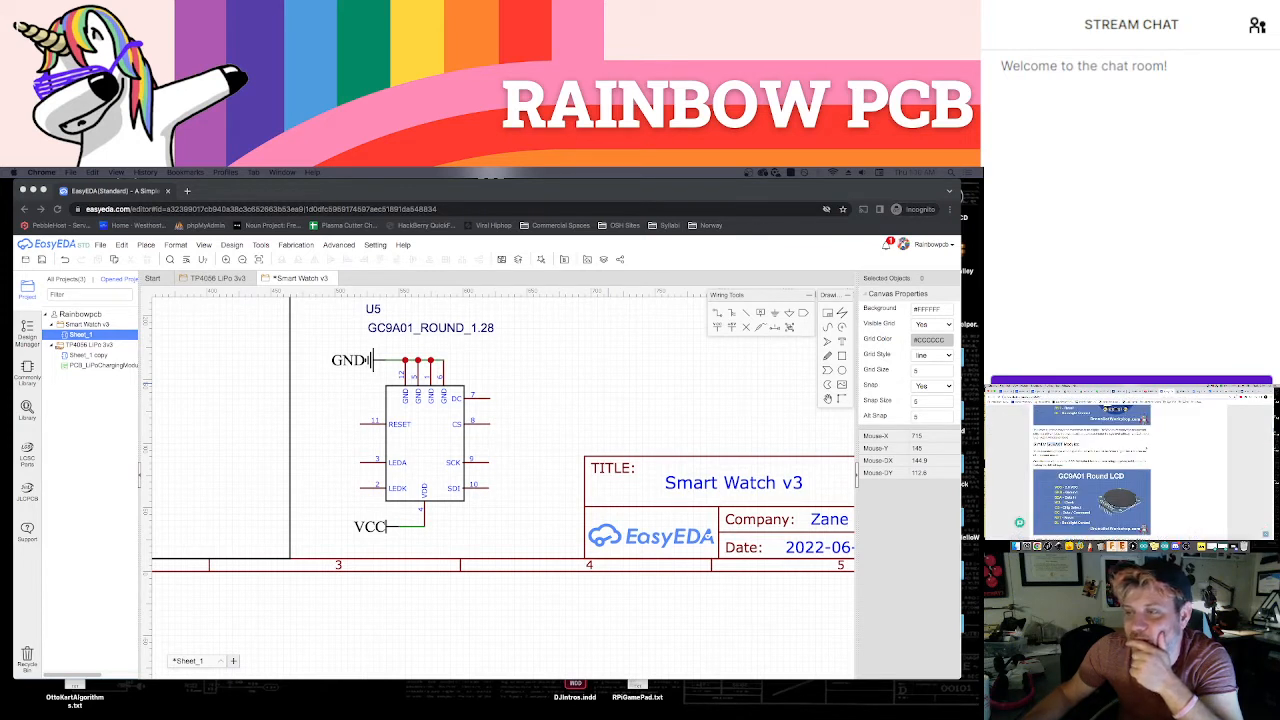
{"action": "scroll", "coordinate": [1092, 470], "scroll_direction": "up", "scroll_amount": 5}
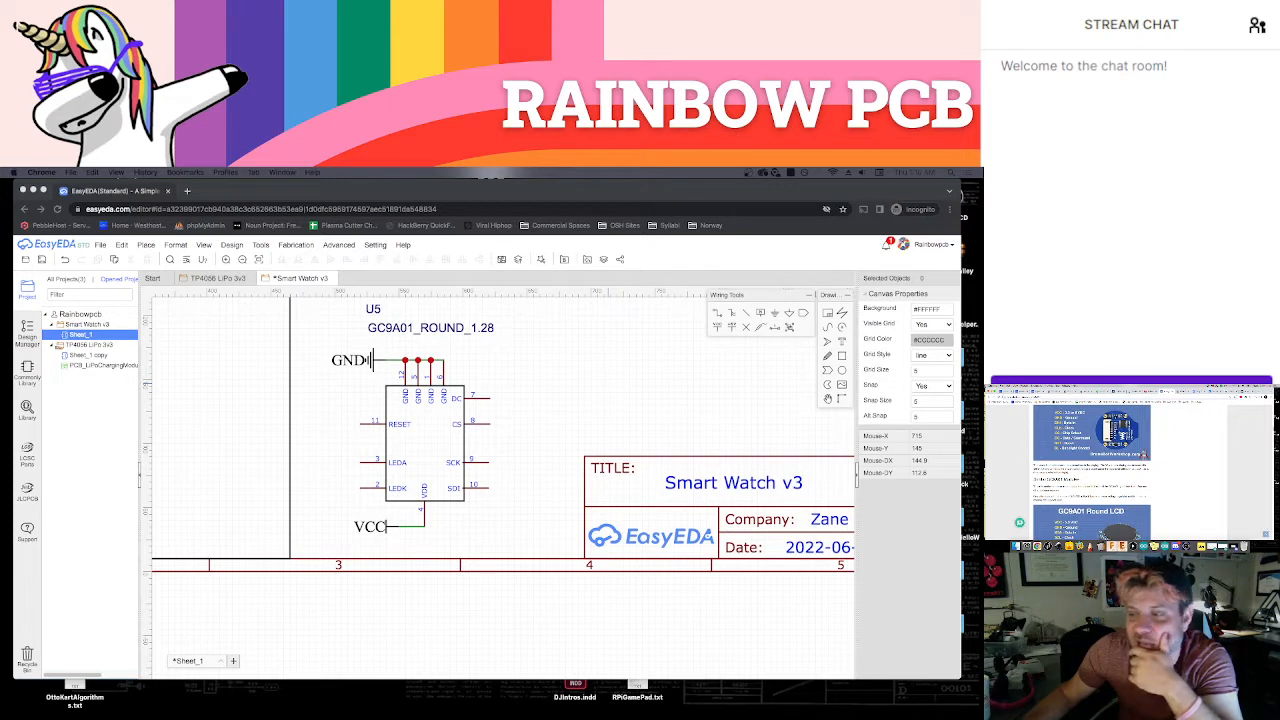
{"action": "scroll", "coordinate": [1092, 470], "scroll_direction": "down", "scroll_amount": 2}
{"action": "scroll", "coordinate": [1092, 470], "scroll_direction": "down", "scroll_amount": 1}
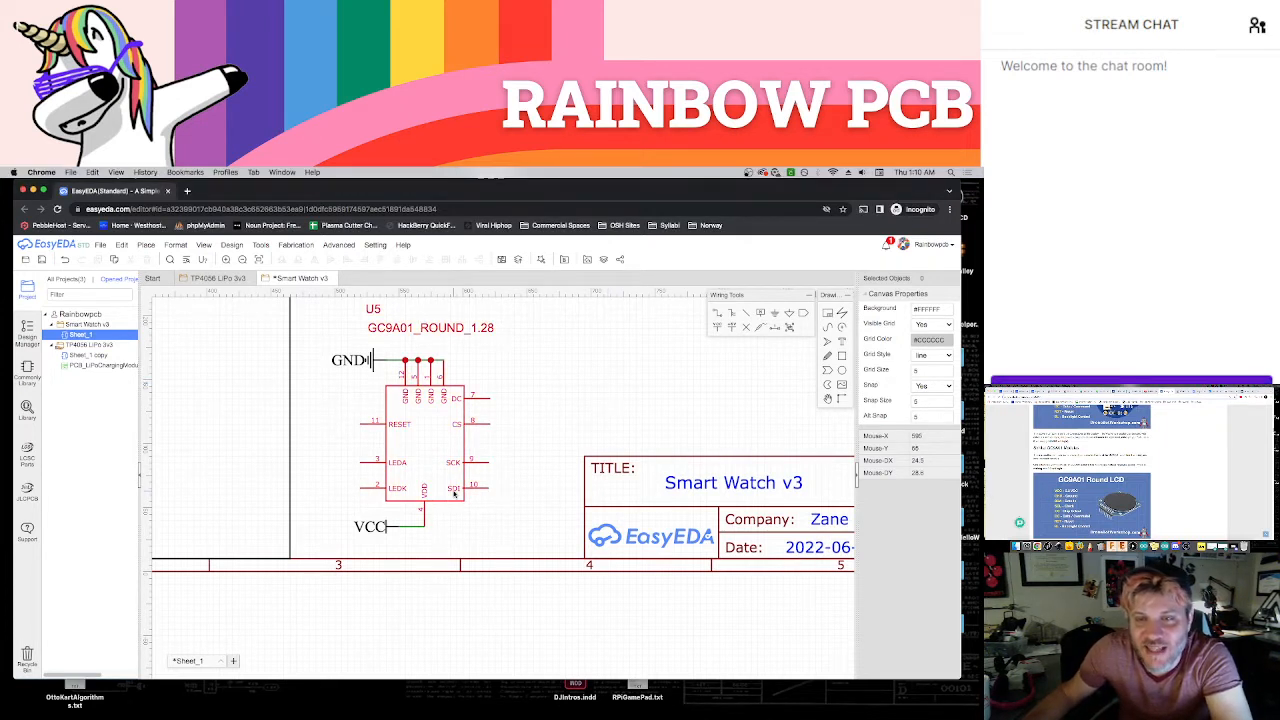
Attach a net port to the display's SDI pin, move its label clear of the port shape and name it DIN
{"action": "left_click", "coordinate": [802, 314]}
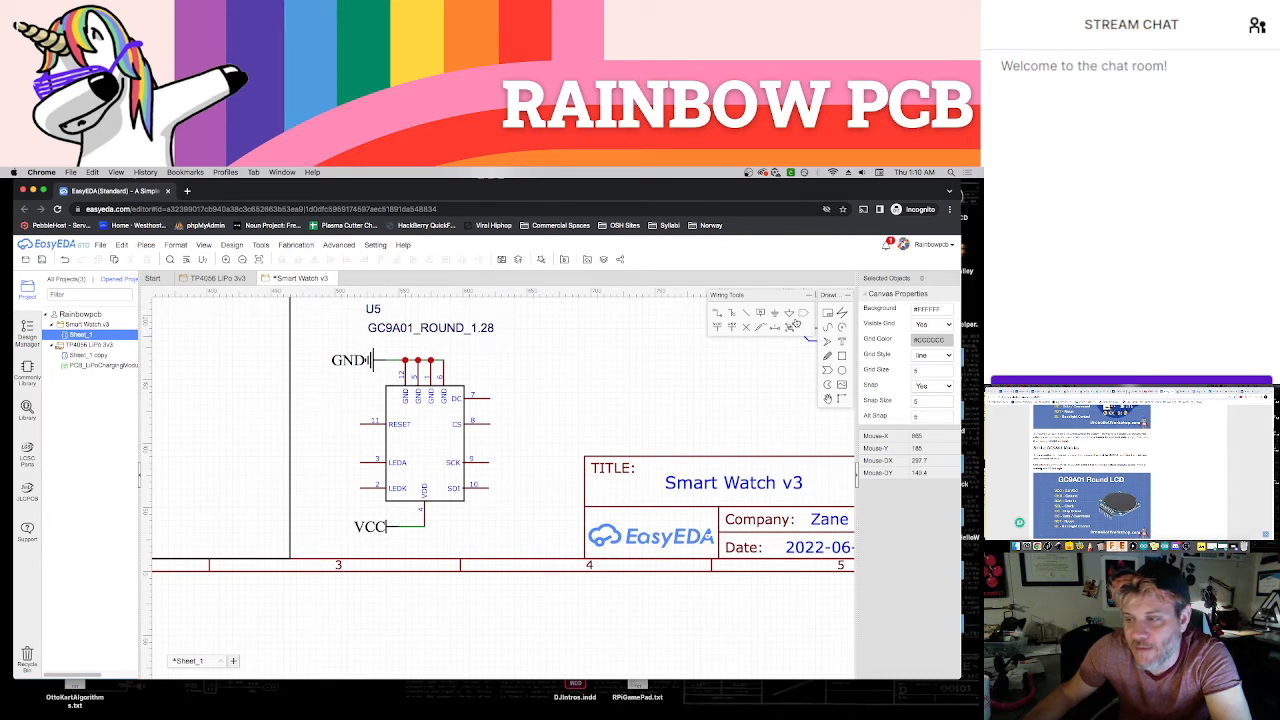
{"action": "left_click", "coordinate": [490, 487]}
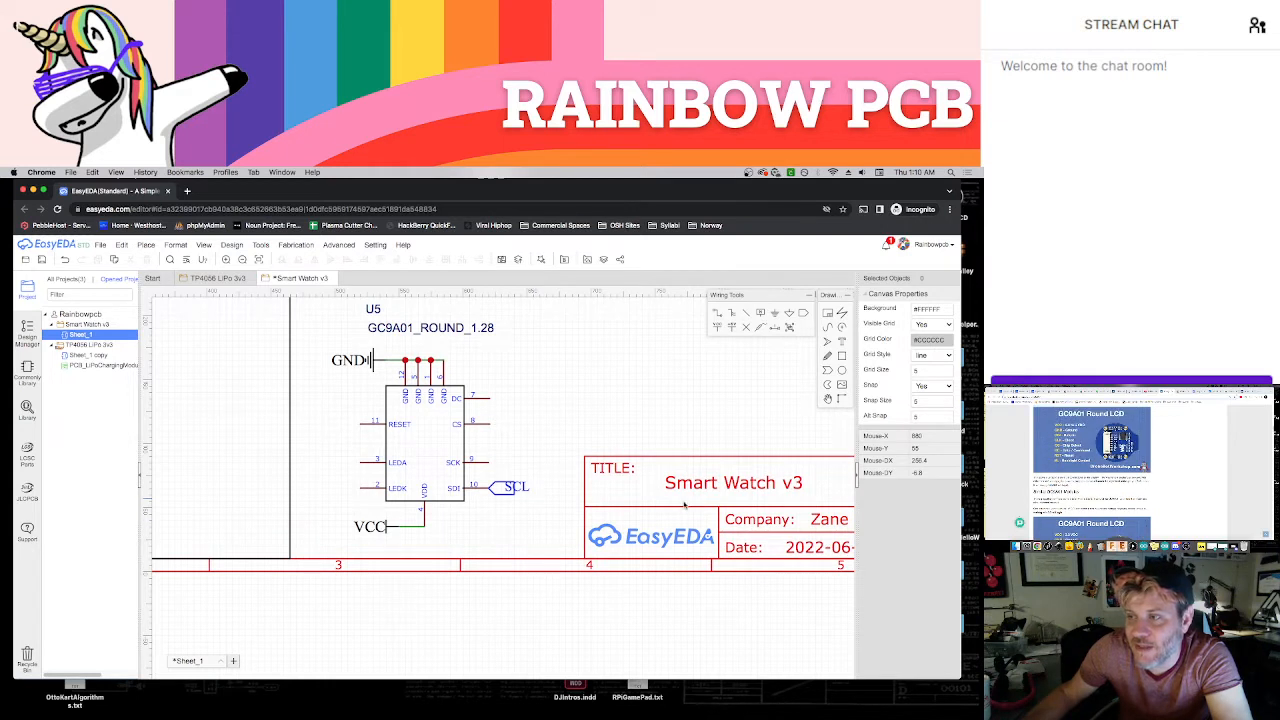
{"action": "left_click_drag", "start_coordinate": [516, 488], "coordinate": [530, 490]}
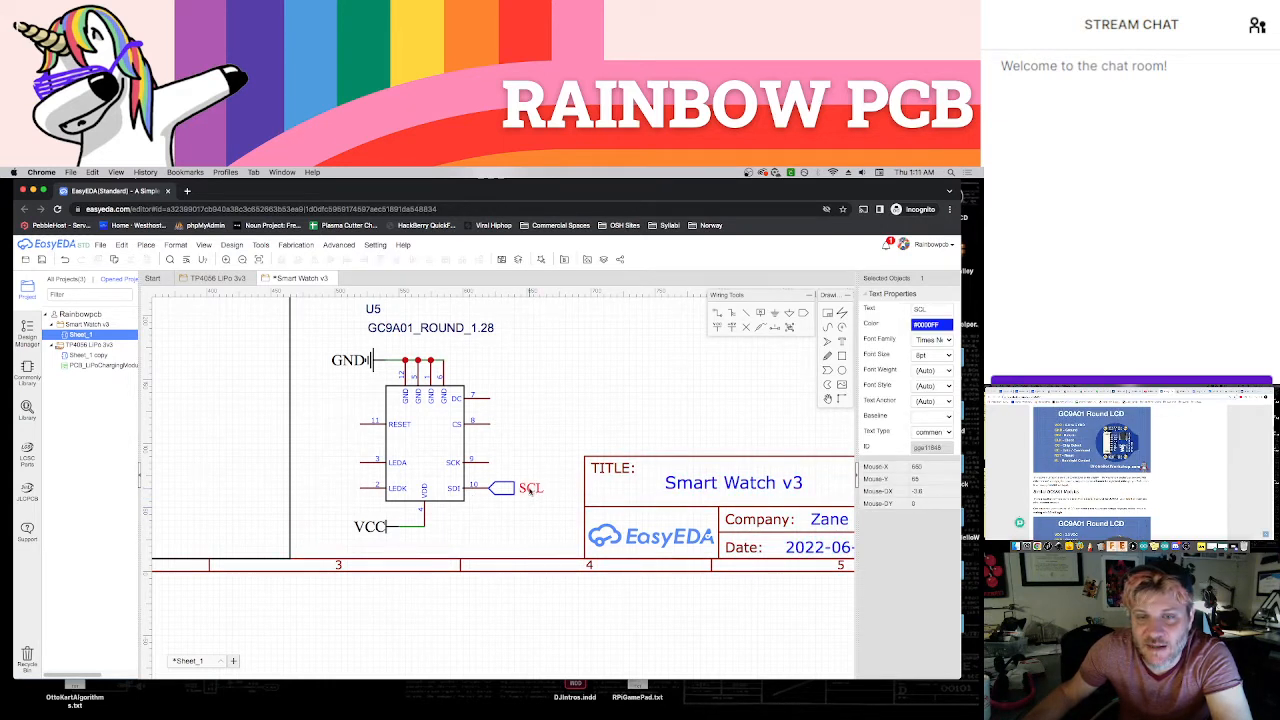
{"action": "double_click", "coordinate": [530, 490]}
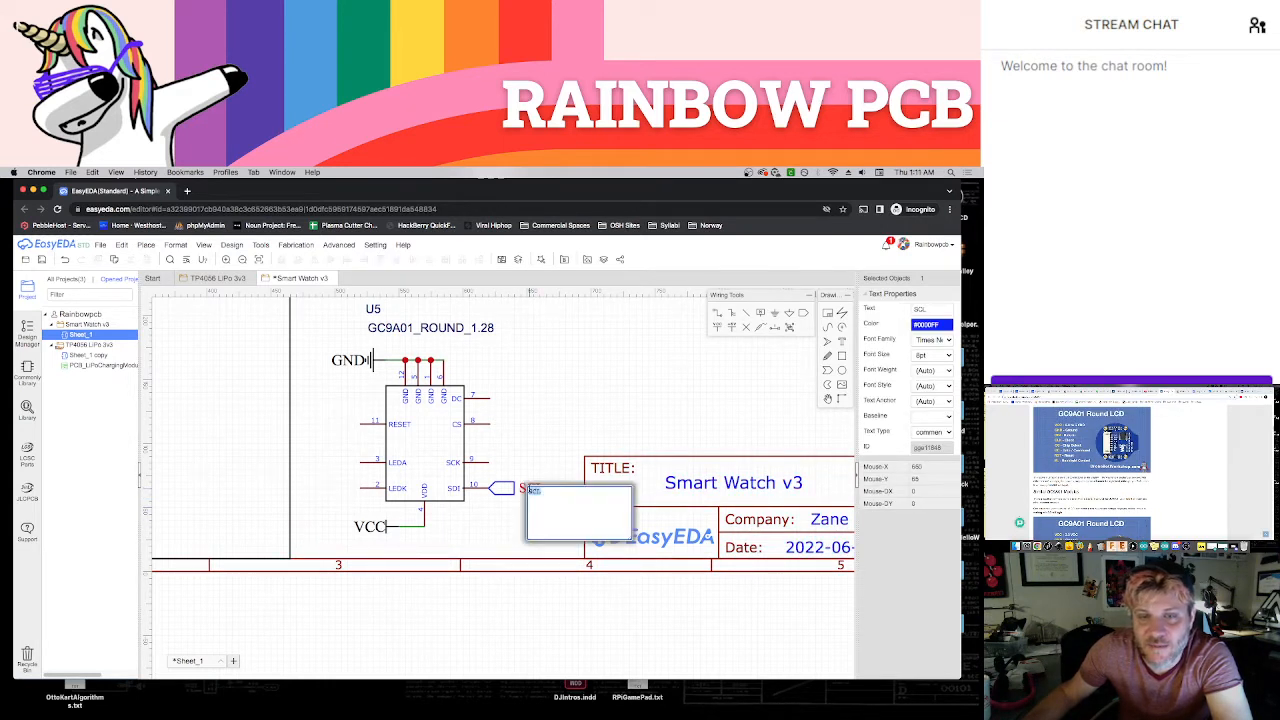
{"action": "type", "text": "DIN"}
{"action": "left_click", "coordinate": [563, 470]}
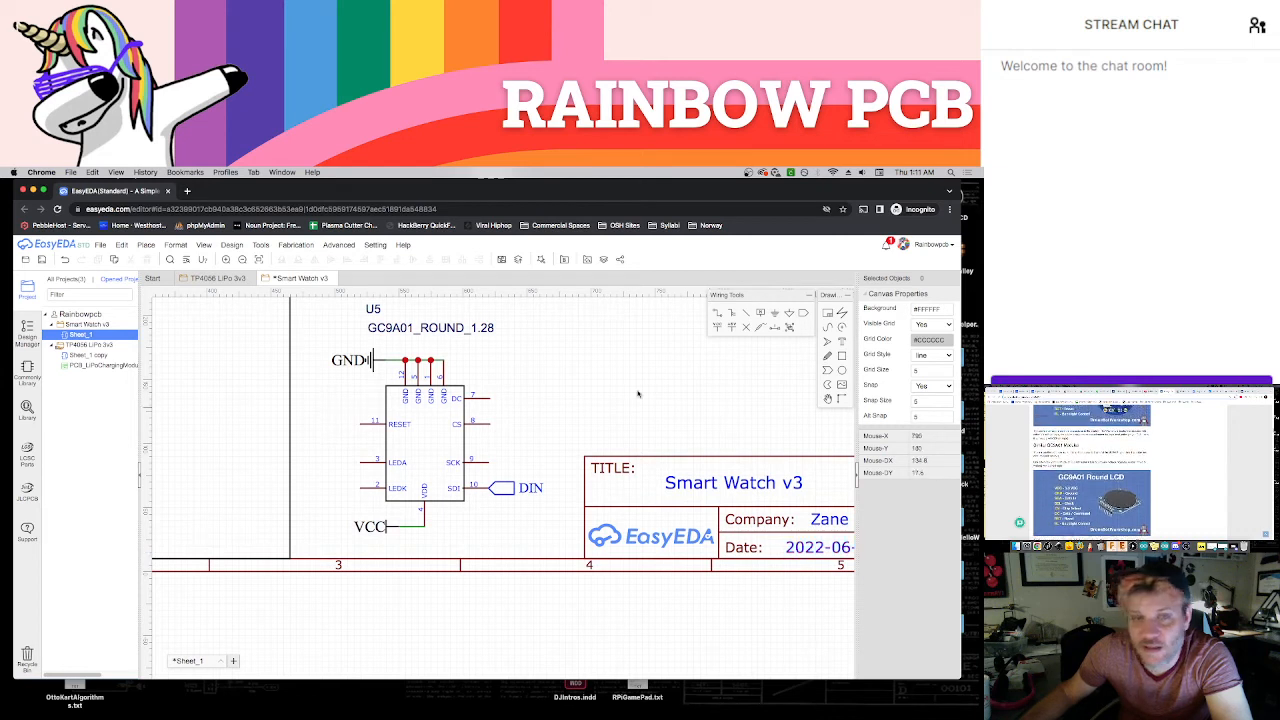
Copy the DIN net port onto the display's SCK pin and name the copy SCK
{"action": "left_click", "coordinate": [506, 492]}
{"action": "key", "text": "super+c"}
{"action": "key", "text": "super+v"}
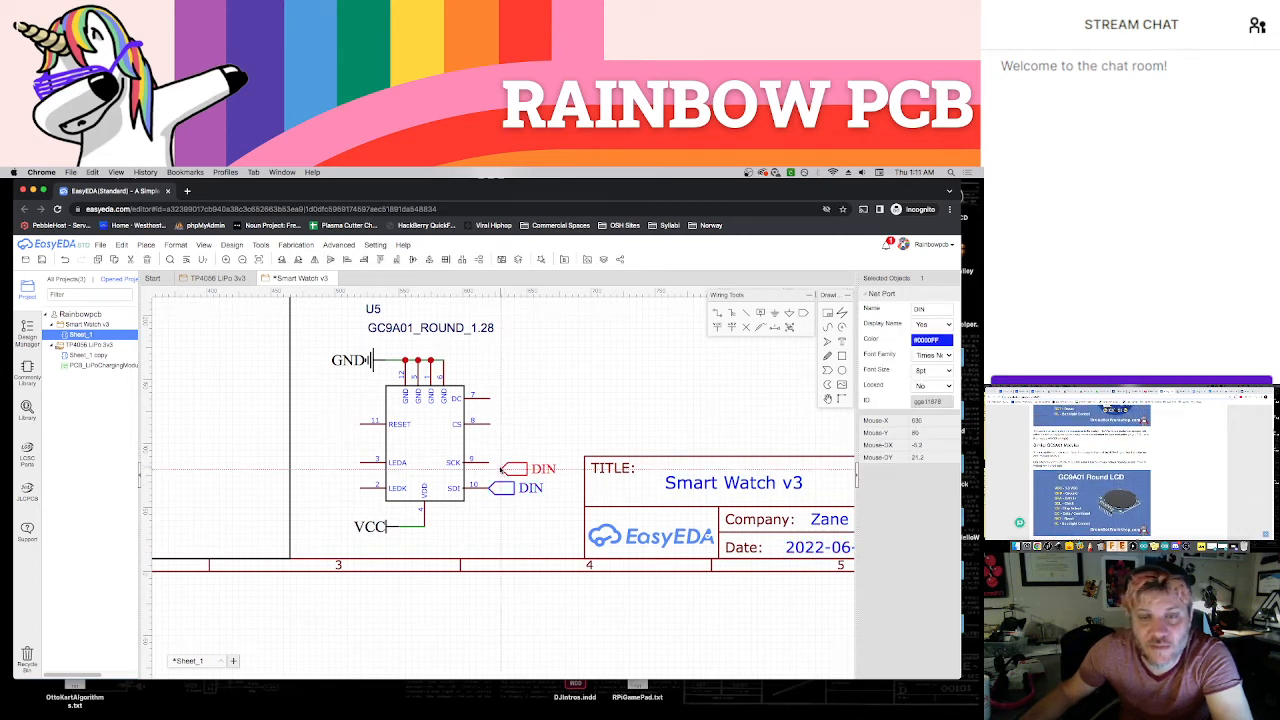
{"action": "left_click", "coordinate": [492, 463]}
{"action": "double_click", "coordinate": [537, 462]}
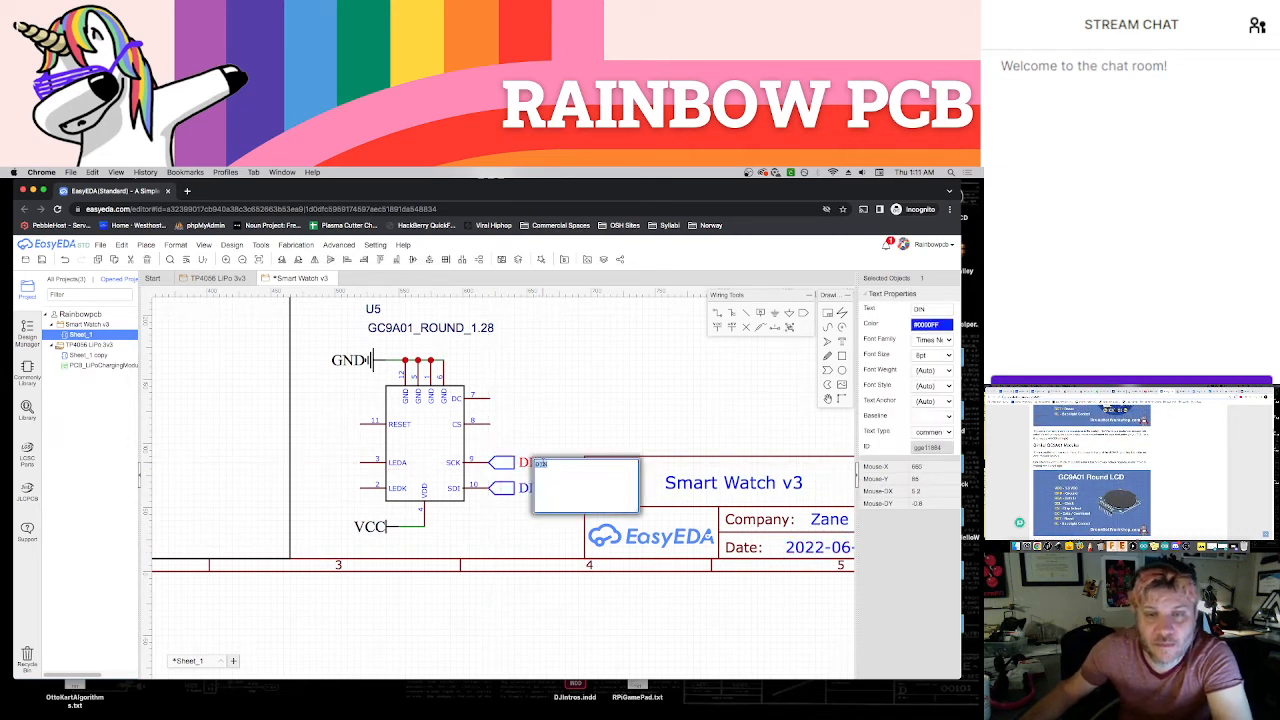
{"action": "type", "text": "SCK"}
{"action": "key", "text": "Return"}
{"action": "left_click", "coordinate": [552, 429]}
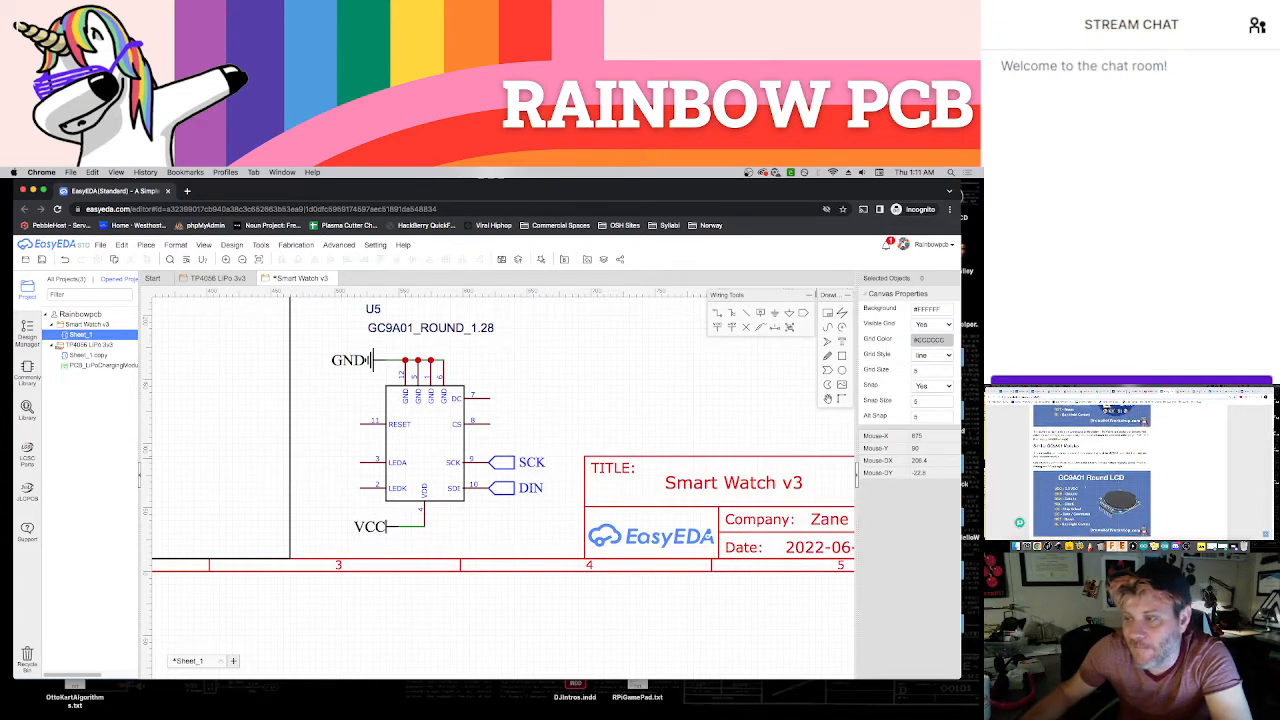
Rename the net port on the display's SCK pin as CLK
{"action": "double_click", "coordinate": [531, 462]}
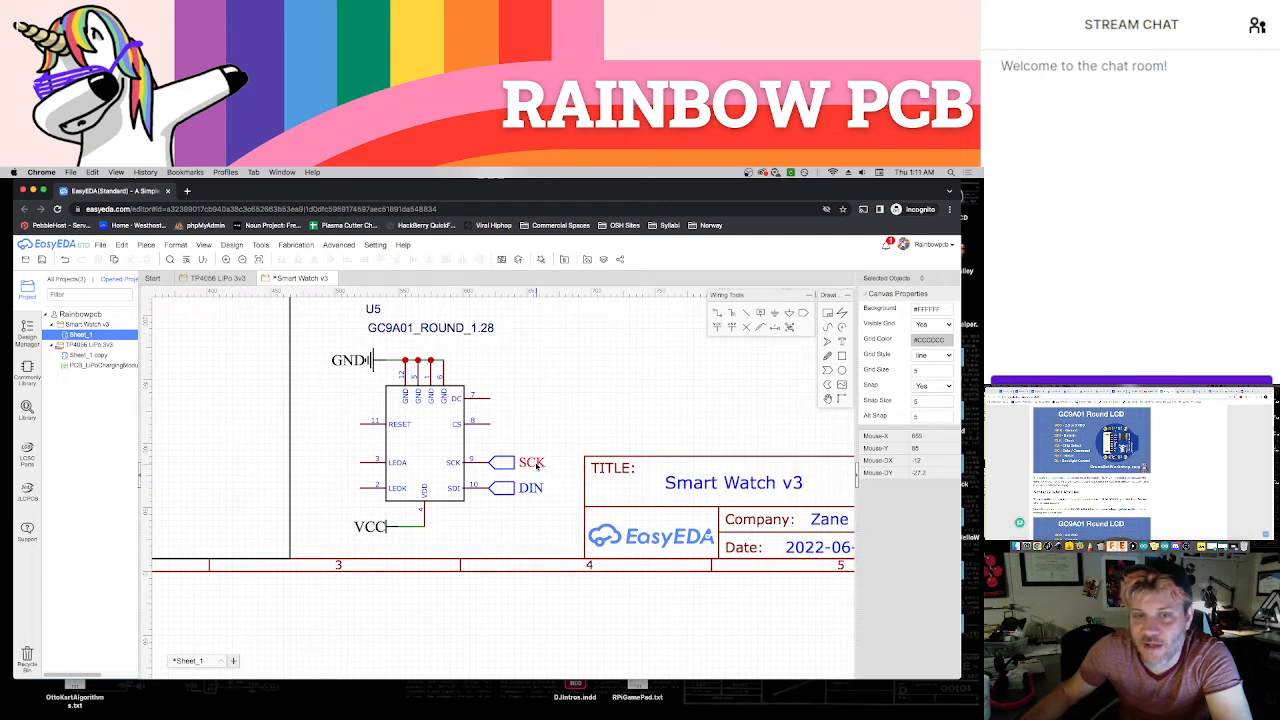
{"action": "type", "text": "CLK"}
{"action": "key", "text": "Return"}
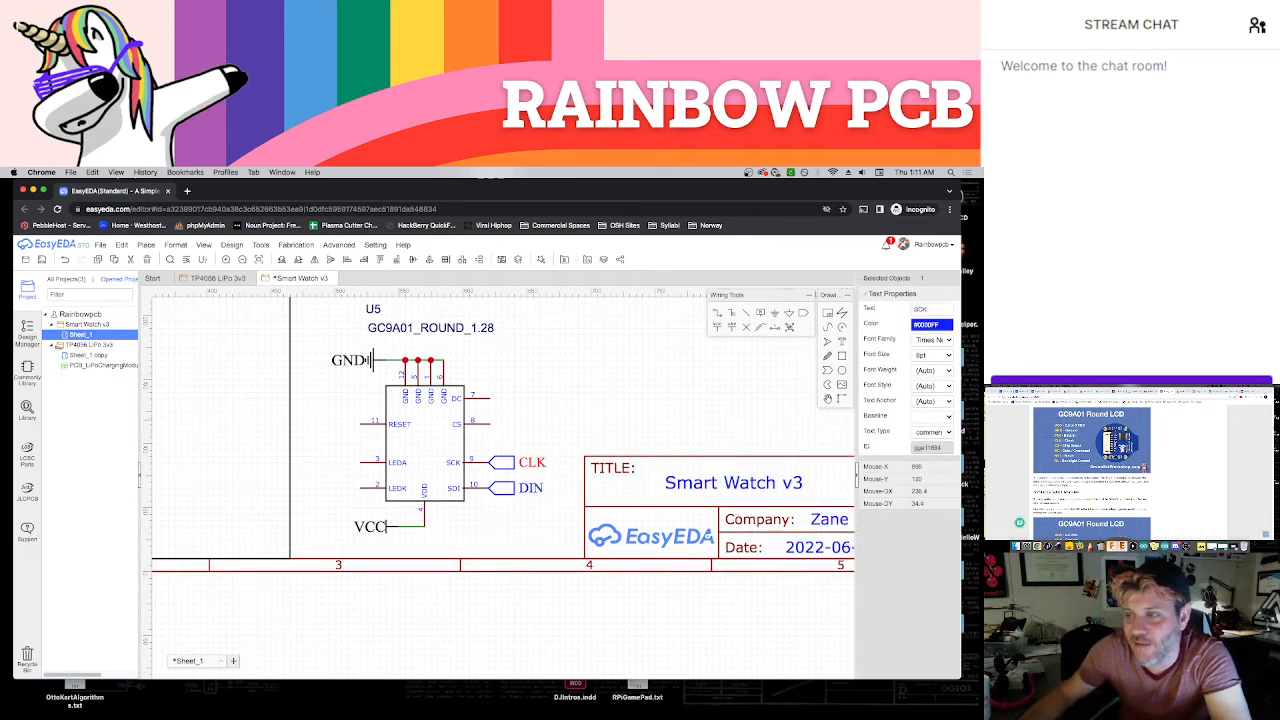
{"action": "left_click", "coordinate": [600, 388]}
Copy the CLK net port onto the display's CS pin and name the copy CS
{"action": "left_click", "coordinate": [503, 465]}
{"action": "key", "text": "ctrl+c"}
{"action": "key", "text": "ctrl+v"}
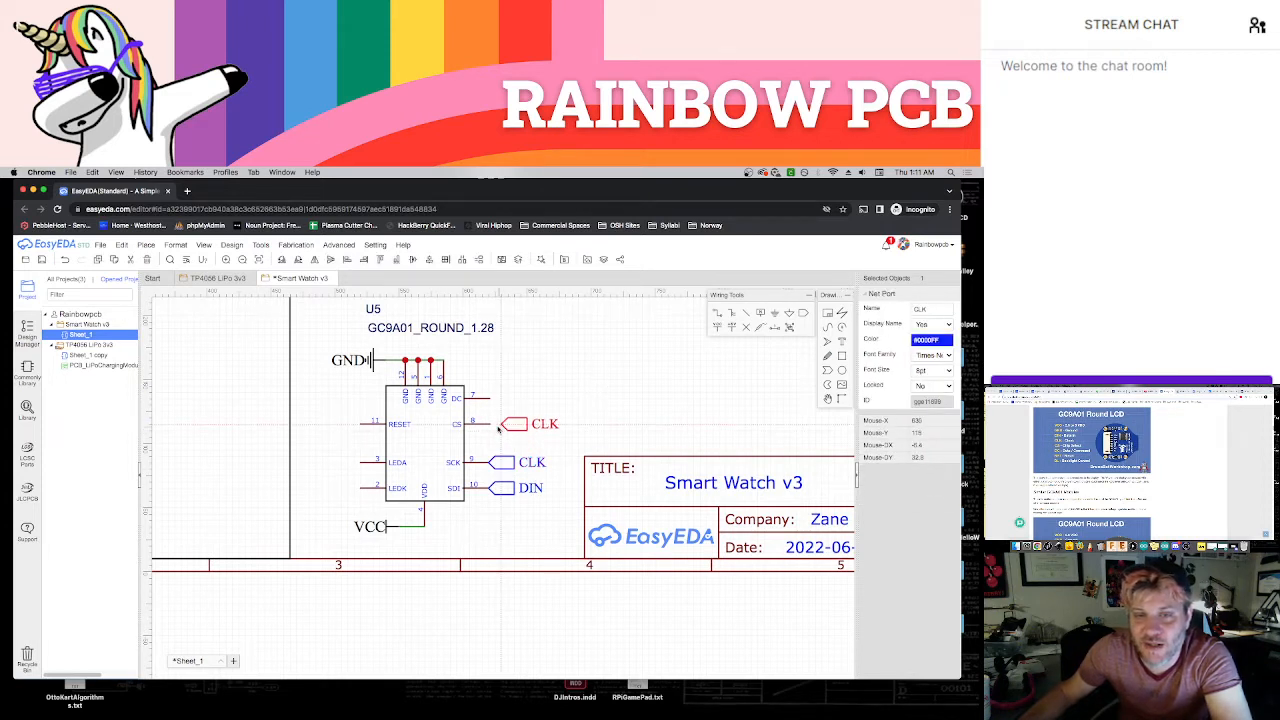
{"action": "left_click", "coordinate": [490, 425]}
{"action": "double_click", "coordinate": [532, 427]}
{"action": "type", "text": "CS"}
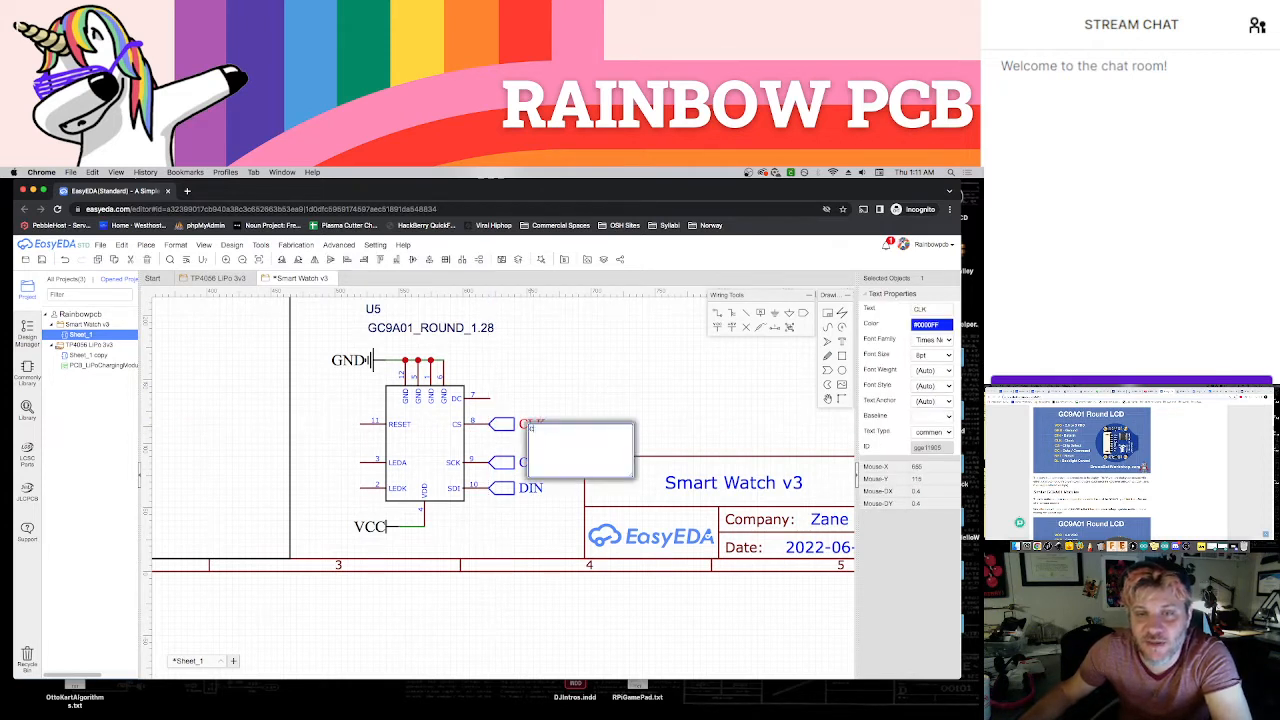
{"action": "left_click", "coordinate": [704, 430]}
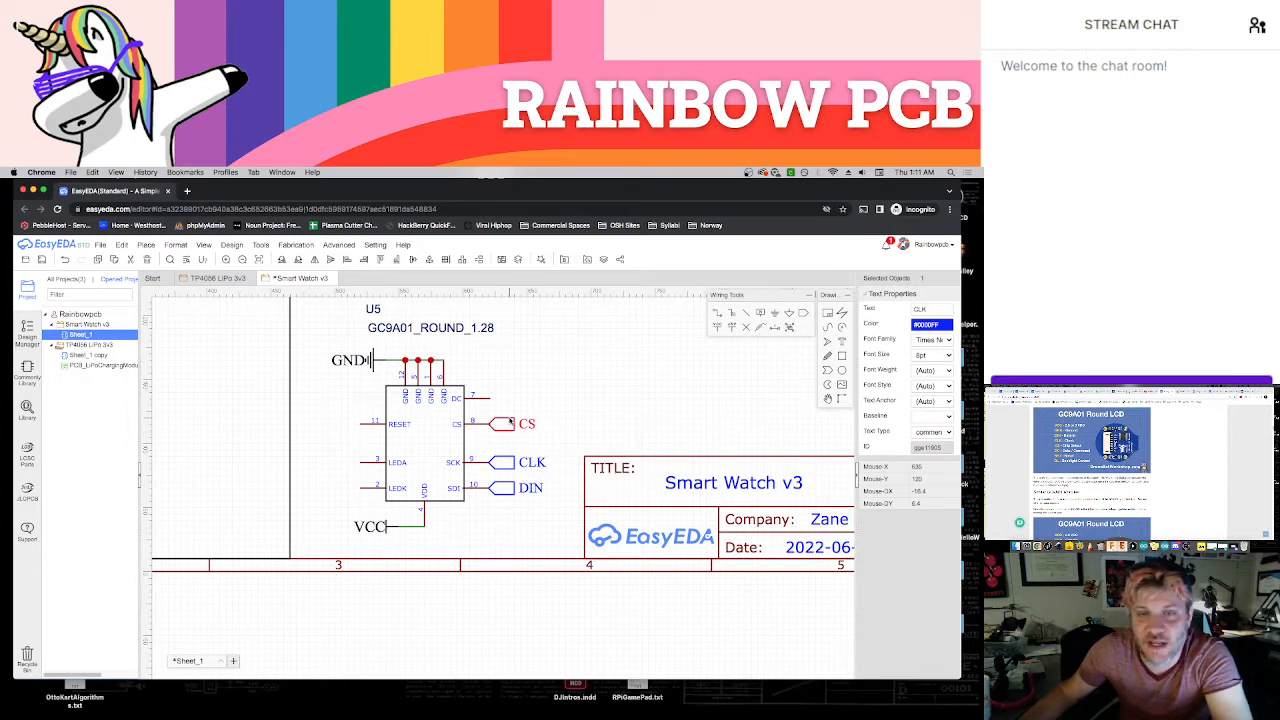
Copy the CS net port onto the display's DC pin and name the copy DC
{"action": "left_click", "coordinate": [504, 424]}
{"action": "key", "text": "ctrl+c"}
{"action": "key", "text": "ctrl+v"}
{"action": "left_click", "coordinate": [495, 400]}
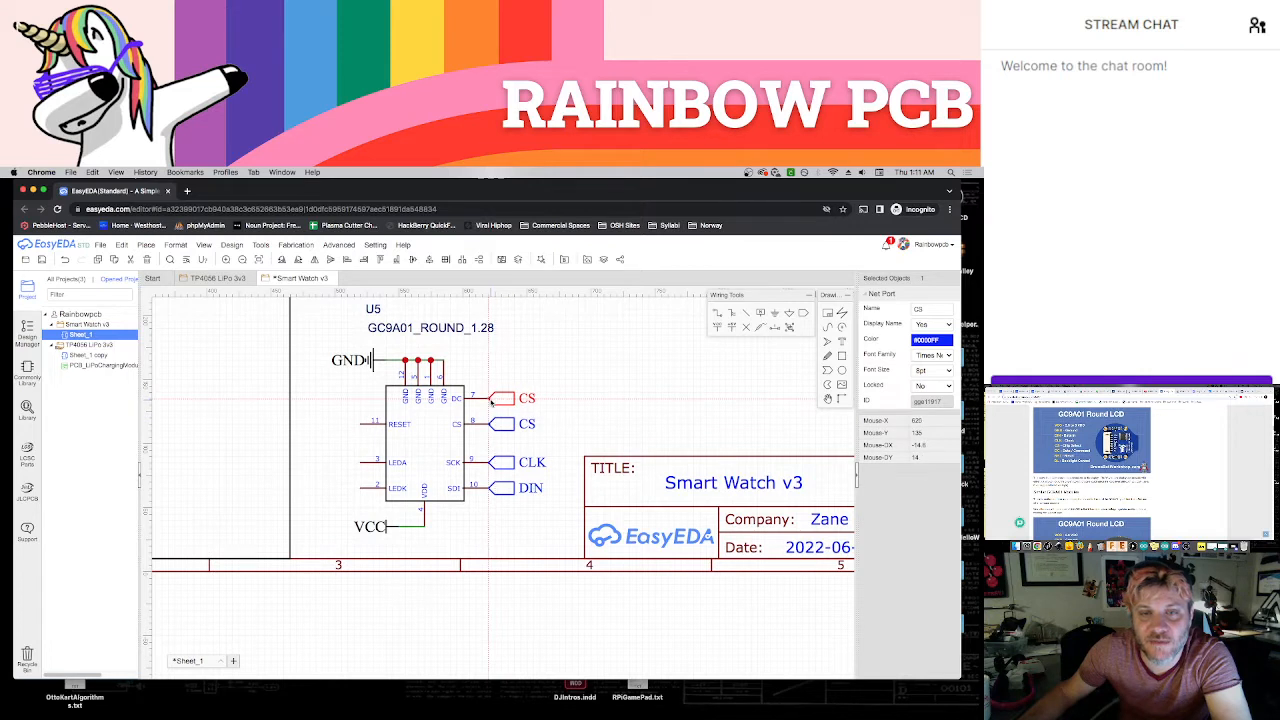
{"action": "left_click", "coordinate": [527, 399]}
{"action": "double_click", "coordinate": [528, 400]}
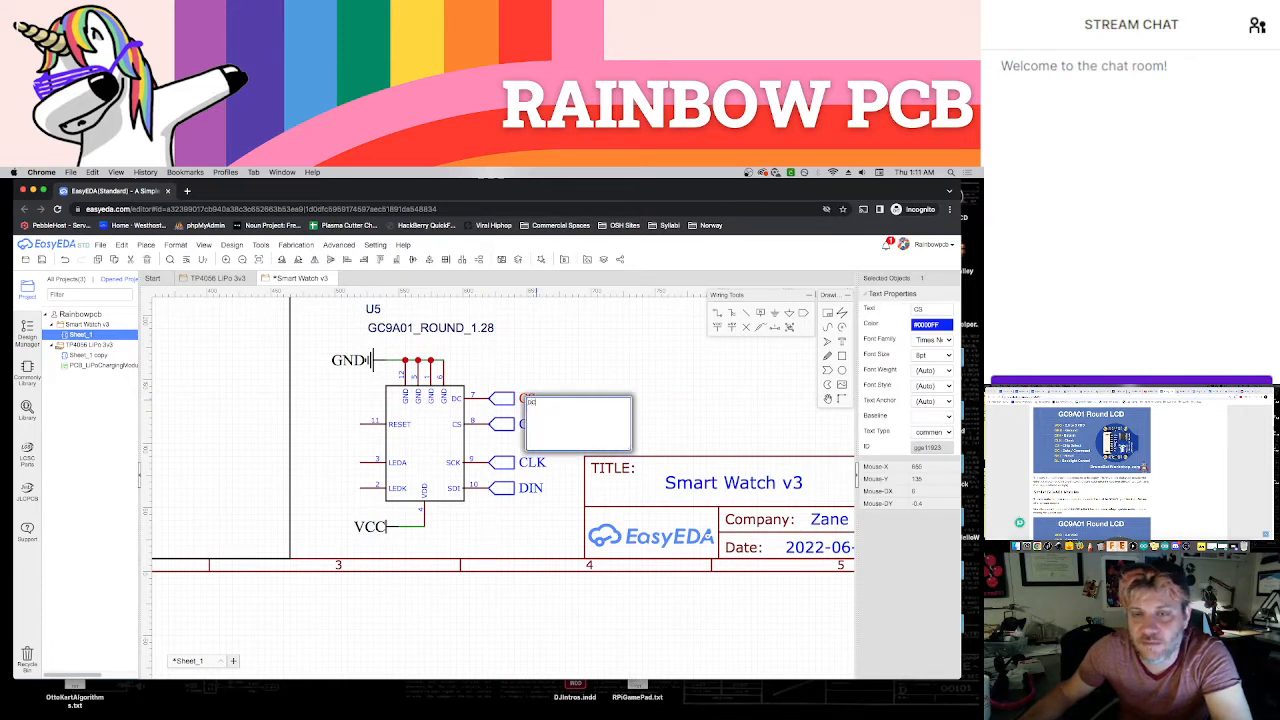
{"action": "type", "text": "DC"}
{"action": "left_click", "coordinate": [570, 380]}
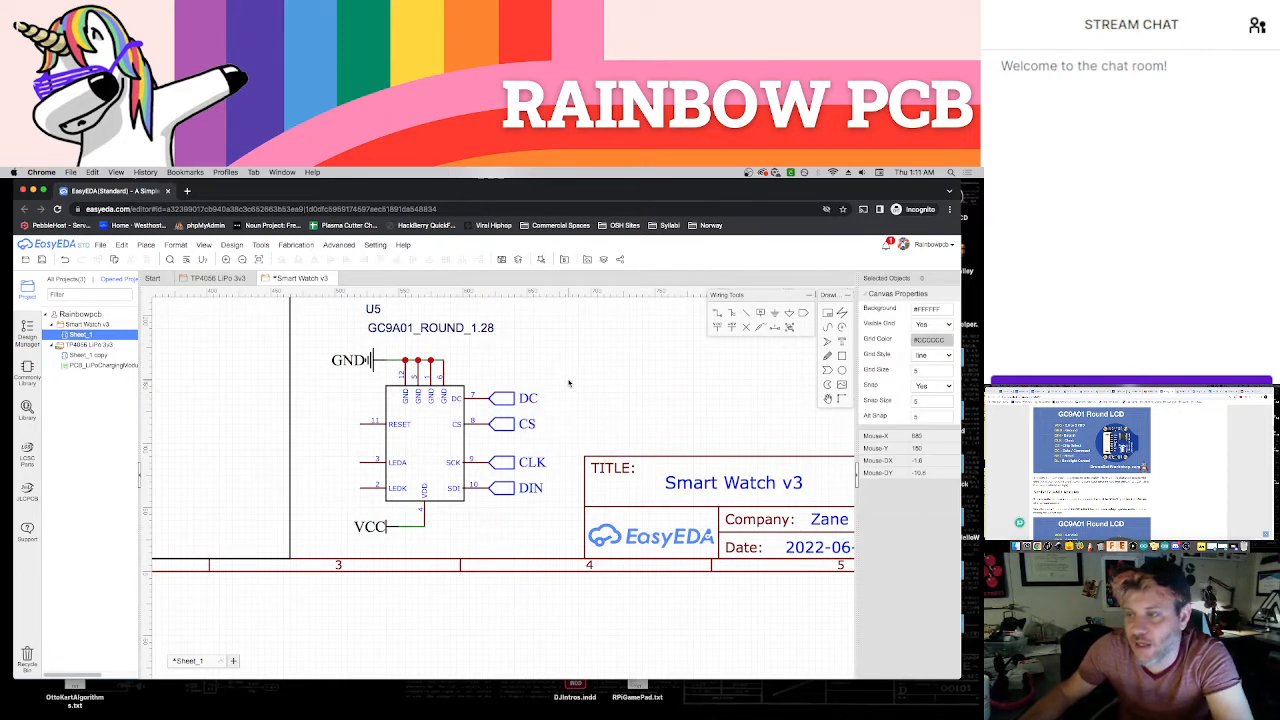
Copy the DC net port onto the display's RESET pin and name the copy RST
{"action": "left_click", "coordinate": [500, 398]}
{"action": "key", "text": "ctrl+c"}
{"action": "key", "text": "ctrl+v"}
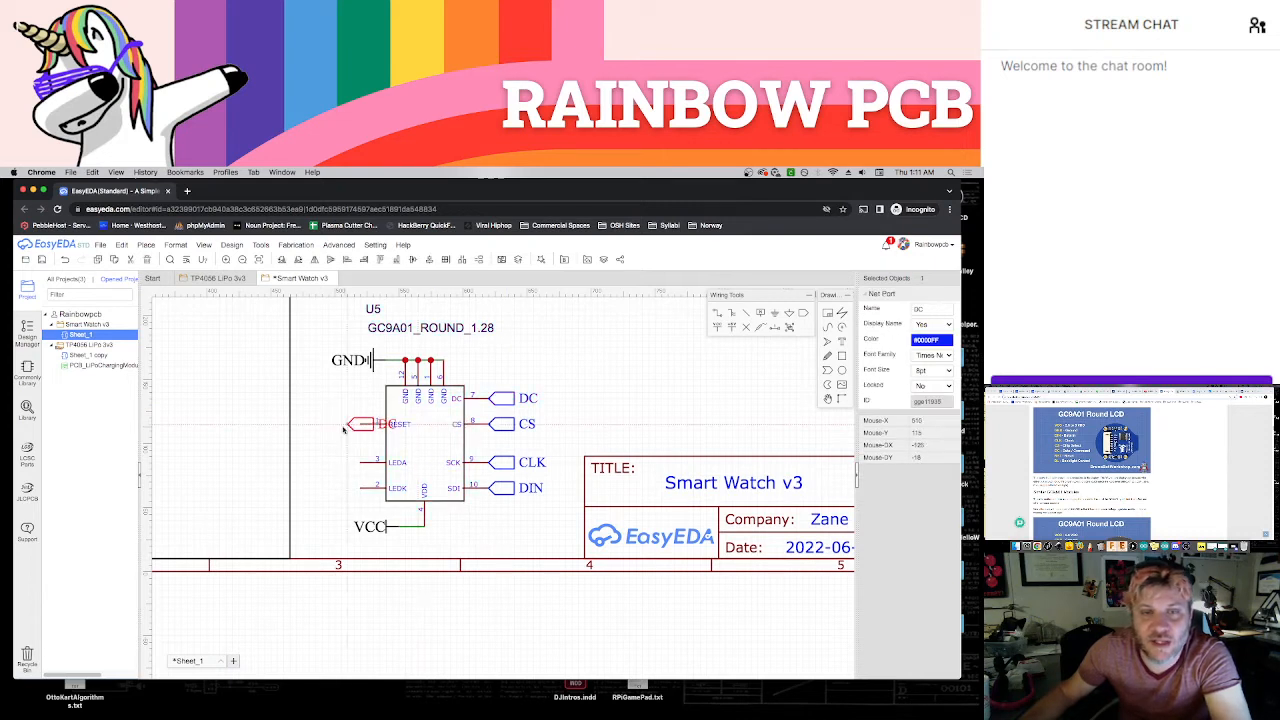
{"action": "left_click", "coordinate": [359, 426]}
{"action": "double_click", "coordinate": [321, 424]}
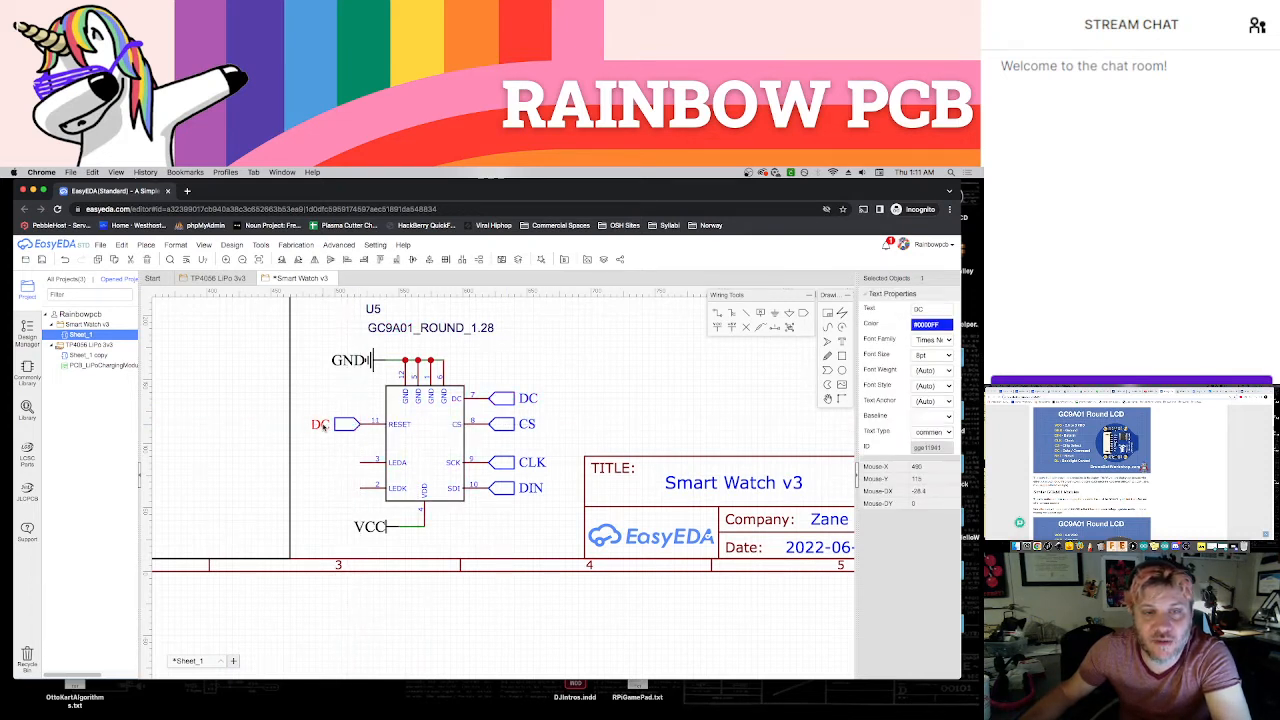
{"action": "type", "text": "RST"}
{"action": "key", "text": "Return"}
{"action": "left_click", "coordinate": [315, 432]}
Review the schematic from the ESP32 module and its buttons down to the display's unconnected LEDA and LEDK pins
{"action": "scroll", "coordinate": [420, 470], "scroll_direction": "down", "scroll_amount": 5}
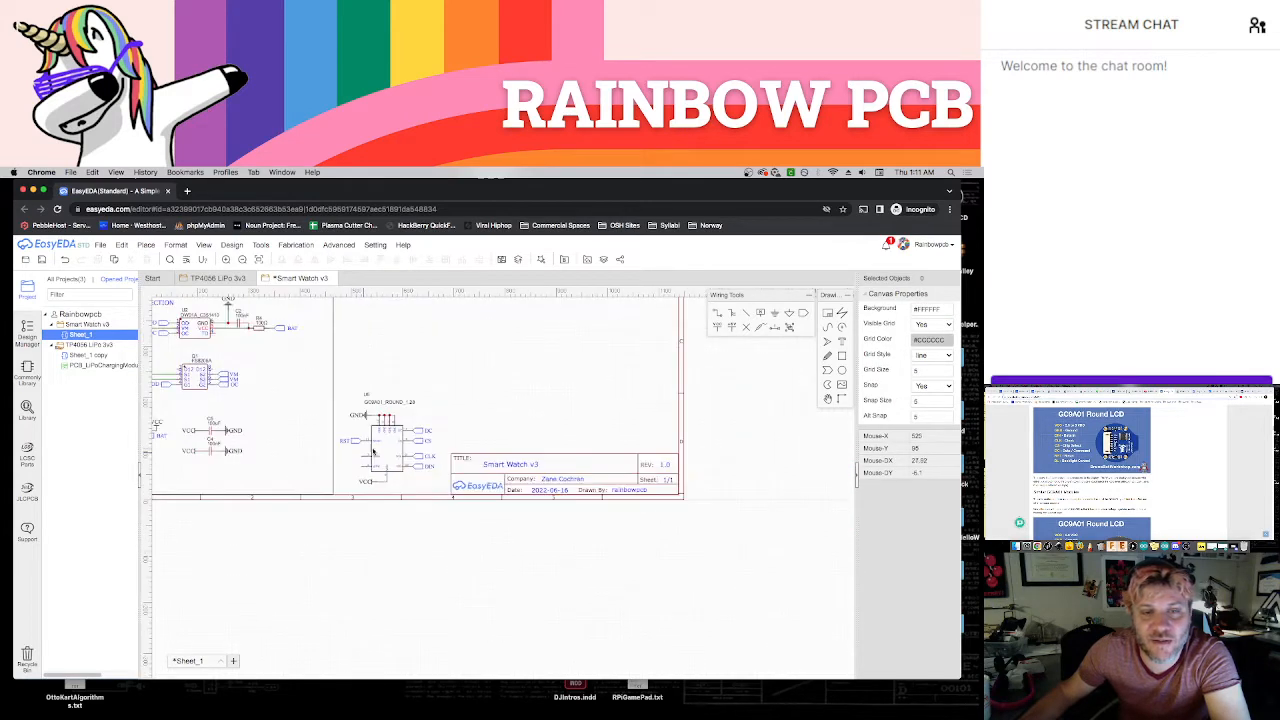
{"action": "scroll", "coordinate": [442, 482], "scroll_direction": "up", "scroll_amount": 2}
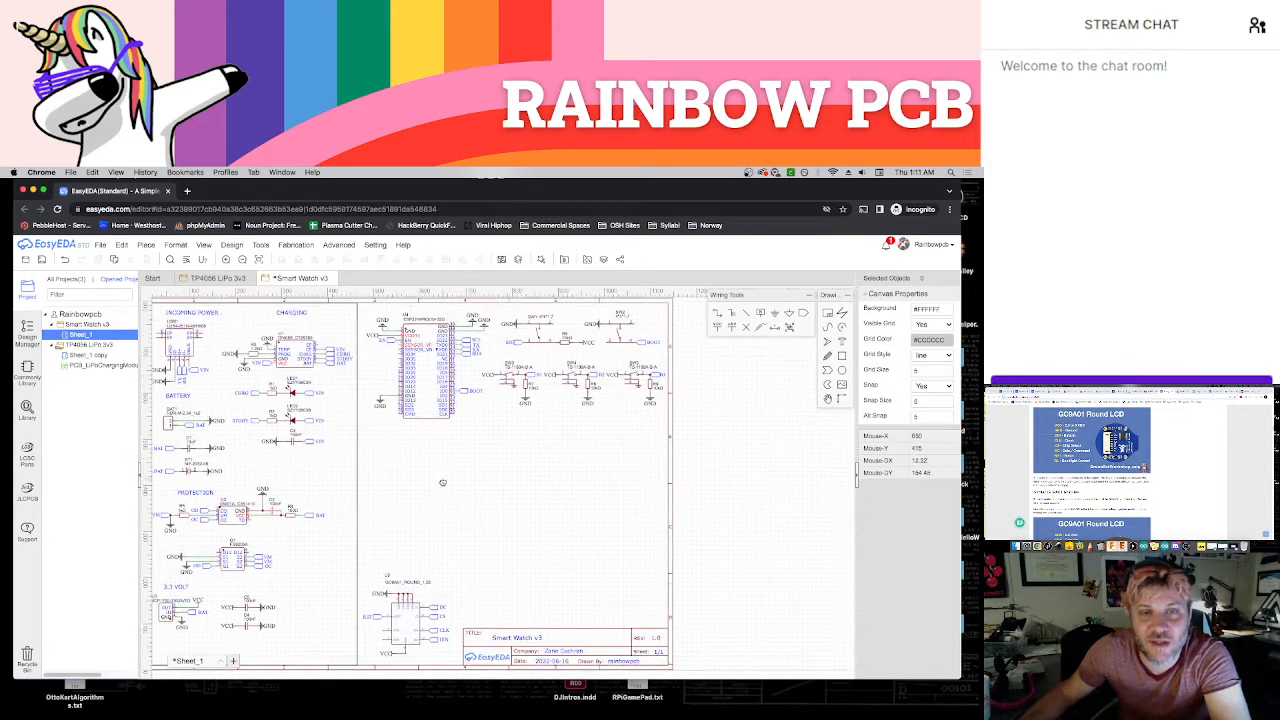
{"action": "mouse_move", "coordinate": [443, 486]}
{"action": "right_mouse_down"}
{"action": "mouse_move", "coordinate": [504, 507]}
{"action": "mouse_move", "coordinate": [526, 471]}
{"action": "mouse_move", "coordinate": [451, 503]}
{"action": "right_mouse_up"}
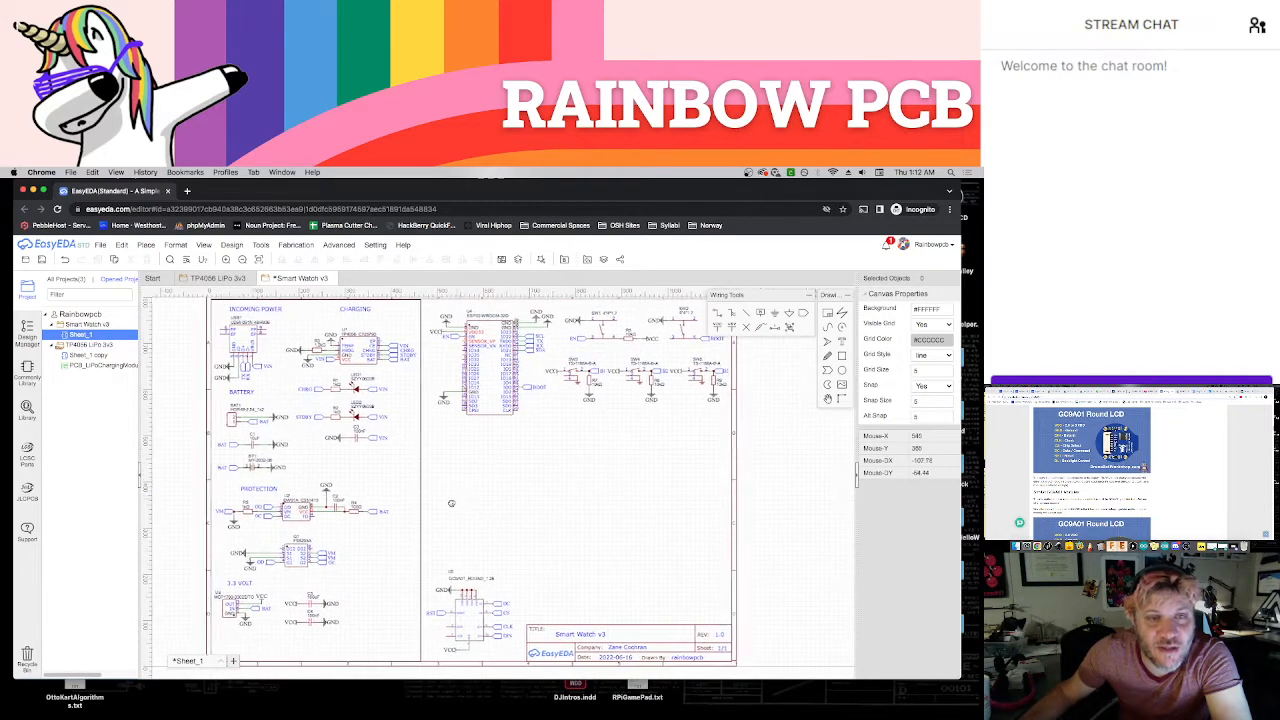
{"action": "scroll", "coordinate": [451, 503], "scroll_direction": "up", "scroll_amount": 5}
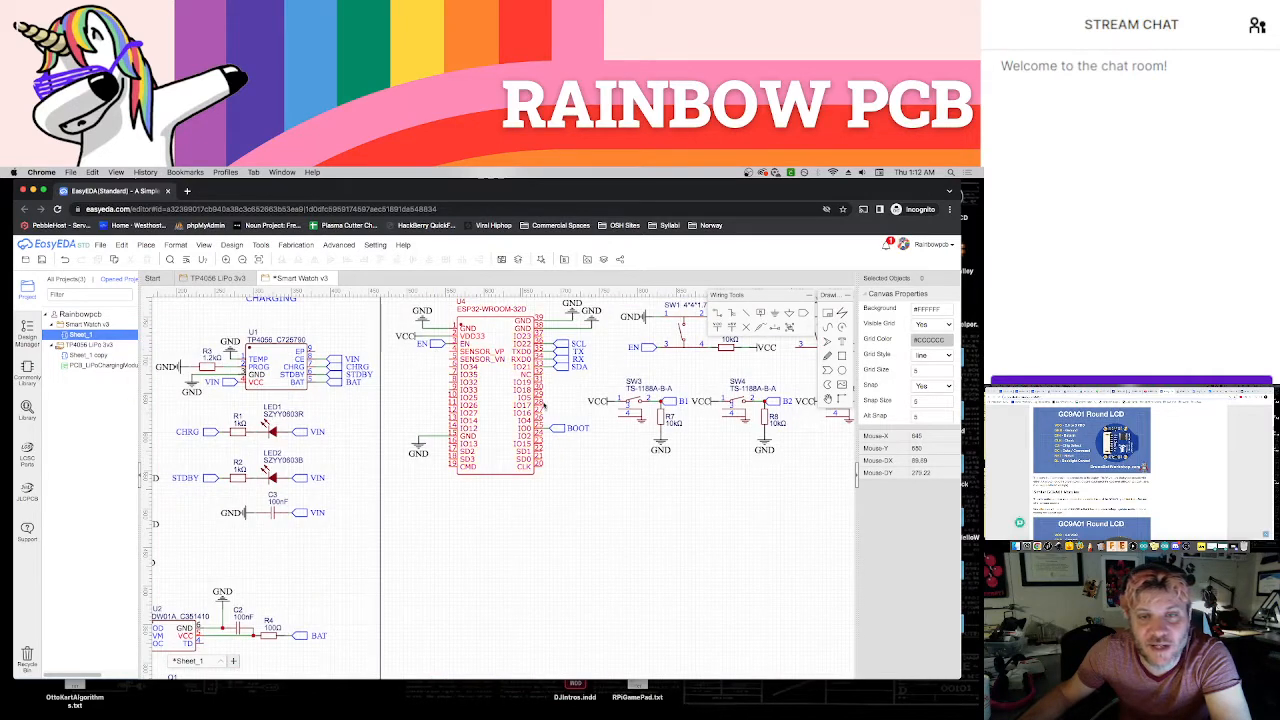
{"action": "scroll", "coordinate": [602, 474], "scroll_direction": "up", "scroll_amount": 2}
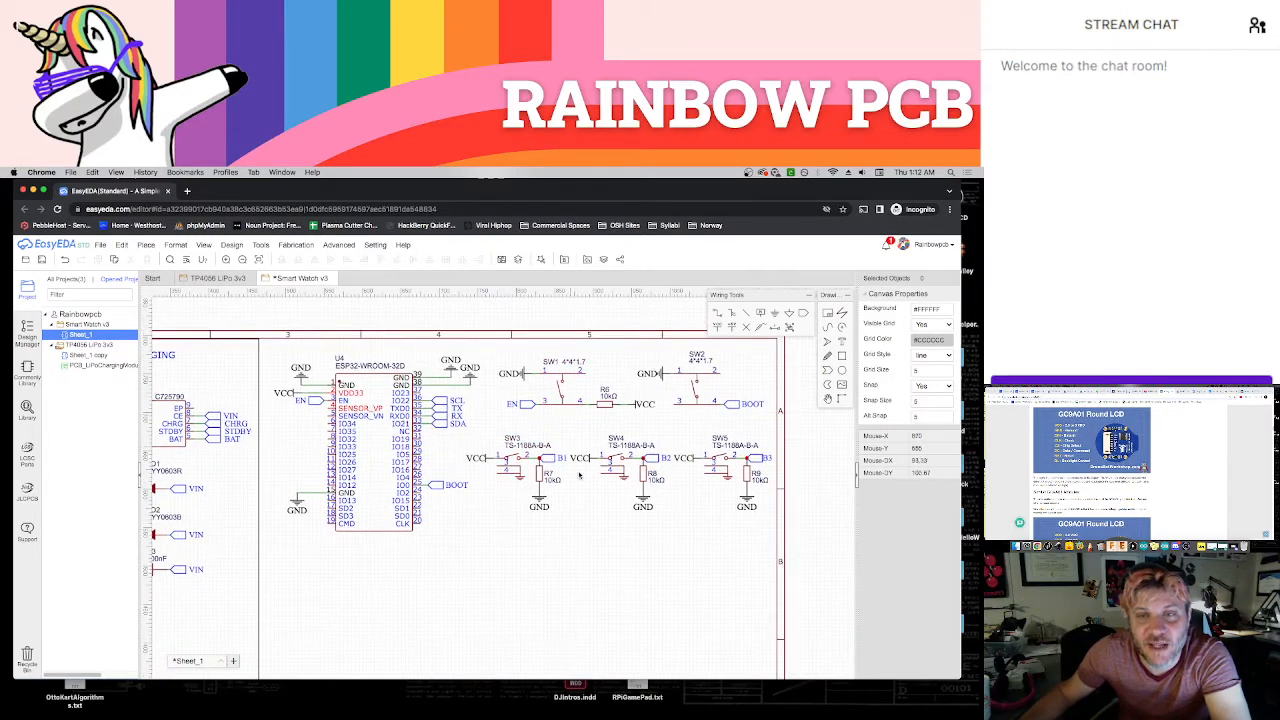
{"action": "scroll", "coordinate": [565, 516], "scroll_direction": "down", "scroll_amount": 1}
{"action": "right_click_drag", "start_coordinate": [480, 521], "coordinate": [496, 357]}
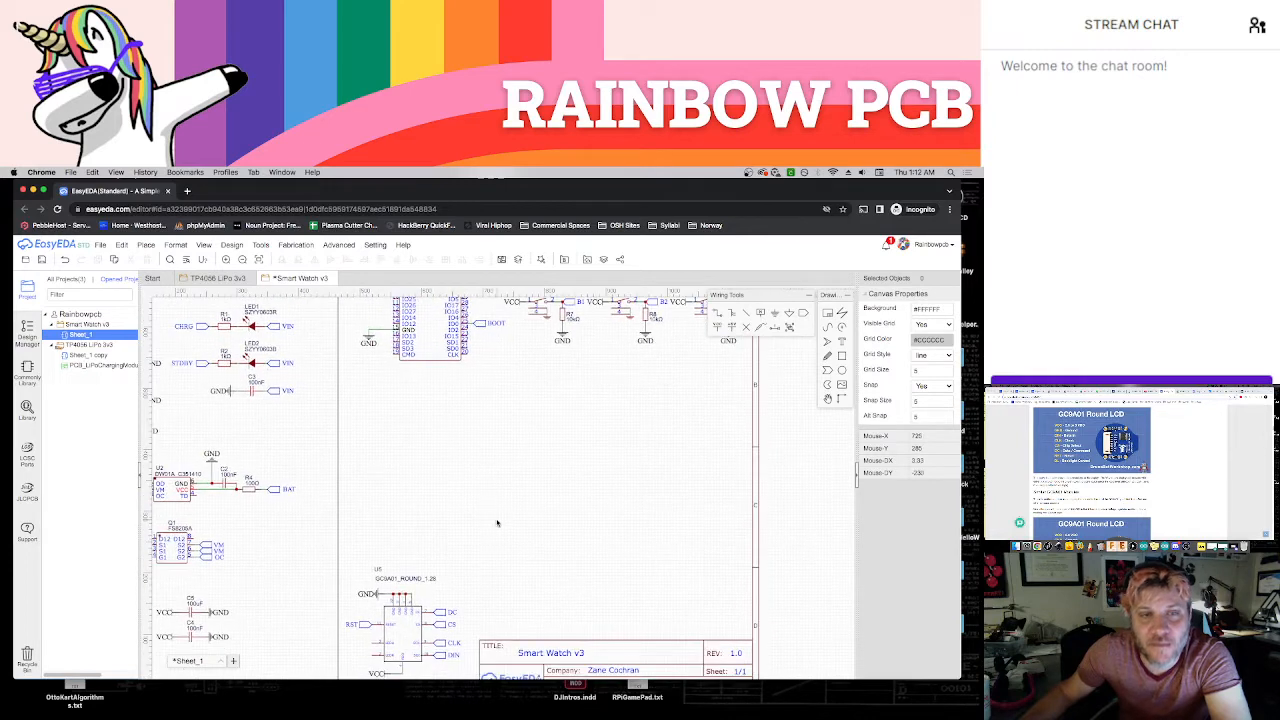
{"action": "mouse_move", "coordinate": [483, 453]}
{"action": "right_mouse_down"}
{"action": "mouse_move", "coordinate": [500, 573]}
{"action": "mouse_move", "coordinate": [487, 321]}
{"action": "right_mouse_up"}
{"action": "scroll", "coordinate": [474, 494], "scroll_direction": "up", "scroll_amount": 1}
{"action": "scroll", "coordinate": [498, 525], "scroll_direction": "down", "scroll_amount": 1}
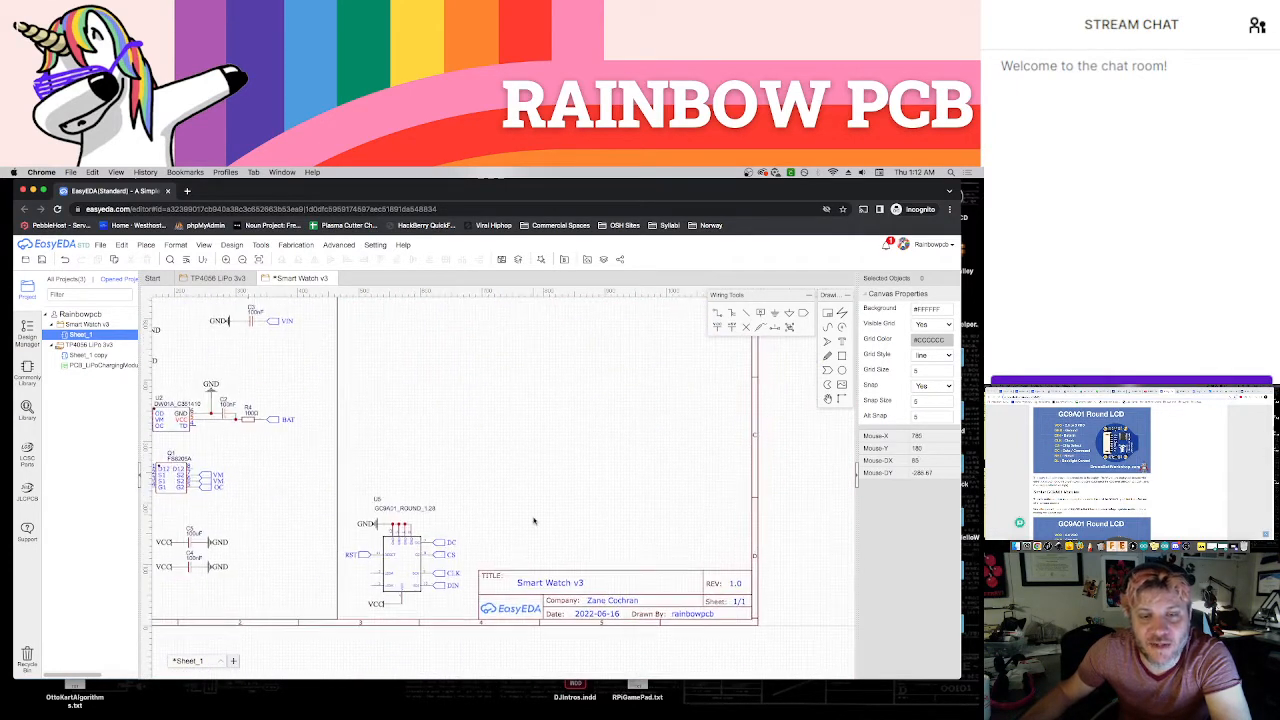
{"action": "right_click_drag", "start_coordinate": [533, 520], "coordinate": [588, 443]}
{"action": "scroll", "coordinate": [461, 502], "scroll_direction": "up", "scroll_amount": 3}
{"action": "scroll", "coordinate": [454, 507], "scroll_direction": "up", "scroll_amount": 2}
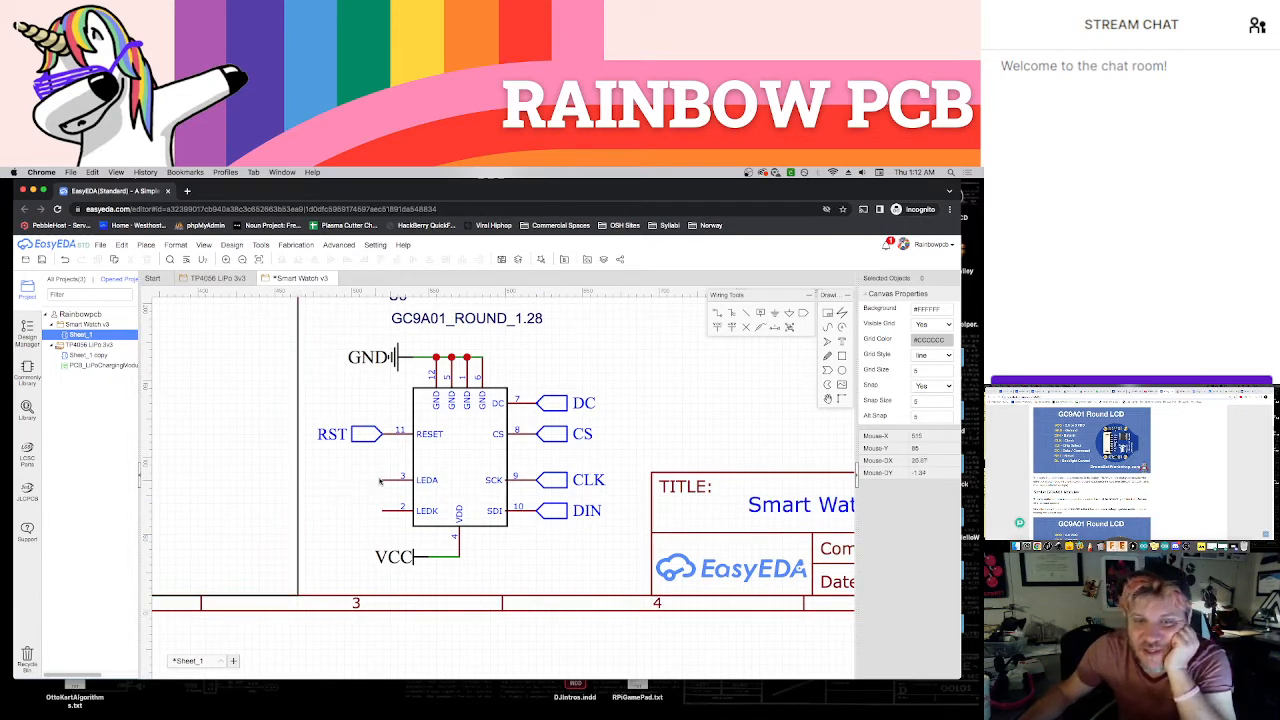
Switch to the other browser window and examine the display's pin description table for the LED cathode and anode pins
{"action": "left_click", "coordinate": [1182, 391]}
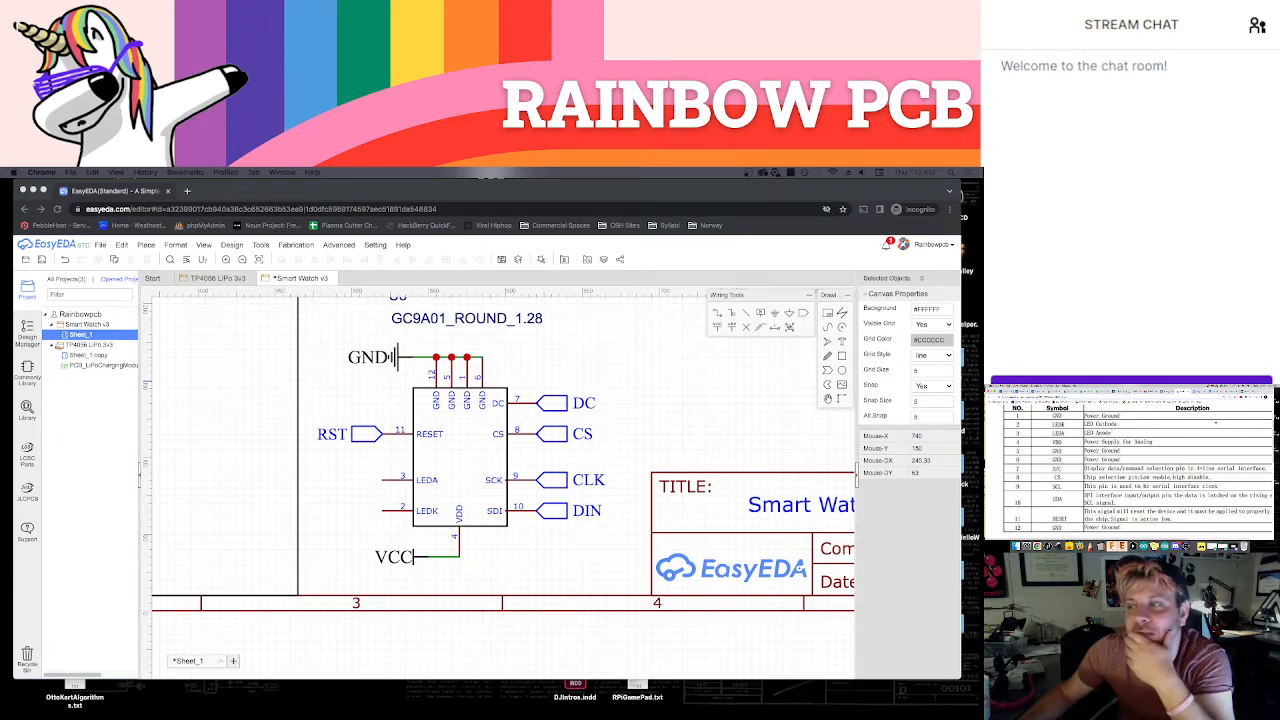
{"action": "scroll", "coordinate": [1211, 425], "scroll_direction": "up", "scroll_amount": 1}
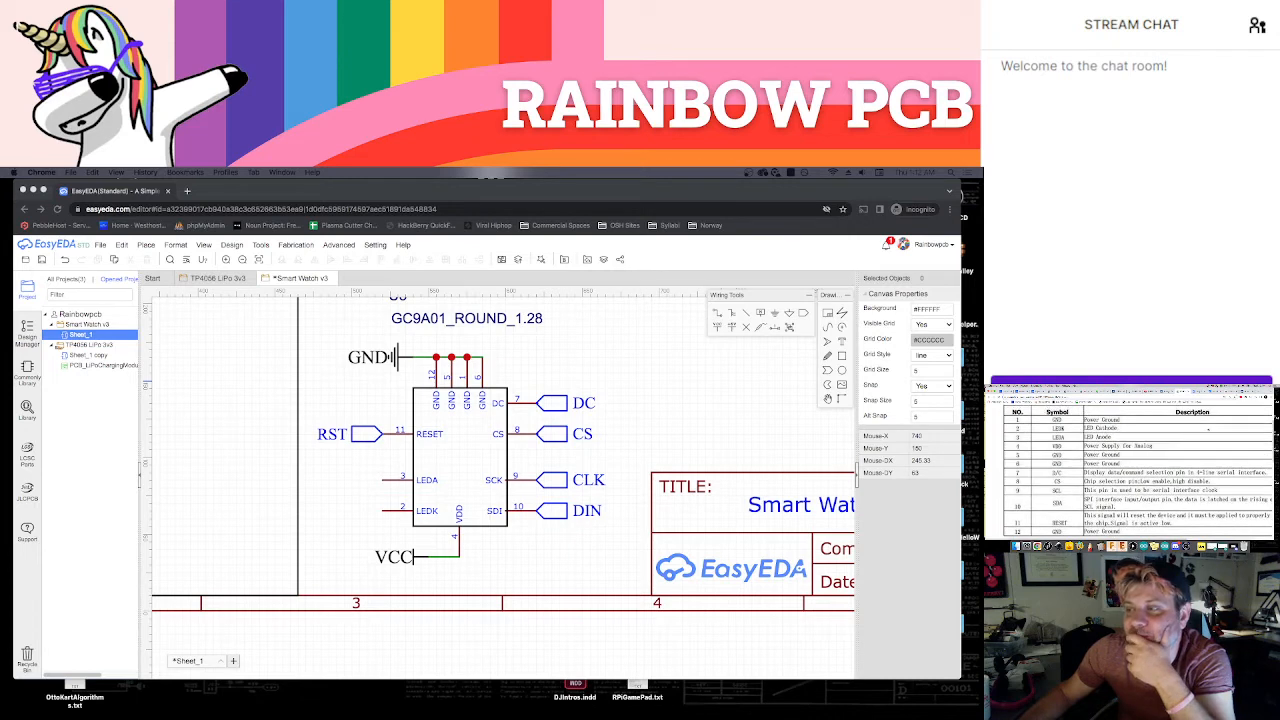
{"action": "scroll", "coordinate": [1208, 430], "scroll_direction": "down", "scroll_amount": 1}
{"action": "scroll", "coordinate": [1208, 429], "scroll_direction": "up", "scroll_amount": 1}
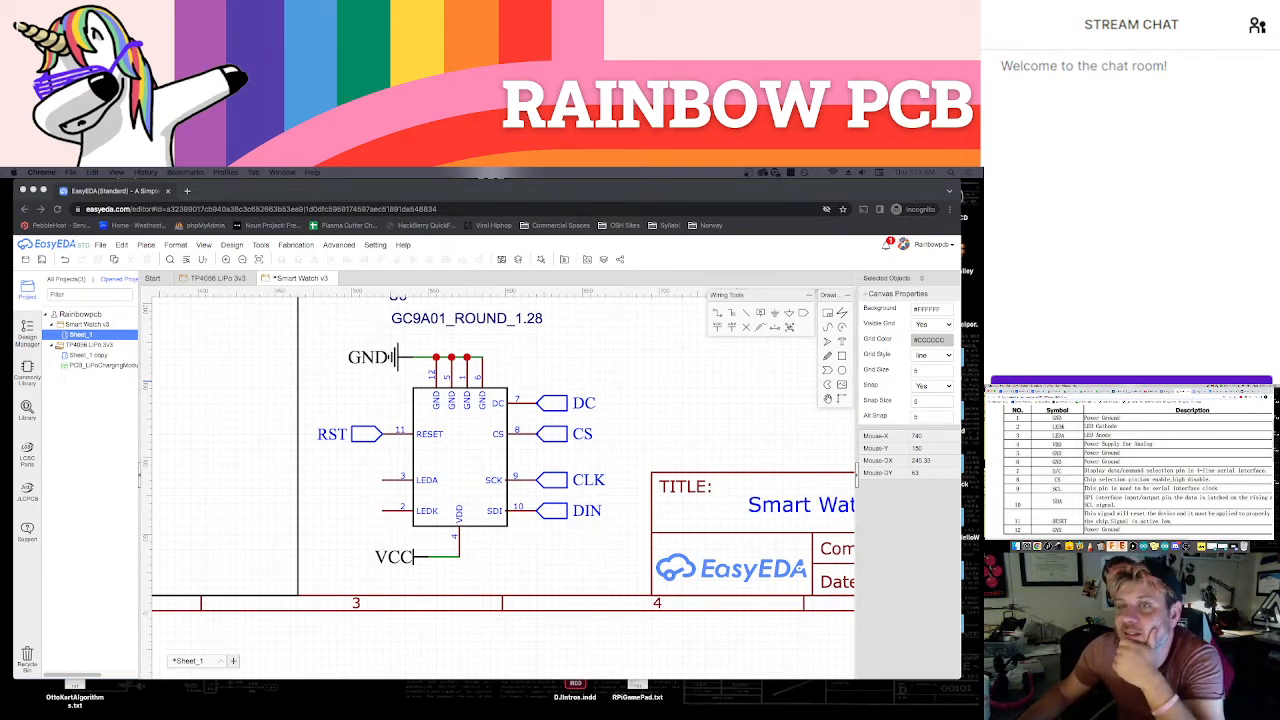
Search the web for "gc9a01 datasheet", open a result, and return to the display's pin description table
{"action": "key", "text": "super+t"}
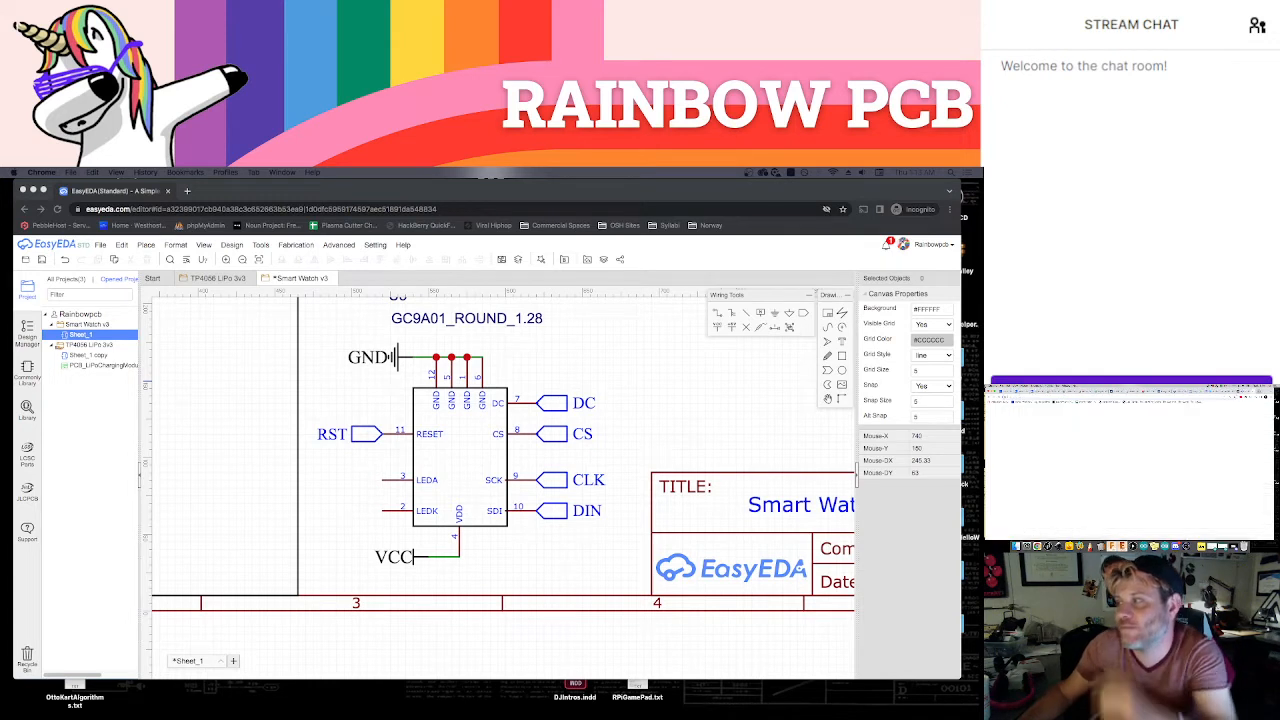
{"action": "type", "text": "gc9a01 datasheet"}
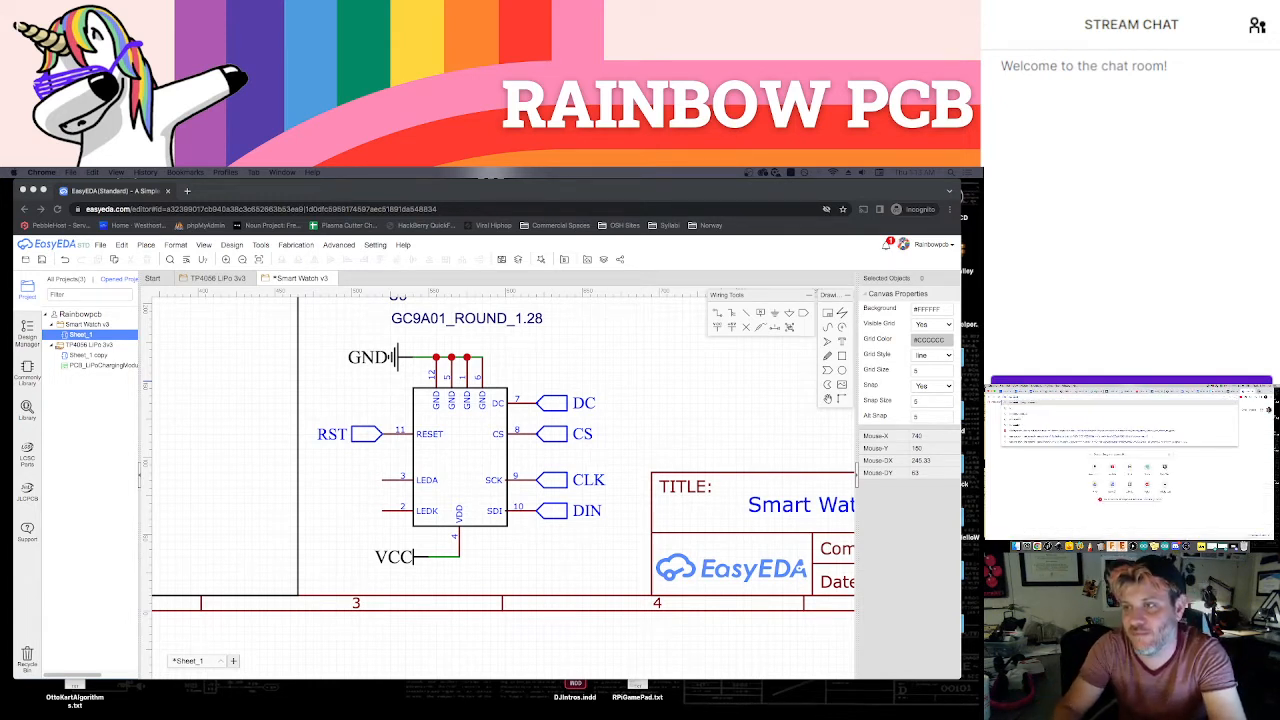
{"action": "key", "text": "Return"}
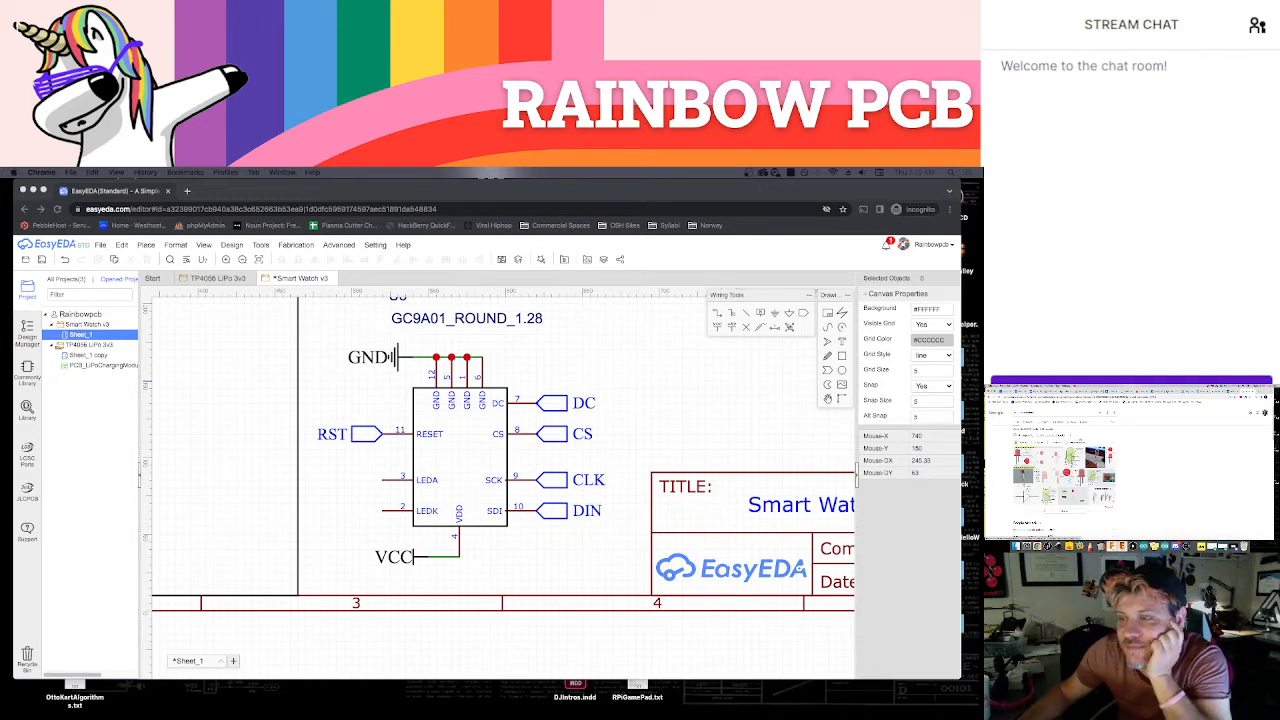
{"action": "left_click", "coordinate": [1074, 457]}
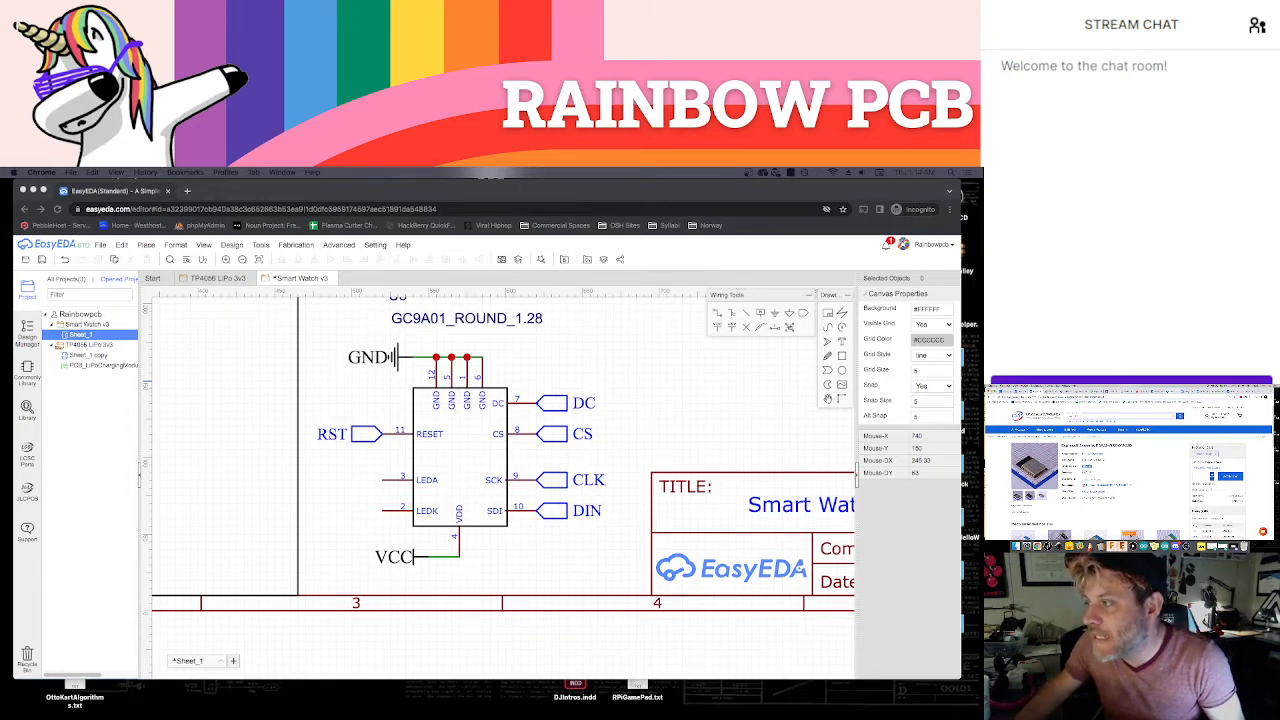
{"action": "left_click", "coordinate": [1169, 391]}
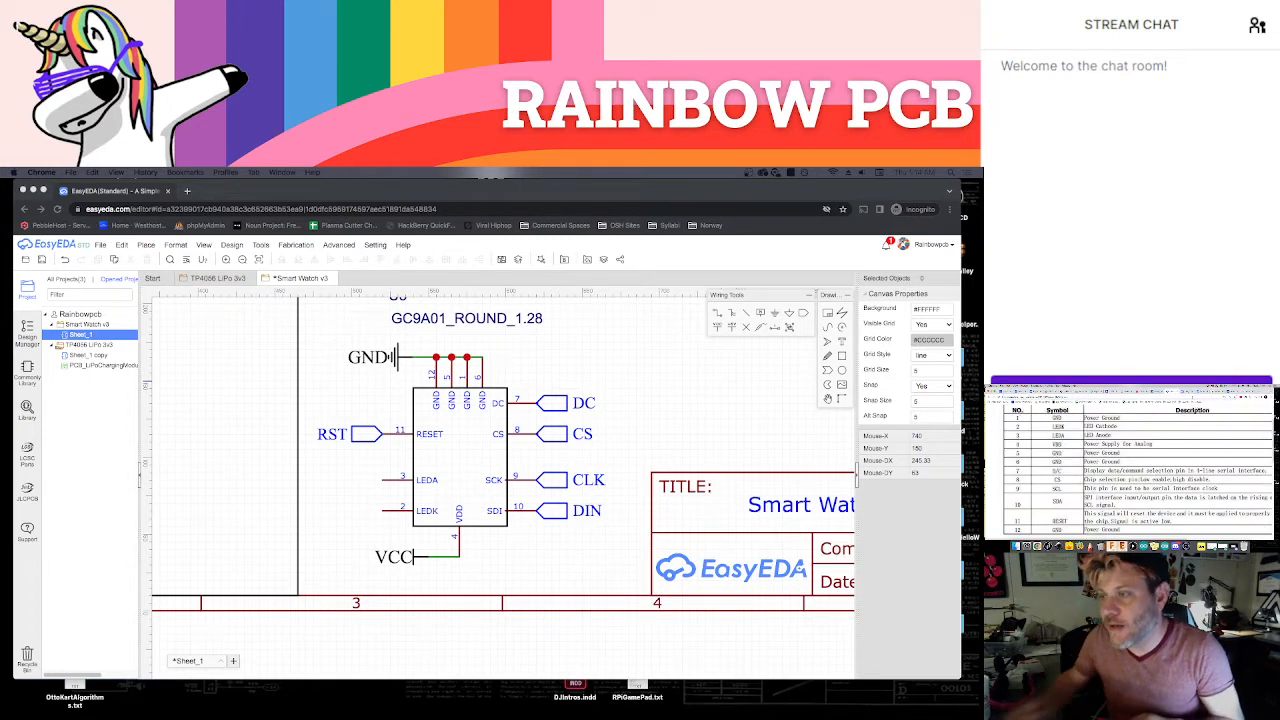
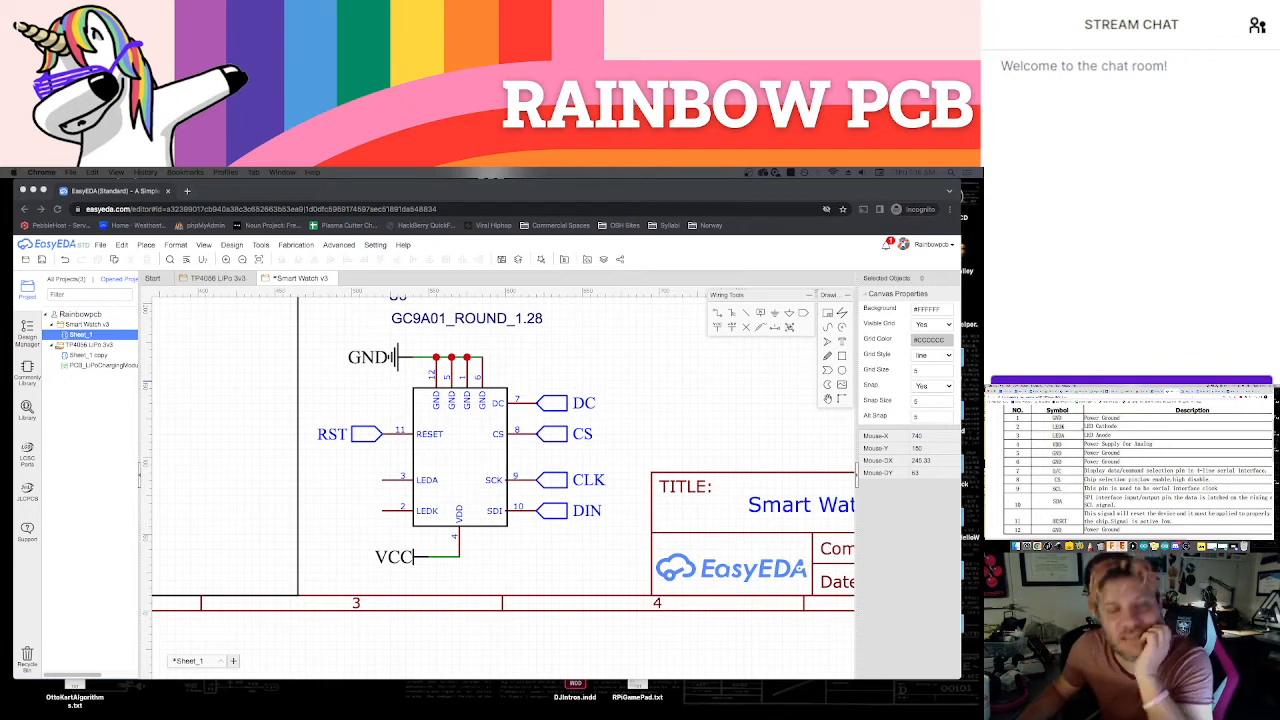
Line up the display's U5 designator and part name on one row above the symbol, and save the schematic
{"action": "scroll", "coordinate": [578, 365], "scroll_direction": "down", "scroll_amount": 1}
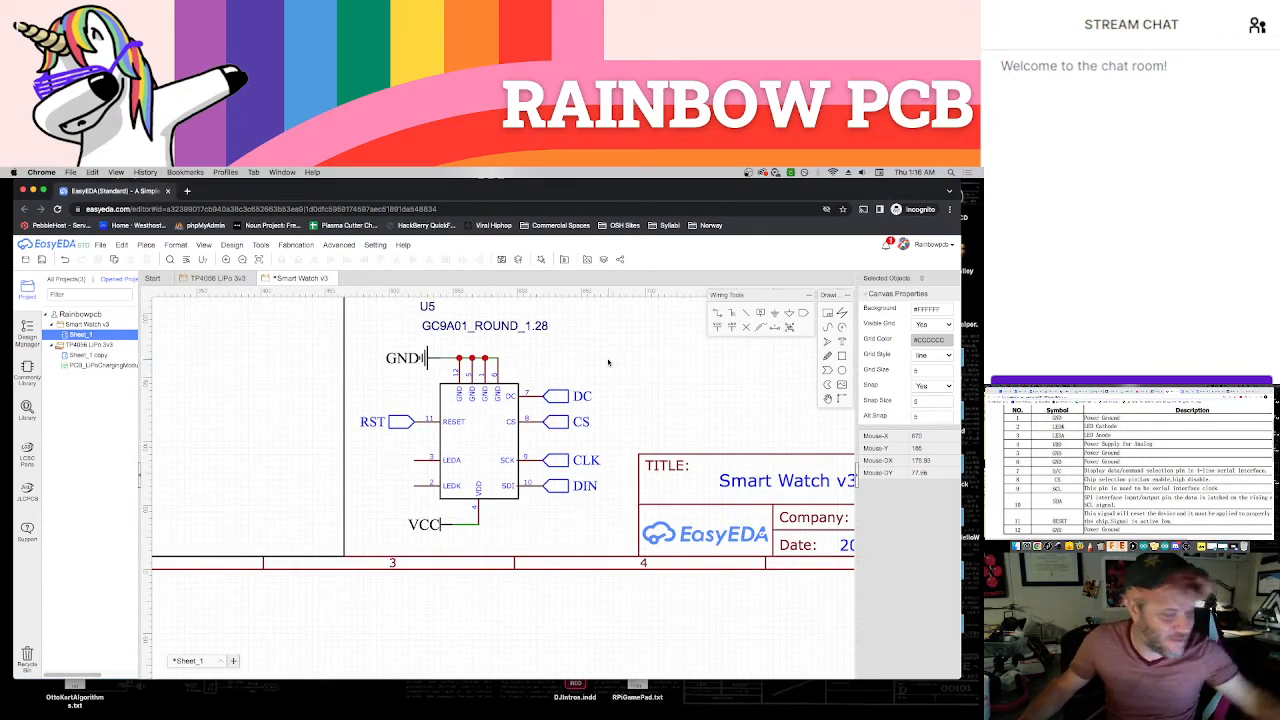
{"action": "scroll", "coordinate": [612, 362], "scroll_direction": "down", "scroll_amount": 1}
{"action": "right_click_drag", "start_coordinate": [635, 374], "coordinate": [634, 401]}
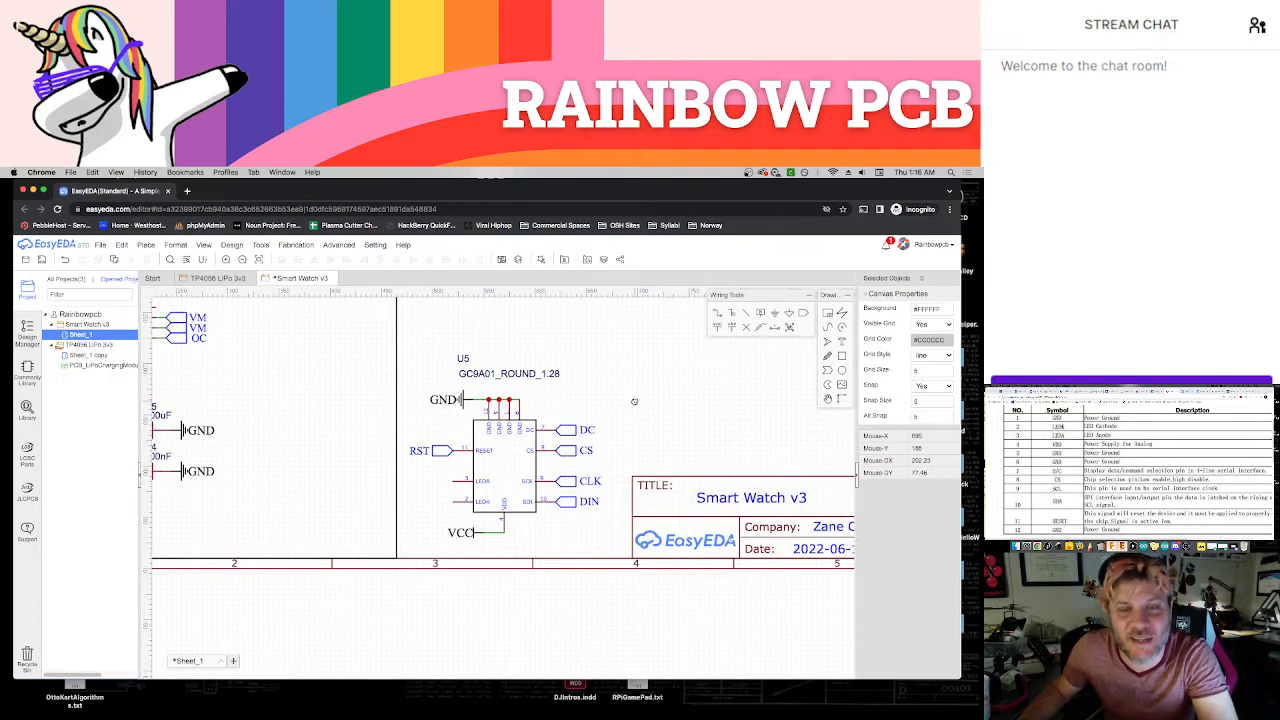
{"action": "left_click_drag", "start_coordinate": [494, 377], "coordinate": [448, 375]}
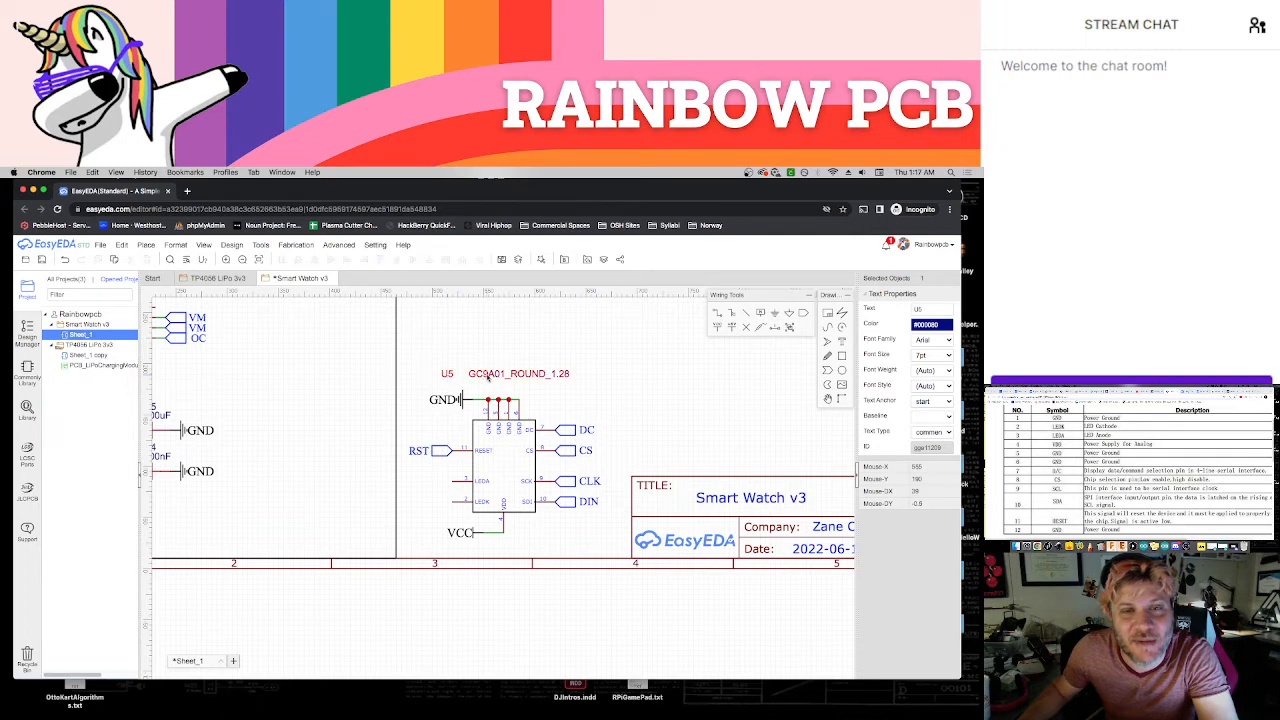
{"action": "left_click", "coordinate": [510, 345]}
{"action": "scroll", "coordinate": [514, 345], "scroll_direction": "down", "scroll_amount": 1}
{"action": "right_click_drag", "start_coordinate": [597, 382], "coordinate": [509, 394]}
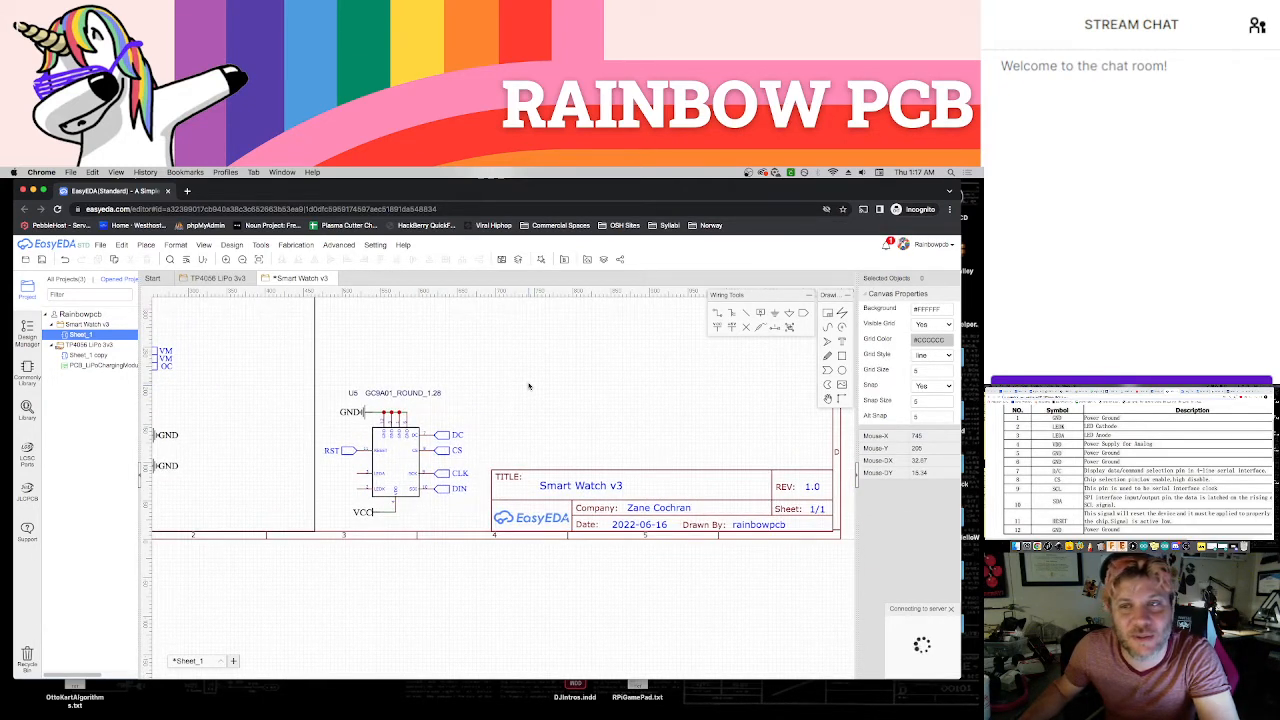
{"action": "scroll", "coordinate": [529, 386], "scroll_direction": "down", "scroll_amount": 1}
{"action": "right_click_drag", "start_coordinate": [531, 378], "coordinate": [515, 450]}
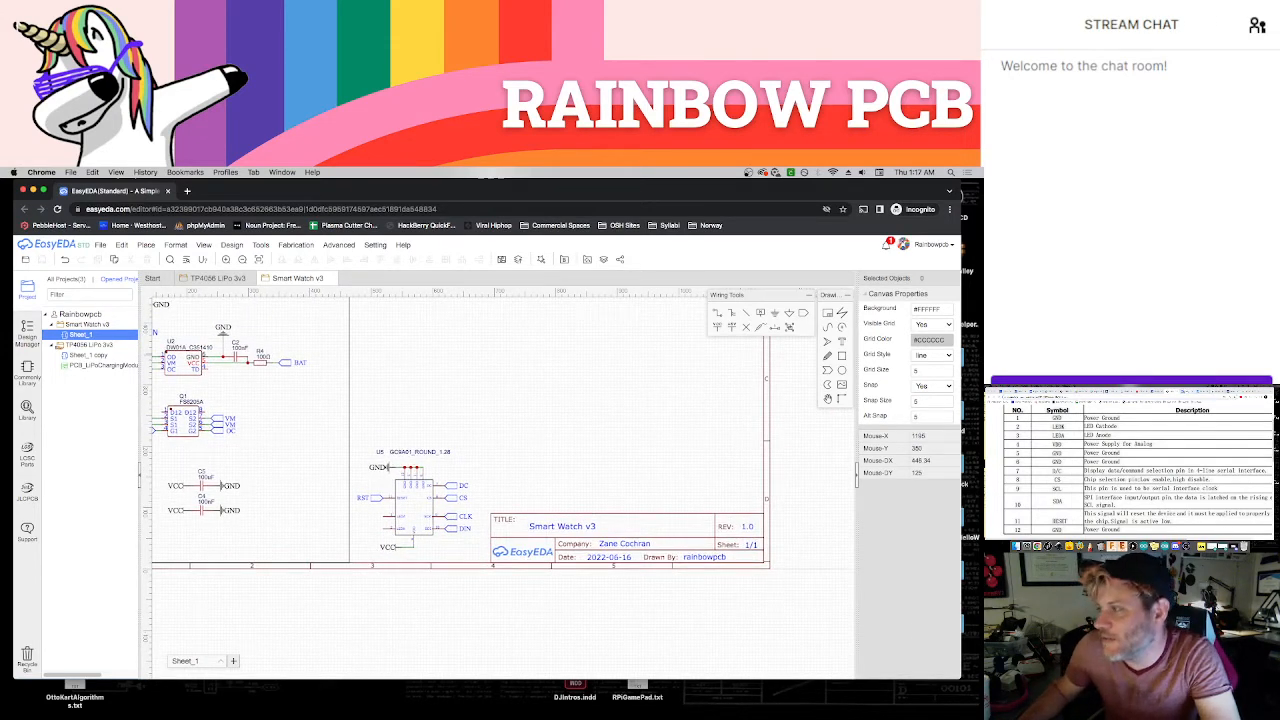
Switch to the GC9A01 round LCD tutorial in the other browser window and examine its pinout and the Arduino and ESP32 wiring diagrams
{"action": "left_click", "coordinate": [1100, 391]}
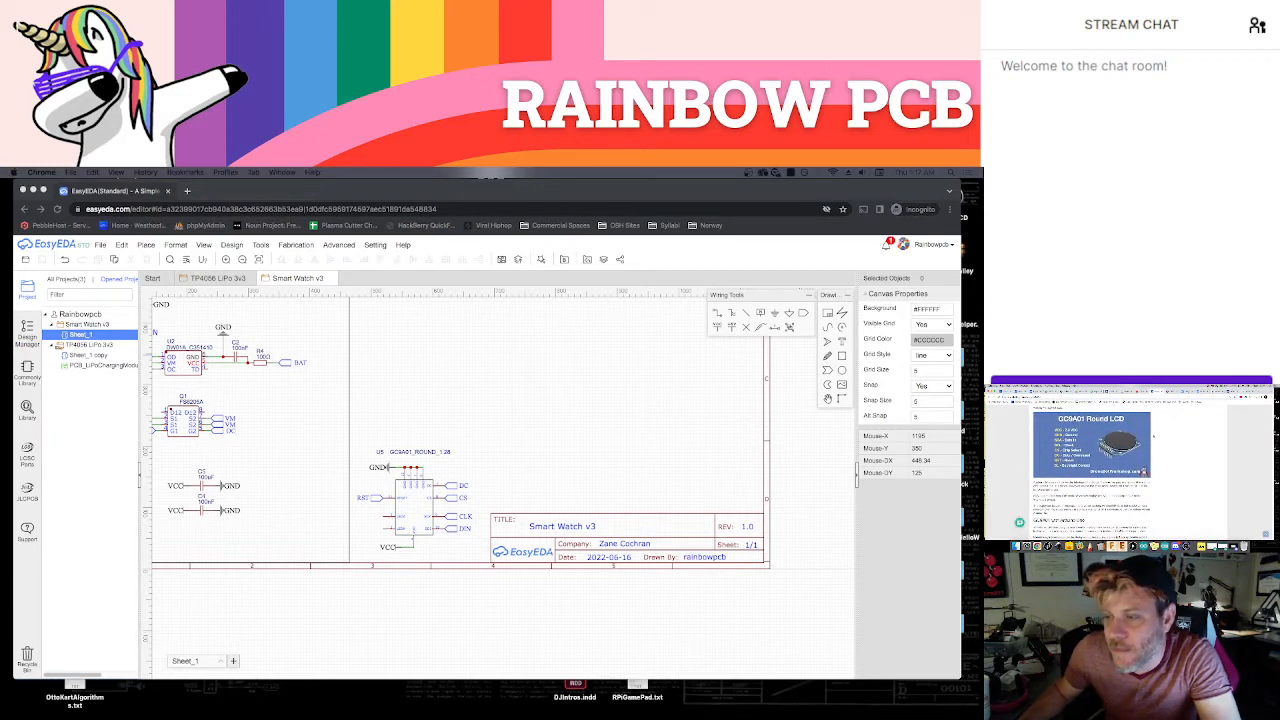
{"action": "scroll", "coordinate": [1152, 437], "scroll_direction": "up", "scroll_amount": 6}
{"action": "scroll", "coordinate": [1133, 445], "scroll_direction": "down", "scroll_amount": 11}
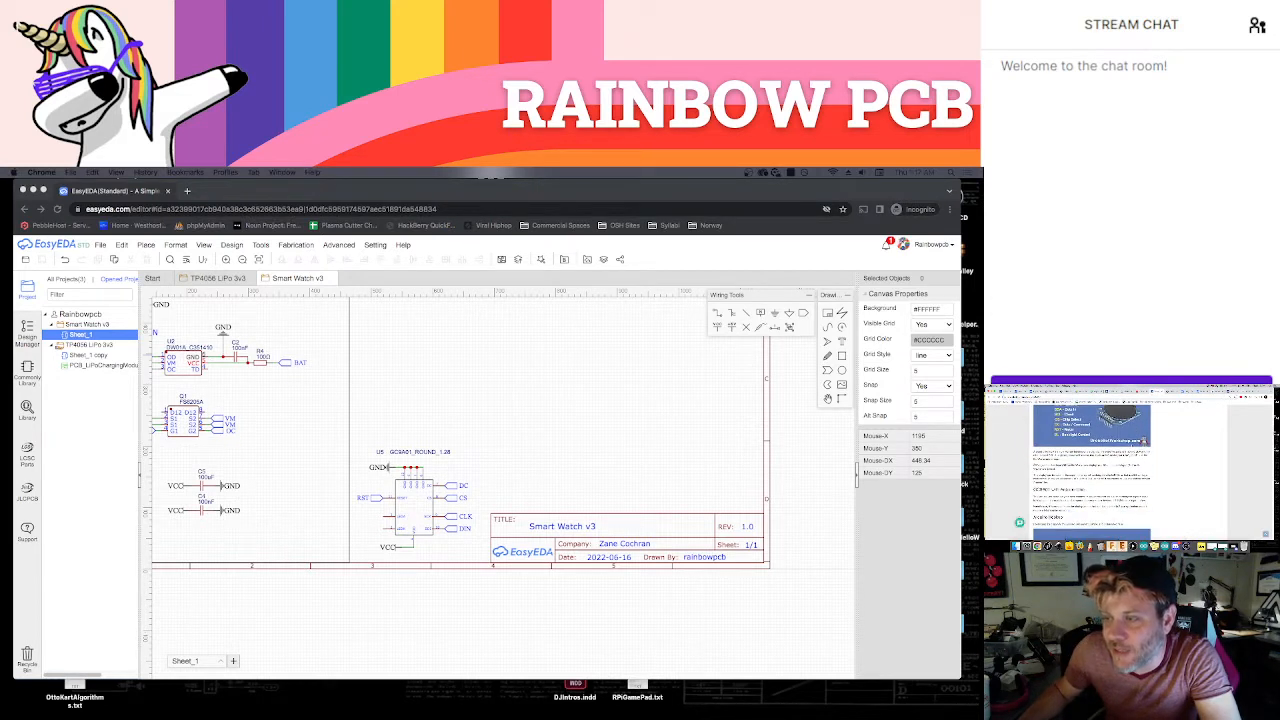
{"action": "scroll", "coordinate": [1100, 460], "scroll_direction": "down", "scroll_amount": 4}
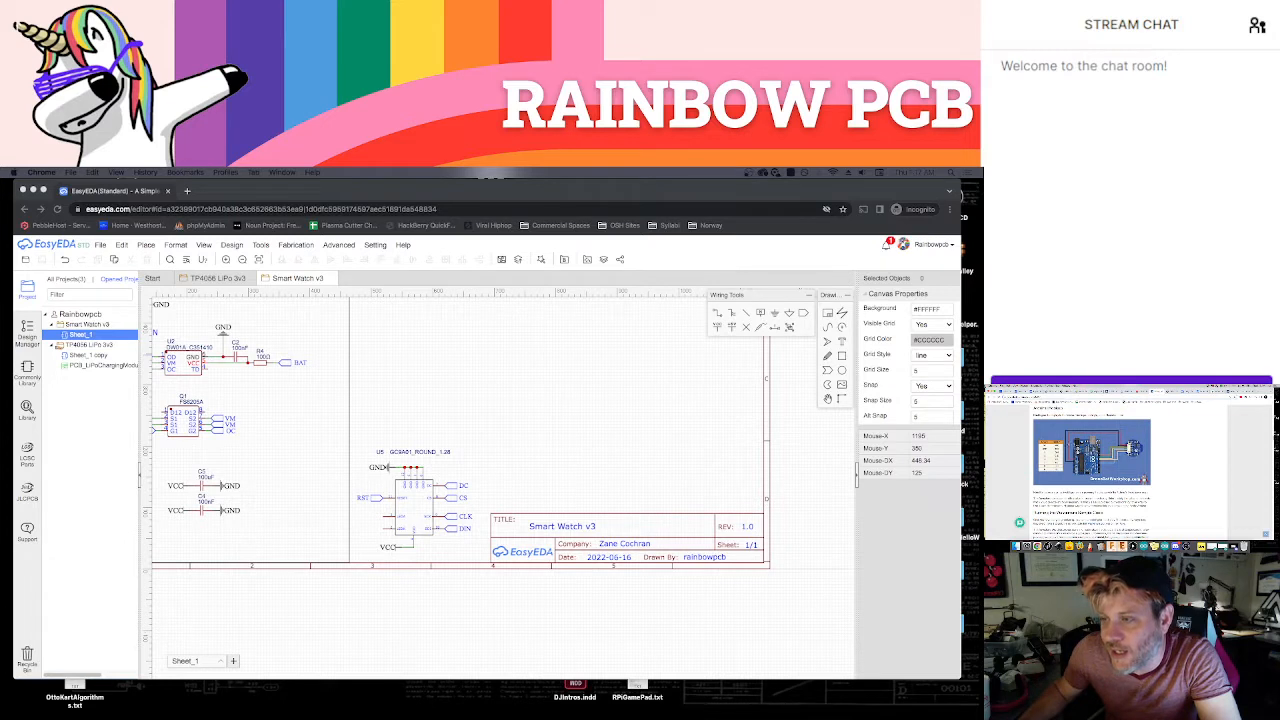
{"action": "scroll", "coordinate": [1100, 460], "scroll_direction": "down", "scroll_amount": 3}
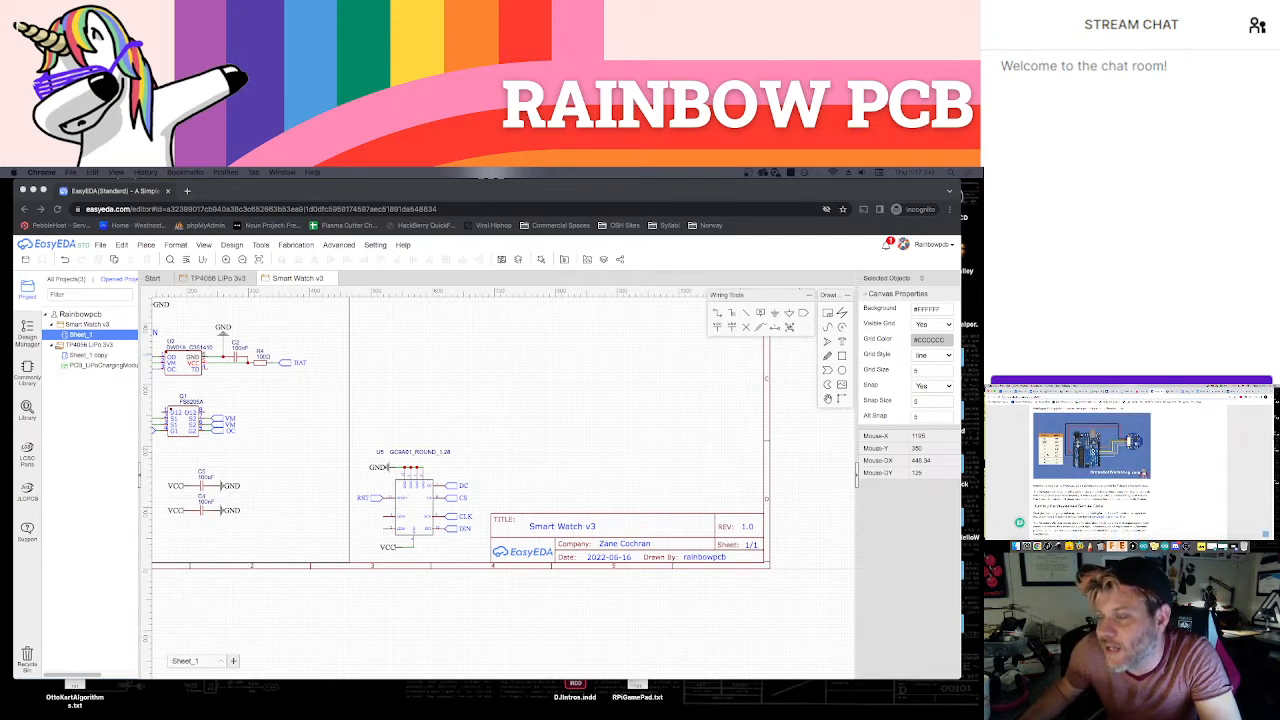
{"action": "scroll", "coordinate": [1092, 460], "scroll_direction": "down", "scroll_amount": 10}
{"action": "scroll", "coordinate": [1100, 463], "scroll_direction": "down", "scroll_amount": 10}
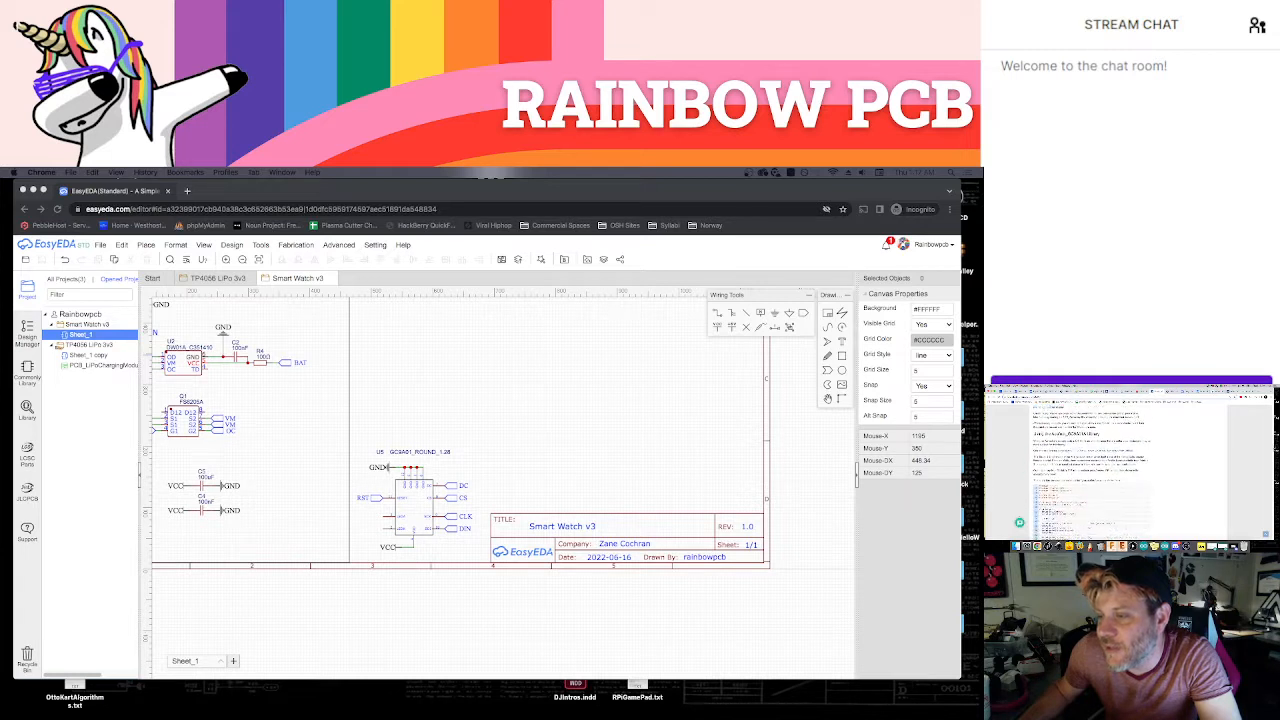
{"action": "scroll", "coordinate": [1100, 463], "scroll_direction": "up", "scroll_amount": 10}
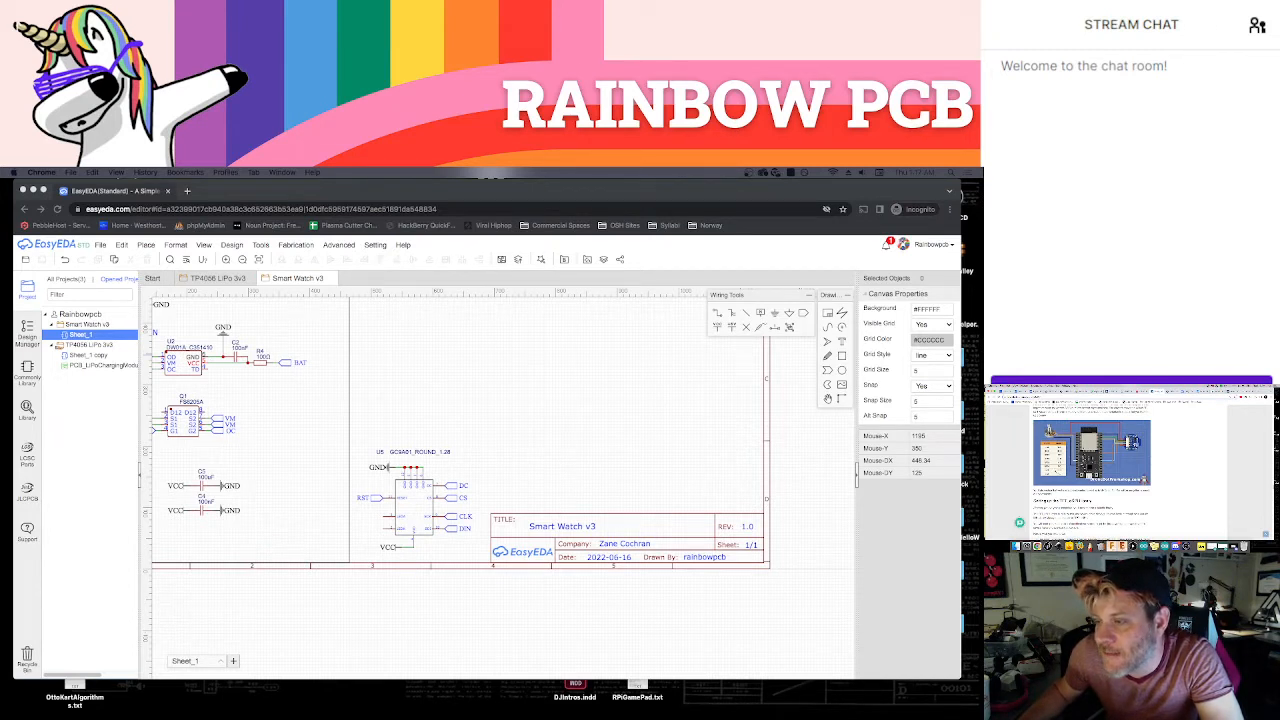
{"action": "scroll", "coordinate": [1100, 463], "scroll_direction": "up", "scroll_amount": 1}
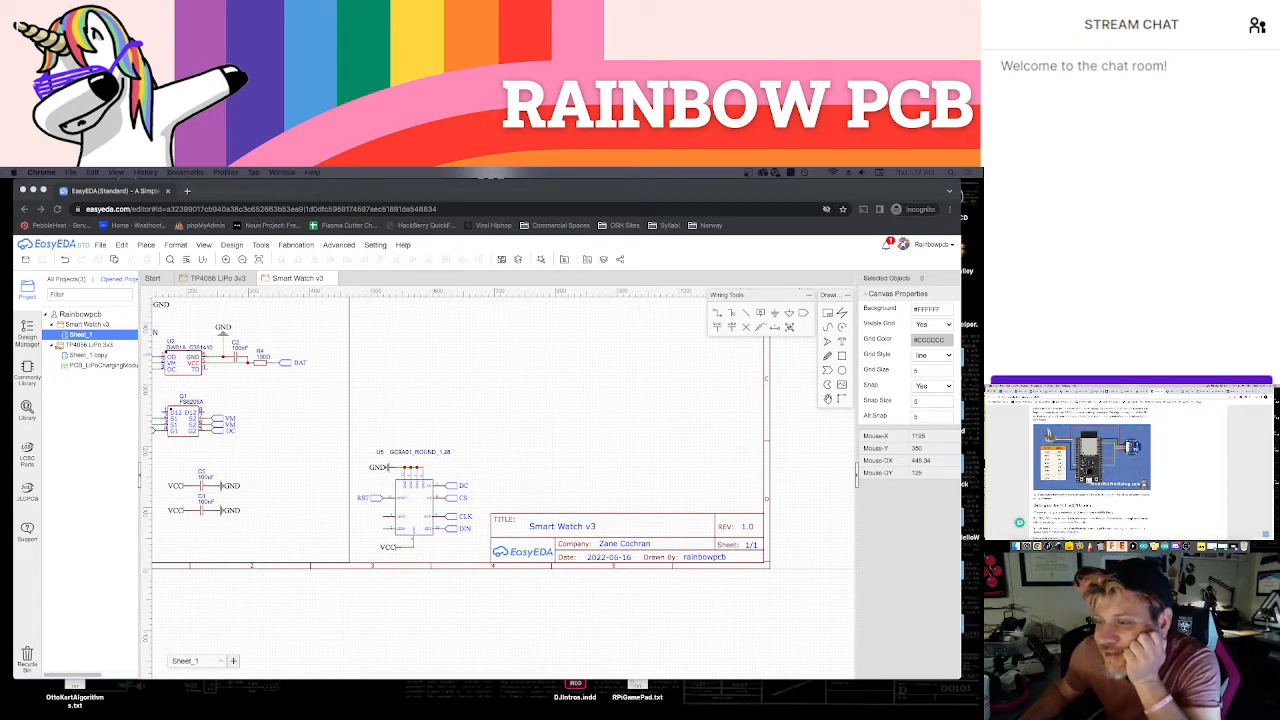
{"action": "scroll", "coordinate": [1100, 463], "scroll_direction": "down", "scroll_amount": 8}
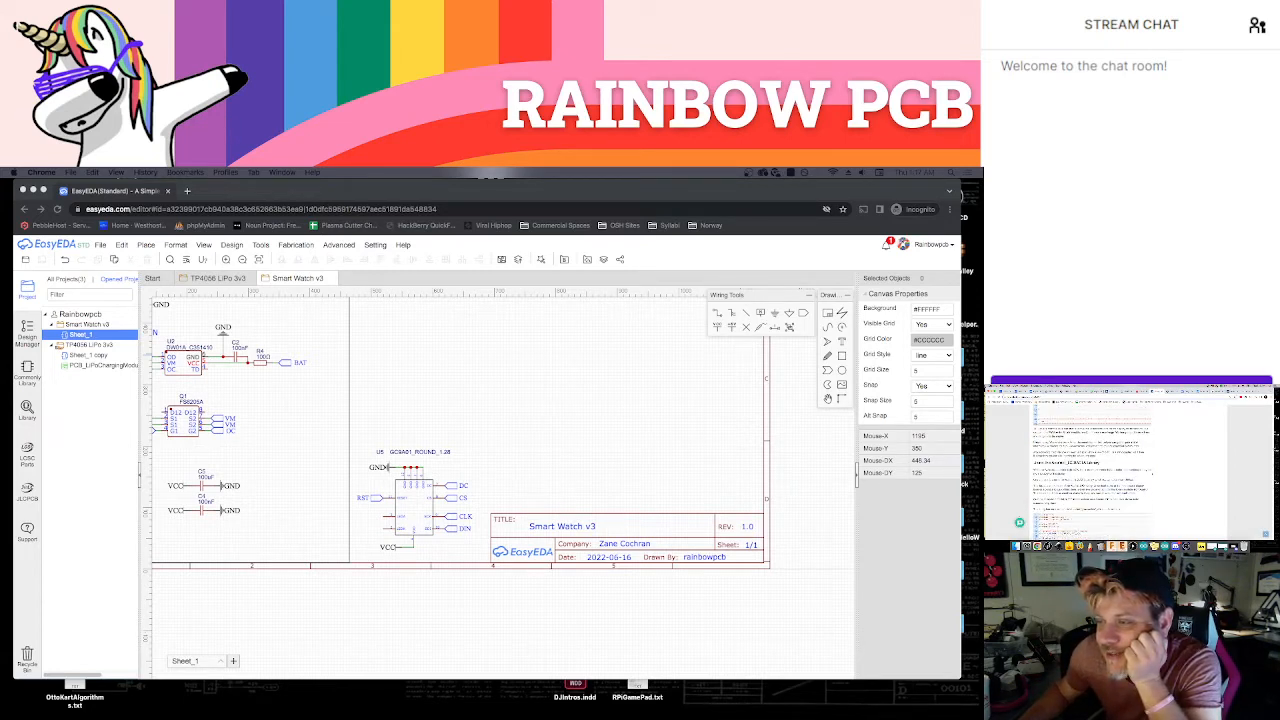
{"action": "scroll", "coordinate": [1092, 463], "scroll_direction": "up", "scroll_amount": 8}
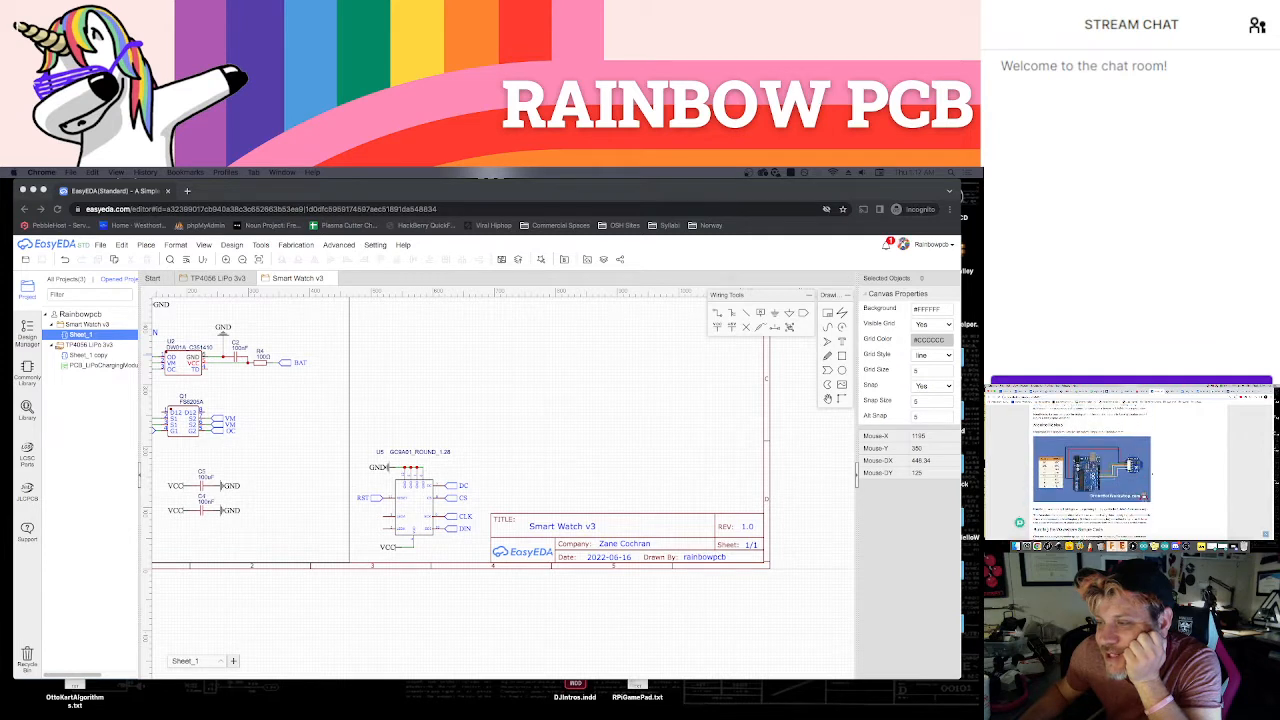
{"action": "scroll", "coordinate": [1092, 463], "scroll_direction": "down", "scroll_amount": 2}
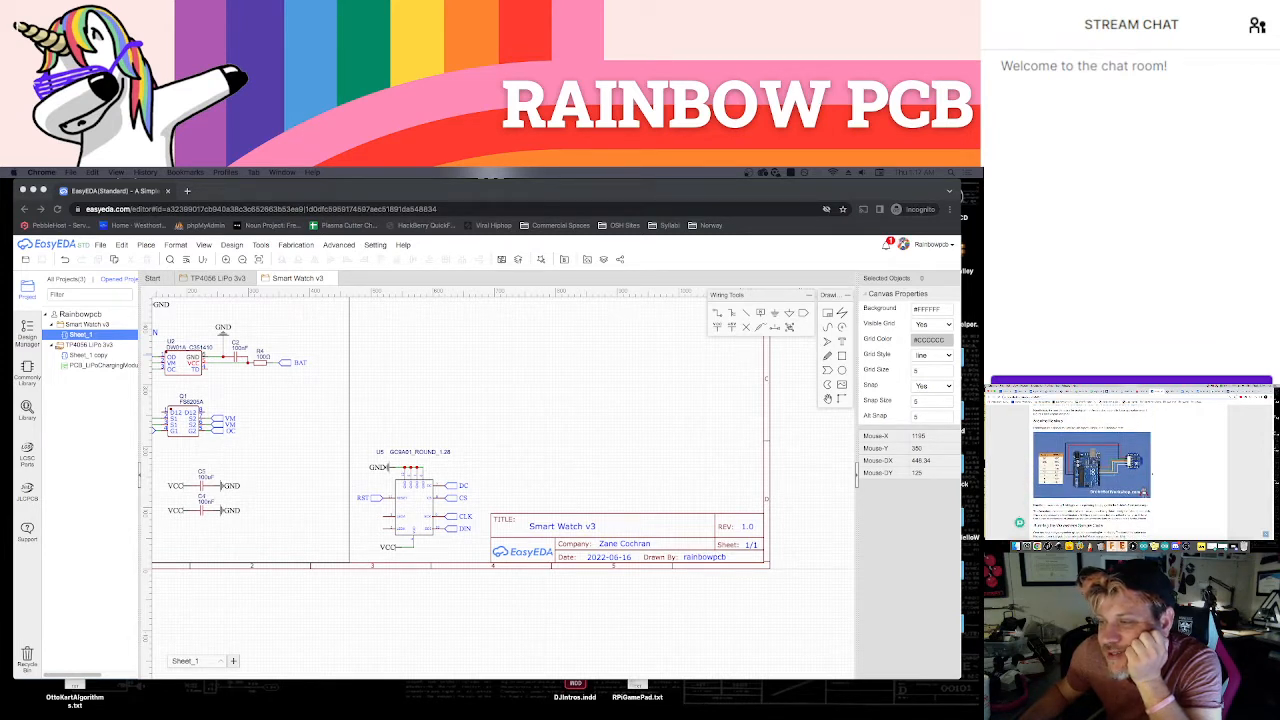
{"action": "scroll", "coordinate": [1092, 463], "scroll_direction": "down", "scroll_amount": 10}
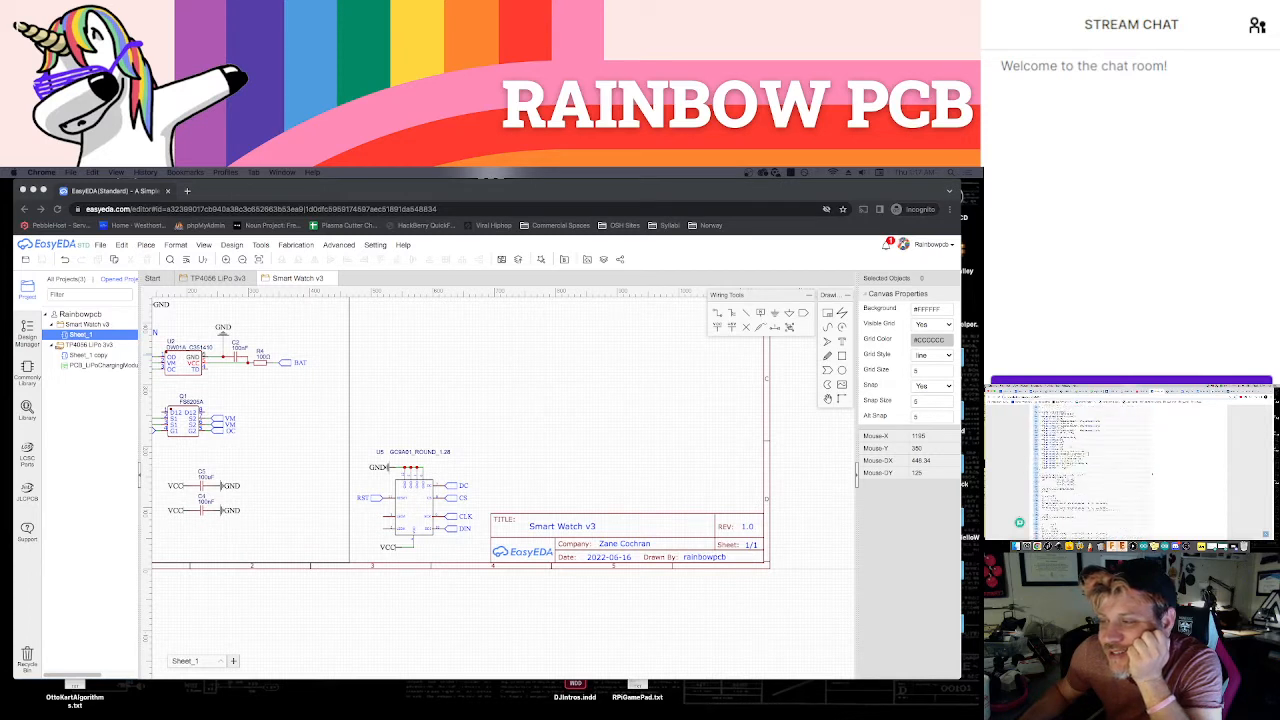
{"action": "scroll", "coordinate": [1092, 463], "scroll_direction": "down", "scroll_amount": 5}
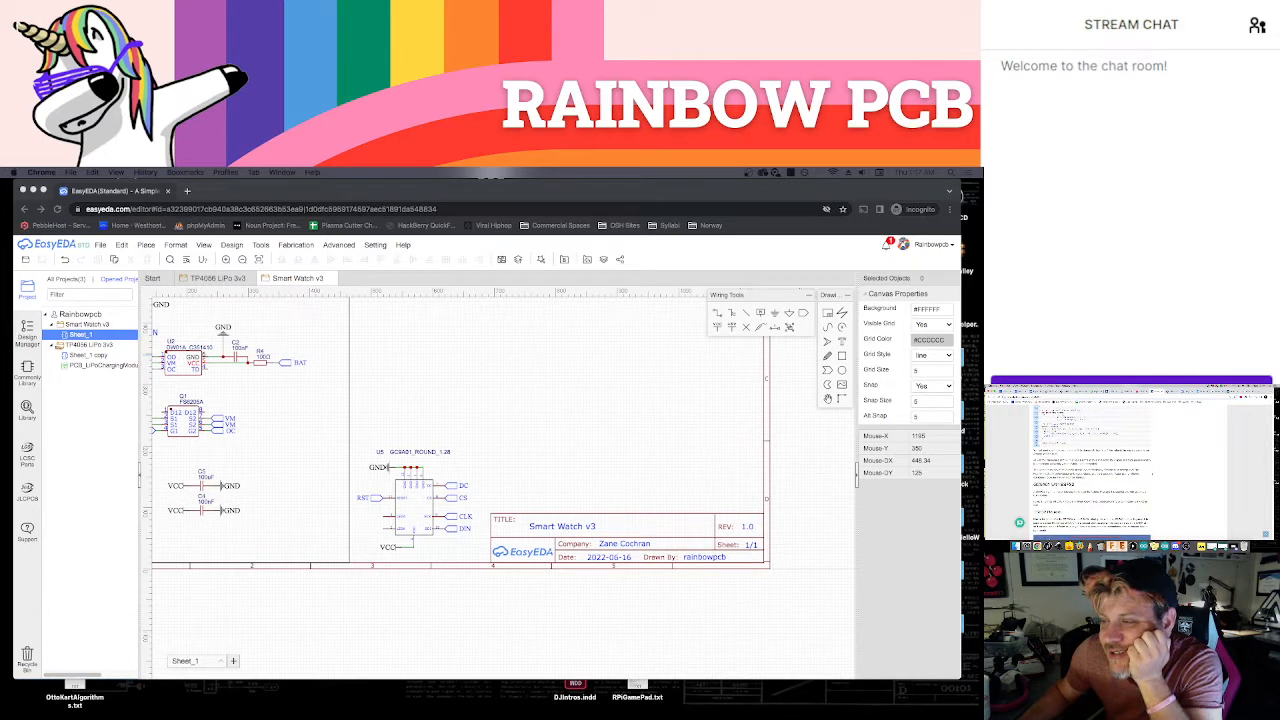
{"action": "scroll", "coordinate": [1128, 460], "scroll_direction": "up", "scroll_amount": 10}
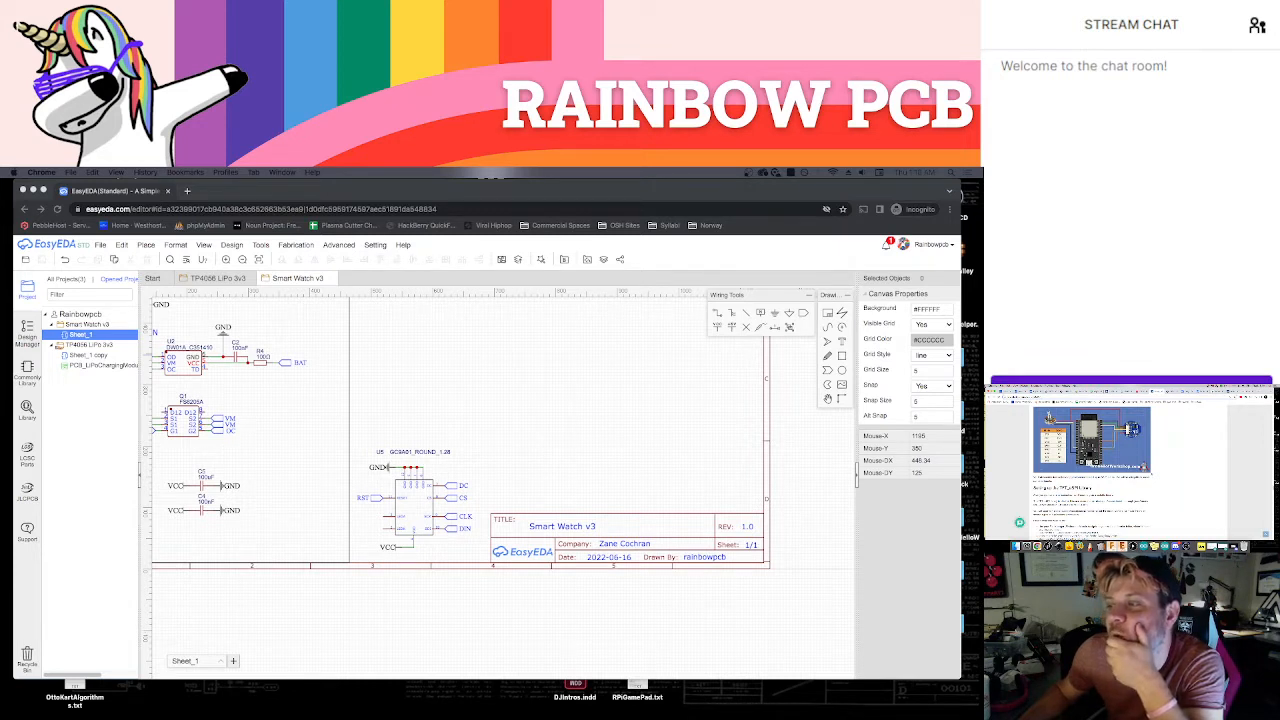
{"action": "scroll", "coordinate": [1092, 460], "scroll_direction": "up", "scroll_amount": 3}
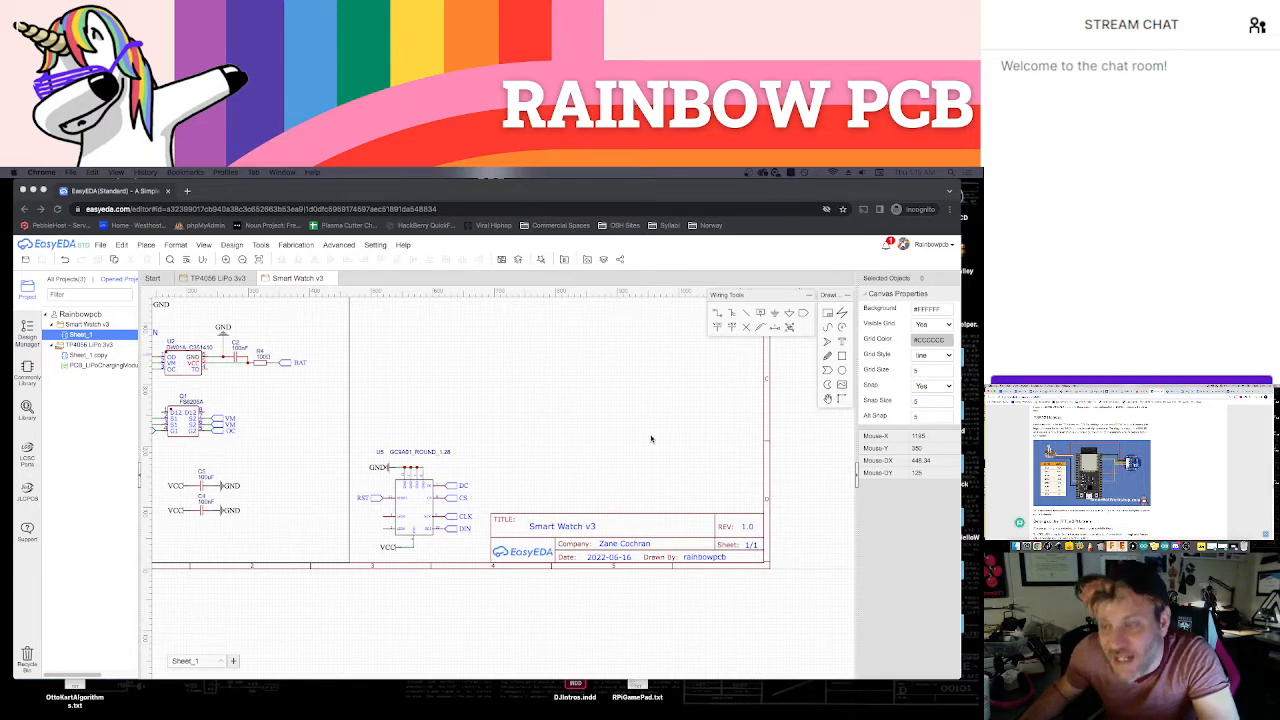
Check the pin table in the module's datasheet and copy the display's DIN net port onto the ESP32's IO23 pin
{"action": "scroll", "coordinate": [560, 397], "scroll_direction": "up", "scroll_amount": 3}
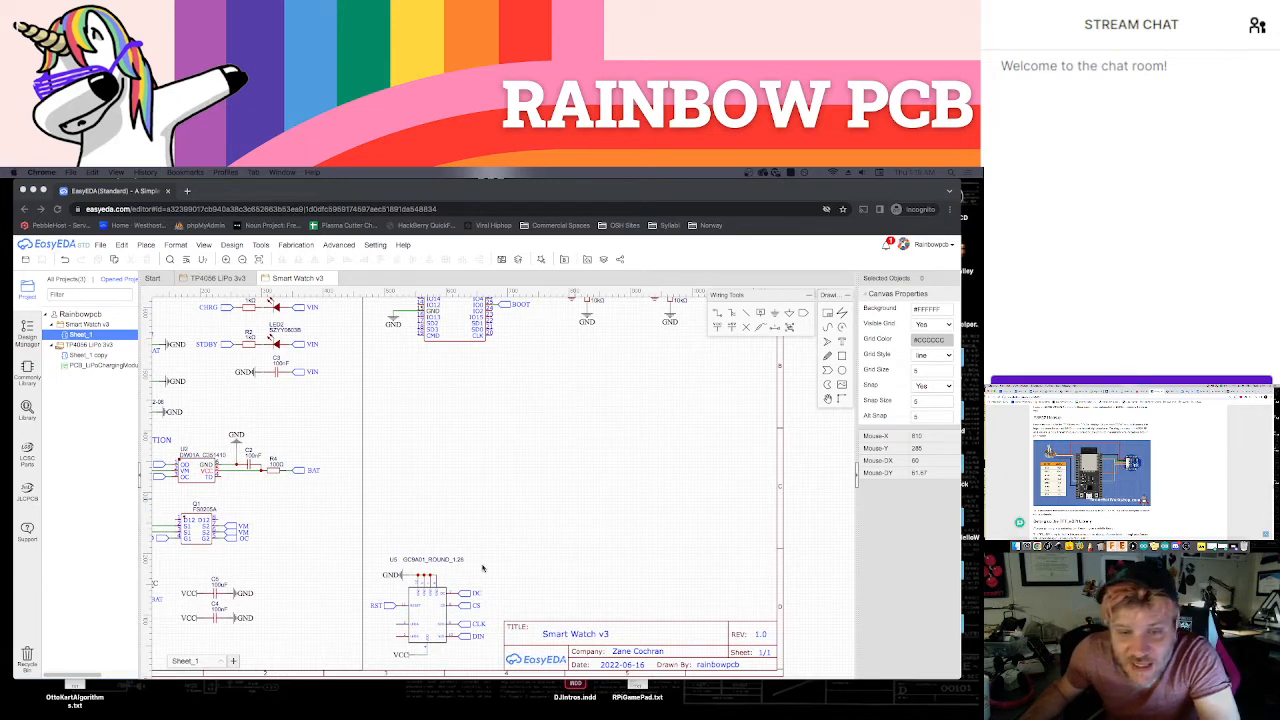
{"action": "left_click", "coordinate": [466, 637]}
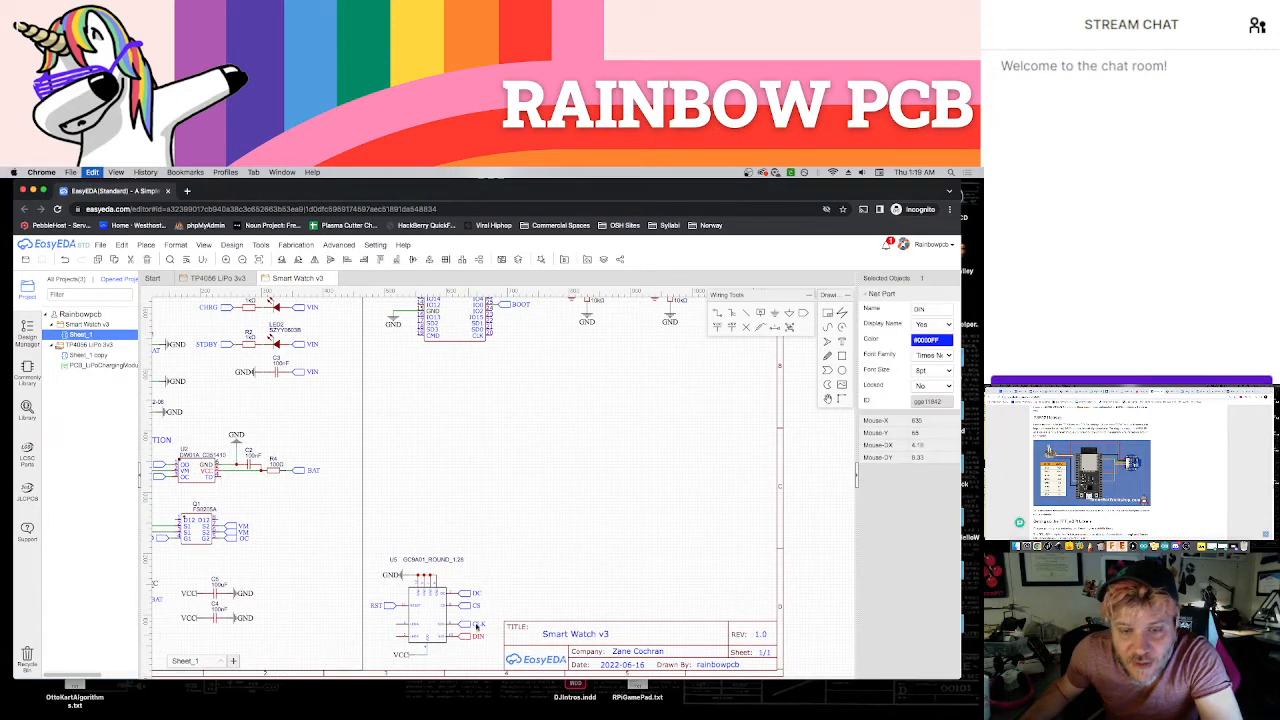
{"action": "scroll", "coordinate": [506, 494], "scroll_direction": "up", "scroll_amount": 4}
{"action": "scroll", "coordinate": [538, 641], "scroll_direction": "up", "scroll_amount": 5}
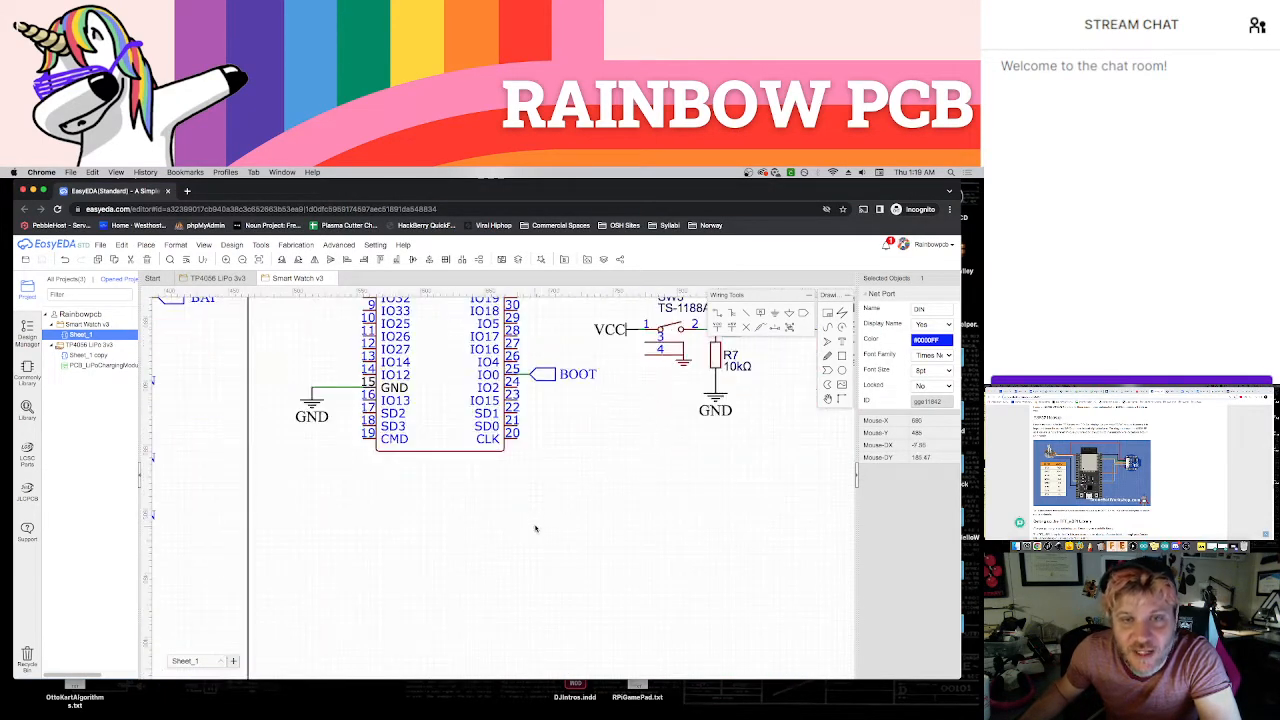
{"action": "scroll", "coordinate": [557, 603], "scroll_direction": "up", "scroll_amount": 3}
{"action": "scroll", "coordinate": [587, 577], "scroll_direction": "up", "scroll_amount": 1}
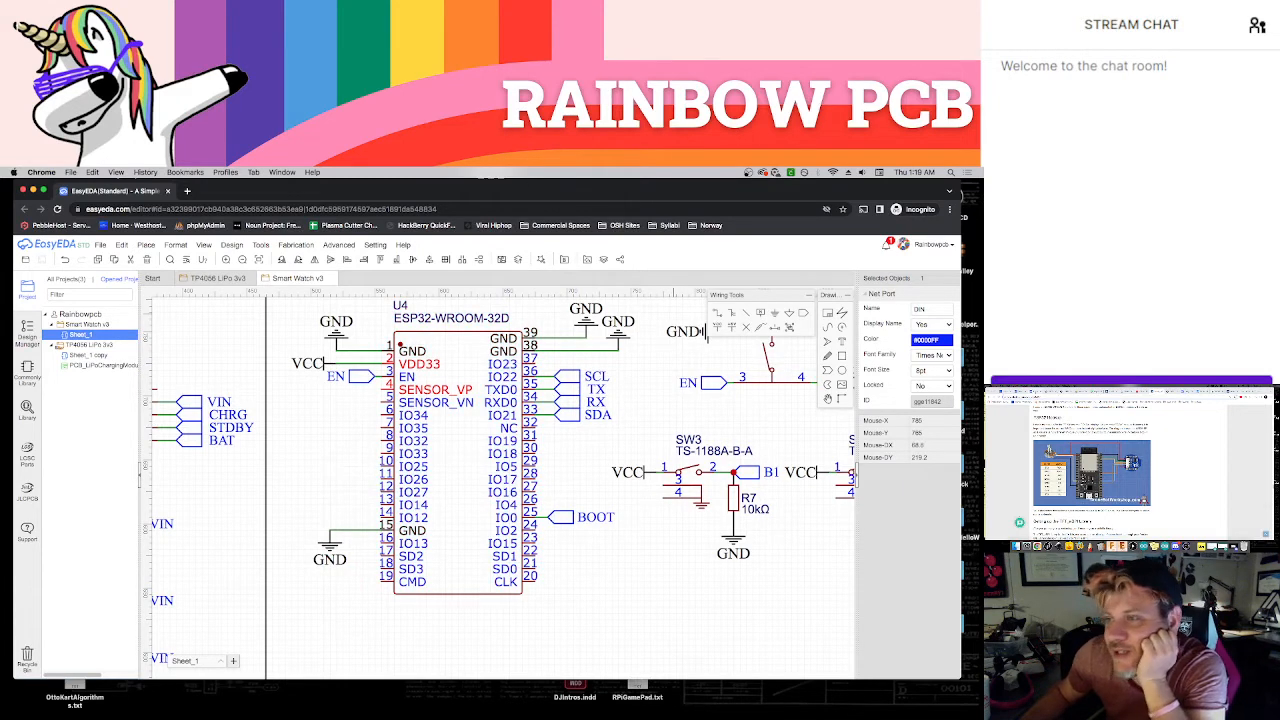
{"action": "left_click", "coordinate": [1060, 391]}
{"action": "left_click", "coordinate": [1052, 391]}
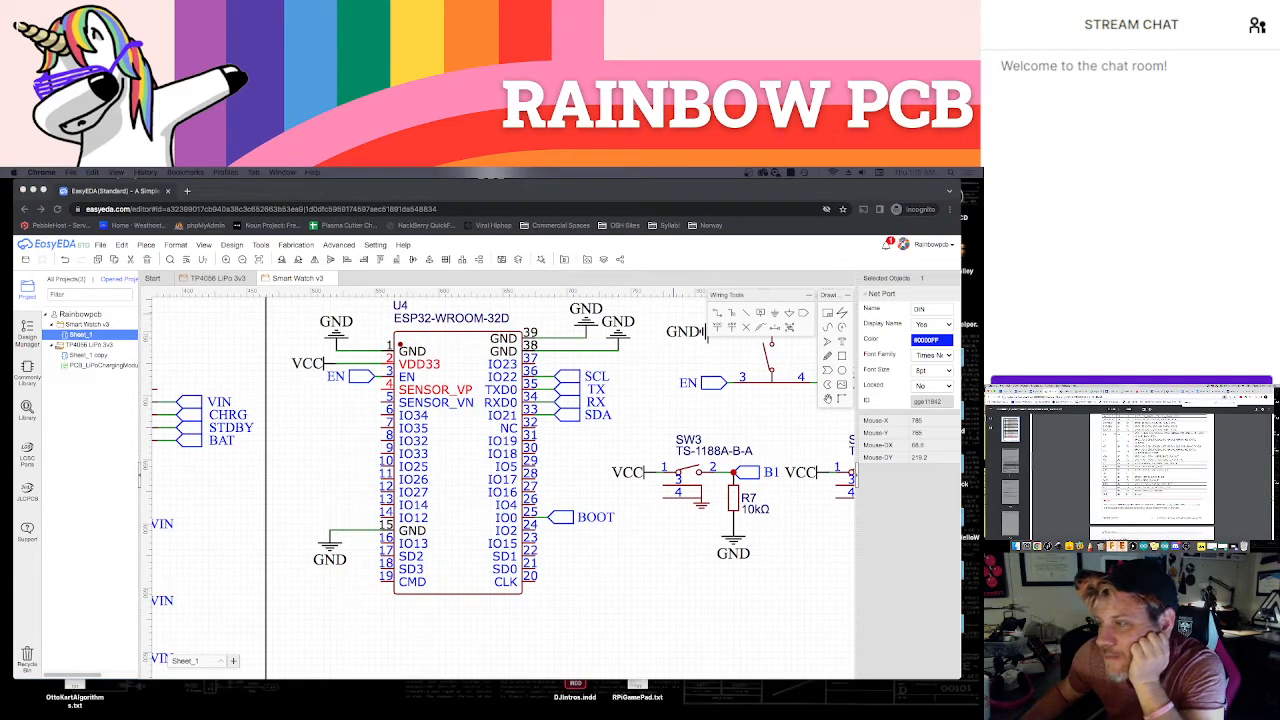
{"action": "scroll", "coordinate": [1154, 460], "scroll_direction": "up", "scroll_amount": 1}
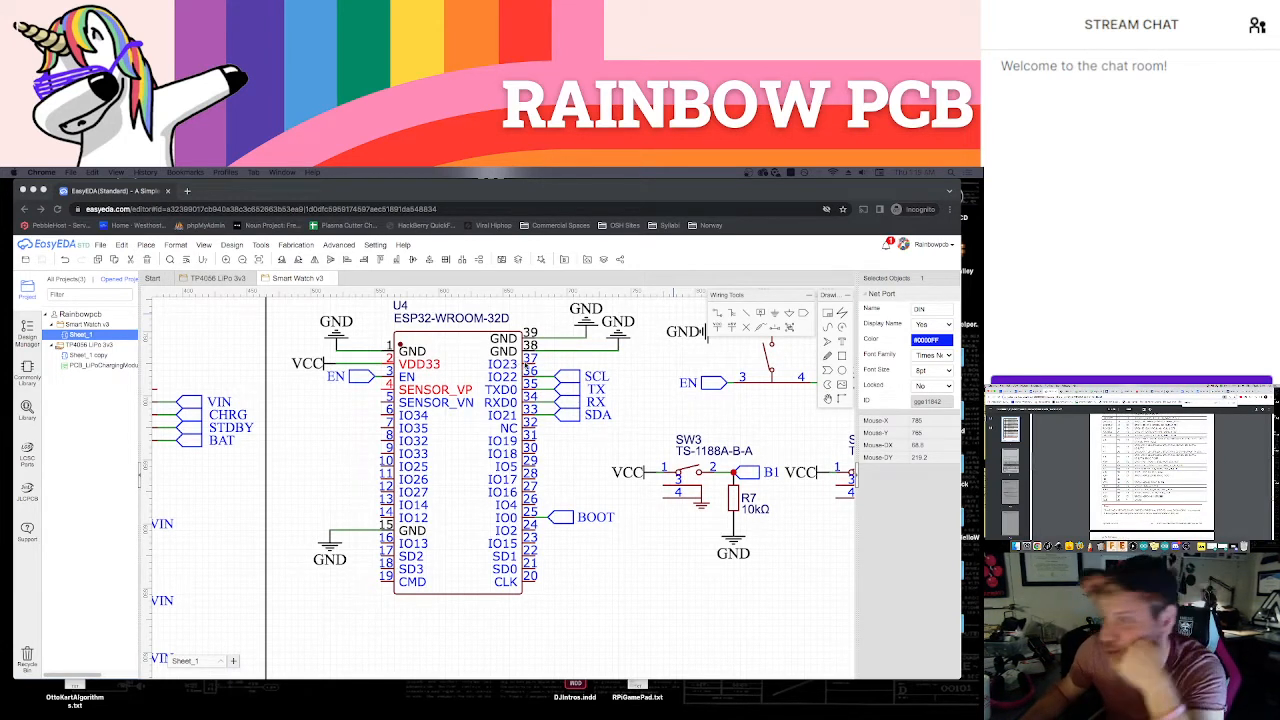
{"action": "scroll", "coordinate": [1152, 475], "scroll_direction": "down", "scroll_amount": 2}
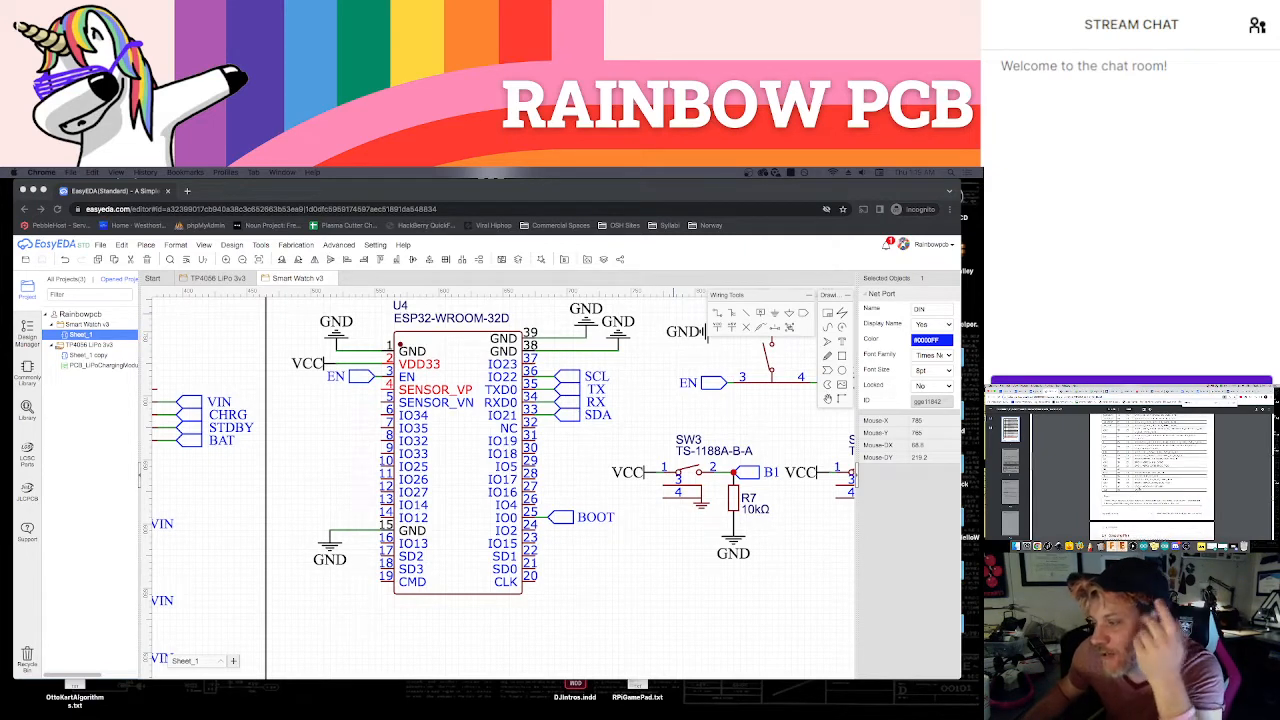
{"action": "left_click", "coordinate": [650, 402]}
{"action": "key", "text": "super+v"}
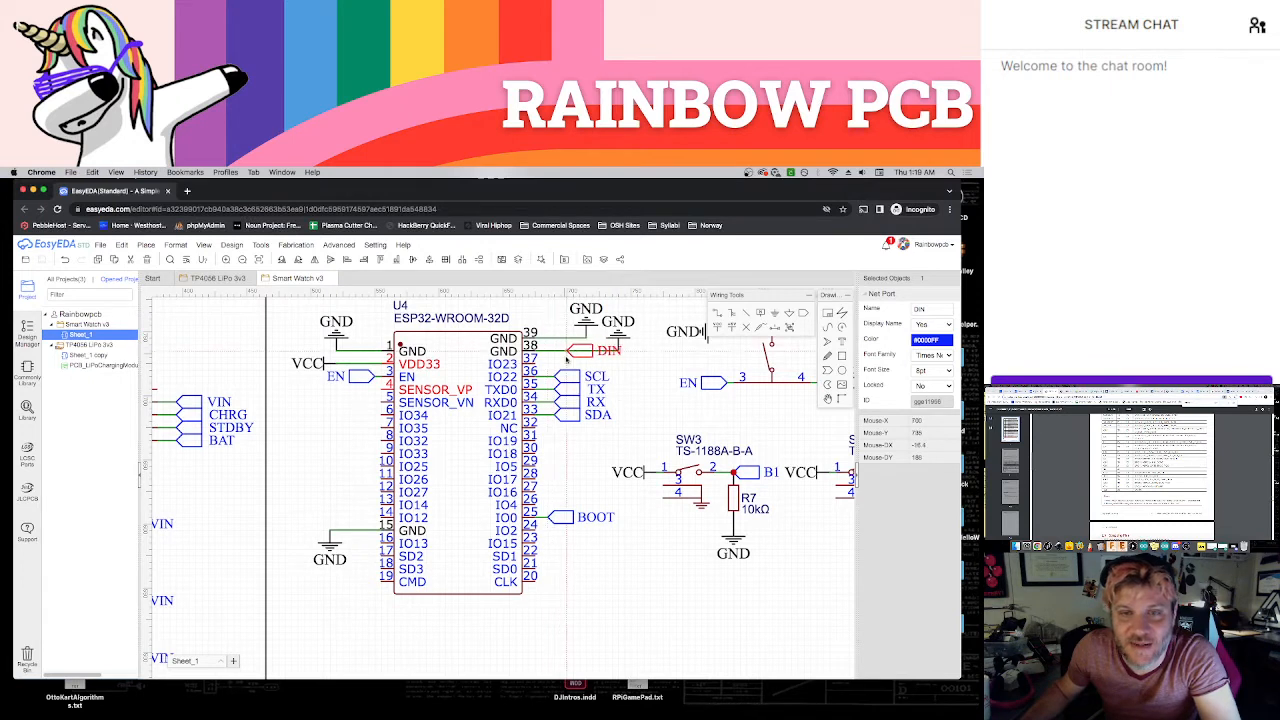
{"action": "left_click", "coordinate": [556, 363]}
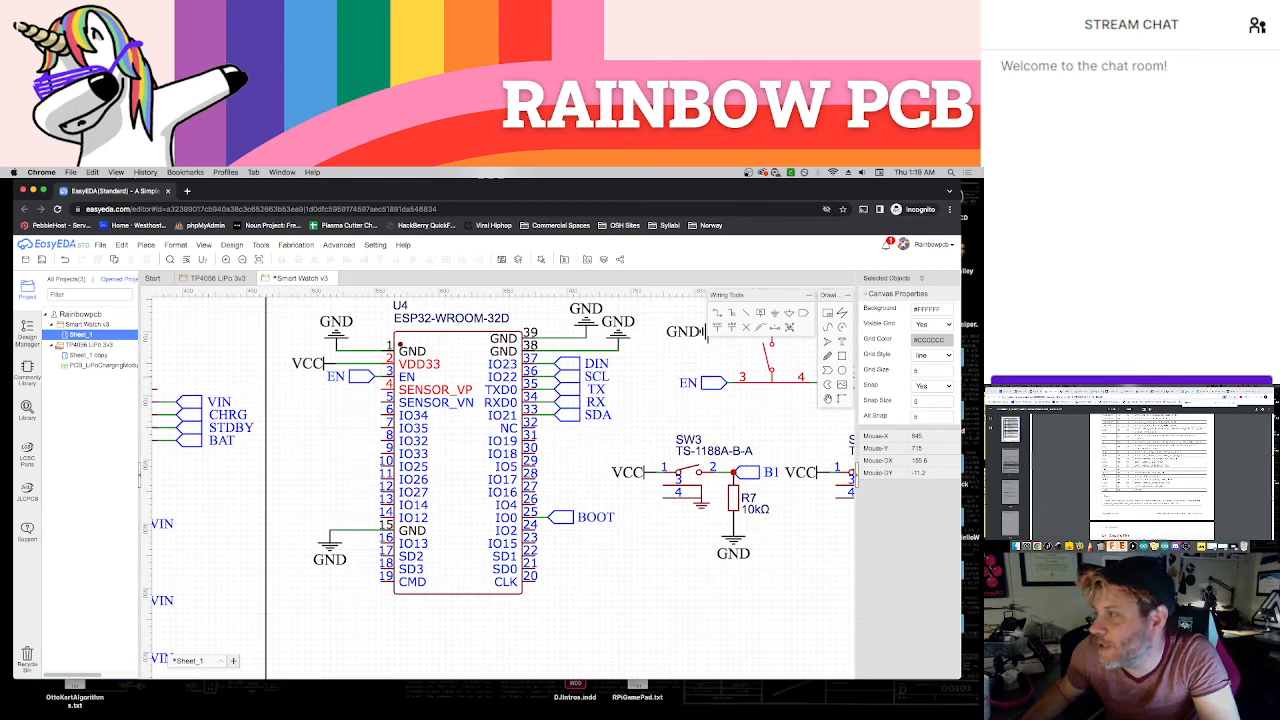
Check the tutorial's wiring diagram and the module's pin table, and copy the display's CLK net port onto the ESP32's IO18 pin
{"action": "left_click", "coordinate": [1171, 391]}
{"action": "left_click", "coordinate": [1157, 391]}
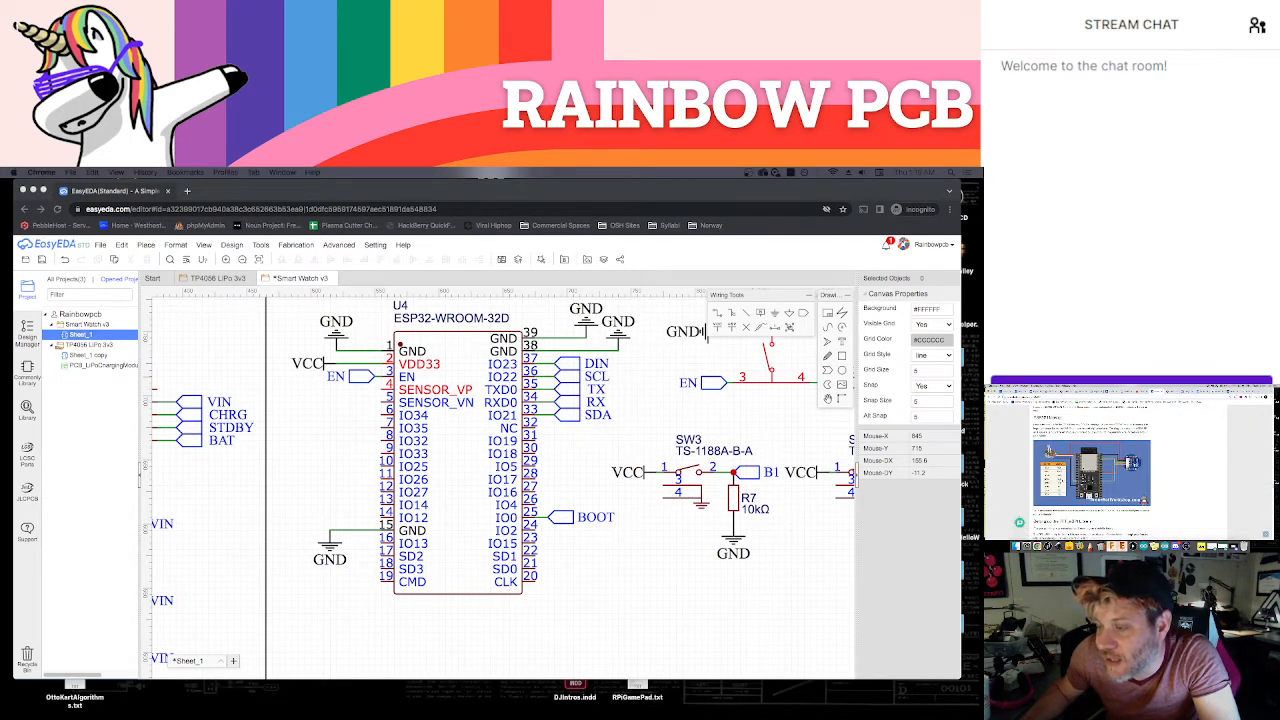
{"action": "scroll", "coordinate": [655, 580], "scroll_direction": "down", "scroll_amount": 3}
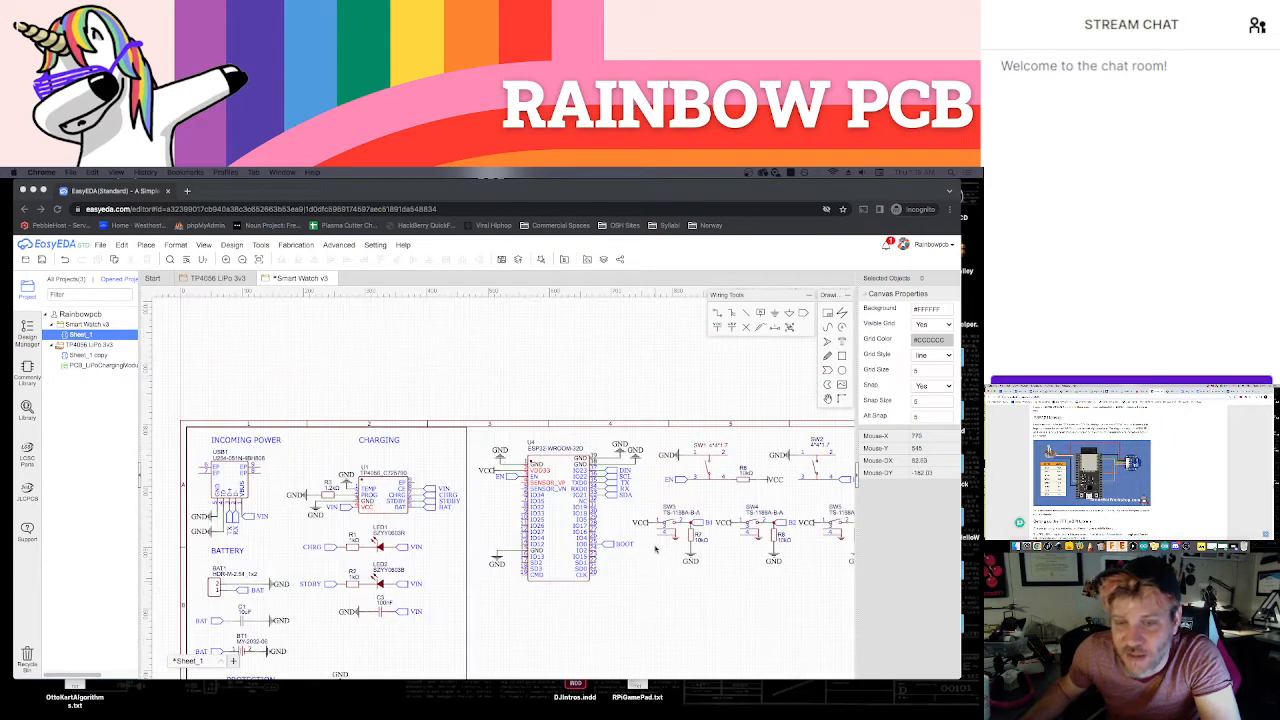
{"action": "scroll", "coordinate": [640, 535], "scroll_direction": "up", "scroll_amount": 2}
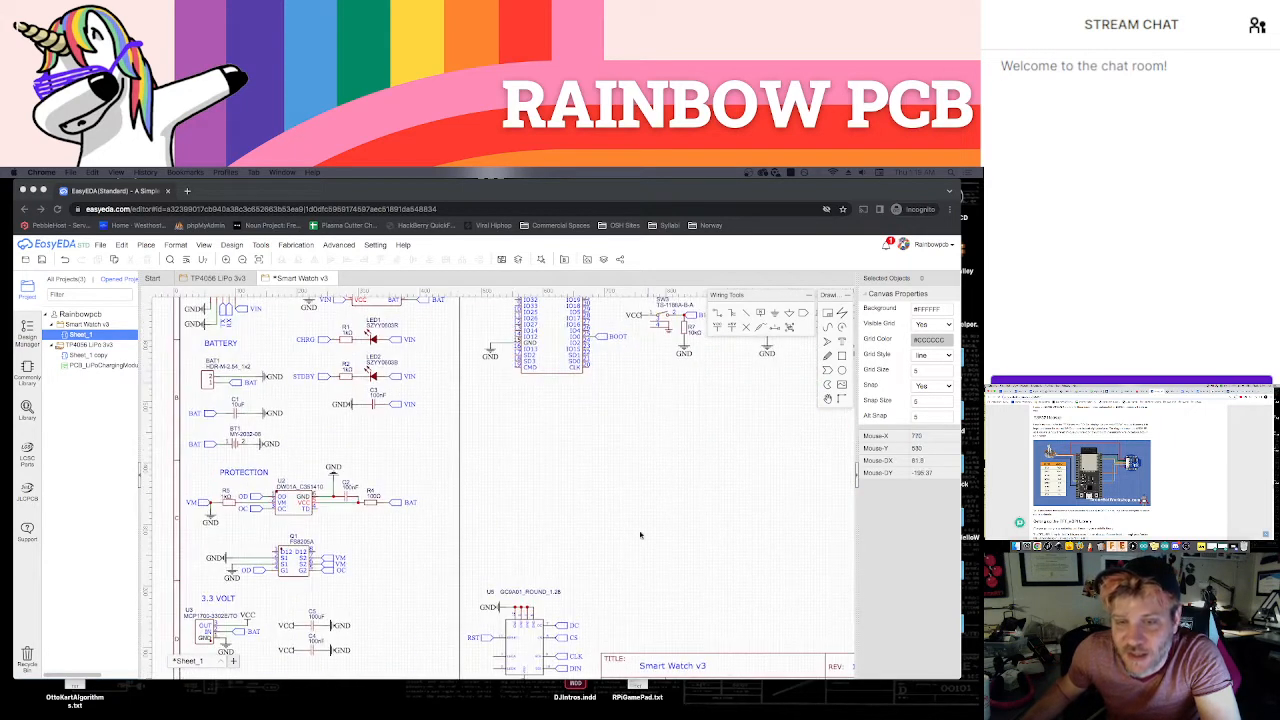
{"action": "left_click", "coordinate": [566, 657]}
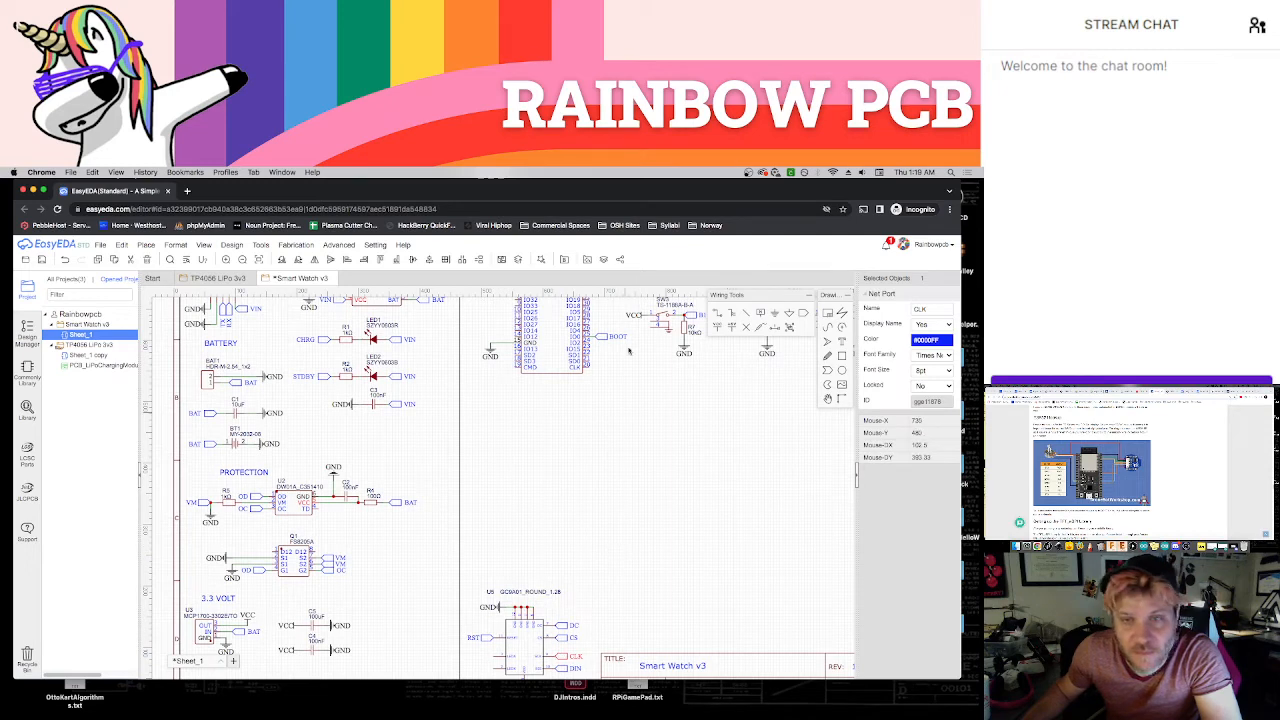
{"action": "scroll", "coordinate": [608, 447], "scroll_direction": "up", "scroll_amount": 3}
{"action": "scroll", "coordinate": [610, 448], "scroll_direction": "up", "scroll_amount": 3}
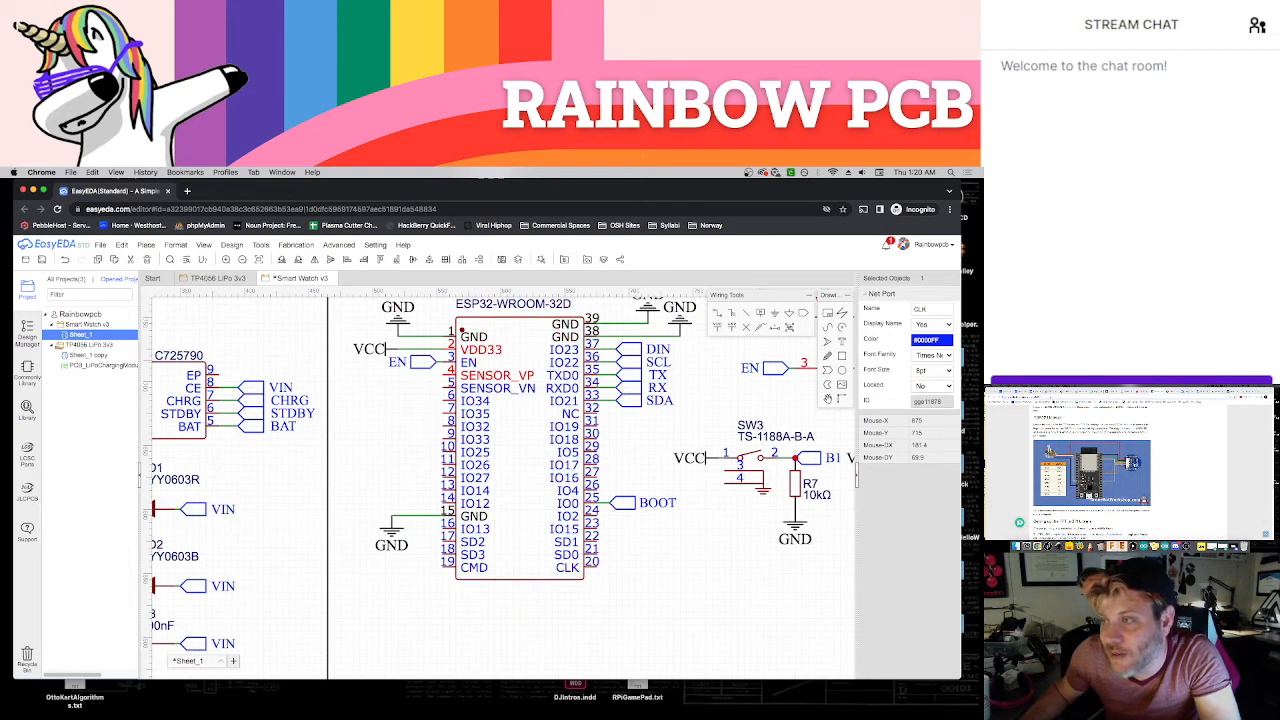
{"action": "left_click", "coordinate": [1050, 391]}
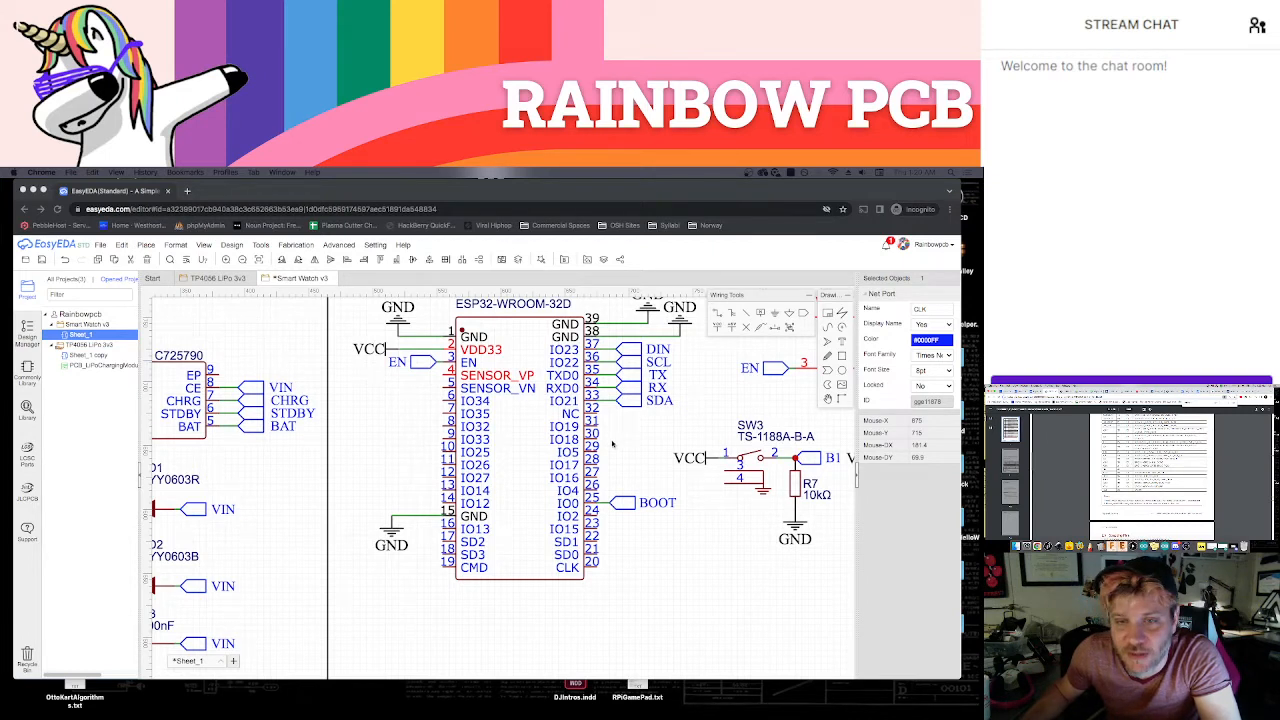
{"action": "left_click", "coordinate": [622, 444]}
{"action": "key", "text": "super+v"}
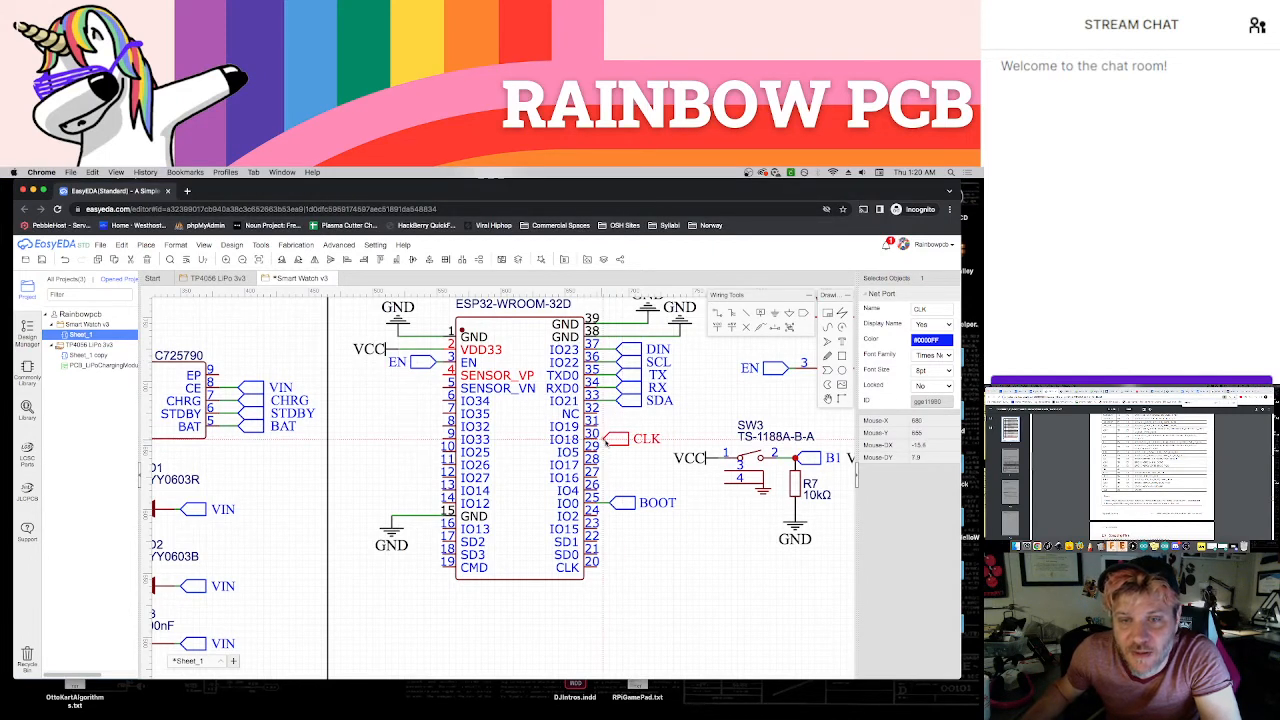
{"action": "left_click", "coordinate": [616, 444]}
{"action": "left_click", "coordinate": [626, 455]}
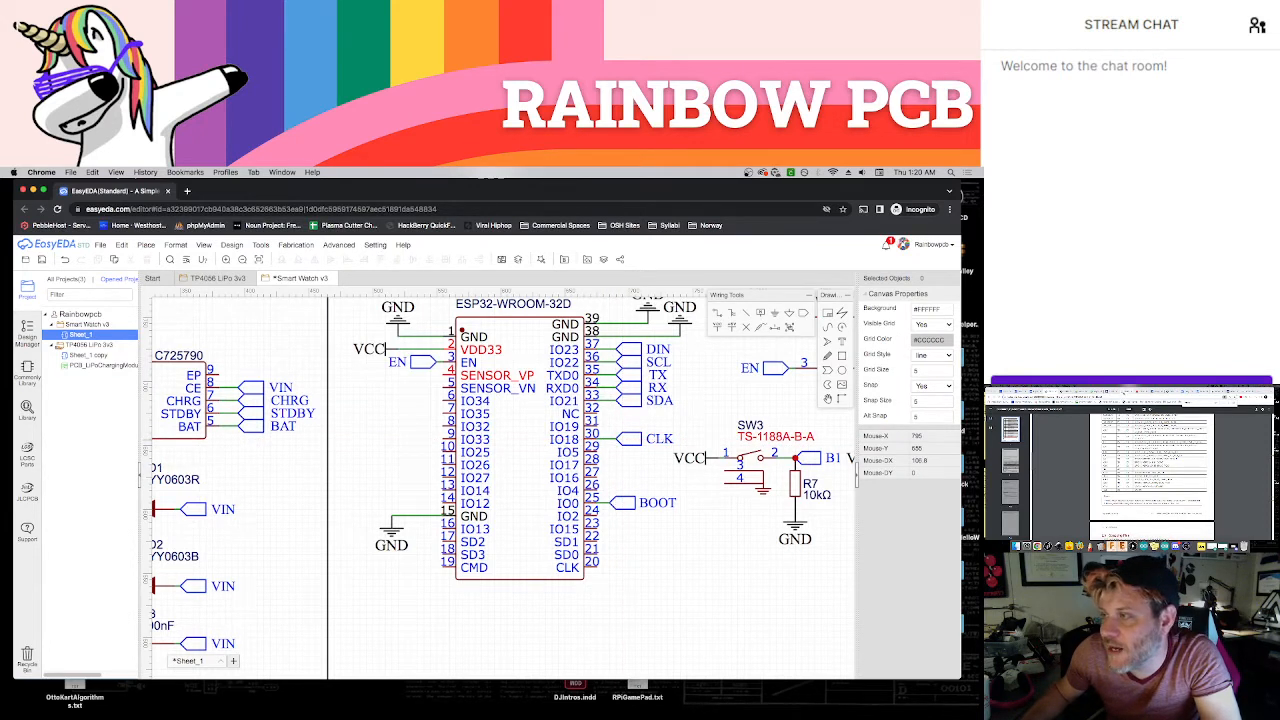
Check the tutorial's wiring diagram and place a copy of the display's CS net port beside the ESP32's SCL net port
{"action": "left_click", "coordinate": [1157, 392]}
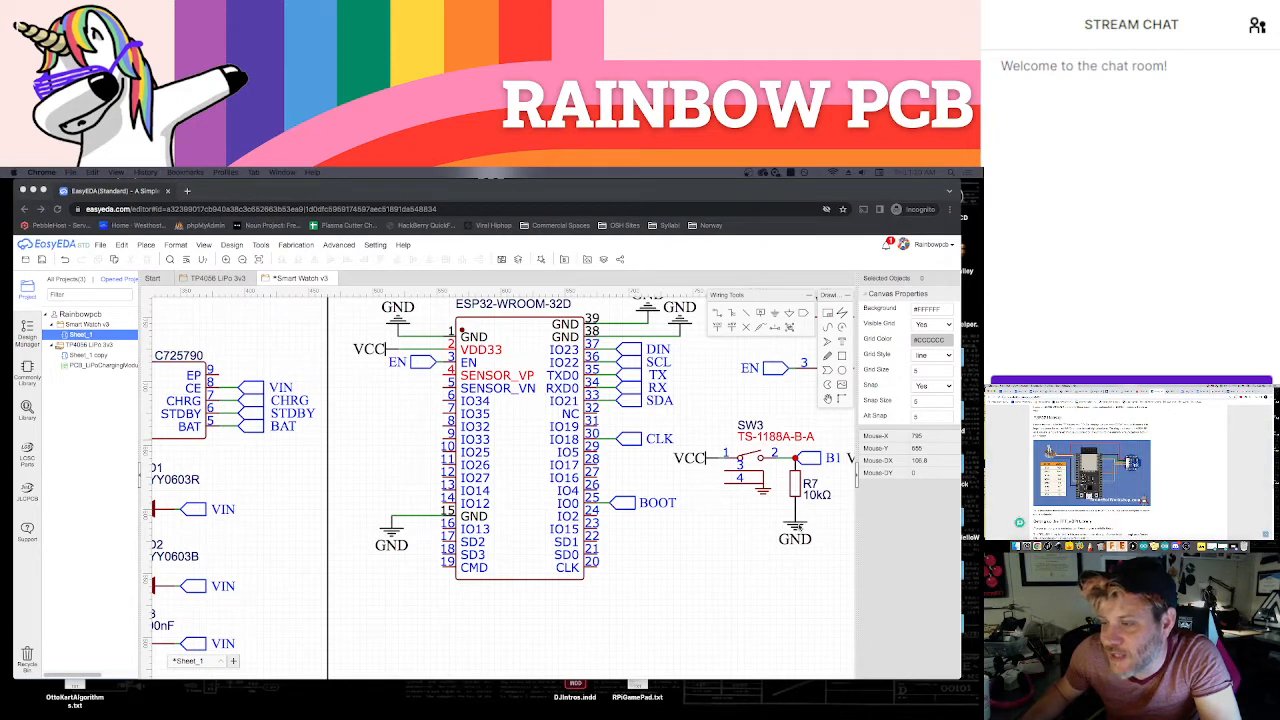
{"action": "left_click", "coordinate": [742, 597]}
{"action": "scroll", "coordinate": [703, 583], "scroll_direction": "down", "scroll_amount": 2}
{"action": "right_click_drag", "start_coordinate": [703, 583], "coordinate": [585, 426]}
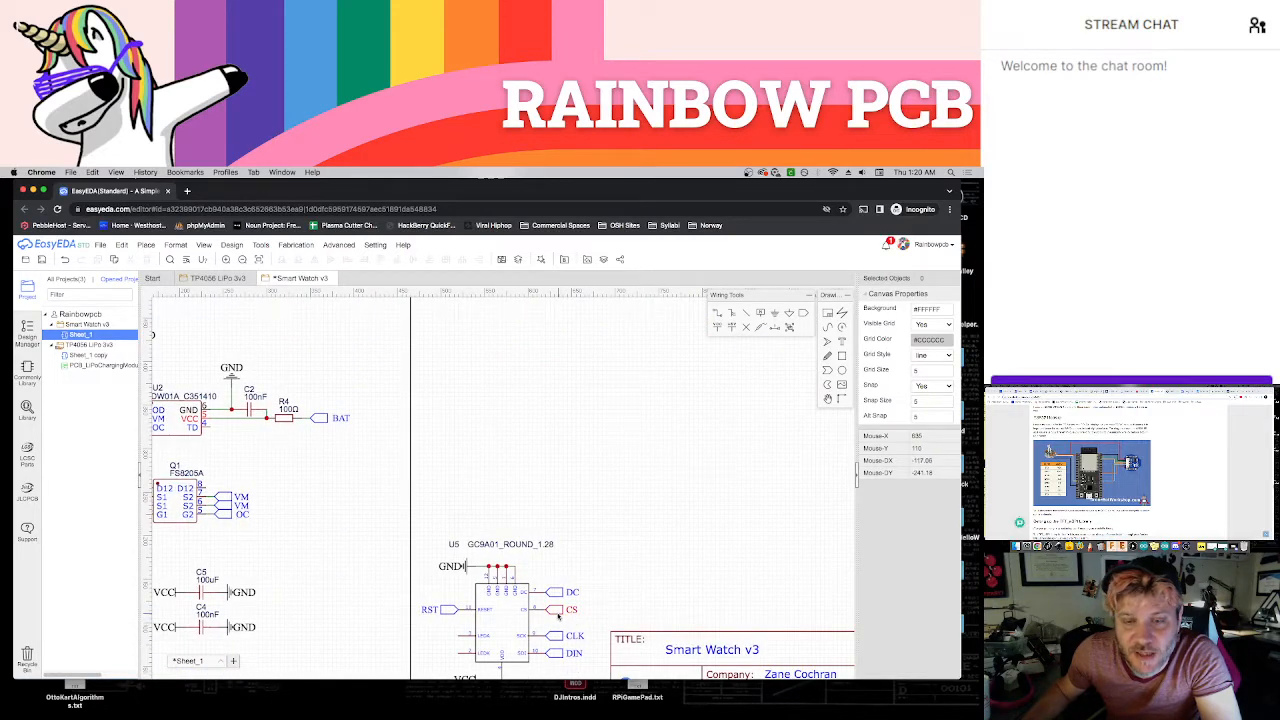
{"action": "left_click", "coordinate": [565, 612]}
{"action": "right_click_drag", "start_coordinate": [631, 455], "coordinate": [629, 674]}
{"action": "right_click_drag", "start_coordinate": [620, 458], "coordinate": [623, 535]}
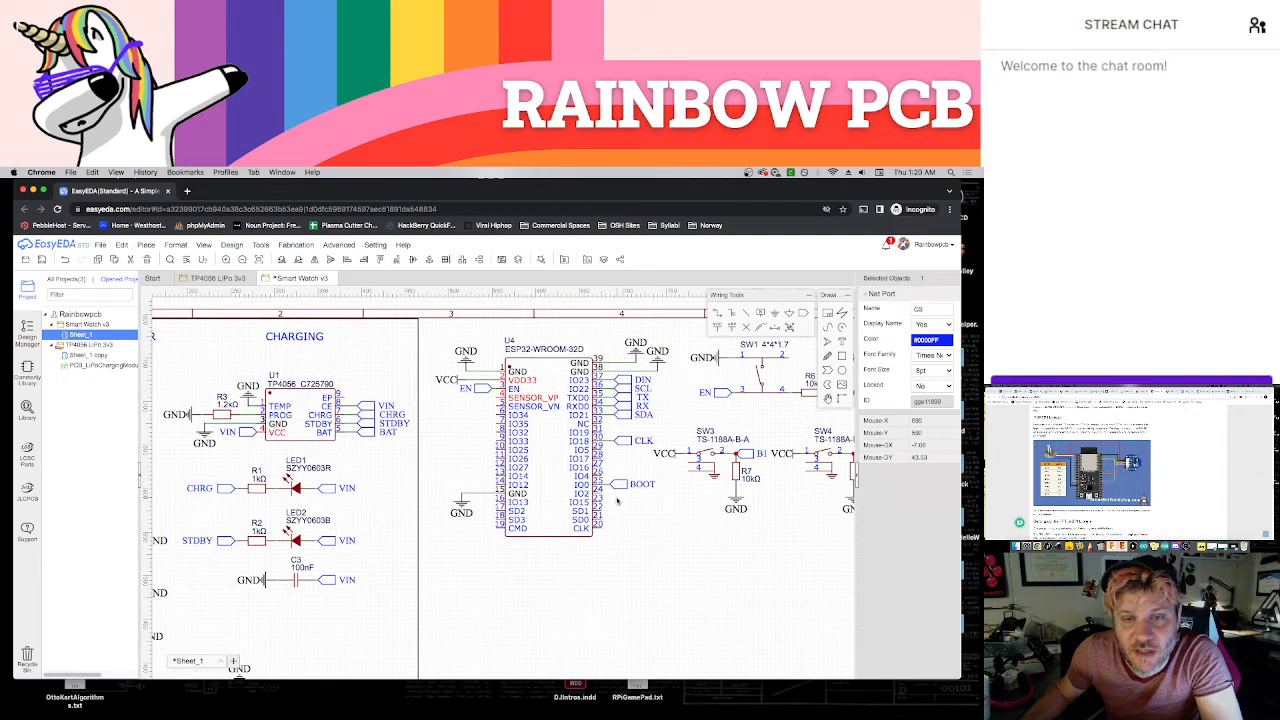
{"action": "scroll", "coordinate": [609, 459], "scroll_direction": "up", "scroll_amount": 1}
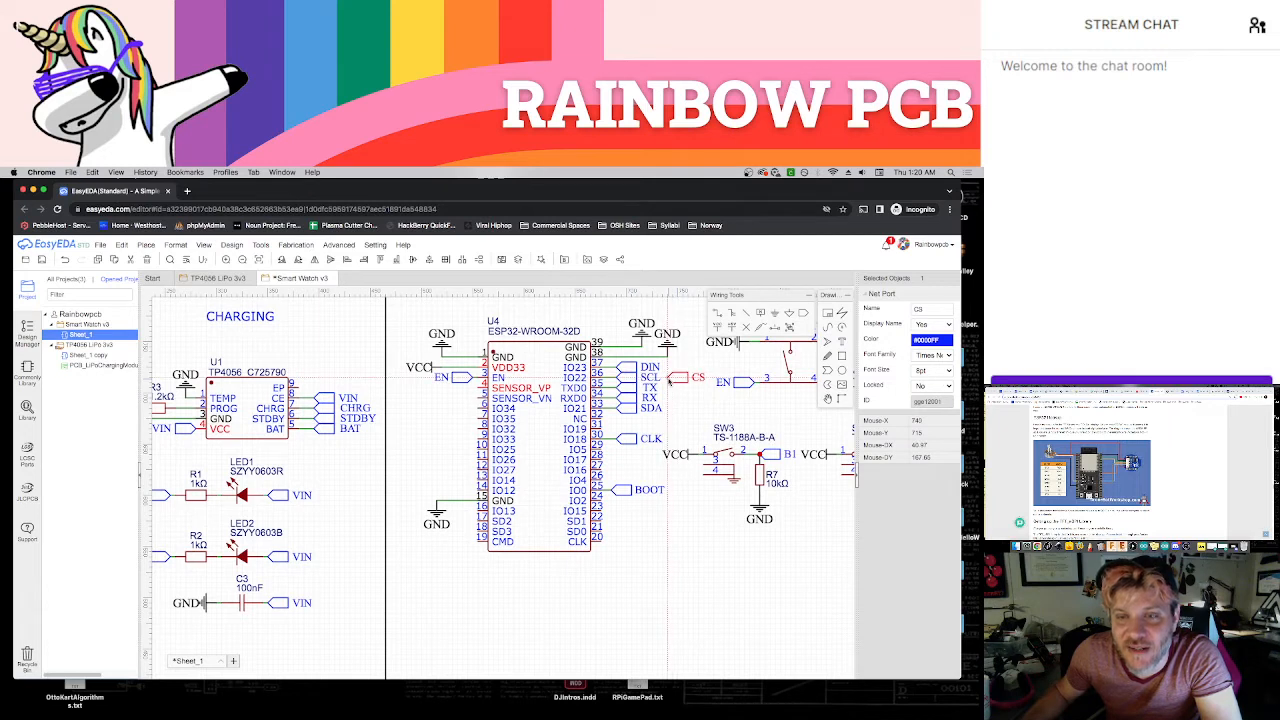
{"action": "left_click", "coordinate": [669, 380]}
{"action": "key", "text": "Escape"}
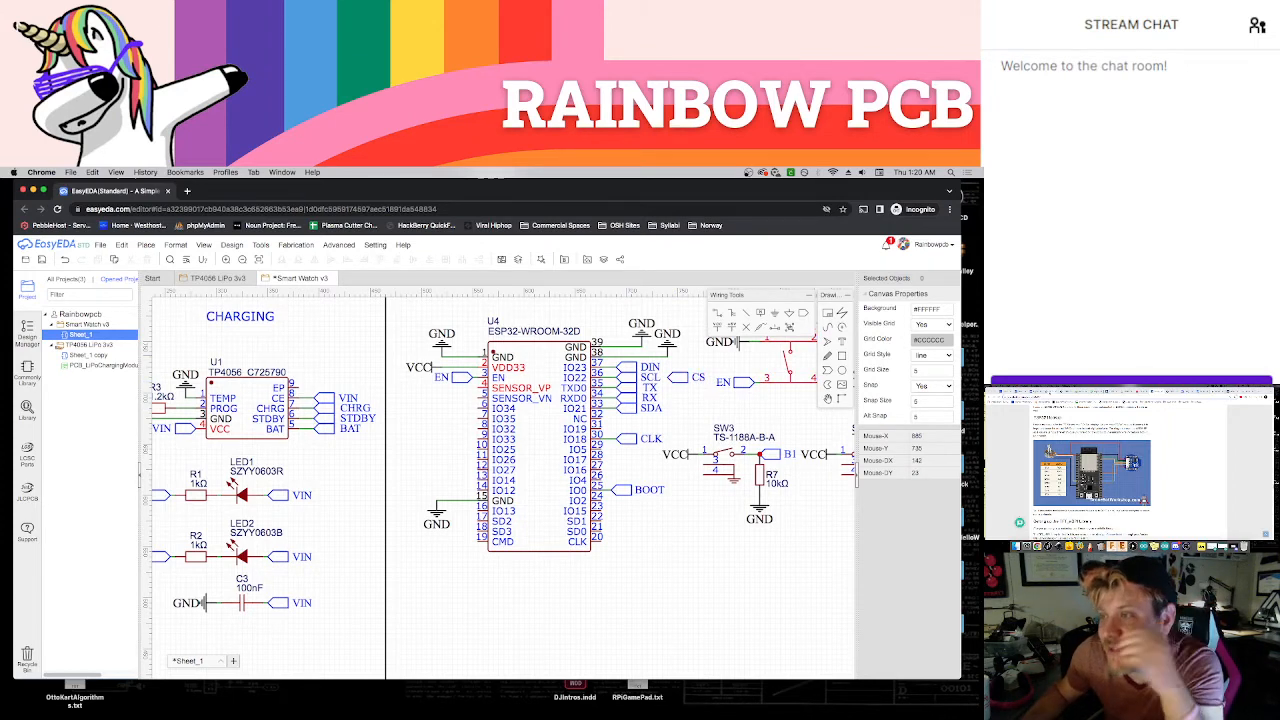
Compare the module datasheet's pin table, the display's pin descriptions and the tutorial's ESP32 wiring diagram
{"action": "left_click", "coordinate": [1062, 391]}
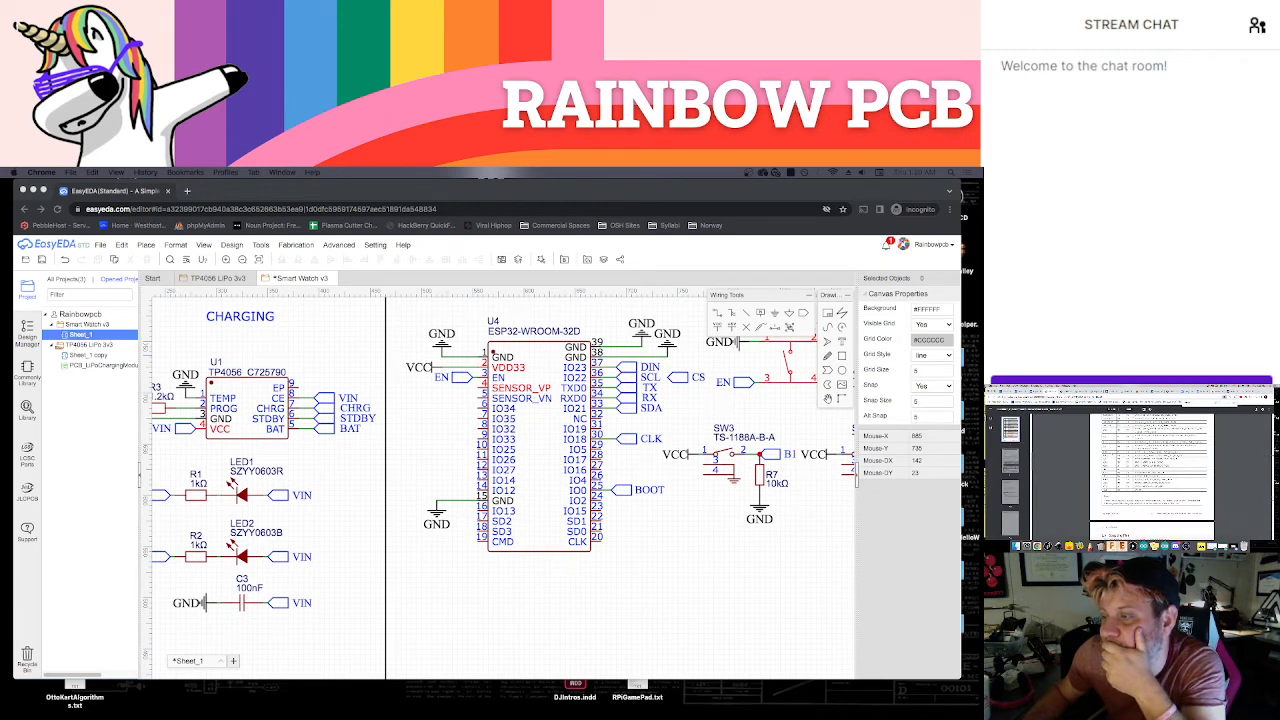
{"action": "scroll", "coordinate": [1152, 475], "scroll_direction": "up", "scroll_amount": 2}
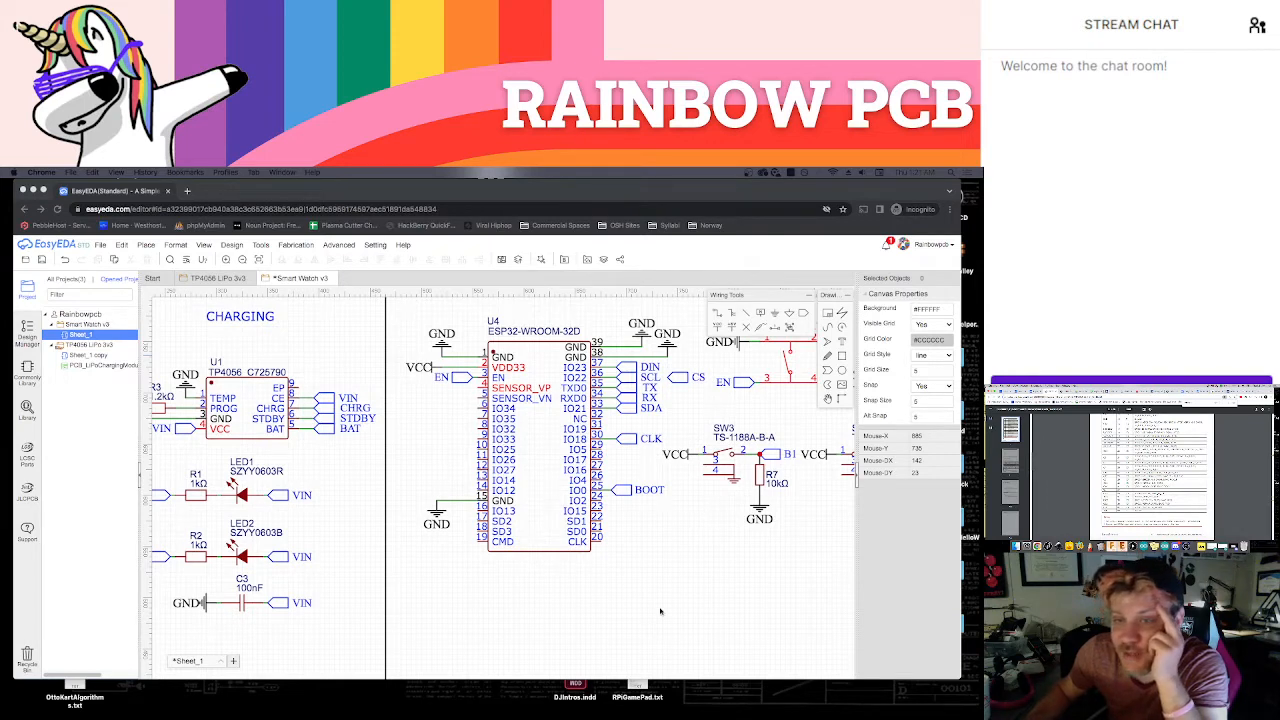
{"action": "left_click", "coordinate": [1066, 391]}
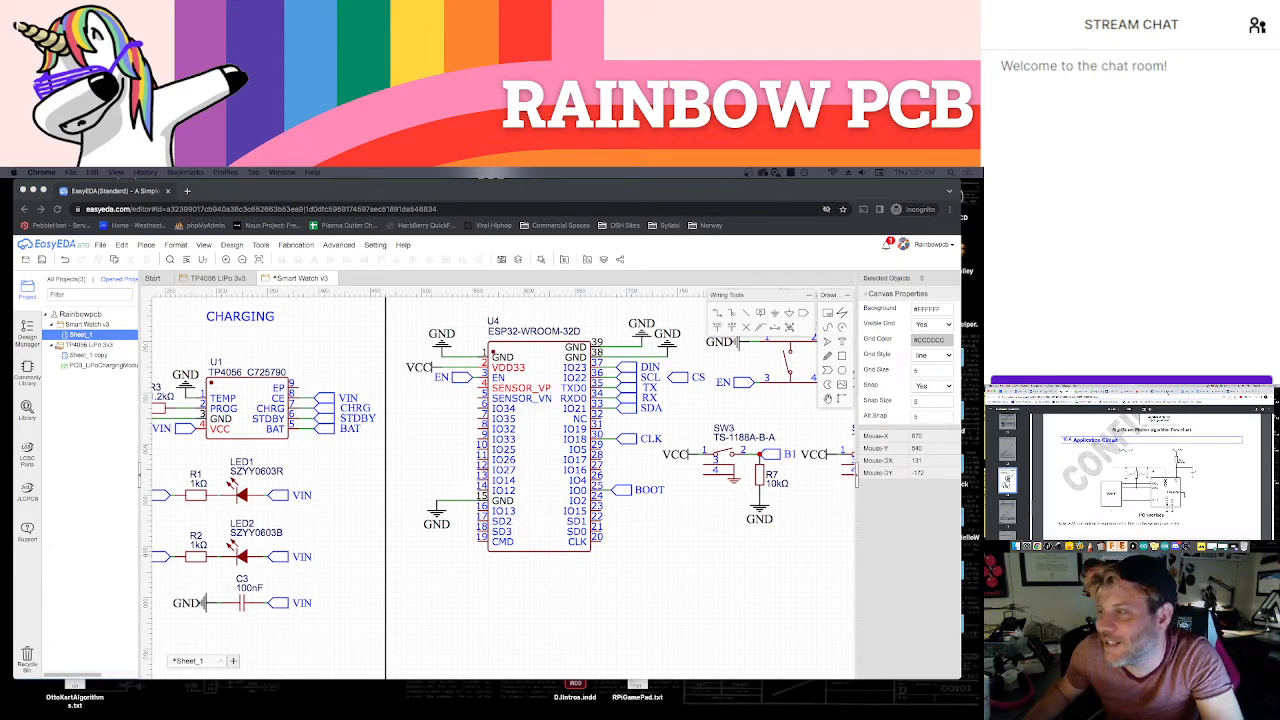
{"action": "left_click", "coordinate": [1168, 393]}
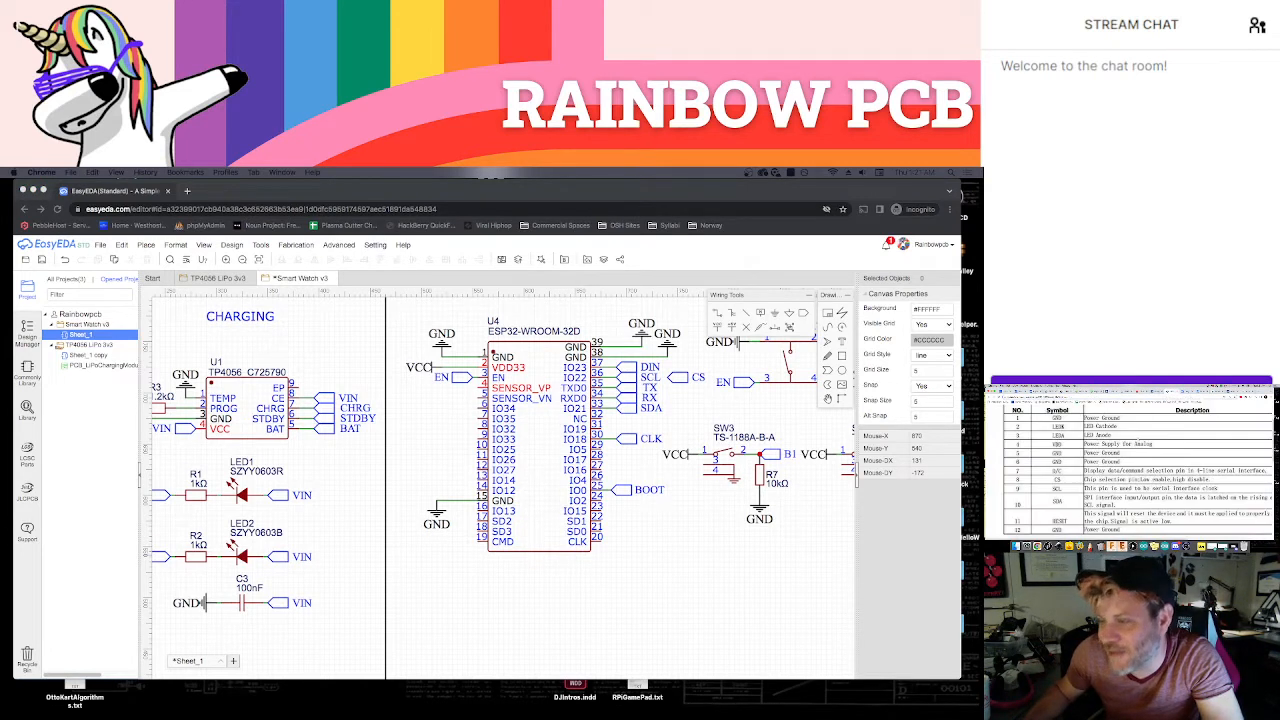
{"action": "left_click", "coordinate": [1156, 392]}
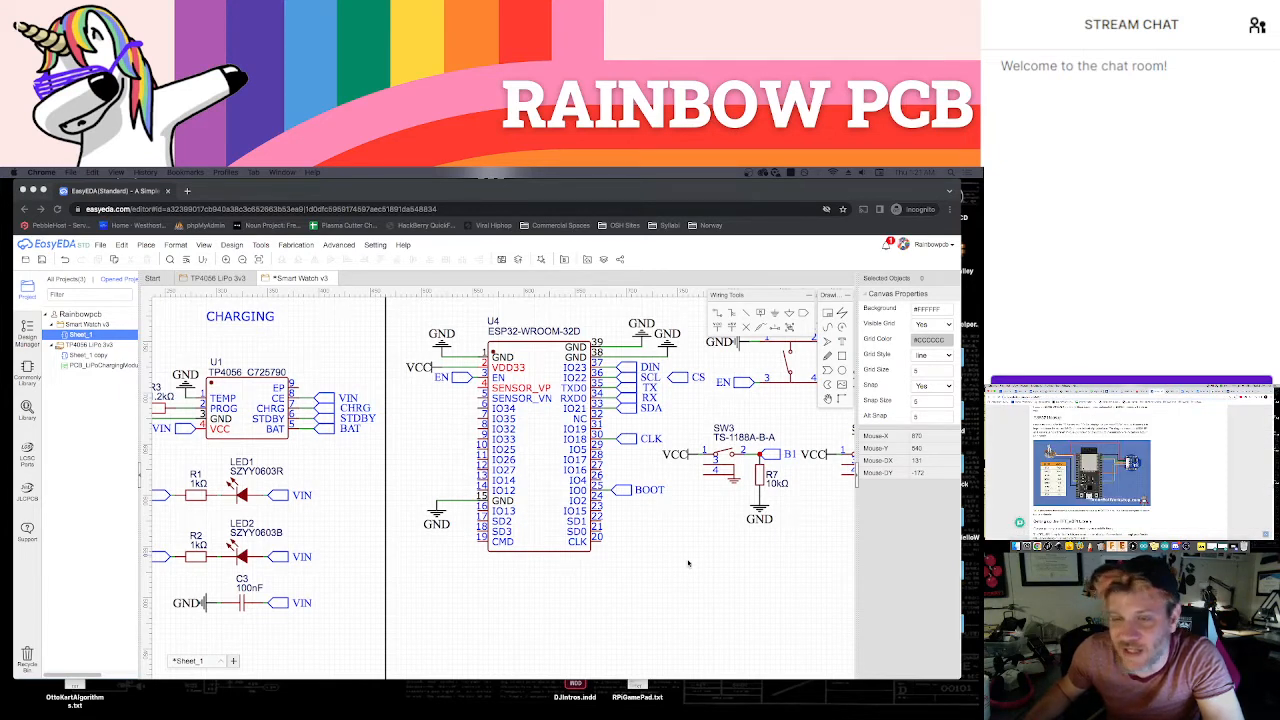
Copy the display's DC net port to the ESP32 and wire it to the IO16 pin, checking the module's pin table
{"action": "scroll", "coordinate": [694, 560], "scroll_direction": "down", "scroll_amount": 5}
{"action": "scroll", "coordinate": [680, 446], "scroll_direction": "down", "scroll_amount": 3}
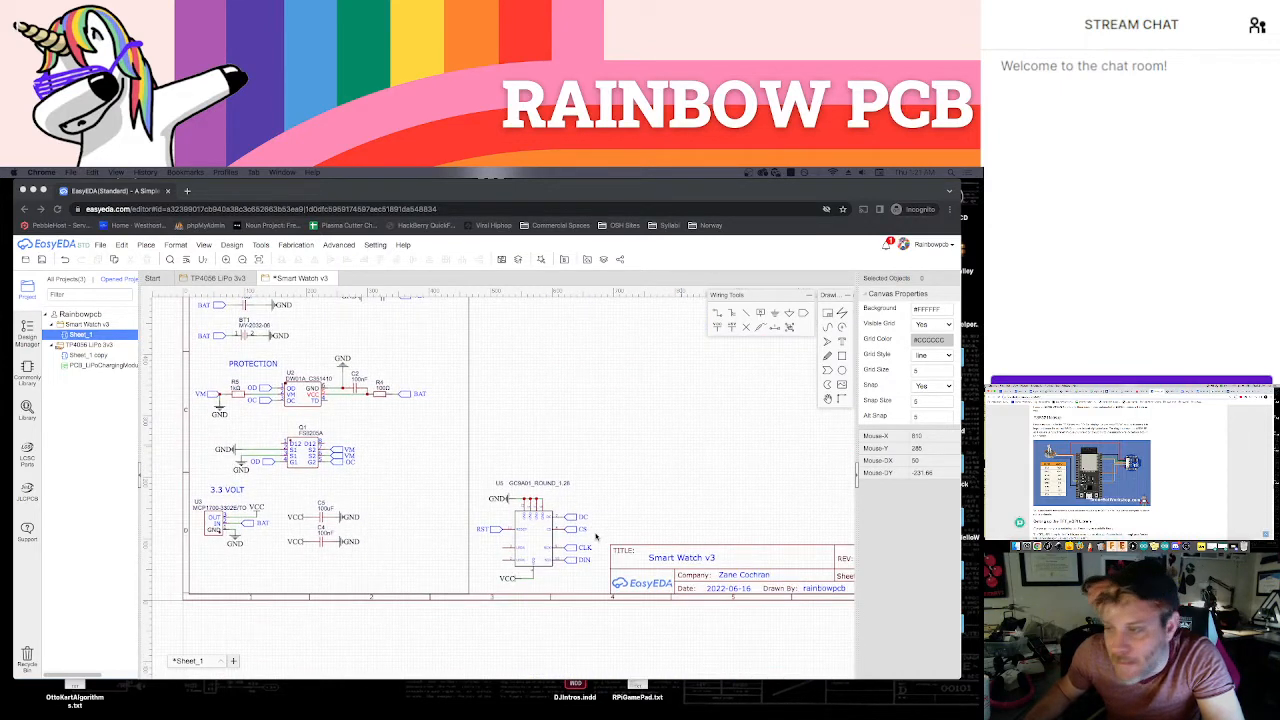
{"action": "left_click", "coordinate": [570, 516]}
{"action": "scroll", "coordinate": [600, 480], "scroll_direction": "up", "scroll_amount": 4}
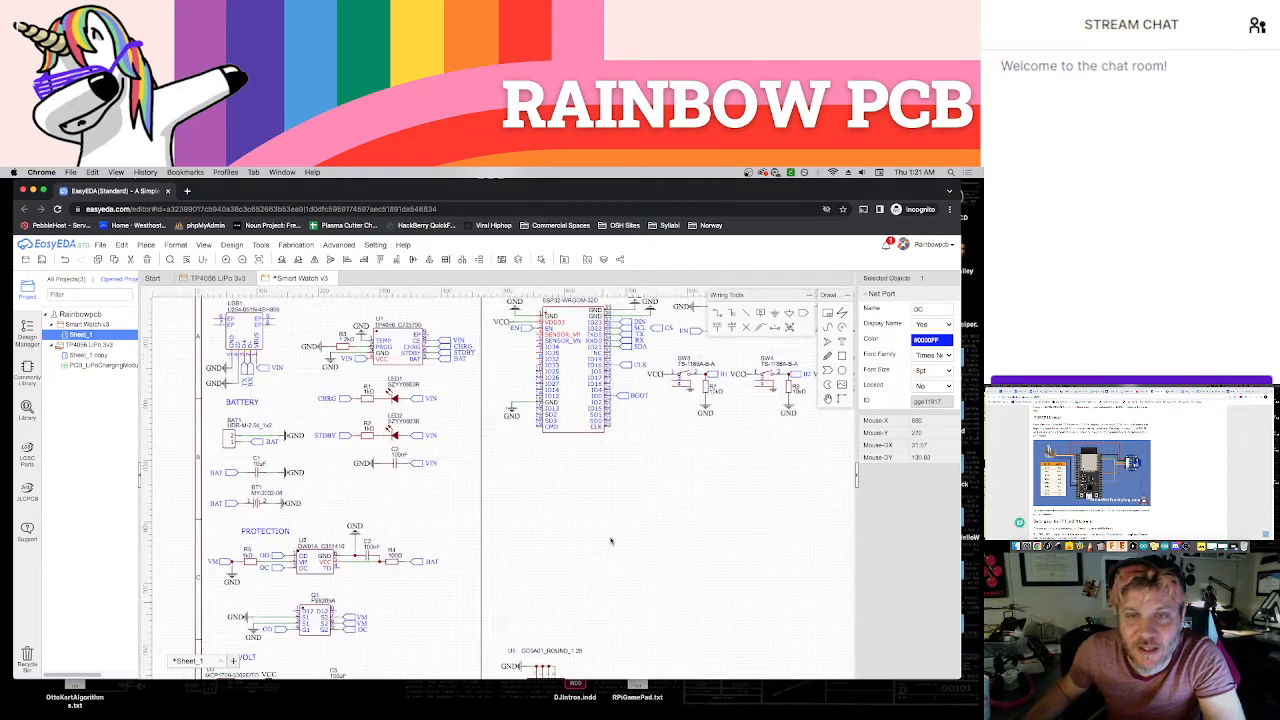
{"action": "scroll", "coordinate": [612, 541], "scroll_direction": "up", "scroll_amount": 4}
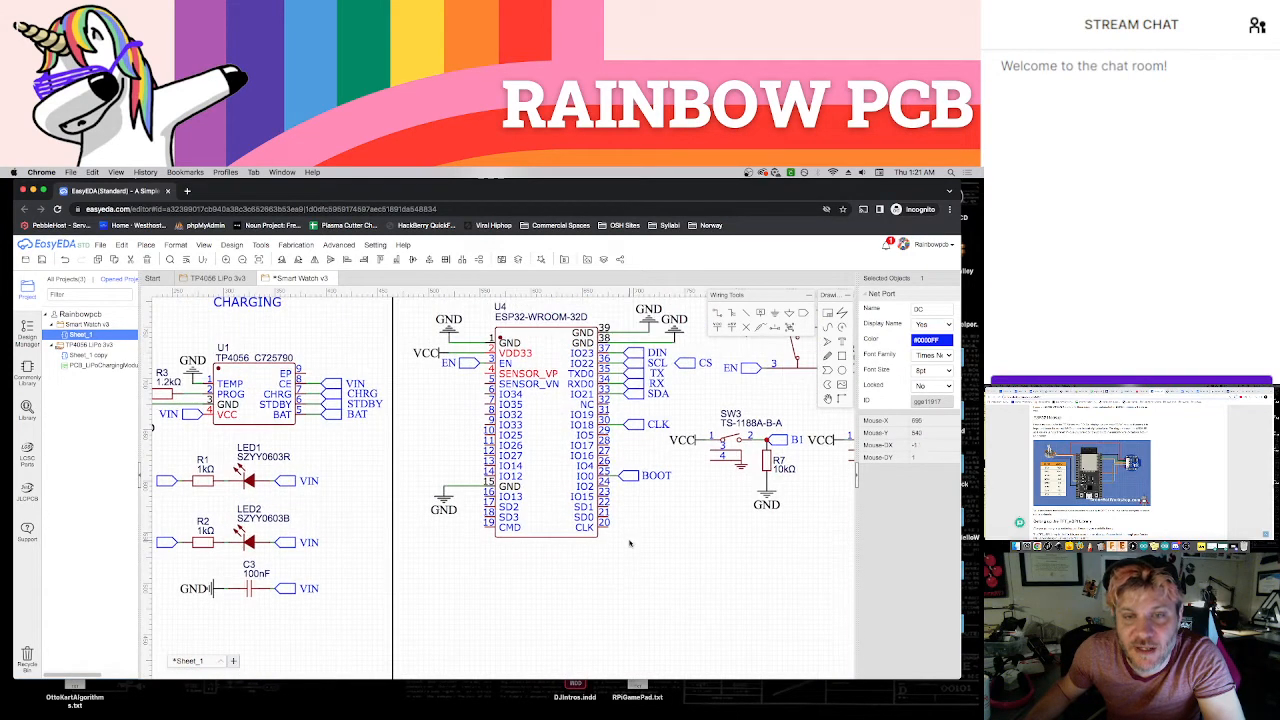
{"action": "key", "text": "super+v"}
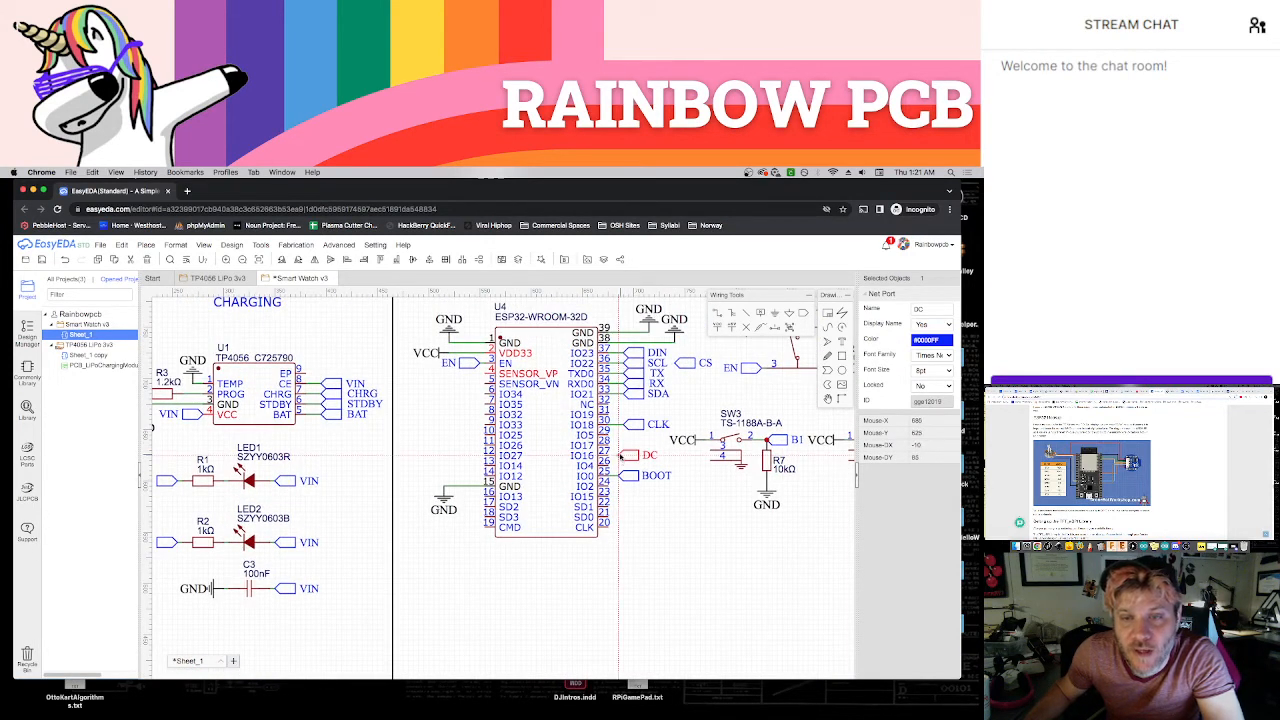
{"action": "left_click", "coordinate": [619, 455]}
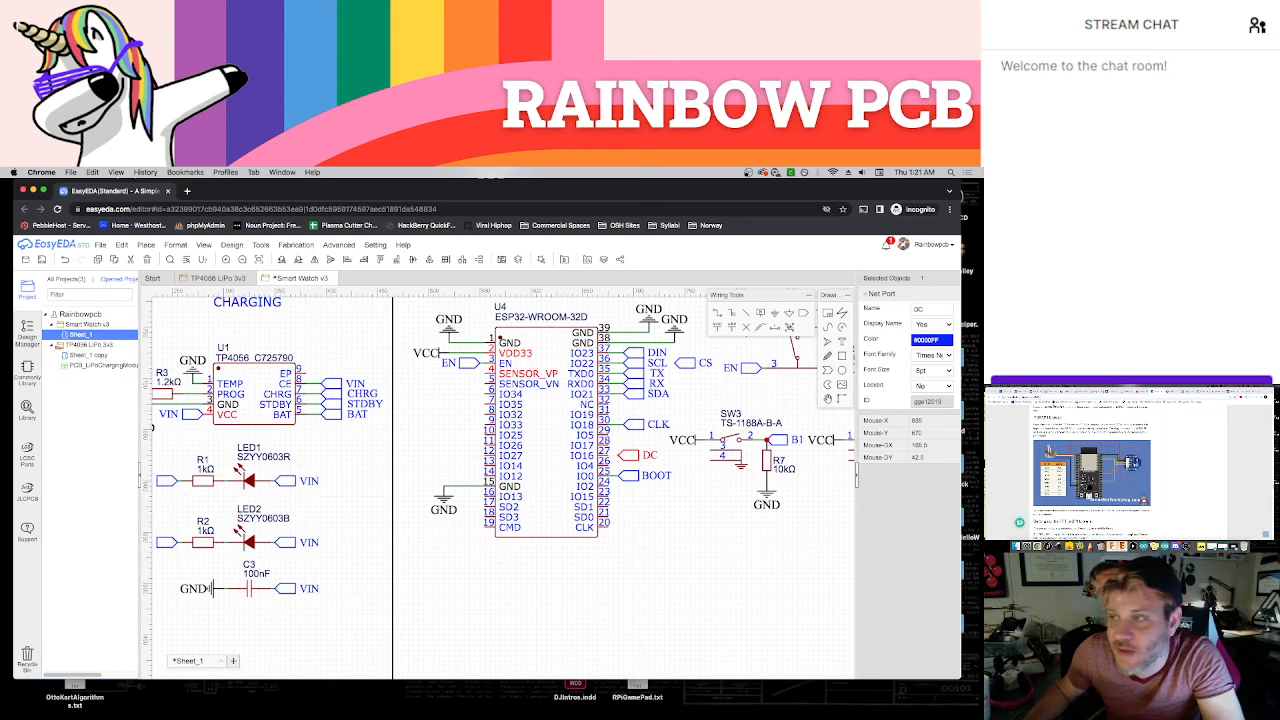
{"action": "left_click", "coordinate": [1049, 392]}
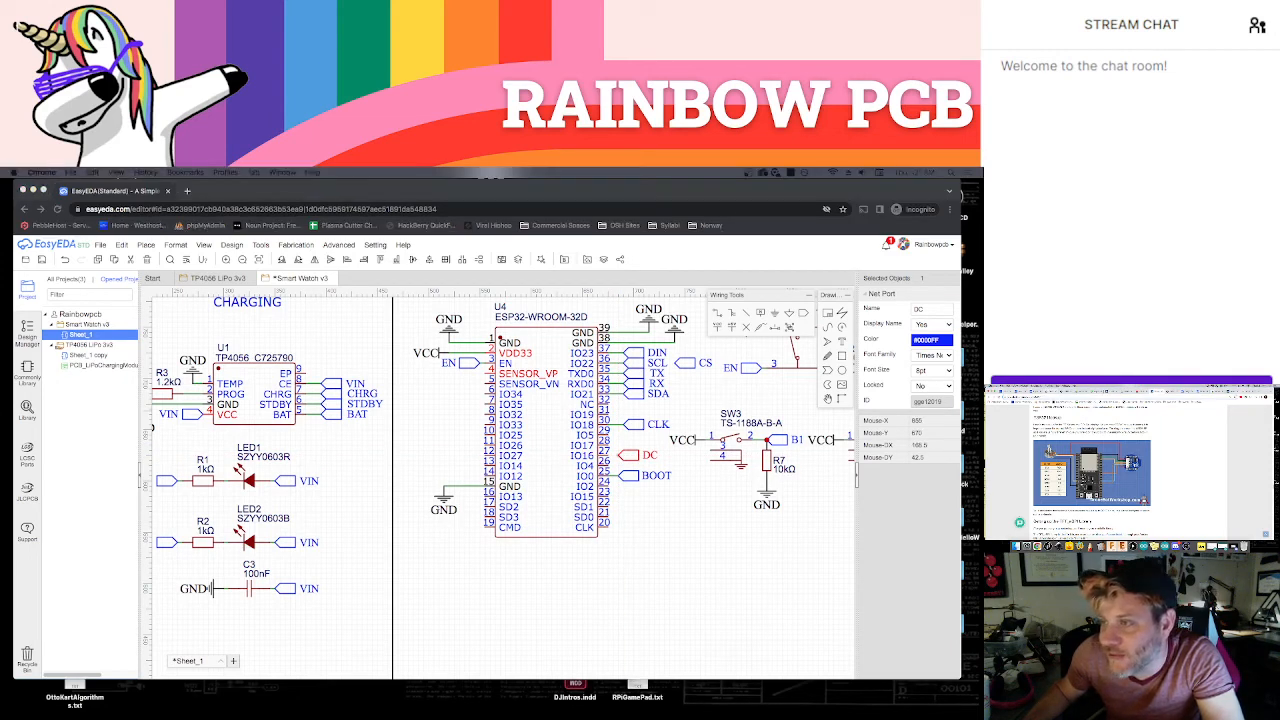
{"action": "left_click", "coordinate": [1174, 391]}
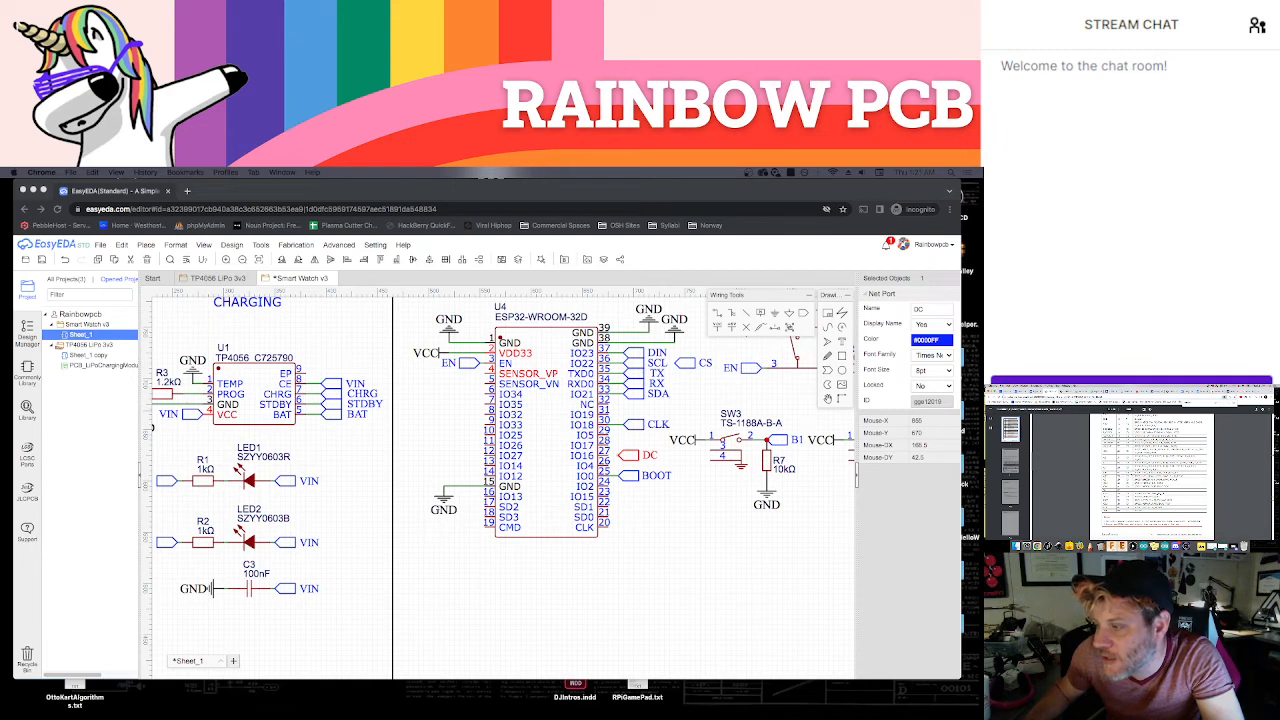
{"action": "left_click", "coordinate": [708, 508]}
{"action": "left_click", "coordinate": [620, 457]}
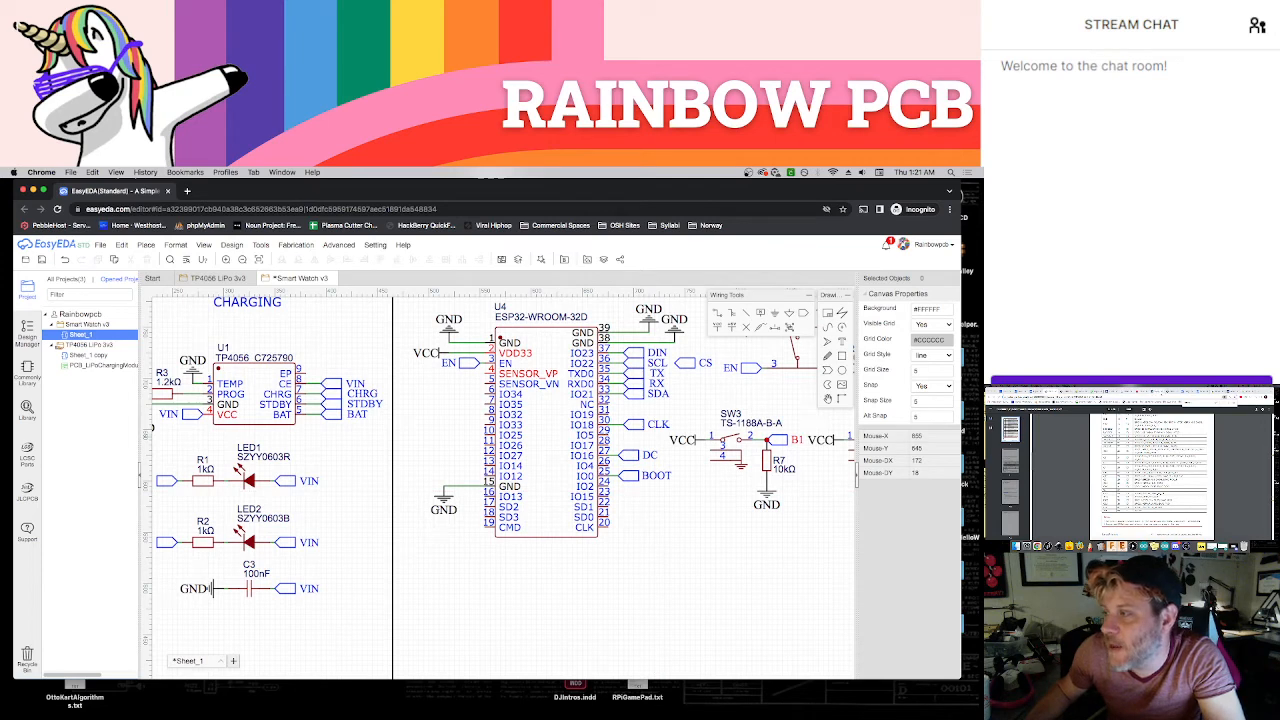
Examine the tutorial's ESP32 wiring diagram again and compare it with the DC net port on the ESP32 symbol
{"action": "left_click", "coordinate": [1156, 392]}
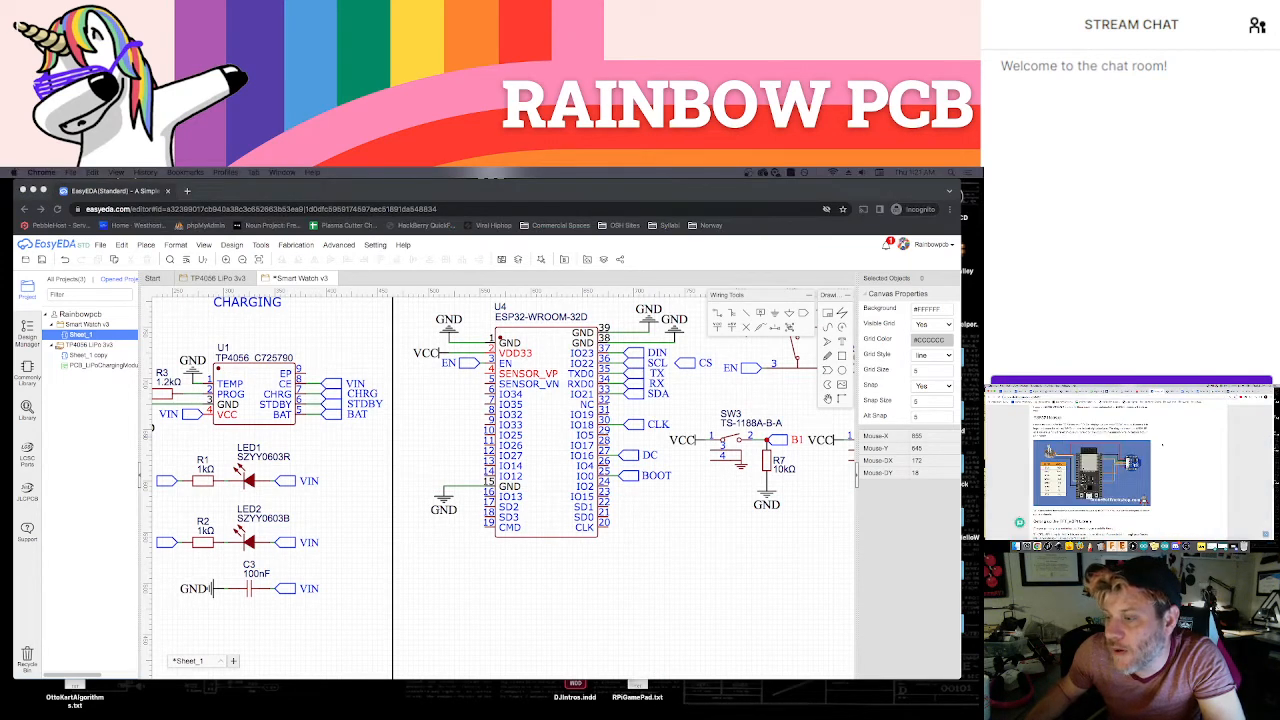
{"action": "scroll", "coordinate": [1162, 444], "scroll_direction": "down", "scroll_amount": 2}
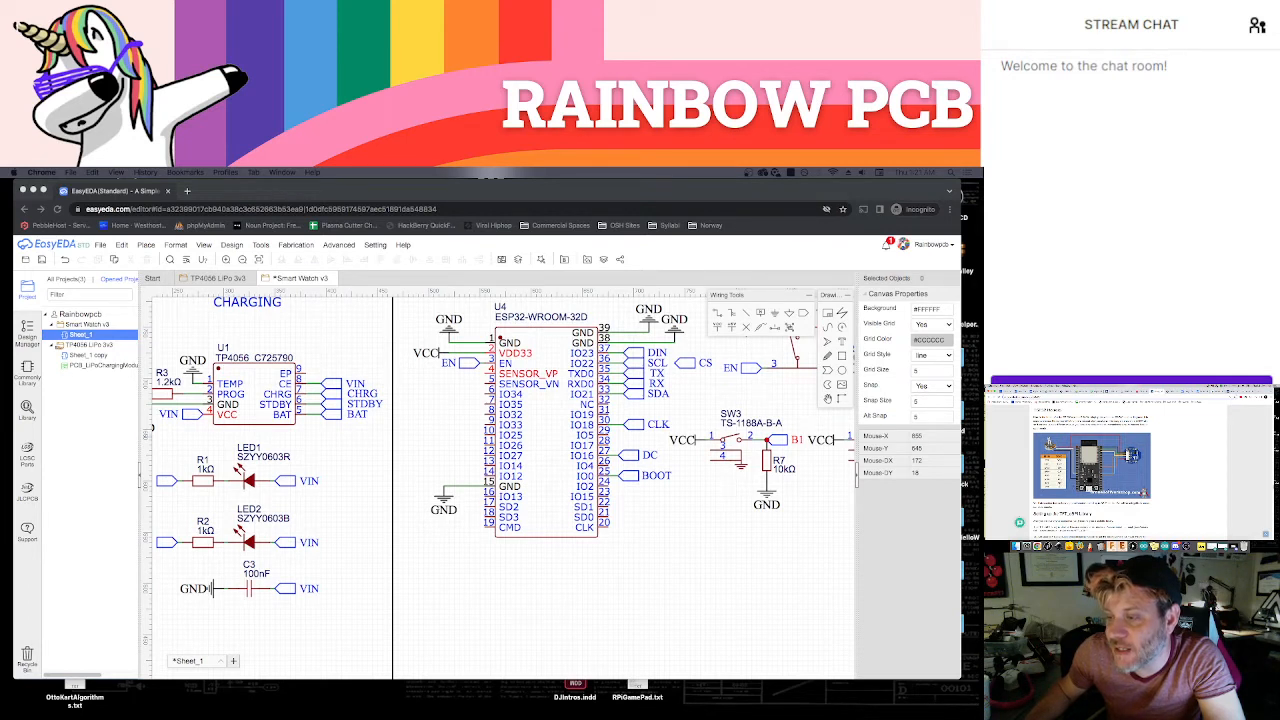
{"action": "scroll", "coordinate": [1130, 464], "scroll_direction": "down", "scroll_amount": 4}
{"action": "scroll", "coordinate": [1130, 464], "scroll_direction": "up", "scroll_amount": 5}
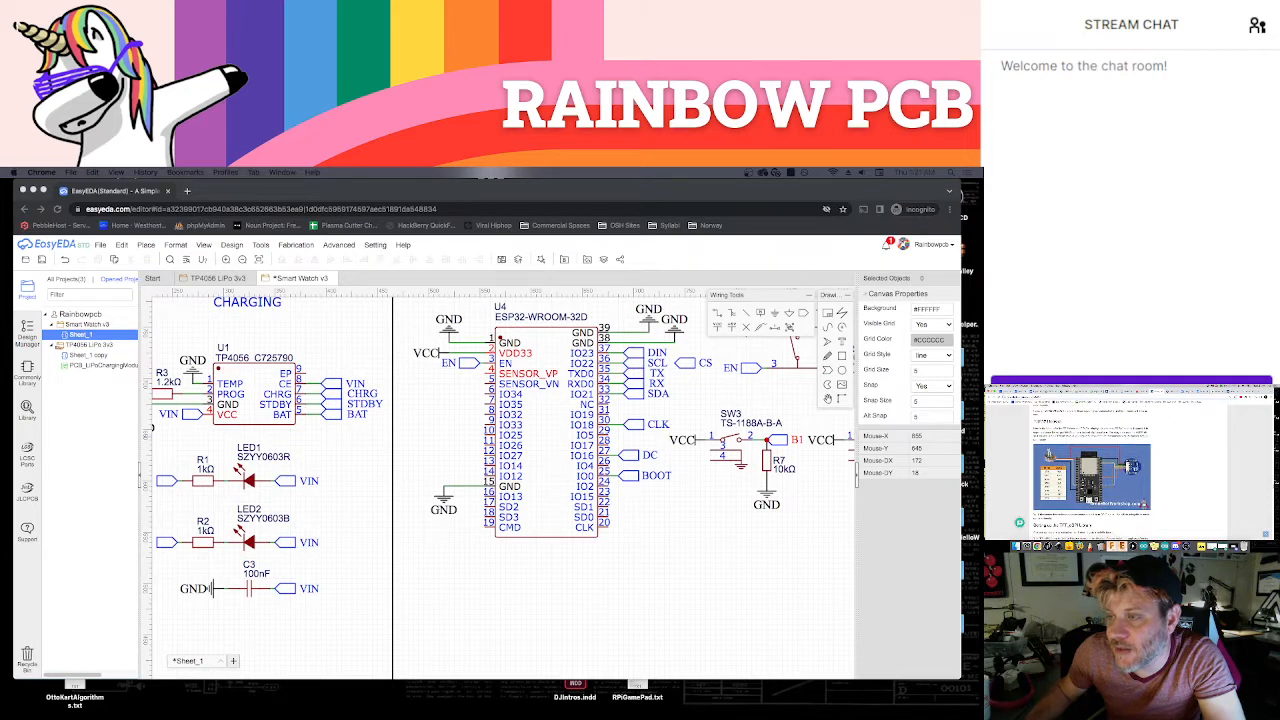
{"action": "left_click", "coordinate": [695, 535]}
{"action": "right_click_drag", "start_coordinate": [704, 491], "coordinate": [712, 426]}
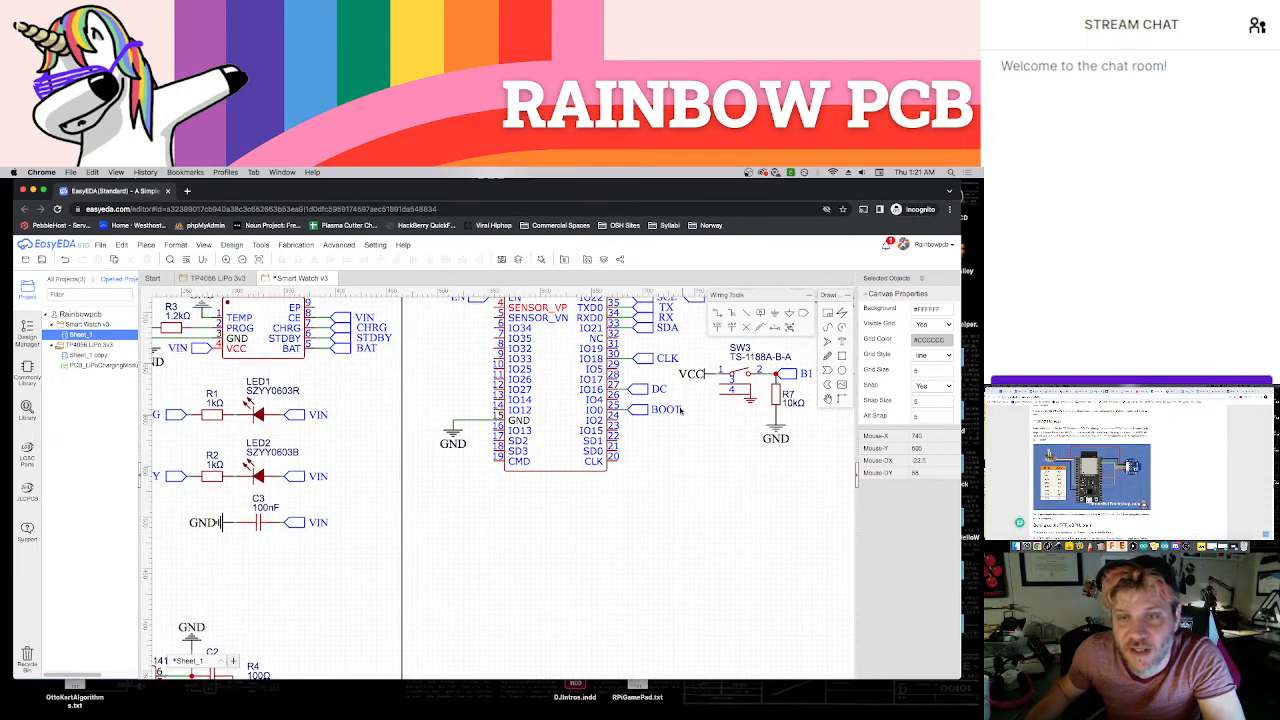
{"action": "left_click", "coordinate": [645, 392]}
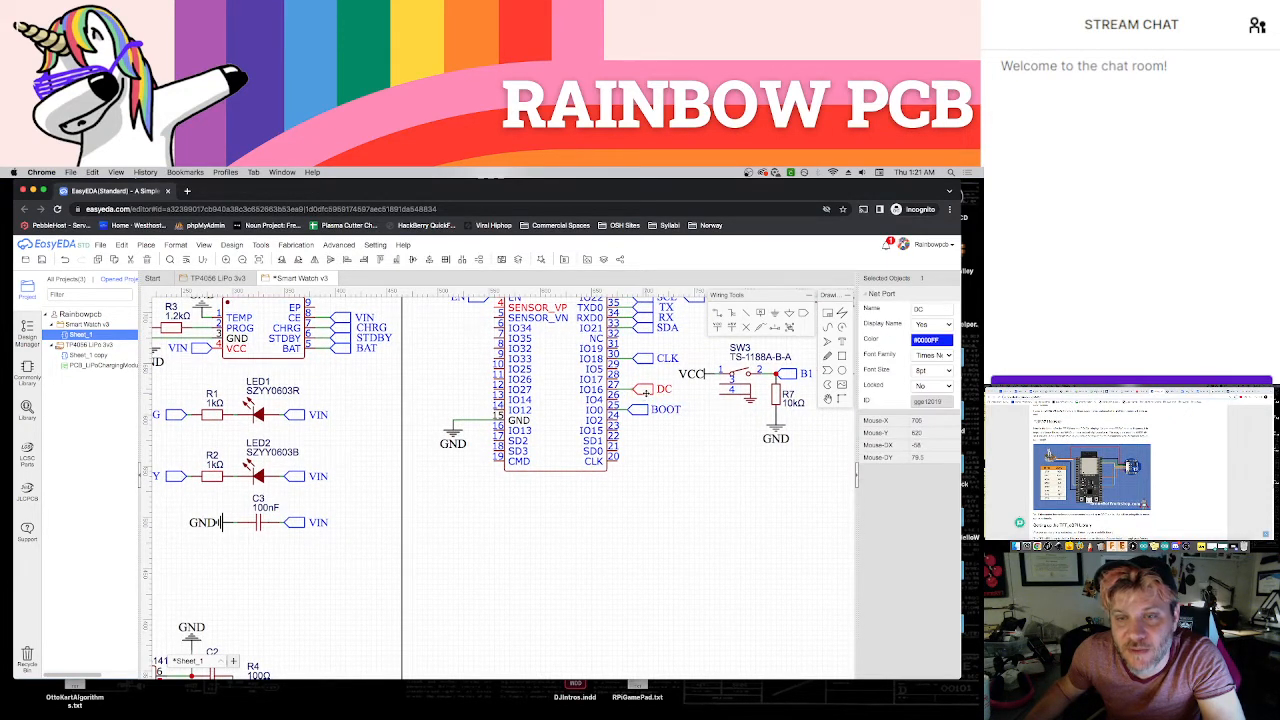
{"action": "left_click", "coordinate": [710, 522]}
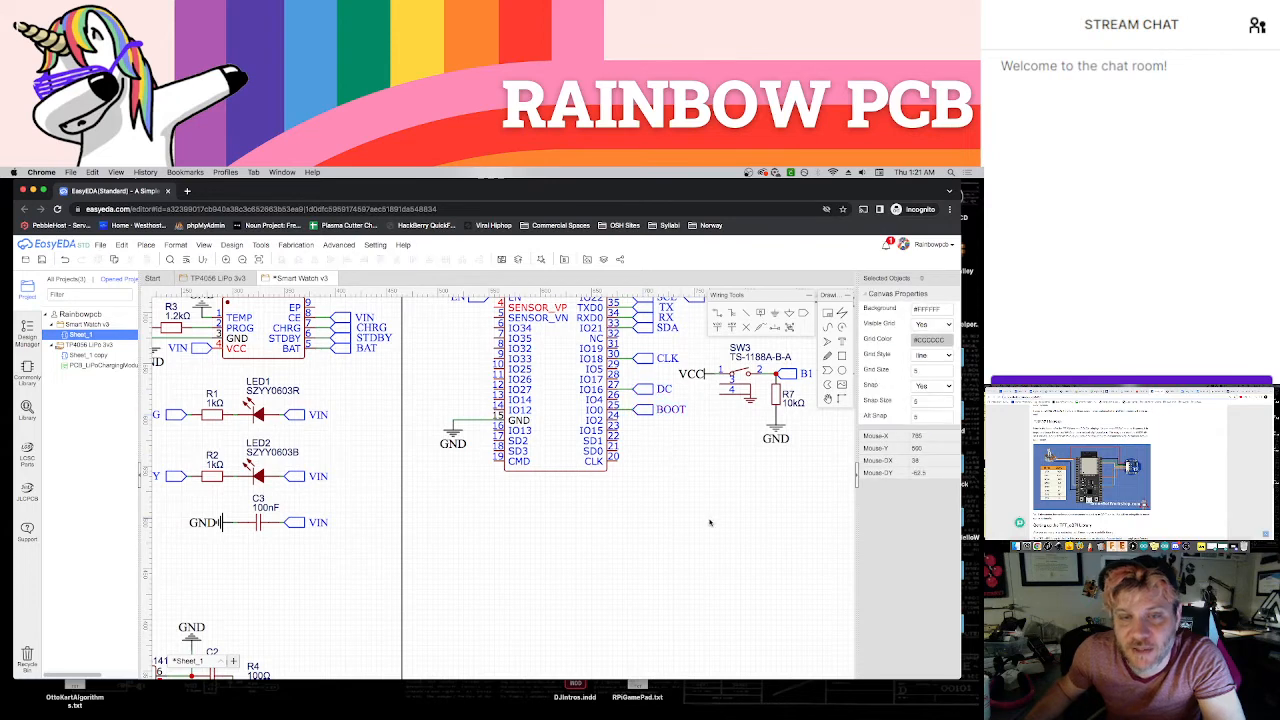
Place a copy of the display's RST net port at the ESP32's IO4 pin, facing the same way as the DC port
{"action": "right_click_drag", "start_coordinate": [710, 522], "coordinate": [731, 437]}
{"action": "scroll", "coordinate": [731, 437], "scroll_direction": "down", "scroll_amount": 3}
{"action": "right_click_drag", "start_coordinate": [729, 523], "coordinate": [678, 353]}
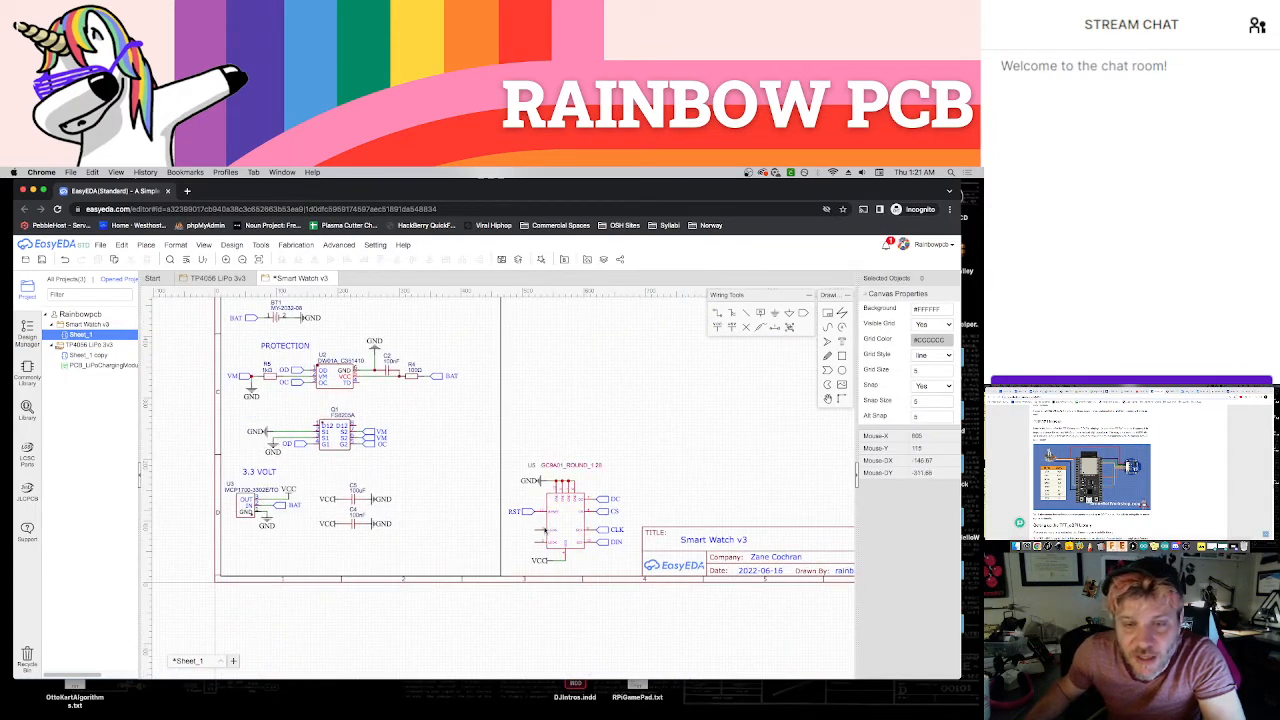
{"action": "left_click", "coordinate": [526, 514]}
{"action": "right_click_drag", "start_coordinate": [638, 444], "coordinate": [642, 555]}
{"action": "scroll", "coordinate": [597, 493], "scroll_direction": "up", "scroll_amount": 3}
{"action": "key", "text": "super+v"}
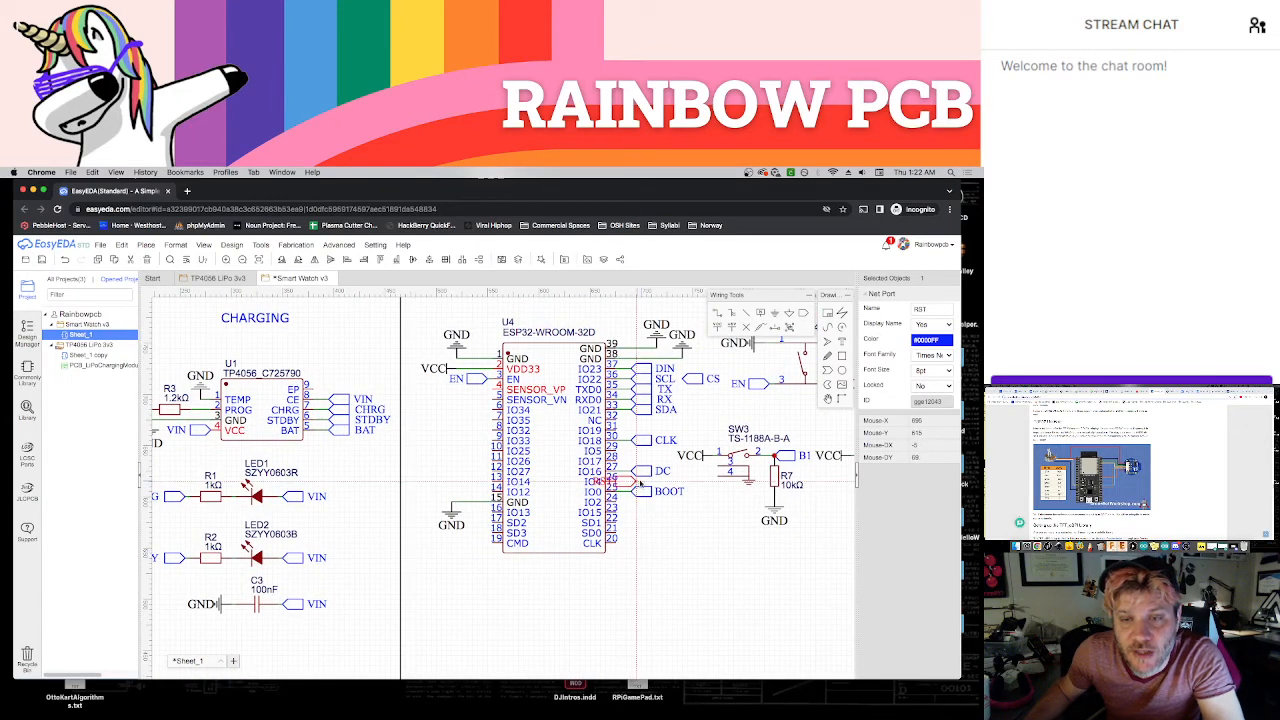
{"action": "left_click", "coordinate": [641, 483]}
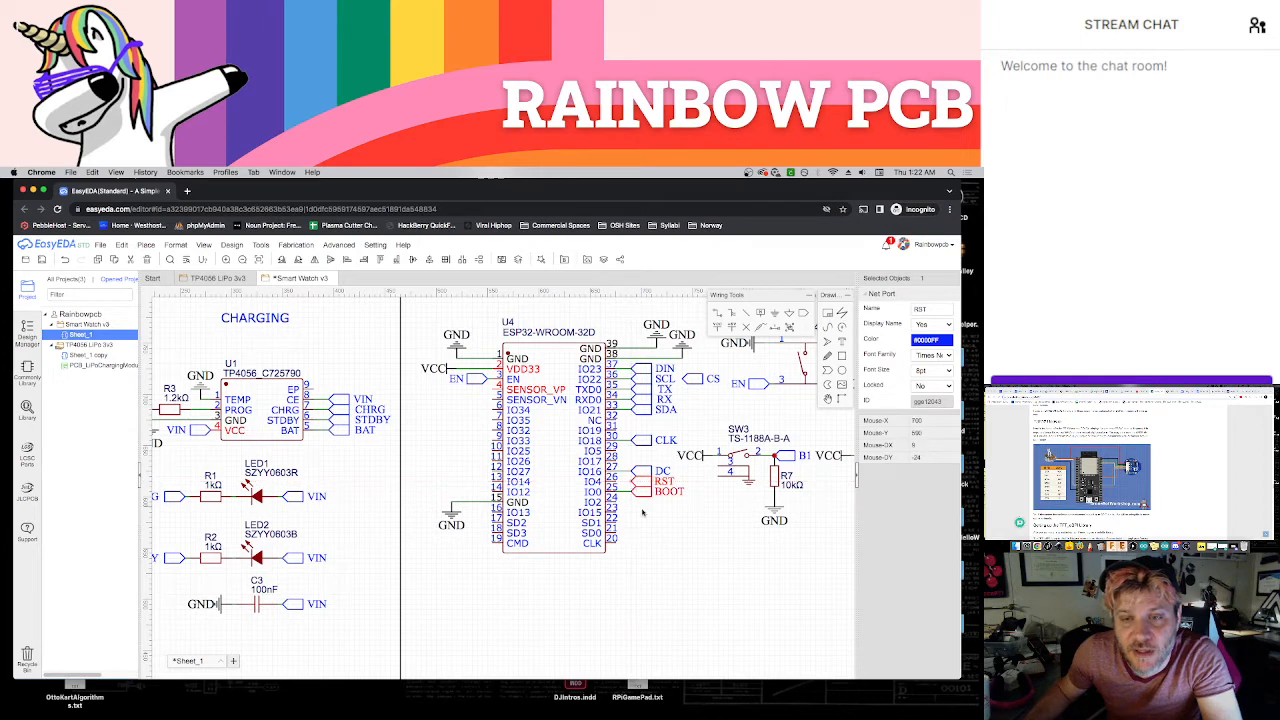
Wire the RST net port to the ESP32's IO4 pin
{"action": "key", "text": "w"}
{"action": "left_click", "coordinate": [621, 482]}
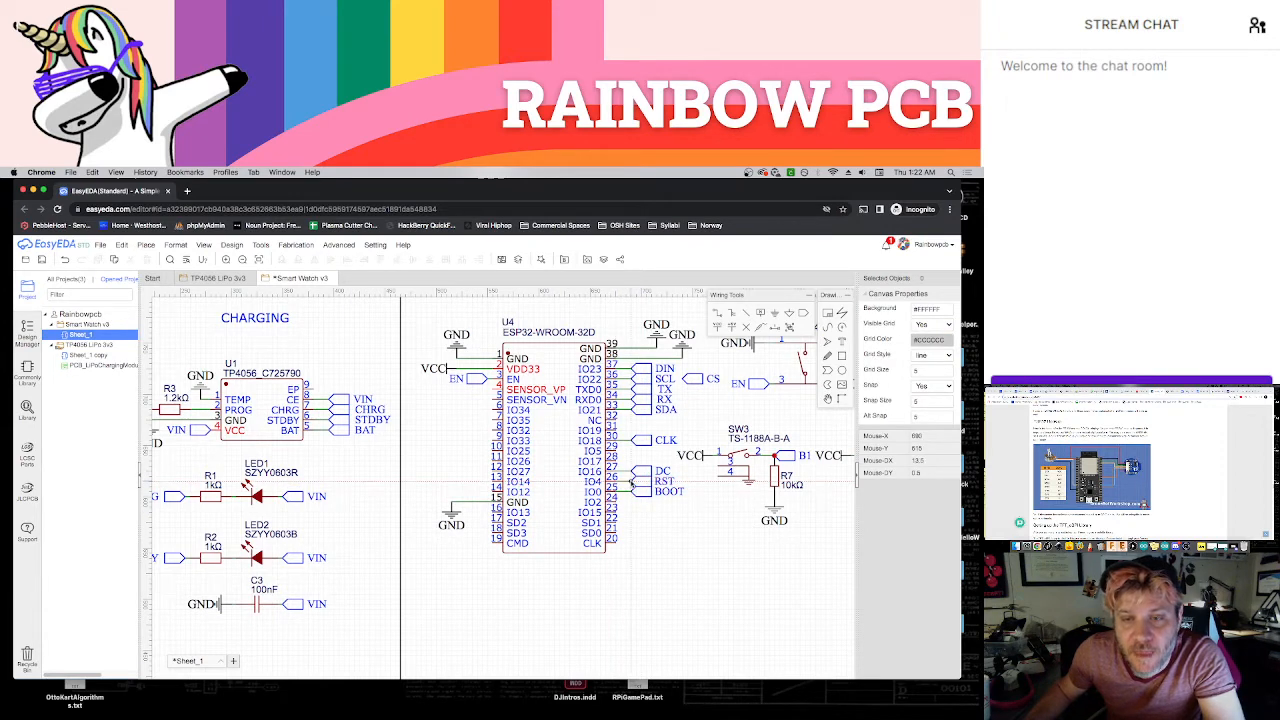
{"action": "left_click", "coordinate": [631, 482]}
Examine the module datasheet's pin table and compare it with the pins connected on the ESP32 symbol
{"action": "left_click", "coordinate": [1050, 392]}
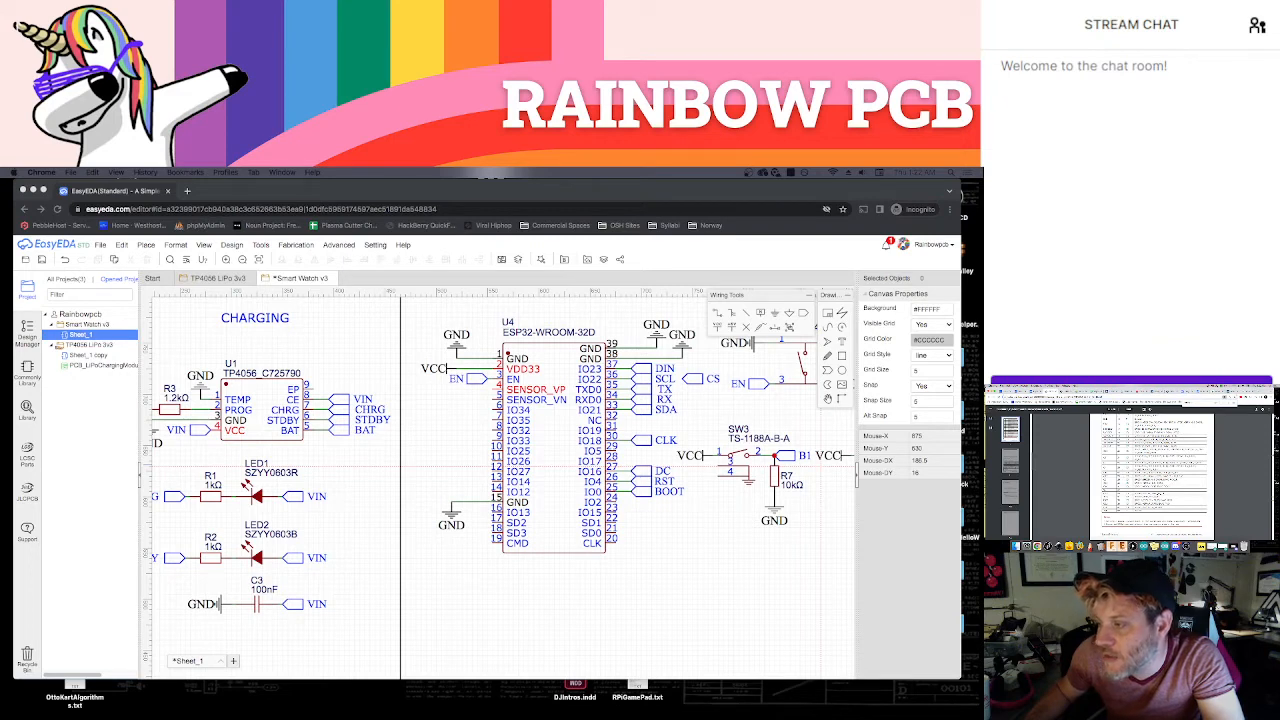
{"action": "left_click", "coordinate": [728, 559]}
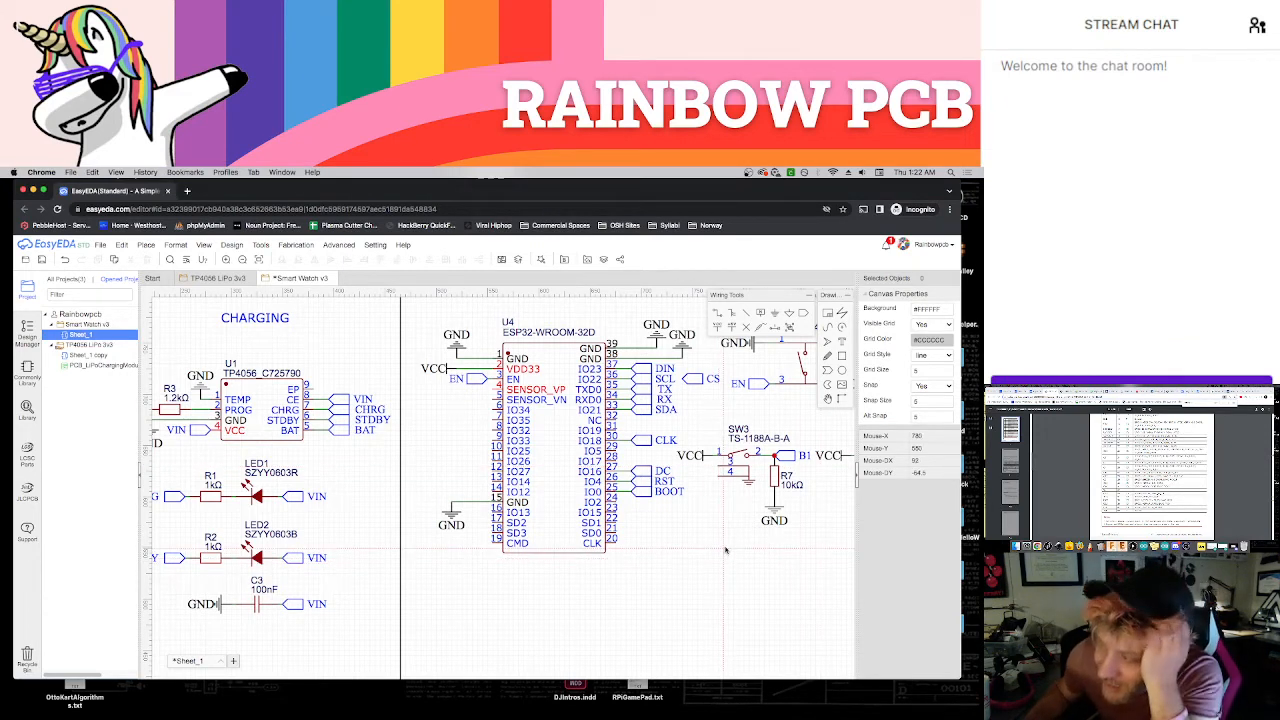
{"action": "scroll", "coordinate": [1154, 467], "scroll_direction": "down", "scroll_amount": 1}
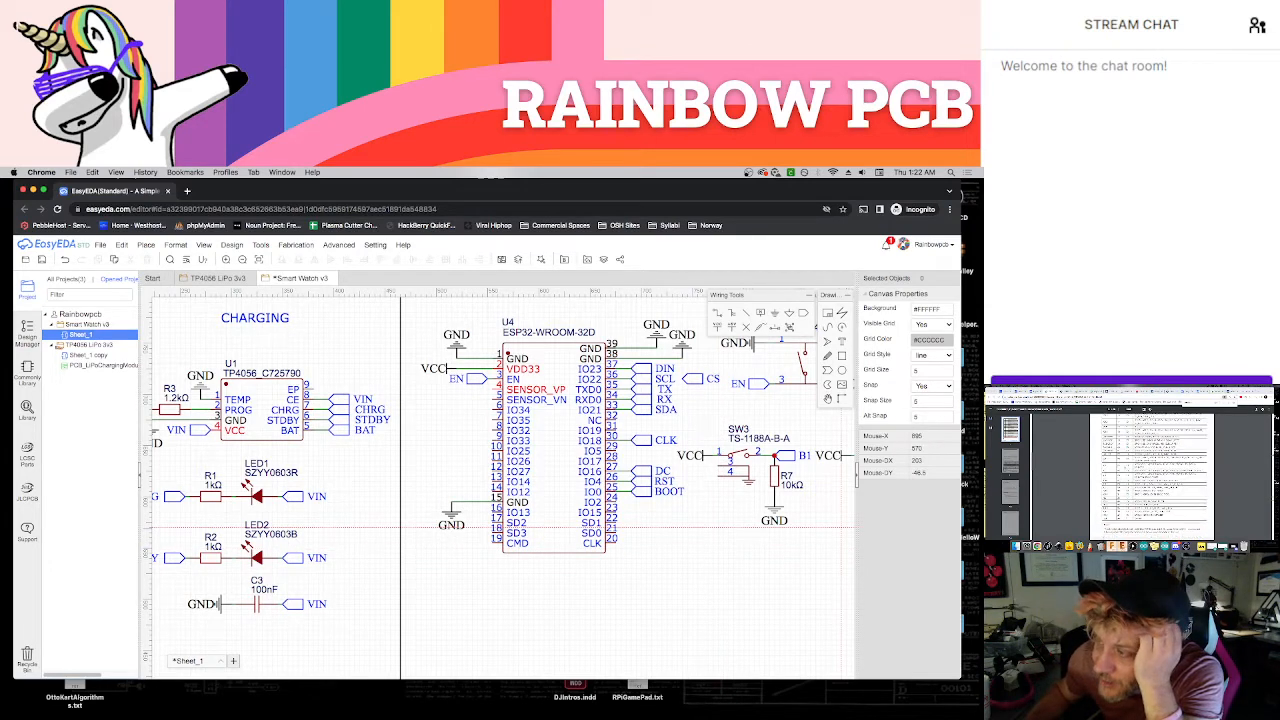
{"action": "scroll", "coordinate": [1154, 467], "scroll_direction": "up", "scroll_amount": 2}
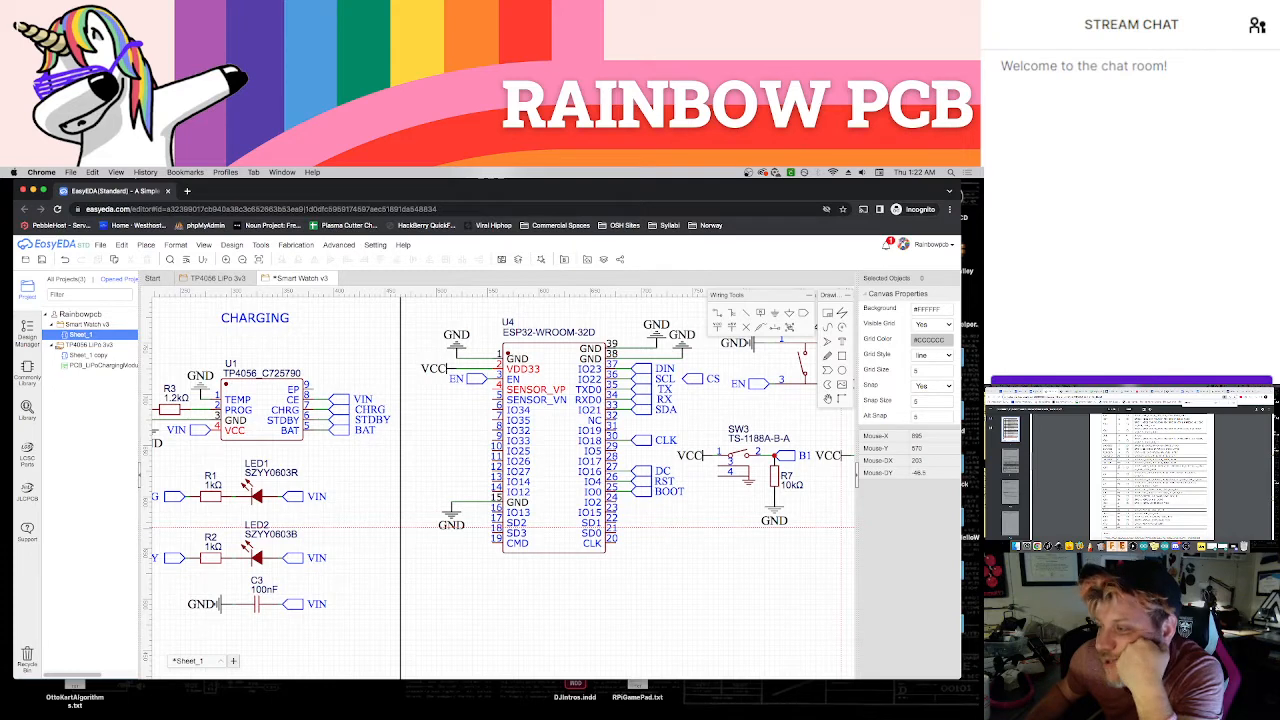
{"action": "scroll", "coordinate": [1154, 467], "scroll_direction": "up", "scroll_amount": 2}
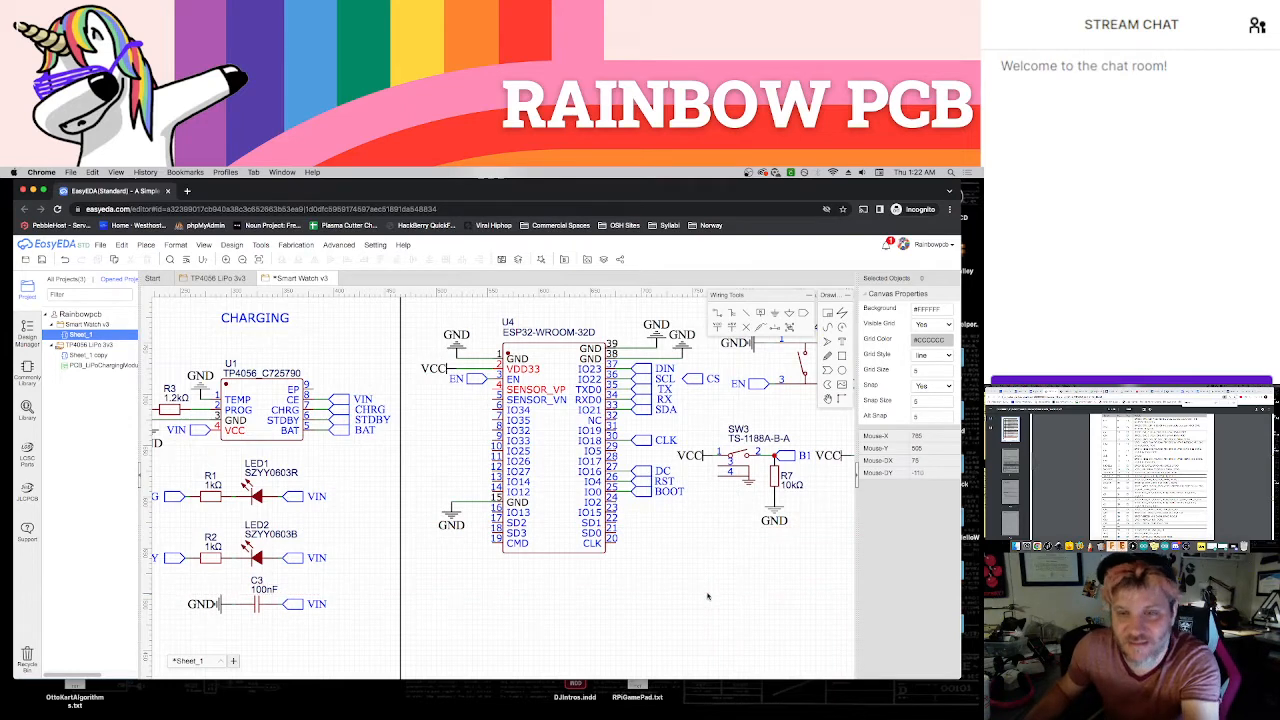
{"action": "scroll", "coordinate": [708, 575], "scroll_direction": "up", "scroll_amount": 2}
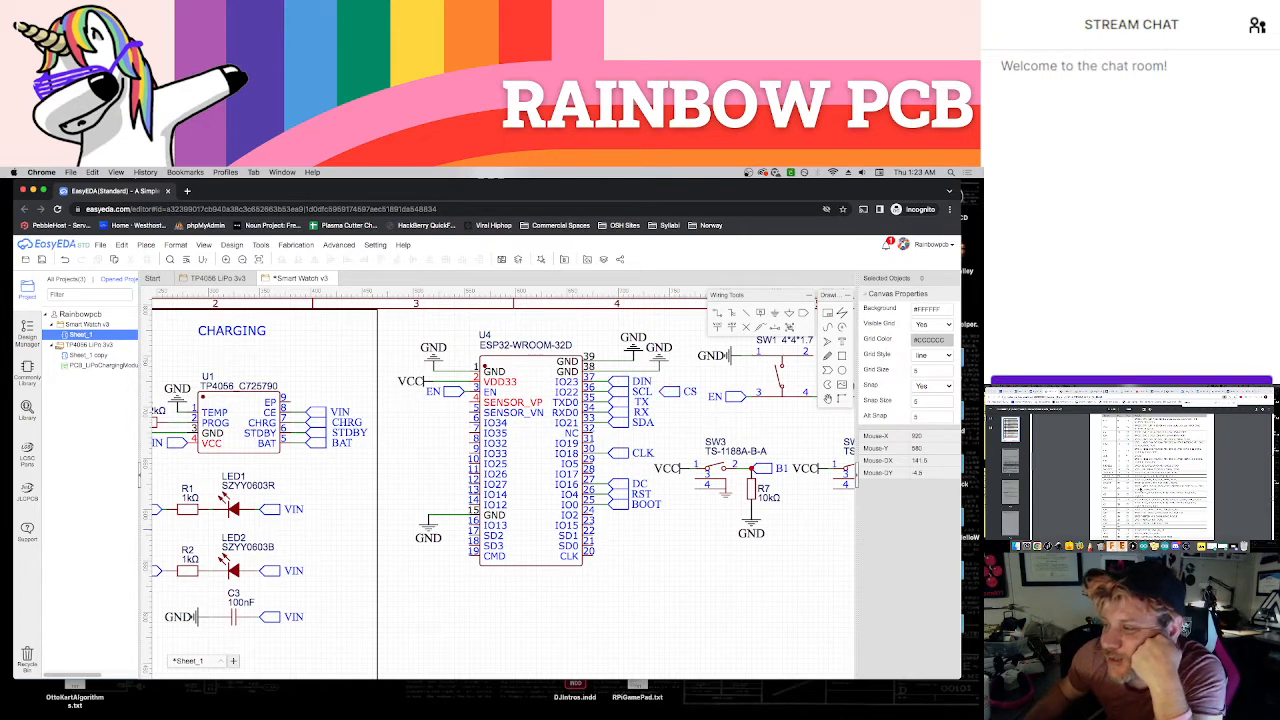
{"action": "left_click", "coordinate": [1089, 483]}
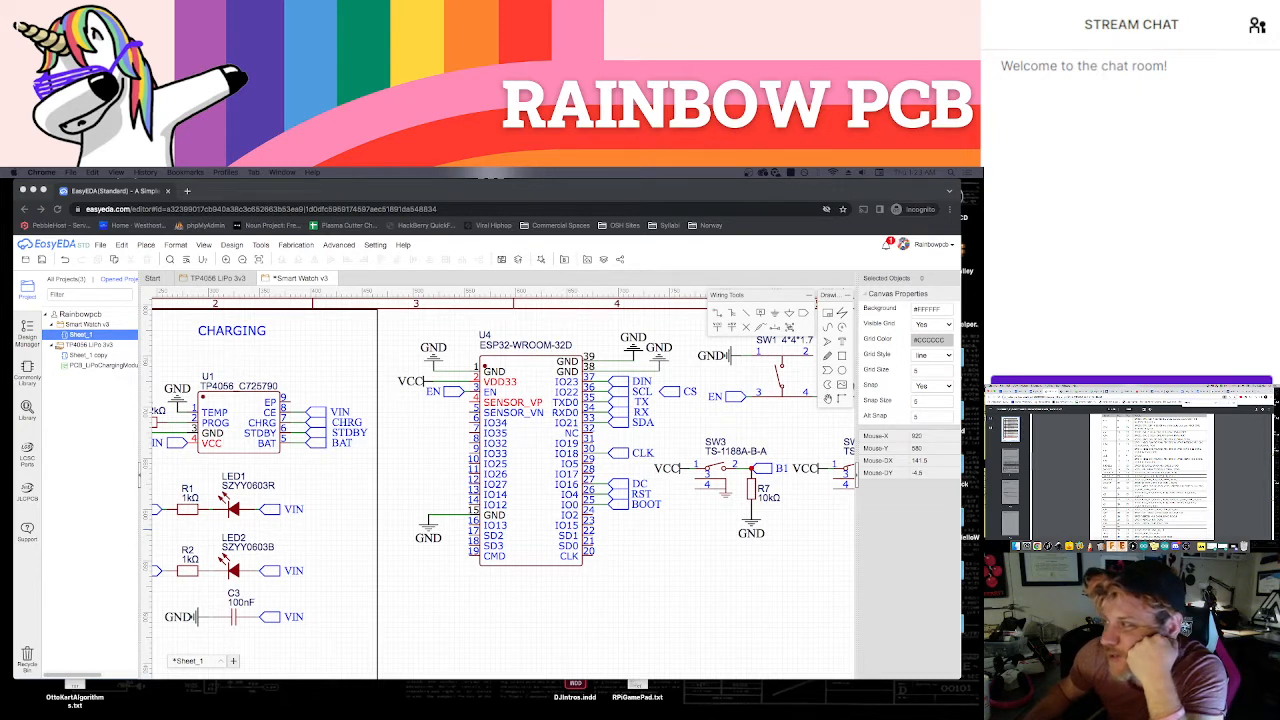
Search the web for esp32 in a new browser tab and open the article on ESP32 I2C communication
{"action": "key", "text": "super+t"}
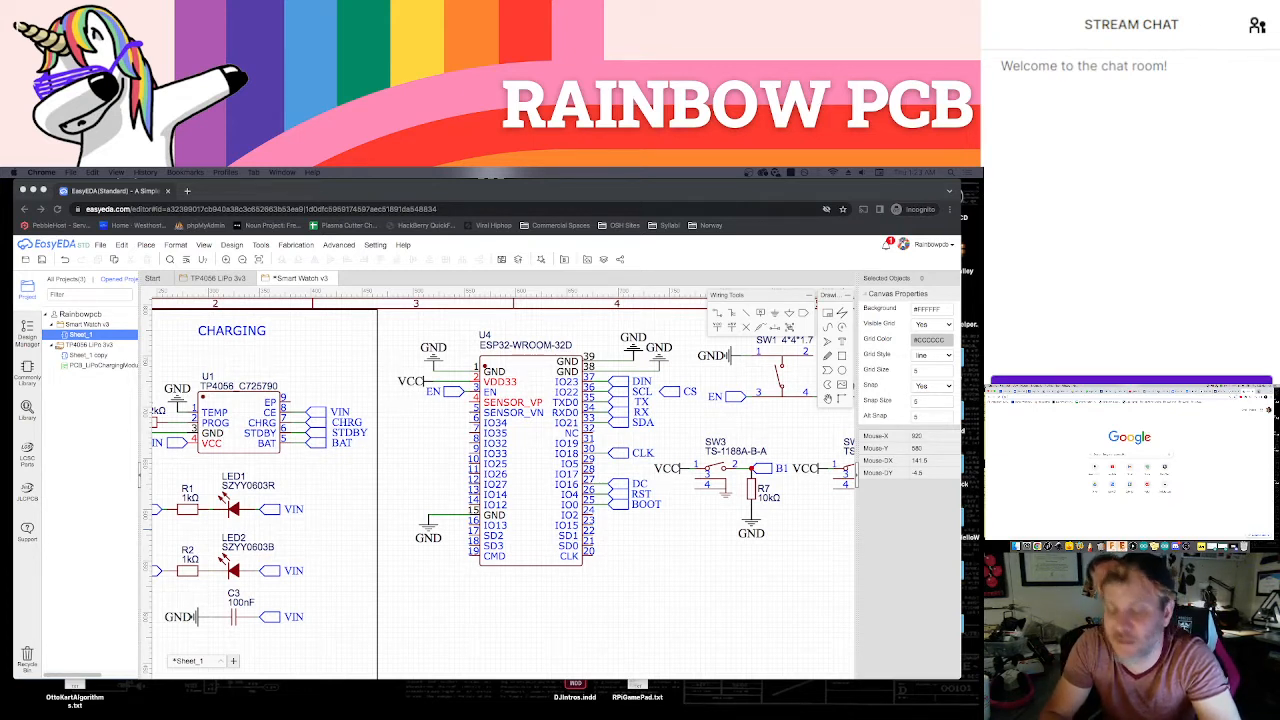
{"action": "type", "text": "esp32"}
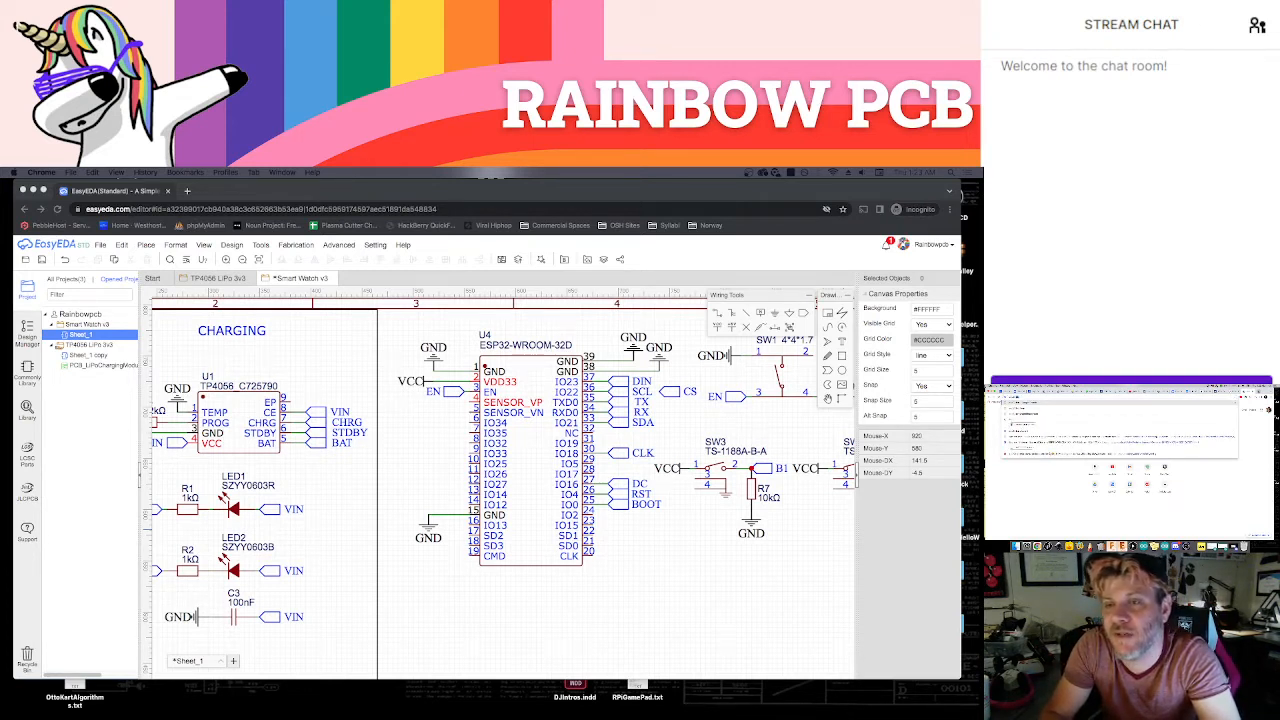
{"action": "key", "text": "BackSpace"}
{"action": "type", "text": "esp32"}
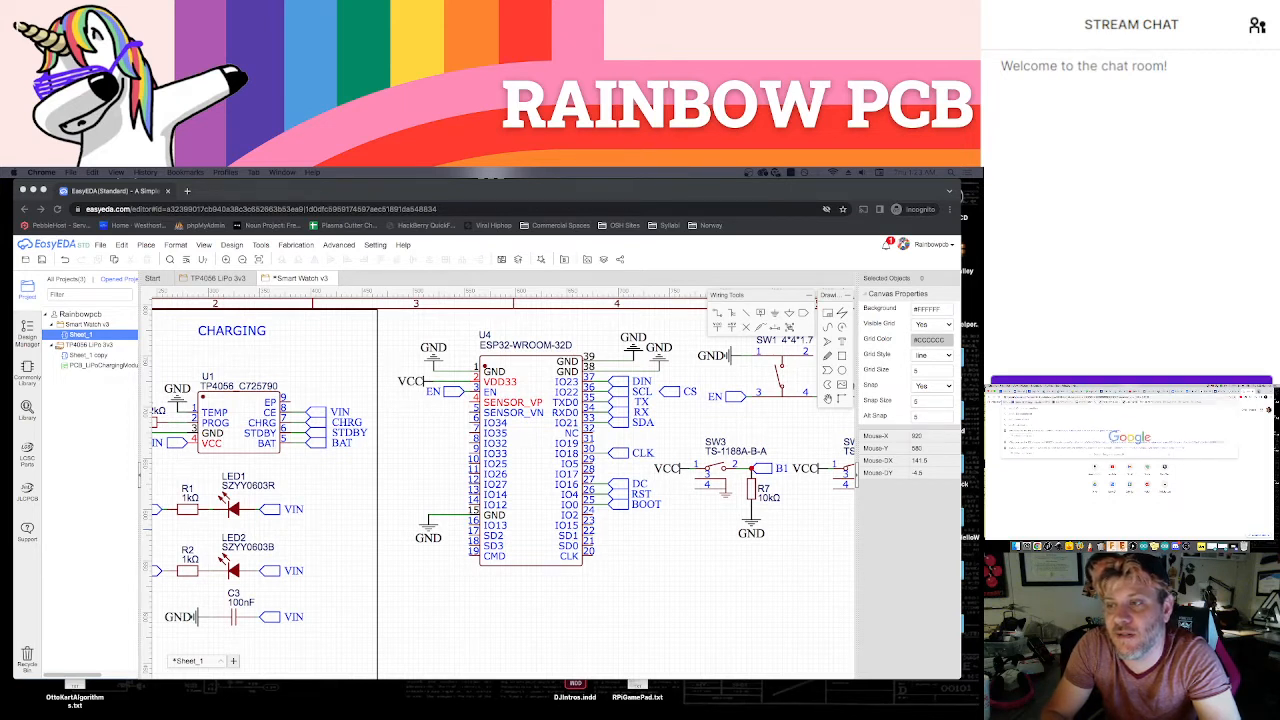
{"action": "key", "text": "Return"}
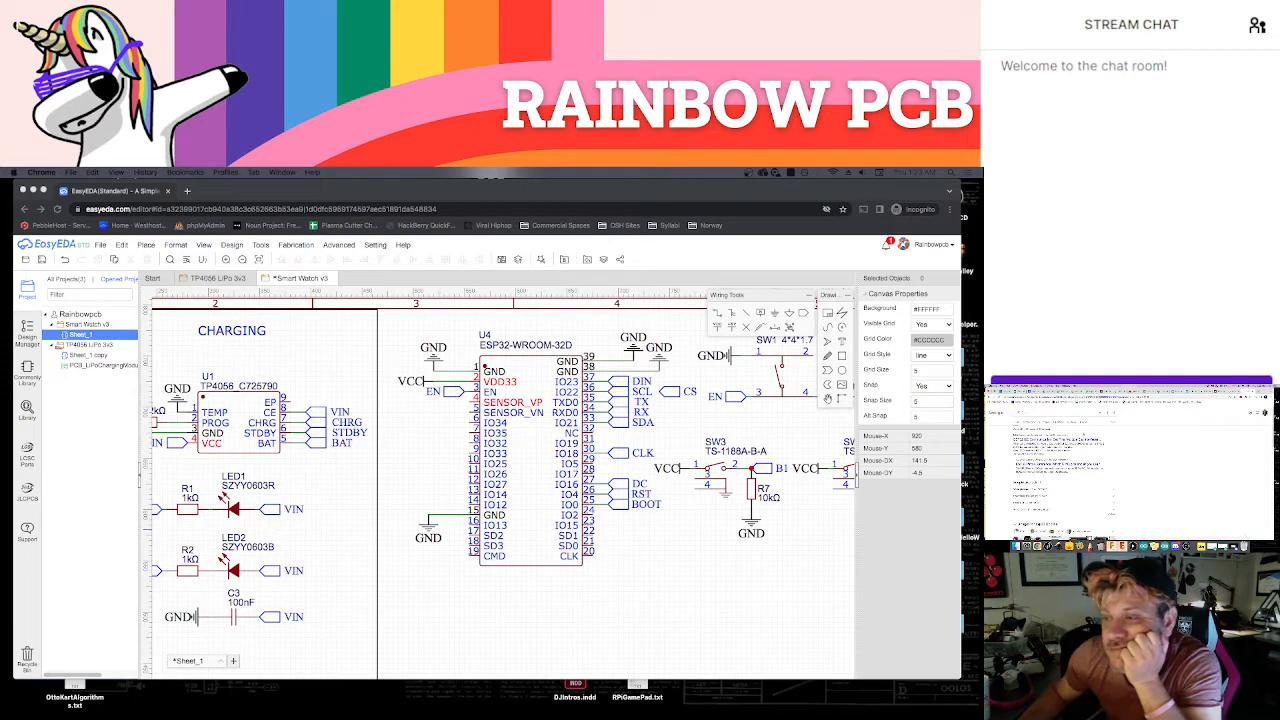
{"action": "right_click", "coordinate": [1078, 439]}
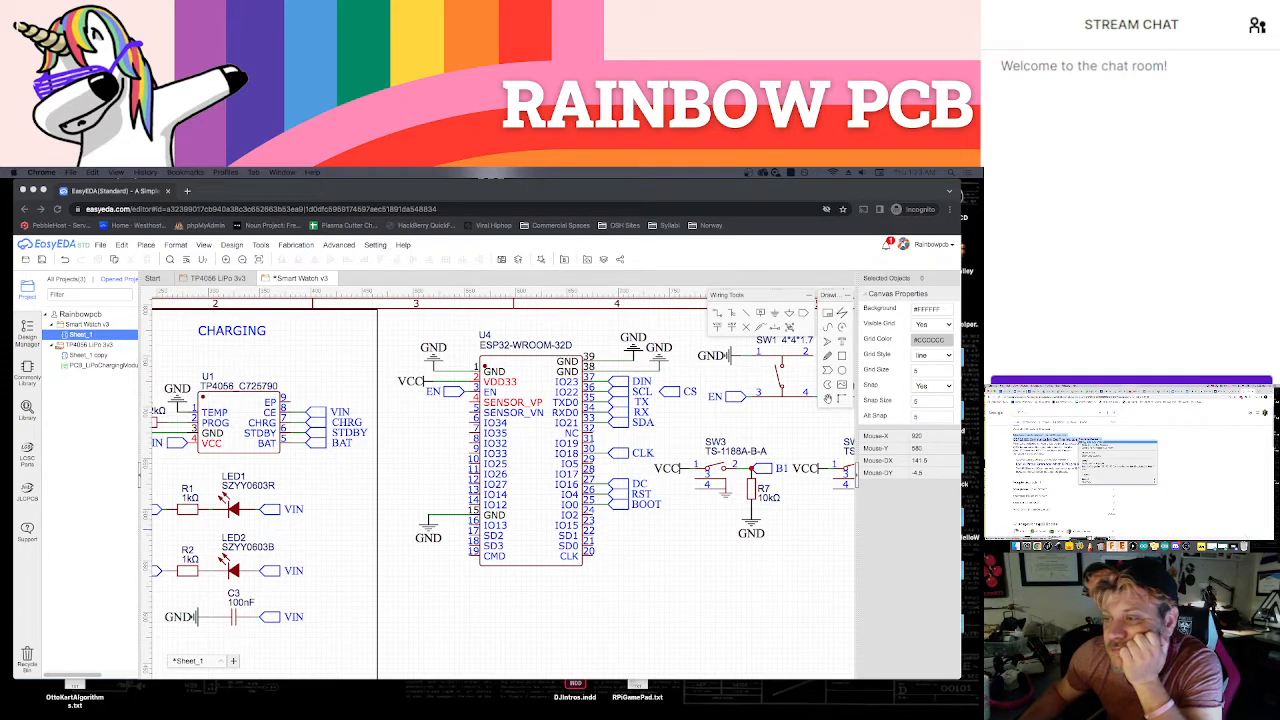
{"action": "left_click", "coordinate": [1086, 441]}
{"action": "left_click_drag", "start_coordinate": [1014, 443], "coordinate": [1087, 446]}
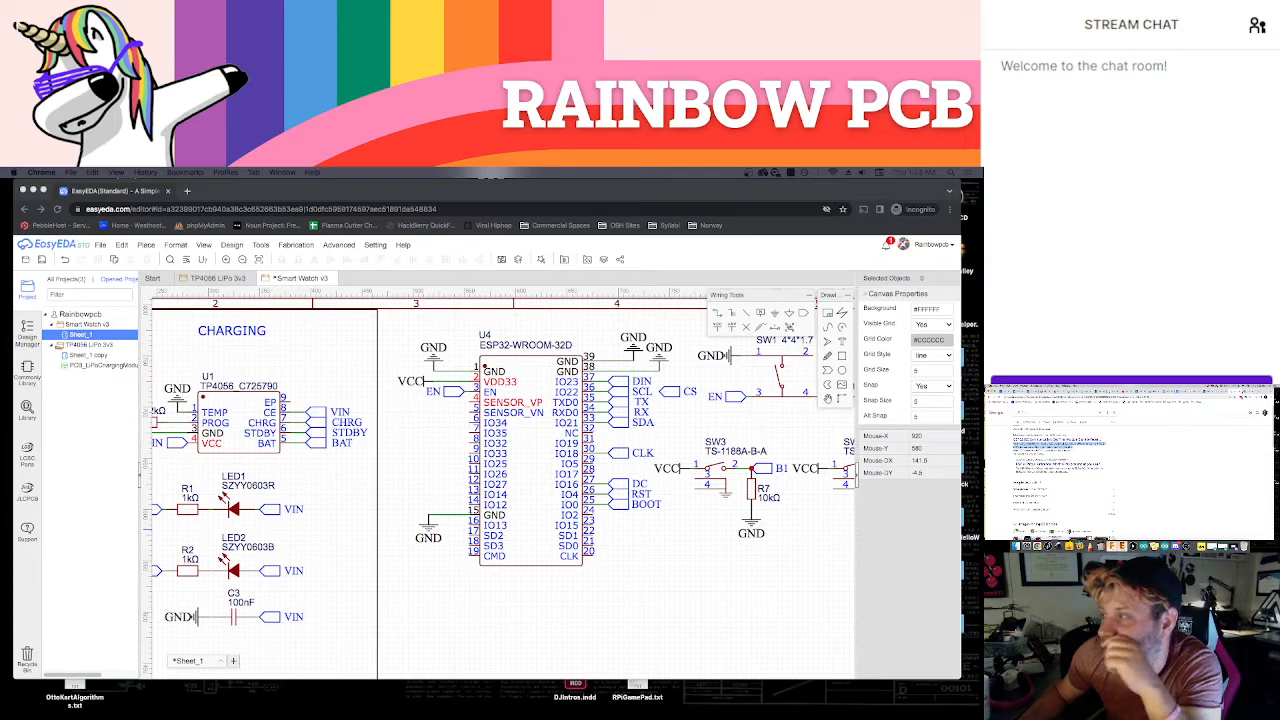
{"action": "key", "text": "ctrl+Tab"}
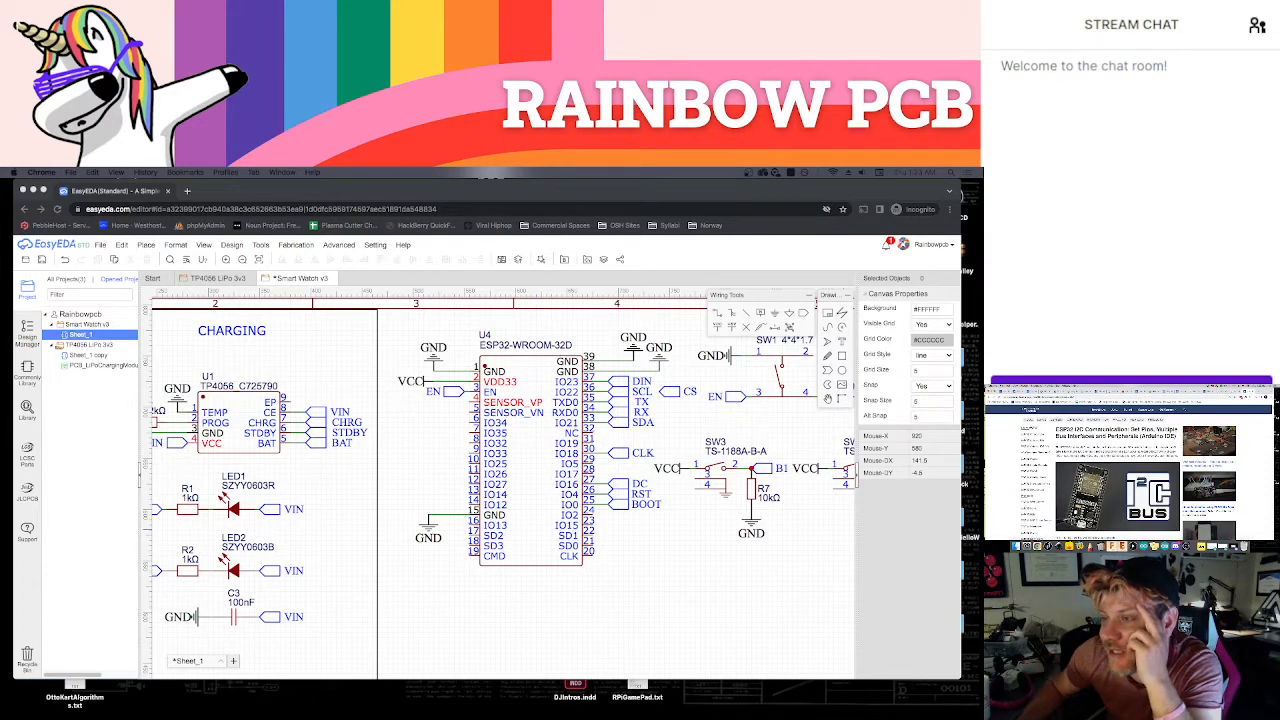
Examine the ESP32 I2C article's bus and wiring sections, and the linked ESP32 pinout reference, for usable I2C pins
{"action": "scroll", "coordinate": [1130, 465], "scroll_direction": "down", "scroll_amount": 5}
{"action": "scroll", "coordinate": [1130, 465], "scroll_direction": "down", "scroll_amount": 2}
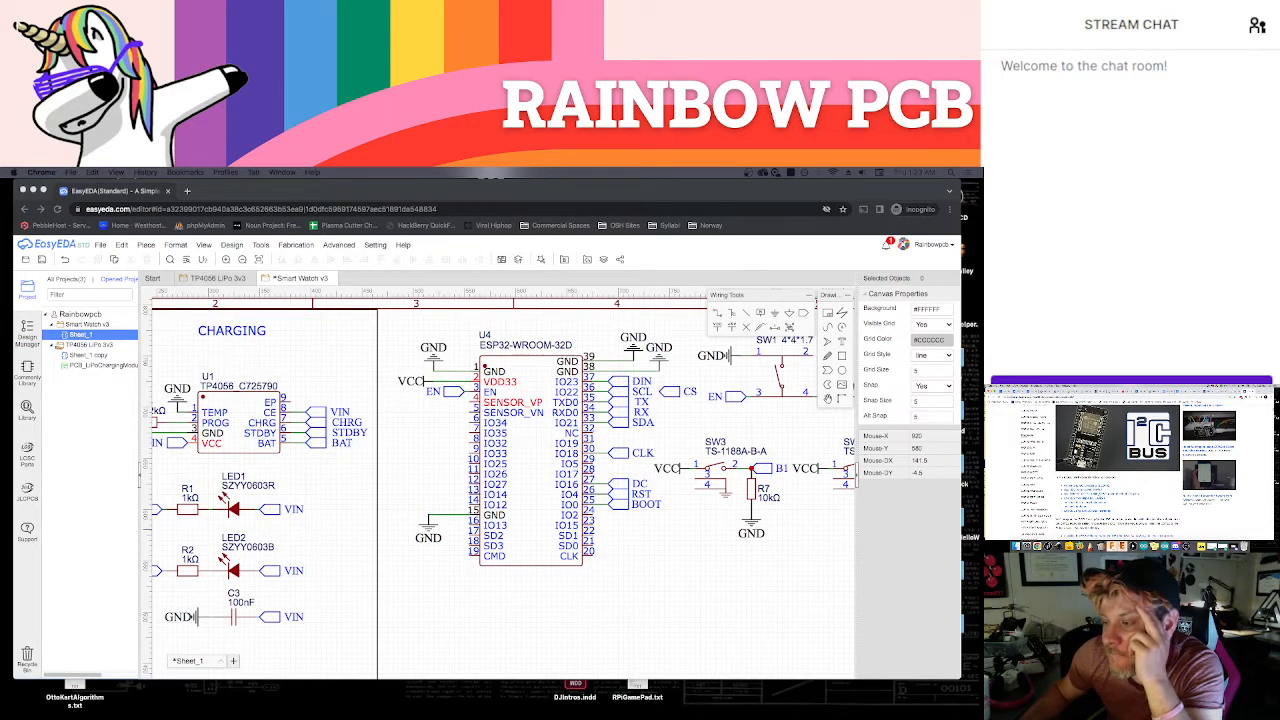
{"action": "scroll", "coordinate": [1130, 465], "scroll_direction": "down", "scroll_amount": 4}
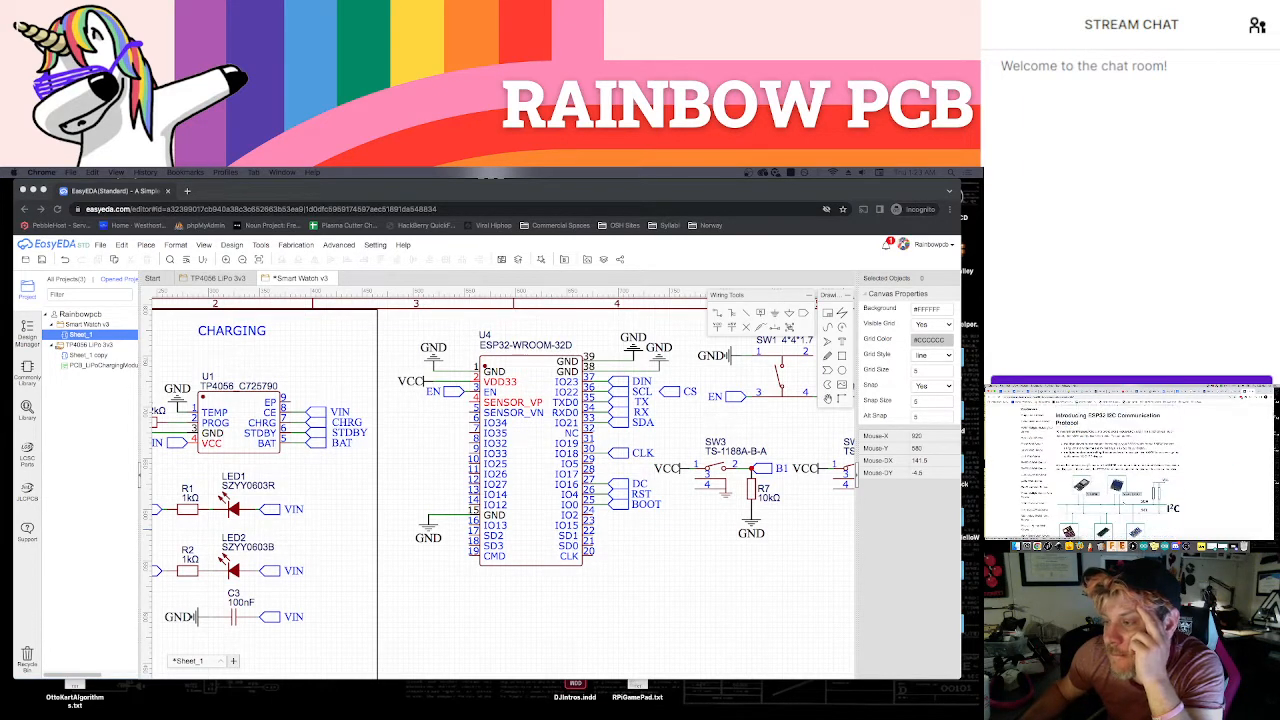
{"action": "scroll", "coordinate": [1130, 465], "scroll_direction": "down", "scroll_amount": 5}
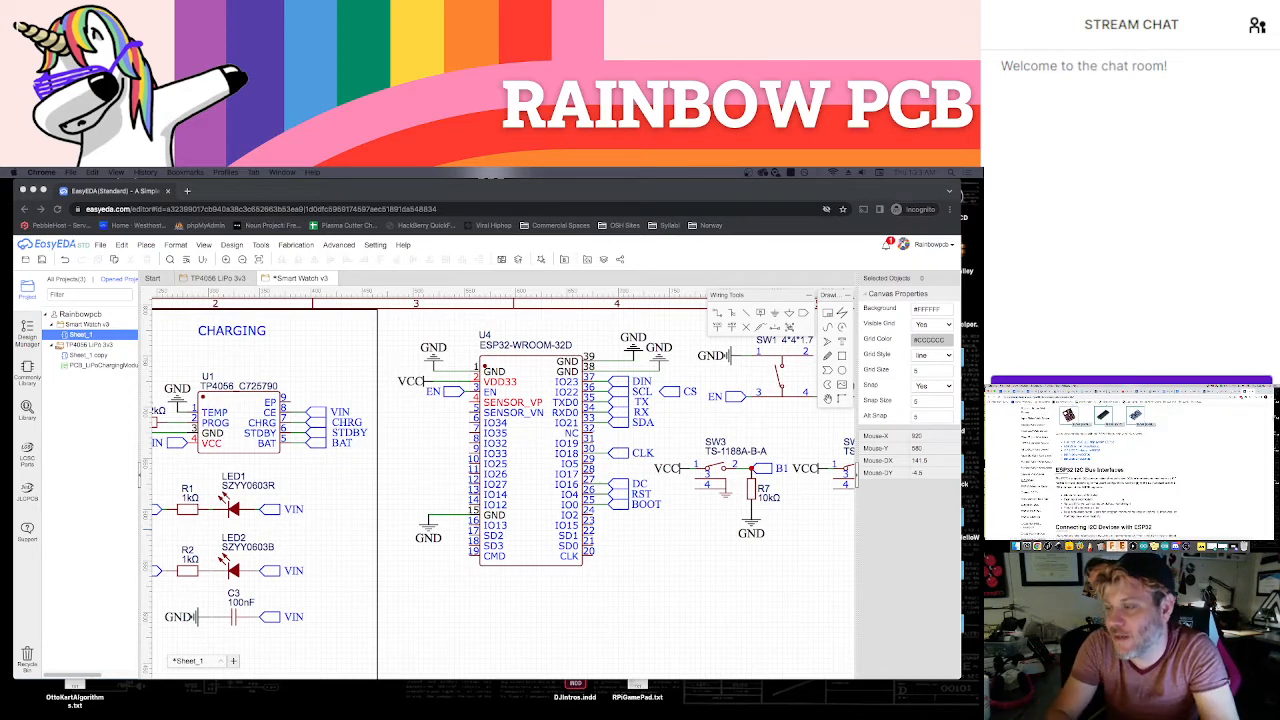
{"action": "scroll", "coordinate": [1130, 465], "scroll_direction": "down", "scroll_amount": 5}
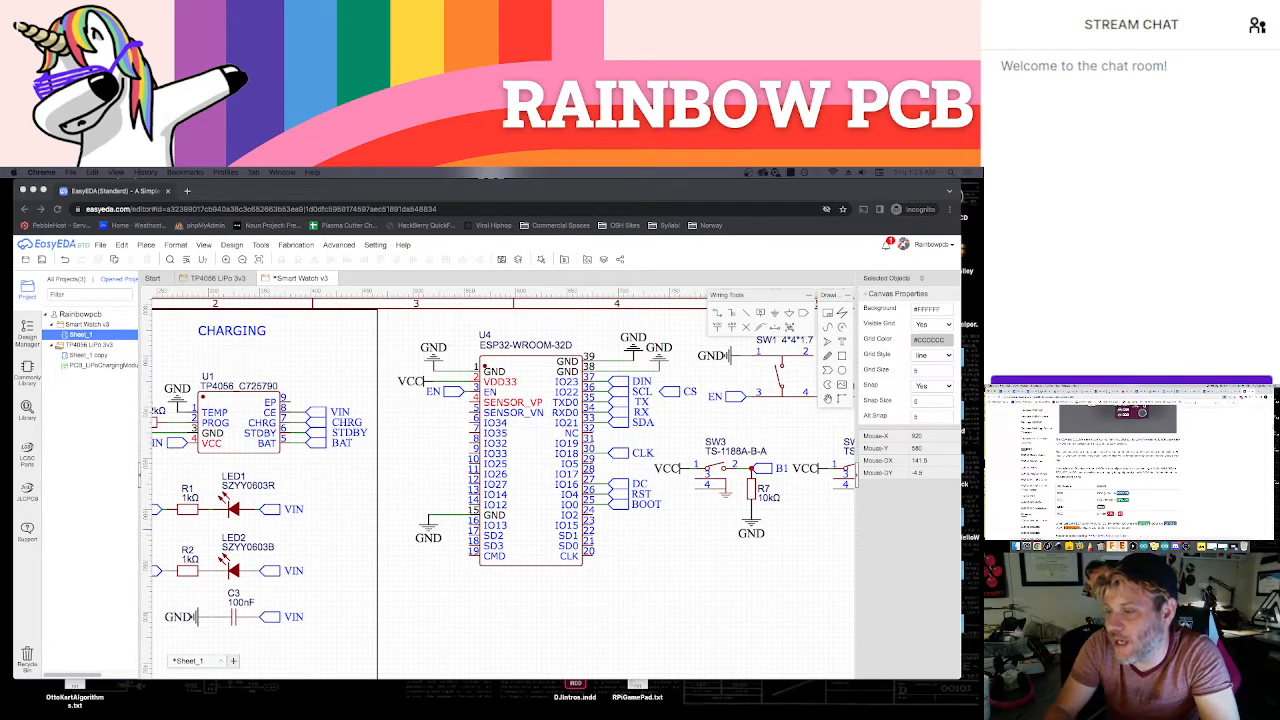
{"action": "scroll", "coordinate": [1130, 465], "scroll_direction": "down", "scroll_amount": 5}
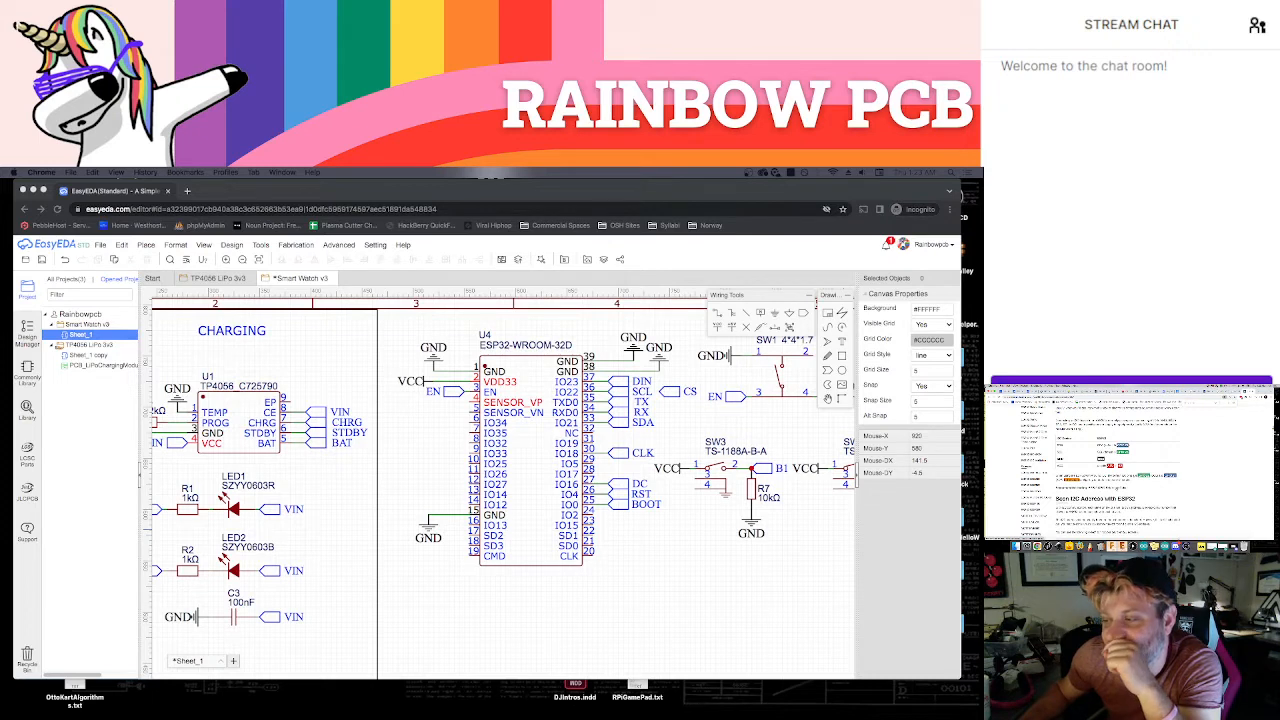
{"action": "left_click", "coordinate": [1117, 488]}
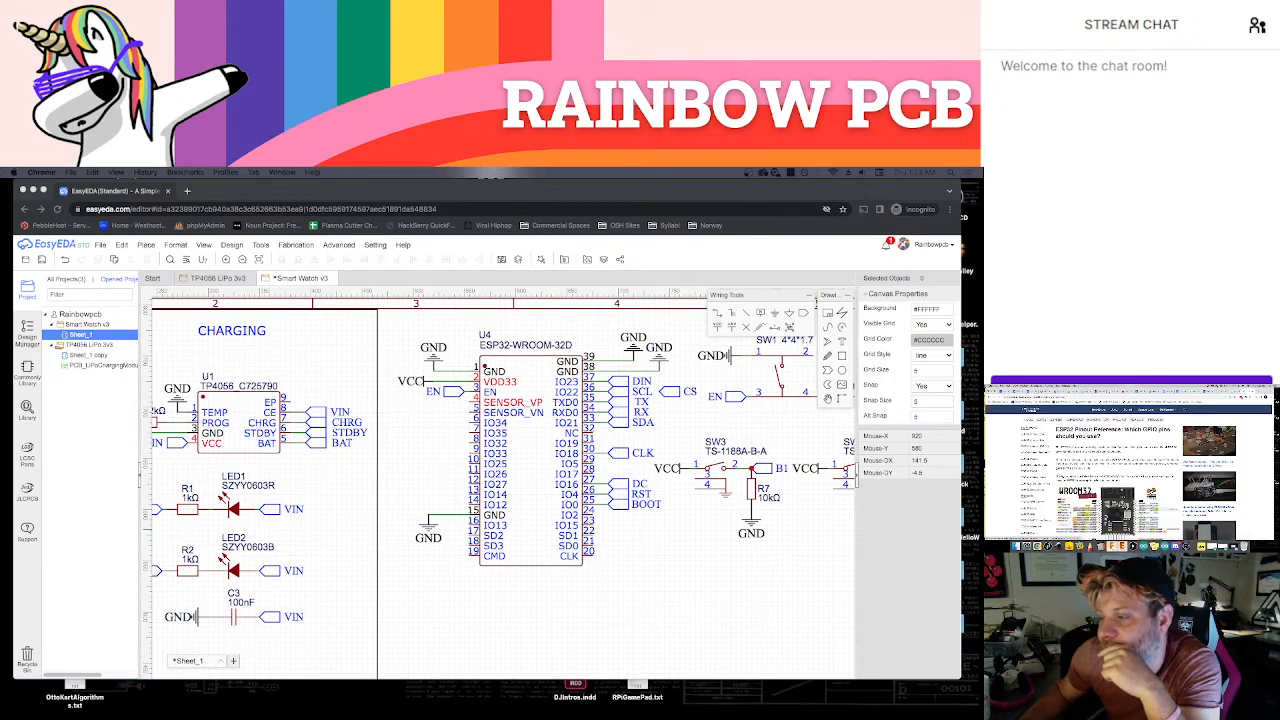
{"action": "scroll", "coordinate": [1129, 472], "scroll_direction": "down", "scroll_amount": 3}
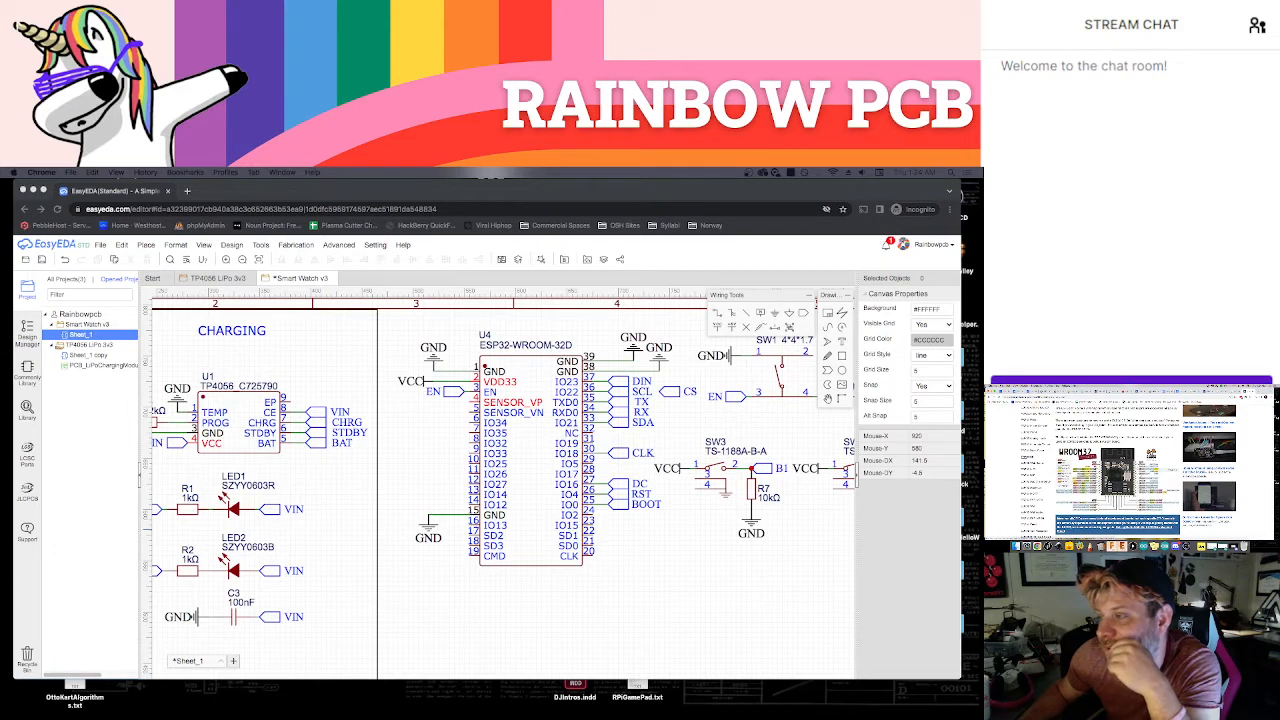
{"action": "triple_click", "coordinate": [1112, 424]}
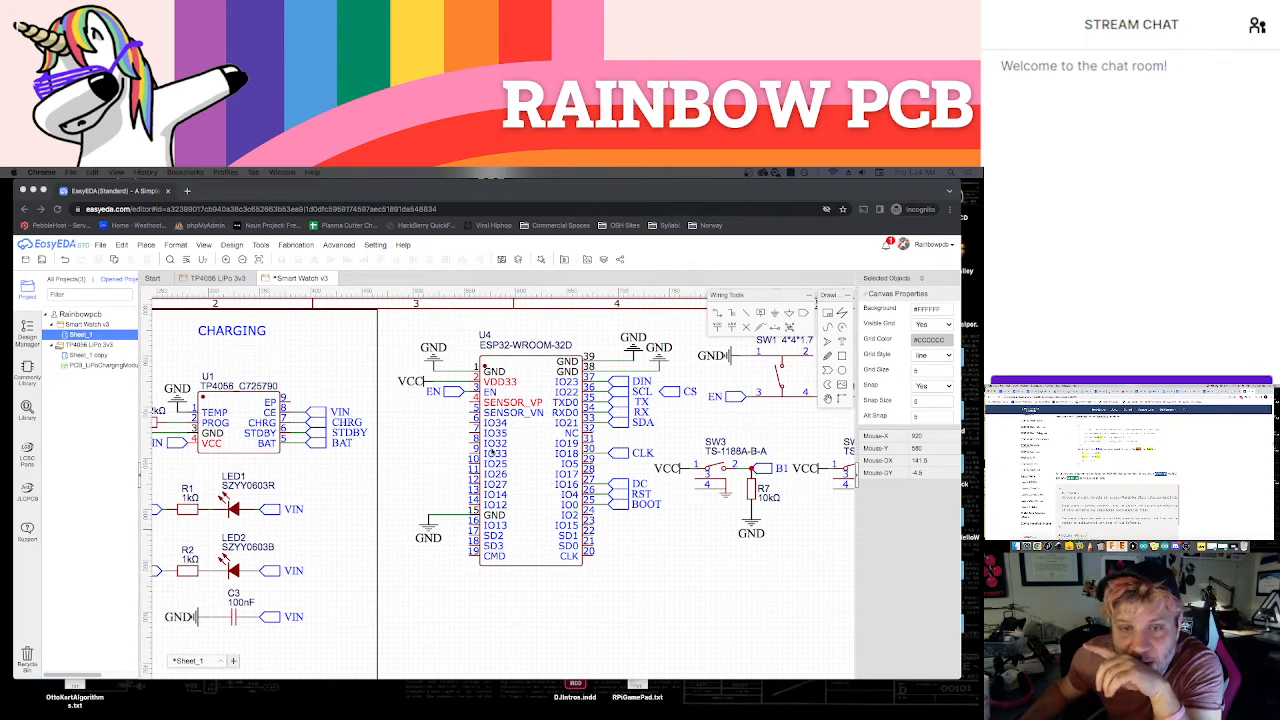
Place a copy of the SDA net port at the ESP32's IO33 pin and delete the original port at IO21
{"action": "left_click", "coordinate": [492, 452]}
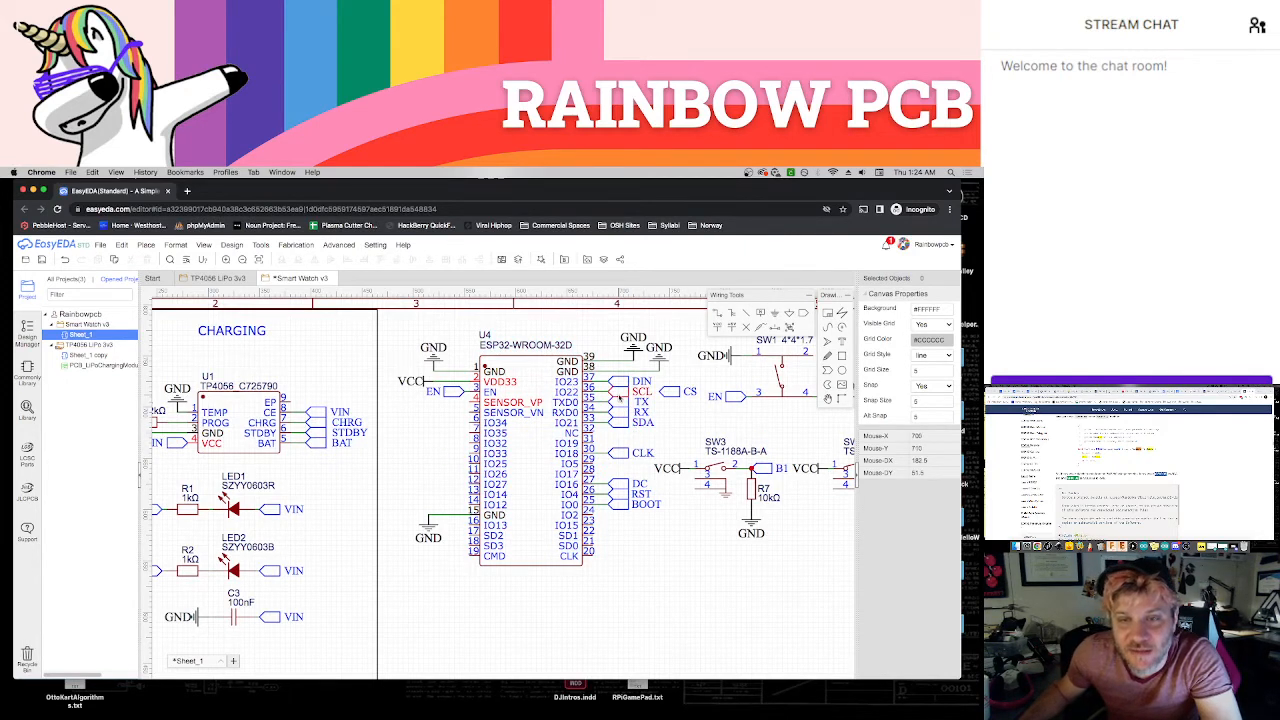
{"action": "left_click", "coordinate": [621, 429]}
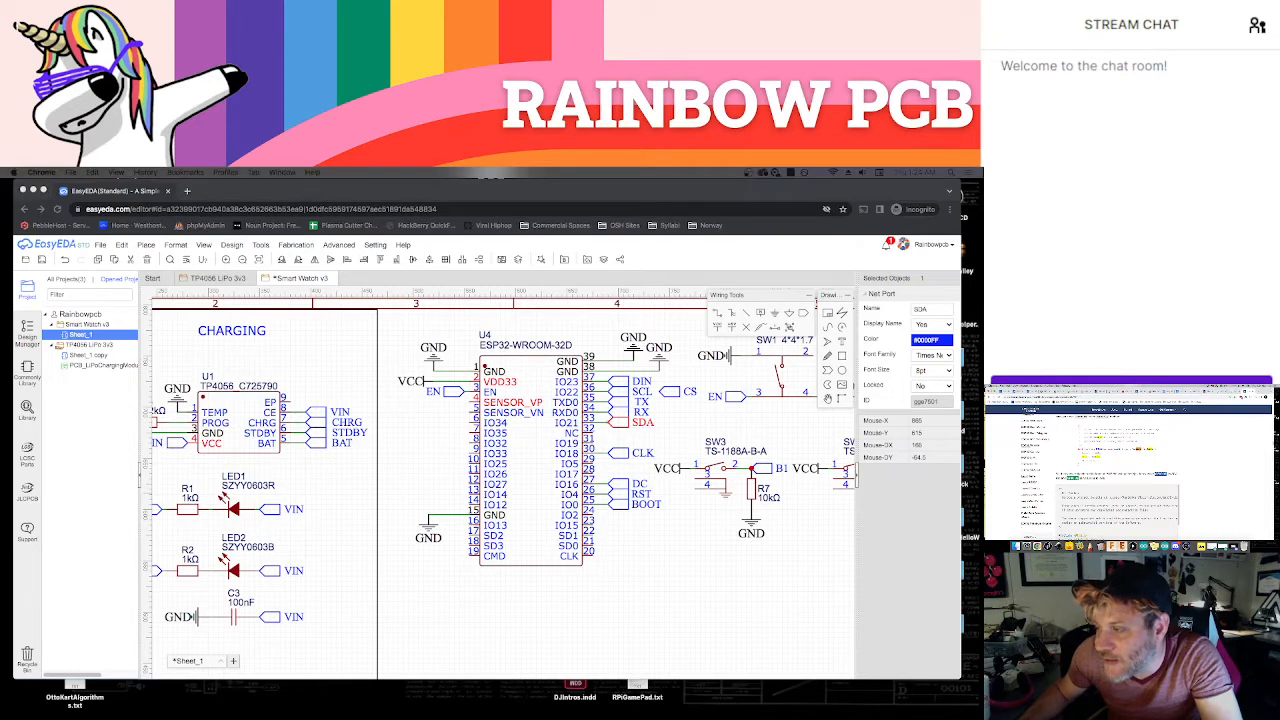
{"action": "left_click", "coordinate": [620, 430]}
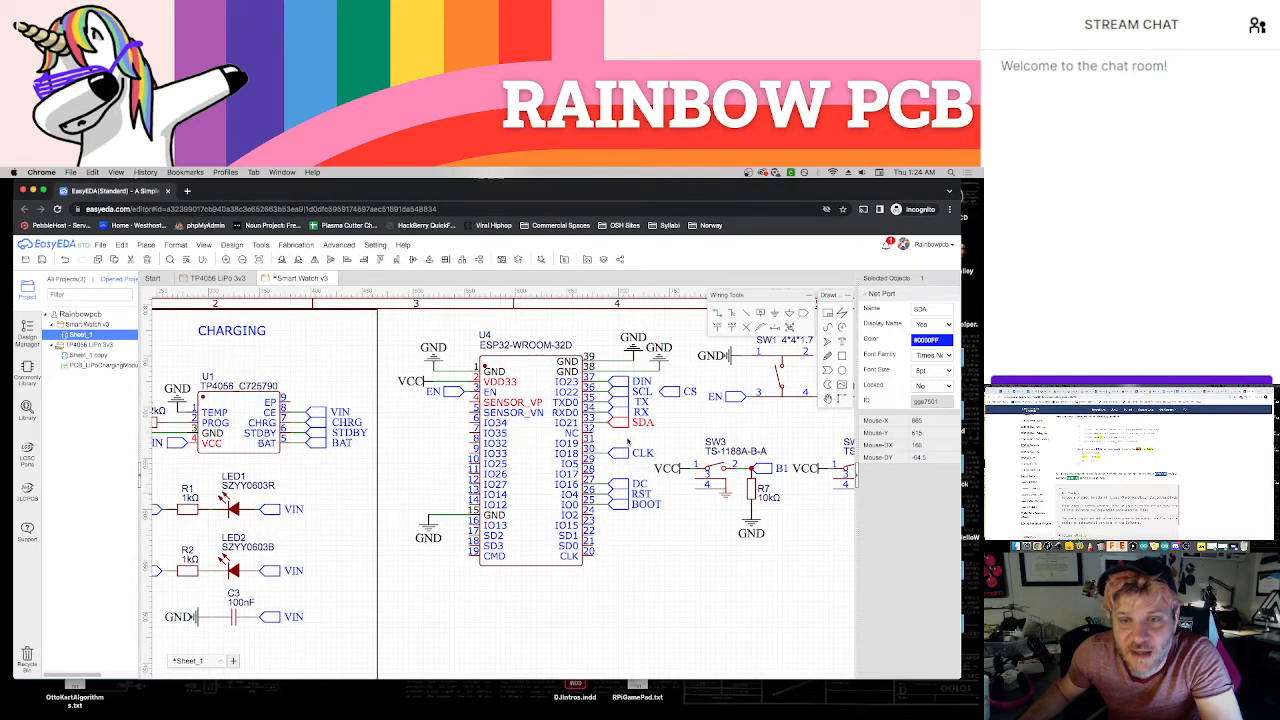
{"action": "key", "text": "super+c"}
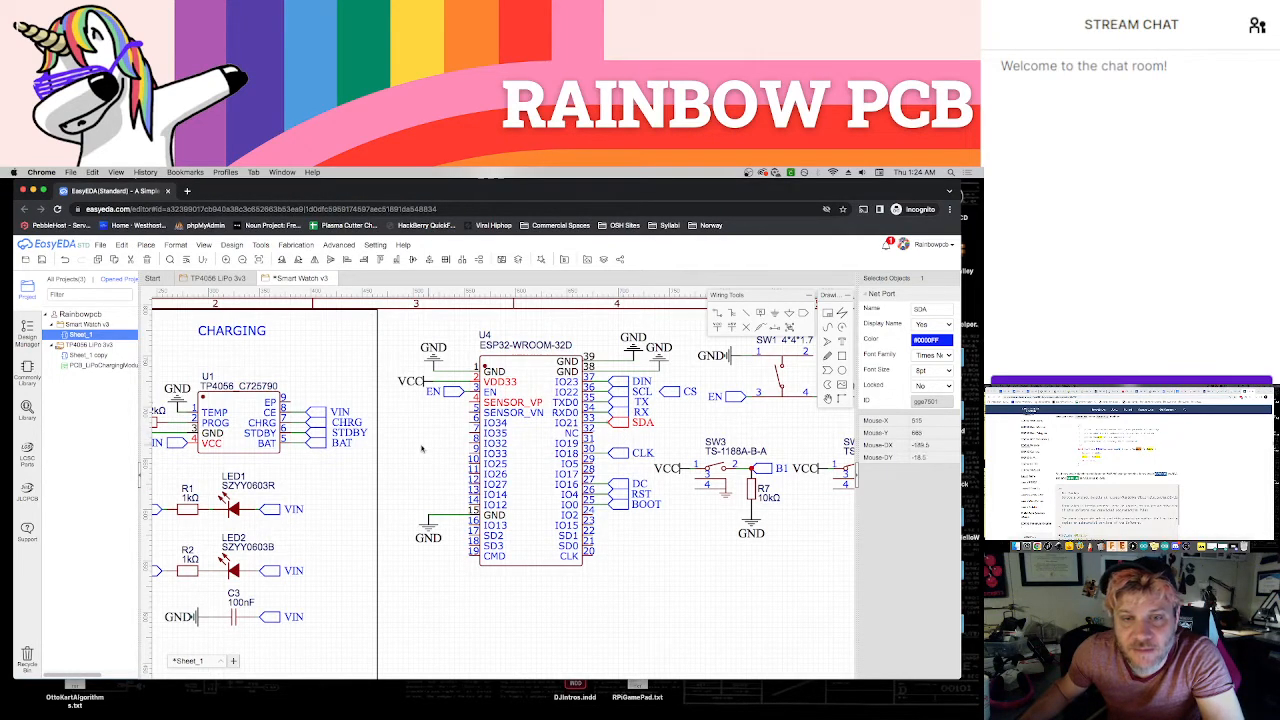
{"action": "key", "text": "super+v"}
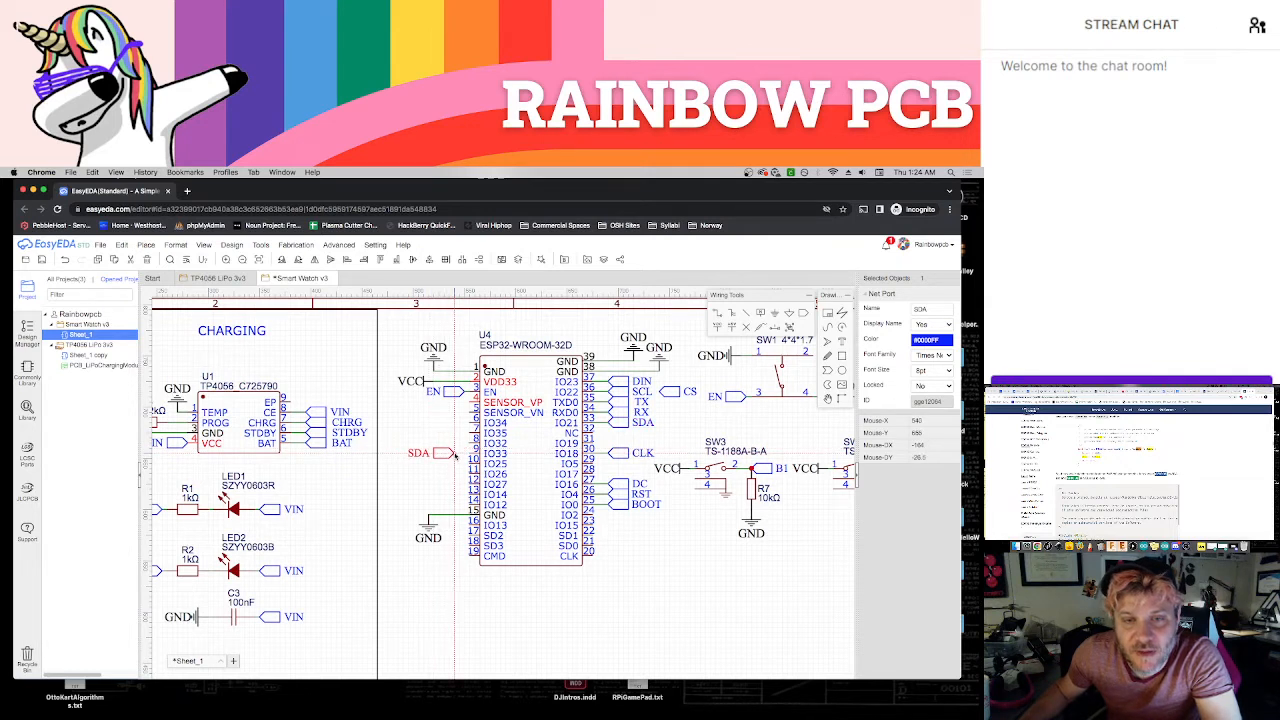
{"action": "left_click", "coordinate": [457, 455]}
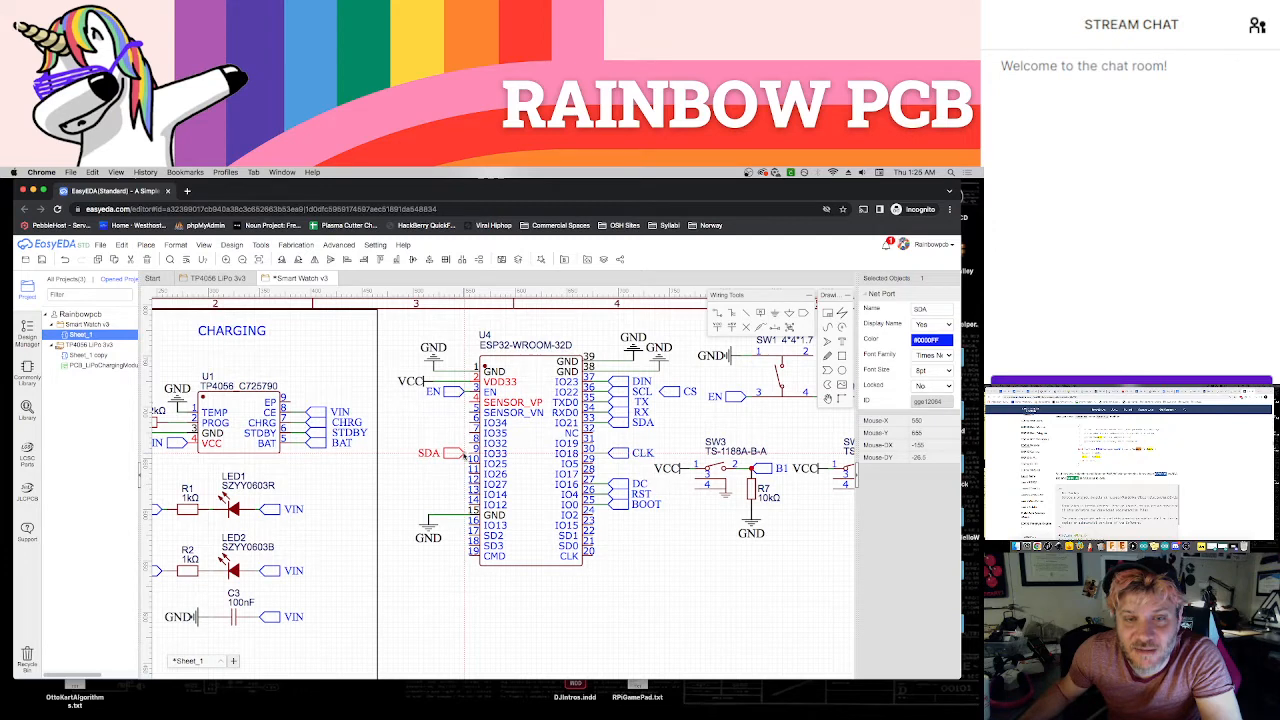
{"action": "left_click", "coordinate": [466, 455]}
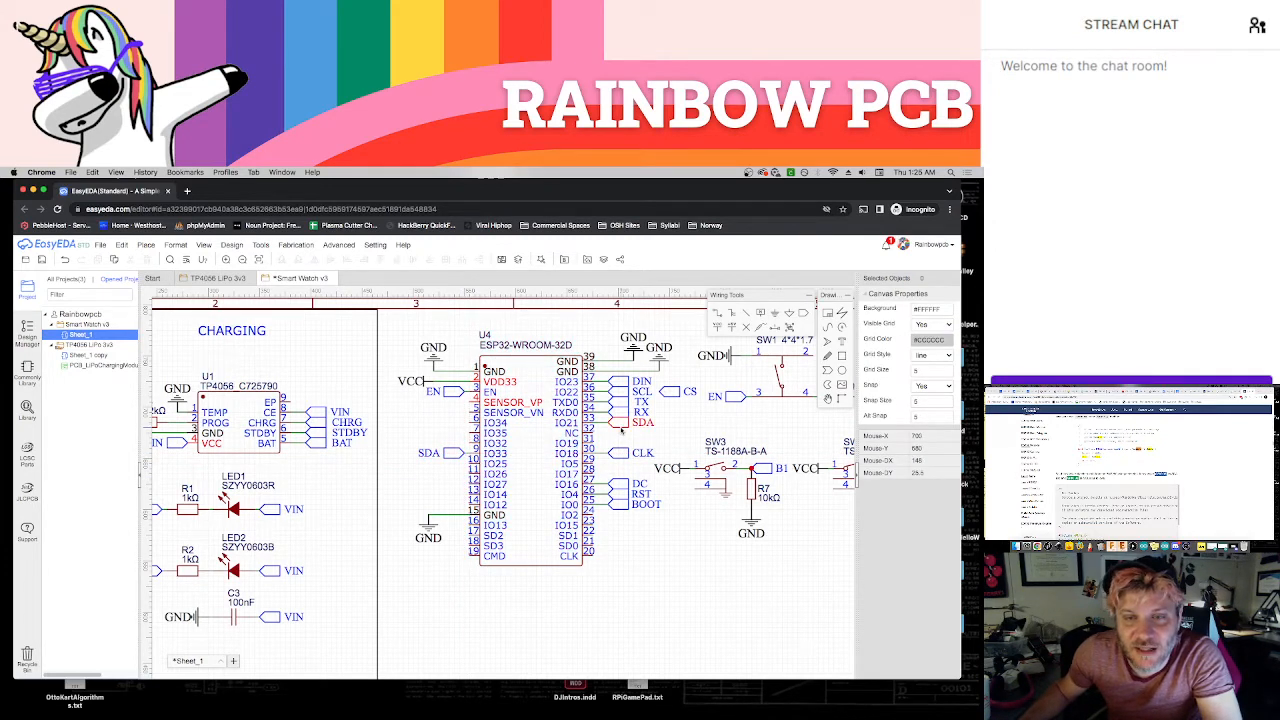
{"action": "left_click", "coordinate": [621, 427]}
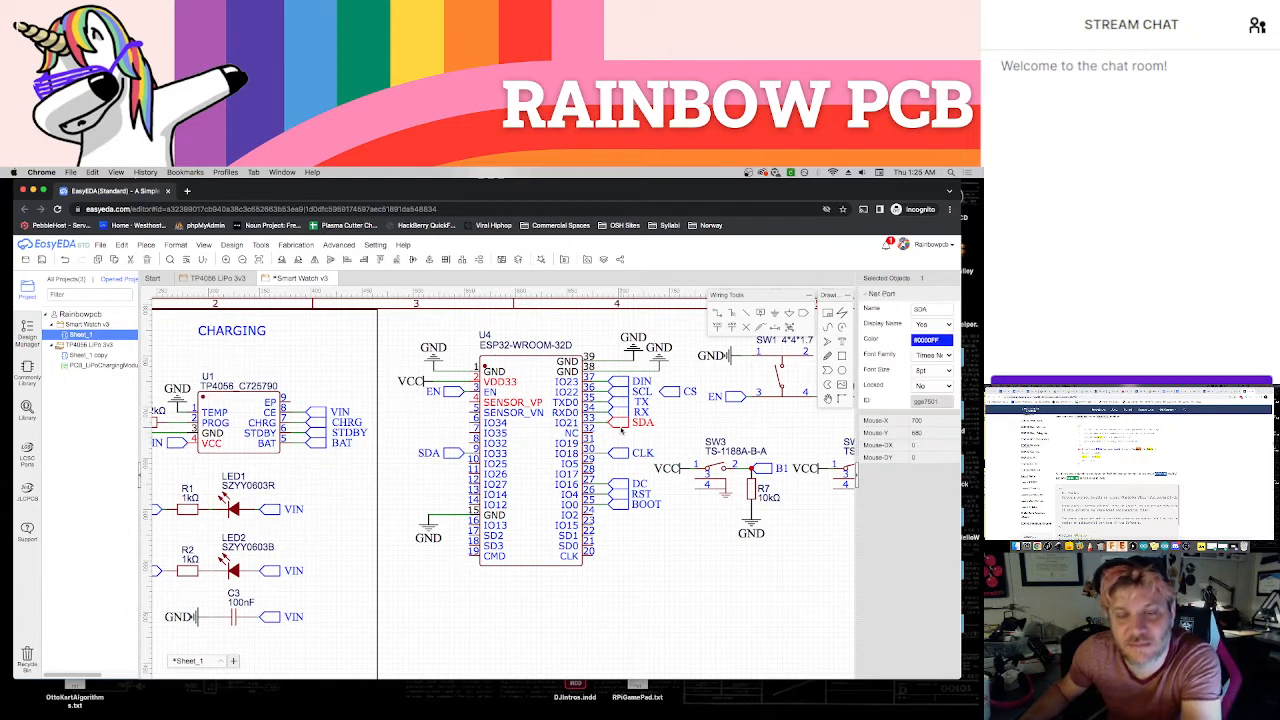
{"action": "key", "text": "Delete"}
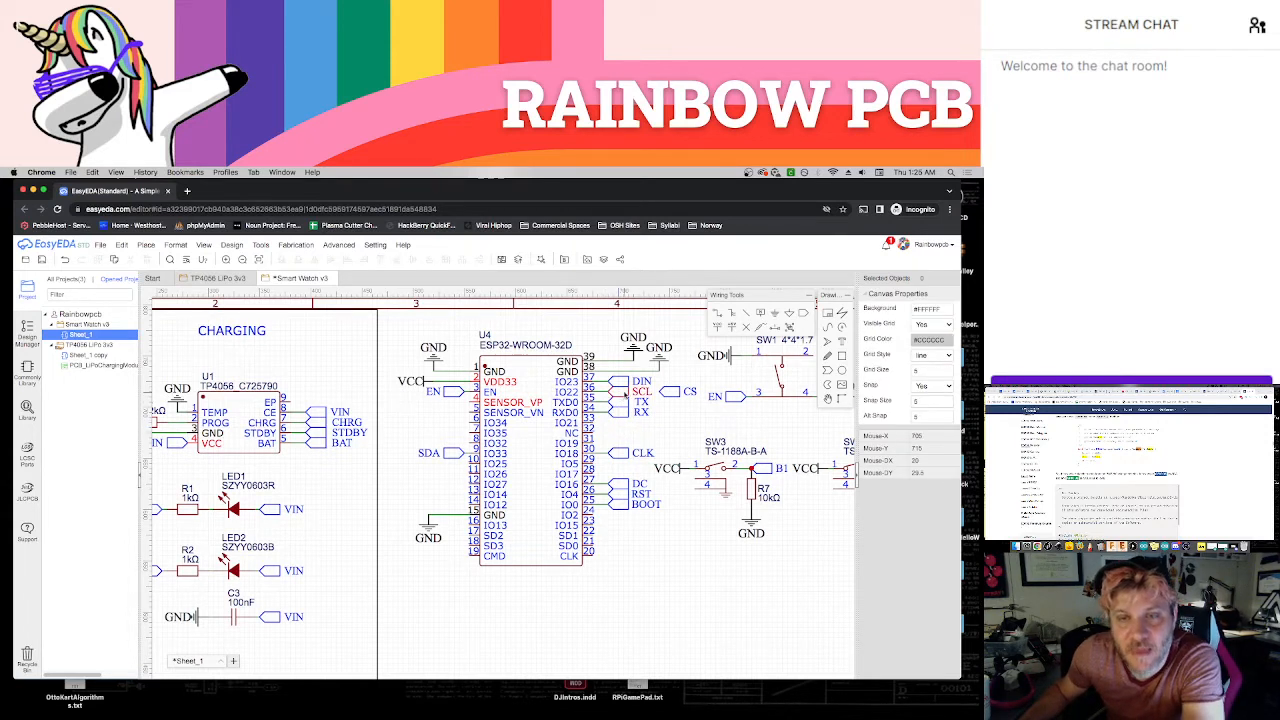
Place a copy of the SCL net port at the ESP32's IO32 pin and delete the original port at IO22
{"action": "left_click", "coordinate": [629, 394]}
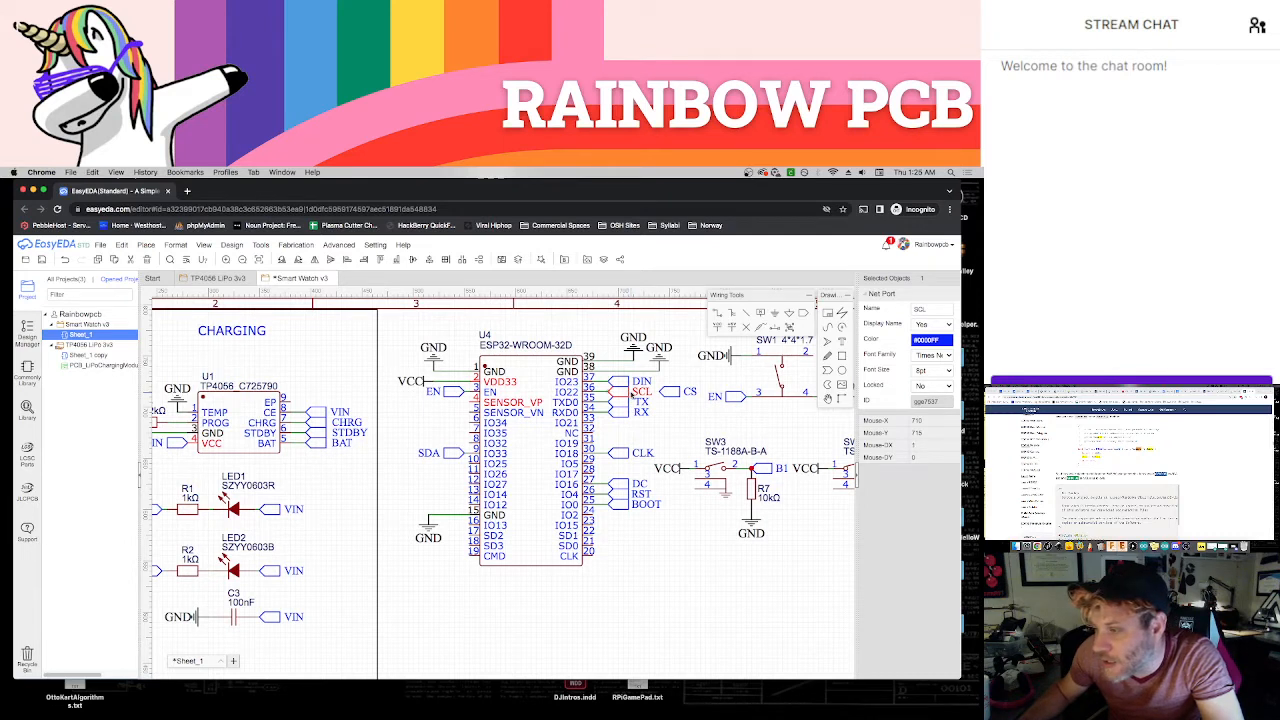
{"action": "left_click_drag", "start_coordinate": [631, 395], "coordinate": [464, 445]}
{"action": "left_click", "coordinate": [435, 428]}
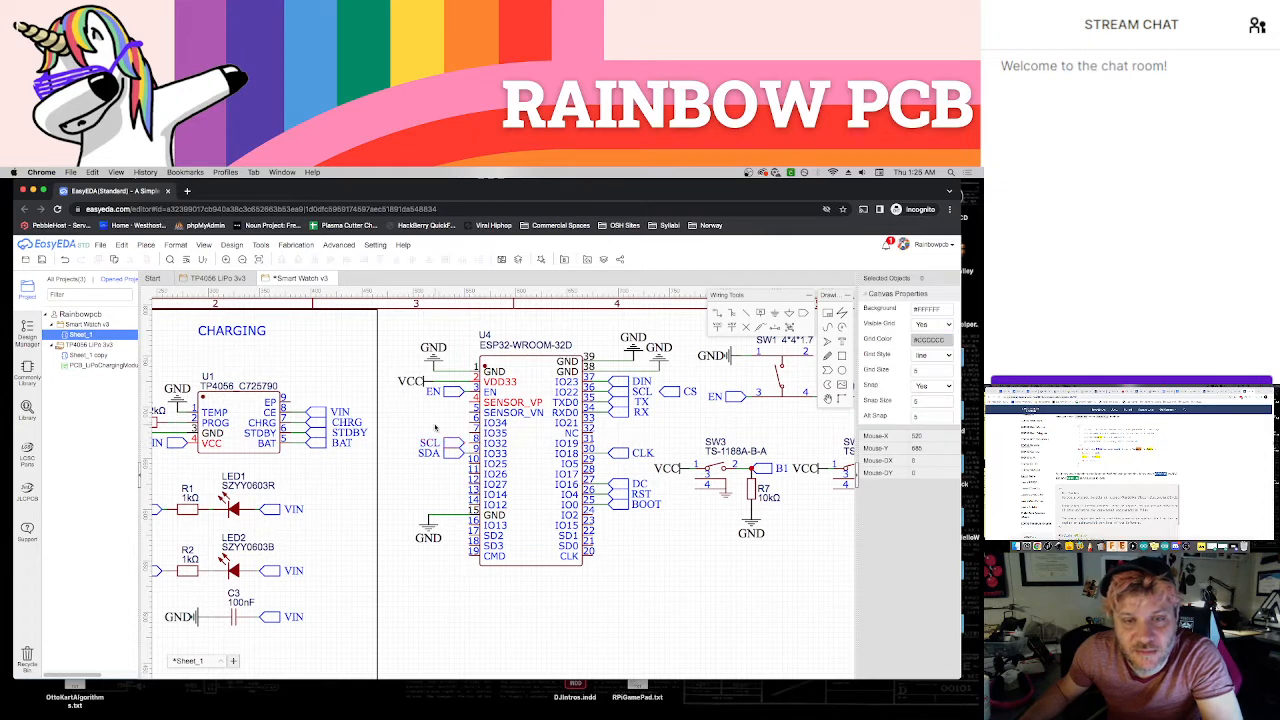
{"action": "left_click", "coordinate": [465, 444]}
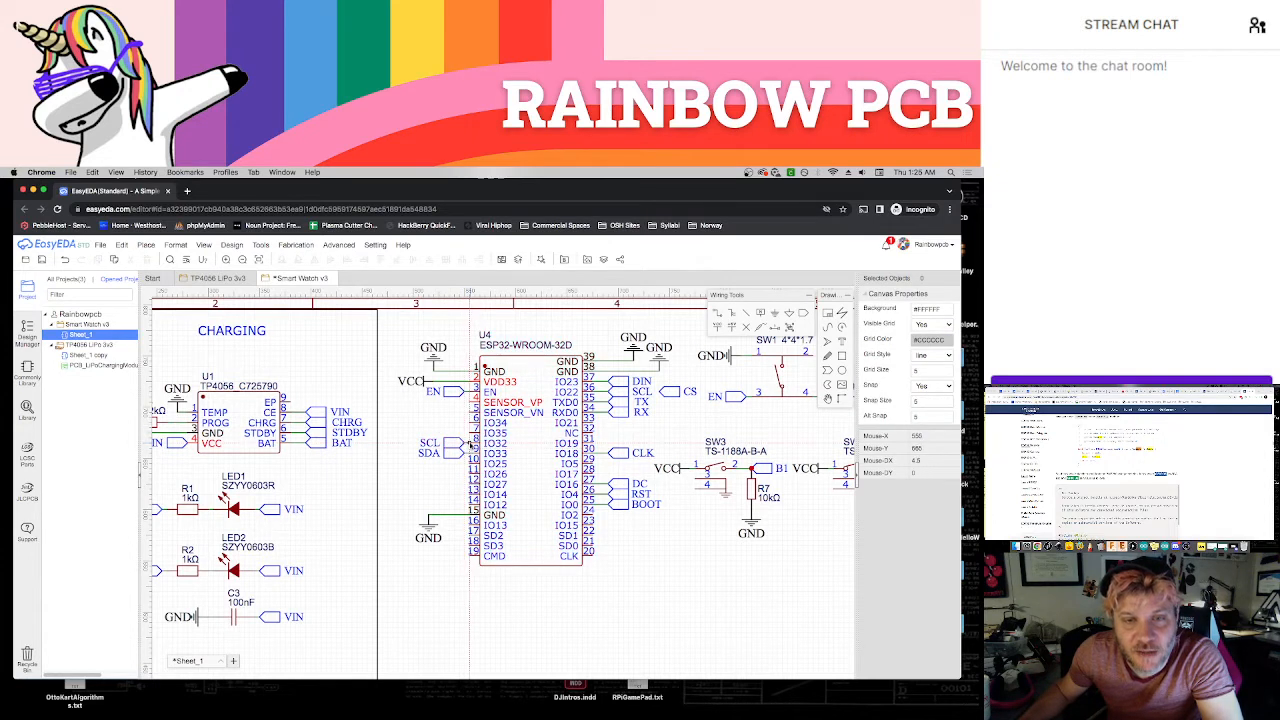
{"action": "left_click", "coordinate": [630, 392]}
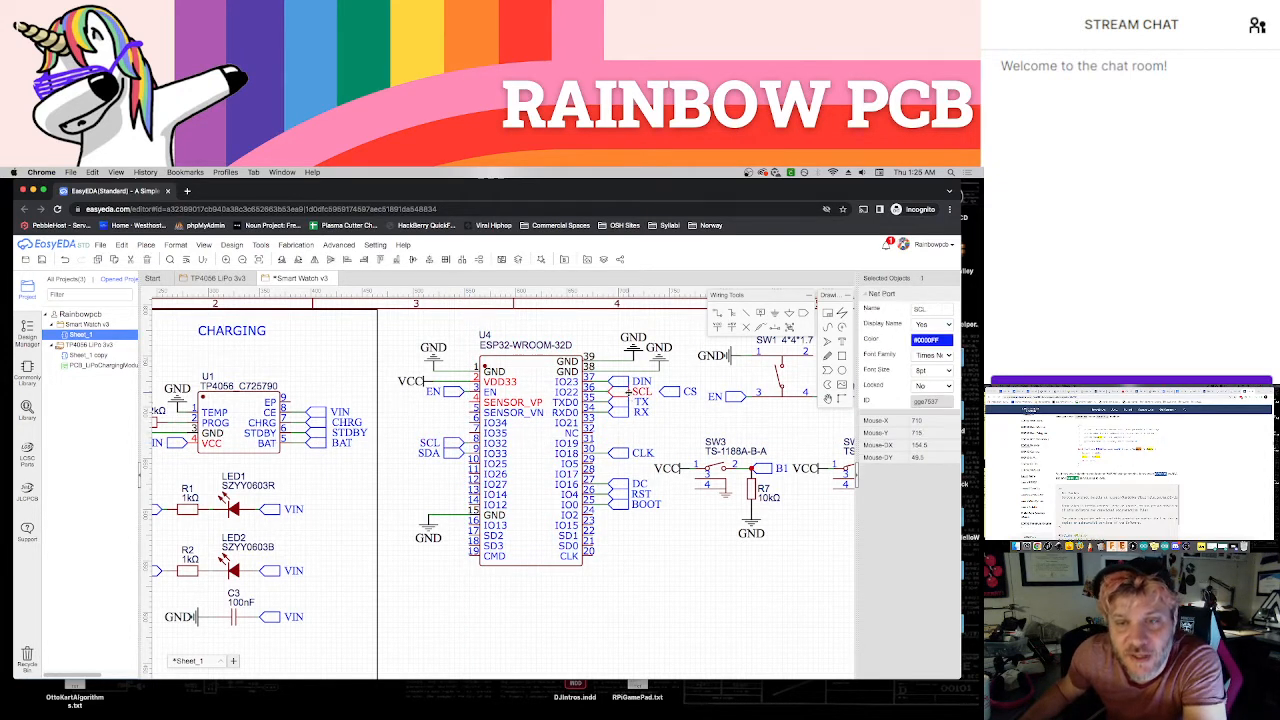
{"action": "key", "text": "Delete"}
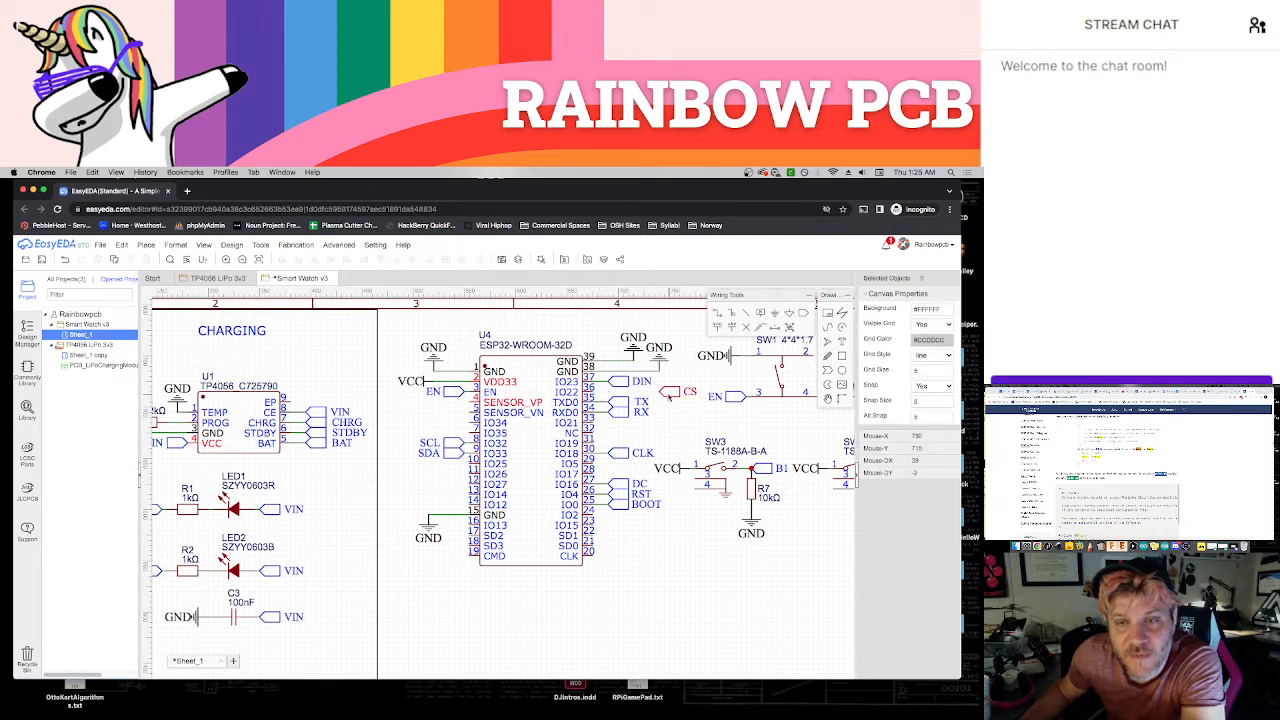
Move the loose CS net port onto the ESP32's IO22 pin and save the schematic
{"action": "mouse_move", "coordinate": [669, 397]}
{"action": "left_mouse_down"}
{"action": "mouse_move", "coordinate": [636, 397]}
{"action": "mouse_move", "coordinate": [645, 402]}
{"action": "left_mouse_up"}
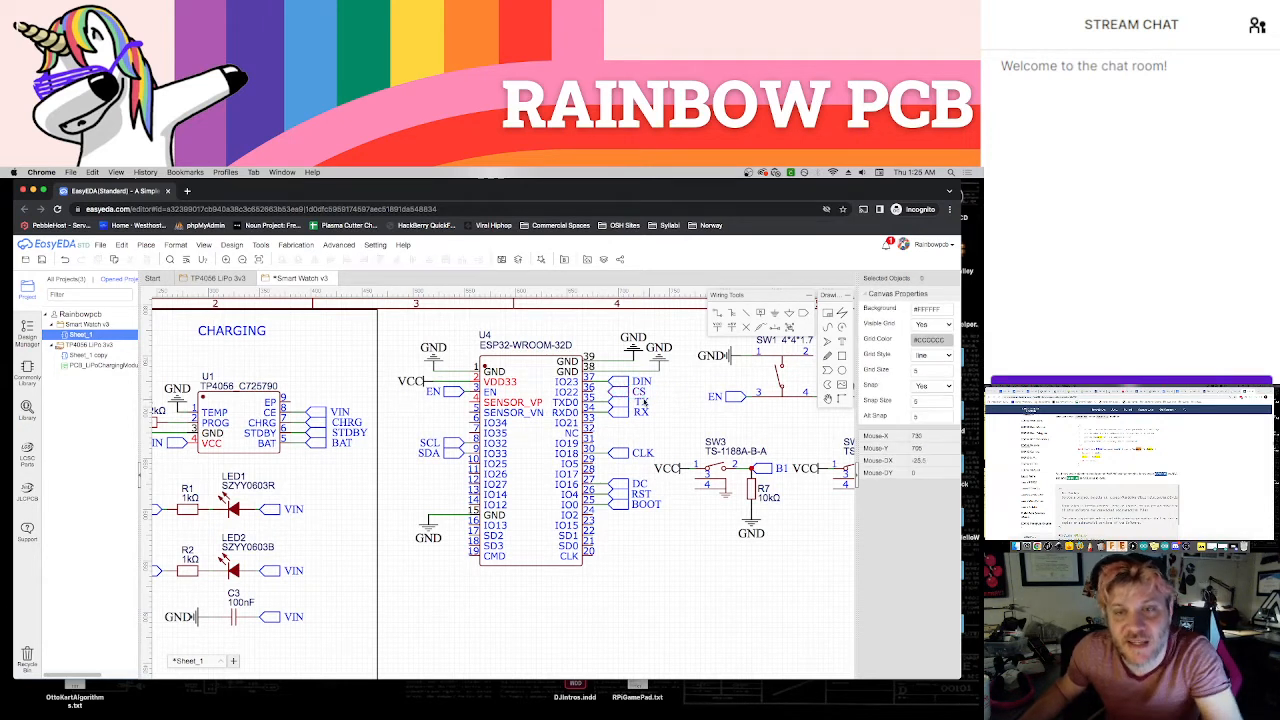
{"action": "left_click", "coordinate": [601, 392]}
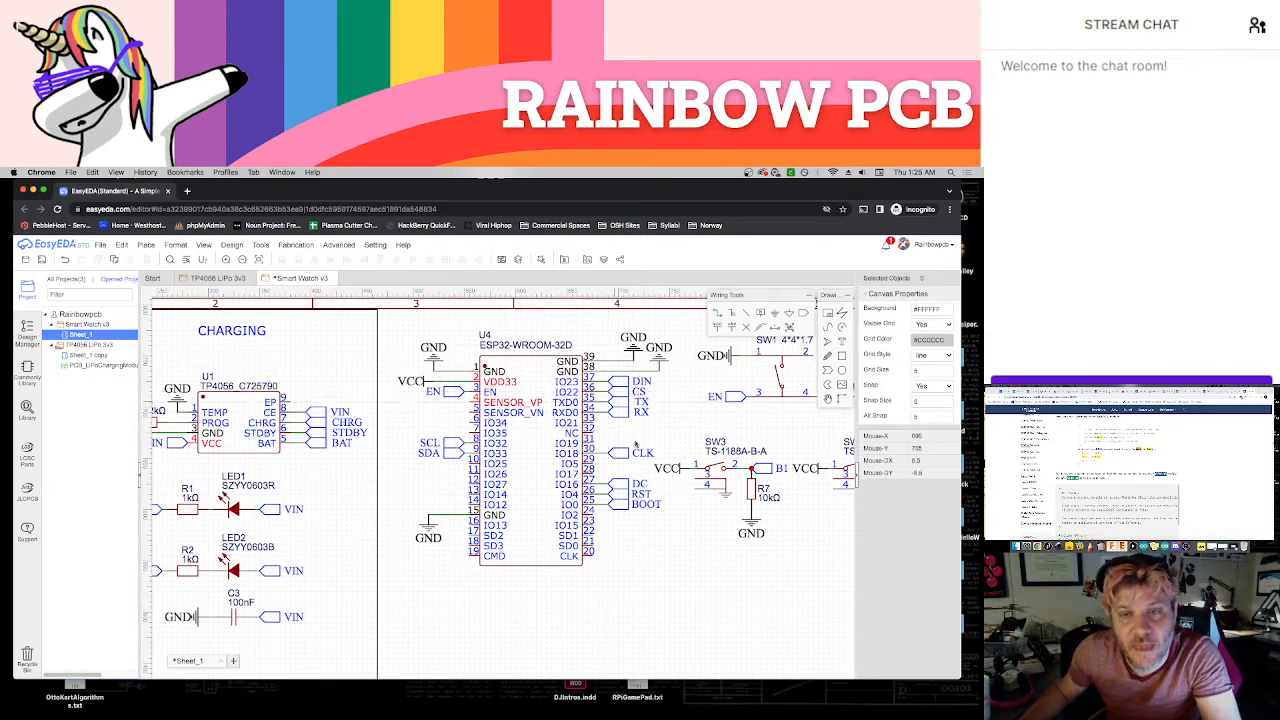
{"action": "left_click", "coordinate": [677, 579]}
{"action": "key", "text": "super+s"}
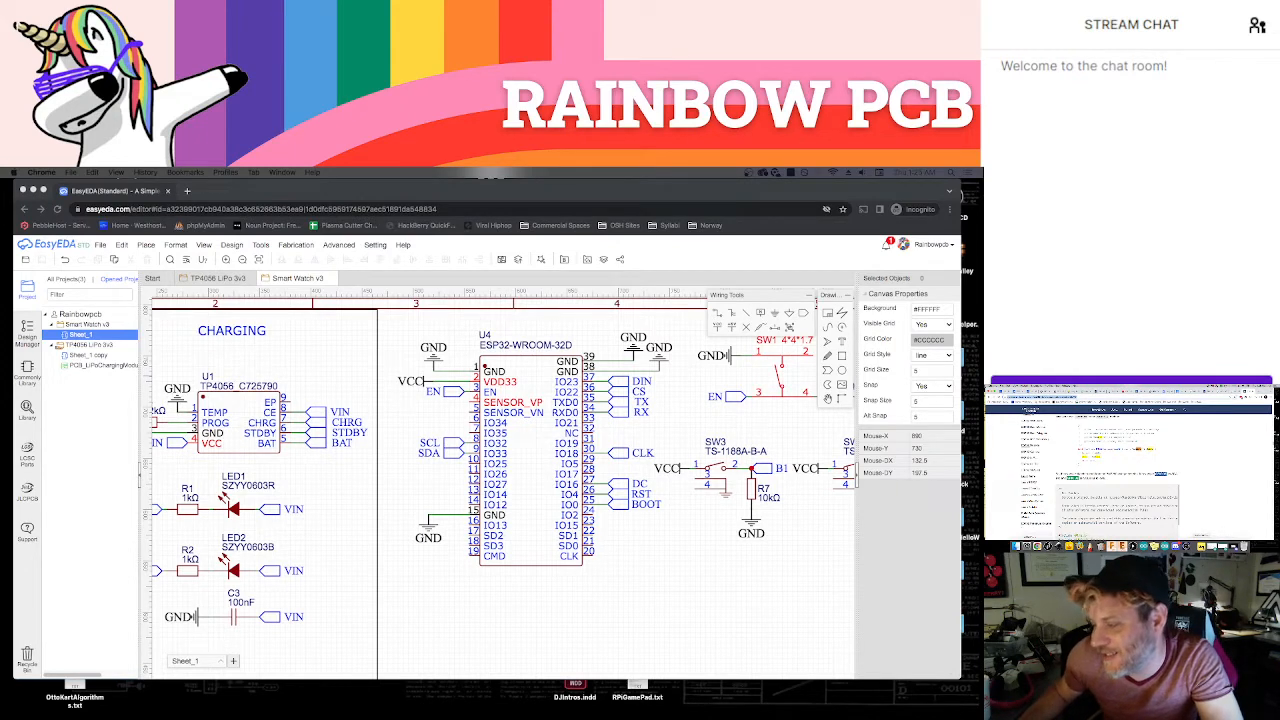
Switch to TextWrangler and paste the copied ESP32 I2C article link at the end of the project notes
{"action": "key", "text": "super+Tab"}
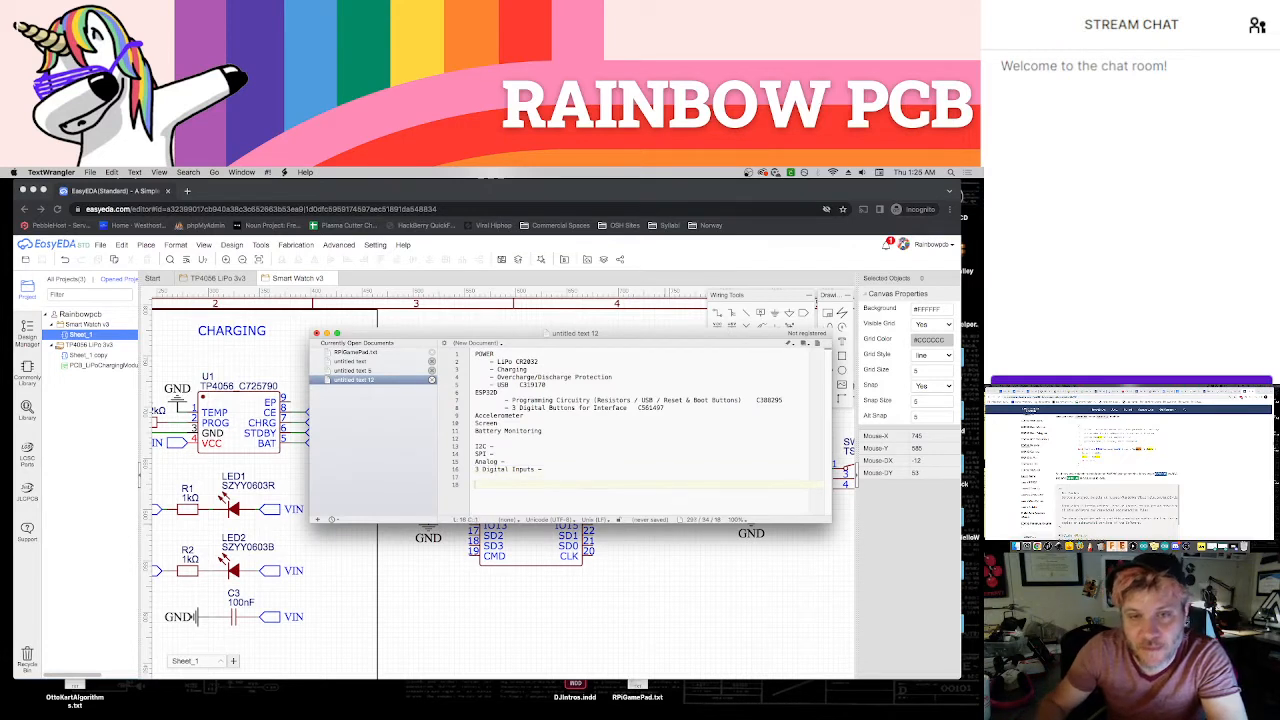
{"action": "key", "text": "Return"}
{"action": "key", "text": "Return"}
{"action": "key", "text": "super+v"}
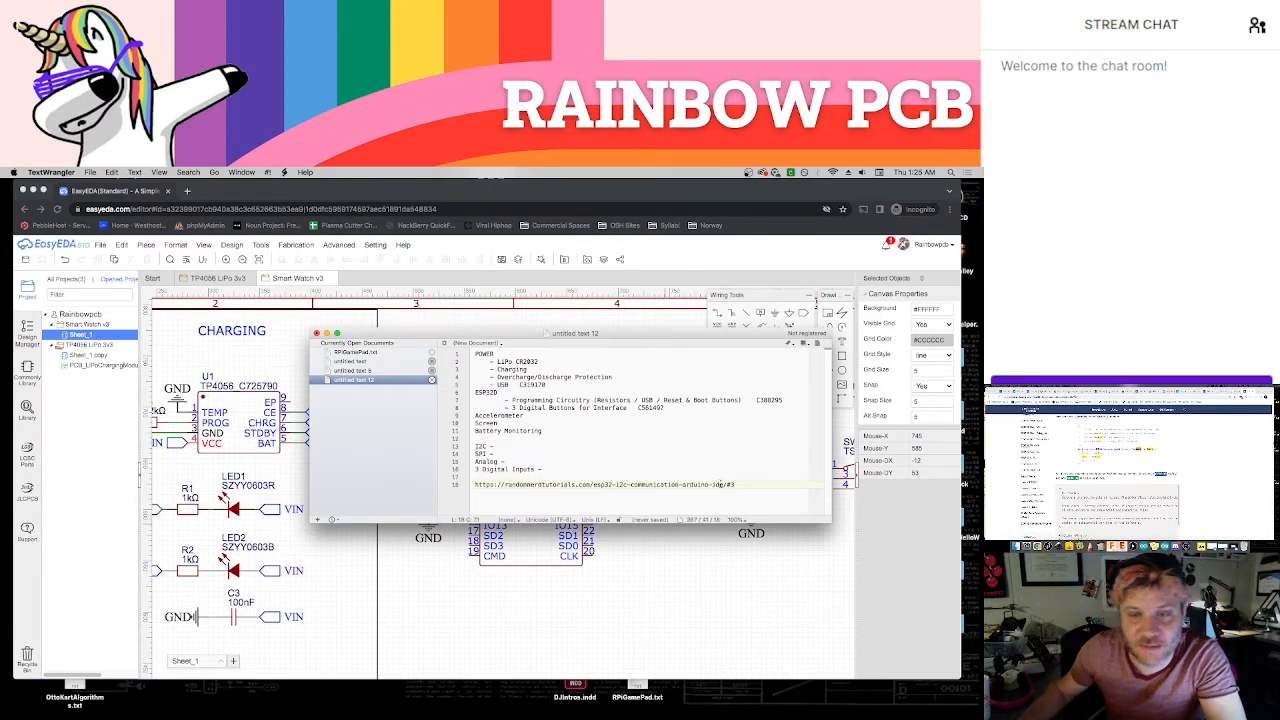
Add the comment line "// Alternative I2C Pin Assignment (33 SDA & 32 SCL)" above the pasted article link
{"action": "left_click", "coordinate": [498, 477]}
{"action": "key", "text": "Return"}
{"action": "type", "text": "// Alternative"}
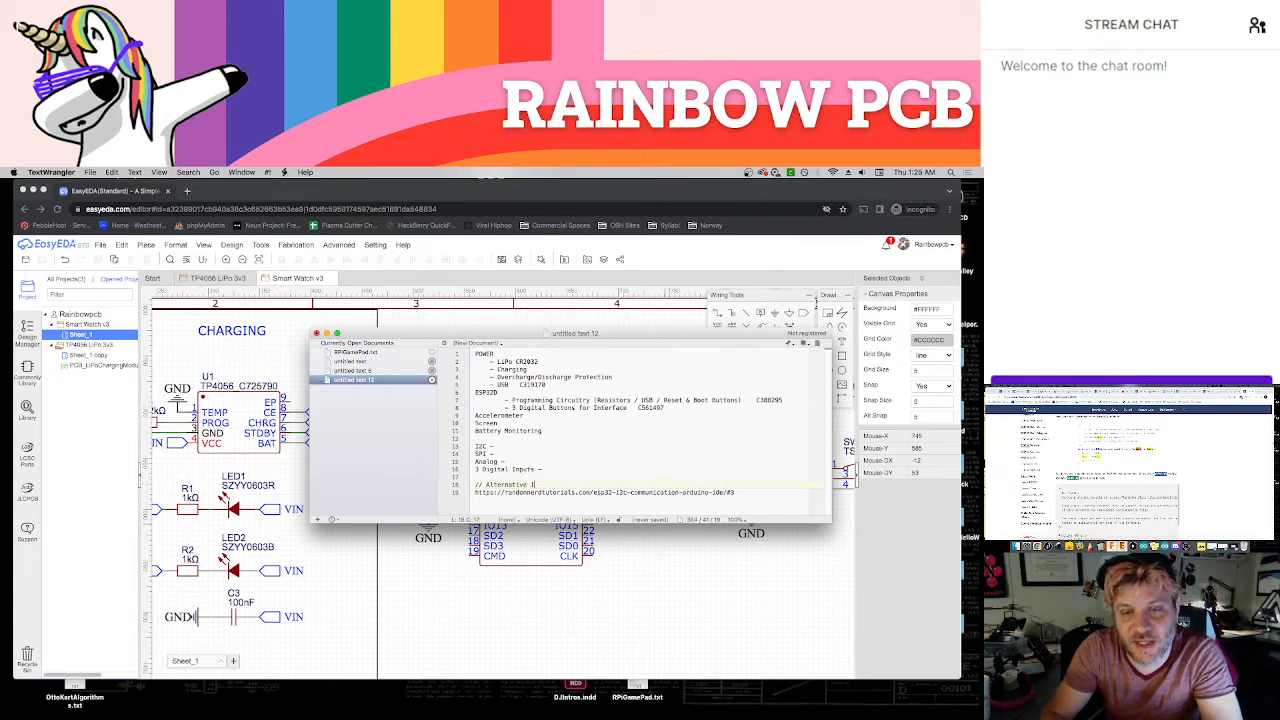
{"action": "type", "text": " I2C Pin Assig"}
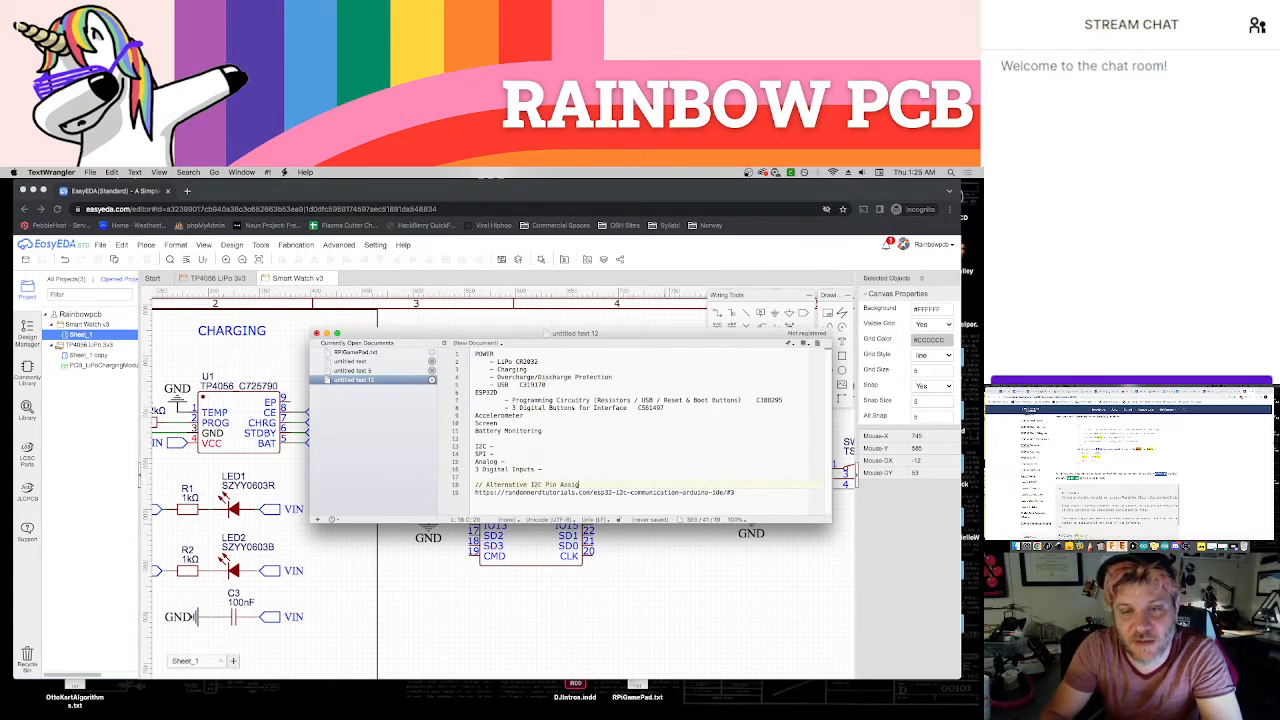
{"action": "type", "text": "nment"}
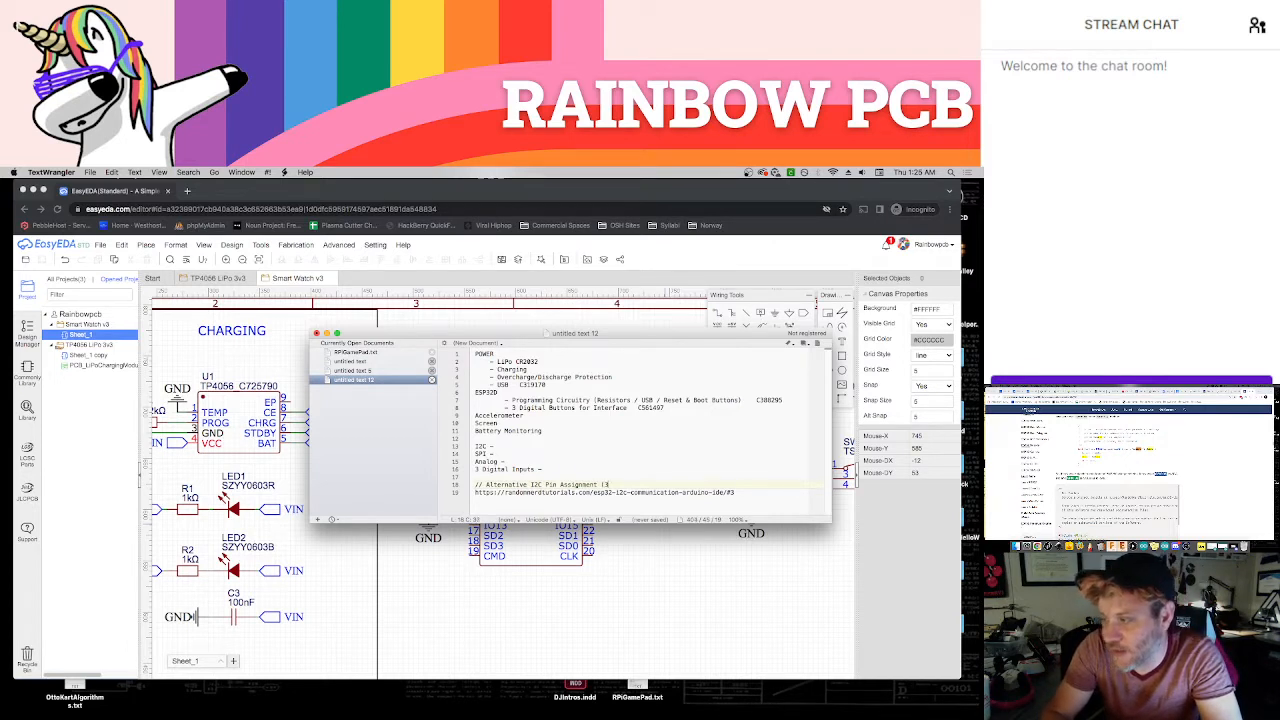
{"action": "type", "text": " (33 SDA"}
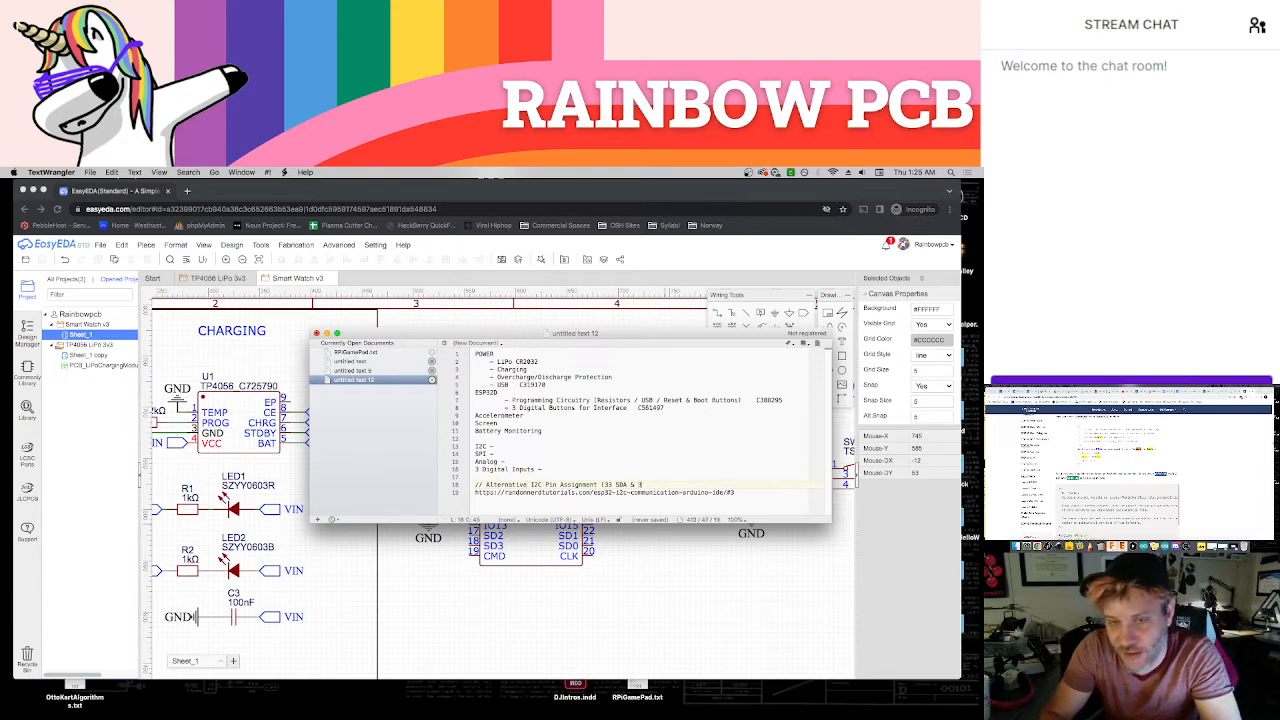
{"action": "type", "text": " & 32 SCL)"}
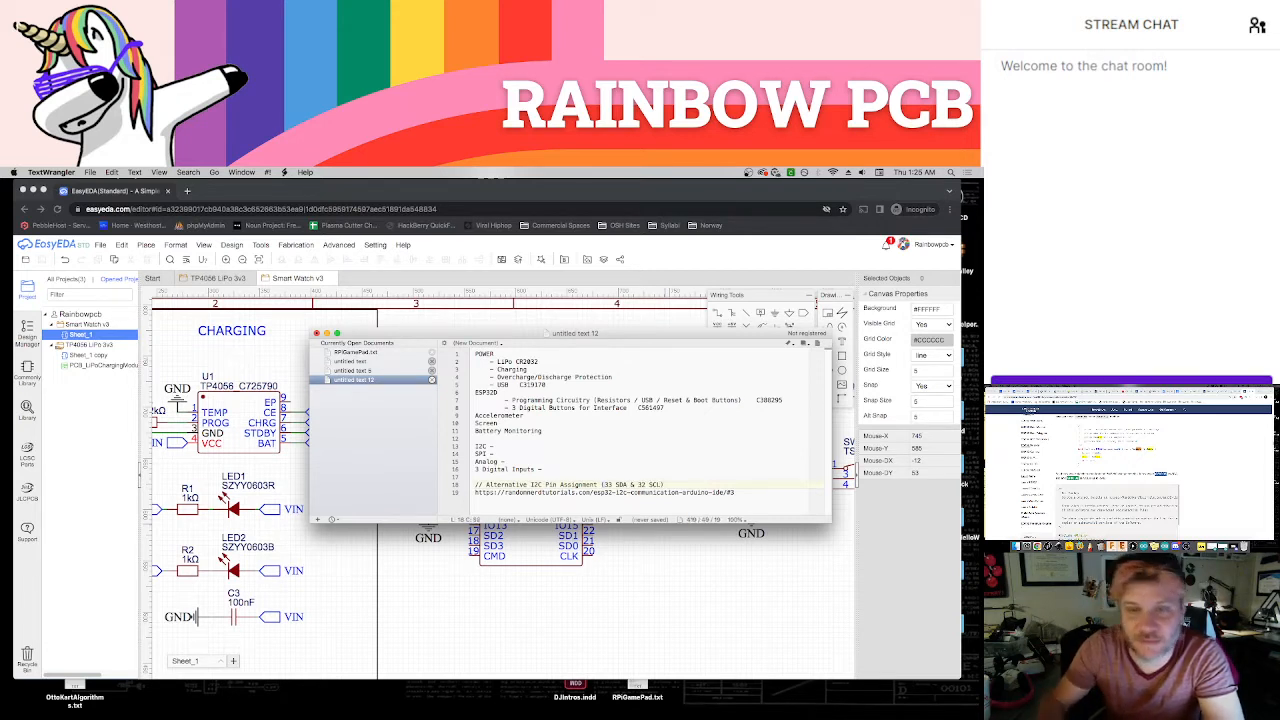
Save the notes to the Desktop as SmartWatch.txt and move their window onto the second display
{"action": "left_click", "coordinate": [688, 469]}
{"action": "key", "text": "super+s"}
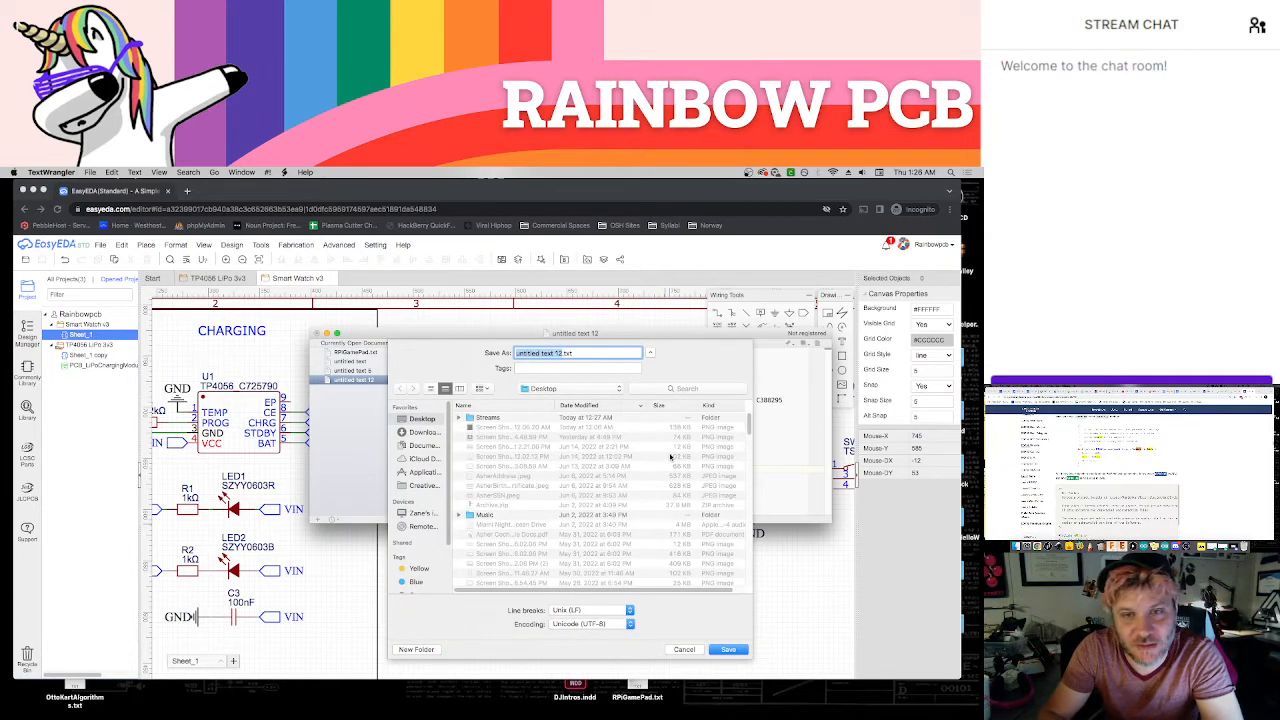
{"action": "type", "text": "SmartWatch"}
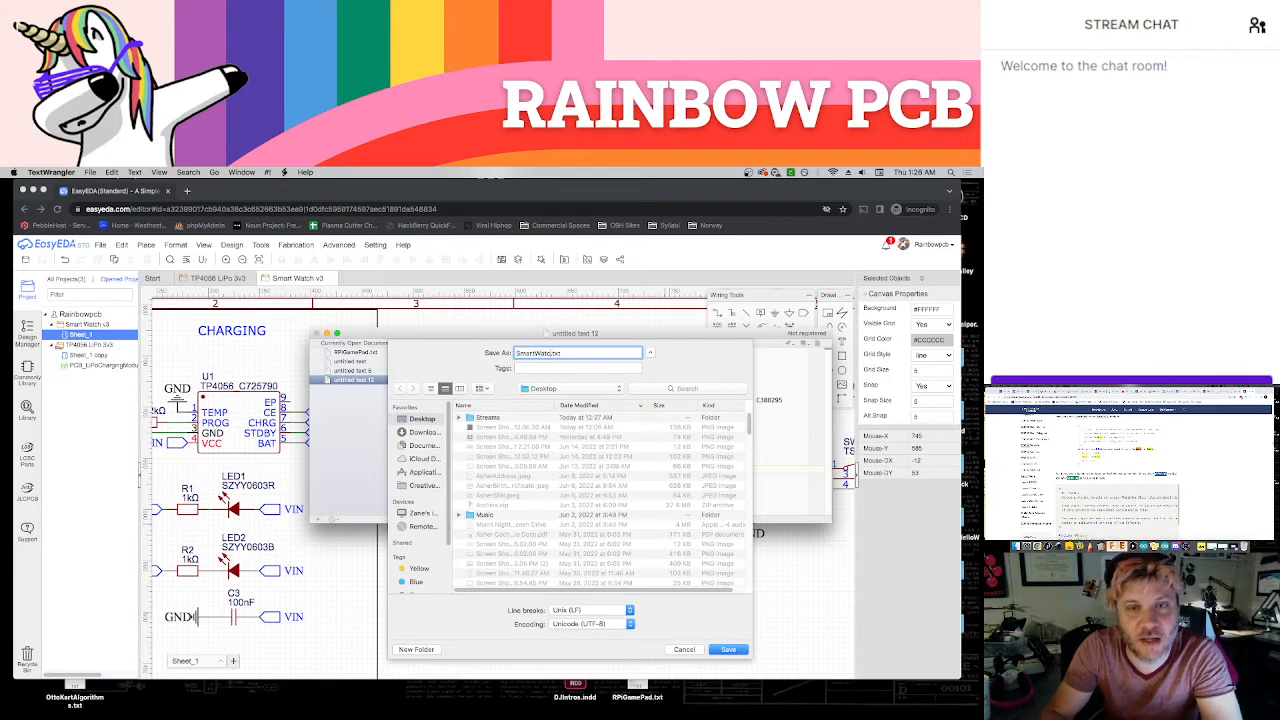
{"action": "key", "text": "Return"}
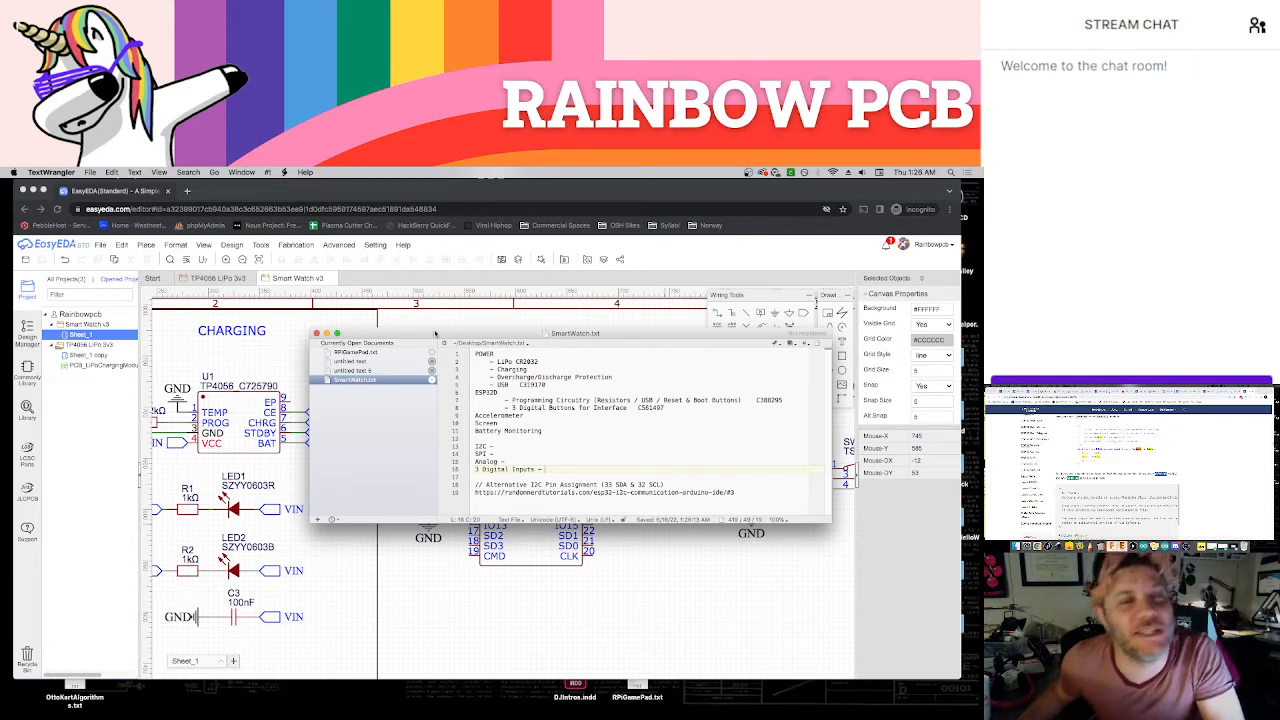
{"action": "left_click_drag", "start_coordinate": [407, 333], "coordinate": [1139, 478]}
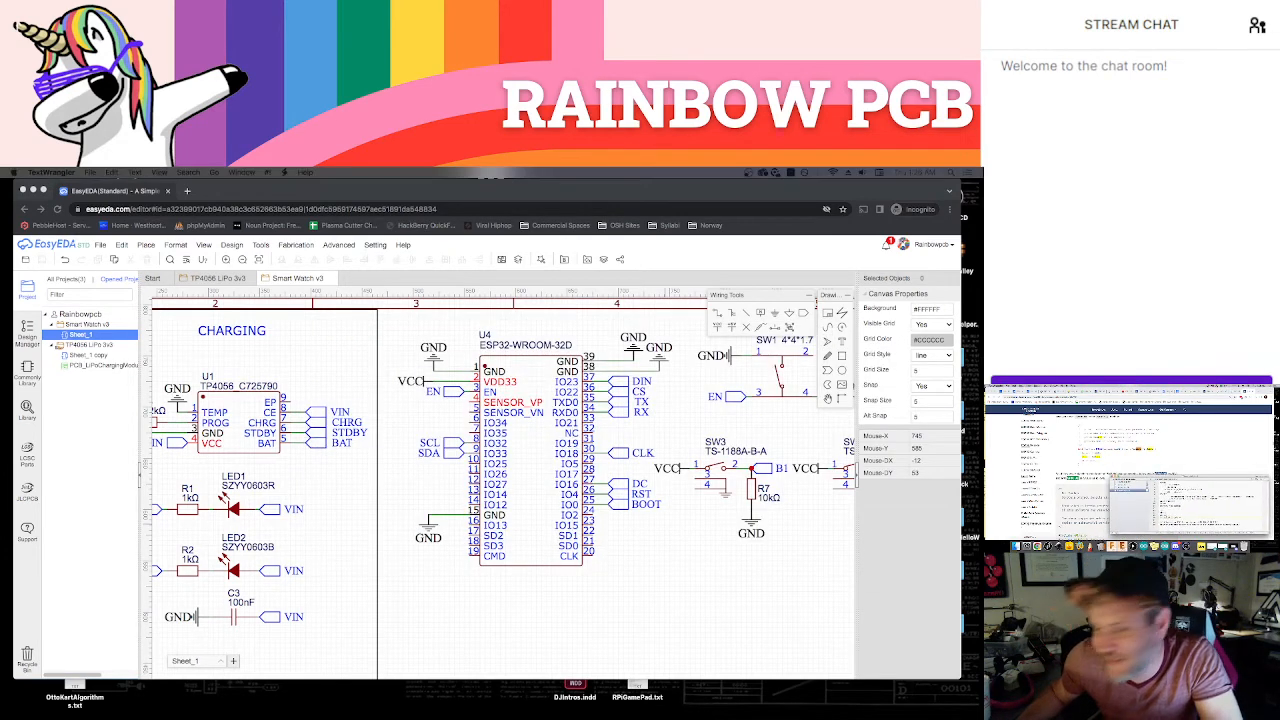
Examine the ESP32 I2C article and the WROOM32 pinout diagram against the pins connected on the schematic's ESP32 symbol
{"action": "left_click", "coordinate": [627, 586]}
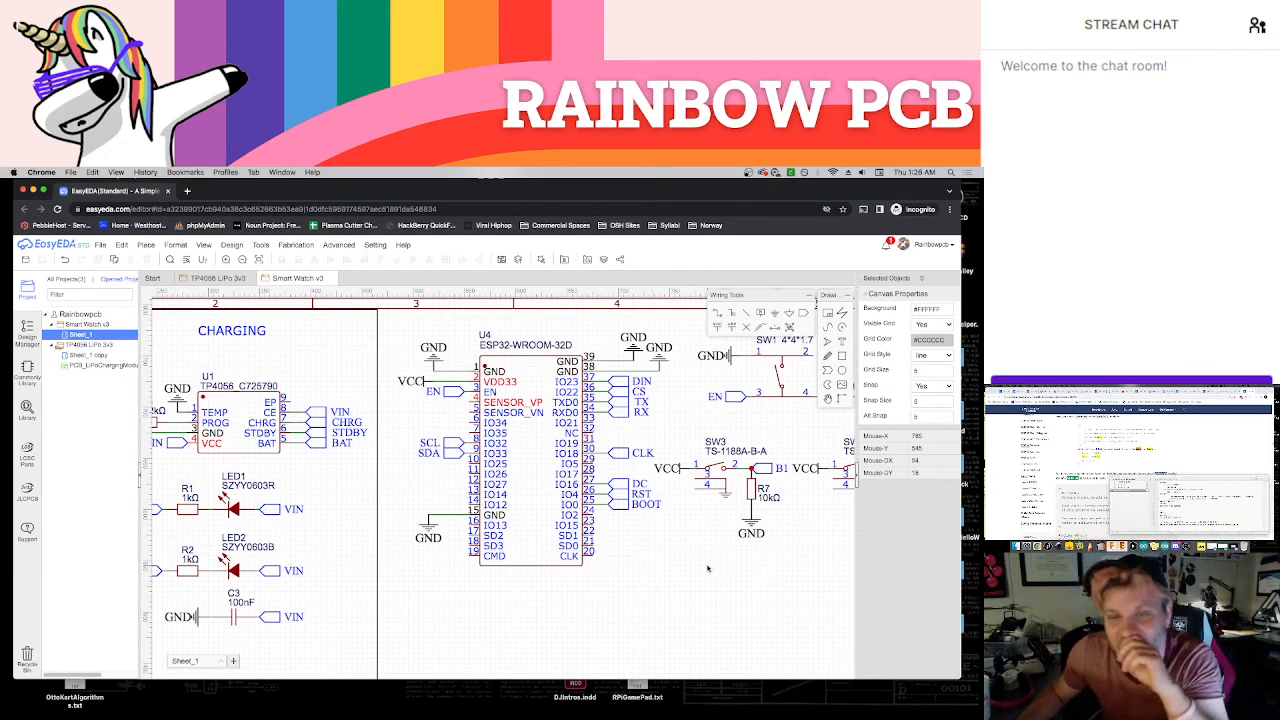
{"action": "right_click_drag", "start_coordinate": [720, 576], "coordinate": [607, 562]}
{"action": "scroll", "coordinate": [656, 563], "scroll_direction": "down", "scroll_amount": 2}
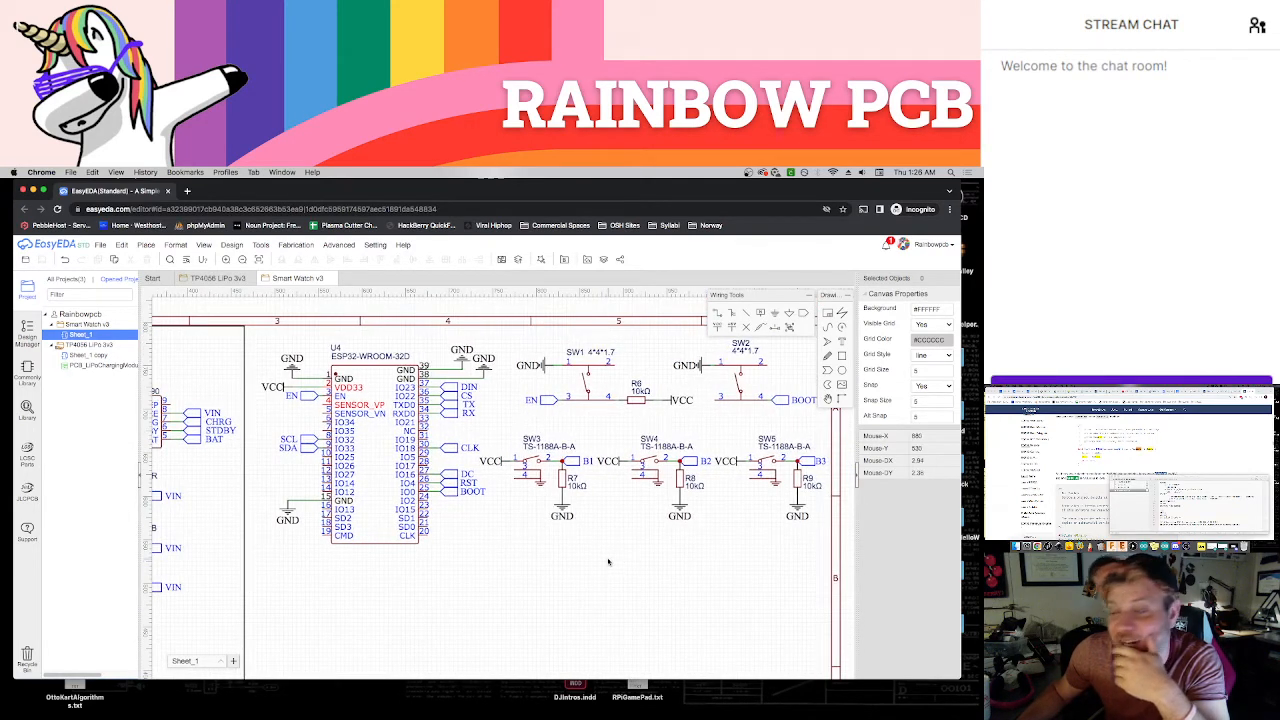
{"action": "left_click", "coordinate": [1080, 397]}
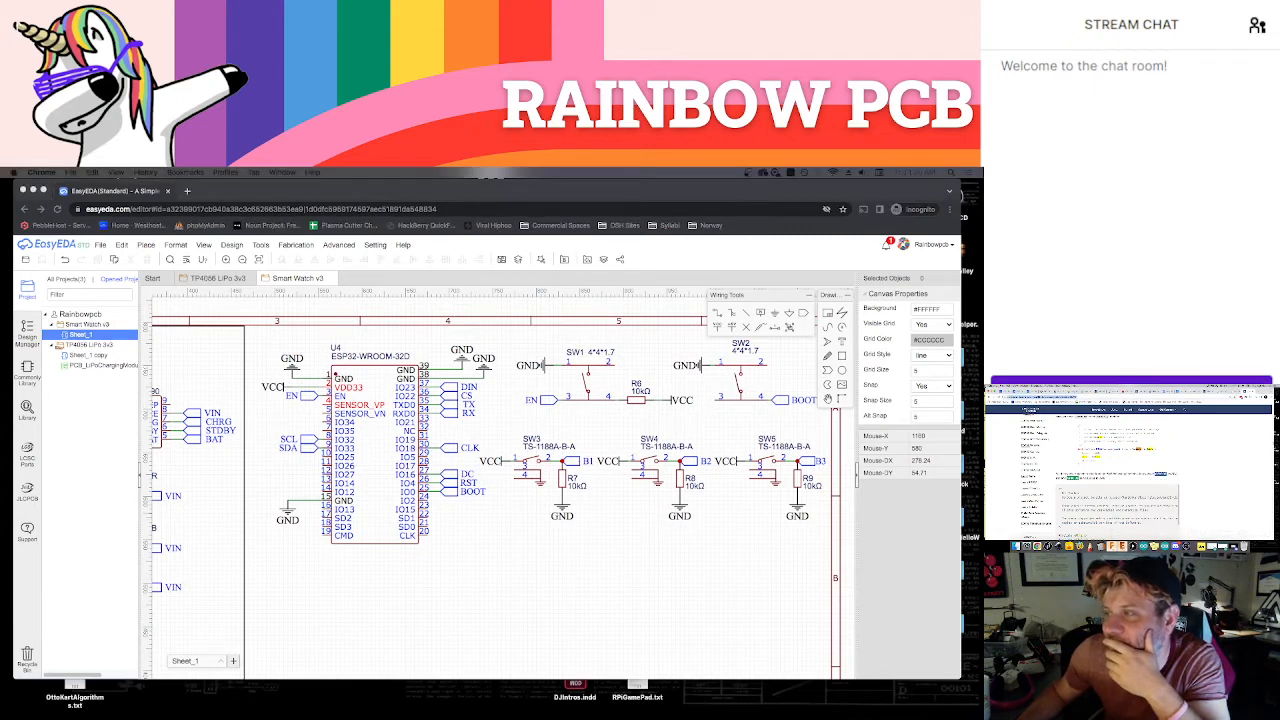
{"action": "scroll", "coordinate": [1186, 448], "scroll_direction": "up", "scroll_amount": 20}
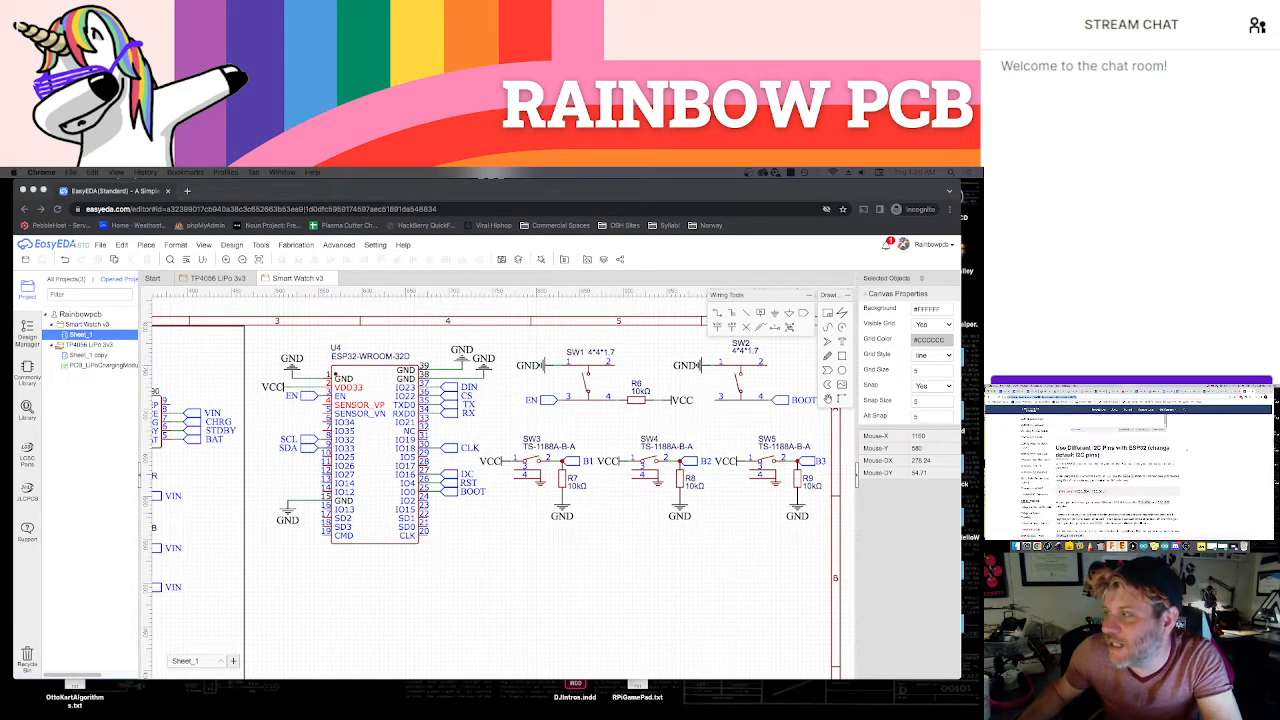
{"action": "scroll", "coordinate": [1186, 448], "scroll_direction": "up", "scroll_amount": 10}
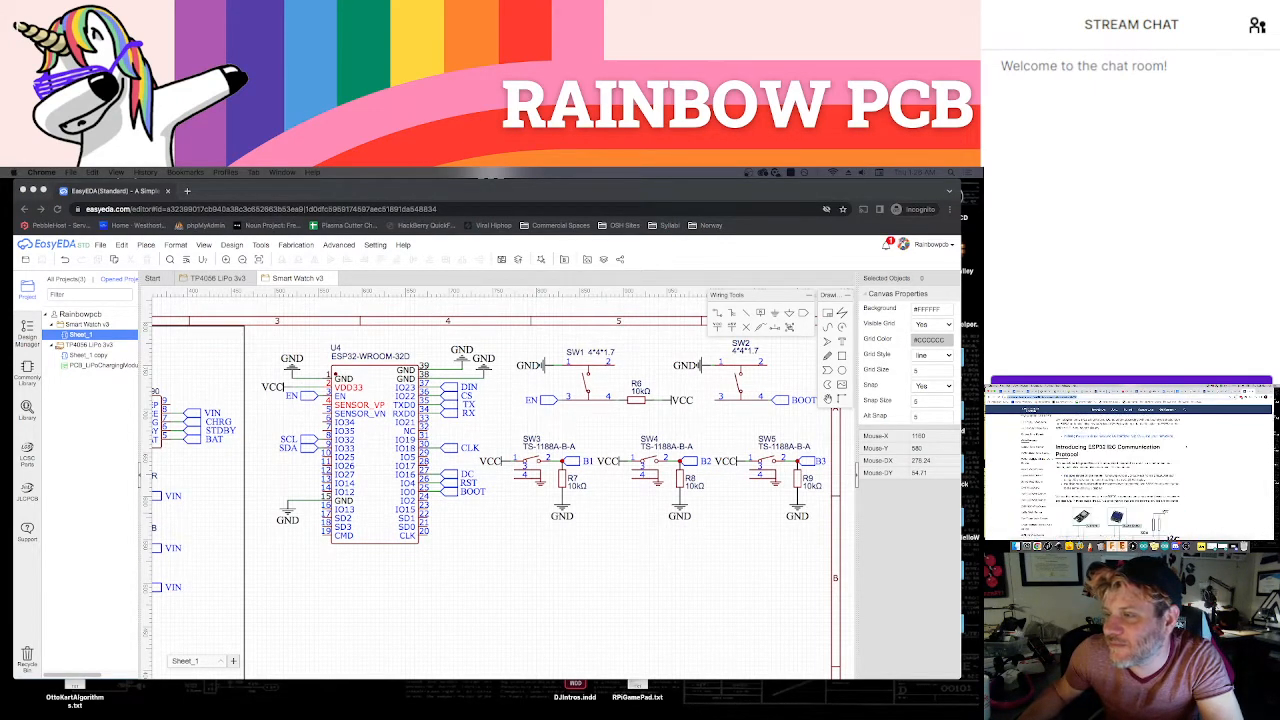
{"action": "scroll", "coordinate": [1128, 460], "scroll_direction": "up", "scroll_amount": 5}
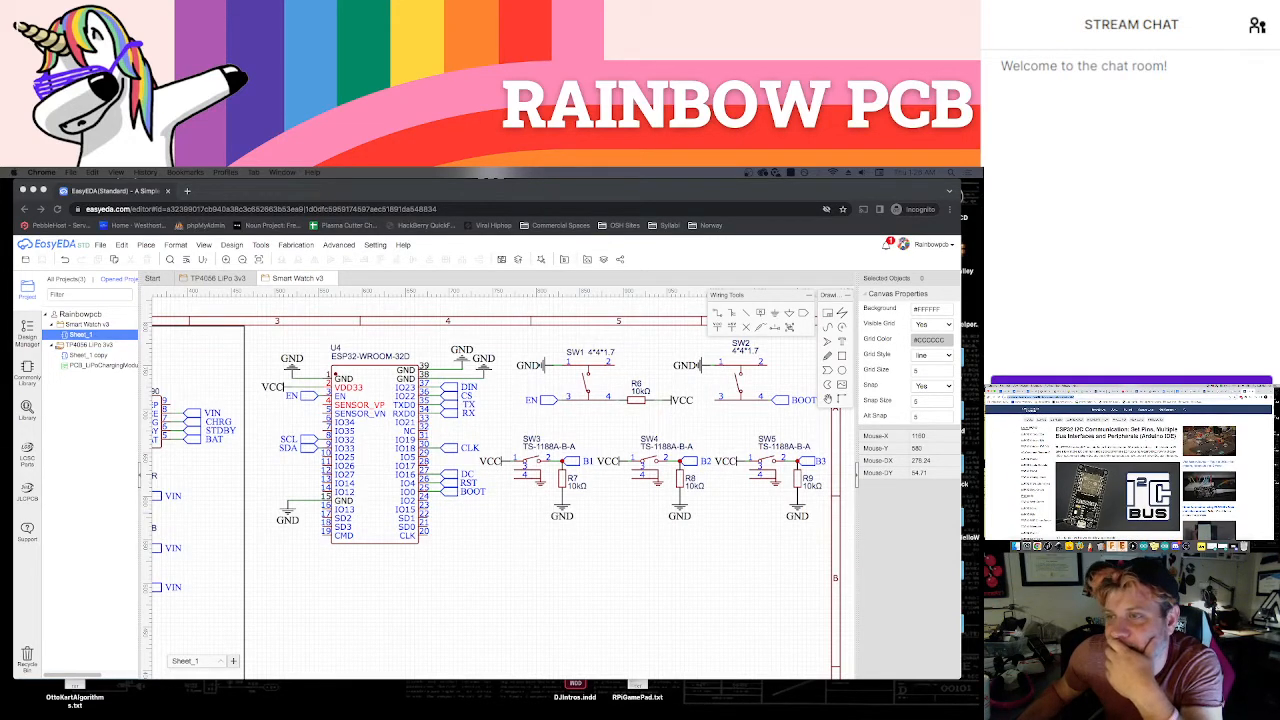
{"action": "key", "text": "ctrl+shift+Tab"}
{"action": "scroll", "coordinate": [1085, 471], "scroll_direction": "down", "scroll_amount": 8}
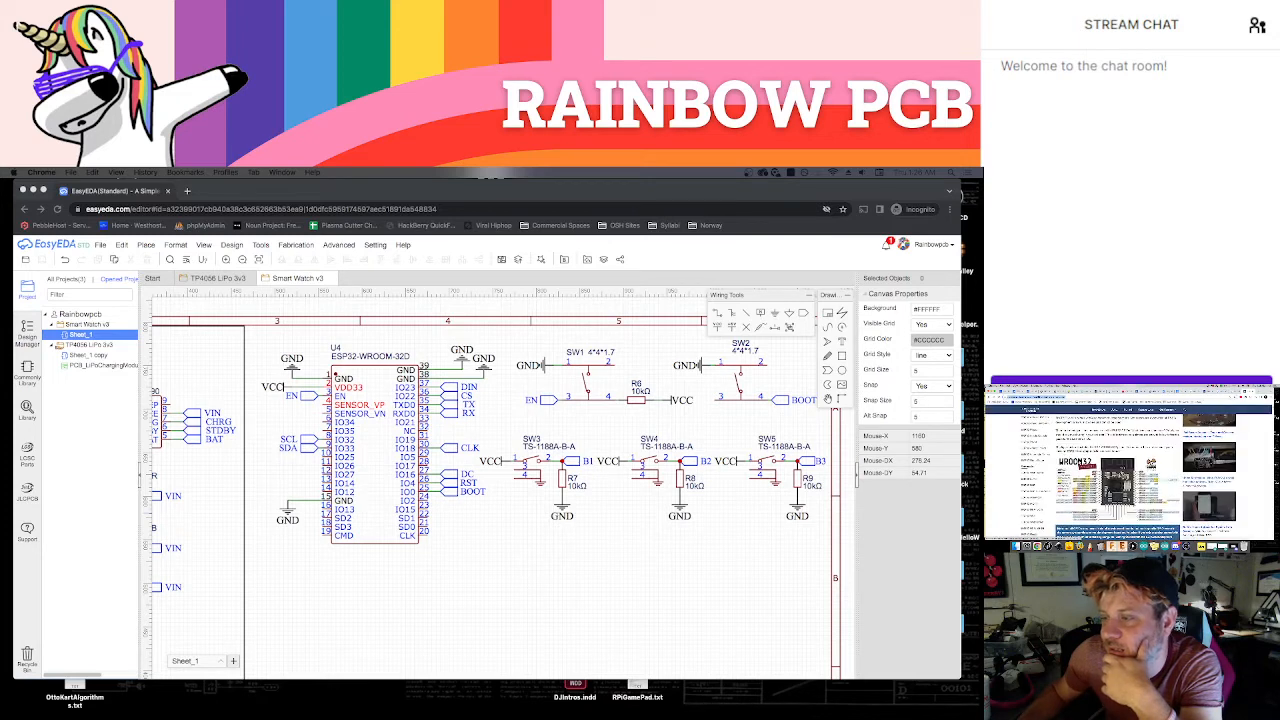
{"action": "left_click", "coordinate": [1118, 485]}
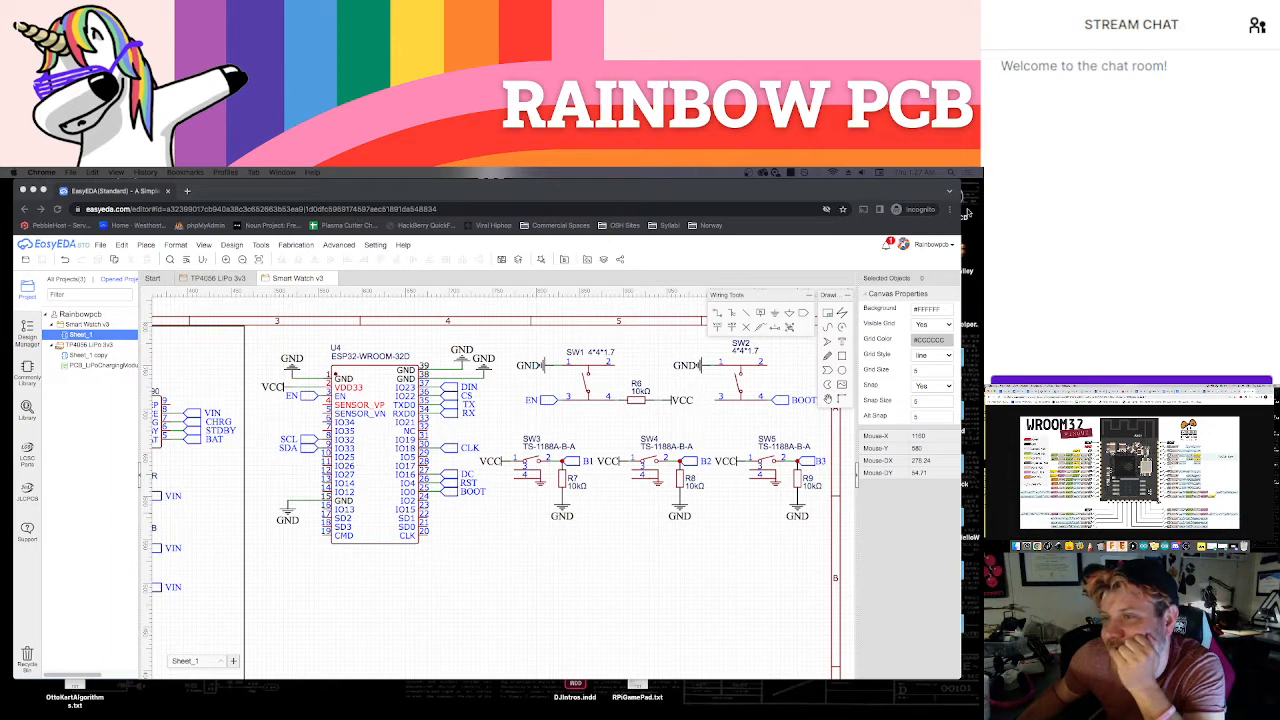
{"action": "left_click", "coordinate": [989, 397]}
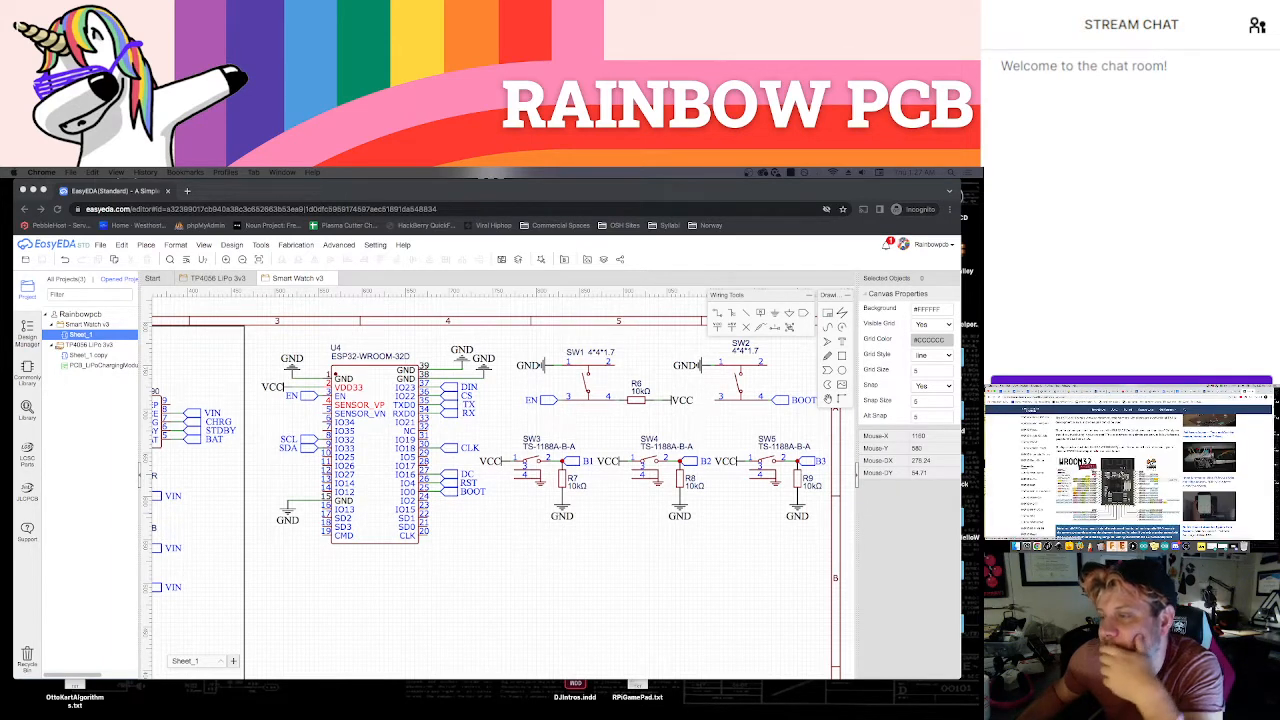
{"action": "scroll", "coordinate": [1117, 480], "scroll_direction": "up", "scroll_amount": 1}
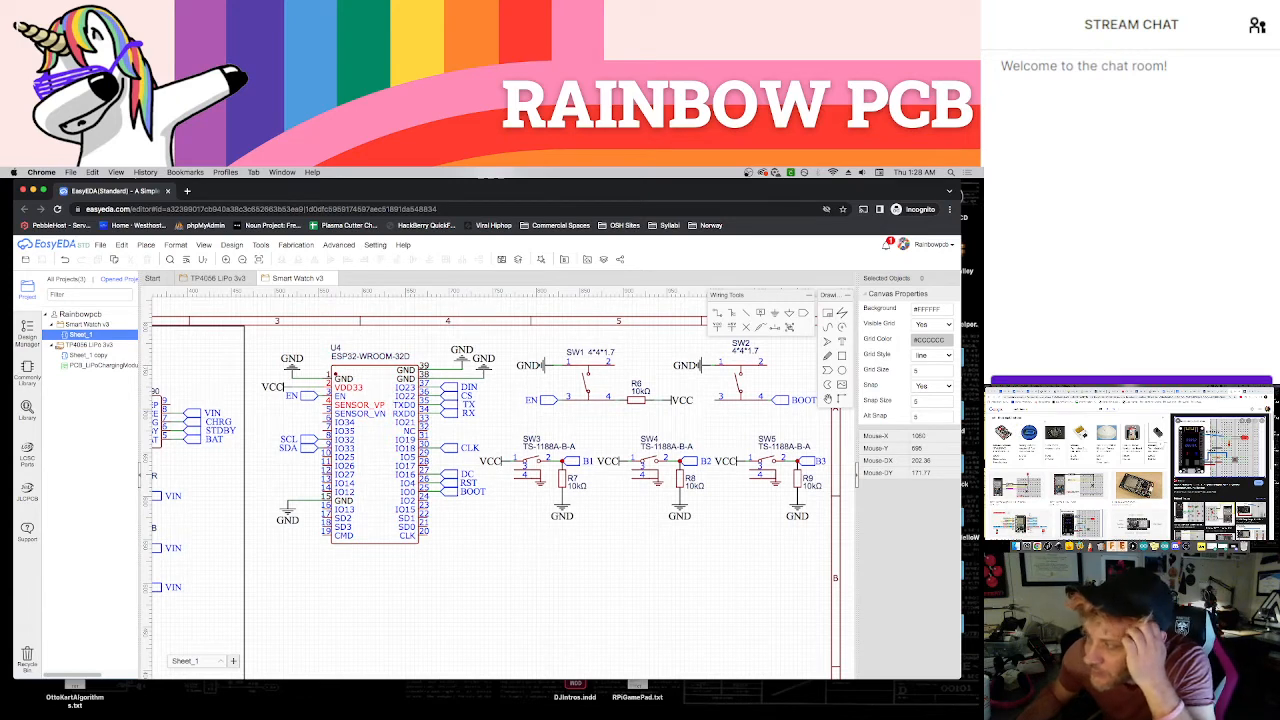
{"action": "left_click", "coordinate": [1248, 391]}
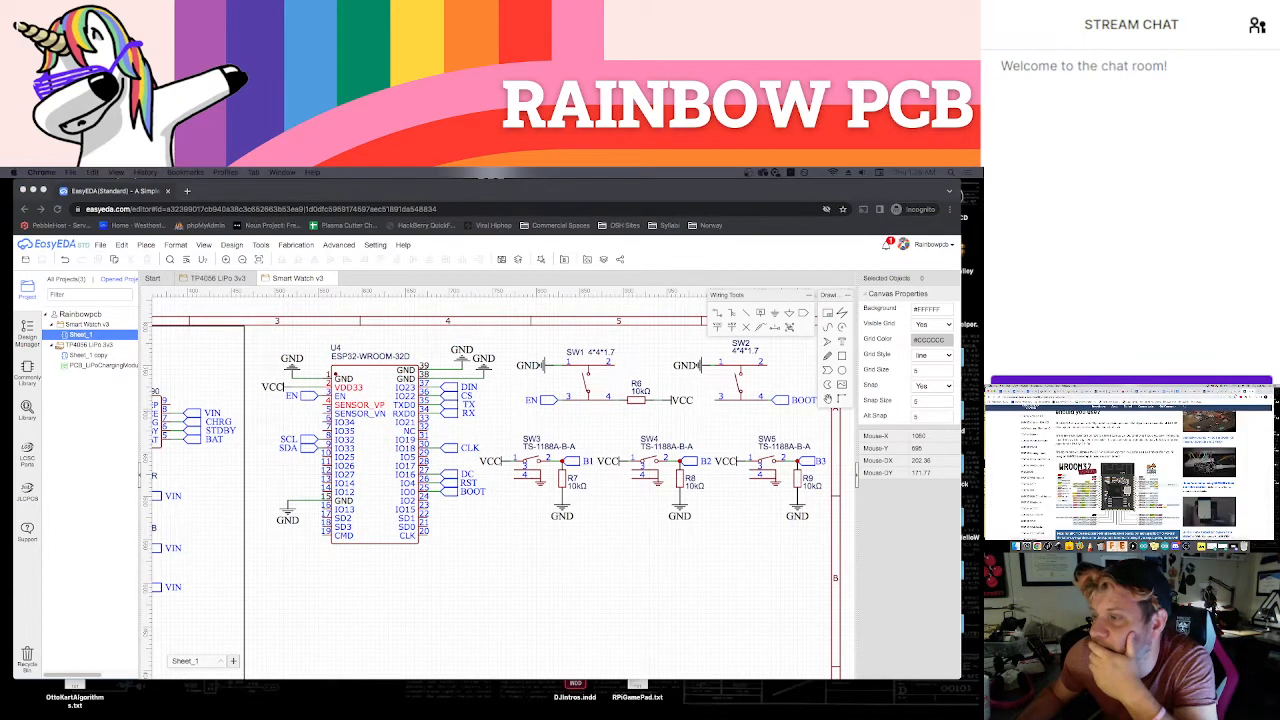
{"action": "left_click", "coordinate": [1116, 491]}
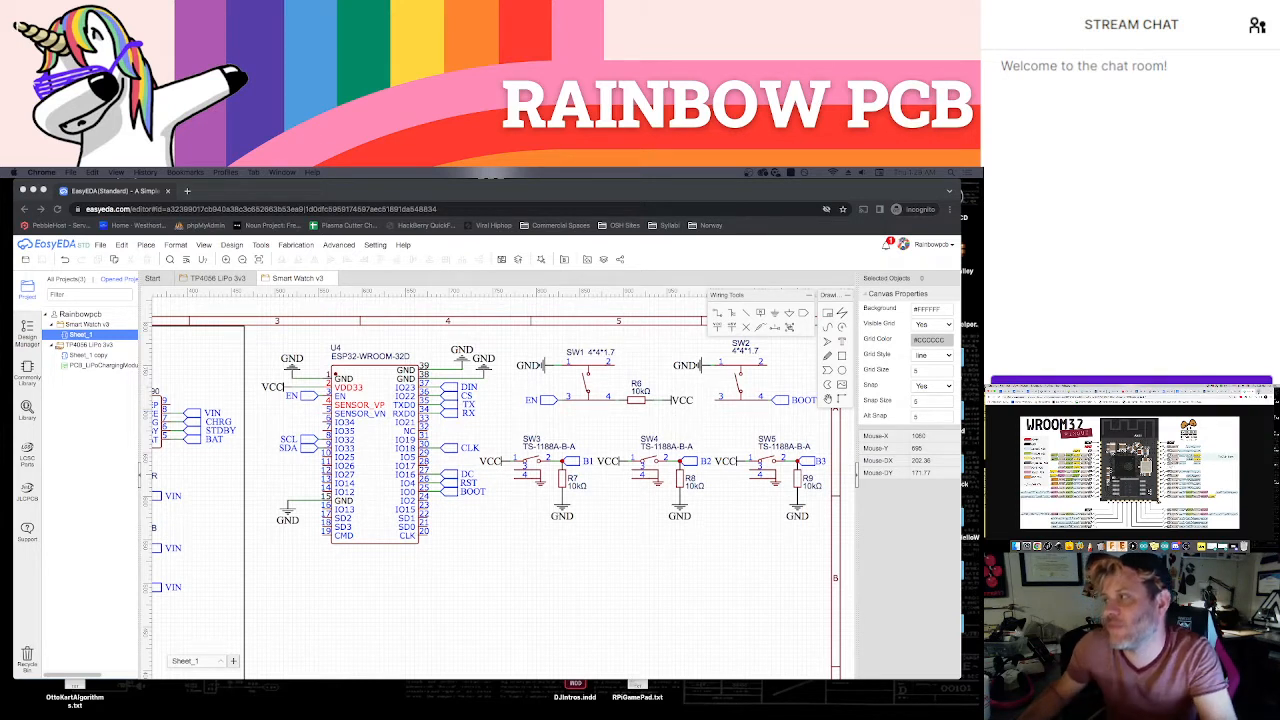
Search the web for "esp32 wroom pin" in a new browser tab
{"action": "key", "text": "super+t"}
{"action": "type", "text": "esp32"}
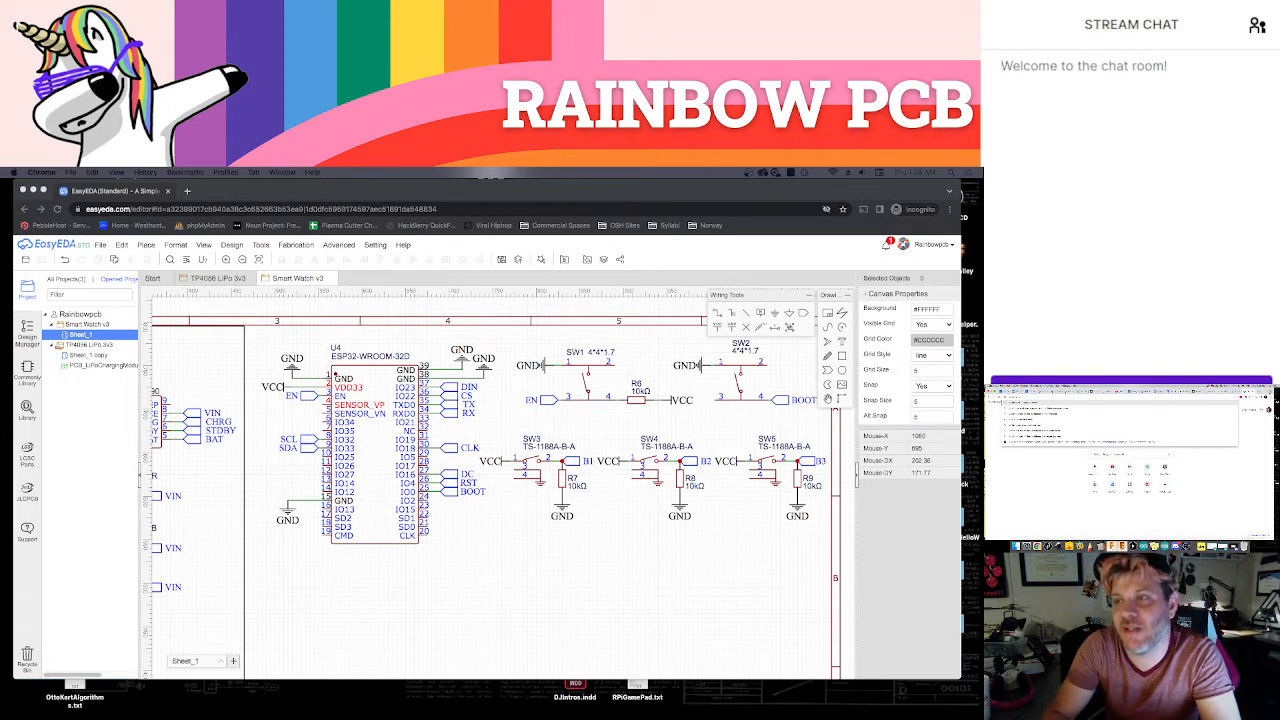
{"action": "type", "text": " wroom"}
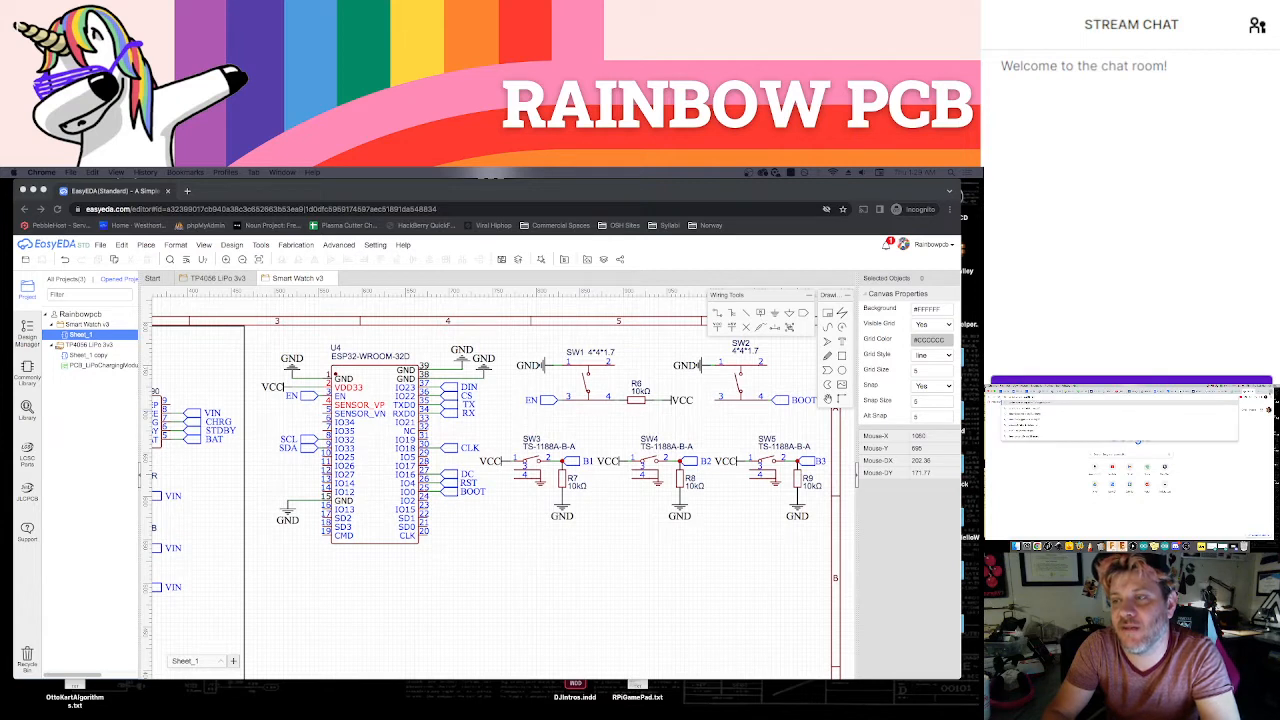
{"action": "type", "text": " pin"}
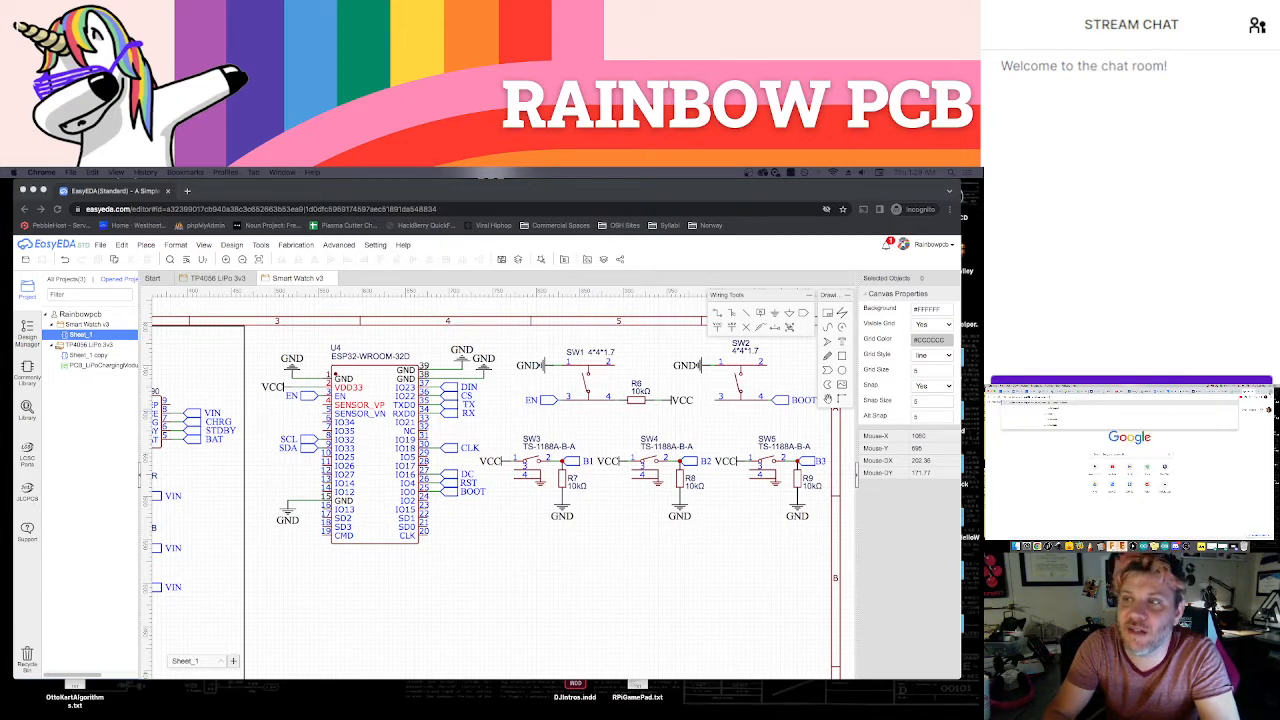
{"action": "key", "text": "Return"}
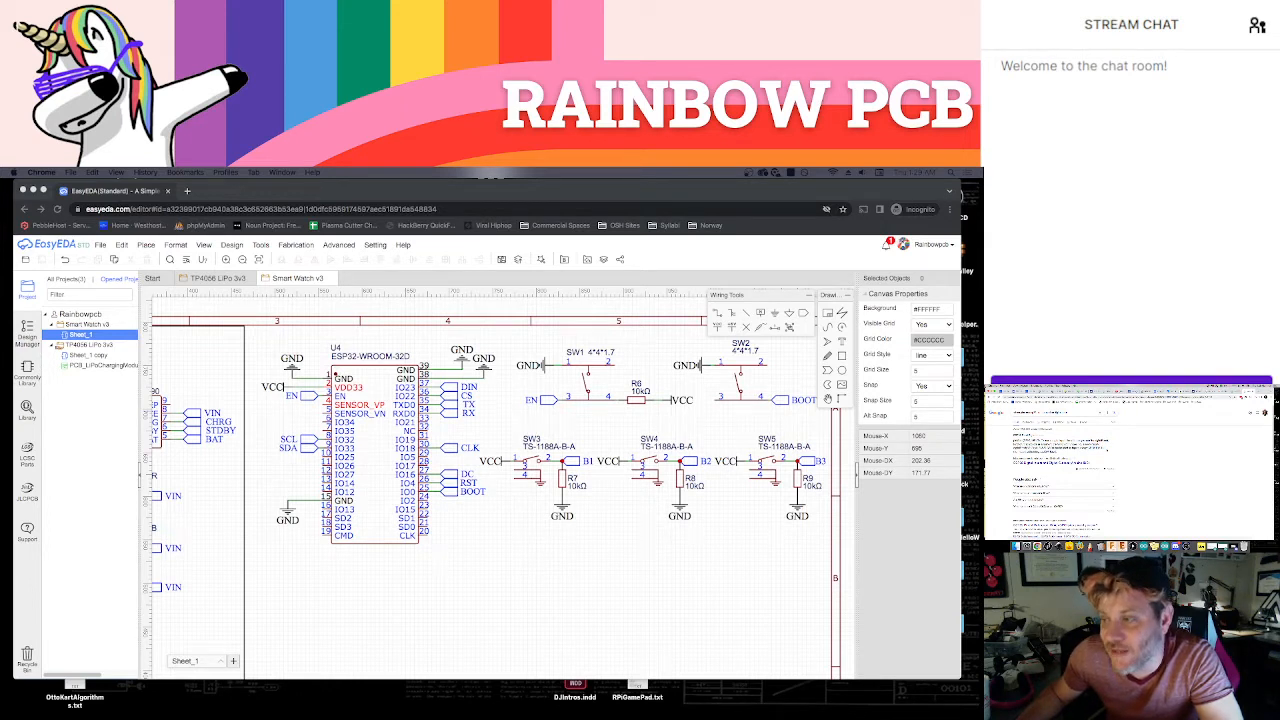
Examine the ESP32 digital inputs article and the module datasheet's pin table for pins suited to the three buttons
{"action": "right_click", "coordinate": [1071, 462]}
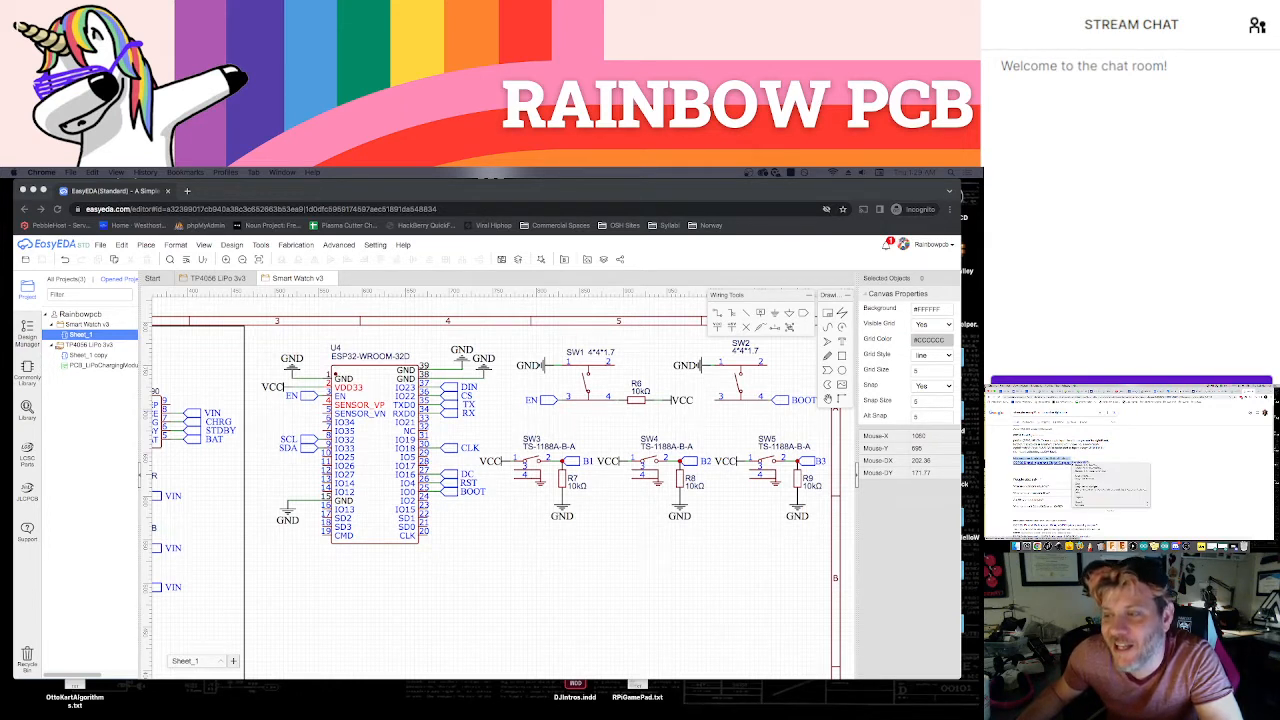
{"action": "left_click", "coordinate": [1088, 465]}
{"action": "left_click", "coordinate": [1248, 391]}
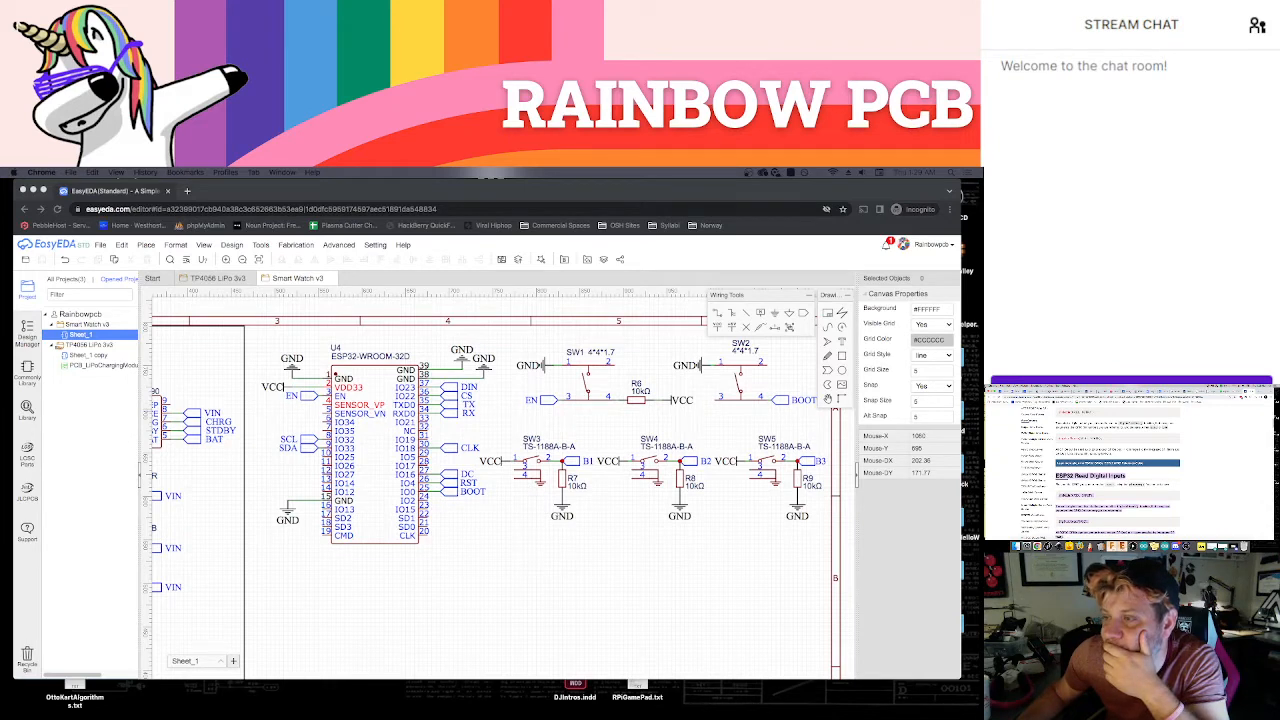
{"action": "scroll", "coordinate": [1117, 460], "scroll_direction": "down", "scroll_amount": 2}
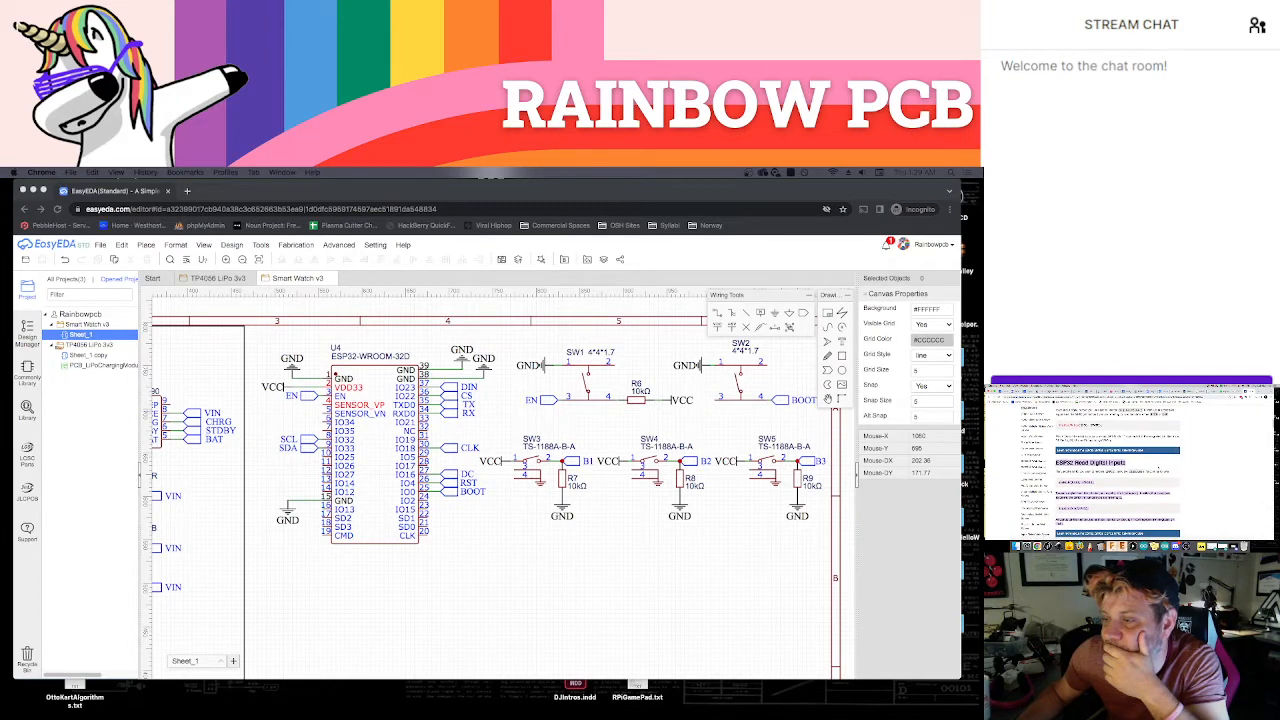
{"action": "scroll", "coordinate": [1117, 460], "scroll_direction": "down", "scroll_amount": 2}
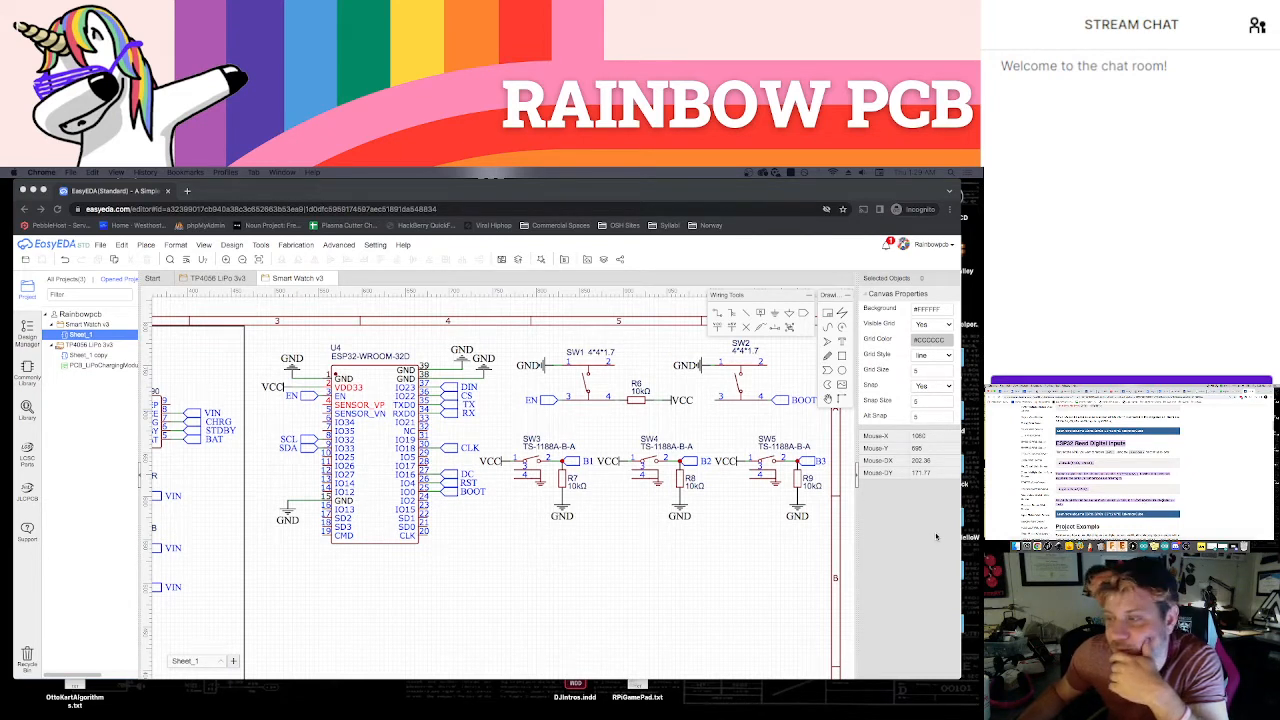
{"action": "left_click", "coordinate": [303, 527]}
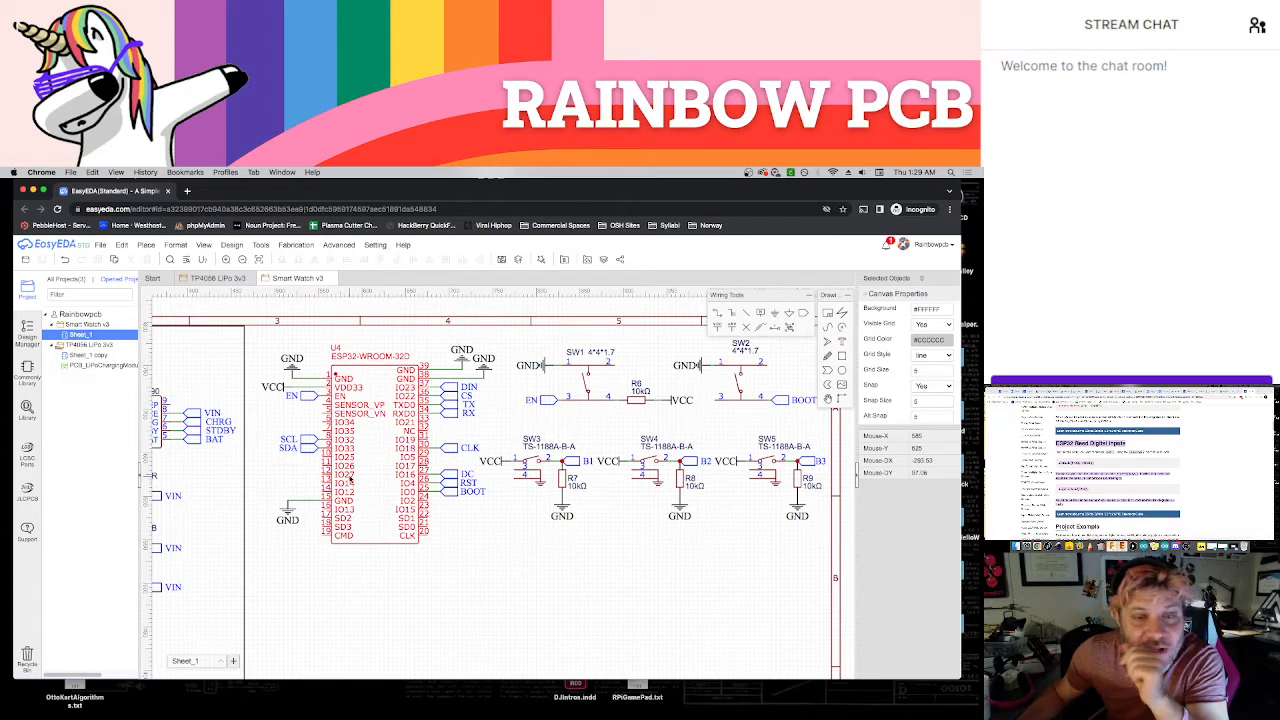
{"action": "left_click", "coordinate": [1046, 392]}
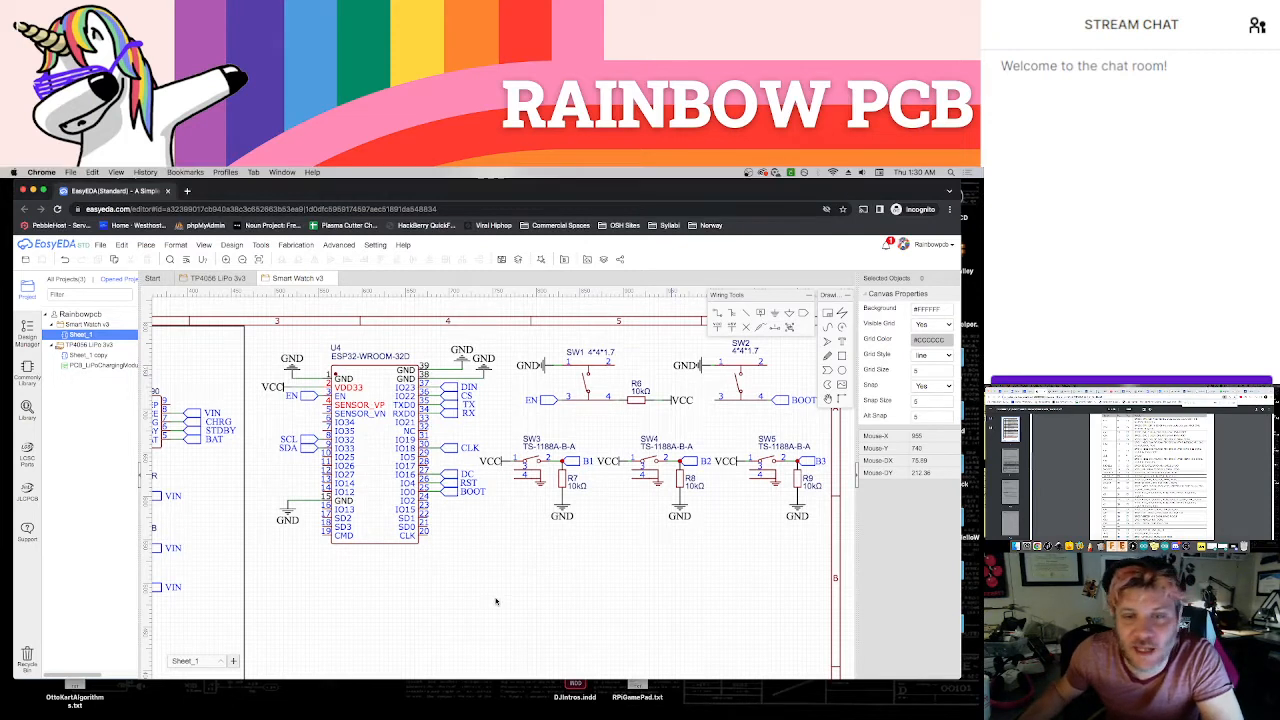
Copy the B1 net port from the SW3 button circuit onto the ESP32's IO25, IO26 and IO27 pins
{"action": "left_click", "coordinate": [578, 464]}
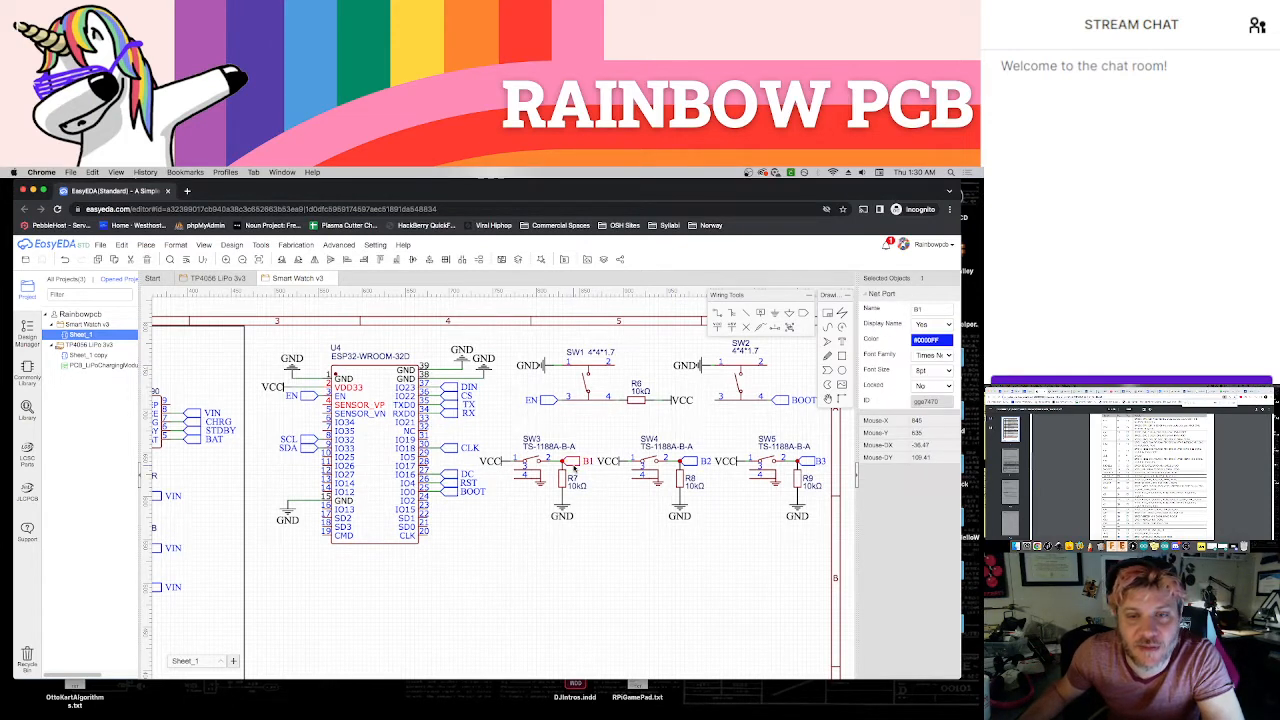
{"action": "key", "text": "space"}
{"action": "key", "text": "space"}
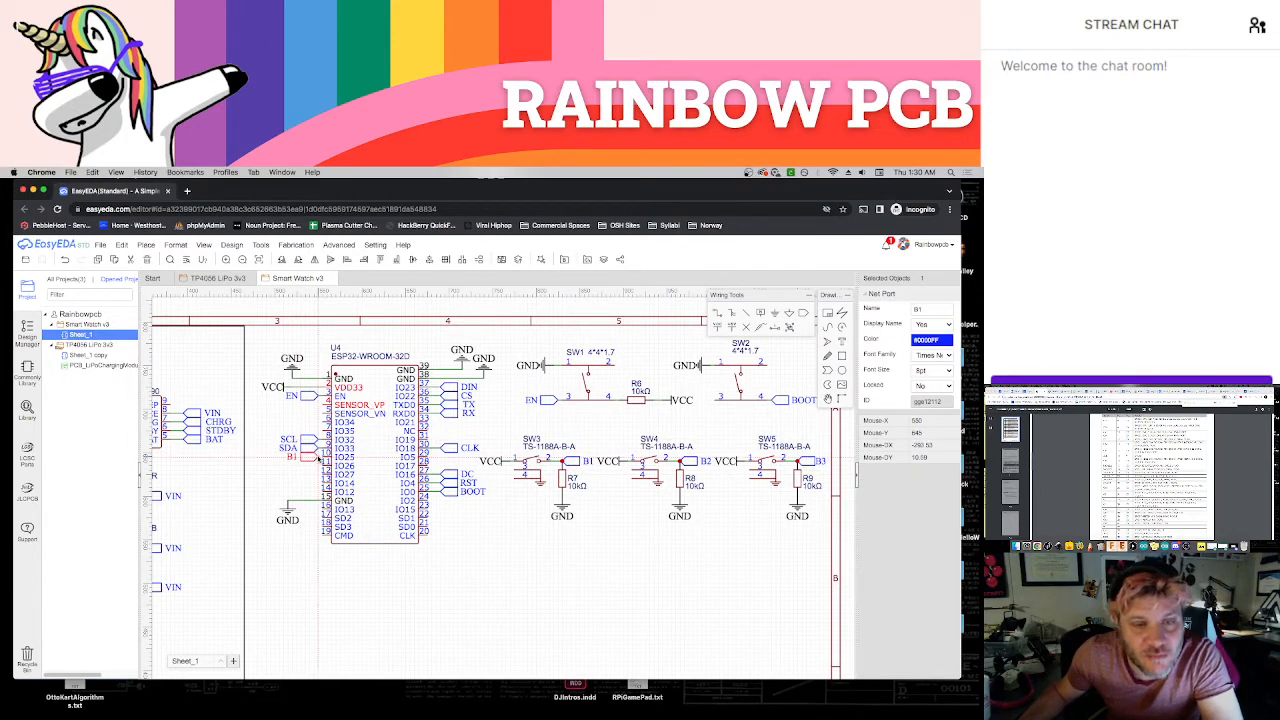
{"action": "left_click", "coordinate": [319, 457]}
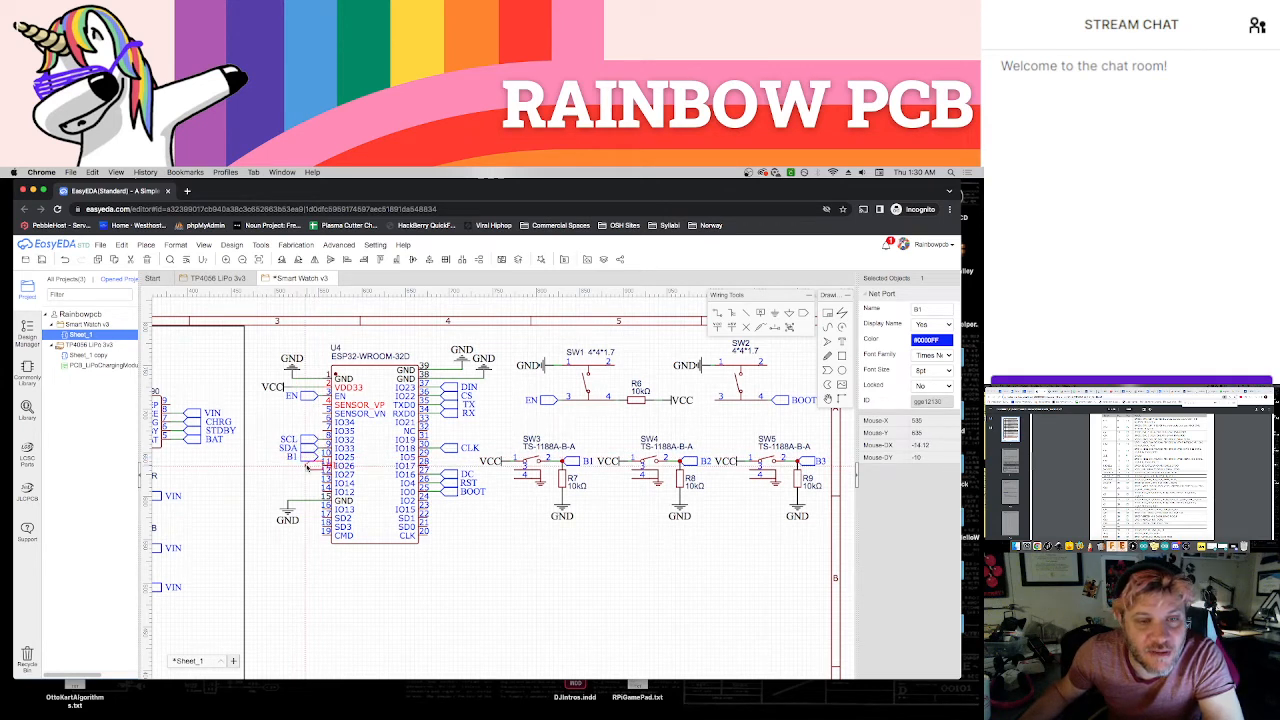
{"action": "left_click", "coordinate": [319, 466]}
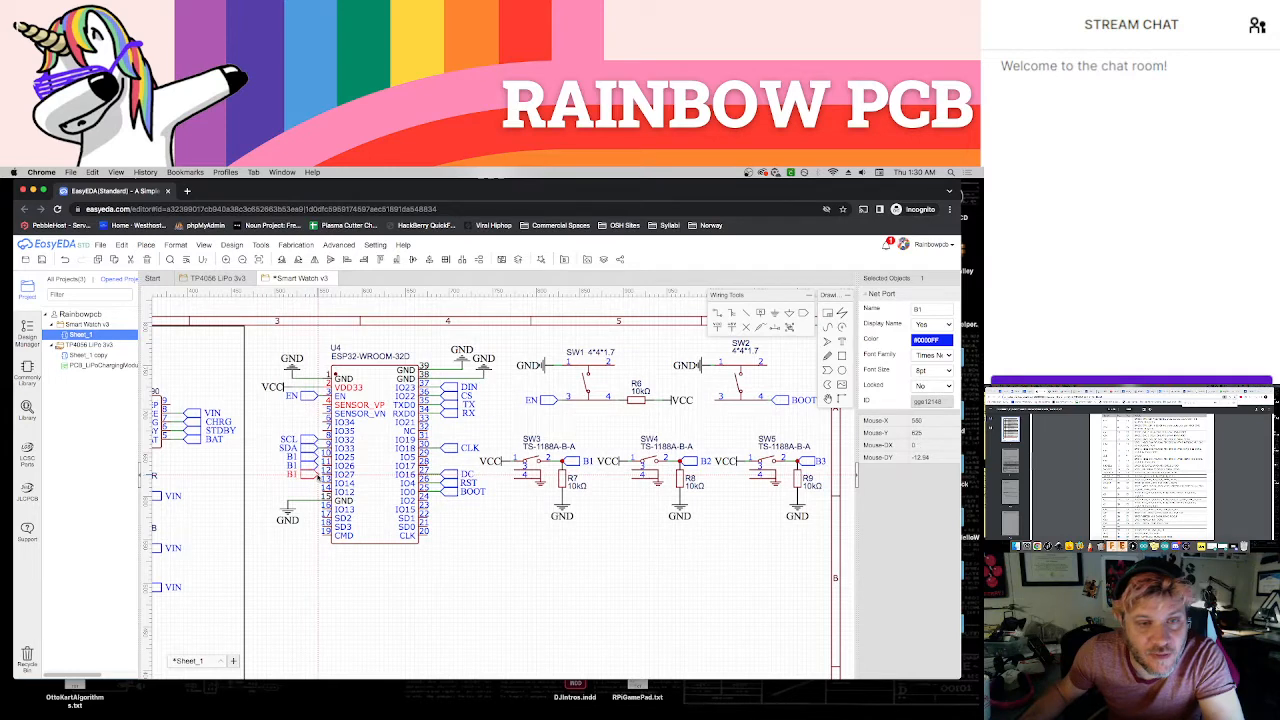
Rename the net port on IO26 to B2 and the one on IO27 to B3
{"action": "scroll", "coordinate": [317, 458], "scroll_direction": "up", "scroll_amount": 5}
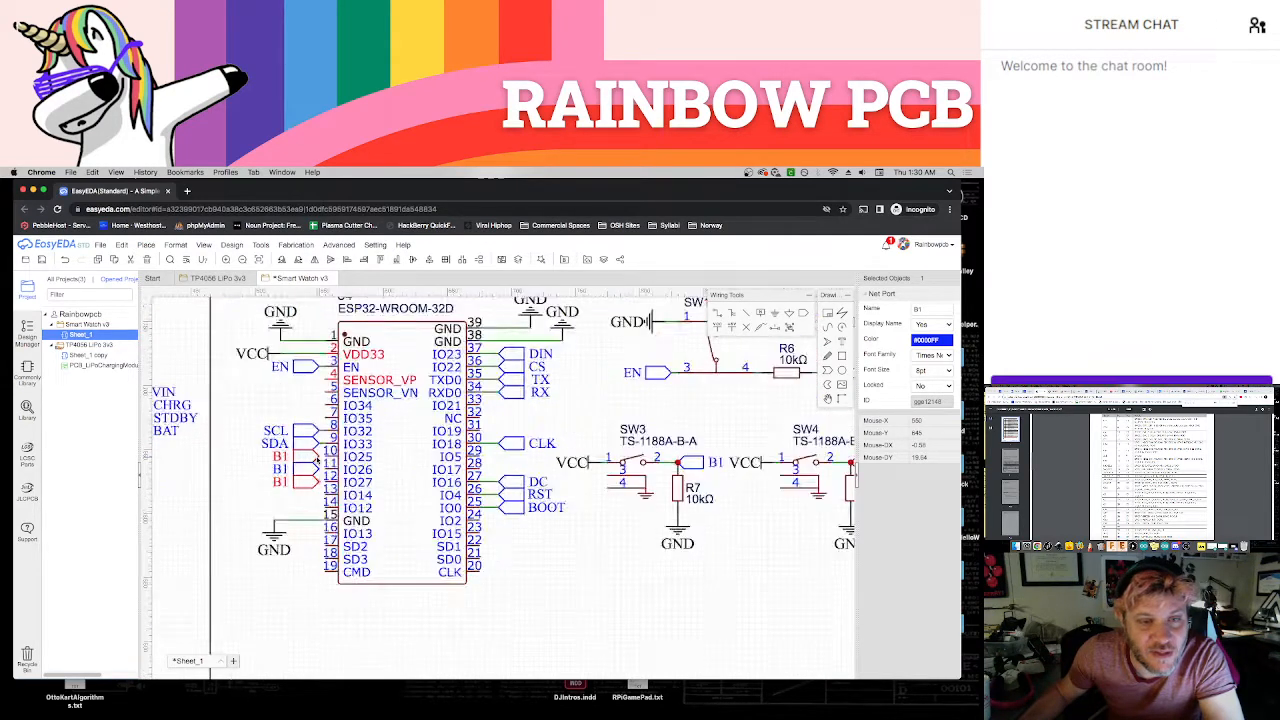
{"action": "double_click", "coordinate": [260, 478]}
{"action": "type", "text": "B2"}
{"action": "key", "text": "Return"}
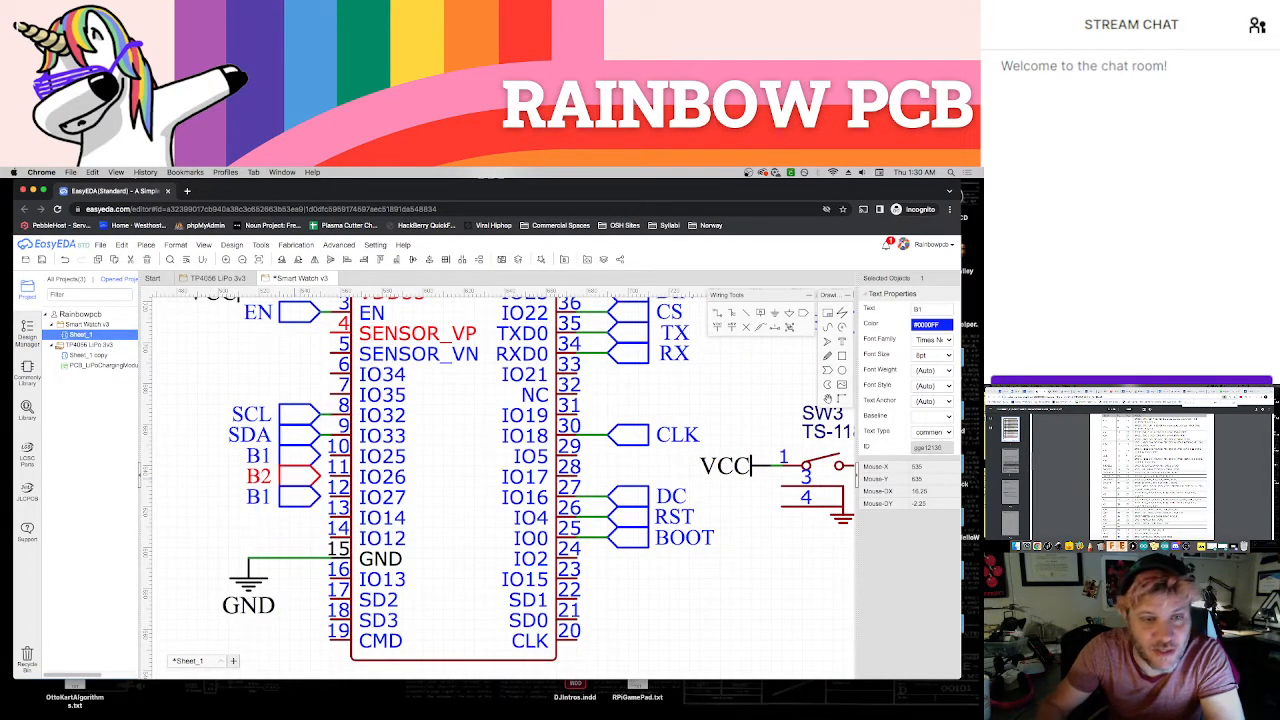
{"action": "double_click", "coordinate": [262, 497]}
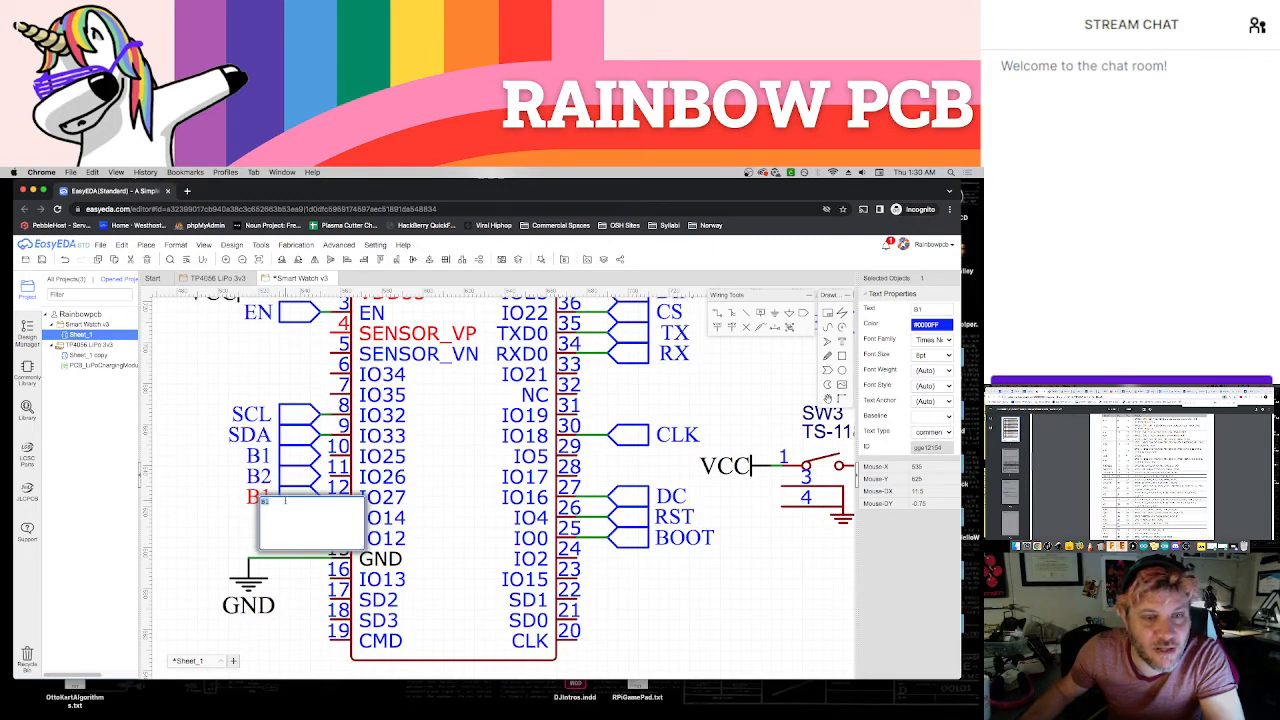
{"action": "type", "text": "B3"}
{"action": "key", "text": "Return"}
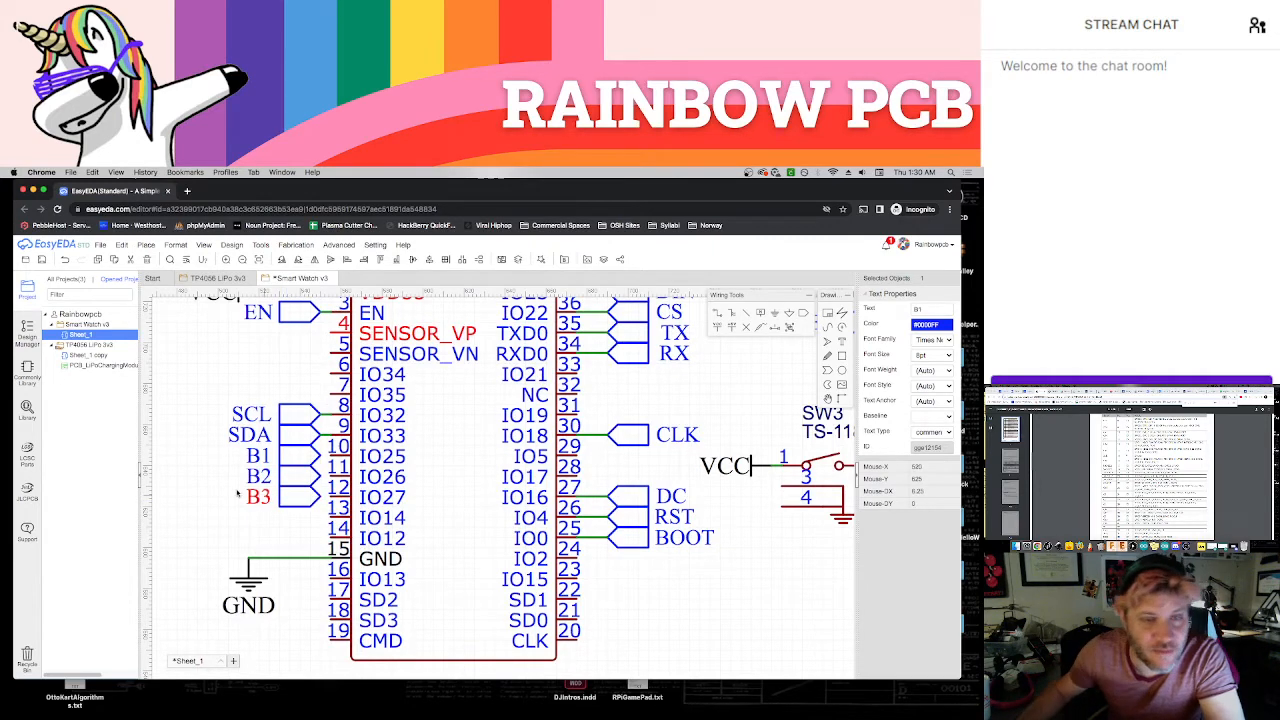
{"action": "left_click", "coordinate": [308, 483]}
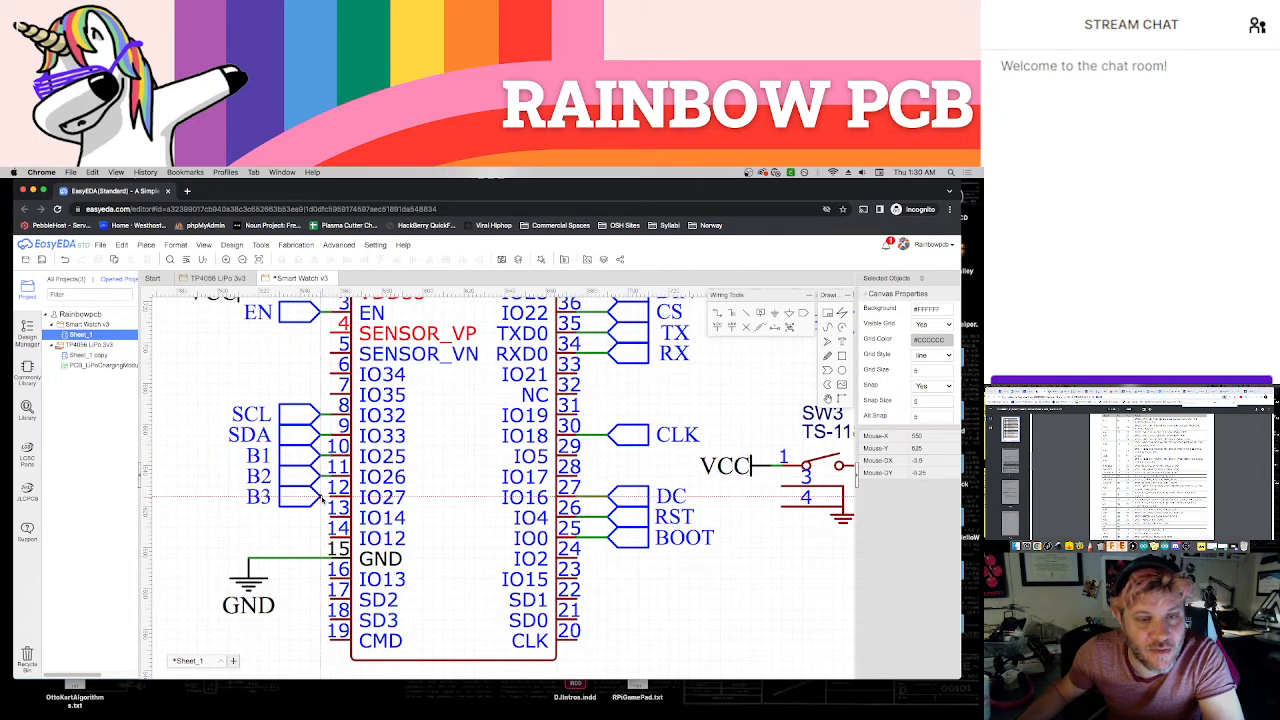
{"action": "scroll", "coordinate": [380, 525], "scroll_direction": "down", "scroll_amount": 5}
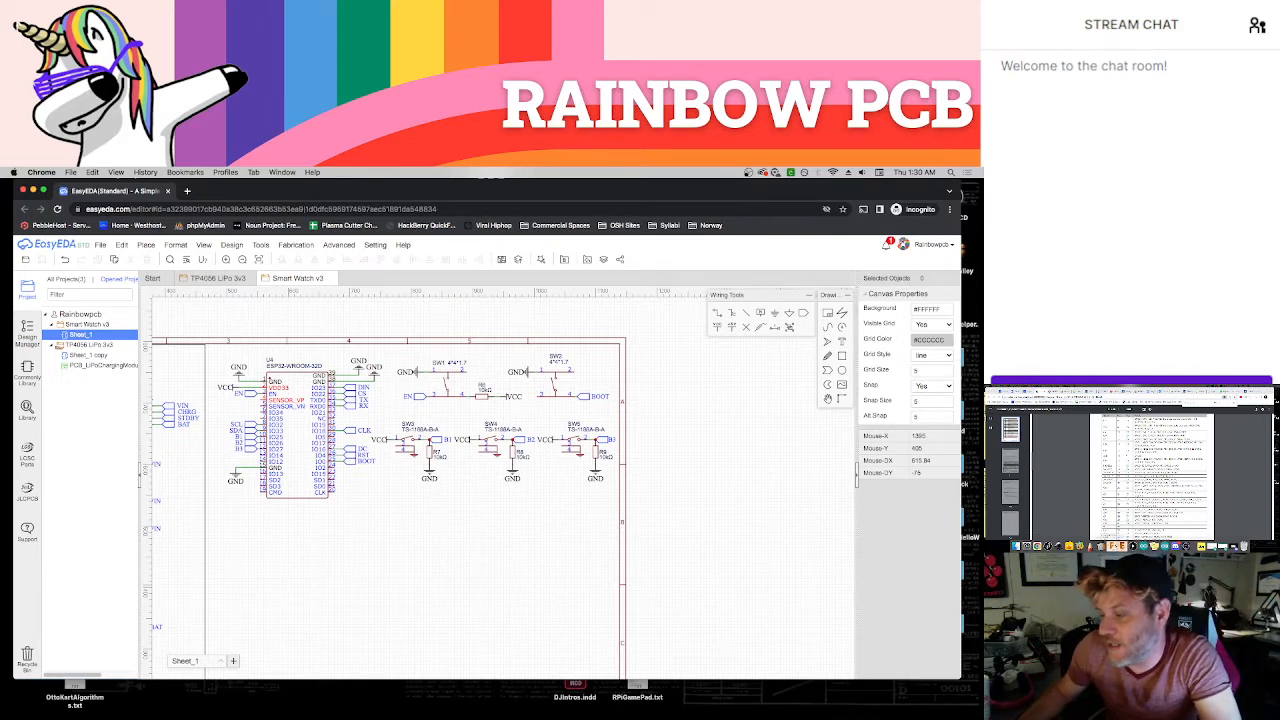
Bring up the browser on the second display and open the earlier EasyEDA project's schematic sheet holding the reference circuit
{"action": "left_click", "coordinate": [1080, 546]}
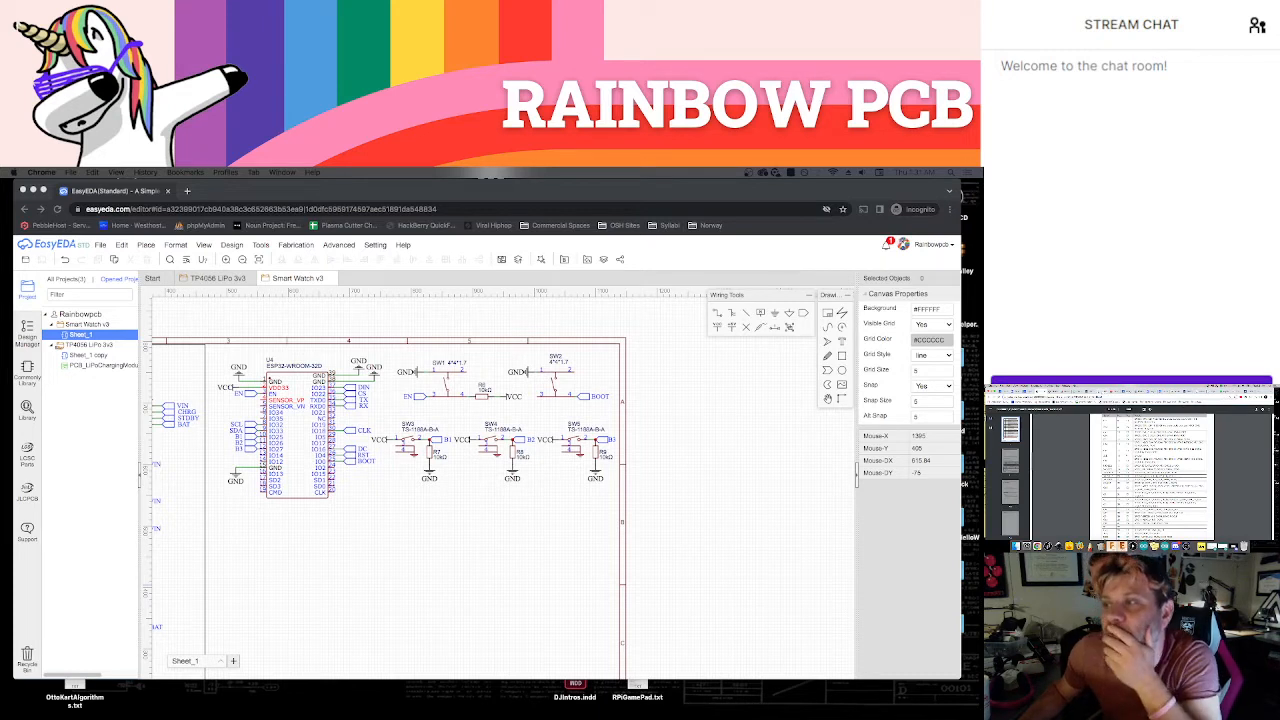
{"action": "left_click", "coordinate": [1104, 392]}
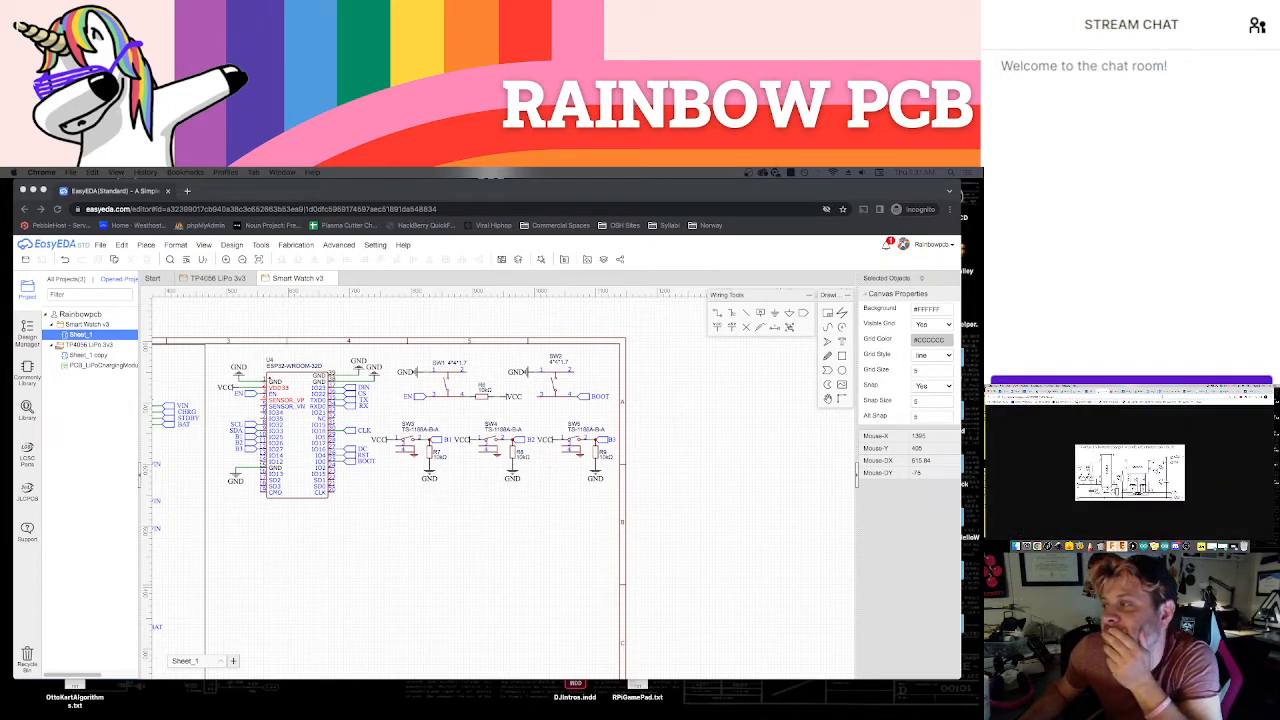
{"action": "left_click", "coordinate": [1153, 391]}
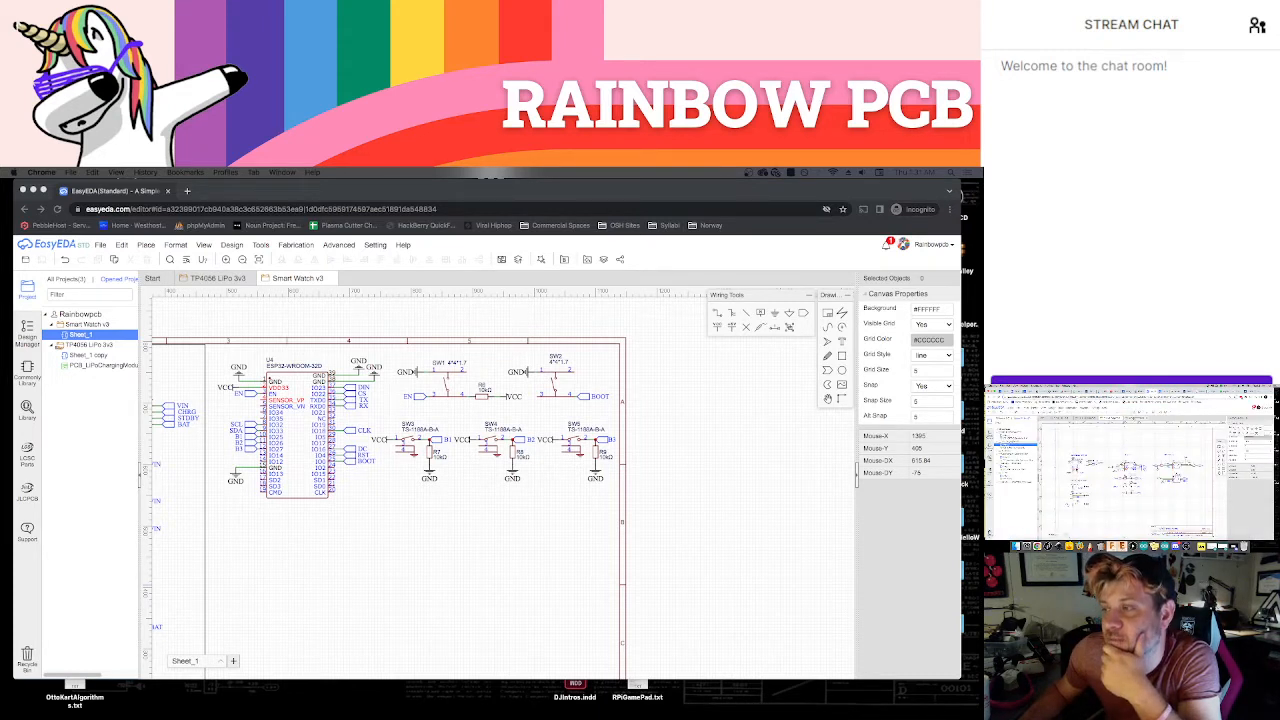
{"action": "left_click", "coordinate": [1137, 418]}
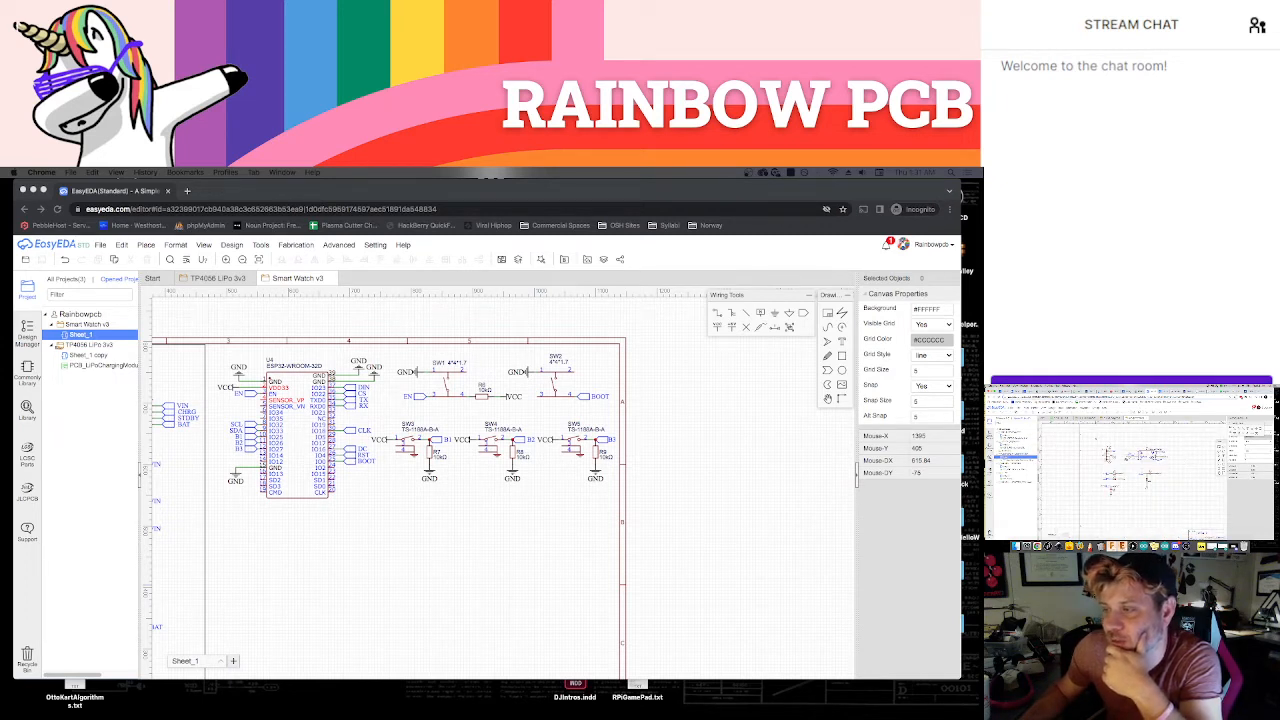
Try to copy the reference schematic's whole circuit into the empty area below the ESP32 in Smart Watch v3
{"action": "left_click_drag", "start_coordinate": [1095, 438], "coordinate": [1175, 504]}
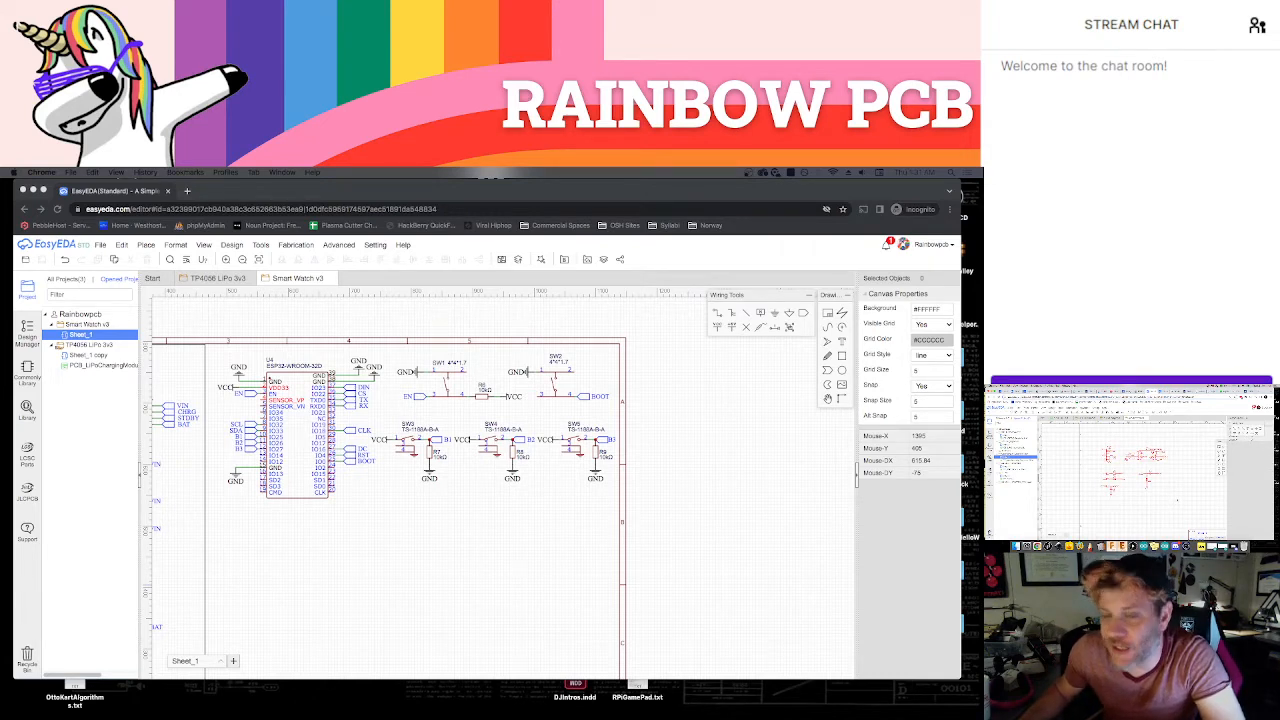
{"action": "right_click_drag", "start_coordinate": [673, 601], "coordinate": [761, 474]}
{"action": "left_click", "coordinate": [428, 498]}
{"action": "key", "text": "n"}
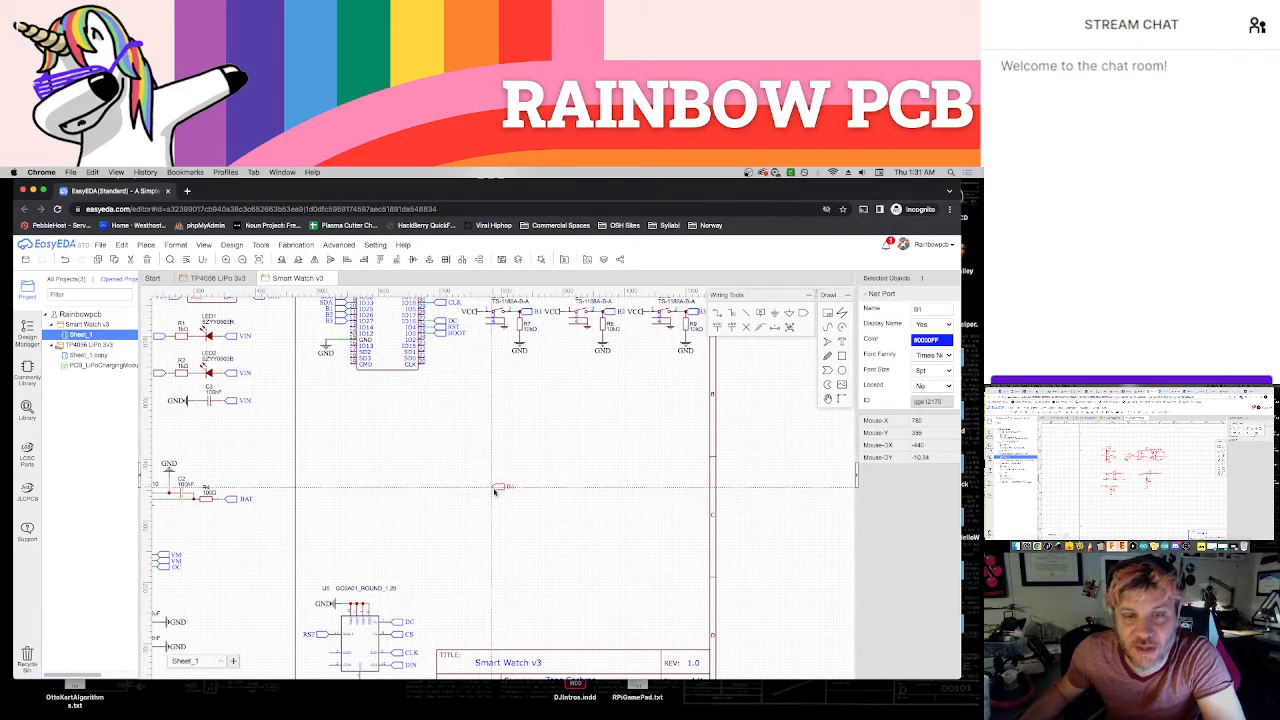
{"action": "key", "text": "Escape"}
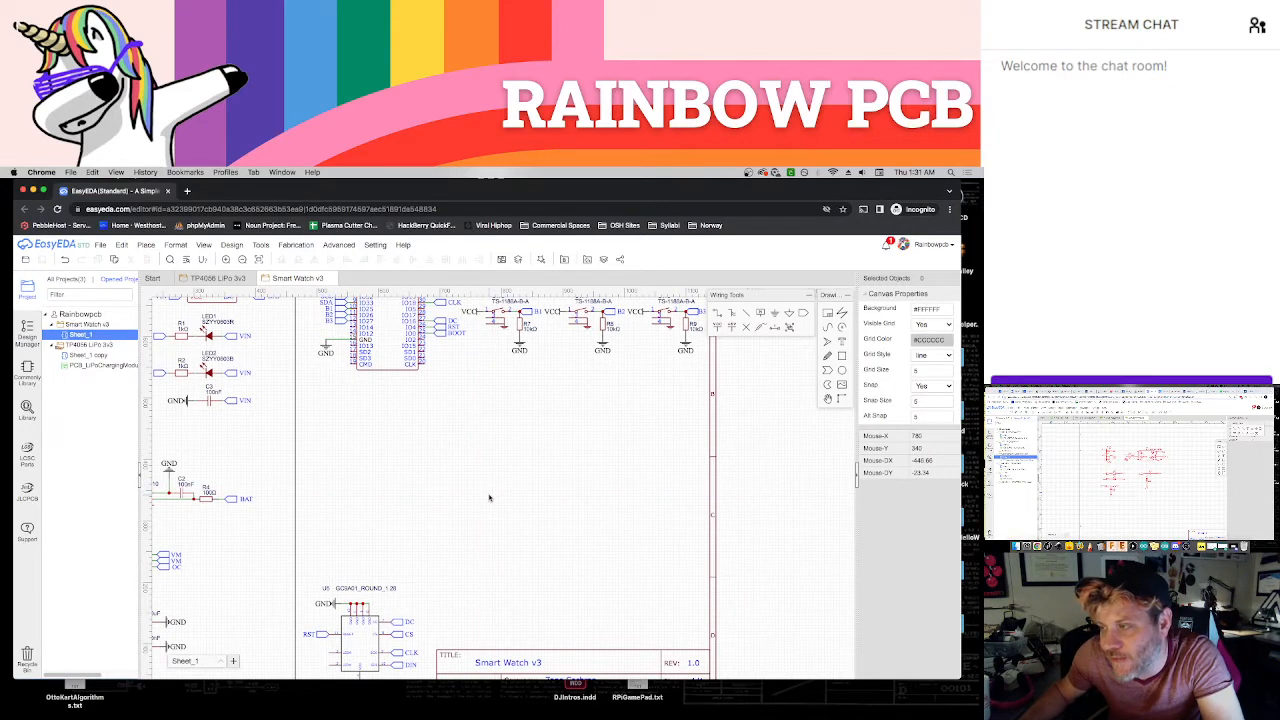
Locate the accelerometer chip in the reference schematic on the second display and copy its supplier part number
{"action": "left_click", "coordinate": [1105, 508]}
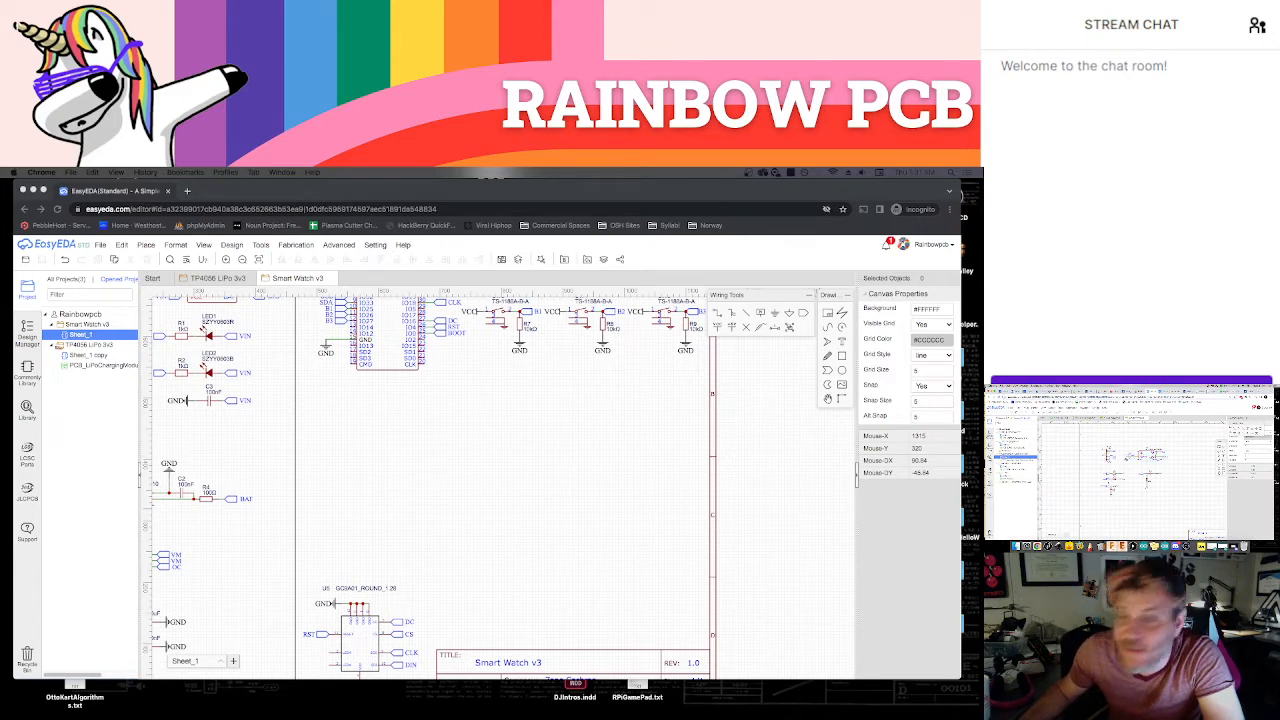
{"action": "scroll", "coordinate": [1166, 471], "scroll_direction": "up", "scroll_amount": 1}
{"action": "scroll", "coordinate": [1167, 473], "scroll_direction": "up", "scroll_amount": 3}
{"action": "right_click_drag", "start_coordinate": [1162, 468], "coordinate": [1195, 482]}
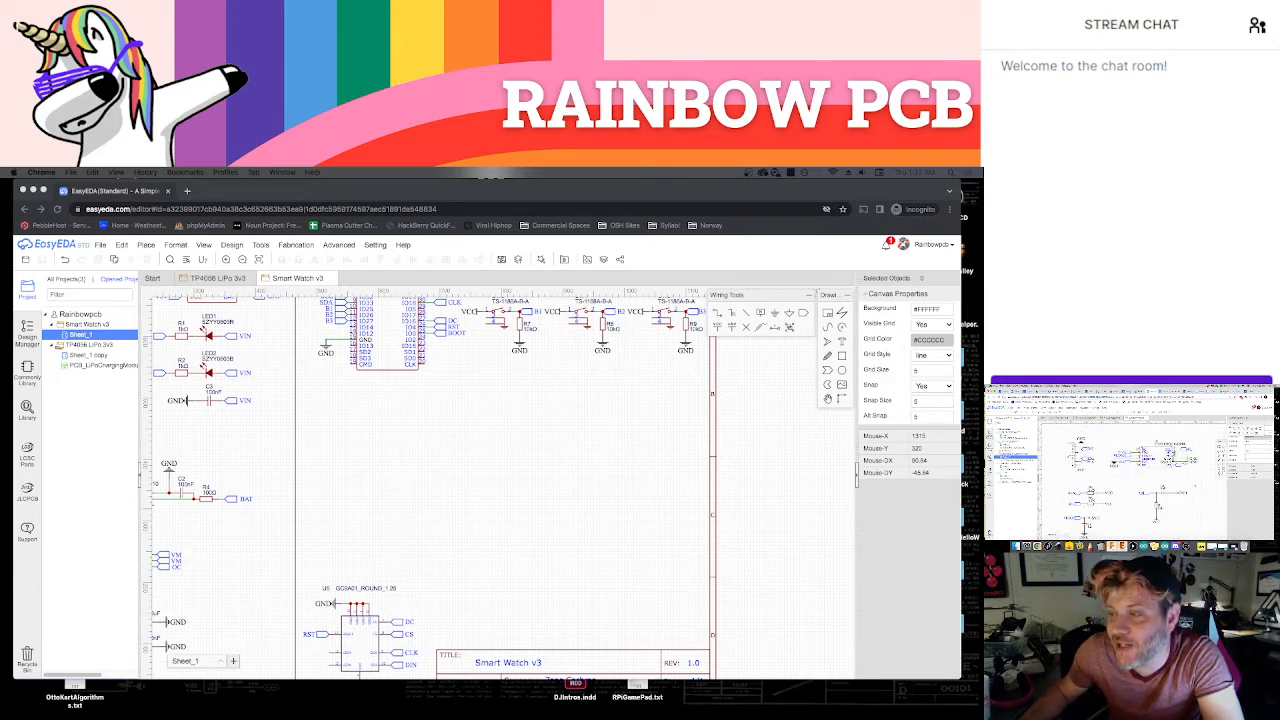
{"action": "left_click", "coordinate": [755, 433]}
{"action": "right_click_drag", "start_coordinate": [1058, 473], "coordinate": [1056, 470]}
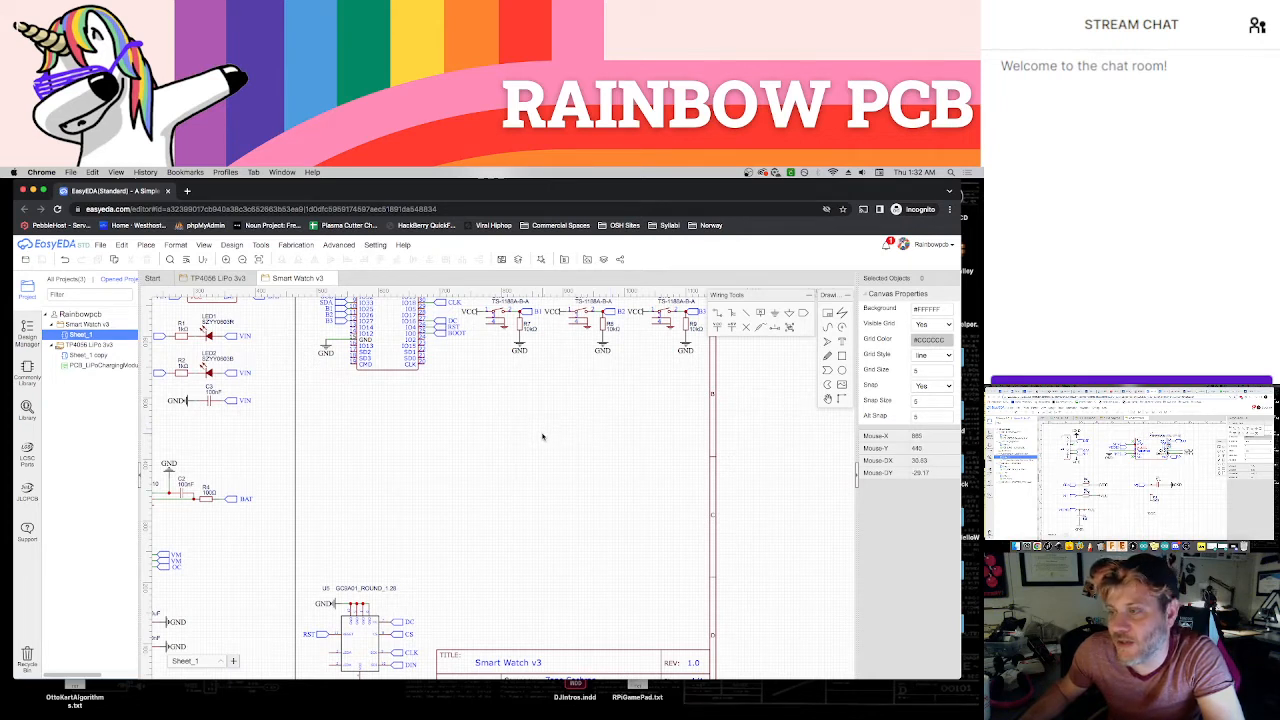
{"action": "left_click", "coordinate": [1060, 468]}
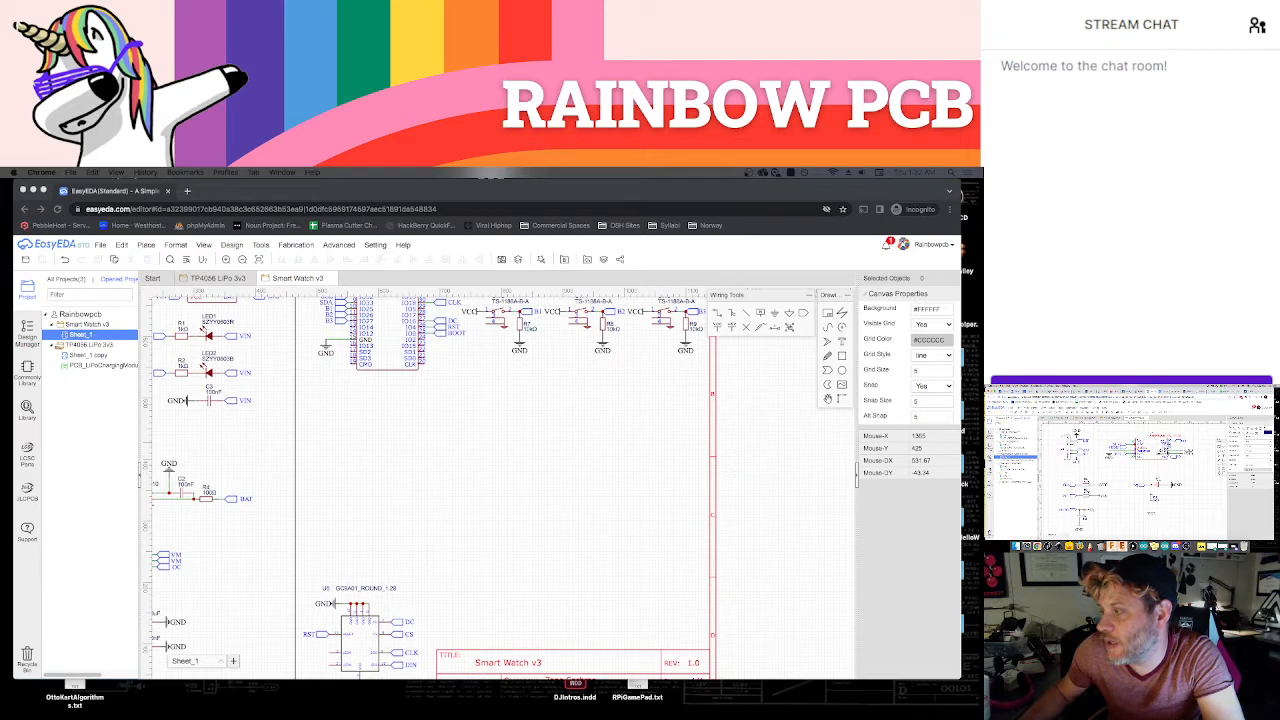
{"action": "left_click", "coordinate": [1158, 485]}
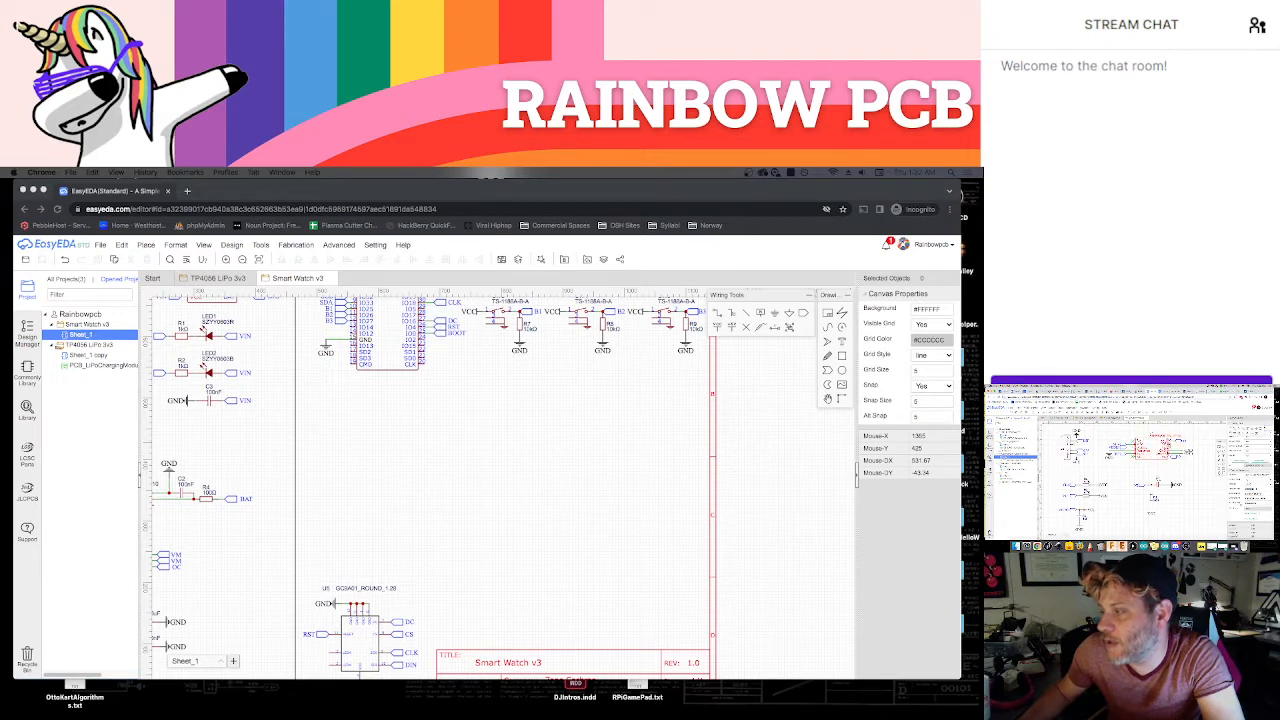
Search the component library for part C2890989 from the Smart Watch v3 schematic
{"action": "left_click", "coordinate": [529, 486]}
{"action": "key", "text": "shift+f"}
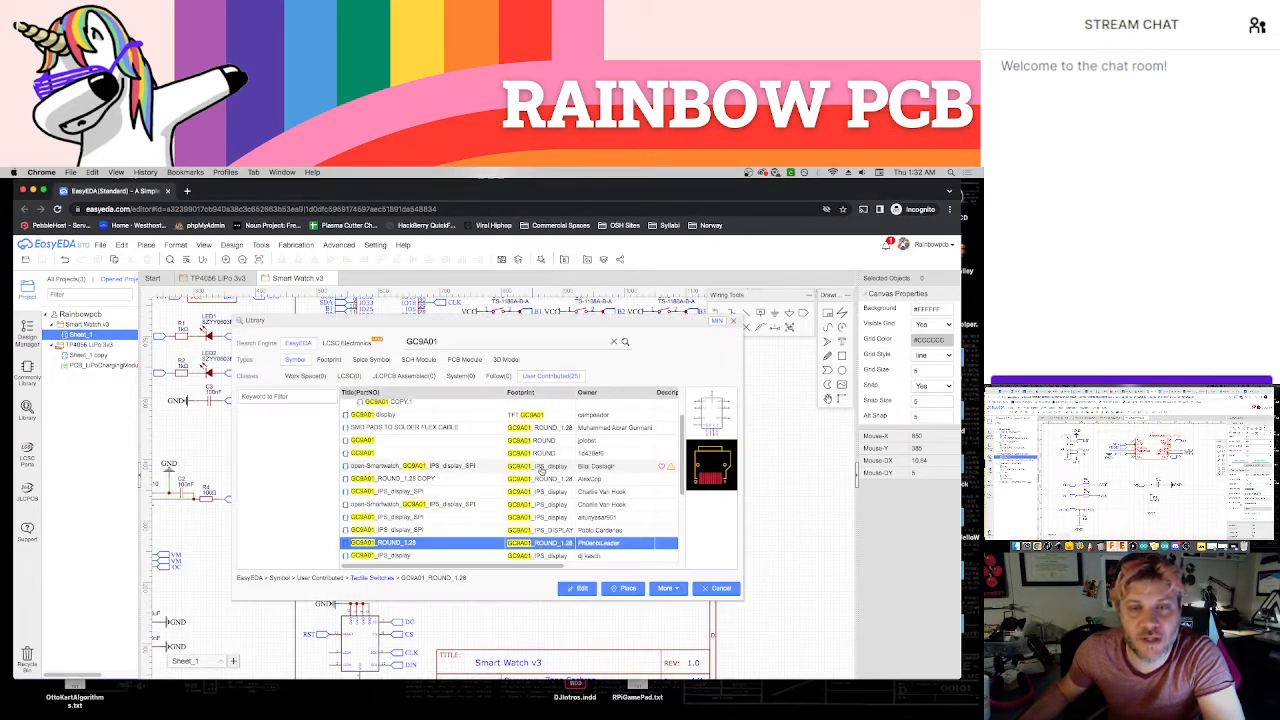
{"action": "double_click", "coordinate": [450, 341]}
{"action": "type", "text": "C2890989"}
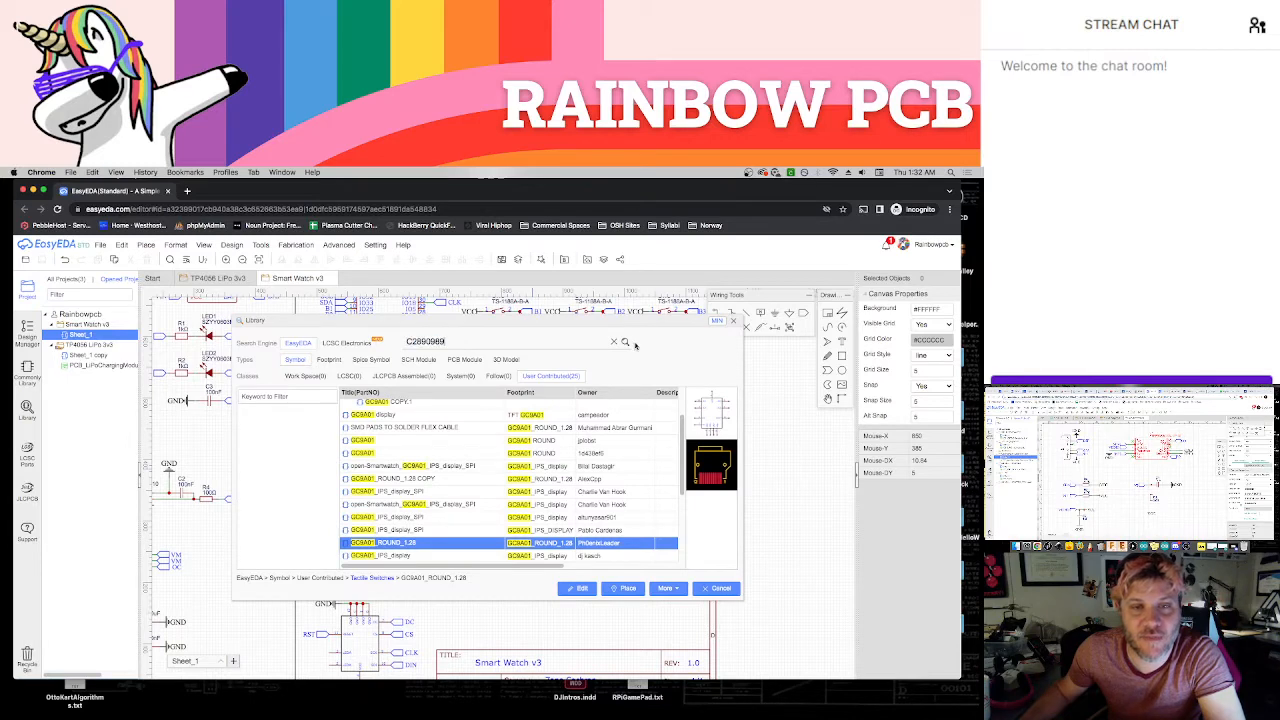
{"action": "left_click", "coordinate": [626, 342]}
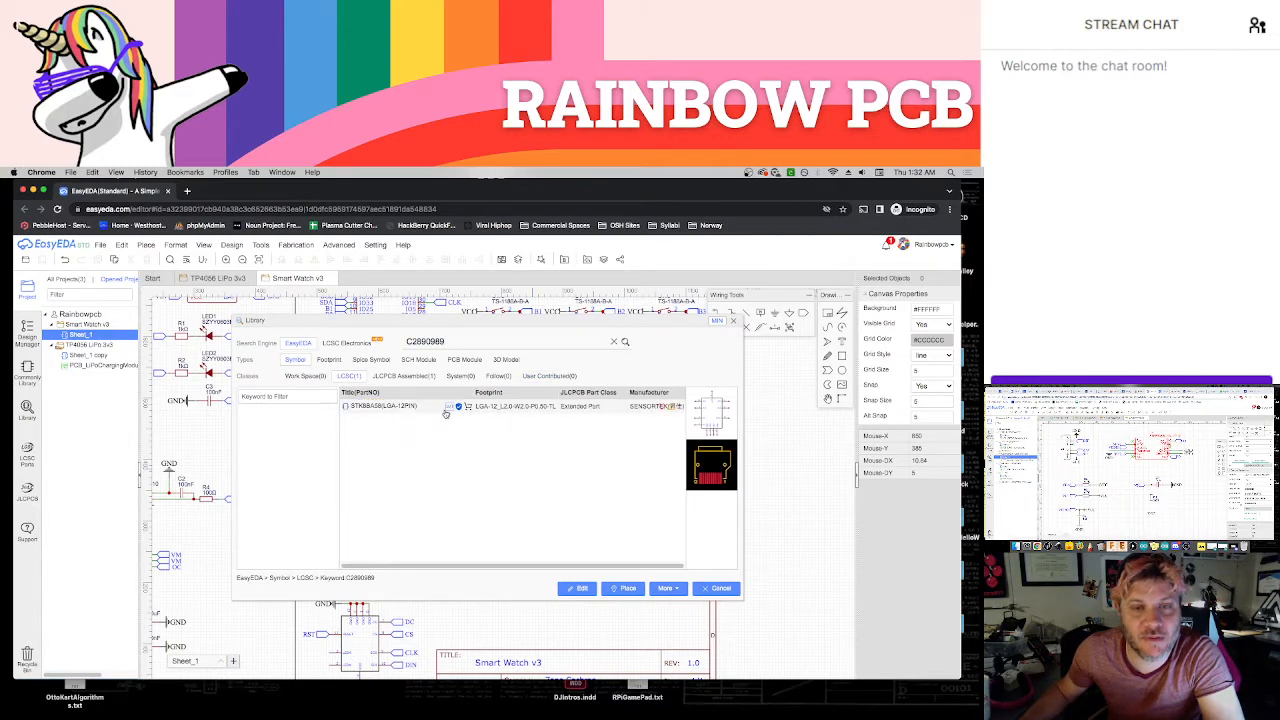
Place the STK8BA58(LGA-12PIN) accelerometer in the empty area between the ESP32 and the title block, roughly centred below the button circuits
{"action": "left_click", "coordinate": [625, 589]}
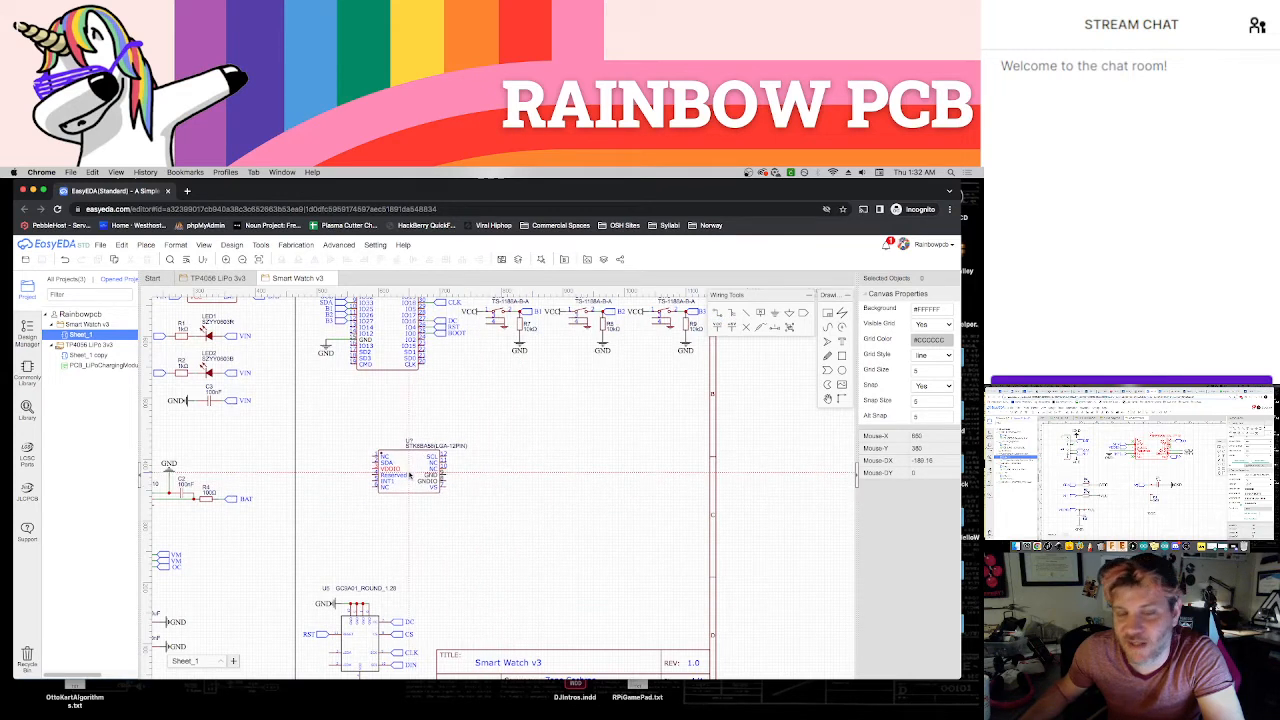
{"action": "left_click", "coordinate": [407, 473]}
{"action": "key", "text": "Escape"}
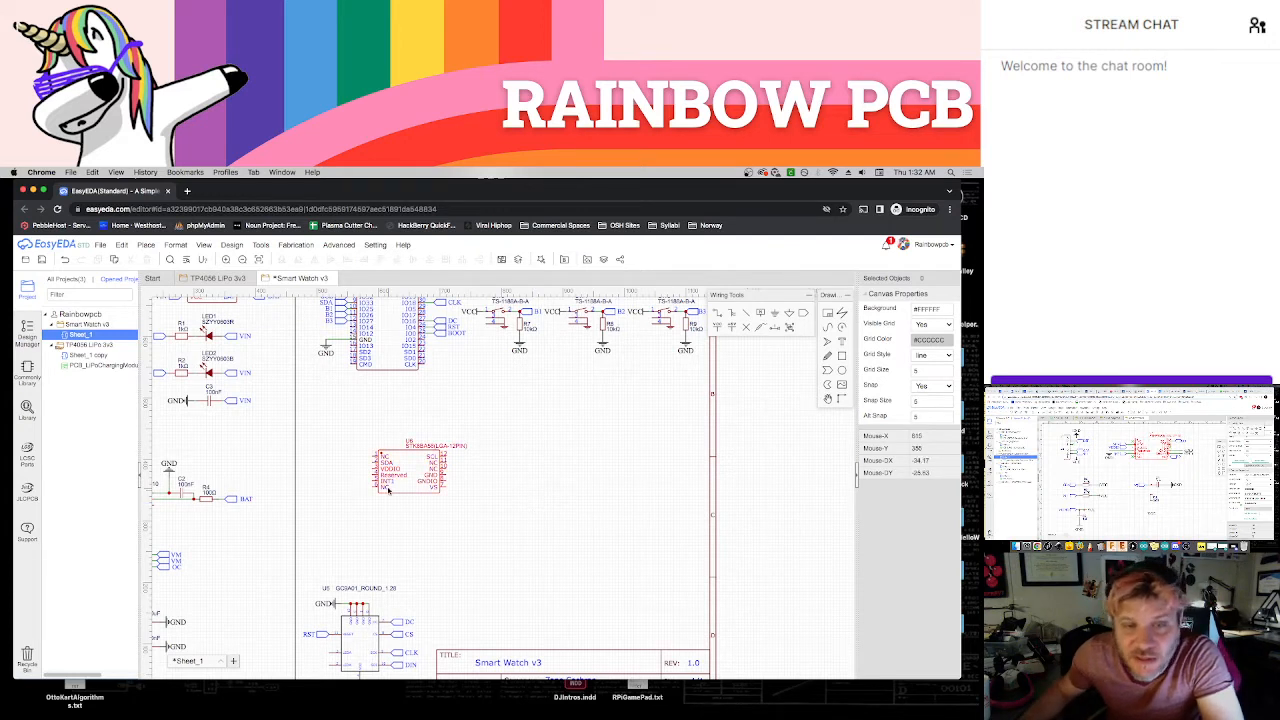
{"action": "left_click_drag", "start_coordinate": [407, 490], "coordinate": [557, 490]}
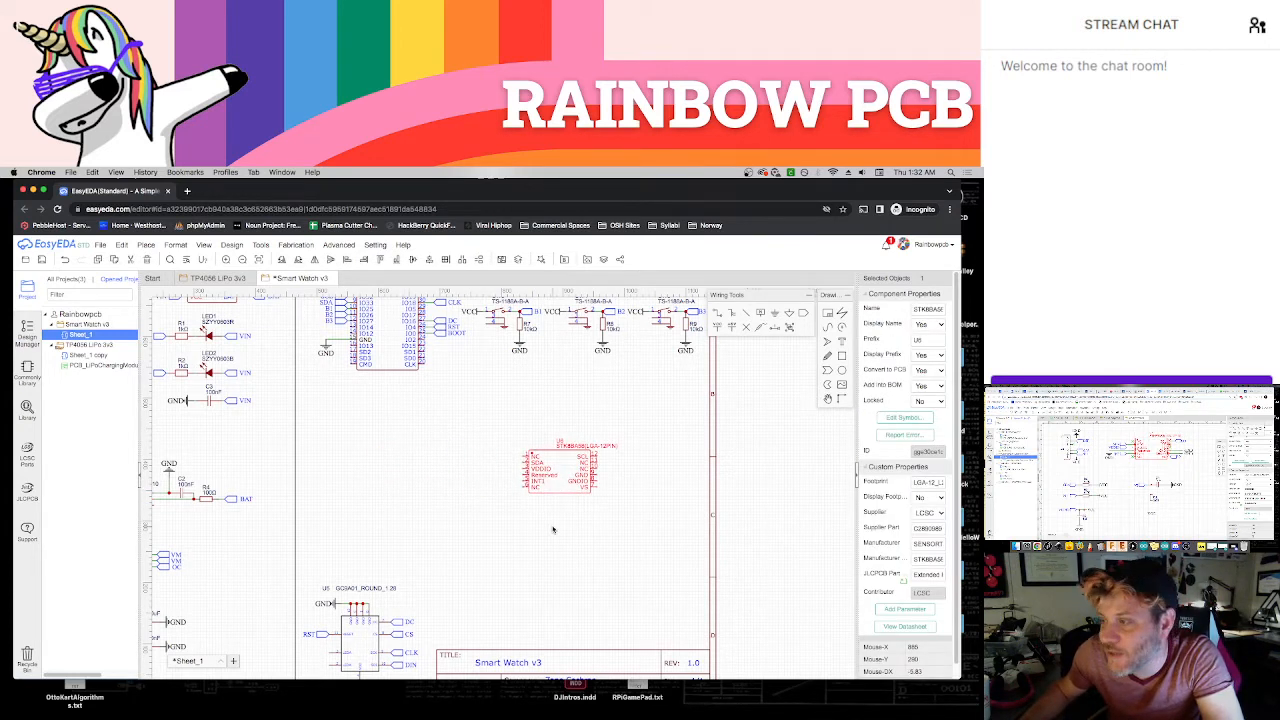
{"action": "left_click", "coordinate": [553, 531]}
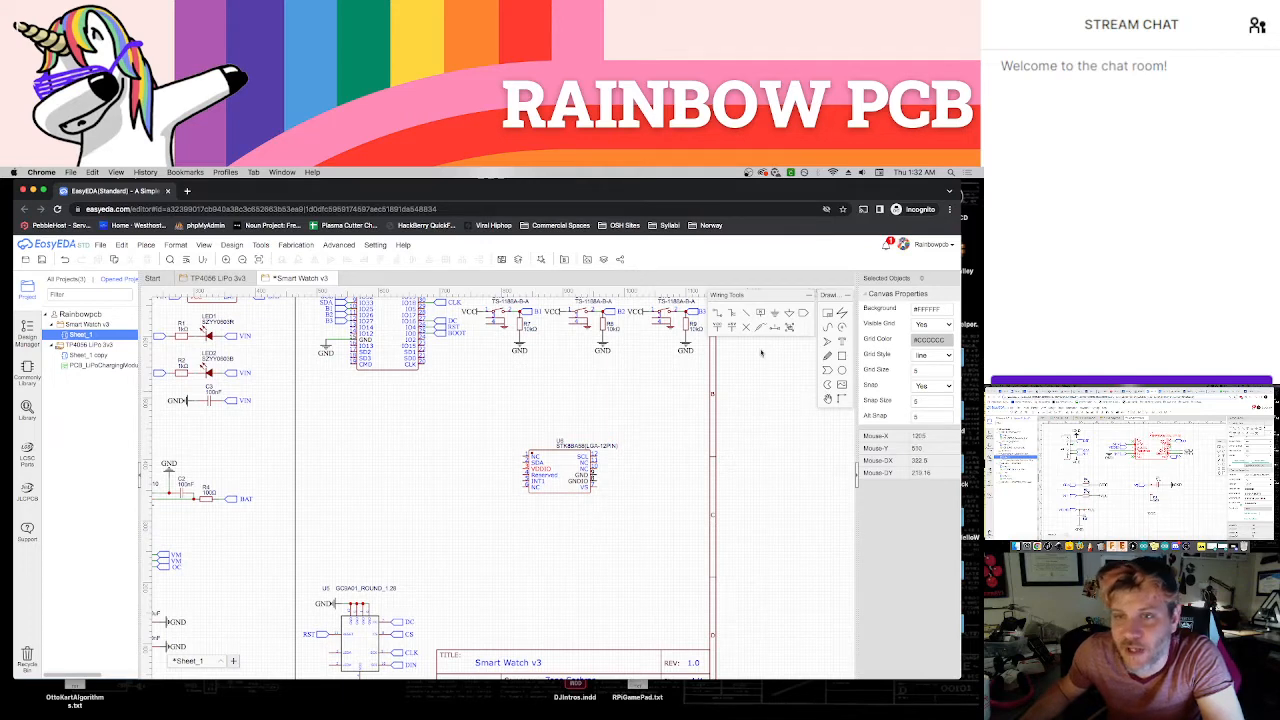
Place a net port on the accelerometer's SDA pin, name it SDA, and move its label clear of the port outline
{"action": "left_click", "coordinate": [800, 315]}
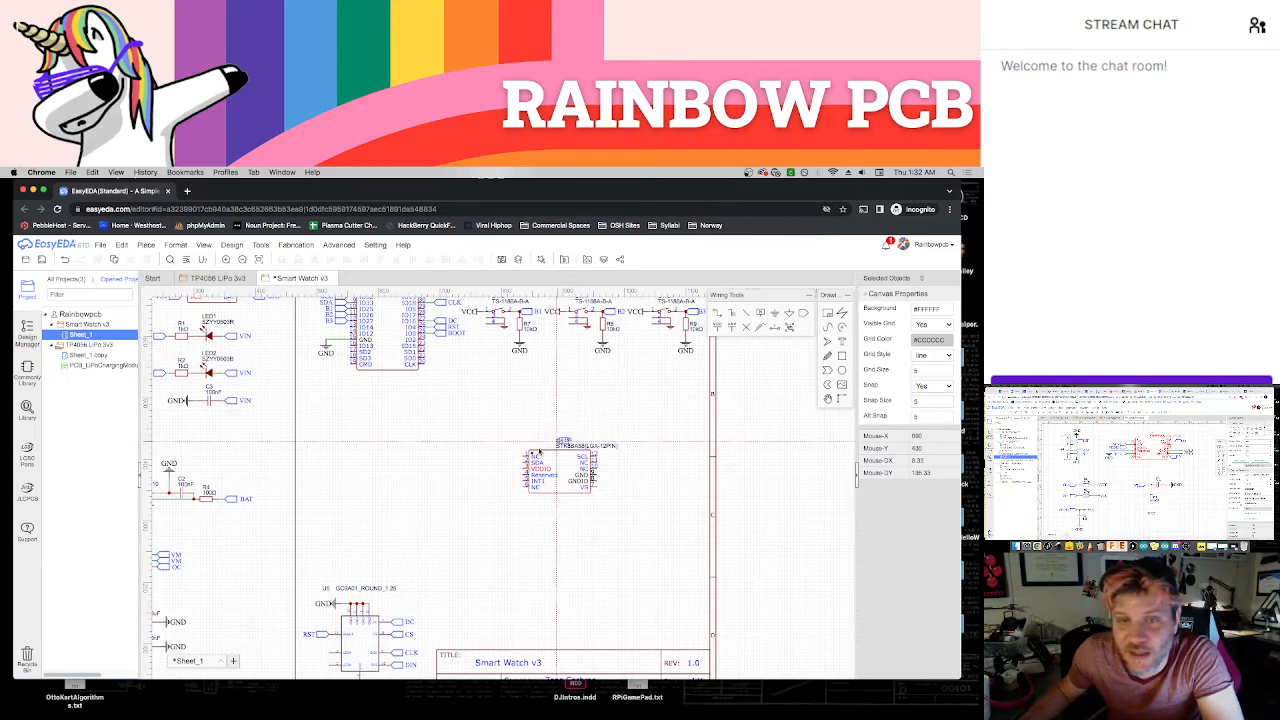
{"action": "scroll", "coordinate": [560, 465], "scroll_direction": "up", "scroll_amount": 5}
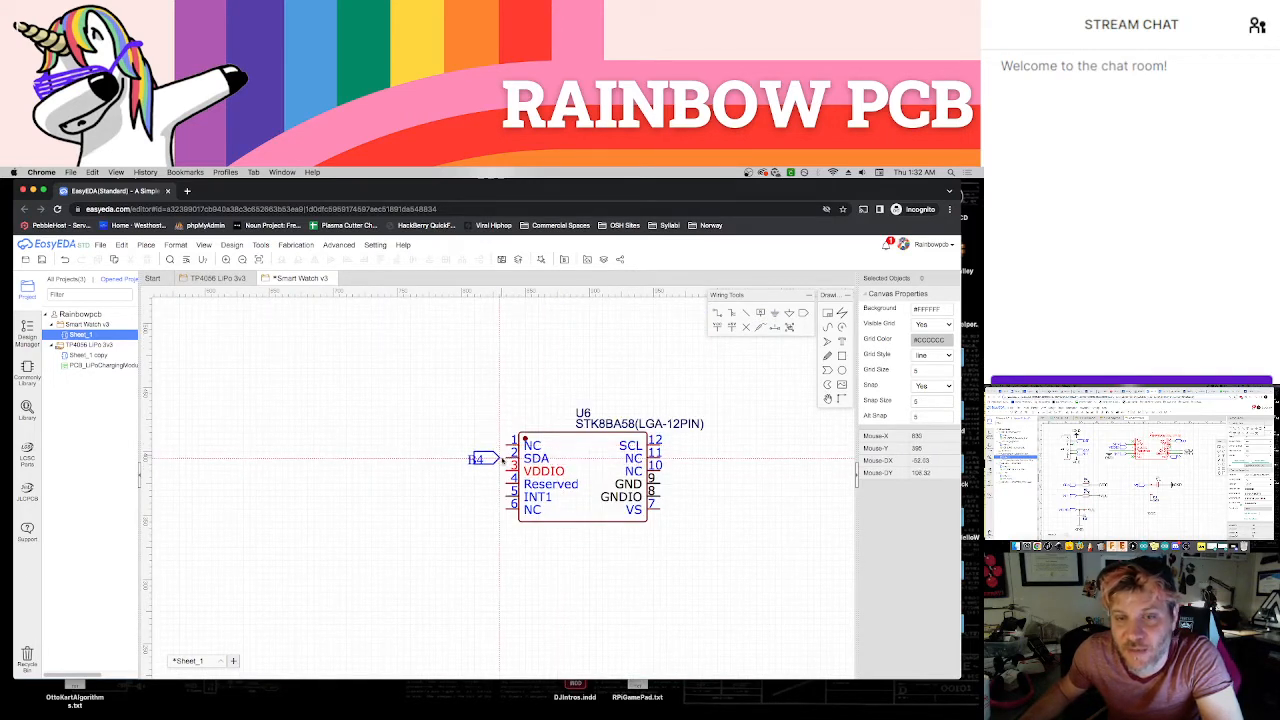
{"action": "left_click", "coordinate": [490, 458]}
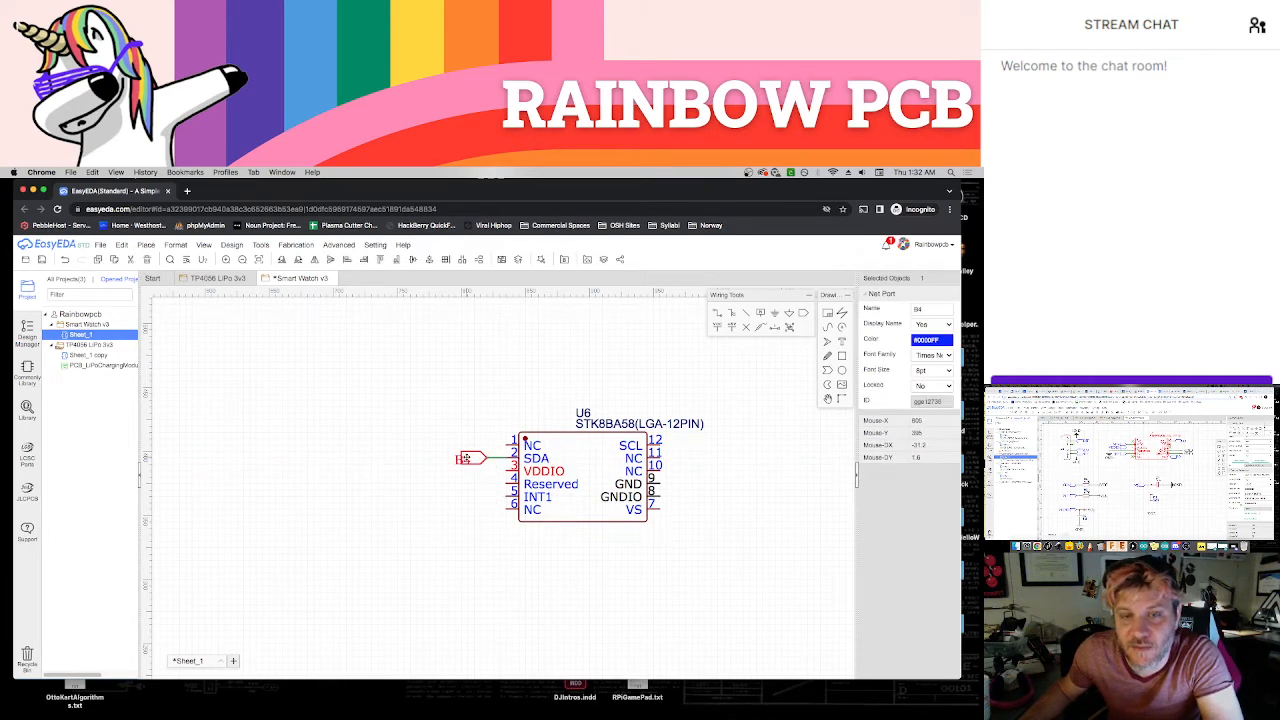
{"action": "left_click", "coordinate": [466, 458]}
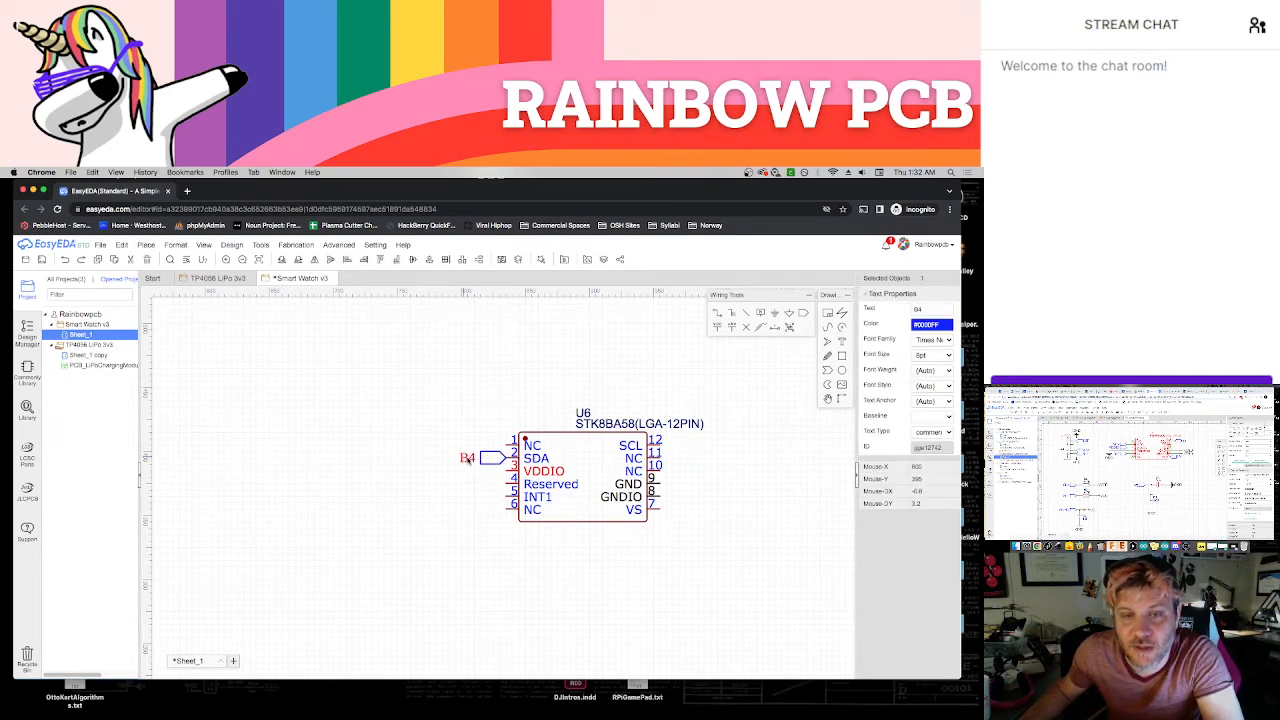
{"action": "double_click", "coordinate": [468, 458]}
{"action": "type", "text": "SDA"}
{"action": "left_click", "coordinate": [448, 422]}
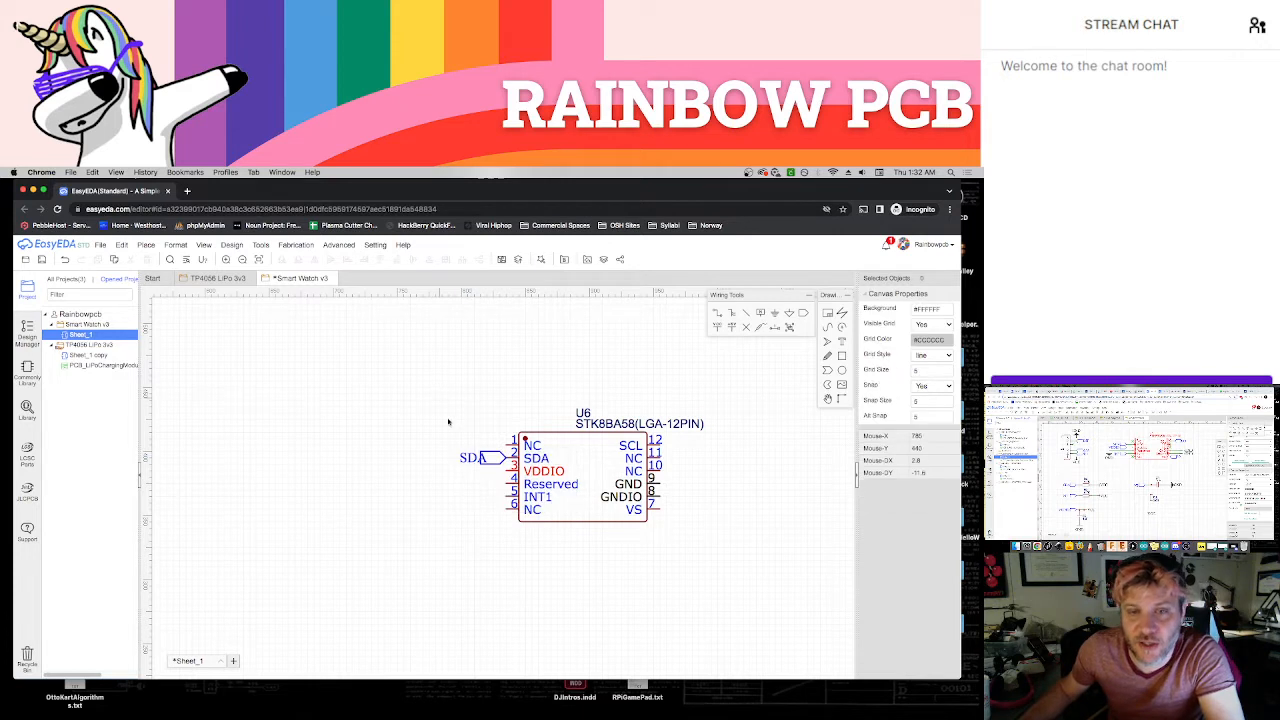
{"action": "left_click", "coordinate": [466, 458]}
Copy the SDA net port to the accelerometer's VDDIO pin, rename it VDDIO, and align its label beside the port
{"action": "left_click", "coordinate": [492, 459]}
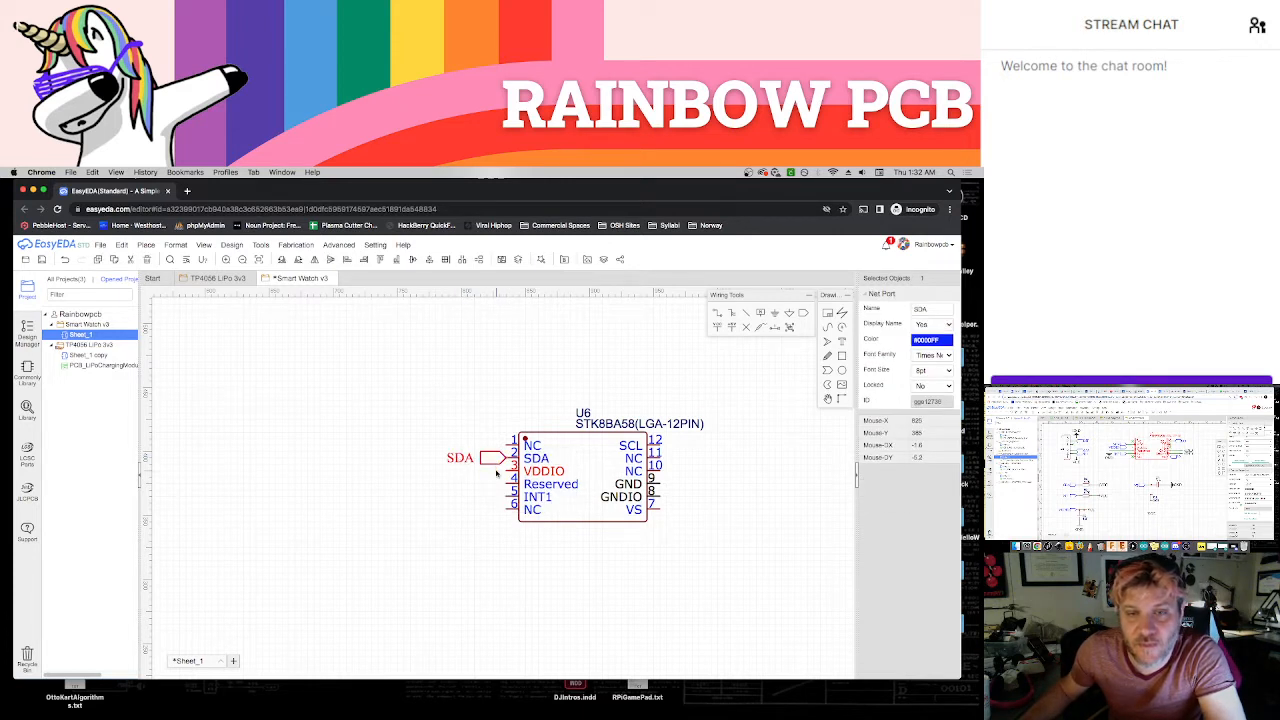
{"action": "key", "text": "super+v"}
{"action": "left_click", "coordinate": [506, 472]}
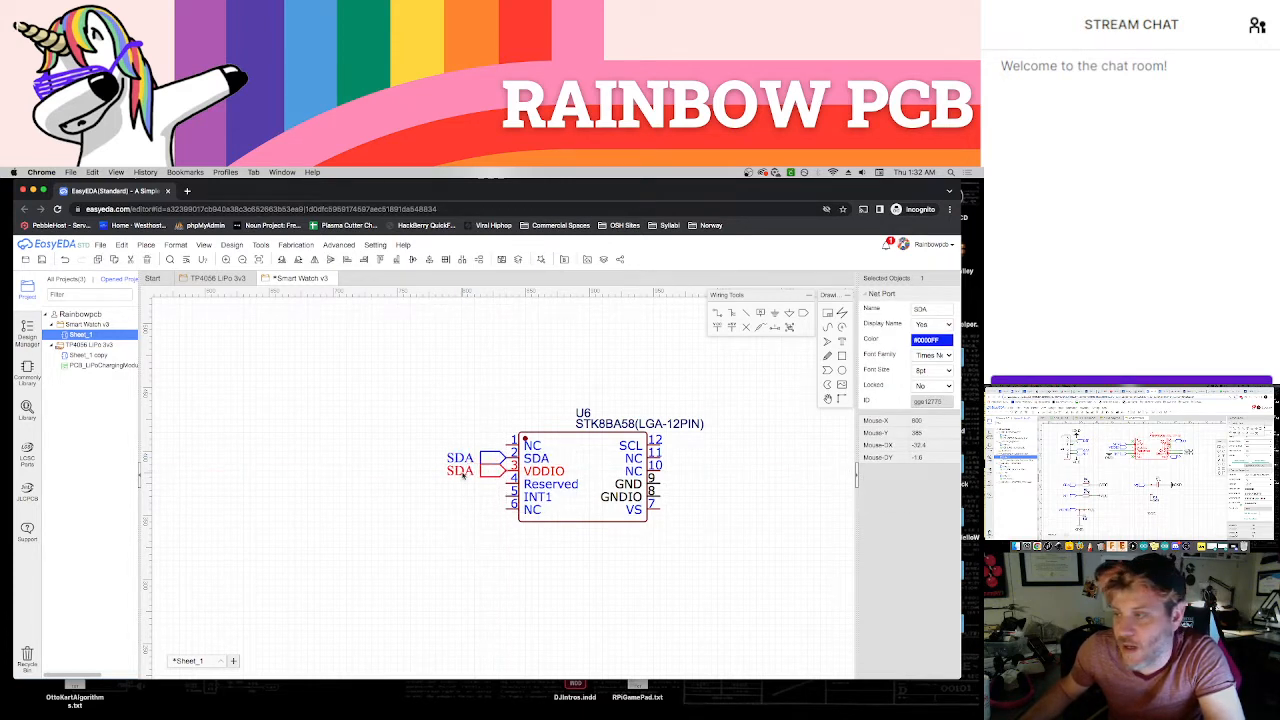
{"action": "double_click", "coordinate": [461, 471]}
{"action": "type", "text": "V"}
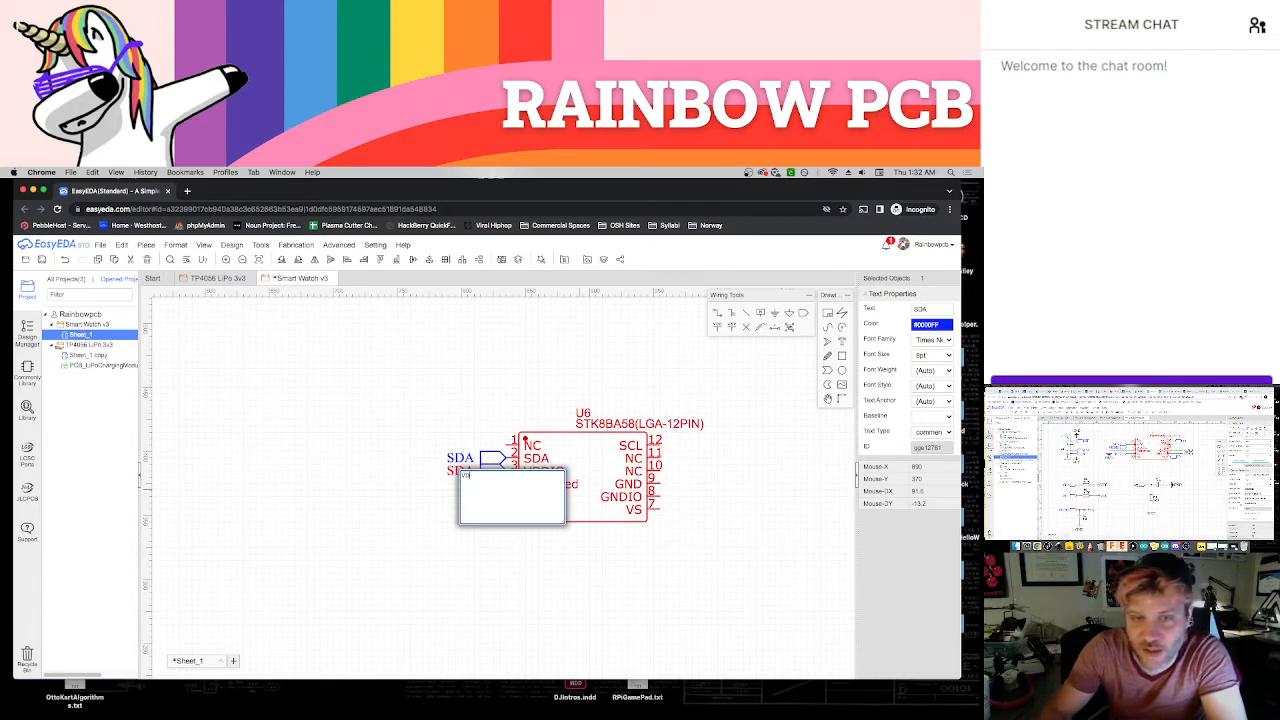
{"action": "type", "text": "DDIO"}
{"action": "key", "text": "Return"}
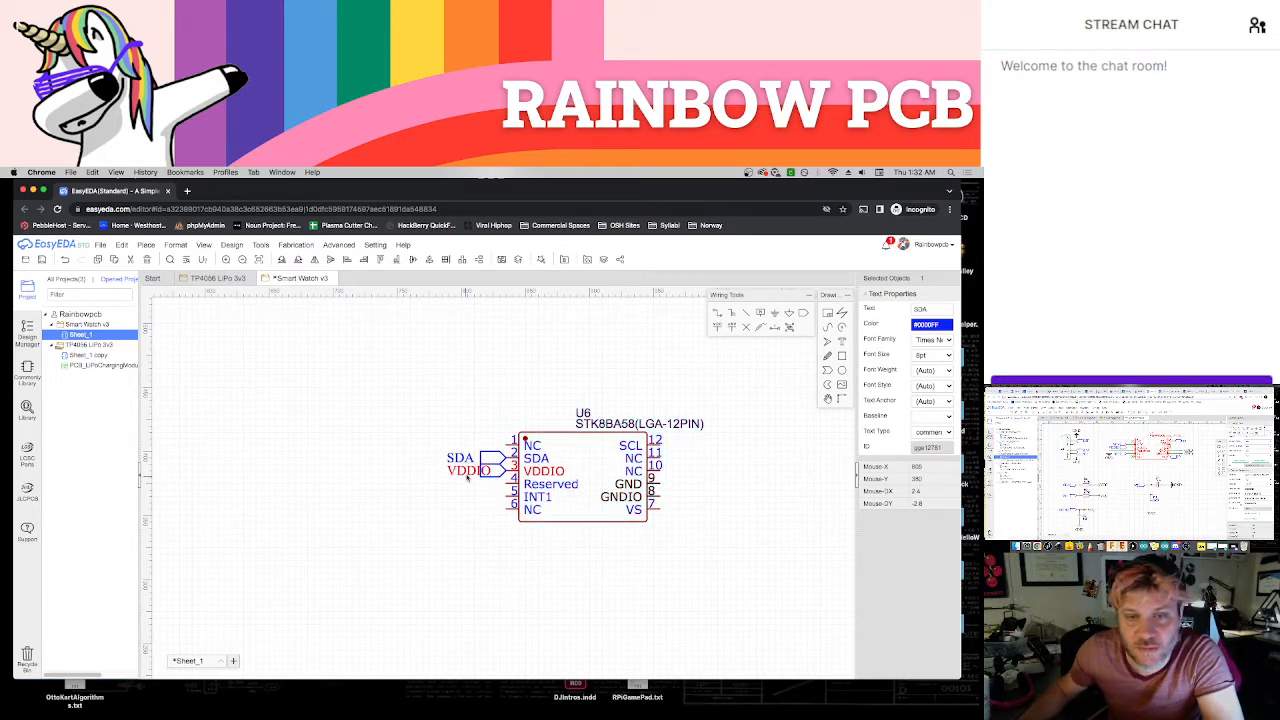
{"action": "left_click_drag", "start_coordinate": [466, 475], "coordinate": [454, 471]}
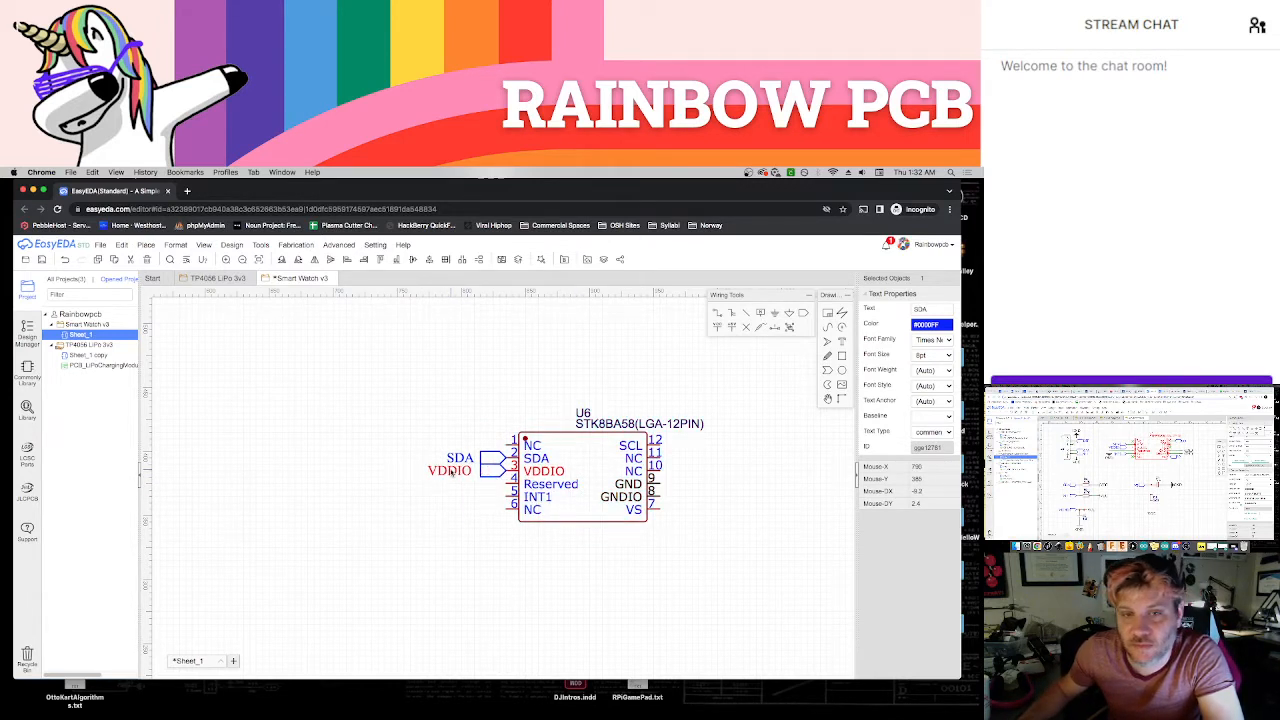
{"action": "left_click", "coordinate": [466, 490]}
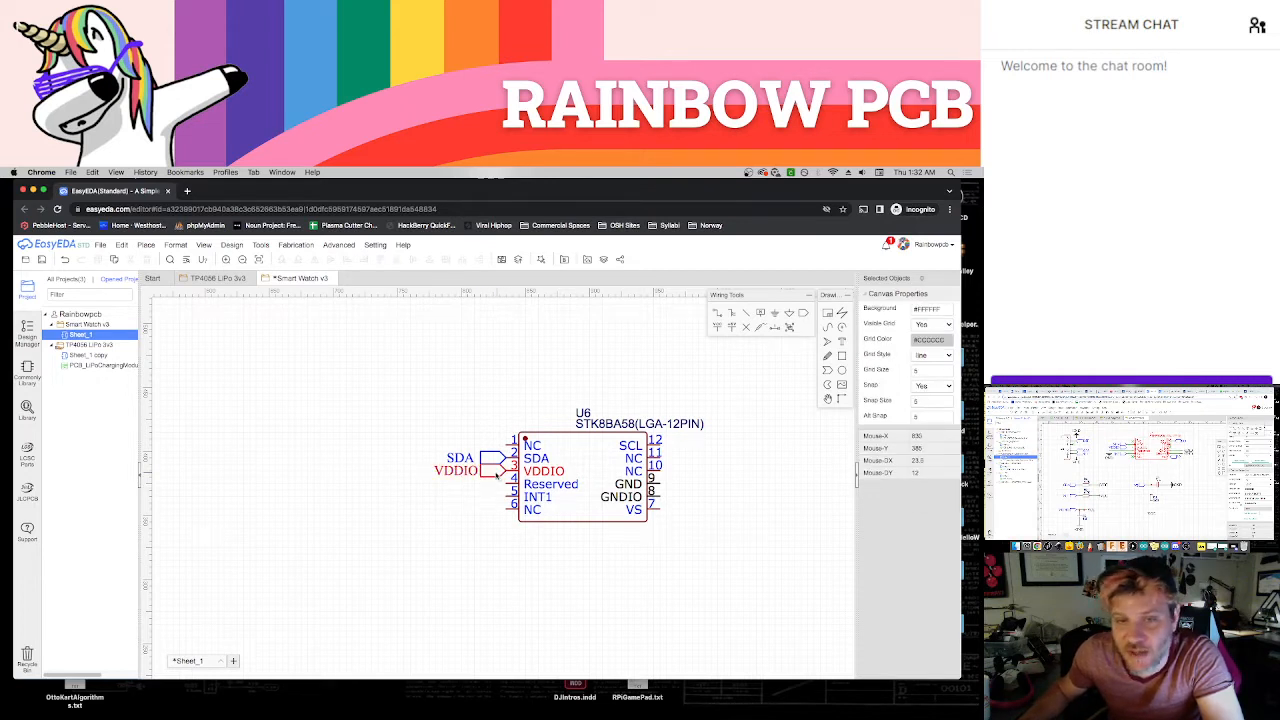
Copy the VDDIO net port to the accelerometer's SCL pin side and rename it SCL
{"action": "left_click", "coordinate": [496, 477]}
{"action": "key", "text": "super+c"}
{"action": "key", "text": "super+v"}
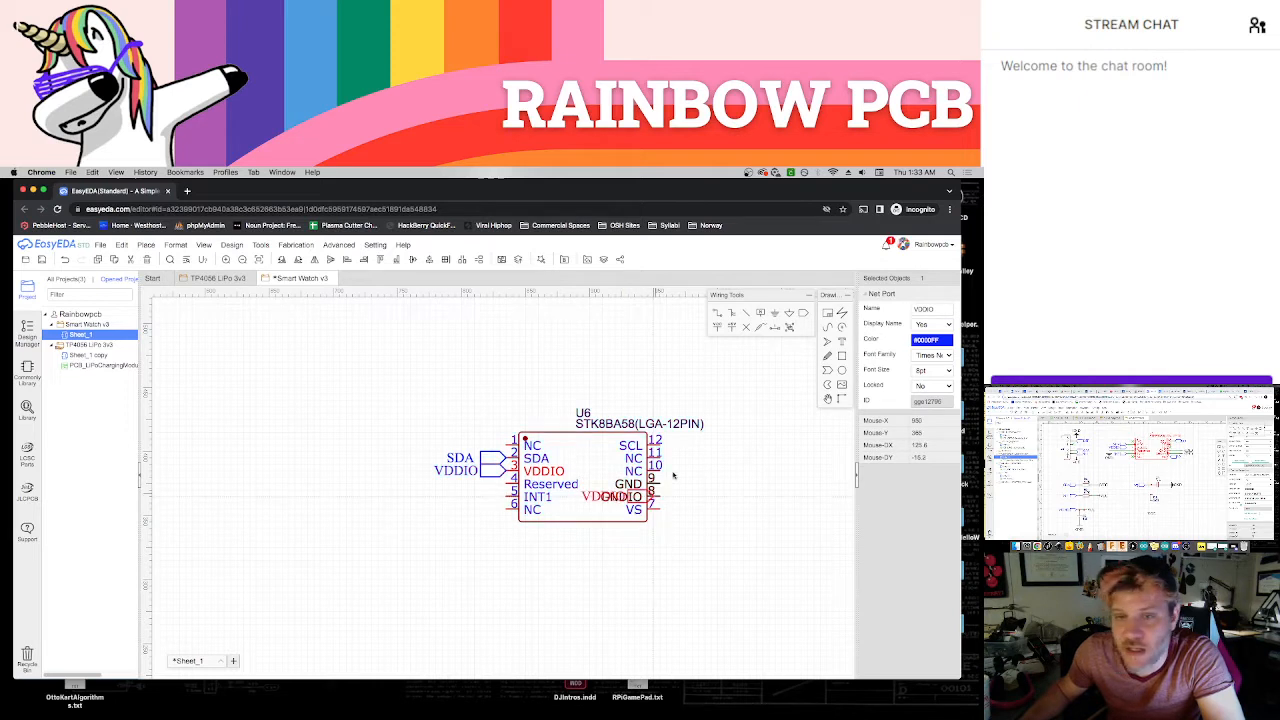
{"action": "left_click", "coordinate": [683, 447]}
{"action": "double_click", "coordinate": [722, 447]}
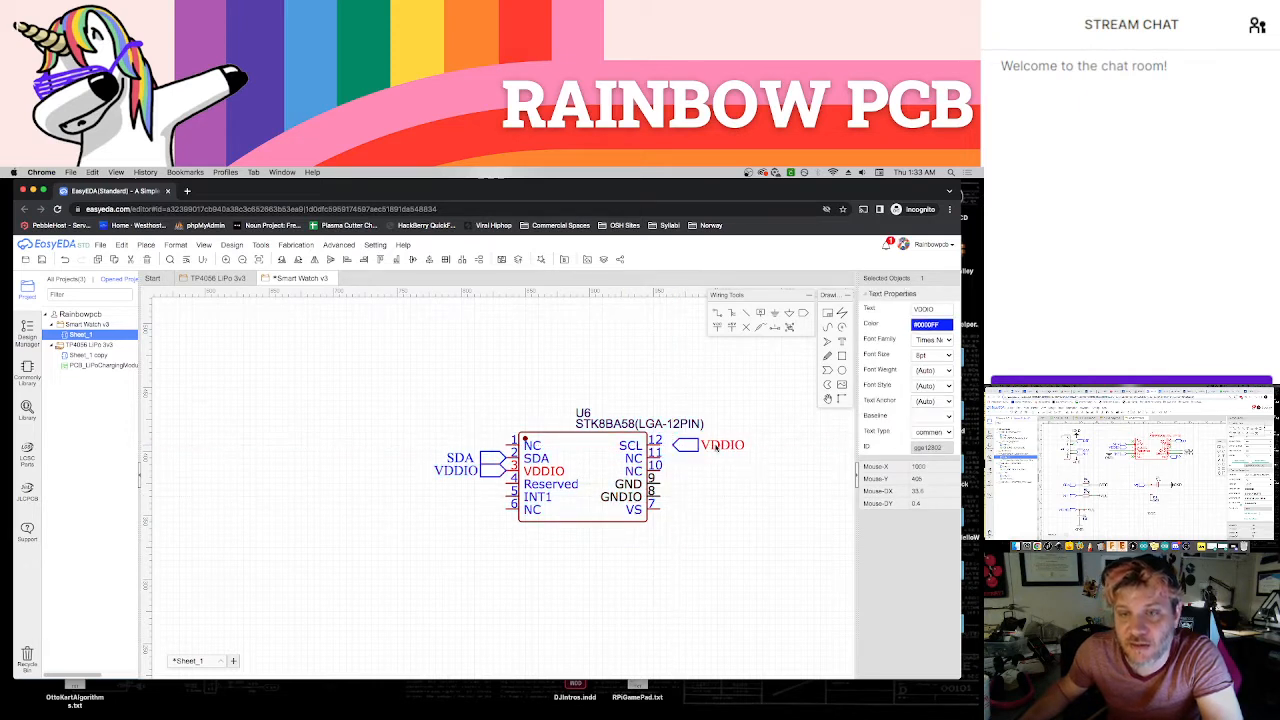
{"action": "type", "text": "SCL"}
{"action": "key", "text": "Return"}
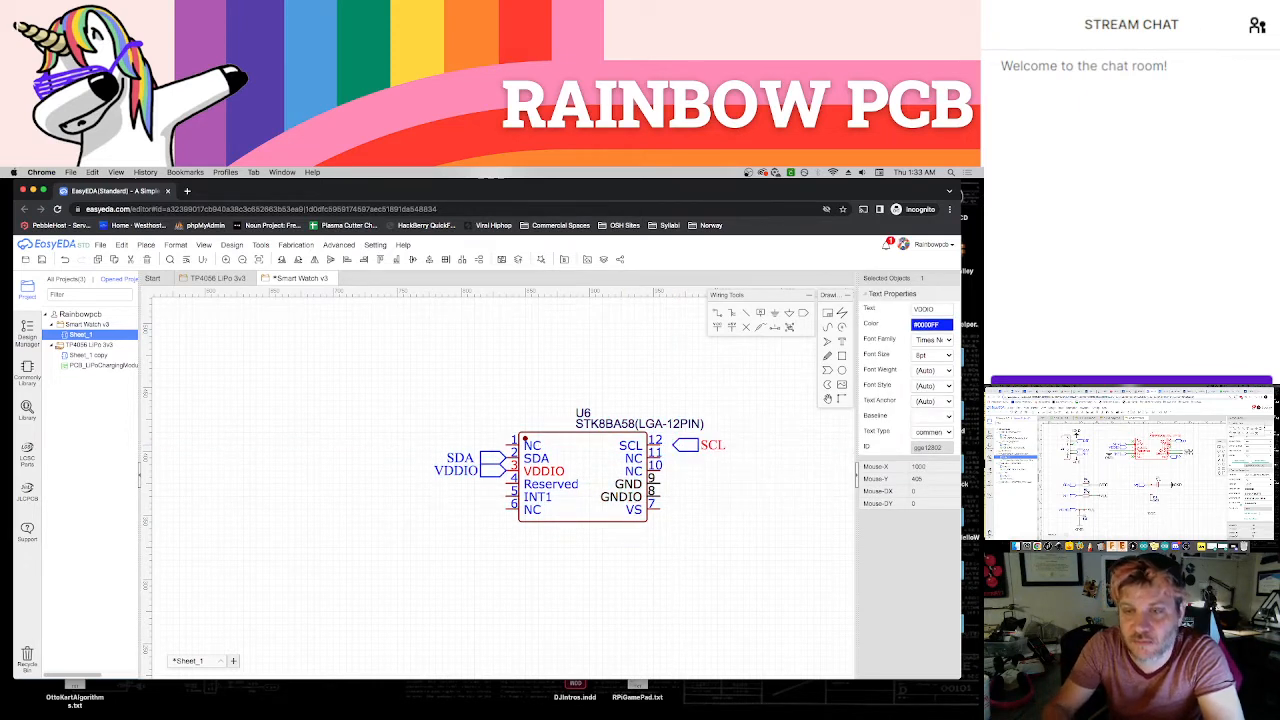
Shift the SDA and VDDIO ports slightly away from the accelerometer and wire the SCL port to pin 12
{"action": "left_click", "coordinate": [488, 457]}
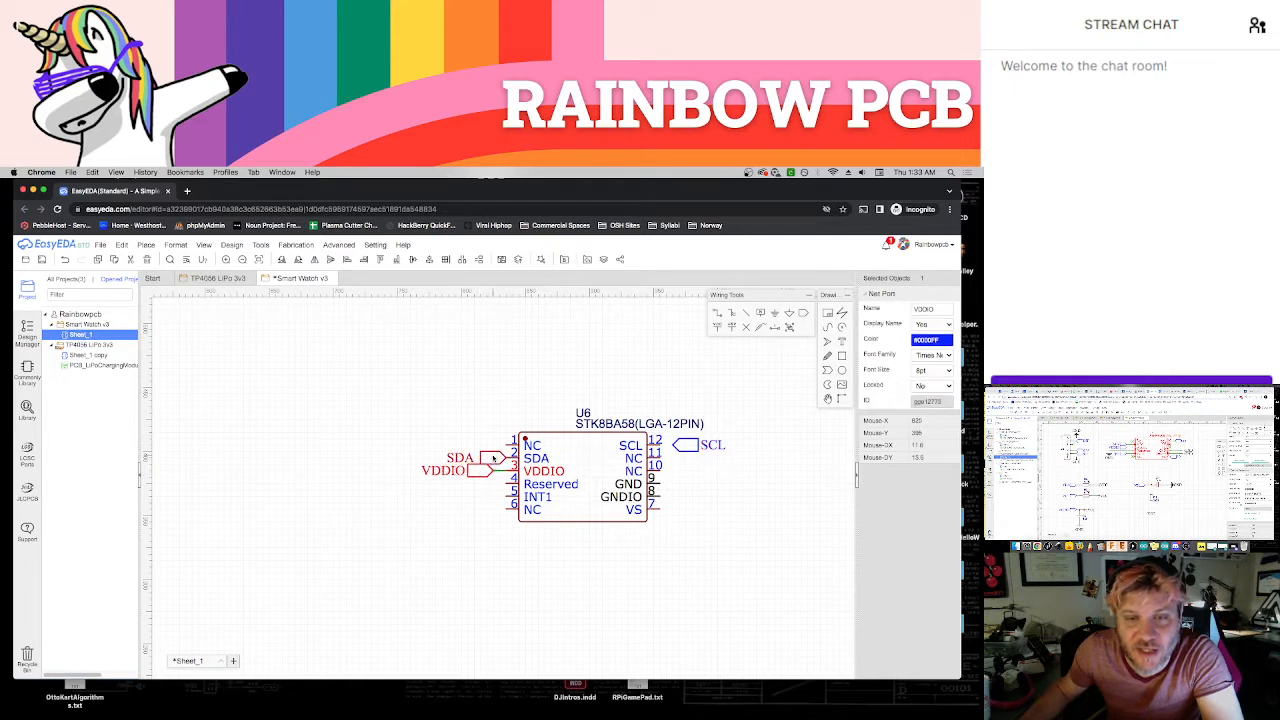
{"action": "left_click_drag", "start_coordinate": [487, 456], "coordinate": [480, 456]}
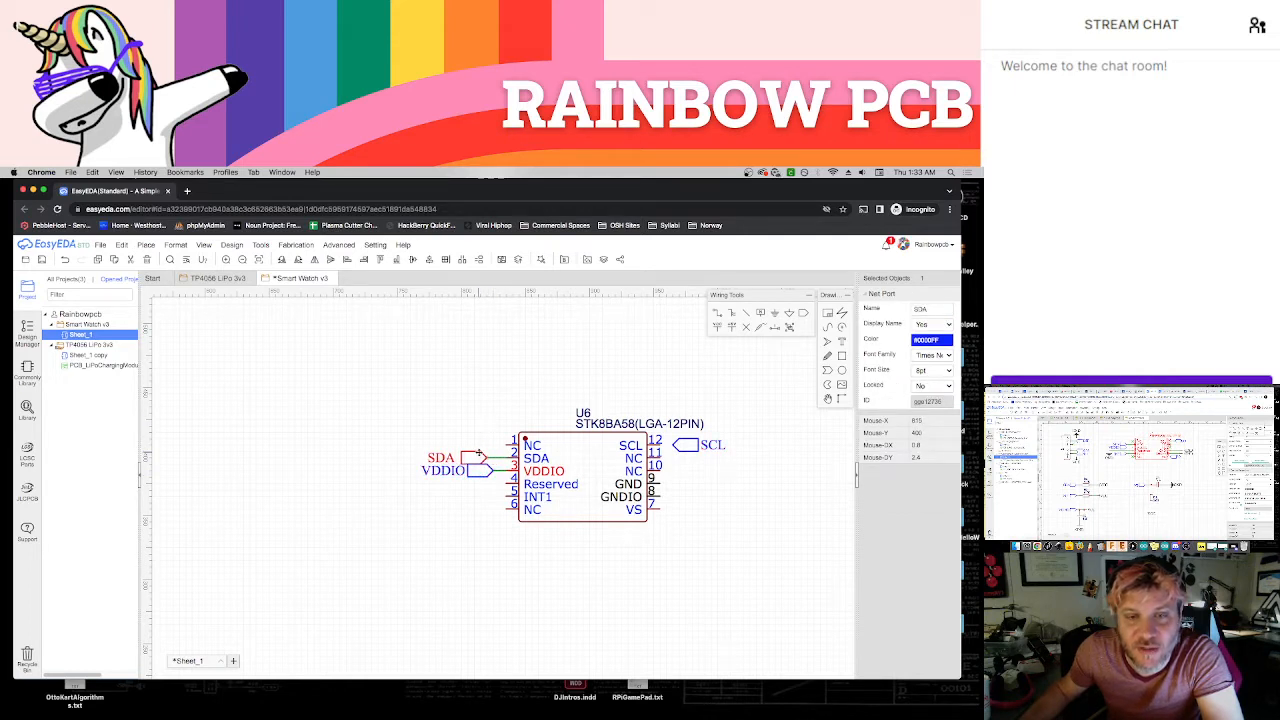
{"action": "left_click", "coordinate": [488, 428]}
{"action": "key", "text": "w"}
{"action": "left_click", "coordinate": [660, 447]}
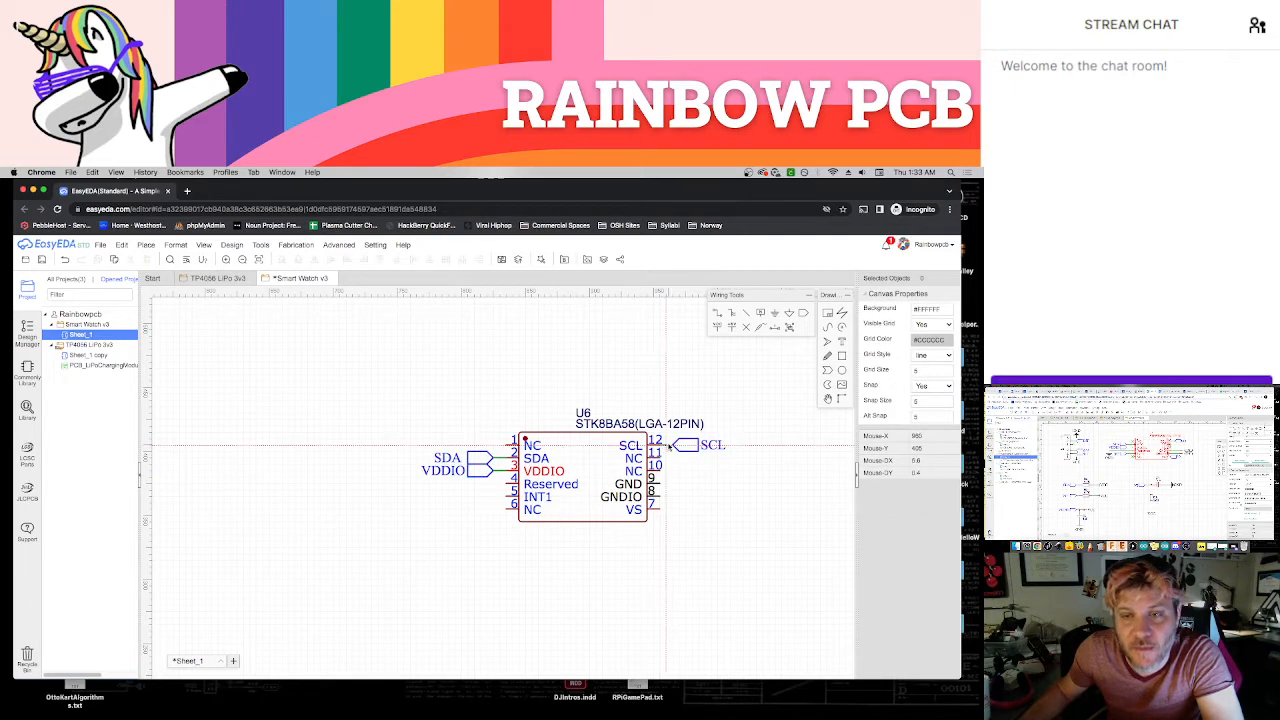
{"action": "left_click", "coordinate": [673, 449]}
{"action": "right_click", "coordinate": [674, 453]}
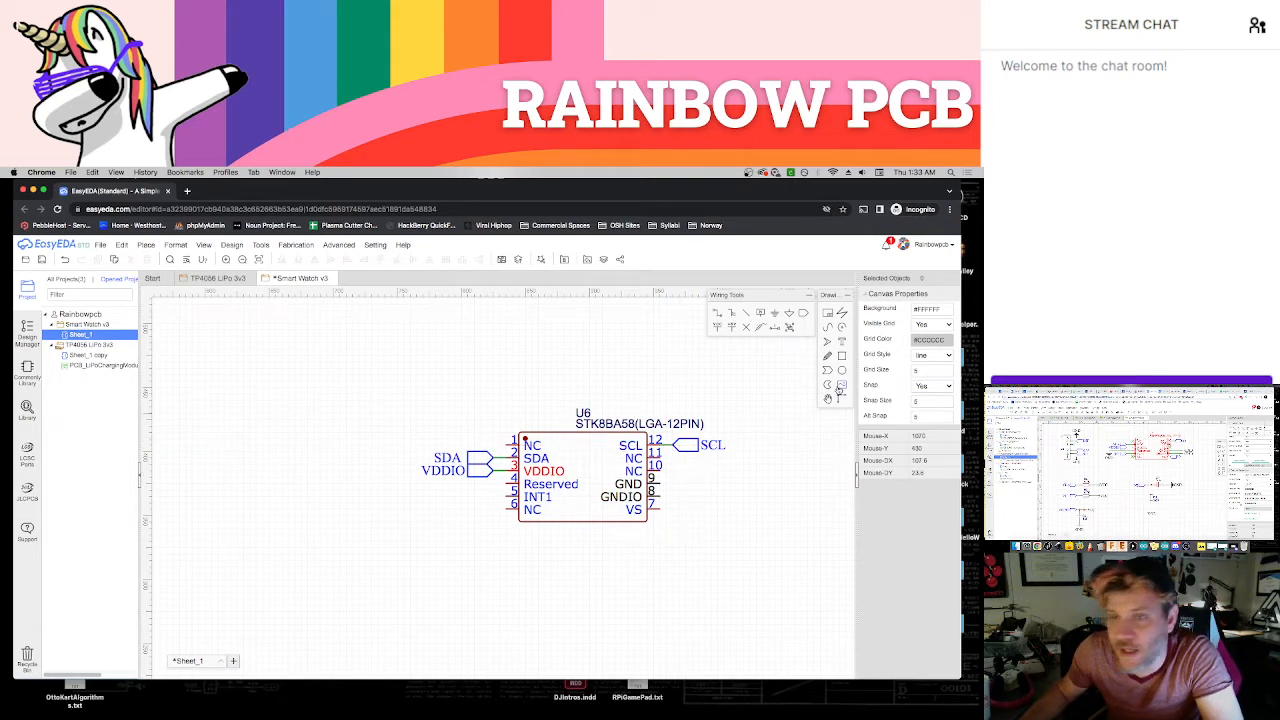
Add a sideways ground symbol for each of the accelerometer's GND and GNDIO pins and wire them up
{"action": "left_click", "coordinate": [778, 315]}
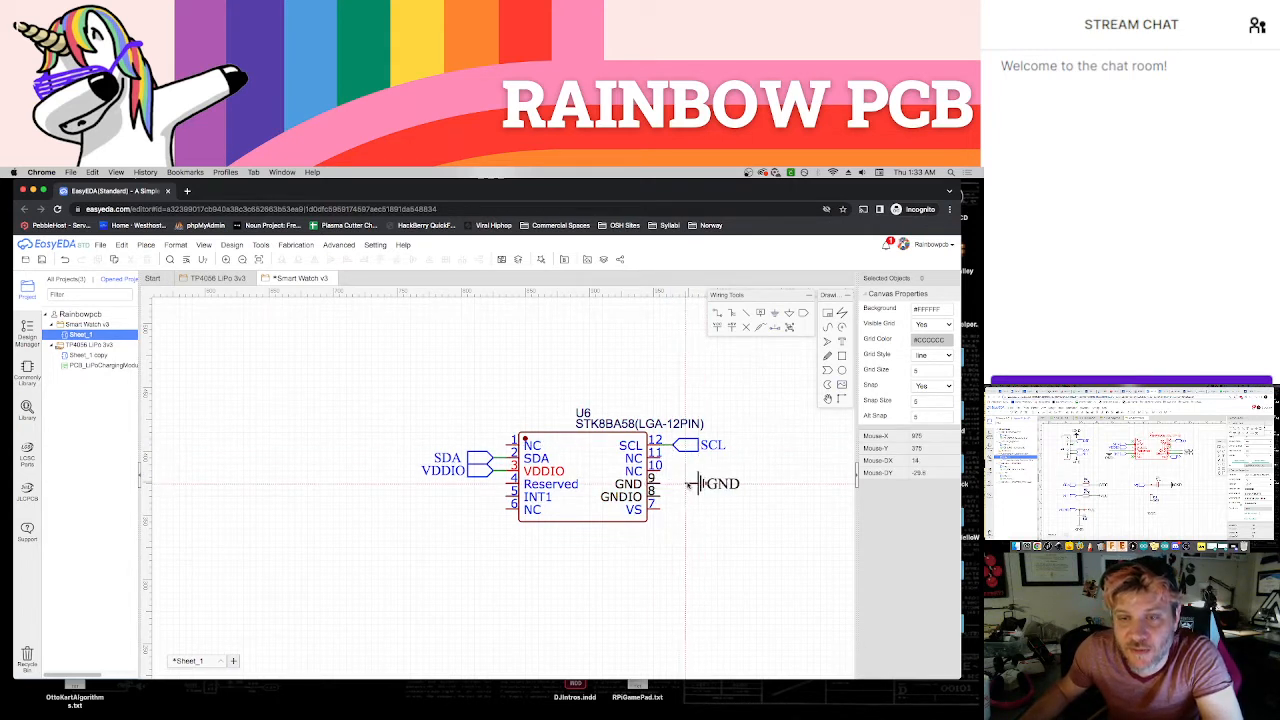
{"action": "left_click", "coordinate": [684, 484]}
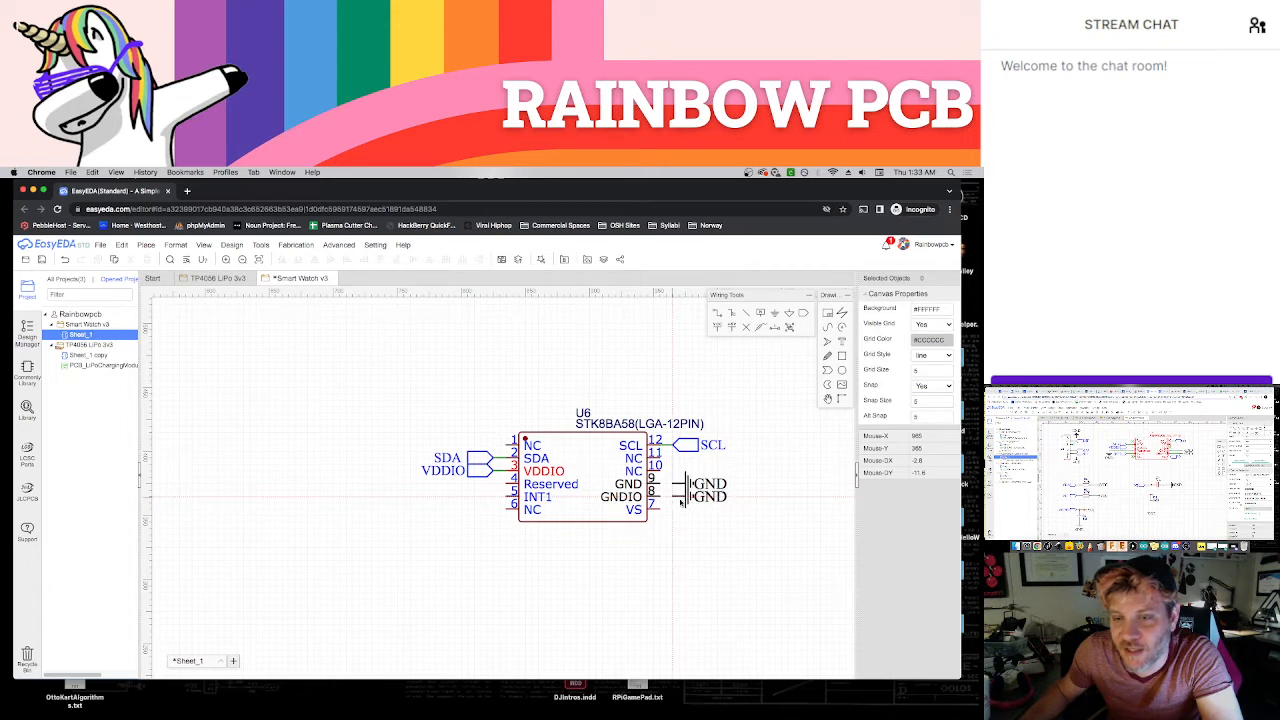
{"action": "left_click", "coordinate": [681, 503]}
{"action": "key", "text": "Escape"}
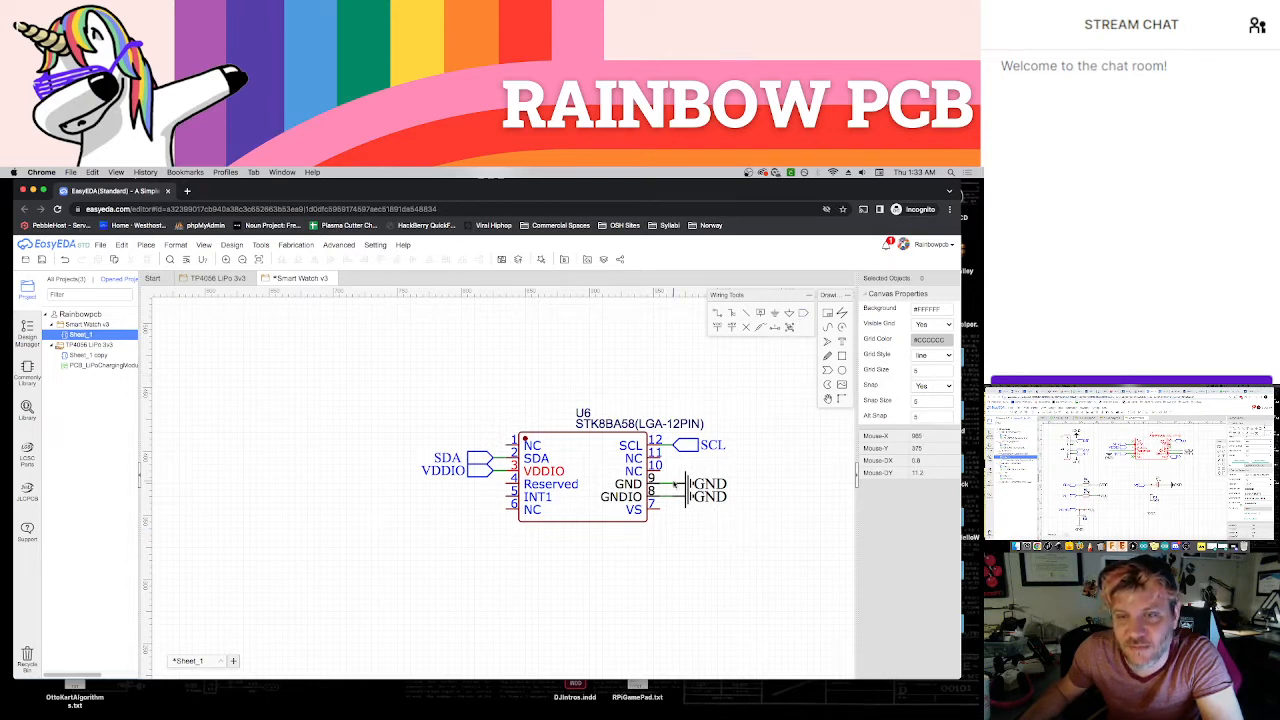
Copy the SCL port to the accelerometer's pin 7, rename it VS, and move both ground symbols further outward for clearance
{"action": "left_click", "coordinate": [688, 445]}
{"action": "key", "text": "super+c"}
{"action": "key", "text": "super+v"}
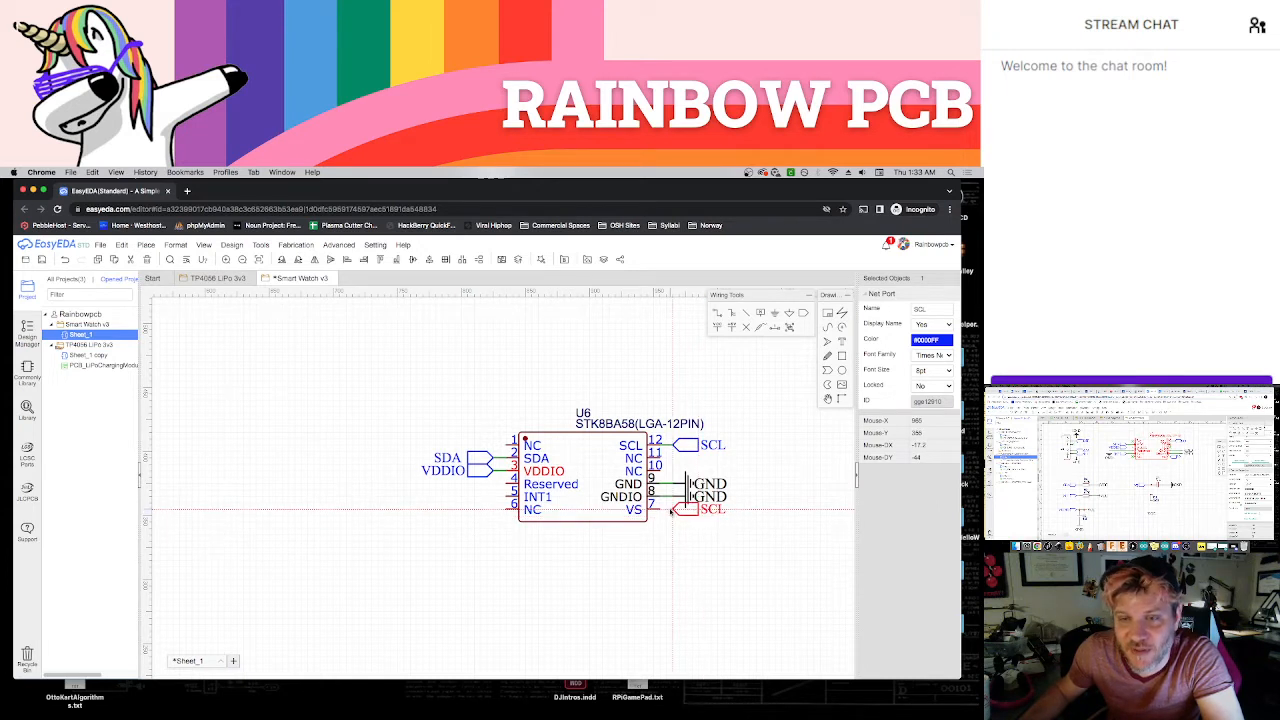
{"action": "left_click", "coordinate": [672, 510]}
{"action": "left_click_drag", "start_coordinate": [697, 497], "coordinate": [740, 486]}
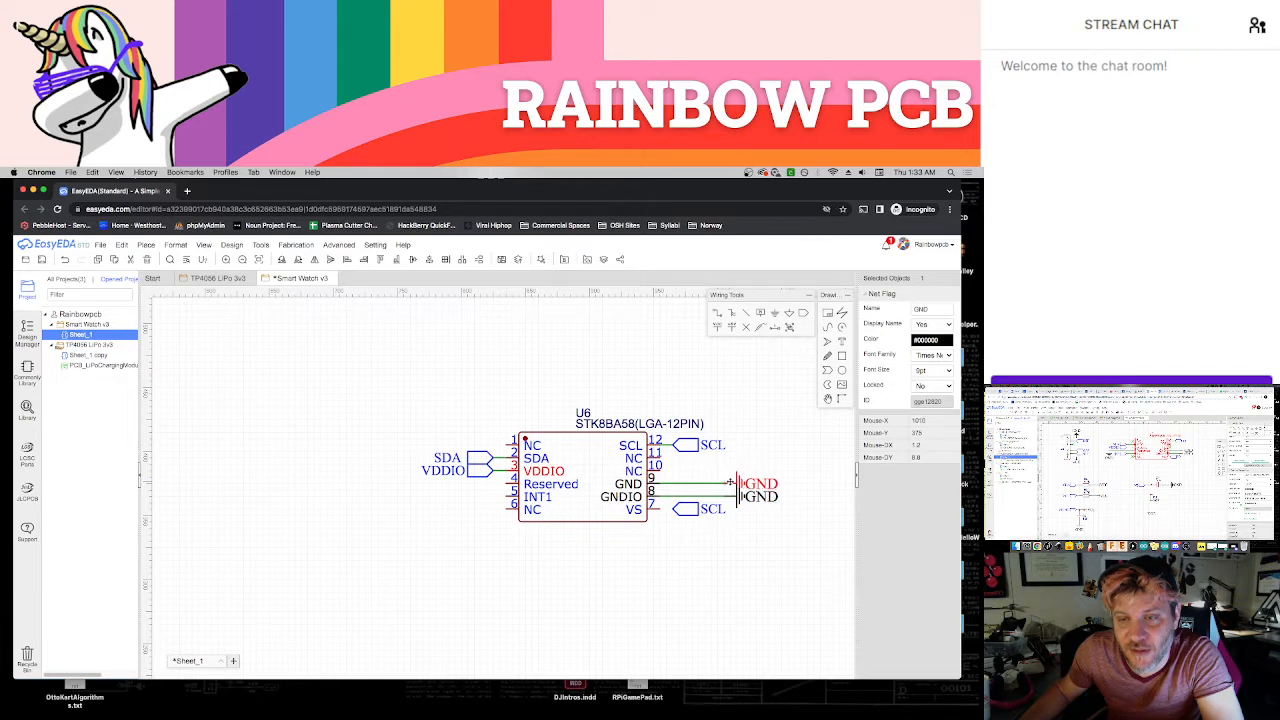
{"action": "left_click", "coordinate": [716, 471]}
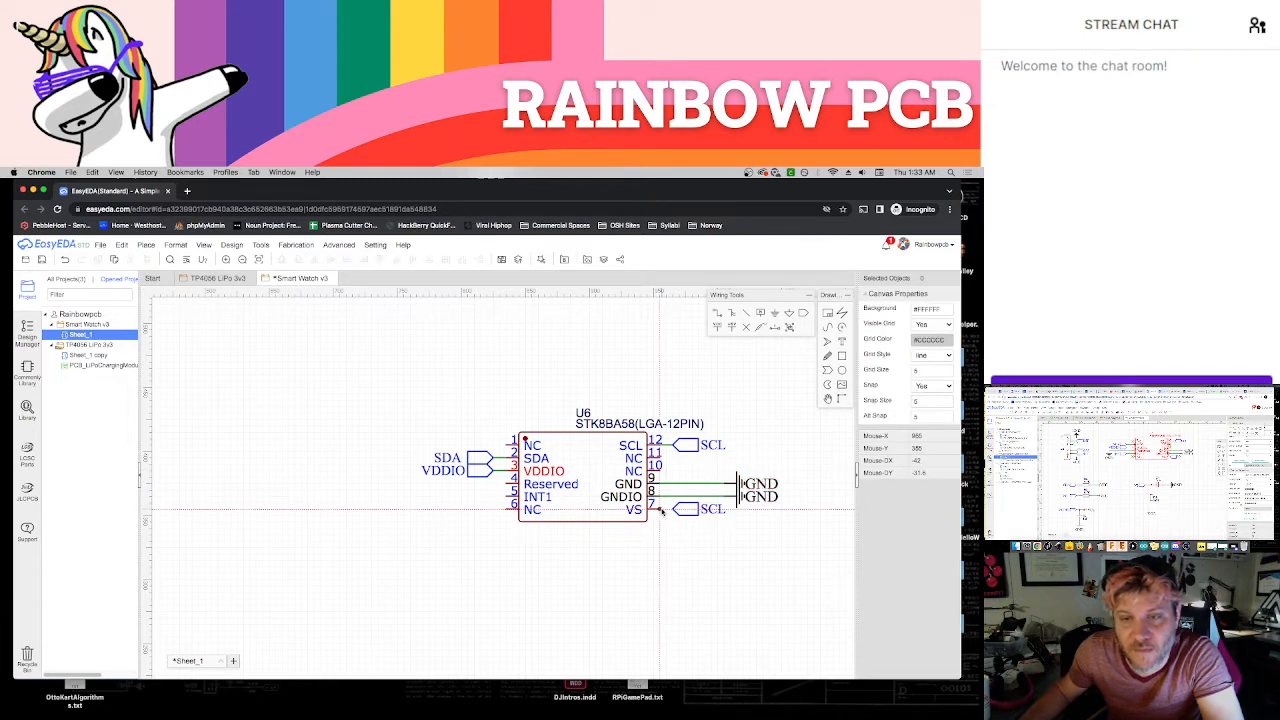
{"action": "double_click", "coordinate": [682, 509]}
{"action": "type", "text": "VS"}
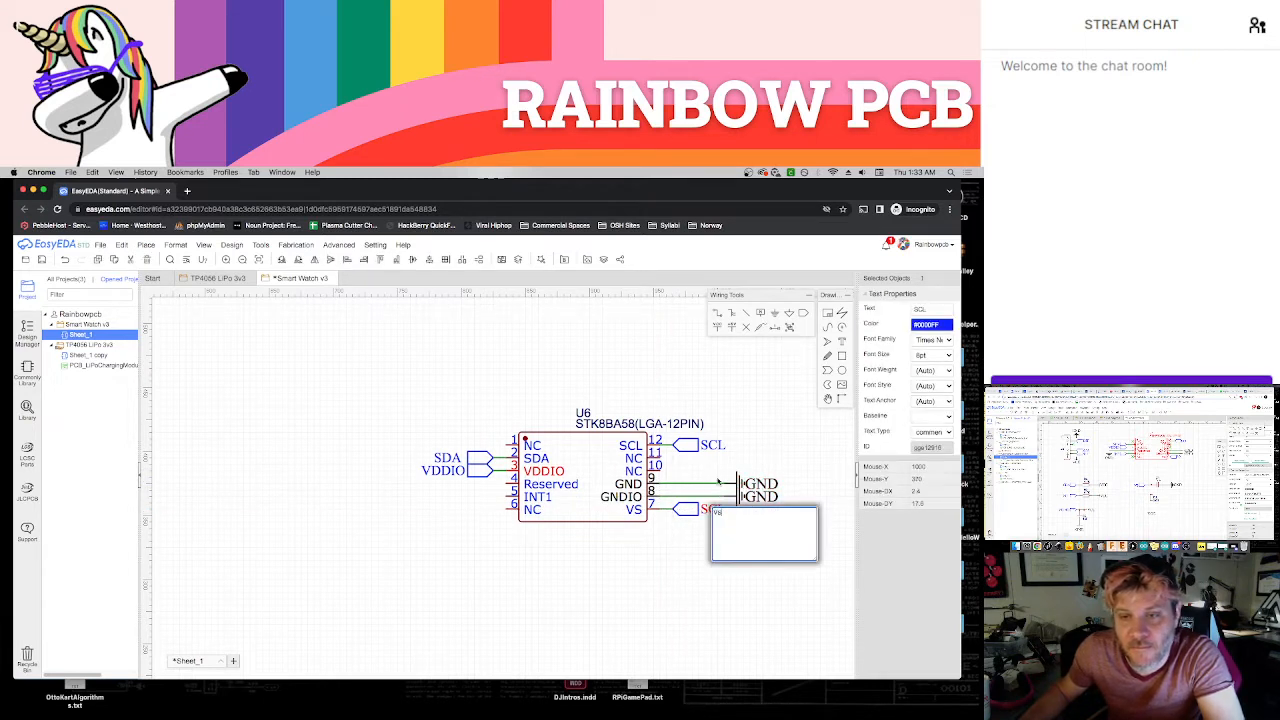
{"action": "key", "text": "Return"}
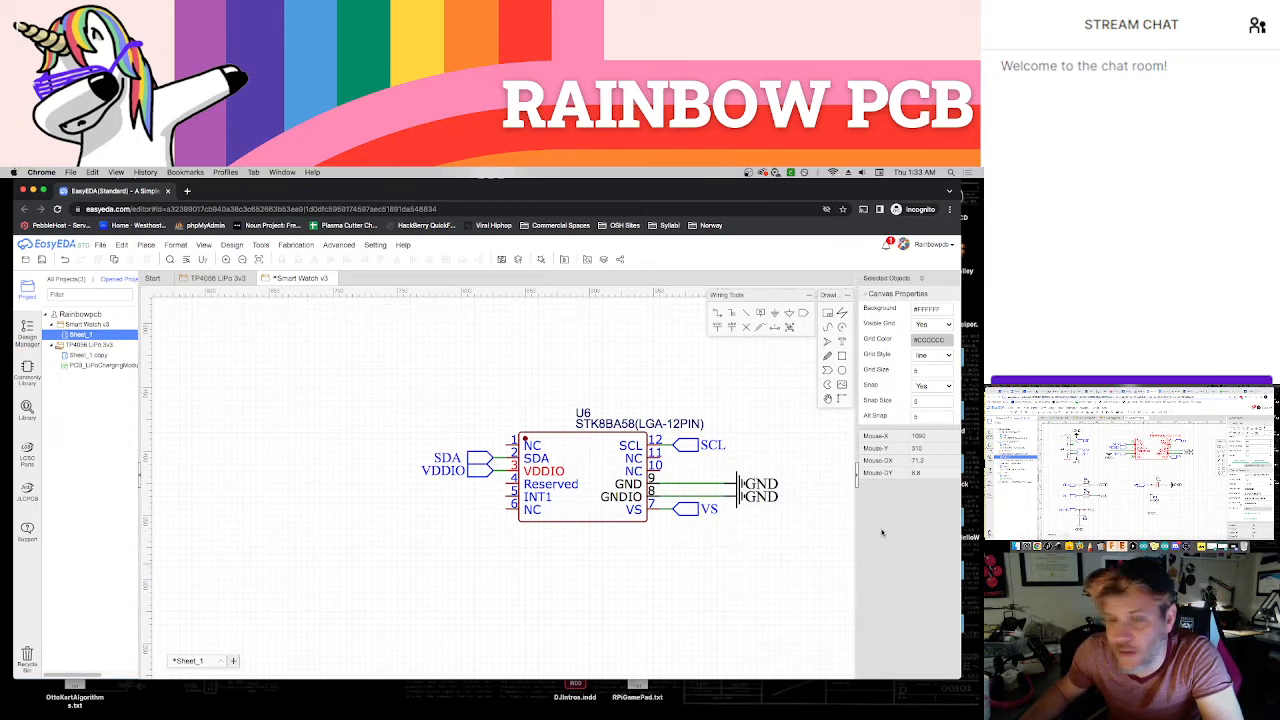
Arrange the accelerometer's designator and part name side by side just above its symbol
{"action": "right_click_drag", "start_coordinate": [678, 568], "coordinate": [659, 539]}
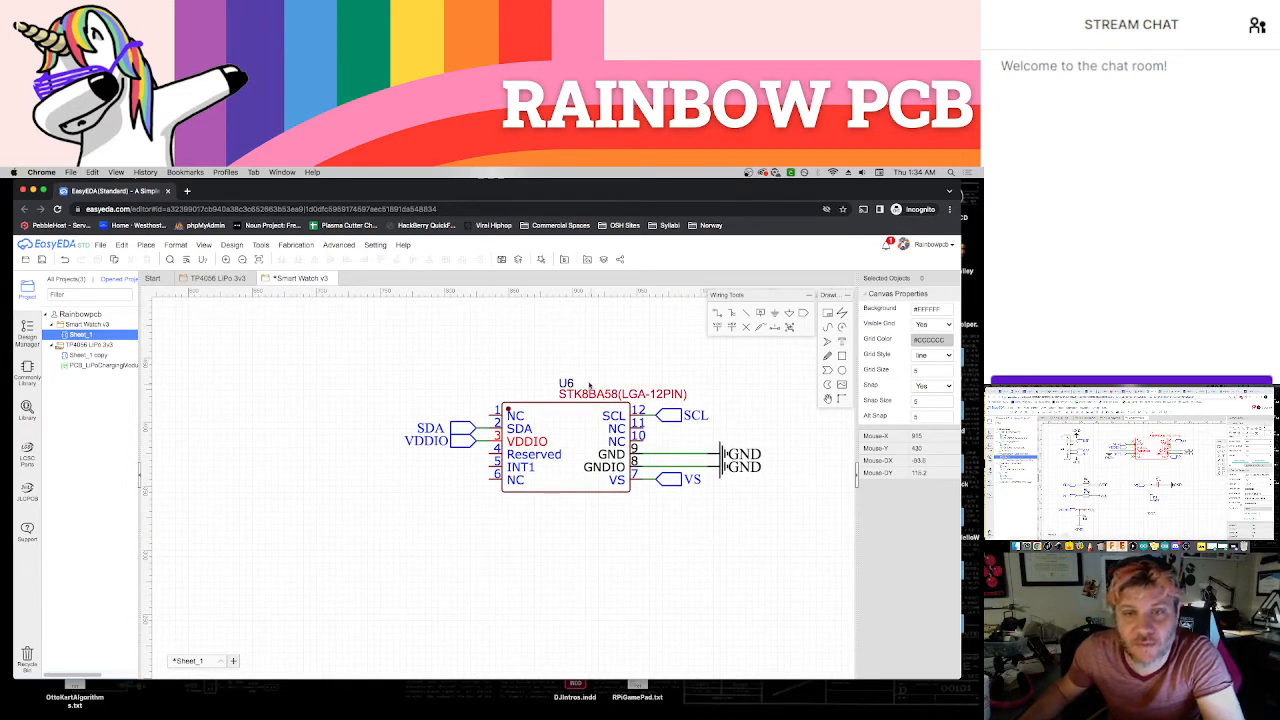
{"action": "left_click_drag", "start_coordinate": [567, 384], "coordinate": [560, 391]}
{"action": "left_click_drag", "start_coordinate": [555, 388], "coordinate": [517, 401]}
{"action": "left_click", "coordinate": [557, 397]}
{"action": "key", "text": "Escape"}
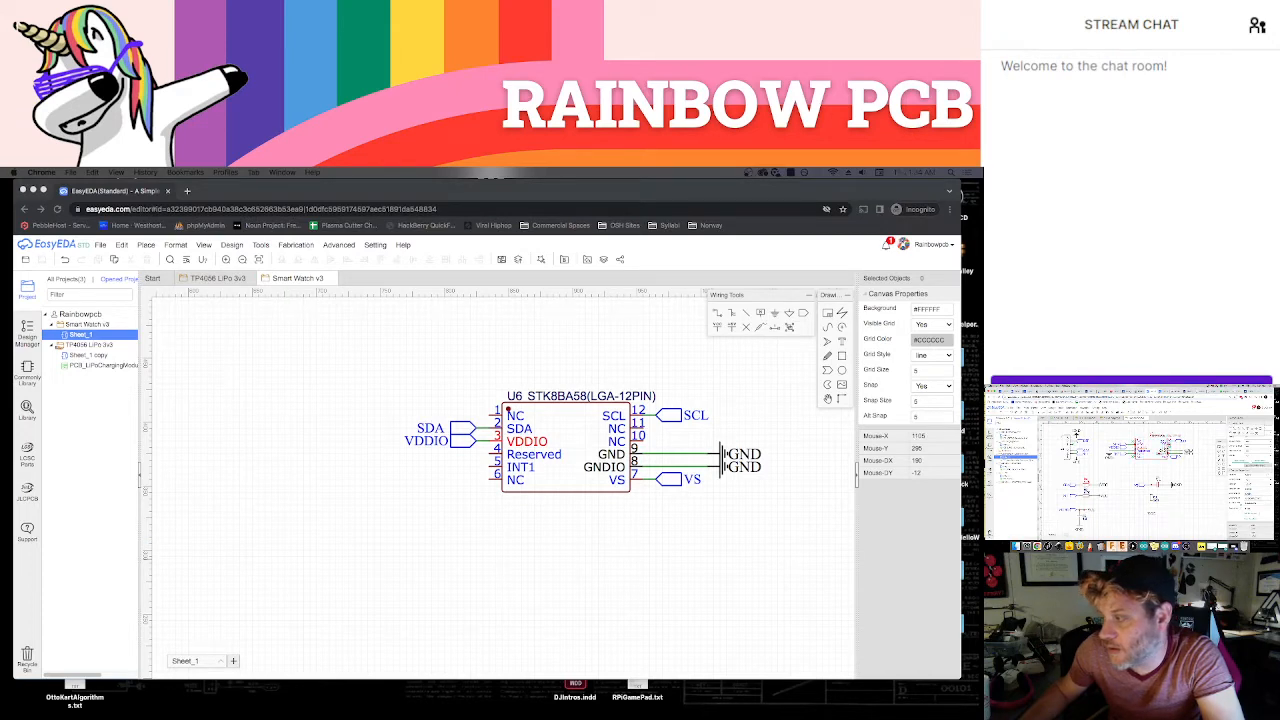
Find part C99782 in the component library and place two of these 4.7K resistors, one above the other, below the accelerometer
{"action": "left_click", "coordinate": [602, 576]}
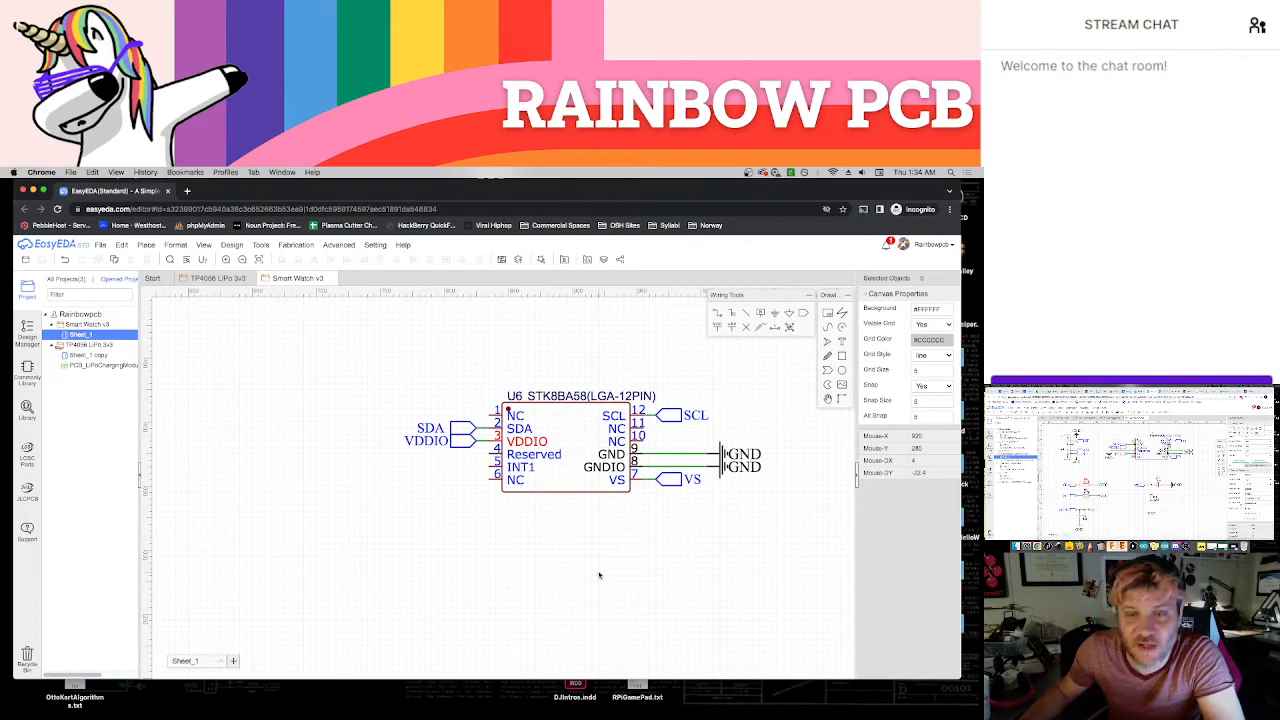
{"action": "key", "text": "shift+f"}
{"action": "double_click", "coordinate": [465, 342]}
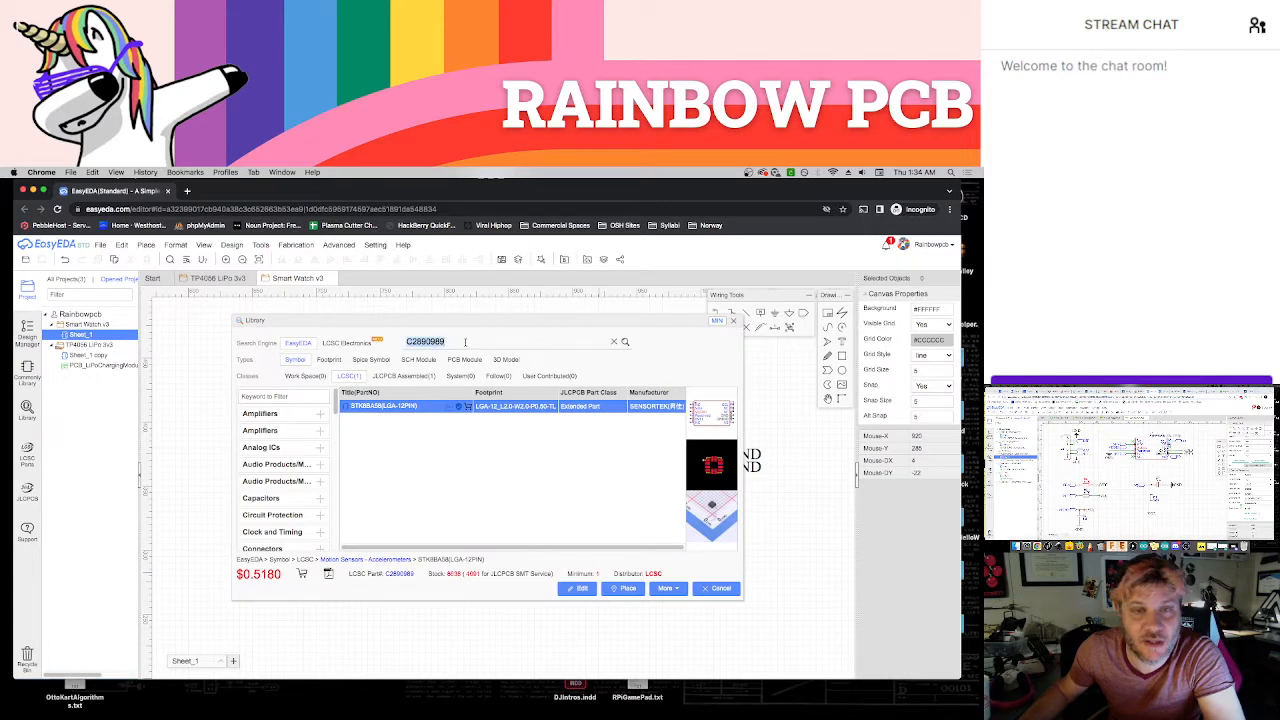
{"action": "type", "text": "C99782"}
{"action": "key", "text": "Return"}
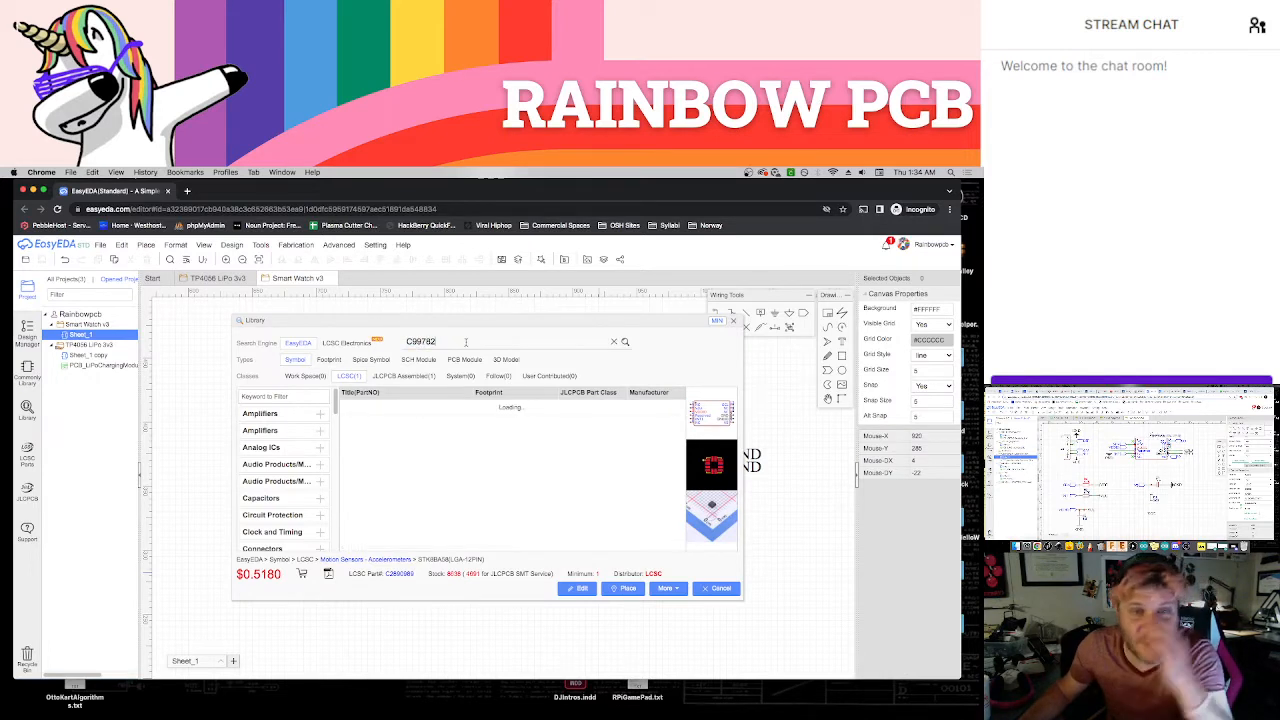
{"action": "left_click", "coordinate": [624, 588]}
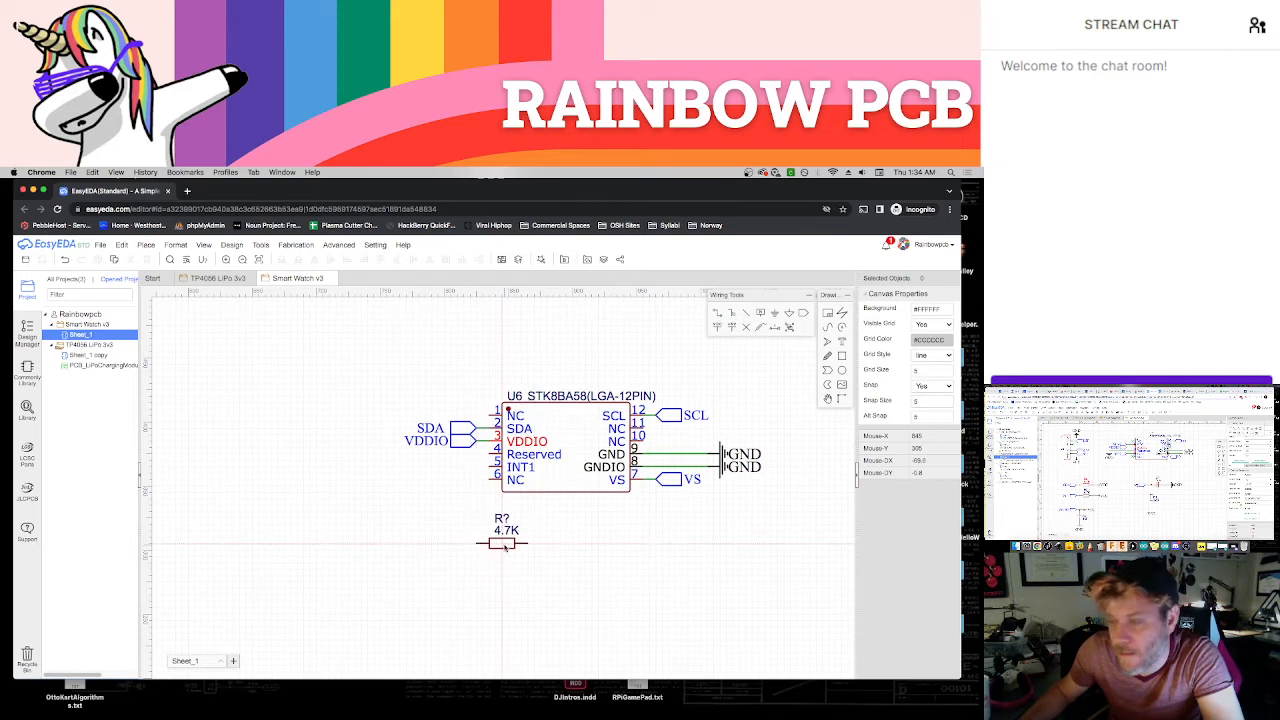
{"action": "left_click", "coordinate": [476, 543]}
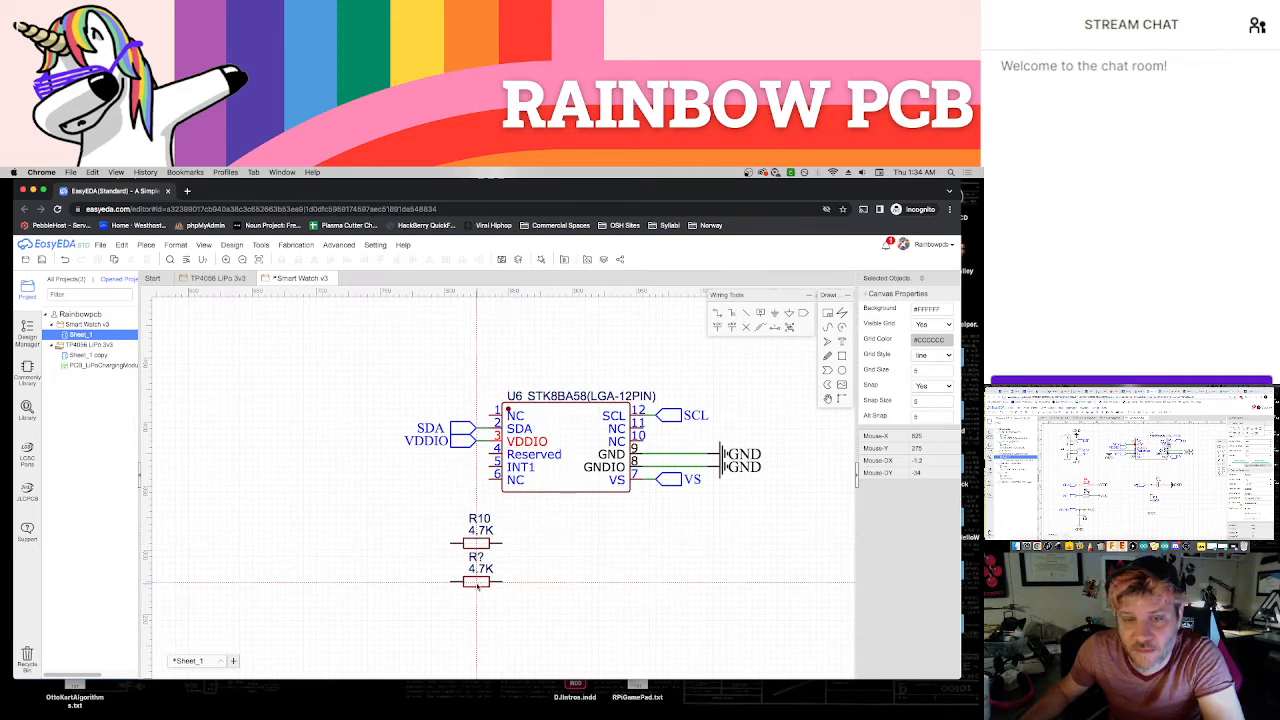
{"action": "left_click", "coordinate": [477, 588]}
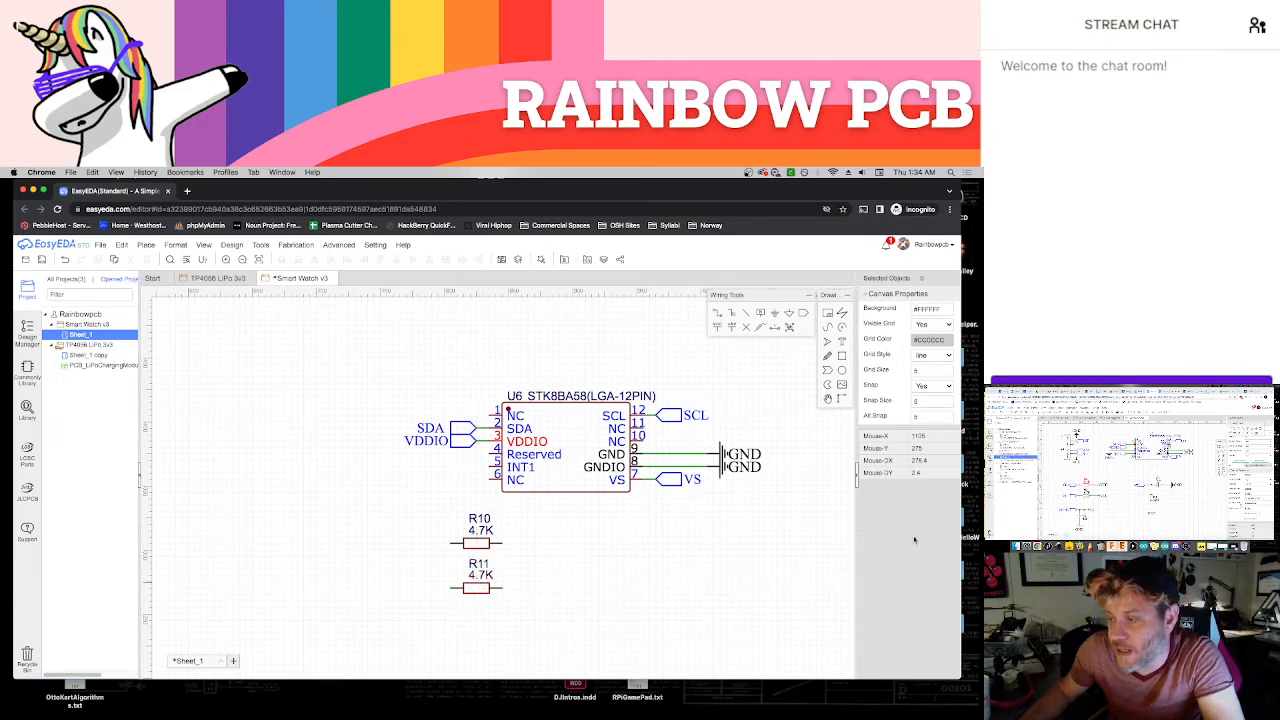
Copy the accelerometer's SDA net port to the outer end of resistor R10
{"action": "left_click", "coordinate": [465, 425]}
{"action": "key", "text": "super+c"}
{"action": "key", "text": "super+v"}
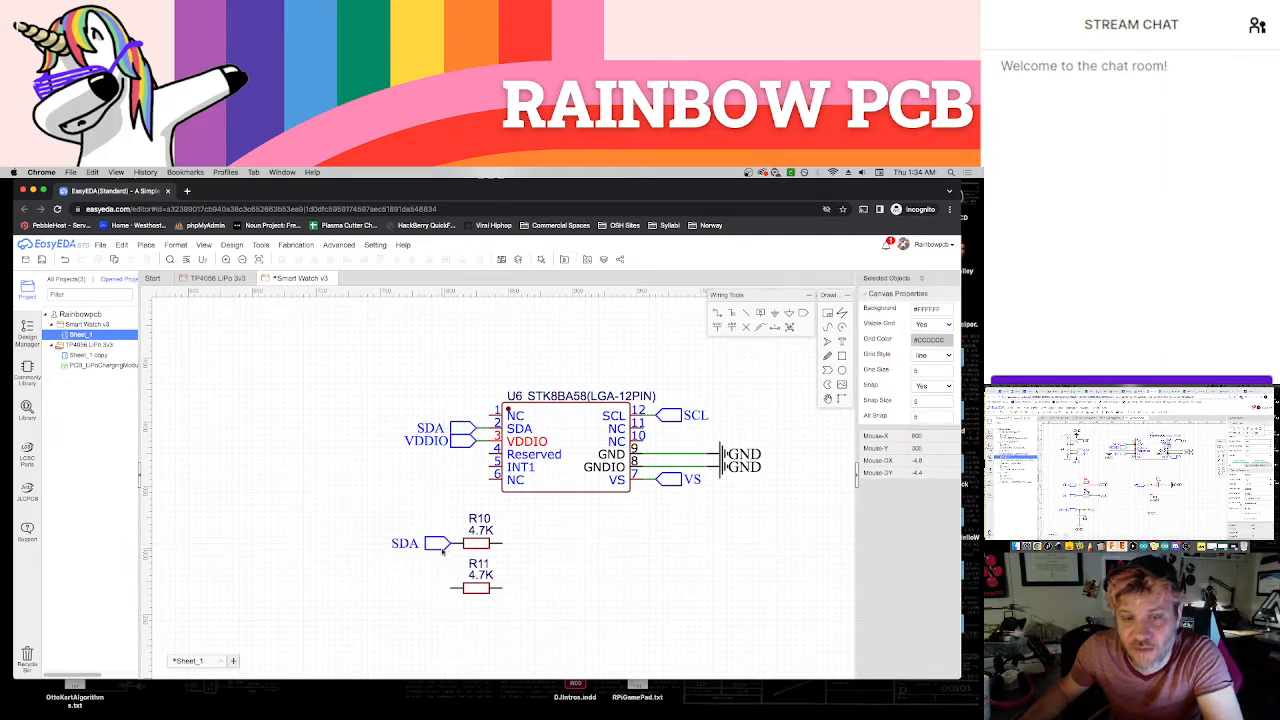
Place a VCC power flag, rotated to face outward, on the free end of resistor R10
{"action": "left_click", "coordinate": [664, 510]}
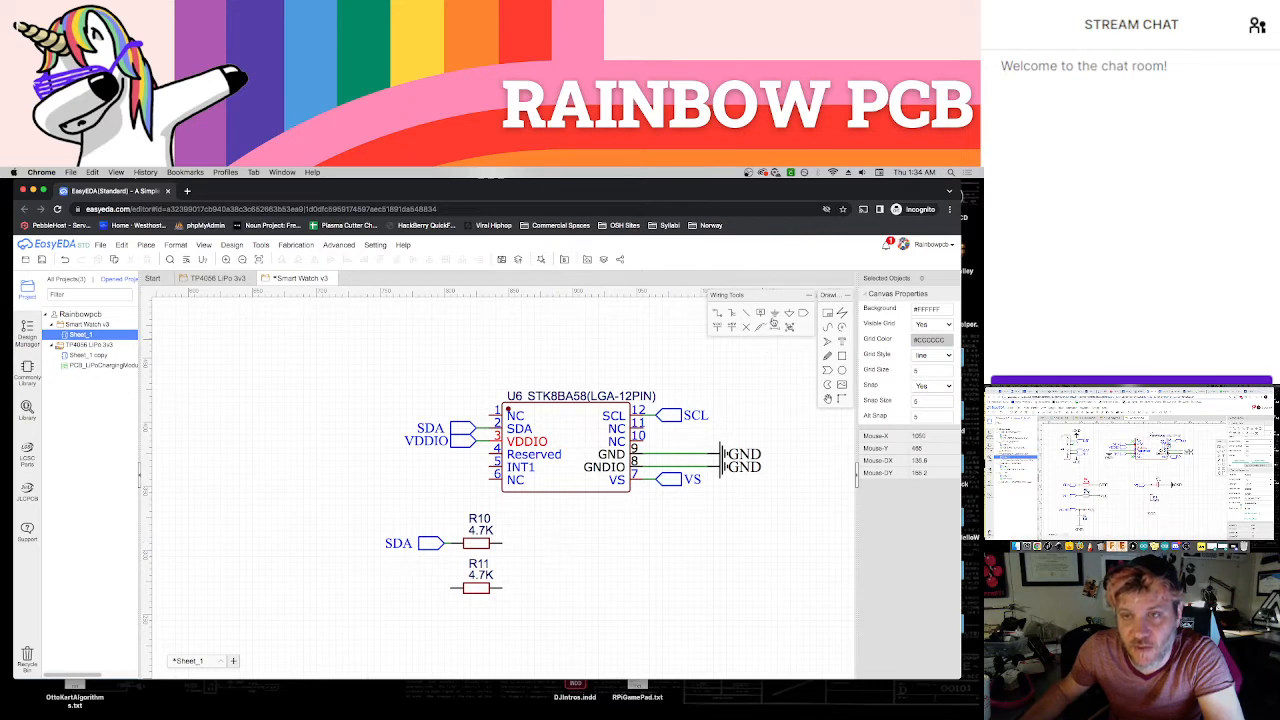
{"action": "left_click", "coordinate": [717, 327]}
{"action": "key", "text": "space"}
{"action": "key", "text": "space"}
{"action": "key", "text": "space"}
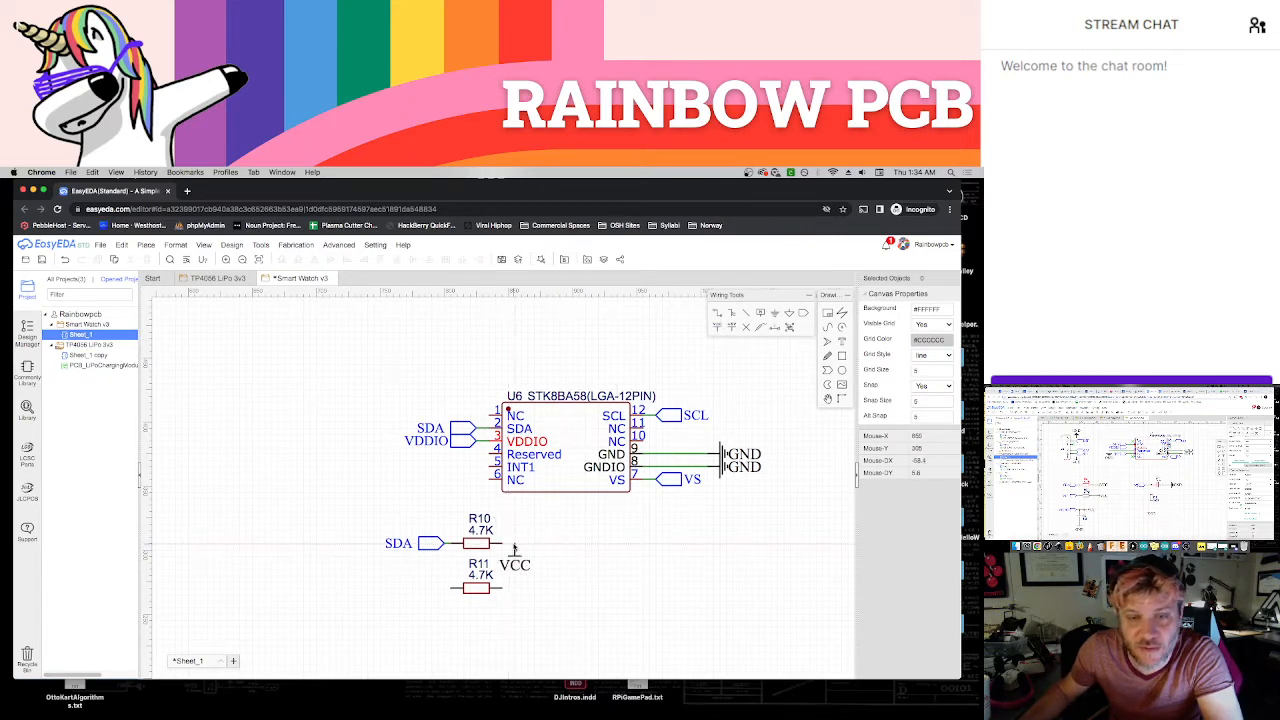
{"action": "left_click", "coordinate": [507, 544]}
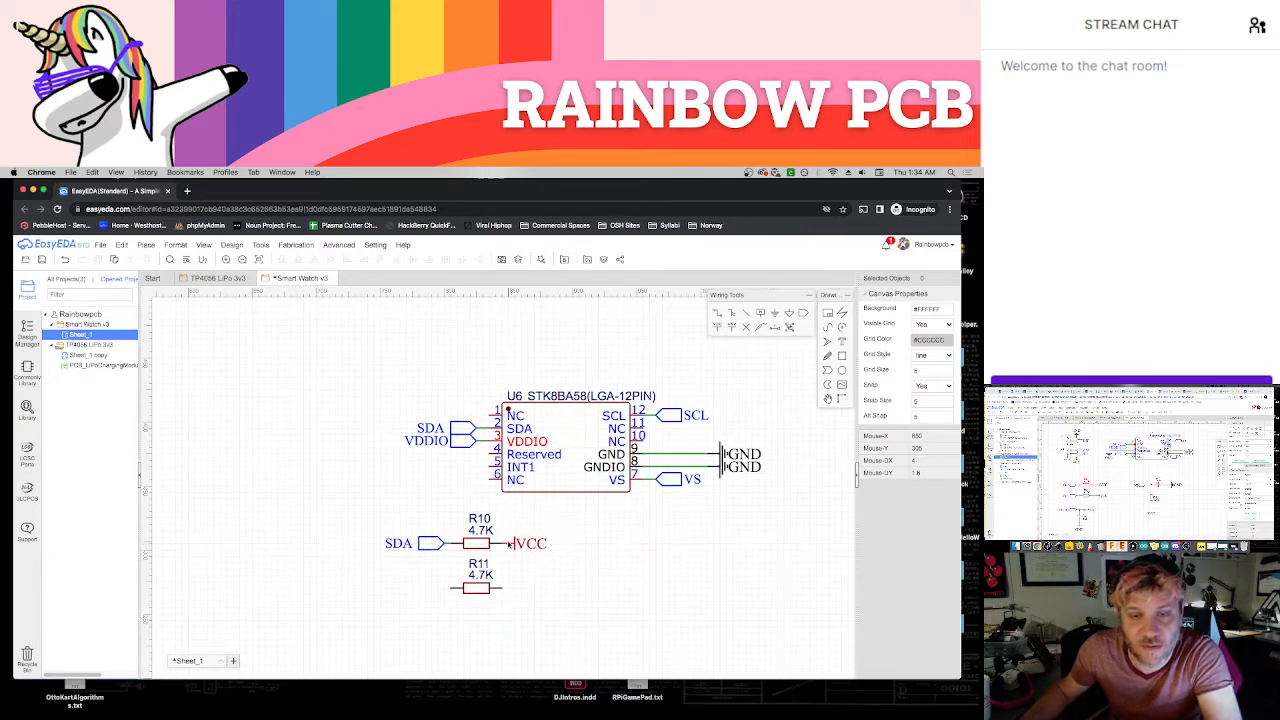
Copy R10's VCC flag to the free end of resistor R11, leaving a short wire between flag and resistor
{"action": "left_click", "coordinate": [516, 544]}
{"action": "key", "text": "super+c"}
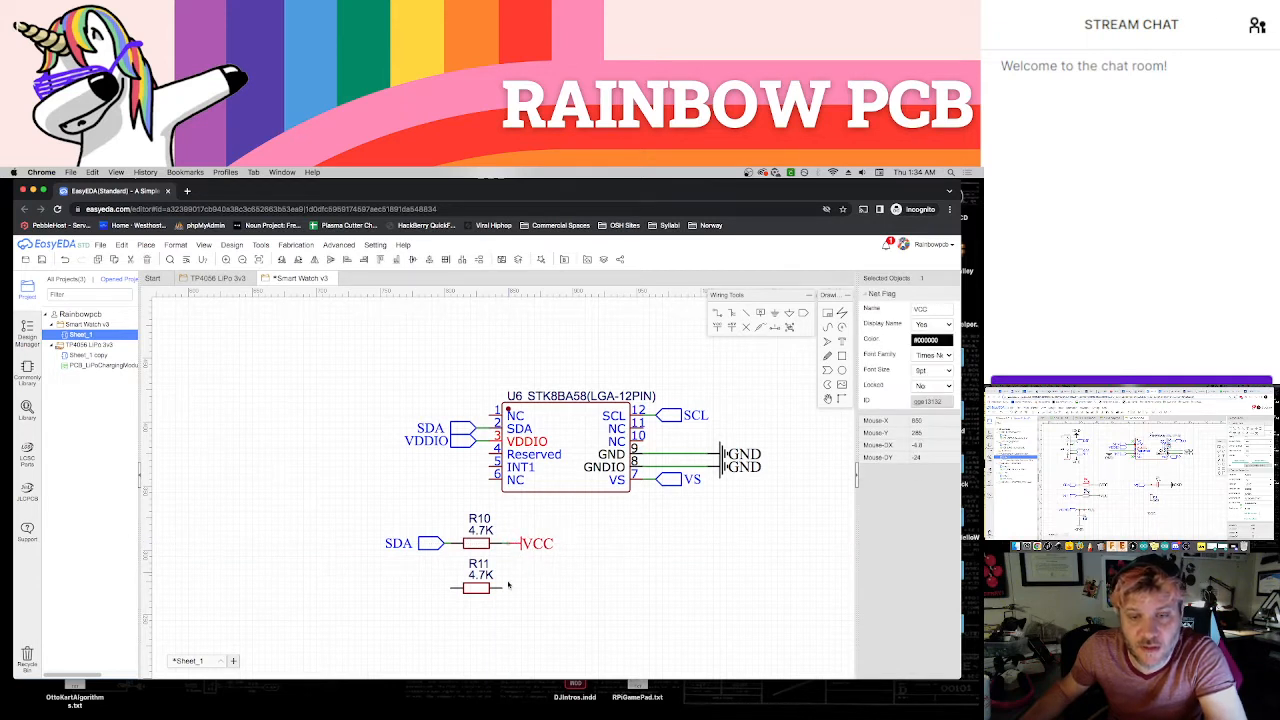
{"action": "key", "text": "super+v"}
{"action": "left_click", "coordinate": [507, 591]}
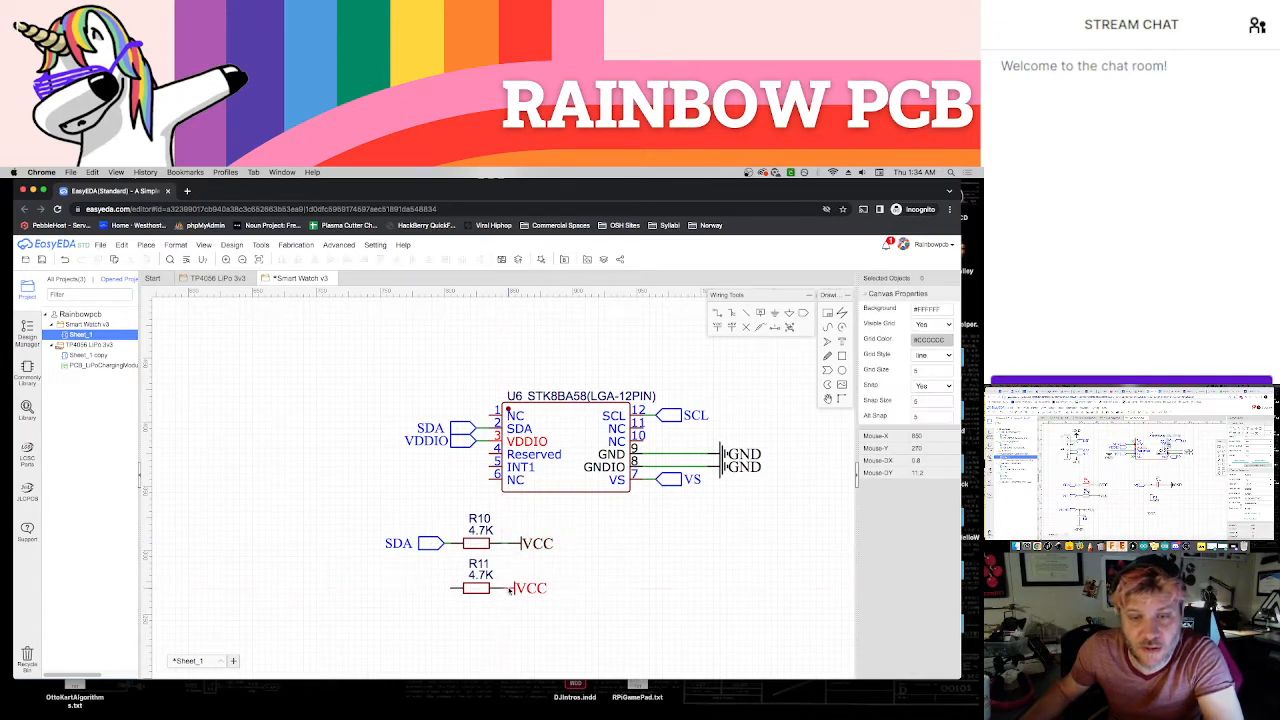
{"action": "left_click_drag", "start_coordinate": [510, 591], "coordinate": [519, 591]}
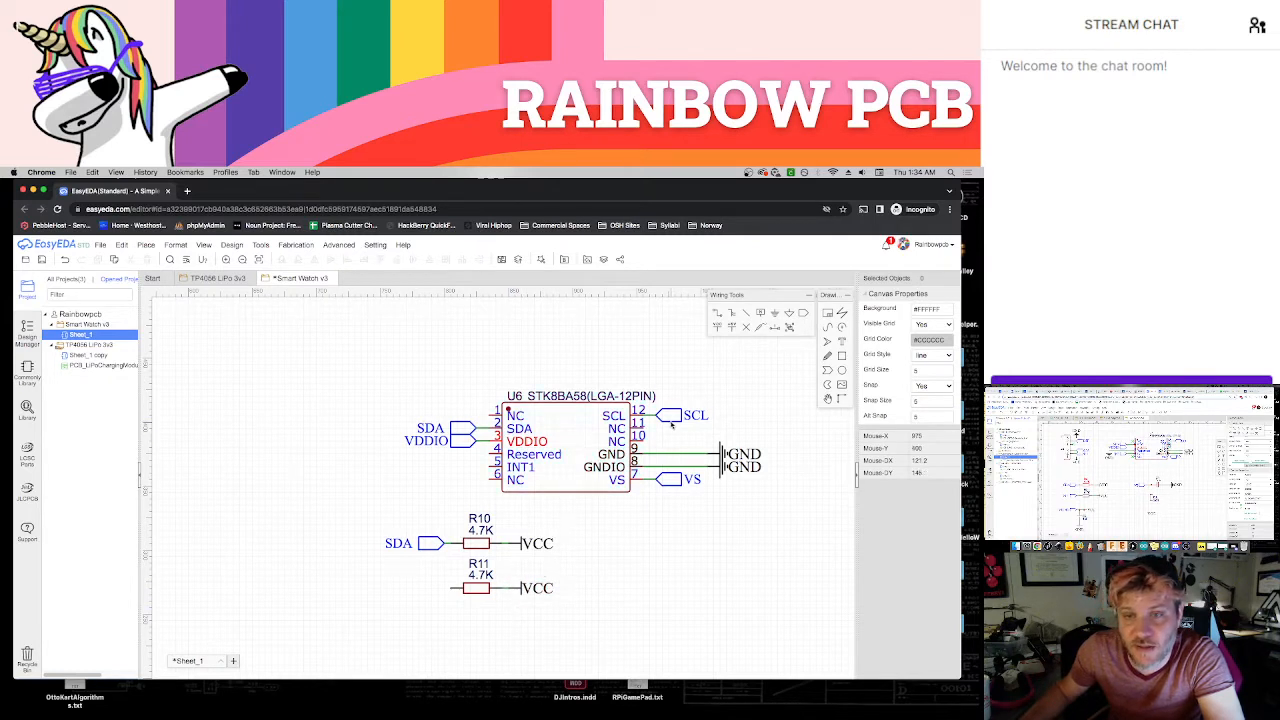
Copy the accelerometer's SCL net port to the outer end of resistor R11, in line with the SDA port
{"action": "left_click", "coordinate": [668, 417]}
{"action": "key", "text": "ctrl+c"}
{"action": "key", "text": "ctrl+v"}
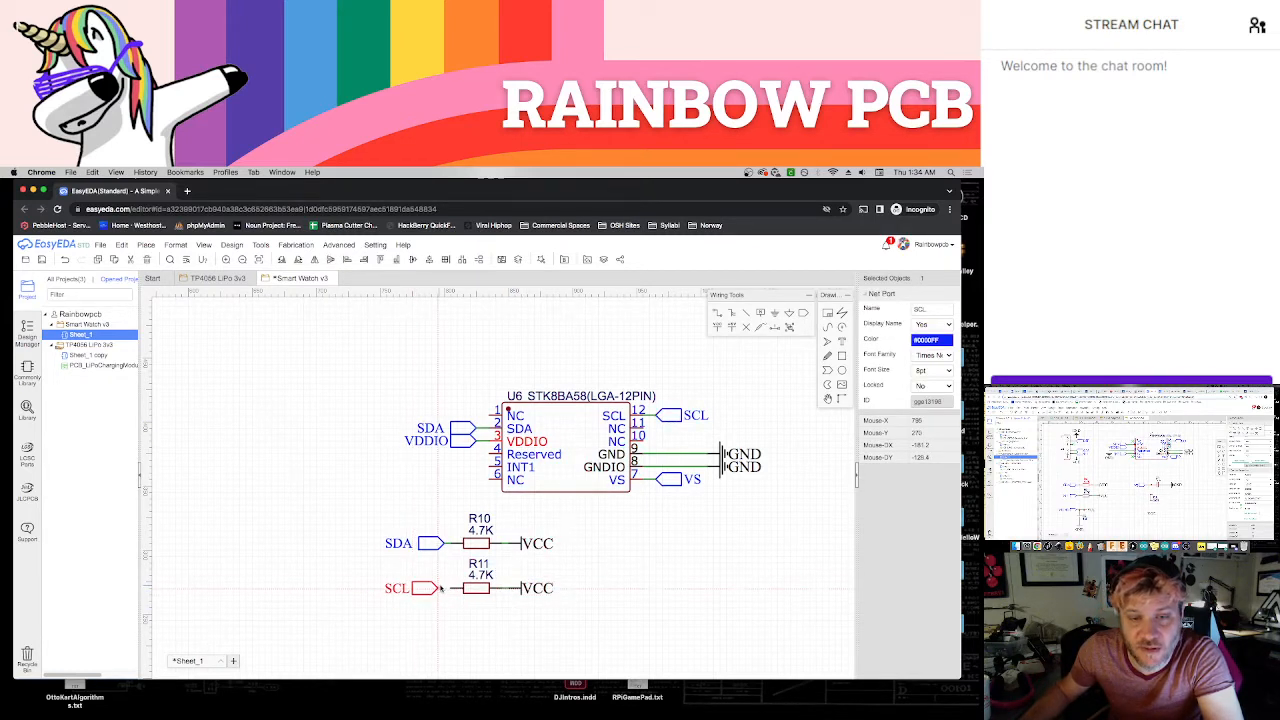
{"action": "left_click", "coordinate": [450, 589]}
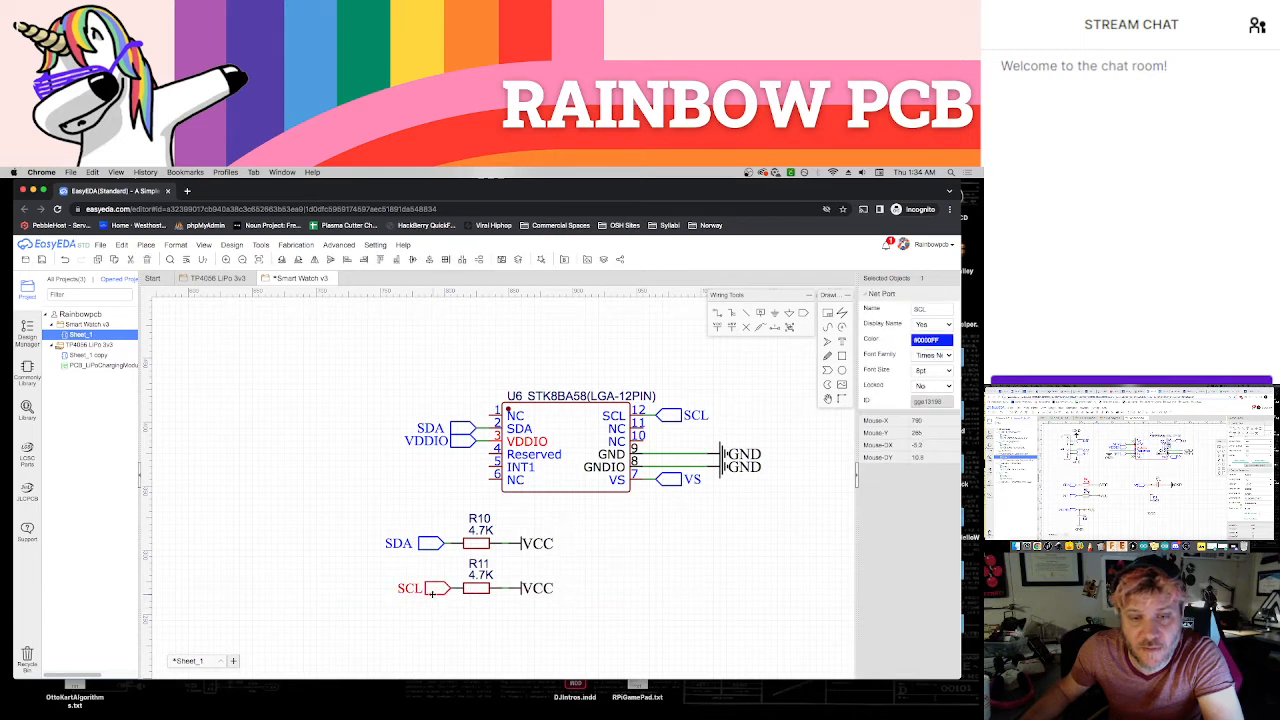
{"action": "left_click_drag", "start_coordinate": [432, 594], "coordinate": [426, 594]}
{"action": "left_click", "coordinate": [456, 608]}
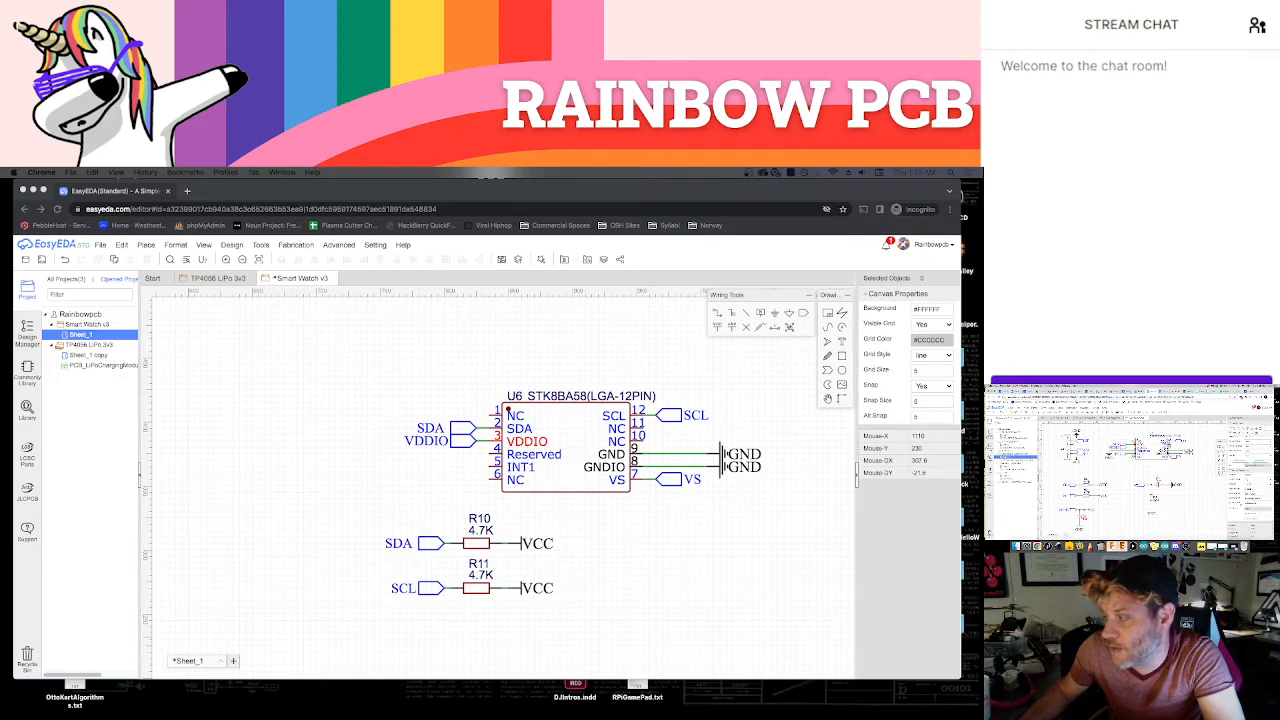
Find part C92828 in the component library and place a single 1uF capacitor below the accelerometer, beside the resistors
{"action": "left_click", "coordinate": [653, 544]}
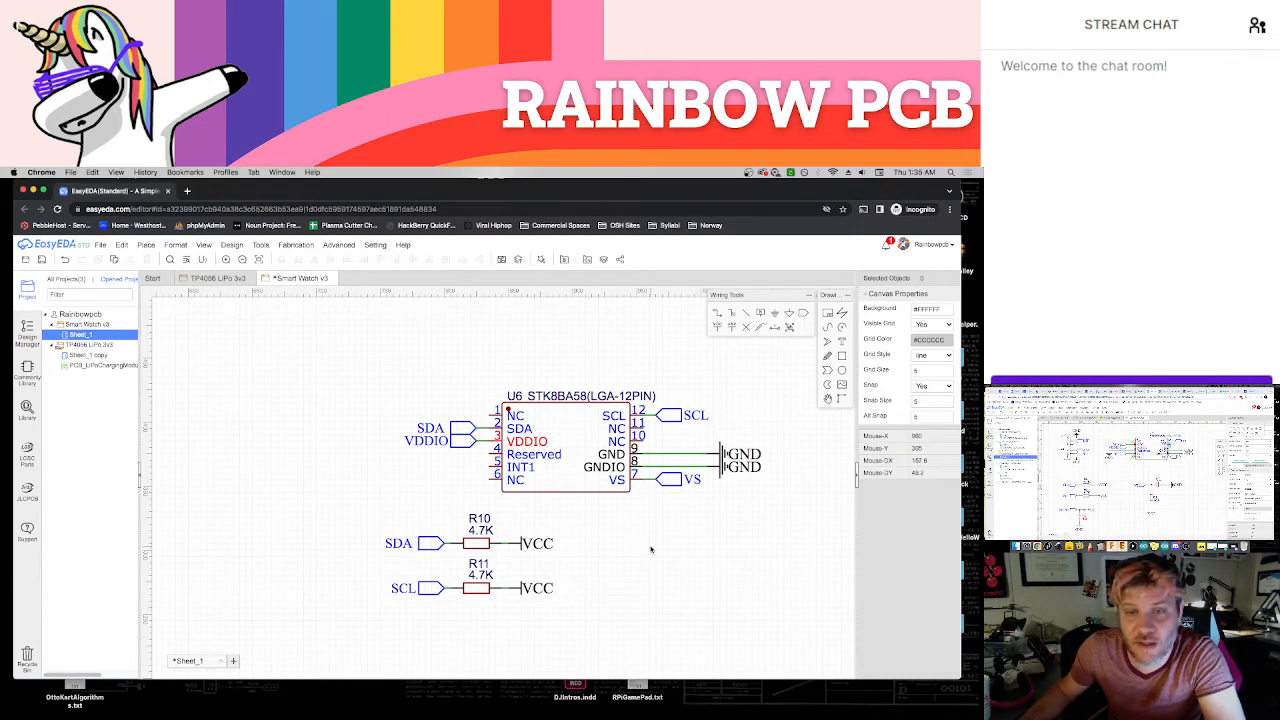
{"action": "key", "text": "shift+f"}
{"action": "double_click", "coordinate": [456, 346]}
{"action": "double_click", "coordinate": [456, 346]}
{"action": "key", "text": "ctrl+v"}
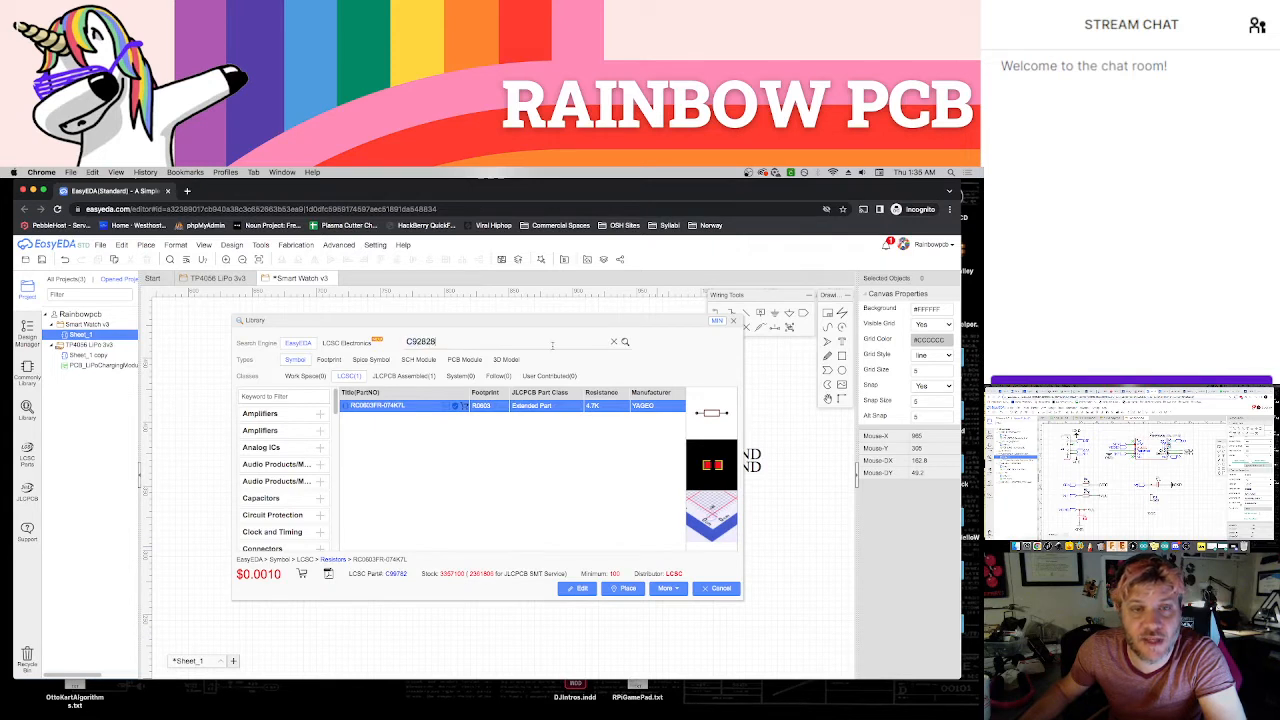
{"action": "key", "text": "Return"}
{"action": "left_click", "coordinate": [428, 406]}
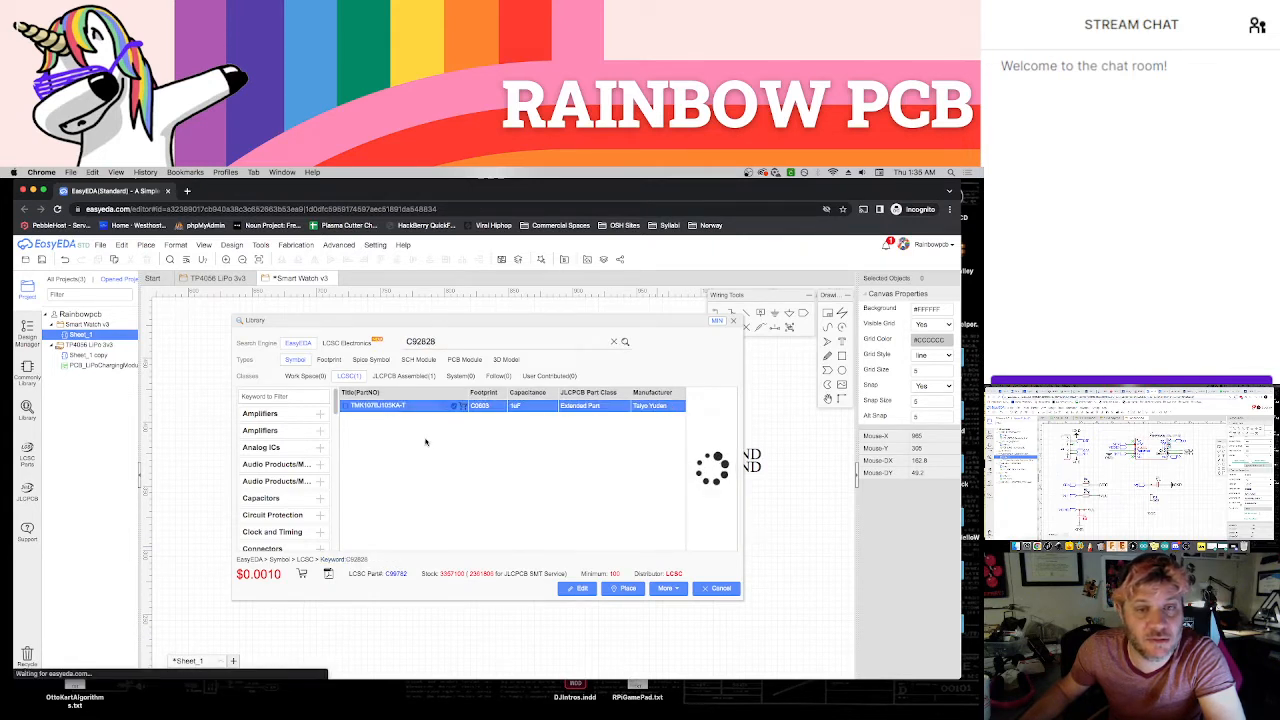
{"action": "left_click", "coordinate": [623, 588]}
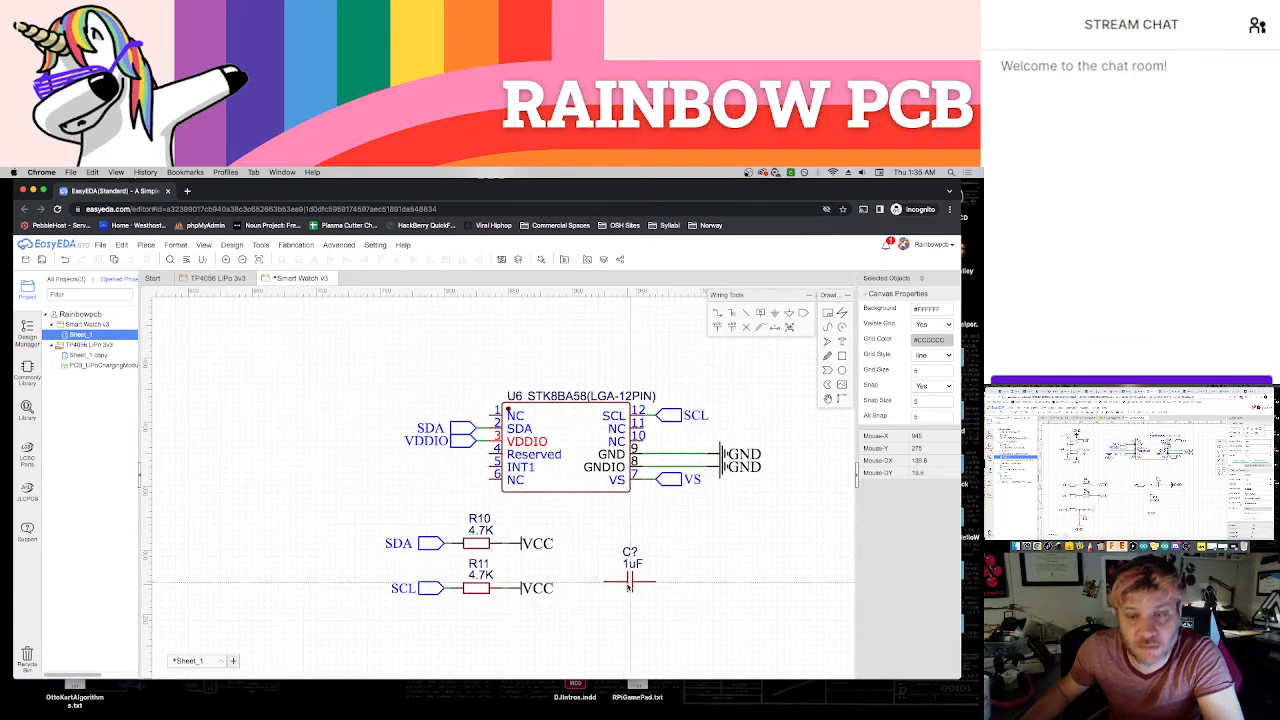
{"action": "right_click_drag", "start_coordinate": [645, 604], "coordinate": [611, 560]}
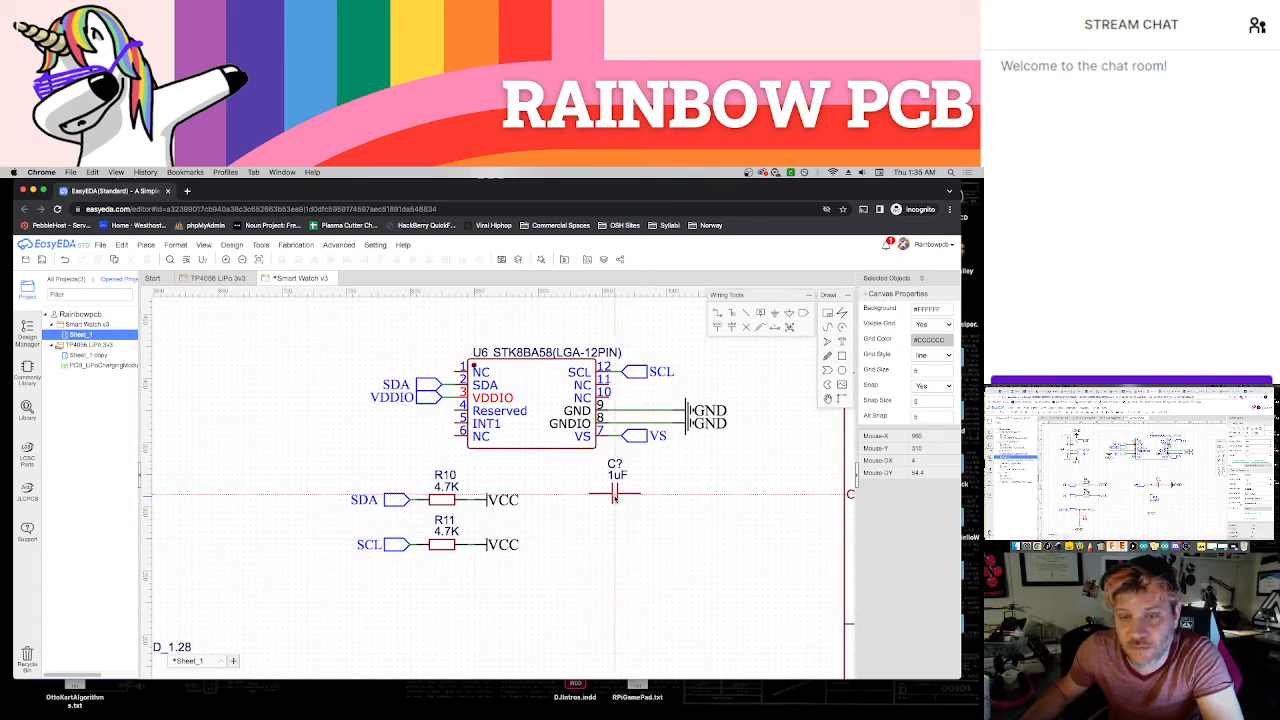
{"action": "left_click", "coordinate": [614, 497]}
{"action": "left_click", "coordinate": [647, 545]}
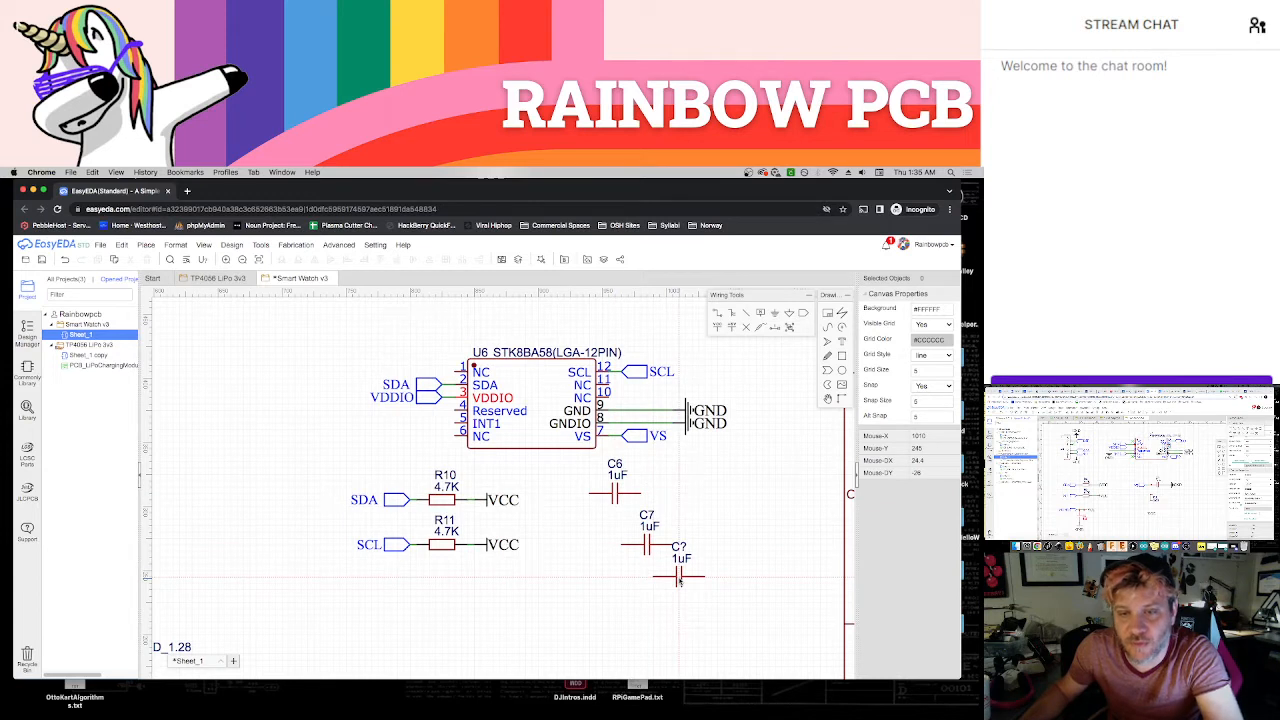
{"action": "key", "text": "Escape"}
{"action": "key", "text": "ctrl+z"}
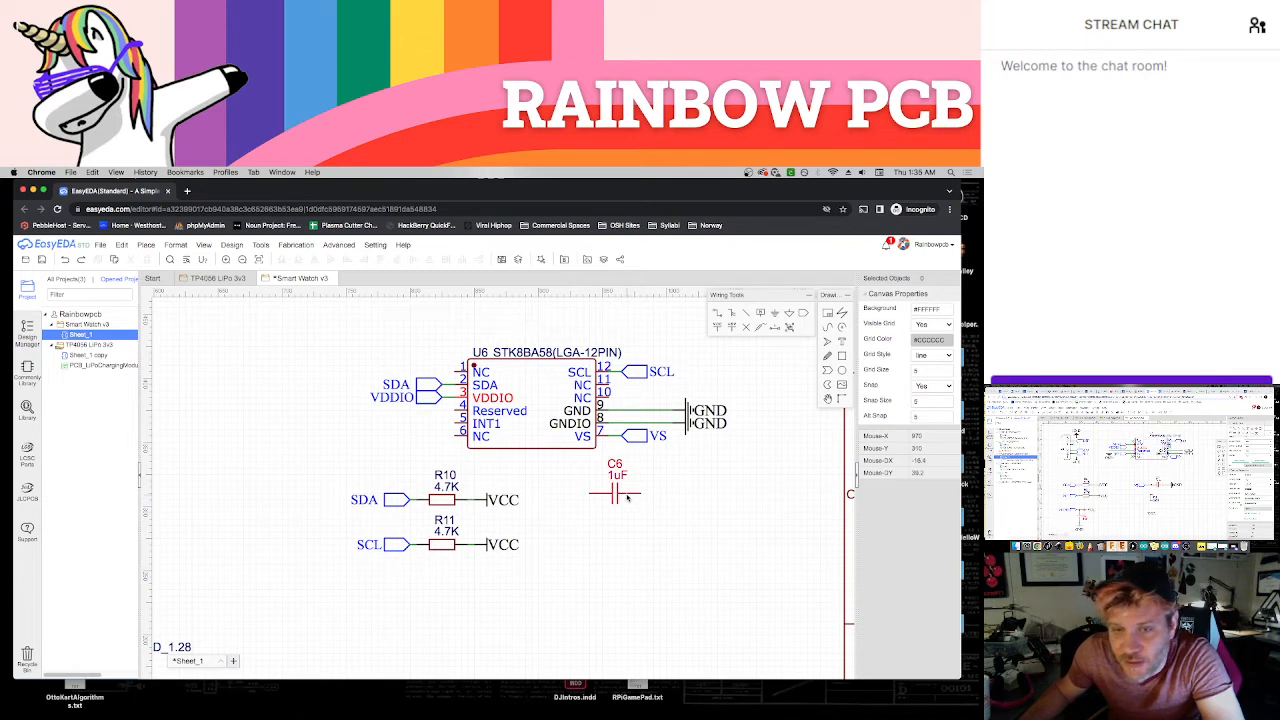
Rotate the 1uF capacitor C6 upright and attach a ground symbol to its lower end
{"action": "mouse_move", "coordinate": [627, 497]}
{"action": "left_mouse_down"}
{"action": "mouse_move", "coordinate": [648, 492]}
{"action": "mouse_move", "coordinate": [608, 506]}
{"action": "left_mouse_up"}
{"action": "key", "text": "space"}
{"action": "left_click", "coordinate": [700, 495]}
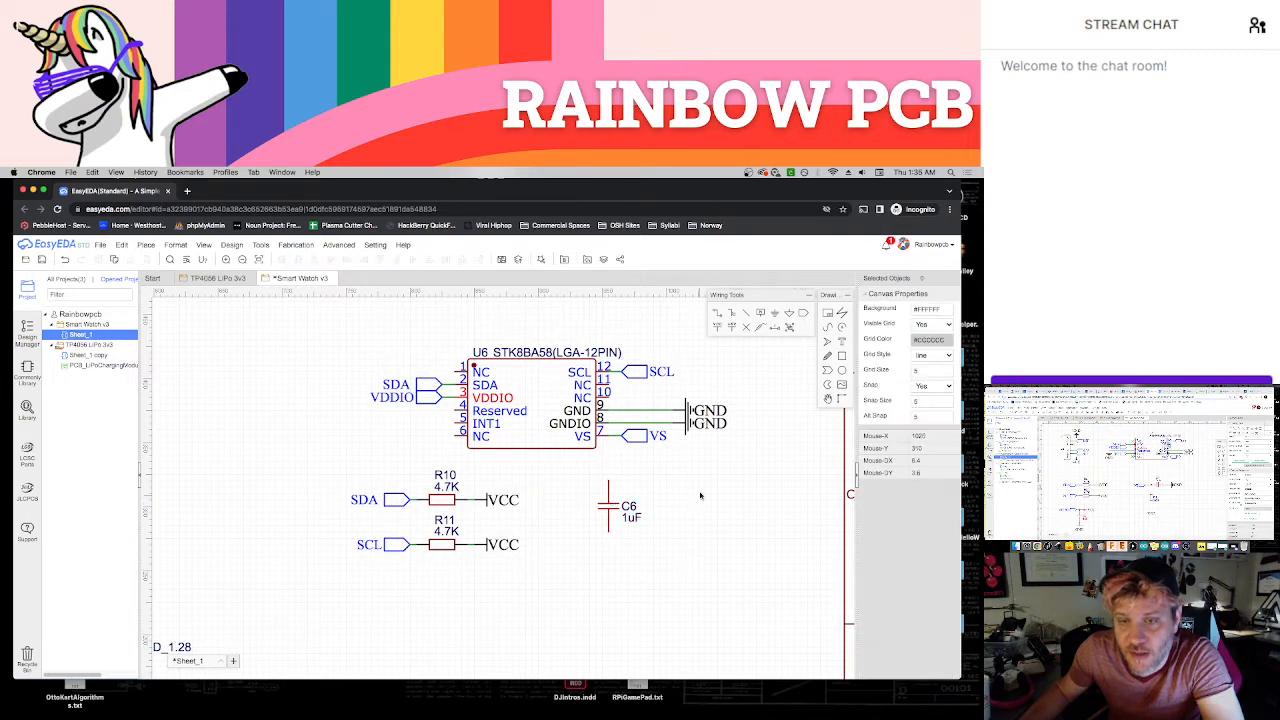
{"action": "left_click", "coordinate": [774, 313]}
{"action": "key", "text": "space"}
{"action": "key", "text": "space"}
{"action": "key", "text": "space"}
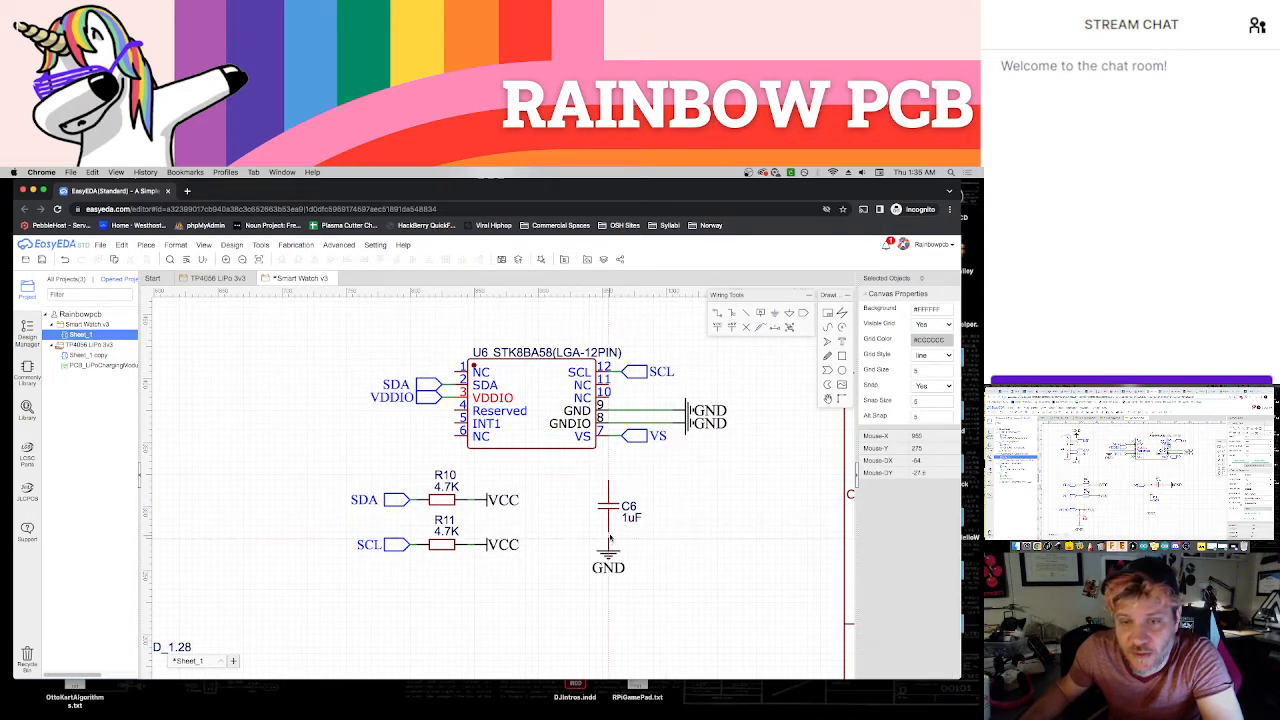
{"action": "left_click", "coordinate": [609, 548]}
{"action": "key", "text": "Escape"}
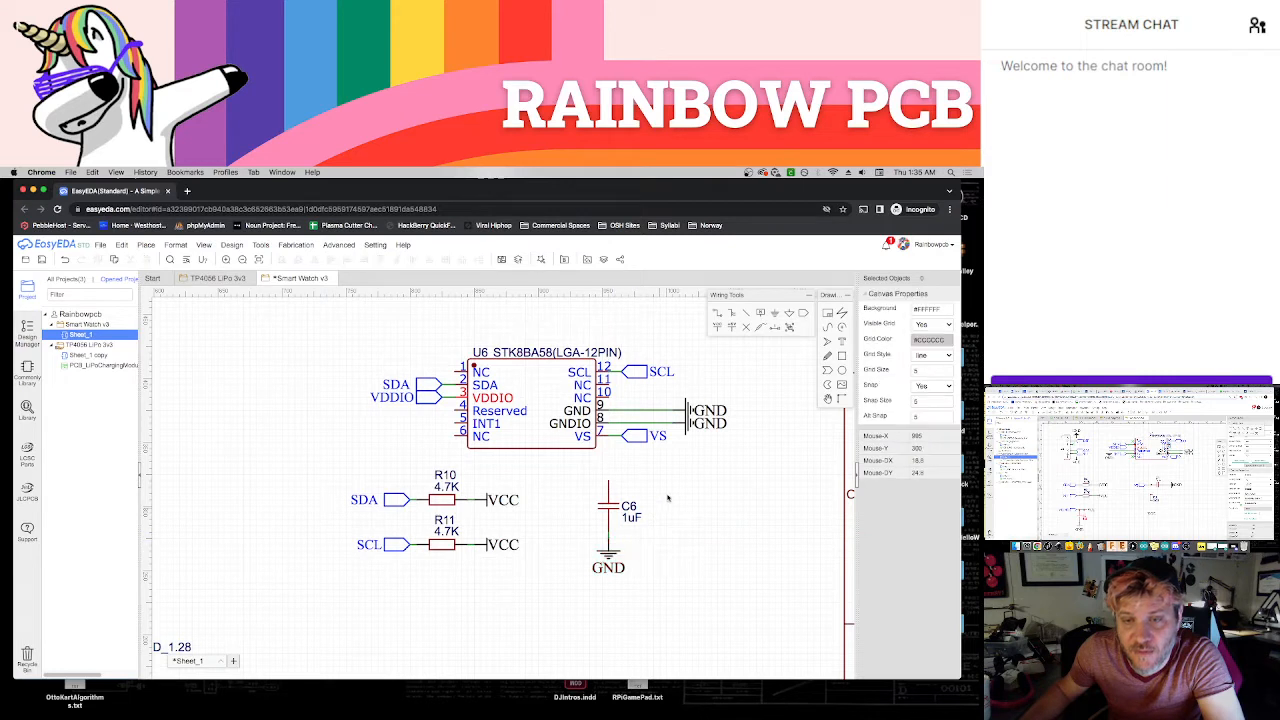
Copy the accelerometer's VDDIO net port to the upper end of capacitor C6
{"action": "left_click", "coordinate": [430, 397]}
{"action": "key", "text": "ctrl+c"}
{"action": "key", "text": "ctrl+v"}
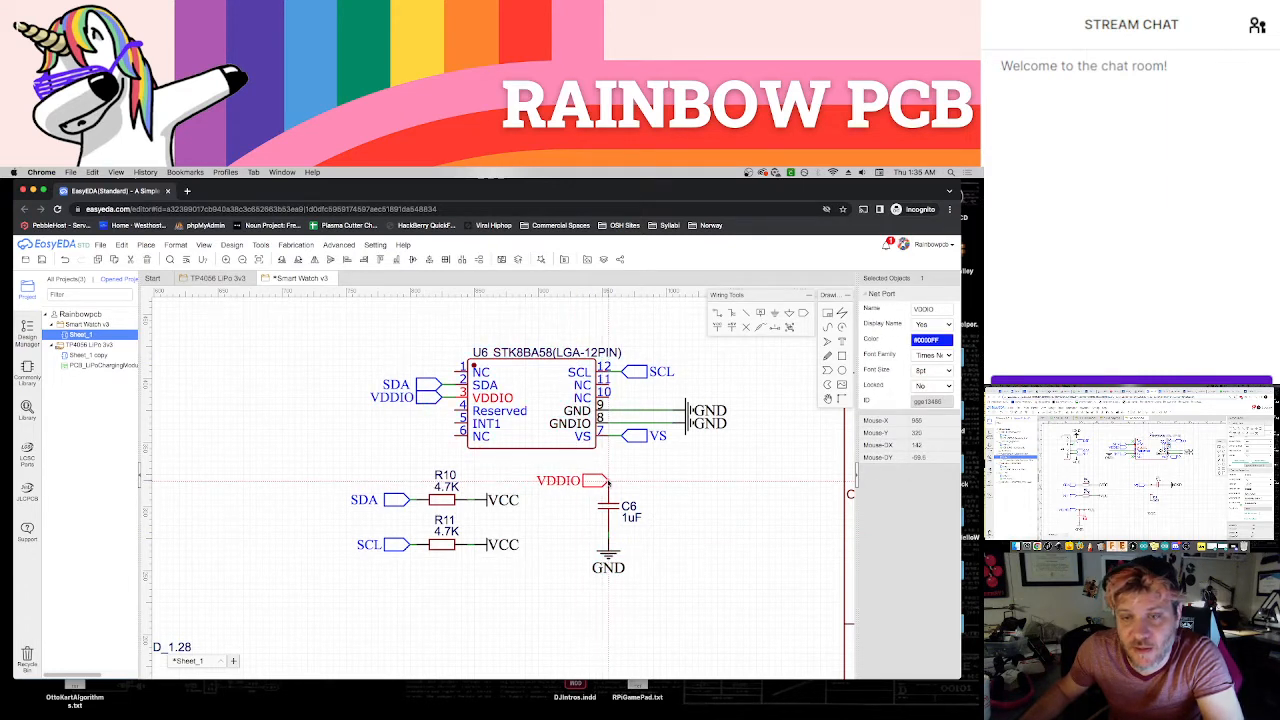
{"action": "left_click", "coordinate": [601, 482]}
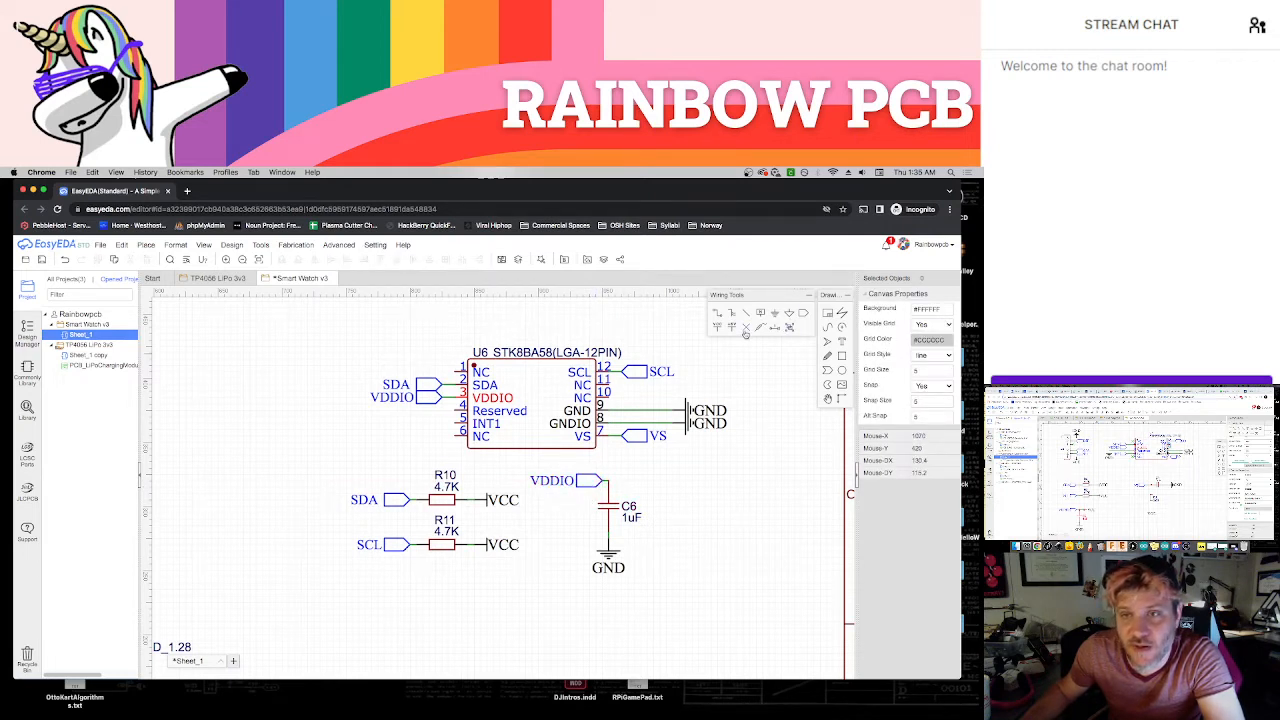
Place a VCC power flag, rotated to face outward, at C6's upper node opposite the VDDIO port
{"action": "left_click", "coordinate": [718, 328]}
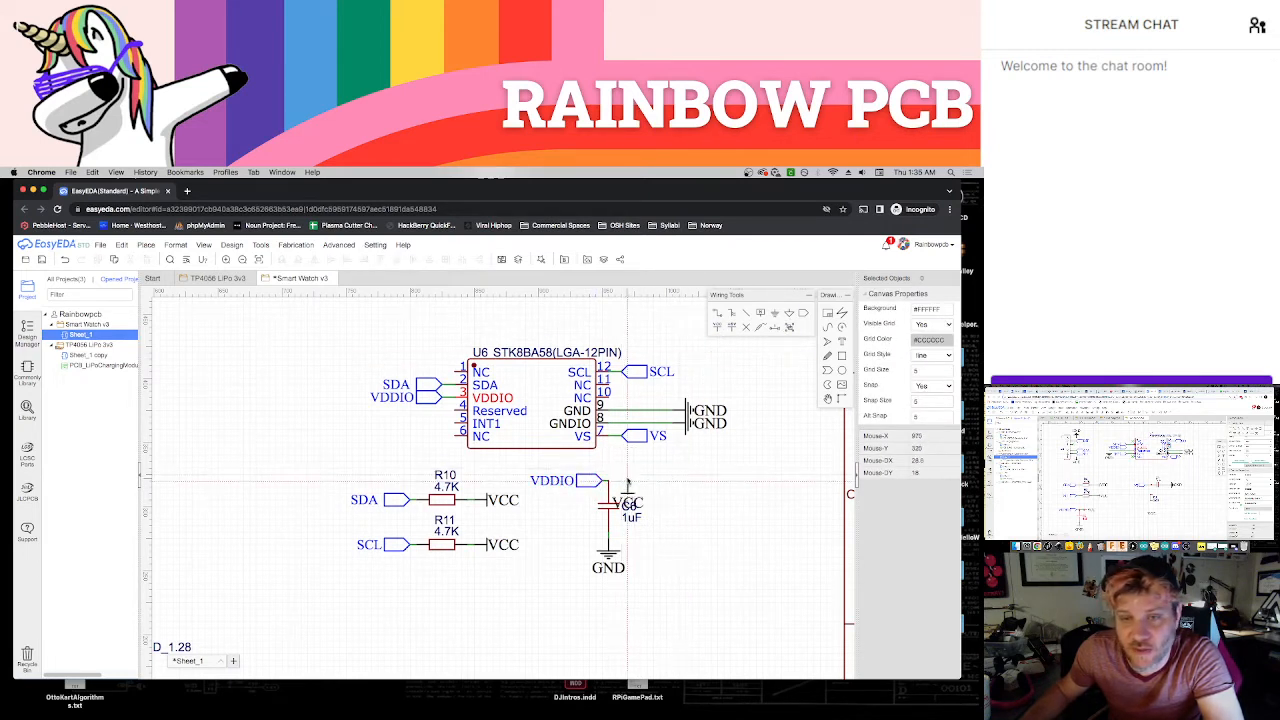
{"action": "key", "text": "space"}
{"action": "left_click", "coordinate": [621, 481]}
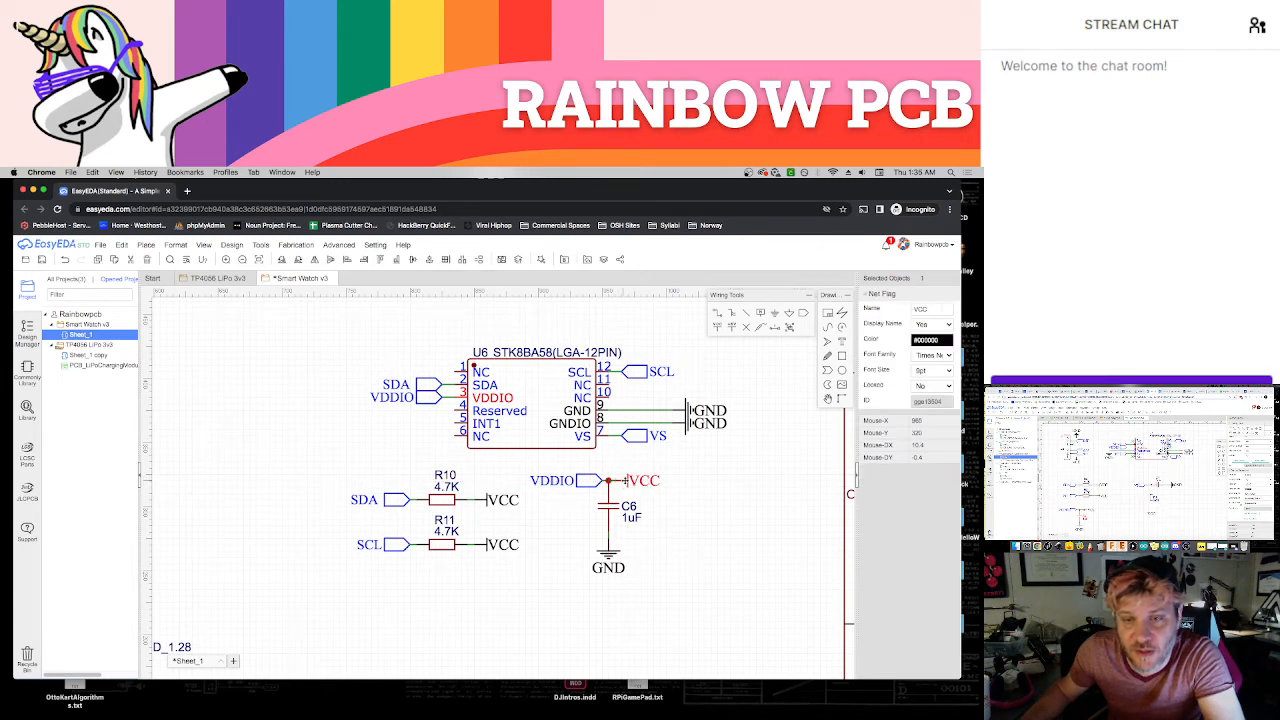
{"action": "left_click", "coordinate": [656, 507]}
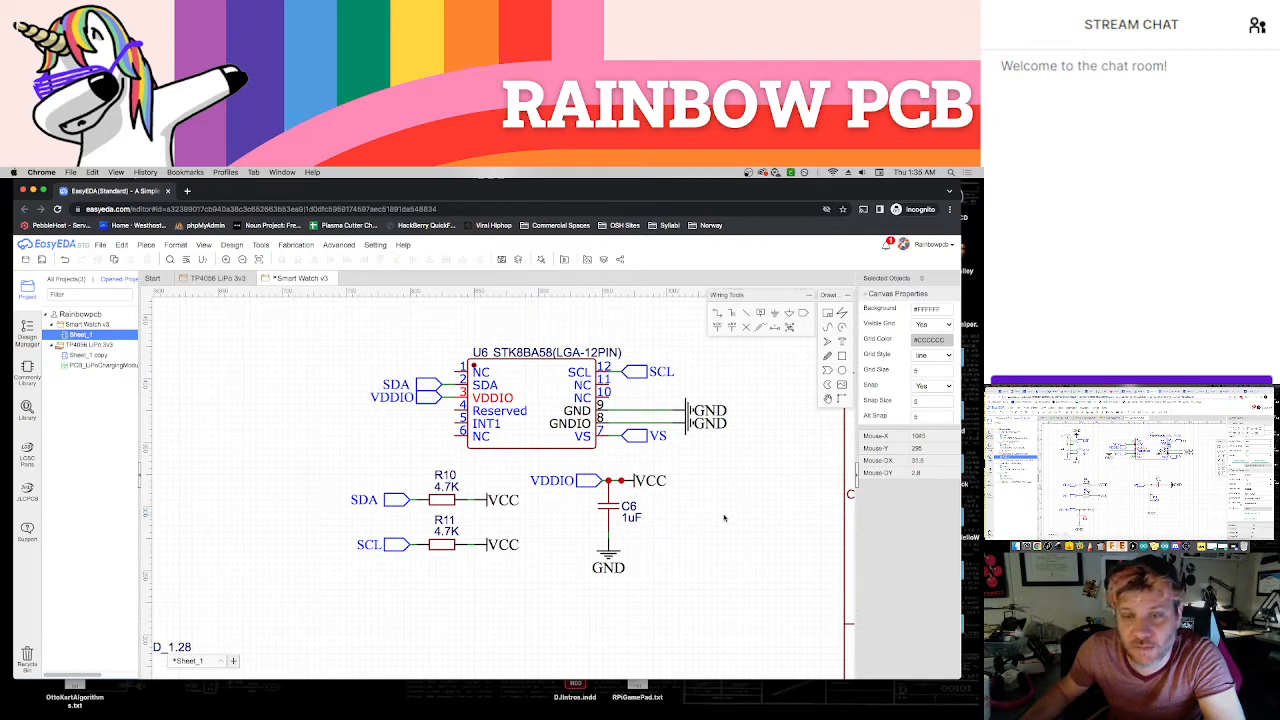
Duplicate capacitor C6, rotate the copy horizontal, and place it beyond the VCC flag at the same height
{"action": "scroll", "coordinate": [660, 510], "scroll_direction": "right", "scroll_amount": 3}
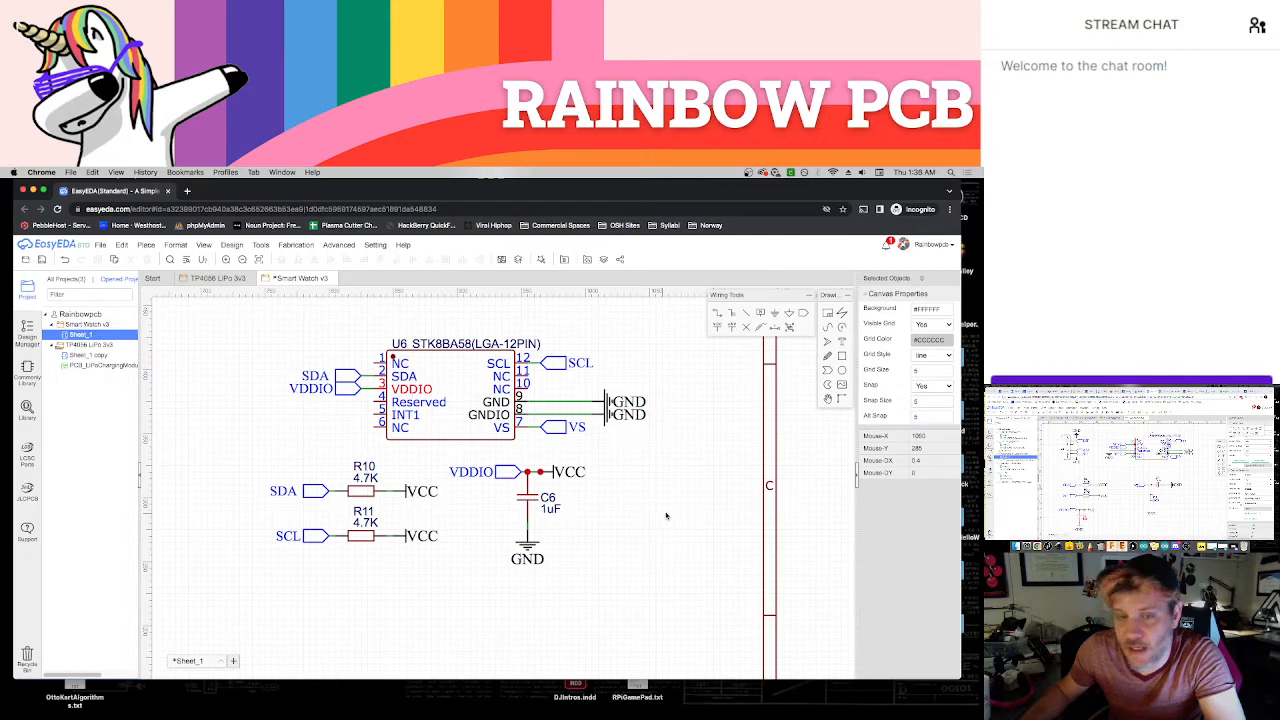
{"action": "left_click", "coordinate": [531, 507]}
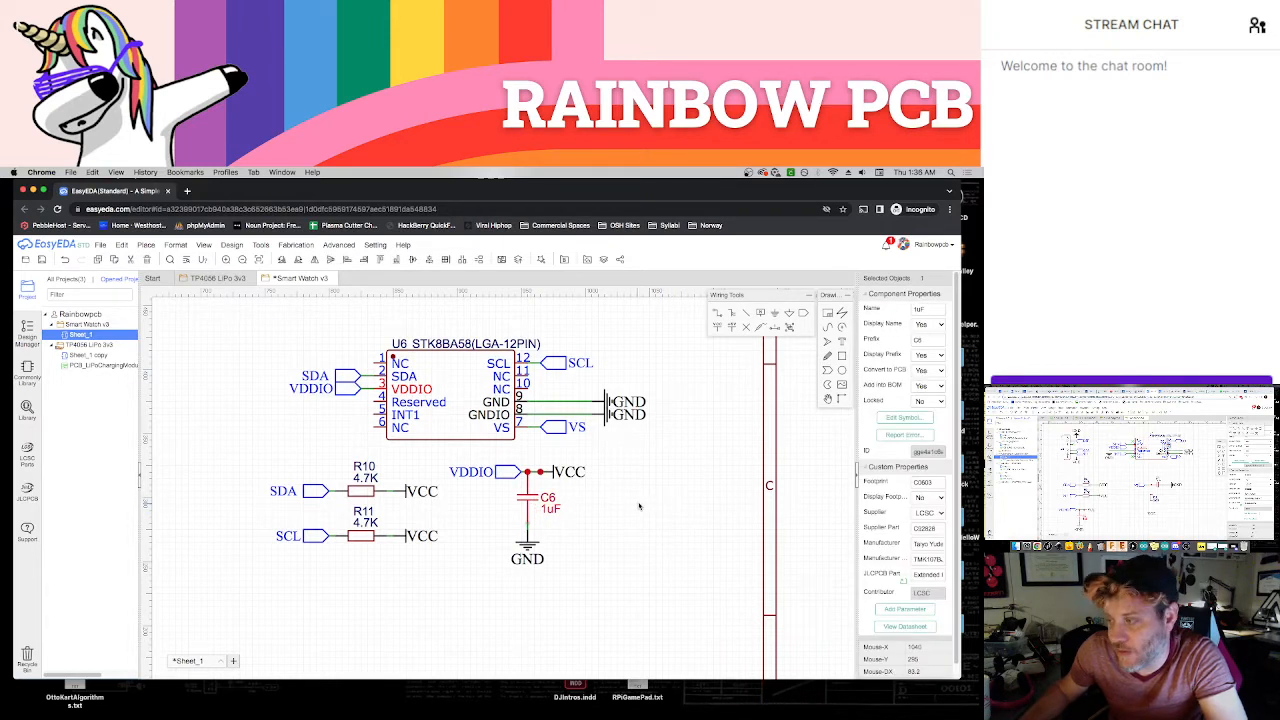
{"action": "key", "text": "super+v"}
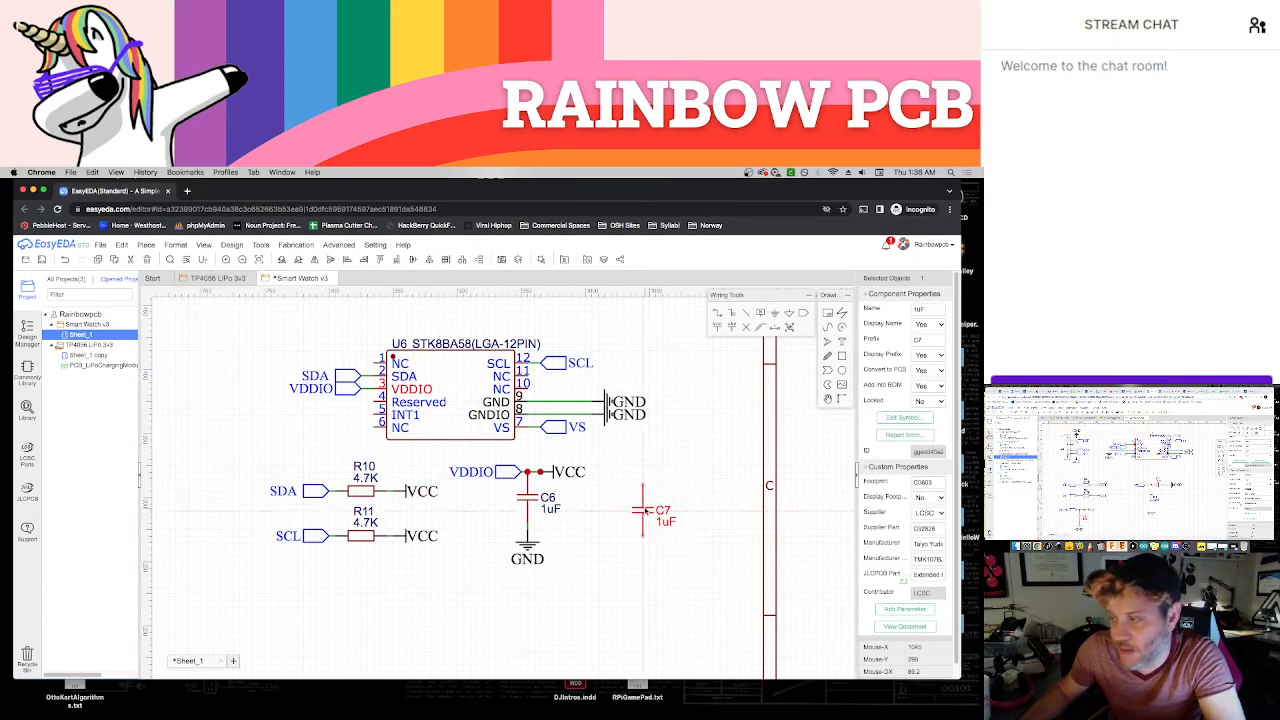
{"action": "key", "text": "space"}
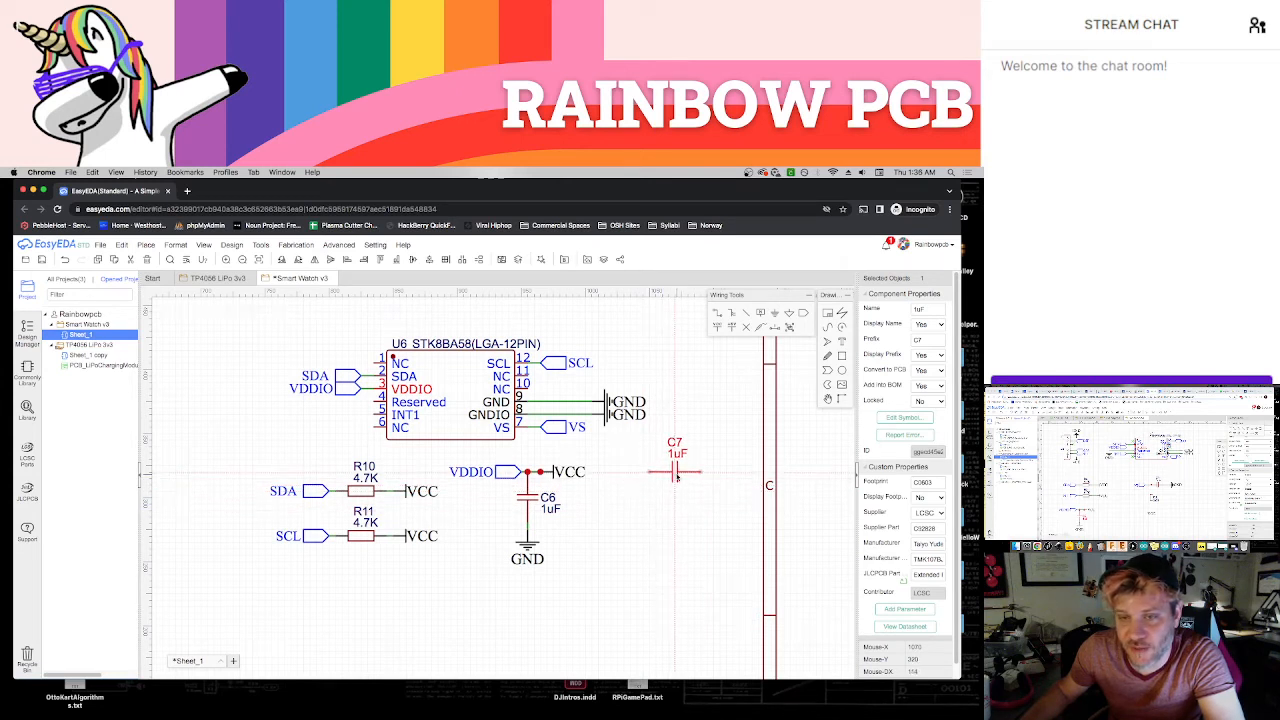
{"action": "left_click", "coordinate": [676, 477]}
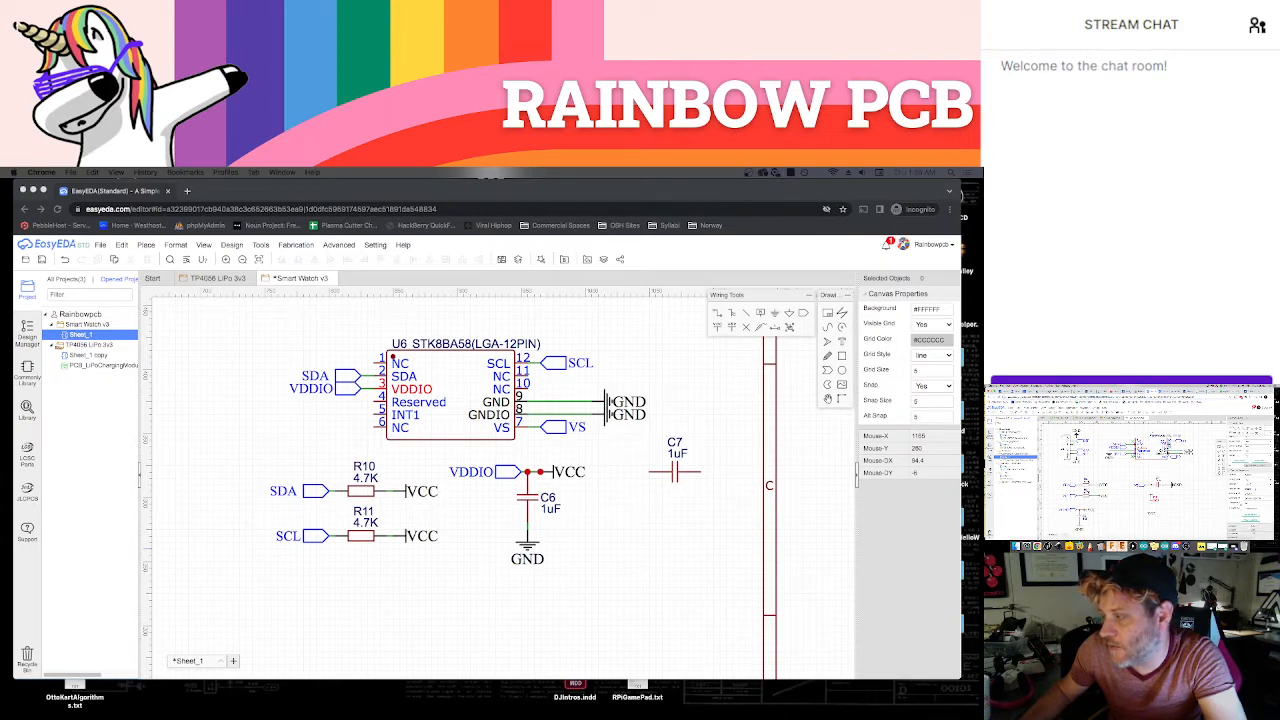
Find part C1203, place the 22Ω resistor upright below C7's inner end, and shift C7 slightly outward
{"action": "left_click", "coordinate": [668, 552]}
{"action": "key", "text": "shift+f"}
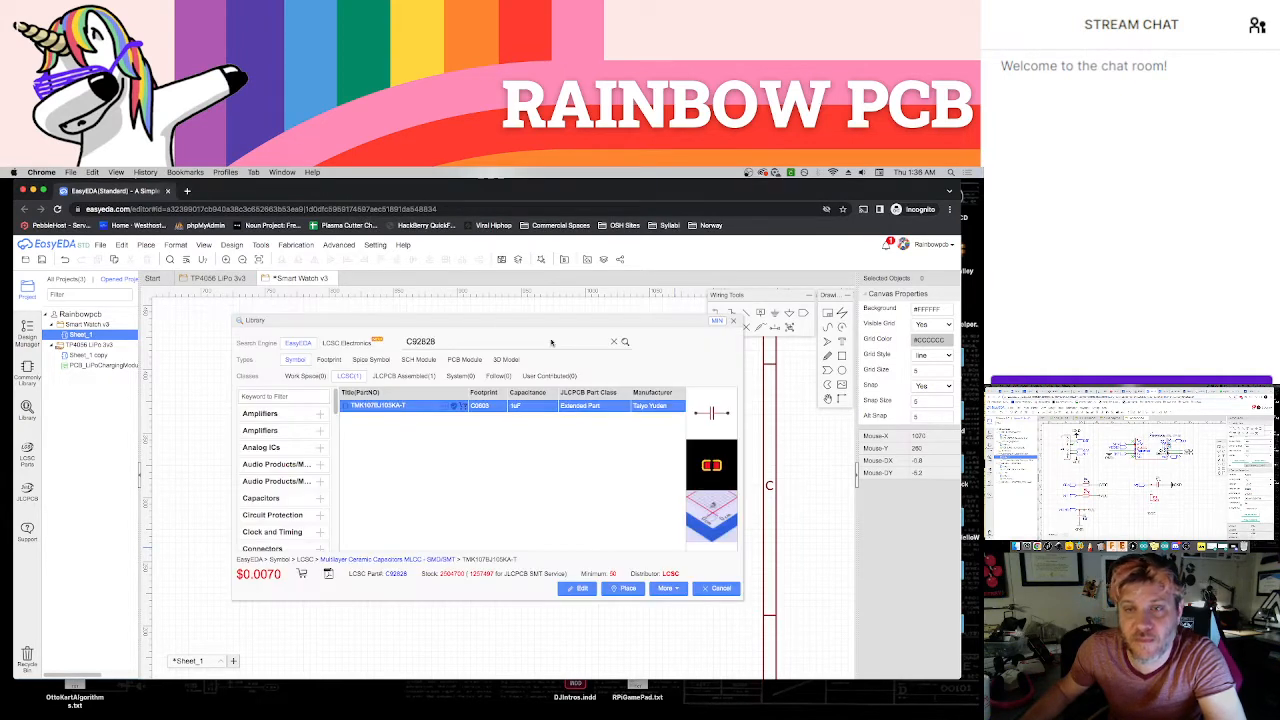
{"action": "double_click", "coordinate": [552, 343]}
{"action": "left_click", "coordinate": [472, 343]}
{"action": "double_click", "coordinate": [472, 343]}
{"action": "key", "text": "super+v"}
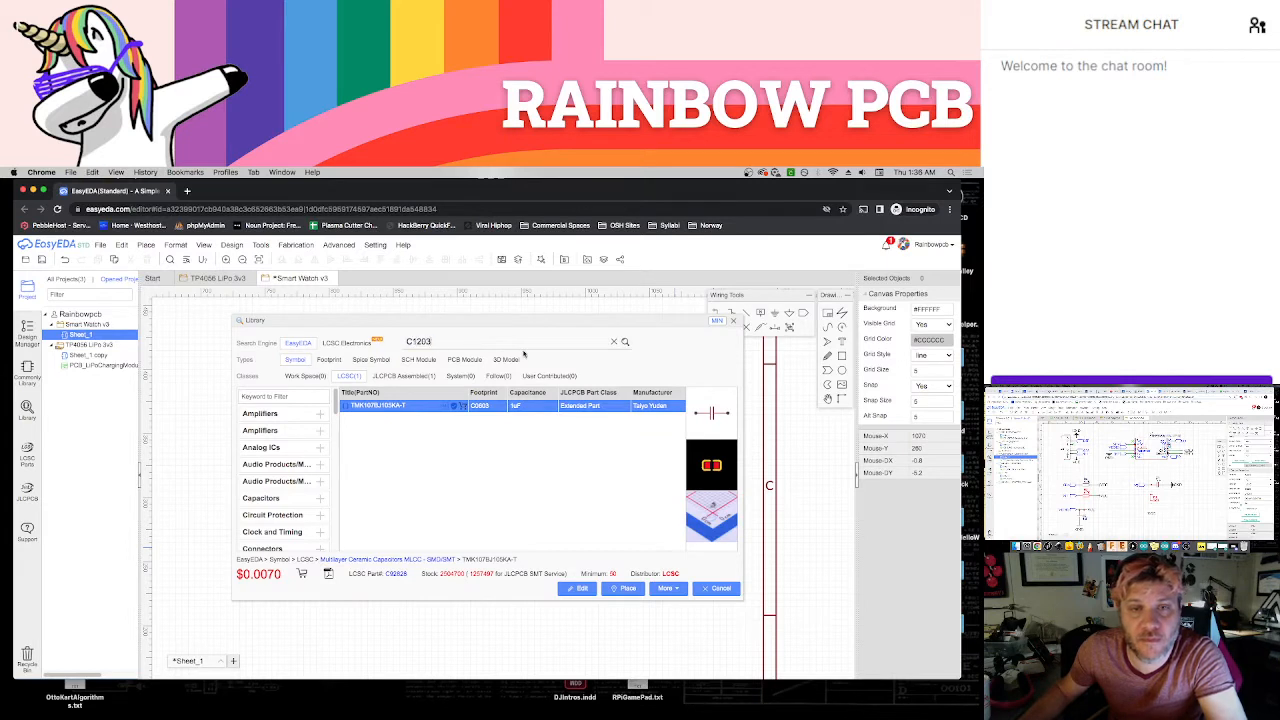
{"action": "left_click", "coordinate": [624, 344]}
{"action": "left_click", "coordinate": [394, 410]}
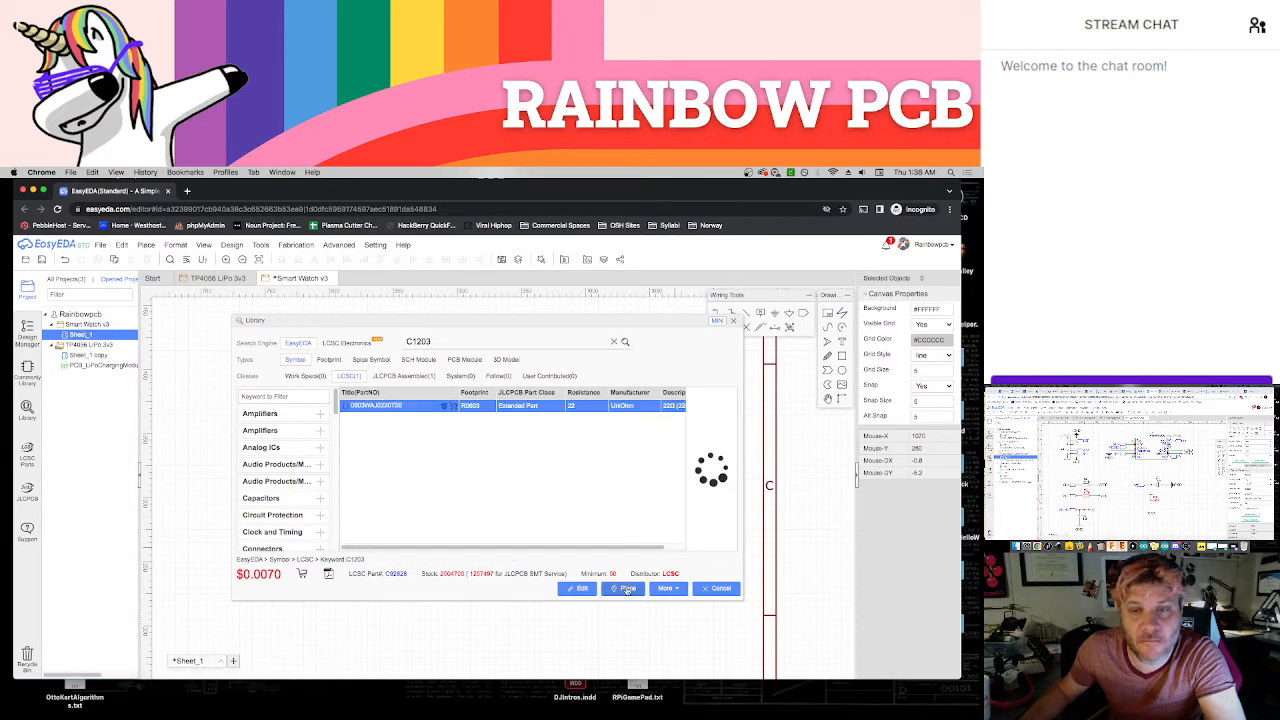
{"action": "left_click", "coordinate": [627, 589]}
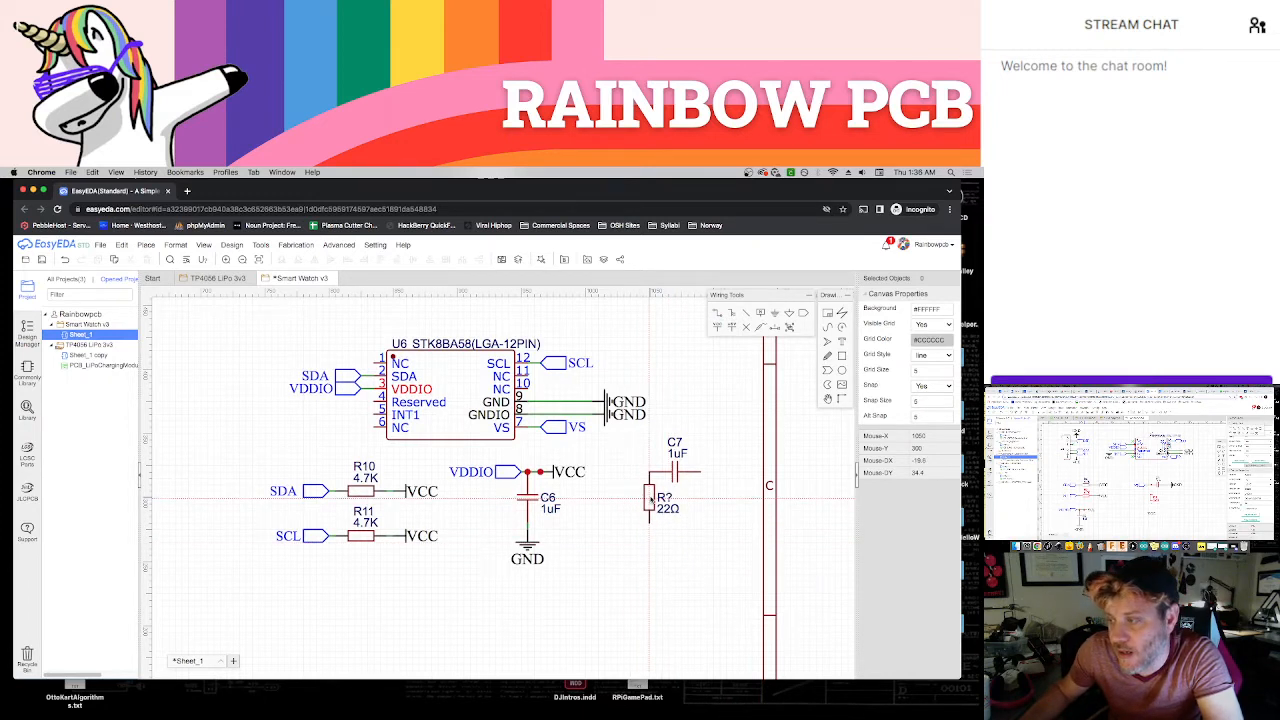
{"action": "left_click", "coordinate": [652, 497]}
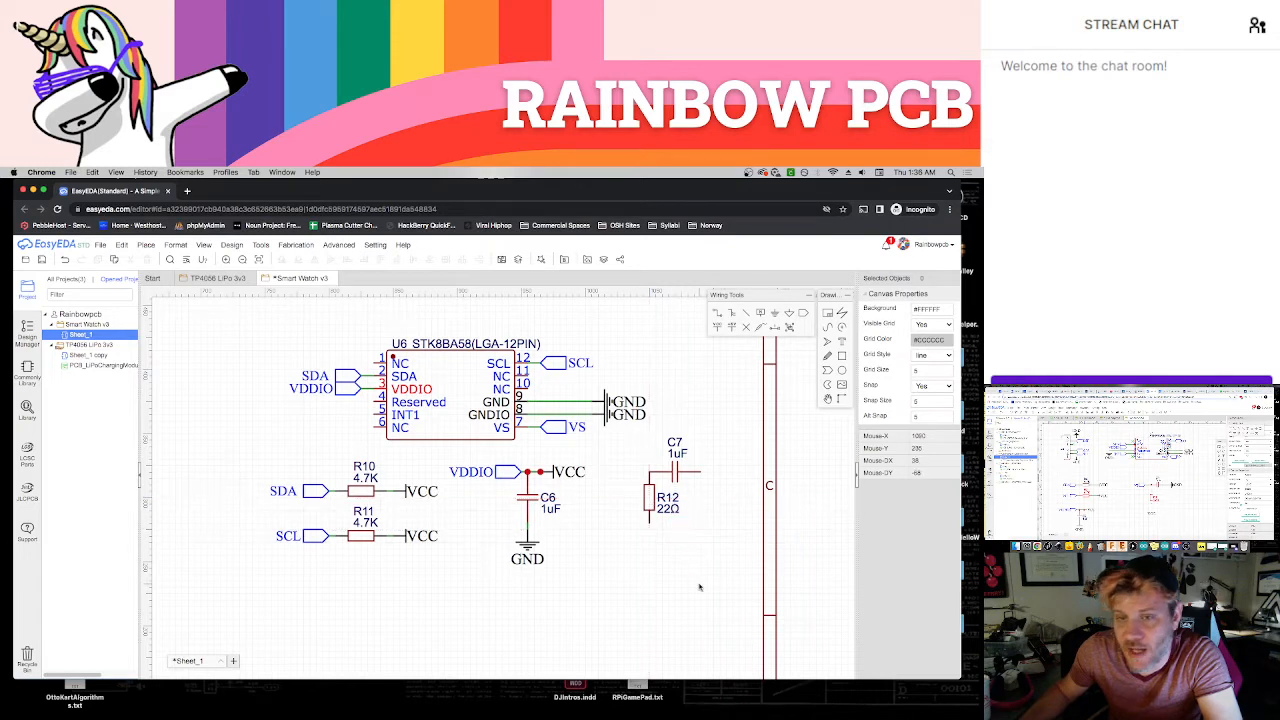
{"action": "left_click_drag", "start_coordinate": [670, 473], "coordinate": [677, 471]}
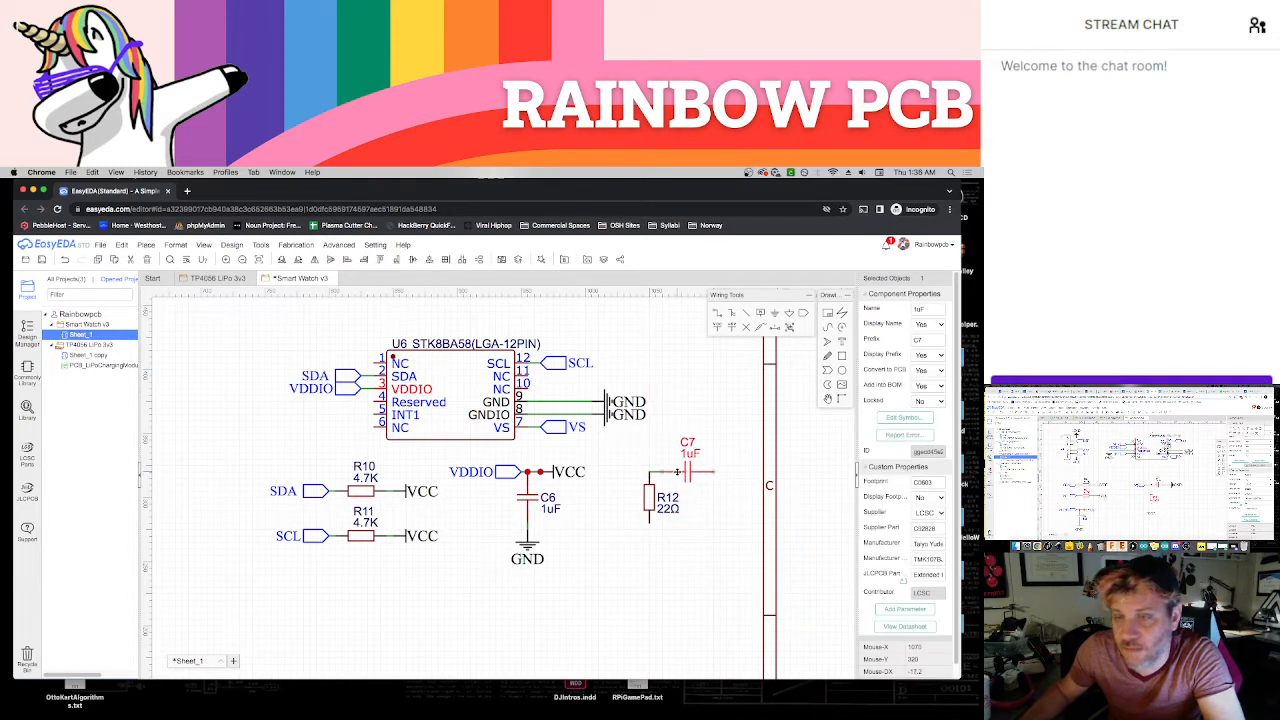
Place a GND flag, facing outward, at the outer end of capacitor C7
{"action": "left_click", "coordinate": [719, 518]}
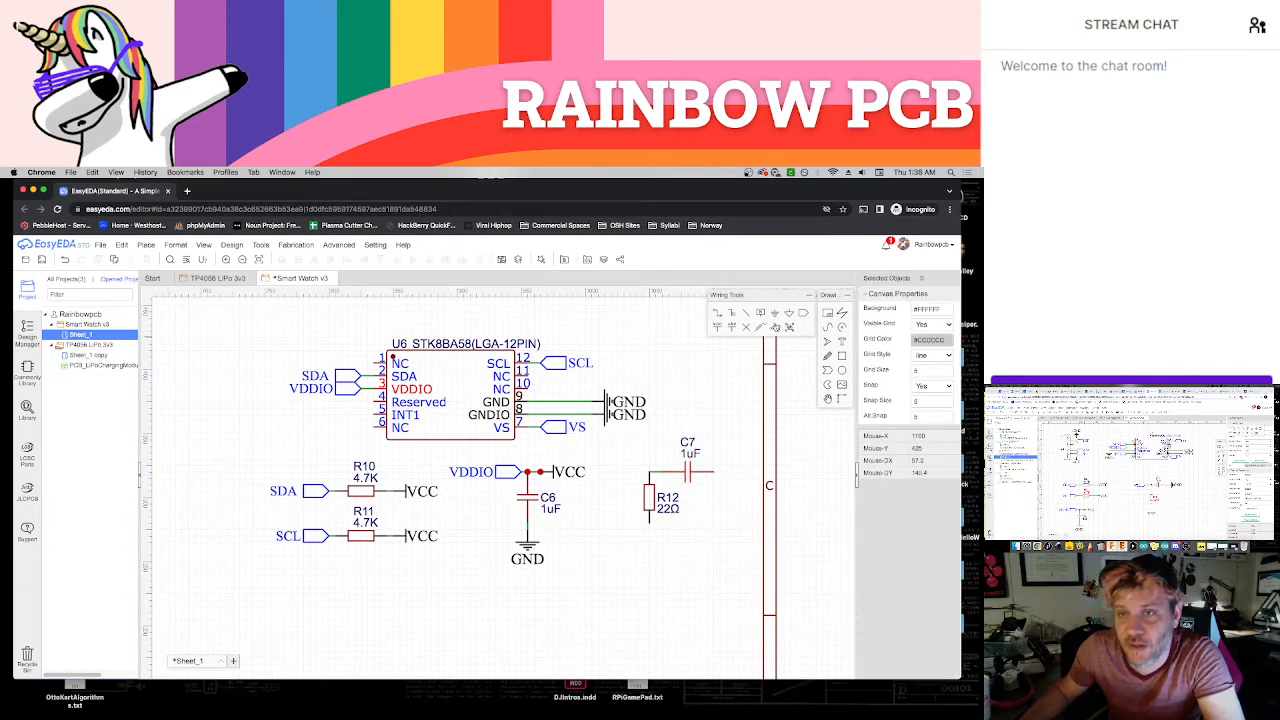
{"action": "left_click", "coordinate": [775, 313]}
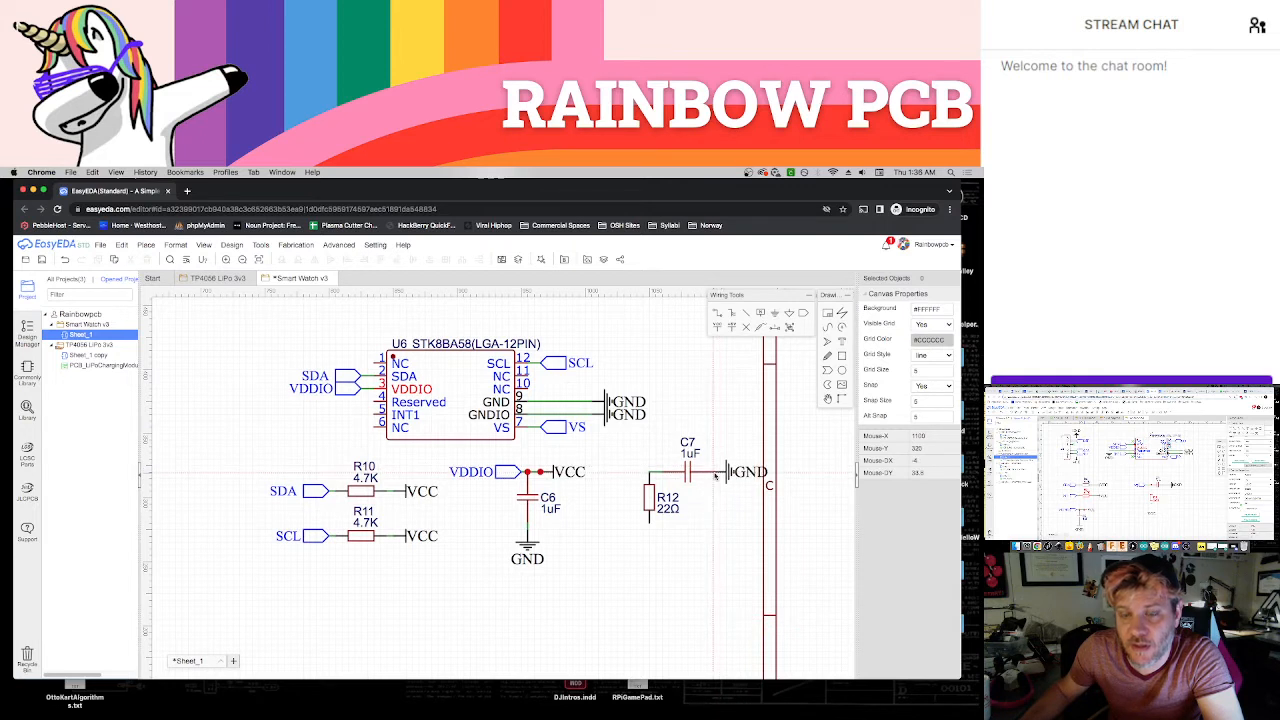
{"action": "left_click", "coordinate": [721, 472]}
{"action": "key", "text": "Escape"}
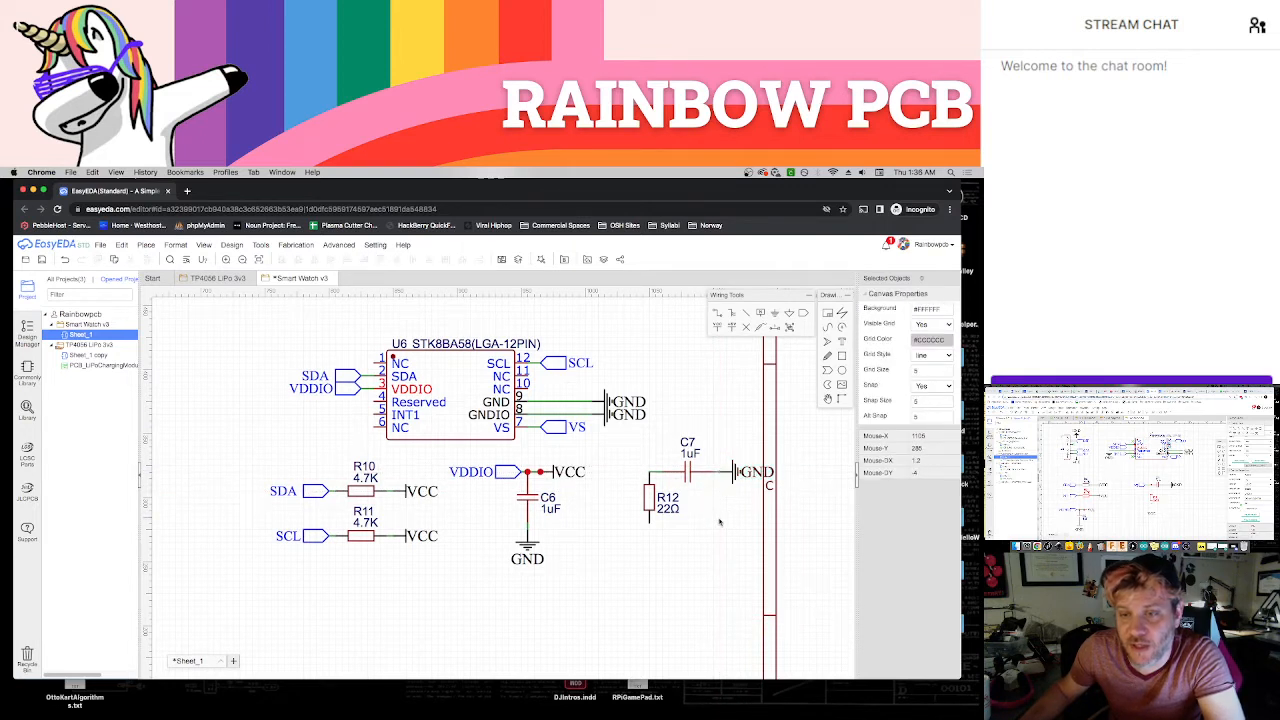
Copy the accelerometer's VS net port to the node joining C7 and R12, shifting it slightly outward
{"action": "left_click", "coordinate": [552, 433]}
{"action": "key", "text": "super+c"}
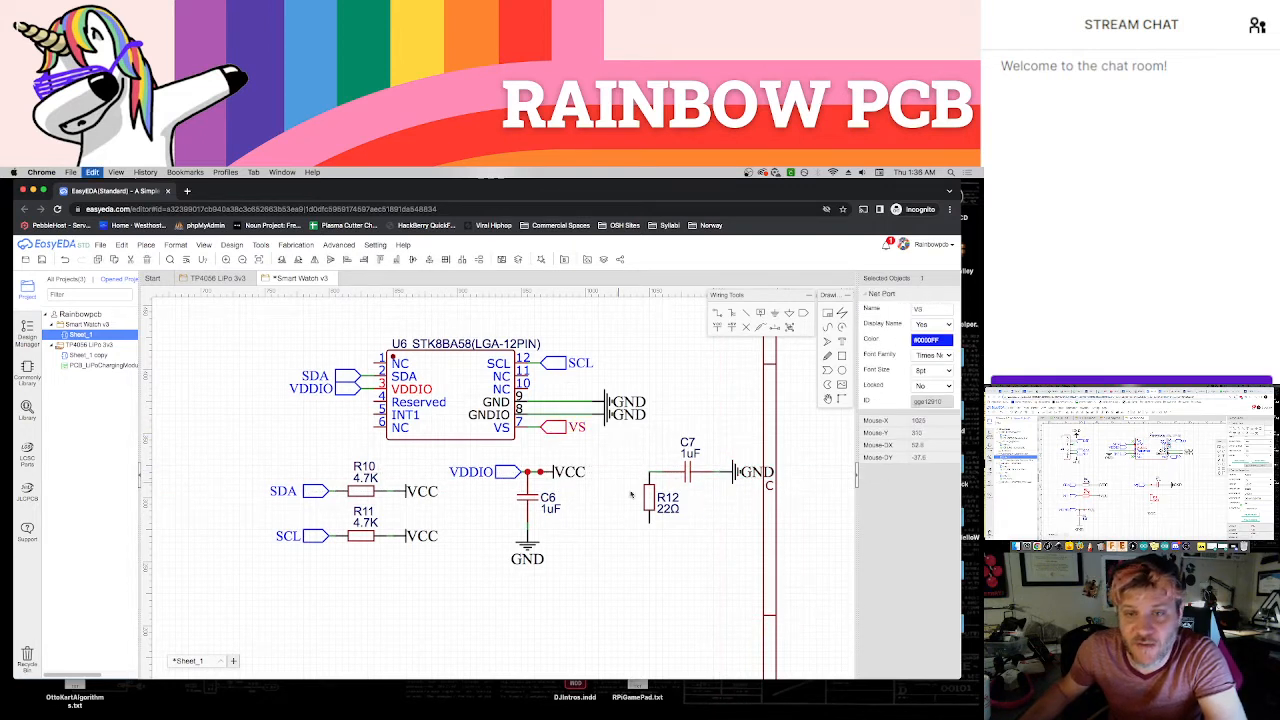
{"action": "key", "text": "super+v"}
{"action": "left_click", "coordinate": [648, 471]}
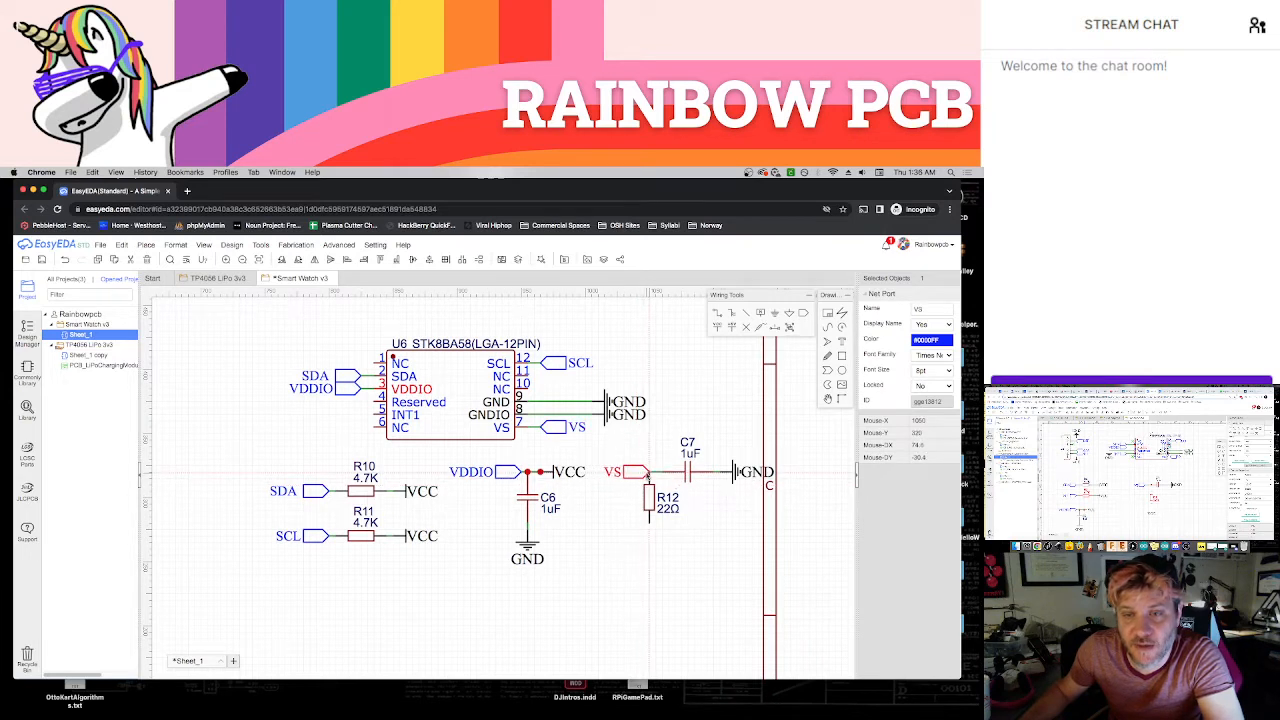
{"action": "left_click", "coordinate": [638, 555]}
{"action": "left_click_drag", "start_coordinate": [636, 474], "coordinate": [630, 473]}
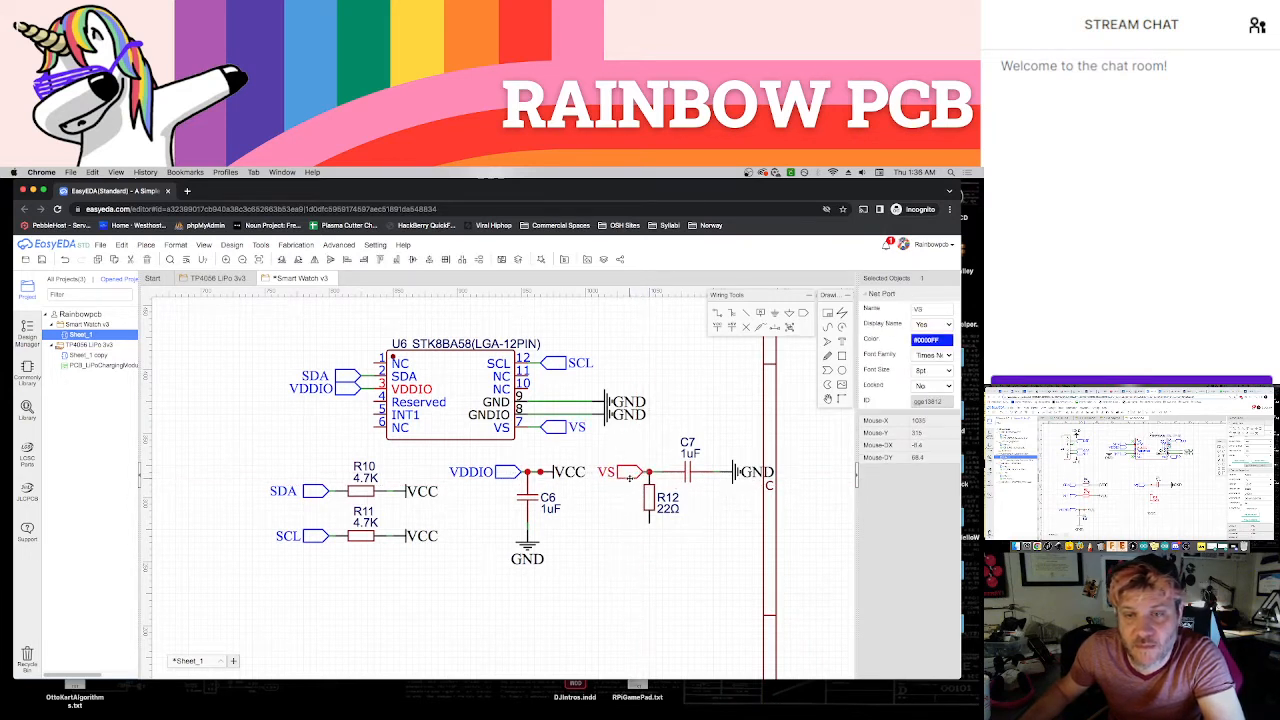
{"action": "left_click", "coordinate": [645, 546]}
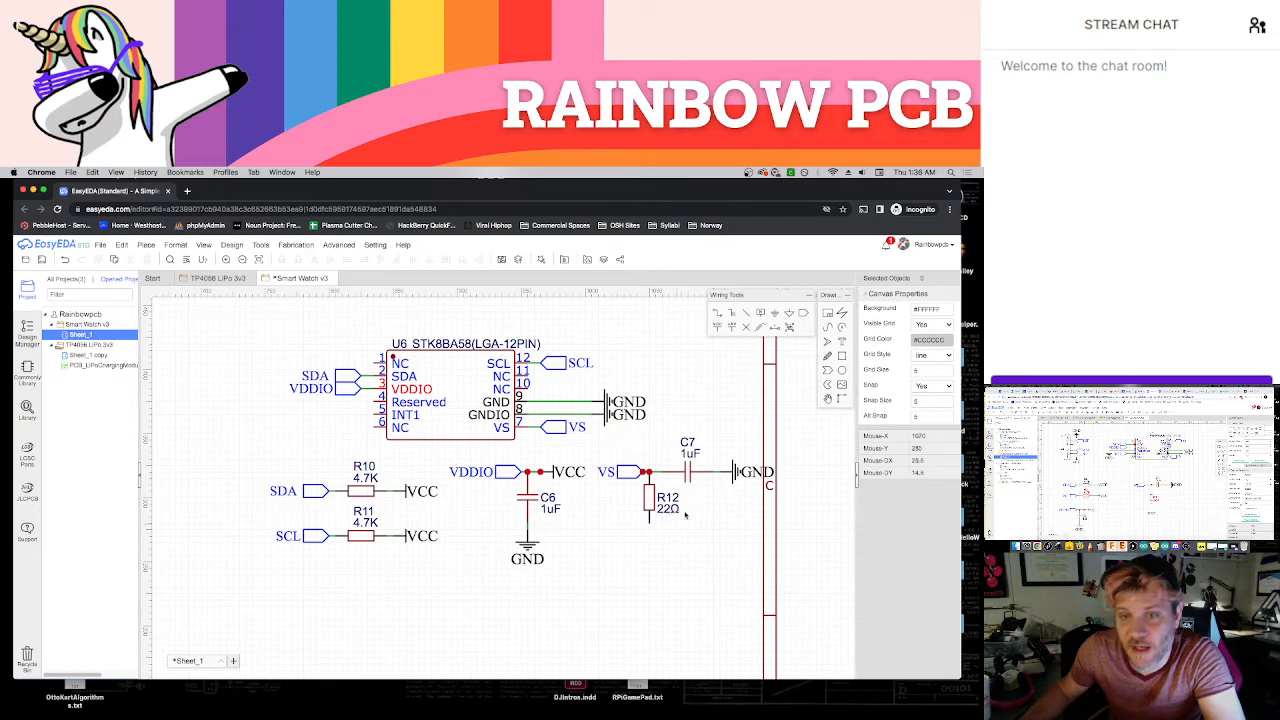
Place a VCC power flag, rotated to point downward, at the lower end of R12
{"action": "left_click", "coordinate": [716, 328]}
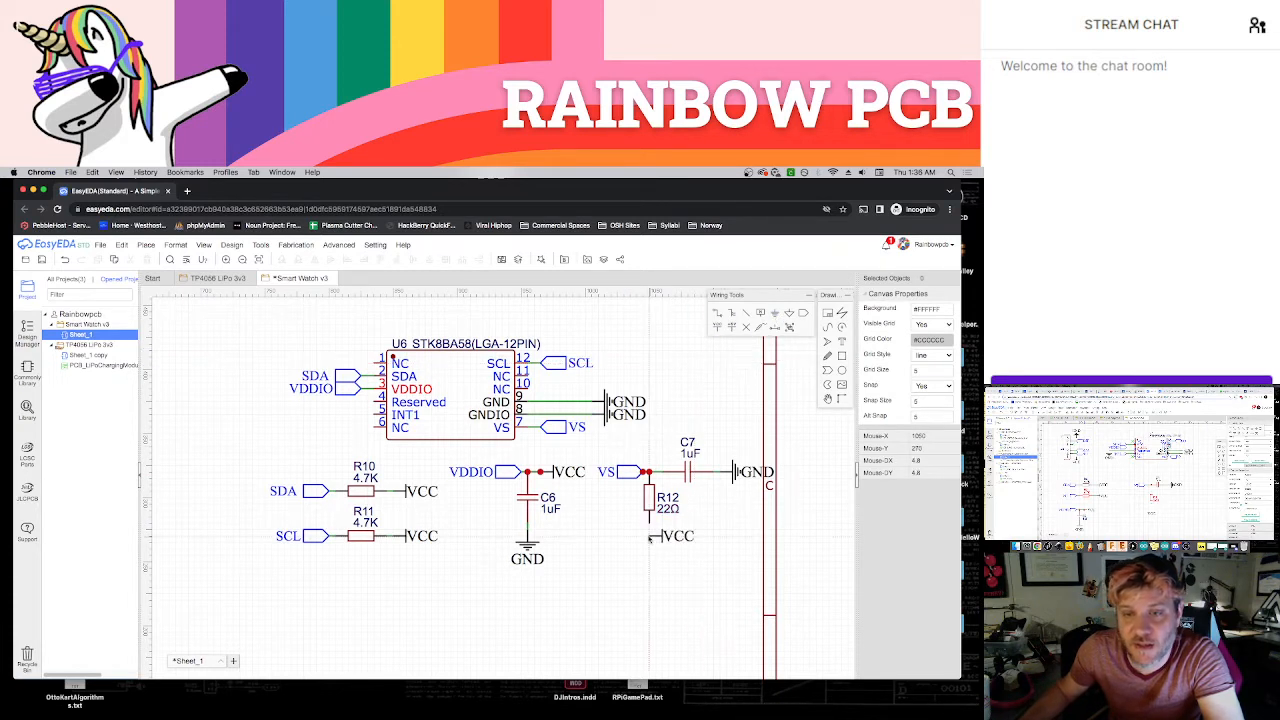
{"action": "key", "text": "space"}
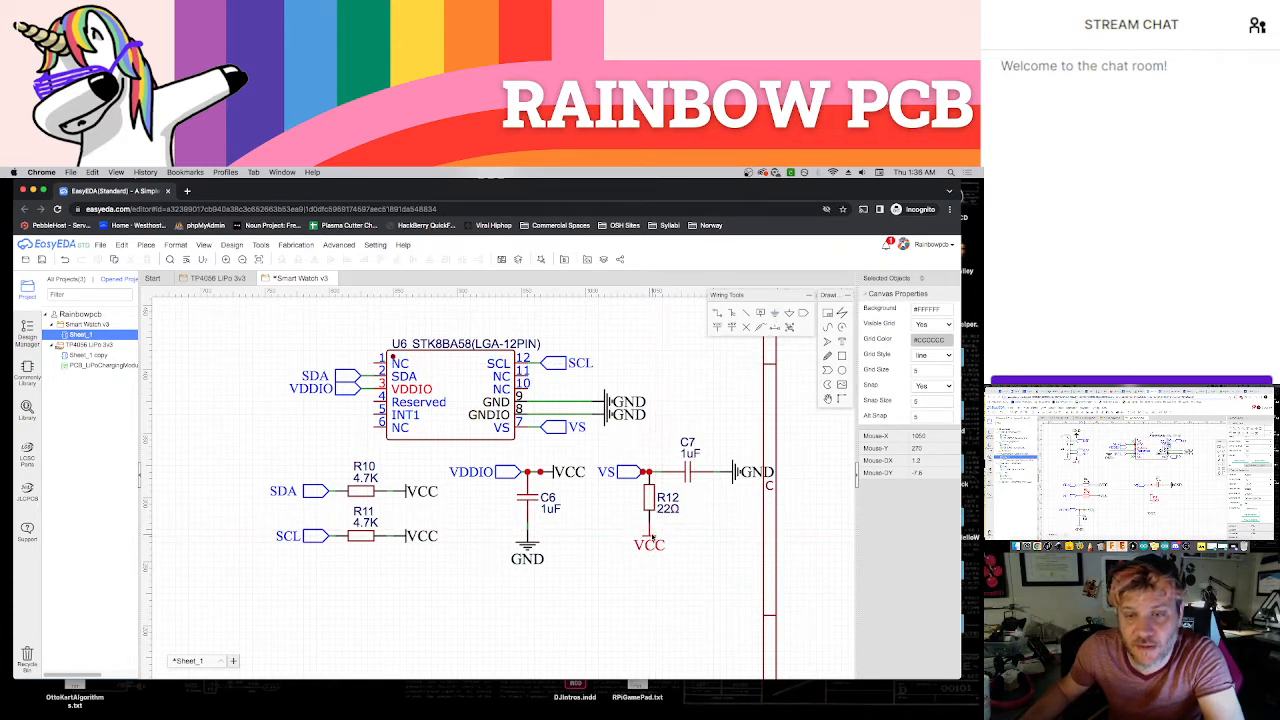
{"action": "left_click", "coordinate": [650, 540]}
{"action": "key", "text": "Escape"}
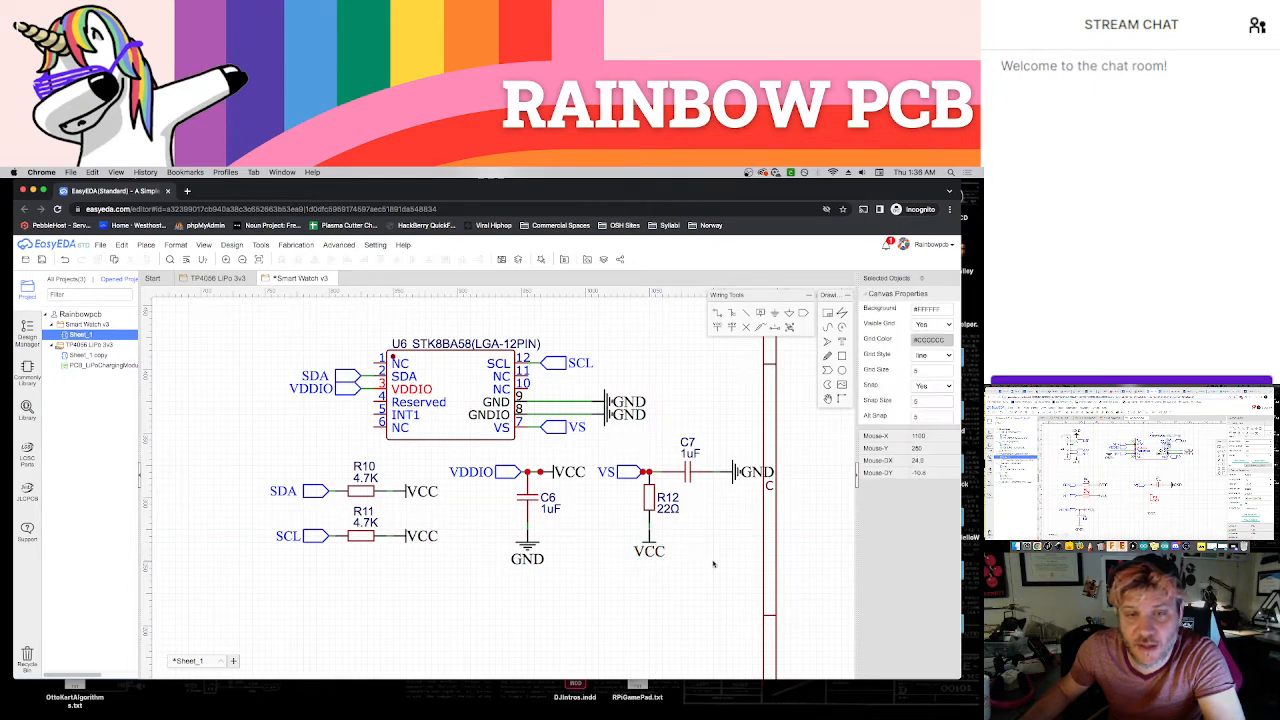
Move the C6 group aside and place the VS group with C7 and R12 below the accelerometer, beside the pull-up resistors
{"action": "scroll", "coordinate": [703, 553], "scroll_direction": "down", "scroll_amount": 3}
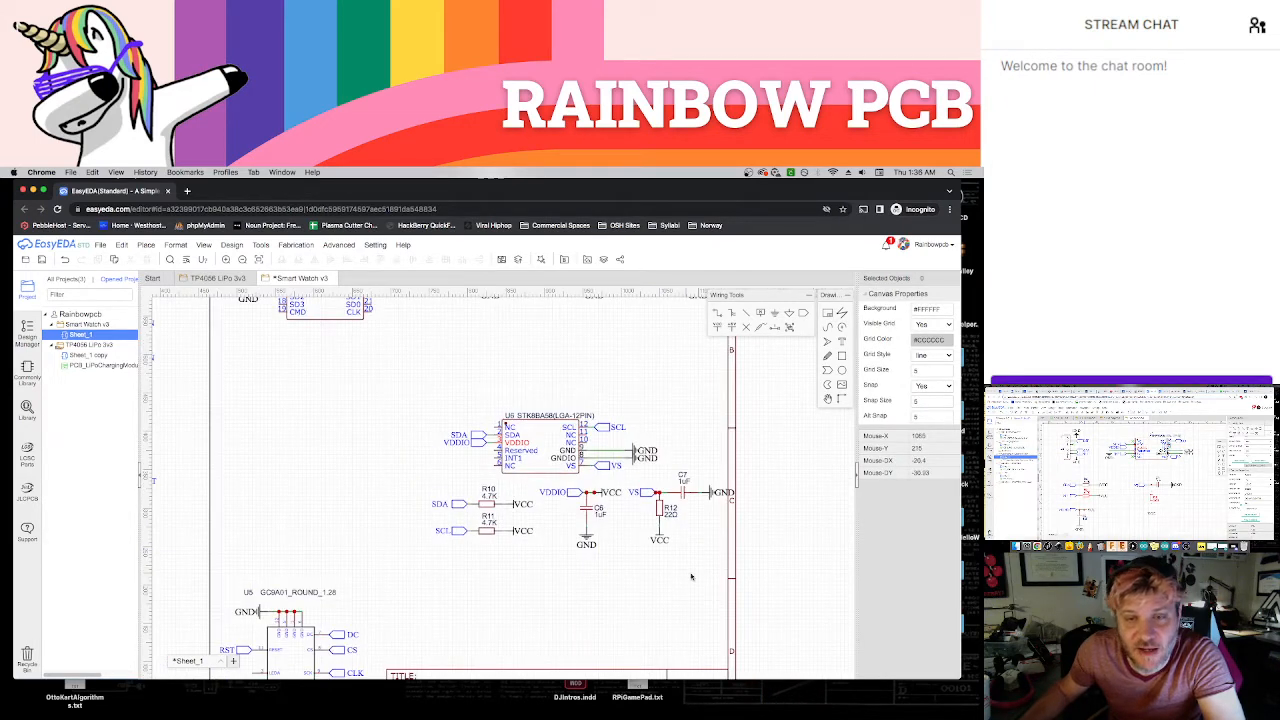
{"action": "scroll", "coordinate": [642, 577], "scroll_direction": "down", "scroll_amount": 1}
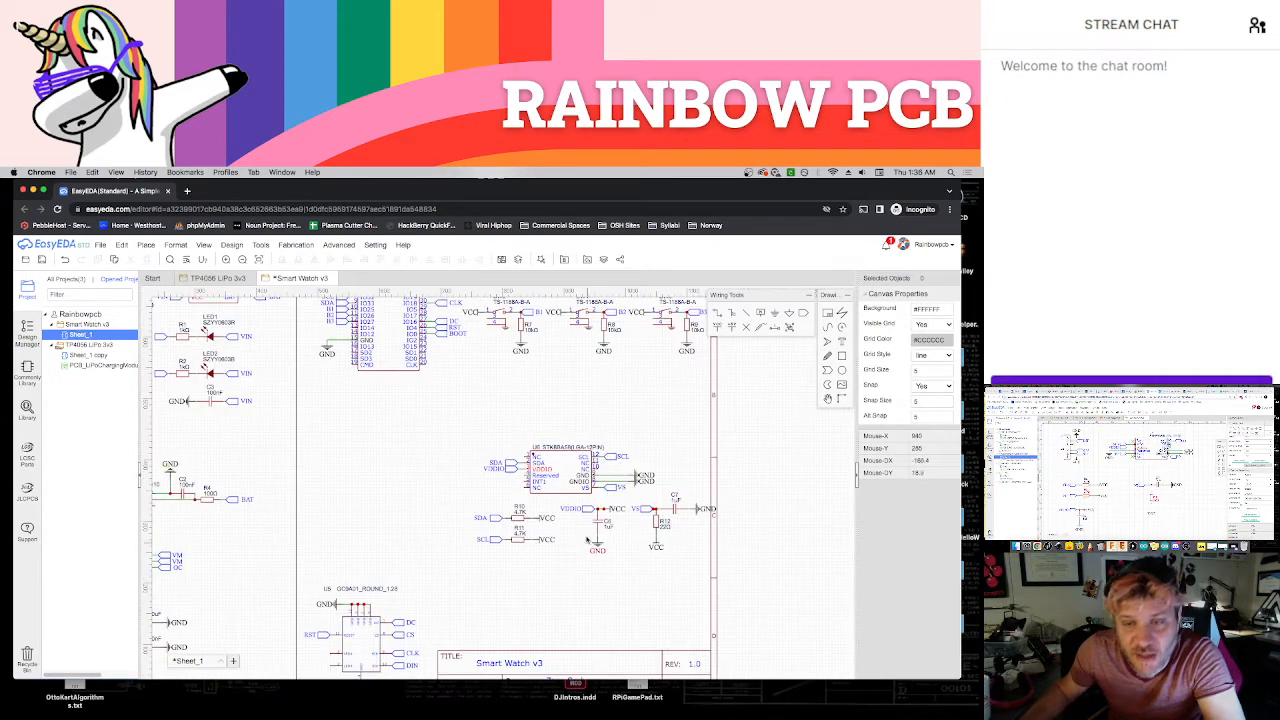
{"action": "left_click_drag", "start_coordinate": [556, 500], "coordinate": [407, 480]}
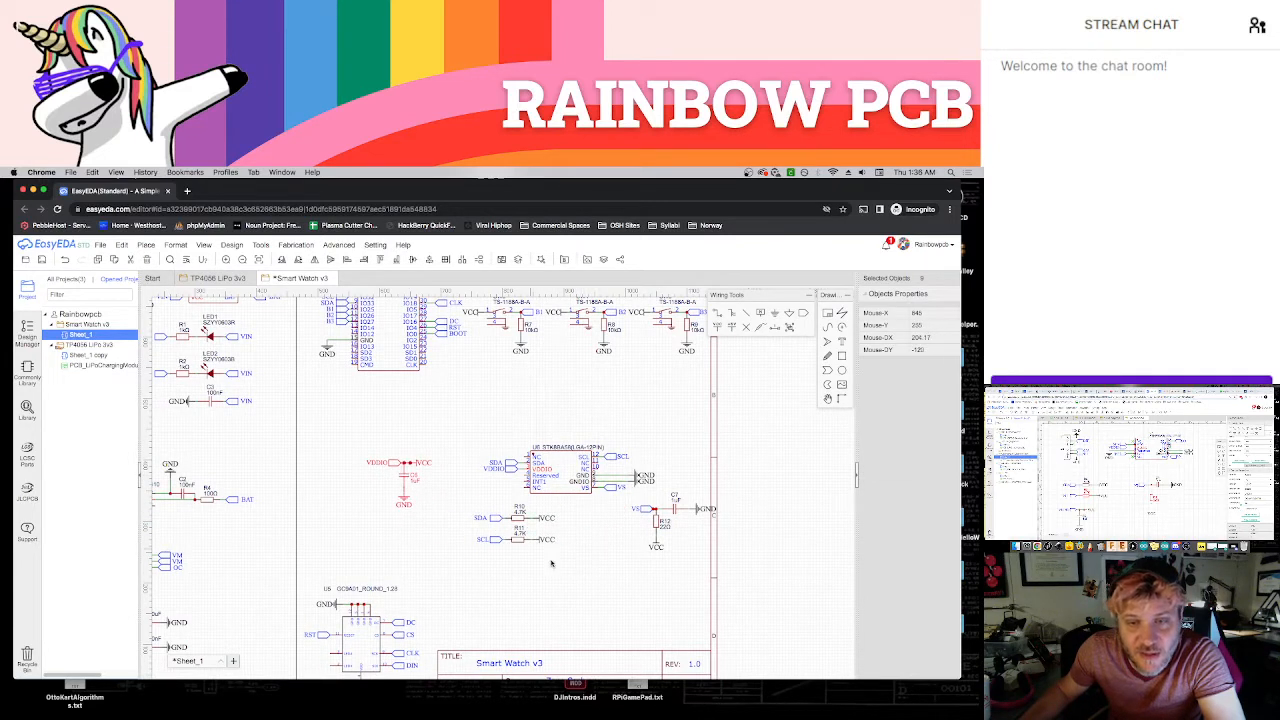
{"action": "left_click", "coordinate": [627, 513]}
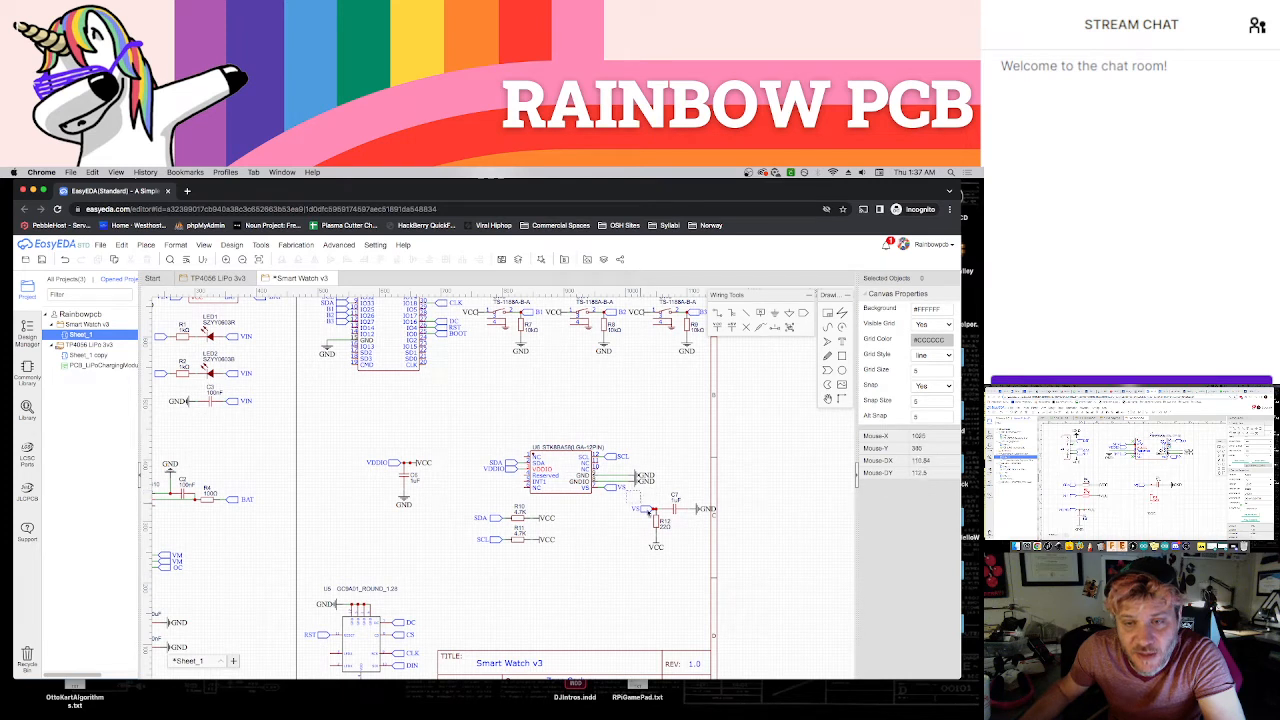
{"action": "left_click_drag", "start_coordinate": [642, 490], "coordinate": [722, 562]}
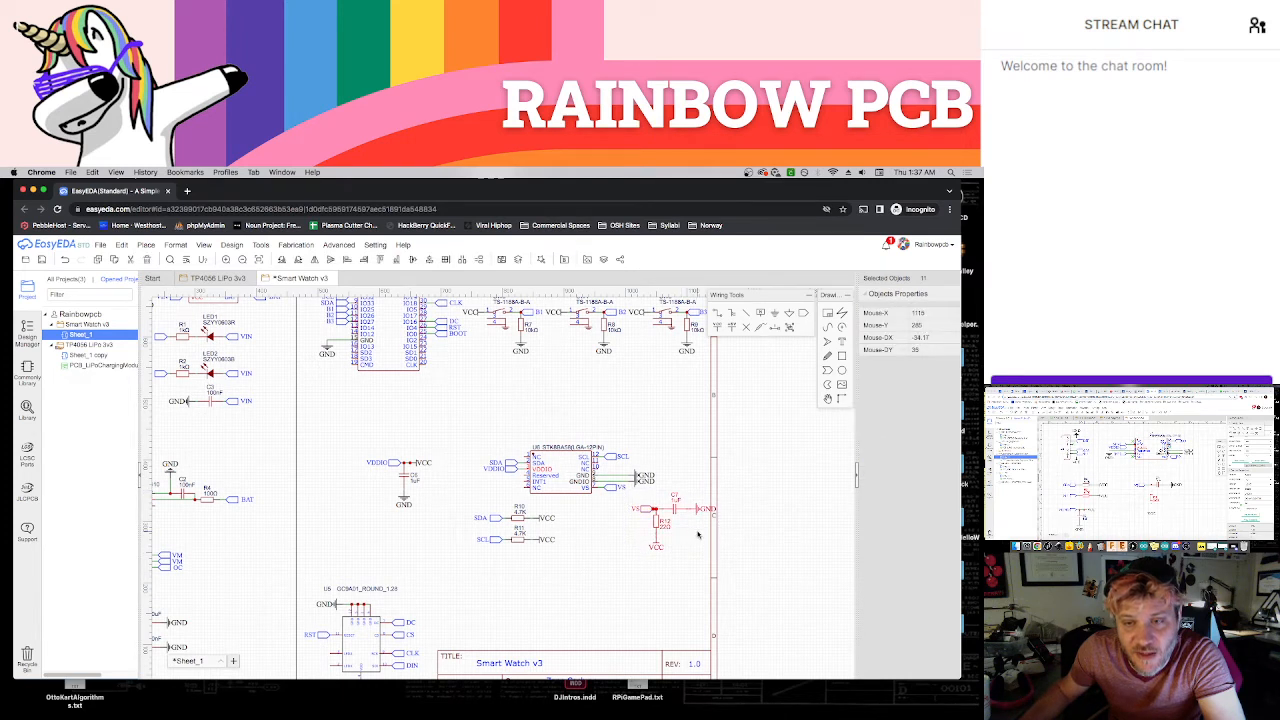
{"action": "left_click_drag", "start_coordinate": [658, 520], "coordinate": [595, 527]}
{"action": "left_click", "coordinate": [644, 546]}
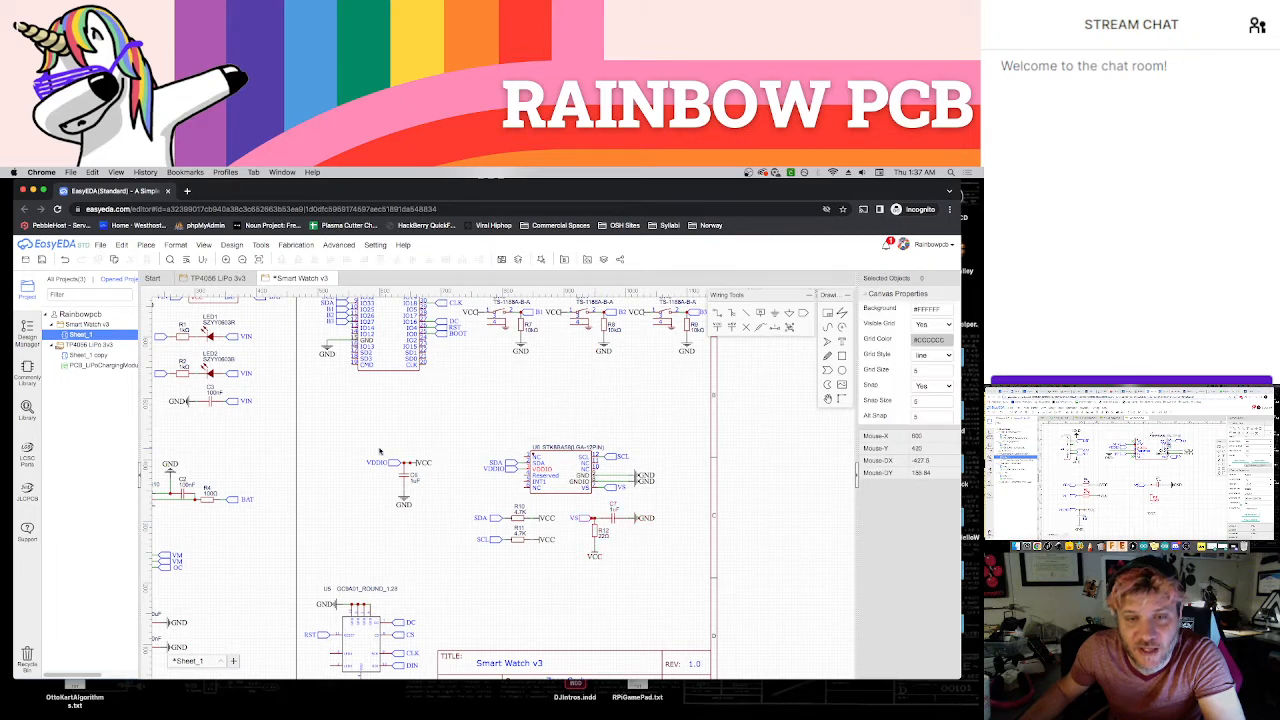
Move the VDDIO group with C6 and its VCC and GND flags directly below the R11 pull-up
{"action": "left_click_drag", "start_coordinate": [358, 447], "coordinate": [442, 524]}
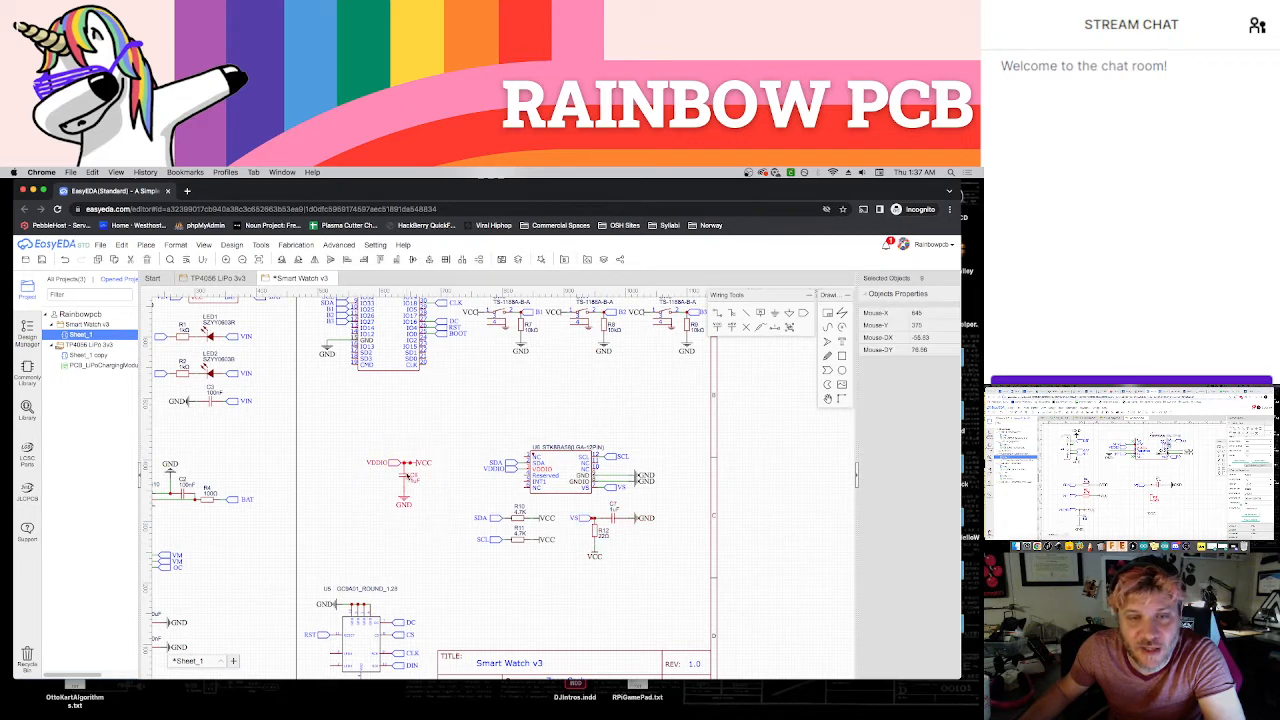
{"action": "left_click_drag", "start_coordinate": [394, 471], "coordinate": [520, 569]}
{"action": "left_click", "coordinate": [569, 582]}
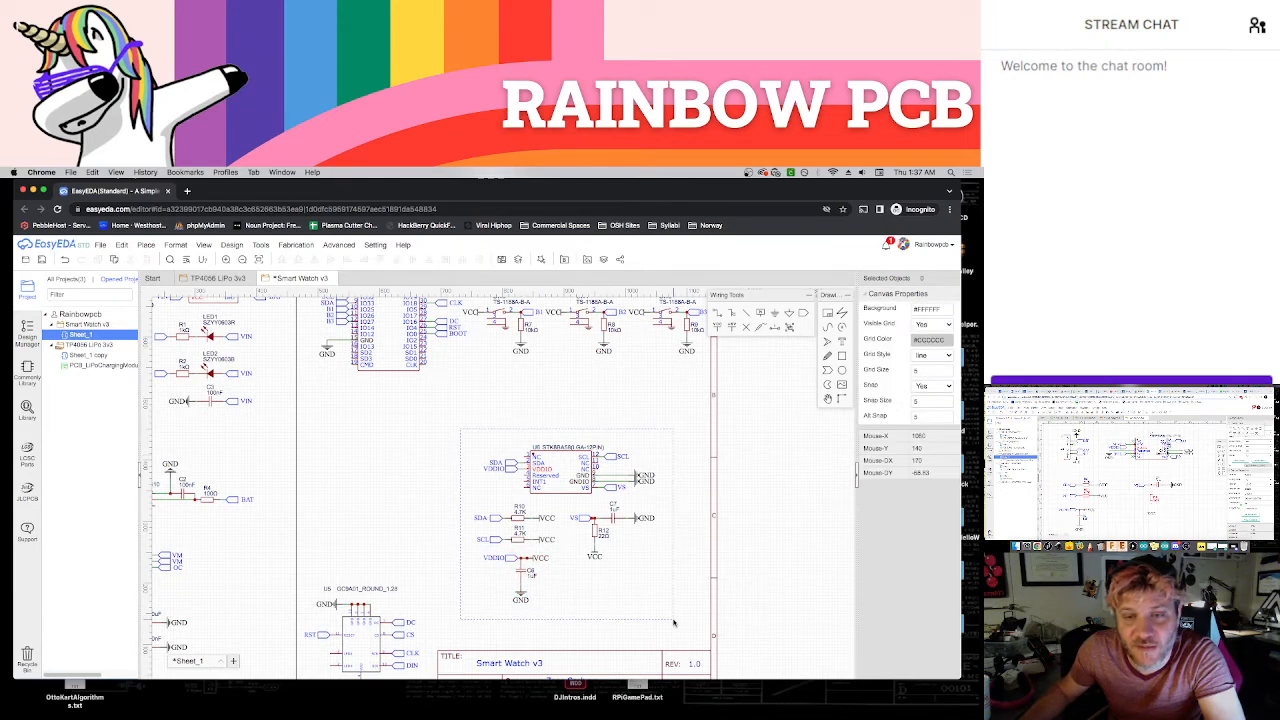
Detach R12 from its VCC flag, lay it horizontally below C7, and wire its inner end to the VS port
{"action": "scroll", "coordinate": [634, 576], "scroll_direction": "up", "scroll_amount": 4}
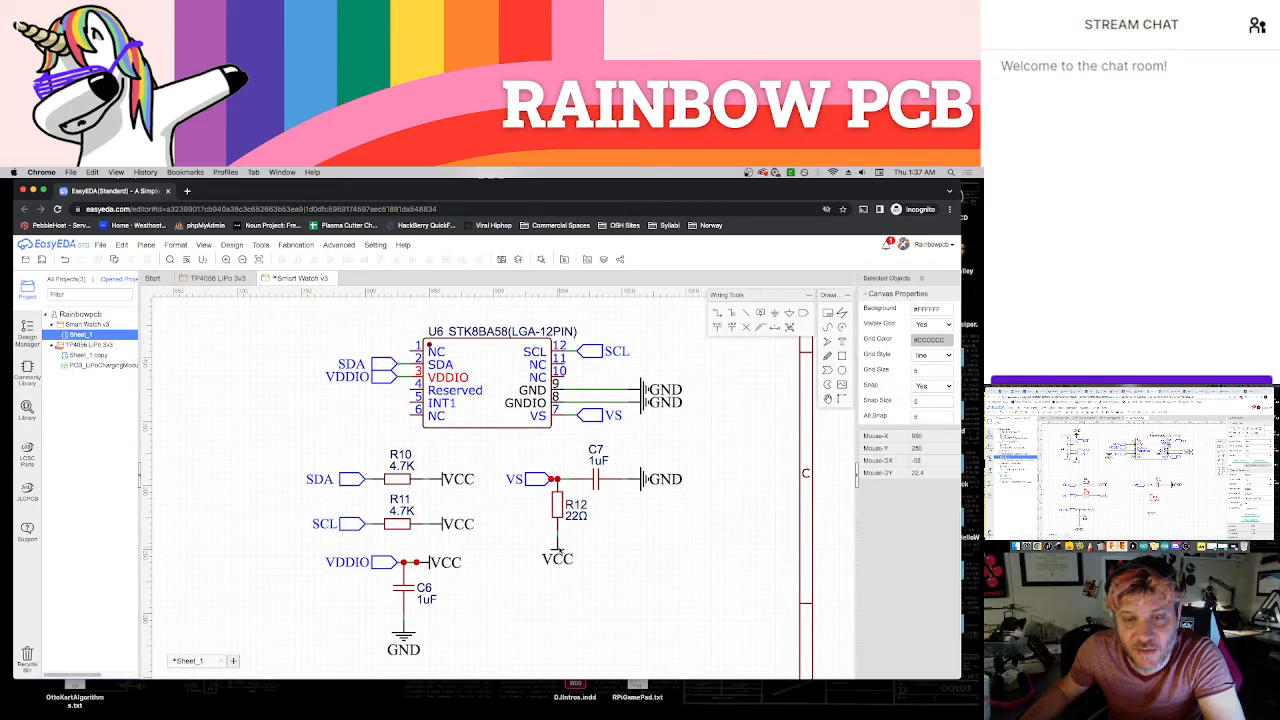
{"action": "left_click", "coordinate": [558, 552]}
{"action": "left_click_drag", "start_coordinate": [558, 552], "coordinate": [641, 603]}
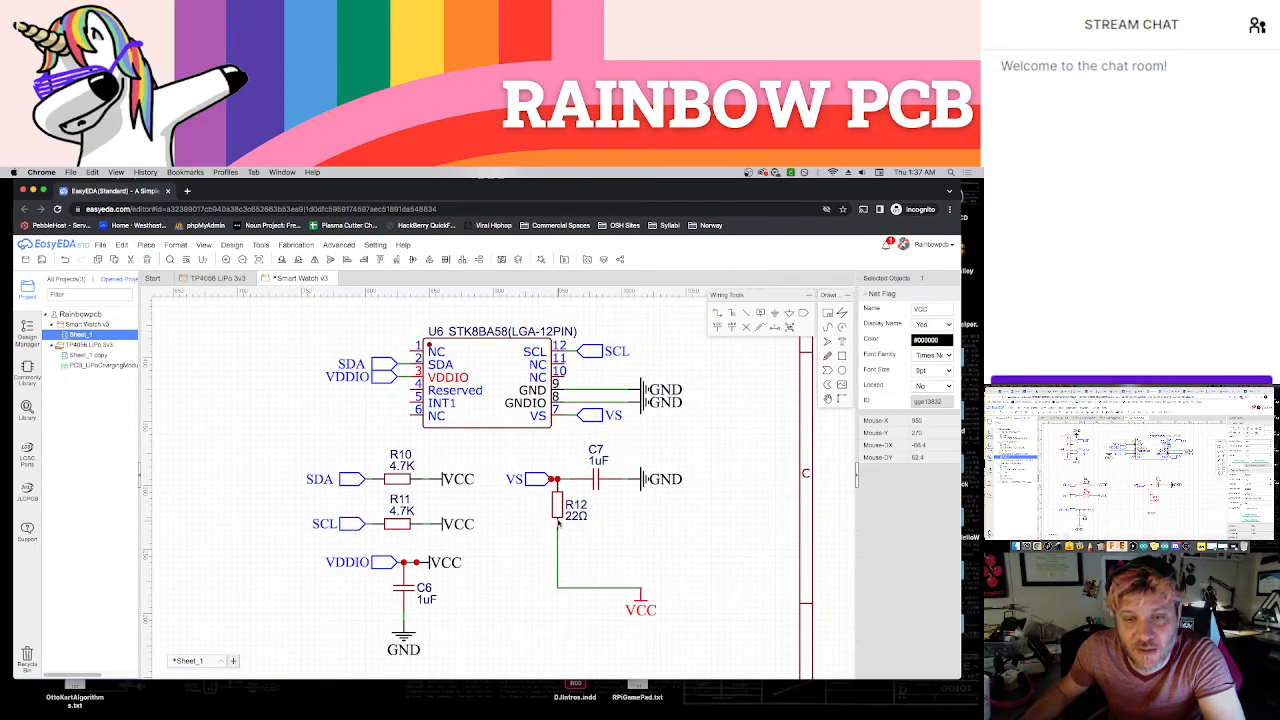
{"action": "left_click", "coordinate": [556, 532]}
{"action": "key", "text": "space"}
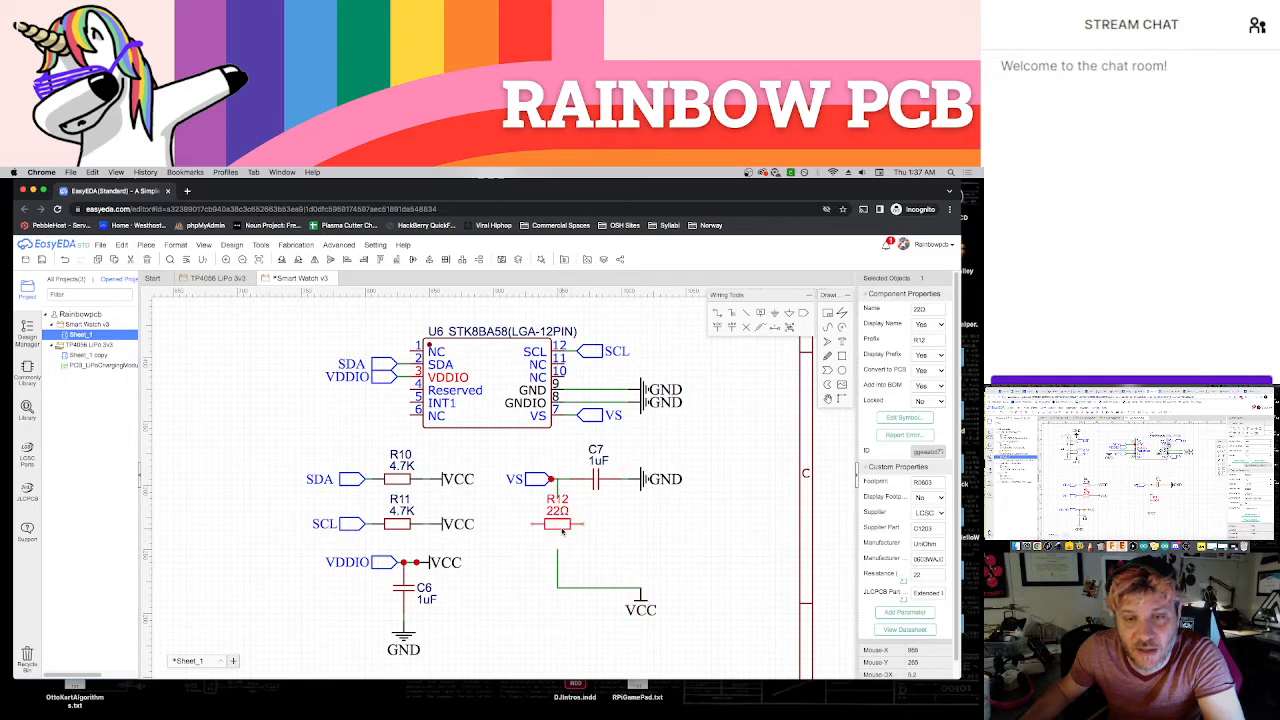
{"action": "left_click_drag", "start_coordinate": [569, 535], "coordinate": [588, 530]}
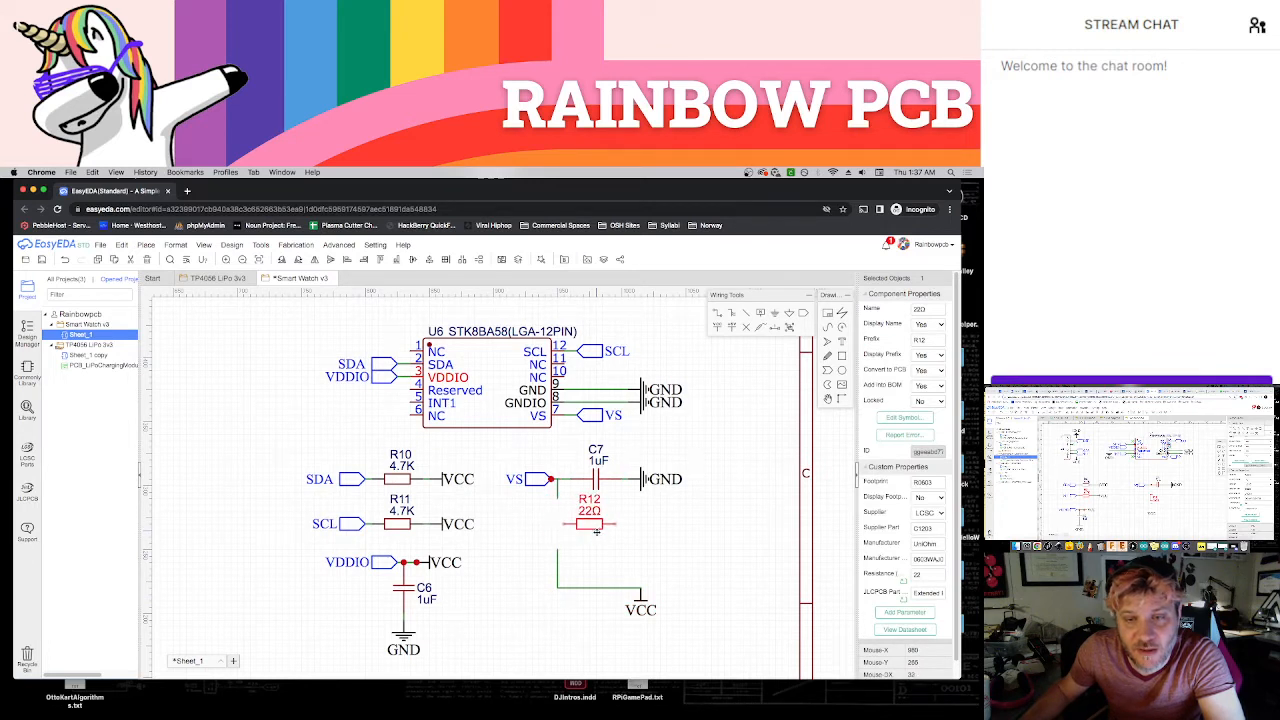
{"action": "left_click_drag", "start_coordinate": [596, 533], "coordinate": [603, 531]}
{"action": "left_click", "coordinate": [598, 551]}
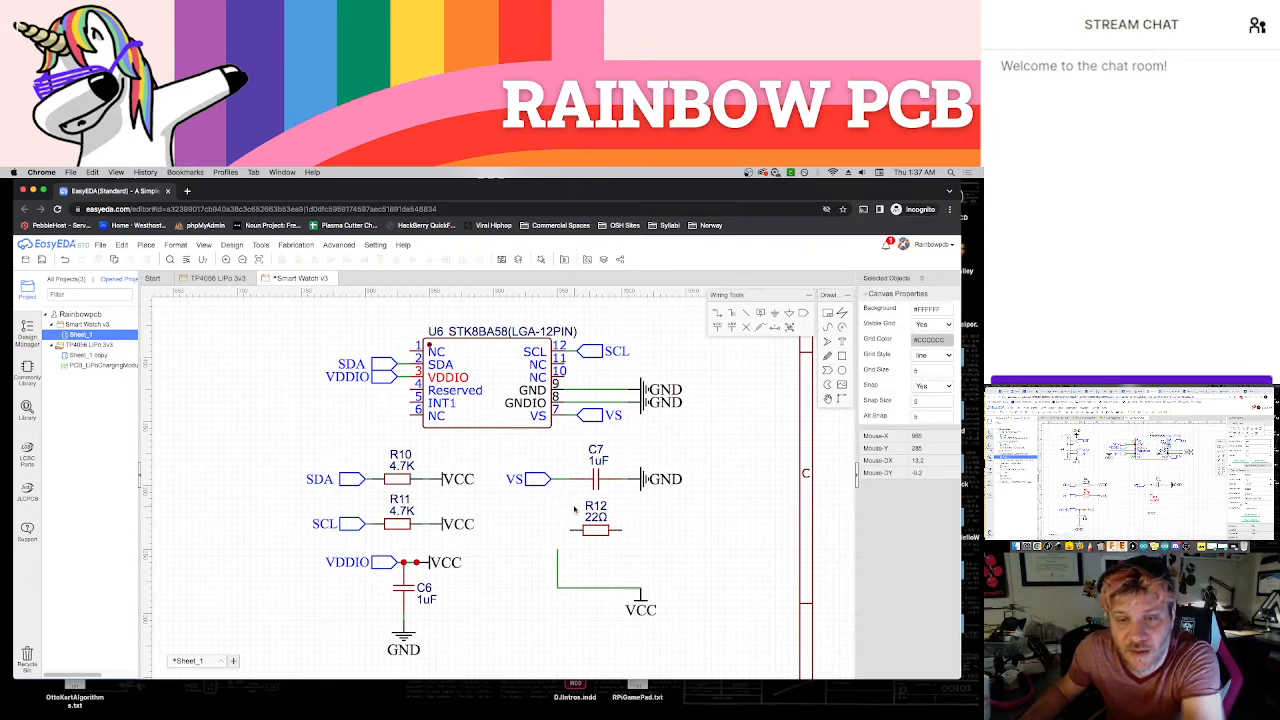
{"action": "left_click", "coordinate": [550, 479]}
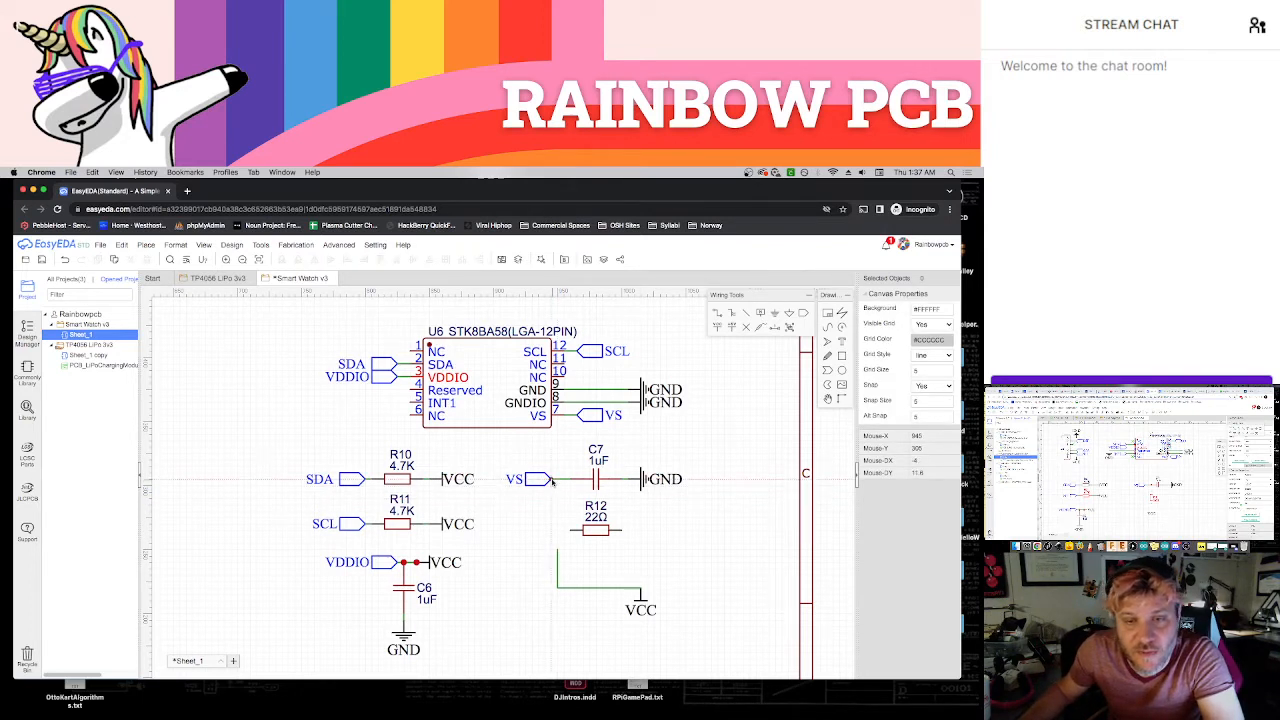
{"action": "left_click", "coordinate": [580, 530]}
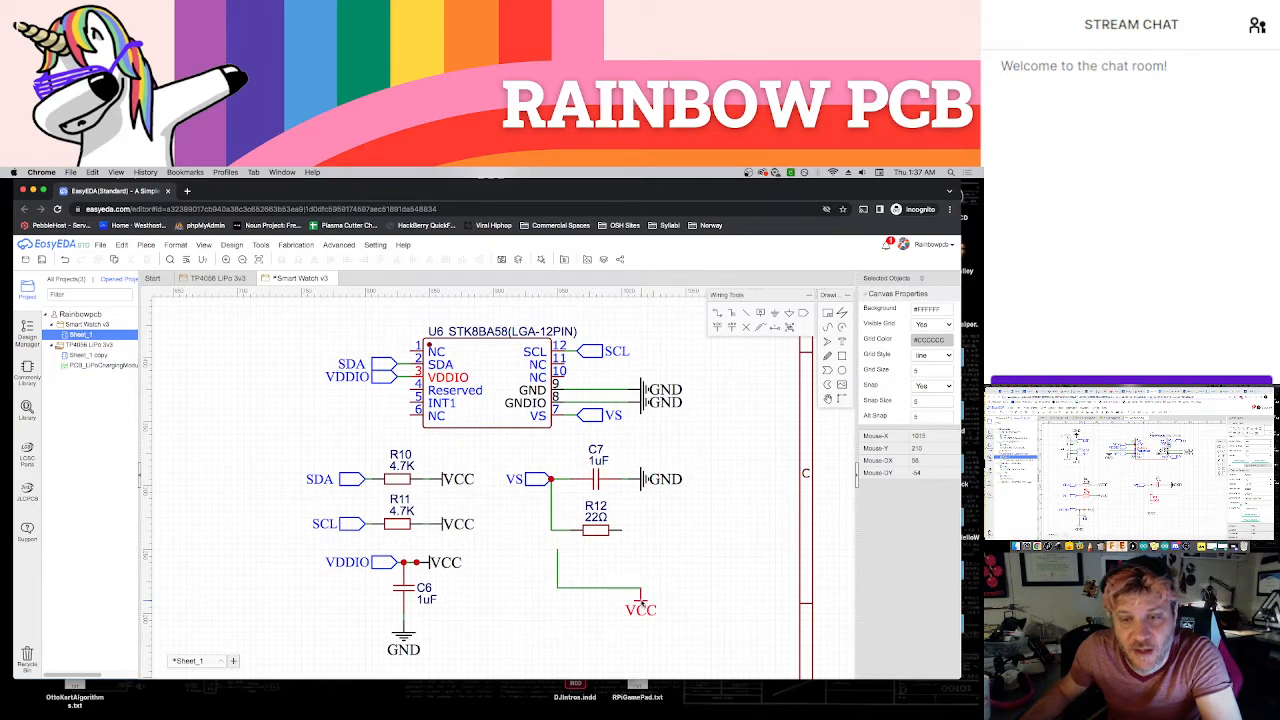
Delete the leftover VCC wire and place the VCC flag, rotated to face outward, at R12's free end
{"action": "left_click", "coordinate": [641, 602]}
{"action": "left_click", "coordinate": [613, 588]}
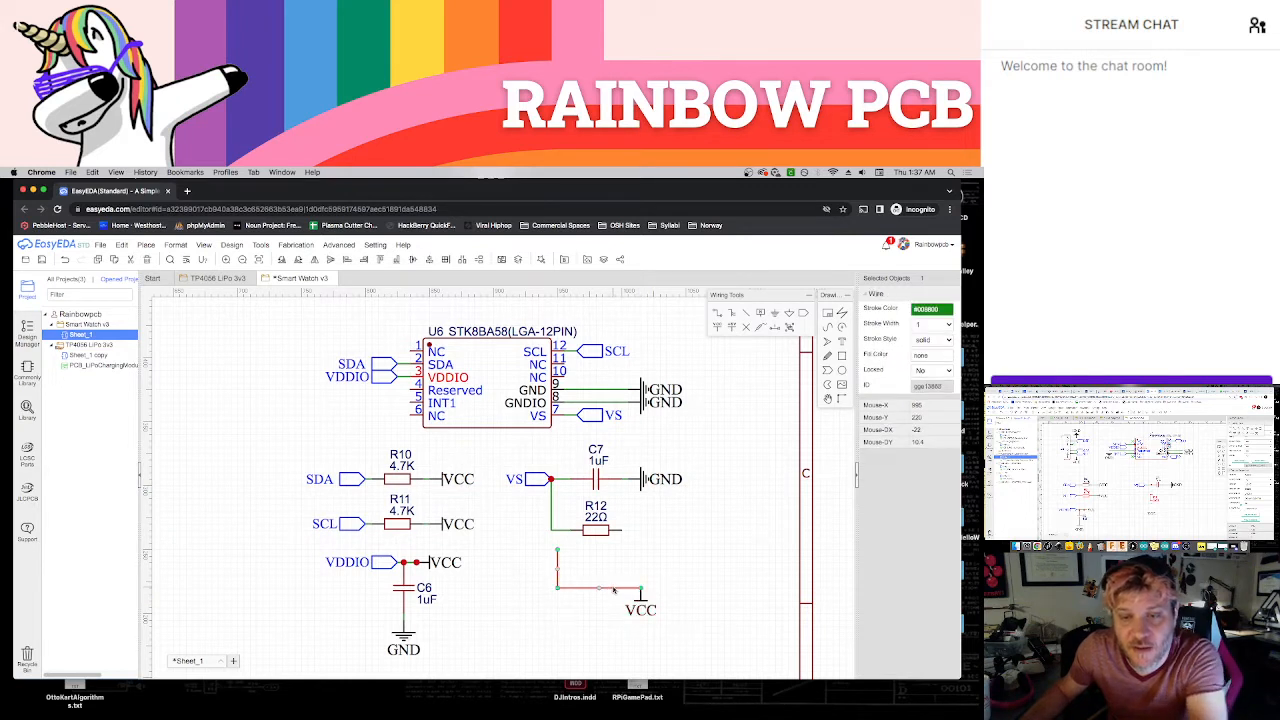
{"action": "key", "text": "Delete"}
{"action": "left_click_drag", "start_coordinate": [641, 600], "coordinate": [638, 531]}
{"action": "key", "text": "space"}
{"action": "left_click", "coordinate": [636, 569]}
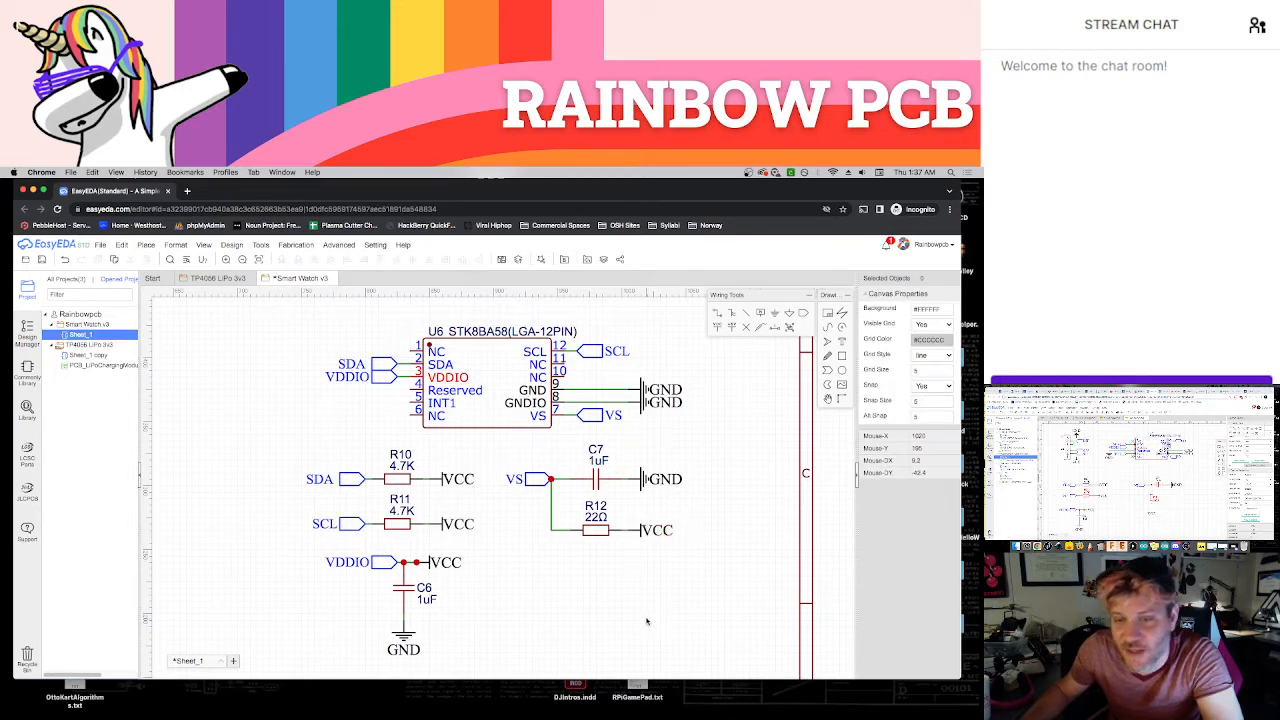
Move C6's GND flag aside, lay C6 horizontally below the VDDIO port, and delete the leftover ground wire
{"action": "right_click_drag", "start_coordinate": [646, 621], "coordinate": [644, 587]}
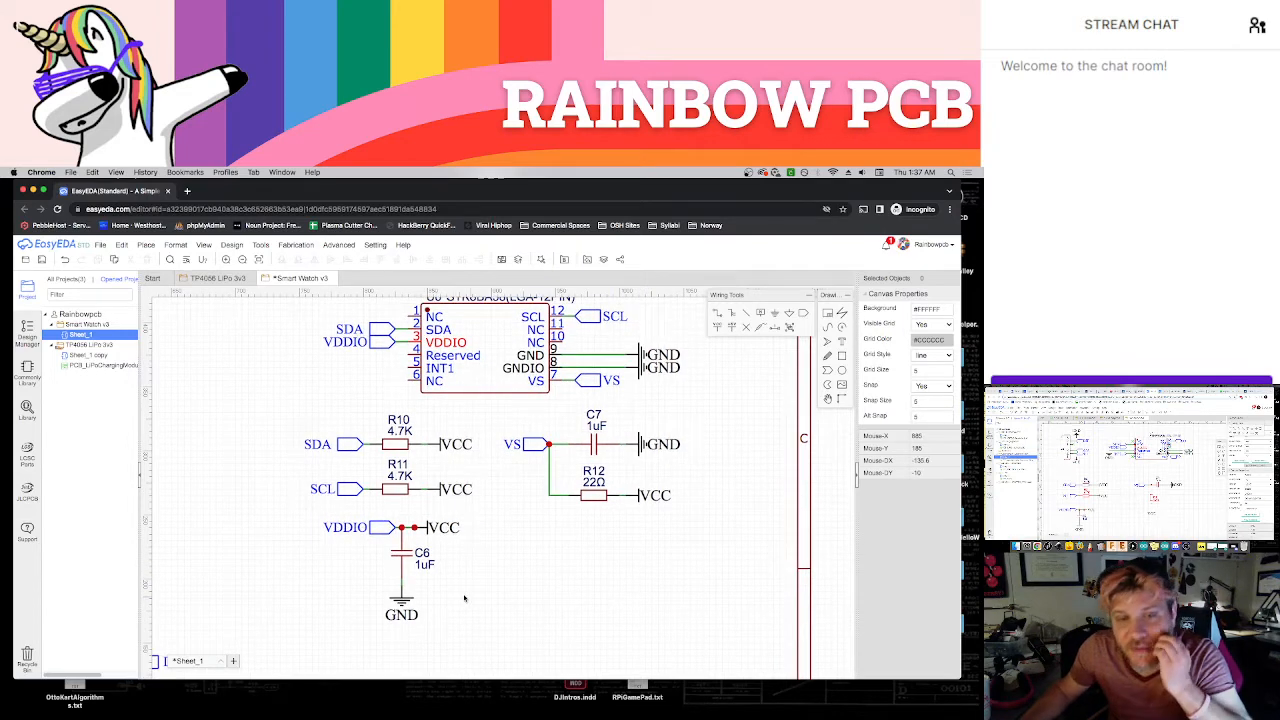
{"action": "left_click_drag", "start_coordinate": [401, 598], "coordinate": [478, 617]}
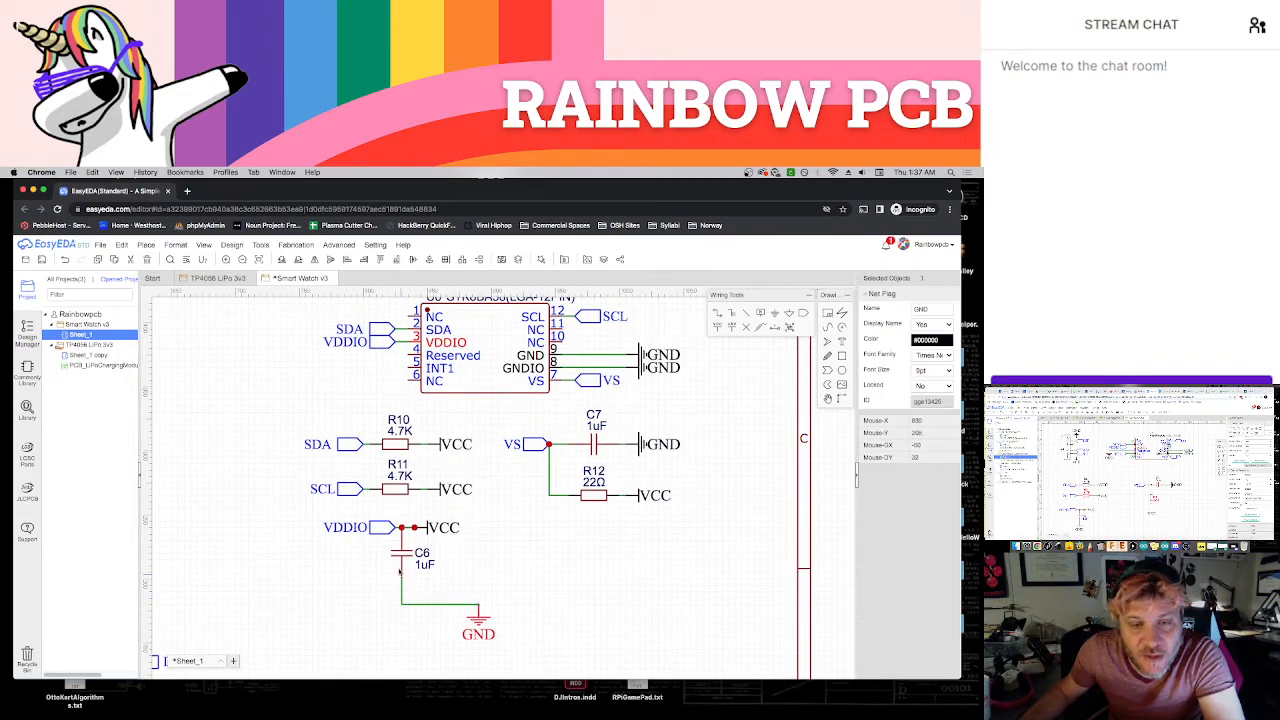
{"action": "left_click_drag", "start_coordinate": [402, 557], "coordinate": [428, 566]}
{"action": "key", "text": "space"}
{"action": "left_click", "coordinate": [442, 605]}
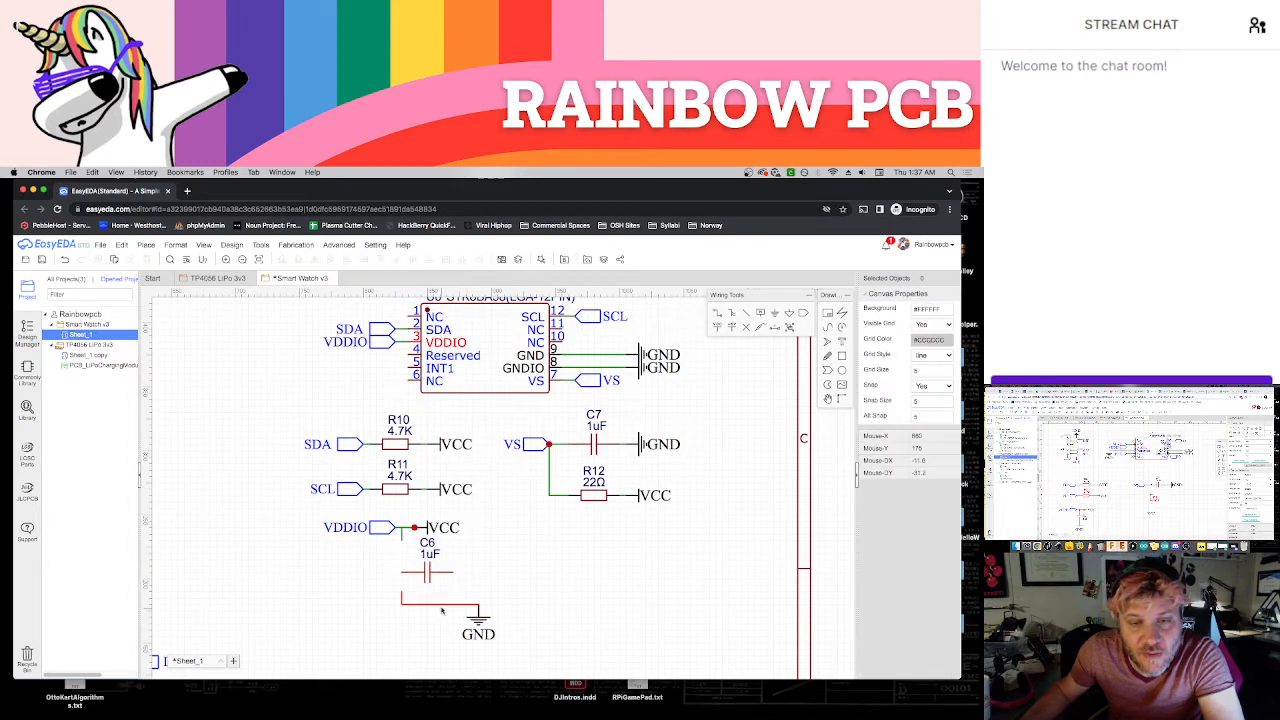
{"action": "key", "text": "Delete"}
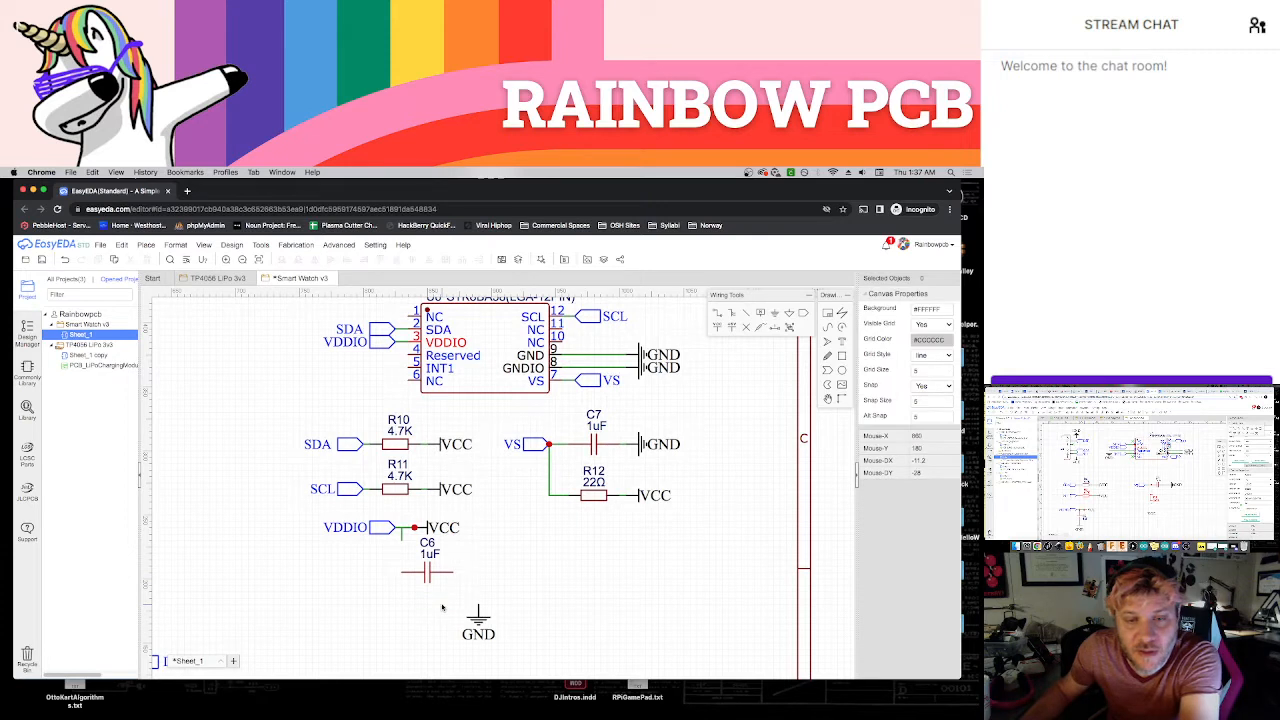
Remove the leftover wire stub at the VDDIO node and wire the VDDIO port to C6's inner end
{"action": "left_click", "coordinate": [402, 537]}
{"action": "key", "text": "Delete"}
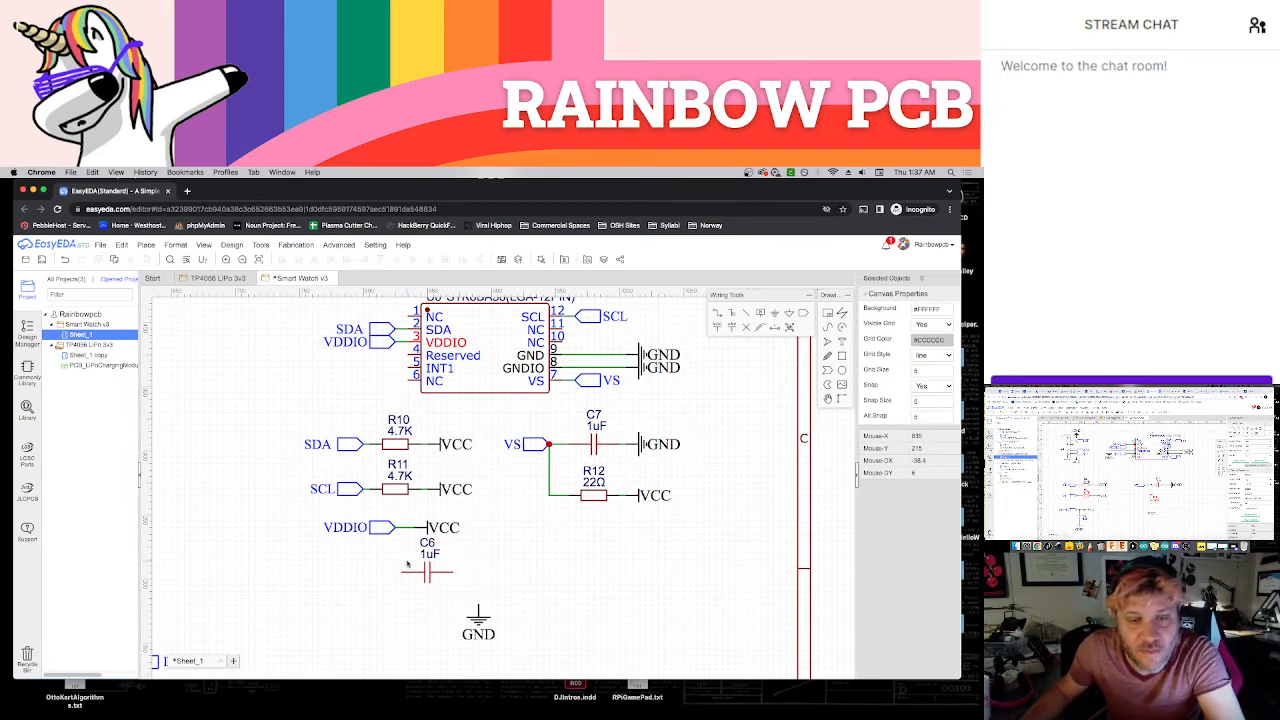
{"action": "key", "text": "w"}
{"action": "left_click", "coordinate": [396, 528]}
{"action": "left_click", "coordinate": [400, 573]}
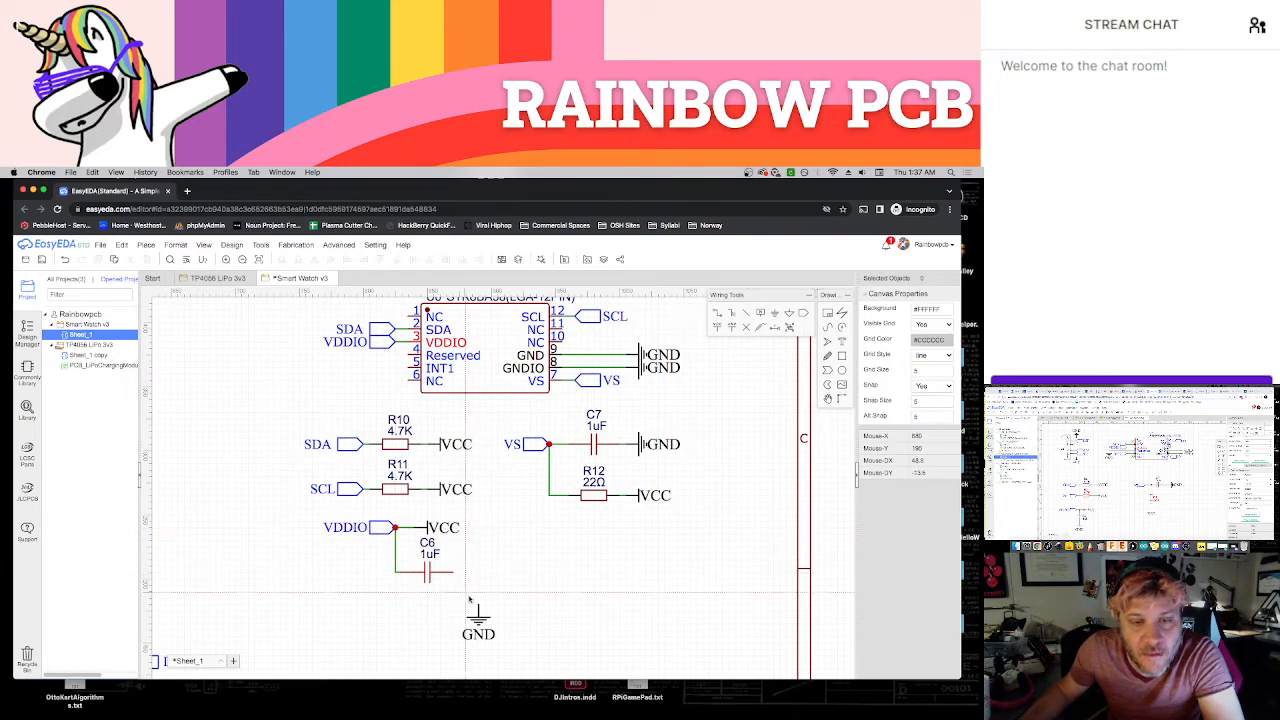
Rotate the GND flag to face outward and line it up with C6's free end
{"action": "left_click", "coordinate": [477, 580]}
{"action": "key", "text": "space"}
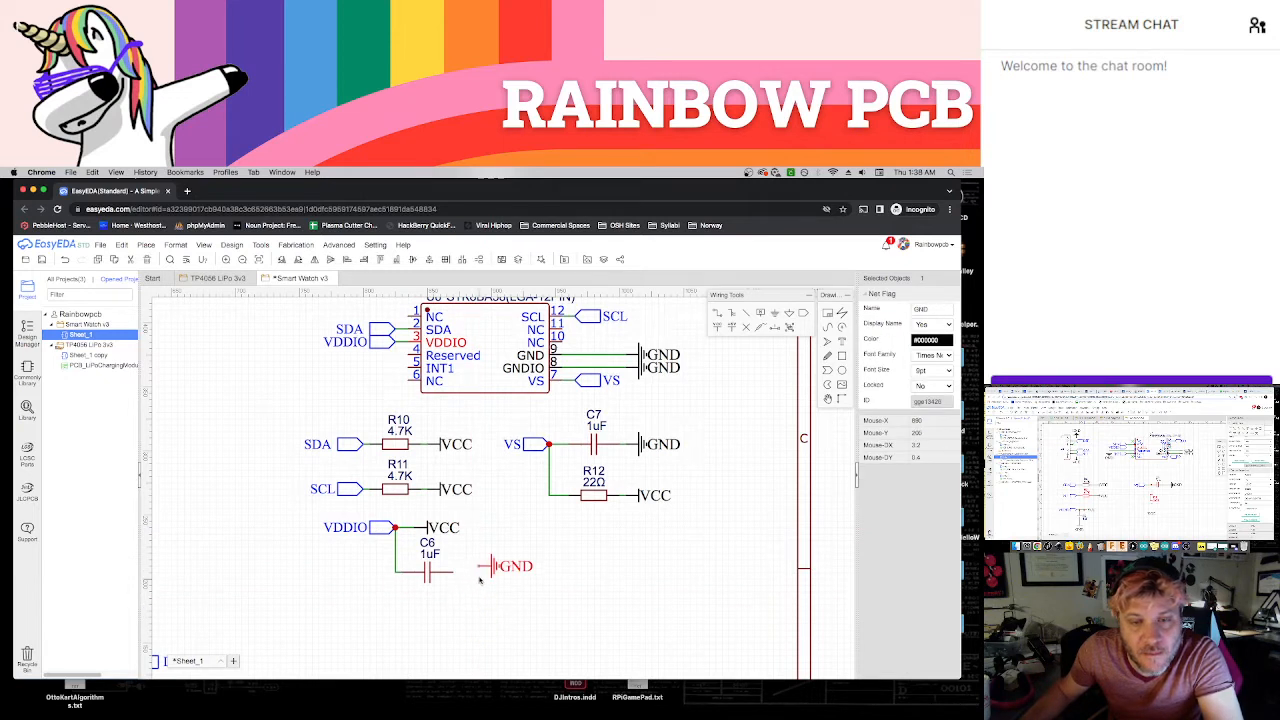
{"action": "left_click_drag", "start_coordinate": [490, 567], "coordinate": [478, 573]}
{"action": "left_click", "coordinate": [466, 591]}
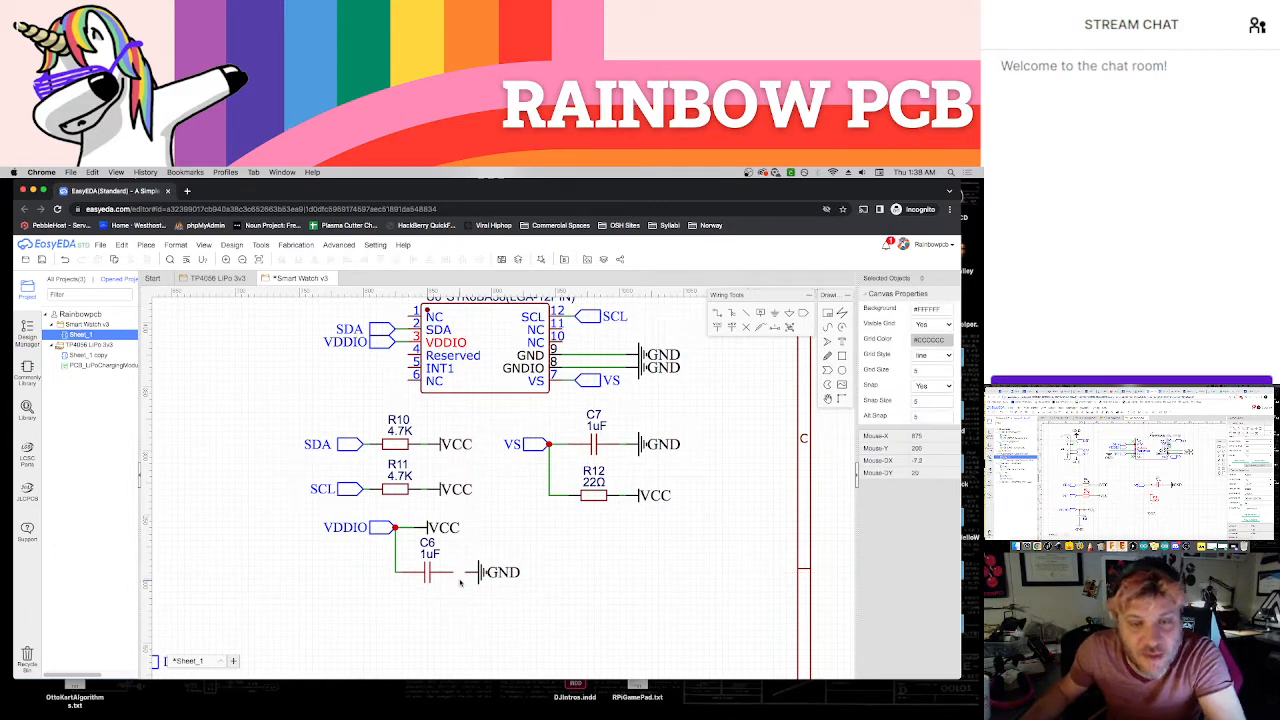
Move the VDDIO port network with C6 and its VCC and GND flags to sit directly below the VS network
{"action": "scroll", "coordinate": [471, 611], "scroll_direction": "down", "scroll_amount": 1}
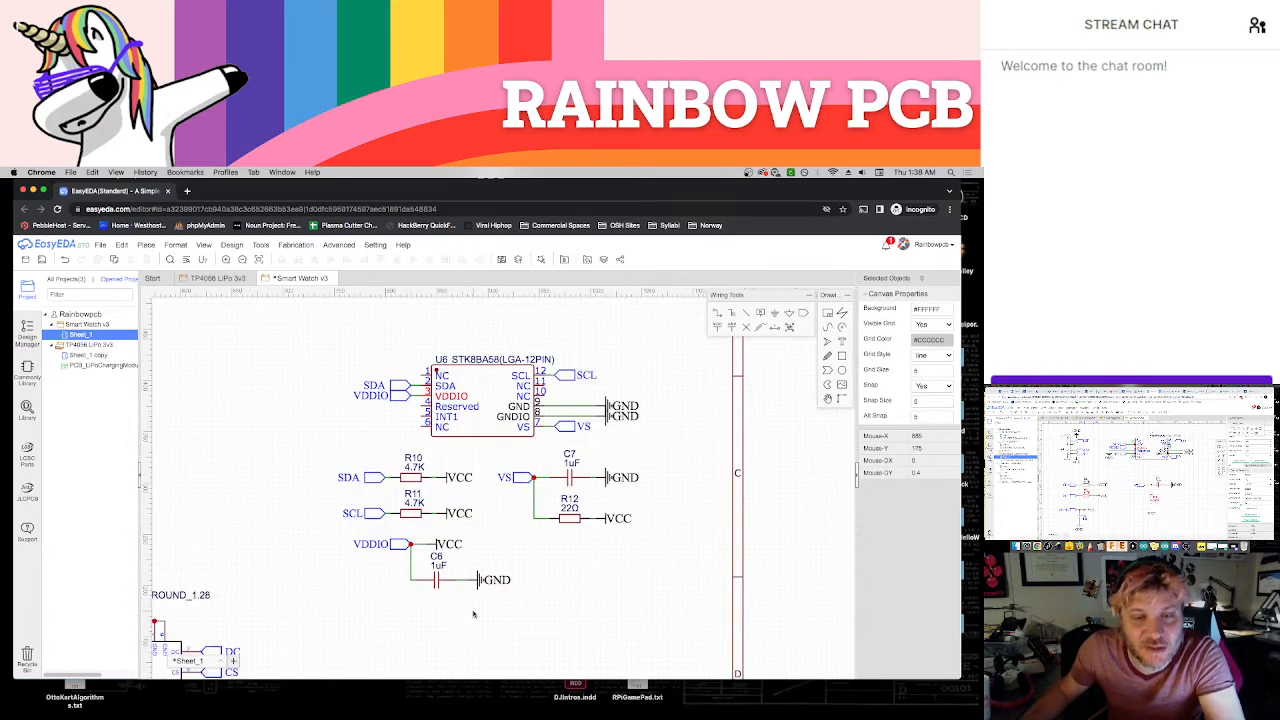
{"action": "left_click_drag", "start_coordinate": [336, 522], "coordinate": [514, 602]}
{"action": "left_click_drag", "start_coordinate": [404, 550], "coordinate": [543, 552]}
{"action": "left_click", "coordinate": [497, 591]}
{"action": "scroll", "coordinate": [500, 605], "scroll_direction": "down", "scroll_amount": 2}
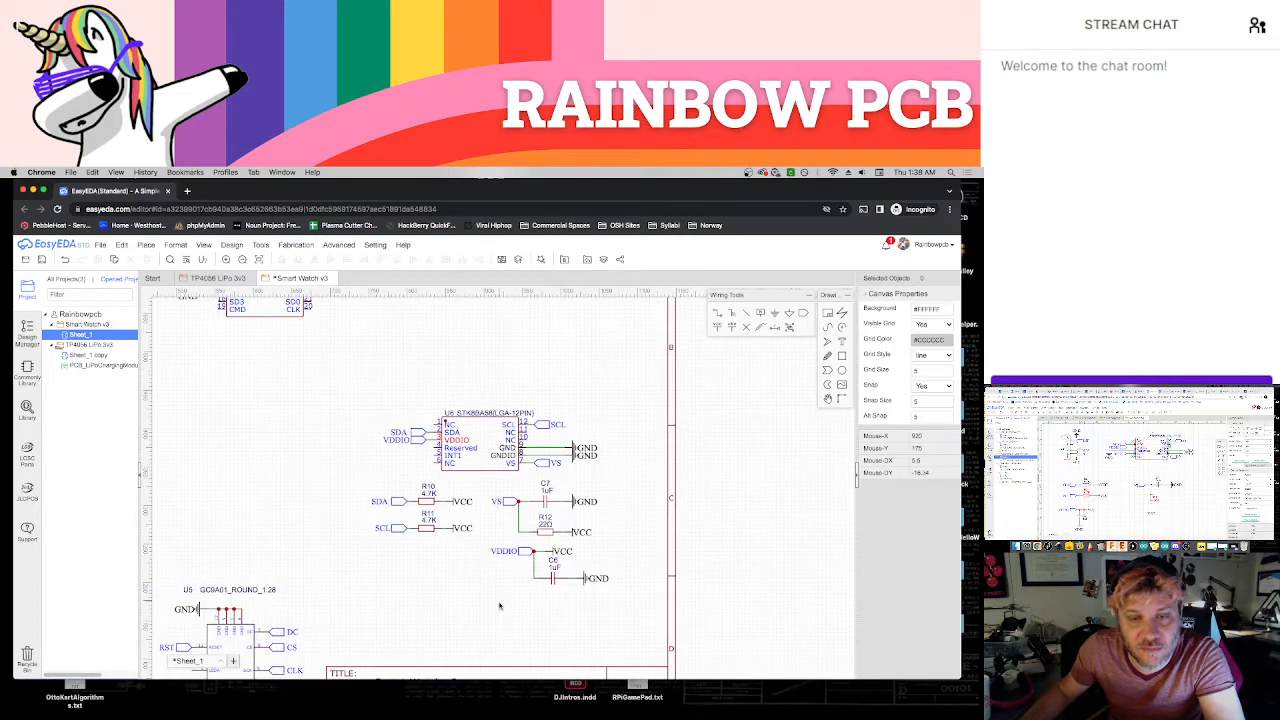
Move the whole accelerometer circuit, including its pull-up and supply networks, toward the vertical divider, above the round display circuit
{"action": "scroll", "coordinate": [490, 622], "scroll_direction": "down", "scroll_amount": 3}
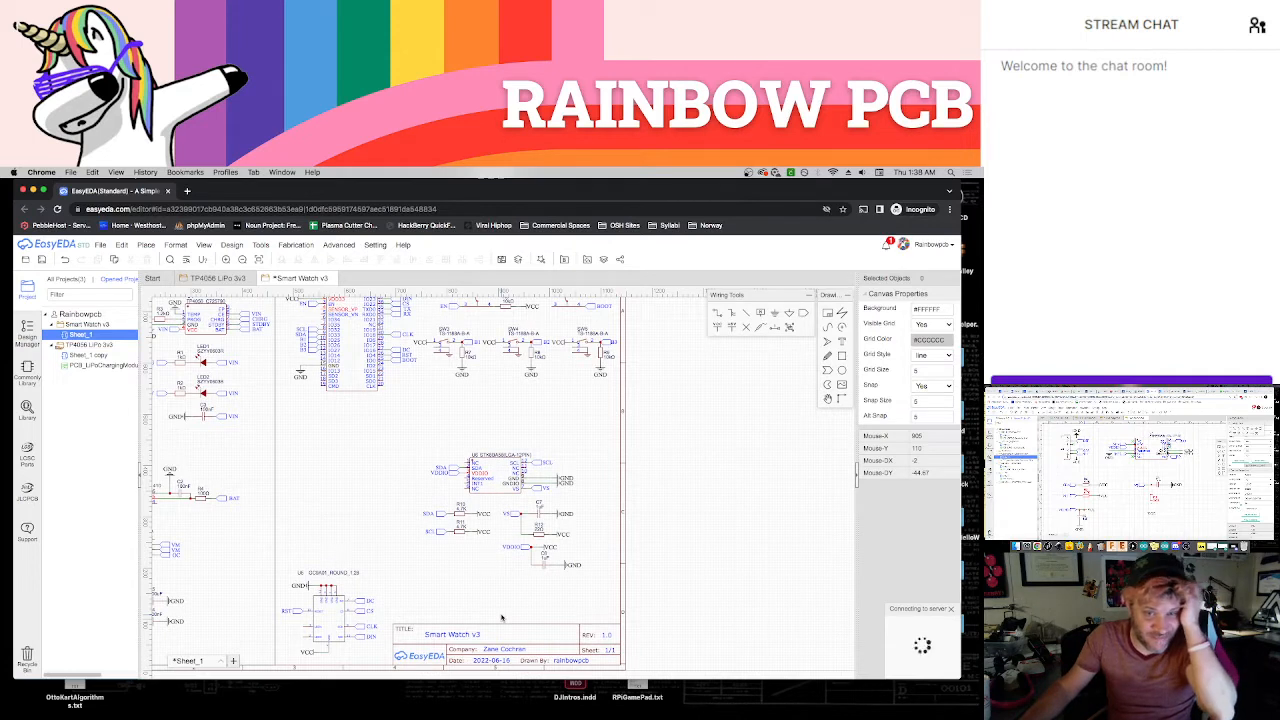
{"action": "left_click_drag", "start_coordinate": [413, 432], "coordinate": [608, 601]}
{"action": "left_click_drag", "start_coordinate": [503, 495], "coordinate": [374, 479]}
{"action": "left_click", "coordinate": [529, 466]}
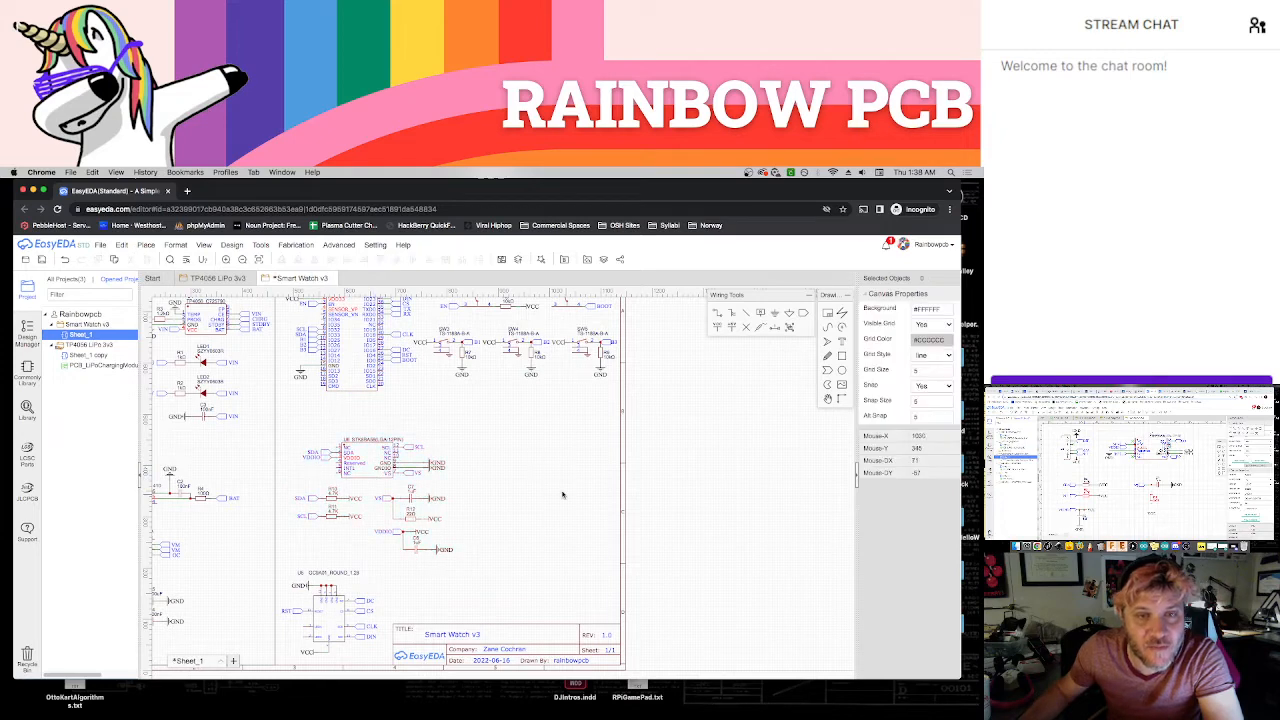
{"action": "scroll", "coordinate": [562, 494], "scroll_direction": "down", "scroll_amount": 3}
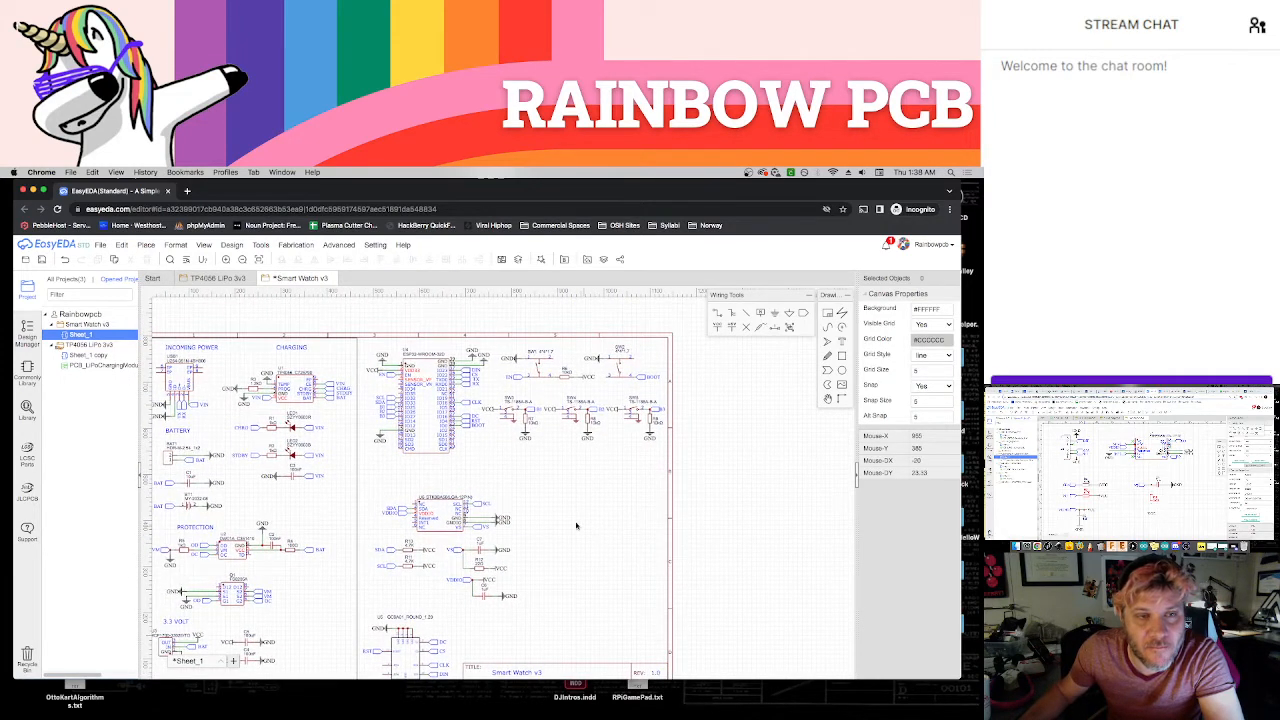
{"action": "scroll", "coordinate": [576, 525], "scroll_direction": "up", "scroll_amount": 3}
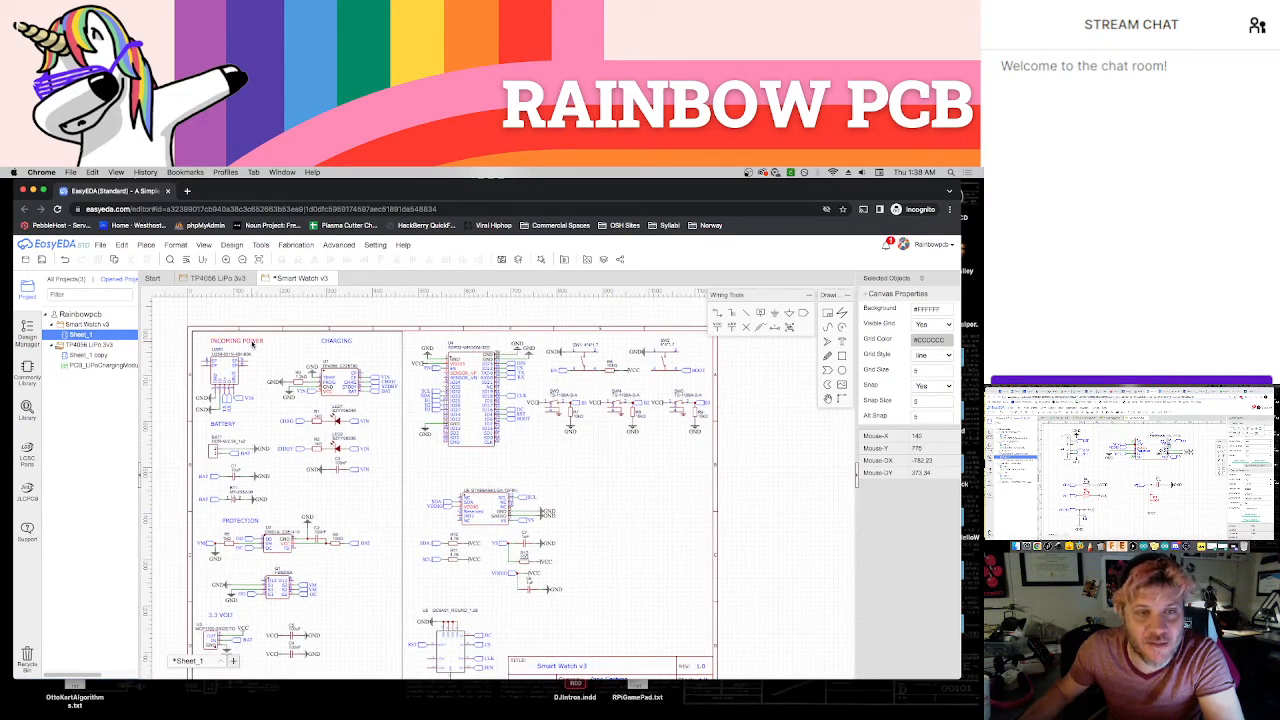
{"action": "left_click", "coordinate": [254, 343]}
{"action": "key", "text": "super+c"}
{"action": "key", "text": "super+v"}
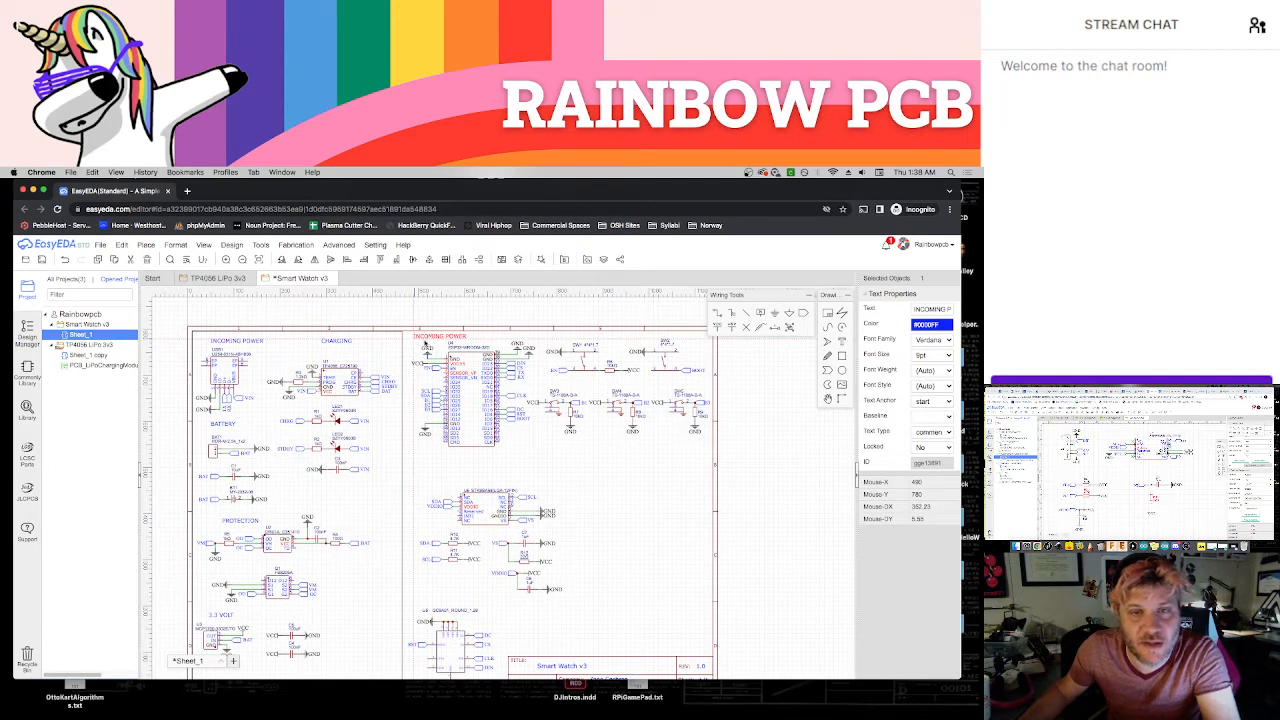
{"action": "key", "text": "Escape"}
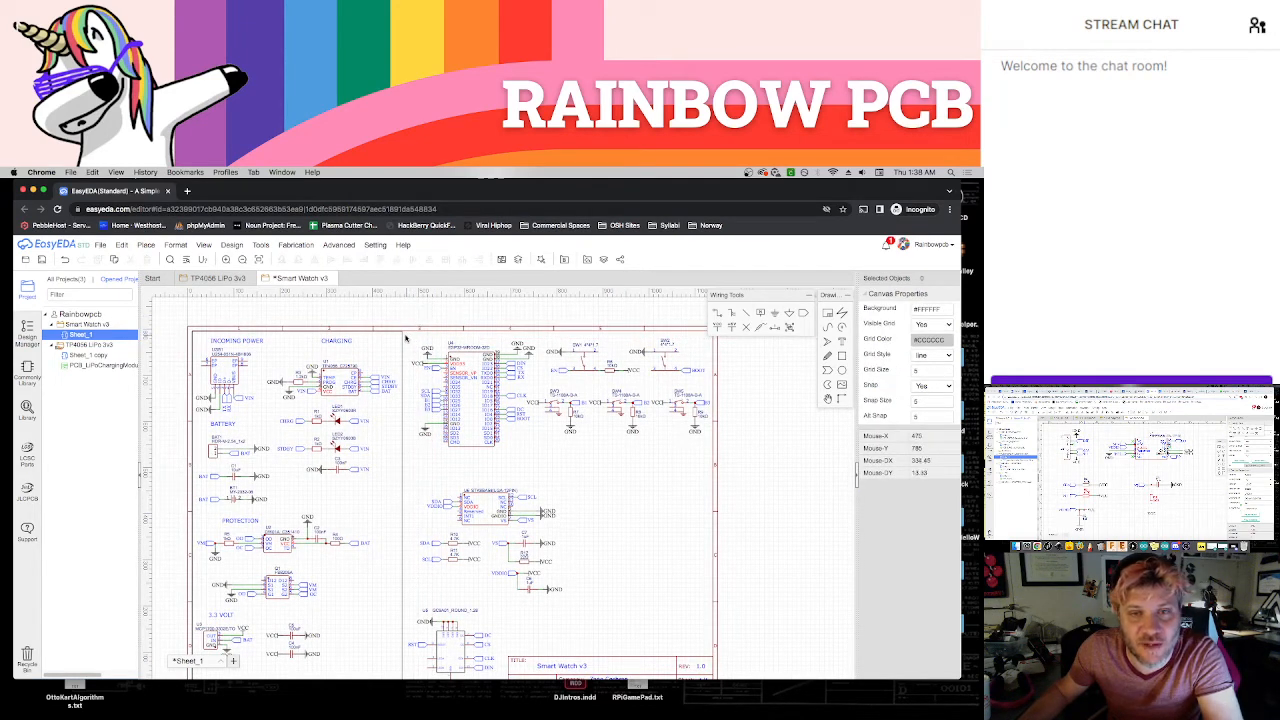
Shift the ESP32 and button circuits down together to make room for section titles above them
{"action": "left_click_drag", "start_coordinate": [405, 338], "coordinate": [712, 446]}
{"action": "left_click", "coordinate": [690, 456]}
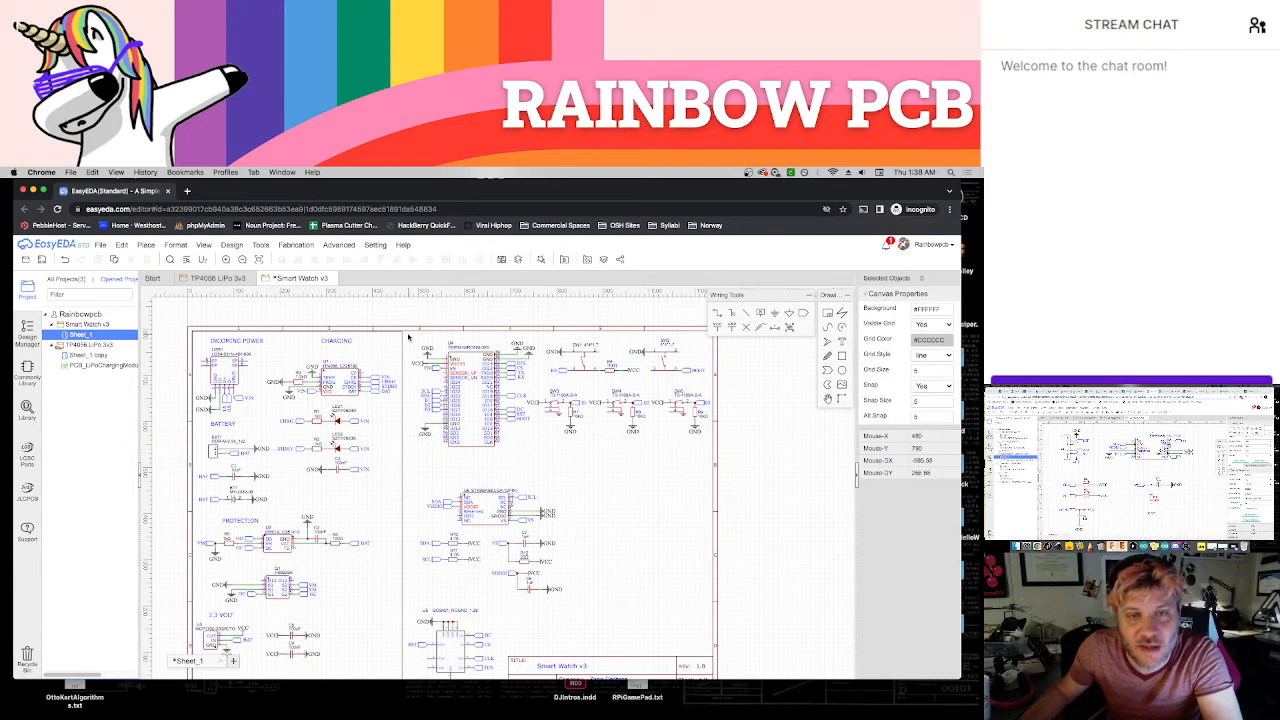
{"action": "left_click_drag", "start_coordinate": [408, 337], "coordinate": [712, 462]}
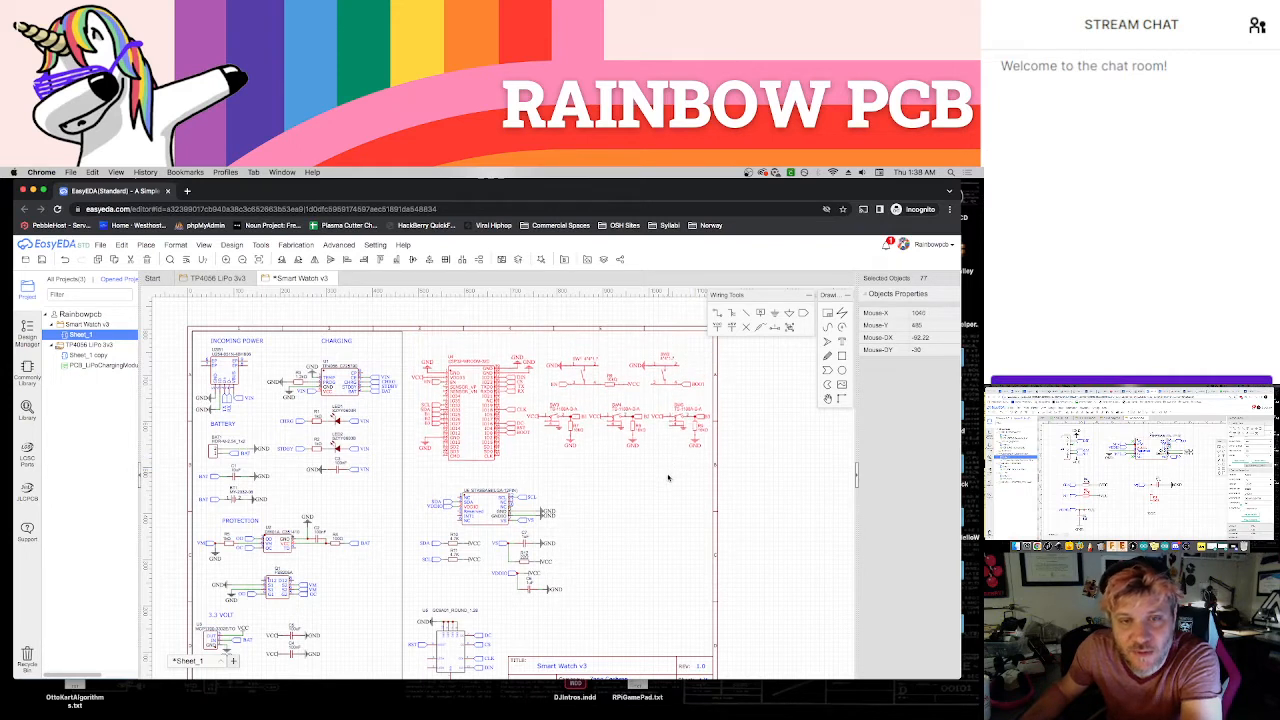
Place a copy of the CHARGING title above the microcontroller circuit, level with the other titles, and change its text to ESP32
{"action": "left_click", "coordinate": [336, 341]}
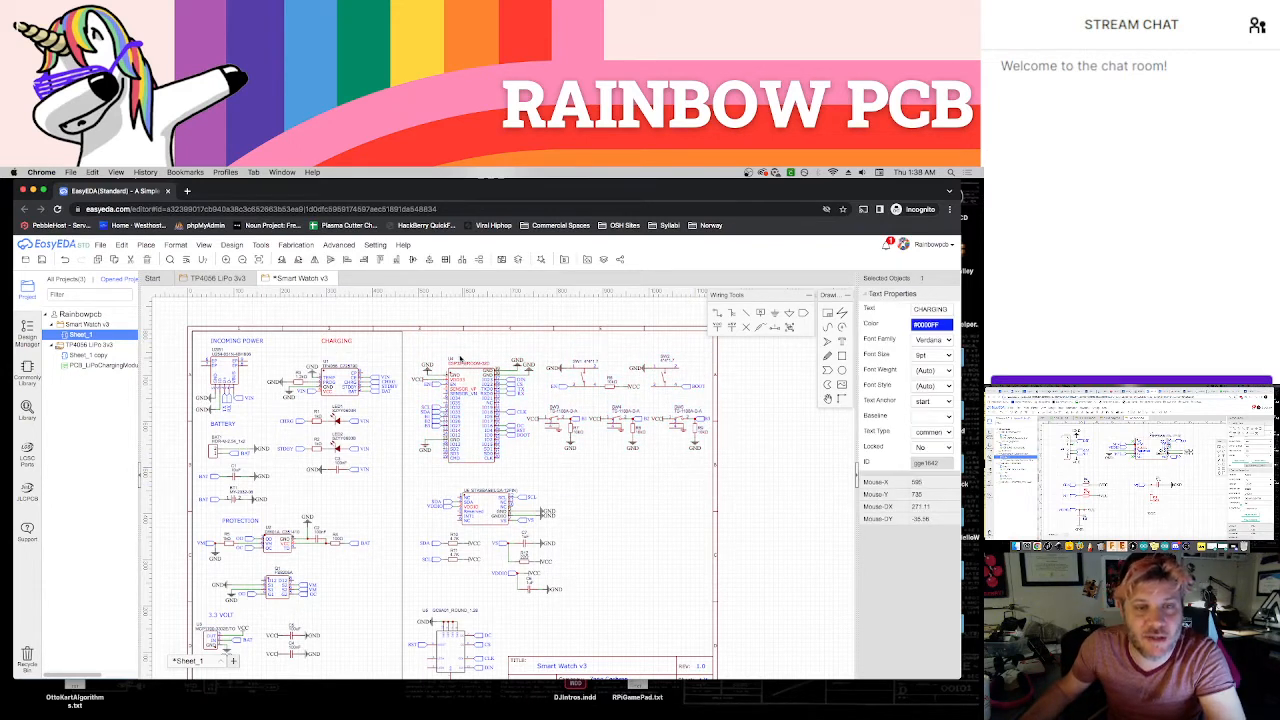
{"action": "key", "text": "ctrl+c"}
{"action": "key", "text": "ctrl+v"}
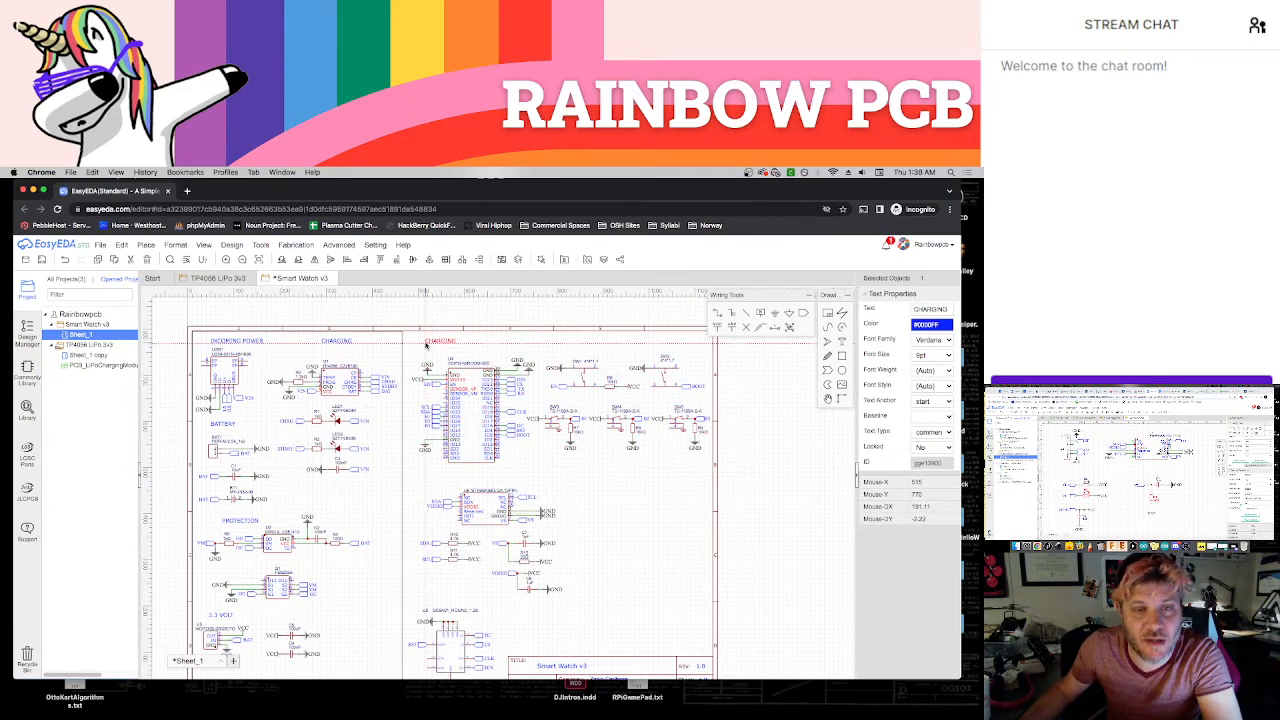
{"action": "left_click", "coordinate": [423, 345]}
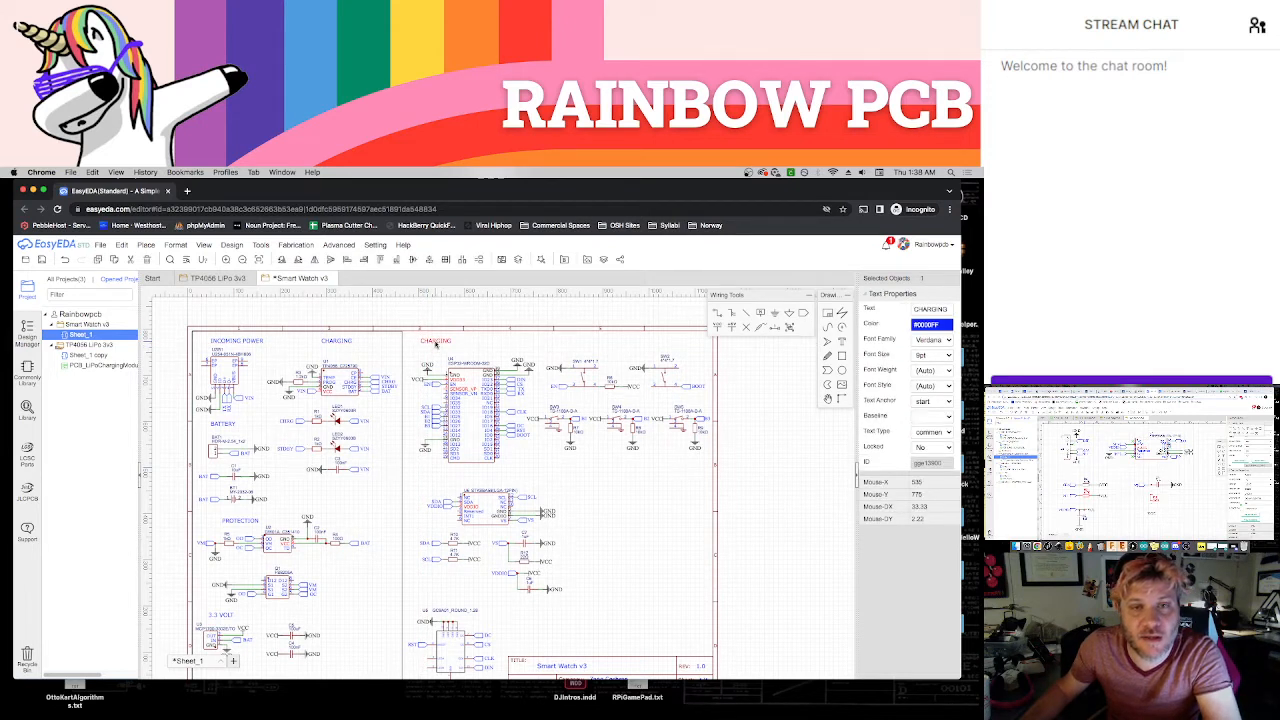
{"action": "double_click", "coordinate": [435, 342]}
{"action": "type", "text": "ESP"}
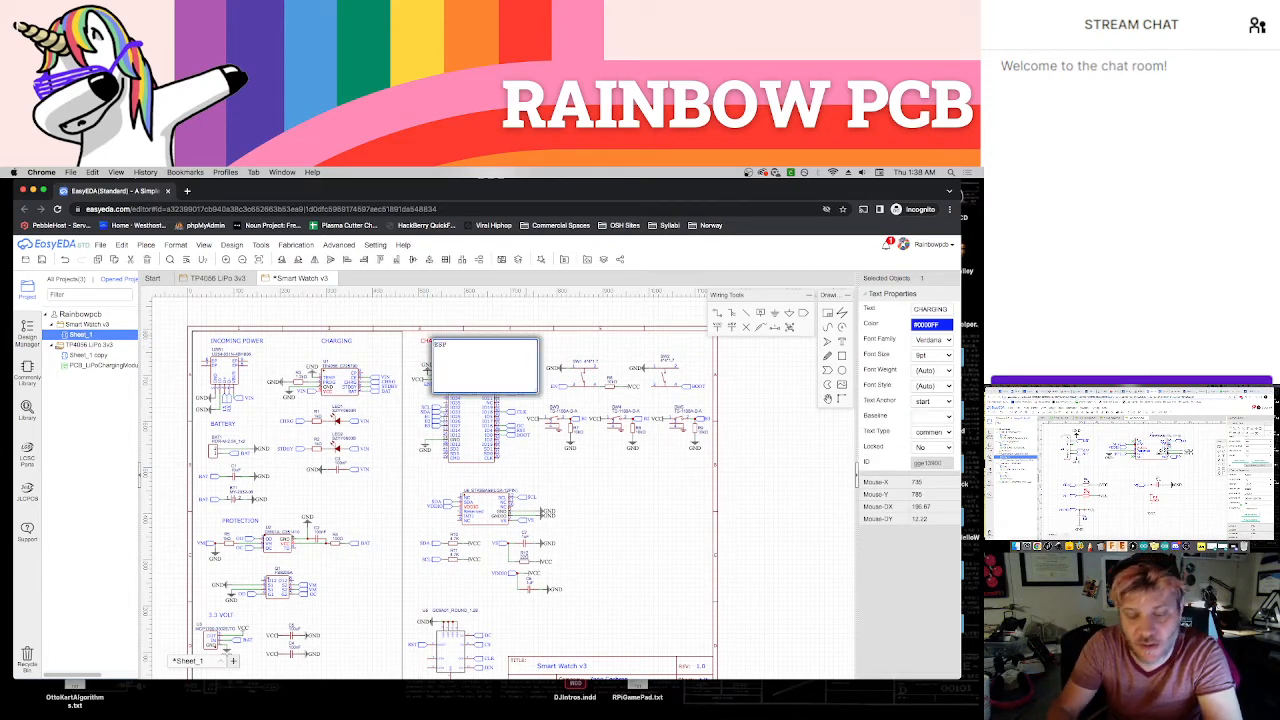
{"action": "type", "text": "32"}
{"action": "left_click", "coordinate": [527, 338]}
{"action": "left_click", "coordinate": [474, 343]}
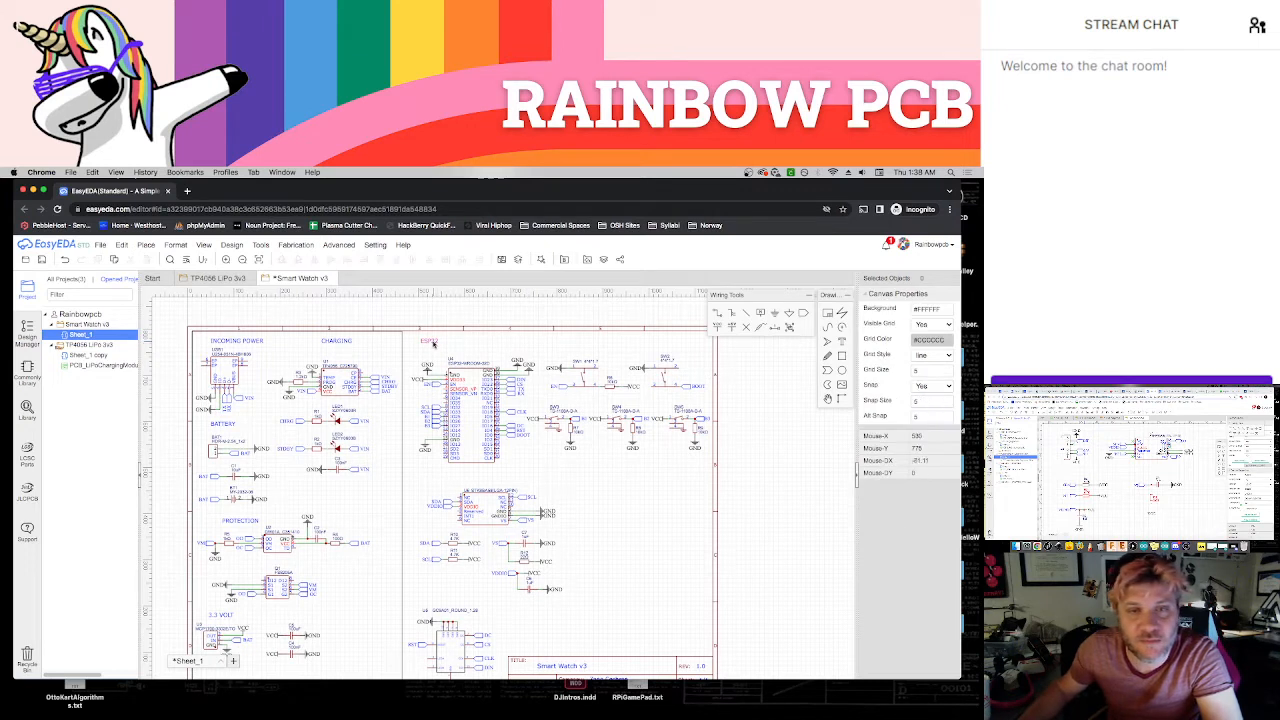
Place a copy of the ESP32 title above the switch circuits and change its text to BUTTONS
{"action": "left_click", "coordinate": [432, 342]}
{"action": "key", "text": "super+c"}
{"action": "key", "text": "super+v"}
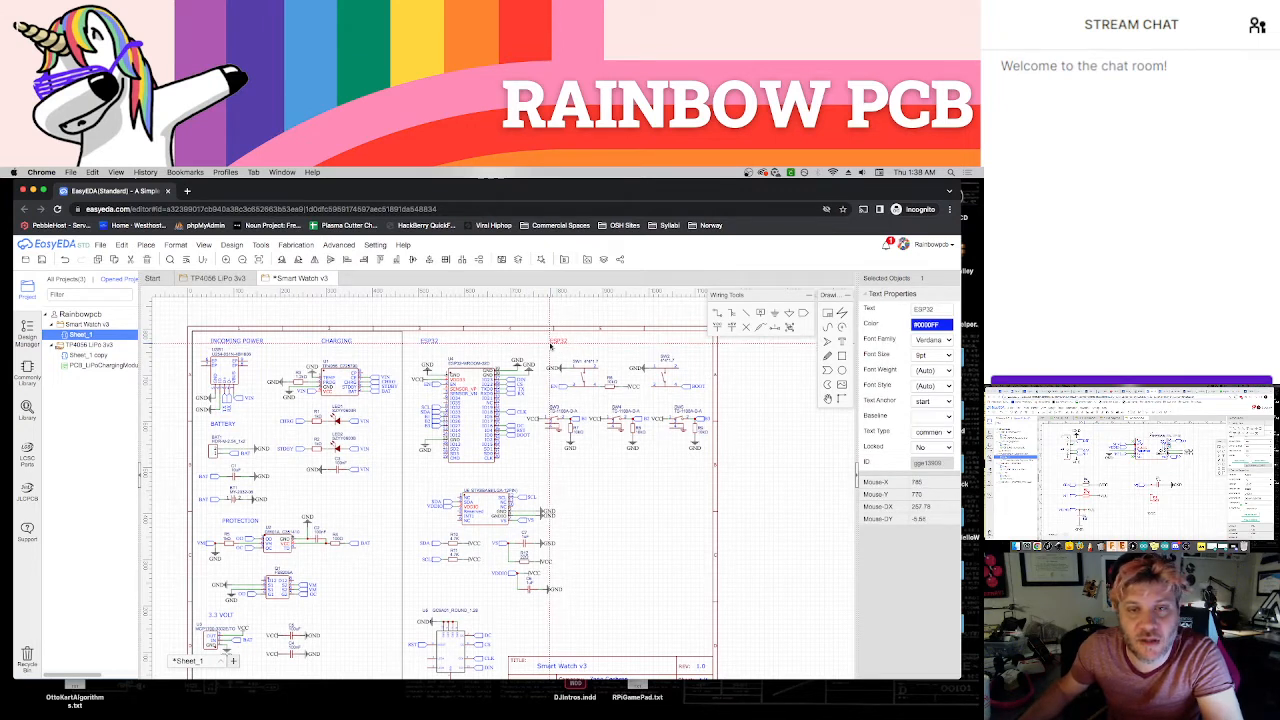
{"action": "left_click", "coordinate": [549, 343]}
{"action": "double_click", "coordinate": [552, 344]}
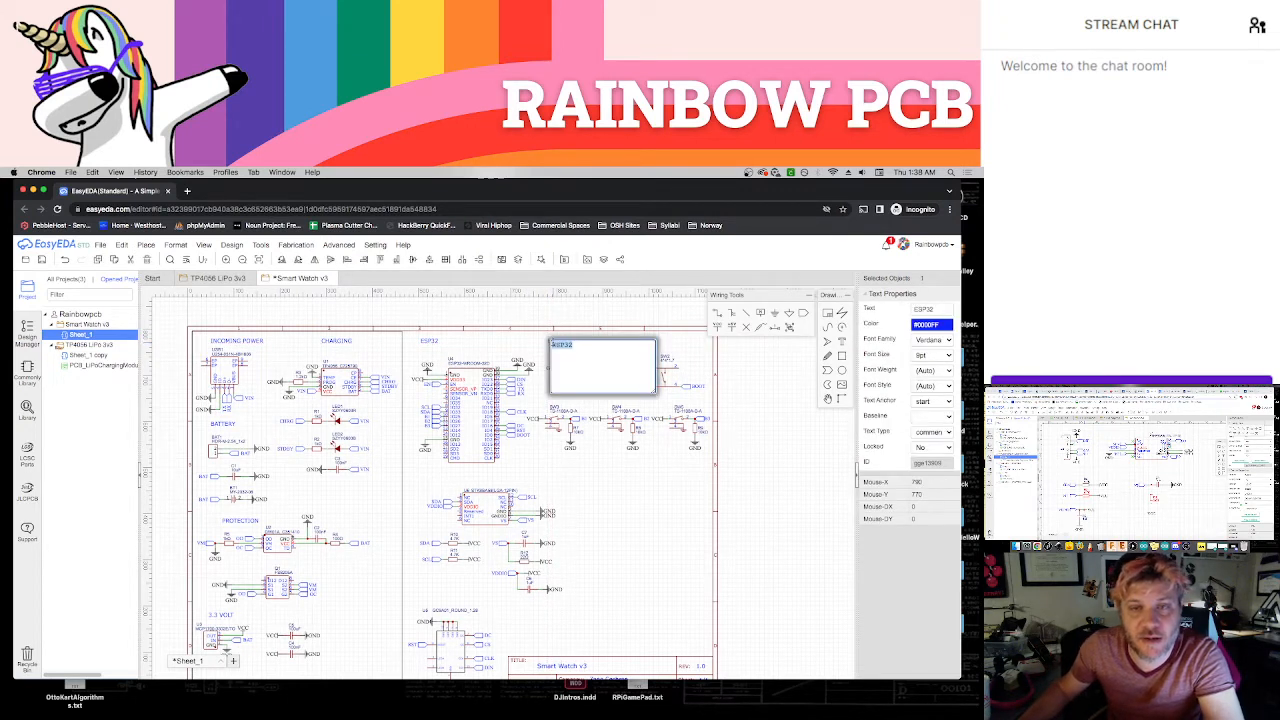
{"action": "type", "text": "BUTTONS"}
{"action": "key", "text": "Return"}
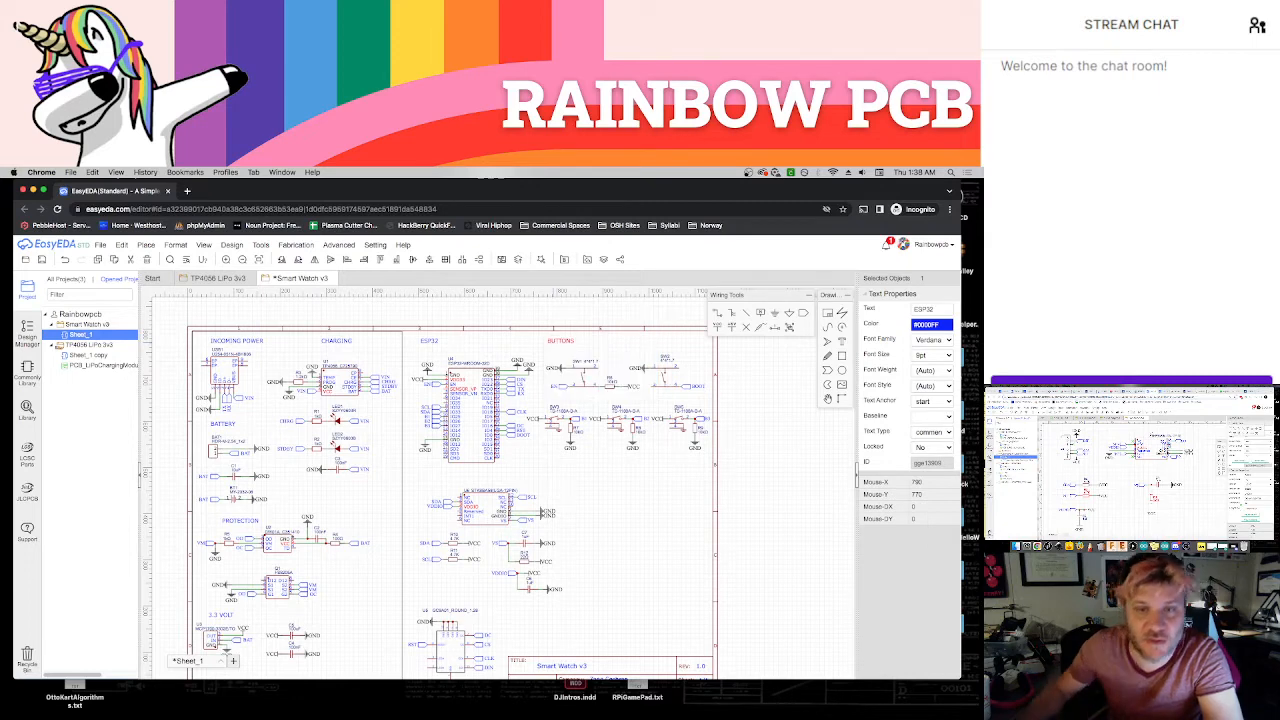
{"action": "left_click", "coordinate": [659, 510]}
Place another copy of the ESP32 title above the accelerometer circuit and open its text for editing
{"action": "scroll", "coordinate": [657, 505], "scroll_direction": "down", "scroll_amount": 2}
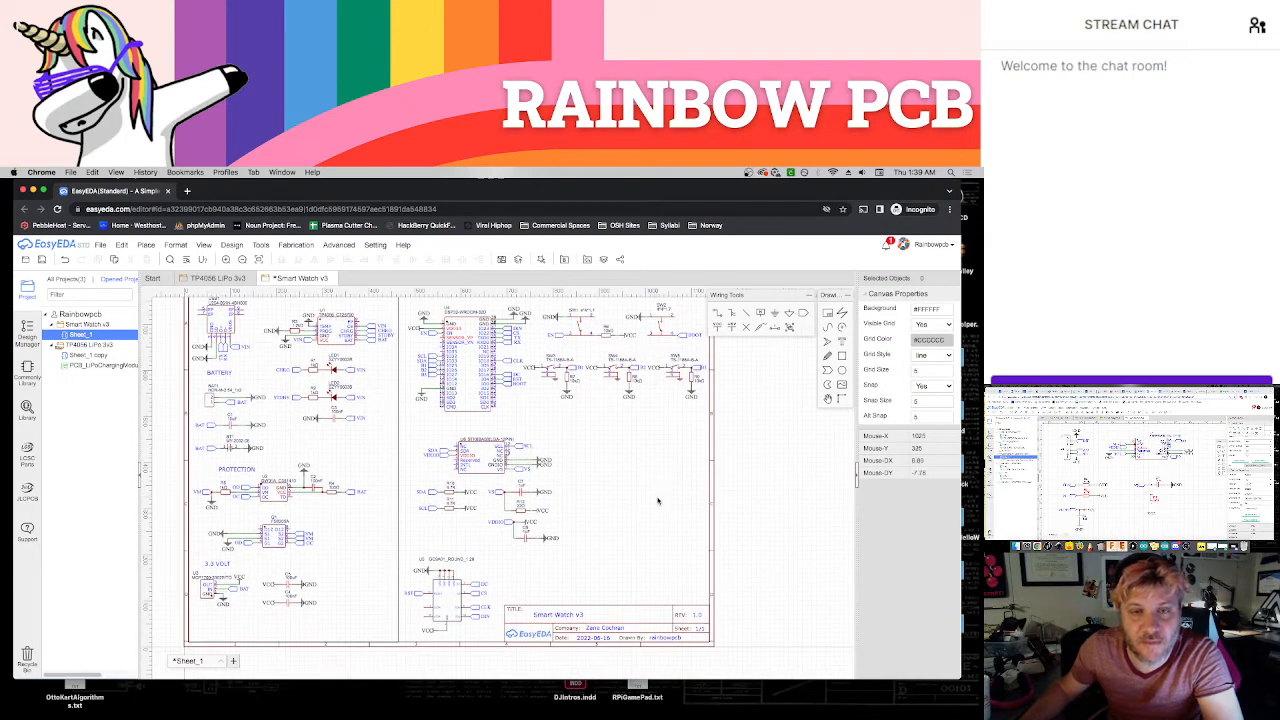
{"action": "key", "text": "ctrl+v"}
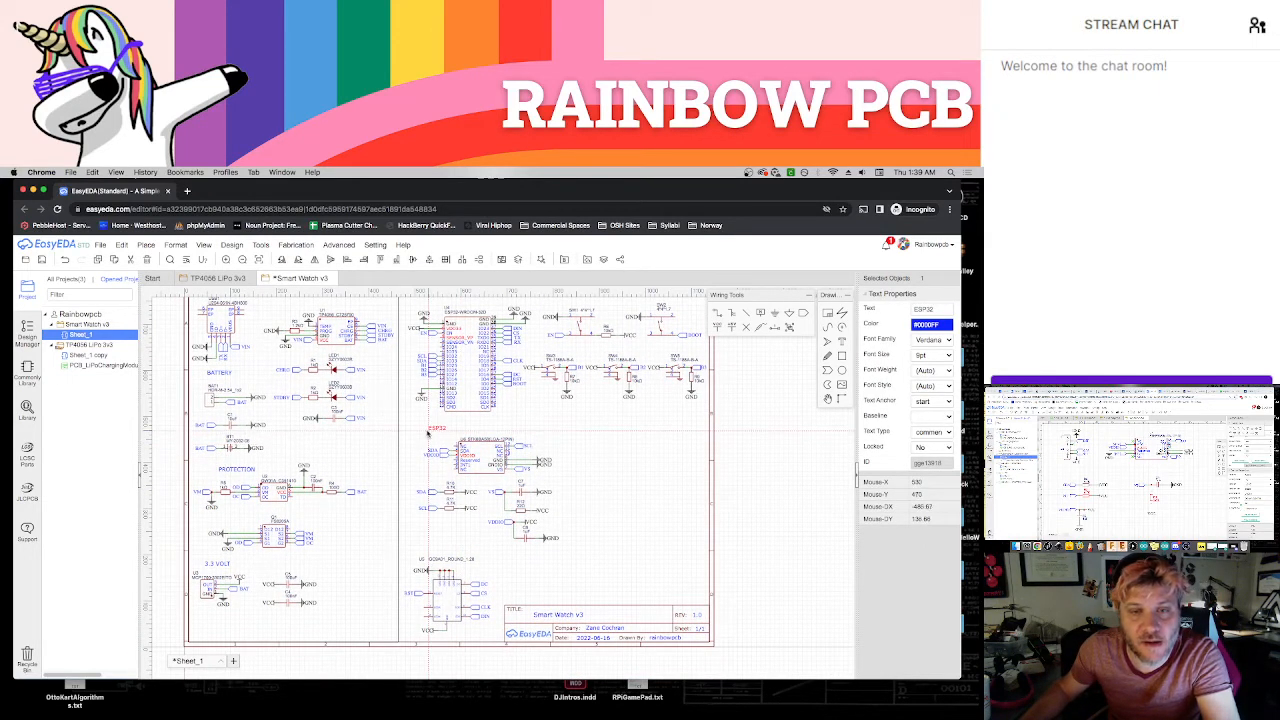
{"action": "left_click", "coordinate": [418, 432]}
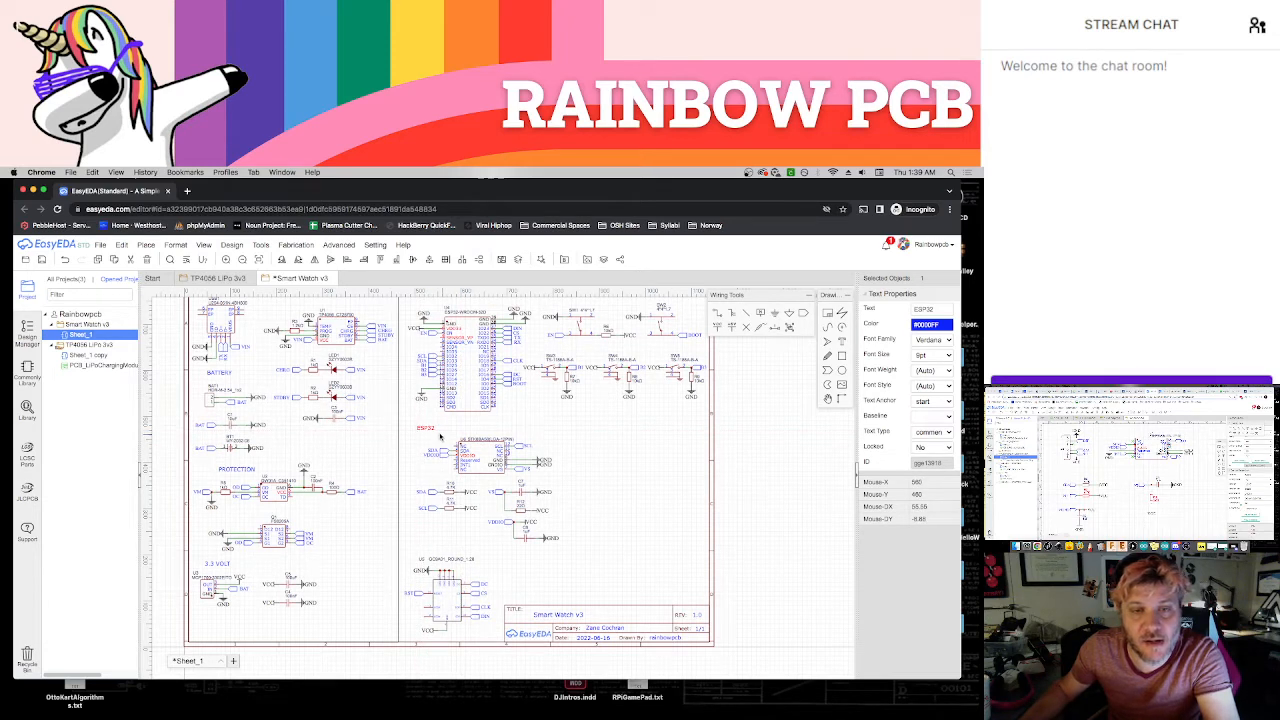
{"action": "double_click", "coordinate": [427, 430]}
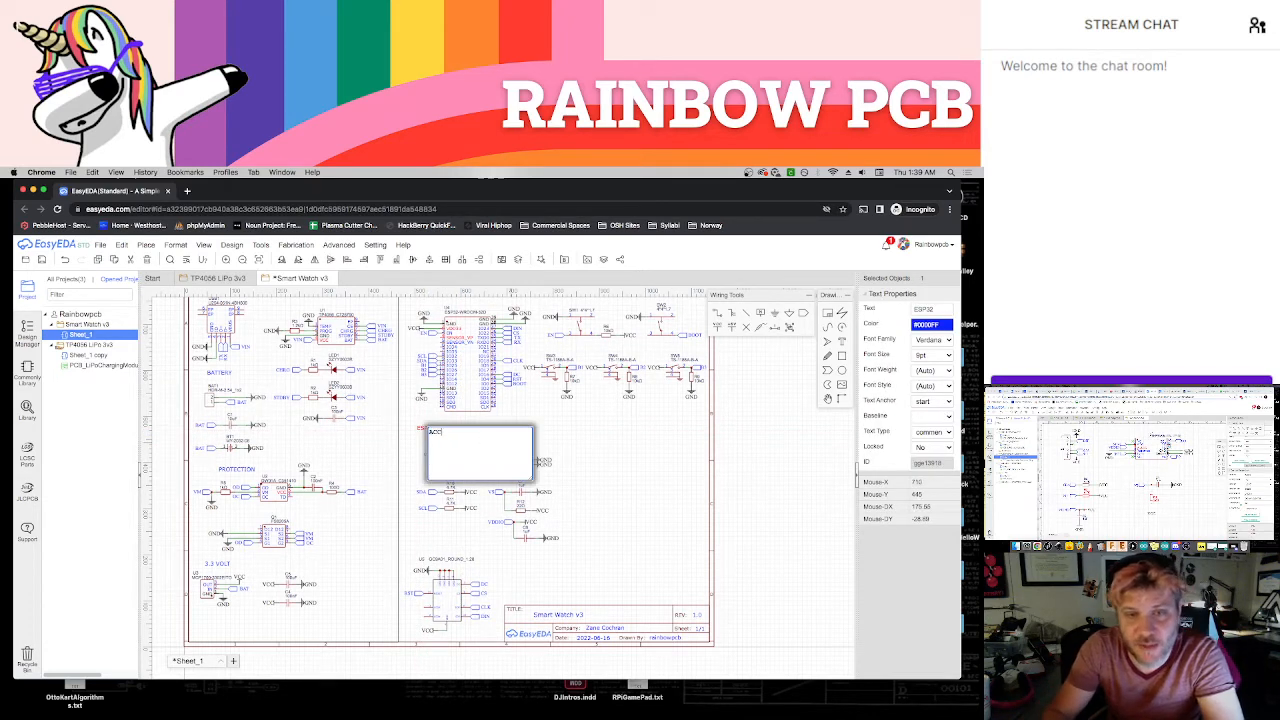
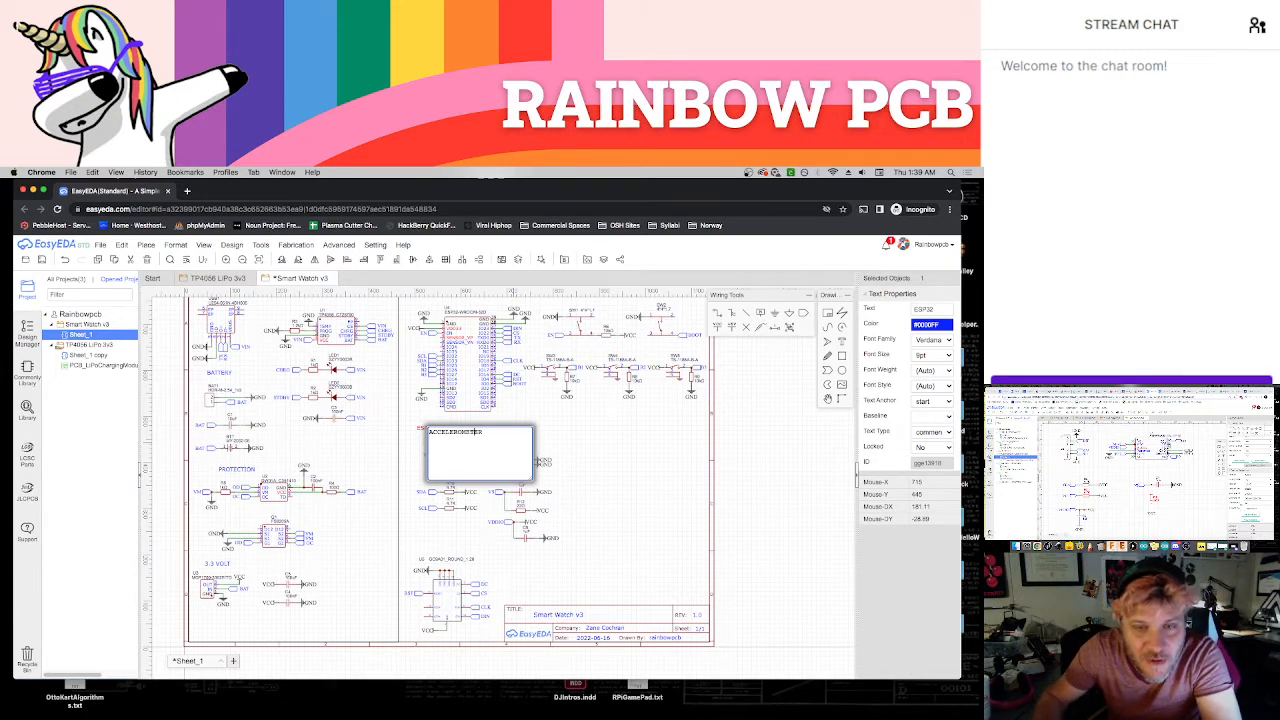
Look up the spelling of ACCELEROMETER with a web search in the other browser window and finish editing the title's text
{"action": "double_click", "coordinate": [440, 431]}
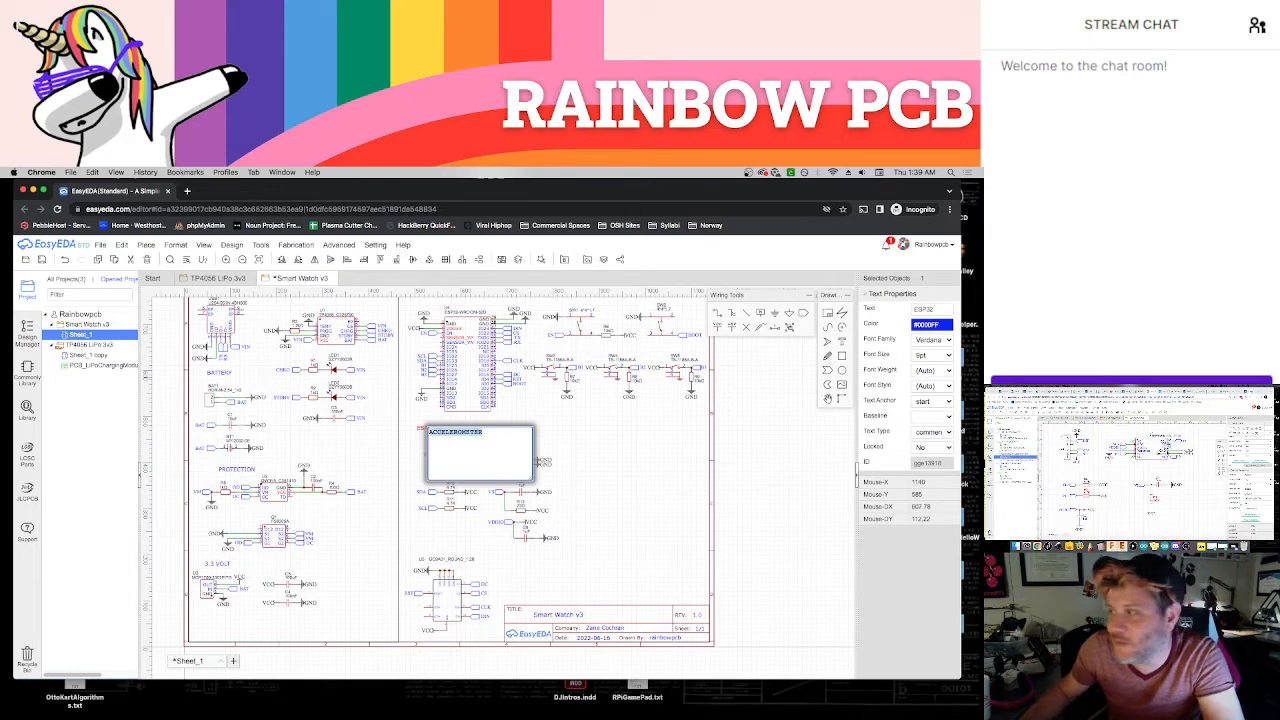
{"action": "left_click", "coordinate": [1100, 391]}
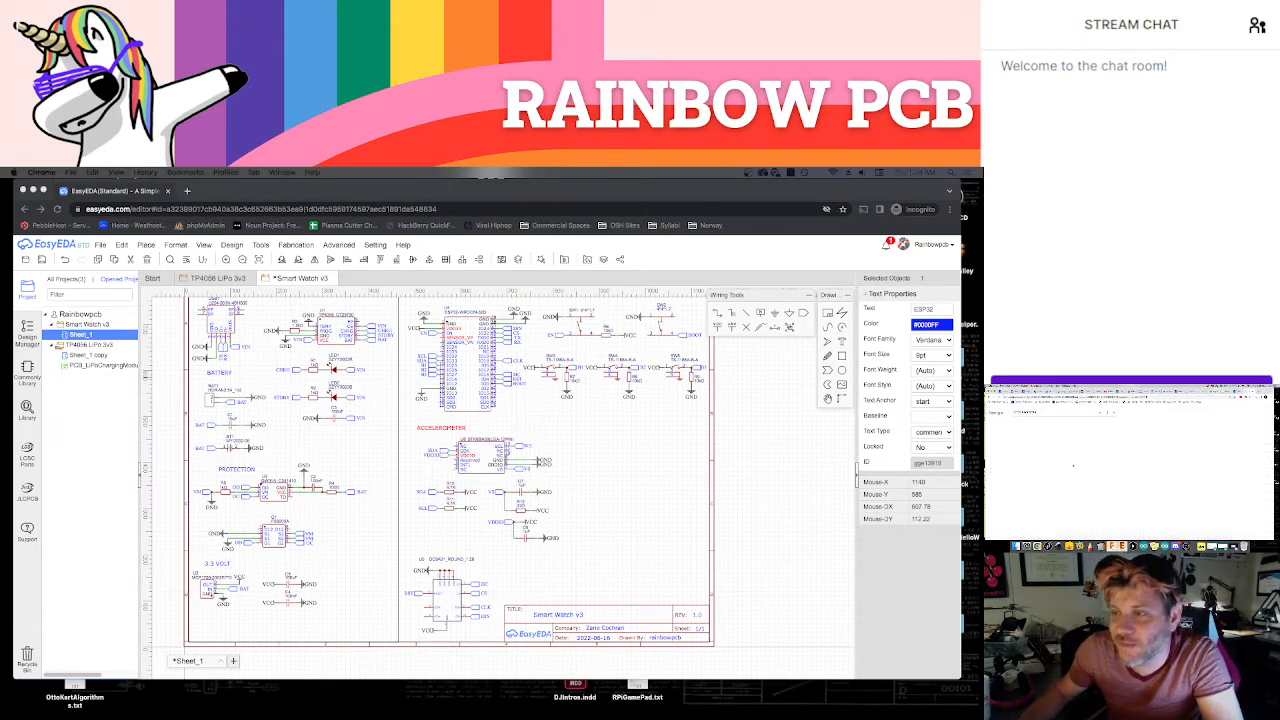
{"action": "left_click", "coordinate": [630, 435]}
{"action": "left_click", "coordinate": [627, 432]}
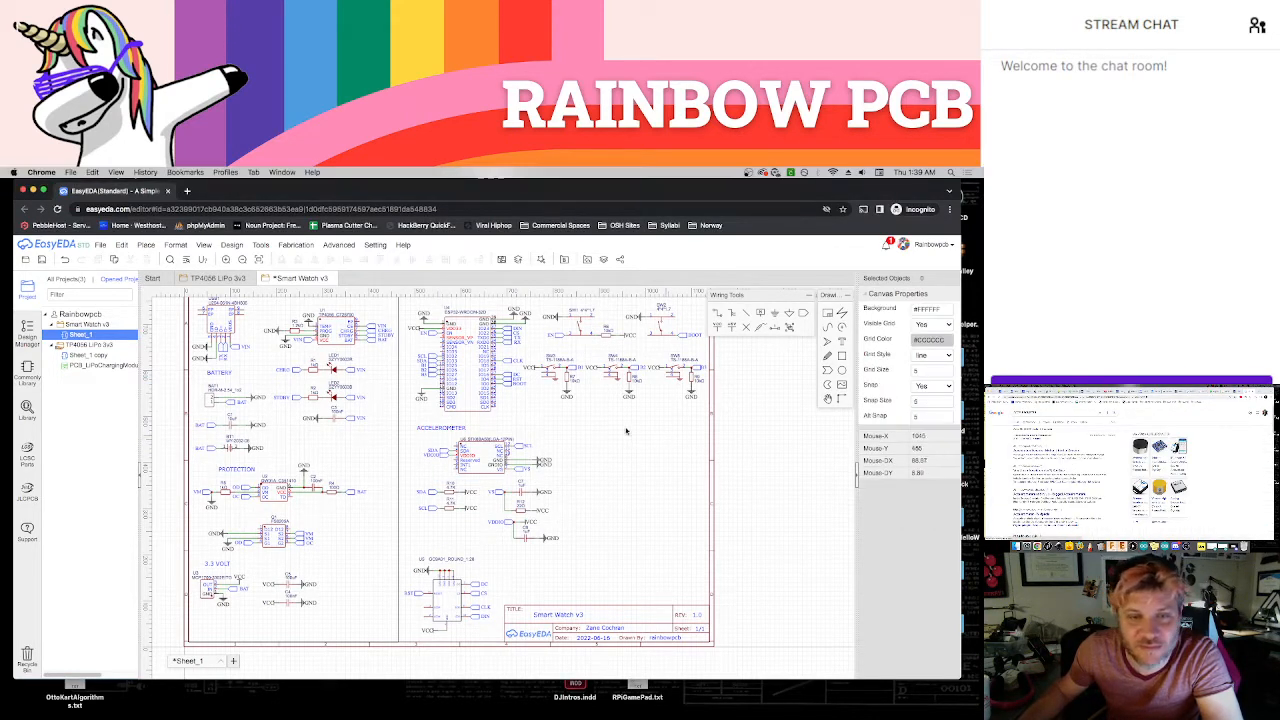
Place a copy of the ACCELEROMETER title above the round display circuit and change its text to SCREEN
{"action": "key", "text": "ctrl+v"}
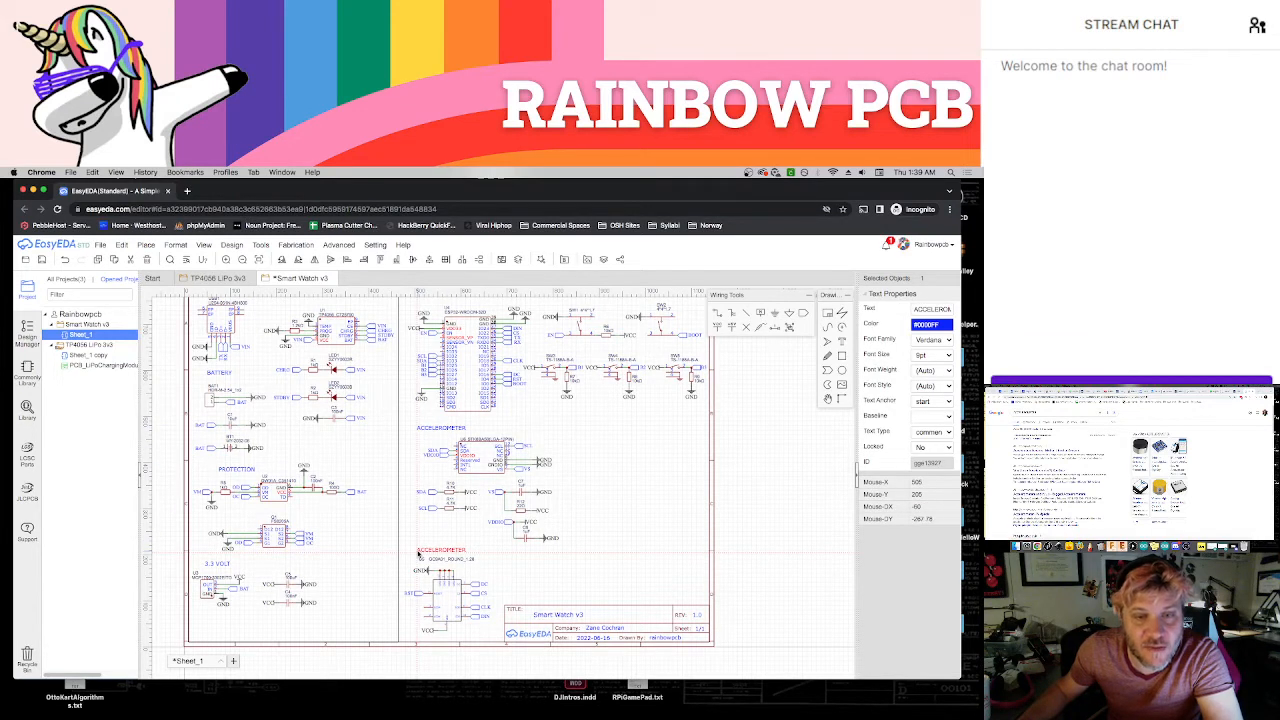
{"action": "left_click", "coordinate": [418, 553]}
{"action": "double_click", "coordinate": [434, 552]}
{"action": "type", "text": "SCR"}
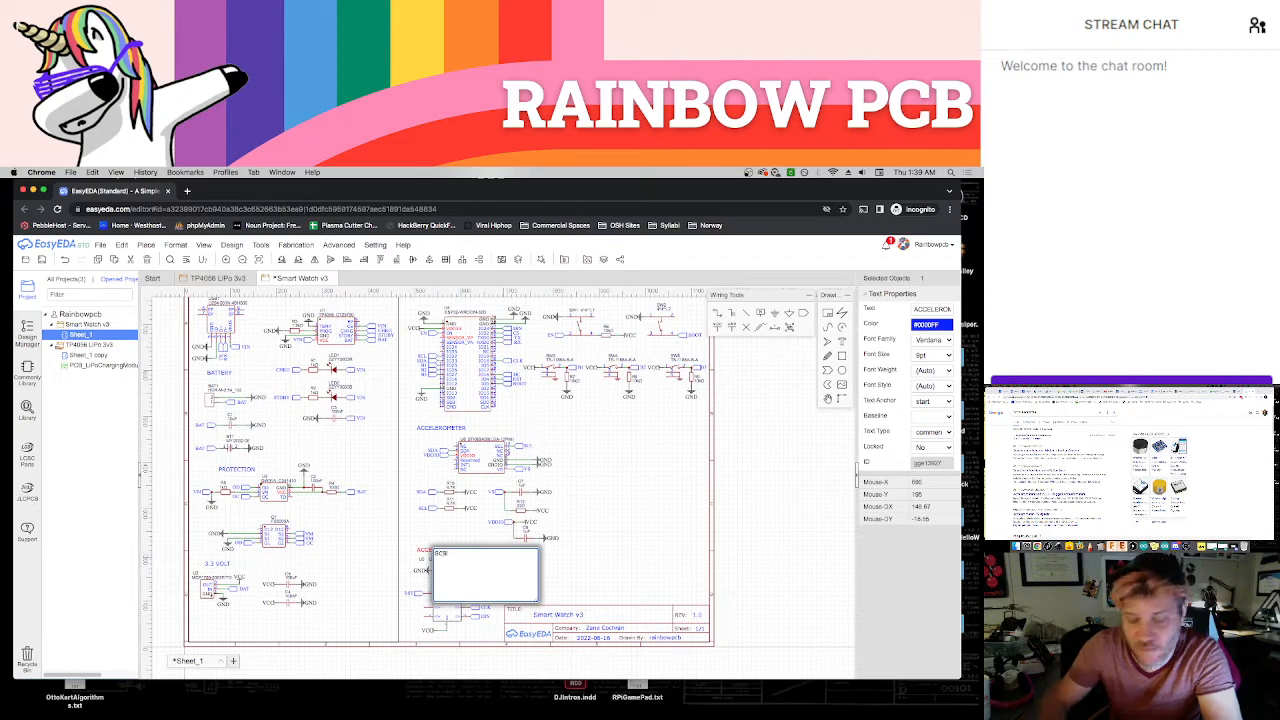
{"action": "type", "text": "EEN"}
{"action": "key", "text": "Return"}
{"action": "left_click", "coordinate": [640, 486]}
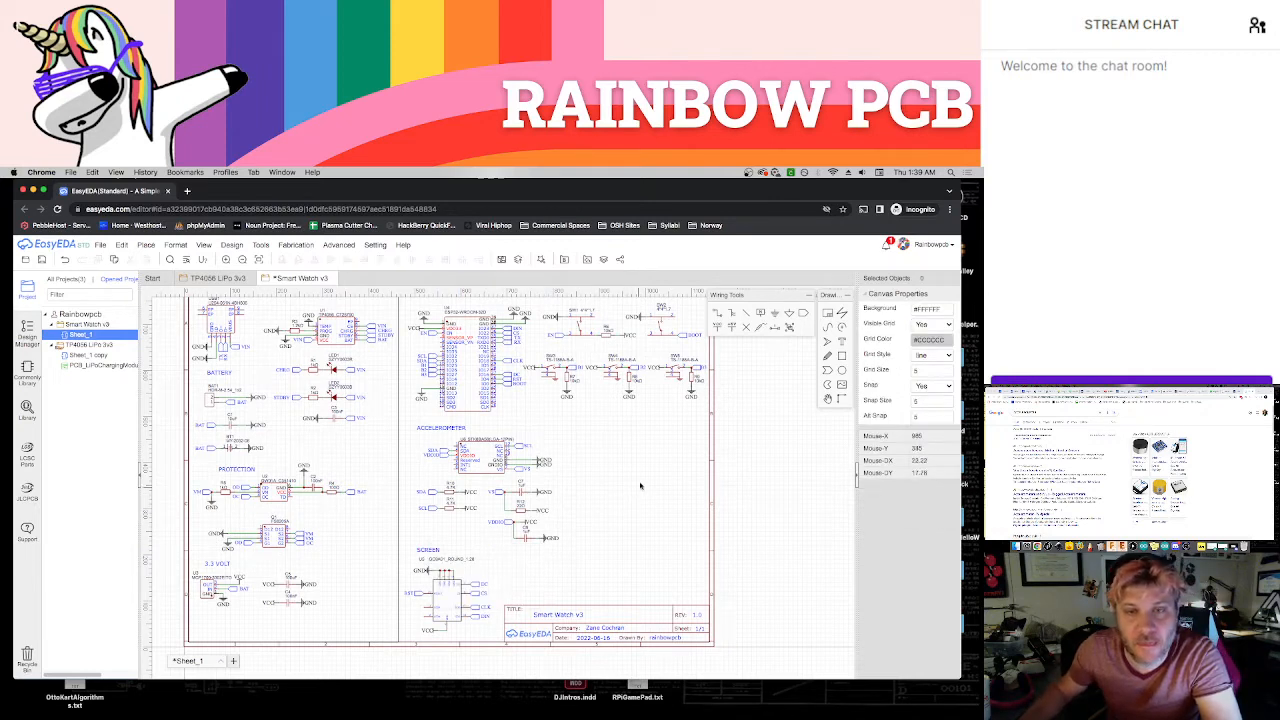
Draw a horizontal divider line beneath the ESP32 and BUTTONS sections, from the vertical divider to the sheet's right border
{"action": "right_click_drag", "start_coordinate": [644, 476], "coordinate": [609, 527]}
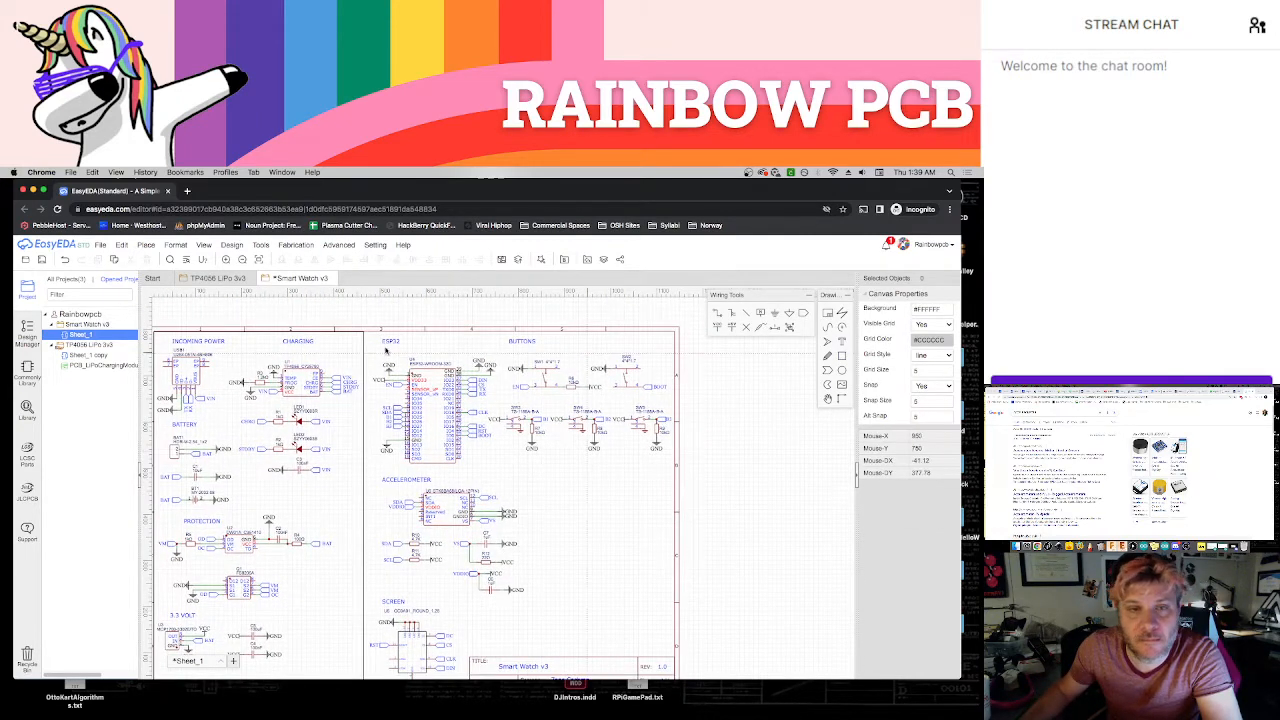
{"action": "mouse_move", "coordinate": [365, 333]}
{"action": "left_mouse_down"}
{"action": "mouse_move", "coordinate": [675, 482]}
{"action": "mouse_move", "coordinate": [676, 470]}
{"action": "left_mouse_up"}
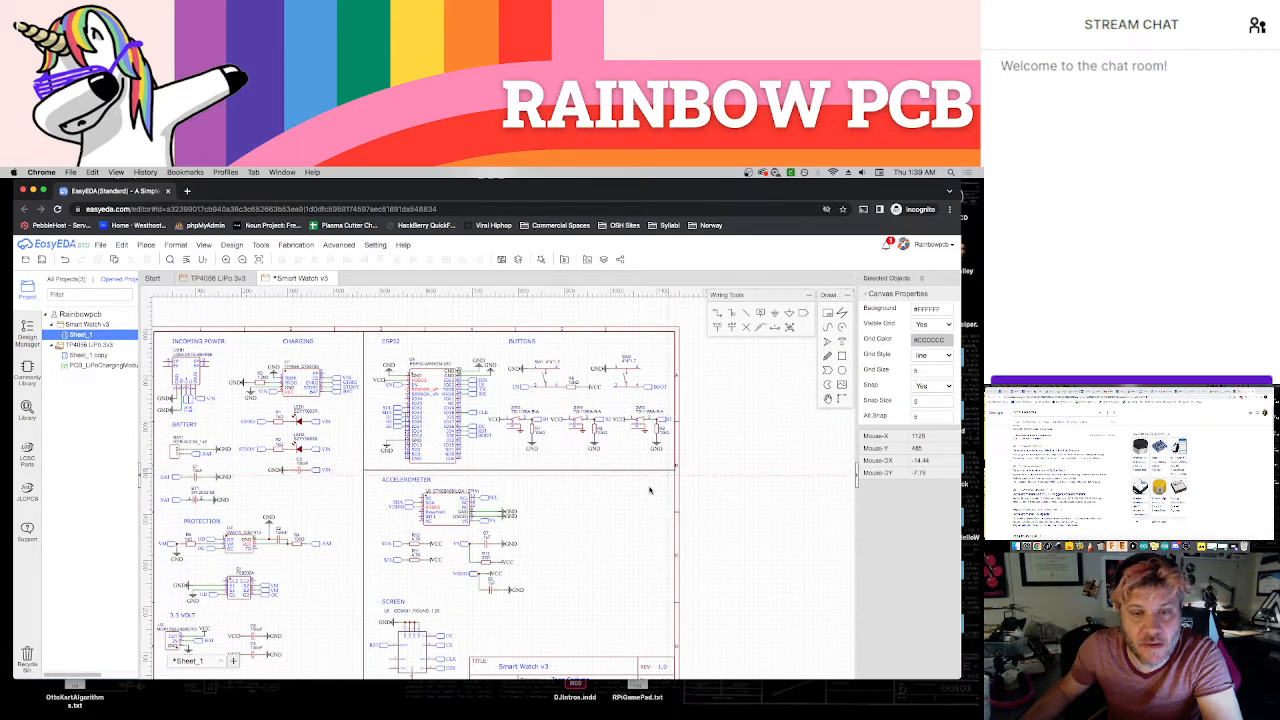
Rearrange the accelerometer's SDA/SCL, VS and VDDIO resistor and capacitor circuits side by side beneath the chip
{"action": "left_click_drag", "start_coordinate": [450, 572], "coordinate": [448, 545]}
{"action": "left_click", "coordinate": [545, 591]}
{"action": "left_click", "coordinate": [487, 572]}
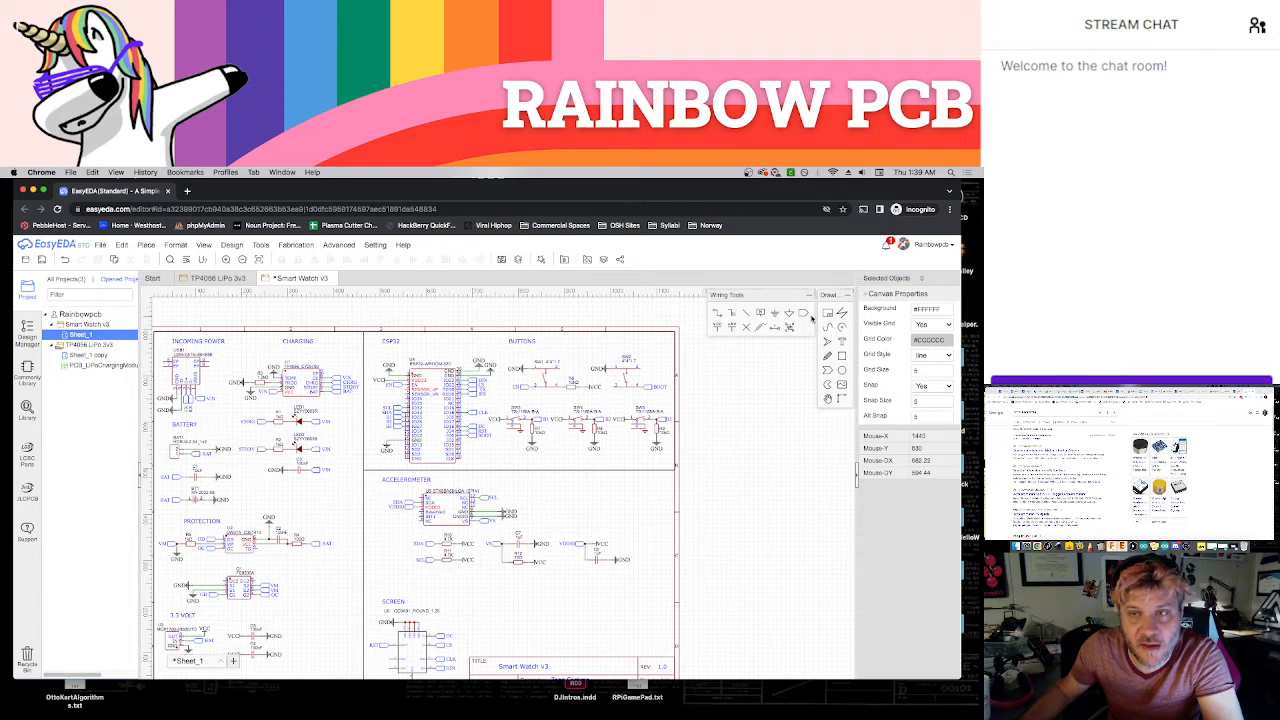
Add a horizontal divider beneath the ACCELEROMETER section and a vertical divider from it down to the title block's upper-left corner
{"action": "left_click", "coordinate": [364, 470]}
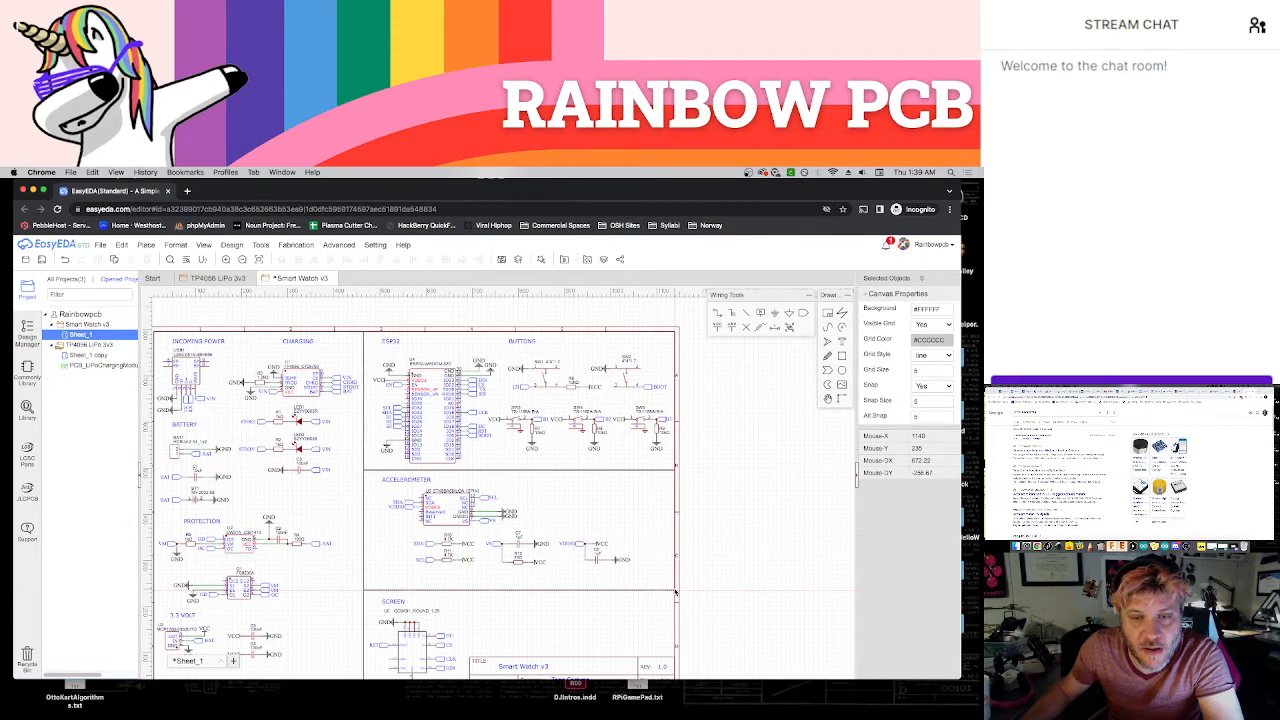
{"action": "left_click", "coordinate": [677, 591]}
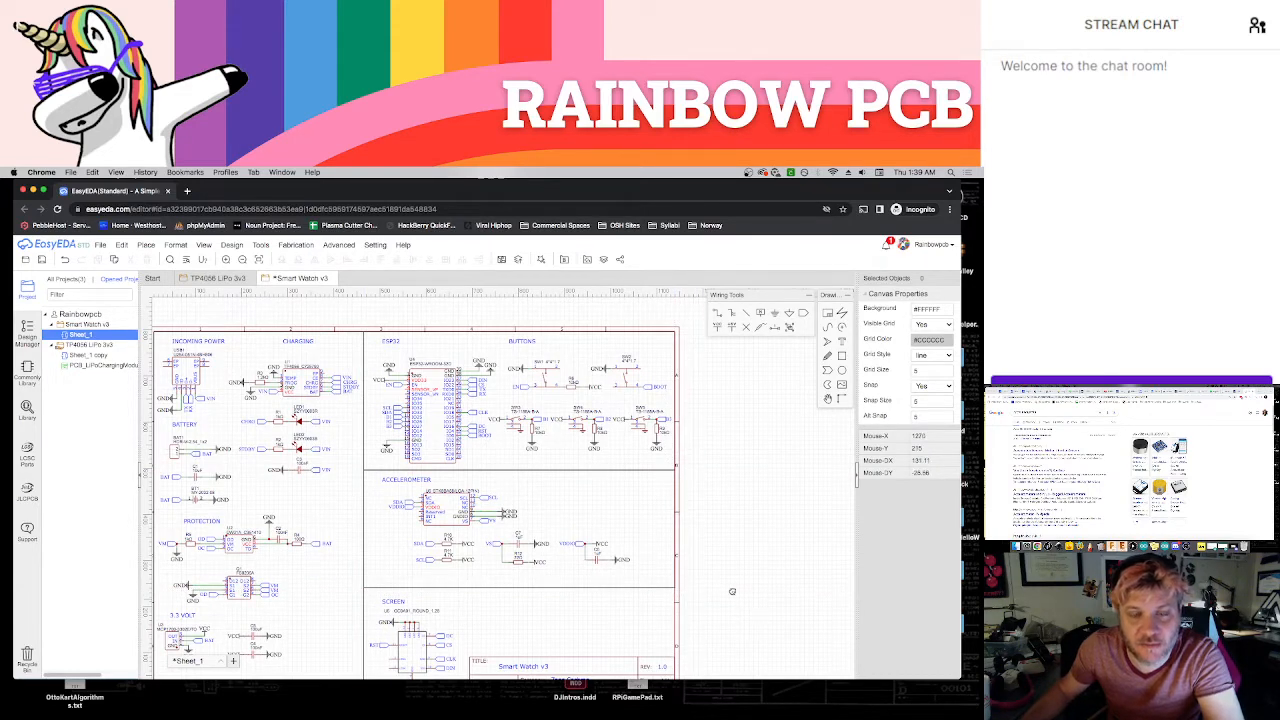
{"action": "scroll", "coordinate": [730, 590], "scroll_direction": "down", "scroll_amount": 2}
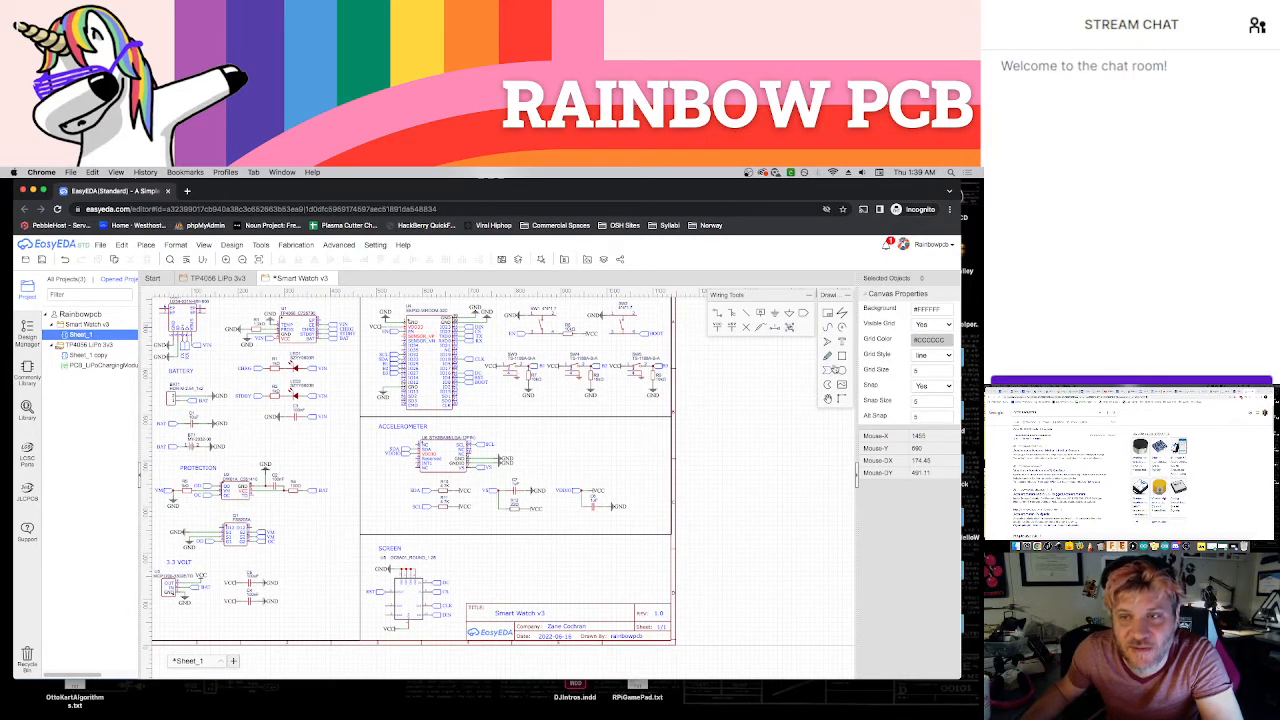
{"action": "left_click", "coordinate": [835, 369]}
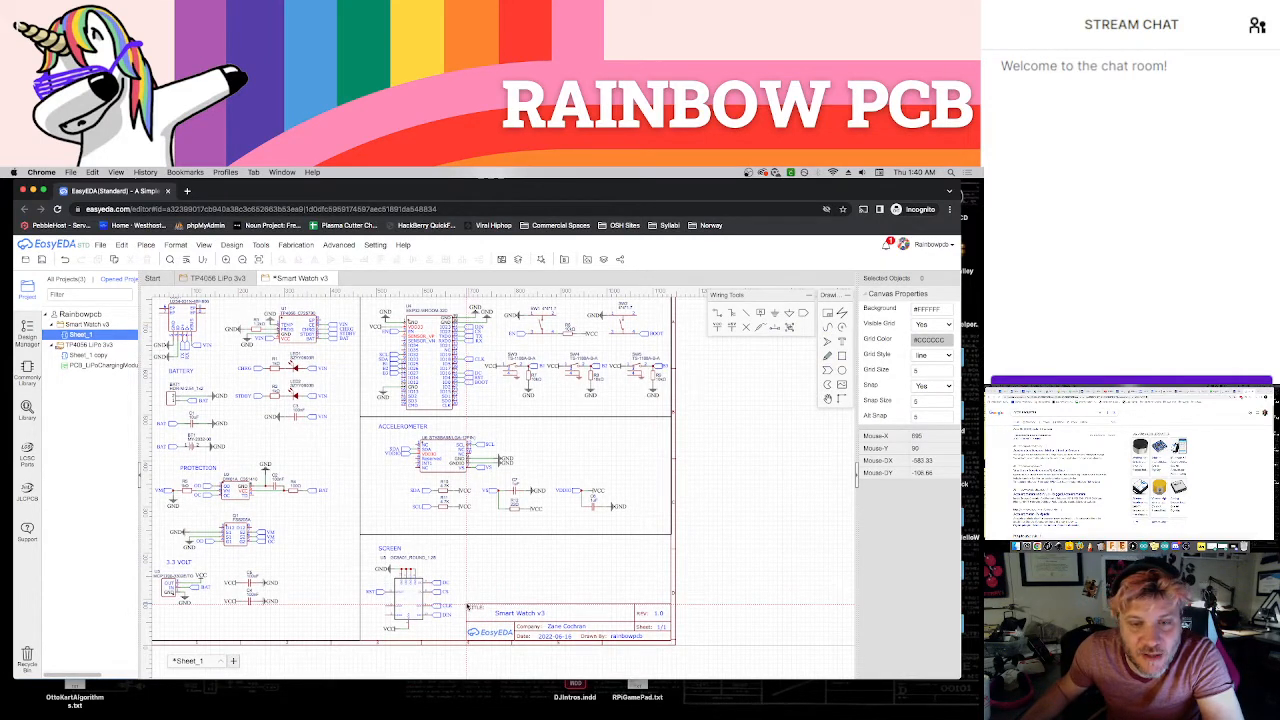
{"action": "left_click_drag", "start_coordinate": [466, 605], "coordinate": [670, 536]}
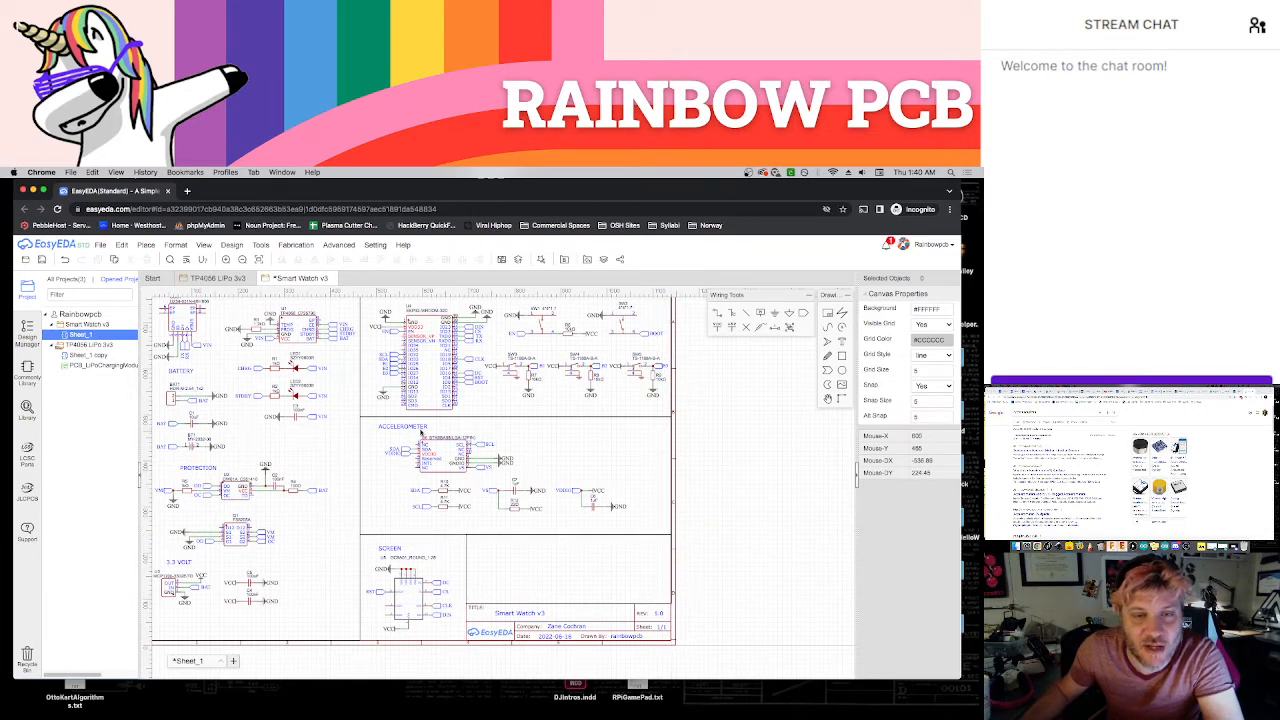
Place a copy of the ACCELEROMETER title in the empty section above the title block, change its text to BATTERY MONITOR, and save the schematic
{"action": "left_click", "coordinate": [420, 429]}
{"action": "key", "text": "ctrl+c"}
{"action": "key", "text": "ctrl+v"}
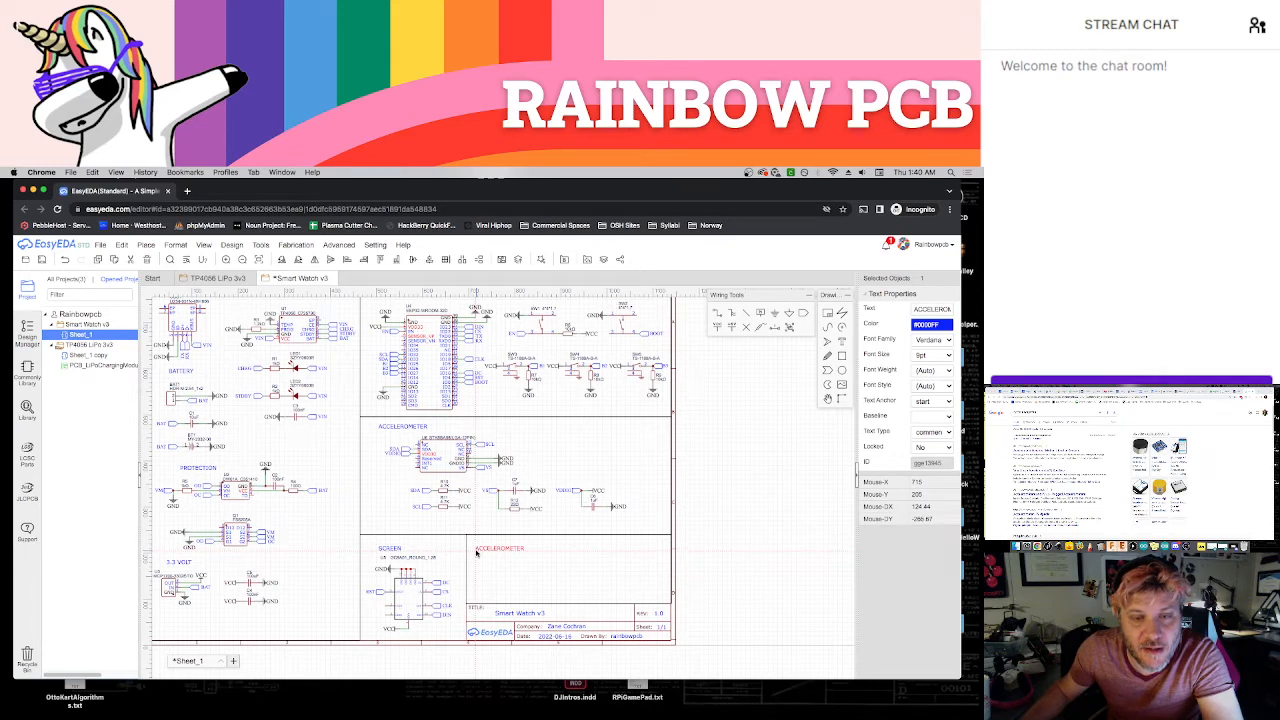
{"action": "left_click", "coordinate": [476, 552]}
{"action": "double_click", "coordinate": [495, 552]}
{"action": "type", "text": "BATT"}
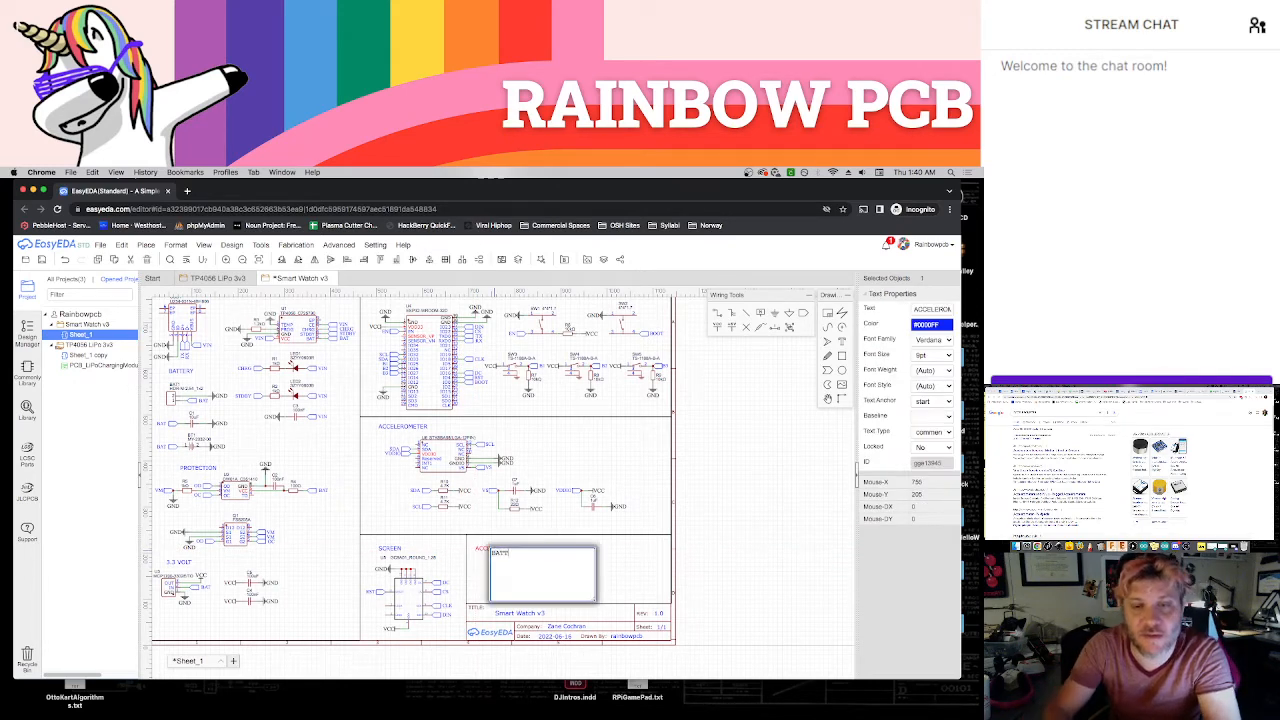
{"action": "type", "text": "ERY MONITOR"}
{"action": "key", "text": "Return"}
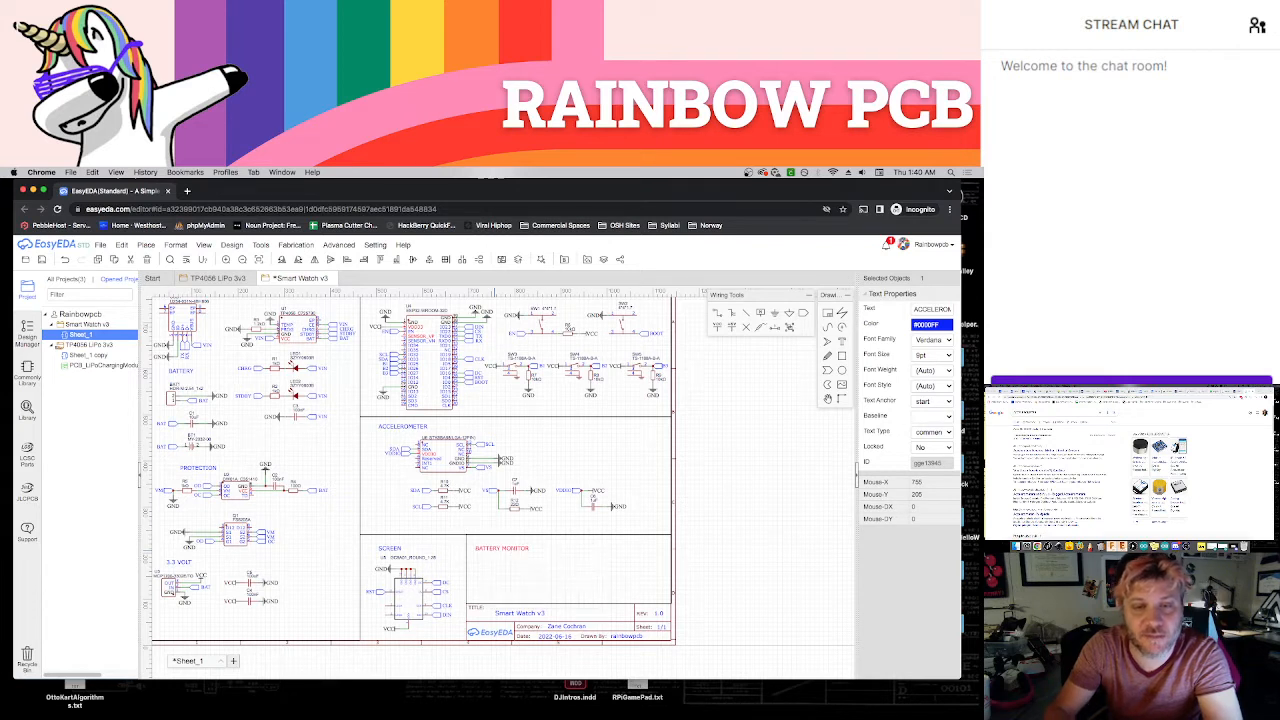
{"action": "left_click", "coordinate": [742, 519]}
{"action": "key", "text": "ctrl+s"}
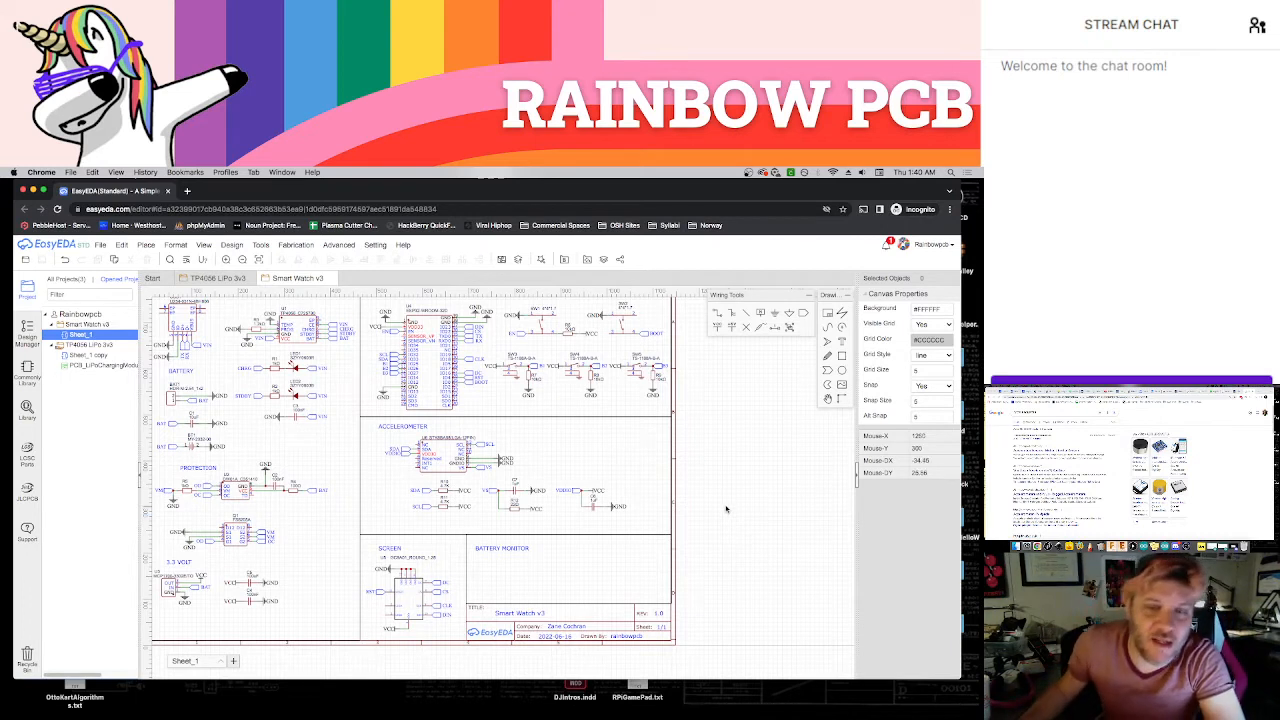
Bring up the reference schematic in the other browser window to look up the resistors needed for the battery monitor
{"action": "left_click", "coordinate": [1205, 461]}
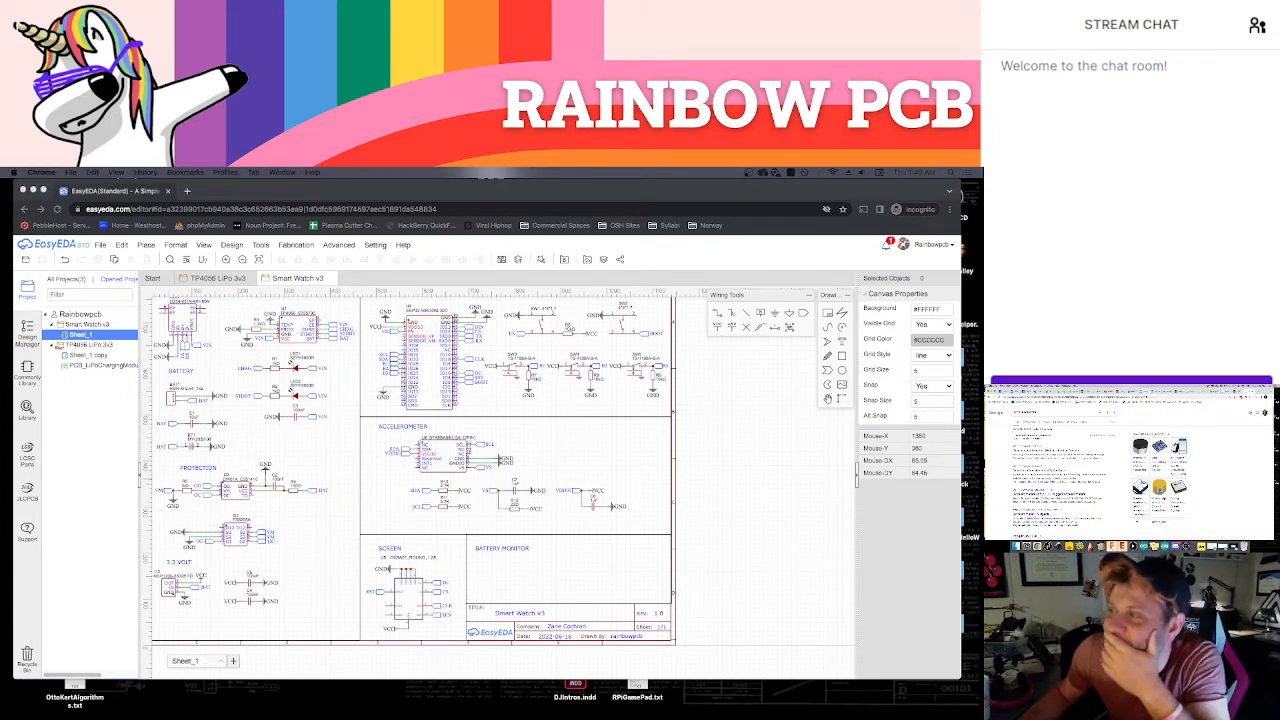
{"action": "key", "text": "ctrl+shift+Tab"}
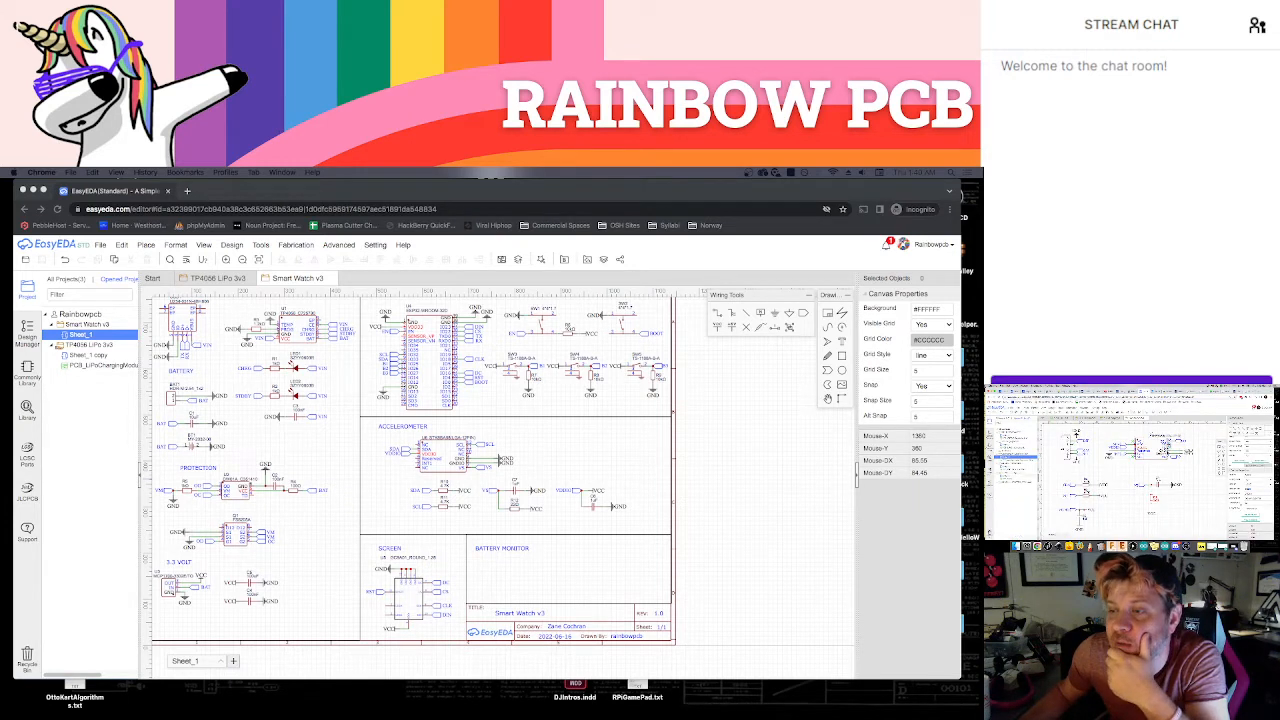
{"action": "left_click", "coordinate": [1014, 466]}
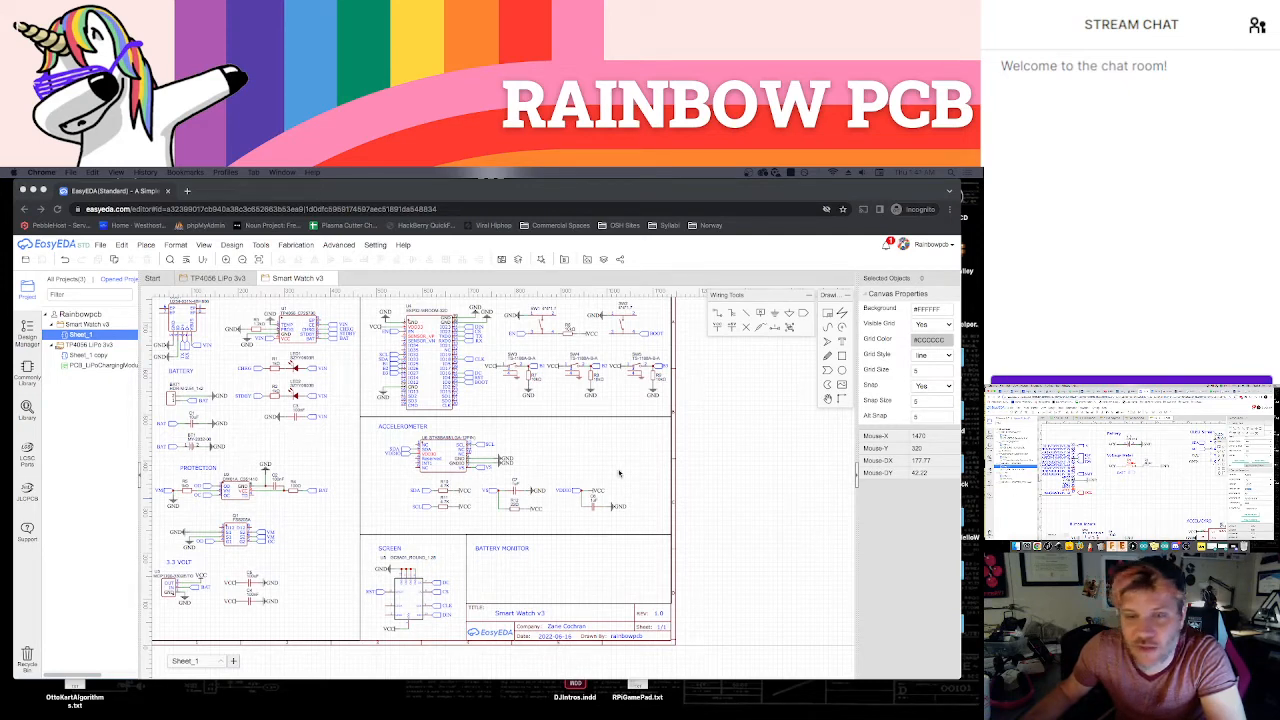
Search the component library for C73806 and place the 100K resistor below the BATTERY MONITOR title
{"action": "scroll", "coordinate": [600, 540], "scroll_direction": "down", "scroll_amount": 2}
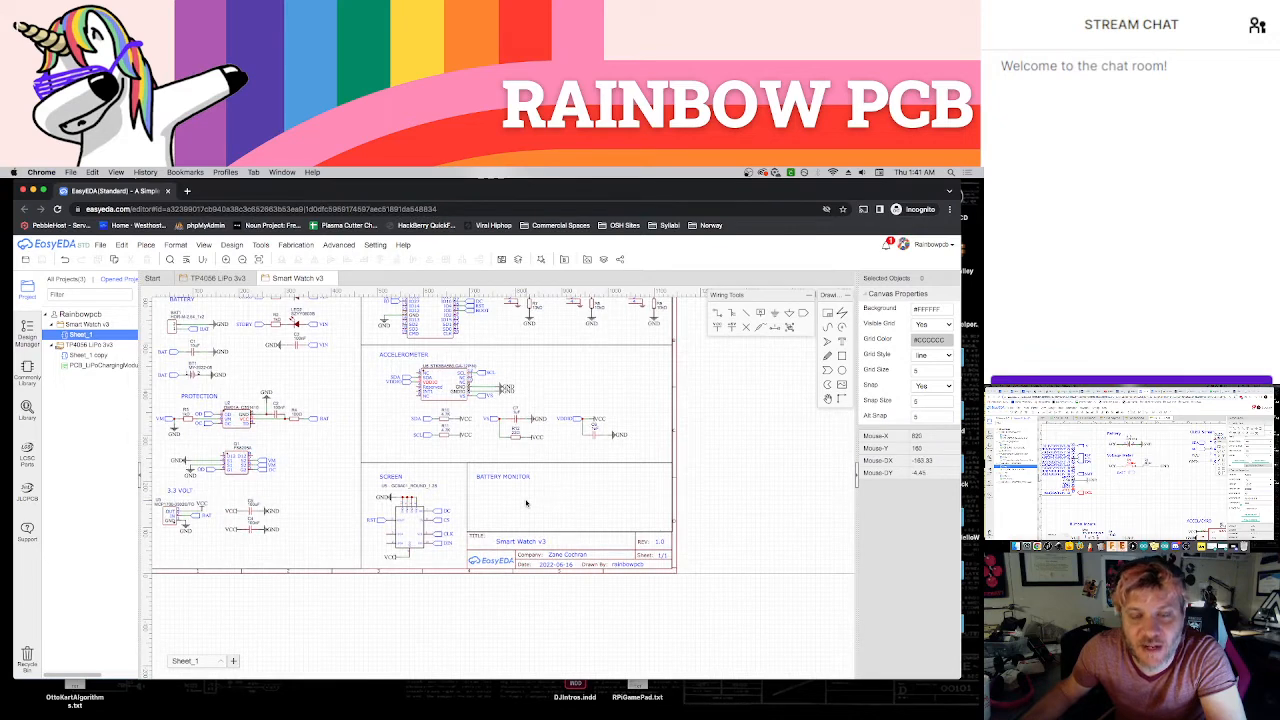
{"action": "key", "text": "shift+f"}
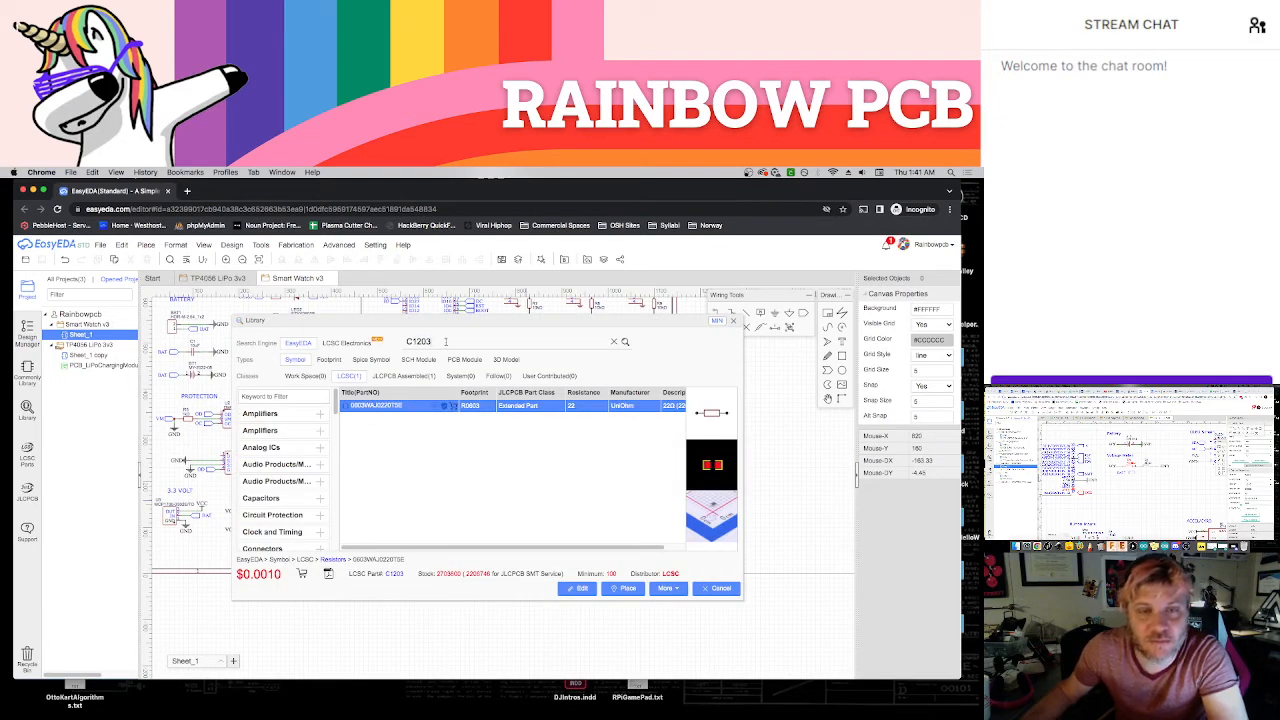
{"action": "double_click", "coordinate": [446, 341]}
{"action": "key", "text": "ctrl+v"}
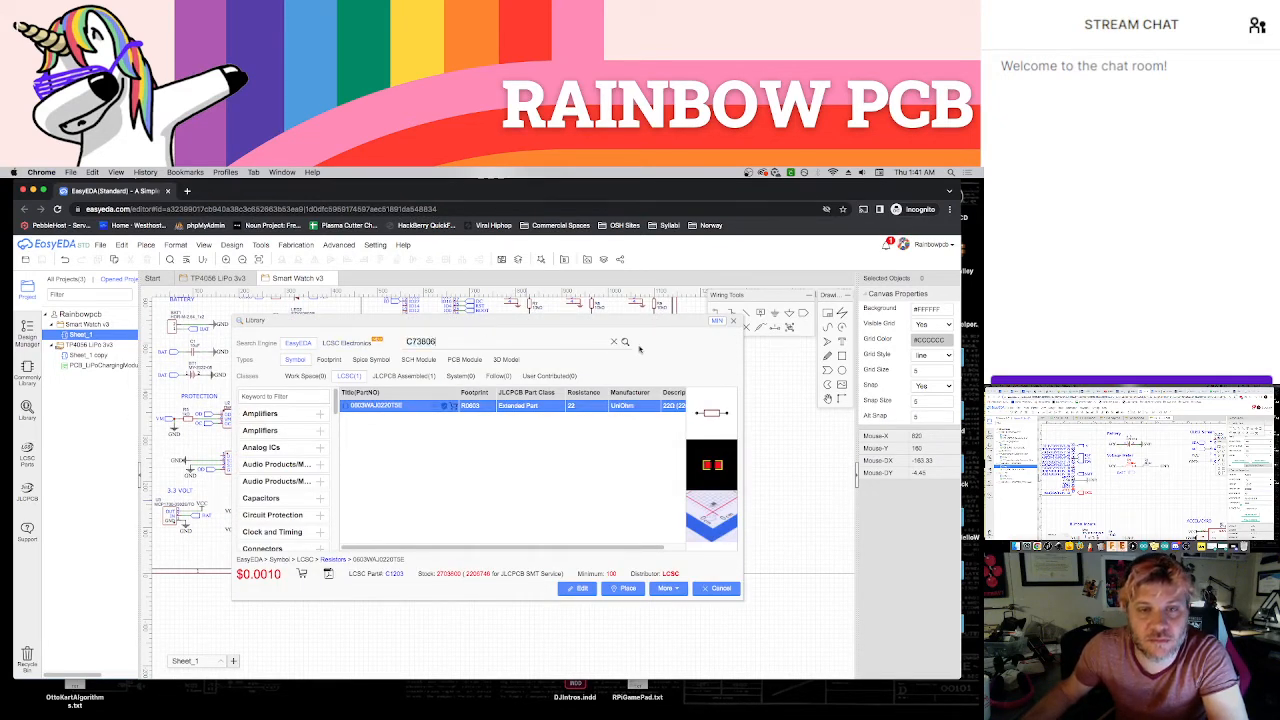
{"action": "left_click", "coordinate": [624, 342]}
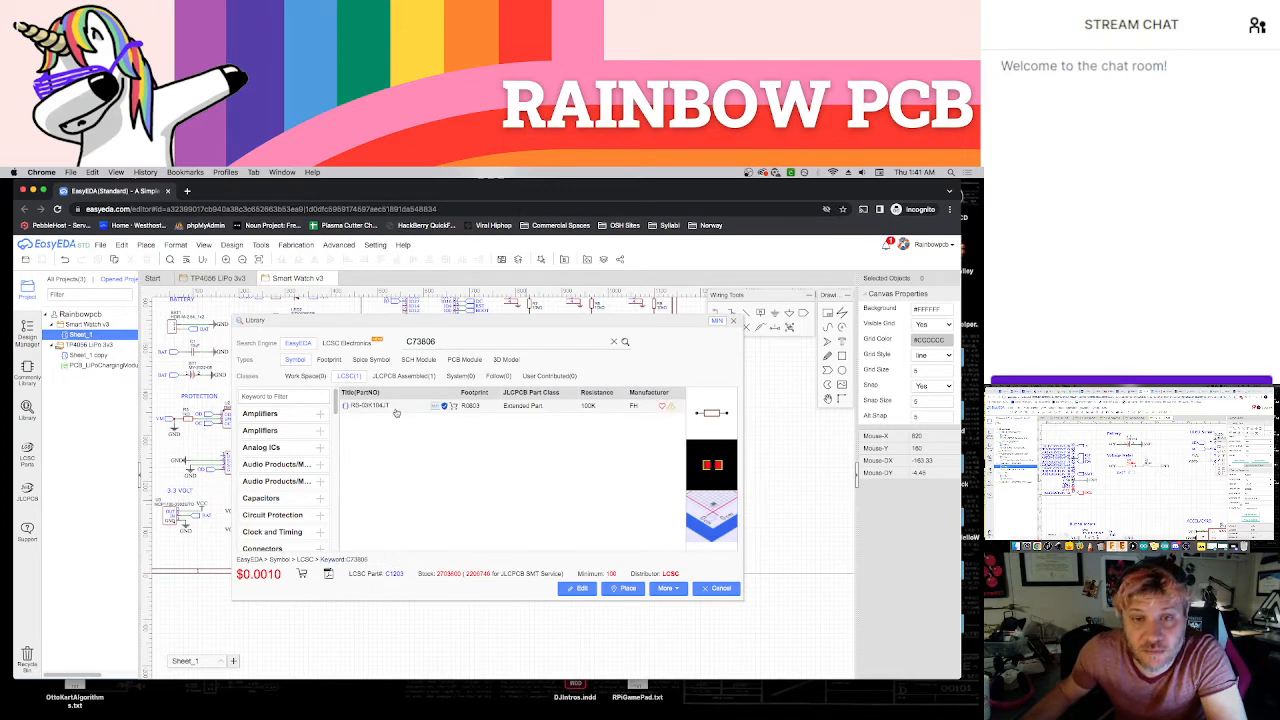
{"action": "left_click", "coordinate": [394, 410]}
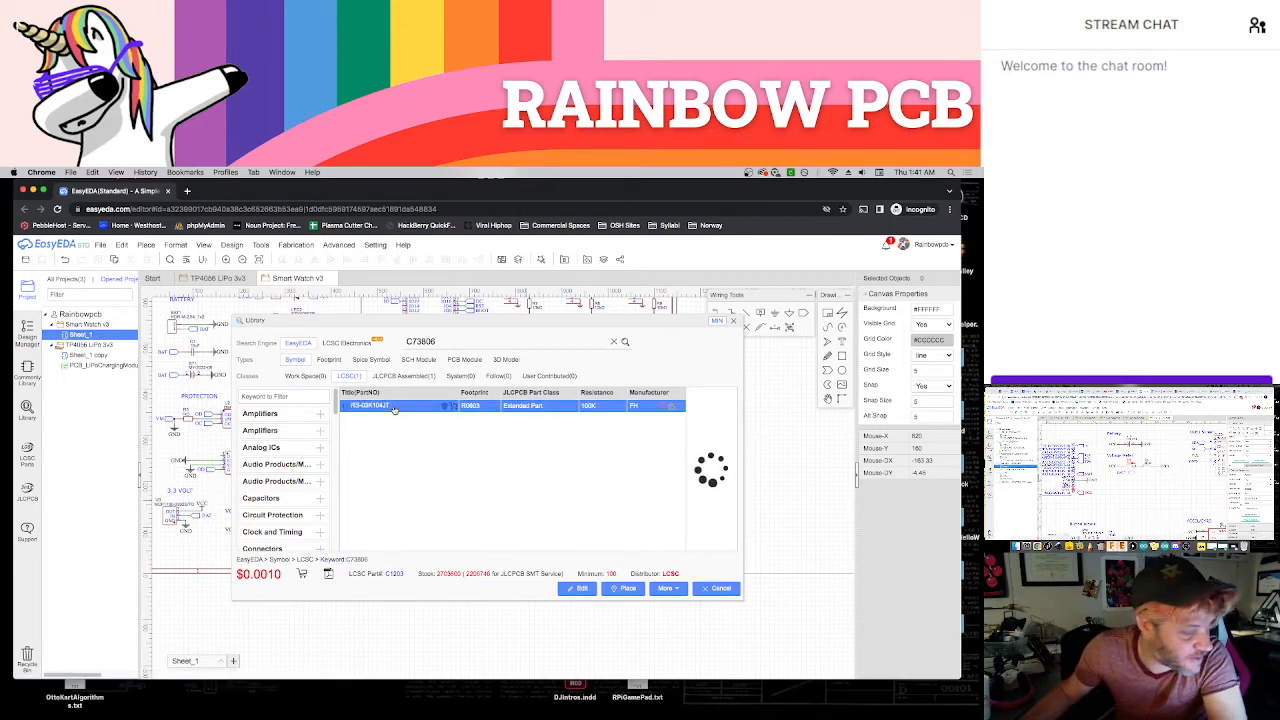
{"action": "left_click", "coordinate": [627, 589]}
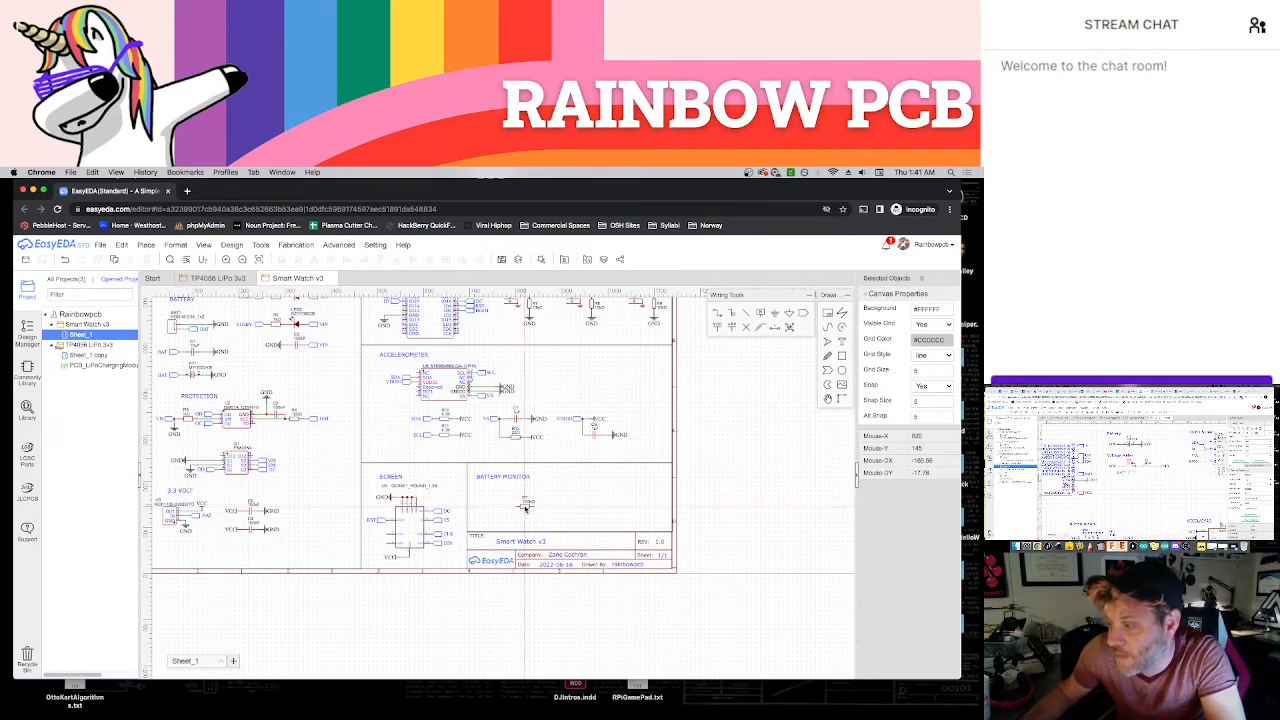
{"action": "left_click", "coordinate": [525, 507]}
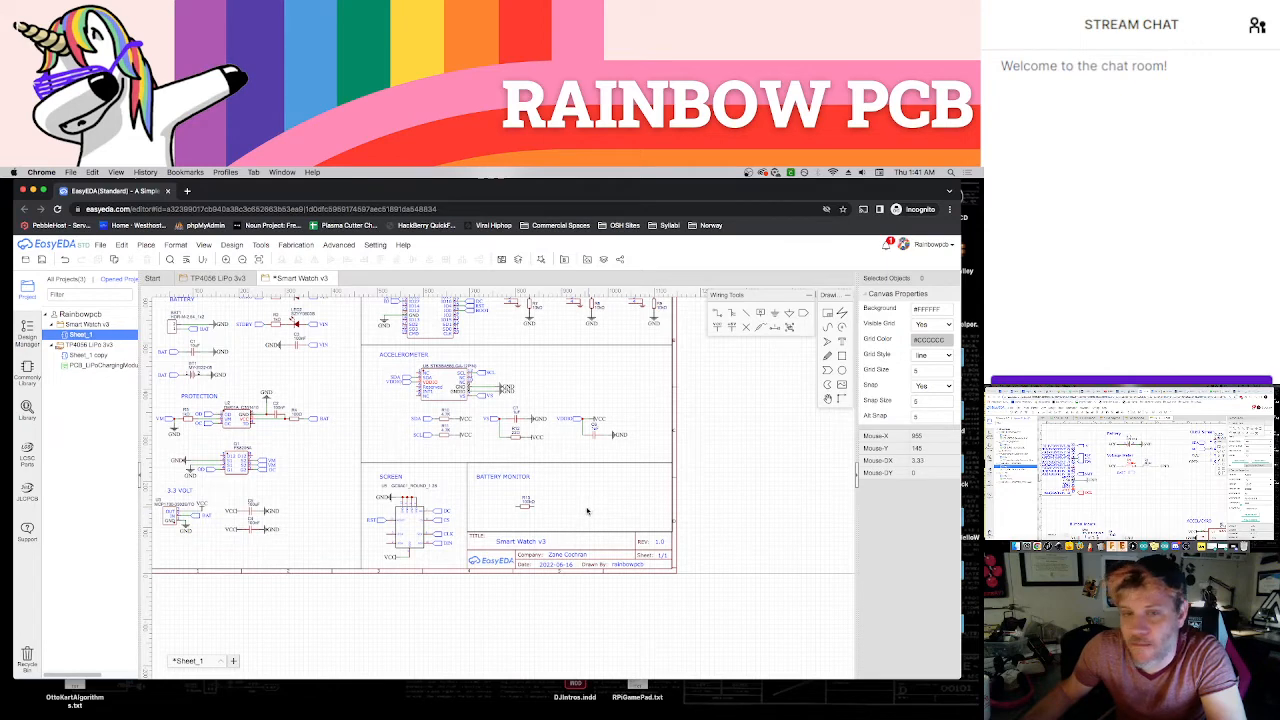
Search the component library for C88614 and place the 22K resistor beside the 100K one in the BATTERY MONITOR section
{"action": "key", "text": "shift+f"}
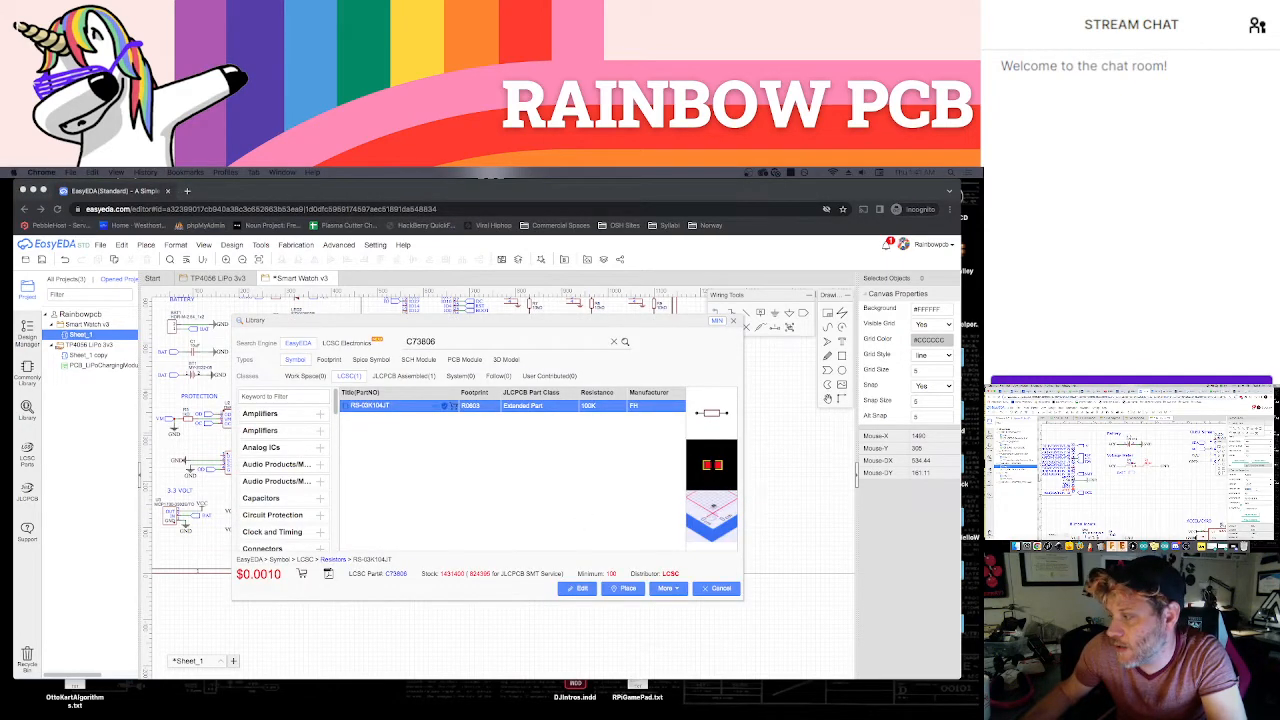
{"action": "key", "text": "ctrl+v"}
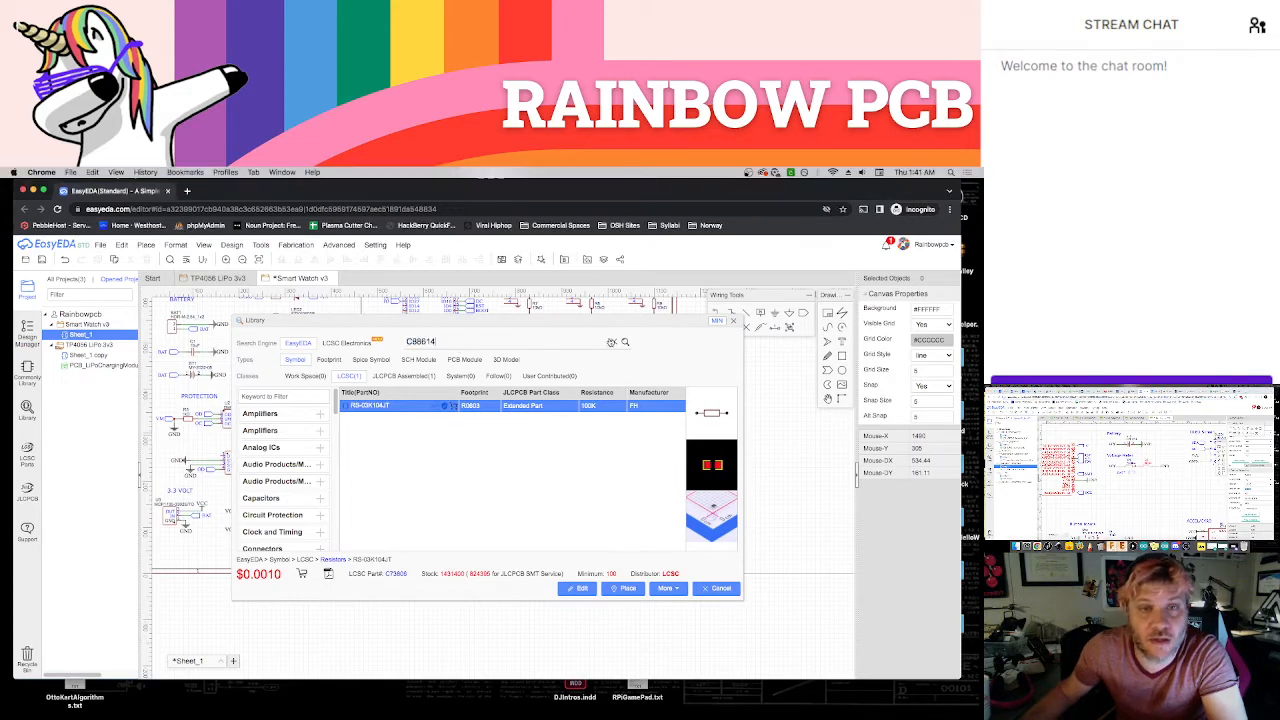
{"action": "left_click", "coordinate": [625, 341]}
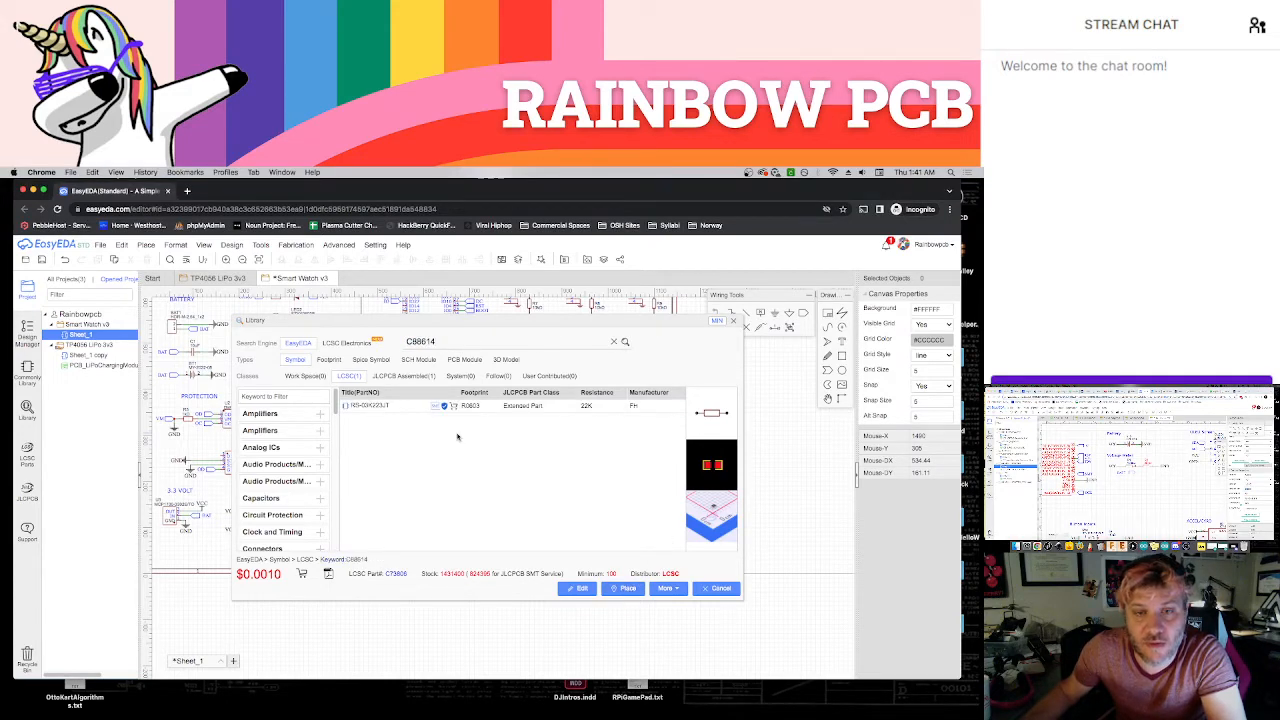
{"action": "left_click", "coordinate": [389, 408]}
{"action": "left_click", "coordinate": [623, 588]}
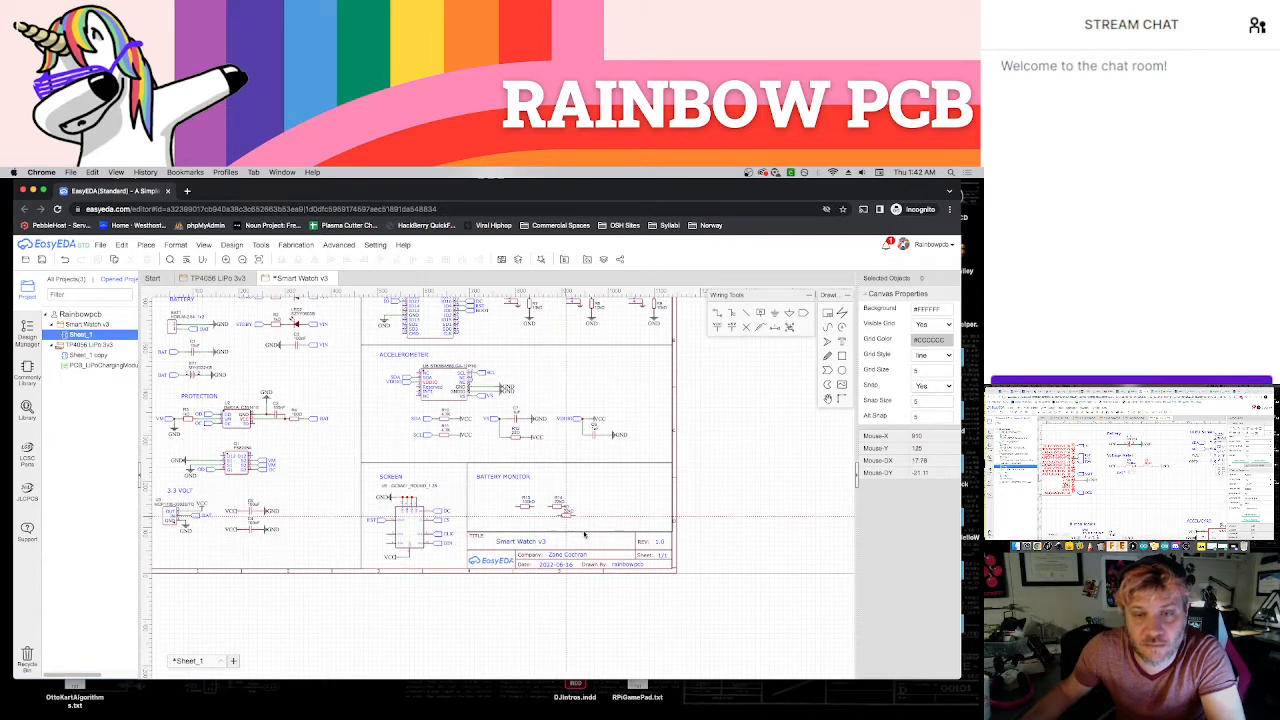
{"action": "left_click", "coordinate": [557, 505]}
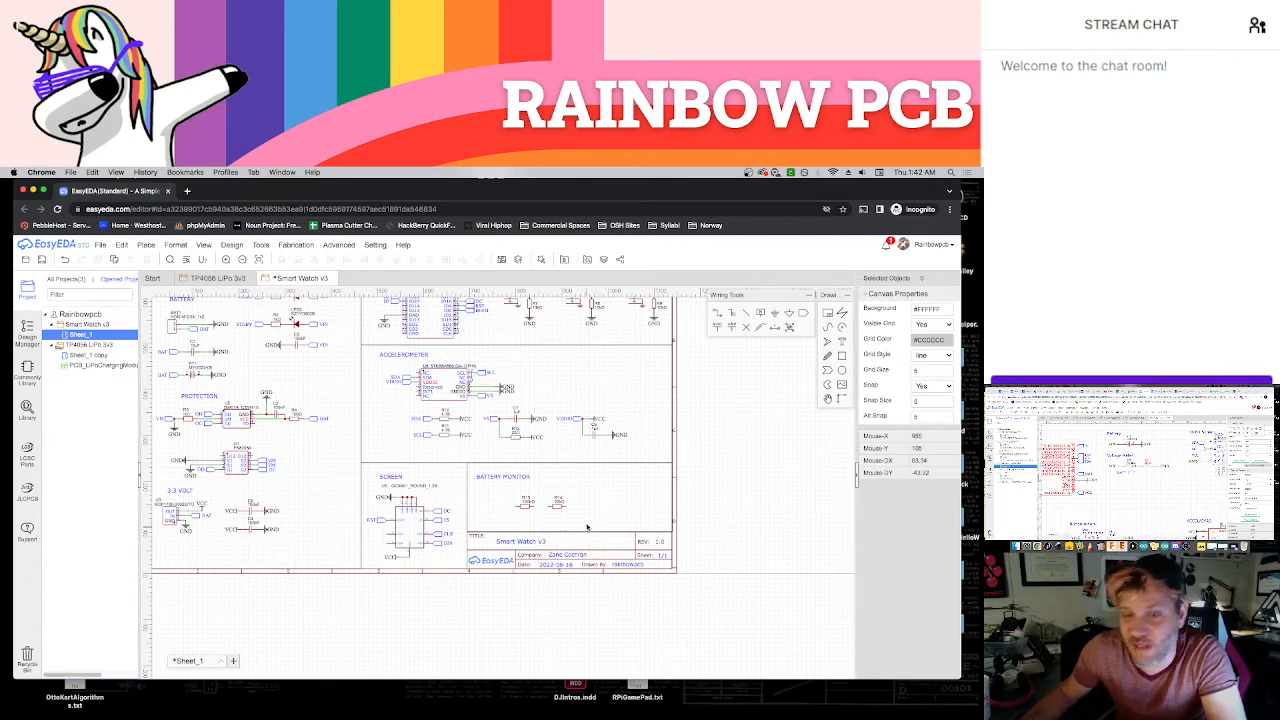
{"action": "key", "text": "Escape"}
{"action": "scroll", "coordinate": [591, 519], "scroll_direction": "up", "scroll_amount": 3}
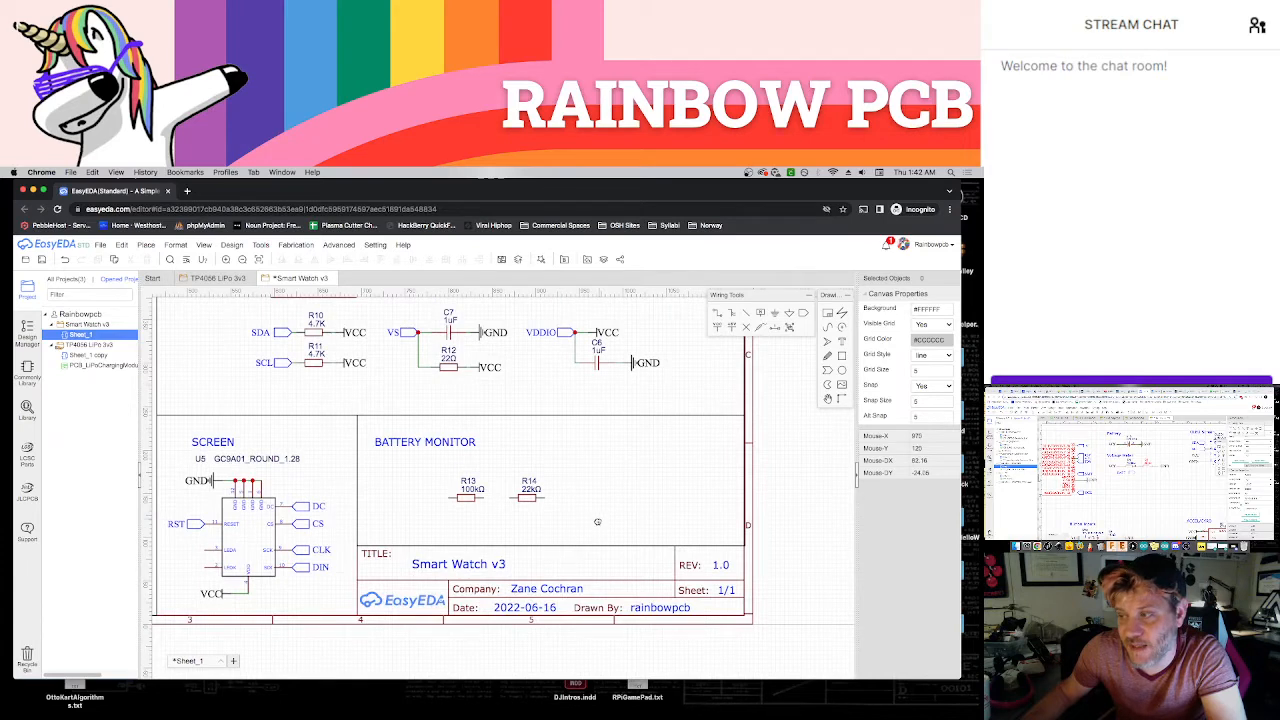
{"action": "right_click_drag", "start_coordinate": [593, 519], "coordinate": [591, 528]}
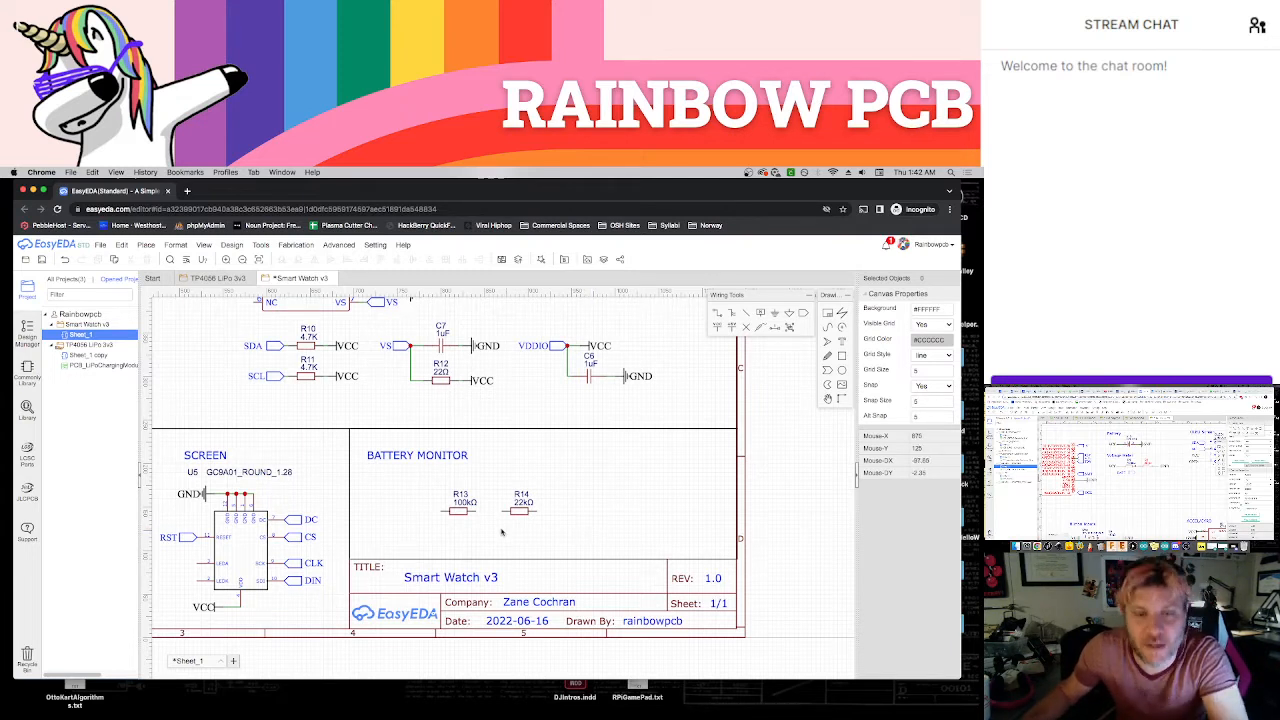
Space the 100K and 22K resistors farther apart on one line in the BATTERY MONITOR section
{"action": "left_click_drag", "start_coordinate": [463, 515], "coordinate": [560, 514]}
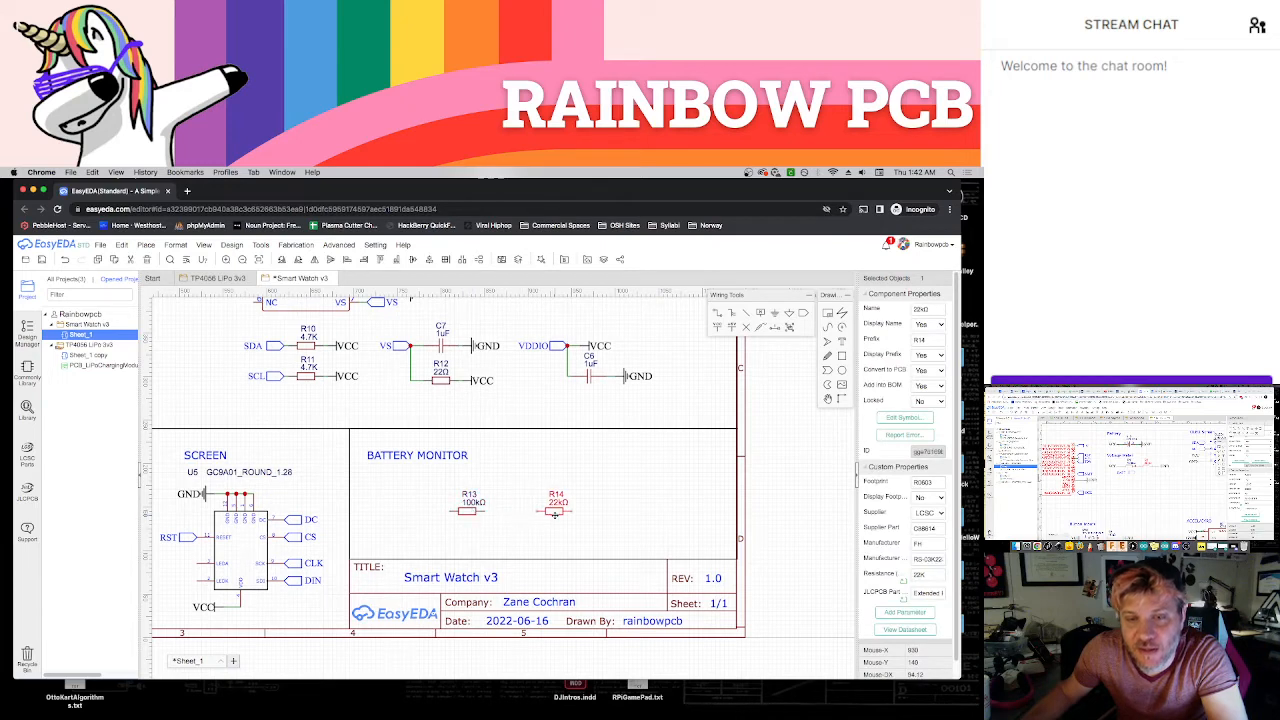
{"action": "left_click_drag", "start_coordinate": [470, 515], "coordinate": [487, 512]}
{"action": "left_click", "coordinate": [497, 531]}
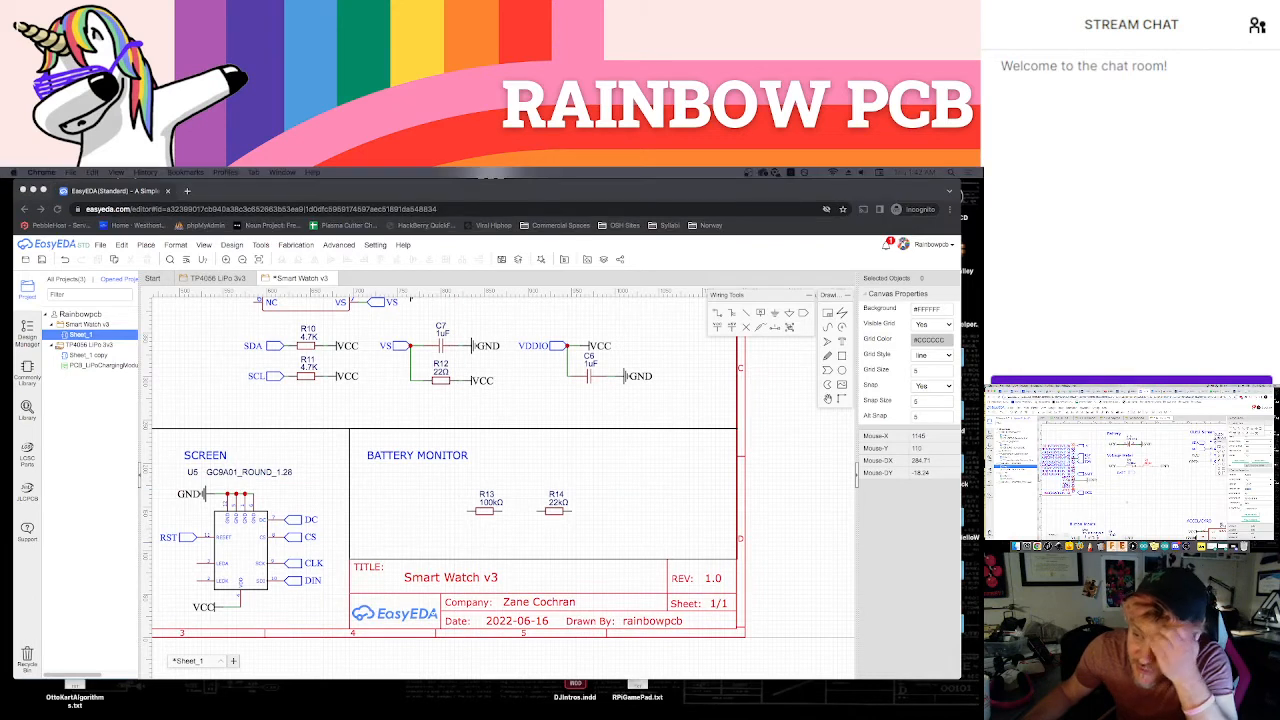
Place a GND symbol beside the 22K resistor and wire the 100K resistor, the 22K resistor and GND in series
{"action": "left_click", "coordinate": [776, 315]}
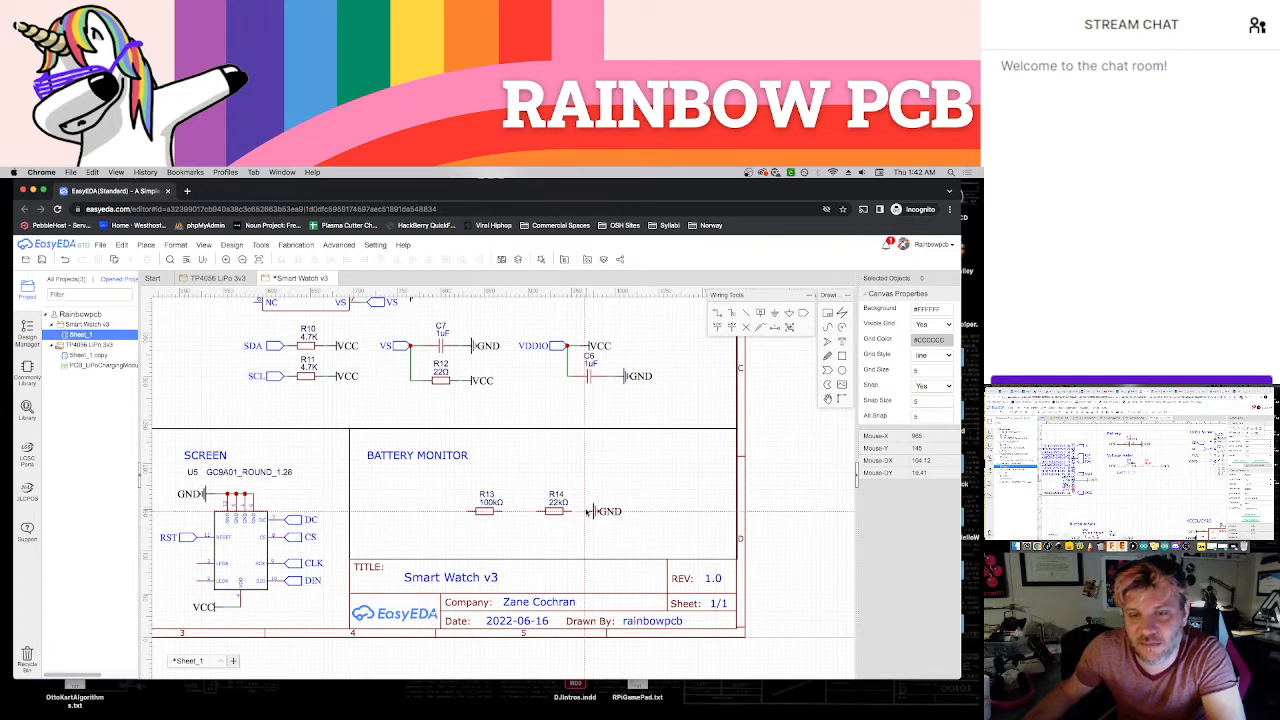
{"action": "left_click", "coordinate": [588, 511]}
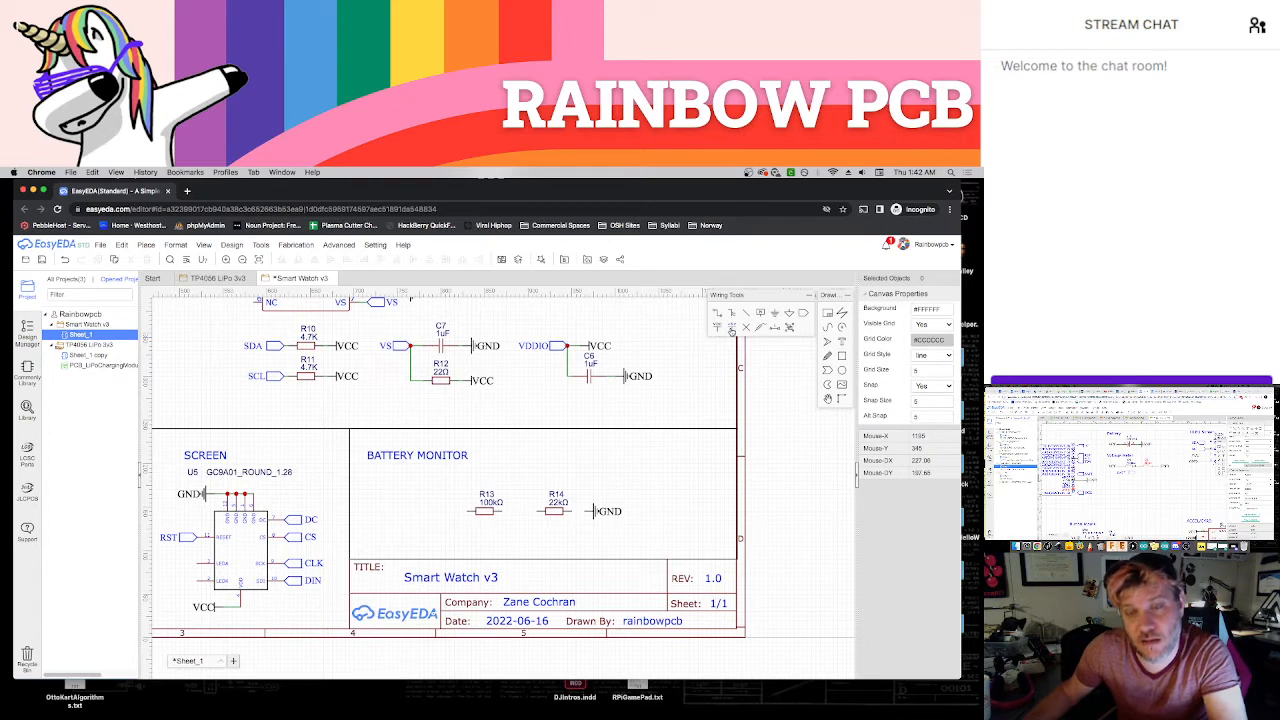
{"action": "left_click", "coordinate": [574, 512]}
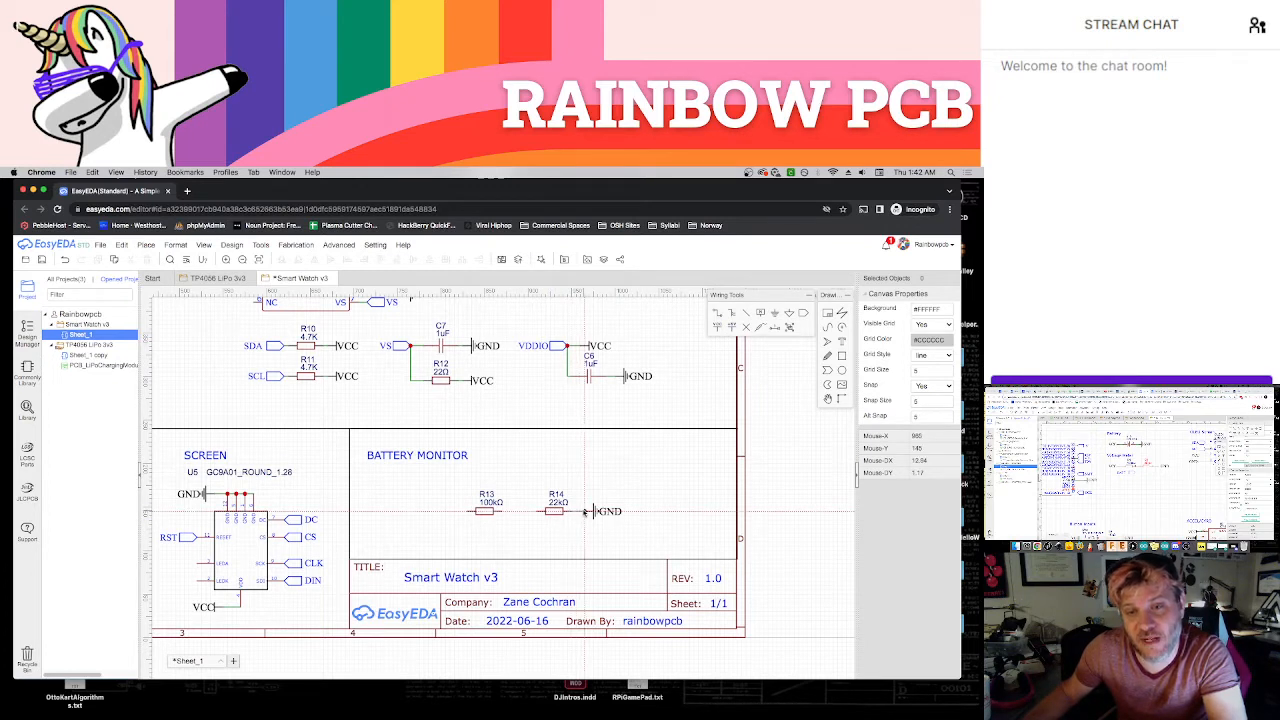
{"action": "left_click", "coordinate": [588, 511]}
{"action": "left_click", "coordinate": [496, 511]}
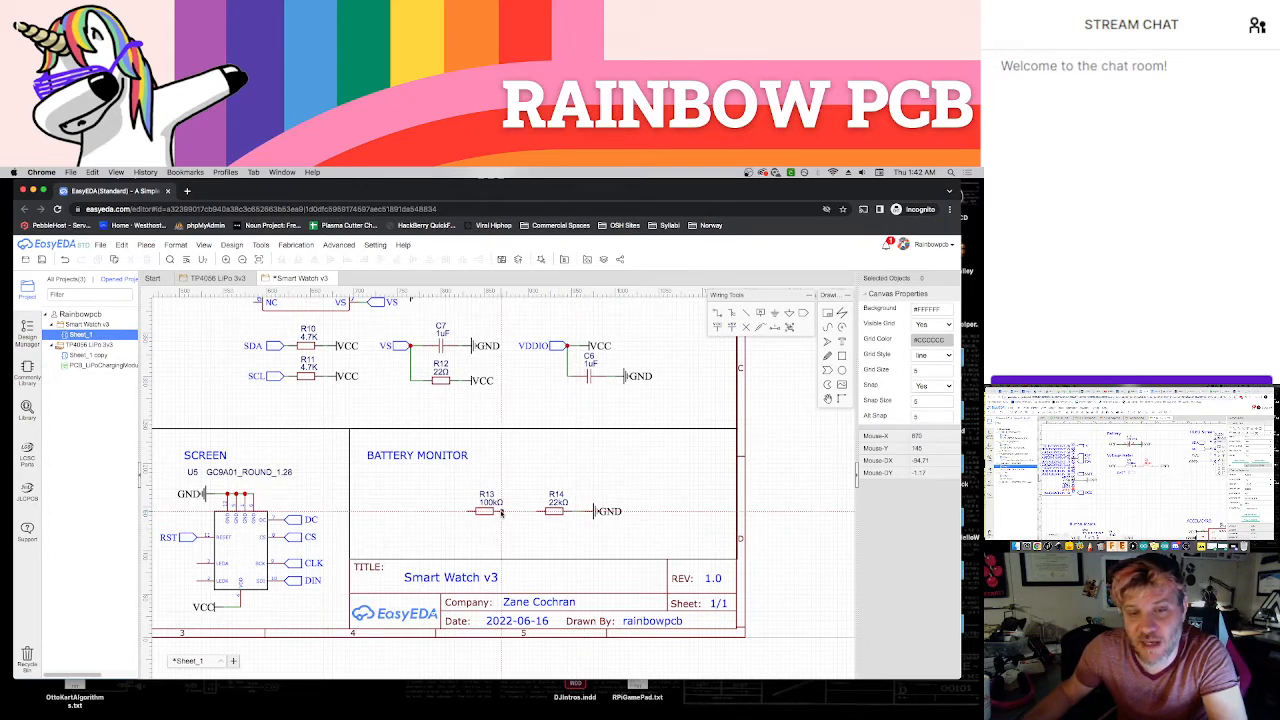
{"action": "left_click", "coordinate": [546, 511]}
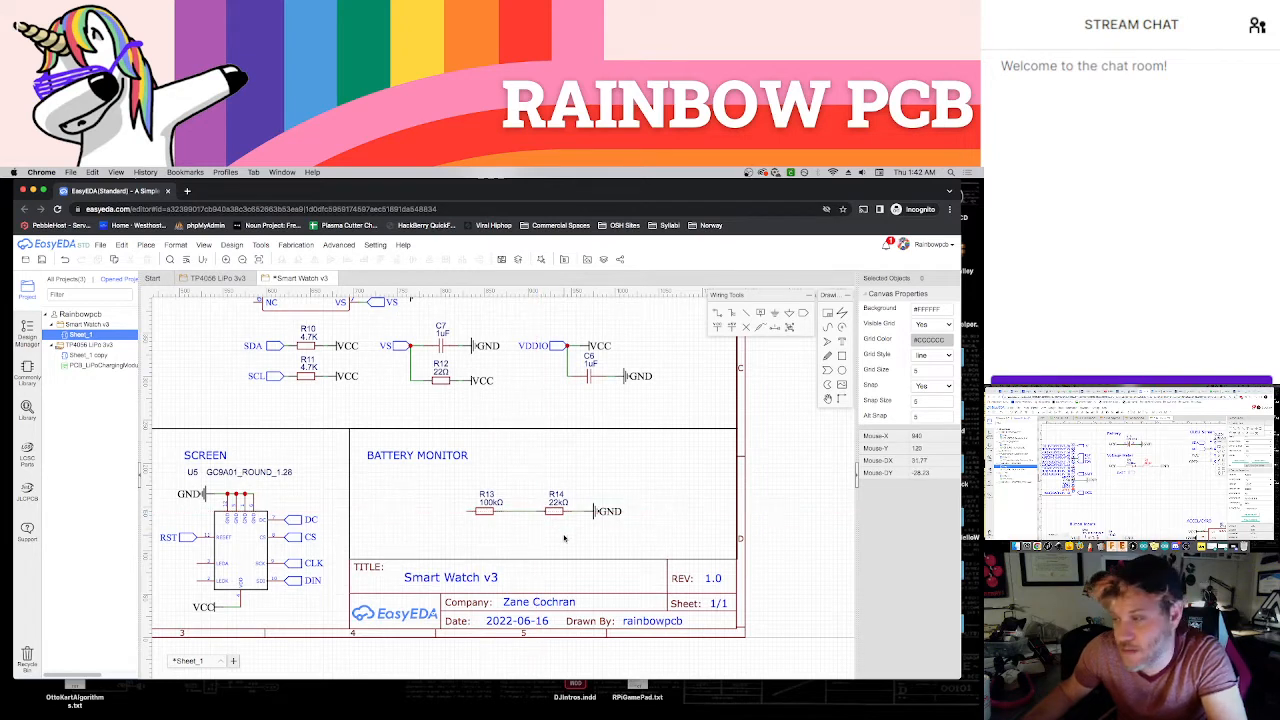
Place a net port below the wire joining the two battery monitor resistors and name it VOLT
{"action": "scroll", "coordinate": [566, 536], "scroll_direction": "down", "scroll_amount": 1}
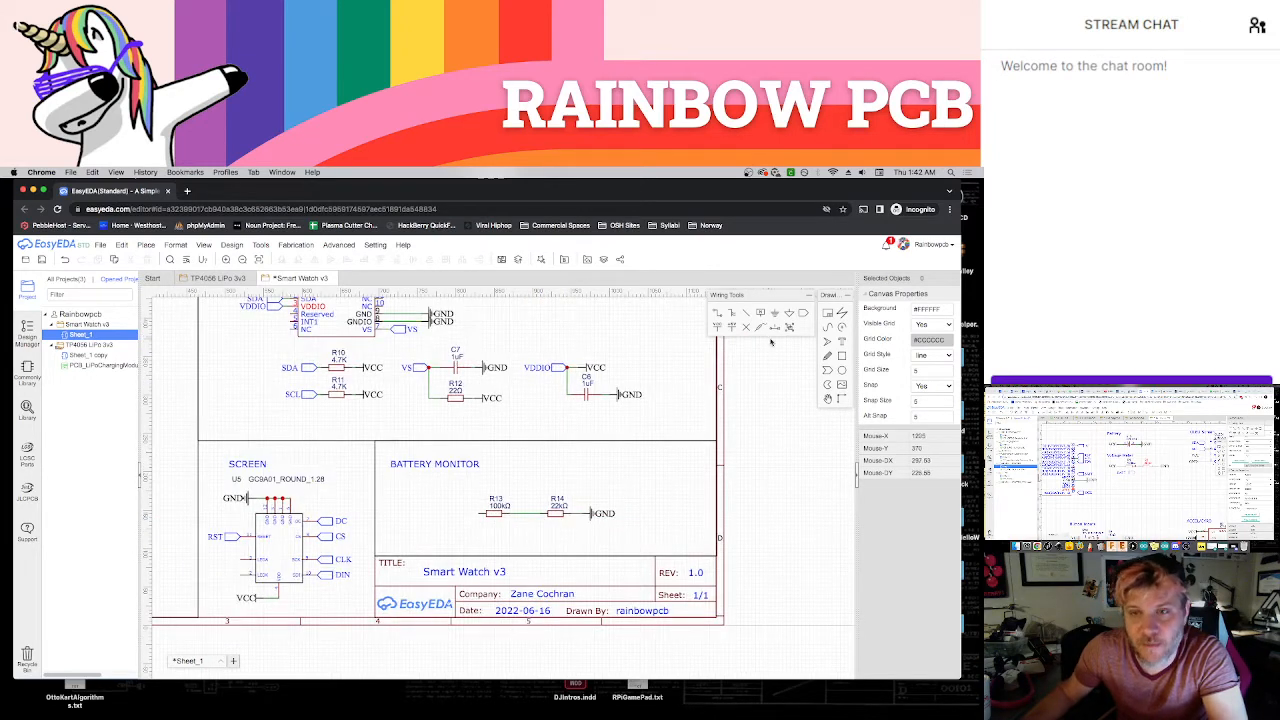
{"action": "left_click", "coordinate": [802, 316]}
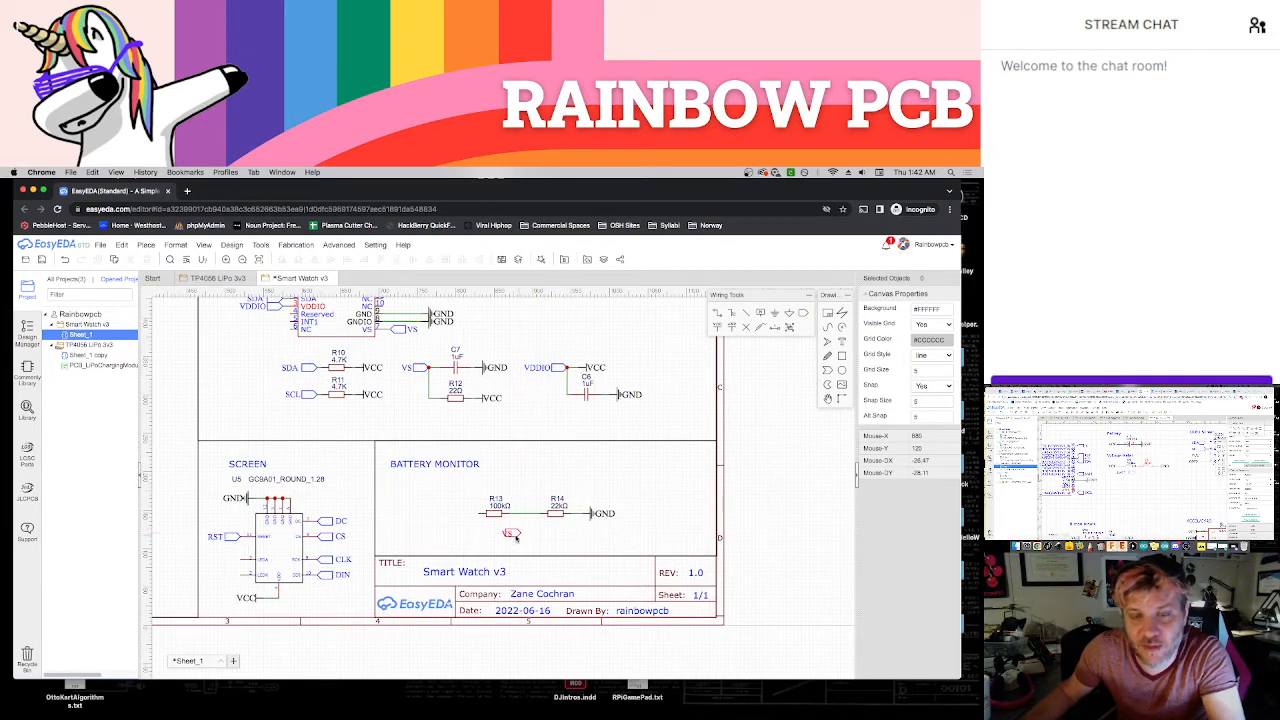
{"action": "left_click", "coordinate": [498, 535]}
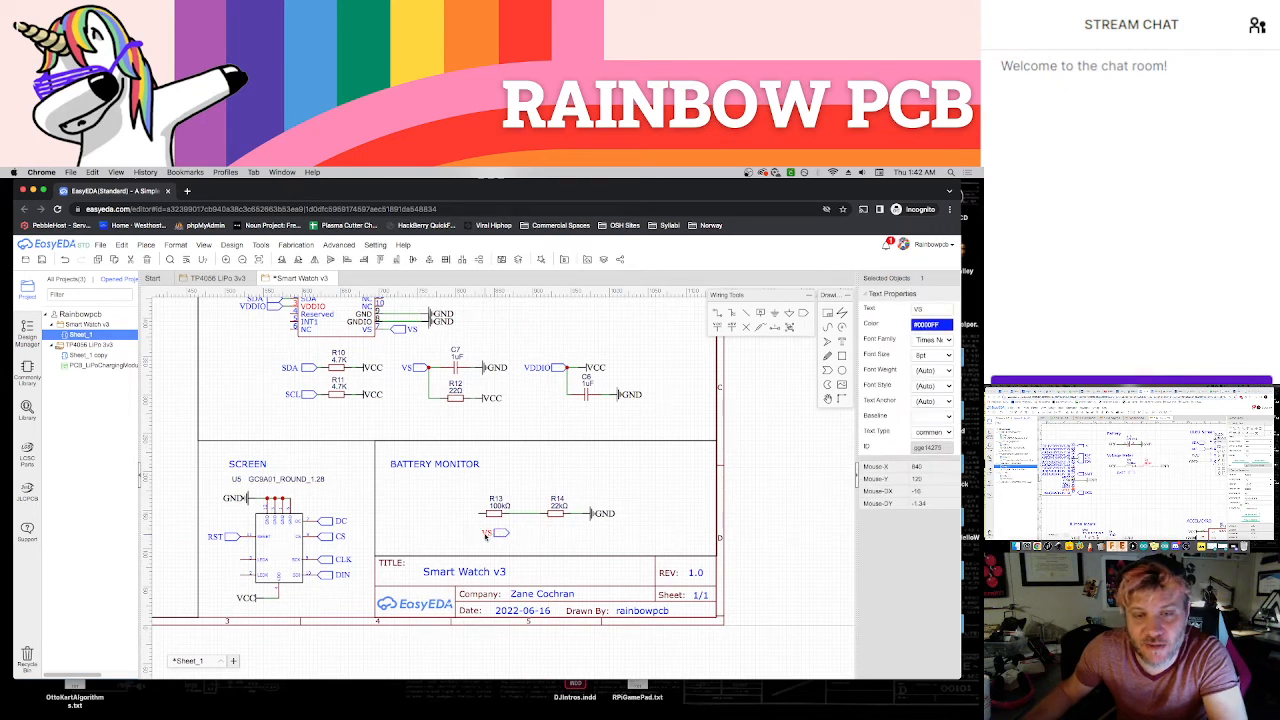
{"action": "double_click", "coordinate": [486, 534]}
{"action": "type", "text": "VOLT"}
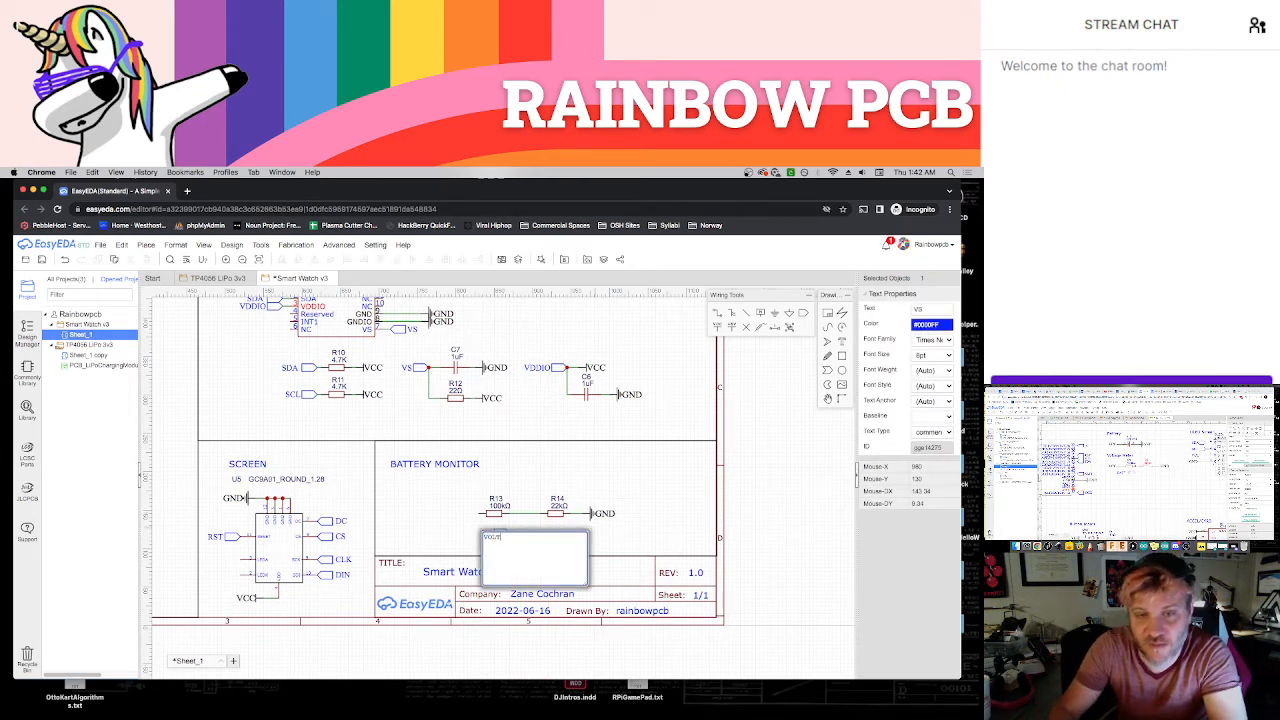
{"action": "key", "text": "Return"}
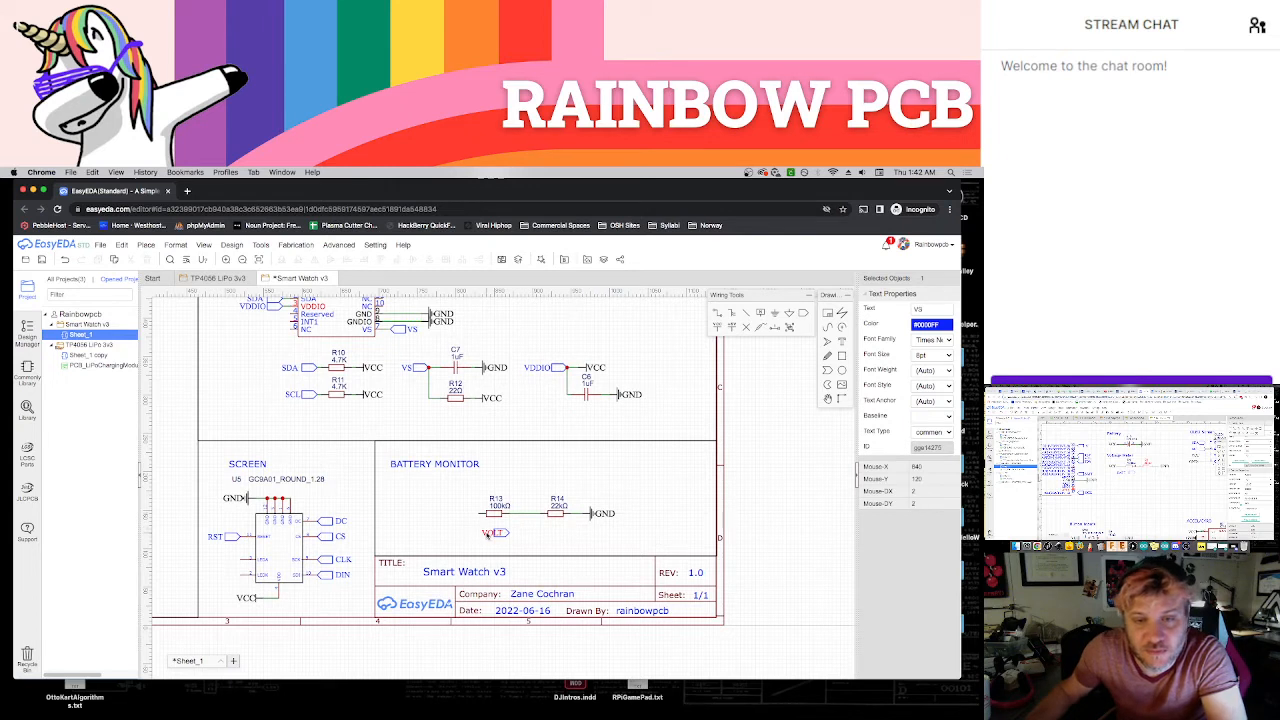
Wire the VOLT net port to the junction between the 100K and 22K resistors and save the schematic
{"action": "left_click", "coordinate": [525, 536]}
{"action": "key", "text": "w"}
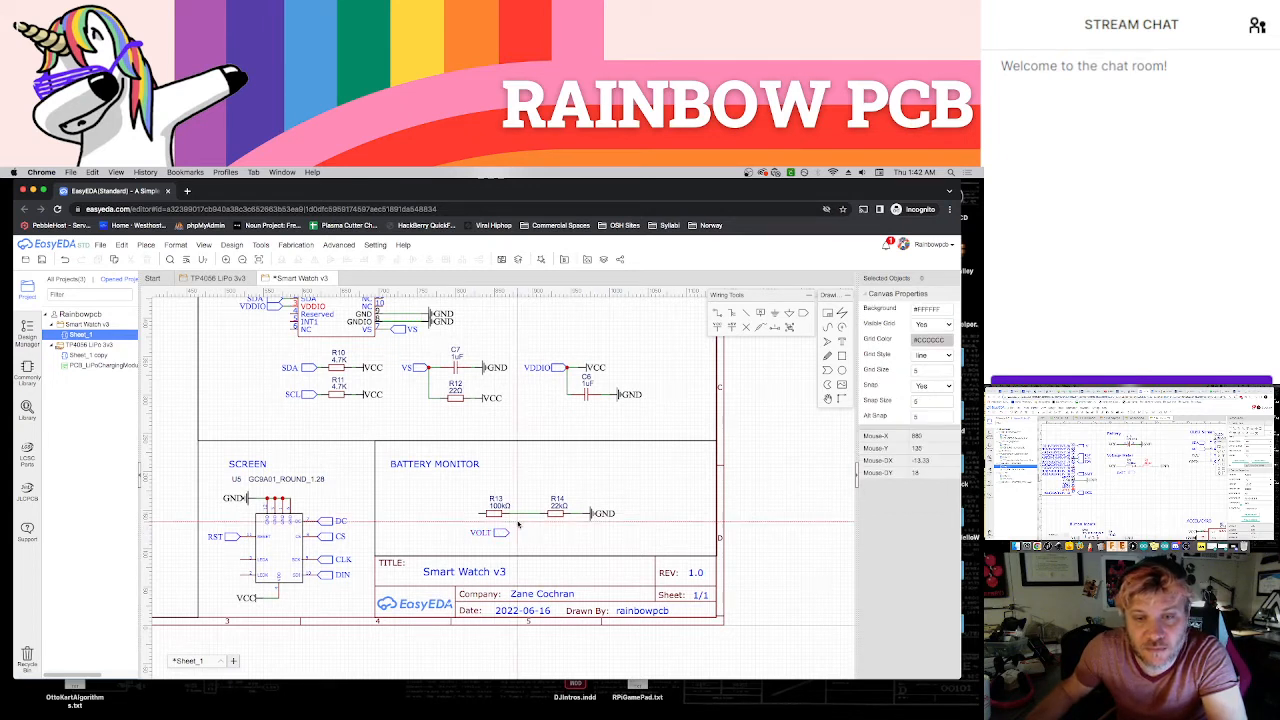
{"action": "left_click", "coordinate": [510, 515]}
{"action": "left_click", "coordinate": [512, 535]}
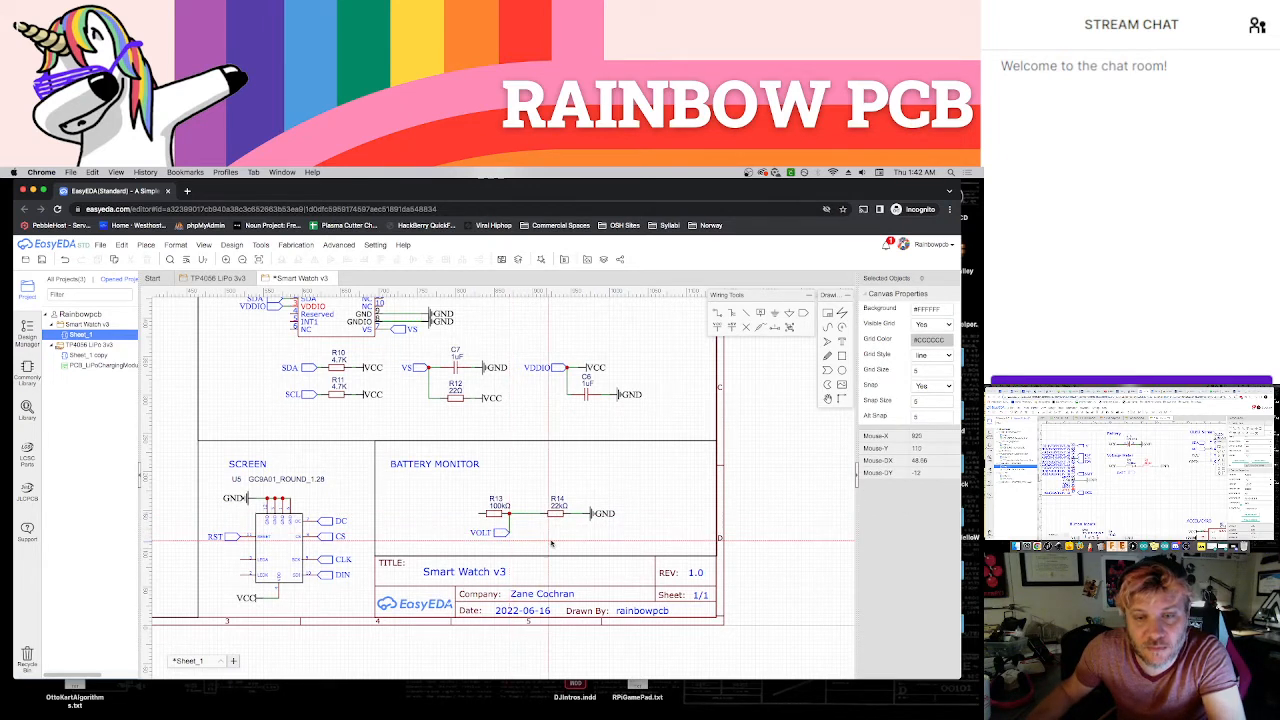
{"action": "key", "text": "Escape"}
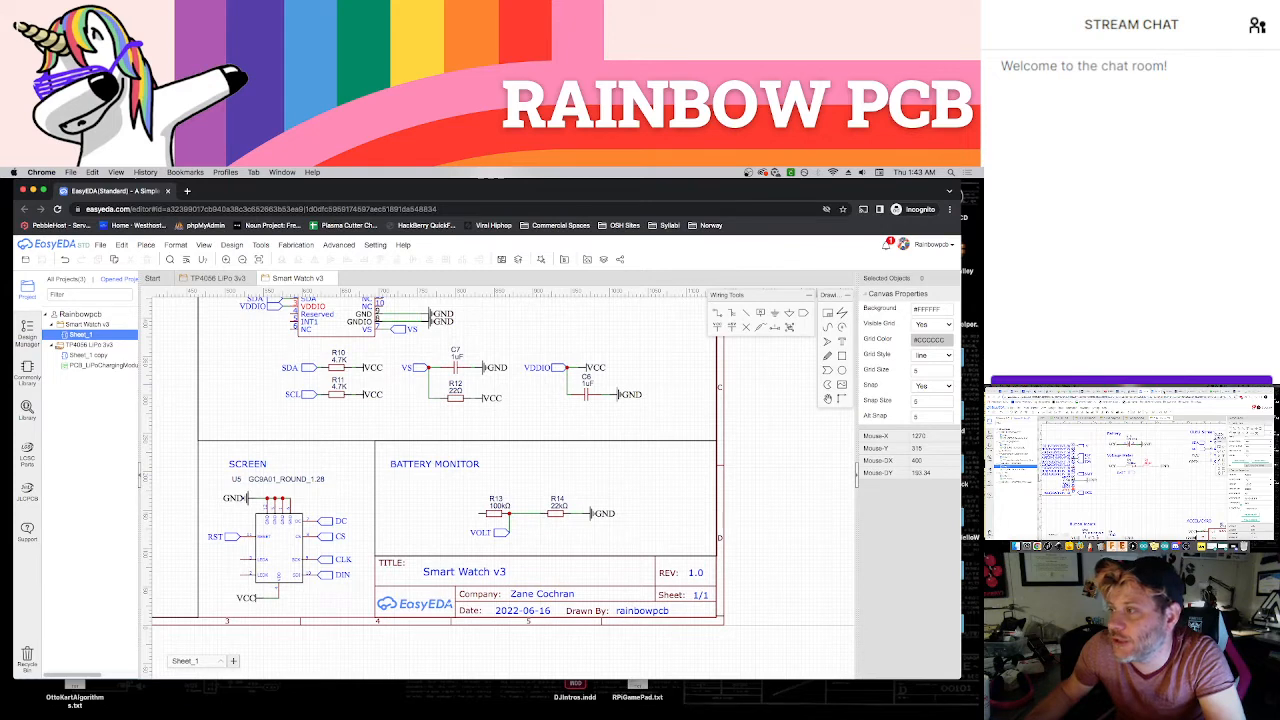
Look through the ESP32 digital and analog input tutorials in the other browser window for the pins that can read analog values
{"action": "left_click", "coordinate": [1110, 391]}
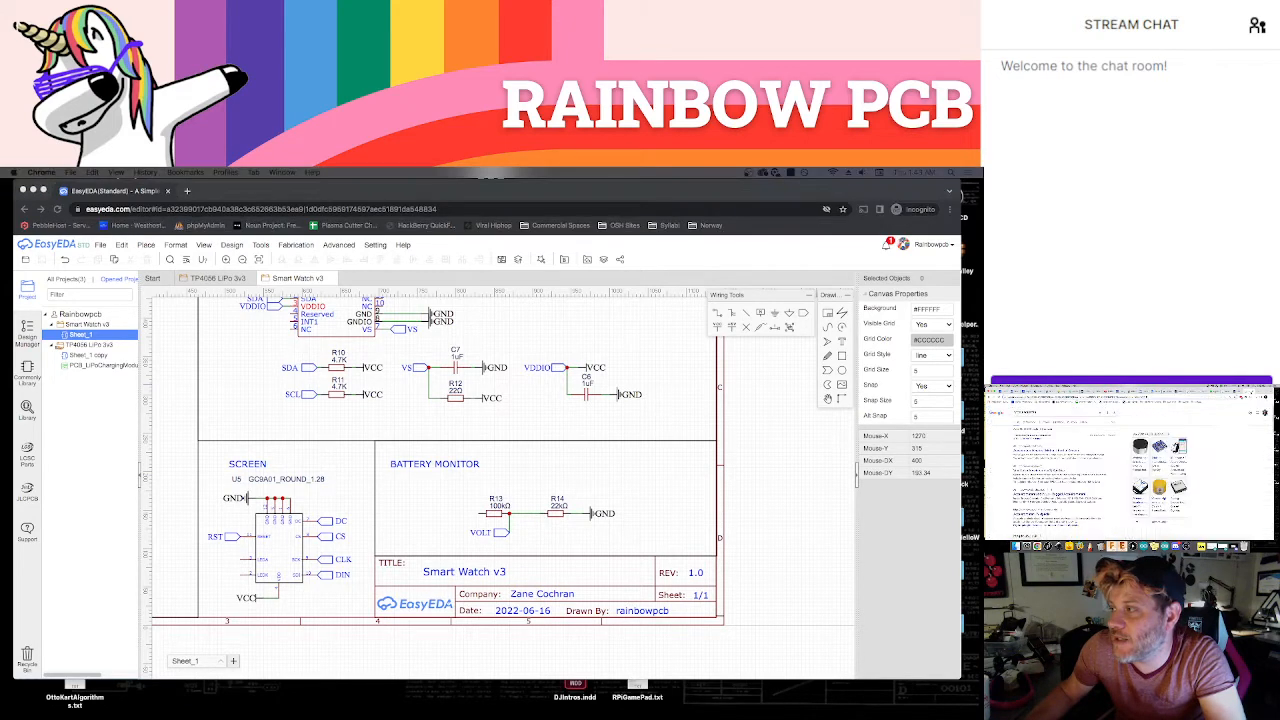
{"action": "scroll", "coordinate": [1066, 527], "scroll_direction": "down", "scroll_amount": 5}
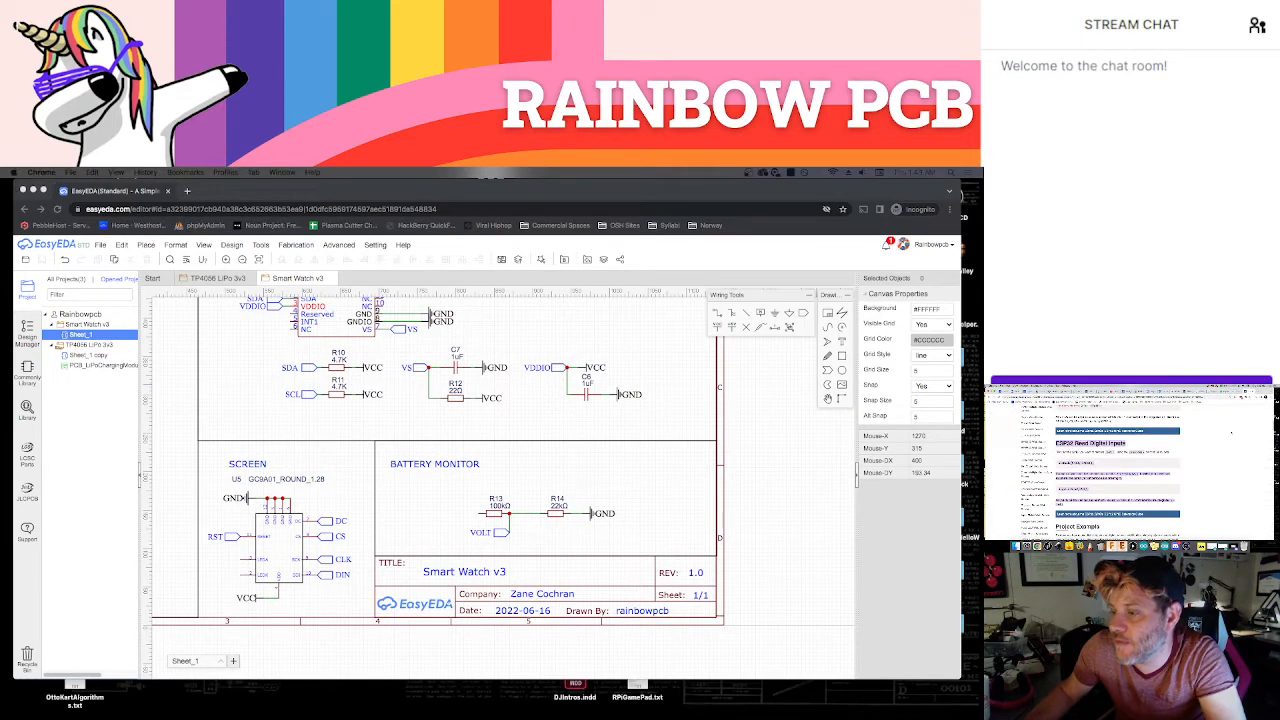
{"action": "scroll", "coordinate": [1232, 432], "scroll_direction": "down", "scroll_amount": 10}
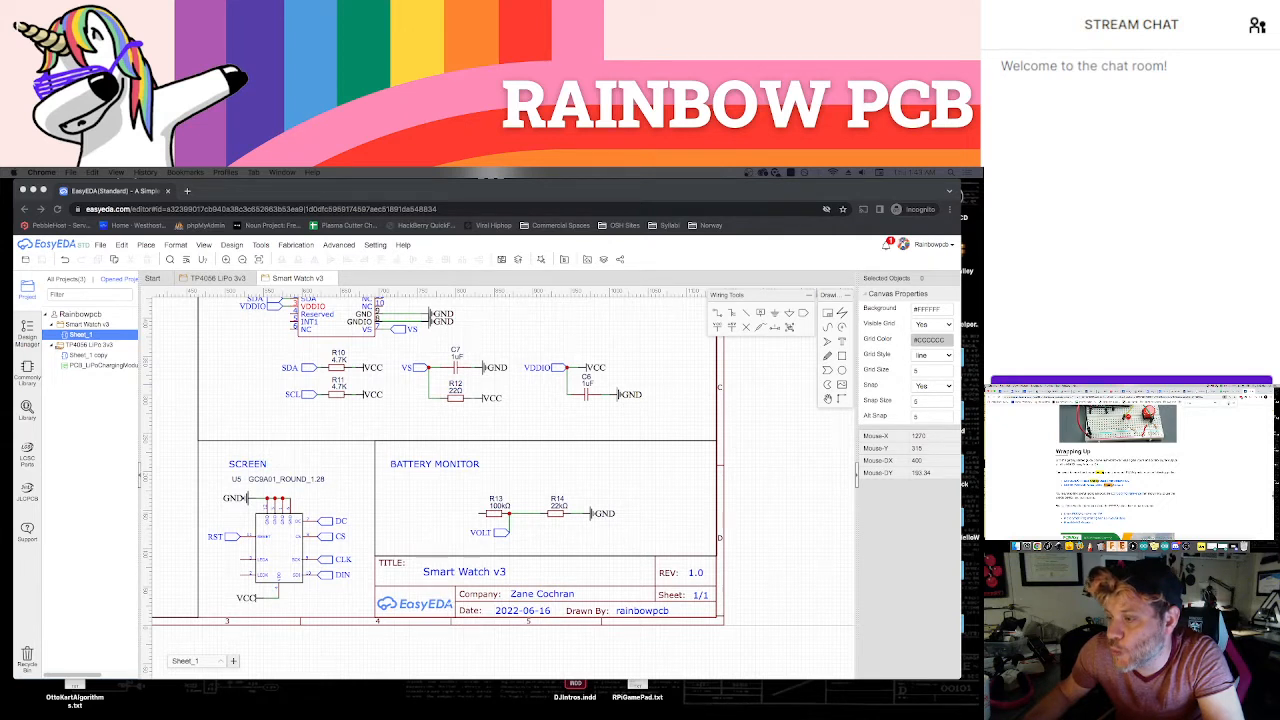
{"action": "key", "text": "Return"}
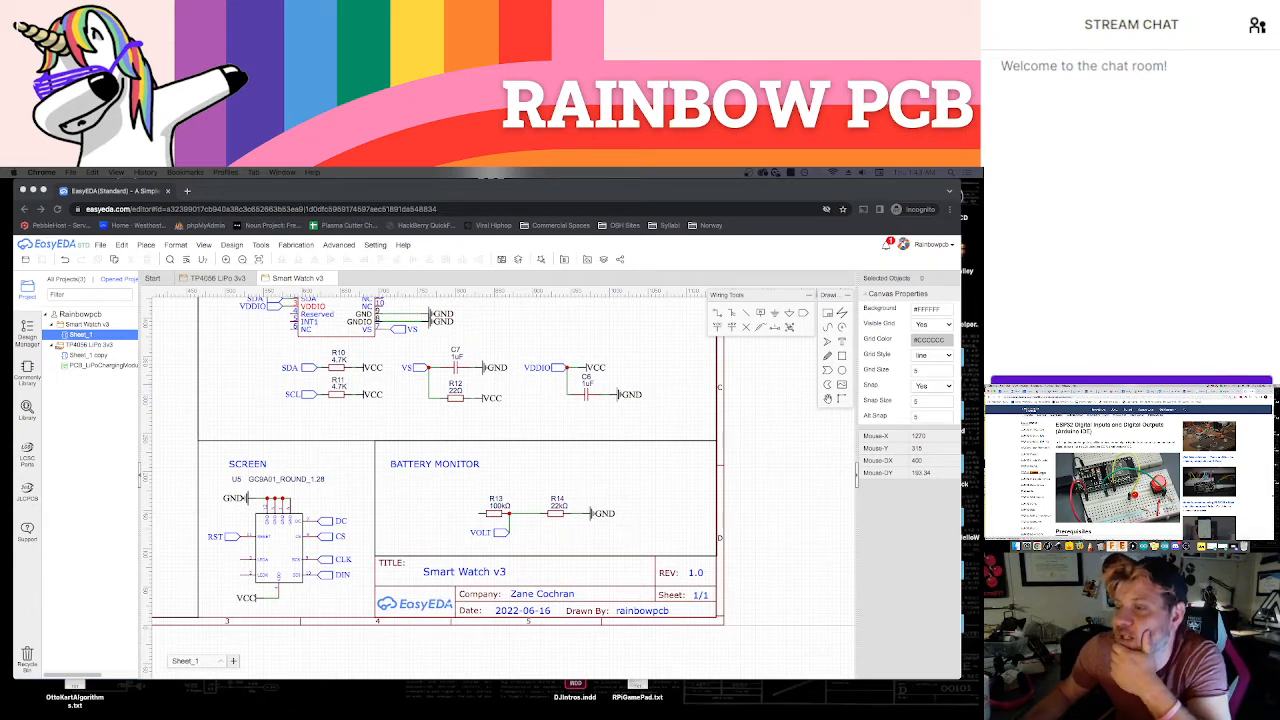
{"action": "left_click", "coordinate": [1036, 473]}
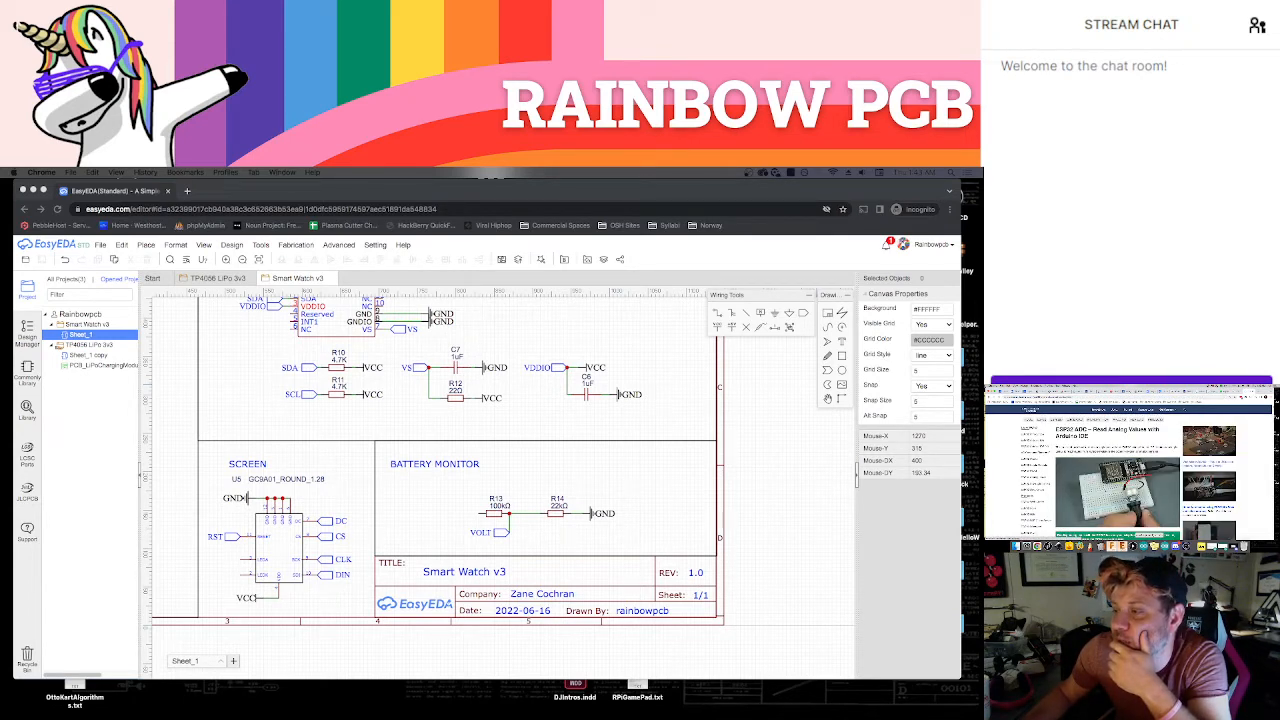
{"action": "scroll", "coordinate": [1128, 470], "scroll_direction": "down", "scroll_amount": 5}
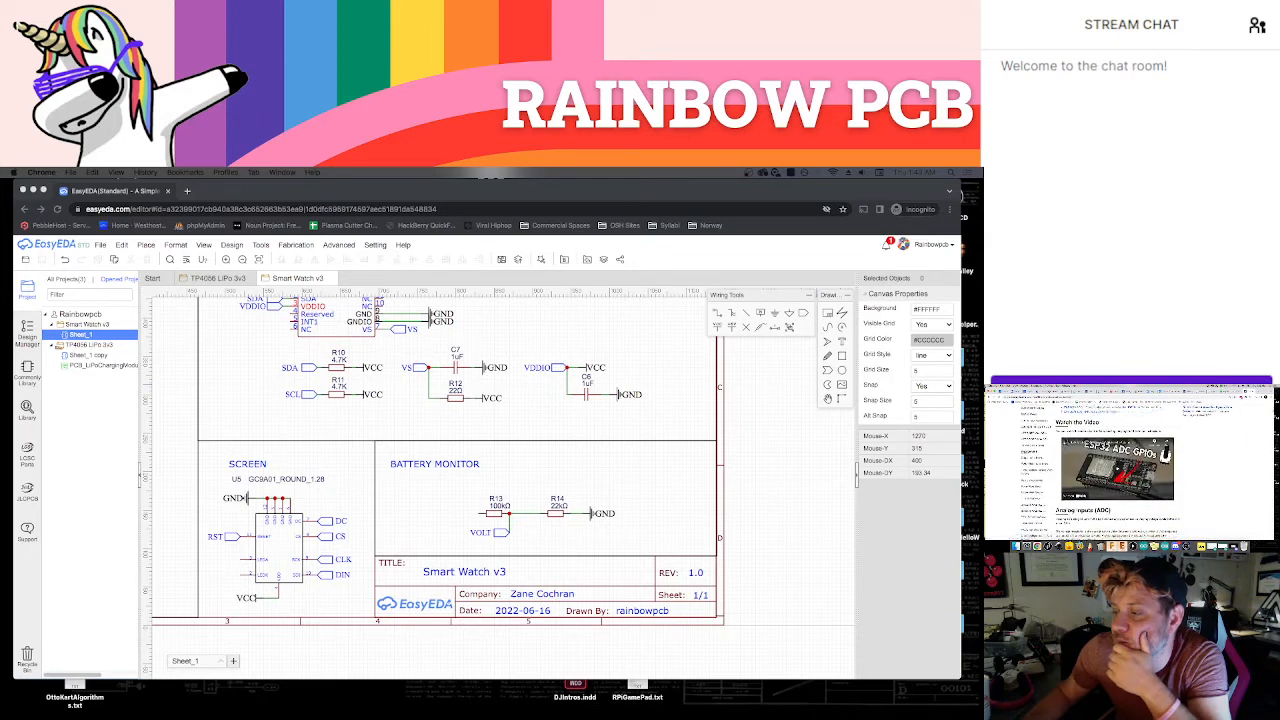
{"action": "scroll", "coordinate": [1117, 470], "scroll_direction": "down", "scroll_amount": 2}
{"action": "scroll", "coordinate": [1117, 470], "scroll_direction": "down", "scroll_amount": 5}
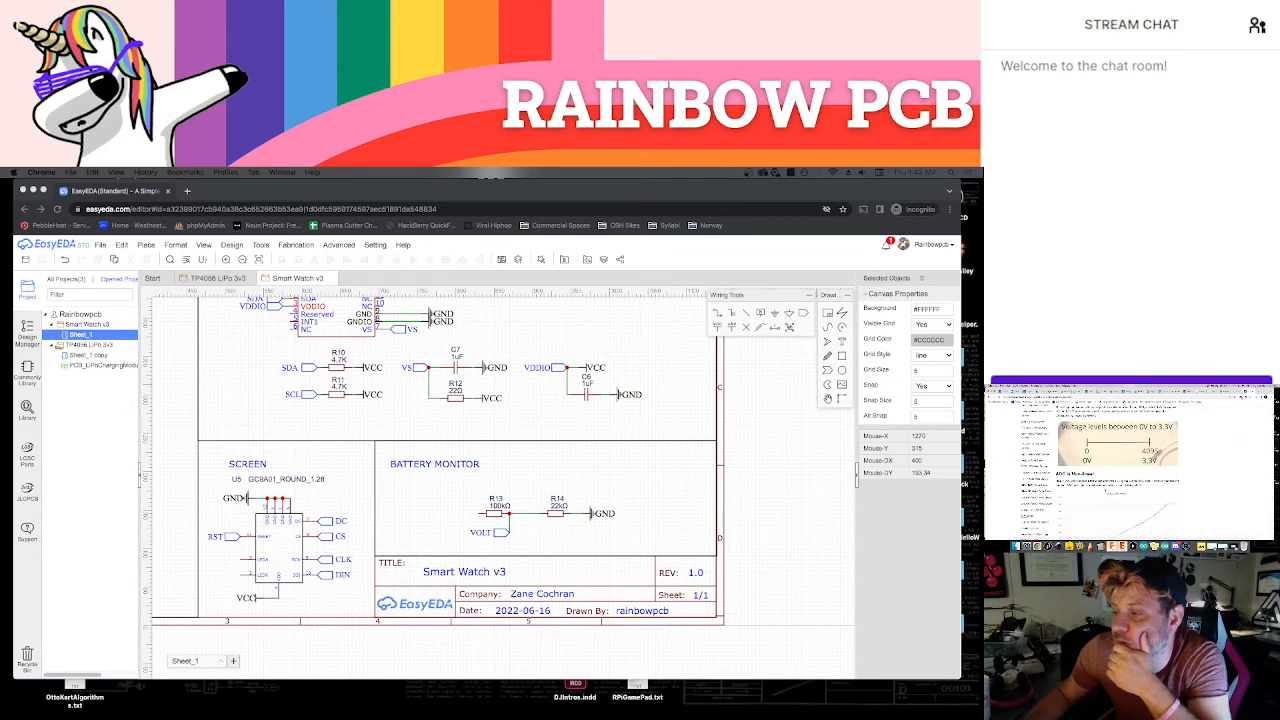
{"action": "scroll", "coordinate": [1117, 470], "scroll_direction": "down", "scroll_amount": 4}
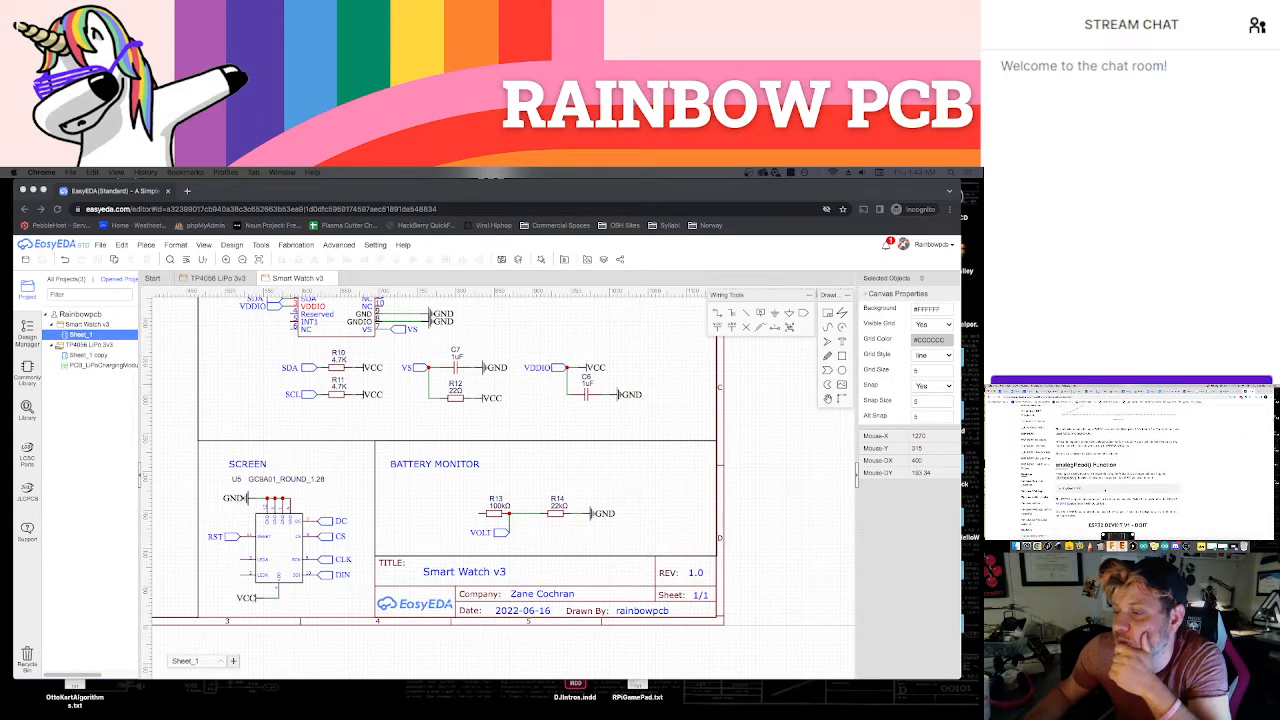
{"action": "scroll", "coordinate": [1117, 470], "scroll_direction": "down", "scroll_amount": 2}
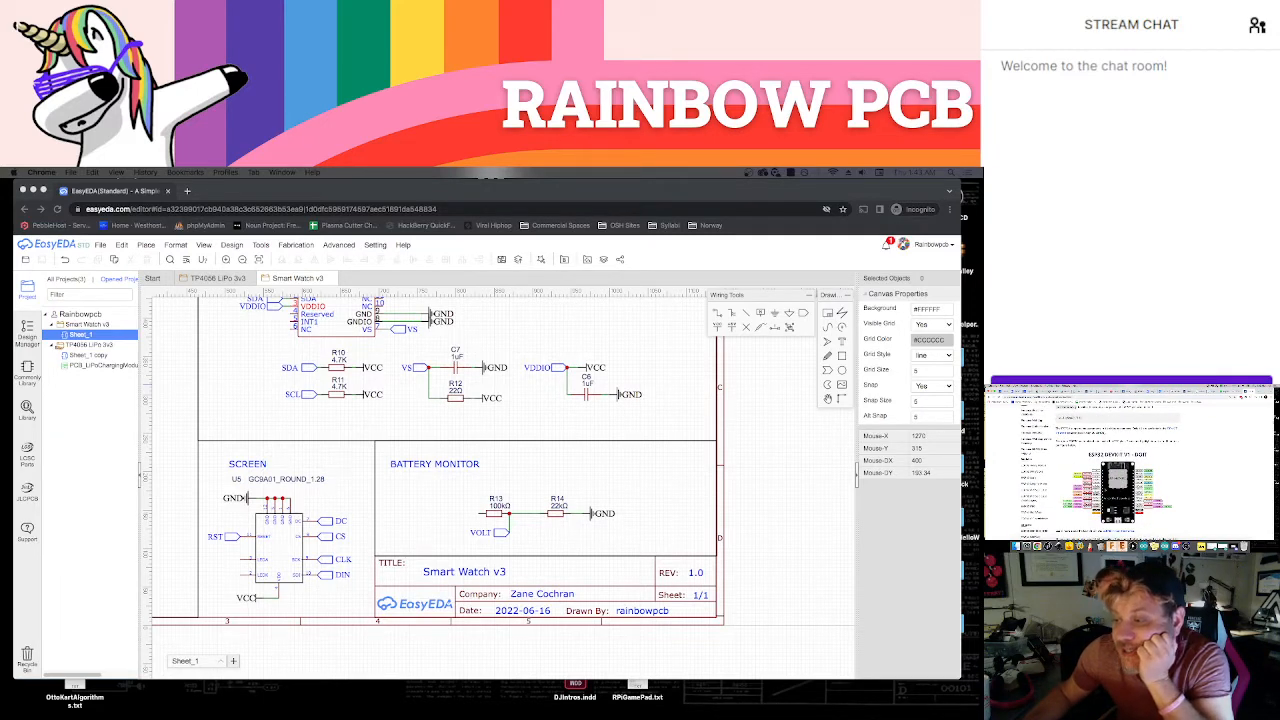
{"action": "scroll", "coordinate": [1117, 470], "scroll_direction": "down", "scroll_amount": 2}
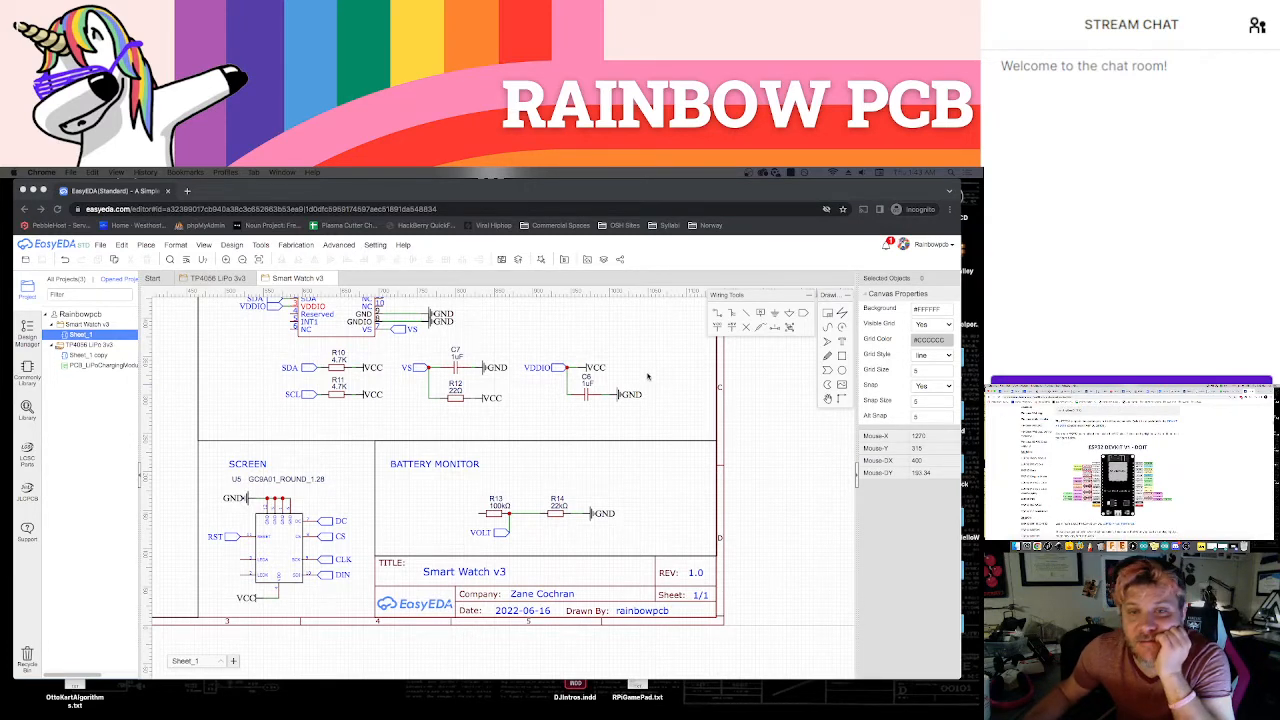
Copy the VOLT net port from the BATTERY MONITOR section and place the copy beside pin IO34 of the ESP32
{"action": "scroll", "coordinate": [647, 376], "scroll_direction": "up", "scroll_amount": 10}
{"action": "scroll", "coordinate": [647, 376], "scroll_direction": "left", "scroll_amount": 5}
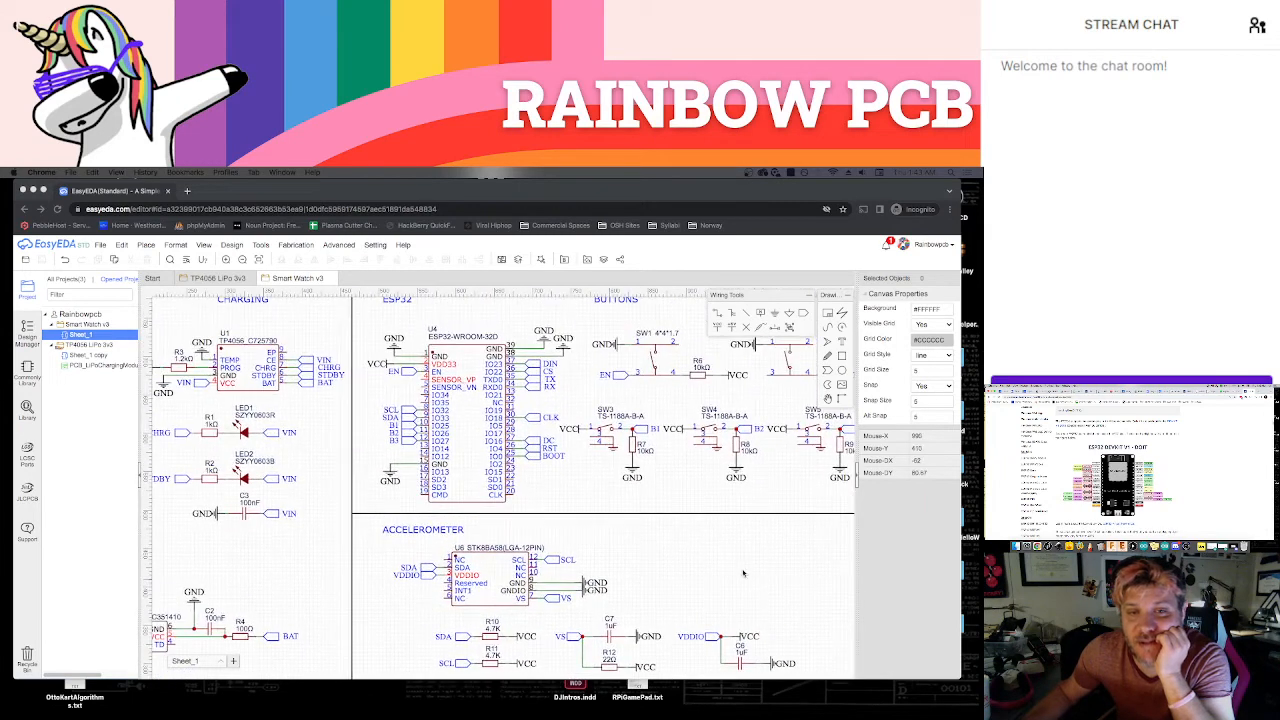
{"action": "scroll", "coordinate": [557, 512], "scroll_direction": "up", "scroll_amount": 2}
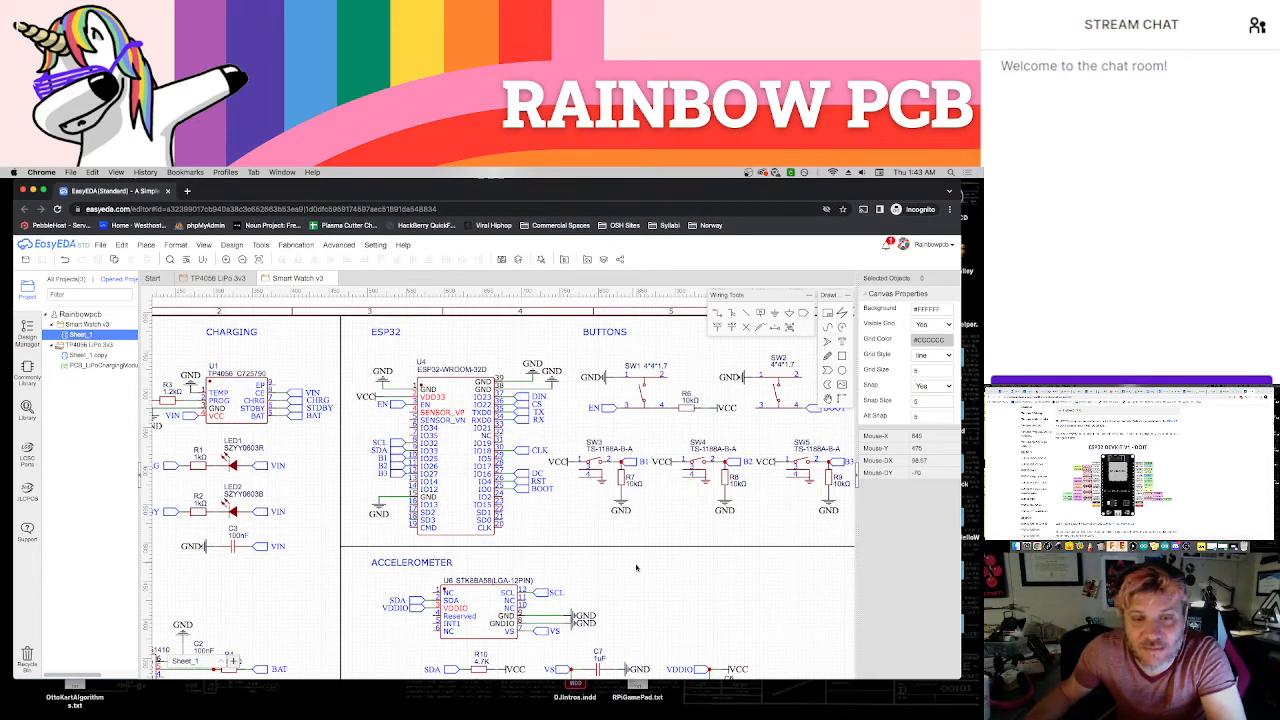
{"action": "scroll", "coordinate": [700, 605], "scroll_direction": "down", "scroll_amount": 5}
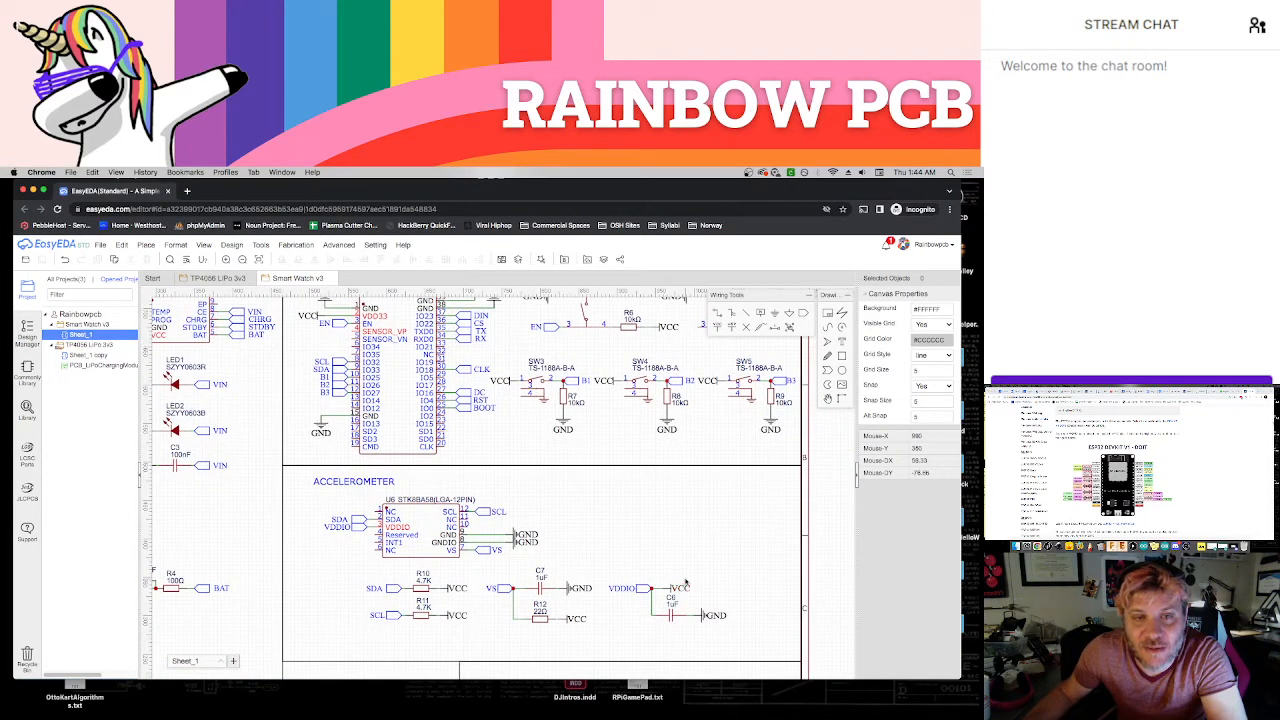
{"action": "right_click_drag", "start_coordinate": [619, 617], "coordinate": [607, 500]}
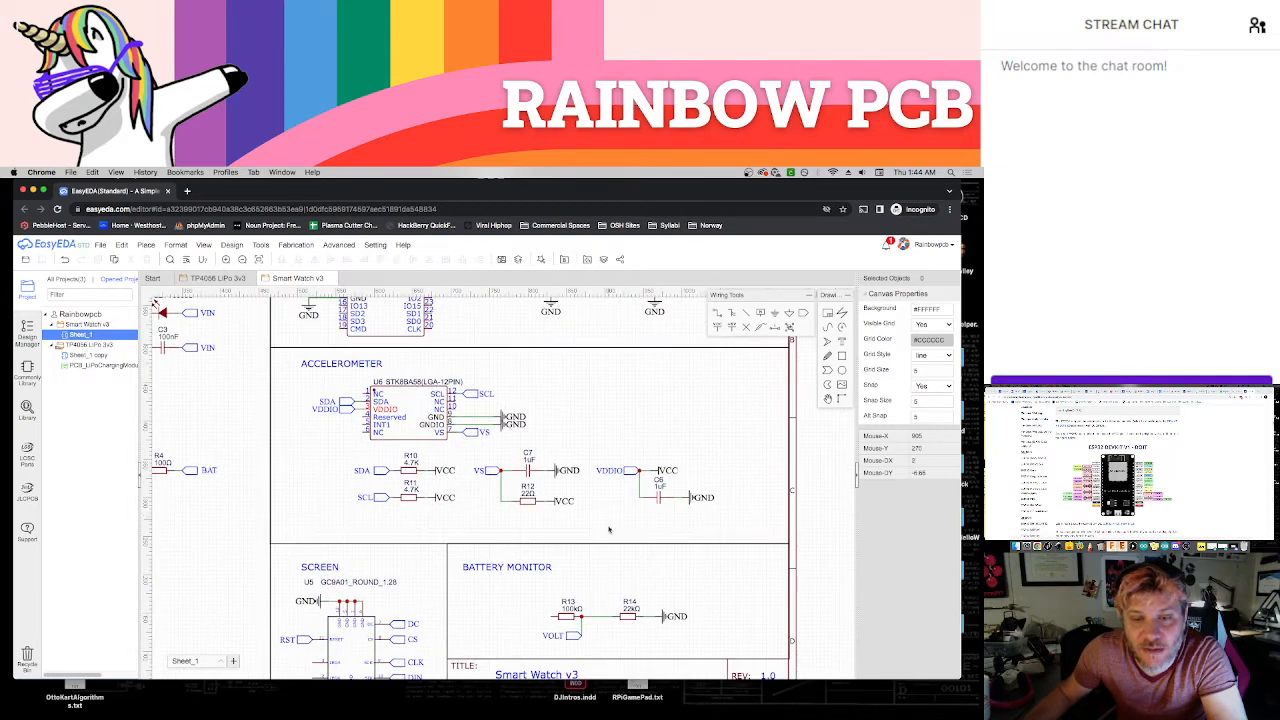
{"action": "left_click", "coordinate": [574, 637]}
{"action": "key", "text": "super+c"}
{"action": "key", "text": "super+v"}
{"action": "right_click_drag", "start_coordinate": [605, 442], "coordinate": [709, 638]}
{"action": "scroll", "coordinate": [434, 427], "scroll_direction": "up", "scroll_amount": 1}
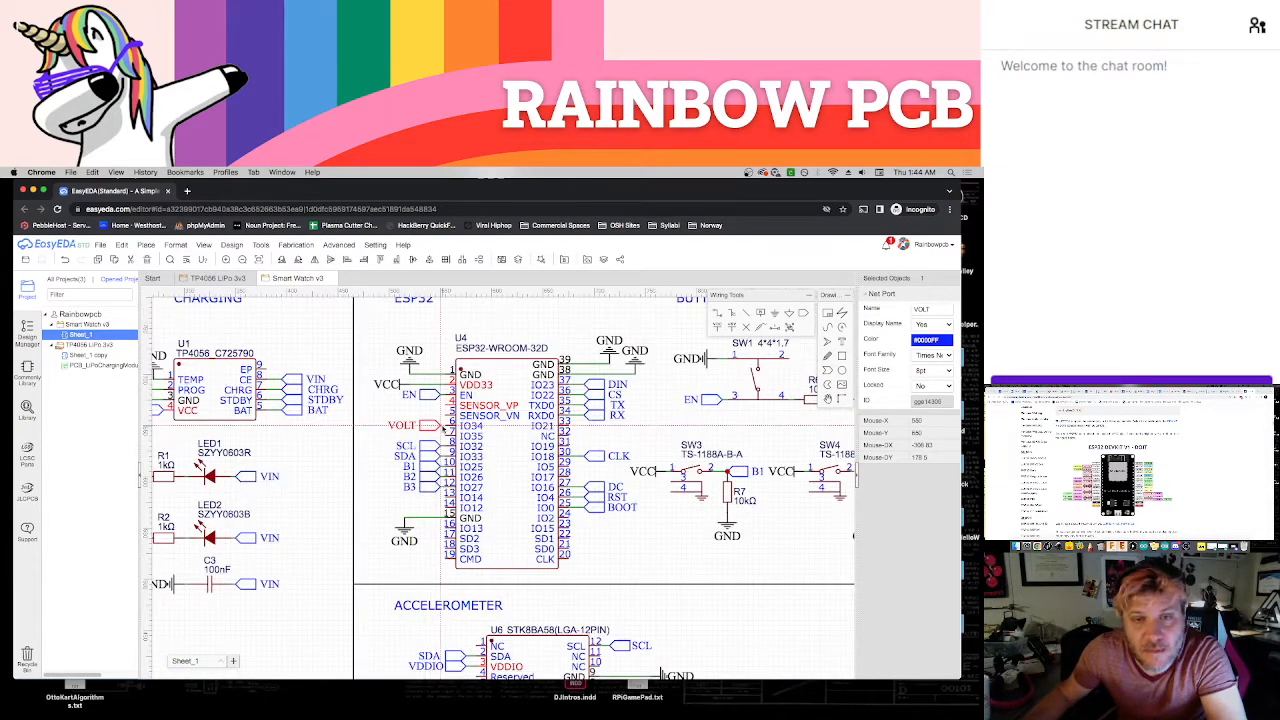
{"action": "left_click", "coordinate": [438, 427]}
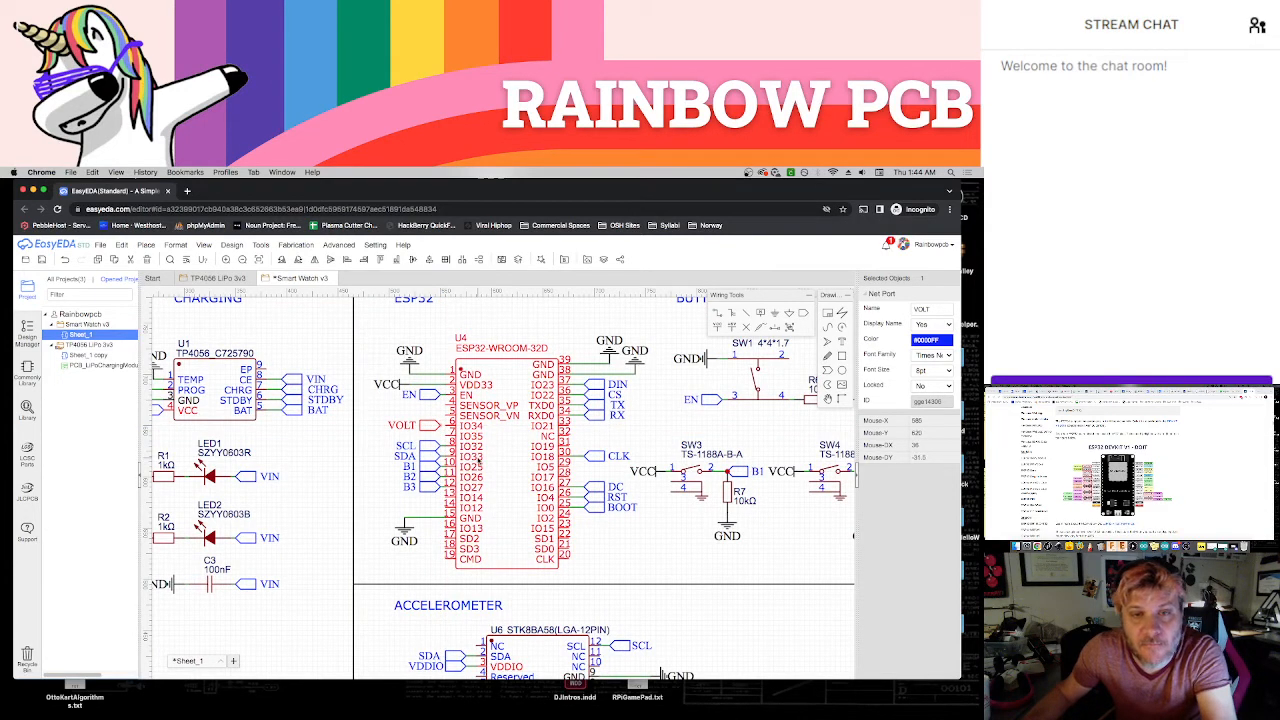
Wire the copied VOLT net port to pin IO34 of the ESP32 and save the schematic
{"action": "left_click", "coordinate": [452, 438]}
{"action": "scroll", "coordinate": [448, 430], "scroll_direction": "up", "scroll_amount": 2}
{"action": "scroll", "coordinate": [448, 428], "scroll_direction": "up", "scroll_amount": 1}
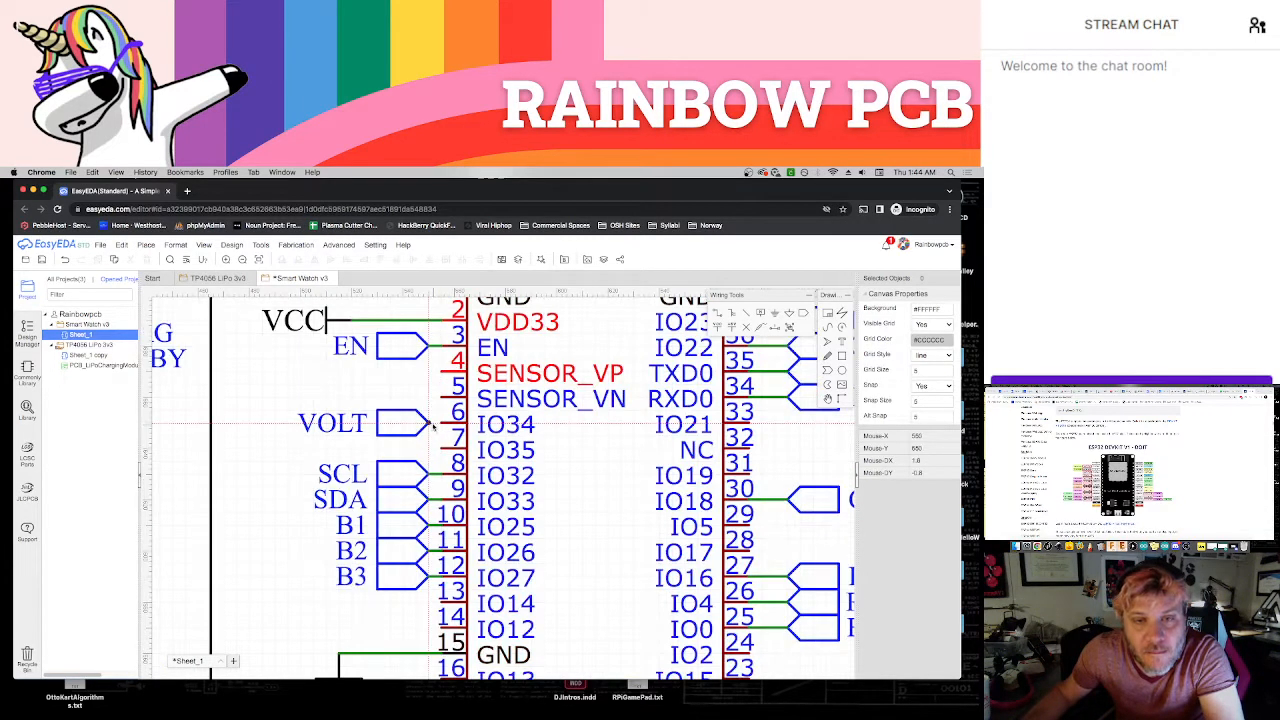
{"action": "scroll", "coordinate": [451, 434], "scroll_direction": "down", "scroll_amount": 4}
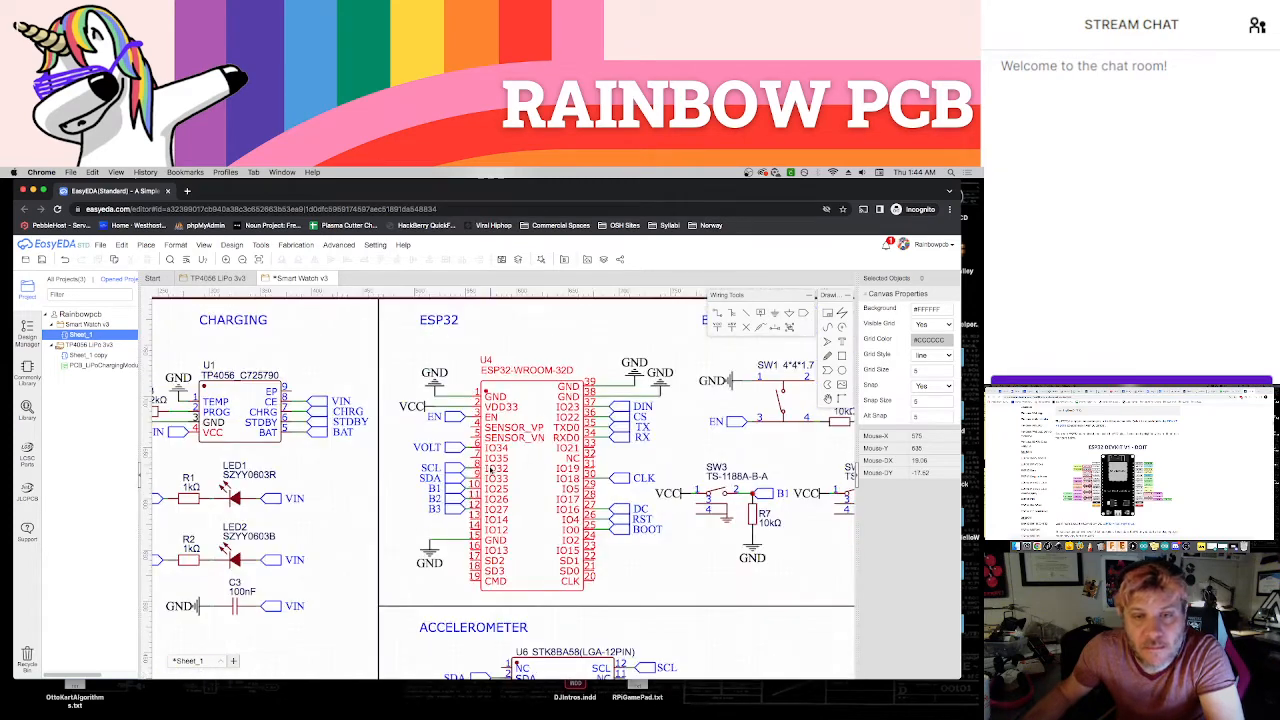
{"action": "right_click_drag", "start_coordinate": [713, 556], "coordinate": [775, 550]}
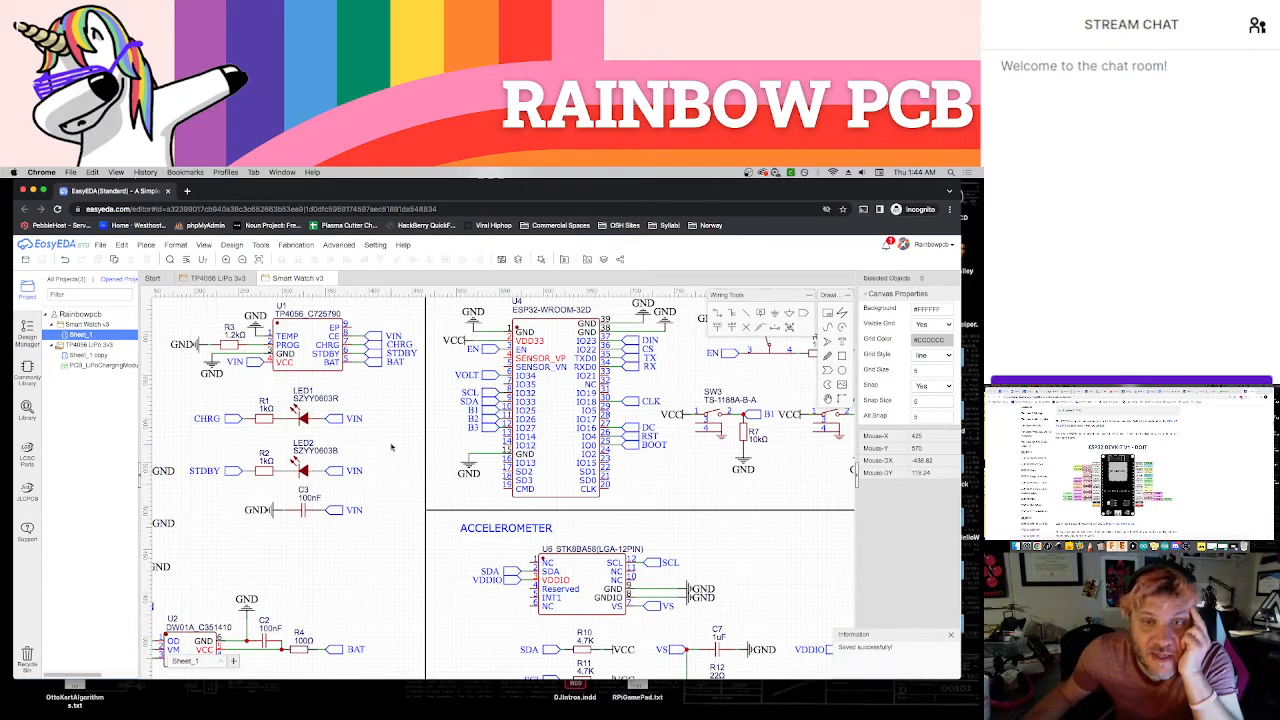
{"action": "right_click_drag", "start_coordinate": [455, 471], "coordinate": [490, 491]}
{"action": "right_click_drag", "start_coordinate": [394, 473], "coordinate": [538, 506]}
{"action": "scroll", "coordinate": [538, 506], "scroll_direction": "down", "scroll_amount": 1}
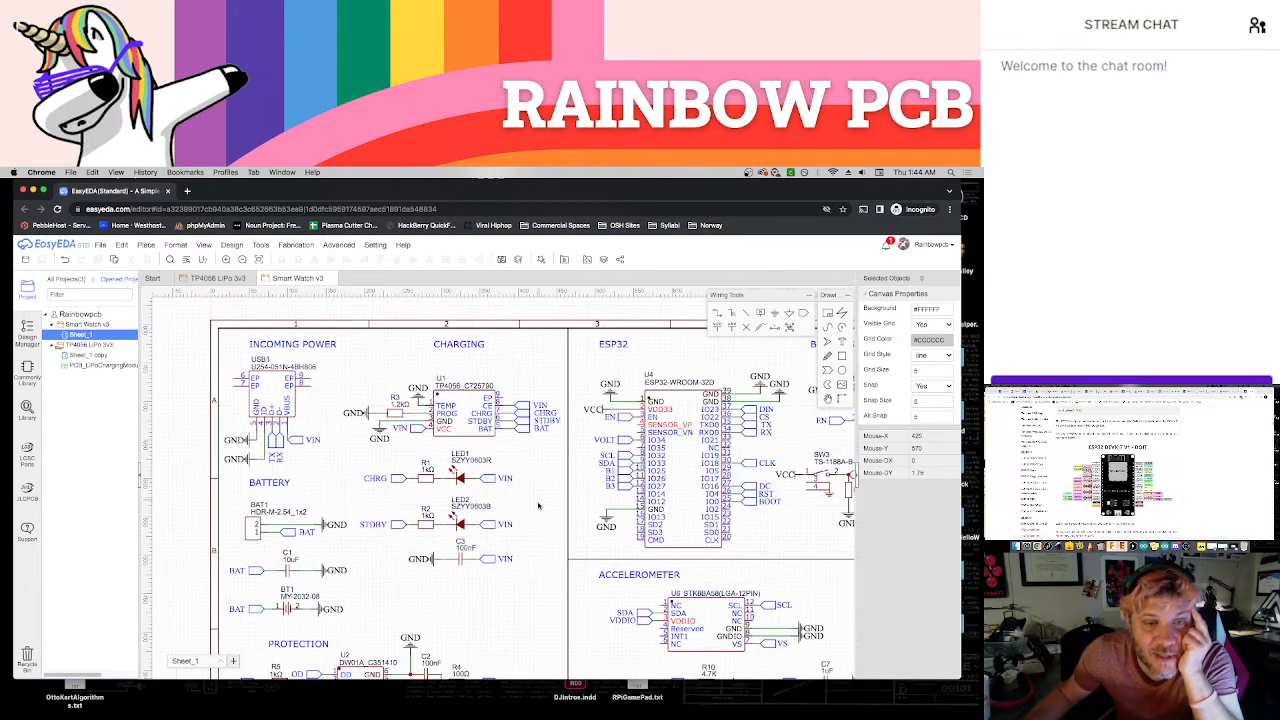
Copy the BAT net port from the 3.3 VOLT section into BATTERY MONITOR and wire it to the free end of the 100K resistor
{"action": "scroll", "coordinate": [540, 525], "scroll_direction": "down", "scroll_amount": 2}
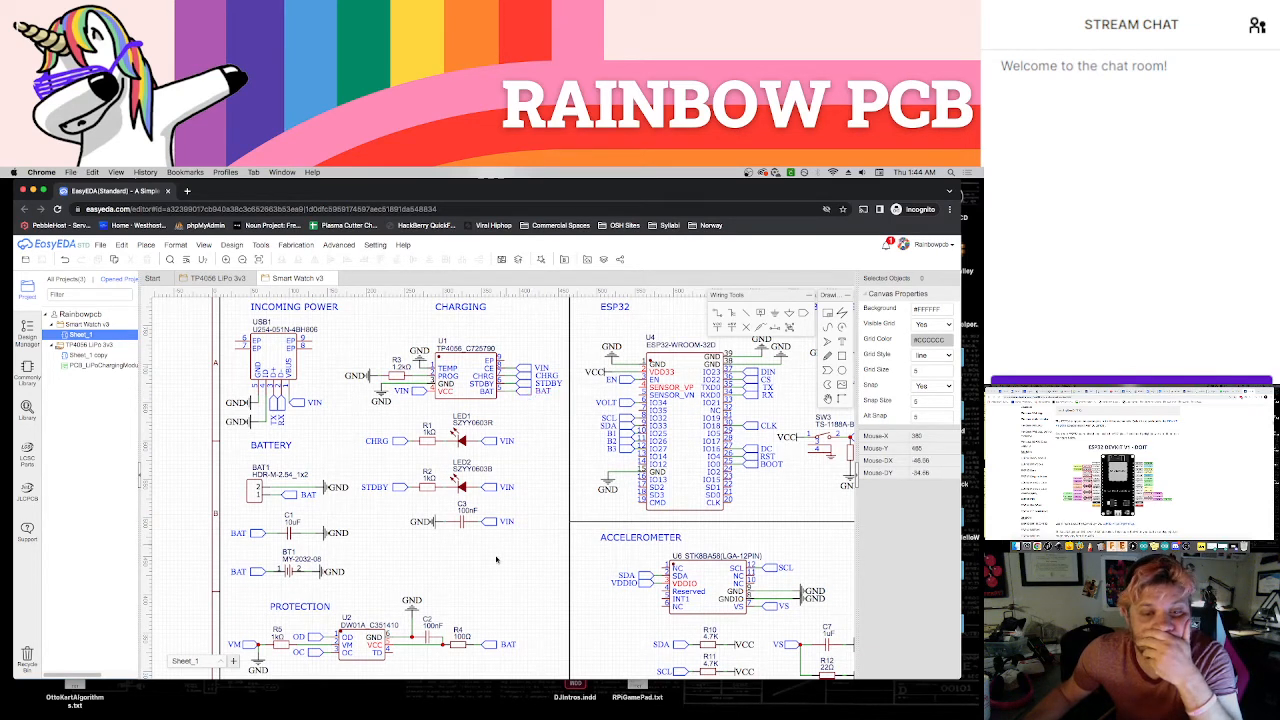
{"action": "scroll", "coordinate": [496, 577], "scroll_direction": "down", "scroll_amount": 8}
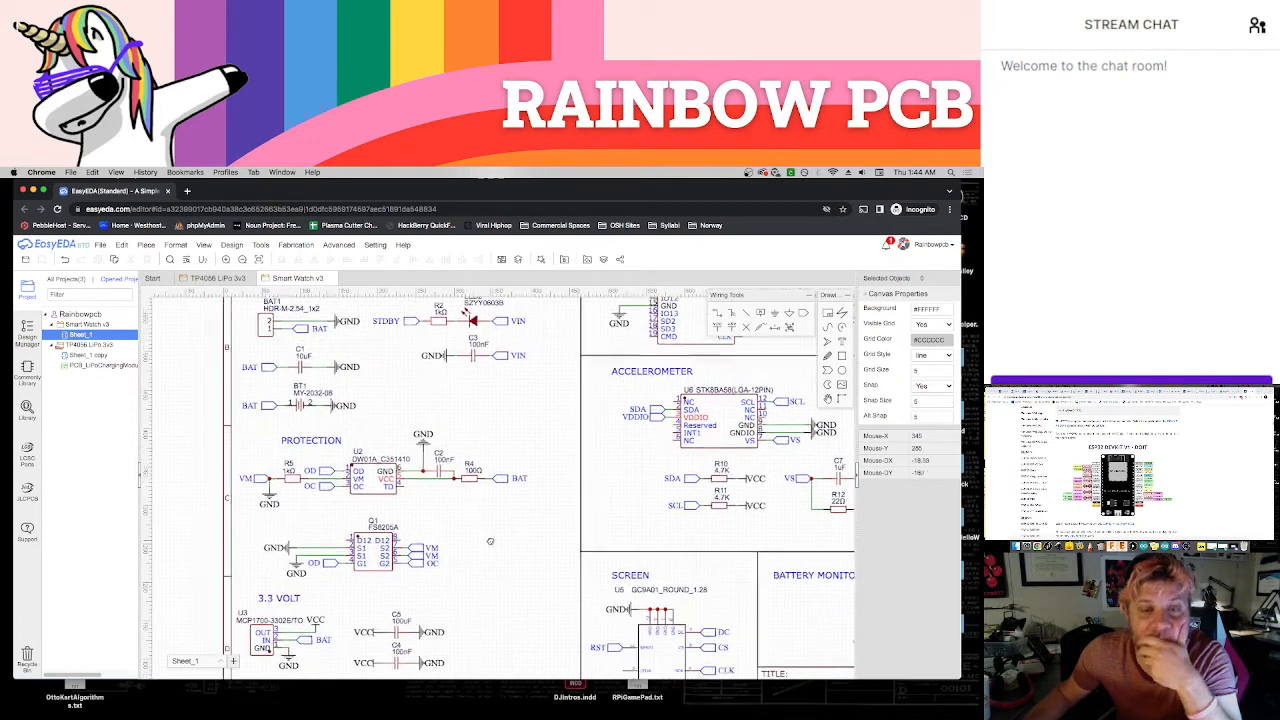
{"action": "scroll", "coordinate": [503, 611], "scroll_direction": "down", "scroll_amount": 3}
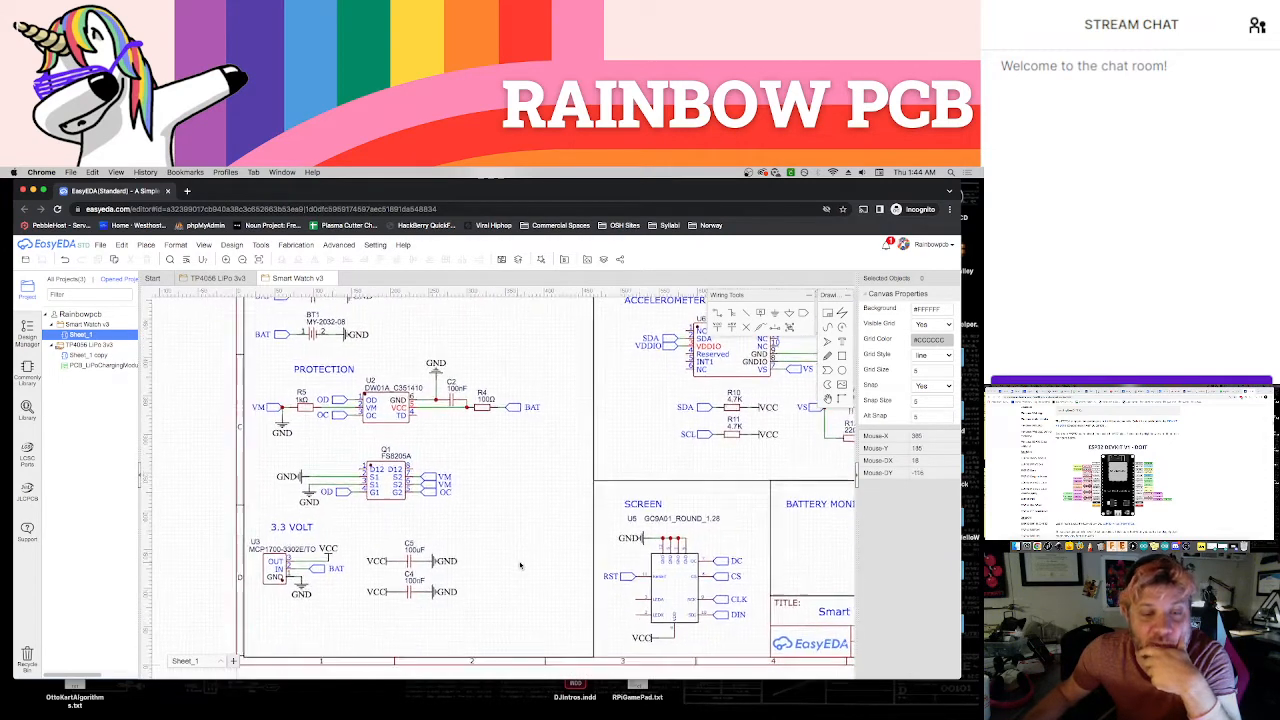
{"action": "left_click", "coordinate": [321, 568]}
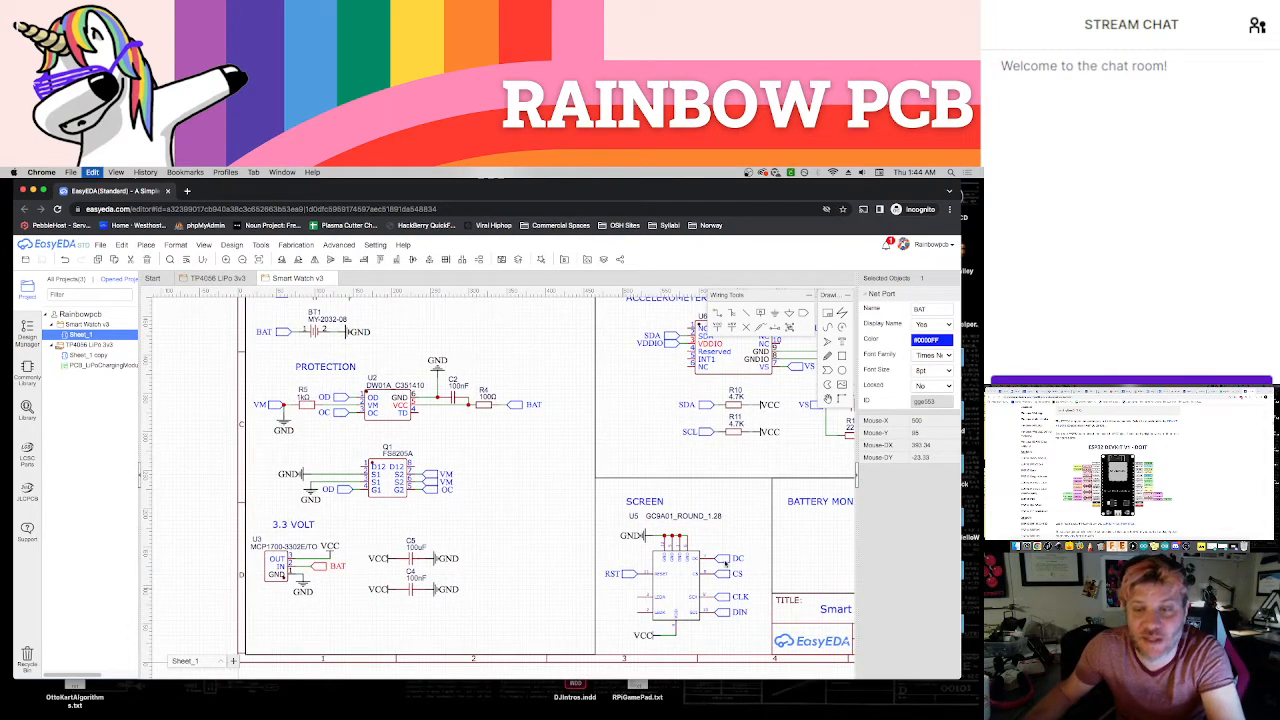
{"action": "right_click_drag", "start_coordinate": [789, 545], "coordinate": [486, 549]}
{"action": "key", "text": "super+v"}
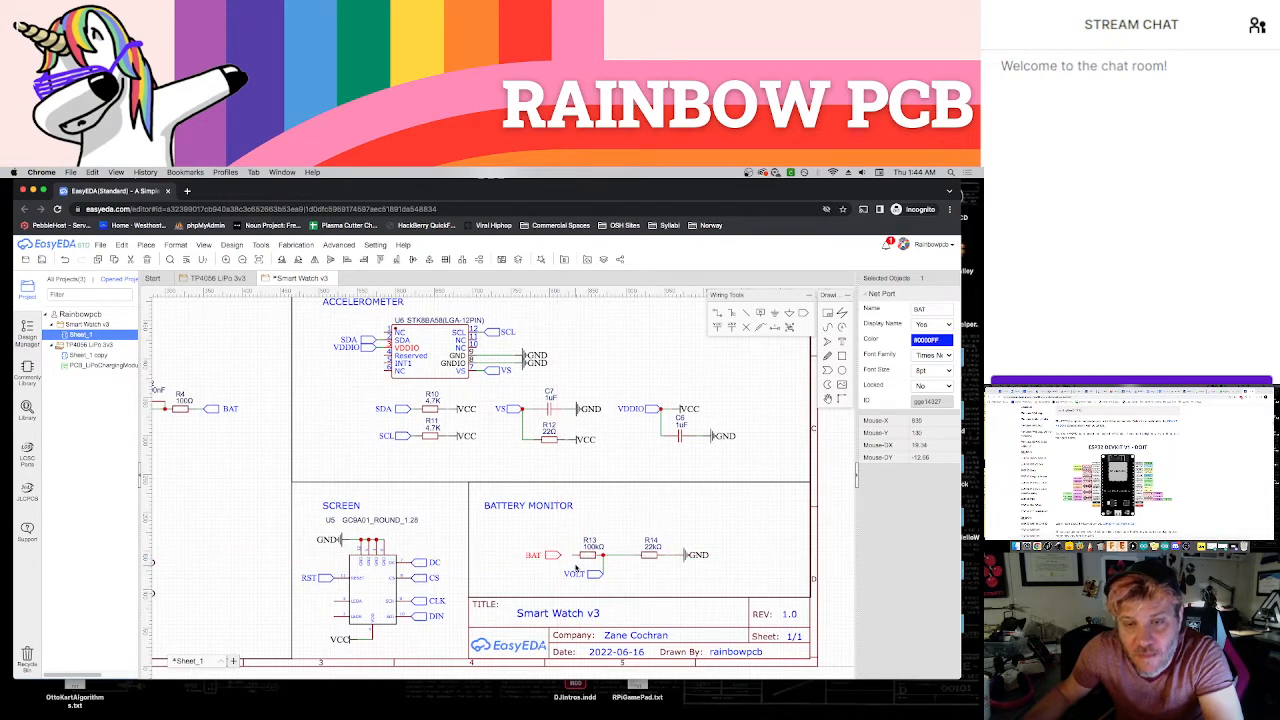
{"action": "left_click", "coordinate": [562, 560]}
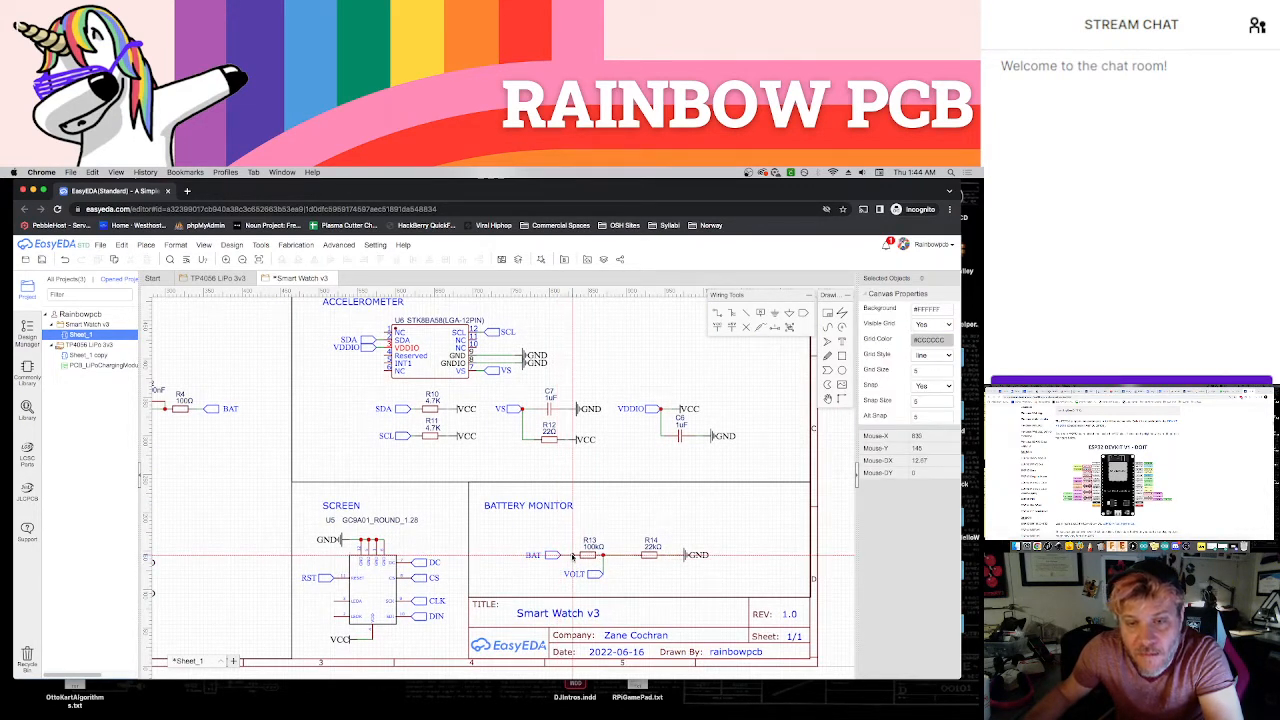
{"action": "left_click", "coordinate": [573, 556]}
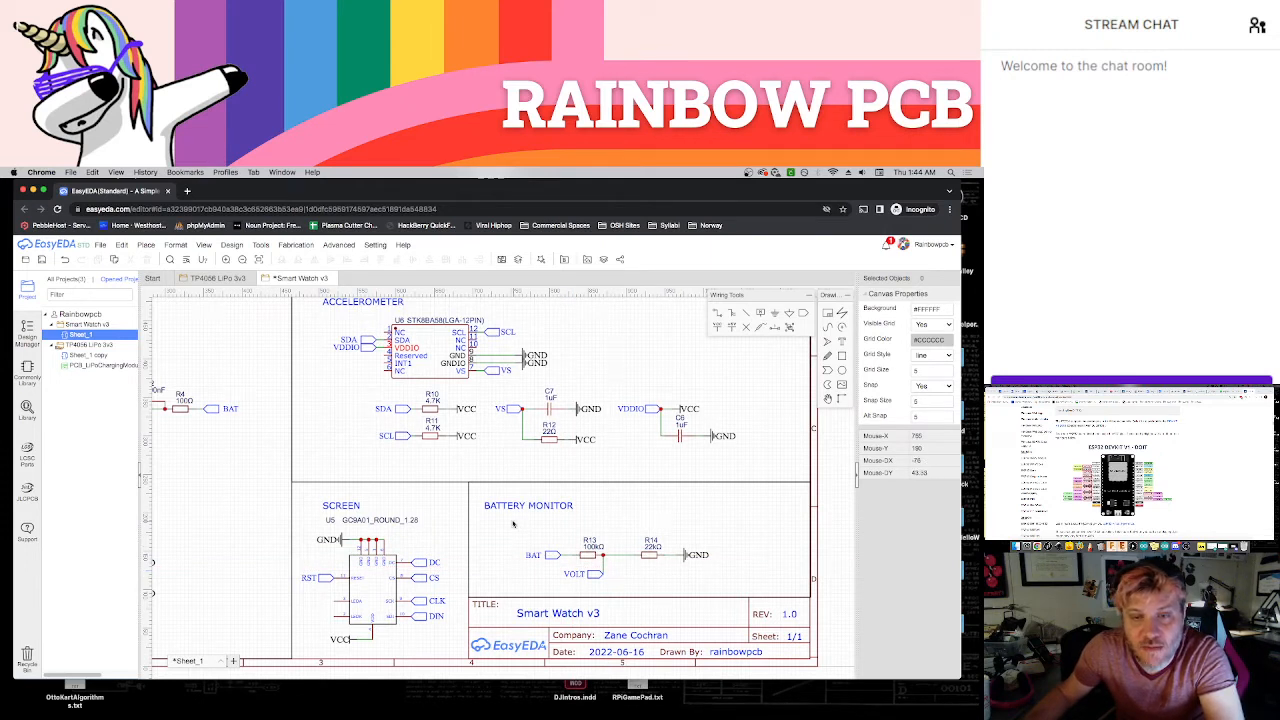
Move the whole voltage divider circuit slightly up and to the right within the BATTERY MONITOR section
{"action": "left_click_drag", "start_coordinate": [513, 521], "coordinate": [732, 586]}
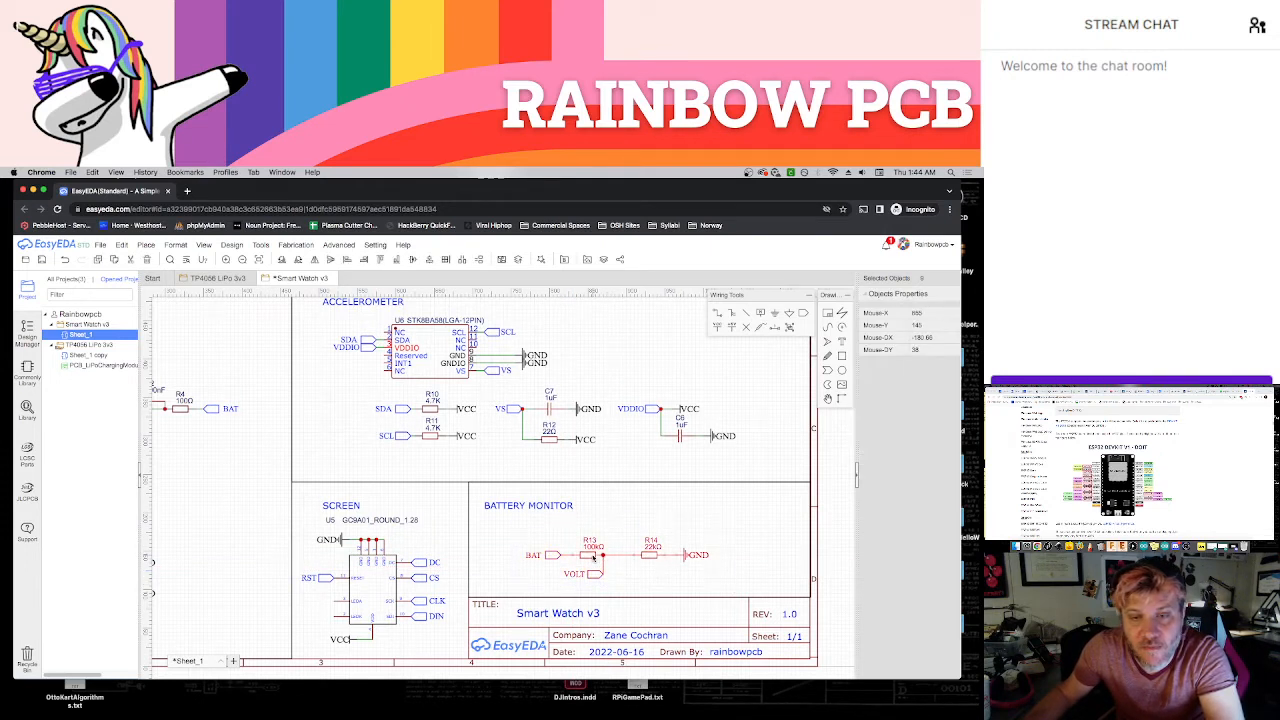
{"action": "mouse_move", "coordinate": [593, 557]}
{"action": "left_mouse_down"}
{"action": "mouse_move", "coordinate": [593, 540]}
{"action": "mouse_move", "coordinate": [605, 544]}
{"action": "left_mouse_up"}
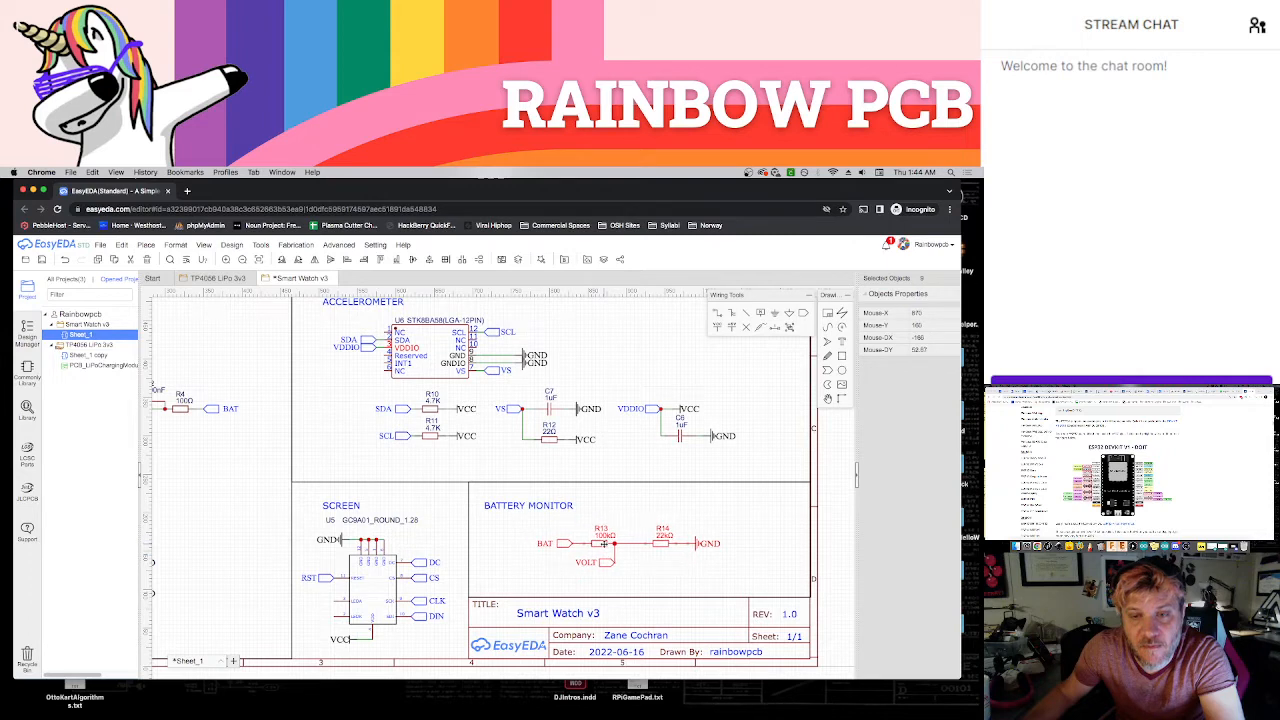
{"action": "left_click", "coordinate": [672, 475]}
{"action": "scroll", "coordinate": [672, 475], "scroll_direction": "down", "scroll_amount": 5}
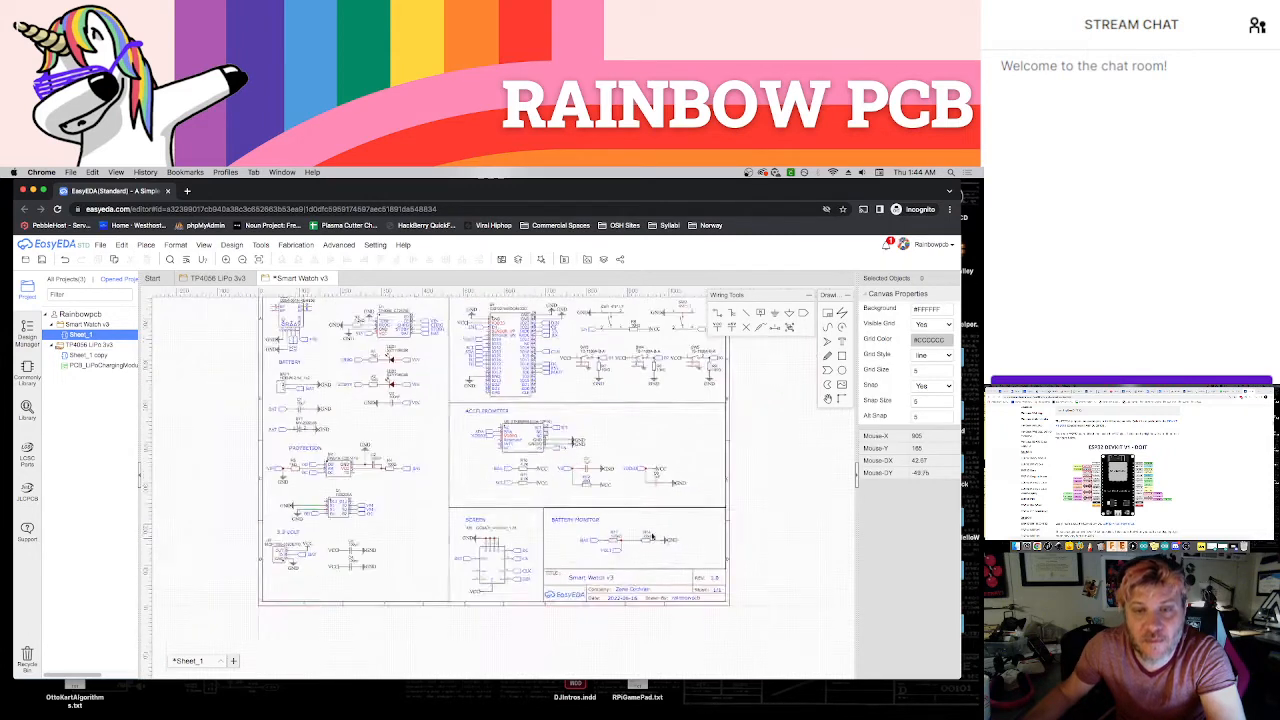
{"action": "right_click_drag", "start_coordinate": [672, 475], "coordinate": [645, 484]}
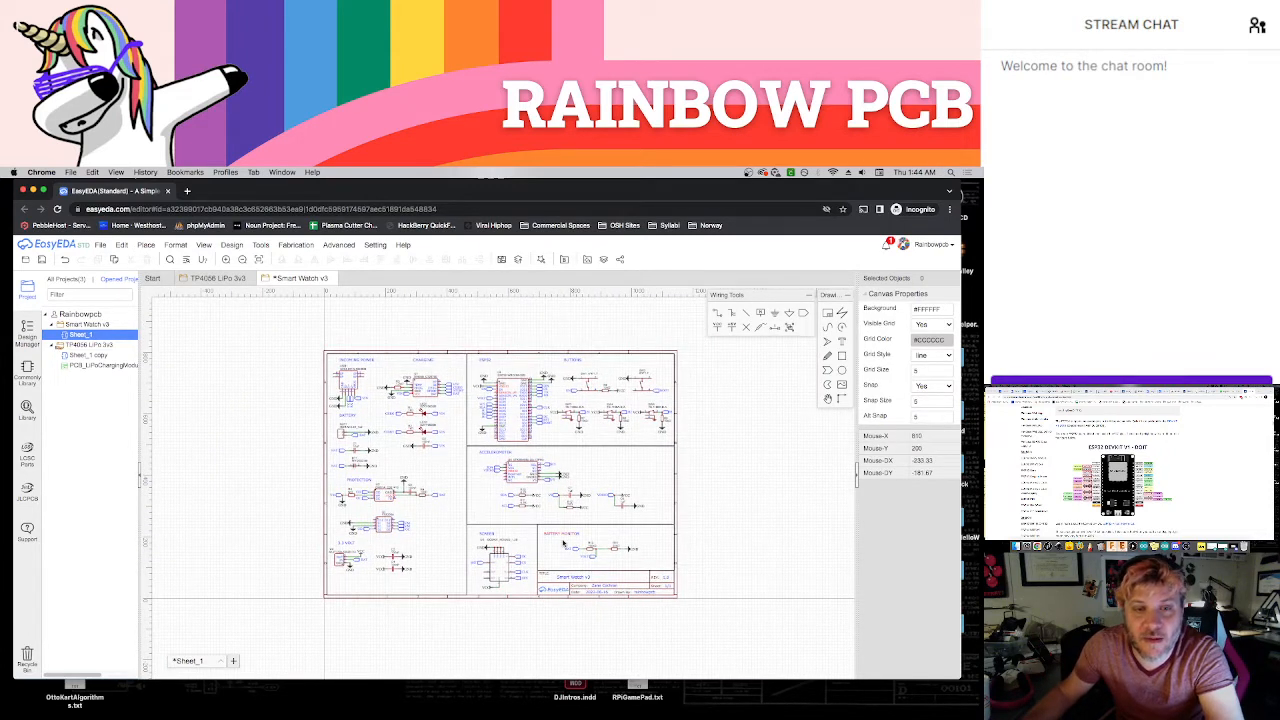
{"action": "scroll", "coordinate": [340, 543], "scroll_direction": "up", "scroll_amount": 2}
{"action": "left_click_drag", "start_coordinate": [492, 450], "coordinate": [325, 601]}
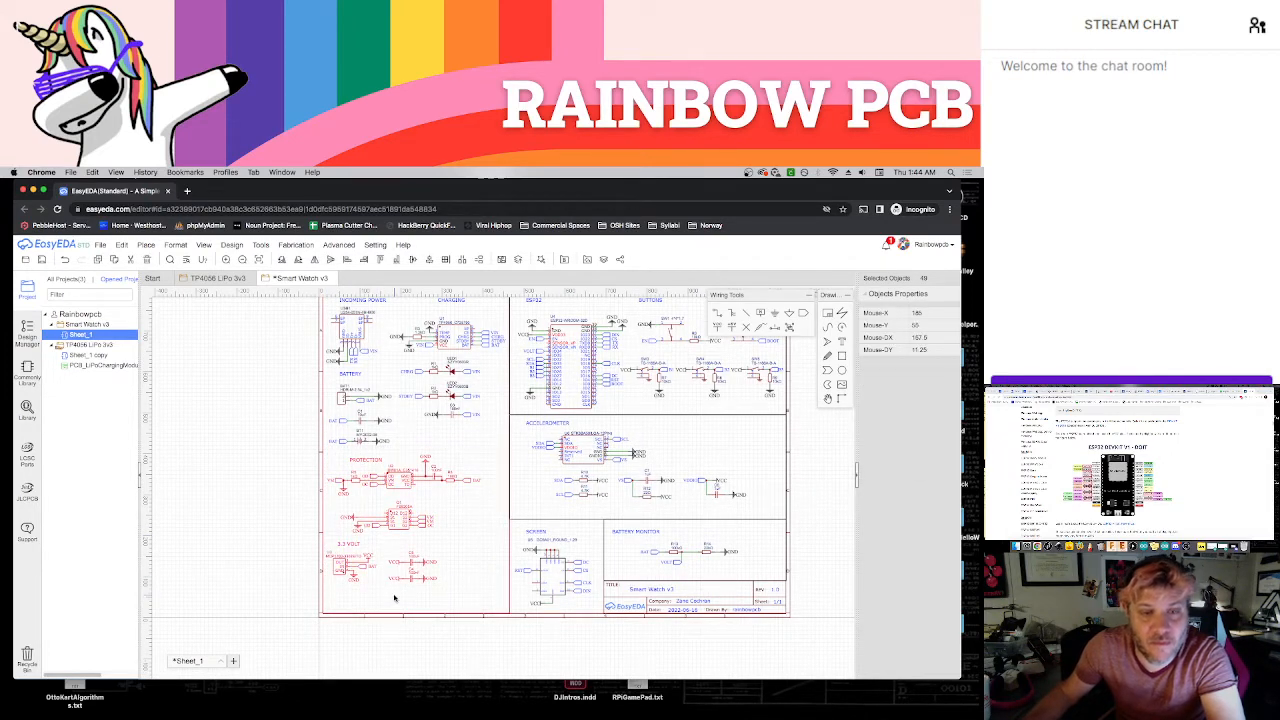
{"action": "left_click", "coordinate": [497, 481]}
{"action": "left_click_drag", "start_coordinate": [394, 581], "coordinate": [329, 600]}
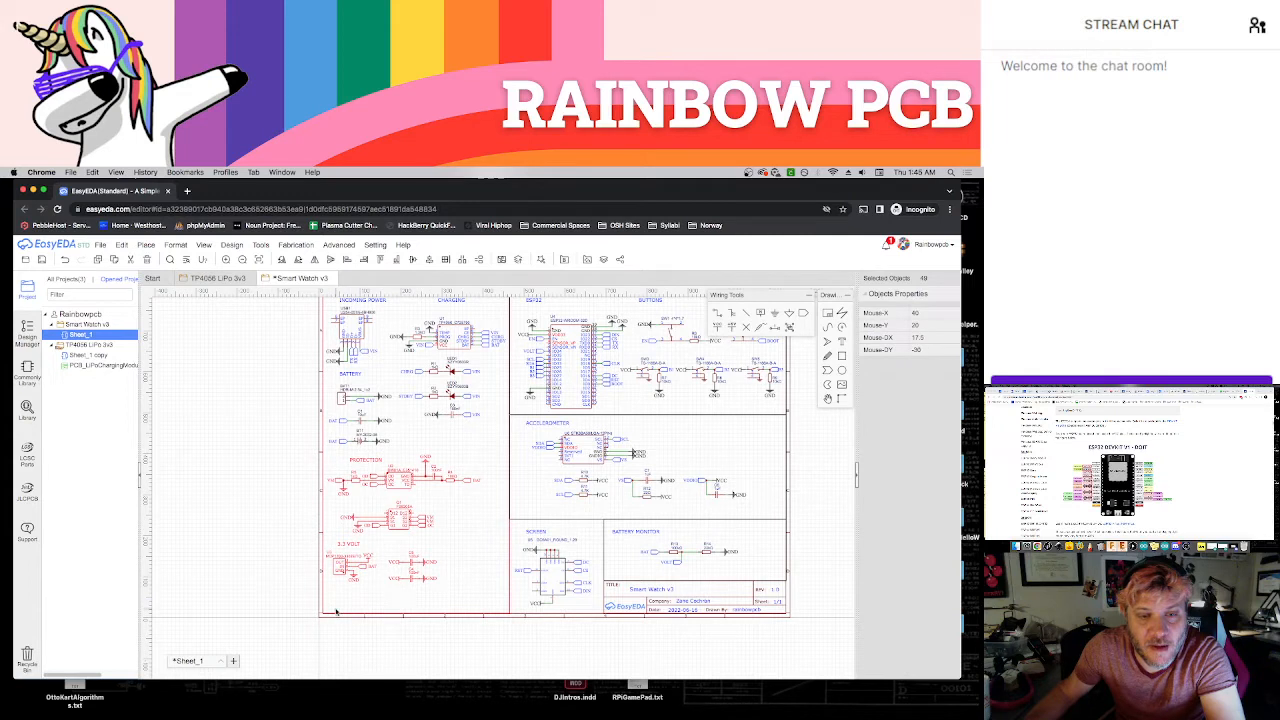
{"action": "left_click", "coordinate": [314, 607]}
{"action": "left_click_drag", "start_coordinate": [455, 596], "coordinate": [330, 541]}
{"action": "left_click", "coordinate": [483, 536]}
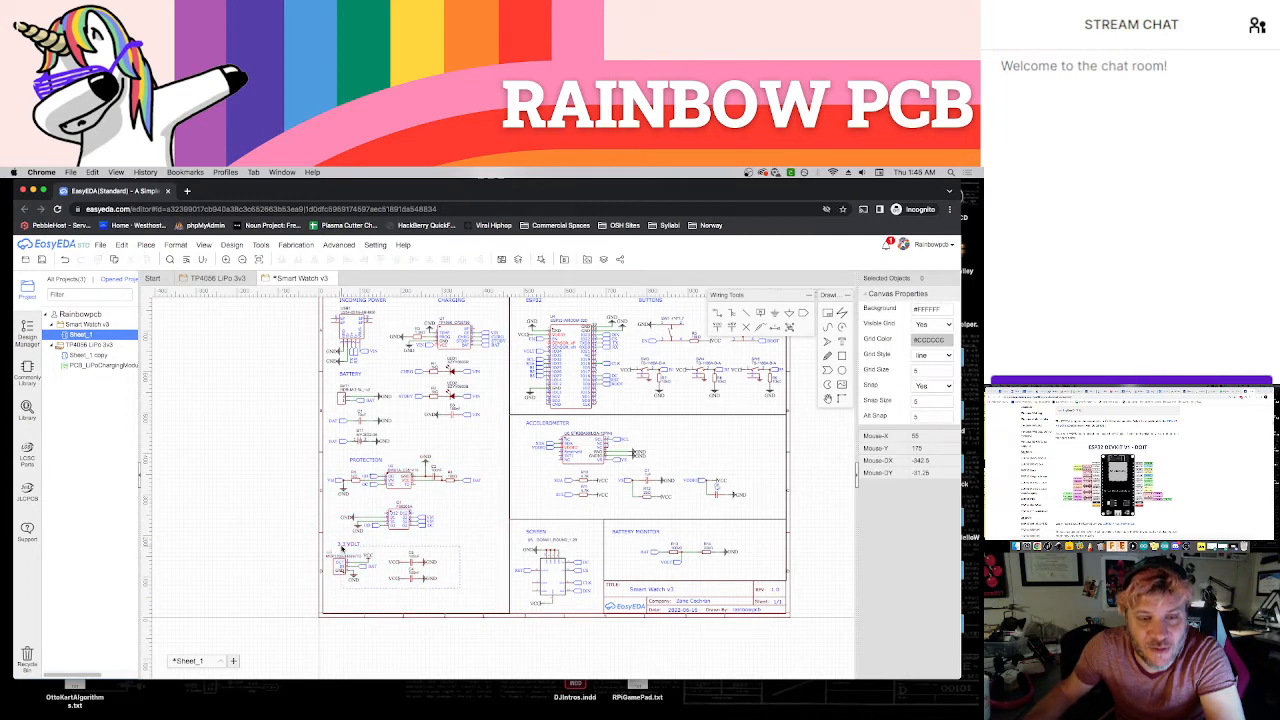
{"action": "left_click_drag", "start_coordinate": [462, 590], "coordinate": [333, 541]}
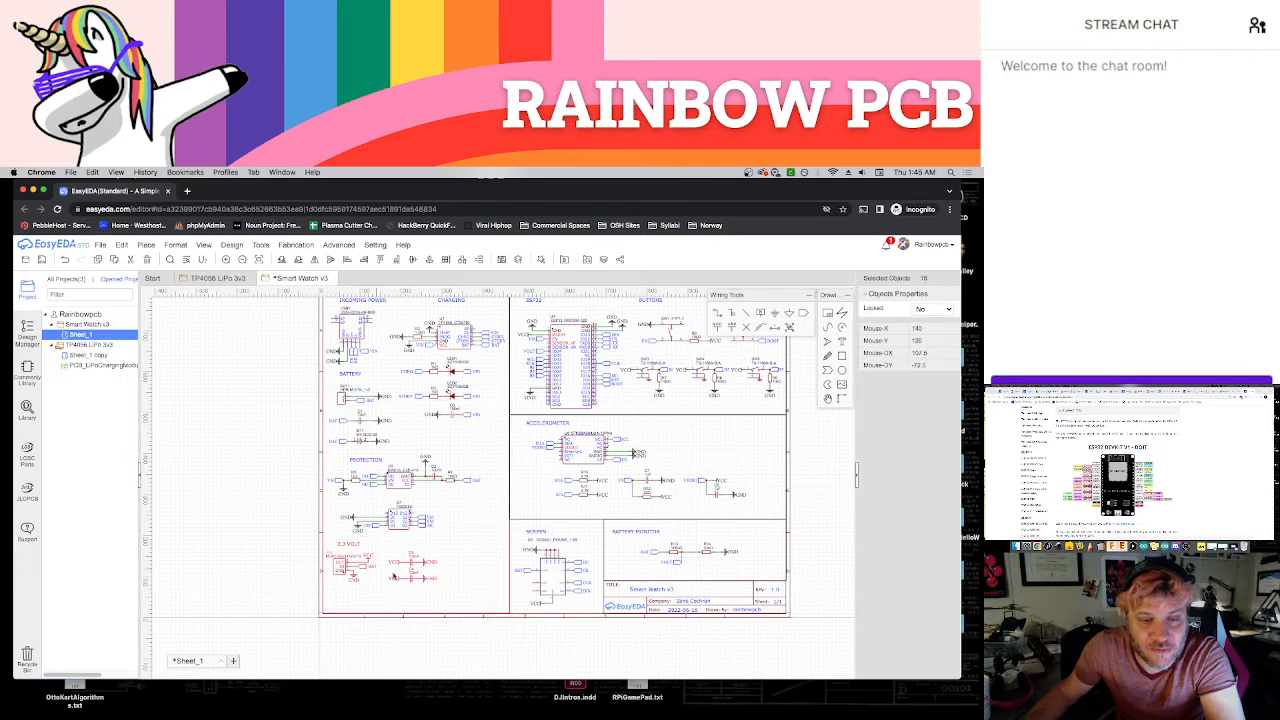
{"action": "left_click", "coordinate": [450, 588]}
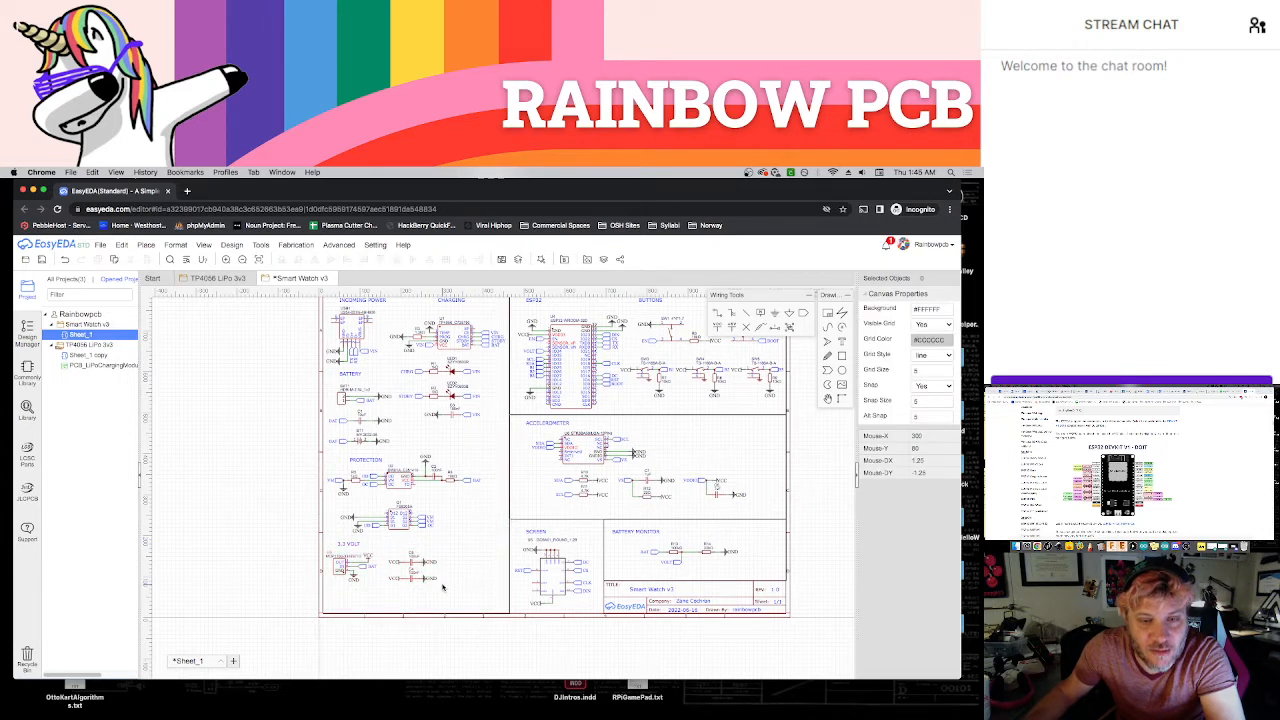
{"action": "left_click_drag", "start_coordinate": [441, 585], "coordinate": [382, 544]}
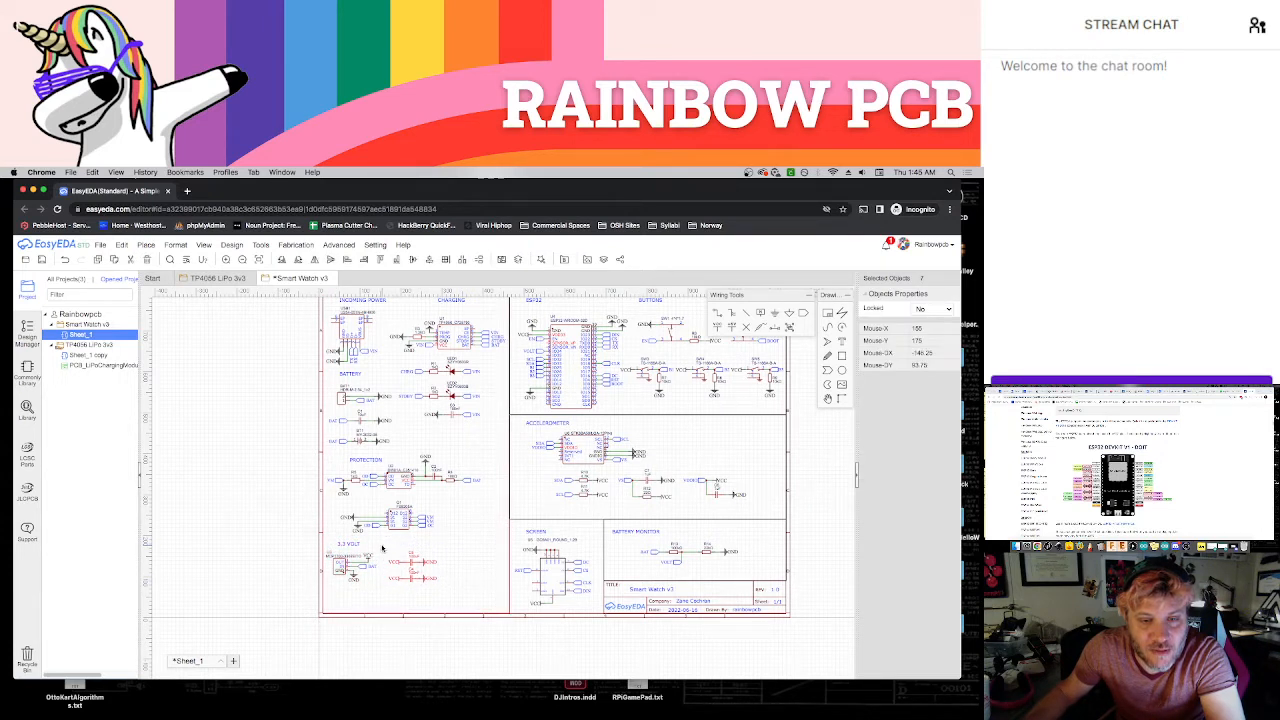
Delete the section rectangle that surrounds the power, charging, battery and protection circuits
{"action": "left_click", "coordinate": [473, 562]}
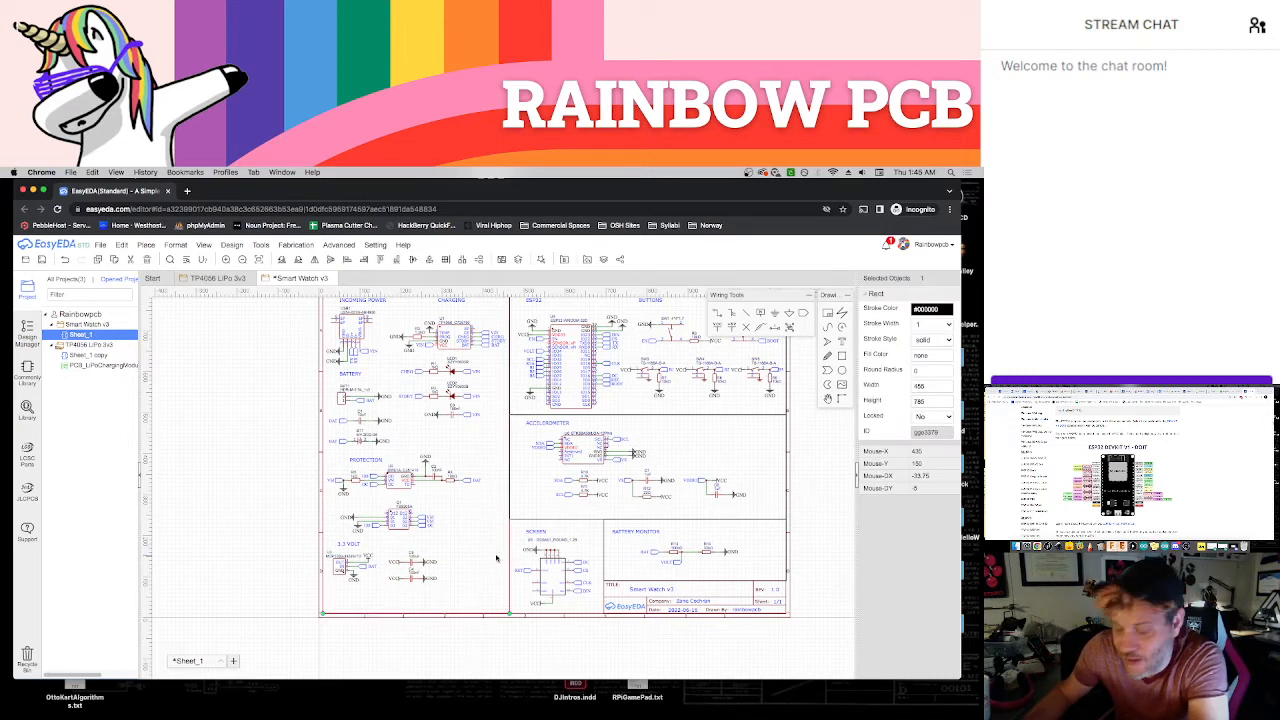
{"action": "key", "text": "Delete"}
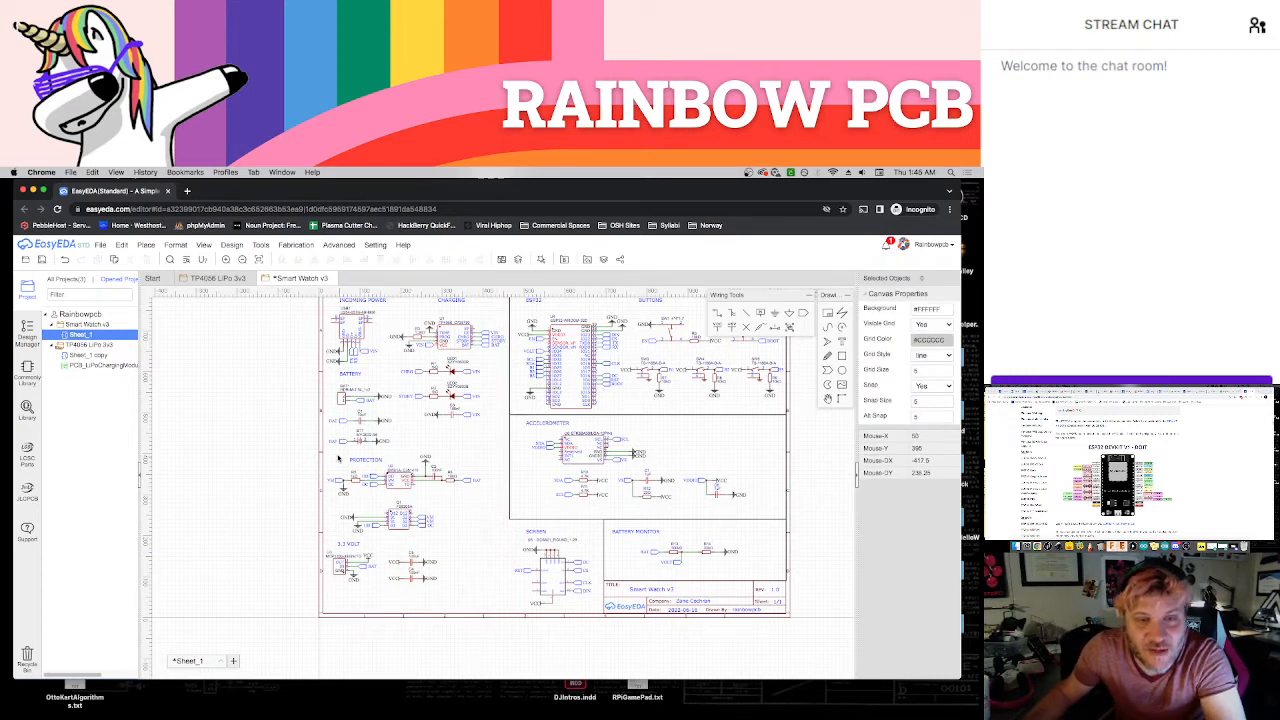
Shift the PROTECTION and 3.3 VOLT circuits with their titles slightly right and down, and move the PROTECTION title back to the left
{"action": "left_click_drag", "start_coordinate": [497, 598], "coordinate": [328, 456]}
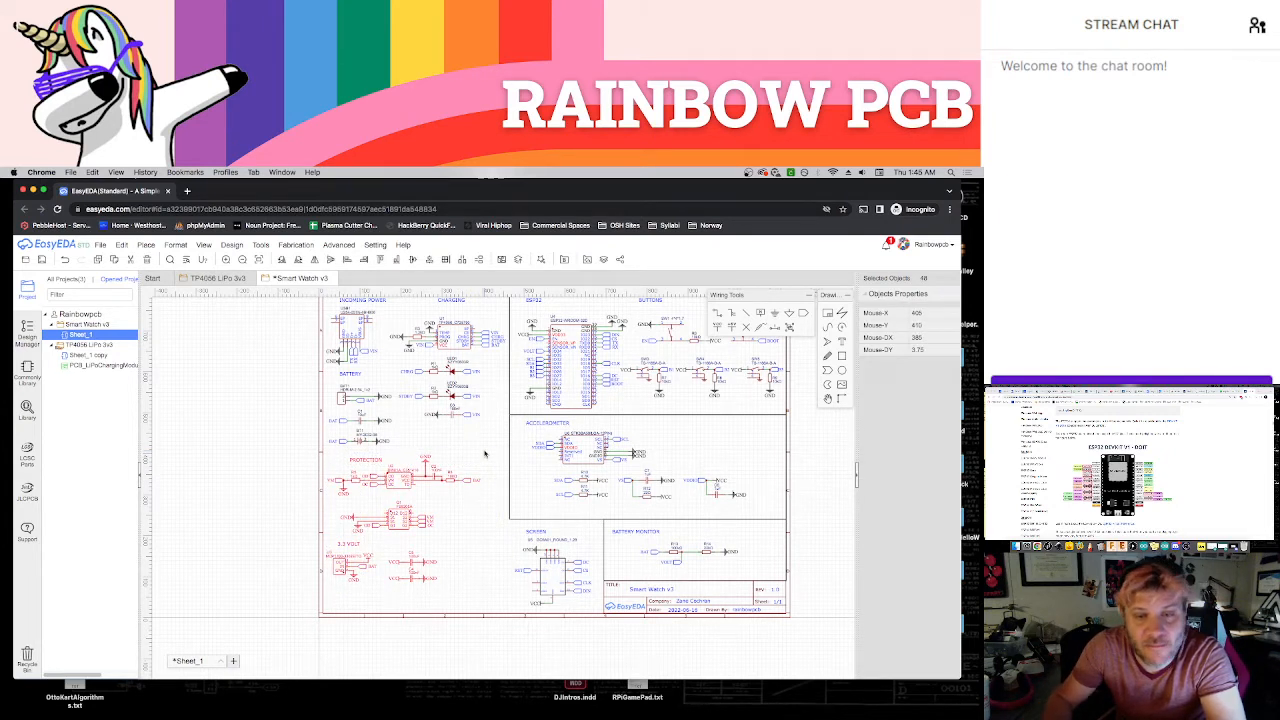
{"action": "left_click_drag", "start_coordinate": [482, 454], "coordinate": [485, 454]}
{"action": "key", "text": "Right"}
{"action": "key", "text": "Right"}
{"action": "key", "text": "Down"}
{"action": "key", "text": "Down"}
{"action": "key", "text": "Down"}
{"action": "key", "text": "Down"}
{"action": "key", "text": "Down"}
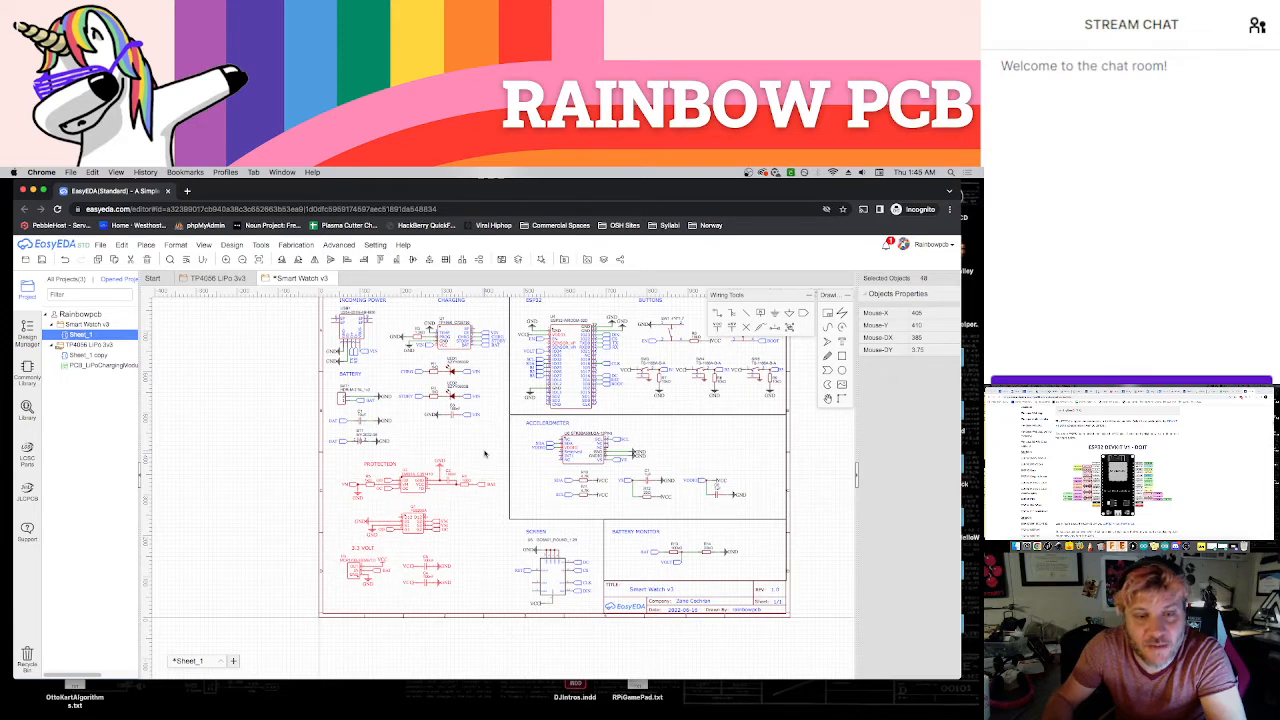
{"action": "key", "text": "Escape"}
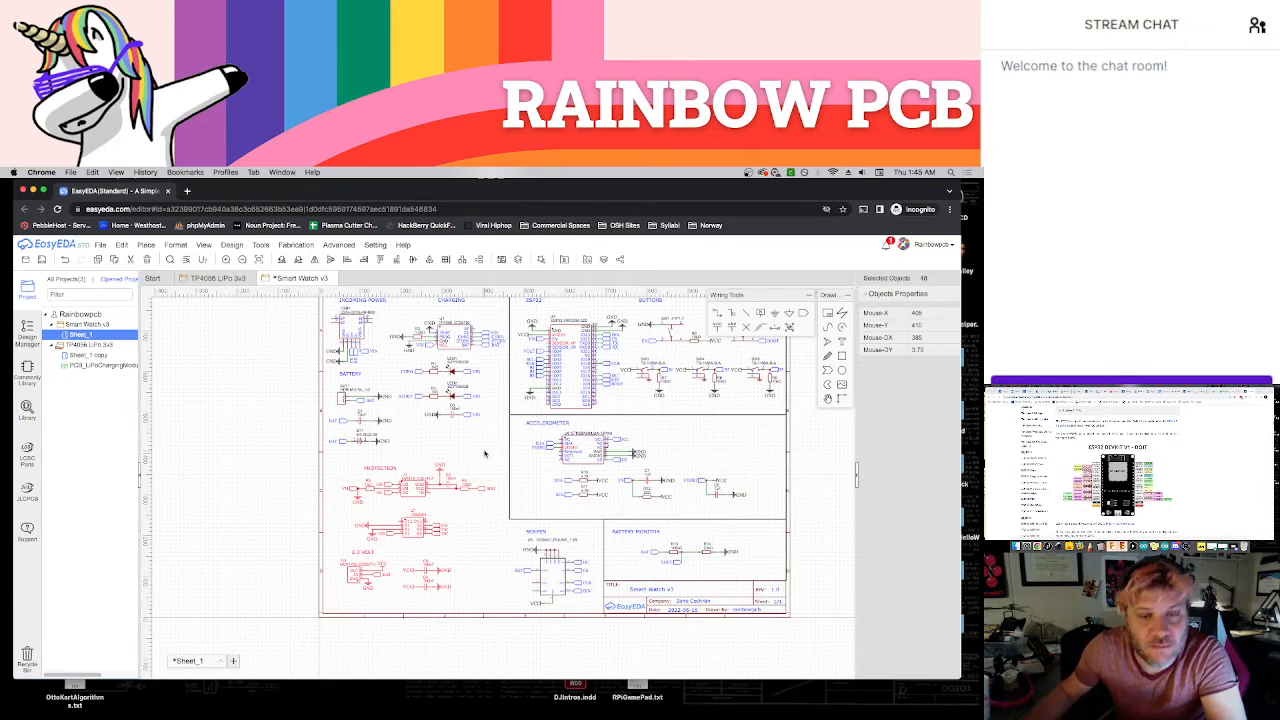
{"action": "left_click_drag", "start_coordinate": [383, 473], "coordinate": [358, 470]}
{"action": "key", "text": "Escape"}
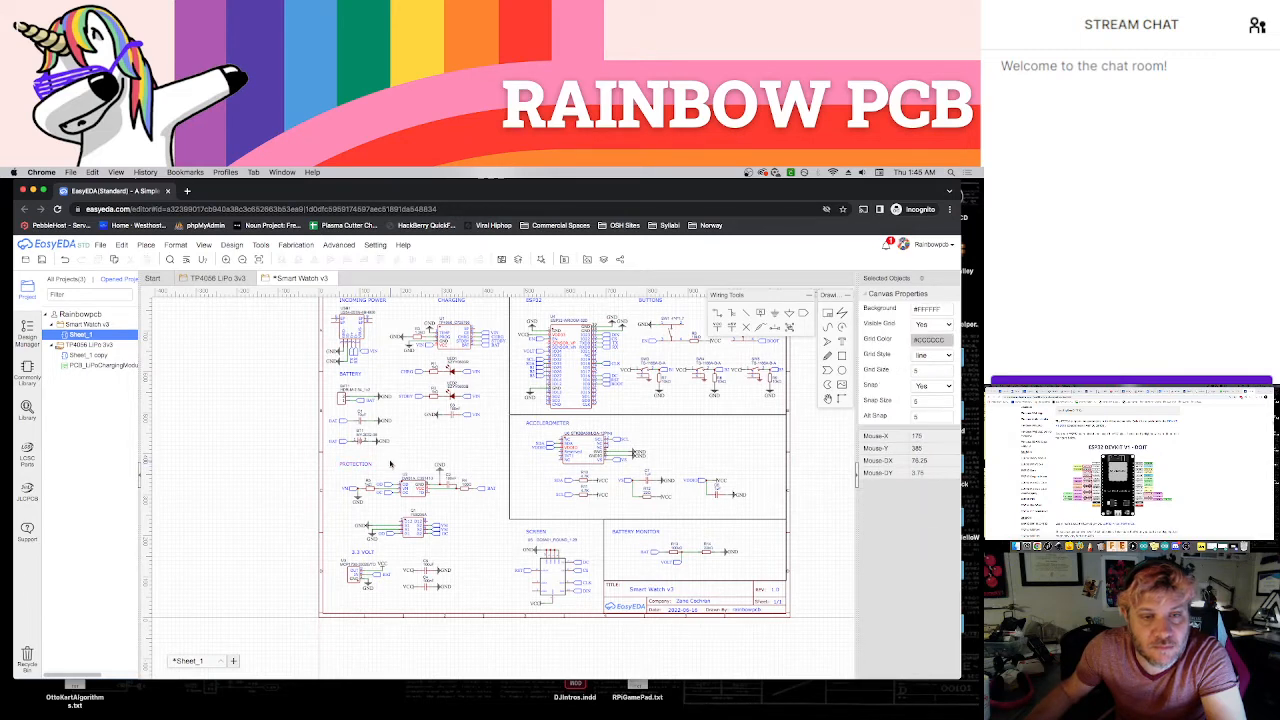
Draw a rectangle about 455 by 790 around the power, charging, battery, protection and 3.3 VOLT circuits and save the schematic
{"action": "scroll", "coordinate": [470, 450], "scroll_direction": "down", "scroll_amount": 2}
{"action": "right_click_drag", "start_coordinate": [475, 444], "coordinate": [467, 458]}
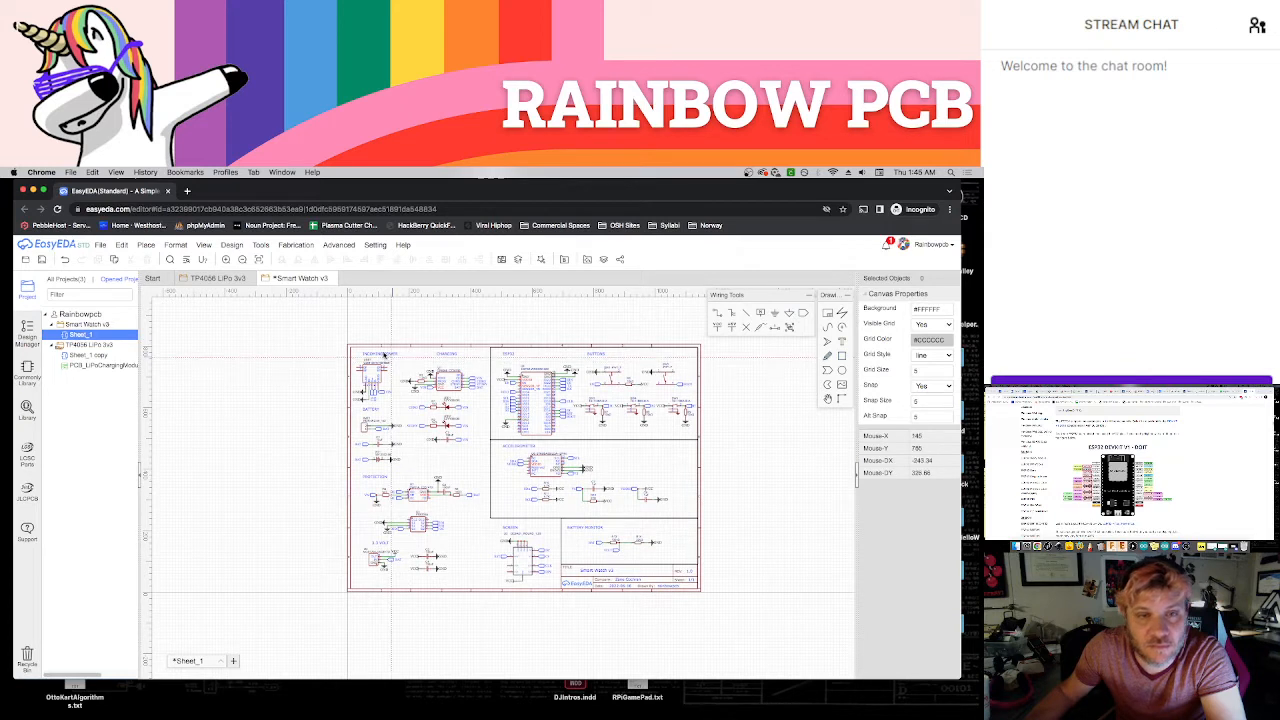
{"action": "left_click", "coordinate": [351, 348]}
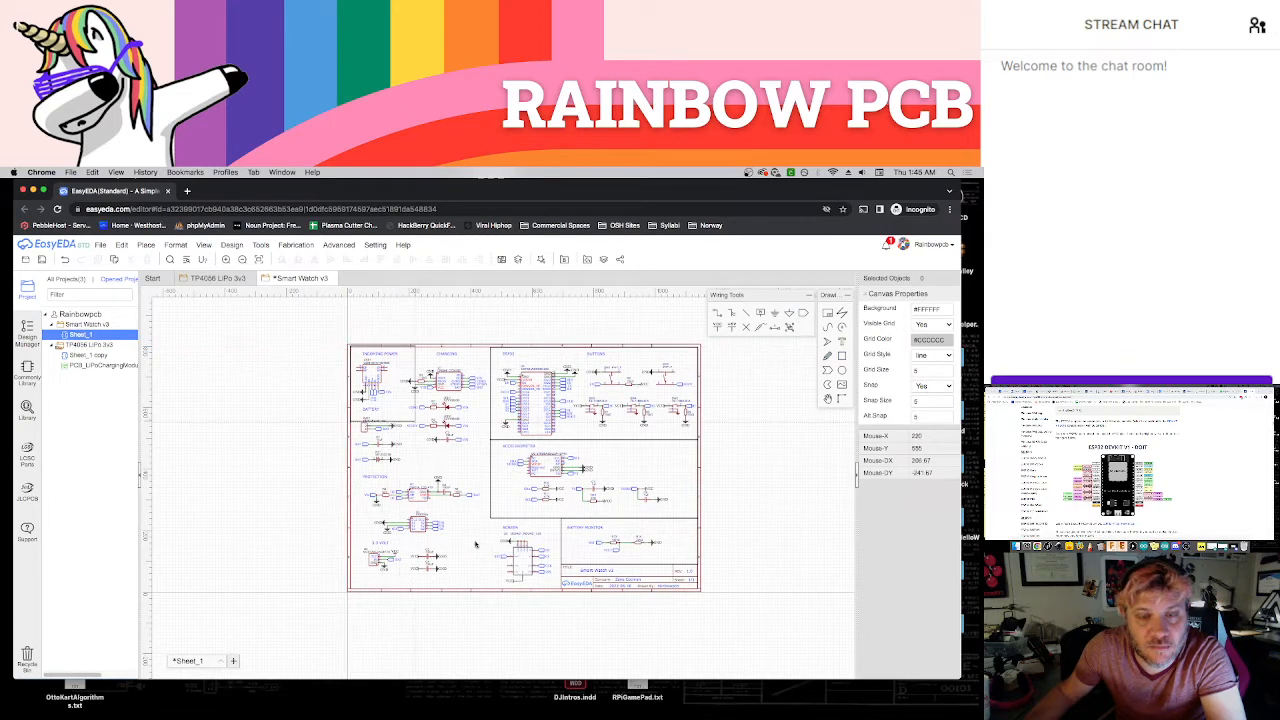
{"action": "left_click", "coordinate": [490, 591]}
{"action": "right_click", "coordinate": [589, 627]}
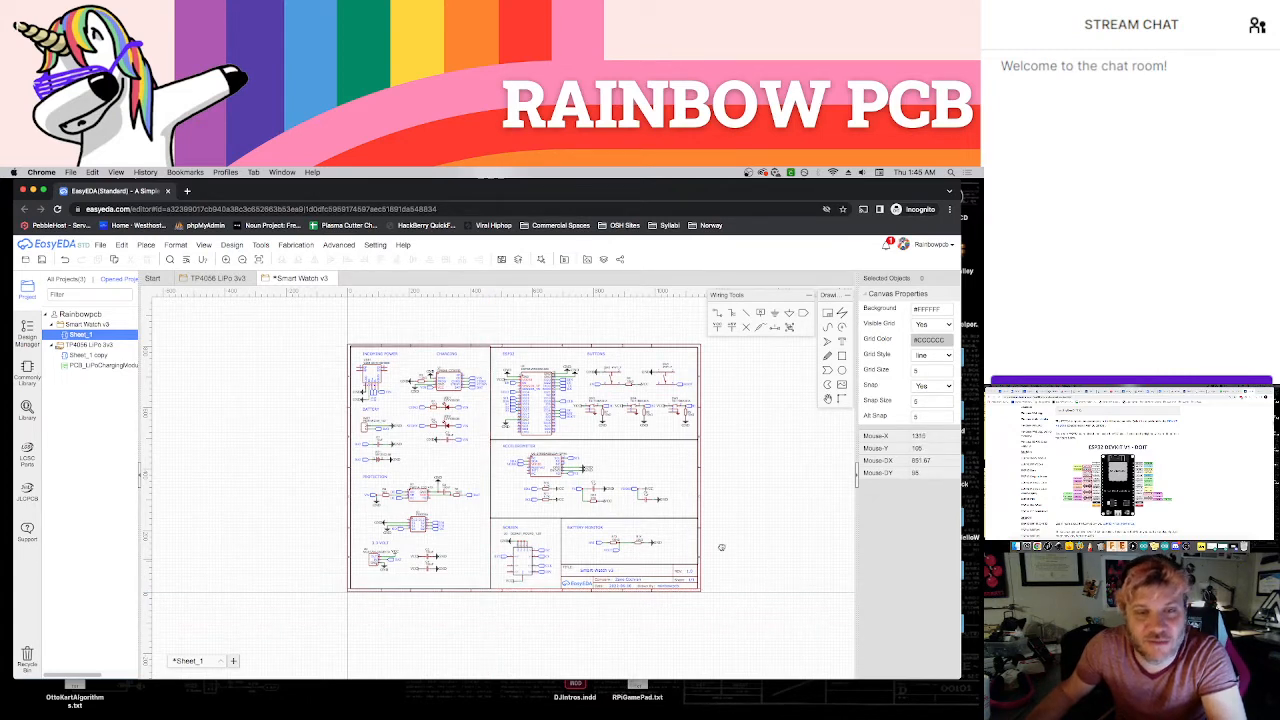
{"action": "right_click_drag", "start_coordinate": [764, 571], "coordinate": [689, 535]}
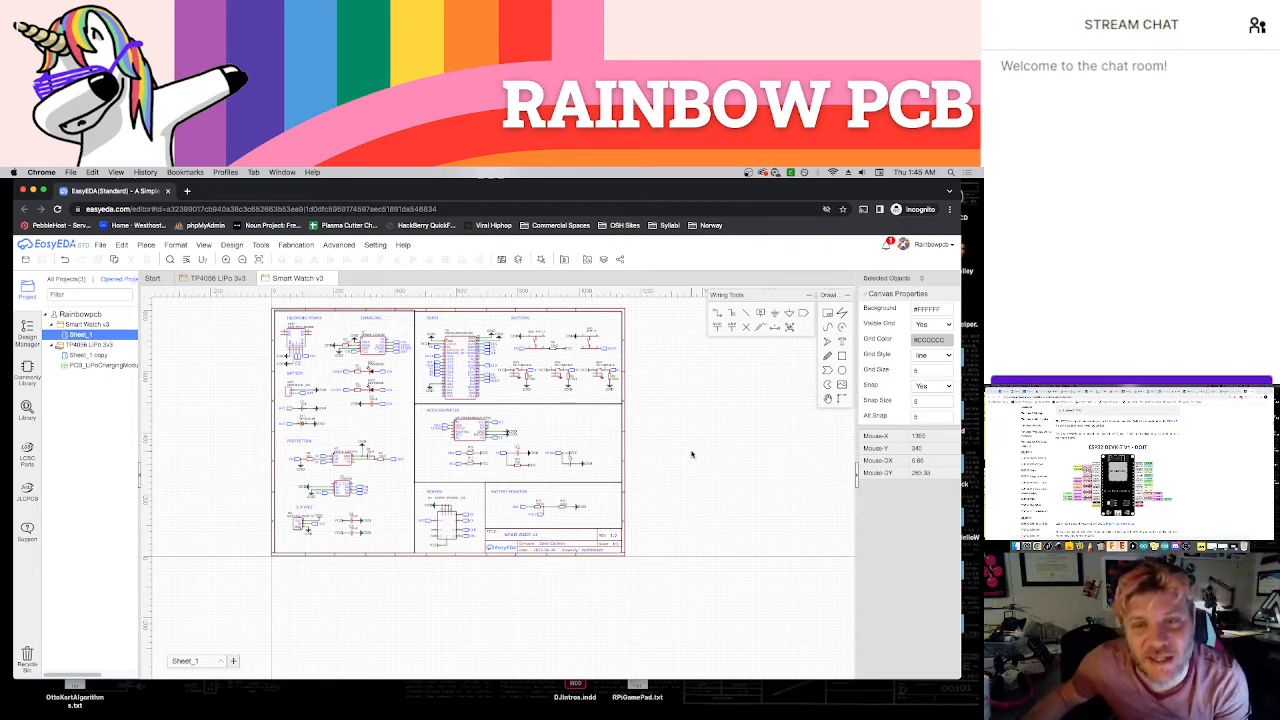
{"action": "scroll", "coordinate": [690, 450], "scroll_direction": "up", "scroll_amount": 2}
{"action": "right_click_drag", "start_coordinate": [686, 447], "coordinate": [750, 481]}
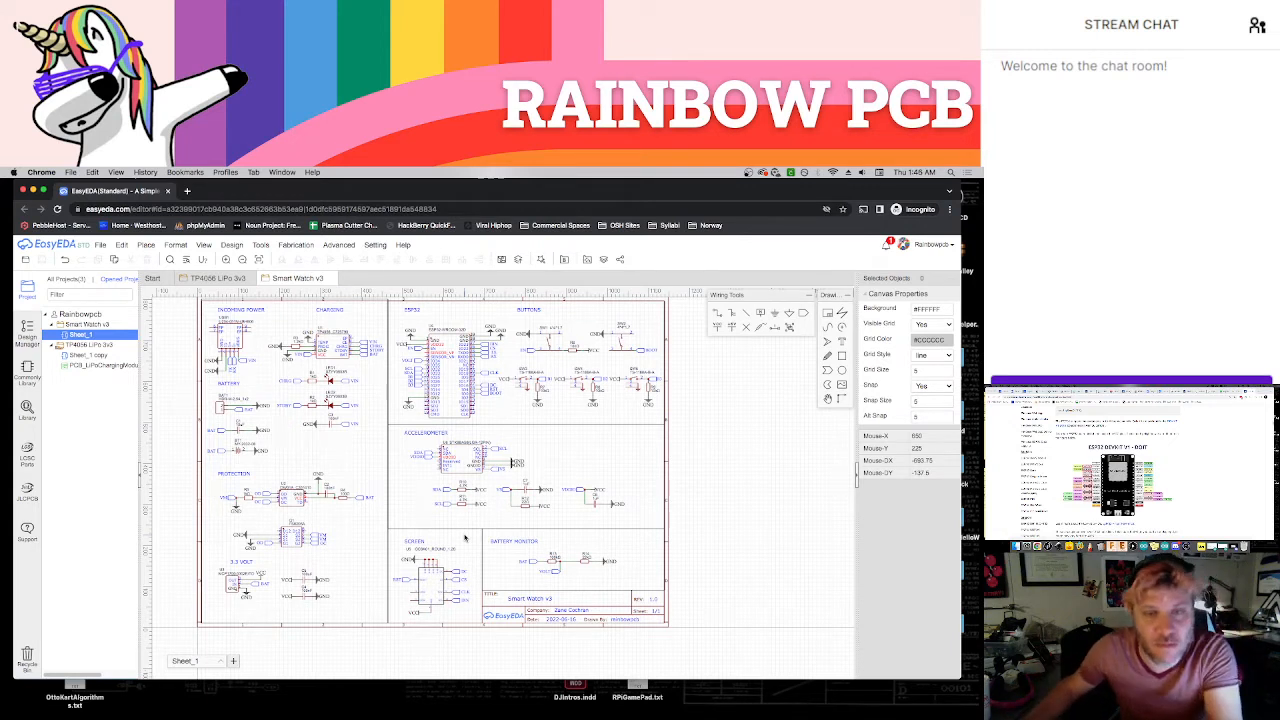
{"action": "right_click_drag", "start_coordinate": [723, 467], "coordinate": [712, 478]}
{"action": "key", "text": "super+s"}
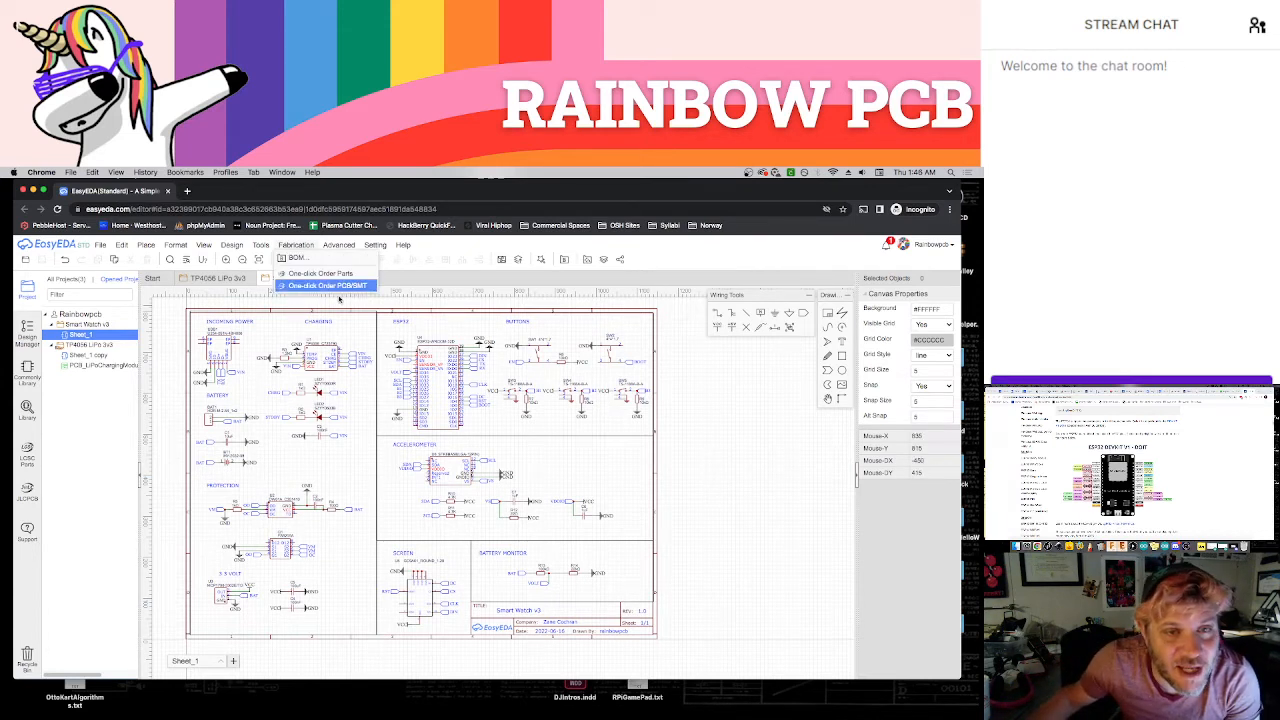
{"action": "left_click", "coordinate": [373, 313]}
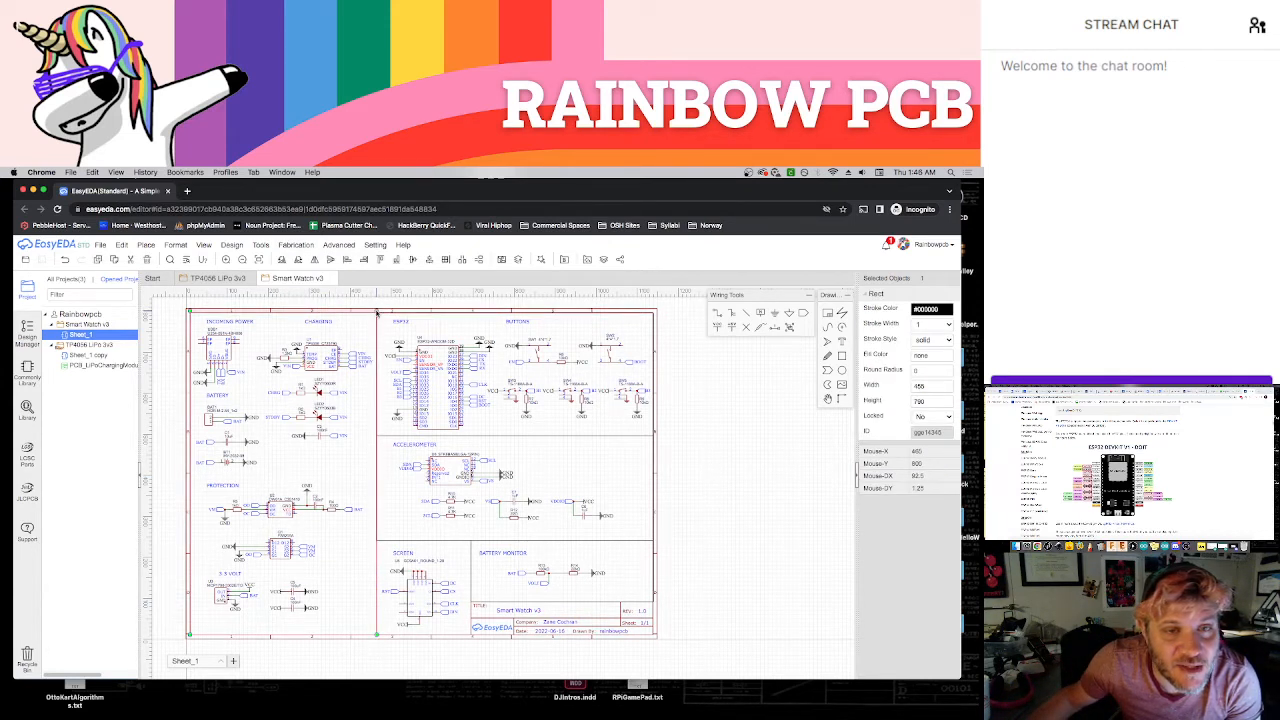
{"action": "left_click", "coordinate": [376, 313]}
{"action": "left_click", "coordinate": [165, 314]}
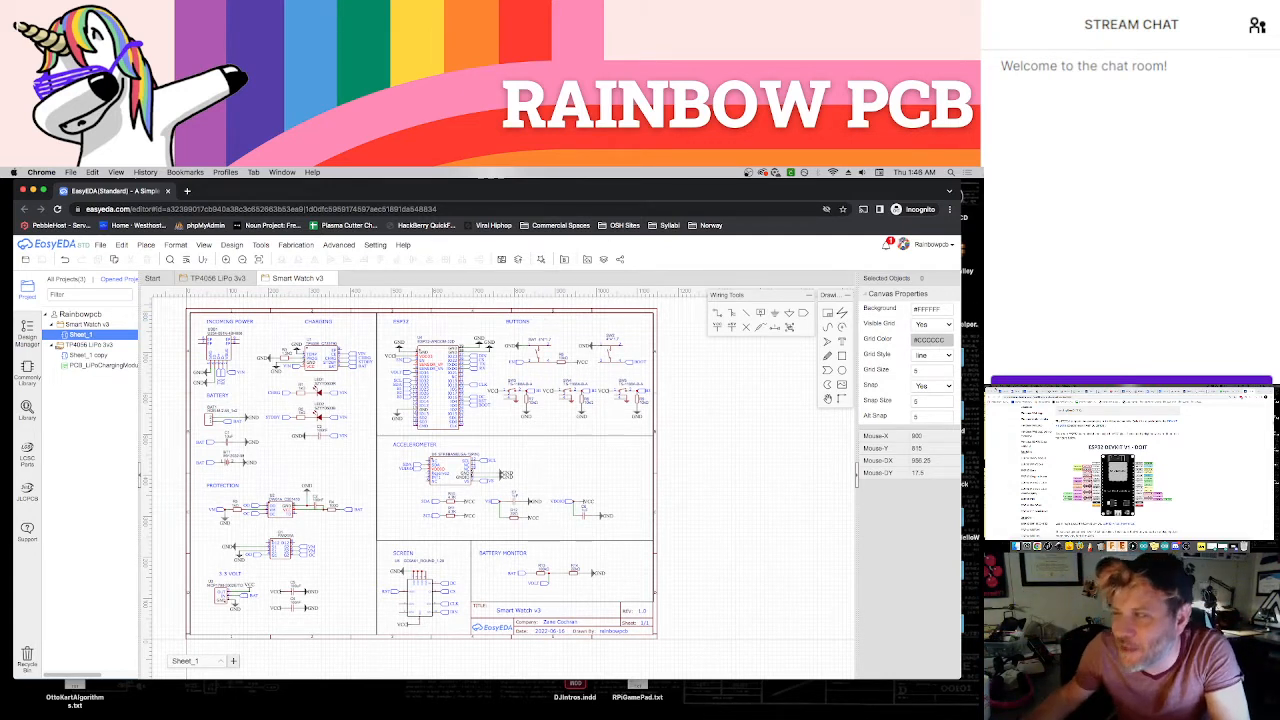
Search the web for smart watches in a new tab of the other browser window and open the image results
{"action": "key", "text": "super+t"}
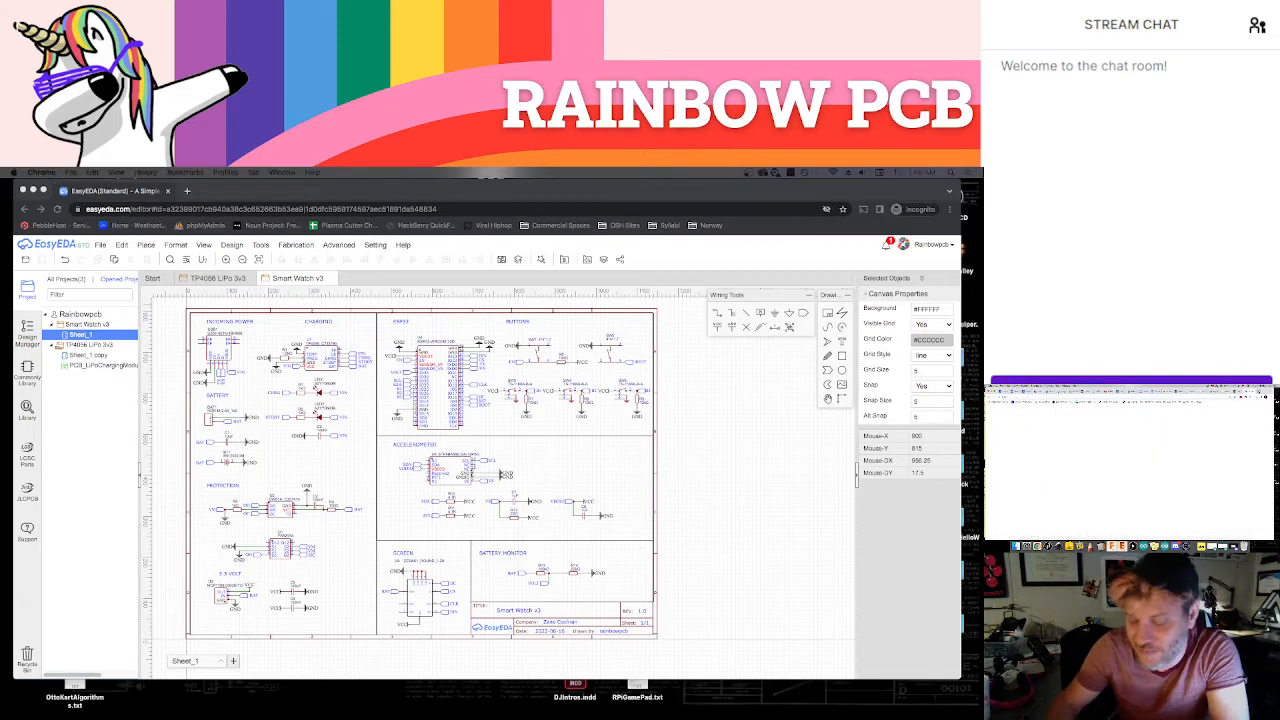
{"action": "type", "text": "s"}
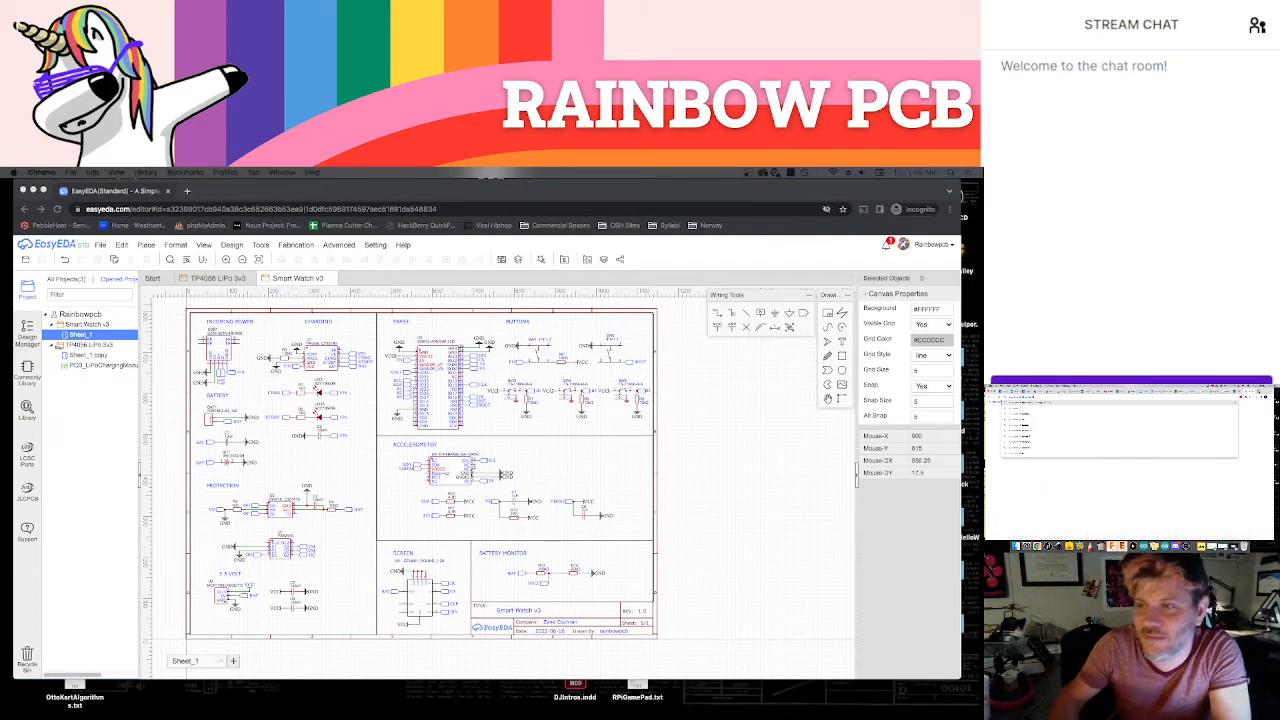
{"action": "key", "text": "Return"}
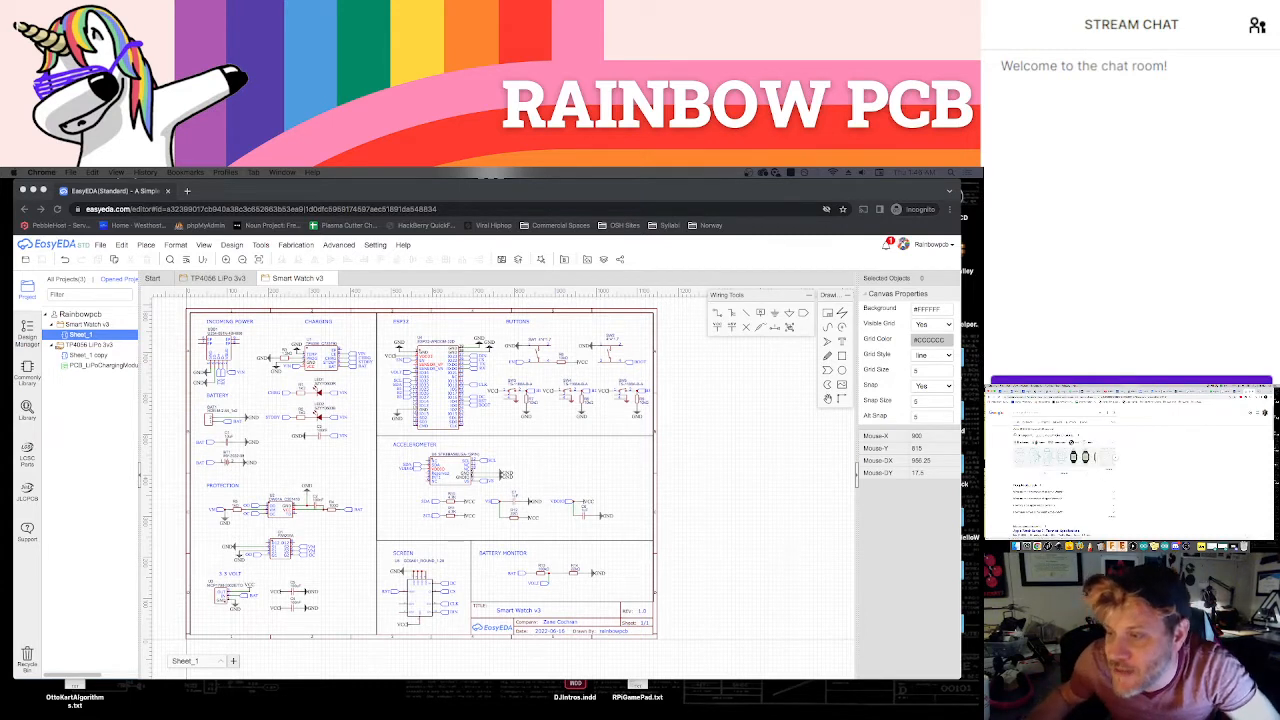
{"action": "left_click", "coordinate": [1046, 449]}
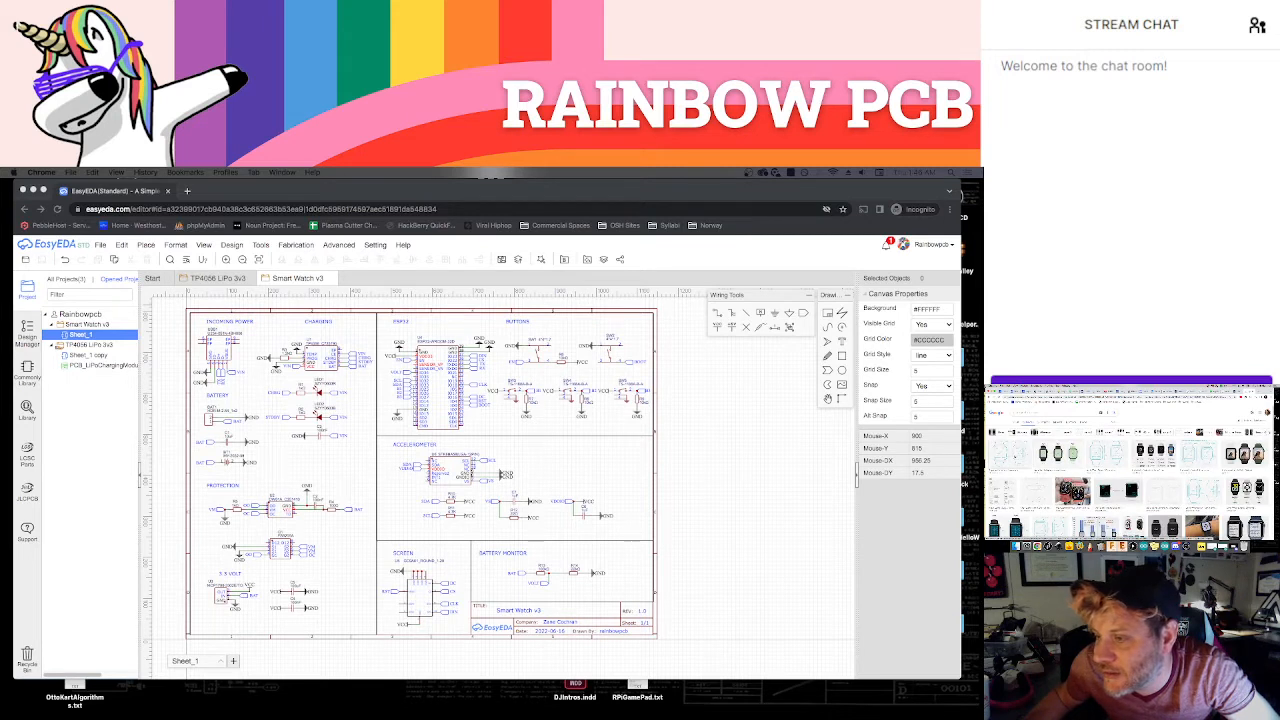
Open the preview of the smart watch outline drawing in the image results, and return to the EasyEDA window
{"action": "left_click", "coordinate": [1009, 455]}
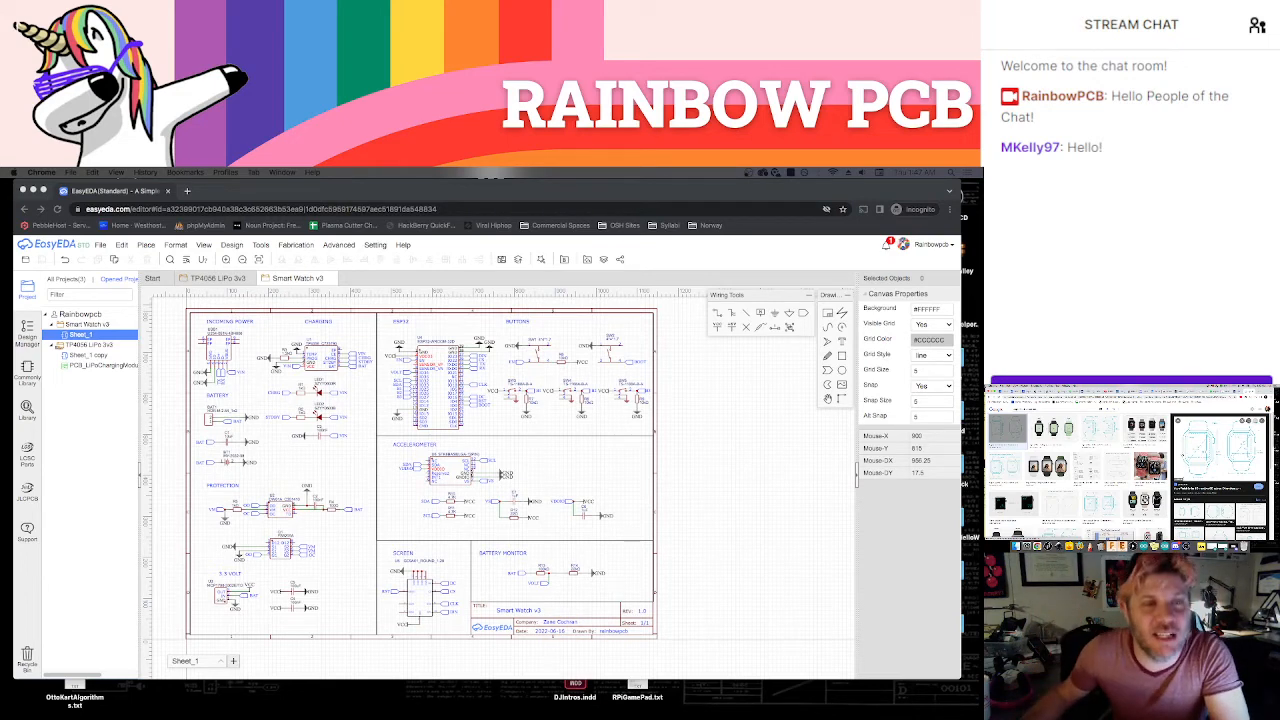
{"action": "left_click", "coordinate": [640, 191]}
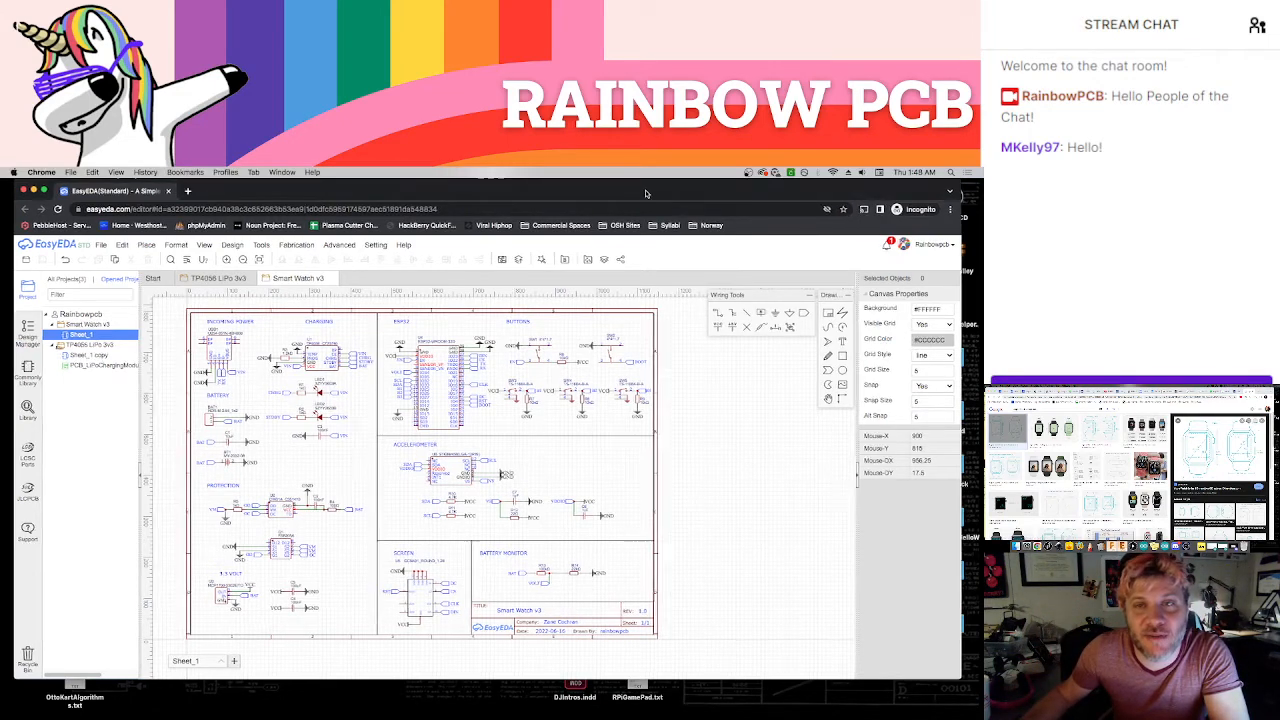
{"action": "left_click_drag", "start_coordinate": [645, 193], "coordinate": [652, 193]}
Convert the Smart Watch v3 schematic to a new PCB layout
{"action": "left_click", "coordinate": [180, 245]}
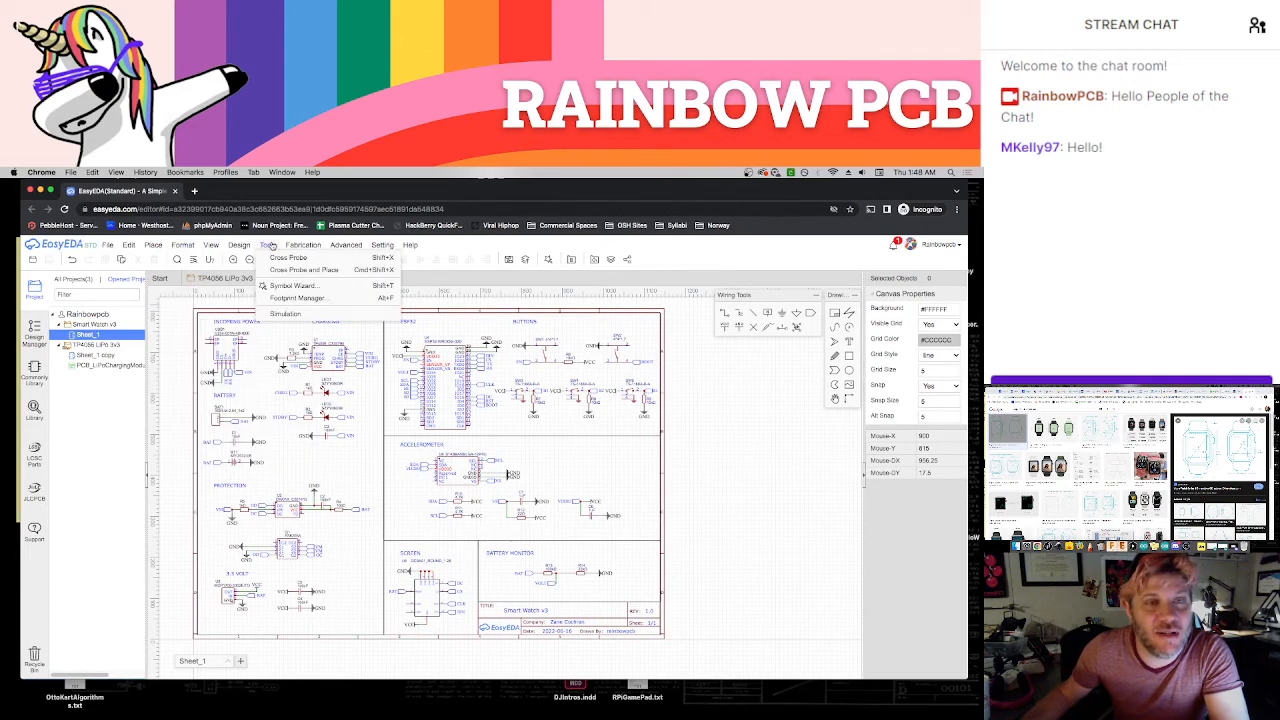
{"action": "mouse_move", "coordinate": [241, 246]}
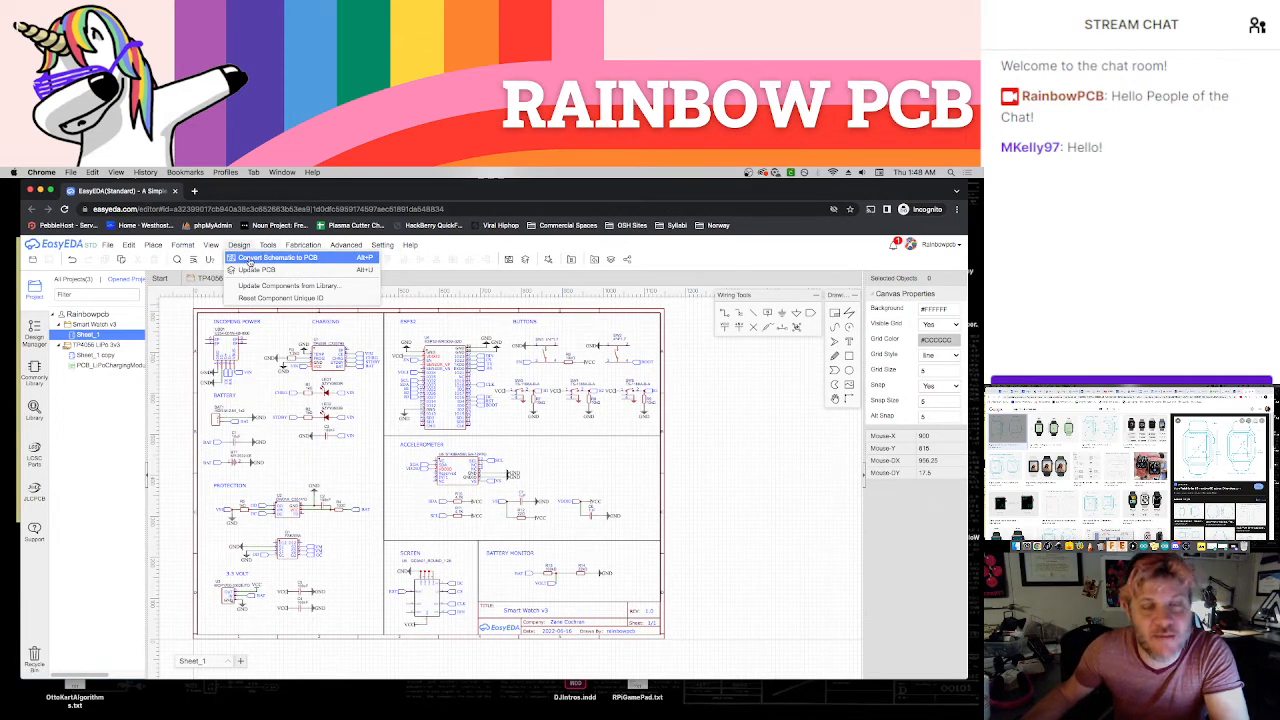
{"action": "left_click", "coordinate": [250, 259]}
{"action": "left_click", "coordinate": [555, 483]}
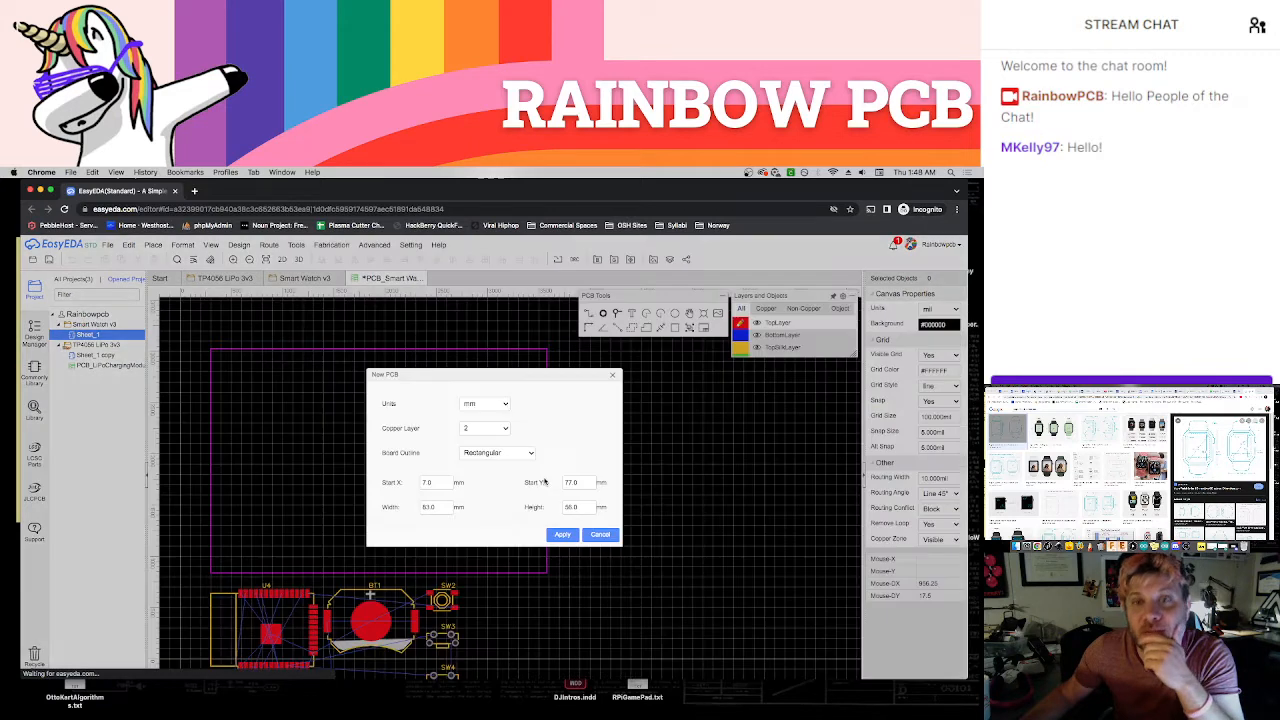
Set the new rectangular board to 4 copper layers with 0 mm for both start X and width
{"action": "left_click", "coordinate": [503, 428]}
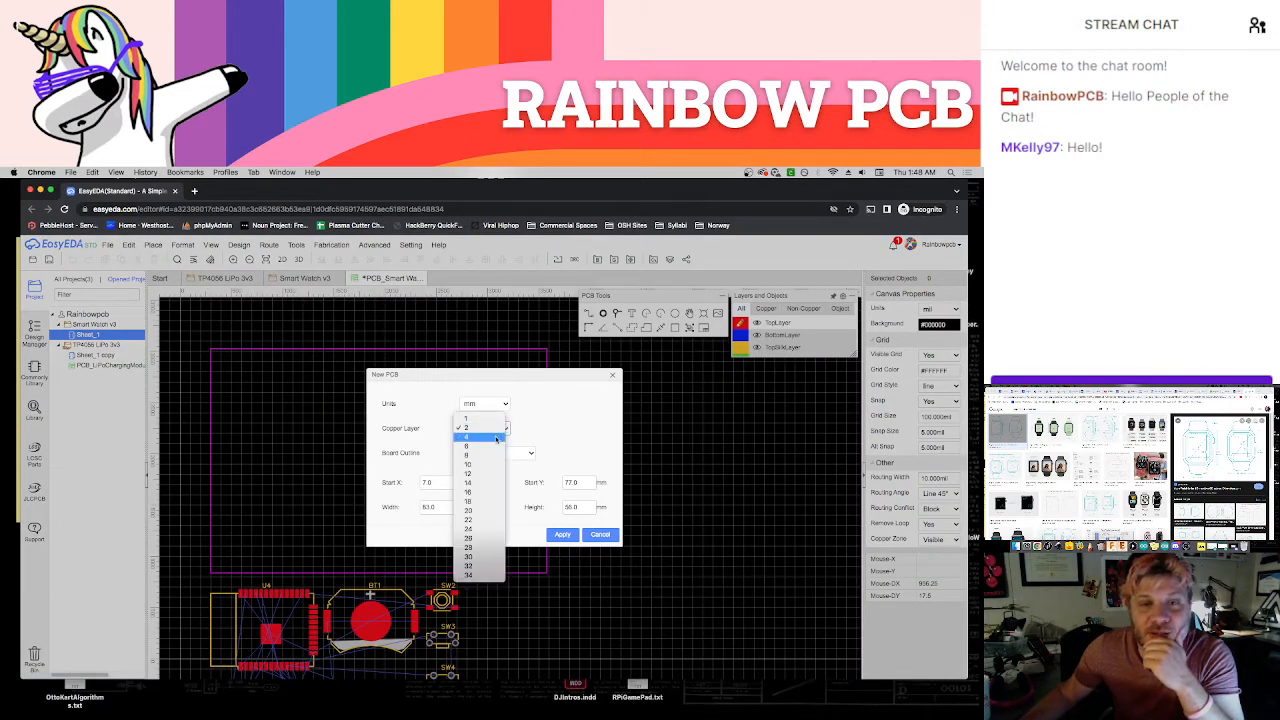
{"action": "left_click", "coordinate": [500, 437]}
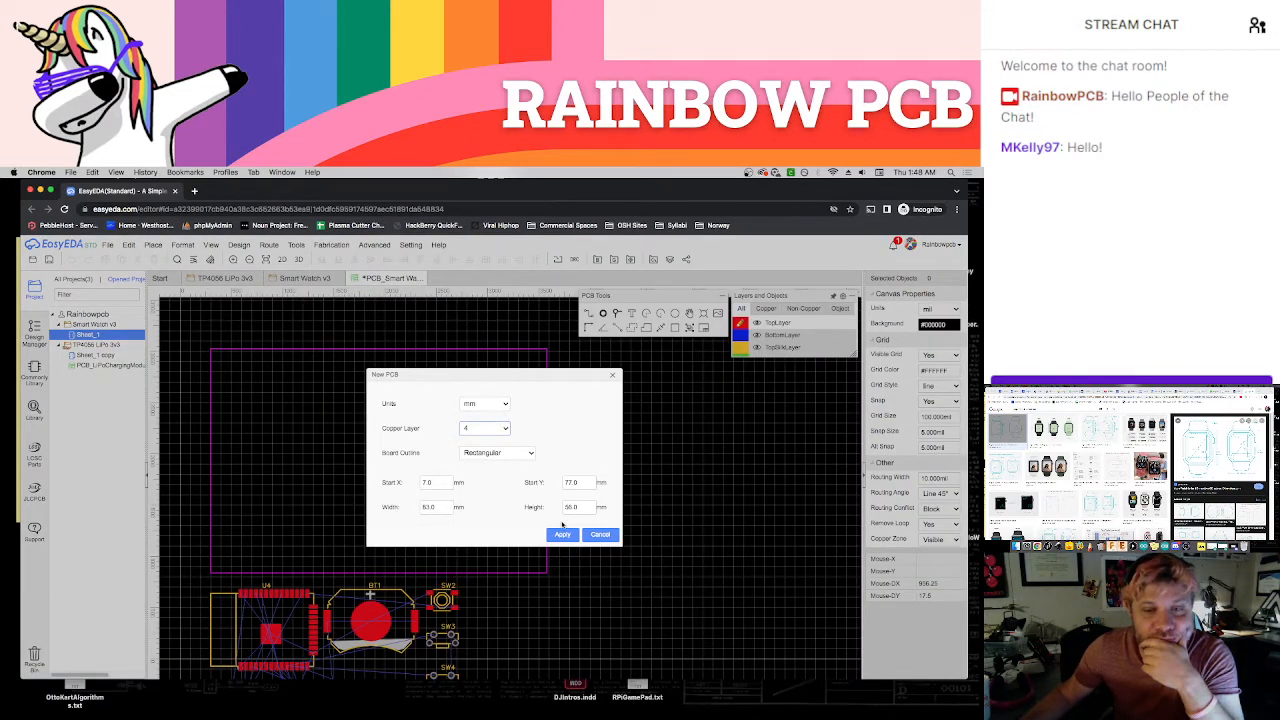
{"action": "double_click", "coordinate": [435, 483]}
{"action": "type", "text": "0"}
{"action": "double_click", "coordinate": [435, 508]}
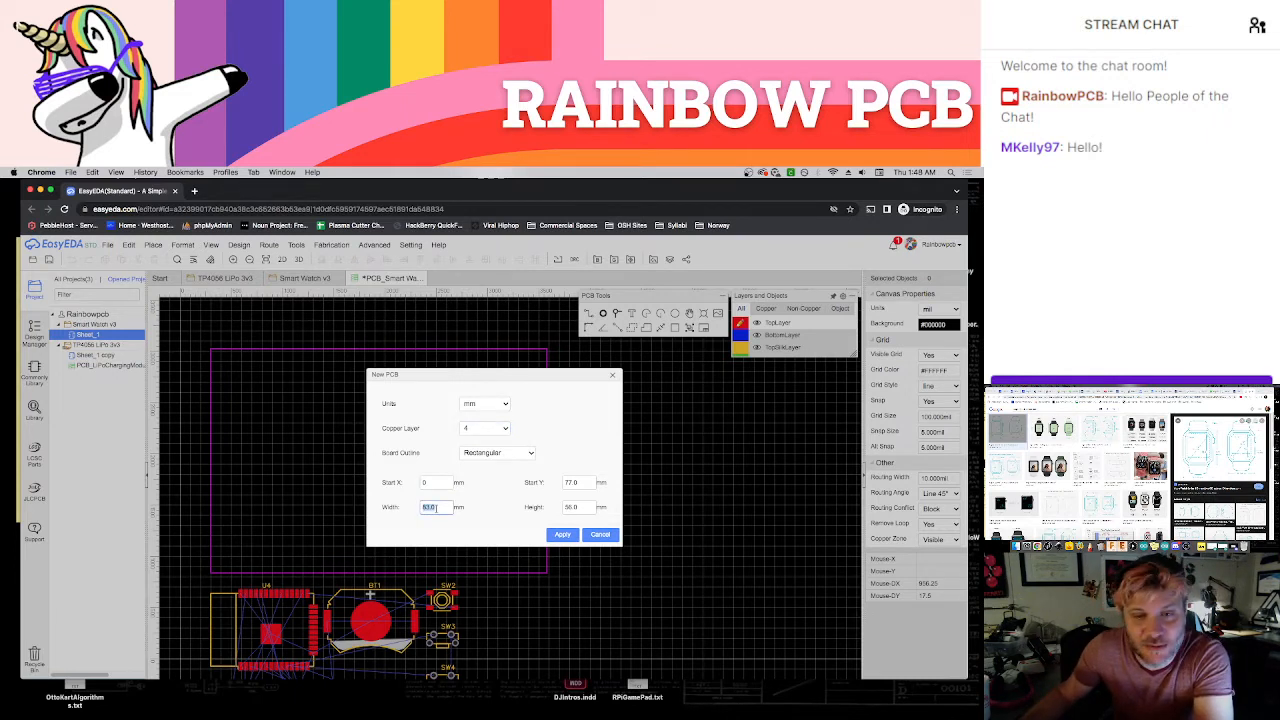
{"action": "type", "text": "0"}
Set start Y and height to 40 mm, try to apply the new board settings, and leave the setup
{"action": "double_click", "coordinate": [583, 482]}
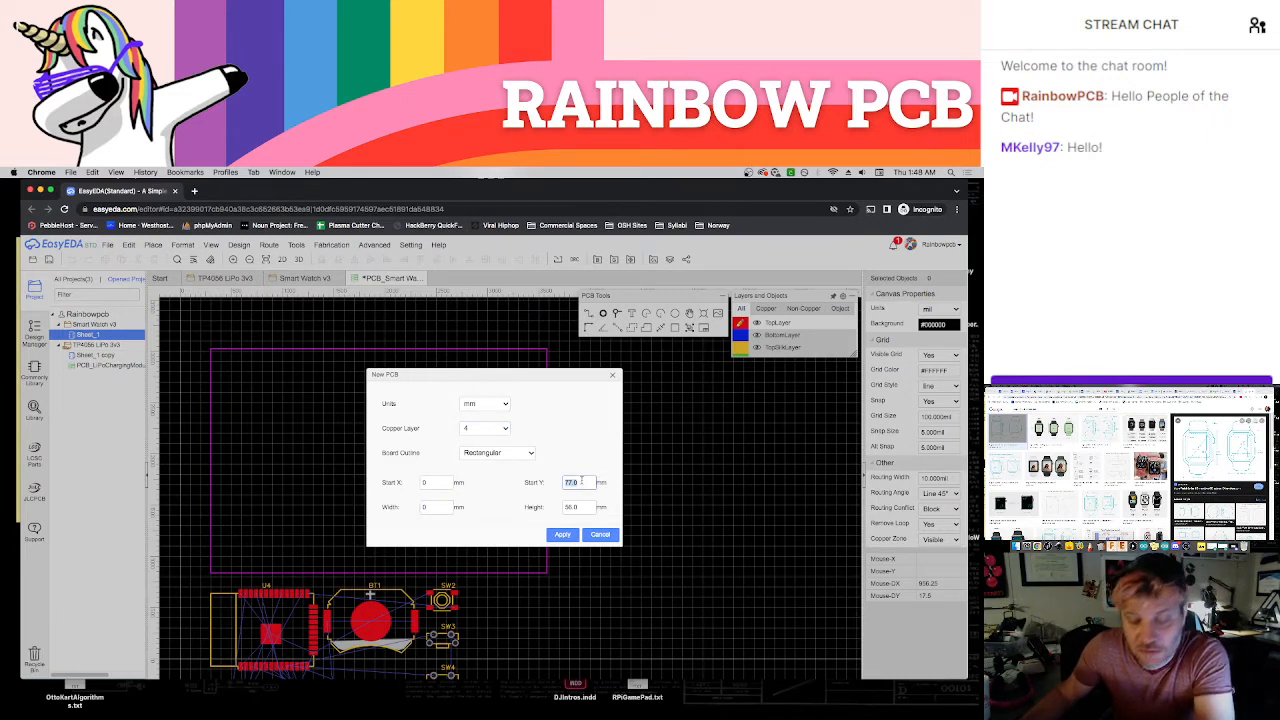
{"action": "type", "text": "44"}
{"action": "double_click", "coordinate": [584, 507]}
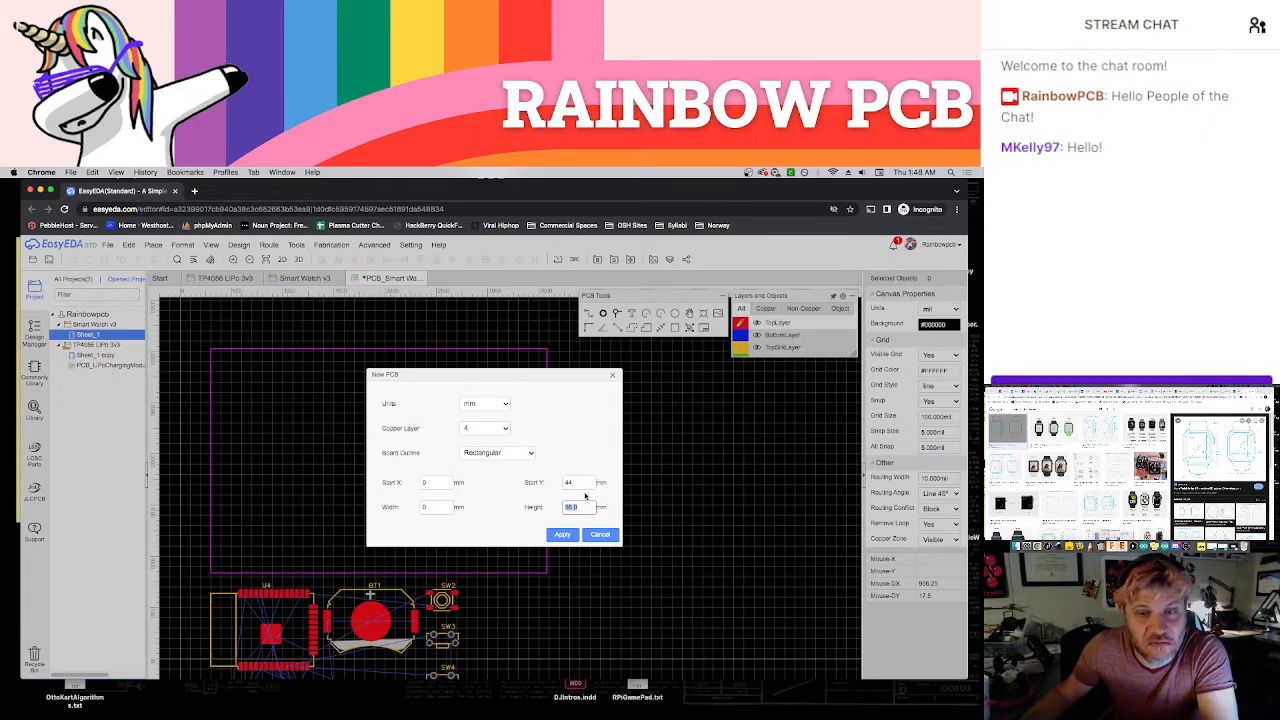
{"action": "double_click", "coordinate": [583, 483]}
{"action": "type", "text": "40"}
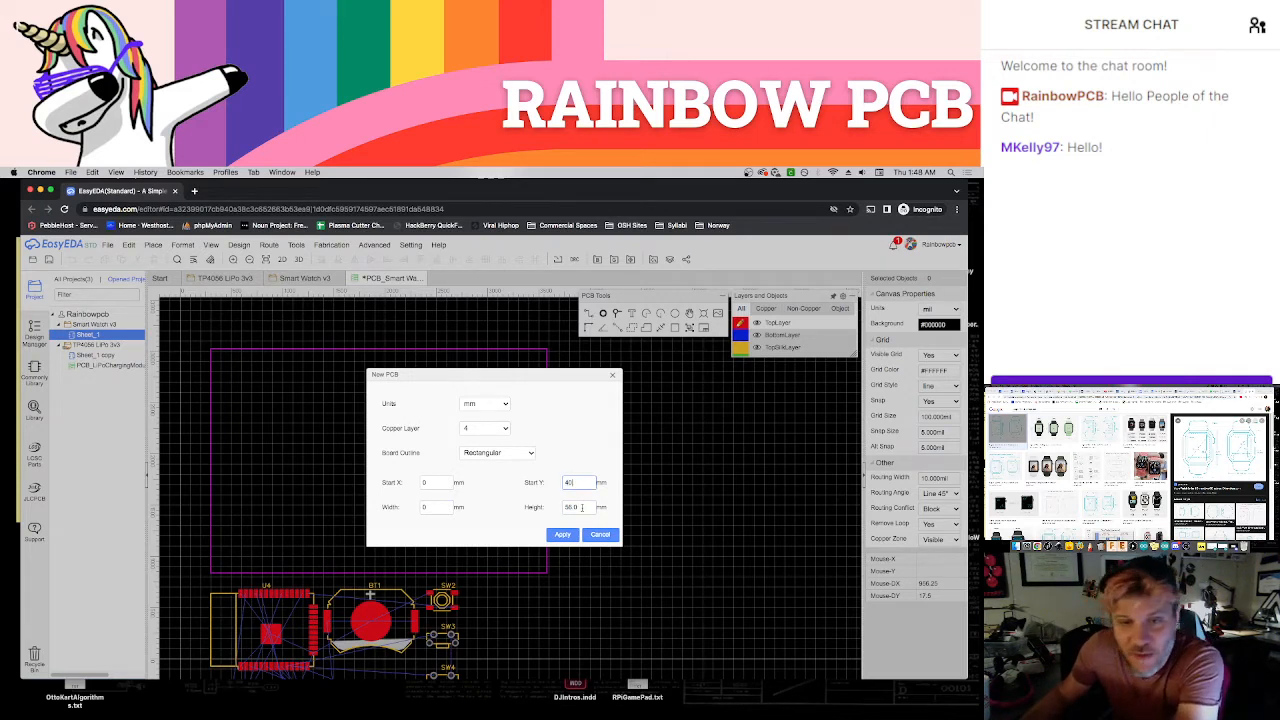
{"action": "double_click", "coordinate": [584, 507]}
{"action": "type", "text": "40"}
{"action": "left_click", "coordinate": [570, 538]}
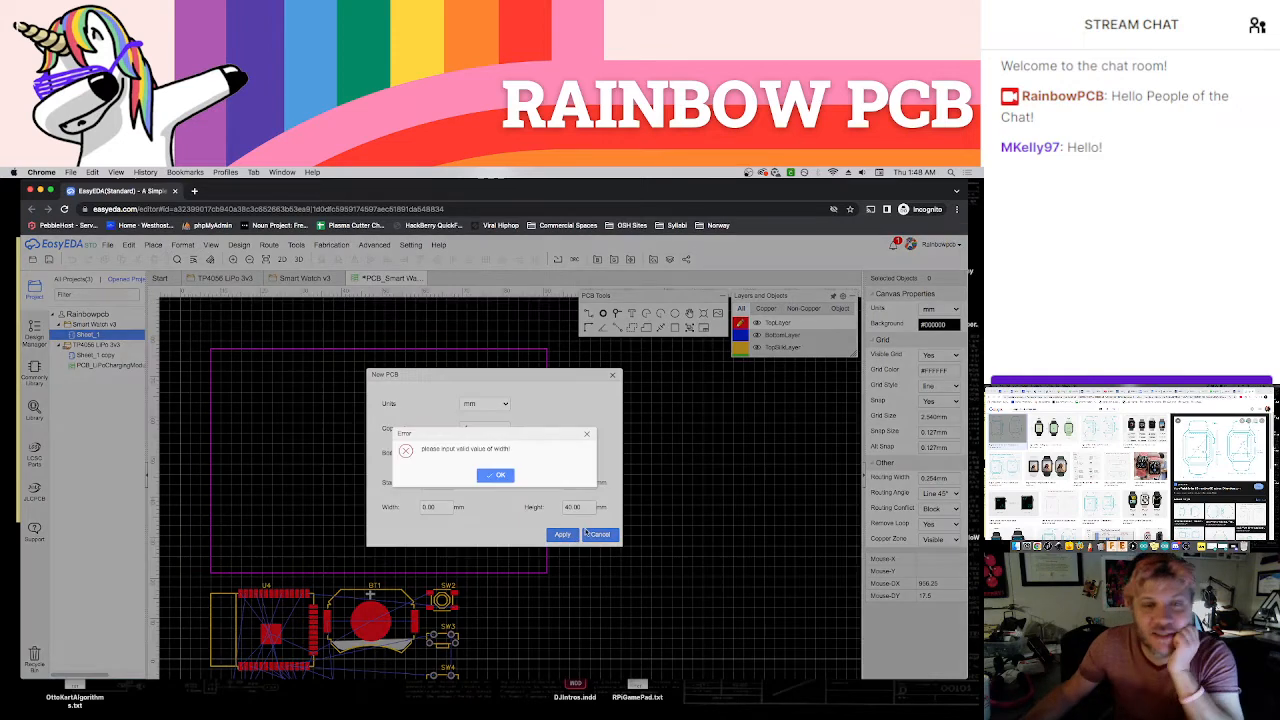
{"action": "left_click", "coordinate": [495, 475]}
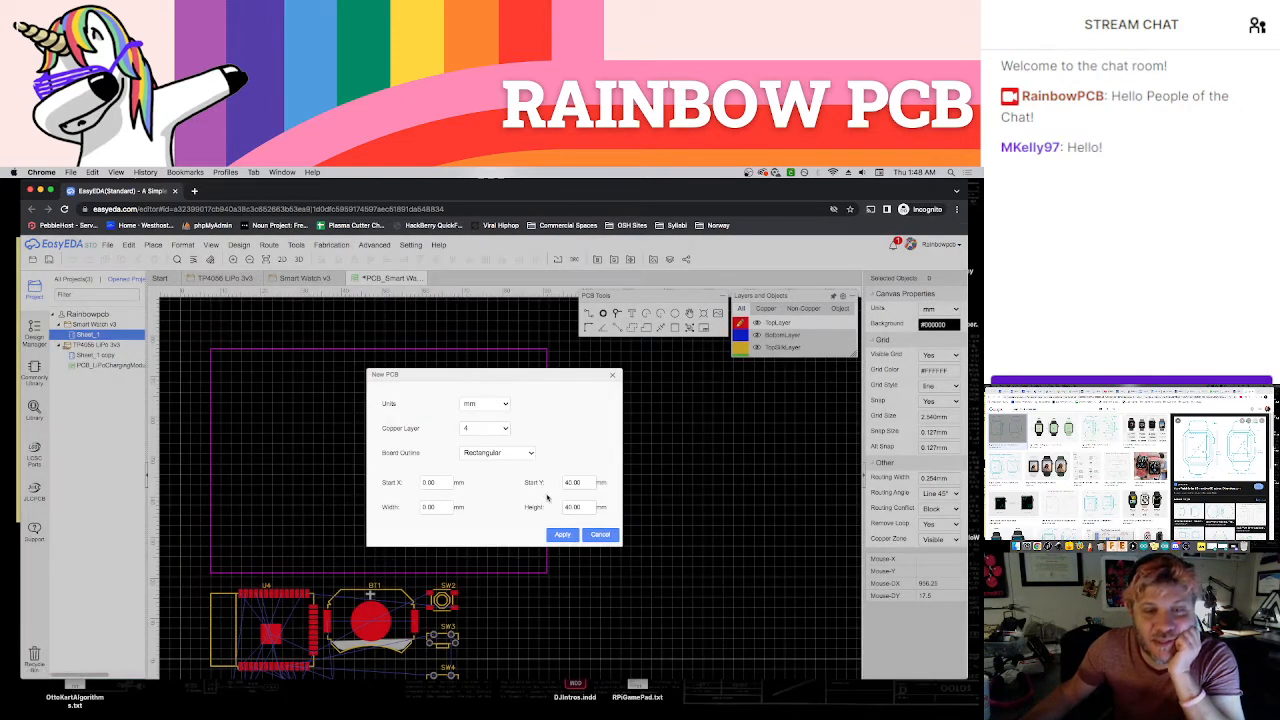
{"action": "left_click", "coordinate": [602, 538]}
{"action": "scroll", "coordinate": [605, 515], "scroll_direction": "down", "scroll_amount": 1}
{"action": "right_click_drag", "start_coordinate": [609, 517], "coordinate": [603, 456]}
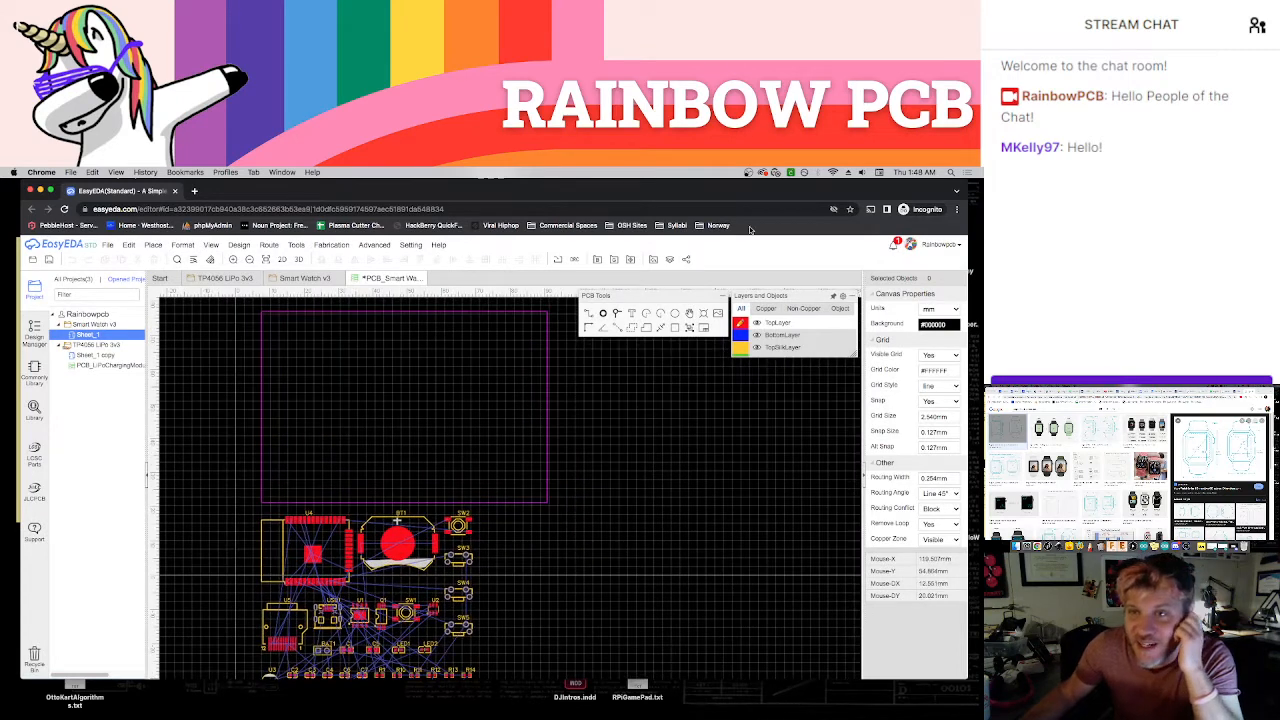
Disable f.lux for an hour
{"action": "left_click", "coordinate": [804, 172]}
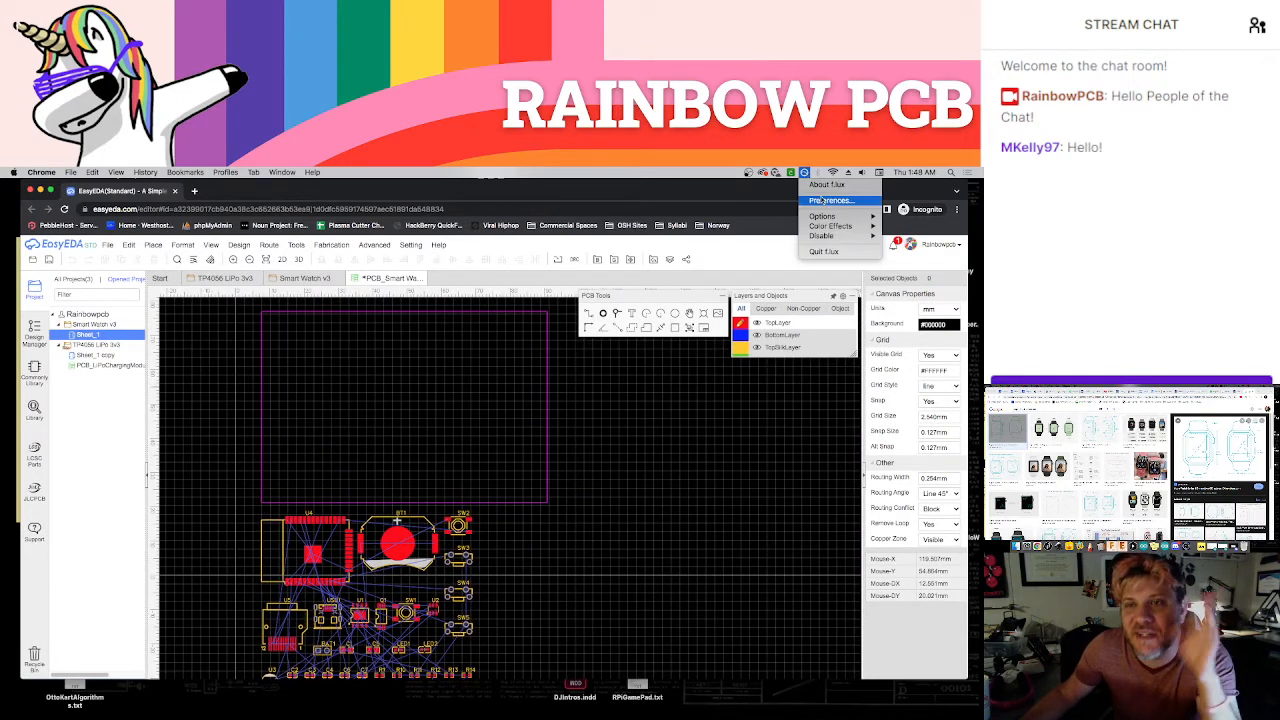
{"action": "mouse_move", "coordinate": [830, 218]}
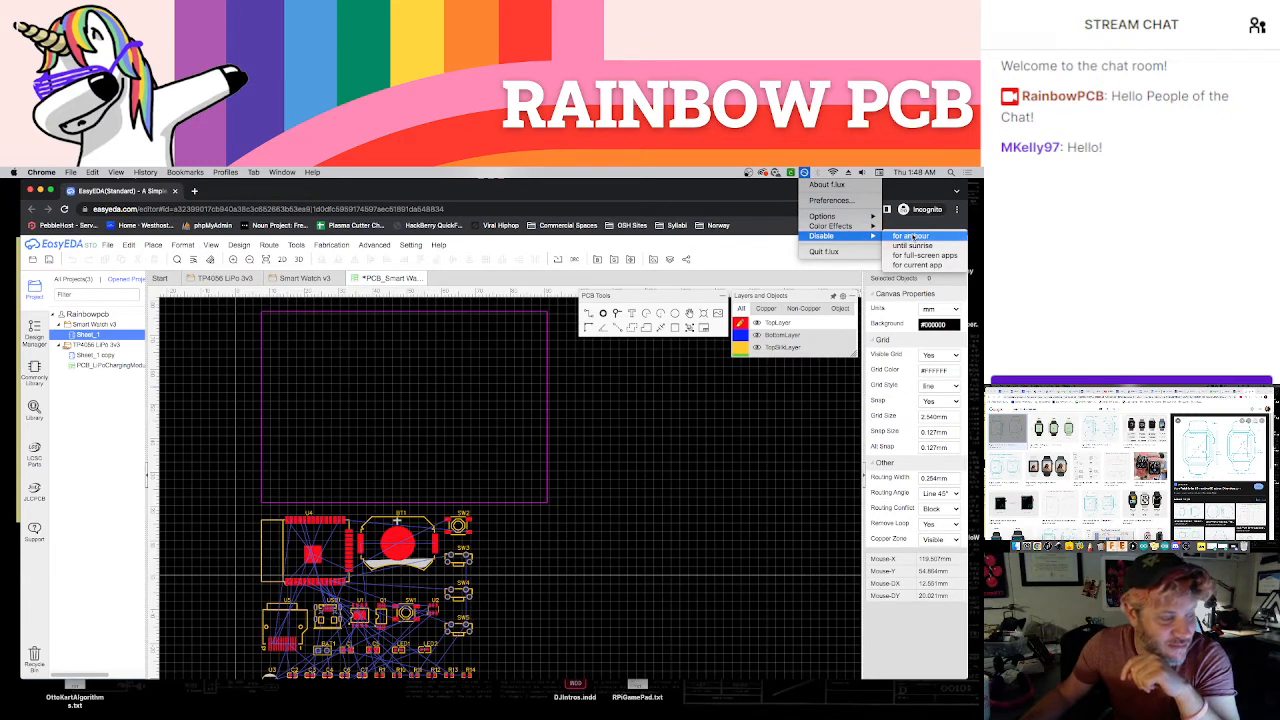
{"action": "left_click", "coordinate": [910, 236]}
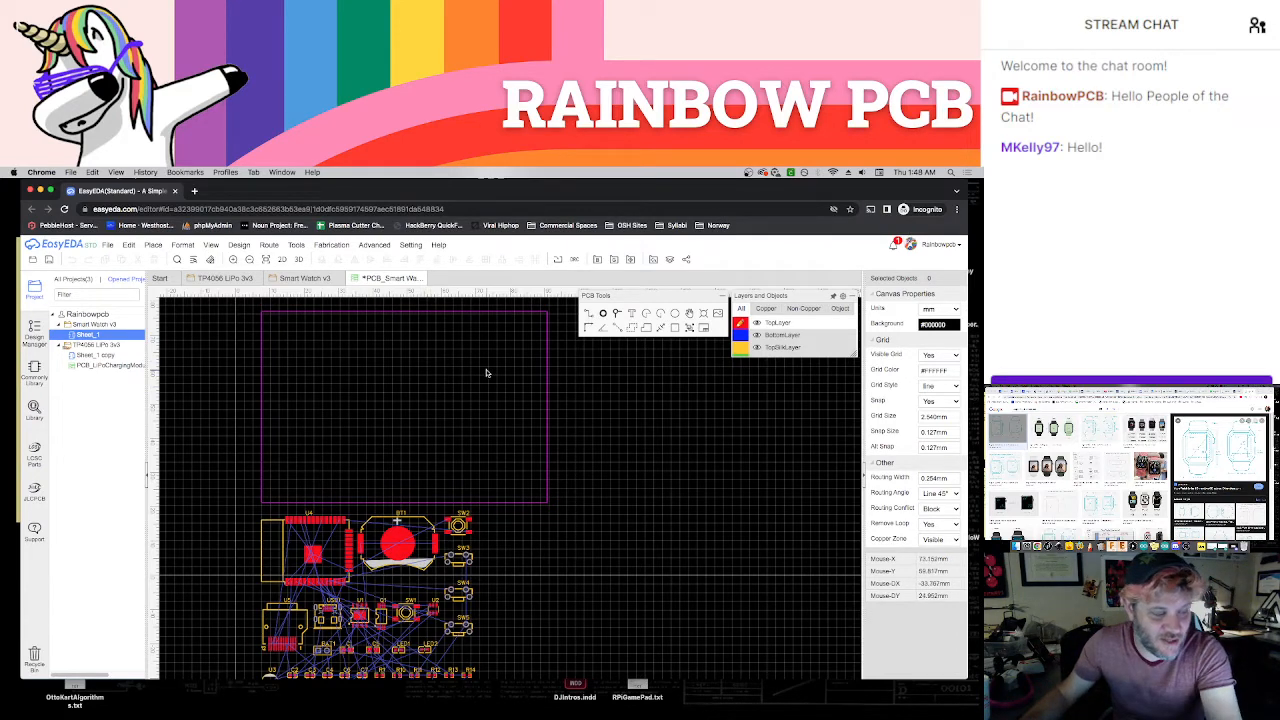
Set the PCB canvas grid size to 40 mm
{"action": "scroll", "coordinate": [602, 410], "scroll_direction": "down", "scroll_amount": 3}
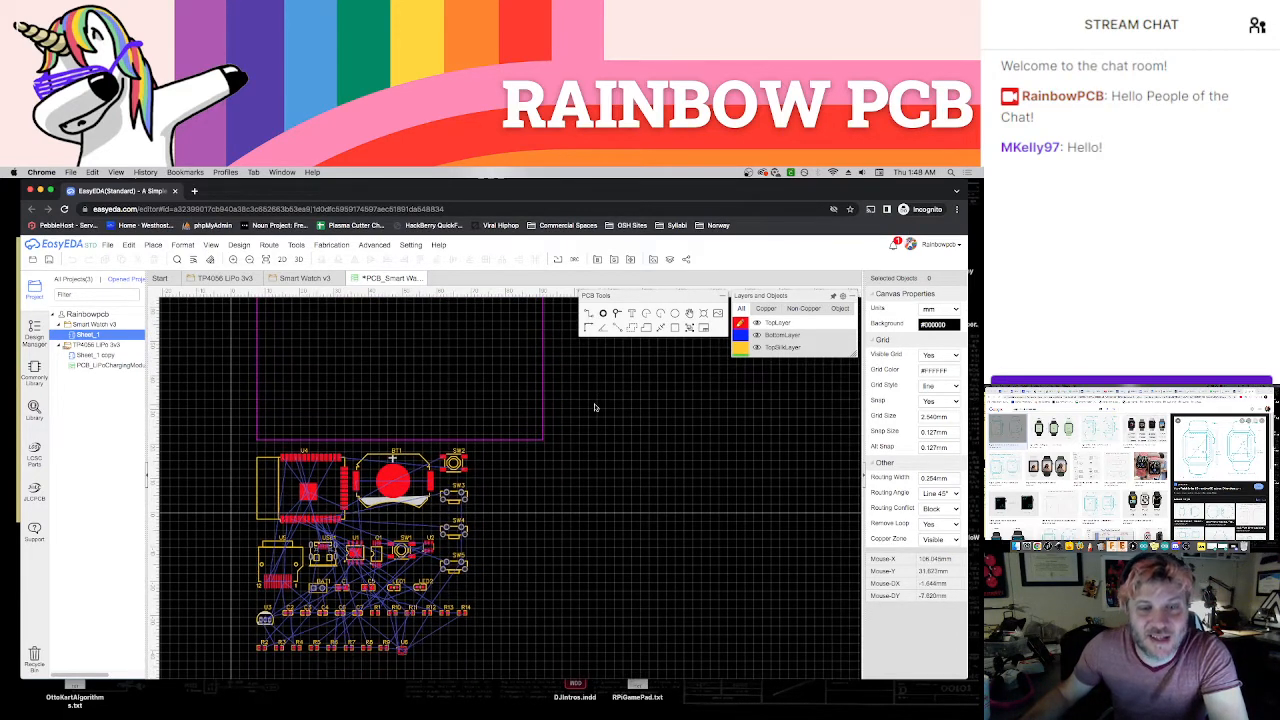
{"action": "scroll", "coordinate": [594, 407], "scroll_direction": "down", "scroll_amount": 1}
{"action": "scroll", "coordinate": [600, 420], "scroll_direction": "down", "scroll_amount": 1}
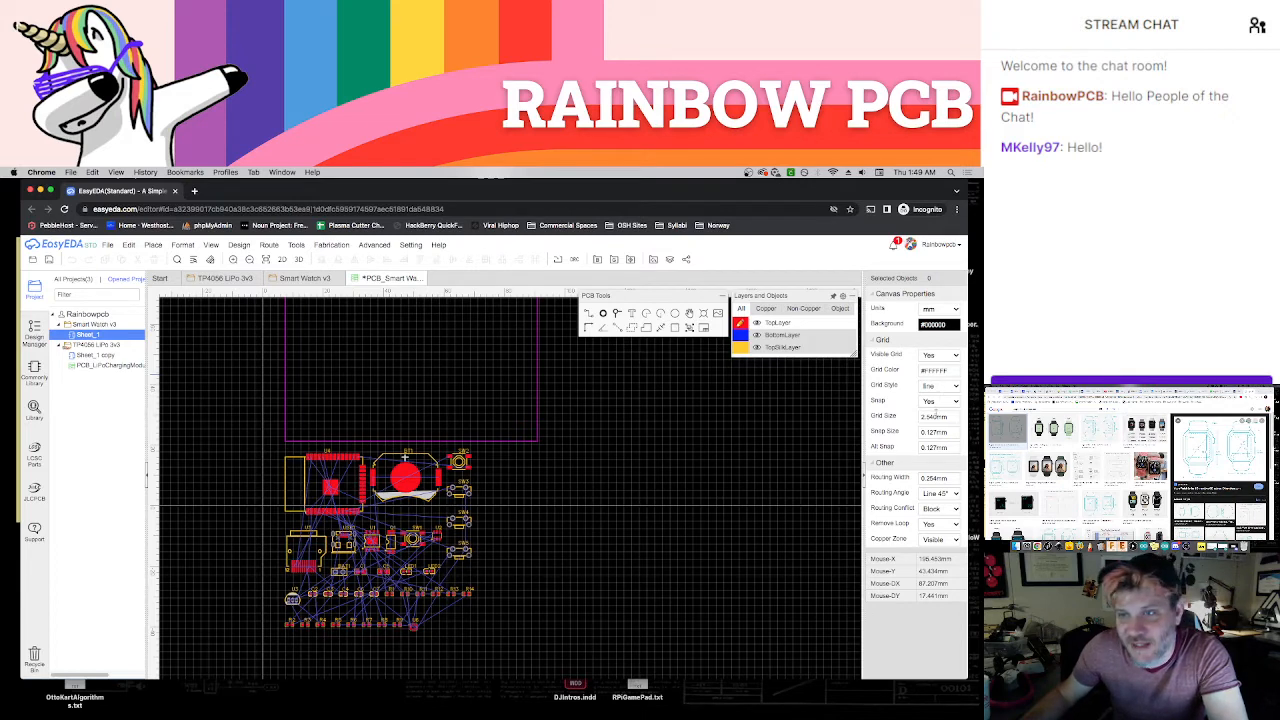
{"action": "double_click", "coordinate": [936, 415]}
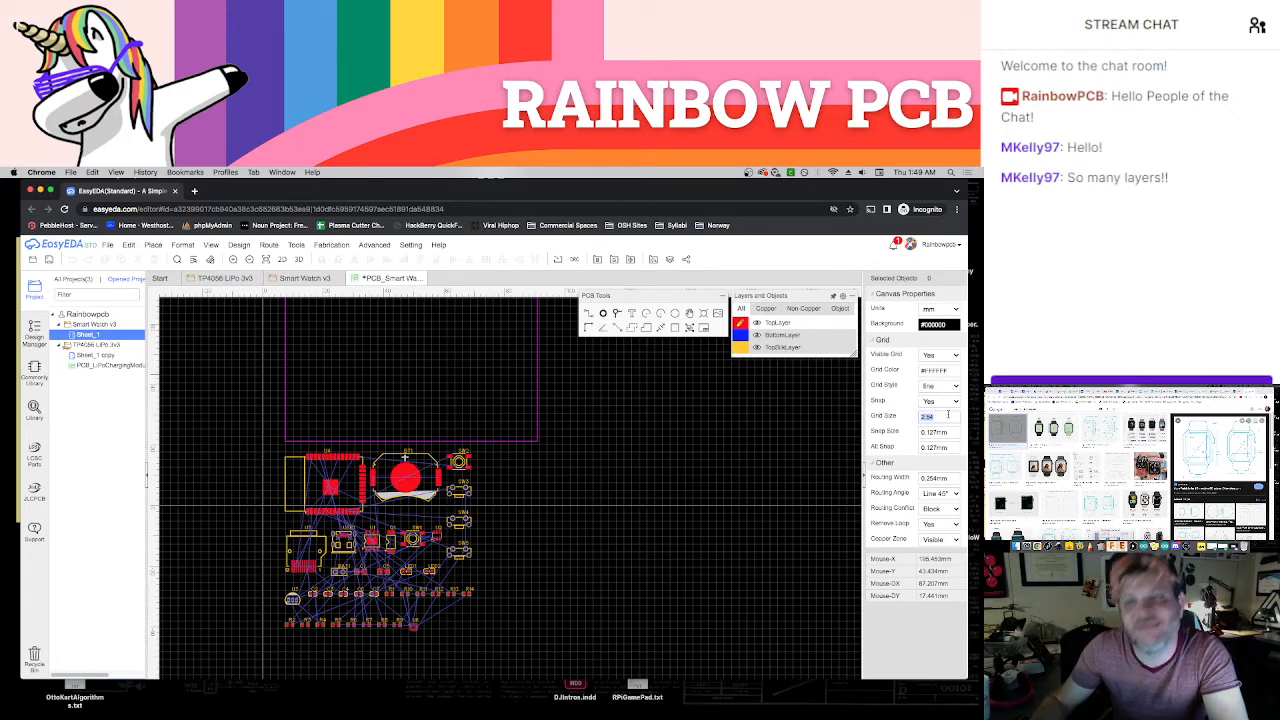
{"action": "type", "text": "40"}
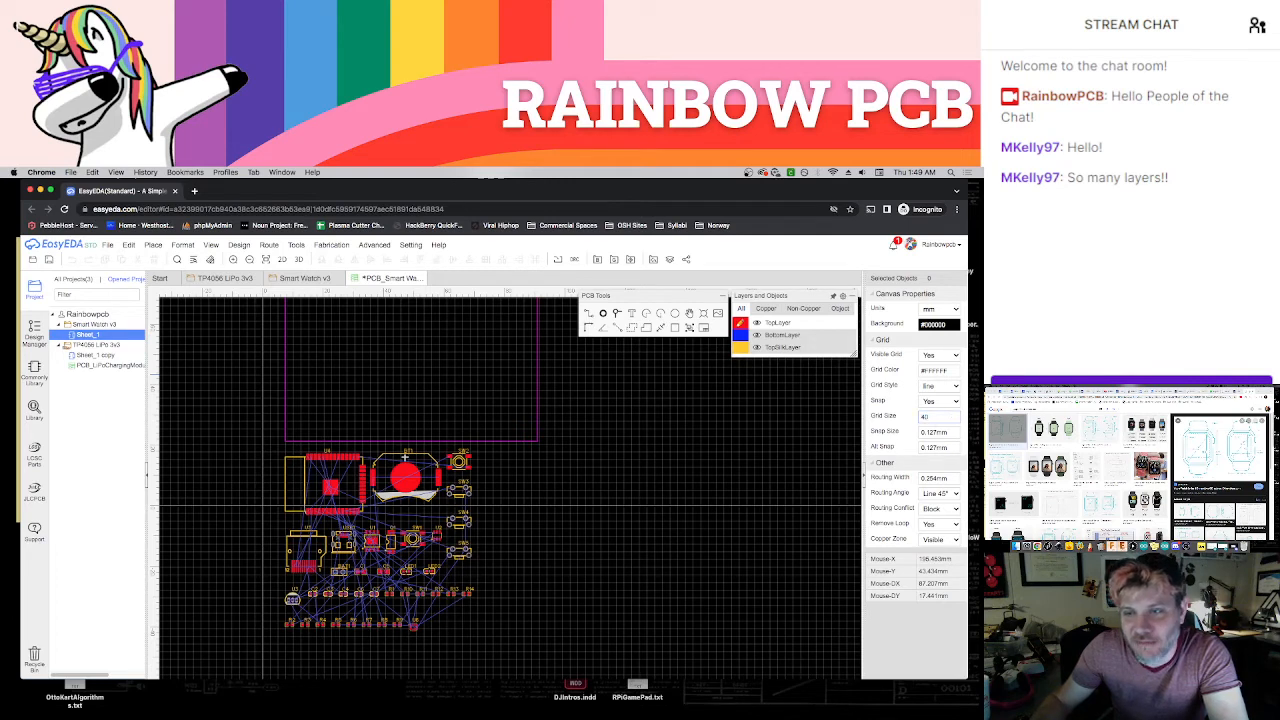
{"action": "key", "text": "Return"}
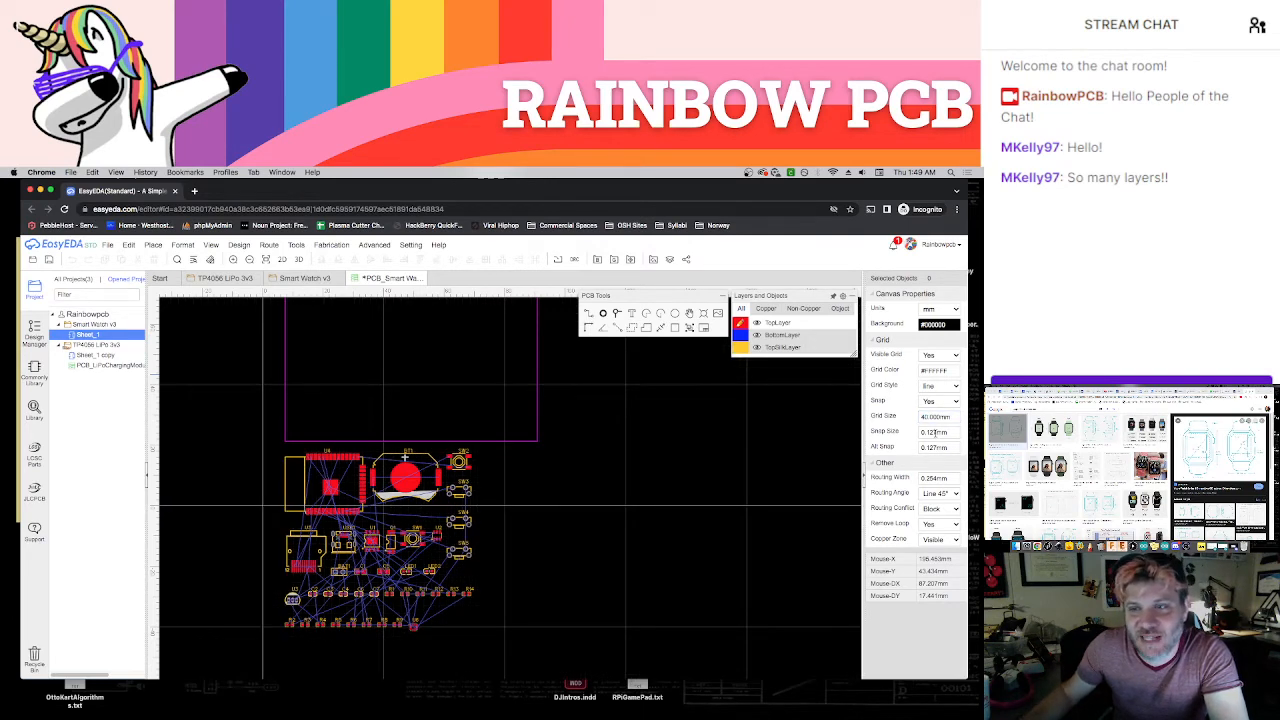
Set the PCB canvas snap size to 40 mm
{"action": "left_click", "coordinate": [933, 432]}
{"action": "type", "text": "43"}
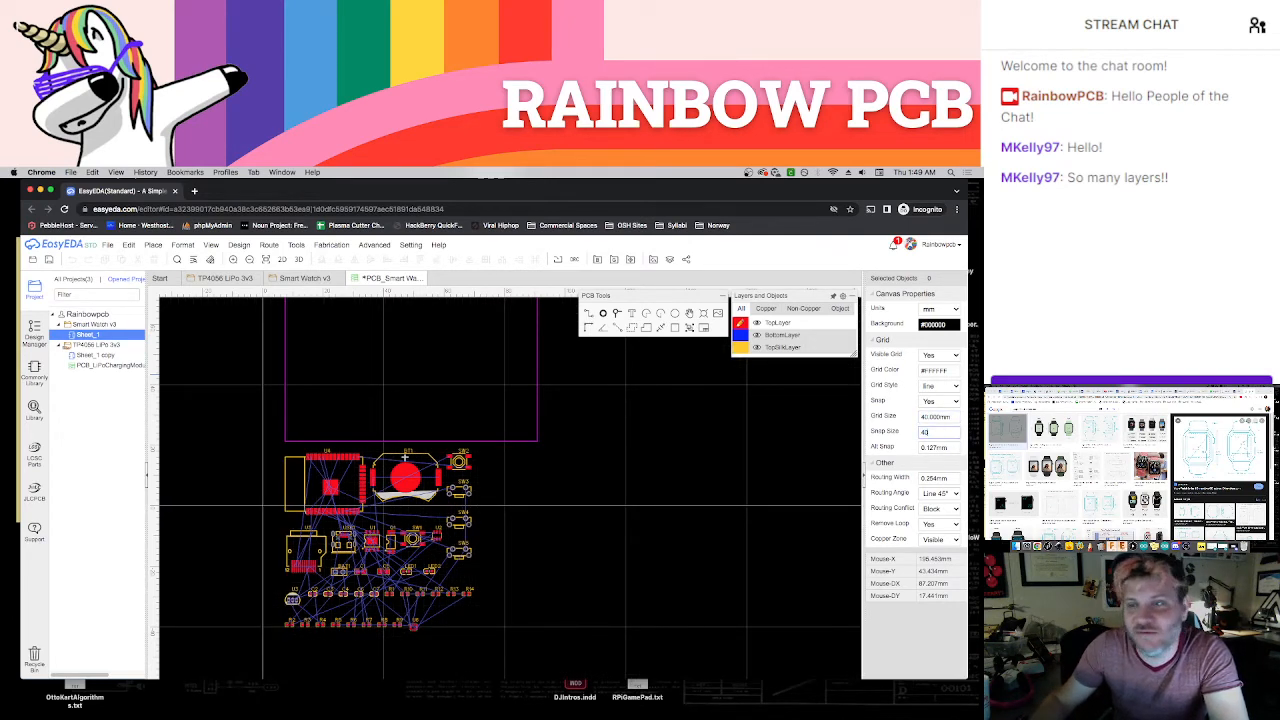
{"action": "key", "text": "Return"}
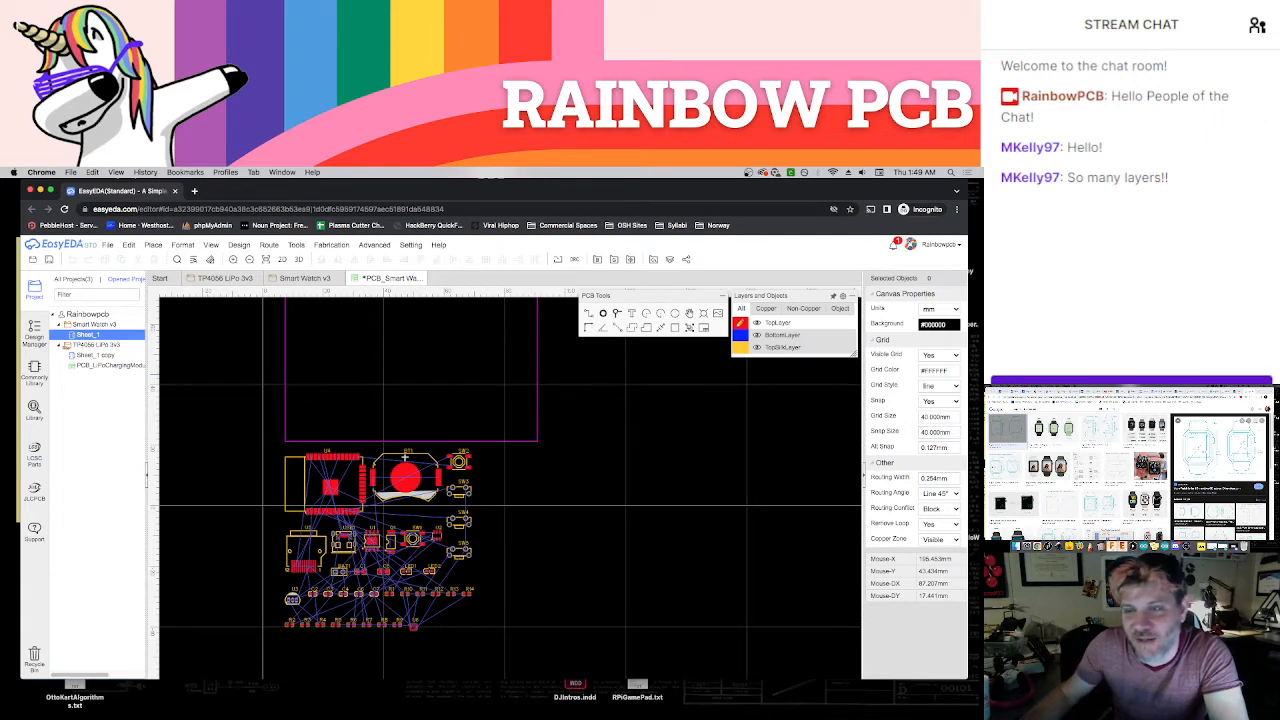
Set the PCB canvas snap size to 1 mm
{"action": "left_click", "coordinate": [935, 432]}
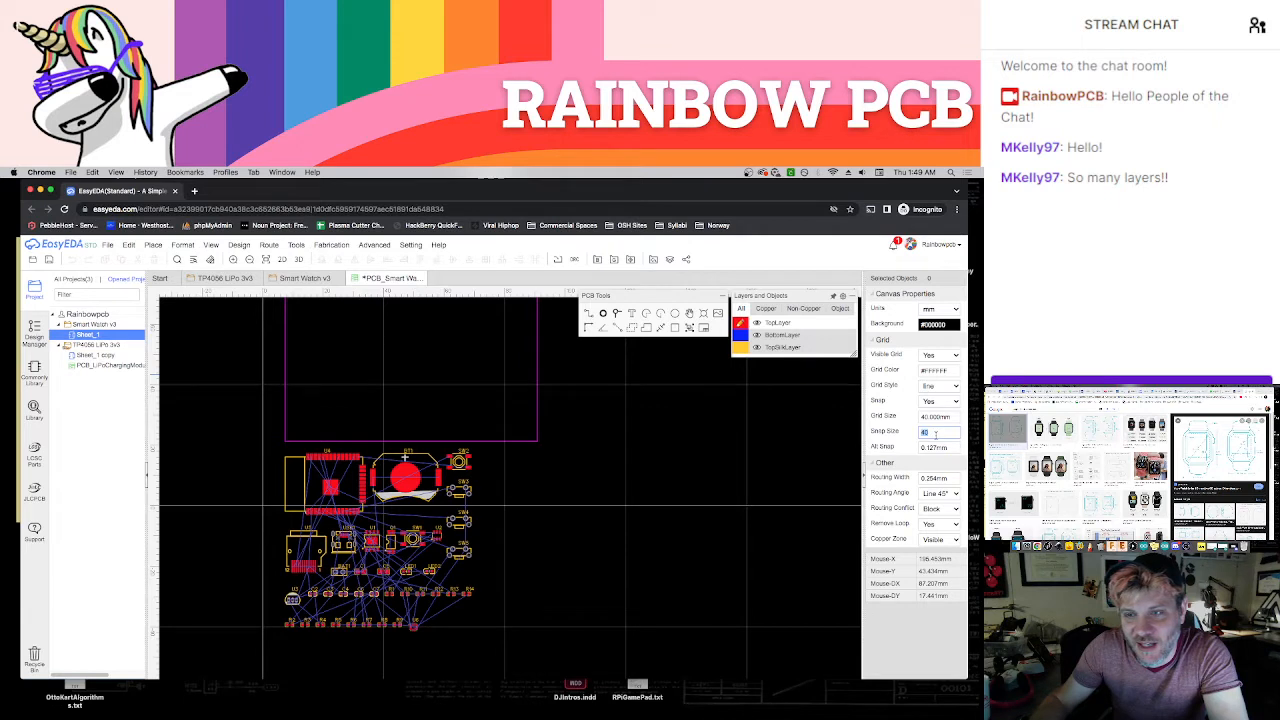
{"action": "type", "text": "1"}
{"action": "key", "text": "Return"}
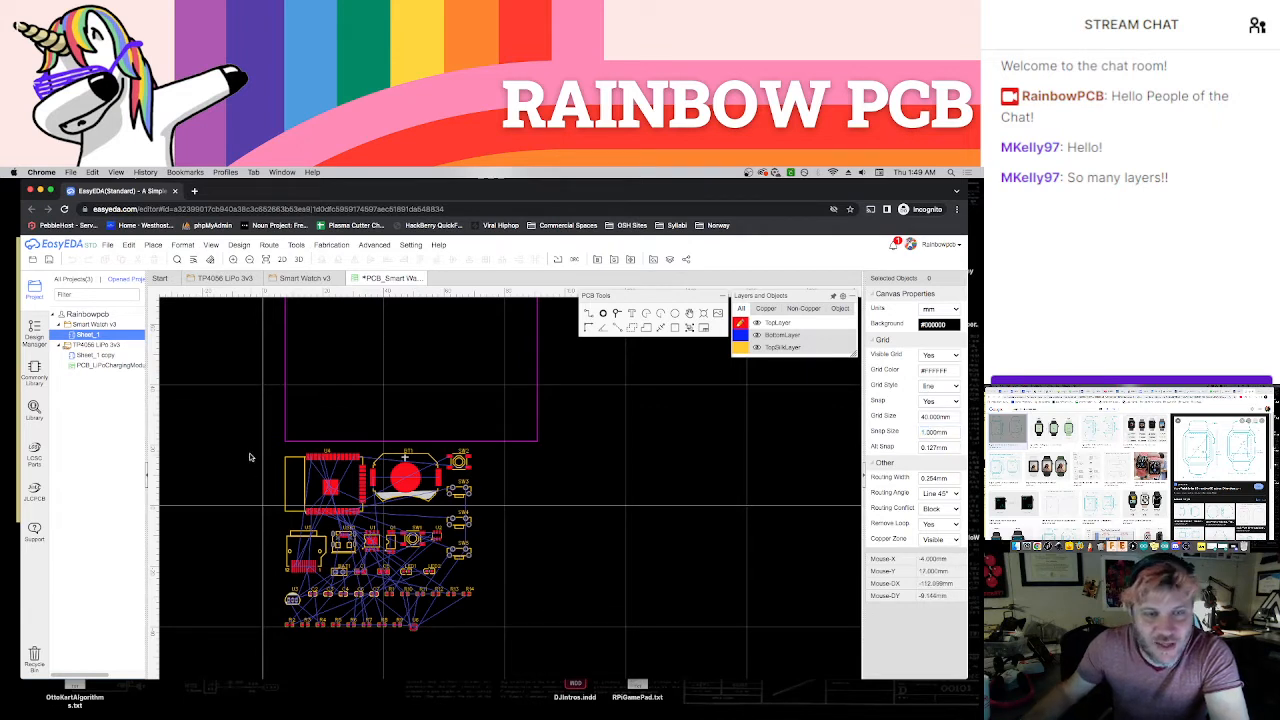
Move all the component footprints together far to the right and slightly down, clear of the board outline
{"action": "left_click_drag", "start_coordinate": [249, 453], "coordinate": [545, 644]}
{"action": "left_click", "coordinate": [547, 625]}
{"action": "left_click_drag", "start_coordinate": [235, 446], "coordinate": [556, 648]}
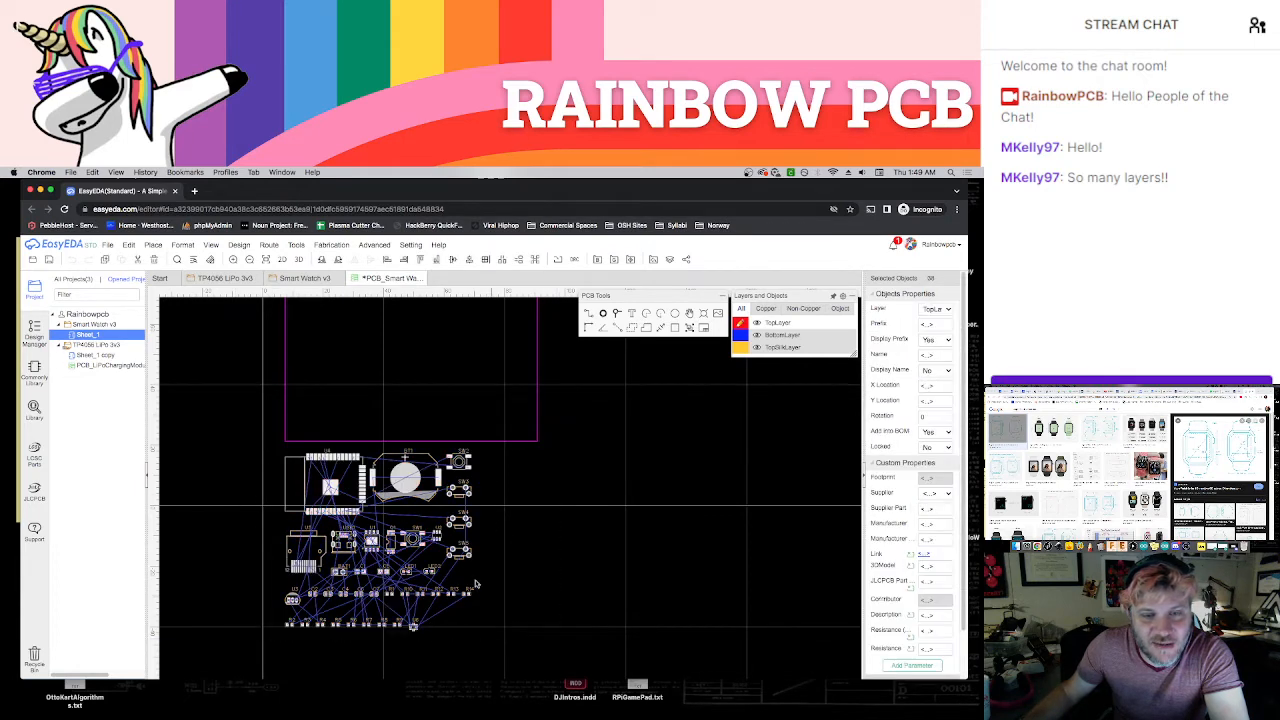
{"action": "left_click_drag", "start_coordinate": [366, 460], "coordinate": [731, 482]}
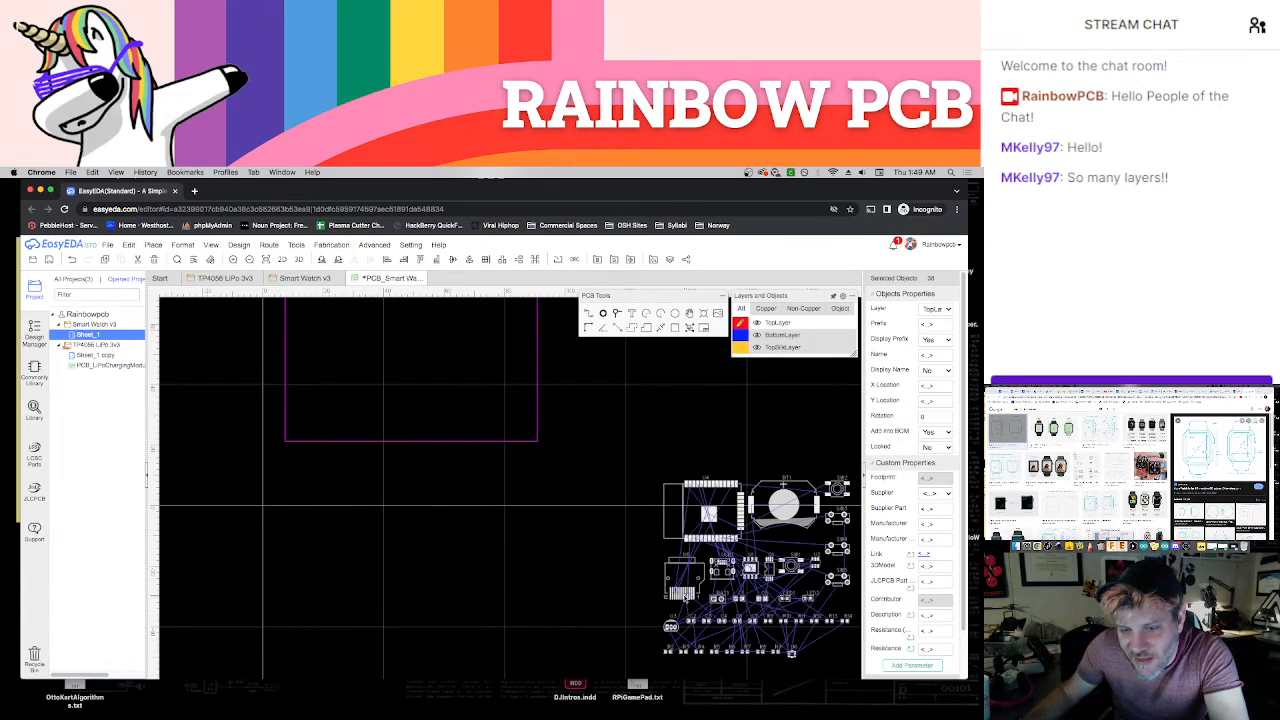
{"action": "left_click", "coordinate": [643, 432]}
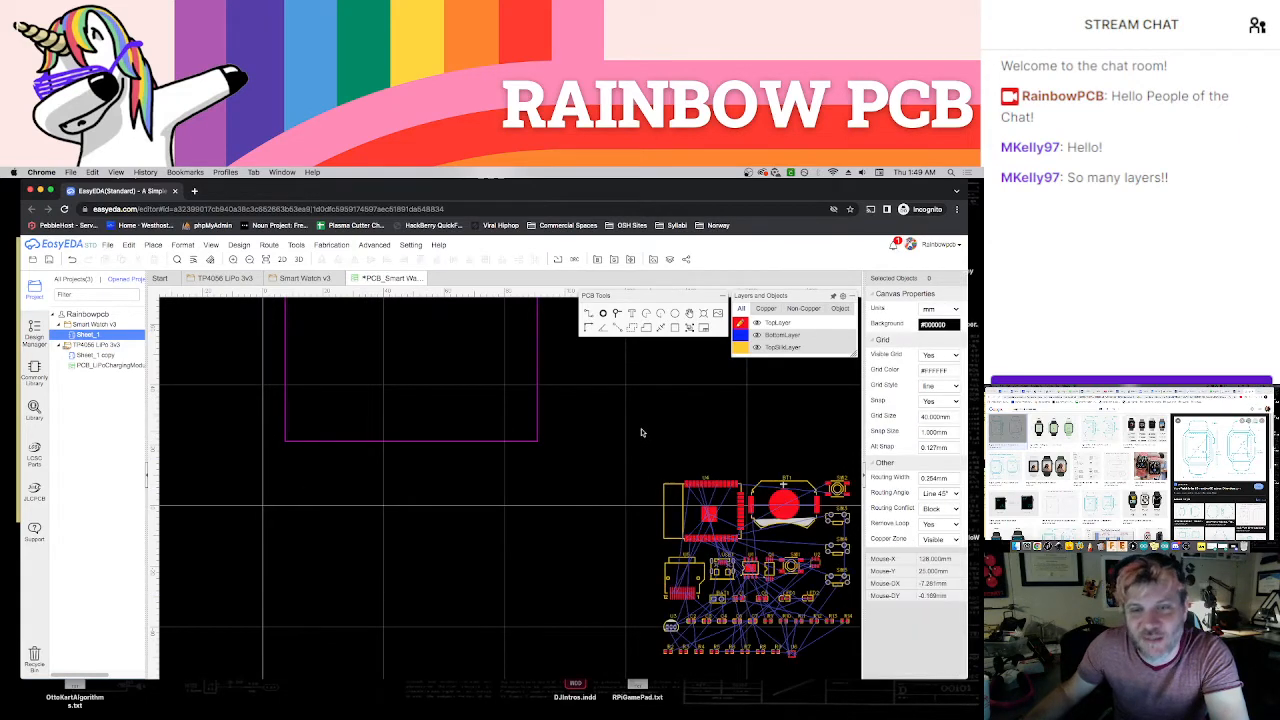
Delete the default rectangular board outline
{"action": "scroll", "coordinate": [625, 428], "scroll_direction": "down", "scroll_amount": 3}
{"action": "mouse_move", "coordinate": [599, 455]}
{"action": "right_mouse_down"}
{"action": "mouse_move", "coordinate": [595, 503]}
{"action": "mouse_move", "coordinate": [626, 491]}
{"action": "mouse_move", "coordinate": [623, 452]}
{"action": "right_mouse_up"}
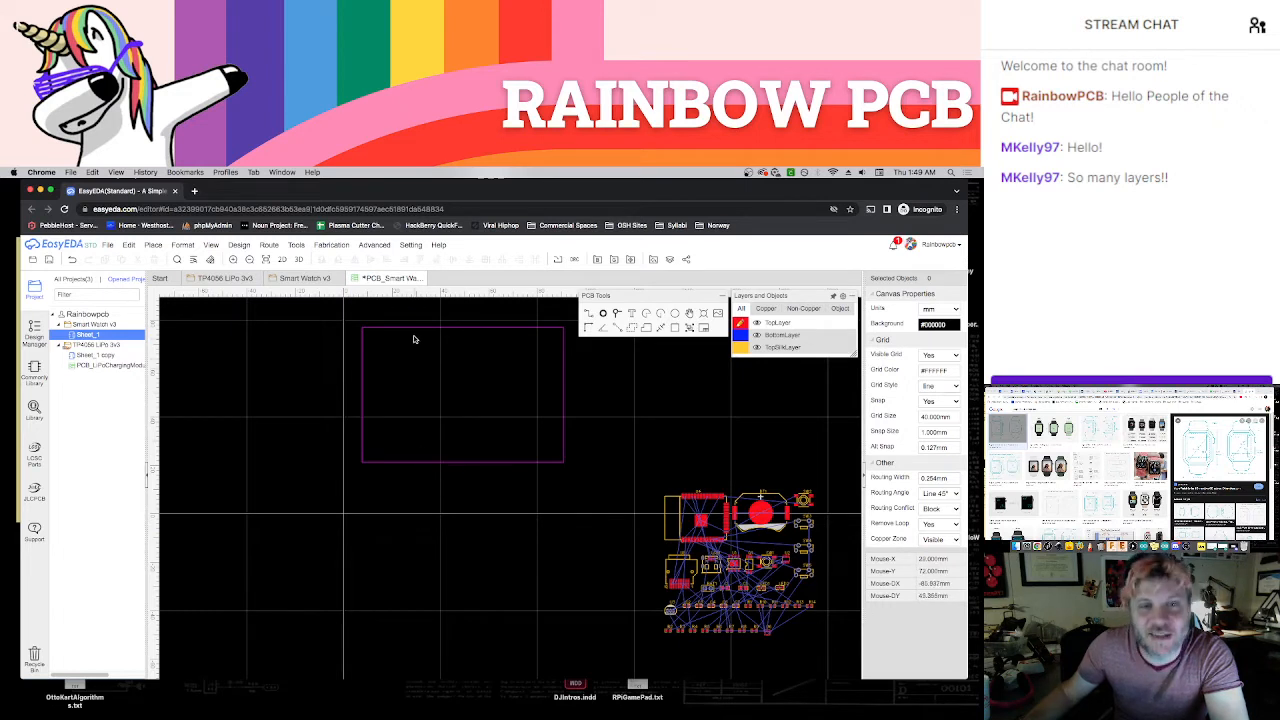
{"action": "mouse_move", "coordinate": [806, 352]}
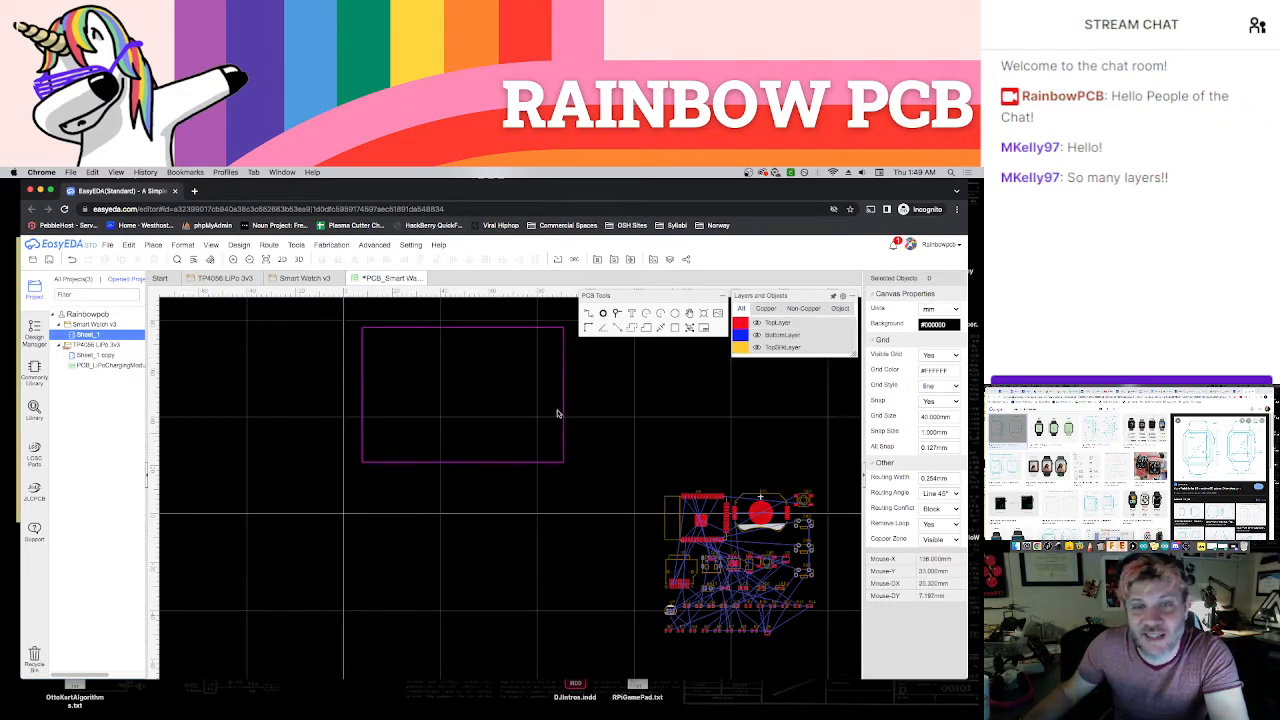
{"action": "left_click_drag", "start_coordinate": [349, 309], "coordinate": [597, 471]}
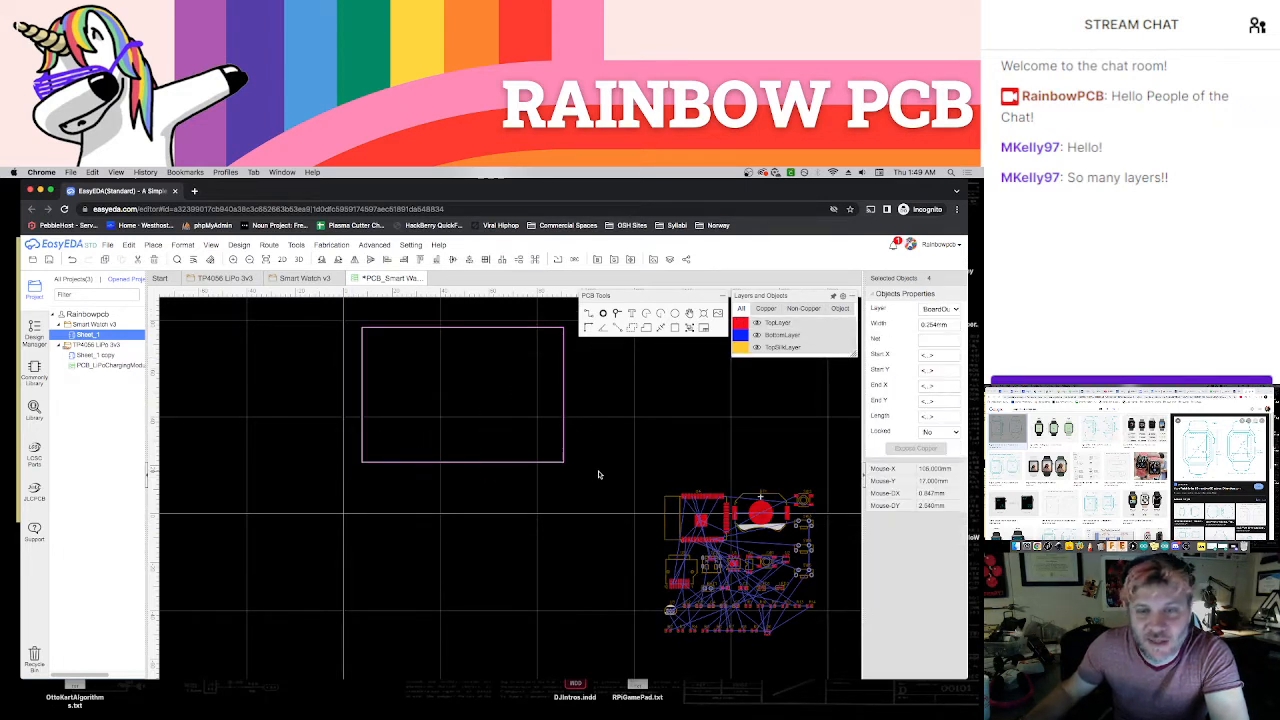
{"action": "key", "text": "Delete"}
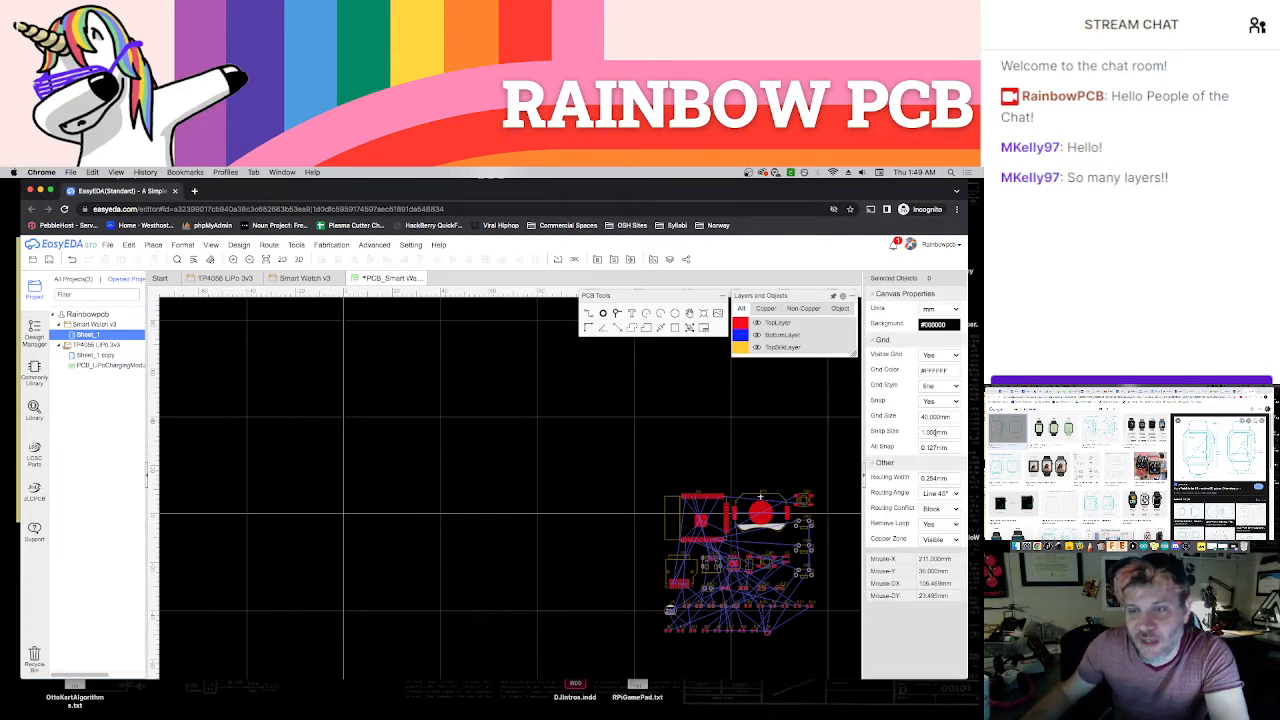
With the canvas snap size set to 40 mm, draw a closed 40 by 40 mm square board outline from the origin
{"action": "double_click", "coordinate": [935, 432]}
{"action": "key", "text": "BackSpace"}
{"action": "type", "text": "40"}
{"action": "key", "text": "Return"}
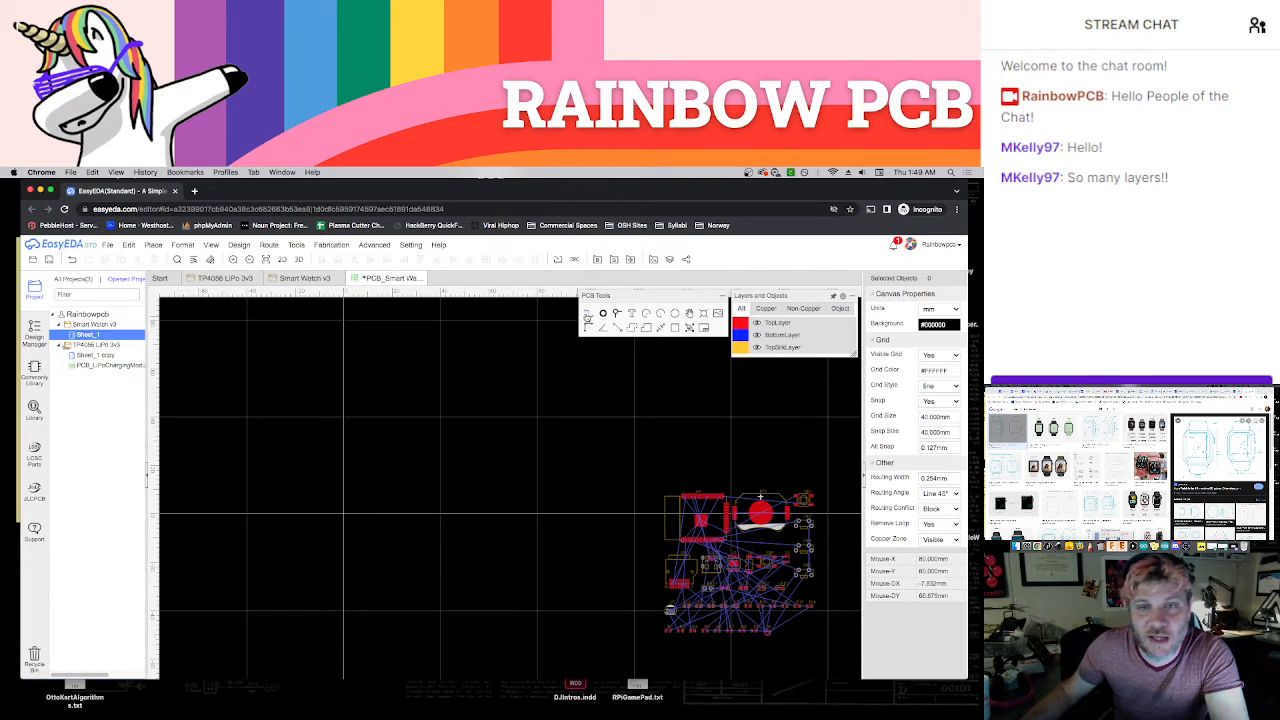
{"action": "left_click", "coordinate": [437, 420]}
{"action": "left_click", "coordinate": [443, 510]}
{"action": "left_click", "coordinate": [351, 515]}
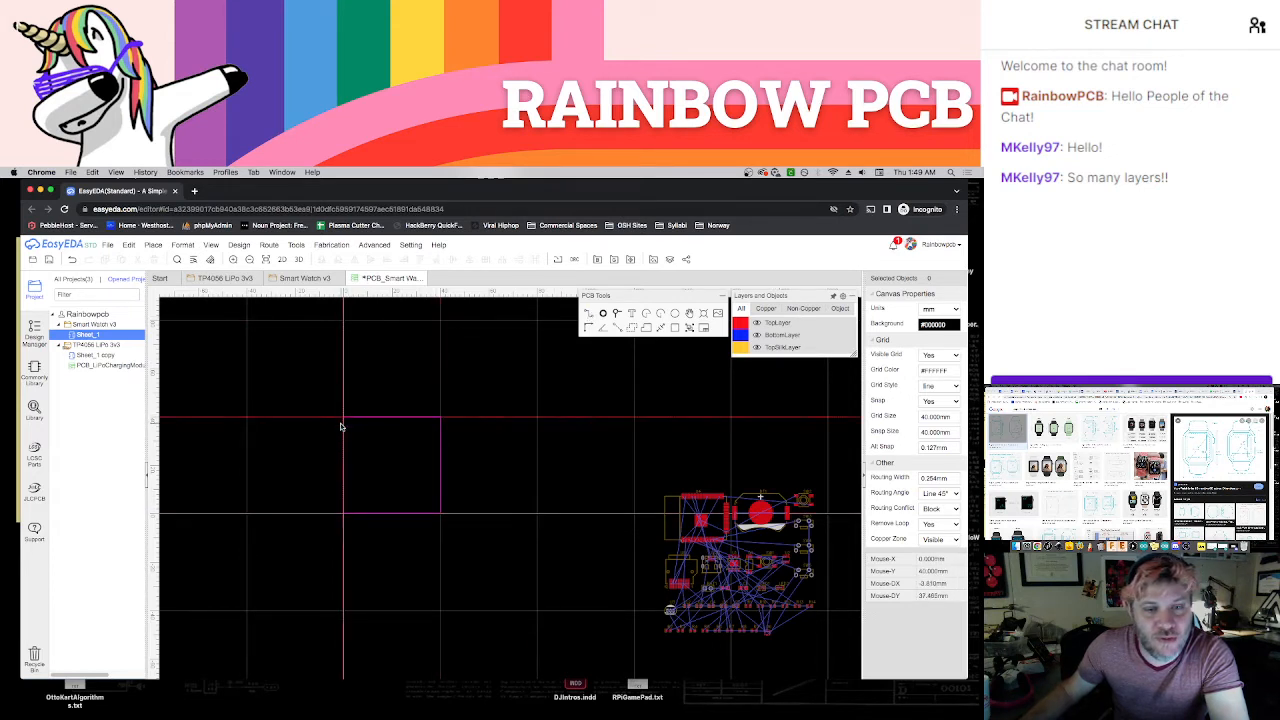
{"action": "left_click", "coordinate": [343, 420]}
{"action": "scroll", "coordinate": [376, 471], "scroll_direction": "up", "scroll_amount": 4}
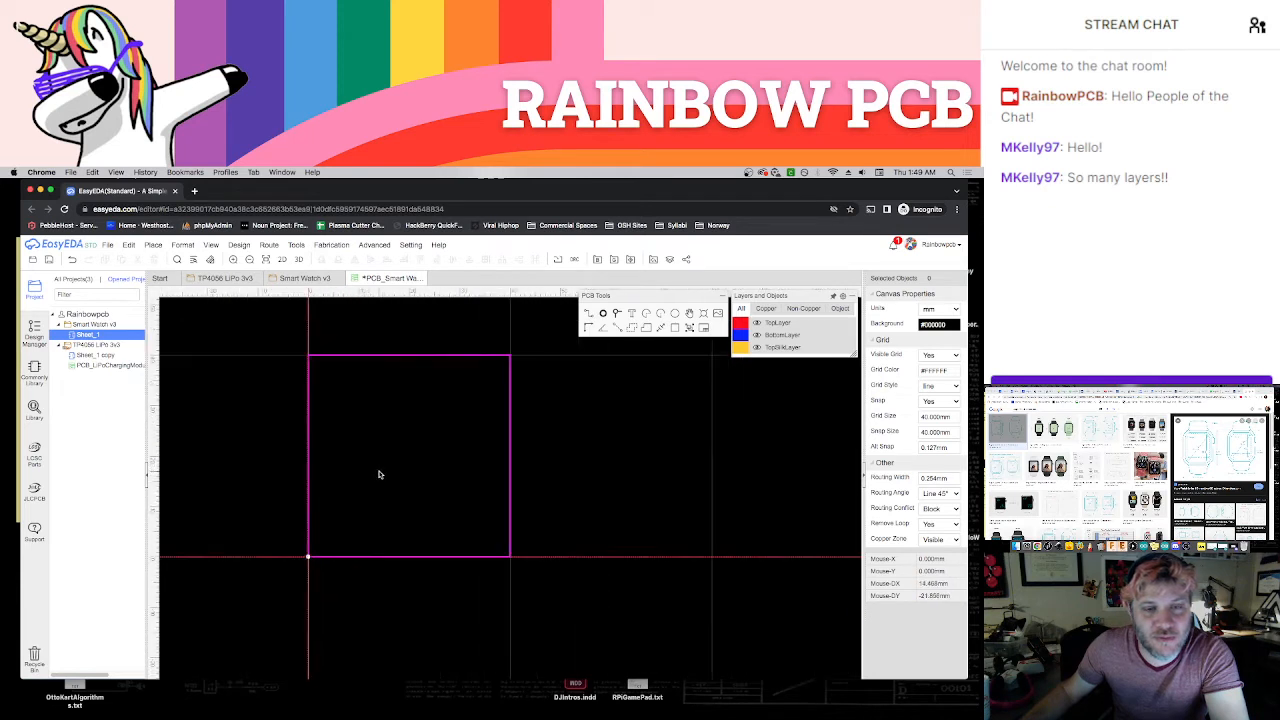
{"action": "right_click_drag", "start_coordinate": [400, 466], "coordinate": [411, 497]}
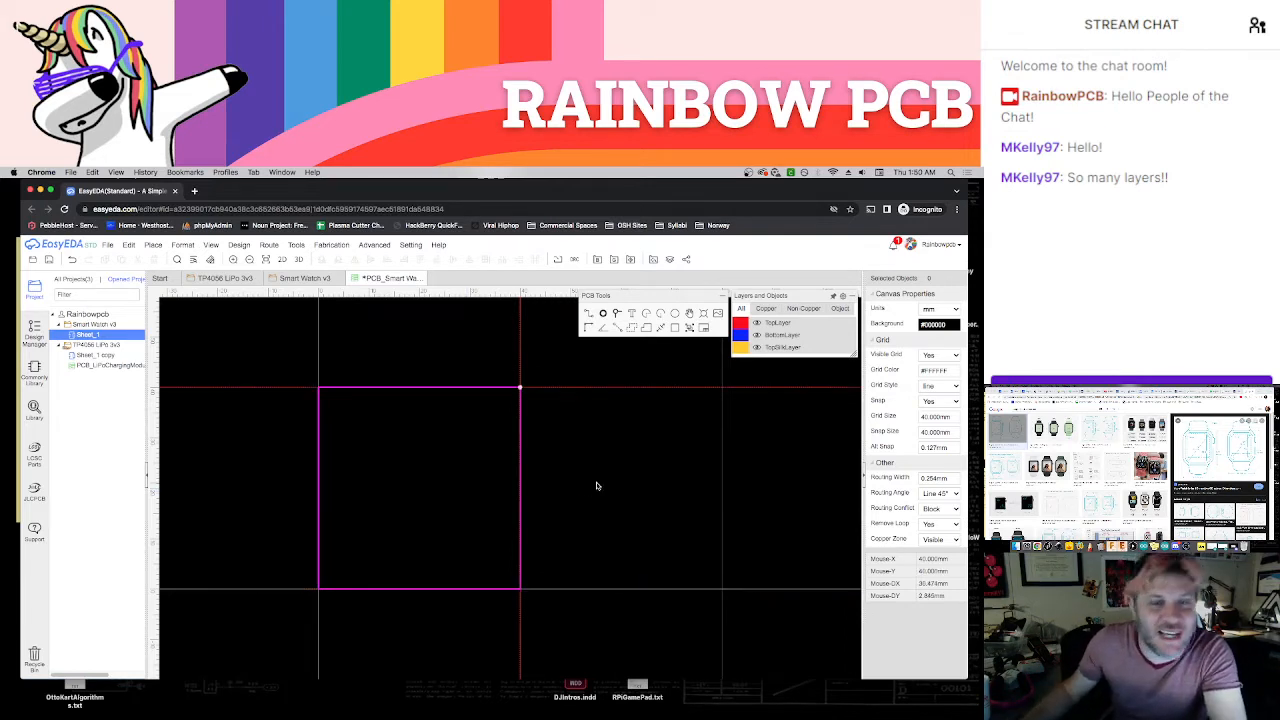
Set the canvas snap size to 1 mm
{"action": "left_click", "coordinate": [938, 432]}
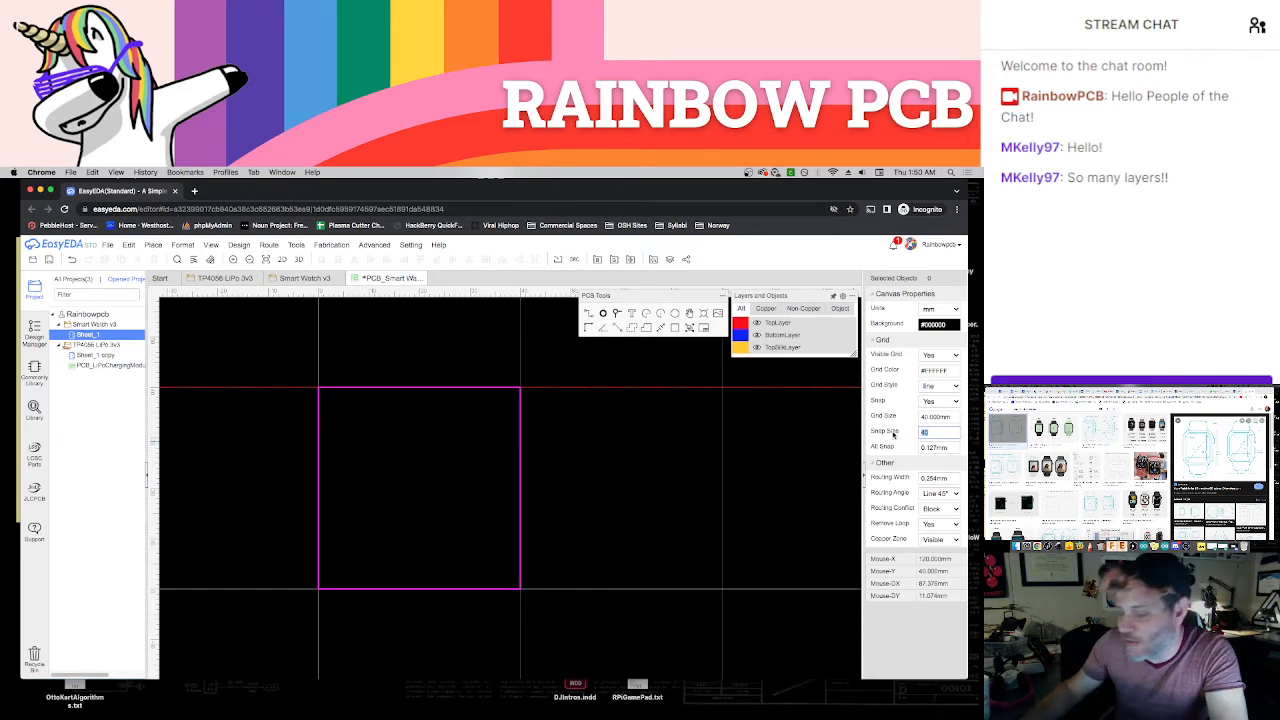
{"action": "type", "text": "1"}
{"action": "key", "text": "Return"}
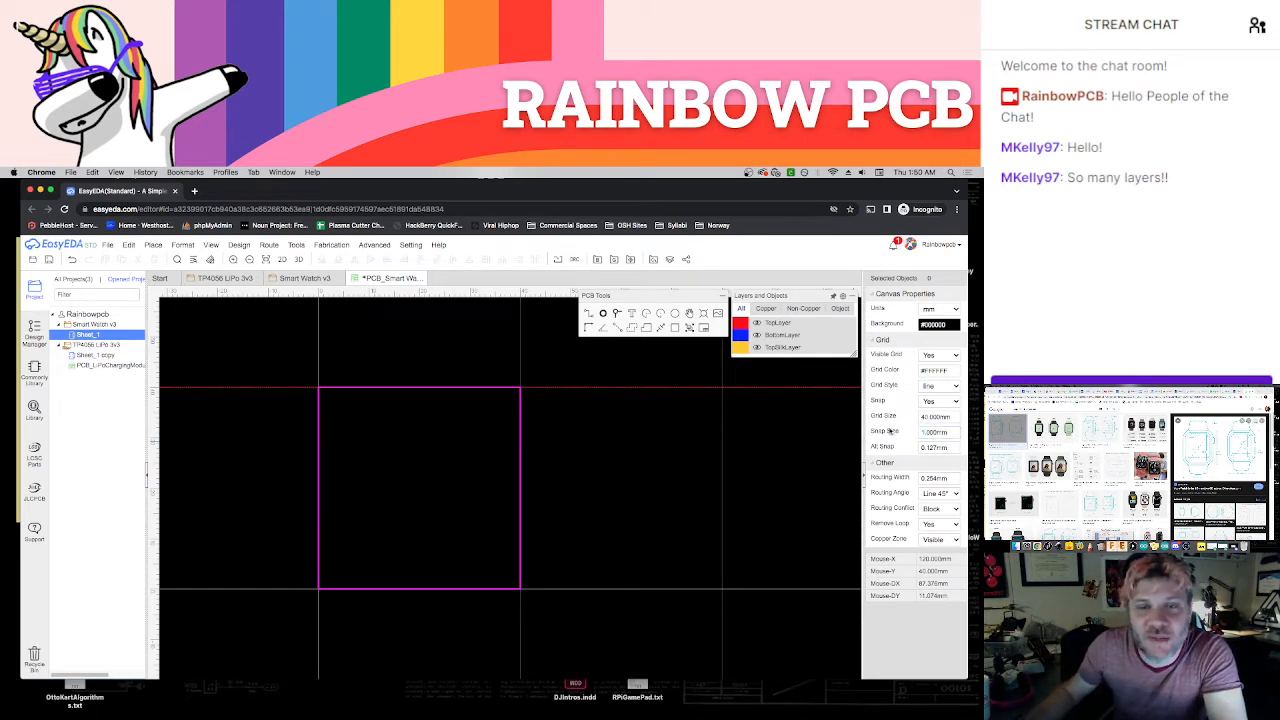
{"action": "scroll", "coordinate": [600, 466], "scroll_direction": "down", "scroll_amount": 1}
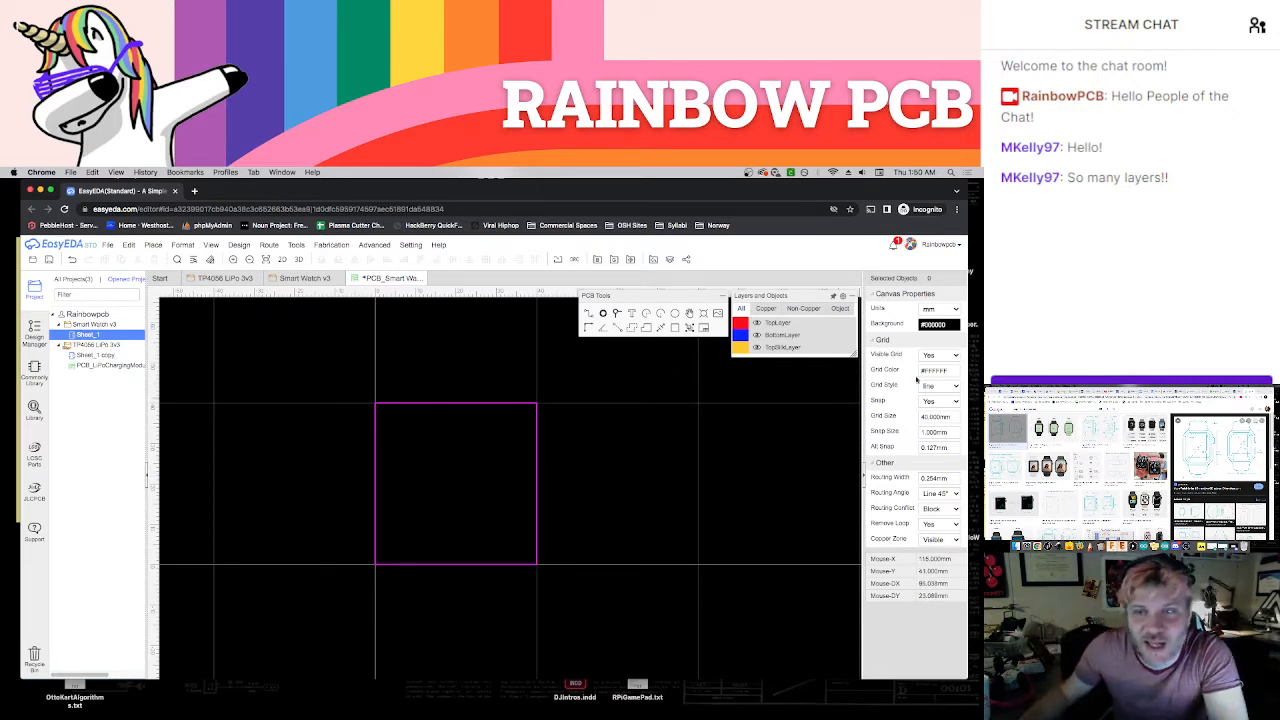
Try a 10 mm canvas grid, and settle on 5 mm for both the grid size and the snap size
{"action": "left_click", "coordinate": [937, 416]}
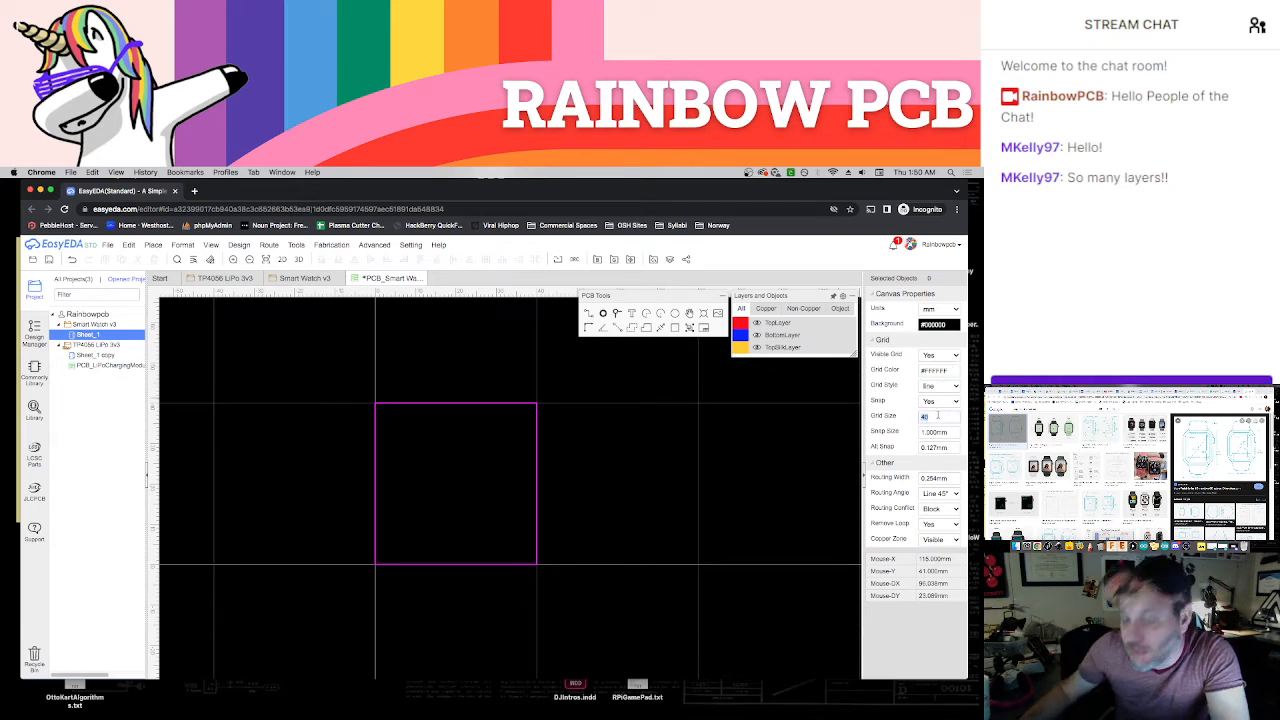
{"action": "key", "text": "Return"}
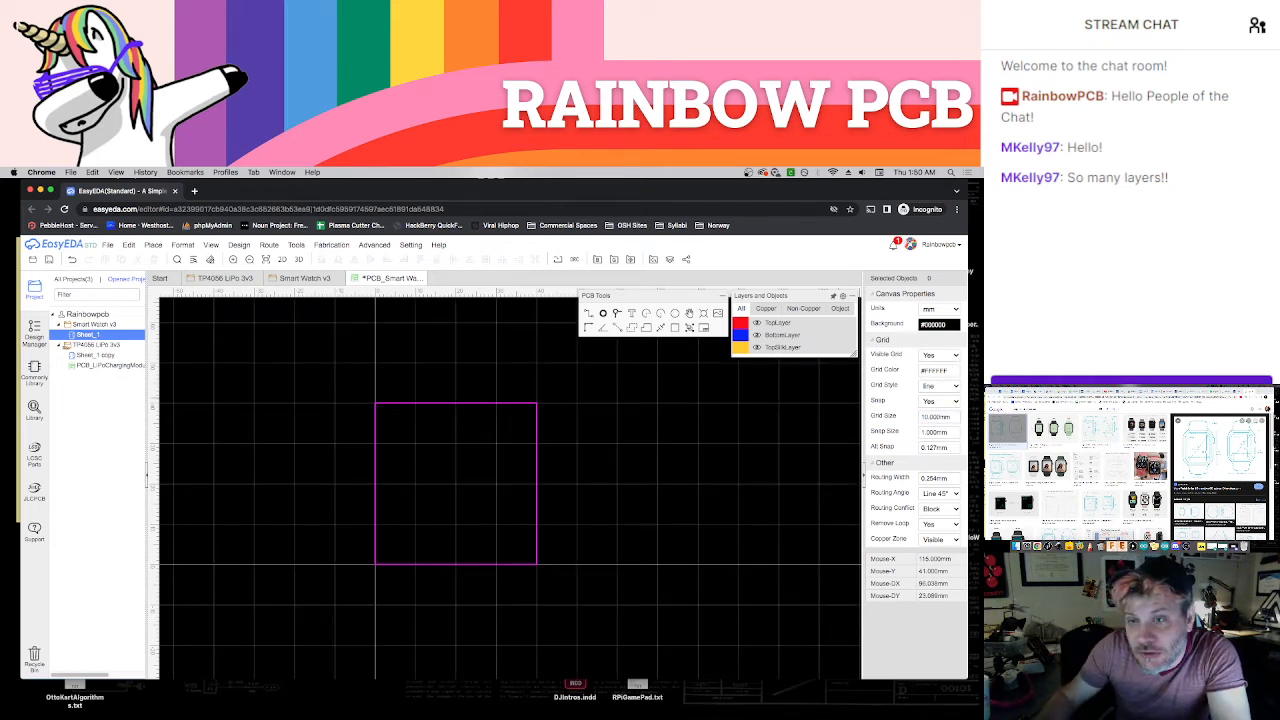
{"action": "left_click", "coordinate": [935, 417]}
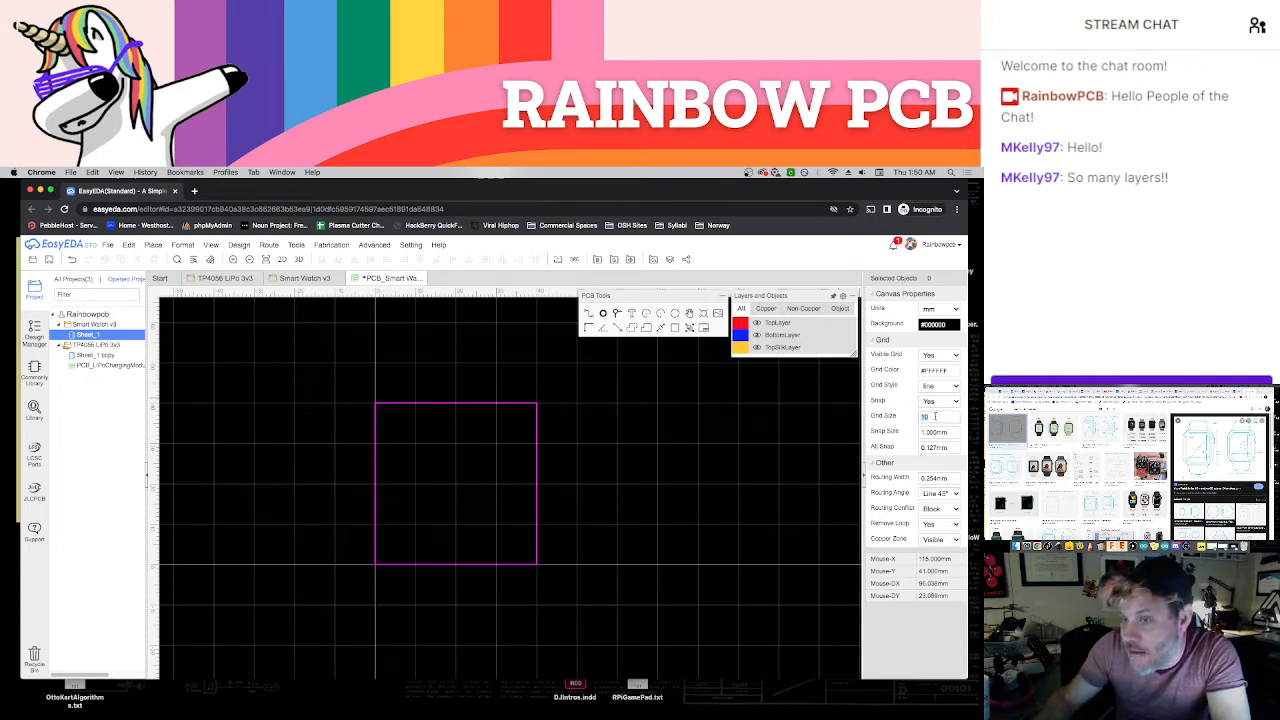
{"action": "key", "text": "Return"}
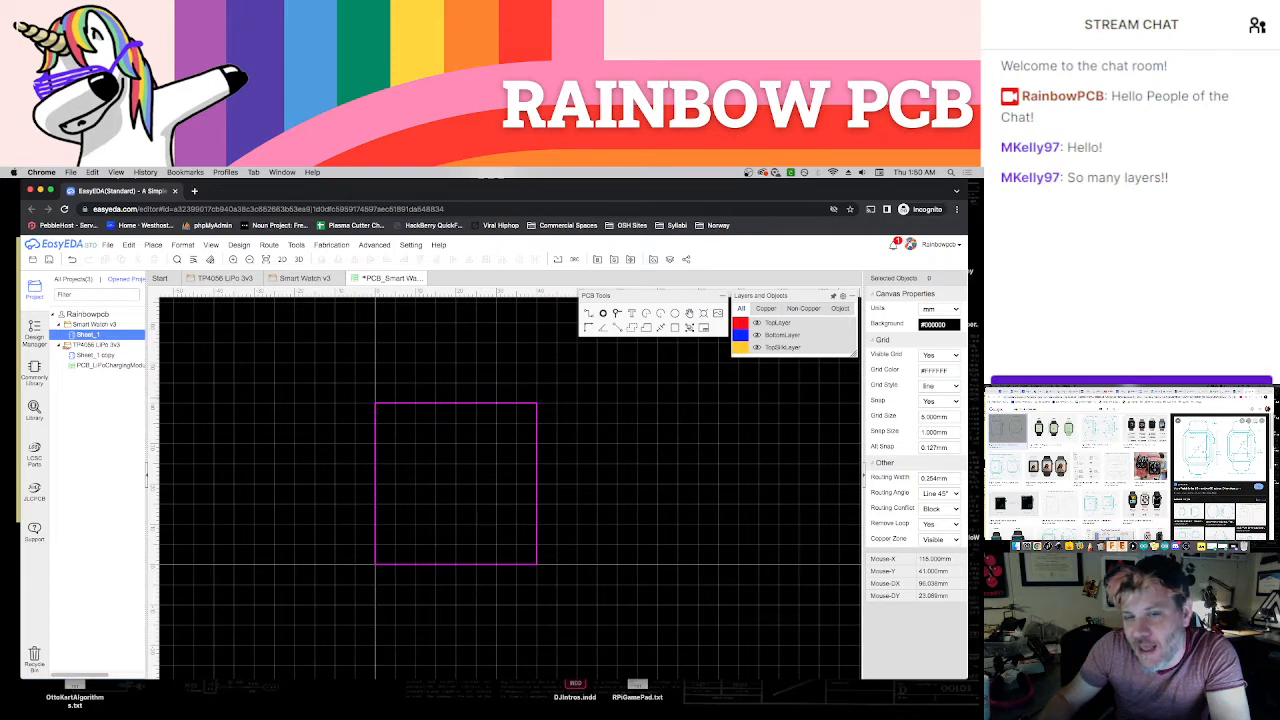
{"action": "scroll", "coordinate": [625, 450], "scroll_direction": "up", "scroll_amount": 2}
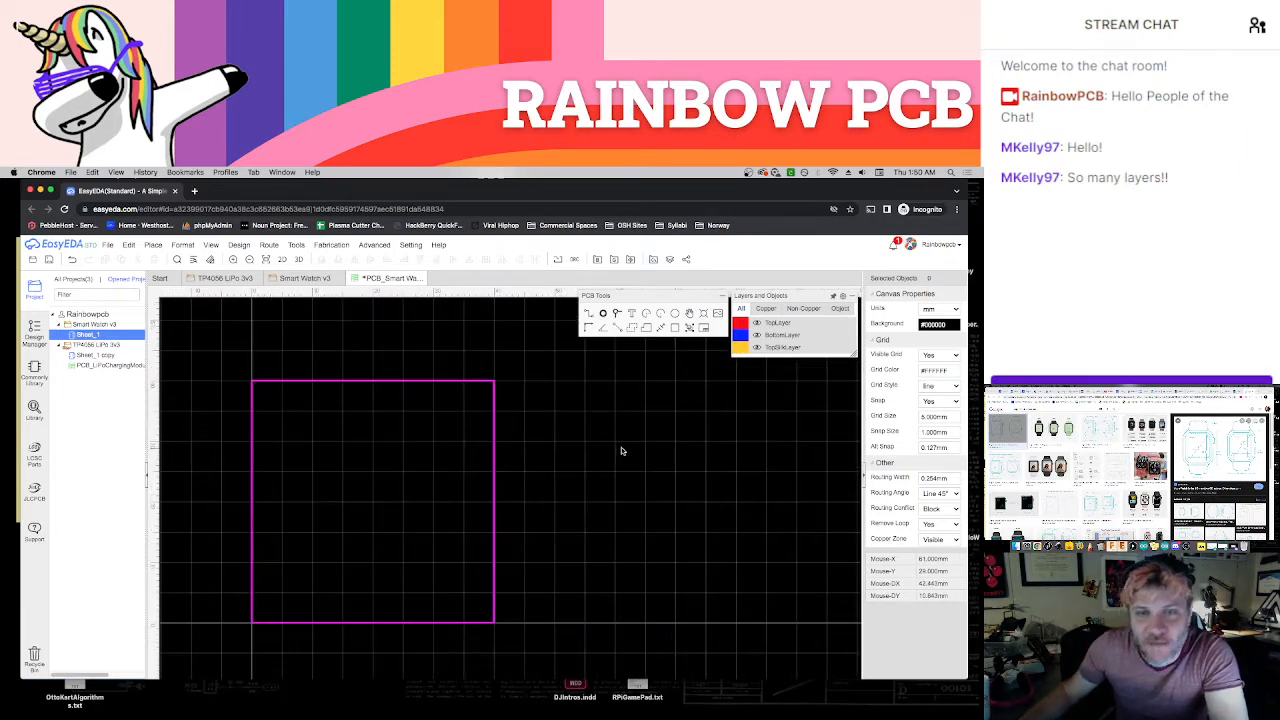
{"action": "right_click_drag", "start_coordinate": [641, 438], "coordinate": [669, 434]}
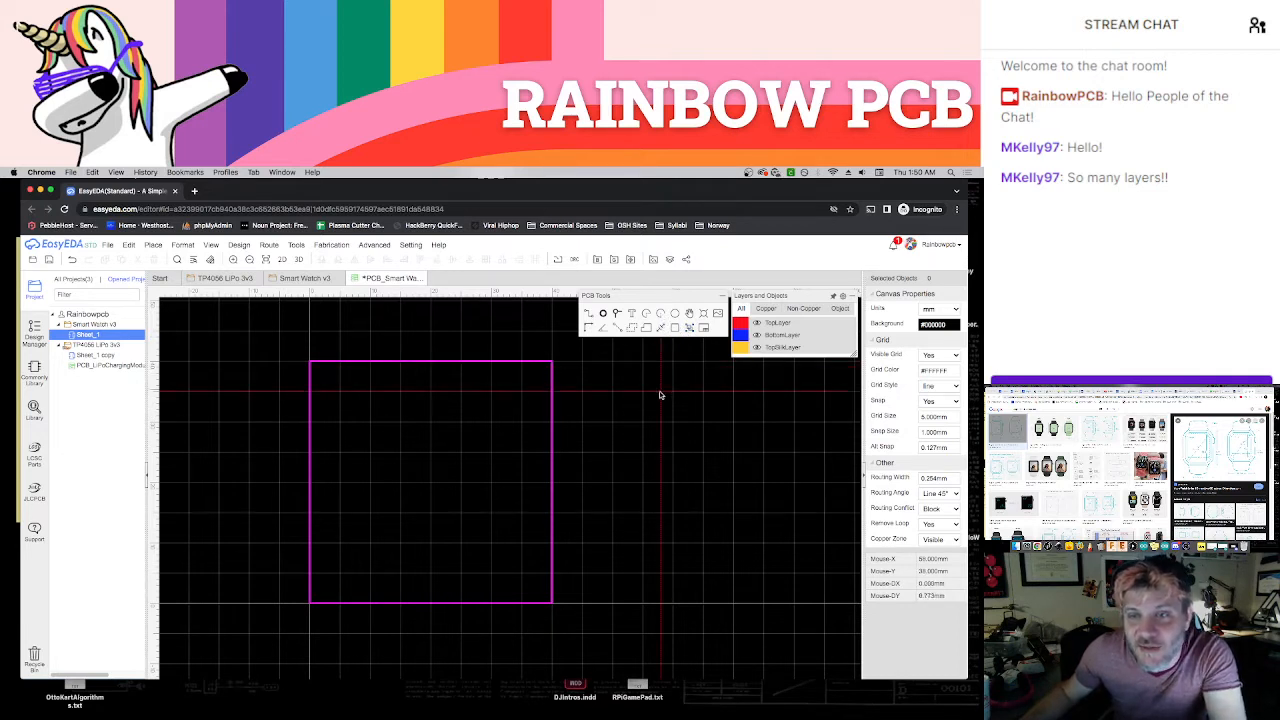
{"action": "left_click", "coordinate": [940, 431]}
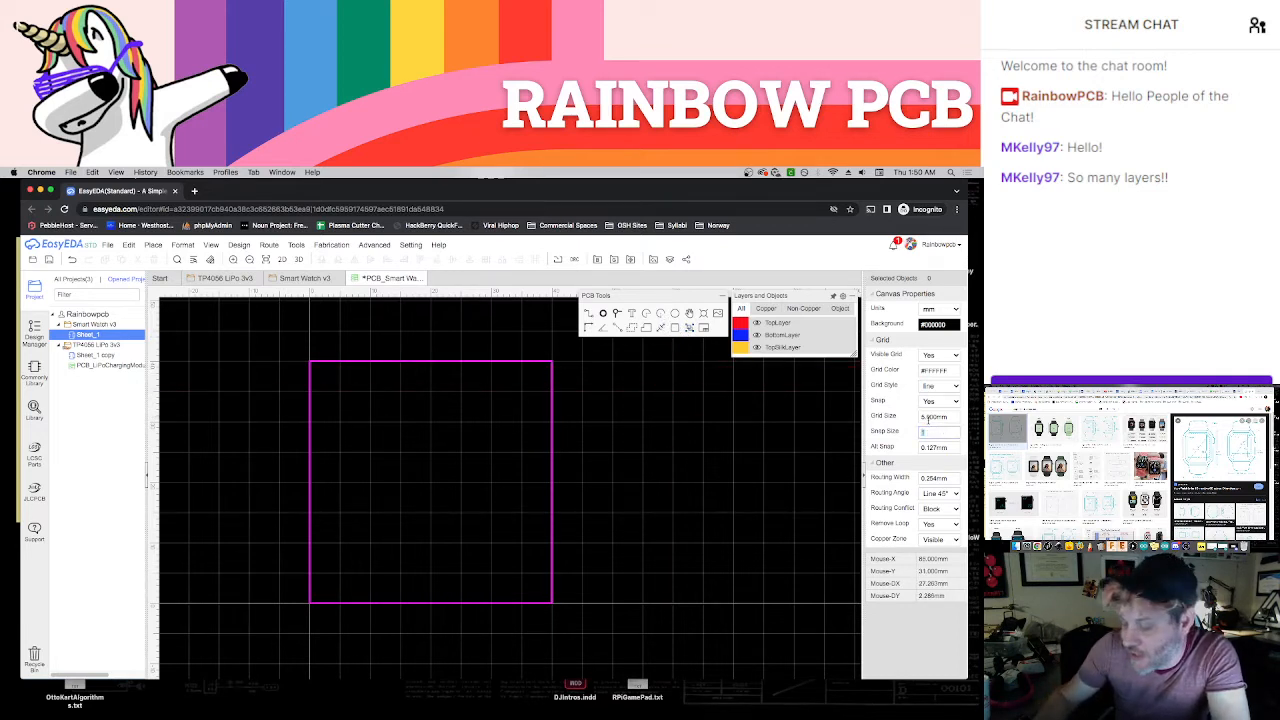
{"action": "key", "text": "Return"}
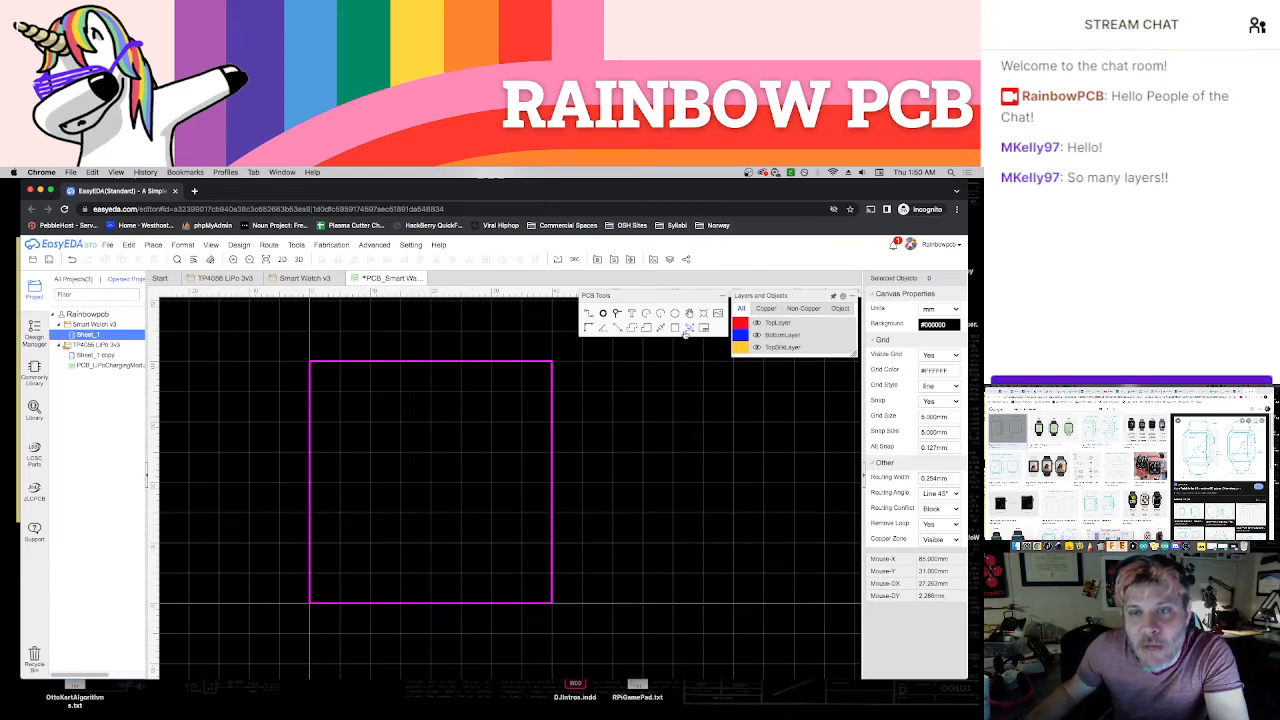
Draw a 5 mm radius quarter arc inside each of the four corners of the square board outline
{"action": "left_click", "coordinate": [533, 393]}
{"action": "left_click", "coordinate": [553, 392]}
{"action": "left_click", "coordinate": [524, 363]}
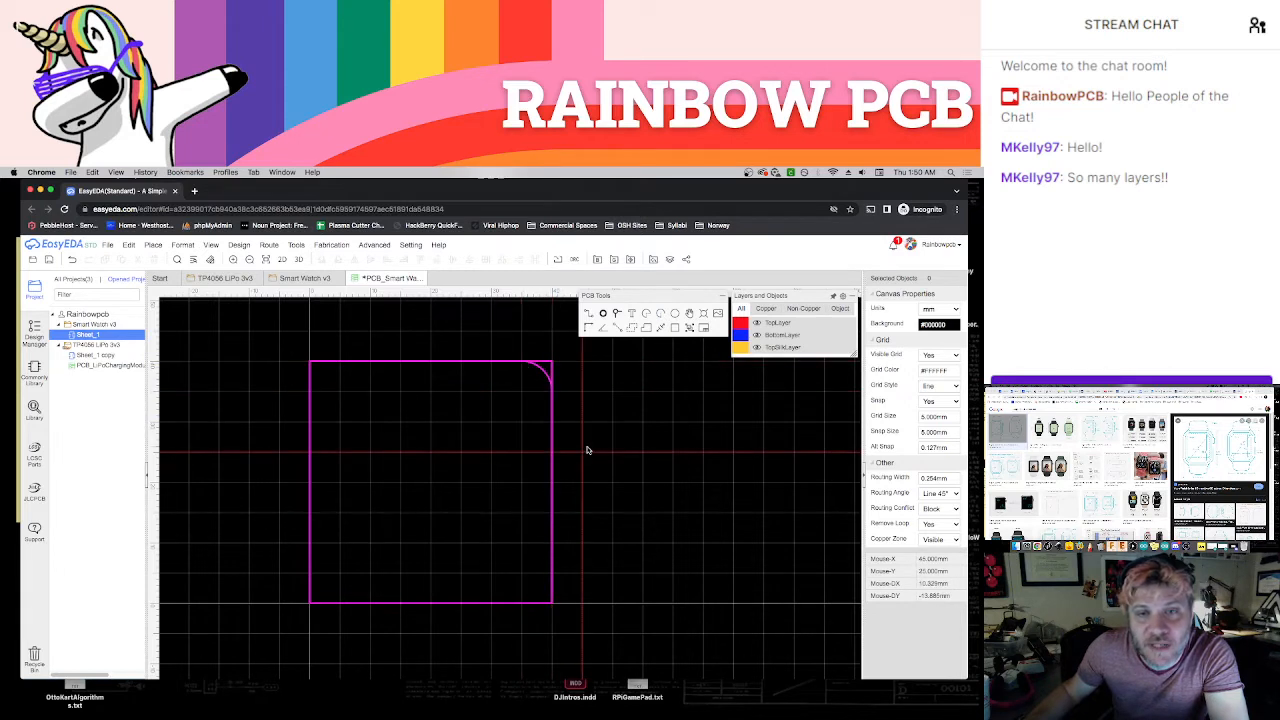
{"action": "left_click", "coordinate": [342, 393]}
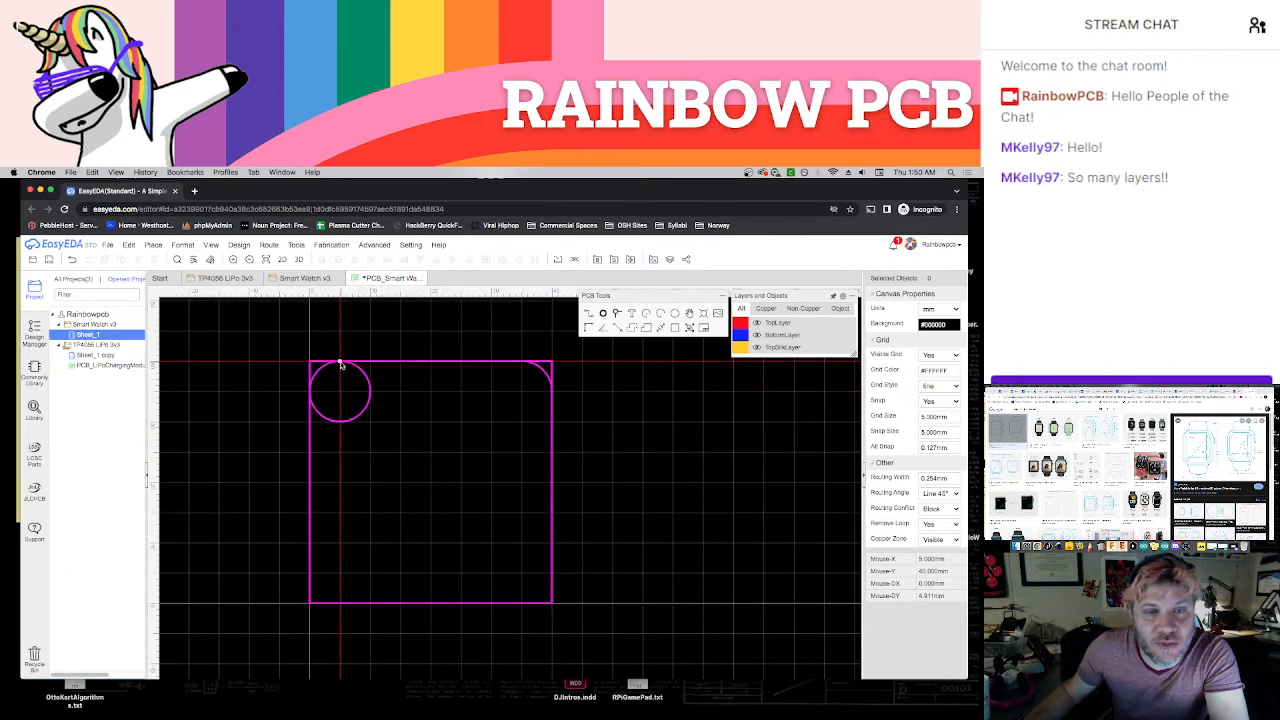
{"action": "left_click", "coordinate": [342, 364]}
{"action": "left_click", "coordinate": [309, 390]}
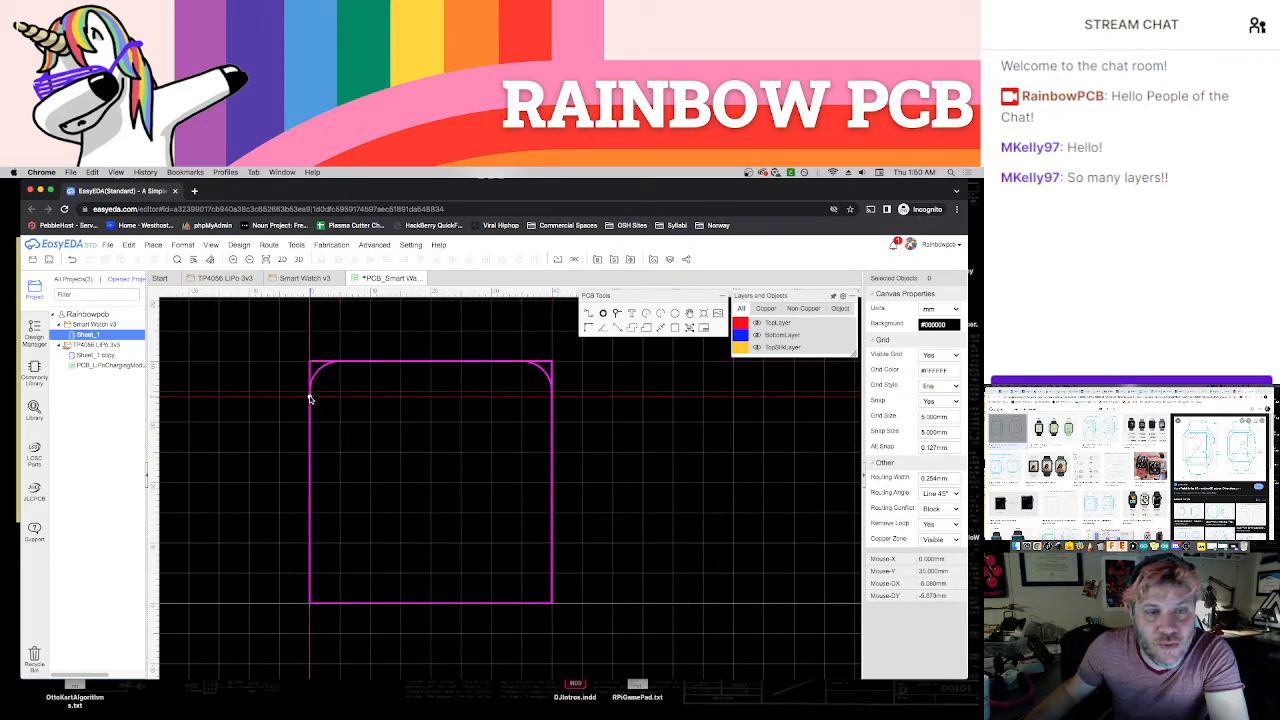
{"action": "left_click", "coordinate": [340, 573]}
{"action": "left_click", "coordinate": [309, 573]}
{"action": "left_click", "coordinate": [340, 603]}
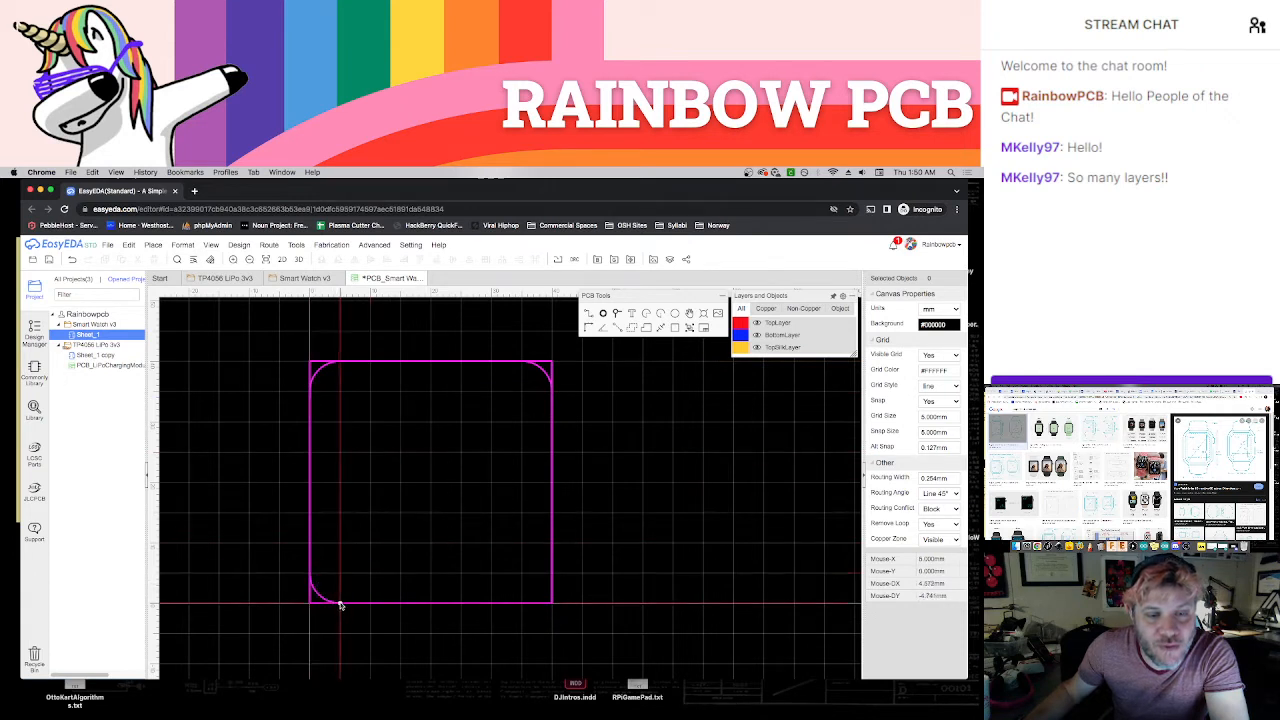
{"action": "left_click", "coordinate": [522, 578]}
{"action": "left_click", "coordinate": [522, 602]}
{"action": "left_click", "coordinate": [553, 579]}
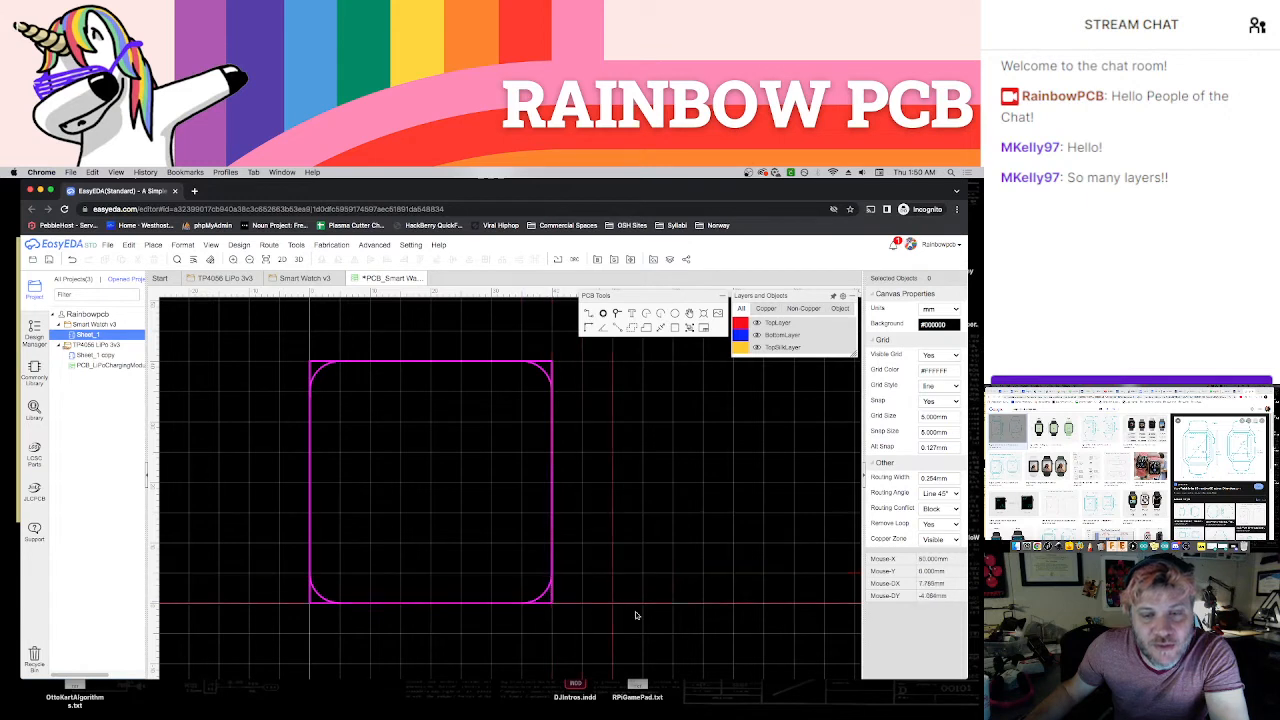
Delete the square outline and draw 30 mm straight top and right board edges between the ends of the corner arcs
{"action": "left_click", "coordinate": [545, 364]}
{"action": "key", "text": "Delete"}
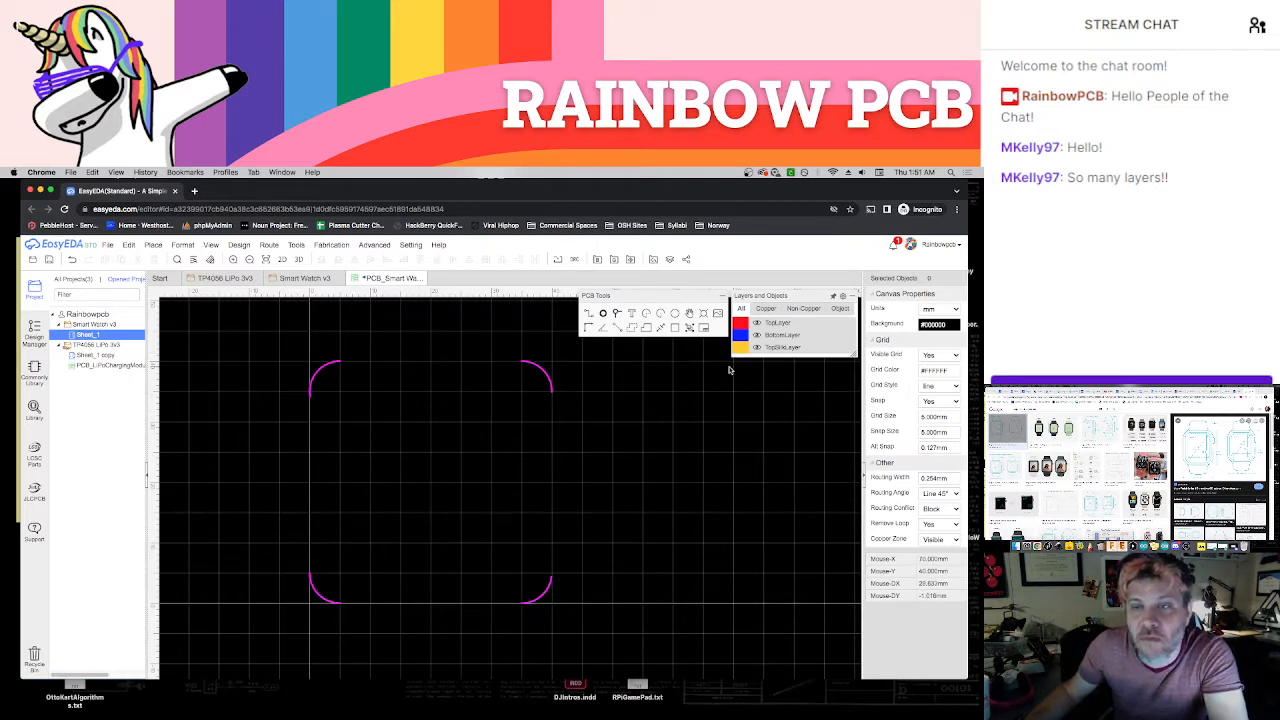
{"action": "left_click", "coordinate": [588, 315]}
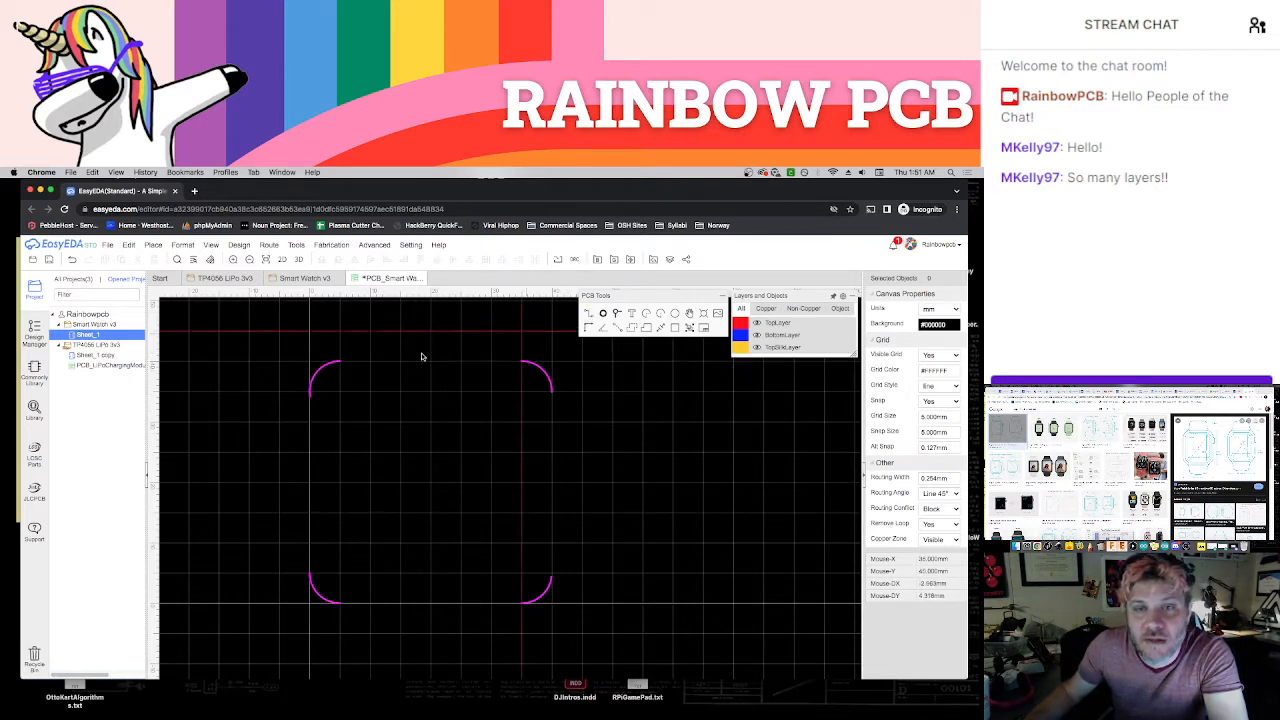
{"action": "left_click", "coordinate": [341, 362]}
{"action": "left_click", "coordinate": [548, 362]}
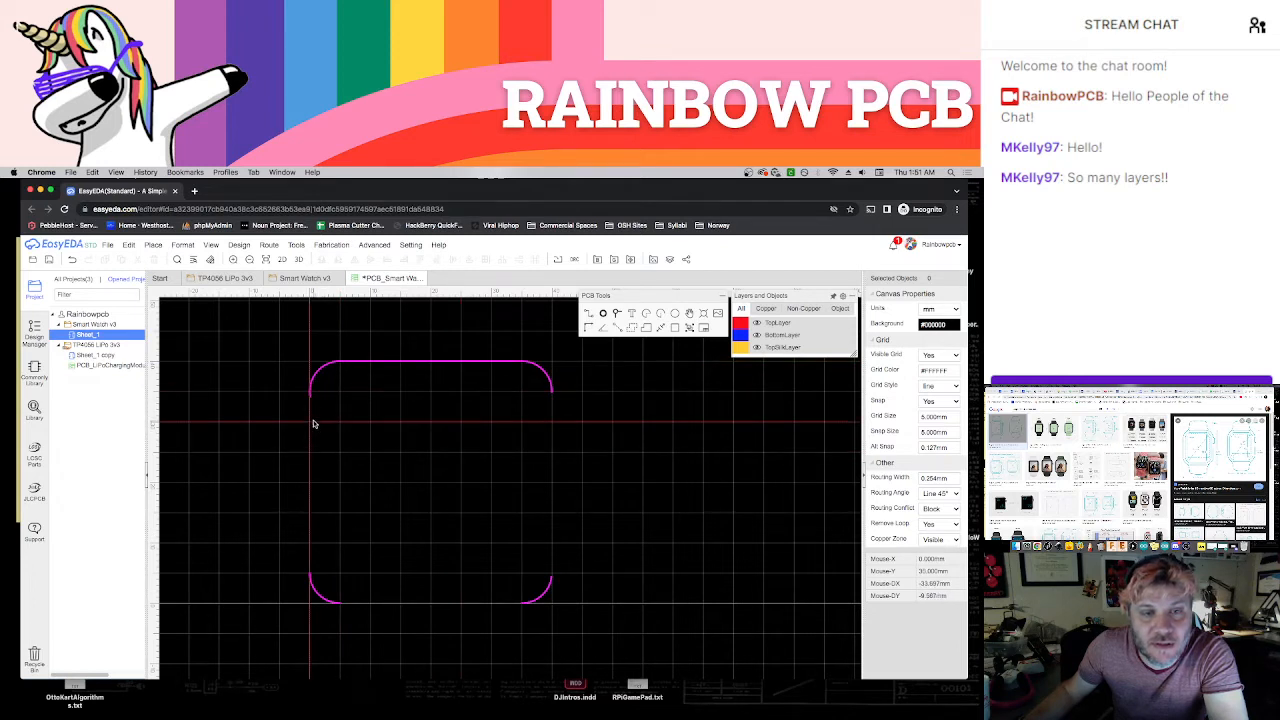
{"action": "left_click", "coordinate": [554, 393]}
{"action": "left_click", "coordinate": [555, 579]}
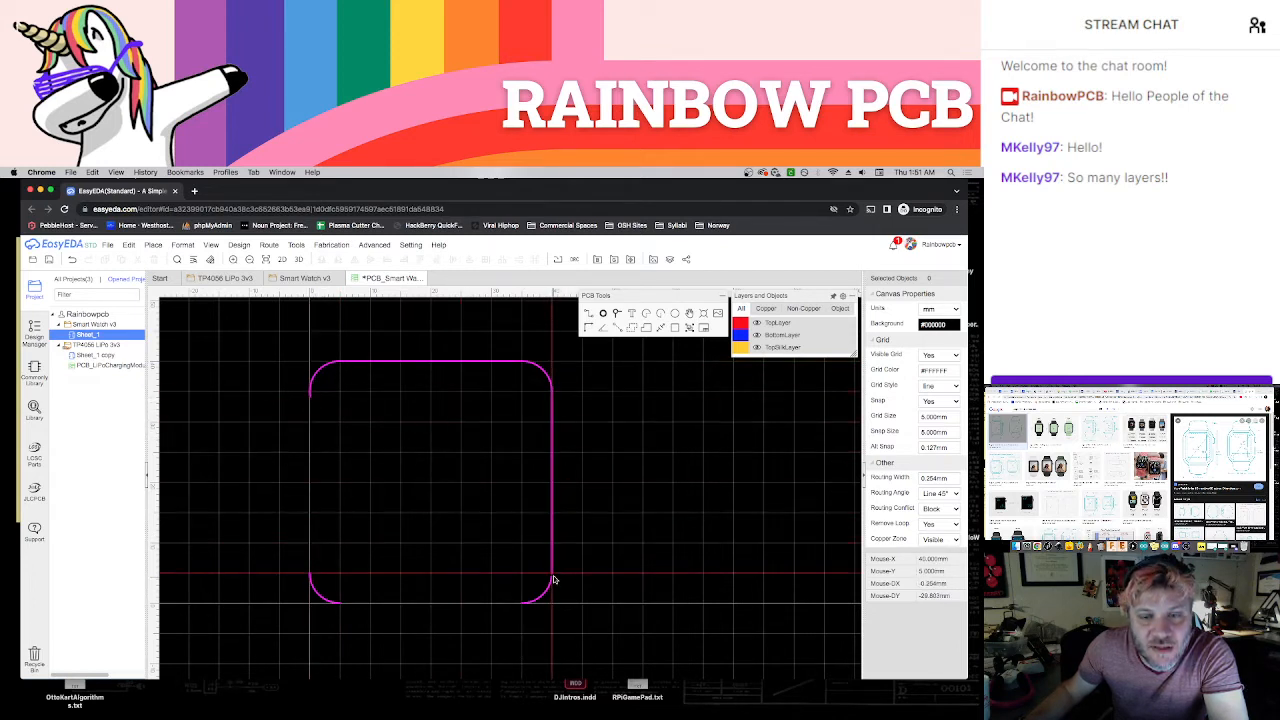
{"action": "right_click", "coordinate": [651, 589]}
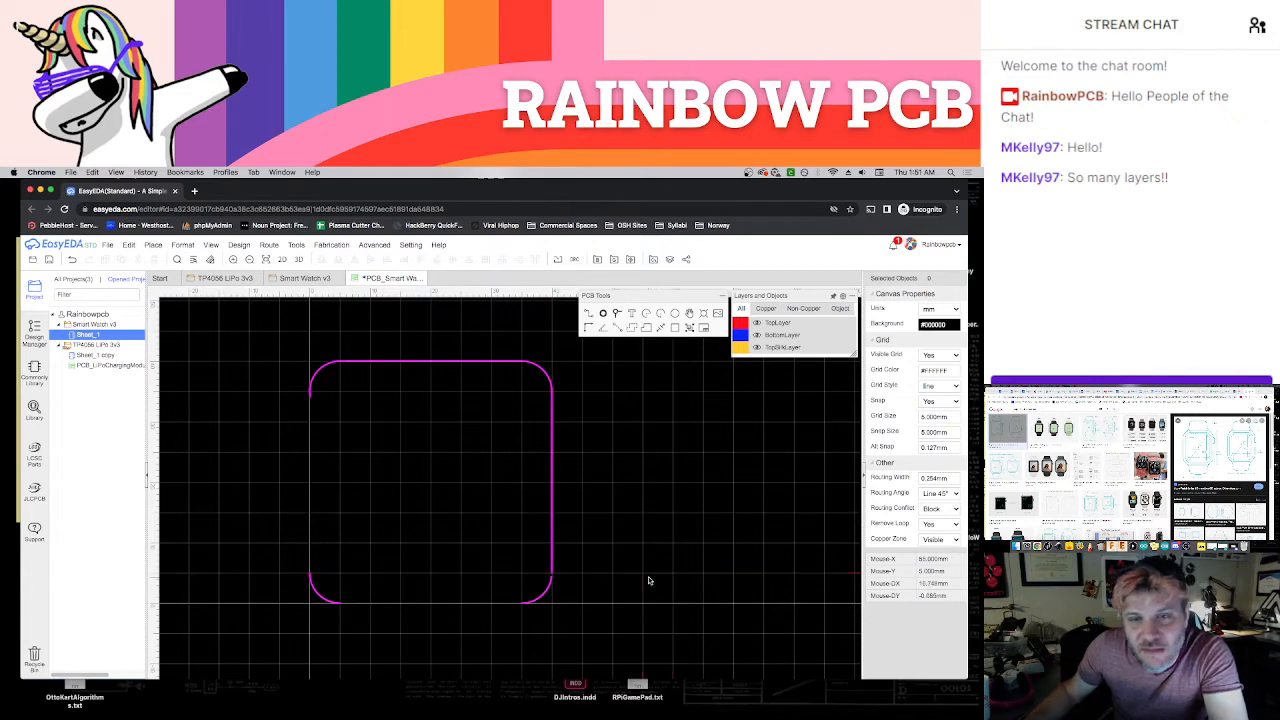
Delete all four corner arcs, keeping the straight top and right board edges
{"action": "left_click", "coordinate": [544, 597]}
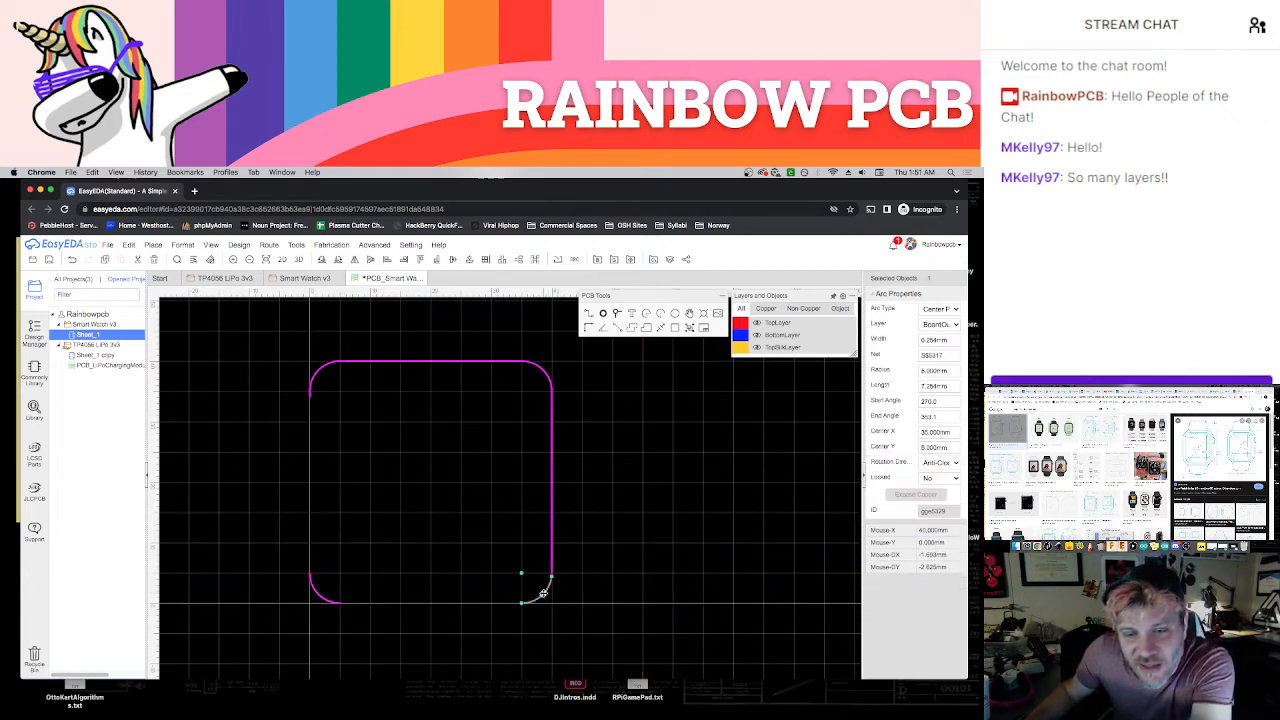
{"action": "key", "text": "Delete"}
{"action": "left_click", "coordinate": [309, 386]}
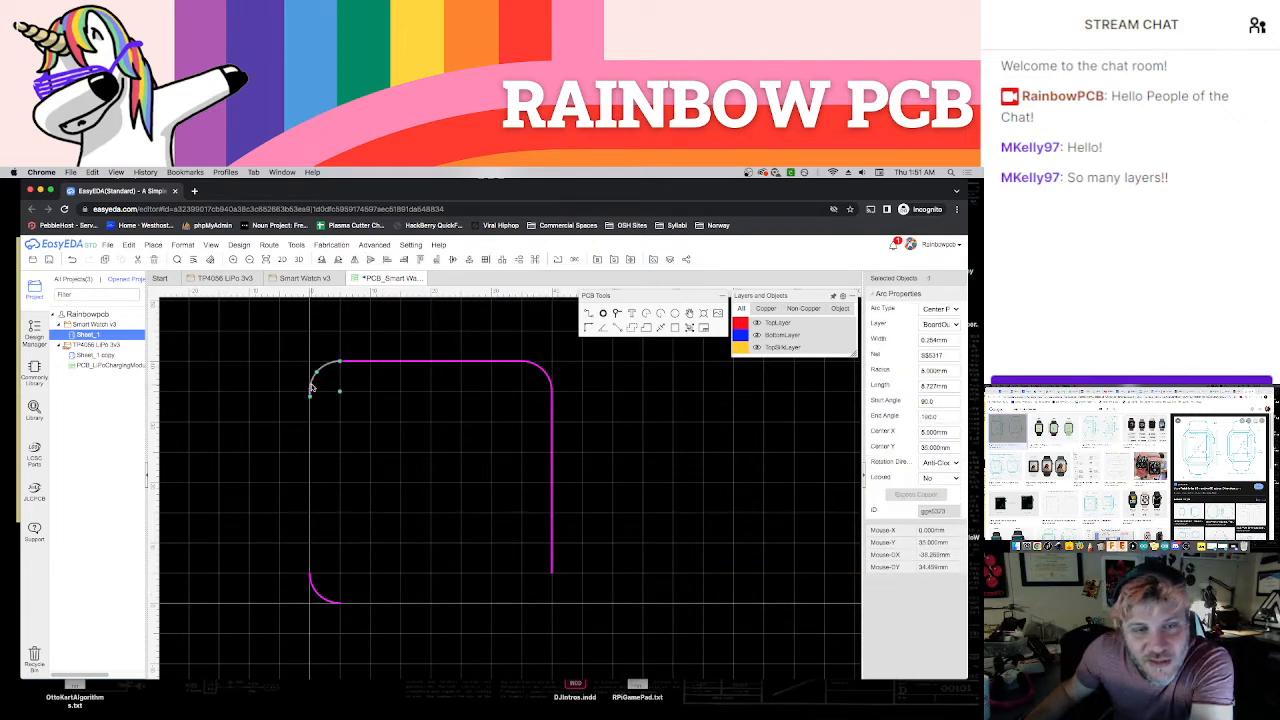
{"action": "key", "text": "Delete"}
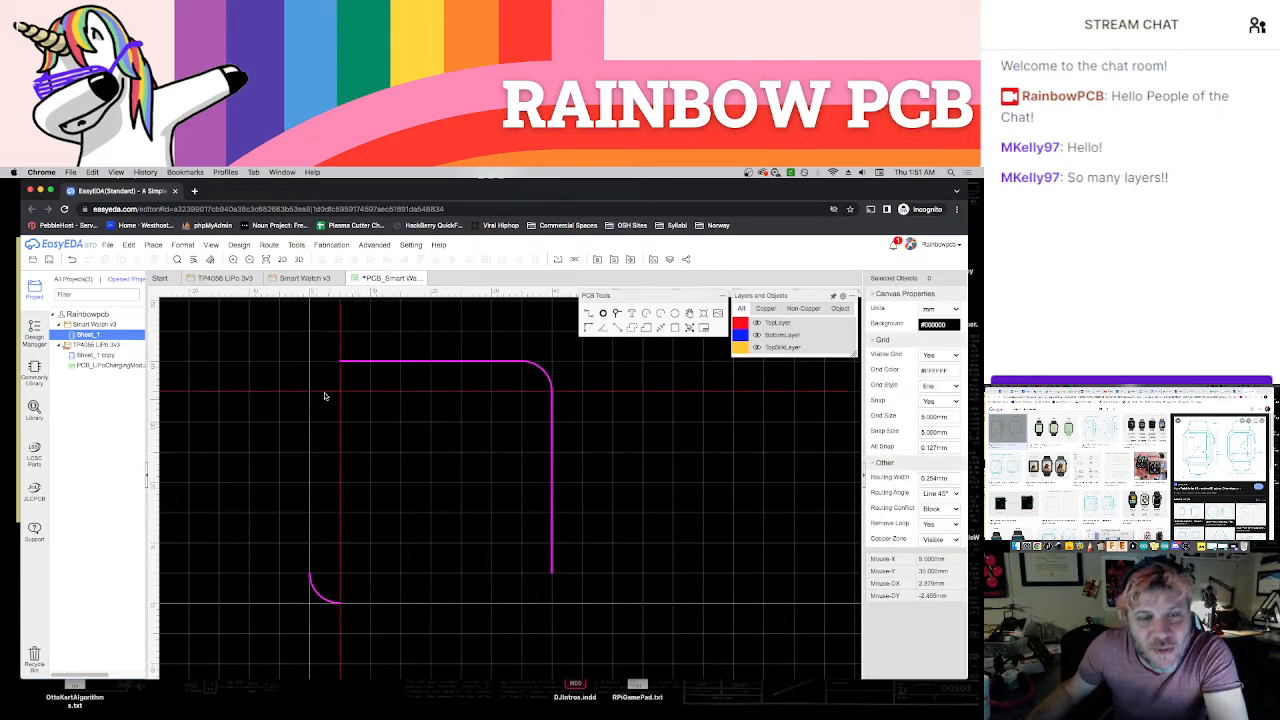
{"action": "left_click", "coordinate": [543, 372]}
{"action": "key", "text": "Delete"}
{"action": "left_click", "coordinate": [336, 602]}
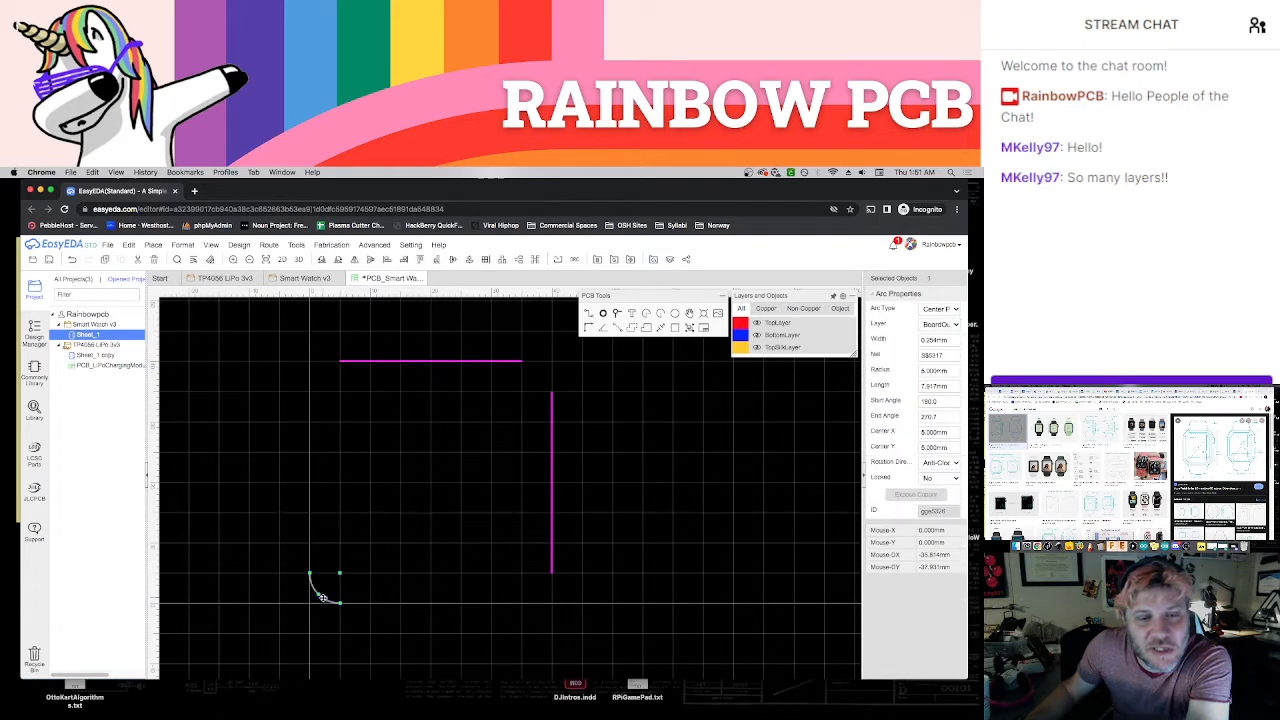
{"action": "key", "text": "Delete"}
Draw the 30 mm straight left and bottom board edges, each ending 5 mm short of the corners
{"action": "left_click", "coordinate": [310, 390]}
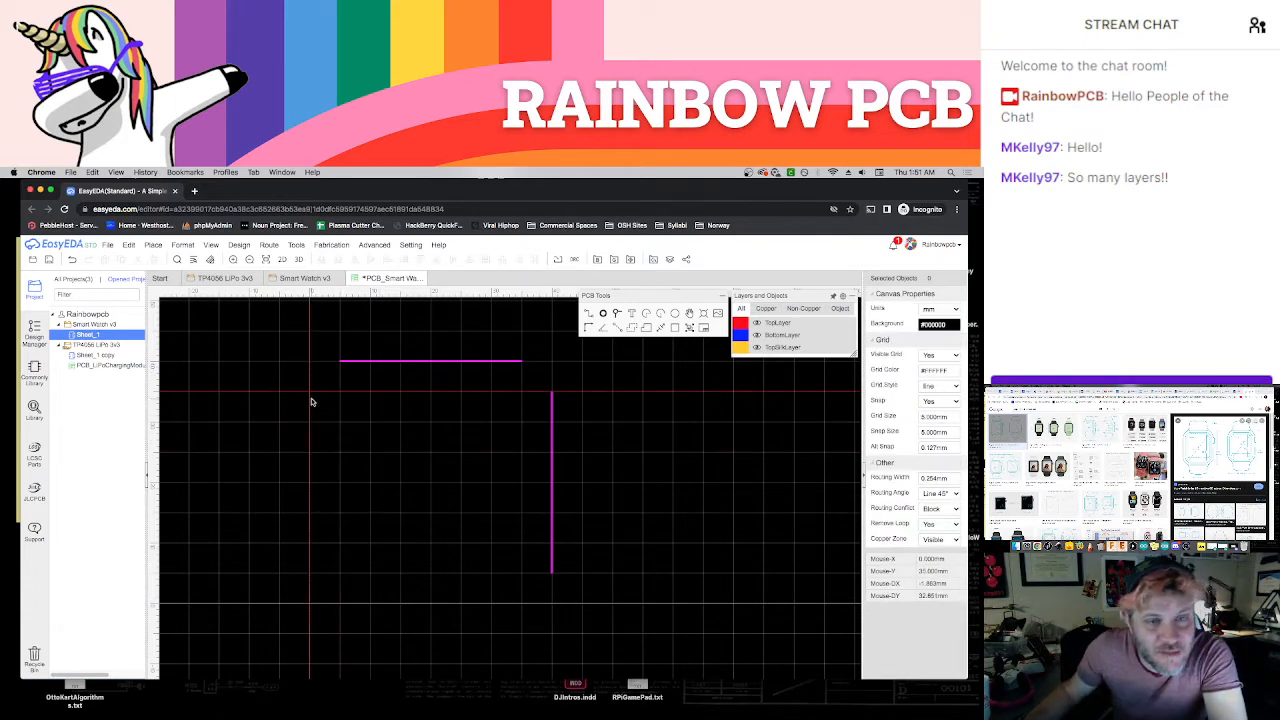
{"action": "left_click", "coordinate": [310, 572]}
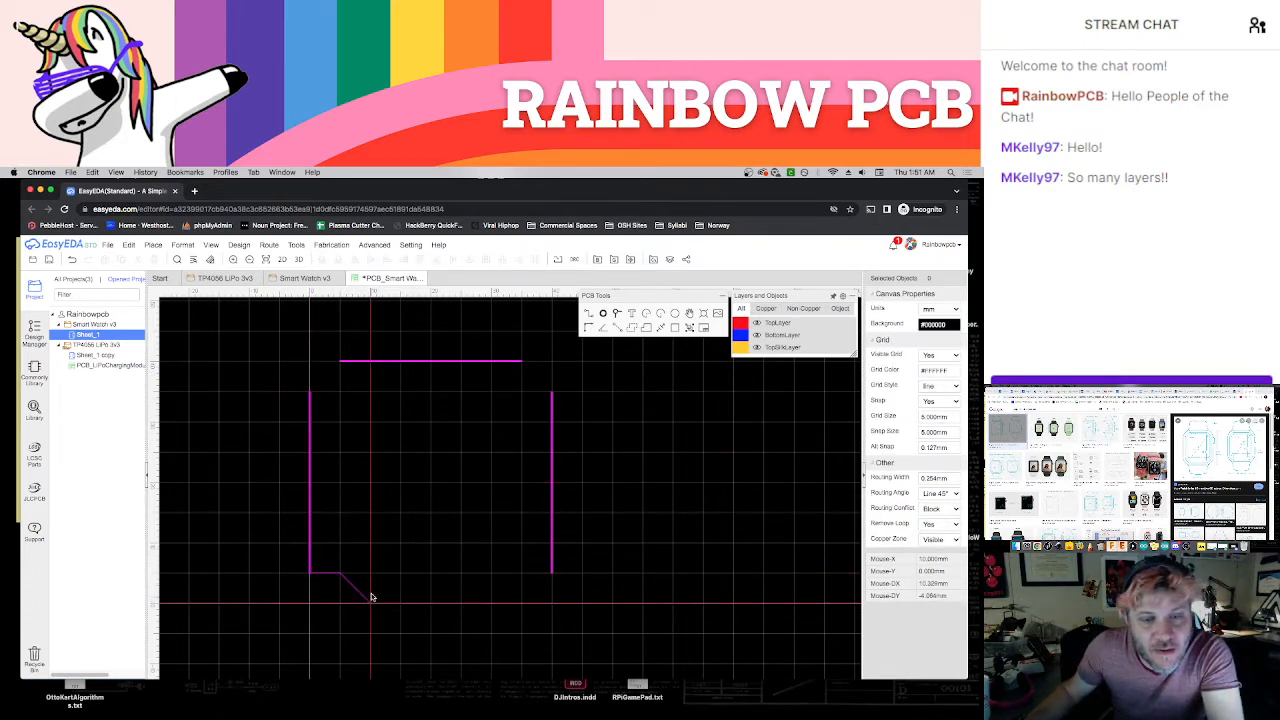
{"action": "key", "text": "Escape"}
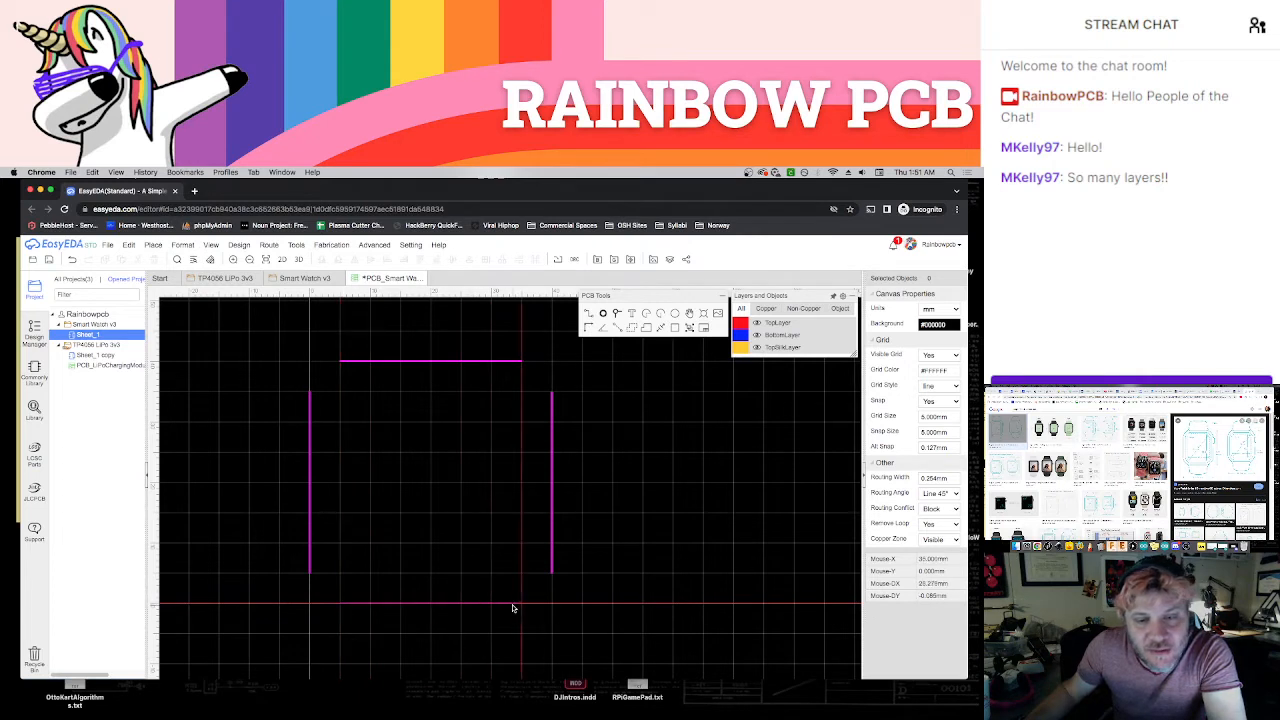
{"action": "left_click", "coordinate": [516, 608]}
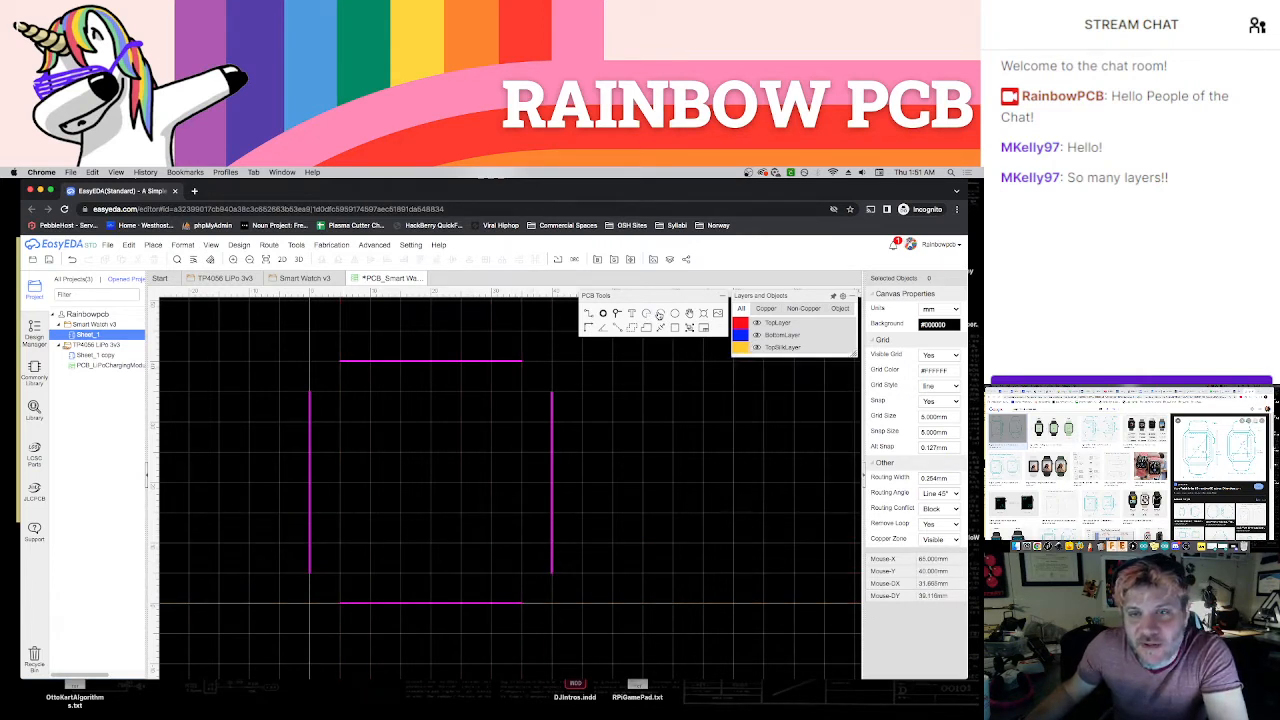
Draw a 5 mm radius arc at the upper-right corner joining the top and right board edges
{"action": "left_click", "coordinate": [525, 398]}
{"action": "left_click", "coordinate": [551, 394]}
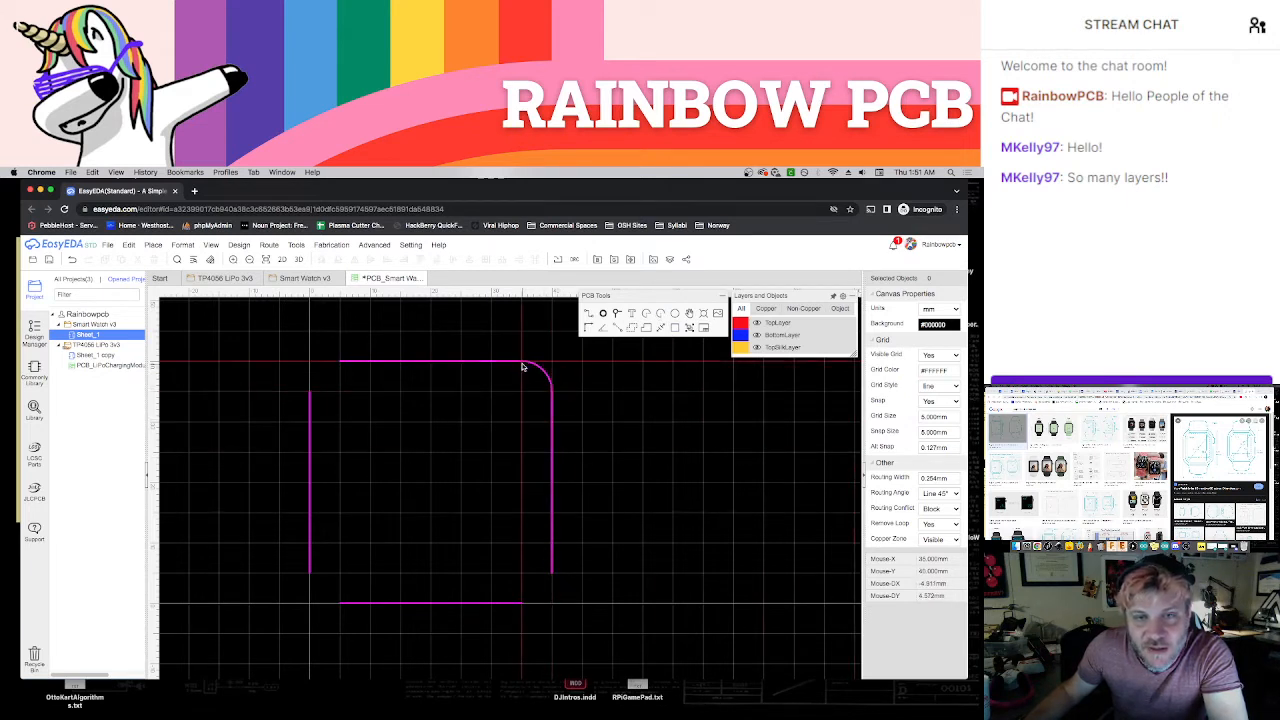
{"action": "left_click", "coordinate": [521, 367]}
{"action": "left_click", "coordinate": [584, 267]}
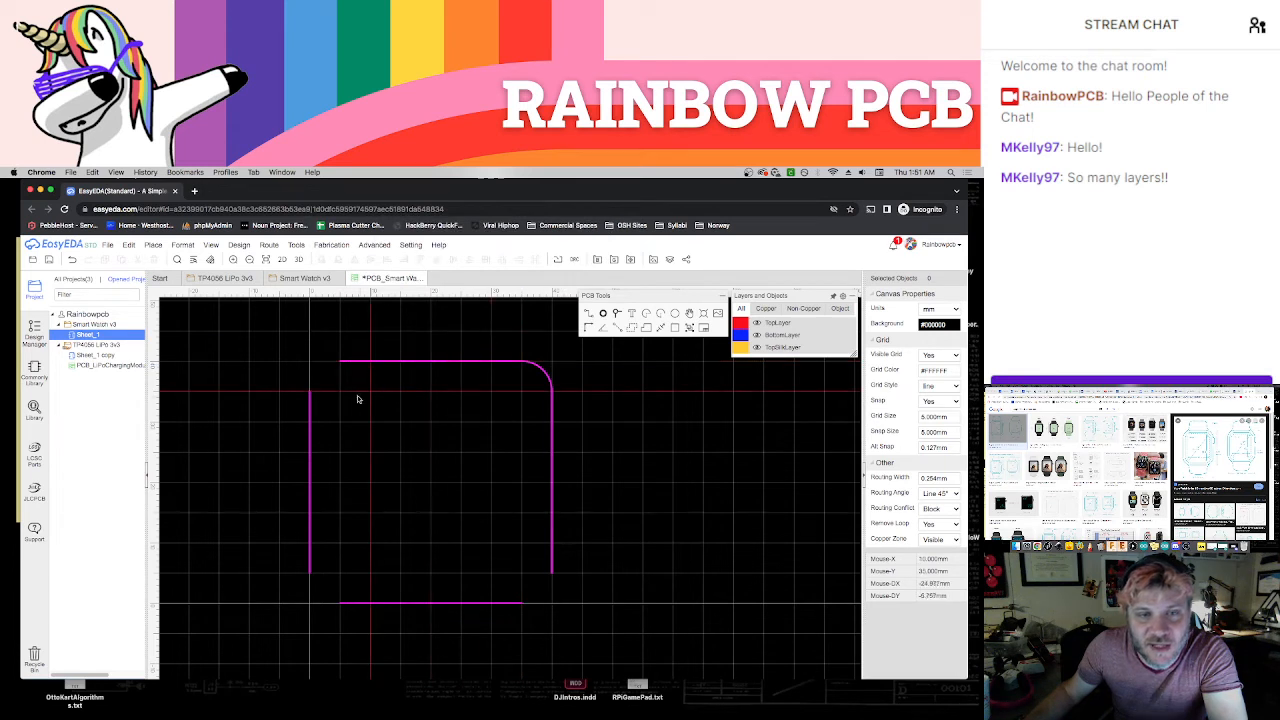
Draw a 5 mm radius arc at the upper-left corner joining the top and left board edges
{"action": "left_click", "coordinate": [344, 391]}
{"action": "left_click", "coordinate": [342, 364]}
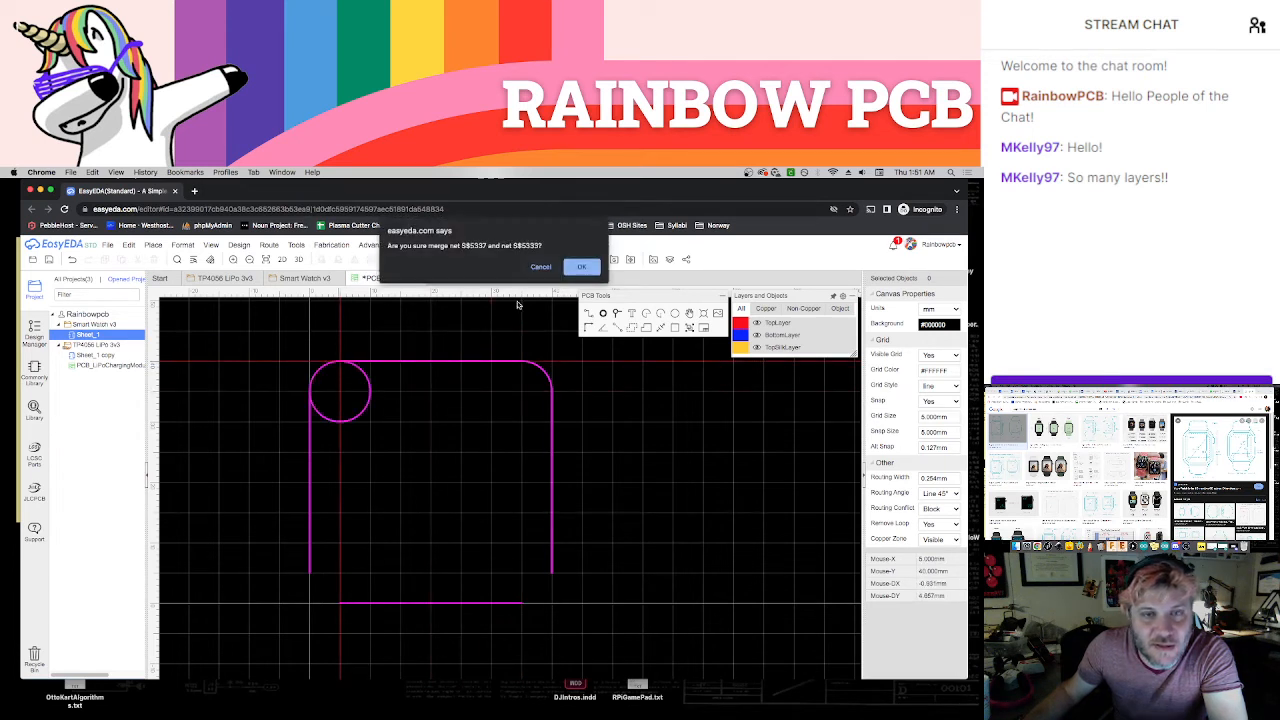
{"action": "left_click", "coordinate": [540, 267]}
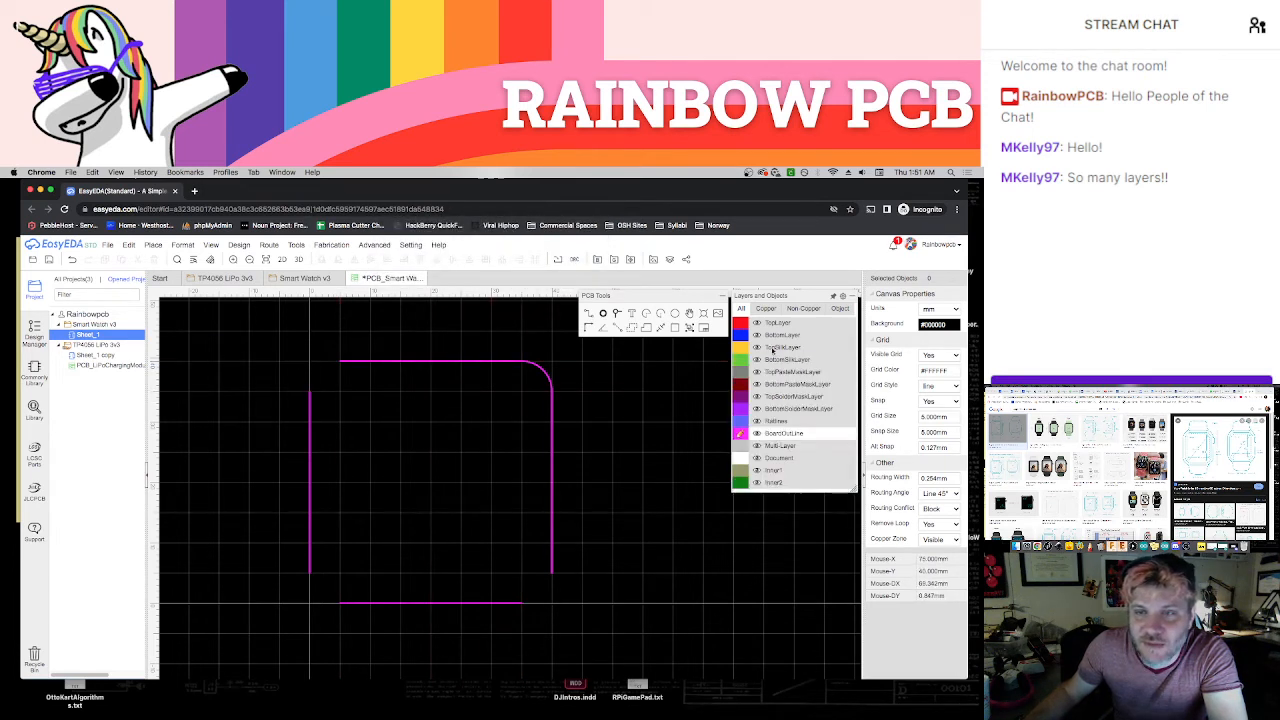
{"action": "left_click", "coordinate": [340, 390]}
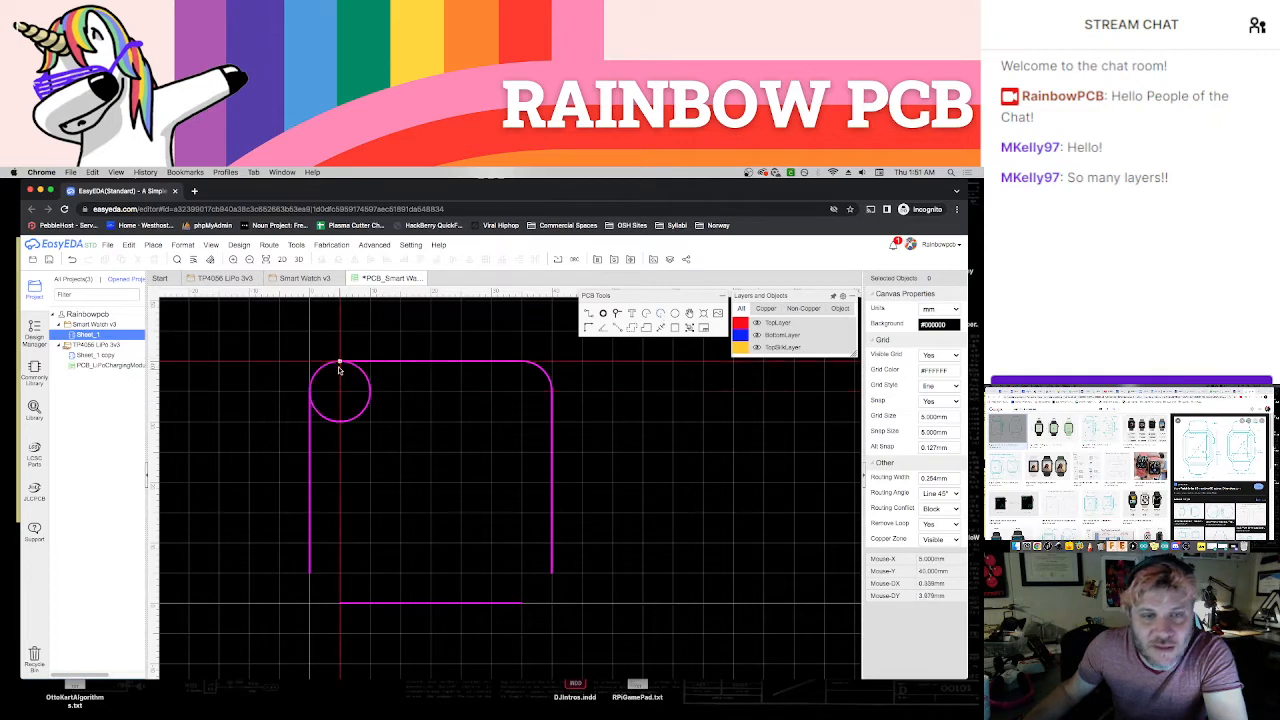
{"action": "left_click", "coordinate": [342, 364]}
{"action": "left_click", "coordinate": [310, 396]}
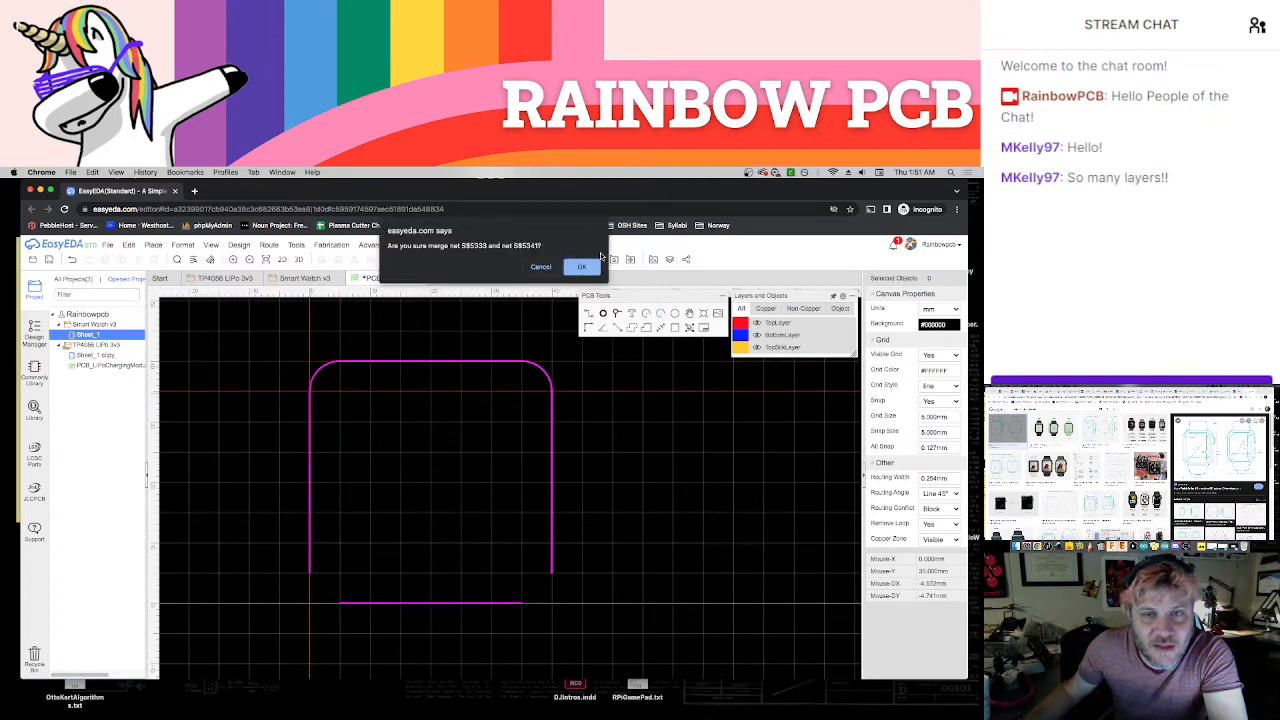
{"action": "left_click", "coordinate": [581, 267]}
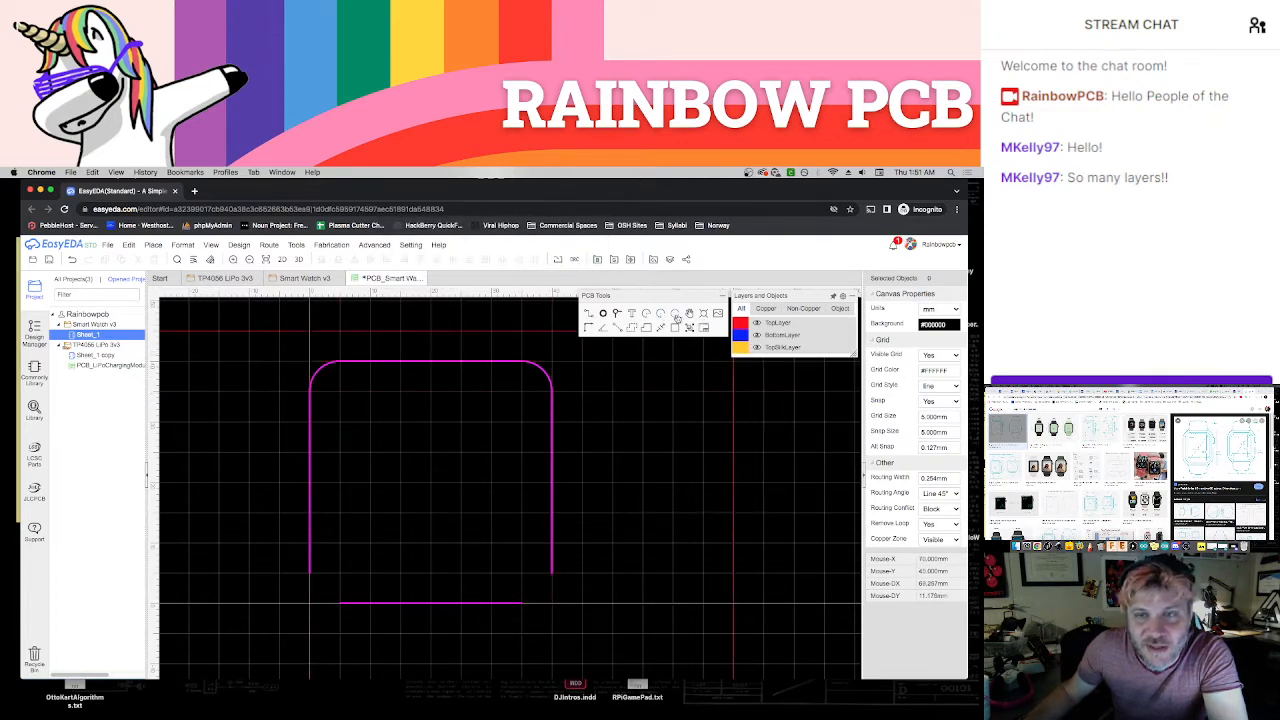
Draw a 5 mm radius arc at the lower-left corner joining the left and bottom board edges
{"action": "left_click", "coordinate": [330, 576]}
{"action": "left_click", "coordinate": [311, 576]}
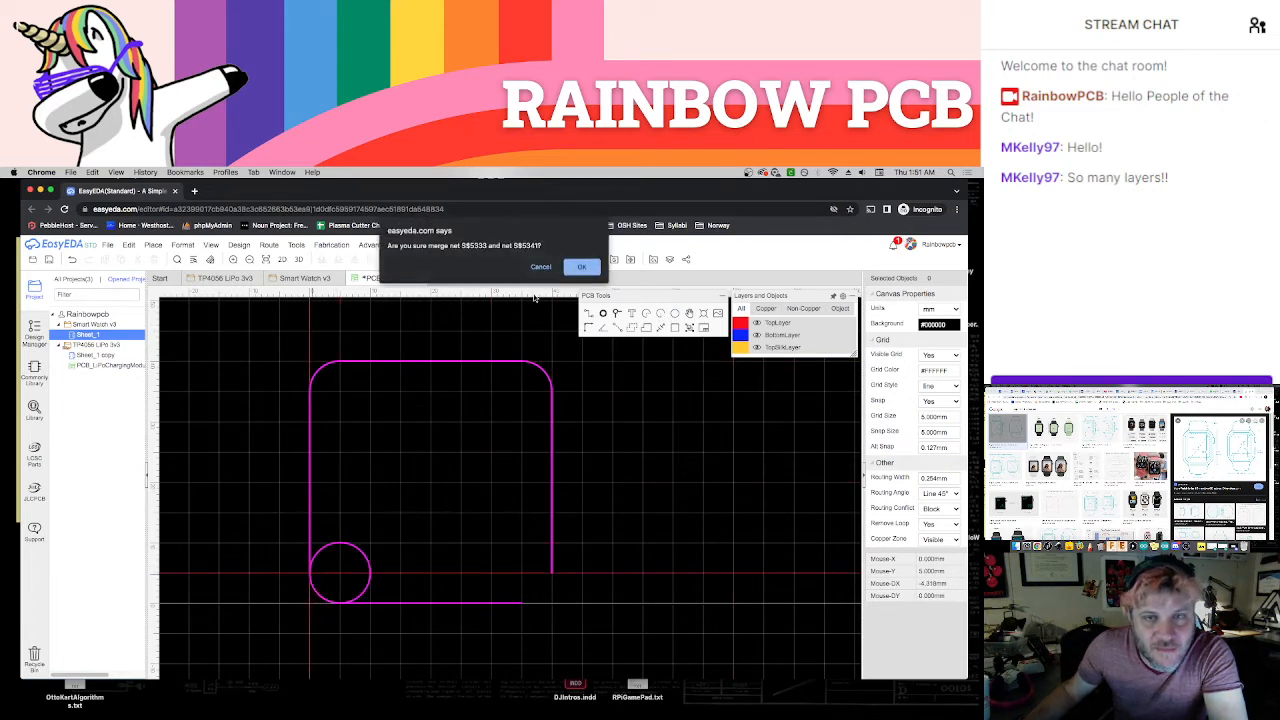
{"action": "left_click", "coordinate": [540, 267]}
{"action": "left_click", "coordinate": [656, 316]}
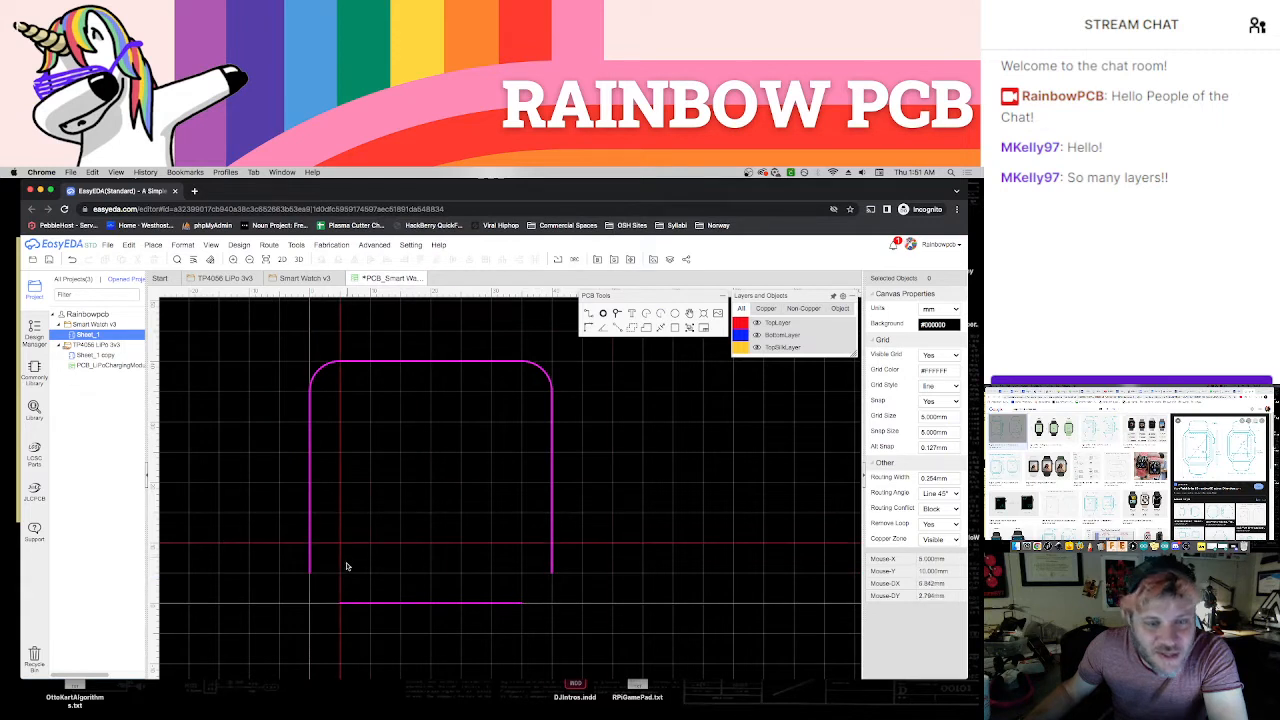
{"action": "left_click", "coordinate": [341, 575]}
{"action": "left_click", "coordinate": [310, 575]}
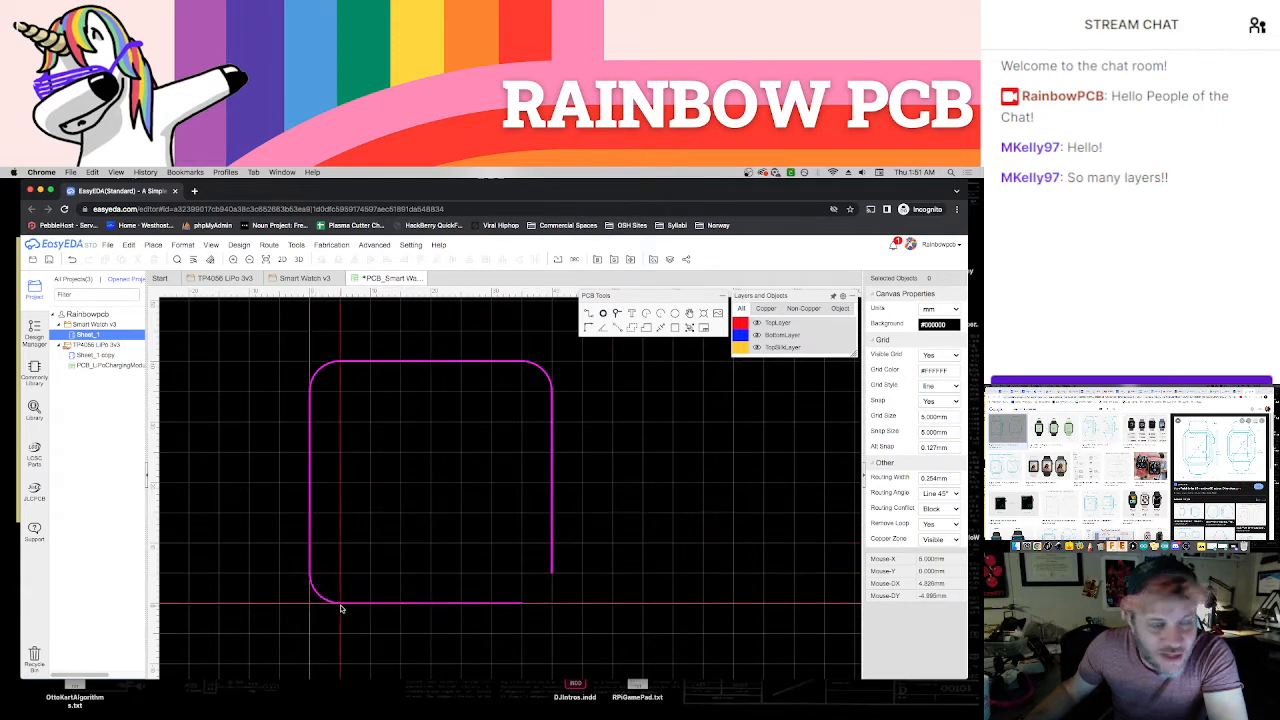
{"action": "left_click", "coordinate": [340, 606]}
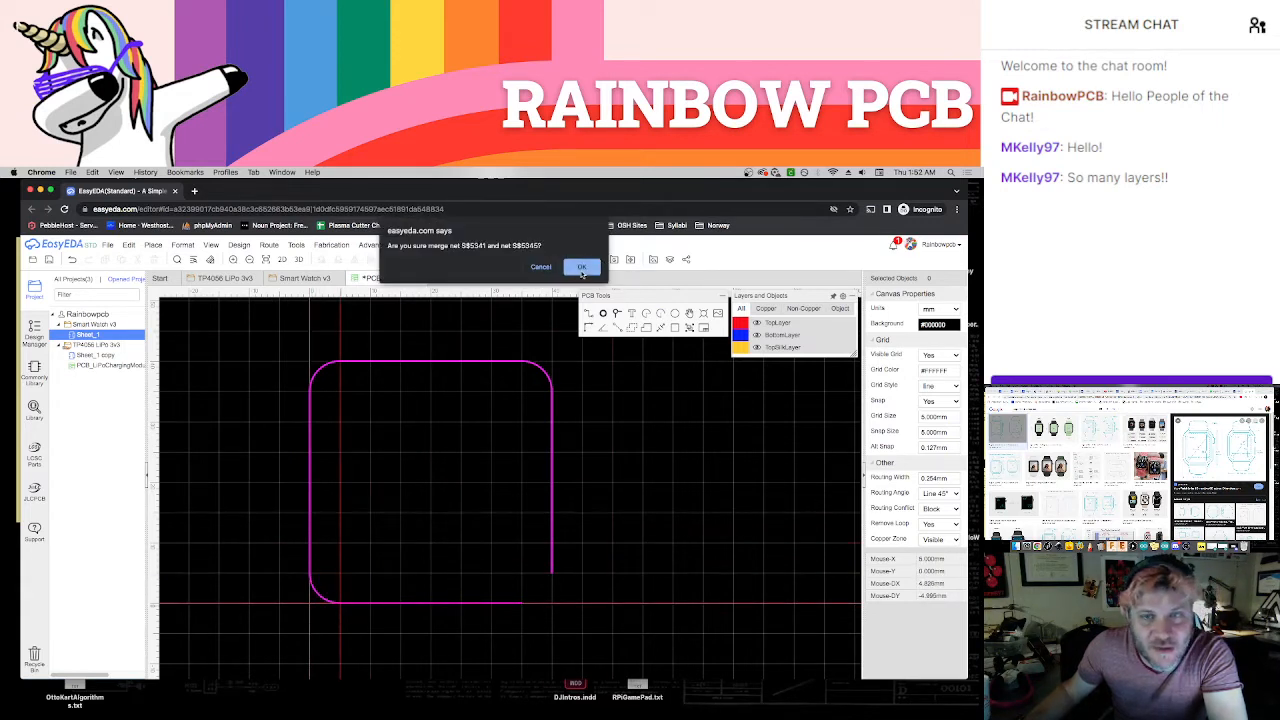
{"action": "left_click", "coordinate": [581, 268]}
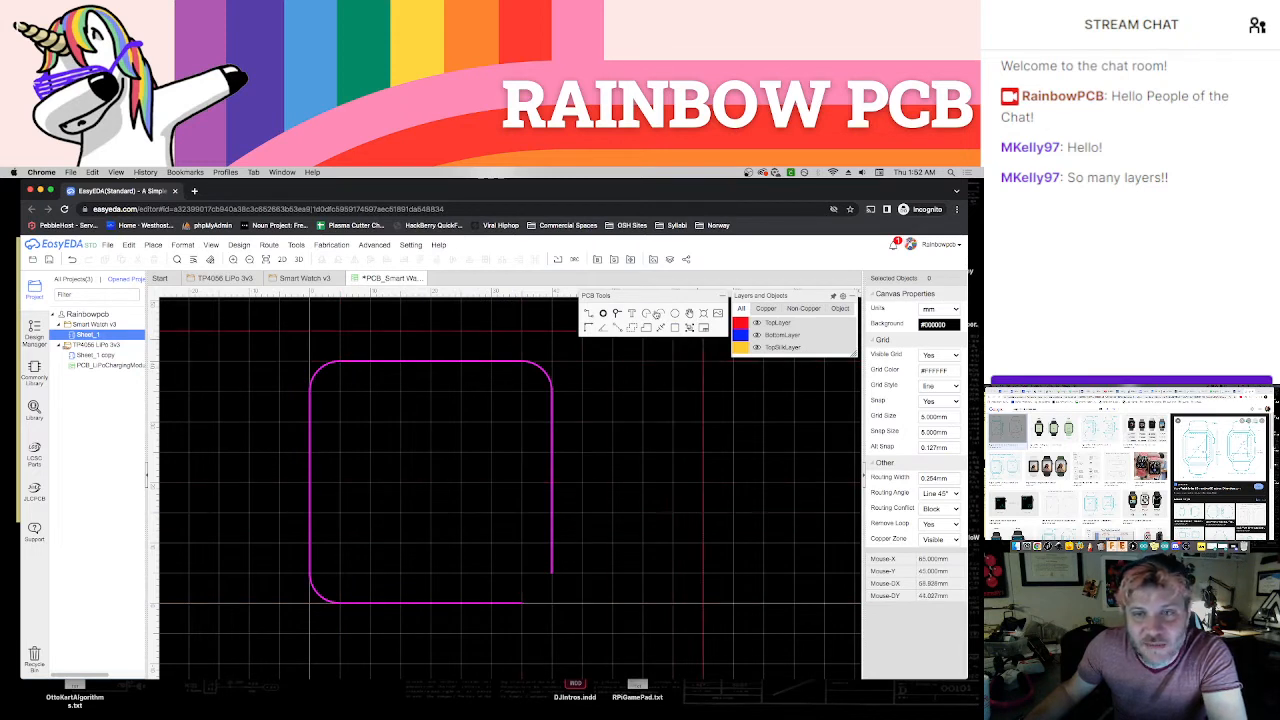
Draw a 5 mm radius arc at the lower-right corner to close the board outline
{"action": "left_click", "coordinate": [656, 316]}
{"action": "left_click", "coordinate": [521, 573]}
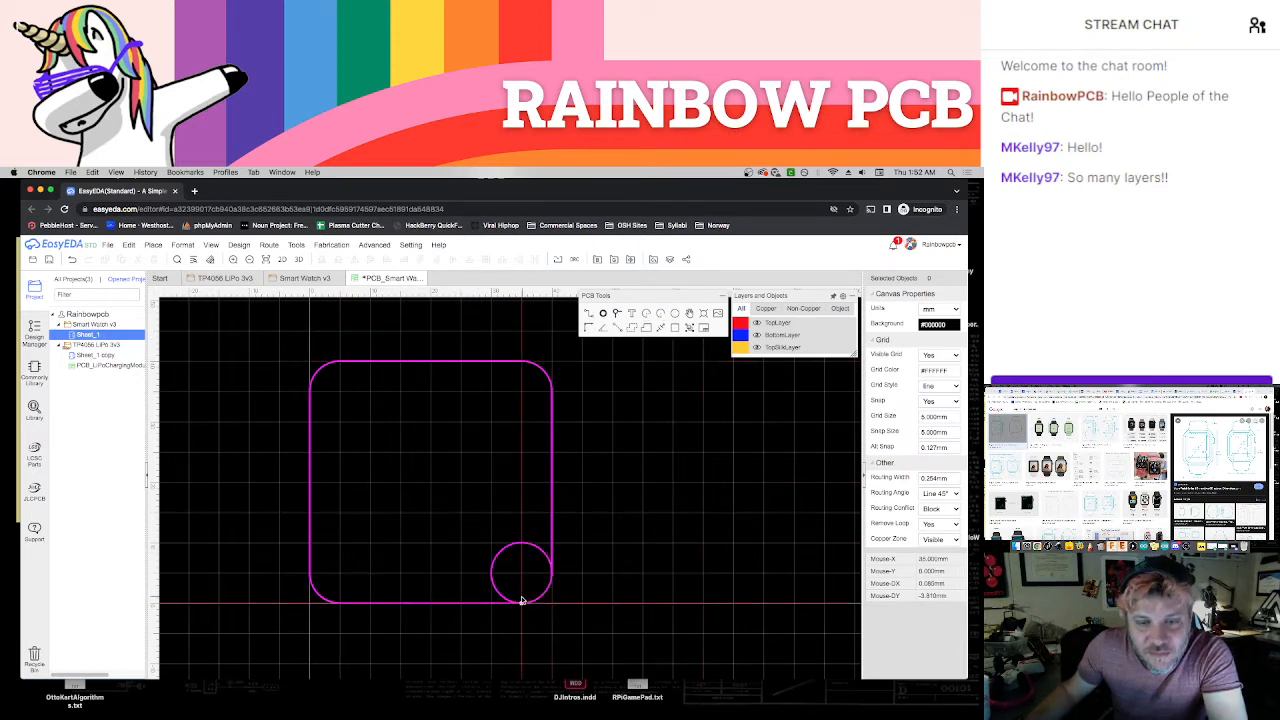
{"action": "left_click", "coordinate": [521, 600]}
{"action": "left_click", "coordinate": [553, 577]}
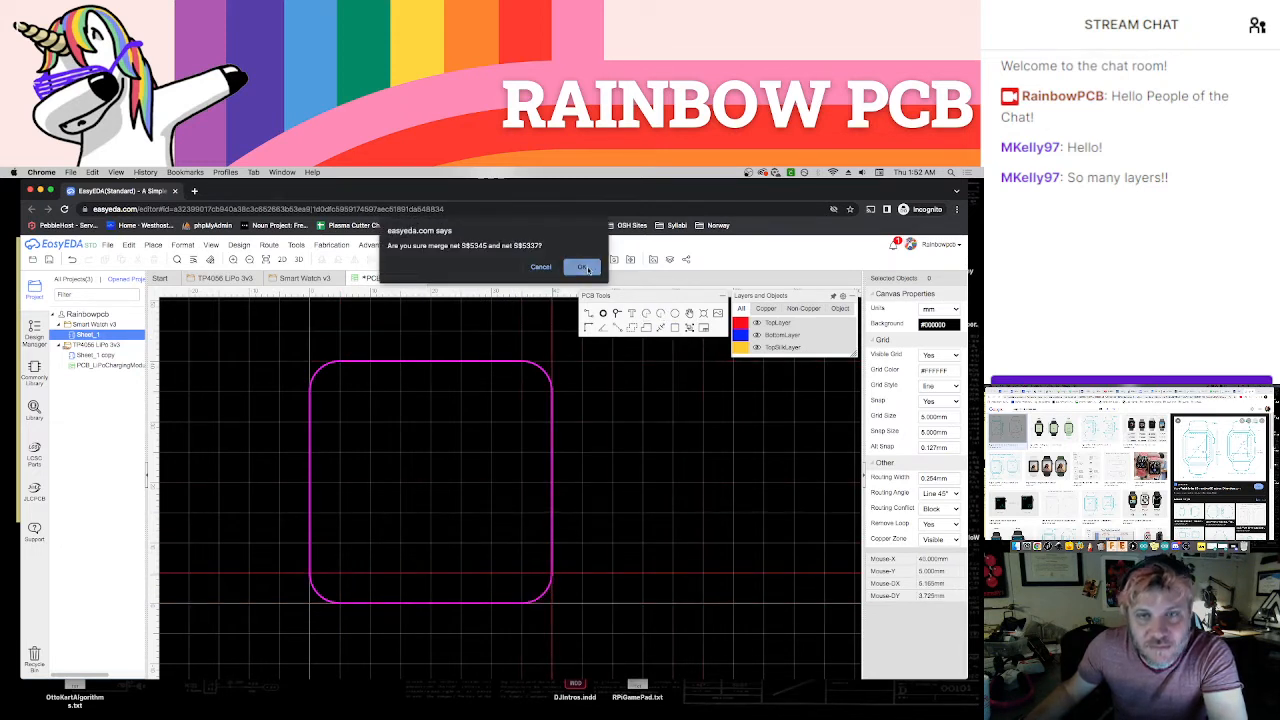
{"action": "left_click", "coordinate": [581, 268]}
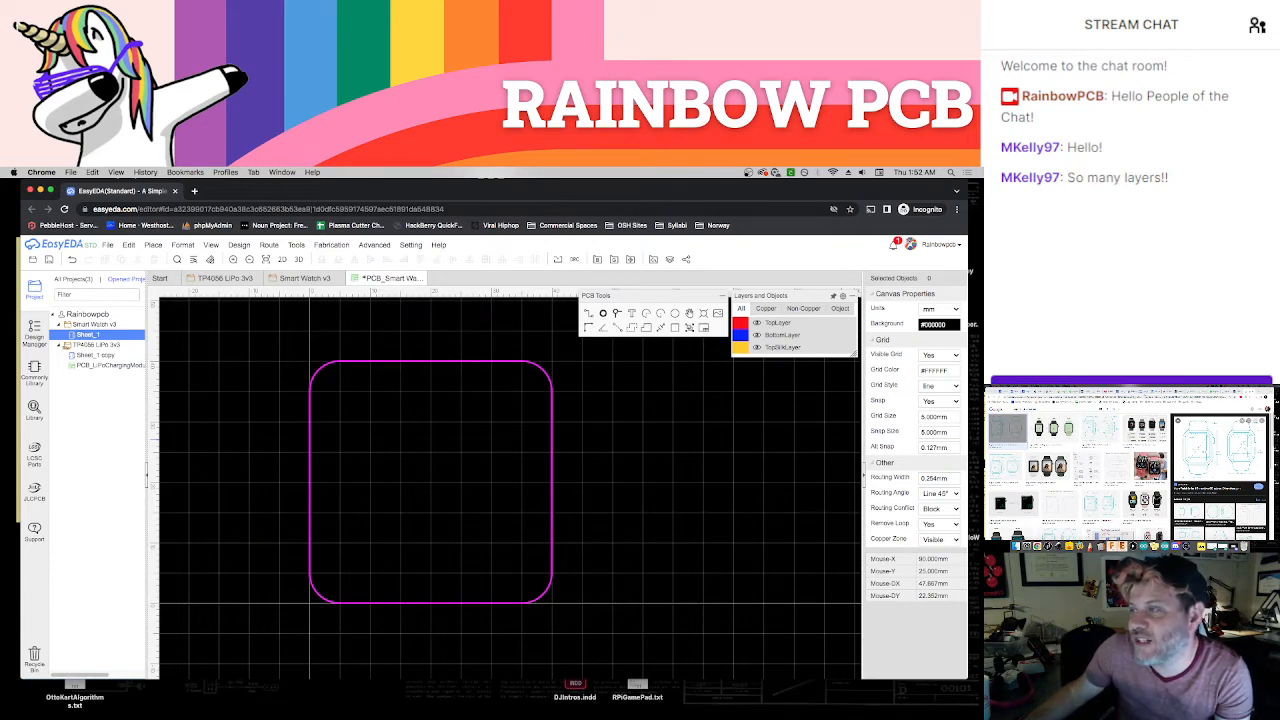
Check the existing rounded watch PCB layout in the other browser window, and return to the new board outline
{"action": "left_click", "coordinate": [1100, 391]}
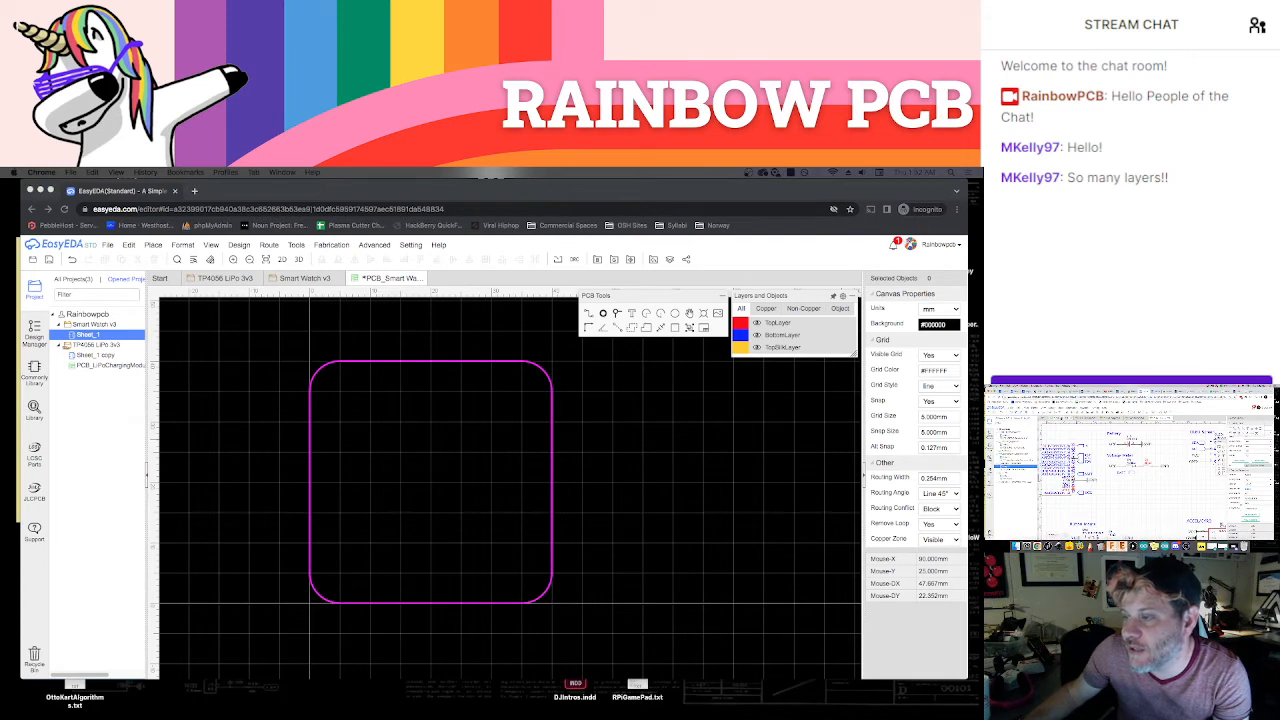
{"action": "left_click", "coordinate": [1062, 419]}
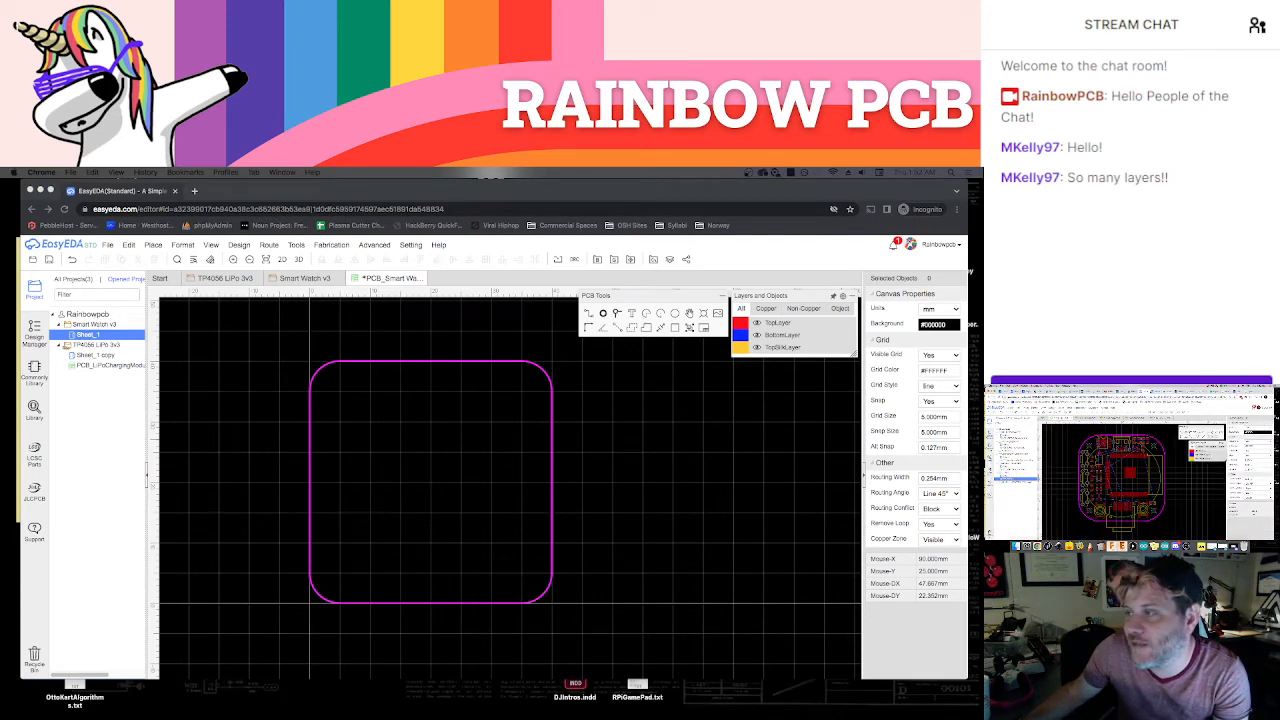
{"action": "left_click", "coordinate": [1160, 391]}
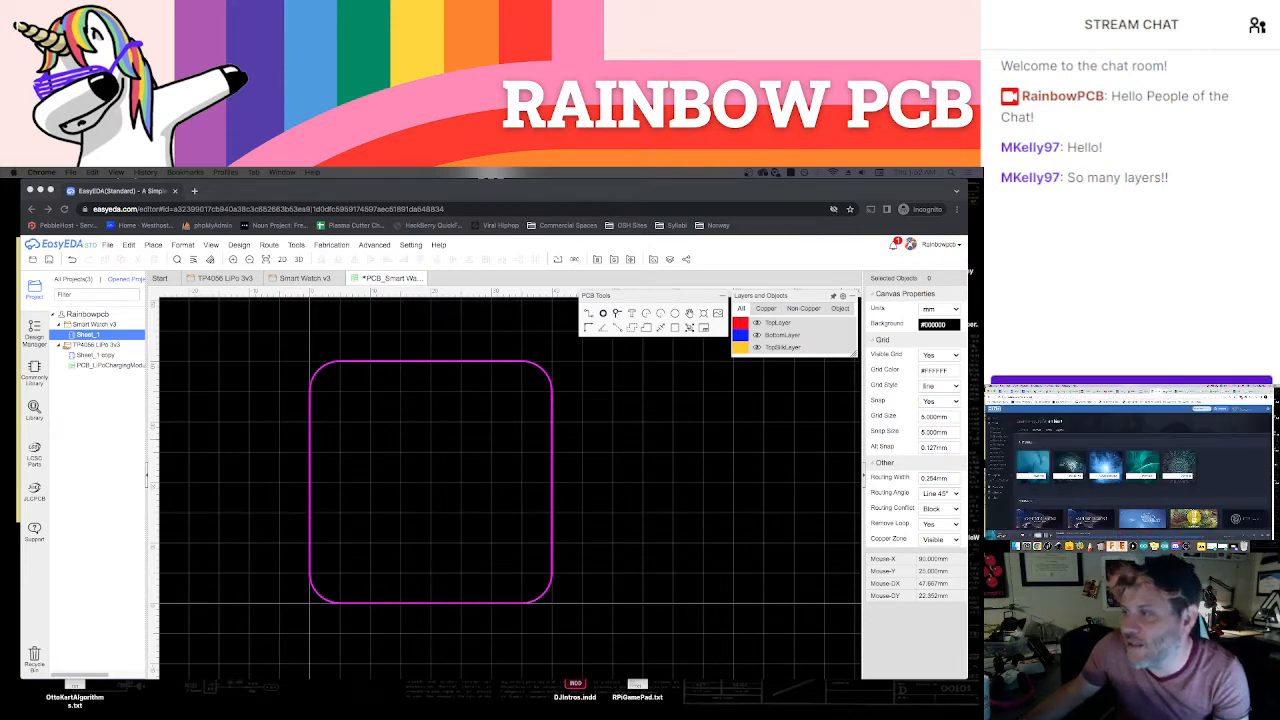
{"action": "left_click", "coordinate": [628, 411]}
Delete the upper-right corner arc and try a 10 mm radius arc in its place
{"action": "left_click", "coordinate": [541, 372]}
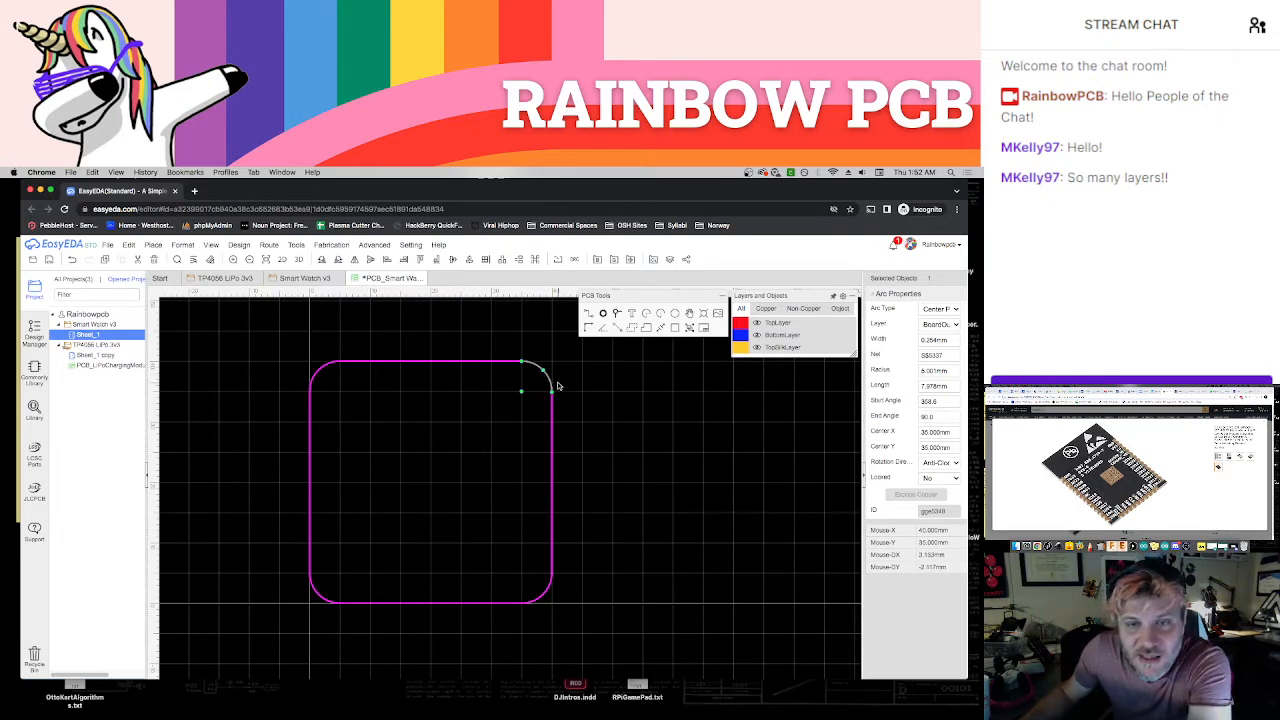
{"action": "key", "text": "Delete"}
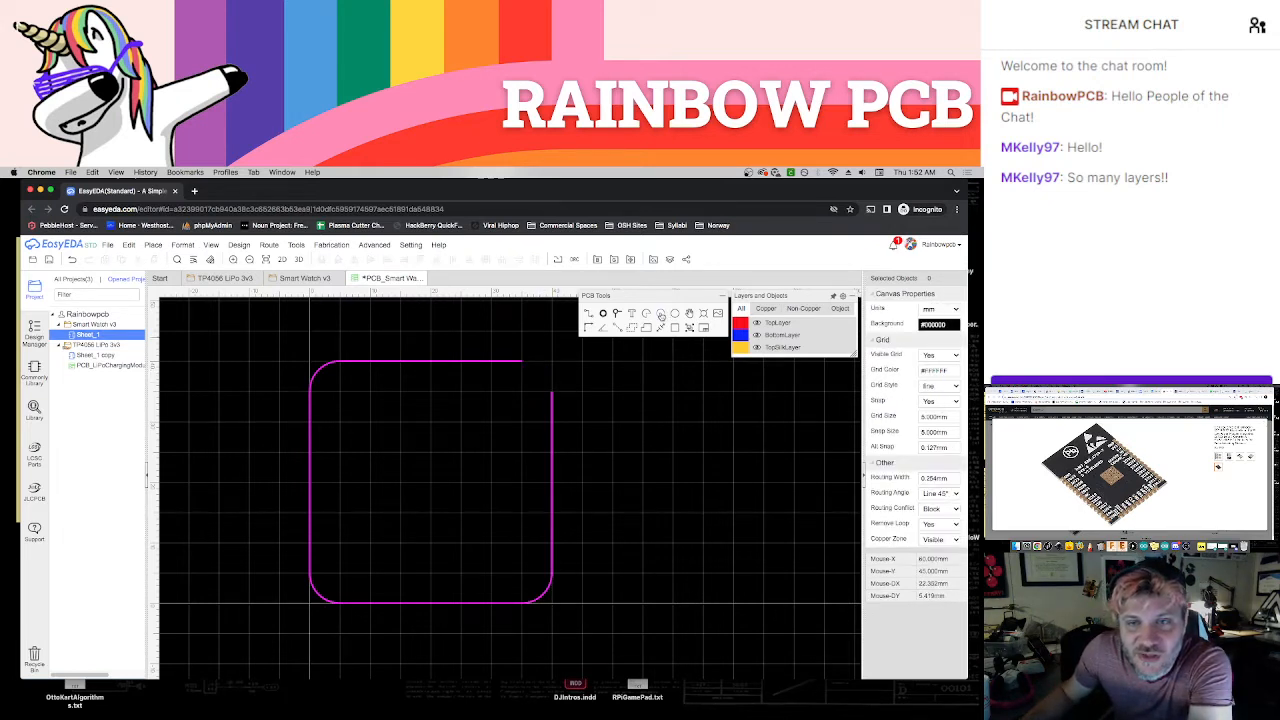
{"action": "left_click", "coordinate": [497, 422]}
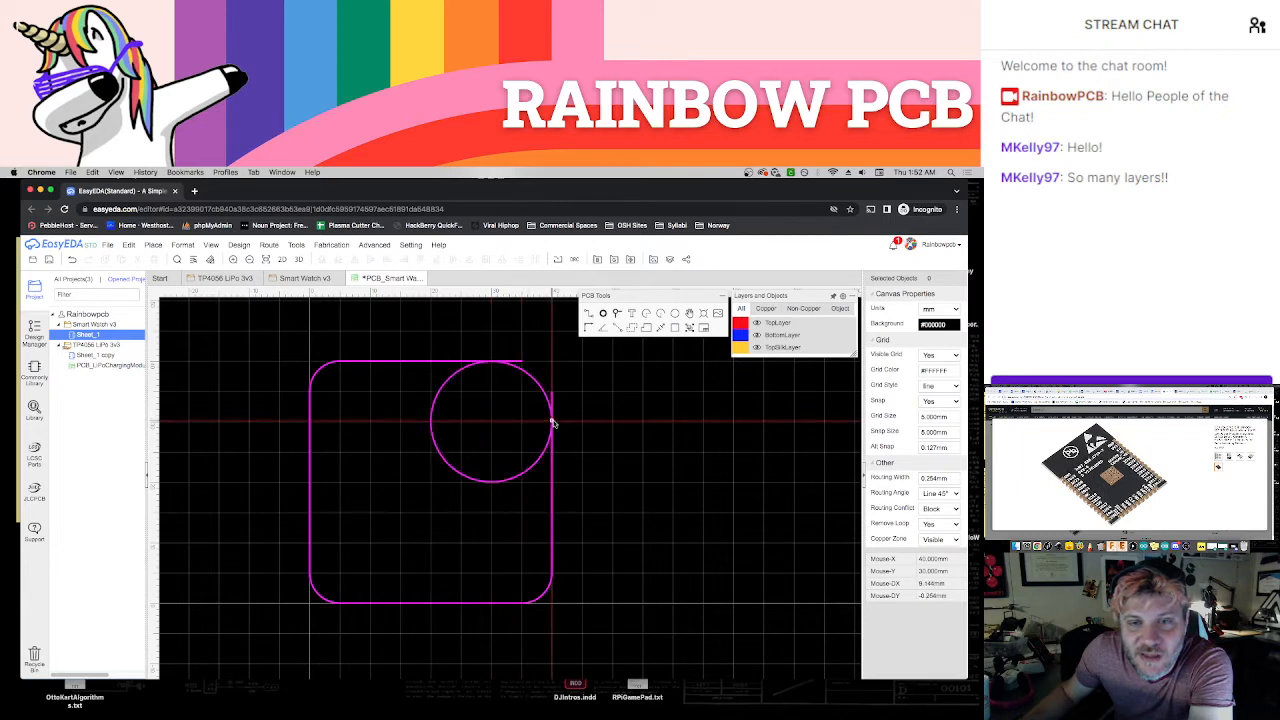
{"action": "left_click", "coordinate": [551, 422]}
{"action": "left_click", "coordinate": [491, 361]}
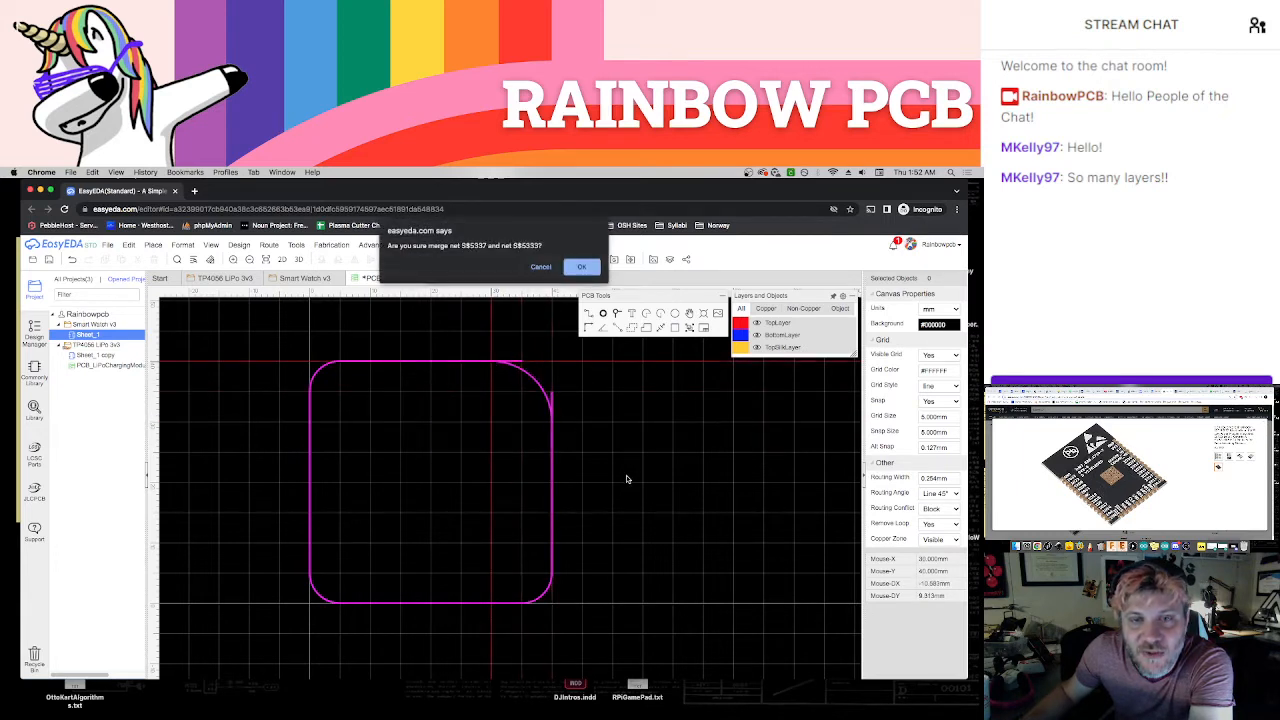
{"action": "left_click", "coordinate": [540, 267]}
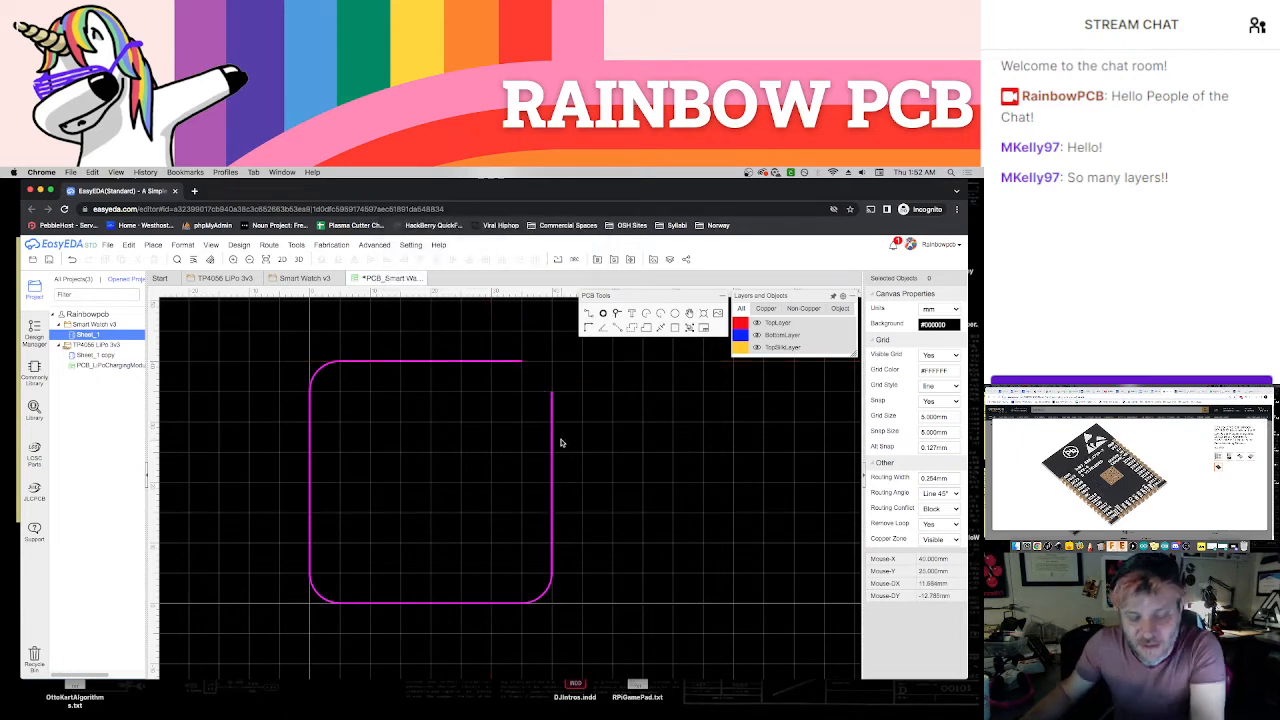
Undo the outline edits back to the 40 mm square with its four corner arcs
{"action": "key", "text": "super+z"}
{"action": "key", "text": "super+z"}
{"action": "key", "text": "super+z"}
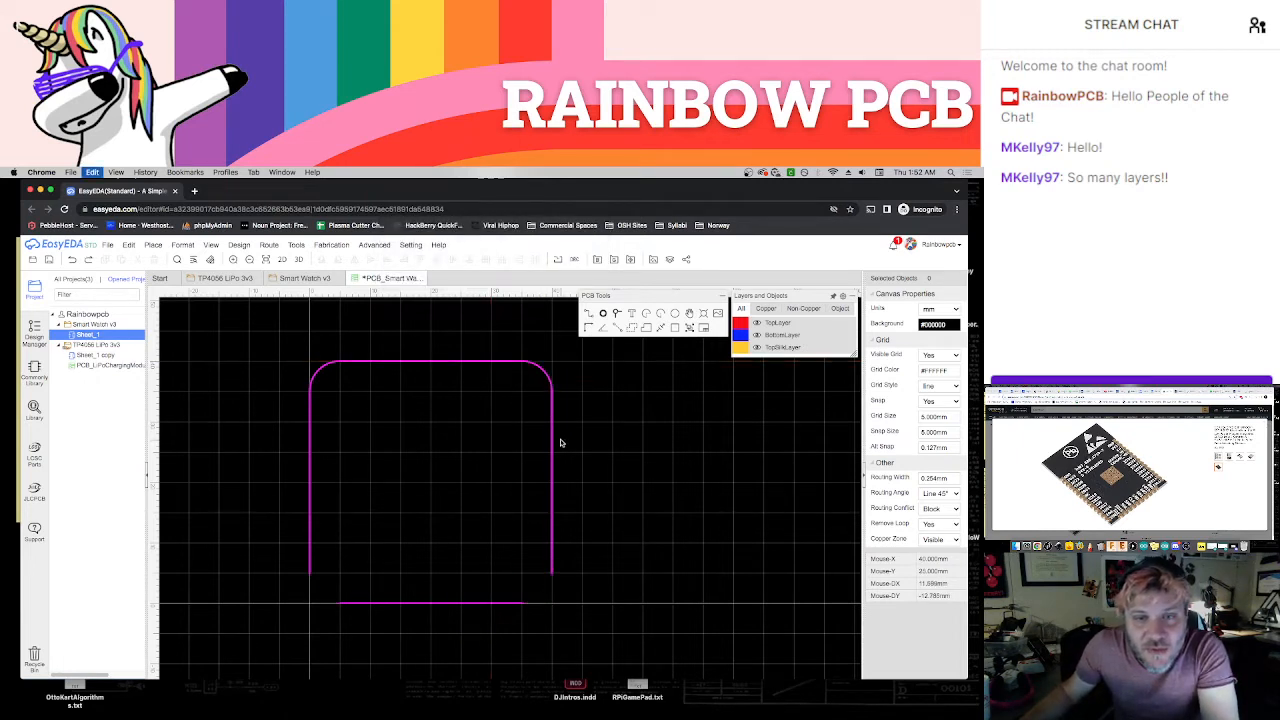
{"action": "key", "text": "super+z"}
{"action": "key", "text": "super+z"}
{"action": "key", "text": "super+z"}
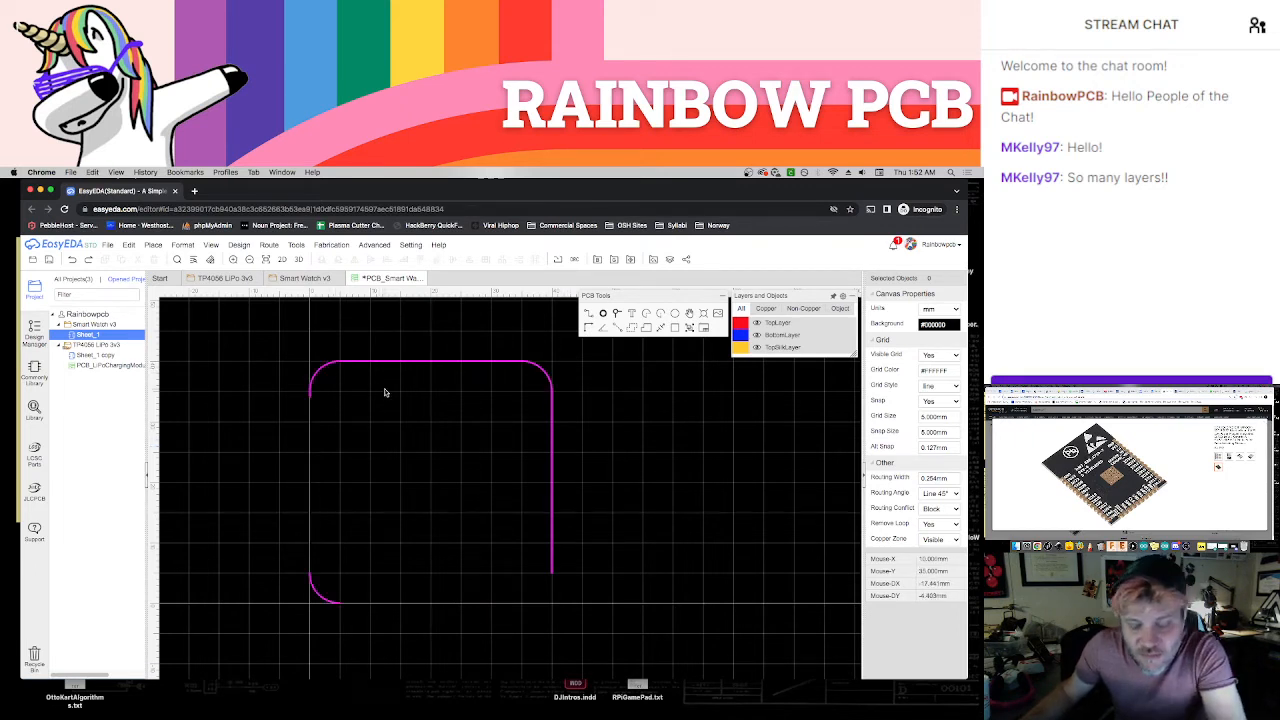
{"action": "key", "text": "super+z"}
{"action": "key", "text": "super+z"}
{"action": "key", "text": "super+z"}
{"action": "key", "text": "super+z"}
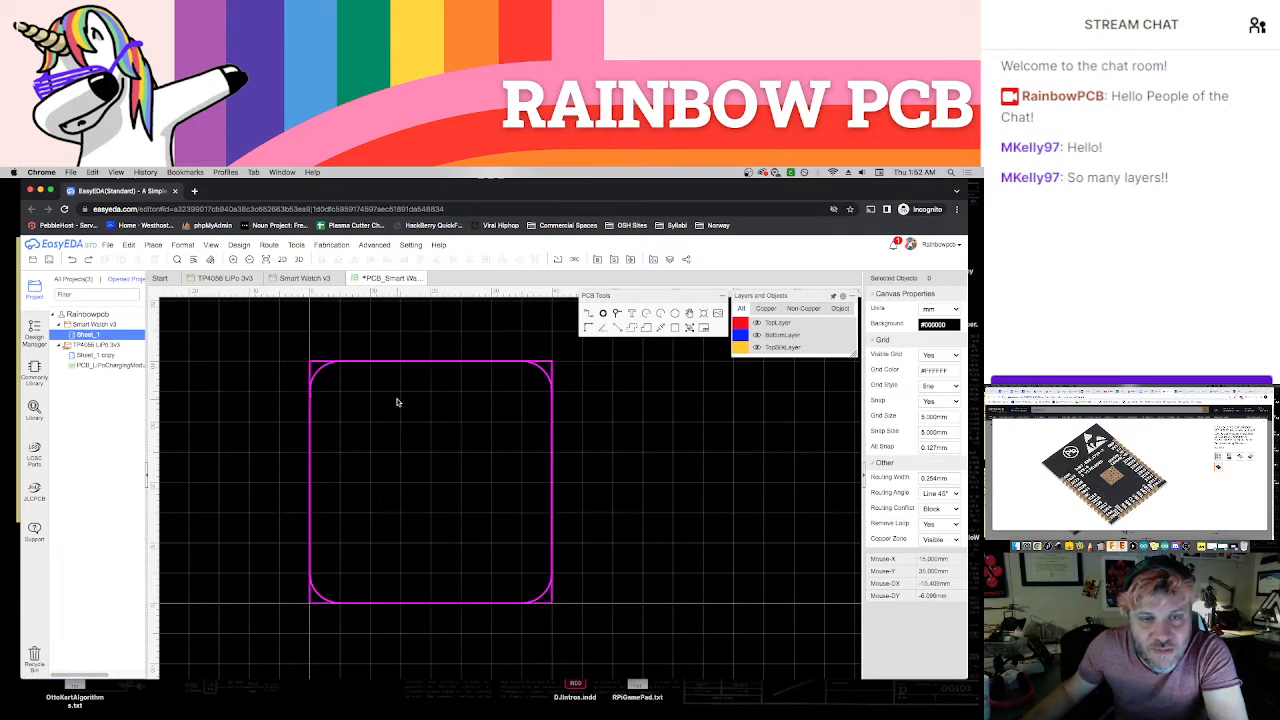
Delete all four 5 mm corner arcs, keeping the square board outline
{"action": "left_click", "coordinate": [319, 371]}
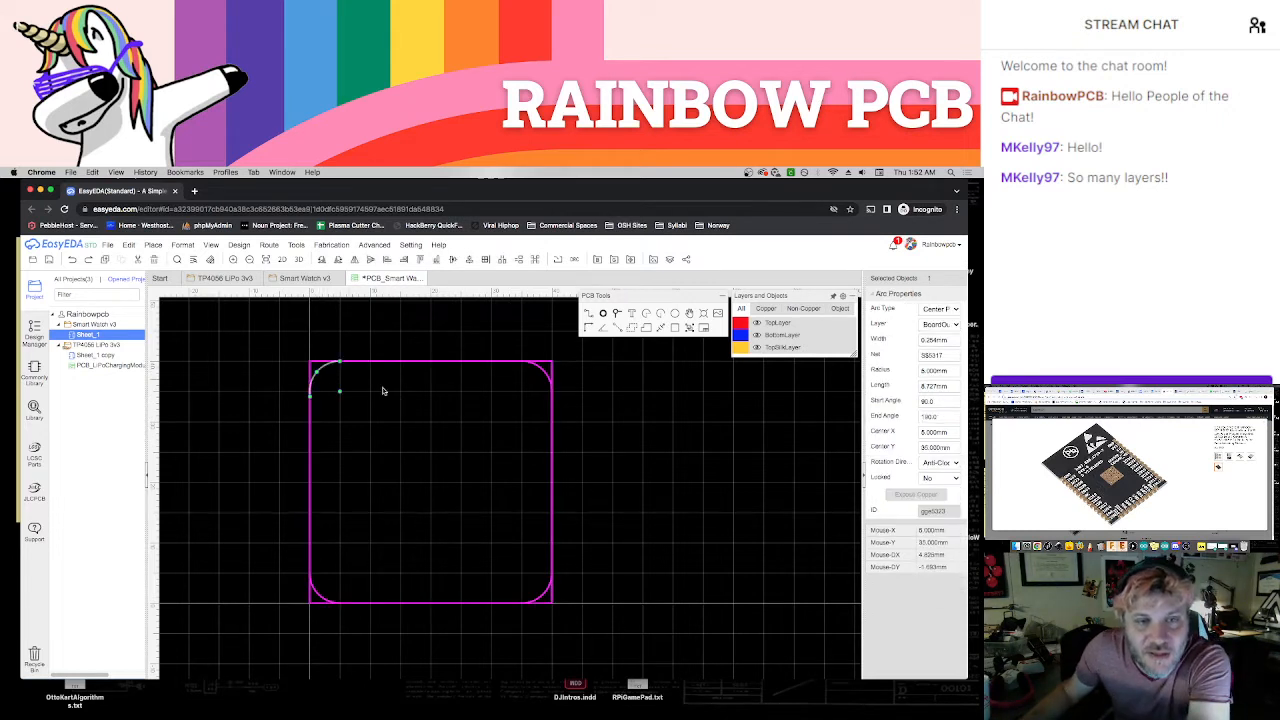
{"action": "key", "text": "Delete"}
{"action": "left_click", "coordinate": [546, 374]}
{"action": "key", "text": "Delete"}
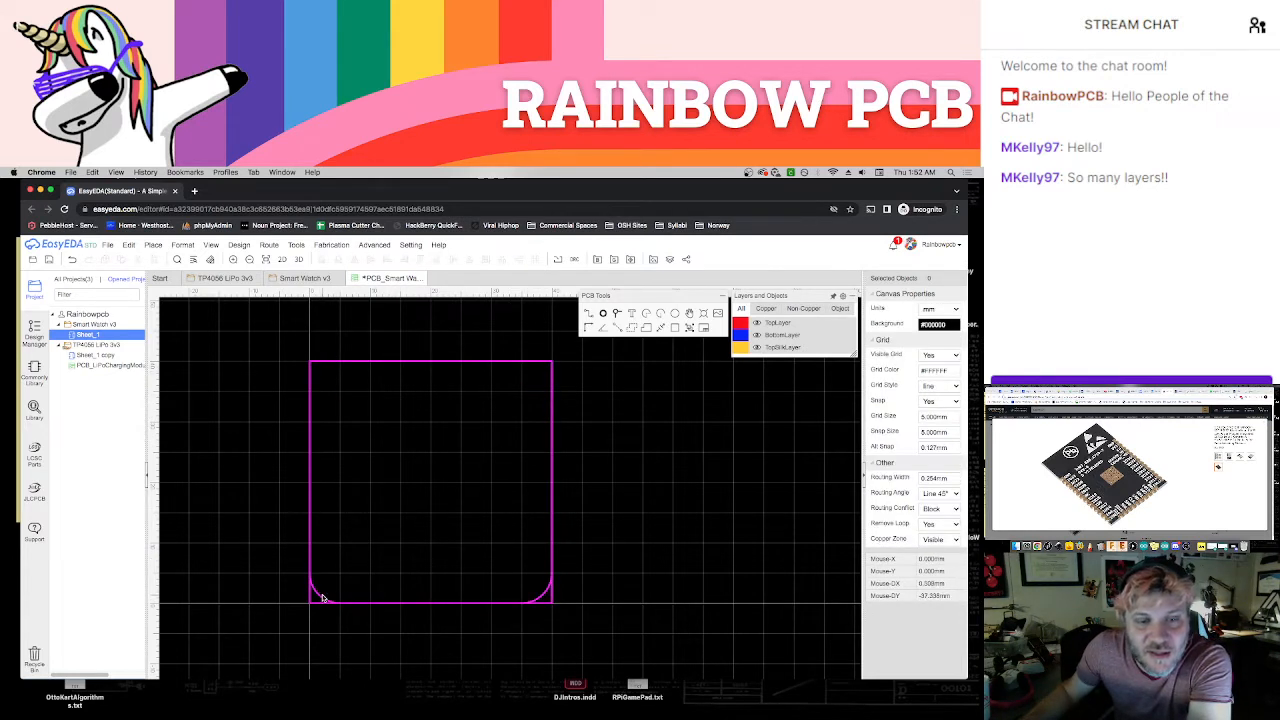
{"action": "left_click", "coordinate": [318, 597]}
{"action": "key", "text": "Delete"}
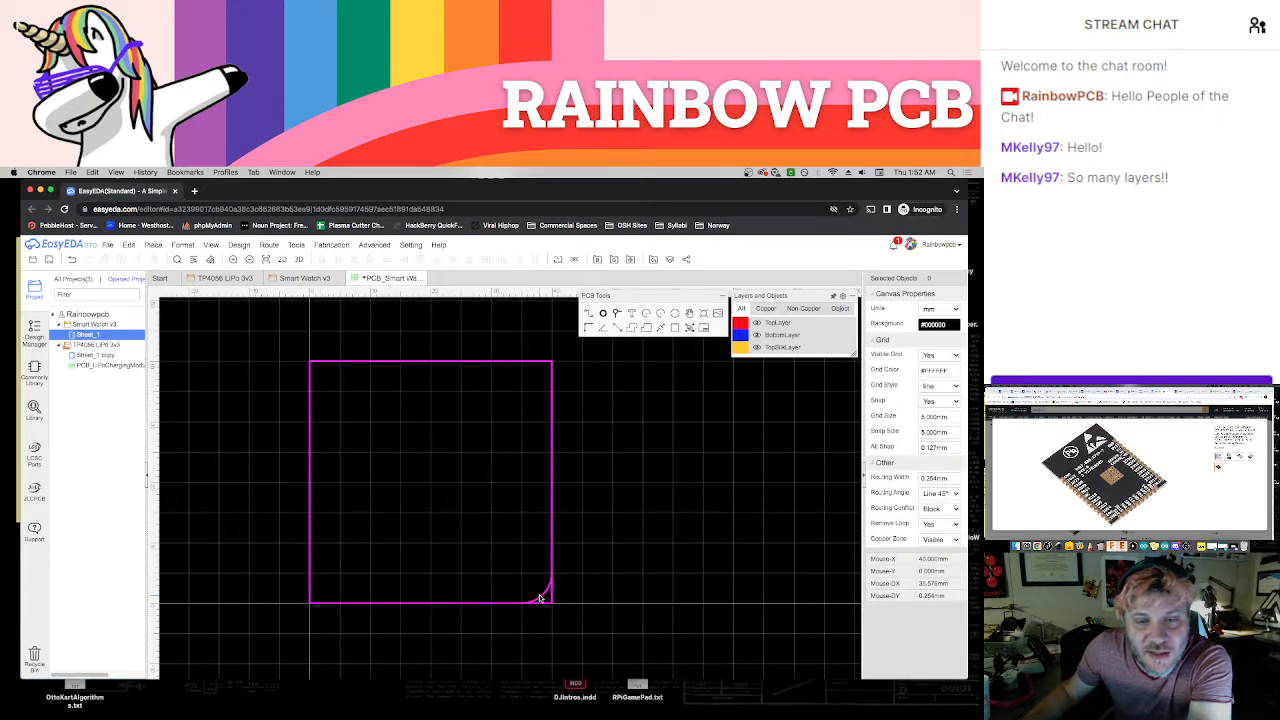
{"action": "left_click", "coordinate": [543, 598]}
{"action": "key", "text": "Delete"}
{"action": "left_click", "coordinate": [551, 486]}
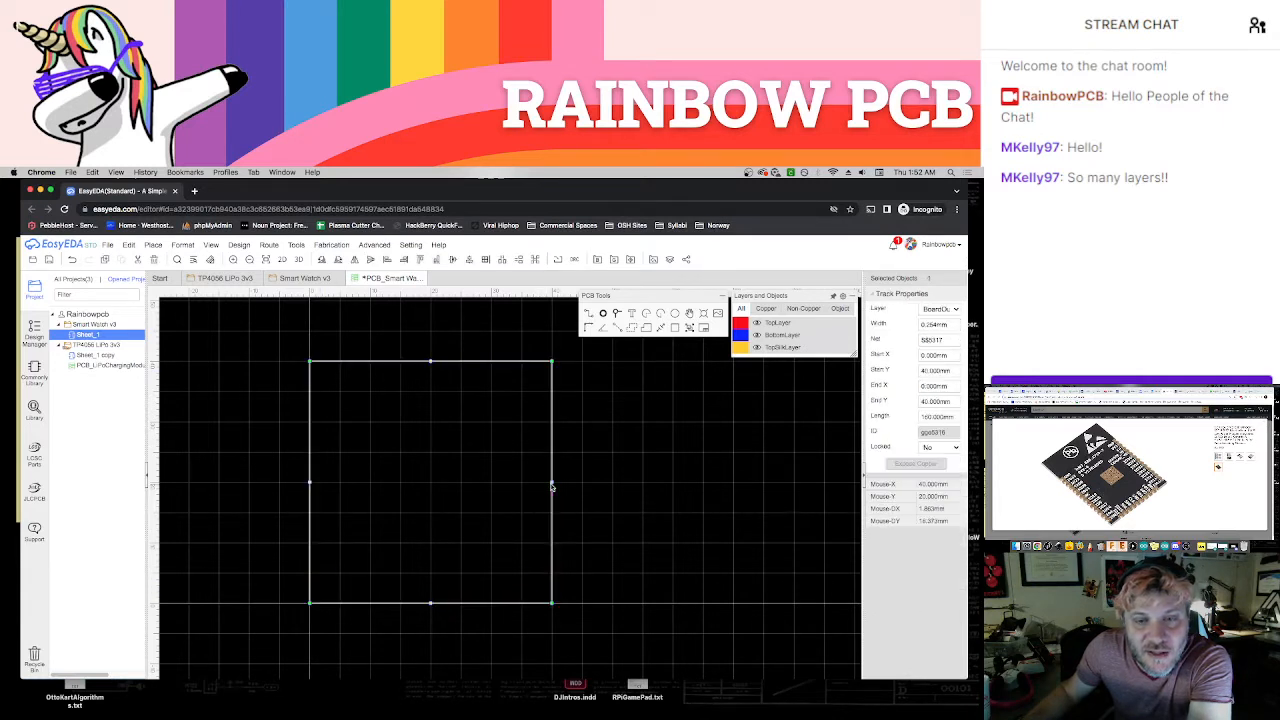
{"action": "left_click", "coordinate": [577, 495]}
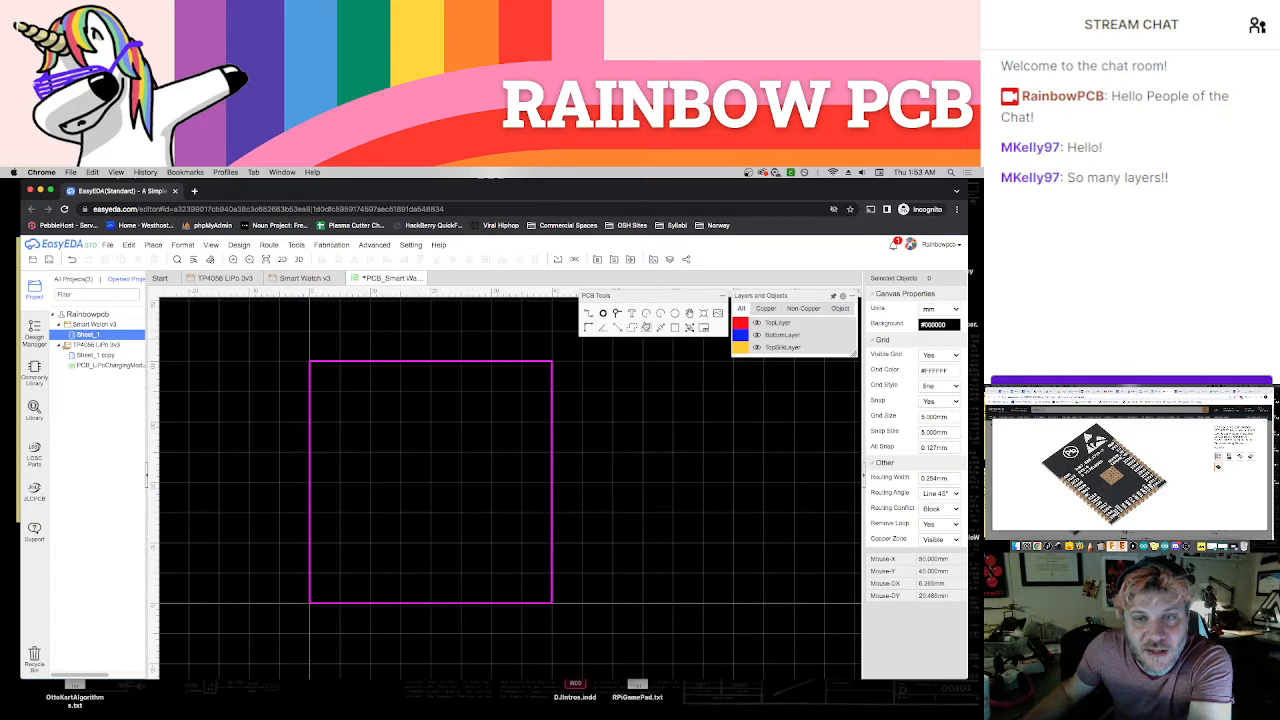
Draw a 10 mm radius arc in the square's upper-right corner and delete the square outline
{"action": "left_click", "coordinate": [494, 425]}
{"action": "left_click", "coordinate": [551, 422]}
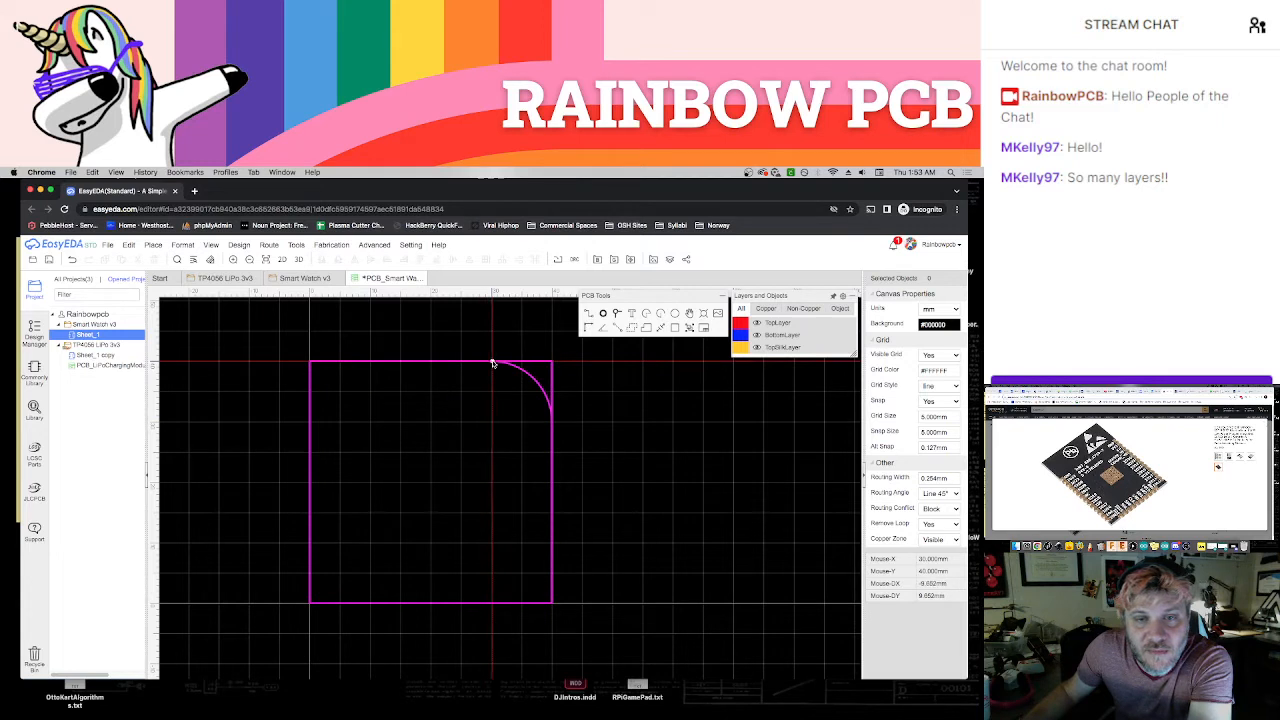
{"action": "left_click", "coordinate": [491, 363]}
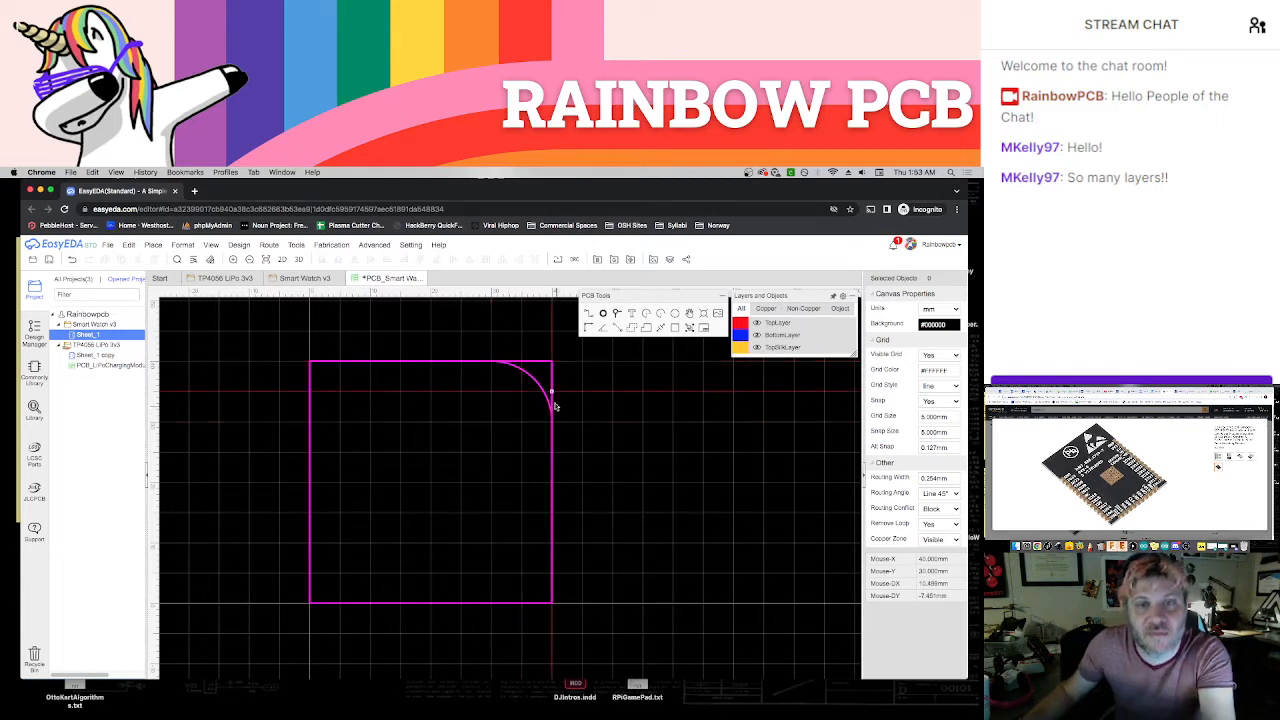
{"action": "left_click", "coordinate": [537, 362]}
{"action": "key", "text": "Delete"}
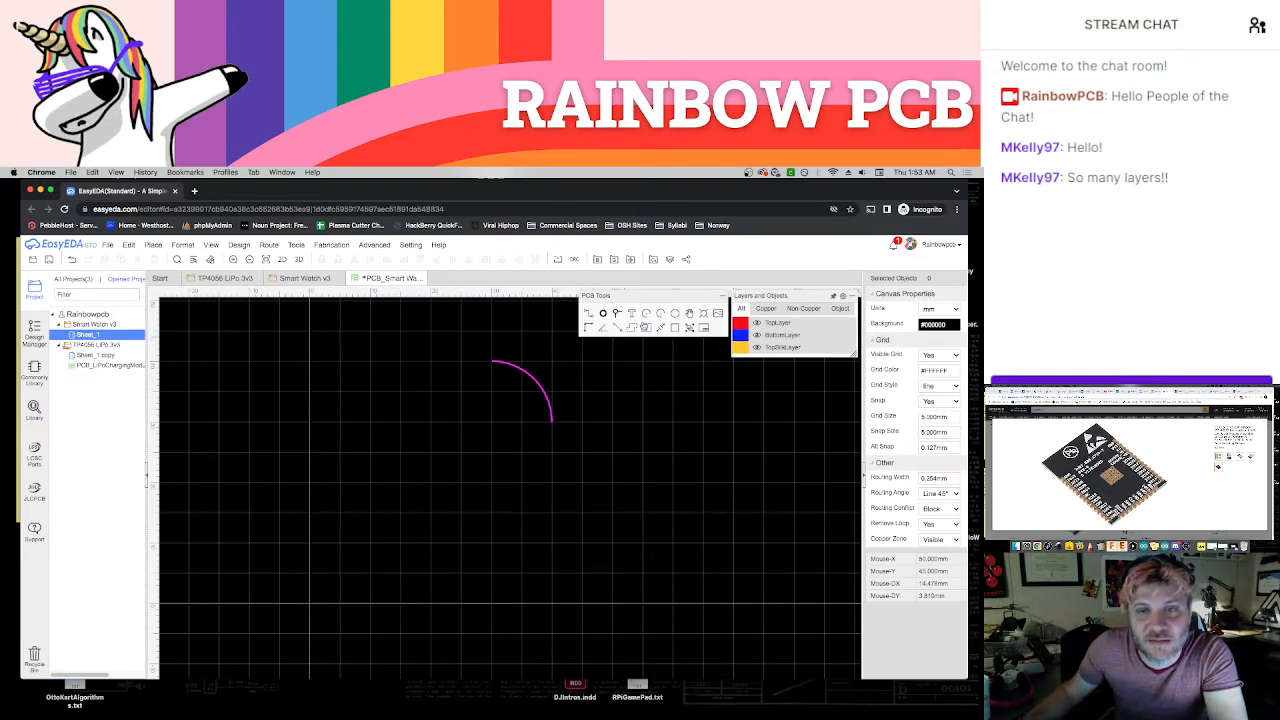
Draw the 20 mm straight bottom and left board edges, each ending 10 mm short of the corners
{"action": "left_click", "coordinate": [589, 316]}
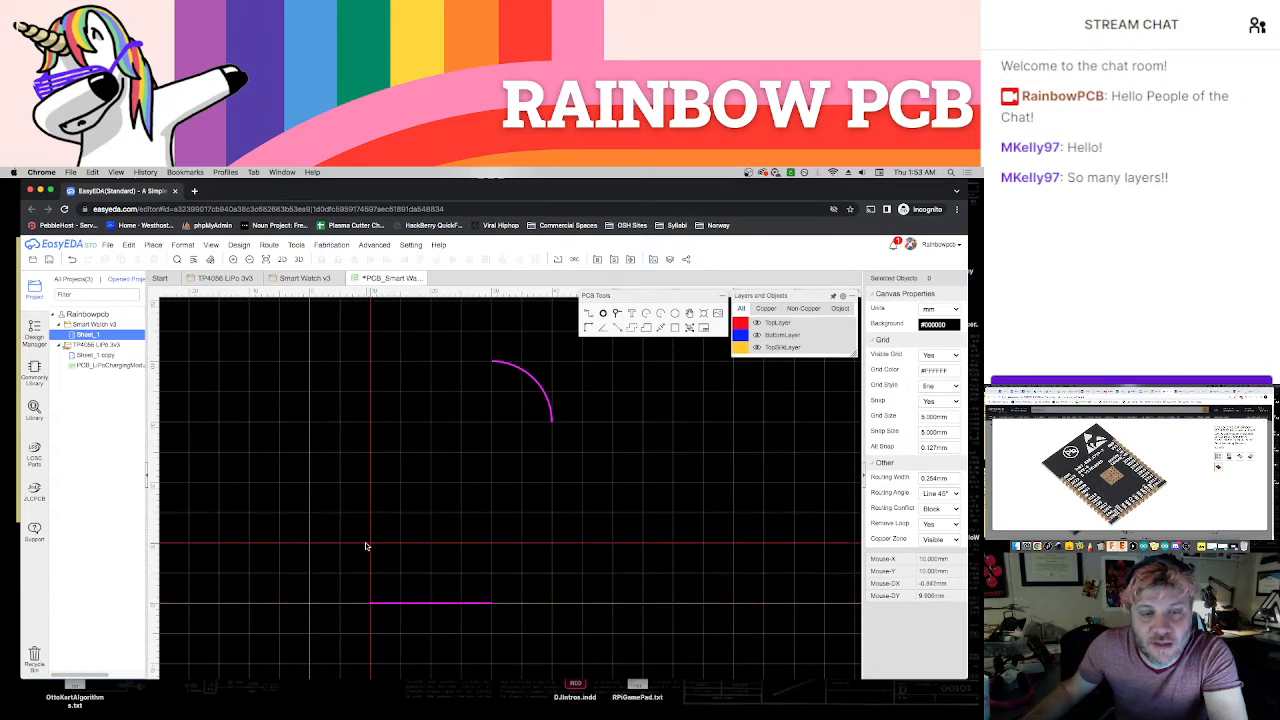
{"action": "left_click", "coordinate": [311, 544]}
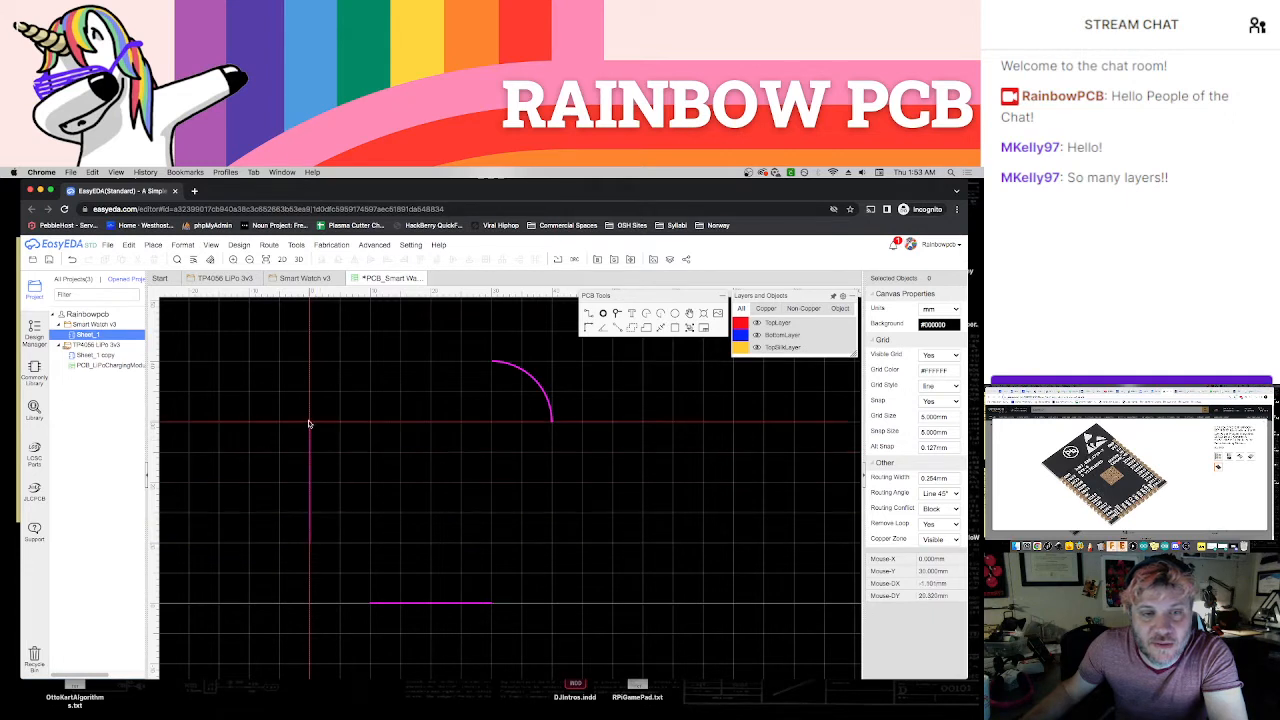
{"action": "left_click", "coordinate": [310, 427]}
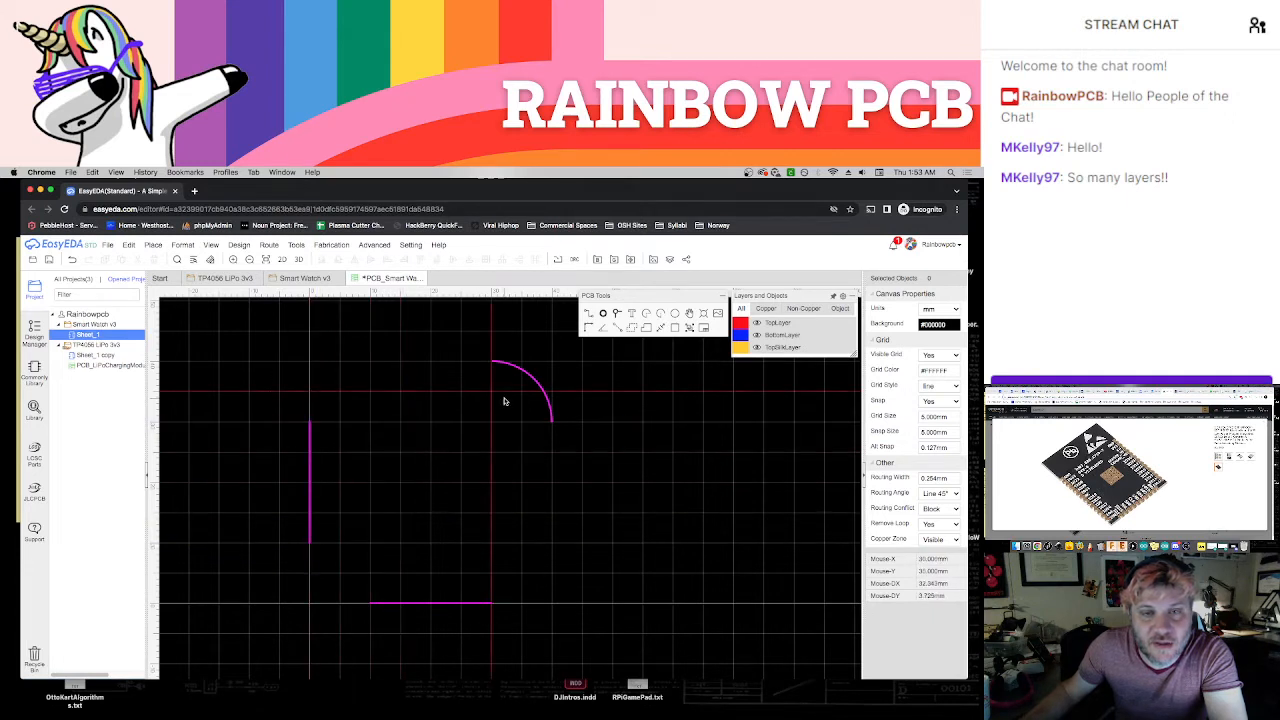
Delete the upper-right corner arc and draw the 20 mm straight top and right board edges, each ending 10 mm short of the corners
{"action": "left_click", "coordinate": [527, 376]}
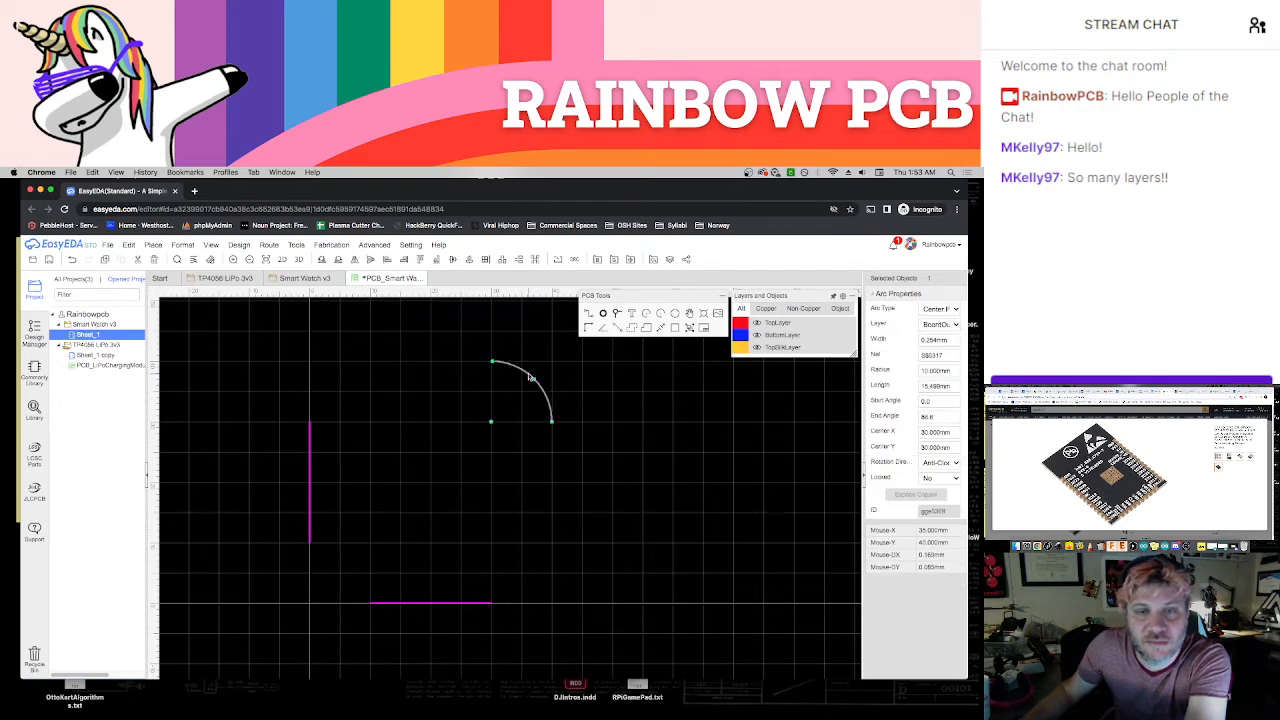
{"action": "key", "text": "Delete"}
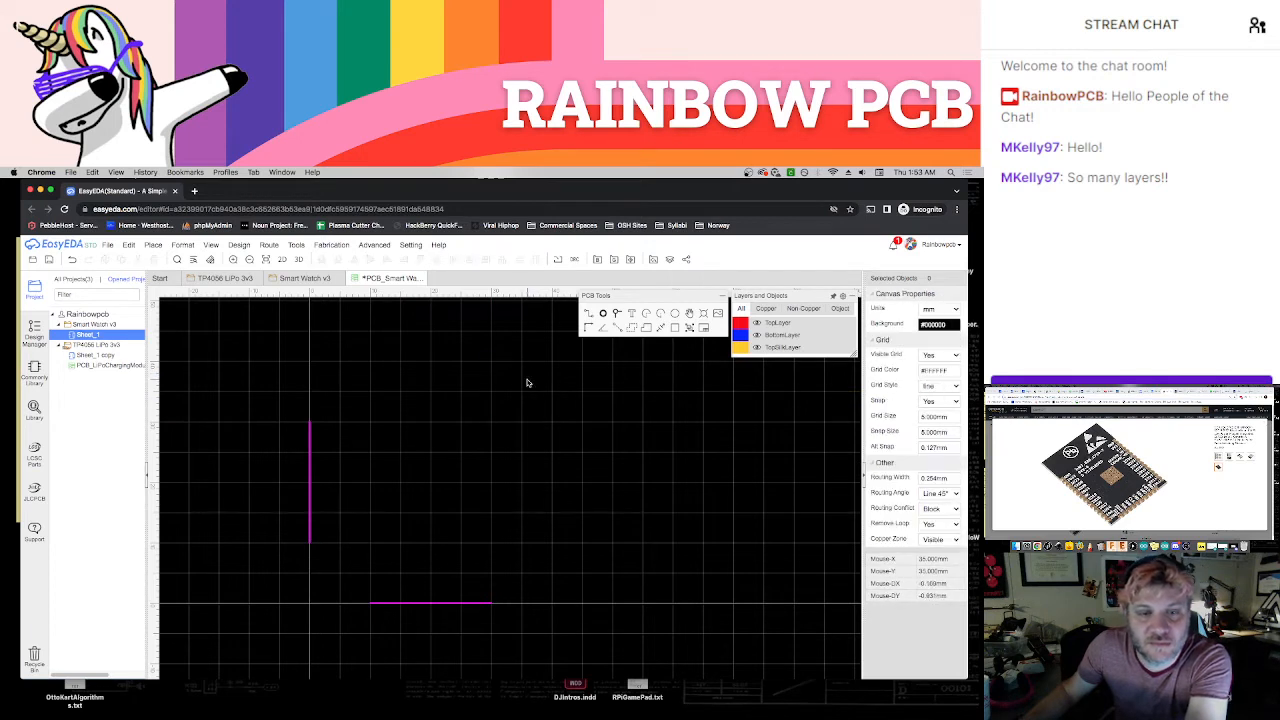
{"action": "left_click", "coordinate": [371, 362]}
{"action": "left_click", "coordinate": [490, 363]}
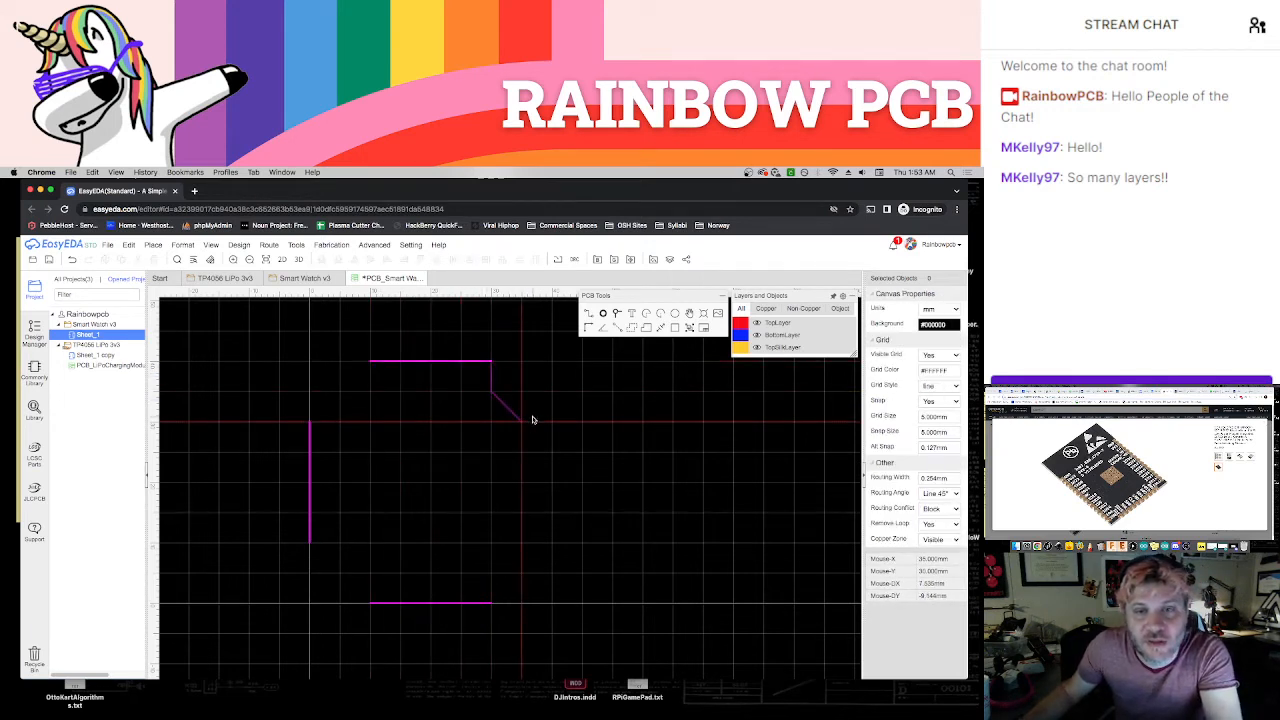
{"action": "right_click", "coordinate": [540, 417]}
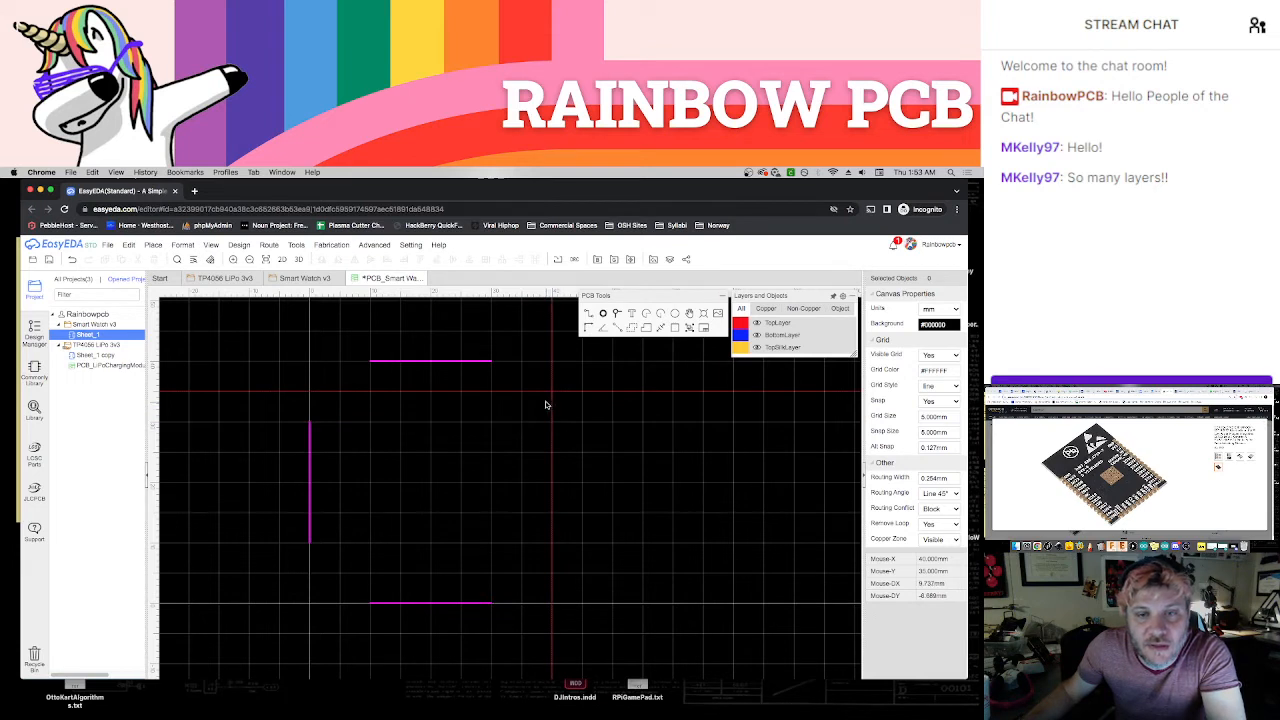
{"action": "left_click", "coordinate": [551, 421]}
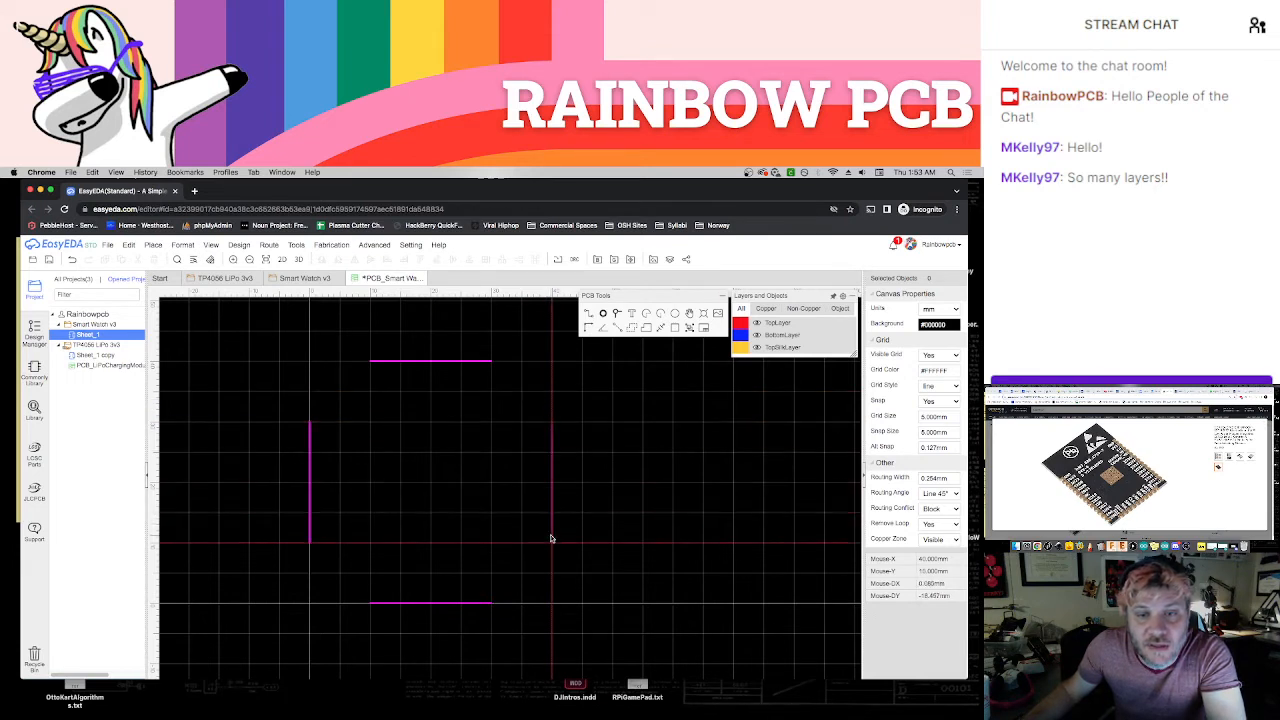
{"action": "left_click", "coordinate": [551, 539]}
{"action": "right_click", "coordinate": [551, 540]}
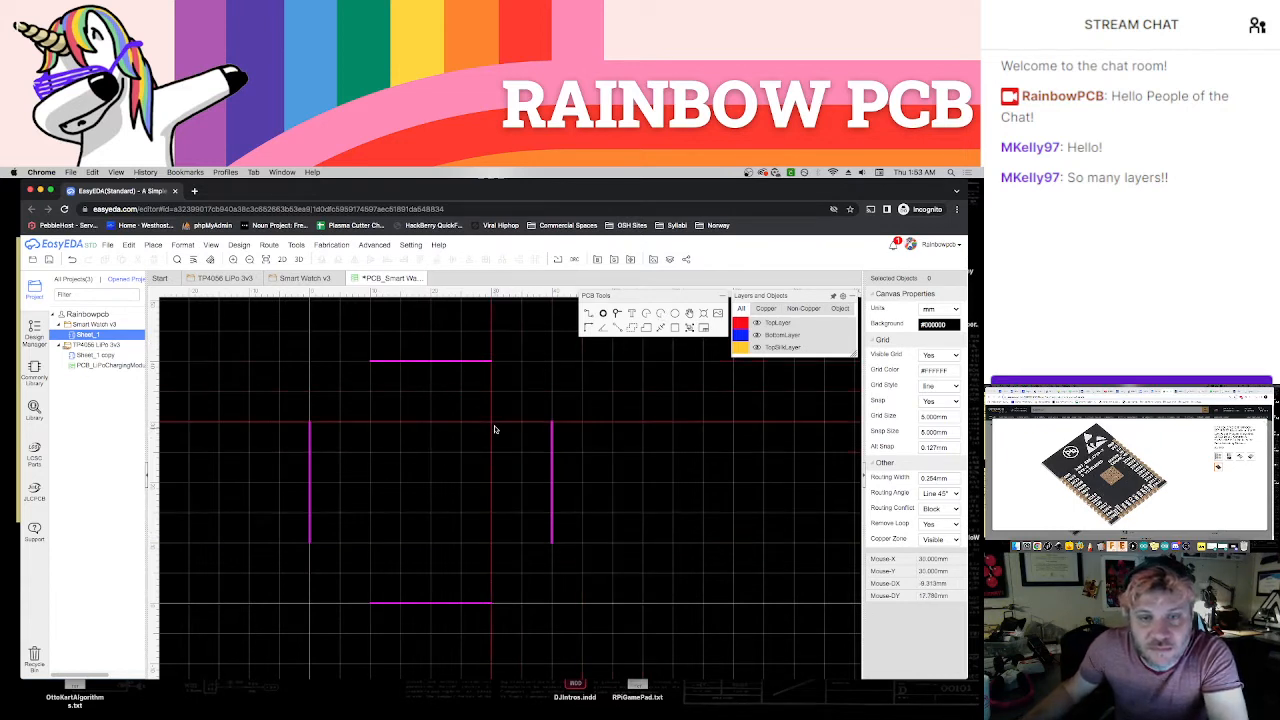
Draw a 10 mm radius arc joining the top and right board edges, accepting the net merge
{"action": "left_click", "coordinate": [551, 423]}
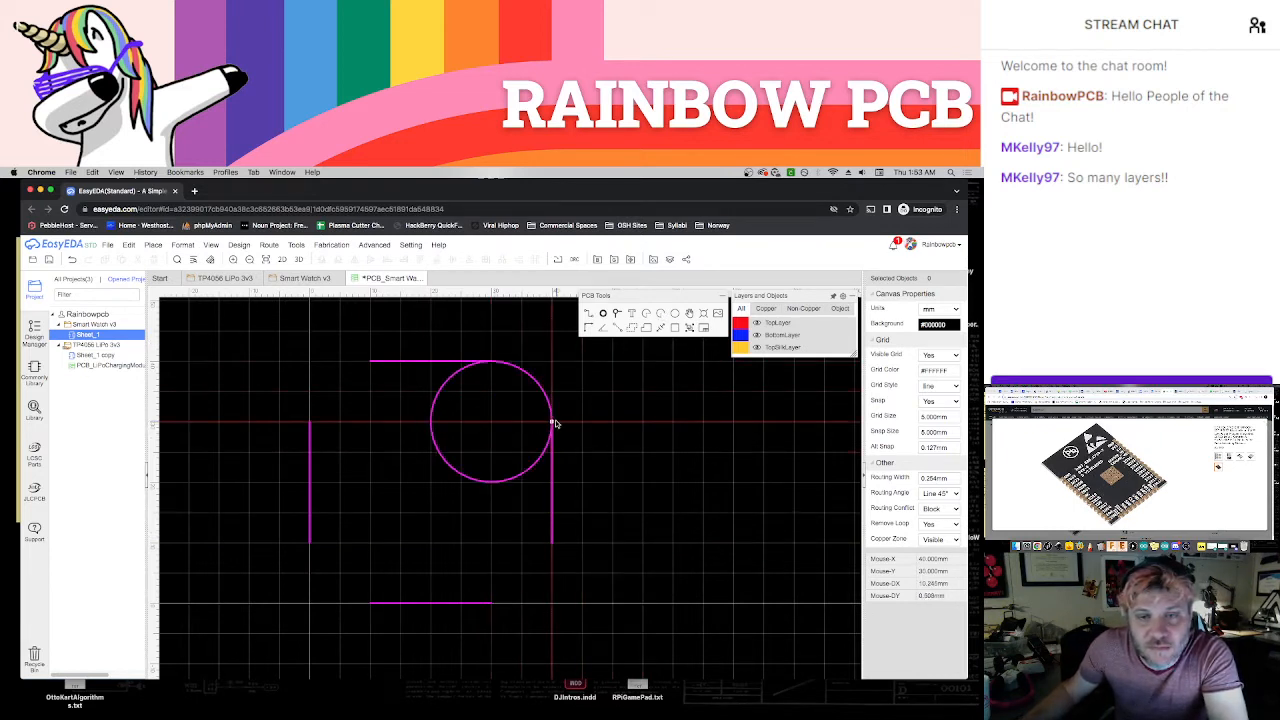
{"action": "left_click", "coordinate": [491, 361]}
{"action": "left_click", "coordinate": [580, 268]}
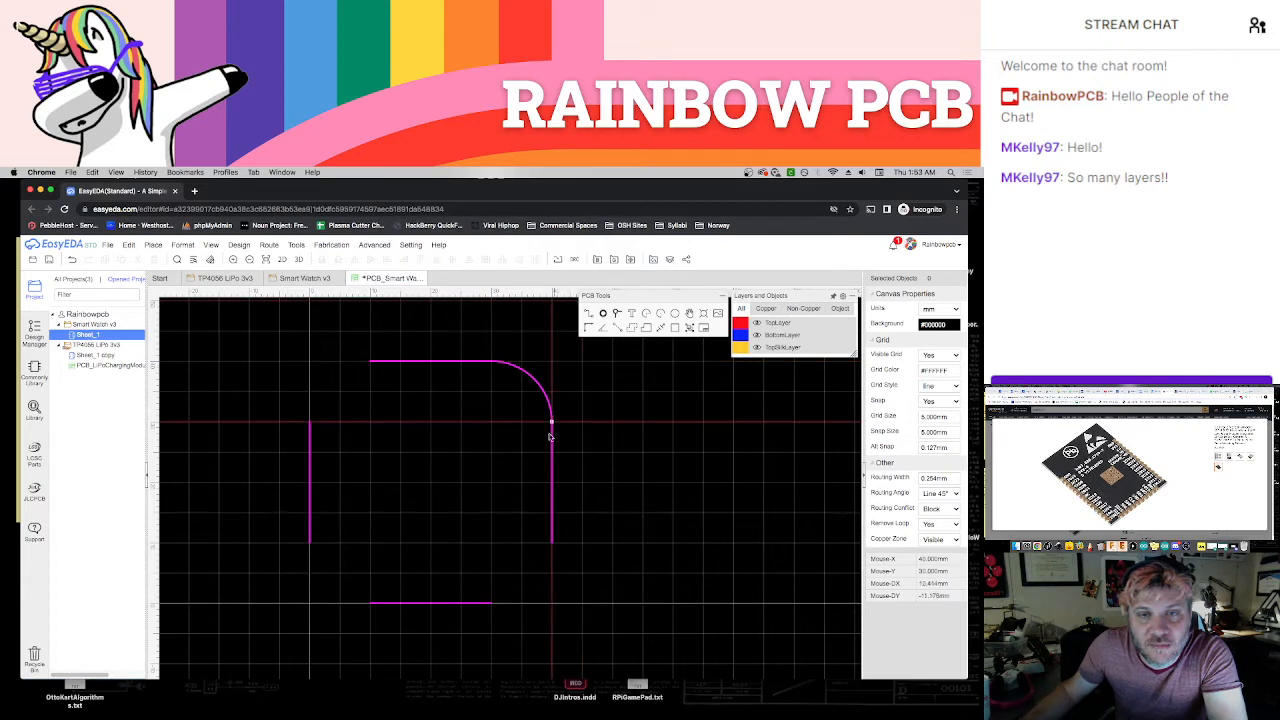
{"action": "left_click", "coordinate": [371, 427]}
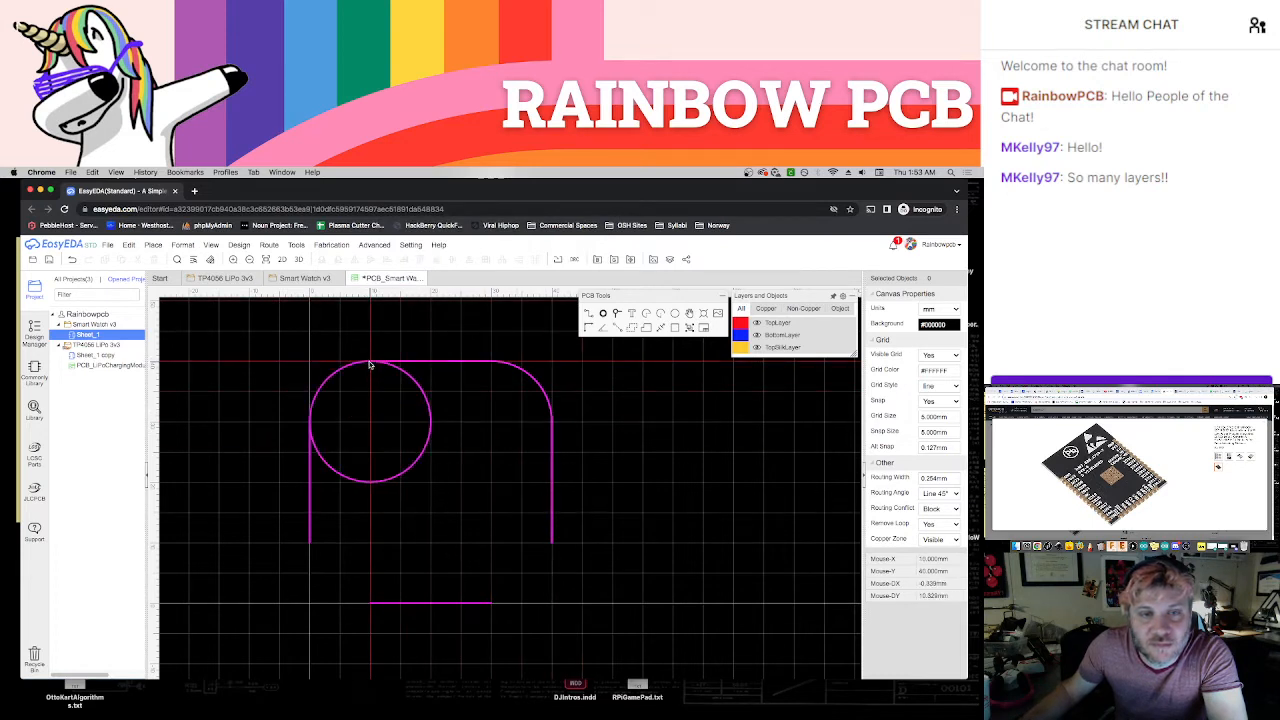
{"action": "left_click", "coordinate": [369, 364]}
{"action": "left_click", "coordinate": [541, 267]}
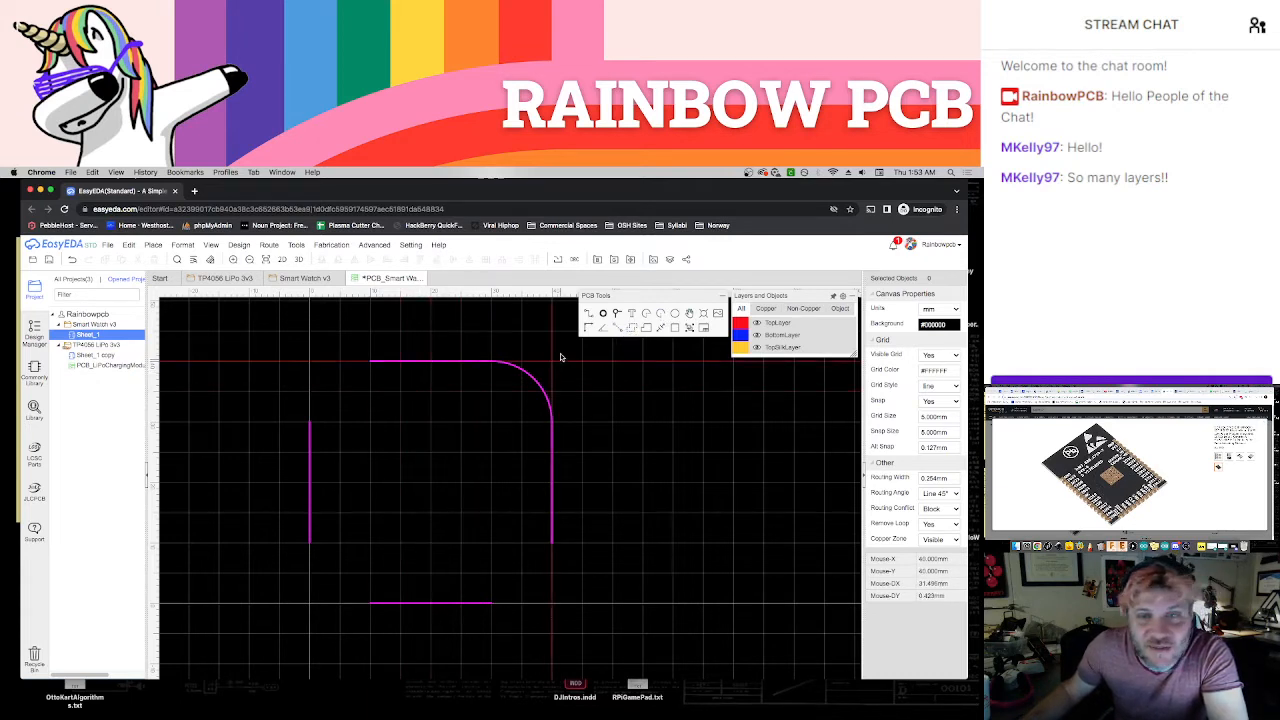
Draw 10 mm radius arcs in the upper-left and lower-left corners of the board outline, accepting the net merges
{"action": "left_click", "coordinate": [370, 361]}
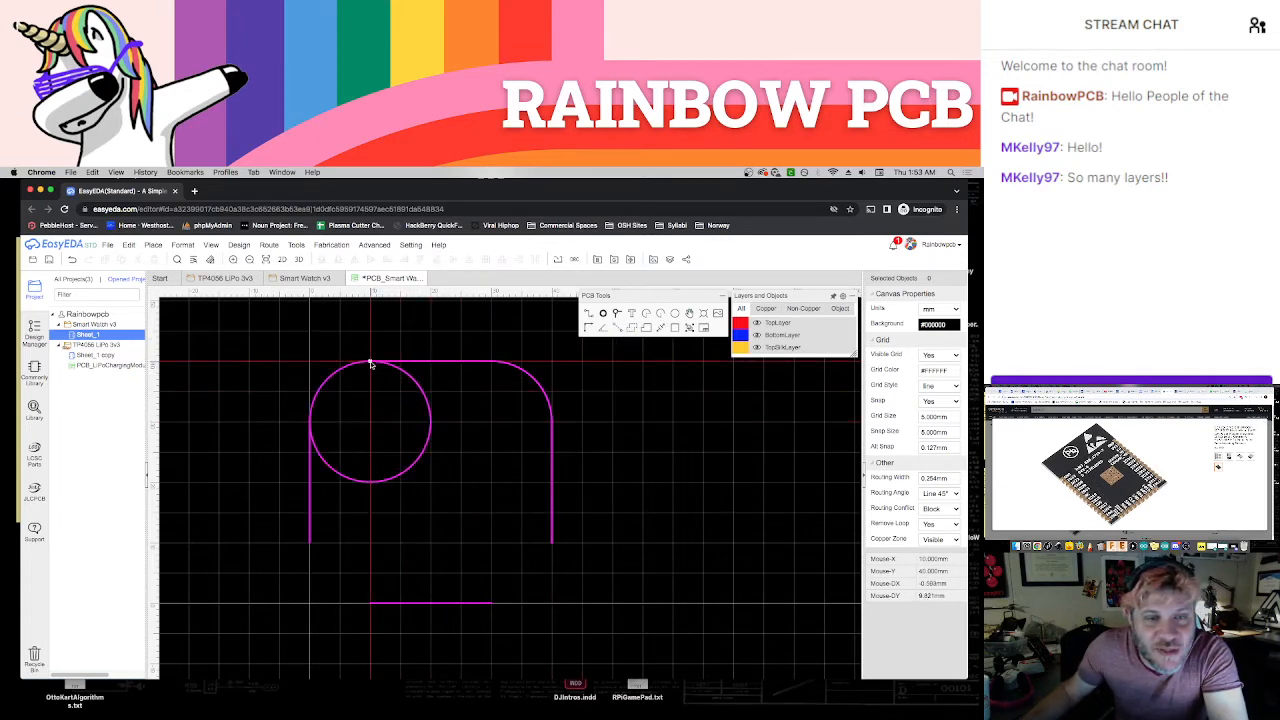
{"action": "left_click", "coordinate": [312, 421]}
{"action": "left_click", "coordinate": [578, 267]}
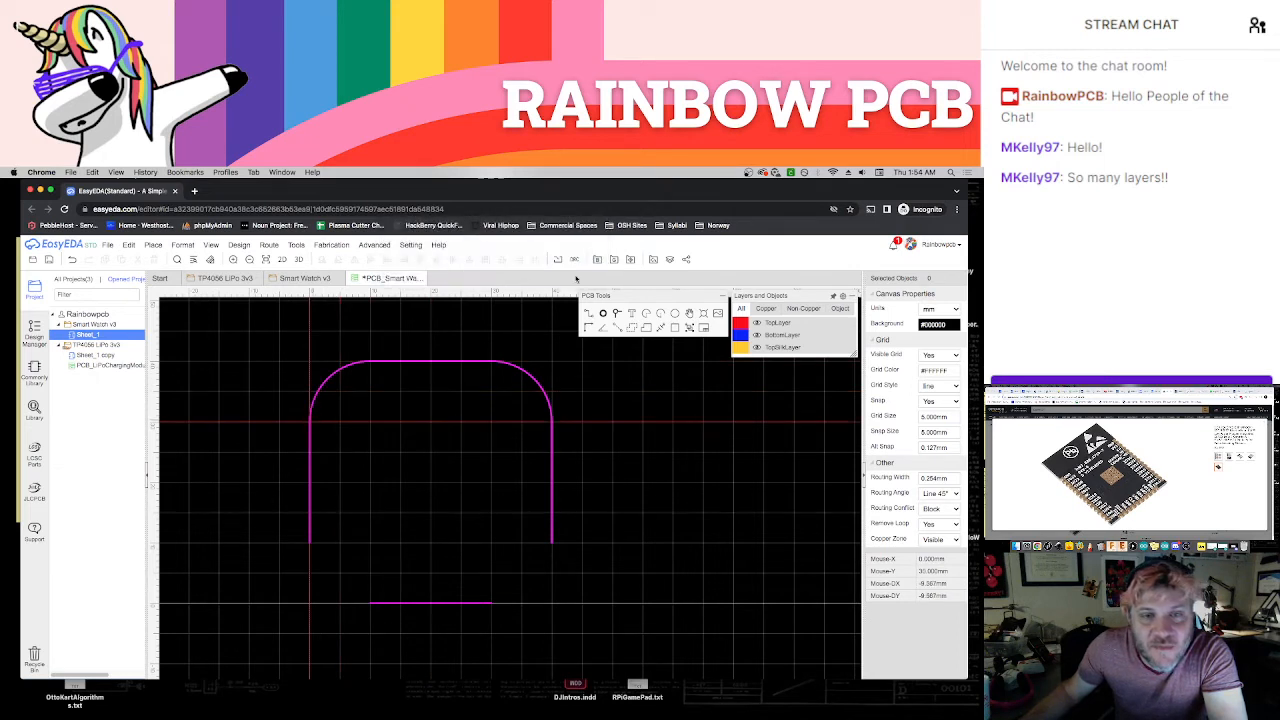
{"action": "left_click", "coordinate": [658, 314]}
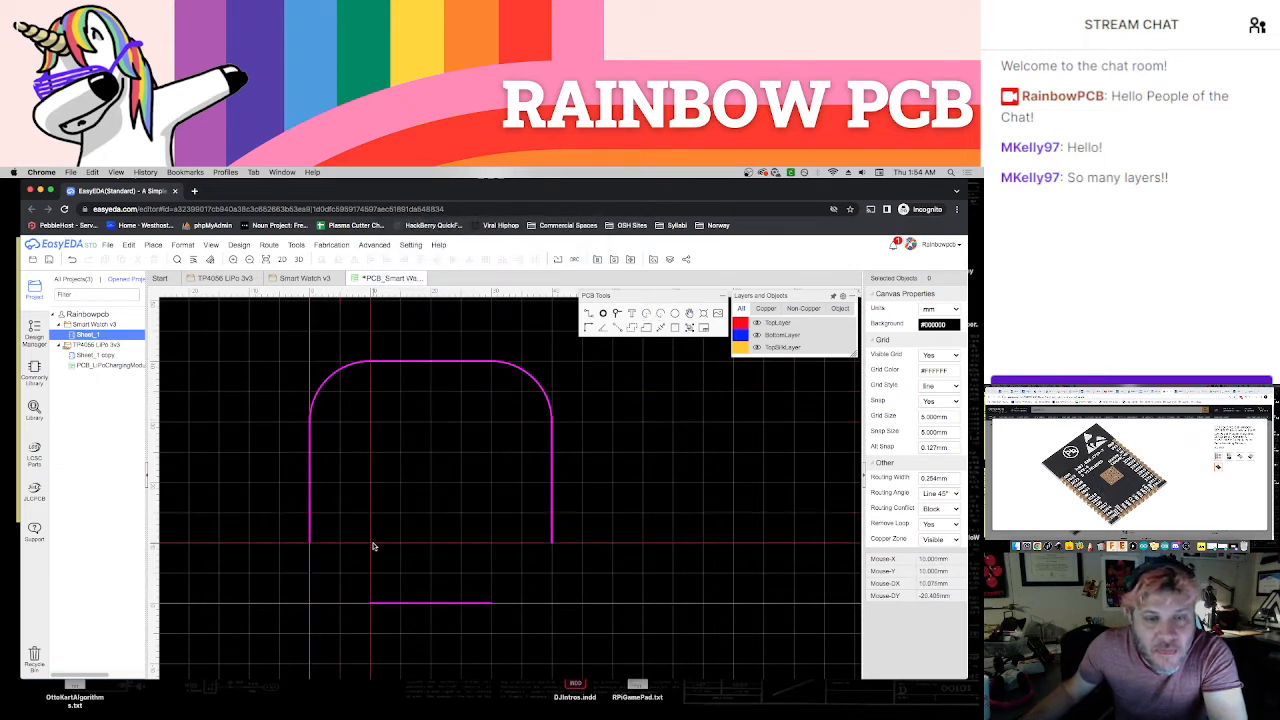
{"action": "left_click", "coordinate": [371, 543]}
{"action": "left_click", "coordinate": [311, 545]}
{"action": "left_click", "coordinate": [373, 605]}
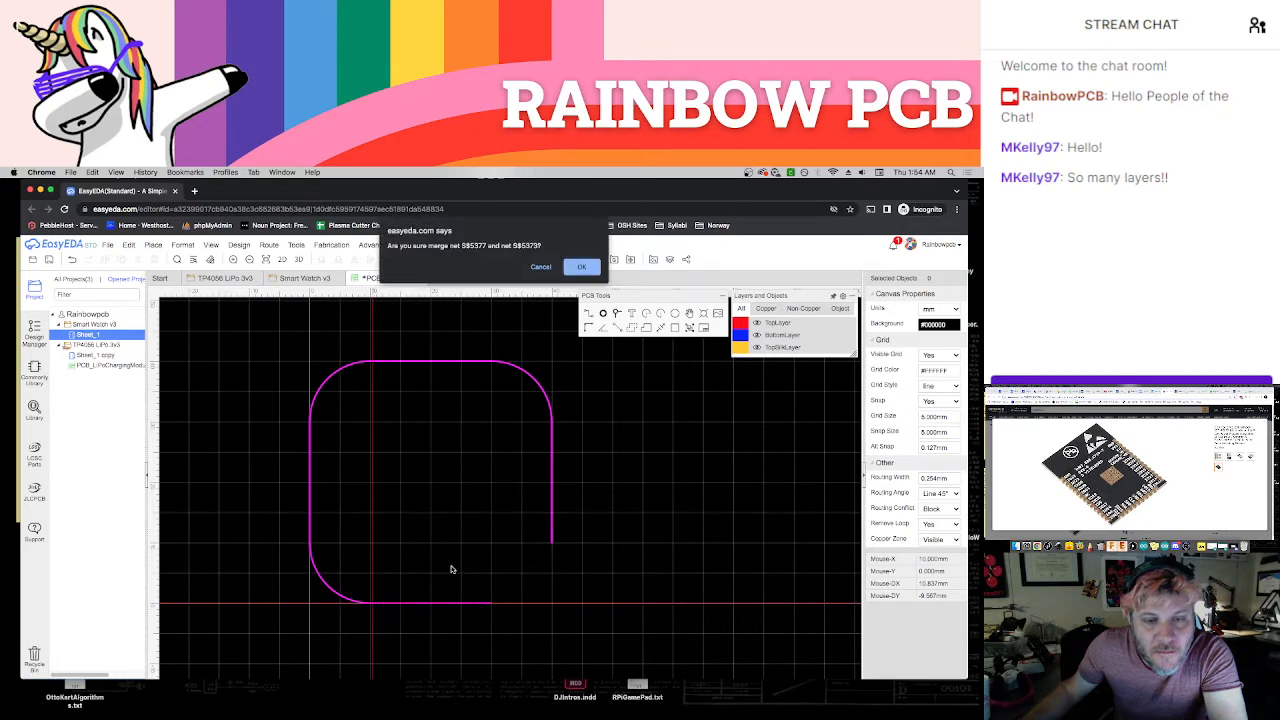
{"action": "left_click", "coordinate": [580, 267]}
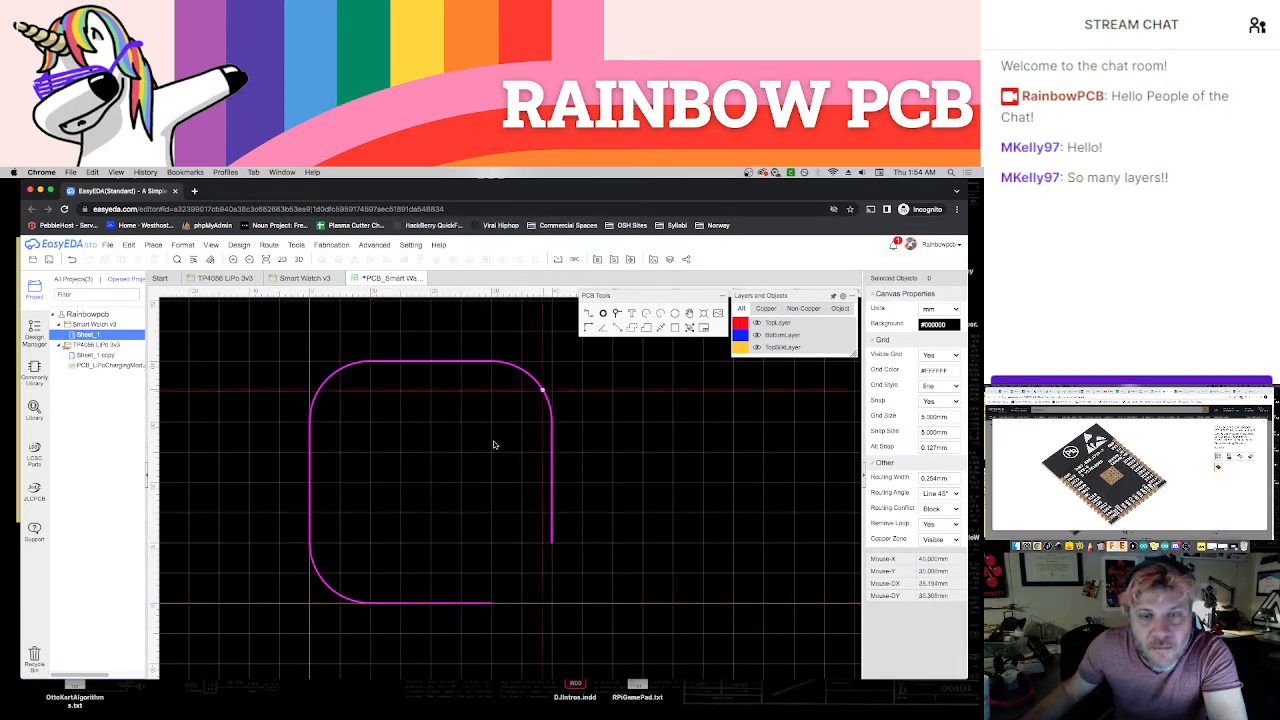
Close the board outline with a 10 mm radius arc in its lower-right corner, accepting the net merge, and save the PCB
{"action": "left_click", "coordinate": [494, 562]}
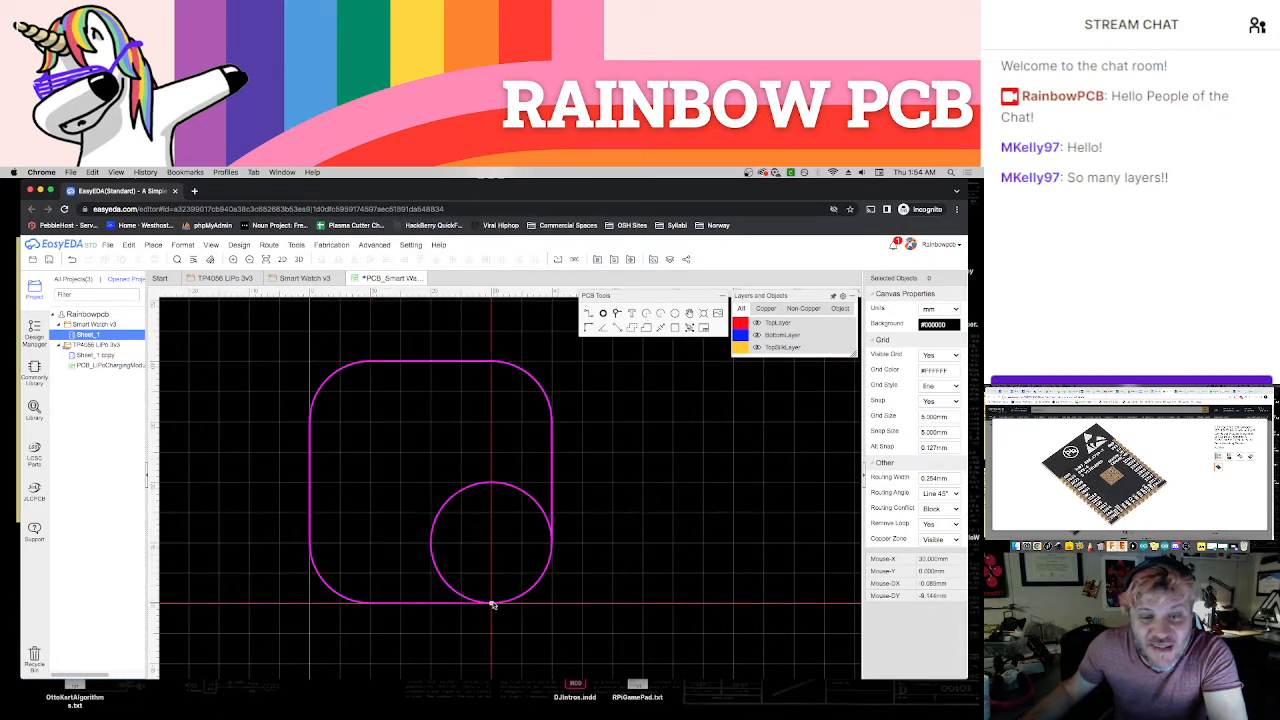
{"action": "left_click", "coordinate": [494, 602]}
{"action": "left_click", "coordinate": [552, 546]}
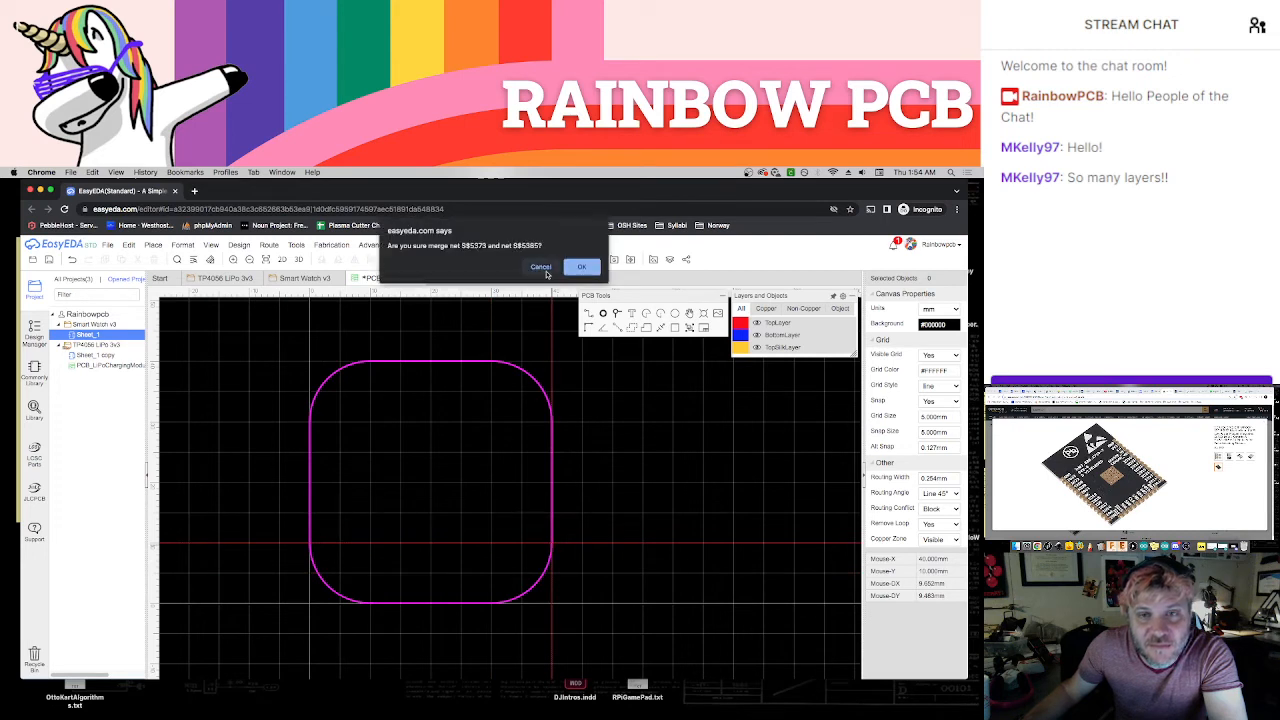
{"action": "left_click", "coordinate": [580, 267]}
{"action": "scroll", "coordinate": [636, 476], "scroll_direction": "down", "scroll_amount": 1}
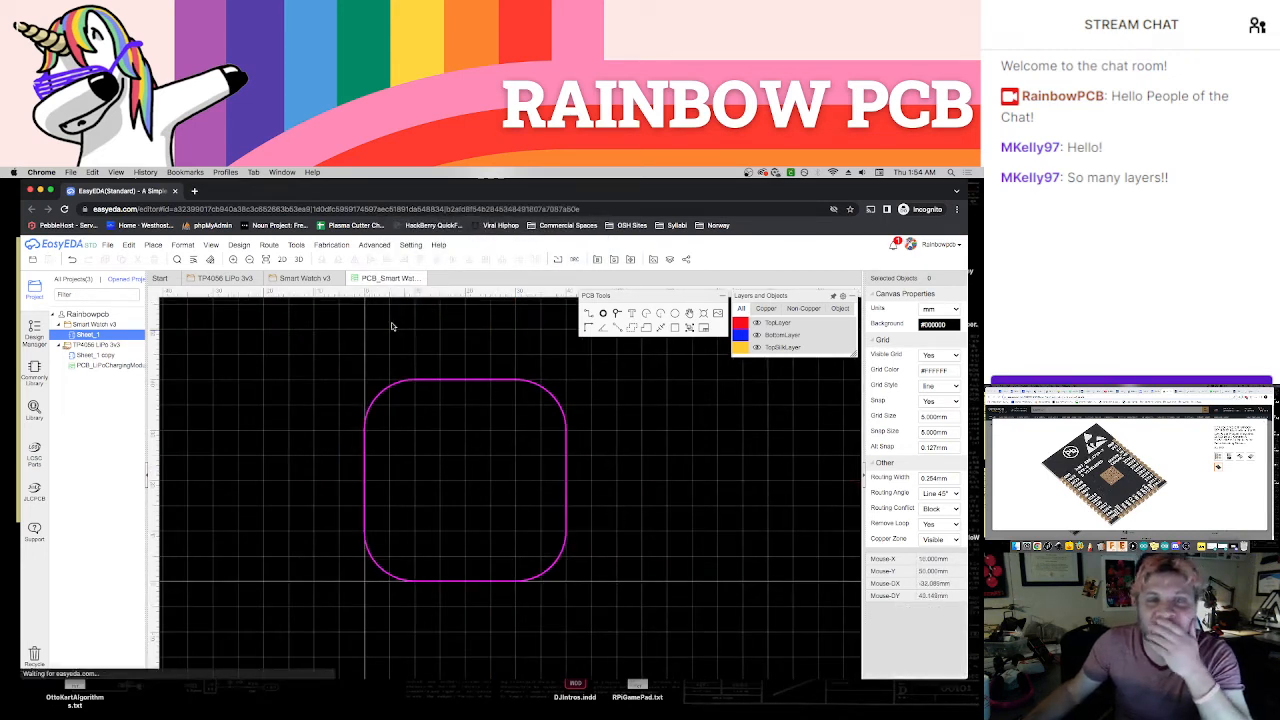
{"action": "key", "text": "super+s"}
Open the 3D view of the PCB and inspect the rounded board shape and the unplaced components
{"action": "left_click", "coordinate": [288, 261]}
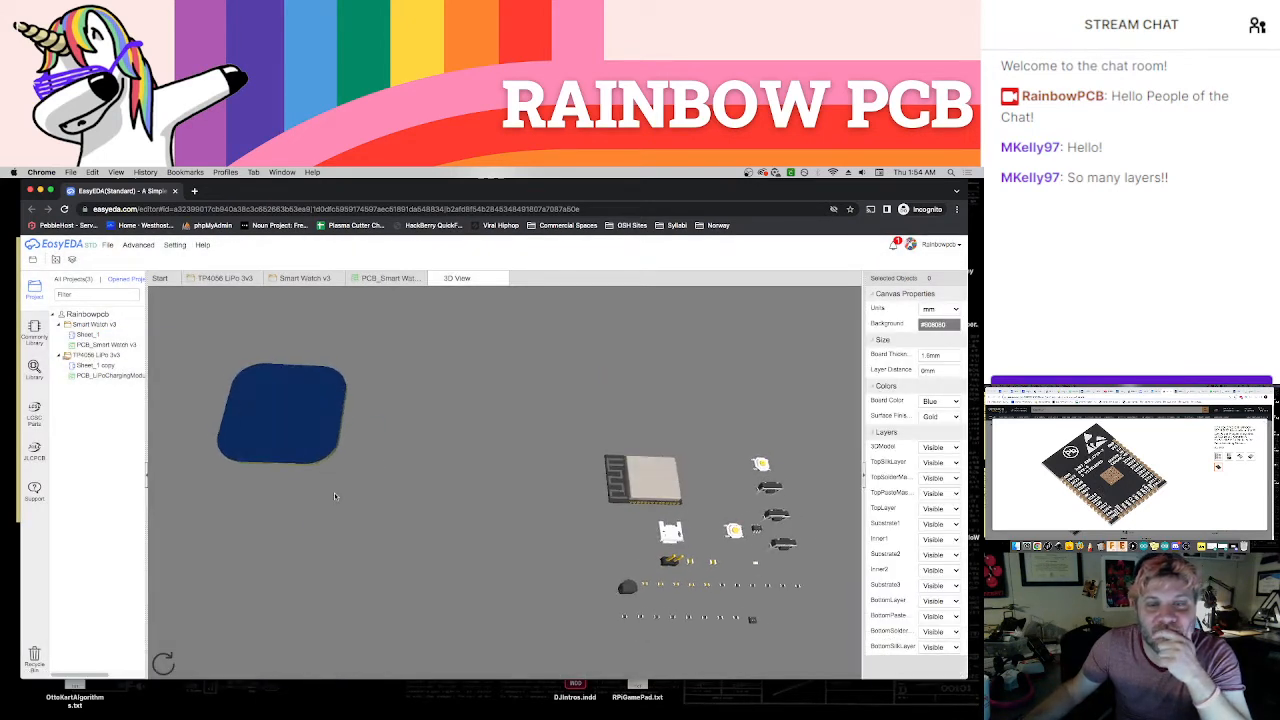
{"action": "left_click_drag", "start_coordinate": [396, 548], "coordinate": [686, 572]}
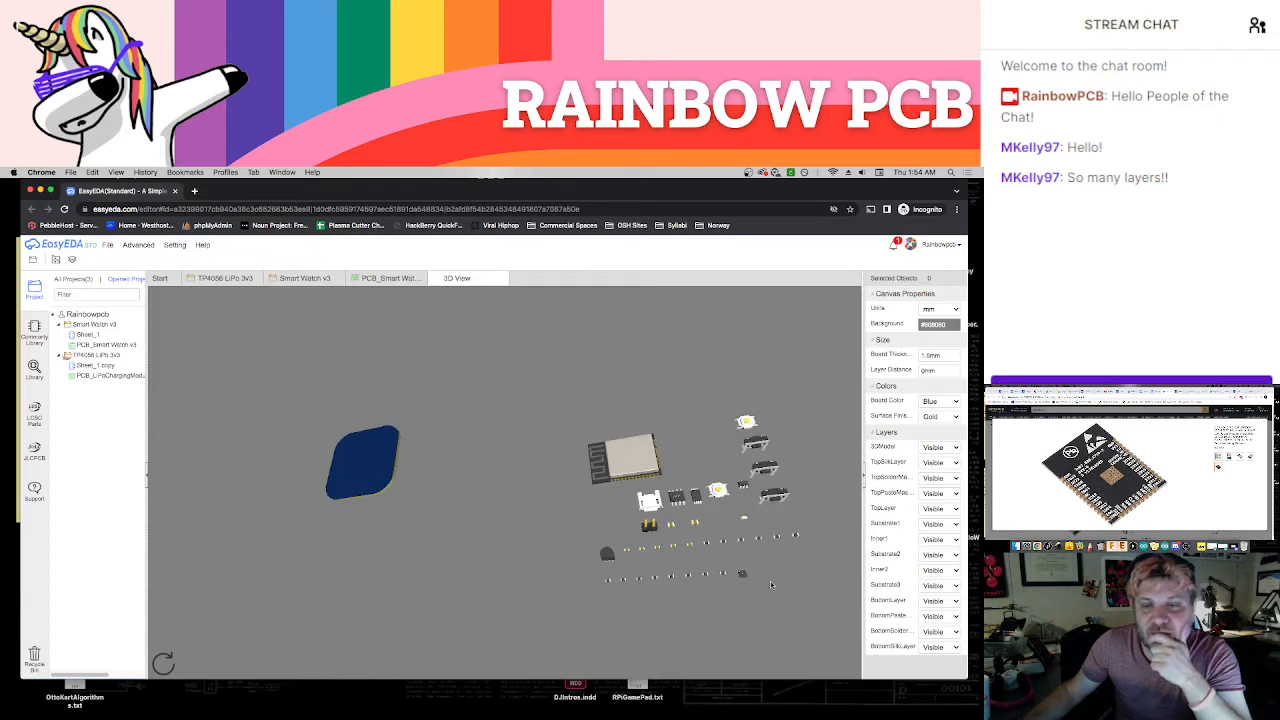
{"action": "mouse_move", "coordinate": [771, 584]}
{"action": "left_mouse_down"}
{"action": "mouse_move", "coordinate": [594, 520]}
{"action": "mouse_move", "coordinate": [700, 580]}
{"action": "mouse_move", "coordinate": [755, 594]}
{"action": "left_mouse_up"}
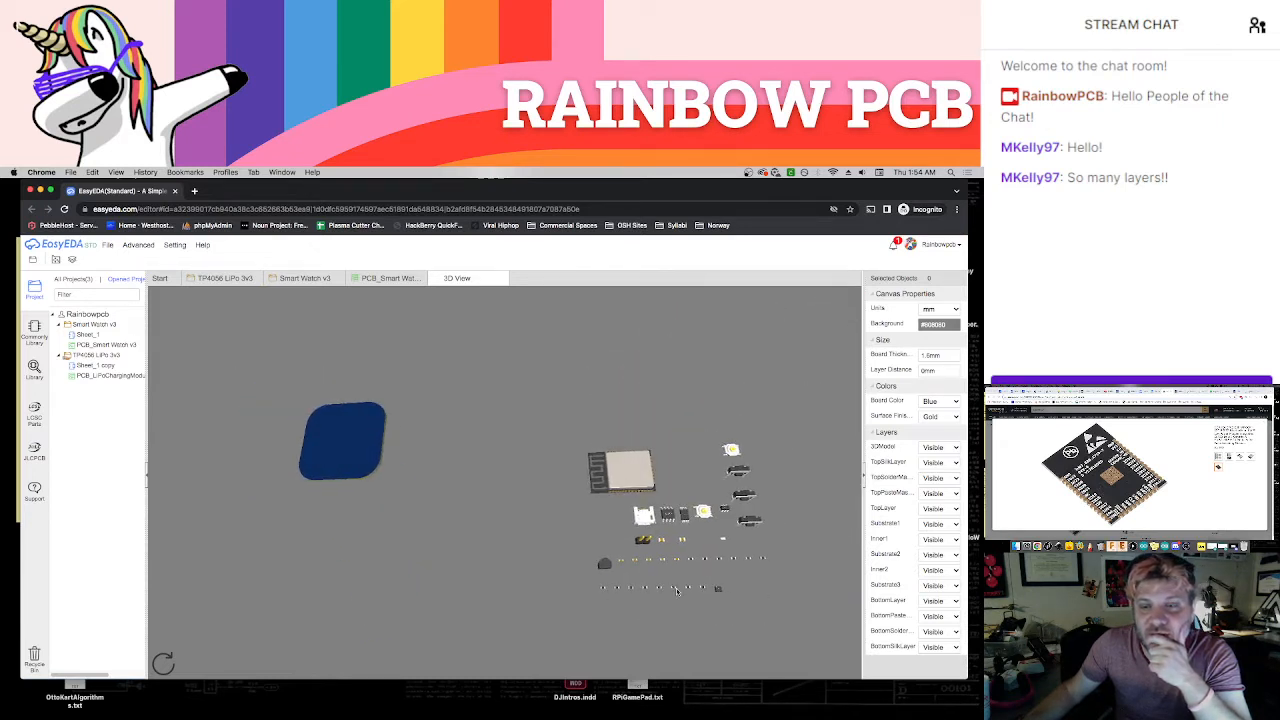
{"action": "left_click_drag", "start_coordinate": [676, 591], "coordinate": [657, 566]}
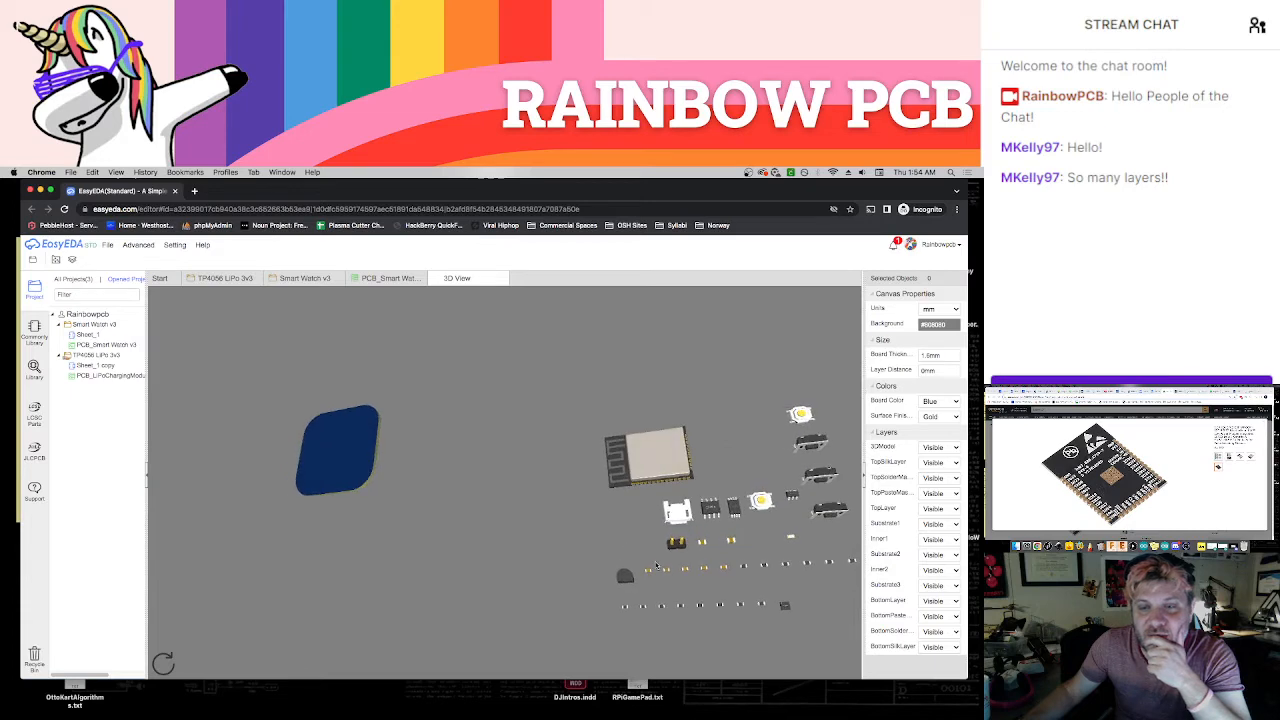
Return to the PCB layout and examine the unplaced component footprints beside the board outline
{"action": "left_click", "coordinate": [391, 278]}
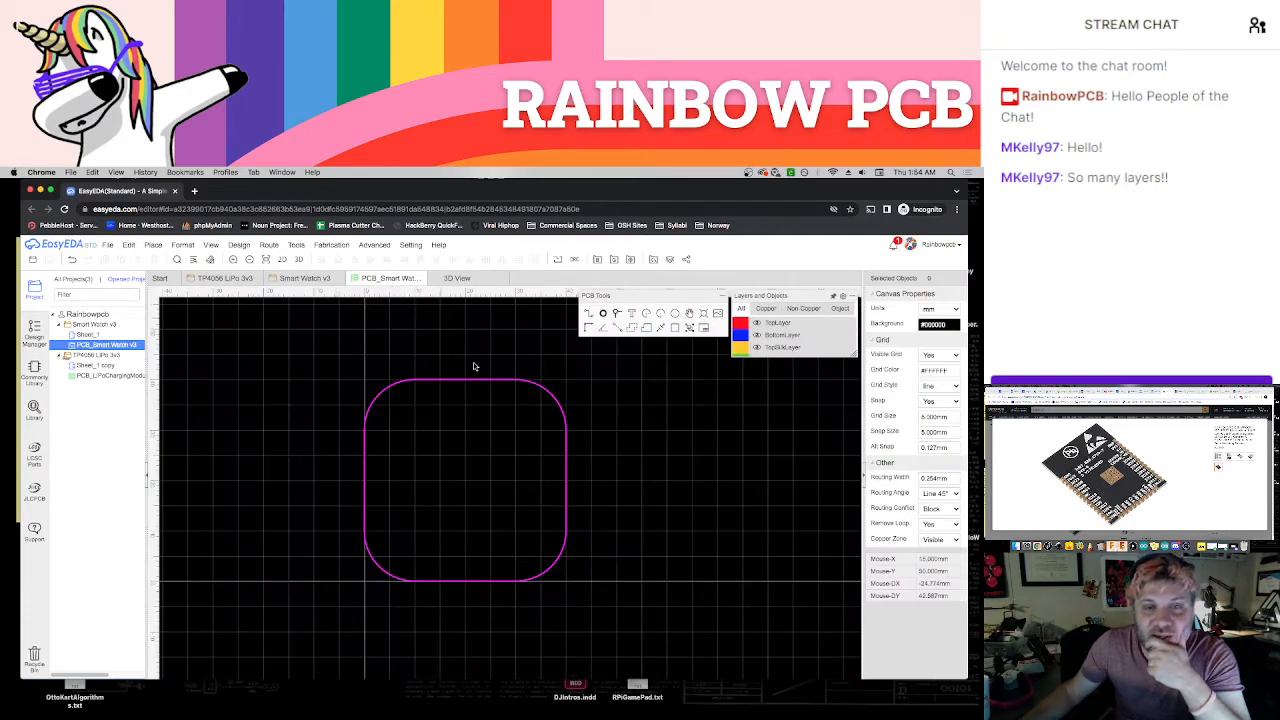
{"action": "right_click_drag", "start_coordinate": [657, 535], "coordinate": [569, 360]}
{"action": "scroll", "coordinate": [594, 506], "scroll_direction": "down", "scroll_amount": 4}
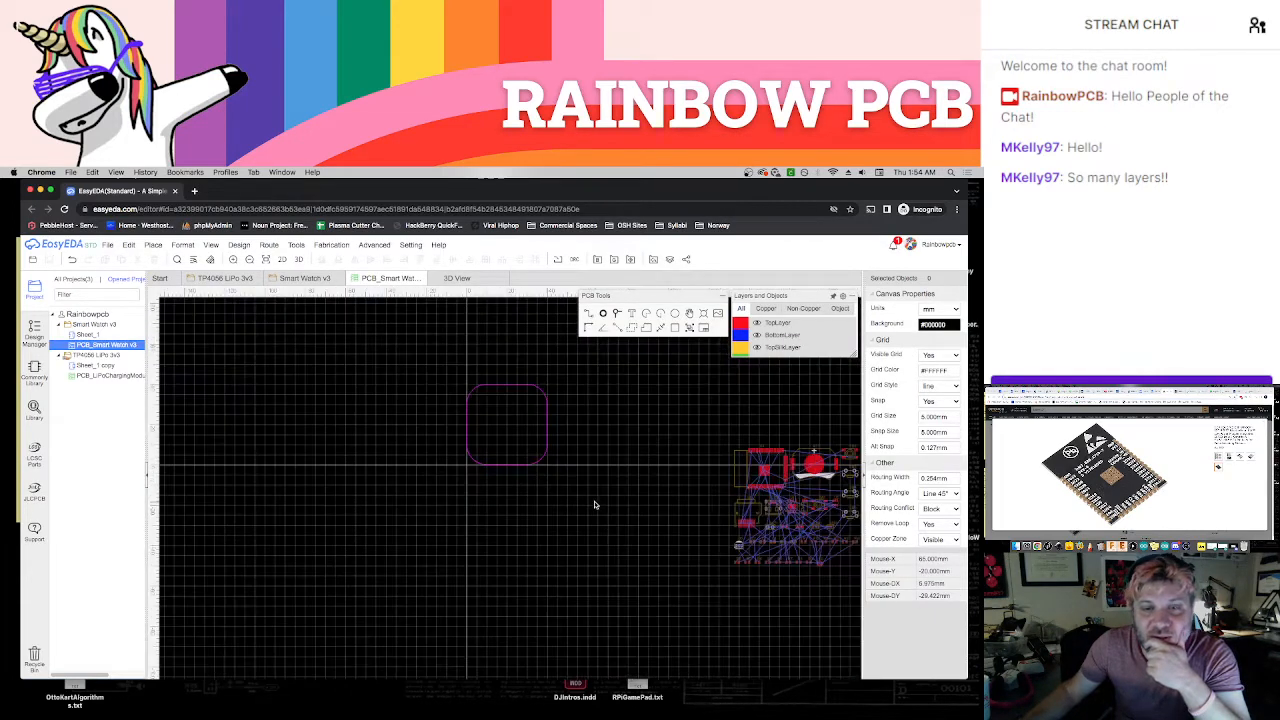
{"action": "scroll", "coordinate": [592, 502], "scroll_direction": "up", "scroll_amount": 4}
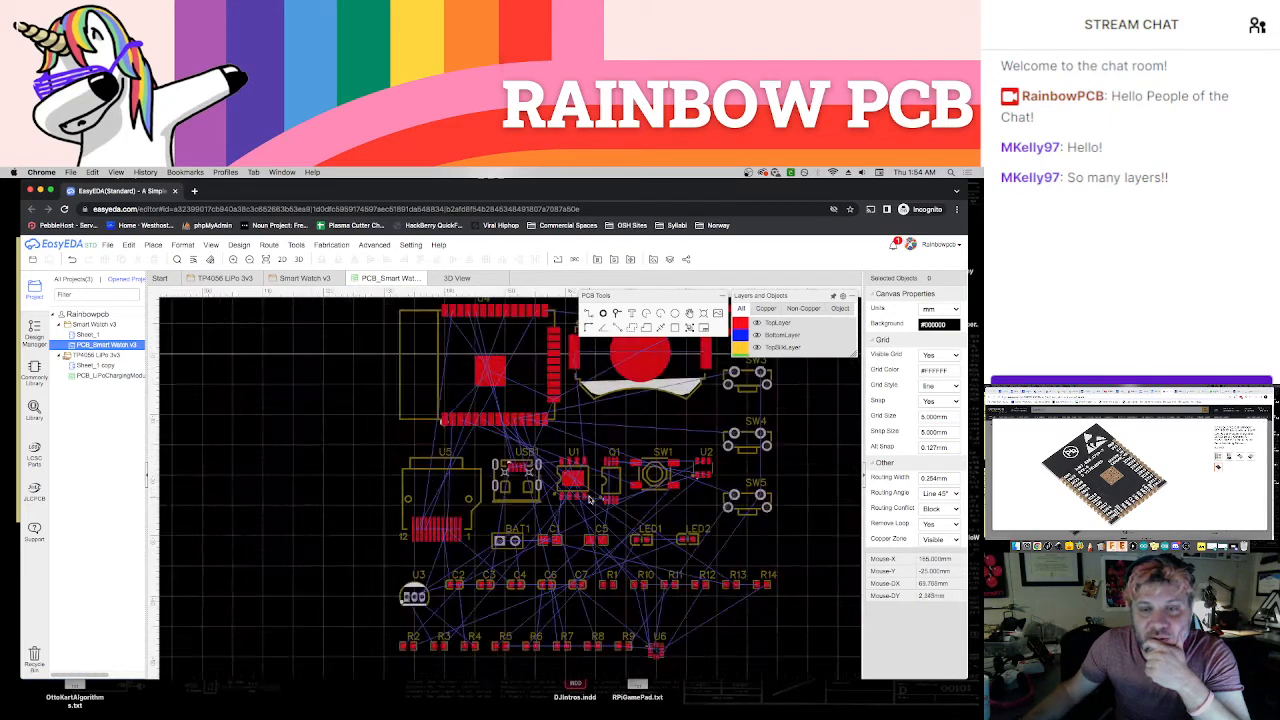
{"action": "scroll", "coordinate": [590, 502], "scroll_direction": "up", "scroll_amount": 1}
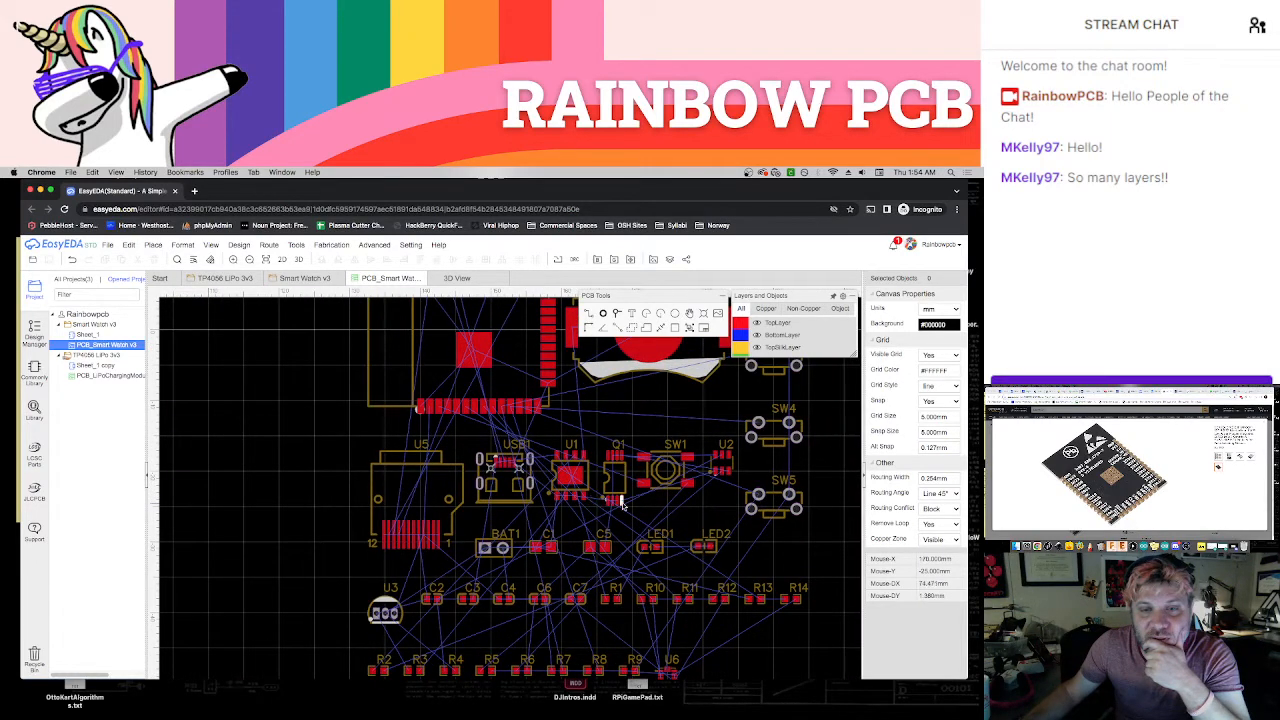
{"action": "scroll", "coordinate": [536, 528], "scroll_direction": "down", "scroll_amount": 1}
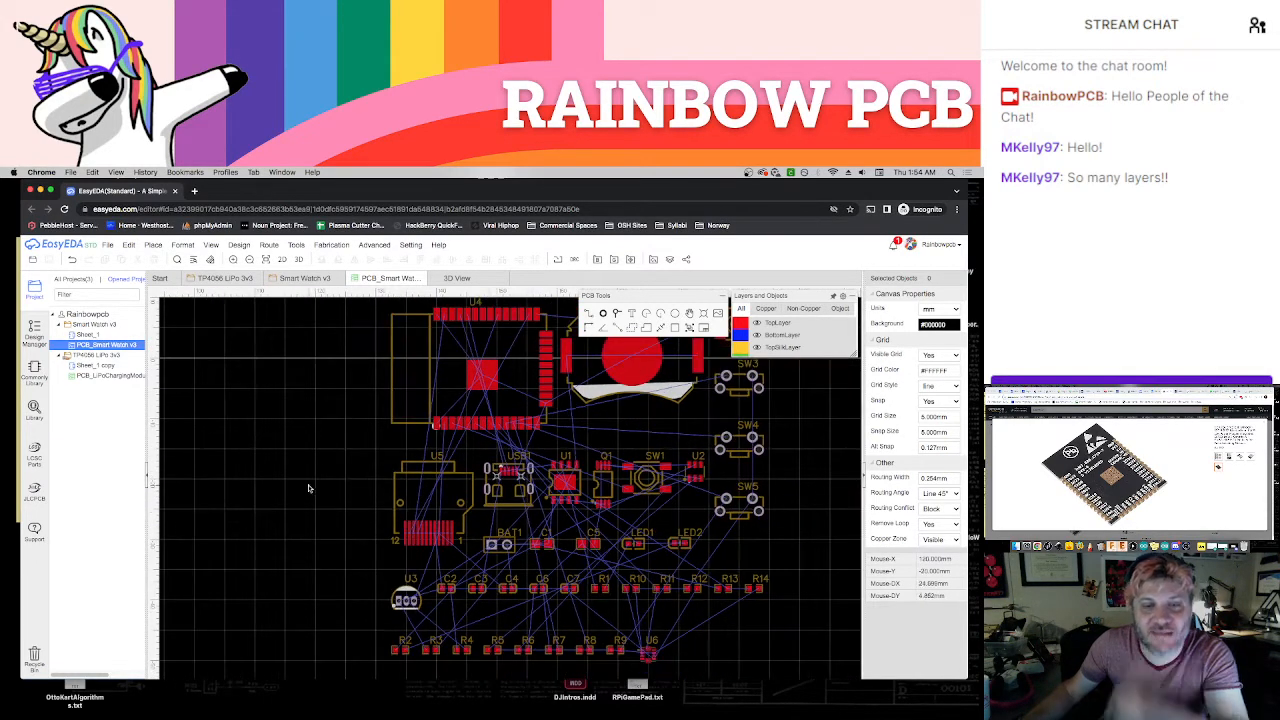
{"action": "right_click_drag", "start_coordinate": [325, 492], "coordinate": [377, 478]}
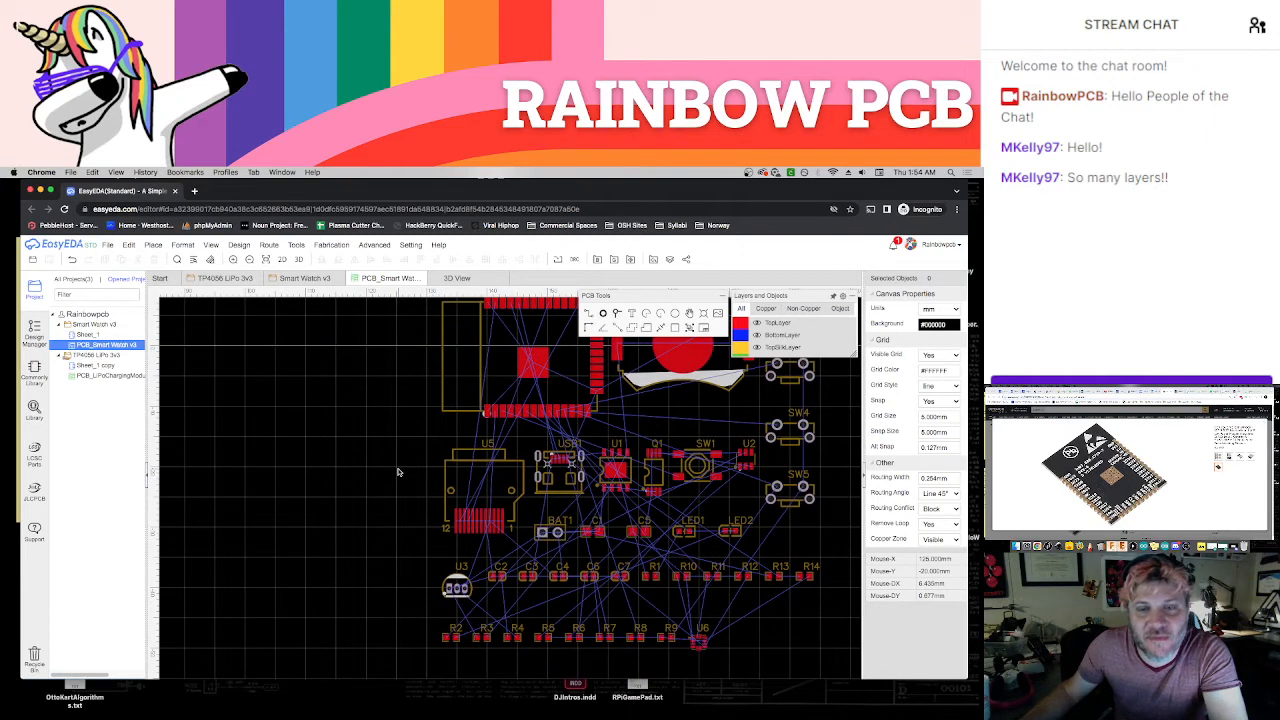
{"action": "scroll", "coordinate": [398, 471], "scroll_direction": "down", "scroll_amount": 1}
{"action": "right_click_drag", "start_coordinate": [398, 471], "coordinate": [345, 491]}
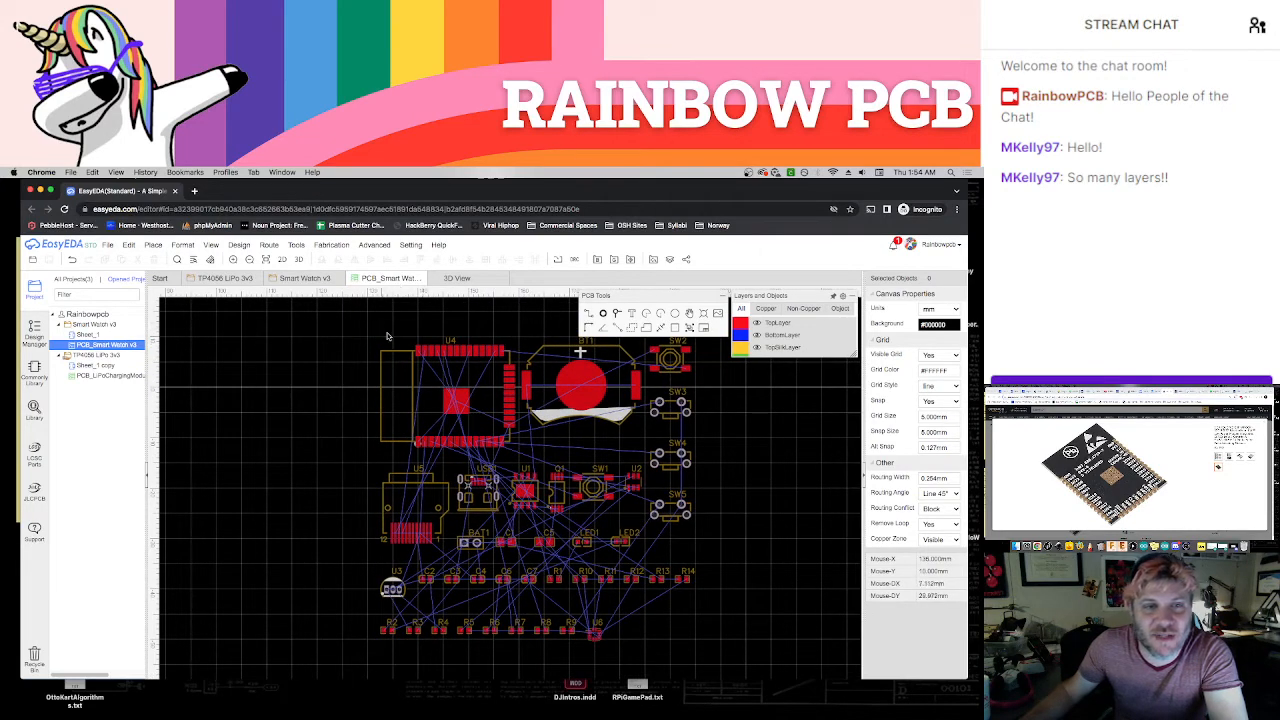
Inspect the component models and the board from several angles in the 3D view, and close that view
{"action": "left_click", "coordinate": [466, 282]}
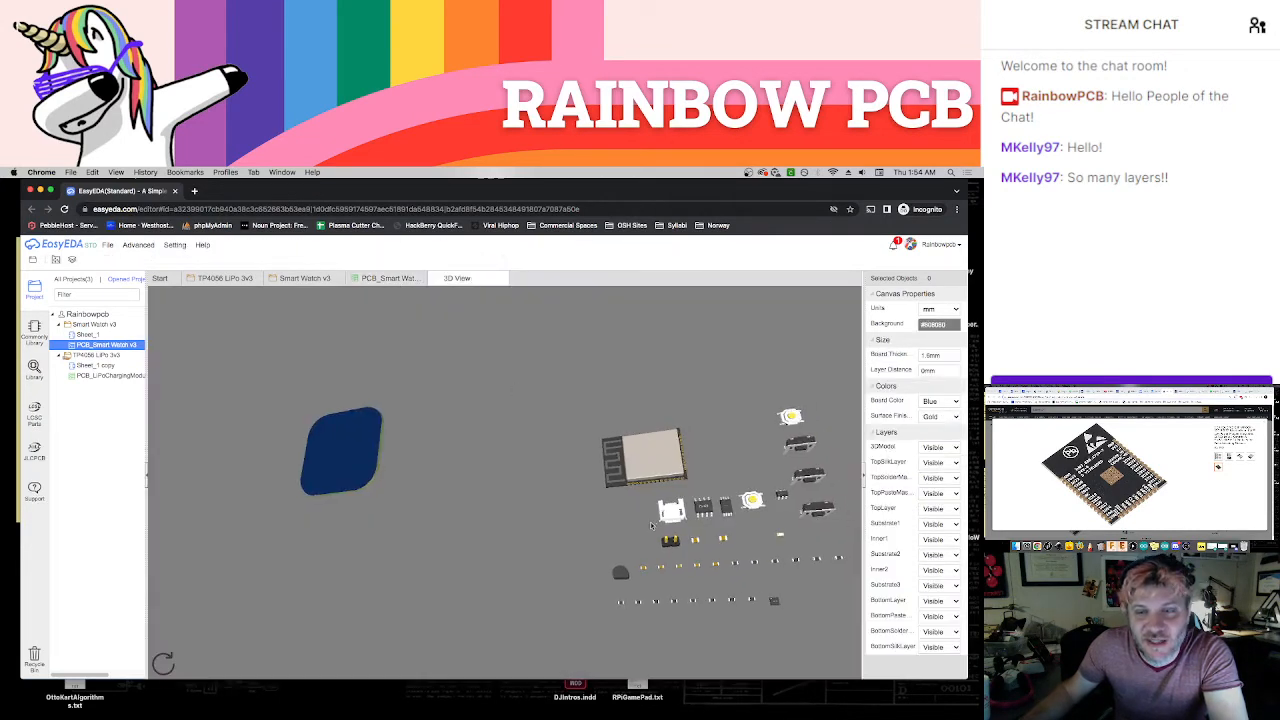
{"action": "left_click_drag", "start_coordinate": [594, 611], "coordinate": [641, 441]}
{"action": "scroll", "coordinate": [722, 445], "scroll_direction": "up", "scroll_amount": 5}
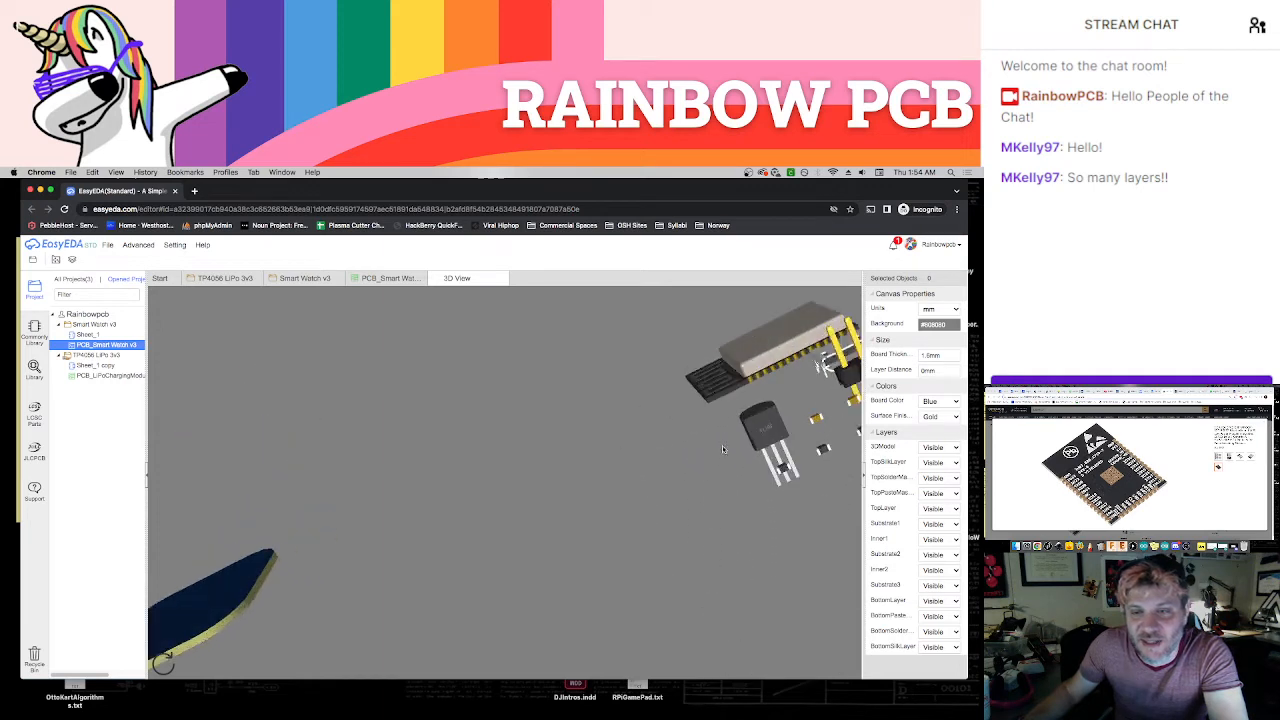
{"action": "scroll", "coordinate": [700, 460], "scroll_direction": "down", "scroll_amount": 5}
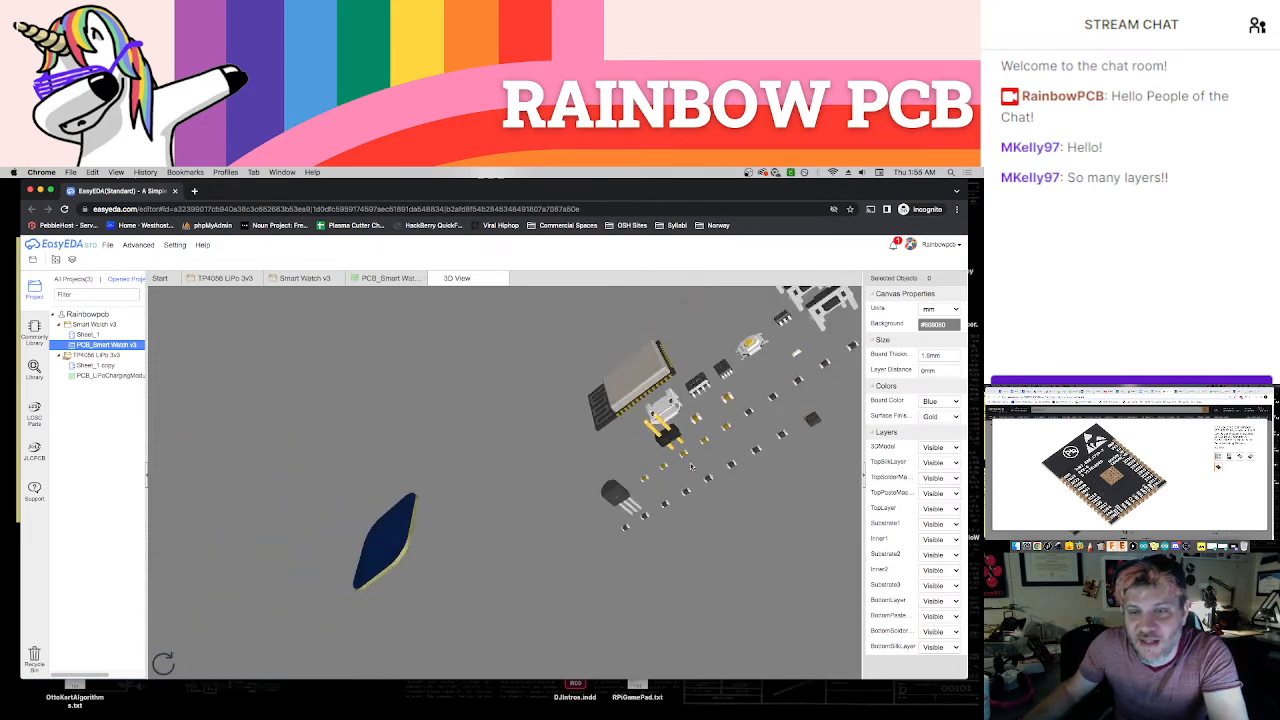
{"action": "left_click_drag", "start_coordinate": [692, 465], "coordinate": [711, 519]}
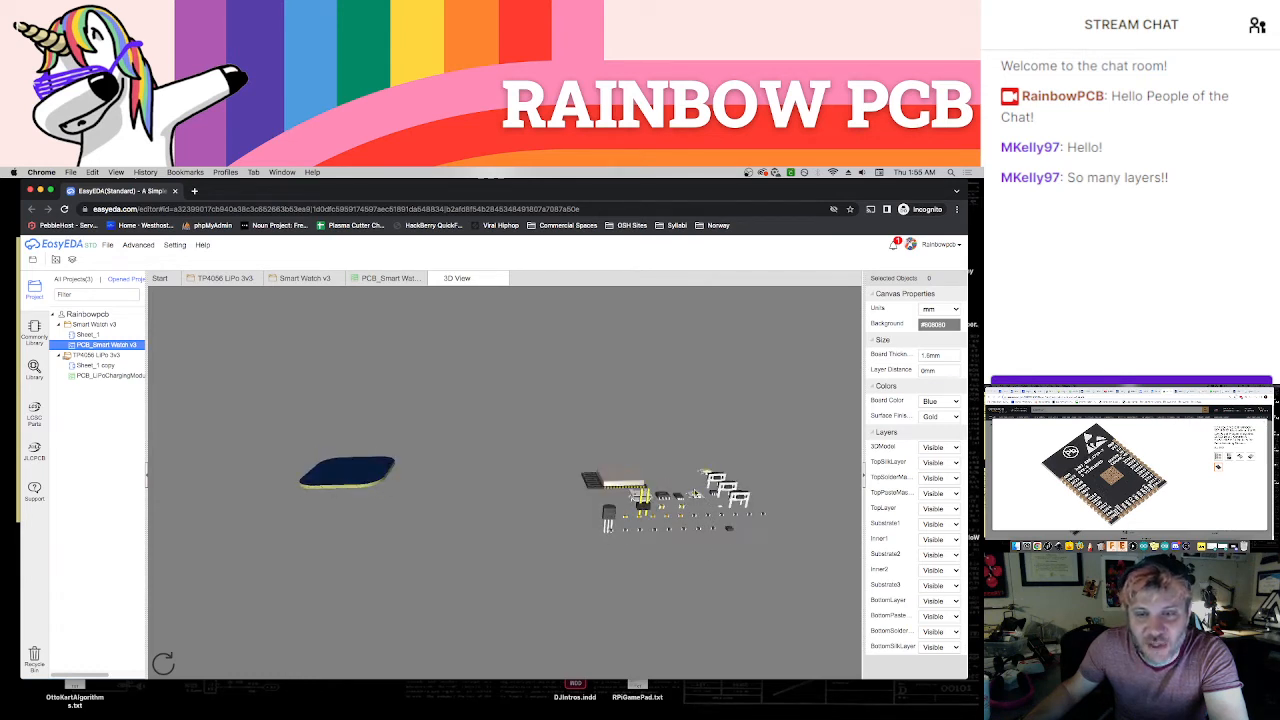
{"action": "left_click_drag", "start_coordinate": [697, 494], "coordinate": [632, 583]}
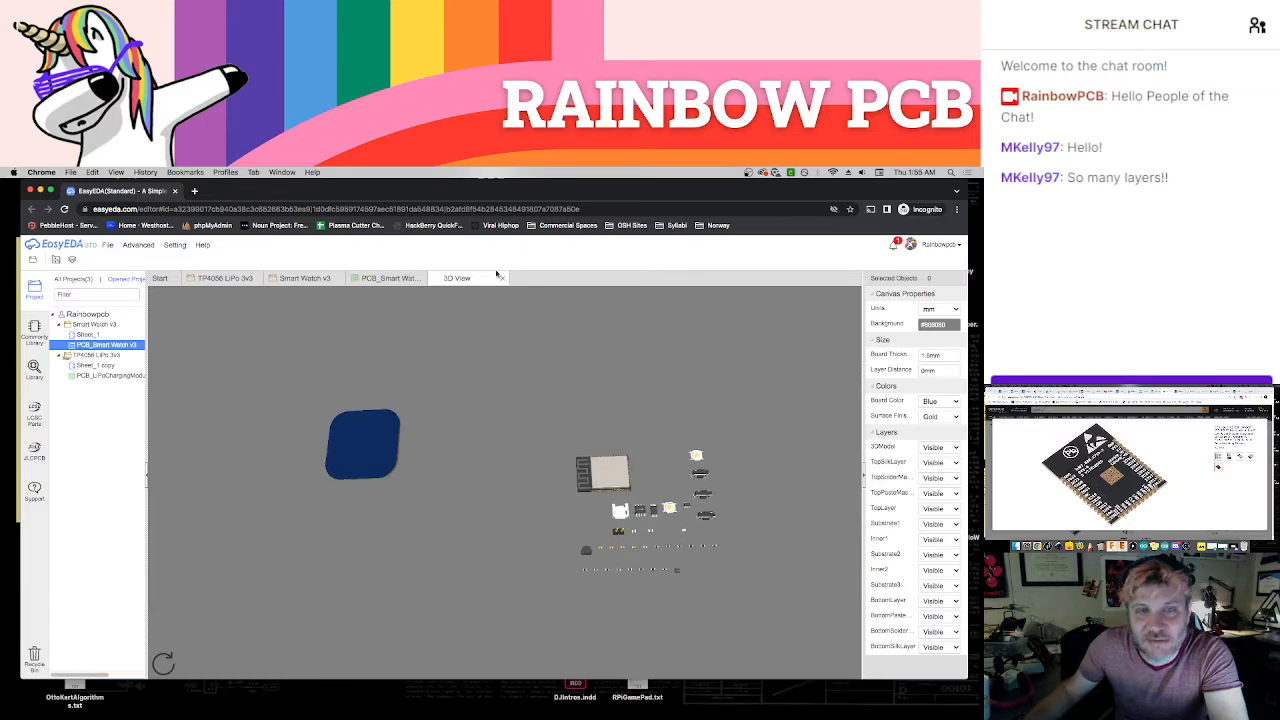
{"action": "left_click", "coordinate": [504, 278]}
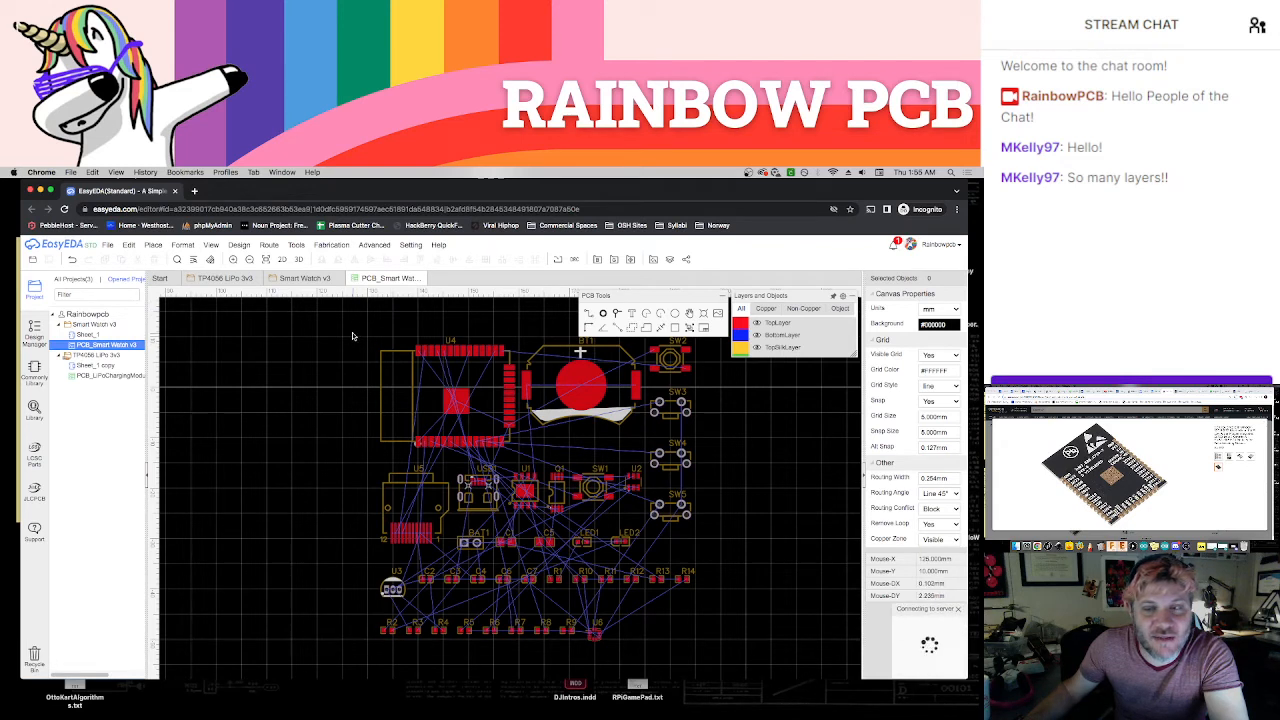
Close the PCB document and delete the BAT1 two-pin header with its BAT and GND connections from the schematic's Battery section
{"action": "left_click", "coordinate": [419, 278]}
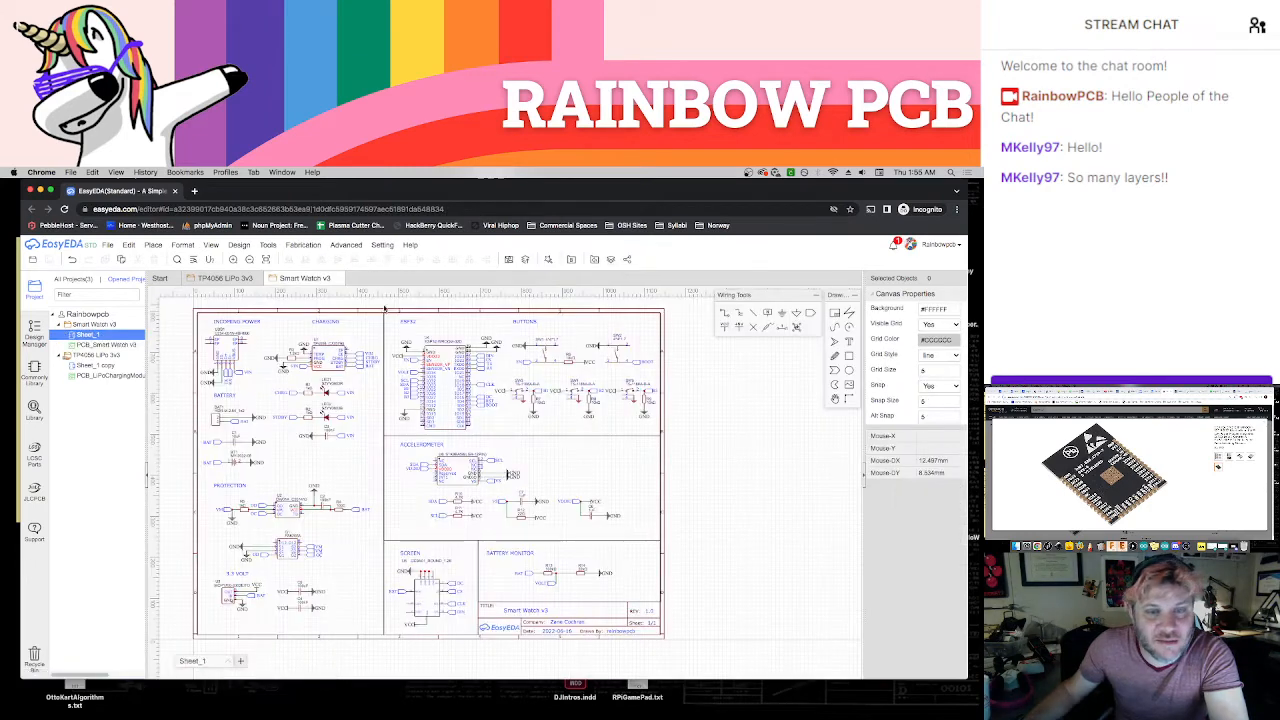
{"action": "right_click_drag", "start_coordinate": [350, 464], "coordinate": [379, 457]}
{"action": "scroll", "coordinate": [352, 465], "scroll_direction": "up", "scroll_amount": 2}
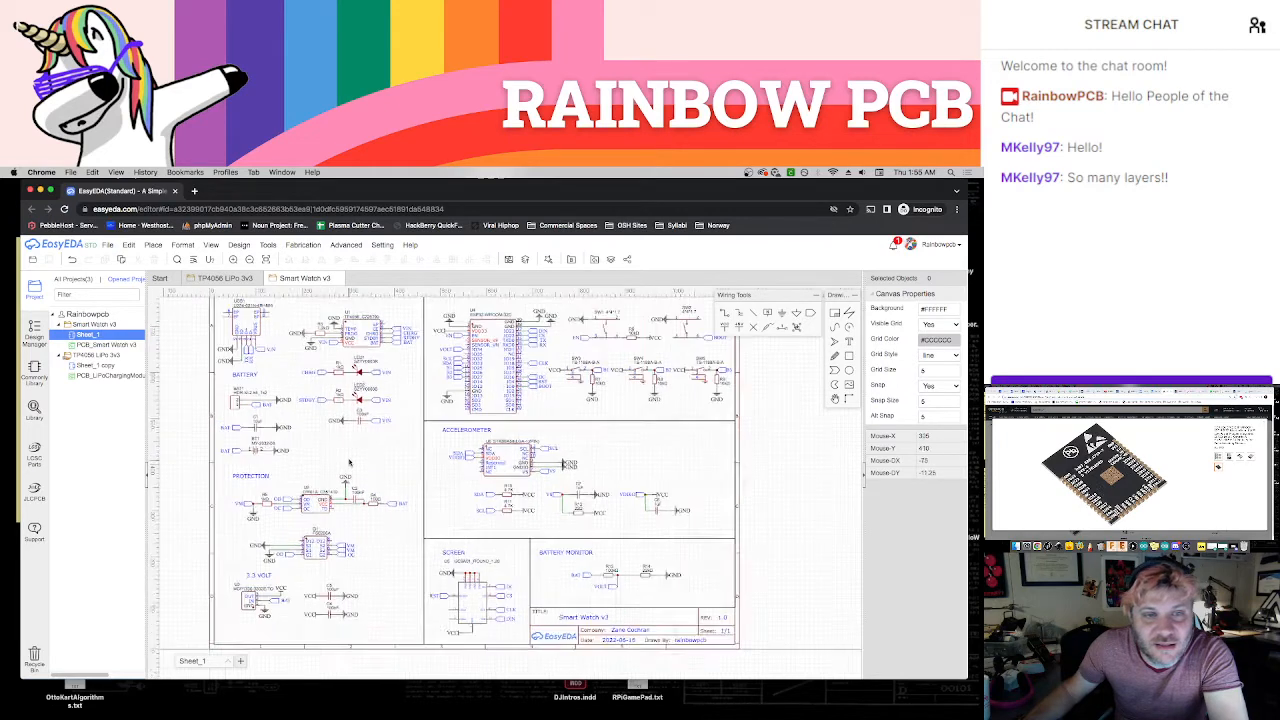
{"action": "right_click_drag", "start_coordinate": [318, 451], "coordinate": [367, 464]}
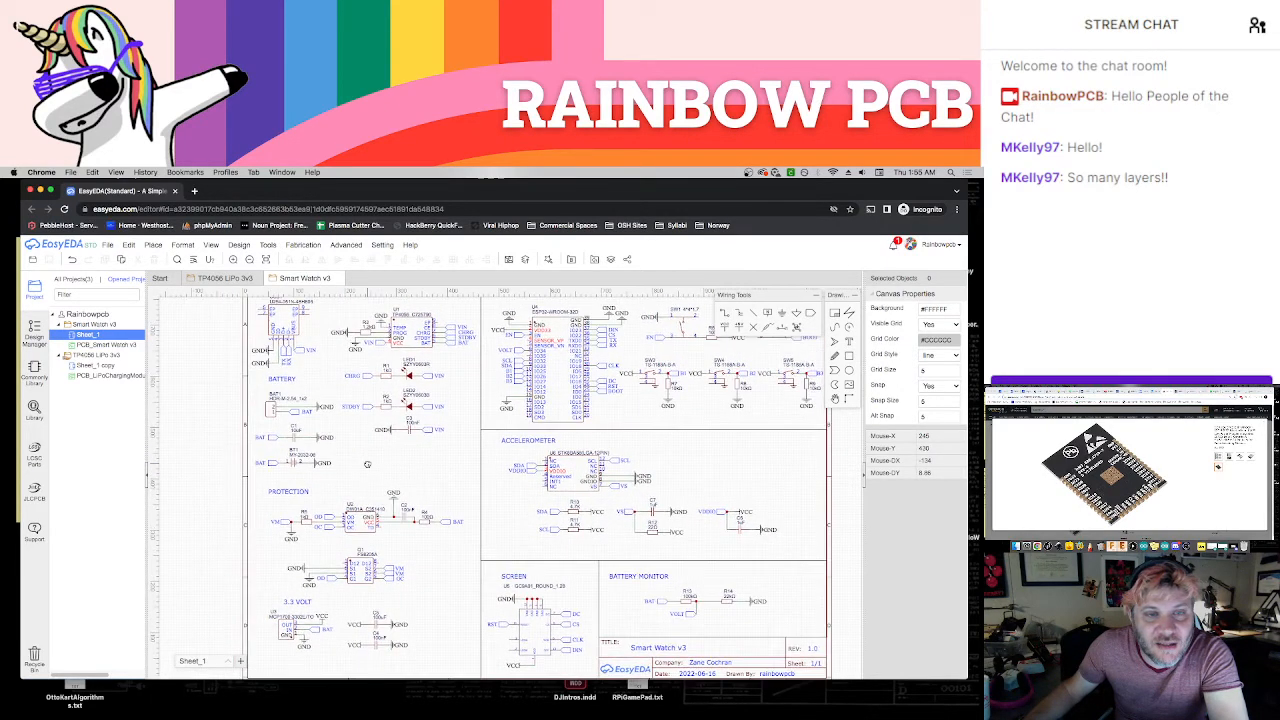
{"action": "scroll", "coordinate": [367, 464], "scroll_direction": "up", "scroll_amount": 4}
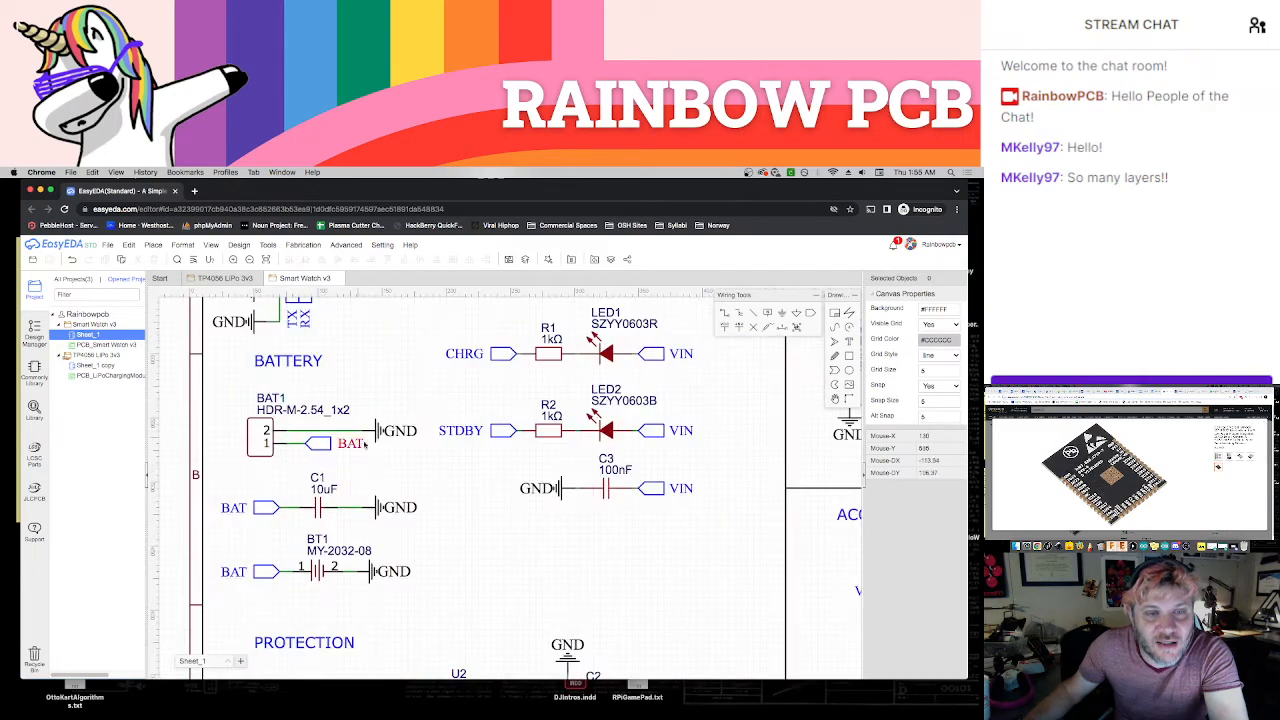
{"action": "scroll", "coordinate": [384, 465], "scroll_direction": "down", "scroll_amount": 4}
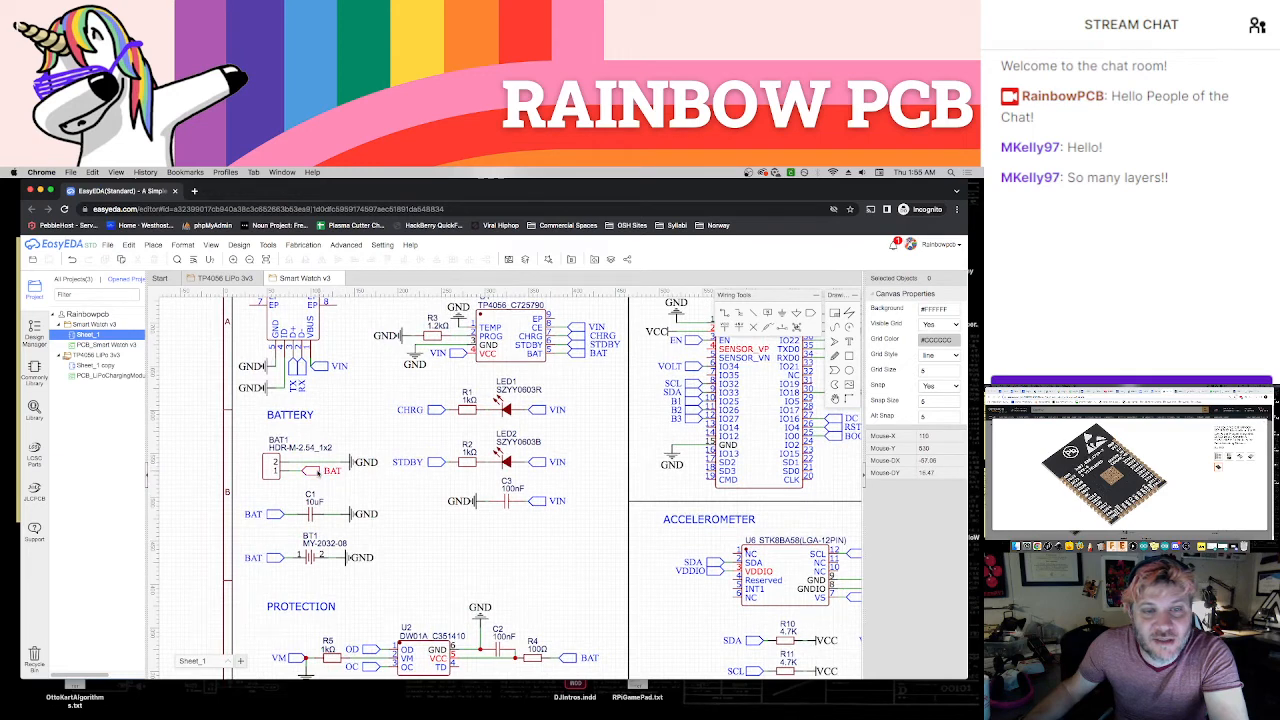
{"action": "left_click_drag", "start_coordinate": [257, 428], "coordinate": [381, 484]}
{"action": "left_click", "coordinate": [381, 484]}
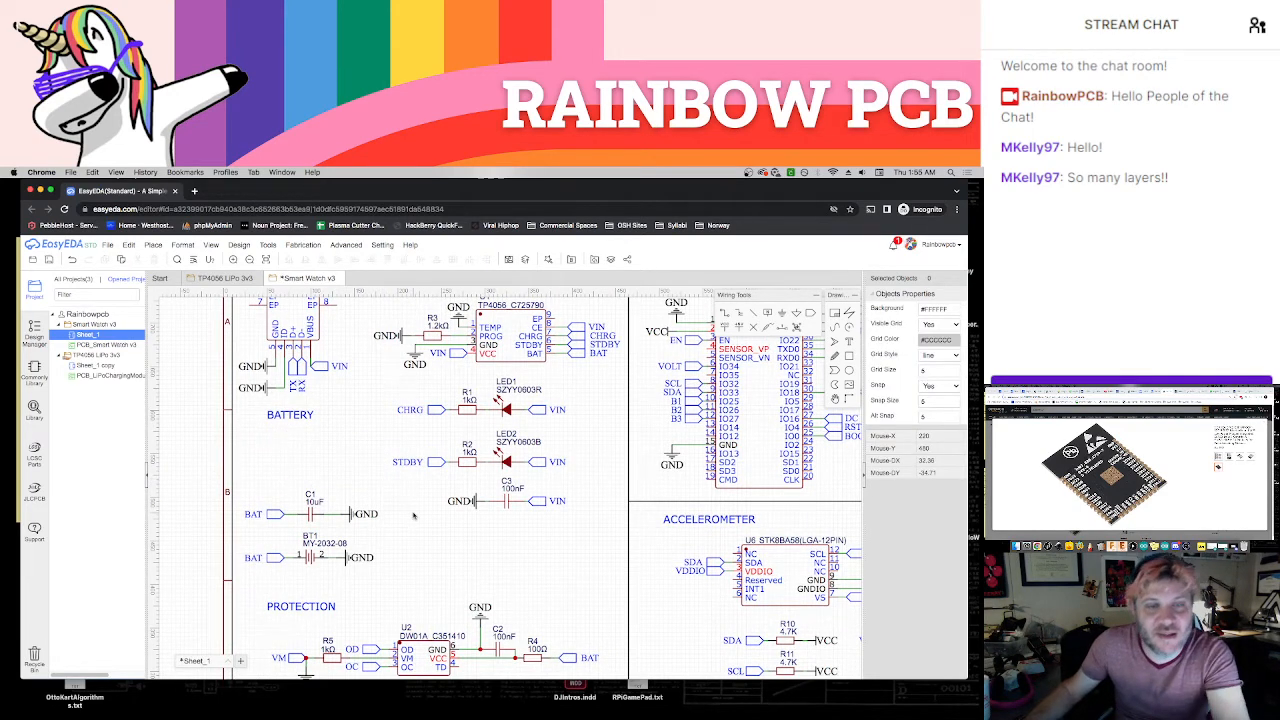
Move the C1 capacitor and BT1 battery holder circuits up beneath the Battery heading
{"action": "scroll", "coordinate": [400, 474], "scroll_direction": "down", "scroll_amount": 3}
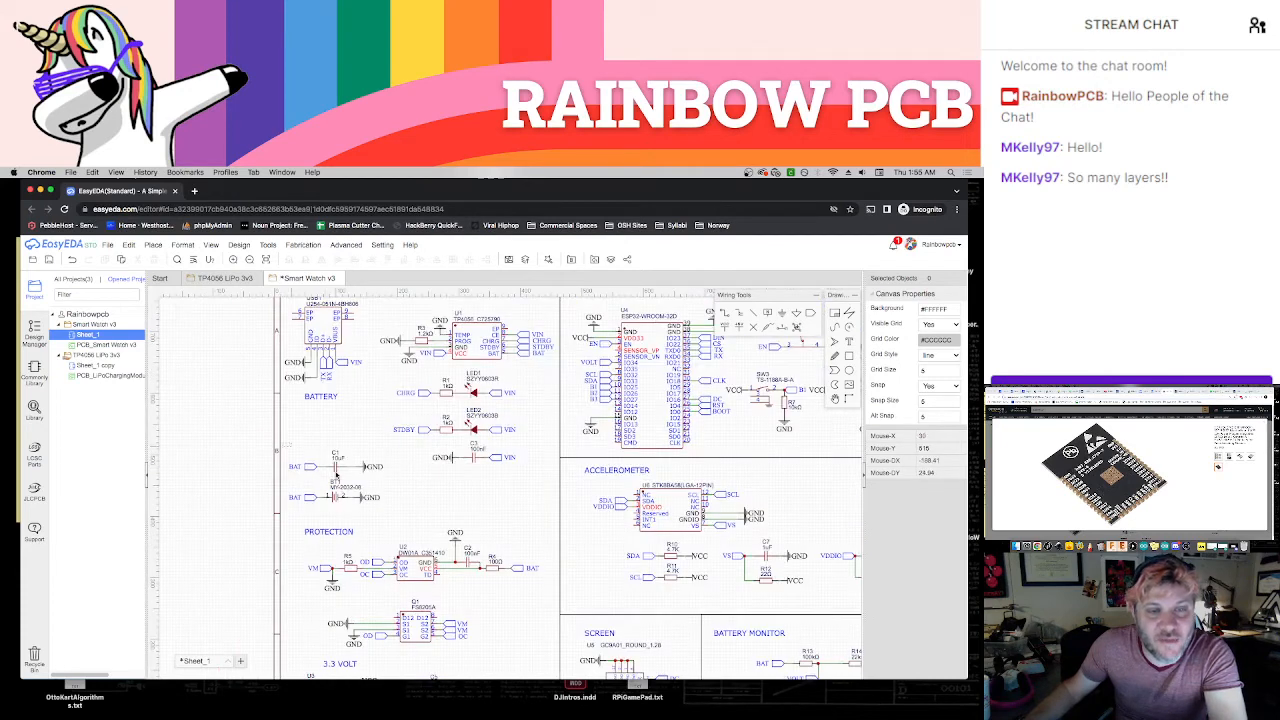
{"action": "mouse_move", "coordinate": [337, 475]}
{"action": "left_mouse_down"}
{"action": "mouse_move", "coordinate": [386, 516]}
{"action": "mouse_move", "coordinate": [334, 458]}
{"action": "left_mouse_up"}
{"action": "left_click", "coordinate": [364, 498]}
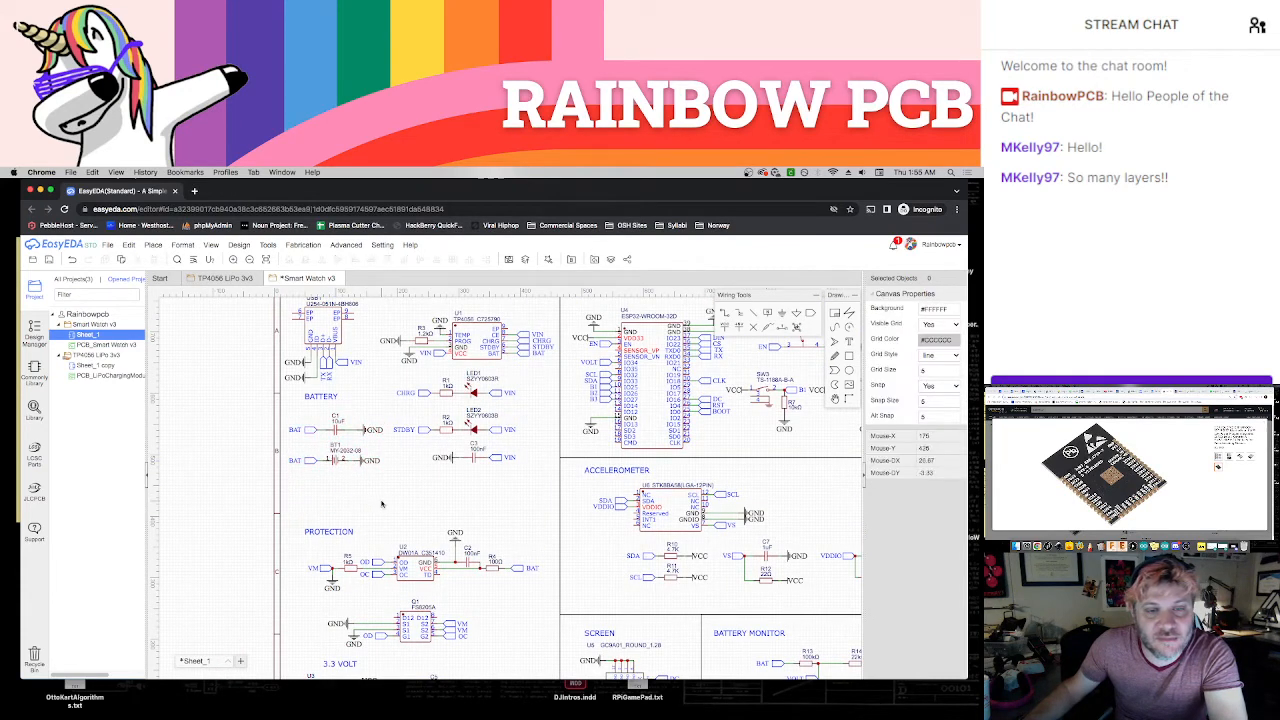
Move the whole Protection section up closer to the Battery section and save the schematic
{"action": "right_click_drag", "start_coordinate": [382, 501], "coordinate": [371, 425]}
{"action": "left_click_drag", "start_coordinate": [281, 448], "coordinate": [534, 576]}
{"action": "left_click_drag", "start_coordinate": [415, 541], "coordinate": [413, 515]}
{"action": "left_click", "coordinate": [500, 573]}
{"action": "right_click_drag", "start_coordinate": [503, 574], "coordinate": [472, 479]}
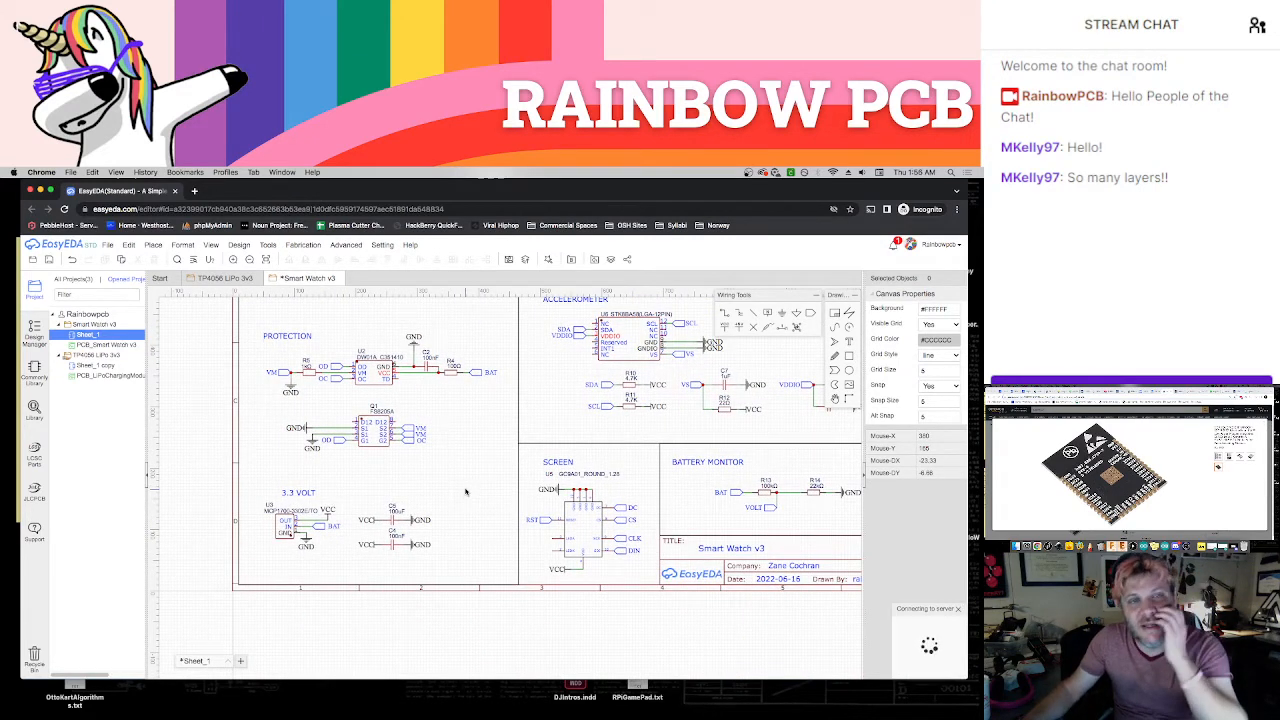
Open the name text of regulator U3 in the 3.3 Volt section and copy the MCP1700-3302E portion
{"action": "right_click_drag", "start_coordinate": [468, 480], "coordinate": [420, 492]}
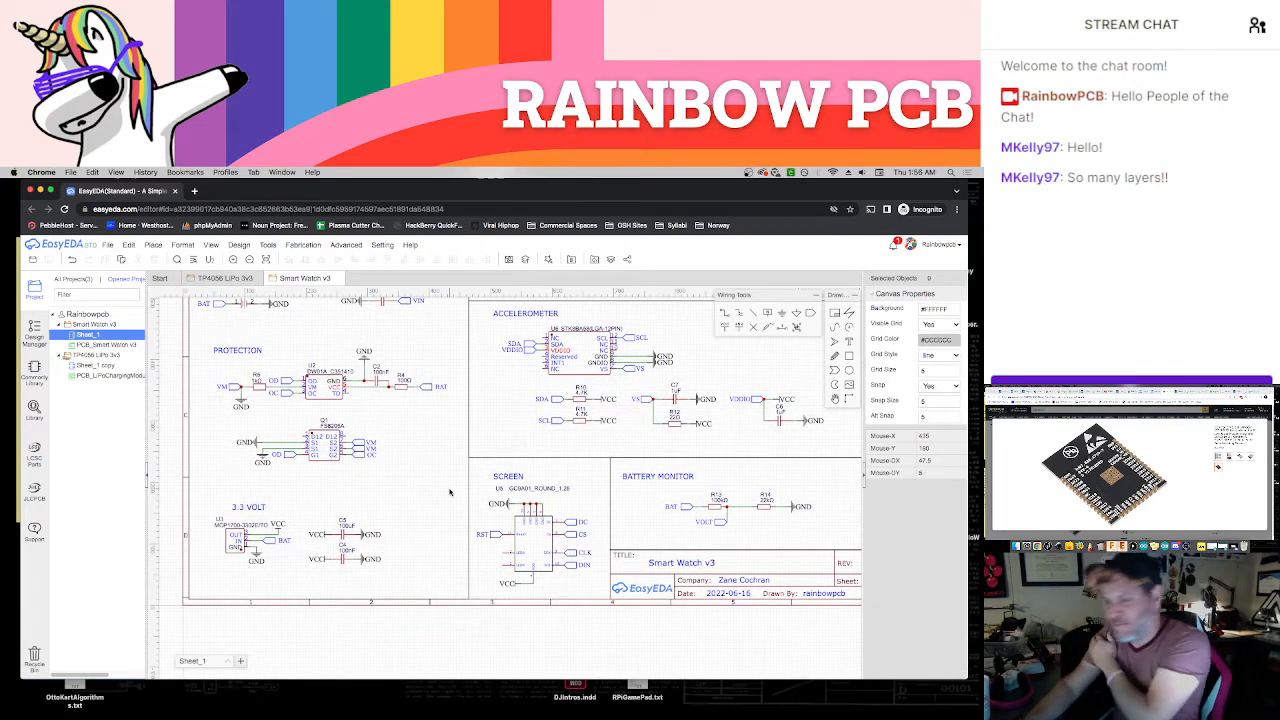
{"action": "scroll", "coordinate": [438, 500], "scroll_direction": "down", "scroll_amount": 4}
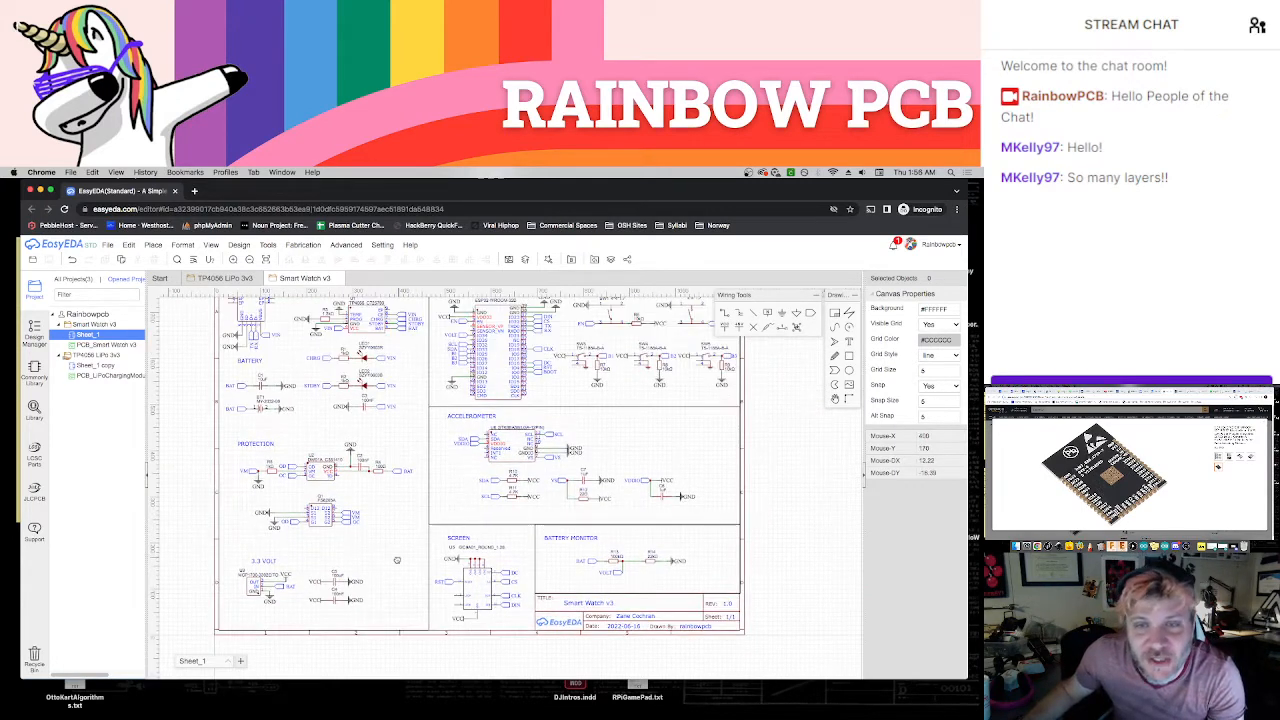
{"action": "right_click_drag", "start_coordinate": [642, 489], "coordinate": [614, 453]}
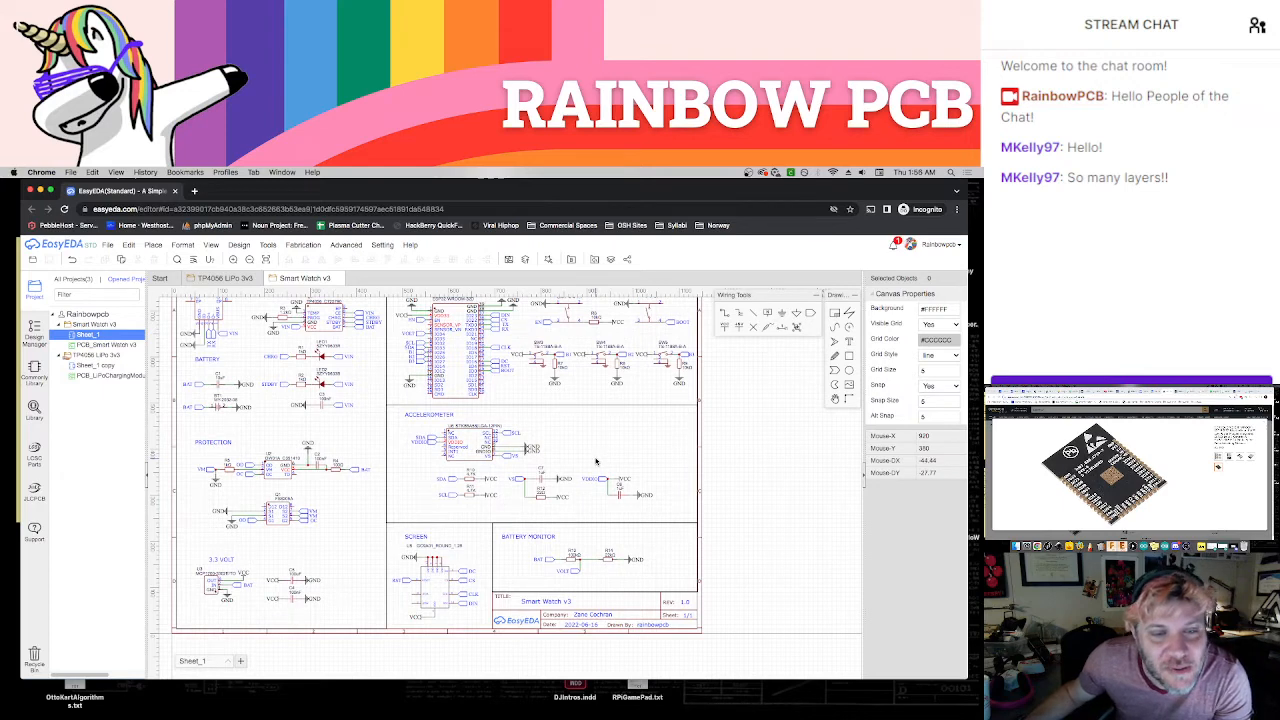
{"action": "scroll", "coordinate": [251, 614], "scroll_direction": "up", "scroll_amount": 5}
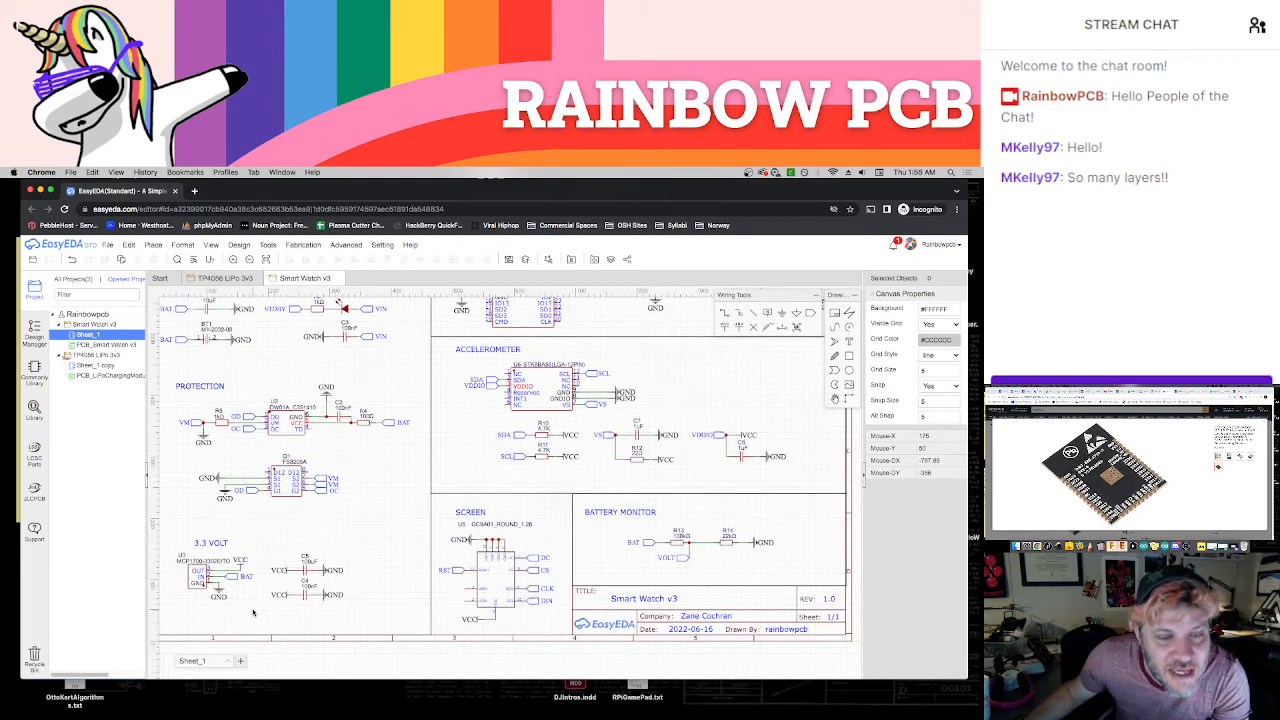
{"action": "double_click", "coordinate": [320, 515]}
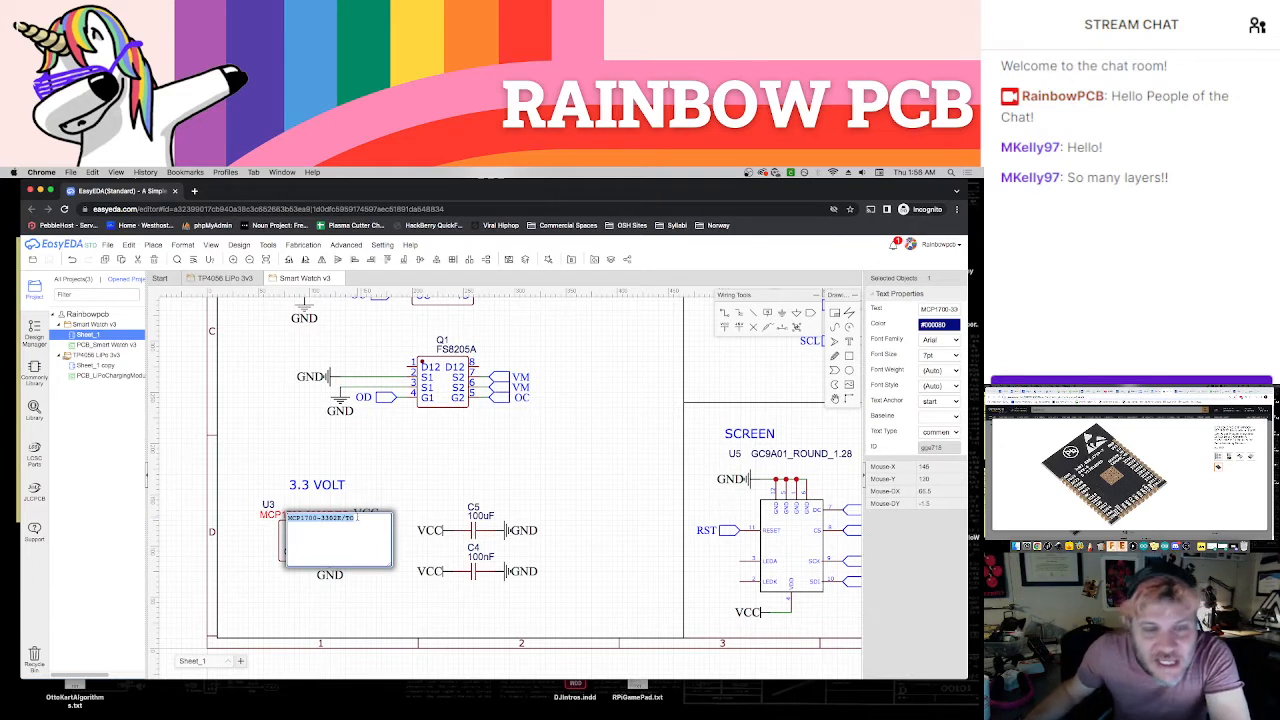
{"action": "left_click", "coordinate": [342, 518]}
{"action": "left_click_drag", "start_coordinate": [342, 518], "coordinate": [288, 518]}
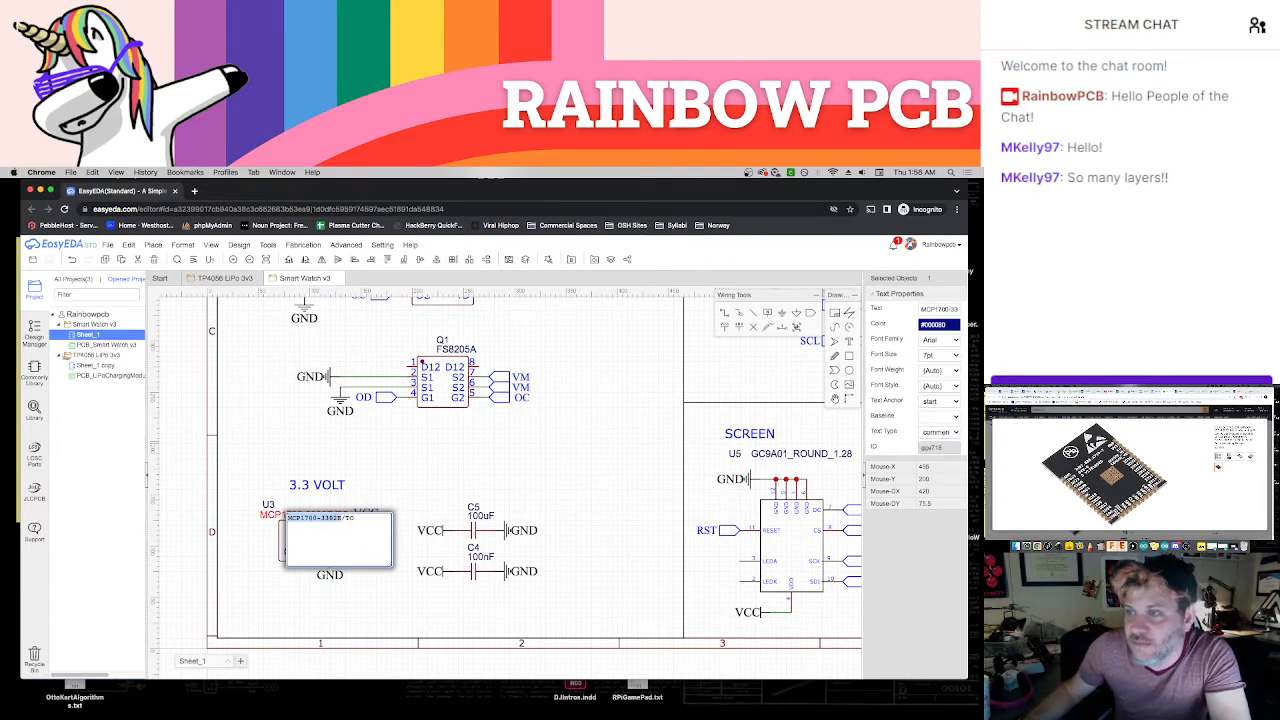
Switch to the LCSC parts site in the other browser window and search for the MCP1700-3302E regulator
{"action": "left_click", "coordinate": [1036, 391]}
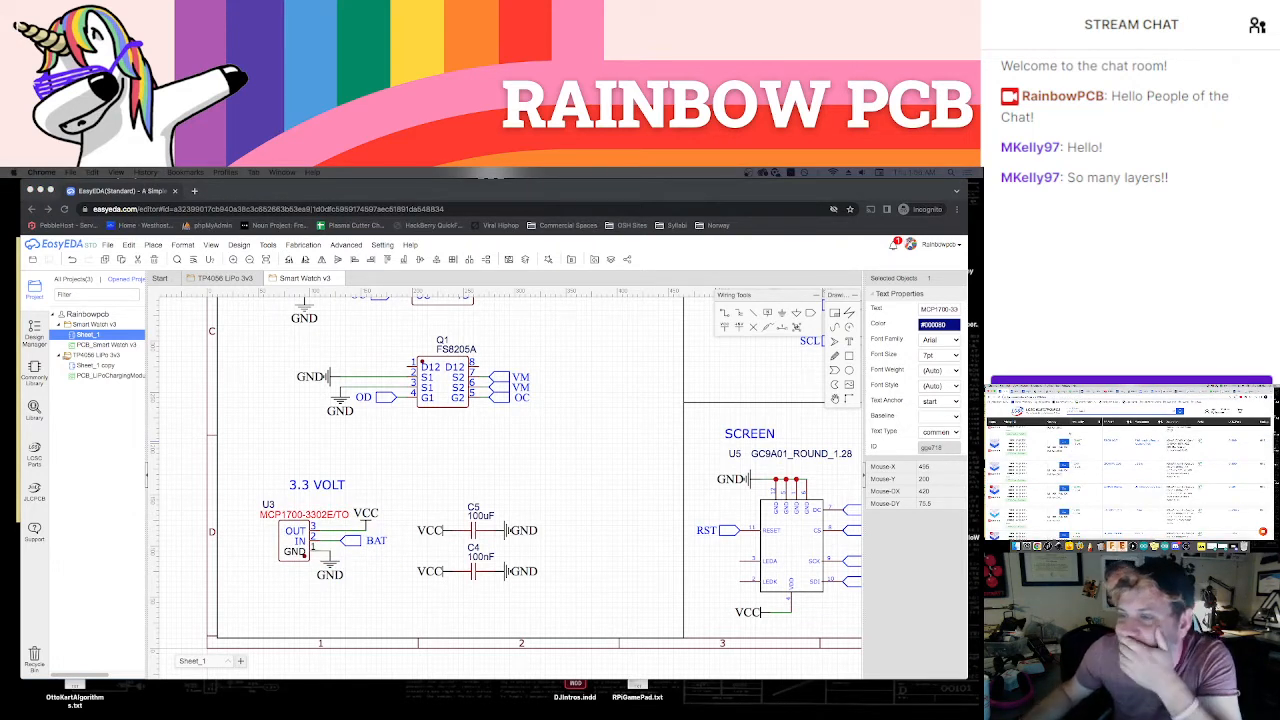
{"action": "scroll", "coordinate": [1068, 432], "scroll_direction": "up", "scroll_amount": 10}
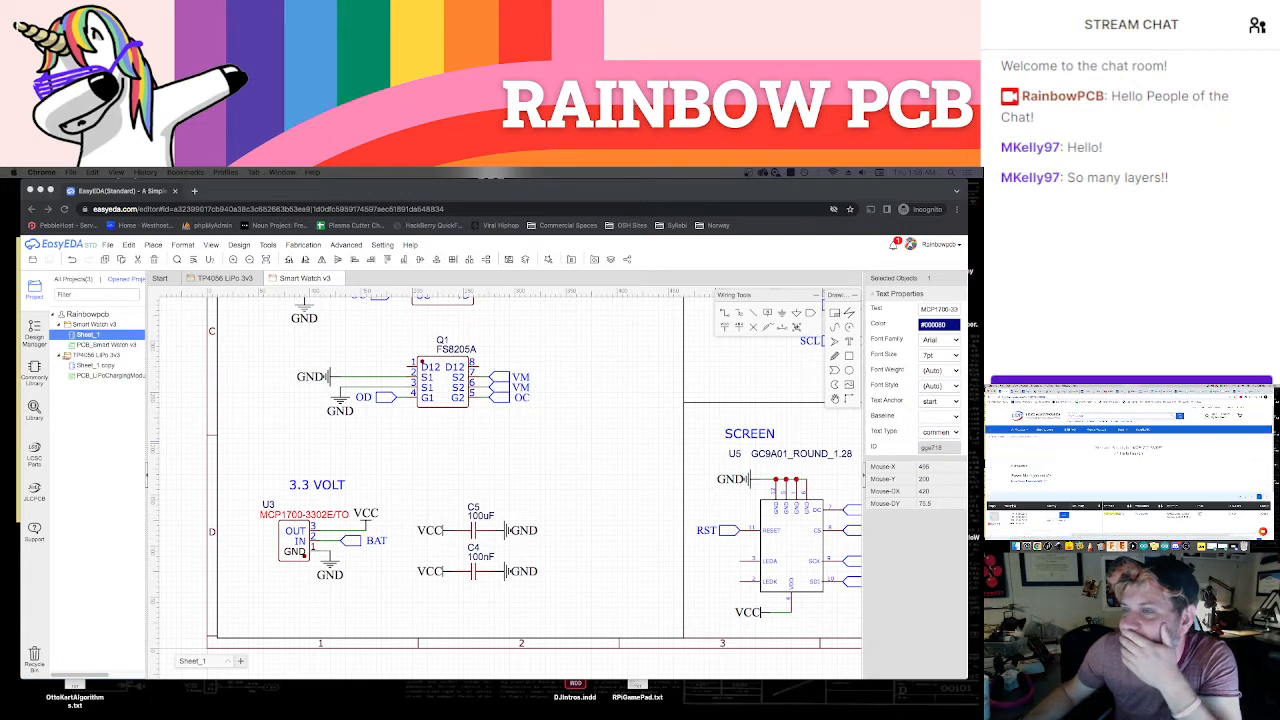
{"action": "scroll", "coordinate": [1149, 433], "scroll_direction": "down", "scroll_amount": 3}
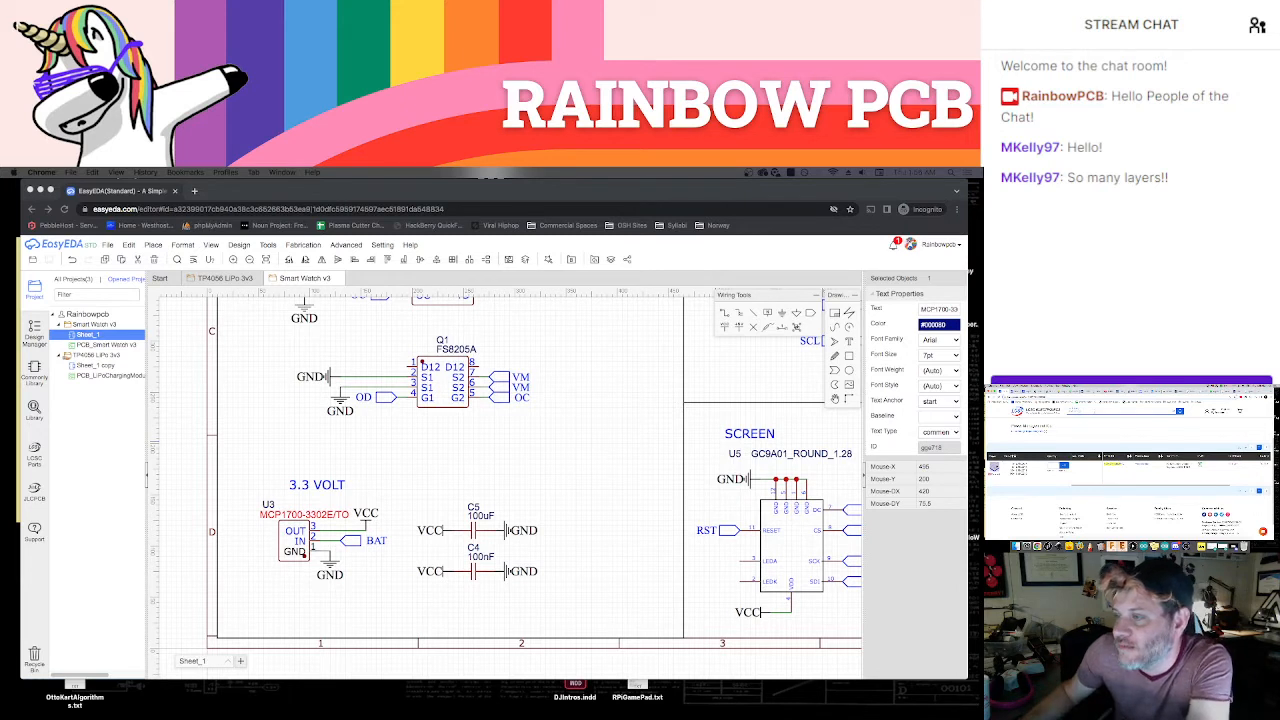
{"action": "key", "text": "Return"}
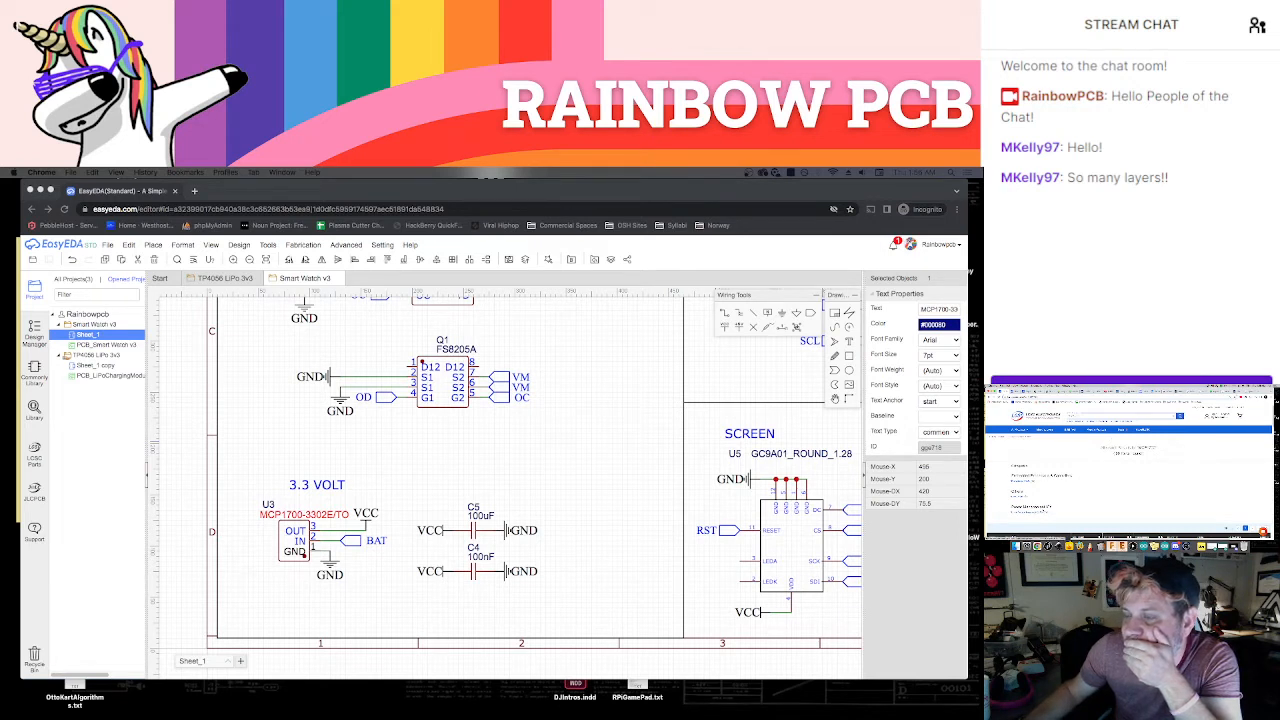
Open a matching part category, filter its parts list, and examine the first listed part's picture
{"action": "left_click", "coordinate": [1049, 505]}
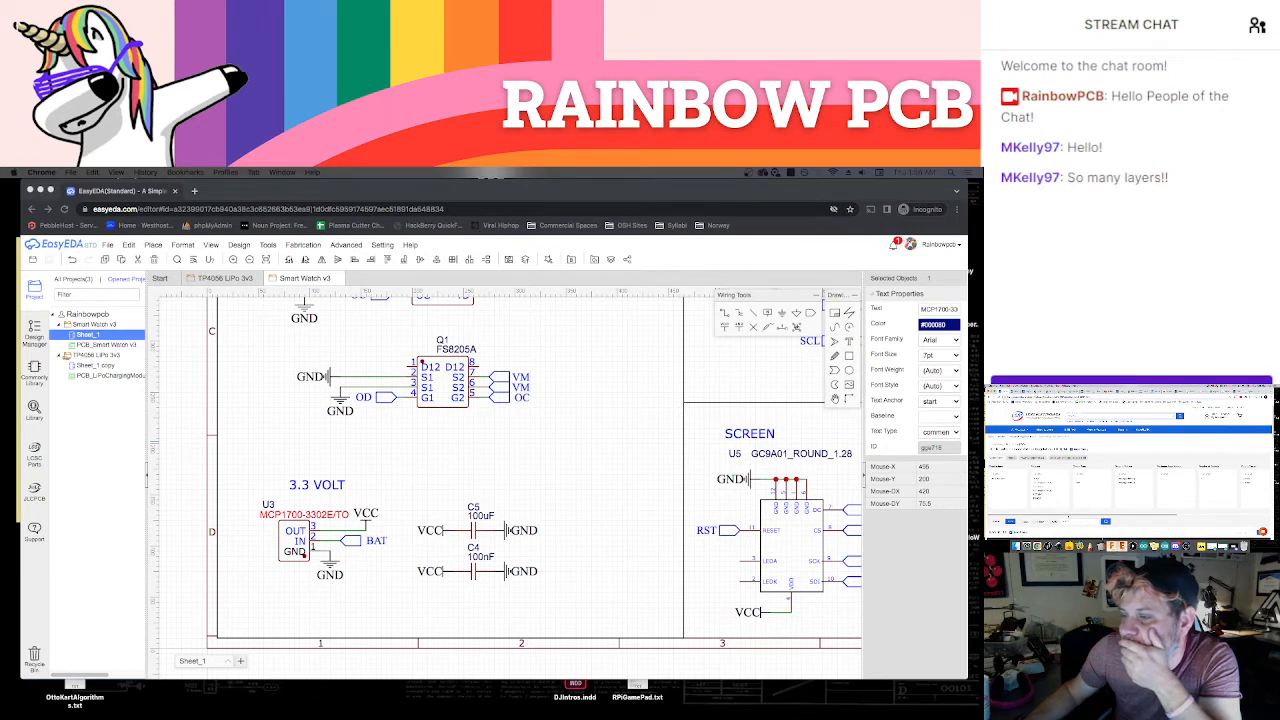
{"action": "left_click_drag", "start_coordinate": [1066, 515], "coordinate": [1168, 515]}
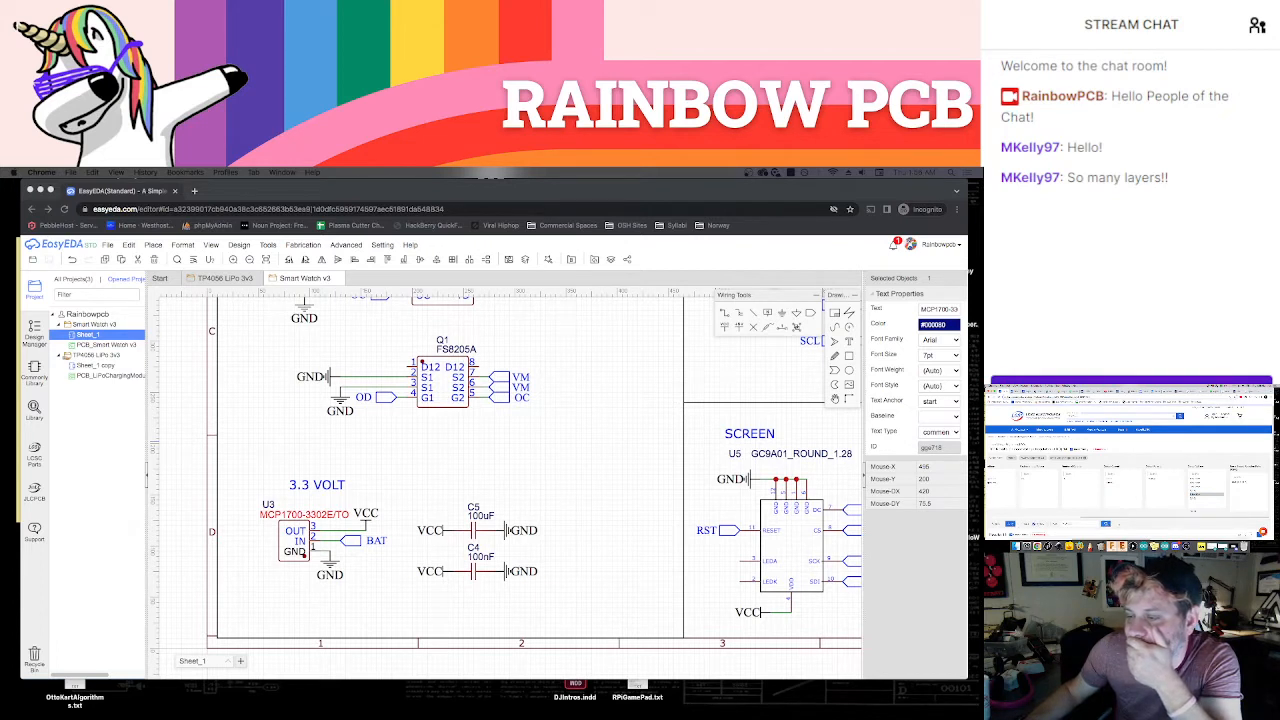
{"action": "scroll", "coordinate": [1129, 472], "scroll_direction": "down", "scroll_amount": 4}
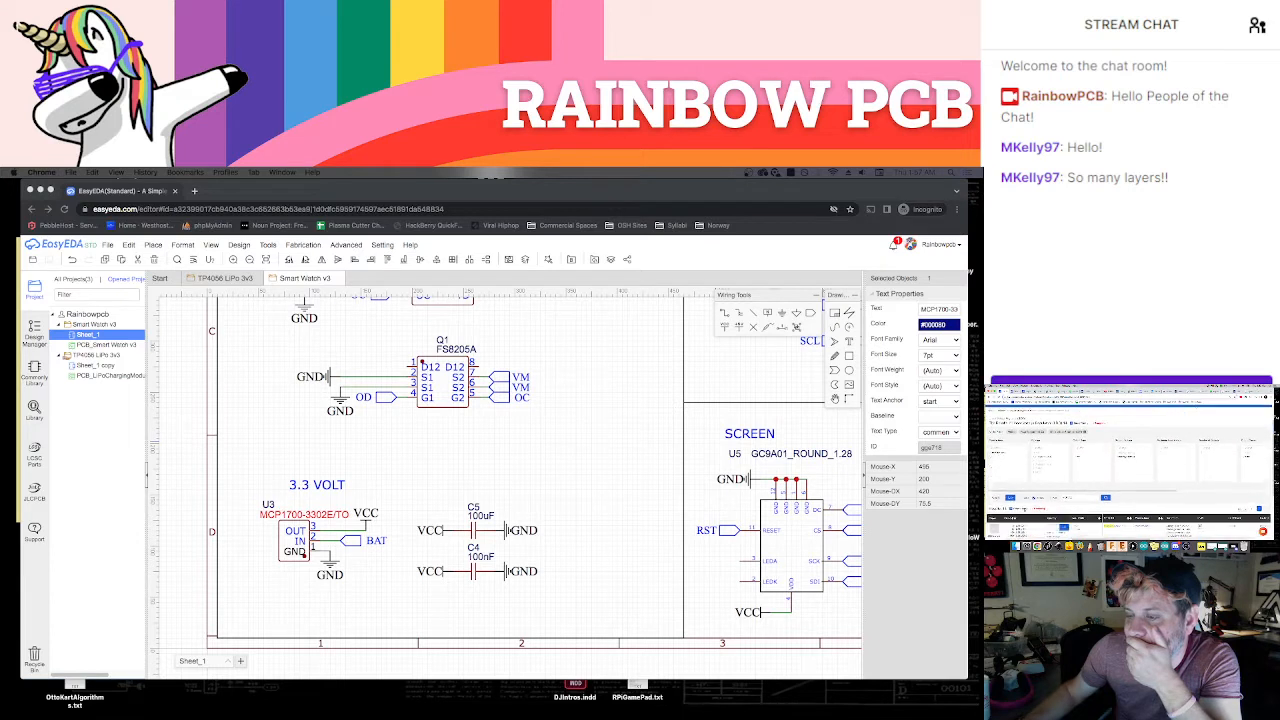
{"action": "scroll", "coordinate": [1129, 472], "scroll_direction": "down", "scroll_amount": 2}
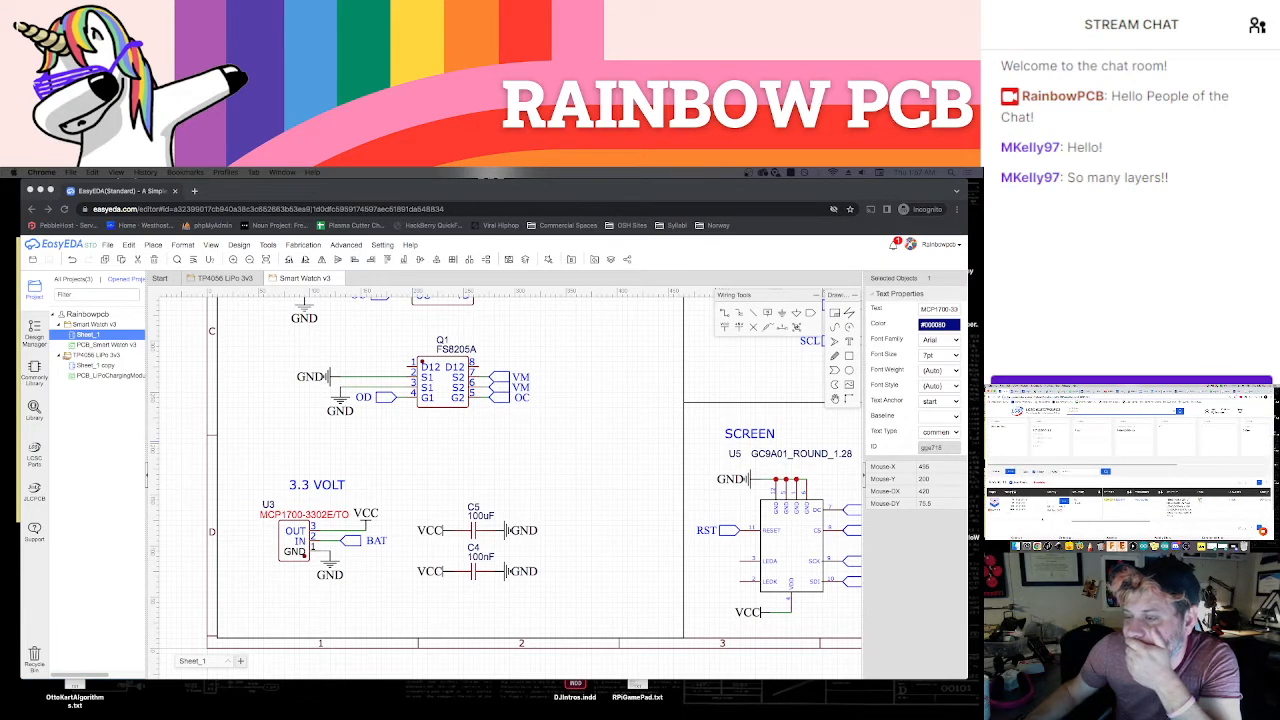
{"action": "mouse_move", "coordinate": [995, 504]}
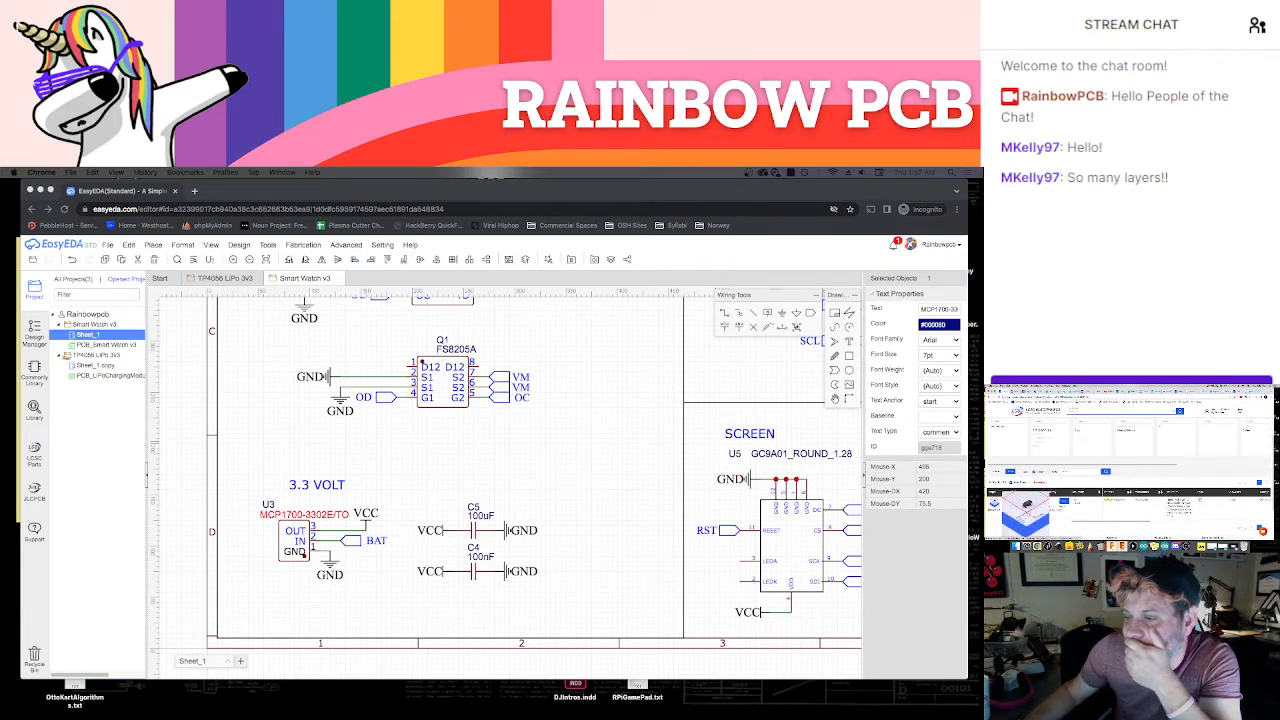
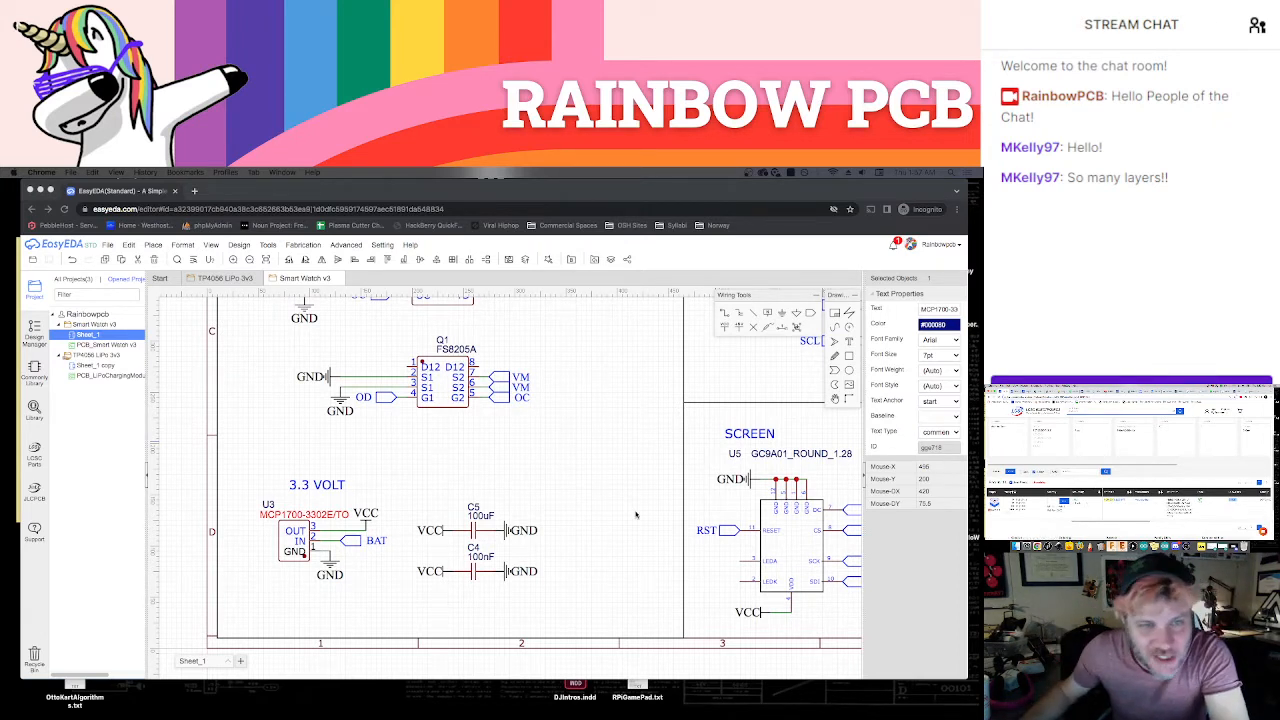
Place the MCP1700T-3302E/TT regulator, library part C39051, beside the 3.3 VOLT circuit and delete the old MCP1700-3302E/TO regulator
{"action": "left_click", "coordinate": [356, 444]}
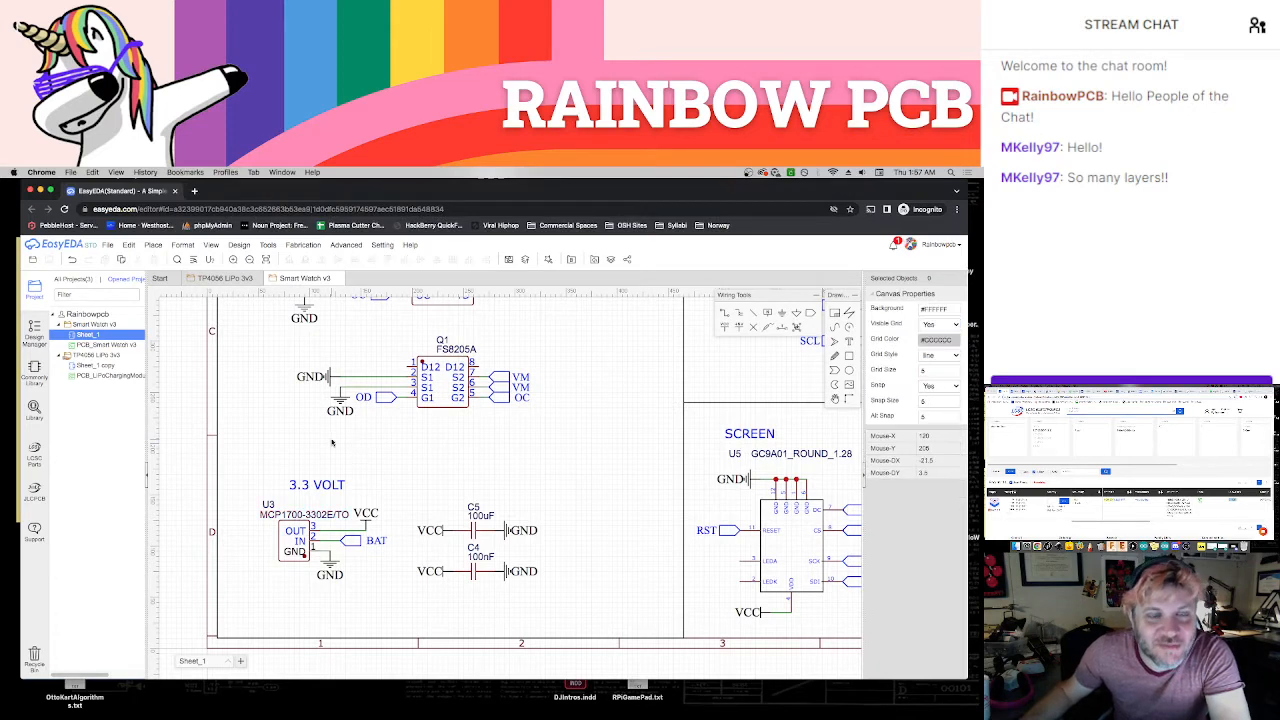
{"action": "key", "text": "shift+f"}
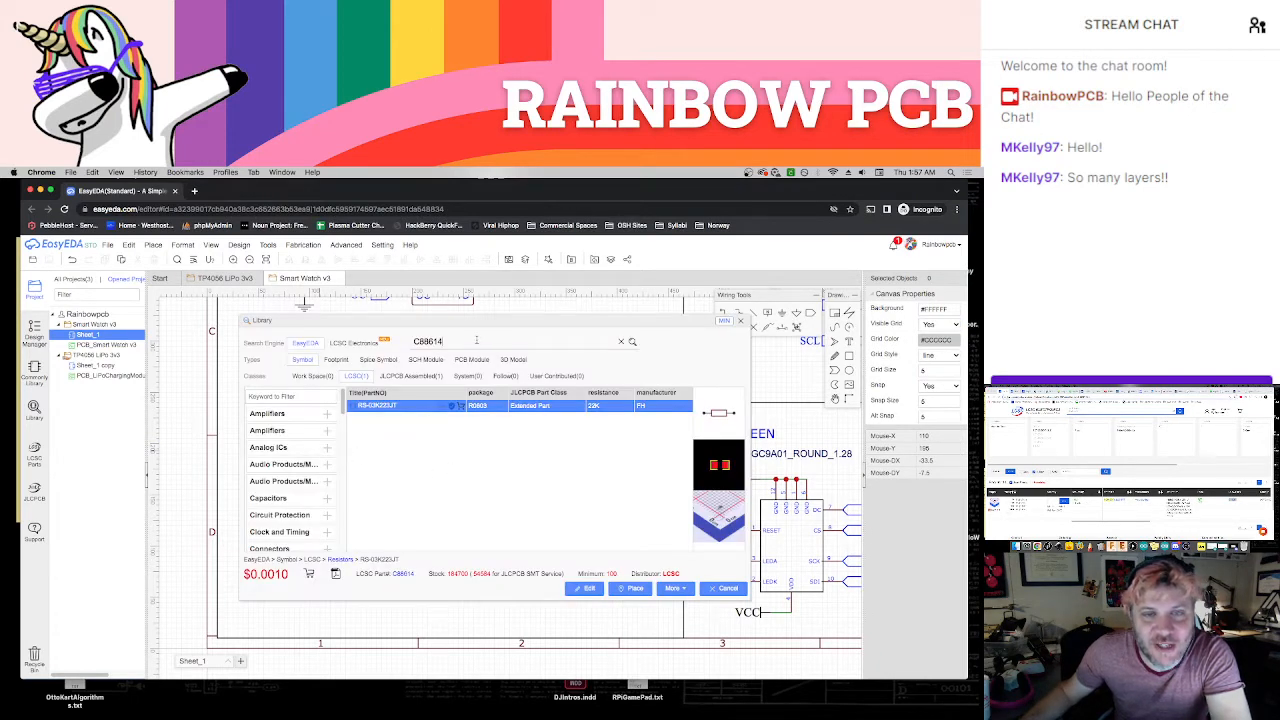
{"action": "double_click", "coordinate": [476, 340]}
{"action": "type", "text": "C39051"}
{"action": "left_click", "coordinate": [634, 342]}
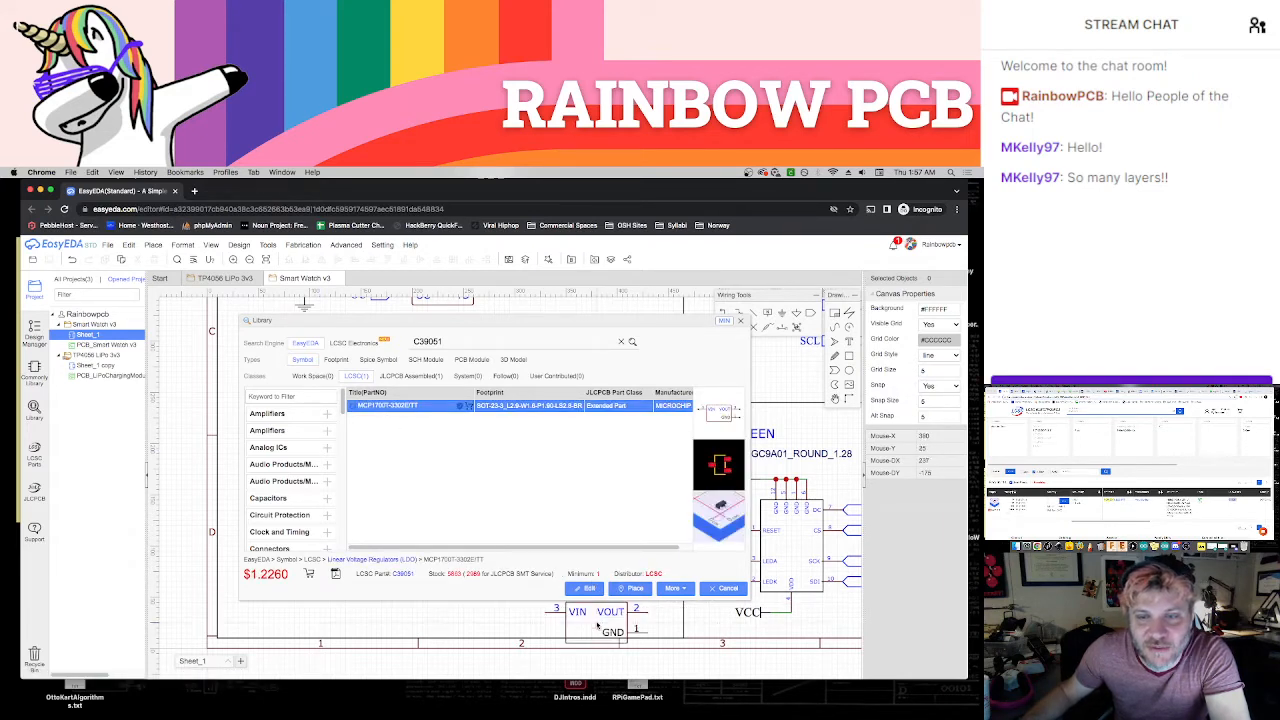
{"action": "left_click", "coordinate": [630, 588]}
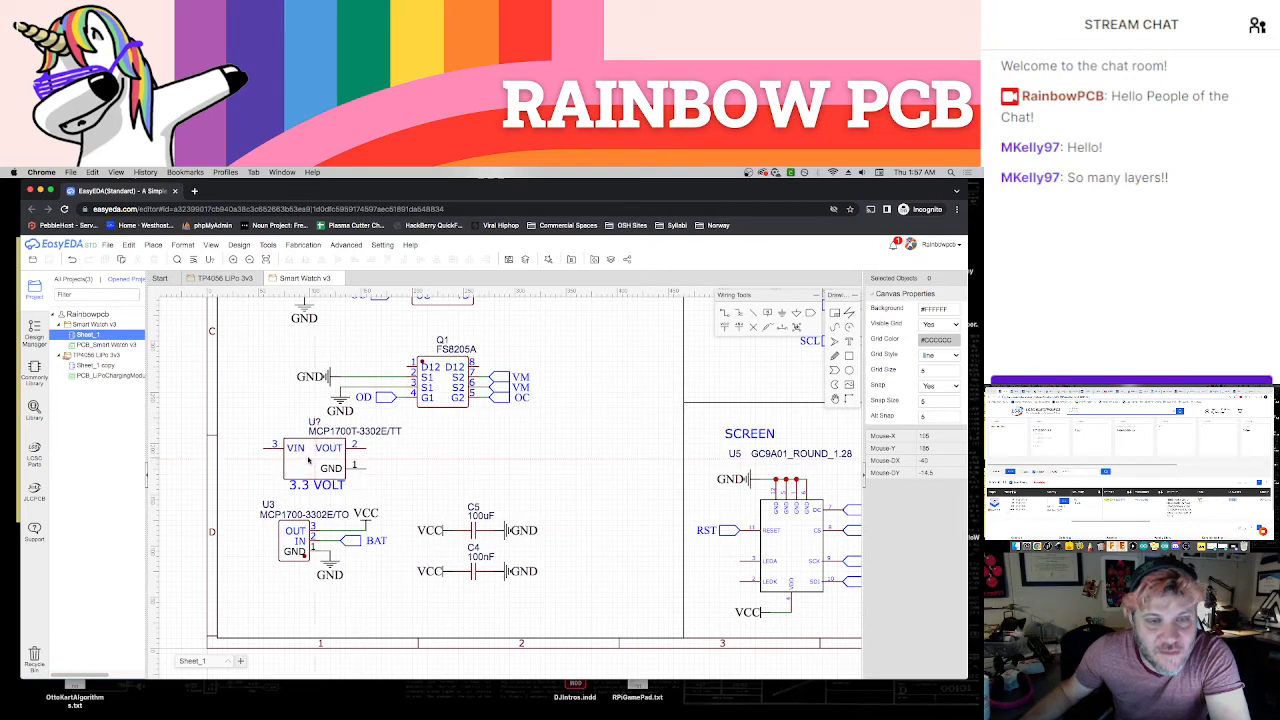
{"action": "left_click", "coordinate": [561, 467]}
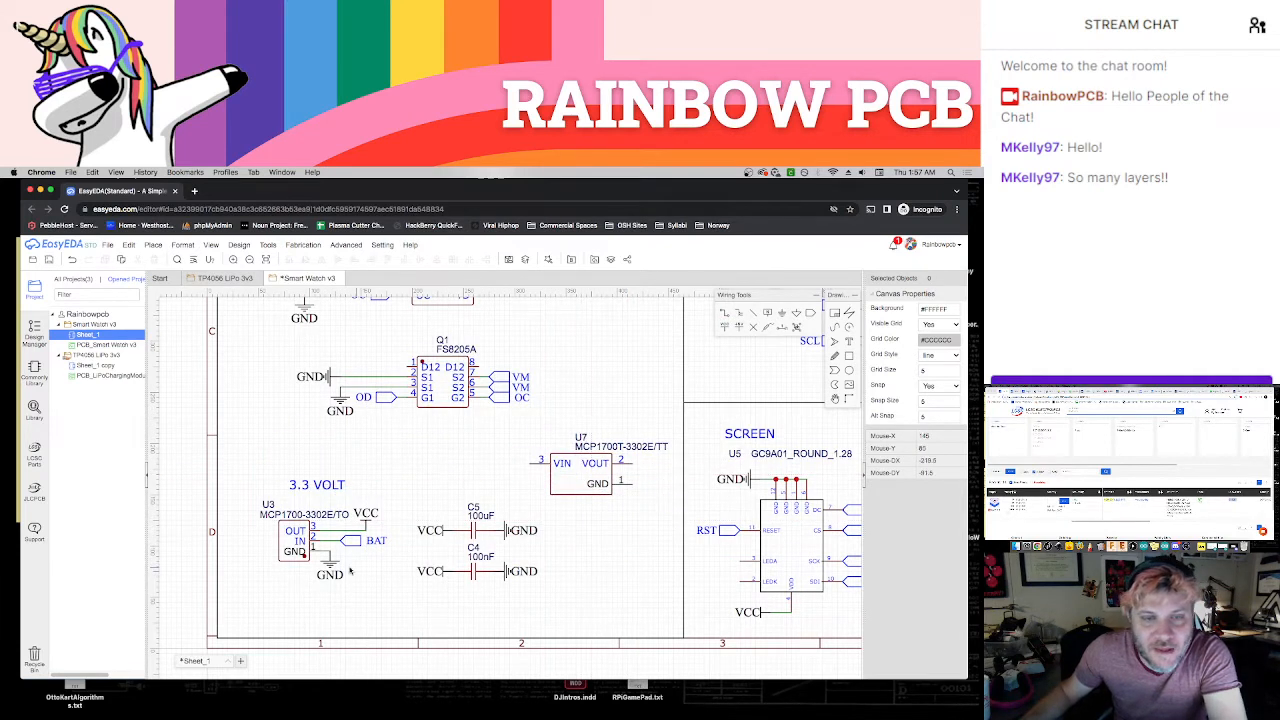
{"action": "left_click", "coordinate": [293, 562]}
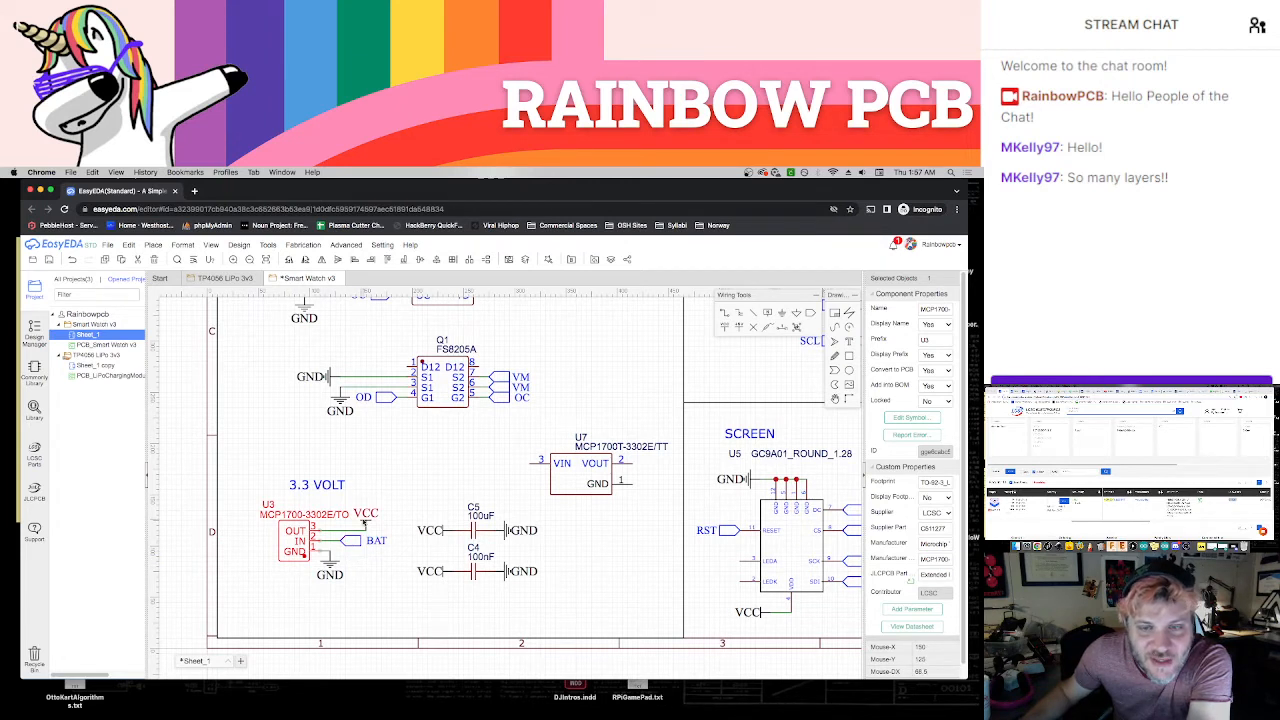
{"action": "key", "text": "Delete"}
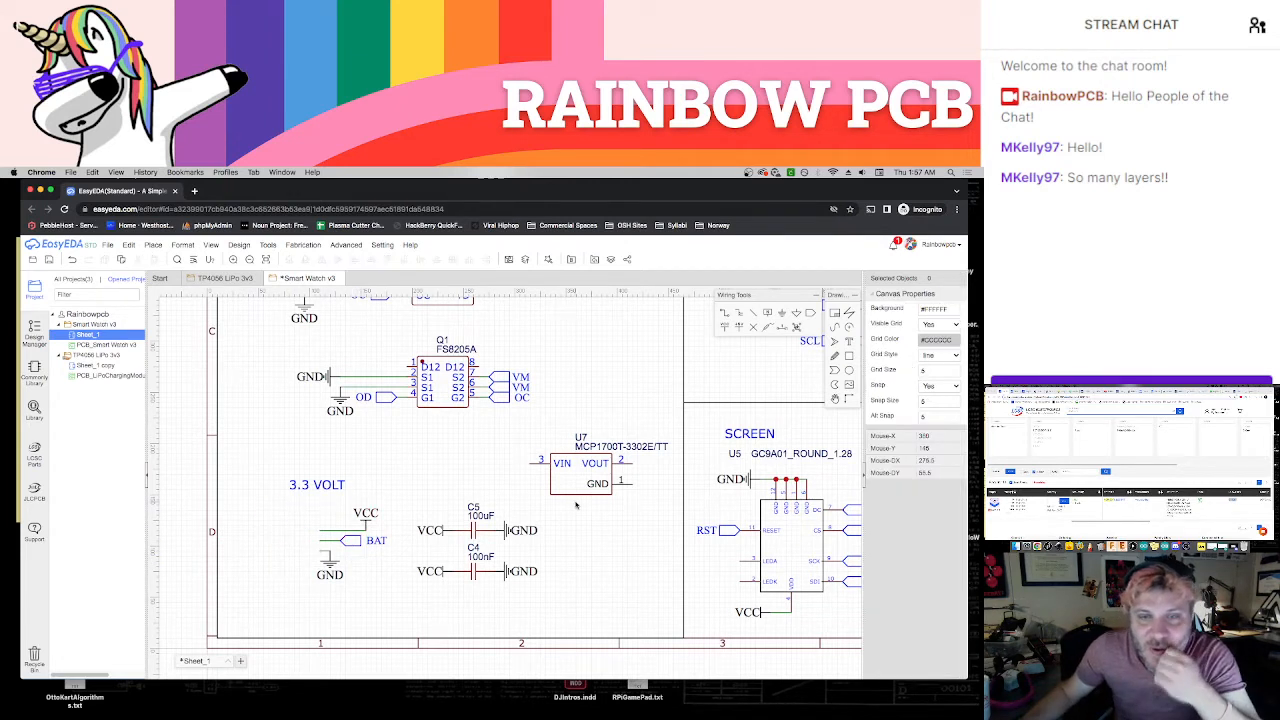
{"action": "left_click_drag", "start_coordinate": [577, 490], "coordinate": [420, 596]}
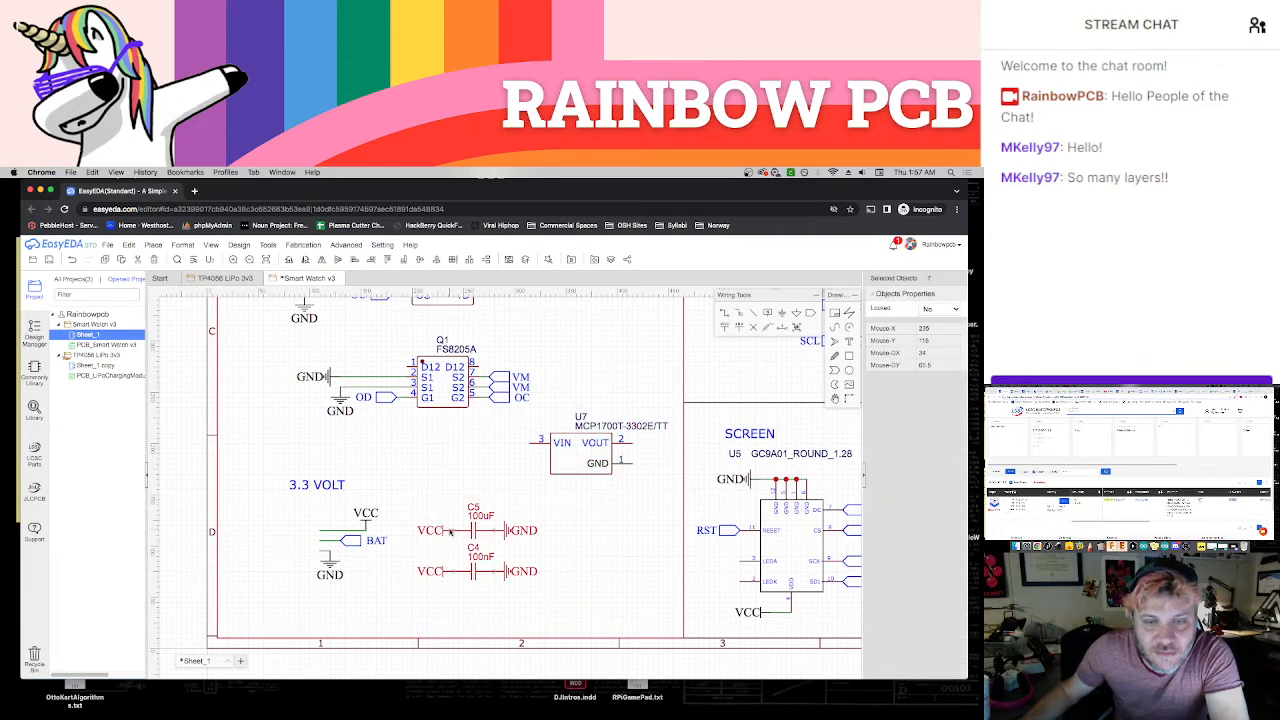
{"action": "left_click_drag", "start_coordinate": [464, 530], "coordinate": [519, 530]}
{"action": "key", "text": "super+z"}
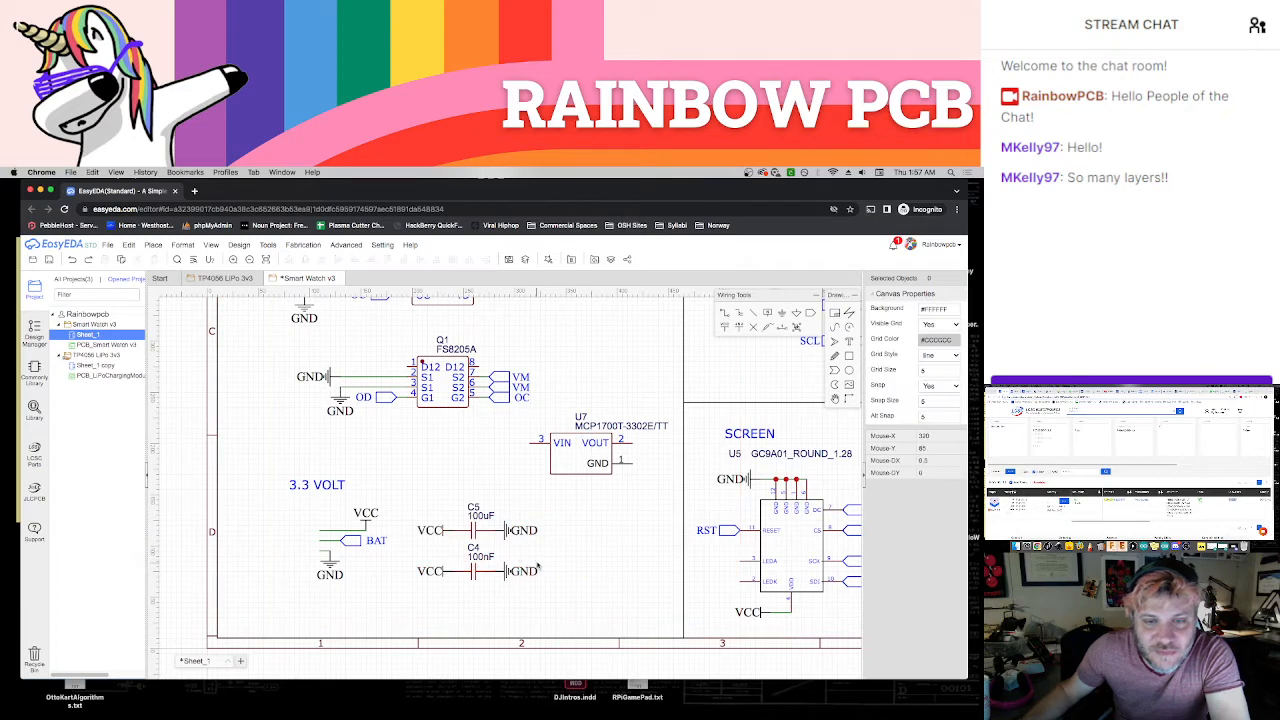
Shift capacitors C5 and C4 with their VCC and GND flags to the right to make room in the 3.3 VOLT section
{"action": "left_click_drag", "start_coordinate": [402, 493], "coordinate": [556, 589]}
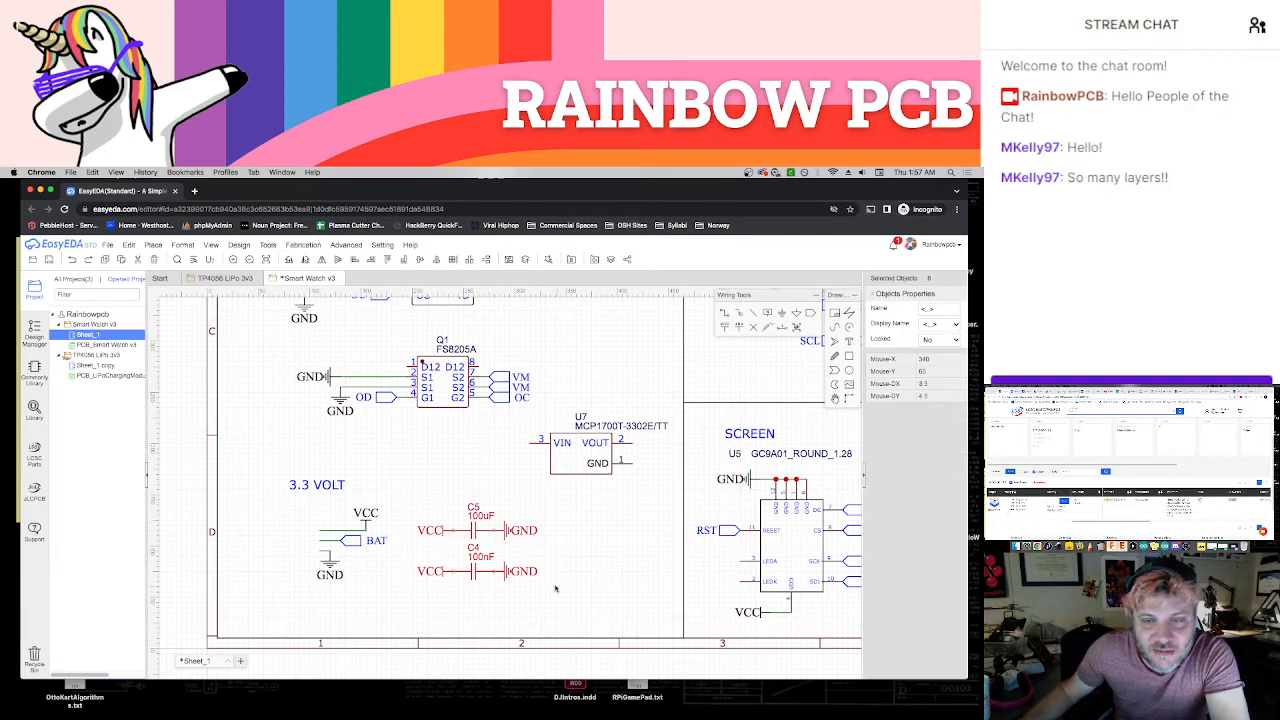
{"action": "key", "text": "Right"}
{"action": "key", "text": "Right"}
{"action": "key", "text": "Right"}
{"action": "key", "text": "Right"}
{"action": "key", "text": "Right"}
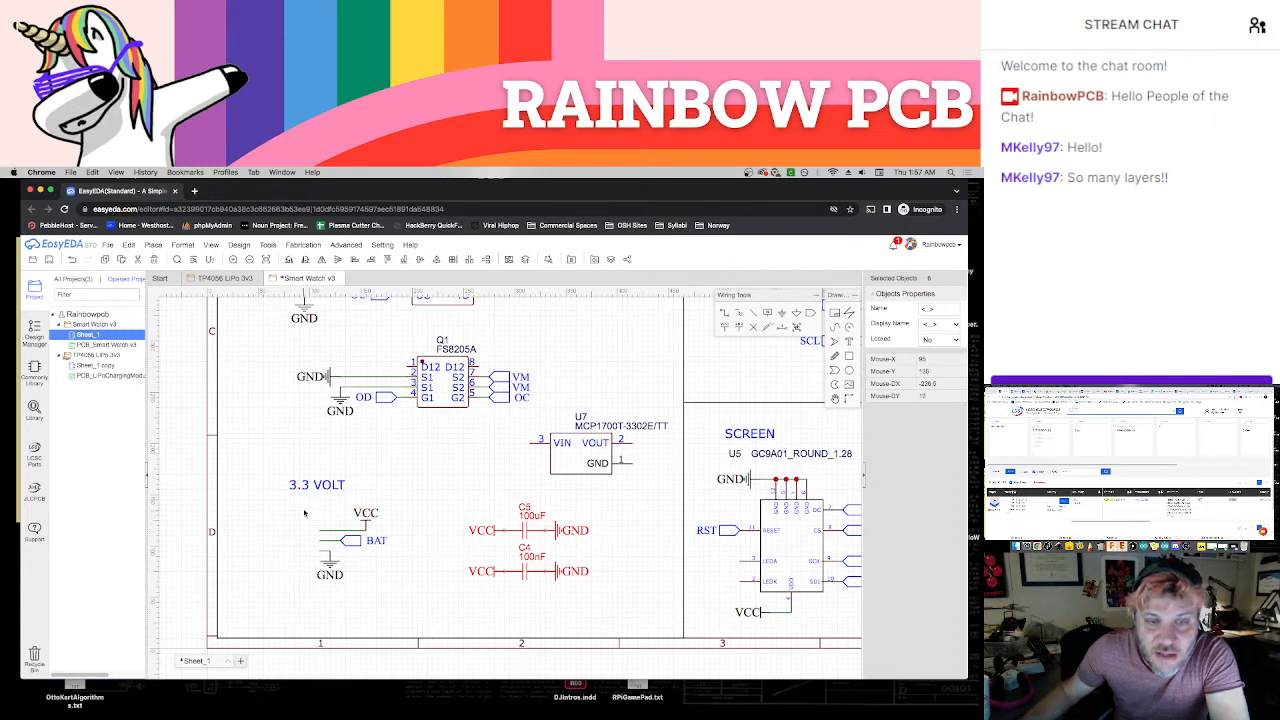
Shift the loose VCC, BAT and GND connections right and position the new regulator under the 3.3 VOLT heading
{"action": "left_click_drag", "start_coordinate": [304, 512], "coordinate": [404, 590]}
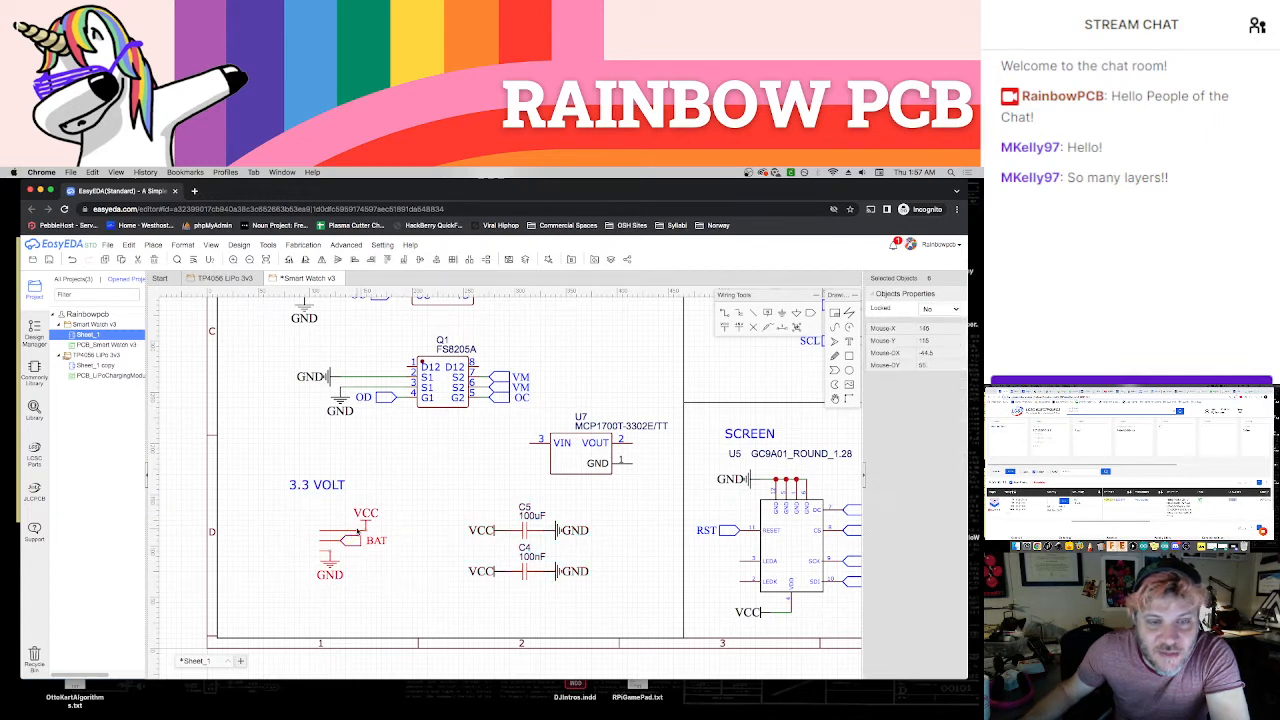
{"action": "left_click_drag", "start_coordinate": [358, 531], "coordinate": [423, 525]}
{"action": "left_click_drag", "start_coordinate": [566, 474], "coordinate": [307, 553]}
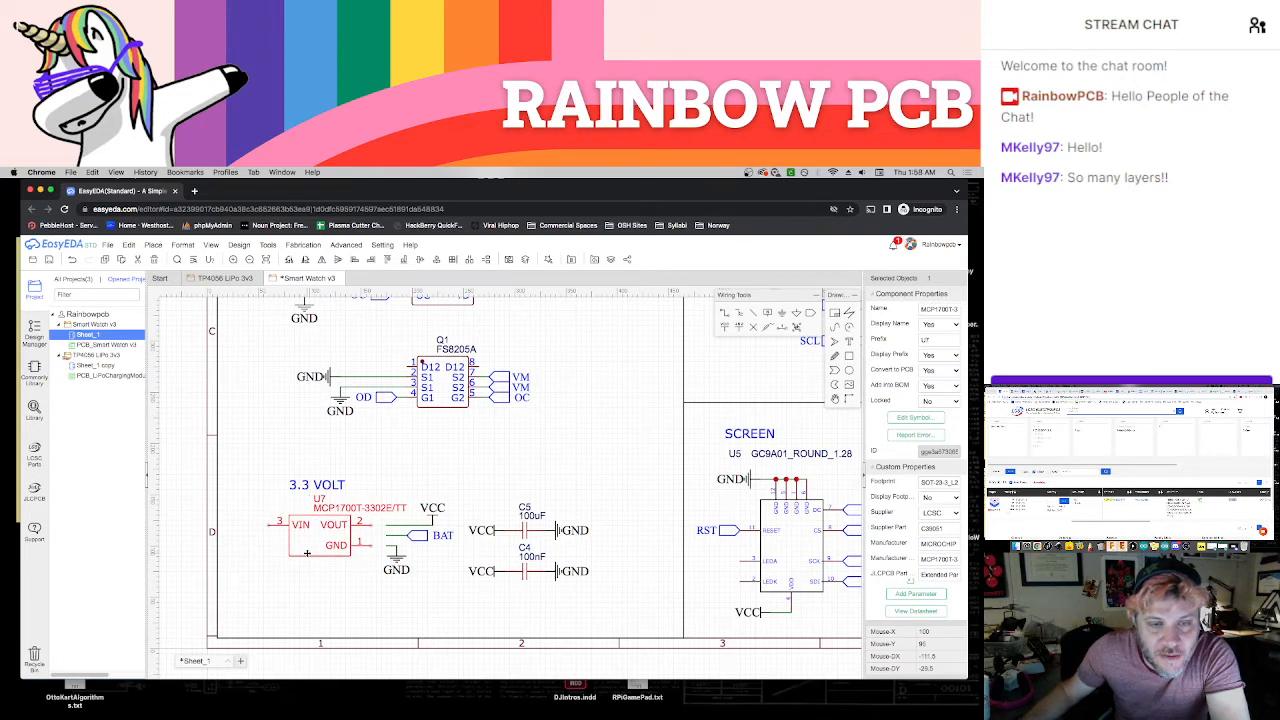
Delete the leftover BAT wire and attach the BAT net port to the new regulator's VIN pin
{"action": "left_click", "coordinate": [424, 537]}
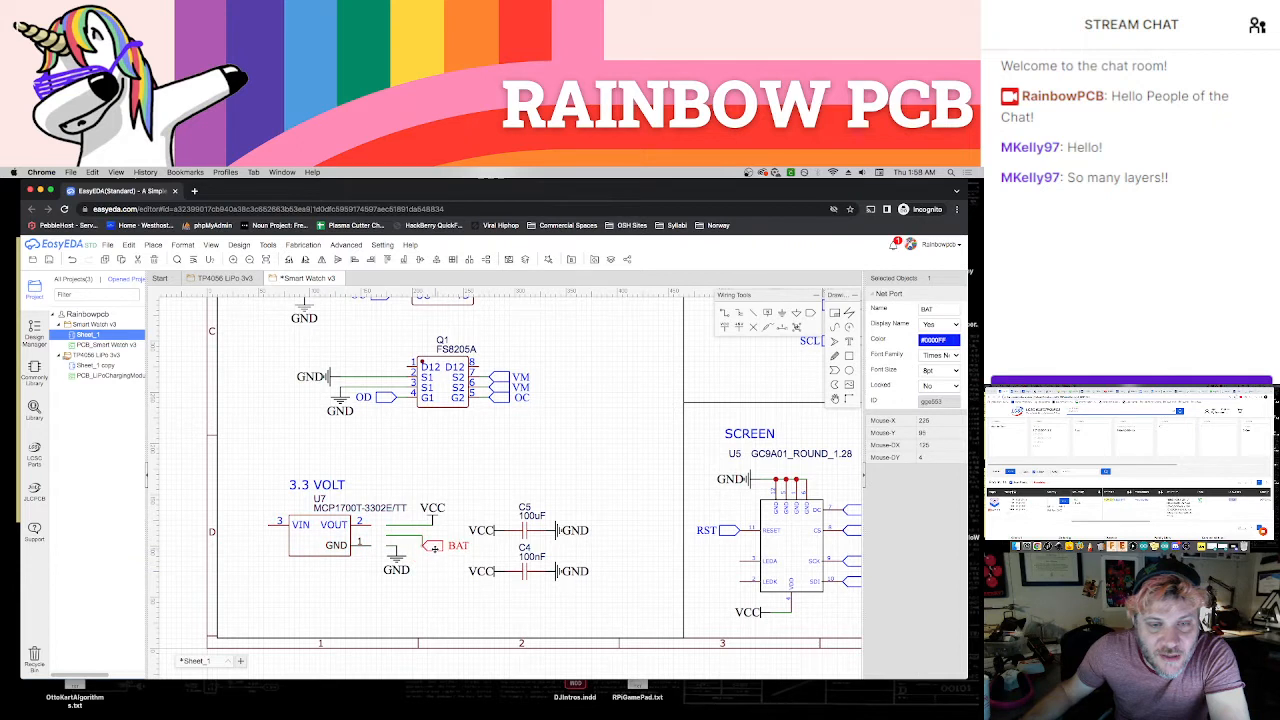
{"action": "left_click", "coordinate": [402, 542]}
{"action": "left_click", "coordinate": [399, 537]}
{"action": "key", "text": "Delete"}
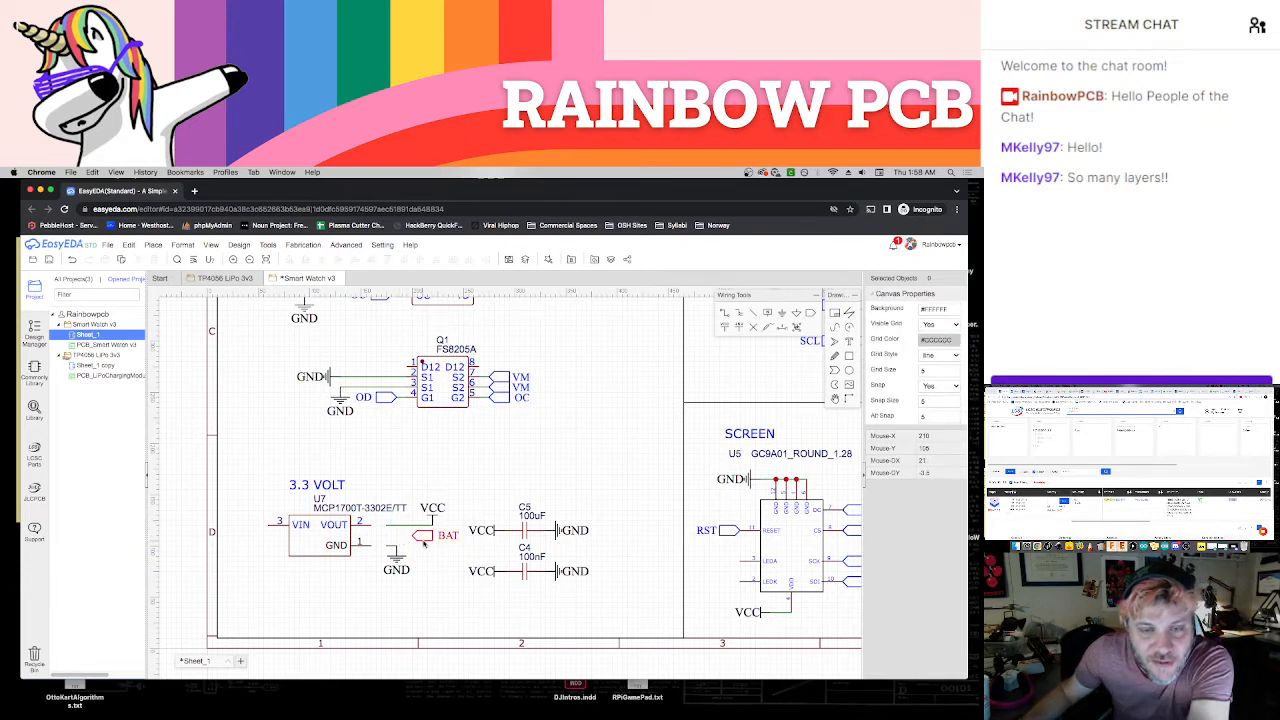
{"action": "left_click_drag", "start_coordinate": [426, 542], "coordinate": [258, 528]}
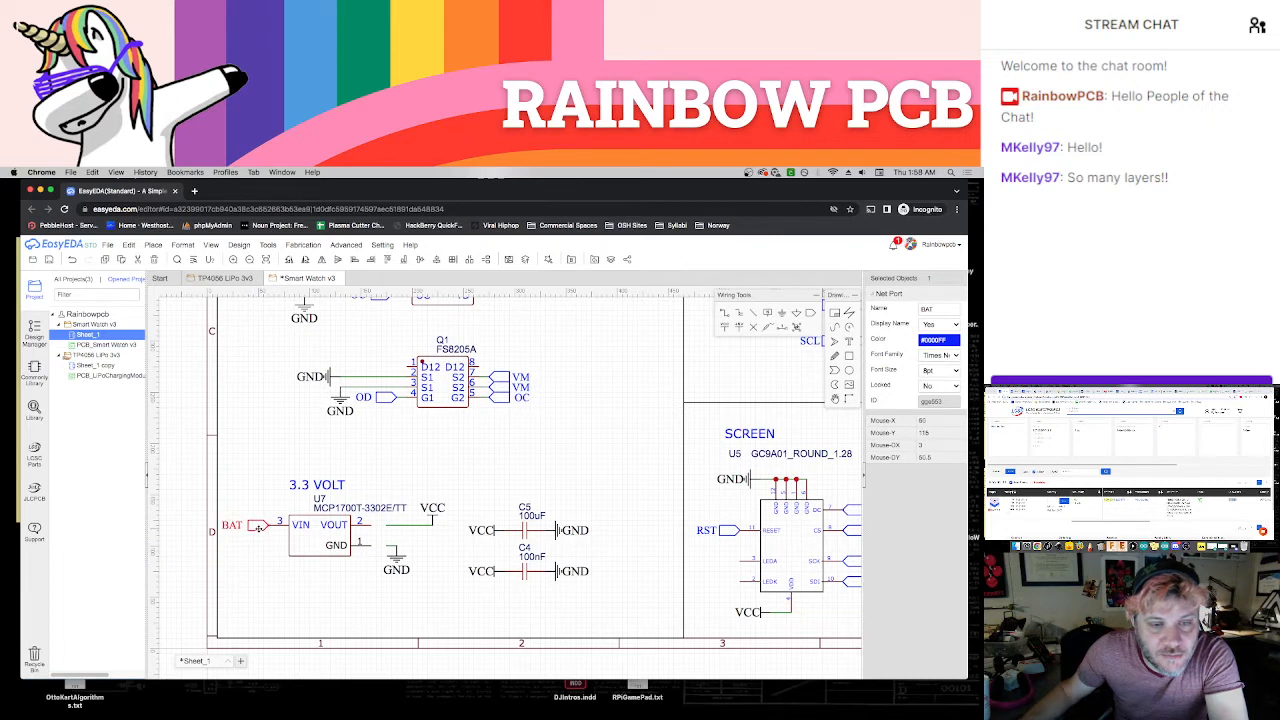
Delete the leftover VCC and GND wires beside the regulator and rotate the GND flag to lie horizontally
{"action": "left_click", "coordinate": [390, 530]}
{"action": "left_click", "coordinate": [390, 546]}
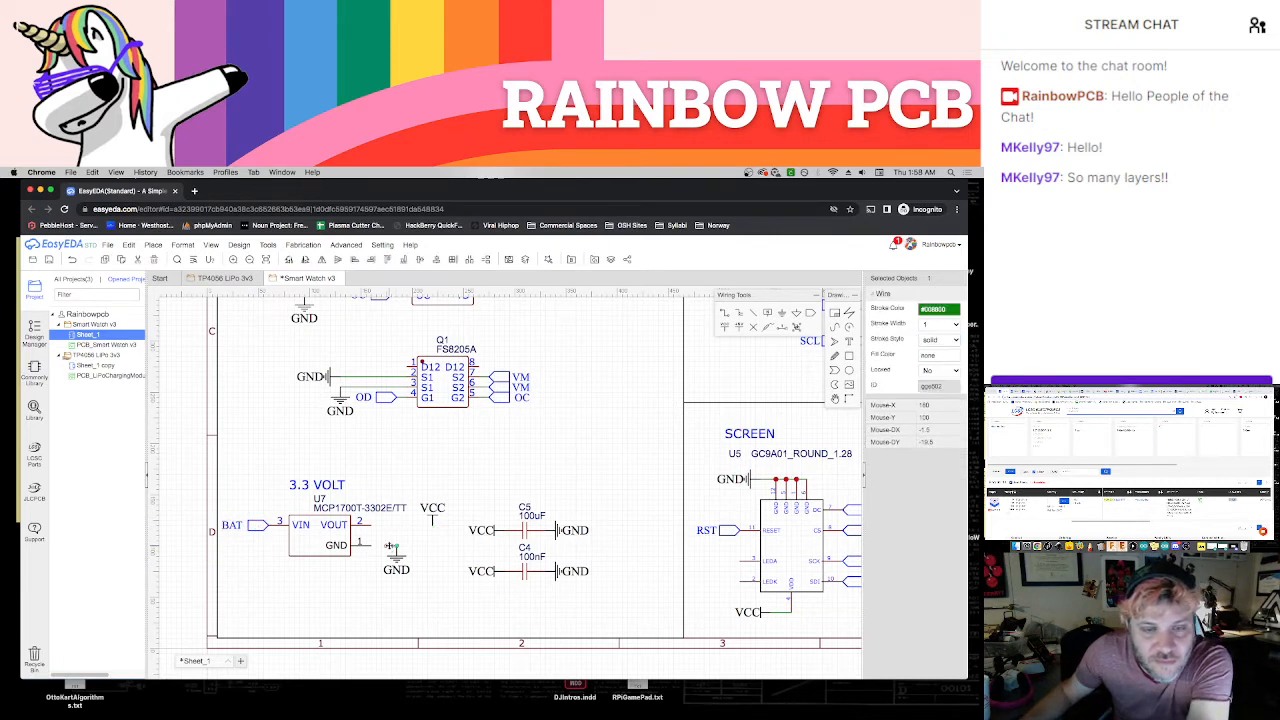
{"action": "key", "text": "Delete"}
{"action": "left_click", "coordinate": [396, 557]}
{"action": "key", "text": "space"}
{"action": "left_click", "coordinate": [393, 560]}
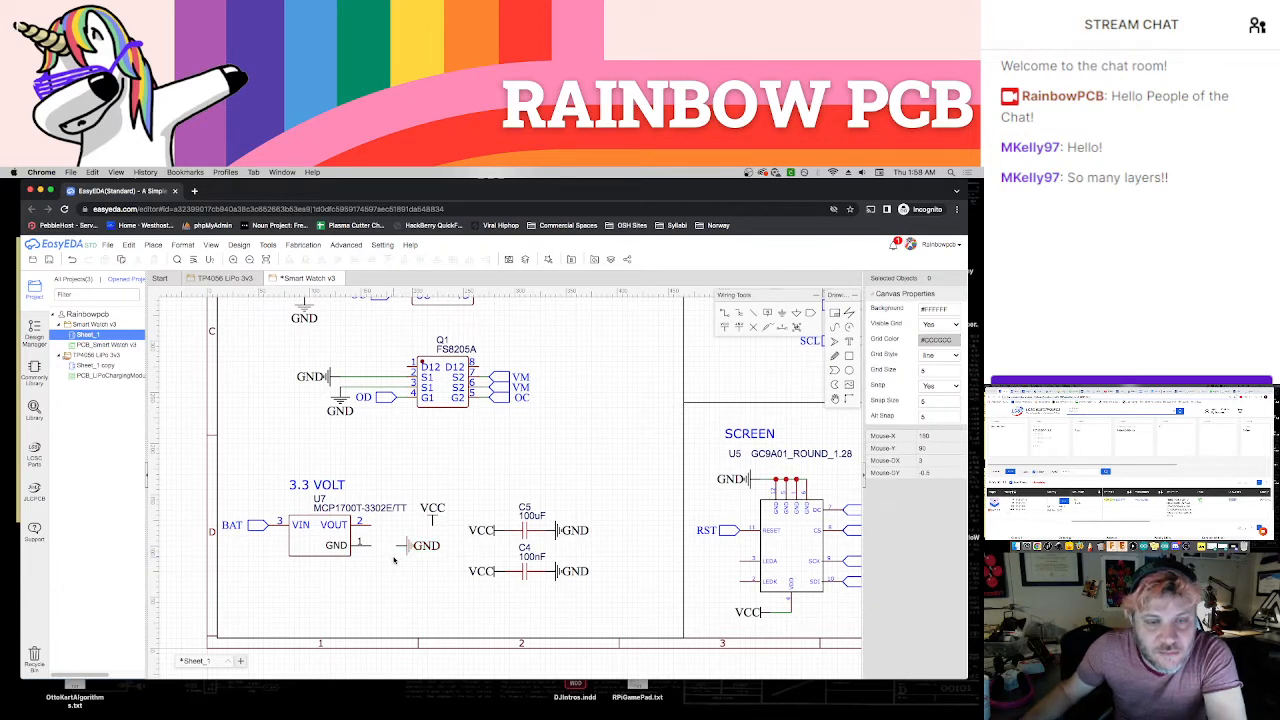
Rotate the VCC flag to lie horizontally and position it above the GND flag, in line with the VOUT pin
{"action": "left_click", "coordinate": [433, 519]}
{"action": "key", "text": "space"}
{"action": "key", "text": "space"}
{"action": "key", "text": "space"}
{"action": "key", "text": "space"}
{"action": "key", "text": "space"}
{"action": "key", "text": "space"}
{"action": "key", "text": "space"}
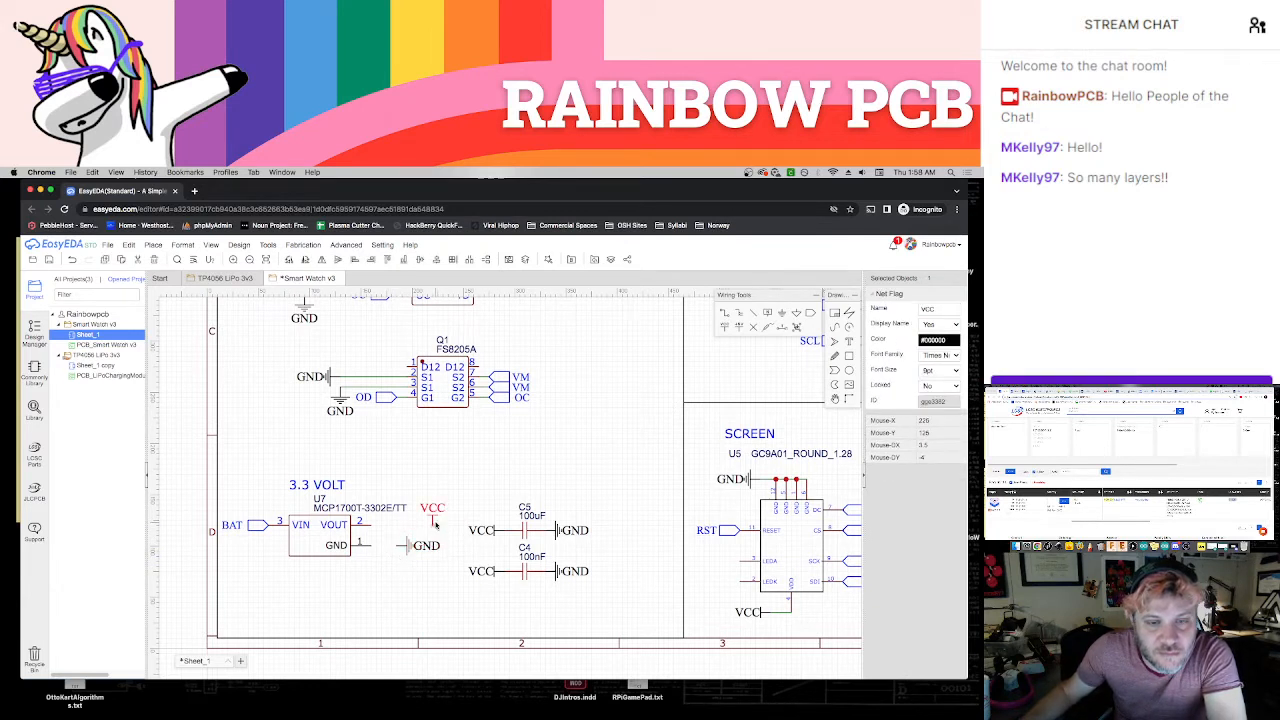
{"action": "left_click_drag", "start_coordinate": [436, 527], "coordinate": [406, 526]}
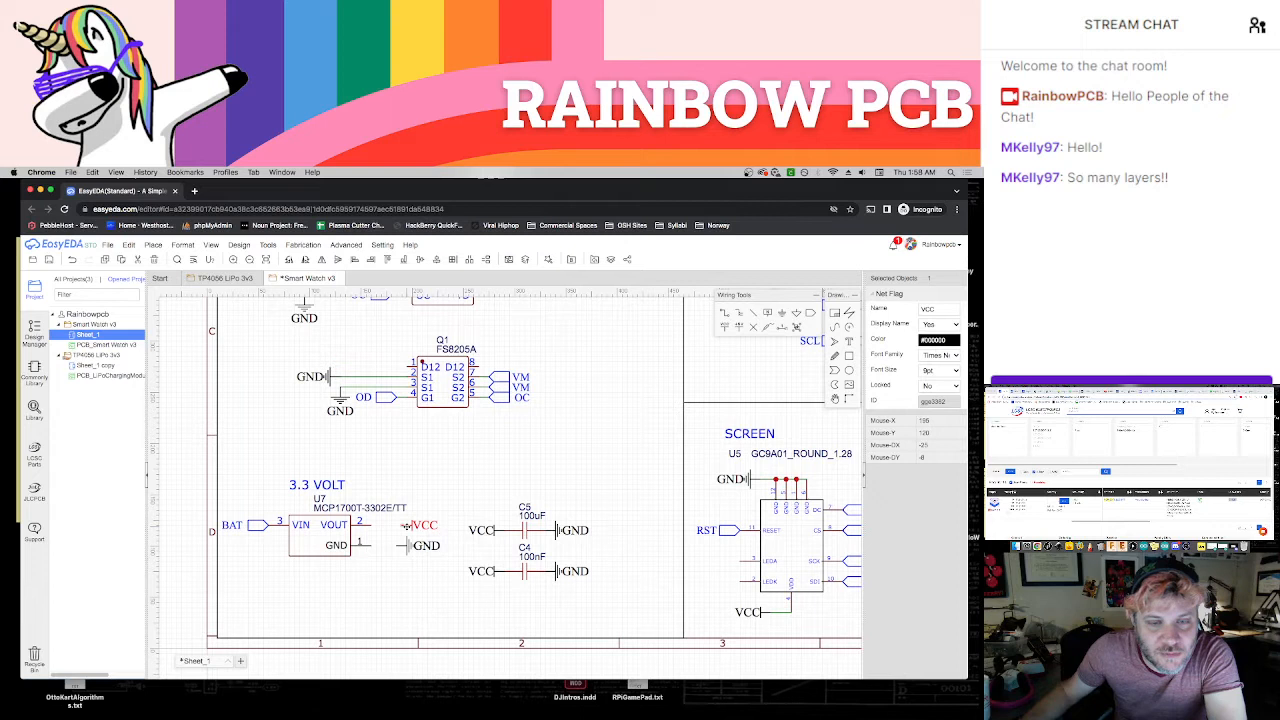
Move the regulator closer to the VCC and GND flags and bring the BAT port in toward its VIN pin
{"action": "left_click", "coordinate": [350, 538]}
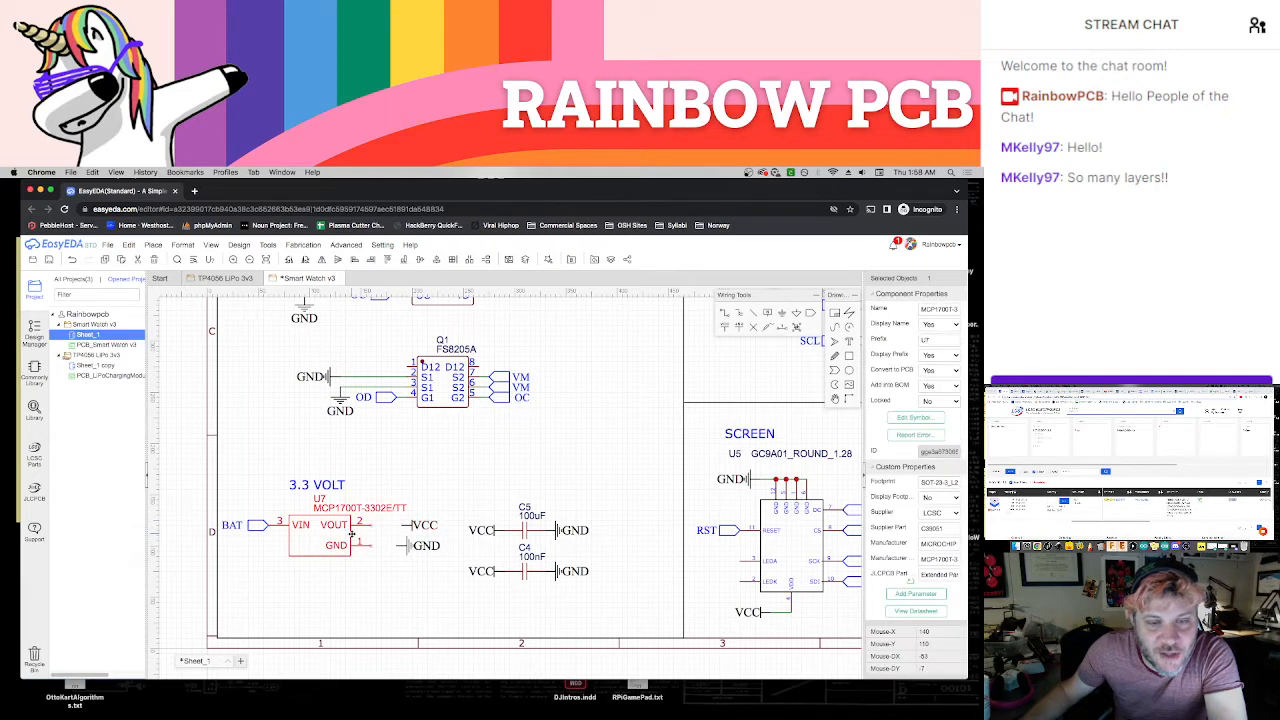
{"action": "left_click_drag", "start_coordinate": [352, 534], "coordinate": [368, 535]}
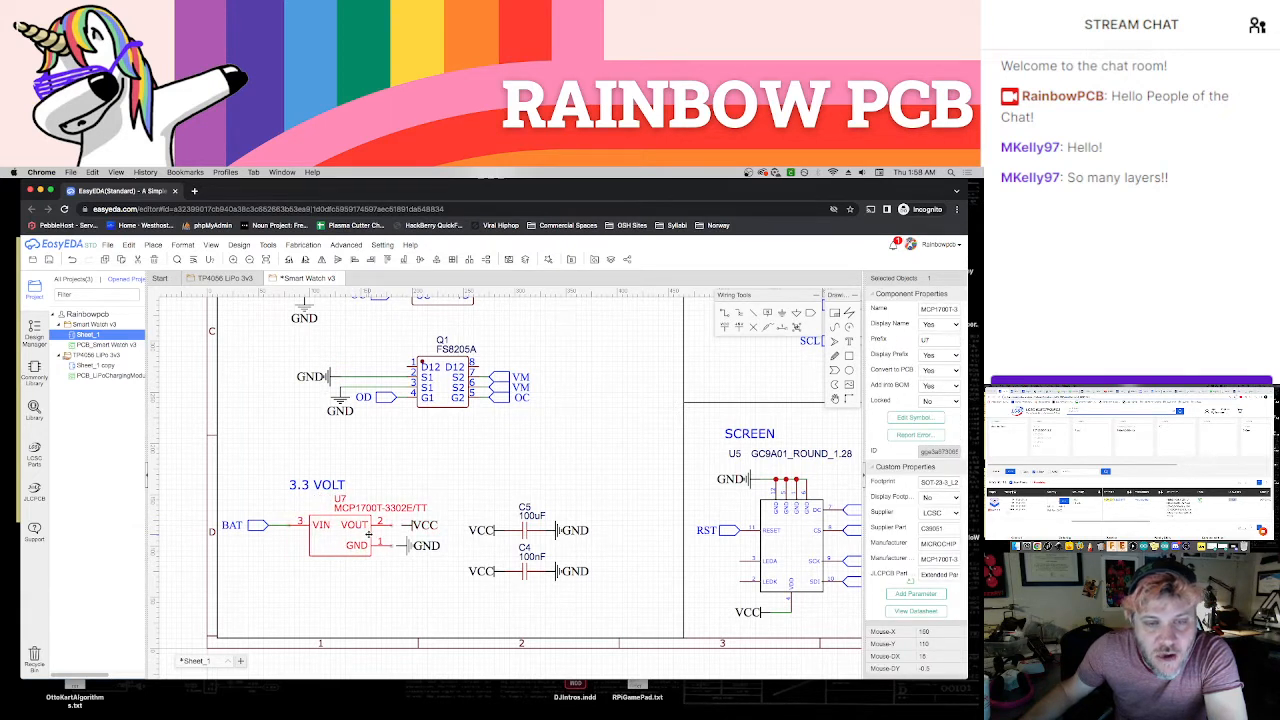
{"action": "left_click_drag", "start_coordinate": [258, 531], "coordinate": [275, 537]}
Wire the regulator's VOUT pin to the VCC flag and align the GND flag with the GND pin connection
{"action": "key", "text": "w"}
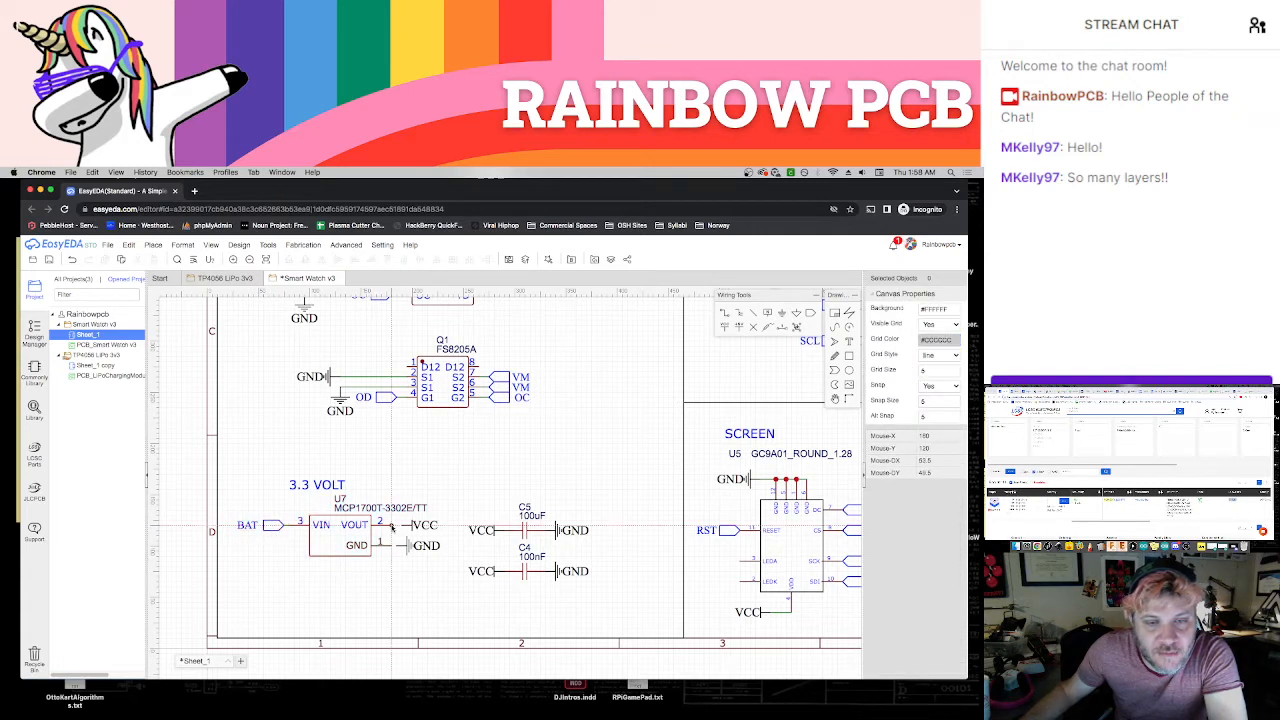
{"action": "left_click", "coordinate": [391, 526]}
{"action": "left_click", "coordinate": [400, 526]}
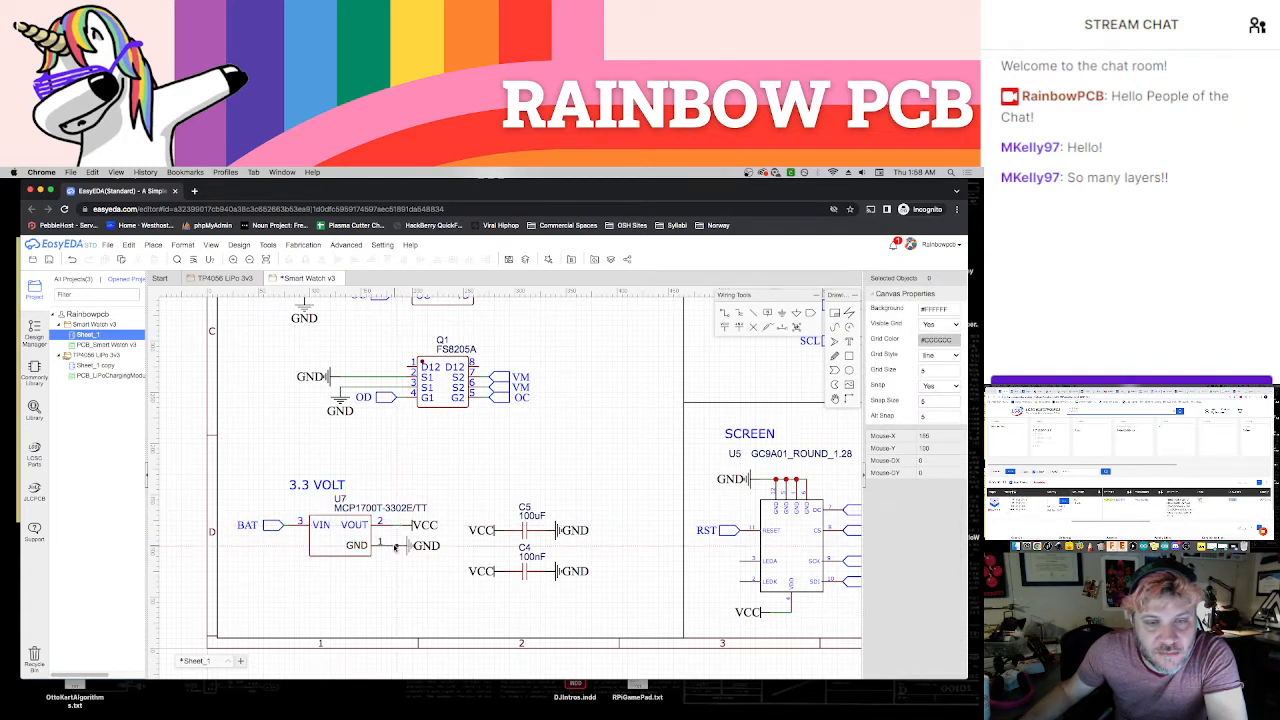
{"action": "key", "text": "Escape"}
{"action": "left_click_drag", "start_coordinate": [407, 548], "coordinate": [412, 549]}
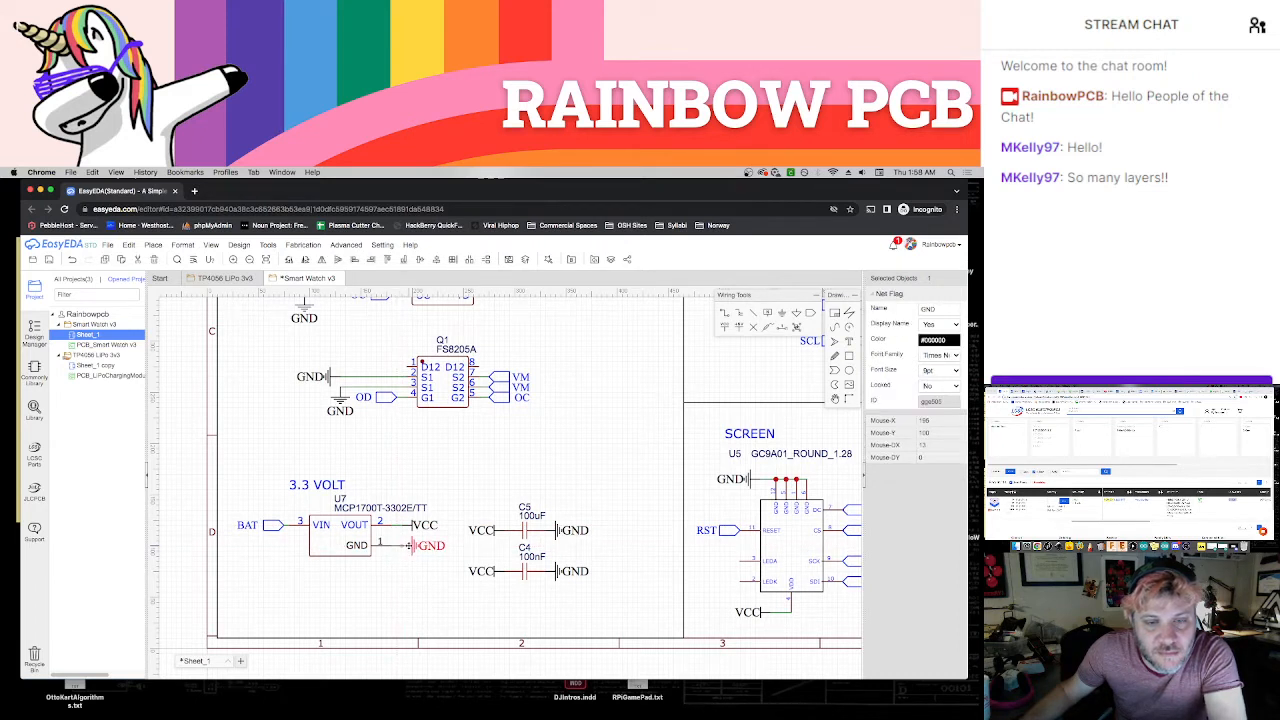
{"action": "left_click", "coordinate": [407, 594]}
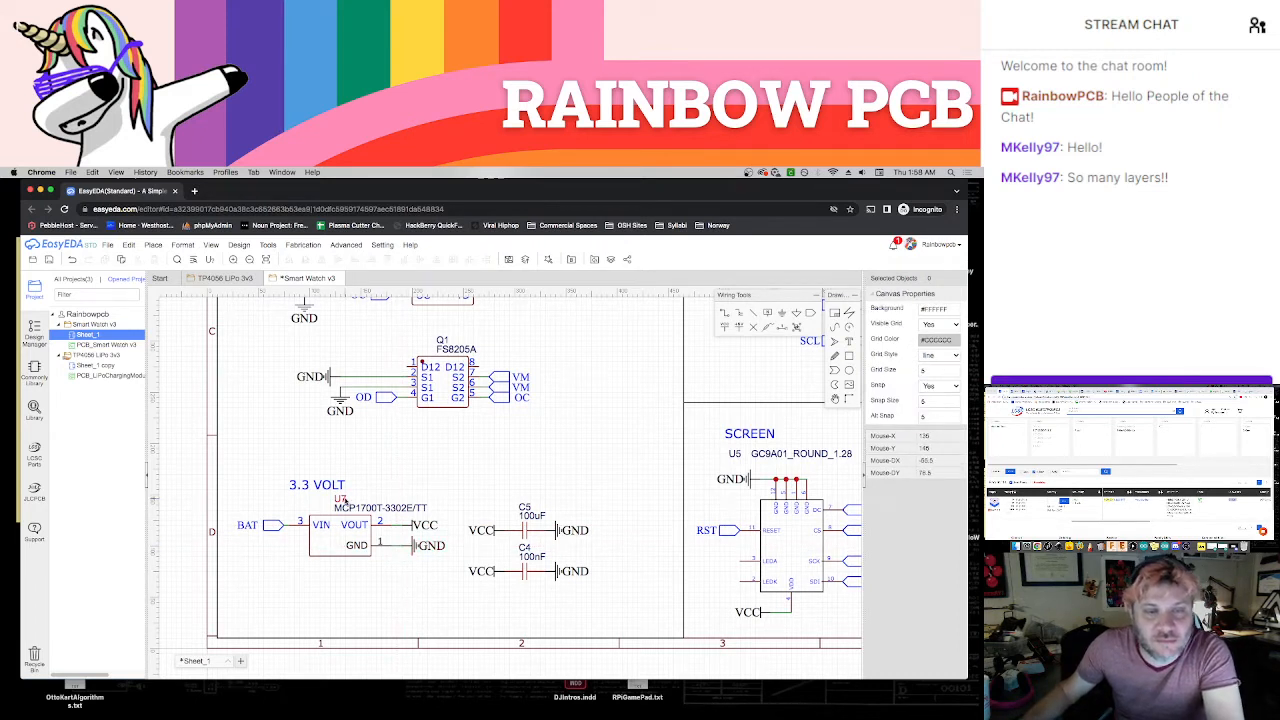
Arrange the regulator's U7 designator and part name on one line just above its symbol
{"action": "mouse_move", "coordinate": [342, 499]}
{"action": "left_mouse_down"}
{"action": "mouse_move", "coordinate": [320, 506]}
{"action": "mouse_move", "coordinate": [332, 510]}
{"action": "left_mouse_up"}
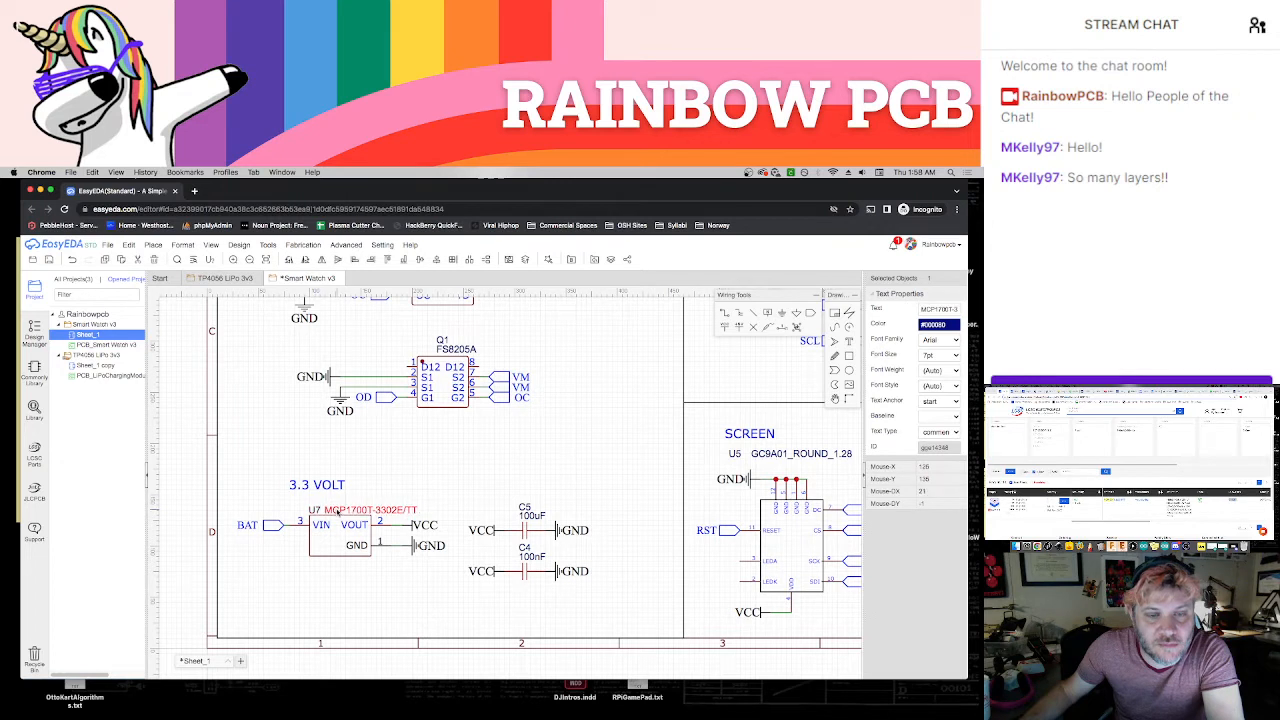
{"action": "left_click", "coordinate": [402, 480]}
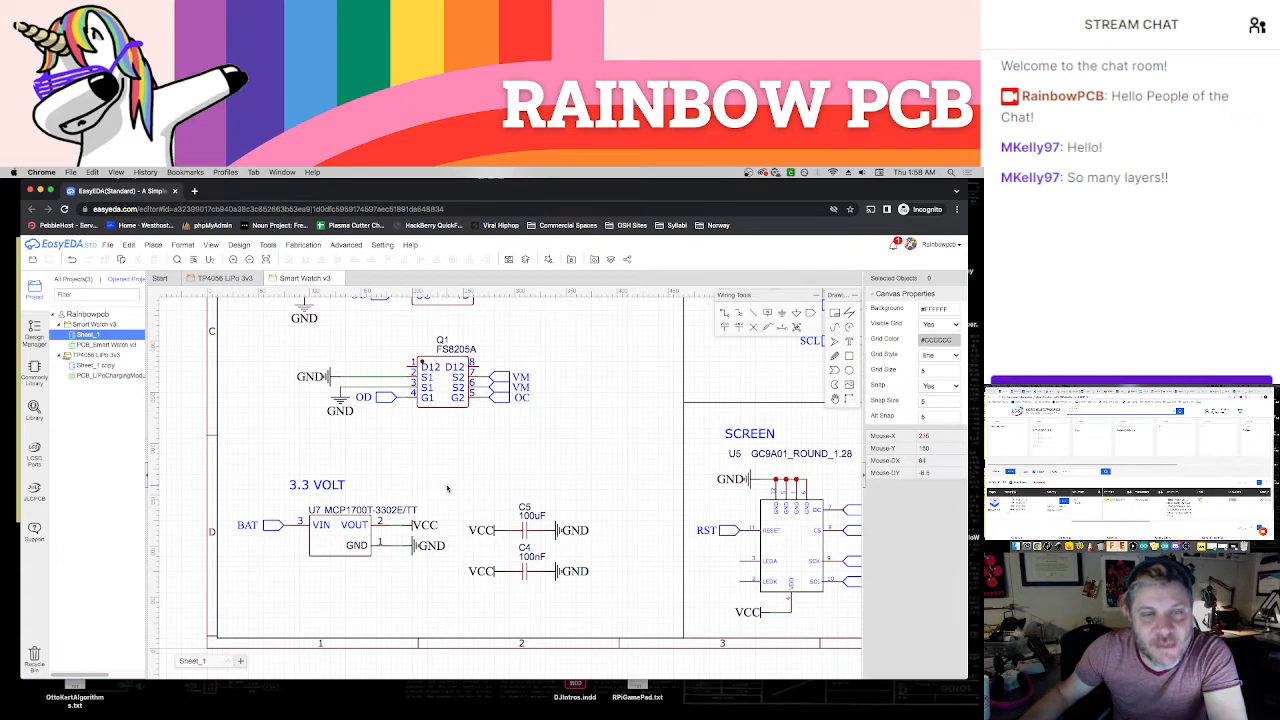
Update the PCB from the schematic, apply the imported component and net changes, and dismiss the design rules
{"action": "left_click", "coordinate": [239, 244]}
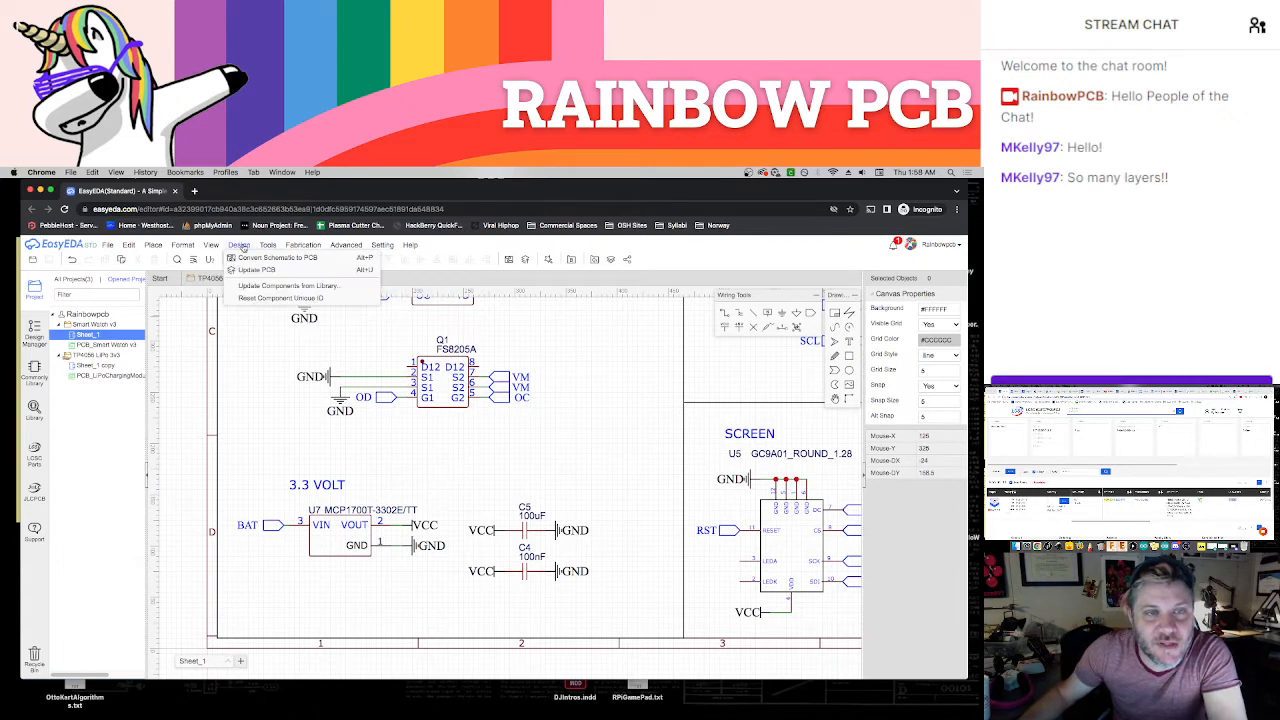
{"action": "left_click", "coordinate": [254, 270]}
{"action": "left_click", "coordinate": [534, 476]}
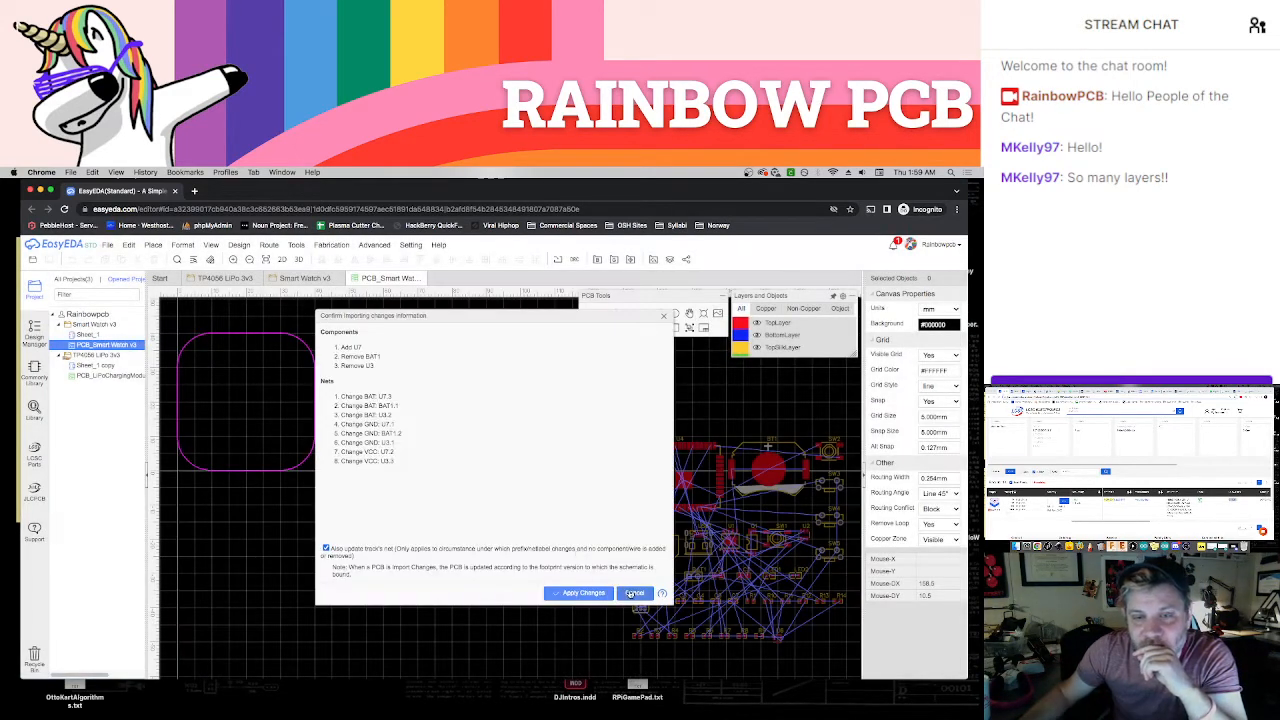
{"action": "left_click", "coordinate": [594, 594]}
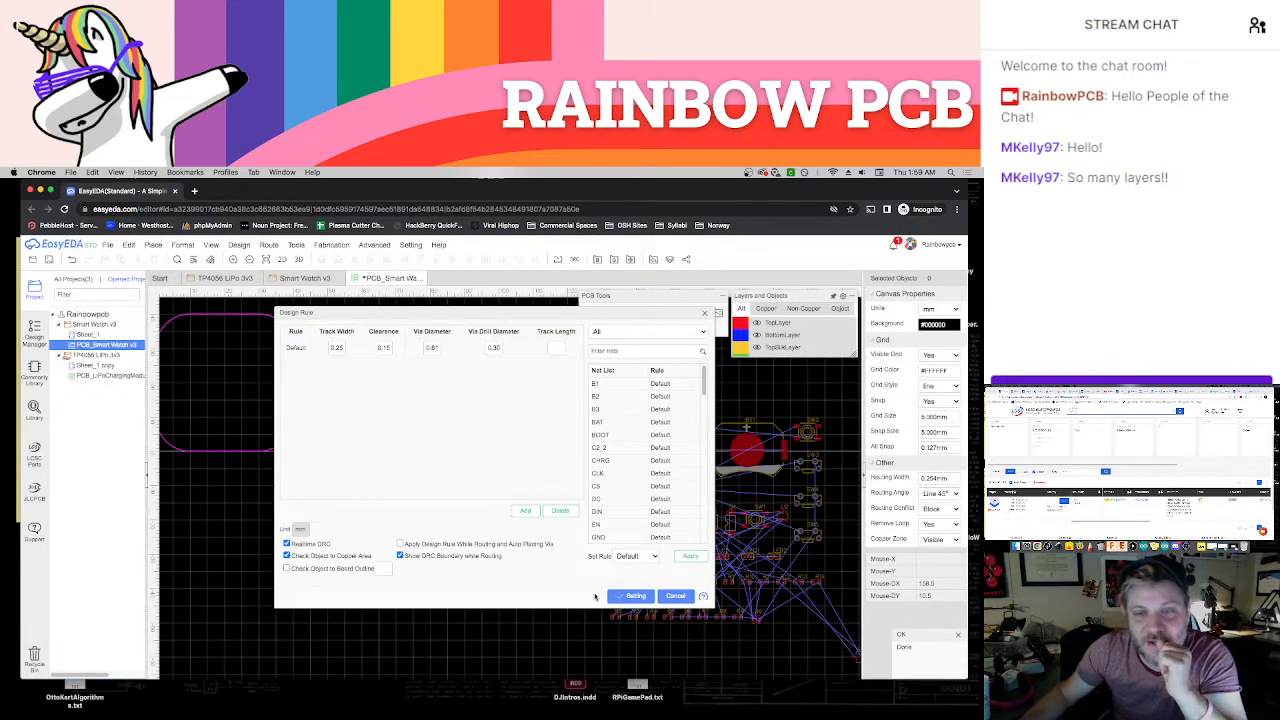
{"action": "left_click", "coordinate": [705, 313]}
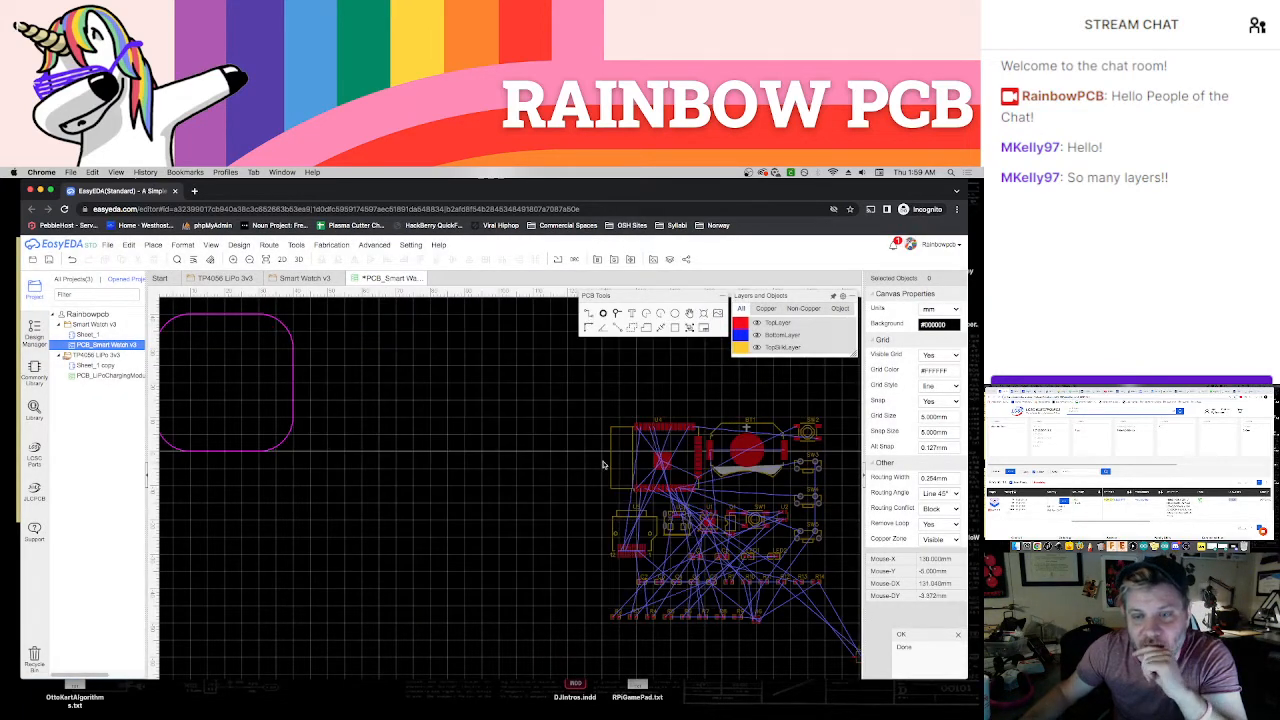
Move the new regulator's footprint from its isolated spot to the edge of the unplaced component group
{"action": "scroll", "coordinate": [485, 440], "scroll_direction": "down", "scroll_amount": 2}
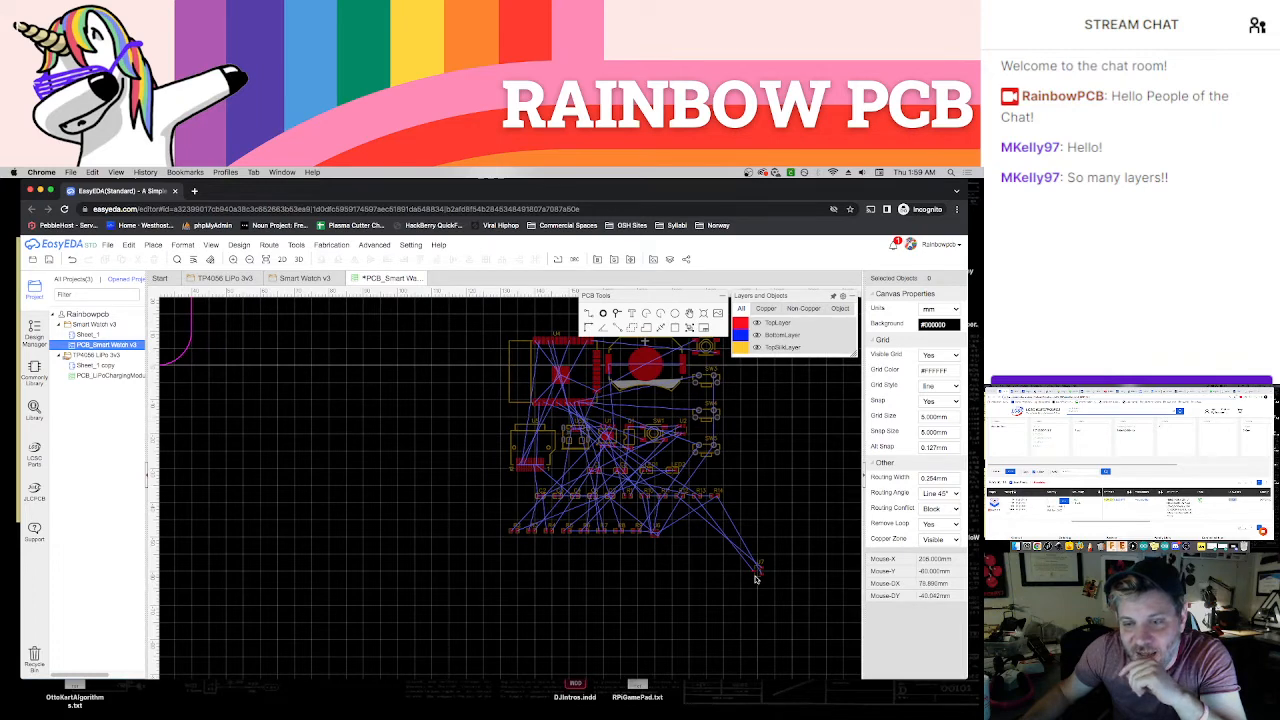
{"action": "left_click_drag", "start_coordinate": [757, 576], "coordinate": [517, 500]}
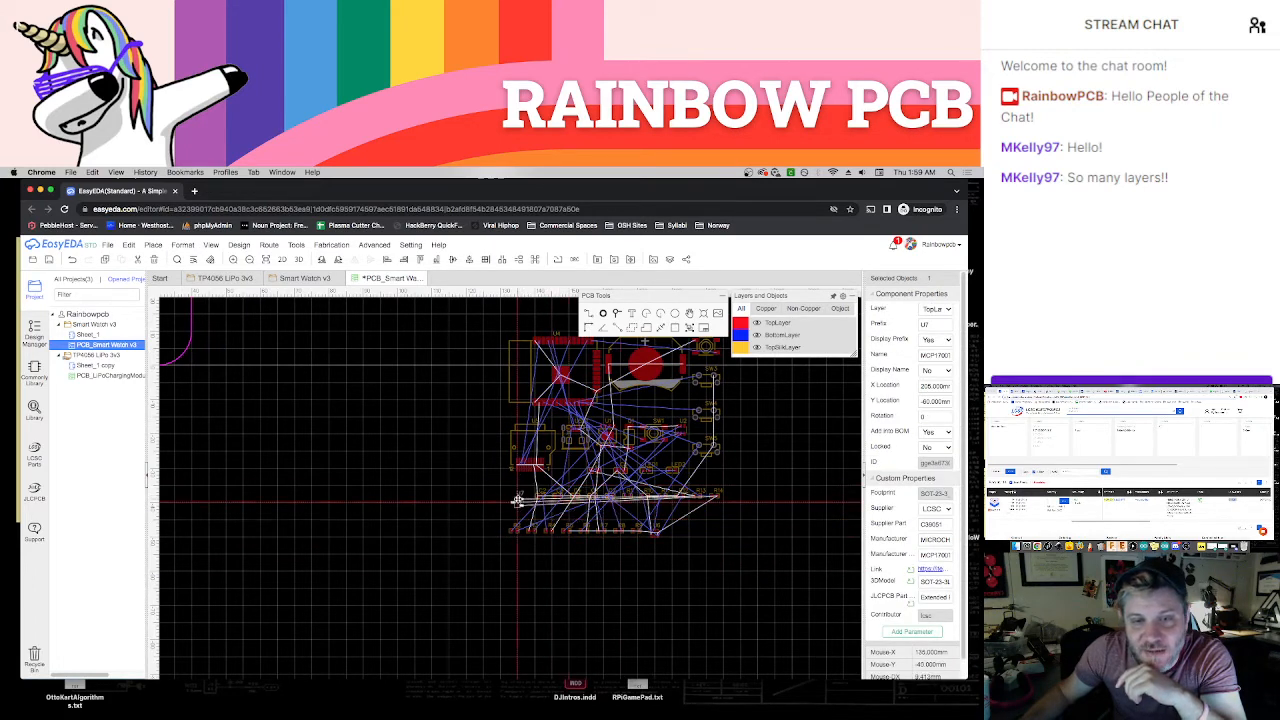
{"action": "left_click", "coordinate": [472, 489]}
{"action": "right_click_drag", "start_coordinate": [450, 460], "coordinate": [521, 519]}
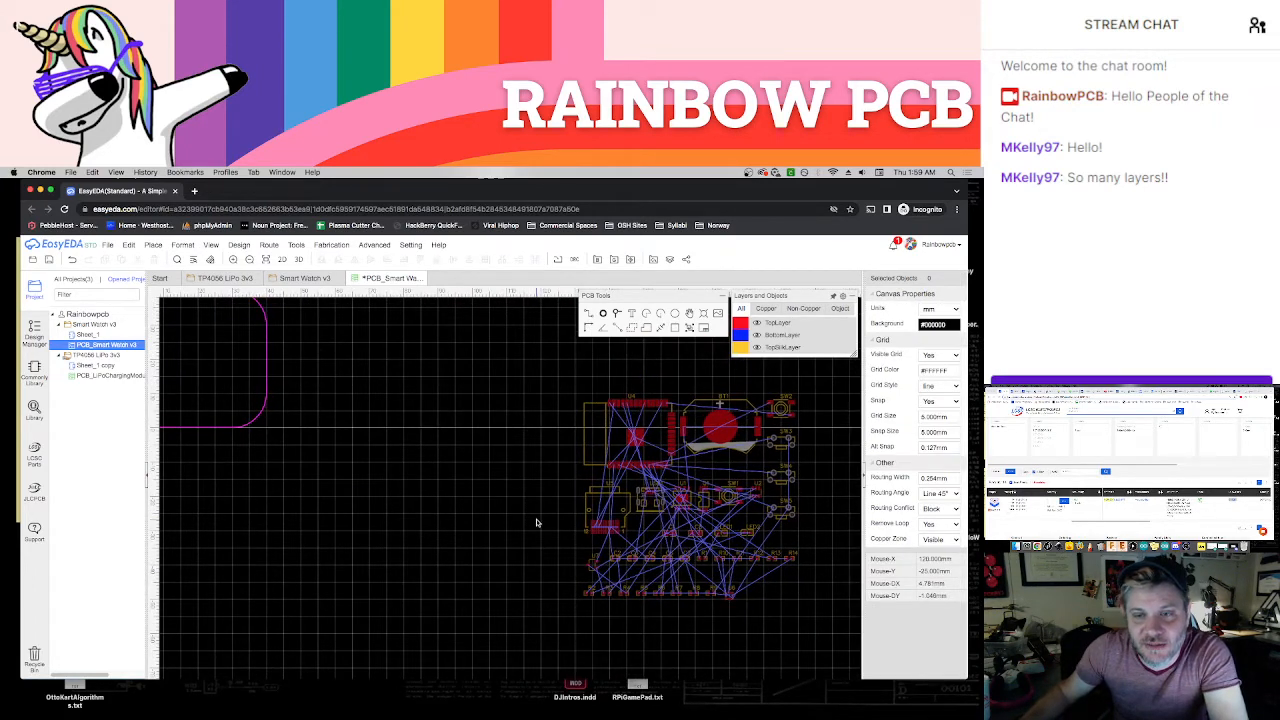
Save the PCB layout without generating Gerber files
{"action": "key", "text": "super+s"}
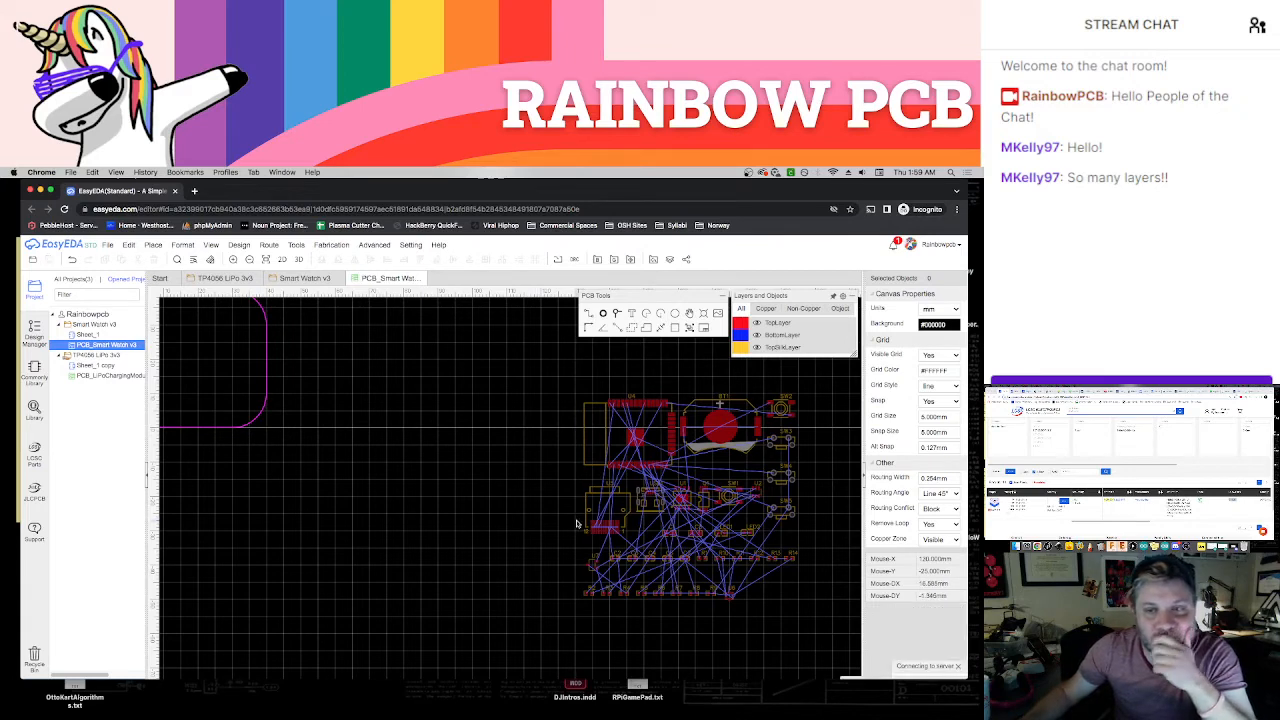
{"action": "left_click", "coordinate": [614, 259]}
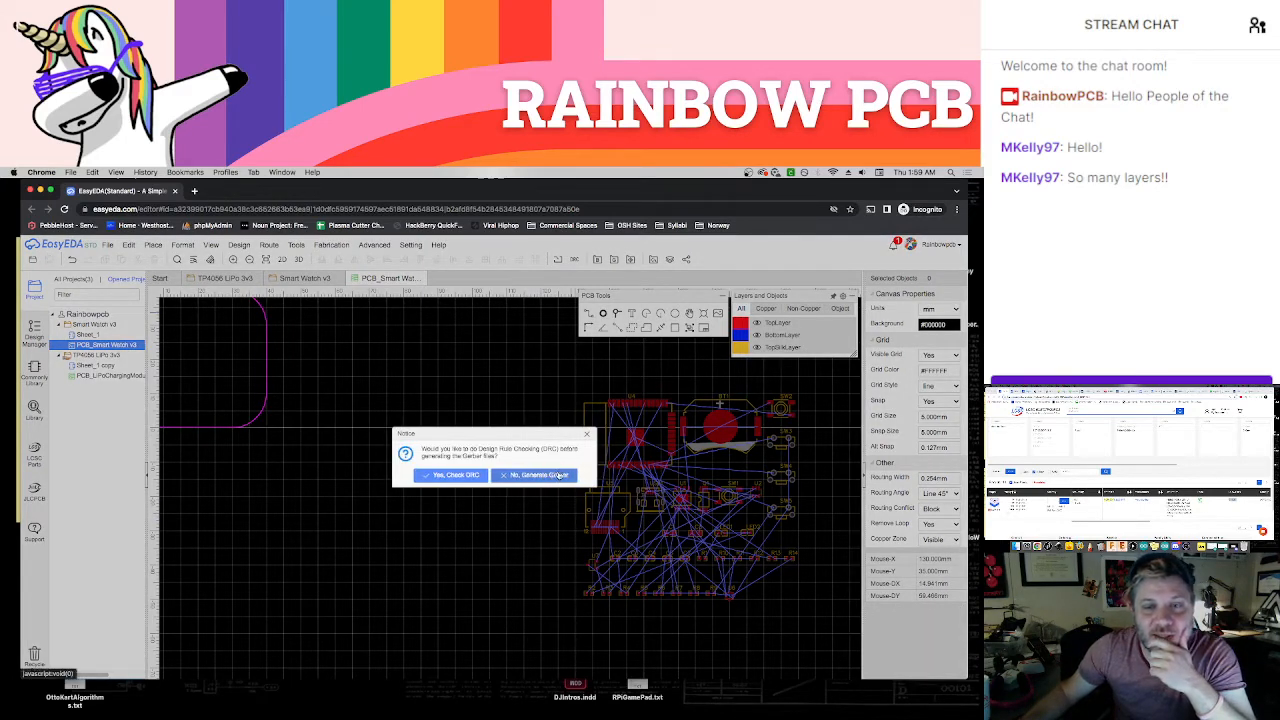
{"action": "left_click", "coordinate": [587, 433]}
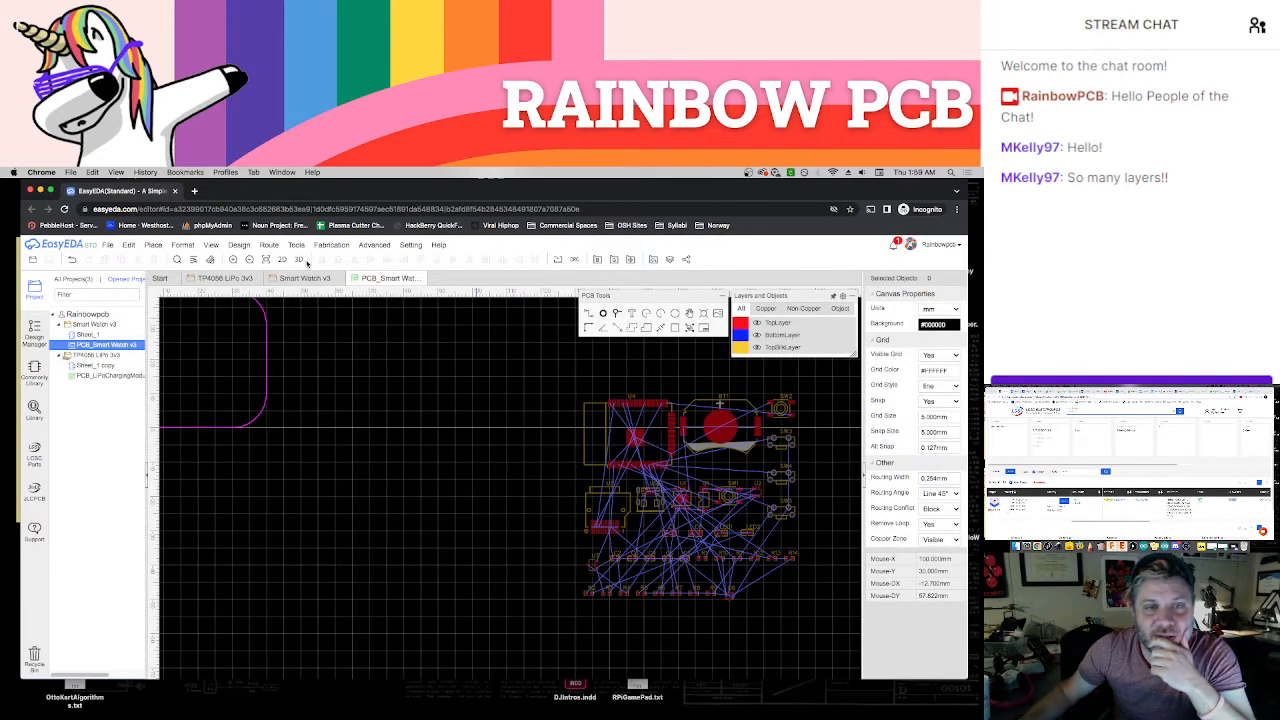
Examine the board and its unplaced components in the 3D view, and return to the PCB layout
{"action": "left_click", "coordinate": [303, 262]}
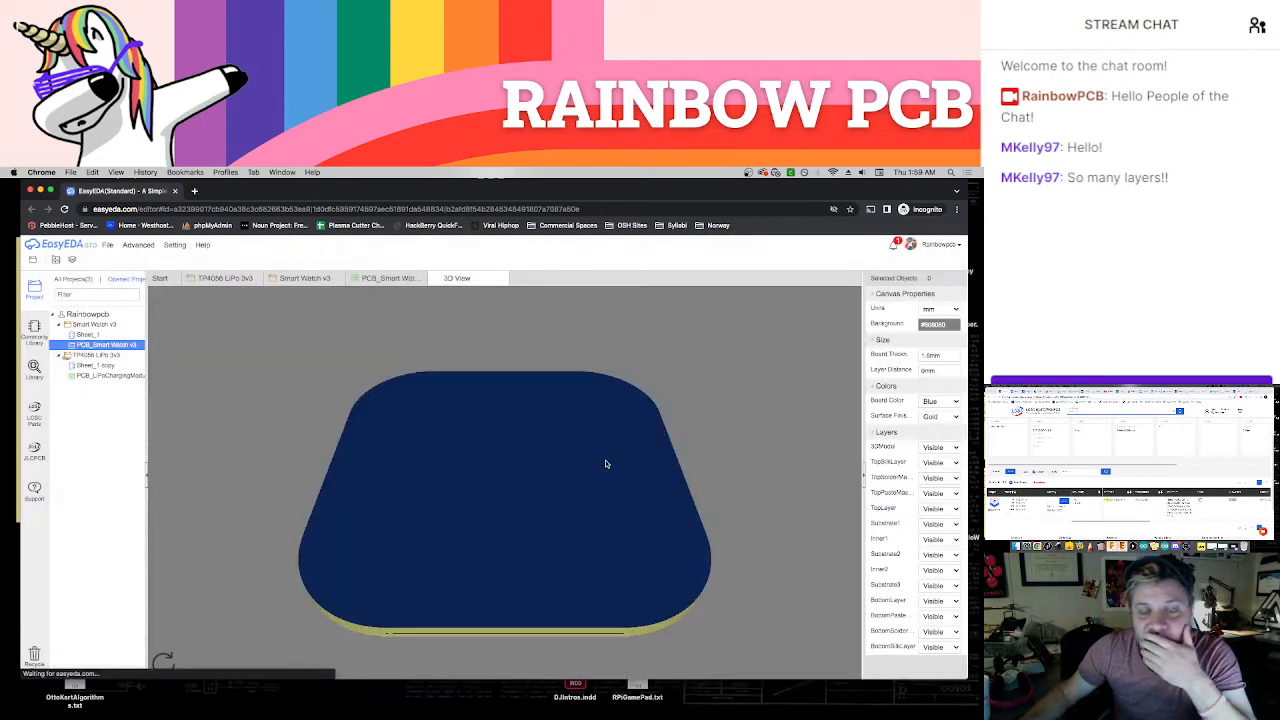
{"action": "left_click_drag", "start_coordinate": [596, 463], "coordinate": [509, 481]}
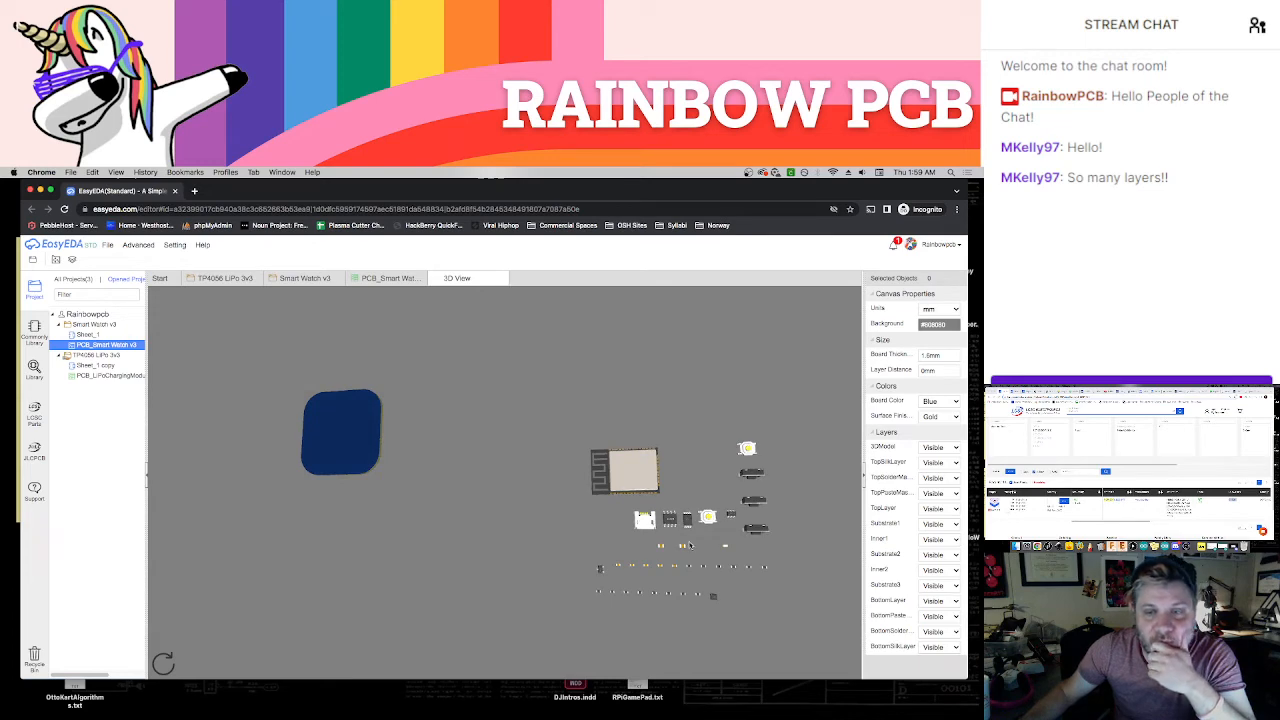
{"action": "left_click_drag", "start_coordinate": [717, 575], "coordinate": [678, 541]}
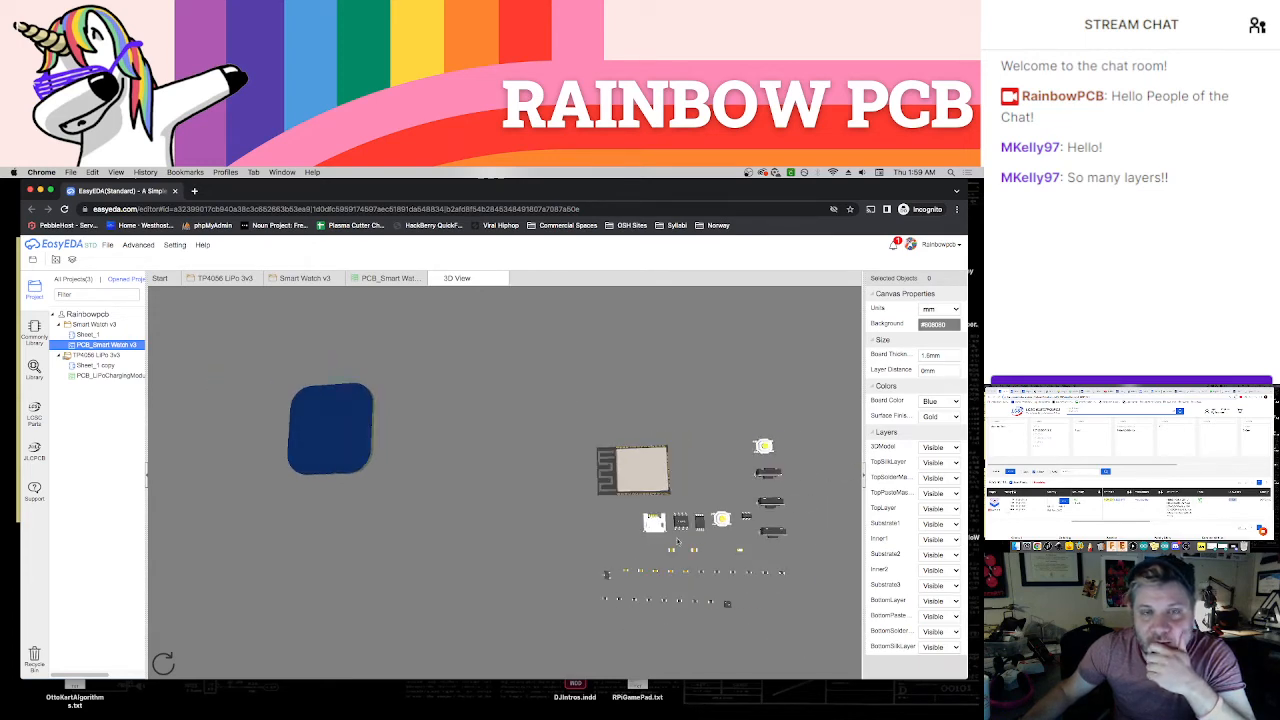
{"action": "left_click", "coordinate": [503, 279]}
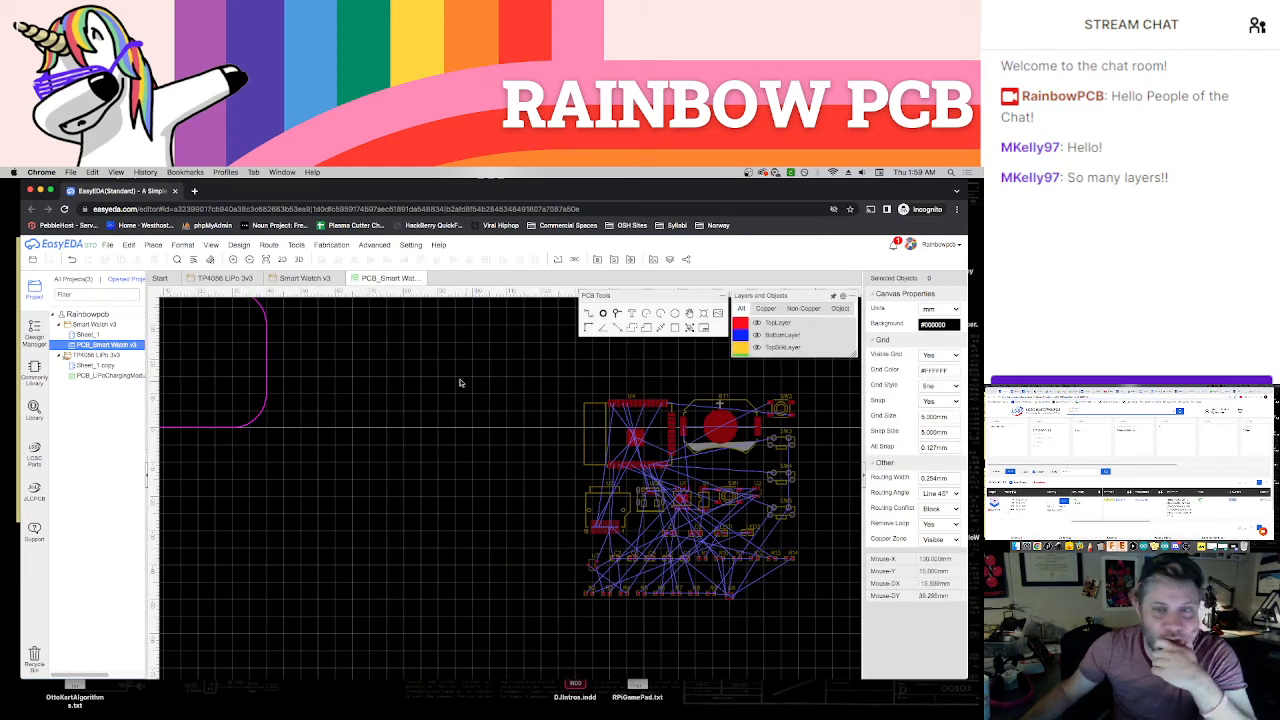
Move the battery holder BT1 out of the unplaced component group to the open area beside the board outline
{"action": "right_click_drag", "start_coordinate": [435, 364], "coordinate": [534, 406]}
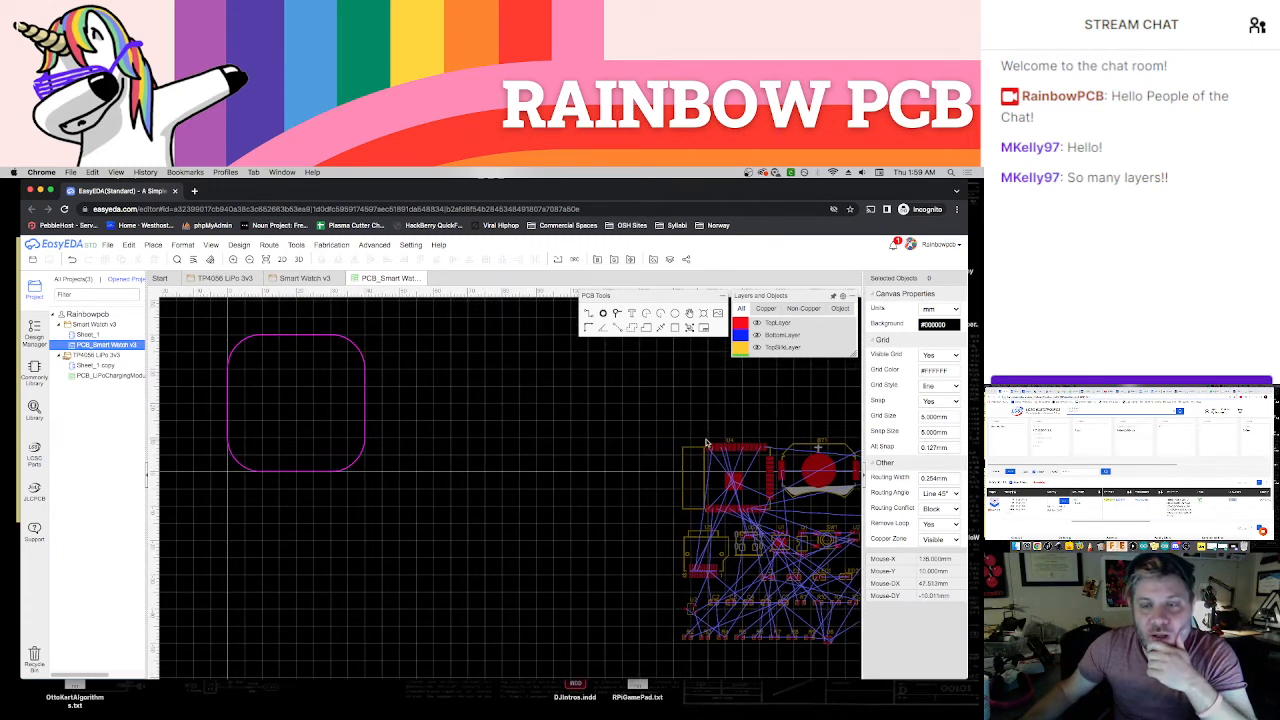
{"action": "left_click_drag", "start_coordinate": [786, 442], "coordinate": [423, 377]}
{"action": "left_click", "coordinate": [528, 377]}
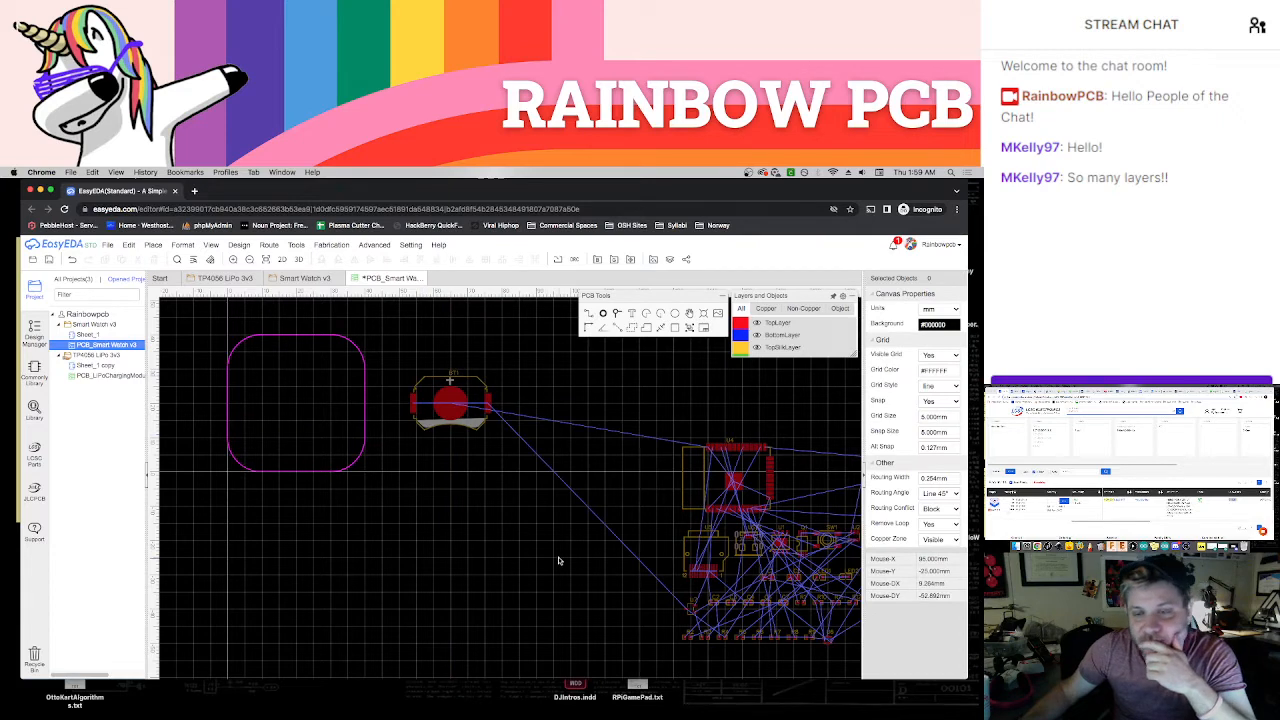
Move the U5 connector to the middle of the board's lower edge and rotate it 180° so its pads lie inside the outline
{"action": "left_click_drag", "start_coordinate": [697, 545], "coordinate": [285, 450]}
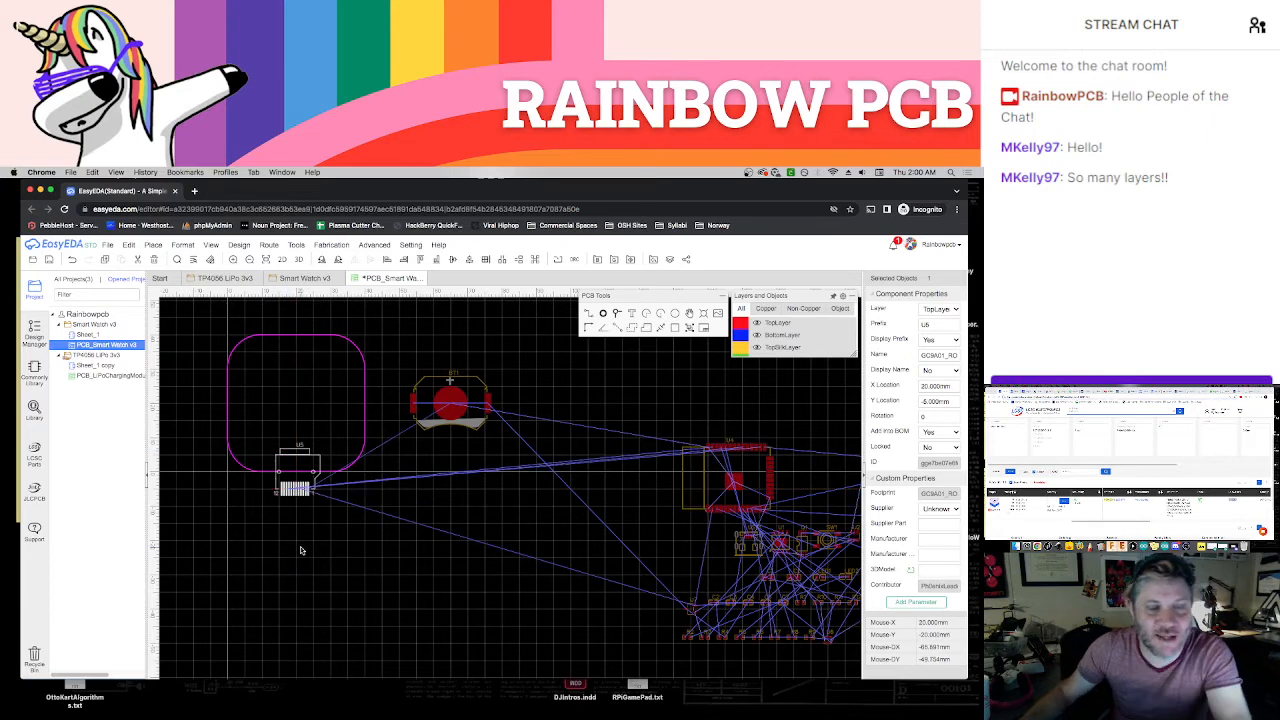
{"action": "left_click", "coordinate": [300, 543]}
{"action": "scroll", "coordinate": [268, 512], "scroll_direction": "up", "scroll_amount": 2}
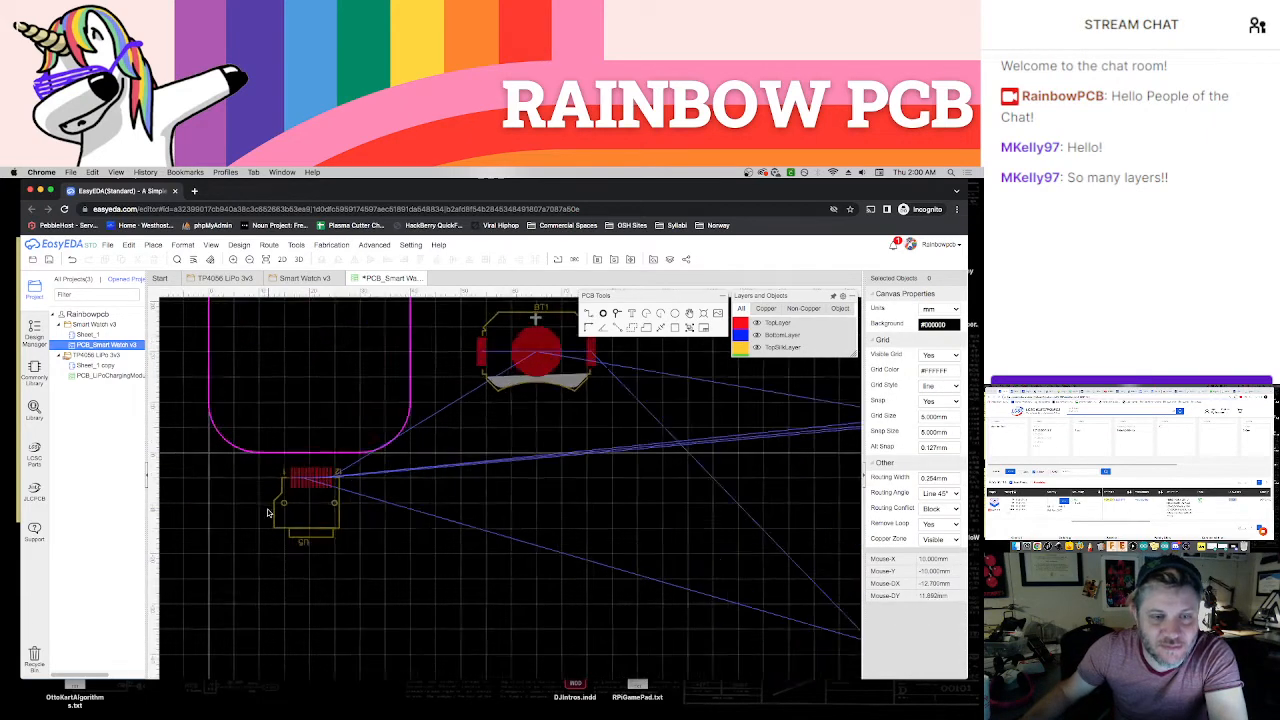
{"action": "right_click_drag", "start_coordinate": [253, 482], "coordinate": [302, 530]}
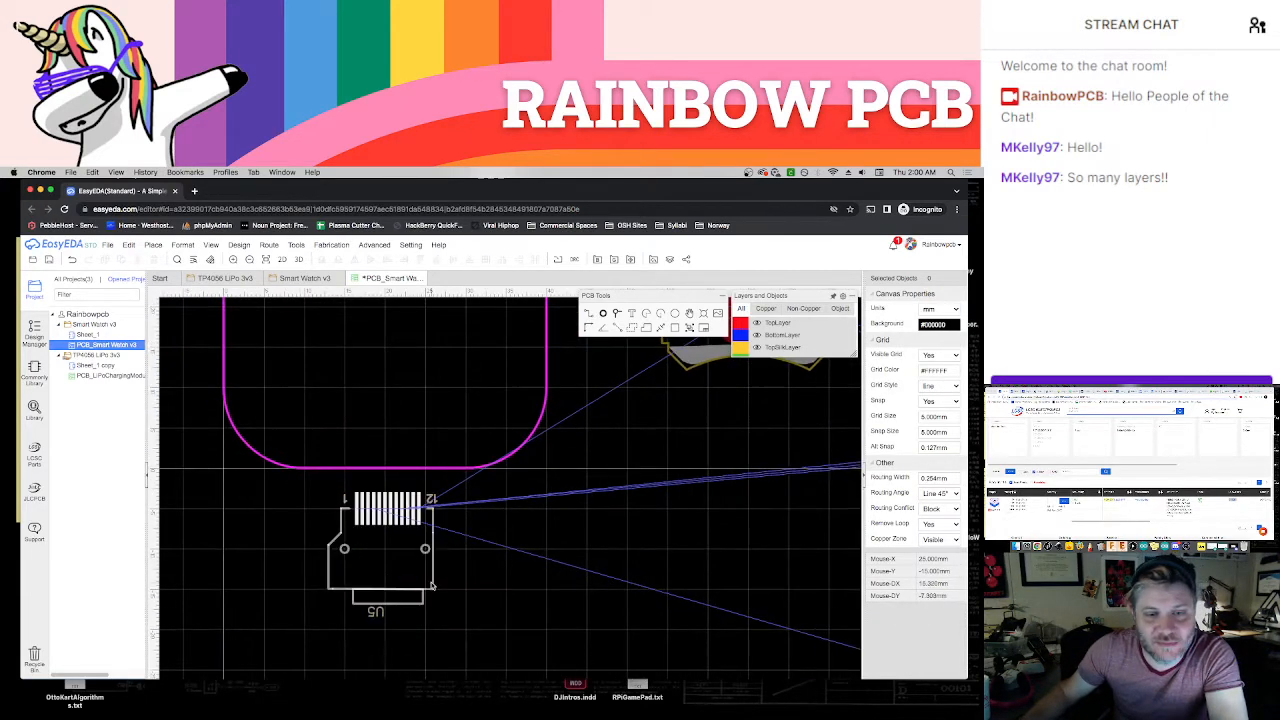
{"action": "left_click_drag", "start_coordinate": [432, 586], "coordinate": [421, 494]}
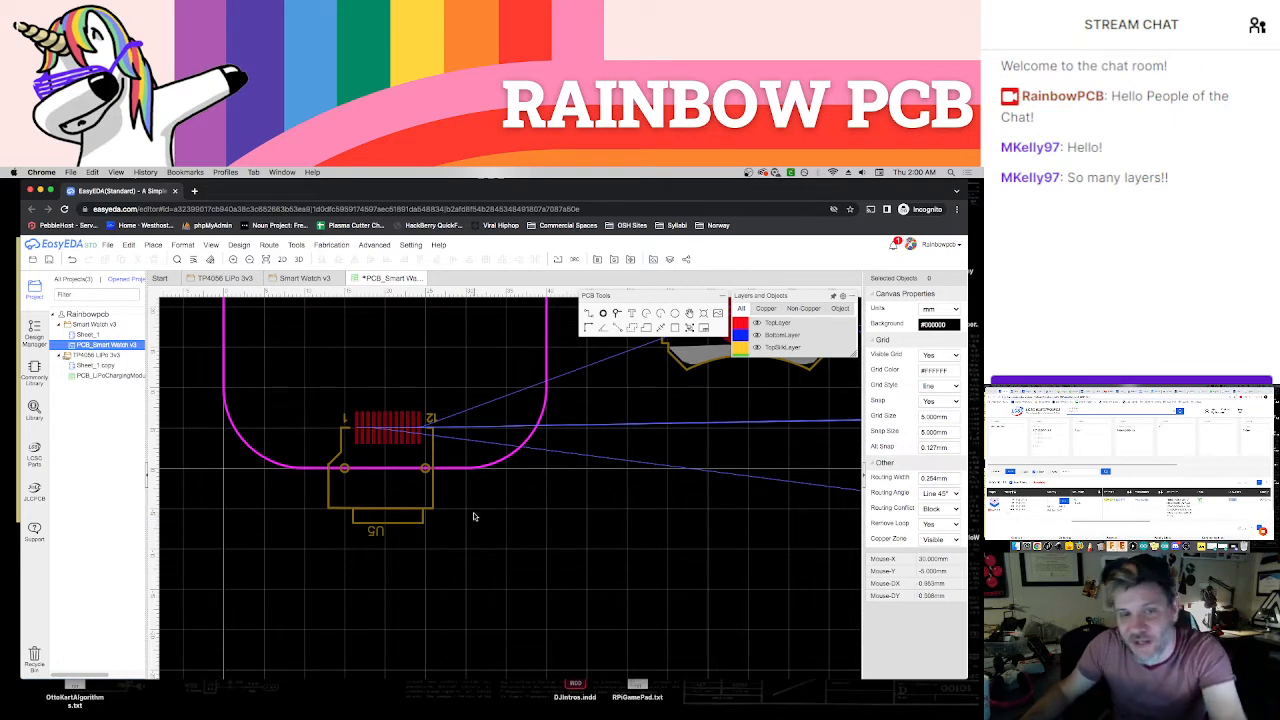
Set the snap size to 1 mm and shift the U5 connector up to X 20 mm, Y 5 mm
{"action": "left_click", "coordinate": [951, 431]}
{"action": "type", "text": "1"}
{"action": "key", "text": "Return"}
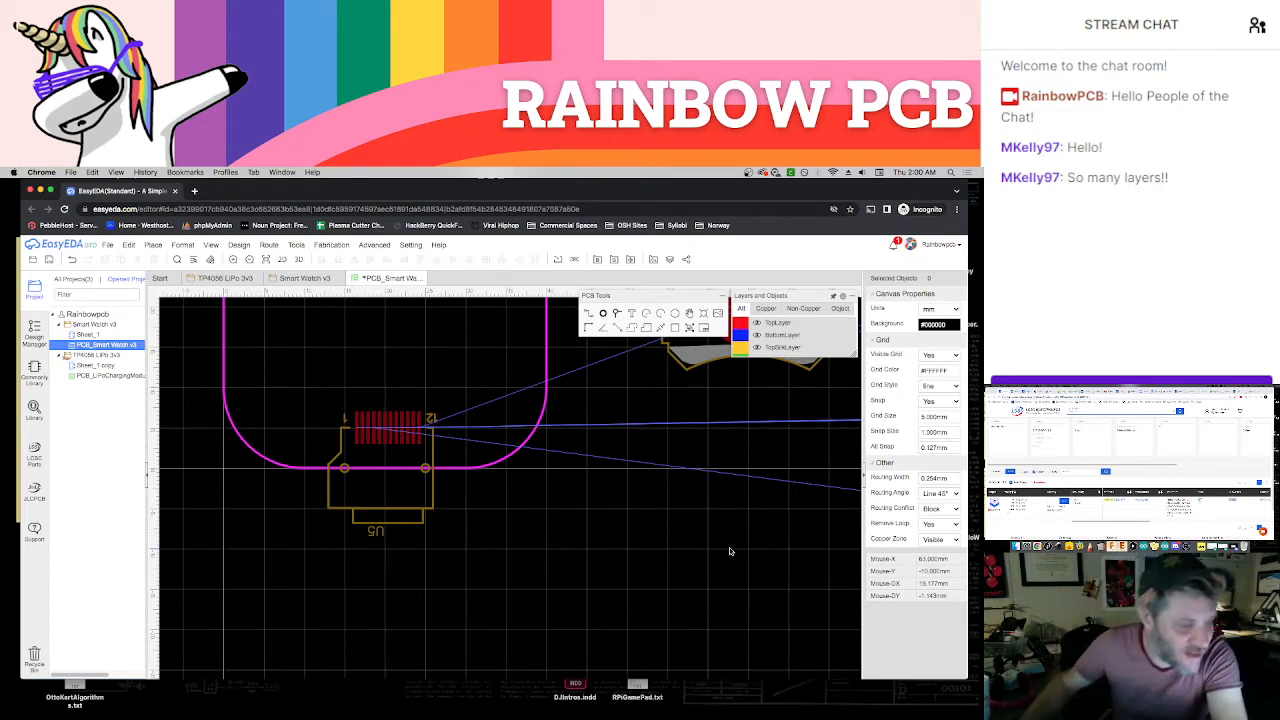
{"action": "left_click_drag", "start_coordinate": [434, 493], "coordinate": [431, 480]}
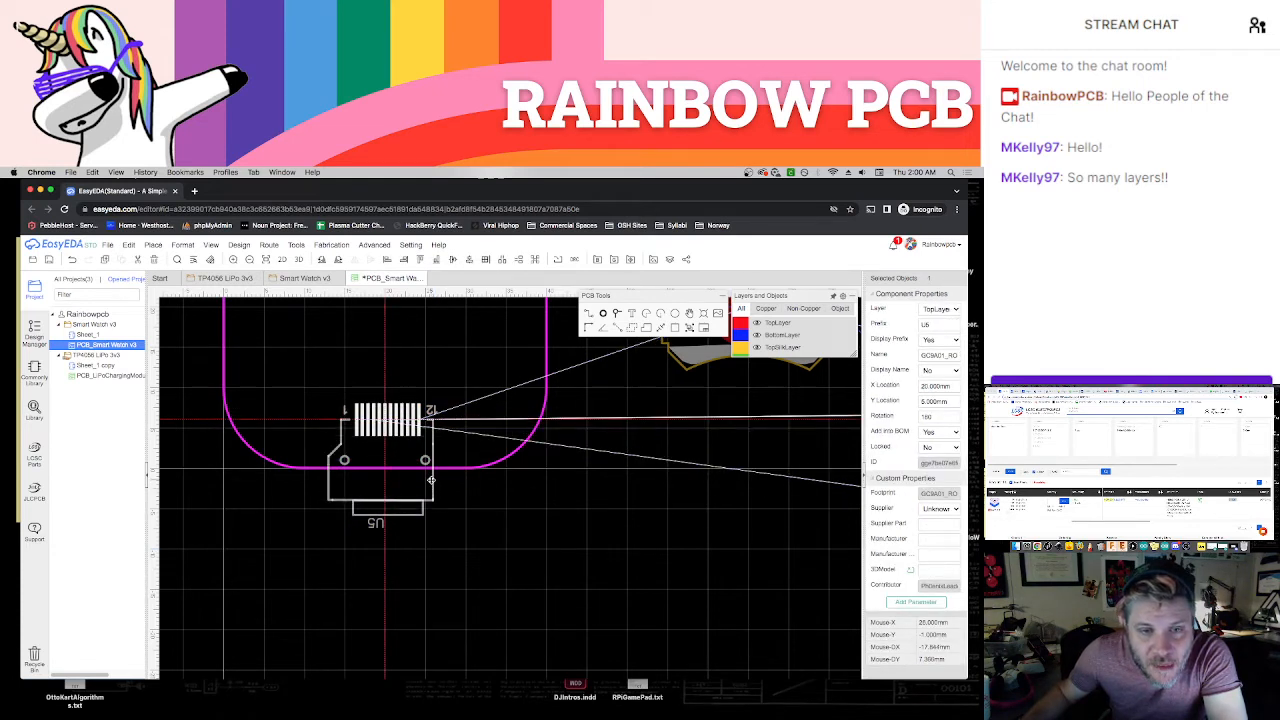
{"action": "left_click", "coordinate": [405, 523]}
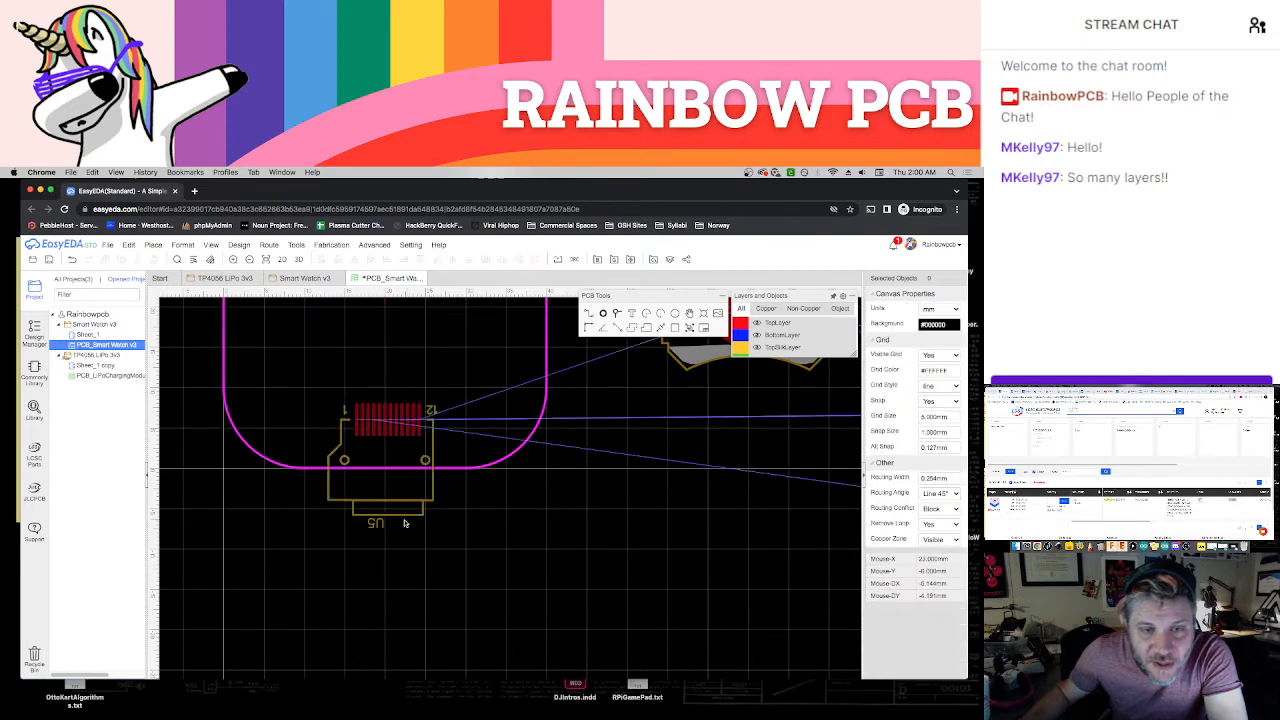
Move the U5 designator text onto the small tab at the lower end of the connector's outline
{"action": "left_click_drag", "start_coordinate": [372, 523], "coordinate": [397, 510]}
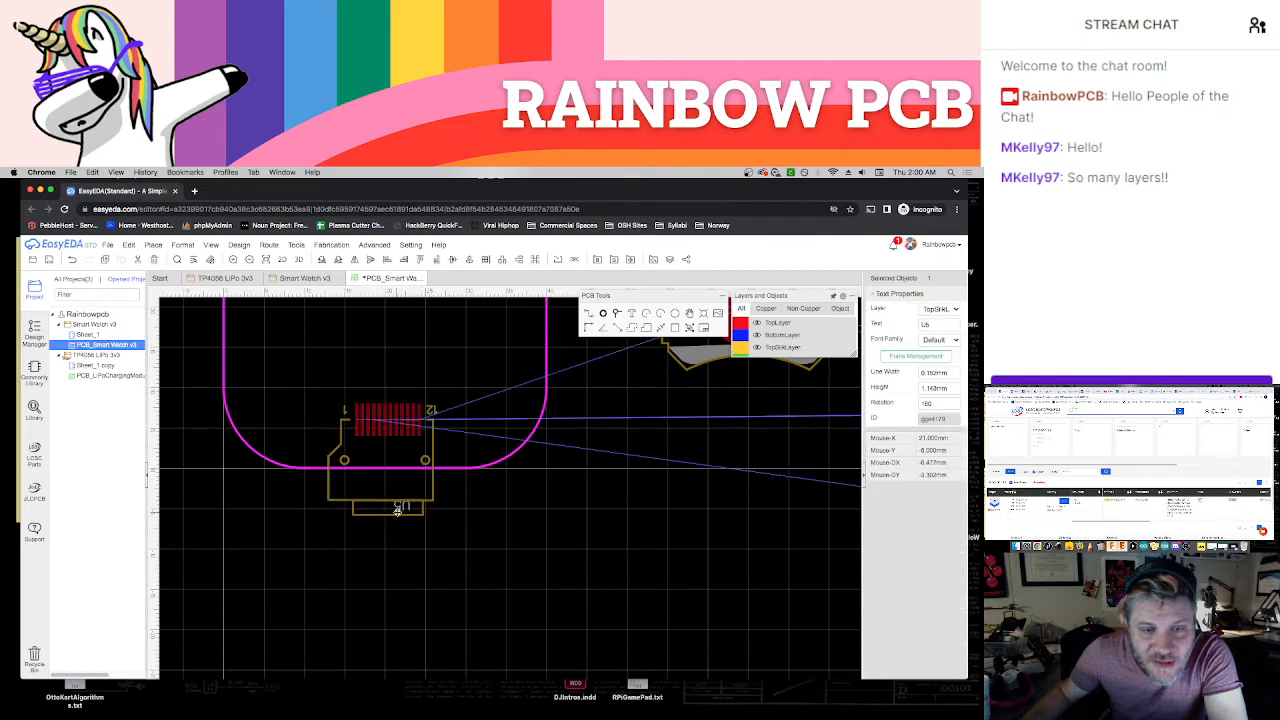
{"action": "left_click", "coordinate": [449, 499]}
{"action": "right_click_drag", "start_coordinate": [455, 495], "coordinate": [465, 523]}
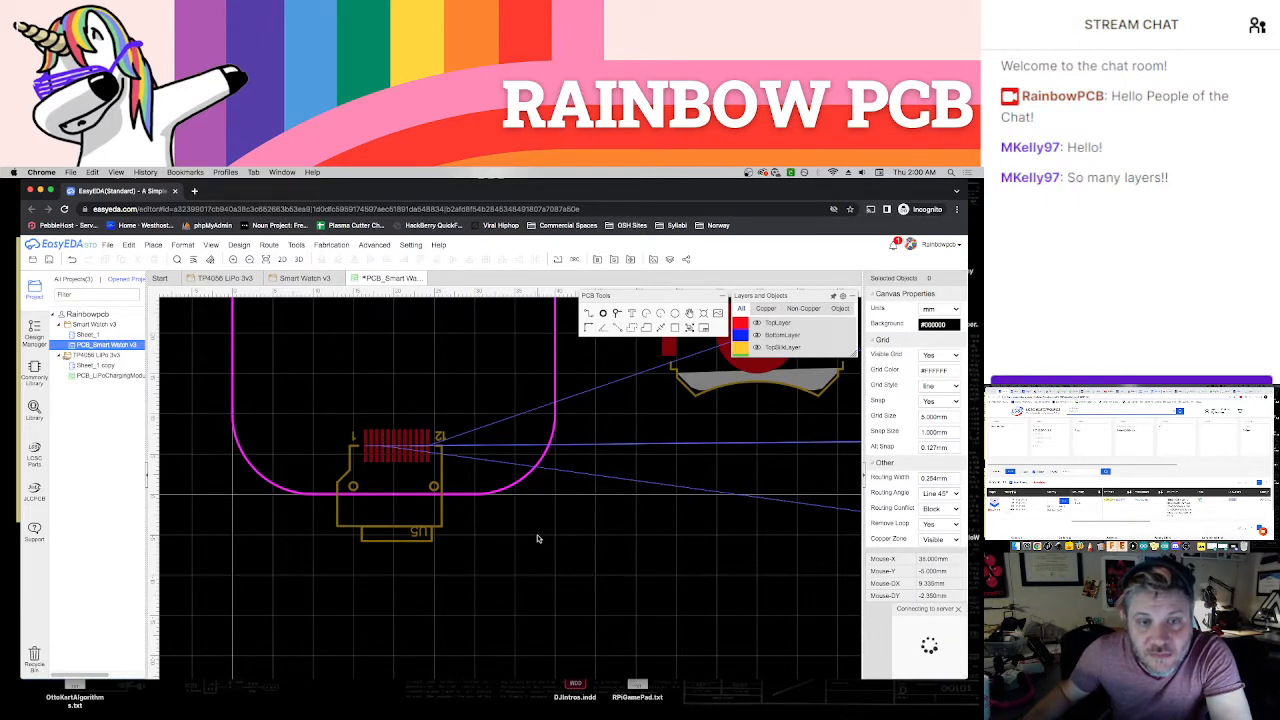
Place the USB1 connector at the middle of the board's upper edge, rotated 180° to face outward, and save the PCB
{"action": "scroll", "coordinate": [535, 535], "scroll_direction": "down", "scroll_amount": 5}
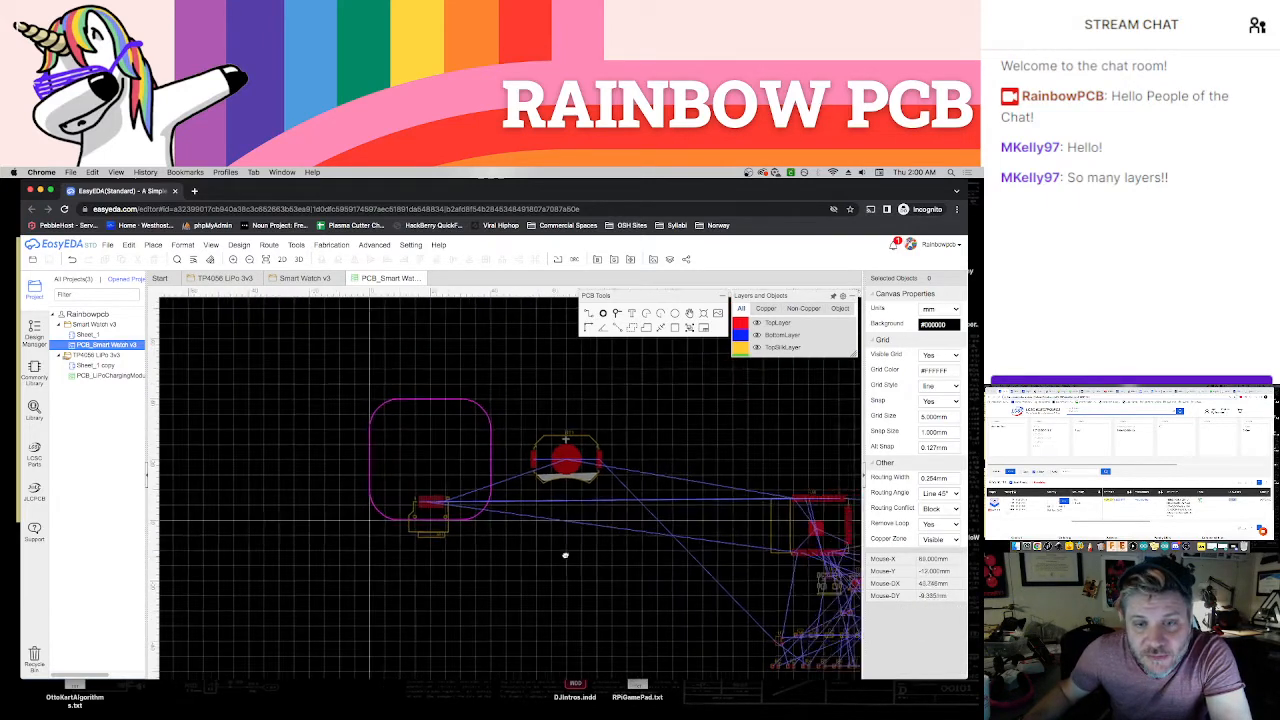
{"action": "right_click_drag", "start_coordinate": [565, 555], "coordinate": [531, 529]}
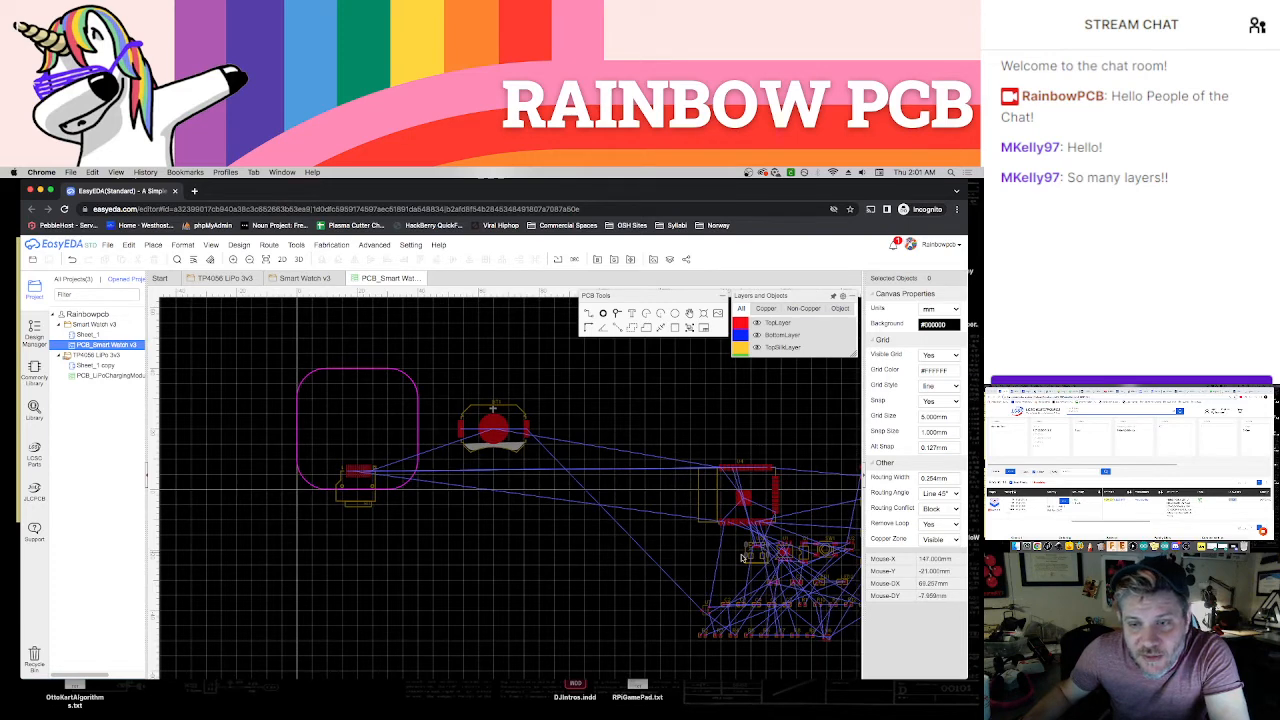
{"action": "left_click_drag", "start_coordinate": [757, 545], "coordinate": [357, 390]}
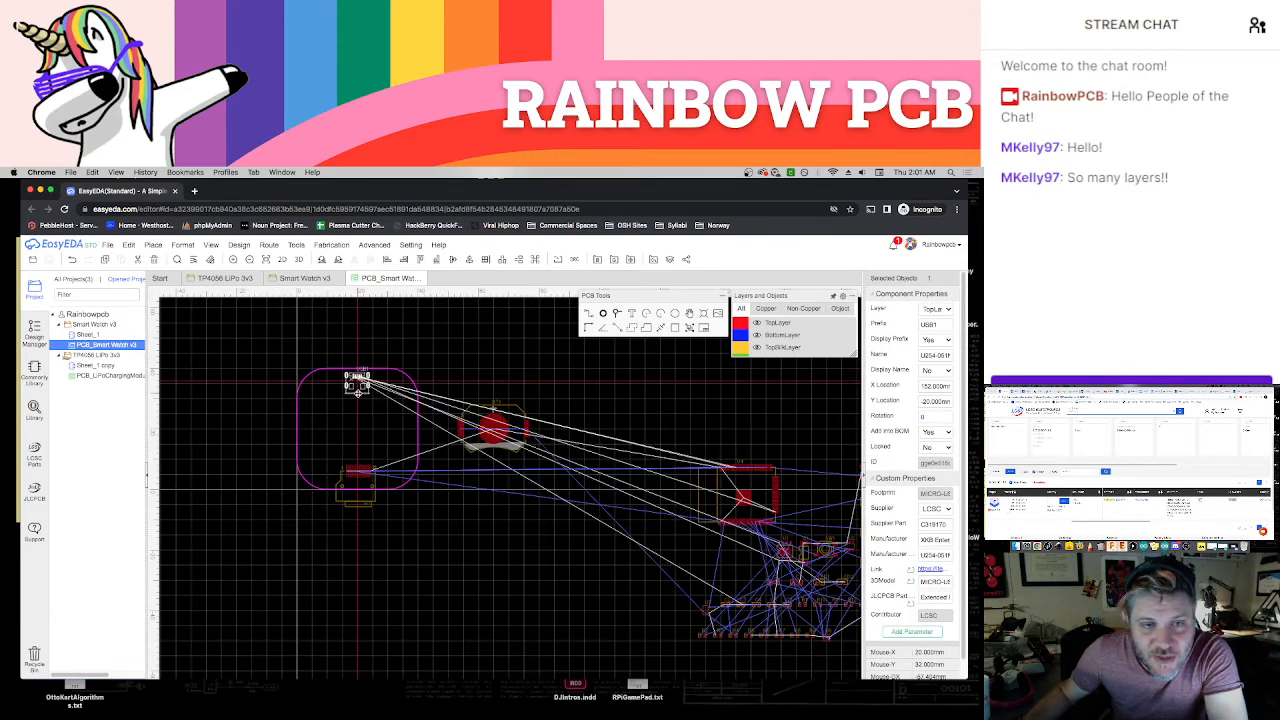
{"action": "scroll", "coordinate": [361, 345], "scroll_direction": "up", "scroll_amount": 1}
{"action": "left_click", "coordinate": [353, 358]}
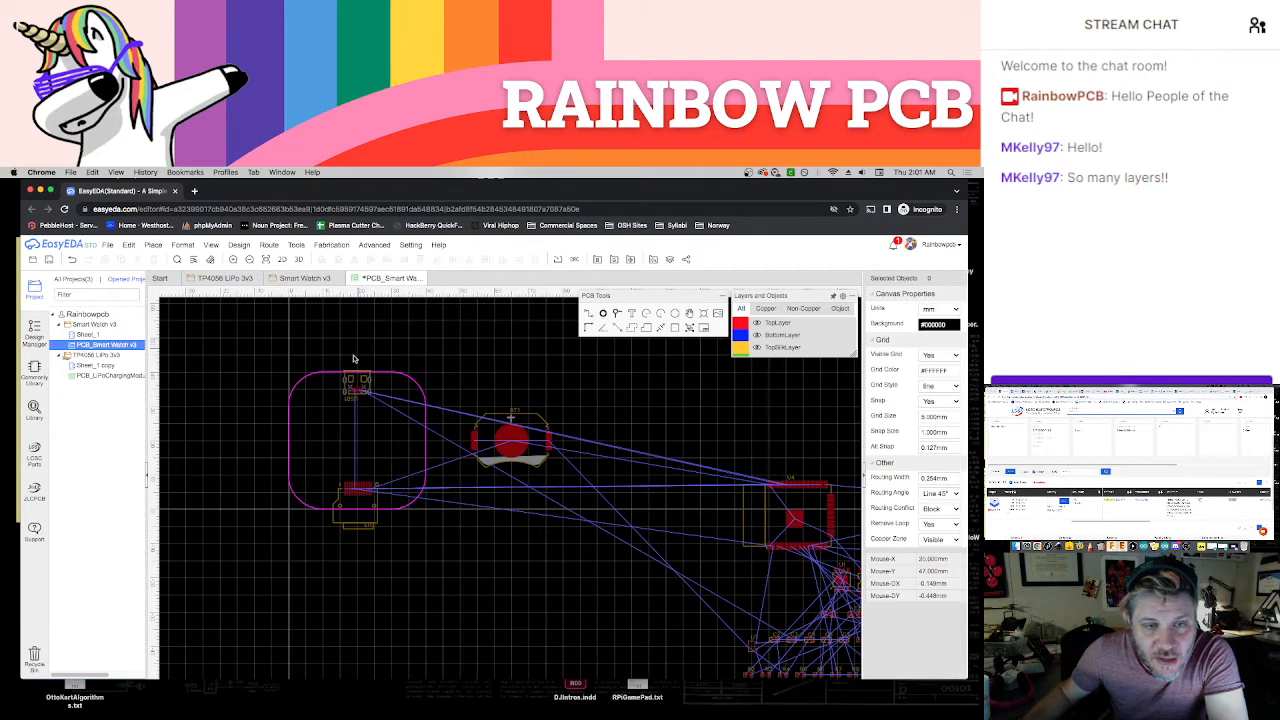
{"action": "scroll", "coordinate": [353, 358], "scroll_direction": "up", "scroll_amount": 3}
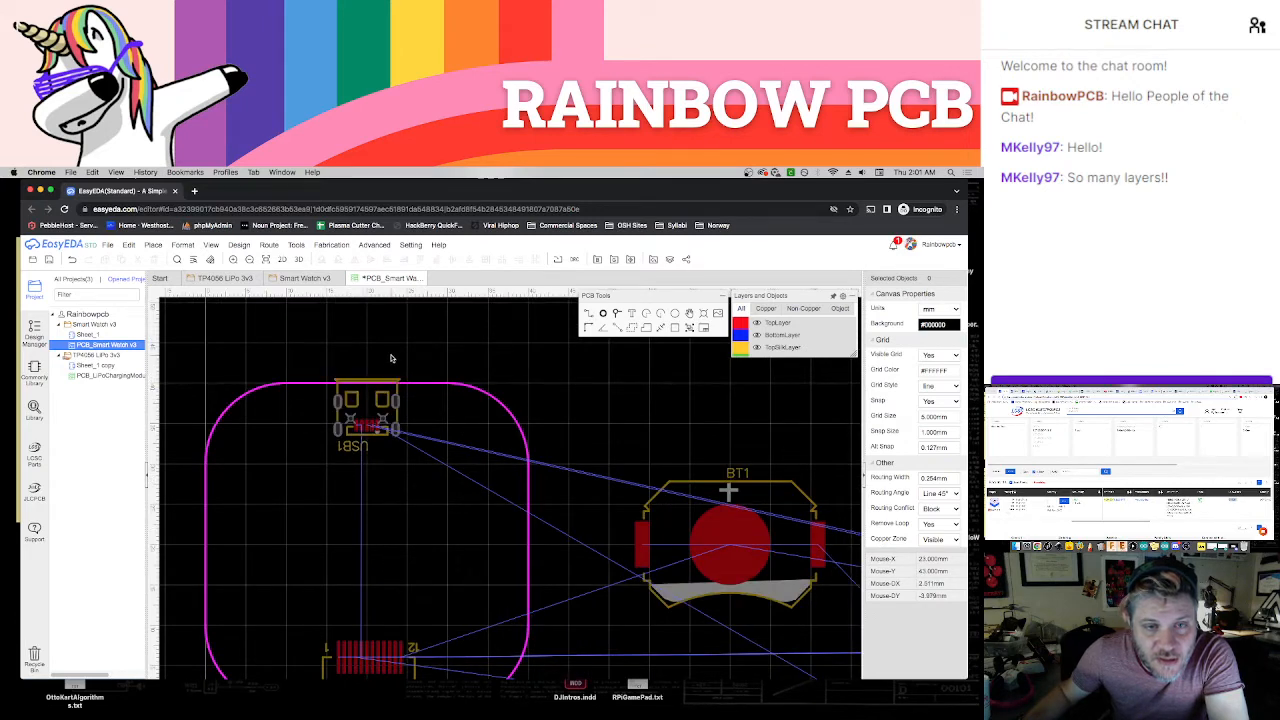
{"action": "right_click_drag", "start_coordinate": [563, 389], "coordinate": [547, 349]}
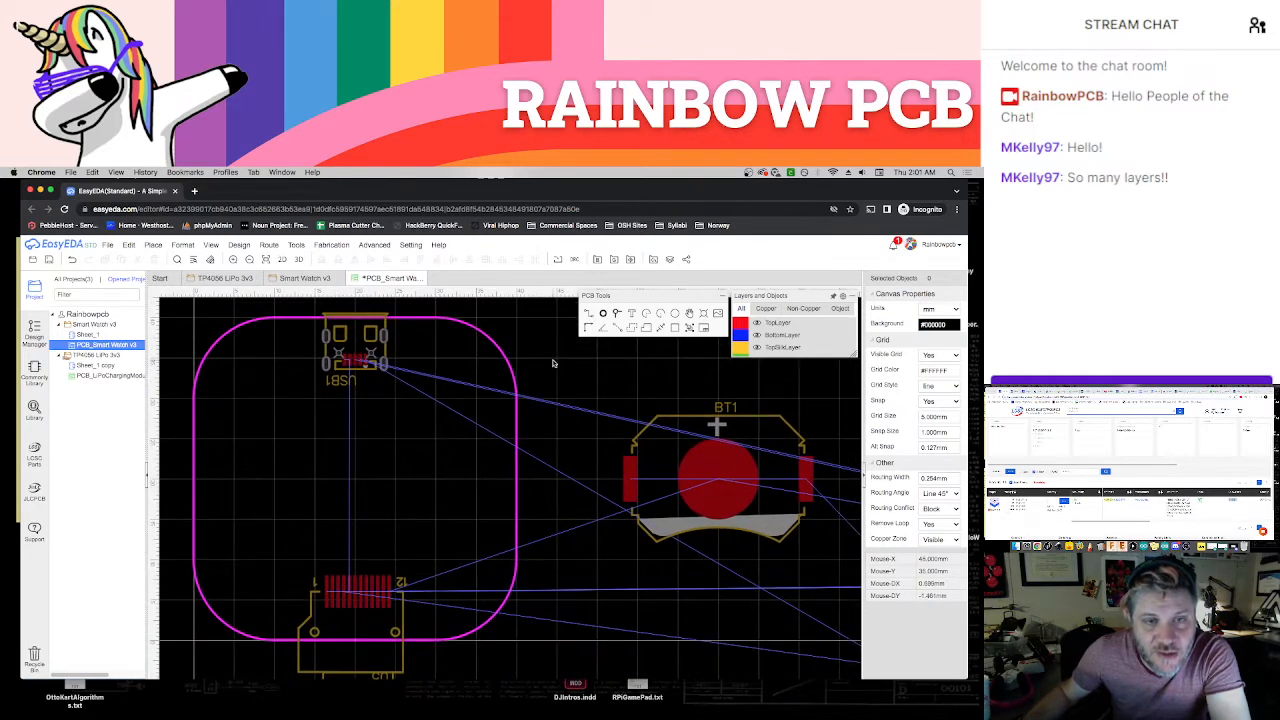
Delete the USB1 and U5 designator texts from the silkscreen and save the PCB
{"action": "left_click", "coordinate": [334, 382]}
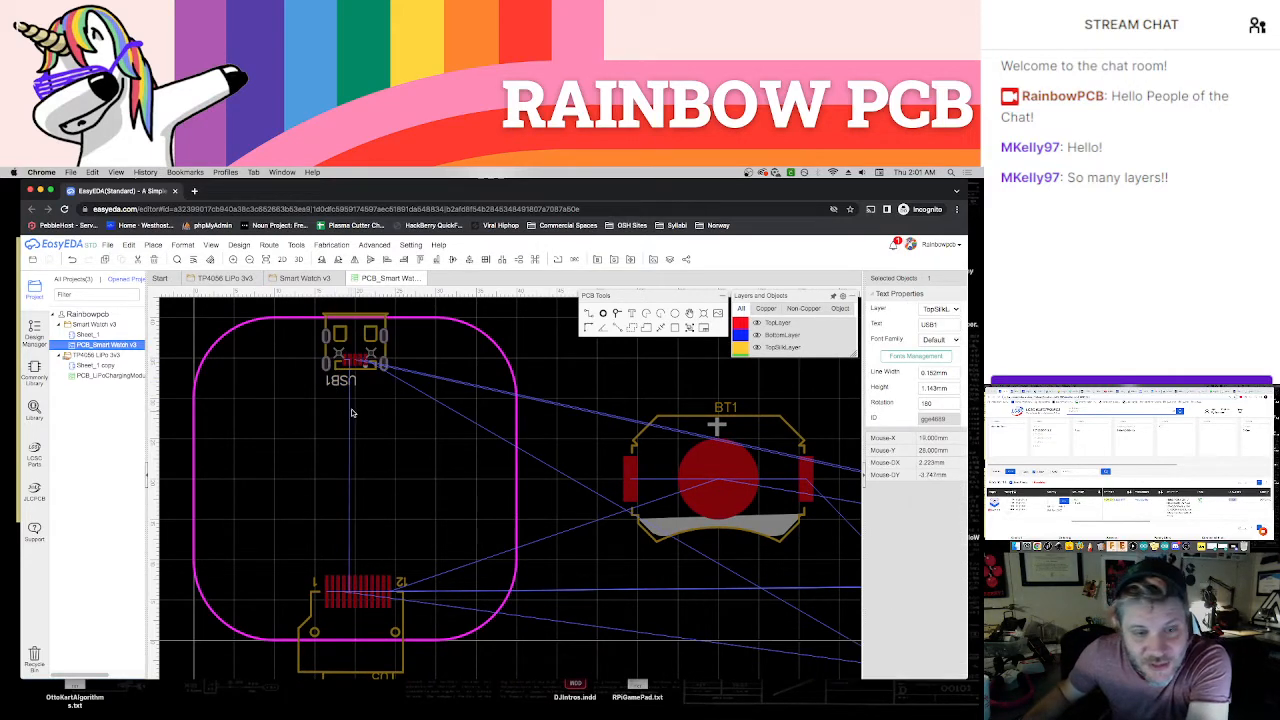
{"action": "key", "text": "Delete"}
{"action": "right_click_drag", "start_coordinate": [436, 480], "coordinate": [444, 378]}
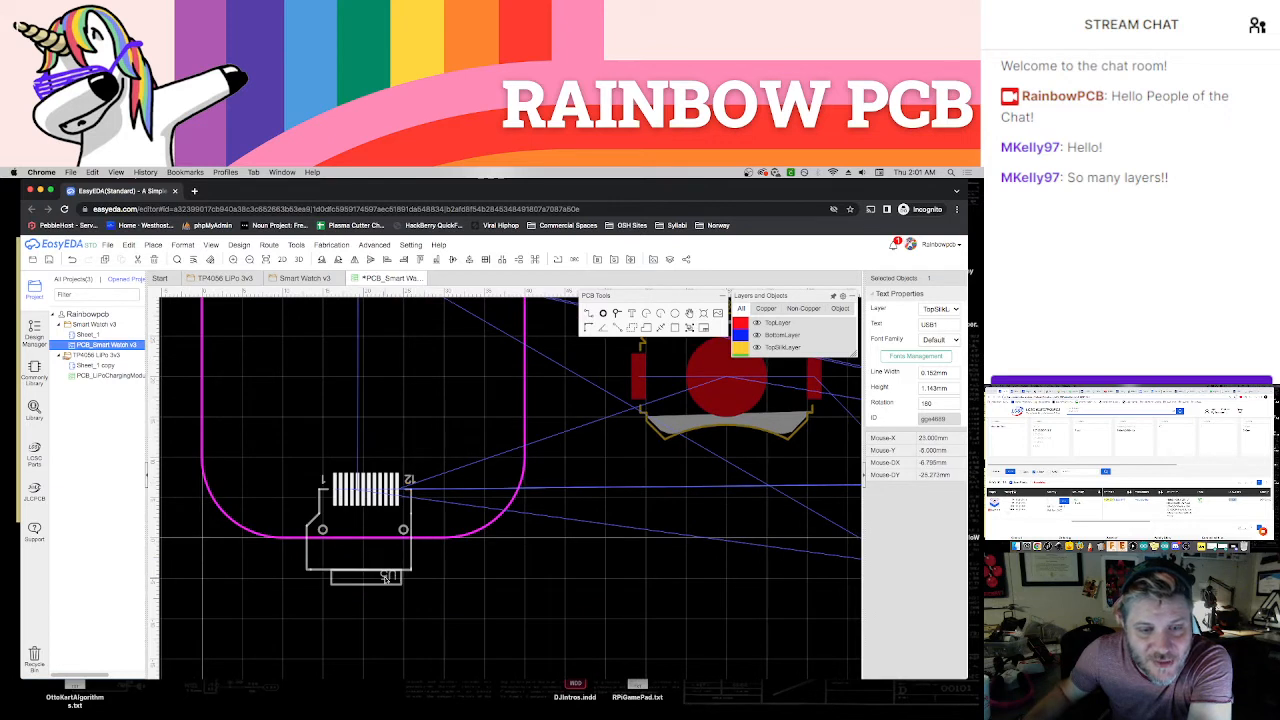
{"action": "left_click", "coordinate": [385, 578]}
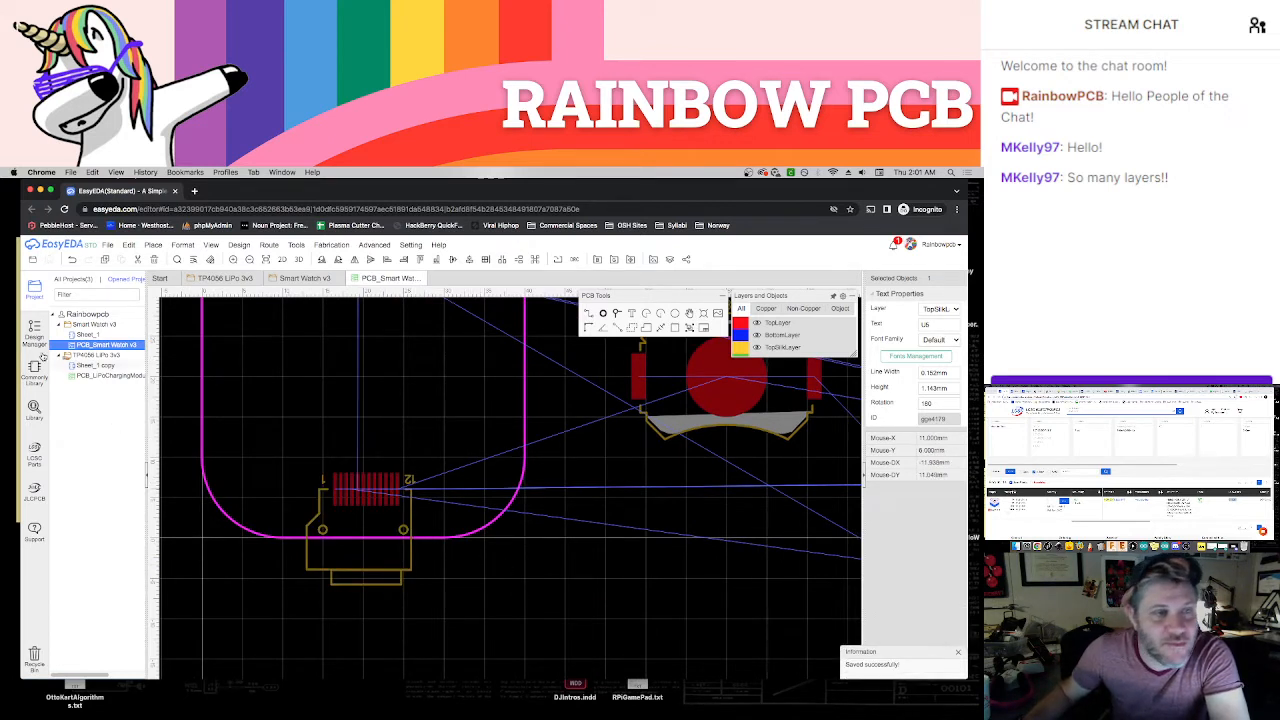
Hide the ratlines of the GND and VCC nets, collapse the net list and save the PCB
{"action": "left_click", "coordinate": [35, 332]}
{"action": "left_click", "coordinate": [55, 327]}
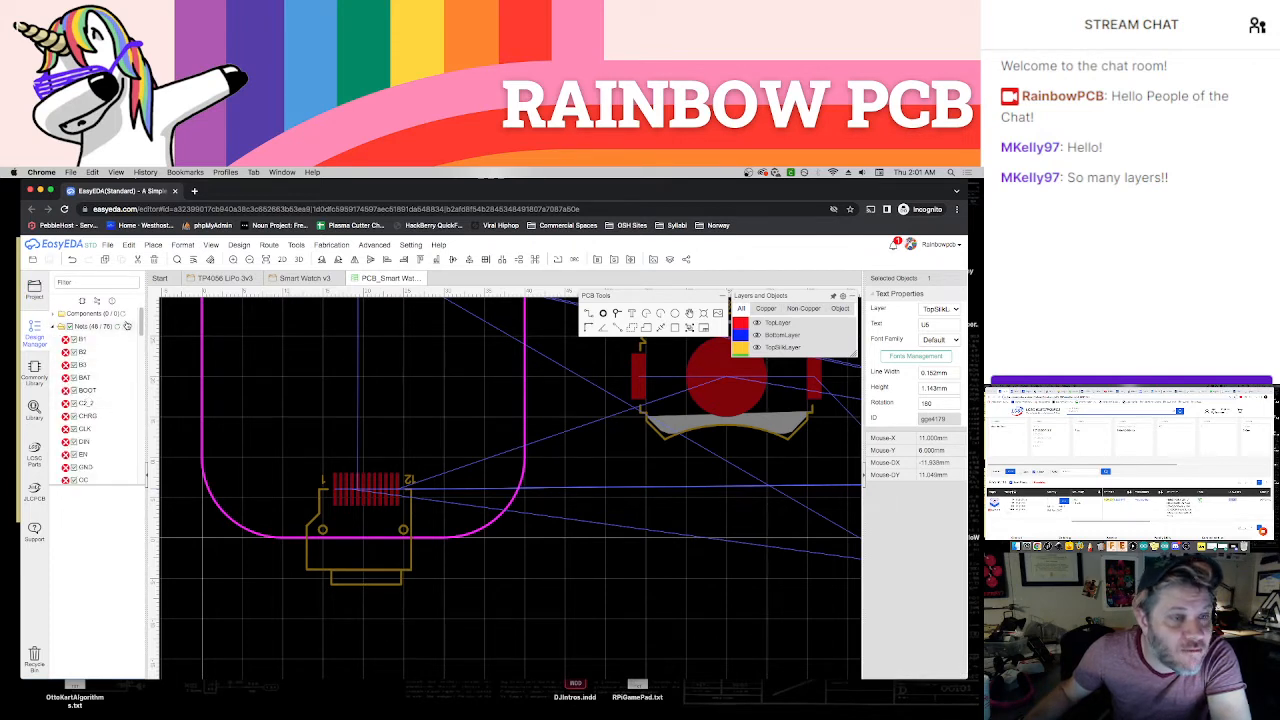
{"action": "scroll", "coordinate": [85, 400], "scroll_direction": "down", "scroll_amount": 2}
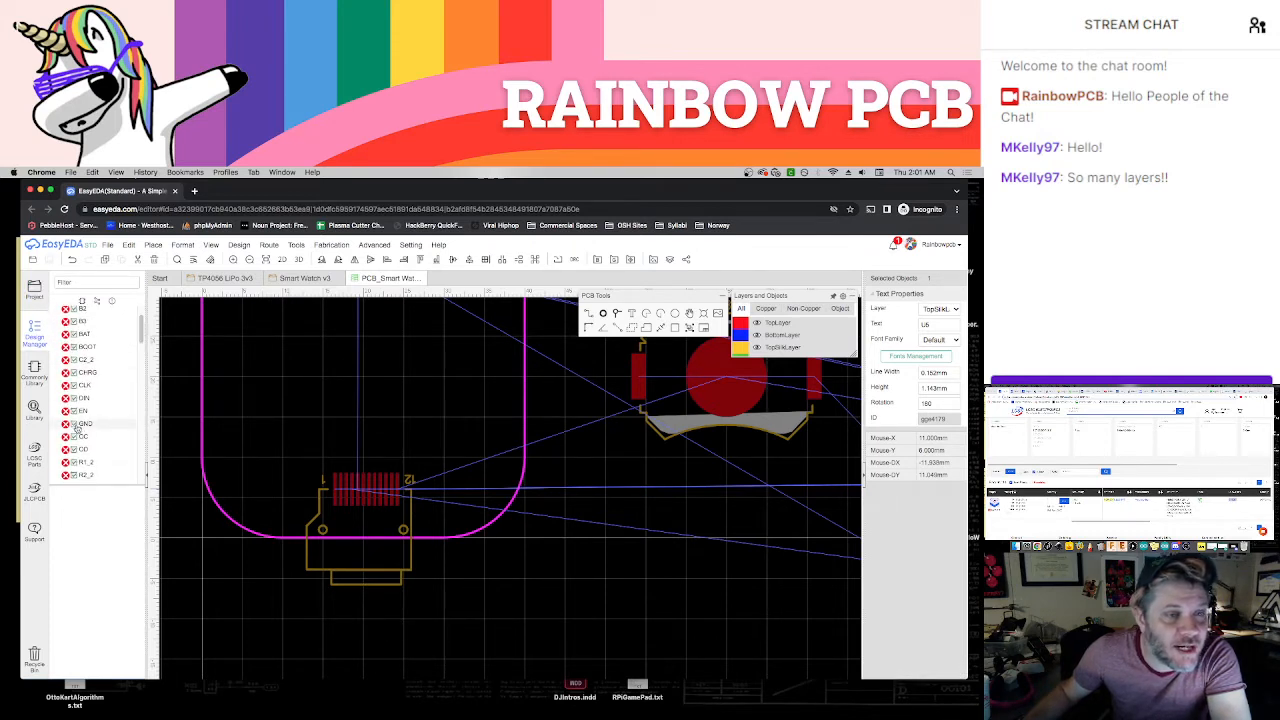
{"action": "left_click", "coordinate": [79, 426]}
{"action": "left_click_drag", "start_coordinate": [141, 353], "coordinate": [141, 385]}
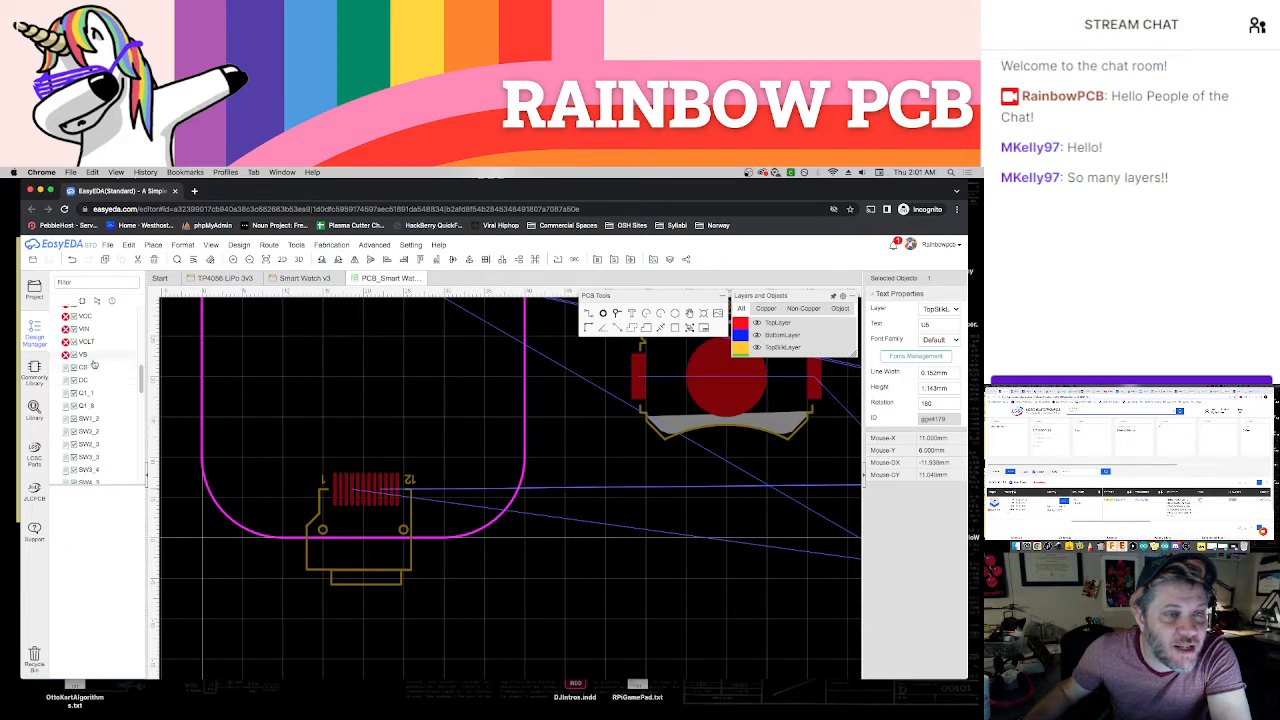
{"action": "scroll", "coordinate": [91, 362], "scroll_direction": "up", "scroll_amount": 1}
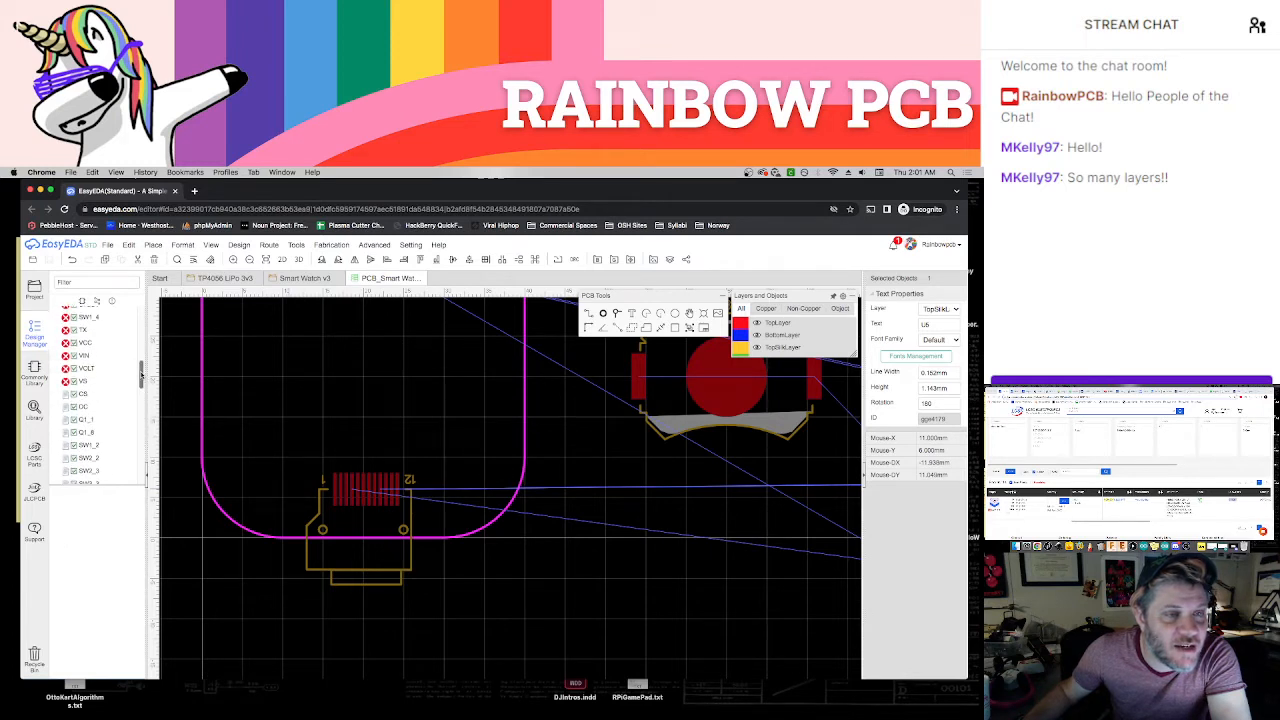
{"action": "left_click", "coordinate": [74, 343]}
{"action": "scroll", "coordinate": [133, 321], "scroll_direction": "up", "scroll_amount": 5}
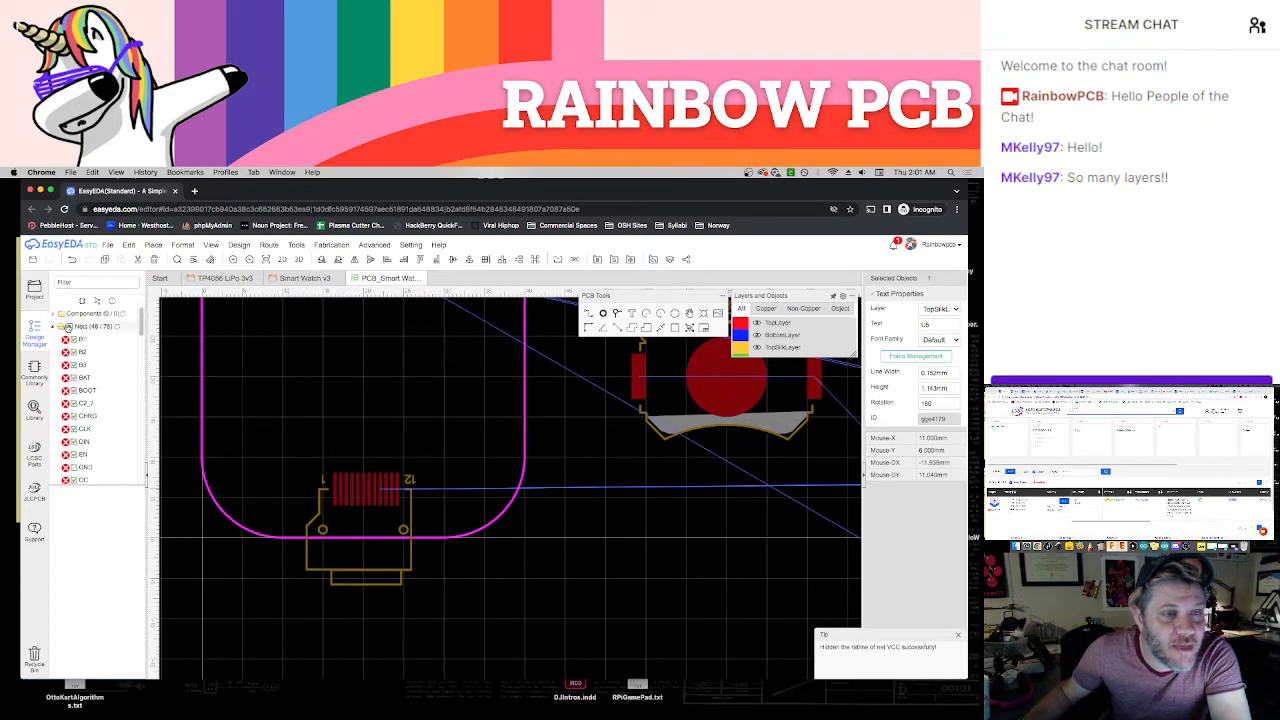
{"action": "left_click", "coordinate": [117, 328]}
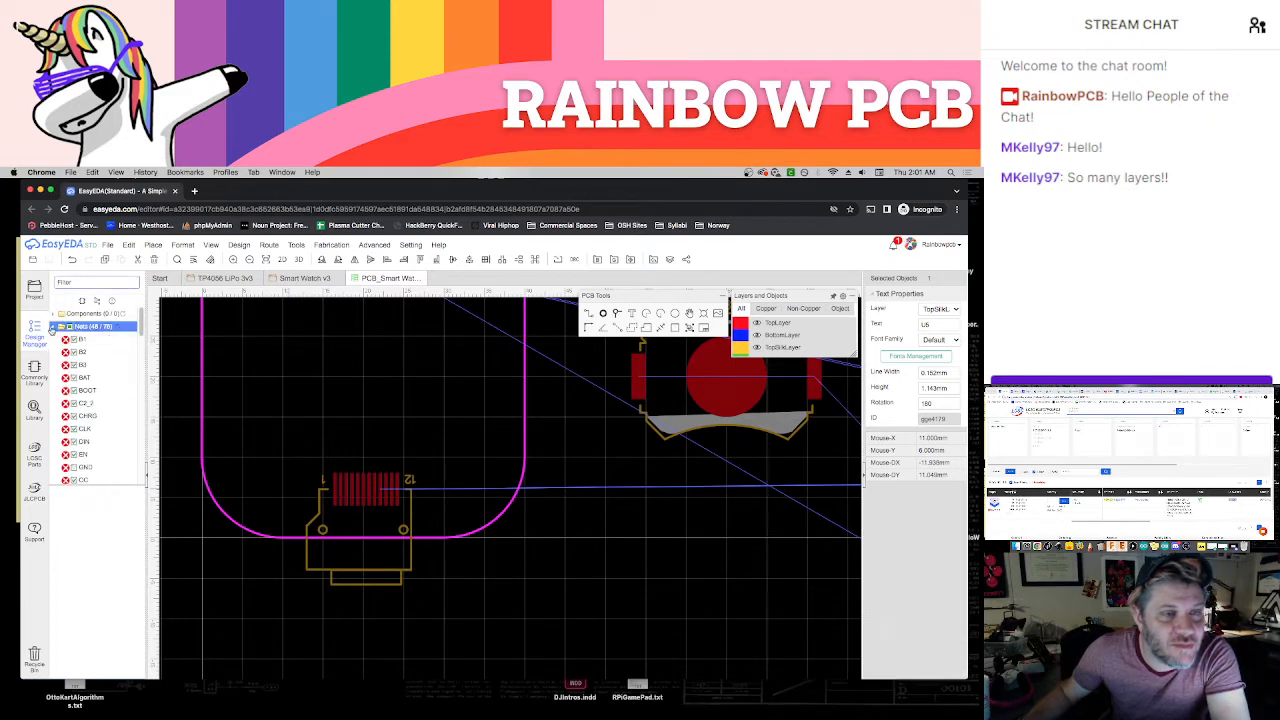
{"action": "scroll", "coordinate": [601, 520], "scroll_direction": "down", "scroll_amount": 6}
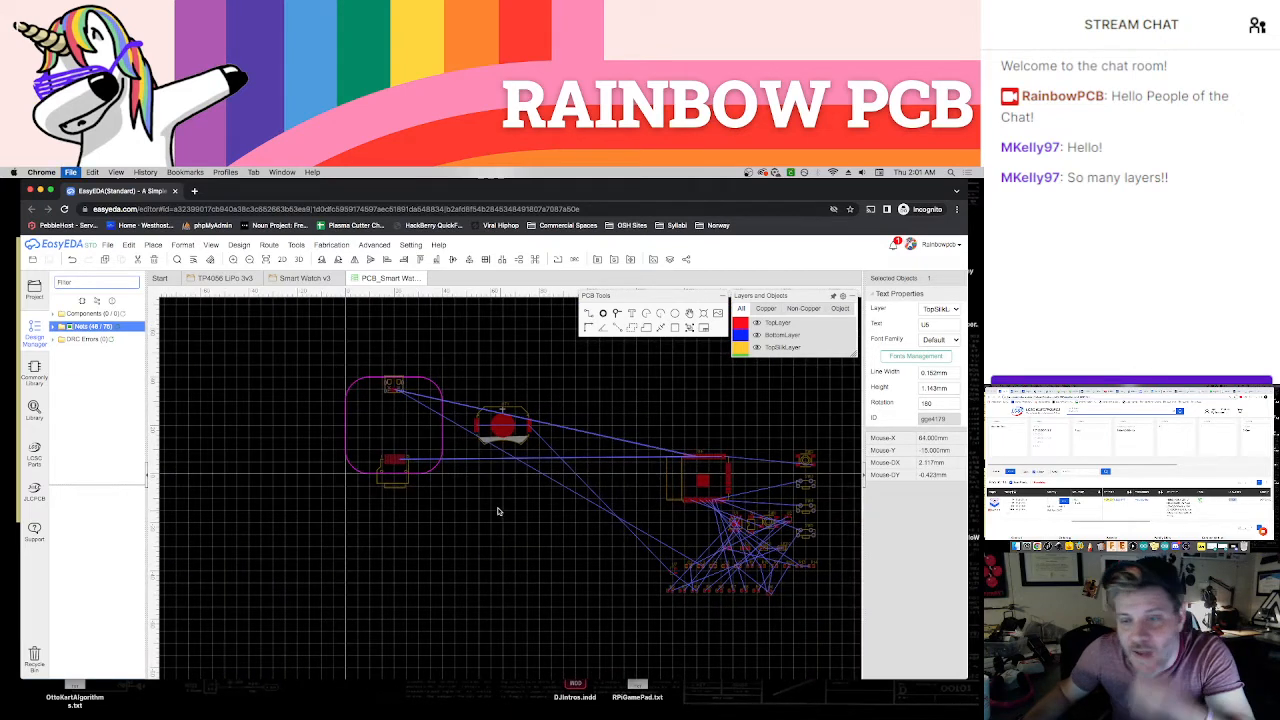
{"action": "key", "text": "super+s"}
{"action": "left_click", "coordinate": [675, 511]}
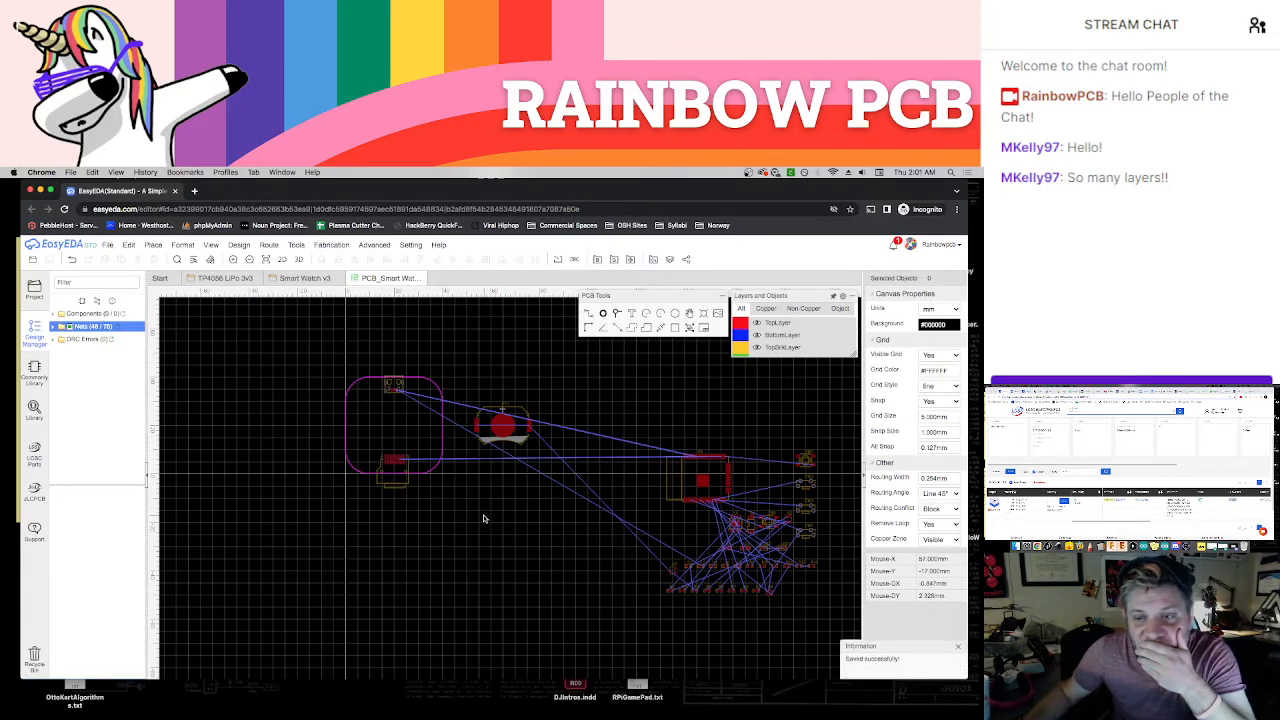
Place switch SW3 inside the board outline near the upper part of its left edge, rotated to 270°
{"action": "scroll", "coordinate": [539, 510], "scroll_direction": "up", "scroll_amount": 2}
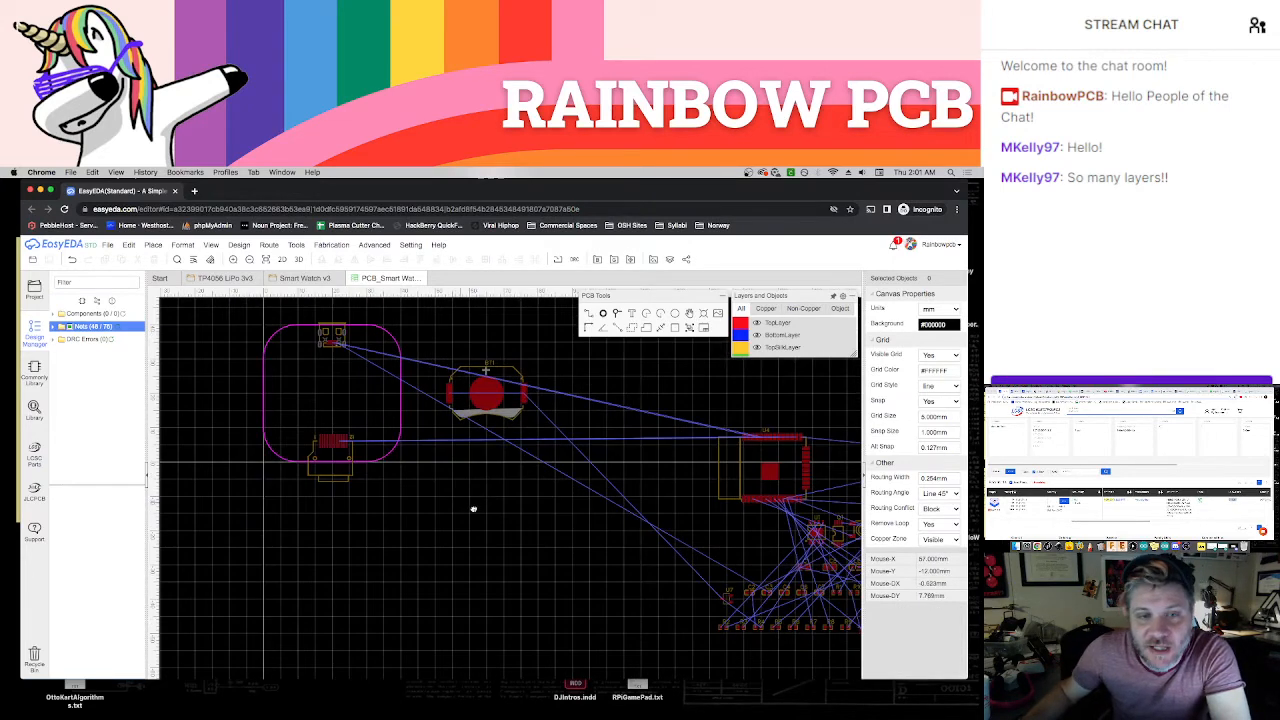
{"action": "right_click_drag", "start_coordinate": [474, 509], "coordinate": [448, 524]}
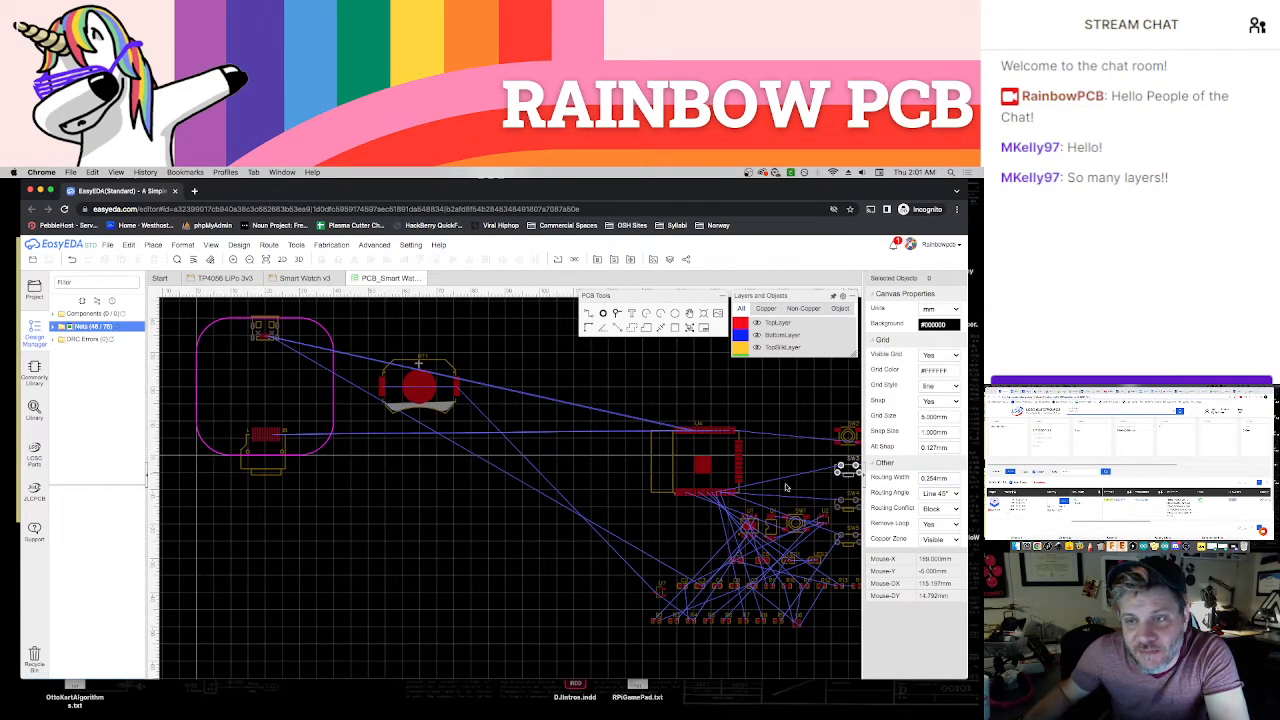
{"action": "left_click_drag", "start_coordinate": [847, 469], "coordinate": [224, 358]}
{"action": "key", "text": "space"}
{"action": "key", "text": "space"}
{"action": "key", "text": "space"}
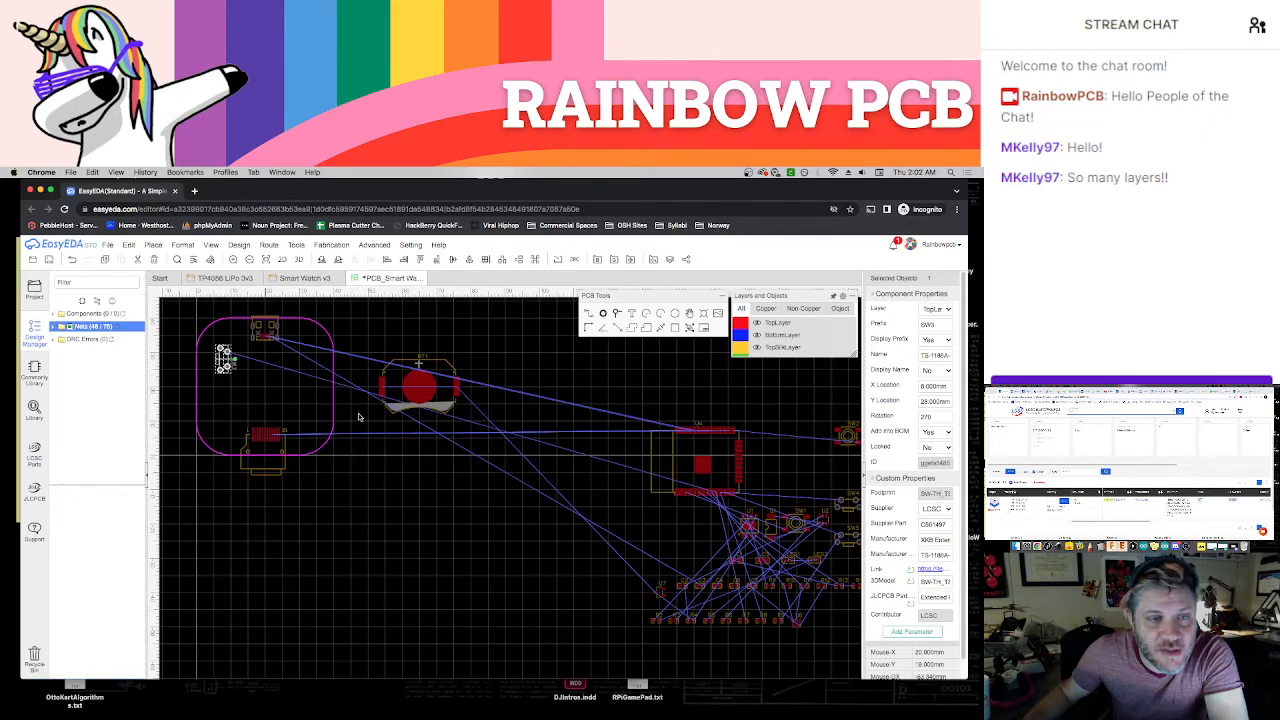
Place switches SW4 and SW5 below SW3 along the board's left side, each rotated to 270°
{"action": "left_click_drag", "start_coordinate": [848, 503], "coordinate": [217, 397]}
{"action": "key", "text": "space"}
{"action": "key", "text": "space"}
{"action": "key", "text": "space"}
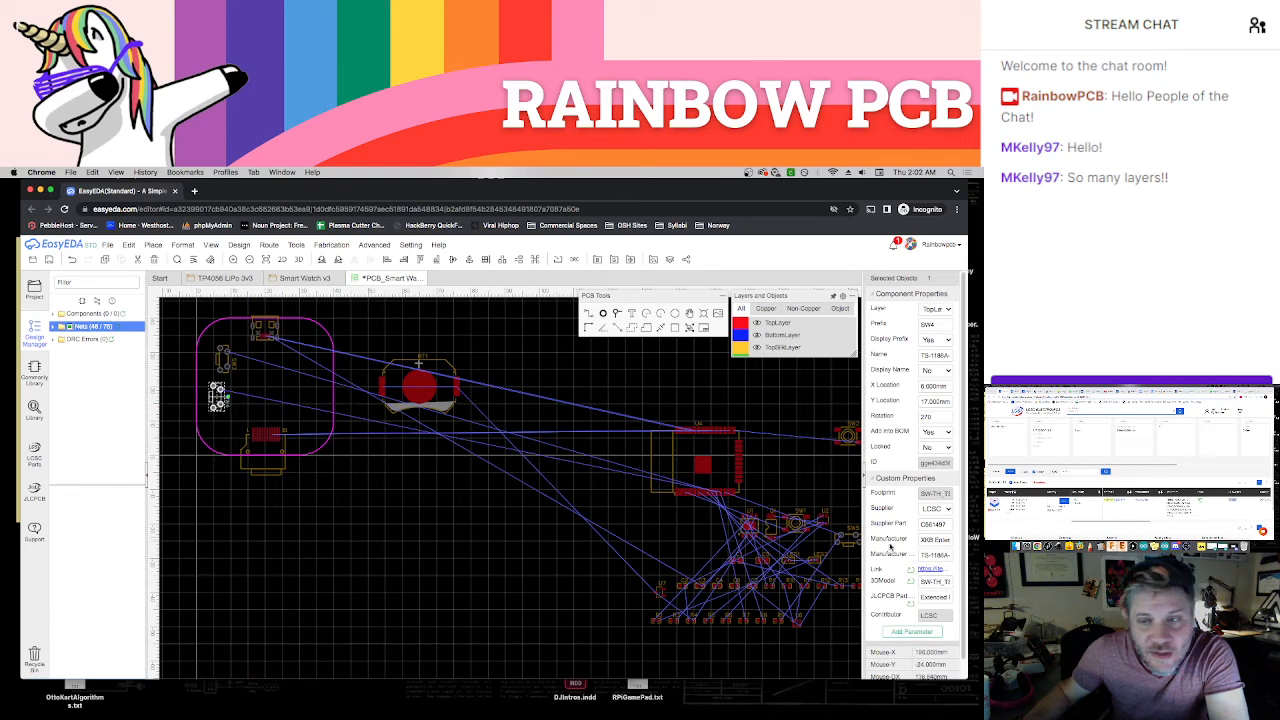
{"action": "left_click_drag", "start_coordinate": [847, 540], "coordinate": [222, 459]}
{"action": "key", "text": "space"}
{"action": "key", "text": "space"}
{"action": "key", "text": "space"}
{"action": "right_click_drag", "start_coordinate": [226, 481], "coordinate": [323, 505]}
{"action": "left_click", "coordinate": [316, 504]}
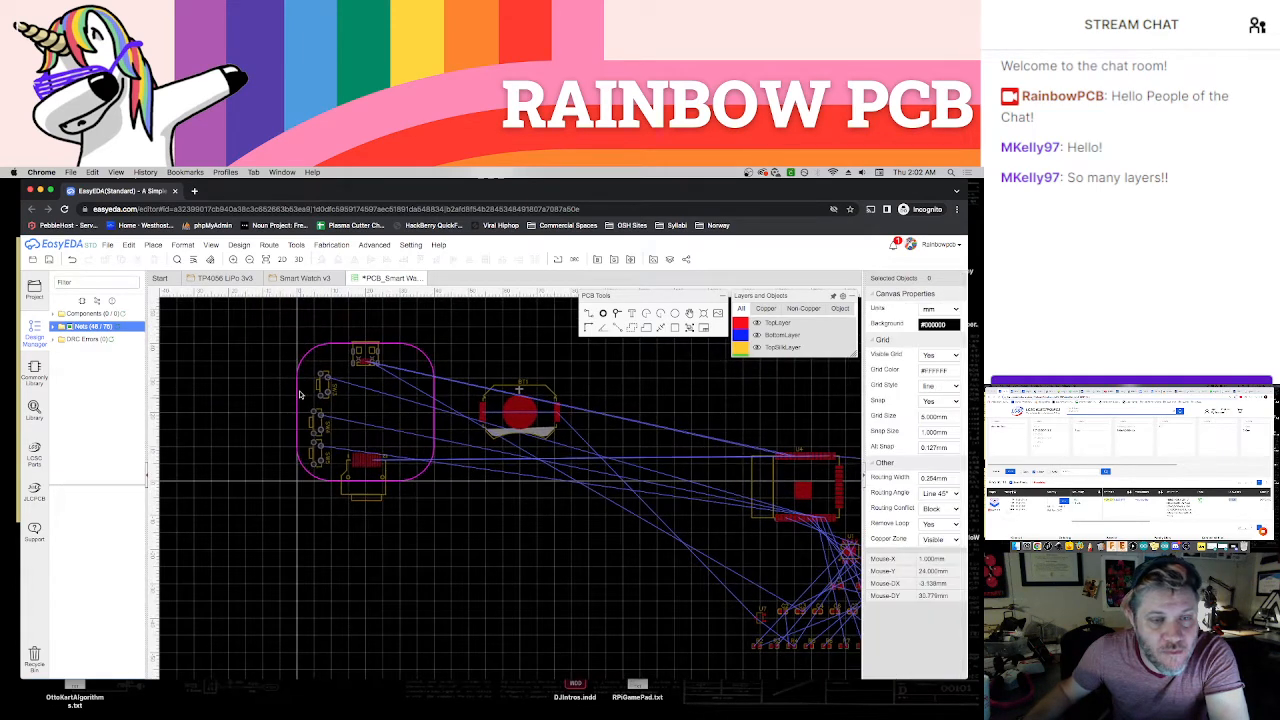
Move SW4 to the middle of the board's left edge, at X 3 mm and Y 20 mm
{"action": "scroll", "coordinate": [303, 382], "scroll_direction": "up", "scroll_amount": 3}
{"action": "scroll", "coordinate": [303, 382], "scroll_direction": "up", "scroll_amount": 2}
{"action": "right_click_drag", "start_coordinate": [248, 380], "coordinate": [286, 400]}
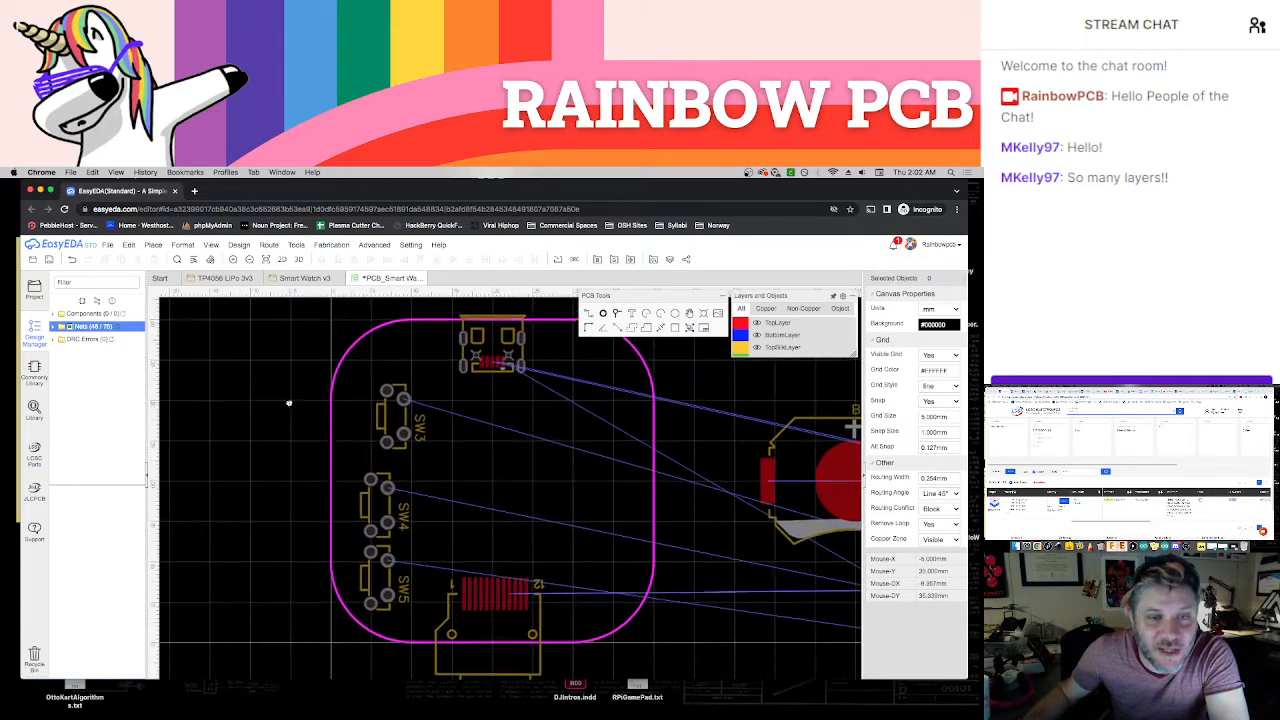
{"action": "left_click_drag", "start_coordinate": [384, 499], "coordinate": [362, 483]}
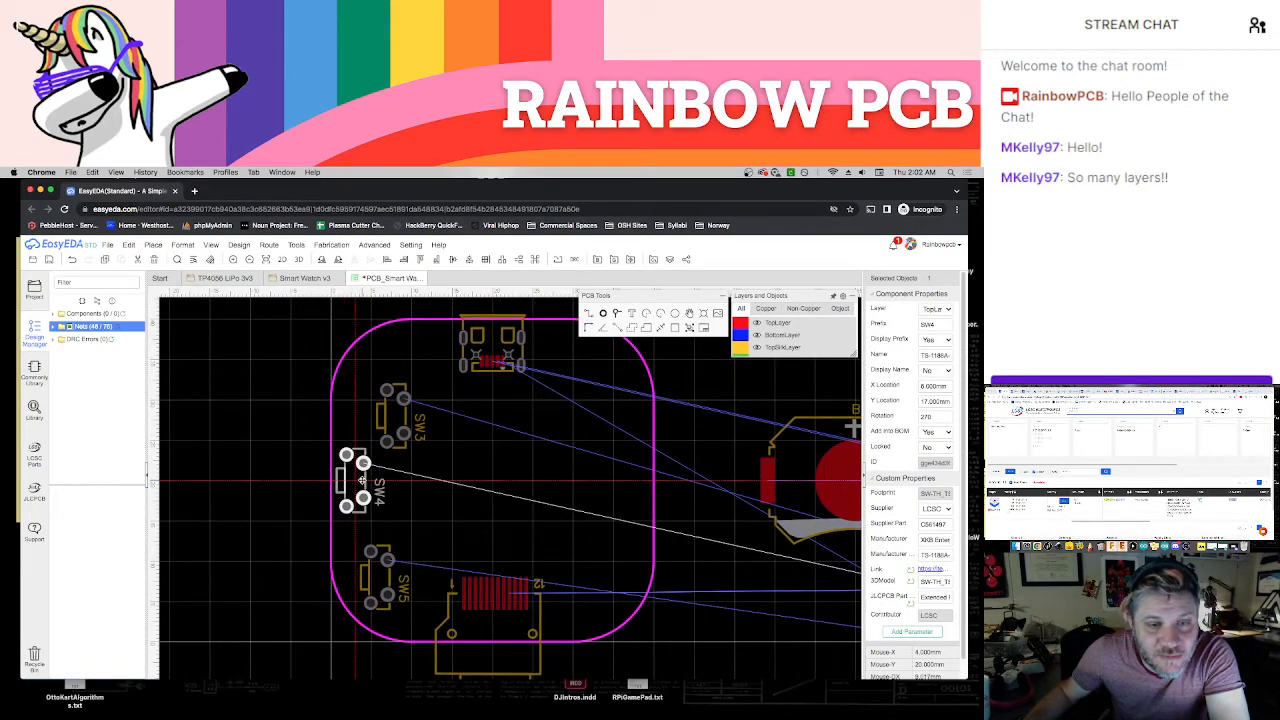
{"action": "left_click", "coordinate": [298, 470]}
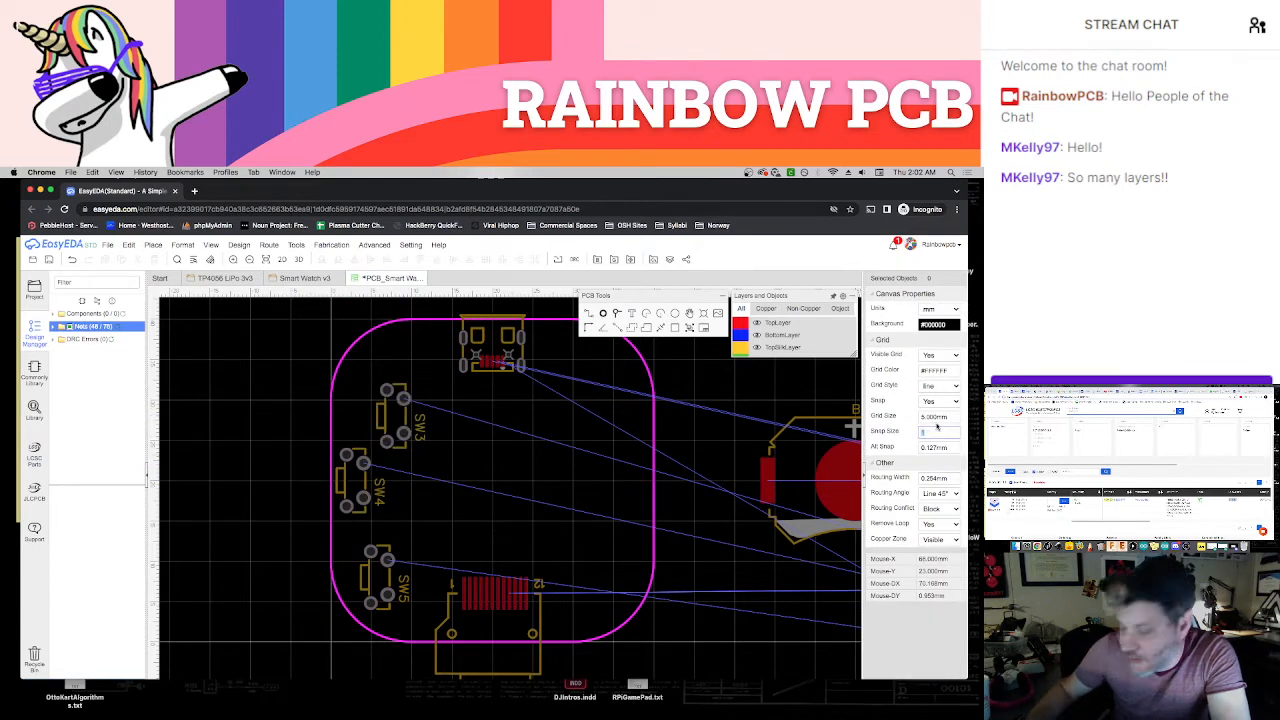
Set the snap size to 0.5 mm and shift SW4 0.5 mm further toward the board's left edge
{"action": "type", "text": "0.5"}
{"action": "key", "text": "Return"}
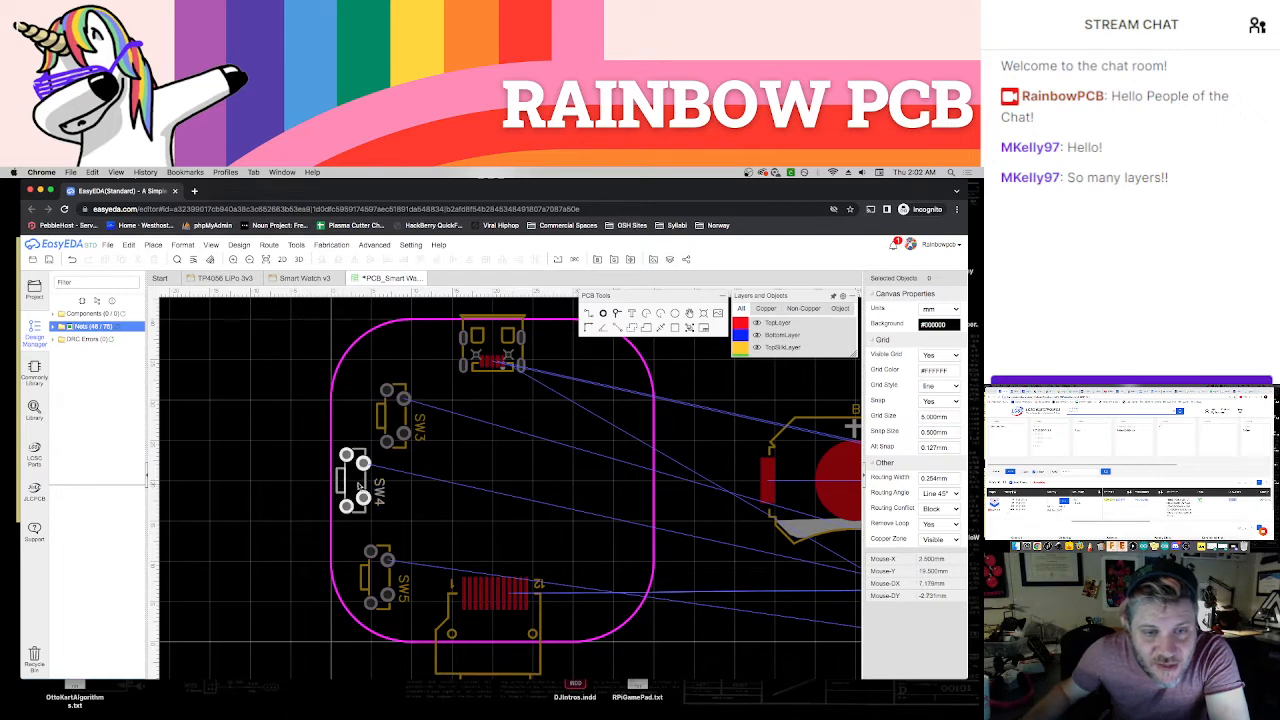
{"action": "left_click_drag", "start_coordinate": [366, 481], "coordinate": [362, 478]}
{"action": "left_click", "coordinate": [374, 455]}
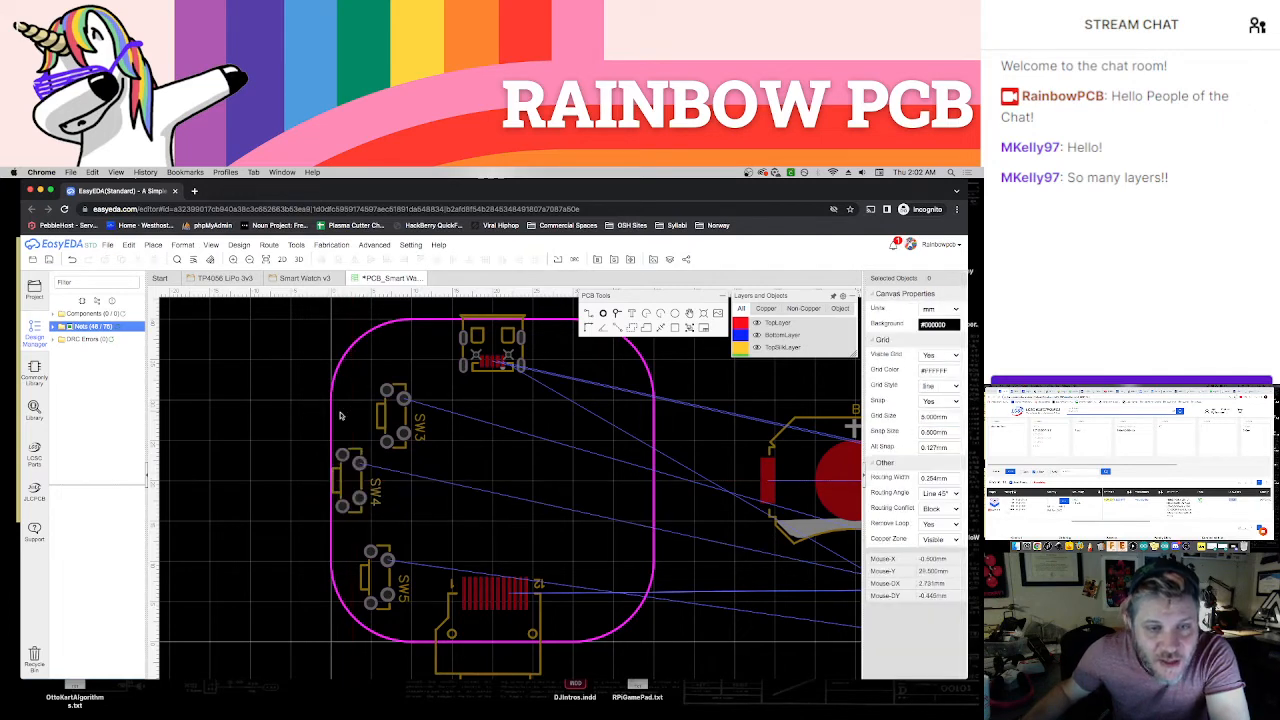
Align SW3 and SW5 directly above and below SW4 at X 2.5 mm, with Y 29 mm and Y 11 mm respectively
{"action": "left_click_drag", "start_coordinate": [404, 414], "coordinate": [363, 409]}
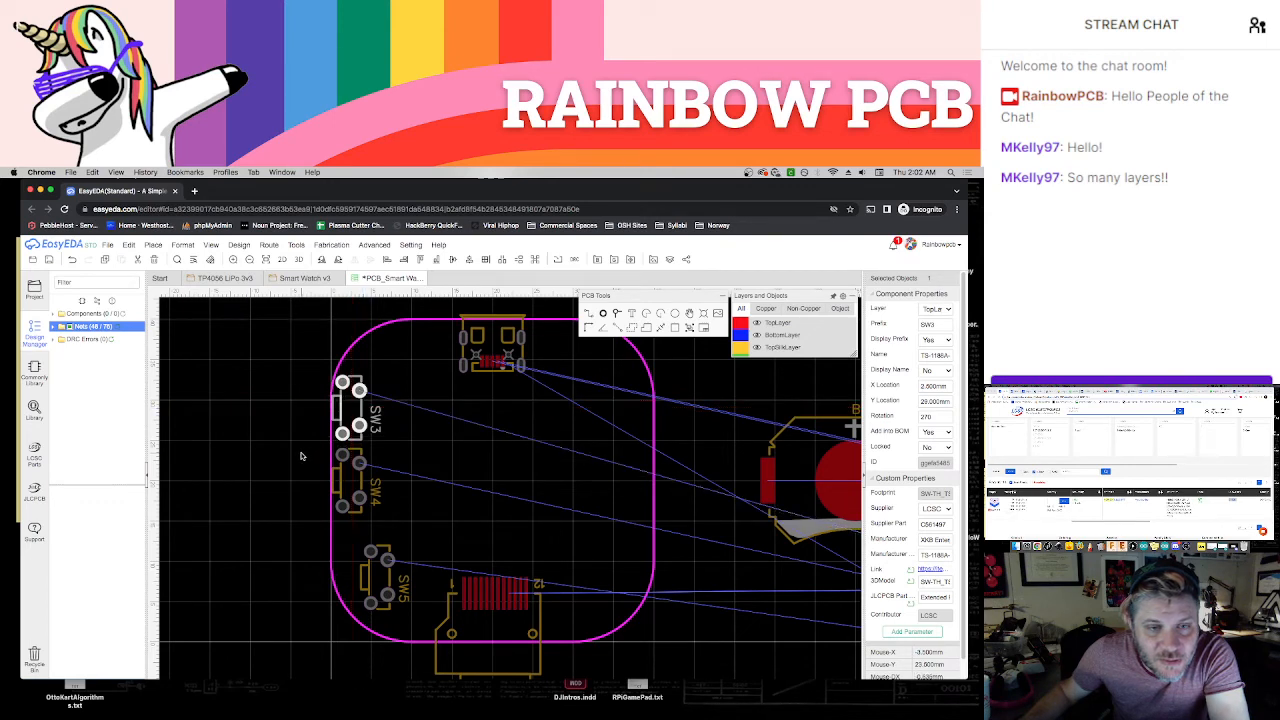
{"action": "left_click", "coordinate": [302, 453]}
{"action": "left_click_drag", "start_coordinate": [389, 576], "coordinate": [360, 545]}
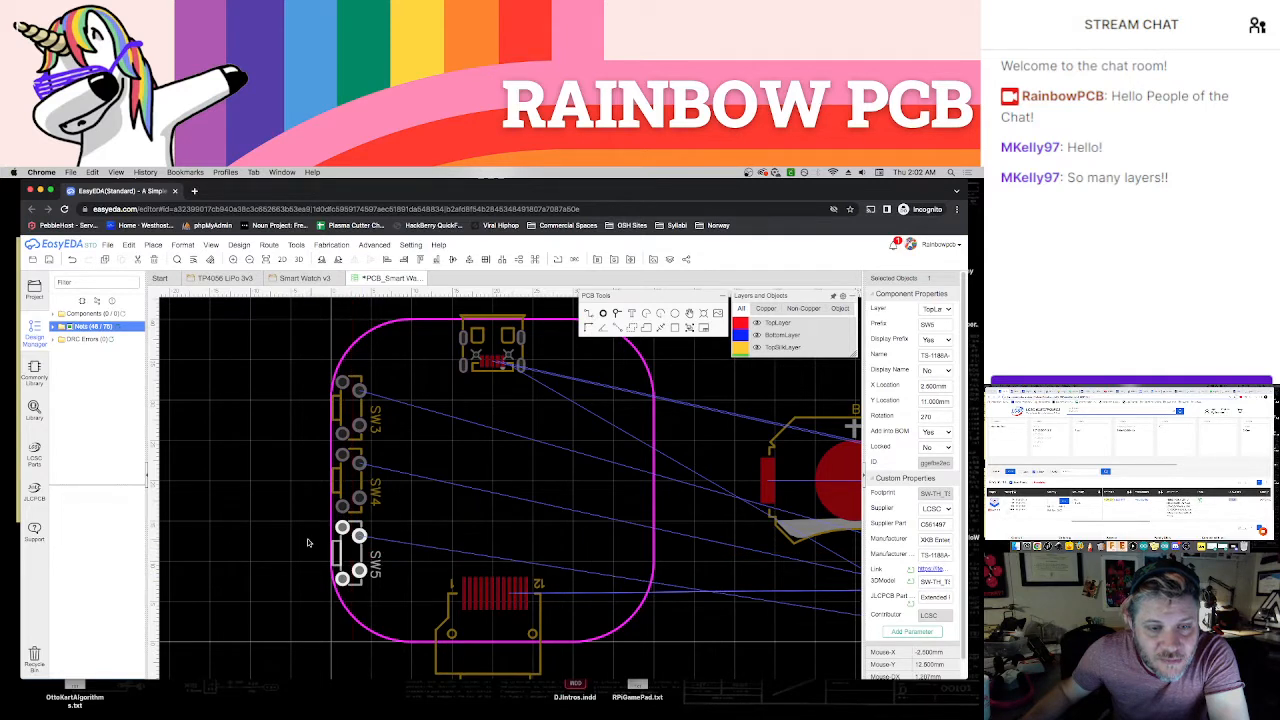
{"action": "left_click", "coordinate": [430, 573]}
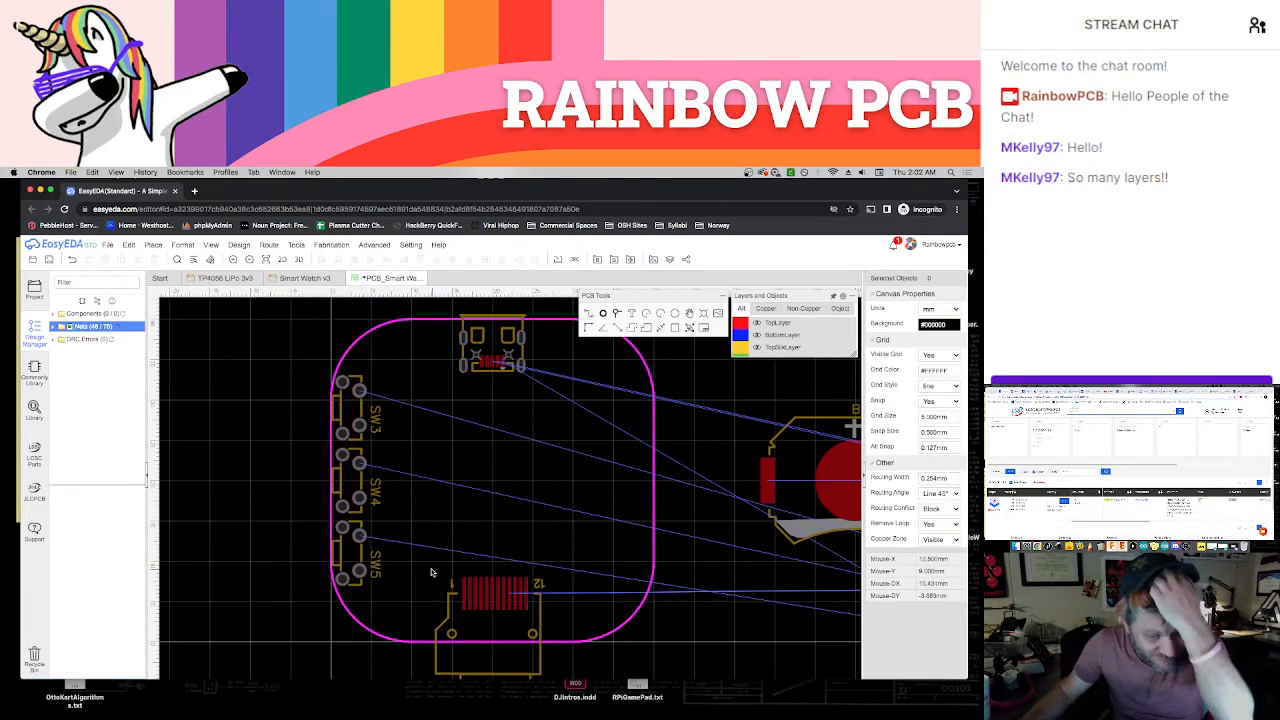
Try deleting the SW3, SW4 and SW5 designator texts, and undo the deletions
{"action": "left_click", "coordinate": [375, 425]}
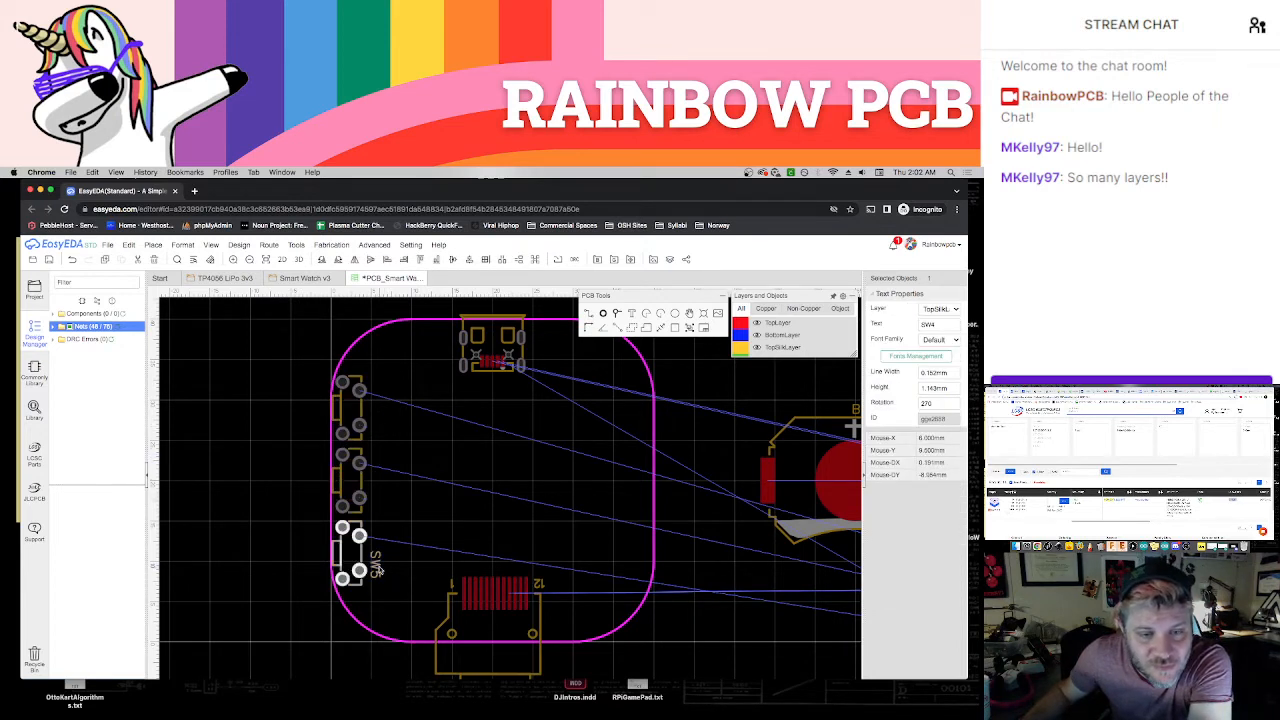
{"action": "left_click", "coordinate": [310, 458]}
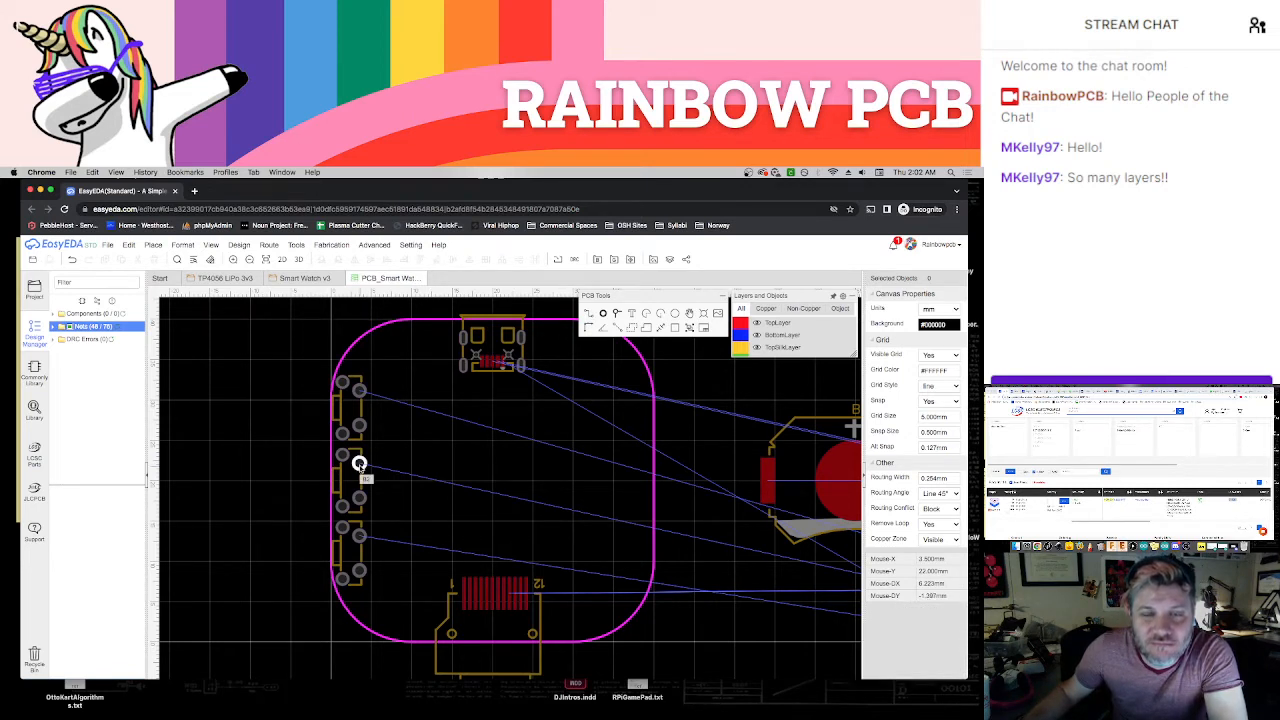
{"action": "key", "text": "super+z"}
{"action": "key", "text": "super+z"}
{"action": "key", "text": "super+z"}
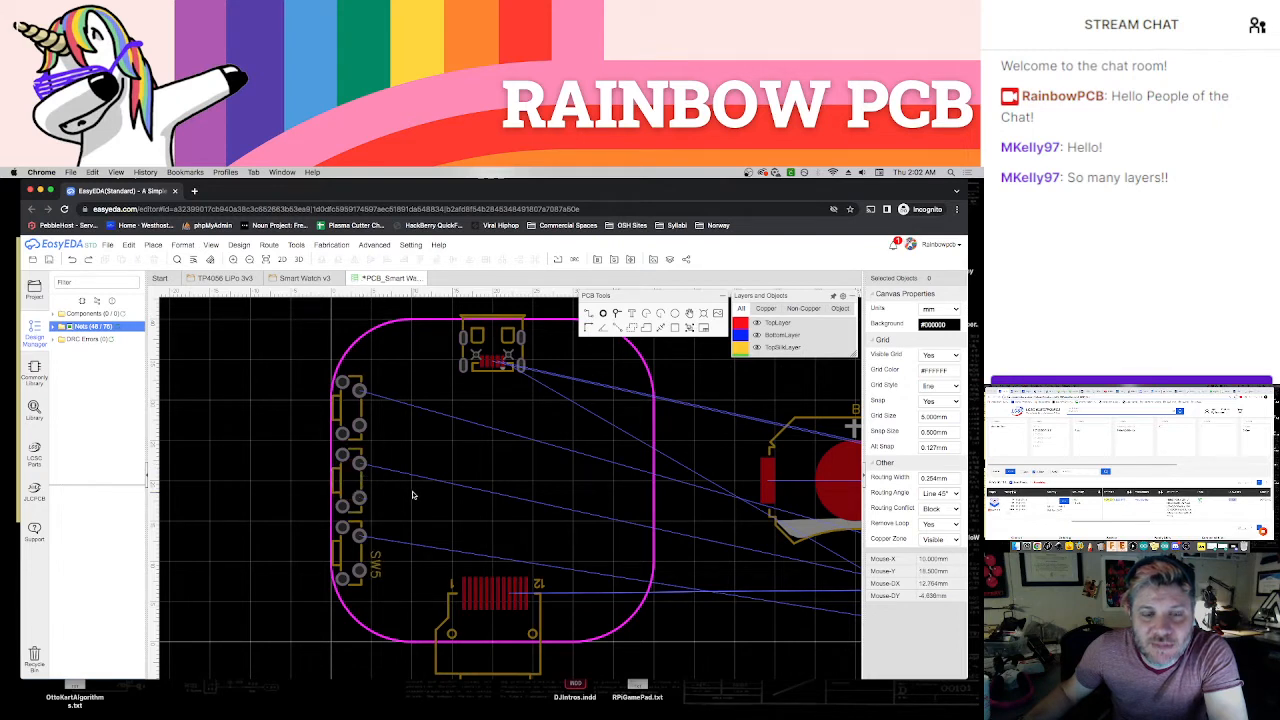
Move the SW3, SW4 and SW5 designator texts inside the outlines of their own switches
{"action": "left_click_drag", "start_coordinate": [376, 423], "coordinate": [348, 408]}
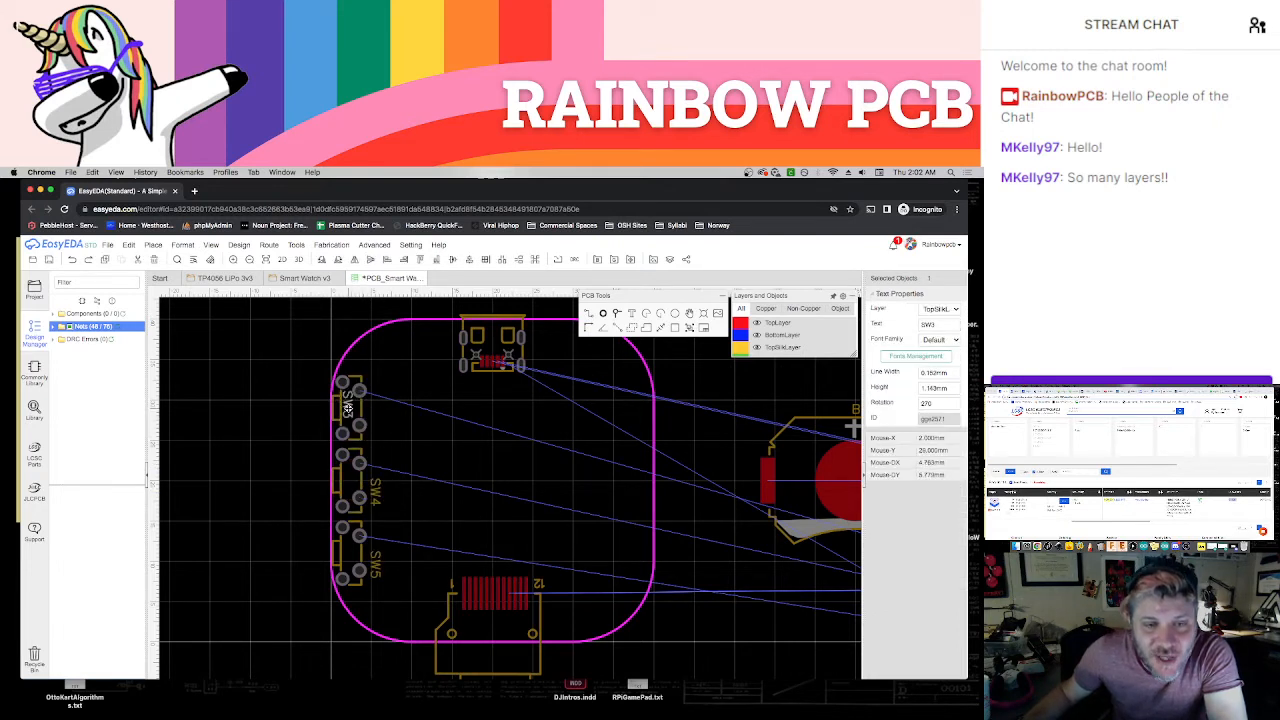
{"action": "left_click_drag", "start_coordinate": [376, 492], "coordinate": [348, 484]}
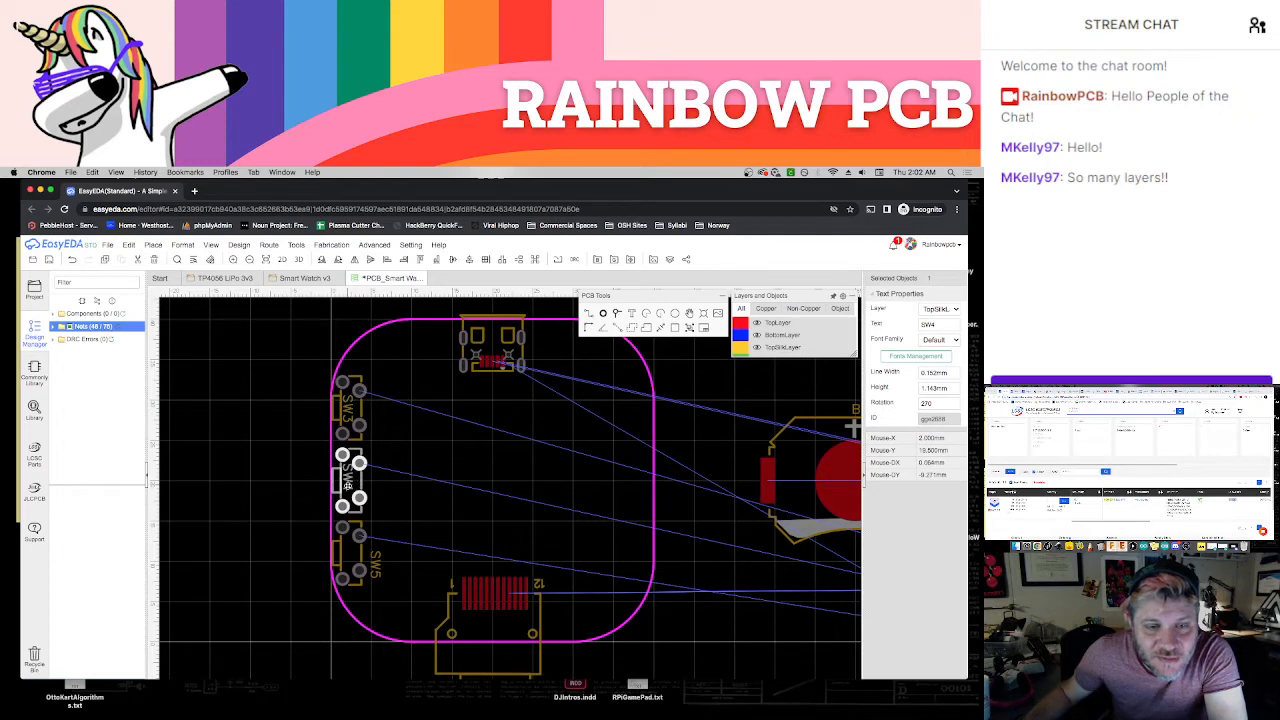
{"action": "left_click_drag", "start_coordinate": [375, 562], "coordinate": [350, 548]}
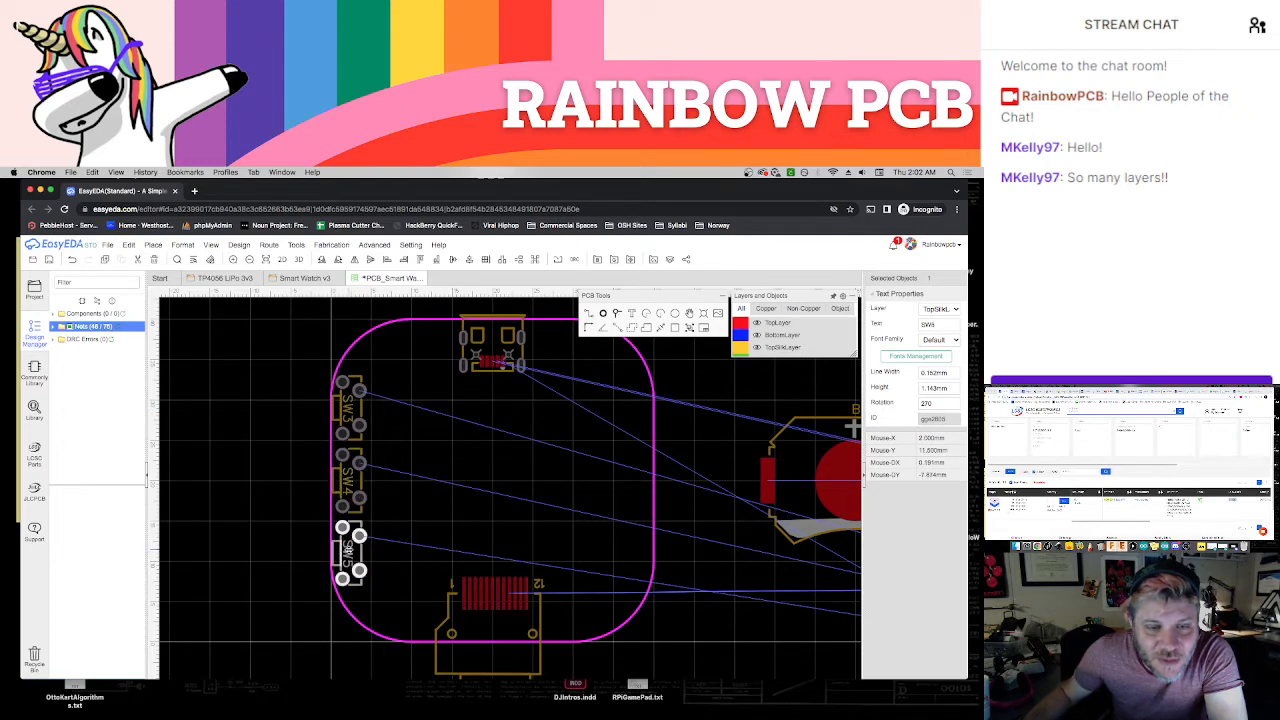
{"action": "left_click", "coordinate": [306, 541]}
{"action": "scroll", "coordinate": [307, 534], "scroll_direction": "down", "scroll_amount": 1}
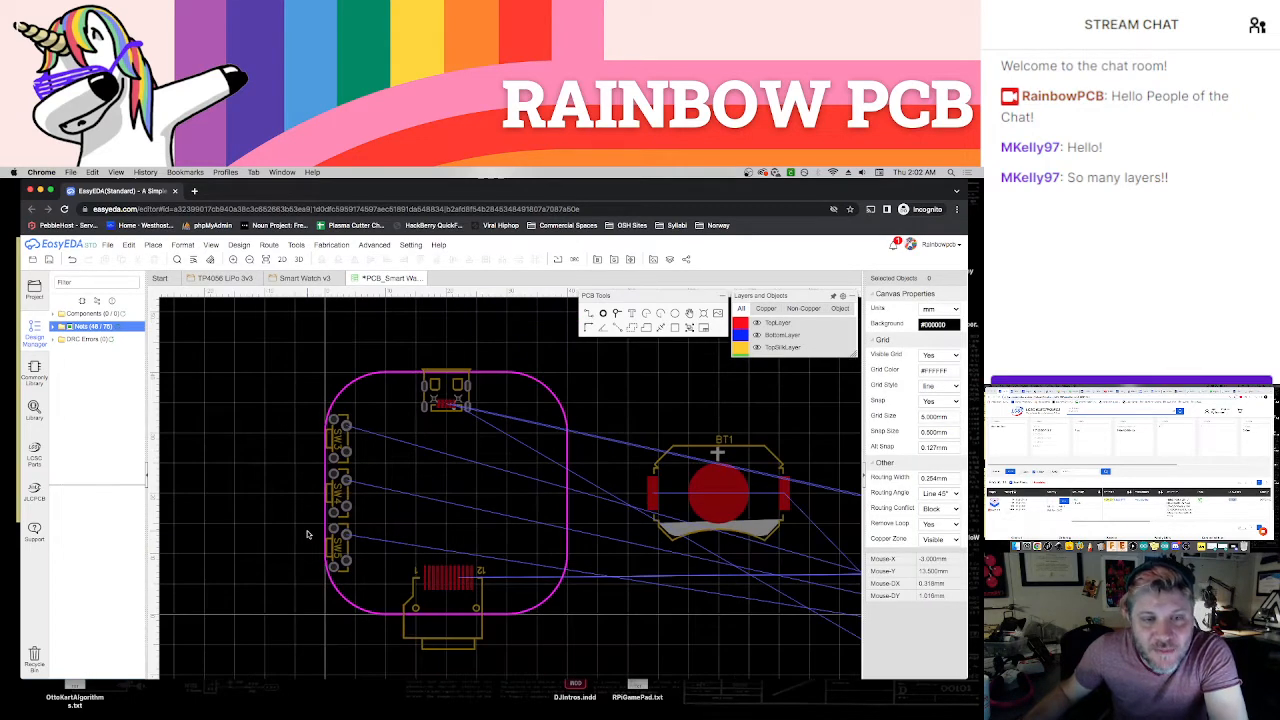
Examine the BUTTONS section of the Smart Watch v3 schematic for the resistors wired to SW3, SW4 and SW5, and return to the PCB
{"action": "right_click_drag", "start_coordinate": [668, 657], "coordinate": [531, 581]}
{"action": "scroll", "coordinate": [536, 583], "scroll_direction": "down", "scroll_amount": 1}
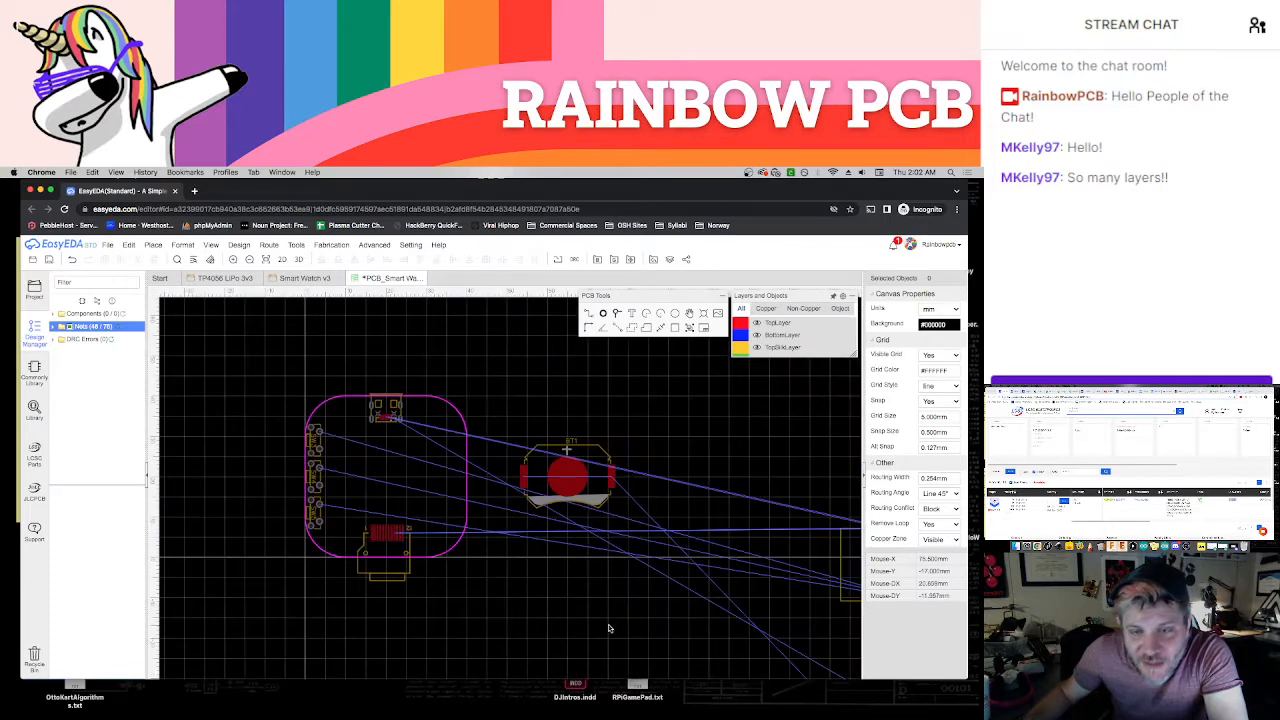
{"action": "right_click_drag", "start_coordinate": [609, 626], "coordinate": [457, 559]}
{"action": "right_click_drag", "start_coordinate": [518, 590], "coordinate": [637, 603]}
{"action": "left_click", "coordinate": [297, 280]}
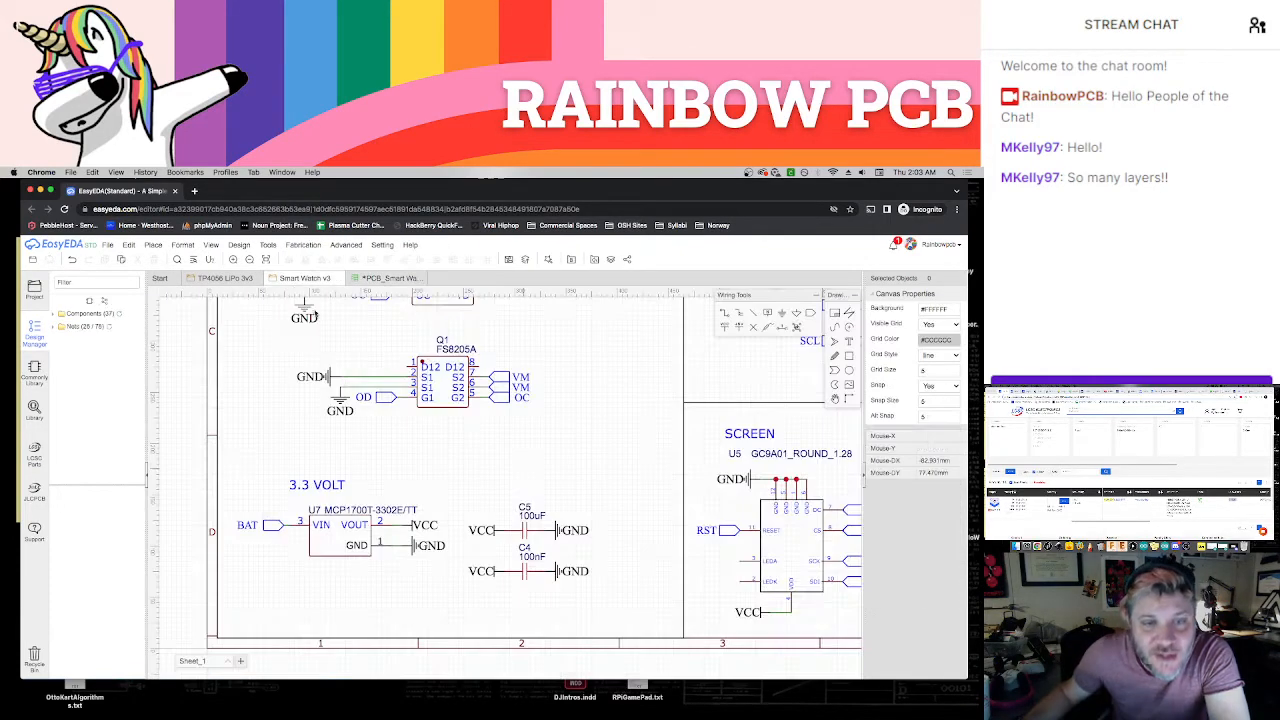
{"action": "scroll", "coordinate": [515, 431], "scroll_direction": "down", "scroll_amount": 5}
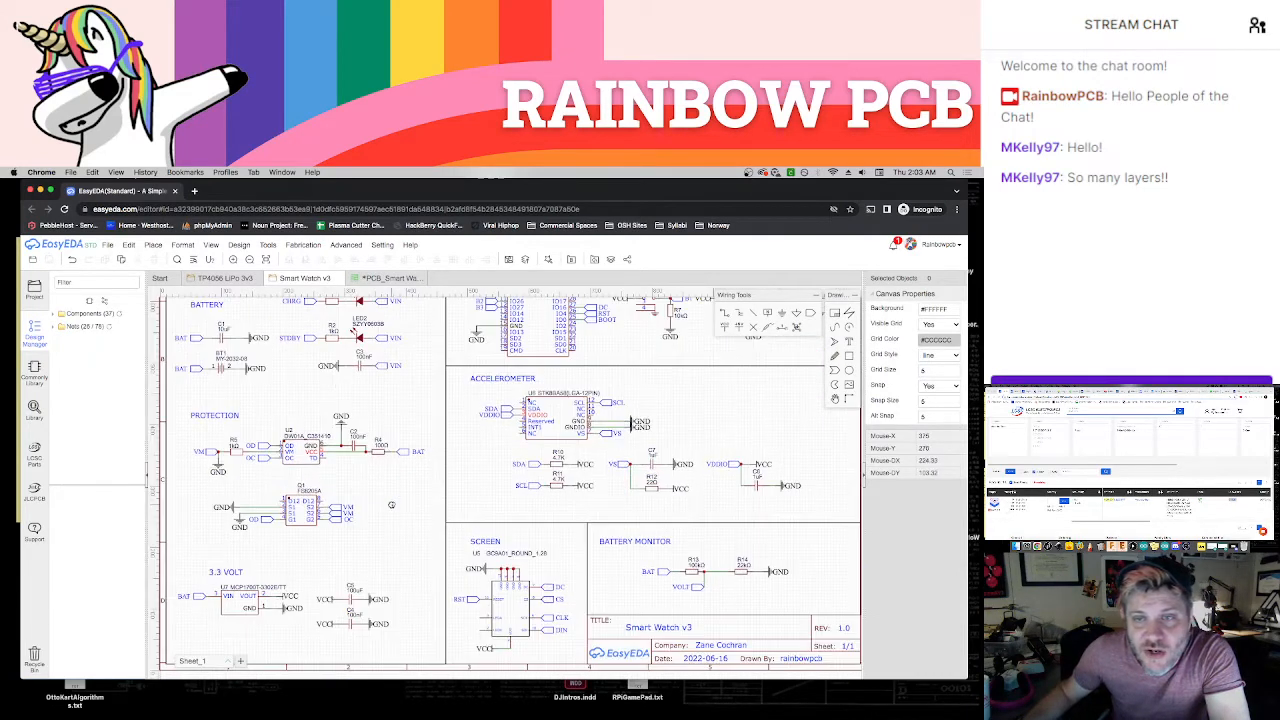
{"action": "right_click_drag", "start_coordinate": [732, 376], "coordinate": [548, 498]}
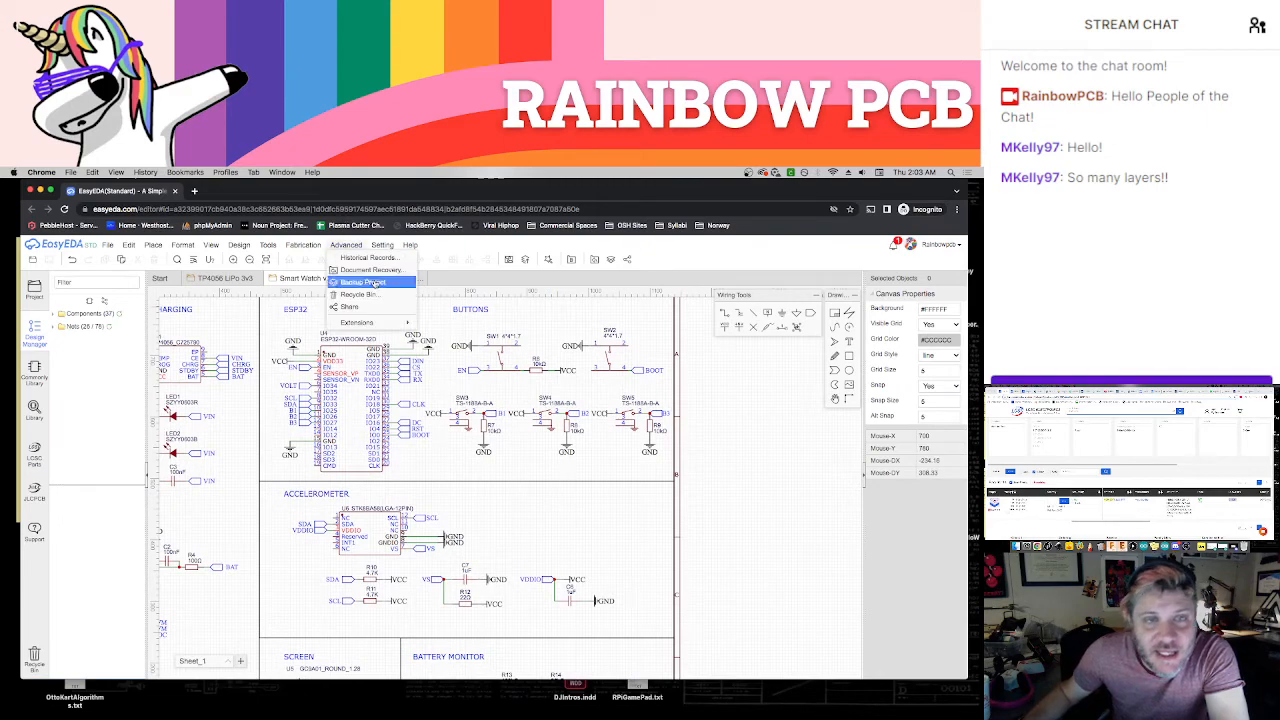
{"action": "left_click", "coordinate": [395, 278]}
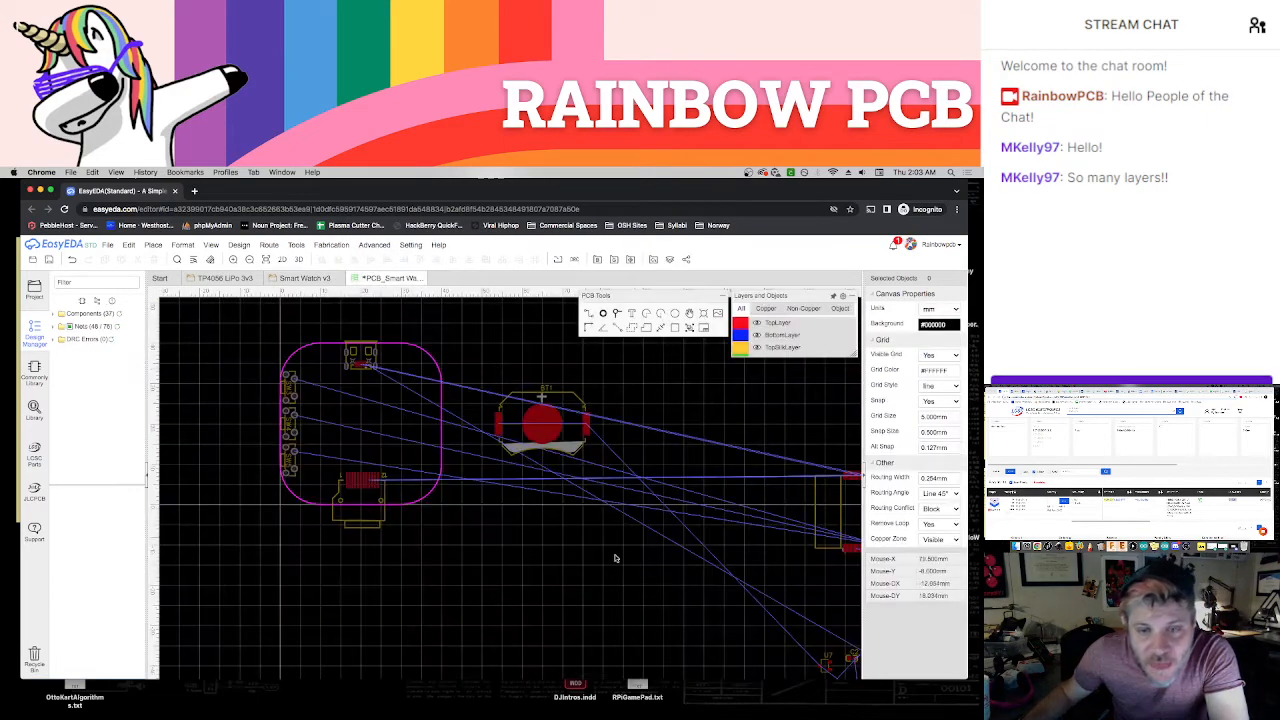
Move resistors R7, R8 and R9 together from the unplaced parts onto the board beside the three side switches
{"action": "scroll", "coordinate": [614, 557], "scroll_direction": "down", "scroll_amount": 4}
{"action": "scroll", "coordinate": [644, 489], "scroll_direction": "up", "scroll_amount": 5}
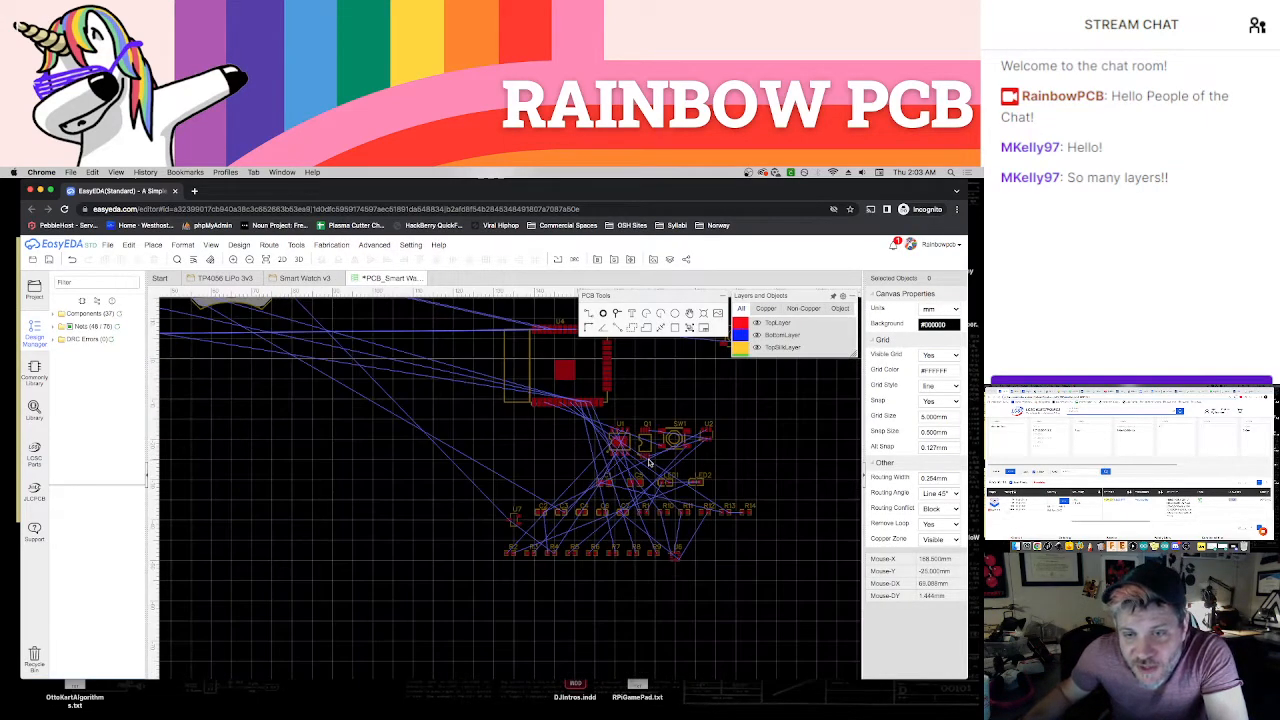
{"action": "scroll", "coordinate": [798, 601], "scroll_direction": "down", "scroll_amount": 3}
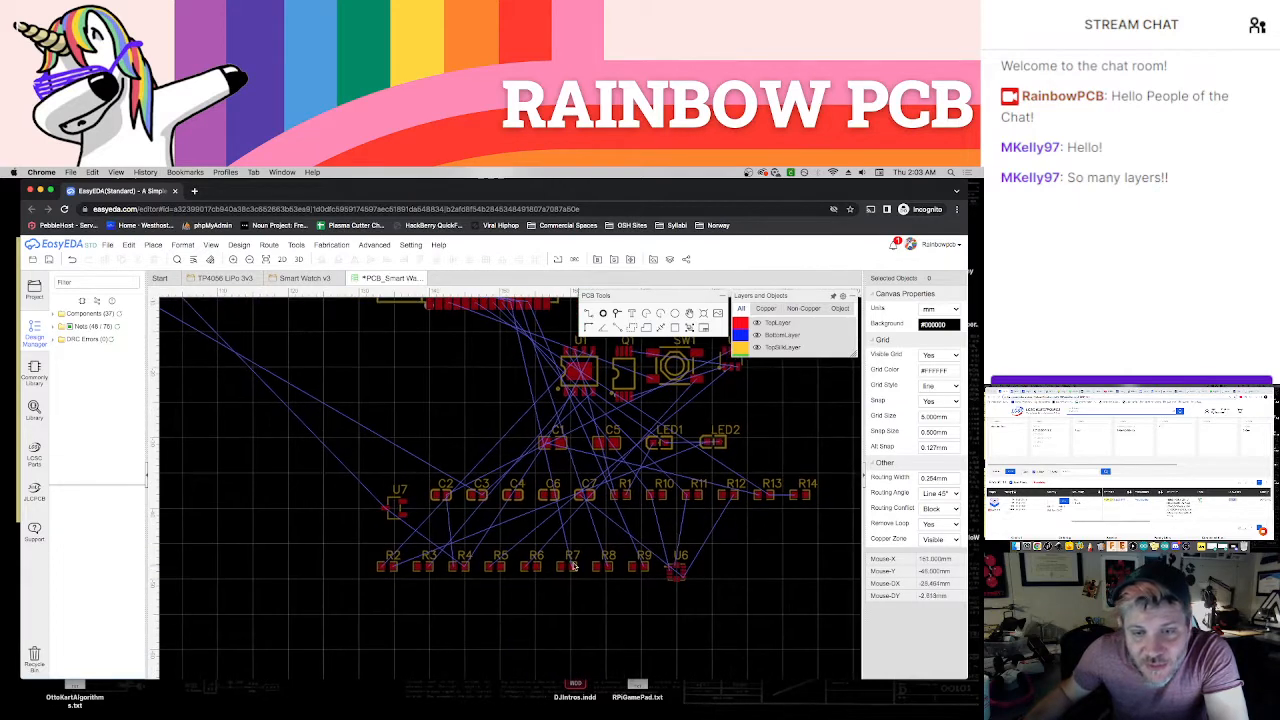
{"action": "left_click_drag", "start_coordinate": [555, 587], "coordinate": [308, 438]}
{"action": "right_click_drag", "start_coordinate": [268, 493], "coordinate": [594, 566]}
{"action": "scroll", "coordinate": [594, 566], "scroll_direction": "down", "scroll_amount": 3}
{"action": "right_click_drag", "start_coordinate": [484, 564], "coordinate": [588, 585]}
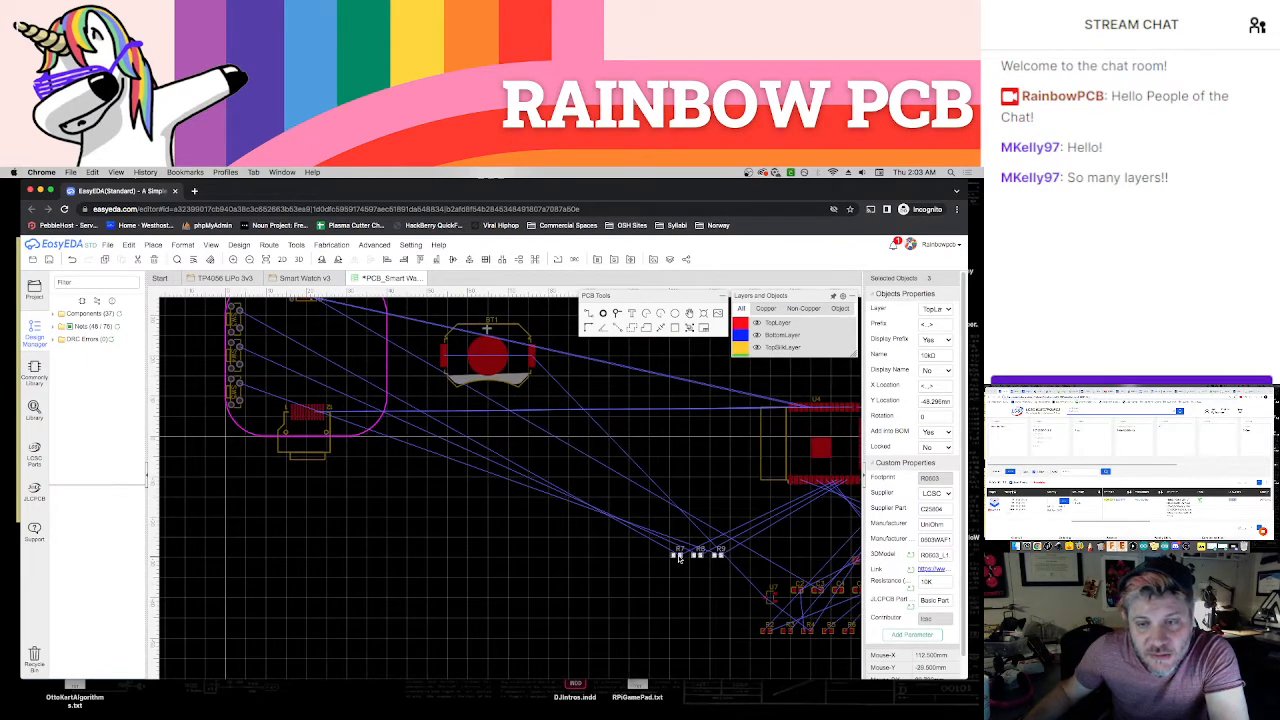
{"action": "left_click_drag", "start_coordinate": [678, 558], "coordinate": [281, 362]}
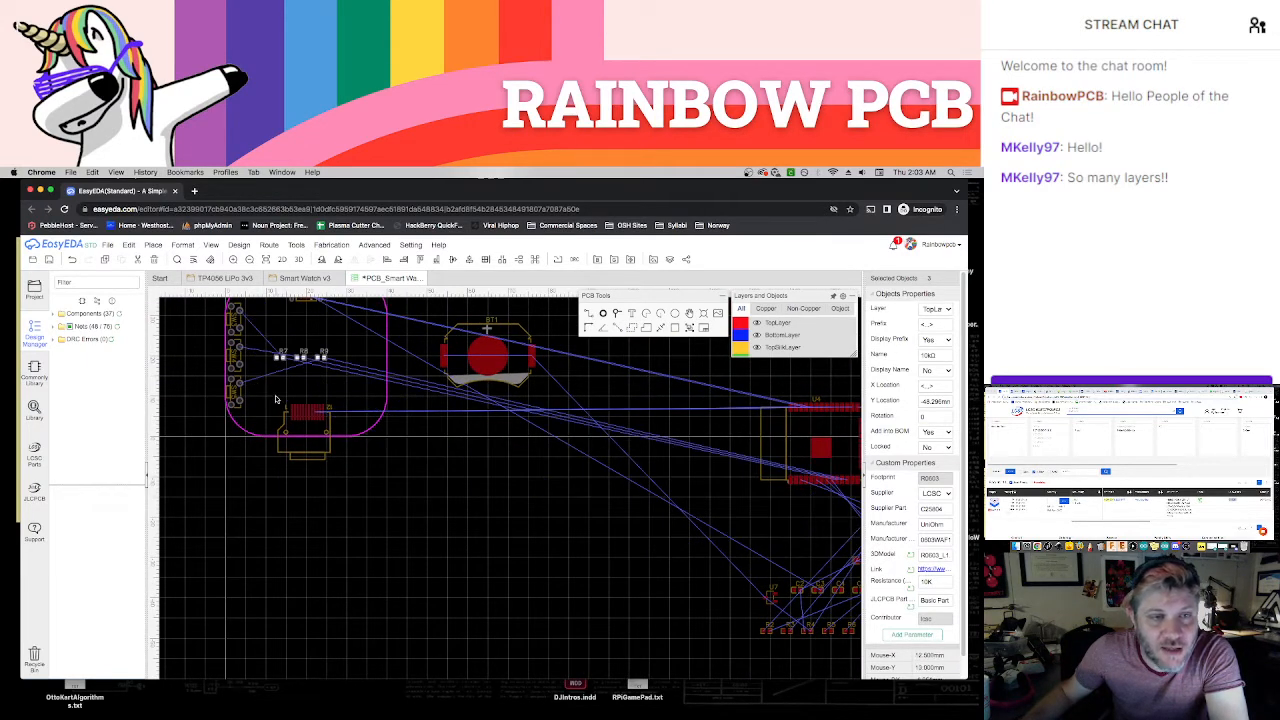
{"action": "left_click", "coordinate": [276, 399]}
Place R7 just to the right of SW3, rotated 90°
{"action": "scroll", "coordinate": [336, 452], "scroll_direction": "up", "scroll_amount": 2}
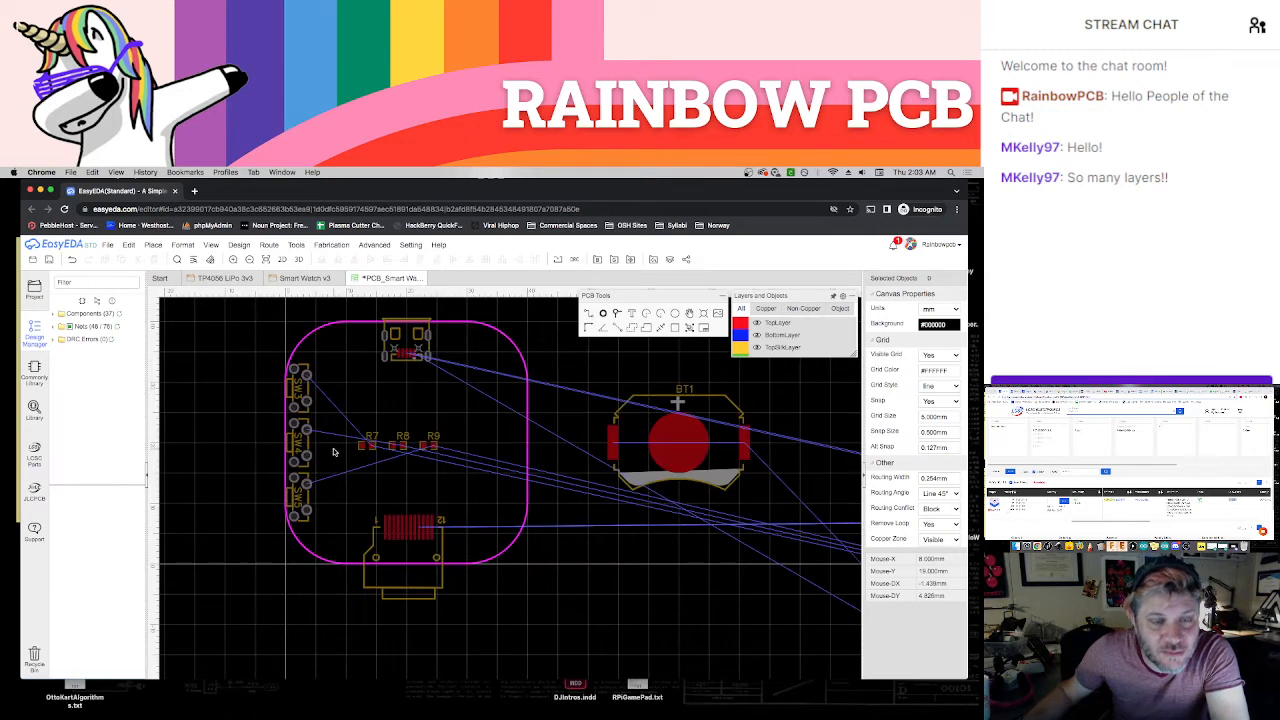
{"action": "scroll", "coordinate": [334, 452], "scroll_direction": "up", "scroll_amount": 1}
{"action": "left_click_drag", "start_coordinate": [366, 451], "coordinate": [324, 386]}
{"action": "scroll", "coordinate": [320, 398], "scroll_direction": "up", "scroll_amount": 1}
{"action": "key", "text": "space"}
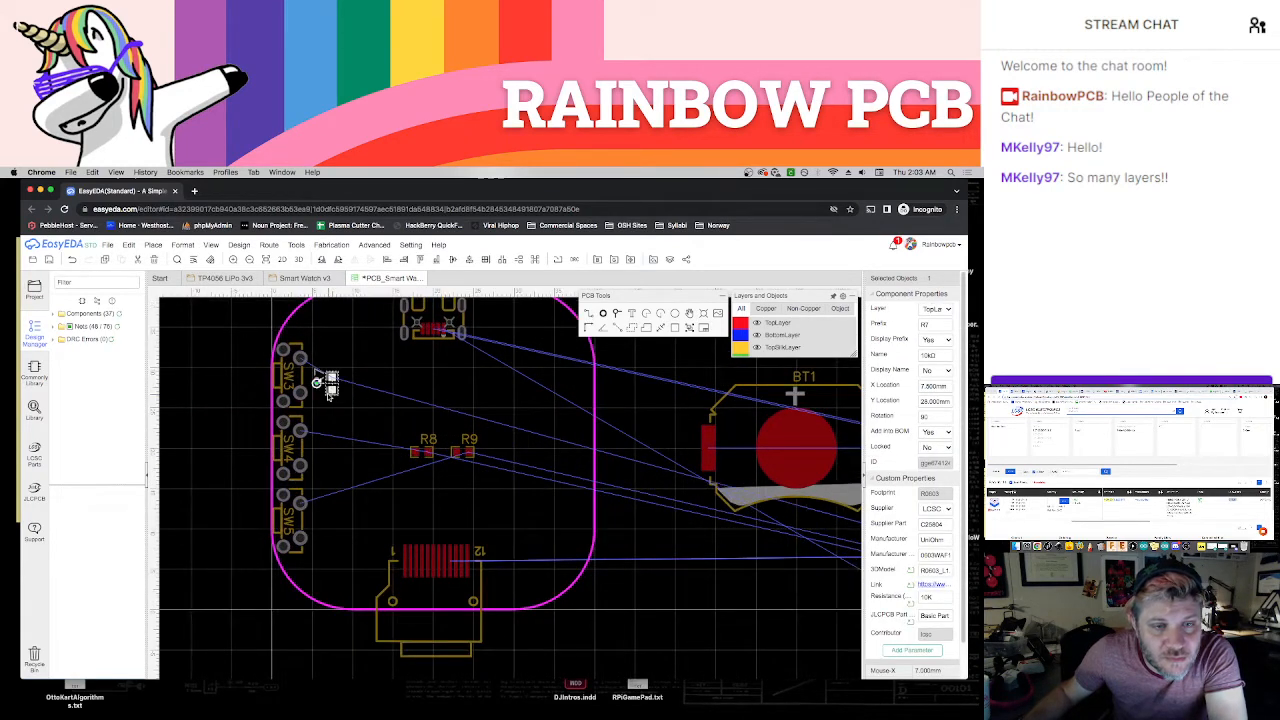
{"action": "left_click", "coordinate": [341, 417]}
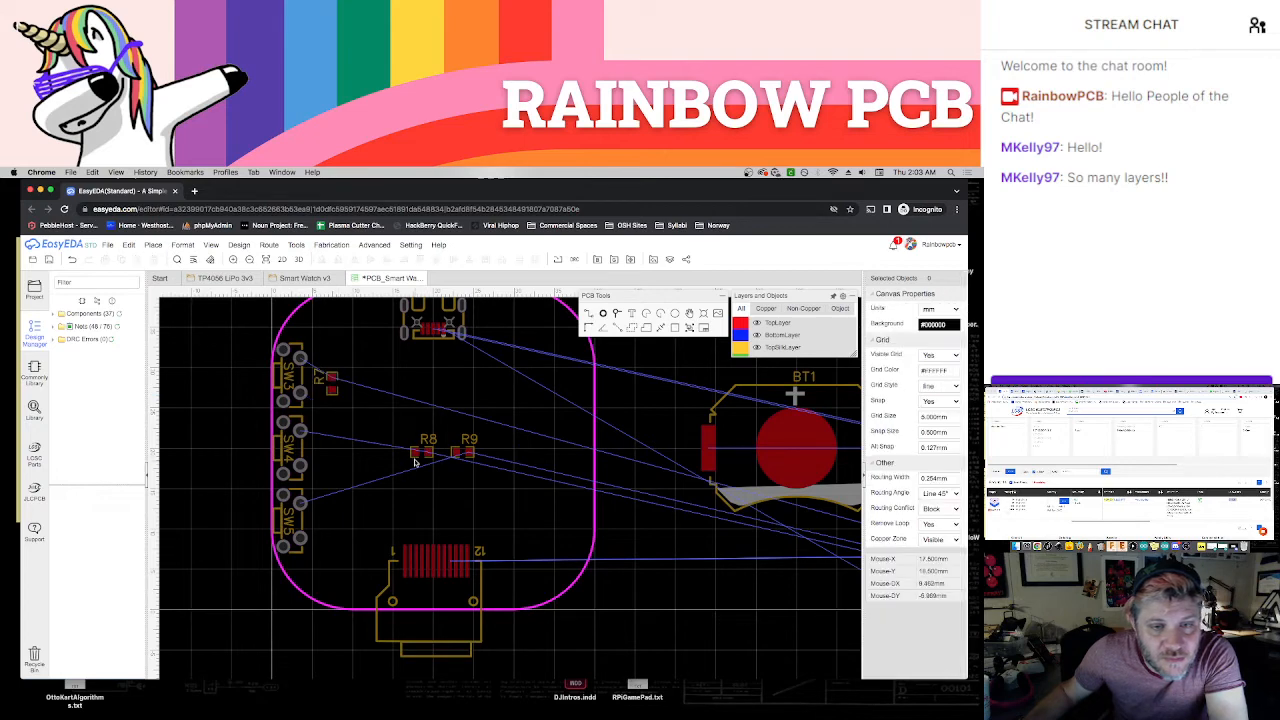
Place R8 beside SW4 and R9 beside SW5, both rotated 90°
{"action": "left_click_drag", "start_coordinate": [421, 452], "coordinate": [323, 452]}
{"action": "key", "text": "space"}
{"action": "left_click", "coordinate": [345, 478]}
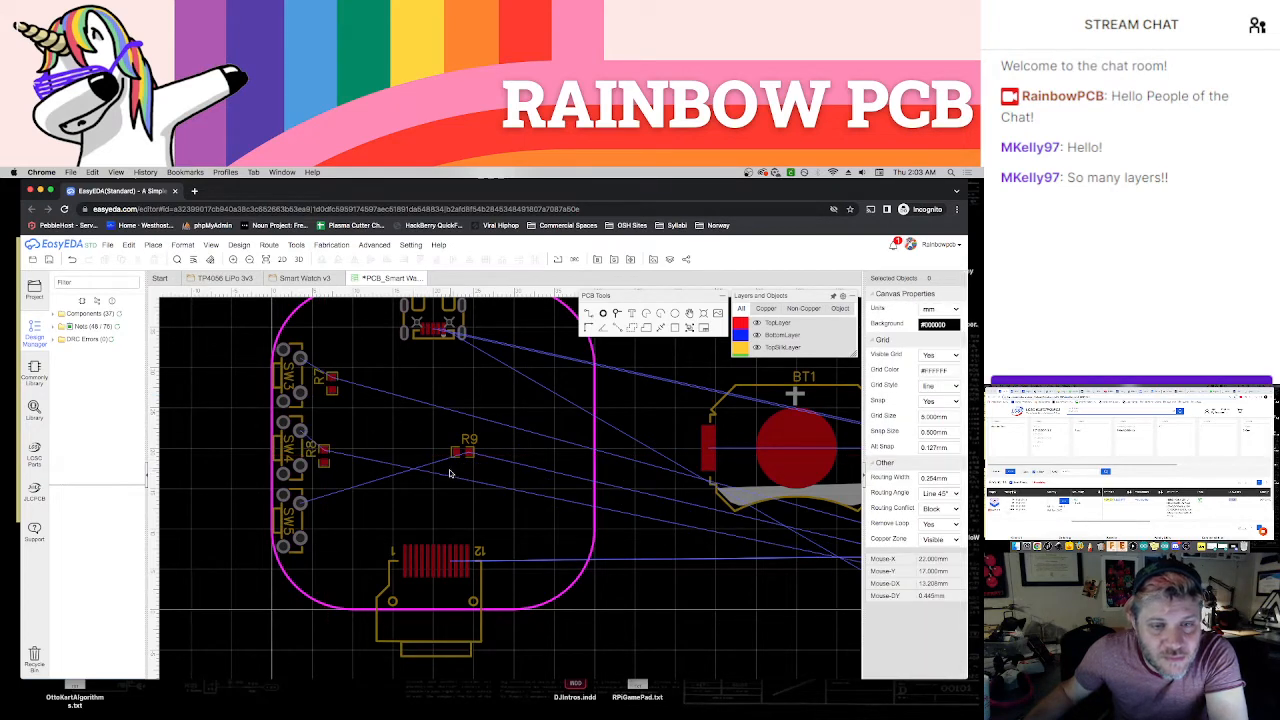
{"action": "left_click_drag", "start_coordinate": [455, 451], "coordinate": [322, 522]}
{"action": "key", "text": "space"}
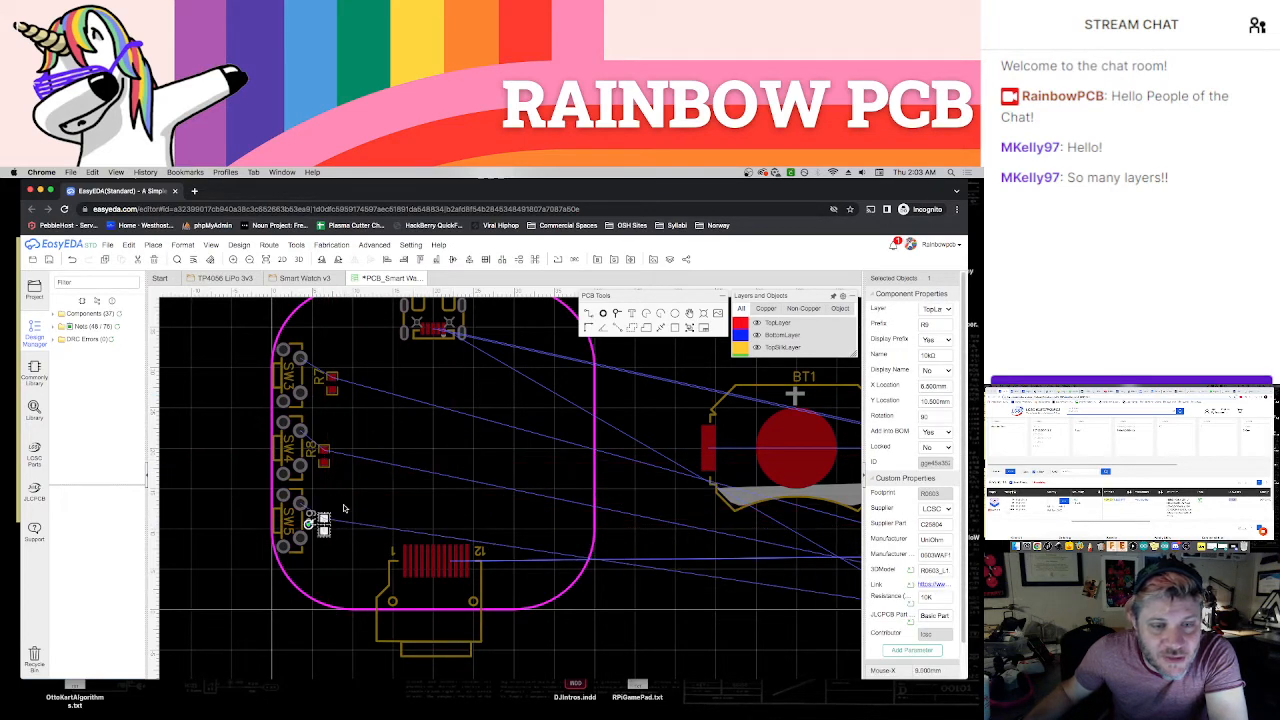
{"action": "left_click", "coordinate": [338, 550]}
{"action": "scroll", "coordinate": [338, 550], "scroll_direction": "up", "scroll_amount": 3}
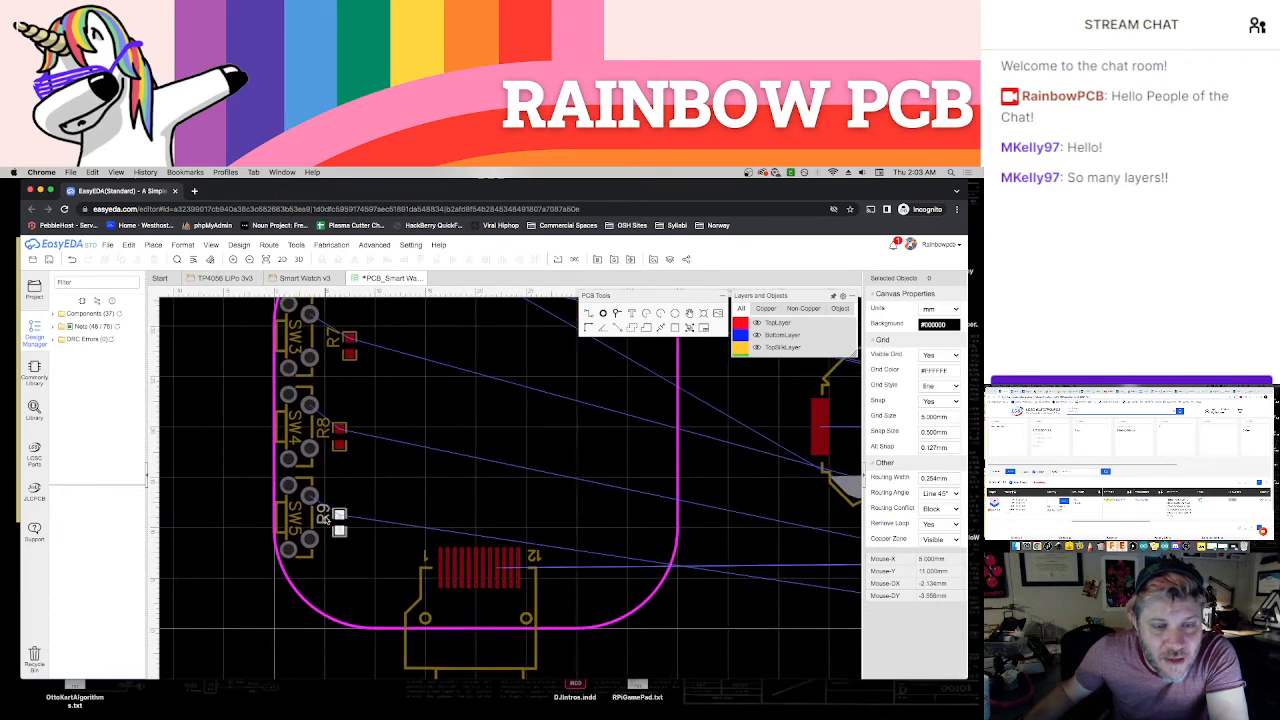
Move R9 closer to SW5 and R8 closer to SW4, lining the two resistors up vertically
{"action": "left_click", "coordinate": [352, 520]}
{"action": "left_click_drag", "start_coordinate": [354, 524], "coordinate": [330, 510]}
{"action": "scroll", "coordinate": [330, 510], "scroll_direction": "up", "scroll_amount": 2}
{"action": "left_click", "coordinate": [344, 524]}
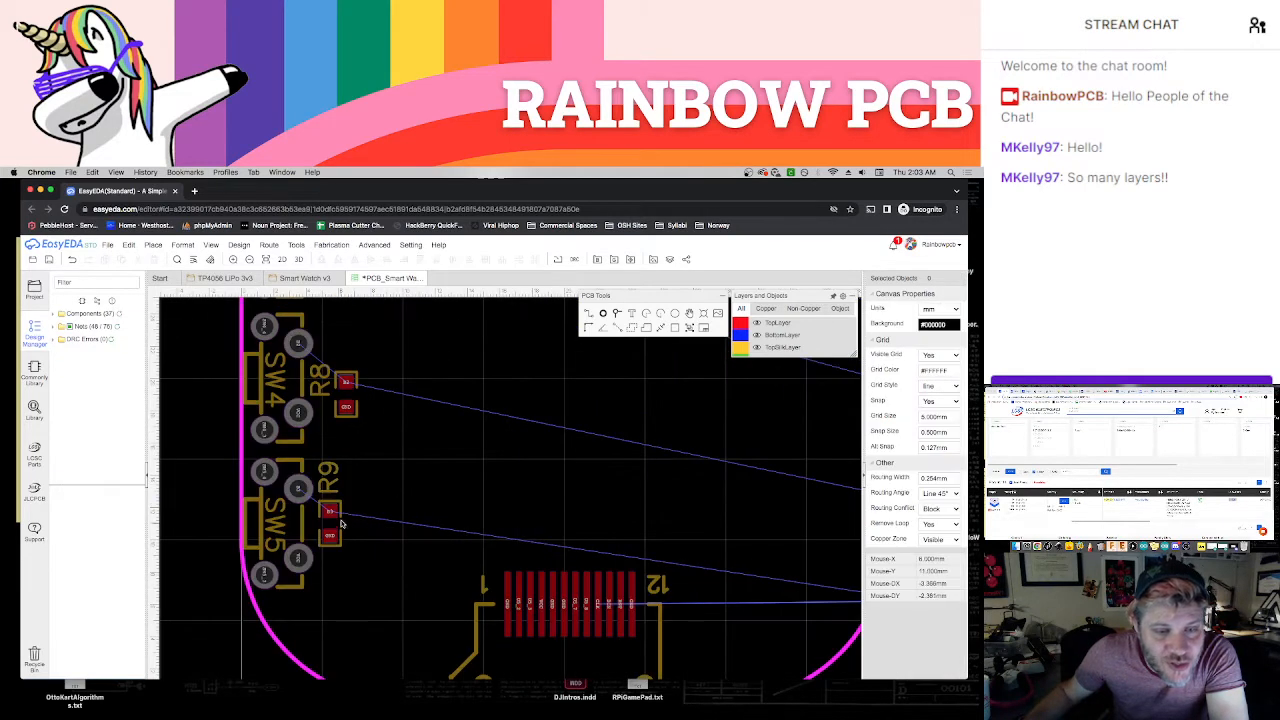
{"action": "right_click_drag", "start_coordinate": [384, 458], "coordinate": [412, 571]}
{"action": "left_click_drag", "start_coordinate": [347, 473], "coordinate": [359, 430]}
{"action": "left_click", "coordinate": [397, 424]}
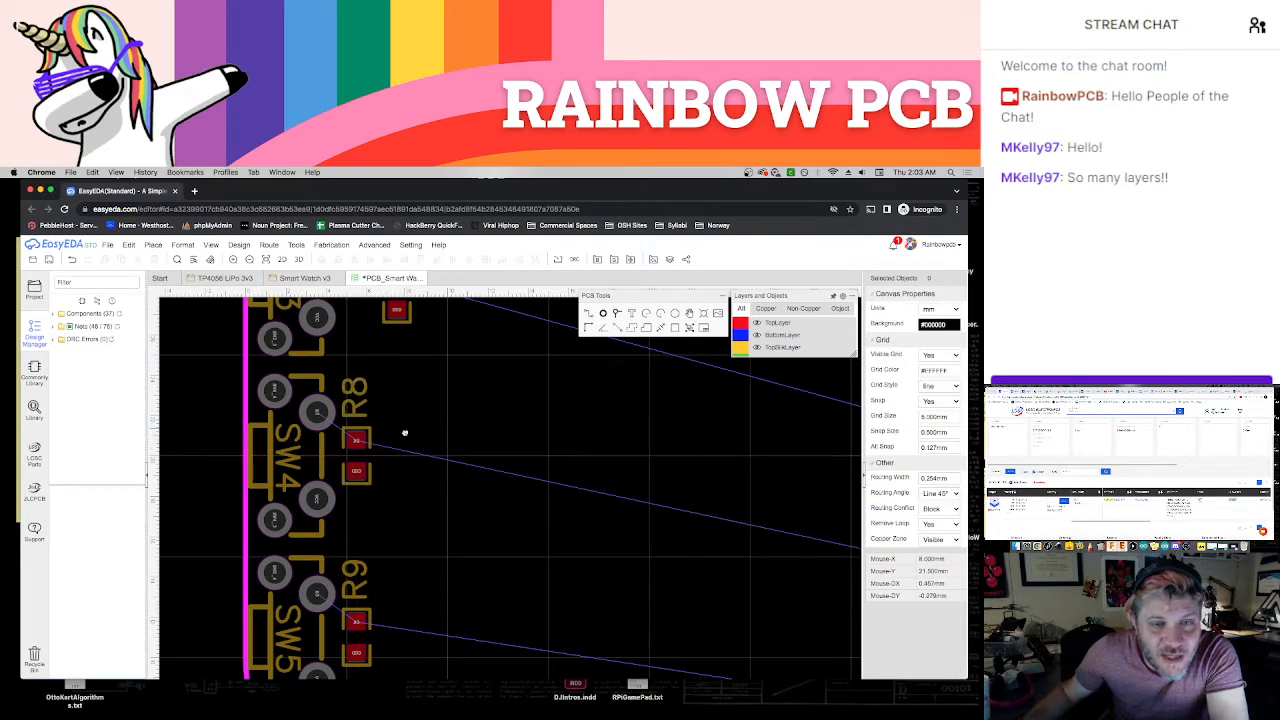
Move R7 closer to SW3, in line with R8 below it
{"action": "scroll", "coordinate": [404, 433], "scroll_direction": "up", "scroll_amount": 5}
{"action": "left_click", "coordinate": [417, 433]}
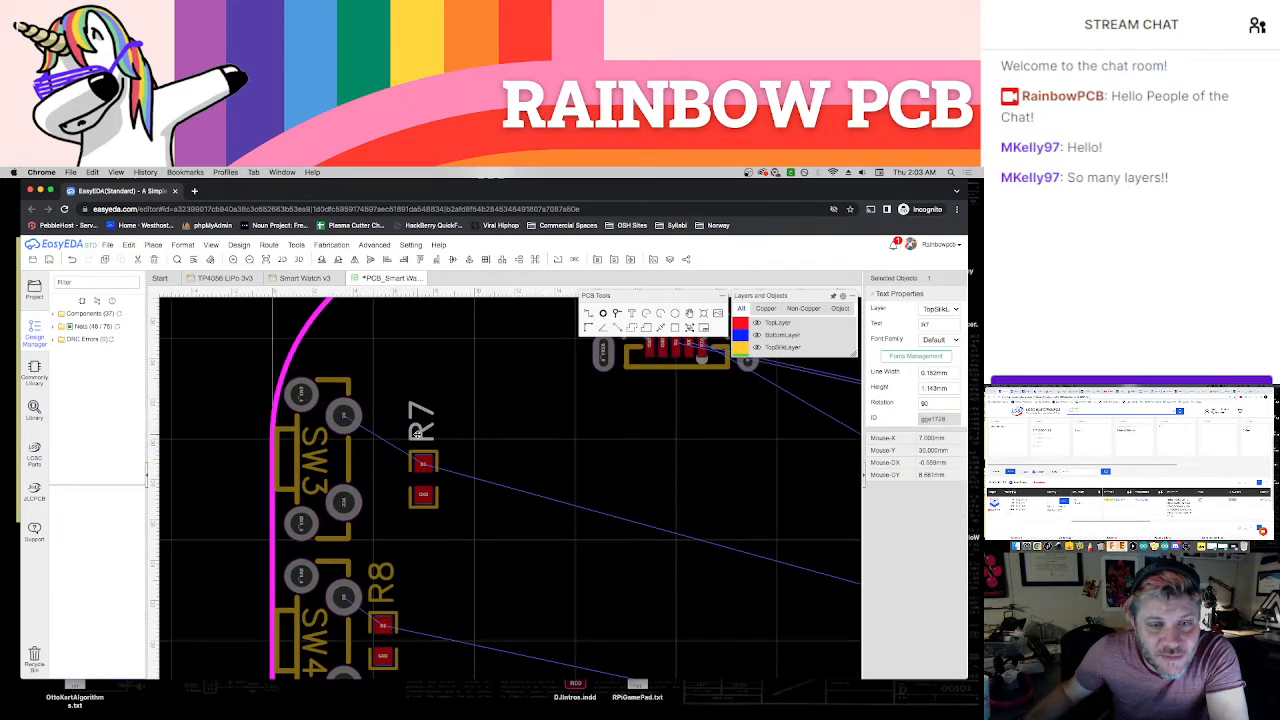
{"action": "left_click_drag", "start_coordinate": [424, 458], "coordinate": [381, 437]}
{"action": "left_click", "coordinate": [428, 500]}
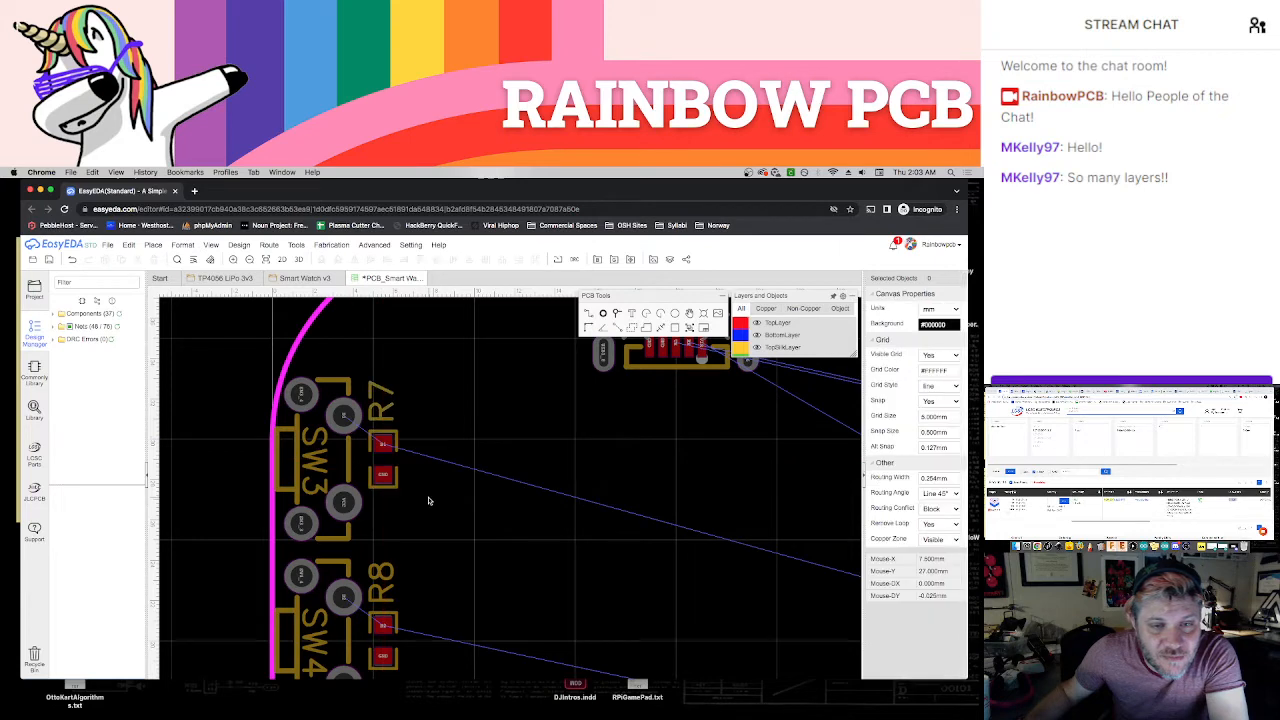
Bring the ESP32 module U4 from the unplaced parts to just below the board area and rotate it to 180°
{"action": "scroll", "coordinate": [428, 500], "scroll_direction": "down", "scroll_amount": 5}
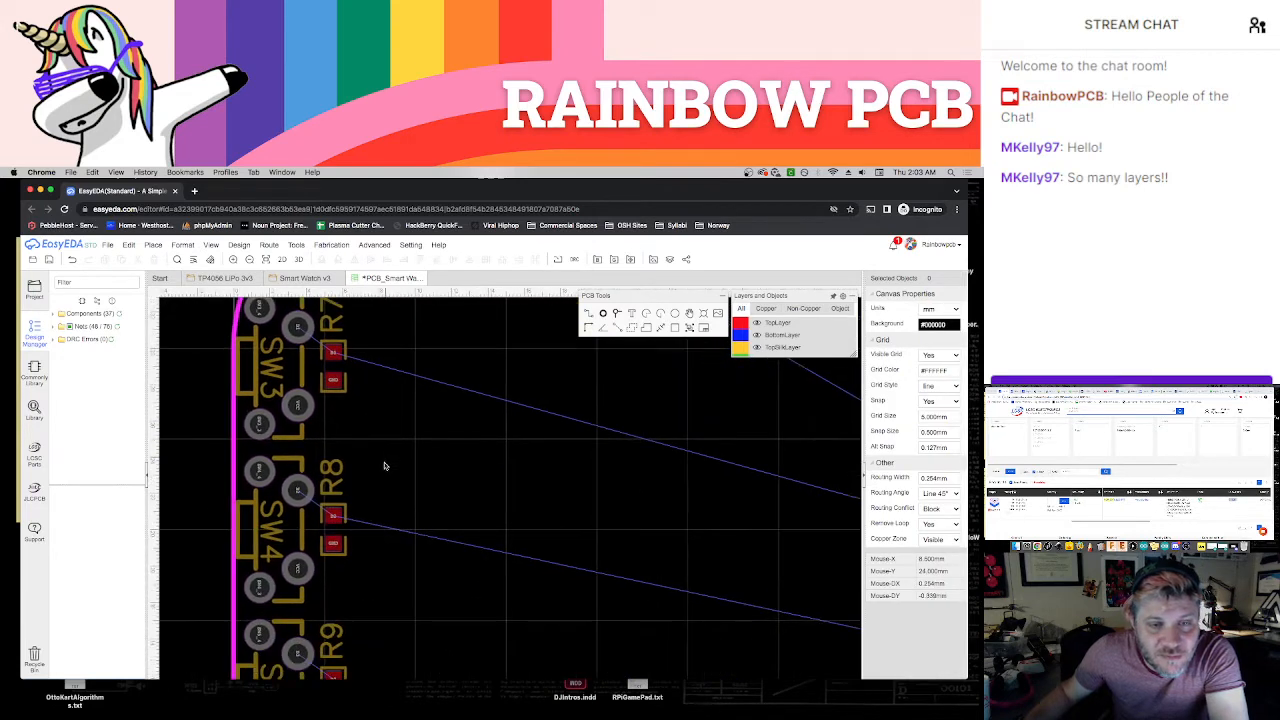
{"action": "scroll", "coordinate": [427, 535], "scroll_direction": "down", "scroll_amount": 3}
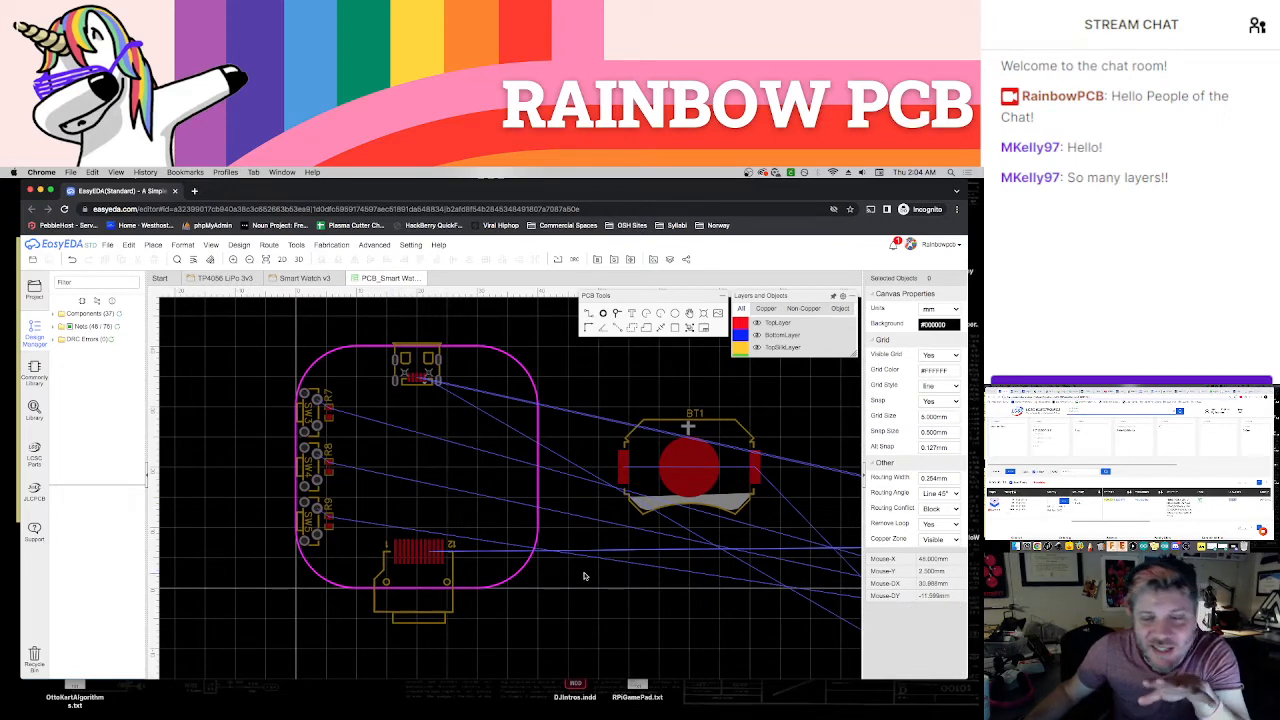
{"action": "scroll", "coordinate": [585, 576], "scroll_direction": "down", "scroll_amount": 3}
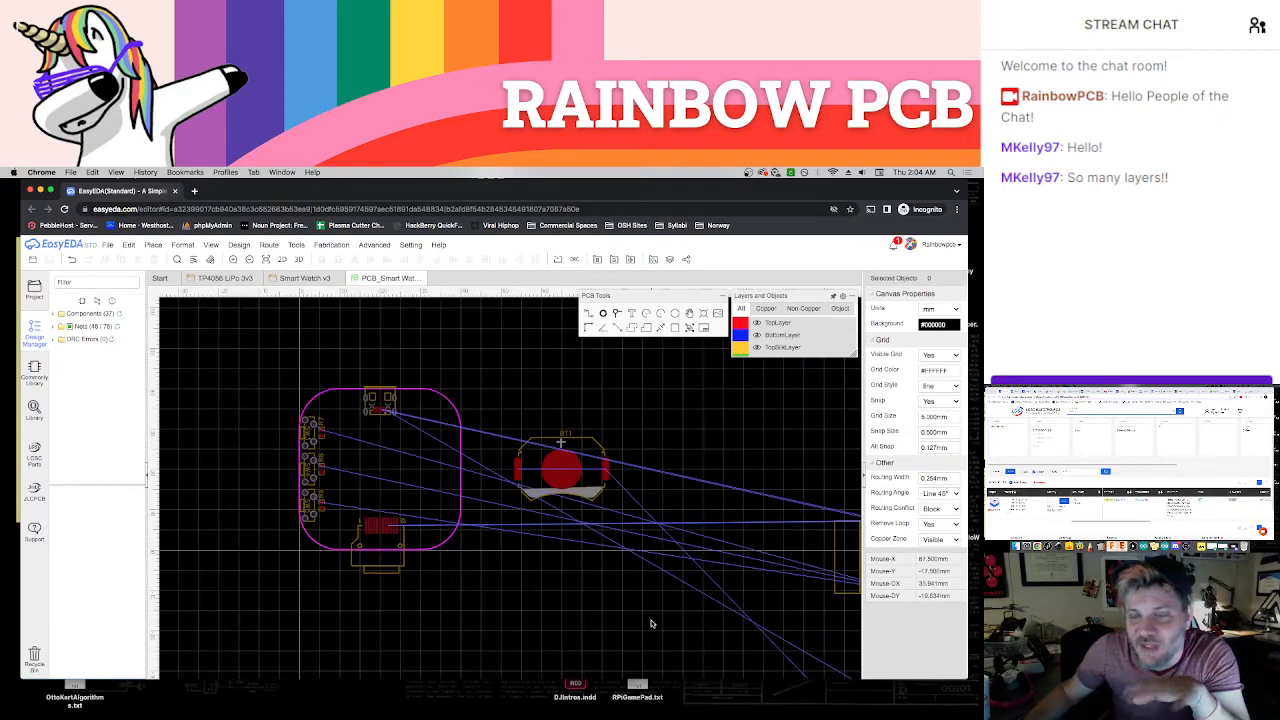
{"action": "right_click_drag", "start_coordinate": [652, 624], "coordinate": [595, 568]}
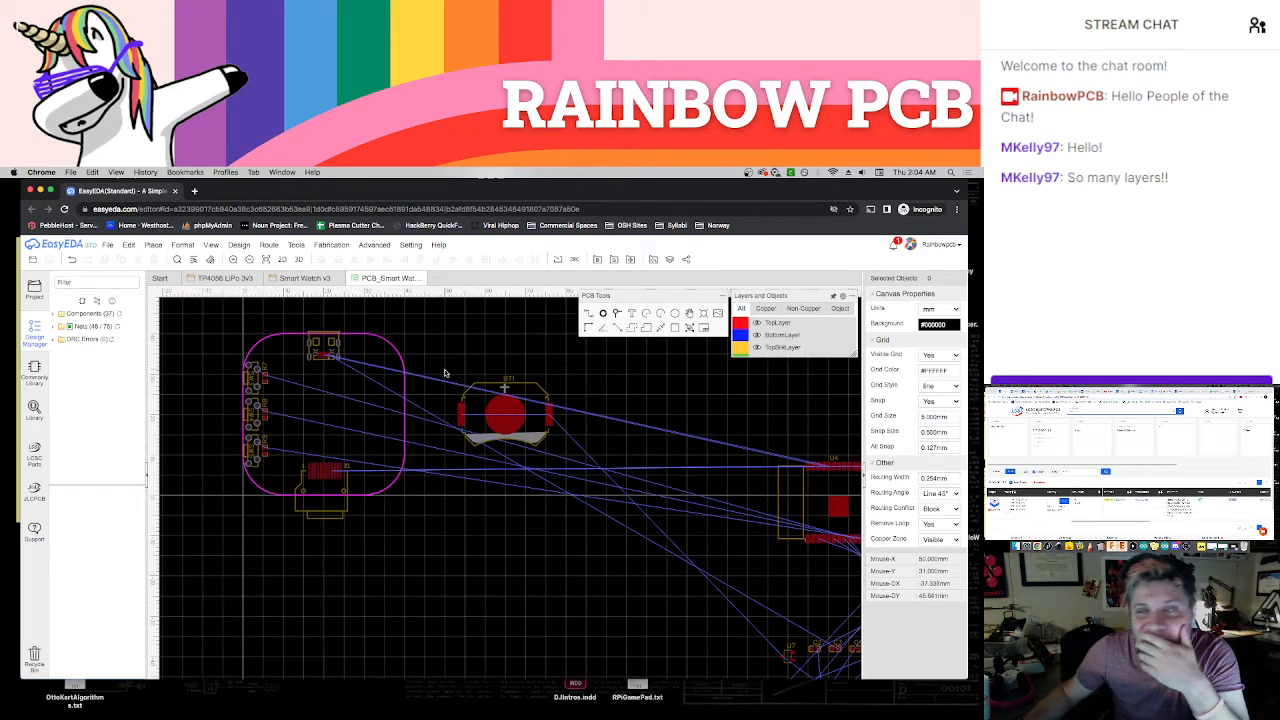
{"action": "right_click_drag", "start_coordinate": [573, 554], "coordinate": [494, 489]}
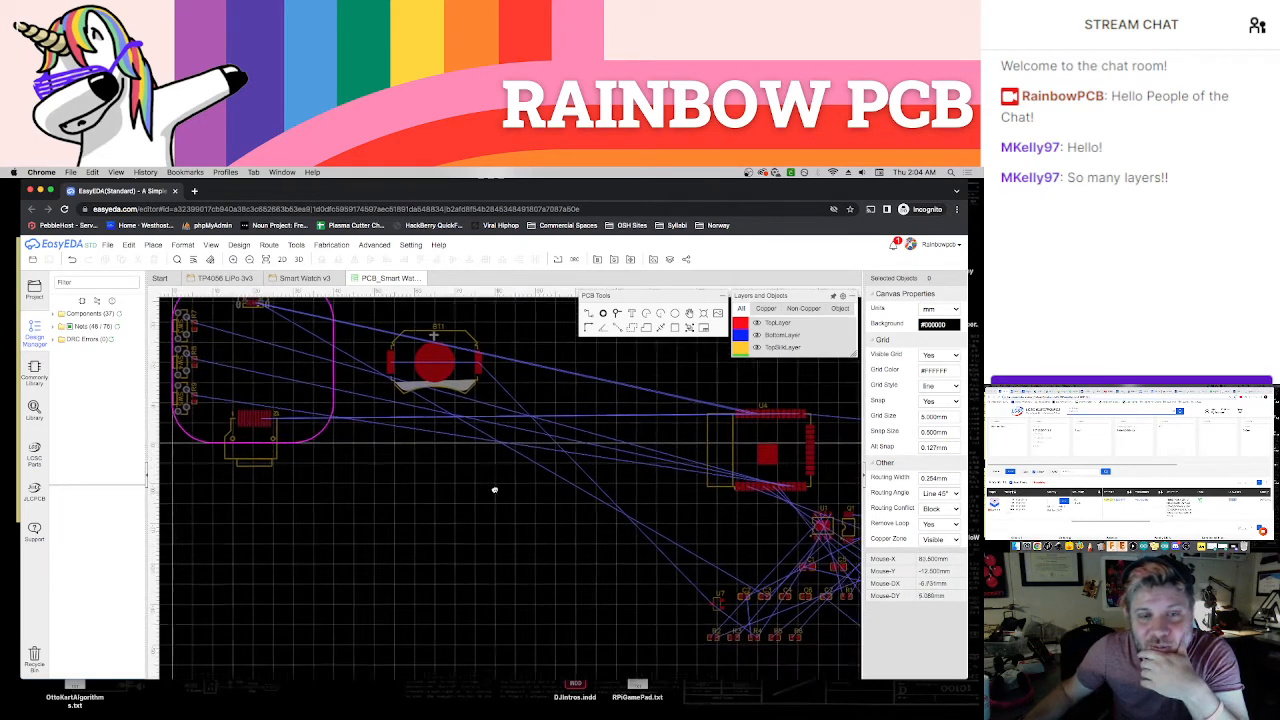
{"action": "scroll", "coordinate": [457, 466], "scroll_direction": "down", "scroll_amount": 2}
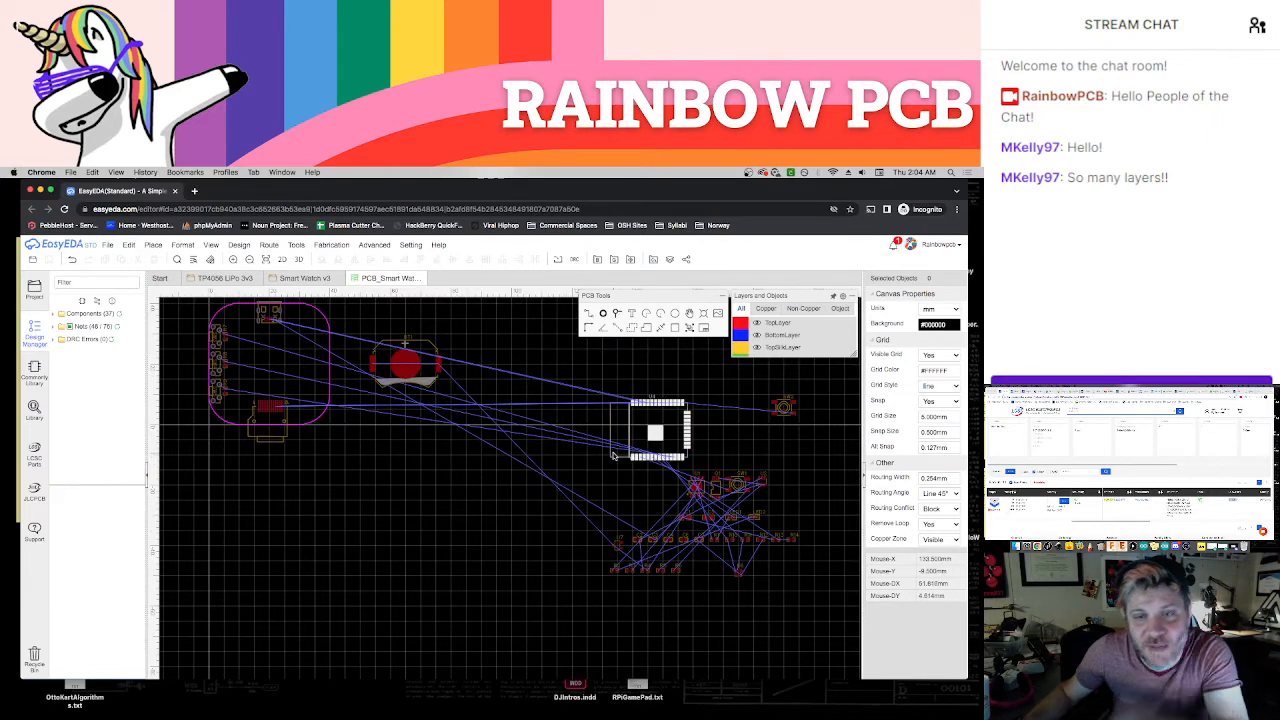
{"action": "left_click_drag", "start_coordinate": [612, 454], "coordinate": [350, 504]}
{"action": "key", "text": "space"}
{"action": "key", "text": "space"}
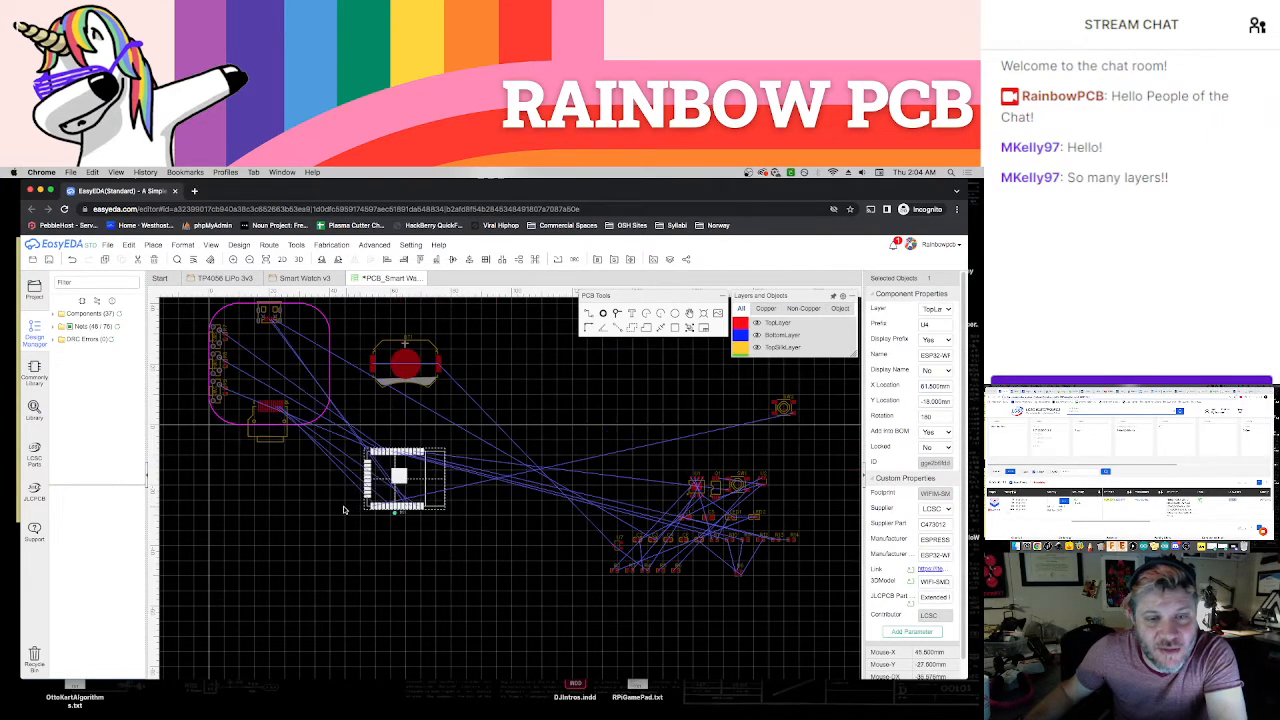
{"action": "left_click", "coordinate": [328, 512]}
Position U4 on the board between the USB and display connectors, with its antenna end at the board's right edge
{"action": "right_click_drag", "start_coordinate": [320, 494], "coordinate": [435, 556]}
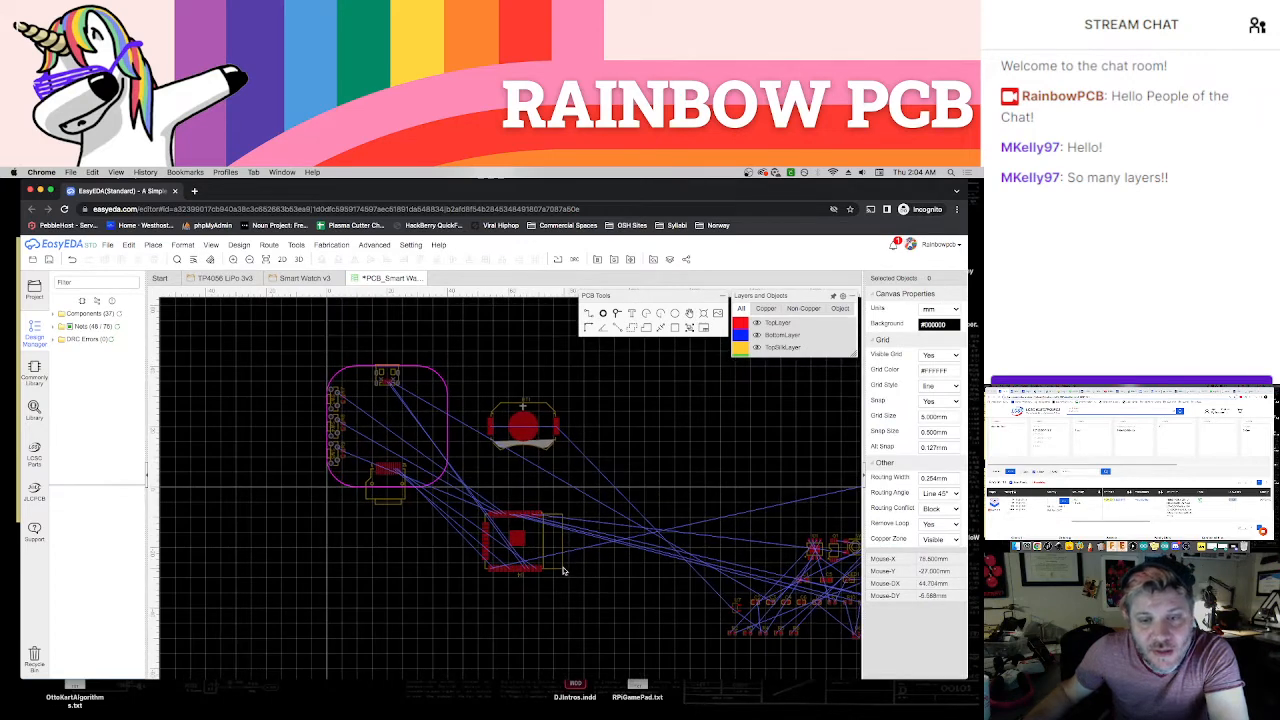
{"action": "left_click_drag", "start_coordinate": [558, 566], "coordinate": [444, 453]}
{"action": "left_click", "coordinate": [463, 528]}
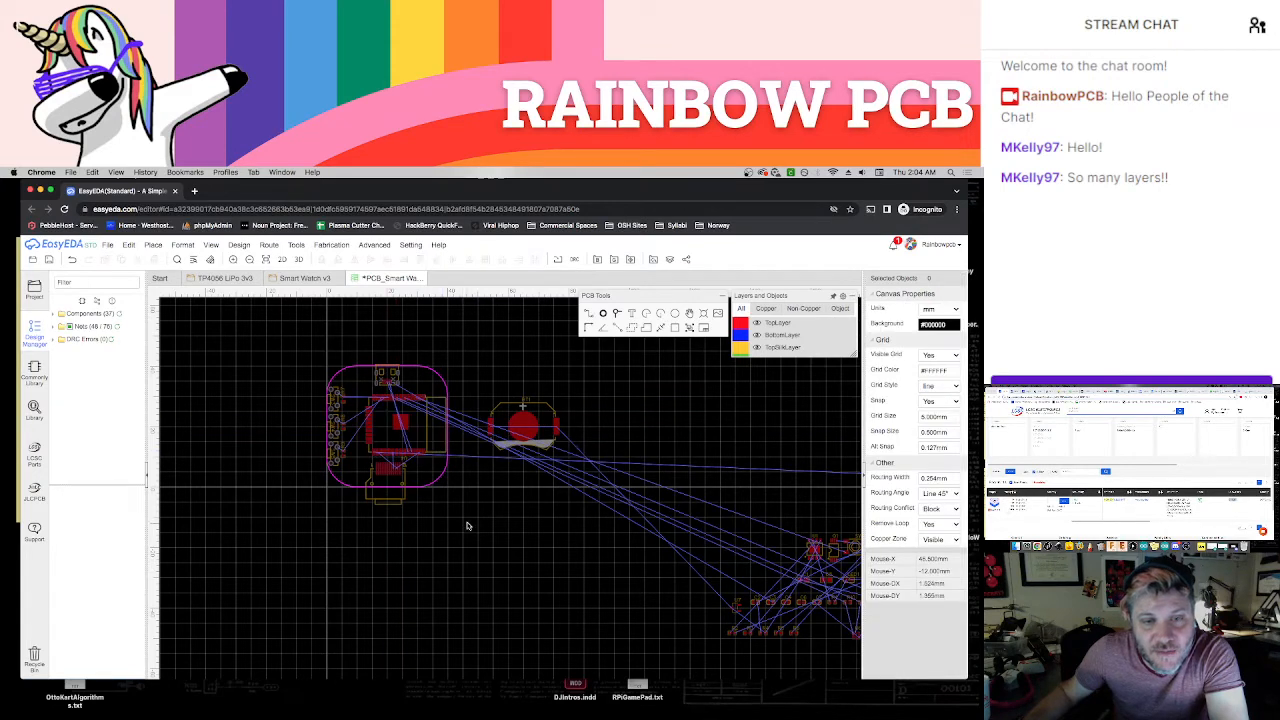
{"action": "right_click_drag", "start_coordinate": [469, 524], "coordinate": [521, 576]}
{"action": "scroll", "coordinate": [449, 491], "scroll_direction": "up", "scroll_amount": 4}
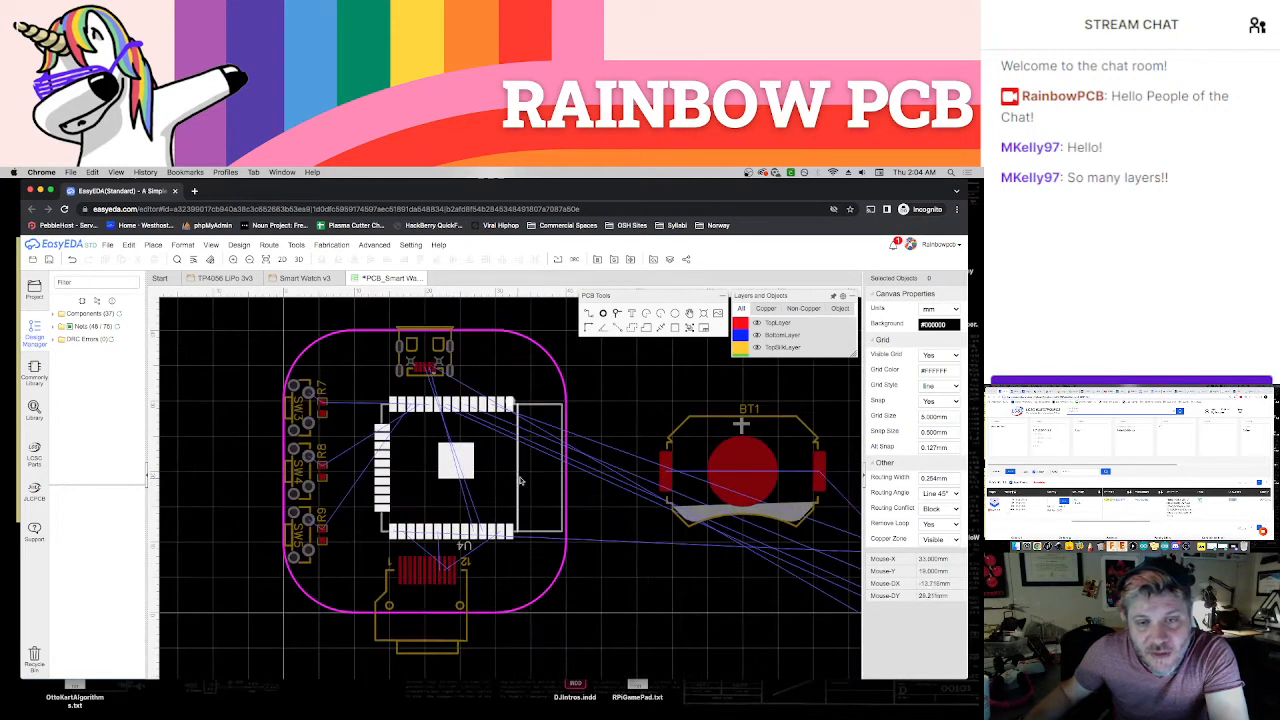
{"action": "mouse_move", "coordinate": [513, 470]}
{"action": "left_mouse_down"}
{"action": "mouse_move", "coordinate": [489, 453]}
{"action": "mouse_move", "coordinate": [514, 460]}
{"action": "left_mouse_up"}
{"action": "left_click", "coordinate": [646, 569]}
{"action": "scroll", "coordinate": [567, 502], "scroll_direction": "up", "scroll_amount": 4}
{"action": "left_click", "coordinate": [612, 595]}
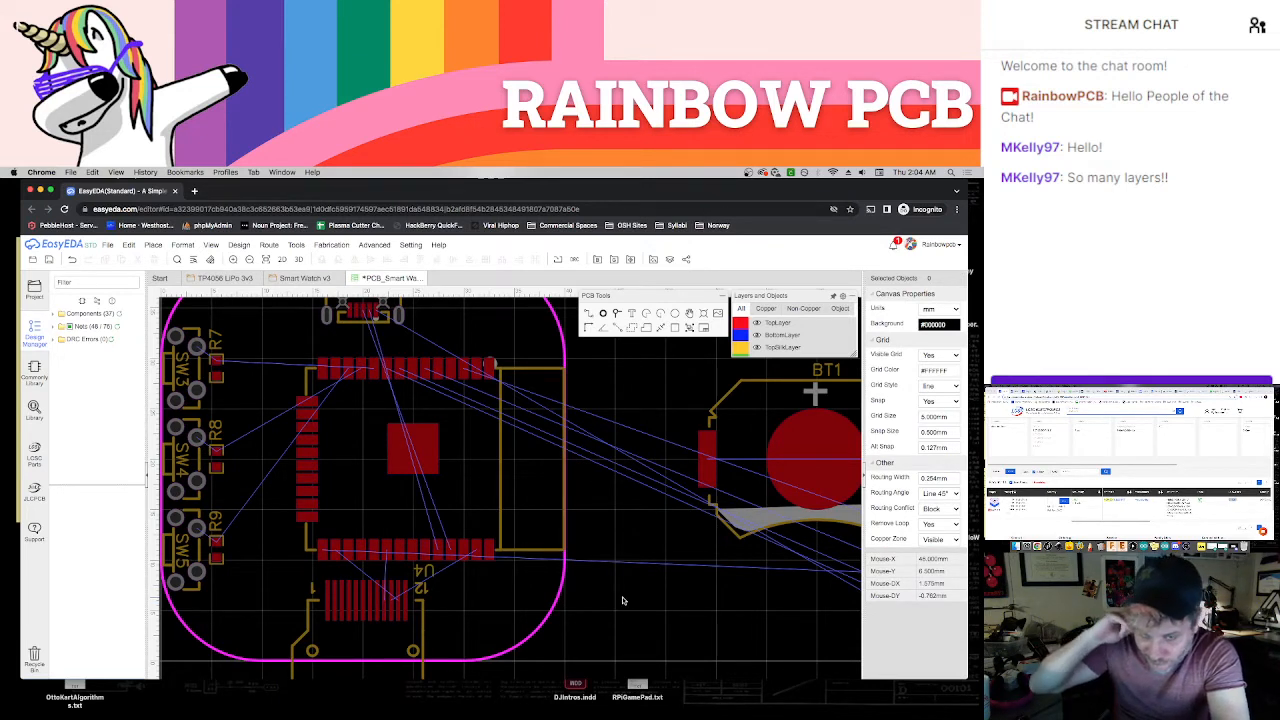
Bring switches SW1 and SW2 from the unplaced parts to just below the board outline
{"action": "scroll", "coordinate": [622, 600], "scroll_direction": "down", "scroll_amount": 5}
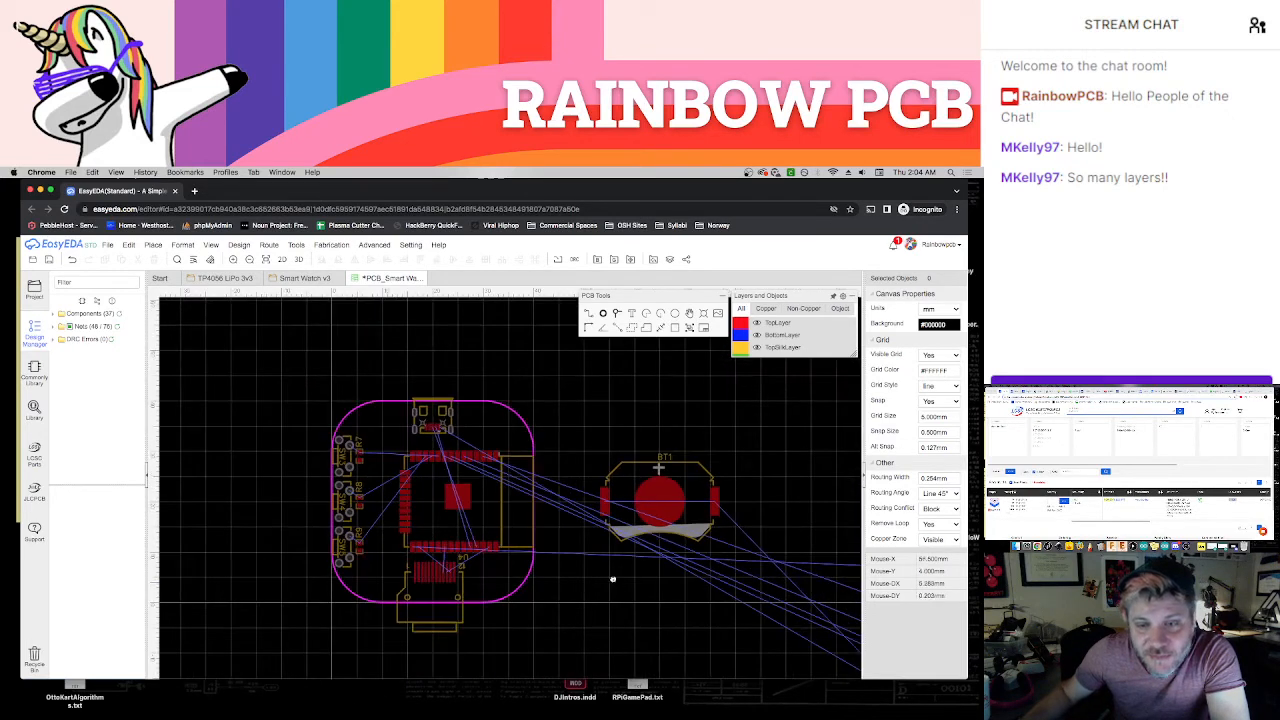
{"action": "scroll", "coordinate": [613, 579], "scroll_direction": "down", "scroll_amount": 4}
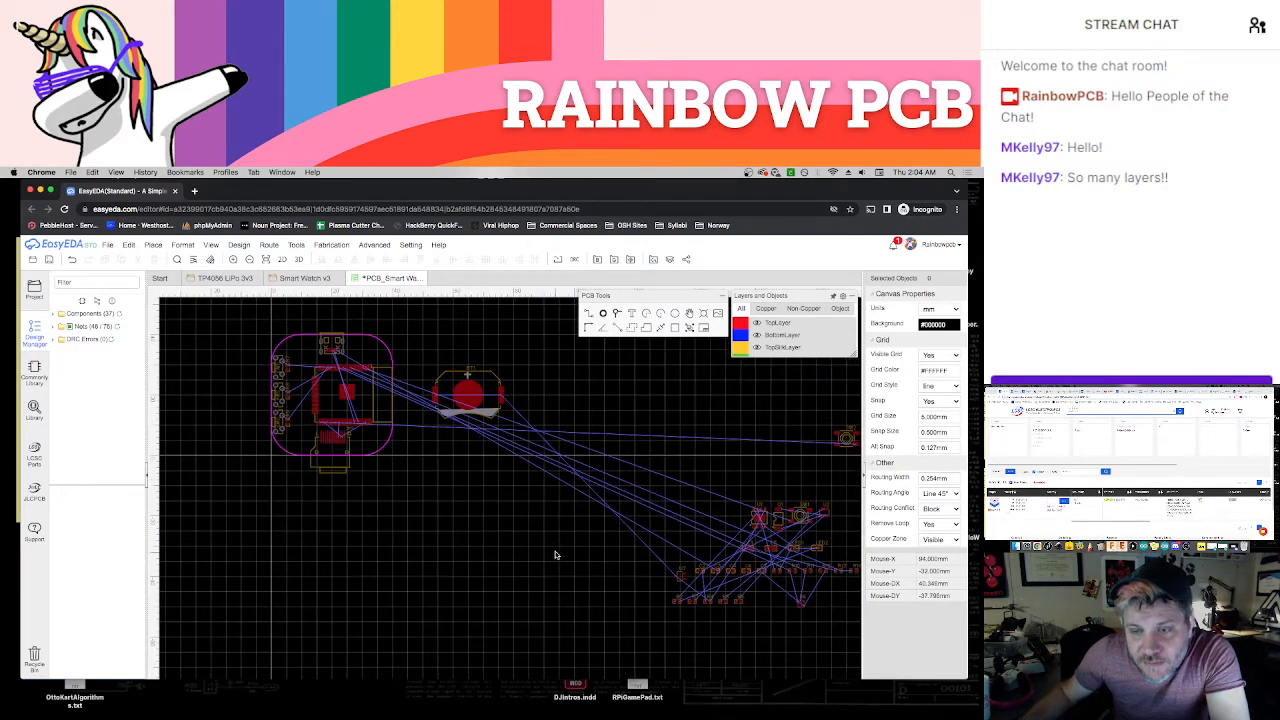
{"action": "right_click_drag", "start_coordinate": [456, 487], "coordinate": [508, 526]}
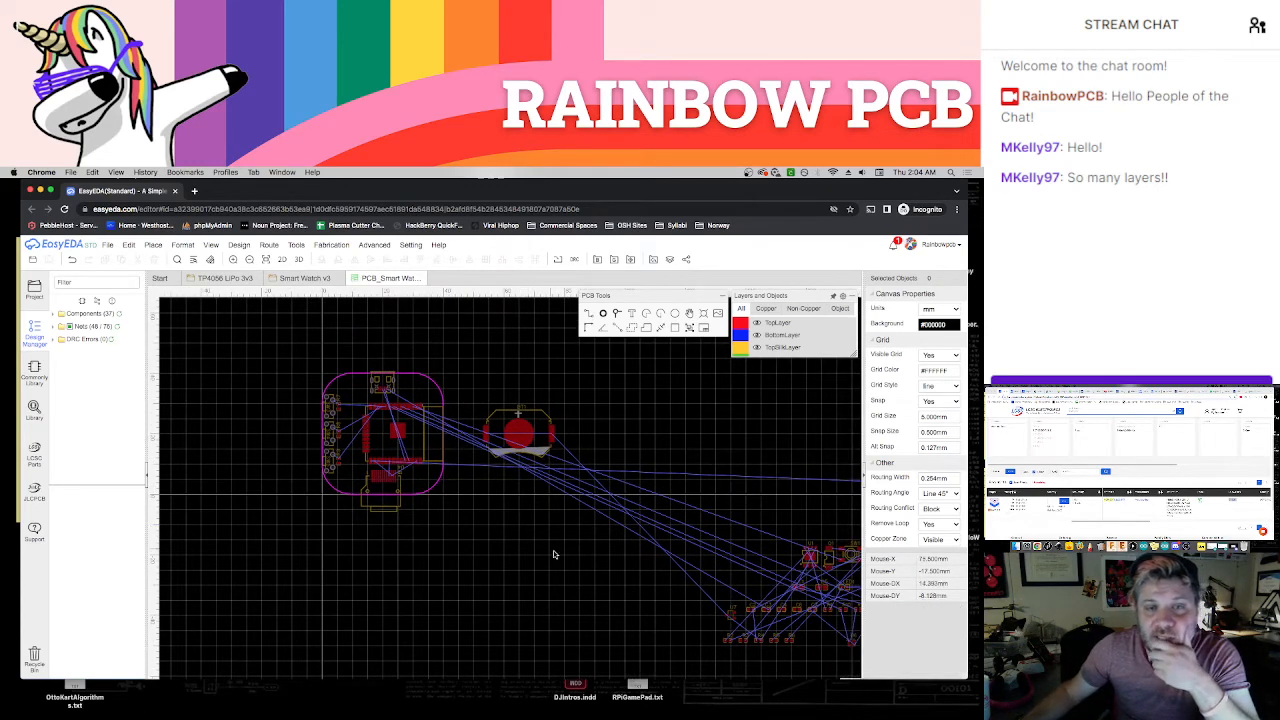
{"action": "right_click_drag", "start_coordinate": [557, 561], "coordinate": [553, 553]}
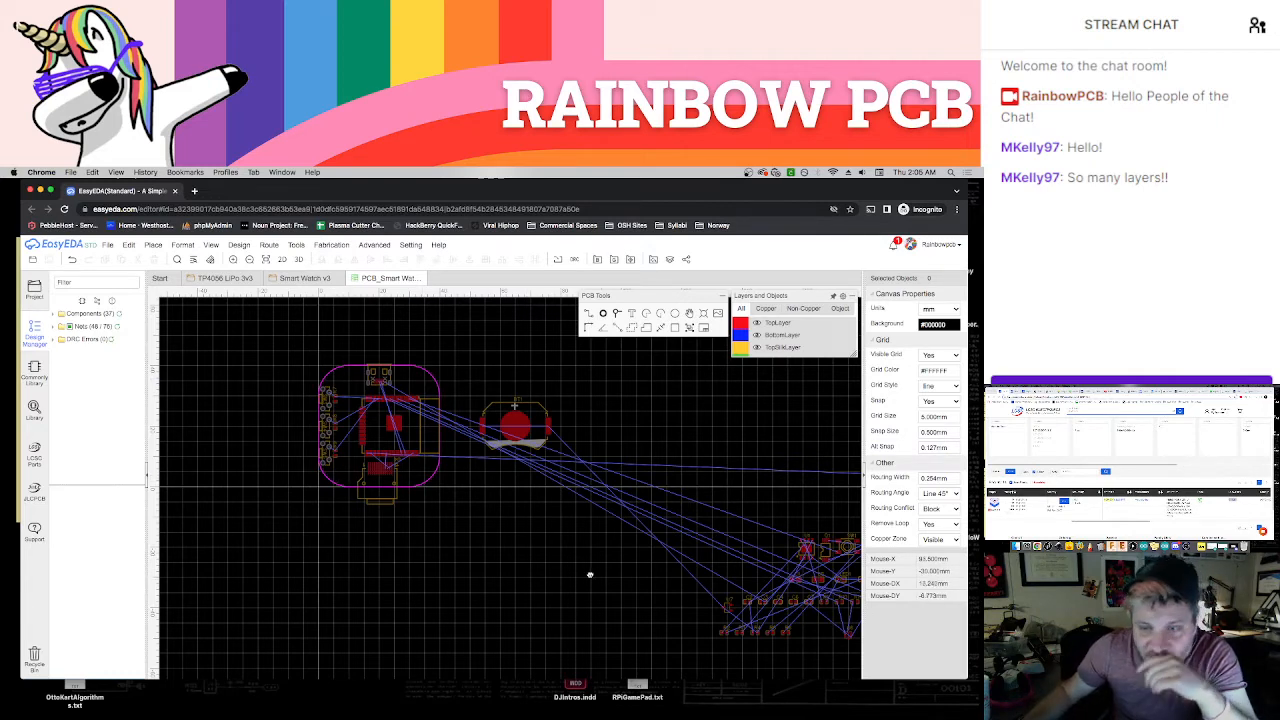
{"action": "right_click_drag", "start_coordinate": [590, 575], "coordinate": [521, 555]}
{"action": "left_click_drag", "start_coordinate": [778, 527], "coordinate": [362, 497]}
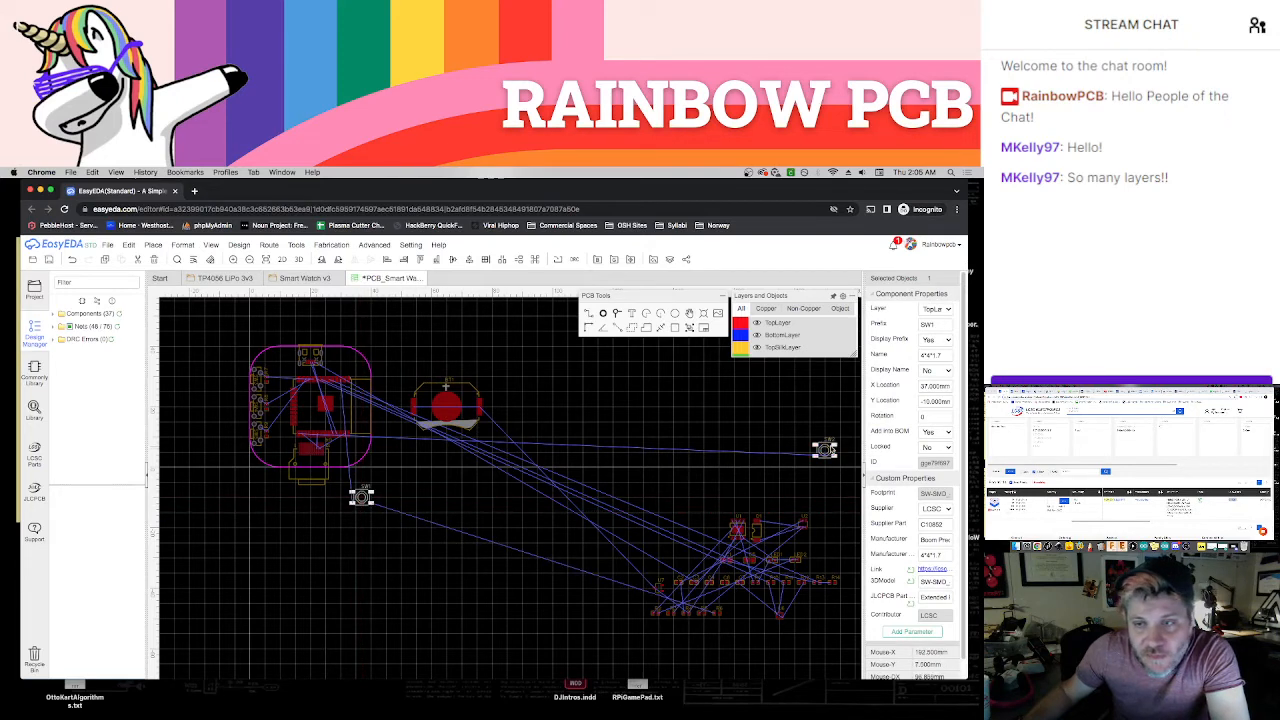
{"action": "left_click_drag", "start_coordinate": [822, 449], "coordinate": [275, 493]}
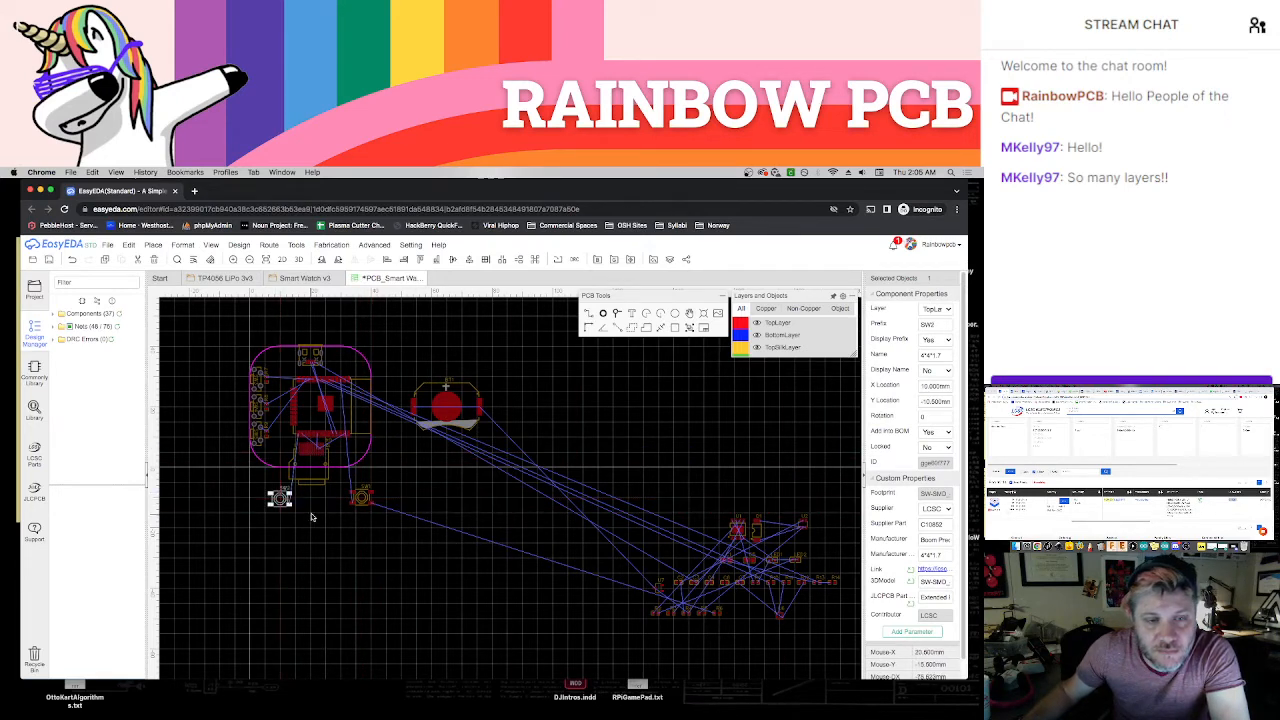
Place SW2 in the board's lower-left corner beside the display connector, with its pads facing left and right
{"action": "left_click", "coordinate": [311, 514]}
{"action": "scroll", "coordinate": [311, 510], "scroll_direction": "up", "scroll_amount": 5}
{"action": "right_click_drag", "start_coordinate": [337, 495], "coordinate": [414, 590]}
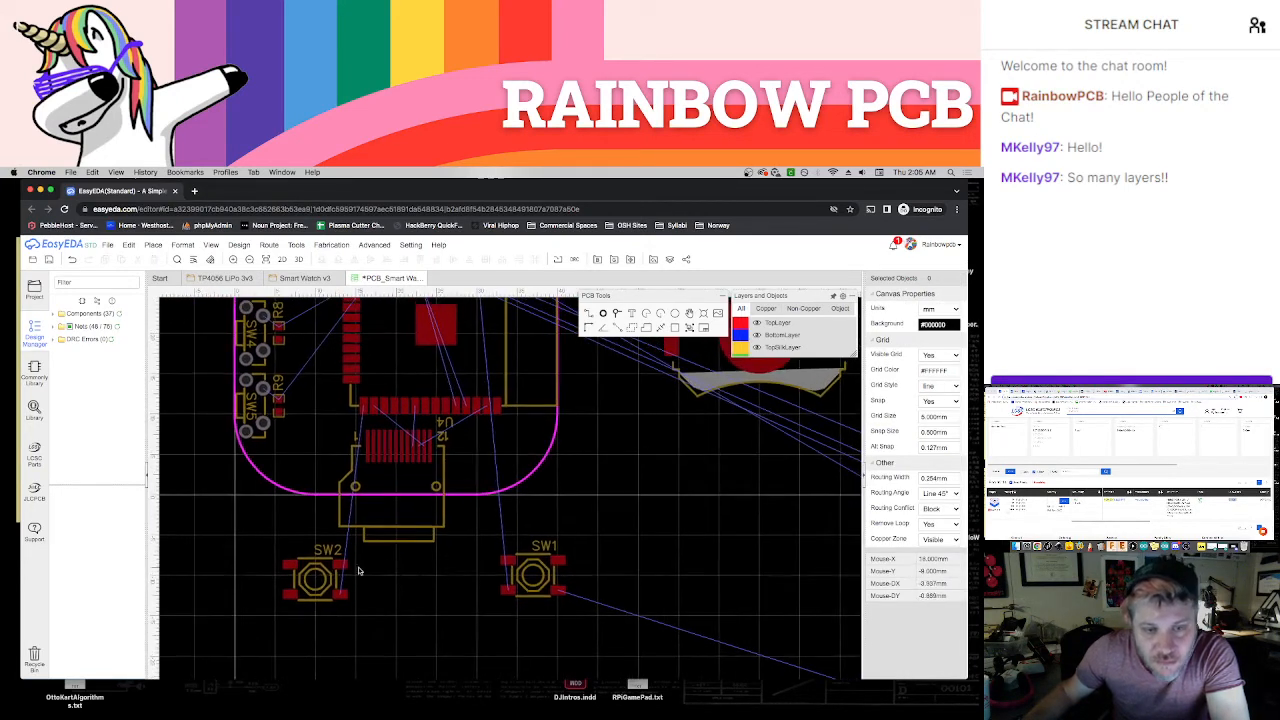
{"action": "left_click_drag", "start_coordinate": [312, 563], "coordinate": [330, 449]}
{"action": "key", "text": "space"}
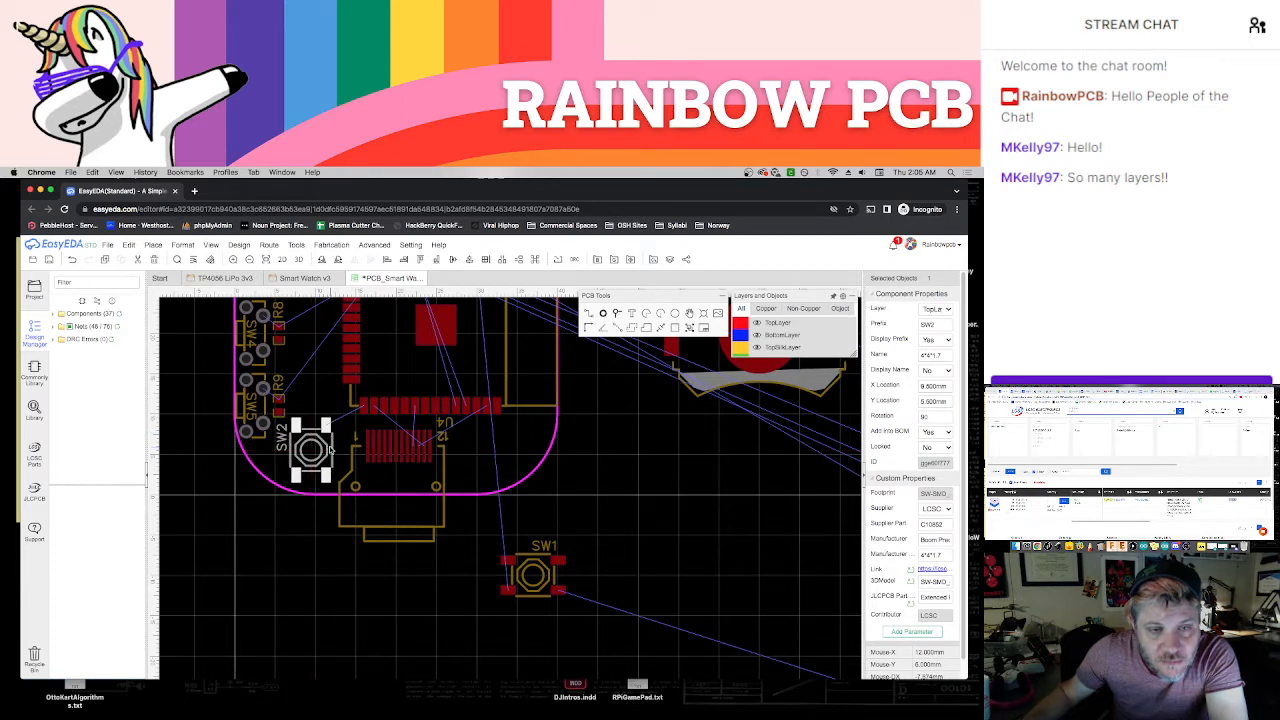
{"action": "left_click", "coordinate": [308, 535]}
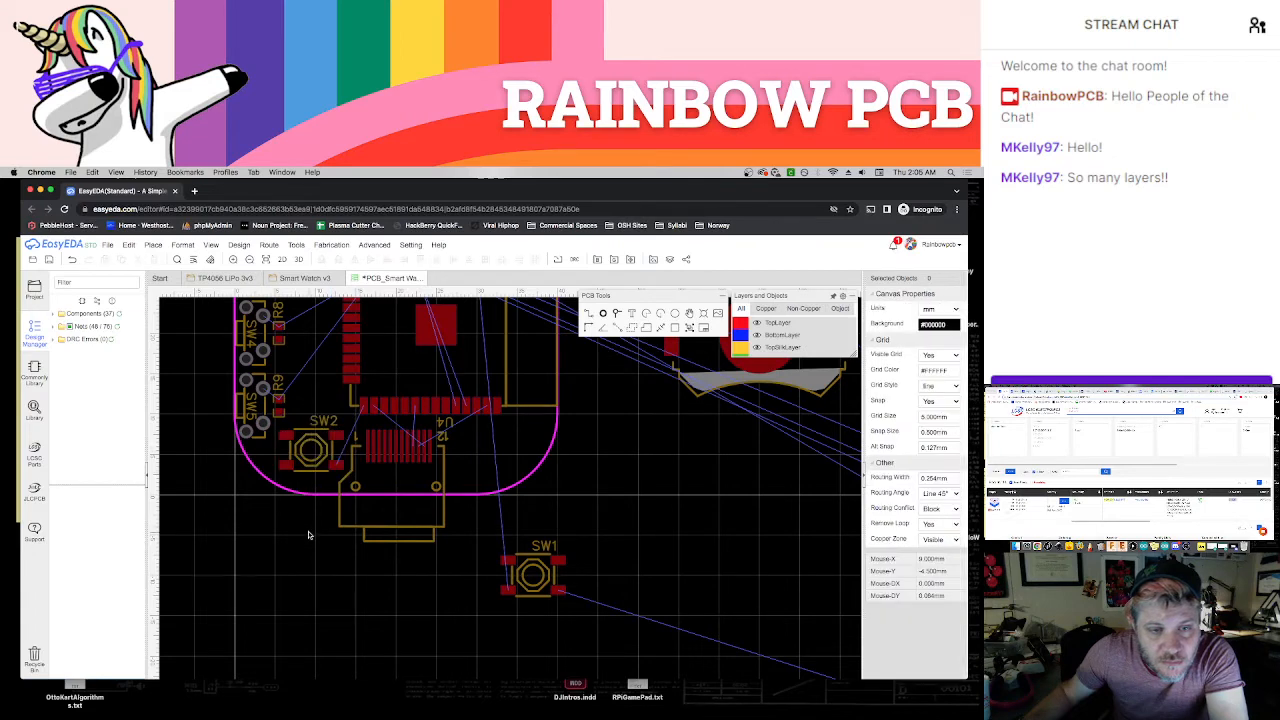
Place SW1 in the board's lower-right corner, on the other side of the display connector from SW2
{"action": "left_click_drag", "start_coordinate": [522, 544], "coordinate": [481, 434]}
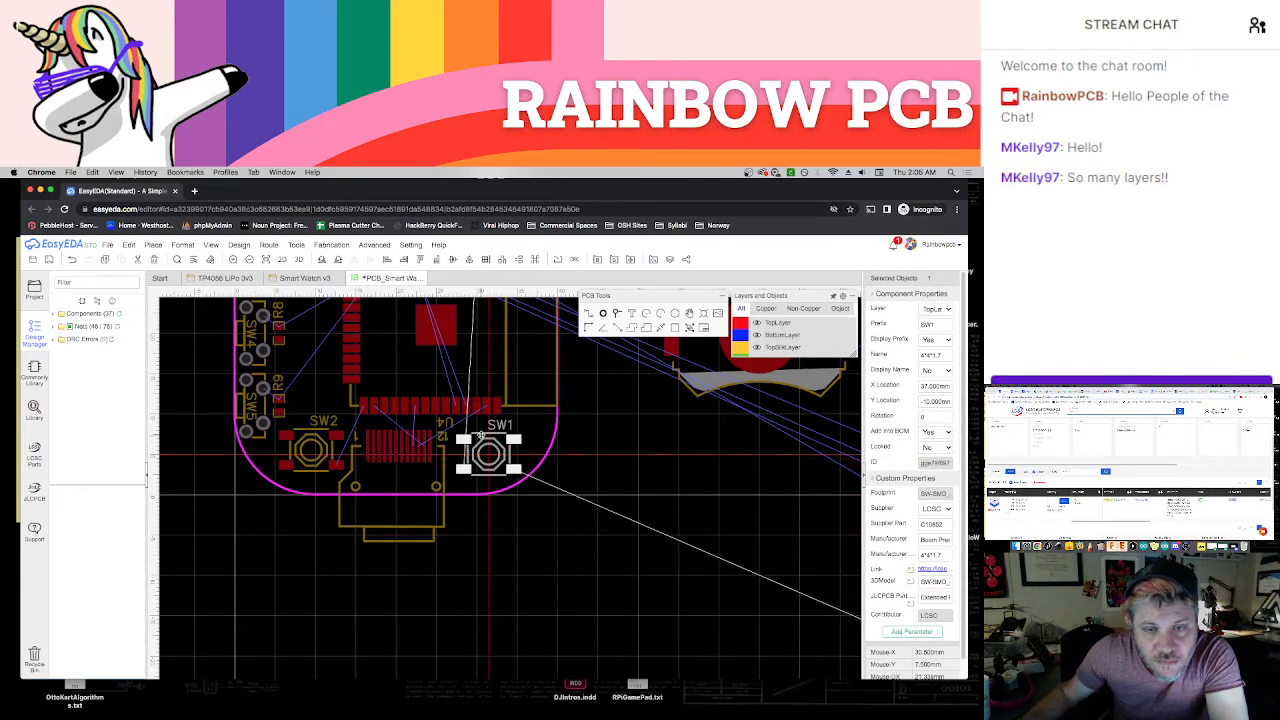
{"action": "left_click", "coordinate": [424, 539]}
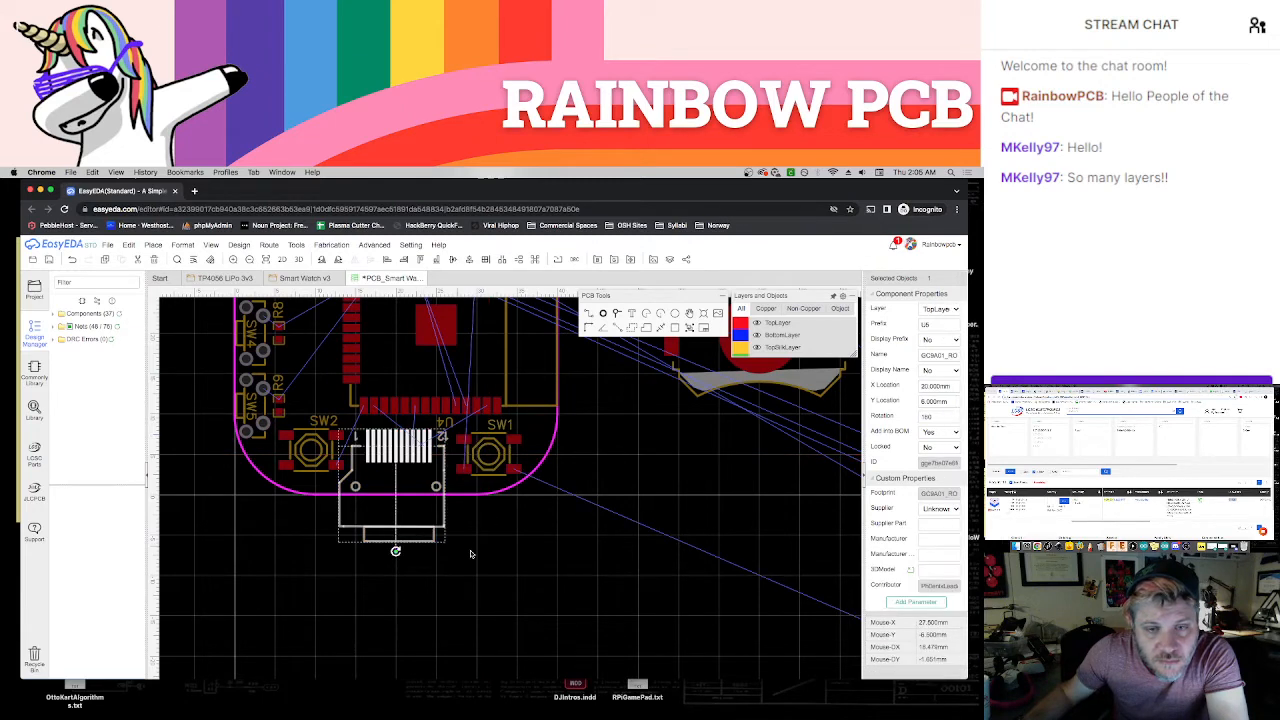
{"action": "left_click", "coordinate": [501, 554]}
Change SW2's silkscreen label to BOOT and move it directly below the switch
{"action": "scroll", "coordinate": [505, 551], "scroll_direction": "up", "scroll_amount": 3}
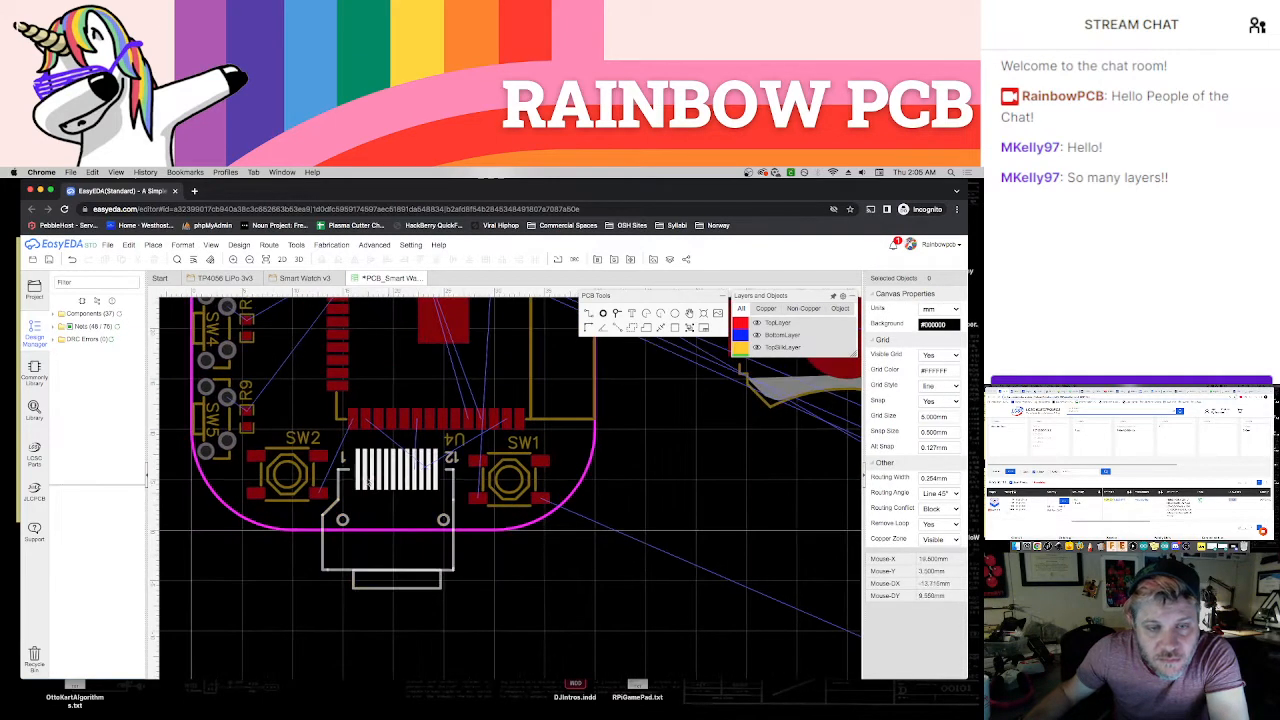
{"action": "scroll", "coordinate": [353, 455], "scroll_direction": "down", "scroll_amount": 1}
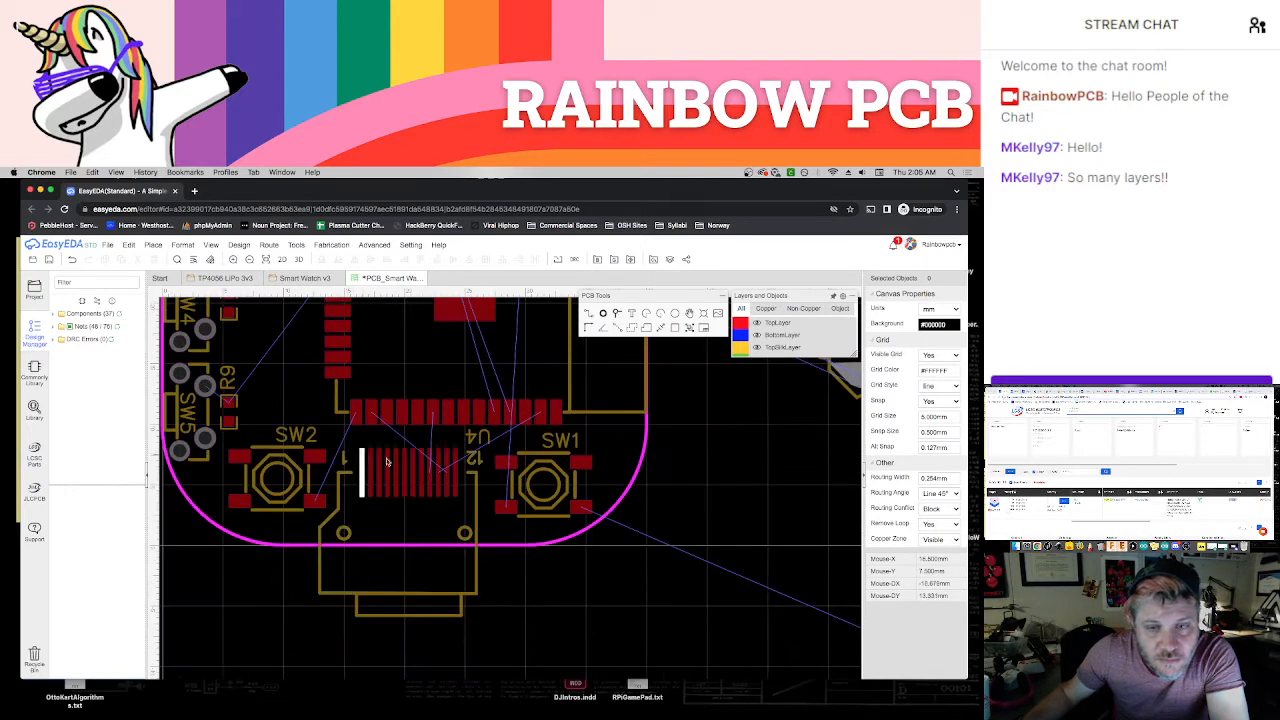
{"action": "scroll", "coordinate": [412, 467], "scroll_direction": "up", "scroll_amount": 1}
{"action": "scroll", "coordinate": [413, 467], "scroll_direction": "down", "scroll_amount": 1}
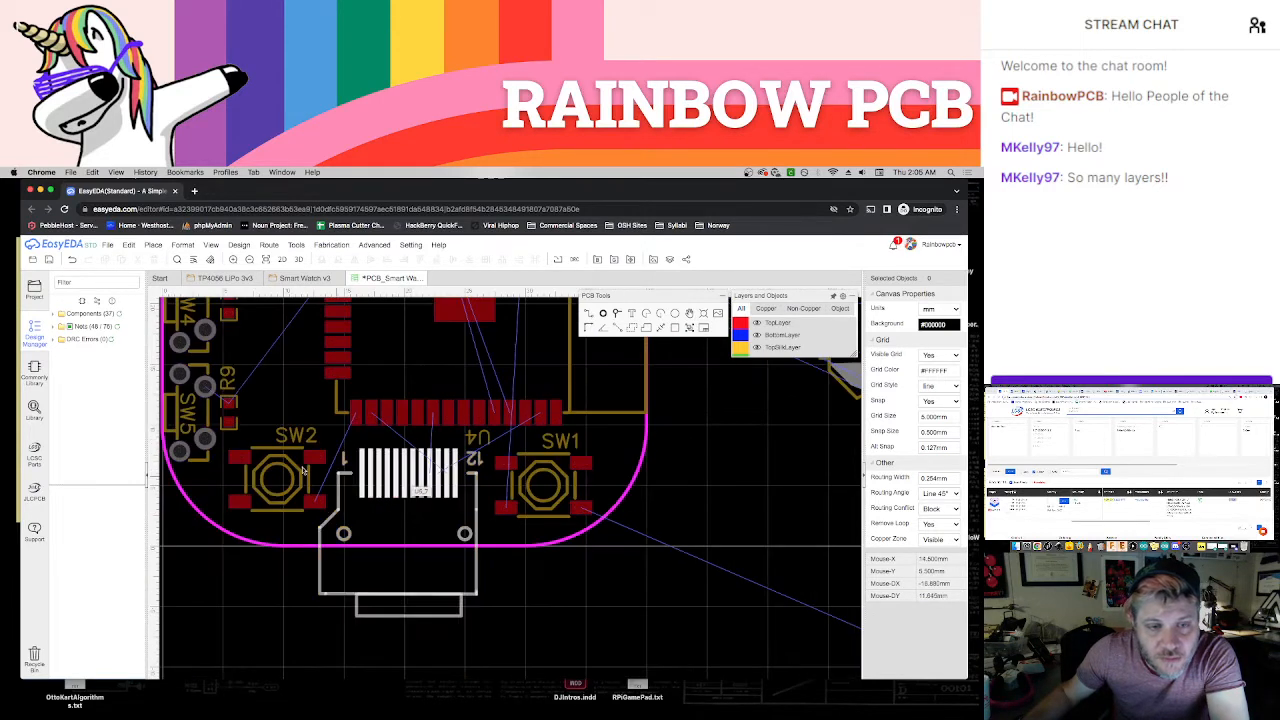
{"action": "scroll", "coordinate": [294, 446], "scroll_direction": "up", "scroll_amount": 1}
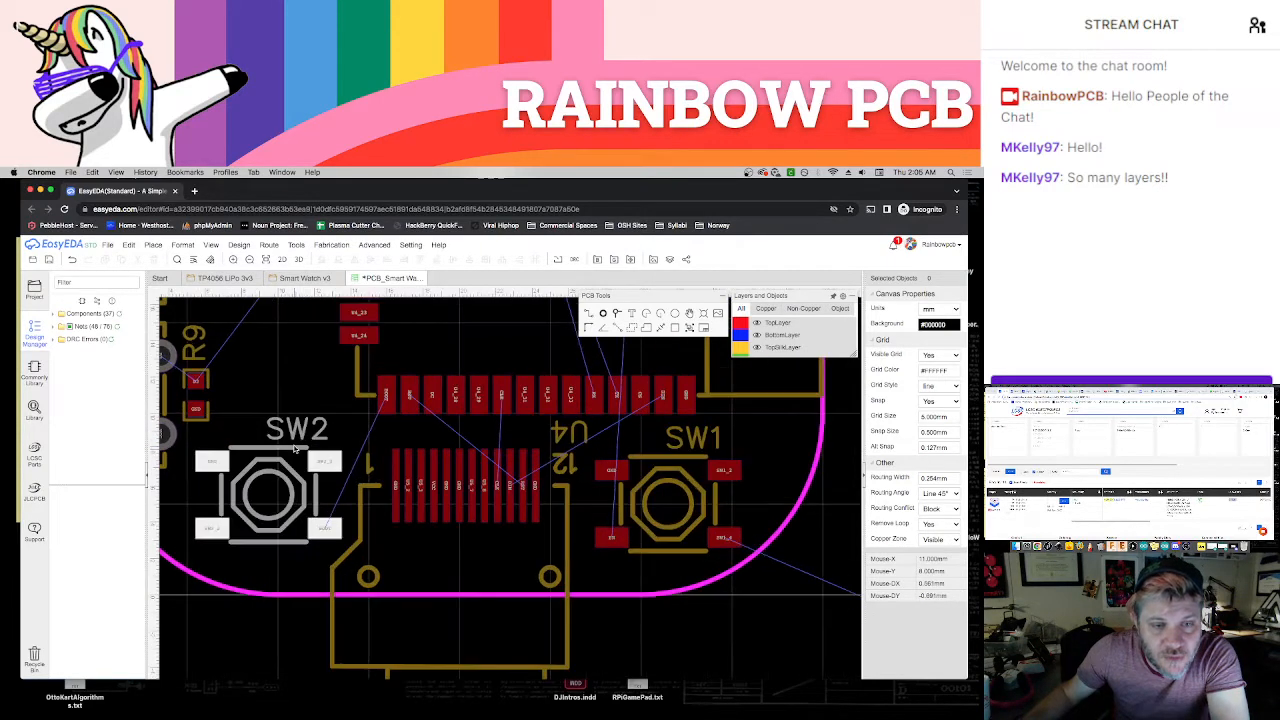
{"action": "left_click", "coordinate": [300, 437]}
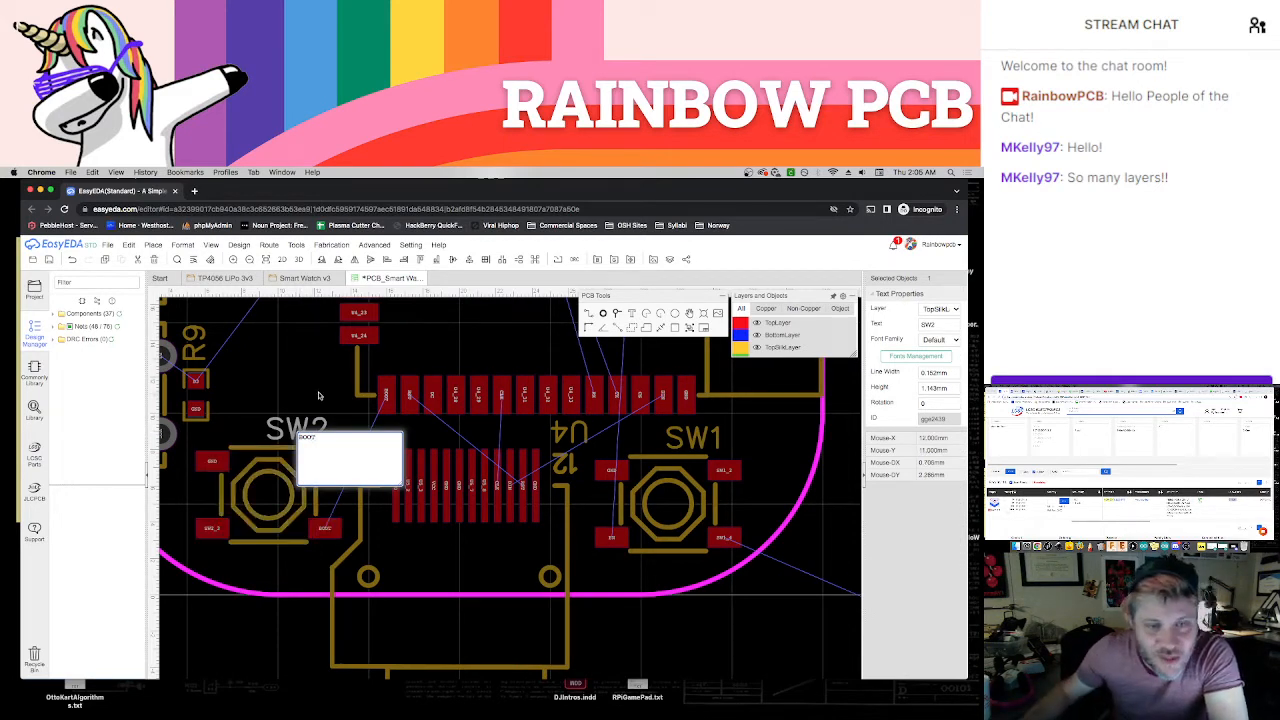
{"action": "type", "text": "BOOT"}
{"action": "key", "text": "Return"}
{"action": "left_click_drag", "start_coordinate": [306, 430], "coordinate": [267, 566]}
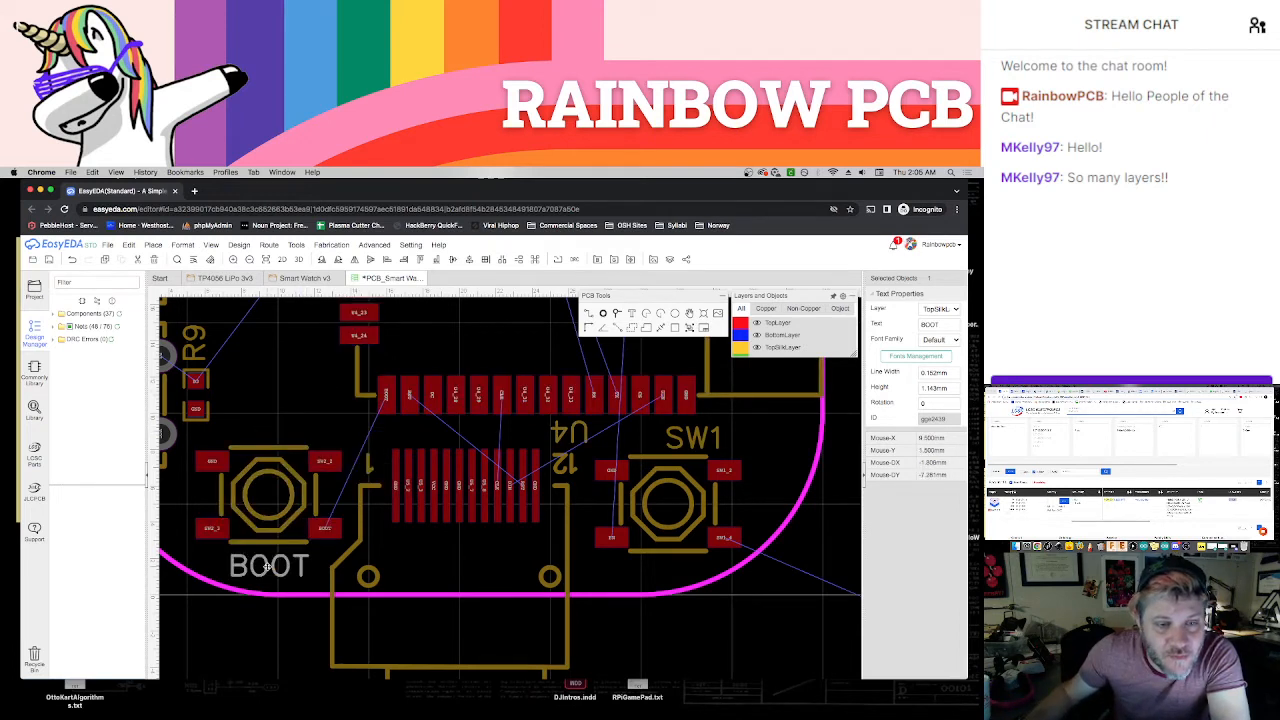
Change SW1's silkscreen label to EN and move it directly below the switch
{"action": "double_click", "coordinate": [677, 443]}
{"action": "type", "text": "EN"}
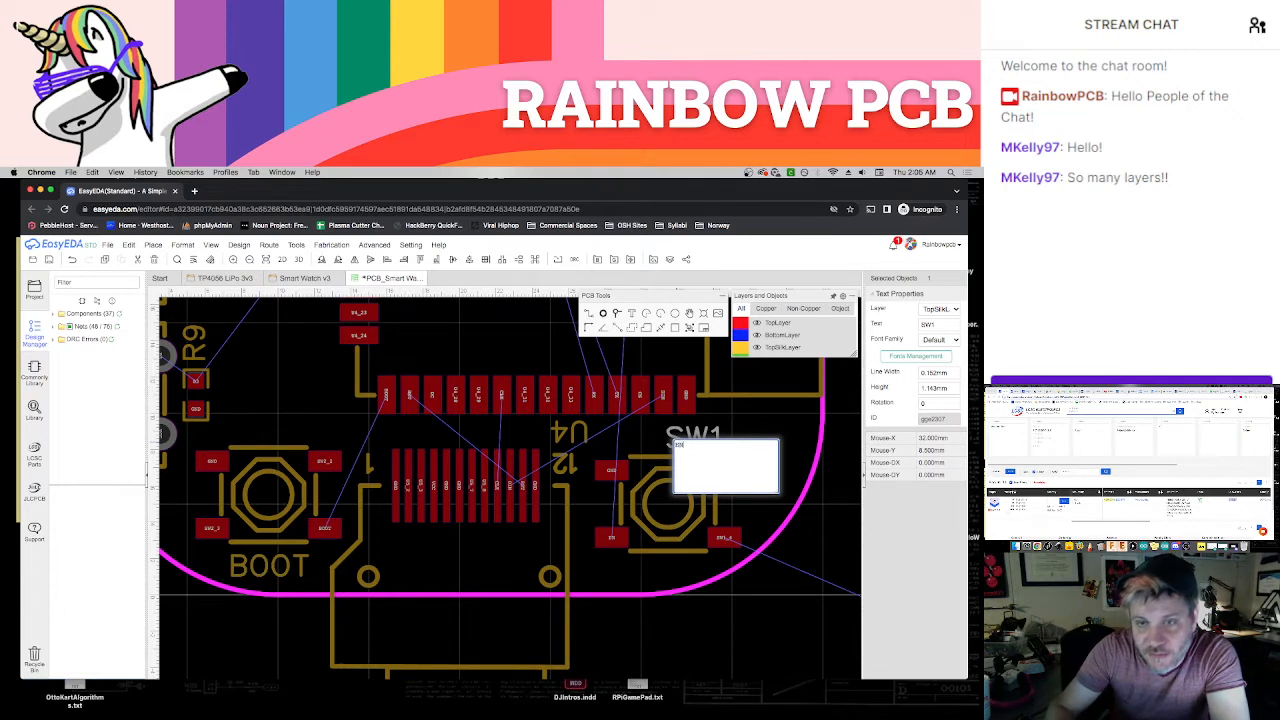
{"action": "key", "text": "Return"}
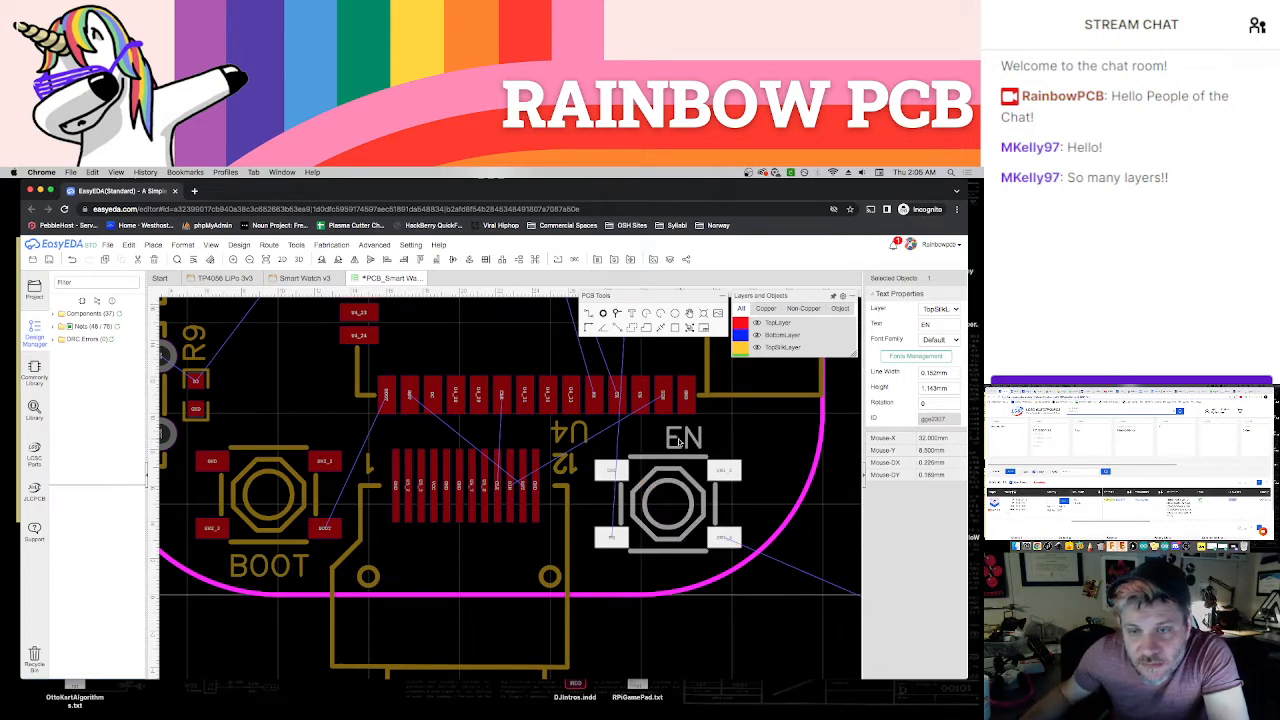
{"action": "left_click_drag", "start_coordinate": [679, 443], "coordinate": [657, 572]}
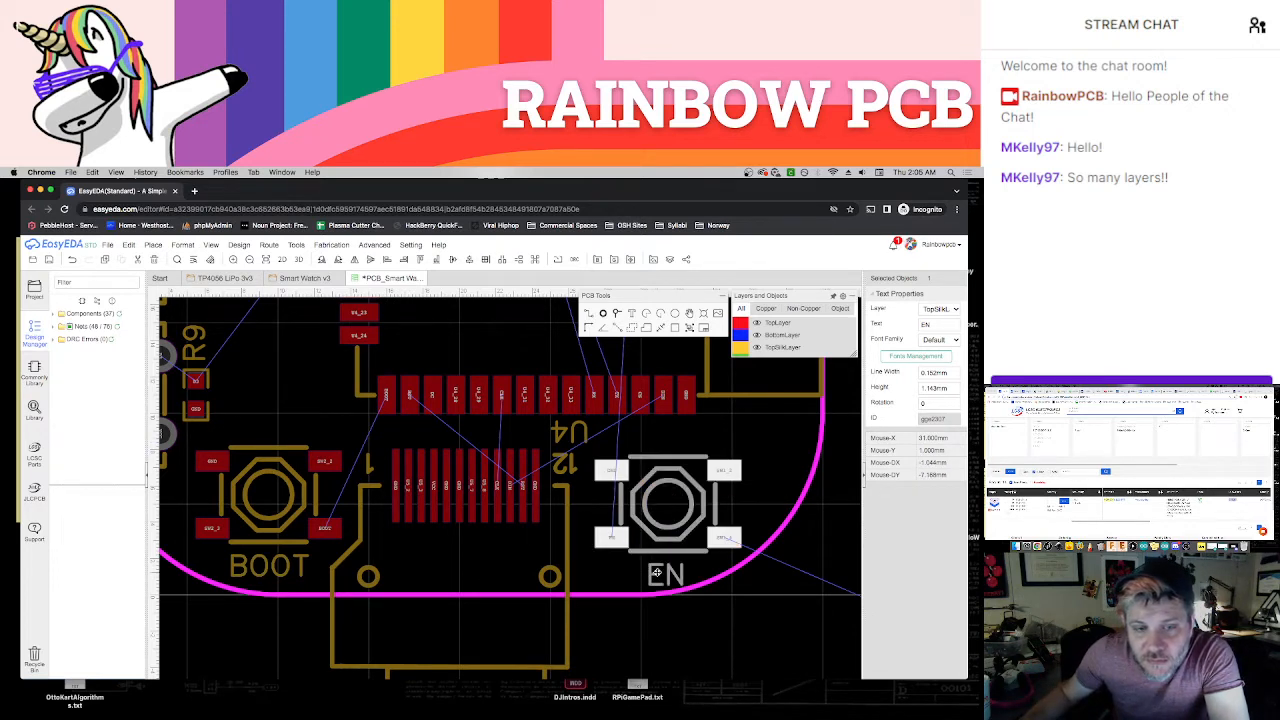
Shift the EN and BOOT switches slightly left, keeping each in its lower corner of the board with its label beneath
{"action": "left_click", "coordinate": [666, 606]}
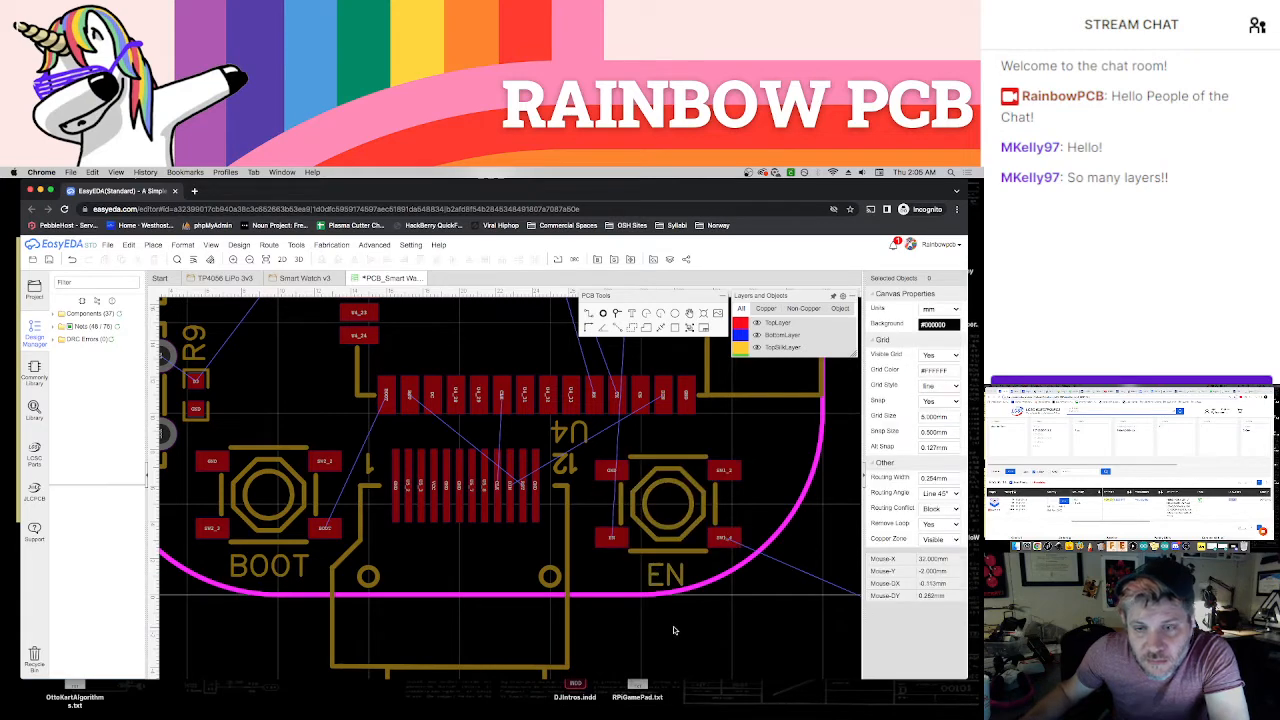
{"action": "scroll", "coordinate": [680, 628], "scroll_direction": "down", "scroll_amount": 1}
{"action": "scroll", "coordinate": [690, 630], "scroll_direction": "down", "scroll_amount": 2}
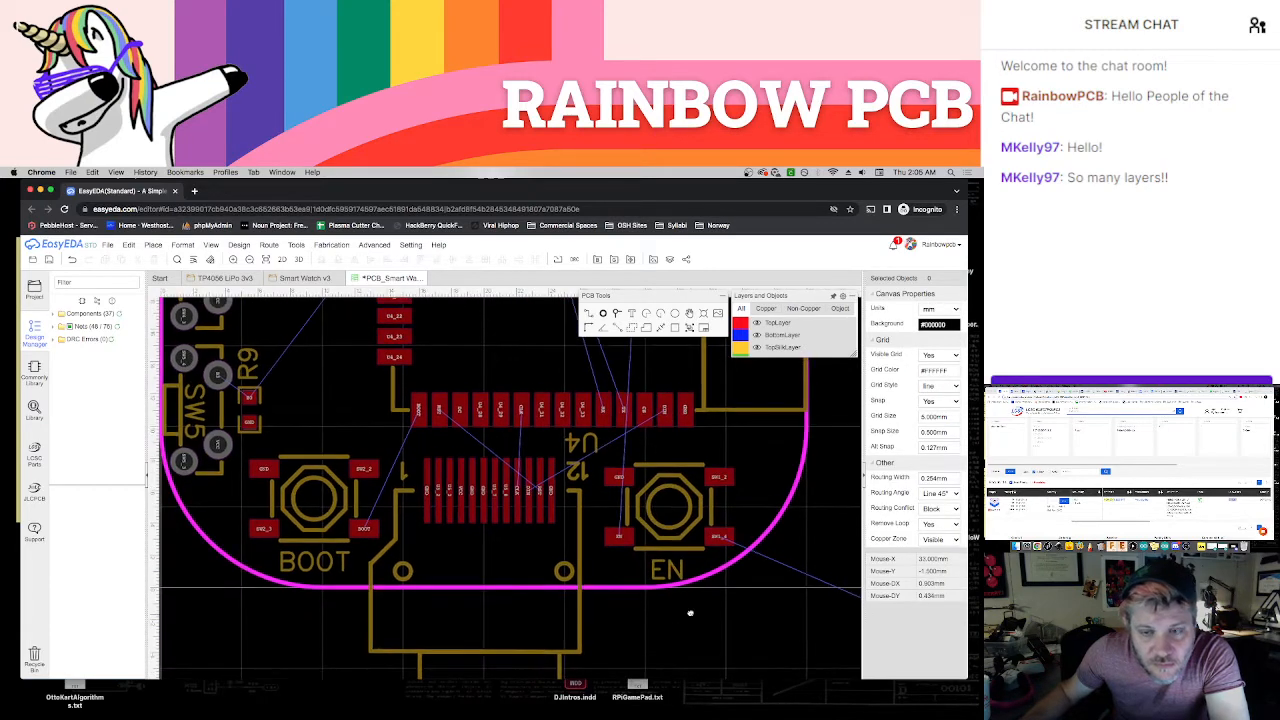
{"action": "left_click", "coordinate": [673, 544]}
{"action": "left_click_drag", "start_coordinate": [673, 544], "coordinate": [665, 544]}
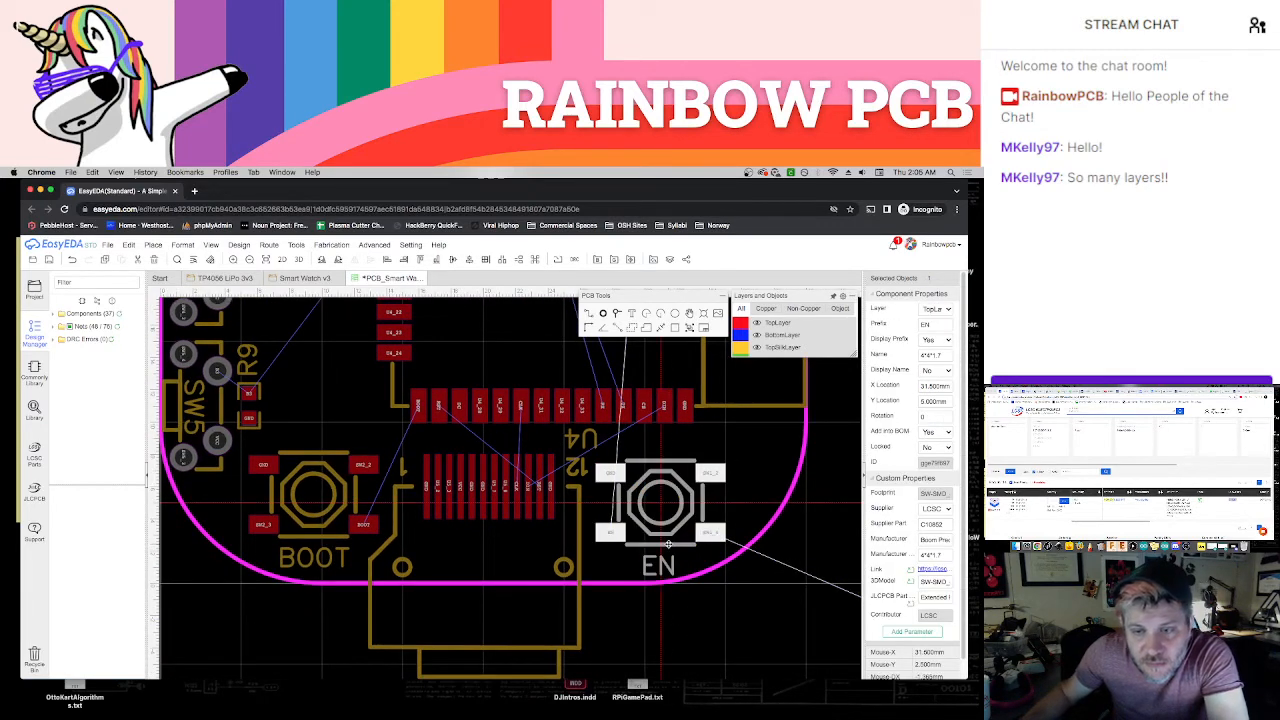
{"action": "left_click", "coordinate": [697, 615]}
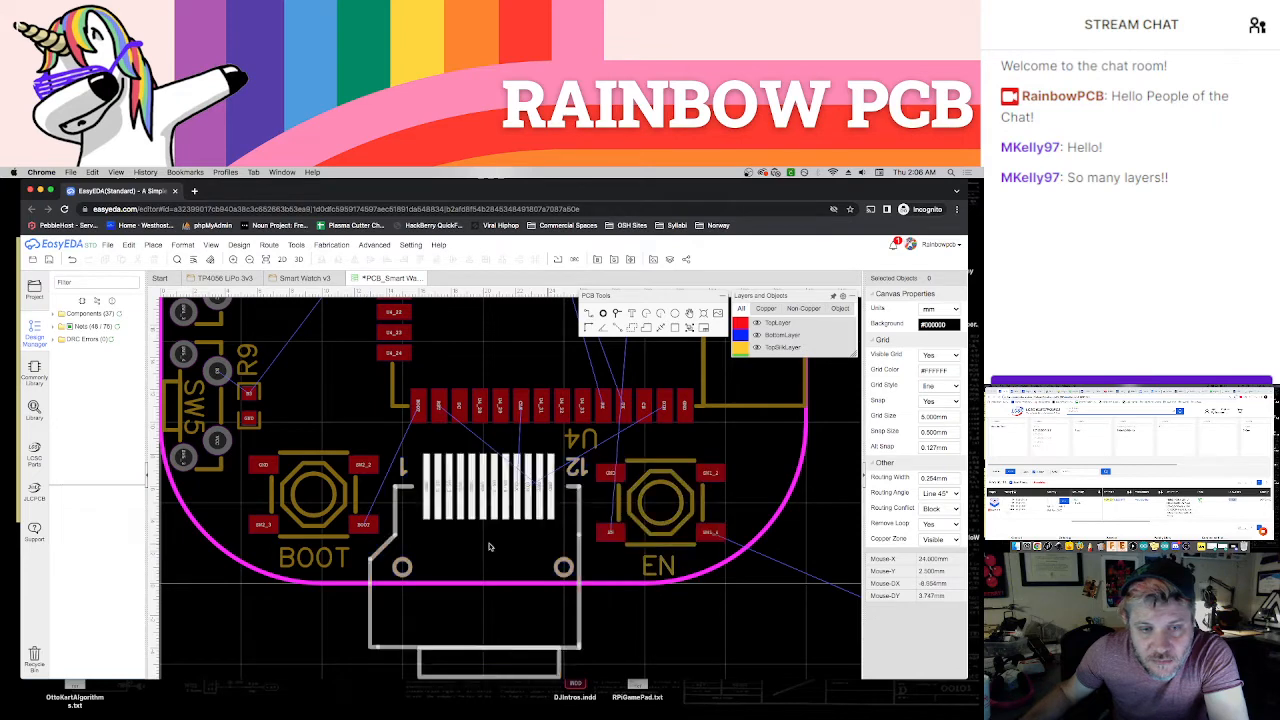
{"action": "left_click_drag", "start_coordinate": [333, 538], "coordinate": [325, 538]}
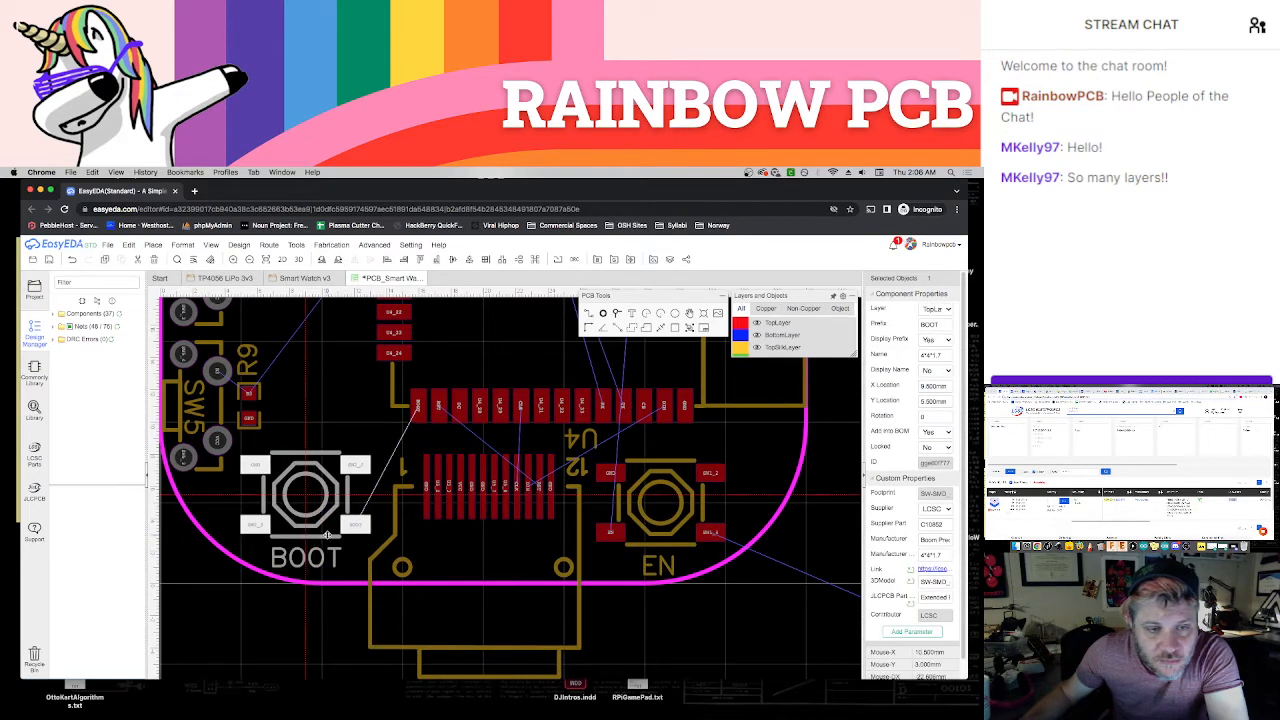
{"action": "left_click", "coordinate": [641, 623]}
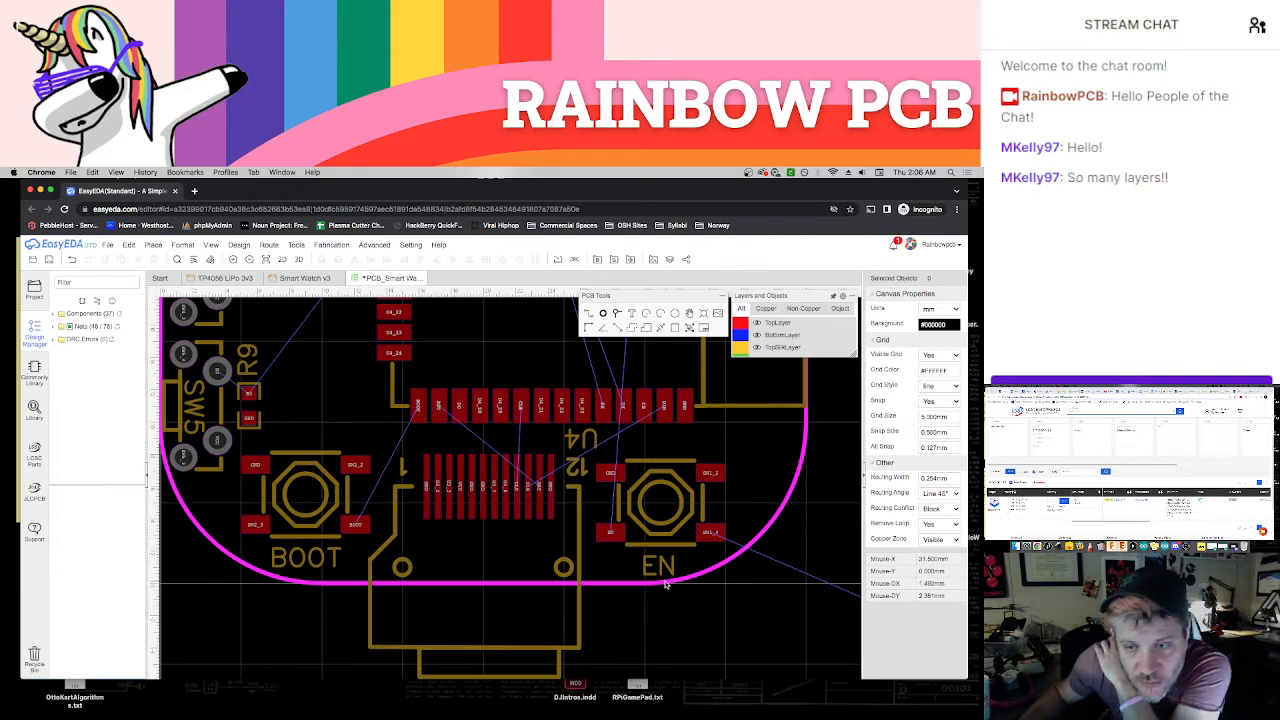
Bring resistor R6 from the unplaced components onto the board above the EN switch's right-hand pads, and move its label to its right
{"action": "scroll", "coordinate": [665, 585], "scroll_direction": "down", "scroll_amount": 6}
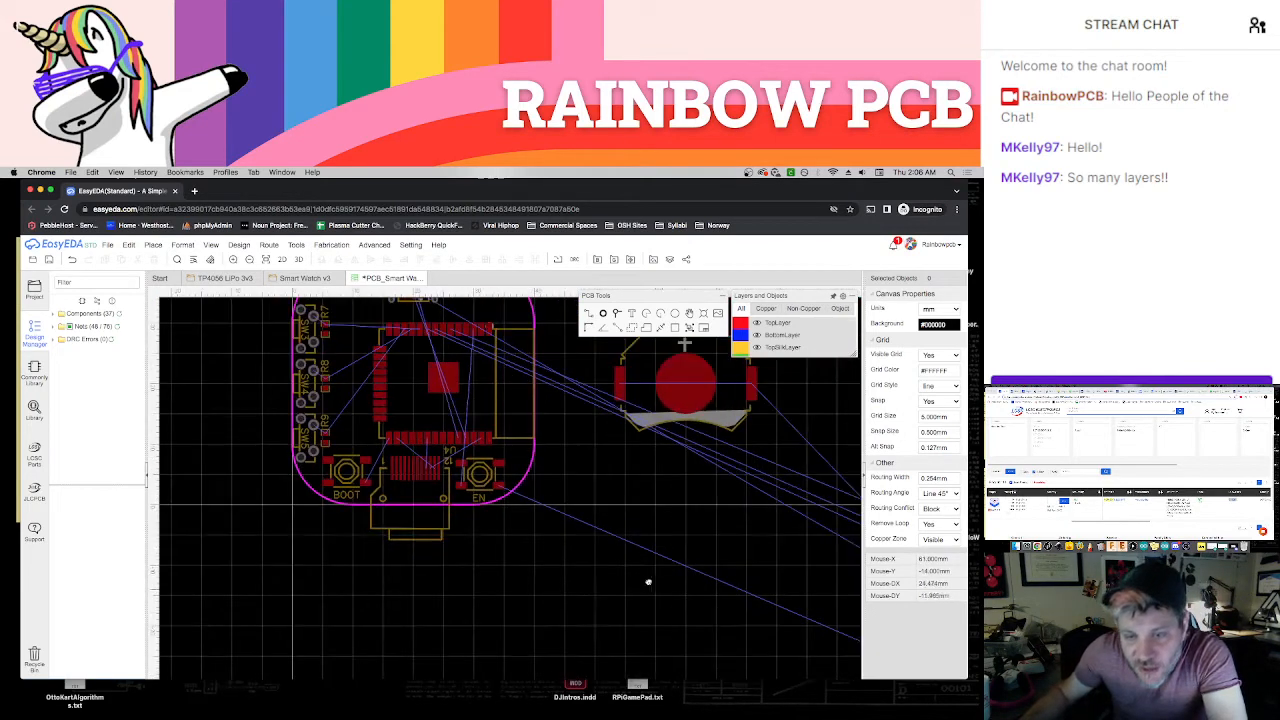
{"action": "right_click_drag", "start_coordinate": [648, 582], "coordinate": [408, 442]}
{"action": "right_click_drag", "start_coordinate": [815, 611], "coordinate": [587, 555]}
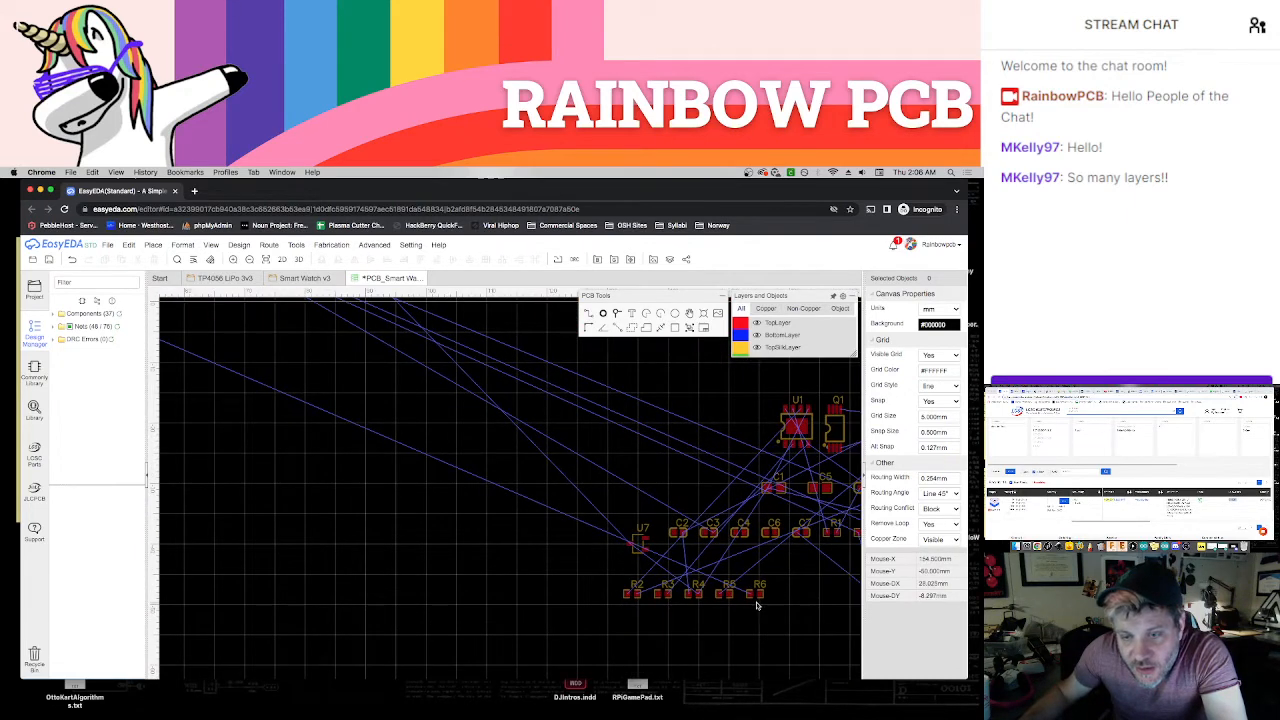
{"action": "left_click_drag", "start_coordinate": [757, 600], "coordinate": [265, 398]}
{"action": "right_click_drag", "start_coordinate": [458, 492], "coordinate": [660, 618]}
{"action": "left_click_drag", "start_coordinate": [640, 653], "coordinate": [452, 545]}
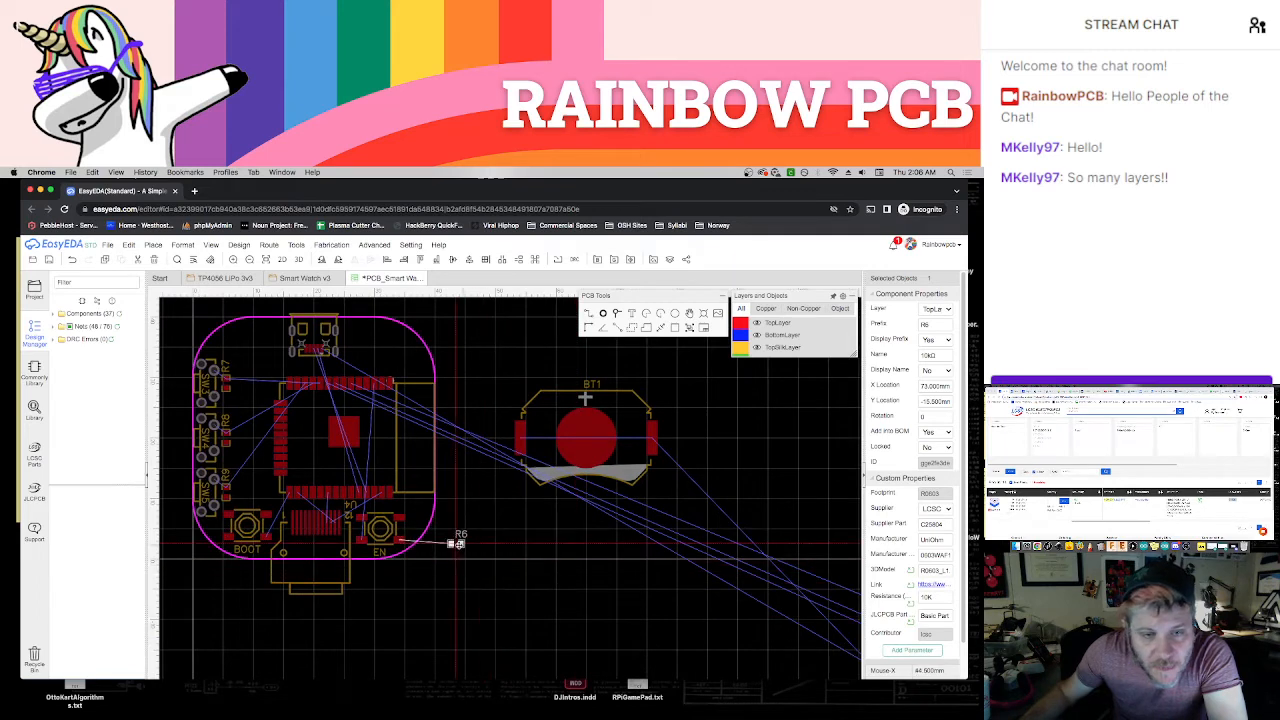
{"action": "scroll", "coordinate": [430, 575], "scroll_direction": "up", "scroll_amount": 6}
{"action": "right_click_drag", "start_coordinate": [456, 586], "coordinate": [580, 614]}
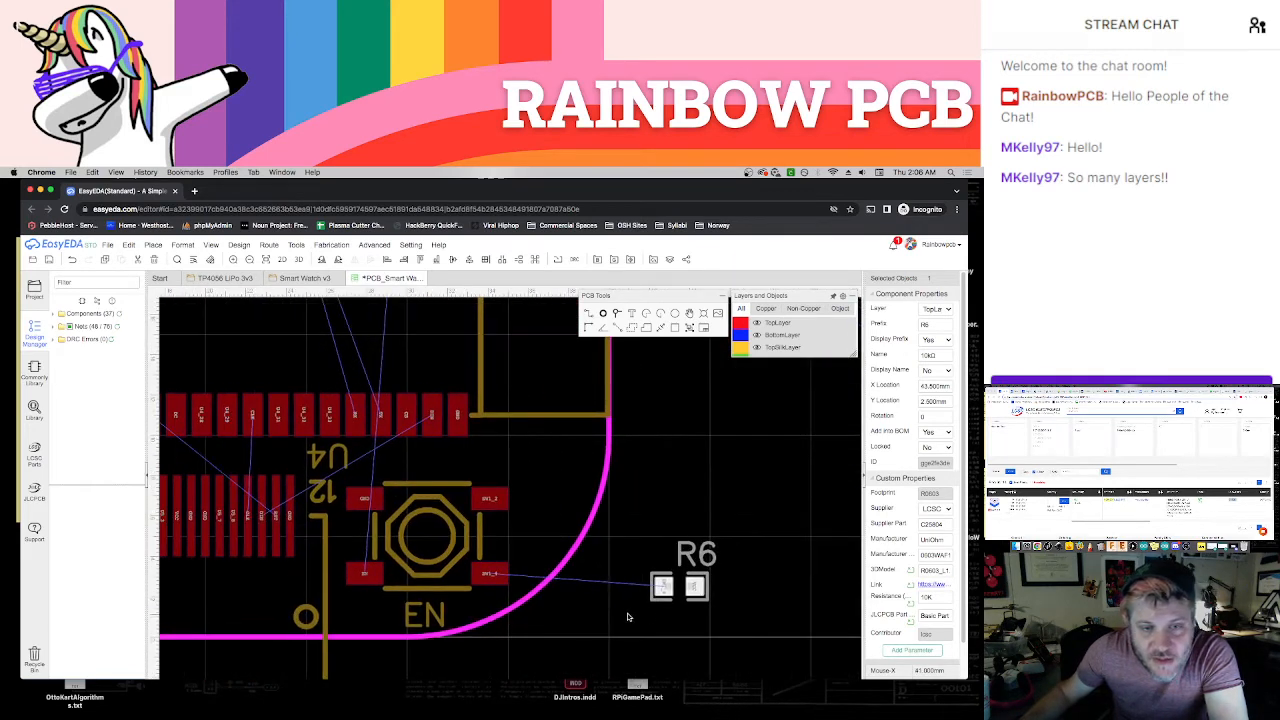
{"action": "left_click_drag", "start_coordinate": [706, 592], "coordinate": [572, 460]}
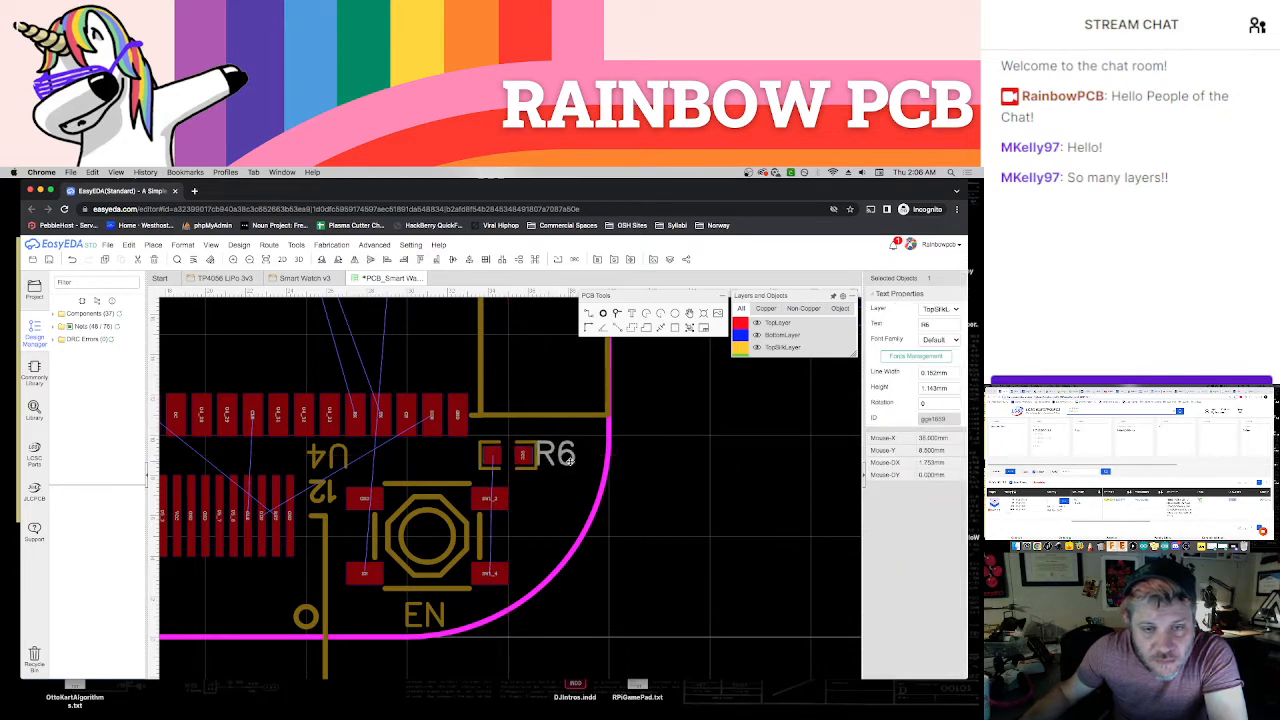
{"action": "left_click", "coordinate": [655, 535]}
Rotate R6 to vertical and reposition it between the EN switch and the board's right edge, with its label above it
{"action": "scroll", "coordinate": [656, 538], "scroll_direction": "down", "scroll_amount": 3}
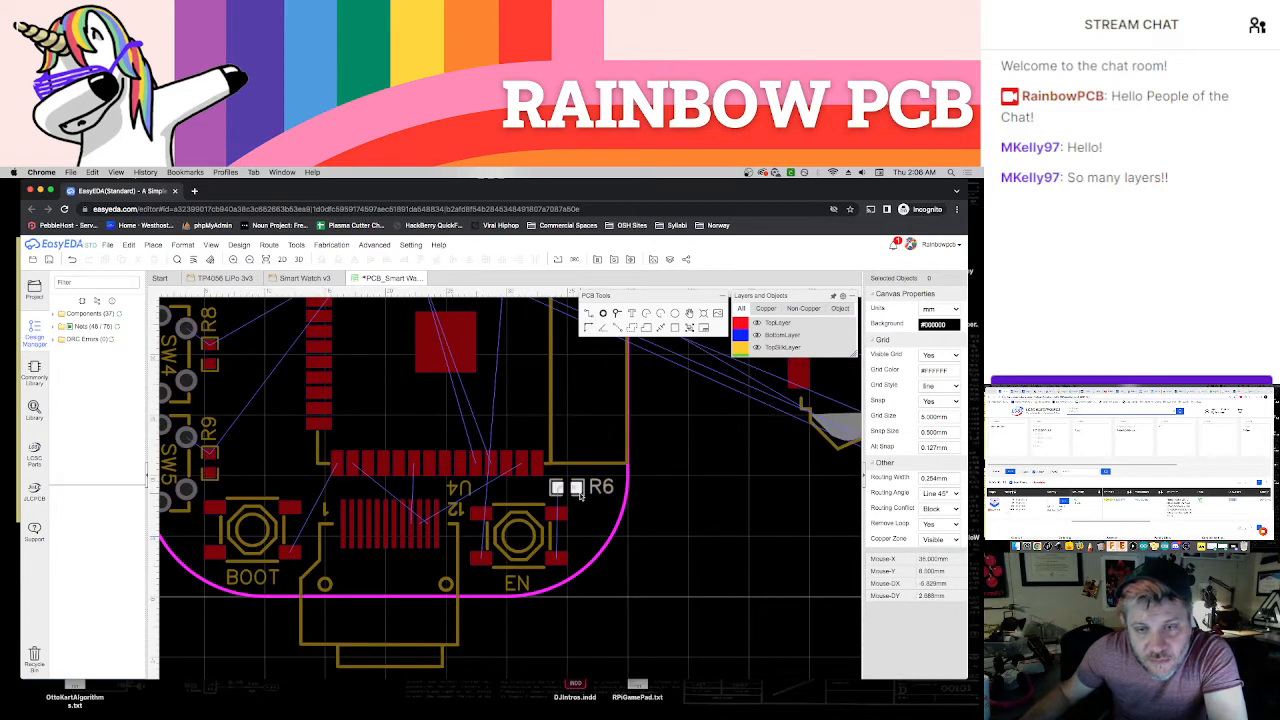
{"action": "left_click_drag", "start_coordinate": [580, 495], "coordinate": [574, 494]}
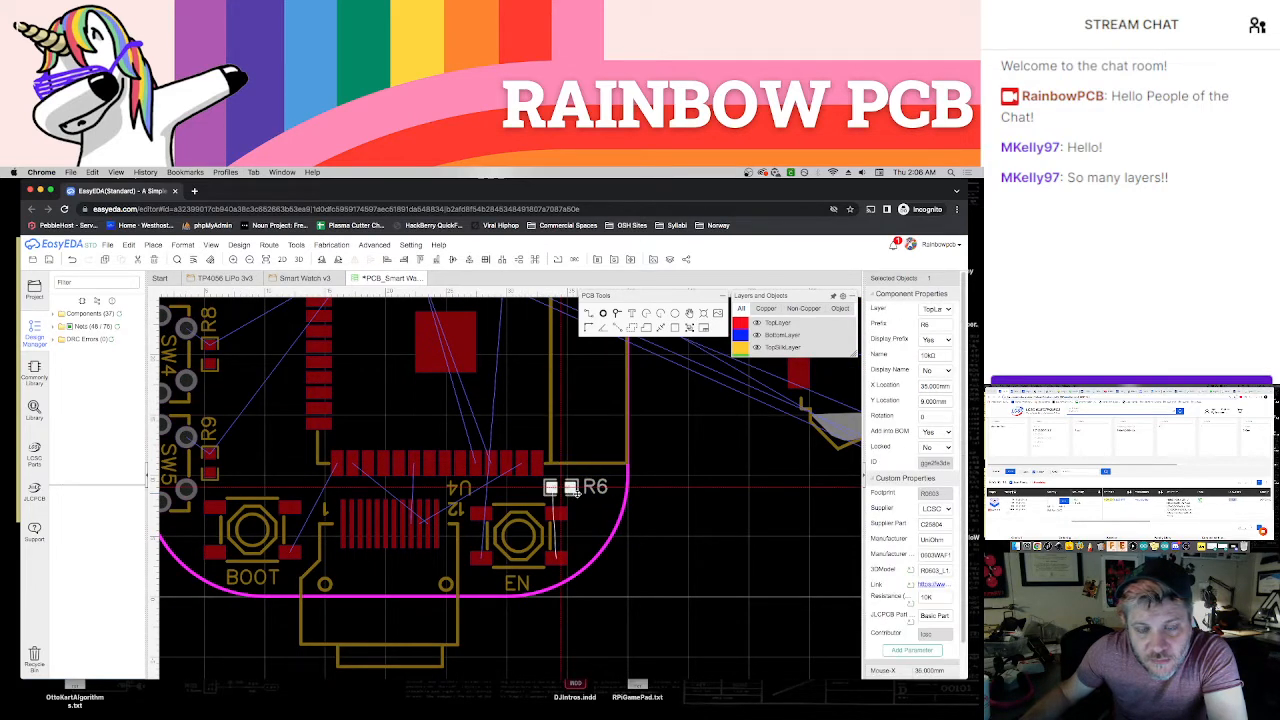
{"action": "scroll", "coordinate": [576, 499], "scroll_direction": "up", "scroll_amount": 3}
{"action": "left_click", "coordinate": [587, 514]}
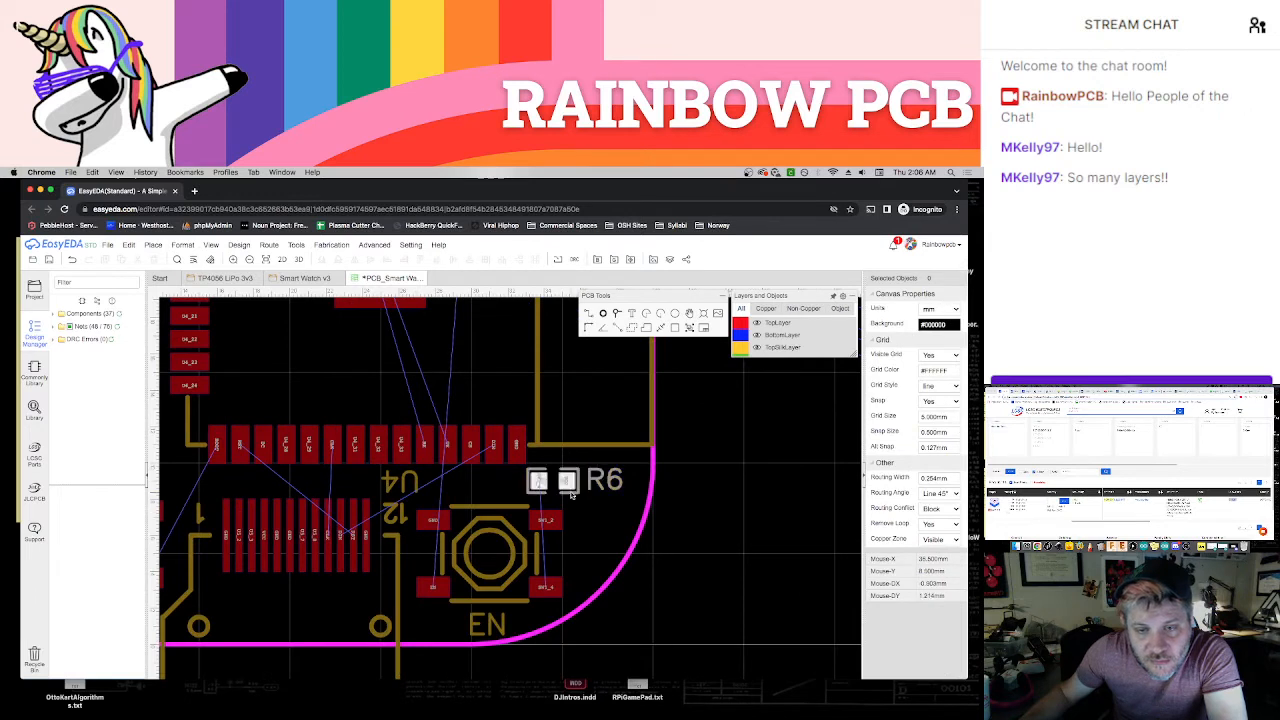
{"action": "left_click_drag", "start_coordinate": [572, 494], "coordinate": [592, 520]}
{"action": "key", "text": "space"}
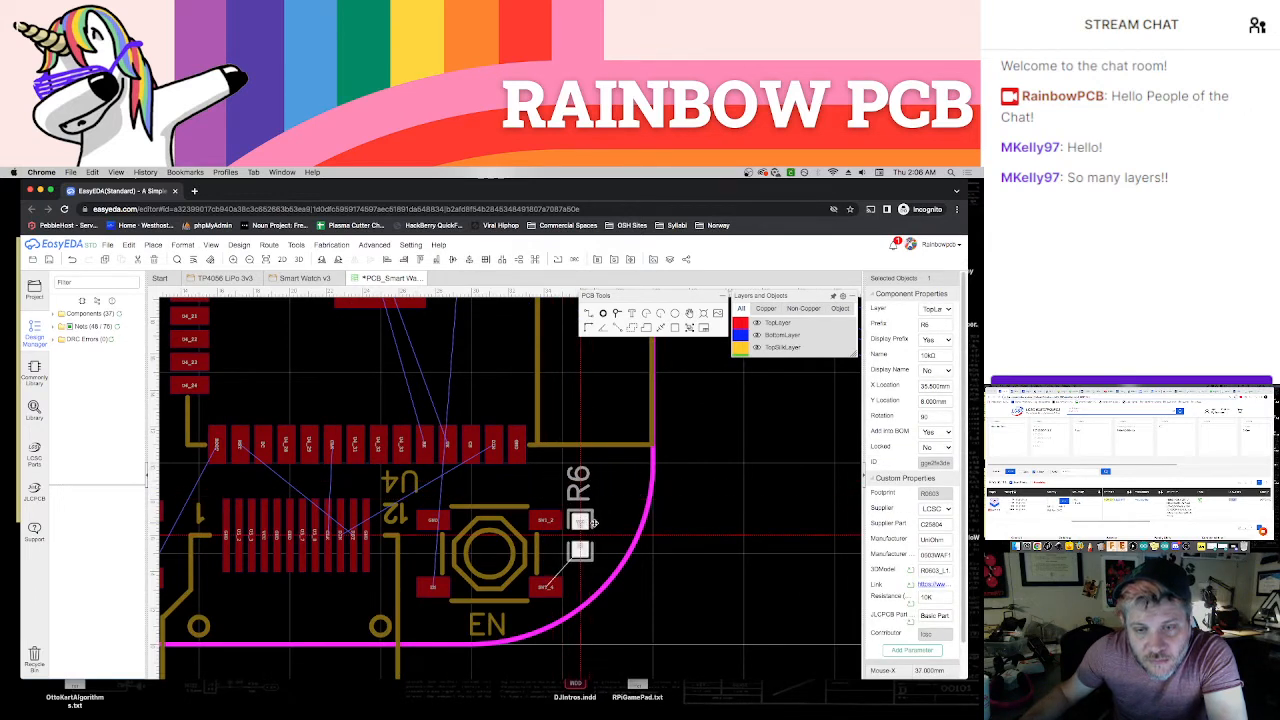
{"action": "left_click_drag", "start_coordinate": [594, 521], "coordinate": [597, 521]}
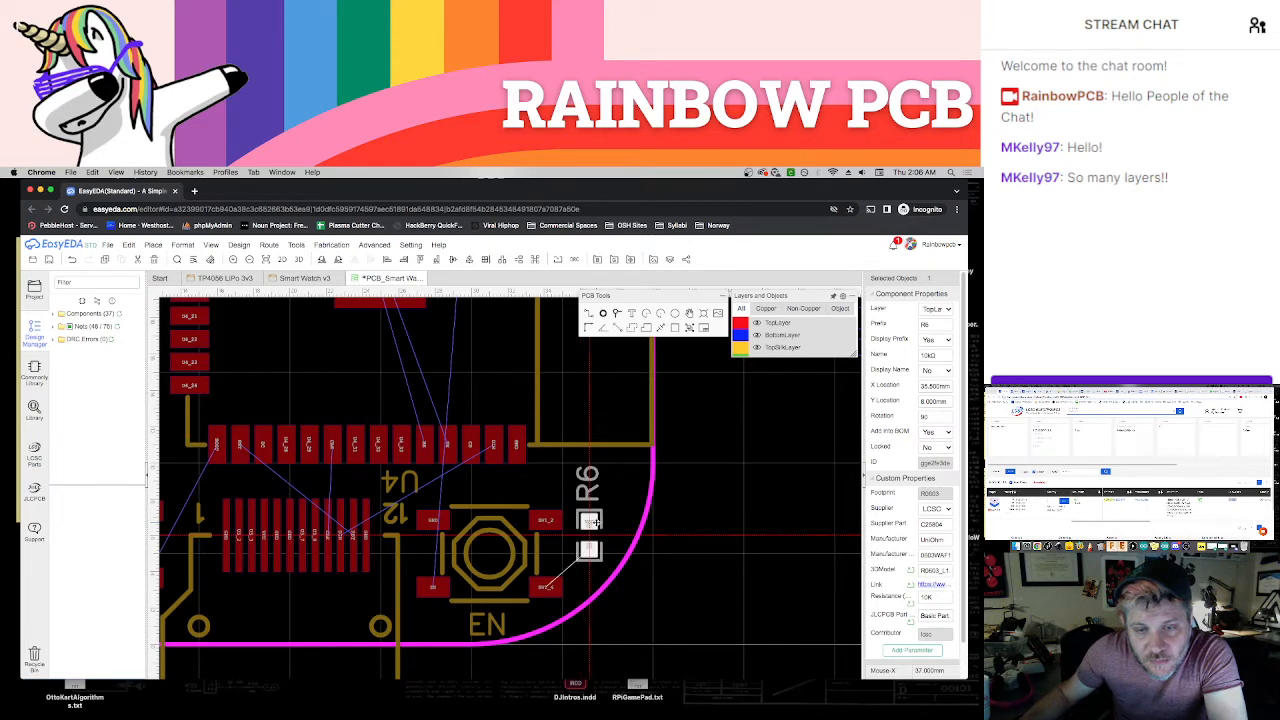
{"action": "left_click", "coordinate": [689, 537]}
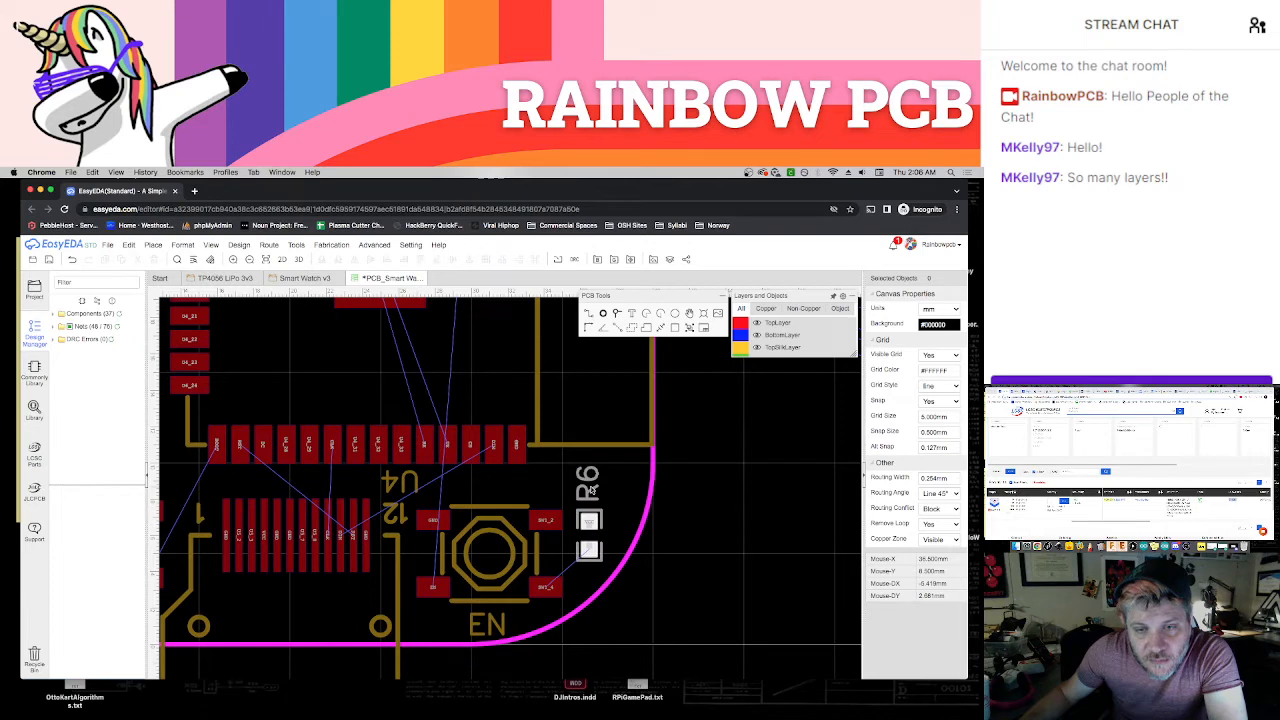
{"action": "scroll", "coordinate": [591, 492], "scroll_direction": "down", "scroll_amount": 5}
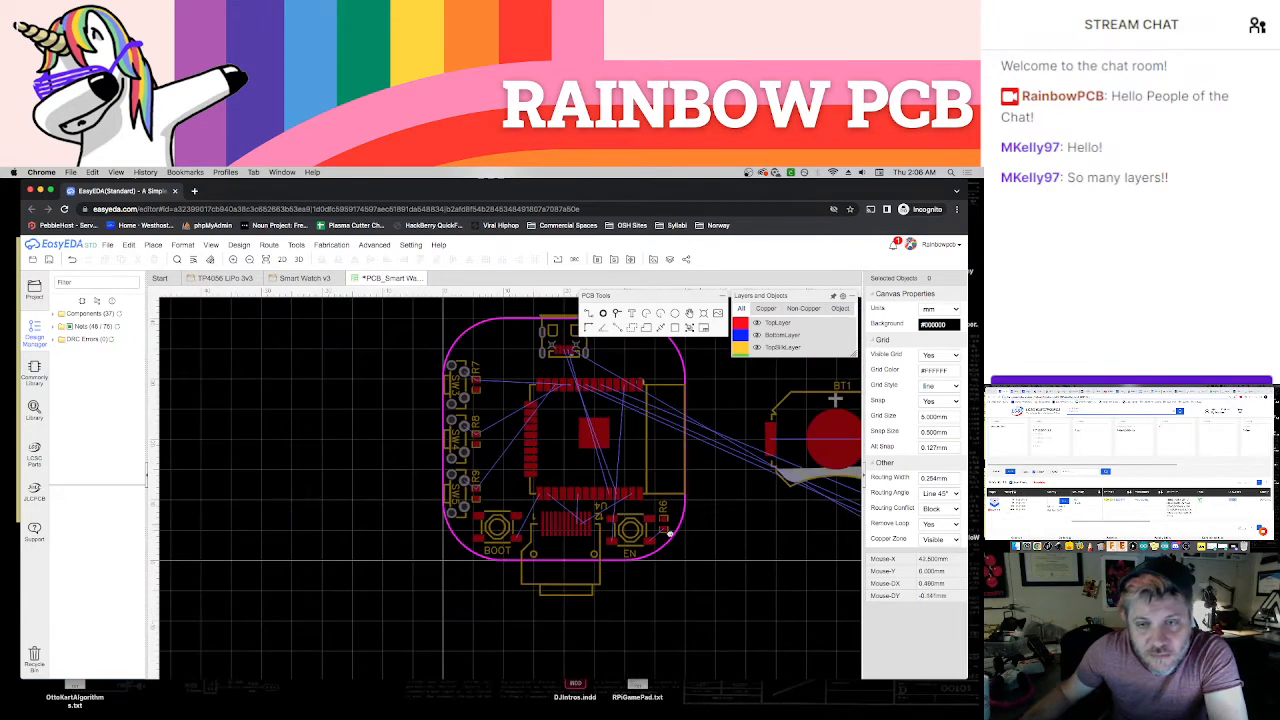
Review the circuit groups in the Smart Watch v3 schematic, including the accelerometer and battery monitor, and return to the PCB
{"action": "right_click_drag", "start_coordinate": [670, 534], "coordinate": [599, 545]}
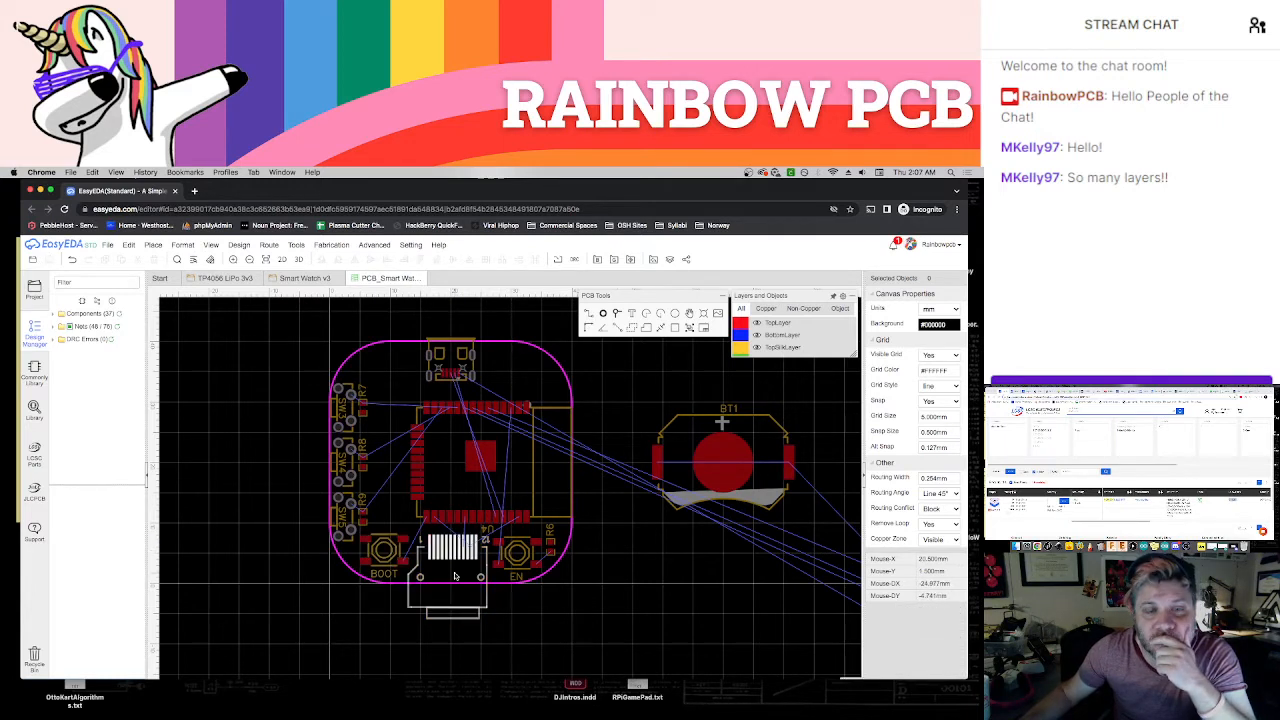
{"action": "left_click", "coordinate": [300, 278]}
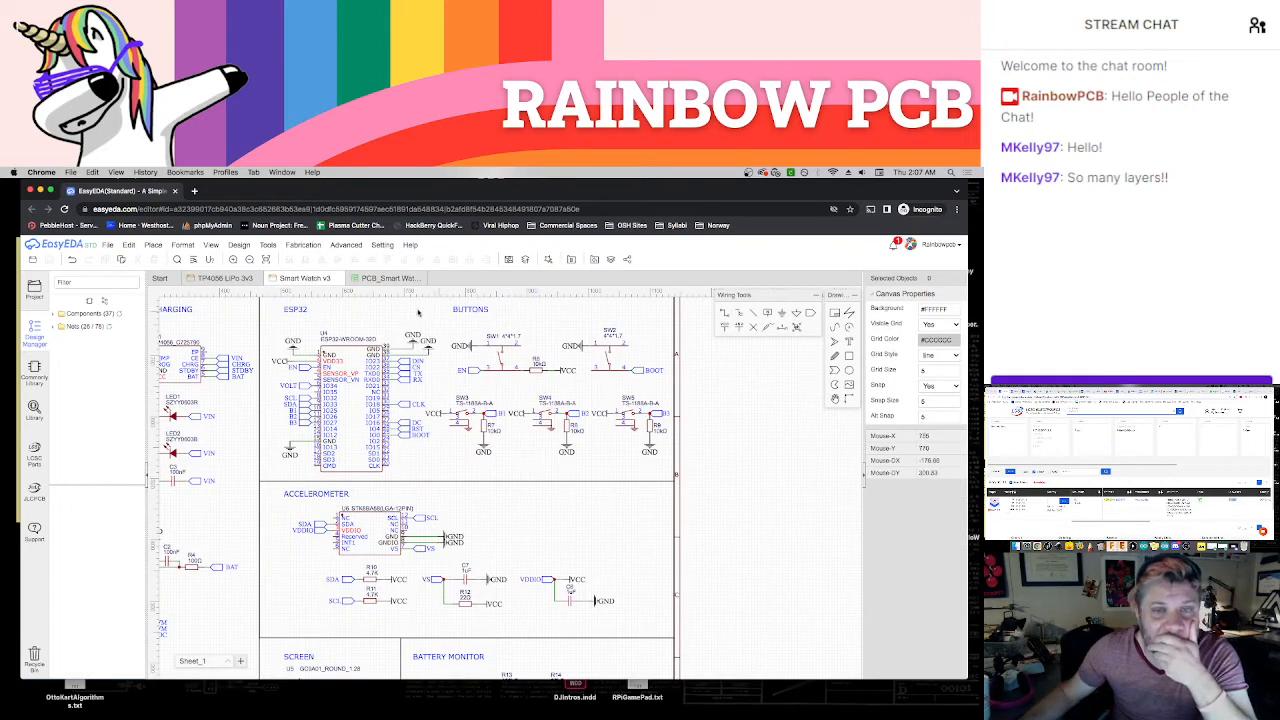
{"action": "scroll", "coordinate": [564, 514], "scroll_direction": "down", "scroll_amount": 3}
{"action": "scroll", "coordinate": [564, 514], "scroll_direction": "left", "scroll_amount": 3}
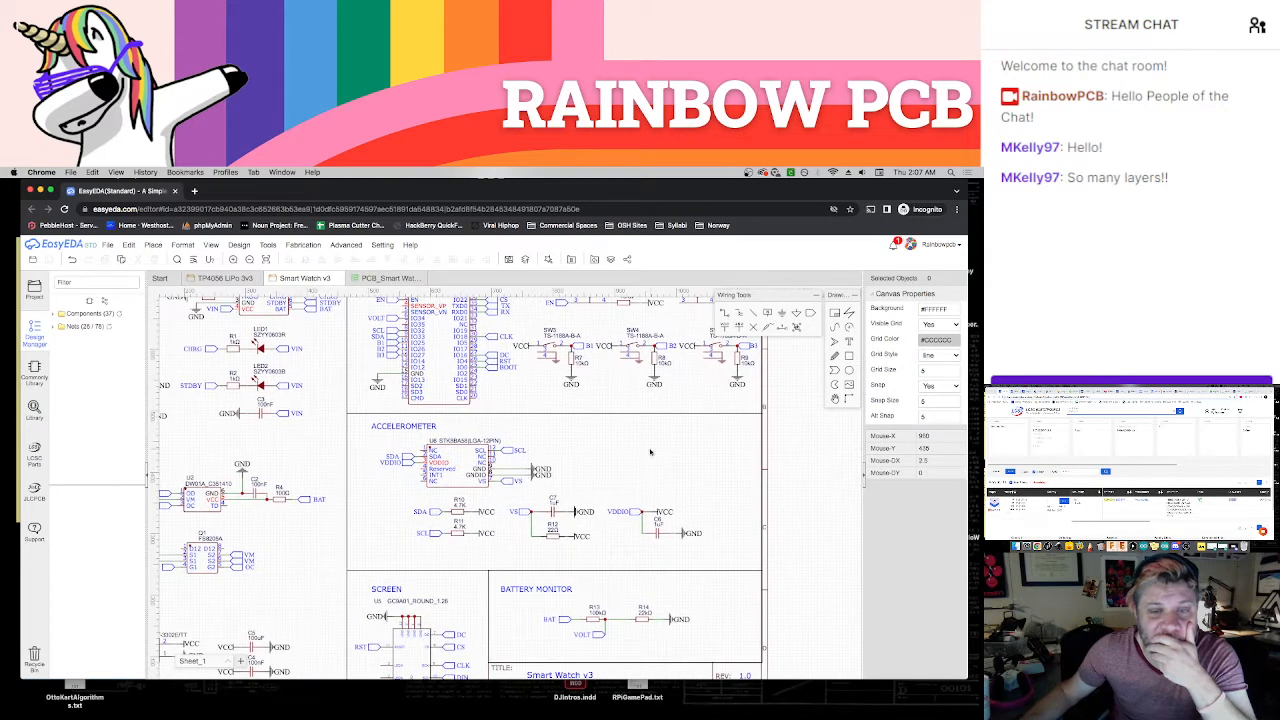
{"action": "scroll", "coordinate": [594, 515], "scroll_direction": "down", "scroll_amount": 1}
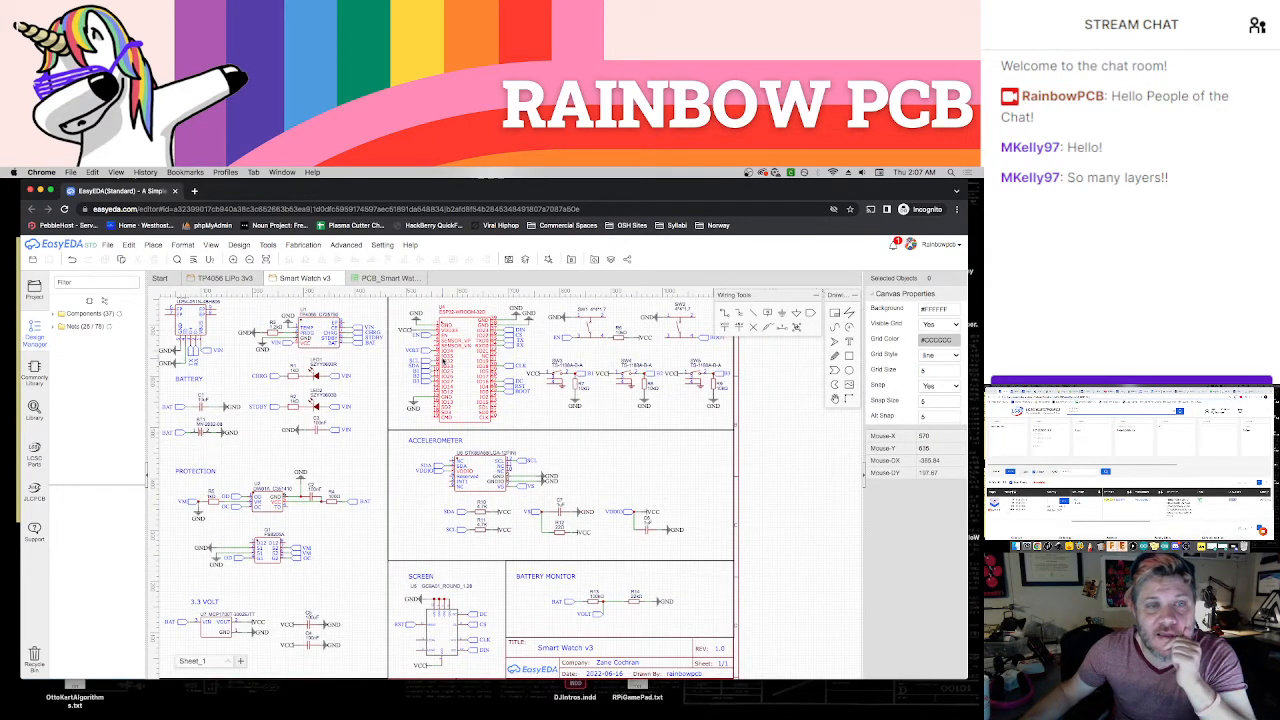
{"action": "left_click", "coordinate": [386, 278]}
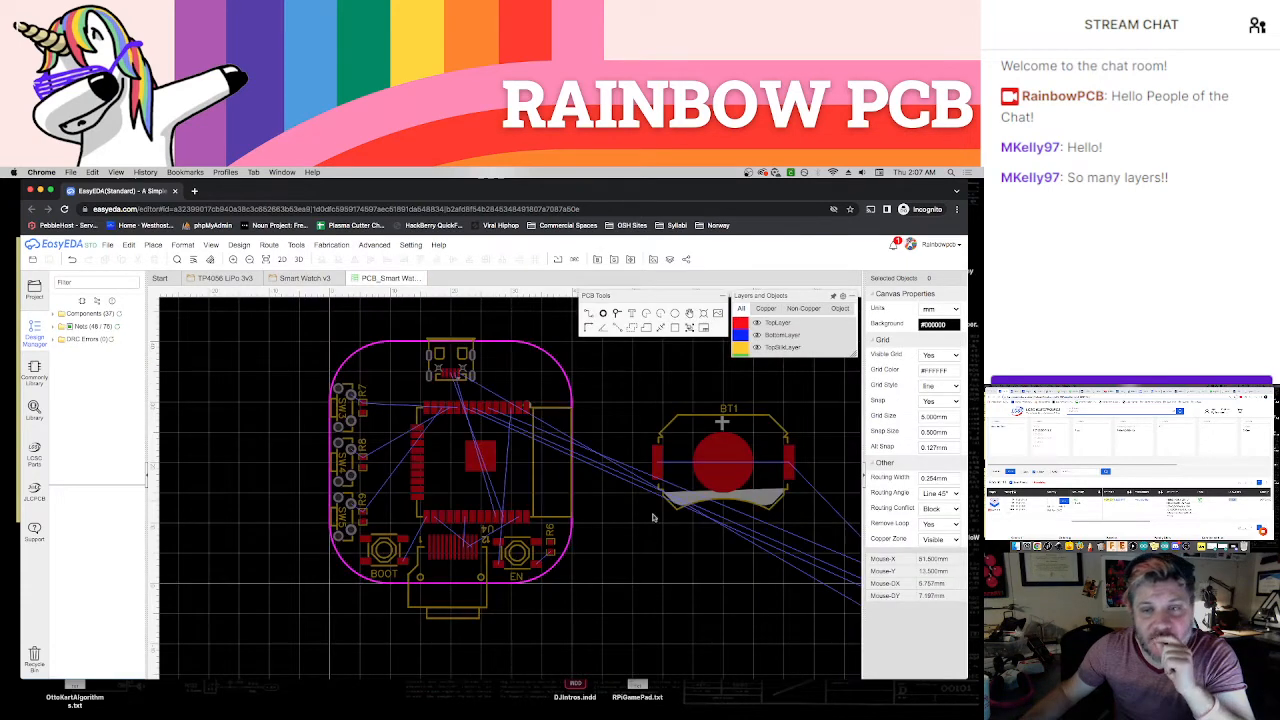
Locate accelerometer U6 among the unplaced components and move it slightly down into the open space below them
{"action": "scroll", "coordinate": [655, 514], "scroll_direction": "down", "scroll_amount": 1}
{"action": "scroll", "coordinate": [489, 493], "scroll_direction": "down", "scroll_amount": 1}
{"action": "right_click_drag", "start_coordinate": [489, 492], "coordinate": [403, 457]}
{"action": "right_click_drag", "start_coordinate": [589, 543], "coordinate": [455, 425]}
{"action": "right_click_drag", "start_coordinate": [629, 409], "coordinate": [542, 424]}
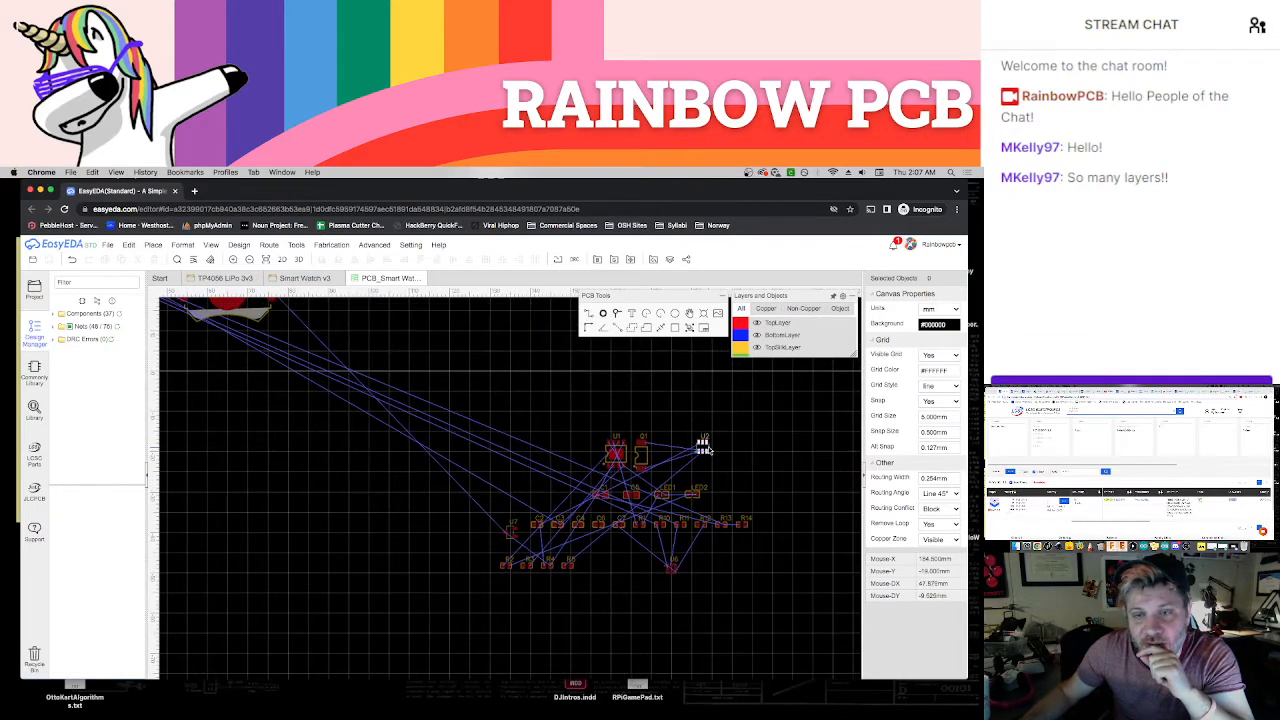
{"action": "scroll", "coordinate": [704, 450], "scroll_direction": "up", "scroll_amount": 5}
{"action": "scroll", "coordinate": [714, 463], "scroll_direction": "down", "scroll_amount": 4}
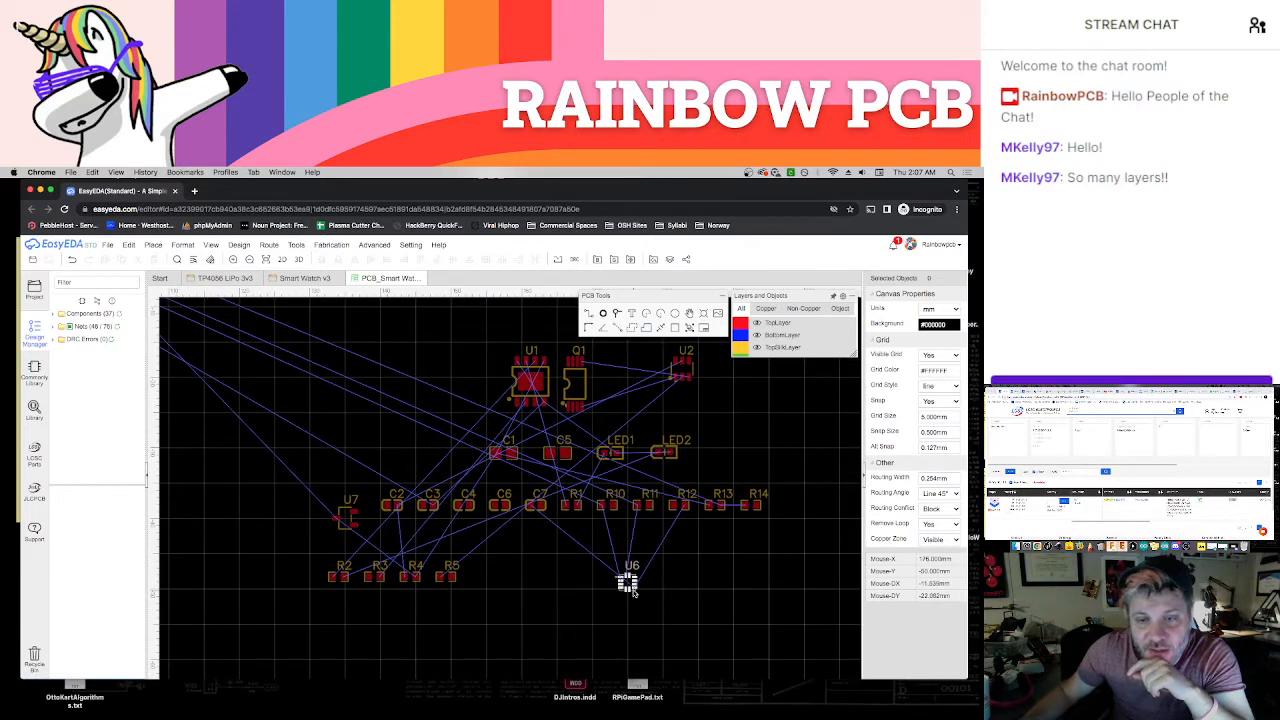
{"action": "left_click_drag", "start_coordinate": [630, 587], "coordinate": [637, 611]}
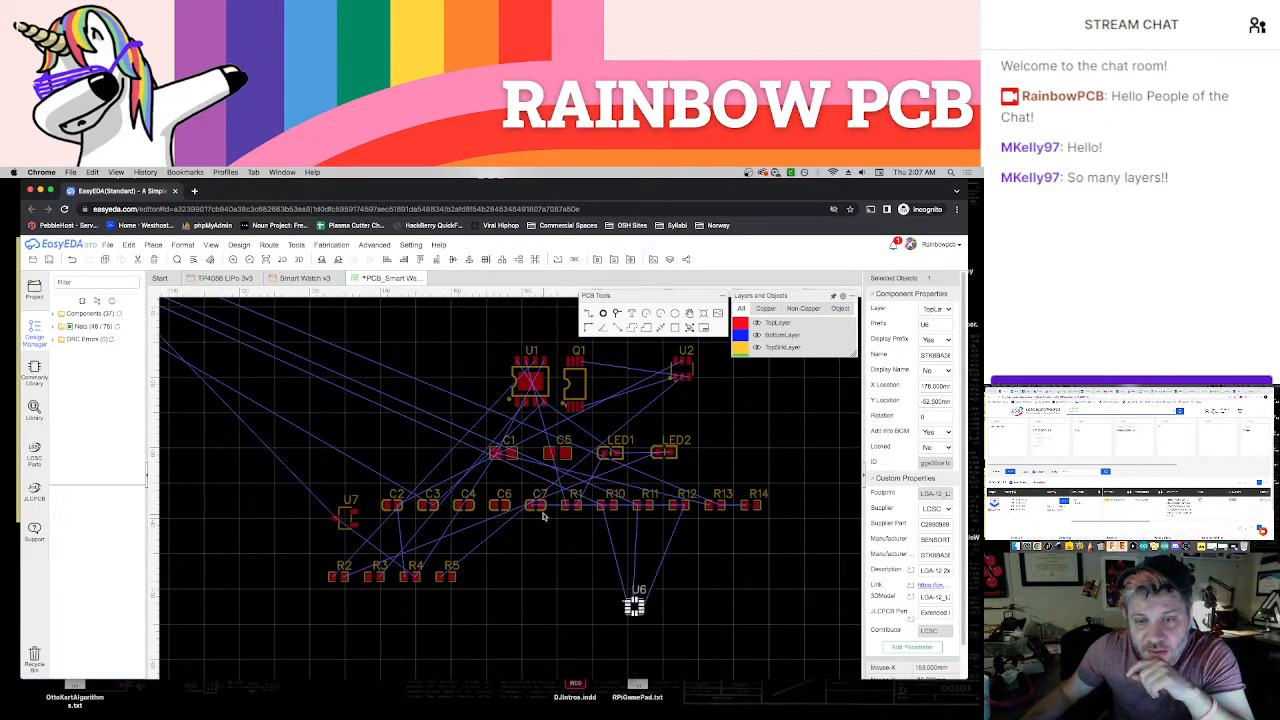
Gather U6's supporting parts around it: C7 on its left, R10 and R11 above, and R12 on its right
{"action": "left_click_drag", "start_coordinate": [543, 516], "coordinate": [605, 619]}
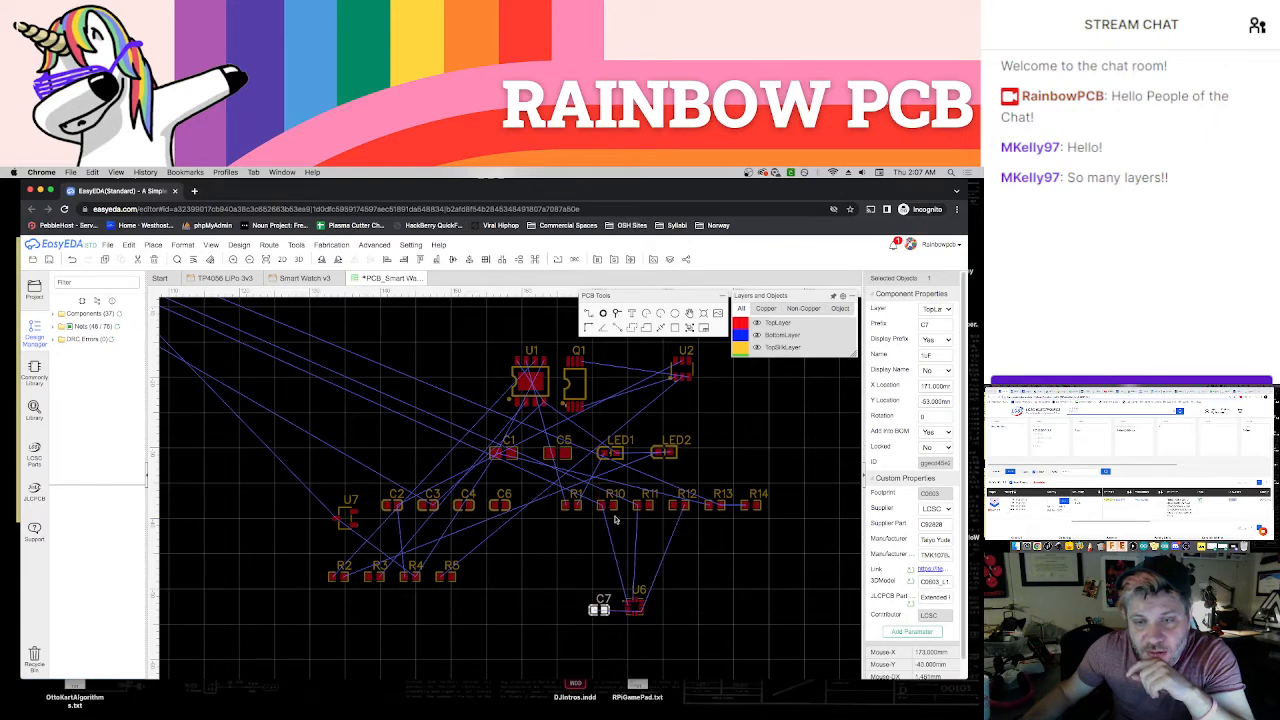
{"action": "left_click_drag", "start_coordinate": [610, 506], "coordinate": [616, 574]}
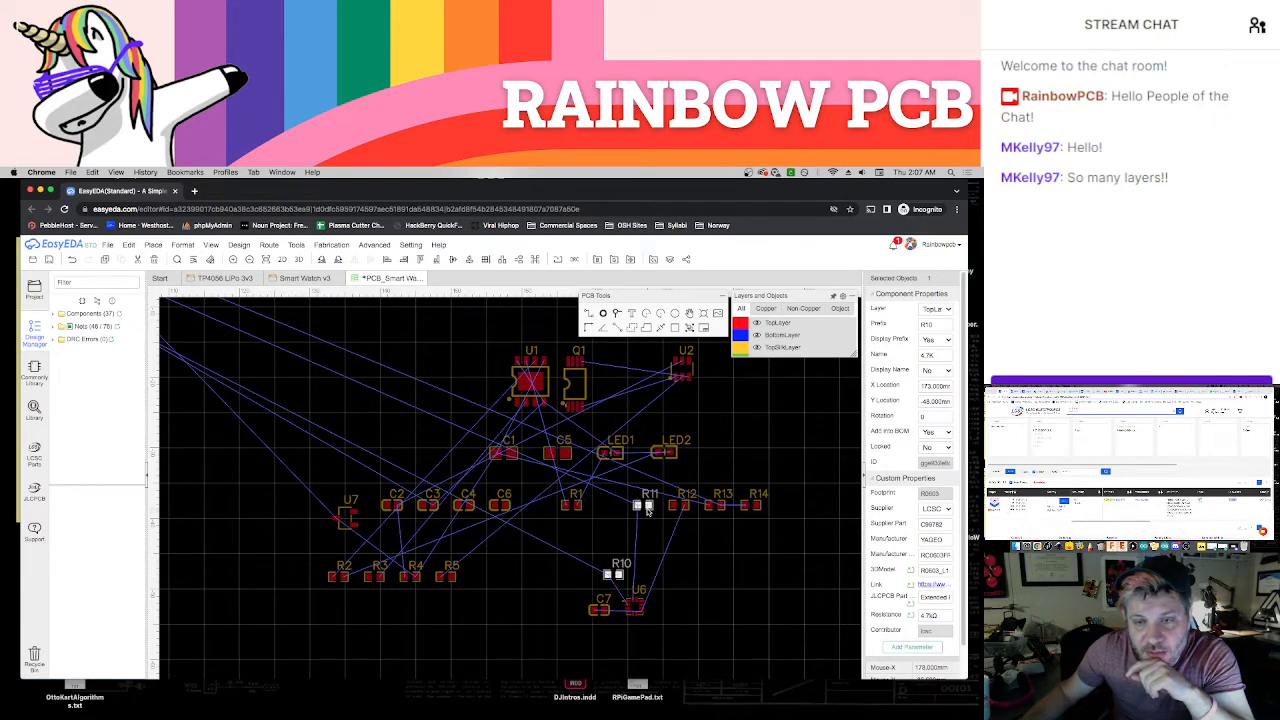
{"action": "left_click_drag", "start_coordinate": [647, 510], "coordinate": [651, 575]}
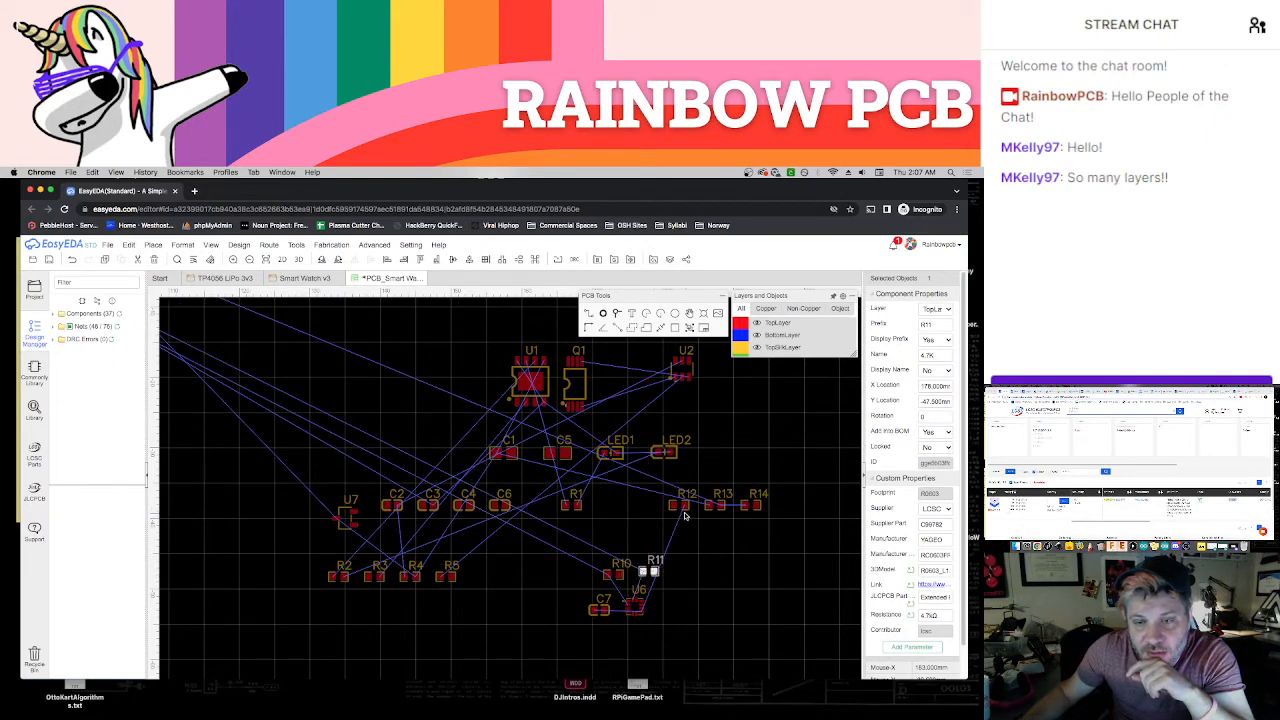
{"action": "left_click_drag", "start_coordinate": [682, 507], "coordinate": [677, 609]}
{"action": "left_click", "coordinate": [718, 604]}
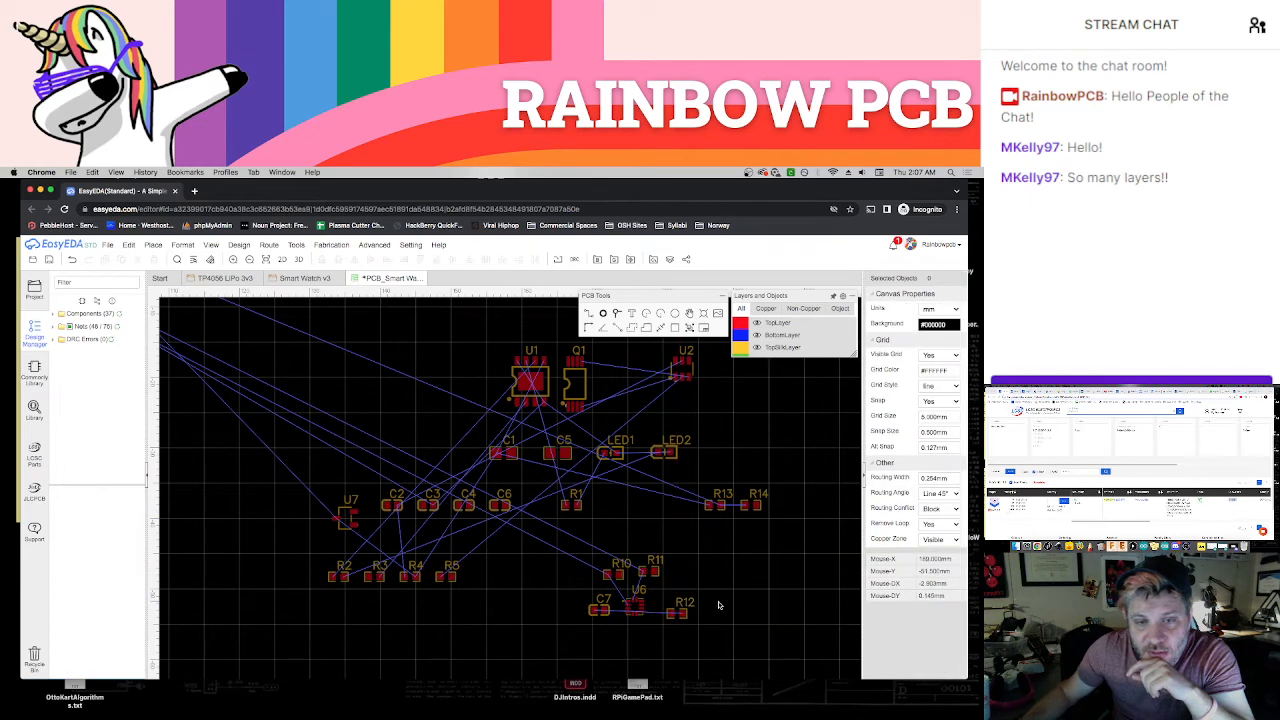
Check the schematic's accelerometer circuit against the parts grouped around U6 on the PCB to identify any still missing
{"action": "left_click", "coordinate": [283, 280]}
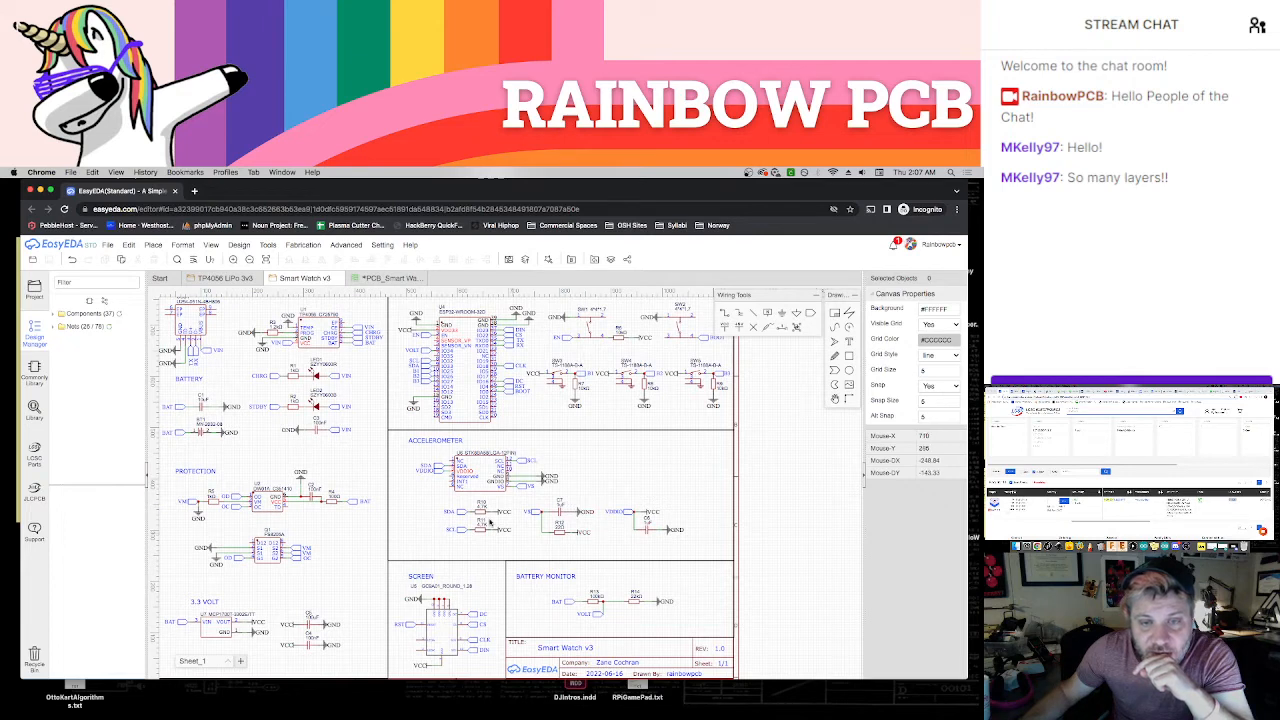
{"action": "left_click", "coordinate": [369, 286]}
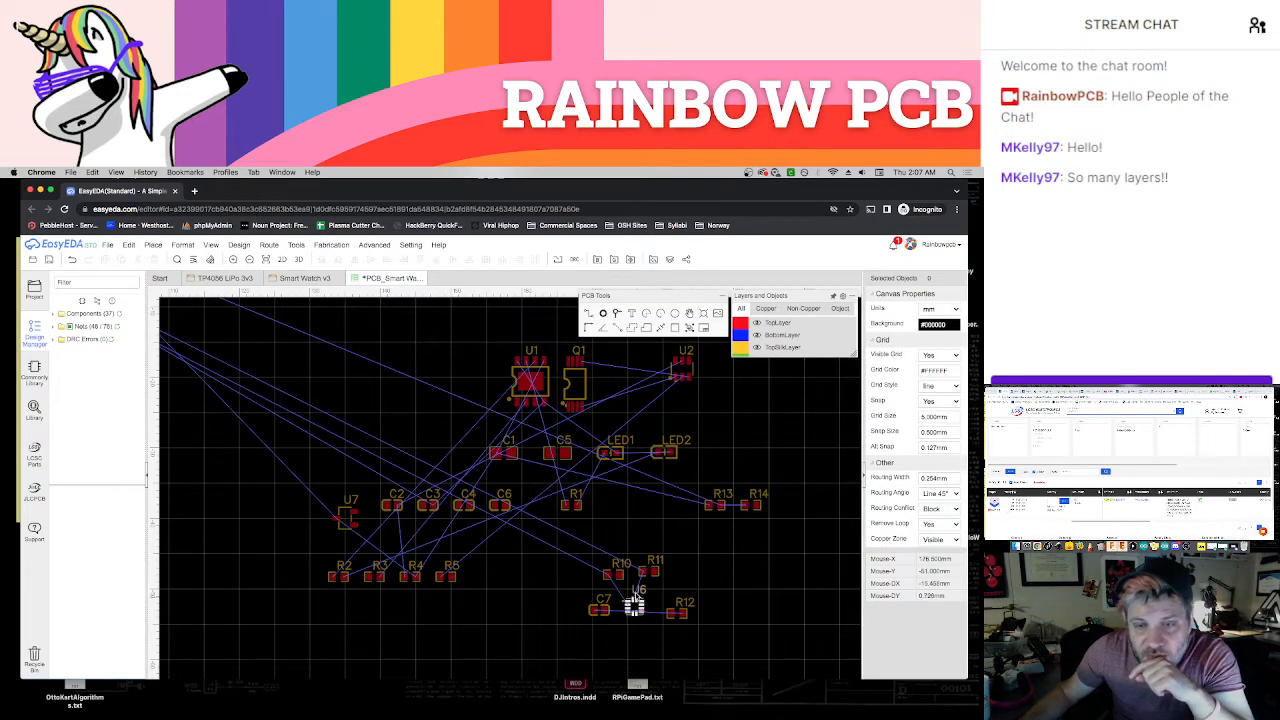
{"action": "scroll", "coordinate": [688, 592], "scroll_direction": "up", "scroll_amount": 2}
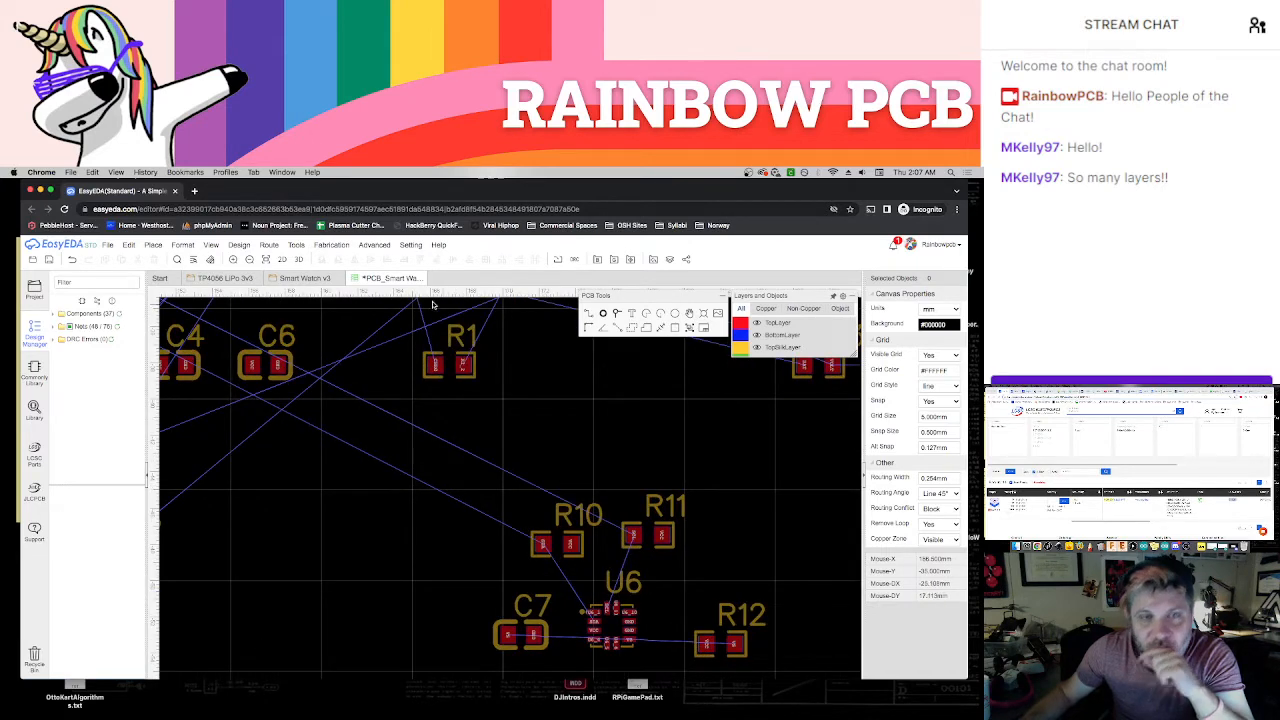
{"action": "left_click", "coordinate": [305, 278]}
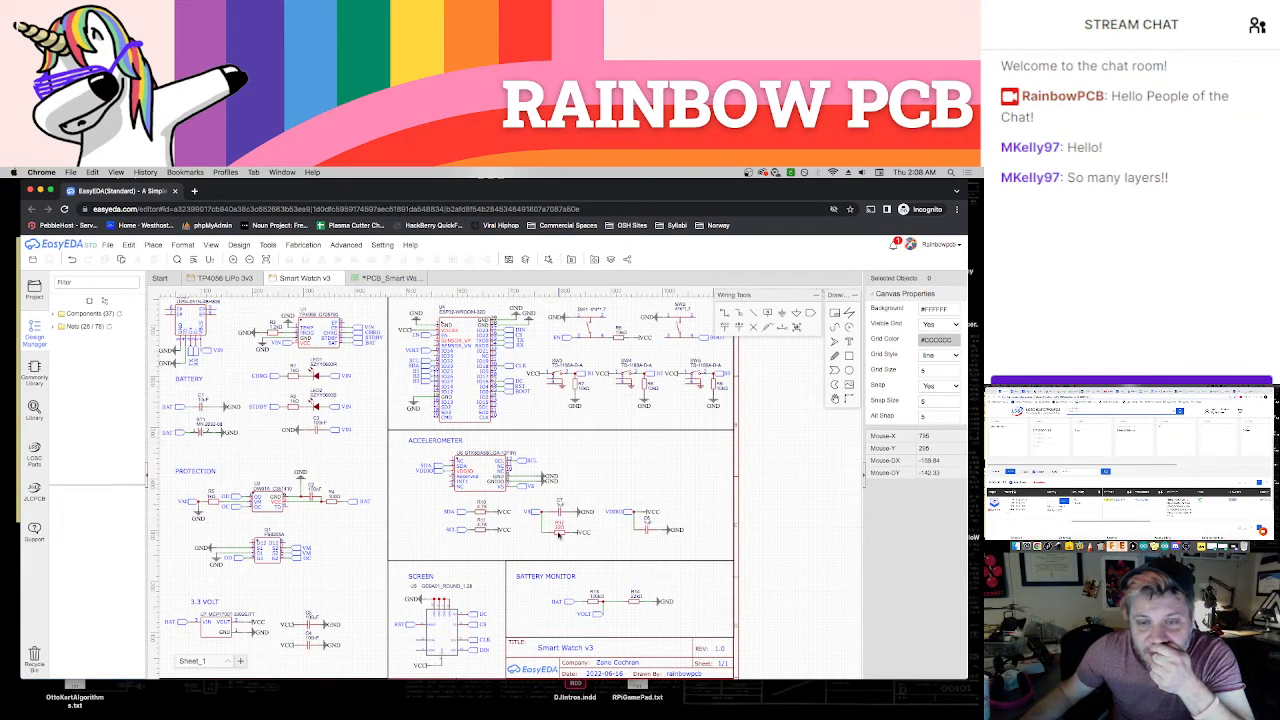
{"action": "left_click", "coordinate": [378, 279]}
{"action": "scroll", "coordinate": [480, 487], "scroll_direction": "down", "scroll_amount": 2}
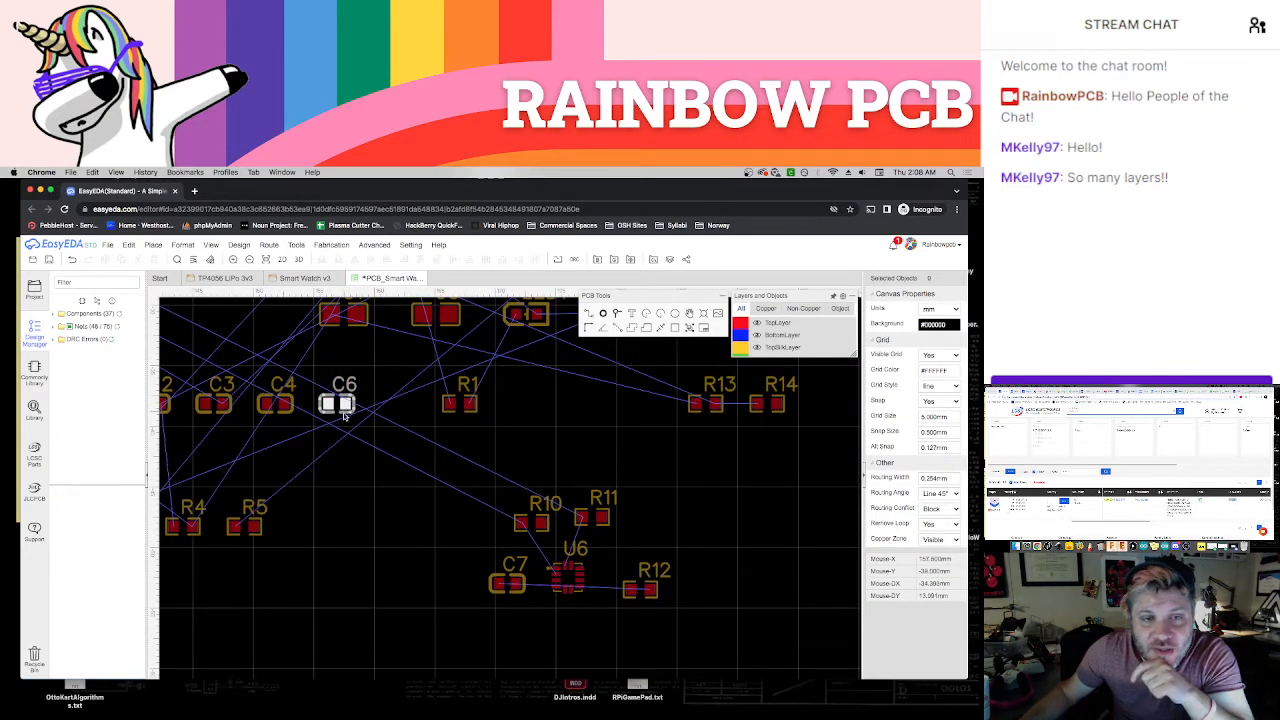
Move capacitor C6 directly below U6 to join the accelerometer's supporting parts
{"action": "left_click_drag", "start_coordinate": [343, 416], "coordinate": [572, 638]}
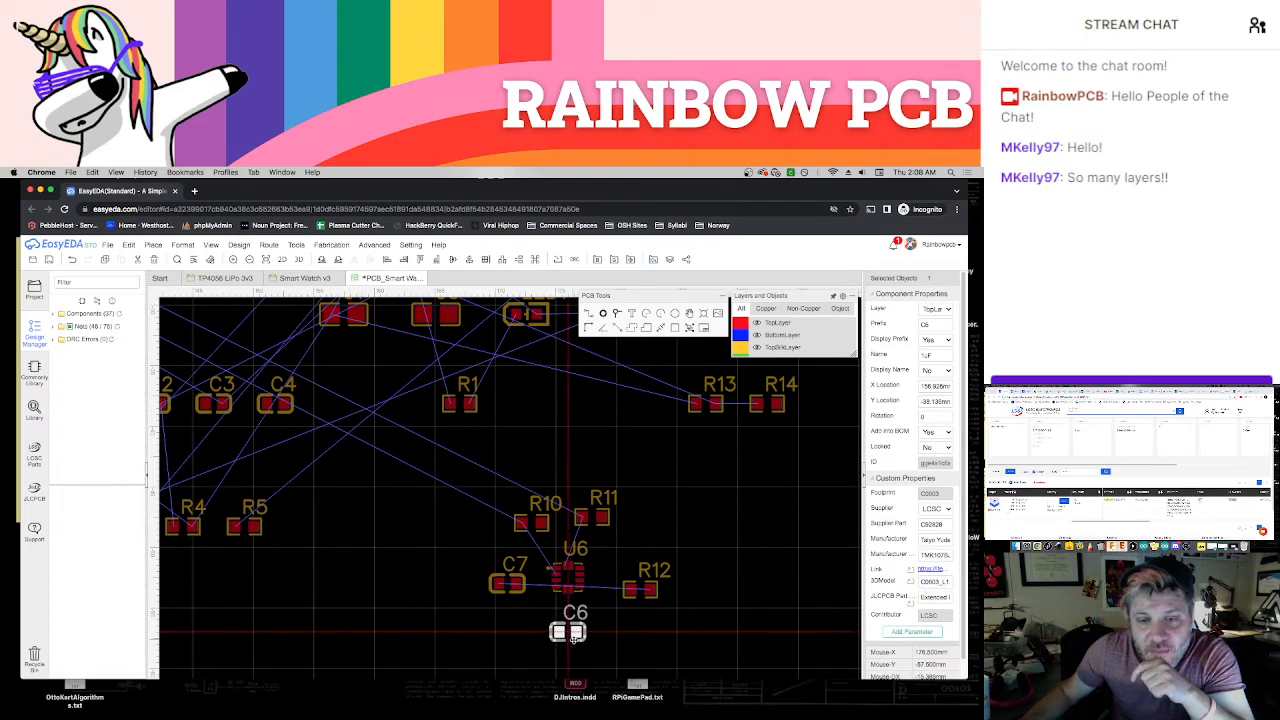
{"action": "left_click", "coordinate": [607, 642]}
{"action": "scroll", "coordinate": [593, 644], "scroll_direction": "up", "scroll_amount": 4}
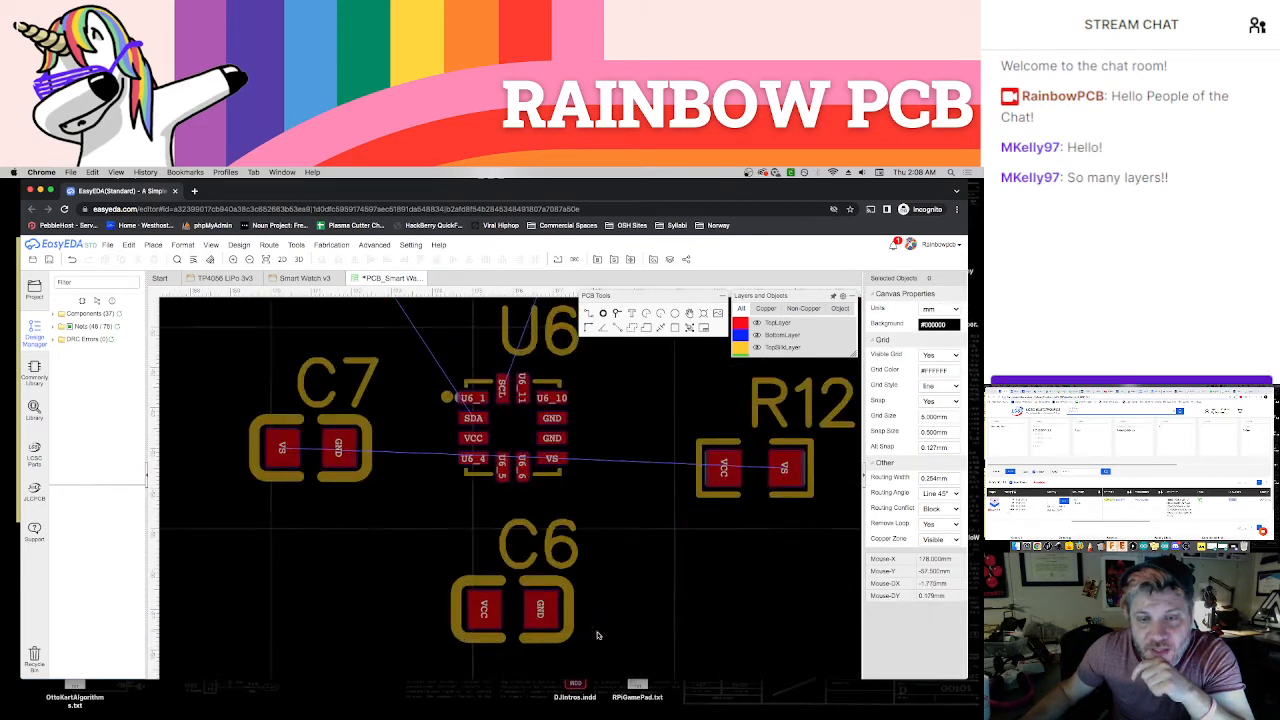
{"action": "scroll", "coordinate": [598, 635], "scroll_direction": "down", "scroll_amount": 5}
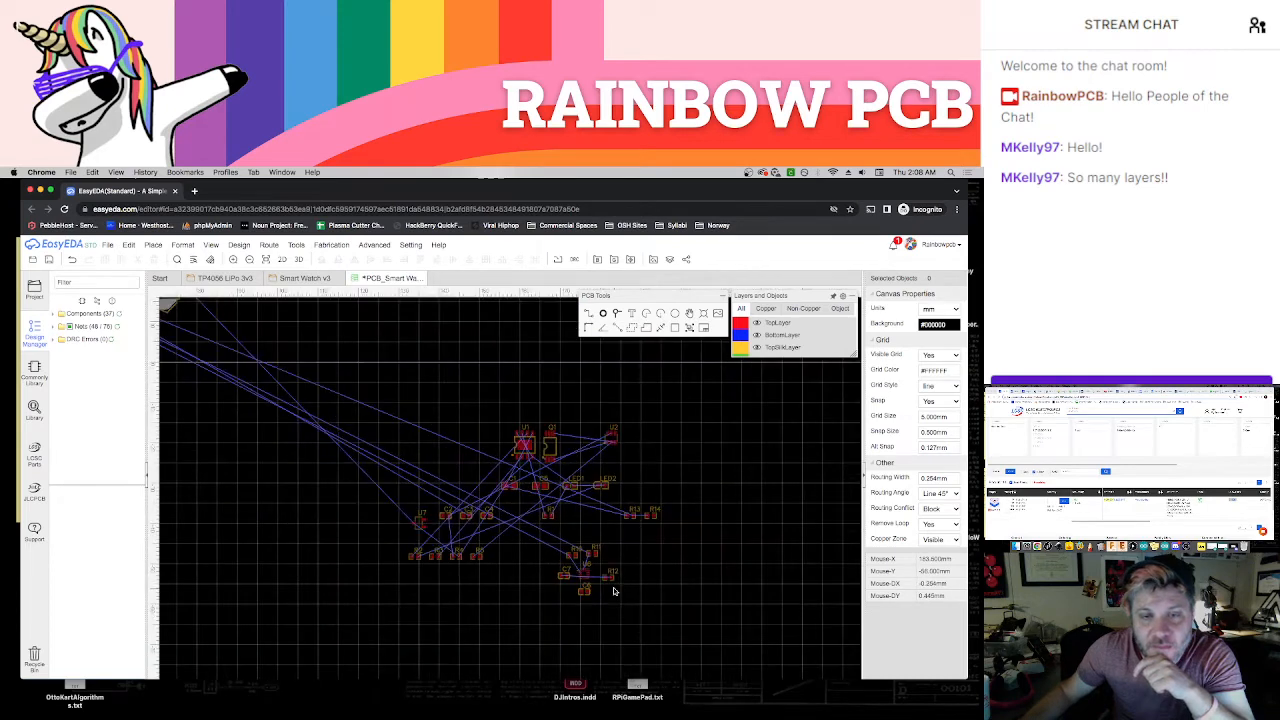
Move the whole accelerometer group around U6 to the open space just outside the board's upper-right corner
{"action": "scroll", "coordinate": [614, 591], "scroll_direction": "down", "scroll_amount": 2}
{"action": "left_click_drag", "start_coordinate": [578, 558], "coordinate": [331, 386]}
{"action": "left_click", "coordinate": [355, 400]}
{"action": "scroll", "coordinate": [336, 446], "scroll_direction": "up", "scroll_amount": 1}
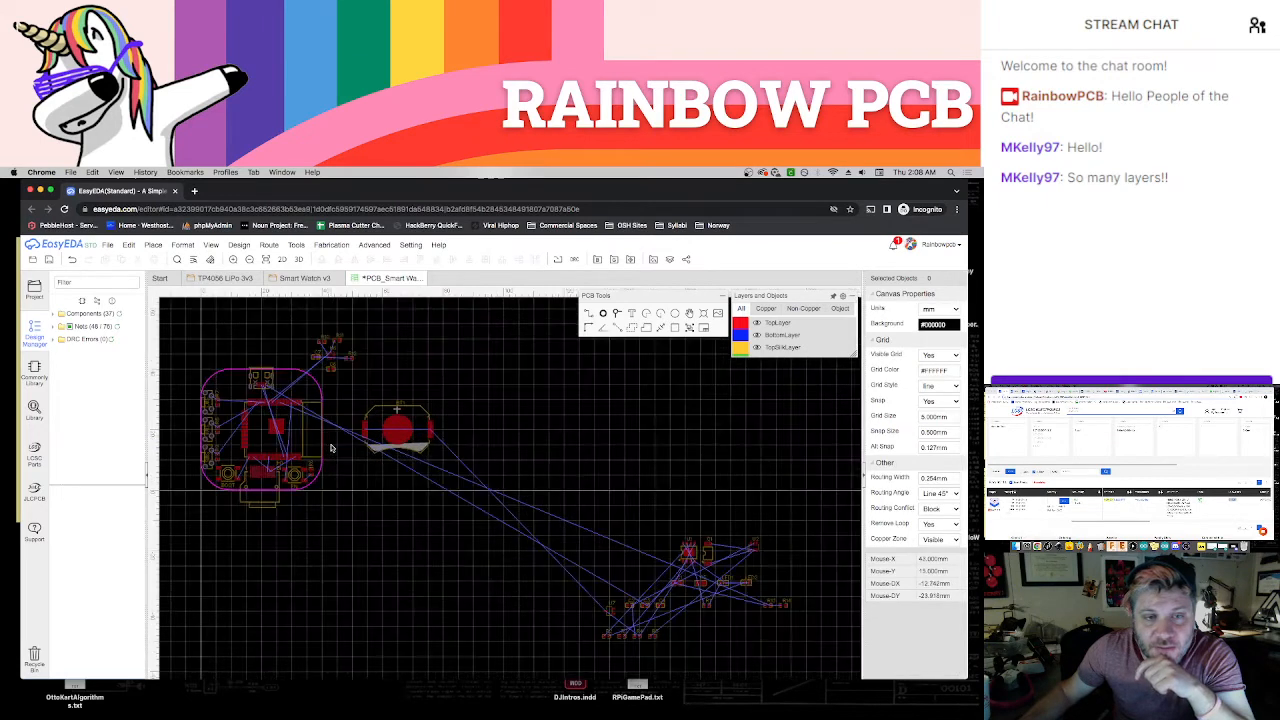
{"action": "scroll", "coordinate": [488, 582], "scroll_direction": "up", "scroll_amount": 1}
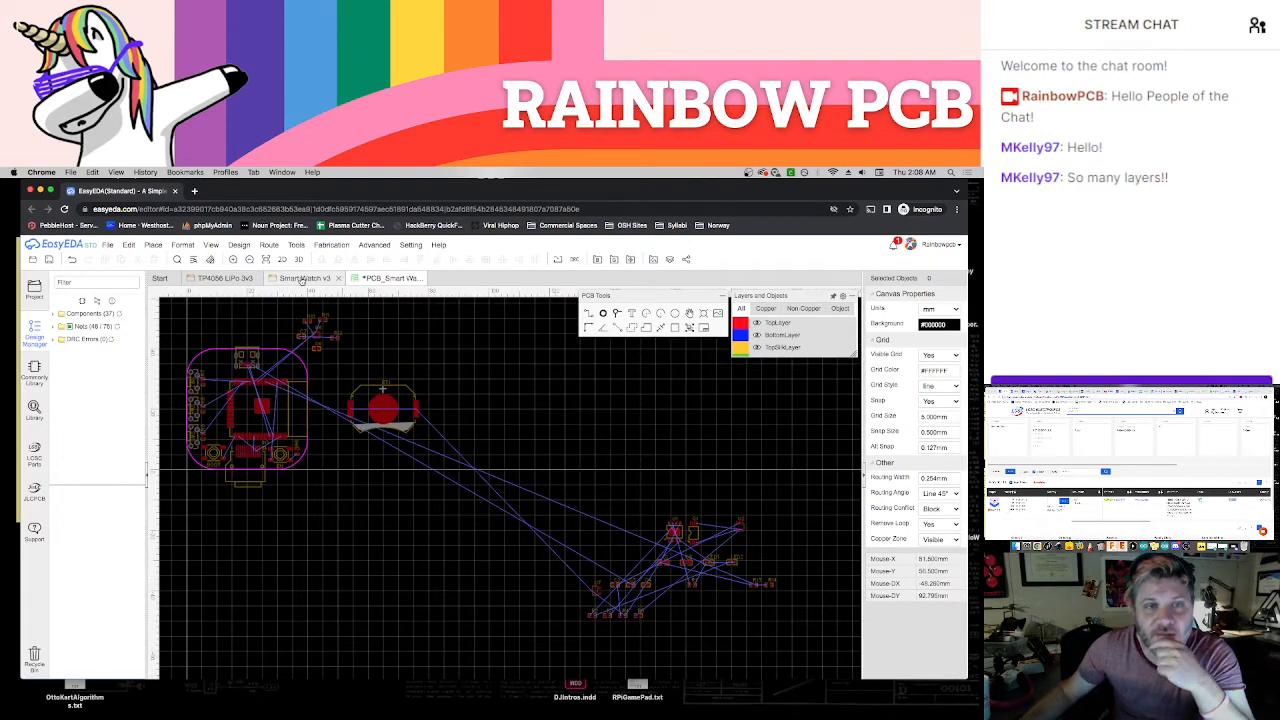
Check the battery monitor circuit in the Smart Watch v3 schematic and move resistors R13 and R14 together to just above battery holder BT1
{"action": "left_click", "coordinate": [305, 278]}
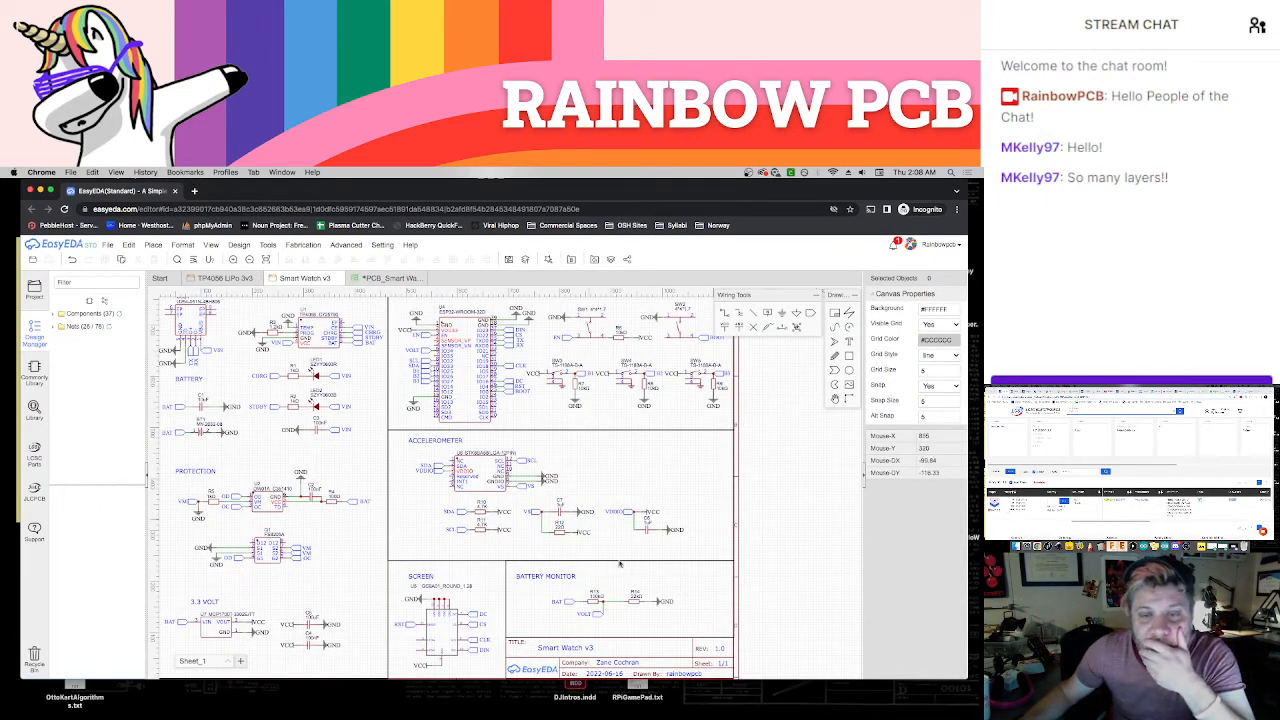
{"action": "scroll", "coordinate": [638, 627], "scroll_direction": "up", "scroll_amount": 1}
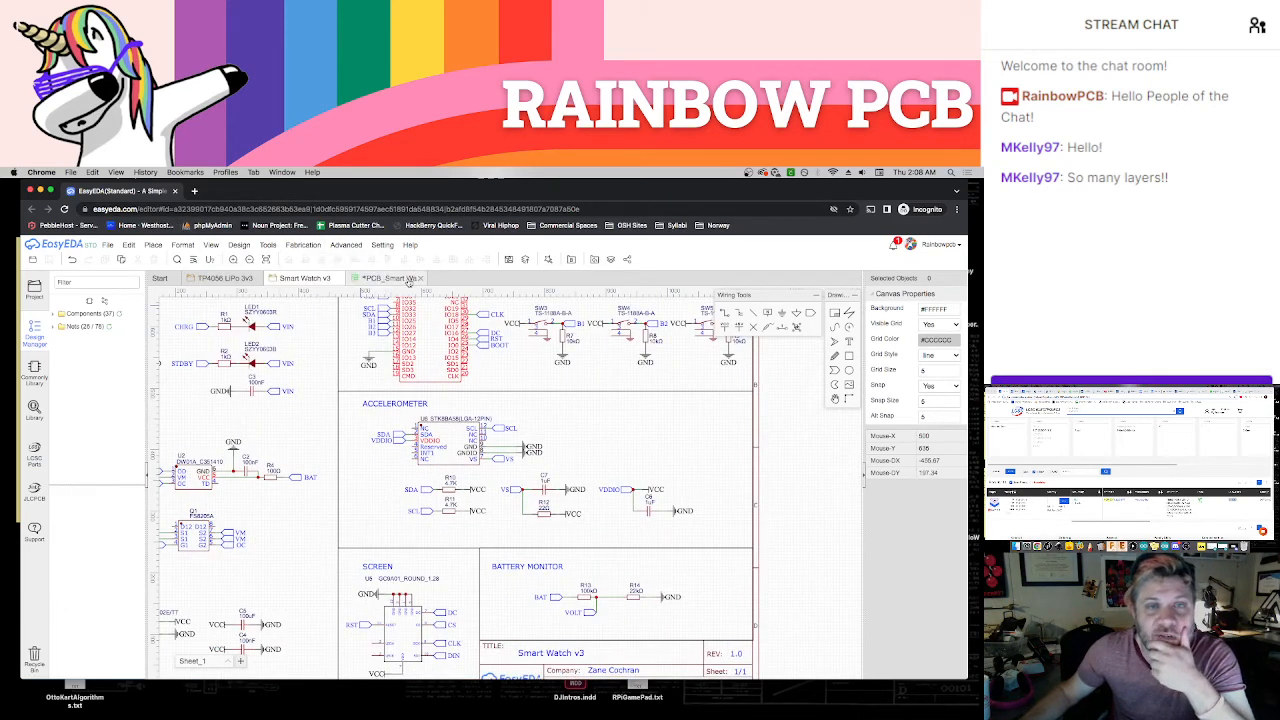
{"action": "left_click", "coordinate": [384, 280]}
{"action": "scroll", "coordinate": [614, 545], "scroll_direction": "up", "scroll_amount": 3}
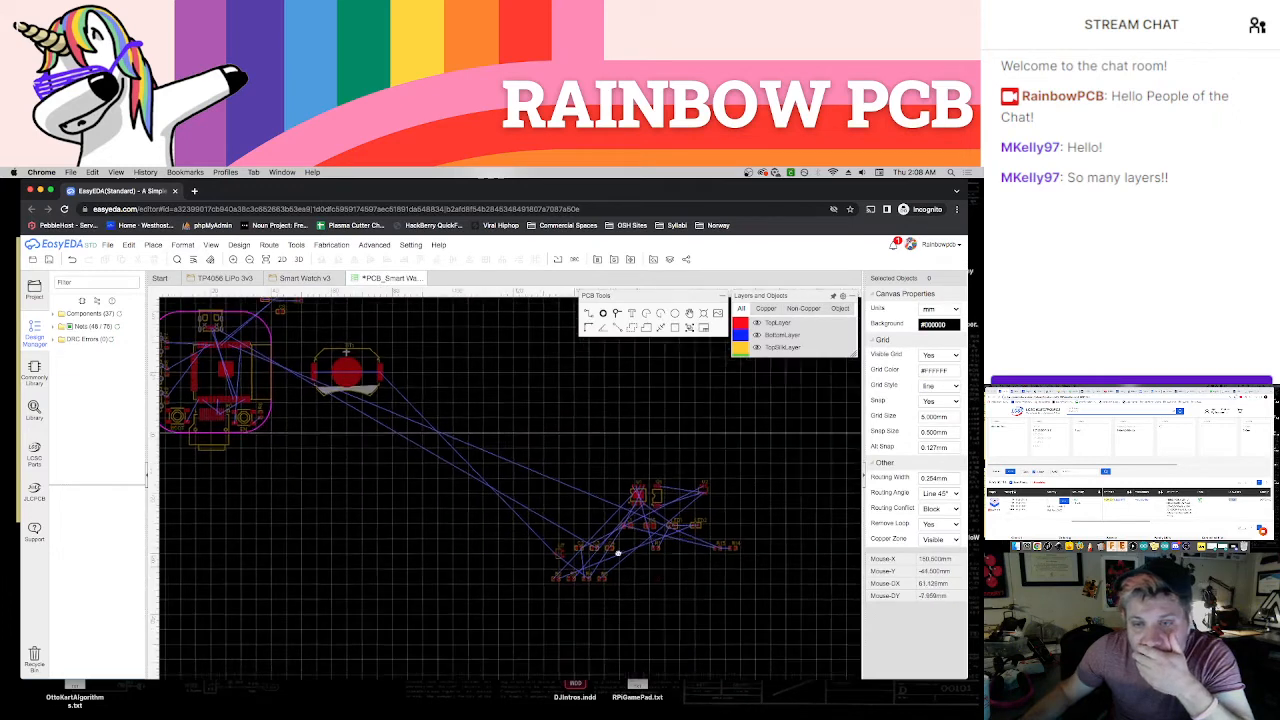
{"action": "scroll", "coordinate": [616, 551], "scroll_direction": "up", "scroll_amount": 2}
{"action": "left_click_drag", "start_coordinate": [698, 469], "coordinate": [740, 564]}
{"action": "scroll", "coordinate": [692, 547], "scroll_direction": "down", "scroll_amount": 3}
{"action": "scroll", "coordinate": [690, 546], "scroll_direction": "down", "scroll_amount": 3}
{"action": "left_click_drag", "start_coordinate": [745, 557], "coordinate": [718, 533]}
{"action": "scroll", "coordinate": [720, 534], "scroll_direction": "up", "scroll_amount": 3}
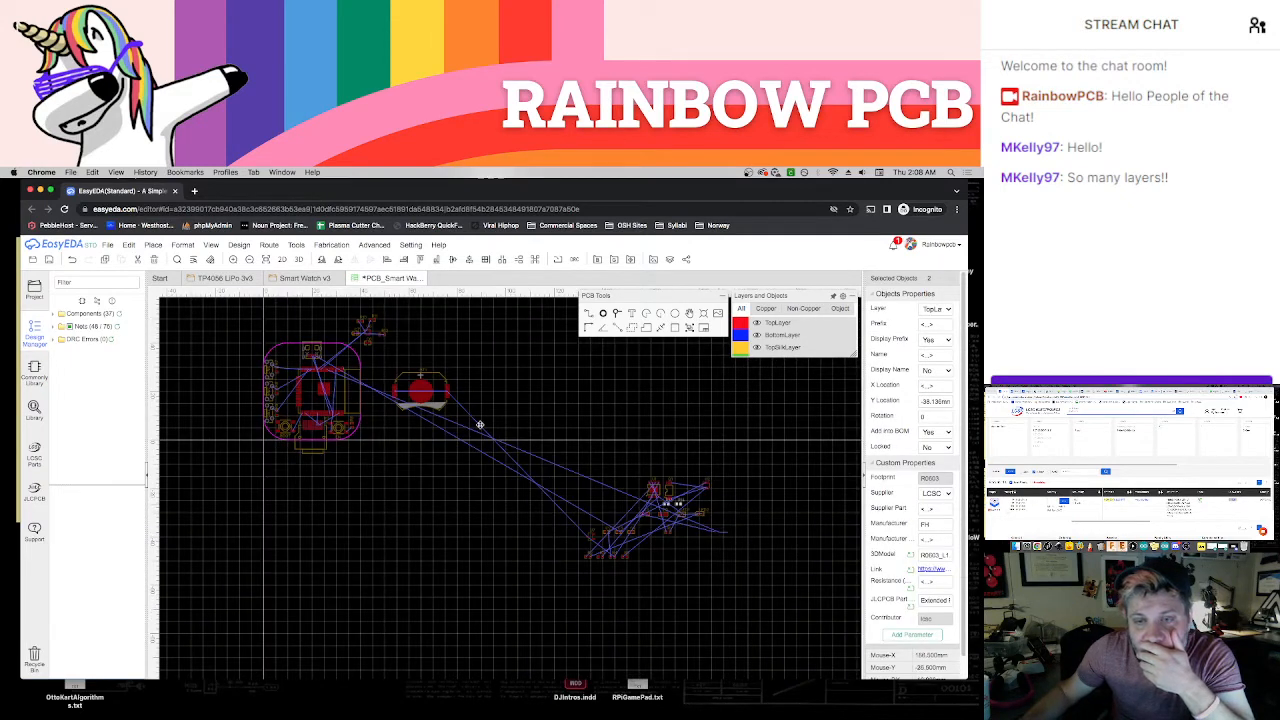
{"action": "left_click_drag", "start_coordinate": [480, 425], "coordinate": [409, 350]}
{"action": "left_click", "coordinate": [443, 363]}
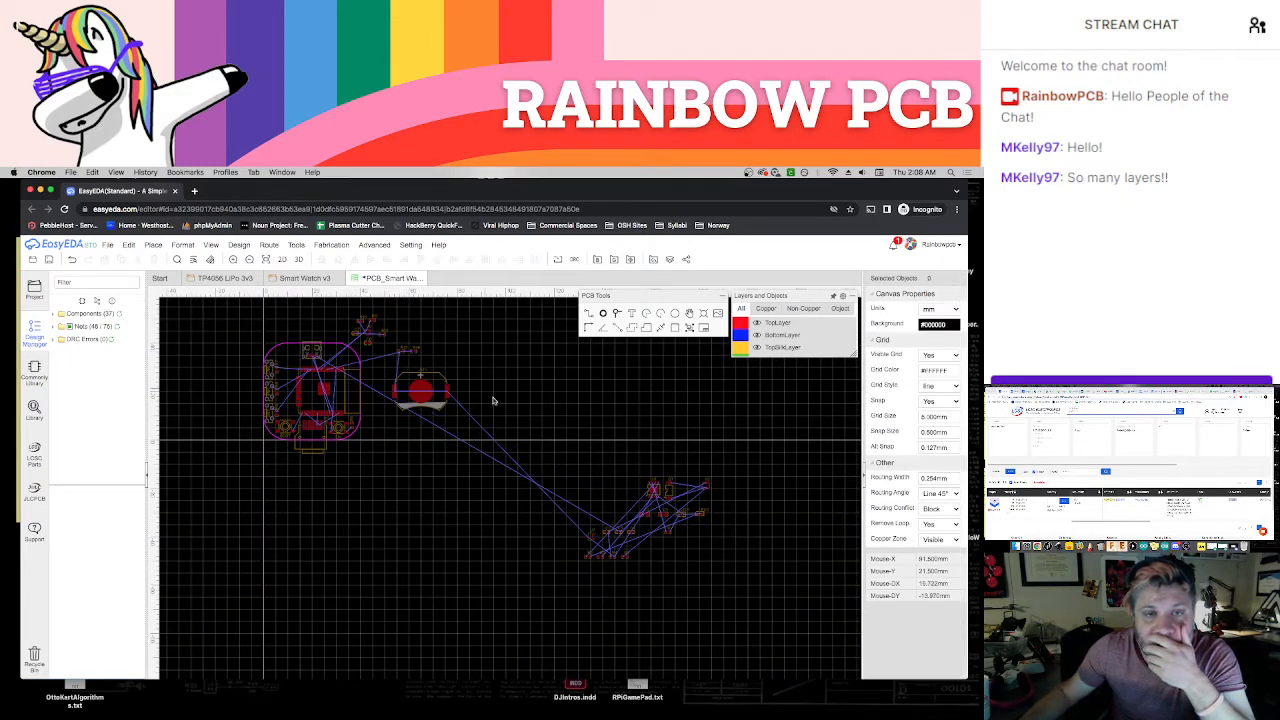
Review the remaining circuits in the schematic and move all the other unplaced components together to the open space left of the board
{"action": "left_click", "coordinate": [305, 278]}
{"action": "scroll", "coordinate": [498, 422], "scroll_direction": "up", "scroll_amount": 3}
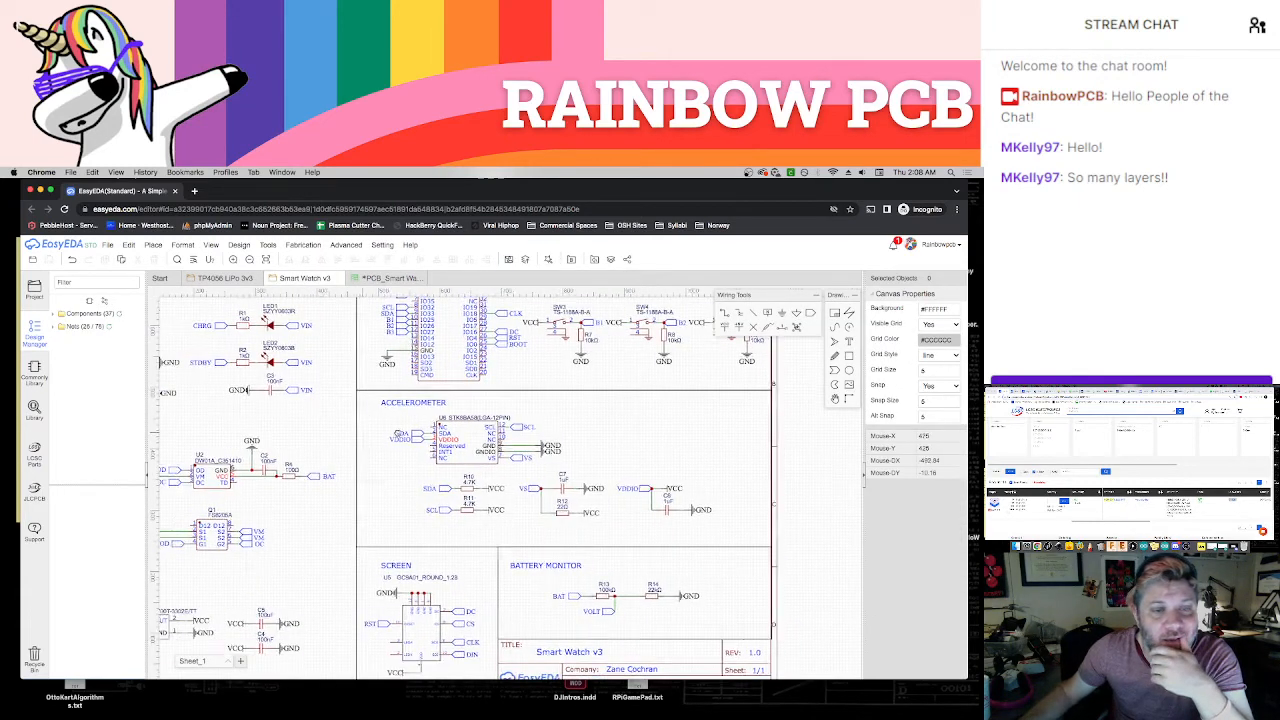
{"action": "scroll", "coordinate": [498, 422], "scroll_direction": "down", "scroll_amount": 4}
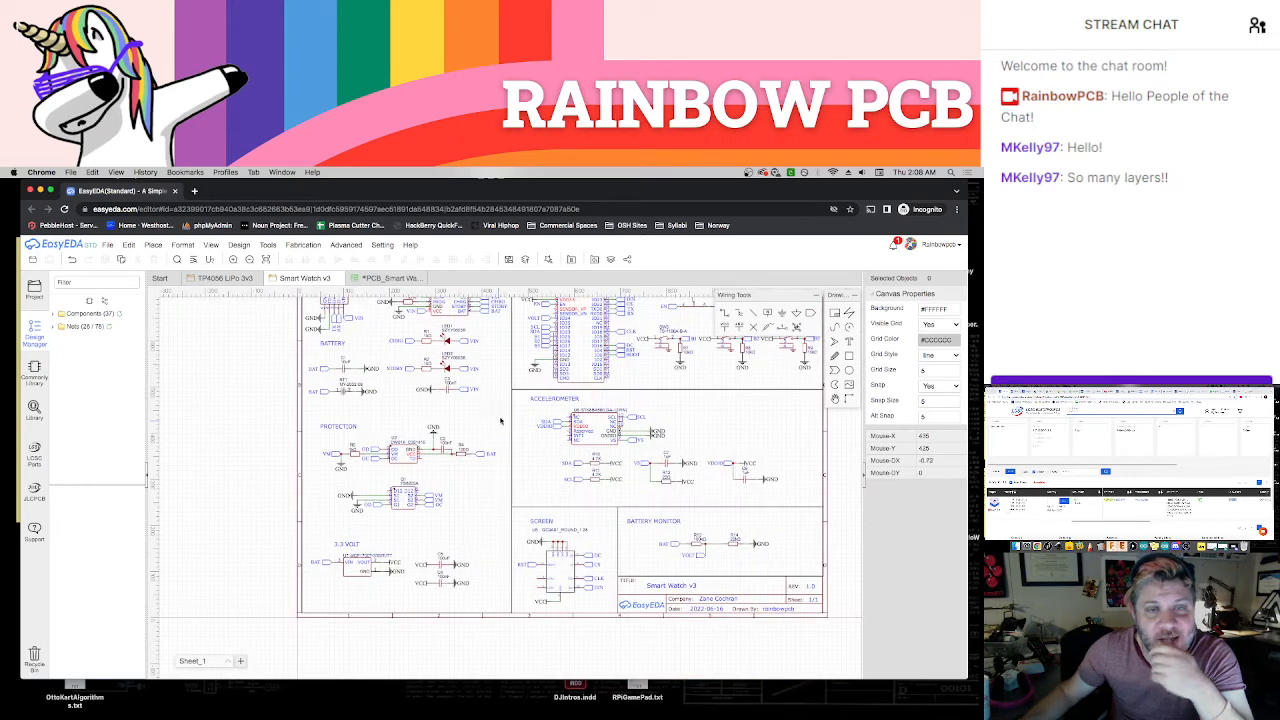
{"action": "right_click_drag", "start_coordinate": [490, 433], "coordinate": [479, 449]}
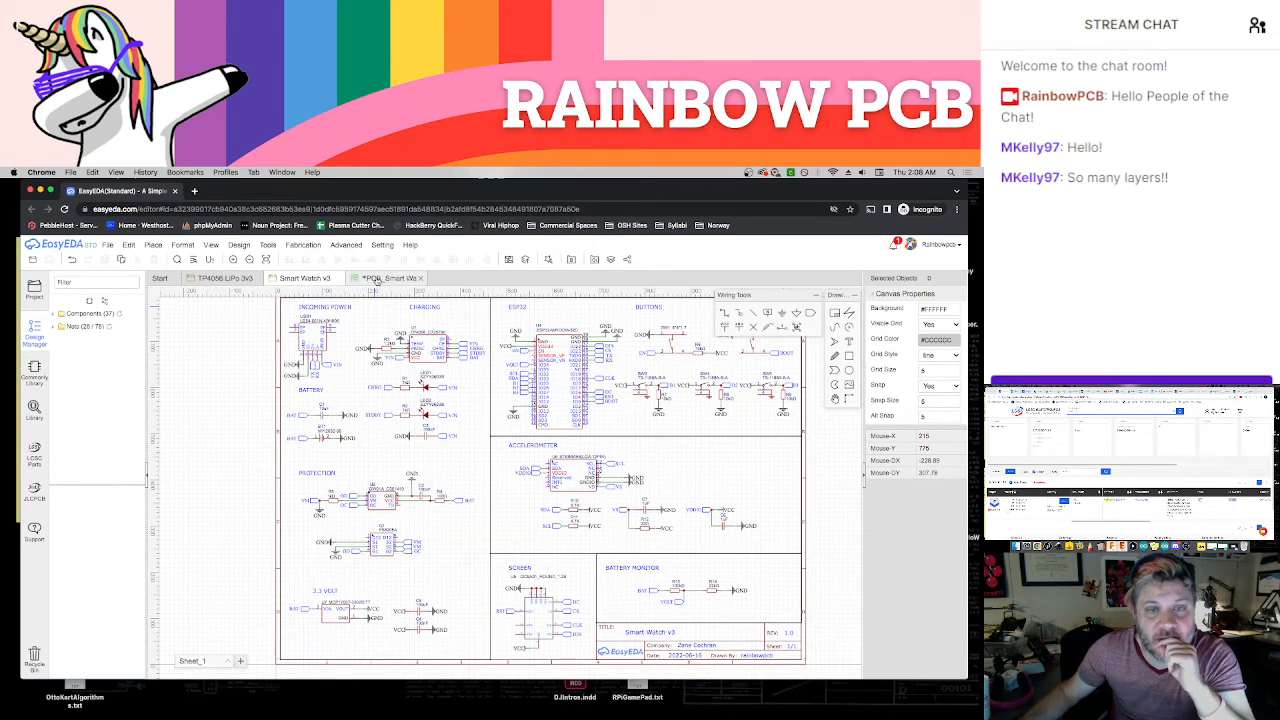
{"action": "left_click", "coordinate": [376, 279]}
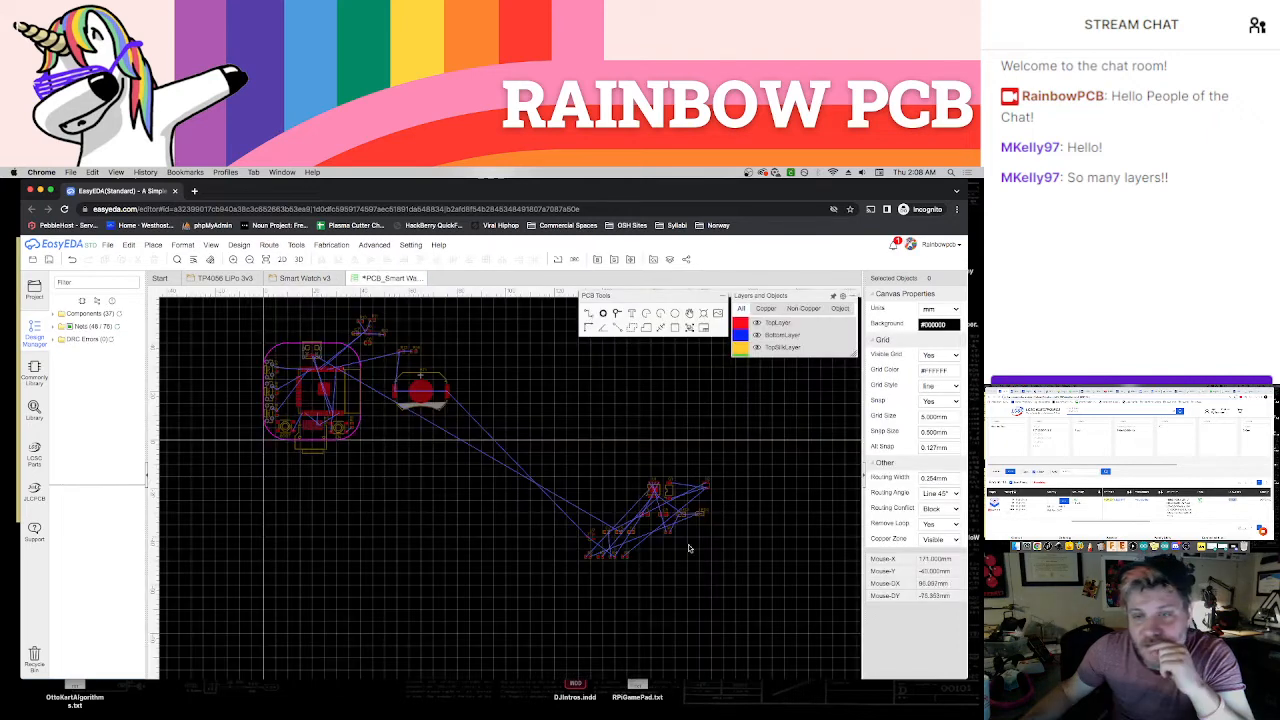
{"action": "left_click_drag", "start_coordinate": [748, 473], "coordinate": [565, 587]}
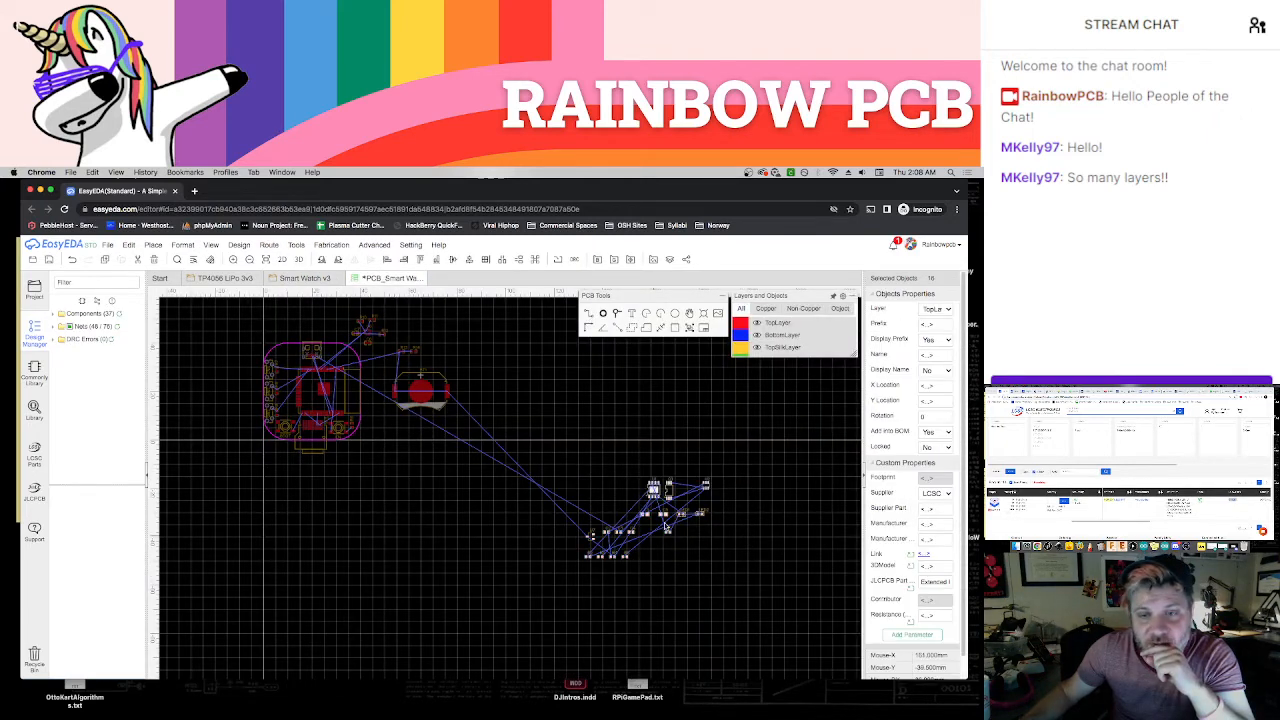
{"action": "right_click_drag", "start_coordinate": [479, 508], "coordinate": [578, 540]}
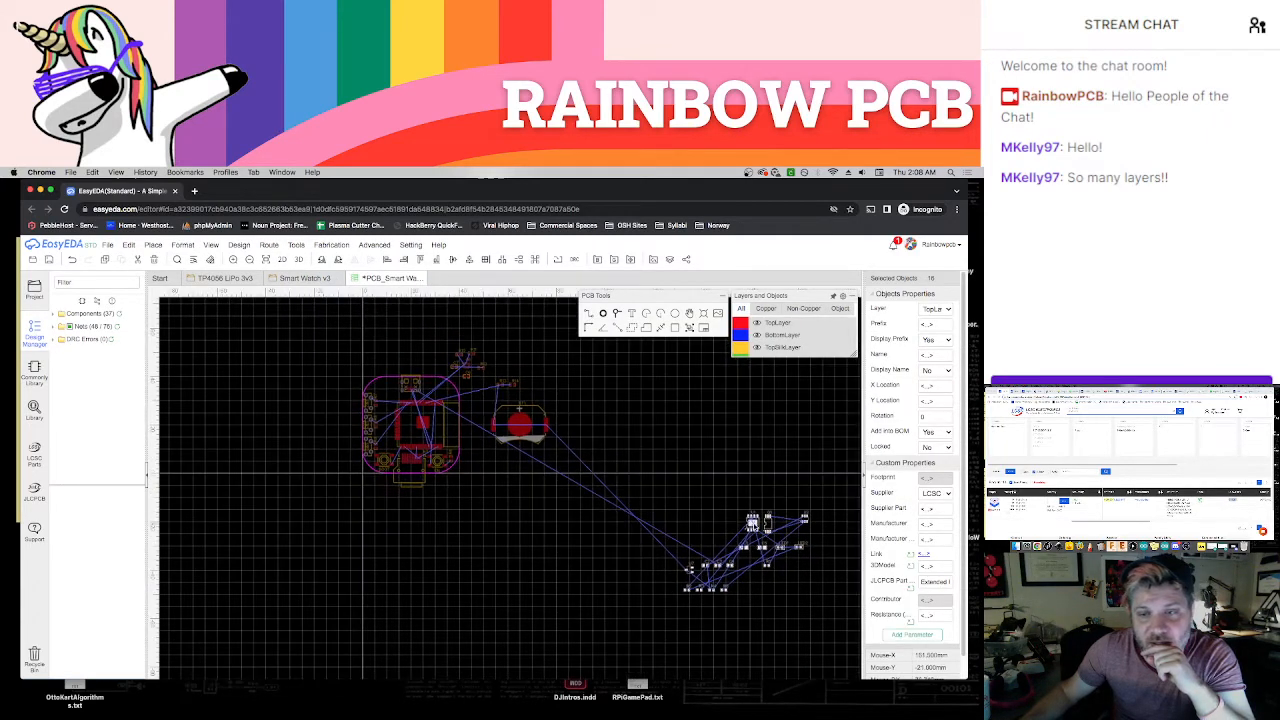
{"action": "left_click_drag", "start_coordinate": [752, 522], "coordinate": [289, 370]}
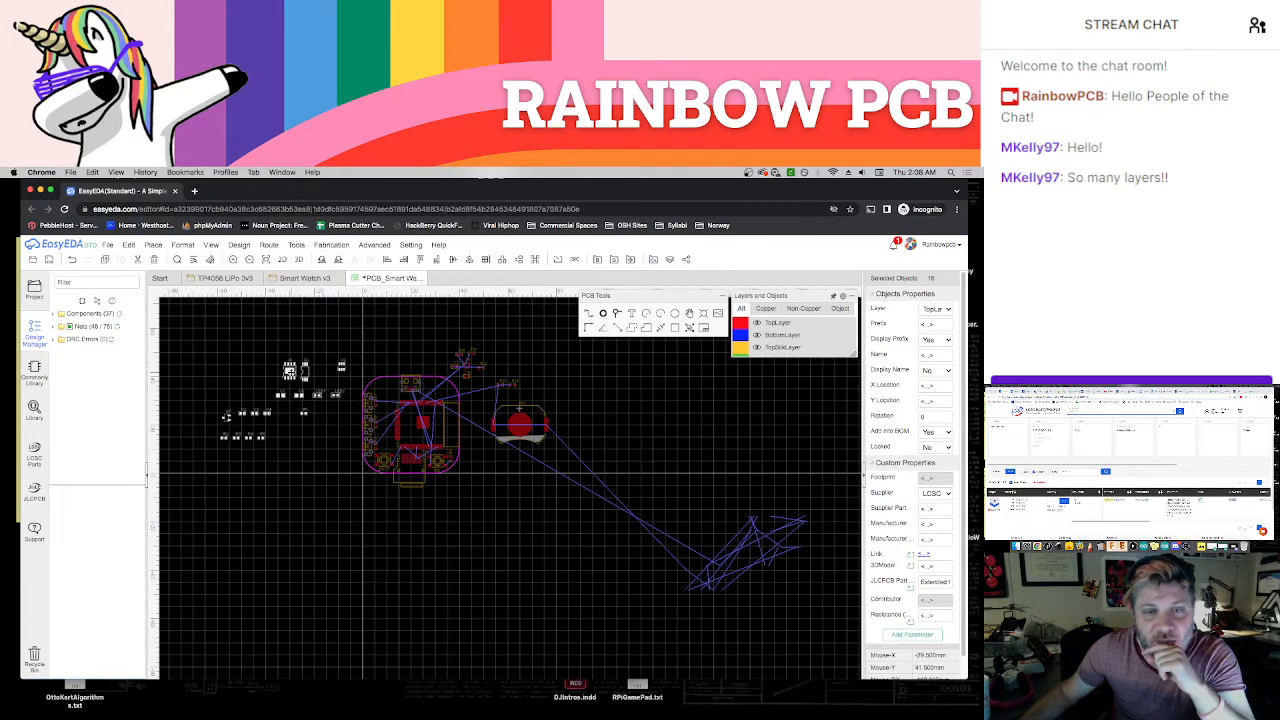
{"action": "left_click", "coordinate": [324, 446]}
{"action": "scroll", "coordinate": [336, 430], "scroll_direction": "up", "scroll_amount": 3}
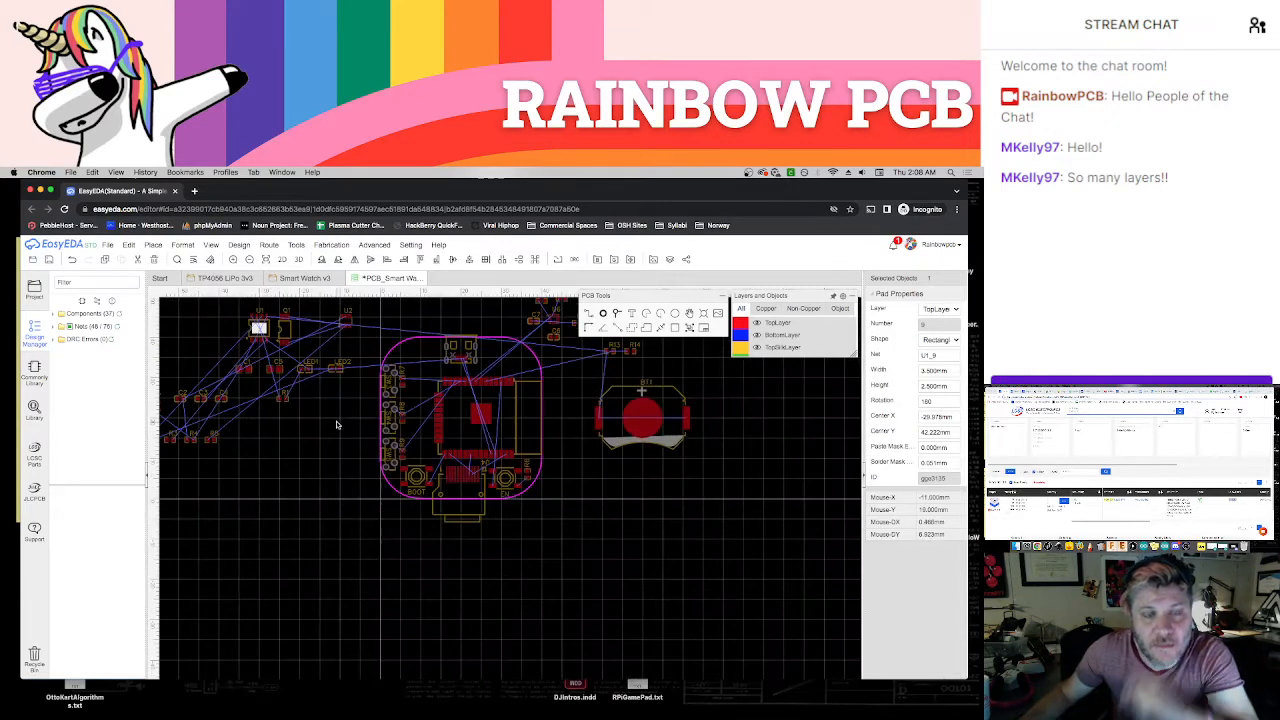
Compare the schematic's protection, battery and charging circuits with the ungrouped parts on the PCB to decide which to place first
{"action": "right_click_drag", "start_coordinate": [336, 425], "coordinate": [394, 466]}
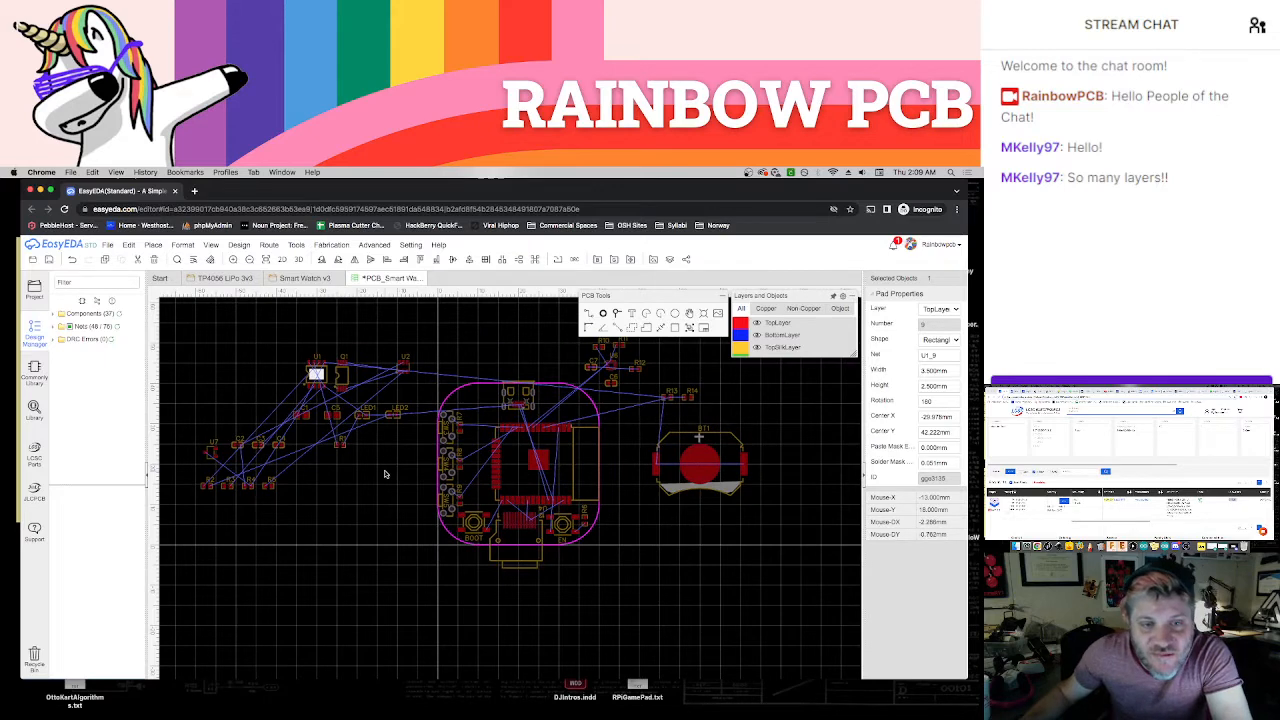
{"action": "scroll", "coordinate": [385, 473], "scroll_direction": "up", "scroll_amount": 1}
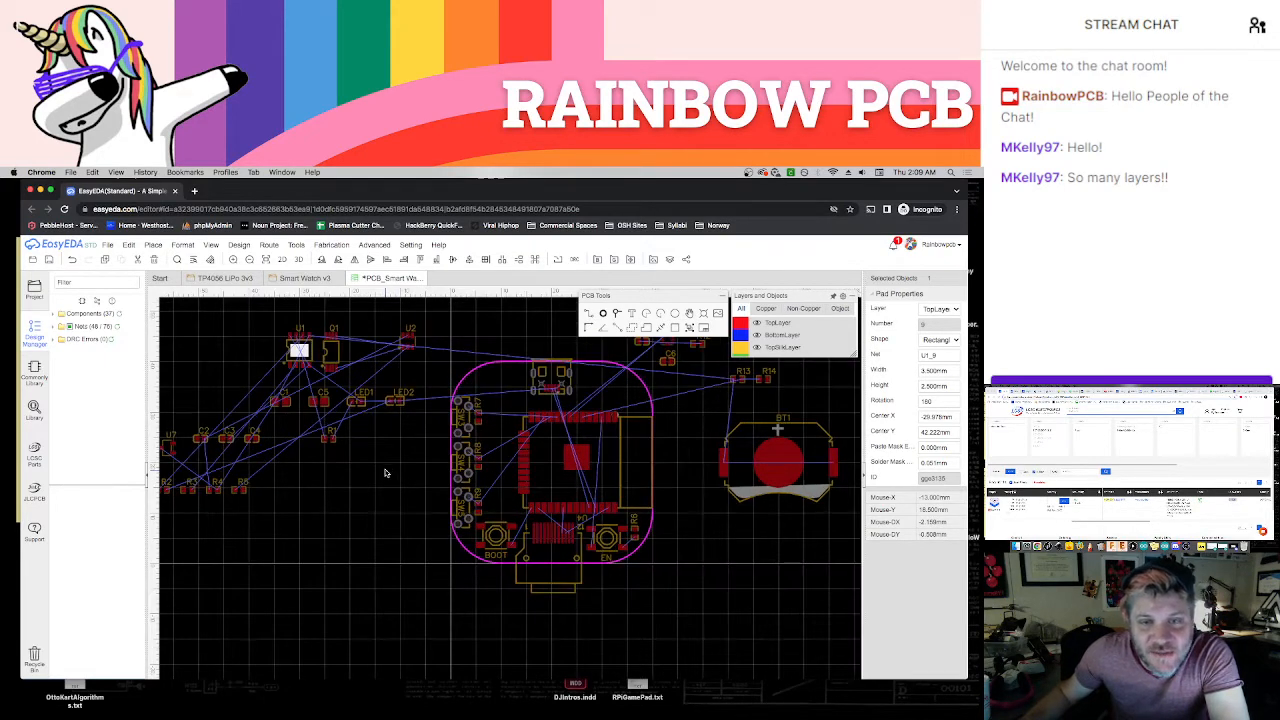
{"action": "right_click_drag", "start_coordinate": [705, 512], "coordinate": [654, 543]}
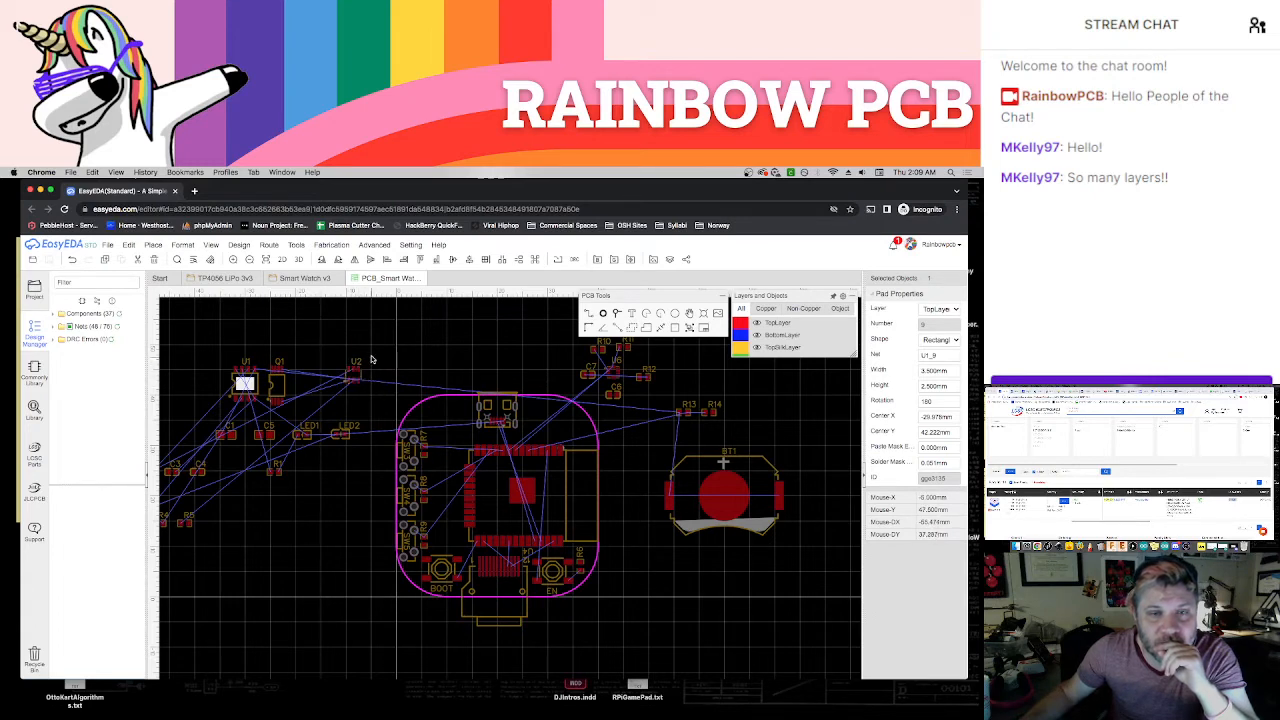
{"action": "right_click_drag", "start_coordinate": [370, 345], "coordinate": [371, 404]}
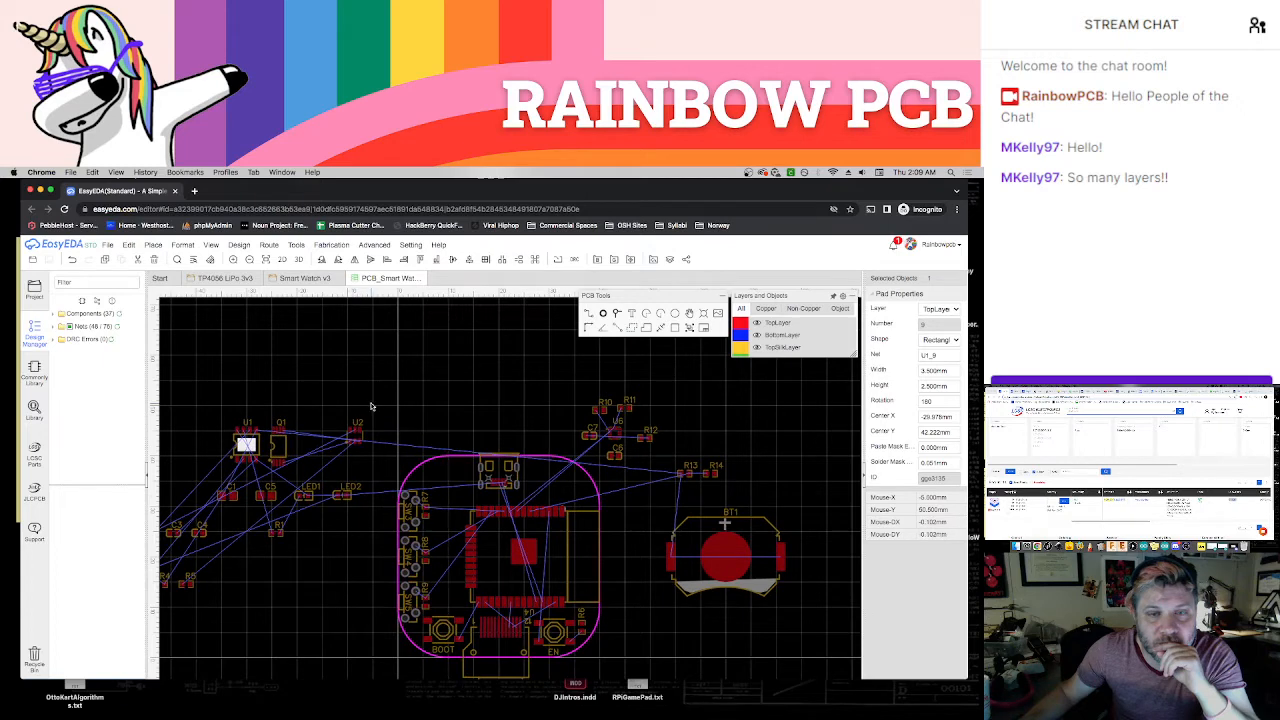
{"action": "left_click", "coordinate": [305, 279]}
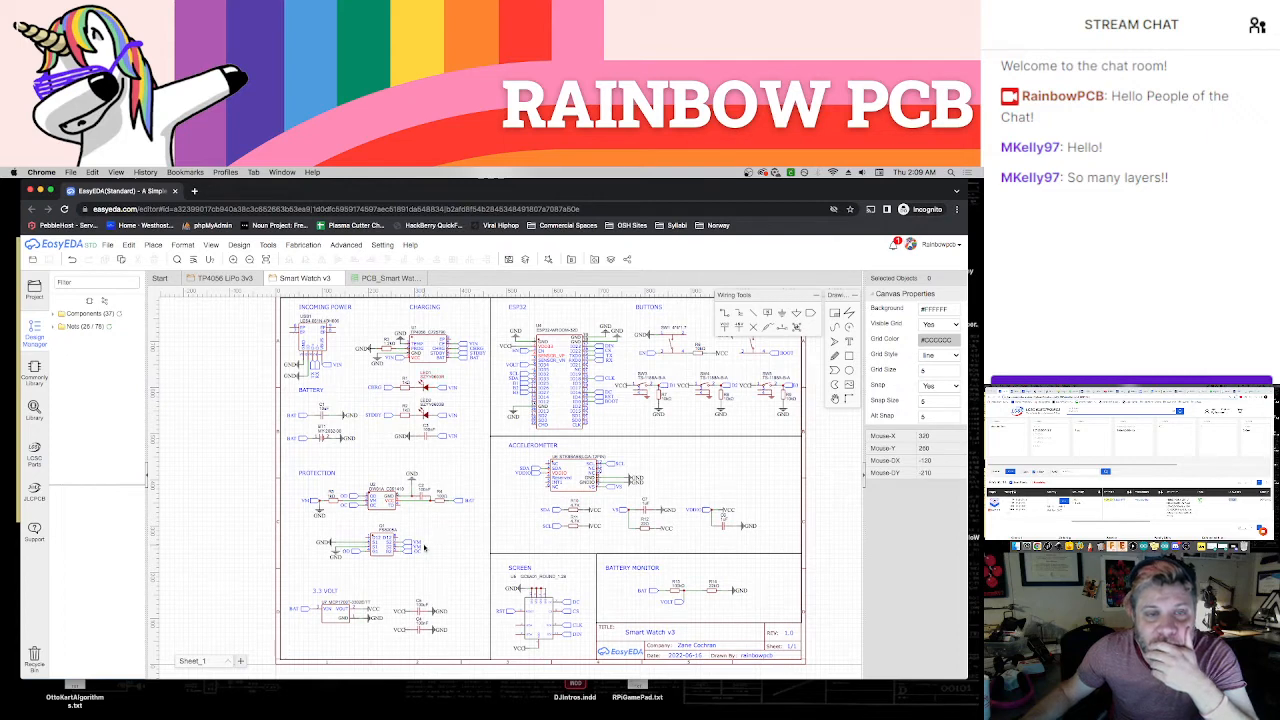
{"action": "scroll", "coordinate": [393, 548], "scroll_direction": "up", "scroll_amount": 3}
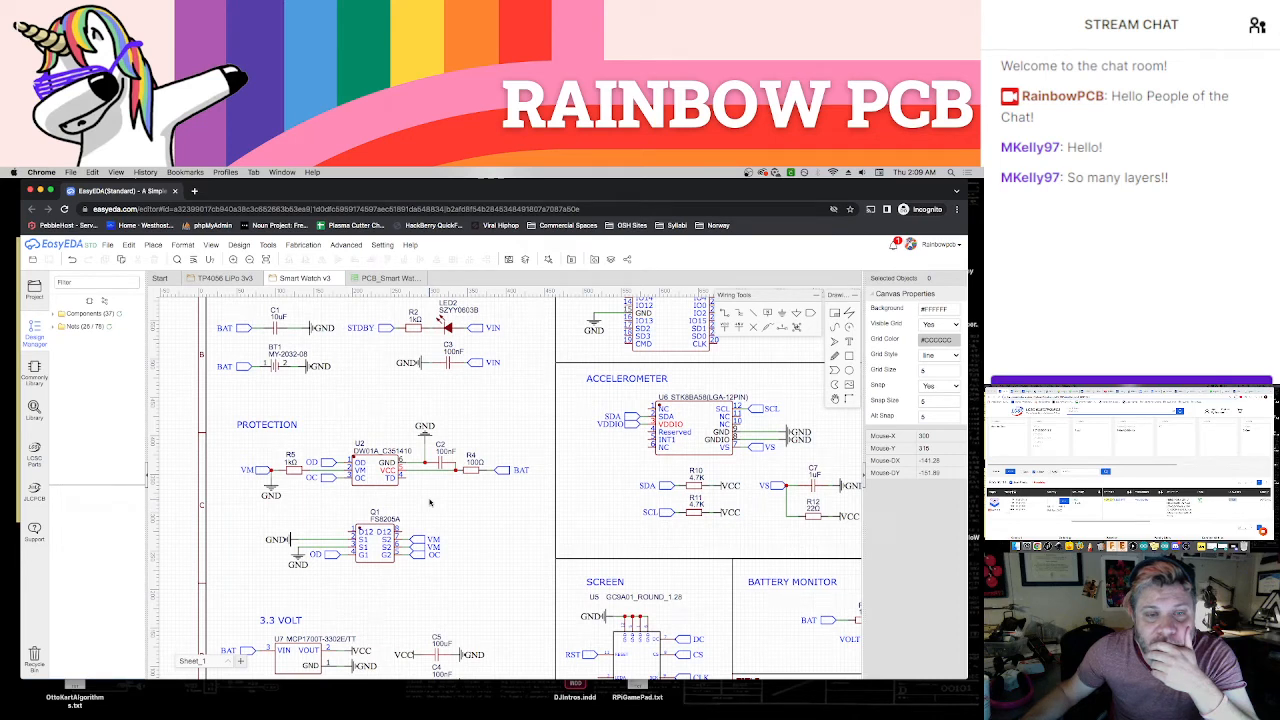
{"action": "left_click", "coordinate": [368, 281]}
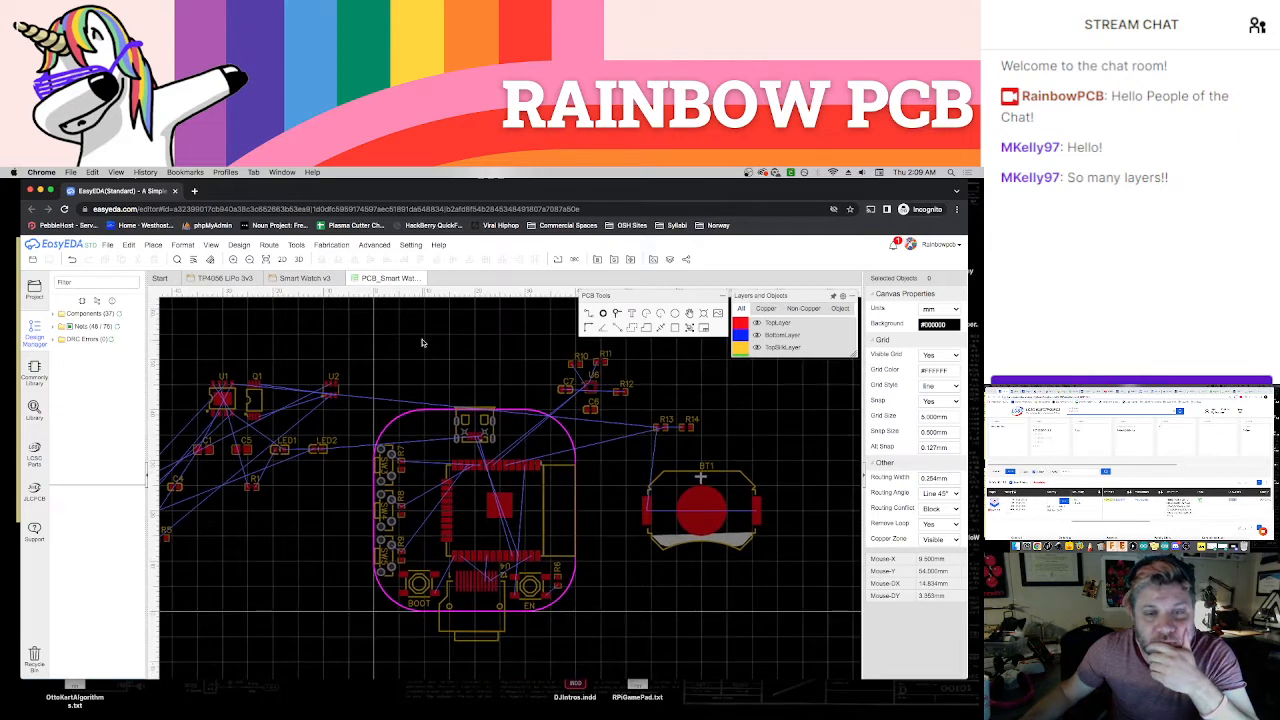
{"action": "right_click_drag", "start_coordinate": [340, 337], "coordinate": [395, 330]}
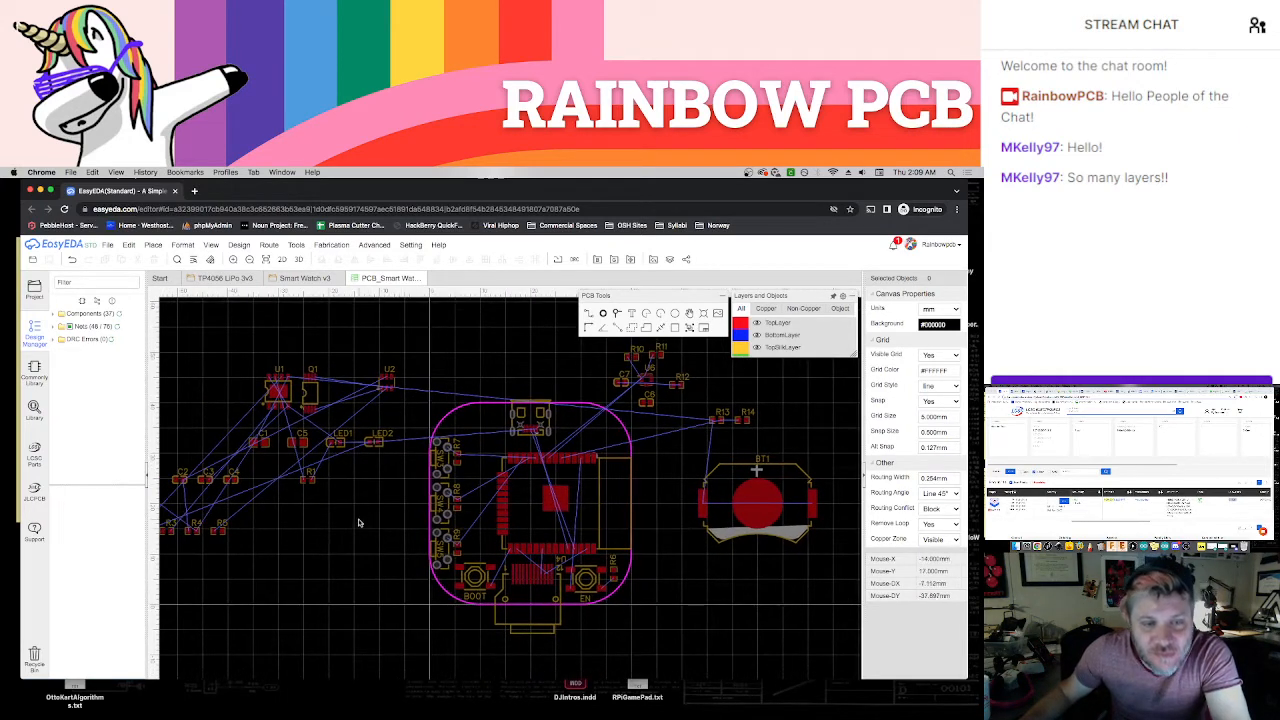
{"action": "right_click_drag", "start_coordinate": [359, 522], "coordinate": [381, 516]}
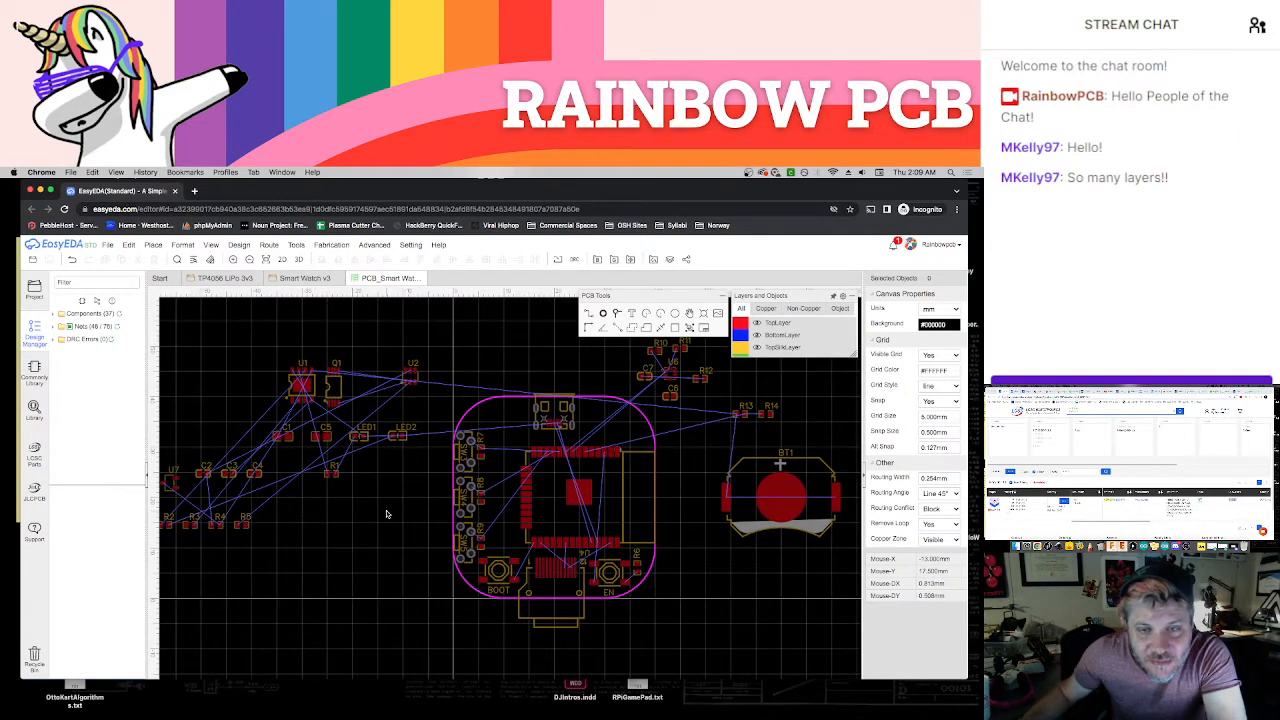
{"action": "right_click_drag", "start_coordinate": [685, 472], "coordinate": [680, 504]}
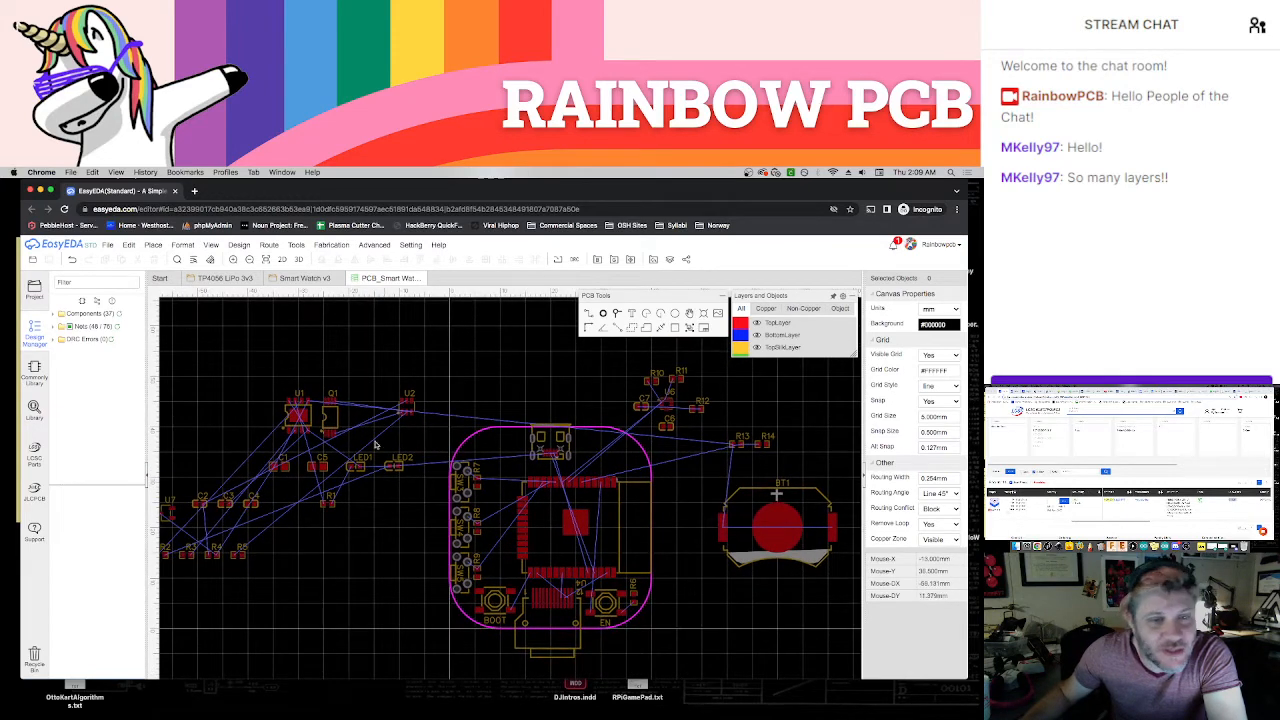
Rotate charging chip U1 and place it inside the board's upper-left corner, immediately left of the USB connector
{"action": "left_click_drag", "start_coordinate": [367, 413], "coordinate": [481, 402]}
{"action": "scroll", "coordinate": [498, 418], "scroll_direction": "up", "scroll_amount": 2}
{"action": "scroll", "coordinate": [498, 418], "scroll_direction": "up", "scroll_amount": 2}
{"action": "key", "text": "space"}
{"action": "key", "text": "space"}
{"action": "key", "text": "space"}
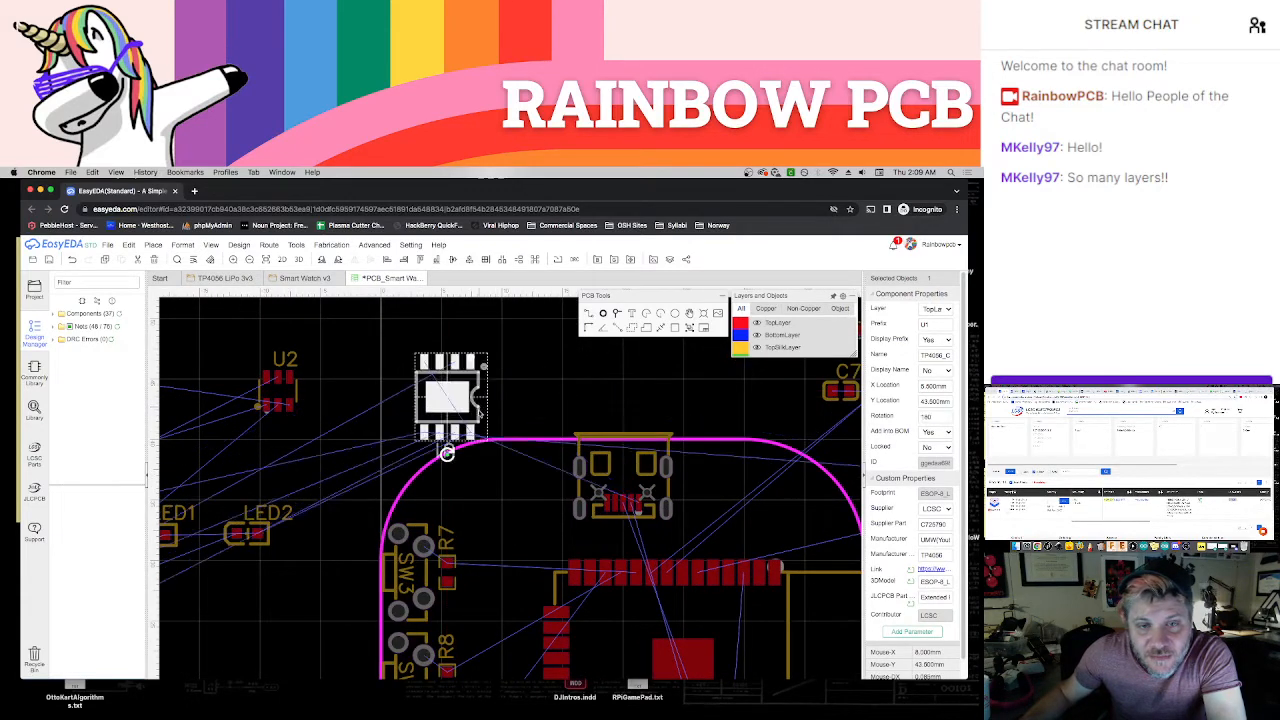
{"action": "left_click", "coordinate": [492, 348]}
{"action": "left_click_drag", "start_coordinate": [468, 378], "coordinate": [523, 463]}
{"action": "left_click", "coordinate": [459, 391]}
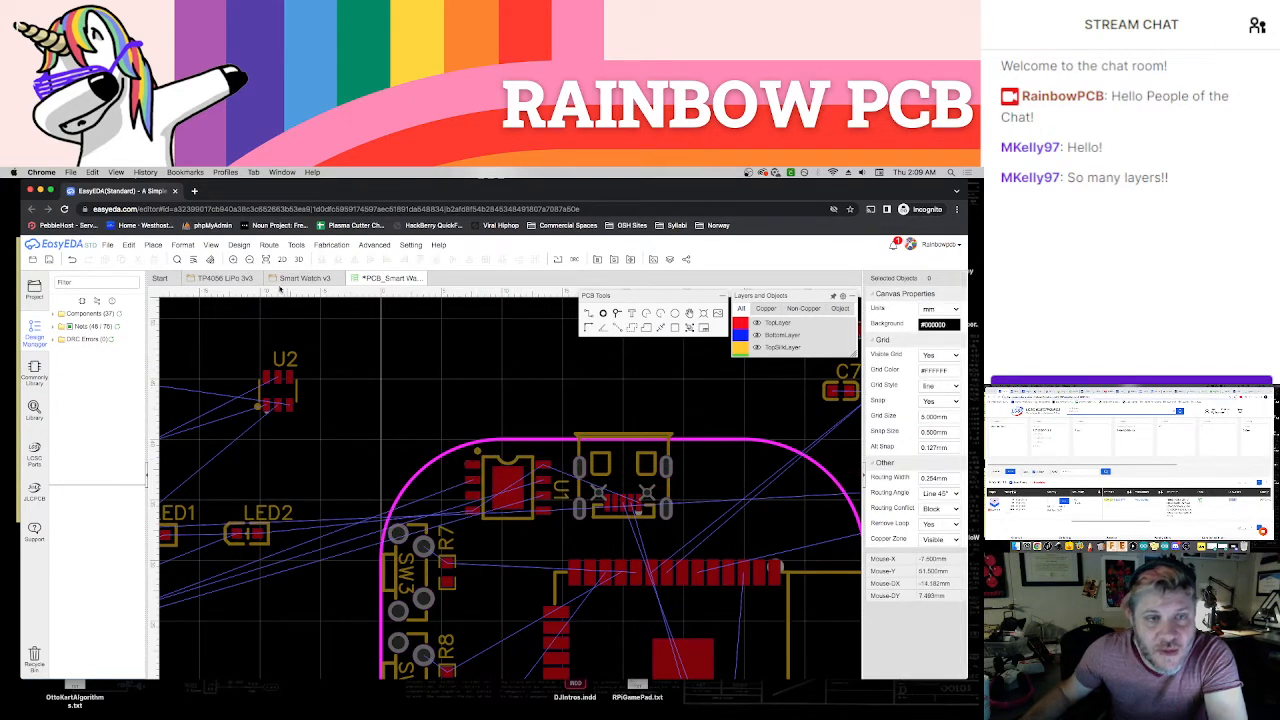
Examine the charging circuit around U1 in the schematic, including its resistors, LEDs and capacitor, and return to the PCB
{"action": "left_click", "coordinate": [300, 280]}
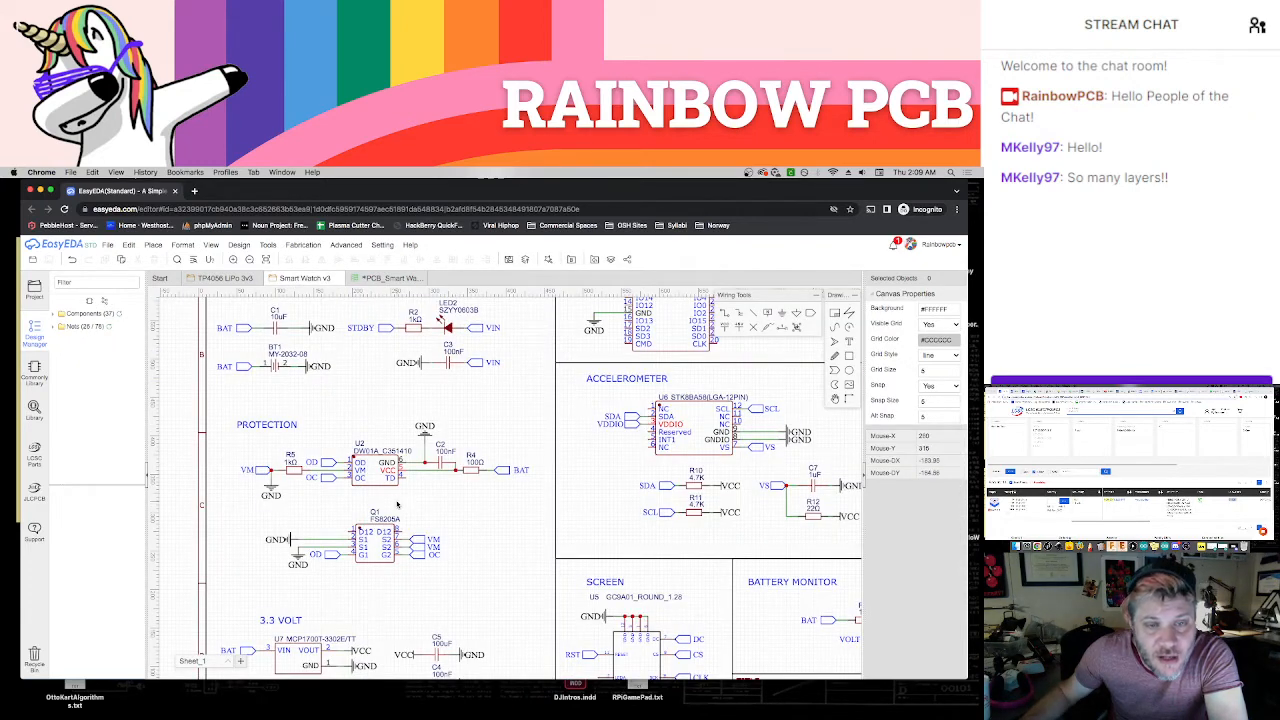
{"action": "scroll", "coordinate": [370, 405], "scroll_direction": "down", "scroll_amount": 3}
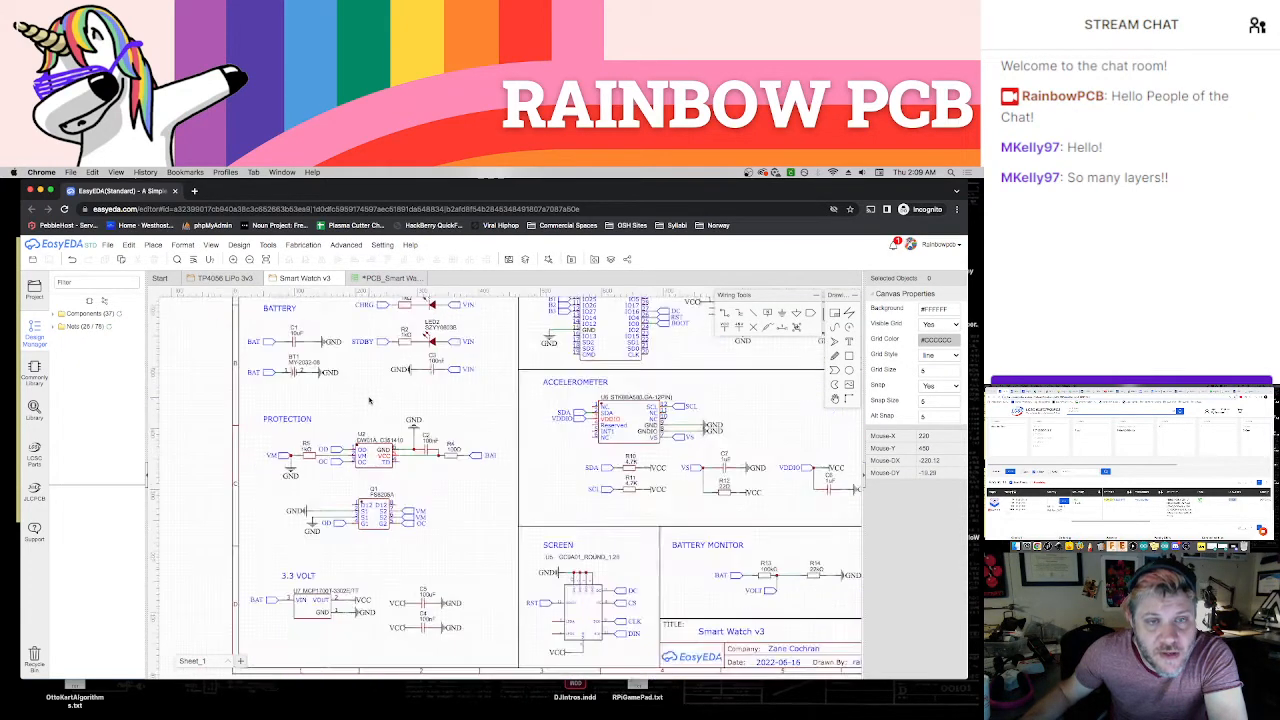
{"action": "scroll", "coordinate": [362, 470], "scroll_direction": "up", "scroll_amount": 2}
{"action": "scroll", "coordinate": [361, 447], "scroll_direction": "up", "scroll_amount": 1}
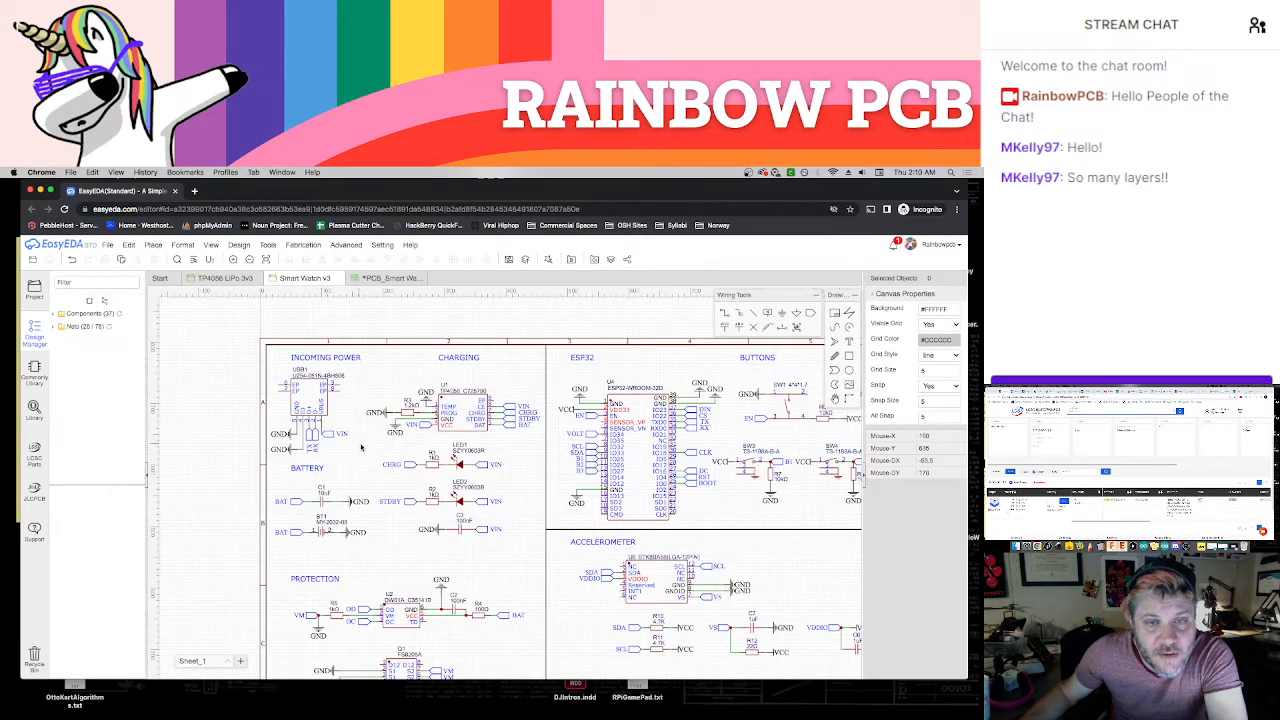
{"action": "scroll", "coordinate": [376, 452], "scroll_direction": "up", "scroll_amount": 3}
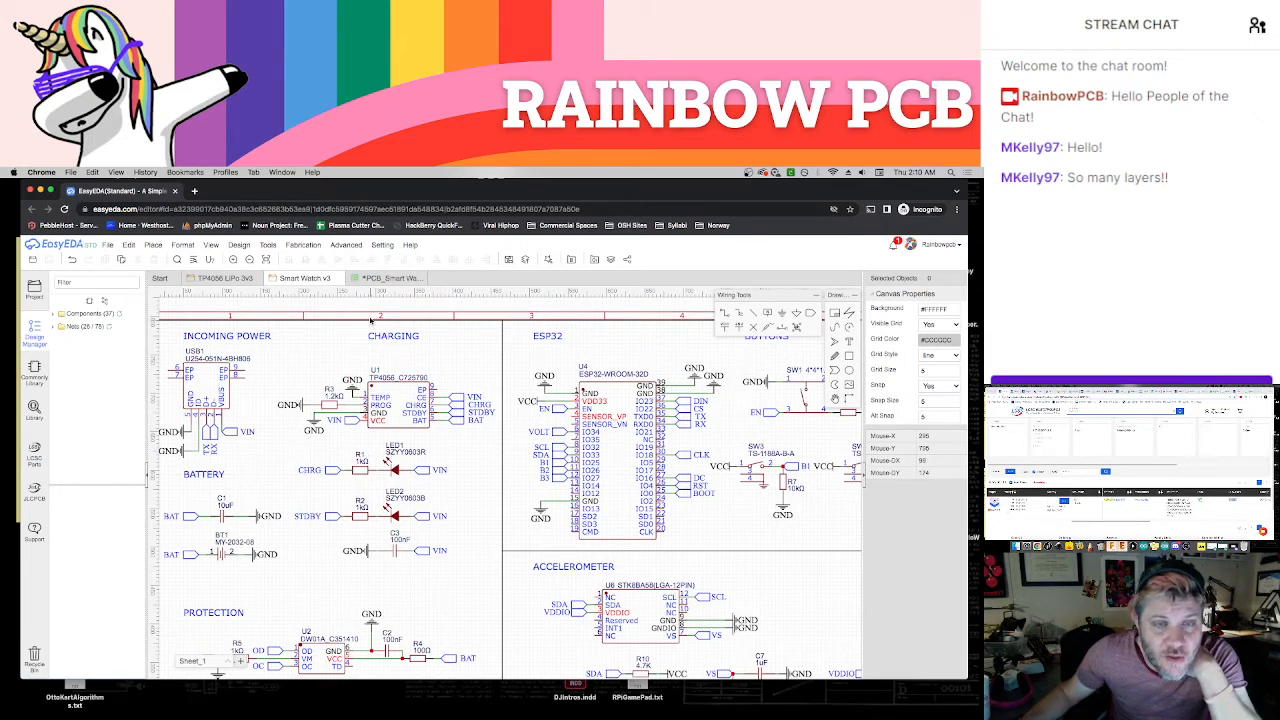
{"action": "scroll", "coordinate": [358, 400], "scroll_direction": "down", "scroll_amount": 3}
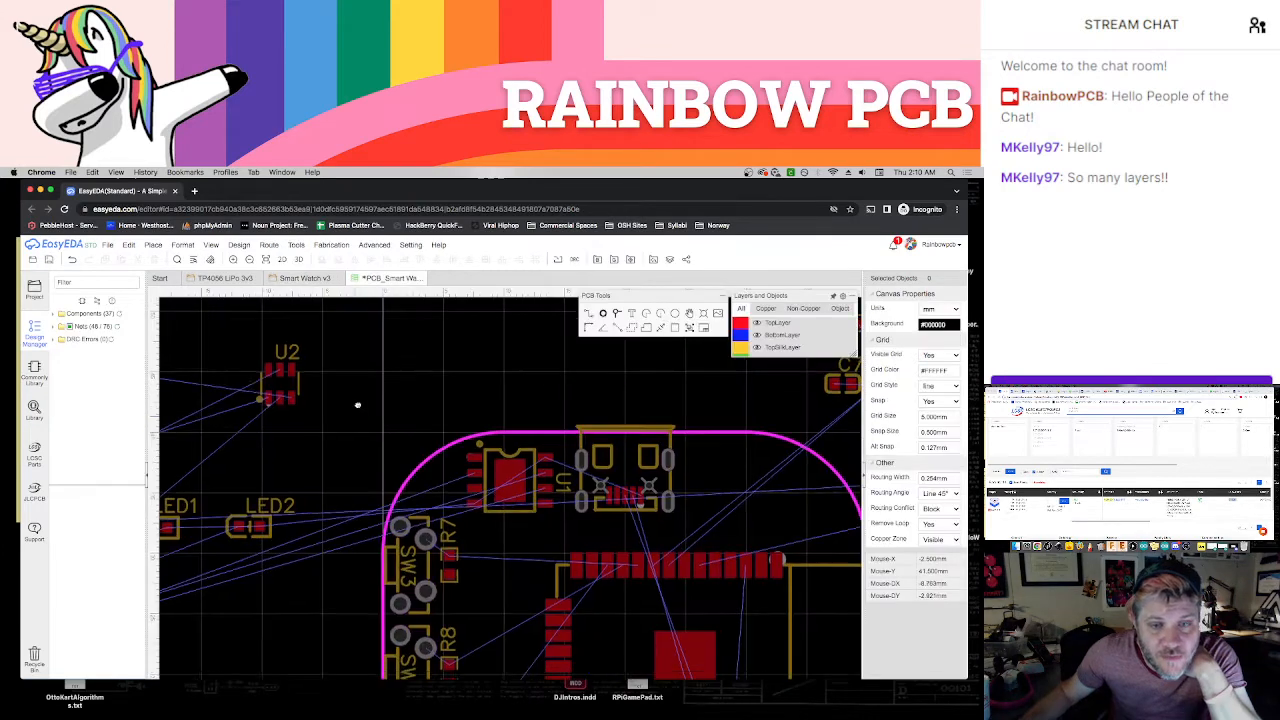
Stack LED1, LED2, R1 and R2 in a vertical column just outside the board's upper-left edge, near charging chip U1
{"action": "scroll", "coordinate": [336, 440], "scroll_direction": "down", "scroll_amount": 3}
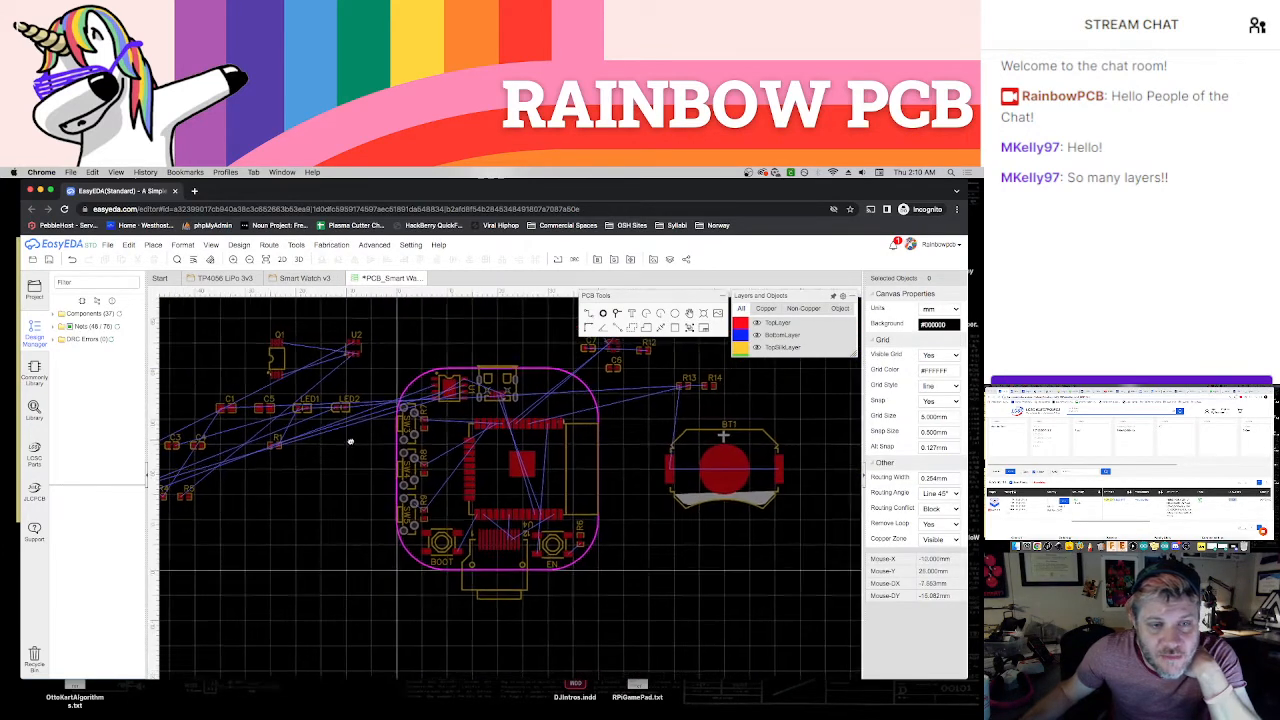
{"action": "left_click_drag", "start_coordinate": [322, 418], "coordinate": [364, 398]}
{"action": "left_click_drag", "start_coordinate": [290, 446], "coordinate": [357, 428]}
{"action": "scroll", "coordinate": [300, 470], "scroll_direction": "left", "scroll_amount": 3}
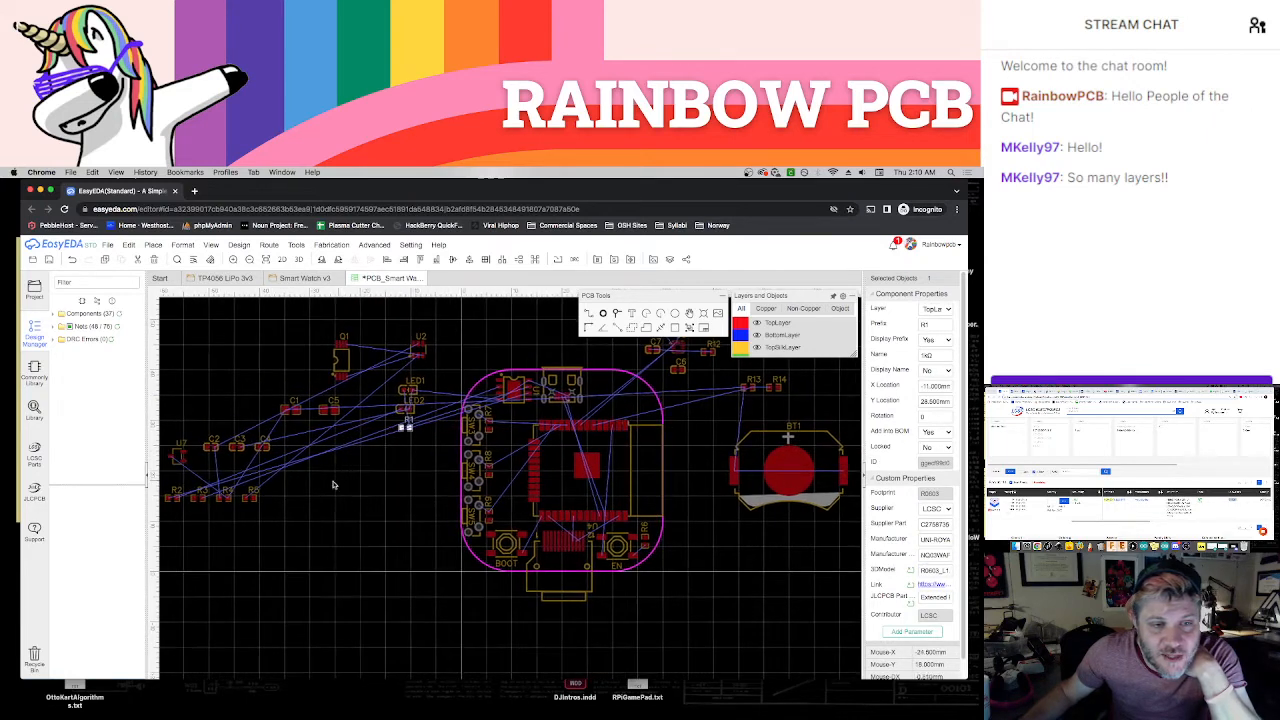
{"action": "left_click_drag", "start_coordinate": [176, 500], "coordinate": [405, 440]}
{"action": "left_click", "coordinate": [432, 446]}
Remove the silkscreen designator labels of U1, U2, Q1, U7 and U6, leaving their footprints in place
{"action": "scroll", "coordinate": [430, 468], "scroll_direction": "up", "scroll_amount": 2}
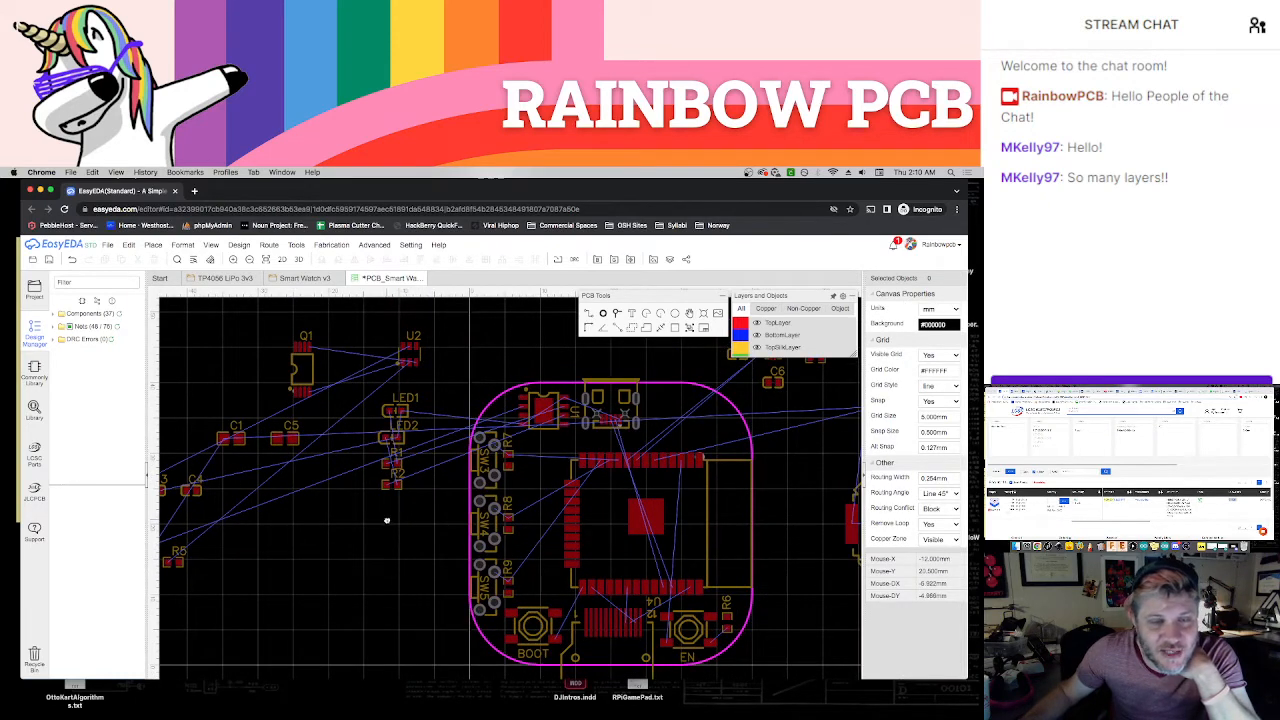
{"action": "right_click_drag", "start_coordinate": [386, 520], "coordinate": [406, 529]}
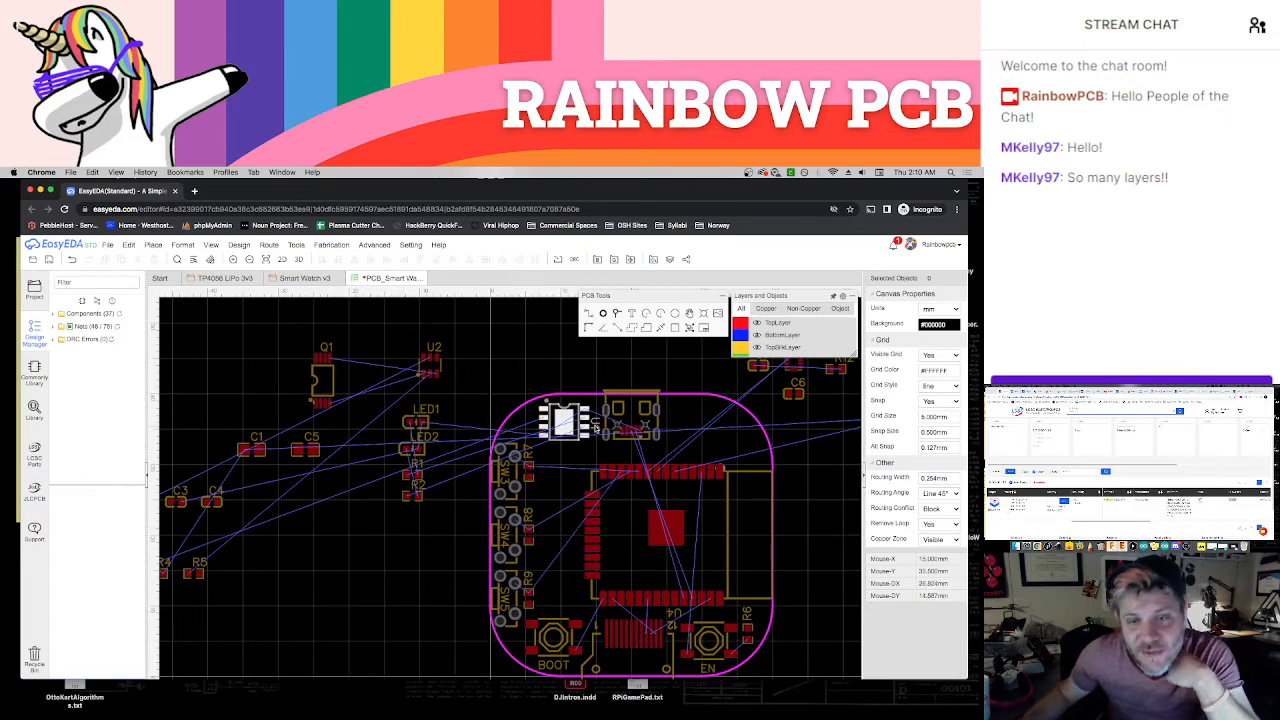
{"action": "left_click_drag", "start_coordinate": [596, 427], "coordinate": [556, 373]}
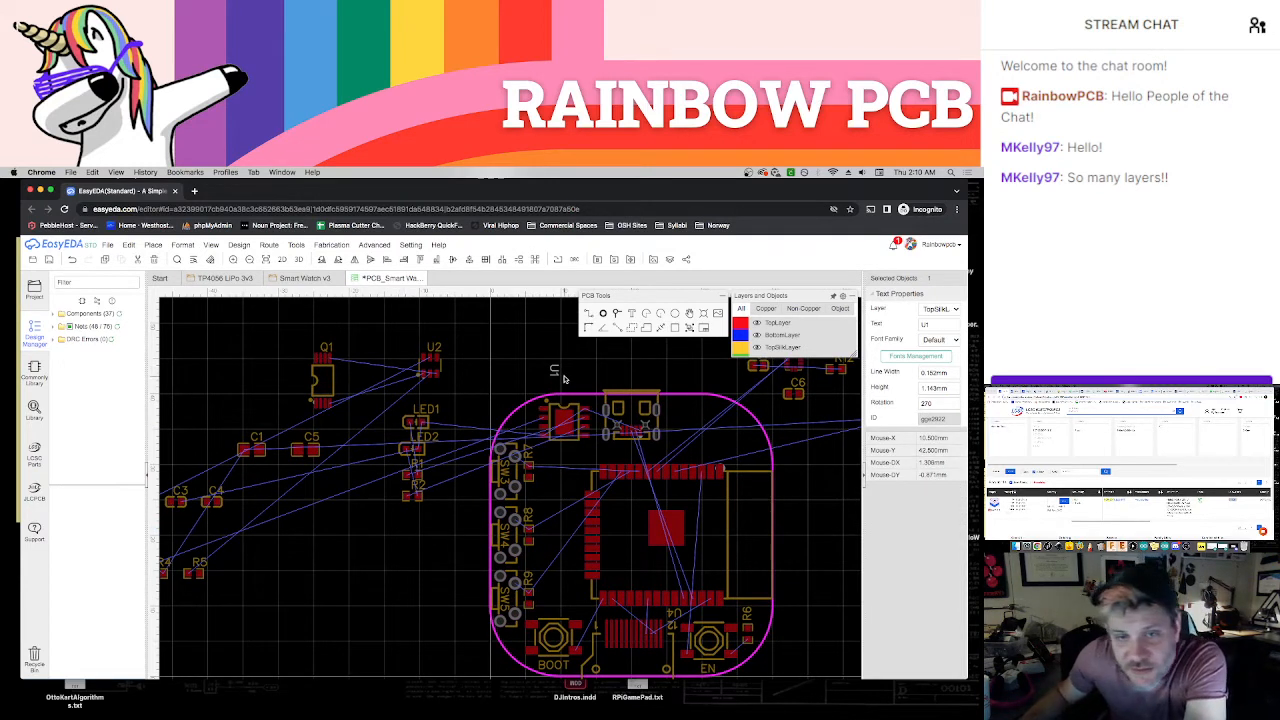
{"action": "left_click", "coordinate": [438, 347]}
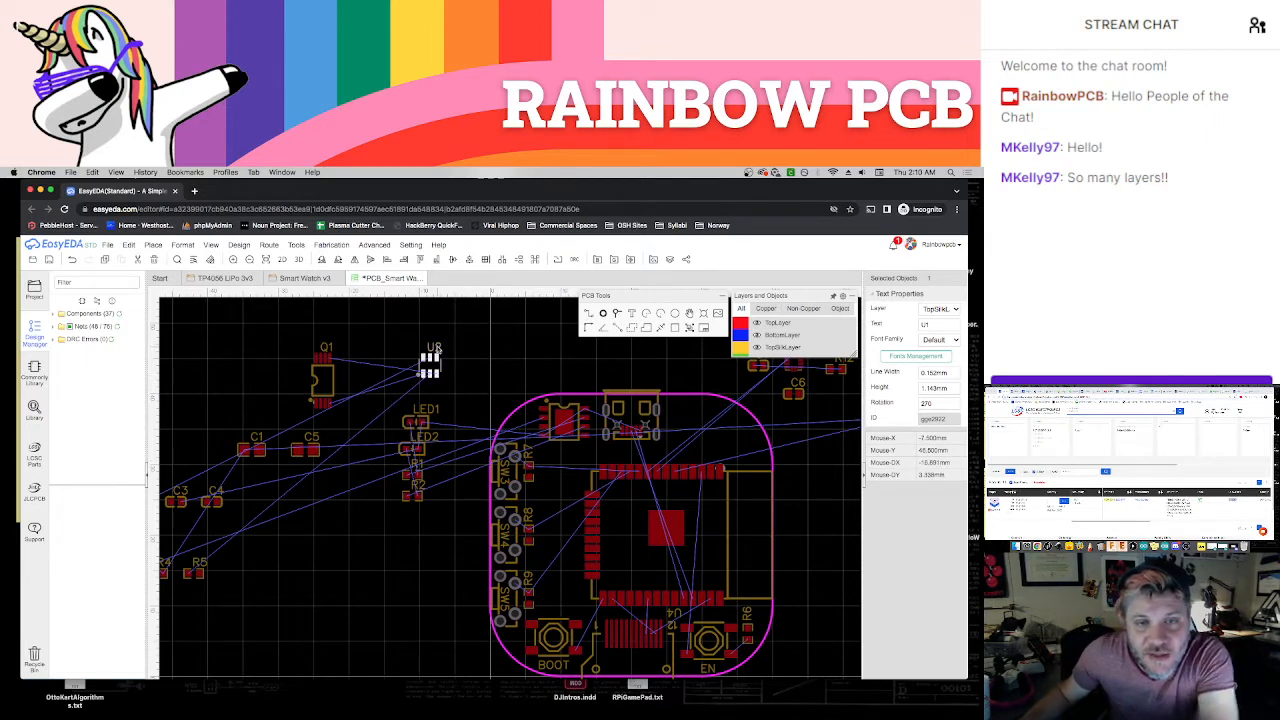
{"action": "left_click", "coordinate": [327, 347]}
{"action": "right_click_drag", "start_coordinate": [372, 578], "coordinate": [473, 553]}
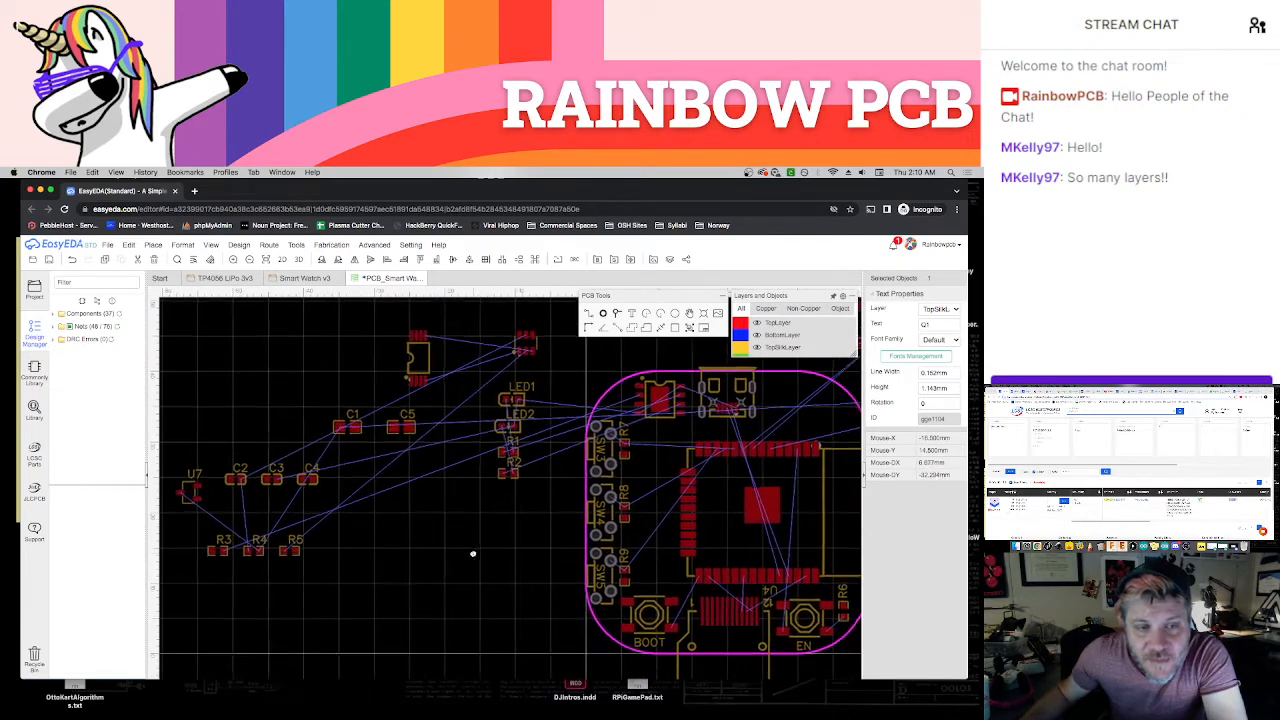
{"action": "left_click", "coordinate": [192, 478]}
{"action": "scroll", "coordinate": [480, 569], "scroll_direction": "down", "scroll_amount": 3}
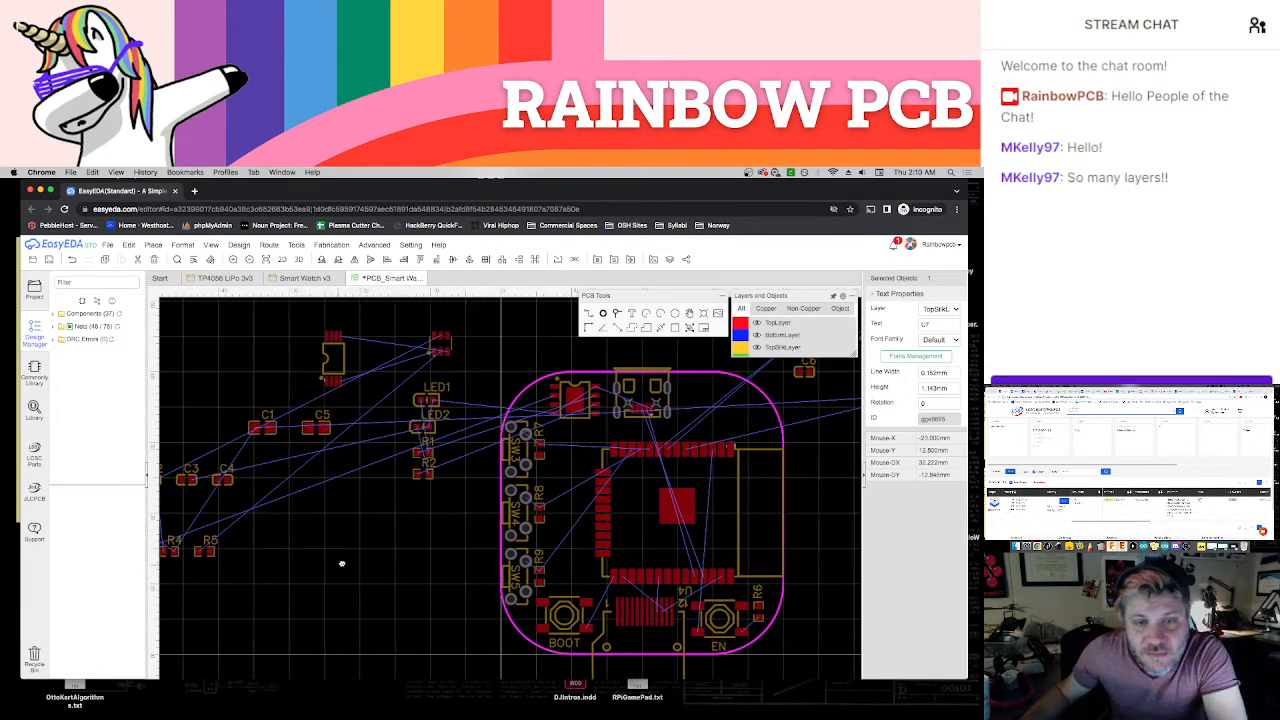
{"action": "scroll", "coordinate": [615, 445], "scroll_direction": "up", "scroll_amount": 2}
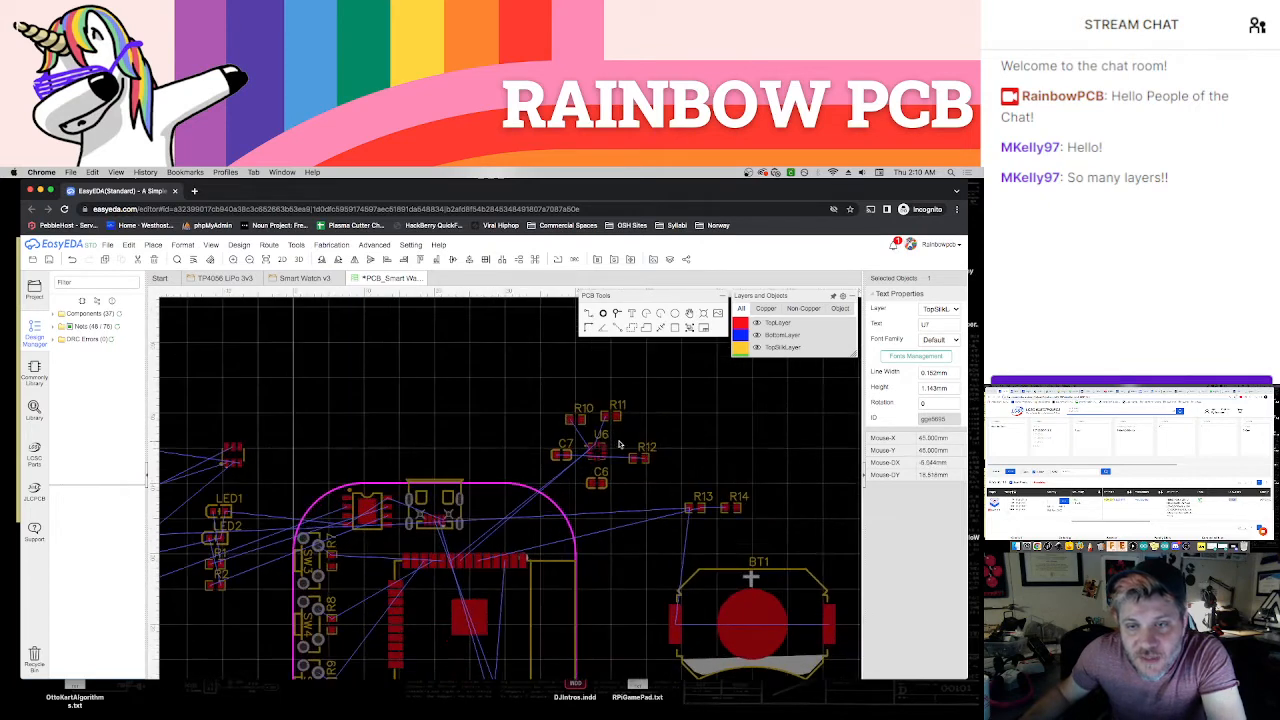
{"action": "scroll", "coordinate": [606, 560], "scroll_direction": "down", "scroll_amount": 1}
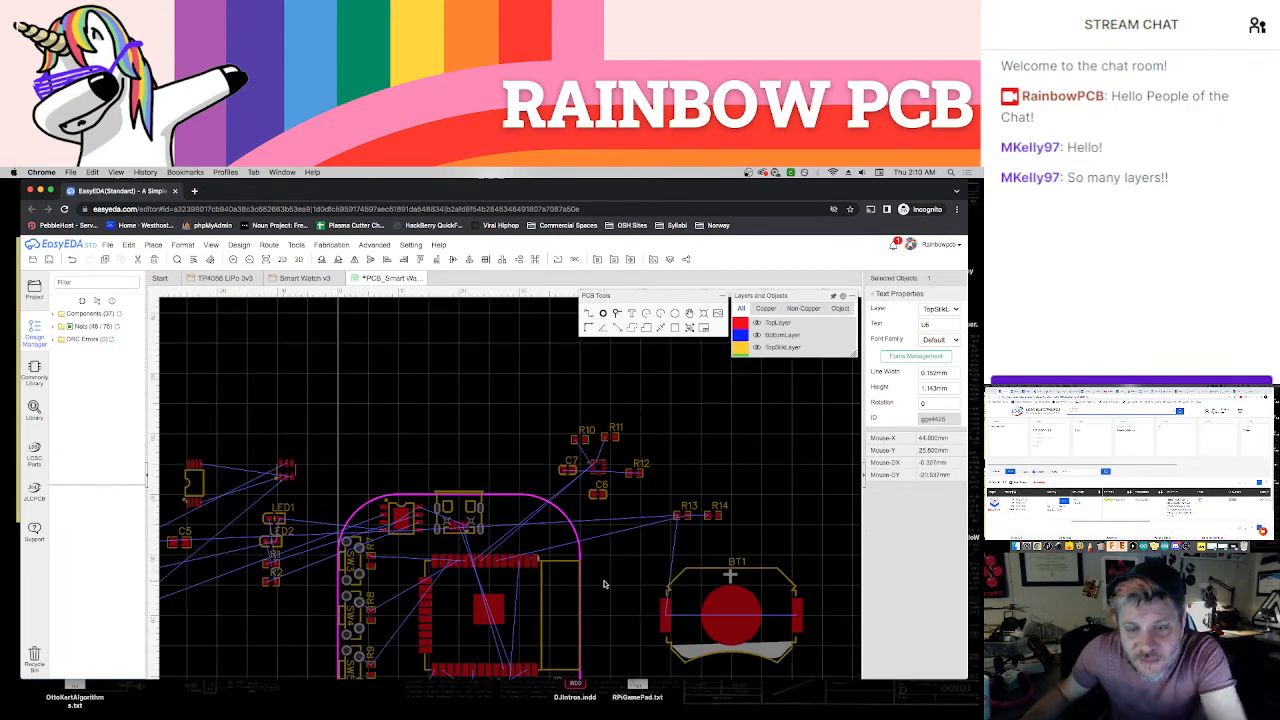
Move Q1 onto the board directly below U1, and place protection chip U2 farther down, just above the BOOT button
{"action": "right_click_drag", "start_coordinate": [606, 583], "coordinate": [636, 505]}
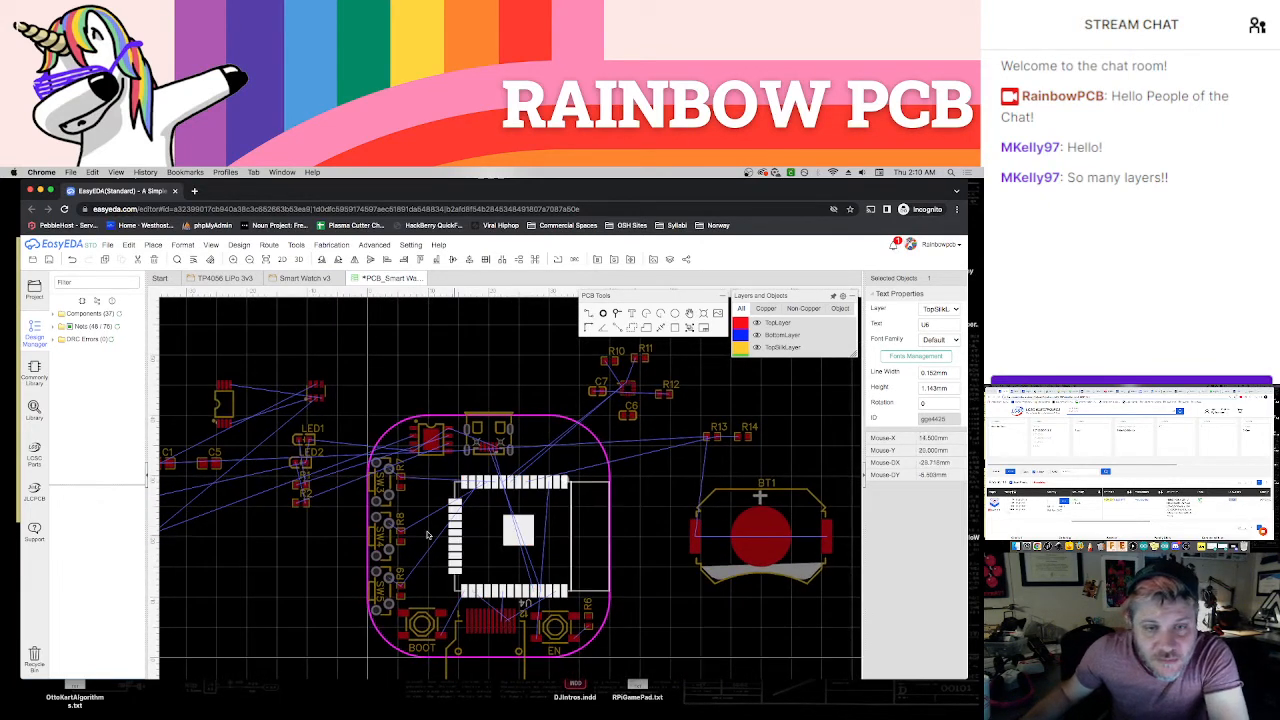
{"action": "right_click_drag", "start_coordinate": [334, 532], "coordinate": [357, 513]}
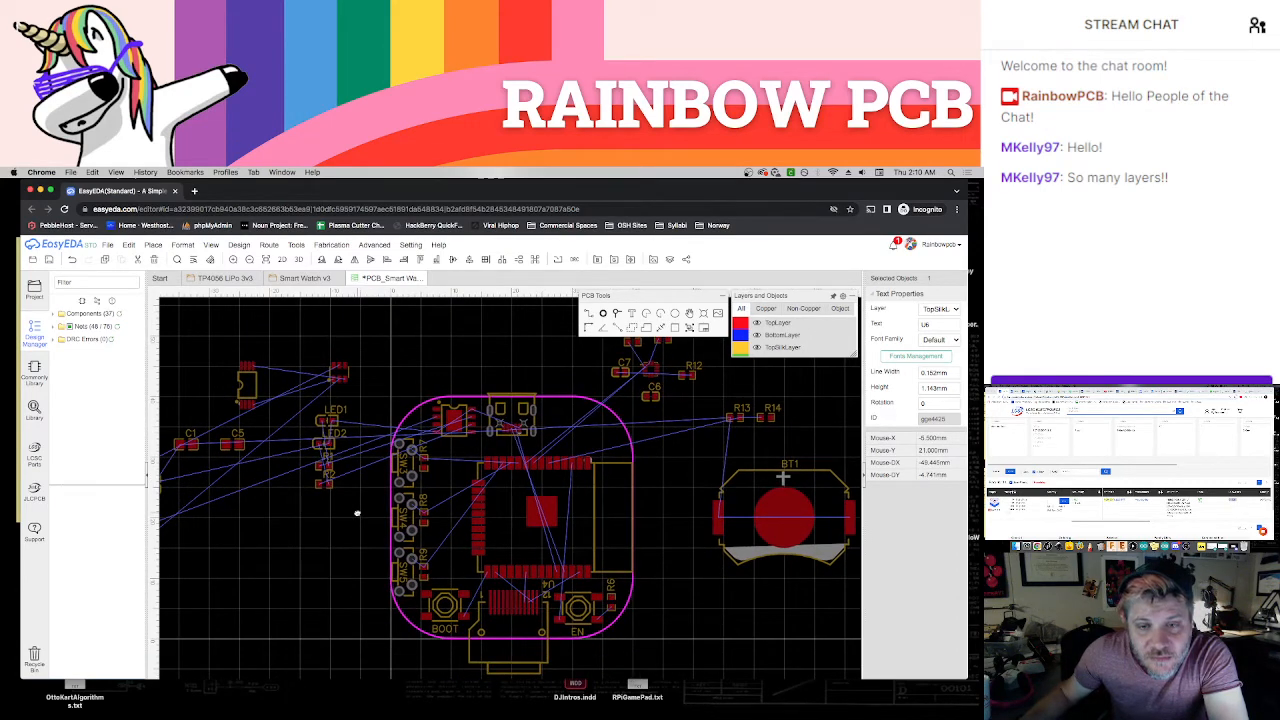
{"action": "scroll", "coordinate": [354, 520], "scroll_direction": "up", "scroll_amount": 1}
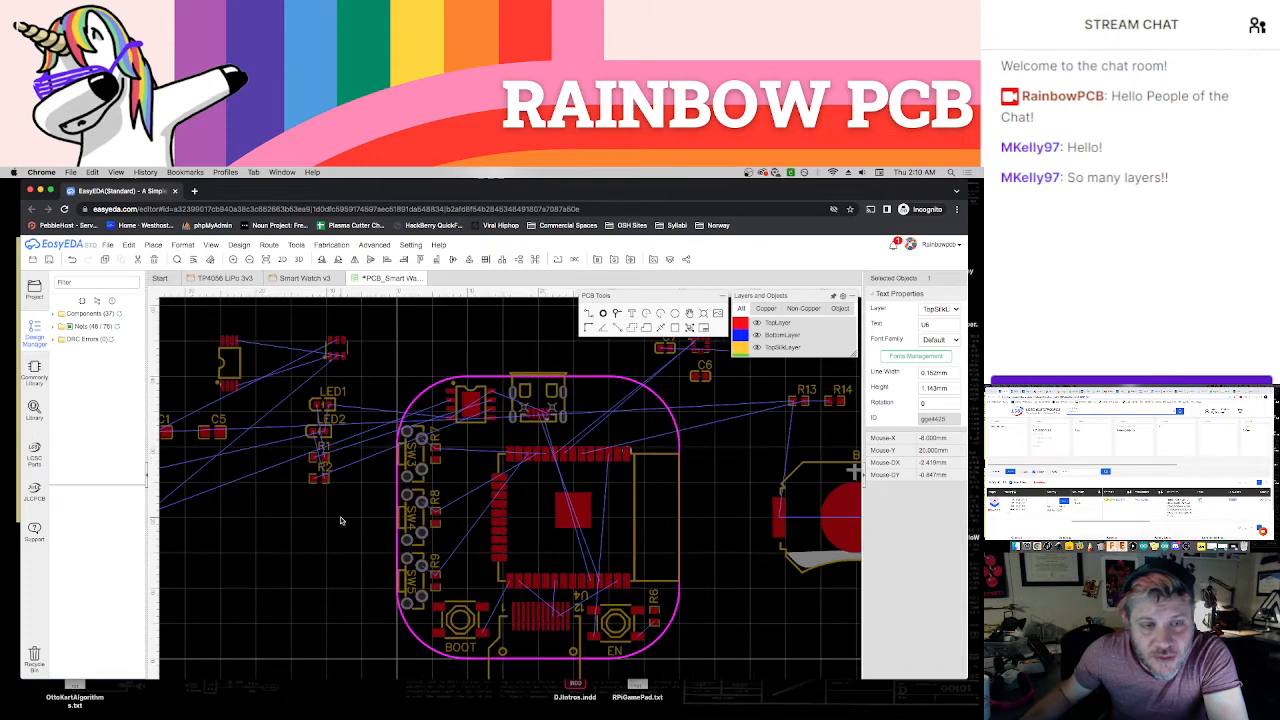
{"action": "right_click_drag", "start_coordinate": [343, 517], "coordinate": [359, 571]}
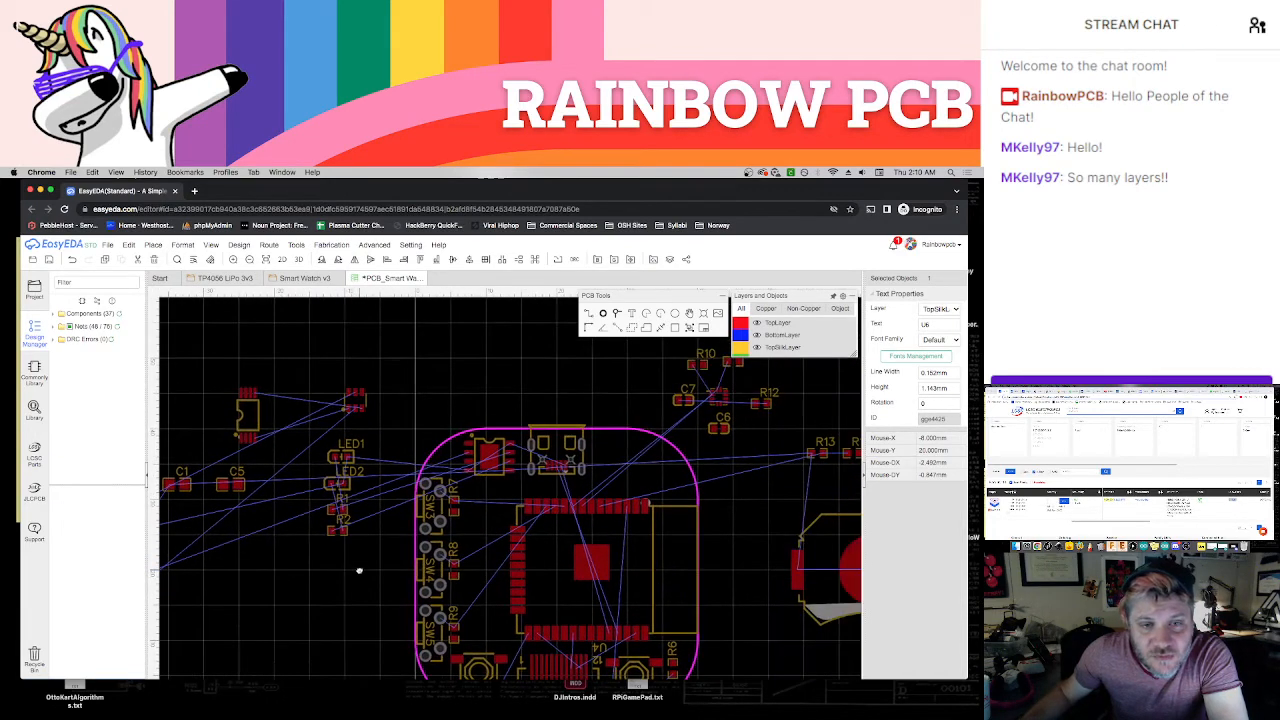
{"action": "left_click", "coordinate": [262, 420]}
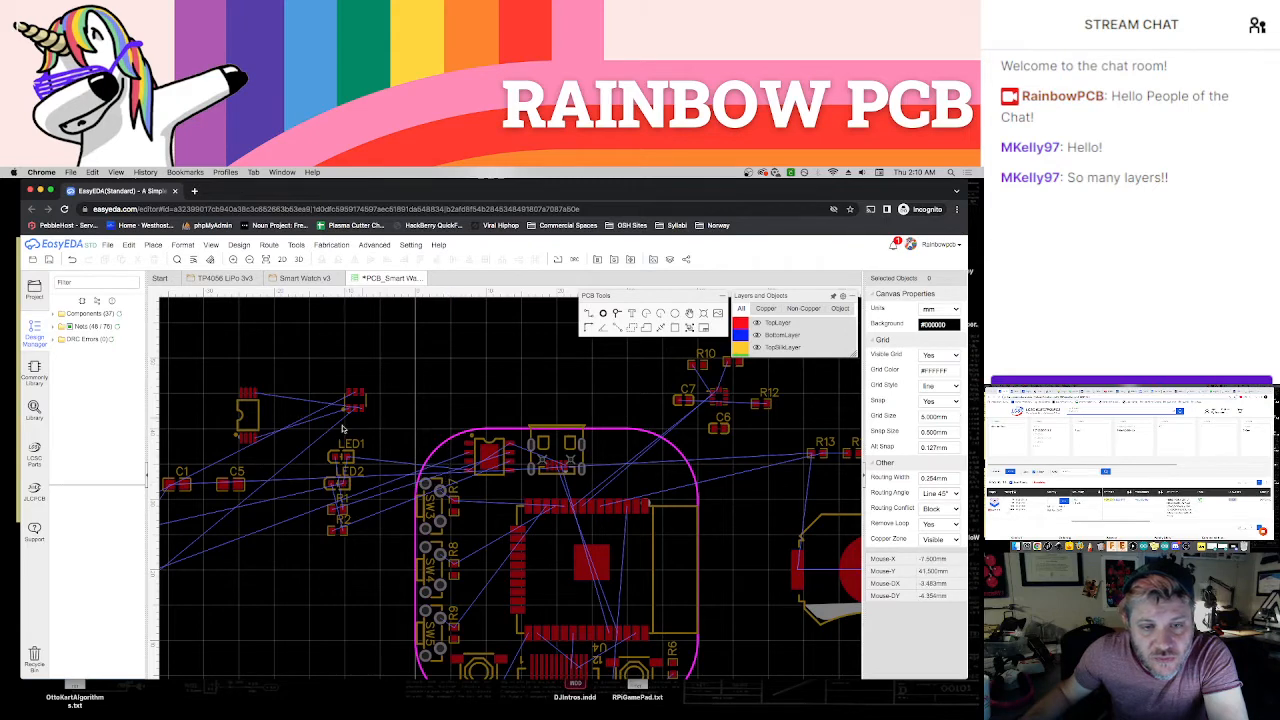
{"action": "left_click_drag", "start_coordinate": [256, 416], "coordinate": [489, 517]}
{"action": "left_click_drag", "start_coordinate": [369, 409], "coordinate": [486, 559]}
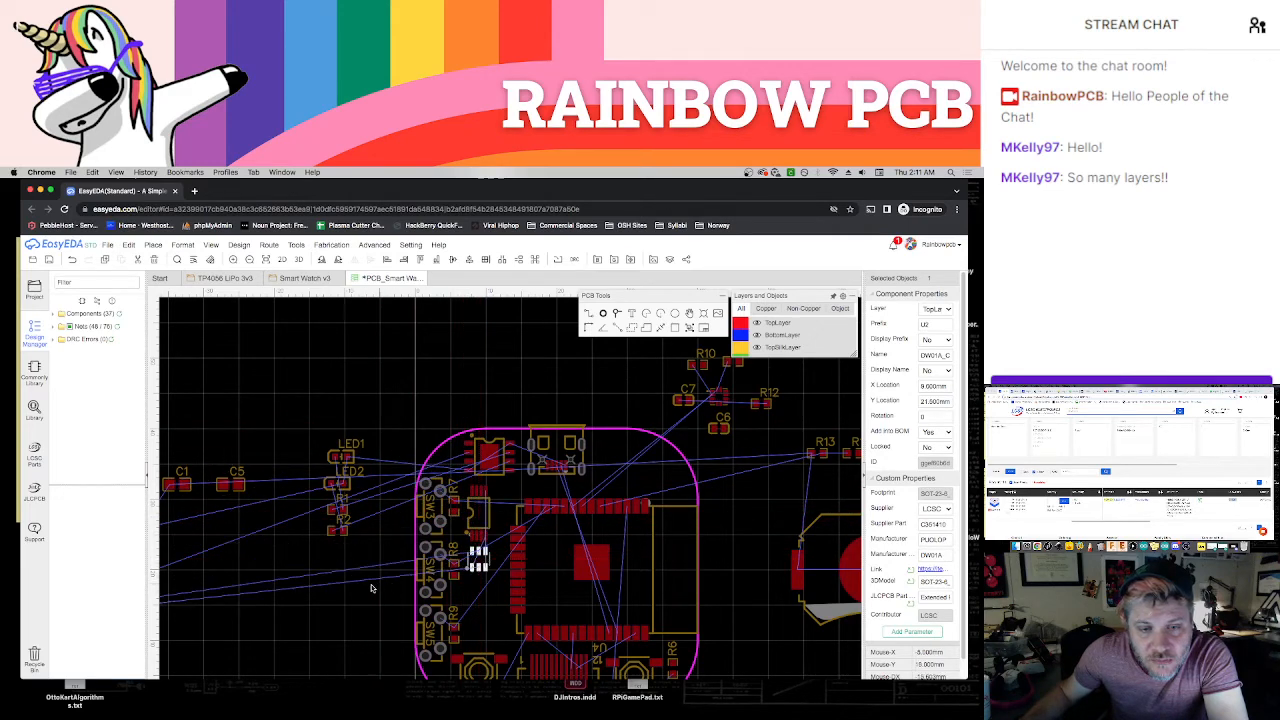
{"action": "left_click", "coordinate": [354, 588]}
{"action": "right_click_drag", "start_coordinate": [340, 597], "coordinate": [466, 527]}
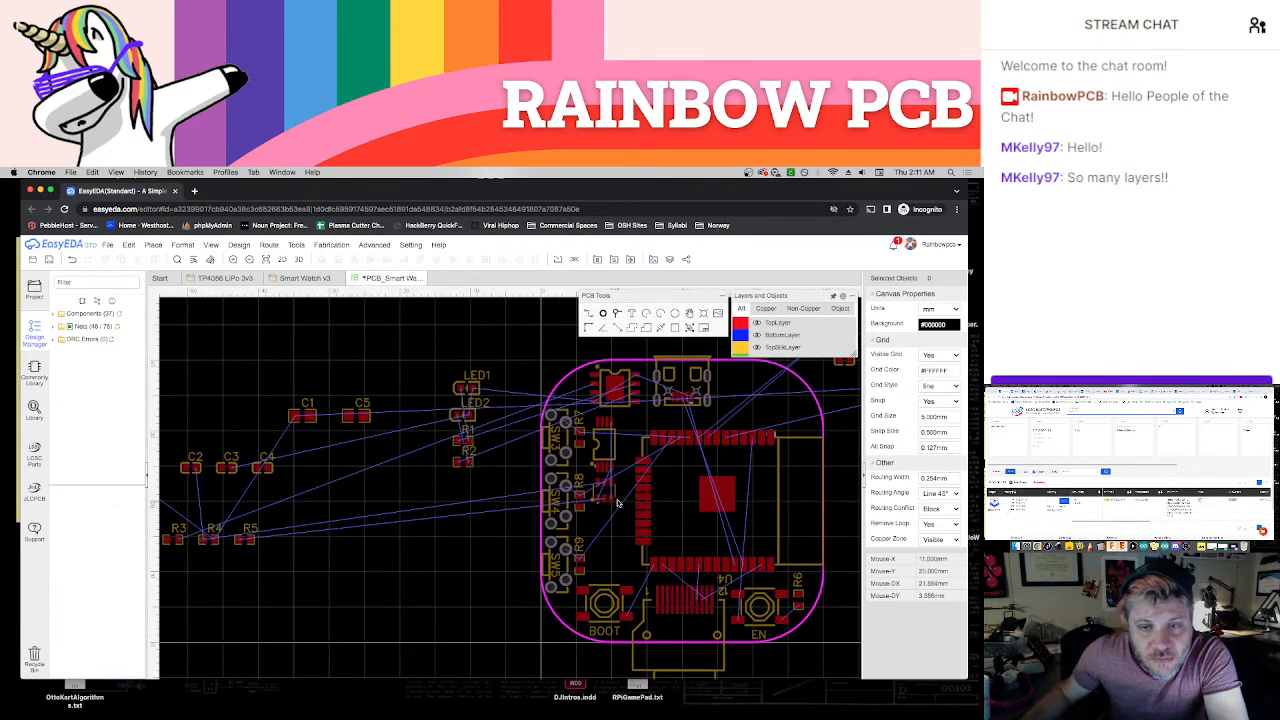
{"action": "left_click_drag", "start_coordinate": [618, 492], "coordinate": [621, 559]}
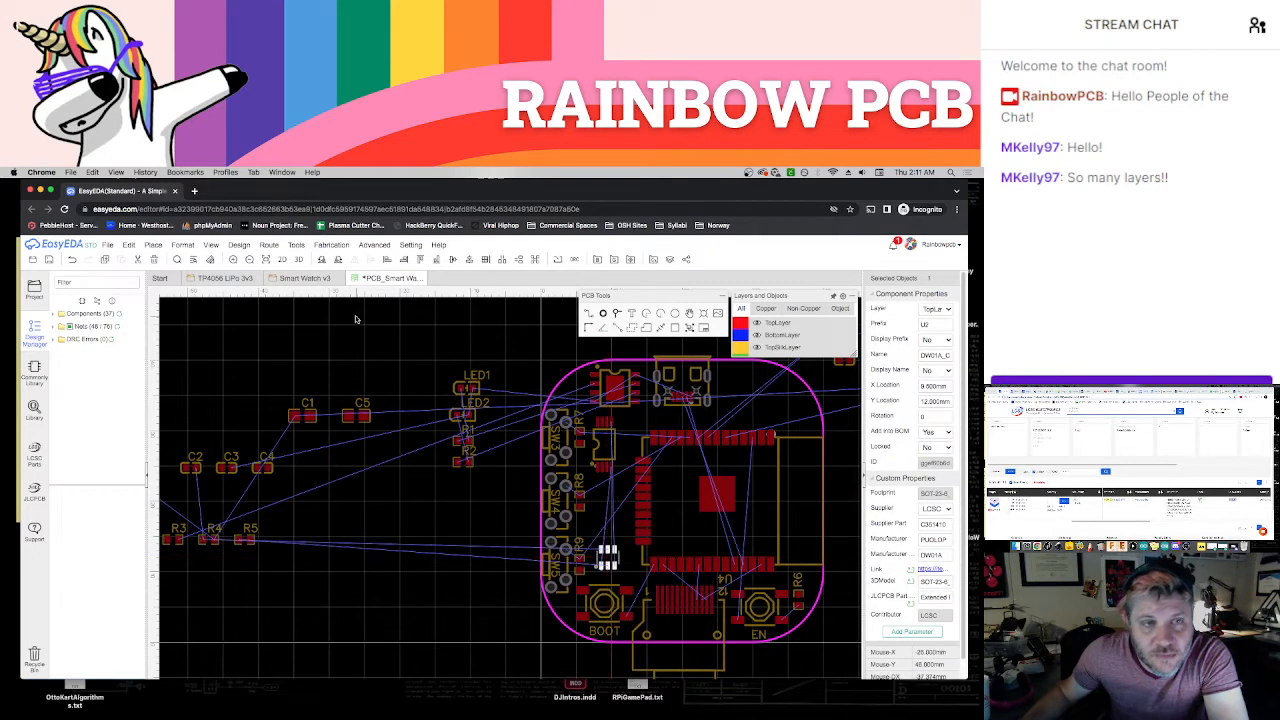
Examine the protection circuit in the Smart Watch v3 schematic, including U2, Q1 and their resistors and capacitor
{"action": "left_click", "coordinate": [303, 279]}
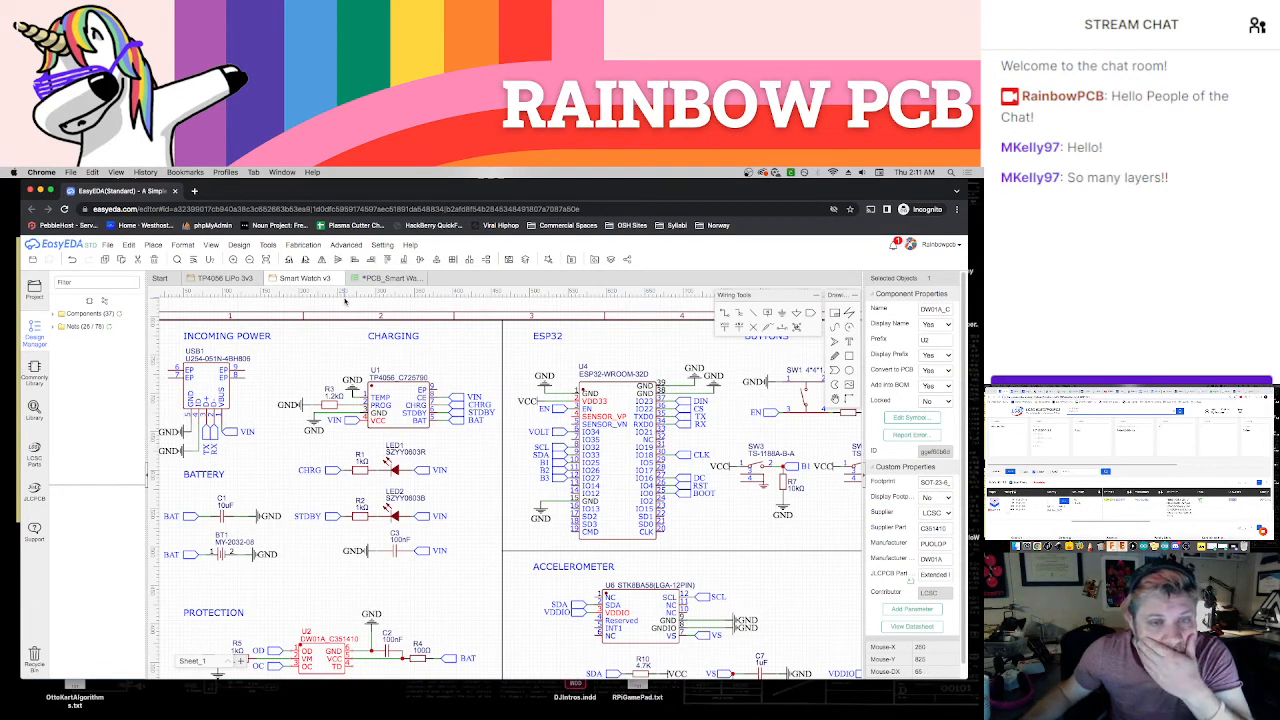
{"action": "right_click_drag", "start_coordinate": [301, 429], "coordinate": [320, 414]}
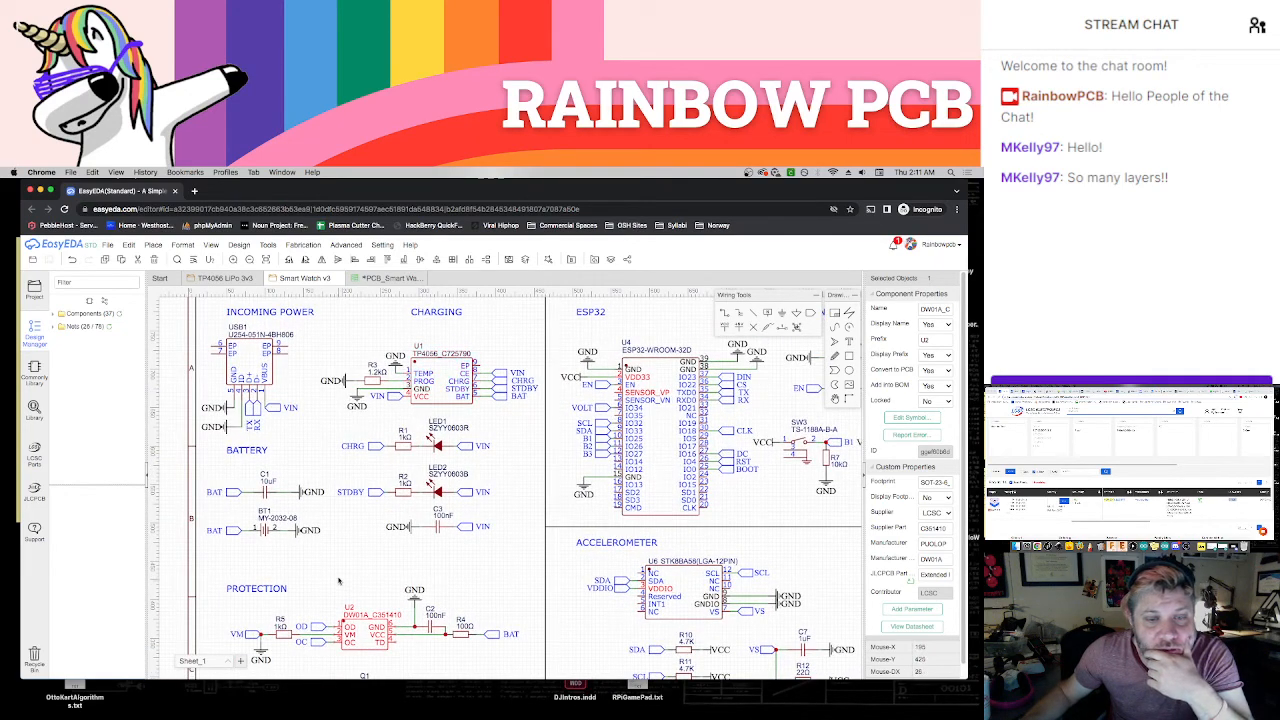
{"action": "right_click_drag", "start_coordinate": [338, 580], "coordinate": [342, 515]}
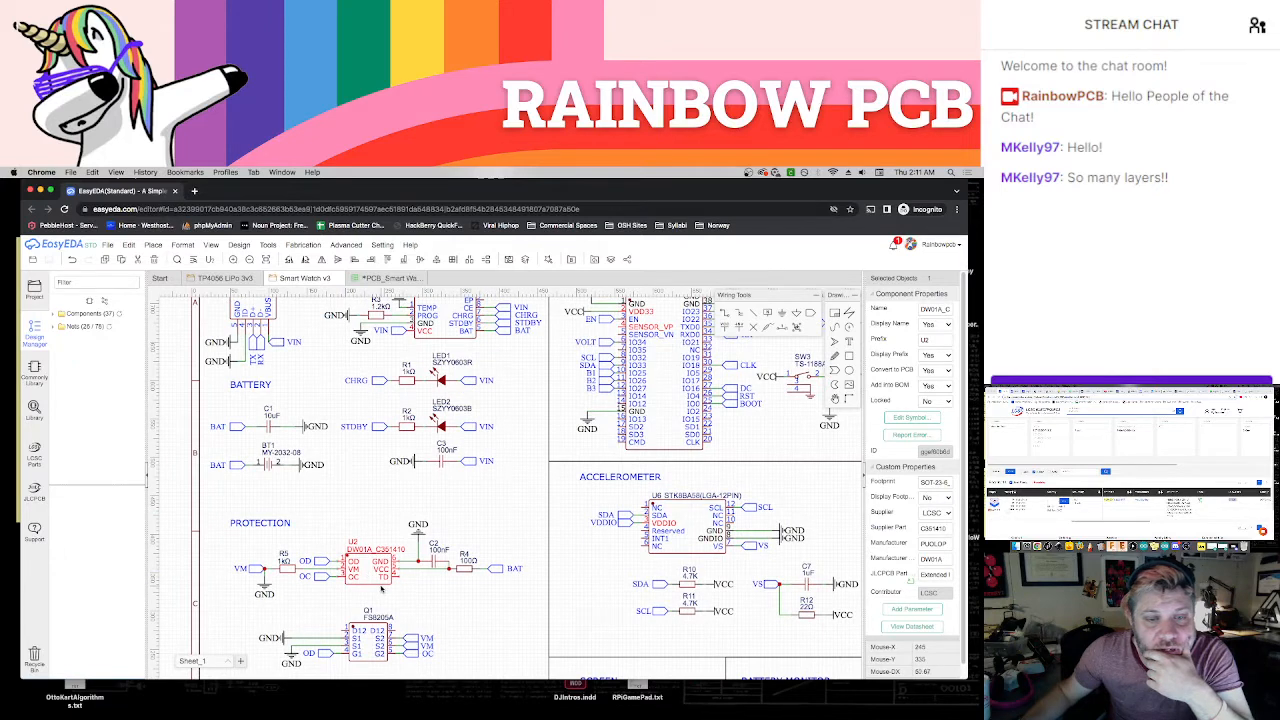
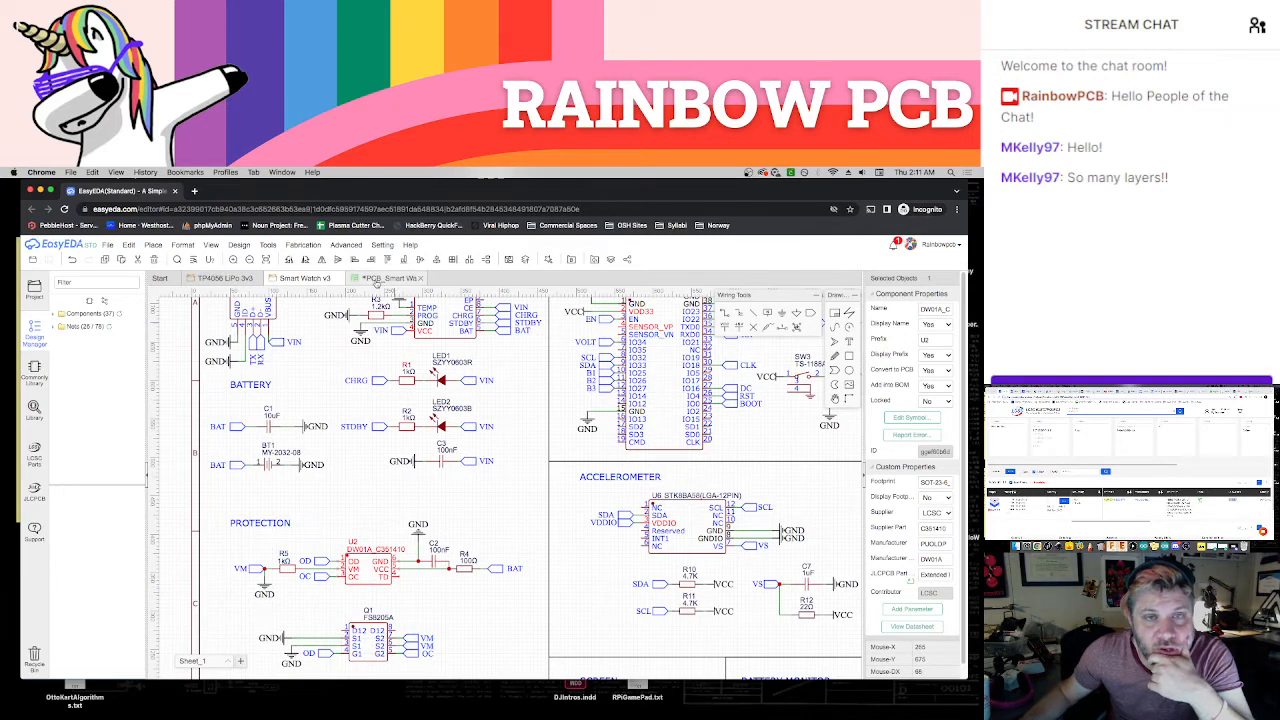
Swap Q1 and U2 on the PCB, placing Q1 just above the BOOT button and U2 directly above Q1
{"action": "left_click", "coordinate": [392, 280]}
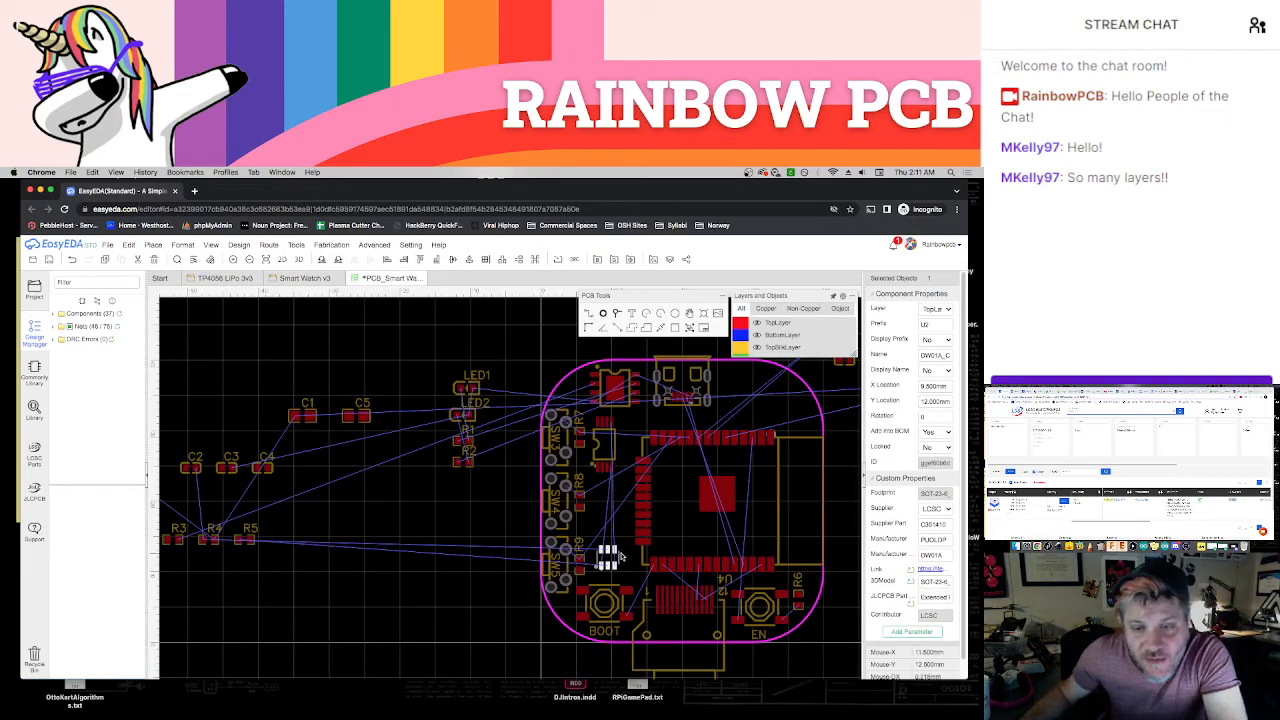
{"action": "left_click", "coordinate": [603, 440]}
{"action": "left_click", "coordinate": [486, 494]}
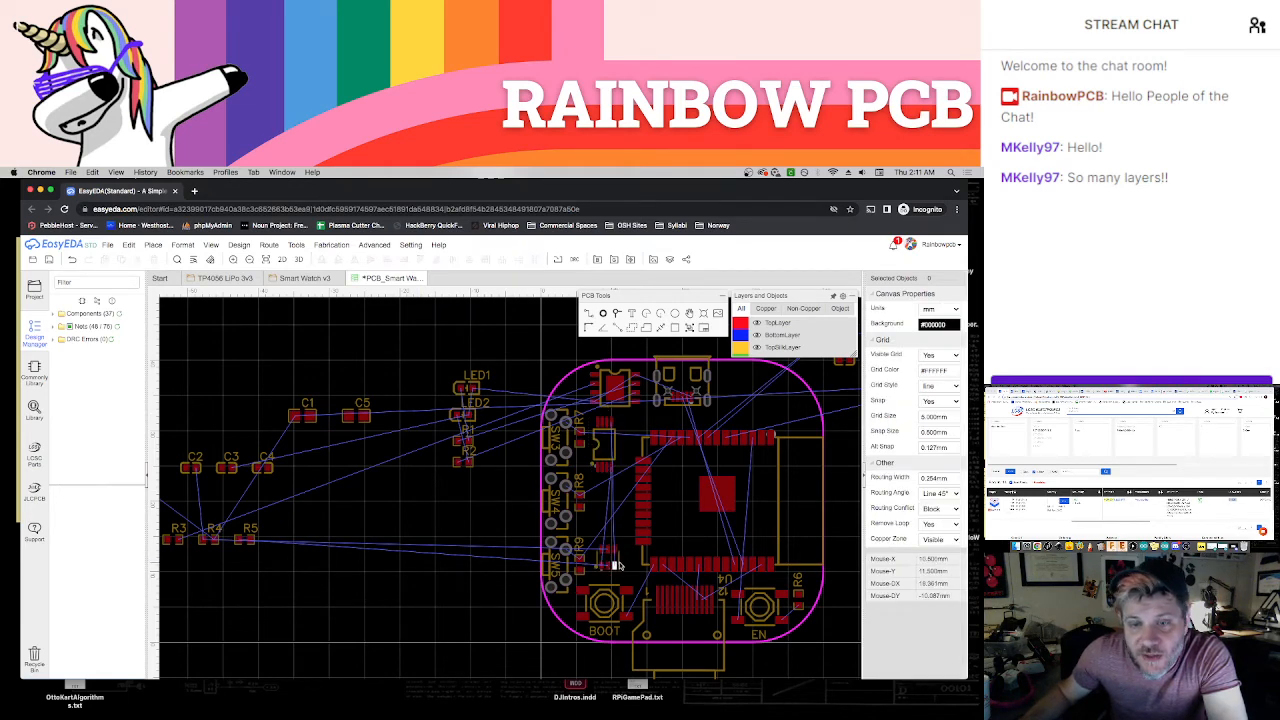
{"action": "left_click_drag", "start_coordinate": [617, 562], "coordinate": [480, 505]}
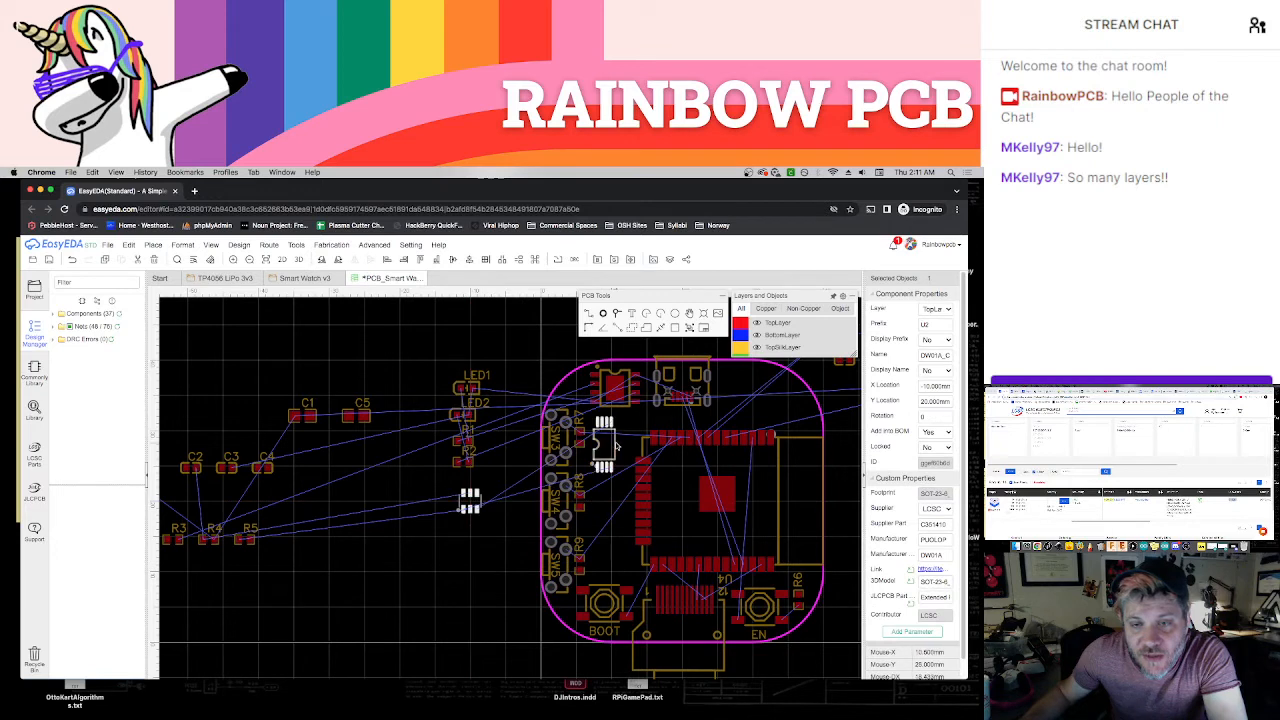
{"action": "left_click_drag", "start_coordinate": [615, 447], "coordinate": [629, 546]}
{"action": "left_click", "coordinate": [484, 534]}
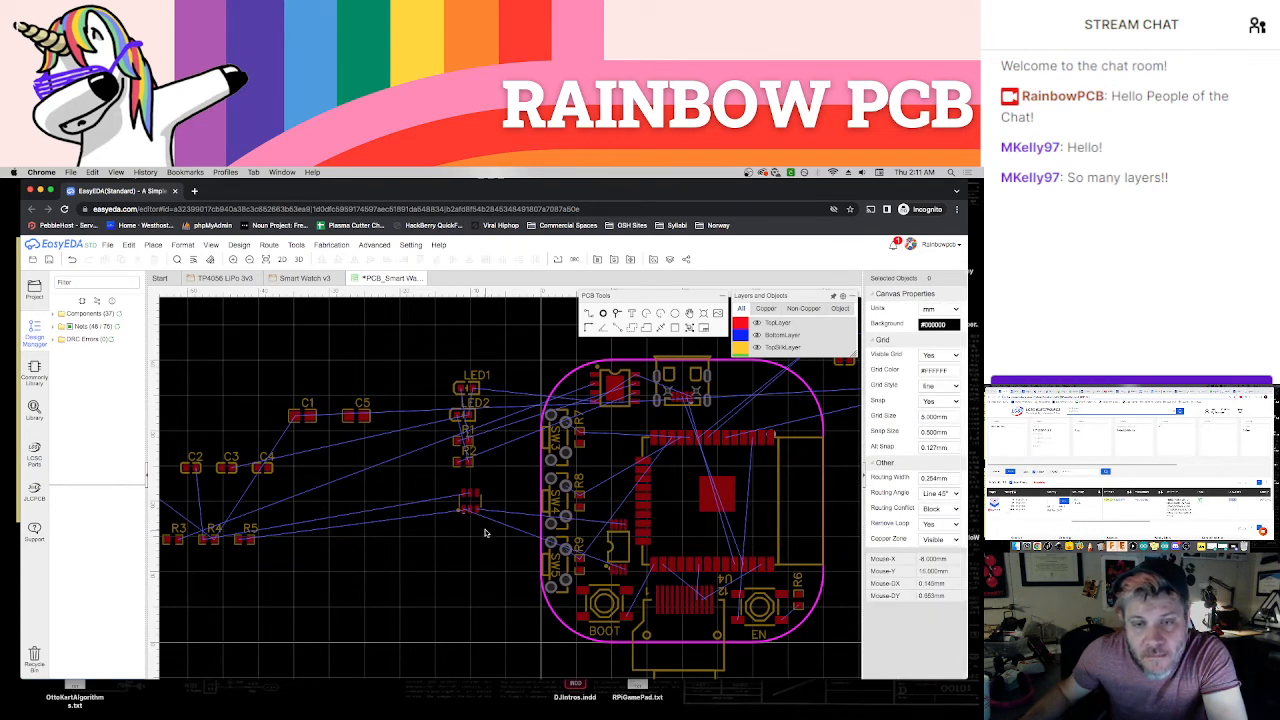
{"action": "left_click", "coordinate": [305, 278]}
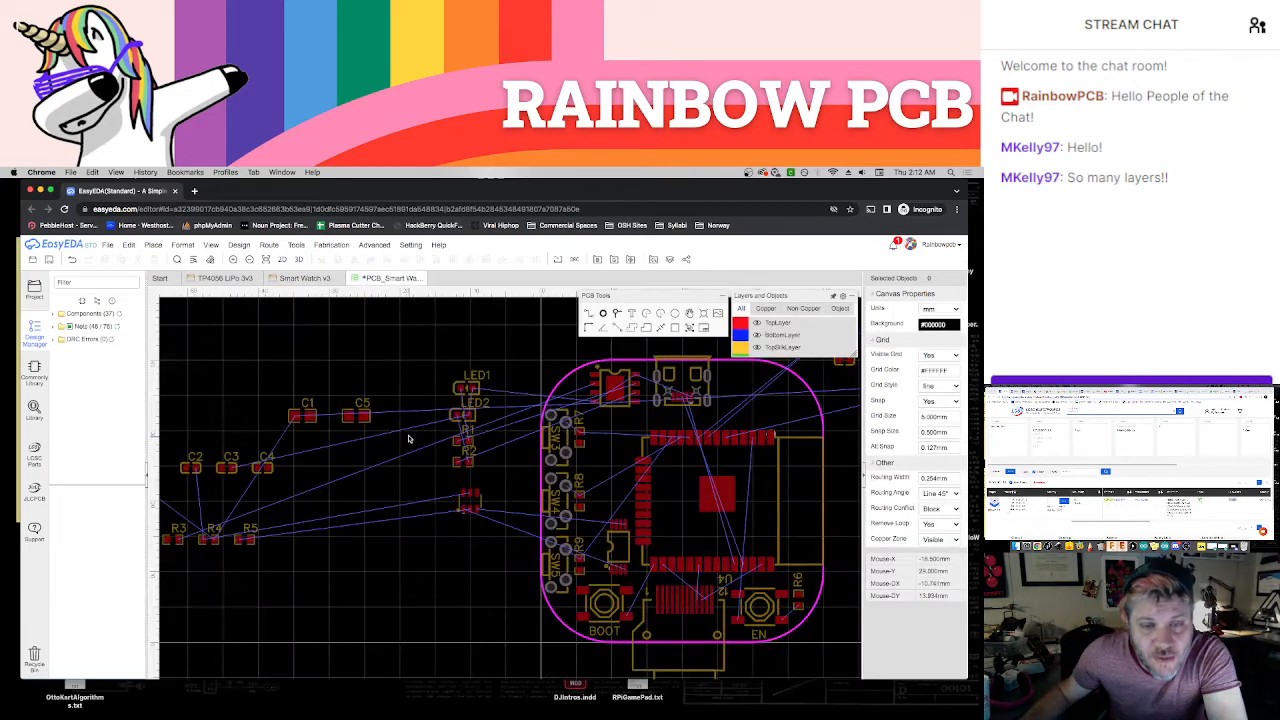
{"action": "left_click_drag", "start_coordinate": [483, 504], "coordinate": [625, 496]}
{"action": "left_click", "coordinate": [378, 537]}
Gather R4, R5 and C2 just outside the board's left edge, with R5 below R4 and C2 beside R4
{"action": "left_click_drag", "start_coordinate": [215, 545], "coordinate": [448, 545]}
{"action": "left_click_drag", "start_coordinate": [252, 547], "coordinate": [449, 565]}
{"action": "left_click_drag", "start_coordinate": [193, 467], "coordinate": [483, 545]}
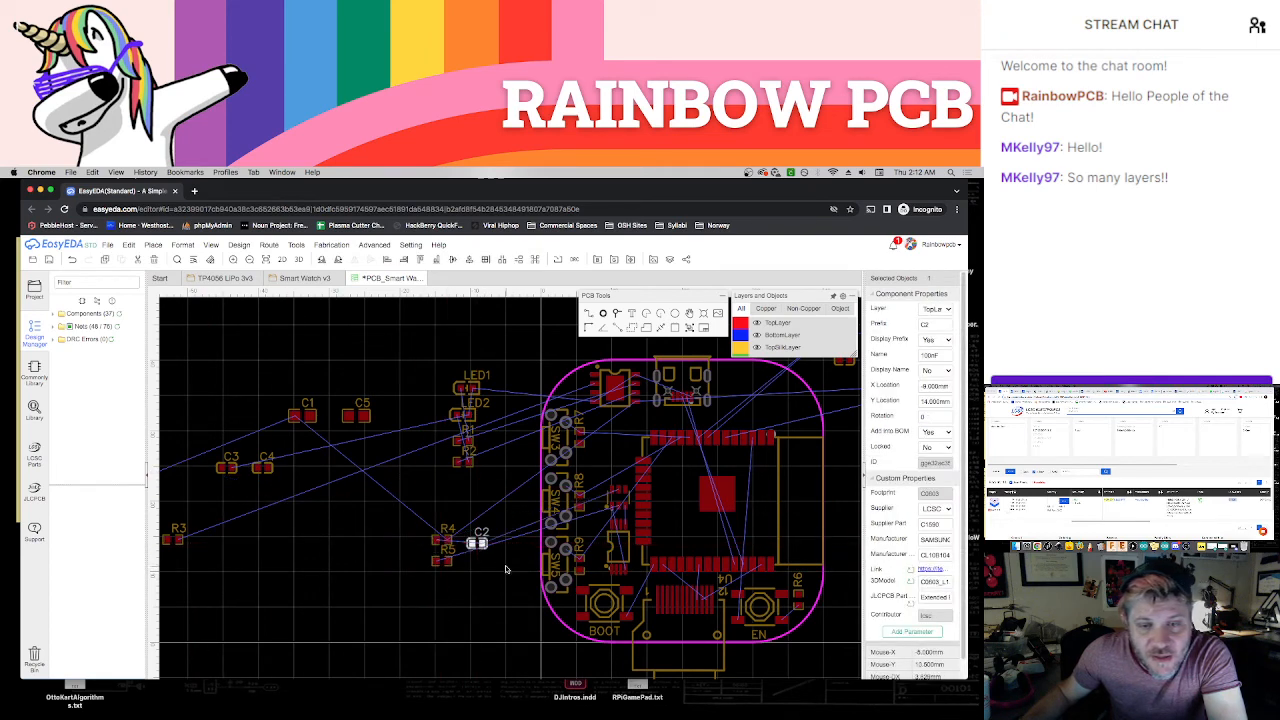
Move R5 and R4 onto the board between the side buttons and U2, turned vertical with R4 above R5
{"action": "right_click_drag", "start_coordinate": [508, 569], "coordinate": [423, 581]}
{"action": "scroll", "coordinate": [474, 535], "scroll_direction": "up", "scroll_amount": 2}
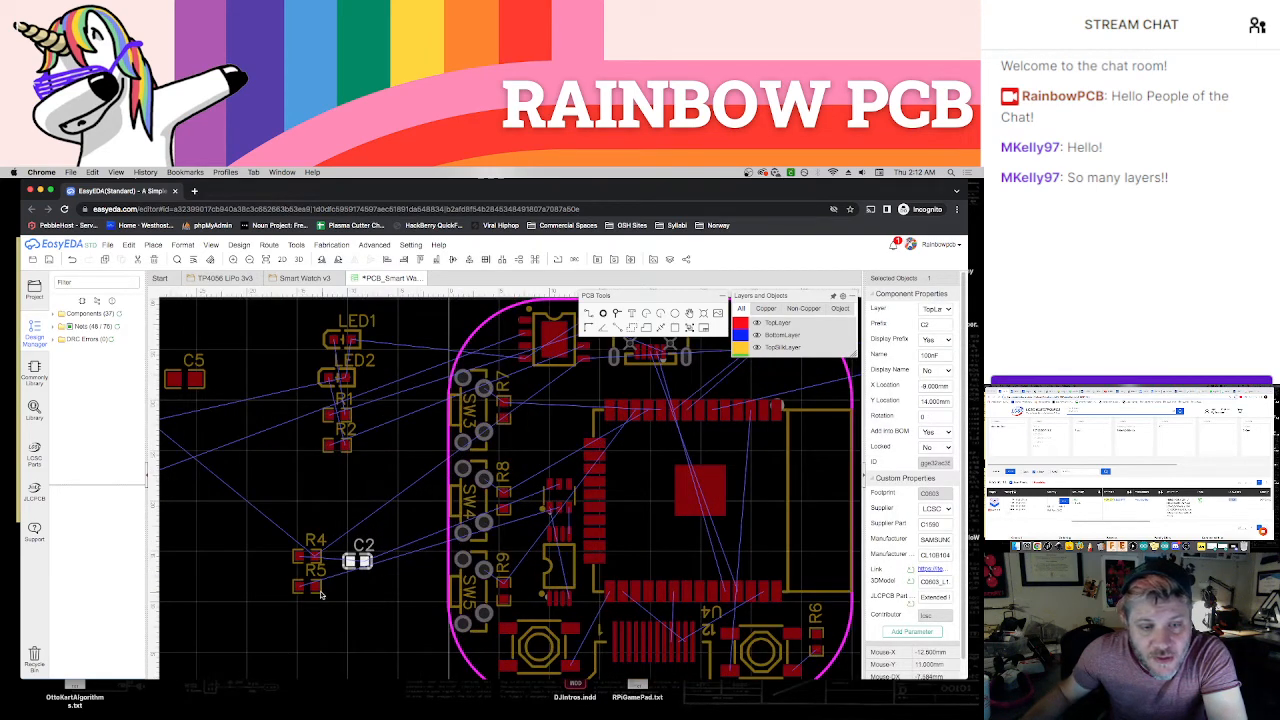
{"action": "left_click_drag", "start_coordinate": [316, 576], "coordinate": [533, 480]}
{"action": "scroll", "coordinate": [531, 546], "scroll_direction": "up", "scroll_amount": 2}
{"action": "key", "text": "space"}
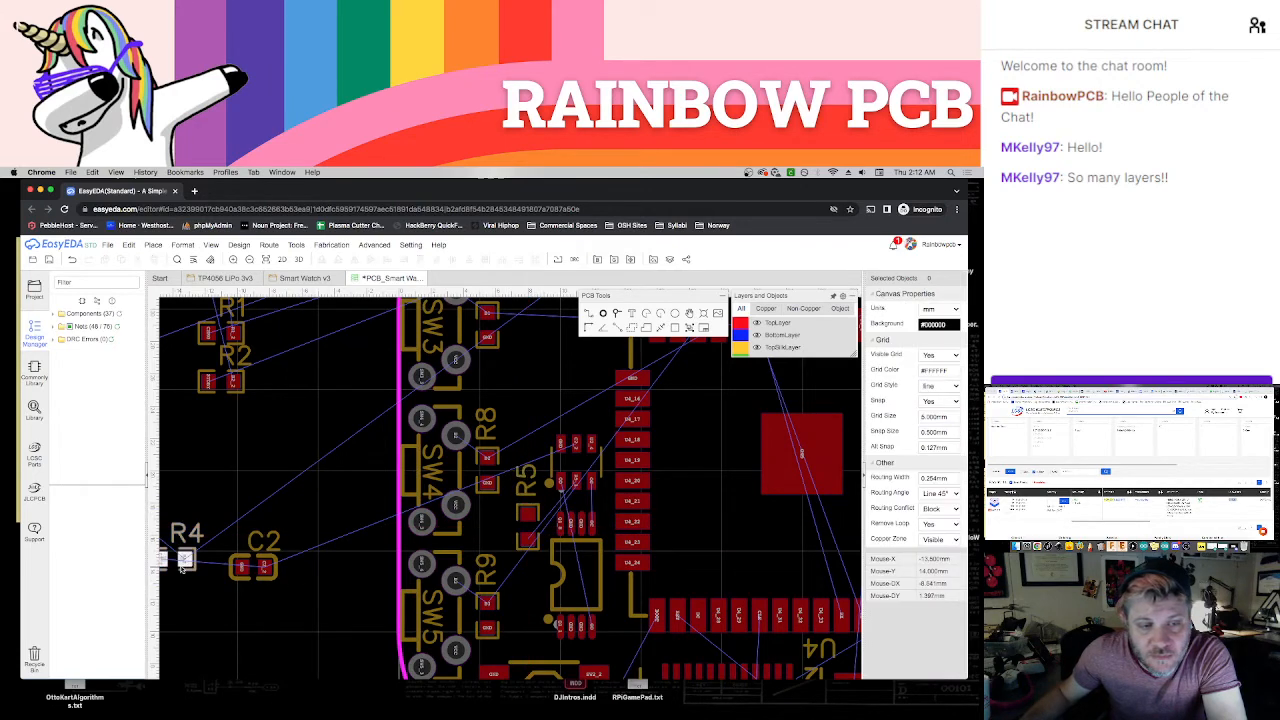
{"action": "left_click_drag", "start_coordinate": [180, 562], "coordinate": [534, 461]}
{"action": "key", "text": "space"}
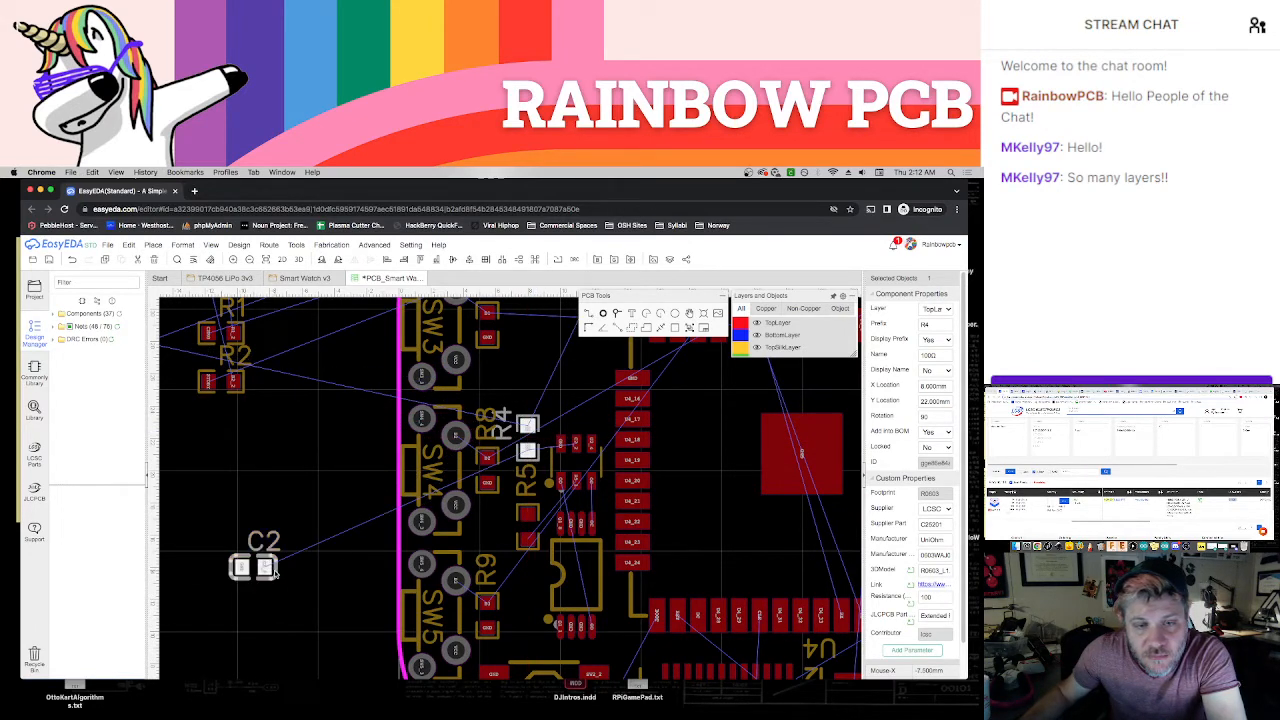
{"action": "left_click", "coordinate": [350, 570]}
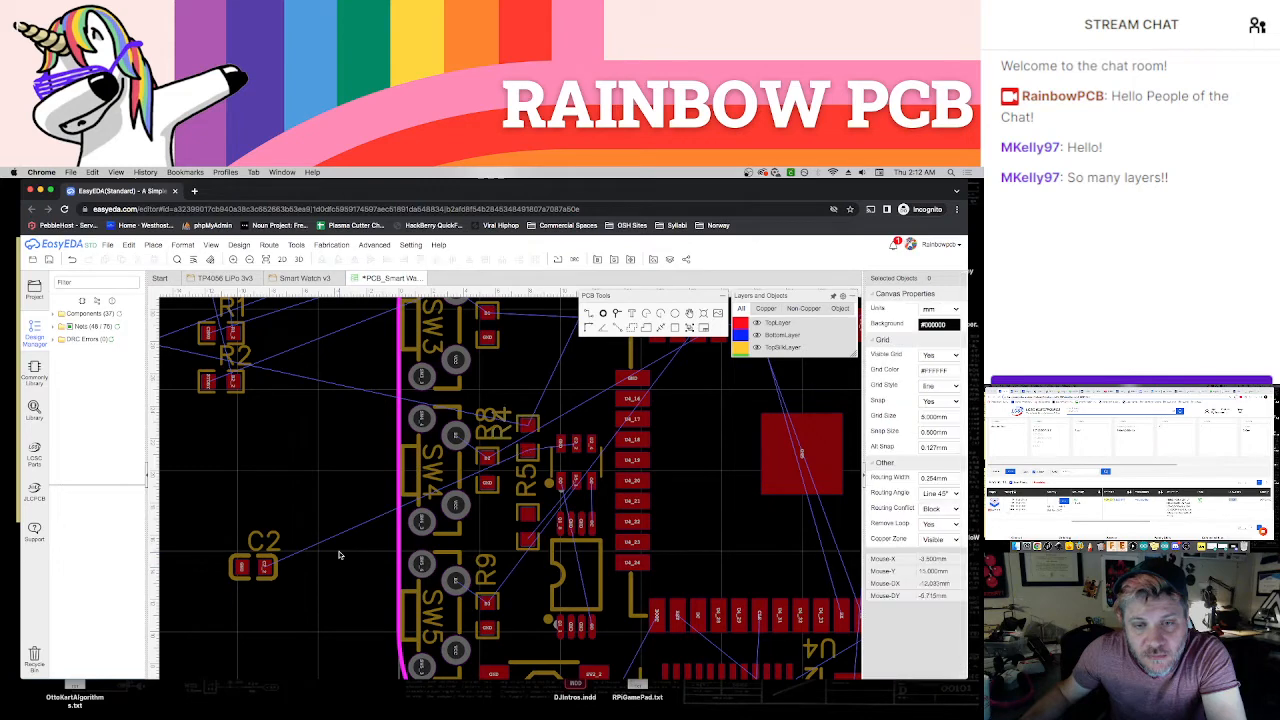
Turn R5 horizontal and position it just left of the gap between U2 and Q1
{"action": "left_click", "coordinate": [535, 549]}
{"action": "key", "text": "space"}
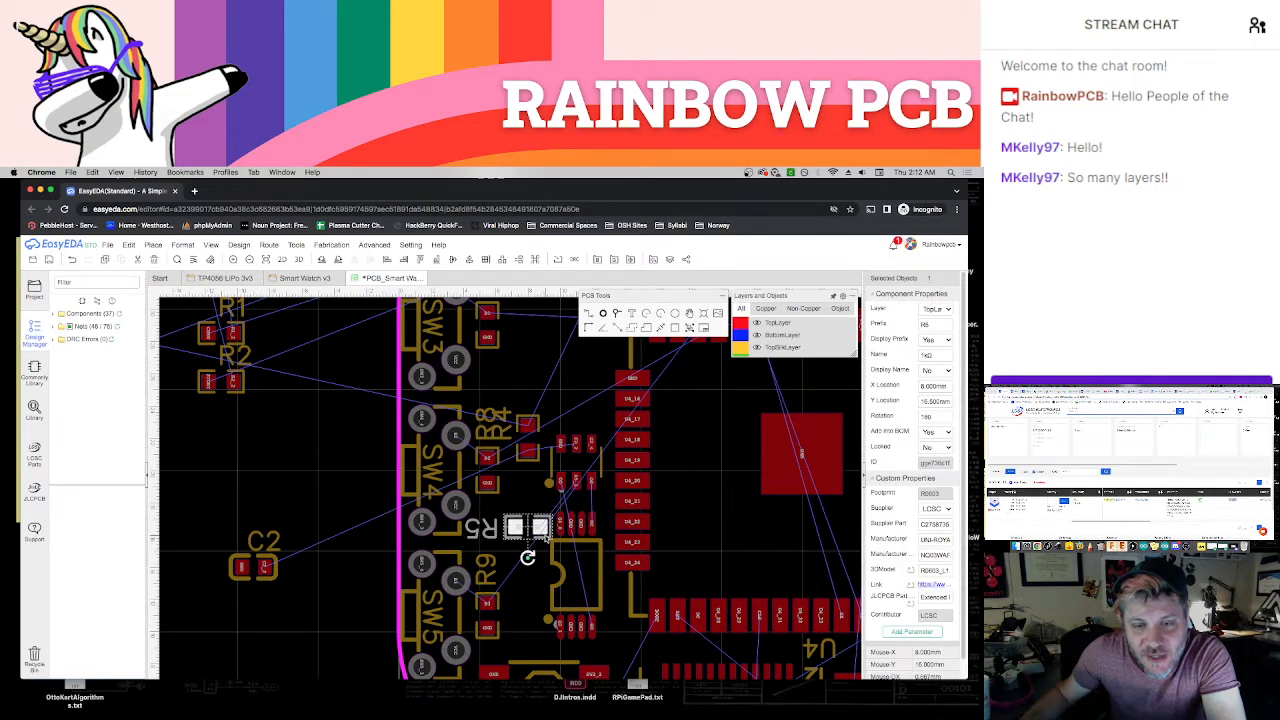
{"action": "left_click_drag", "start_coordinate": [546, 536], "coordinate": [526, 540]}
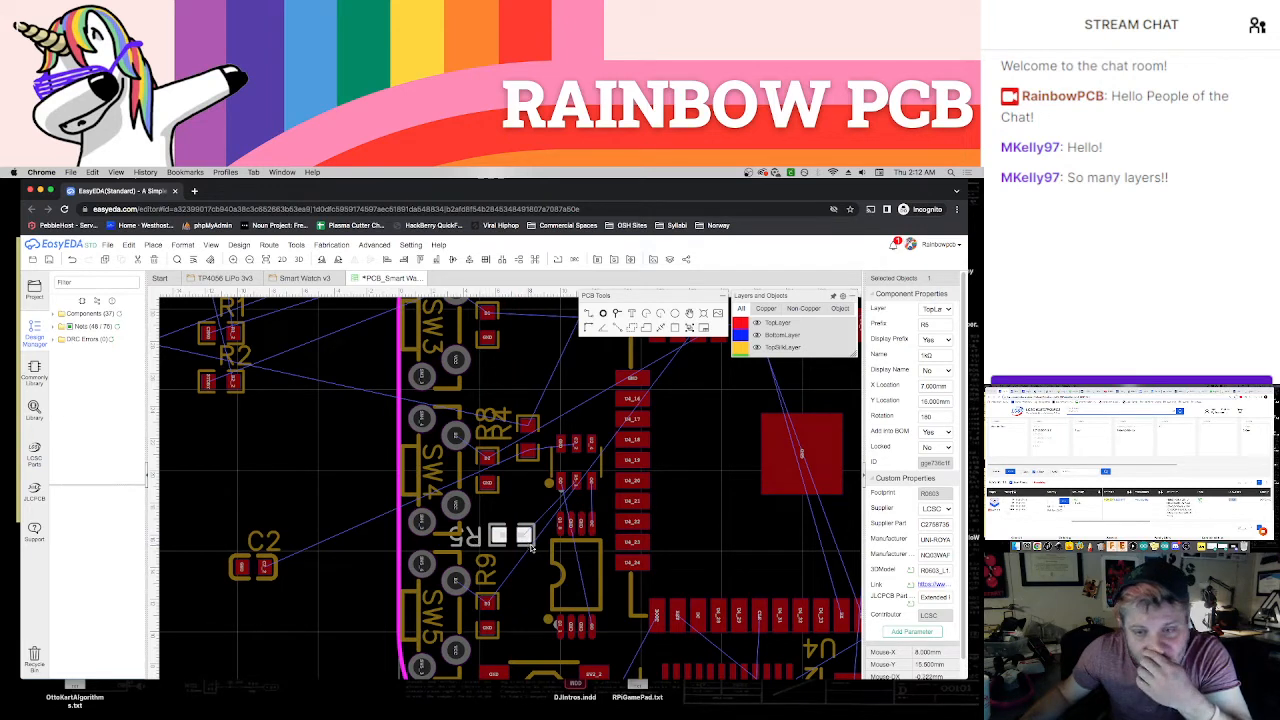
{"action": "left_click_drag", "start_coordinate": [531, 547], "coordinate": [529, 545]}
{"action": "left_click", "coordinate": [484, 540]}
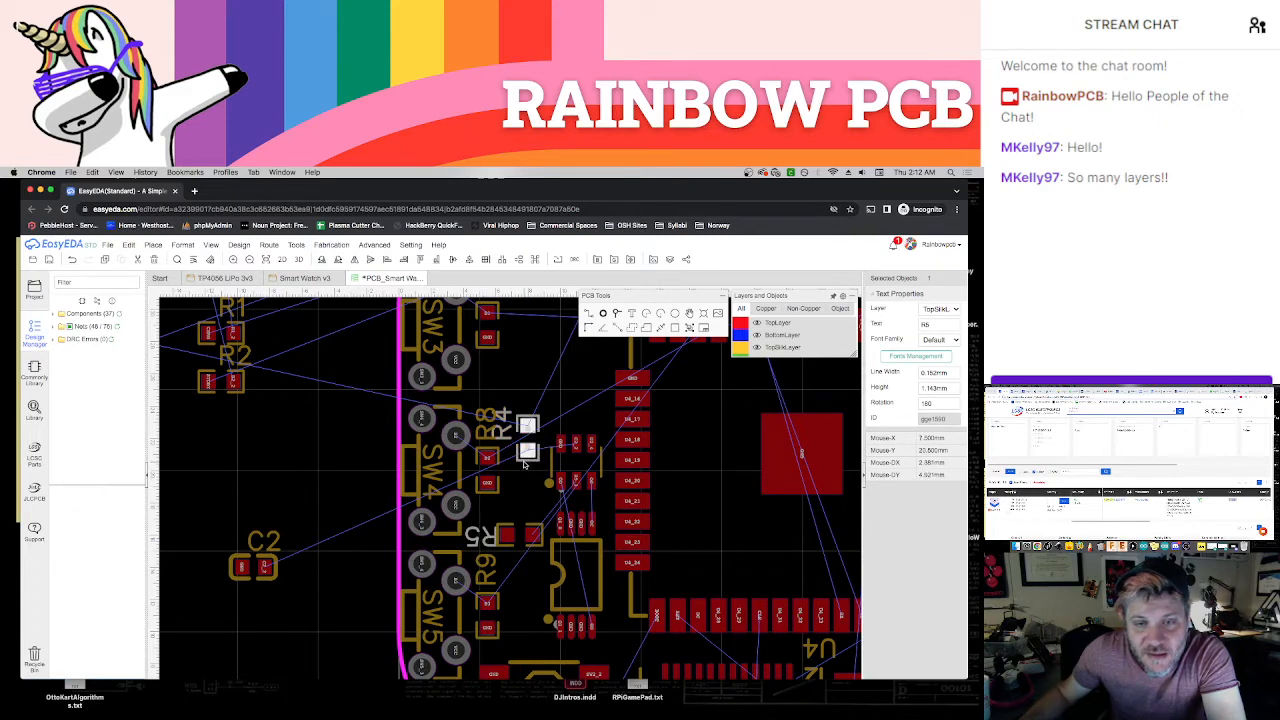
Turn R4 horizontal and place it directly above R5, undoing the last unwanted move
{"action": "left_click_drag", "start_coordinate": [522, 467], "coordinate": [528, 517]}
{"action": "key", "text": "space"}
{"action": "left_click", "coordinate": [486, 485]}
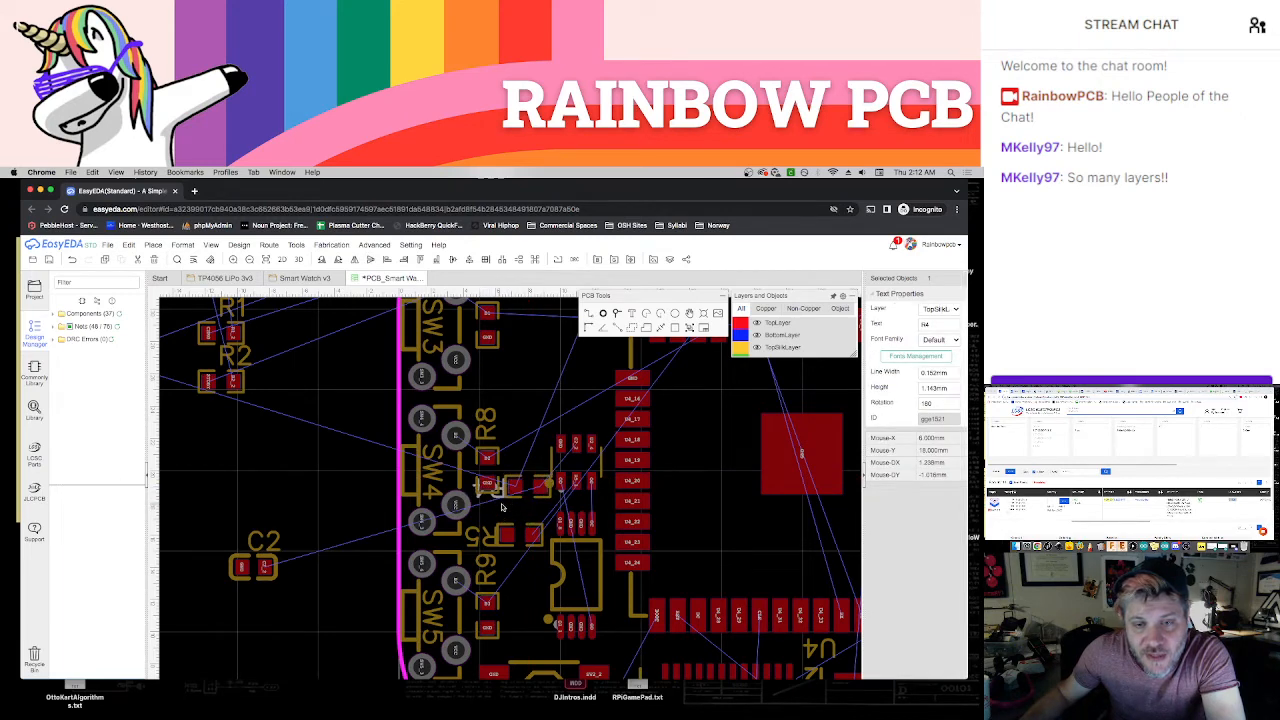
{"action": "left_click_drag", "start_coordinate": [516, 500], "coordinate": [507, 463]}
{"action": "key", "text": "super+z"}
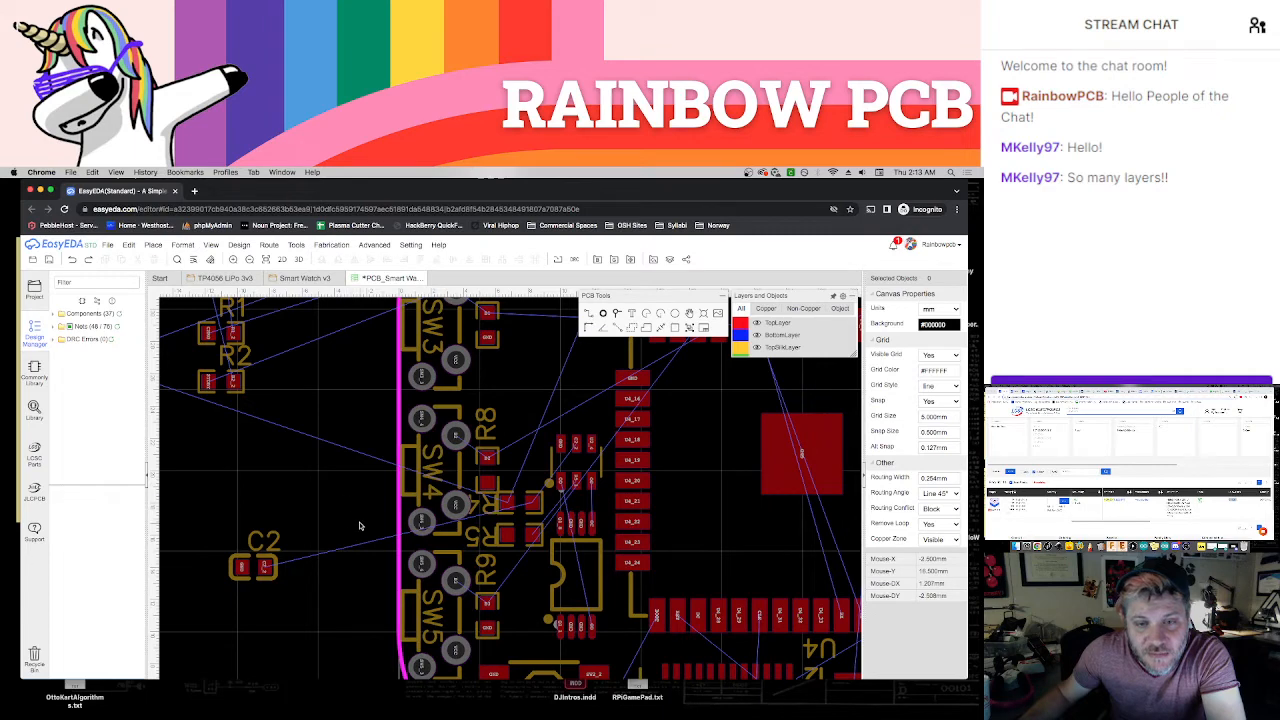
Rotate C2 by 180 degrees and place it on the board directly above R4, beside U2
{"action": "left_click", "coordinate": [273, 578]}
{"action": "key", "text": "space"}
{"action": "key", "text": "space"}
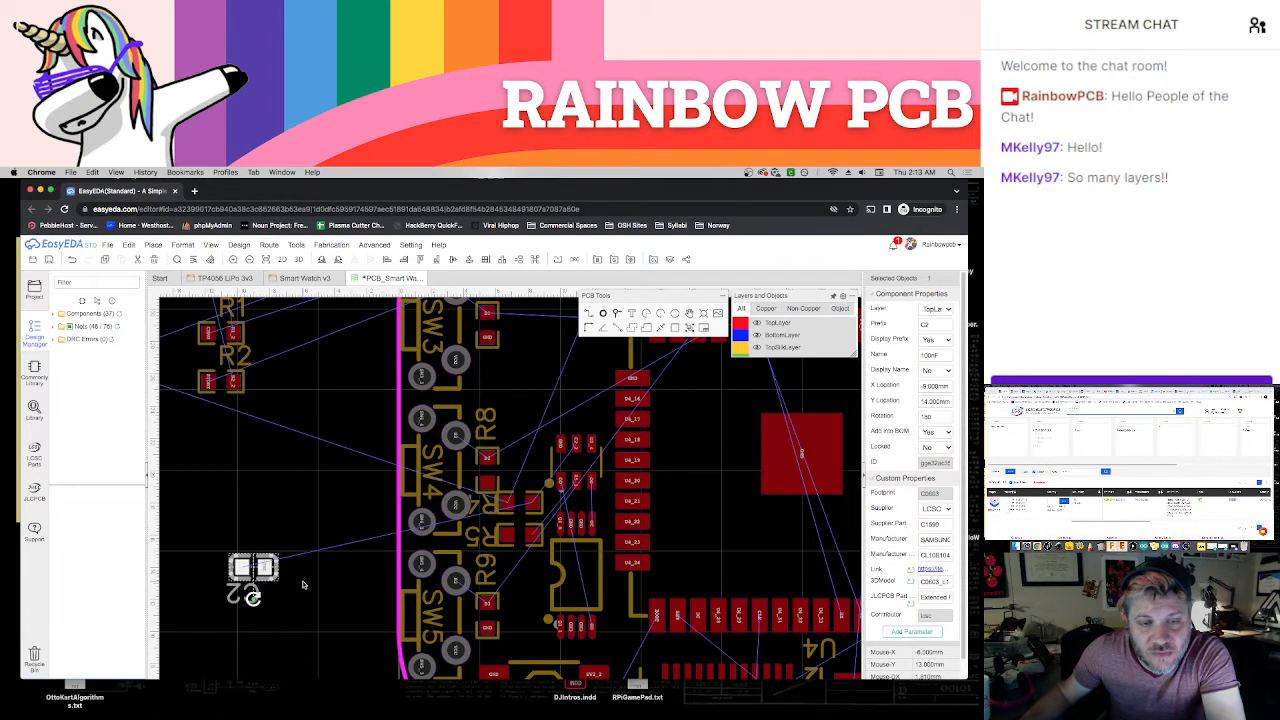
{"action": "left_click_drag", "start_coordinate": [255, 585], "coordinate": [541, 466]}
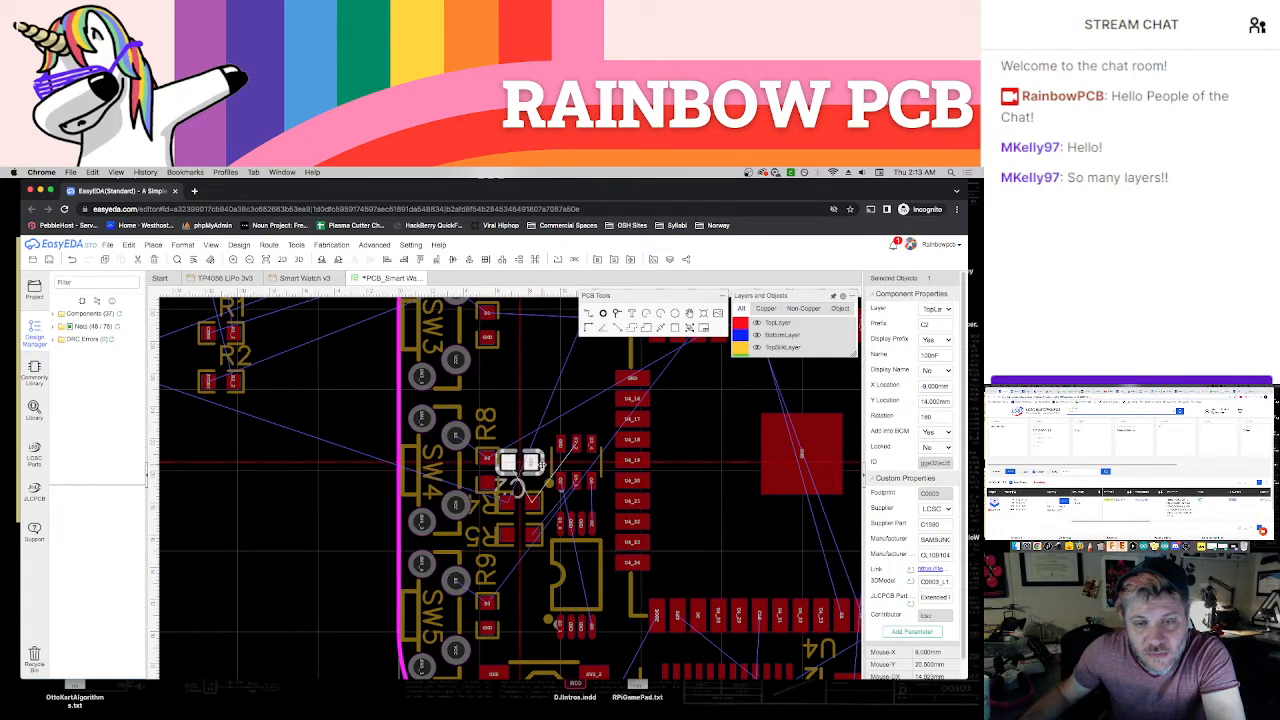
{"action": "left_click", "coordinate": [321, 529]}
Turn R9 horizontal, delete its designator label, and position it between SW5 and Q1 at X 6.5 mm, Y 11 mm
{"action": "right_click_drag", "start_coordinate": [344, 517], "coordinate": [261, 525]}
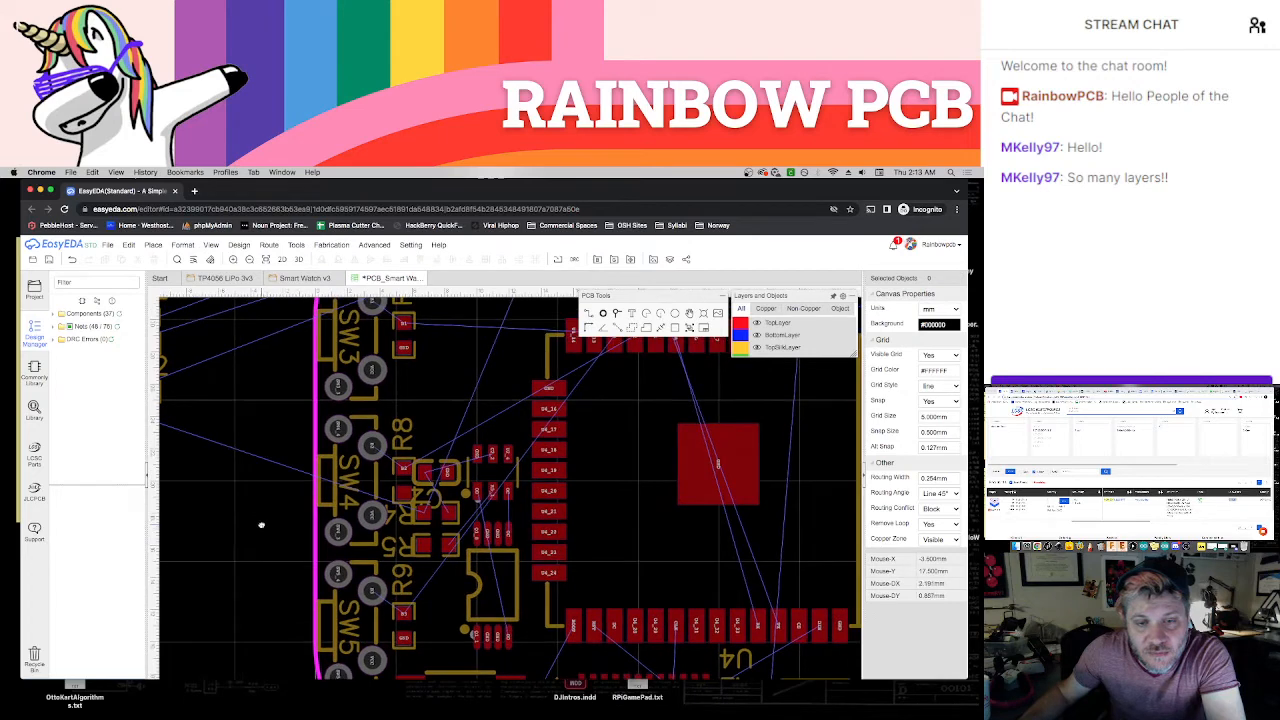
{"action": "left_click", "coordinate": [414, 646]}
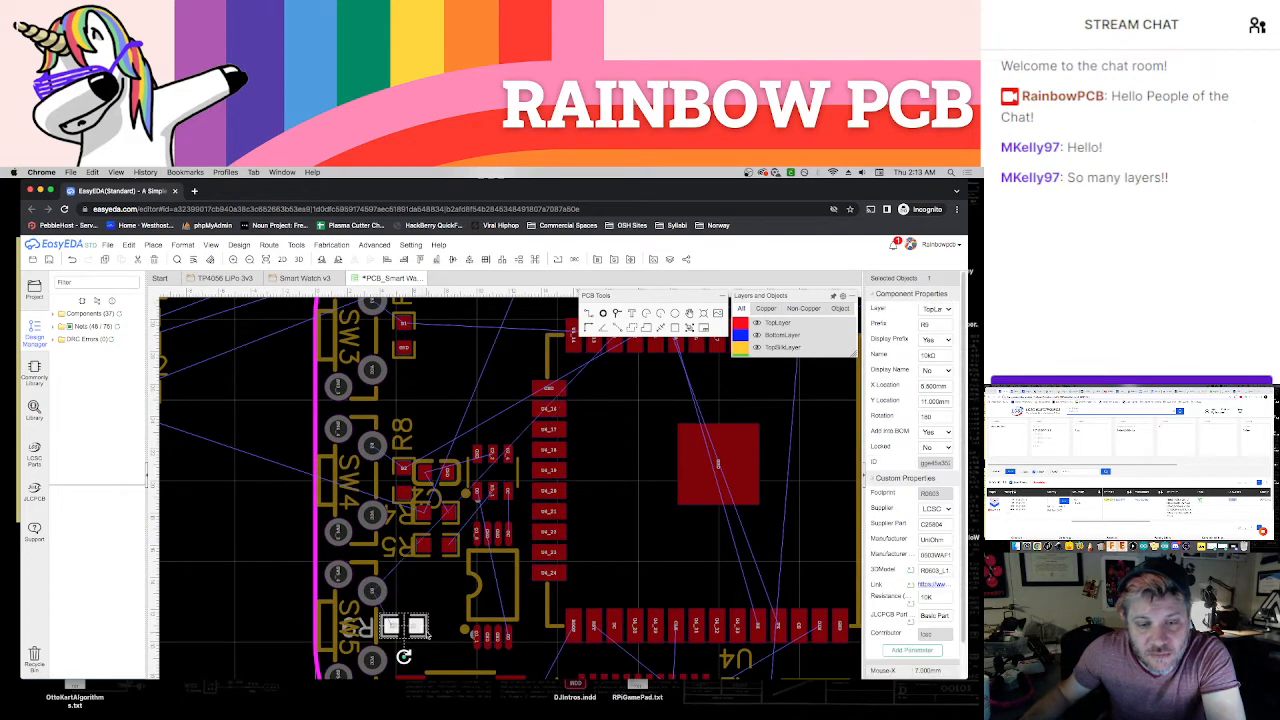
{"action": "left_click_drag", "start_coordinate": [426, 632], "coordinate": [438, 631]}
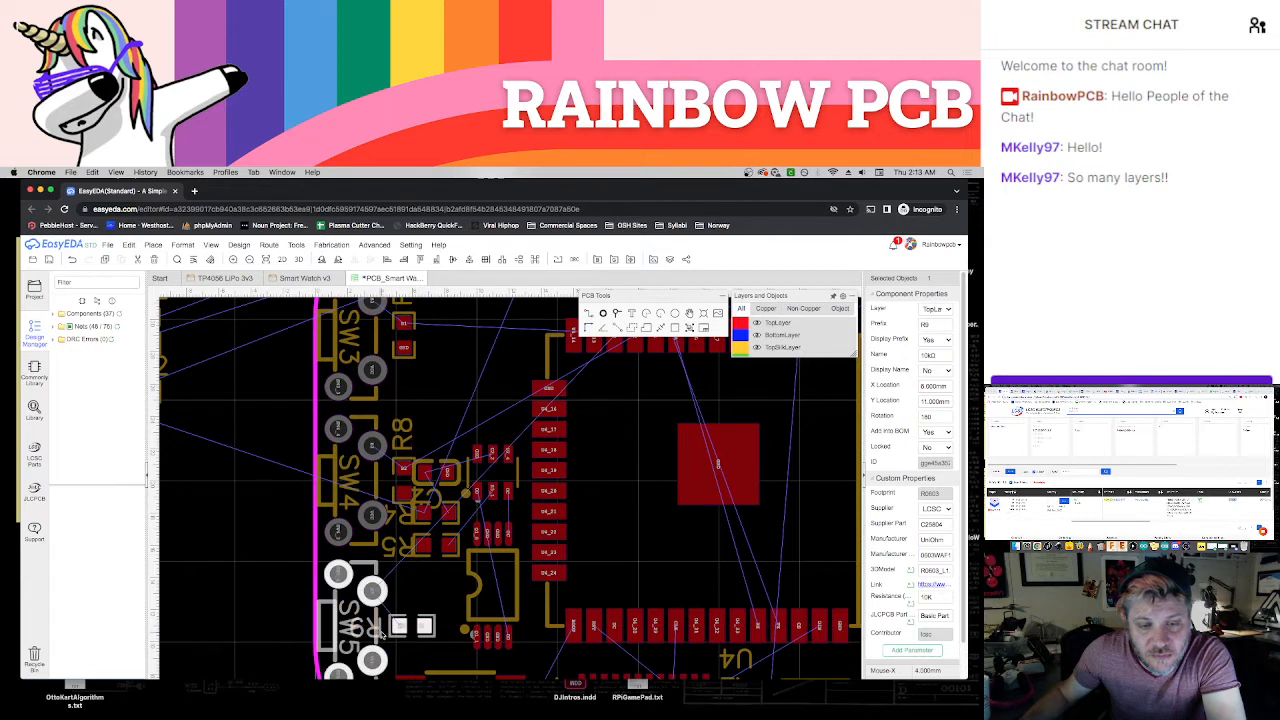
{"action": "left_click", "coordinate": [420, 606]}
{"action": "left_click_drag", "start_coordinate": [425, 606], "coordinate": [423, 603]}
{"action": "key", "text": "Delete"}
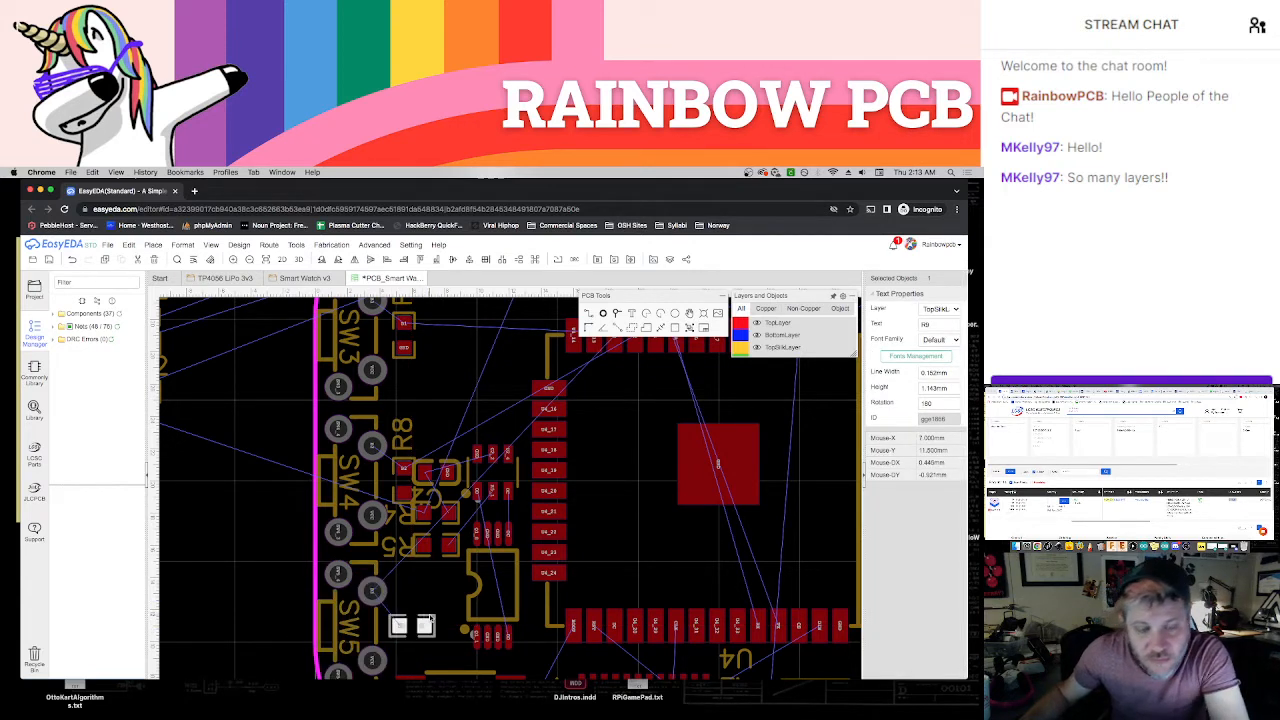
{"action": "left_click", "coordinate": [430, 616]}
{"action": "left_click_drag", "start_coordinate": [432, 612], "coordinate": [432, 620]}
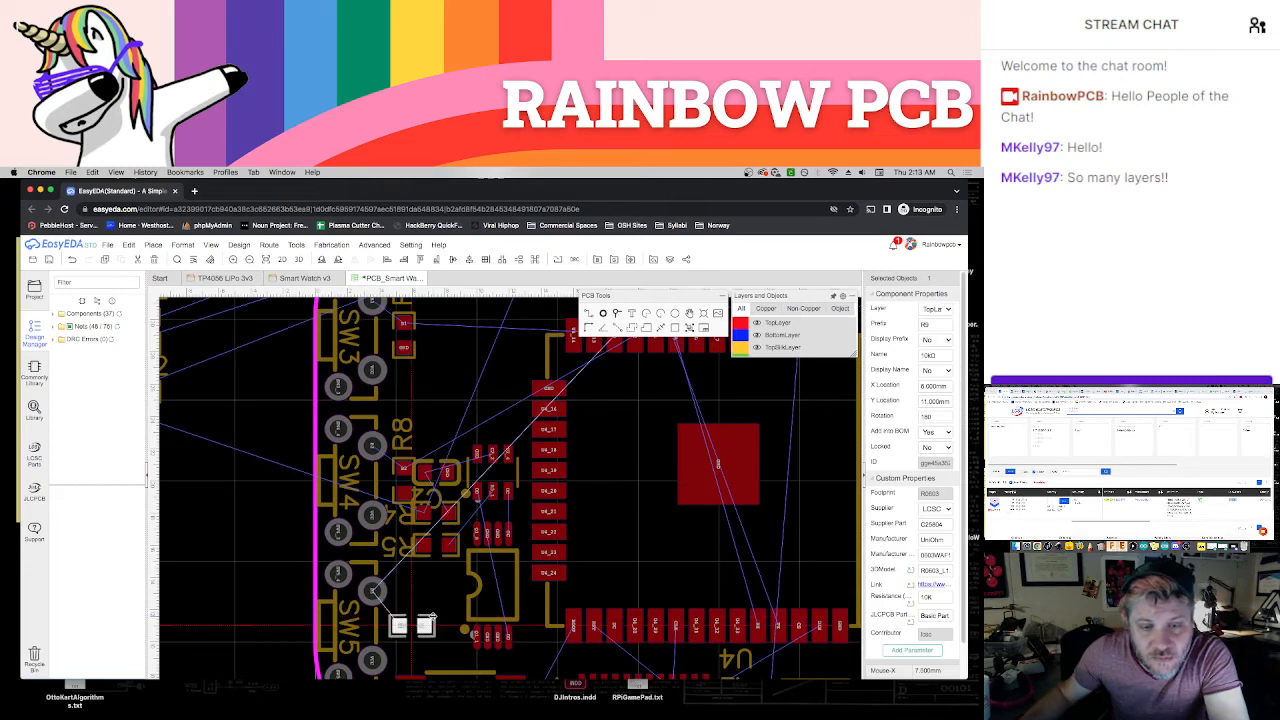
{"action": "left_click", "coordinate": [442, 599]}
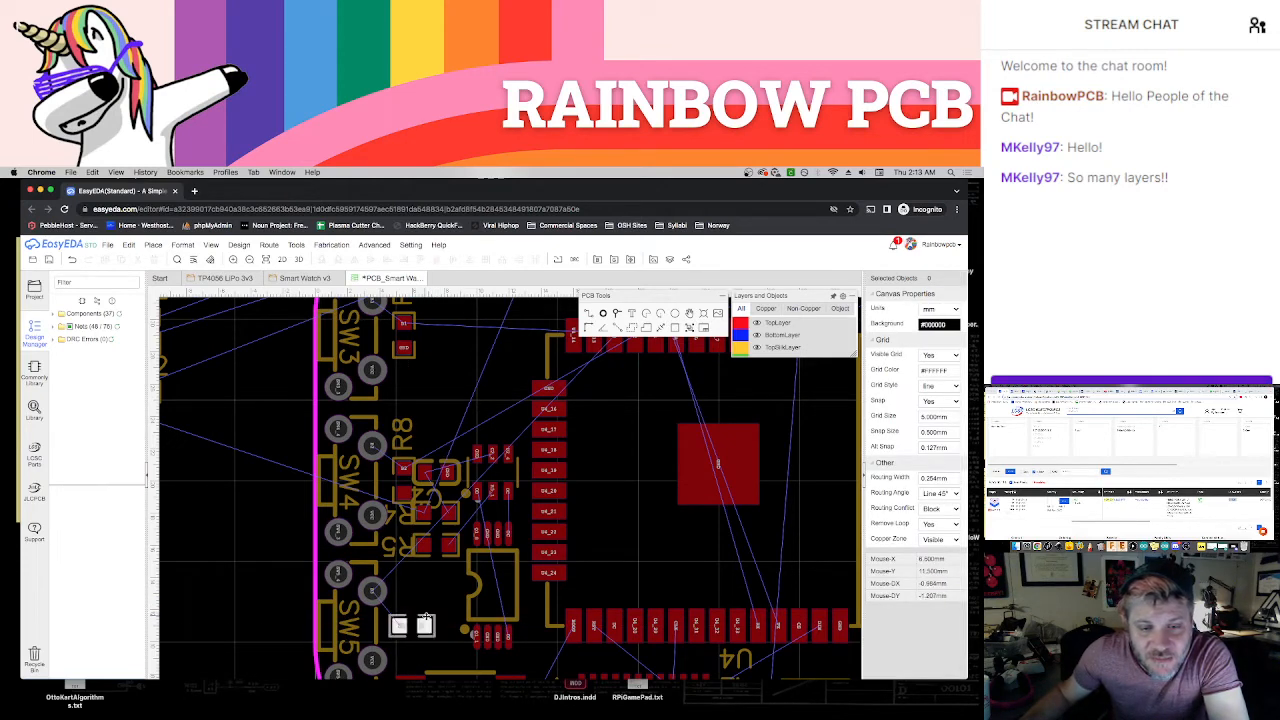
{"action": "left_click_drag", "start_coordinate": [426, 617], "coordinate": [434, 617]}
Delete the silkscreen designator labels of R5, R4, C2 and R8, keeping their footprints
{"action": "scroll", "coordinate": [422, 579], "scroll_direction": "down", "scroll_amount": 2}
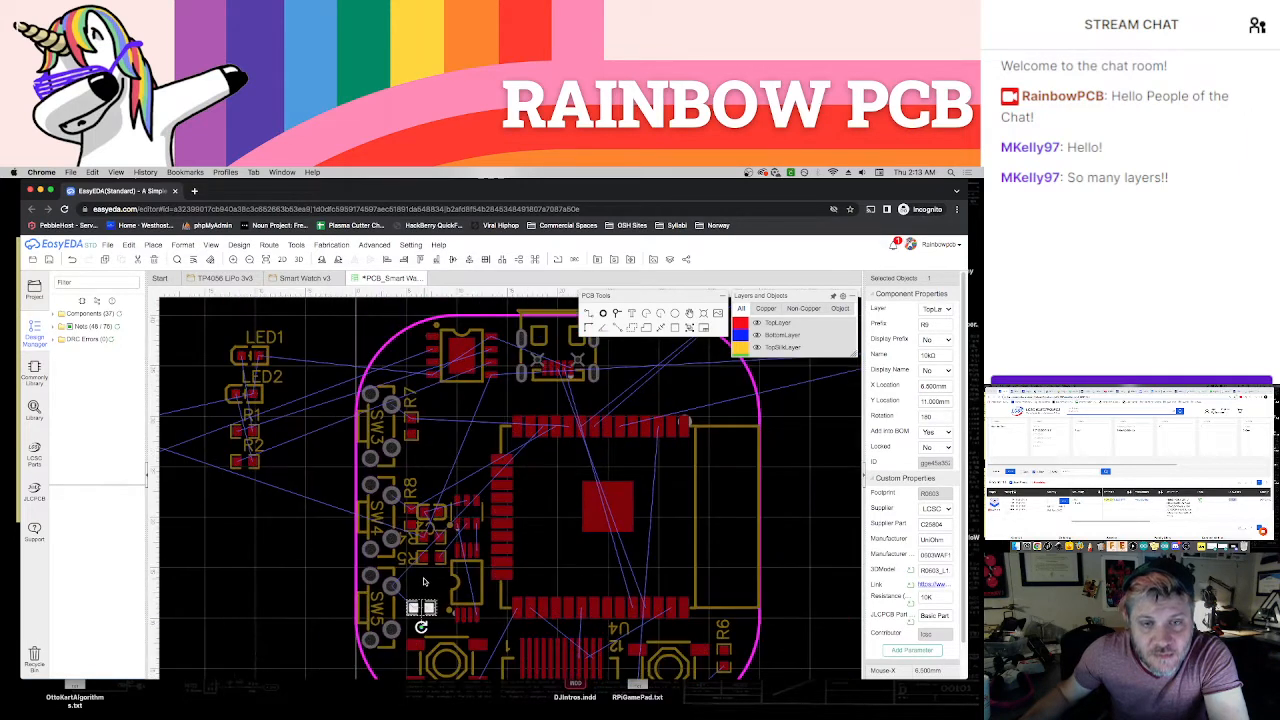
{"action": "scroll", "coordinate": [424, 580], "scroll_direction": "up", "scroll_amount": 2}
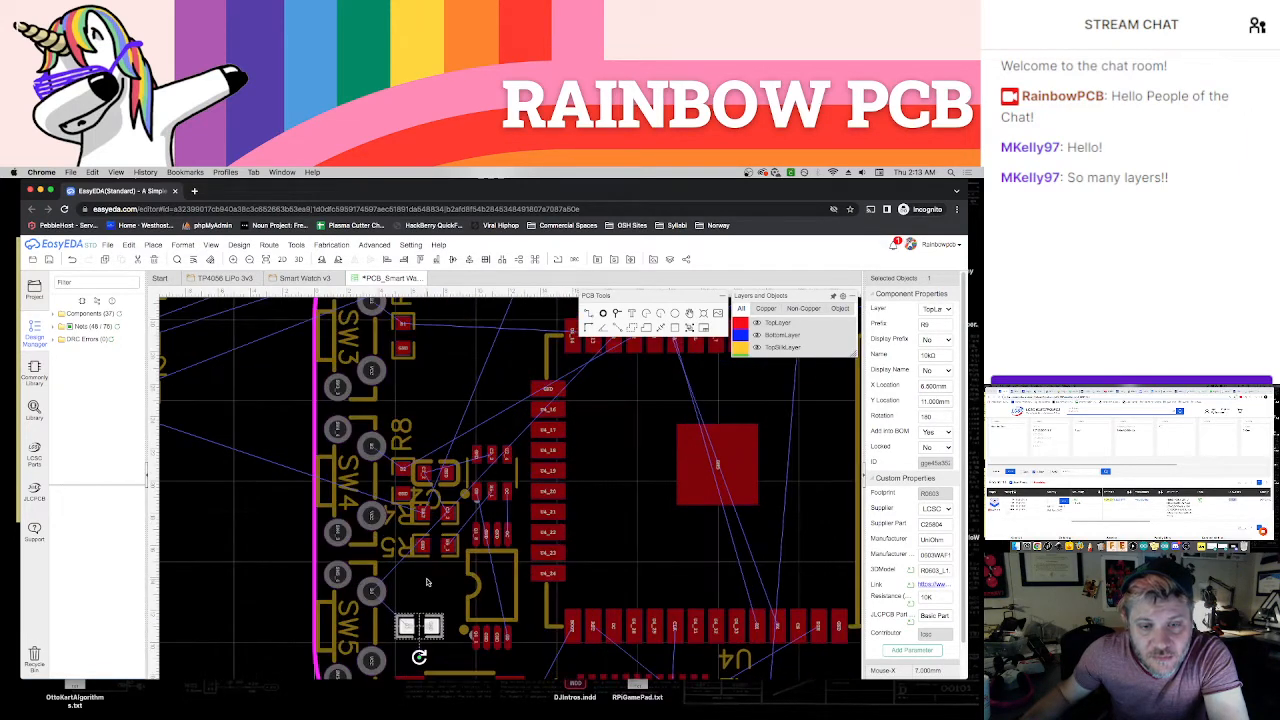
{"action": "left_click", "coordinate": [395, 545]}
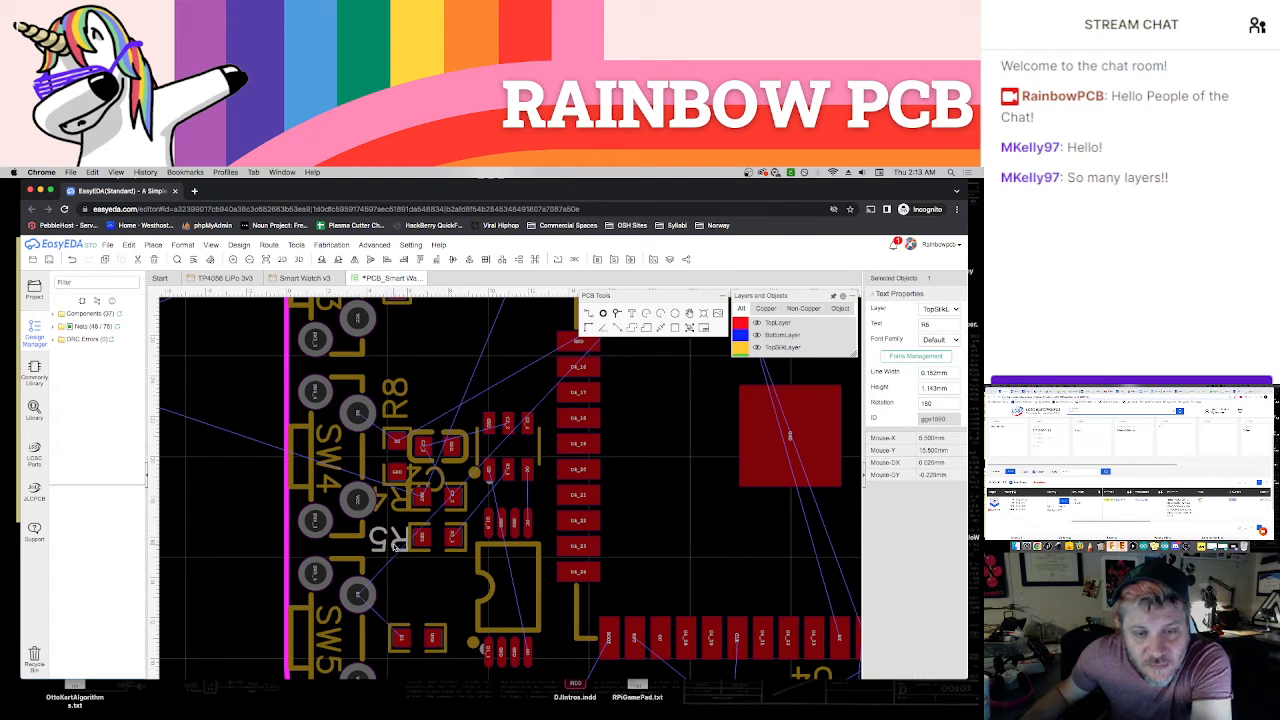
{"action": "left_click", "coordinate": [435, 478]}
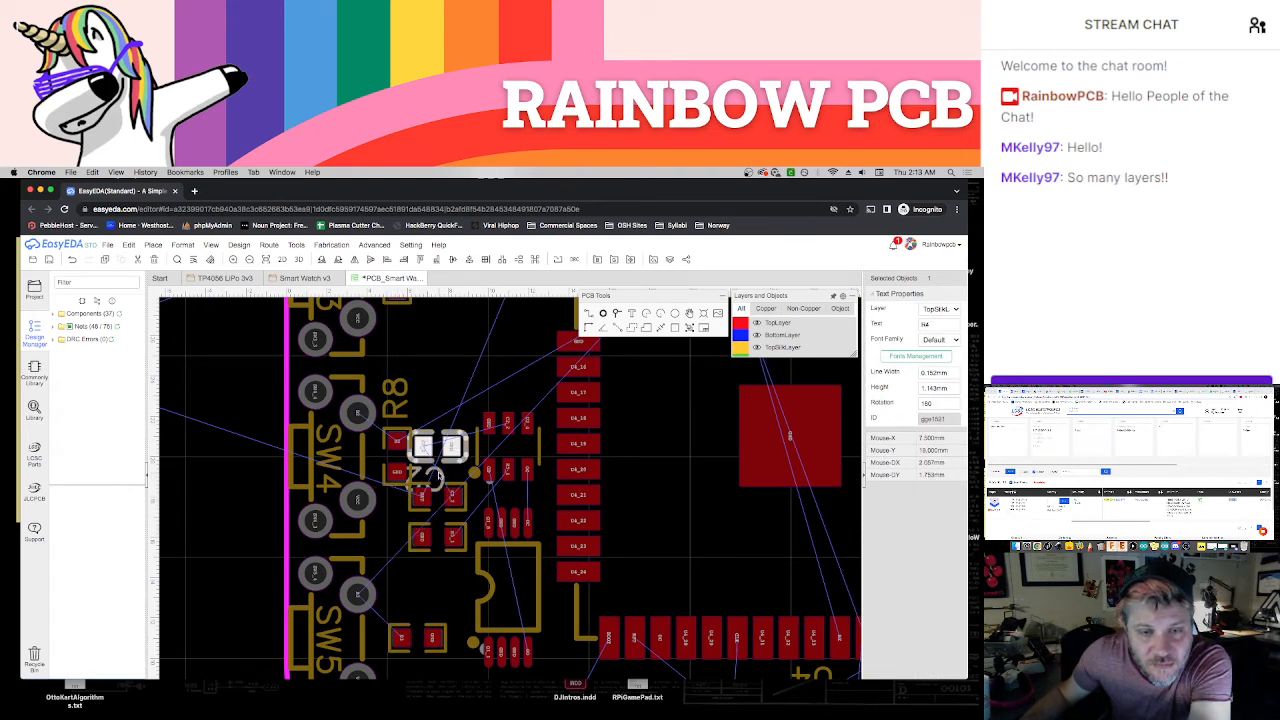
{"action": "left_click", "coordinate": [408, 420]}
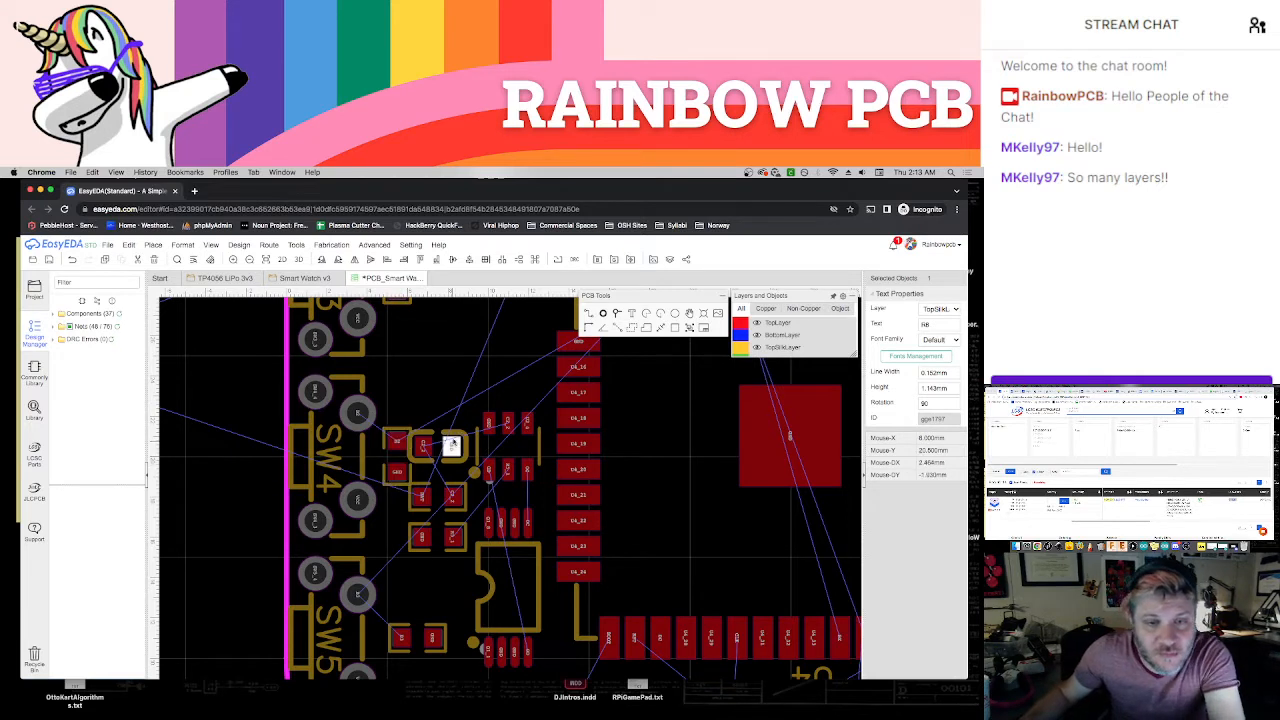
Move C2 farther up to free space, and place R8 horizontally above R4 in line with R9
{"action": "left_click_drag", "start_coordinate": [452, 445], "coordinate": [452, 375]}
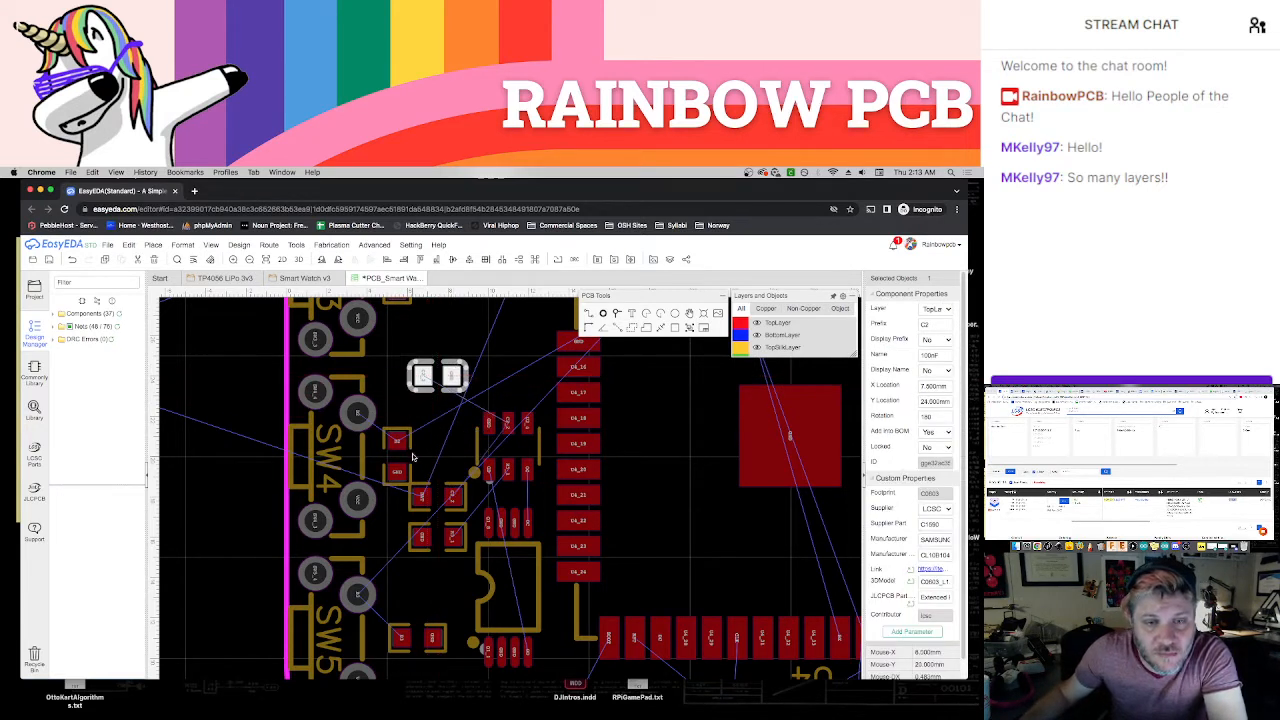
{"action": "left_click", "coordinate": [409, 448]}
{"action": "key", "text": "space"}
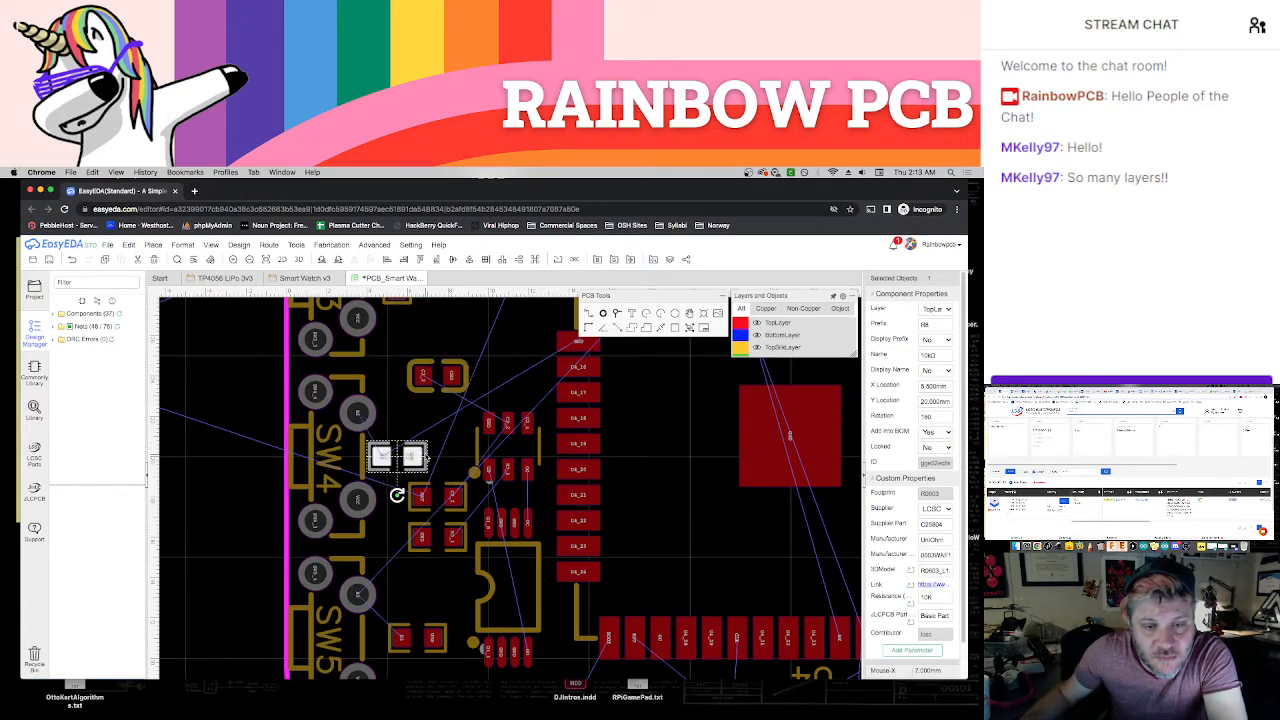
{"action": "left_click_drag", "start_coordinate": [424, 456], "coordinate": [448, 455]}
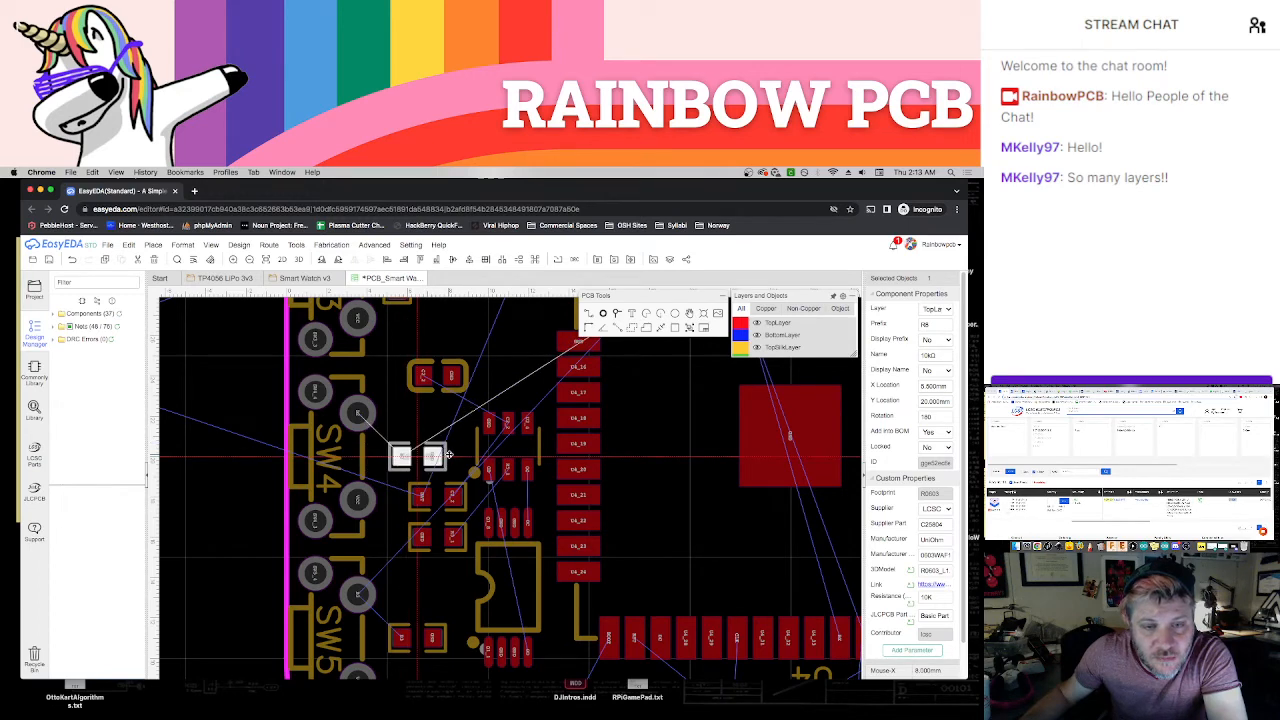
{"action": "left_click", "coordinate": [449, 455]}
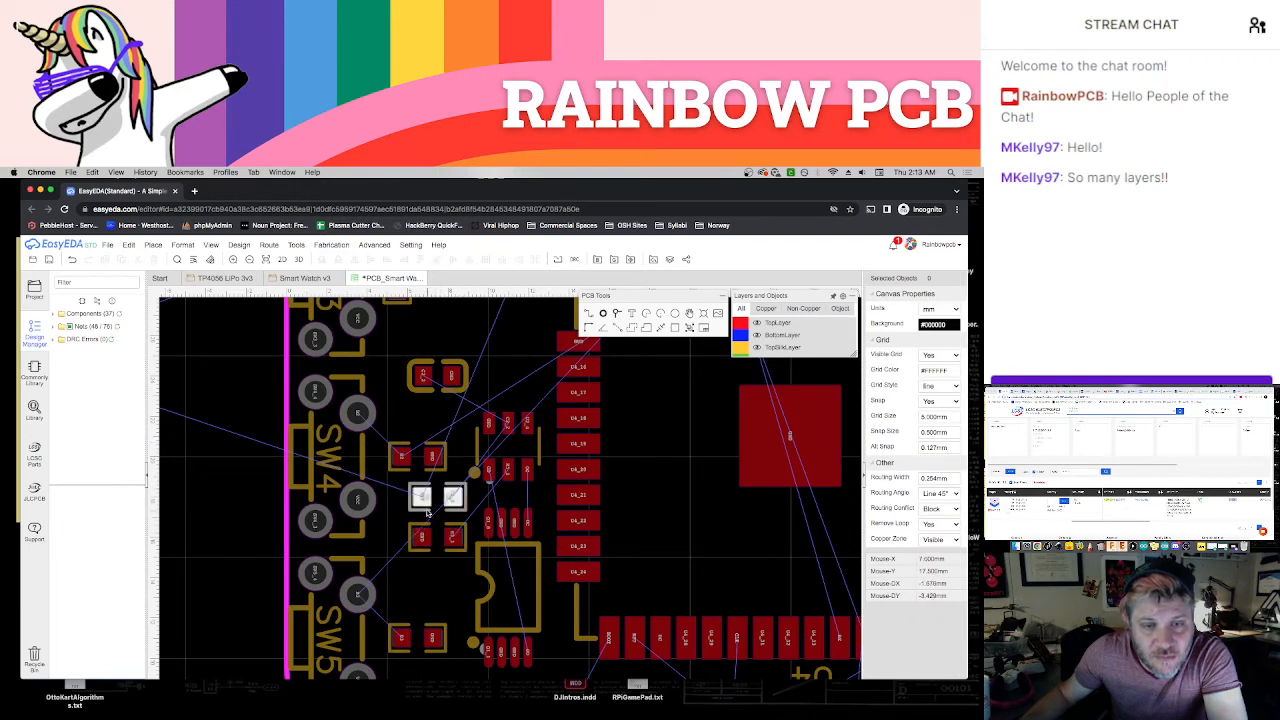
Align R4, R5 and C2 in one column with R8 and R9 at X 6.5 mm, with C2 above R8 at Y 23 mm
{"action": "left_click_drag", "start_coordinate": [425, 510], "coordinate": [420, 537]}
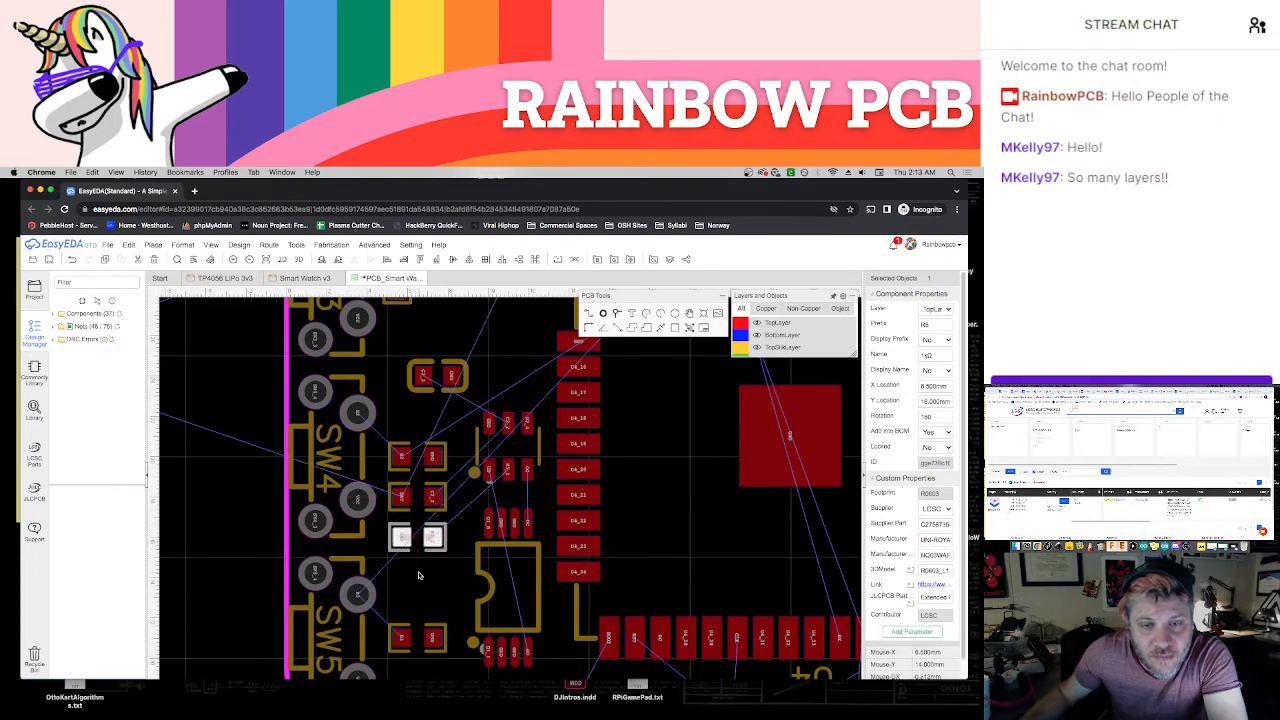
{"action": "left_click", "coordinate": [420, 576]}
{"action": "left_click", "coordinate": [413, 396]}
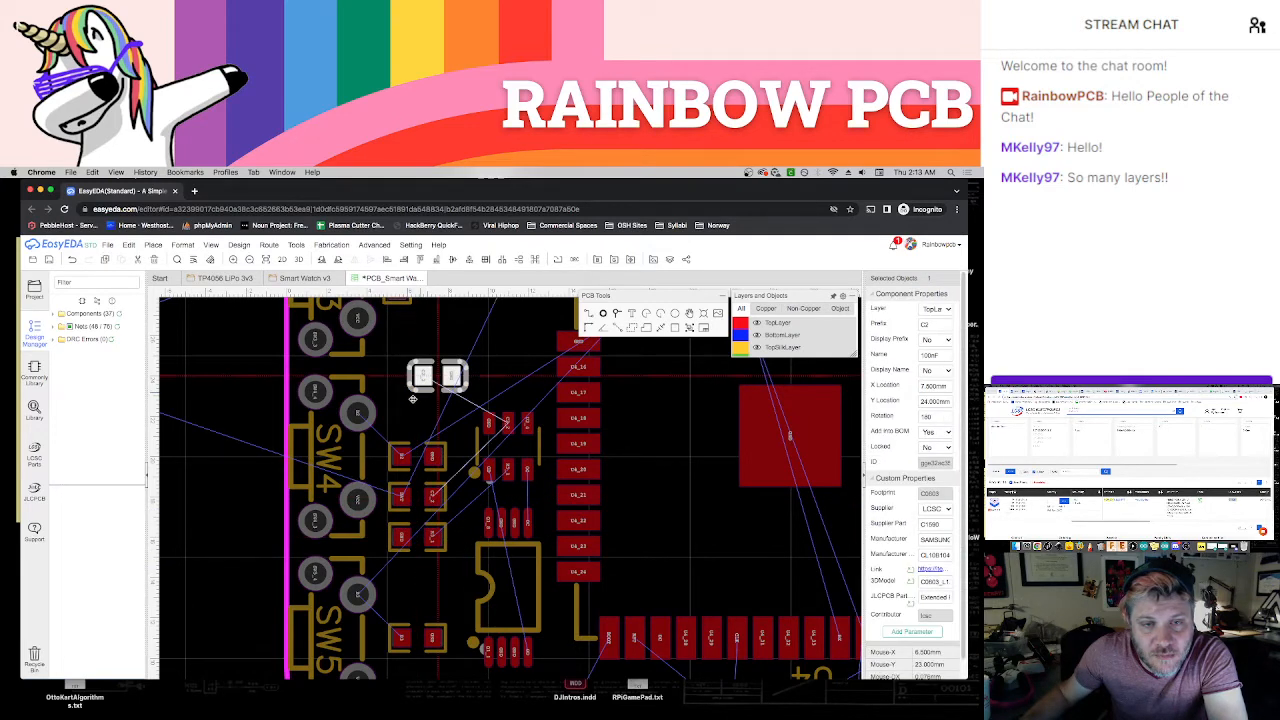
{"action": "mouse_move", "coordinate": [413, 399]}
{"action": "left_mouse_down"}
{"action": "mouse_move", "coordinate": [398, 430]}
{"action": "mouse_move", "coordinate": [399, 411]}
{"action": "left_mouse_up"}
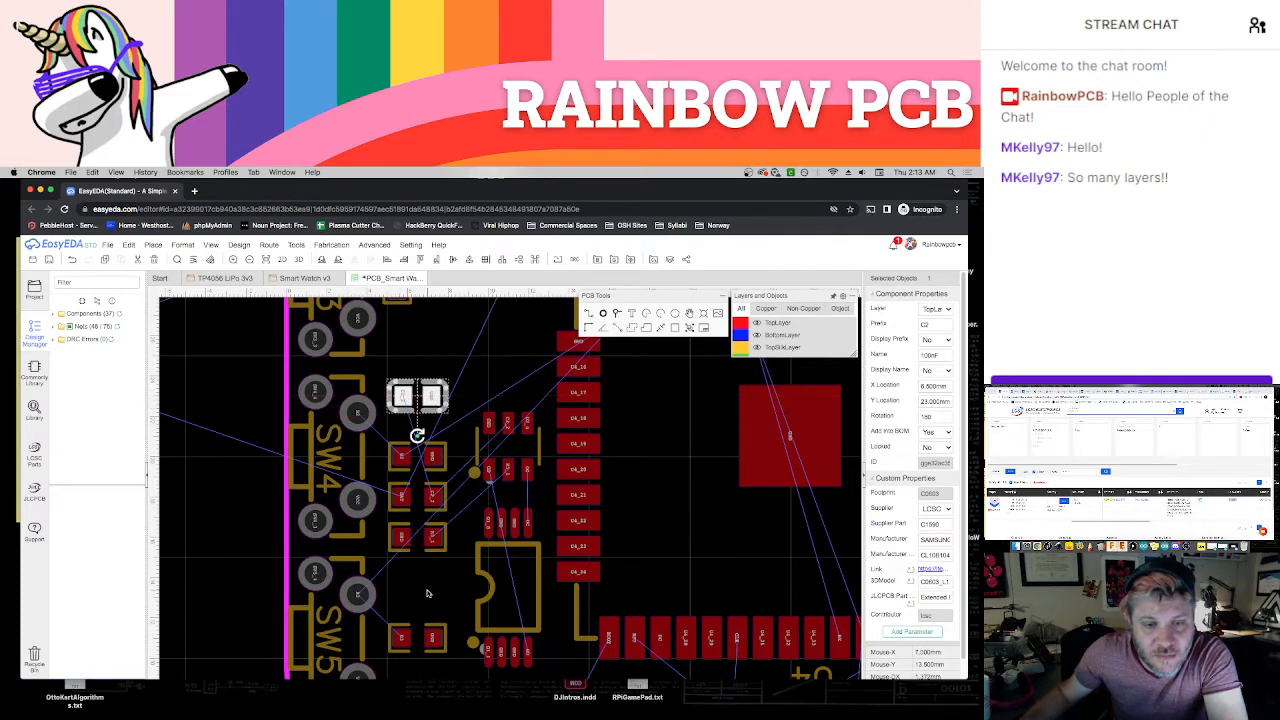
Delete R7's designator label, turn R7 horizontal, and place it beside SW3 in line with the column of parts above C2
{"action": "scroll", "coordinate": [423, 466], "scroll_direction": "up", "scroll_amount": 5}
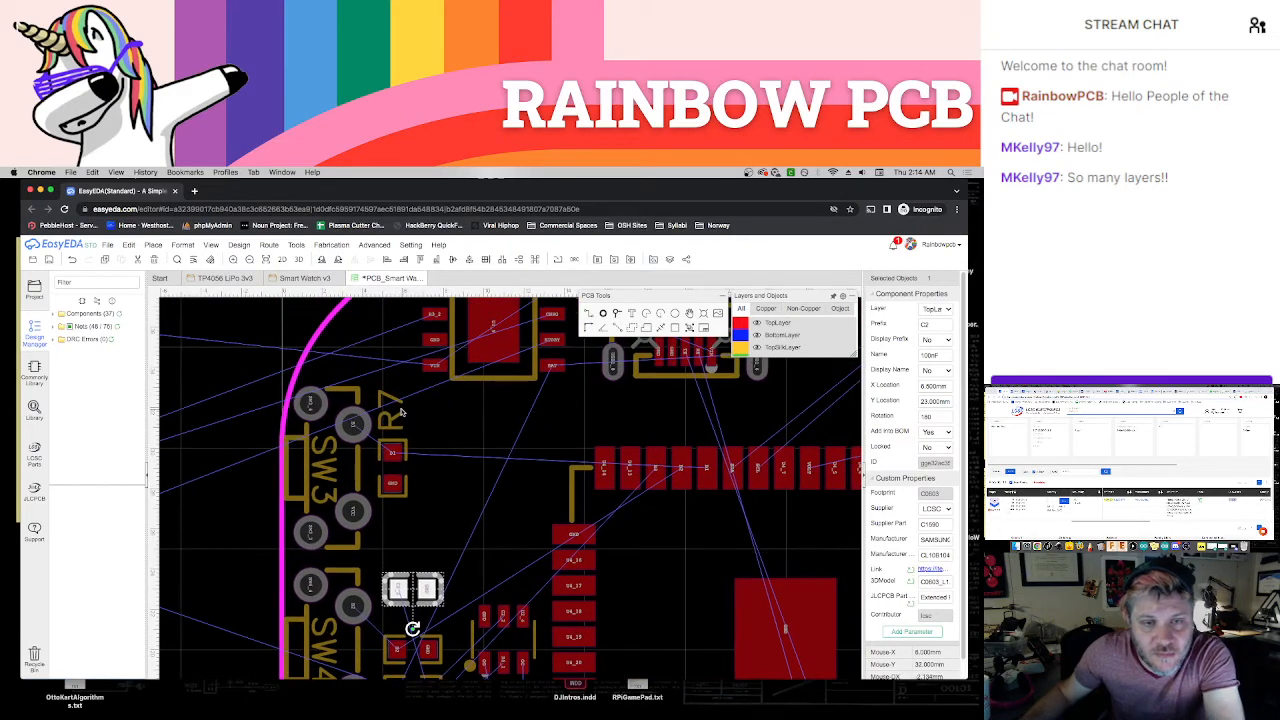
{"action": "left_click", "coordinate": [397, 418]}
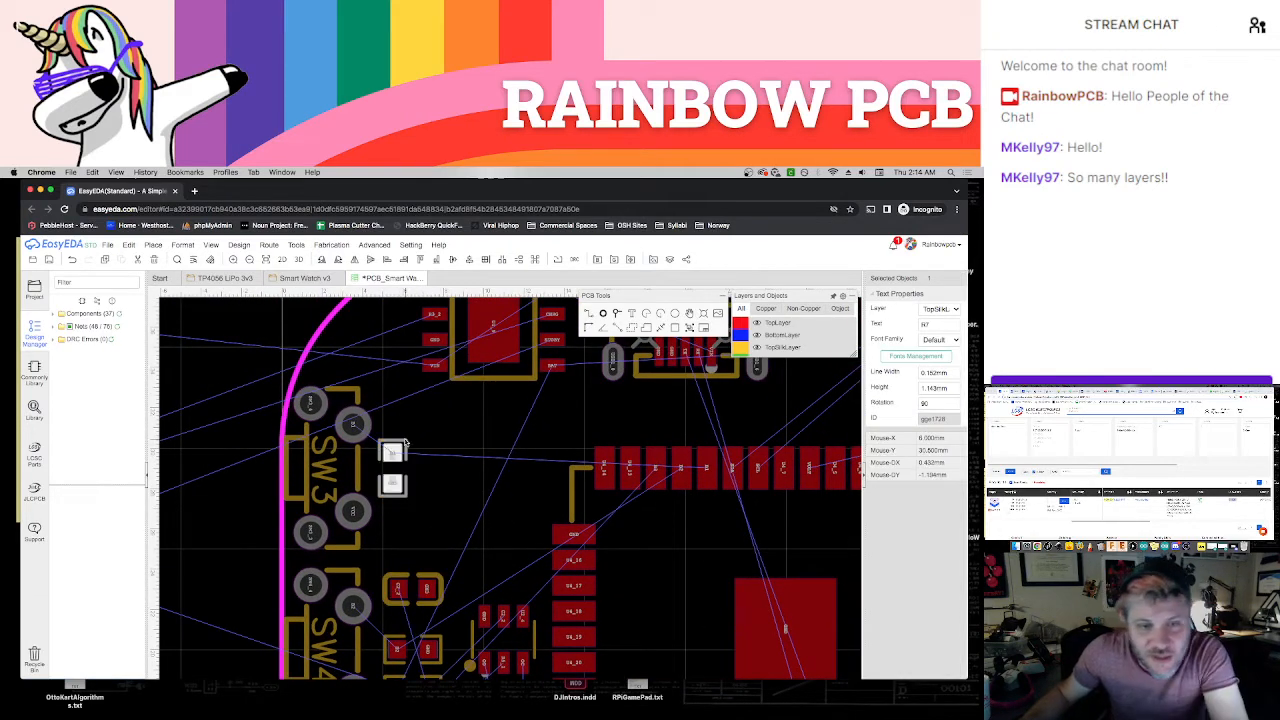
{"action": "left_click", "coordinate": [401, 444]}
{"action": "left_click_drag", "start_coordinate": [417, 460], "coordinate": [438, 463]}
{"action": "left_click", "coordinate": [425, 522]}
{"action": "right_click_drag", "start_coordinate": [438, 417], "coordinate": [448, 363]}
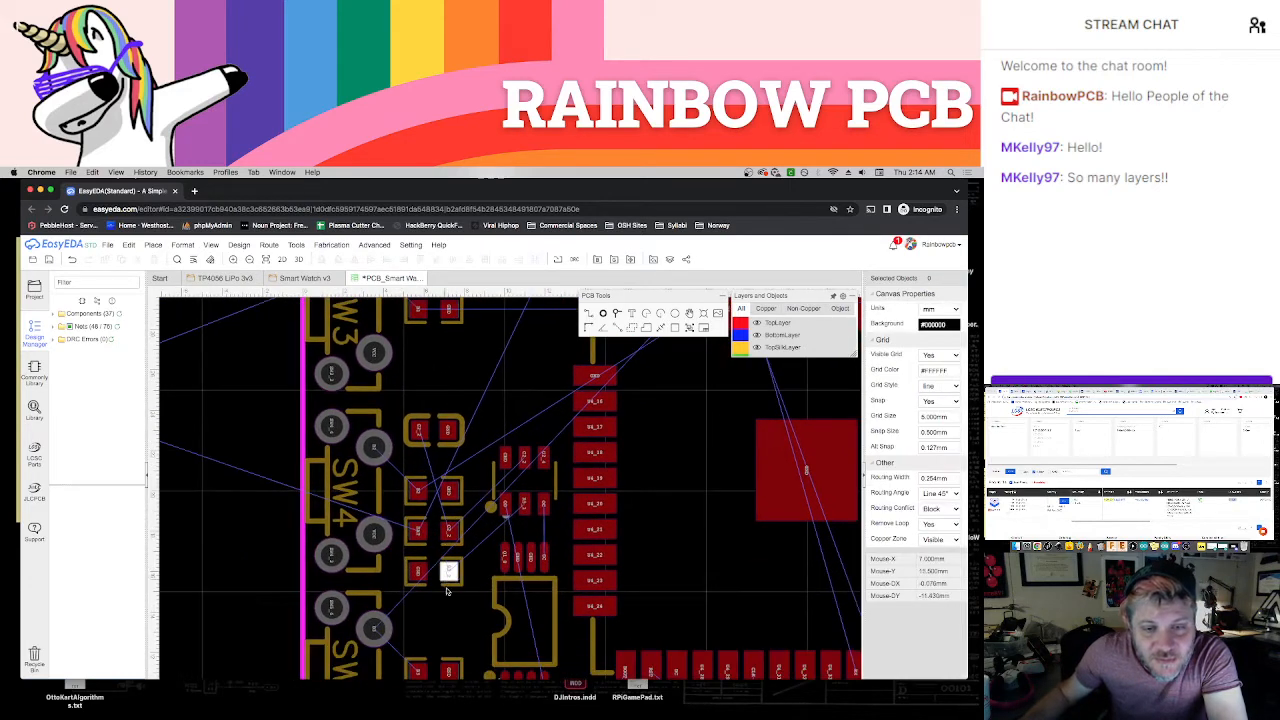
{"action": "right_click_drag", "start_coordinate": [447, 631], "coordinate": [437, 587]}
{"action": "scroll", "coordinate": [443, 570], "scroll_direction": "down", "scroll_amount": 1}
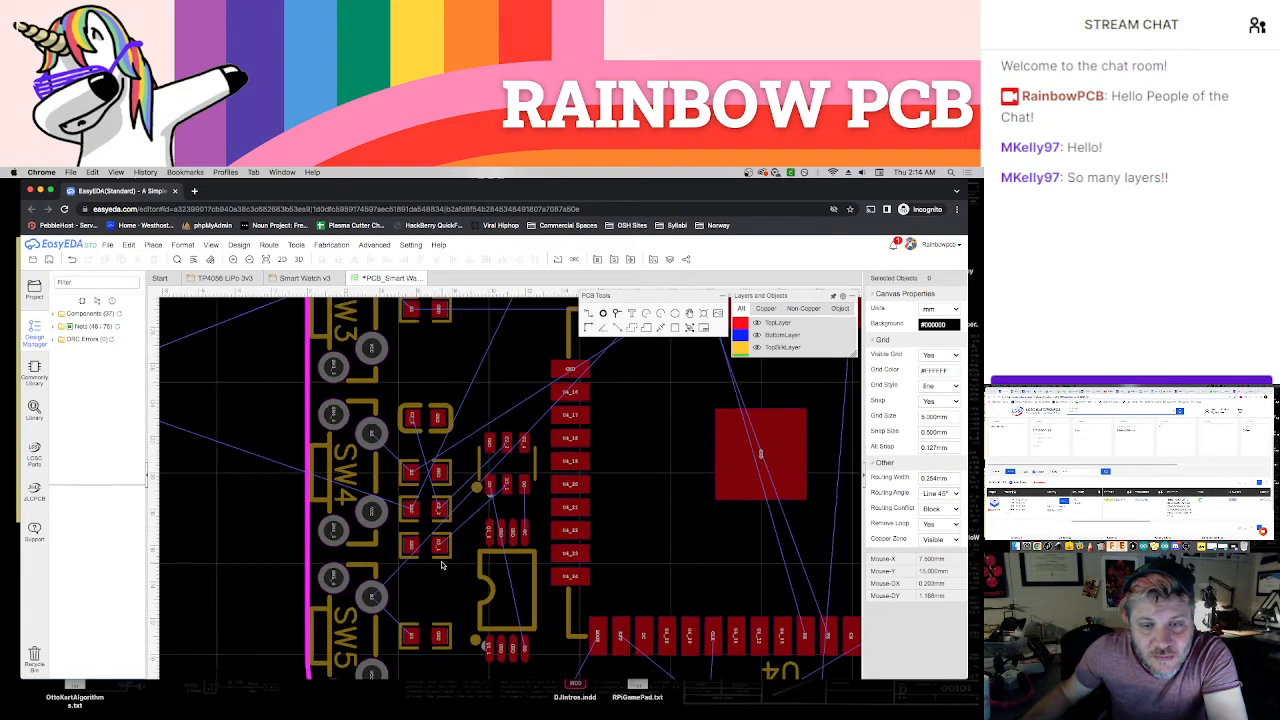
{"action": "right_click_drag", "start_coordinate": [438, 367], "coordinate": [440, 488]}
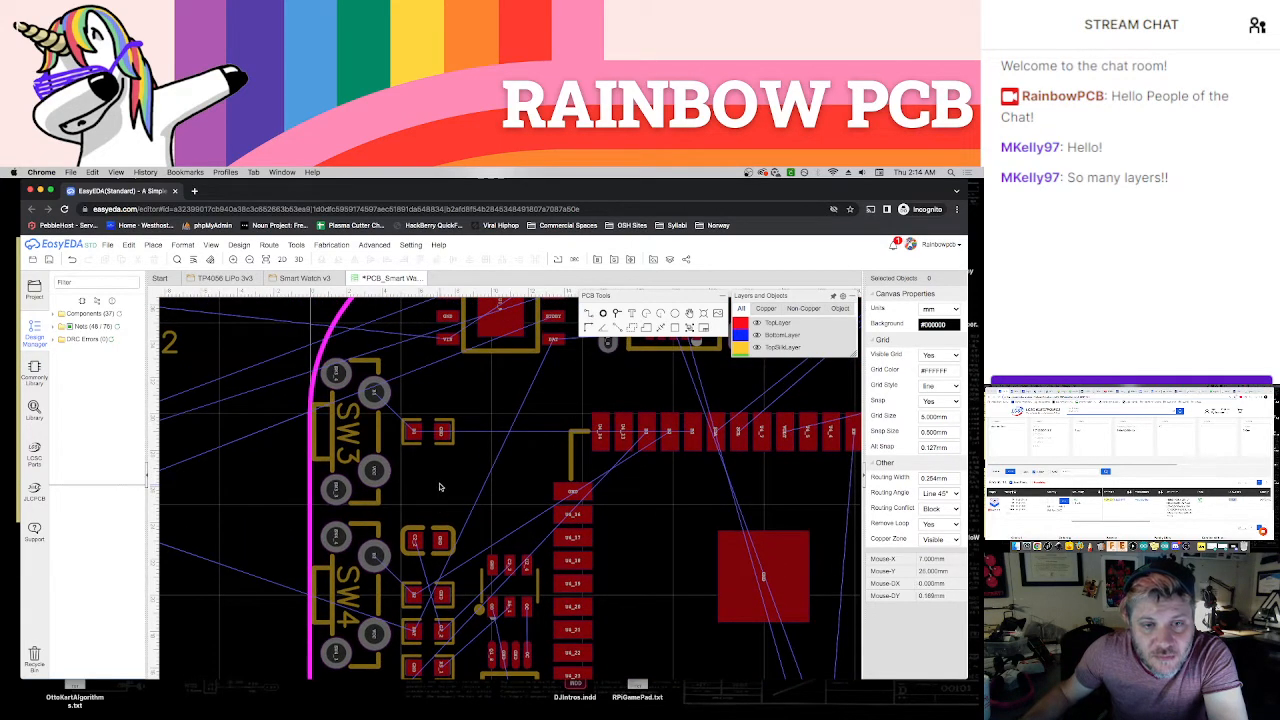
Examine the unplaced parts outside the board and the charging and battery circuits in the Smart Watch v3 schematic
{"action": "scroll", "coordinate": [443, 474], "scroll_direction": "down", "scroll_amount": 2}
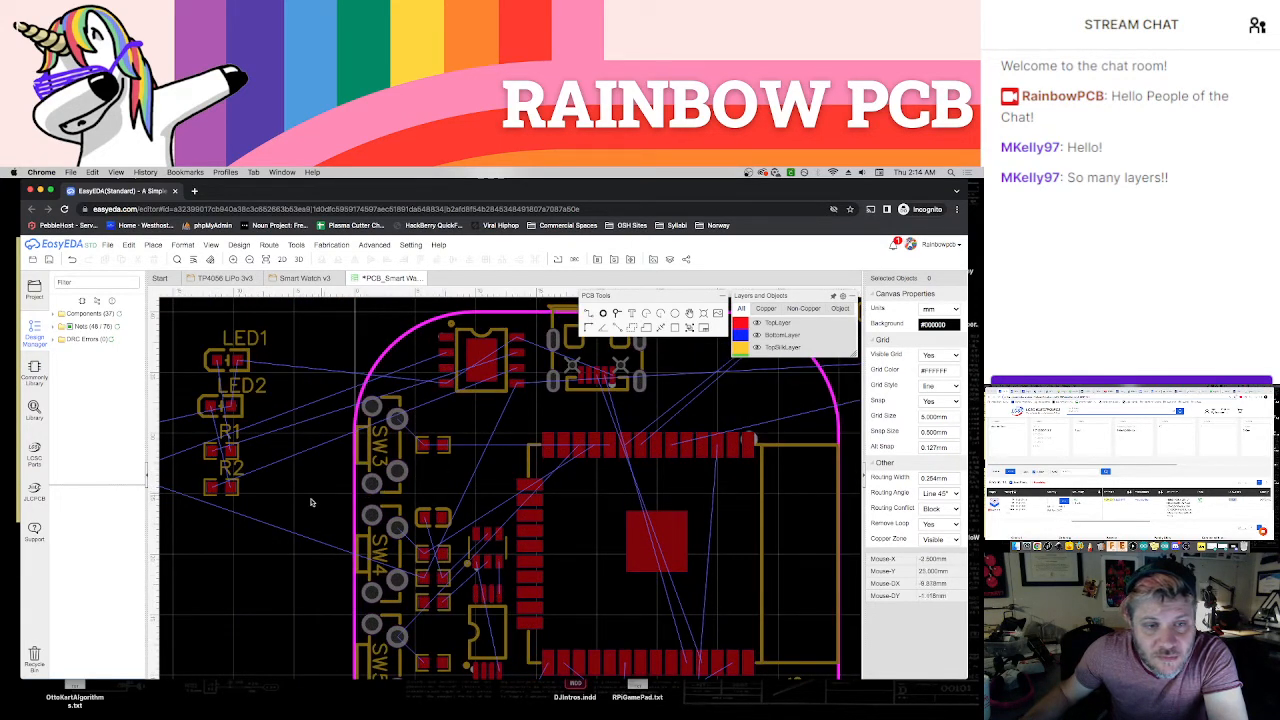
{"action": "scroll", "coordinate": [311, 502], "scroll_direction": "down", "scroll_amount": 3}
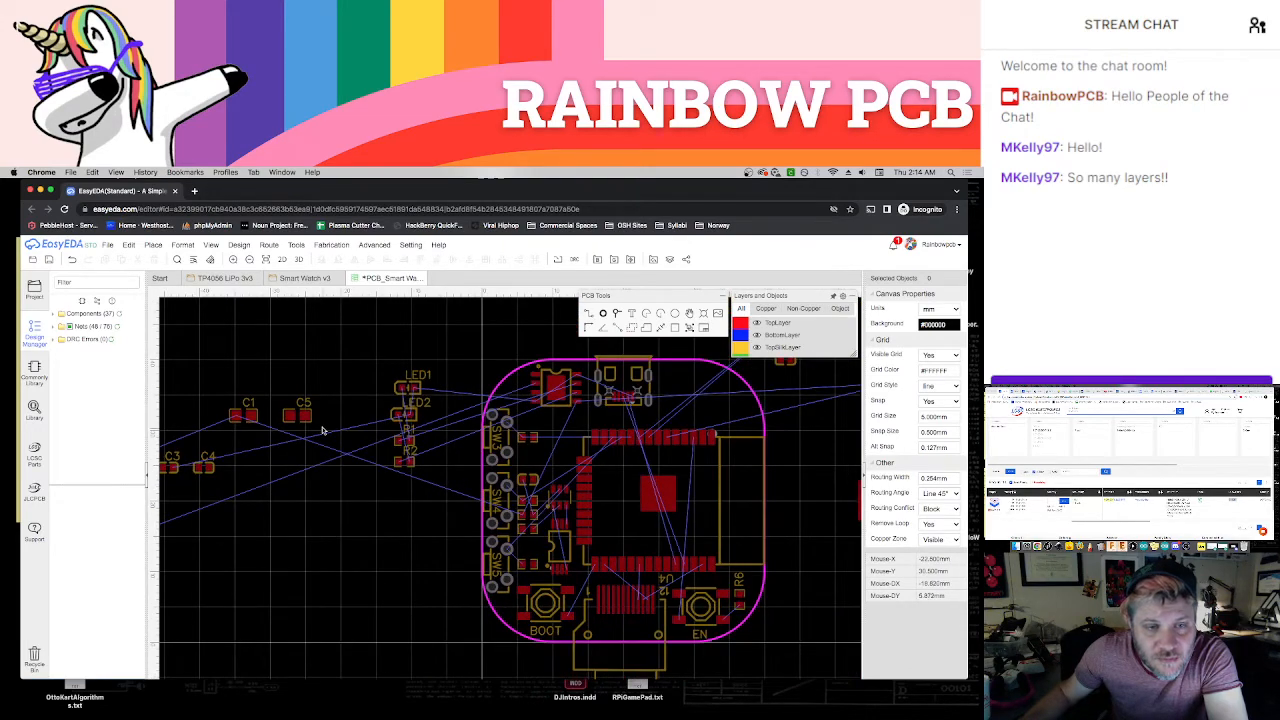
{"action": "scroll", "coordinate": [318, 424], "scroll_direction": "up", "scroll_amount": 3}
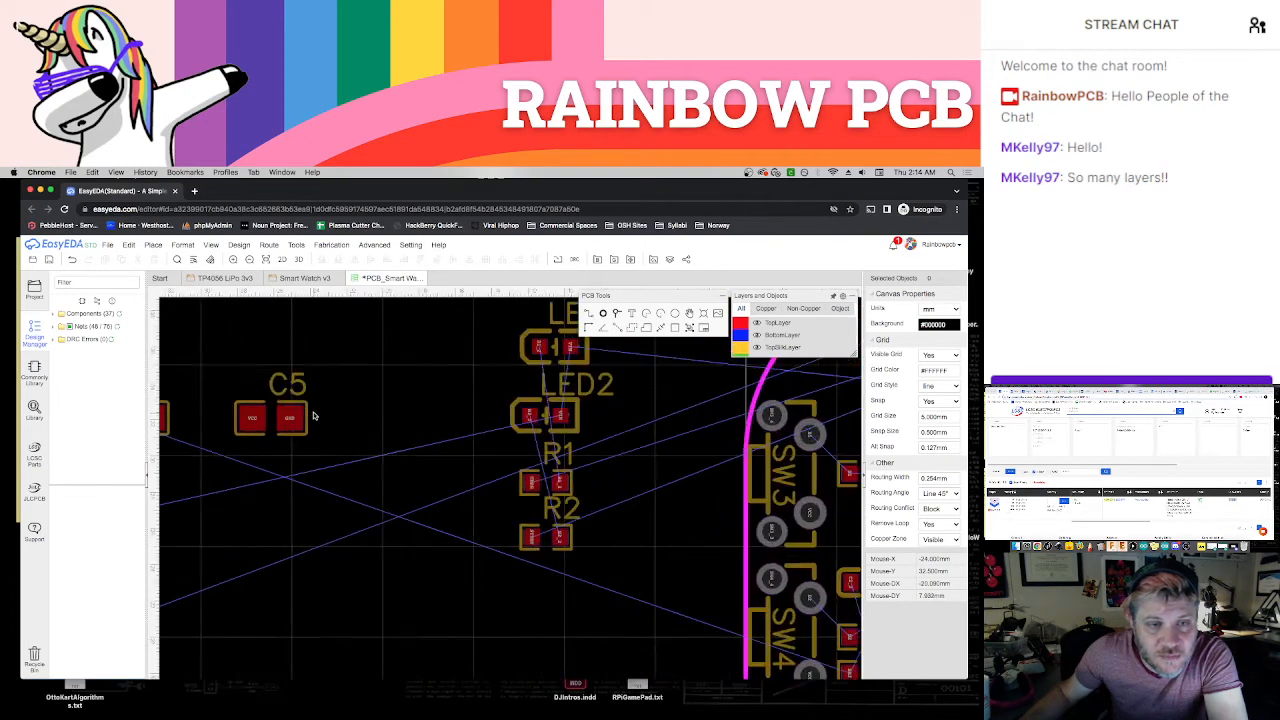
{"action": "scroll", "coordinate": [313, 416], "scroll_direction": "down", "scroll_amount": 5}
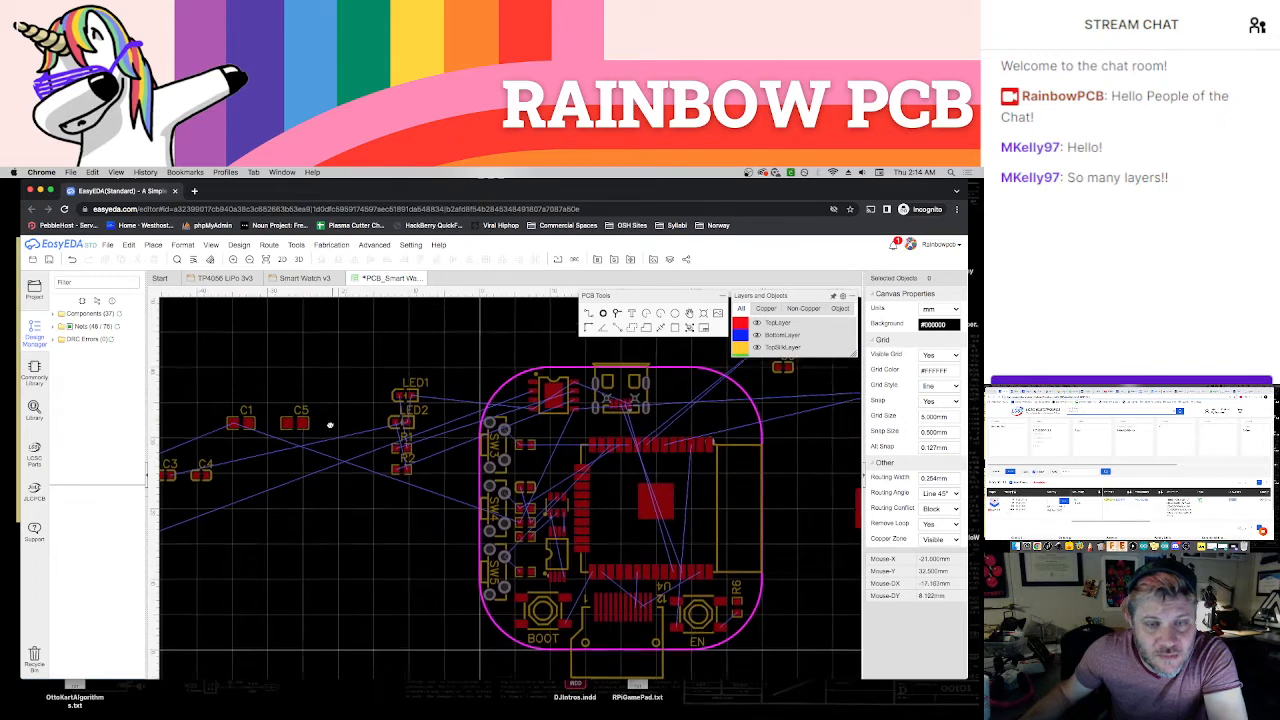
{"action": "right_click_drag", "start_coordinate": [337, 366], "coordinate": [494, 377]}
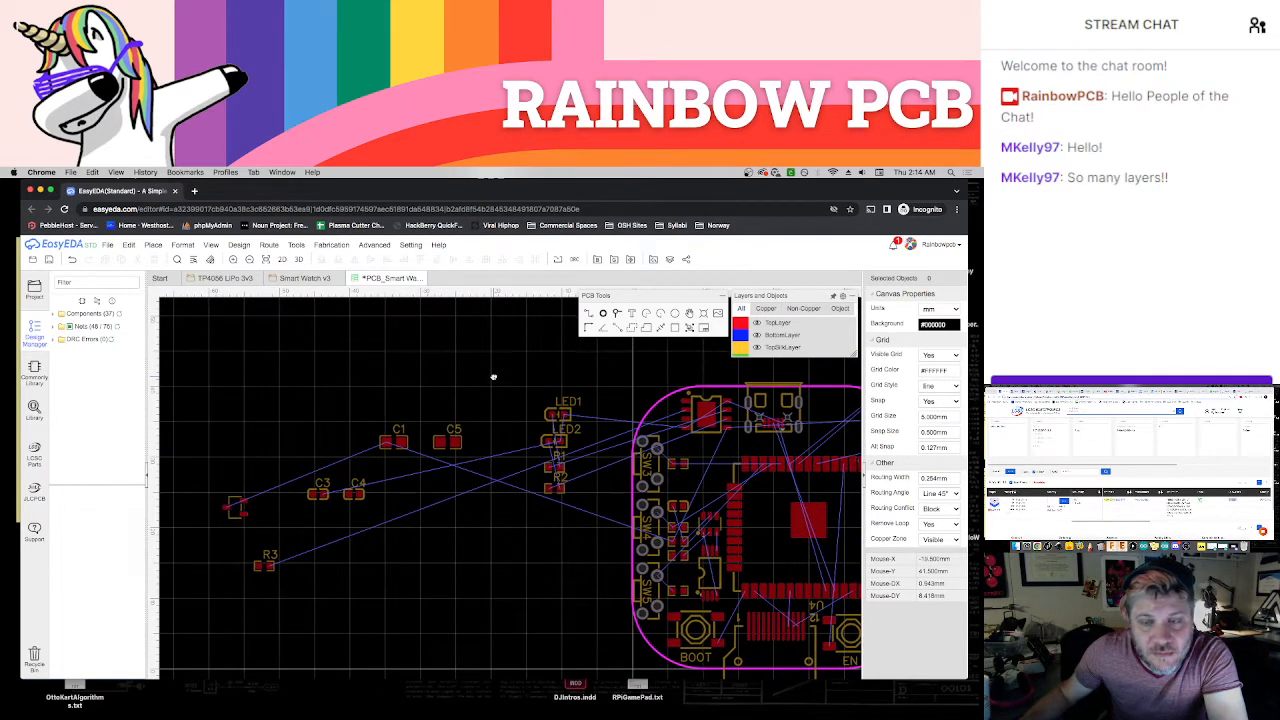
{"action": "right_click_drag", "start_coordinate": [499, 578], "coordinate": [450, 555]}
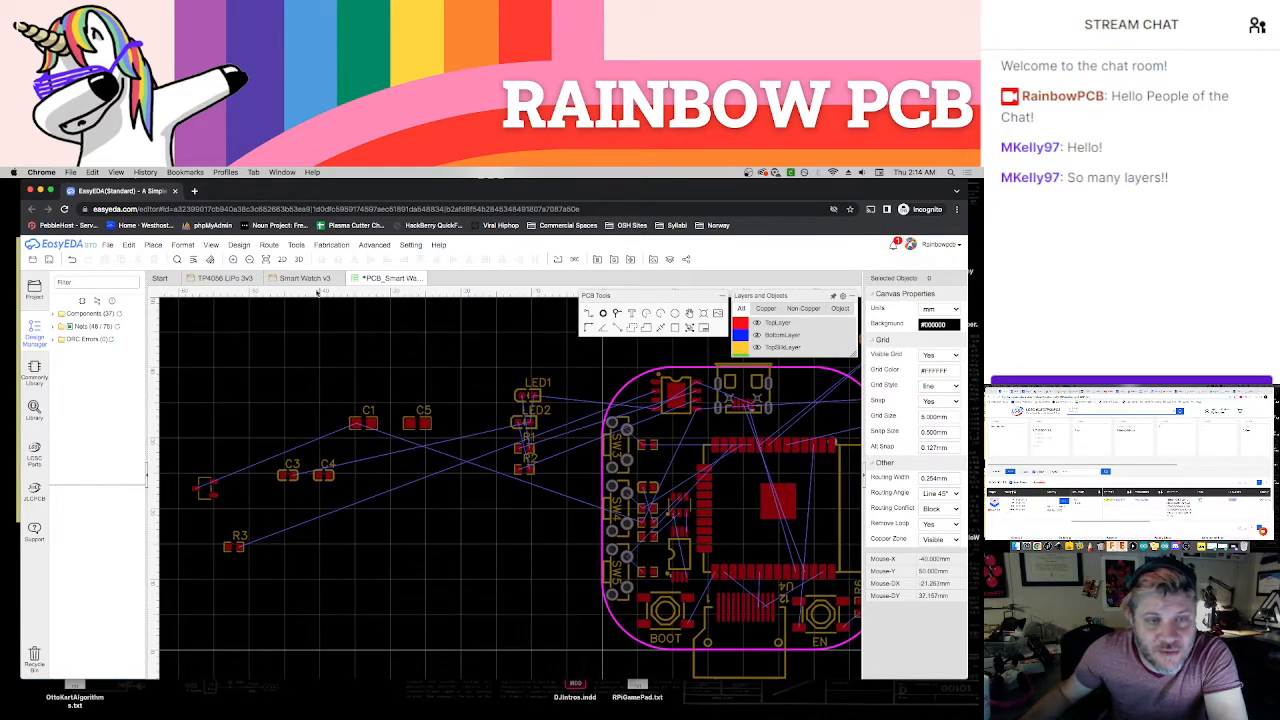
{"action": "left_click", "coordinate": [316, 286]}
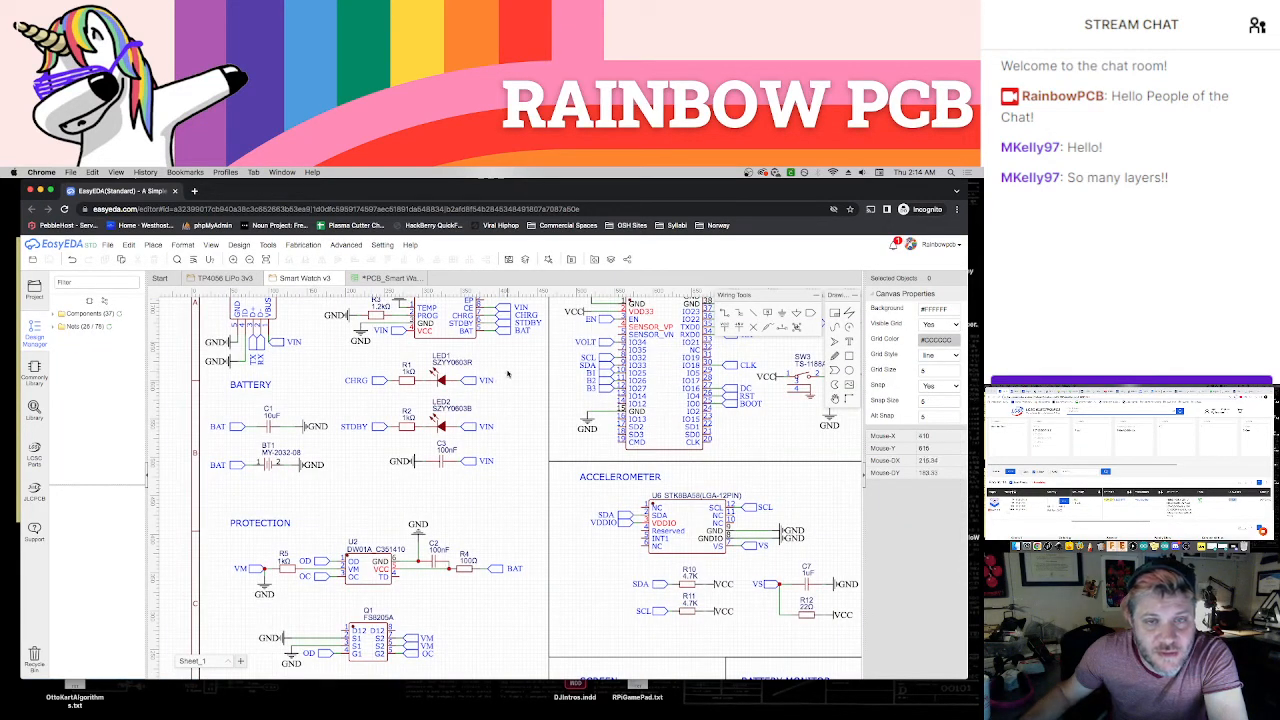
{"action": "right_click_drag", "start_coordinate": [512, 387], "coordinate": [496, 500]}
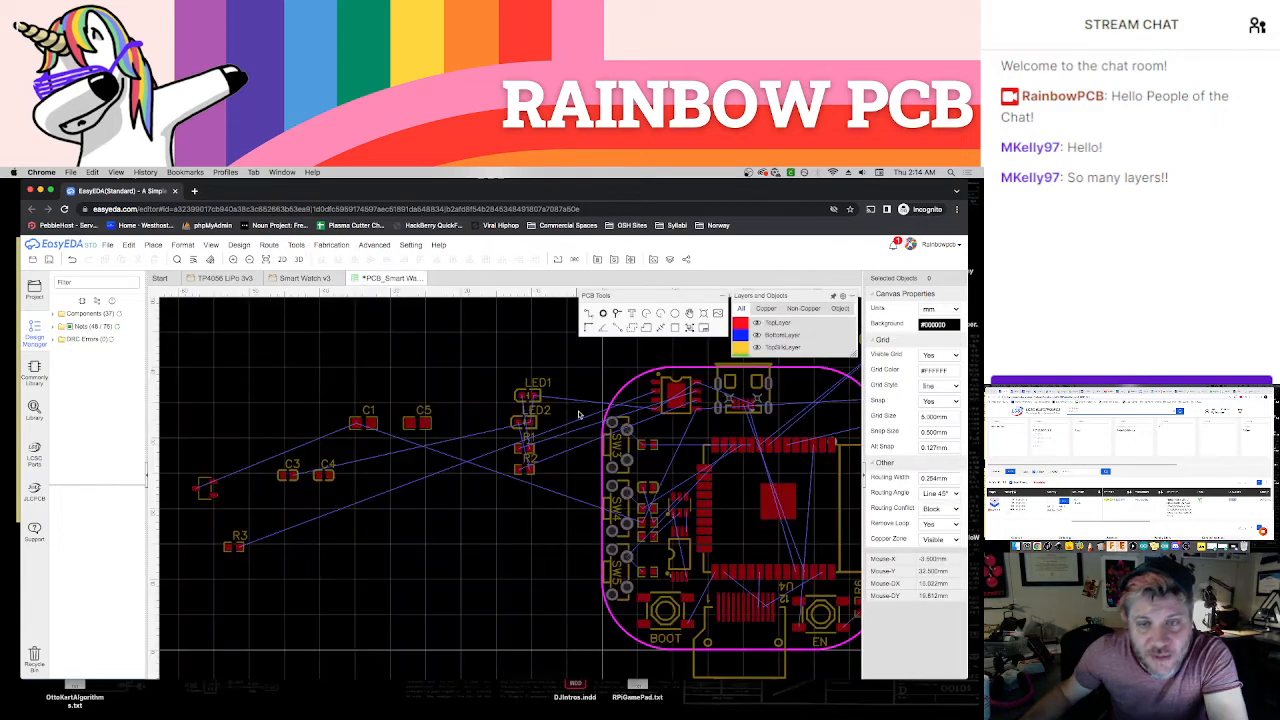
{"action": "right_click_drag", "start_coordinate": [560, 367], "coordinate": [404, 380]}
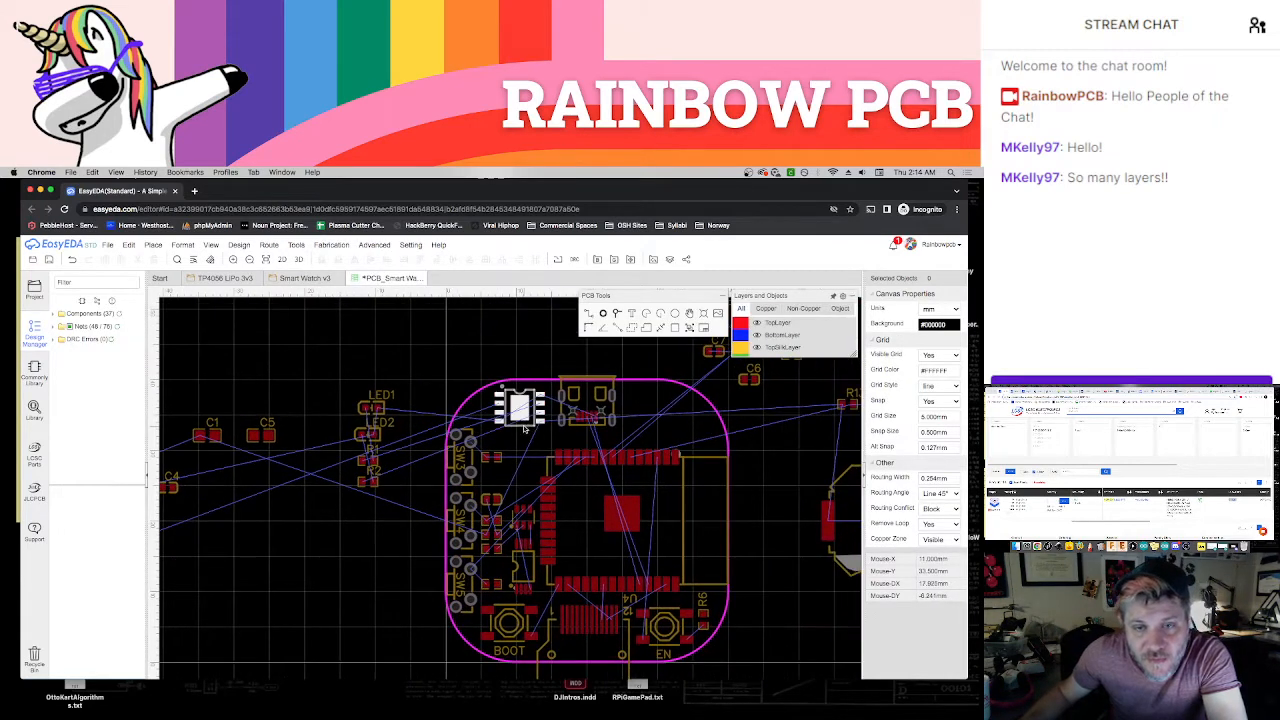
Rotate the TP4056 charging chip U1 so its pin rows face the board's upper edge and the ESP32 module
{"action": "left_click", "coordinate": [524, 428]}
{"action": "left_click_drag", "start_coordinate": [537, 410], "coordinate": [542, 412]}
{"action": "left_click", "coordinate": [337, 441]}
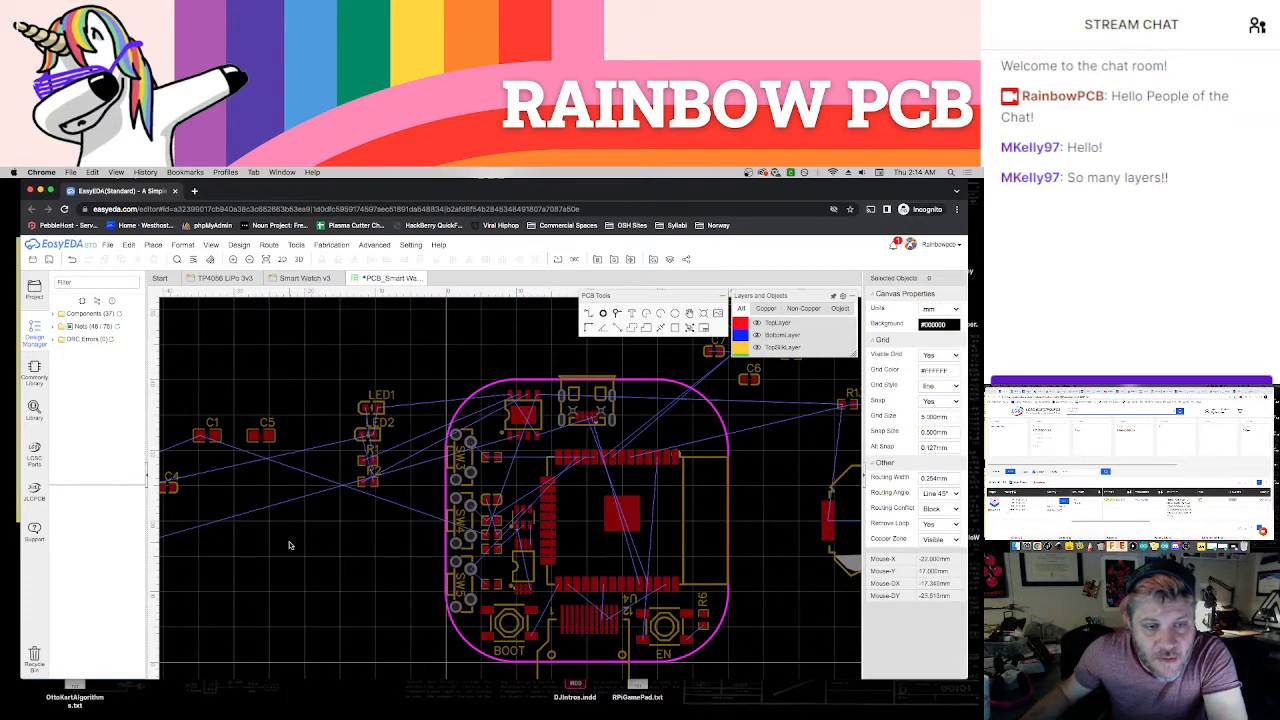
Bring R3 onto the board between the rounded corner and U1, and delete its designator label
{"action": "scroll", "coordinate": [289, 545], "scroll_direction": "left", "scroll_amount": 5}
{"action": "left_click_drag", "start_coordinate": [227, 556], "coordinate": [627, 369]}
{"action": "scroll", "coordinate": [627, 369], "scroll_direction": "up", "scroll_amount": 3}
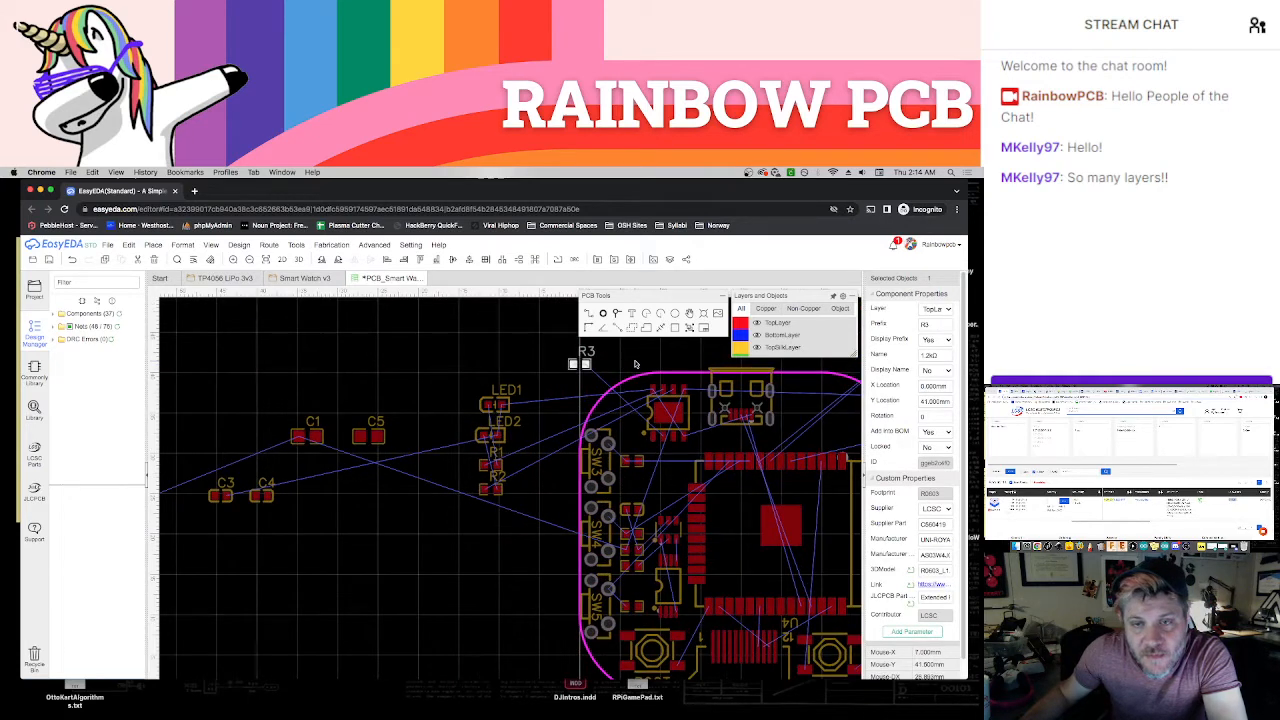
{"action": "left_click", "coordinate": [392, 384]}
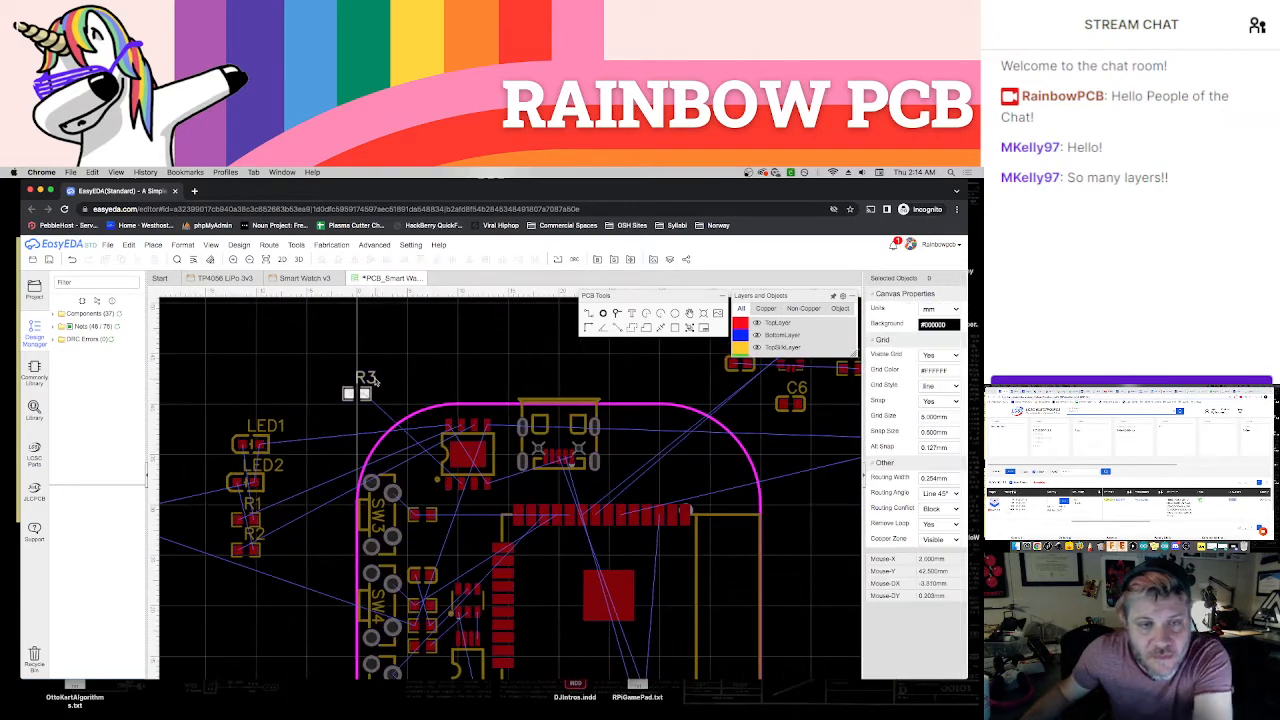
{"action": "left_click", "coordinate": [372, 381]}
{"action": "key", "text": "Delete"}
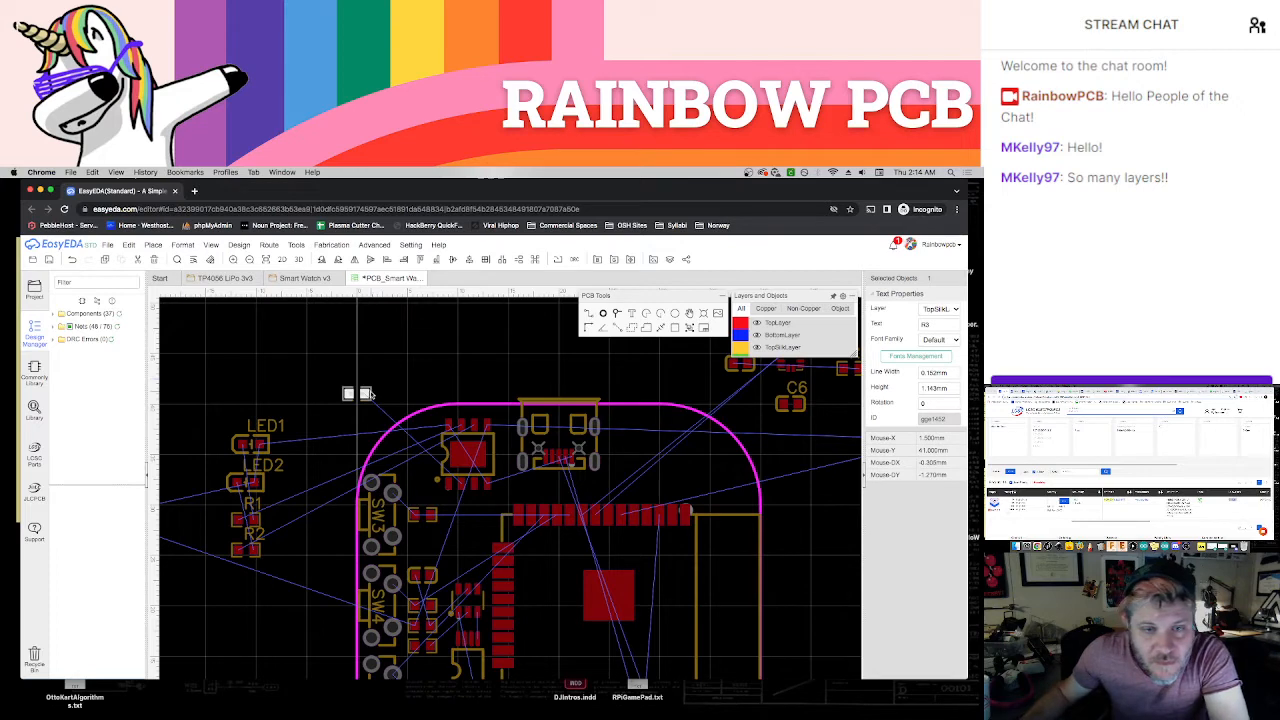
{"action": "left_click_drag", "start_coordinate": [372, 393], "coordinate": [432, 450]}
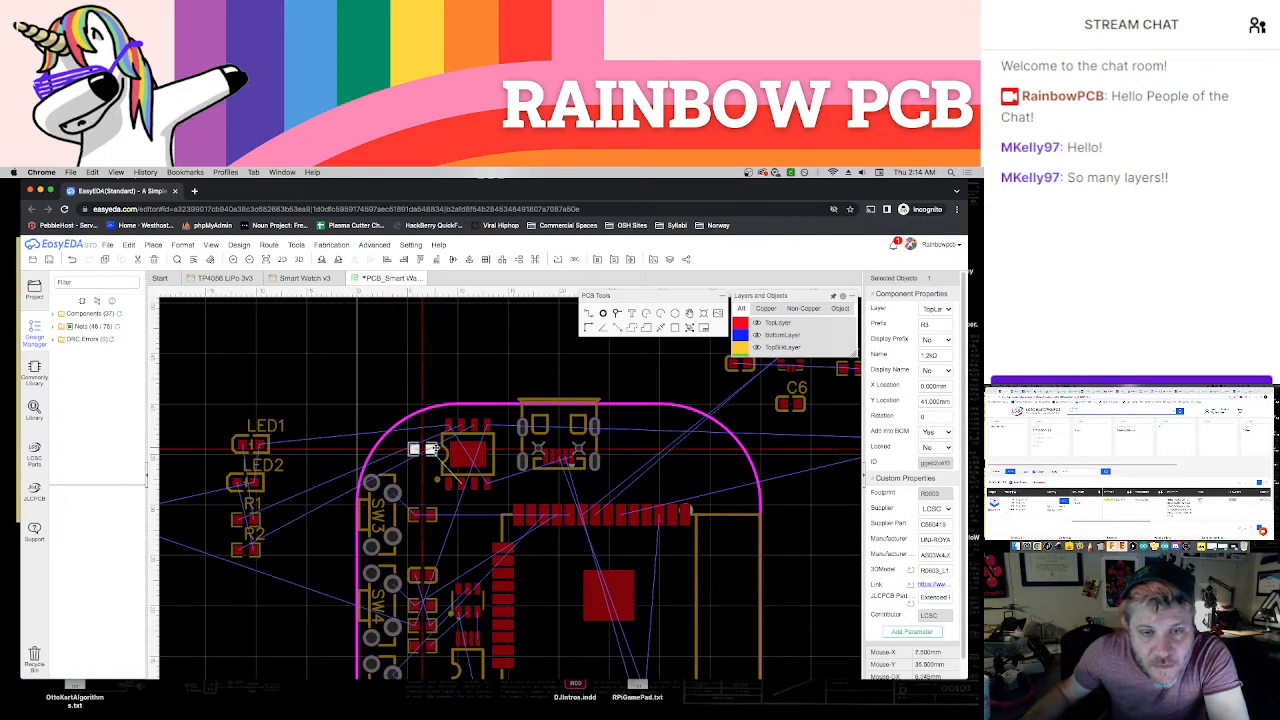
Shift U1 toward the USB connector to X 12 mm, Y 35 mm, clear of R3
{"action": "left_click", "coordinate": [498, 456]}
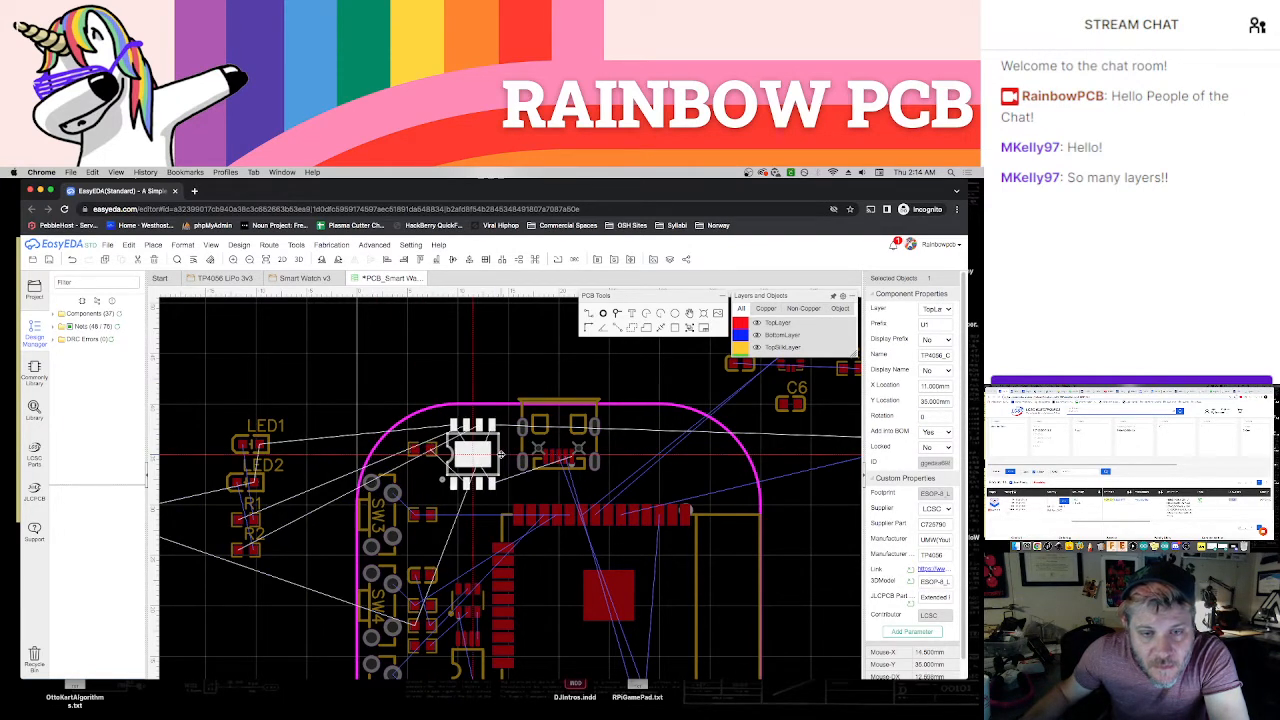
{"action": "left_click_drag", "start_coordinate": [500, 455], "coordinate": [503, 455]}
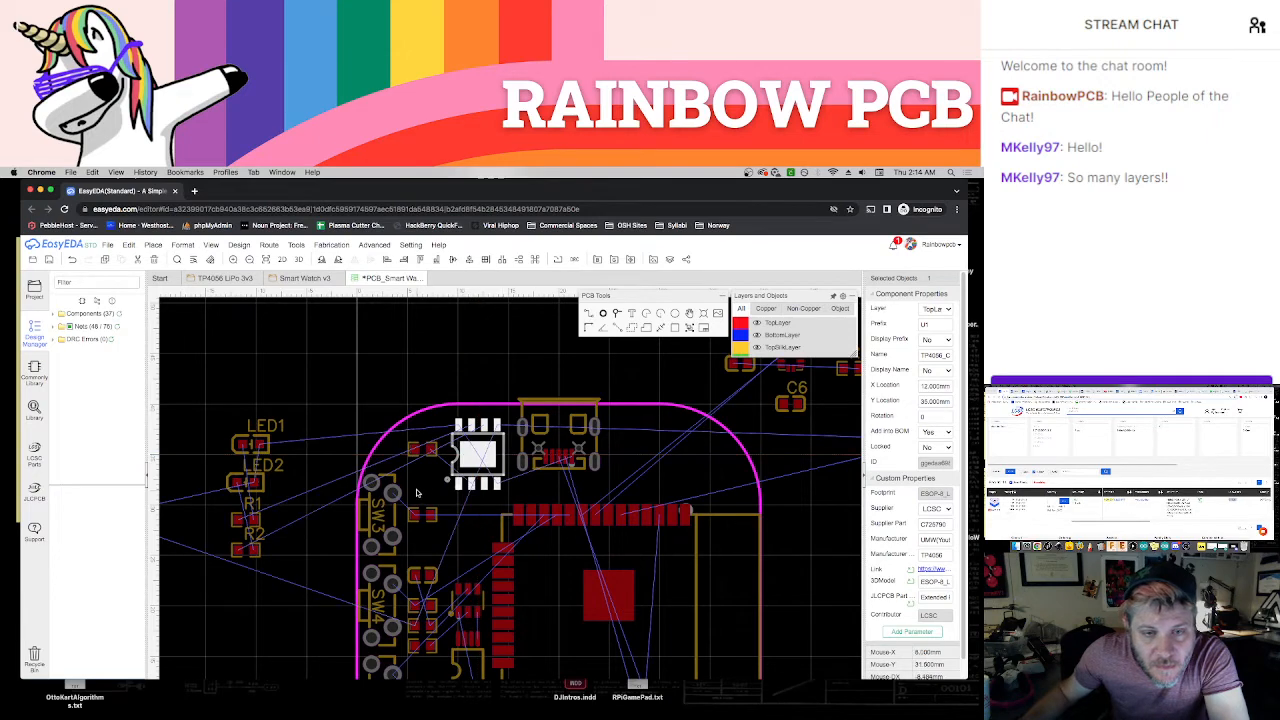
{"action": "left_click", "coordinate": [418, 492]}
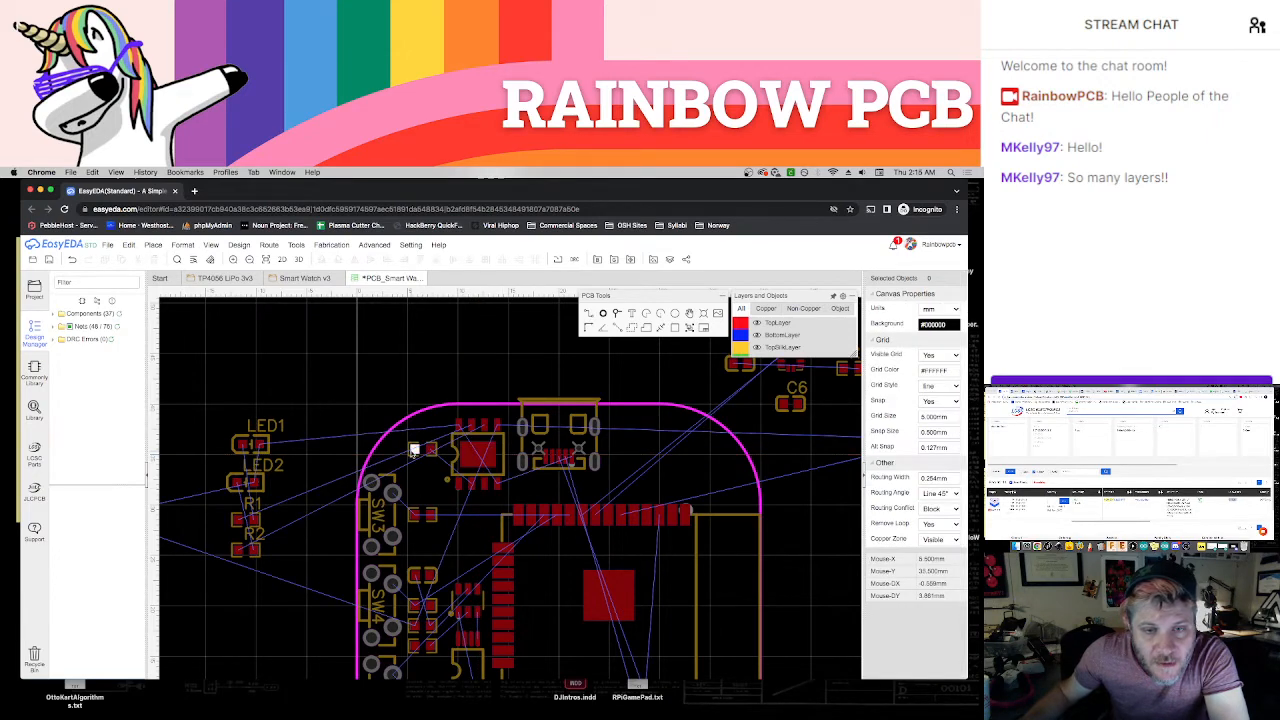
Check the LED1 and LED2 connections in the Smart Watch v3 schematic, and move LED1 onto the board below U1
{"action": "left_click", "coordinate": [264, 448]}
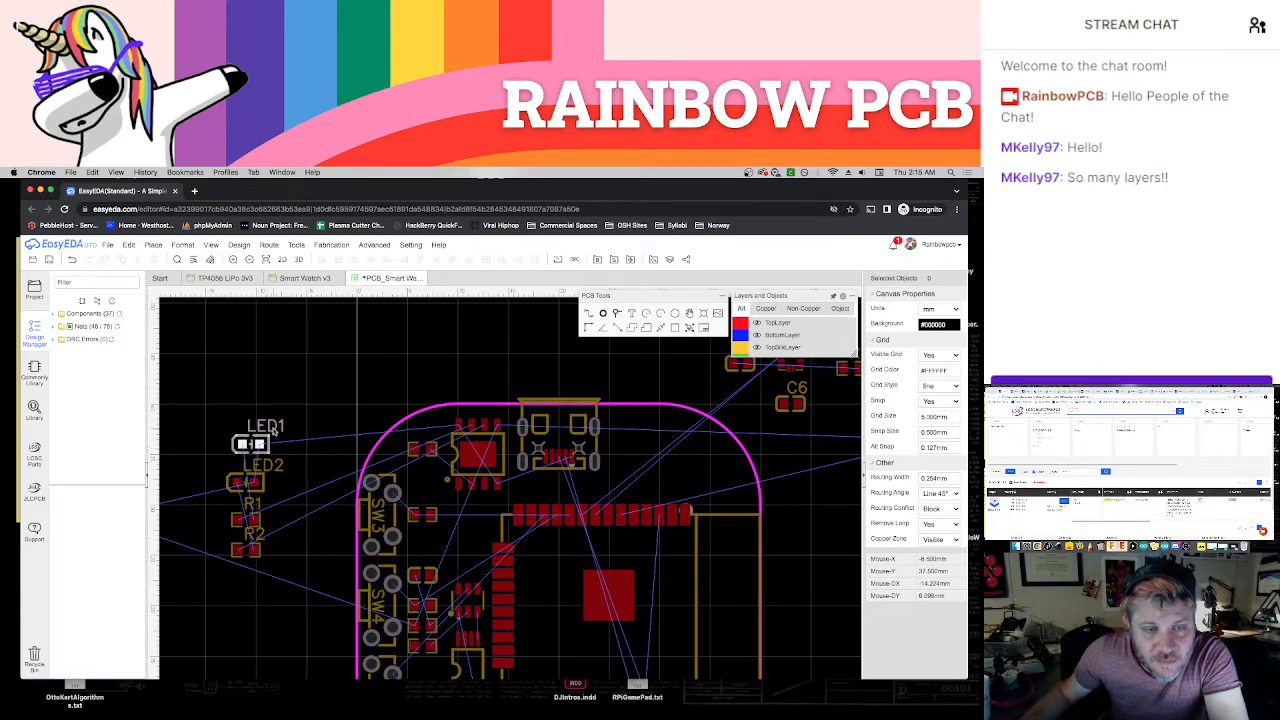
{"action": "scroll", "coordinate": [270, 440], "scroll_direction": "up", "scroll_amount": 5}
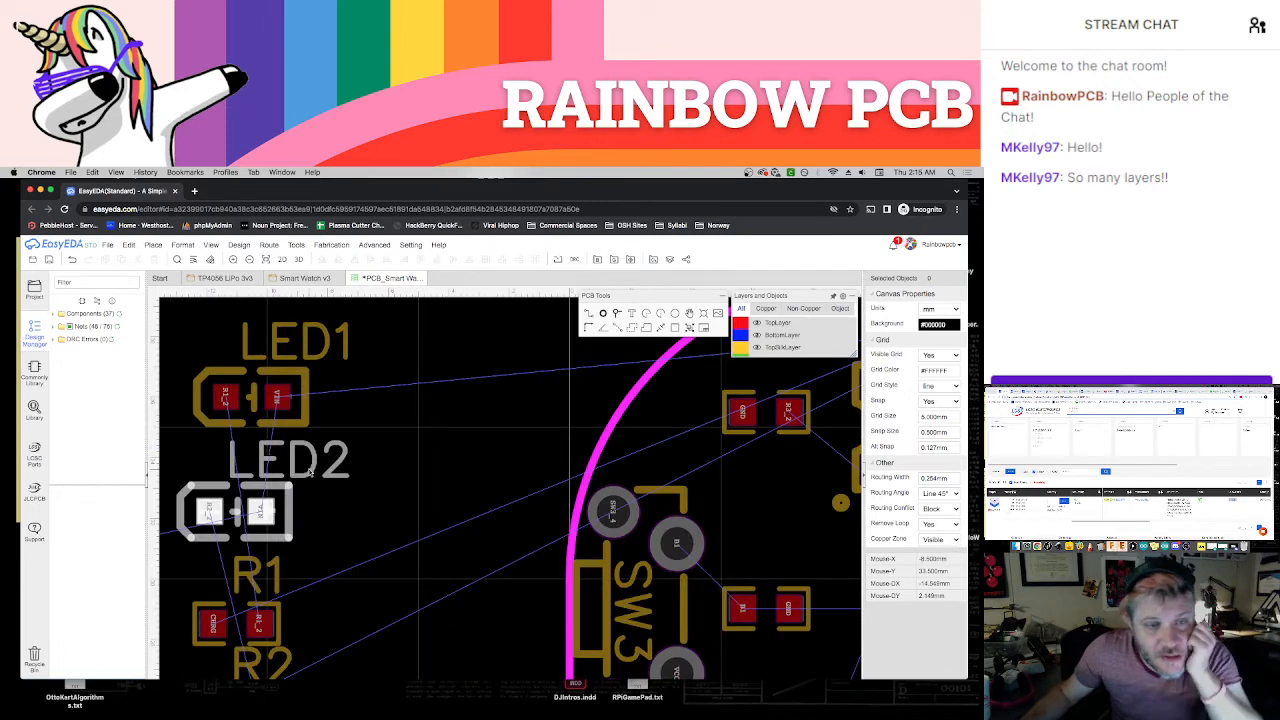
{"action": "scroll", "coordinate": [338, 480], "scroll_direction": "down", "scroll_amount": 1}
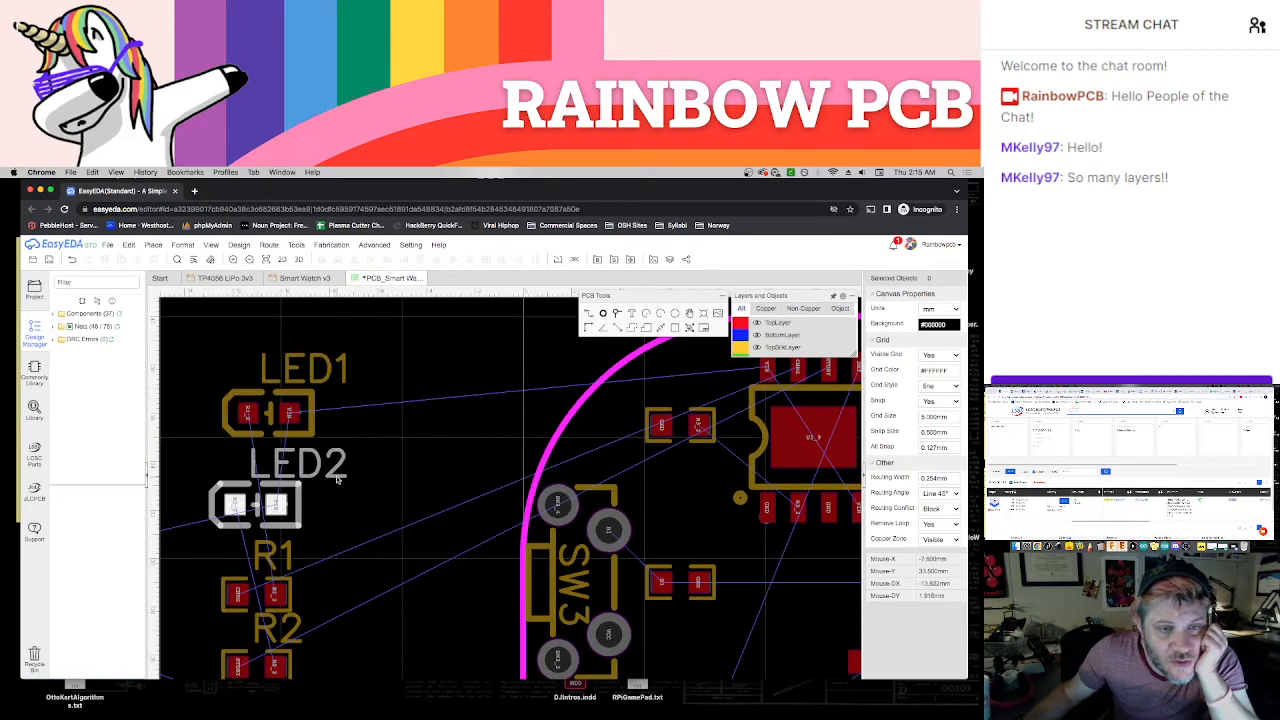
{"action": "left_click", "coordinate": [304, 280]}
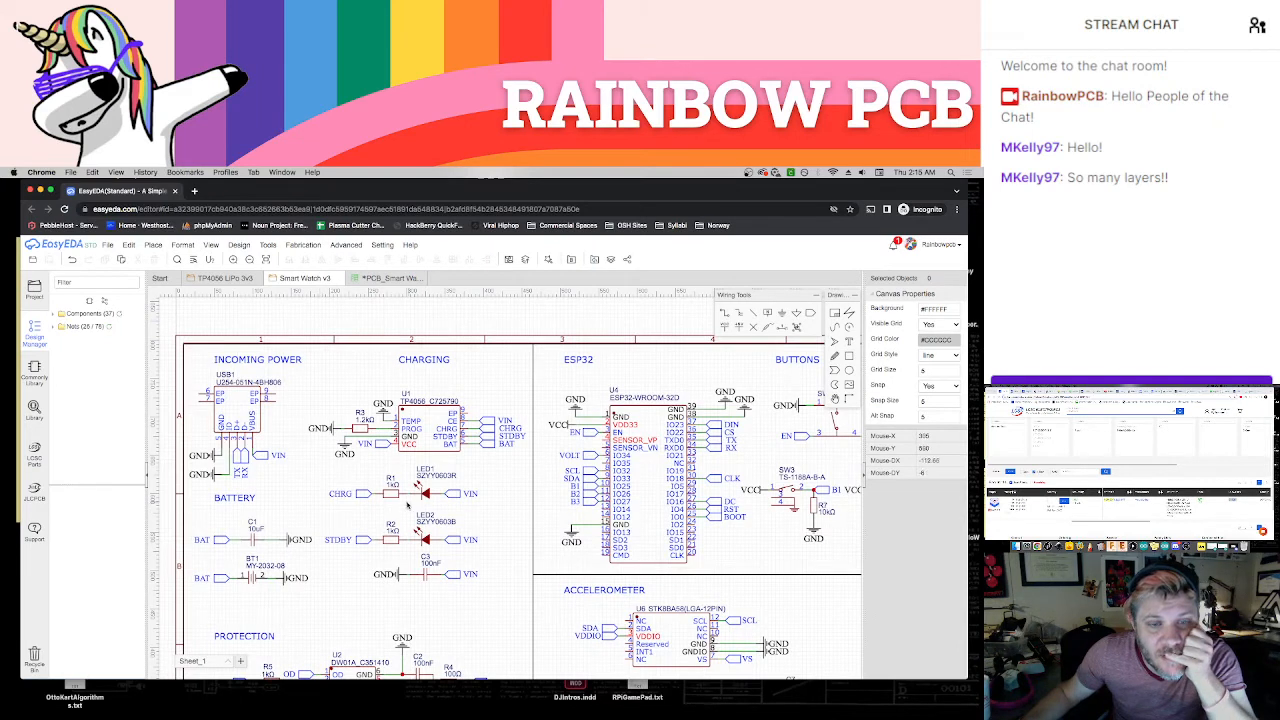
{"action": "scroll", "coordinate": [407, 505], "scroll_direction": "up", "scroll_amount": 2}
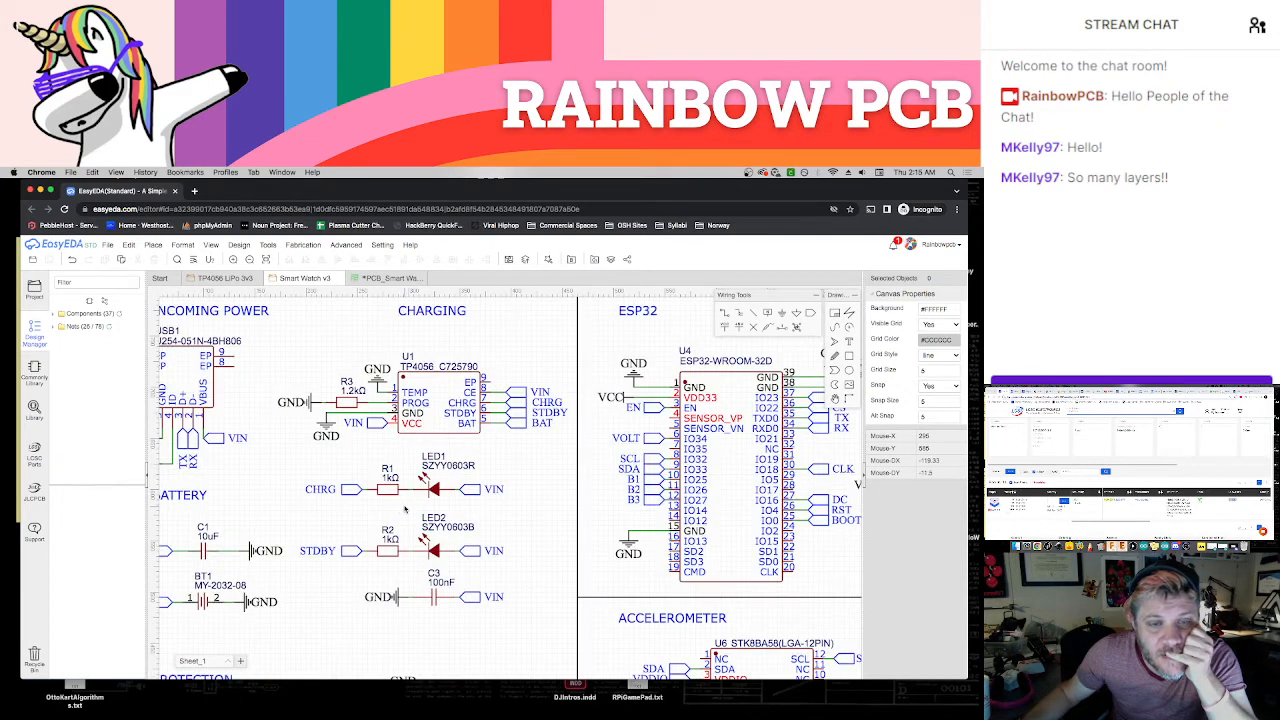
{"action": "left_click", "coordinate": [385, 280]}
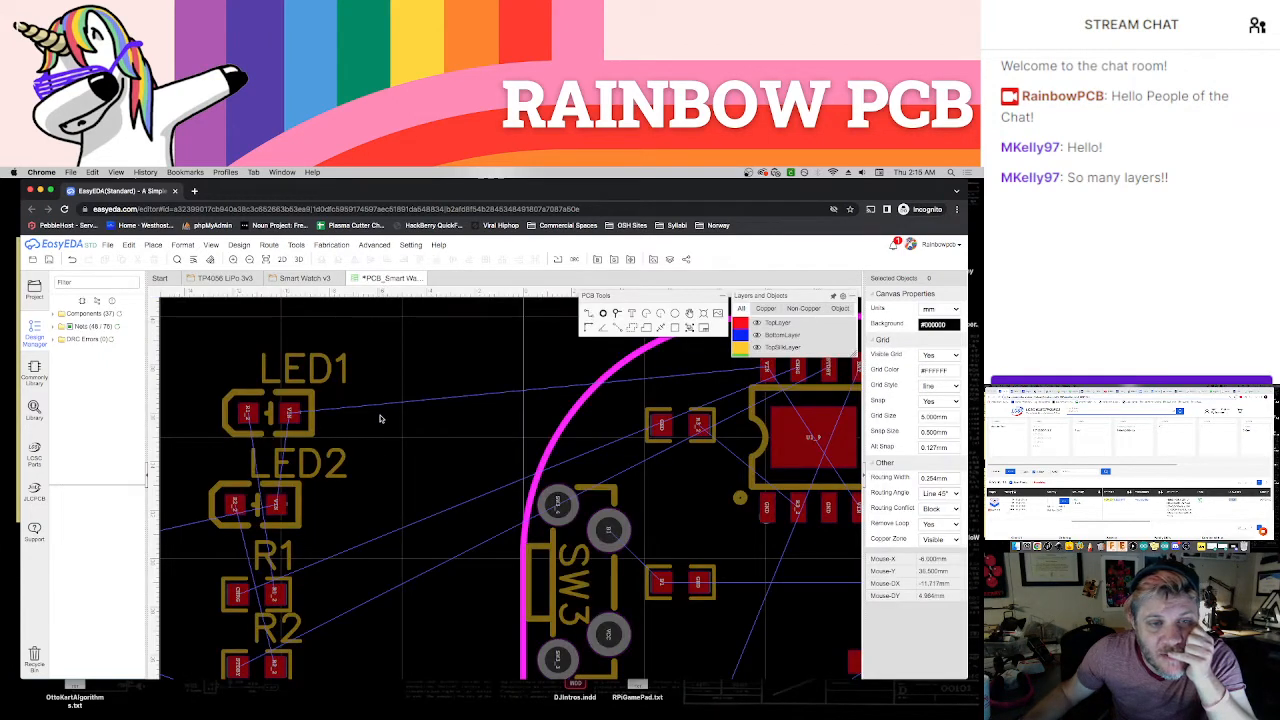
{"action": "right_click_drag", "start_coordinate": [380, 417], "coordinate": [277, 379]}
{"action": "scroll", "coordinate": [435, 376], "scroll_direction": "down", "scroll_amount": 1}
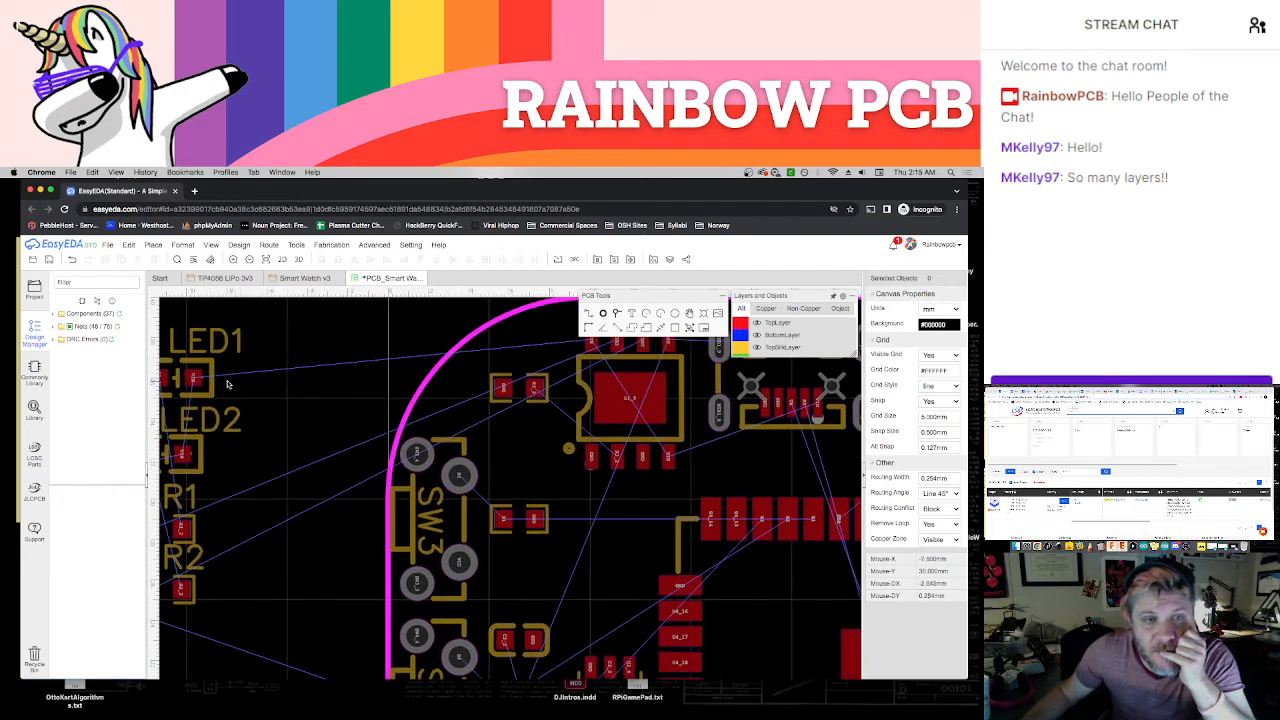
{"action": "left_click_drag", "start_coordinate": [213, 385], "coordinate": [645, 511]}
{"action": "left_click", "coordinate": [380, 349]}
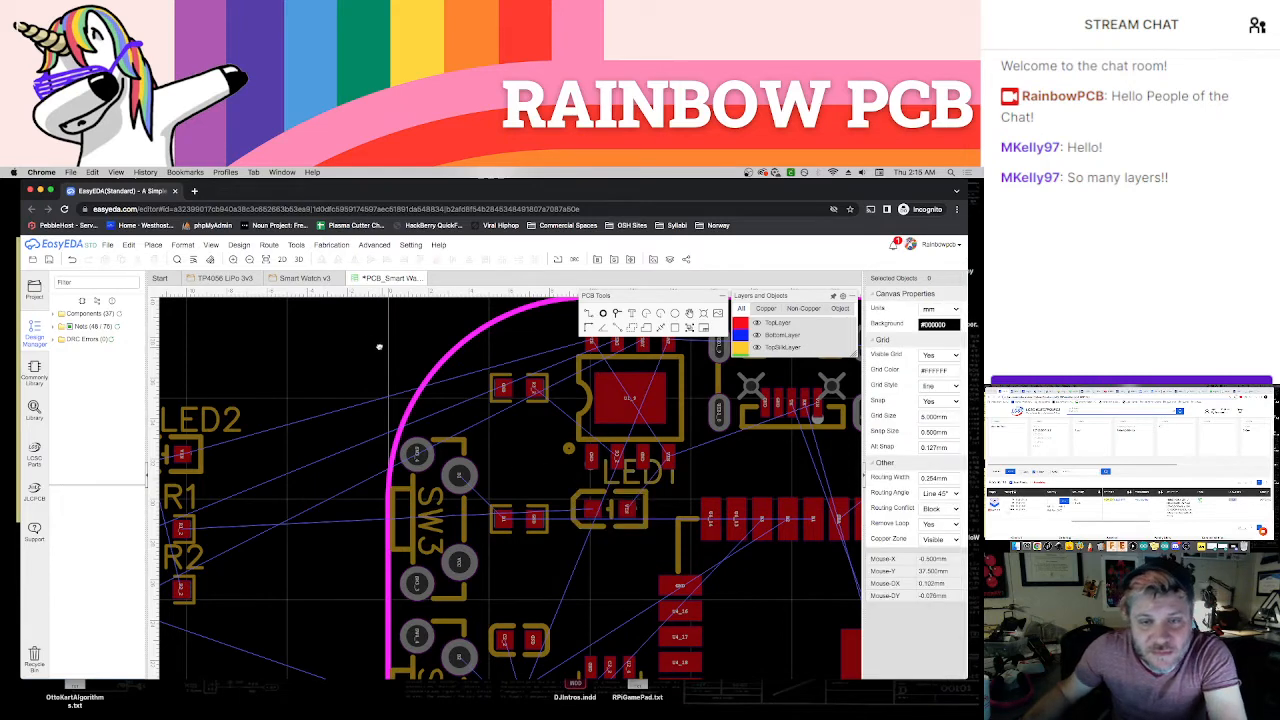
Adjust LED1 slightly toward the ESP32 module, centre its designator label above it, and change the label text to CHG
{"action": "right_click_drag", "start_coordinate": [380, 347], "coordinate": [285, 320]}
{"action": "left_click", "coordinate": [550, 483]}
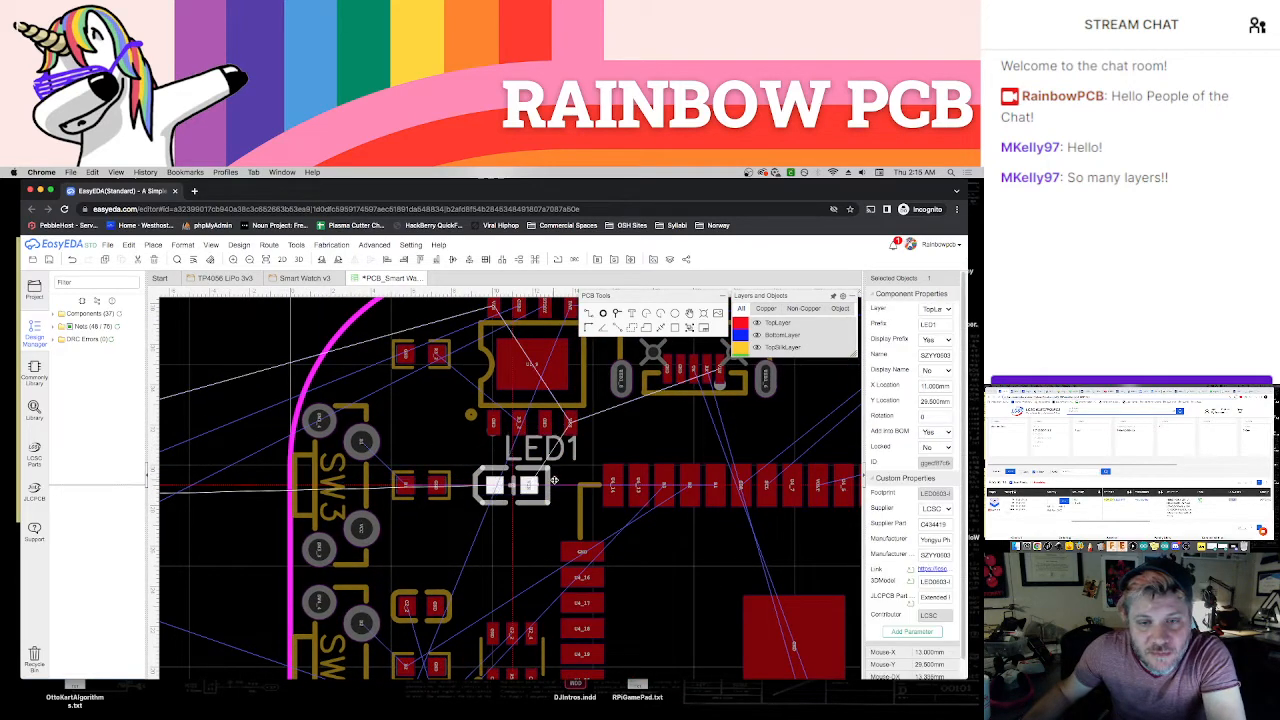
{"action": "left_click_drag", "start_coordinate": [554, 481], "coordinate": [515, 460]}
{"action": "right_click", "coordinate": [515, 460]}
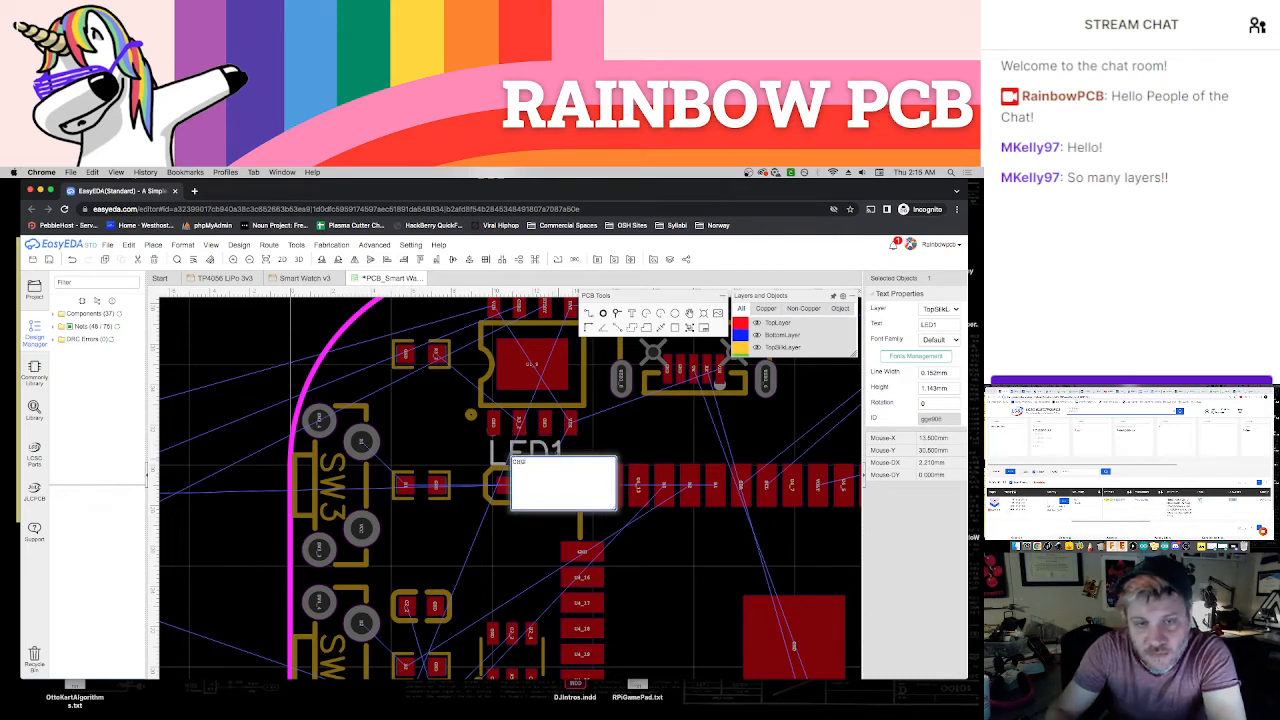
{"action": "key", "text": "Return"}
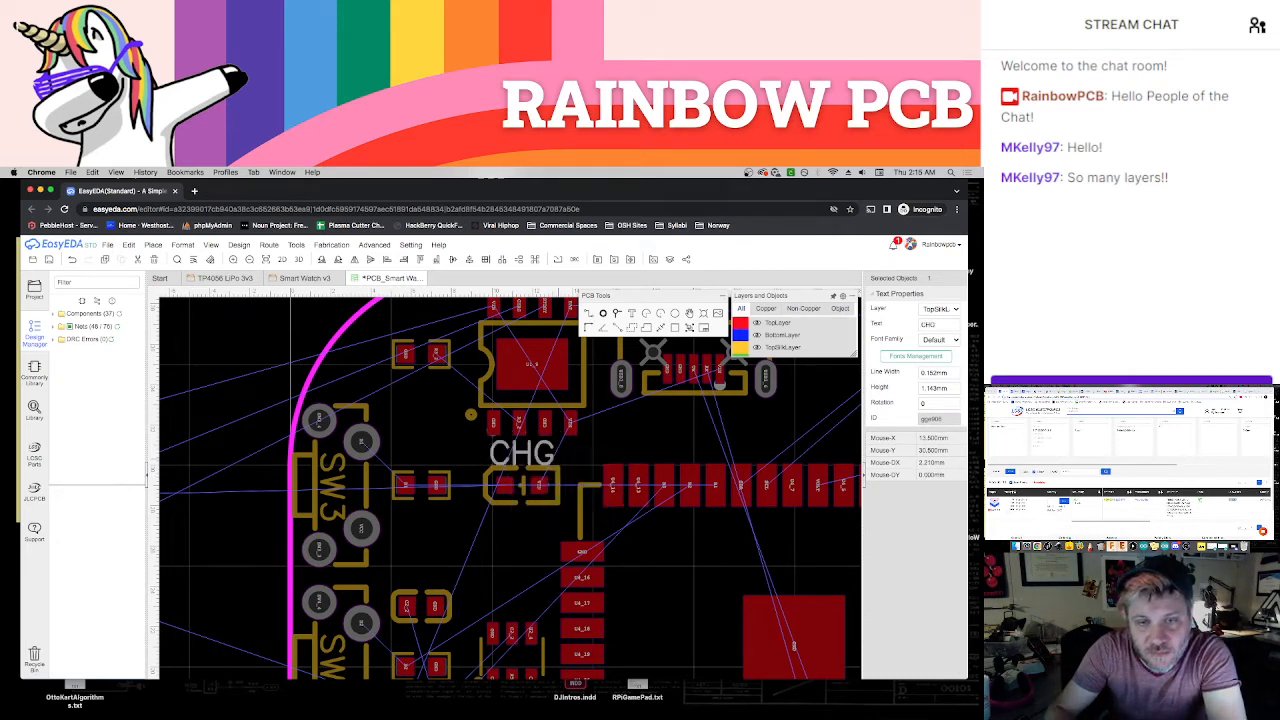
{"action": "left_click", "coordinate": [257, 545]}
Change the designator label text of LED2 outside the board to SBY
{"action": "scroll", "coordinate": [260, 544], "scroll_direction": "down", "scroll_amount": 1}
{"action": "right_click_drag", "start_coordinate": [248, 543], "coordinate": [423, 543]}
{"action": "left_click", "coordinate": [650, 505]}
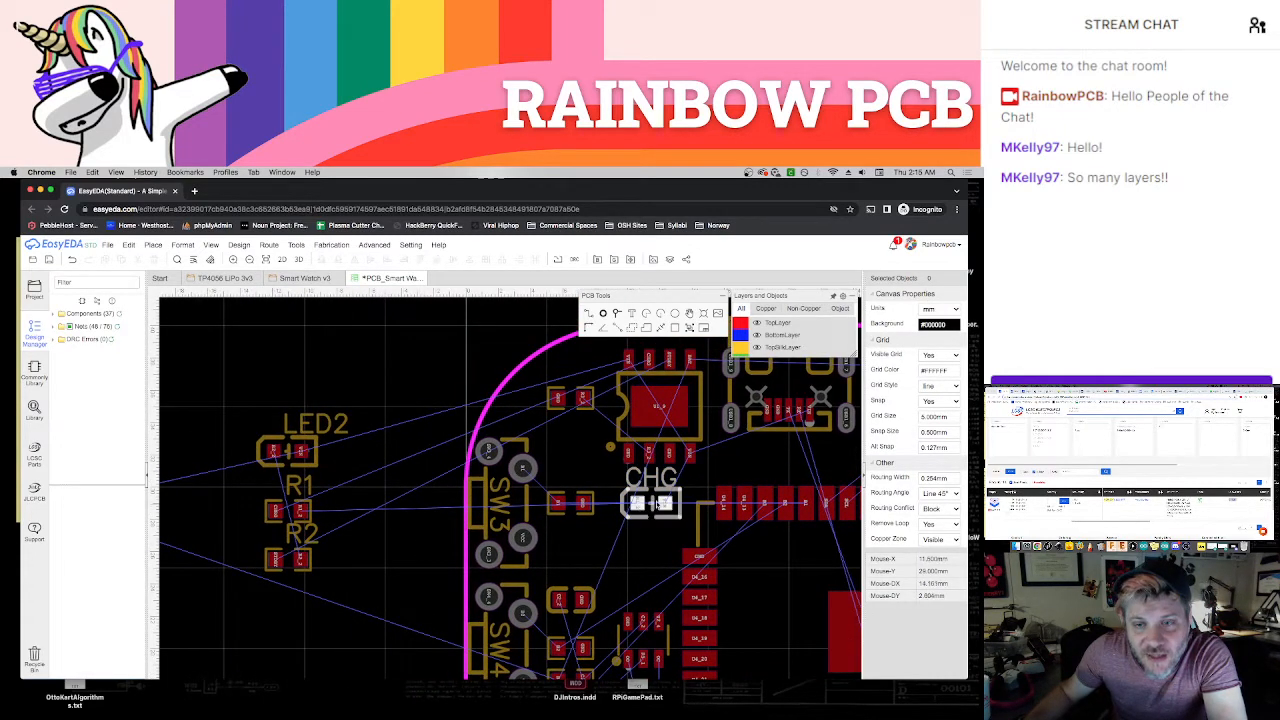
{"action": "left_click", "coordinate": [316, 446]}
{"action": "left_click", "coordinate": [320, 428]}
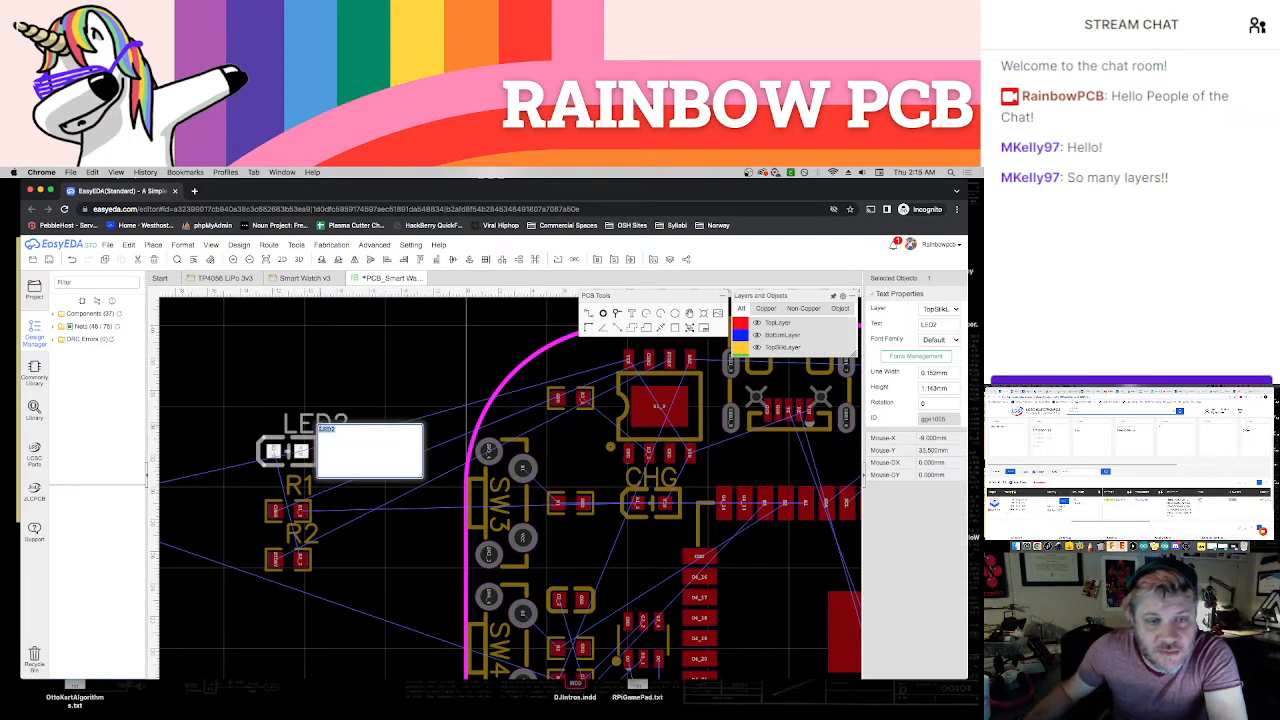
{"action": "type", "text": "SBY"}
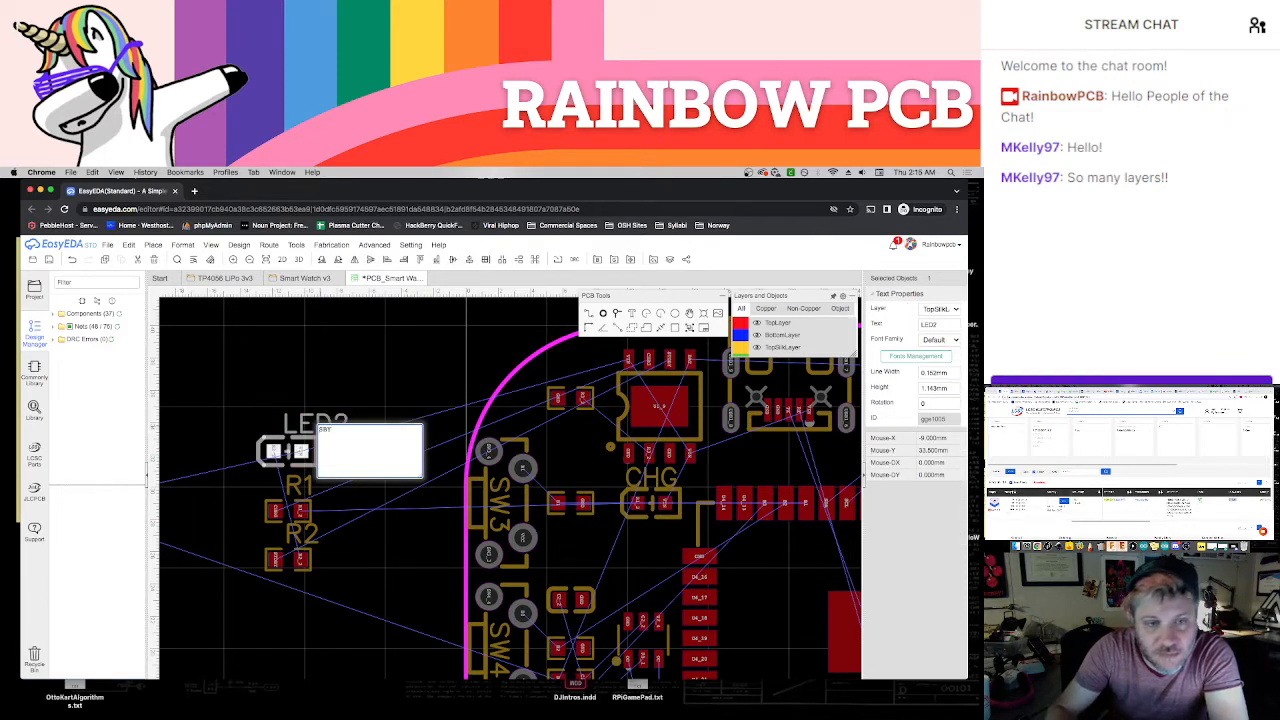
{"action": "key", "text": "Return"}
Place the SBY LED on the board below the CHG LED, and shift the CHG LED into line directly above it
{"action": "left_click_drag", "start_coordinate": [310, 427], "coordinate": [671, 578]}
{"action": "left_click", "coordinate": [320, 452]}
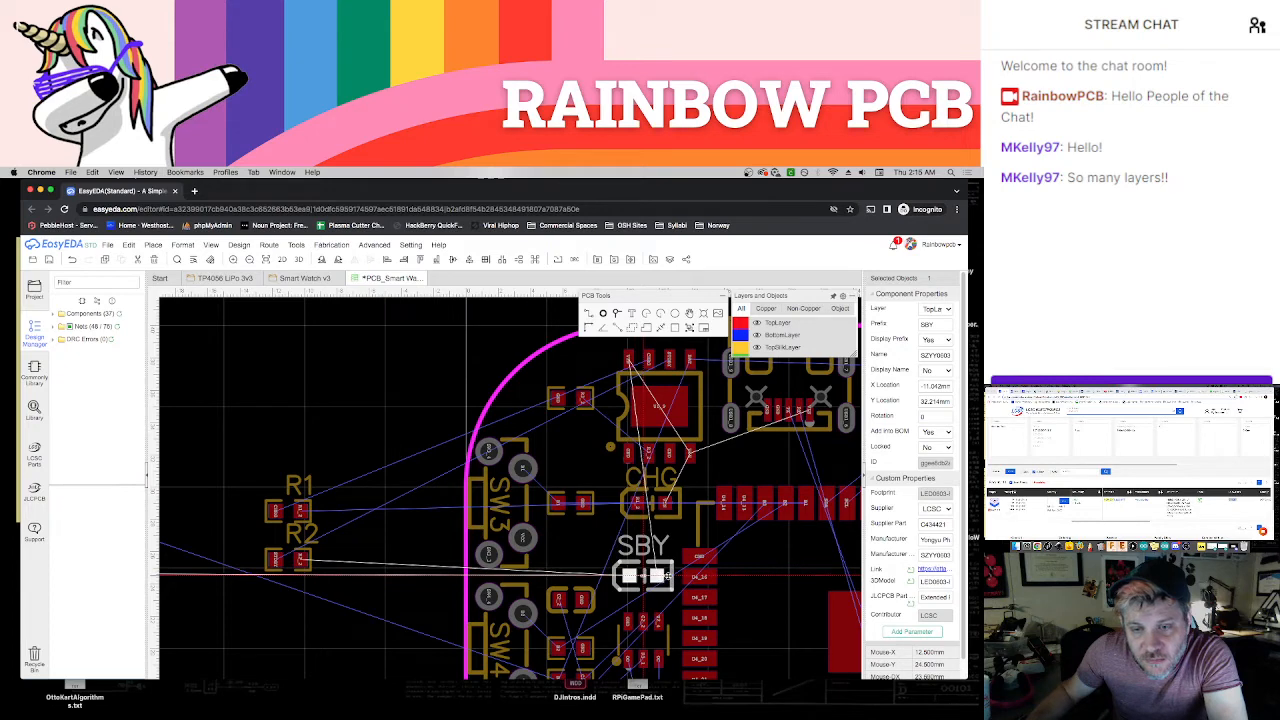
{"action": "left_click_drag", "start_coordinate": [670, 513], "coordinate": [662, 522]}
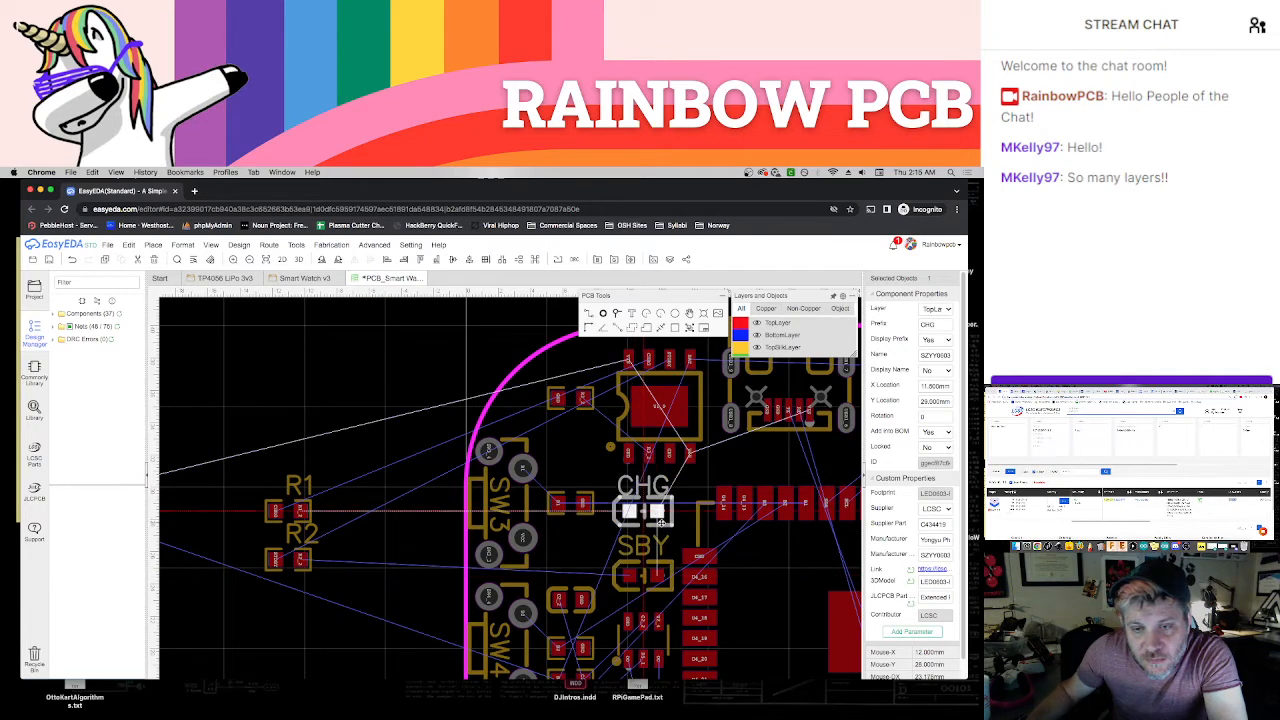
{"action": "left_click", "coordinate": [442, 538]}
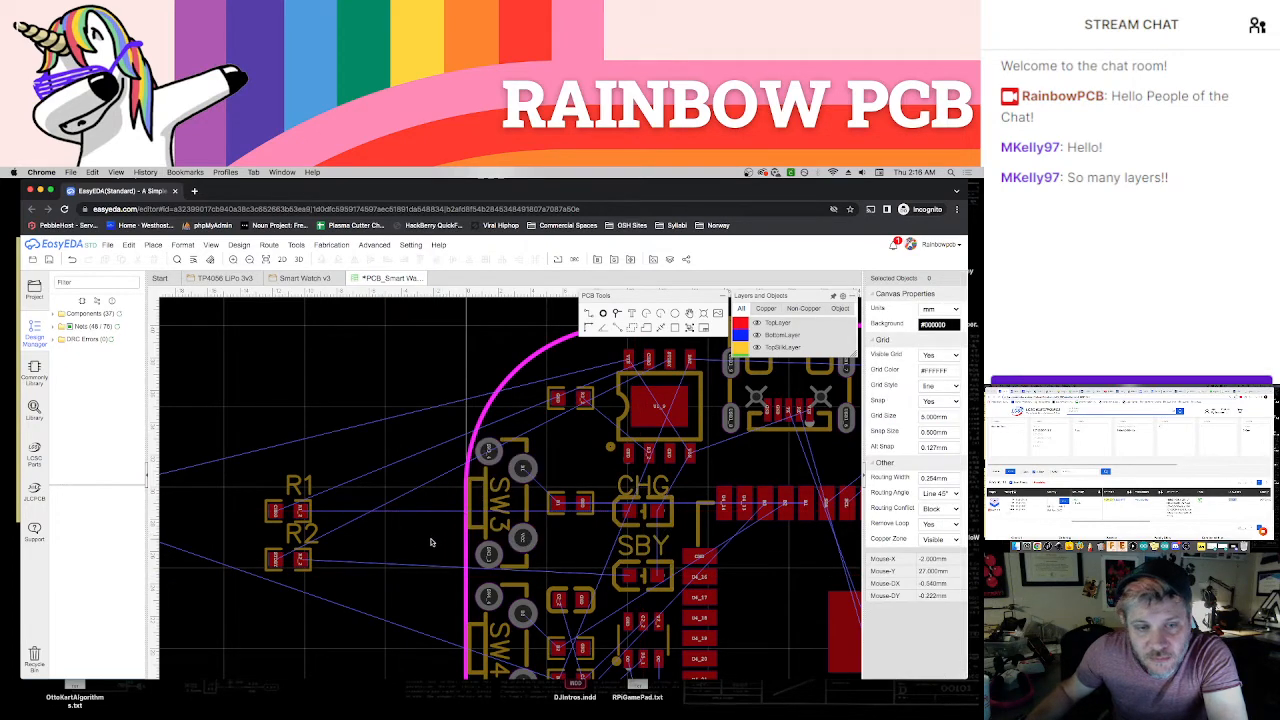
Place R1 beside the CHG LED and R2 beside the SBY LED, deleting both resistors' designator labels
{"action": "left_click_drag", "start_coordinate": [305, 514], "coordinate": [596, 538]}
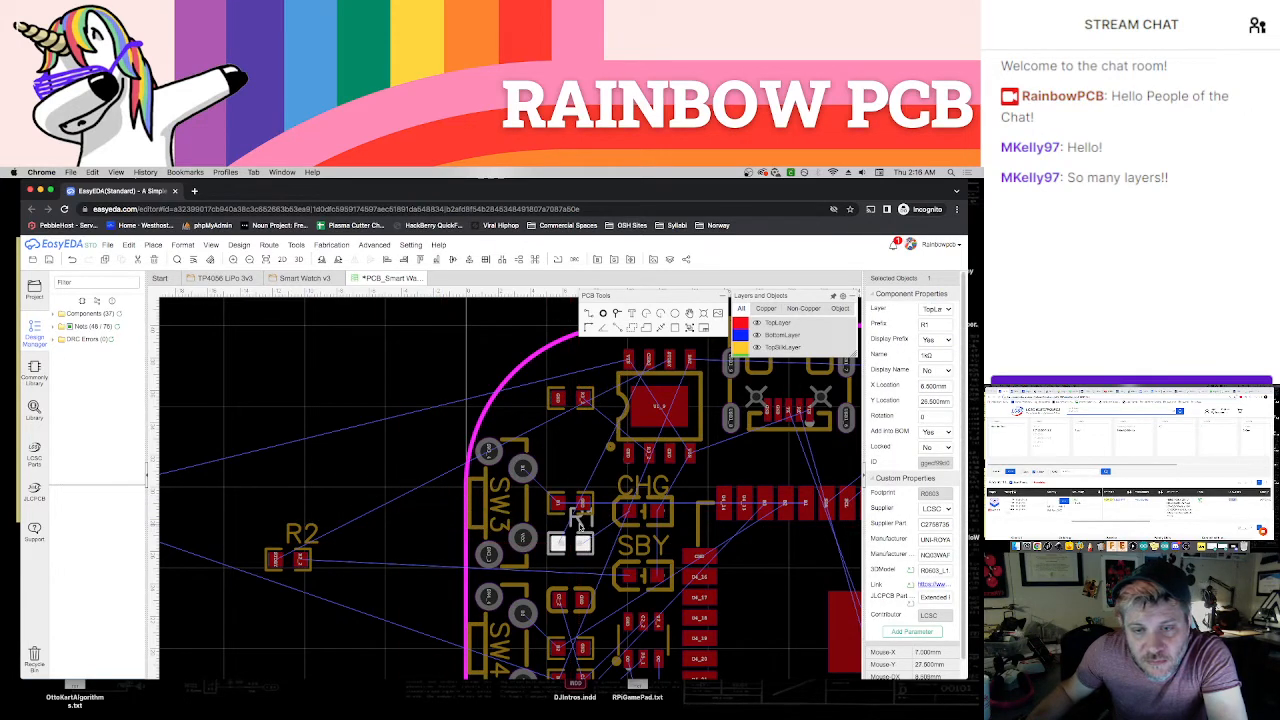
{"action": "left_click", "coordinate": [580, 525]}
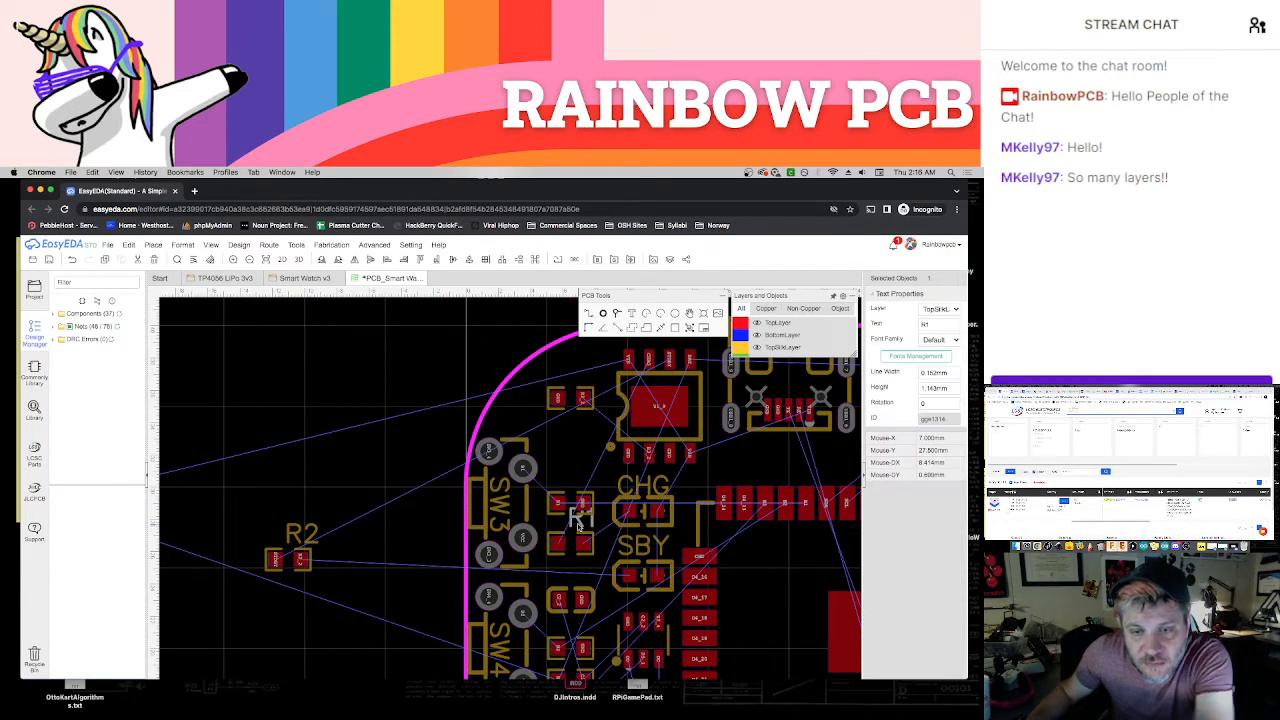
{"action": "left_click", "coordinate": [312, 537]}
{"action": "left_click_drag", "start_coordinate": [316, 562], "coordinate": [593, 580]}
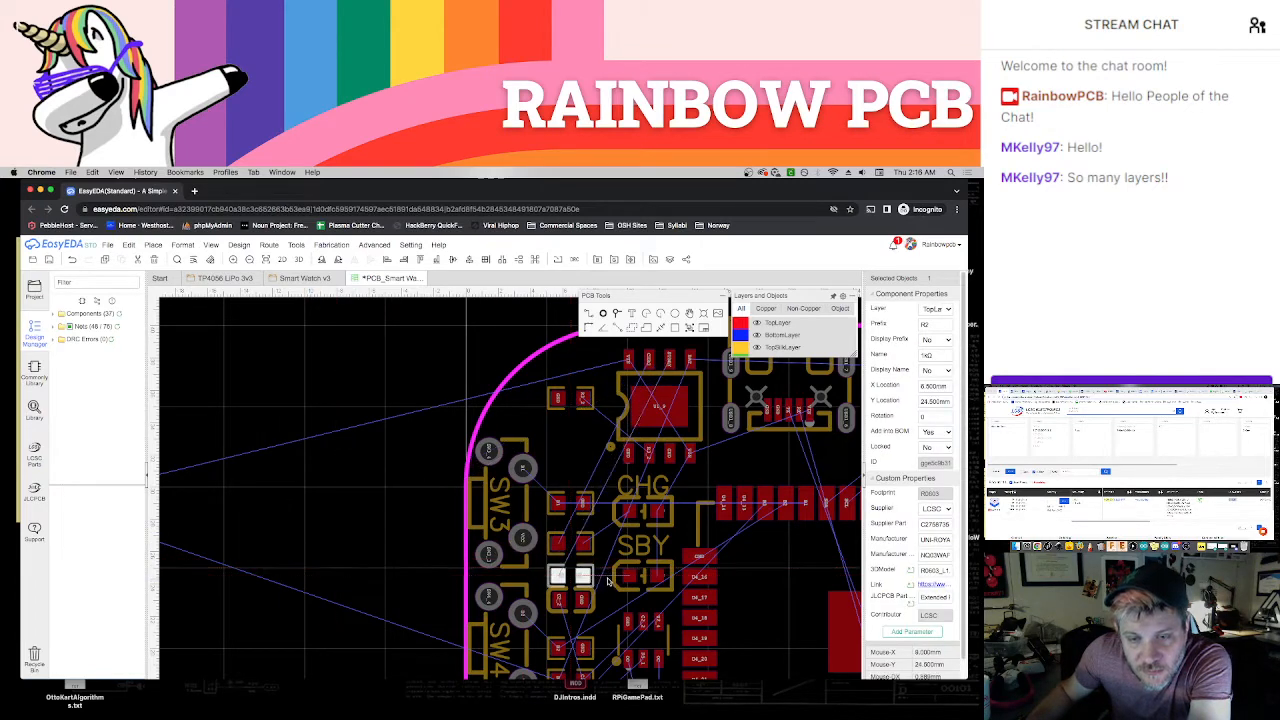
Shift the capacitor directly below R2 down so that it clears the resistor
{"action": "scroll", "coordinate": [593, 580], "scroll_direction": "up", "scroll_amount": 1}
{"action": "right_click_drag", "start_coordinate": [602, 610], "coordinate": [568, 542]}
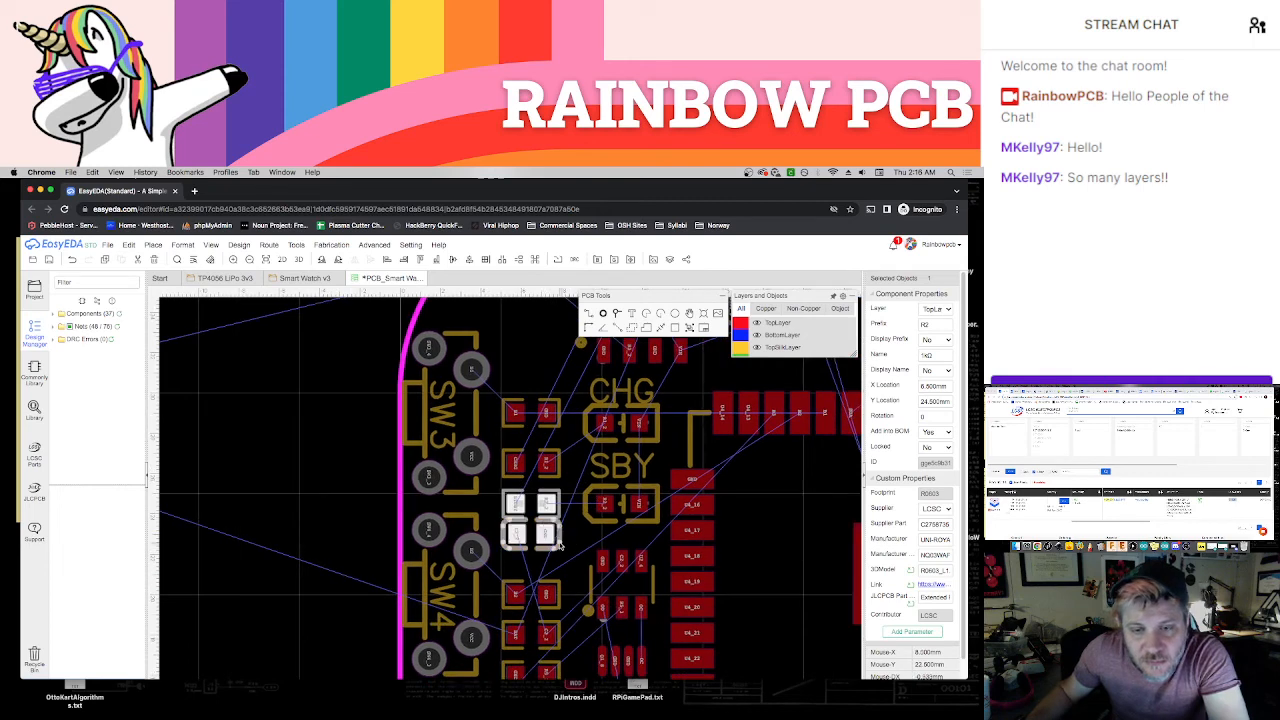
{"action": "left_click_drag", "start_coordinate": [555, 542], "coordinate": [556, 562]}
{"action": "left_click", "coordinate": [572, 537]}
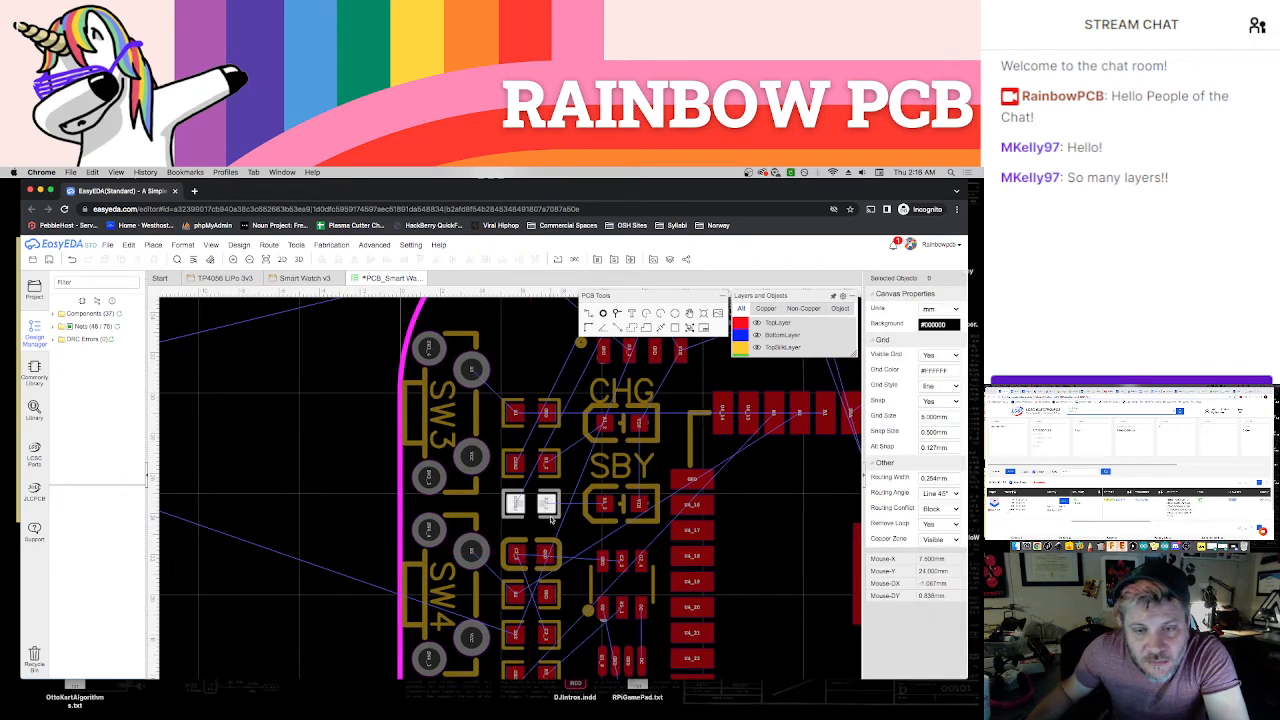
Nudge R2 and the SBY LED down to Y 24 mm, and move R1 slightly down to even out the column spacing
{"action": "left_click_drag", "start_coordinate": [549, 515], "coordinate": [590, 531]}
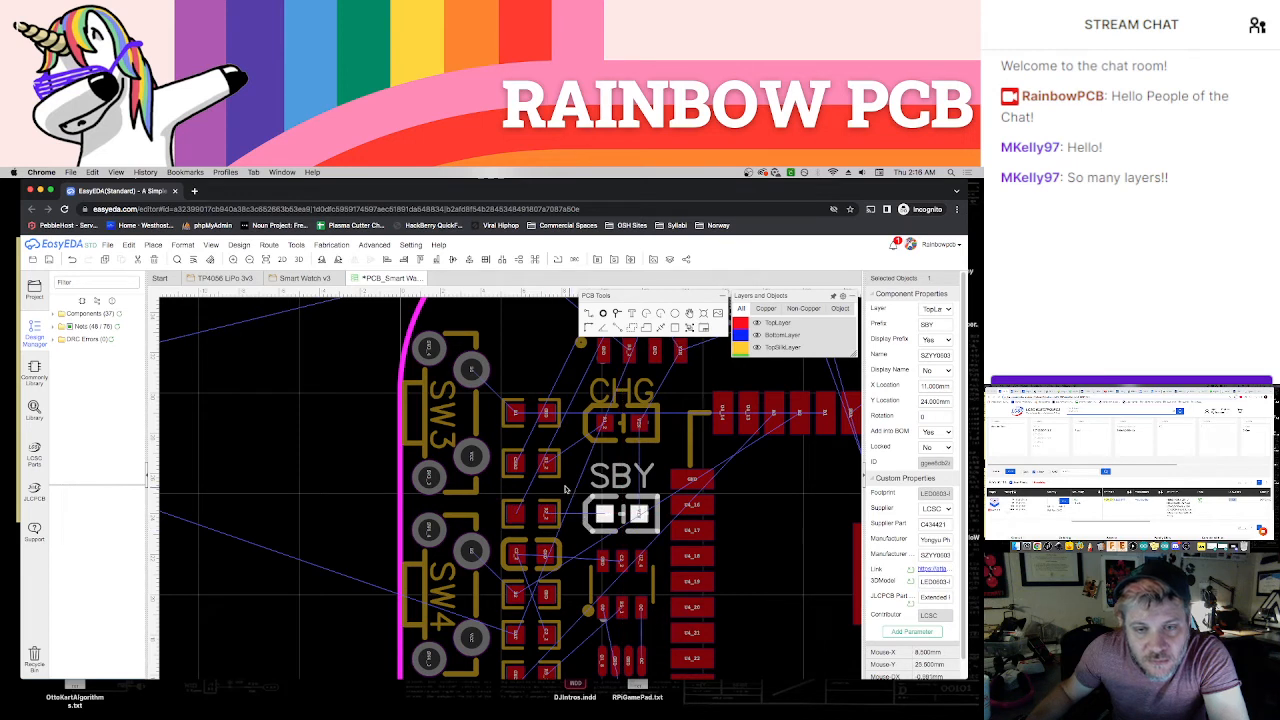
{"action": "left_click_drag", "start_coordinate": [553, 466], "coordinate": [556, 474]}
{"action": "left_click", "coordinate": [554, 437]}
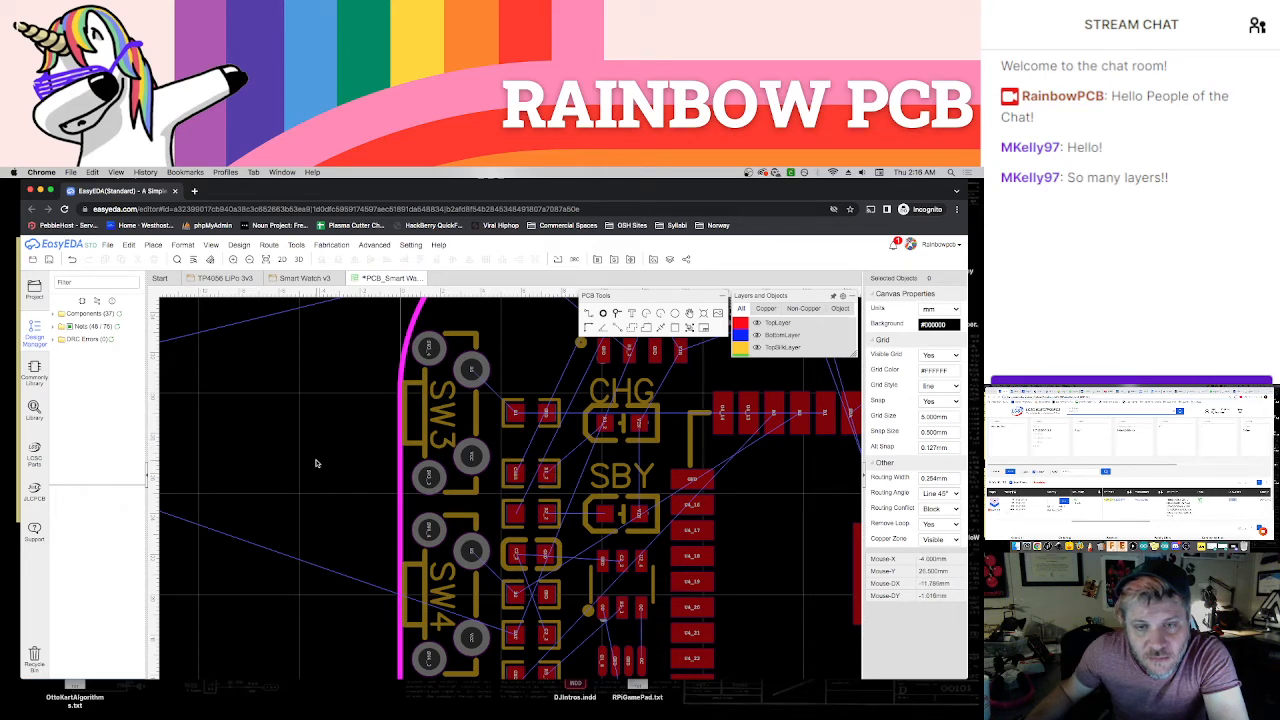
Locate the unplaced capacitors outside the board and check where C1 connects in the Smart Watch v3 schematic
{"action": "scroll", "coordinate": [318, 463], "scroll_direction": "down", "scroll_amount": 1}
{"action": "right_click_drag", "start_coordinate": [329, 466], "coordinate": [382, 482]}
{"action": "scroll", "coordinate": [370, 460], "scroll_direction": "down", "scroll_amount": 1}
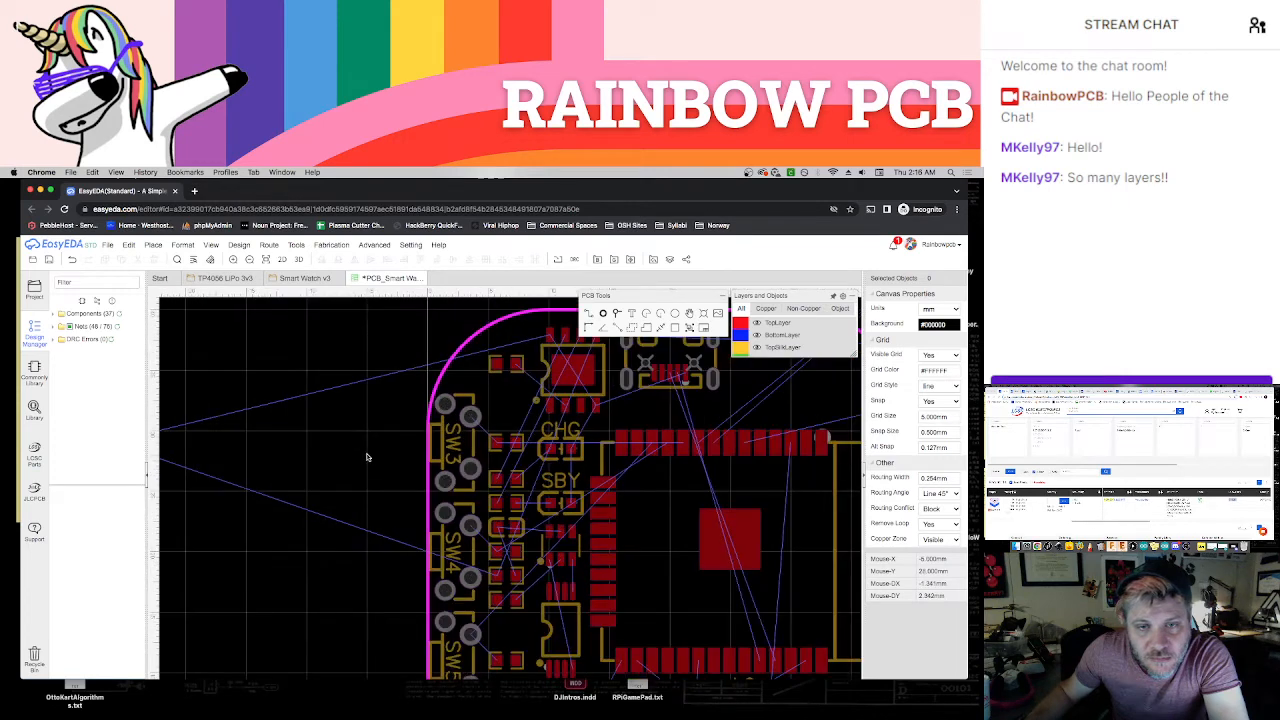
{"action": "scroll", "coordinate": [432, 484], "scroll_direction": "down", "scroll_amount": 2}
{"action": "scroll", "coordinate": [431, 486], "scroll_direction": "down", "scroll_amount": 1}
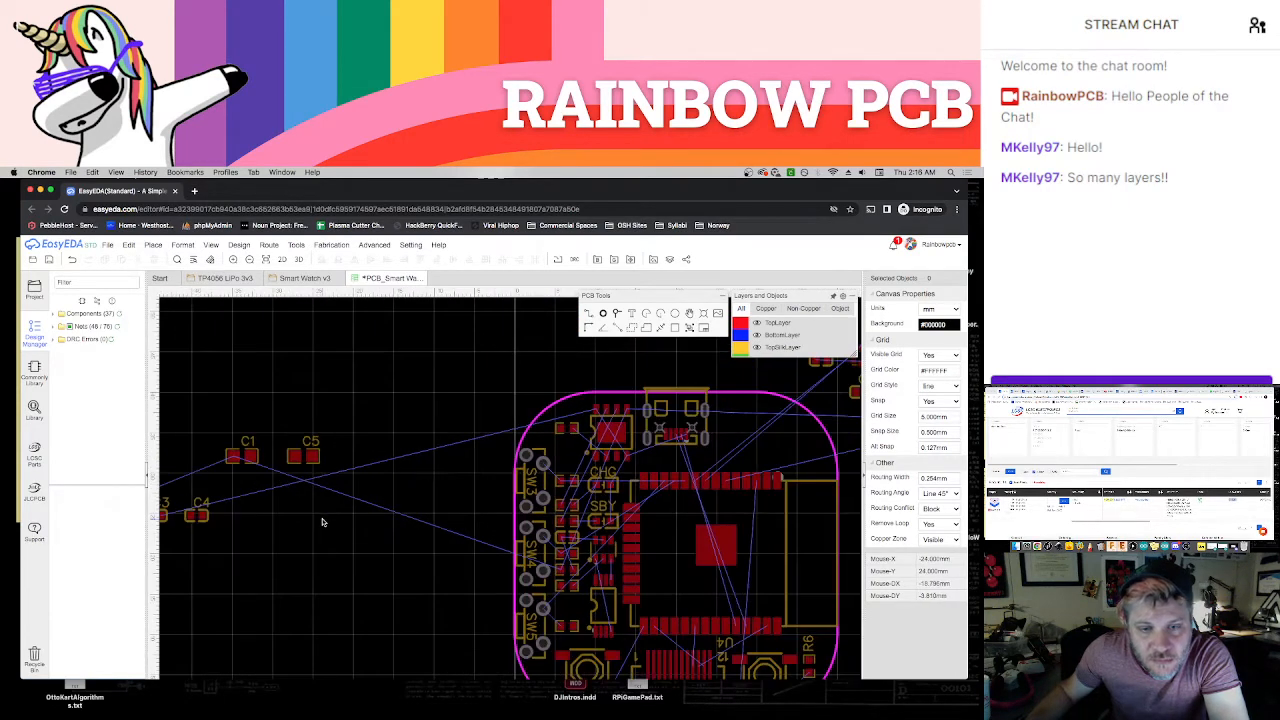
{"action": "right_click_drag", "start_coordinate": [322, 521], "coordinate": [285, 470]}
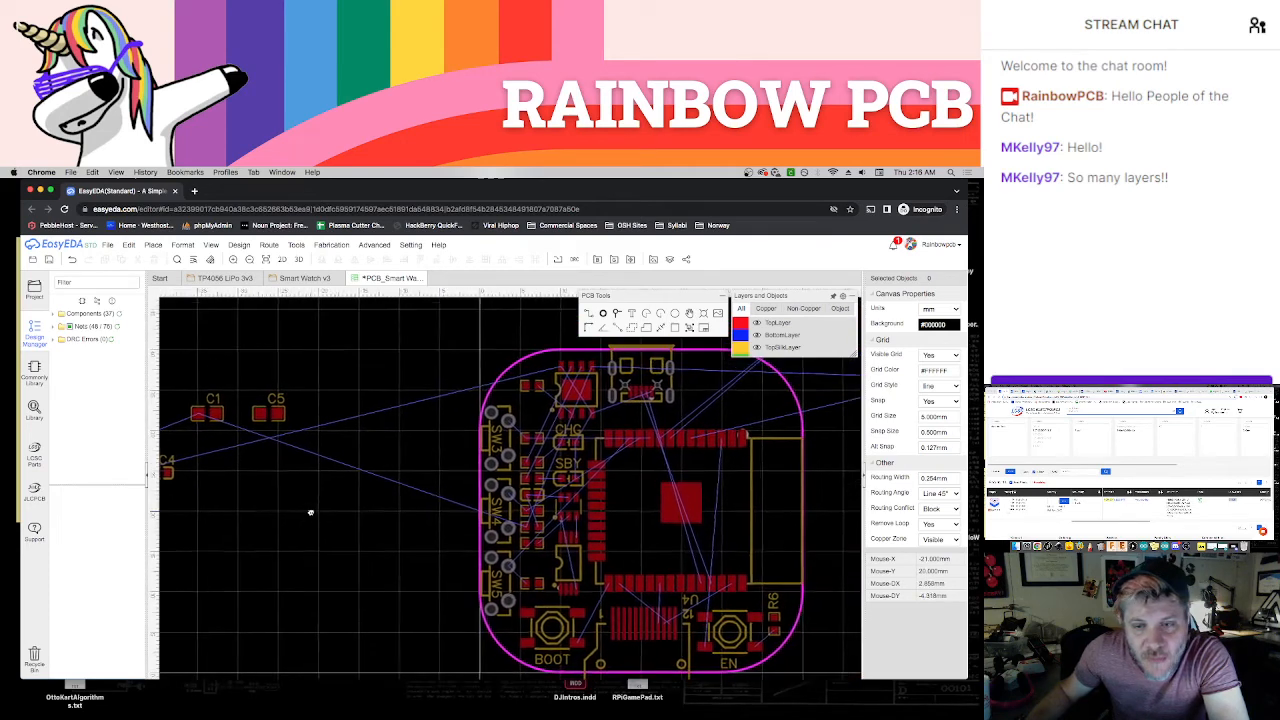
{"action": "scroll", "coordinate": [507, 391], "scroll_direction": "up", "scroll_amount": 1}
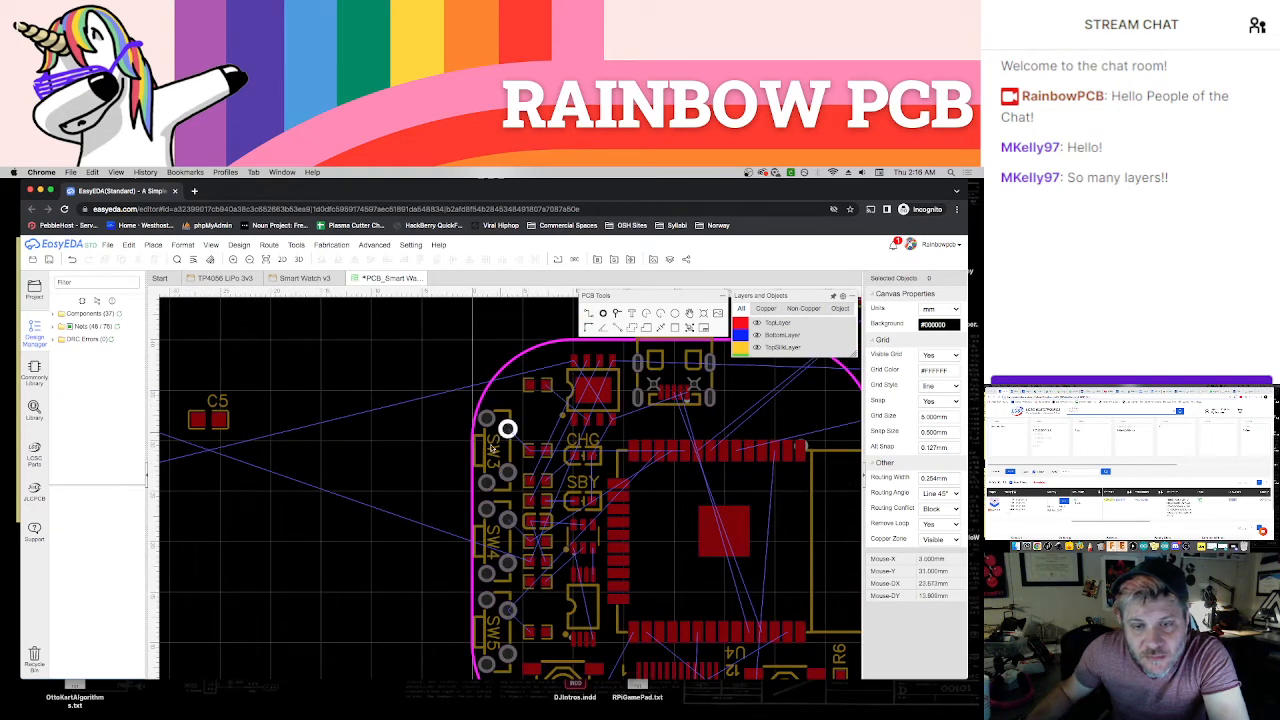
{"action": "right_click_drag", "start_coordinate": [286, 543], "coordinate": [489, 546]}
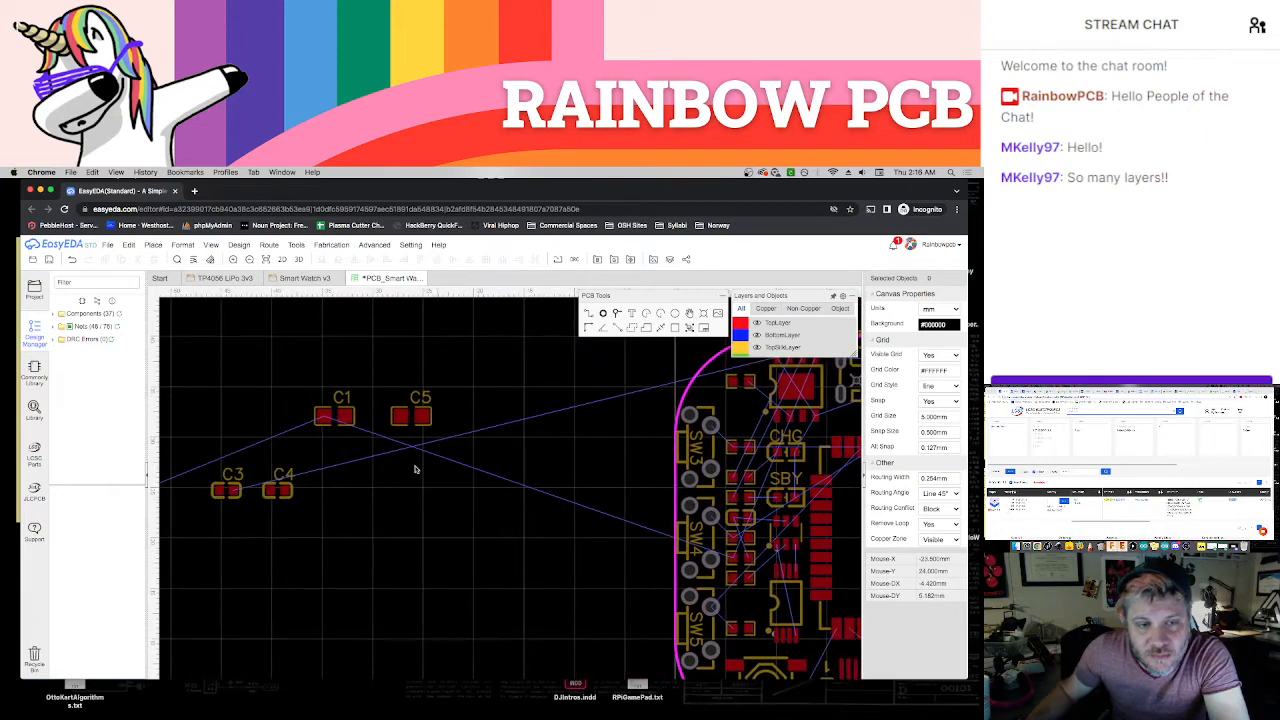
{"action": "left_click", "coordinate": [300, 278]}
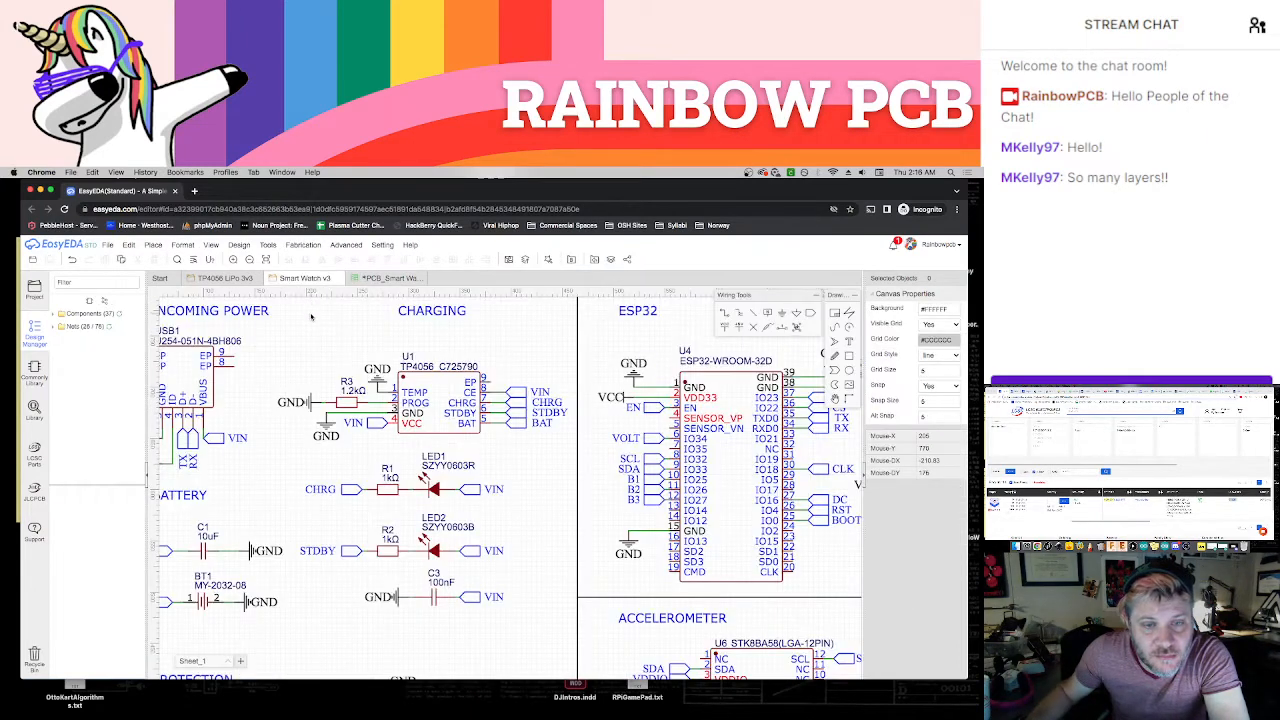
{"action": "scroll", "coordinate": [316, 366], "scroll_direction": "down", "scroll_amount": 1}
{"action": "right_click_drag", "start_coordinate": [302, 361], "coordinate": [378, 348]}
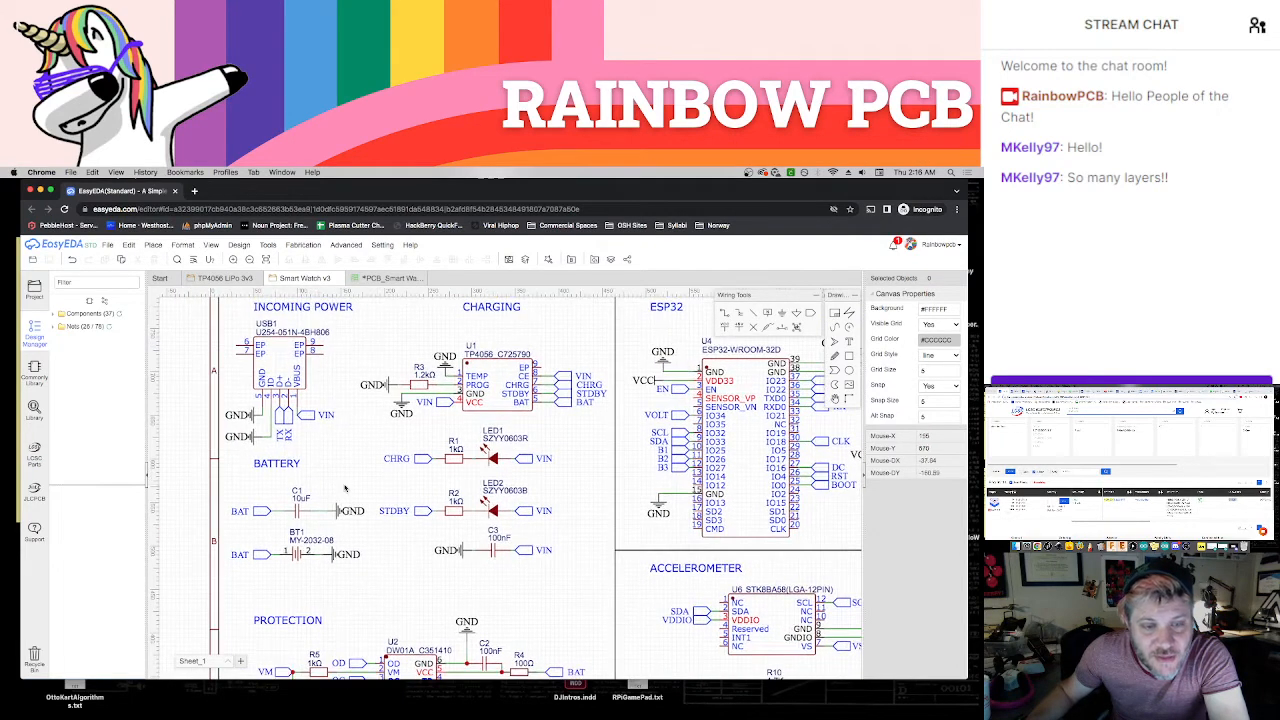
{"action": "right_click_drag", "start_coordinate": [339, 483], "coordinate": [335, 483]}
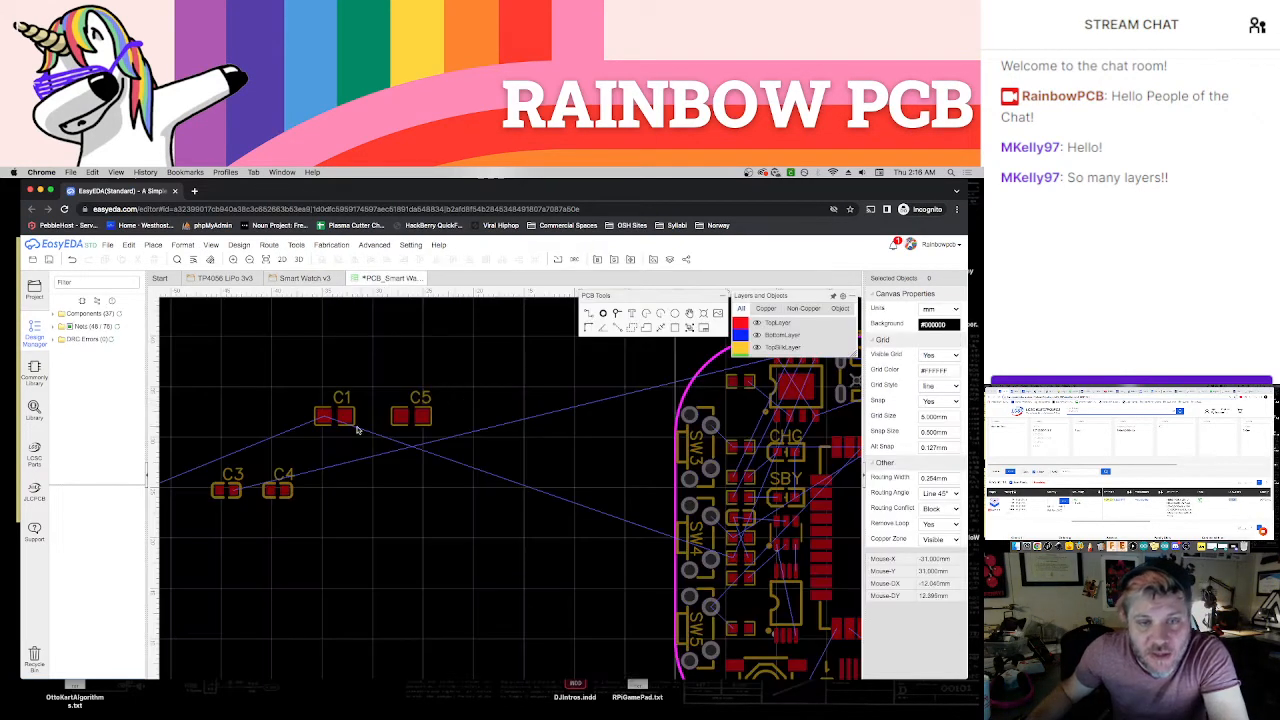
Bring C1 over to the rounded corner near U1, park it just outside the outline, and delete its designator label
{"action": "left_click_drag", "start_coordinate": [350, 414], "coordinate": [760, 408]}
{"action": "right_click_drag", "start_coordinate": [580, 368], "coordinate": [251, 358]}
{"action": "scroll", "coordinate": [376, 377], "scroll_direction": "up", "scroll_amount": 1}
{"action": "scroll", "coordinate": [375, 375], "scroll_direction": "up", "scroll_amount": 3}
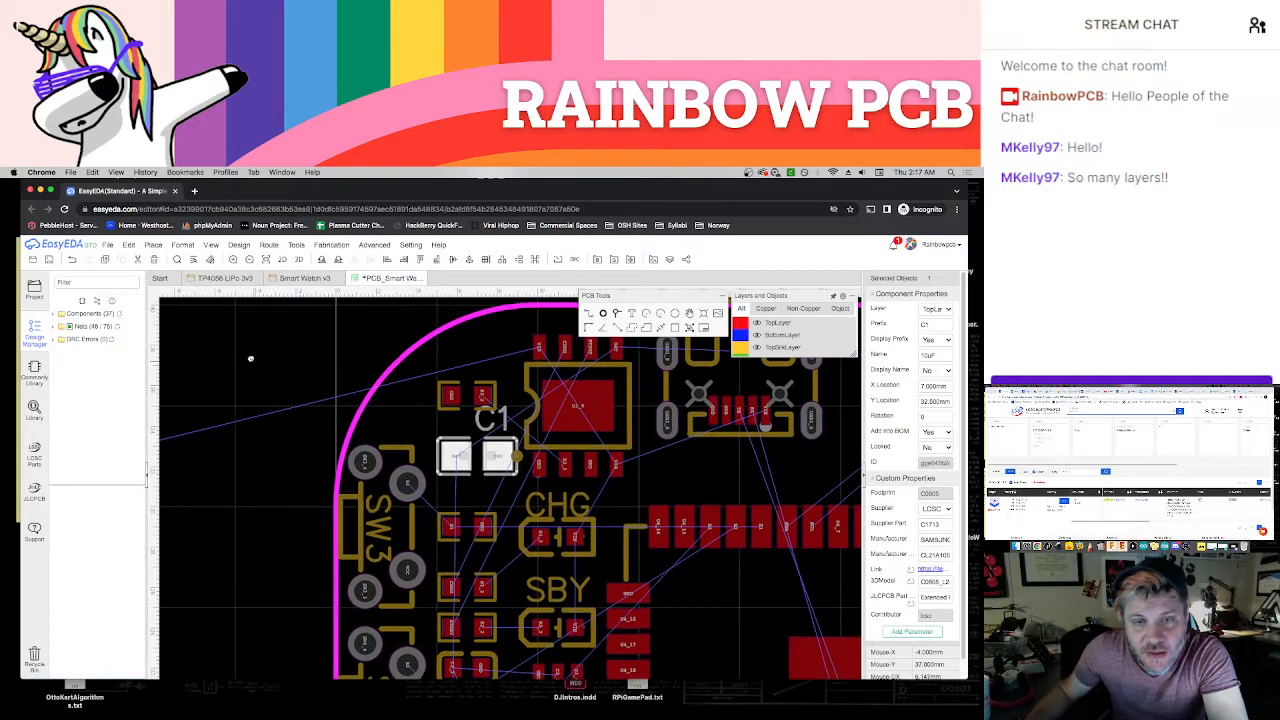
{"action": "left_click_drag", "start_coordinate": [461, 468], "coordinate": [289, 367]}
{"action": "left_click", "coordinate": [366, 329]}
{"action": "left_click", "coordinate": [324, 318]}
{"action": "key", "text": "Delete"}
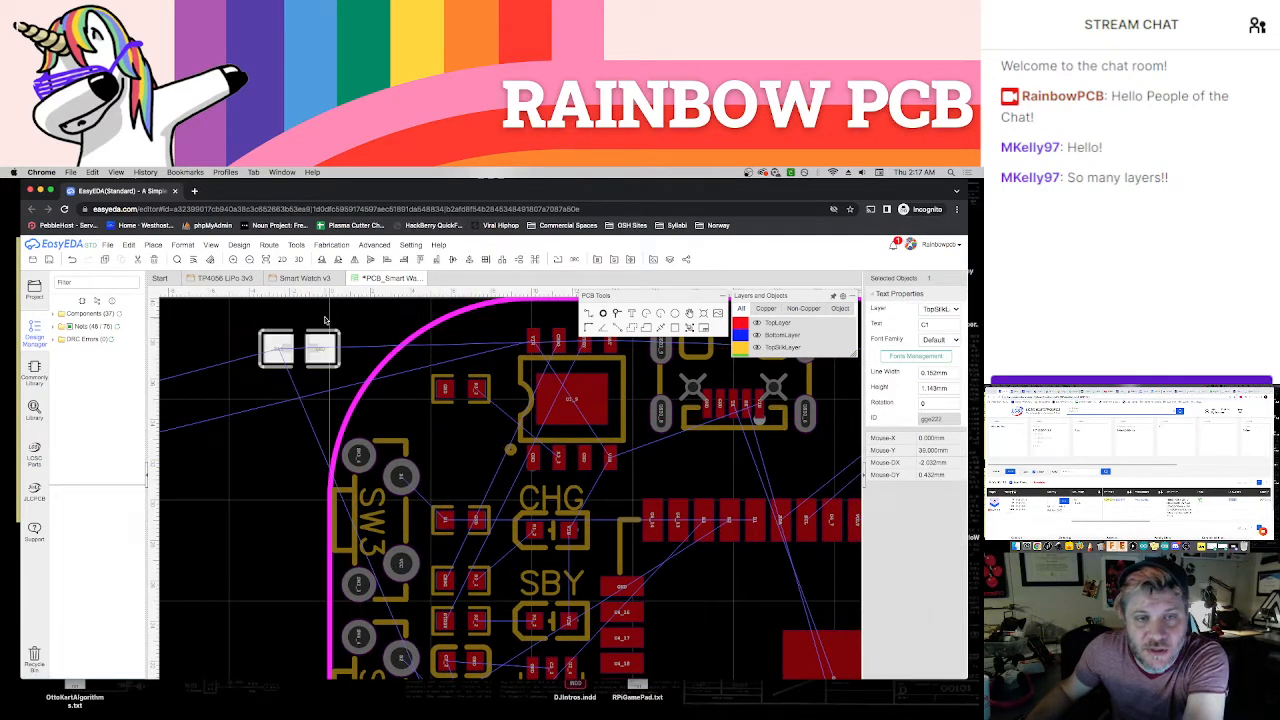
Move R3 down to just above the resistor beside SW3, and place C1 in the freed spot between the rounded corner and U1
{"action": "left_click_drag", "start_coordinate": [481, 405], "coordinate": [478, 494]}
{"action": "left_click_drag", "start_coordinate": [324, 364], "coordinate": [489, 391]}
{"action": "left_click", "coordinate": [297, 446]}
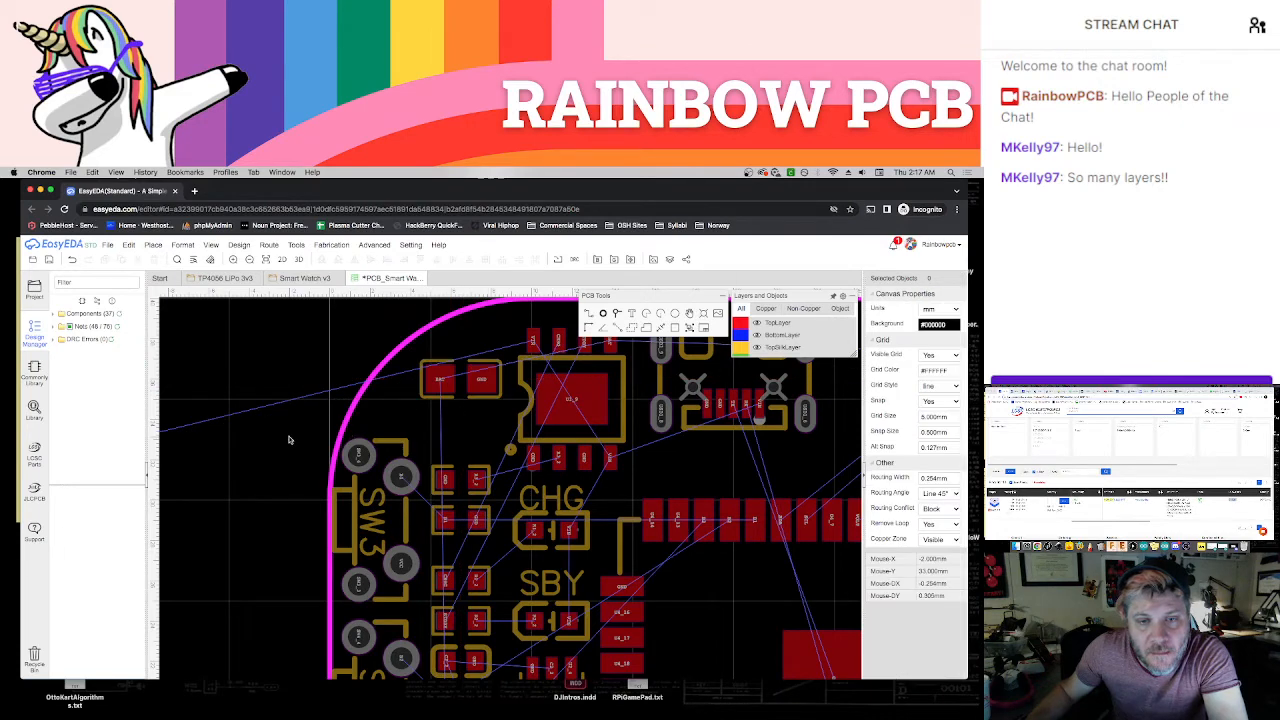
Locate the unplaced parts outside the board and check in the Smart Watch v3 schematic where the remaining capacitors connect
{"action": "scroll", "coordinate": [279, 441], "scroll_direction": "down", "scroll_amount": 1}
{"action": "scroll", "coordinate": [279, 441], "scroll_direction": "down", "scroll_amount": 3}
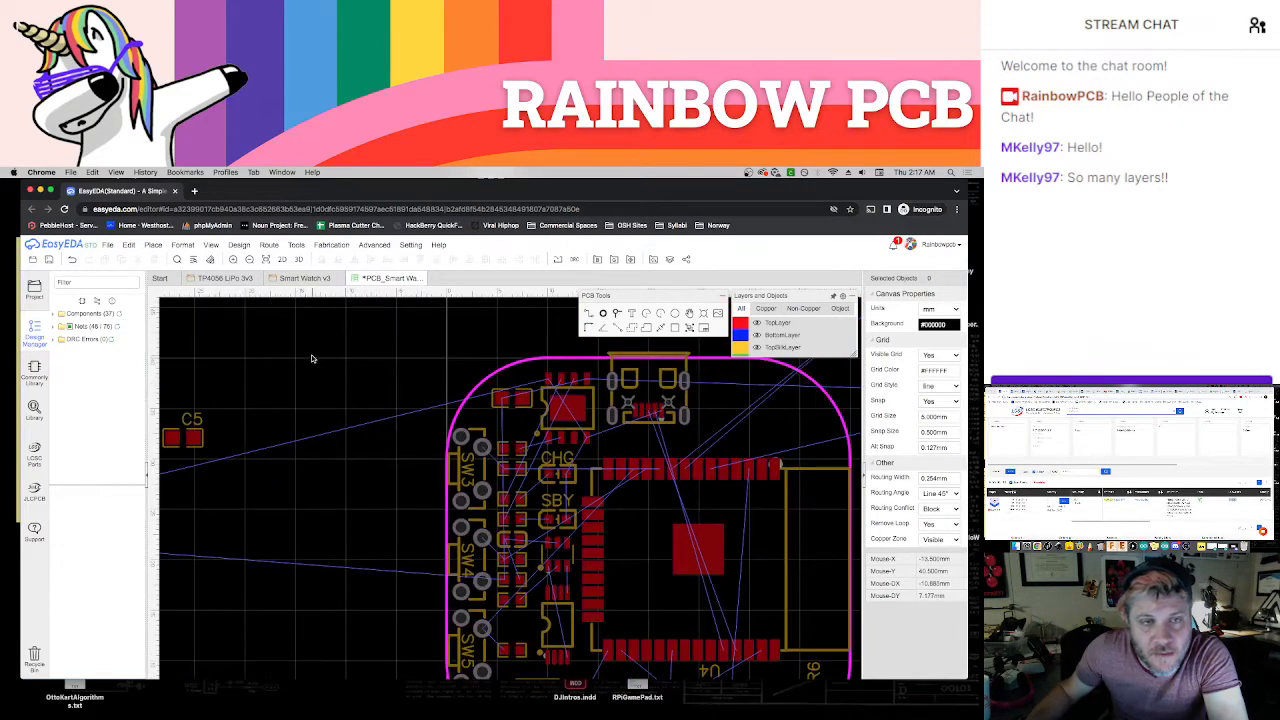
{"action": "scroll", "coordinate": [441, 361], "scroll_direction": "up", "scroll_amount": 2}
{"action": "scroll", "coordinate": [439, 366], "scroll_direction": "down", "scroll_amount": 2}
{"action": "right_click_drag", "start_coordinate": [423, 367], "coordinate": [459, 369]}
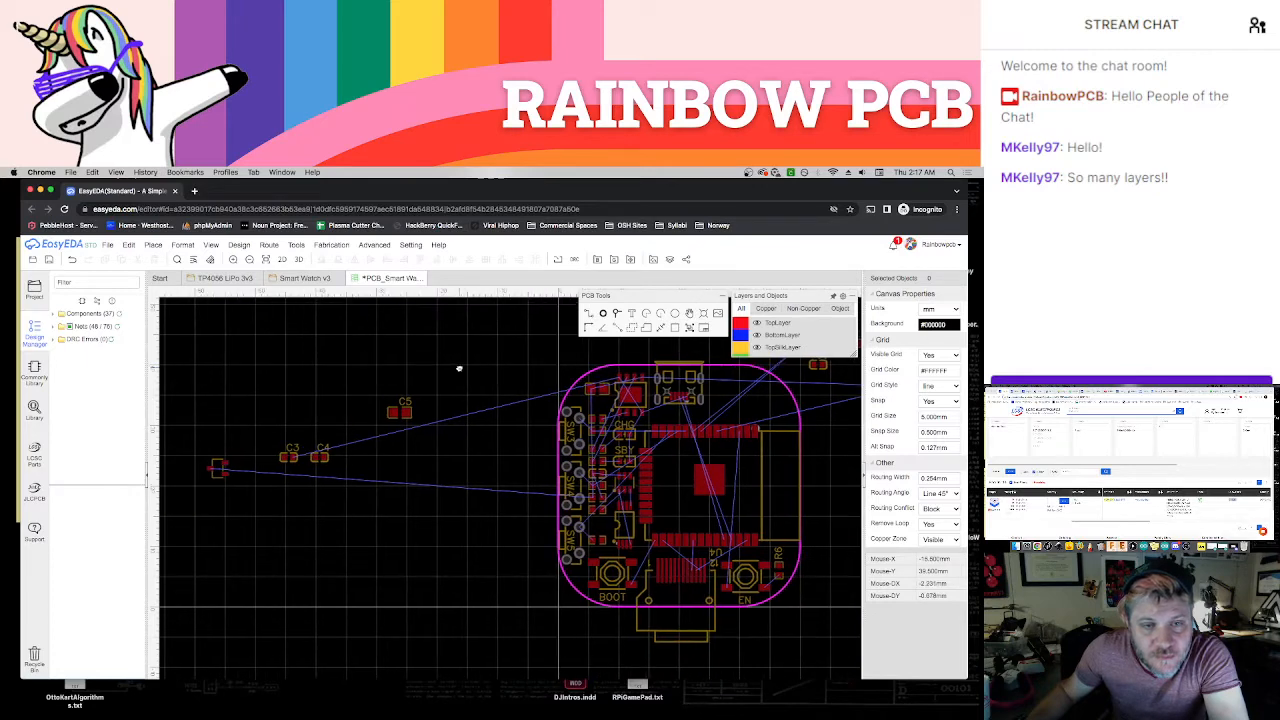
{"action": "left_click", "coordinate": [305, 278]}
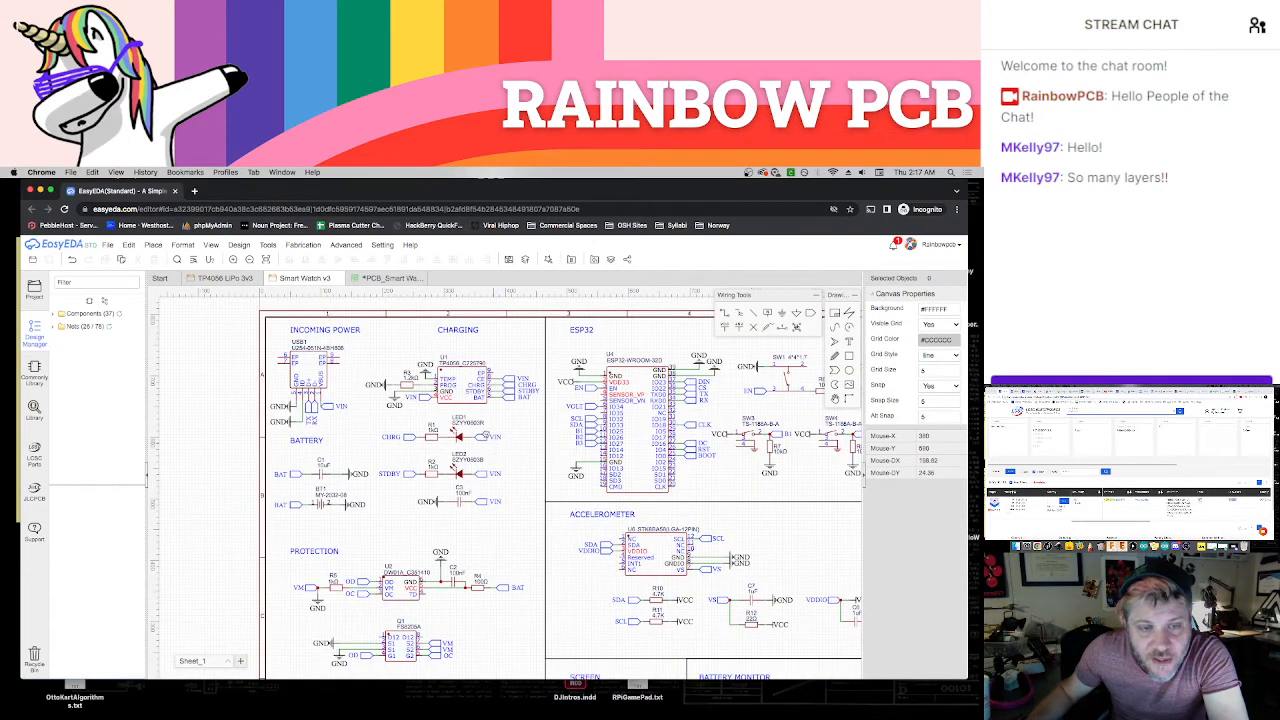
{"action": "scroll", "coordinate": [464, 428], "scroll_direction": "down", "scroll_amount": 5}
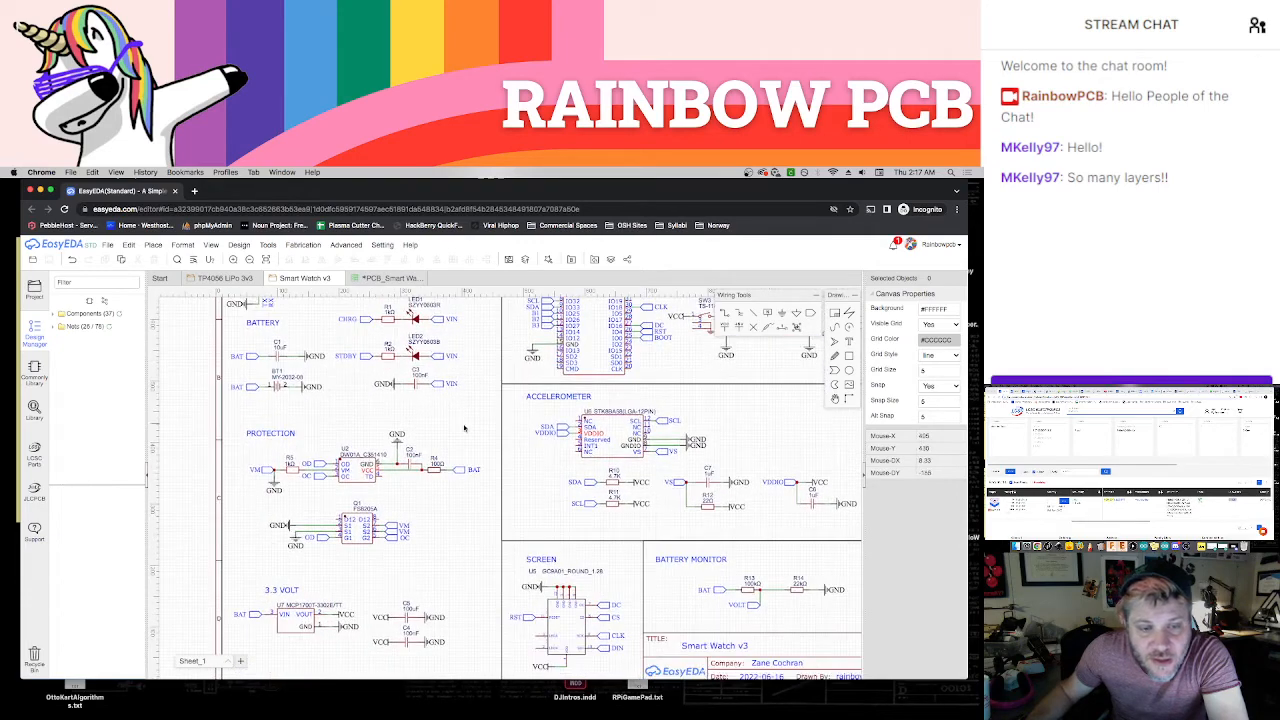
{"action": "right_click_drag", "start_coordinate": [462, 435], "coordinate": [447, 420]}
{"action": "scroll", "coordinate": [431, 420], "scroll_direction": "right", "scroll_amount": 2}
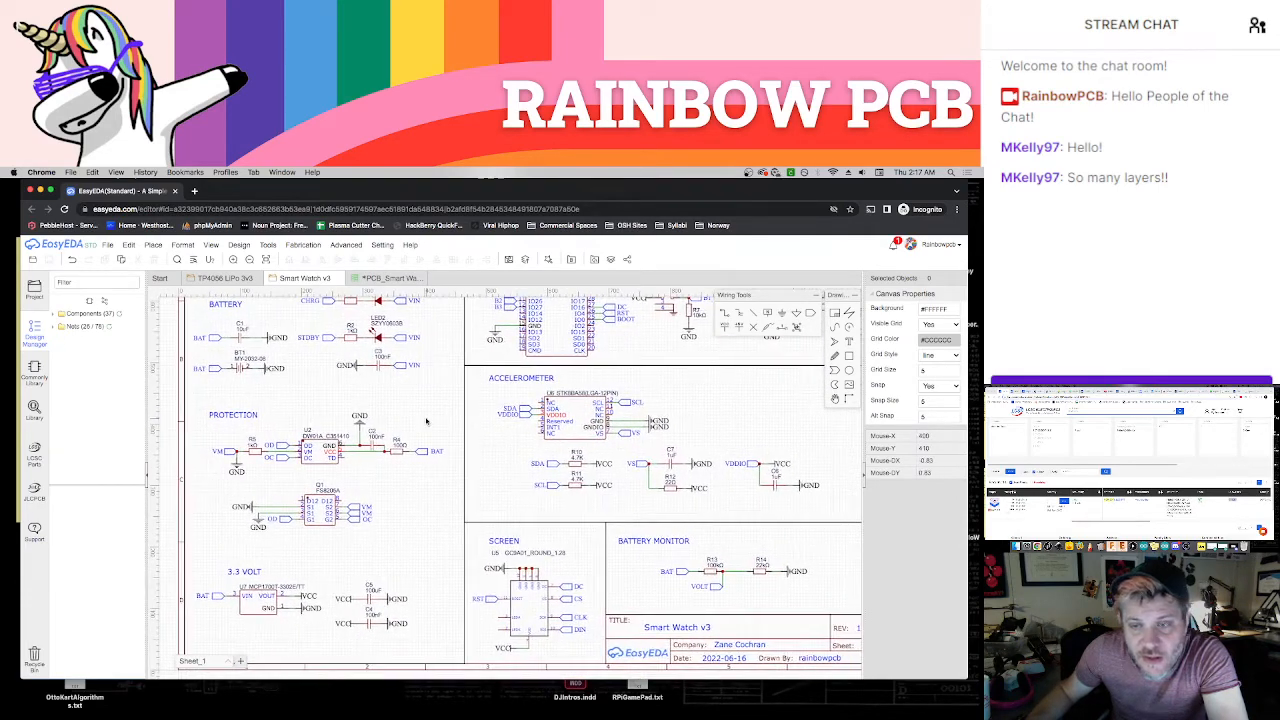
{"action": "scroll", "coordinate": [427, 421], "scroll_direction": "down", "scroll_amount": 5}
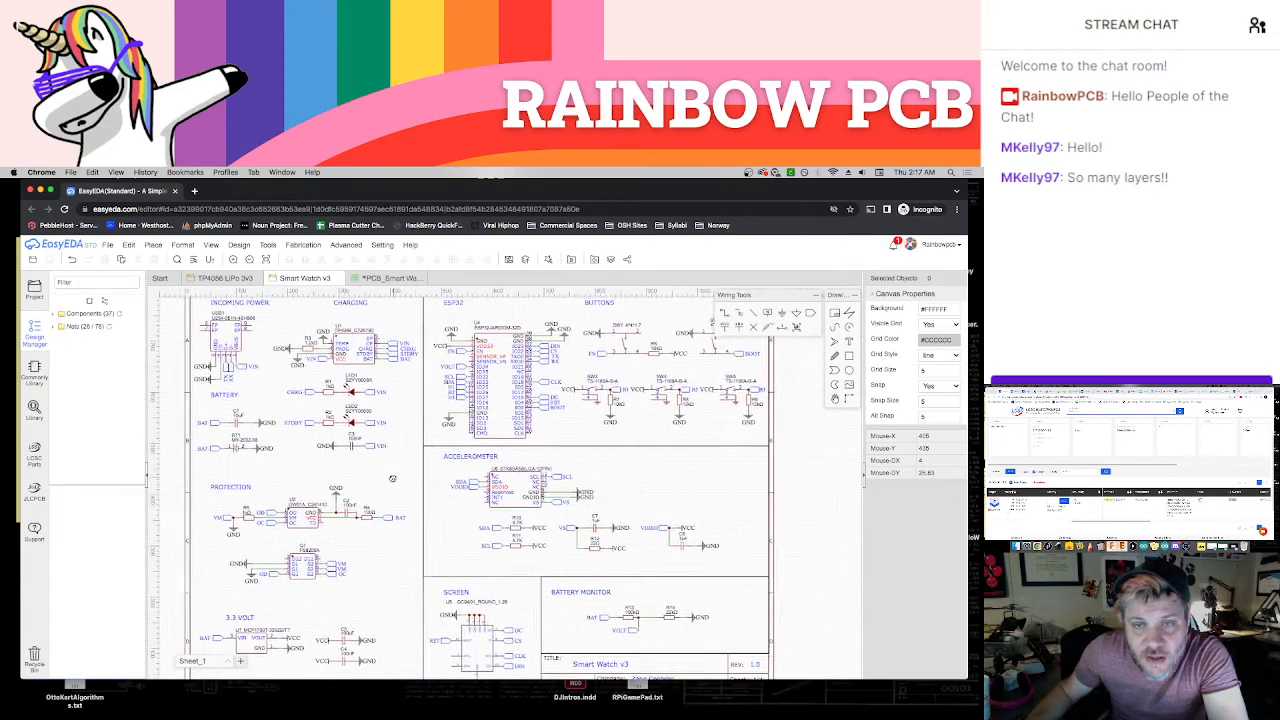
{"action": "scroll", "coordinate": [376, 487], "scroll_direction": "right", "scroll_amount": 1}
{"action": "right_click_drag", "start_coordinate": [390, 448], "coordinate": [383, 428]}
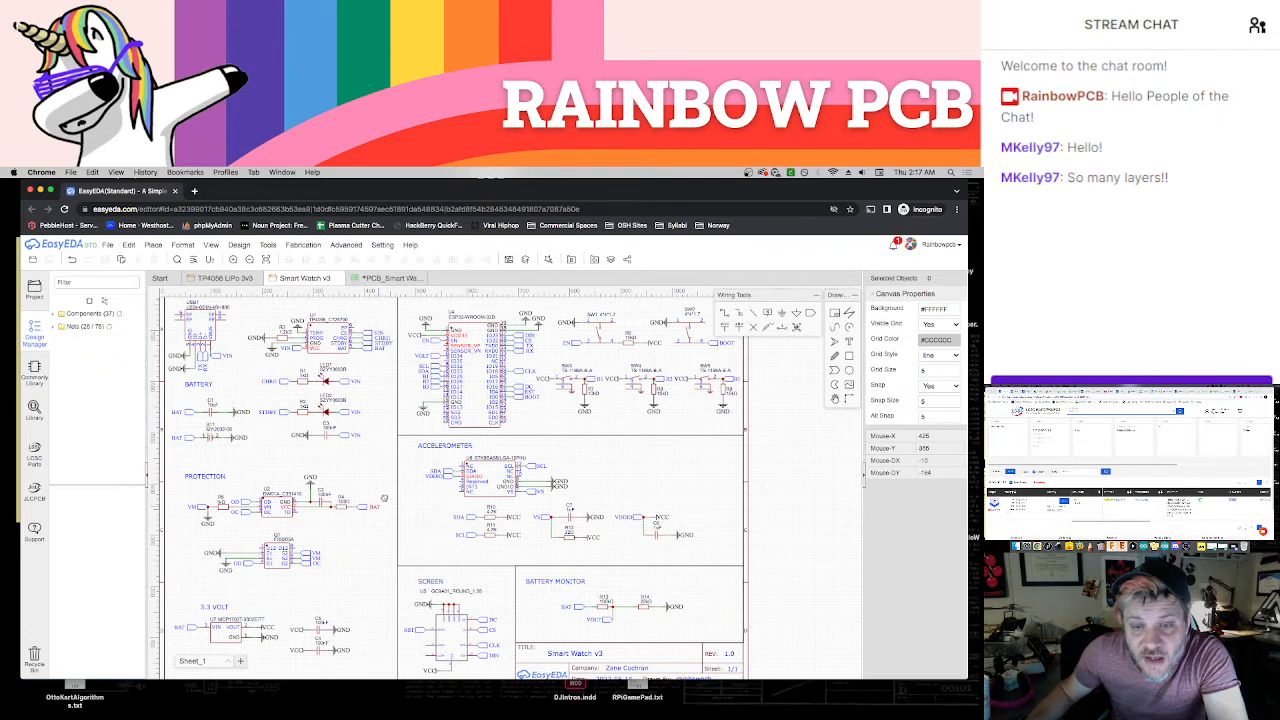
{"action": "scroll", "coordinate": [384, 497], "scroll_direction": "down", "scroll_amount": 2}
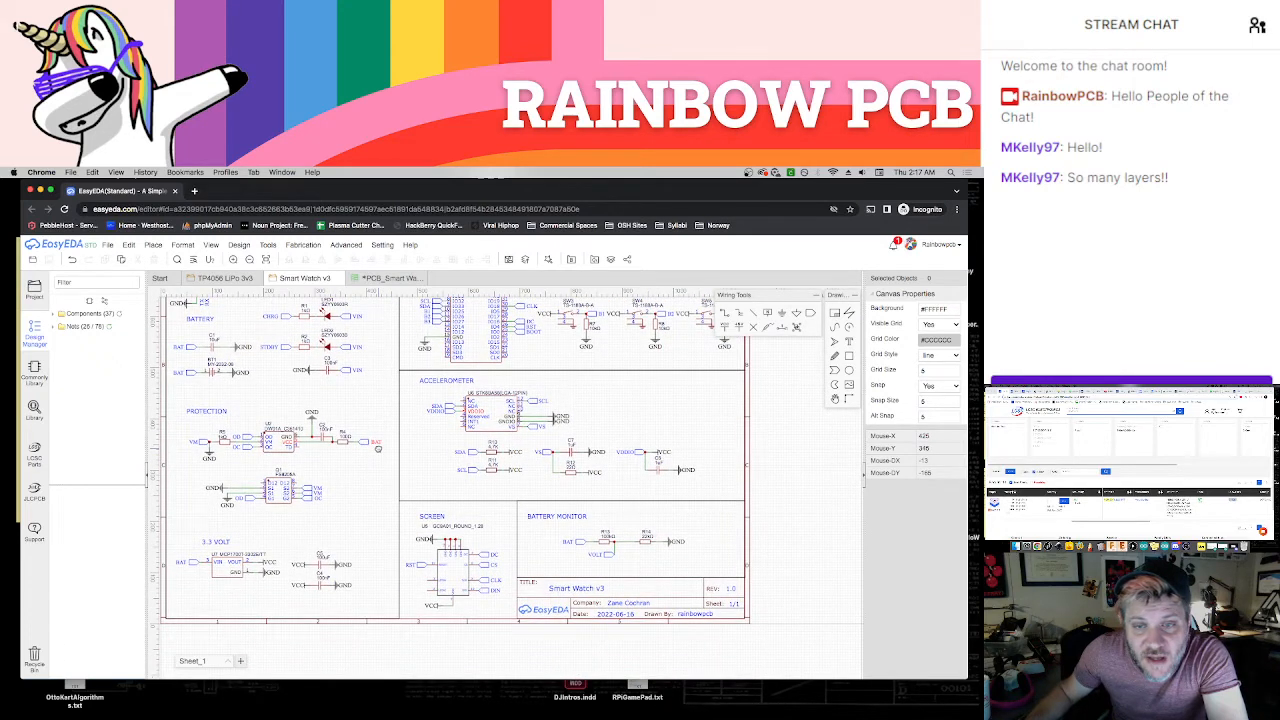
{"action": "scroll", "coordinate": [378, 448], "scroll_direction": "up", "scroll_amount": 1}
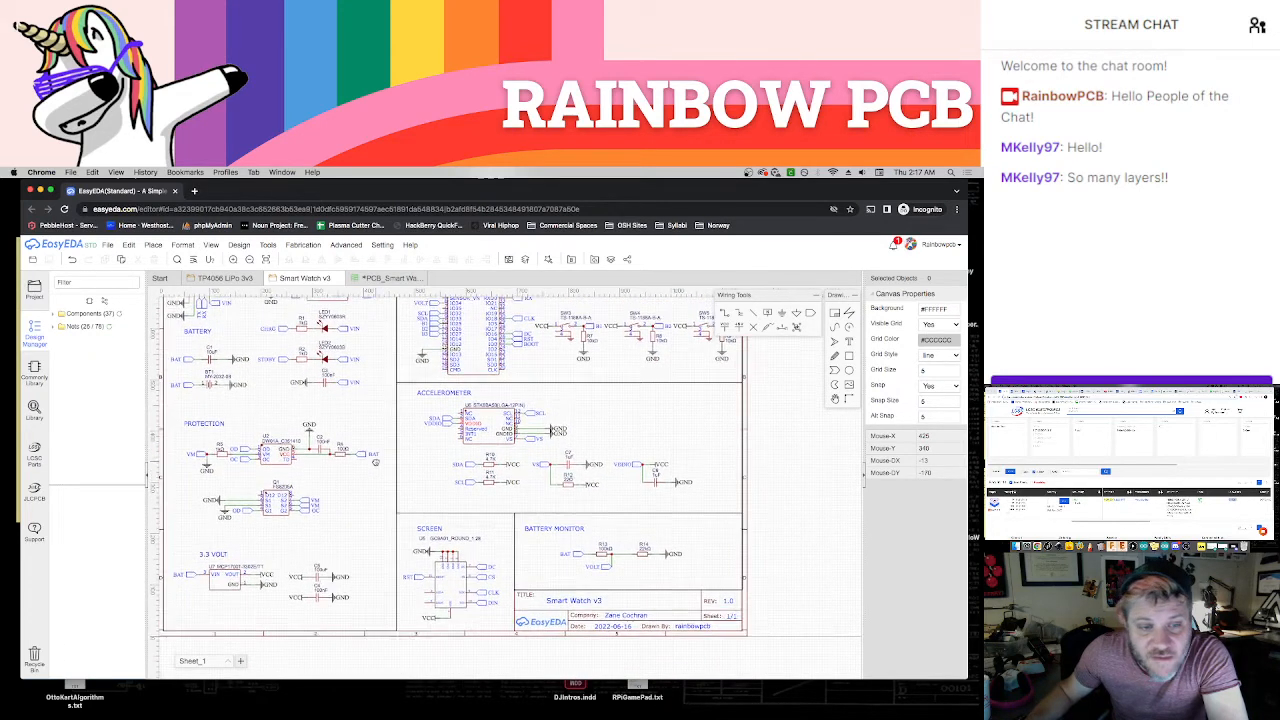
{"action": "scroll", "coordinate": [340, 590], "scroll_direction": "up", "scroll_amount": 3}
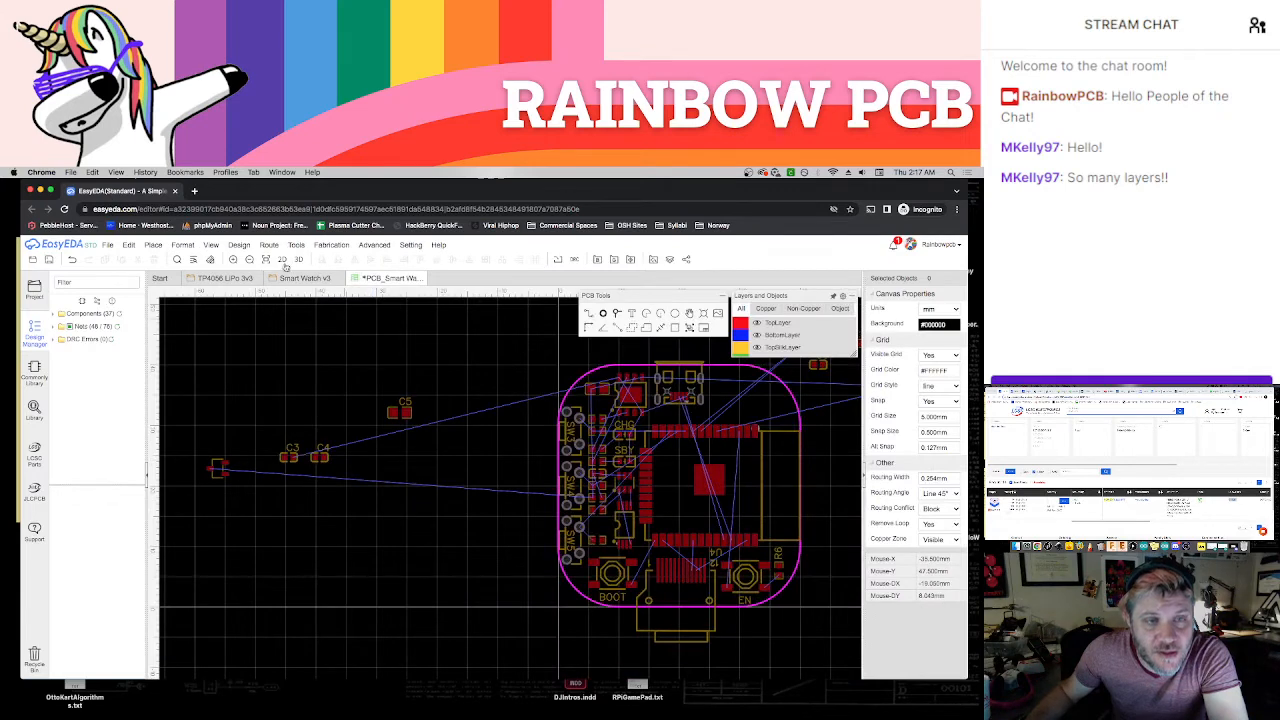
Check the schematic's 3.3 VOLT section, and group the 3.3 V regulator and C4 beside C5 outside the board outline
{"action": "left_click", "coordinate": [307, 279]}
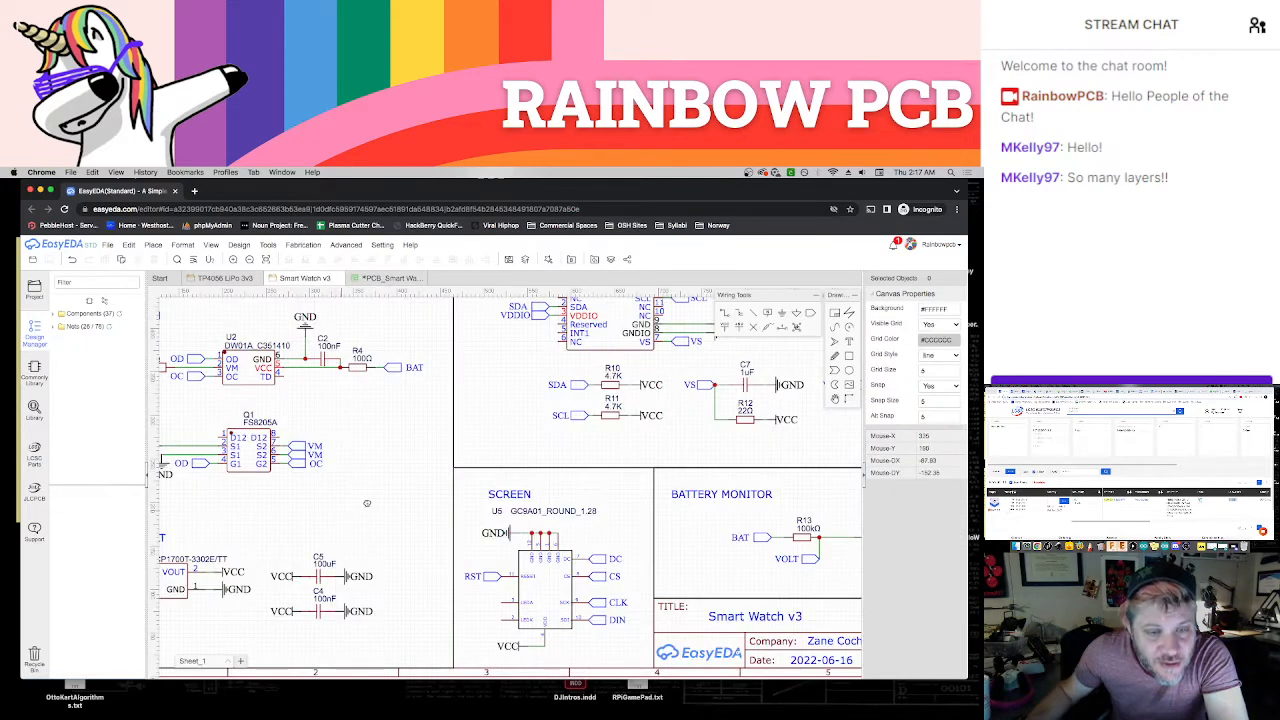
{"action": "scroll", "coordinate": [390, 484], "scroll_direction": "left", "scroll_amount": 3}
{"action": "scroll", "coordinate": [390, 484], "scroll_direction": "down", "scroll_amount": 1}
{"action": "scroll", "coordinate": [404, 483], "scroll_direction": "left", "scroll_amount": 3}
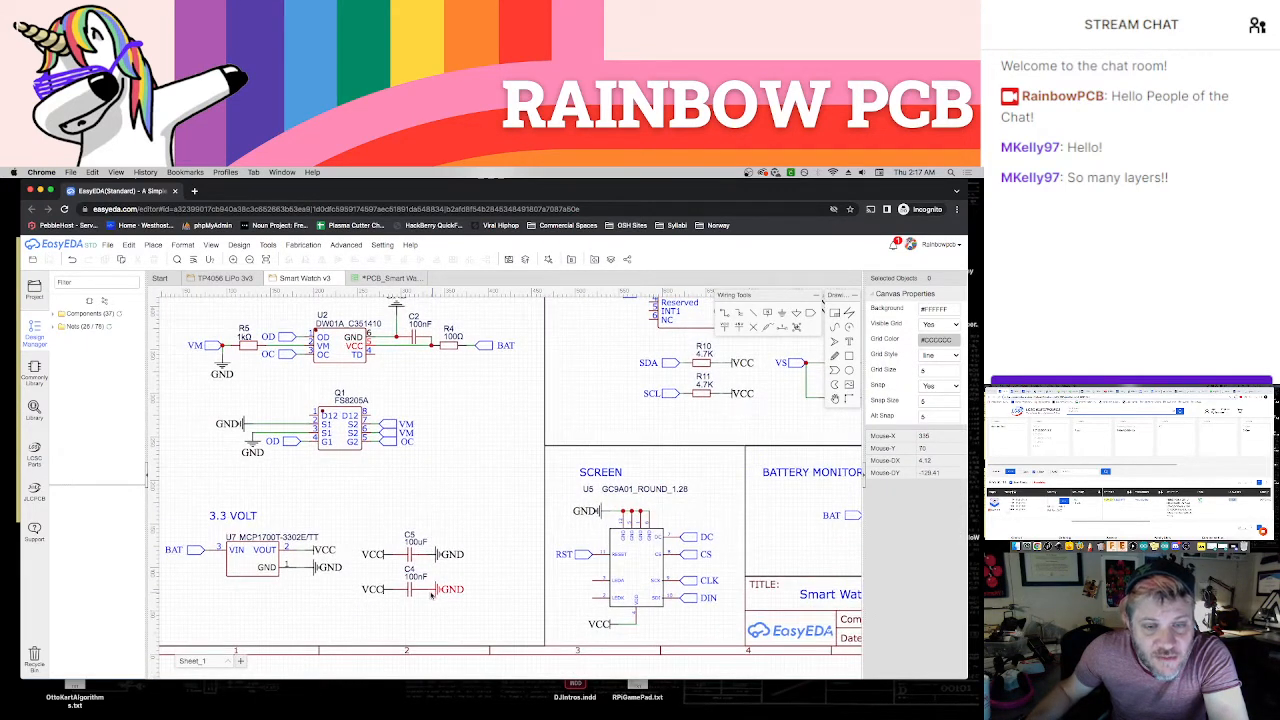
{"action": "left_click", "coordinate": [346, 244]}
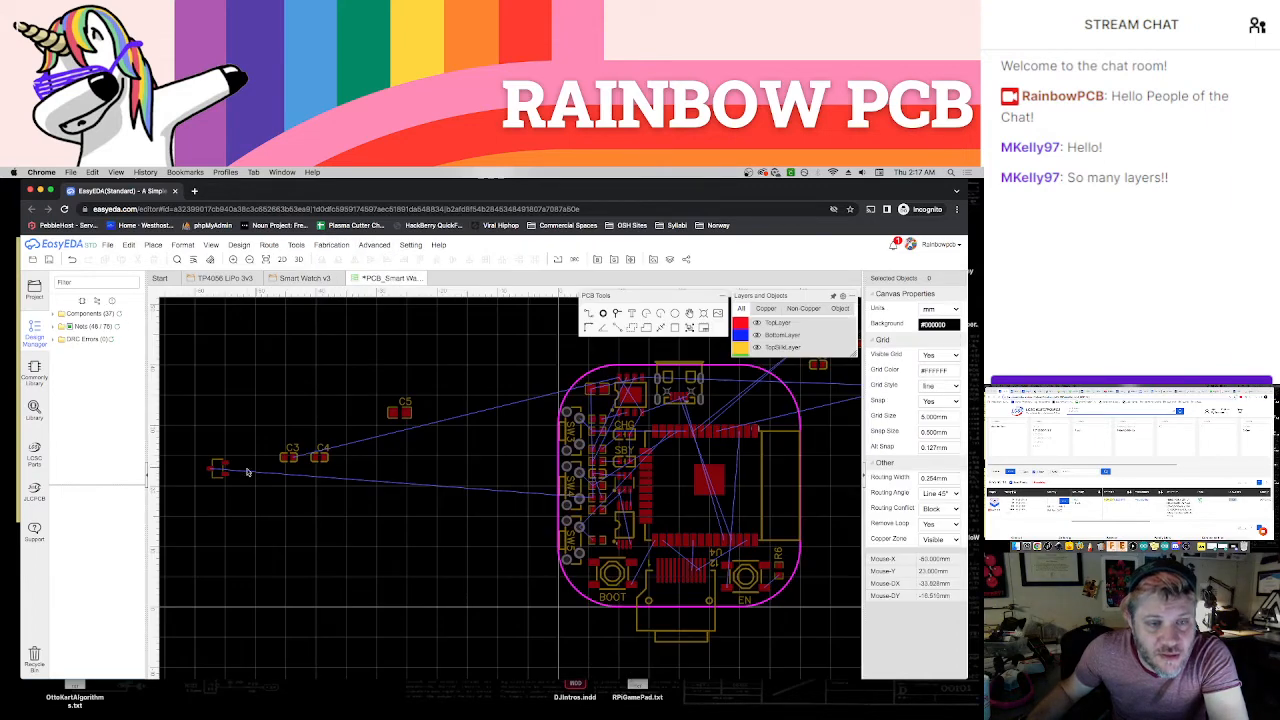
{"action": "left_click_drag", "start_coordinate": [216, 468], "coordinate": [387, 388]}
{"action": "left_click_drag", "start_coordinate": [317, 458], "coordinate": [402, 432]}
Move C3 outside the rounded corner to X -11 mm, Y 42 mm, and check its connections in the schematic's CHARGING section
{"action": "left_click_drag", "start_coordinate": [292, 458], "coordinate": [494, 351]}
{"action": "scroll", "coordinate": [605, 377], "scroll_direction": "up", "scroll_amount": 3}
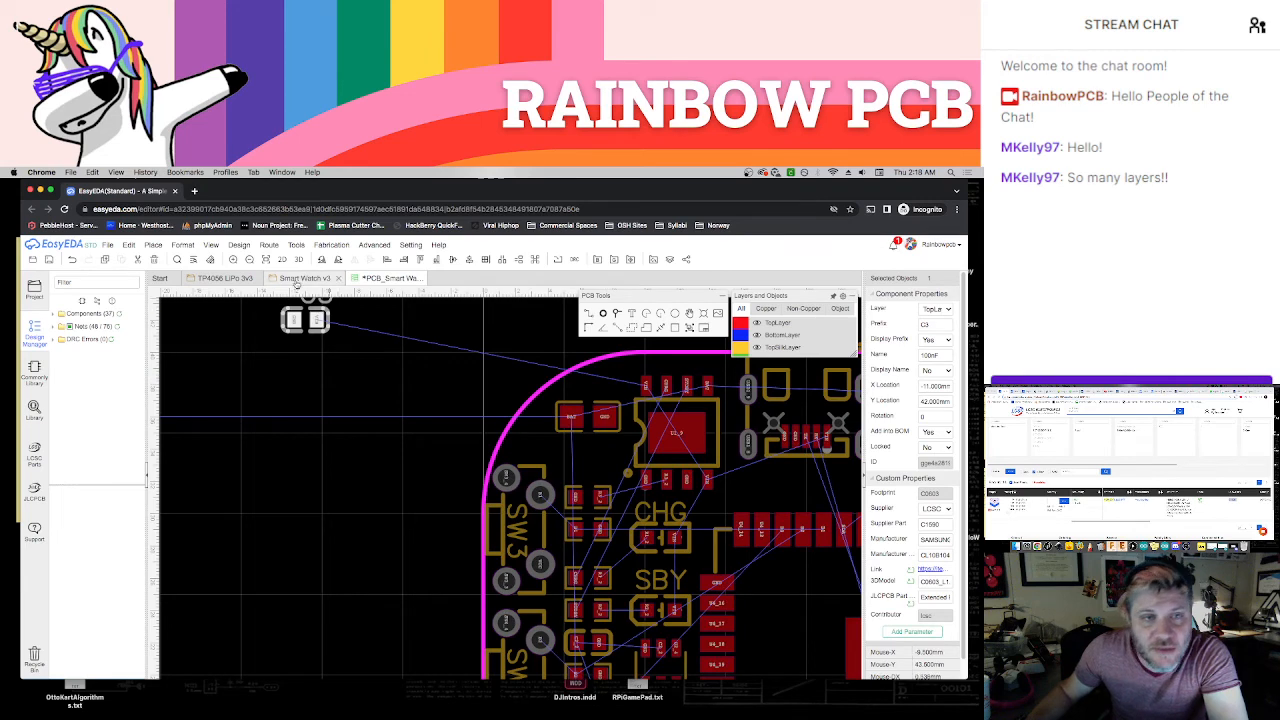
{"action": "left_click", "coordinate": [291, 281]}
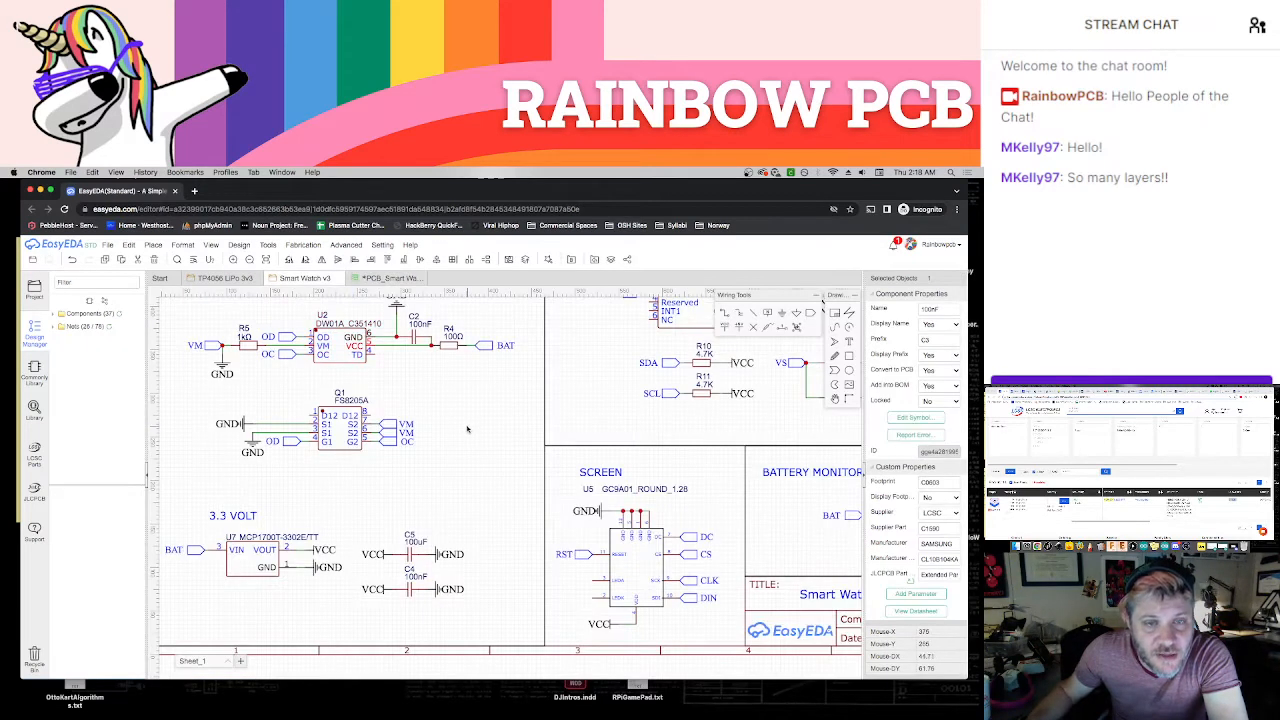
{"action": "scroll", "coordinate": [468, 417], "scroll_direction": "down", "scroll_amount": 4}
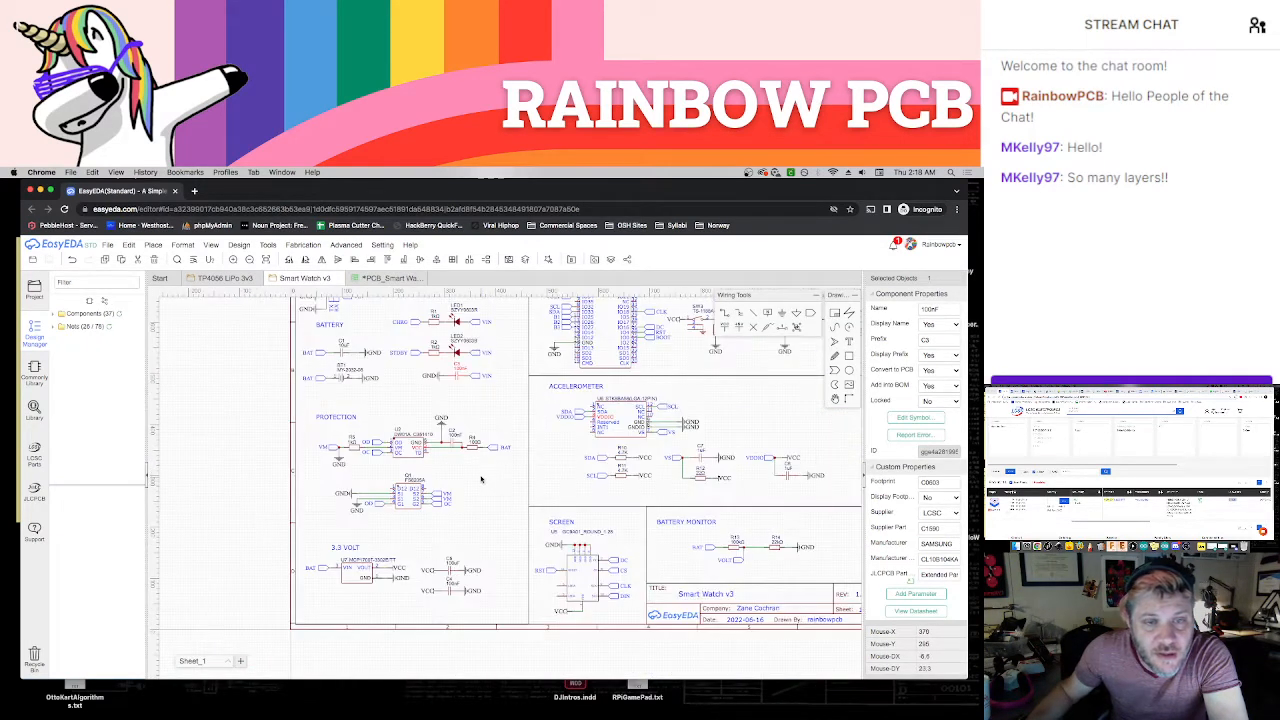
{"action": "scroll", "coordinate": [493, 407], "scroll_direction": "up", "scroll_amount": 3}
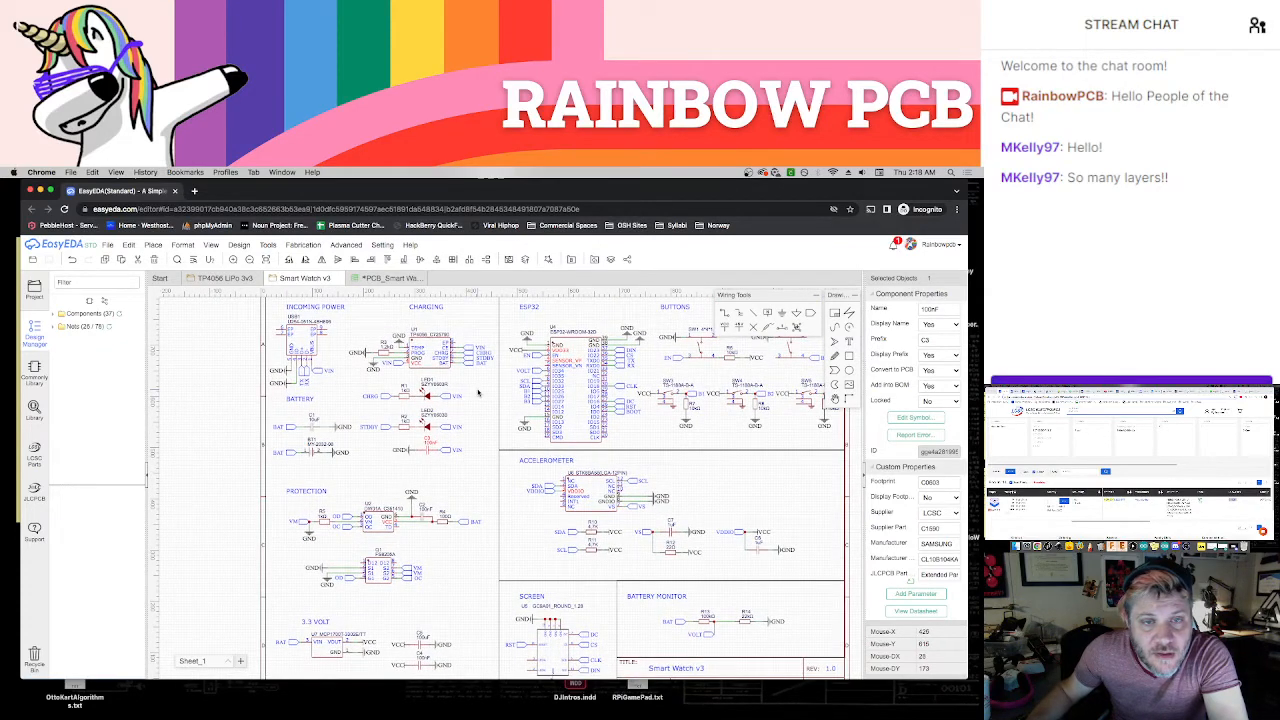
{"action": "scroll", "coordinate": [481, 392], "scroll_direction": "up", "scroll_amount": 2}
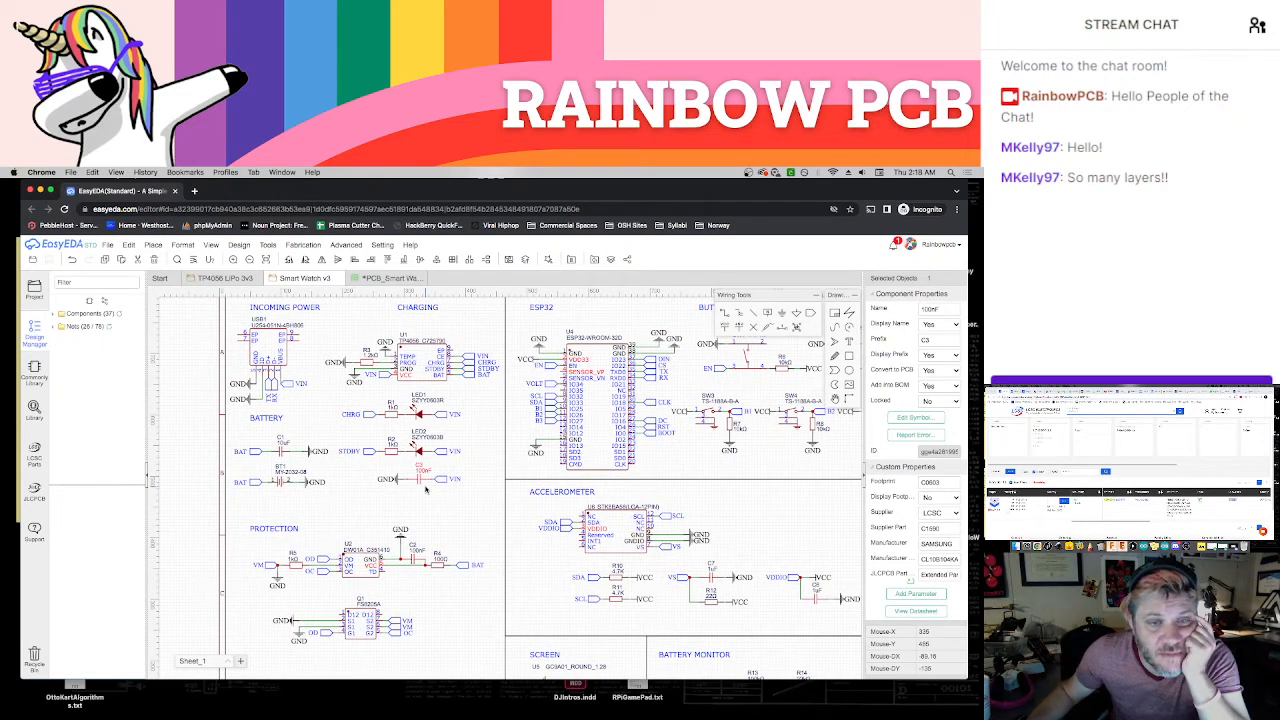
{"action": "left_click", "coordinate": [428, 493]}
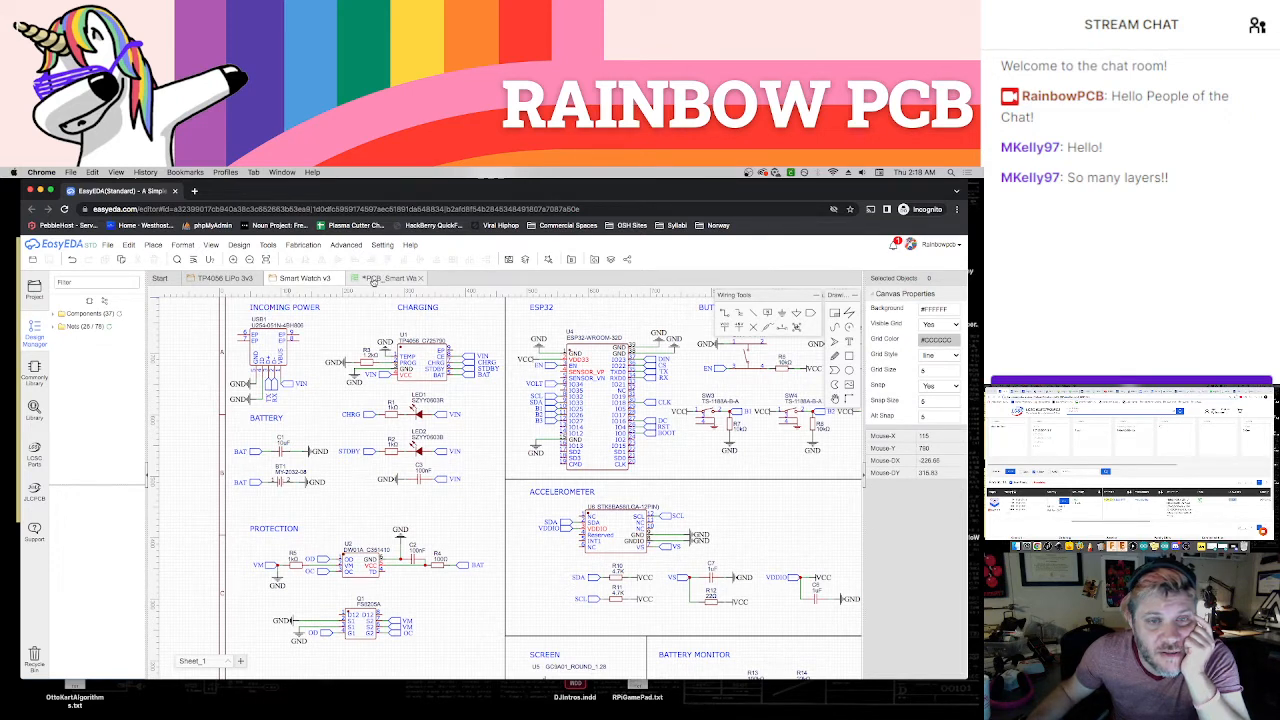
{"action": "left_click", "coordinate": [374, 280]}
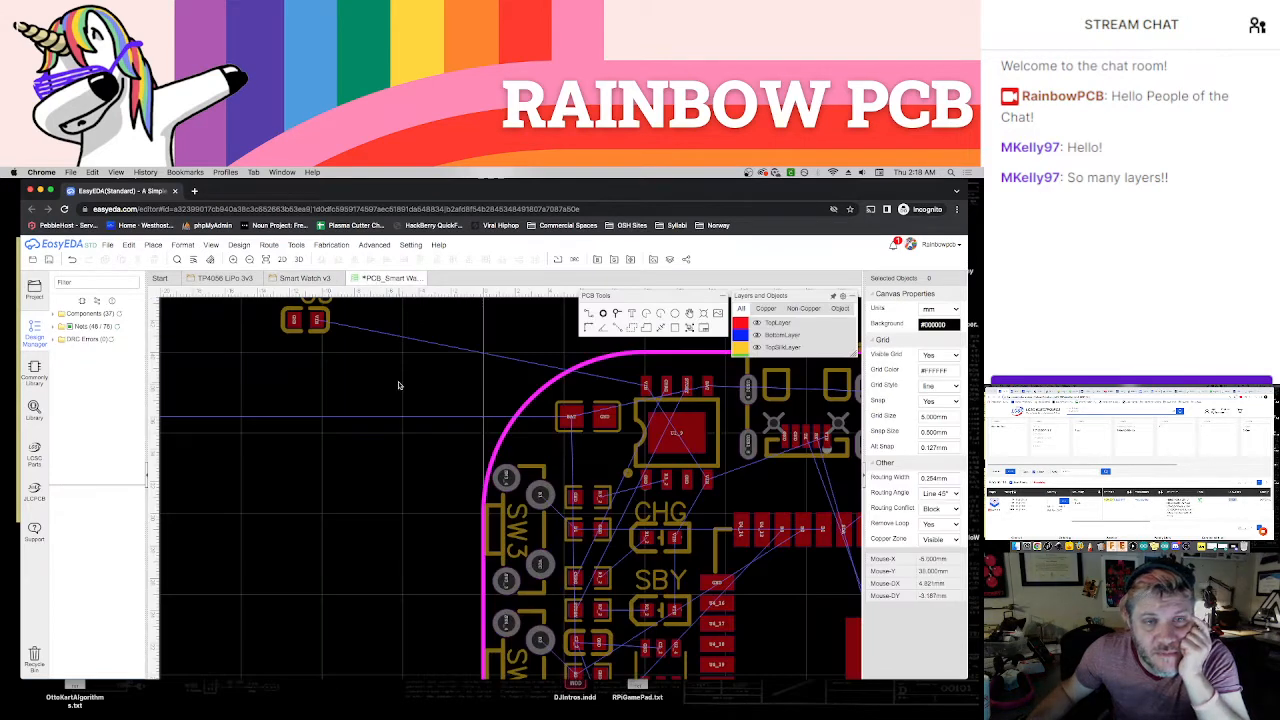
Place C3 in the component column between C1 and the resistor beside SW3, and delete its designator label
{"action": "right_click_drag", "start_coordinate": [387, 376], "coordinate": [366, 390]}
{"action": "left_click_drag", "start_coordinate": [301, 348], "coordinate": [578, 481]}
{"action": "left_click", "coordinate": [575, 458]}
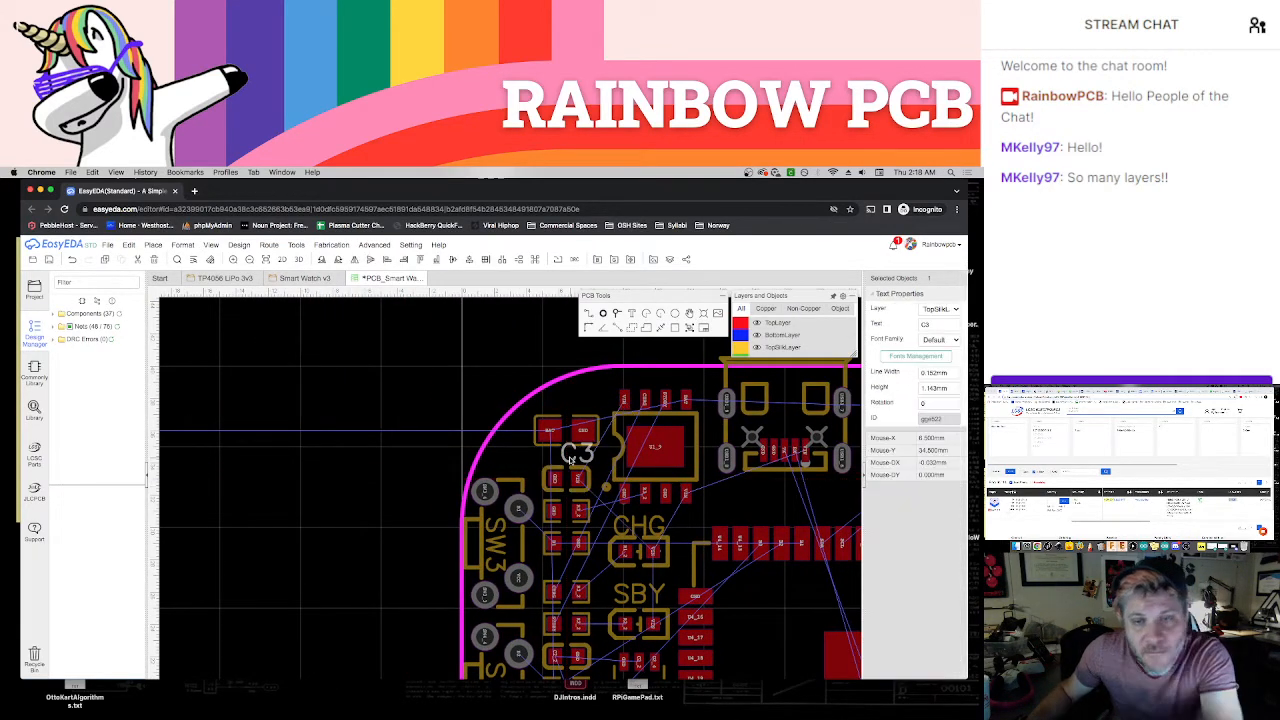
{"action": "key", "text": "Delete"}
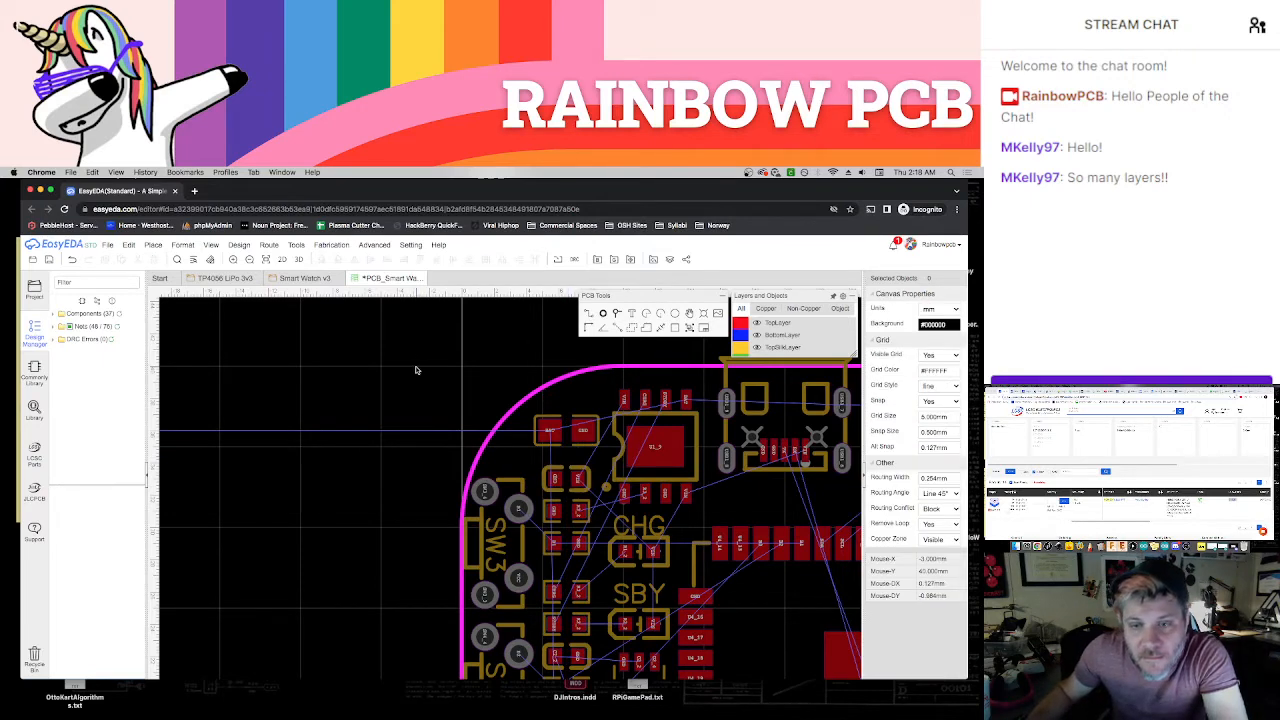
Examine the spacing and net connections of the resistor and capacitor column running beside SW3, SW4 and SW5
{"action": "right_click_drag", "start_coordinate": [417, 366], "coordinate": [384, 342]}
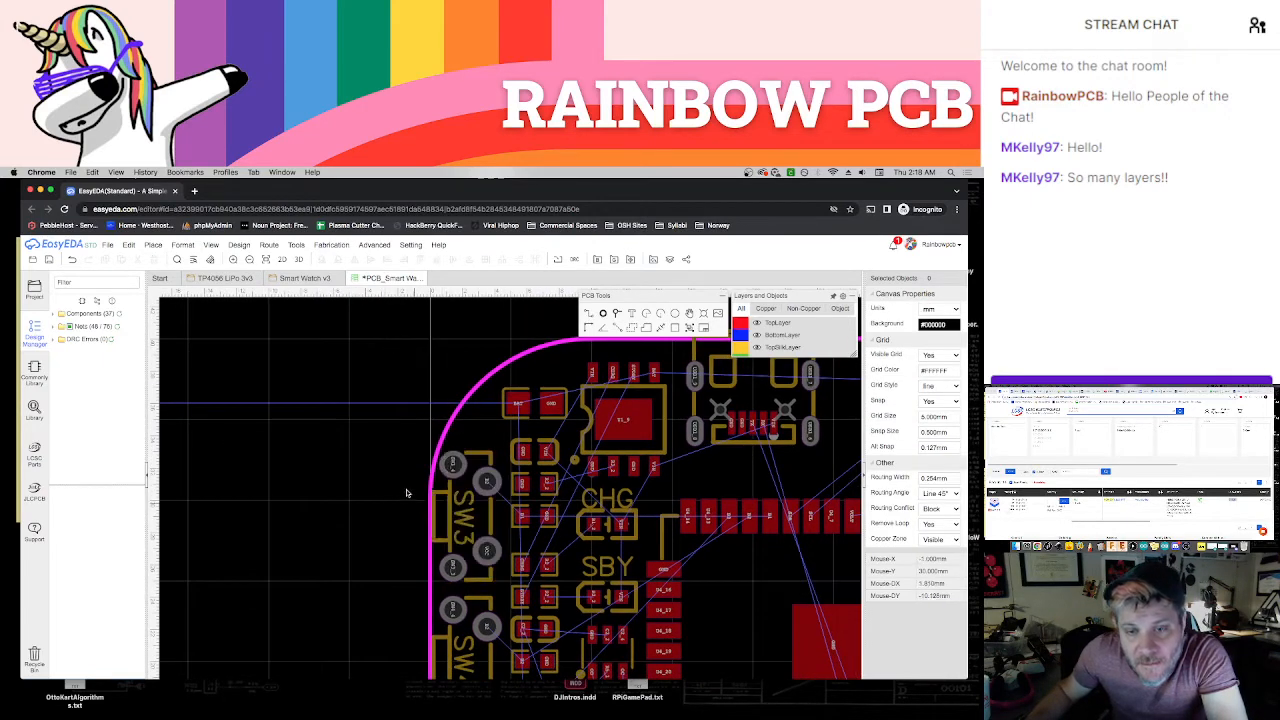
{"action": "scroll", "coordinate": [405, 480], "scroll_direction": "up", "scroll_amount": 3}
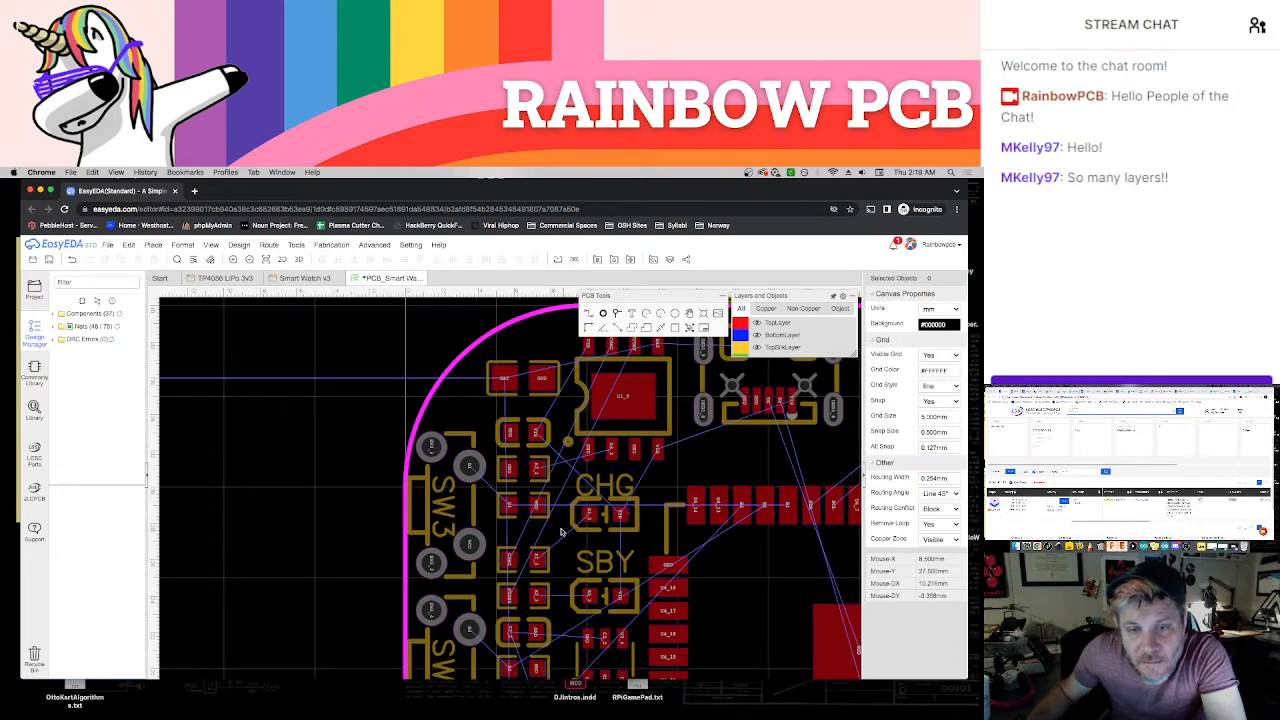
{"action": "right_click_drag", "start_coordinate": [562, 532], "coordinate": [513, 503]}
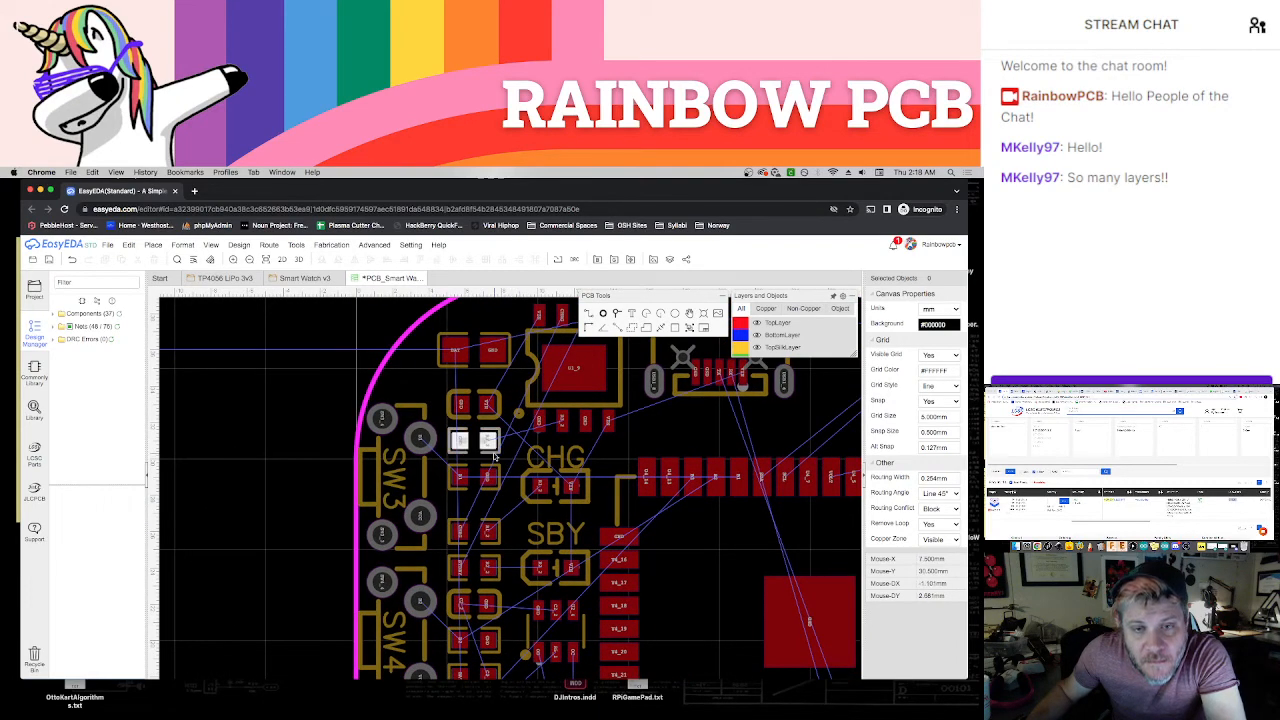
{"action": "scroll", "coordinate": [502, 455], "scroll_direction": "down", "scroll_amount": 3}
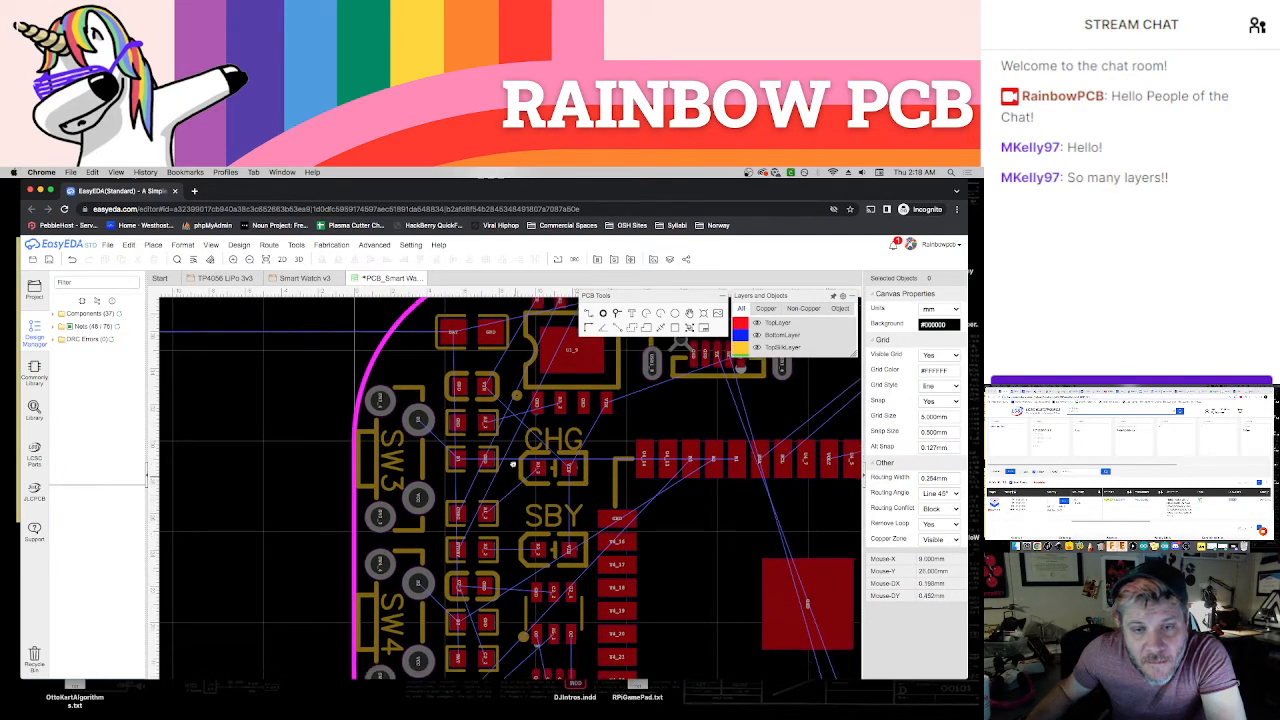
{"action": "scroll", "coordinate": [503, 505], "scroll_direction": "down", "scroll_amount": 2}
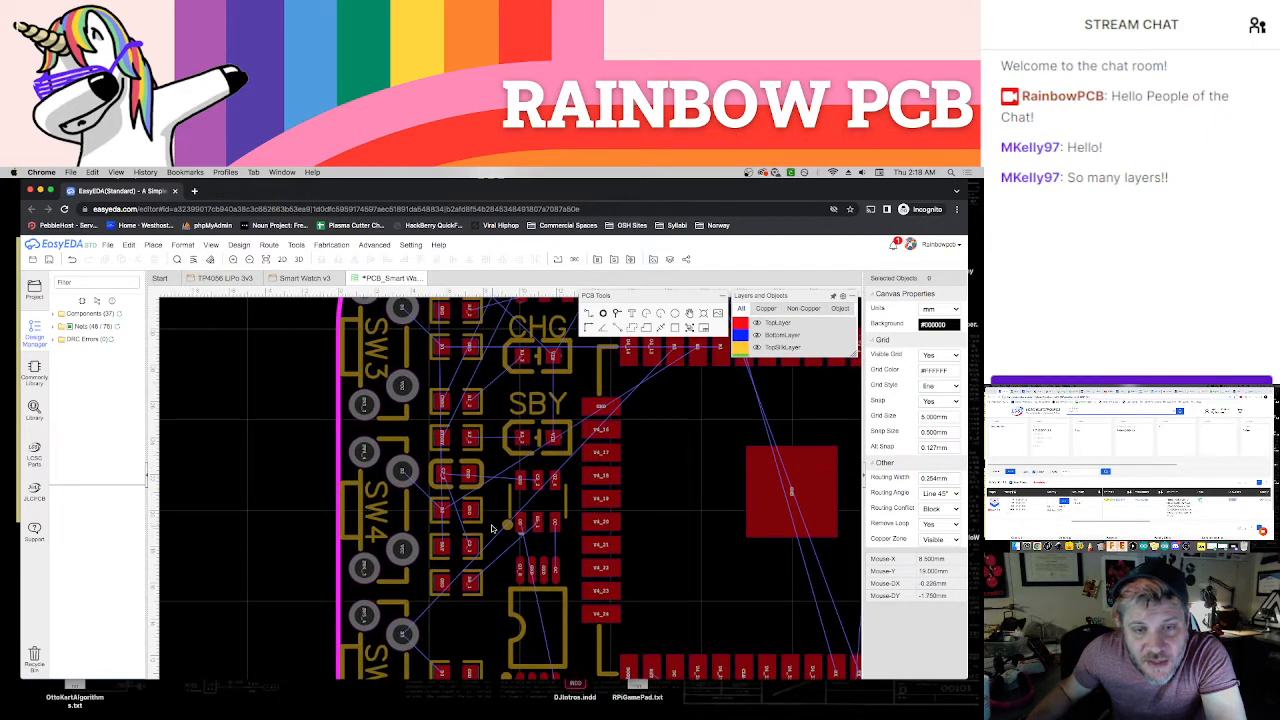
{"action": "scroll", "coordinate": [492, 515], "scroll_direction": "down", "scroll_amount": 1}
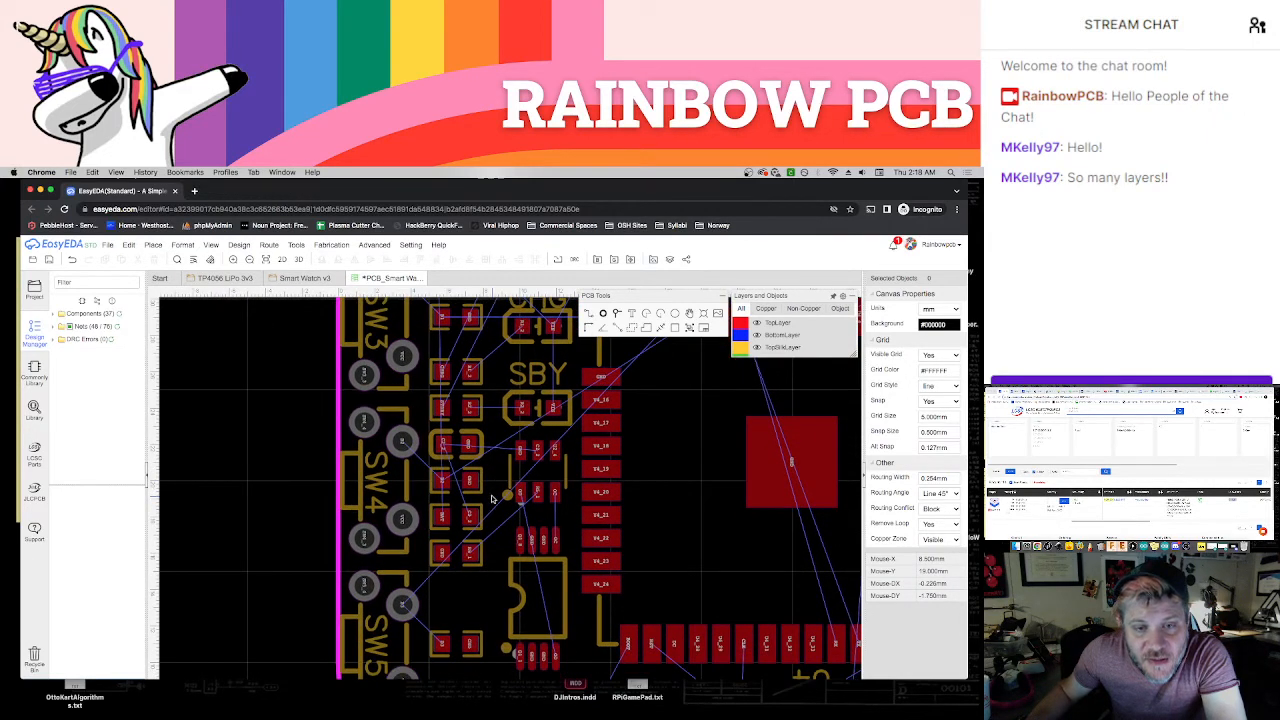
{"action": "scroll", "coordinate": [491, 498], "scroll_direction": "down", "scroll_amount": 1}
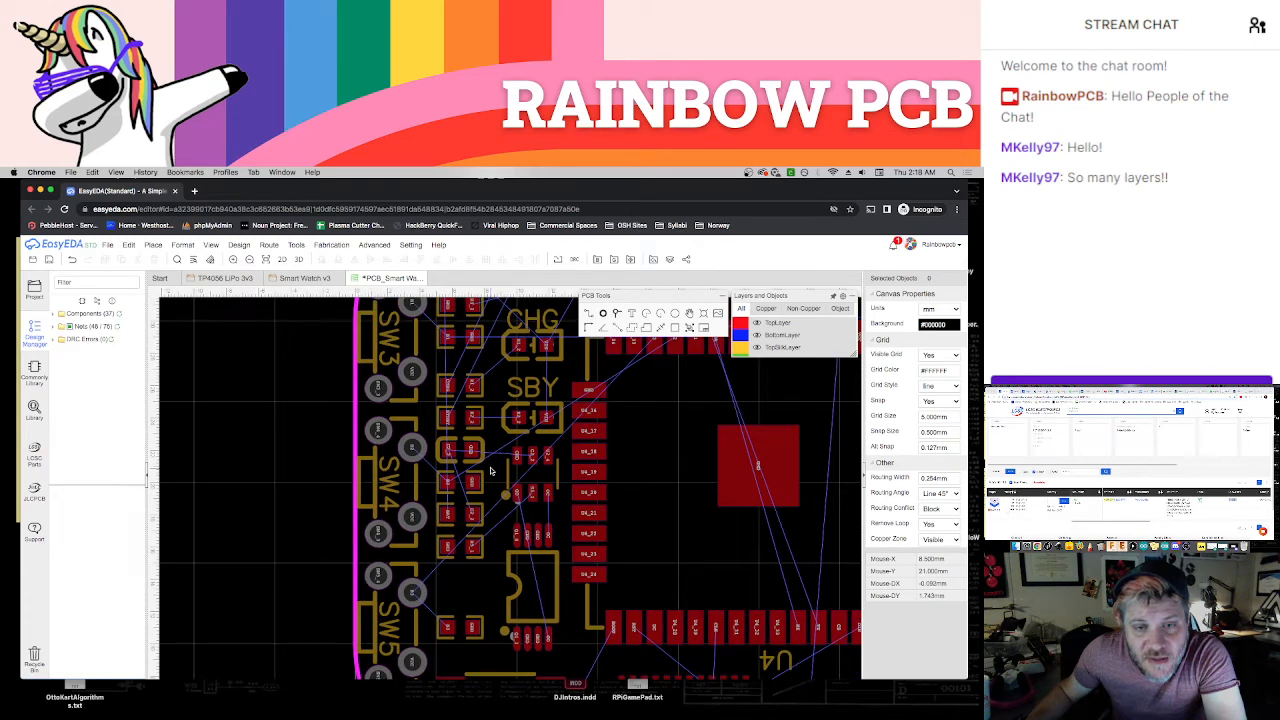
{"action": "right_click_drag", "start_coordinate": [492, 471], "coordinate": [487, 507]}
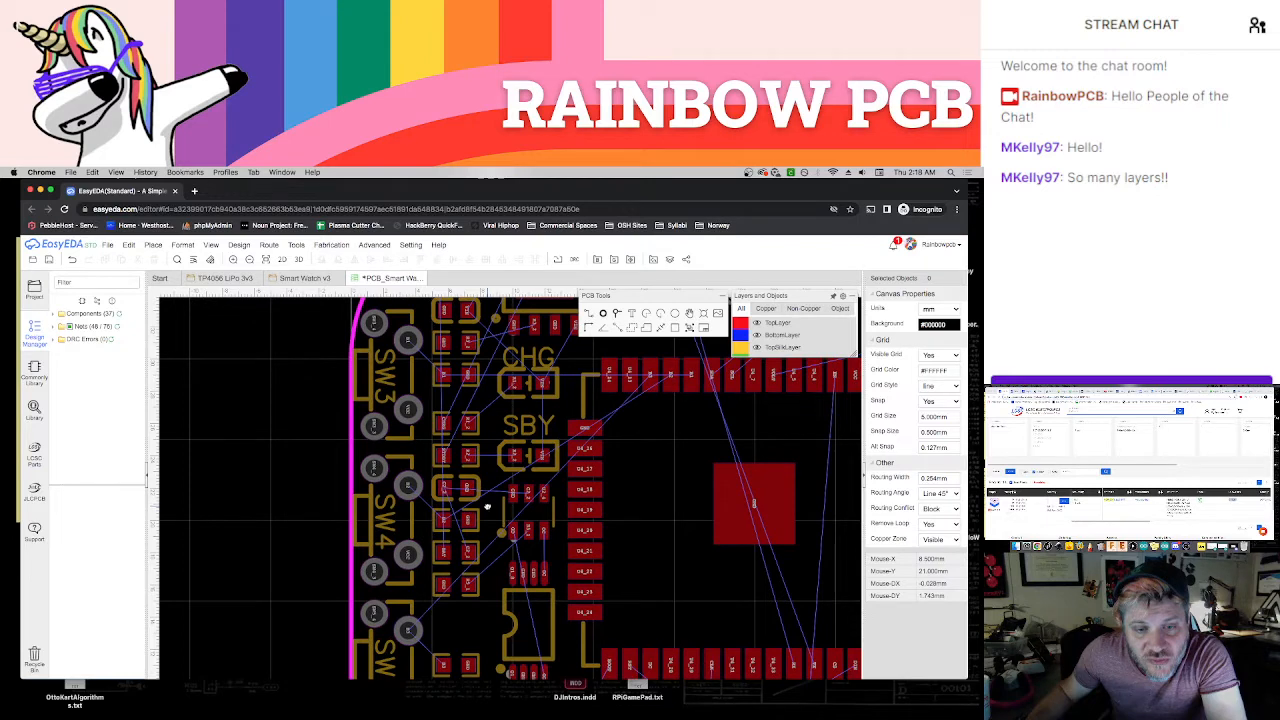
{"action": "scroll", "coordinate": [489, 565], "scroll_direction": "up", "scroll_amount": 1}
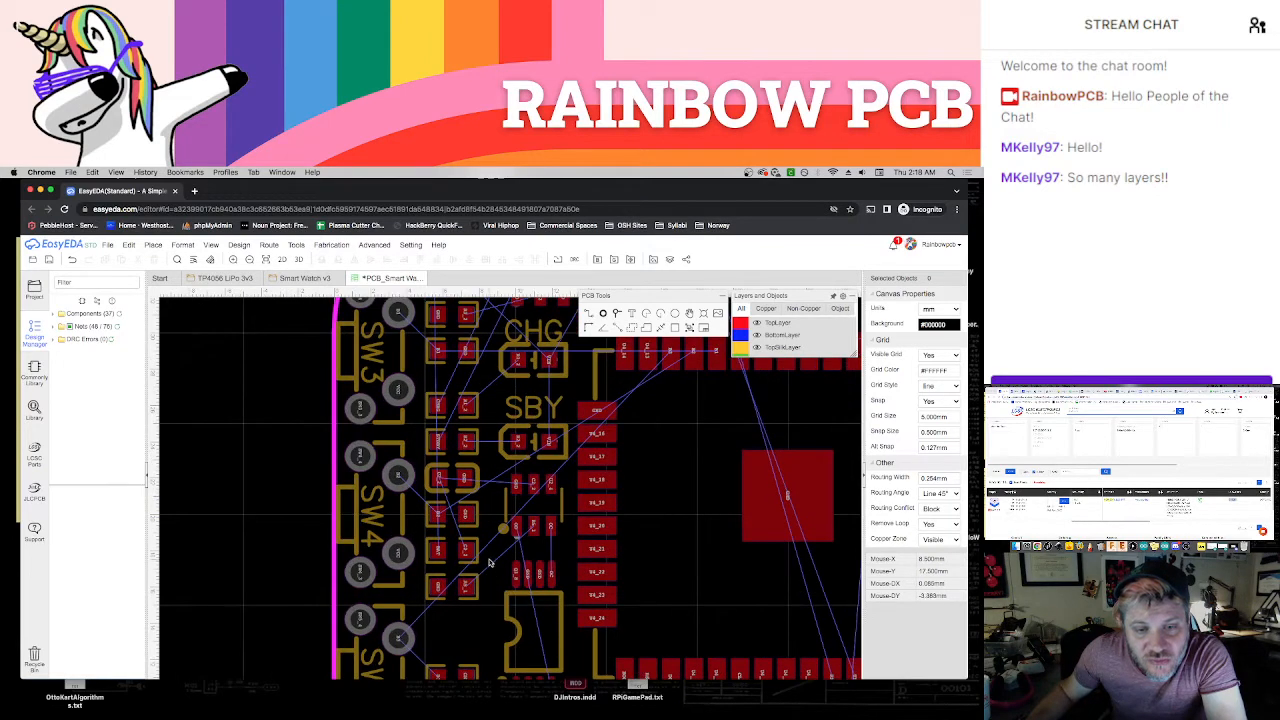
{"action": "scroll", "coordinate": [489, 565], "scroll_direction": "up", "scroll_amount": 1}
{"action": "right_click_drag", "start_coordinate": [492, 494], "coordinate": [496, 625]}
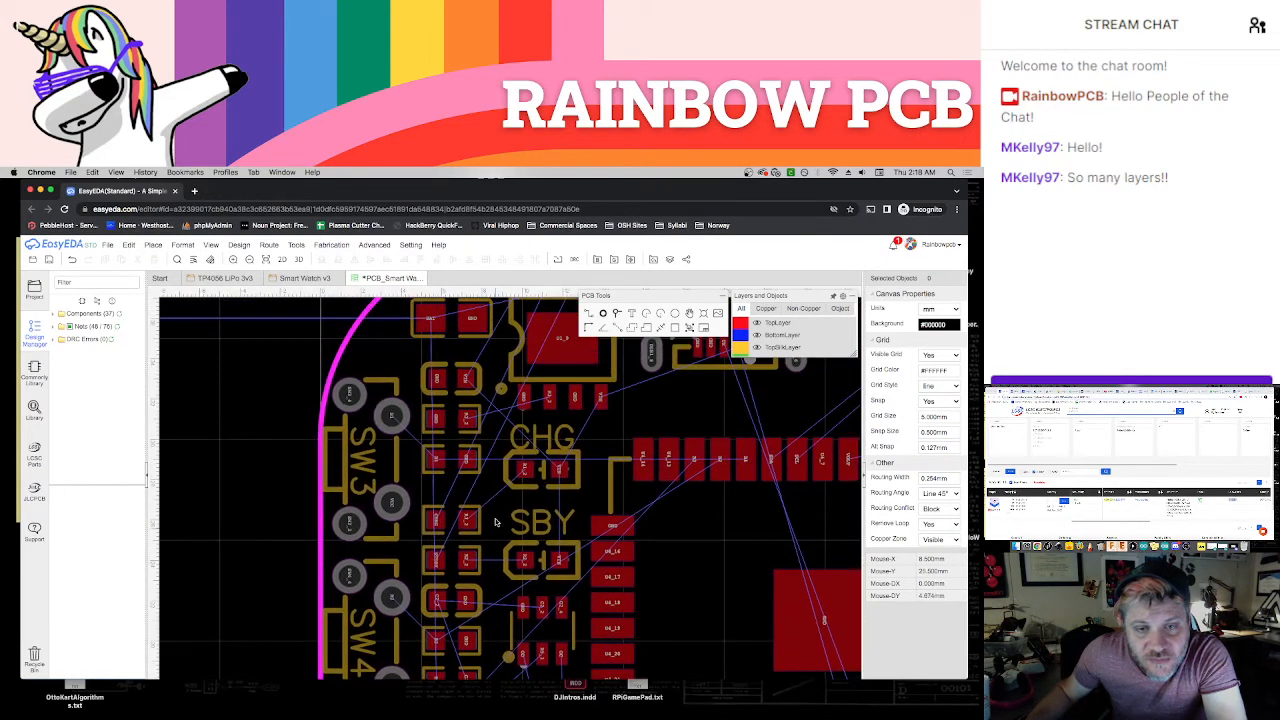
Inspect R7 and the gaps between the neighbouring parts in the column beside SW3
{"action": "right_click_drag", "start_coordinate": [493, 477], "coordinate": [499, 588]}
{"action": "left_click", "coordinate": [482, 586]}
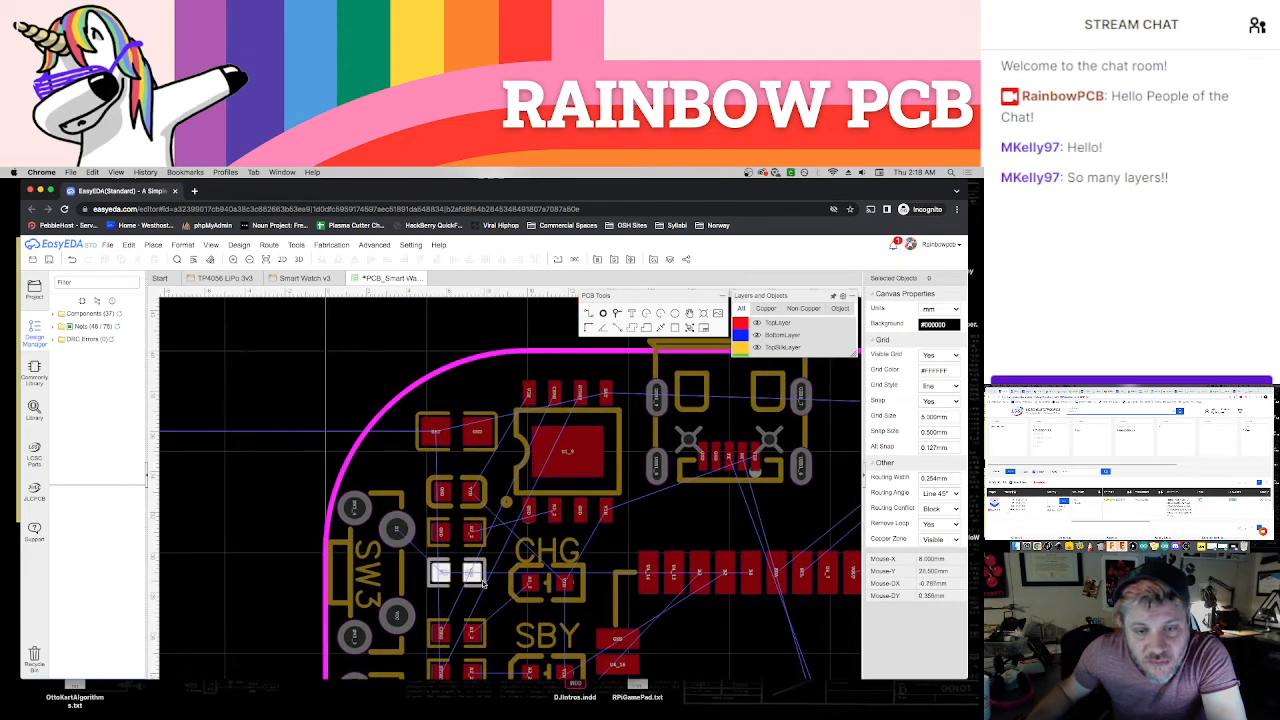
{"action": "left_click", "coordinate": [491, 602]}
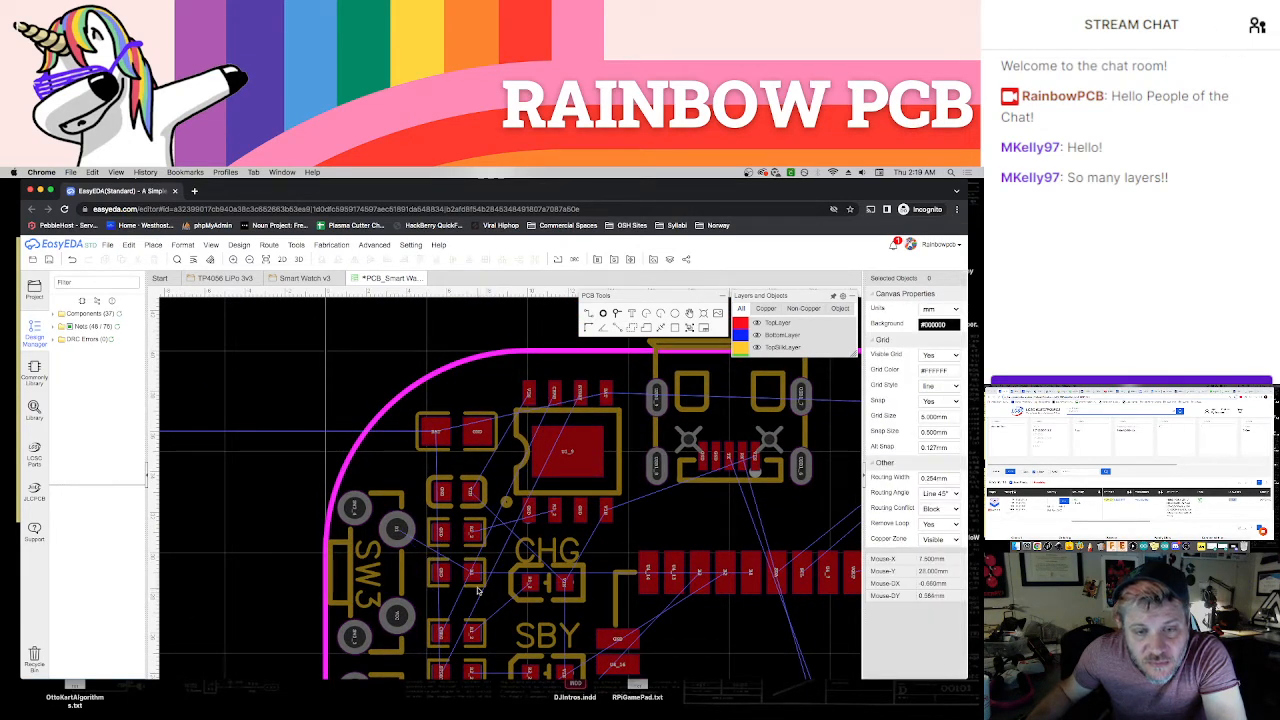
{"action": "left_click", "coordinate": [479, 590]}
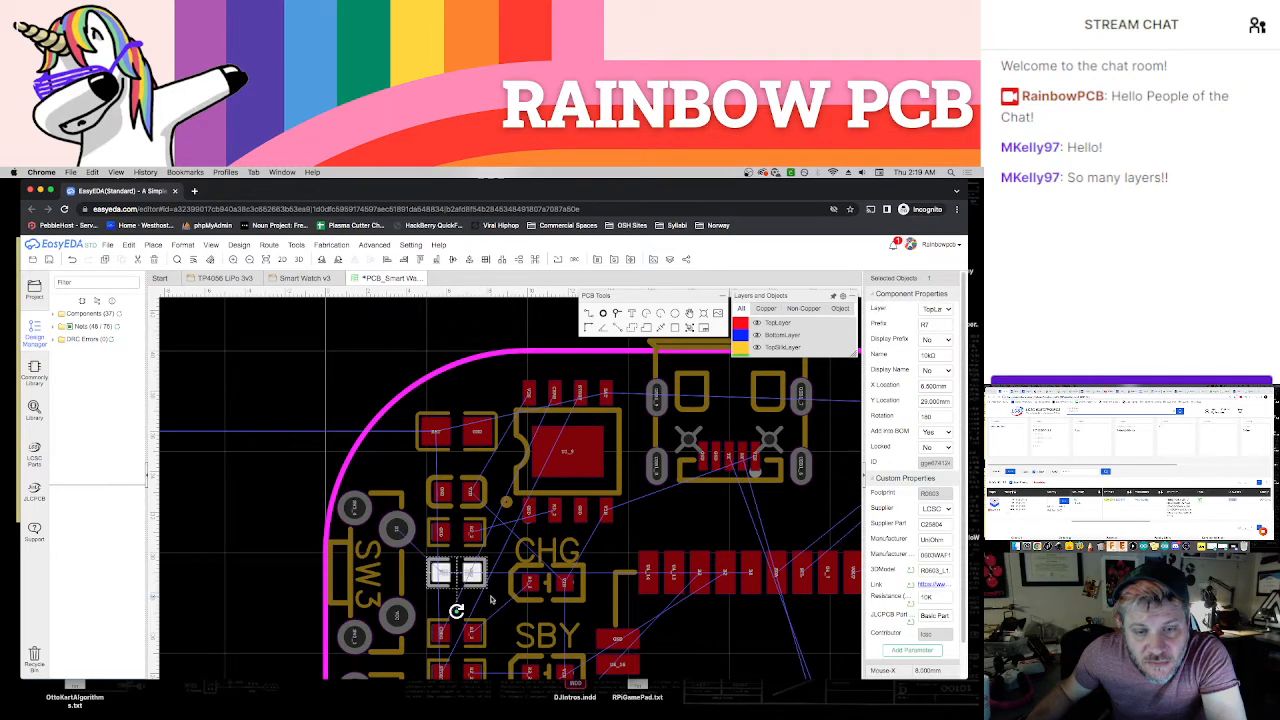
{"action": "left_click", "coordinate": [491, 599]}
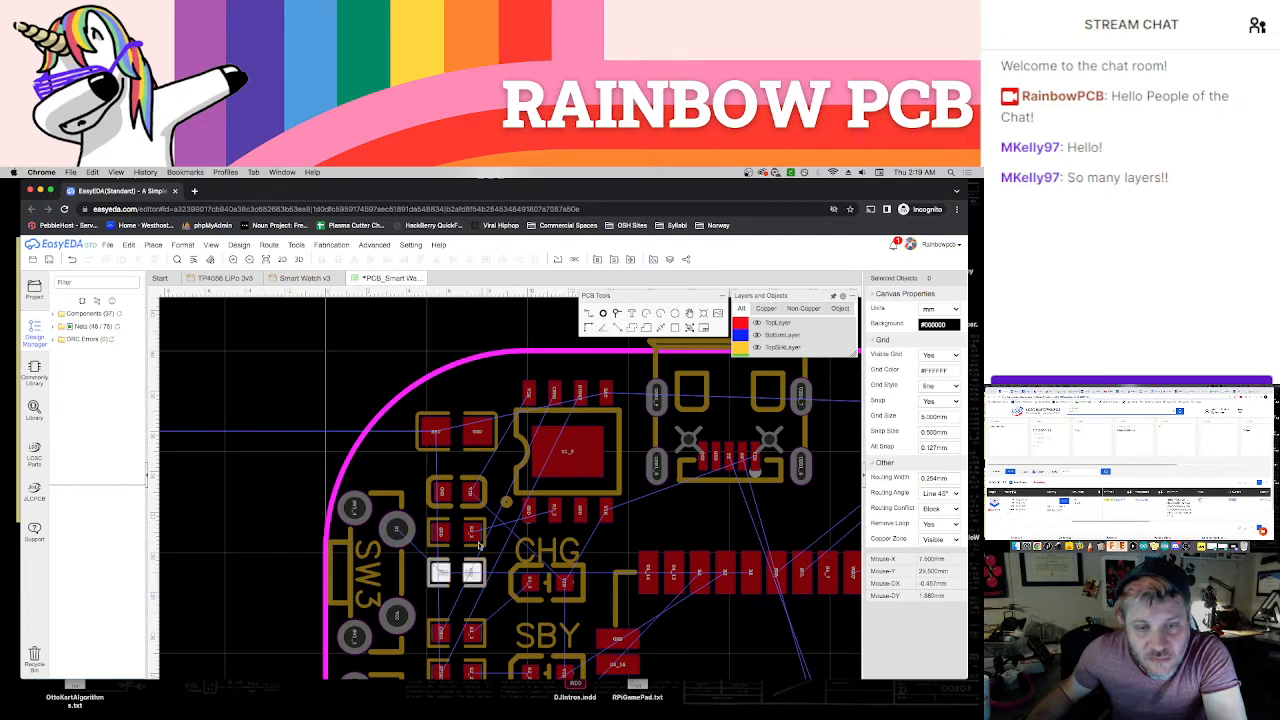
{"action": "scroll", "coordinate": [485, 500], "scroll_direction": "down", "scroll_amount": 3}
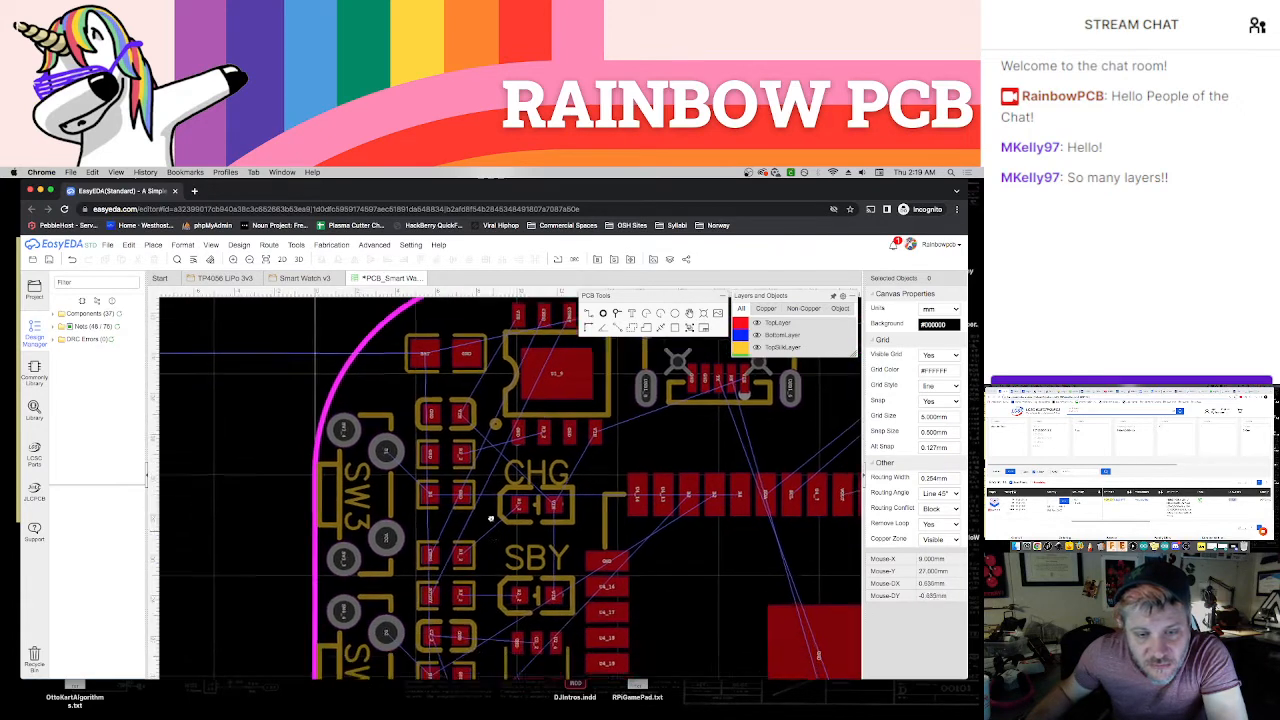
{"action": "scroll", "coordinate": [486, 590], "scroll_direction": "down", "scroll_amount": 2}
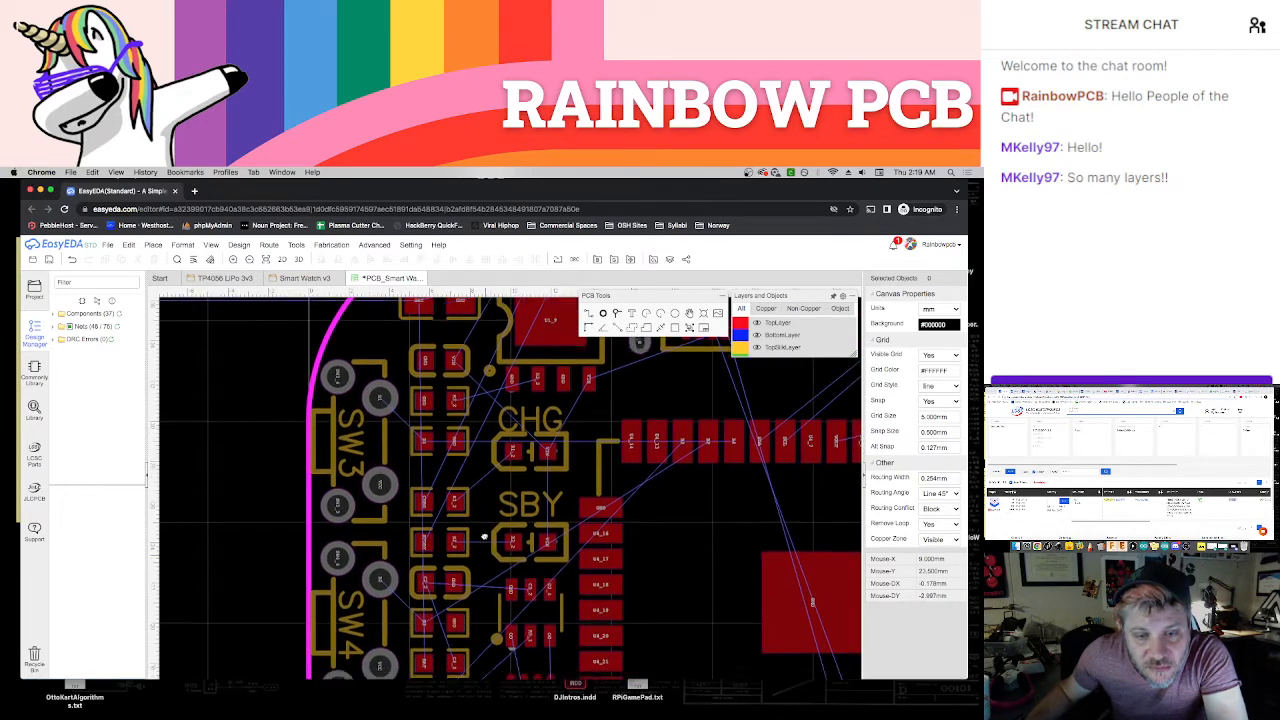
Move the isolated 10 kΩ resistor beside SW5 up against the end of the component column, at X 6.5 mm, Y 11 mm
{"action": "right_click_drag", "start_coordinate": [482, 656], "coordinate": [487, 521]}
{"action": "scroll", "coordinate": [484, 540], "scroll_direction": "down", "scroll_amount": 1}
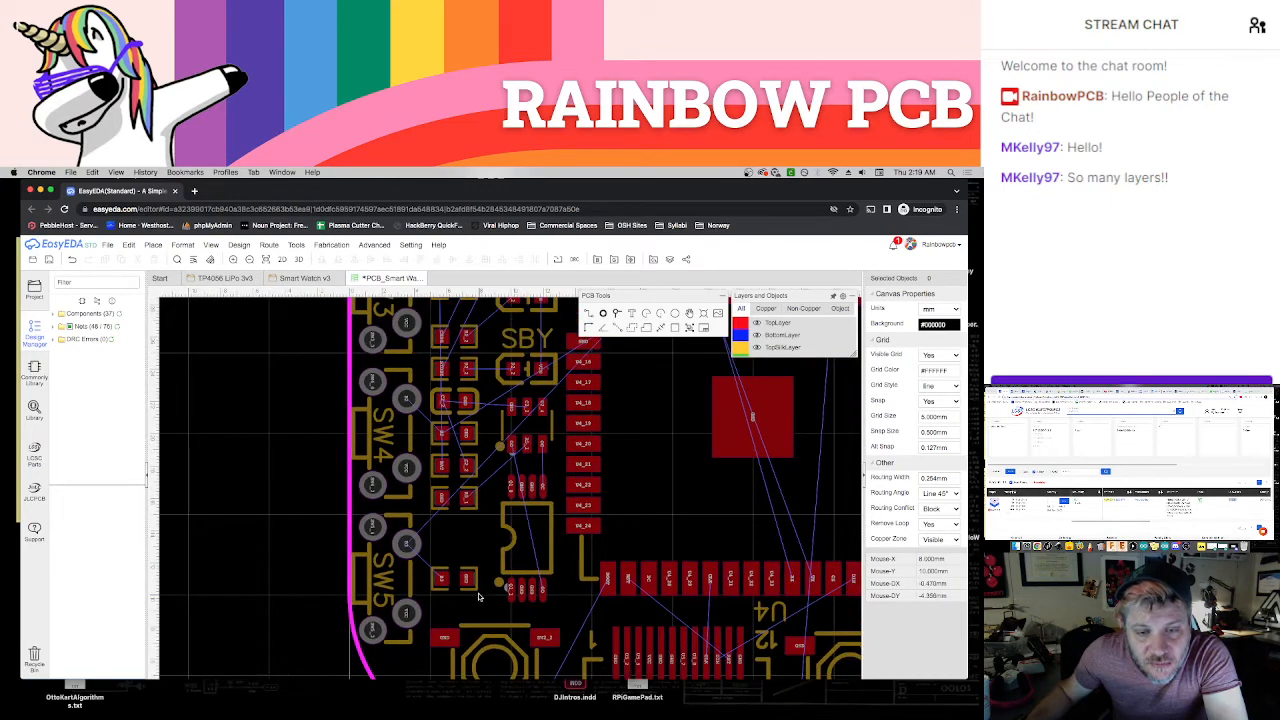
{"action": "left_click", "coordinate": [467, 579]}
{"action": "left_click_drag", "start_coordinate": [467, 579], "coordinate": [467, 531]}
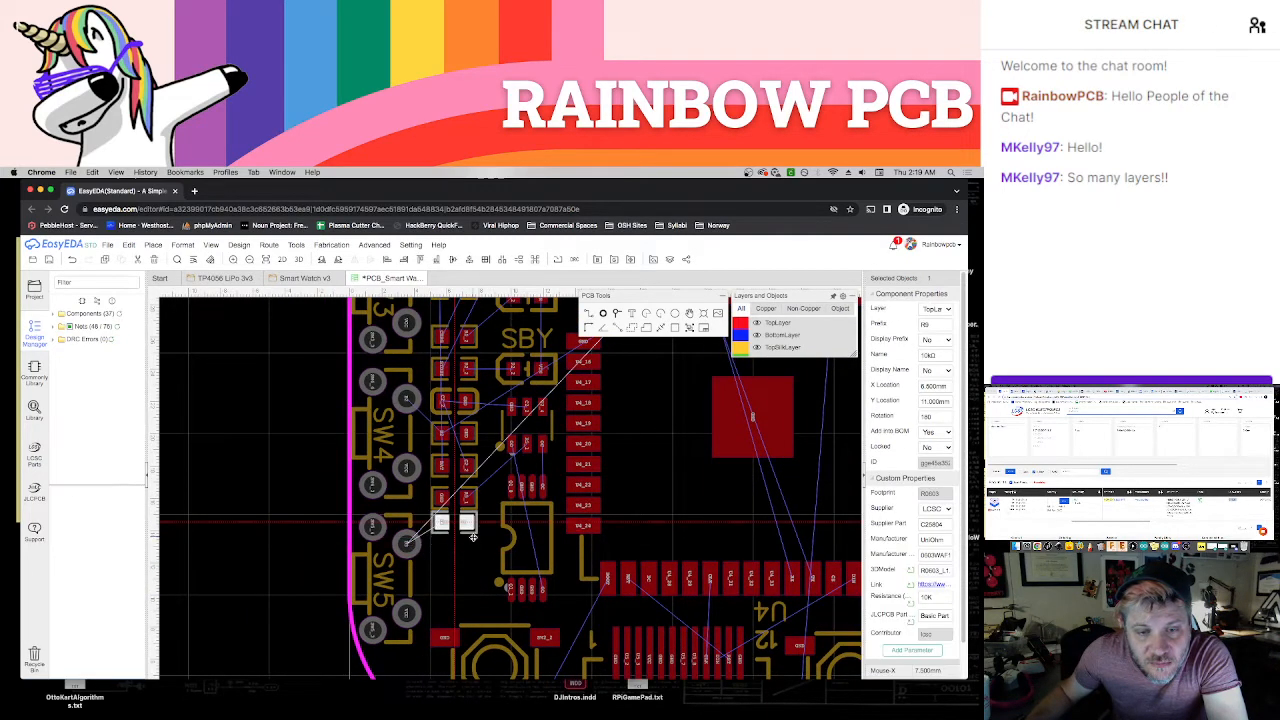
{"action": "left_click", "coordinate": [478, 578]}
{"action": "scroll", "coordinate": [478, 578], "scroll_direction": "down", "scroll_amount": 1}
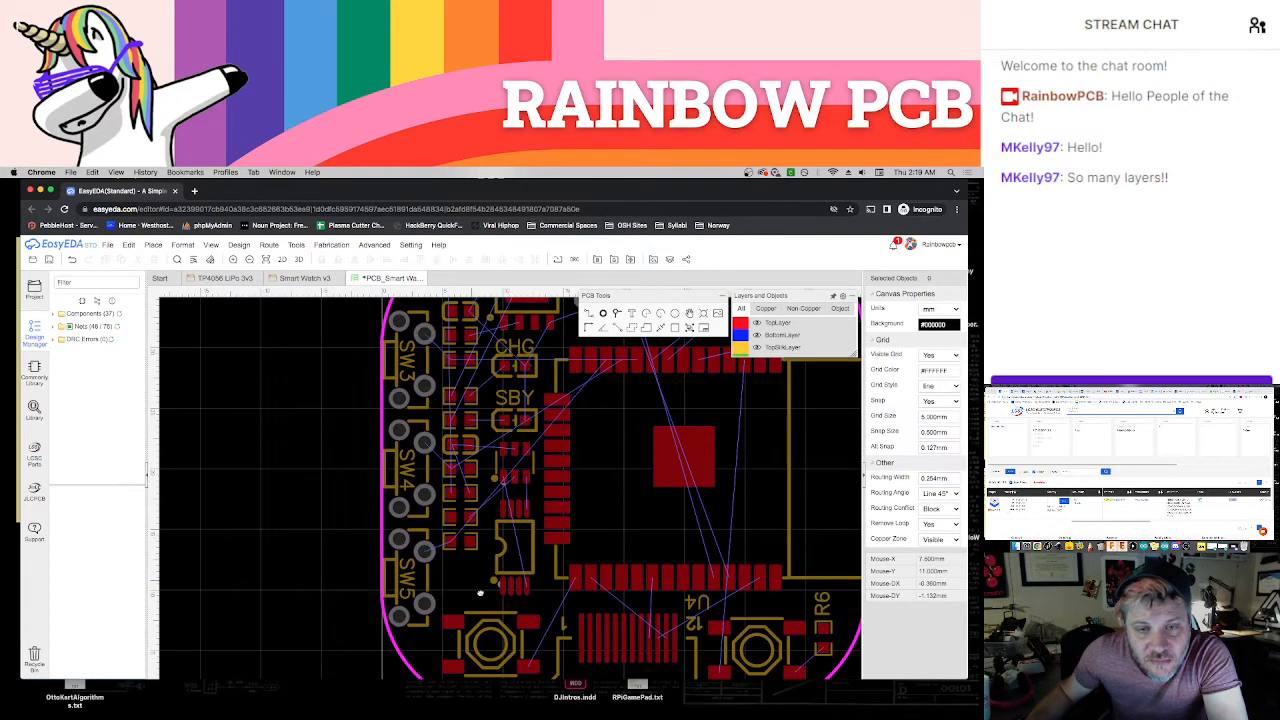
{"action": "right_click_drag", "start_coordinate": [480, 593], "coordinate": [494, 611]}
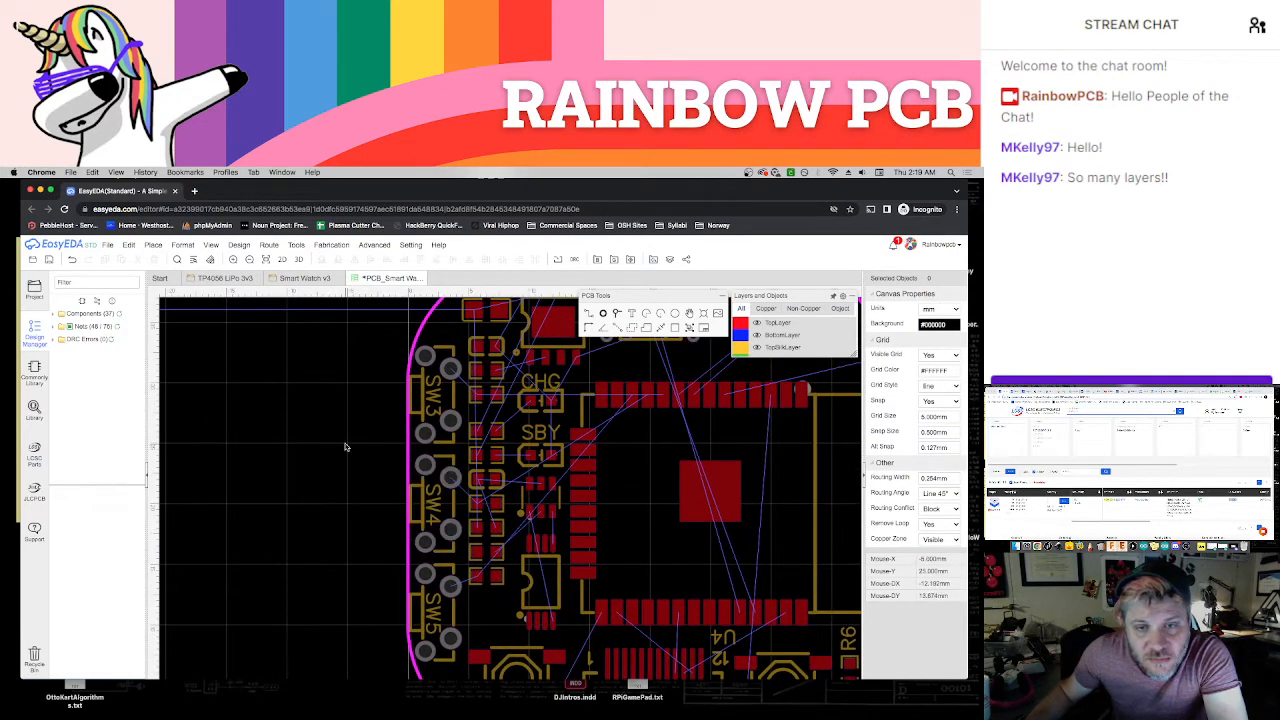
Move the regulator, C5 and C4 group together to just outside the board edge beside SW5
{"action": "scroll", "coordinate": [342, 455], "scroll_direction": "down", "scroll_amount": 1}
{"action": "right_click_drag", "start_coordinate": [317, 462], "coordinate": [401, 493]}
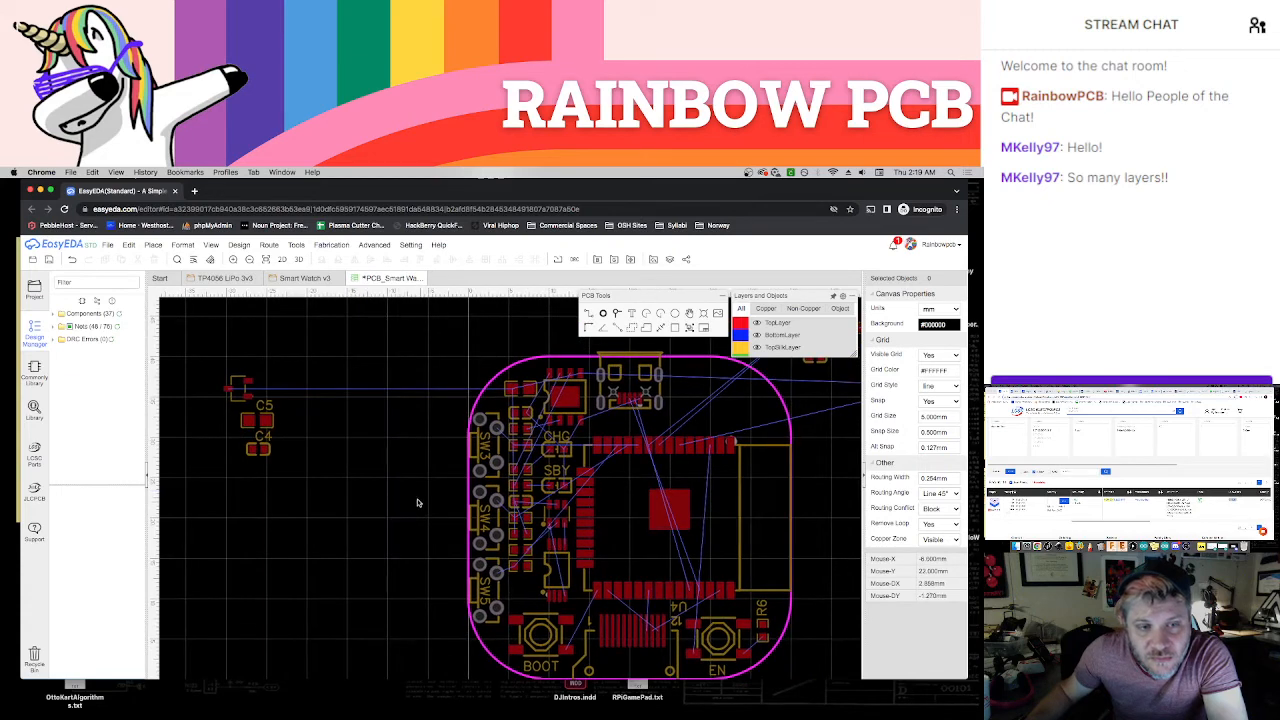
{"action": "left_click_drag", "start_coordinate": [209, 357], "coordinate": [300, 478]}
{"action": "left_click_drag", "start_coordinate": [270, 430], "coordinate": [428, 607]}
{"action": "left_click", "coordinate": [456, 617]}
Close the gaps beneath C1 by moving C3, the part below it and R7 upward beside SW3
{"action": "scroll", "coordinate": [407, 474], "scroll_direction": "up", "scroll_amount": 1}
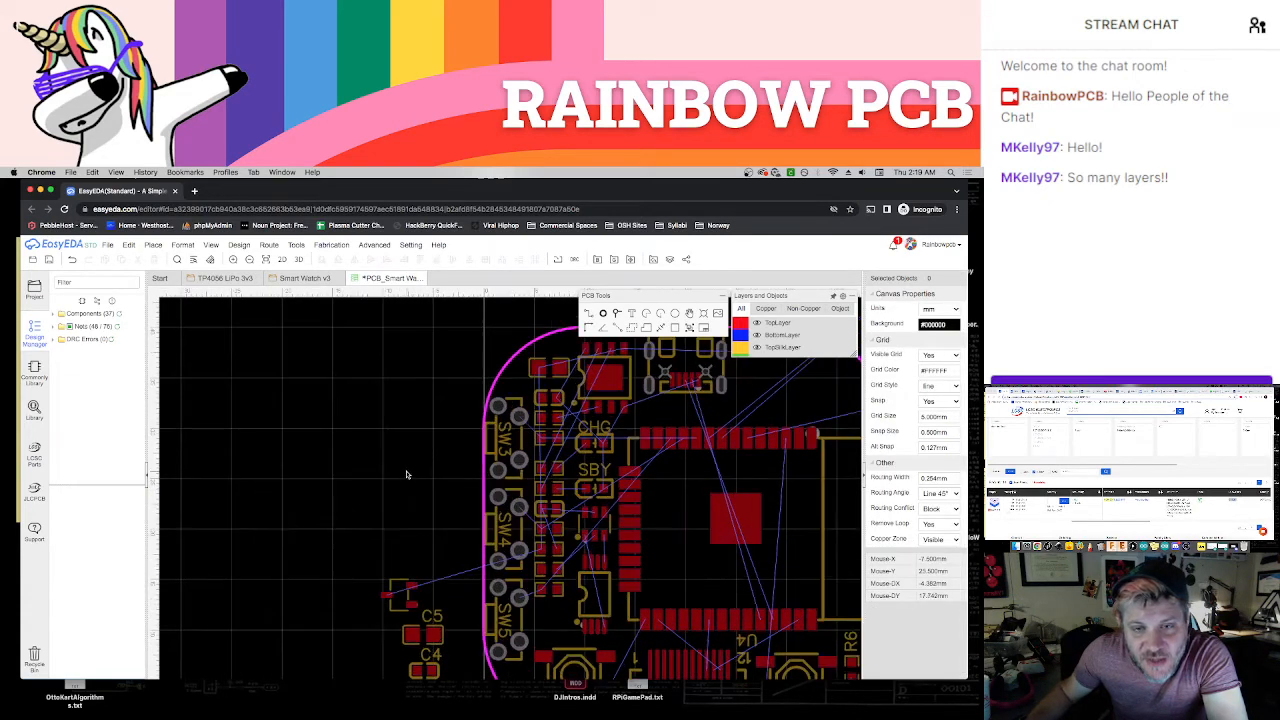
{"action": "right_click_drag", "start_coordinate": [386, 475], "coordinate": [306, 483]}
{"action": "scroll", "coordinate": [333, 416], "scroll_direction": "up", "scroll_amount": 1}
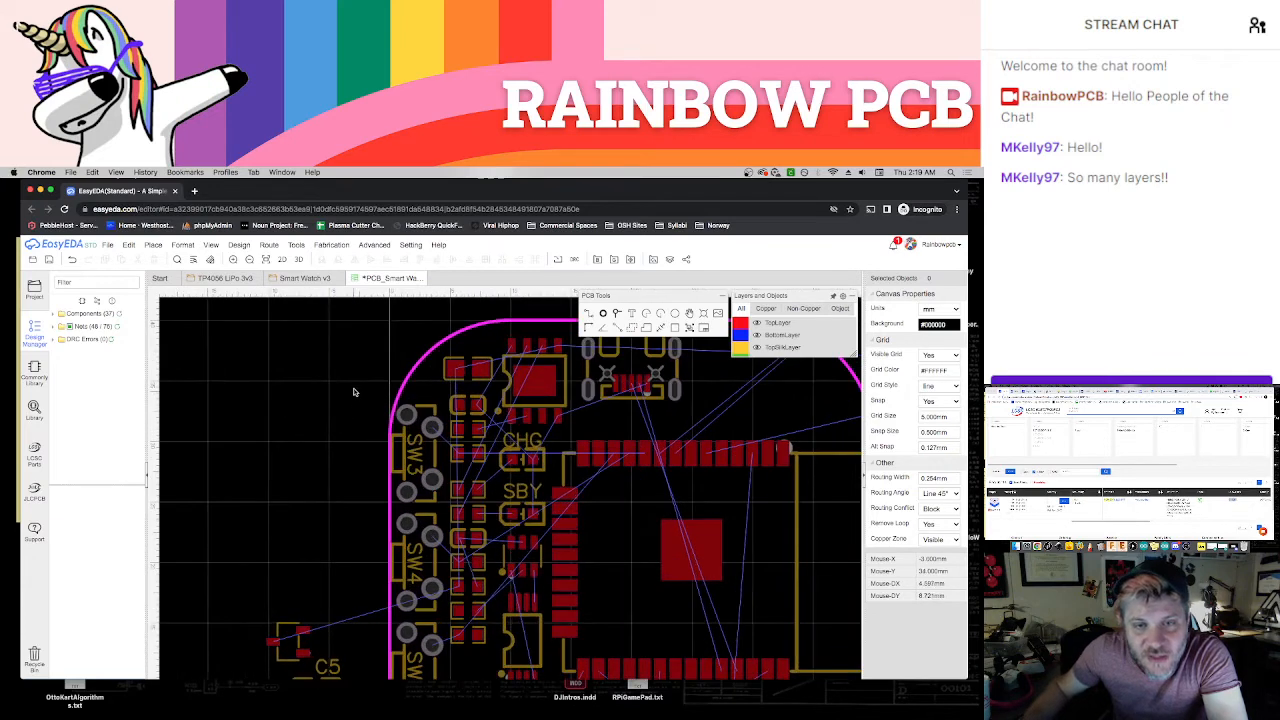
{"action": "right_click_drag", "start_coordinate": [337, 393], "coordinate": [216, 461]}
{"action": "left_click", "coordinate": [381, 445]}
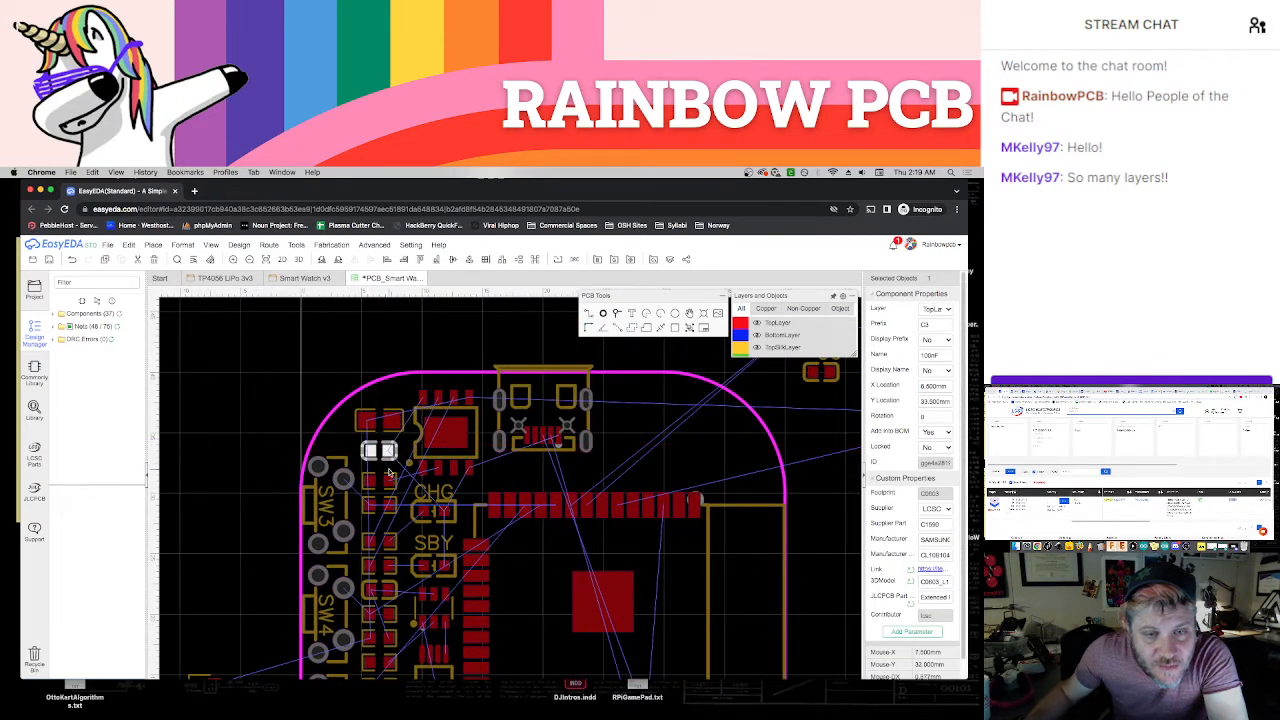
{"action": "left_click", "coordinate": [385, 498]}
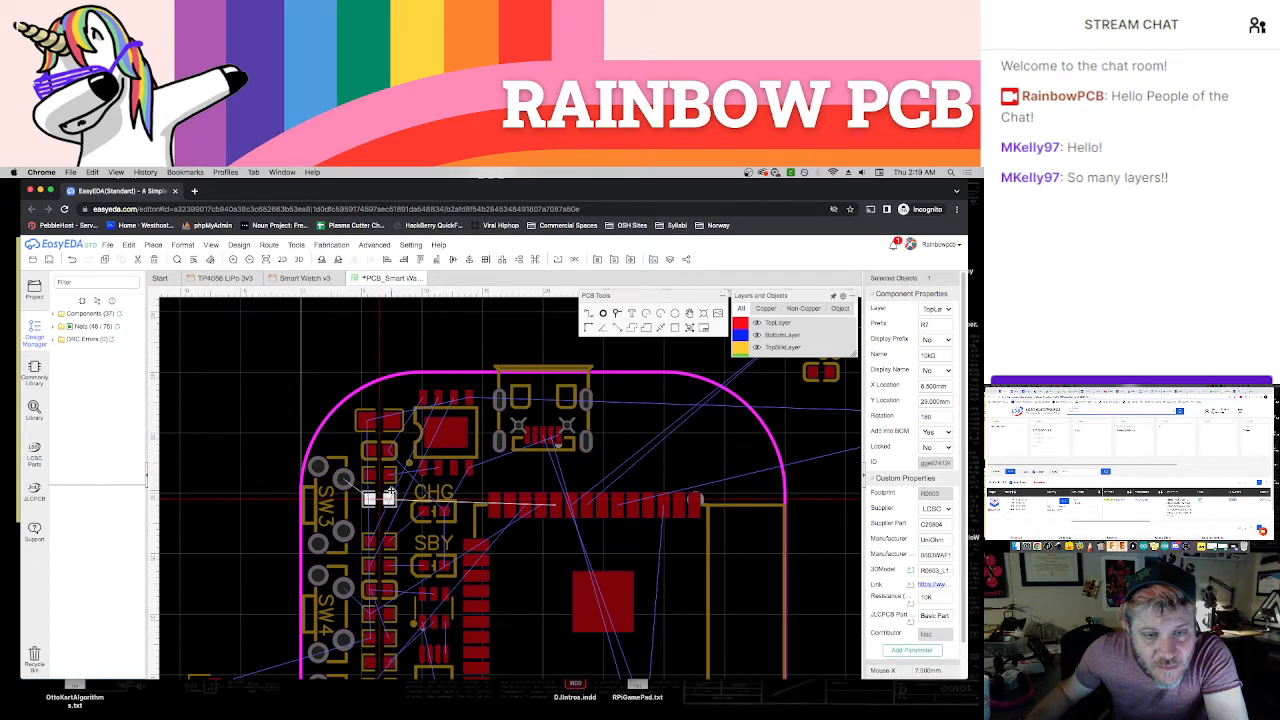
{"action": "scroll", "coordinate": [403, 527], "scroll_direction": "up", "scroll_amount": 3}
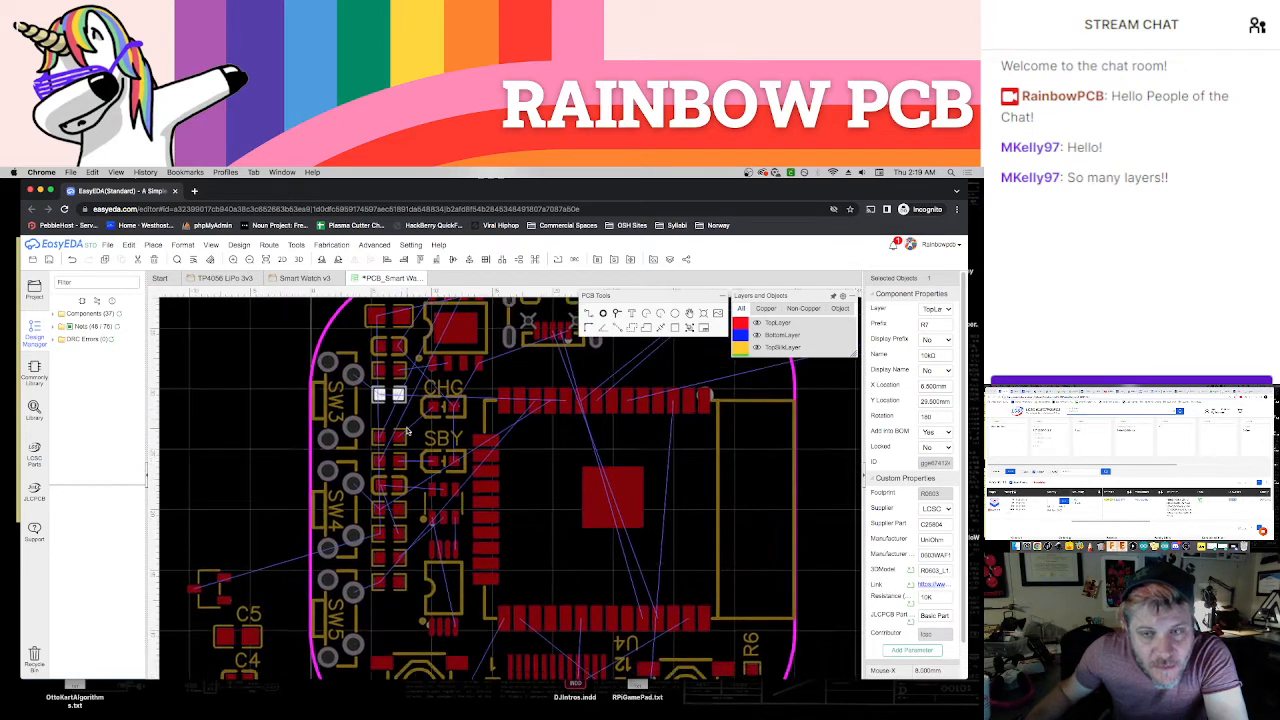
Move R1, R2 and the remaining column parts beside SW4 upward one by one so they sit tightly below R7
{"action": "left_click_drag", "start_coordinate": [397, 427], "coordinate": [397, 410]}
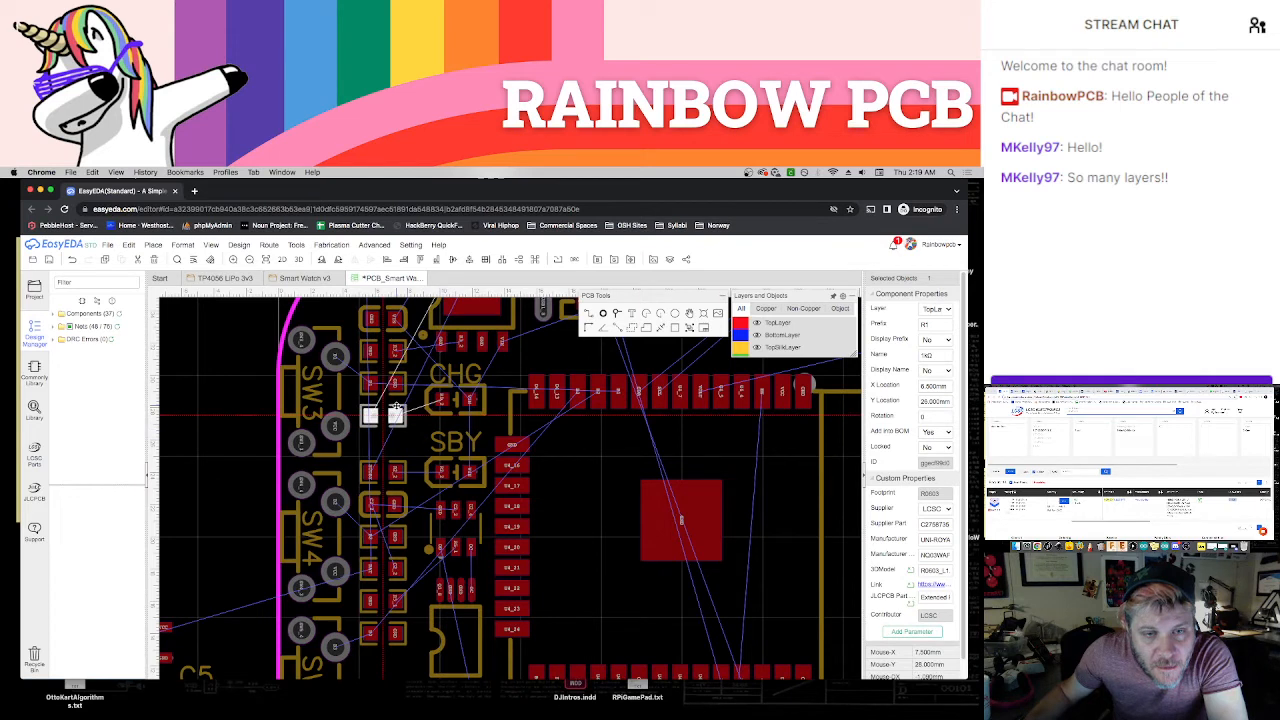
{"action": "left_click_drag", "start_coordinate": [397, 465], "coordinate": [396, 440]}
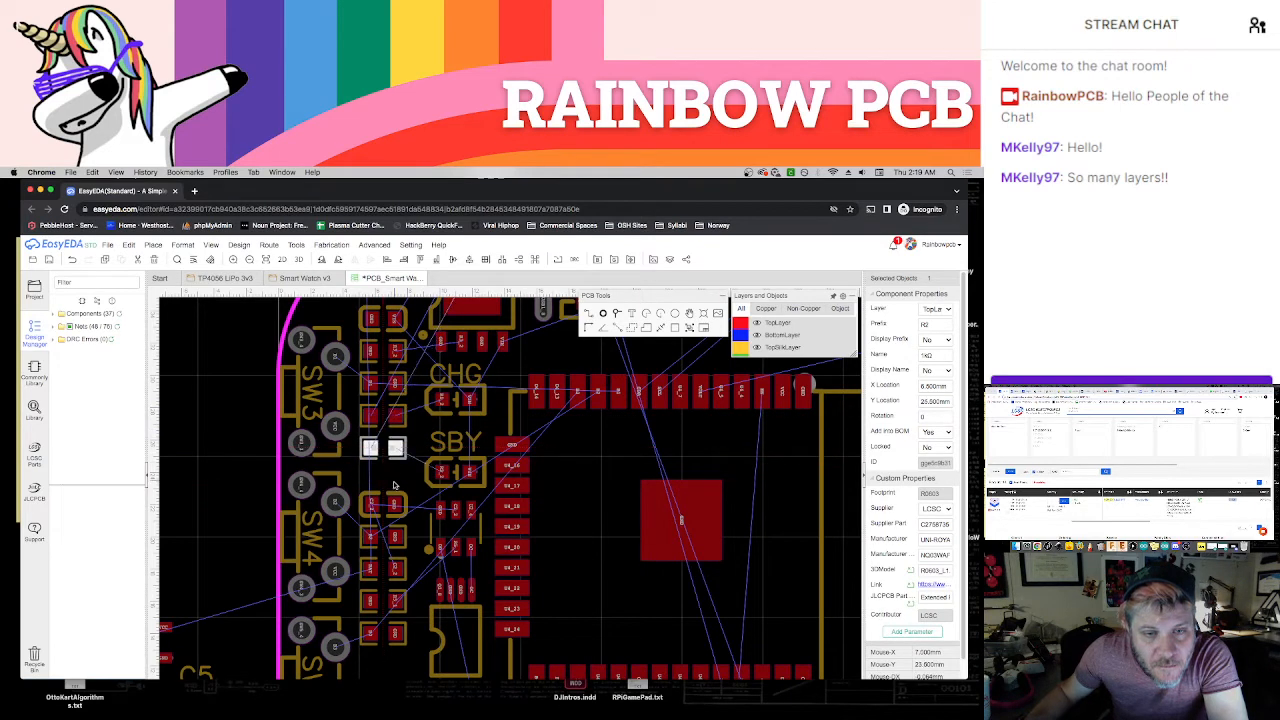
{"action": "left_click_drag", "start_coordinate": [396, 498], "coordinate": [395, 468]}
{"action": "left_click_drag", "start_coordinate": [396, 533], "coordinate": [396, 511]}
{"action": "left_click_drag", "start_coordinate": [398, 568], "coordinate": [398, 543]}
{"action": "mouse_move", "coordinate": [398, 592]}
{"action": "left_mouse_down"}
{"action": "mouse_move", "coordinate": [402, 562]}
{"action": "mouse_move", "coordinate": [398, 575]}
{"action": "left_mouse_up"}
{"action": "left_click", "coordinate": [398, 628]}
{"action": "left_click_drag", "start_coordinate": [398, 628], "coordinate": [400, 602]}
{"action": "left_click", "coordinate": [407, 645]}
Place the 3.3 V regulator on the board beside SW5, shift C5 up, and delete the C5 and C4 designator labels
{"action": "right_click_drag", "start_coordinate": [417, 591], "coordinate": [486, 445]}
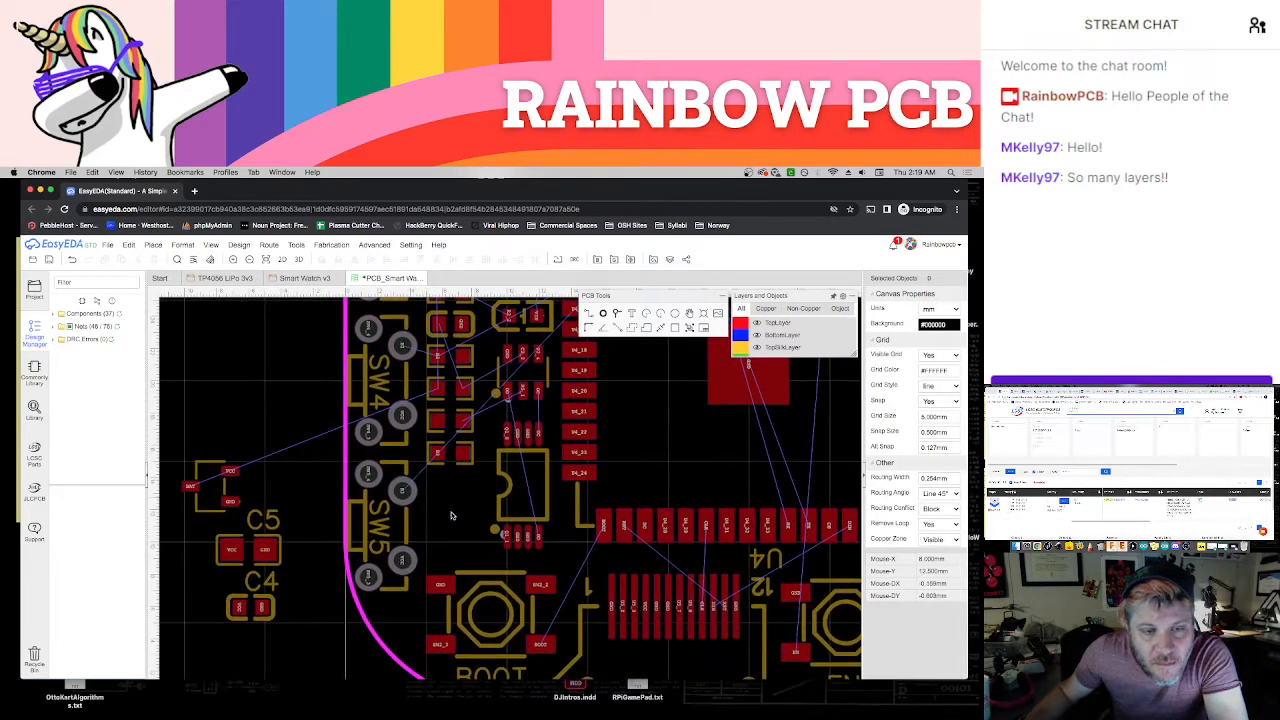
{"action": "left_click_drag", "start_coordinate": [305, 529], "coordinate": [451, 548]}
{"action": "left_click_drag", "start_coordinate": [280, 558], "coordinate": [270, 517]}
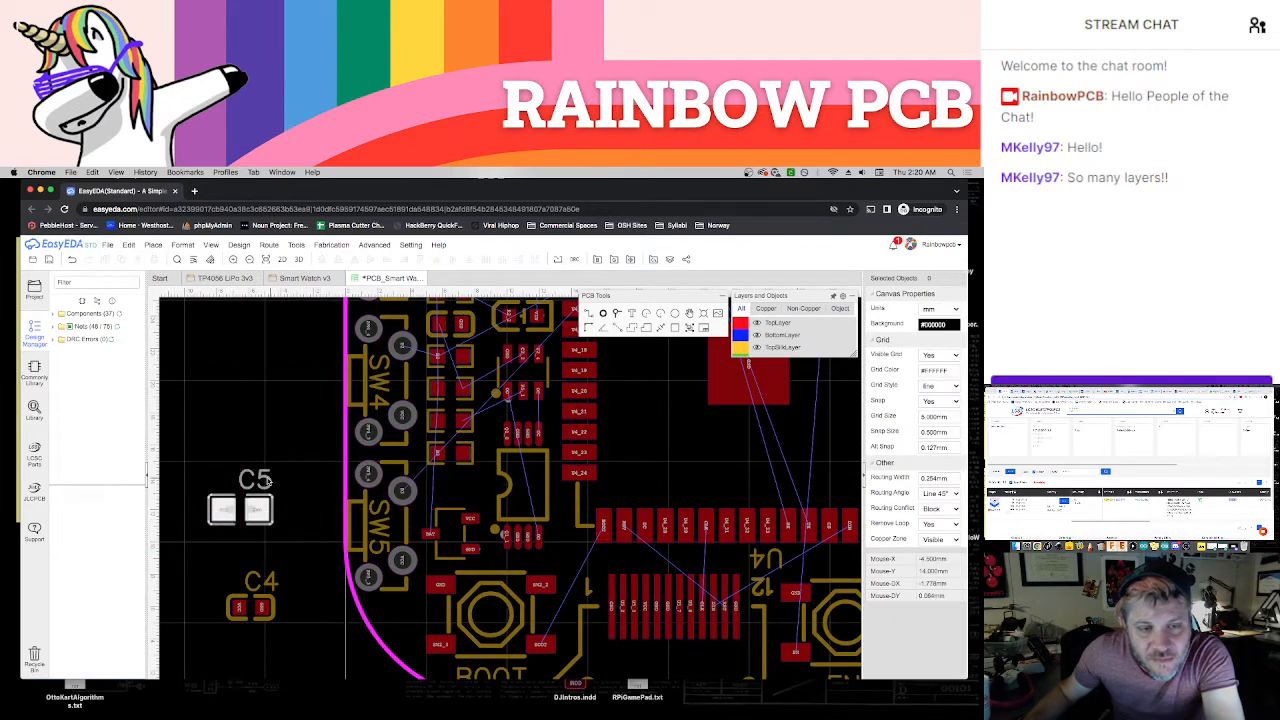
{"action": "left_click", "coordinate": [268, 481]}
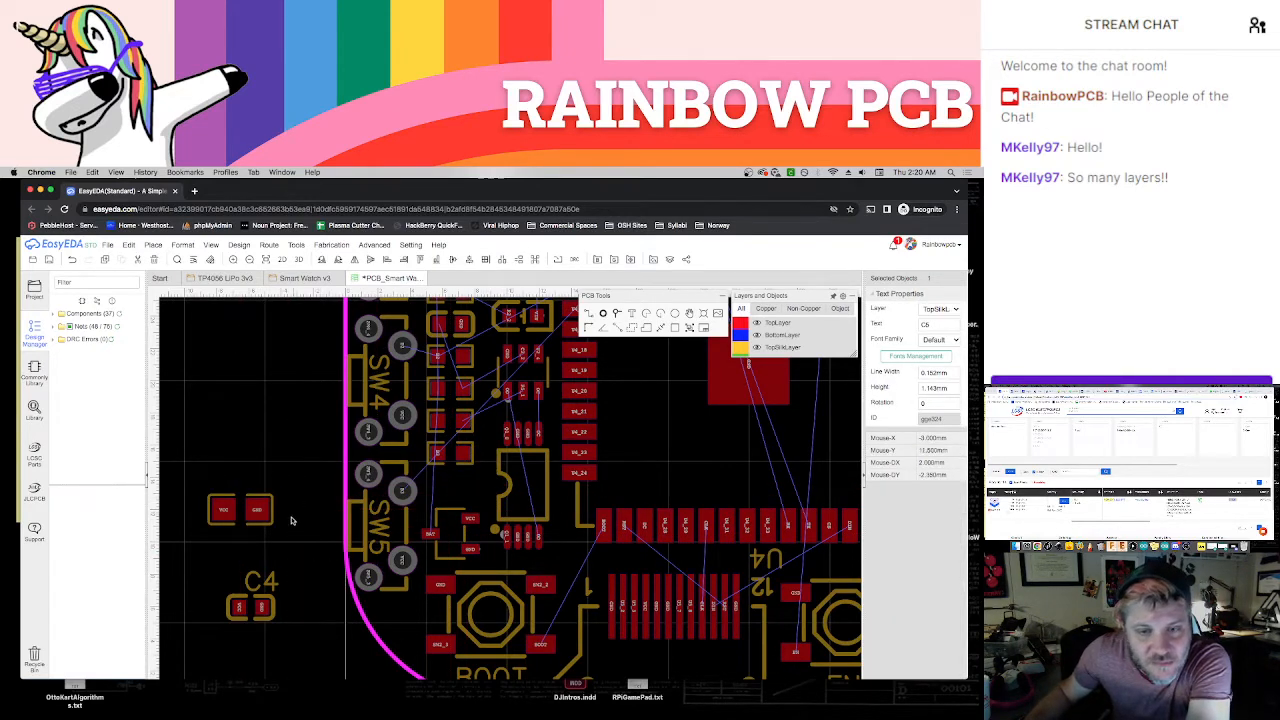
{"action": "left_click", "coordinate": [261, 581]}
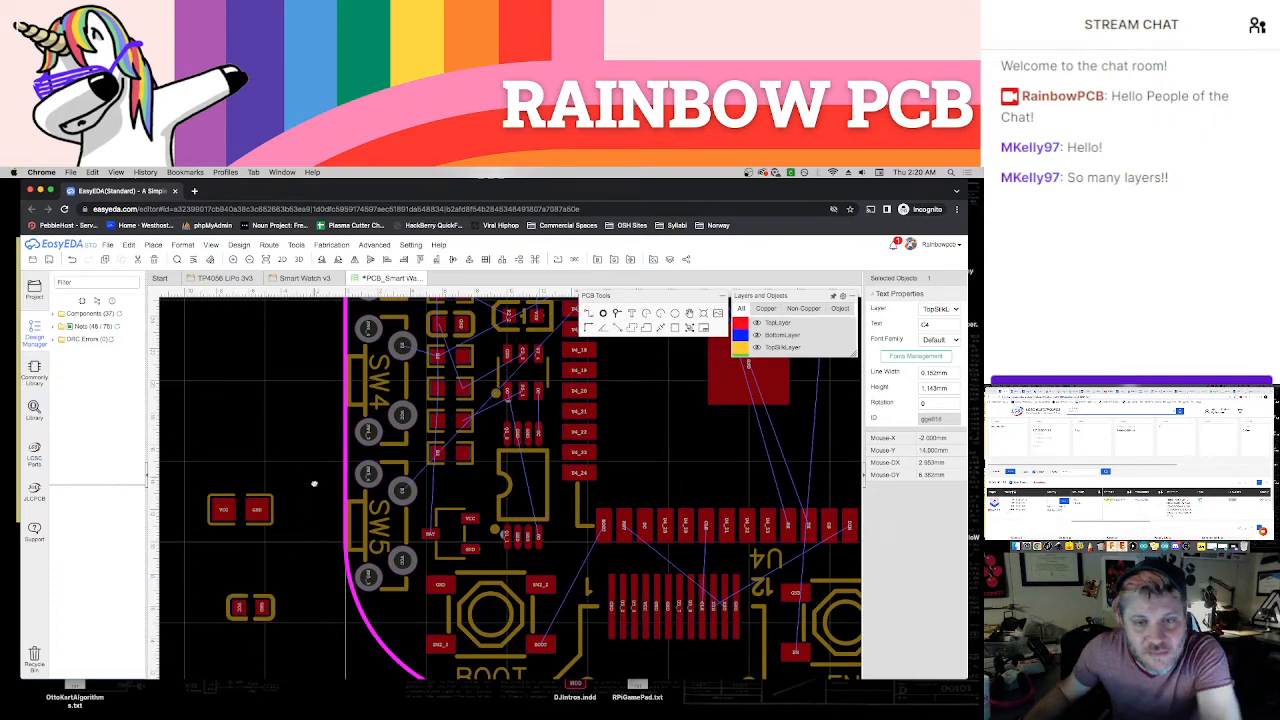
Nudge C1, C3, R7, R1 and the parts below them down to R8 slightly upward for tighter spacing
{"action": "scroll", "coordinate": [314, 484], "scroll_direction": "up", "scroll_amount": 6}
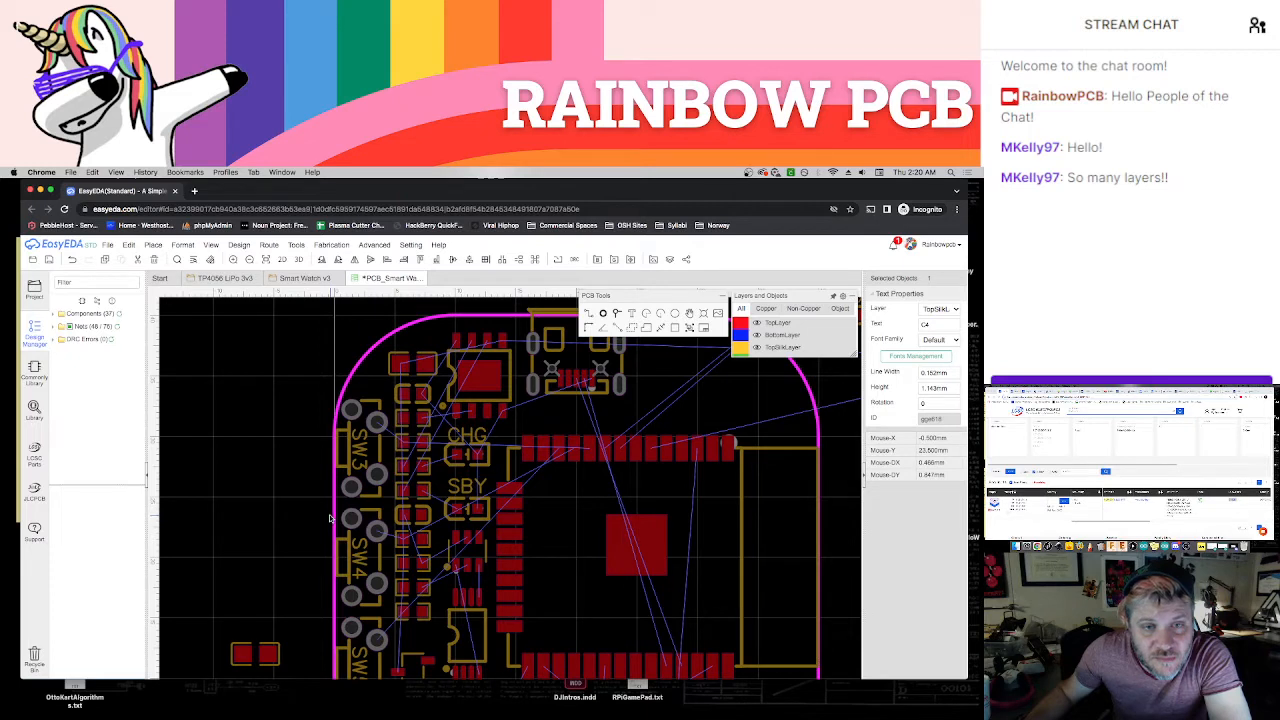
{"action": "left_click", "coordinate": [430, 362]}
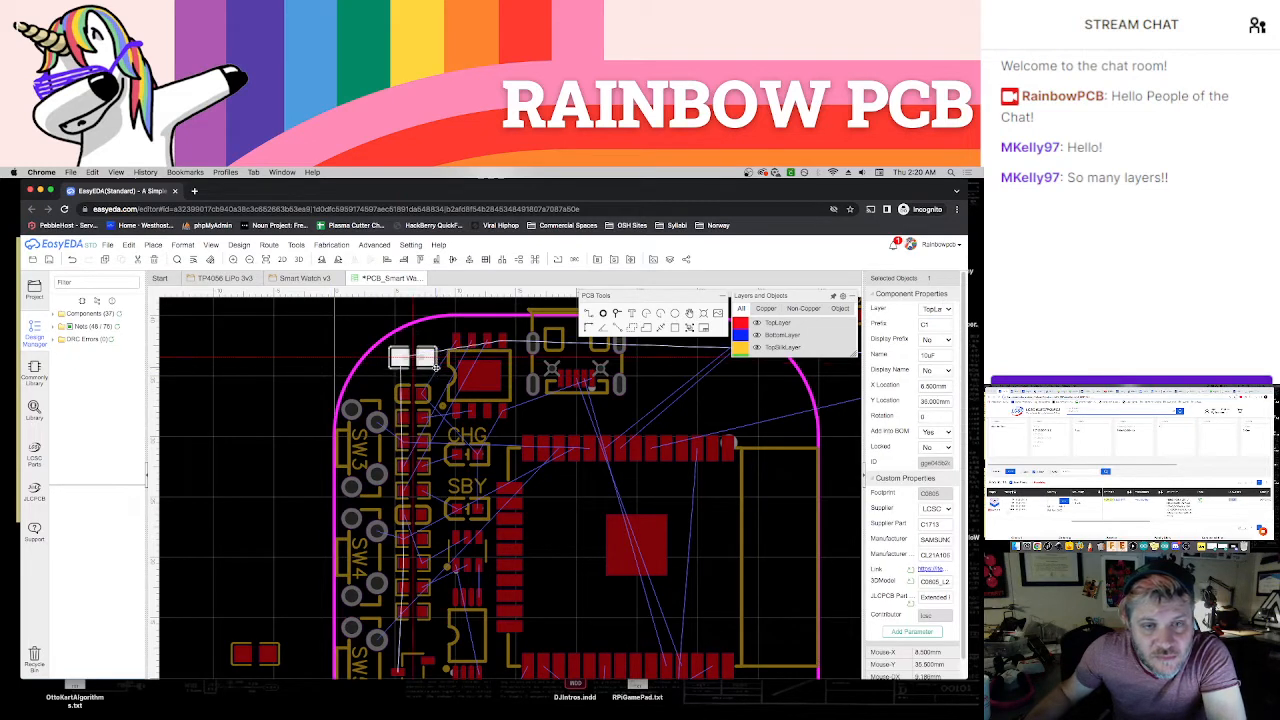
{"action": "left_click", "coordinate": [426, 388]}
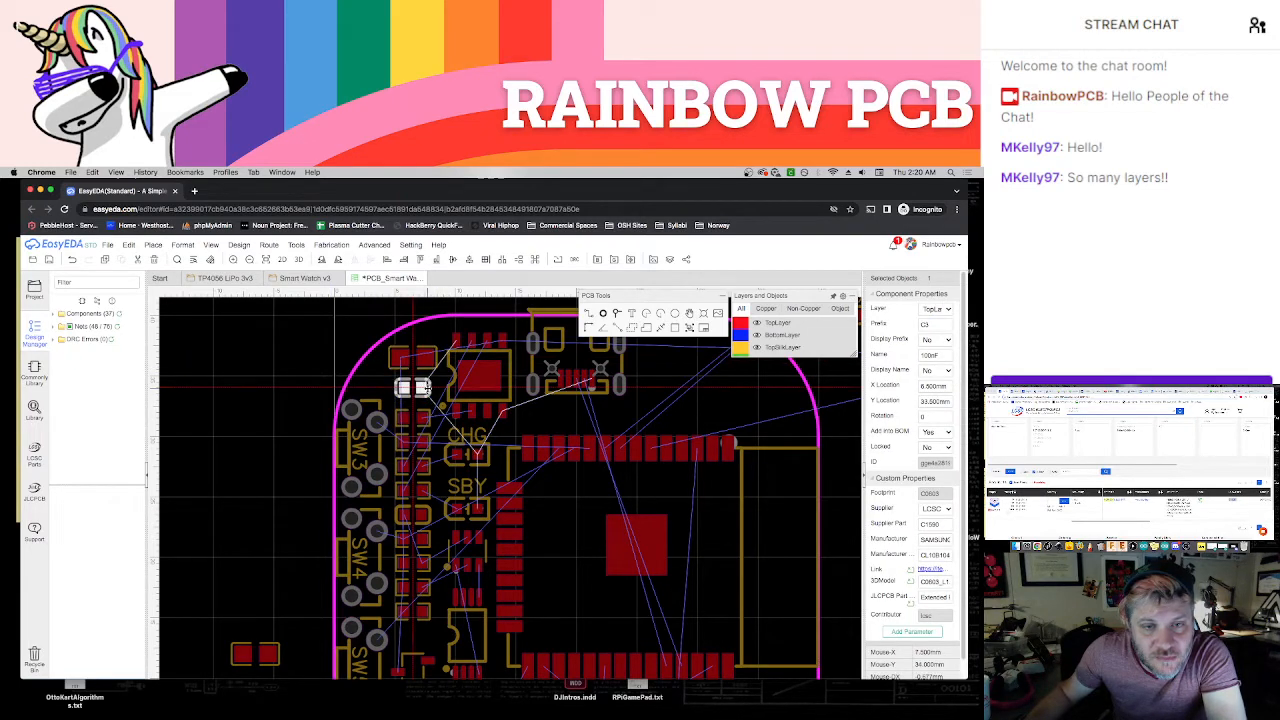
{"action": "left_click_drag", "start_coordinate": [426, 388], "coordinate": [423, 433]}
{"action": "left_click", "coordinate": [424, 437]}
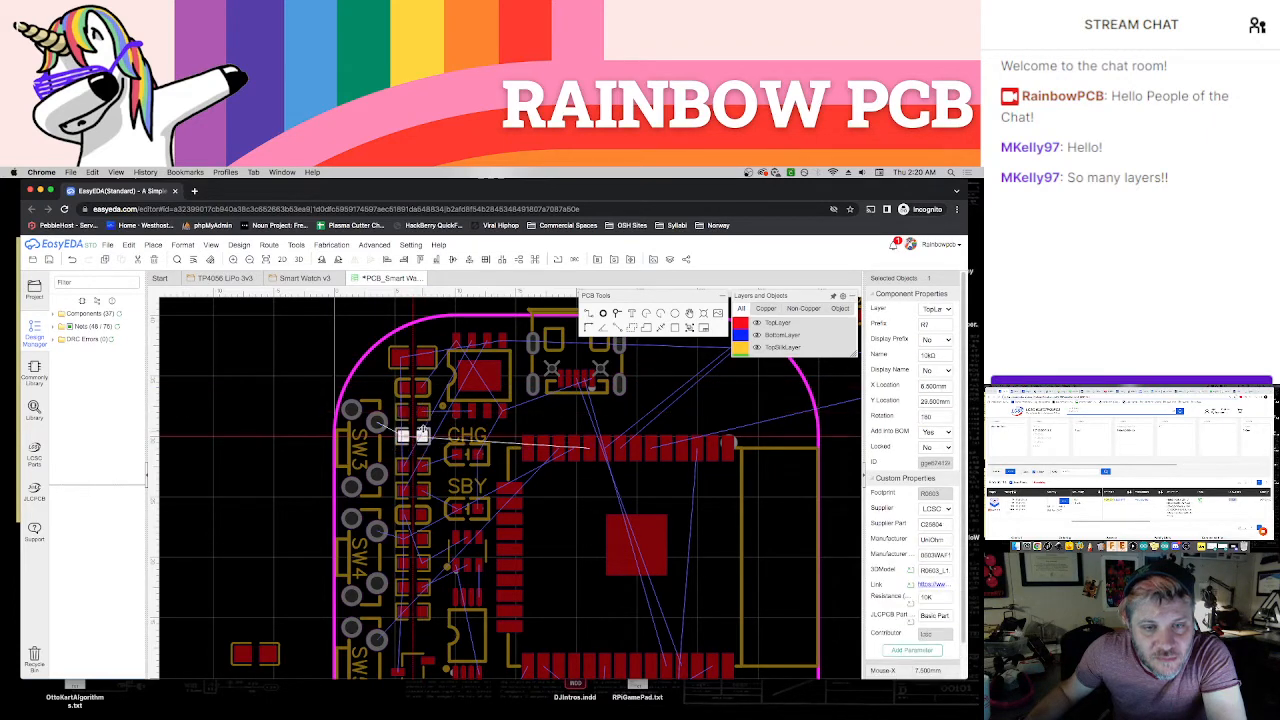
{"action": "left_click", "coordinate": [425, 462]}
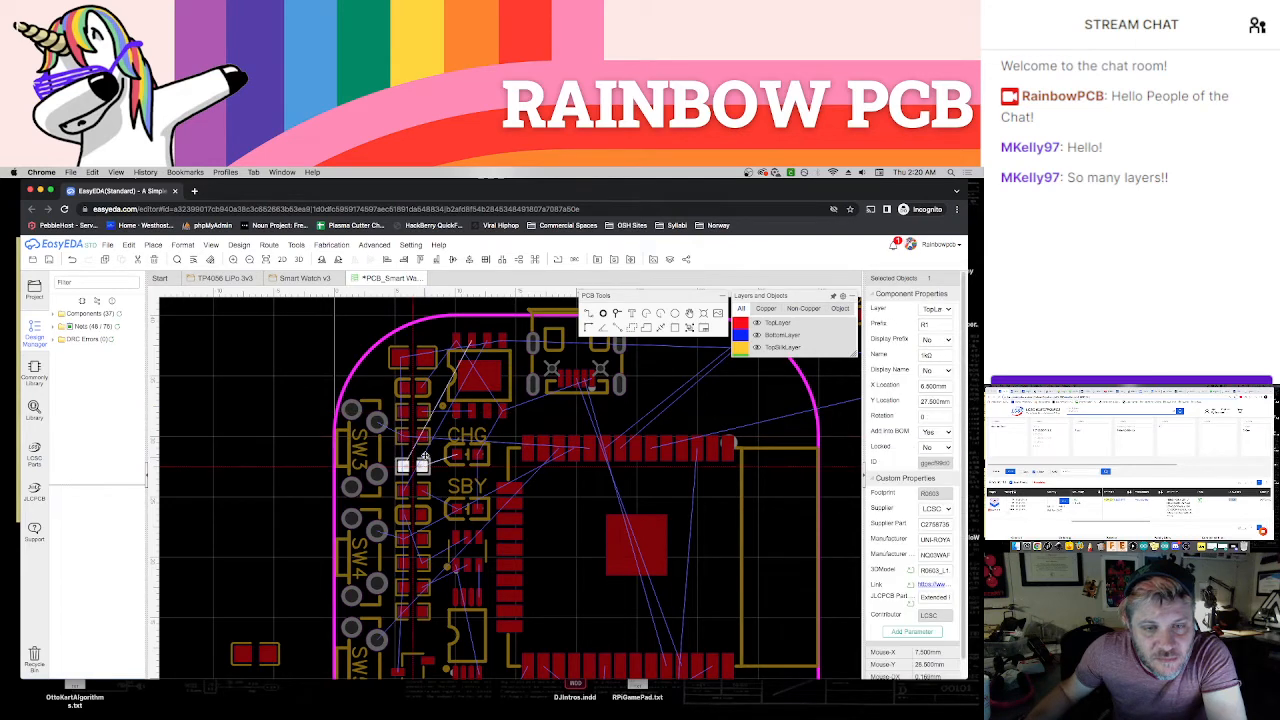
{"action": "left_click_drag", "start_coordinate": [424, 487], "coordinate": [426, 528]}
Swap R8 and R4 in the column beside SW4, placing R4 at X 6.5 mm, Y 22 mm with R8 directly below it
{"action": "scroll", "coordinate": [436, 544], "scroll_direction": "up", "scroll_amount": 2}
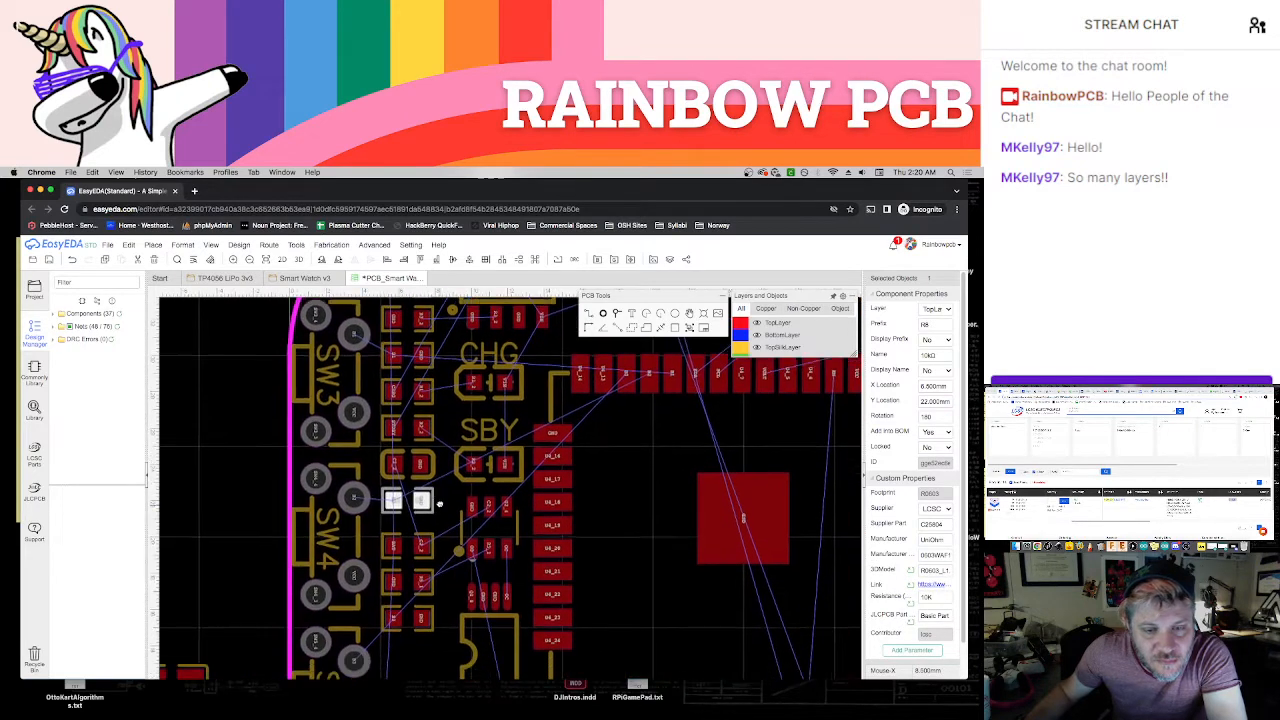
{"action": "scroll", "coordinate": [440, 508], "scroll_direction": "up", "scroll_amount": 1}
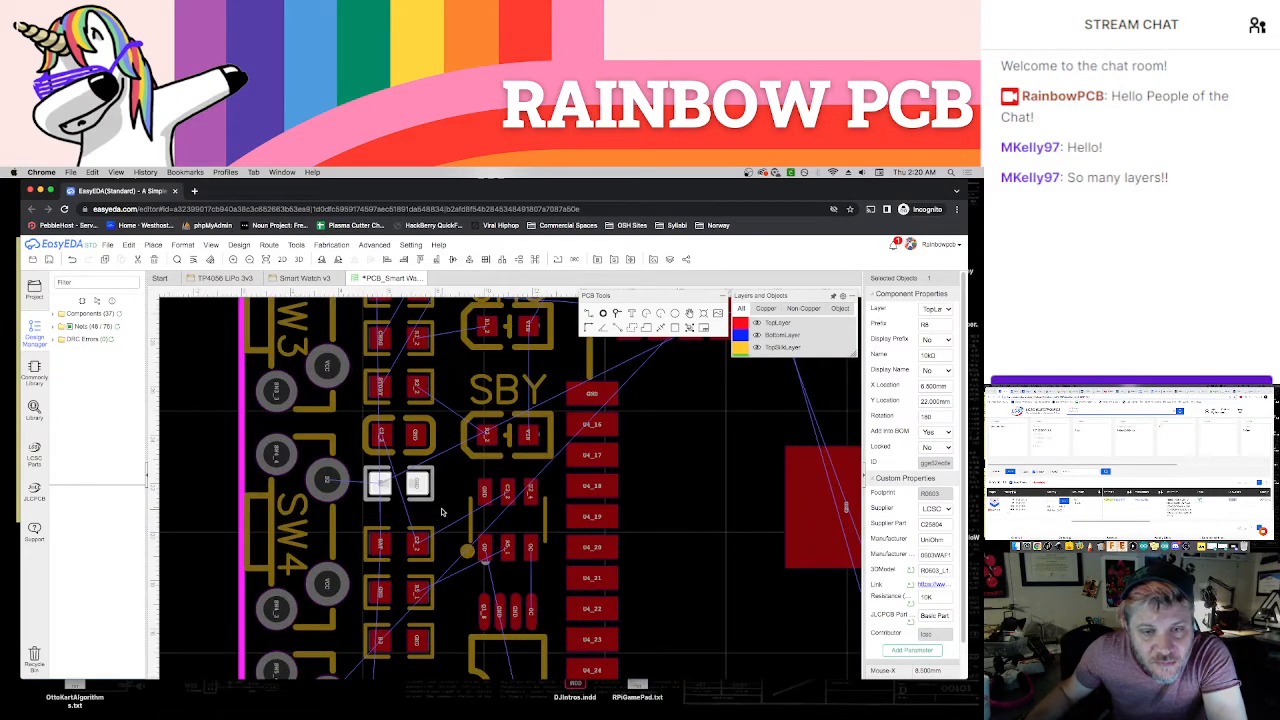
{"action": "left_click_drag", "start_coordinate": [422, 500], "coordinate": [437, 579]}
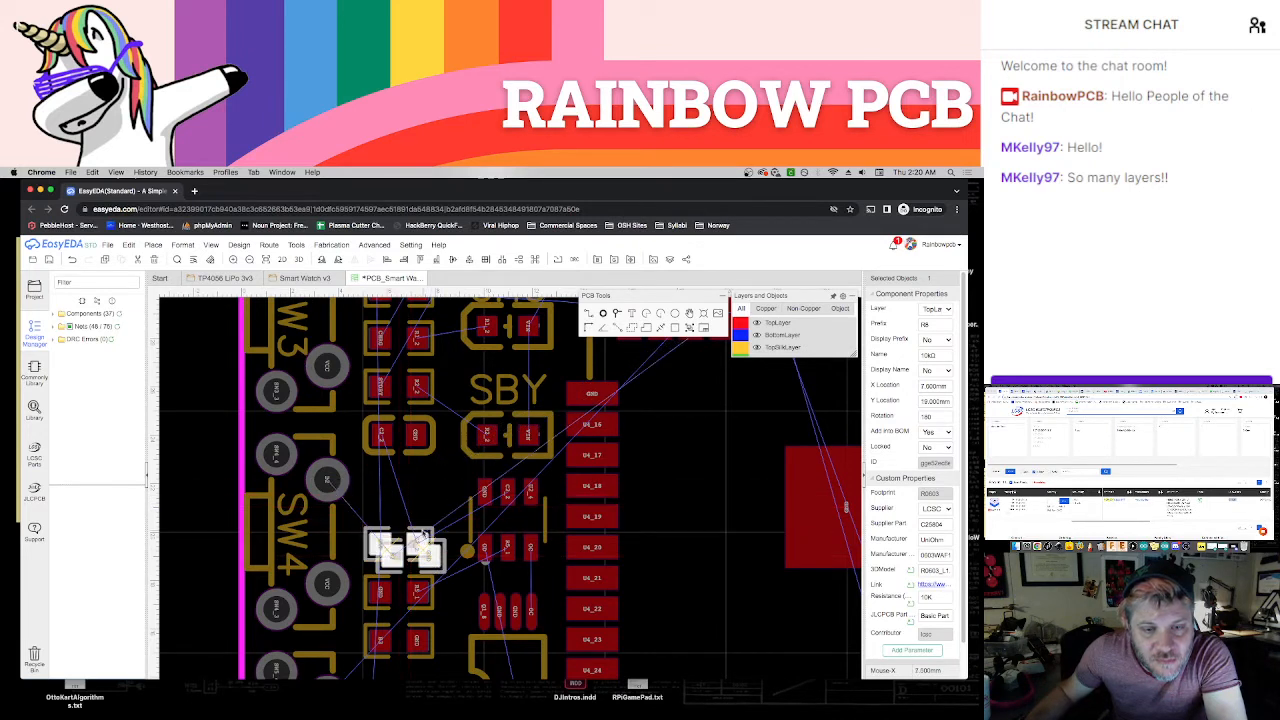
{"action": "left_click_drag", "start_coordinate": [429, 529], "coordinate": [419, 468]}
{"action": "left_click", "coordinate": [436, 546]}
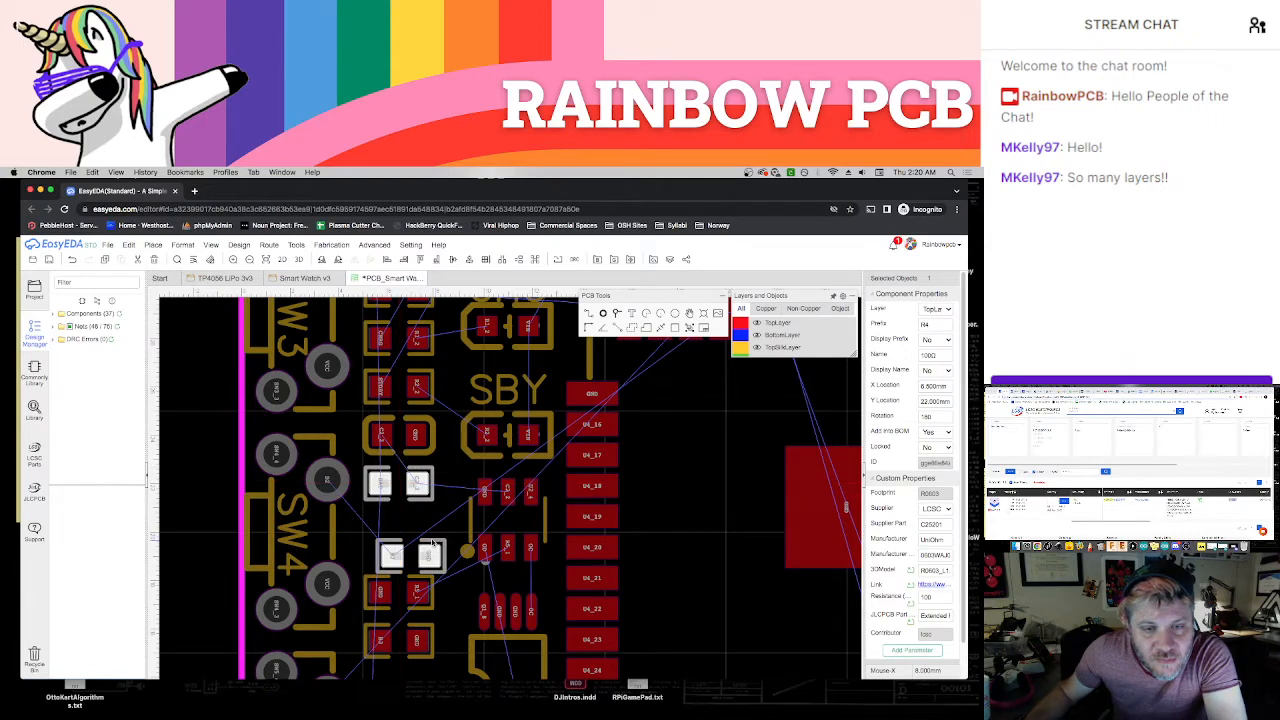
{"action": "left_click_drag", "start_coordinate": [432, 544], "coordinate": [416, 516]}
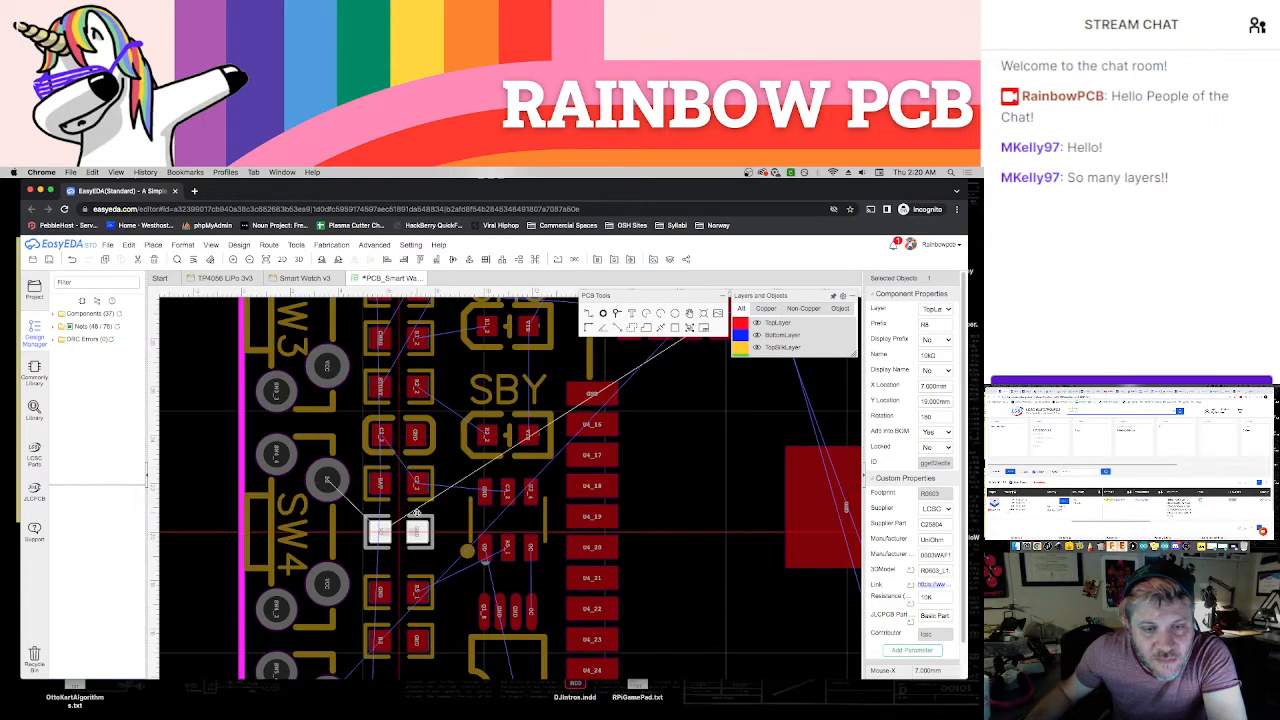
{"action": "left_click", "coordinate": [445, 512]}
Move the last two resistors of the column up against R8, keeping them aligned at X 6.5 mm
{"action": "scroll", "coordinate": [445, 512], "scroll_direction": "down", "scroll_amount": 1}
{"action": "left_click", "coordinate": [420, 512]}
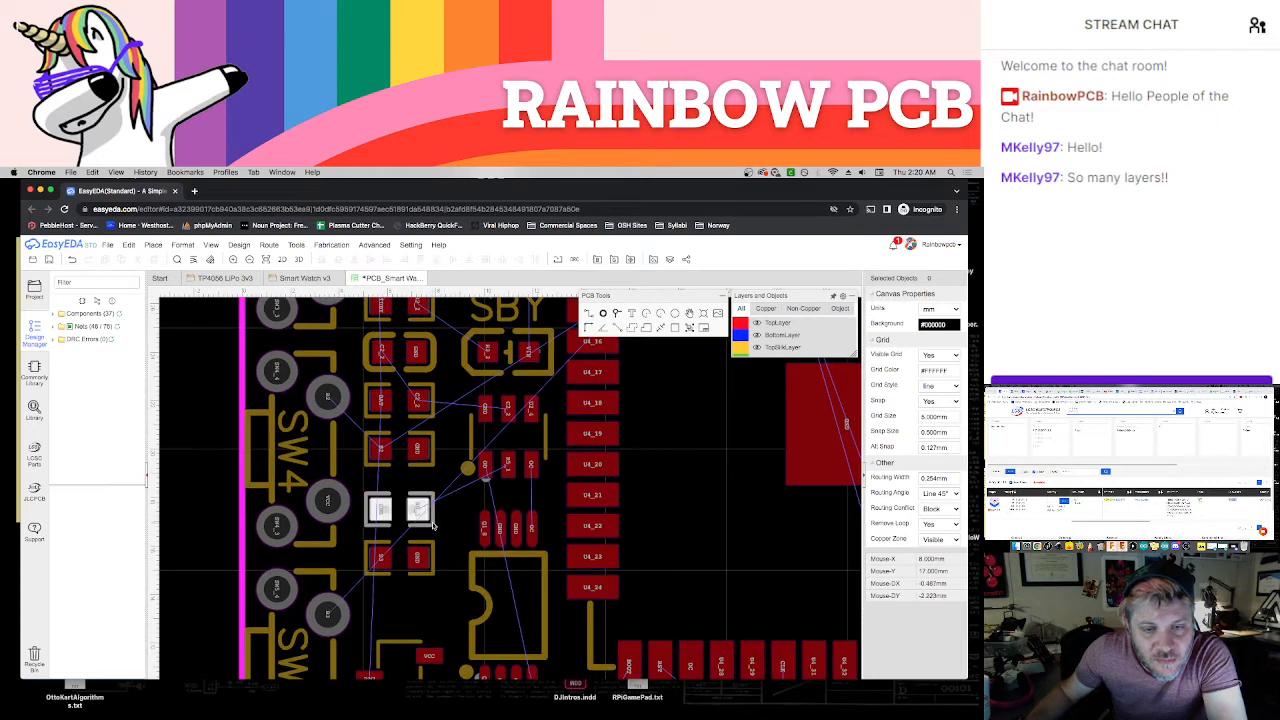
{"action": "left_click_drag", "start_coordinate": [428, 508], "coordinate": [432, 538]}
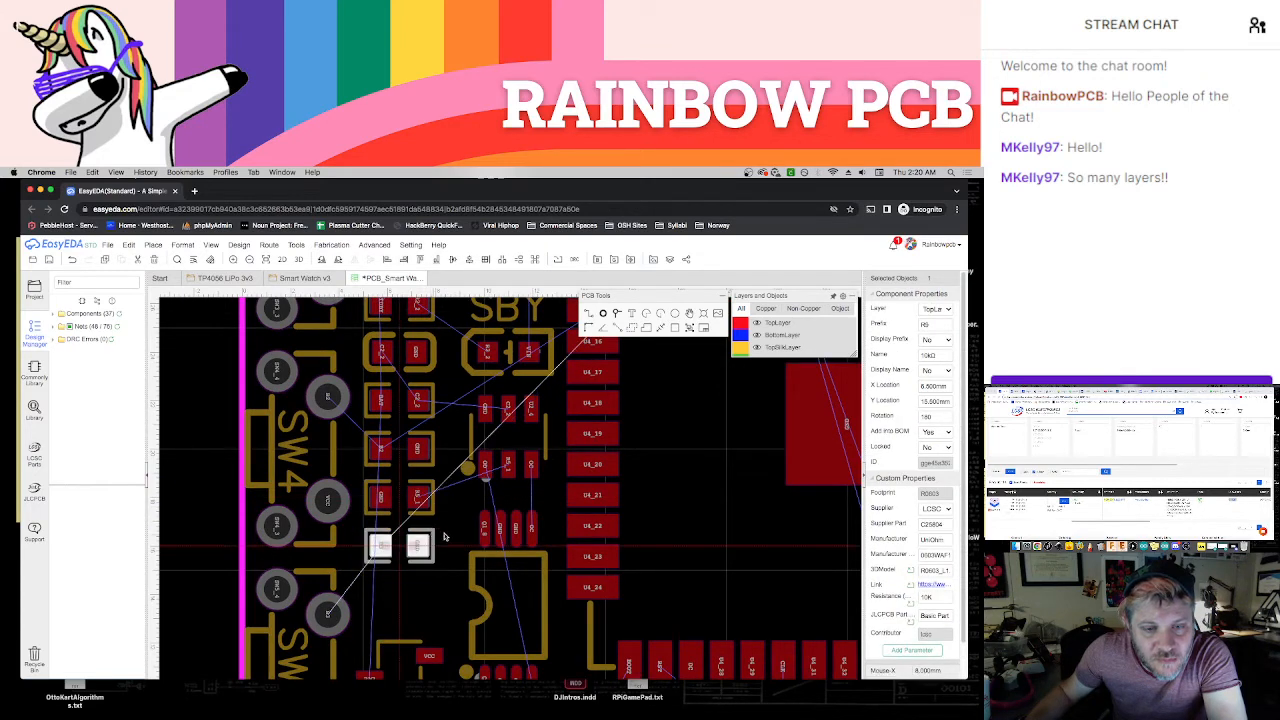
{"action": "left_click", "coordinate": [445, 537]}
{"action": "scroll", "coordinate": [430, 560], "scroll_direction": "down", "scroll_amount": 3}
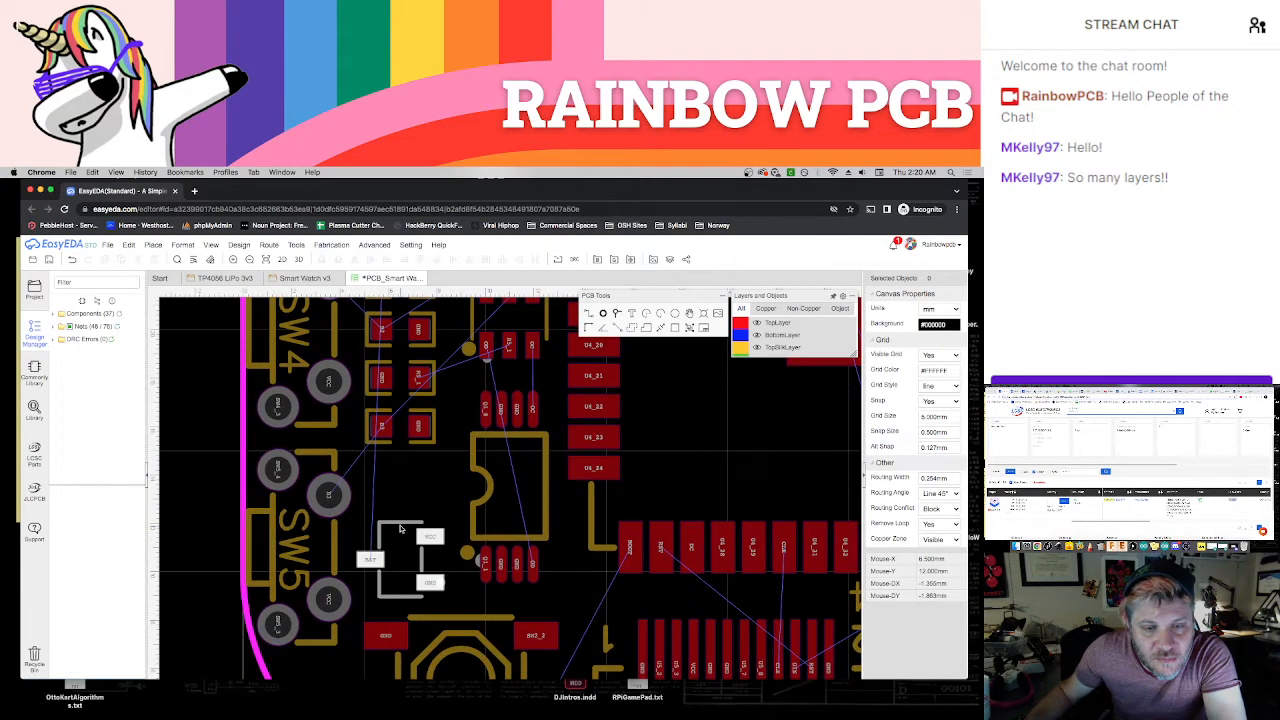
Rotate the 3.3 V regulator U7 to 270° and position it beside SW5 at X 6.5 mm, Y 10.5 mm
{"action": "left_click", "coordinate": [400, 528]}
{"action": "key", "text": "space"}
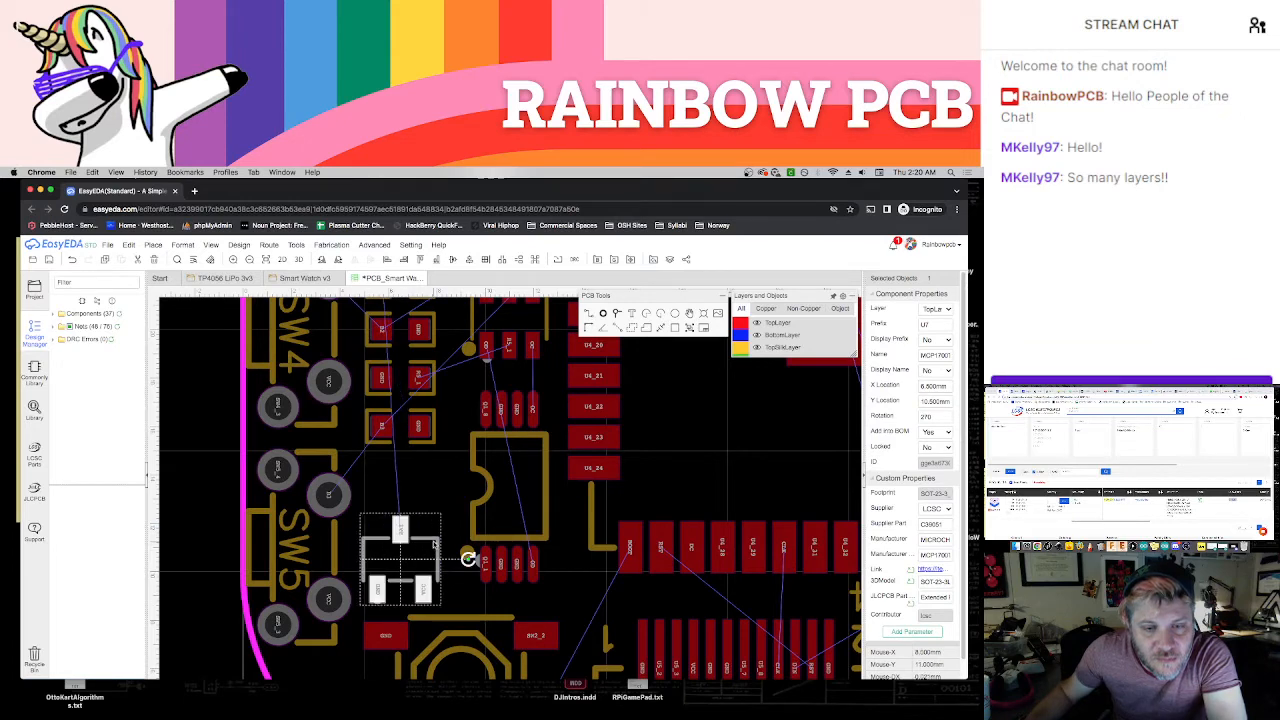
{"action": "left_click_drag", "start_coordinate": [434, 543], "coordinate": [436, 540]}
{"action": "scroll", "coordinate": [435, 540], "scroll_direction": "down", "scroll_amount": 2}
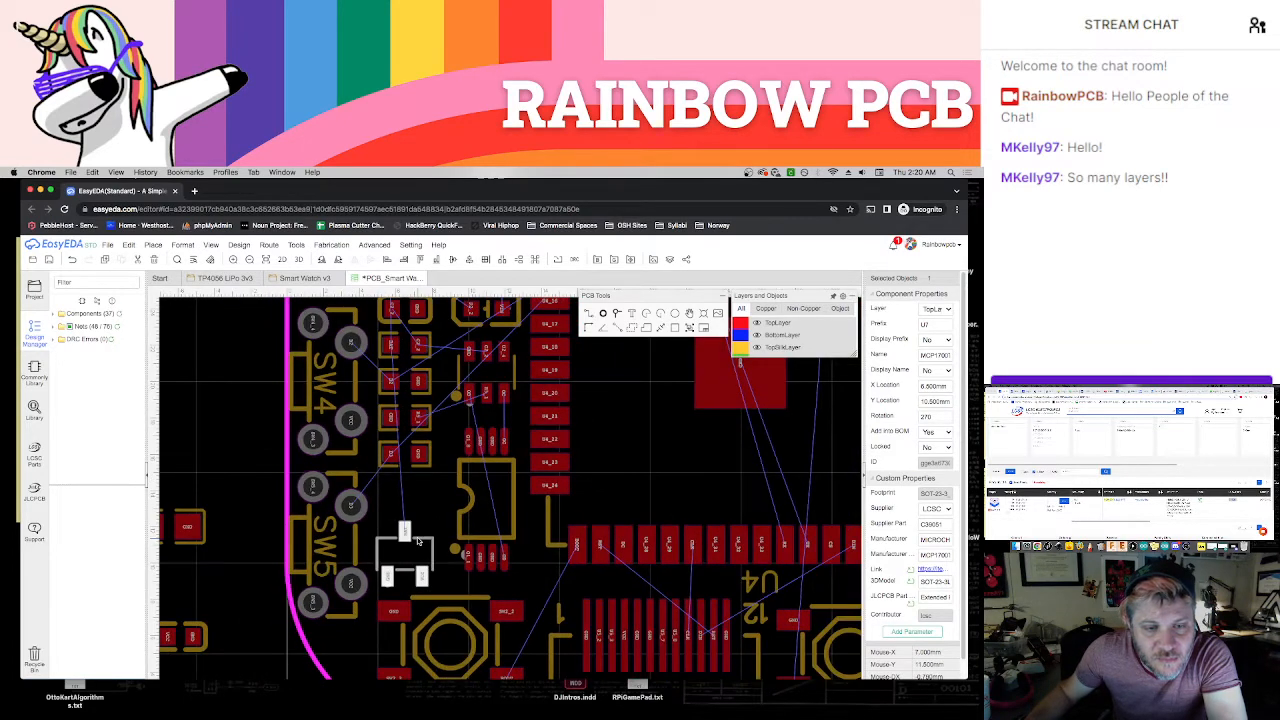
Move the larger loose capacitor from outside the board to the gap between the resistor column and the 3.3 V regulator
{"action": "left_click", "coordinate": [260, 565]}
{"action": "left_click", "coordinate": [202, 542]}
{"action": "left_click_drag", "start_coordinate": [202, 542], "coordinate": [443, 513]}
{"action": "left_click", "coordinate": [448, 577]}
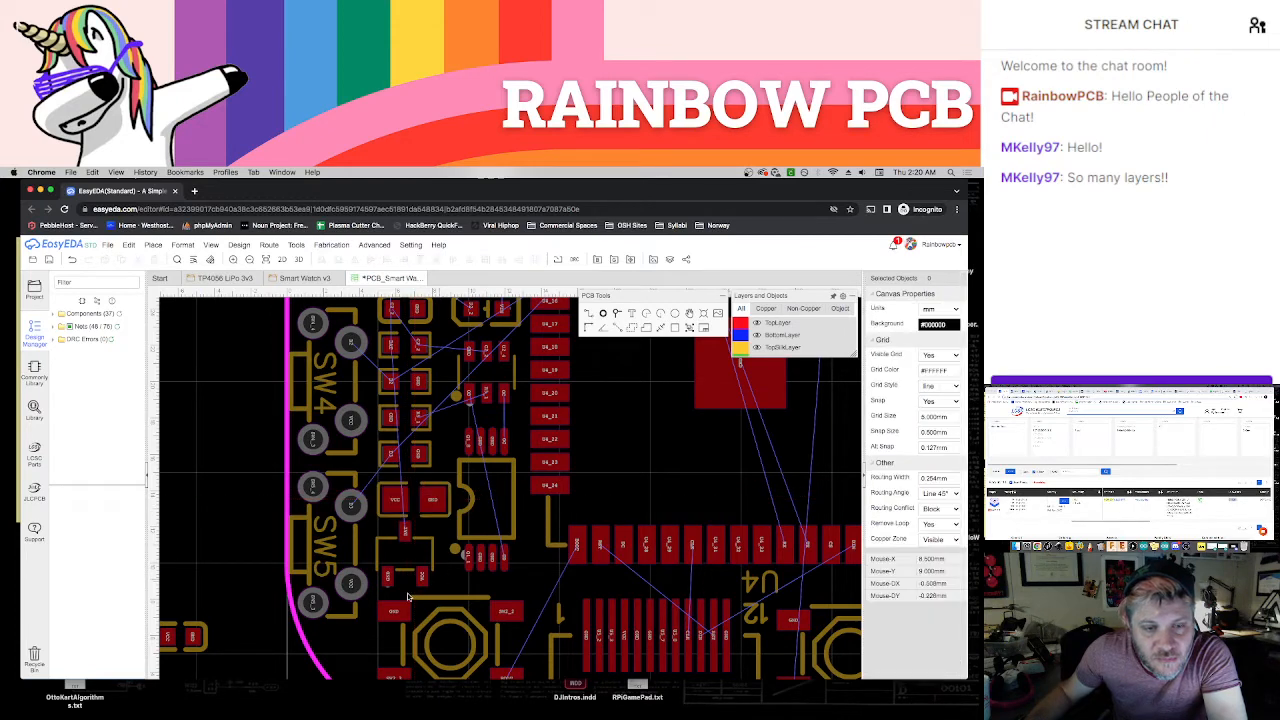
Shift the FS8205A transistor Q1 up slightly and place the 100nF capacitor C4 from outside the board directly below it
{"action": "scroll", "coordinate": [421, 578], "scroll_direction": "down", "scroll_amount": 1}
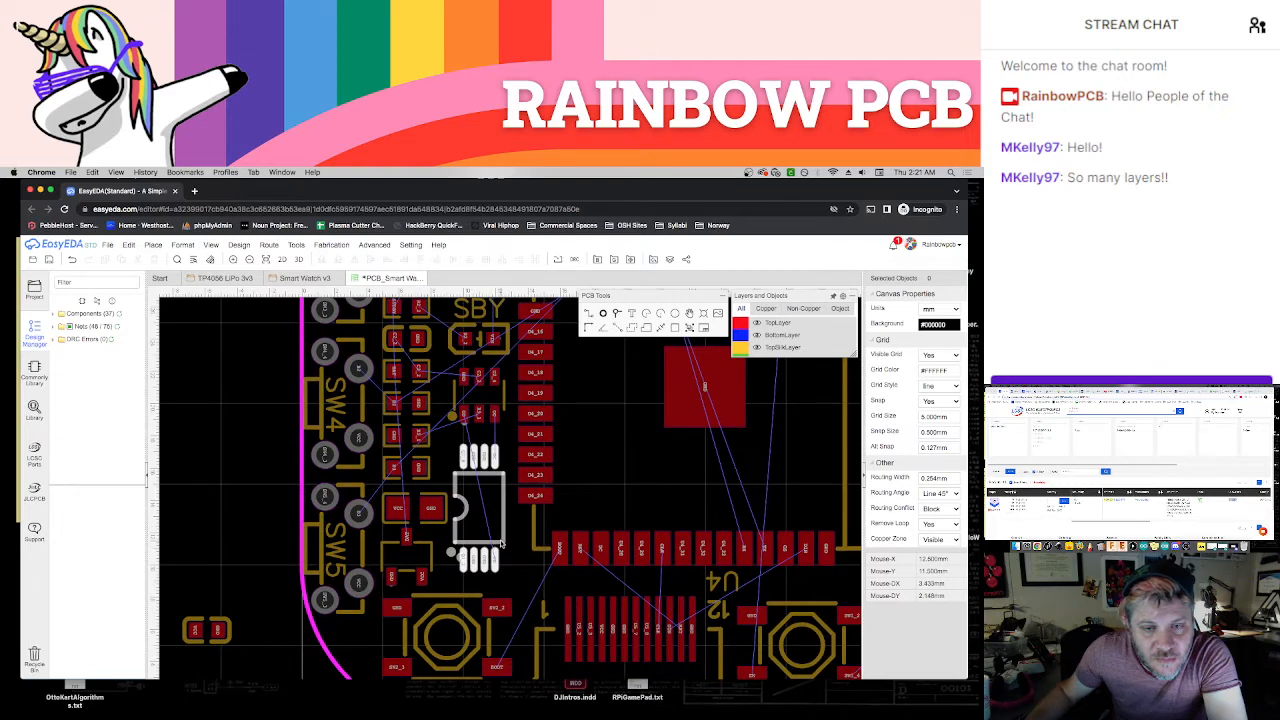
{"action": "left_click_drag", "start_coordinate": [500, 543], "coordinate": [499, 534]}
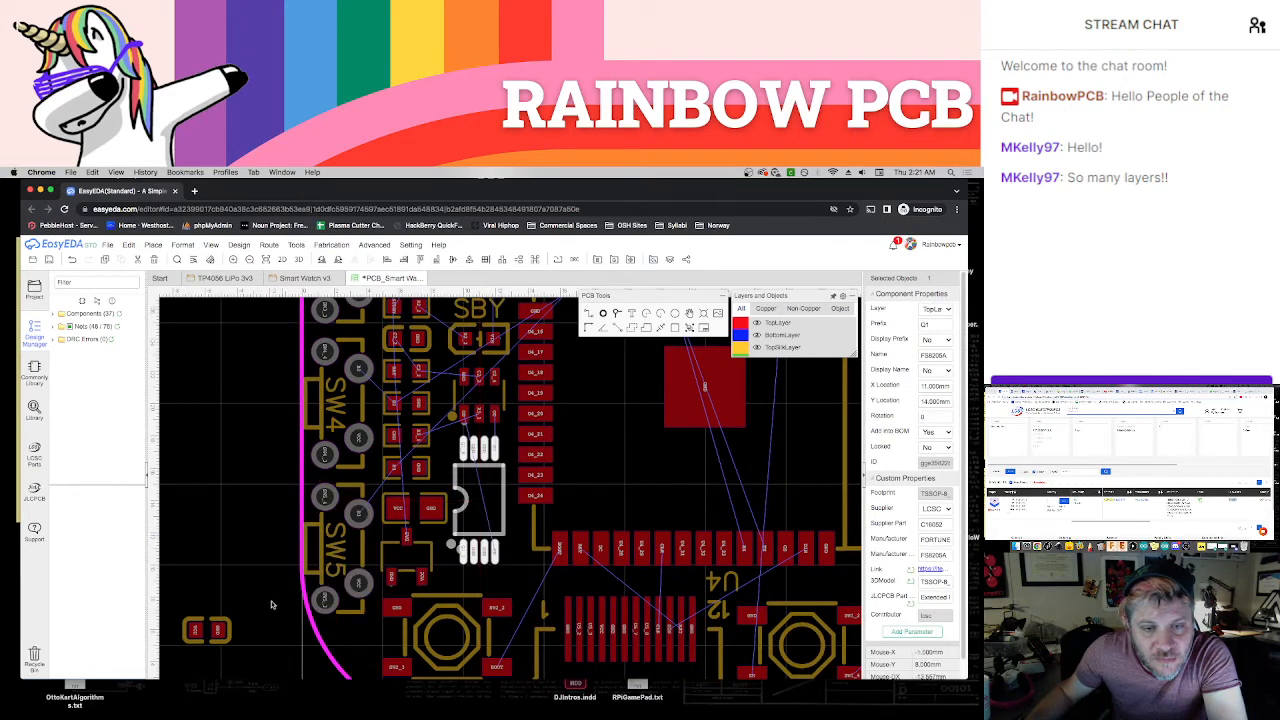
{"action": "left_click_drag", "start_coordinate": [231, 634], "coordinate": [494, 581]}
{"action": "left_click", "coordinate": [515, 564]}
{"action": "scroll", "coordinate": [515, 564], "scroll_direction": "down", "scroll_amount": 2}
{"action": "scroll", "coordinate": [505, 520], "scroll_direction": "up", "scroll_amount": 3}
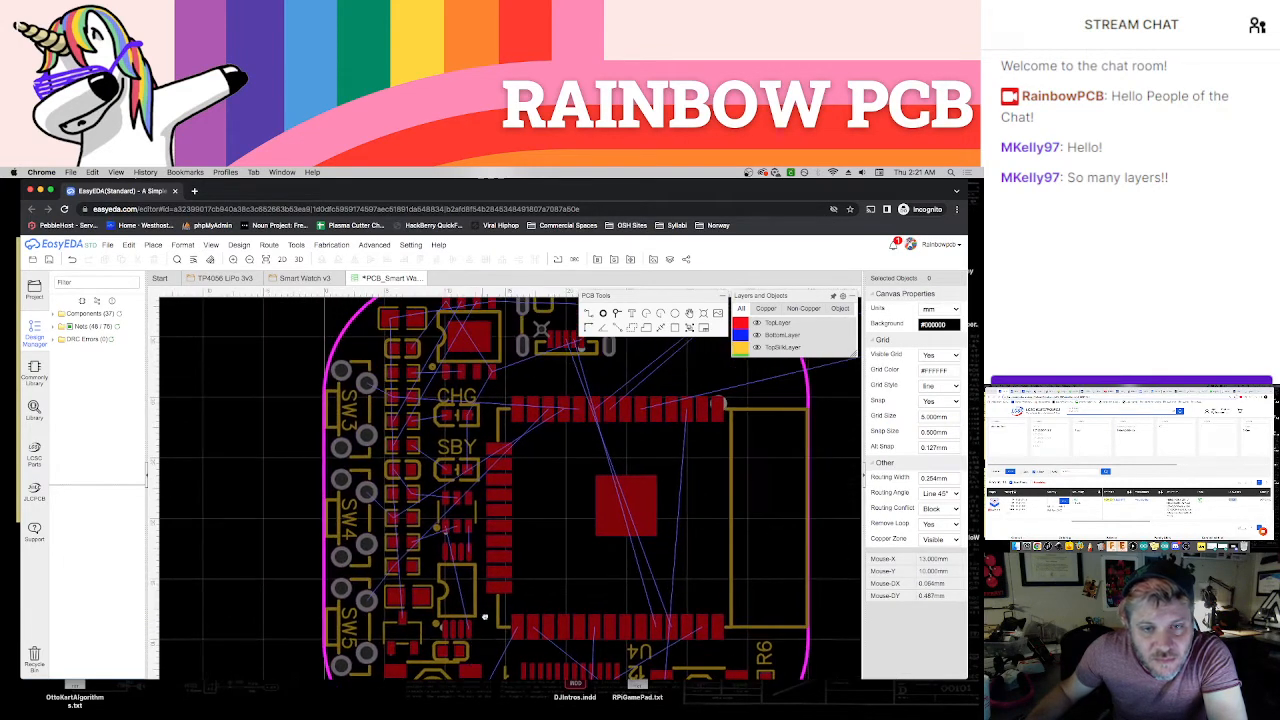
Tighten the second column by moving the SBY LED, DW01A chip U2, Q1 and C4 upward, with C4 at X 10.5 mm, Y 9 mm
{"action": "mouse_move", "coordinate": [476, 431]}
{"action": "left_mouse_down"}
{"action": "mouse_move", "coordinate": [474, 462]}
{"action": "mouse_move", "coordinate": [473, 451]}
{"action": "left_mouse_up"}
{"action": "left_click_drag", "start_coordinate": [474, 518], "coordinate": [475, 501]}
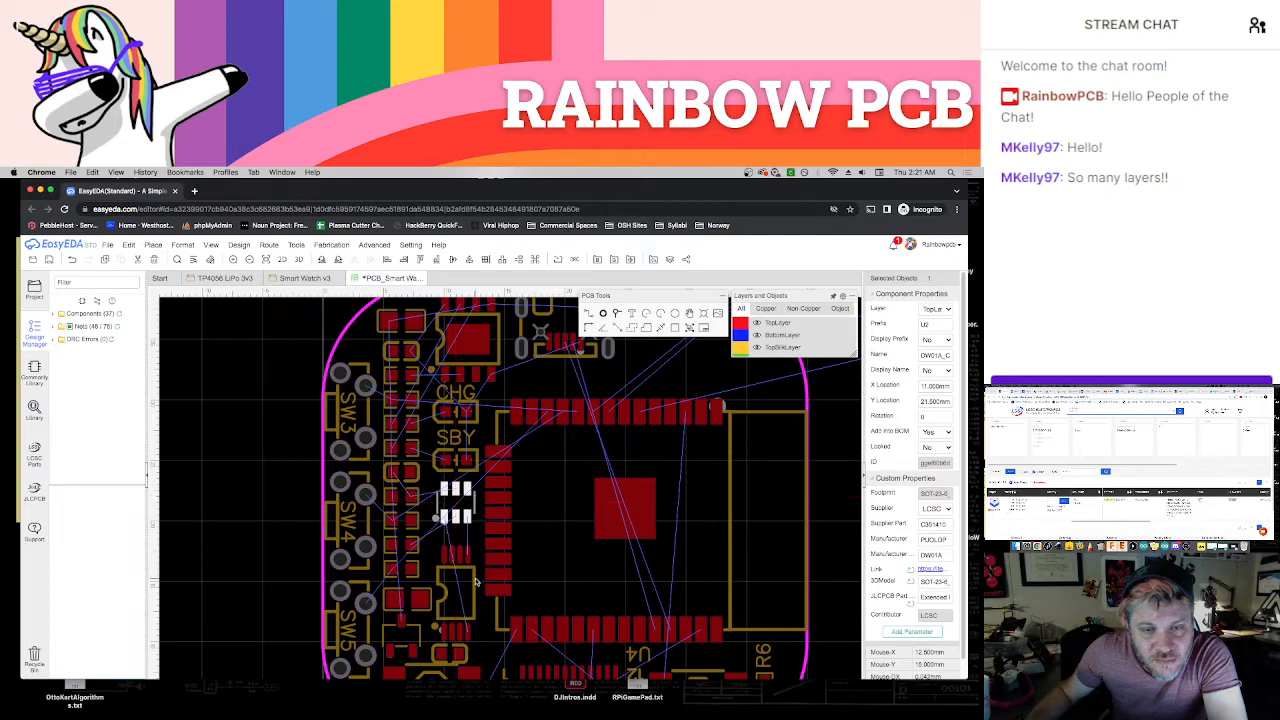
{"action": "mouse_move", "coordinate": [475, 578]}
{"action": "left_mouse_down"}
{"action": "mouse_move", "coordinate": [474, 567]}
{"action": "mouse_move", "coordinate": [476, 583]}
{"action": "left_mouse_up"}
{"action": "left_click", "coordinate": [477, 653]}
{"action": "scroll", "coordinate": [477, 647], "scroll_direction": "down", "scroll_amount": 1}
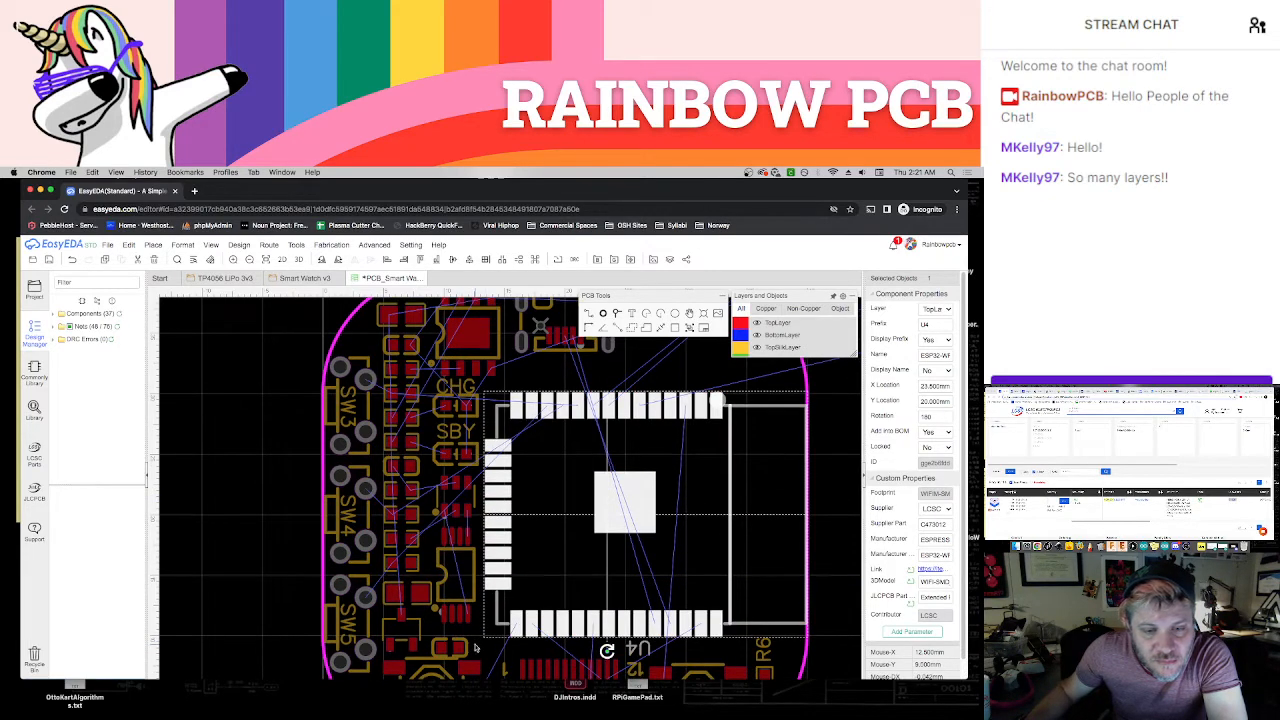
{"action": "left_click", "coordinate": [464, 648]}
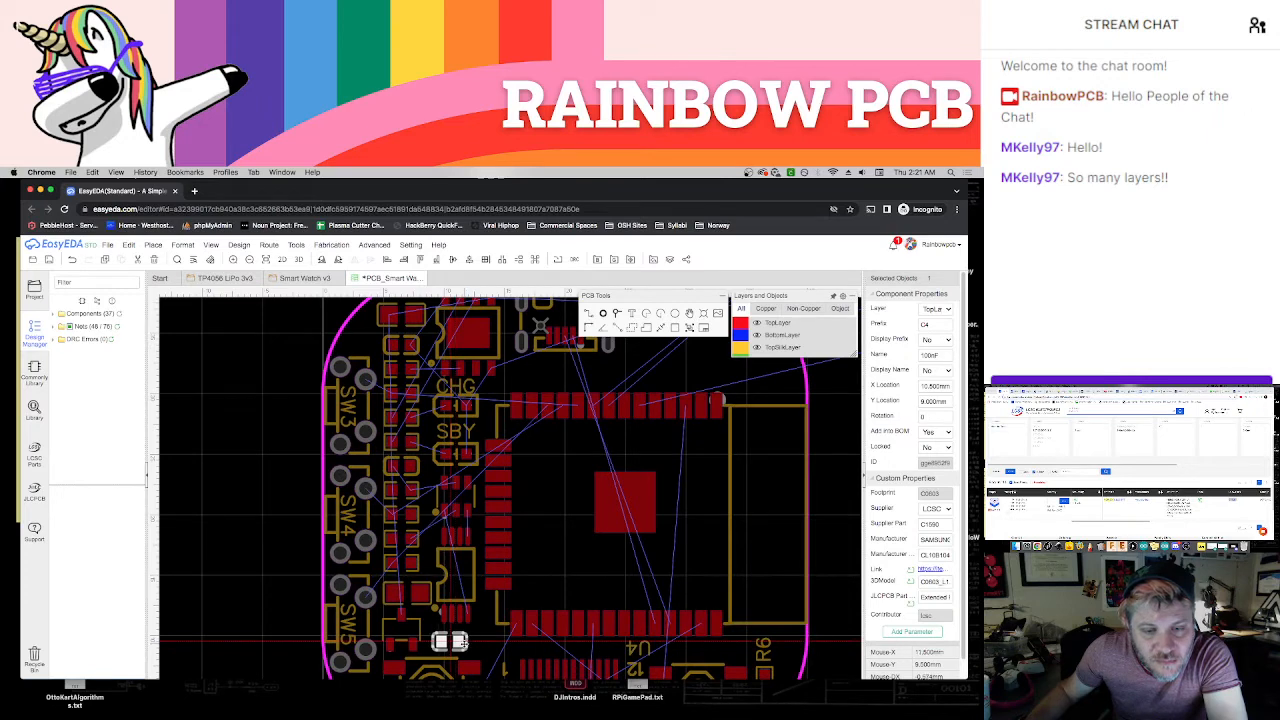
{"action": "scroll", "coordinate": [479, 647], "scroll_direction": "up", "scroll_amount": 3}
{"action": "left_click", "coordinate": [479, 647]}
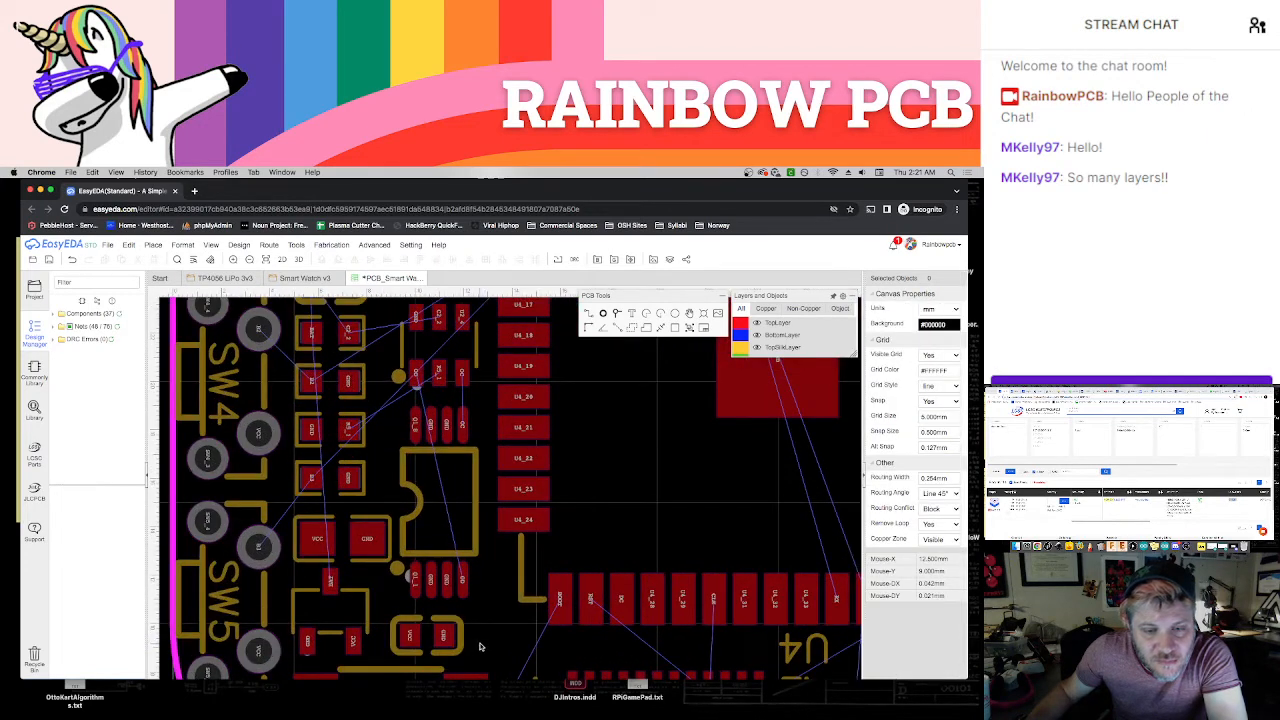
{"action": "scroll", "coordinate": [485, 646], "scroll_direction": "down", "scroll_amount": 5}
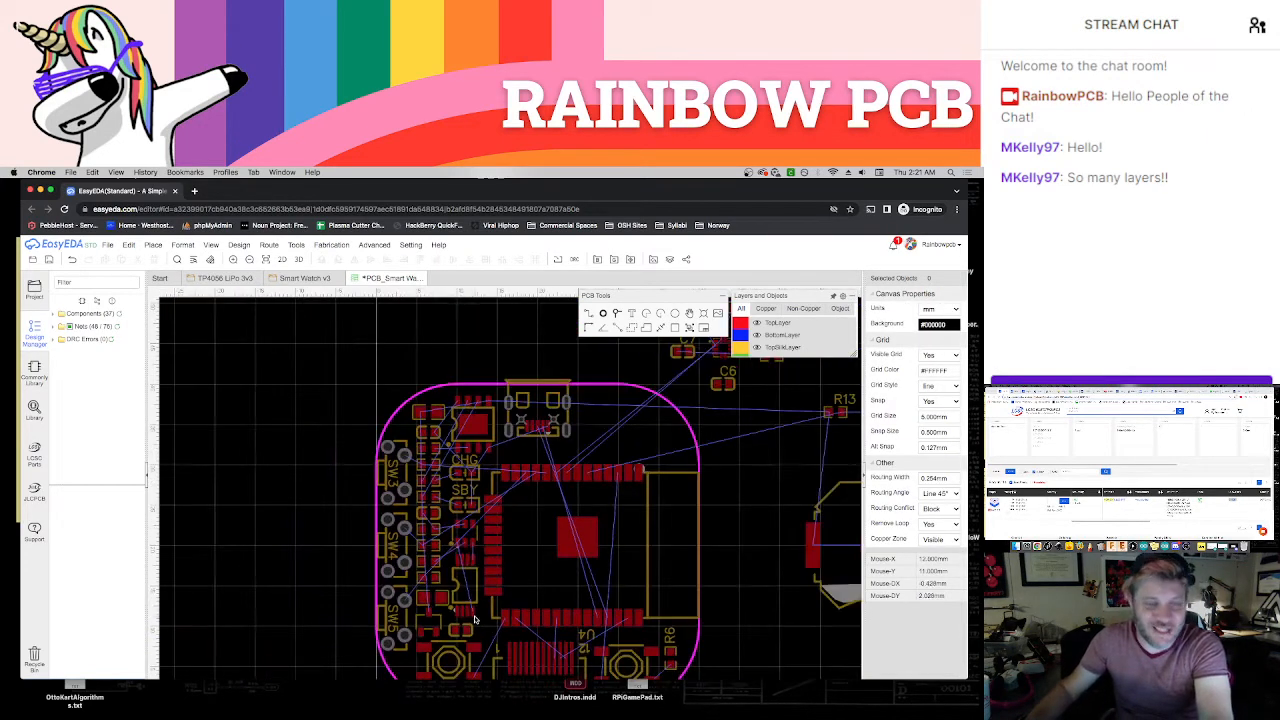
Move sensor U6 onto the board between the USB connector and the rounded corner, and bring R10 to just above the board edge
{"action": "right_click_drag", "start_coordinate": [296, 504], "coordinate": [226, 470]}
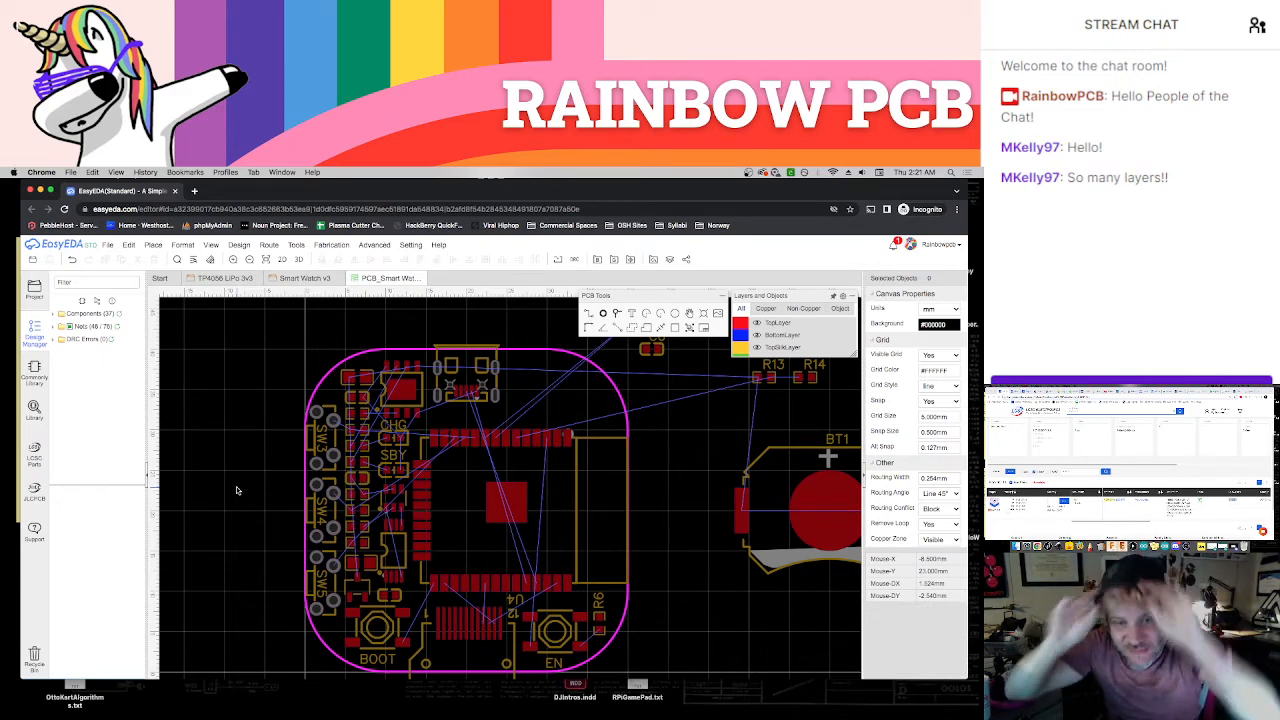
{"action": "scroll", "coordinate": [718, 484], "scroll_direction": "down", "scroll_amount": 3}
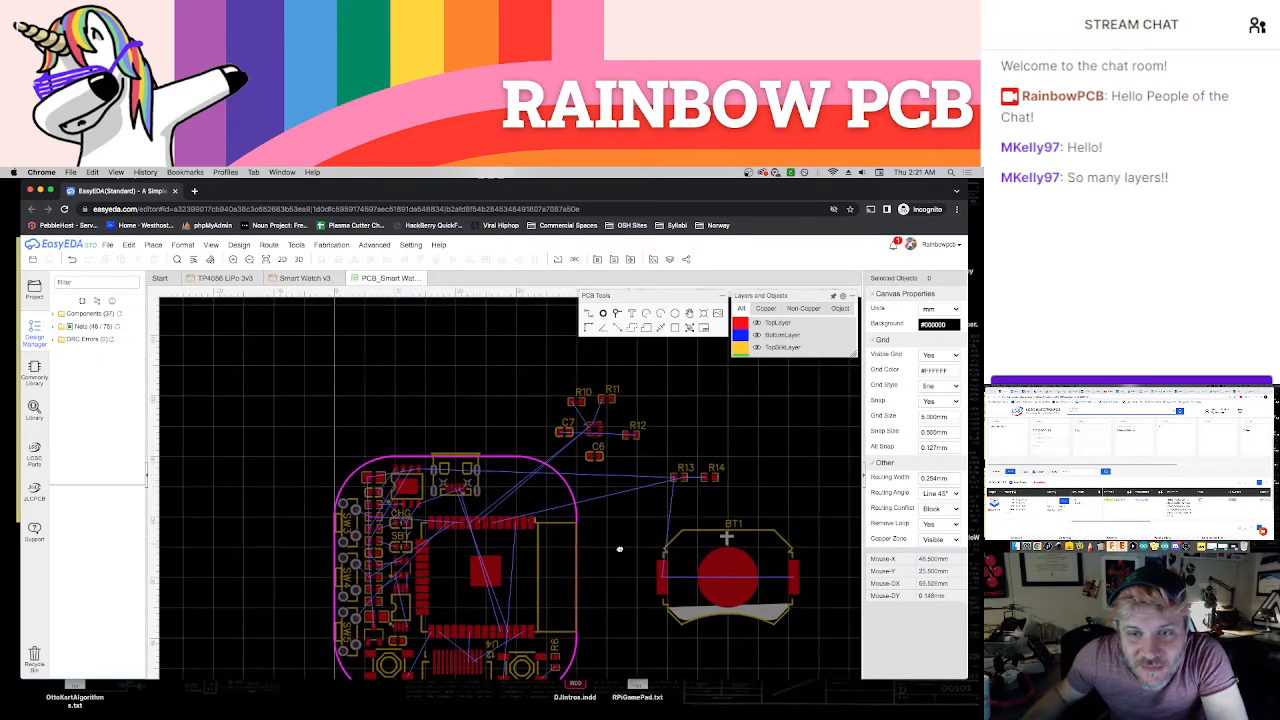
{"action": "scroll", "coordinate": [597, 542], "scroll_direction": "up", "scroll_amount": 1}
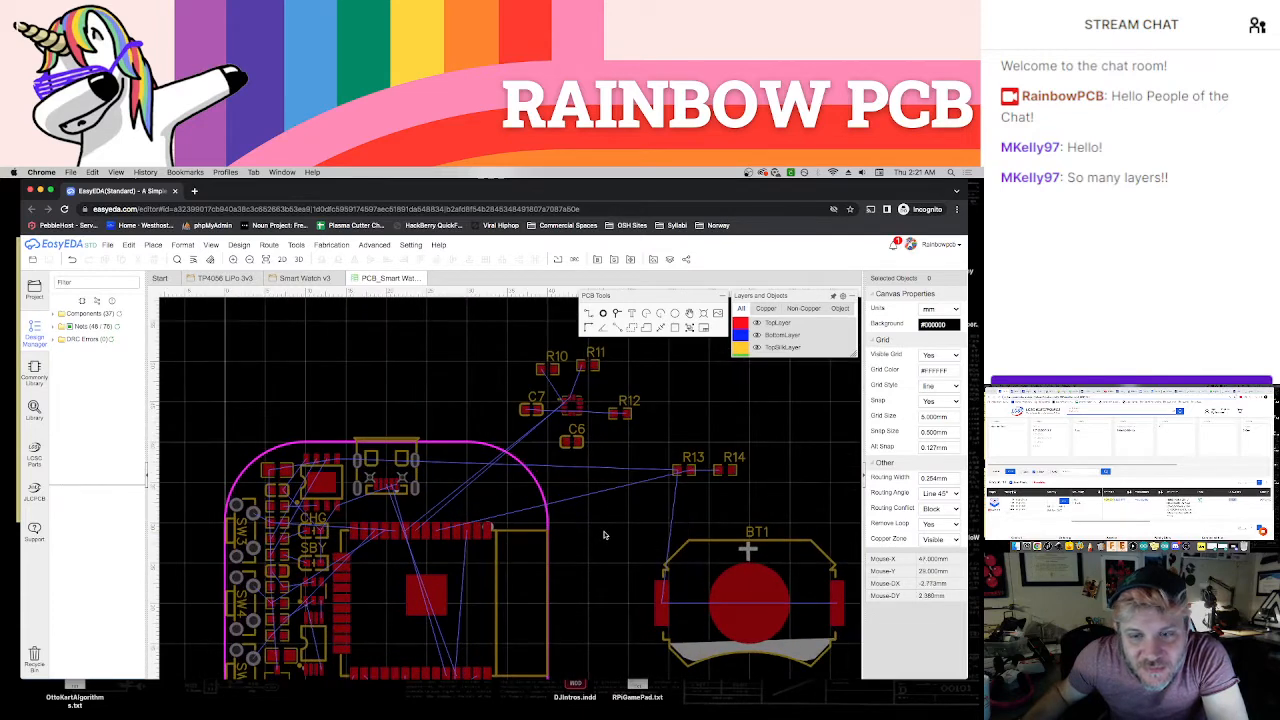
{"action": "right_click_drag", "start_coordinate": [589, 542], "coordinate": [625, 587]}
{"action": "scroll", "coordinate": [624, 554], "scroll_direction": "up", "scroll_amount": 1}
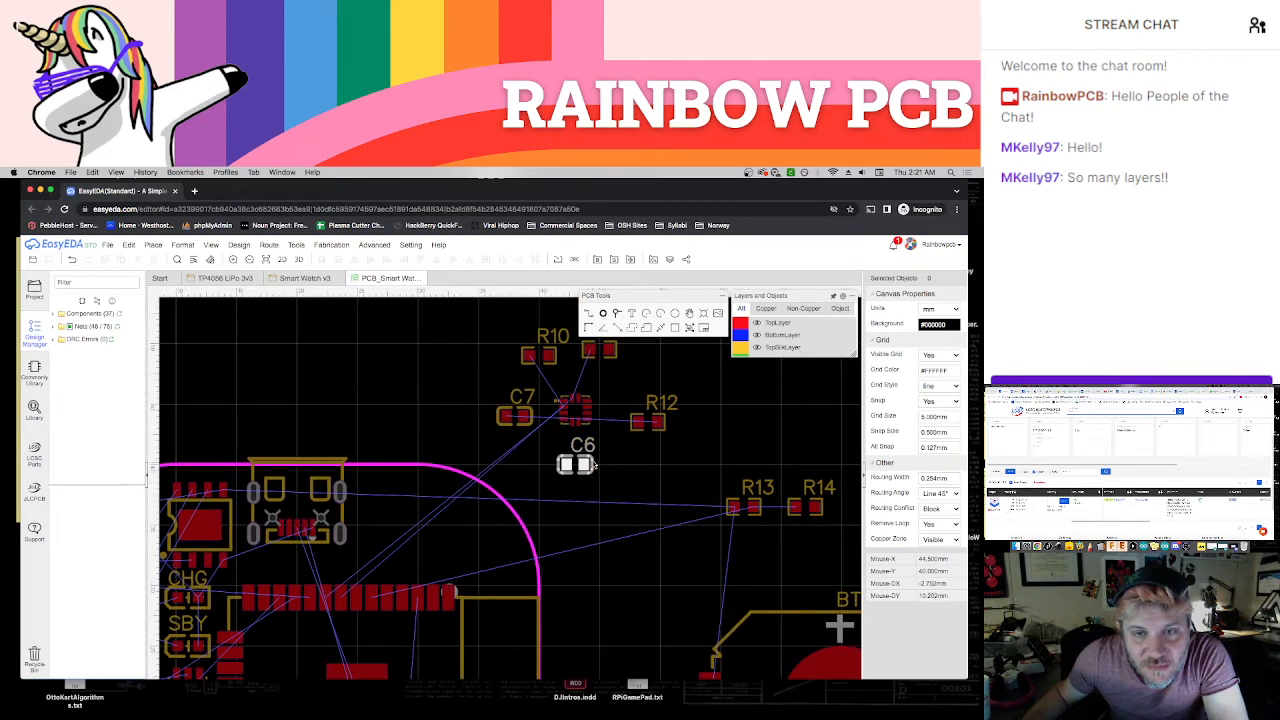
{"action": "left_click_drag", "start_coordinate": [585, 423], "coordinate": [421, 531]}
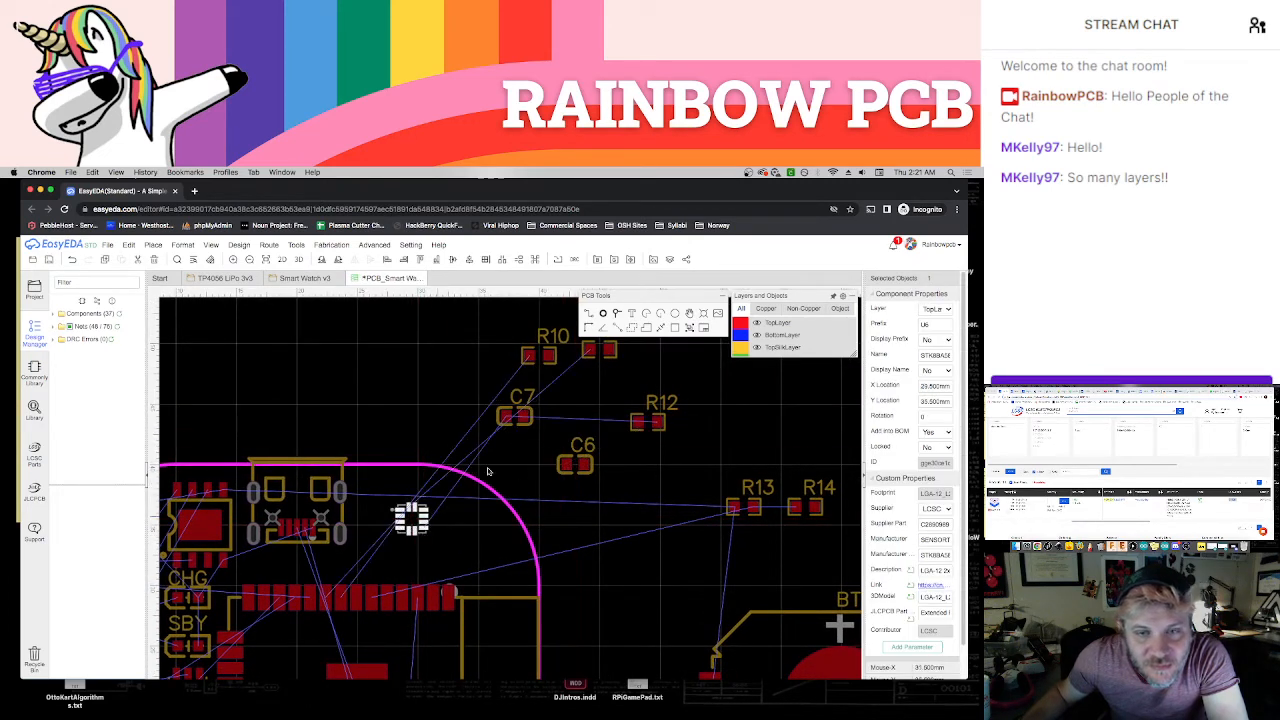
{"action": "left_click_drag", "start_coordinate": [549, 356], "coordinate": [411, 416]}
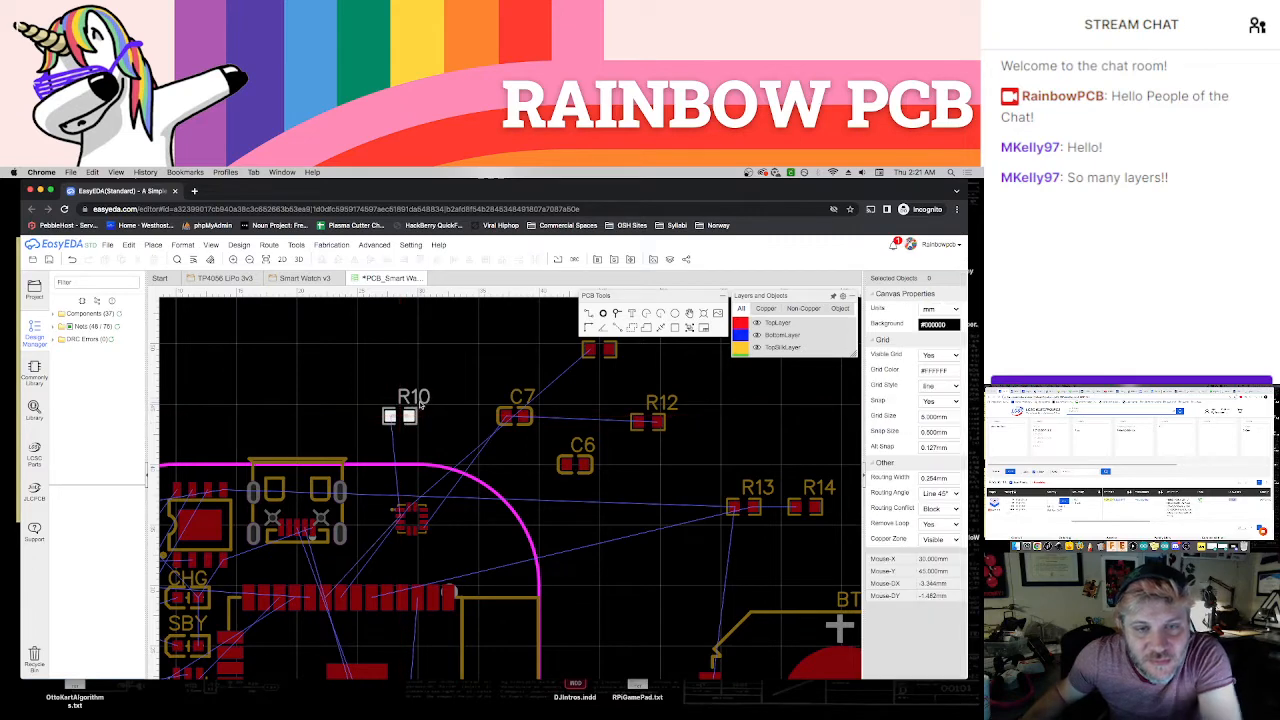
Delete the R10, C7, C6, R12 and R11 designator labels
{"action": "left_click", "coordinate": [424, 397]}
{"action": "key", "text": "Delete"}
{"action": "left_click", "coordinate": [527, 396]}
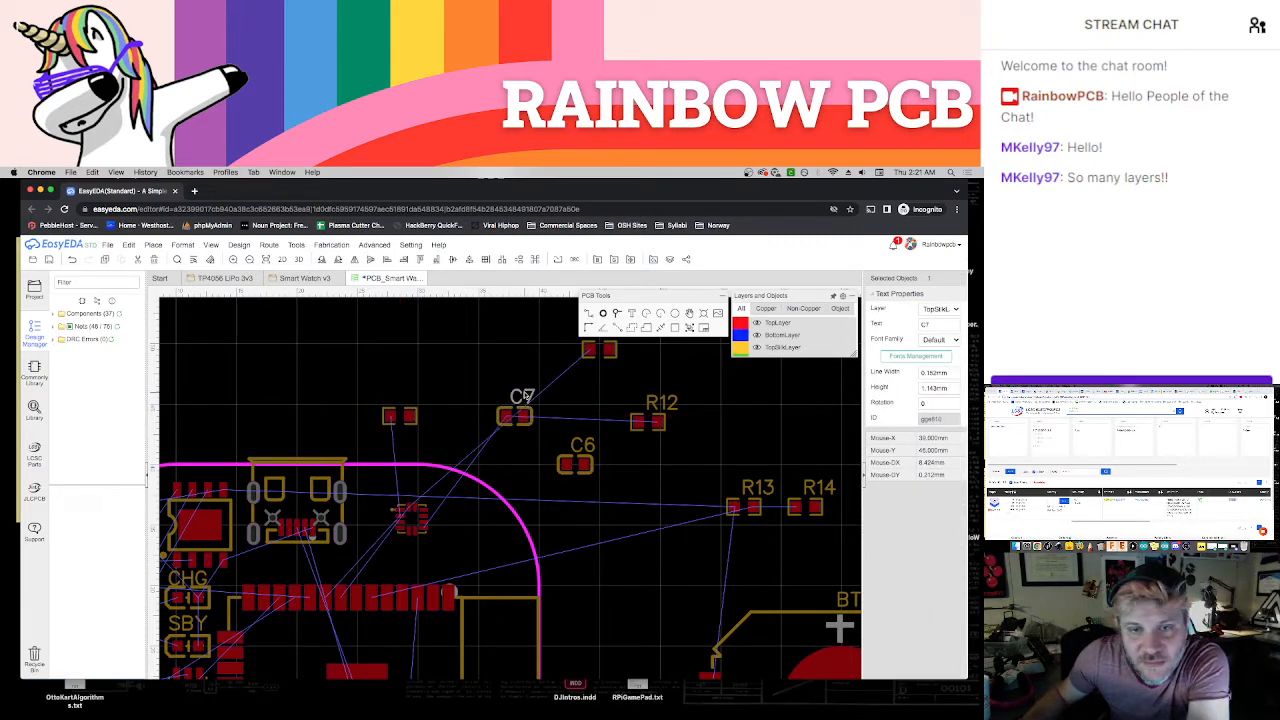
{"action": "key", "text": "Delete"}
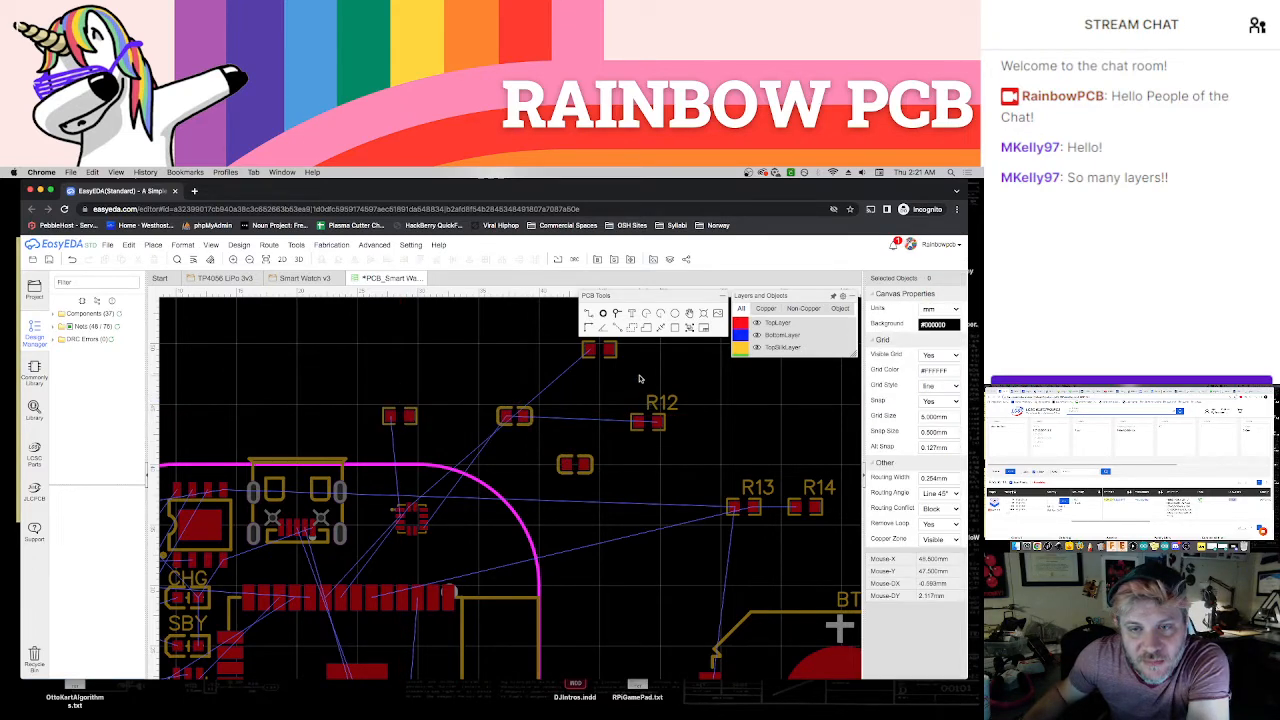
{"action": "left_click", "coordinate": [659, 402]}
{"action": "key", "text": "Delete"}
{"action": "mouse_move", "coordinate": [640, 390]}
{"action": "right_mouse_down"}
{"action": "mouse_move", "coordinate": [607, 451]}
{"action": "mouse_move", "coordinate": [629, 400]}
{"action": "right_mouse_up"}
{"action": "left_click", "coordinate": [585, 396]}
{"action": "key", "text": "Delete"}
{"action": "scroll", "coordinate": [463, 522], "scroll_direction": "up", "scroll_amount": 2}
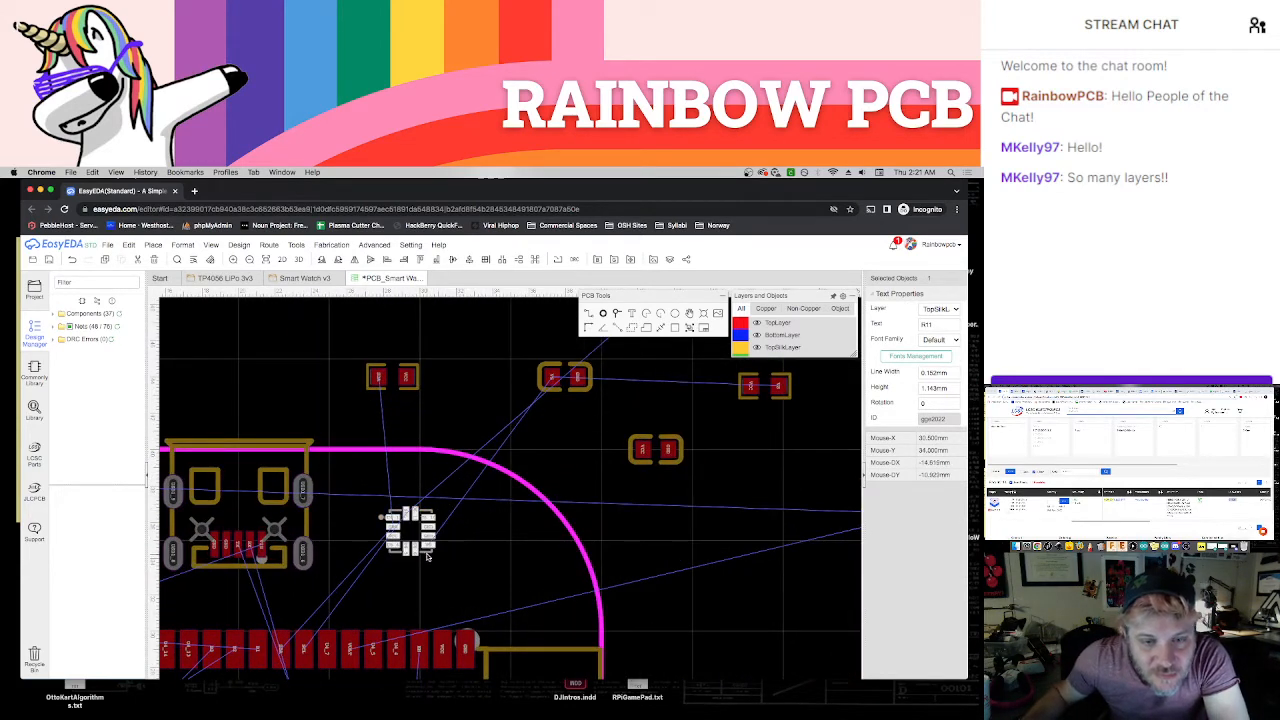
Place R10 between the USB connector and U6, rotated to 180°, and move U6 to X 30 mm, Y 37.5 mm
{"action": "left_click", "coordinate": [425, 540]}
{"action": "left_click_drag", "start_coordinate": [409, 388], "coordinate": [373, 486]}
{"action": "key", "text": "space"}
{"action": "key", "text": "space"}
{"action": "left_click", "coordinate": [404, 496]}
{"action": "left_click_drag", "start_coordinate": [437, 520], "coordinate": [437, 474]}
{"action": "scroll", "coordinate": [434, 483], "scroll_direction": "up", "scroll_amount": 5}
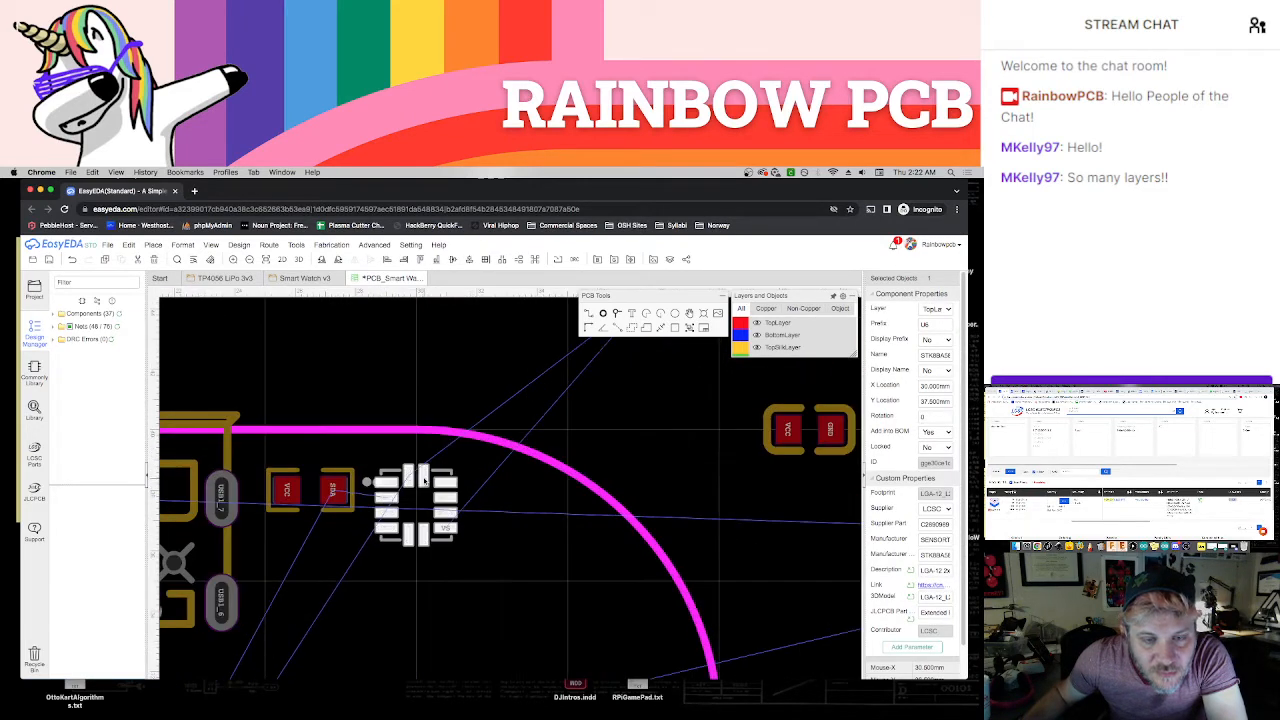
{"action": "scroll", "coordinate": [429, 492], "scroll_direction": "down", "scroll_amount": 4}
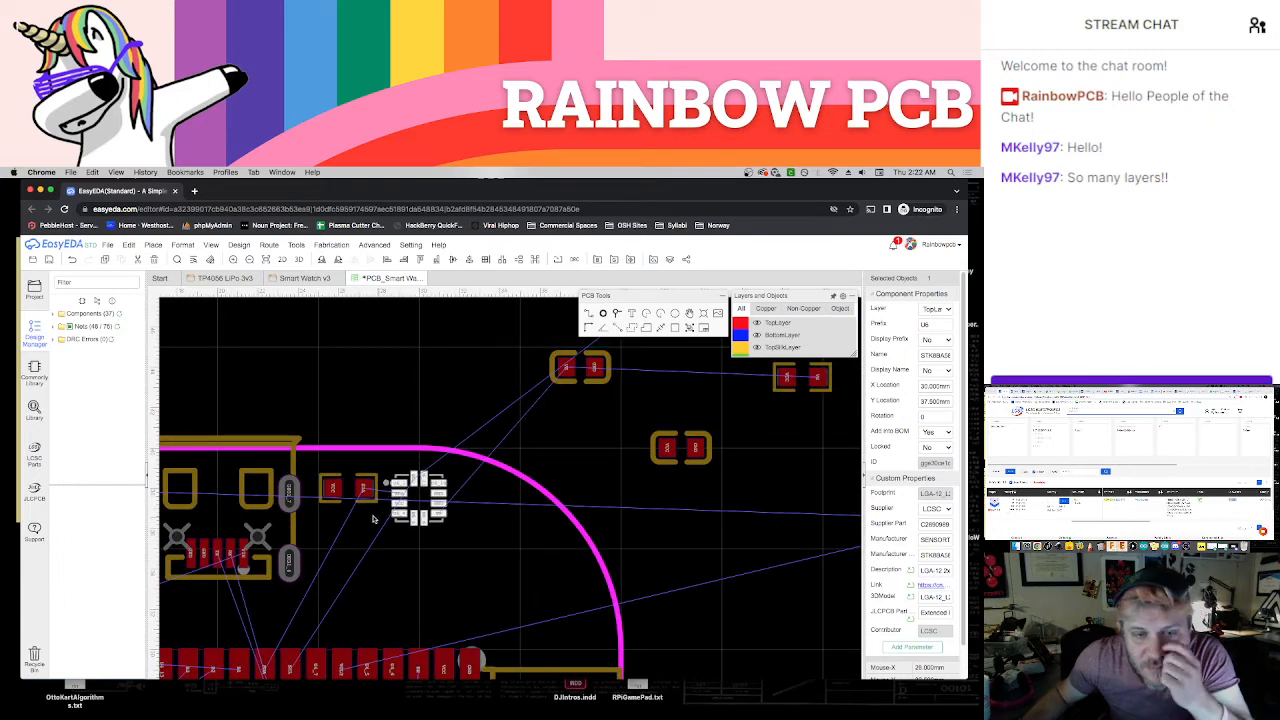
Shift R10 down and place R11 directly above it, stacking both resistors between the USB connector and U6
{"action": "left_click_drag", "start_coordinate": [366, 490], "coordinate": [370, 528]}
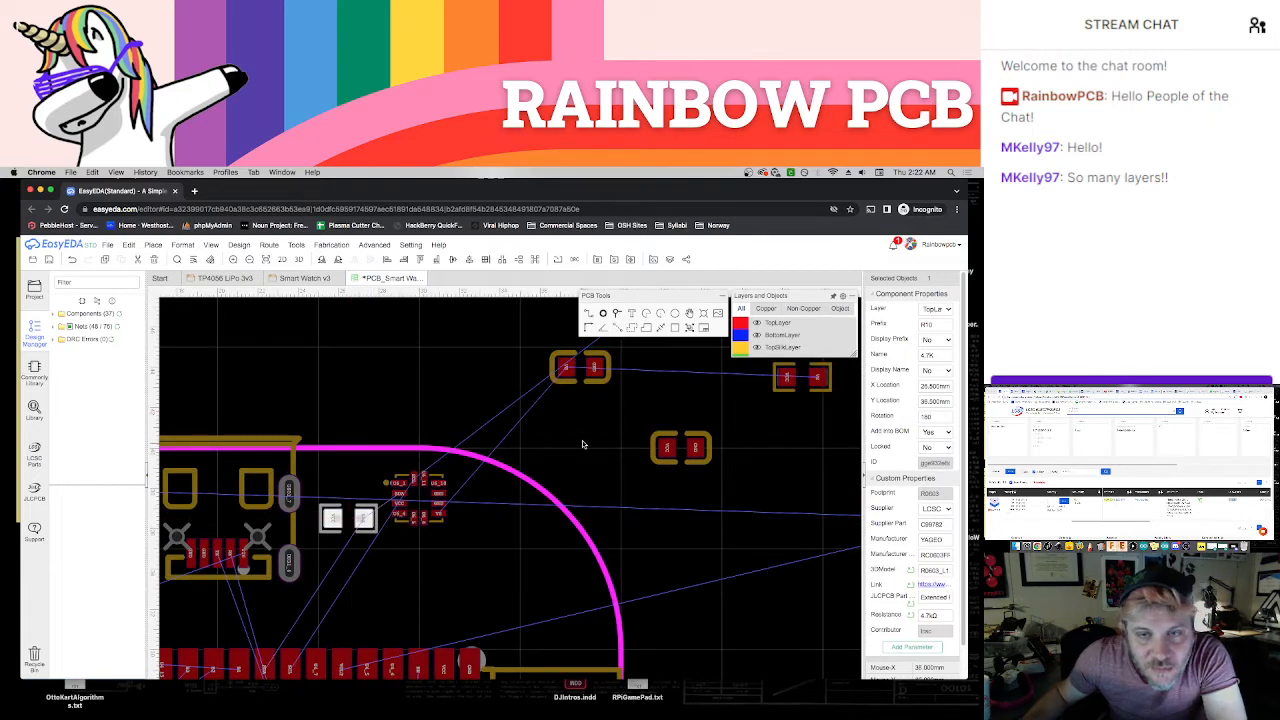
{"action": "right_click_drag", "start_coordinate": [583, 443], "coordinate": [581, 543]}
{"action": "left_click_drag", "start_coordinate": [703, 365], "coordinate": [366, 588]}
{"action": "right_click_drag", "start_coordinate": [408, 505], "coordinate": [443, 434]}
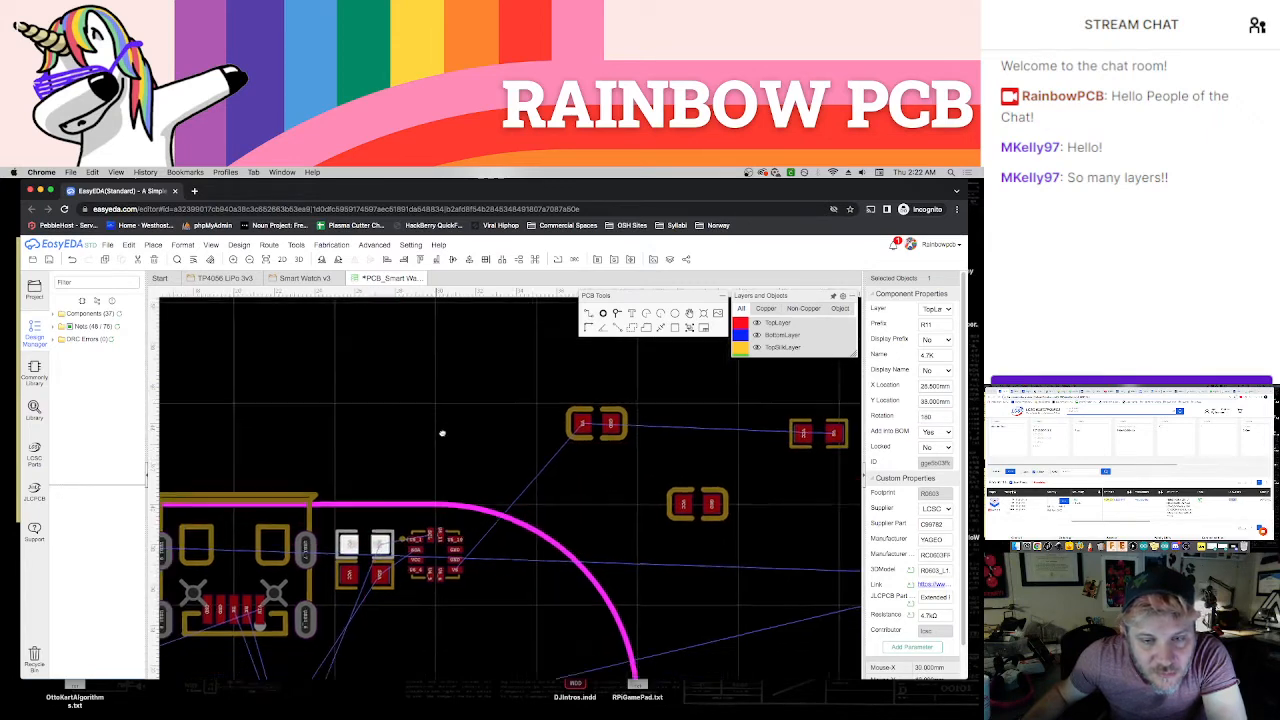
{"action": "left_click", "coordinate": [520, 567]}
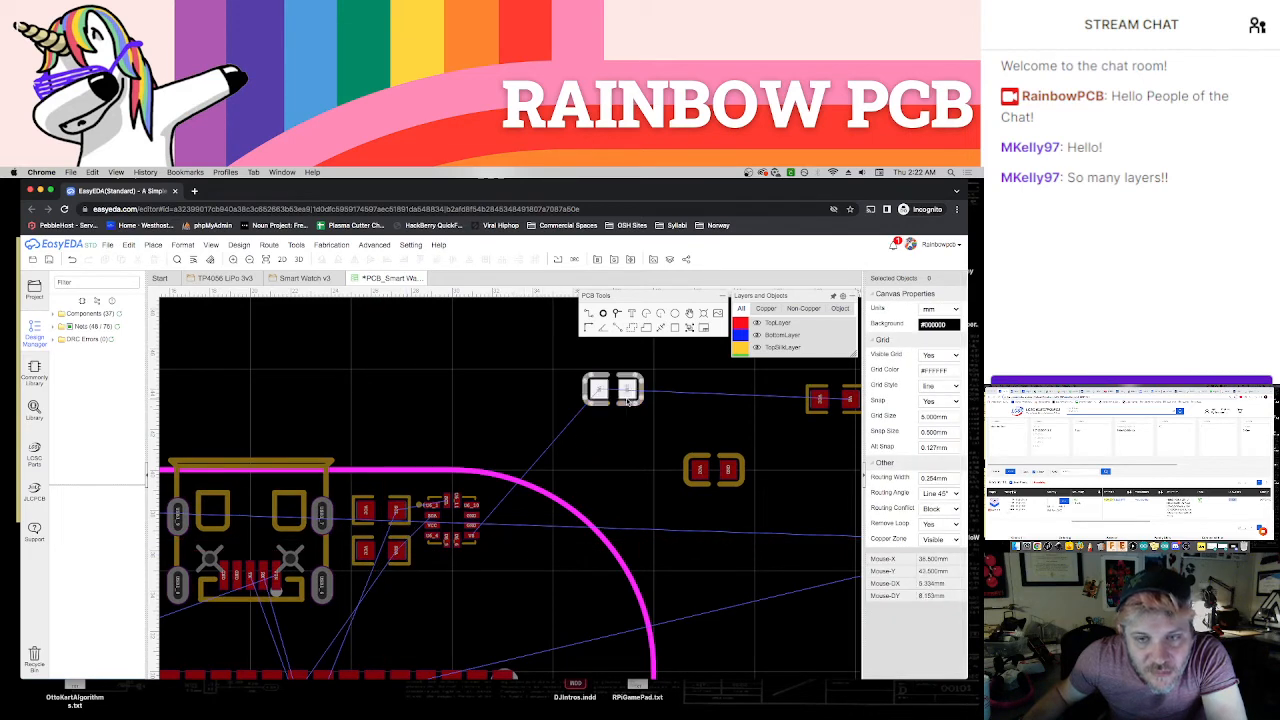
Place C7 below R10, rotated by 180°, and add R12 beneath it to extend the column beside the USB connector
{"action": "left_click_drag", "start_coordinate": [623, 397], "coordinate": [403, 607]}
{"action": "key", "text": "space"}
{"action": "key", "text": "space"}
{"action": "left_click_drag", "start_coordinate": [825, 410], "coordinate": [368, 643]}
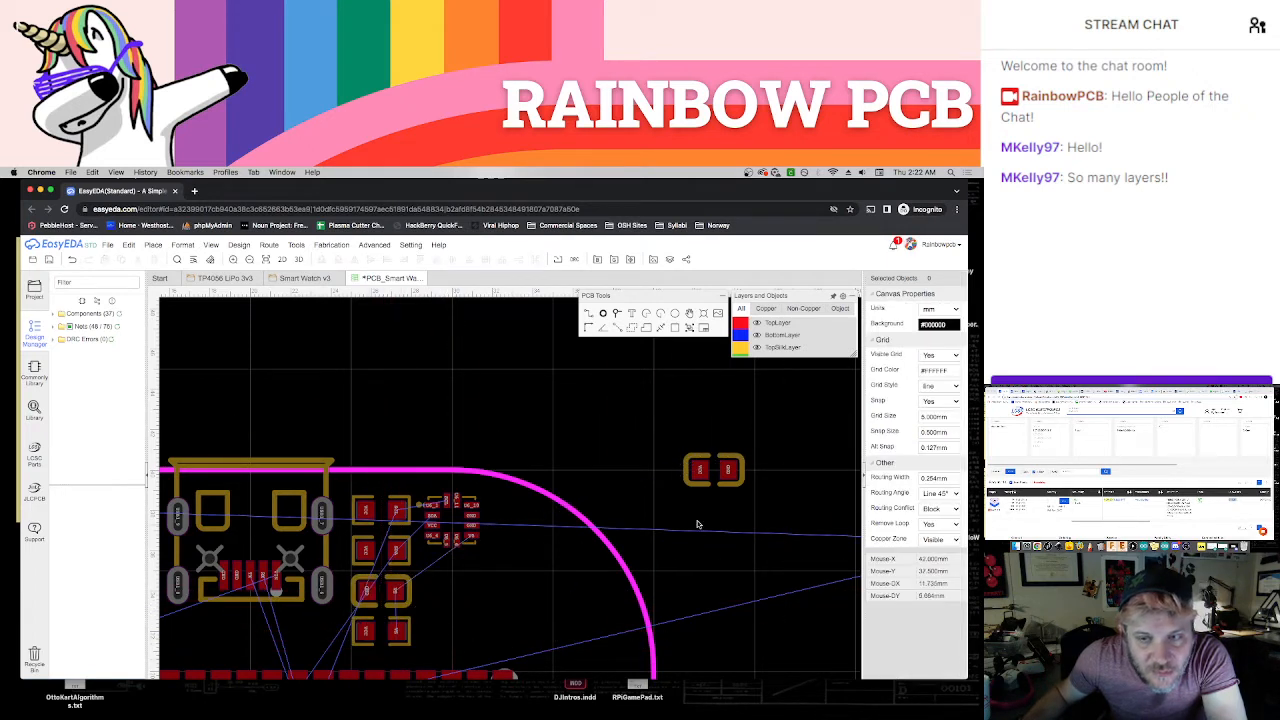
Place the 1uF capacitor C6 on the board below U6, then adjust both parts so they sit close together beside the column
{"action": "left_click_drag", "start_coordinate": [713, 478], "coordinate": [473, 617]}
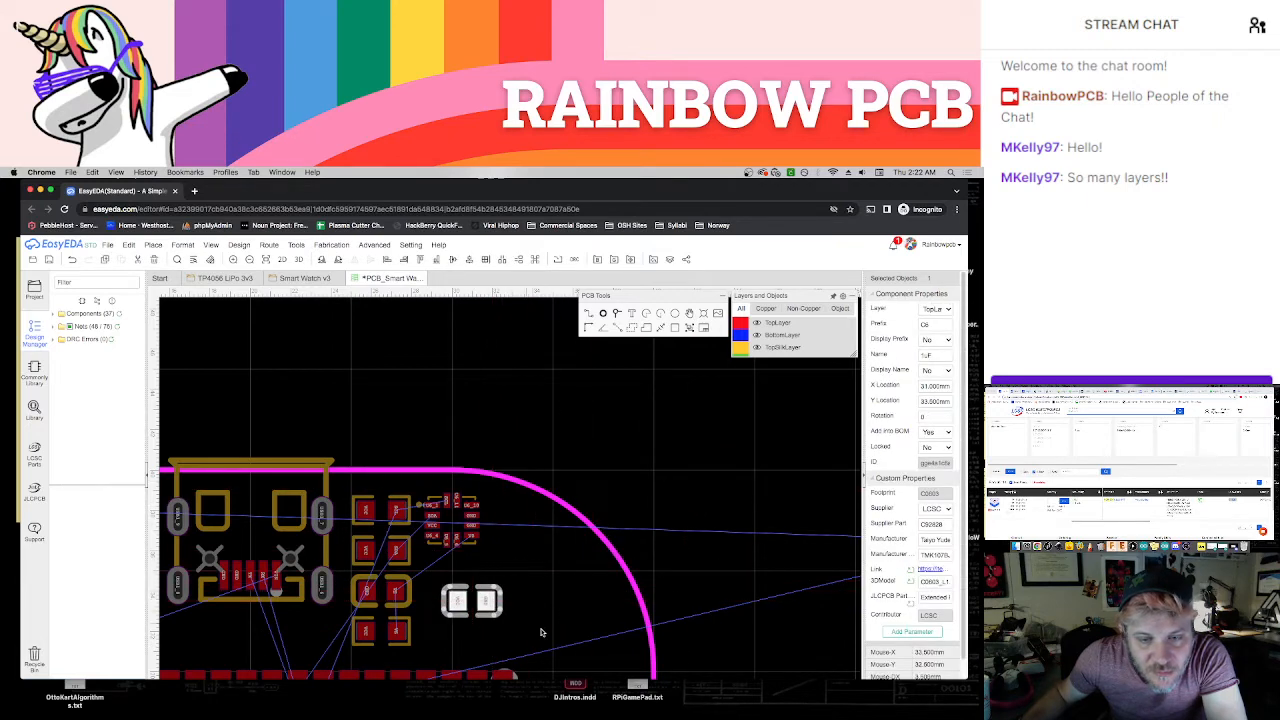
{"action": "right_click_drag", "start_coordinate": [553, 642], "coordinate": [597, 493]}
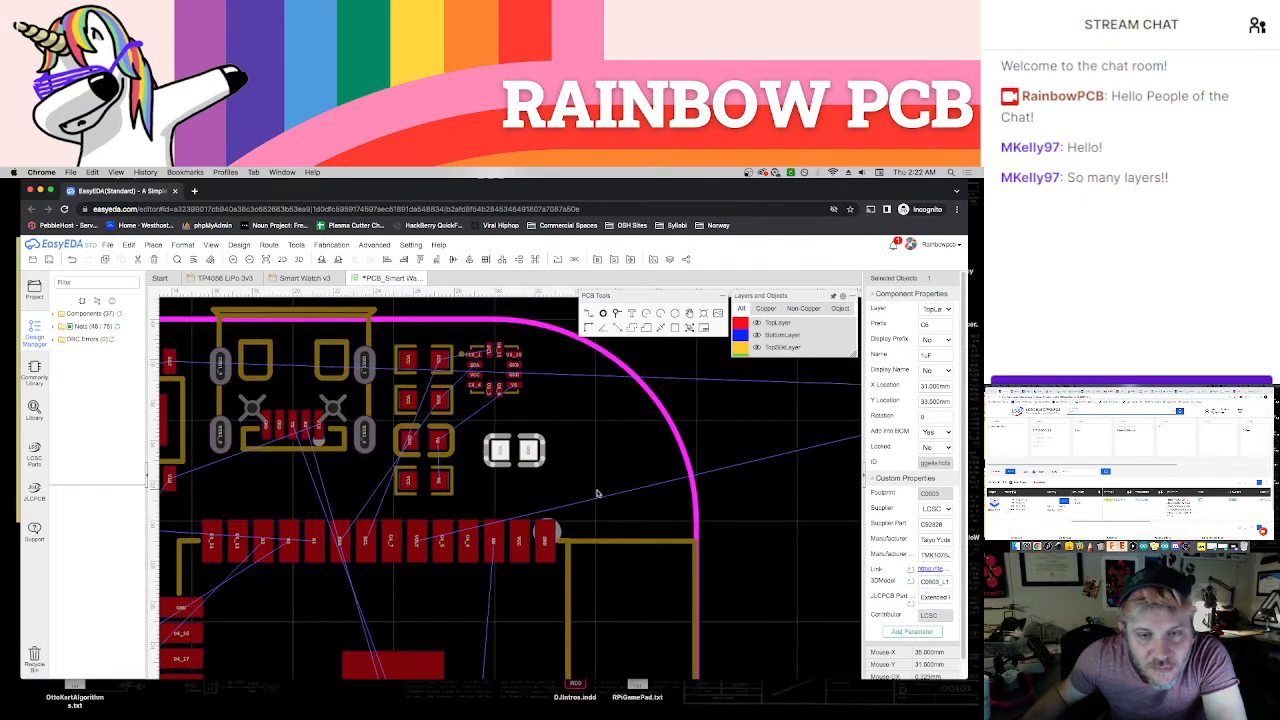
{"action": "left_click_drag", "start_coordinate": [517, 399], "coordinate": [540, 438]}
{"action": "left_click", "coordinate": [569, 419]}
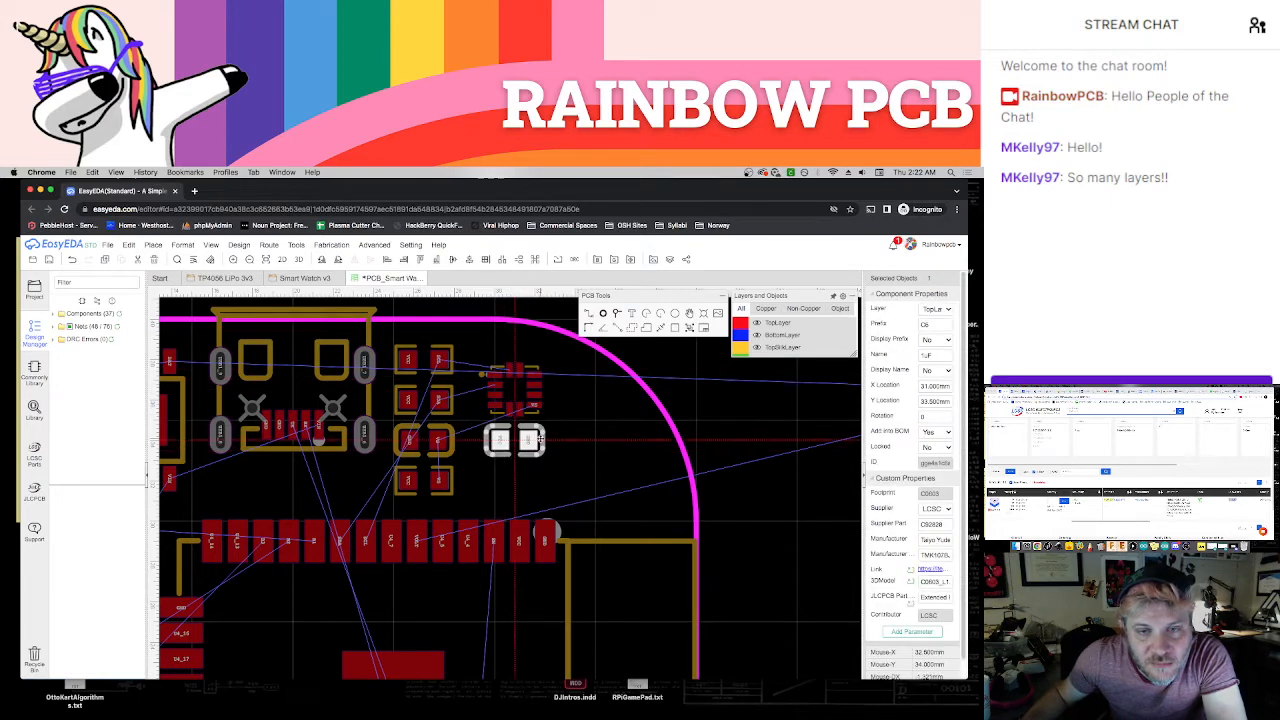
{"action": "left_click", "coordinate": [612, 475]}
{"action": "right_click_drag", "start_coordinate": [620, 474], "coordinate": [516, 457]}
{"action": "scroll", "coordinate": [742, 522], "scroll_direction": "down", "scroll_amount": 1}
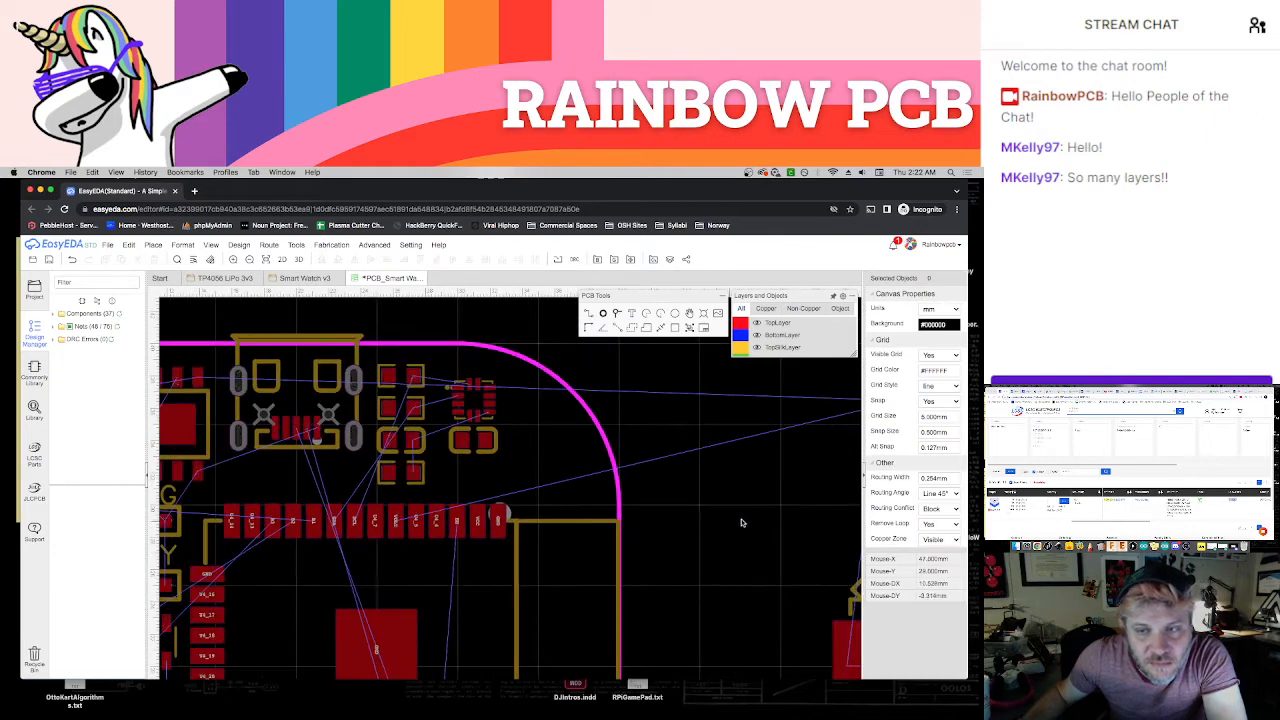
Move R13 away from R14 toward the board and remove the R13 and R14 designator labels
{"action": "right_click_drag", "start_coordinate": [742, 522], "coordinate": [598, 523]}
{"action": "scroll", "coordinate": [598, 523], "scroll_direction": "down", "scroll_amount": 2}
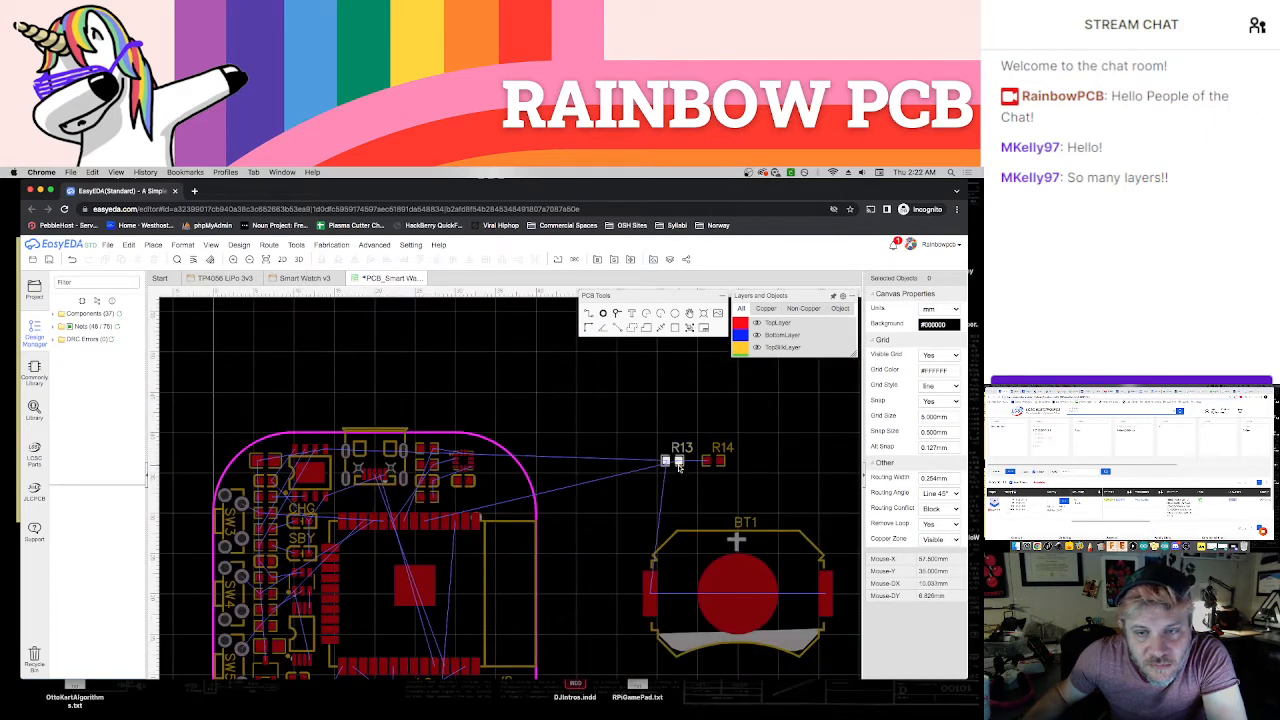
{"action": "left_click_drag", "start_coordinate": [678, 462], "coordinate": [727, 461]}
{"action": "left_click", "coordinate": [664, 467]}
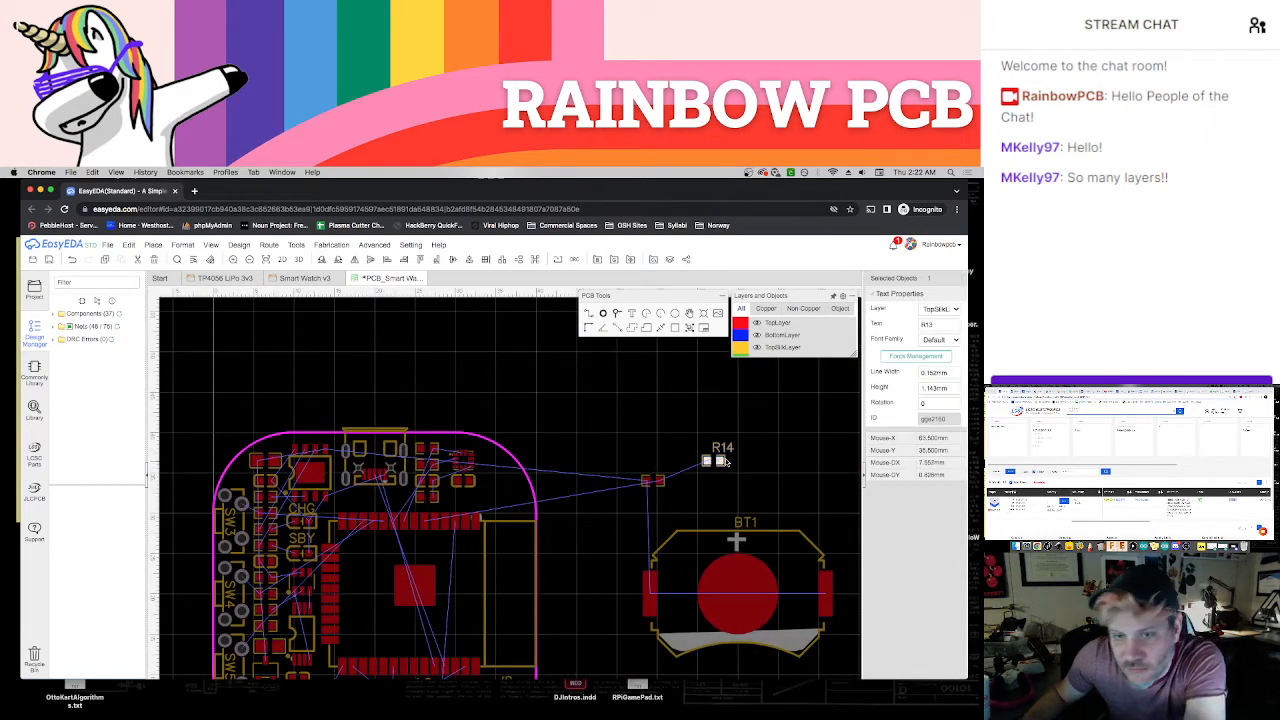
{"action": "key", "text": "Delete"}
{"action": "left_click", "coordinate": [715, 450]}
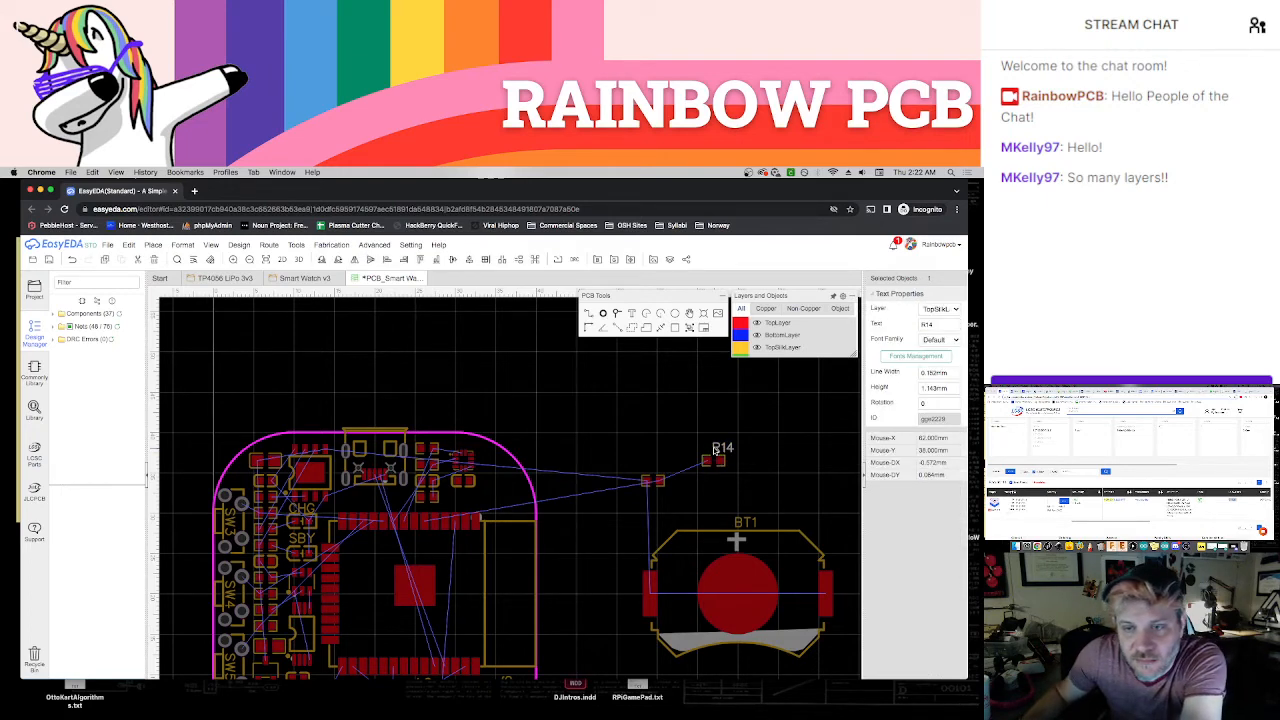
Place R13 on the board beside R12 and shift C6 outward toward the rounded corner
{"action": "scroll", "coordinate": [646, 492], "scroll_direction": "up", "scroll_amount": 2}
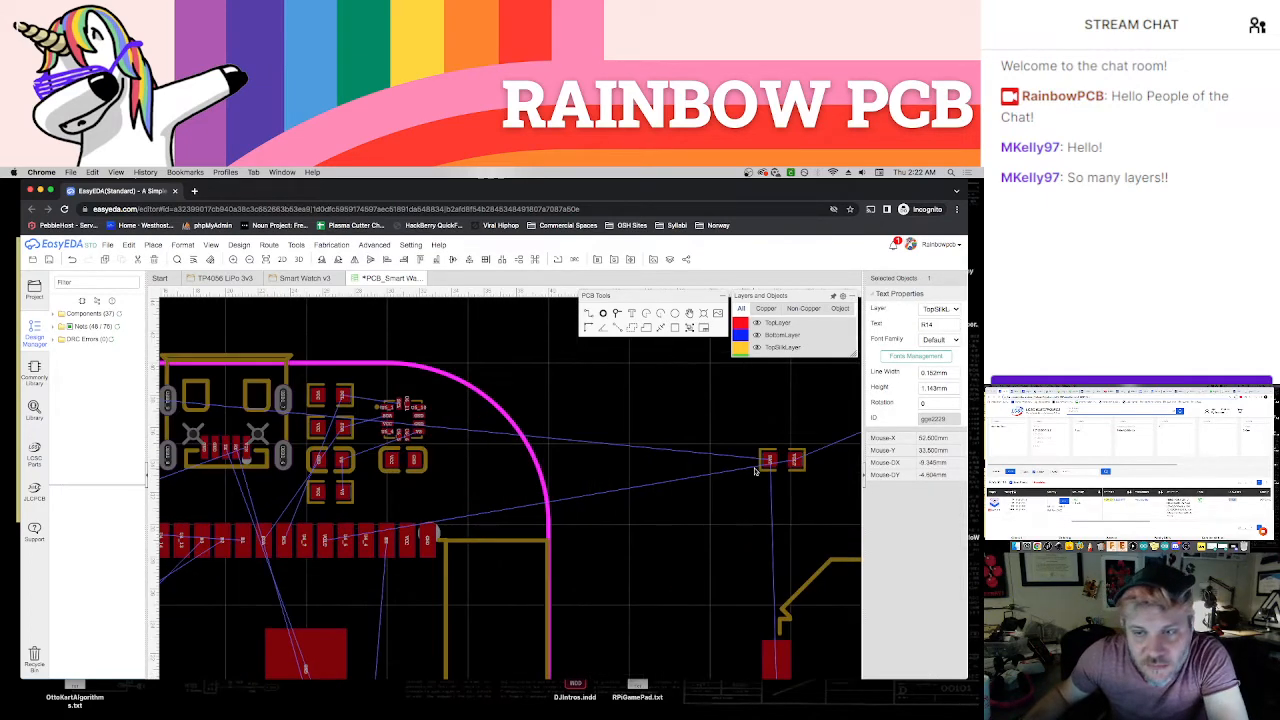
{"action": "left_click_drag", "start_coordinate": [755, 470], "coordinate": [497, 460]}
{"action": "left_click", "coordinate": [705, 513]}
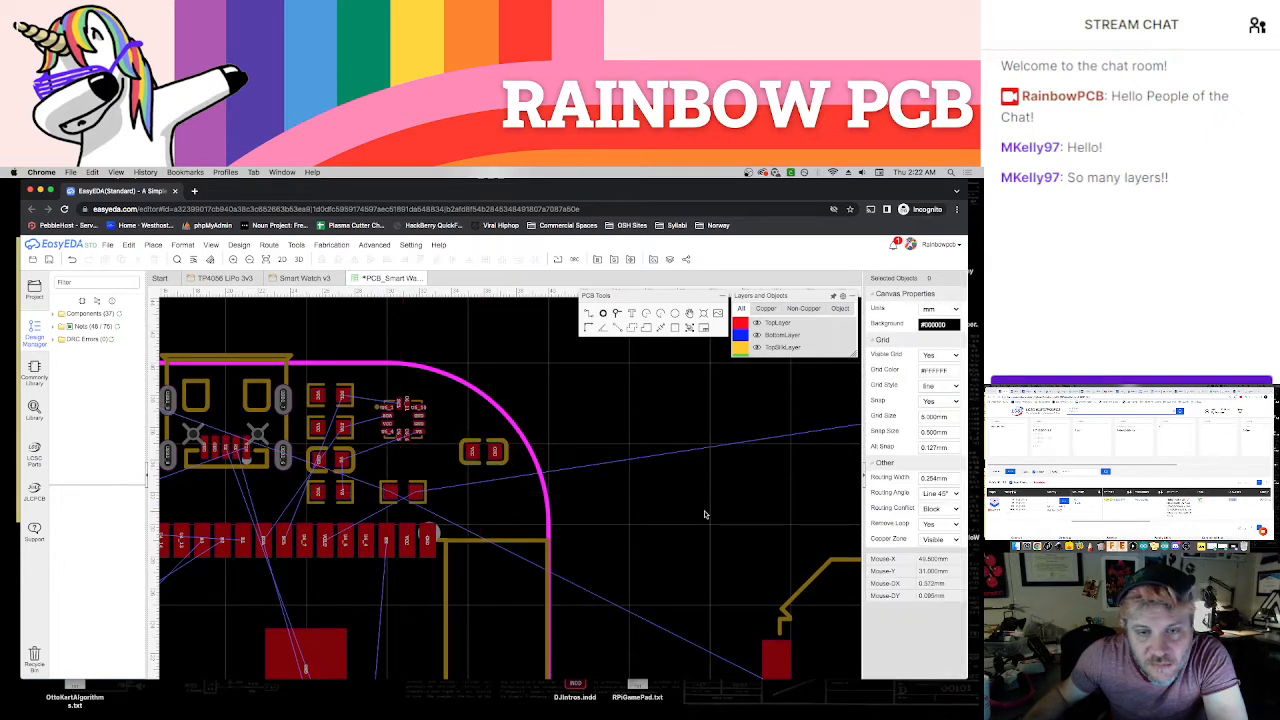
Rotate C6 to 90° and place it upright beside the resistors below U6
{"action": "right_click_drag", "start_coordinate": [705, 513], "coordinate": [565, 529]}
{"action": "left_click_drag", "start_coordinate": [741, 445], "coordinate": [243, 488]}
{"action": "left_click", "coordinate": [329, 502]}
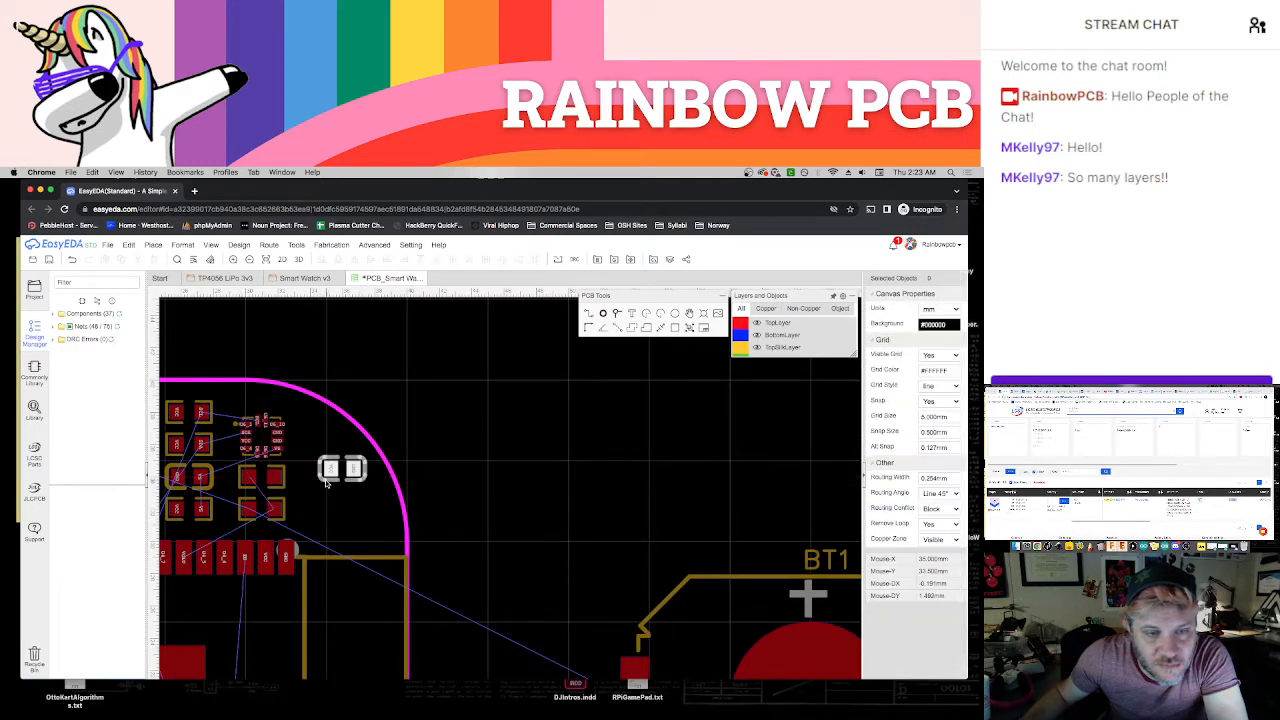
{"action": "left_click", "coordinate": [330, 478]}
{"action": "key", "text": "space"}
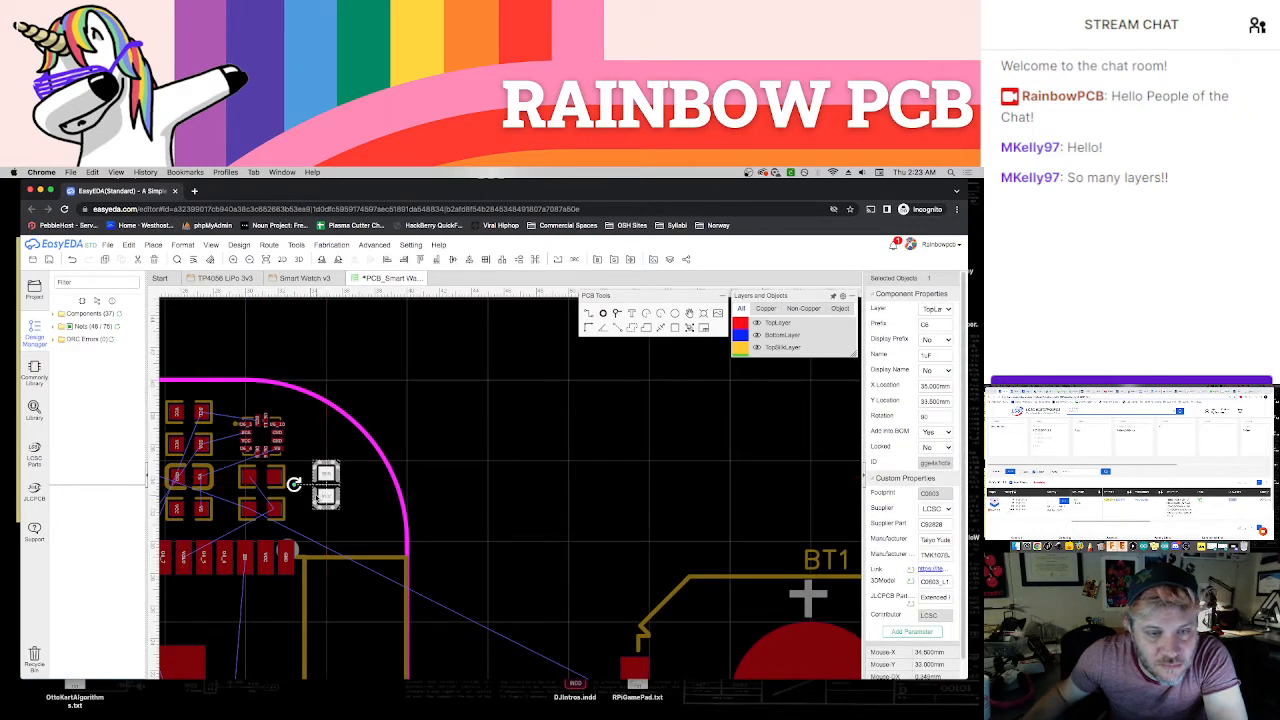
{"action": "mouse_move", "coordinate": [318, 500]}
{"action": "left_mouse_down"}
{"action": "mouse_move", "coordinate": [301, 505]}
{"action": "mouse_move", "coordinate": [317, 504]}
{"action": "left_mouse_up"}
{"action": "left_click", "coordinate": [484, 491]}
Rotate resistor R13 by 180° in place so its pads swap sides
{"action": "scroll", "coordinate": [587, 510], "scroll_direction": "up", "scroll_amount": 5}
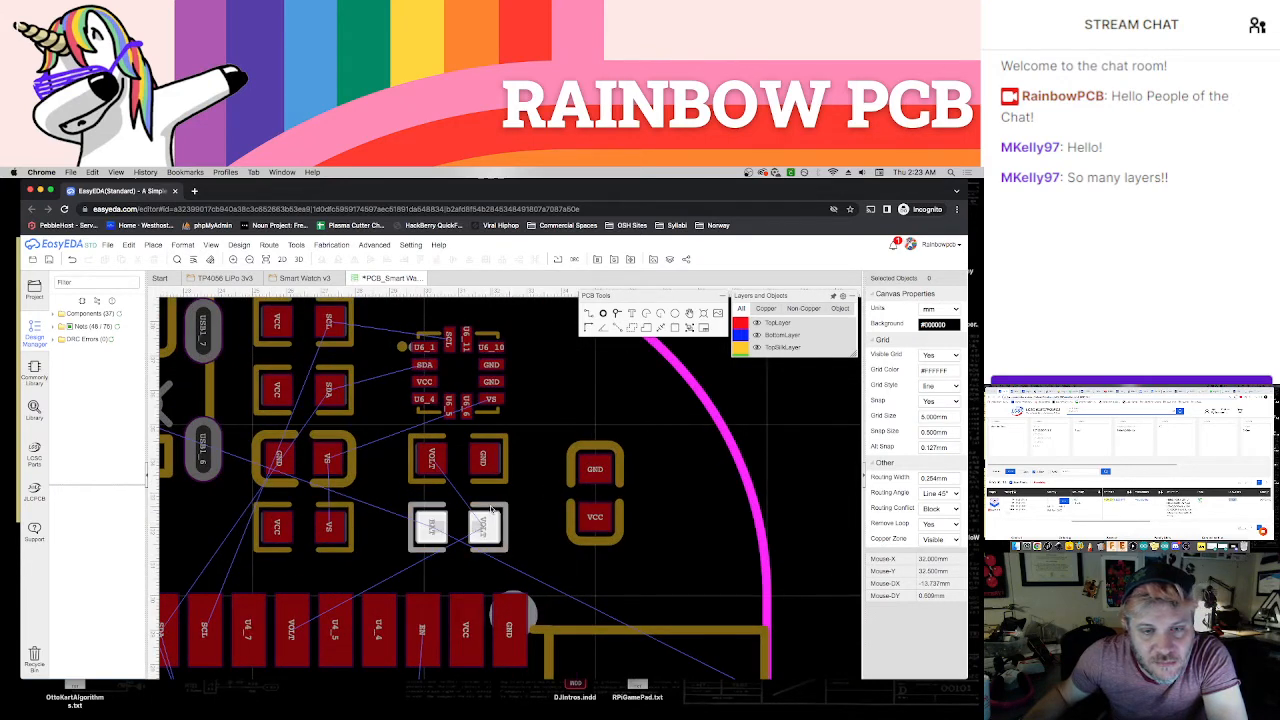
{"action": "left_click", "coordinate": [491, 510]}
{"action": "key", "text": "space"}
{"action": "key", "text": "space"}
{"action": "left_click", "coordinate": [520, 518]}
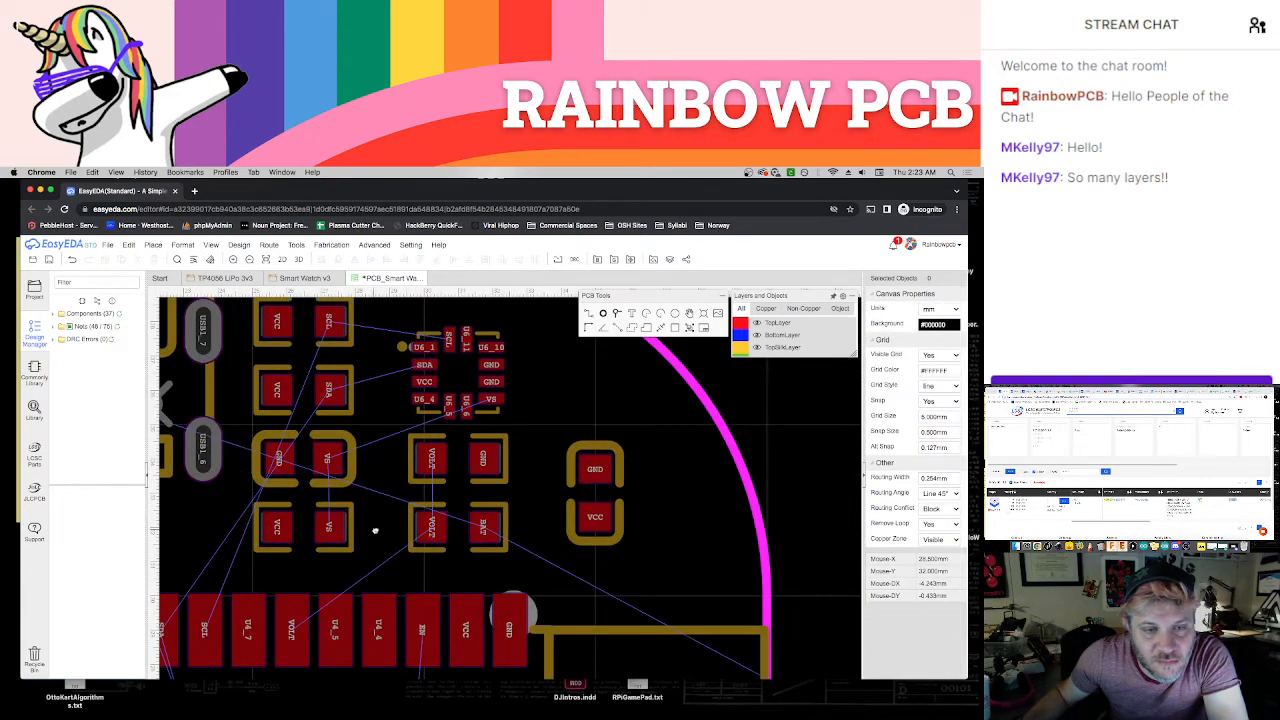
Shift U6 and the two resistors below it away from the USB connector to X 31 mm
{"action": "right_click_drag", "start_coordinate": [375, 530], "coordinate": [469, 577]}
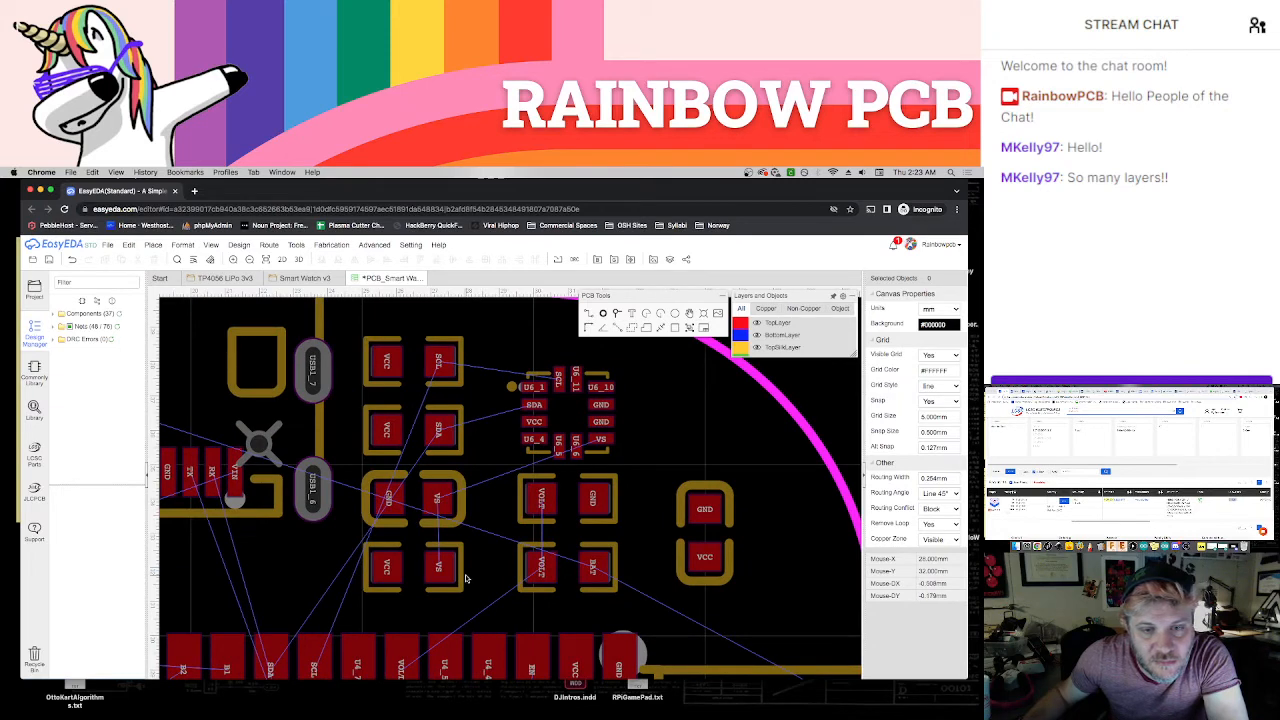
{"action": "scroll", "coordinate": [465, 578], "scroll_direction": "down", "scroll_amount": 2}
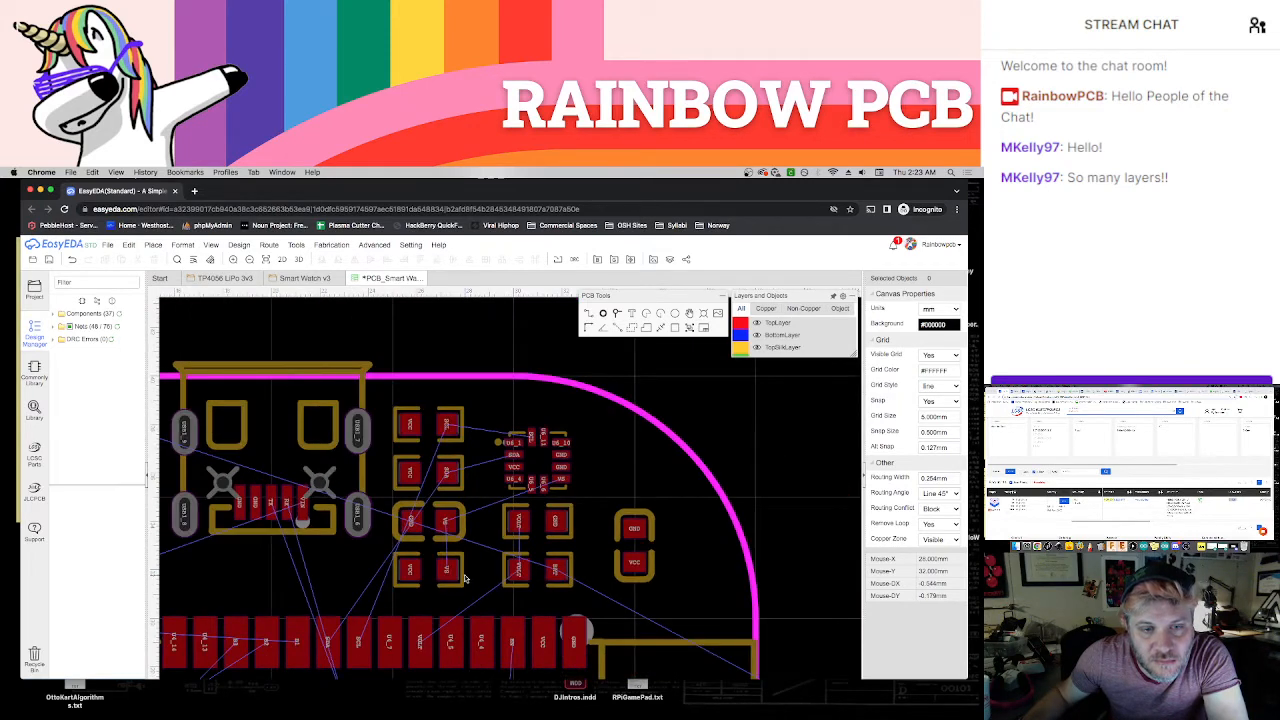
{"action": "scroll", "coordinate": [465, 578], "scroll_direction": "down", "scroll_amount": 1}
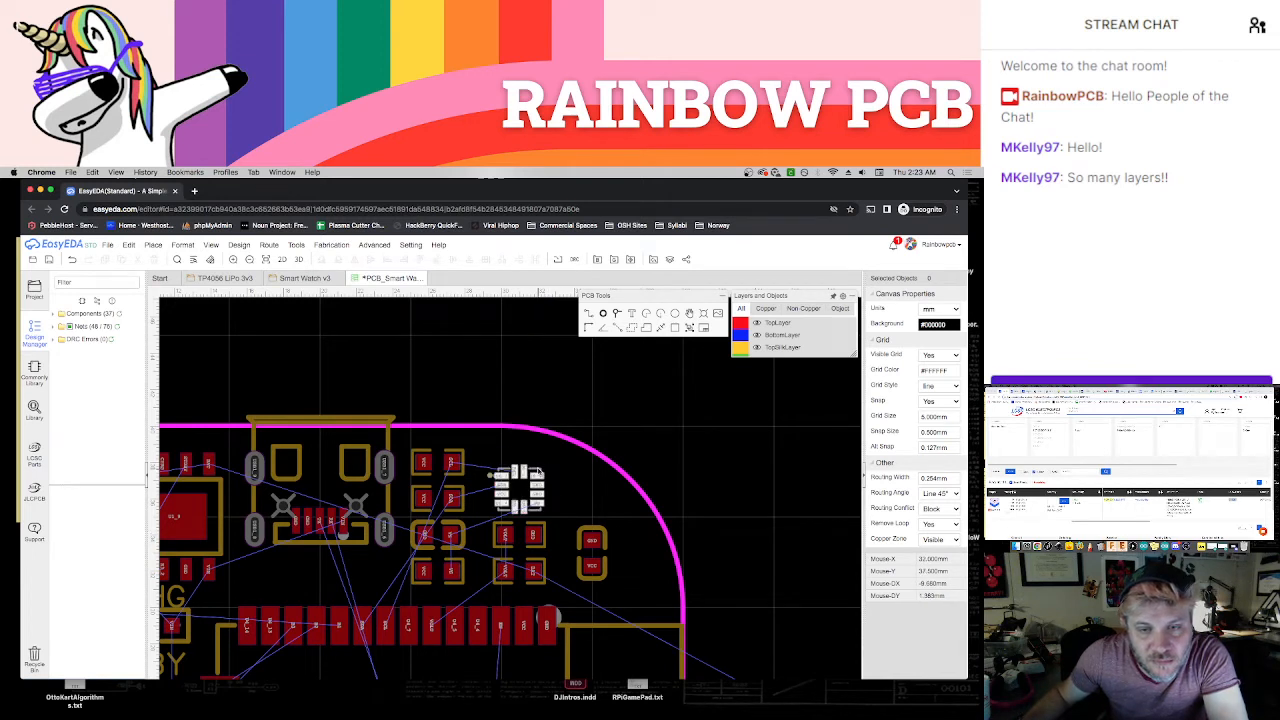
{"action": "left_click", "coordinate": [538, 474]}
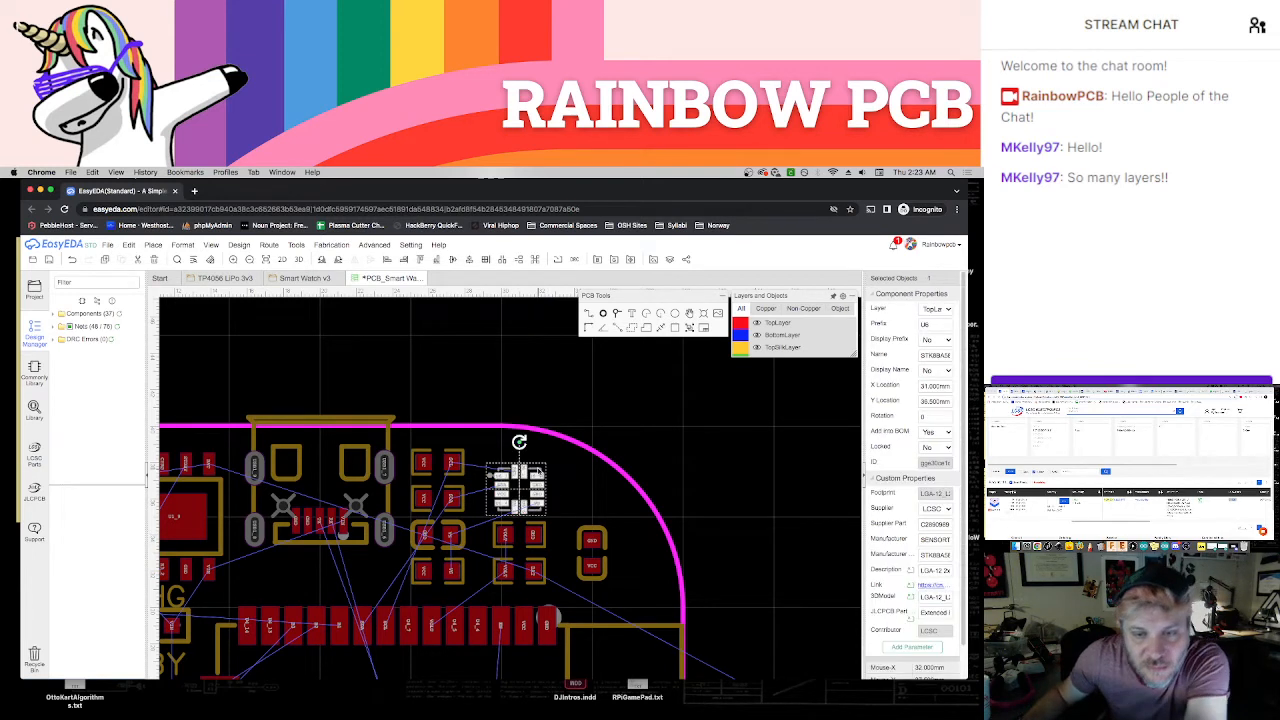
{"action": "left_click", "coordinate": [547, 545]}
{"action": "left_click", "coordinate": [547, 571]}
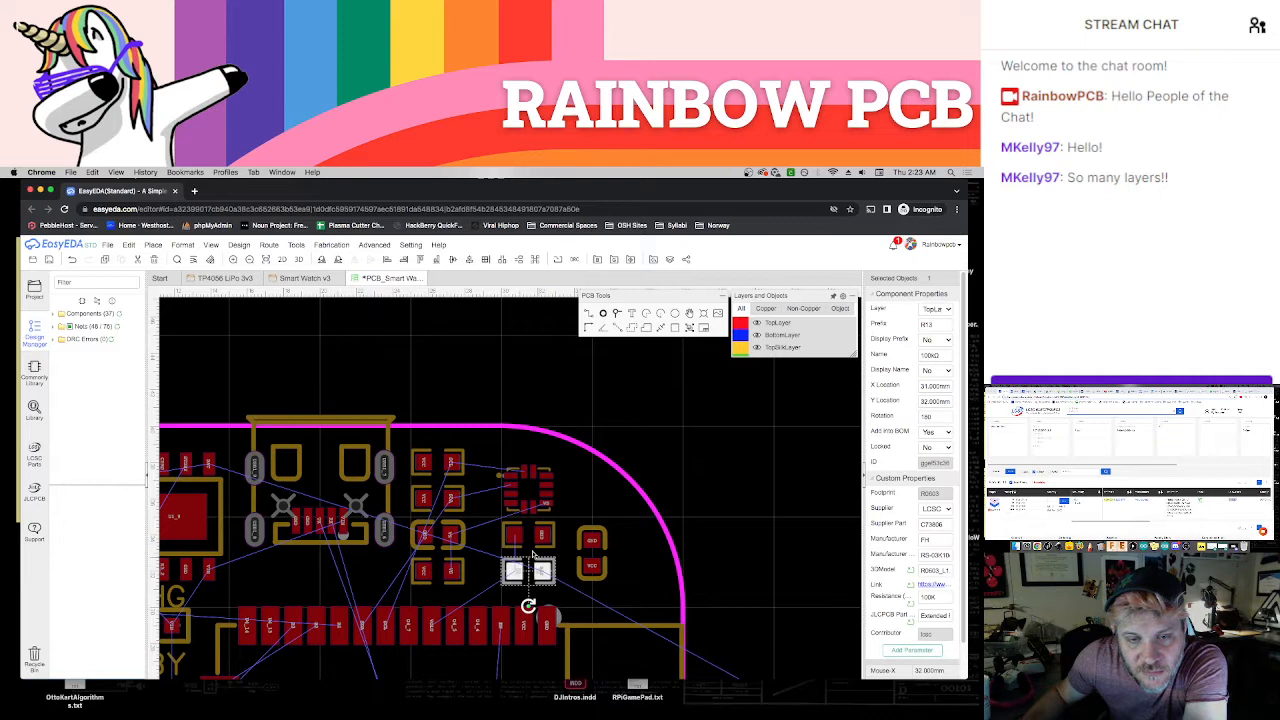
Shift the four-part column with R10, C7 and R12 away from the USB connector to X 26.5 mm
{"action": "left_click", "coordinate": [458, 498]}
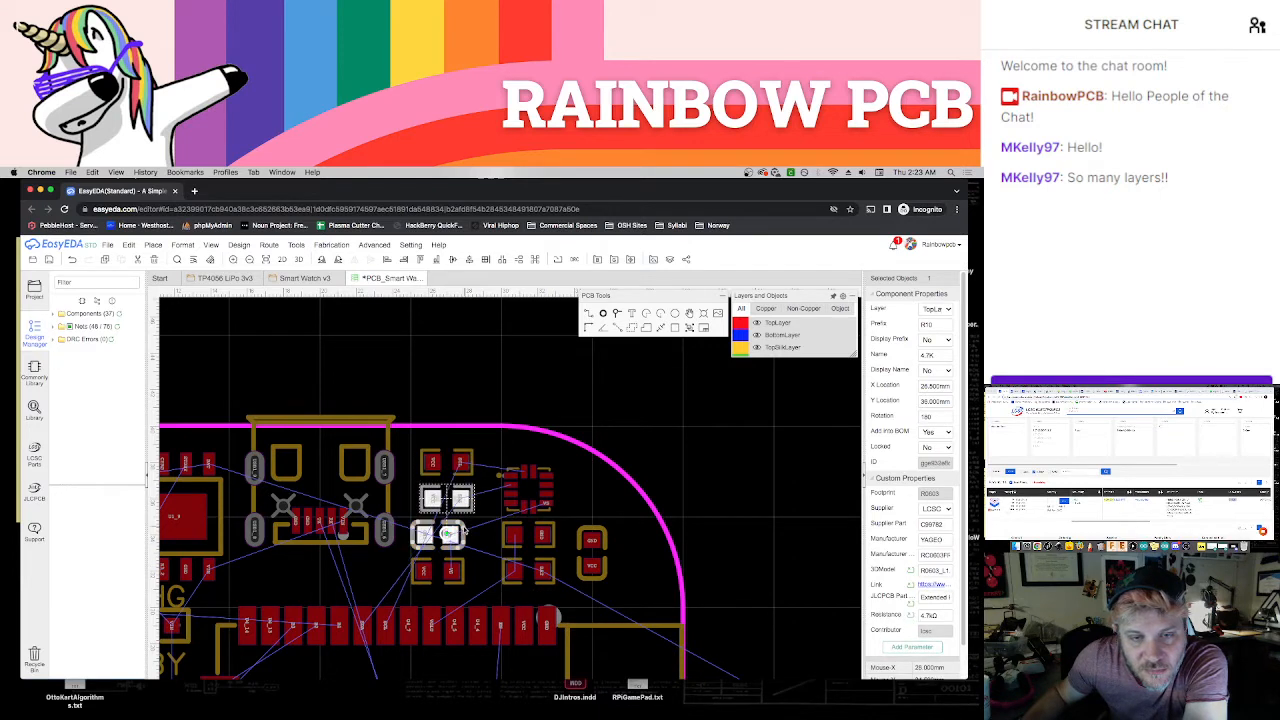
{"action": "left_click", "coordinate": [450, 535]}
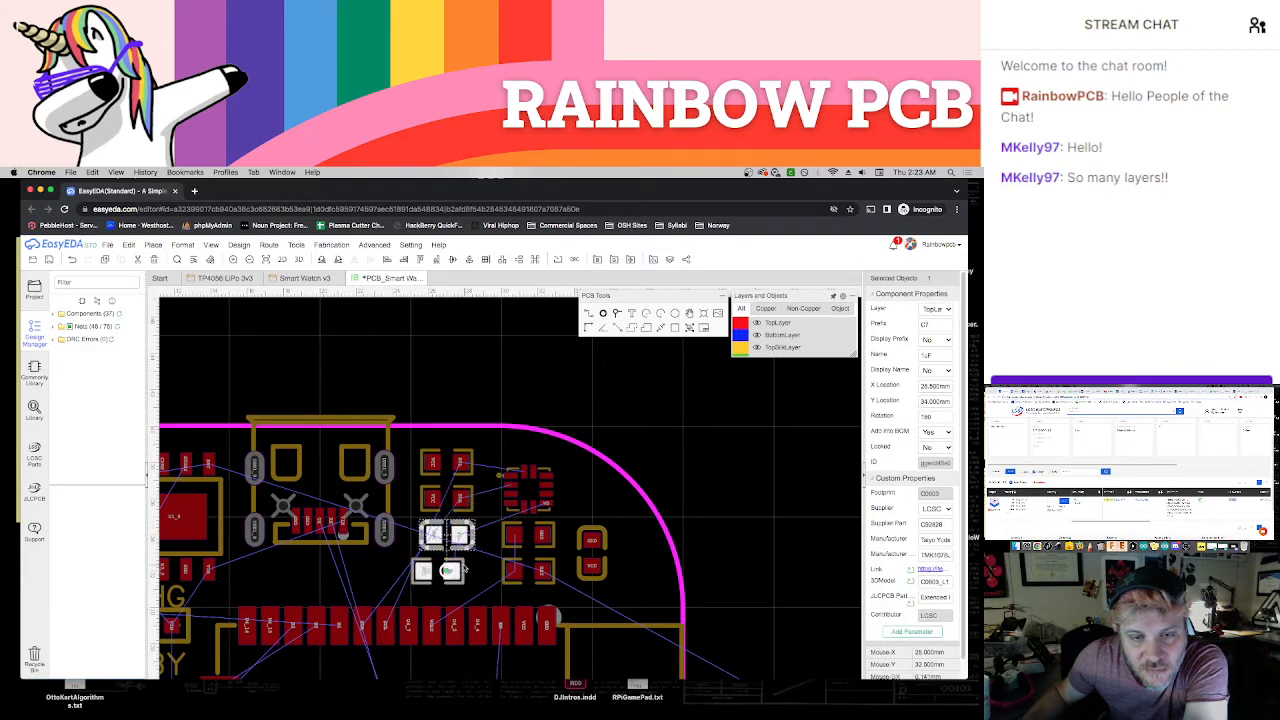
{"action": "left_click", "coordinate": [697, 498]}
Switch battery holder BT1 to the bottom layer
{"action": "scroll", "coordinate": [699, 500], "scroll_direction": "down", "scroll_amount": 2}
{"action": "right_click_drag", "start_coordinate": [706, 541], "coordinate": [586, 429]}
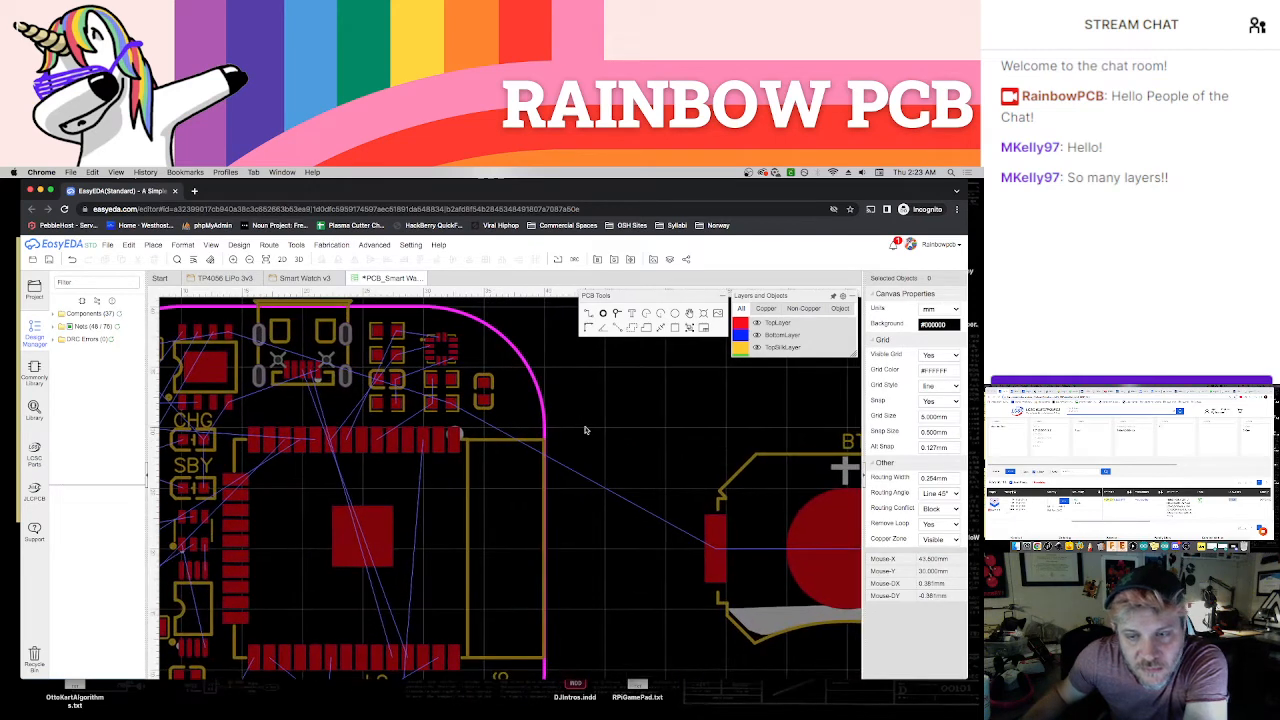
{"action": "scroll", "coordinate": [587, 437], "scroll_direction": "down", "scroll_amount": 5}
{"action": "left_click", "coordinate": [652, 447]}
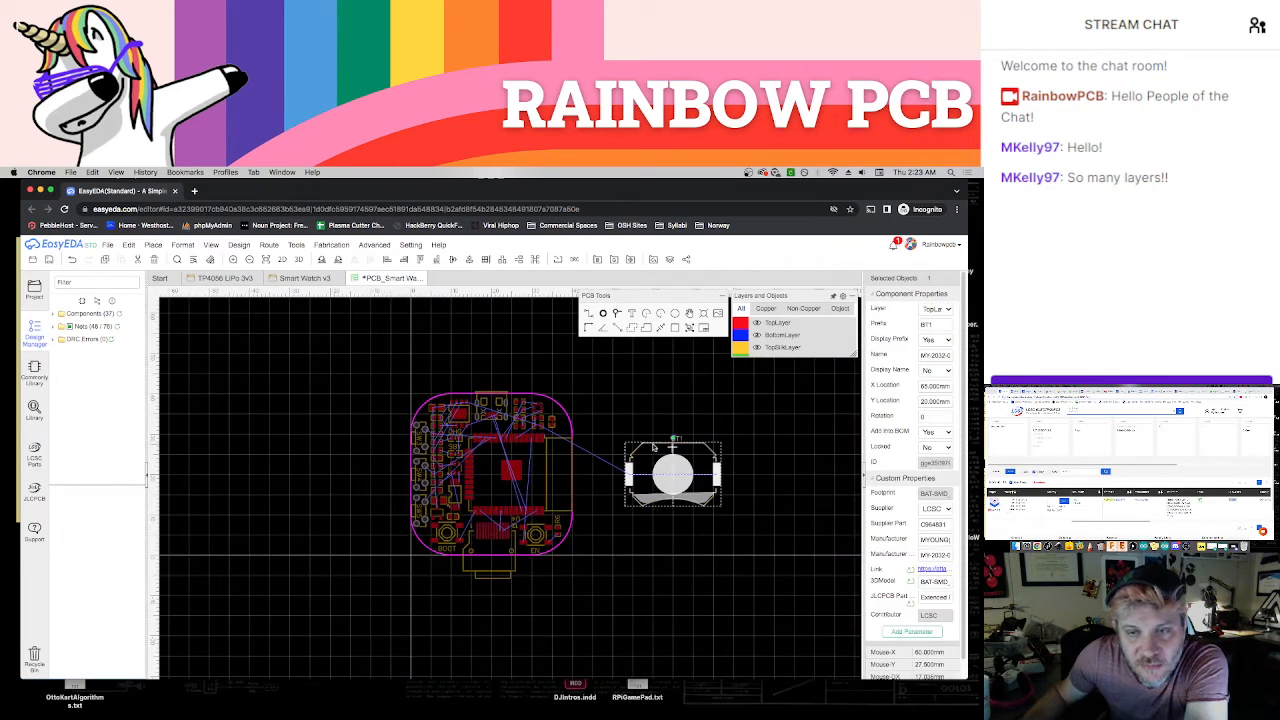
{"action": "left_click", "coordinate": [925, 309]}
{"action": "left_click", "coordinate": [942, 318]}
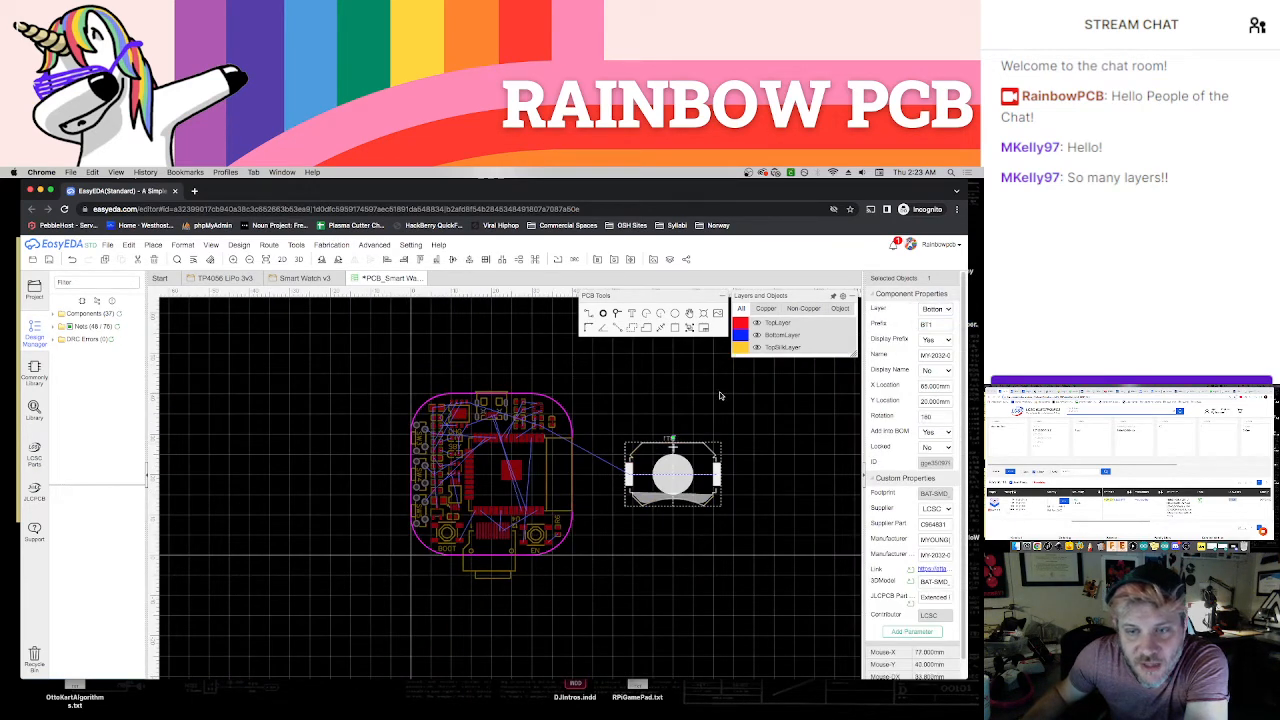
{"action": "left_click", "coordinate": [719, 396]}
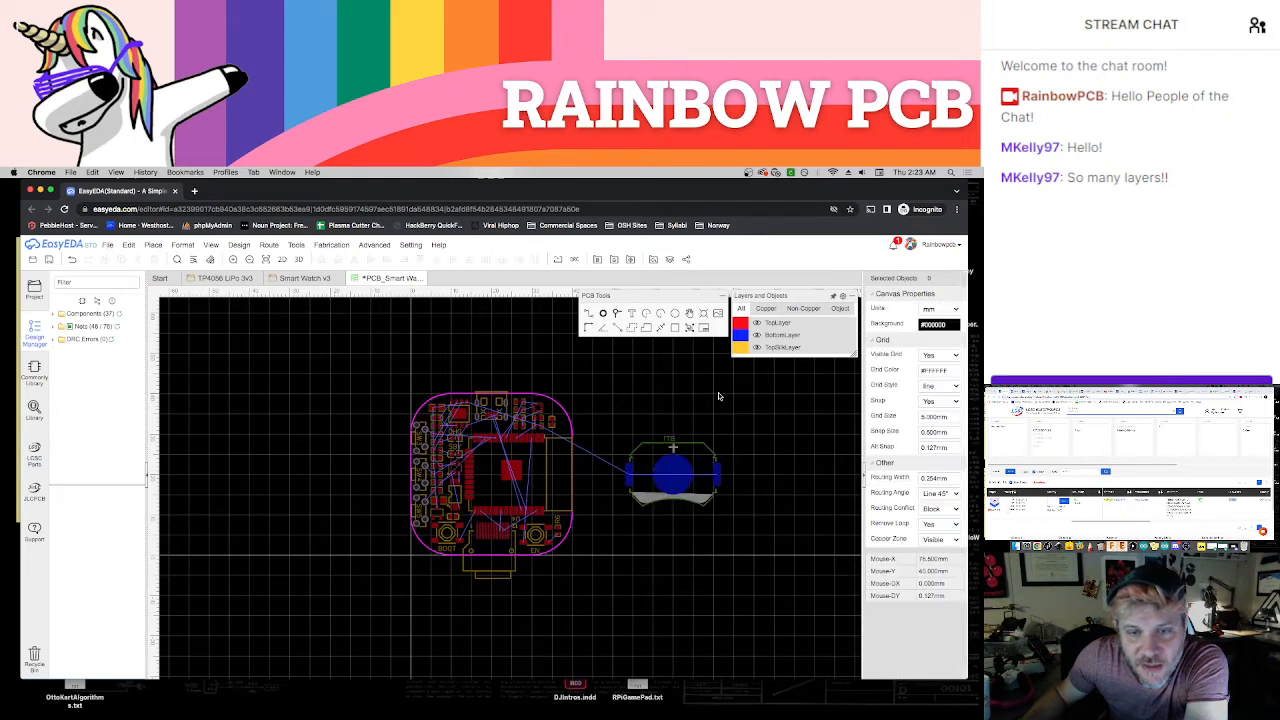
Remove the BT1 designator label and move the battery holder to the centre of the board
{"action": "left_click", "coordinate": [672, 442]}
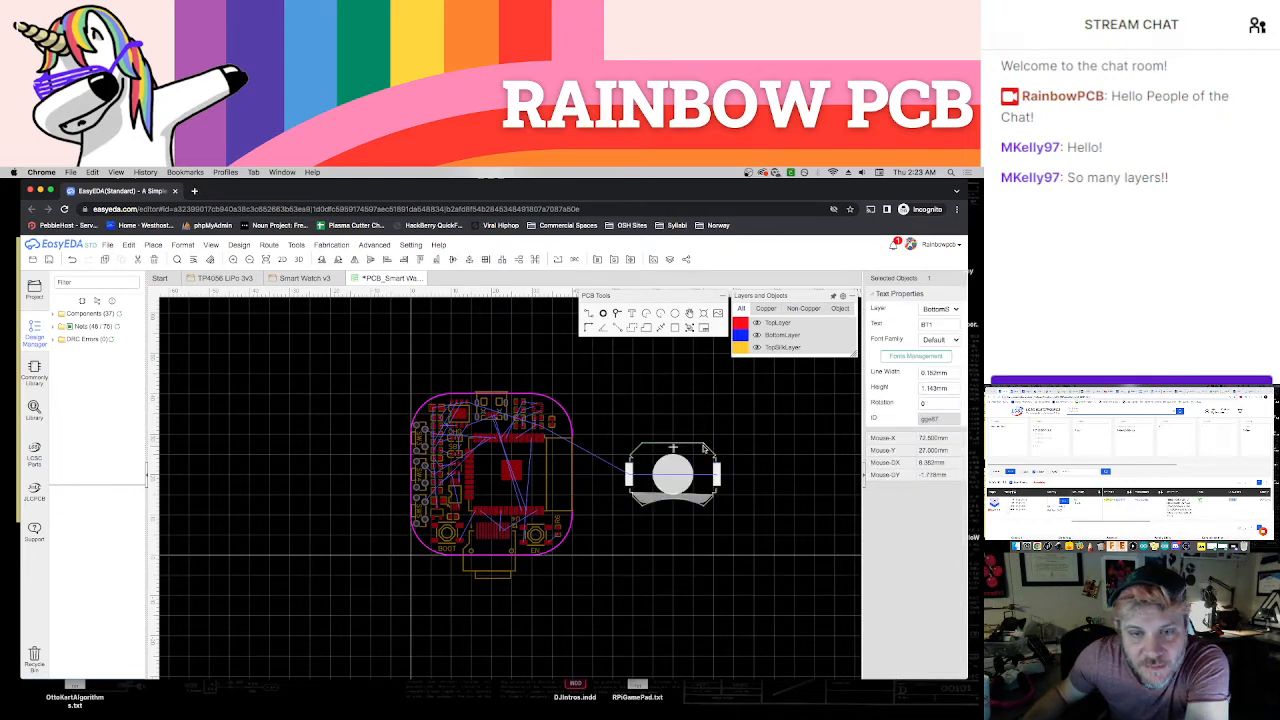
{"action": "left_click_drag", "start_coordinate": [704, 447], "coordinate": [522, 448]}
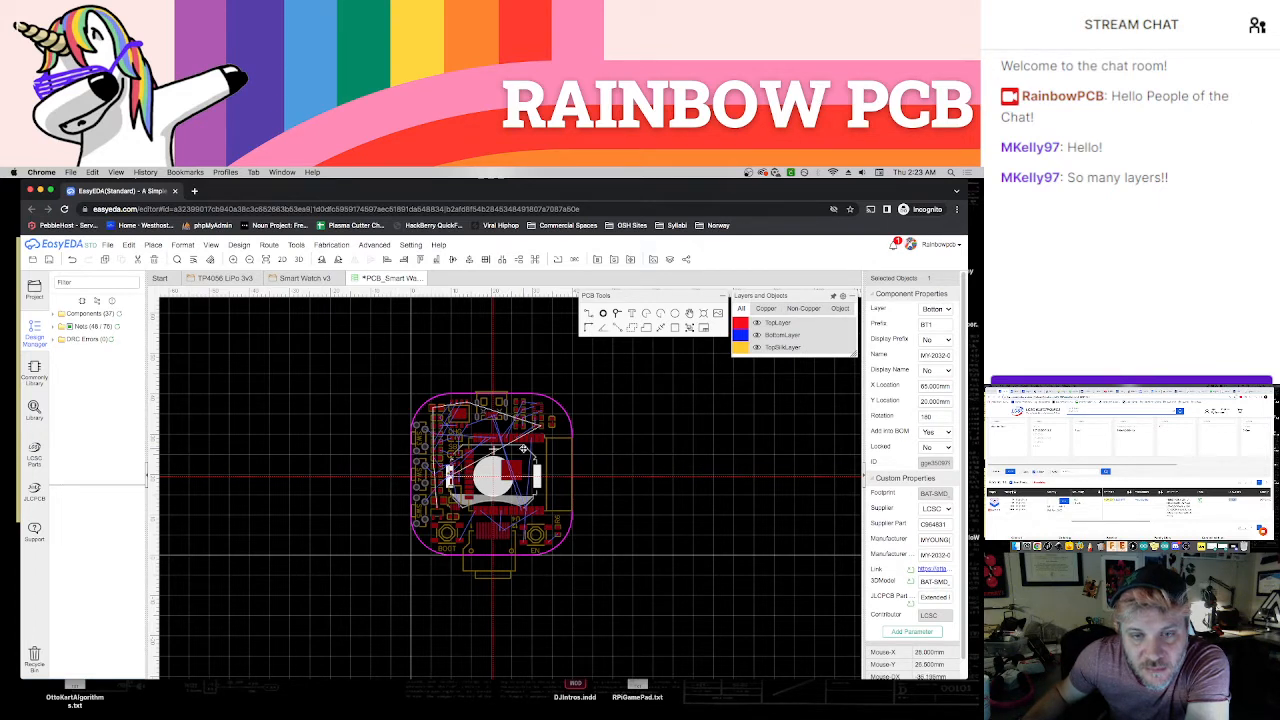
{"action": "left_click", "coordinate": [642, 449]}
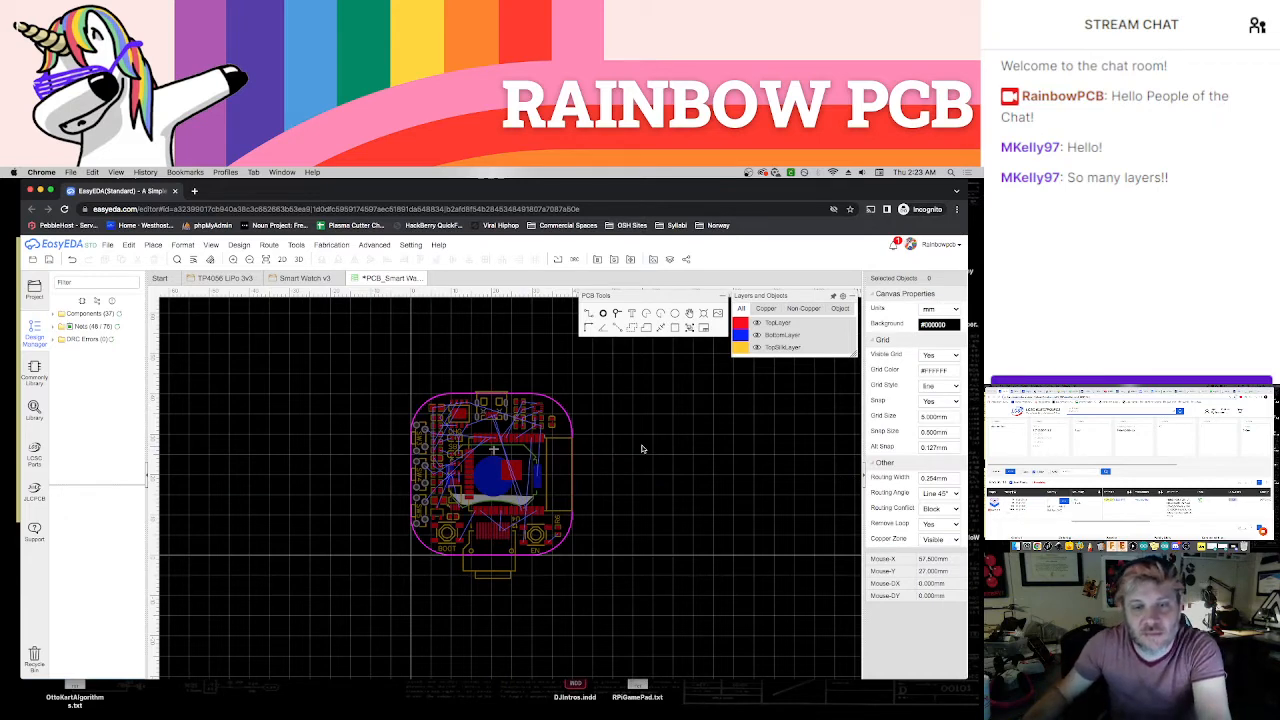
Remove the U4 and R6 designator labels from the board
{"action": "scroll", "coordinate": [517, 452], "scroll_direction": "up", "scroll_amount": 3}
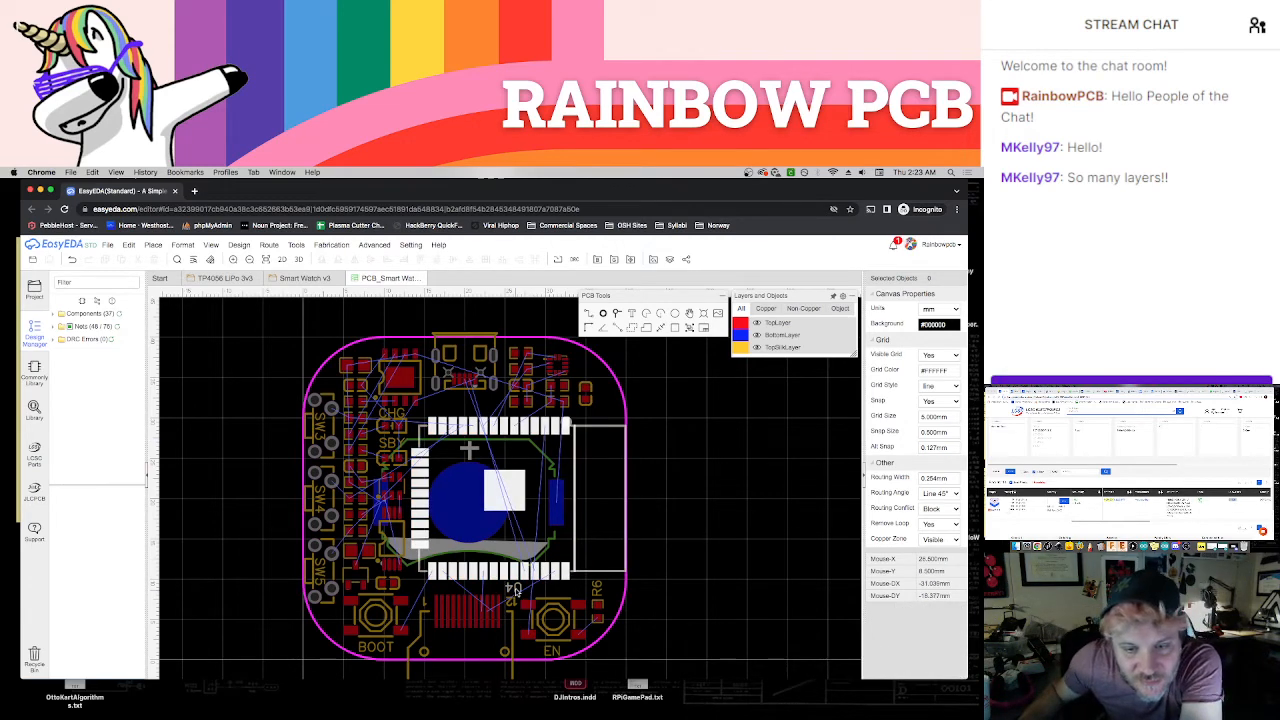
{"action": "left_click_drag", "start_coordinate": [516, 592], "coordinate": [598, 592]}
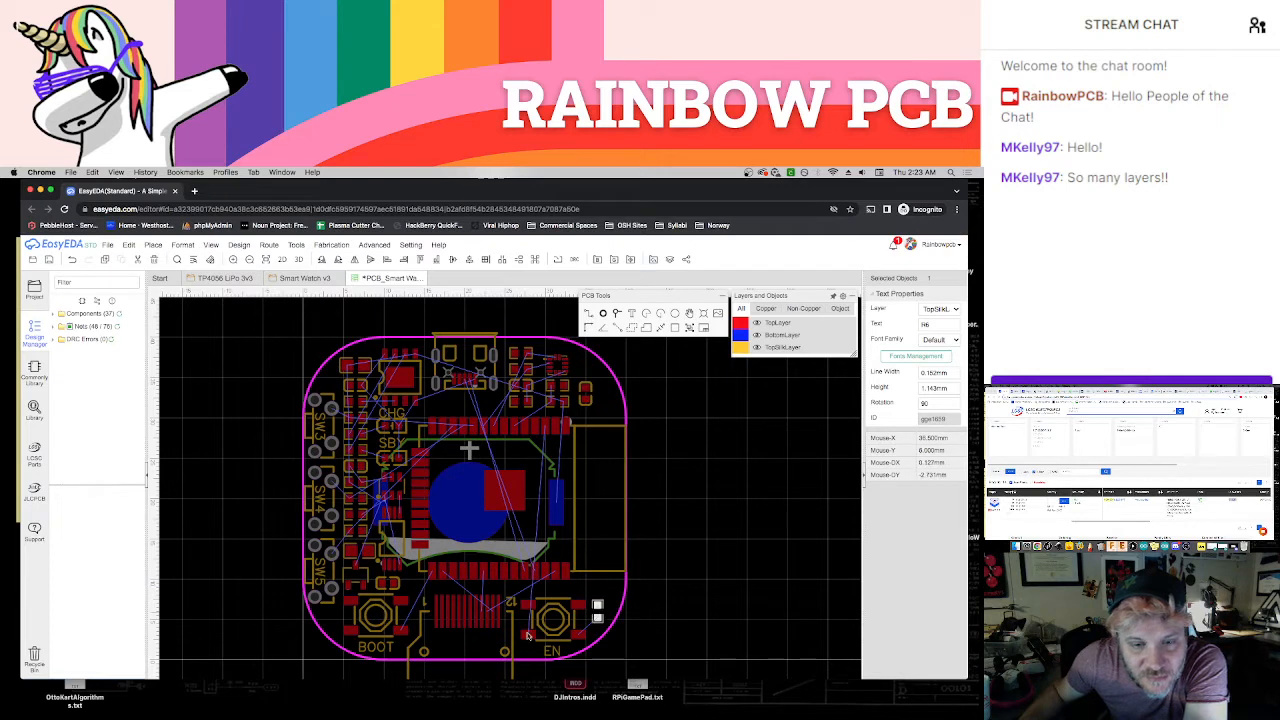
{"action": "left_click", "coordinate": [686, 580]}
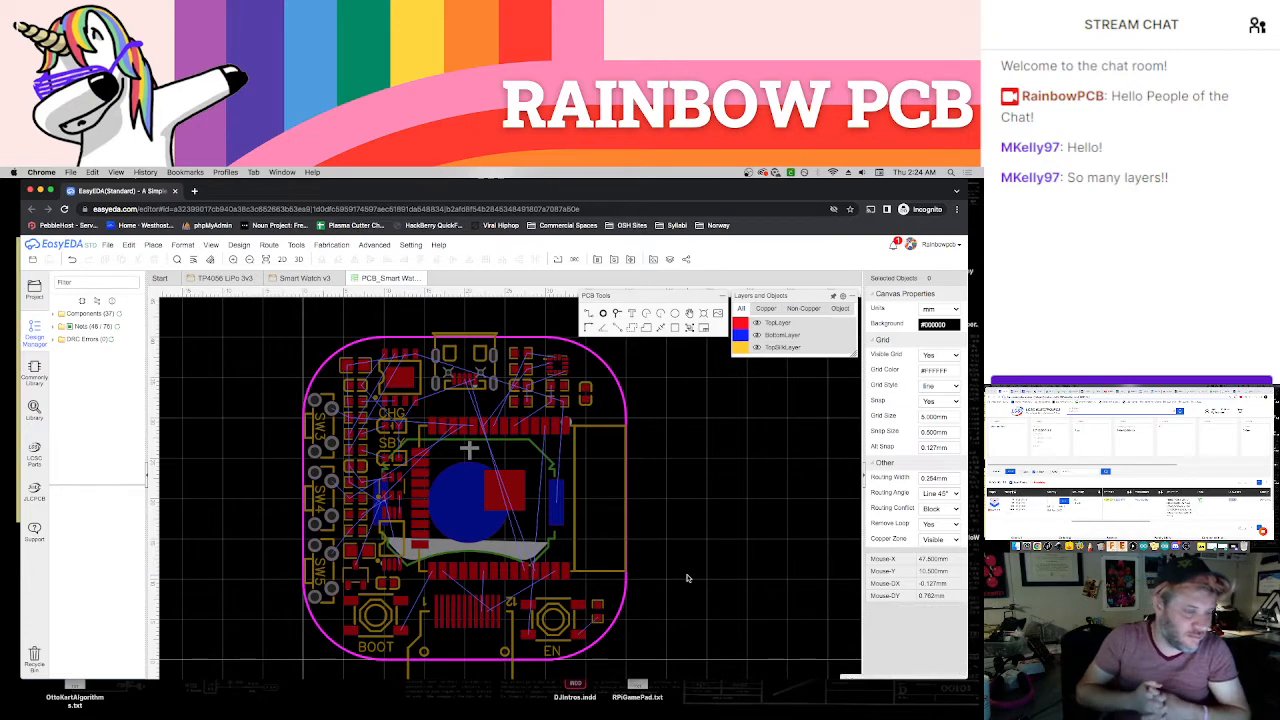
Open the 3D view of the board, examine the component placement on both sides, and return to the PCB layout
{"action": "left_click", "coordinate": [298, 259]}
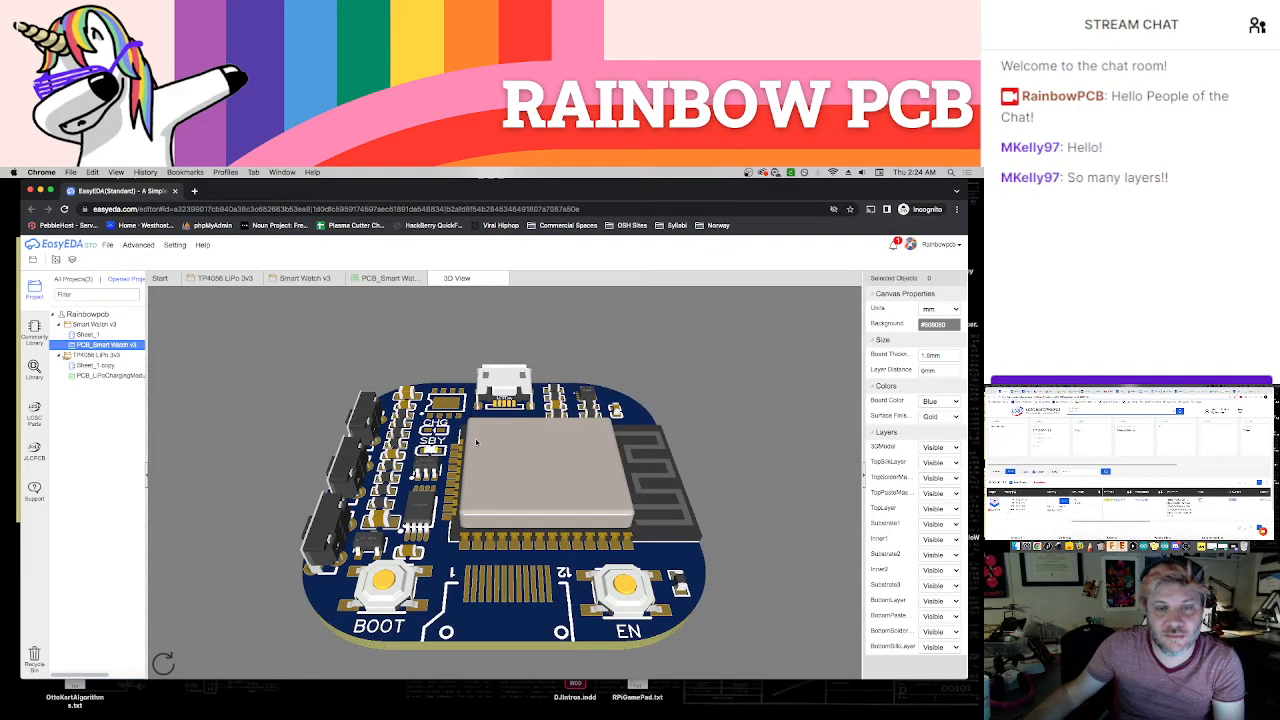
{"action": "left_click_drag", "start_coordinate": [476, 441], "coordinate": [609, 499]}
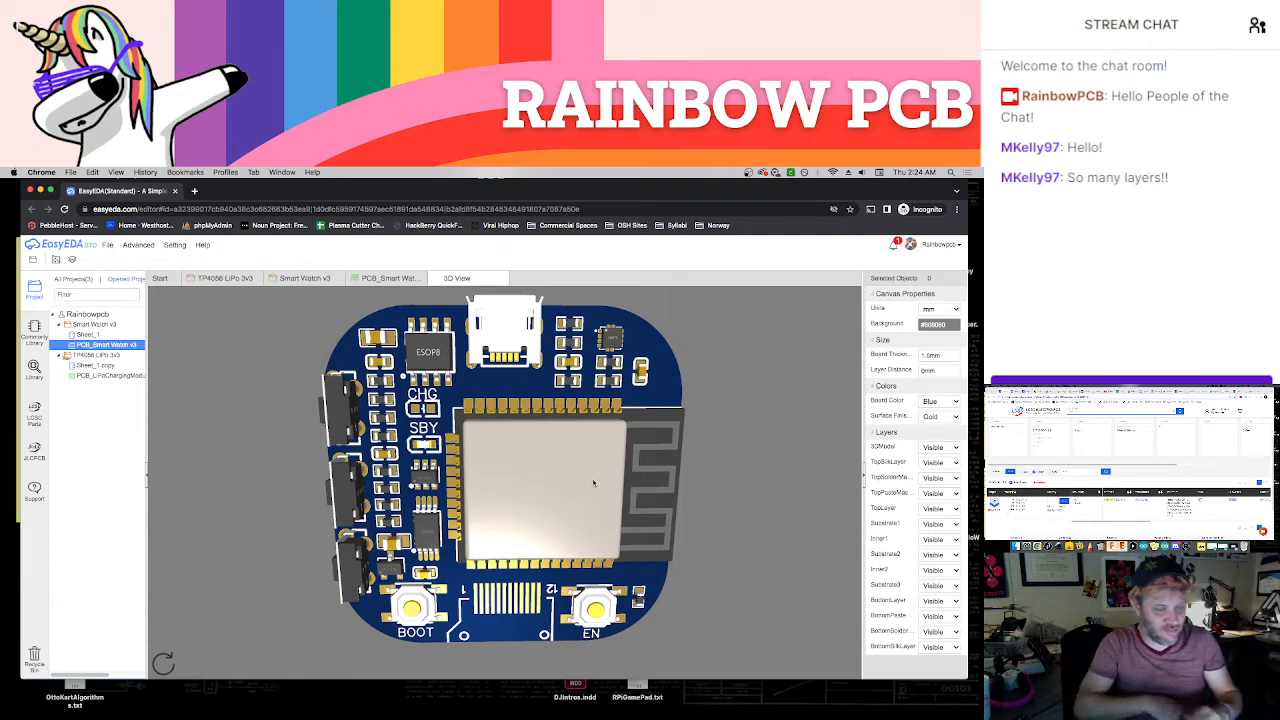
{"action": "left_click_drag", "start_coordinate": [532, 506], "coordinate": [467, 498]}
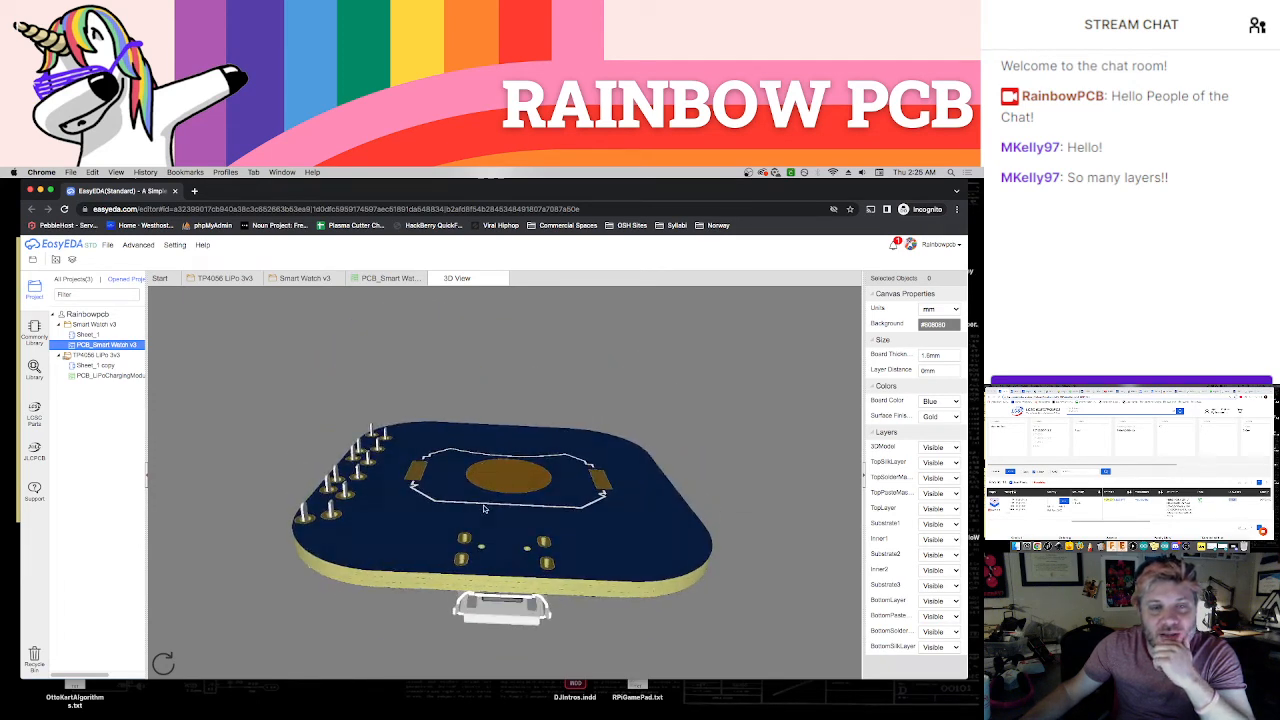
{"action": "left_click_drag", "start_coordinate": [483, 509], "coordinate": [514, 488]}
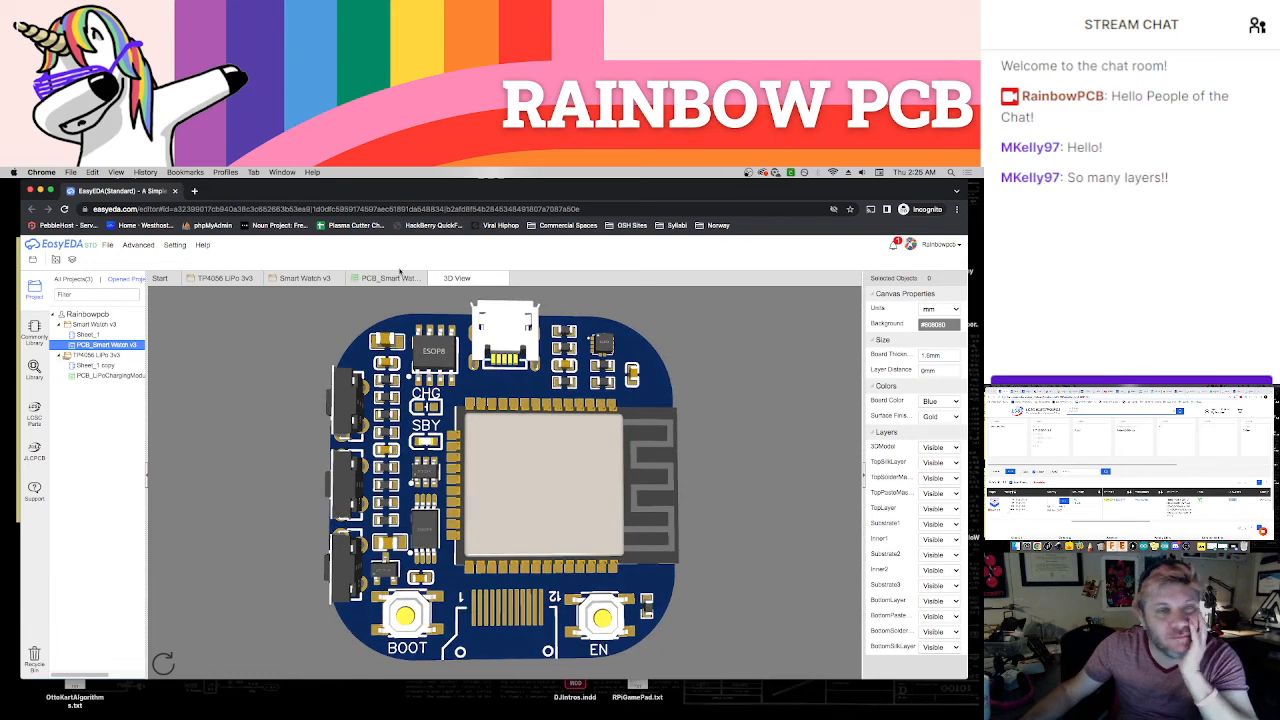
{"action": "left_click", "coordinate": [377, 279]}
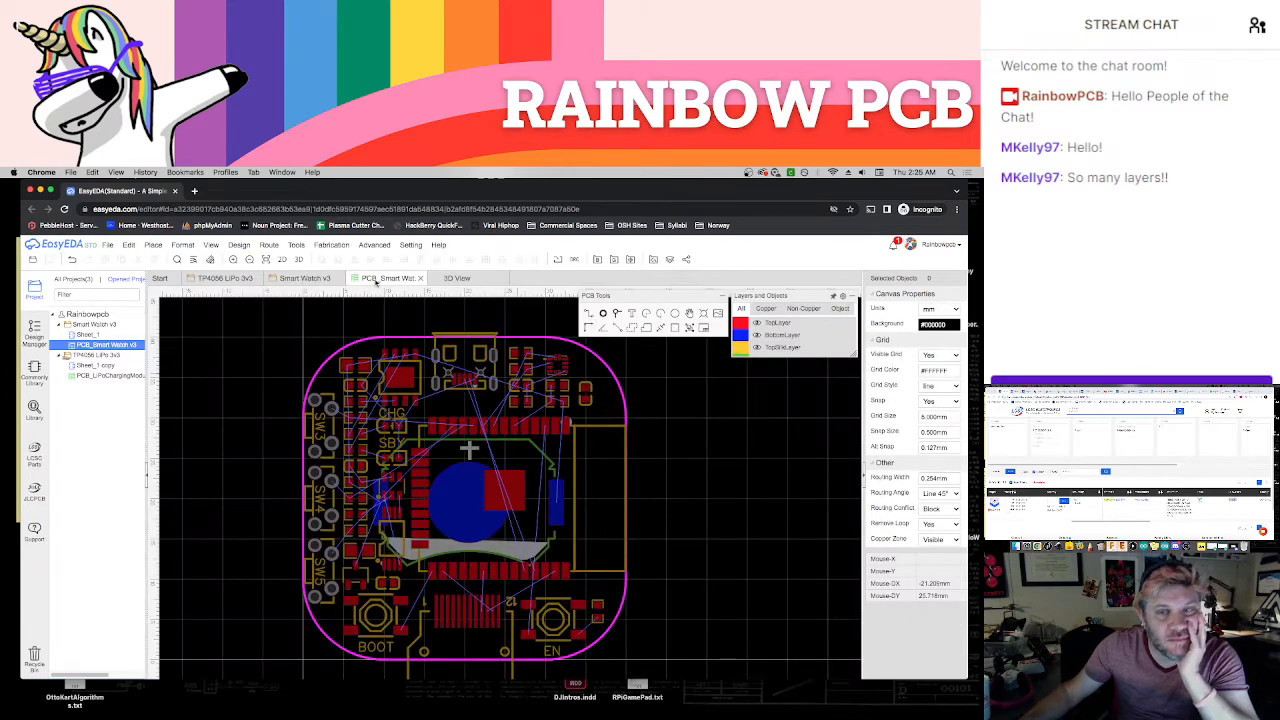
Copy the supplier part number of switch SW3, search for it on the LCSC site and open its datasheet
{"action": "left_click", "coordinate": [322, 425]}
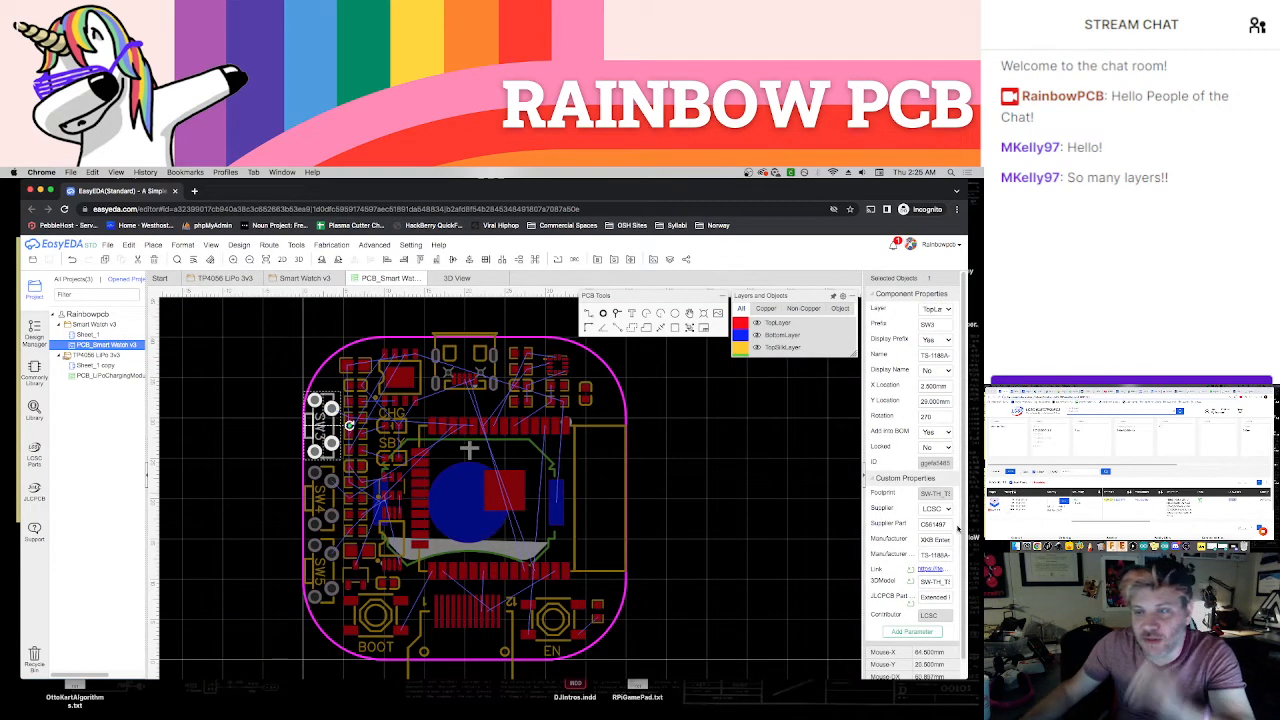
{"action": "double_click", "coordinate": [934, 524]}
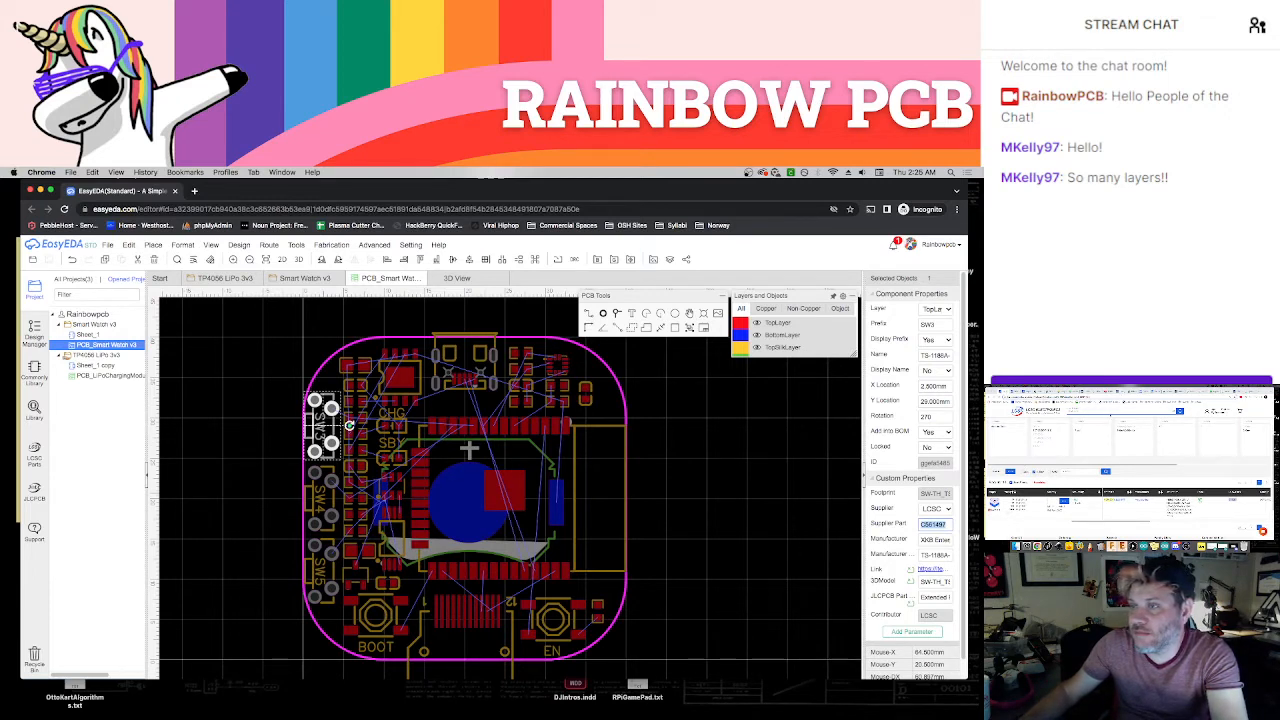
{"action": "left_click", "coordinate": [1120, 411]}
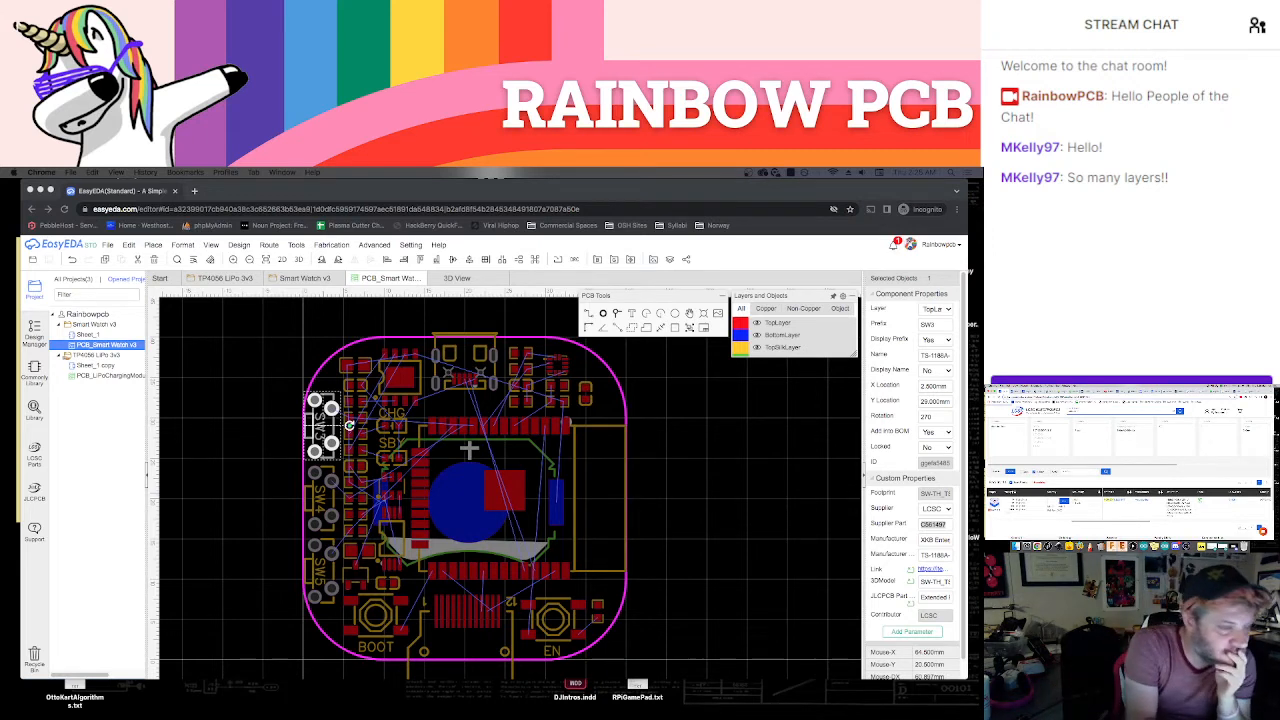
{"action": "key", "text": "Return"}
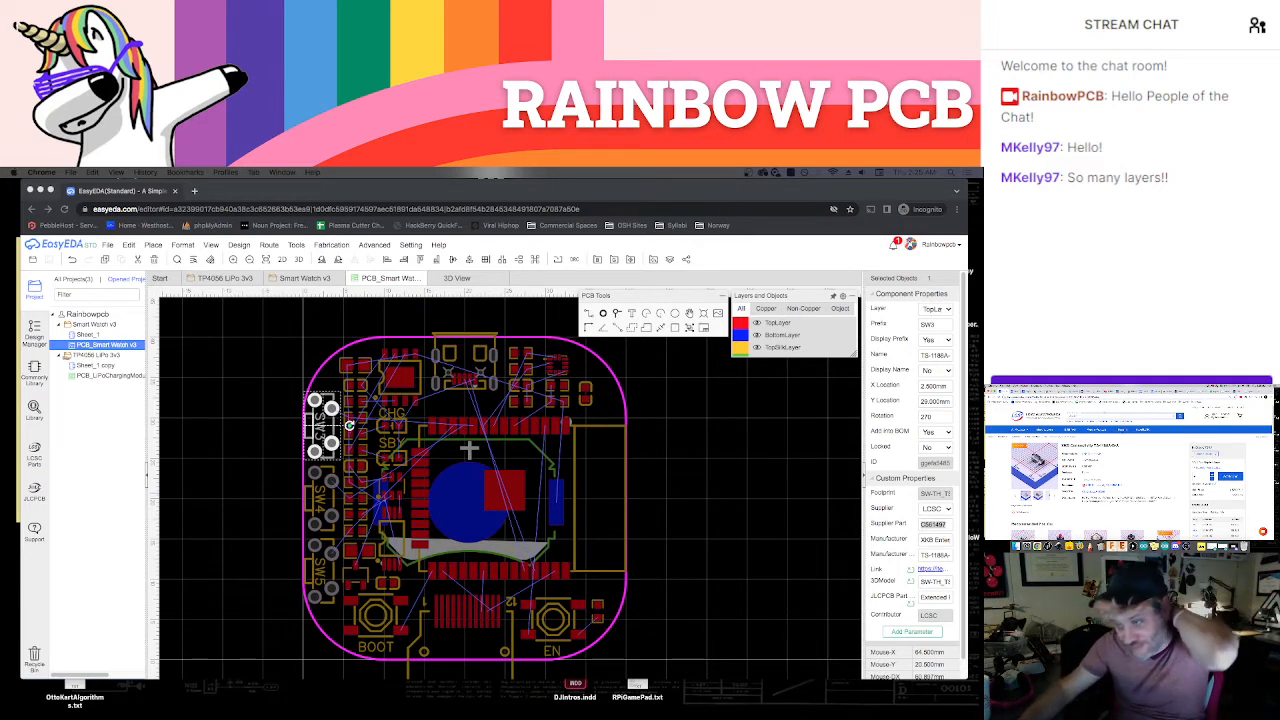
{"action": "left_click", "coordinate": [1097, 486]}
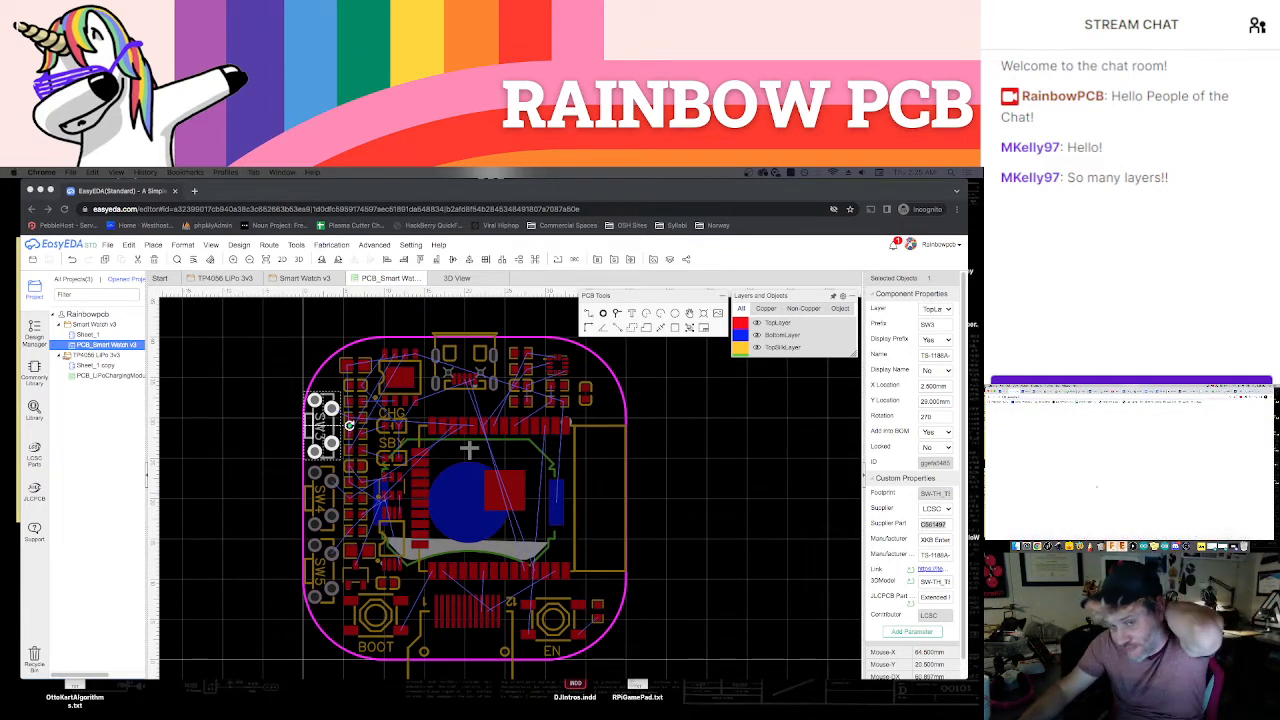
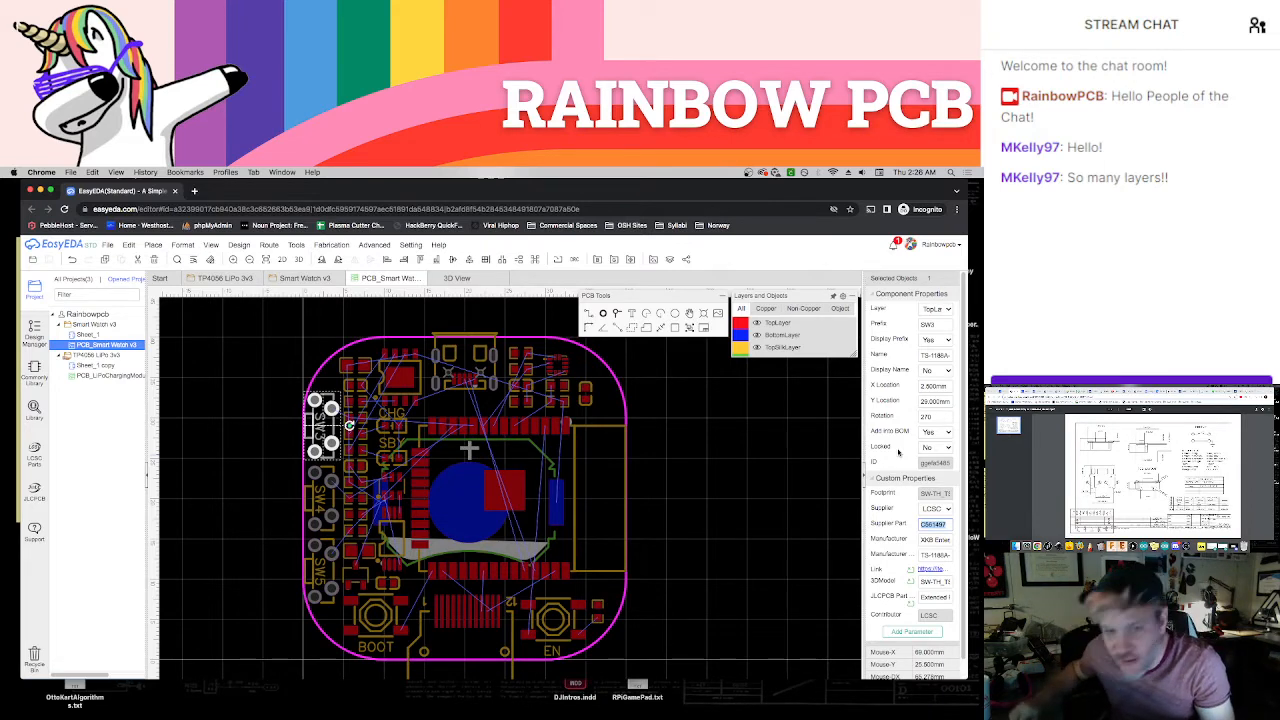
Examine the component placement in the board's 3D view and close that view
{"action": "left_click", "coordinate": [690, 402]}
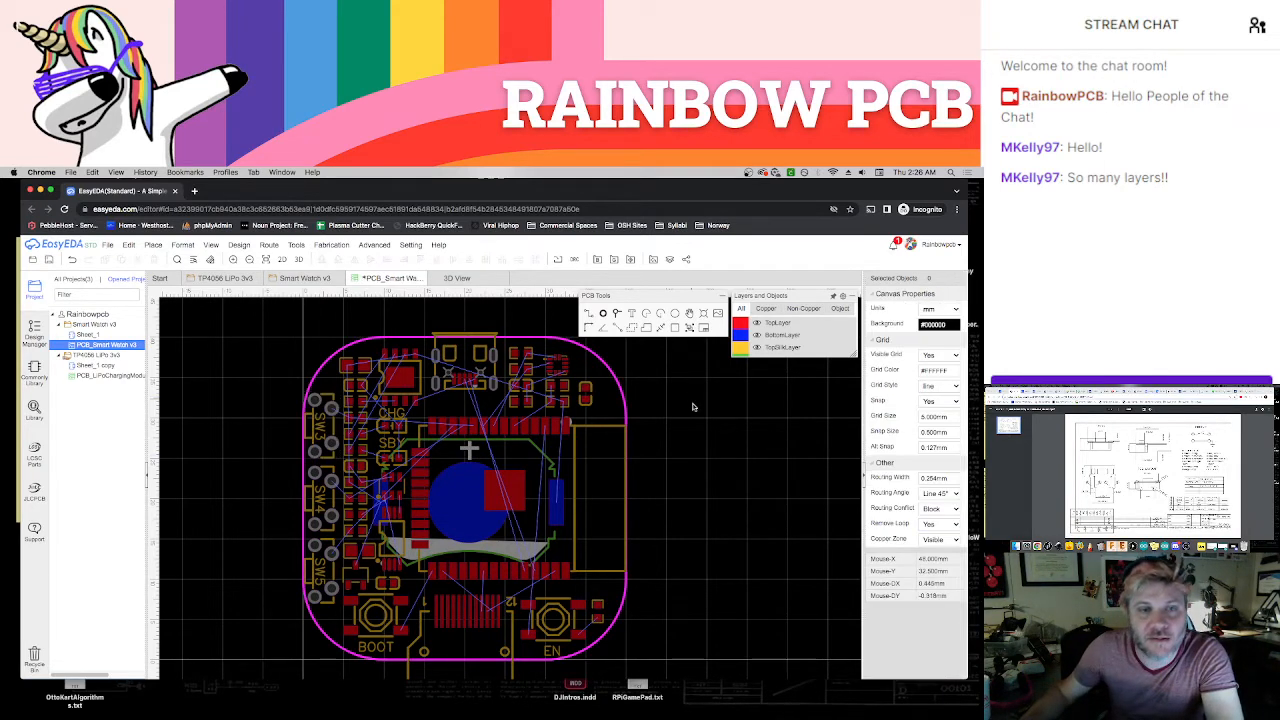
{"action": "right_click_drag", "start_coordinate": [690, 445], "coordinate": [643, 437]}
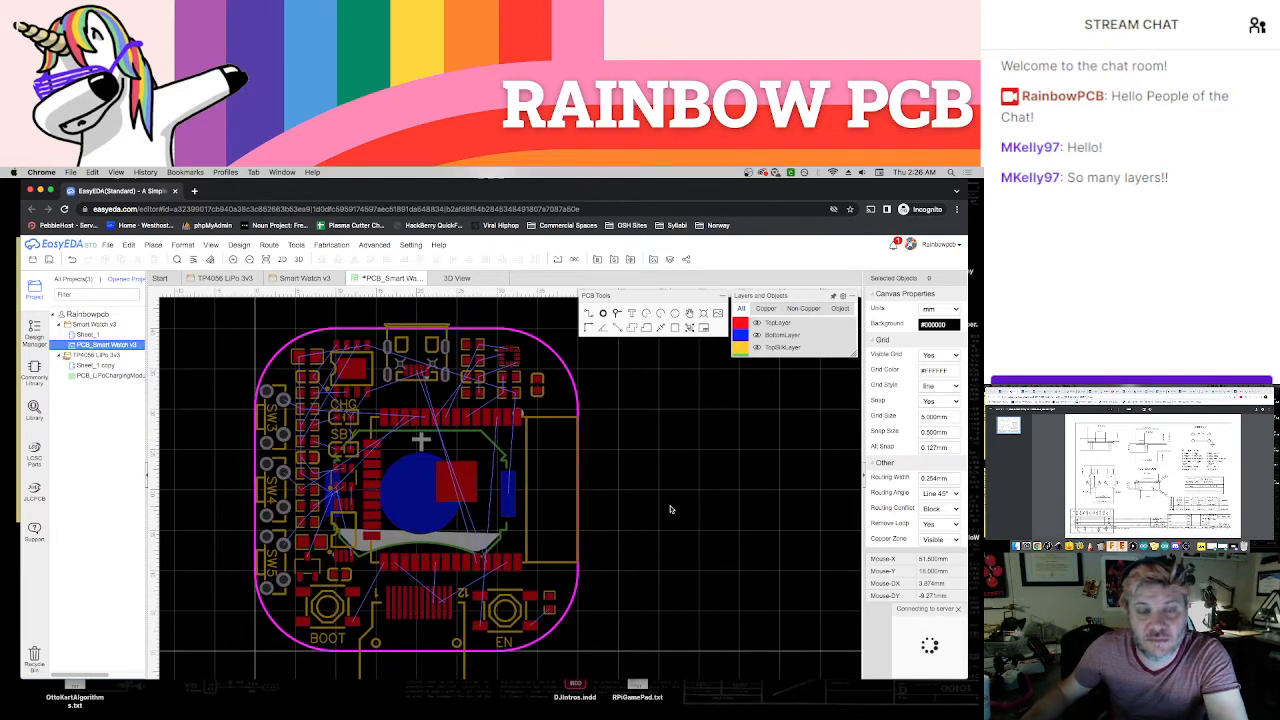
{"action": "right_click_drag", "start_coordinate": [671, 507], "coordinate": [663, 498]}
{"action": "left_click", "coordinate": [459, 279]}
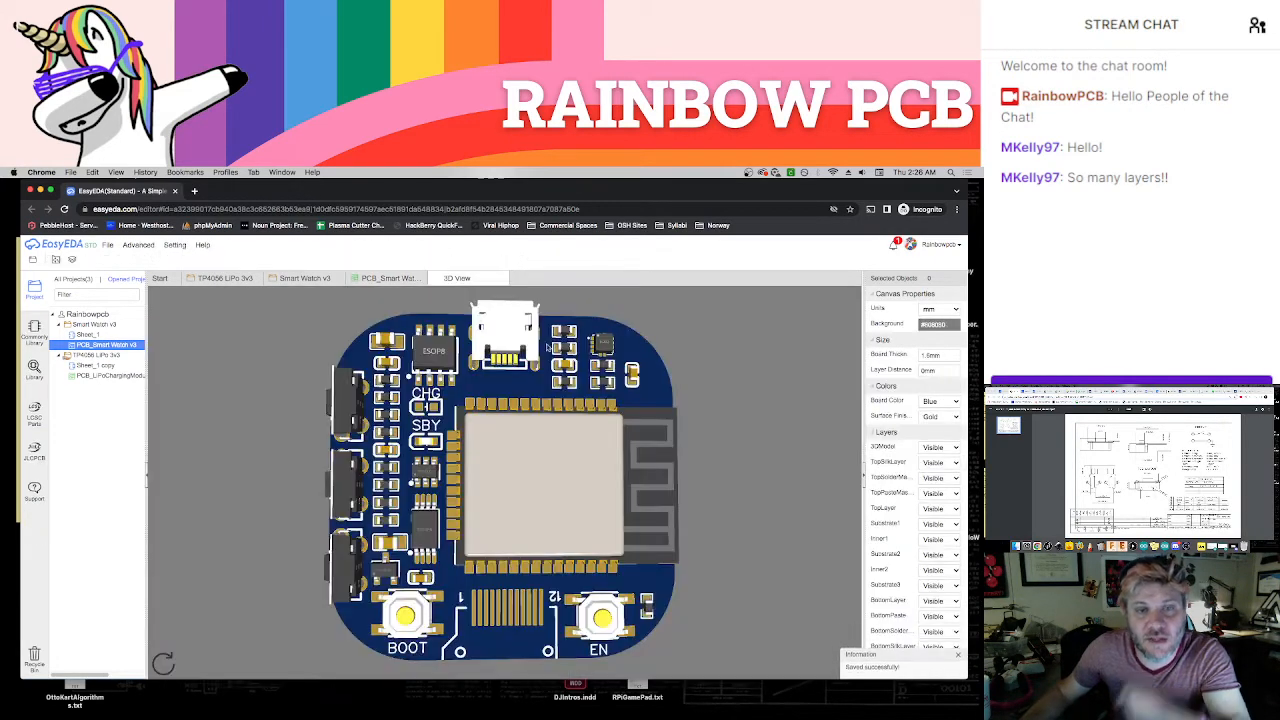
{"action": "left_click_drag", "start_coordinate": [664, 434], "coordinate": [539, 483]}
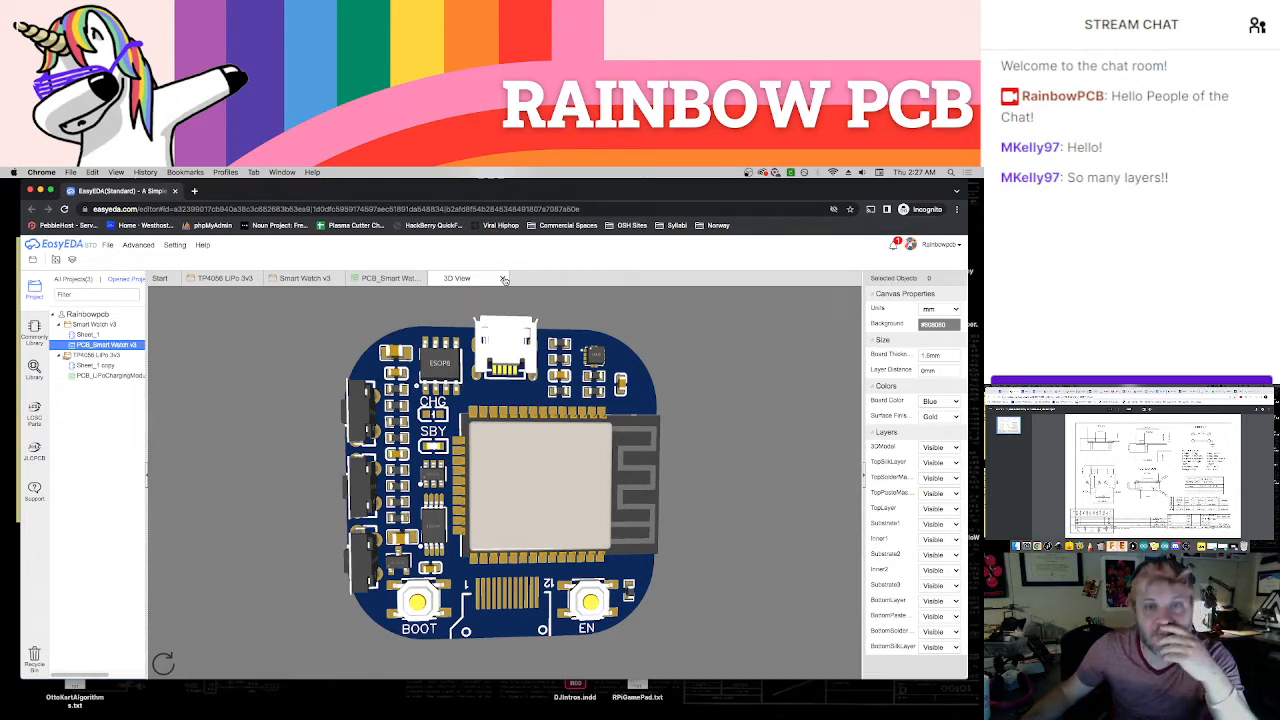
{"action": "left_click", "coordinate": [504, 279]}
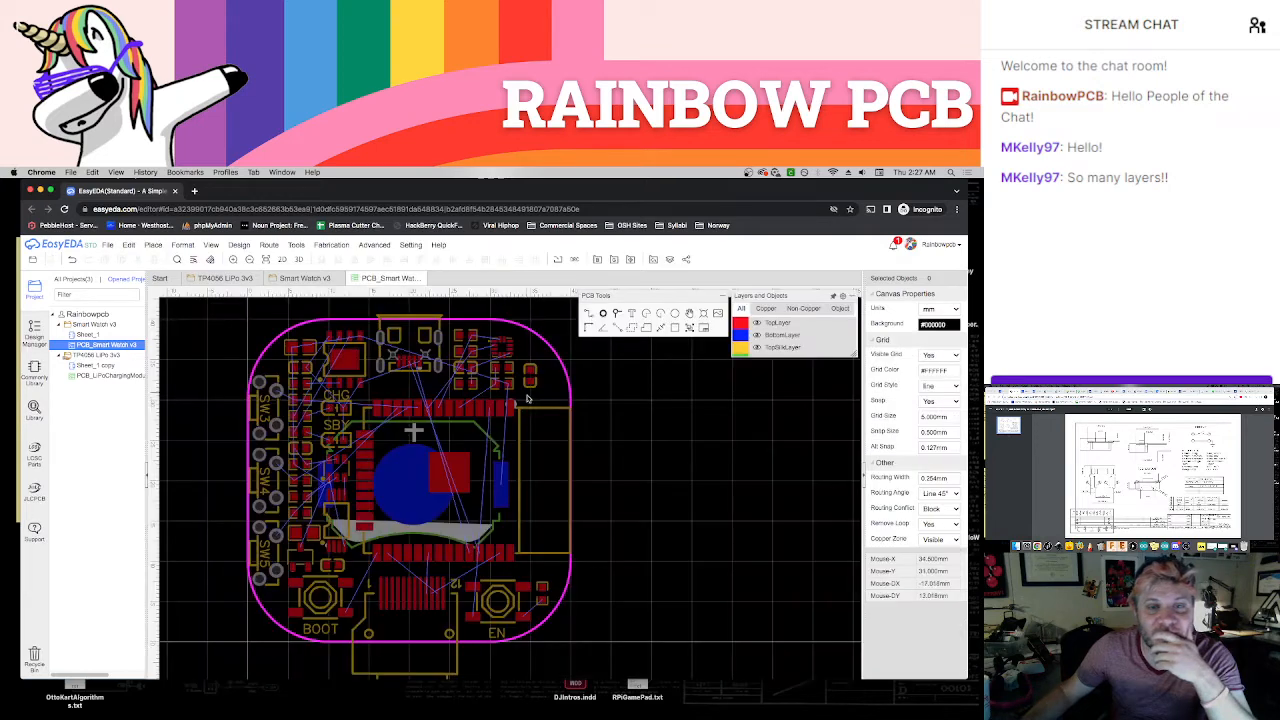
Make the top layer active, set the snap size to 0.1 mm, and route SW3's B1 pin to the adjacent B1 resistor pad
{"action": "scroll", "coordinate": [670, 440], "scroll_direction": "up", "scroll_amount": 3}
{"action": "right_click_drag", "start_coordinate": [803, 452], "coordinate": [820, 452]}
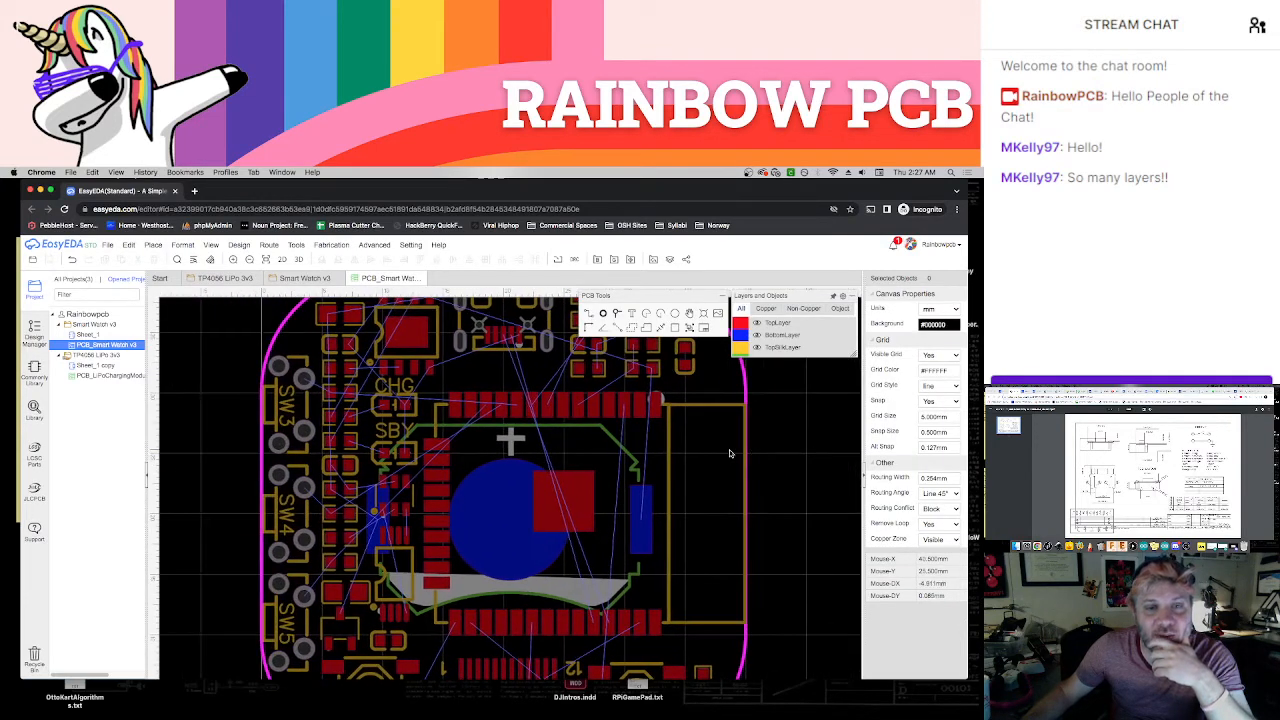
{"action": "scroll", "coordinate": [361, 442], "scroll_direction": "up", "scroll_amount": 2}
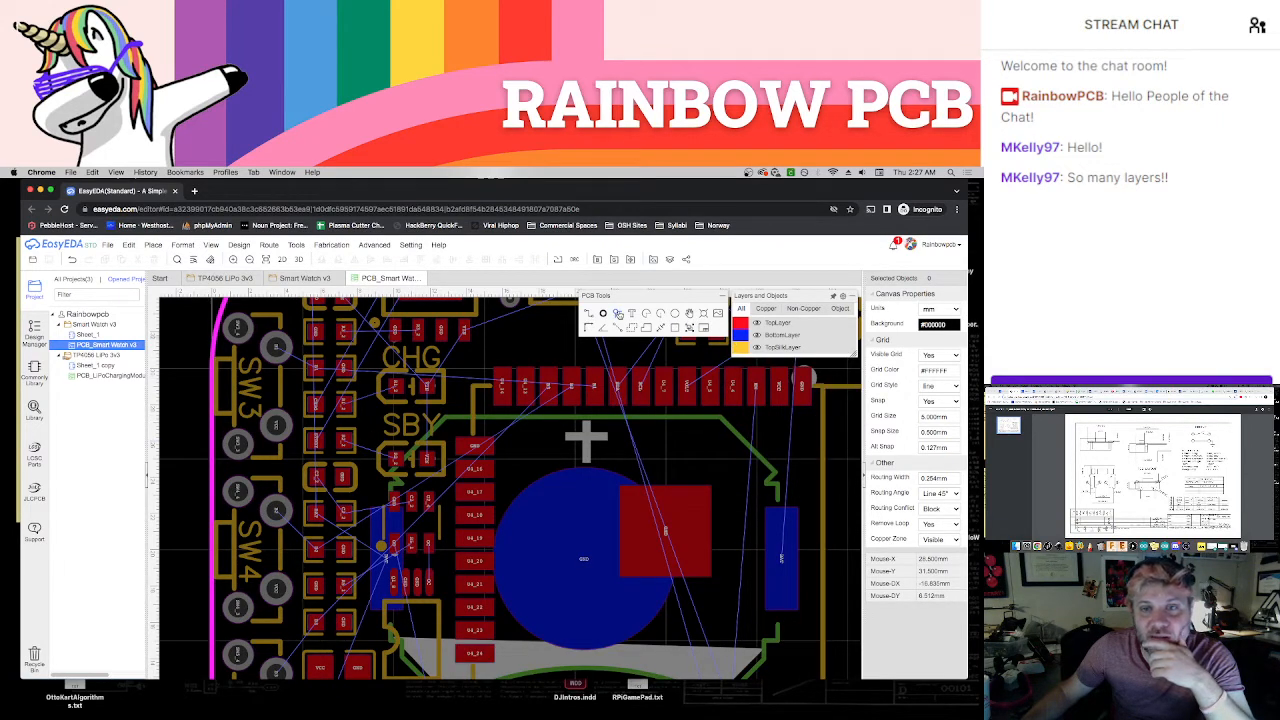
{"action": "left_click", "coordinate": [617, 314]}
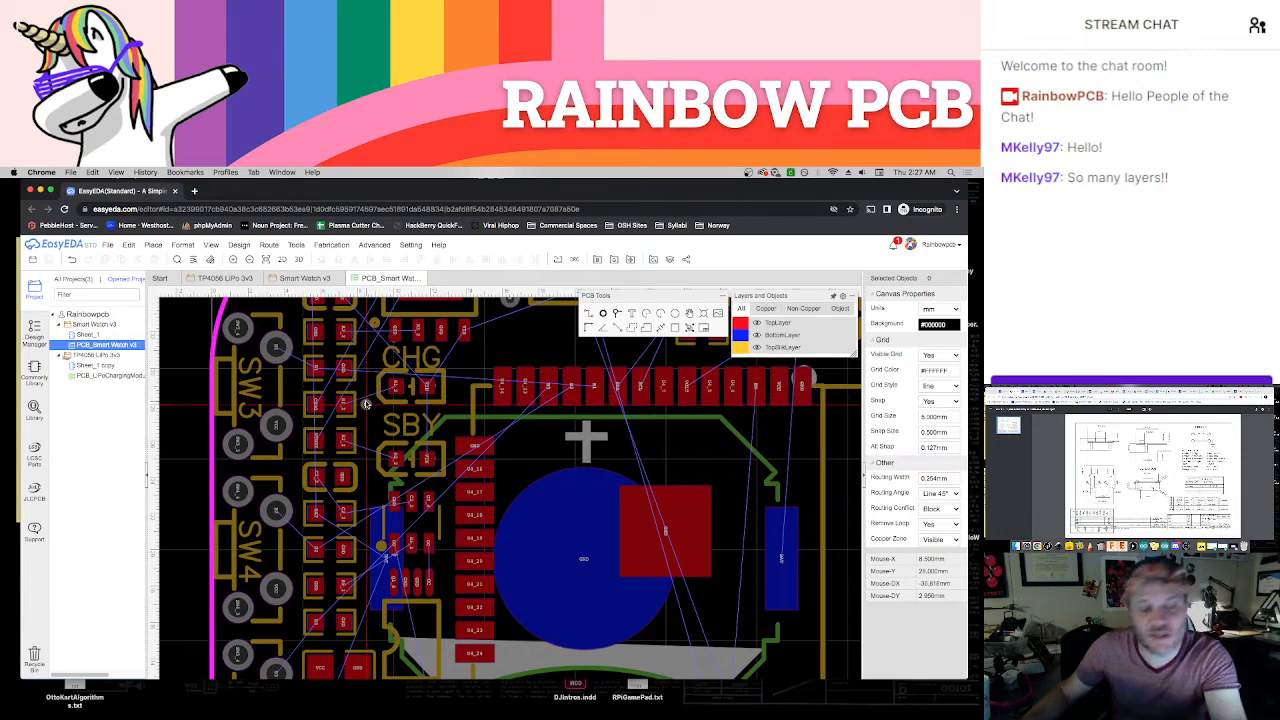
{"action": "scroll", "coordinate": [369, 401], "scroll_direction": "up", "scroll_amount": 3}
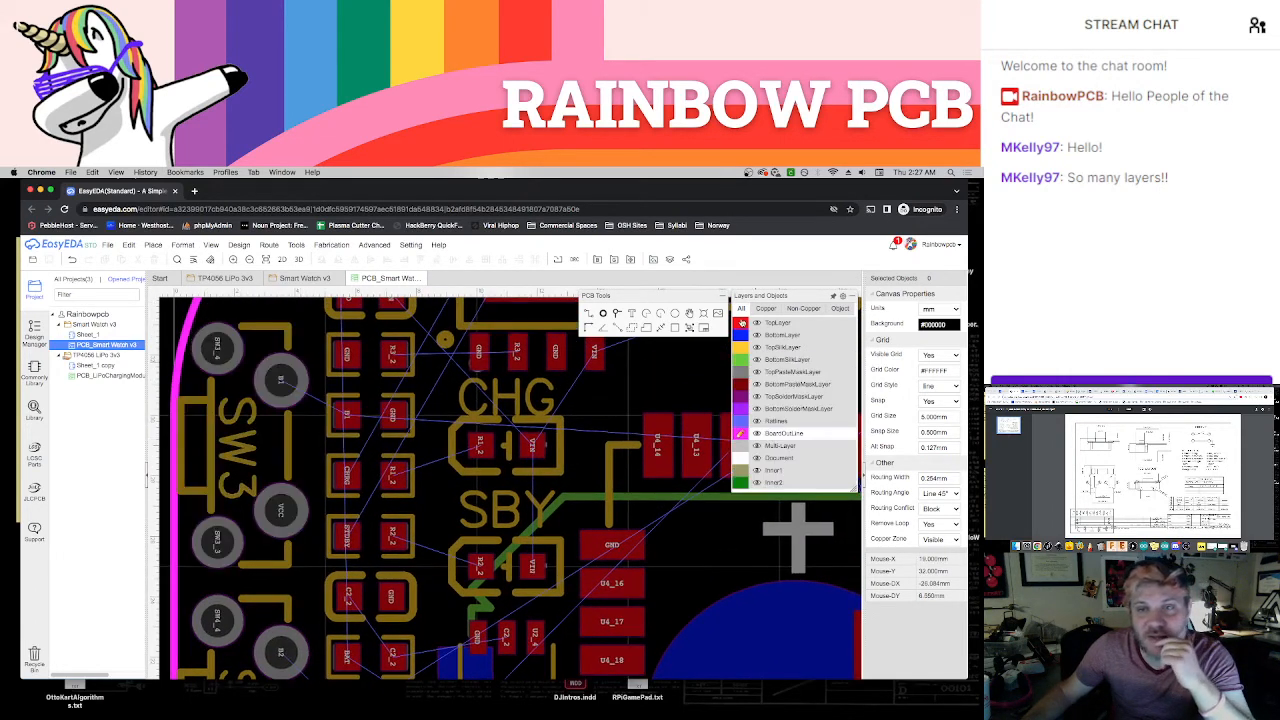
{"action": "left_click", "coordinate": [741, 323]}
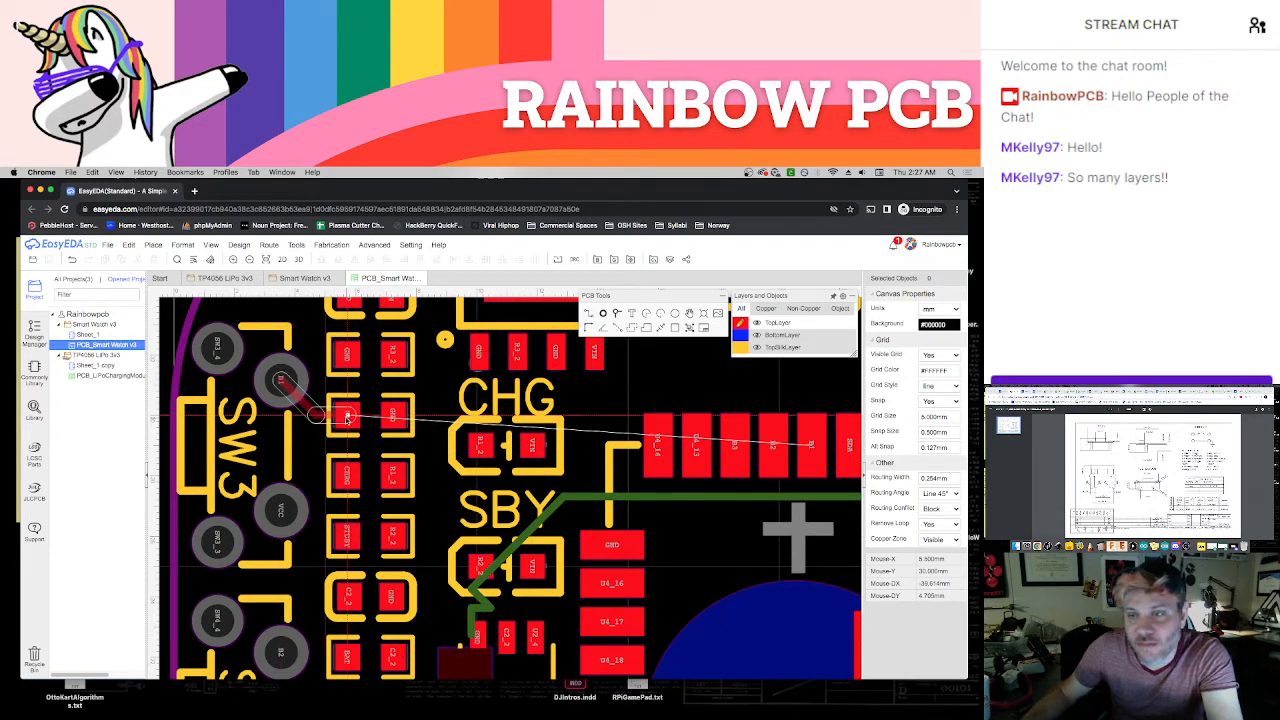
{"action": "key", "text": "Escape"}
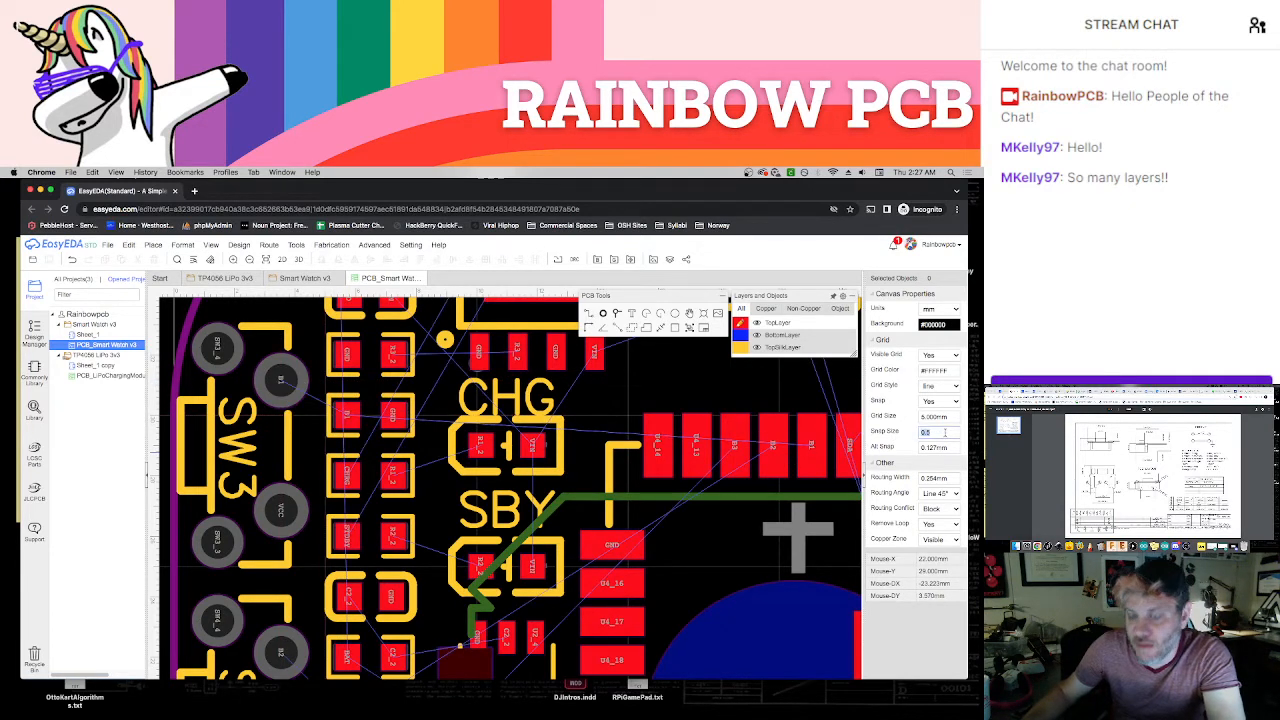
{"action": "left_click", "coordinate": [282, 381]}
{"action": "left_click", "coordinate": [349, 417]}
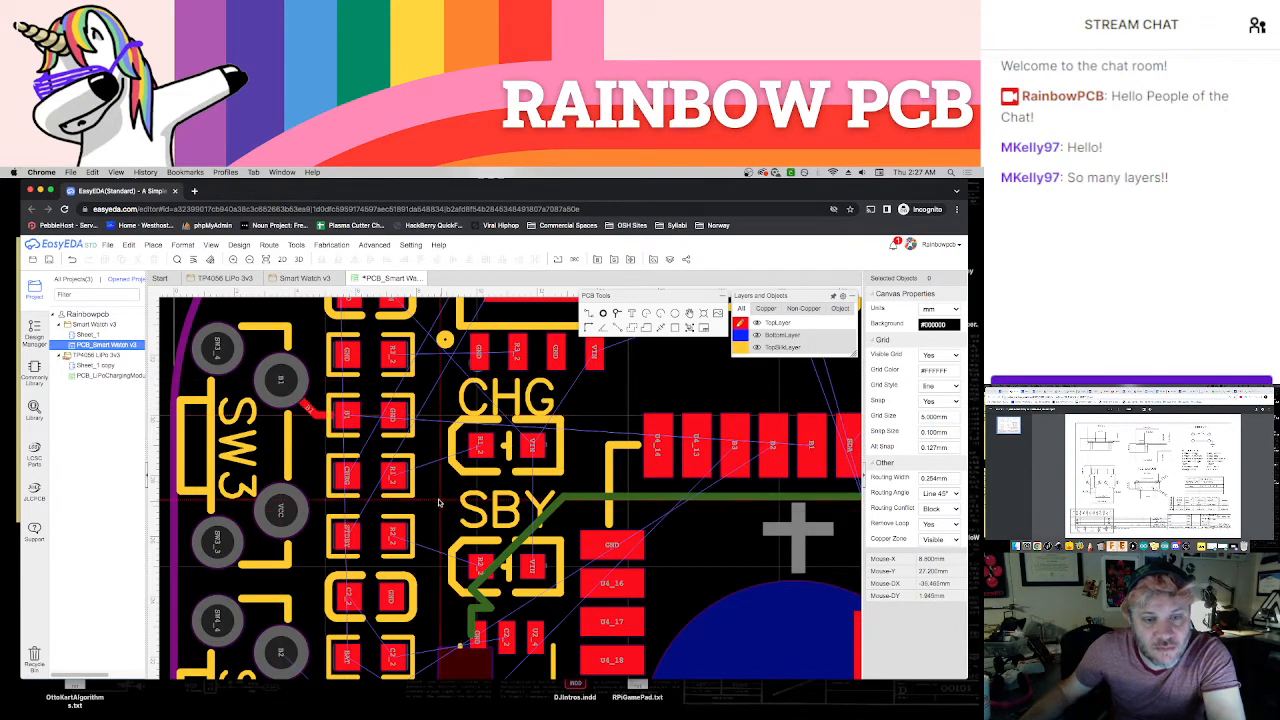
Route top-layer tracks from SW4's B2 pin and SW5's B3 pin to their neighbouring B2 and B3 resistor pads
{"action": "scroll", "coordinate": [425, 508], "scroll_direction": "down", "scroll_amount": 2}
{"action": "left_click", "coordinate": [330, 600]}
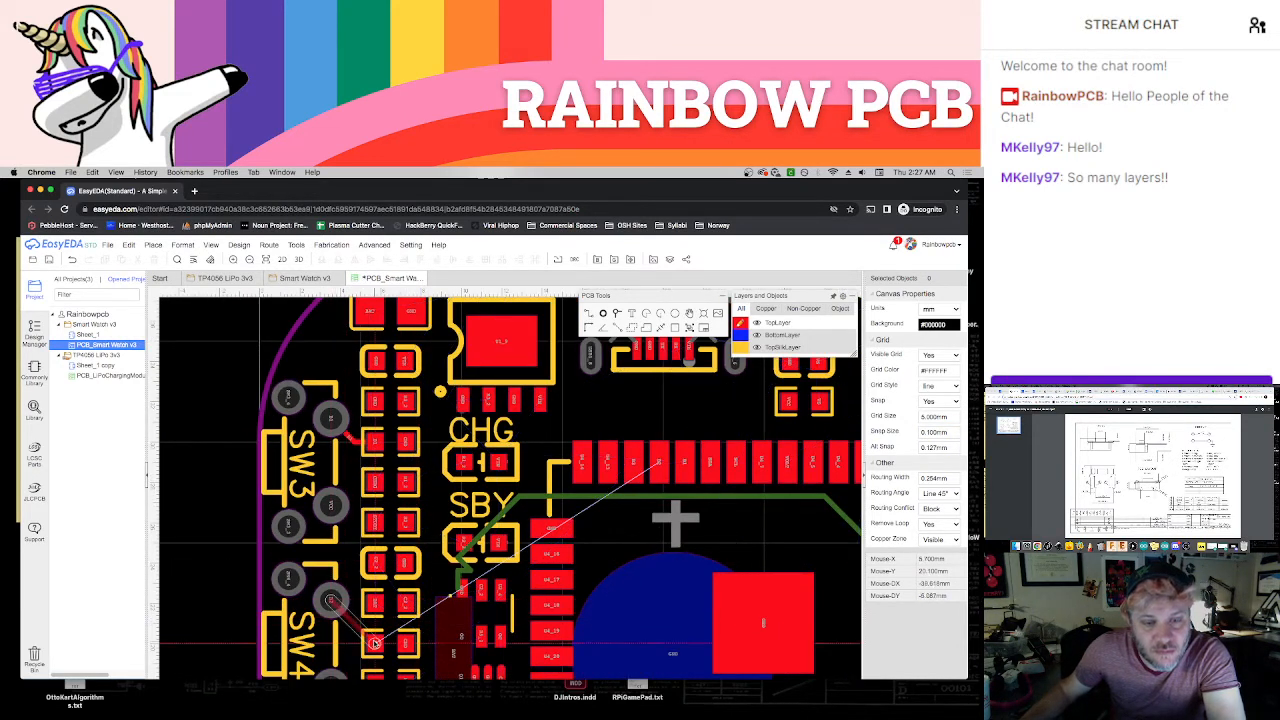
{"action": "left_click", "coordinate": [374, 644]}
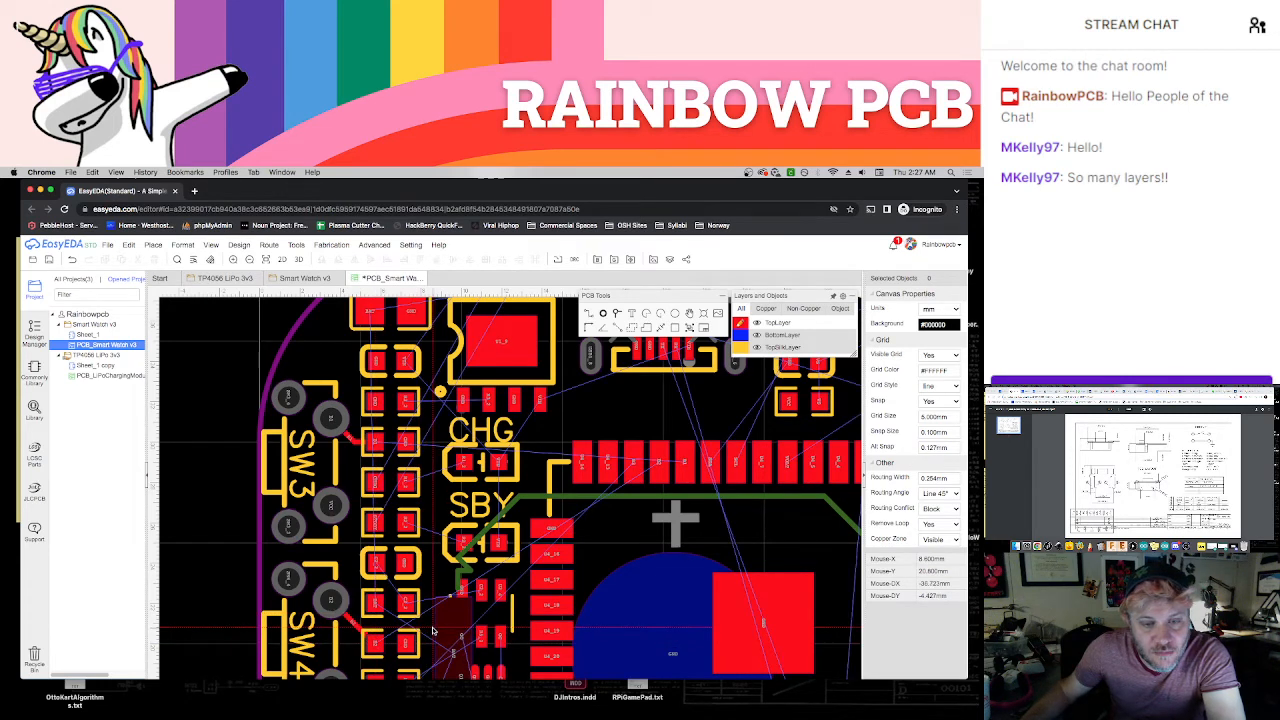
{"action": "right_click_drag", "start_coordinate": [444, 578], "coordinate": [470, 374]}
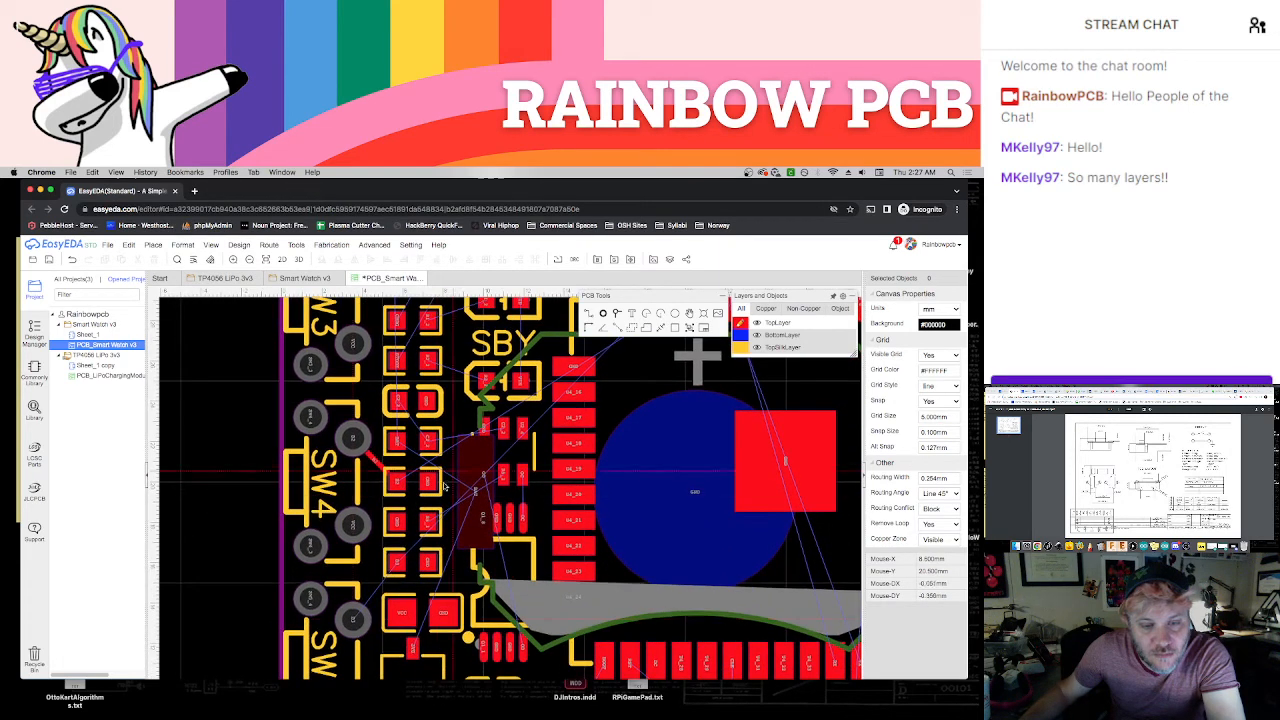
{"action": "left_click", "coordinate": [356, 622]}
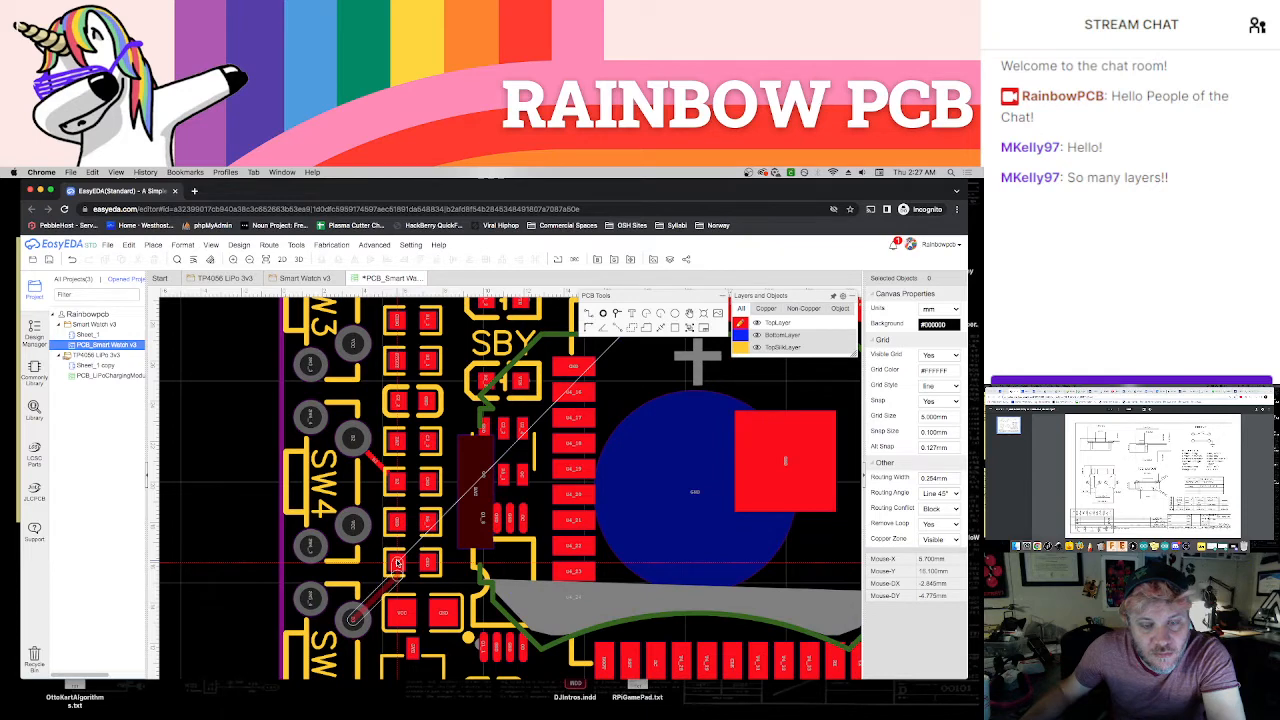
{"action": "key", "text": "Escape"}
{"action": "left_click", "coordinate": [397, 565]}
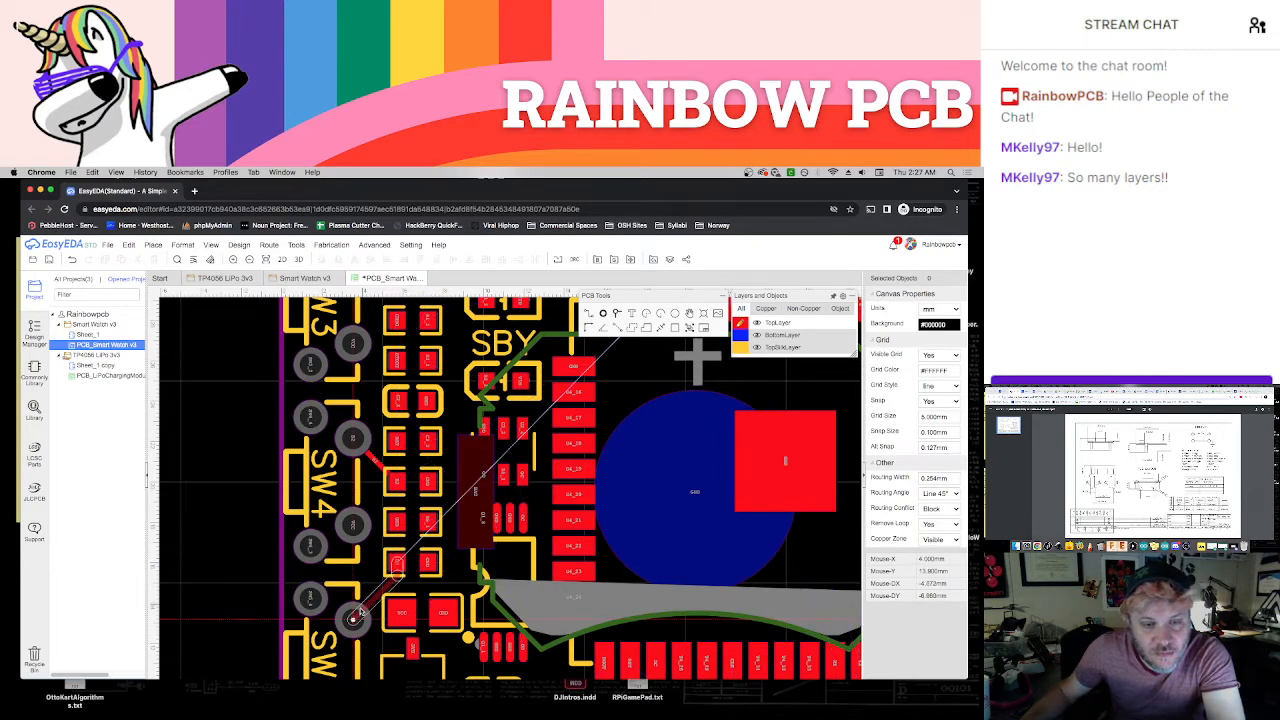
{"action": "left_click", "coordinate": [354, 619]}
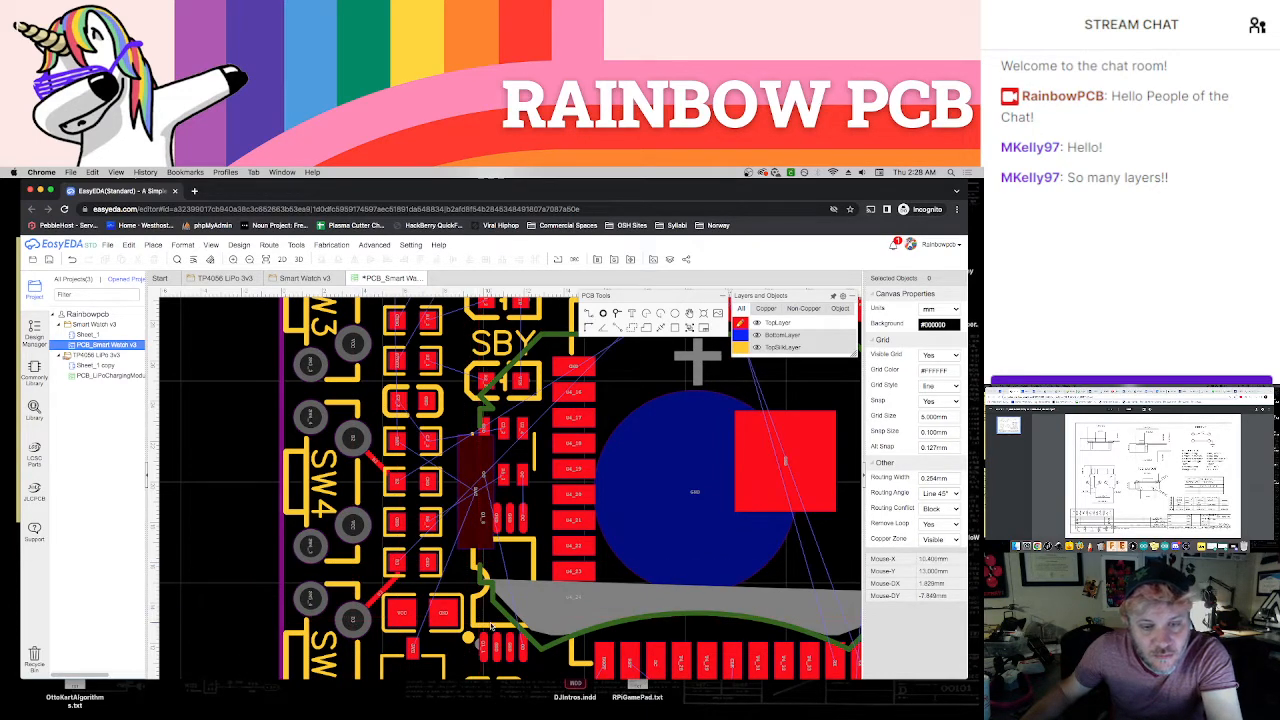
{"action": "scroll", "coordinate": [453, 657], "scroll_direction": "down", "scroll_amount": 3}
{"action": "scroll", "coordinate": [453, 657], "scroll_direction": "right", "scroll_amount": 2}
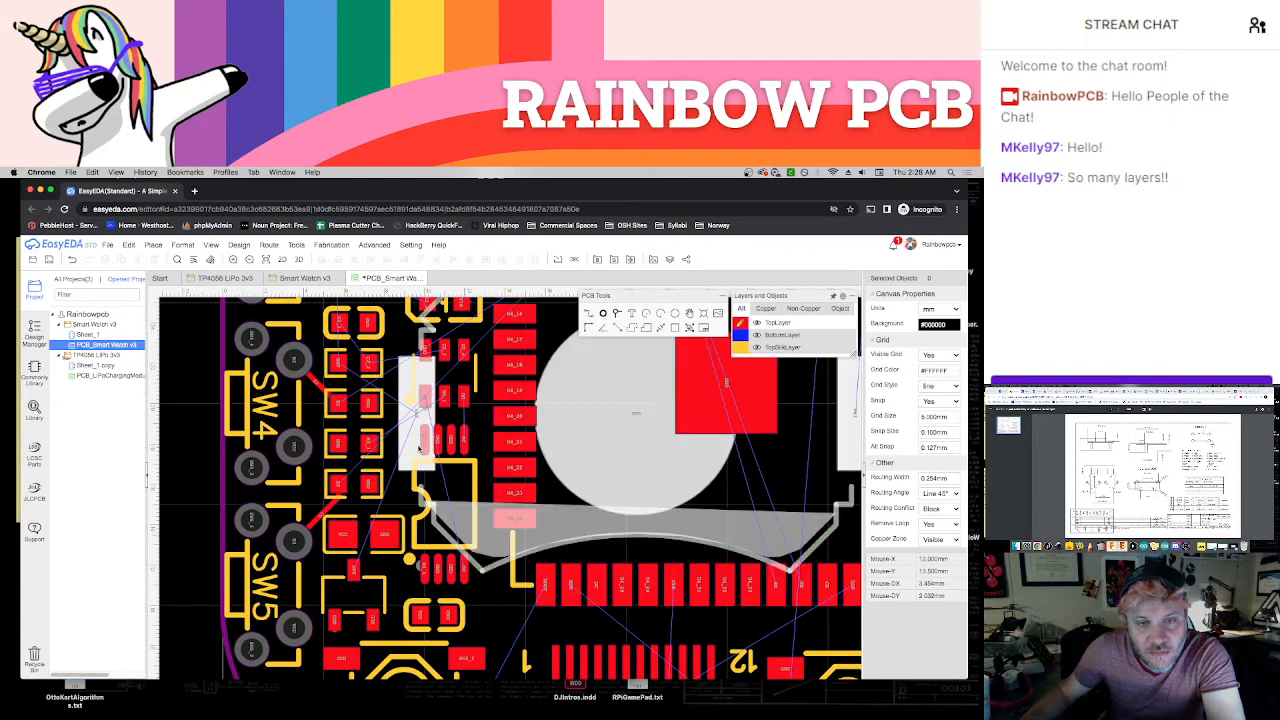
{"action": "scroll", "coordinate": [412, 423], "scroll_direction": "up", "scroll_amount": 2}
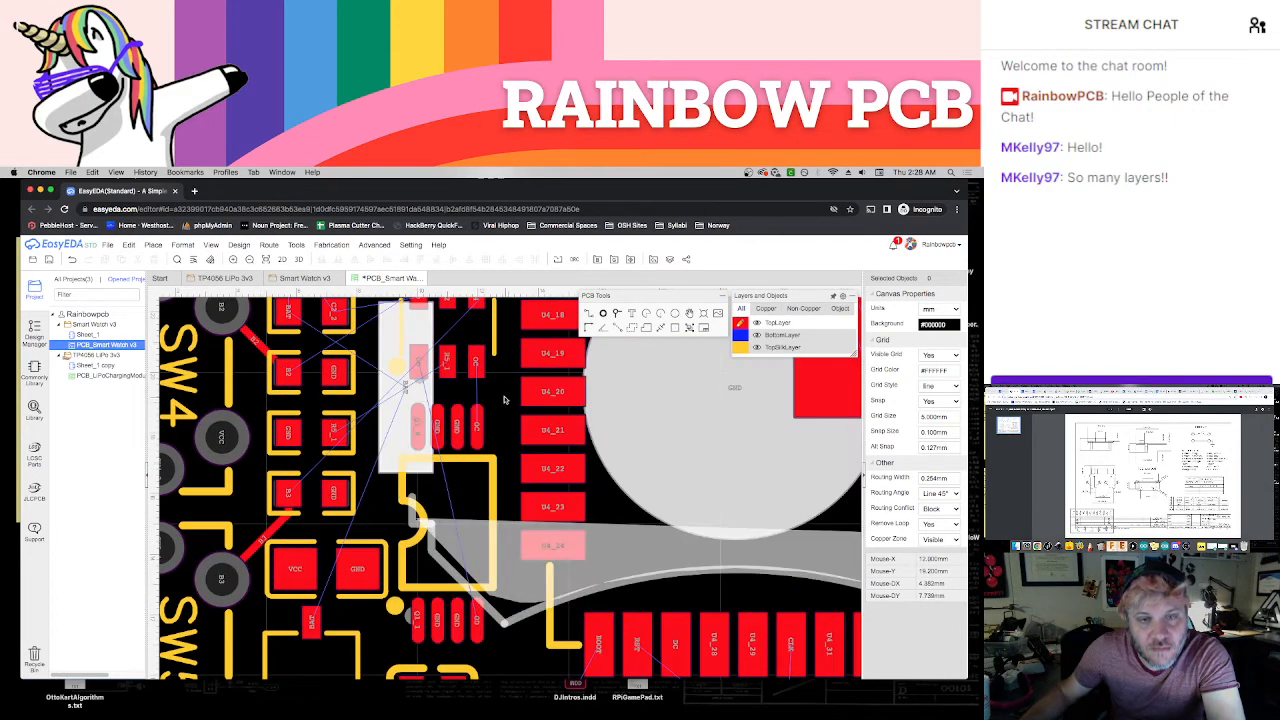
{"action": "right_click_drag", "start_coordinate": [505, 400], "coordinate": [522, 502]}
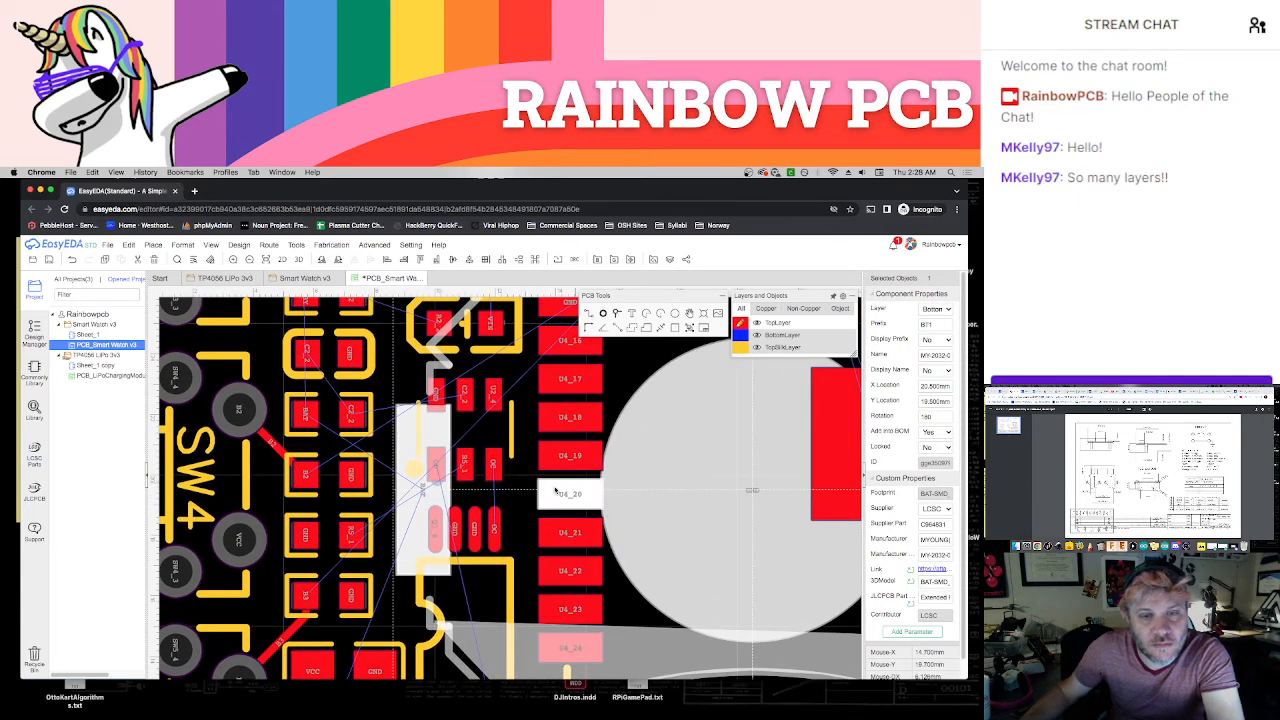
{"action": "left_click", "coordinate": [527, 510]}
Try a top-layer track from the module's BOOT pad to the BOOT button, and delete it
{"action": "scroll", "coordinate": [518, 510], "scroll_direction": "down", "scroll_amount": 1}
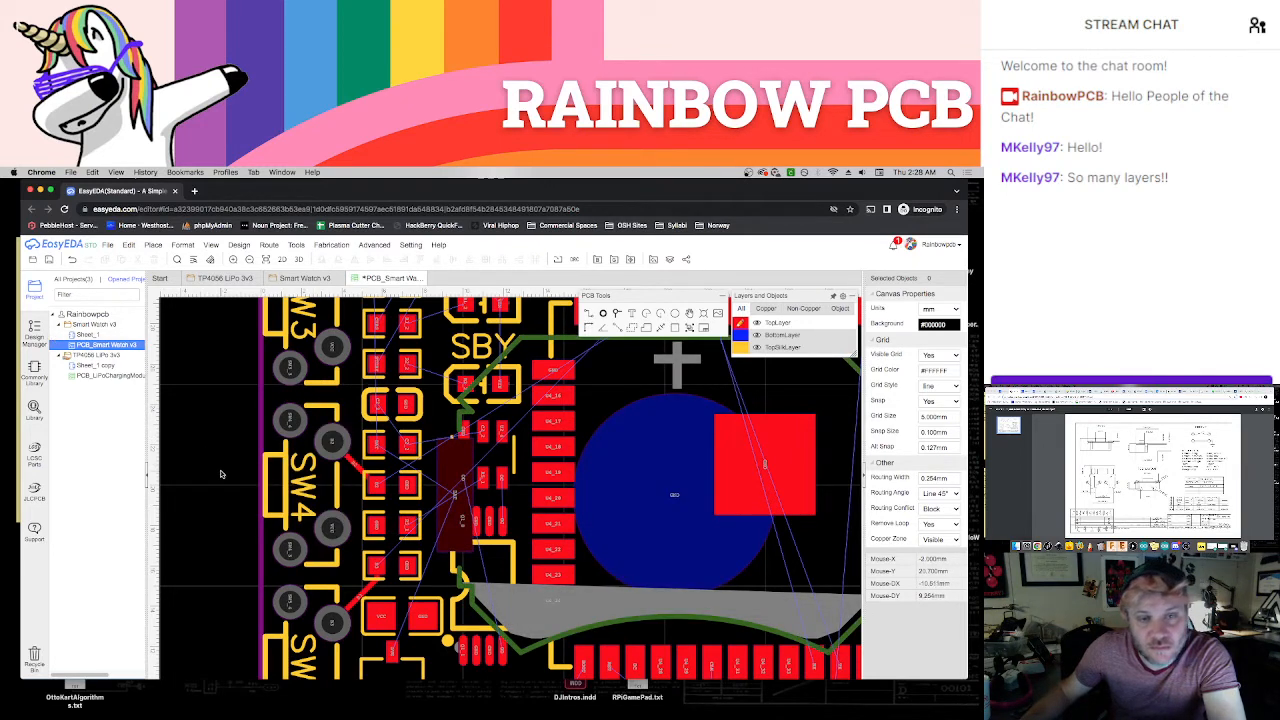
{"action": "scroll", "coordinate": [475, 492], "scroll_direction": "down", "scroll_amount": 3}
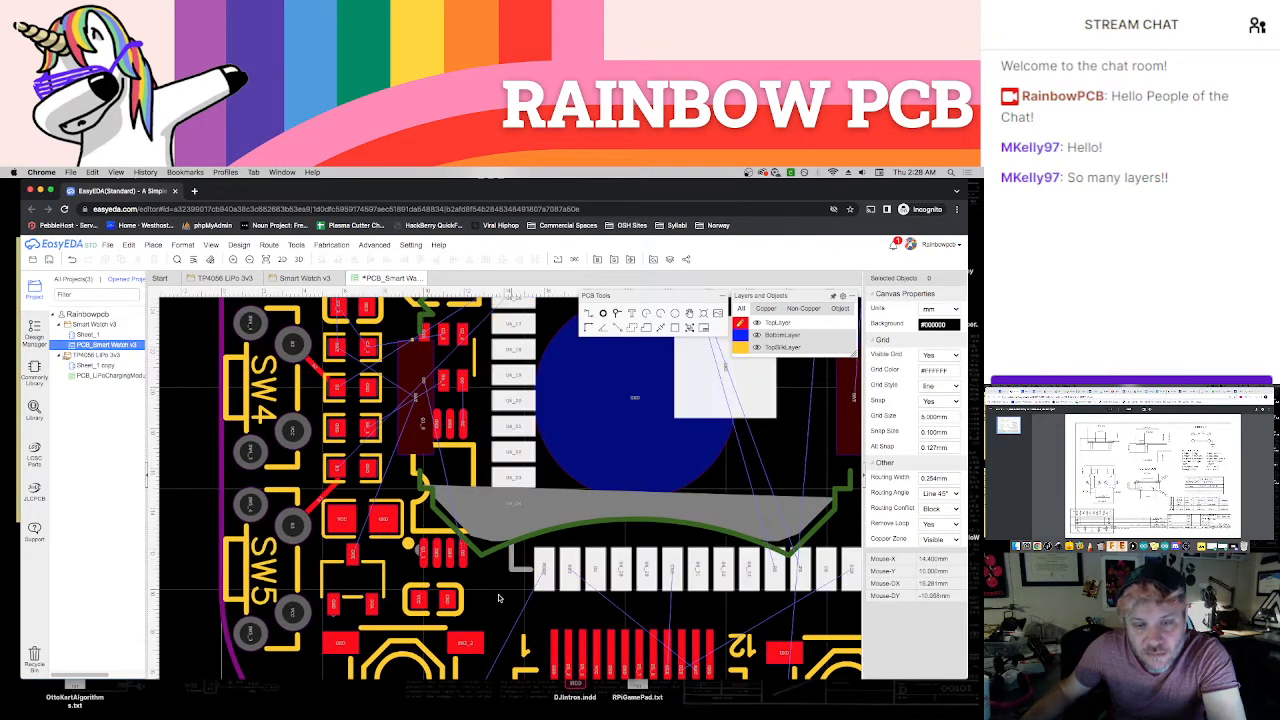
{"action": "scroll", "coordinate": [476, 492], "scroll_direction": "down", "scroll_amount": 2}
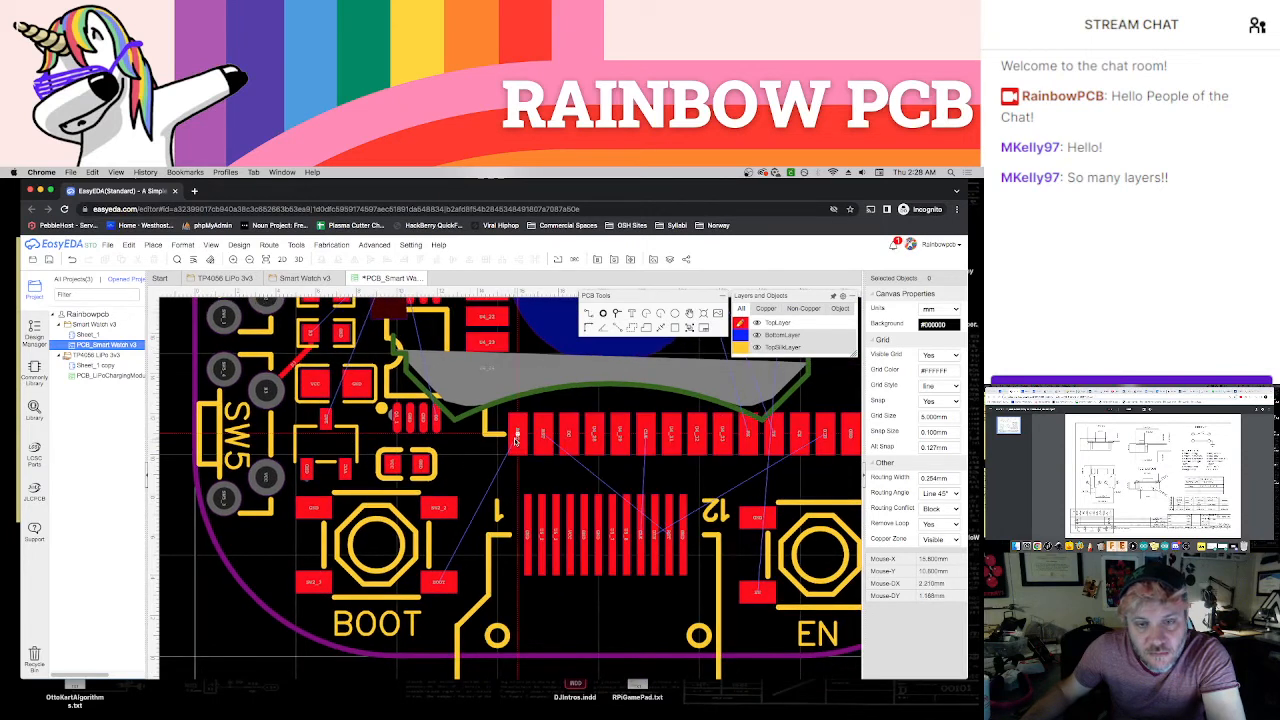
{"action": "left_click", "coordinate": [516, 440]}
{"action": "left_click", "coordinate": [445, 585]}
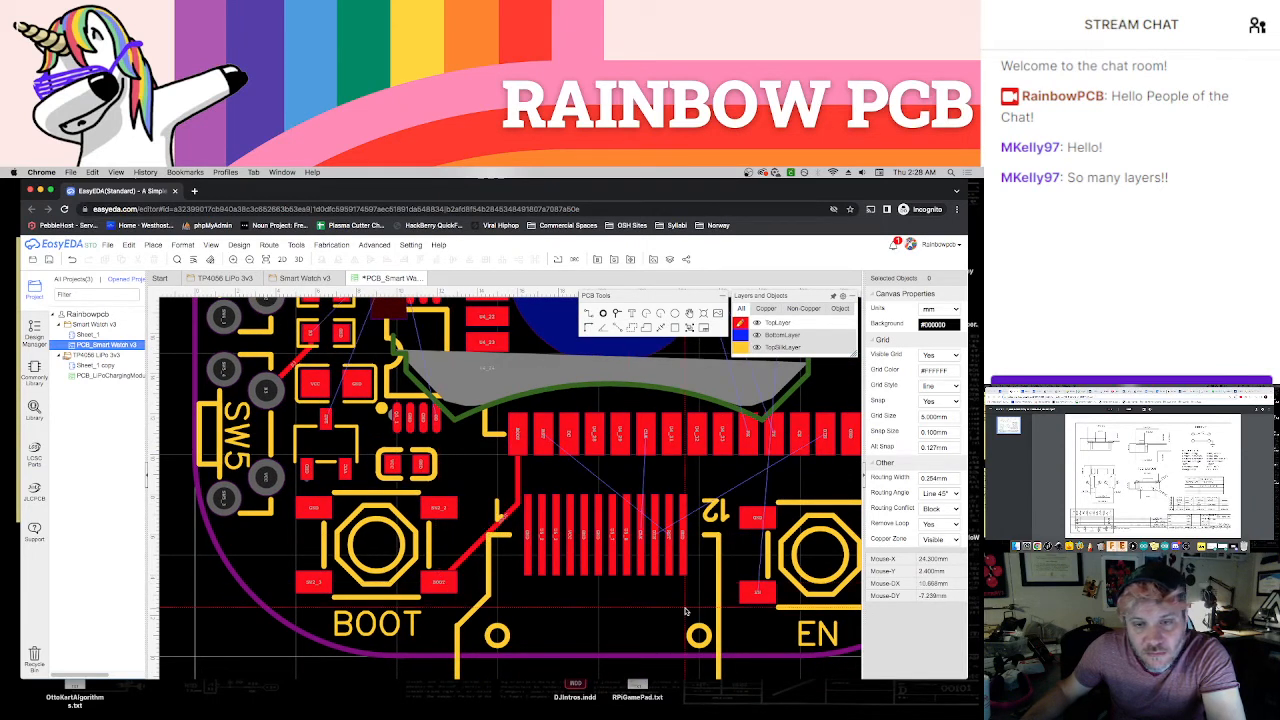
{"action": "scroll", "coordinate": [571, 628], "scroll_direction": "right", "scroll_amount": 3}
{"action": "scroll", "coordinate": [571, 628], "scroll_direction": "right", "scroll_amount": 1}
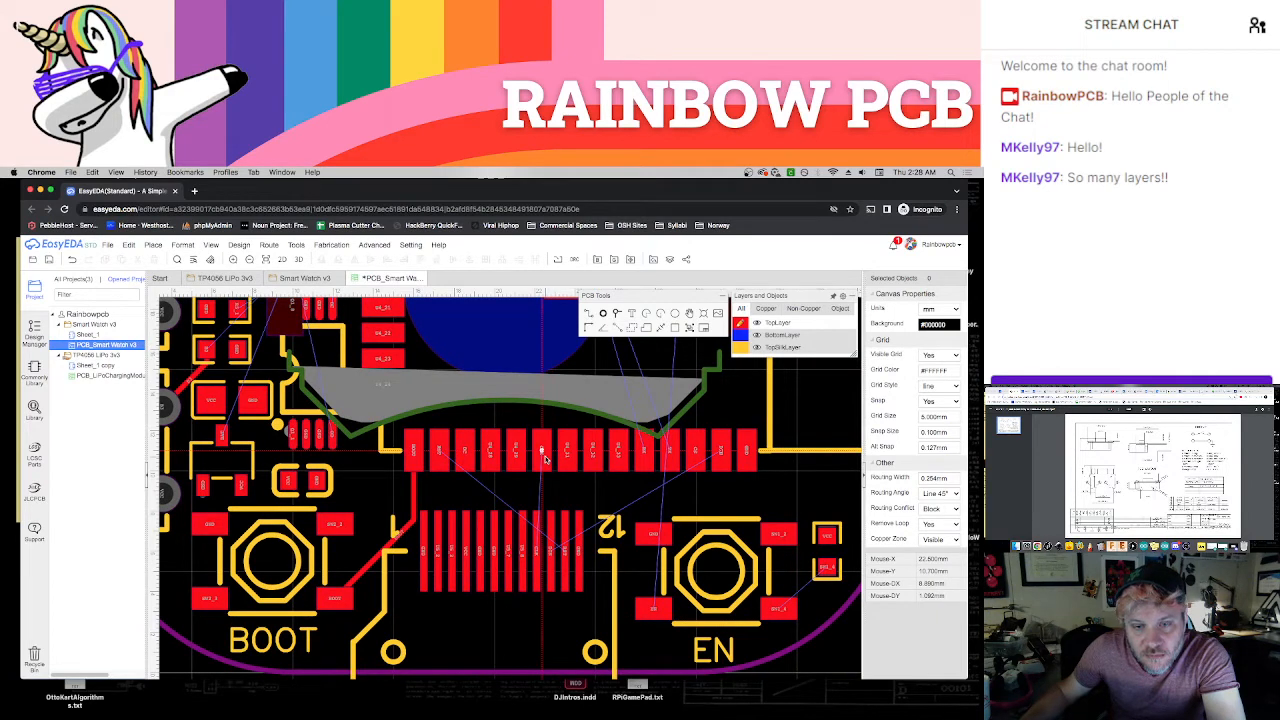
{"action": "left_click", "coordinate": [401, 534]}
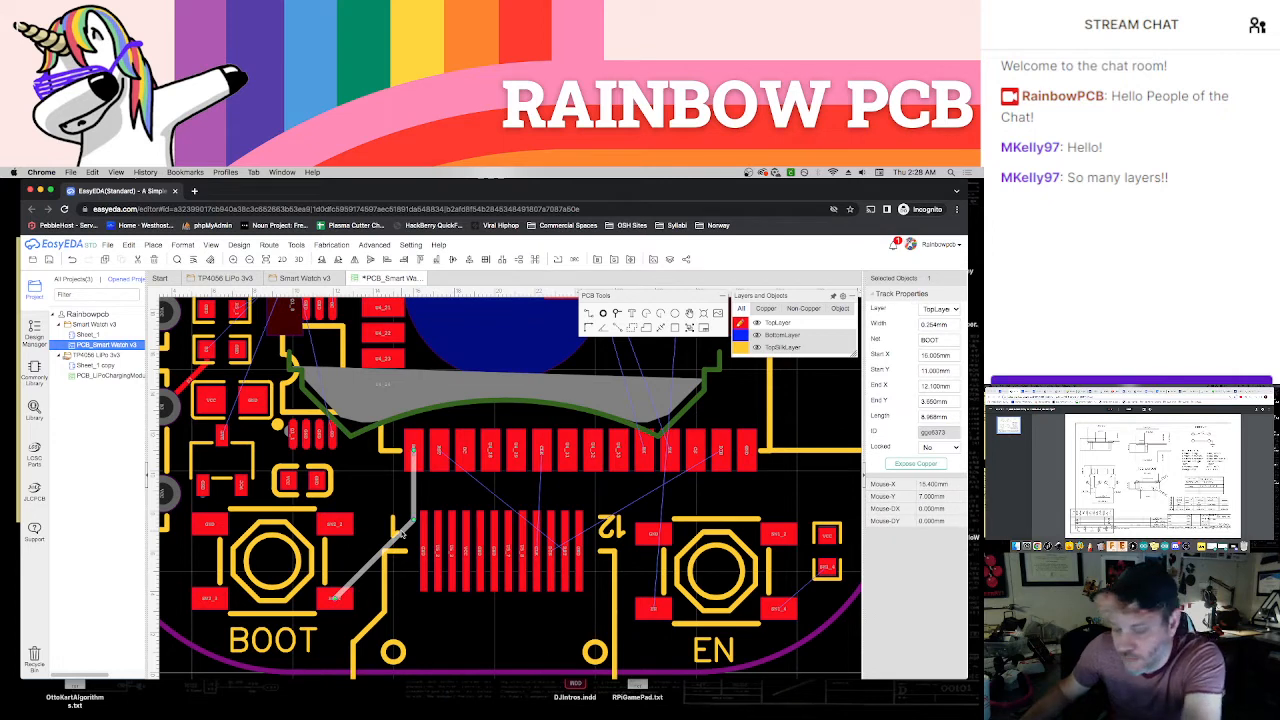
{"action": "key", "text": "Delete"}
{"action": "key", "text": "w"}
{"action": "left_click", "coordinate": [438, 451]}
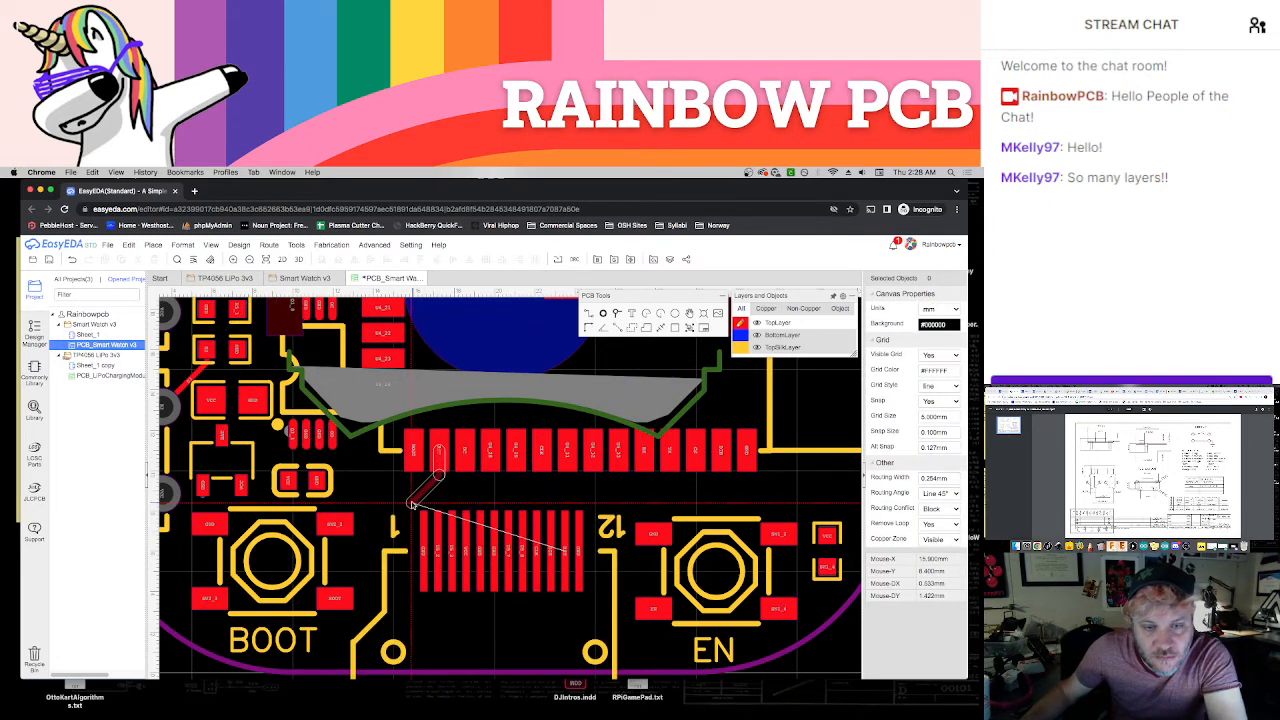
{"action": "left_click", "coordinate": [411, 502]}
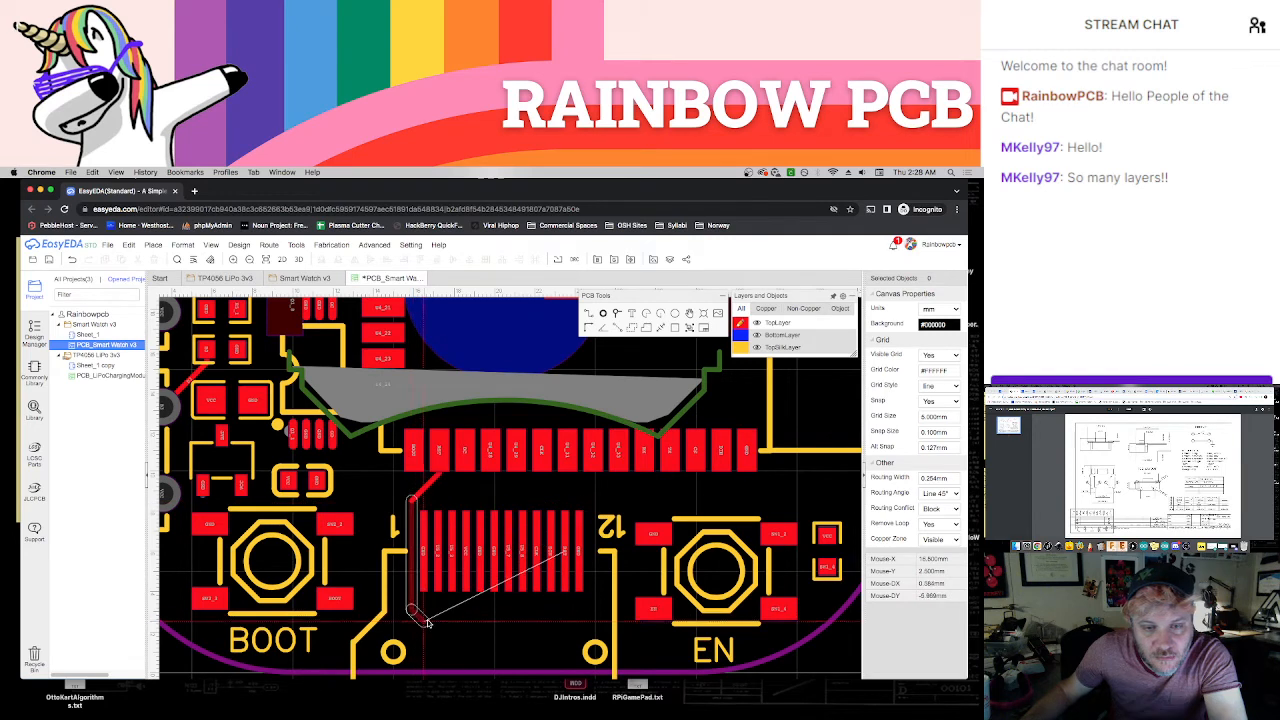
{"action": "key", "text": "Escape"}
{"action": "key", "text": "super+z"}
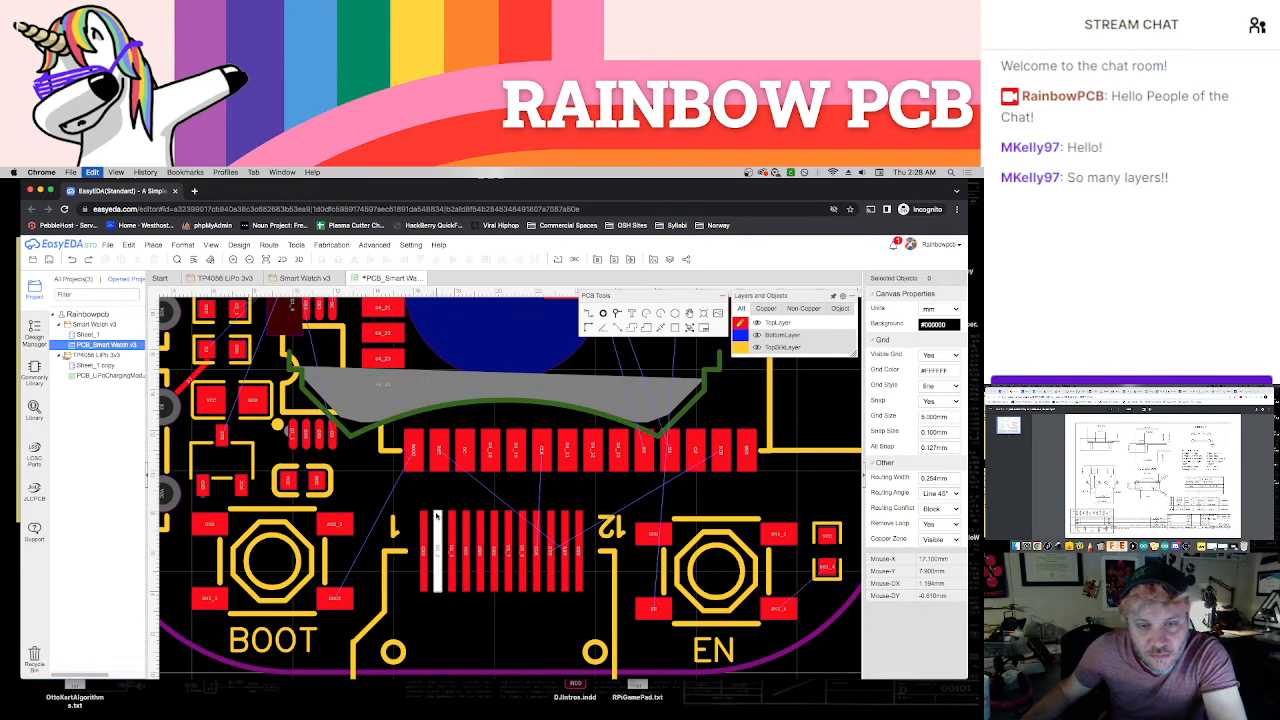
Route the module pad beside BOOT around the 12-pin connector's outer side to pin 11, and the CLK pad straight down to its connector pin
{"action": "left_click", "coordinate": [438, 453]}
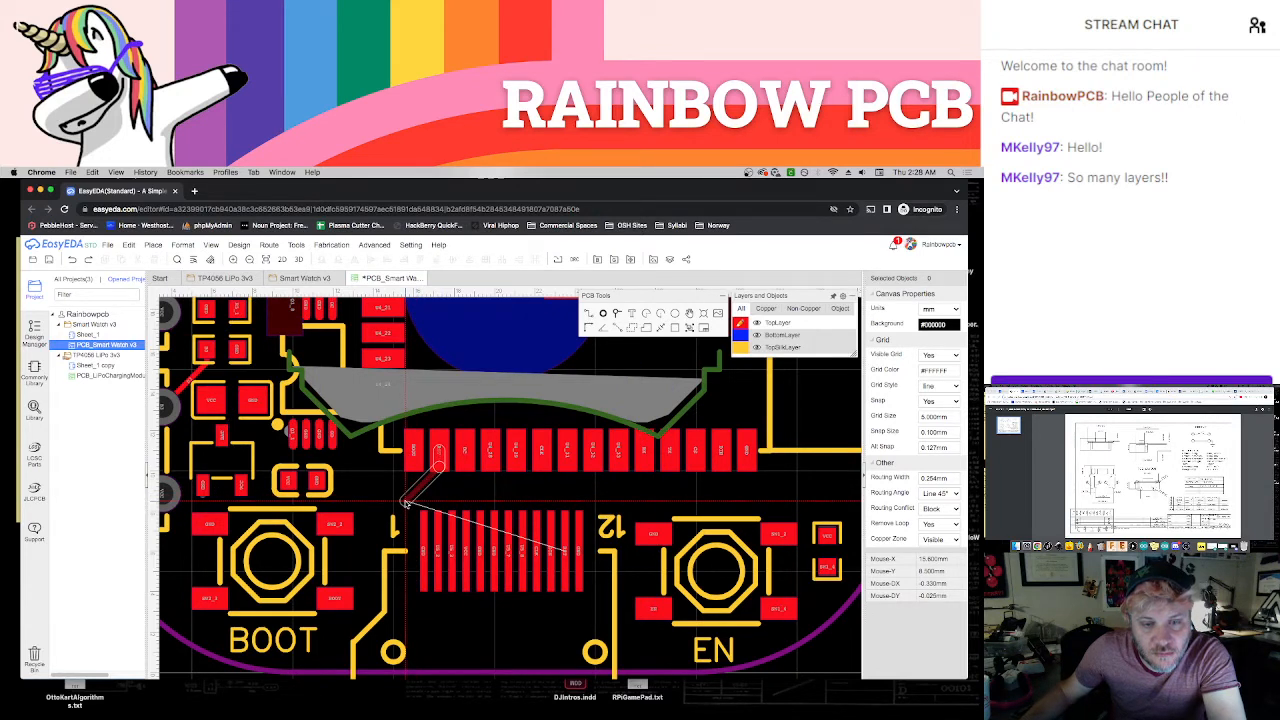
{"action": "left_click", "coordinate": [404, 510]}
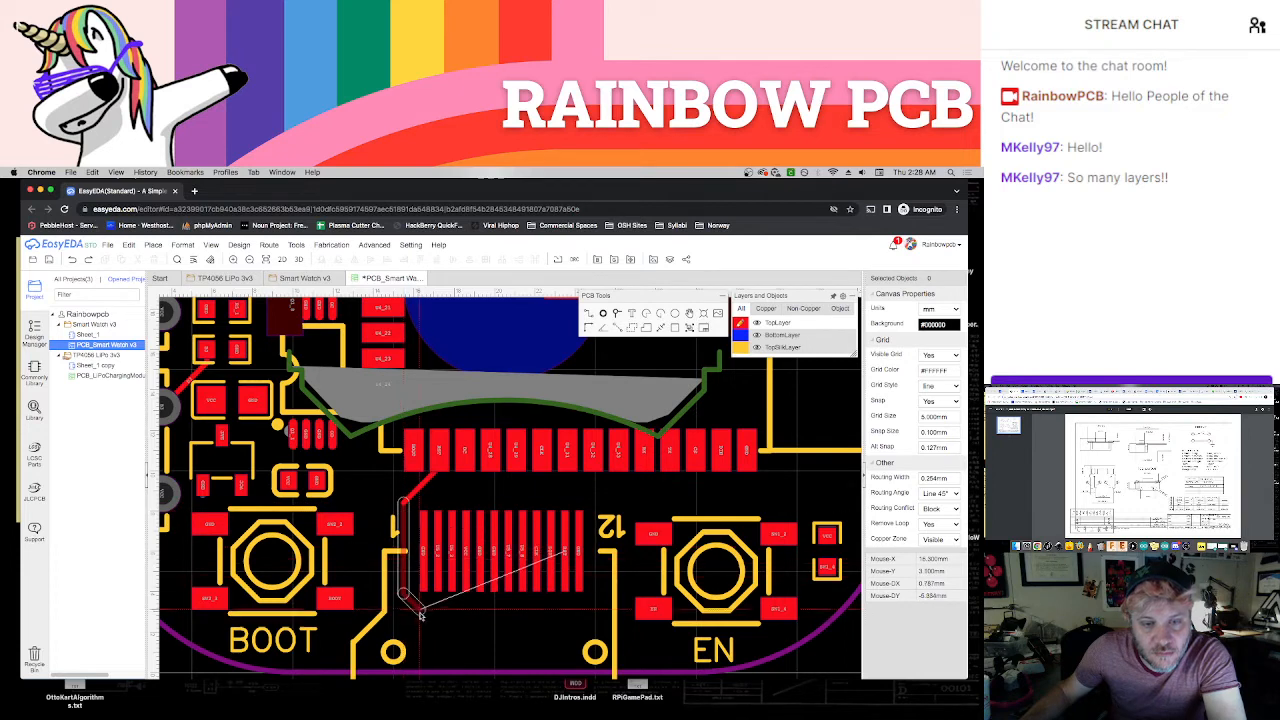
{"action": "left_click", "coordinate": [419, 620]}
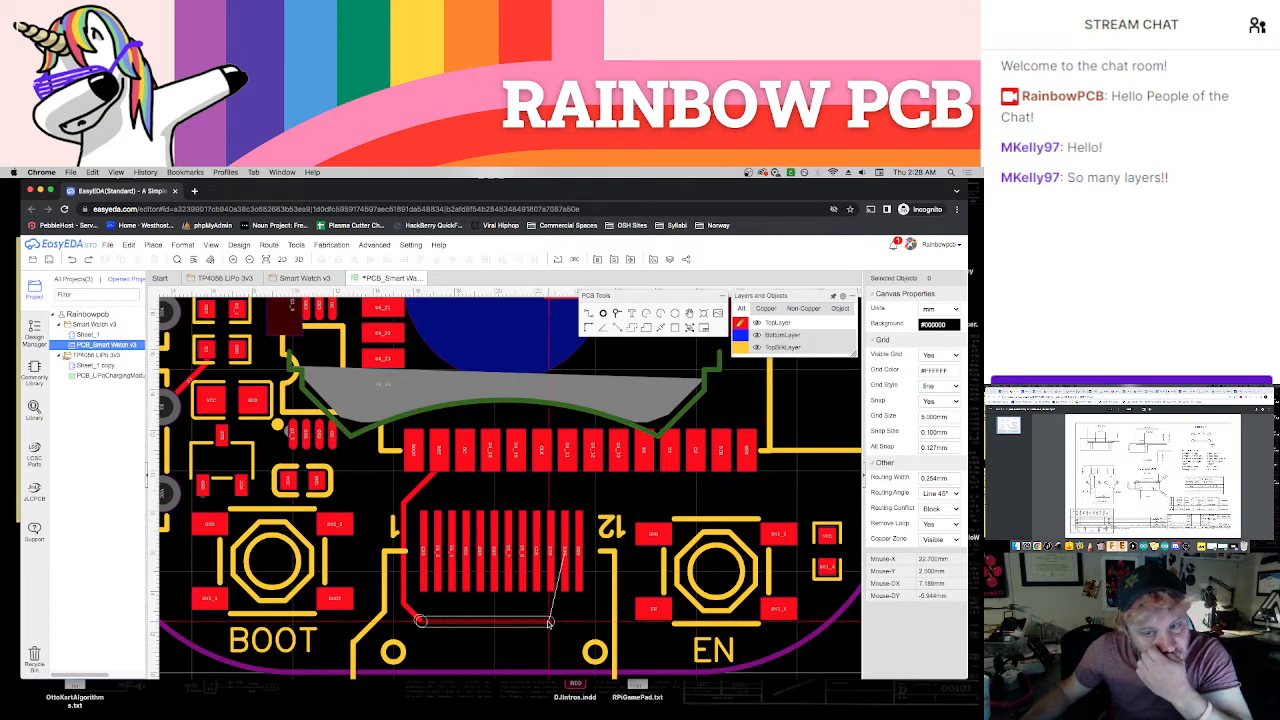
{"action": "left_click", "coordinate": [565, 590]}
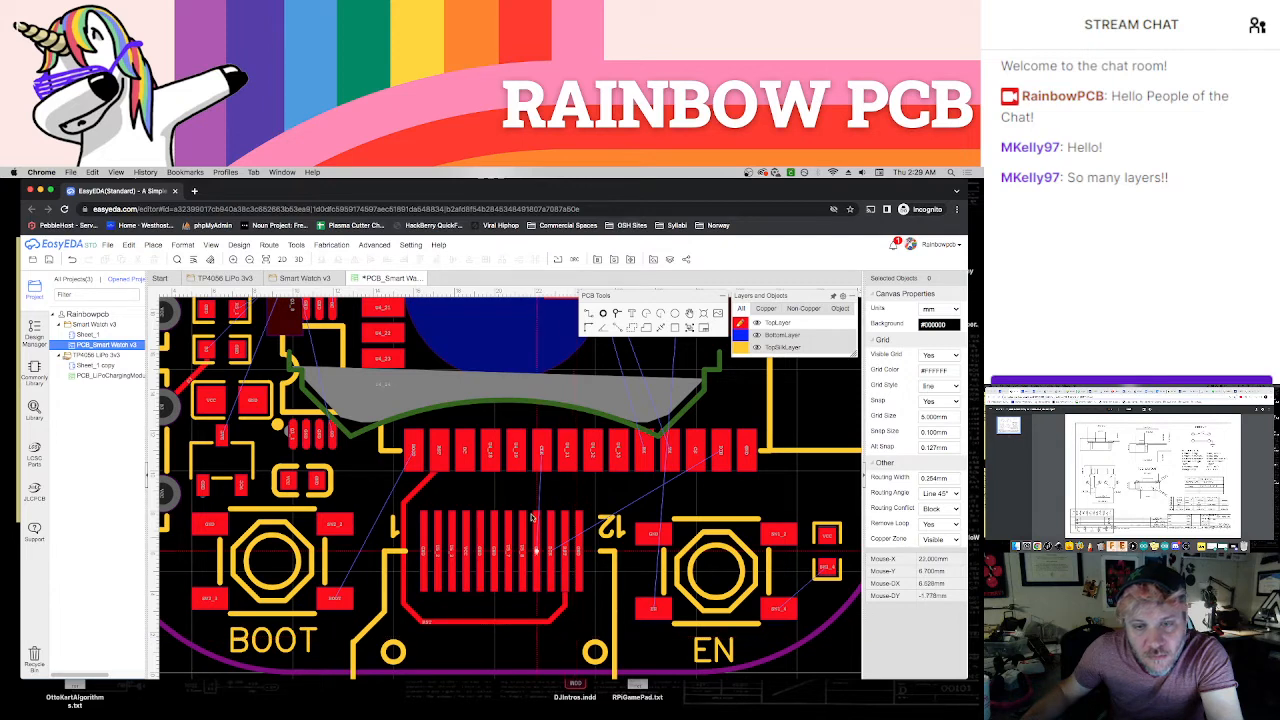
{"action": "left_click", "coordinate": [537, 452]}
{"action": "left_click", "coordinate": [537, 520]}
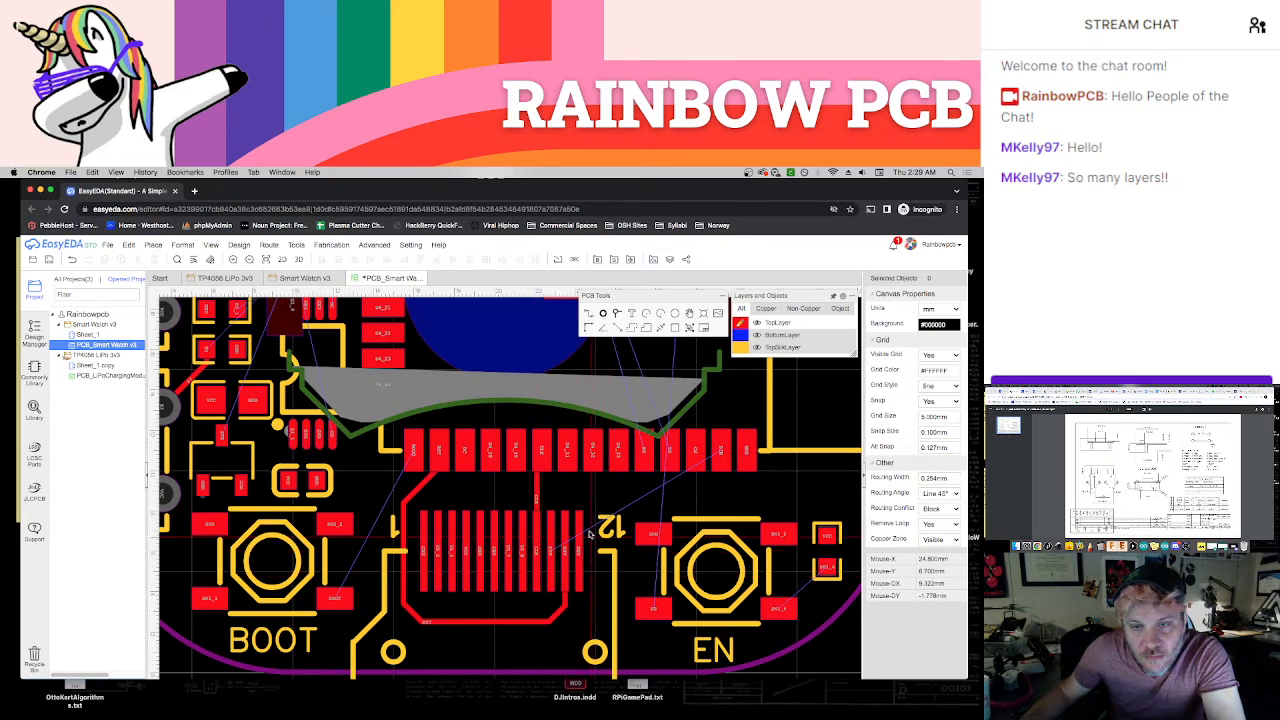
Route a top-layer track from the module's second-to-last pad in the lower row to the connector pin beside CLK
{"action": "left_click", "coordinate": [719, 457]}
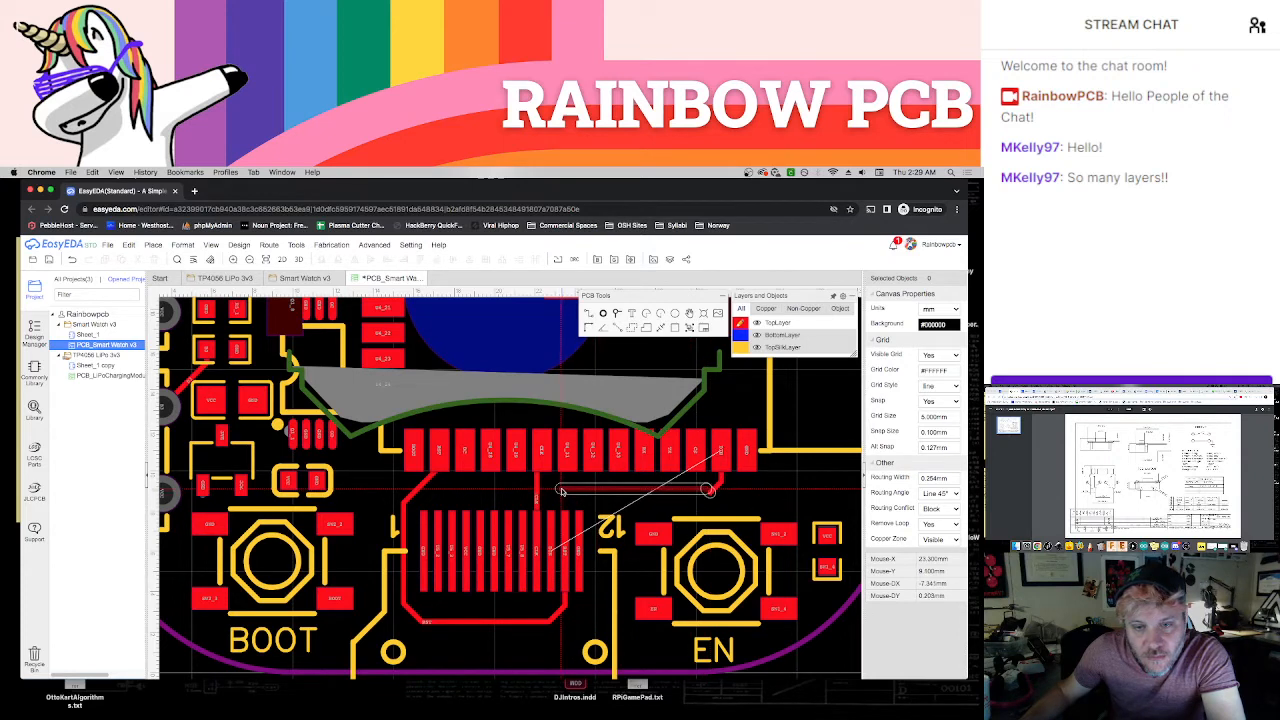
{"action": "left_click", "coordinate": [560, 494]}
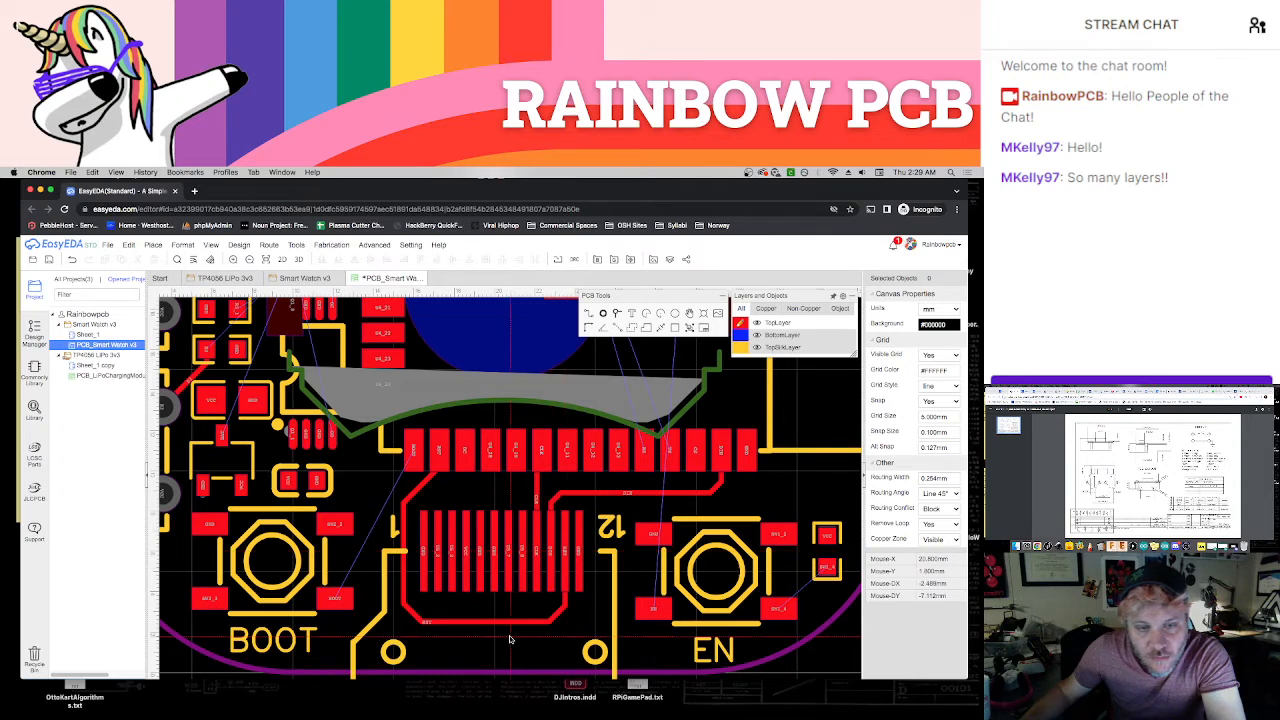
Route the module's BOOT pad to the BOOT button, and the EN button's lower outer pad to the neighbouring resistor pad
{"action": "left_click", "coordinate": [415, 452]}
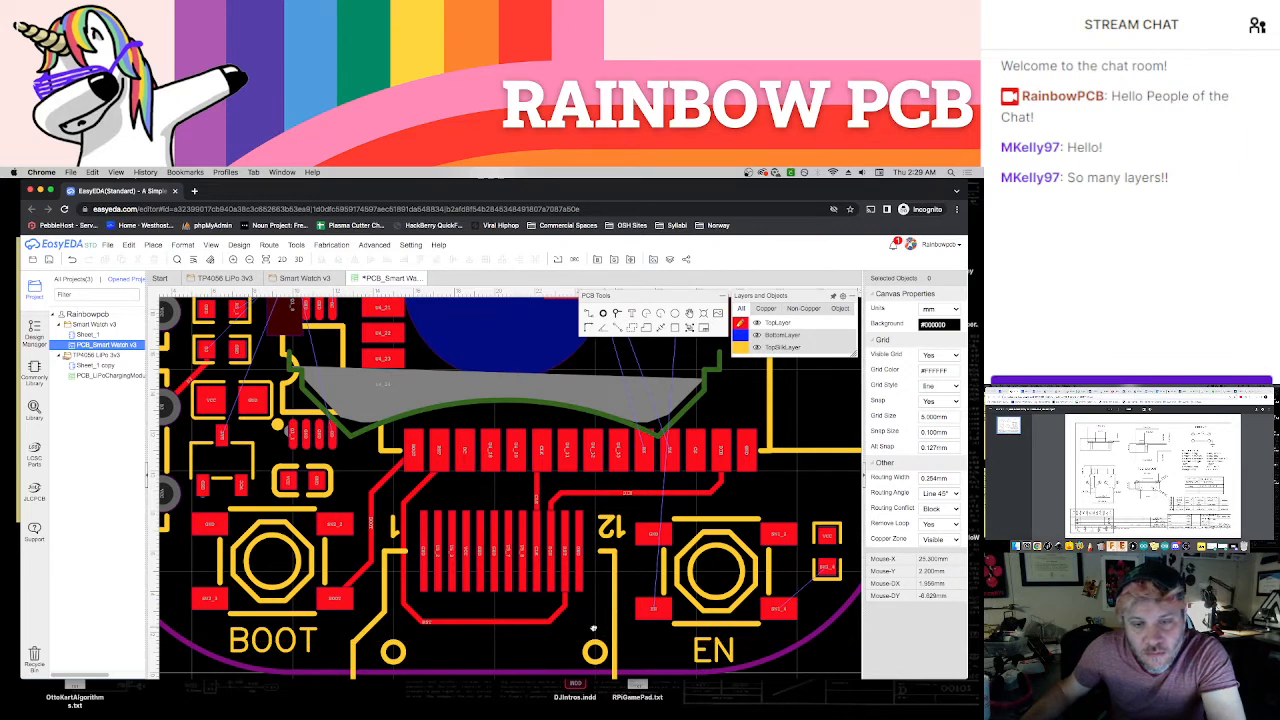
{"action": "right_click_drag", "start_coordinate": [593, 628], "coordinate": [464, 633]}
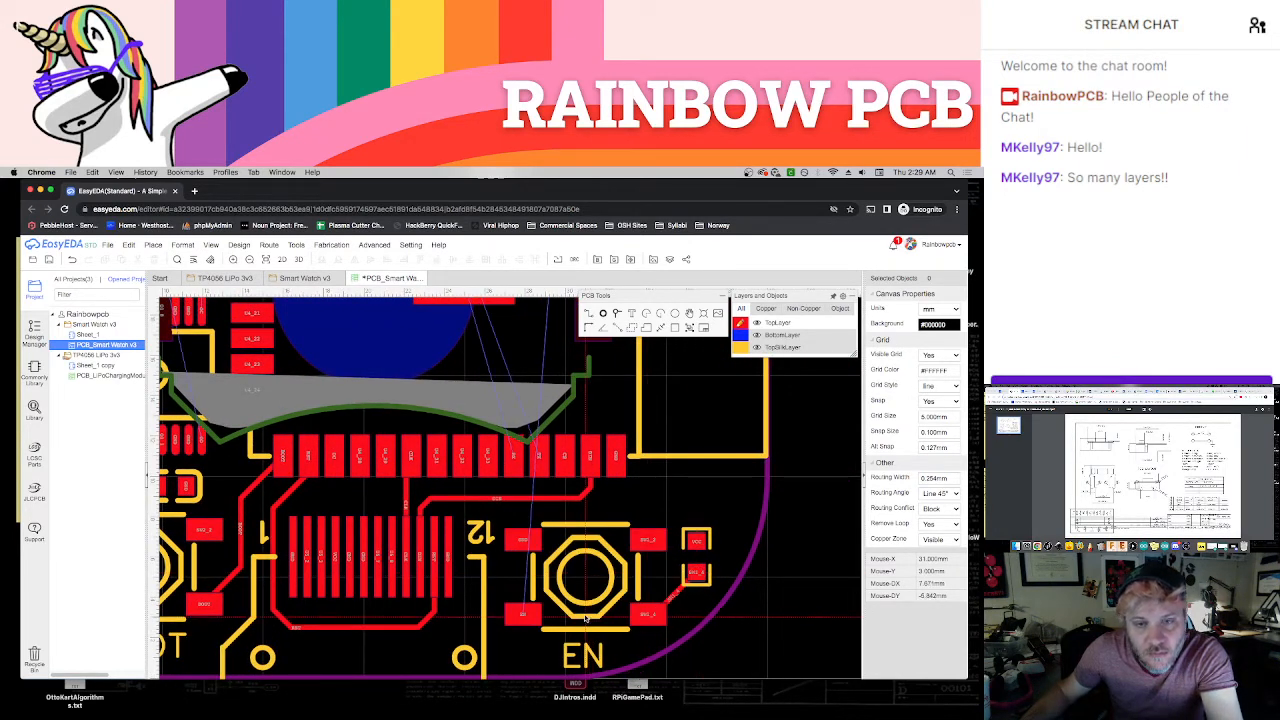
{"action": "key", "text": "Escape"}
Hide the BottomLayer and BottomPasteMaskLayer so only the top-side pads beside SW4 and SW5 show
{"action": "scroll", "coordinate": [580, 605], "scroll_direction": "down", "scroll_amount": 3}
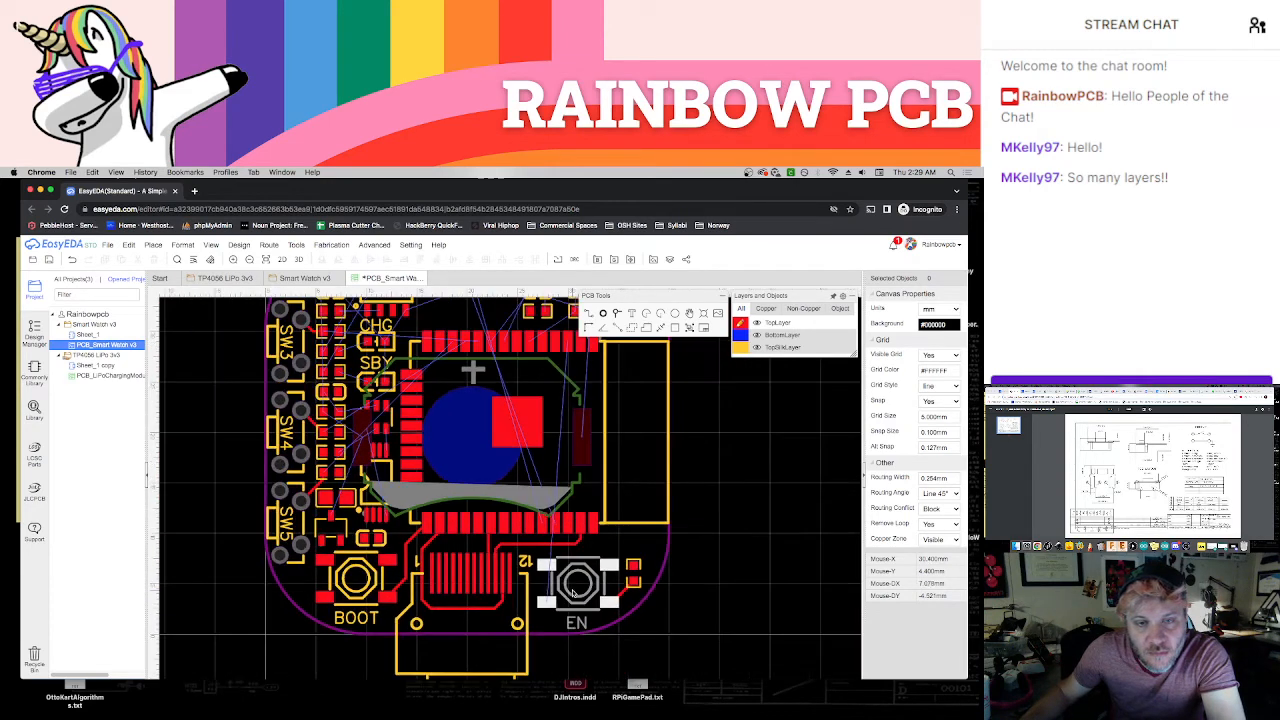
{"action": "scroll", "coordinate": [300, 548], "scroll_direction": "up", "scroll_amount": 3}
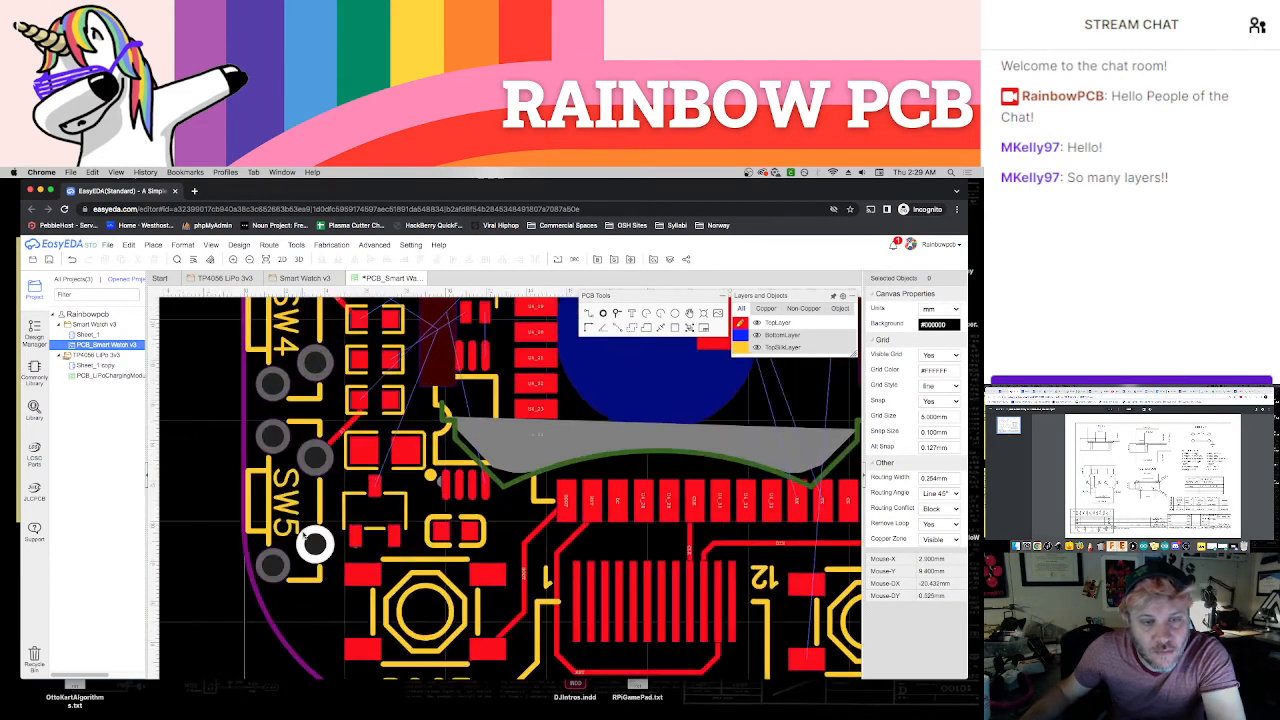
{"action": "scroll", "coordinate": [313, 543], "scroll_direction": "up", "scroll_amount": 2}
{"action": "scroll", "coordinate": [352, 474], "scroll_direction": "down", "scroll_amount": 3}
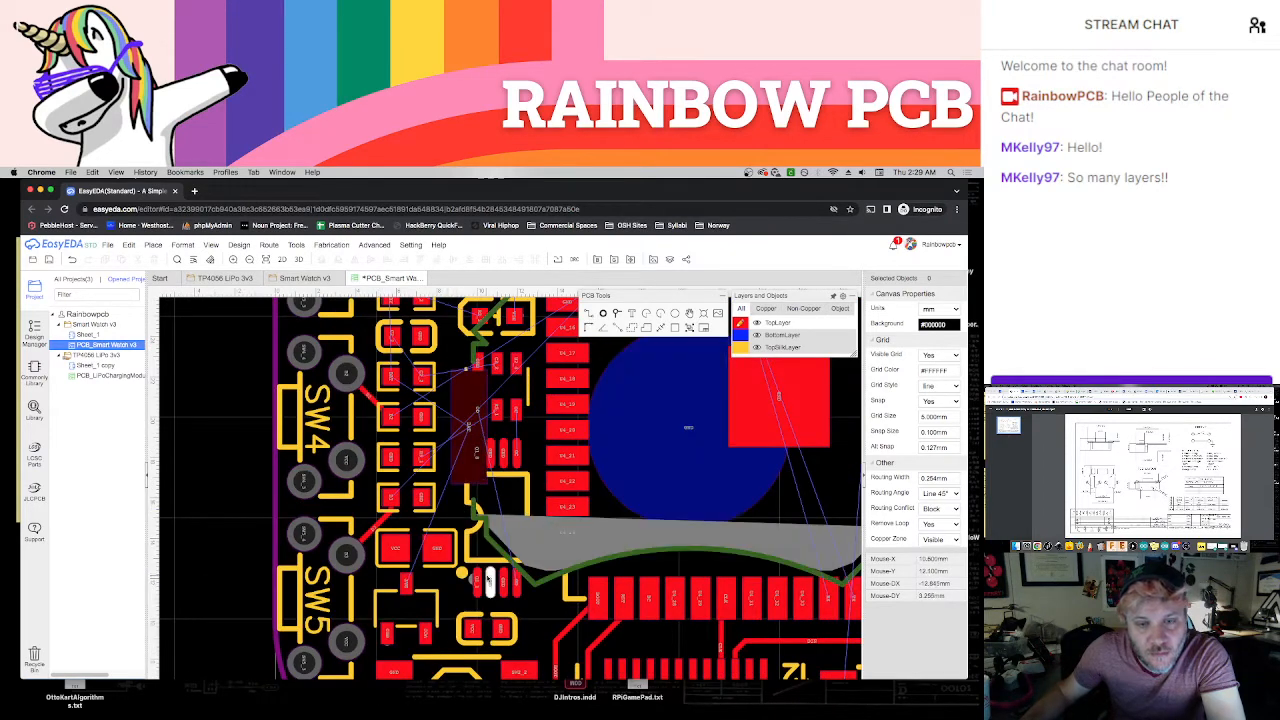
{"action": "scroll", "coordinate": [490, 578], "scroll_direction": "up", "scroll_amount": 2}
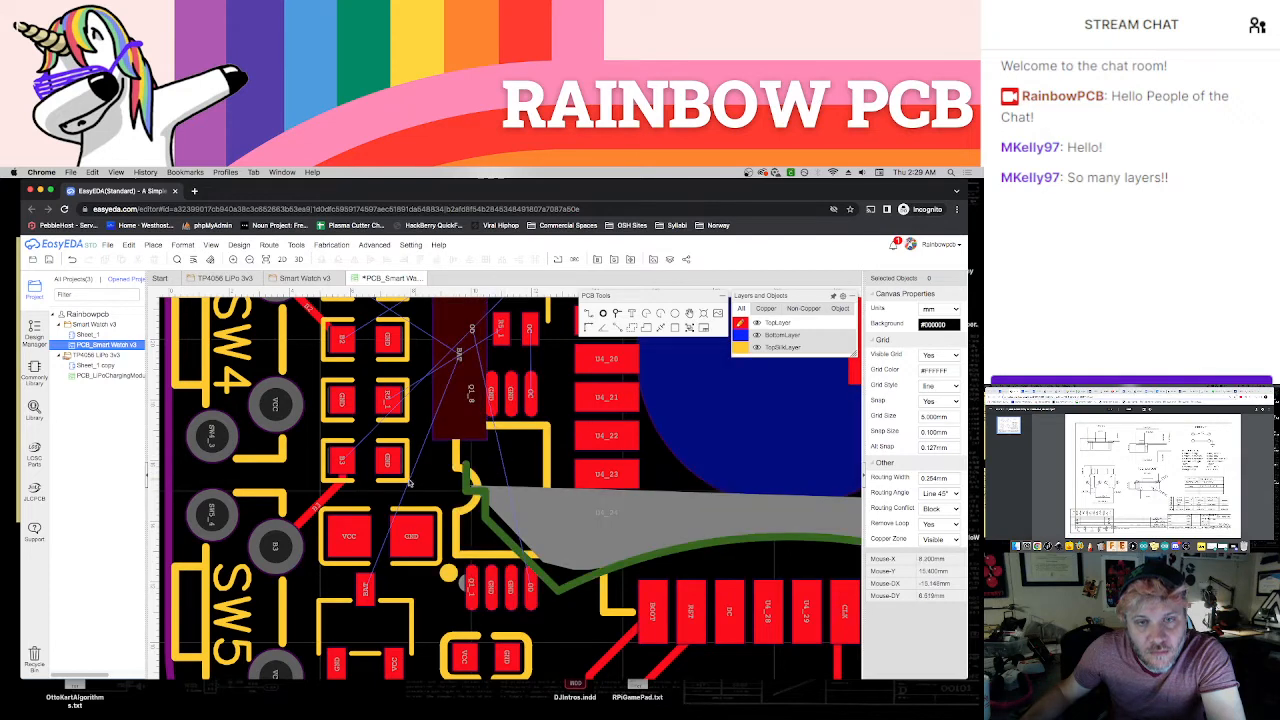
{"action": "left_click", "coordinate": [757, 336]}
{"action": "left_click", "coordinate": [757, 385]}
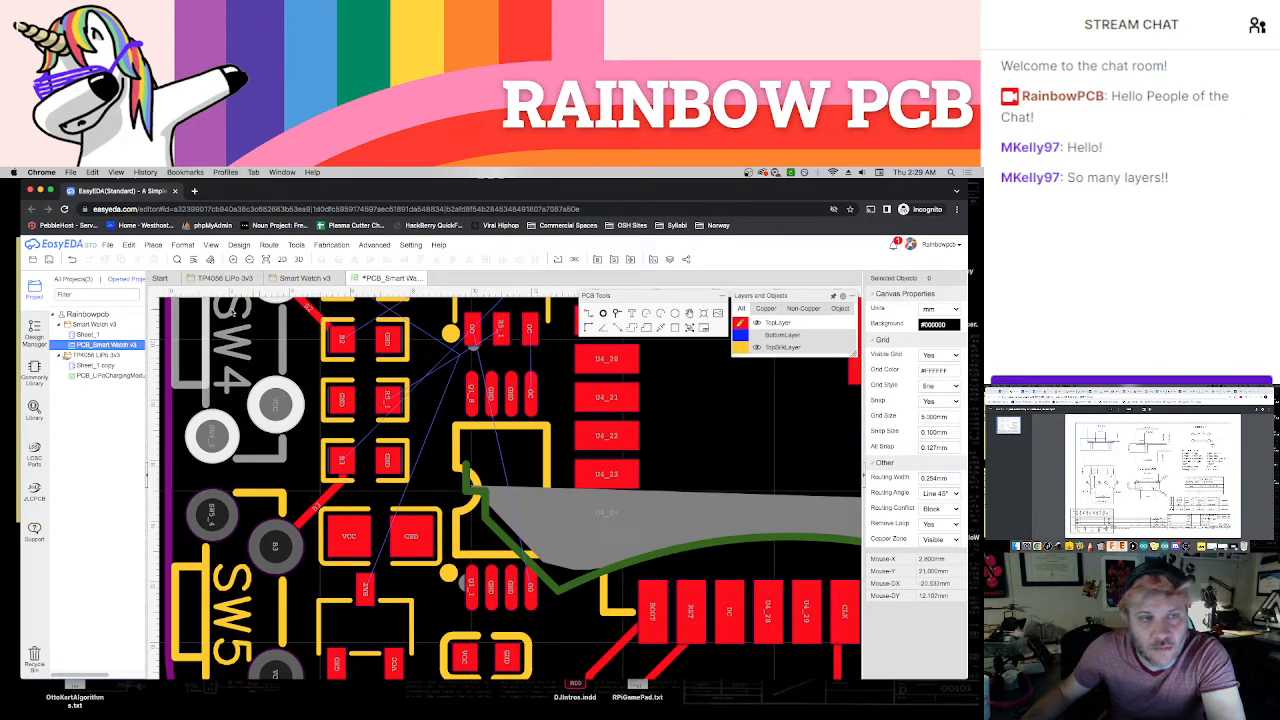
List the board's nets in the Design Manager, hide the BAT net's ratline and show it again
{"action": "left_click", "coordinate": [35, 333]}
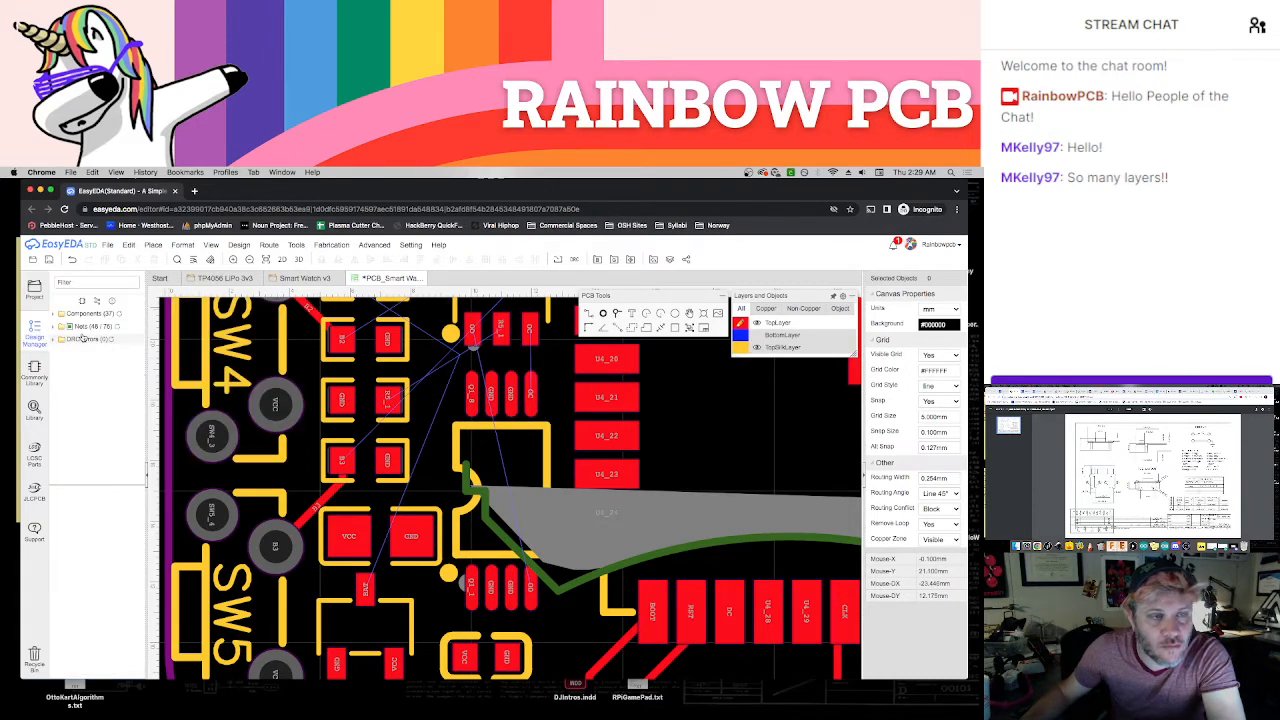
{"action": "left_click", "coordinate": [53, 329]}
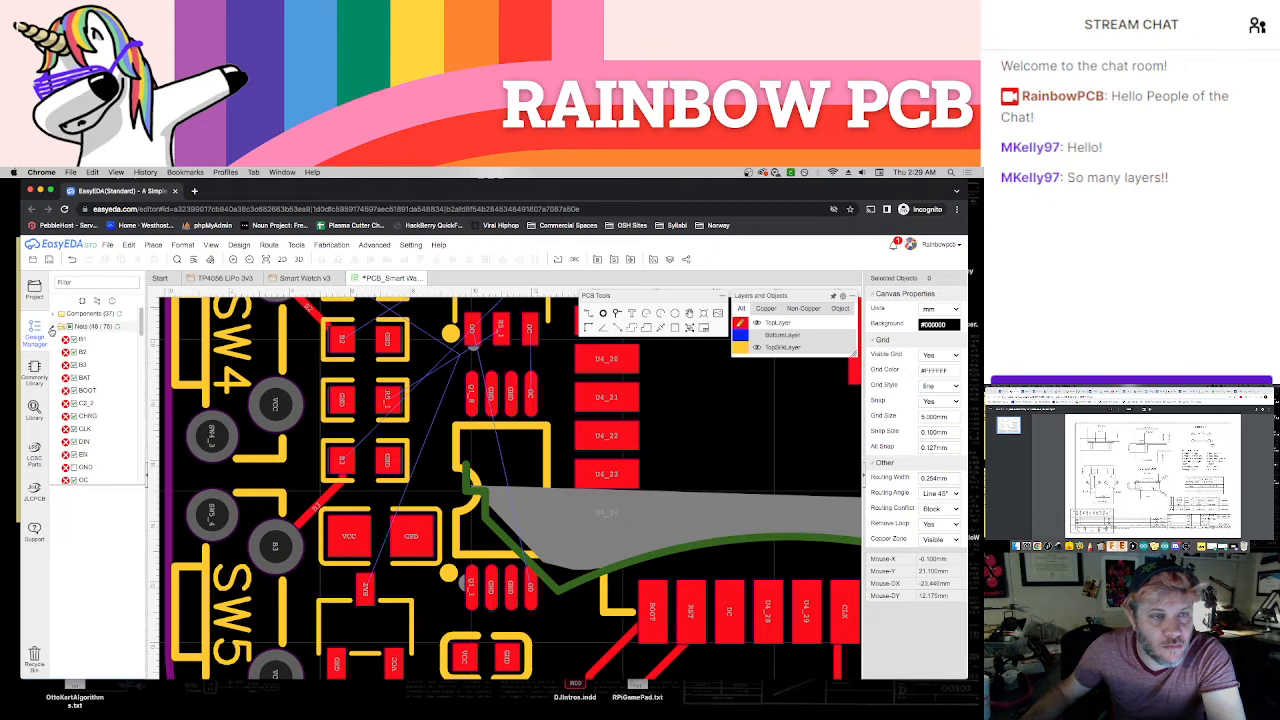
{"action": "left_click", "coordinate": [67, 378]}
{"action": "scroll", "coordinate": [95, 404], "scroll_direction": "down", "scroll_amount": 3}
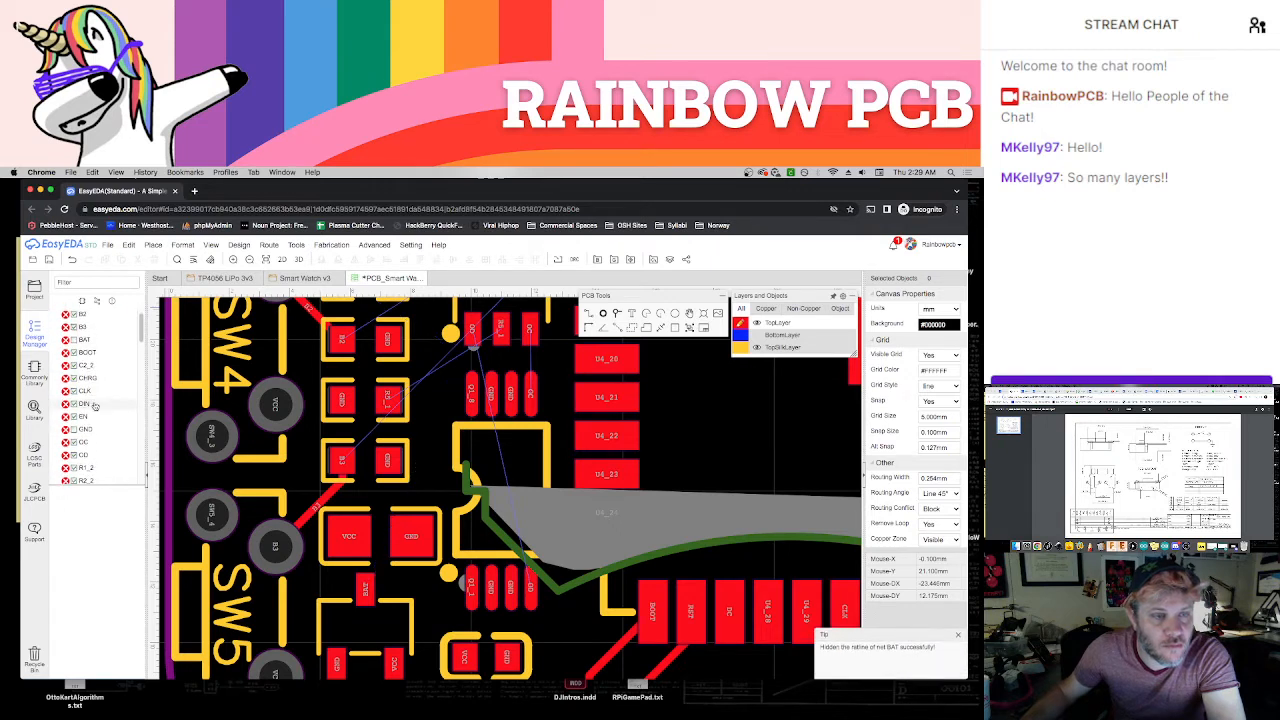
{"action": "scroll", "coordinate": [95, 404], "scroll_direction": "up", "scroll_amount": 3}
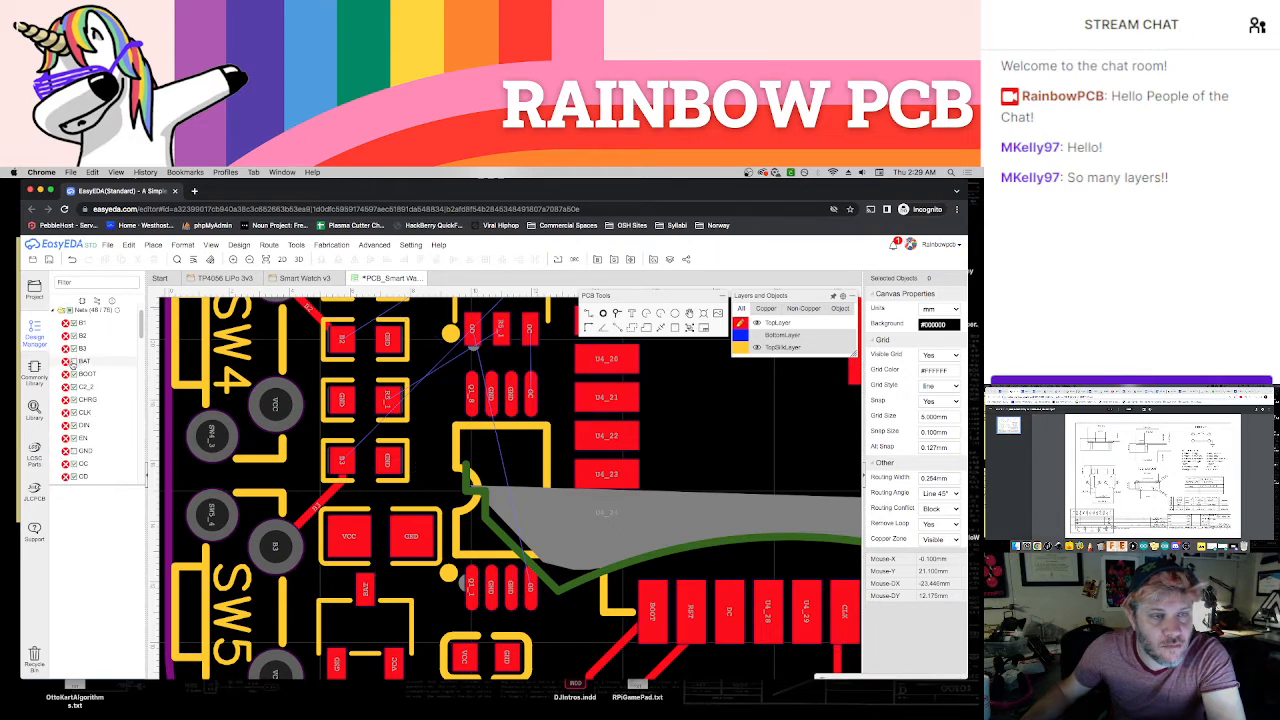
{"action": "scroll", "coordinate": [279, 408], "scroll_direction": "down", "scroll_amount": 1}
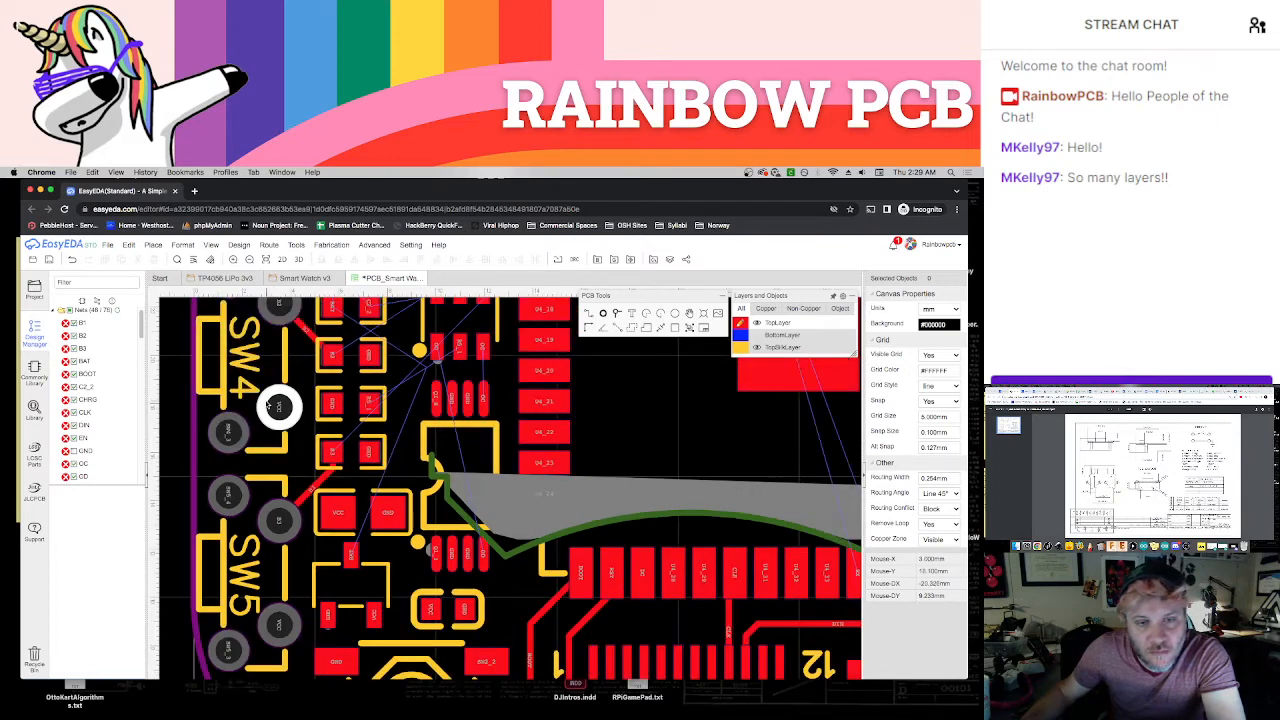
Route the six-pin chip's OD pad around the eight-pin chip to its lower OD pad, and the OC pad down to the OC pad
{"action": "scroll", "coordinate": [435, 444], "scroll_direction": "up", "scroll_amount": 2}
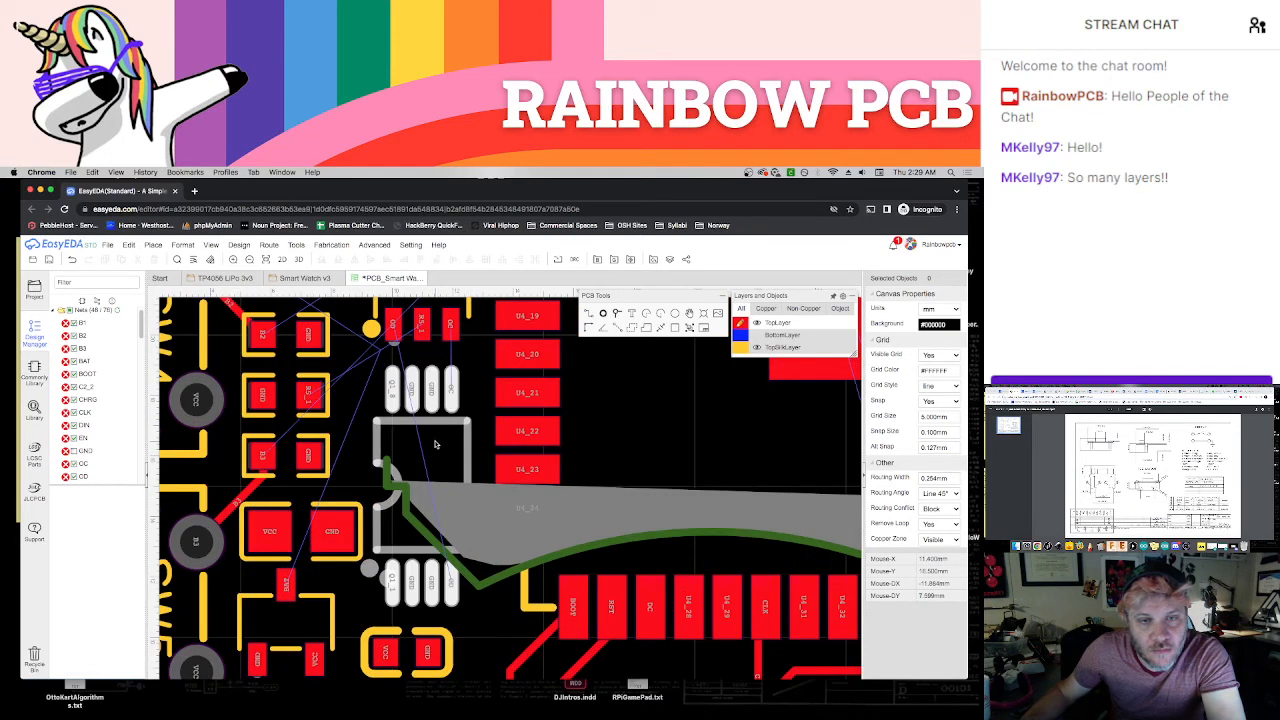
{"action": "key", "text": "w"}
{"action": "left_click", "coordinate": [393, 328]}
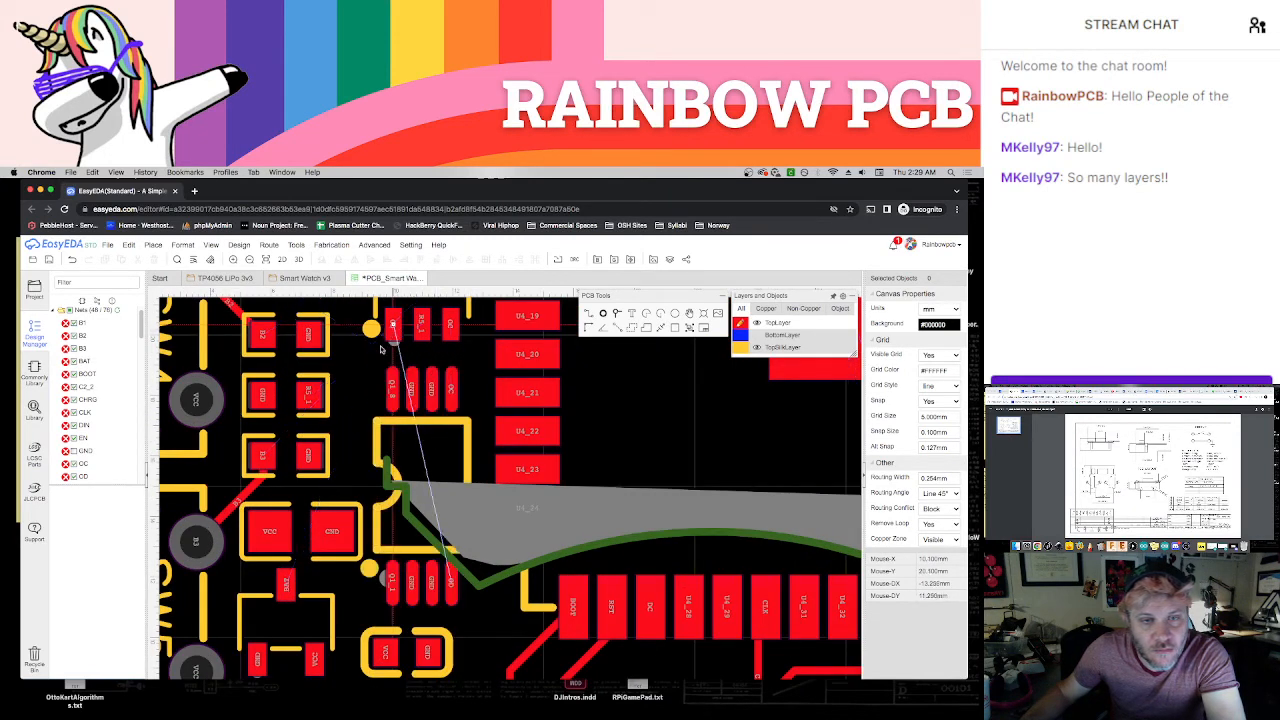
{"action": "left_click", "coordinate": [371, 457]}
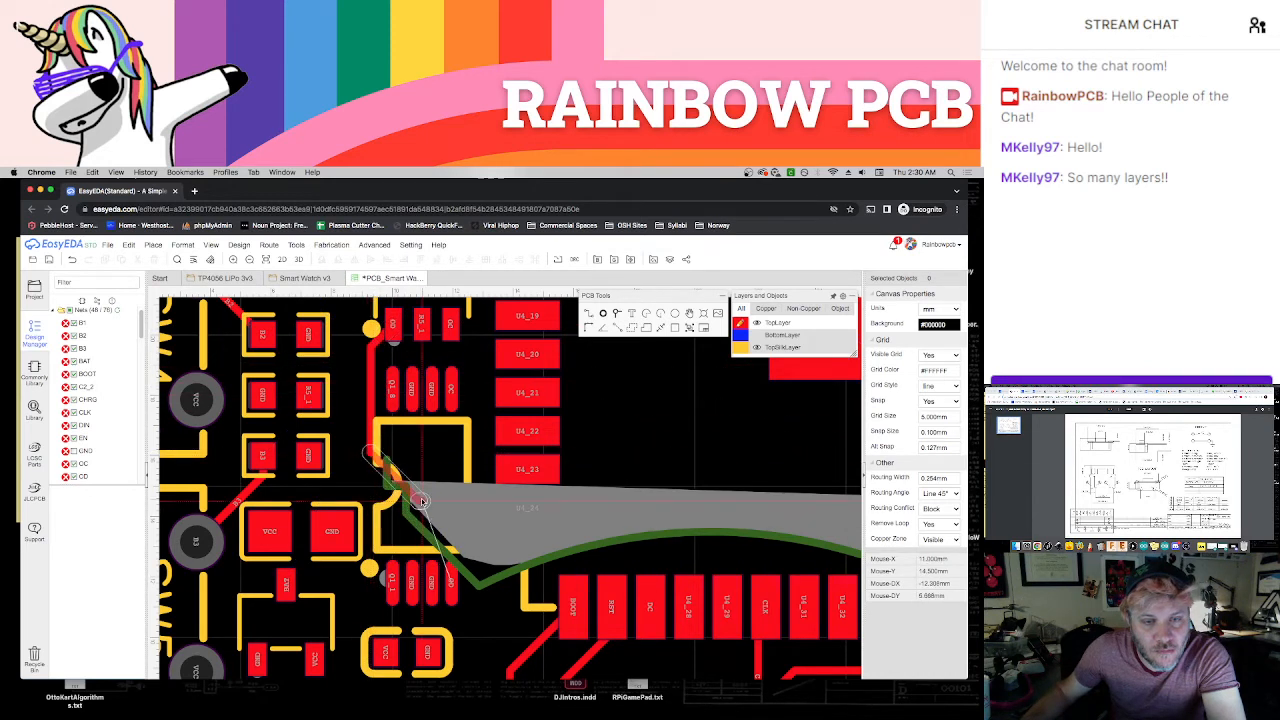
{"action": "left_click", "coordinate": [451, 572]}
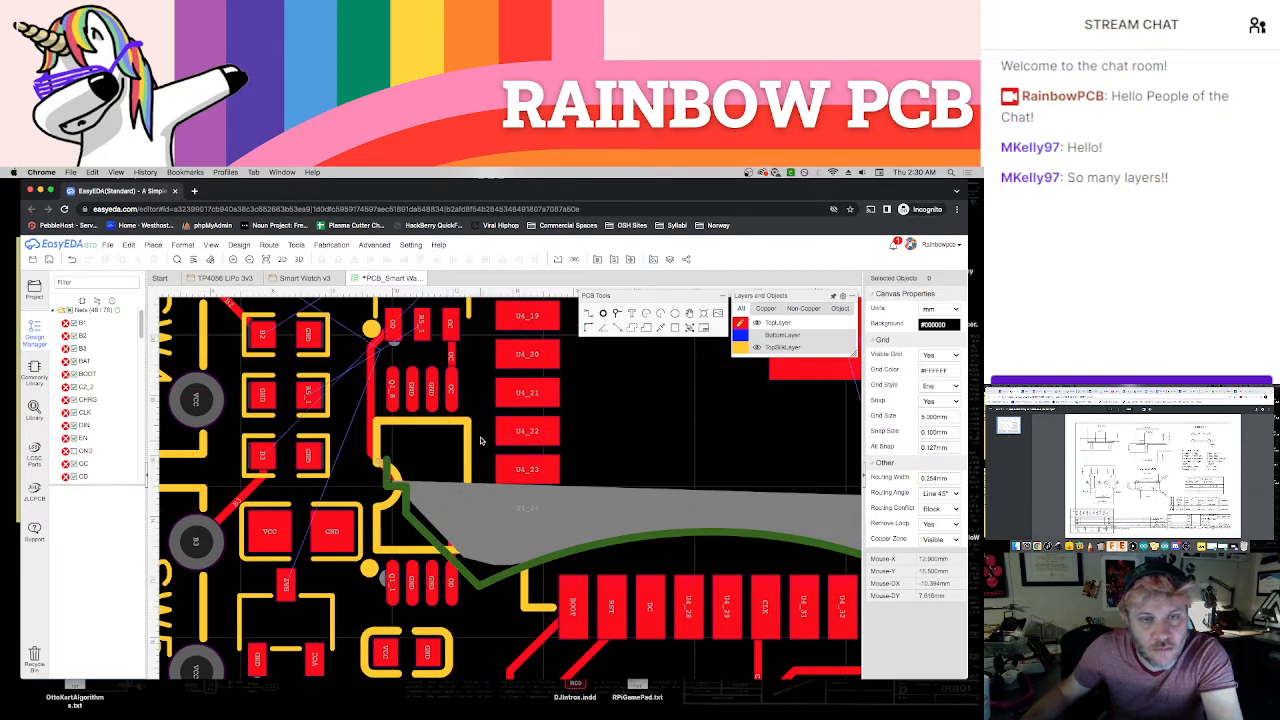
Try routing the six-pin chip's R5_1 pad between the chips, then delete the OD track and undo that deletion
{"action": "right_click_drag", "start_coordinate": [352, 458], "coordinate": [384, 546]}
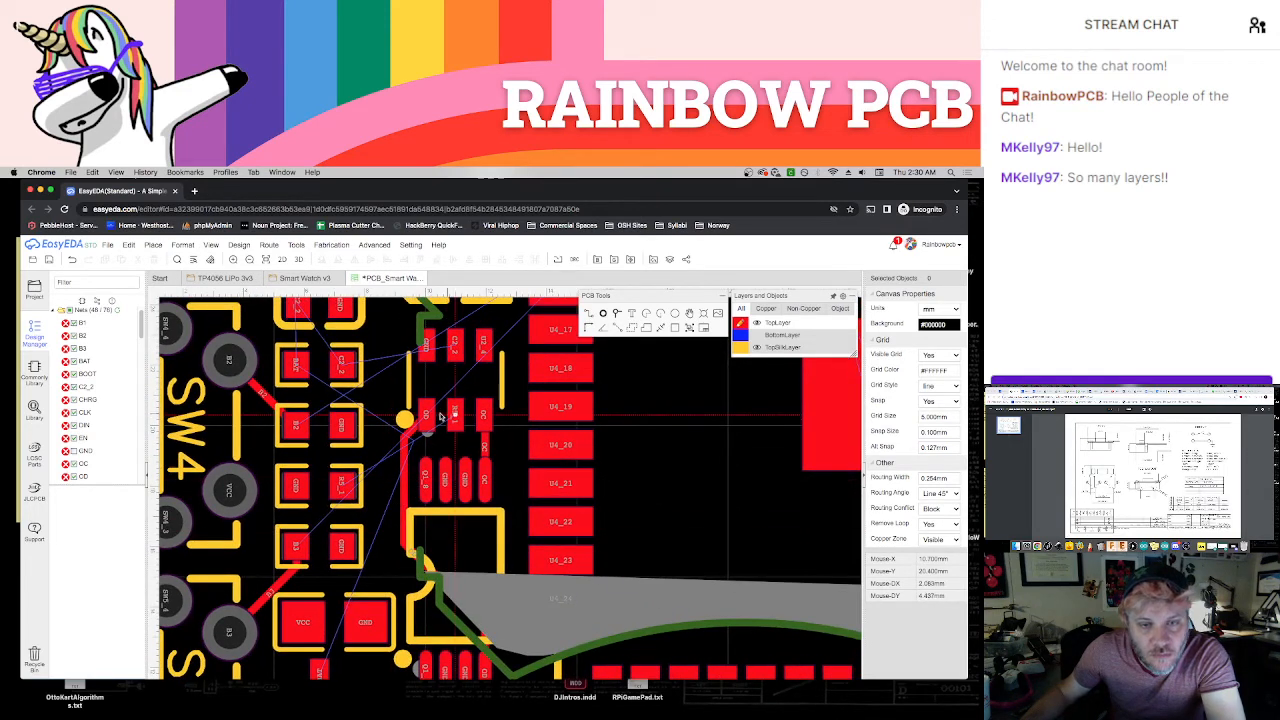
{"action": "key", "text": "w"}
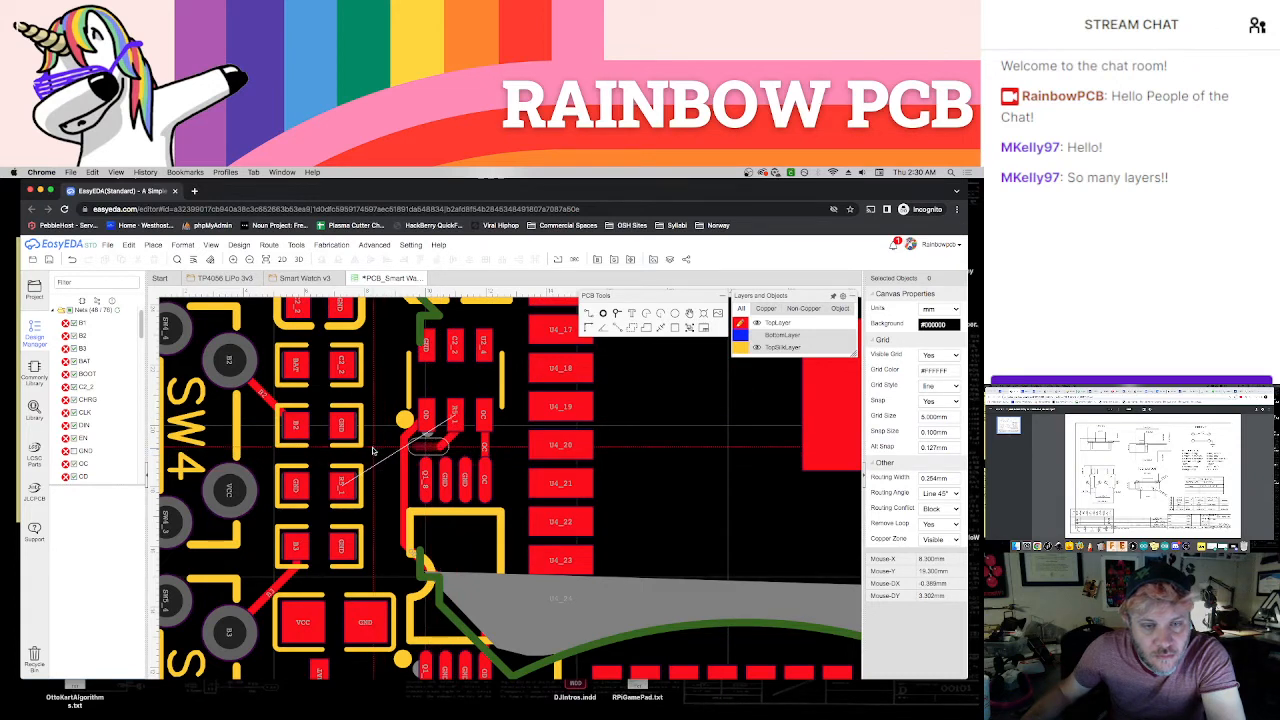
{"action": "key", "text": "Escape"}
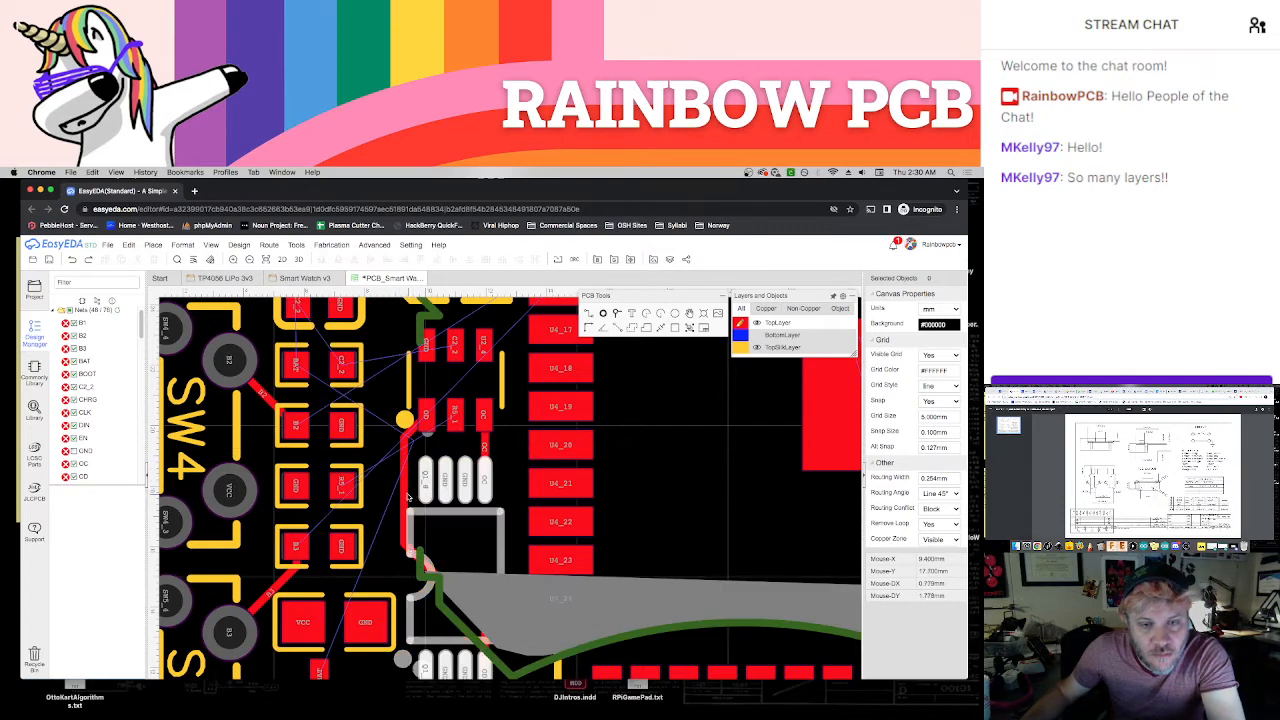
{"action": "left_click", "coordinate": [405, 497]}
{"action": "key", "text": "Delete"}
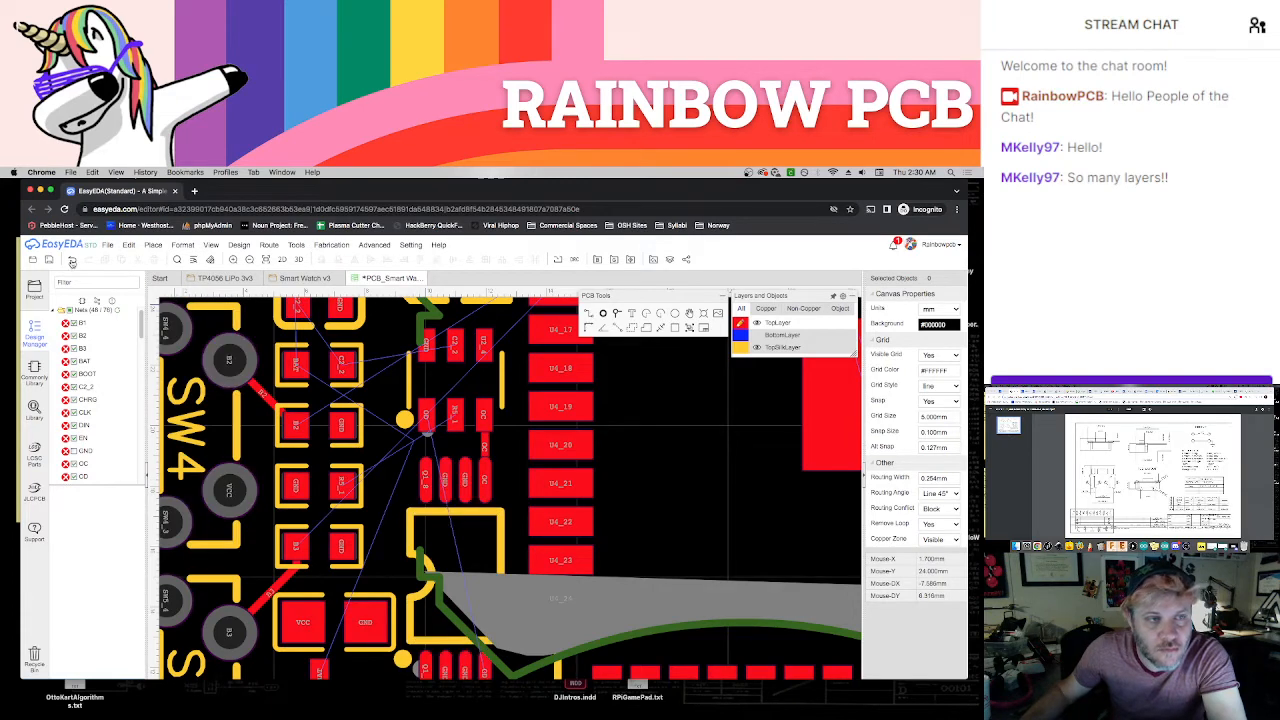
{"action": "left_click", "coordinate": [129, 245]}
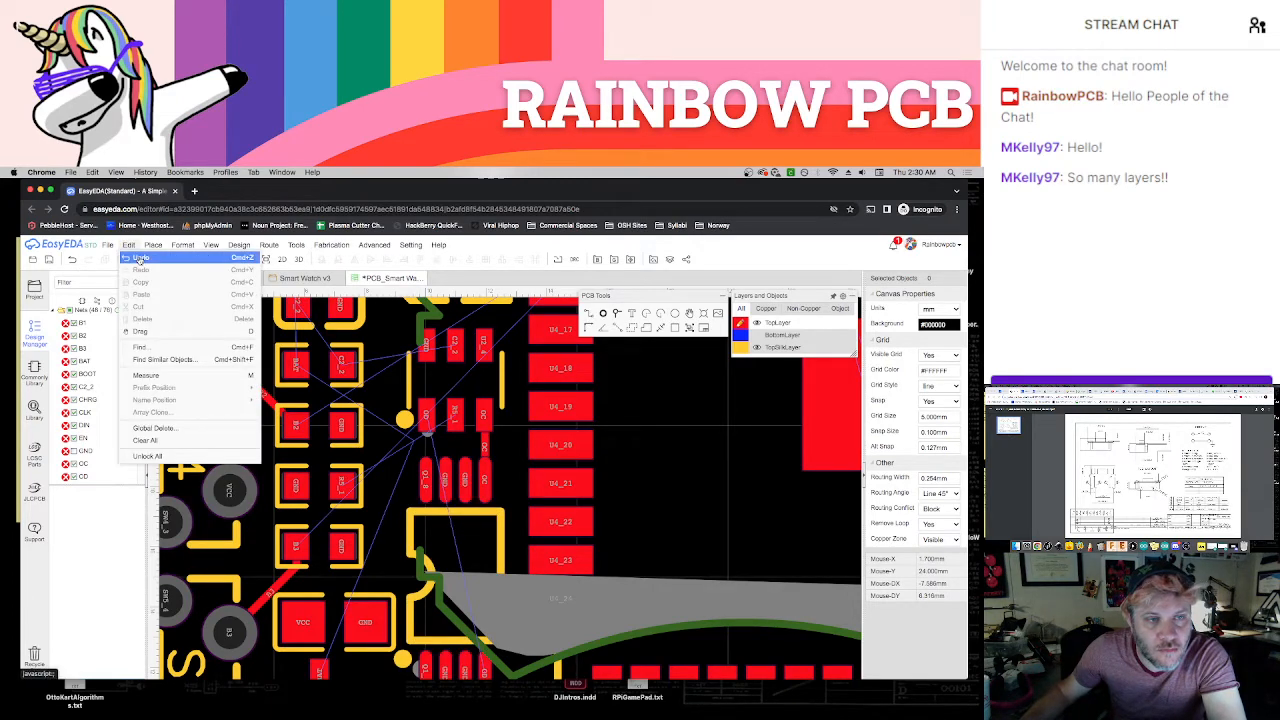
{"action": "left_click", "coordinate": [150, 258]}
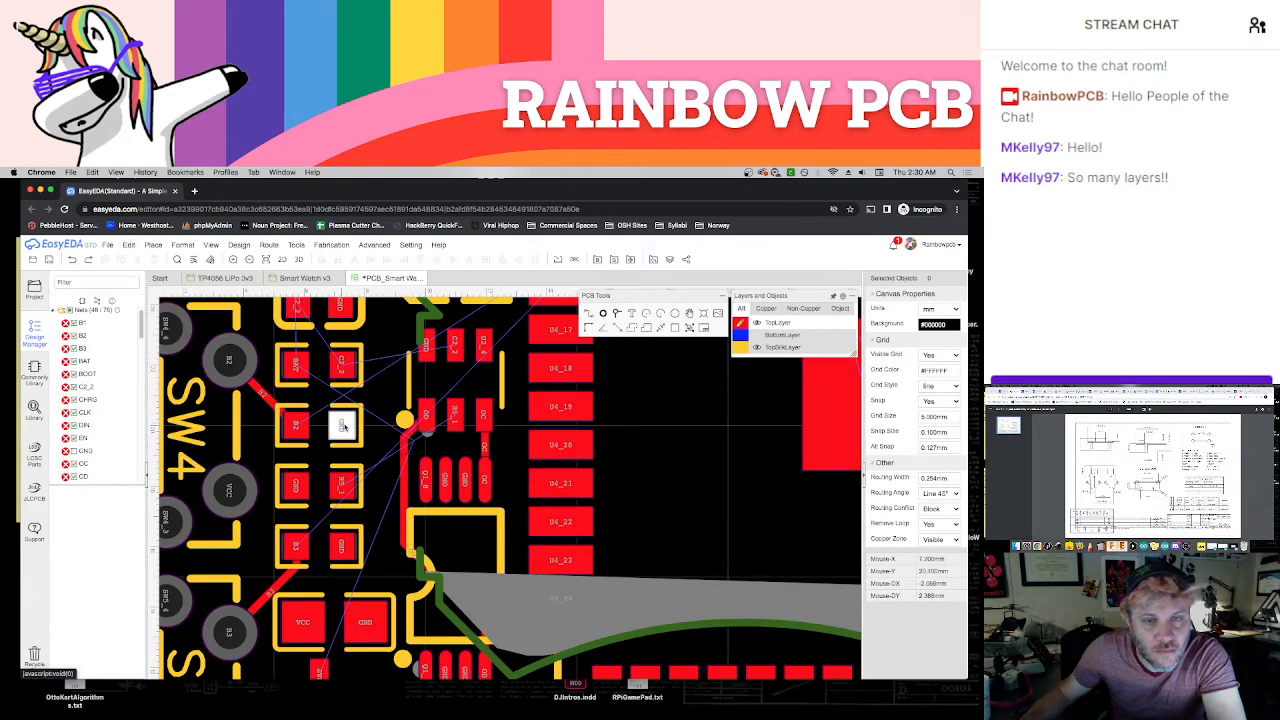
Route the six-pin chip's R5_1 pad over the OD pad and around the OD track to the R5_1 resistor pad
{"action": "key", "text": "w"}
{"action": "left_click", "coordinate": [455, 418]}
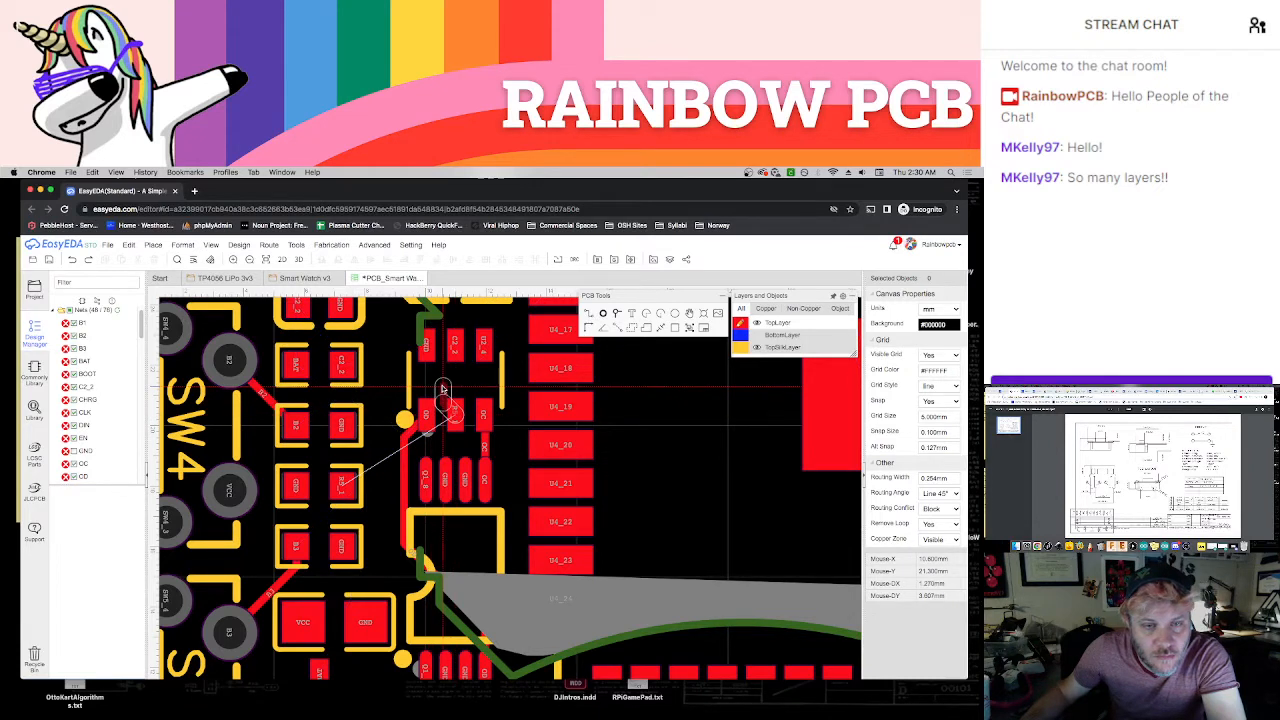
{"action": "left_click", "coordinate": [440, 387]}
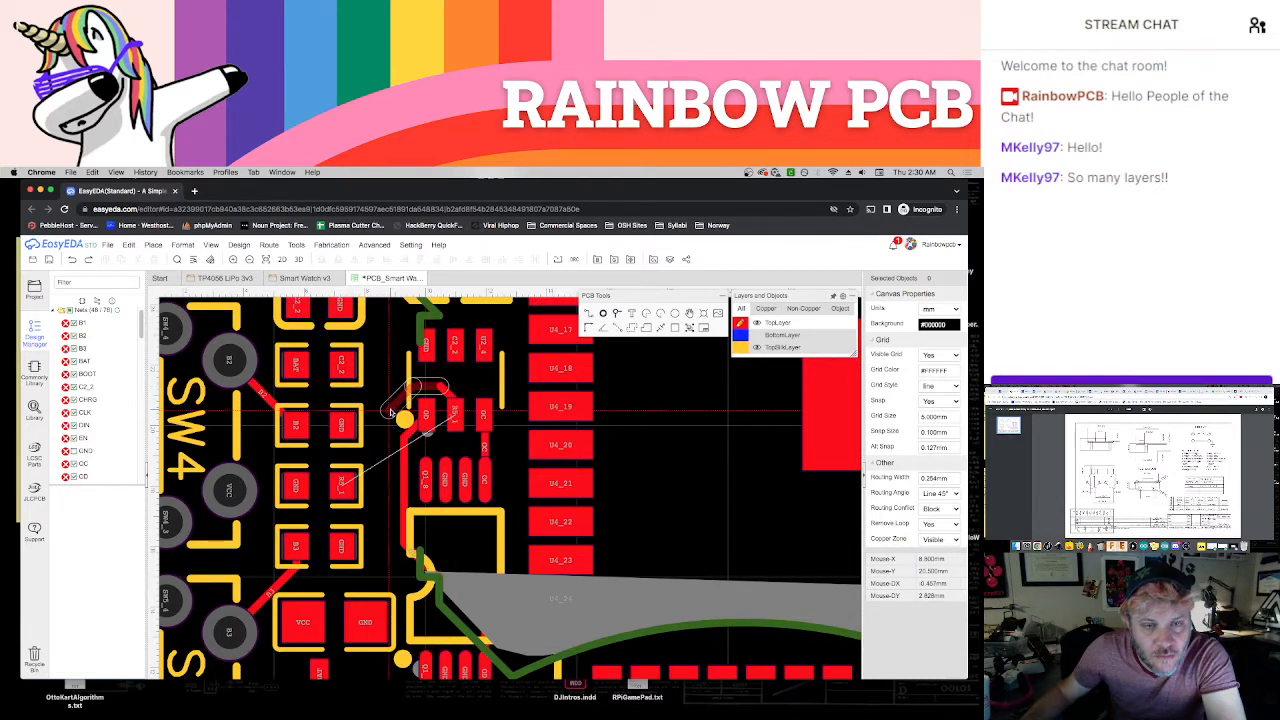
{"action": "left_click", "coordinate": [397, 408]}
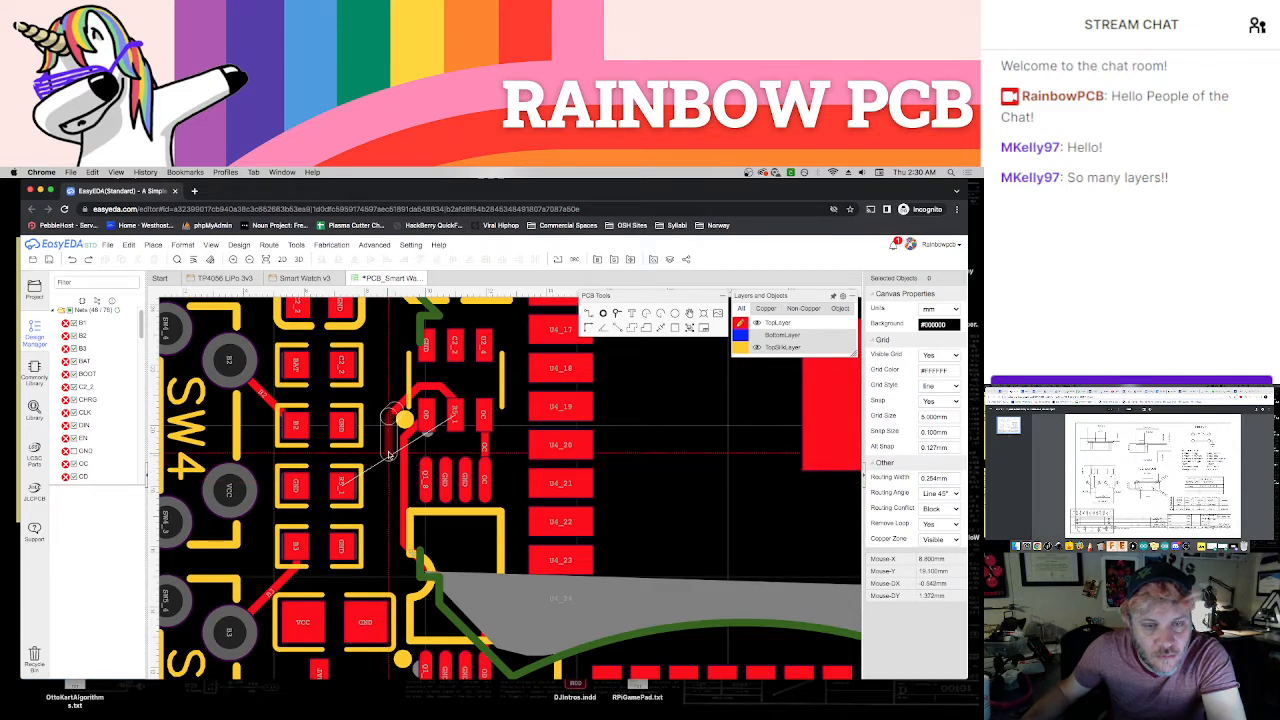
{"action": "left_click", "coordinate": [345, 485]}
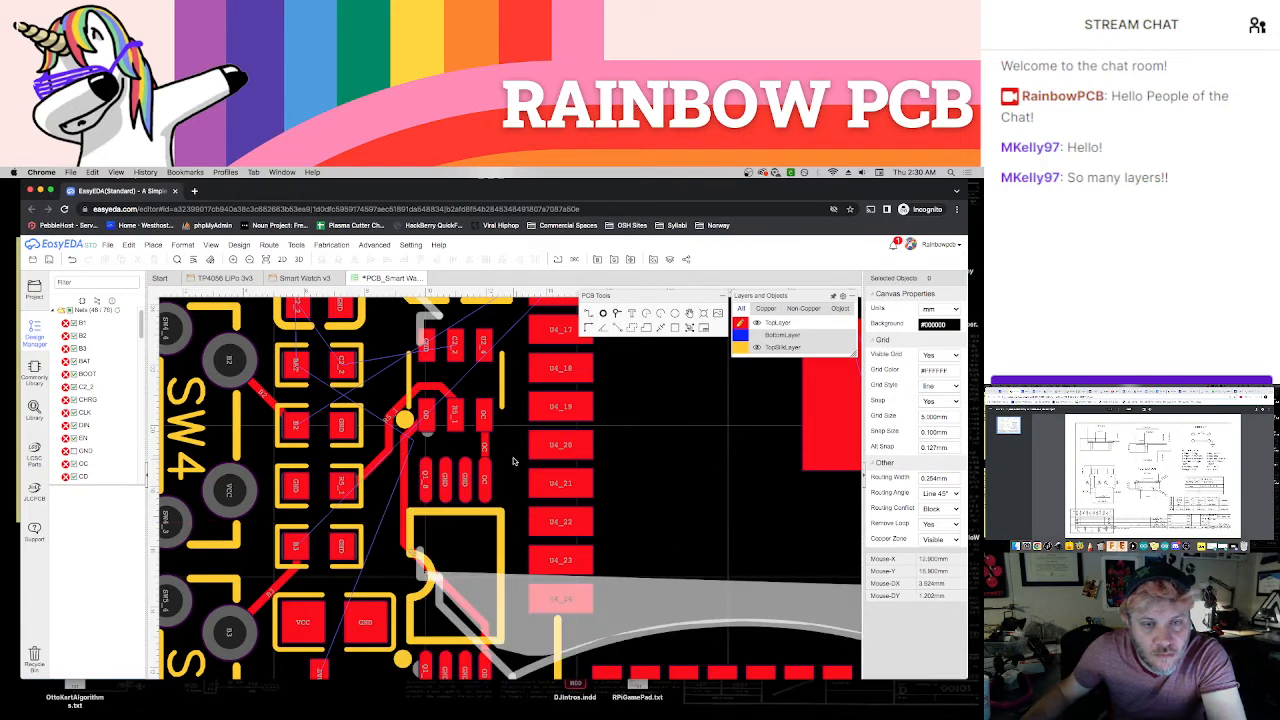
Route the six-pin chip's C2_2 pad to the C2_2 resistor pad, and continue the net to the adjacent capacitor's C2_2 pad
{"action": "right_click_drag", "start_coordinate": [519, 482], "coordinate": [531, 506]}
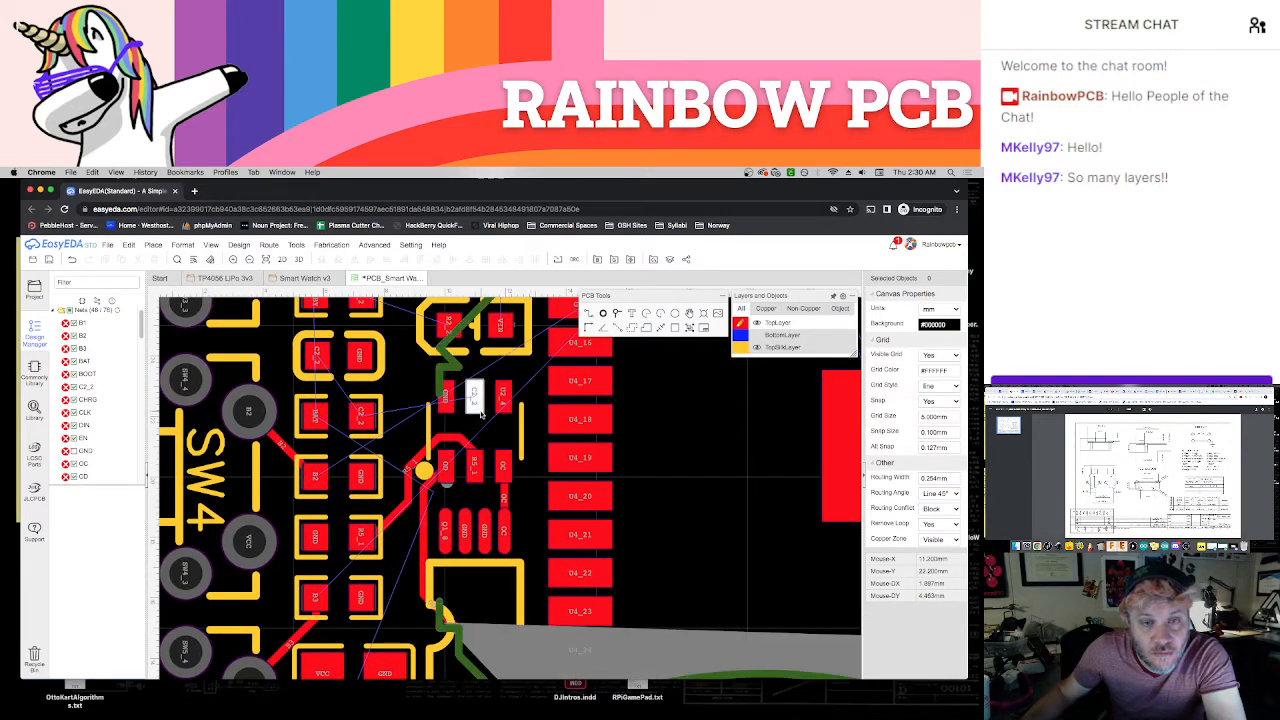
{"action": "left_click_drag", "start_coordinate": [473, 397], "coordinate": [364, 418]}
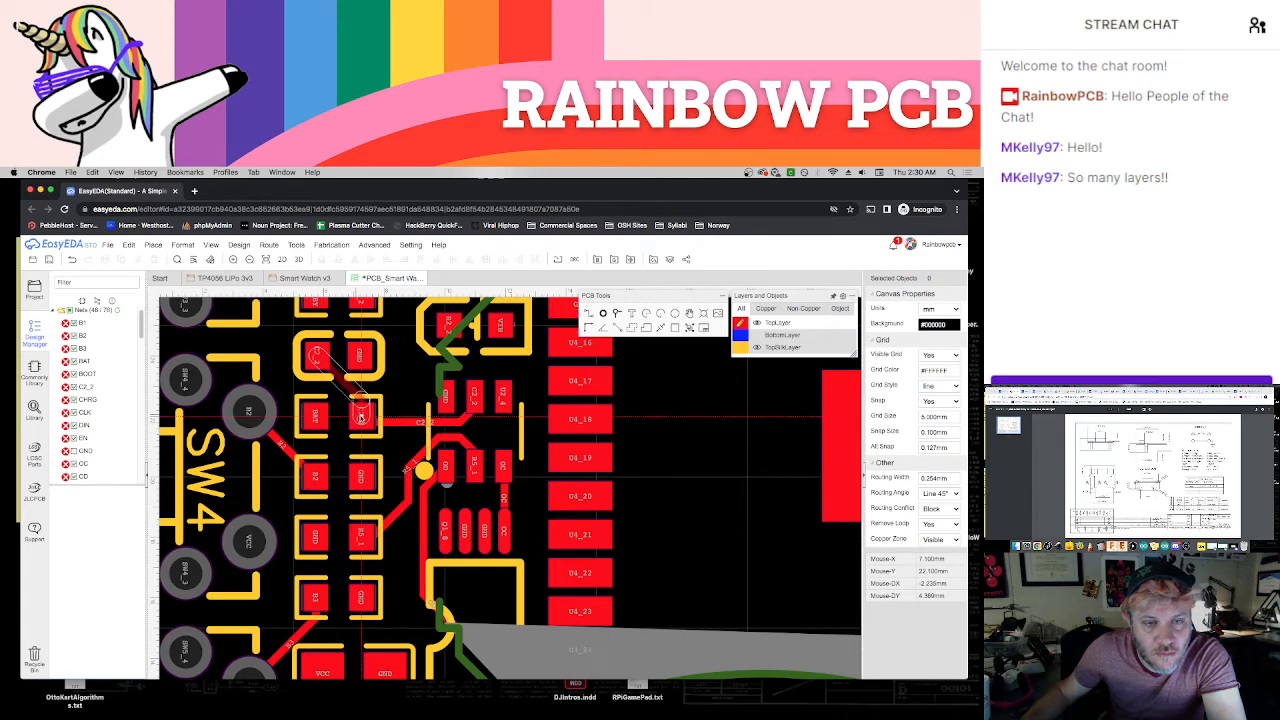
{"action": "left_click", "coordinate": [361, 418]}
{"action": "right_click", "coordinate": [403, 385]}
Route the R2_2 resistor pad to the SBY LED and the R1_2 resistor pad to the CHG LED on the top layer
{"action": "right_click_drag", "start_coordinate": [403, 385], "coordinate": [464, 487]}
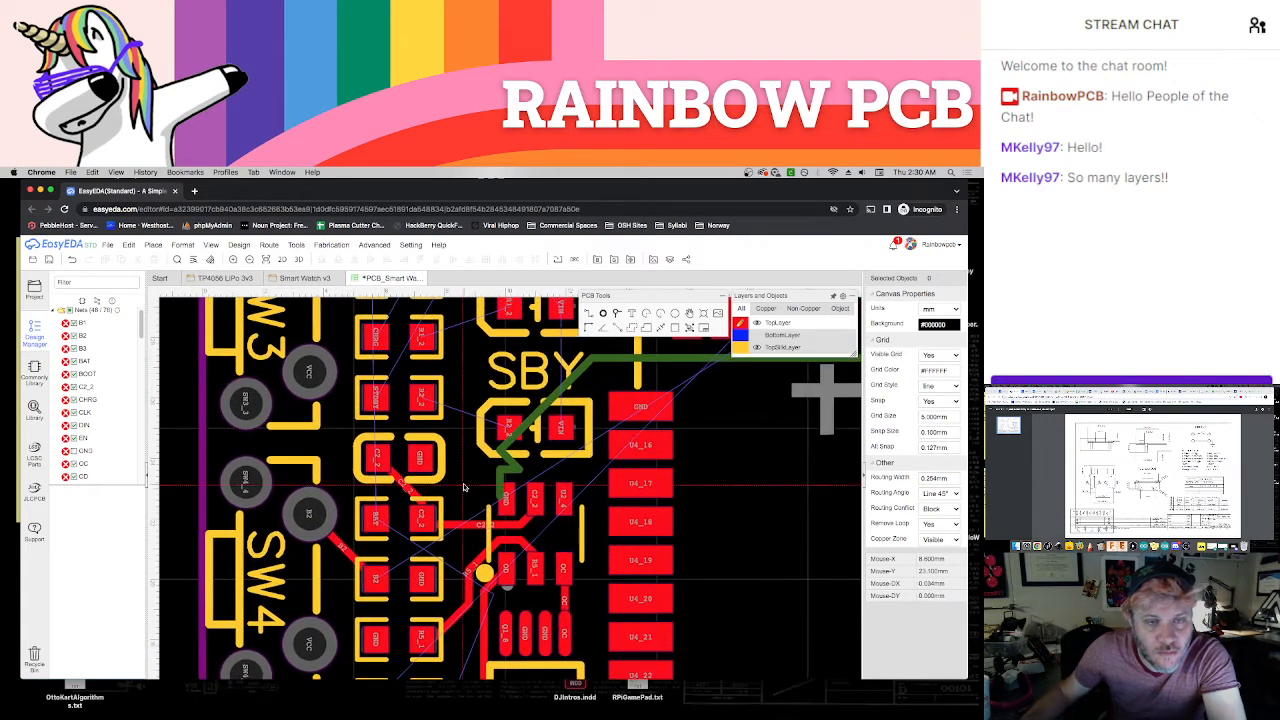
{"action": "left_click", "coordinate": [421, 399]}
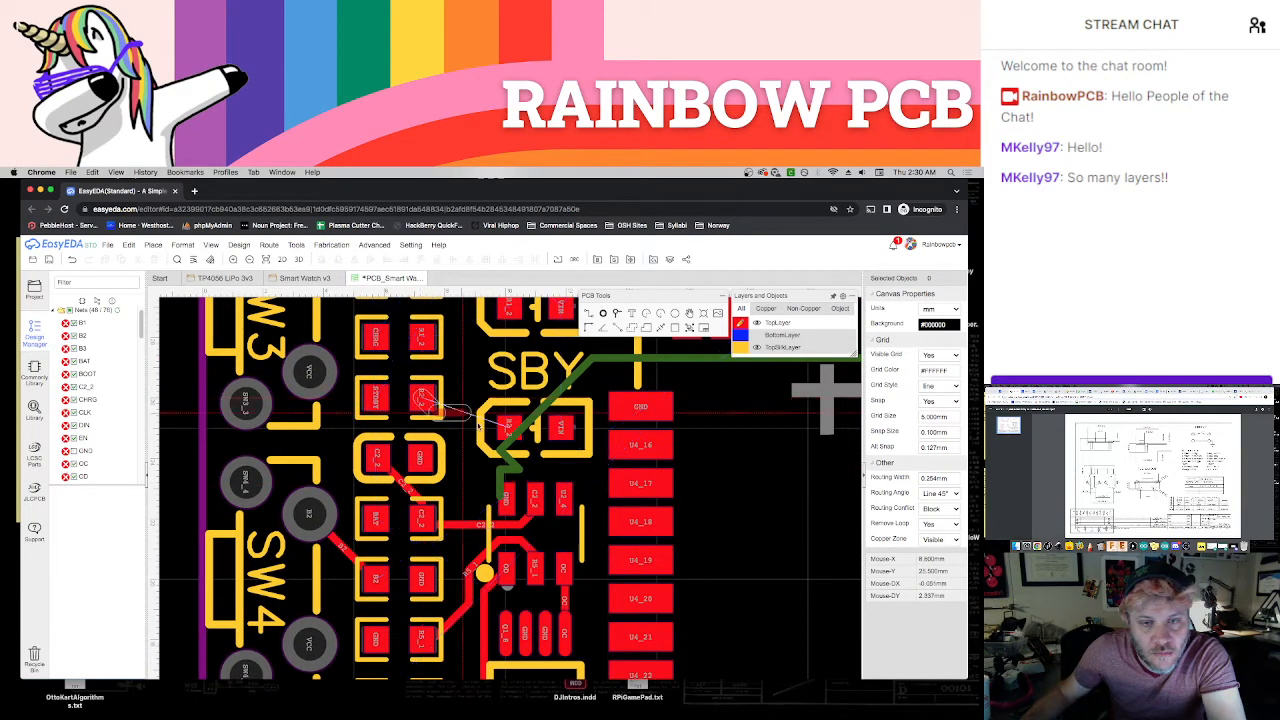
{"action": "left_click", "coordinate": [507, 430]}
{"action": "right_click_drag", "start_coordinate": [437, 353], "coordinate": [403, 463]}
{"action": "left_click", "coordinate": [389, 445]}
{"action": "left_click", "coordinate": [472, 418]}
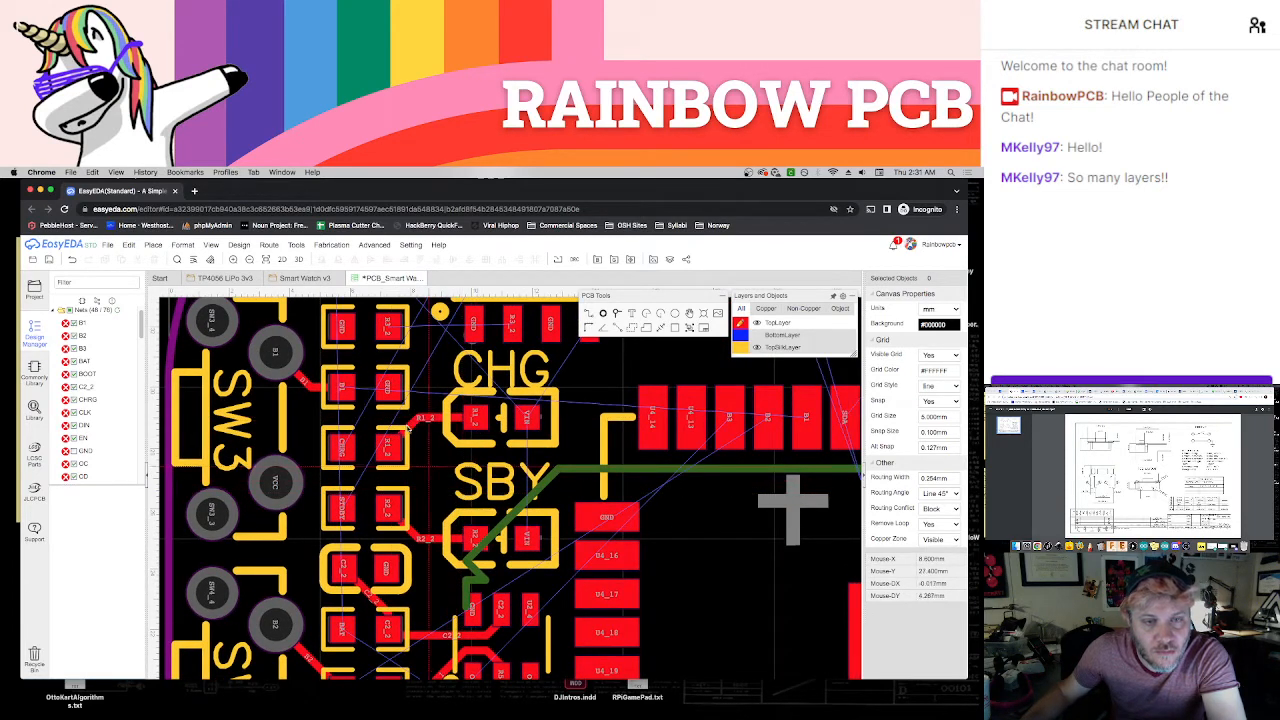
{"action": "right_click_drag", "start_coordinate": [427, 415], "coordinate": [443, 550]}
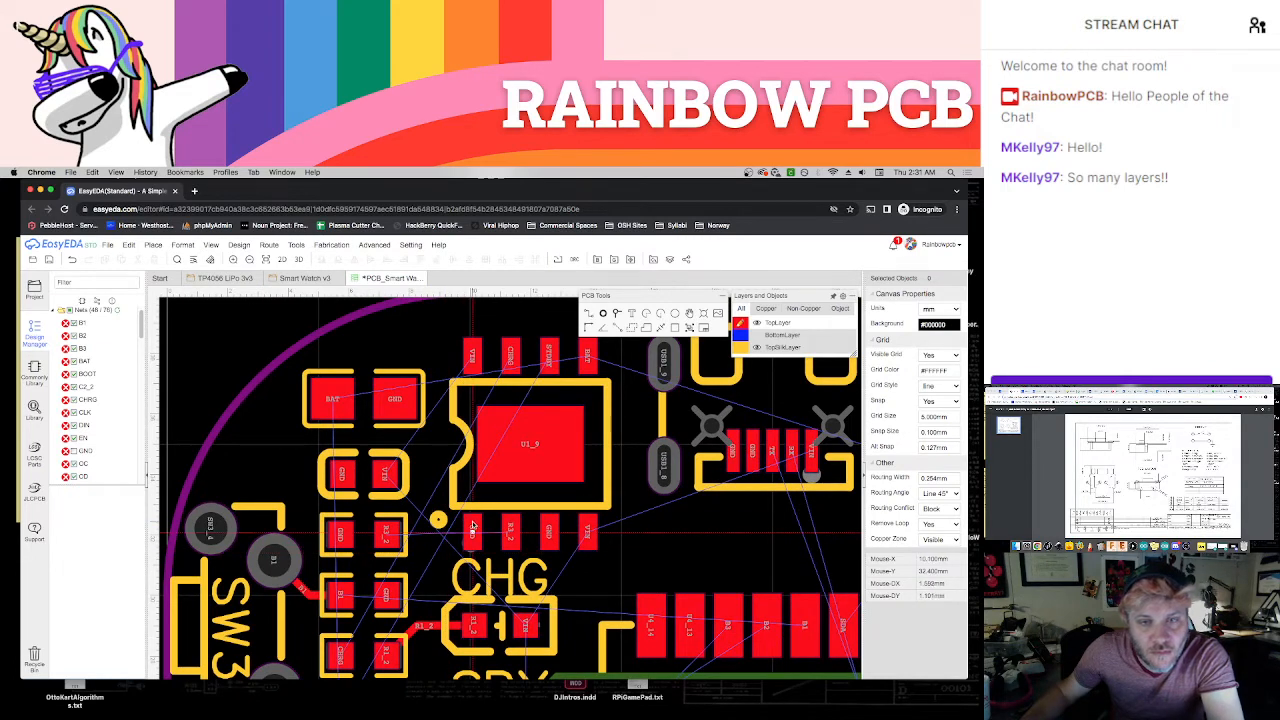
{"action": "right_click_drag", "start_coordinate": [604, 576], "coordinate": [563, 535]}
{"action": "scroll", "coordinate": [563, 535], "scroll_direction": "down", "scroll_amount": 3}
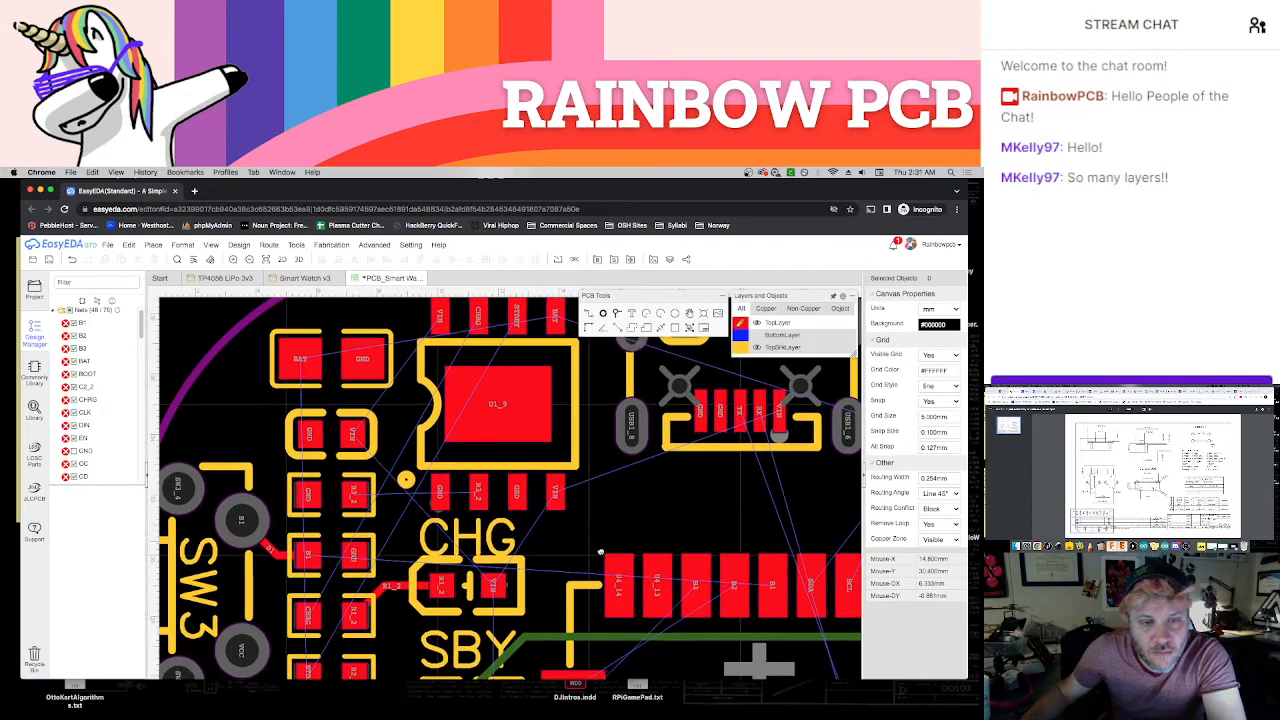
Try routing the capacitor's VIN pad to the eight-pin chip's nearest upper VIN pad and to the CHG LED's VIN pad
{"action": "scroll", "coordinate": [589, 553], "scroll_direction": "up", "scroll_amount": 2}
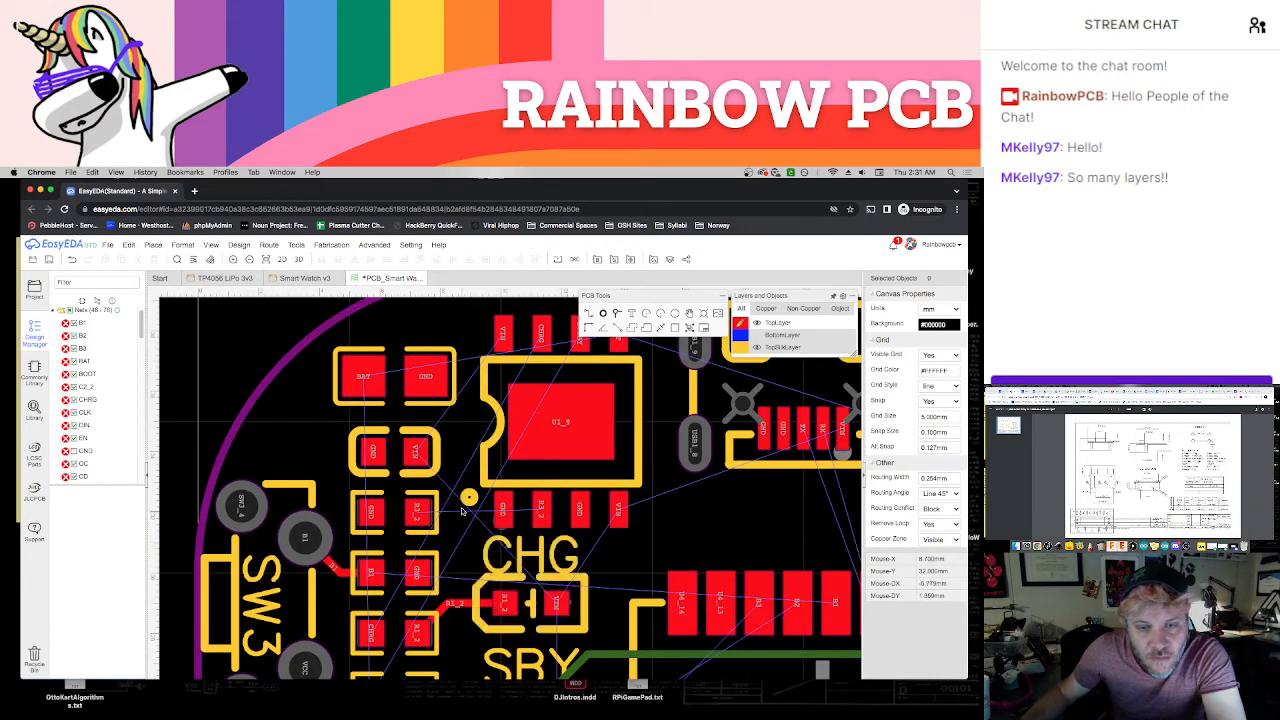
{"action": "left_click", "coordinate": [418, 456]}
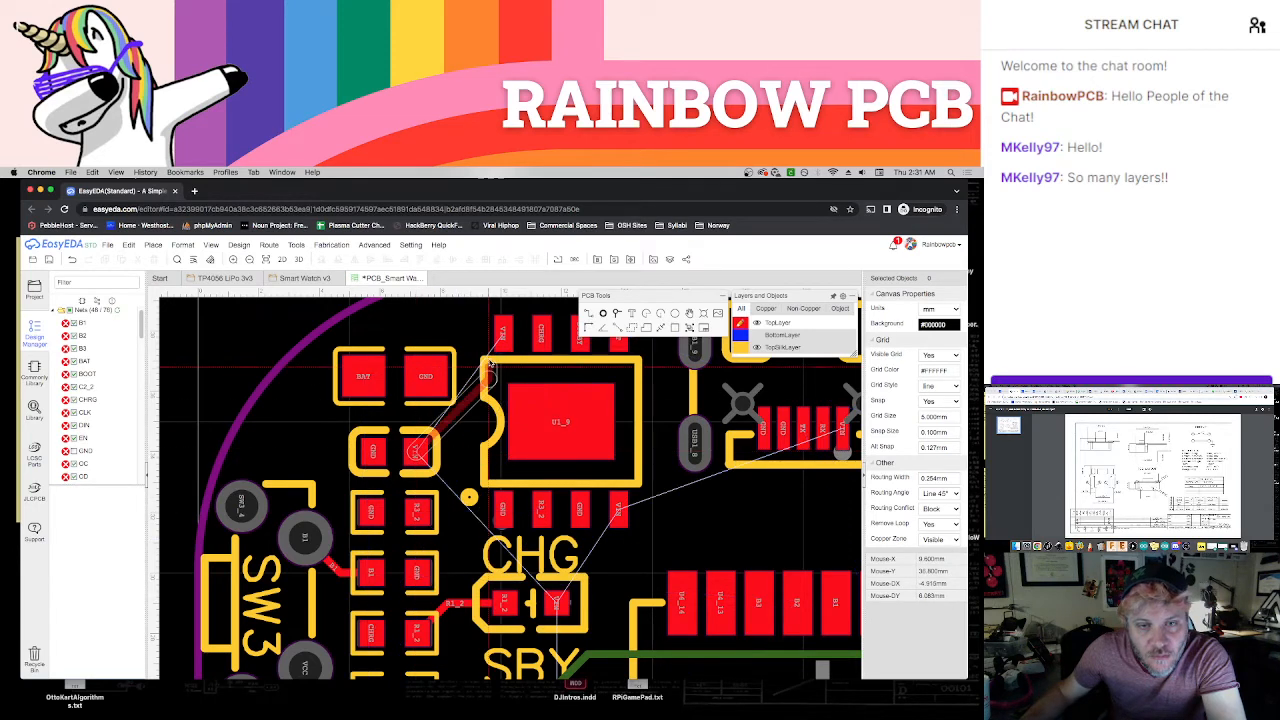
{"action": "left_click", "coordinate": [503, 337]}
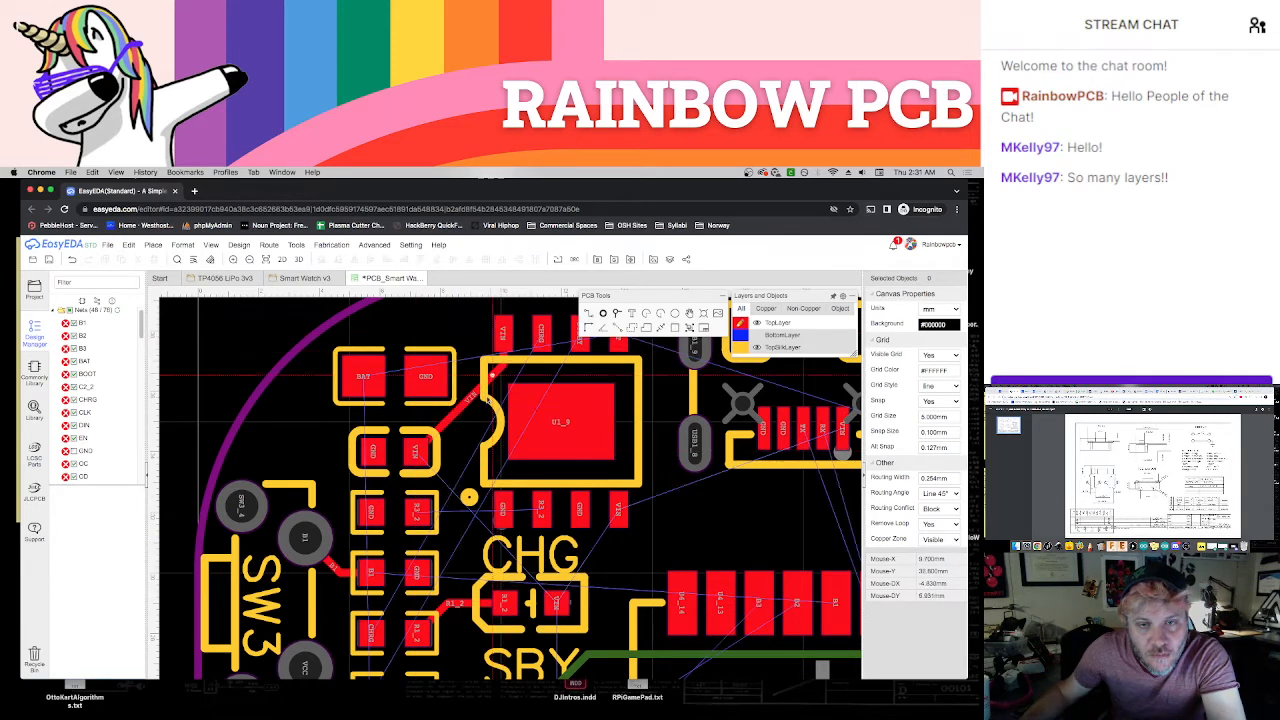
{"action": "left_click", "coordinate": [418, 456]}
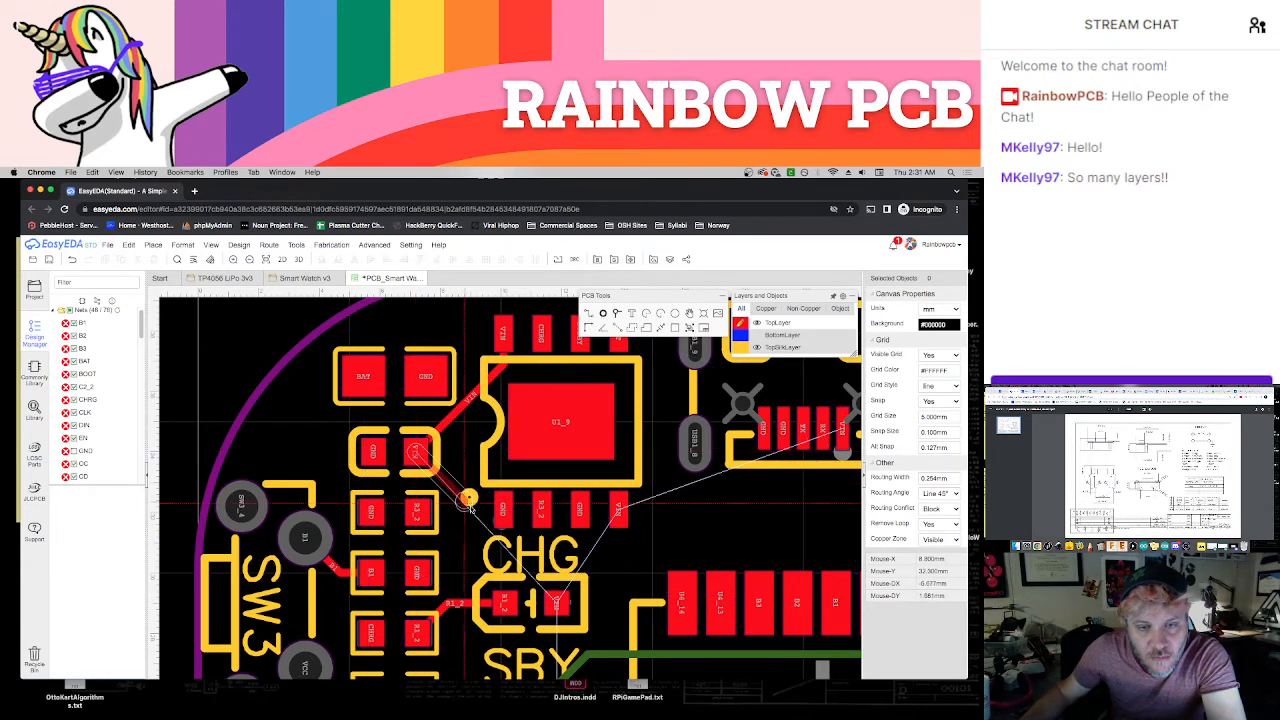
{"action": "left_click", "coordinate": [557, 603]}
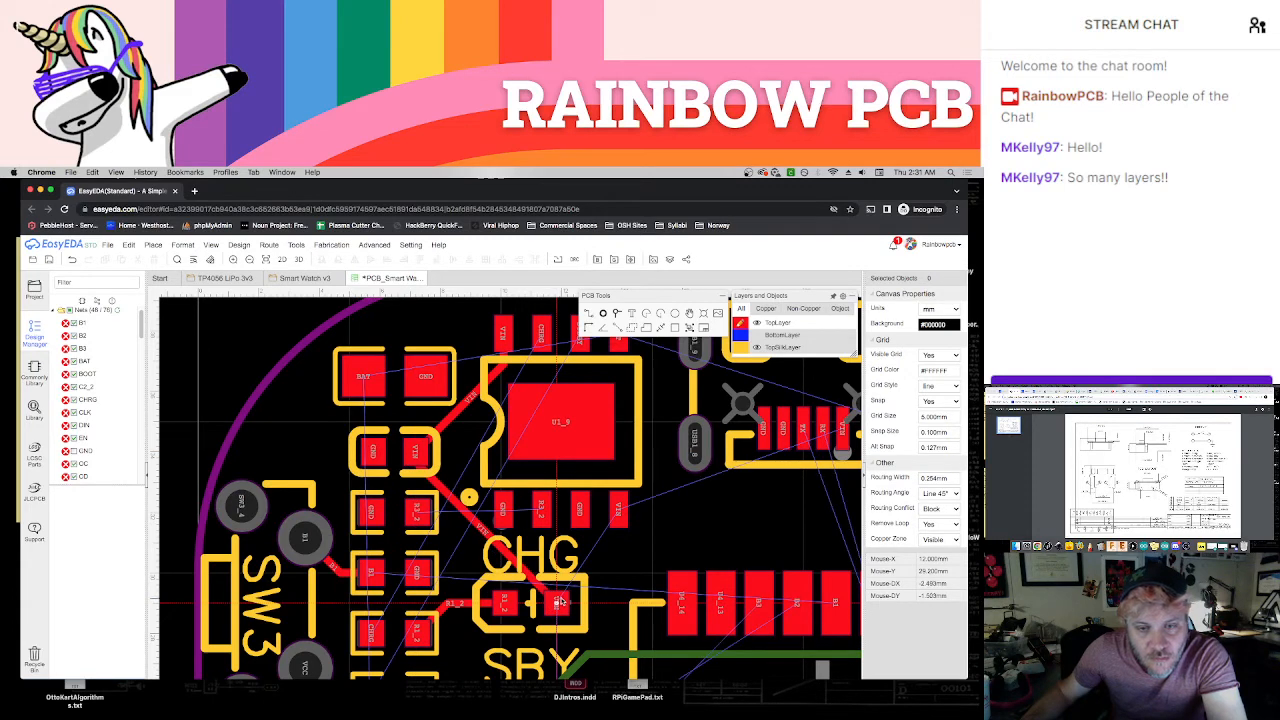
{"action": "key", "text": "super+z"}
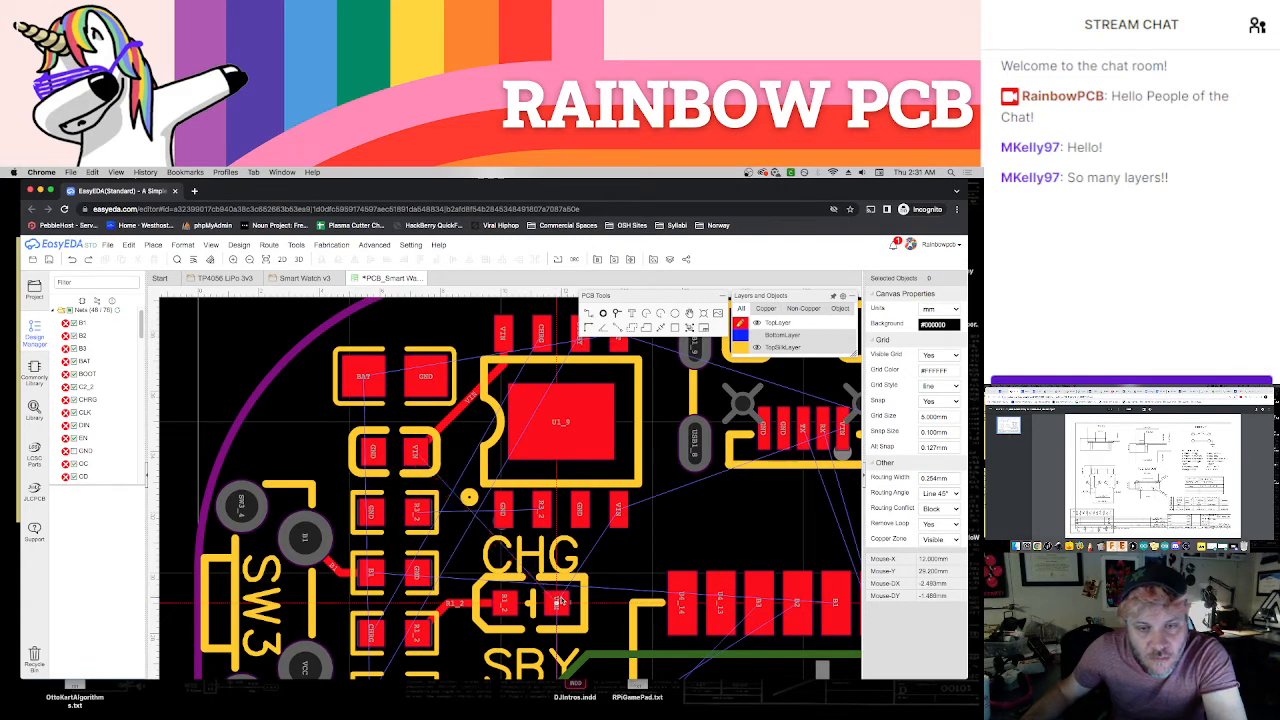
Route the R3_2 resistor pad to the eight-pin chip's R3_2 pad on the top layer
{"action": "left_click", "coordinate": [419, 515]}
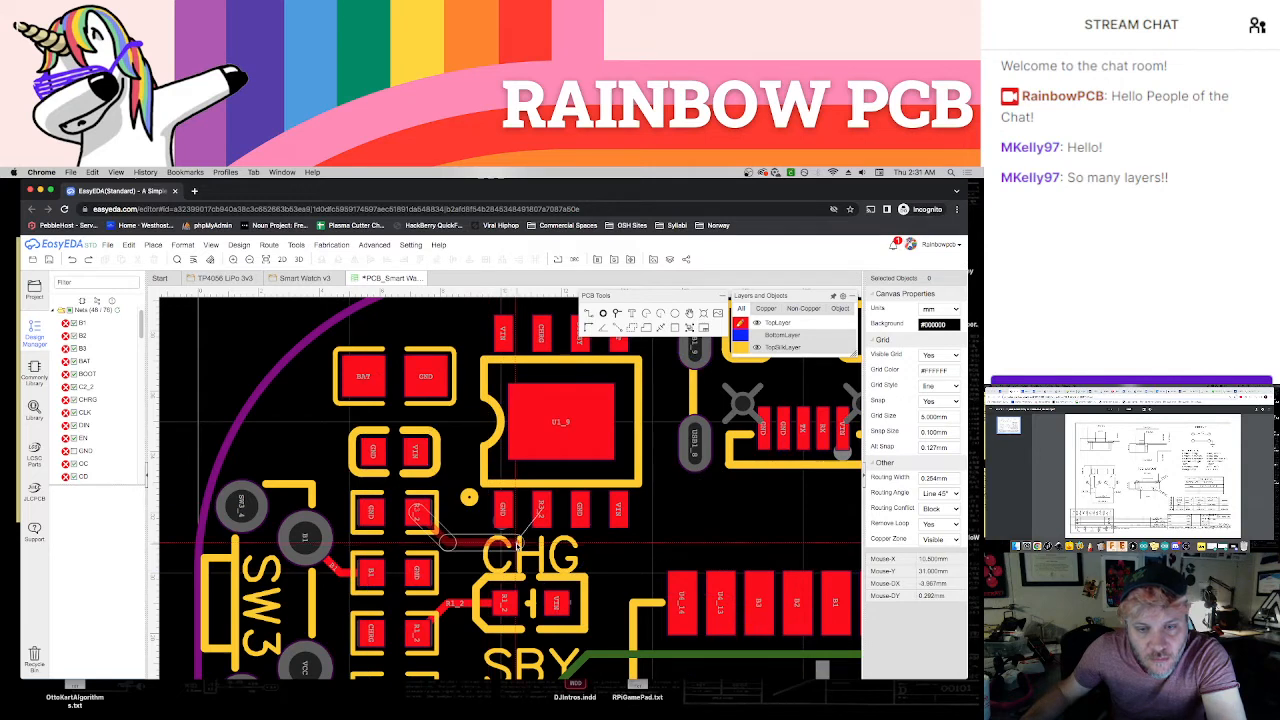
{"action": "left_click", "coordinate": [540, 517]}
{"action": "left_click", "coordinate": [541, 519]}
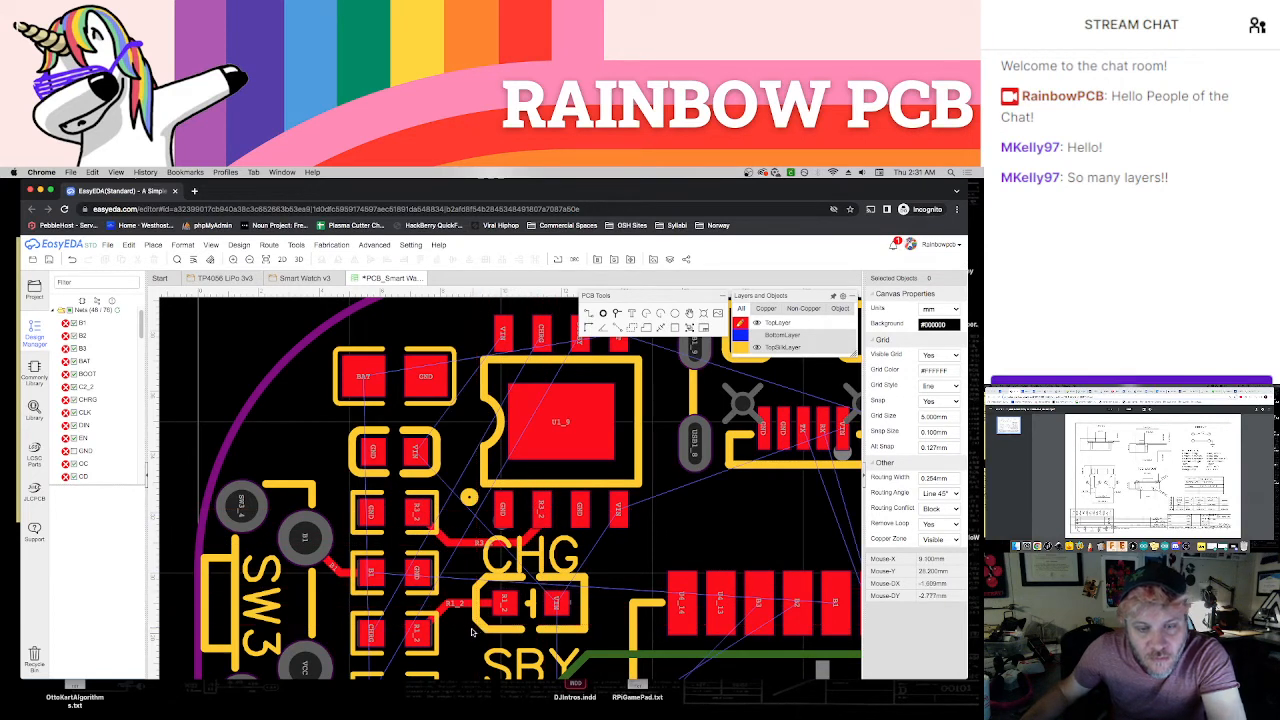
Delete the R1_2 track between the resistor and the CHG LED
{"action": "right_click_drag", "start_coordinate": [477, 645], "coordinate": [428, 596]}
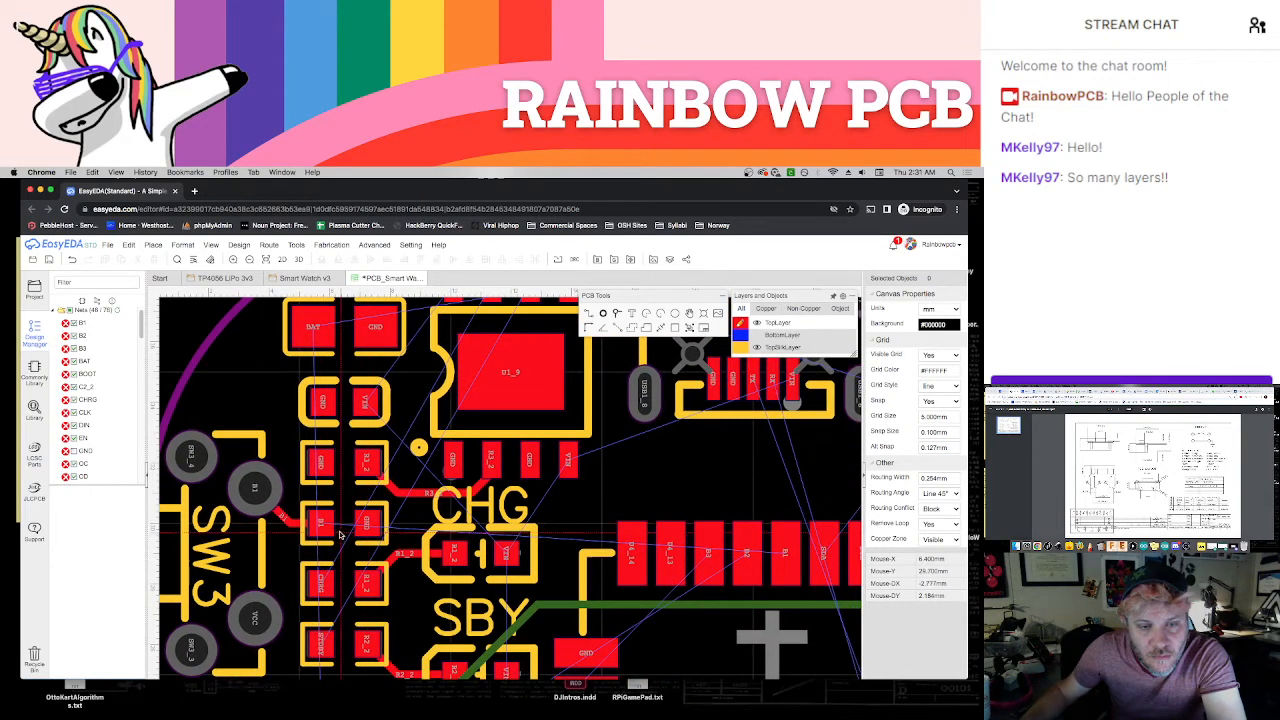
{"action": "left_click", "coordinate": [415, 555]}
{"action": "key", "text": "Delete"}
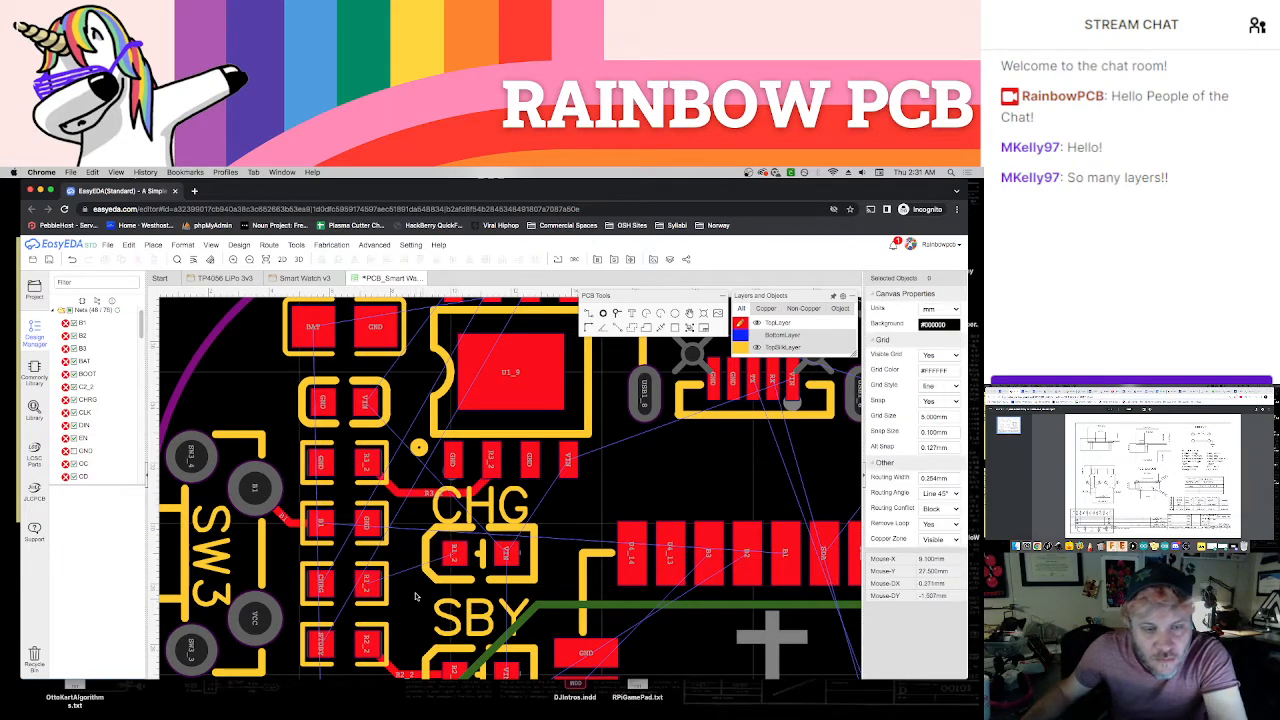
Route the B1 resistor pad above the CHG LED to the module's B1 pad, and route the R1_2 resistor pad to the LED below that track
{"action": "left_click", "coordinate": [322, 527]}
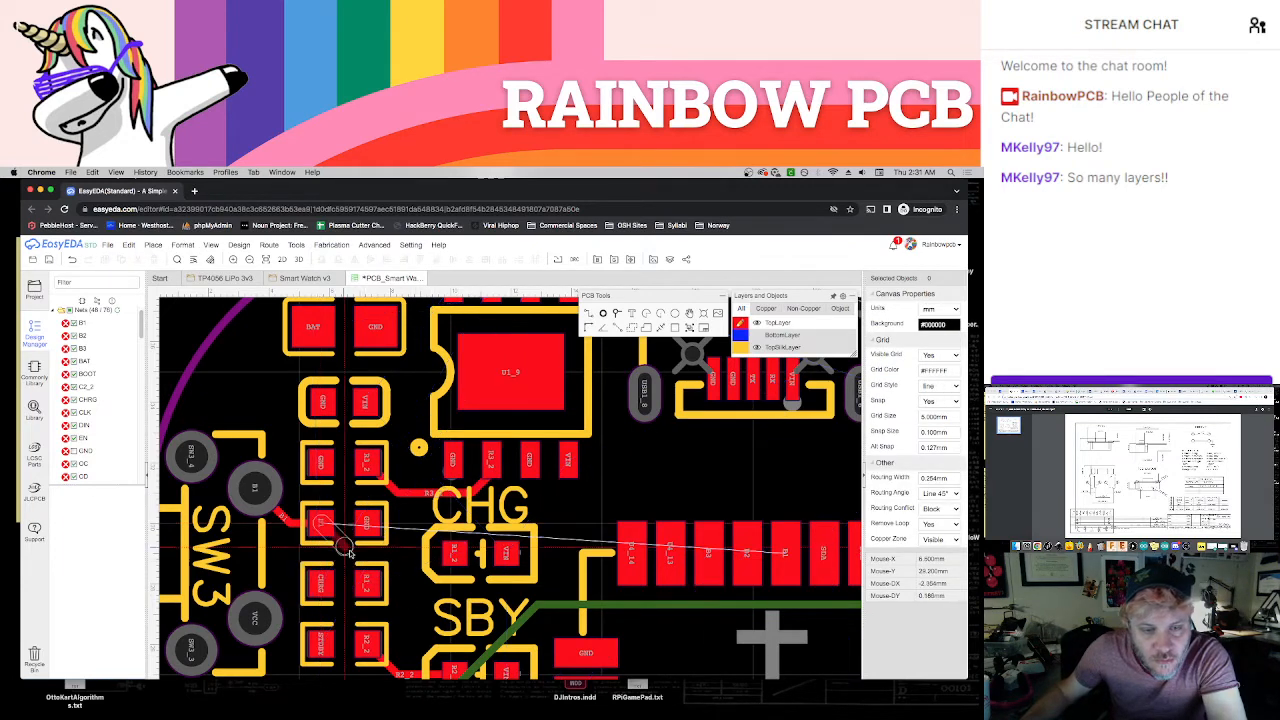
{"action": "left_click", "coordinate": [402, 553]}
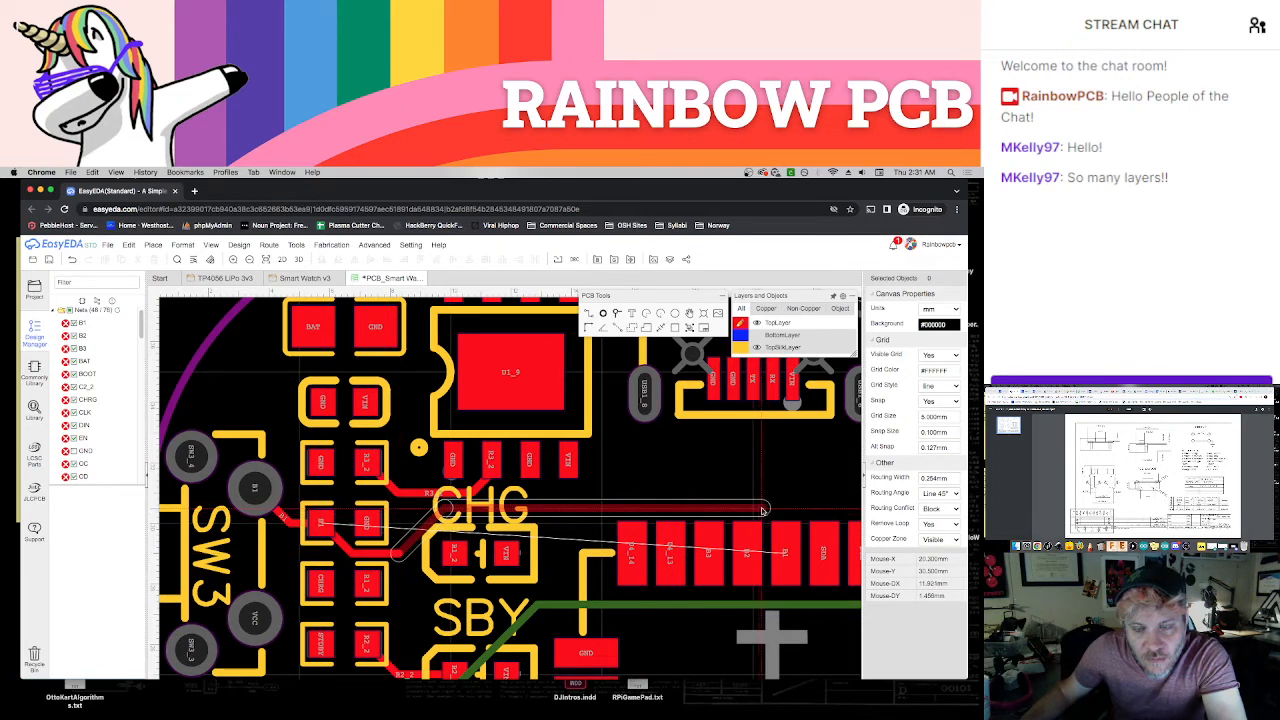
{"action": "left_click", "coordinate": [764, 510]}
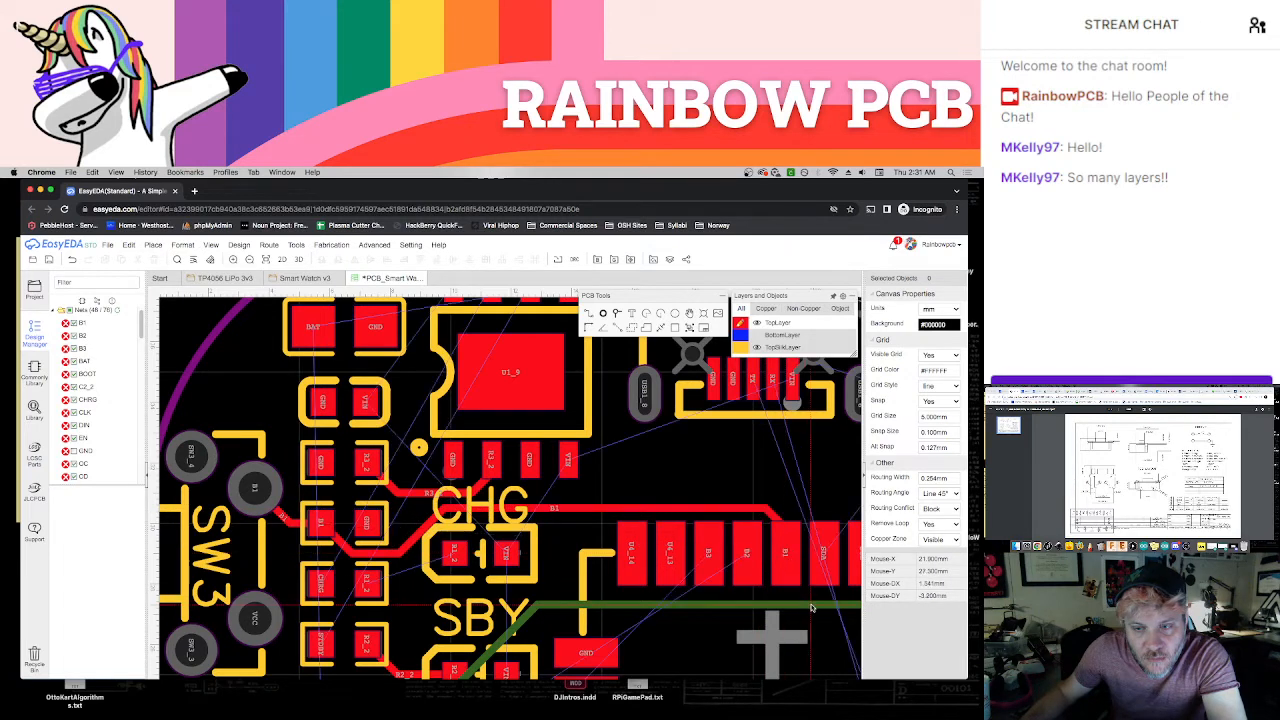
{"action": "left_click", "coordinate": [369, 585]}
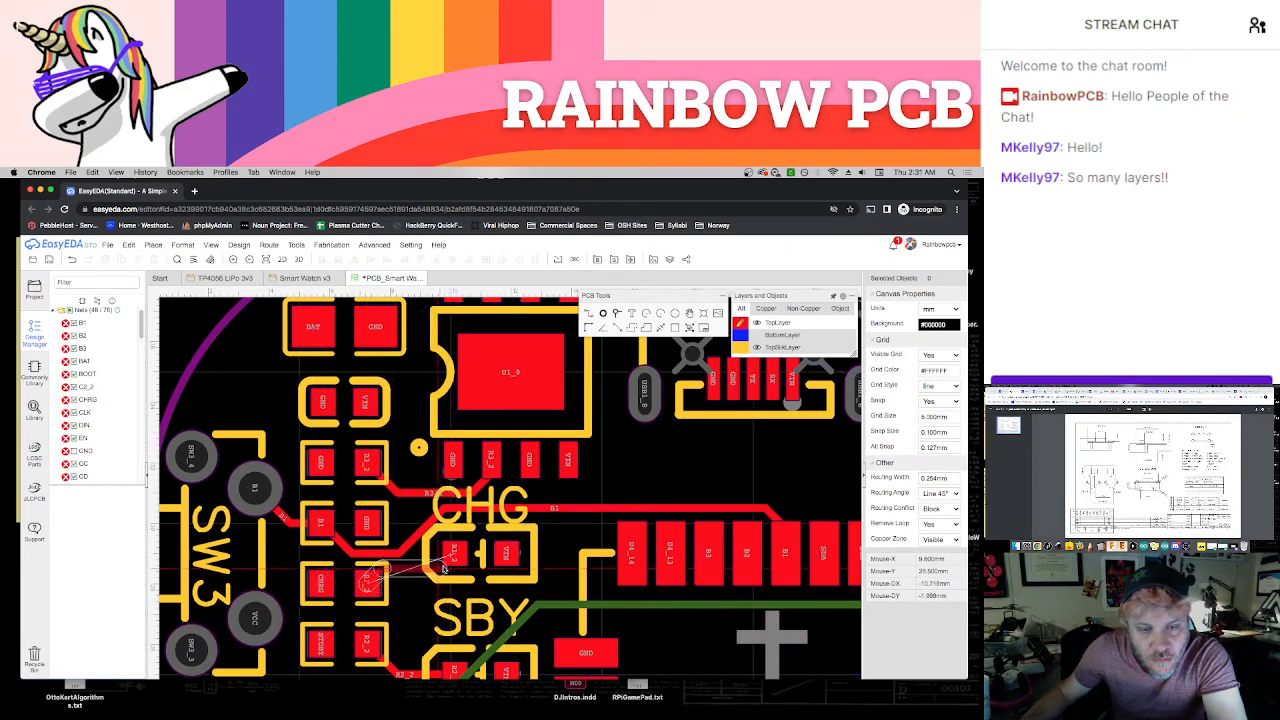
{"action": "left_click", "coordinate": [455, 556]}
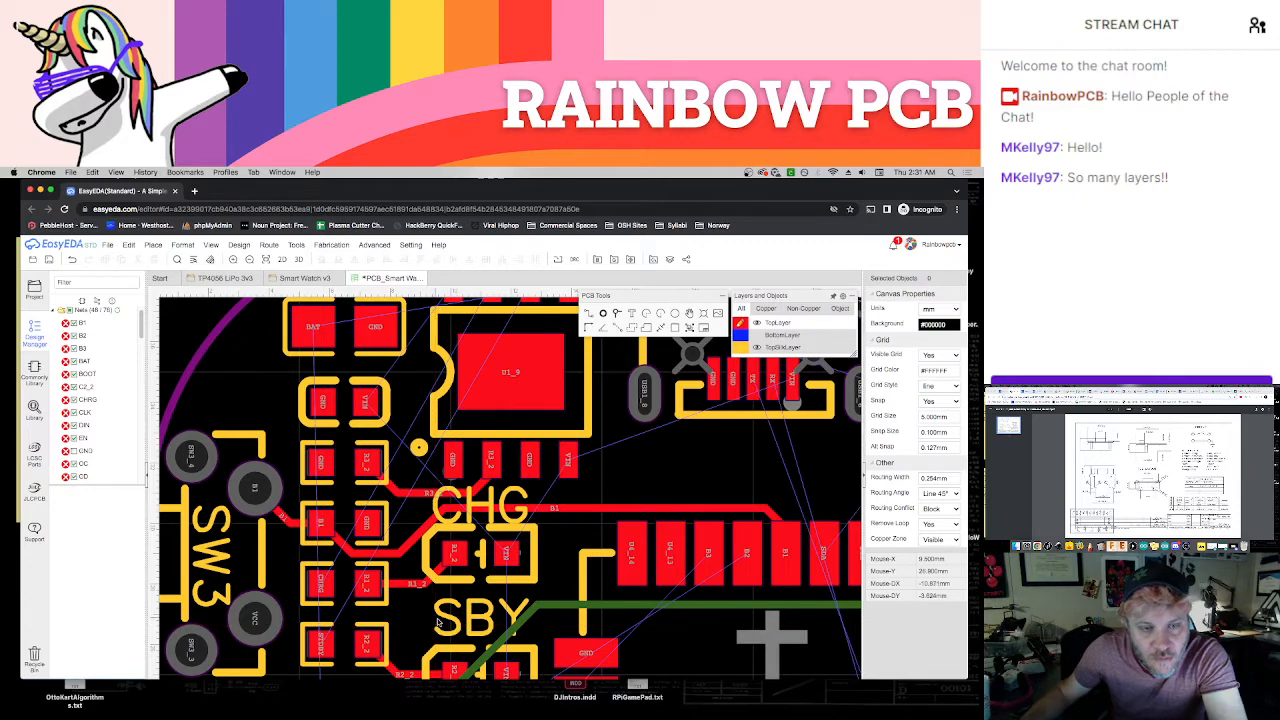
Try routing the eight-pin chip's CHRG pad along the rounded board edge, outside the BAT/GND capacitor, towards the CHRG resistor pad
{"action": "scroll", "coordinate": [445, 630], "scroll_direction": "down", "scroll_amount": 1}
{"action": "right_click_drag", "start_coordinate": [464, 622], "coordinate": [373, 620]}
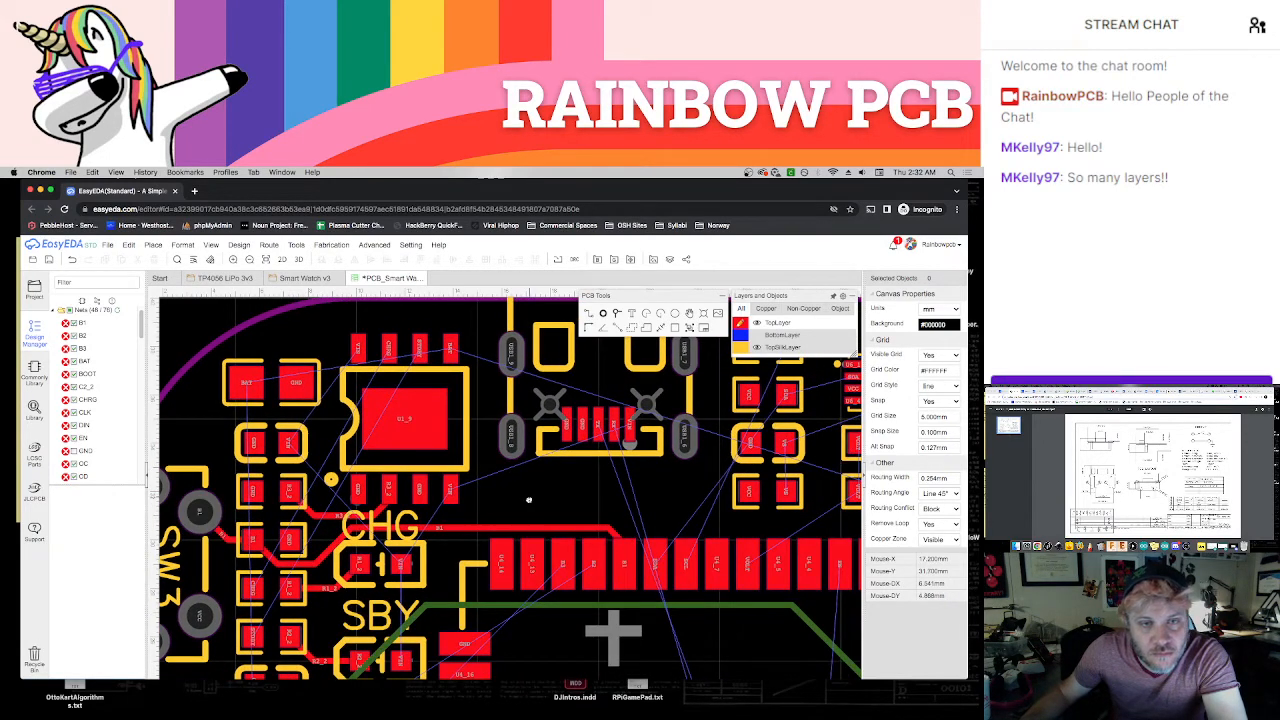
{"action": "right_click_drag", "start_coordinate": [529, 500], "coordinate": [590, 523]}
{"action": "scroll", "coordinate": [379, 509], "scroll_direction": "up", "scroll_amount": 1}
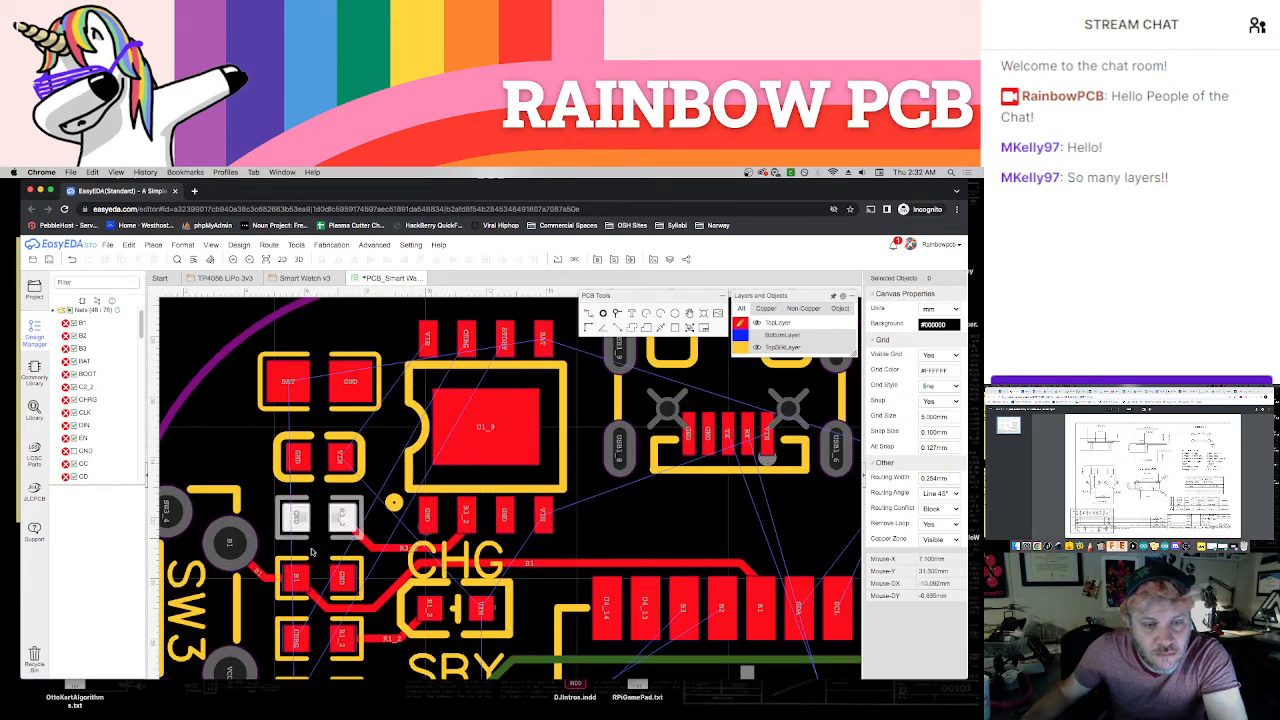
{"action": "right_click_drag", "start_coordinate": [258, 601], "coordinate": [332, 538]}
{"action": "scroll", "coordinate": [318, 594], "scroll_direction": "down", "scroll_amount": 1}
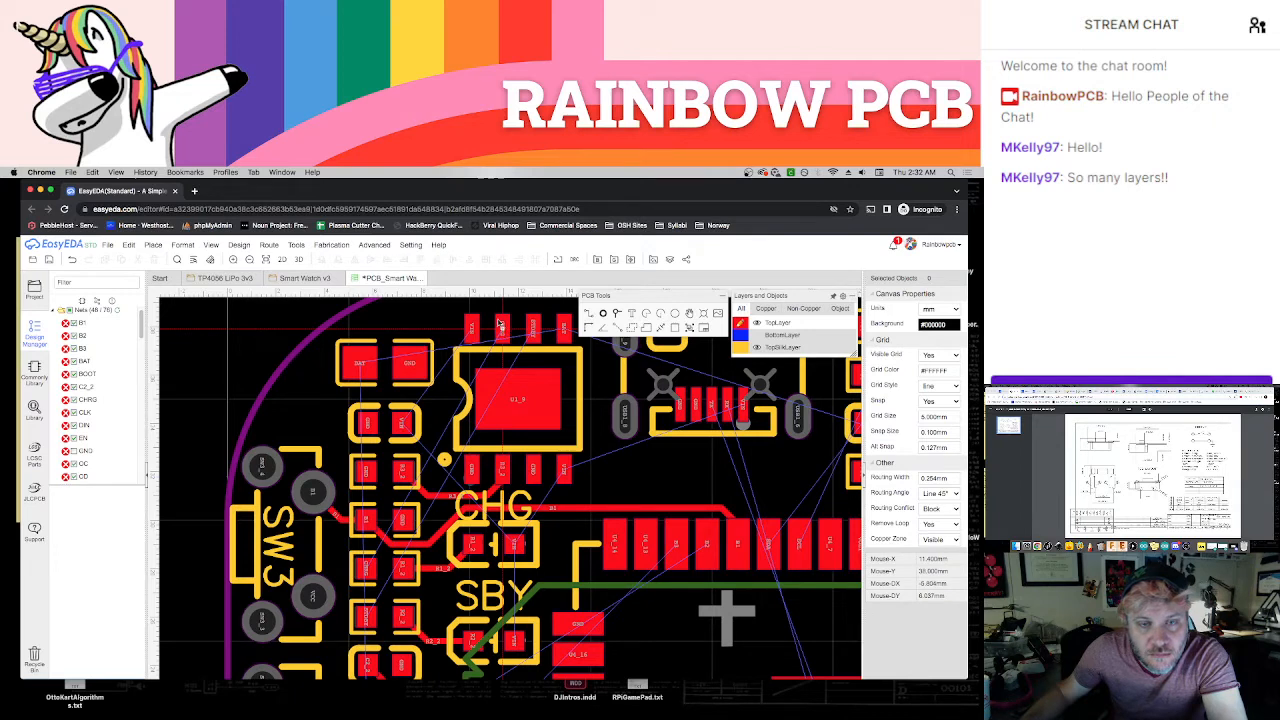
{"action": "right_click_drag", "start_coordinate": [477, 303], "coordinate": [493, 347]}
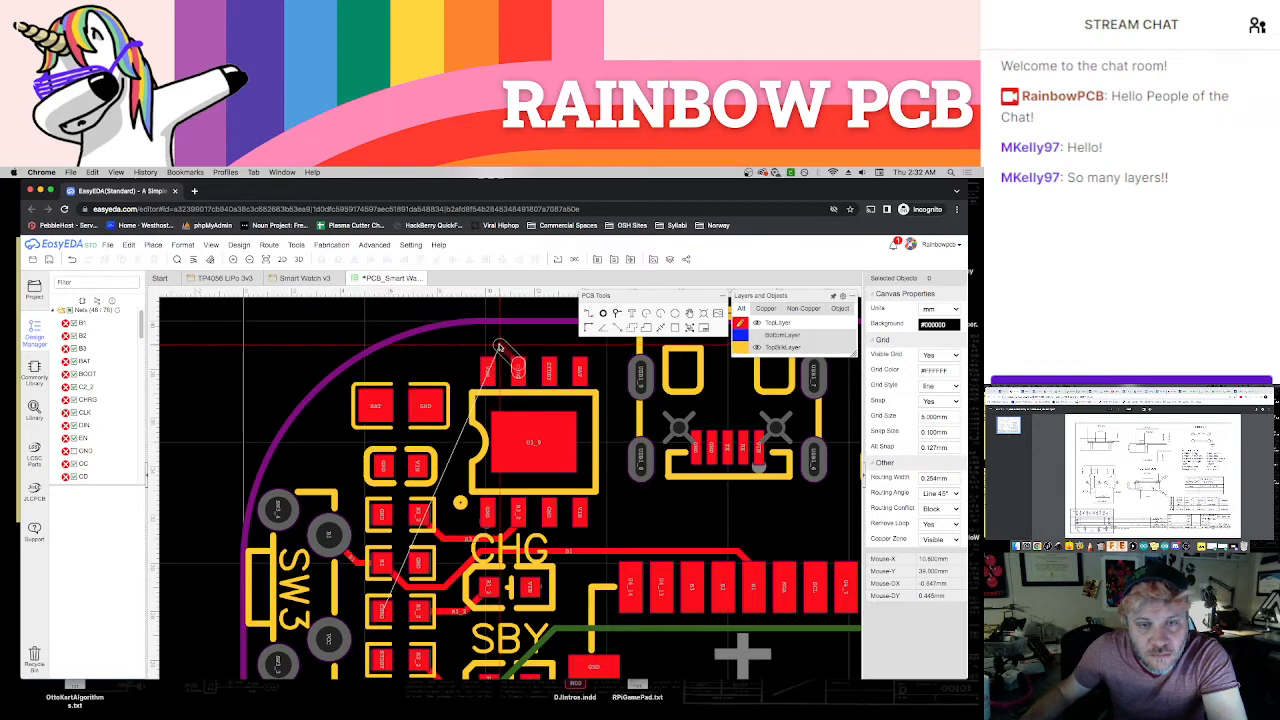
{"action": "left_click", "coordinate": [495, 347]}
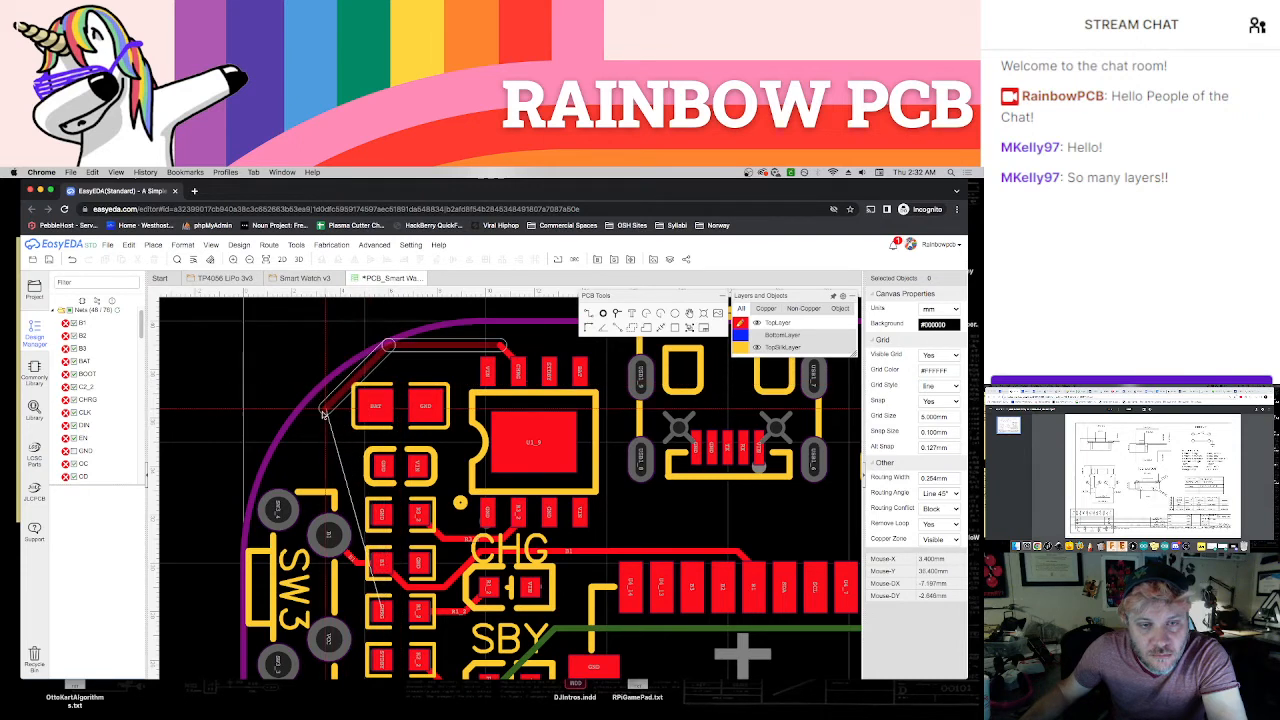
{"action": "key", "text": "Escape"}
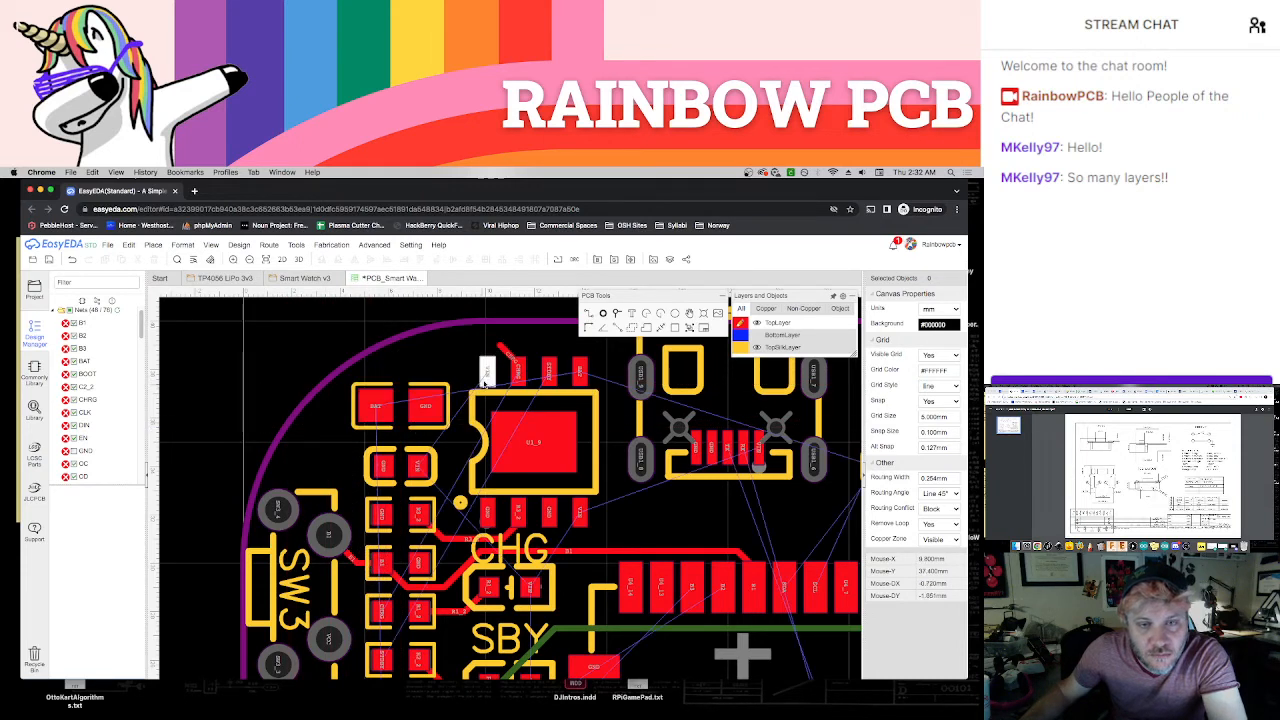
{"action": "key", "text": "ctrl+z"}
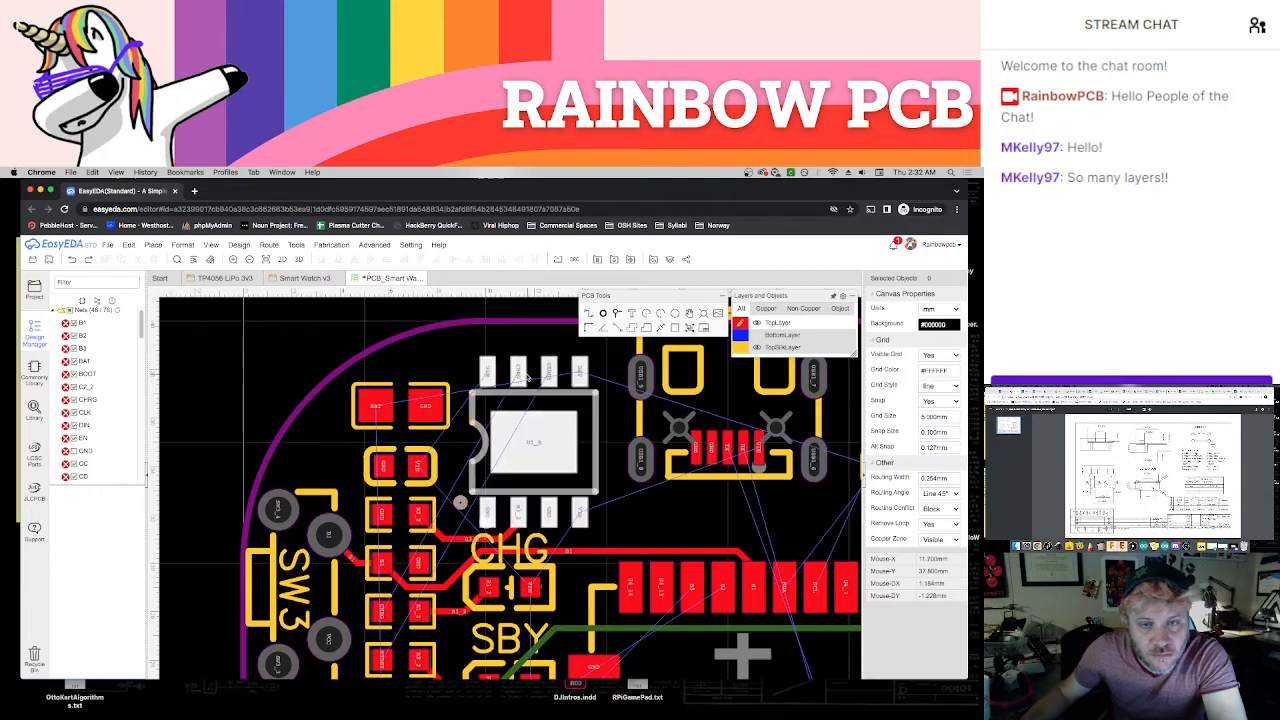
Try routing the chip's CHRG pad around its VIN pad and between the two capacitors towards the CHRG resistor pad
{"action": "left_click", "coordinate": [518, 372]}
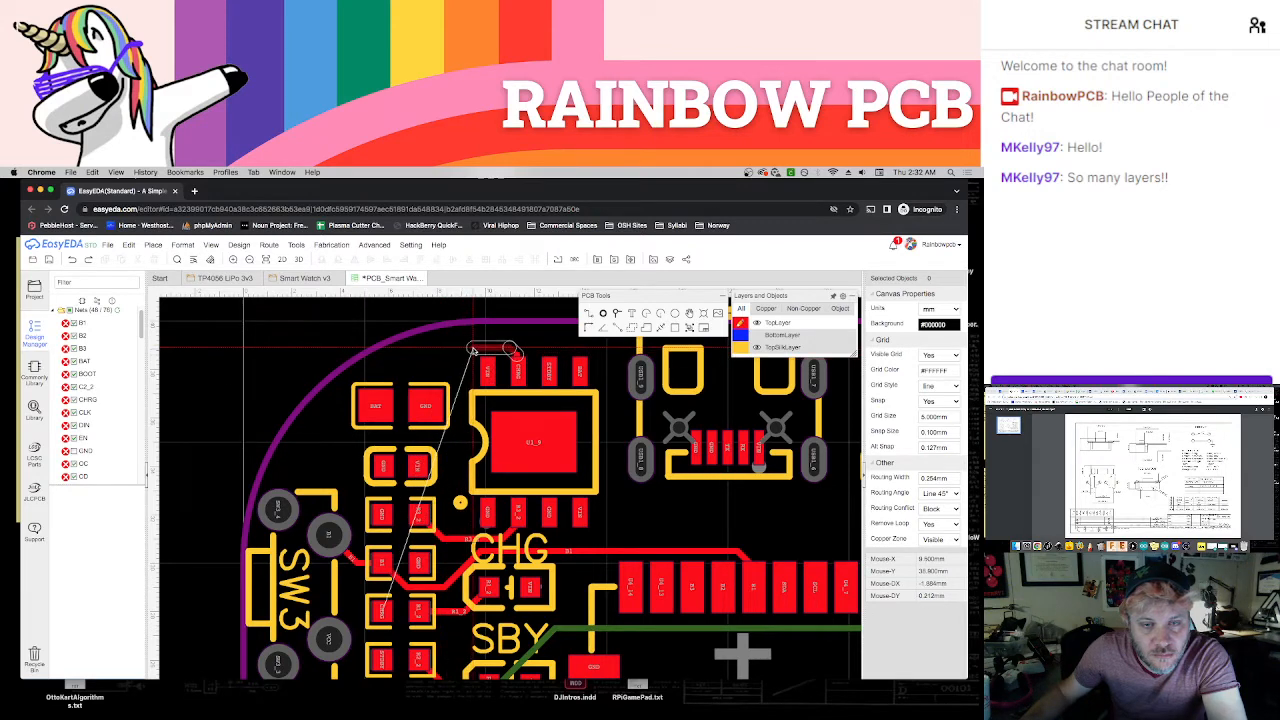
{"action": "left_click", "coordinate": [474, 350]}
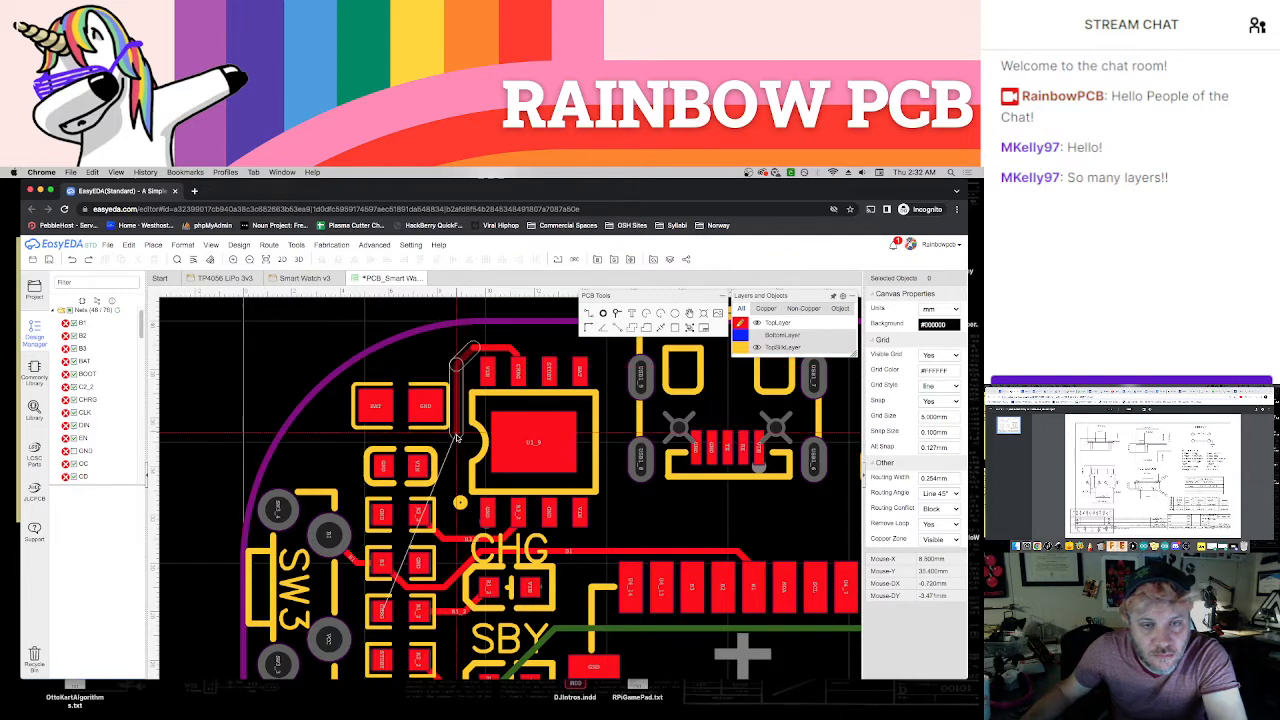
{"action": "left_click", "coordinate": [459, 426]}
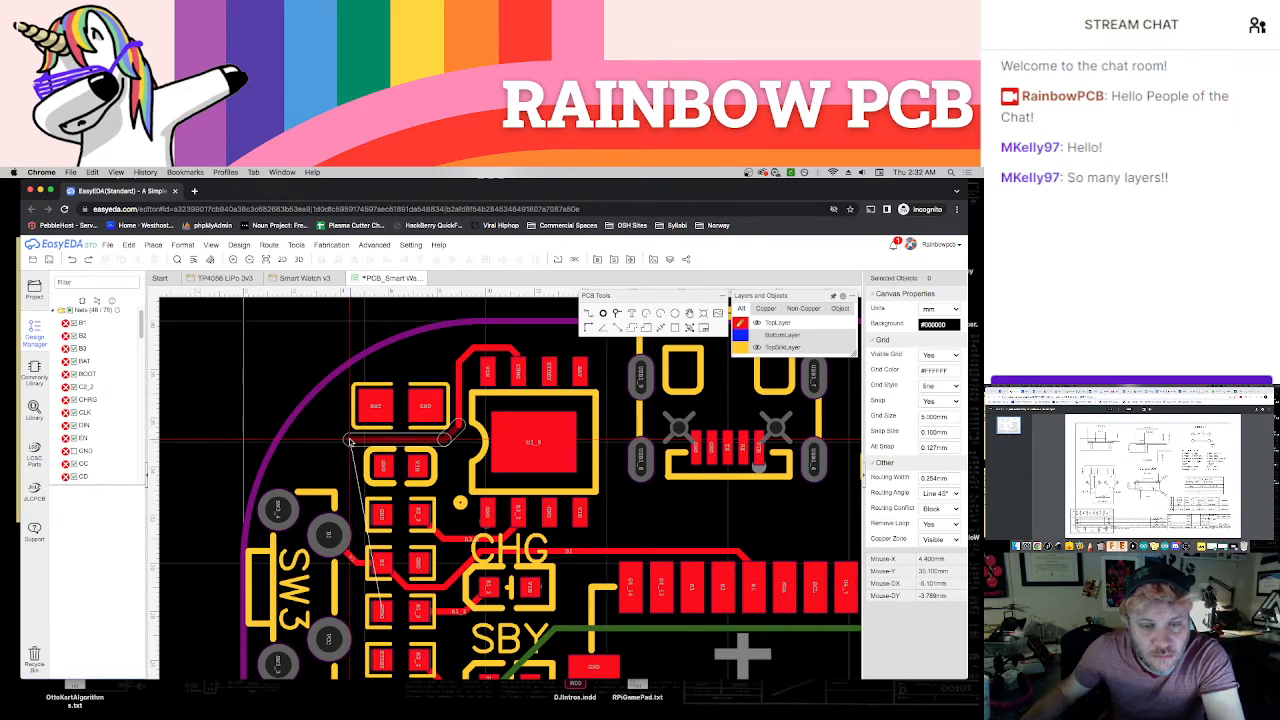
{"action": "key", "text": "Escape"}
{"action": "key", "text": "super+z"}
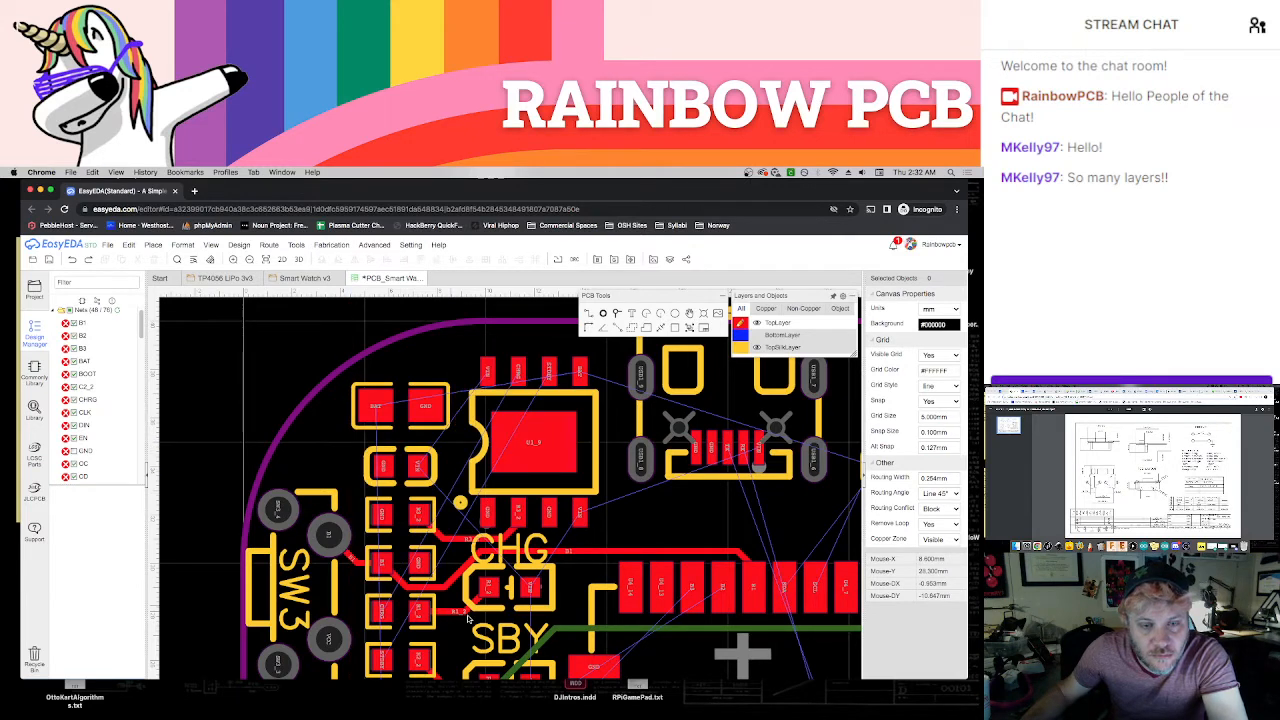
Route the capacitor's VS pad to the VS resistor pad below it, and join the two neighbouring resistors' VOLT pads
{"action": "scroll", "coordinate": [453, 597], "scroll_direction": "up", "scroll_amount": 2}
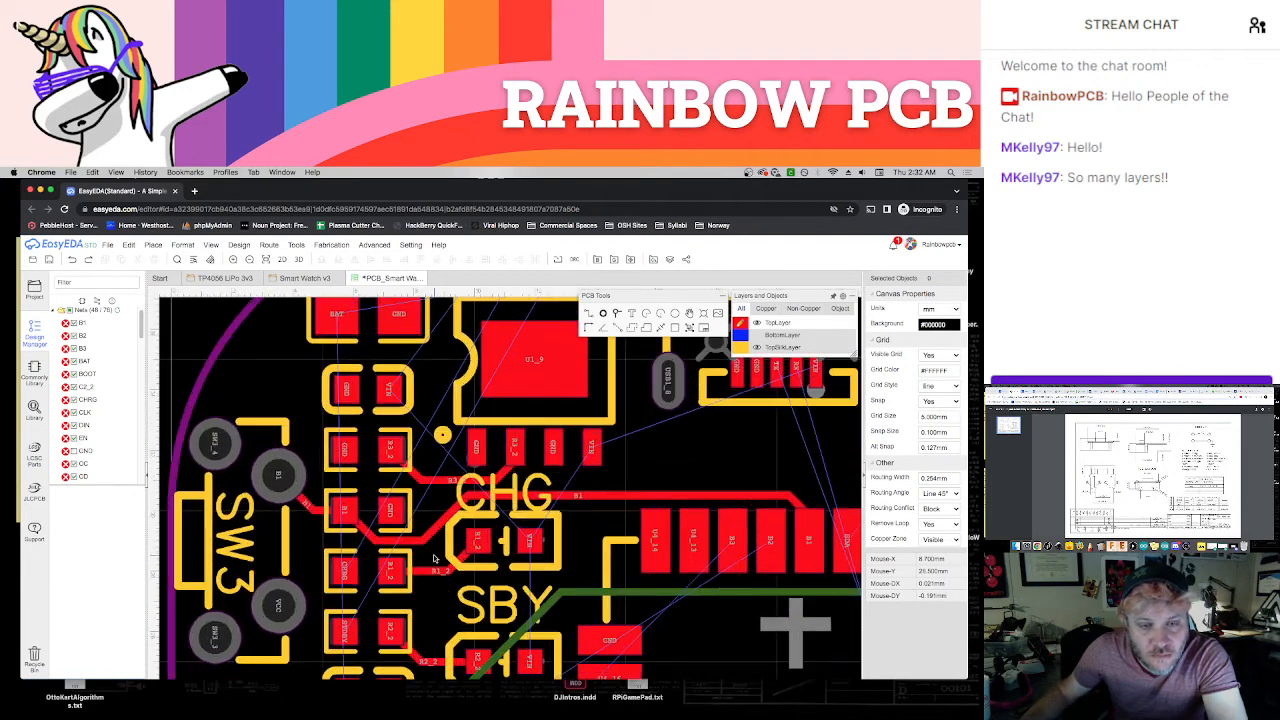
{"action": "scroll", "coordinate": [437, 549], "scroll_direction": "up", "scroll_amount": 1}
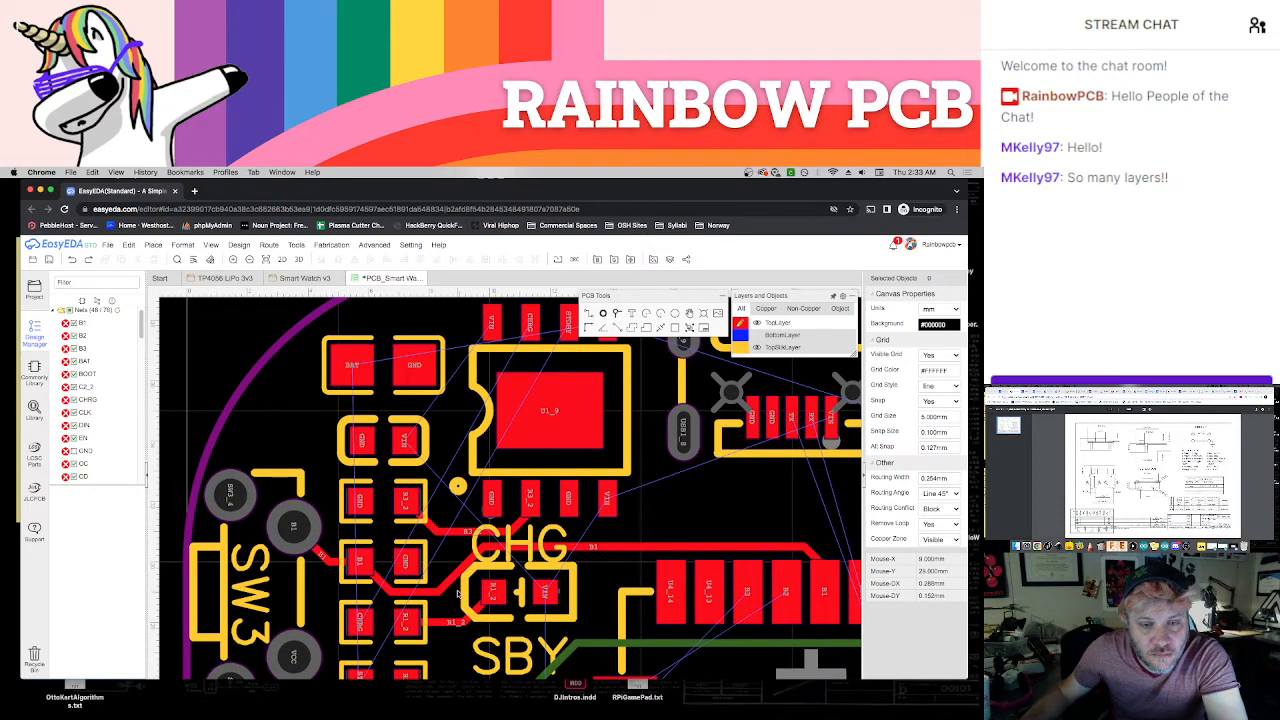
{"action": "scroll", "coordinate": [458, 594], "scroll_direction": "down", "scroll_amount": 2}
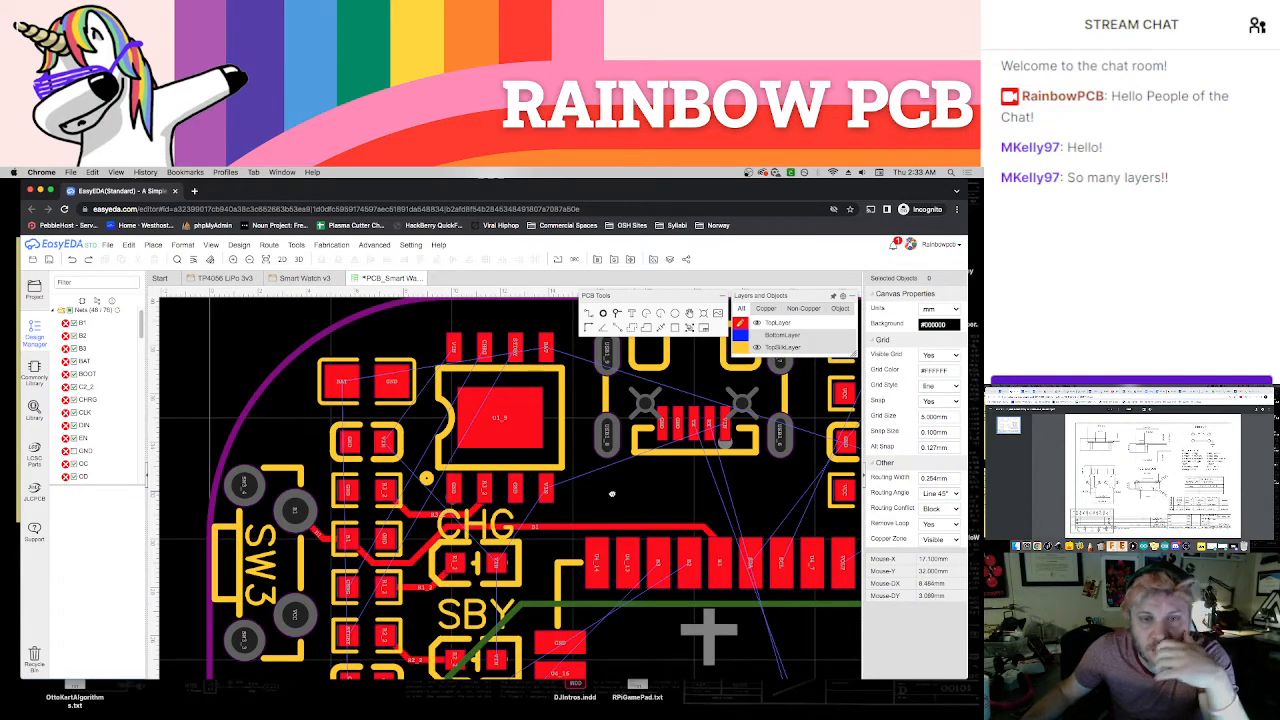
{"action": "right_click_drag", "start_coordinate": [612, 494], "coordinate": [435, 543]}
{"action": "scroll", "coordinate": [510, 550], "scroll_direction": "down", "scroll_amount": 3}
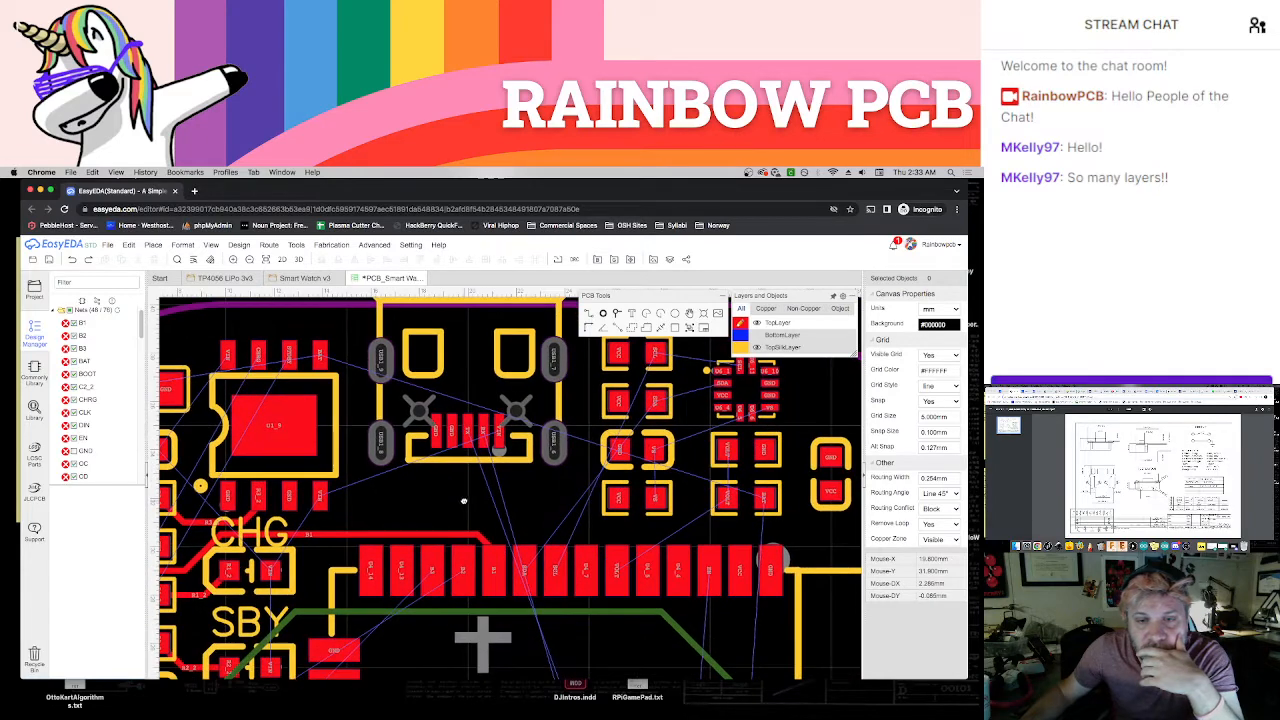
{"action": "right_click_drag", "start_coordinate": [500, 591], "coordinate": [507, 562]}
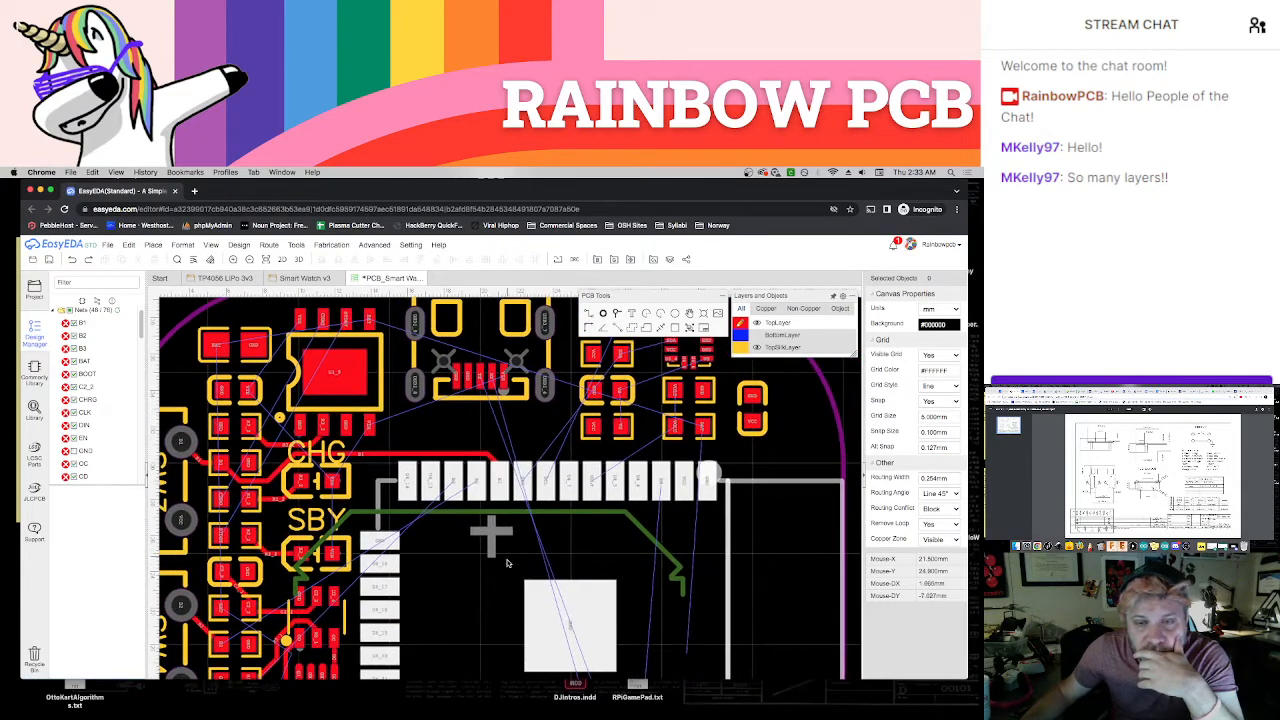
{"action": "scroll", "coordinate": [550, 565], "scroll_direction": "up", "scroll_amount": 5}
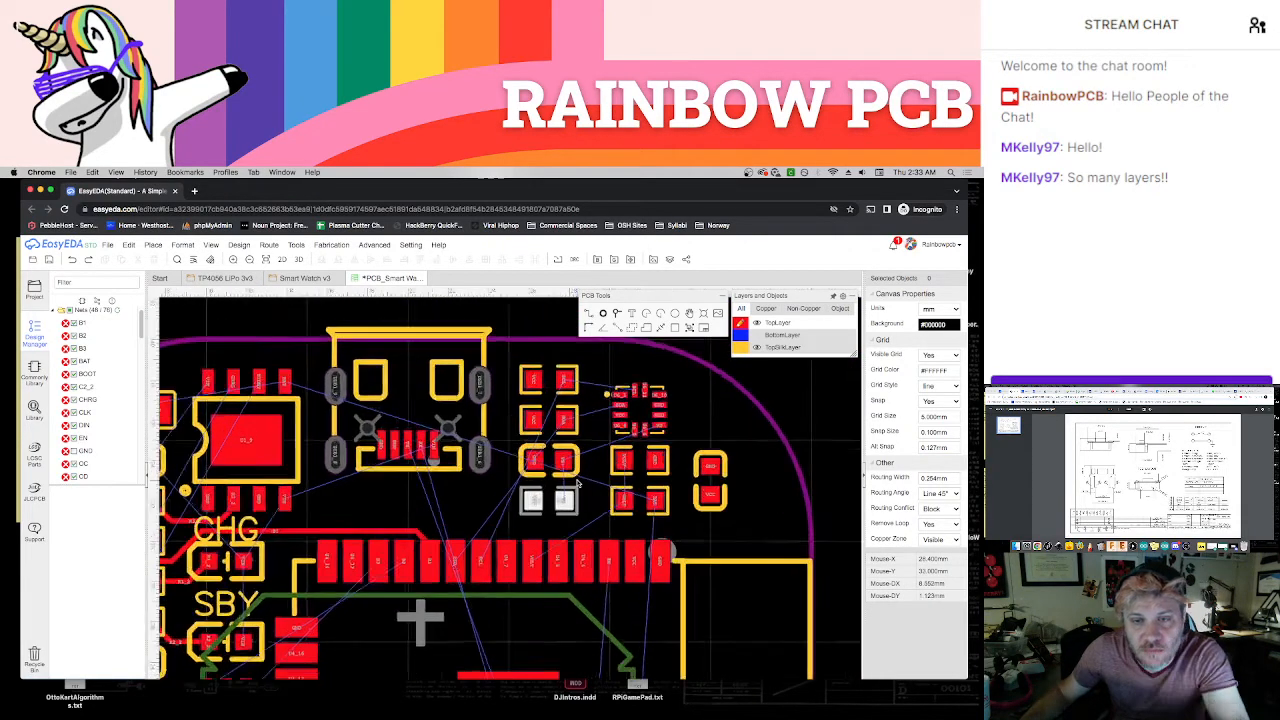
{"action": "left_click", "coordinate": [555, 448]}
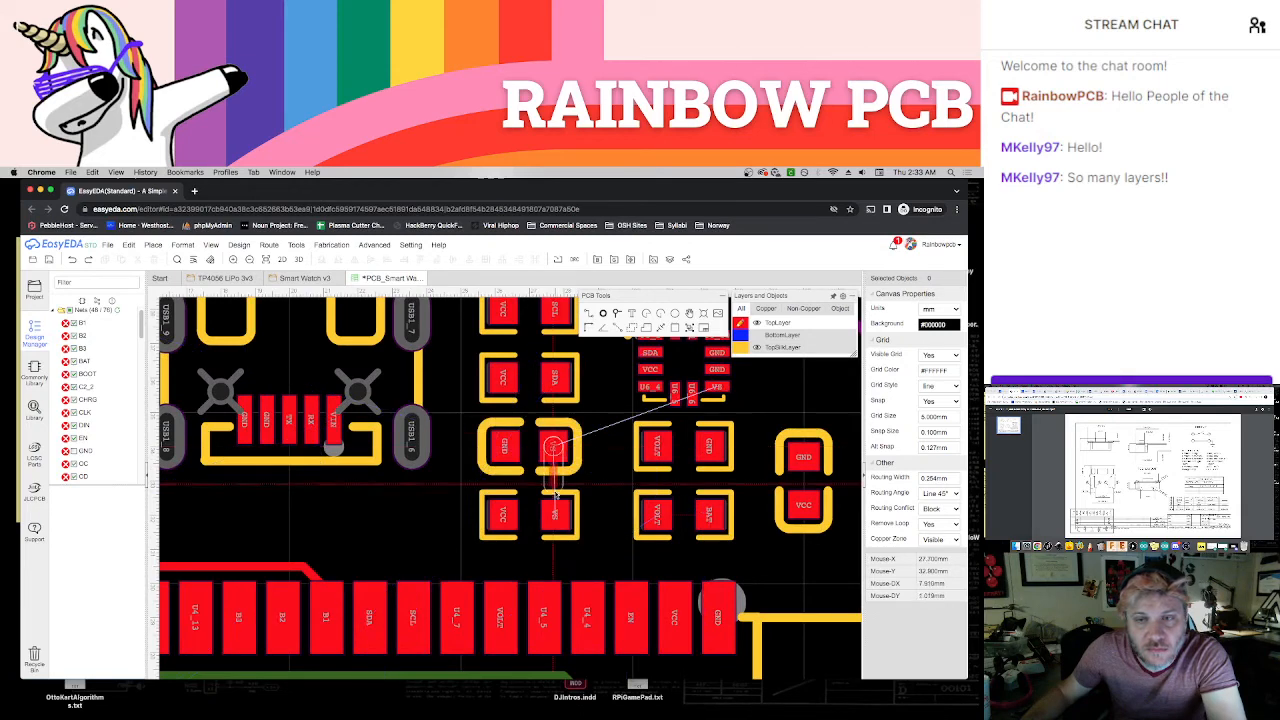
{"action": "left_click", "coordinate": [555, 516]}
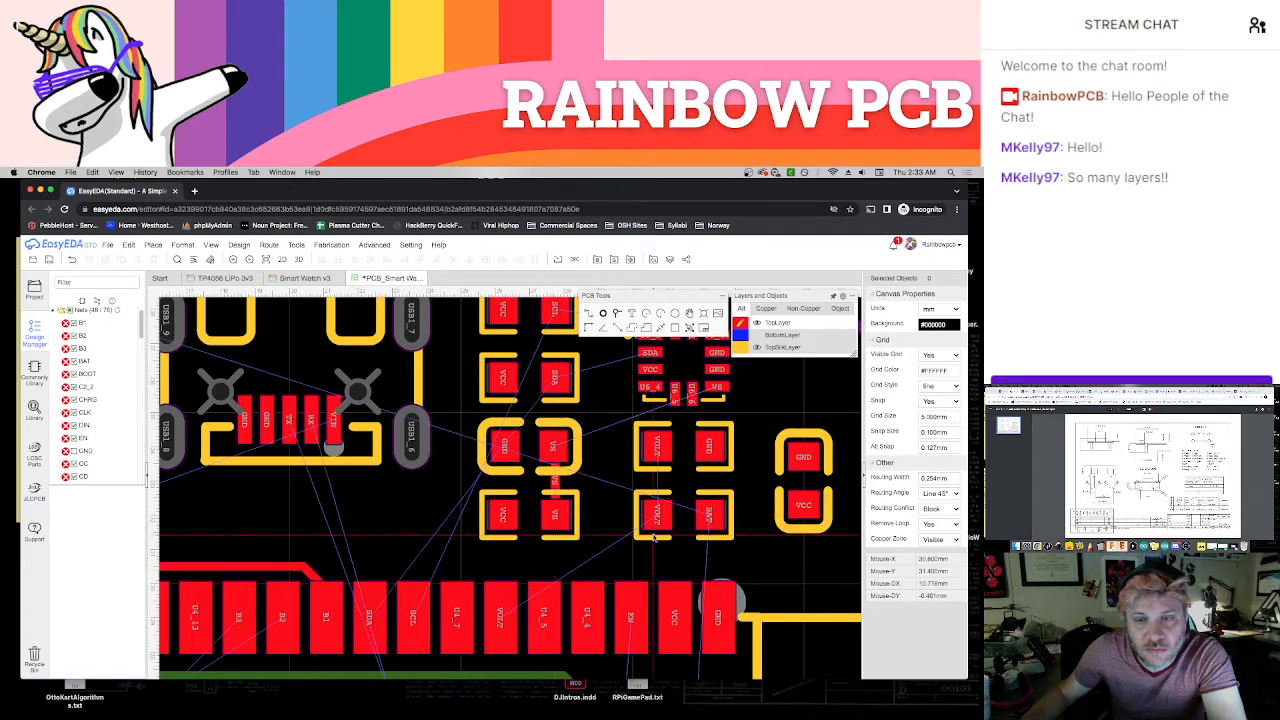
{"action": "left_click", "coordinate": [656, 448]}
{"action": "left_click", "coordinate": [656, 516]}
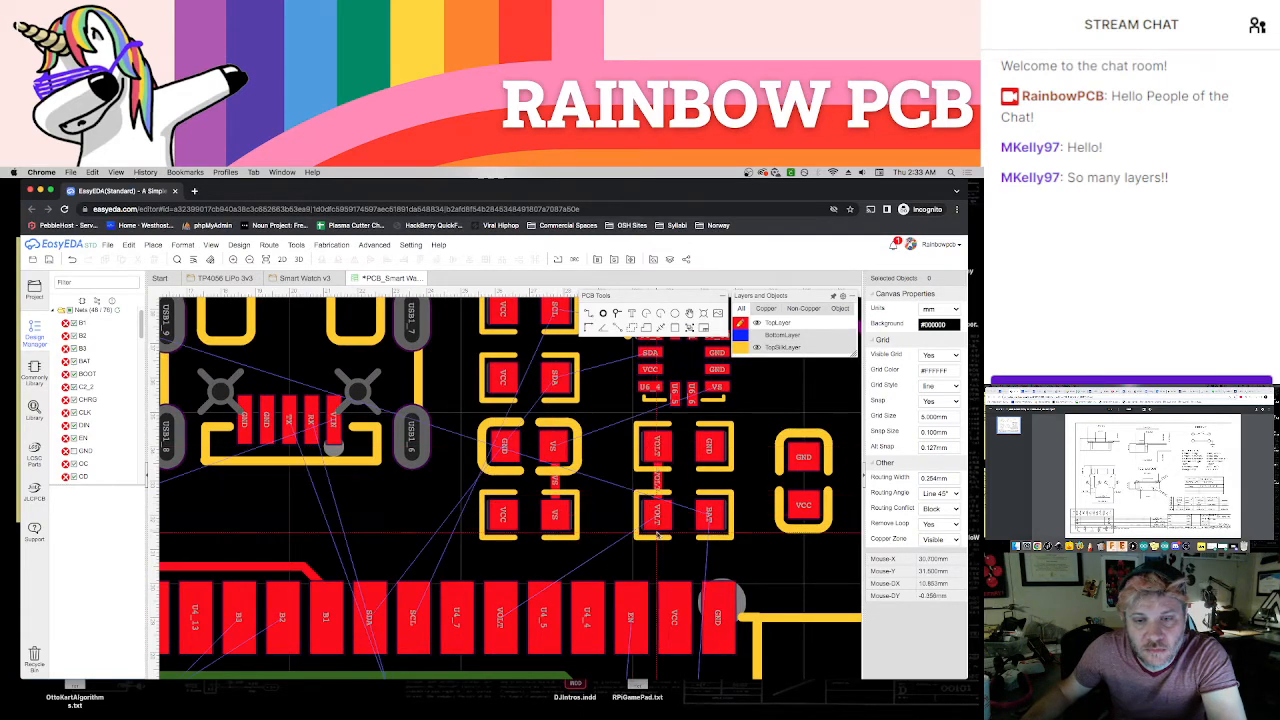
Route the module's VOLT pad to the lower VOLT resistor pad above it
{"action": "left_click", "coordinate": [500, 613]}
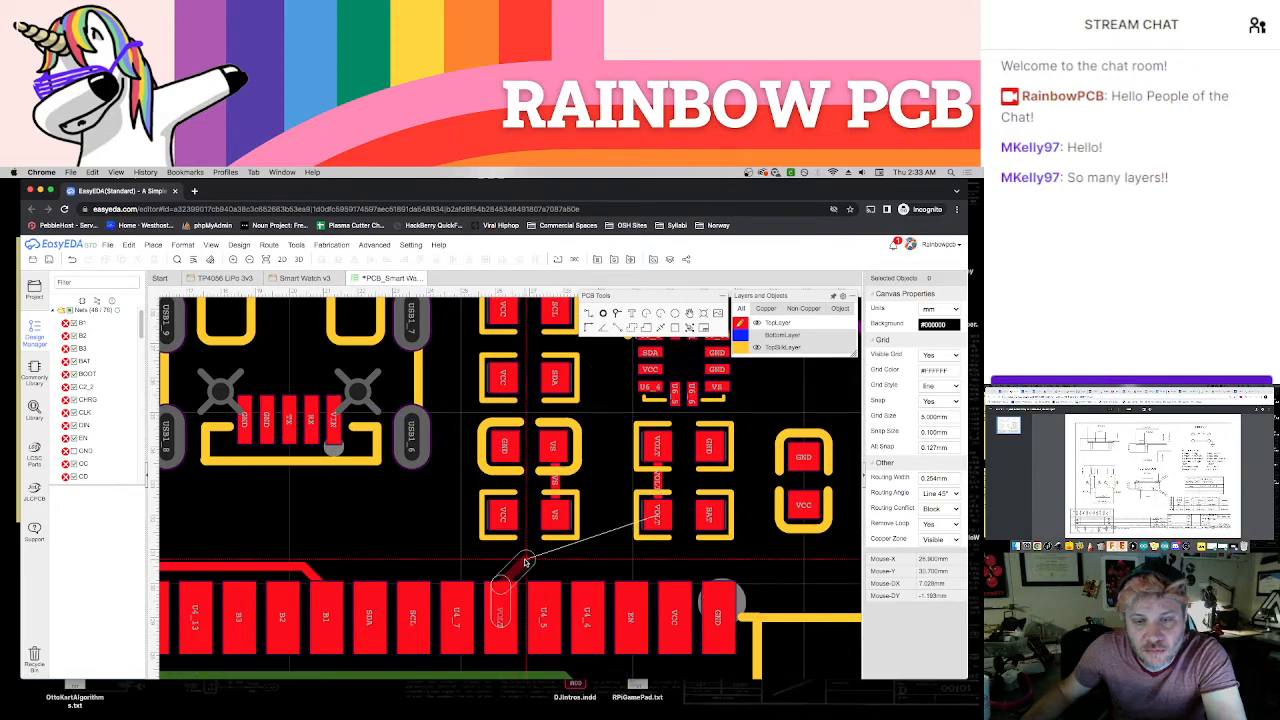
{"action": "left_click", "coordinate": [524, 562]}
{"action": "left_click", "coordinate": [656, 516]}
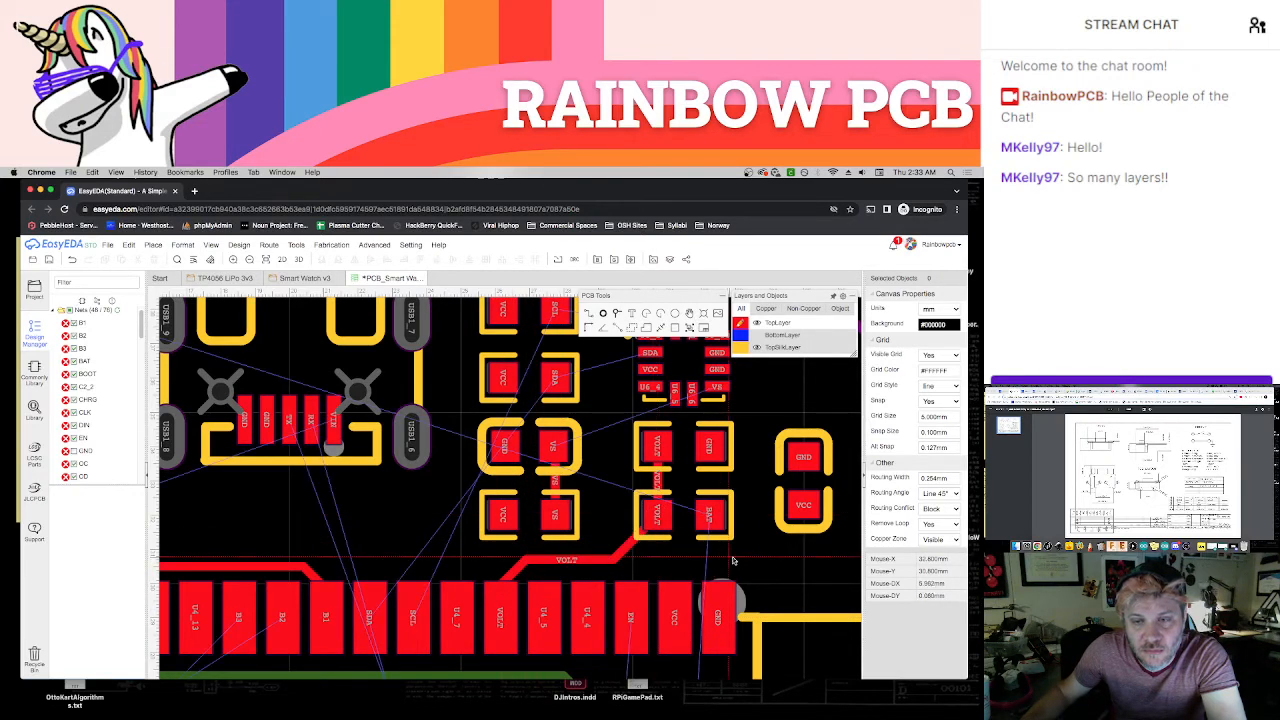
Route the sensor's VS pad to the VS capacitor pad, and its SDA and SCL pads to the matching pull-up resistor pads
{"action": "right_click_drag", "start_coordinate": [711, 587], "coordinate": [681, 631]}
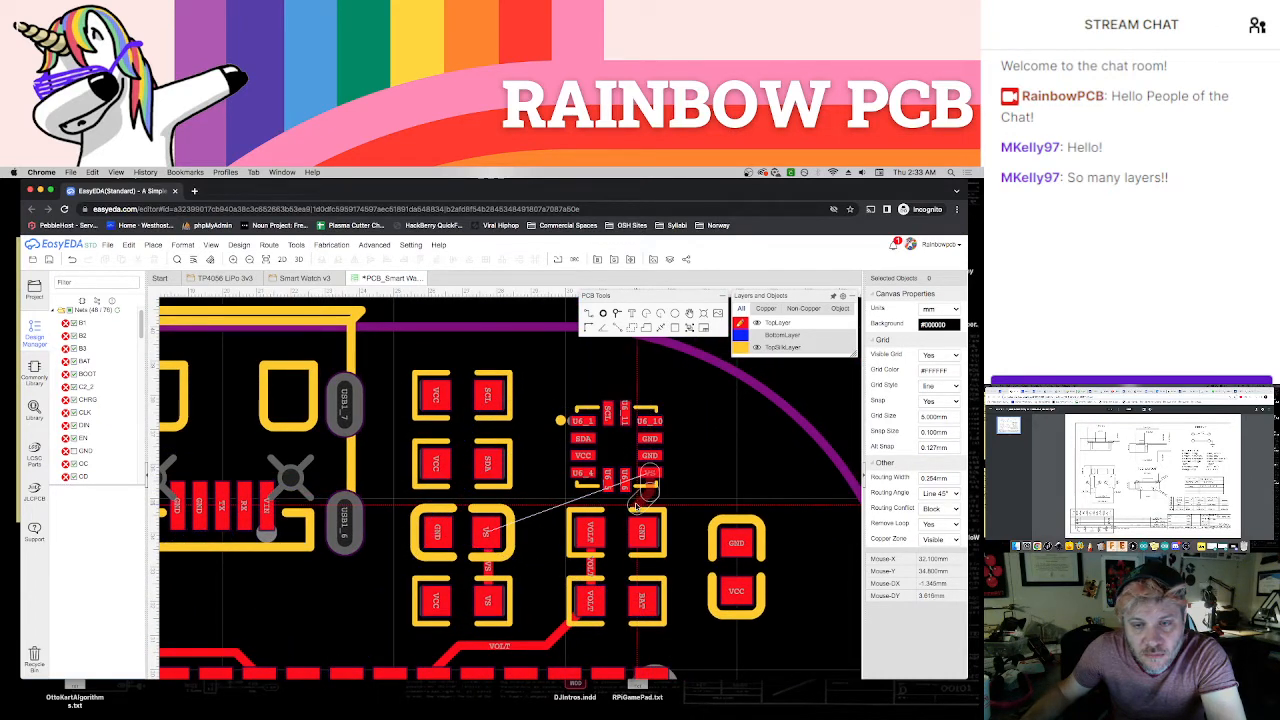
{"action": "left_click", "coordinate": [636, 506]}
{"action": "left_click", "coordinate": [487, 531]}
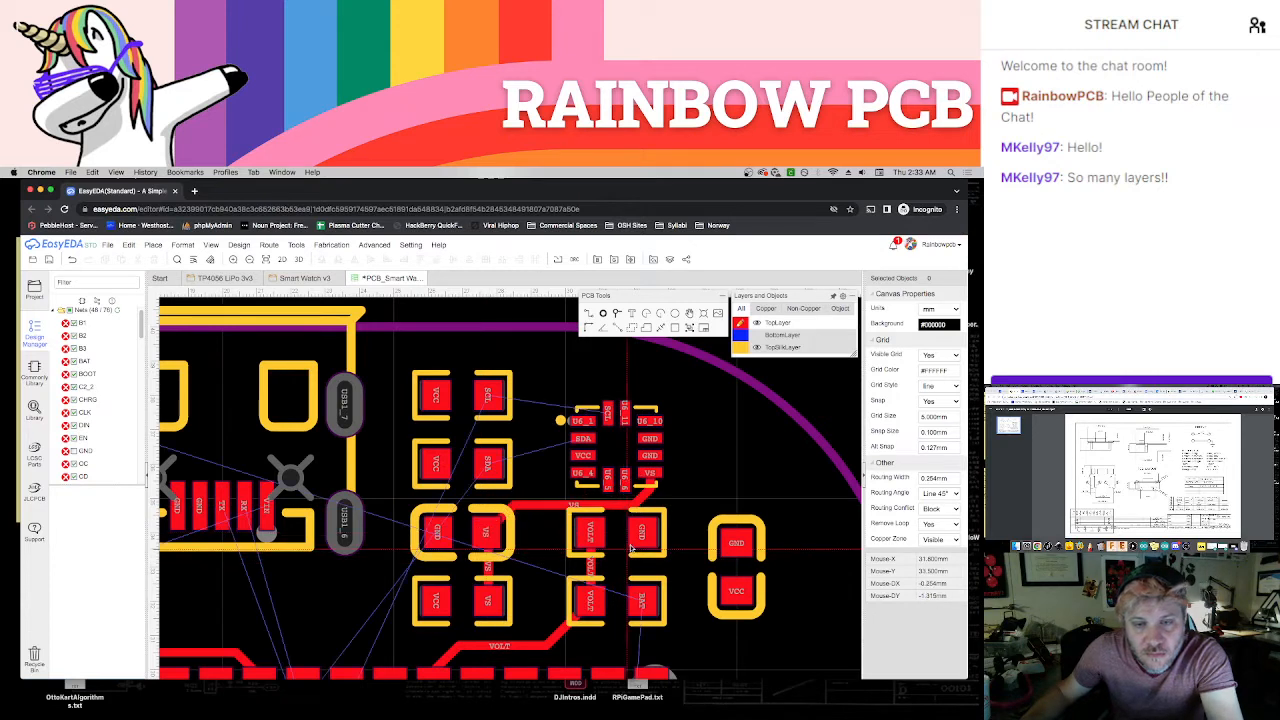
{"action": "left_click", "coordinate": [583, 438]}
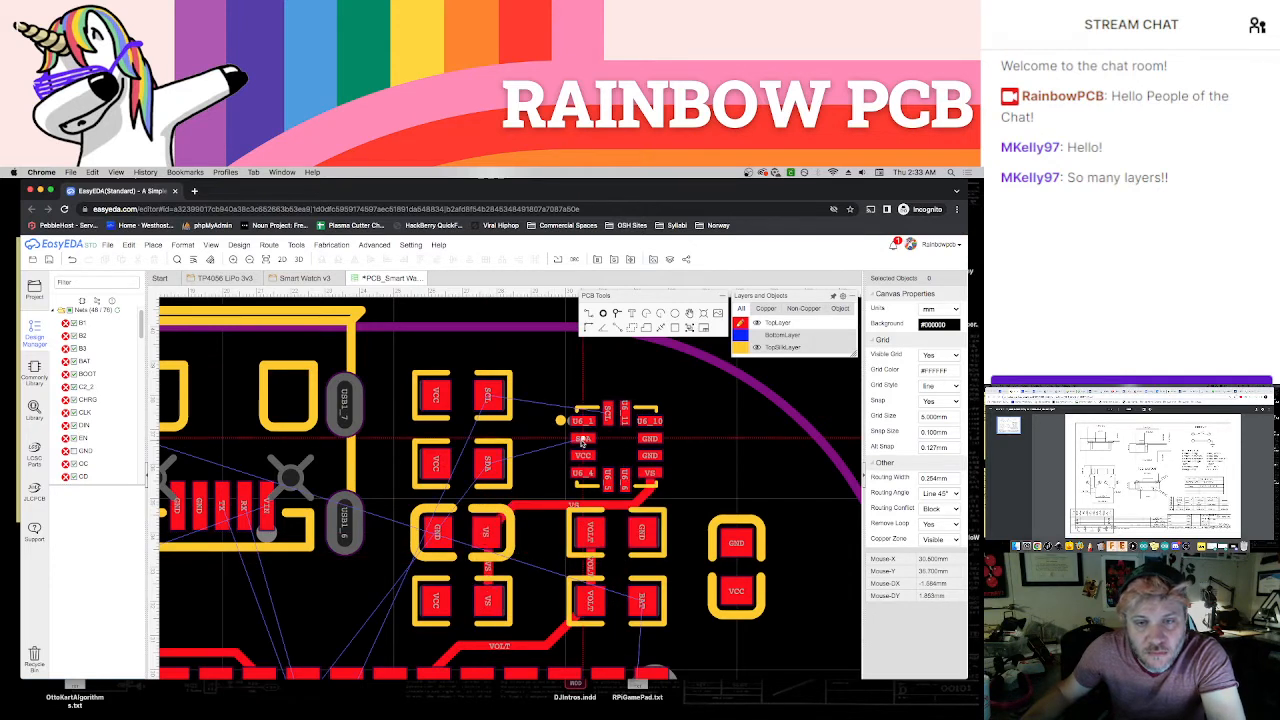
{"action": "left_click", "coordinate": [490, 464]}
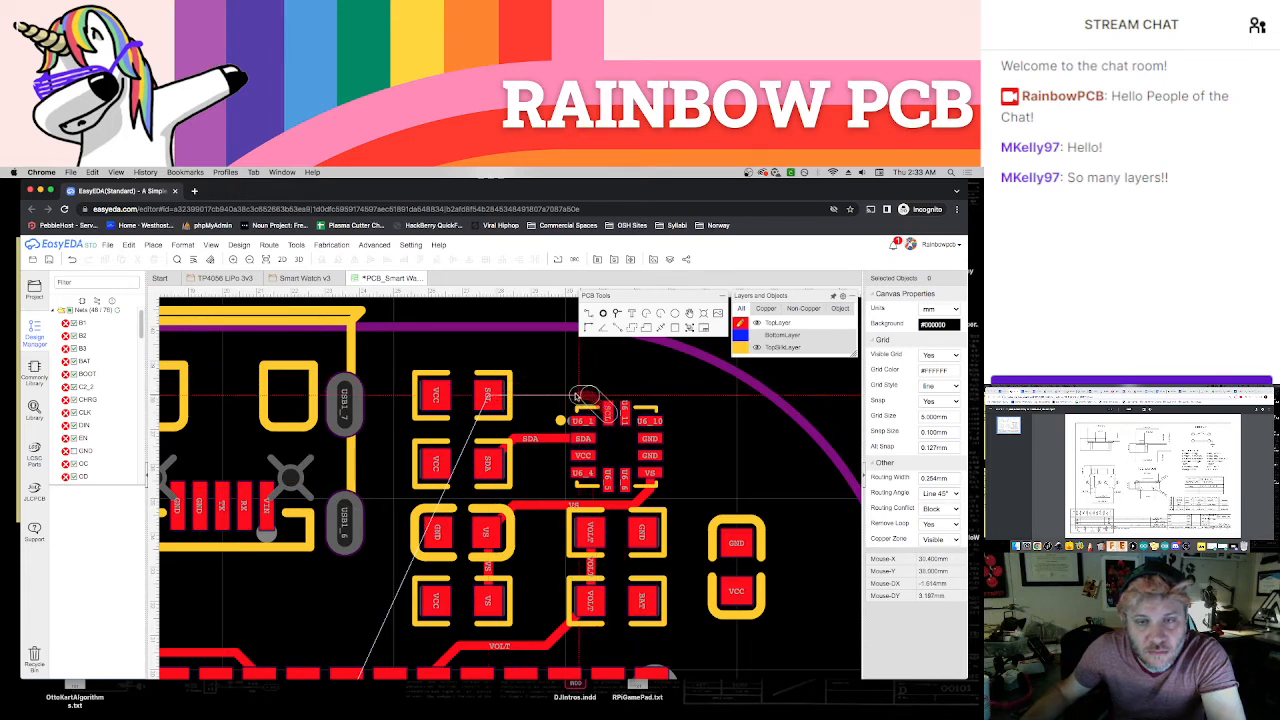
{"action": "left_click", "coordinate": [499, 397]}
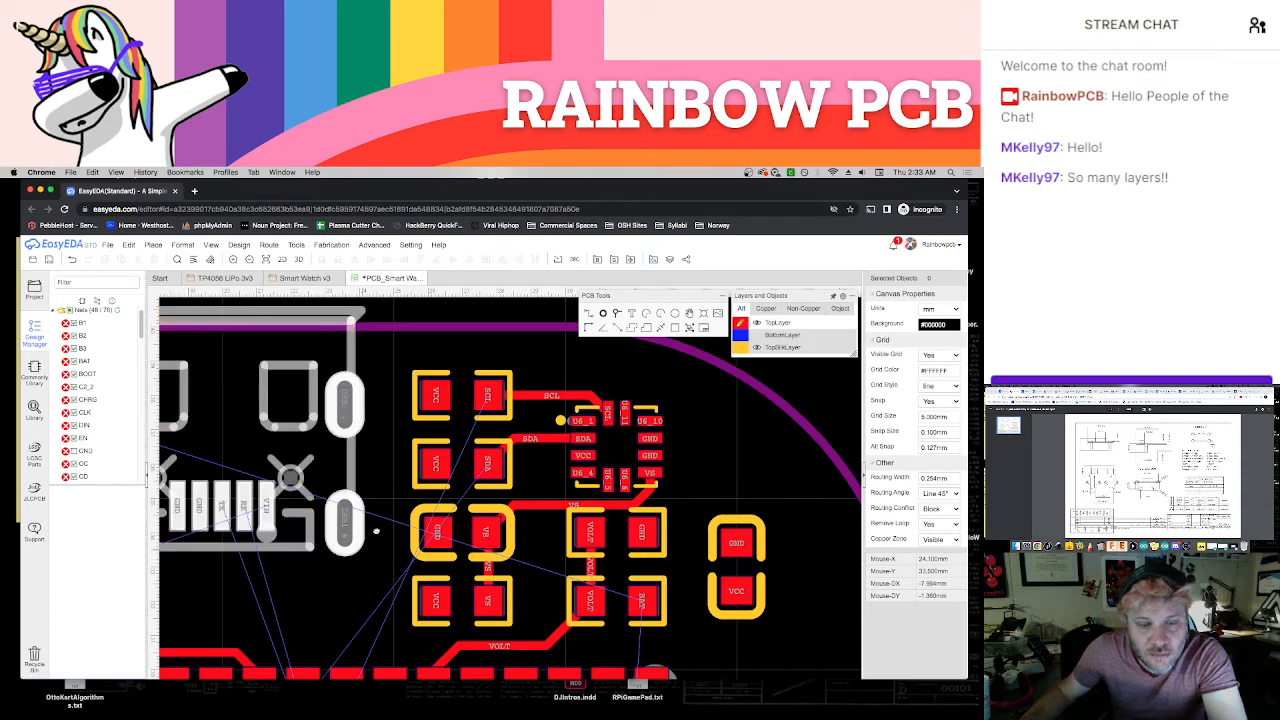
Try routing the upper pull-up resistor's SCL pad around its VCC pad towards the module's SCL pad
{"action": "right_click_drag", "start_coordinate": [358, 563], "coordinate": [433, 440]}
{"action": "scroll", "coordinate": [440, 468], "scroll_direction": "down", "scroll_amount": 1}
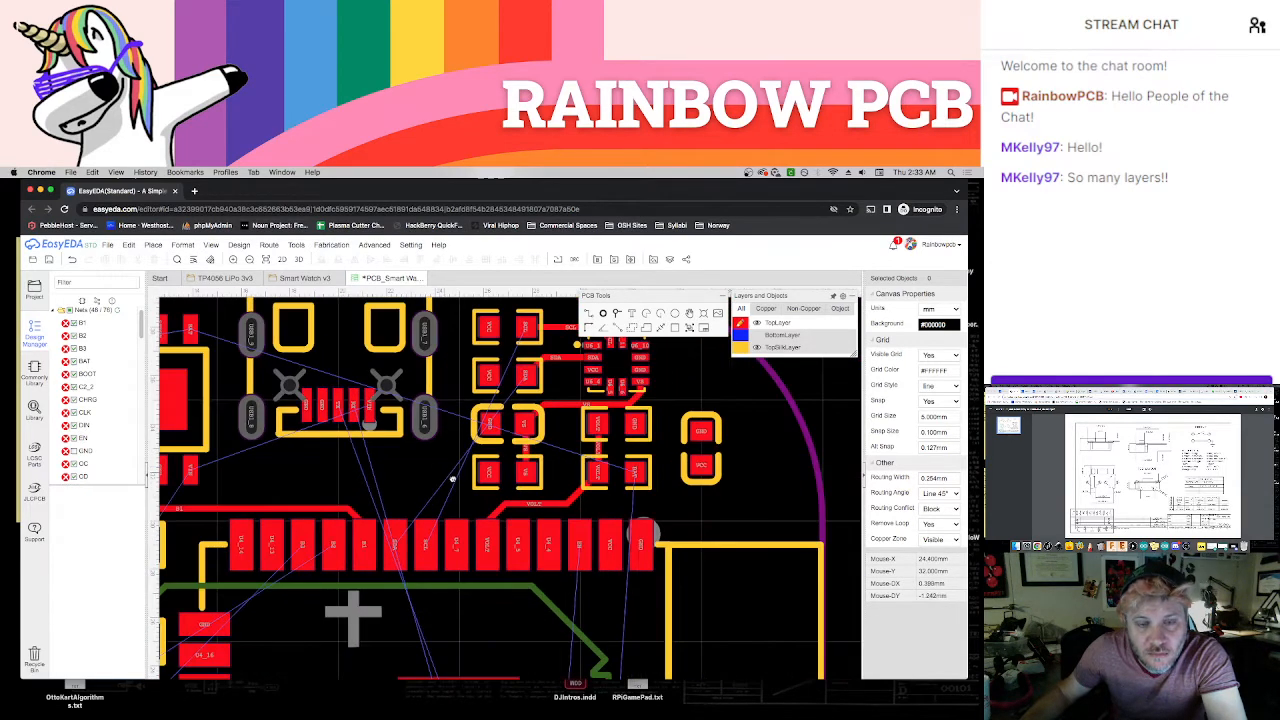
{"action": "scroll", "coordinate": [453, 480], "scroll_direction": "up", "scroll_amount": 1}
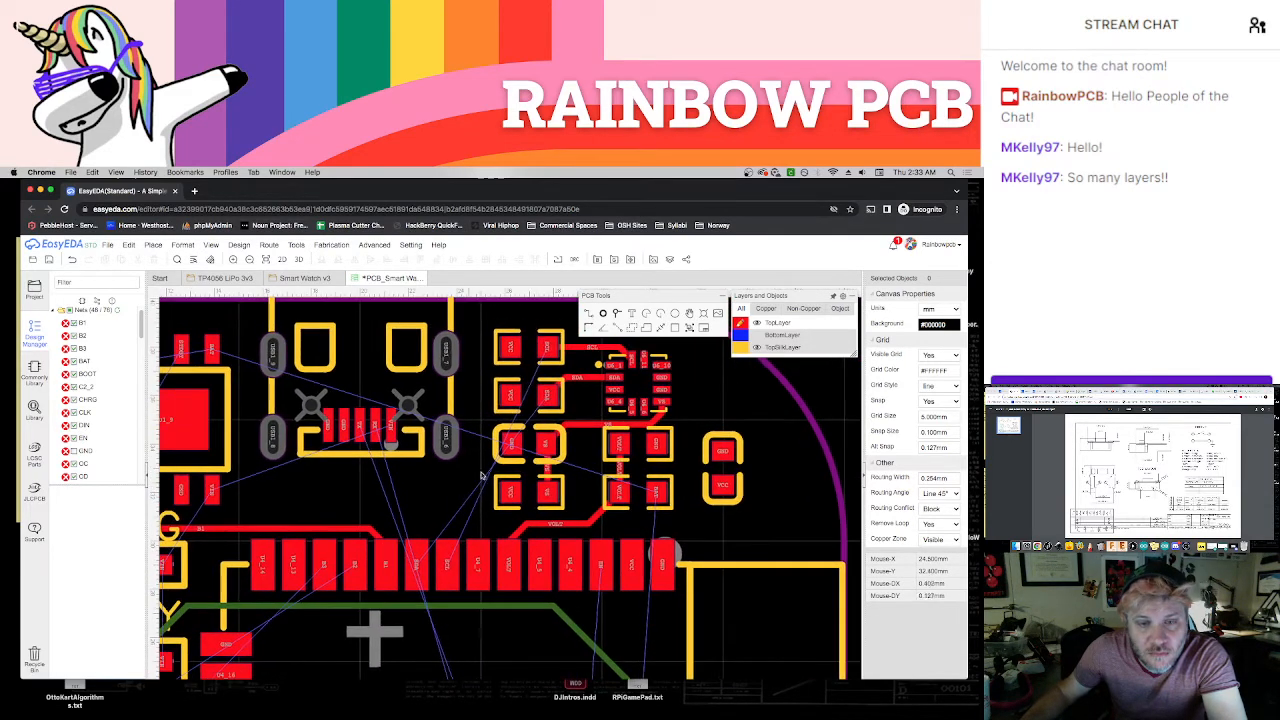
{"action": "left_click", "coordinate": [547, 348]}
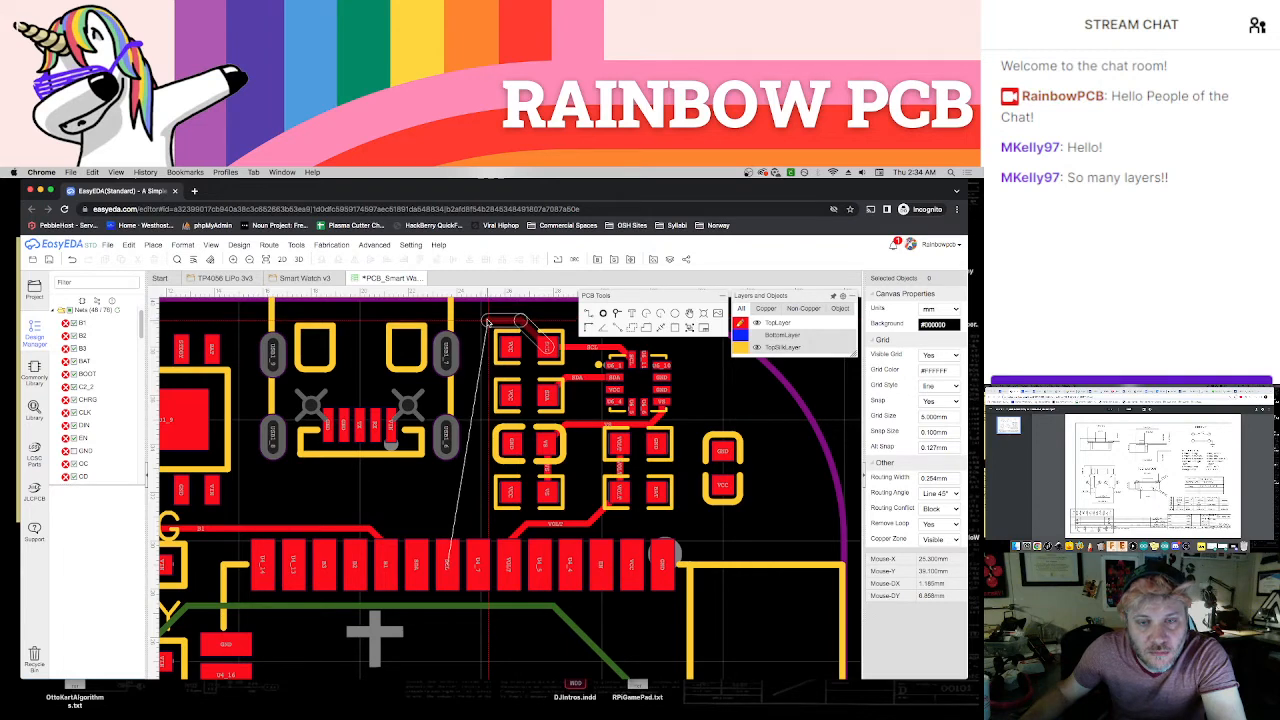
{"action": "key", "text": "Escape"}
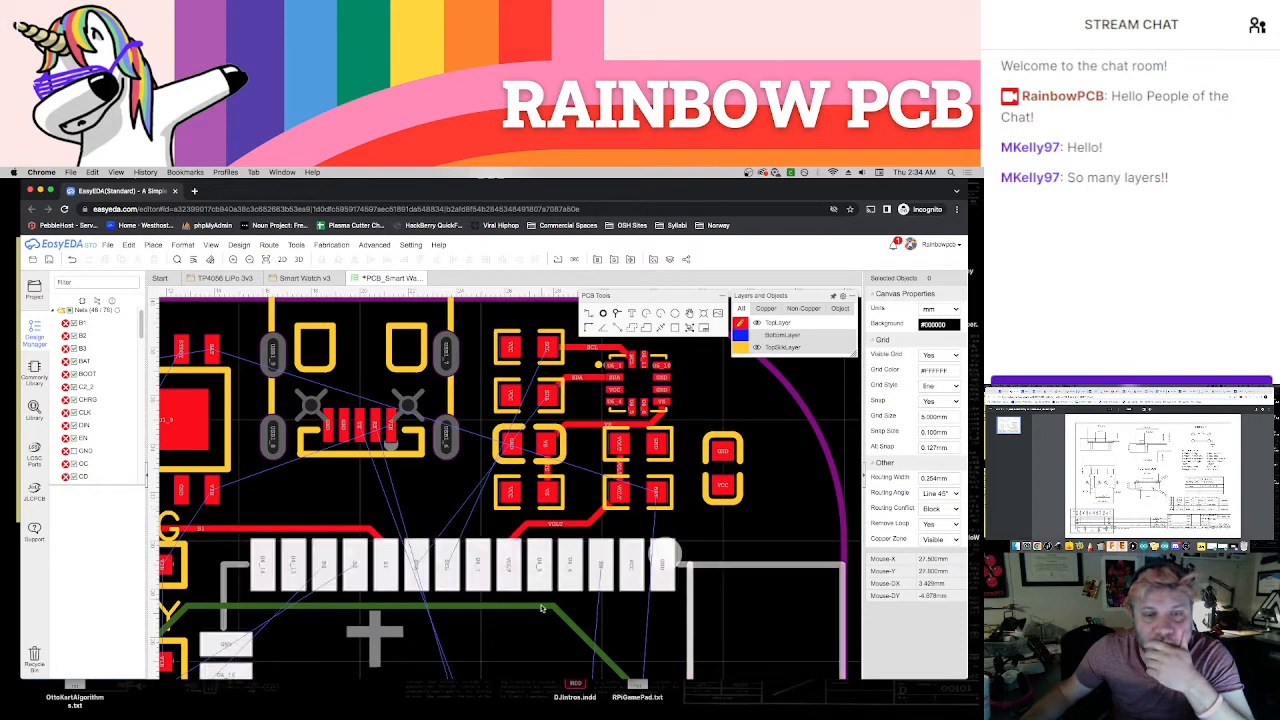
Examine the remaining unrouted connections around the module's pad rows, the USB connector and the sensor area
{"action": "right_click_drag", "start_coordinate": [543, 632], "coordinate": [551, 471]}
{"action": "scroll", "coordinate": [550, 577], "scroll_direction": "down", "scroll_amount": 2}
{"action": "scroll", "coordinate": [552, 485], "scroll_direction": "down", "scroll_amount": 2}
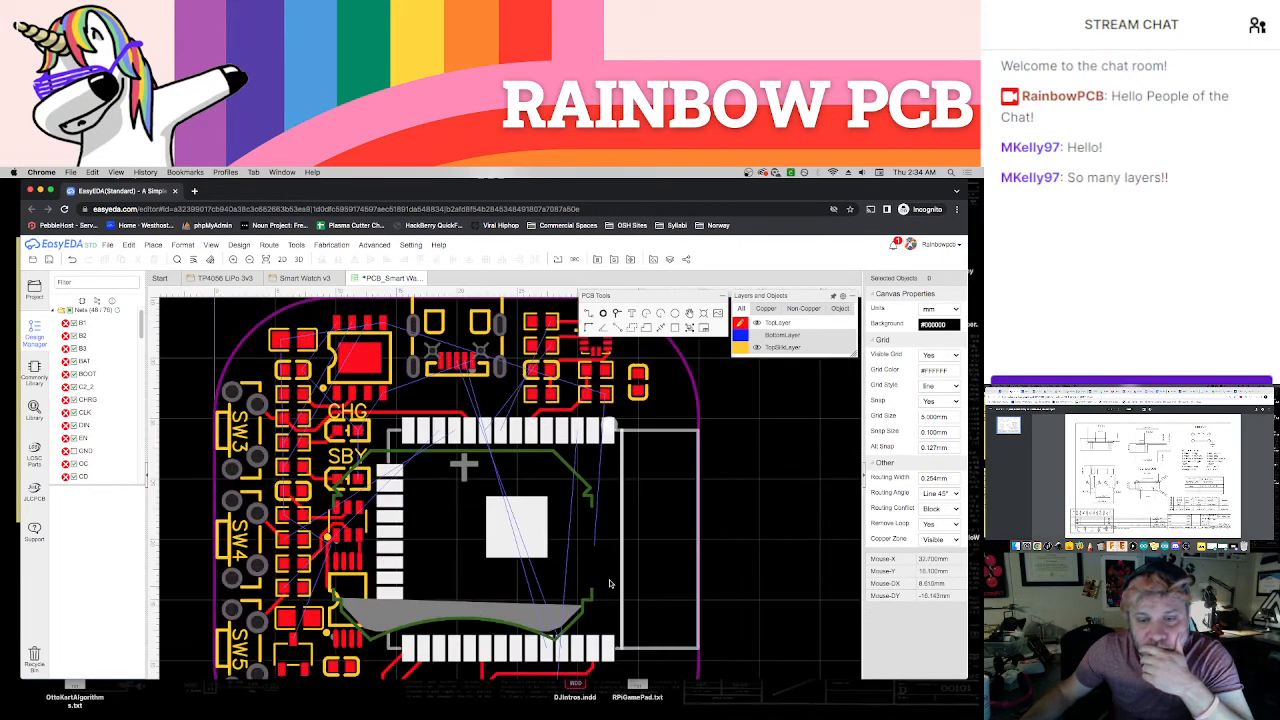
{"action": "scroll", "coordinate": [609, 583], "scroll_direction": "up", "scroll_amount": 5}
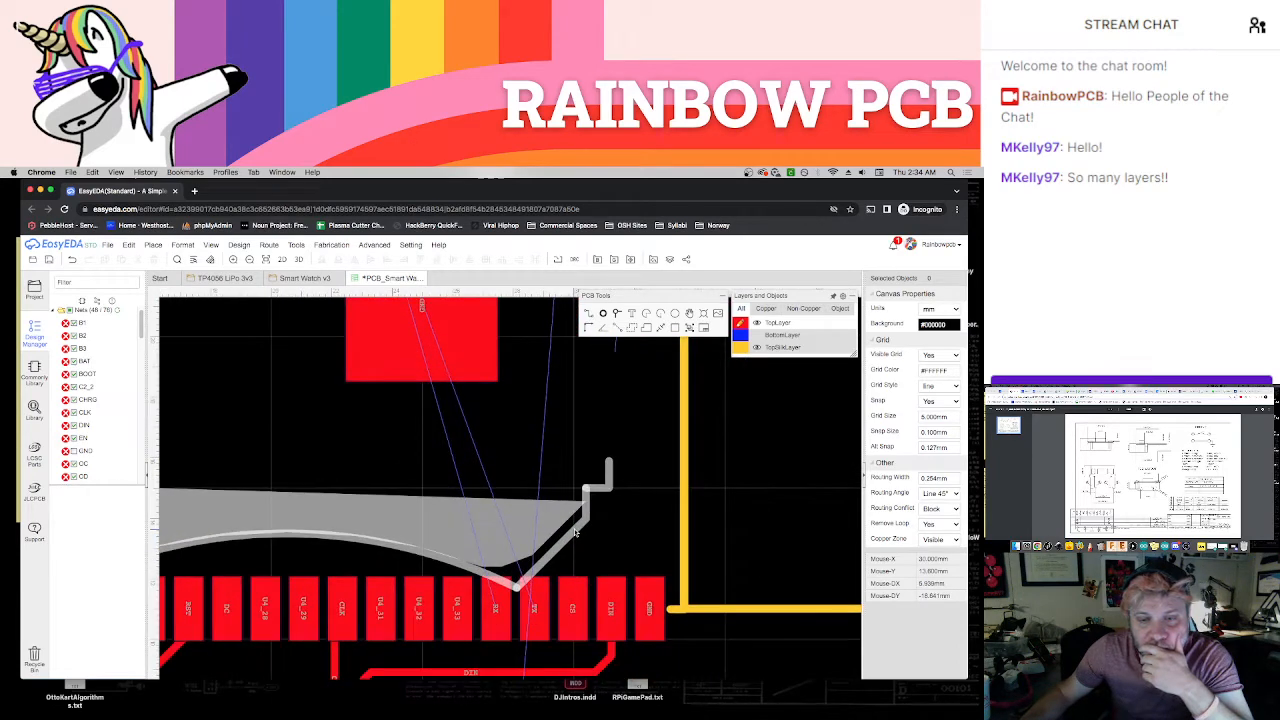
{"action": "scroll", "coordinate": [575, 533], "scroll_direction": "down", "scroll_amount": 5}
{"action": "right_click_drag", "start_coordinate": [587, 505], "coordinate": [549, 716]}
{"action": "scroll", "coordinate": [546, 531], "scroll_direction": "up", "scroll_amount": 2}
{"action": "scroll", "coordinate": [546, 528], "scroll_direction": "up", "scroll_amount": 2}
{"action": "scroll", "coordinate": [460, 542], "scroll_direction": "up", "scroll_amount": 1}
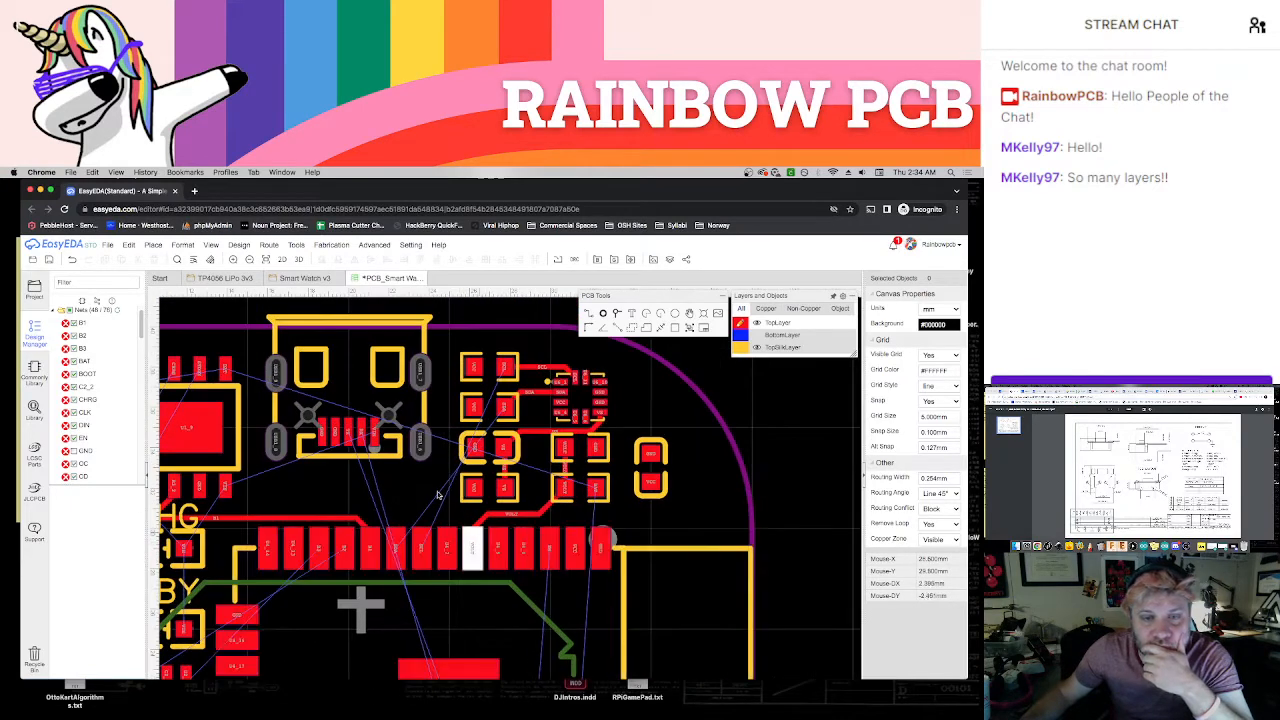
{"action": "right_click_drag", "start_coordinate": [436, 484], "coordinate": [443, 516]}
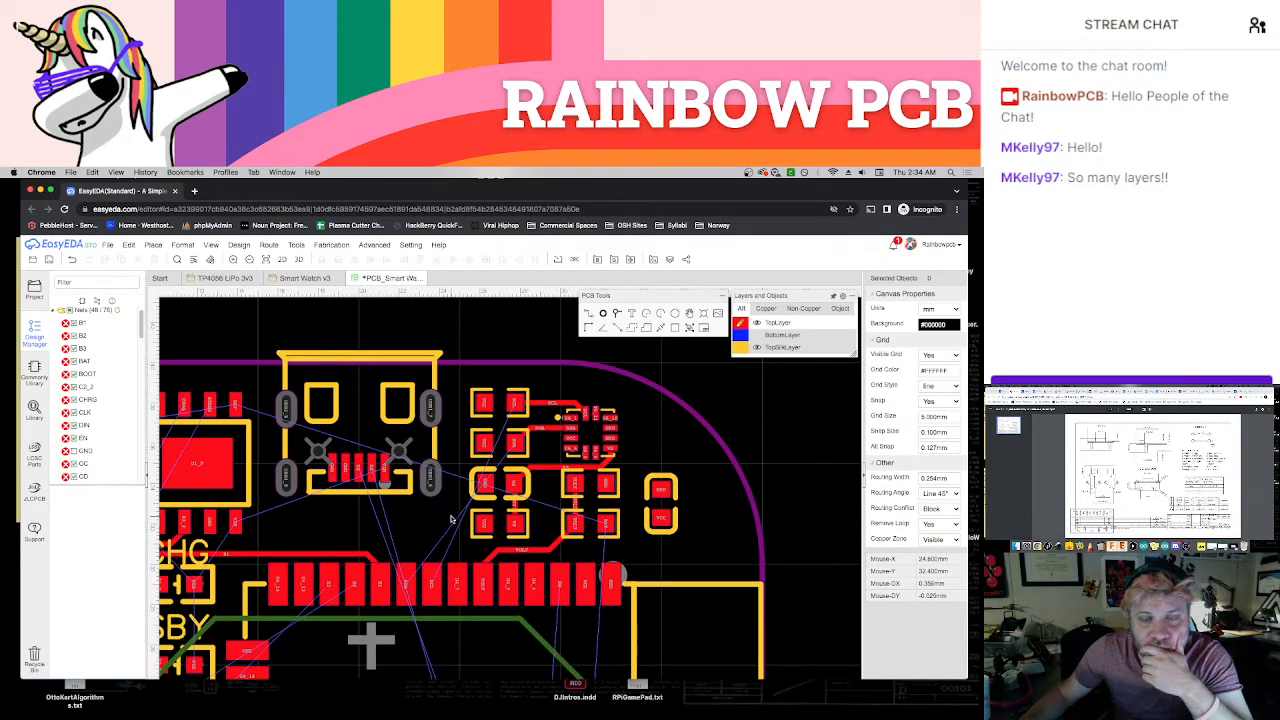
{"action": "scroll", "coordinate": [452, 512], "scroll_direction": "up", "scroll_amount": 1}
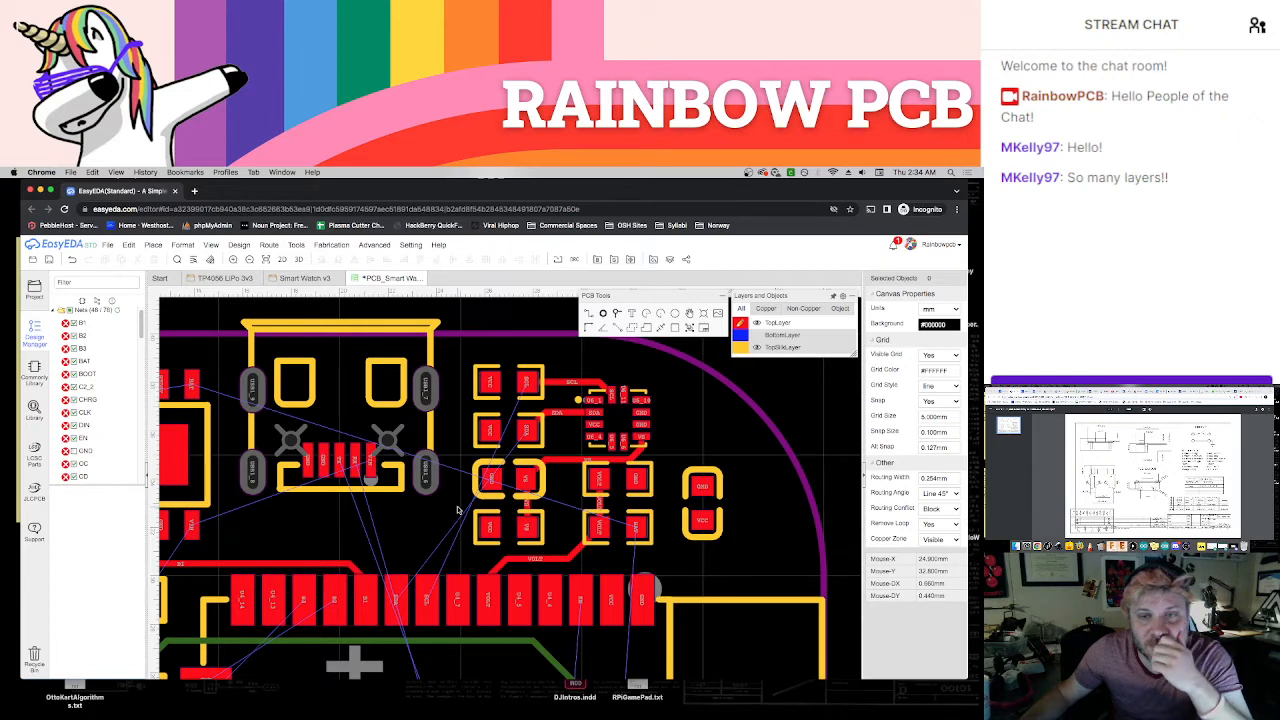
Delete the sensor's VS, SDA and SCL tracks and rotate the sensor to 270 degrees
{"action": "left_click", "coordinate": [560, 461]}
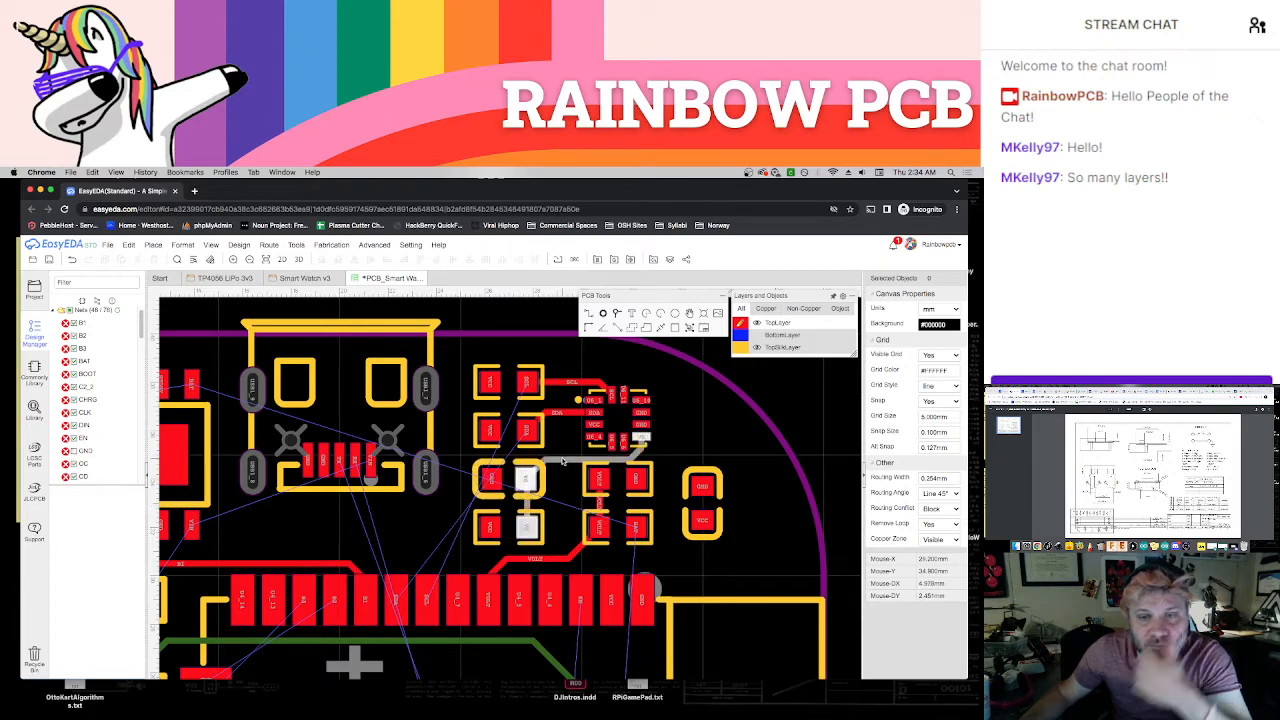
{"action": "key", "text": "Delete"}
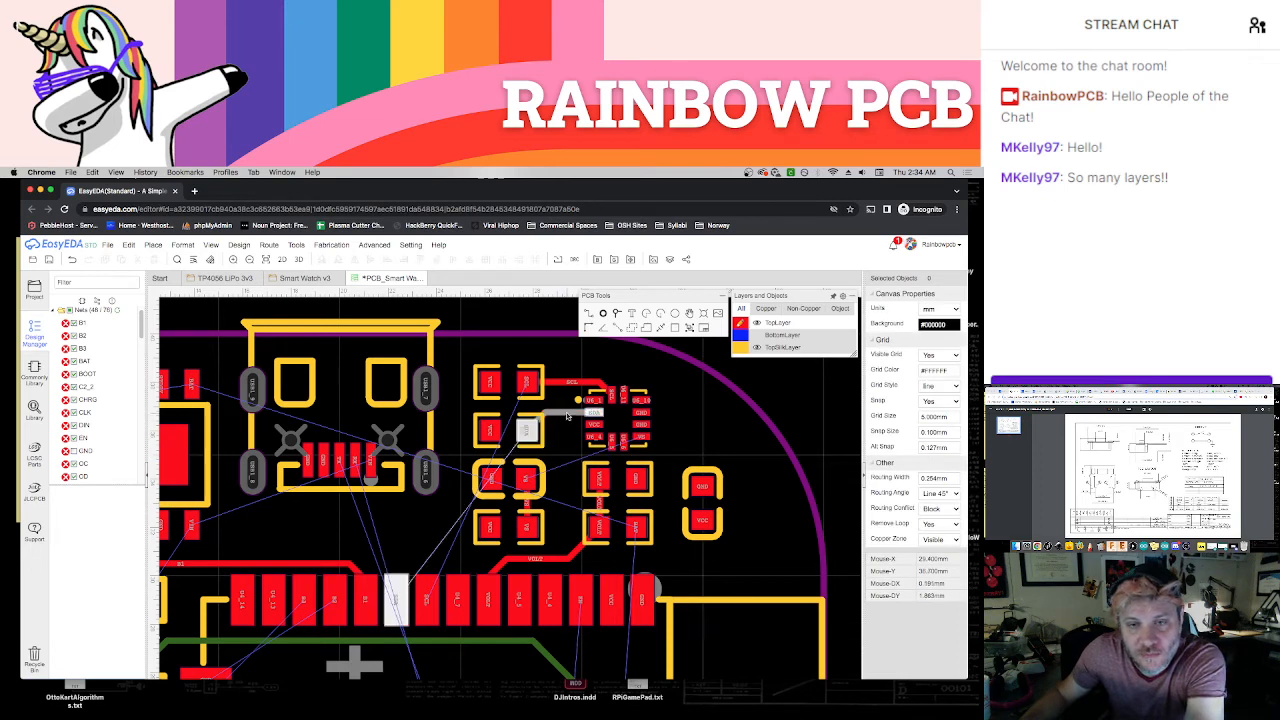
{"action": "left_click", "coordinate": [640, 391]}
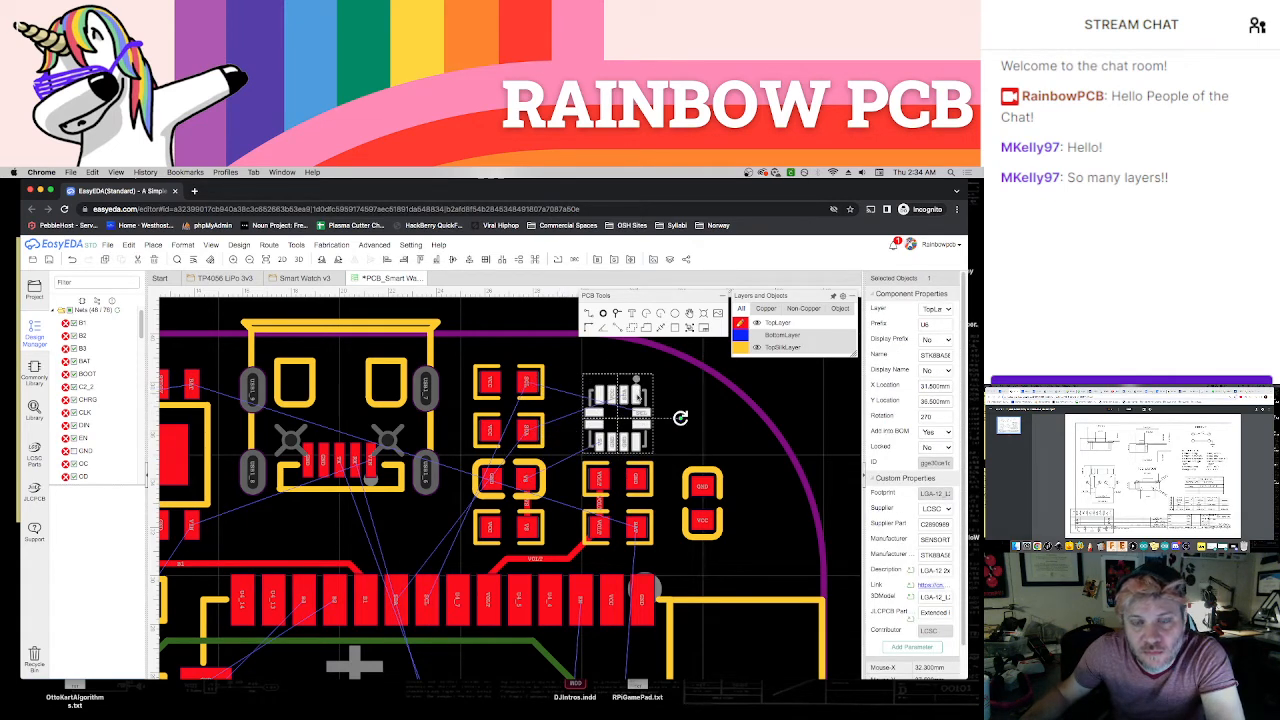
{"action": "left_click", "coordinate": [681, 443]}
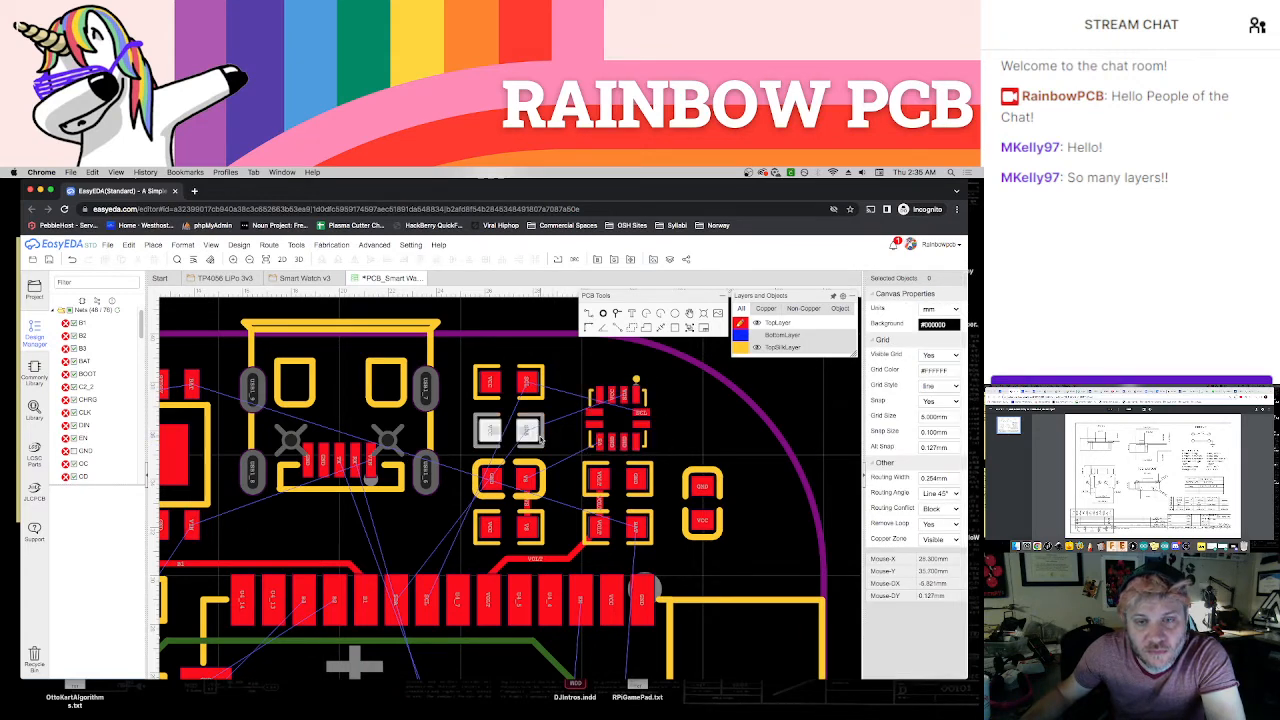
Move the SDA and SCL 4.7K resistors out towards the rounded board edge and place the sensor above the GND/VS capacitor
{"action": "left_click_drag", "start_coordinate": [541, 443], "coordinate": [735, 390]}
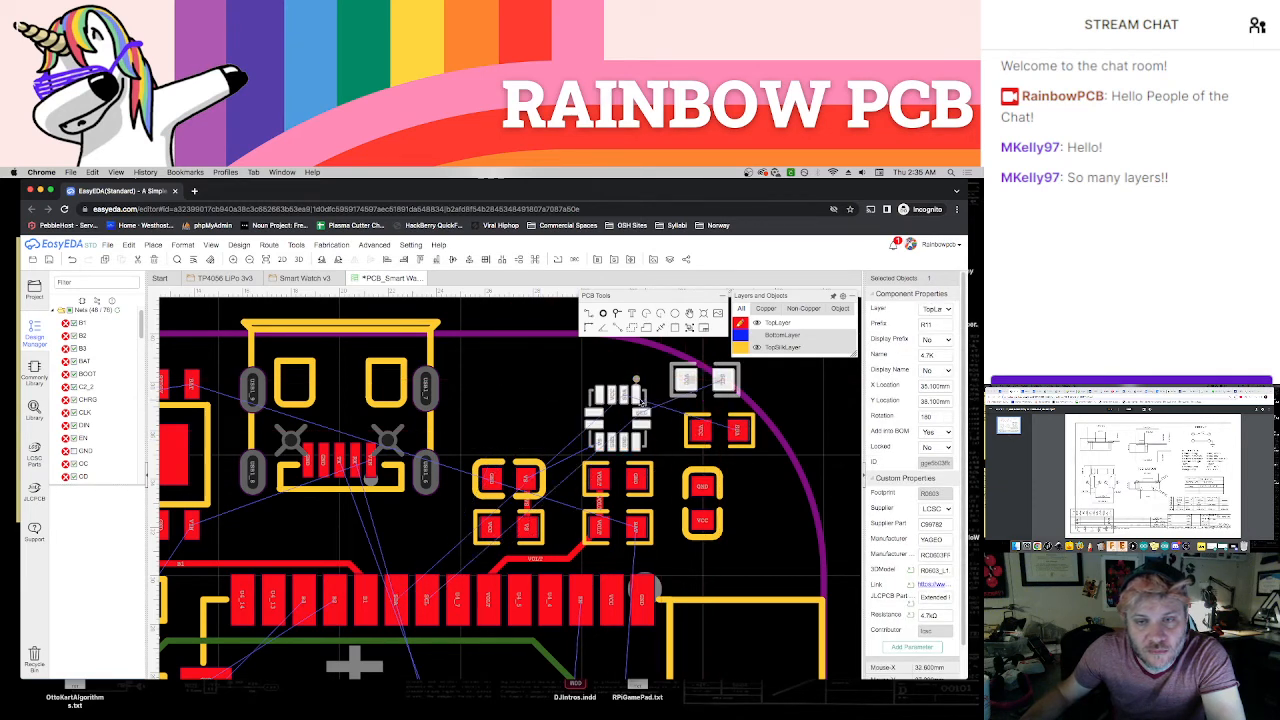
{"action": "left_click_drag", "start_coordinate": [645, 403], "coordinate": [537, 393]}
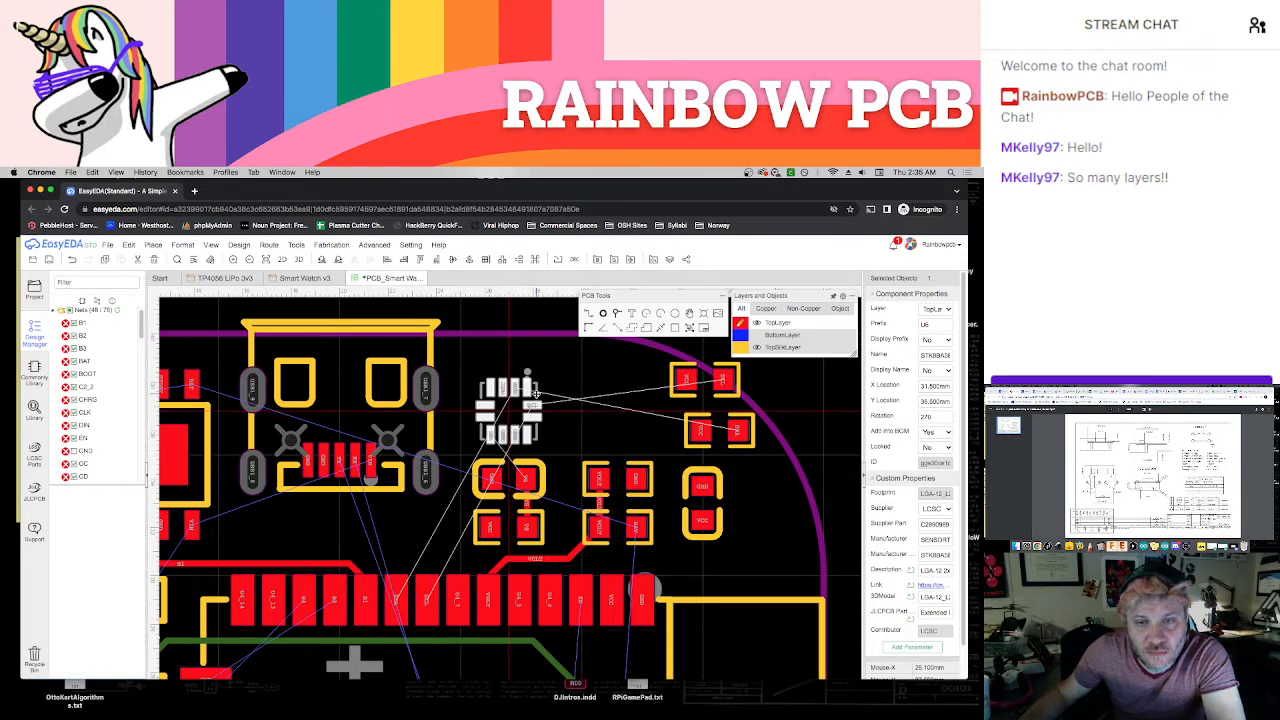
{"action": "left_click", "coordinate": [691, 427]}
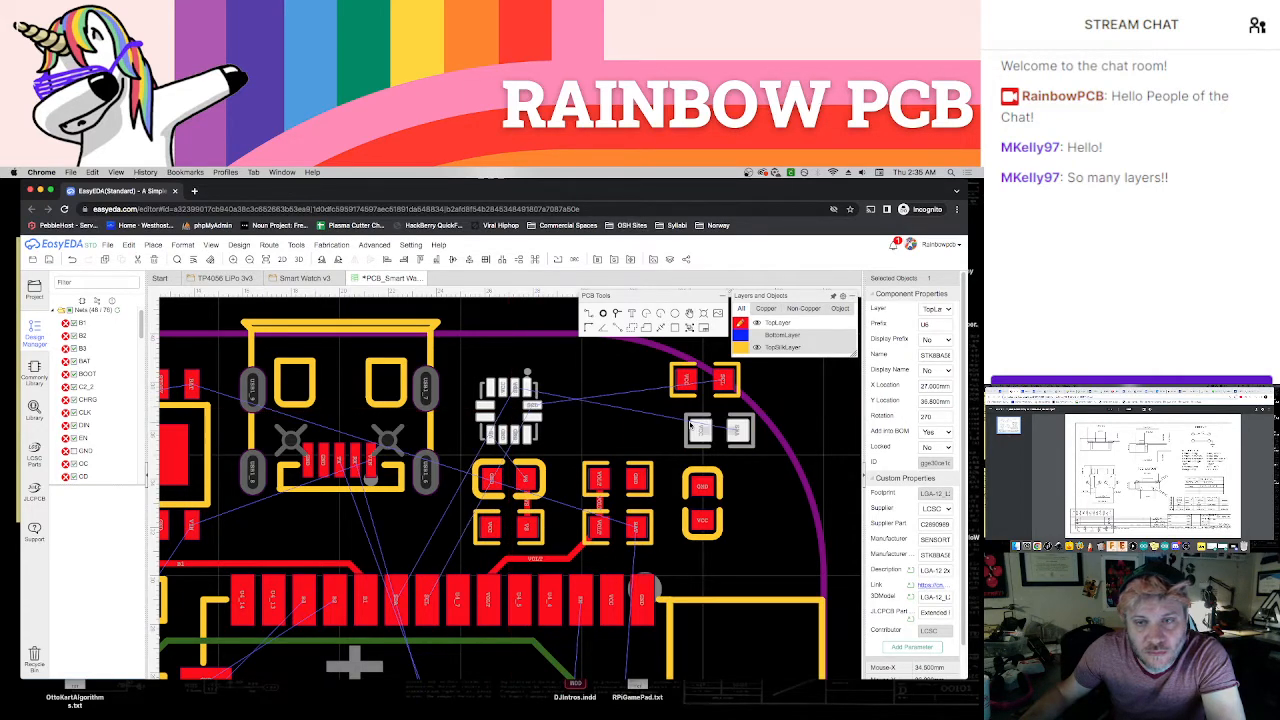
Stack the SCL and SDA 4.7K resistors above the VOLT/GND resistor, SDA uppermost, and nudge the sensor slightly towards them
{"action": "left_click_drag", "start_coordinate": [692, 420], "coordinate": [586, 374]}
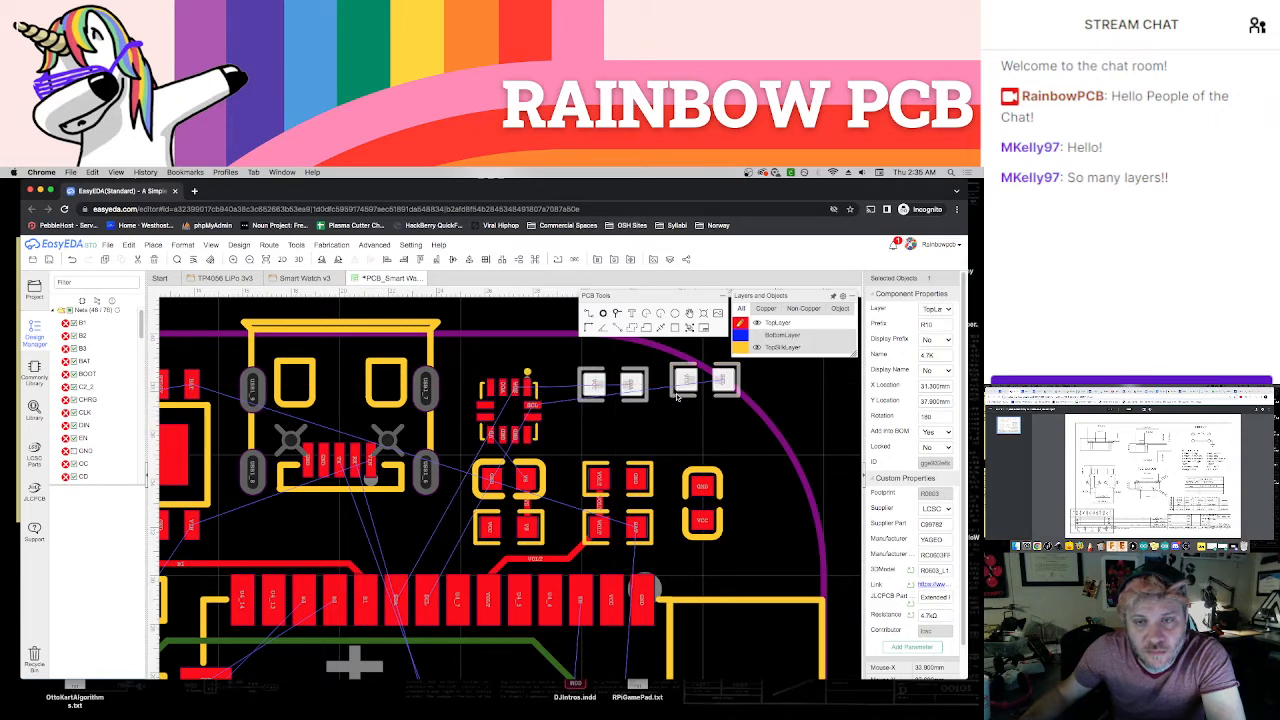
{"action": "left_click_drag", "start_coordinate": [680, 399], "coordinate": [593, 451]}
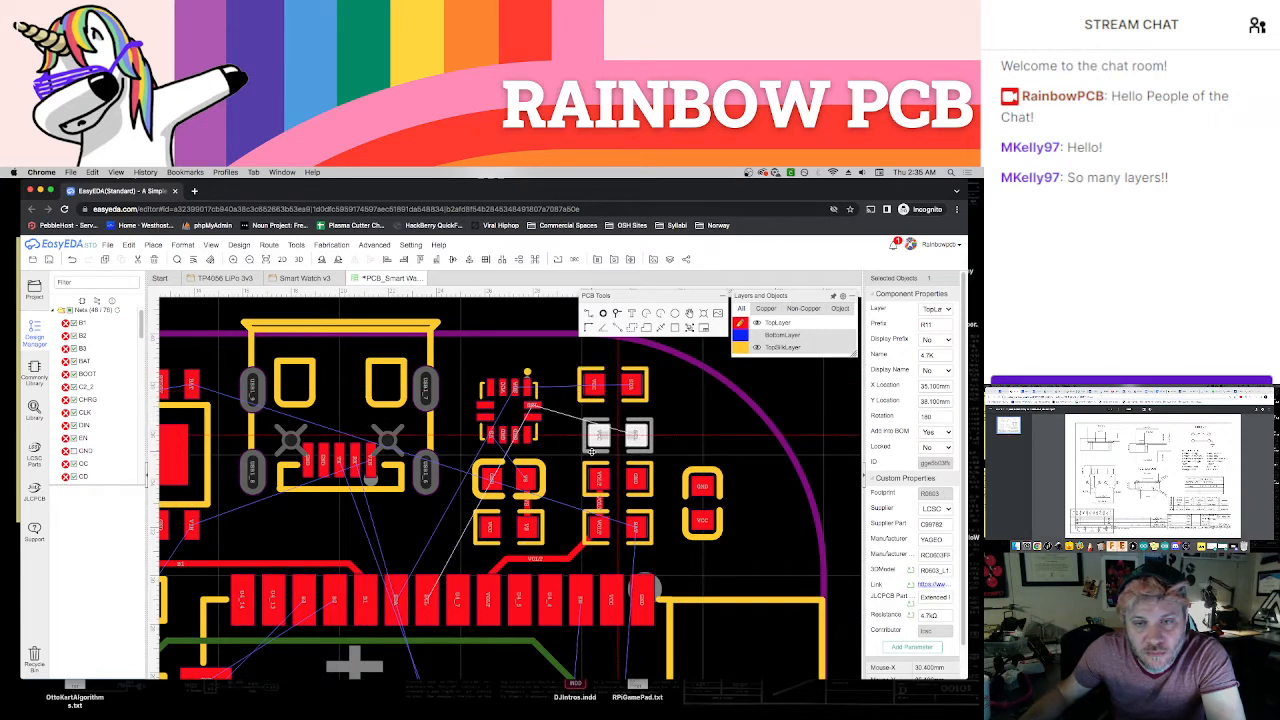
{"action": "left_click_drag", "start_coordinate": [641, 401], "coordinate": [646, 407]}
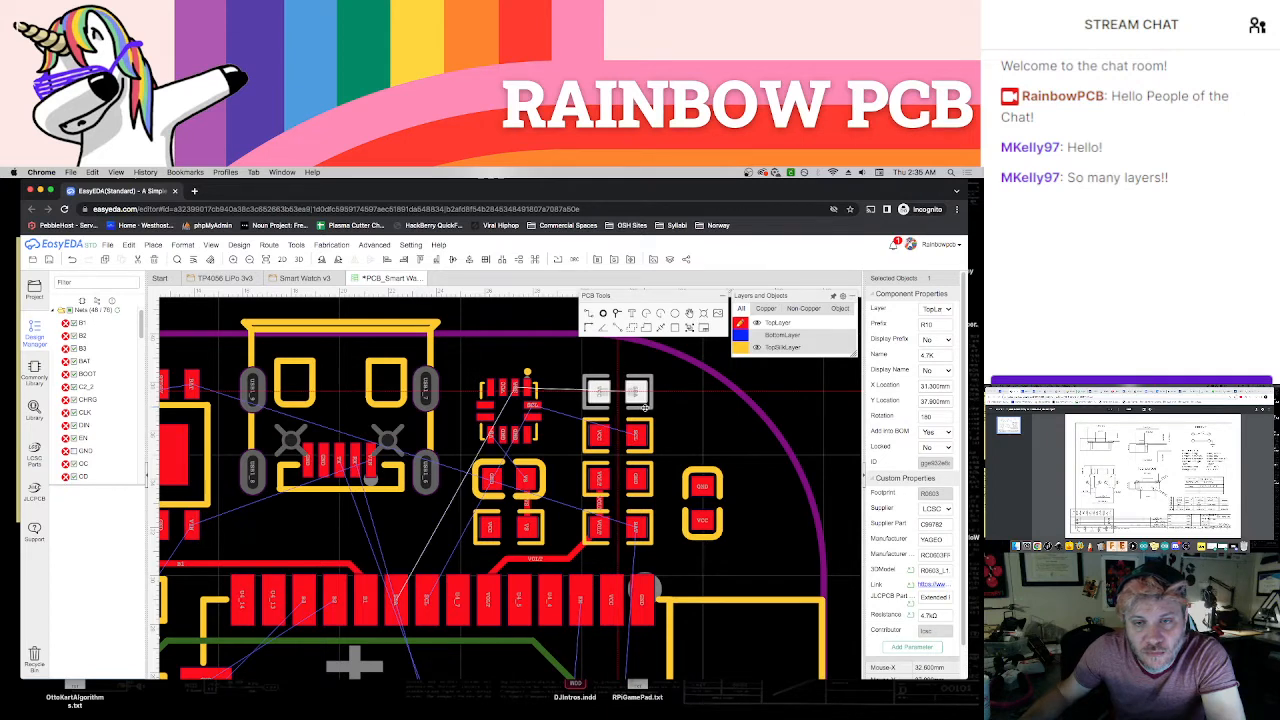
{"action": "left_click", "coordinate": [684, 424]}
{"action": "left_click", "coordinate": [538, 432]}
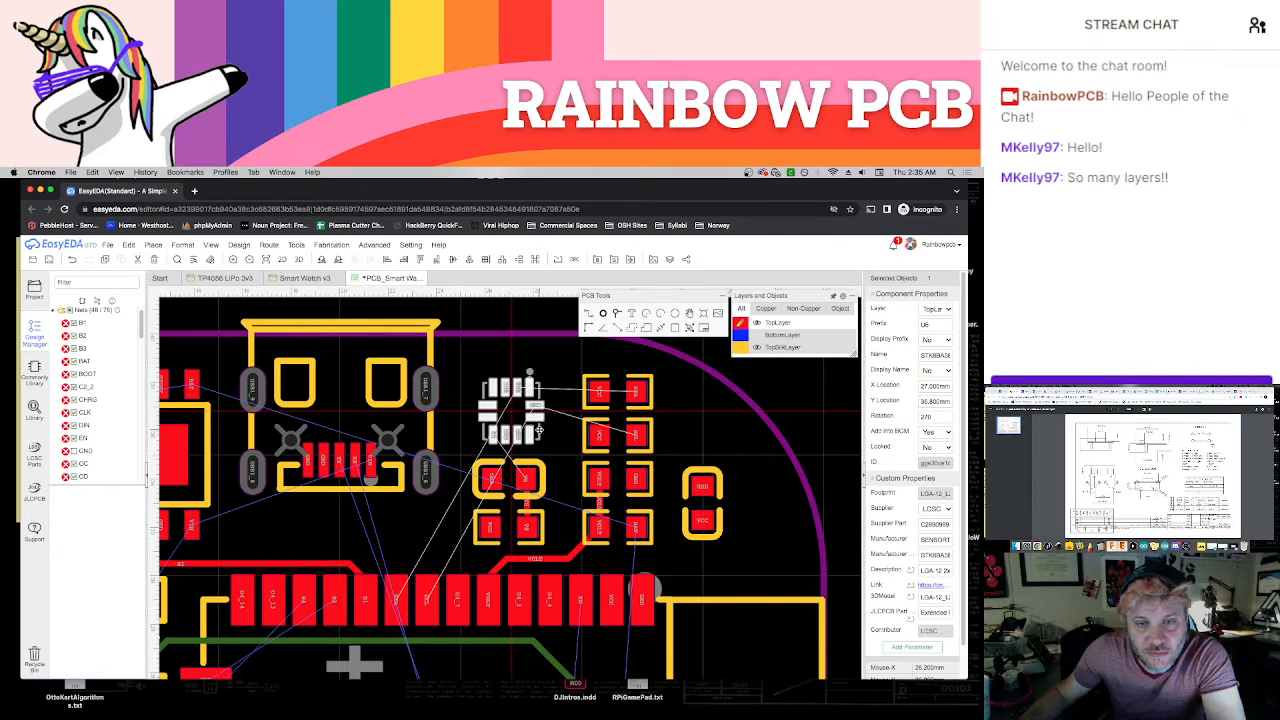
{"action": "left_click", "coordinate": [561, 445]}
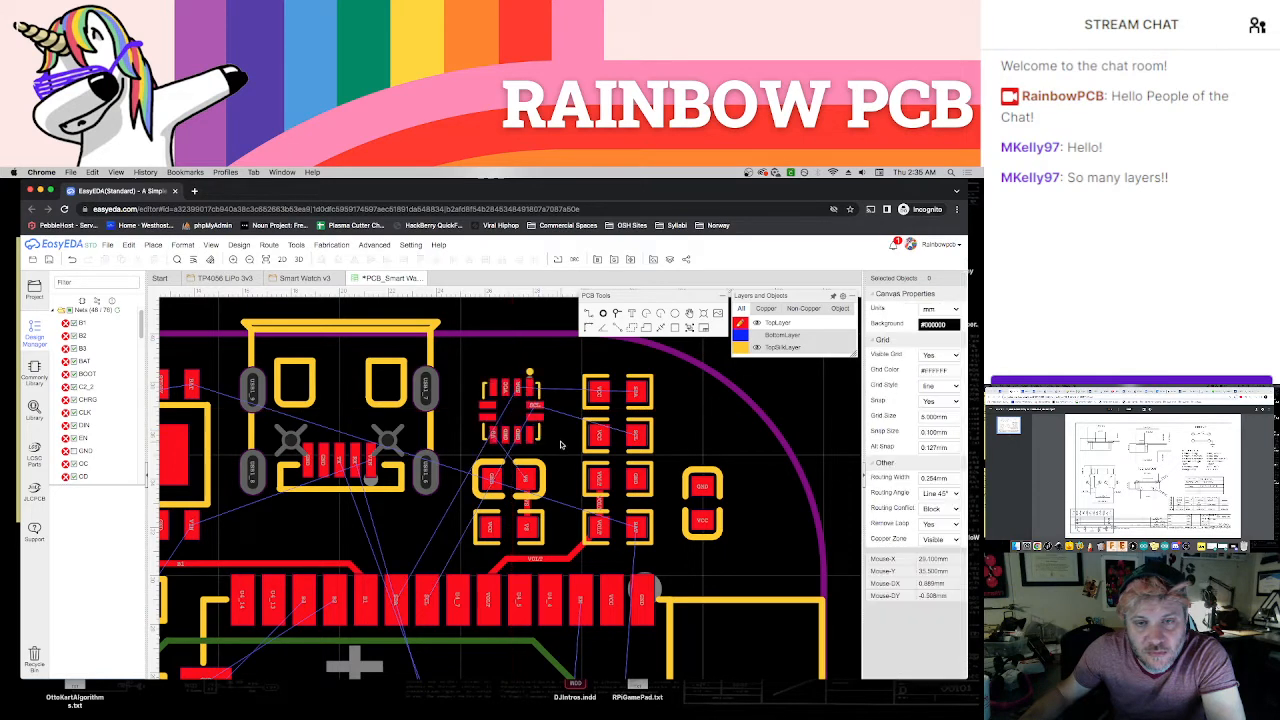
Route the rotated sensor's VS pad to the VS pad of the capacitor directly below
{"action": "scroll", "coordinate": [567, 469], "scroll_direction": "up", "scroll_amount": 2}
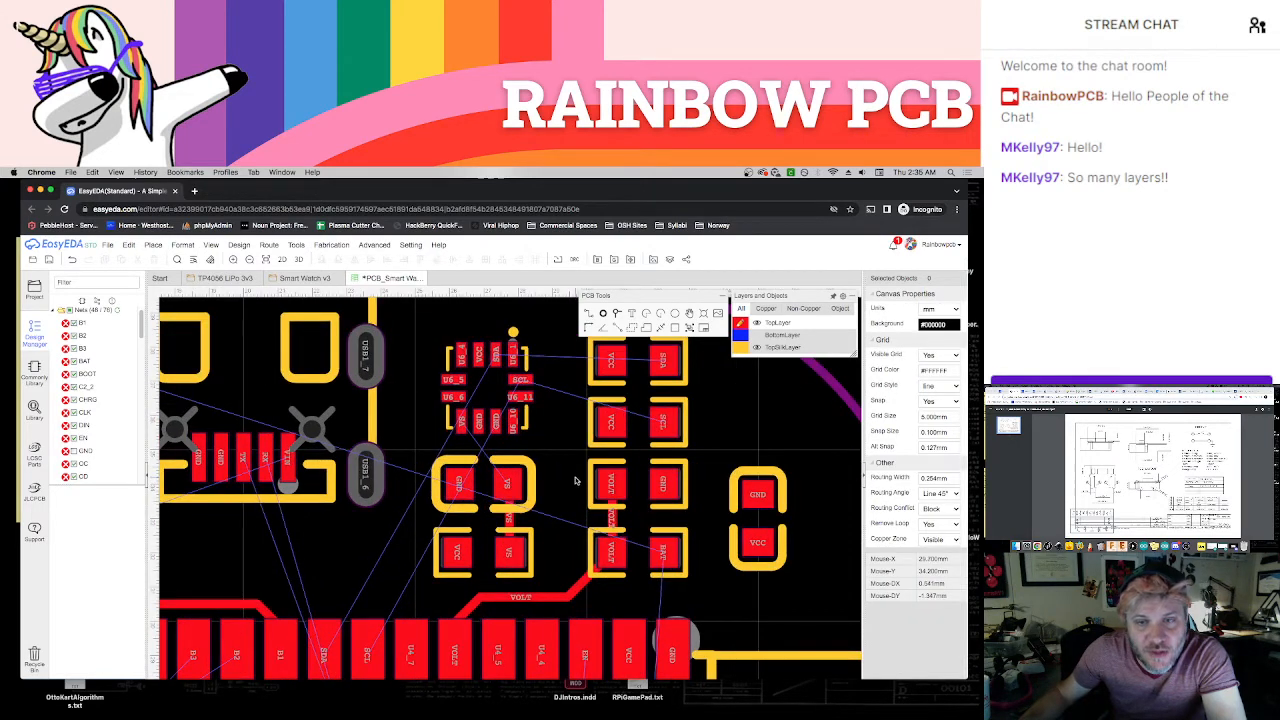
{"action": "key", "text": "w"}
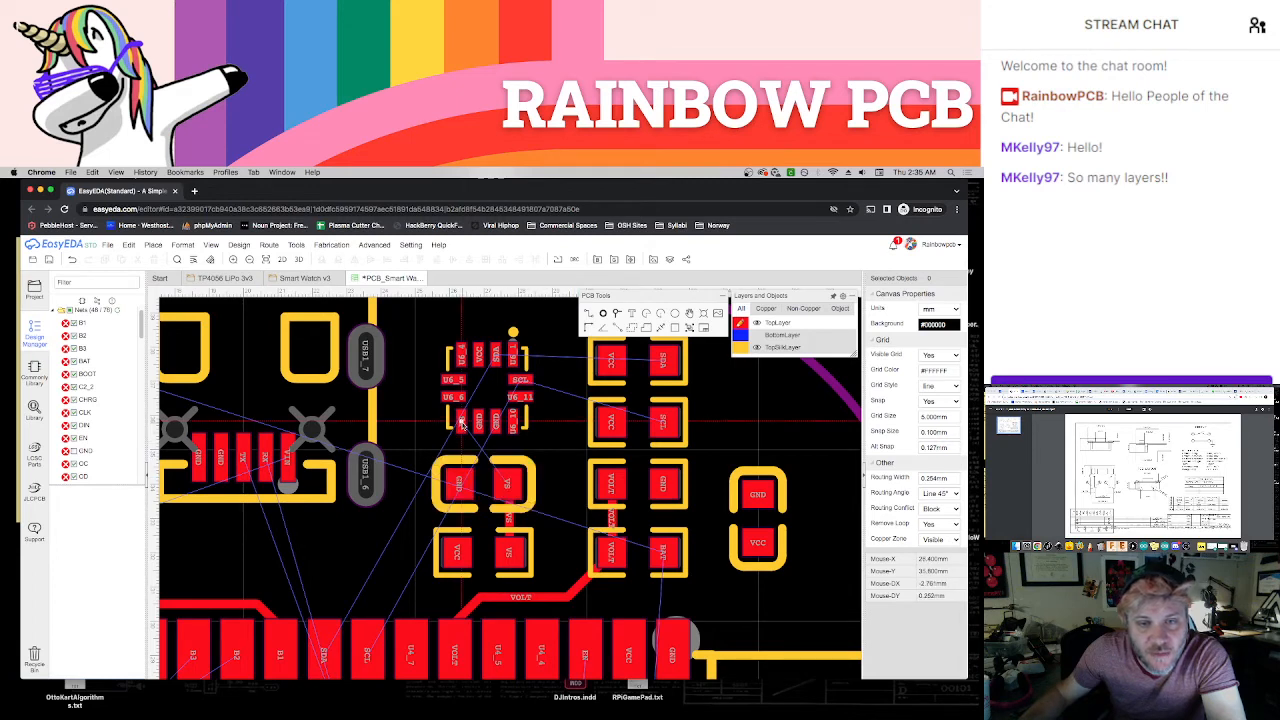
{"action": "left_click", "coordinate": [461, 422]}
{"action": "left_click", "coordinate": [506, 482]}
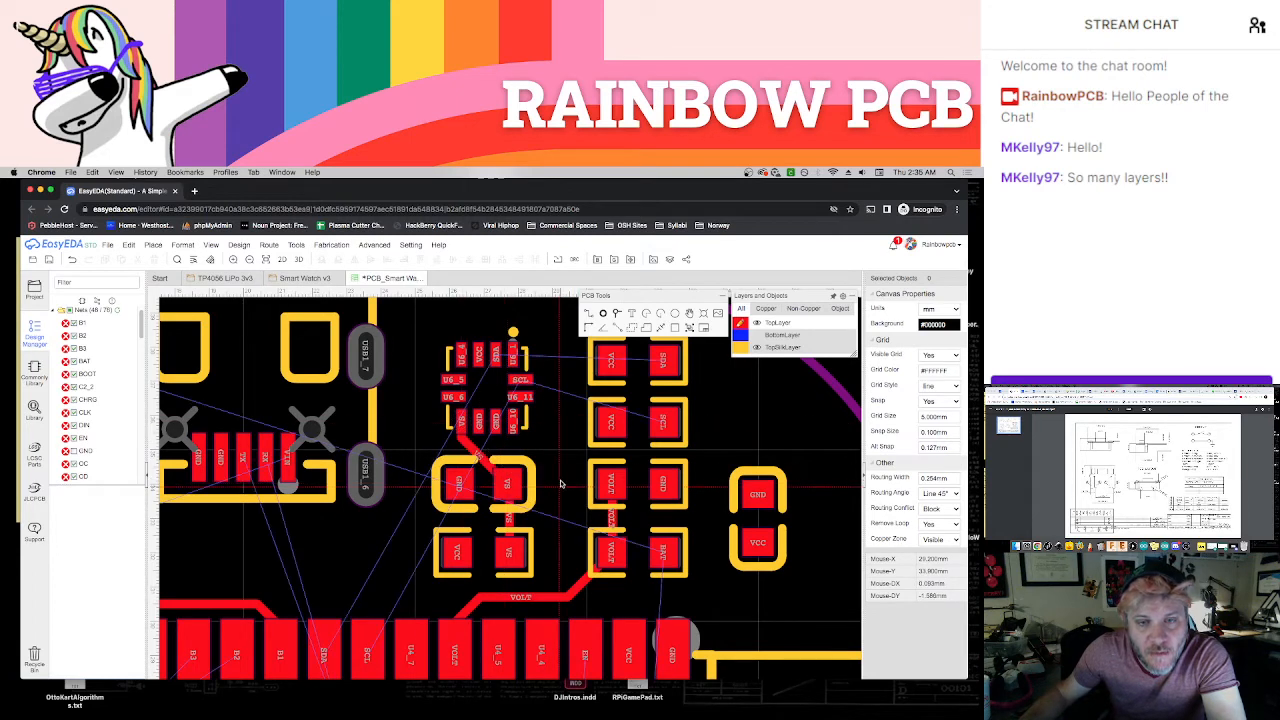
Route the sensor's SCL pad between the two 4.7K resistors' VCC pads to the SCL resistor pad
{"action": "left_click", "coordinate": [518, 380]}
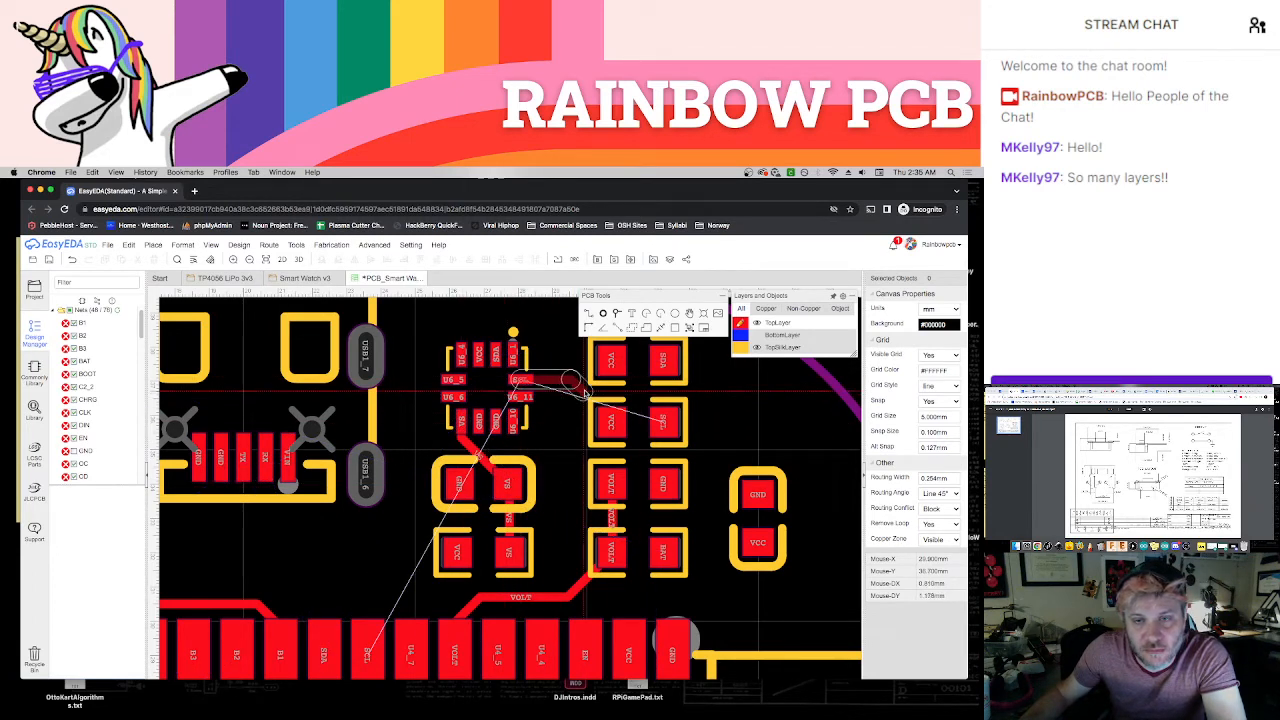
{"action": "left_click", "coordinate": [585, 393]}
{"action": "left_click", "coordinate": [662, 421]}
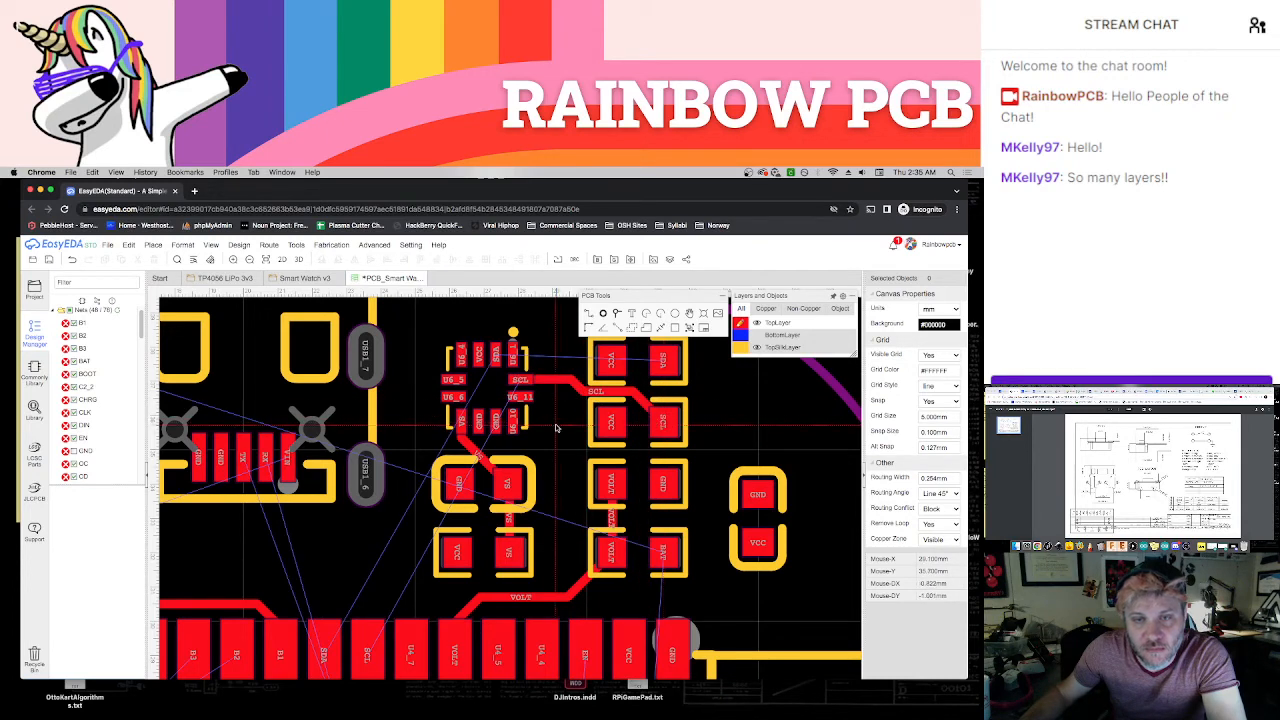
Route the sensor's SDA pad over the top of the sensor to the SDA pad of the uppermost 4.7K resistor
{"action": "right_click_drag", "start_coordinate": [543, 499], "coordinate": [527, 605]}
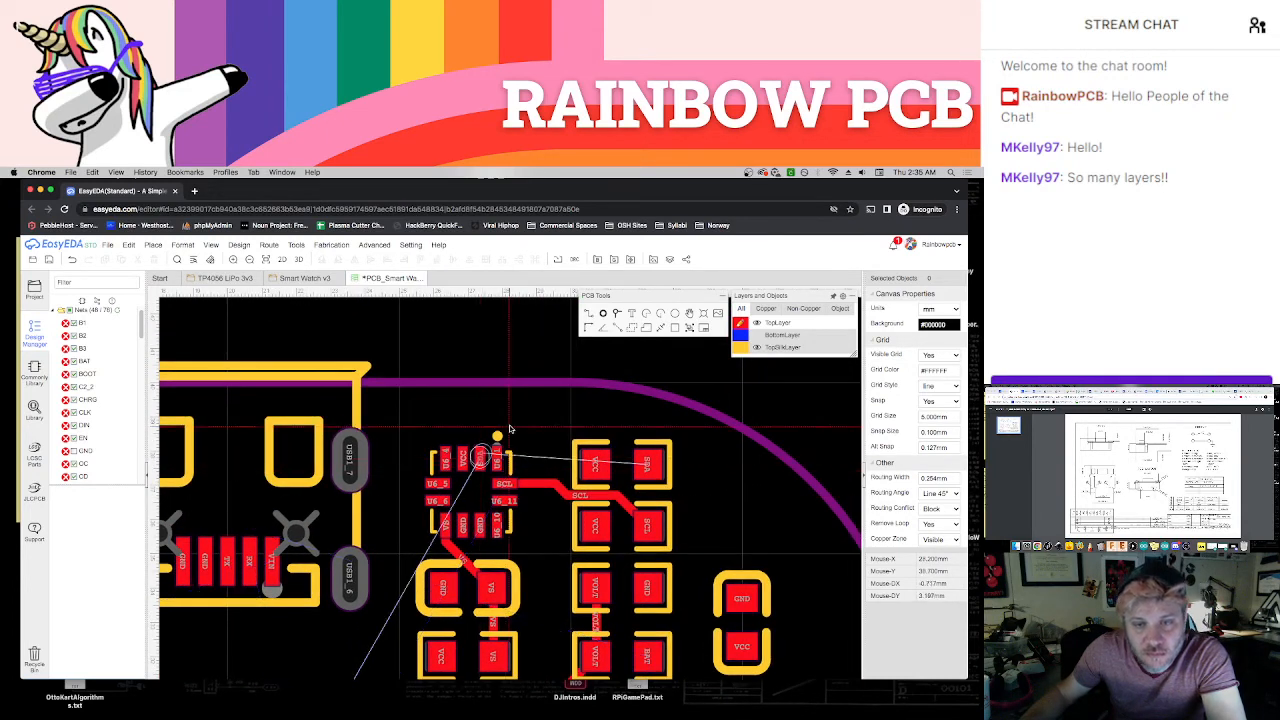
{"action": "left_click", "coordinate": [493, 433]}
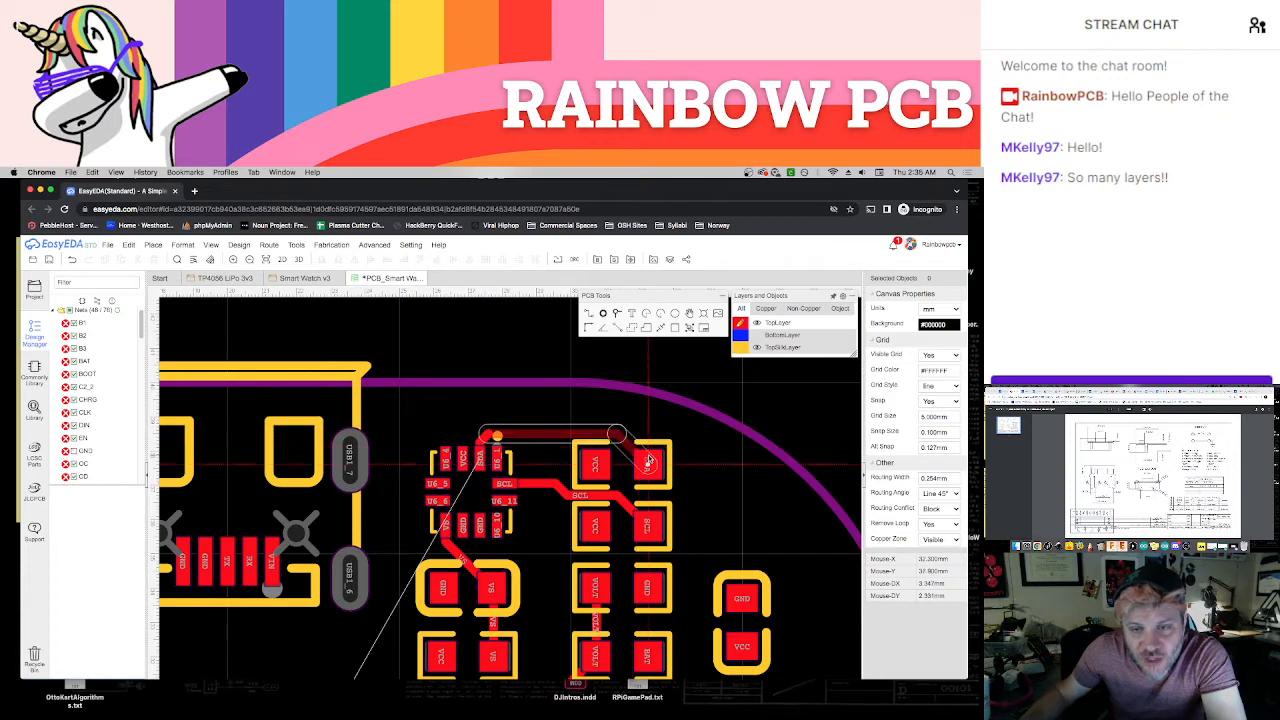
{"action": "left_click", "coordinate": [647, 462]}
Replace the VOLT track between the lower VOLT resistor pad and the module's VOLT pad with one running closer to the module pads
{"action": "right_click_drag", "start_coordinate": [550, 561], "coordinate": [644, 479]}
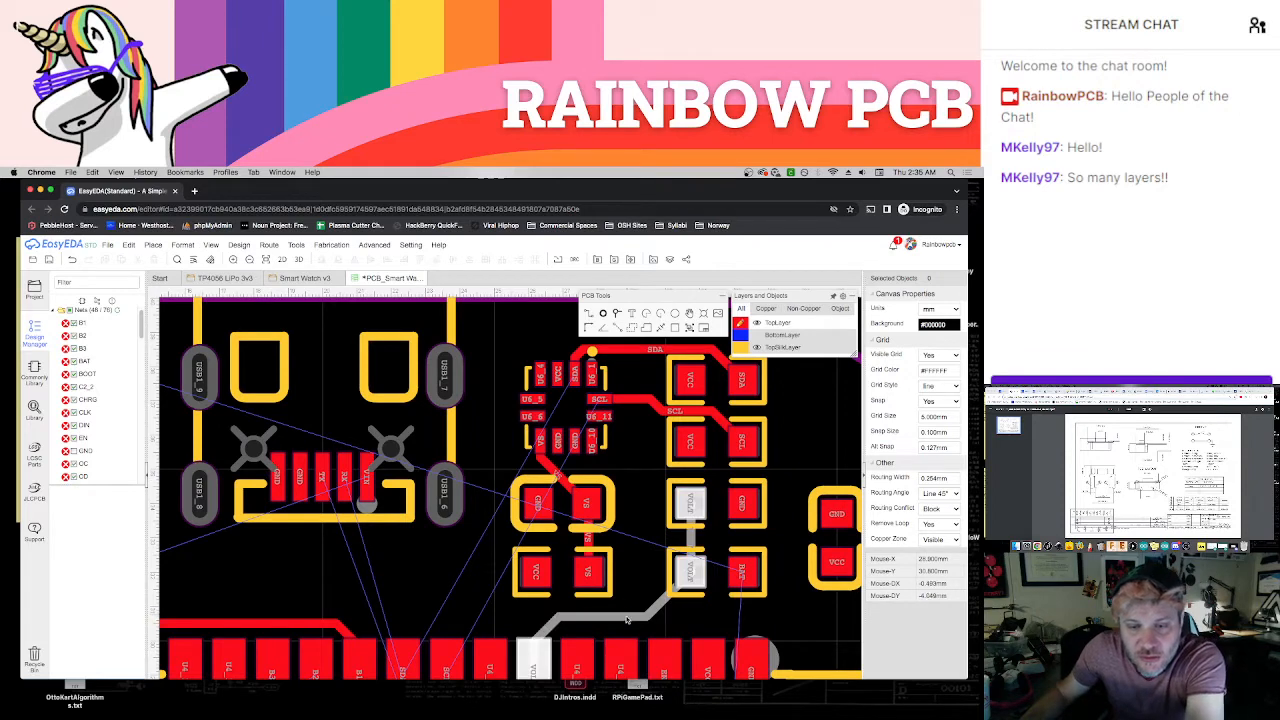
{"action": "right_click_drag", "start_coordinate": [617, 606], "coordinate": [615, 500]}
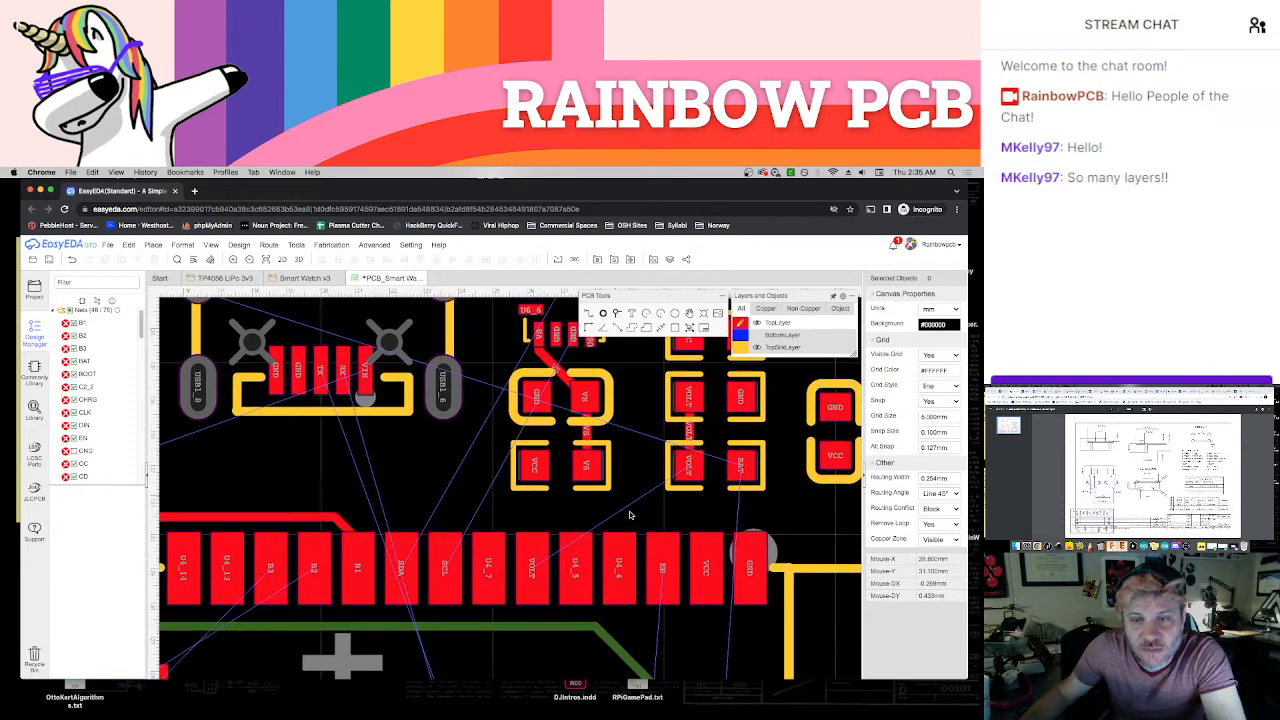
{"action": "left_click", "coordinate": [690, 475]}
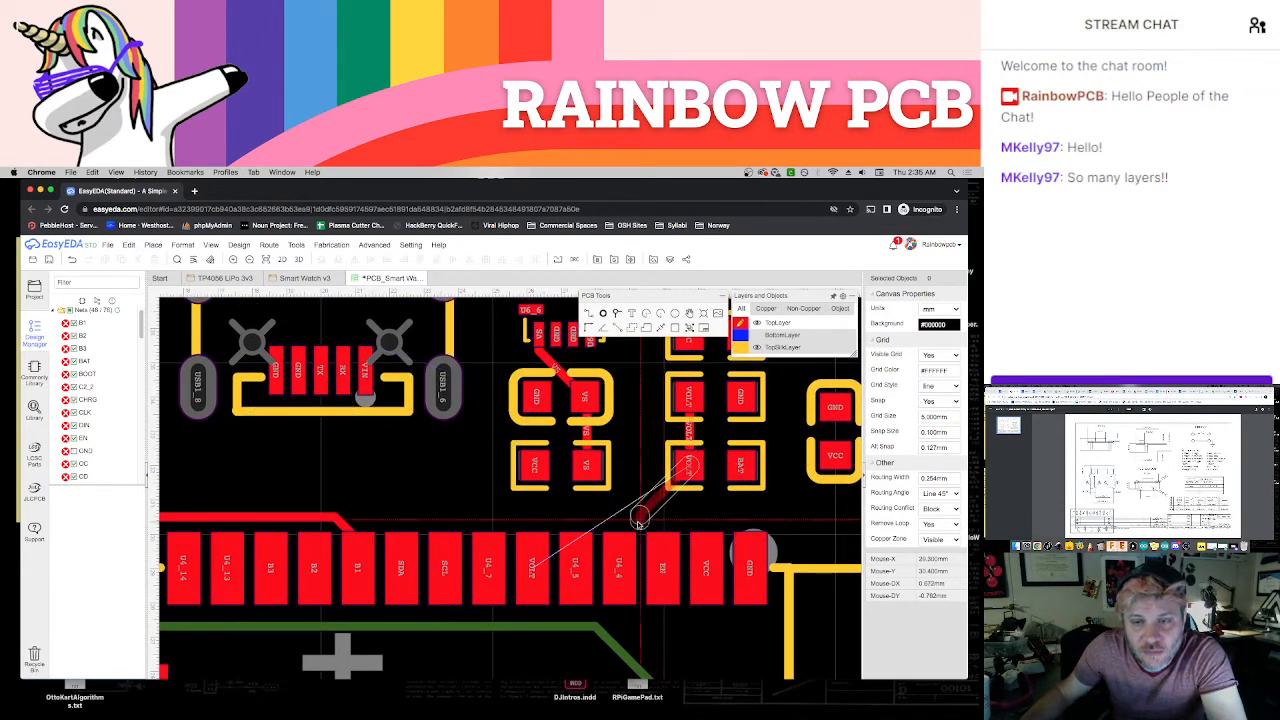
{"action": "left_click", "coordinate": [535, 530]}
{"action": "left_click", "coordinate": [535, 568]}
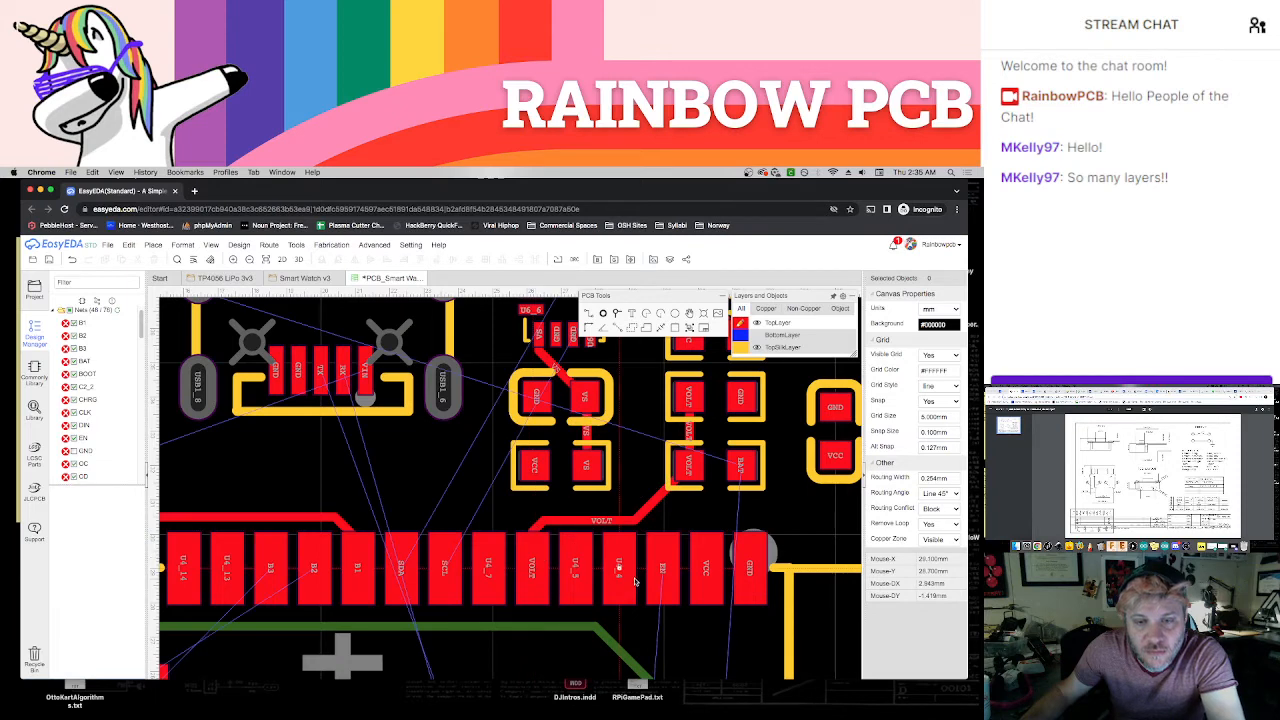
Route the SCL resistor pad between the resistors, down beside their column and above the VOLT track to the module's SCL pad
{"action": "scroll", "coordinate": [735, 526], "scroll_direction": "down", "scroll_amount": 1}
{"action": "right_click_drag", "start_coordinate": [750, 513], "coordinate": [747, 557]}
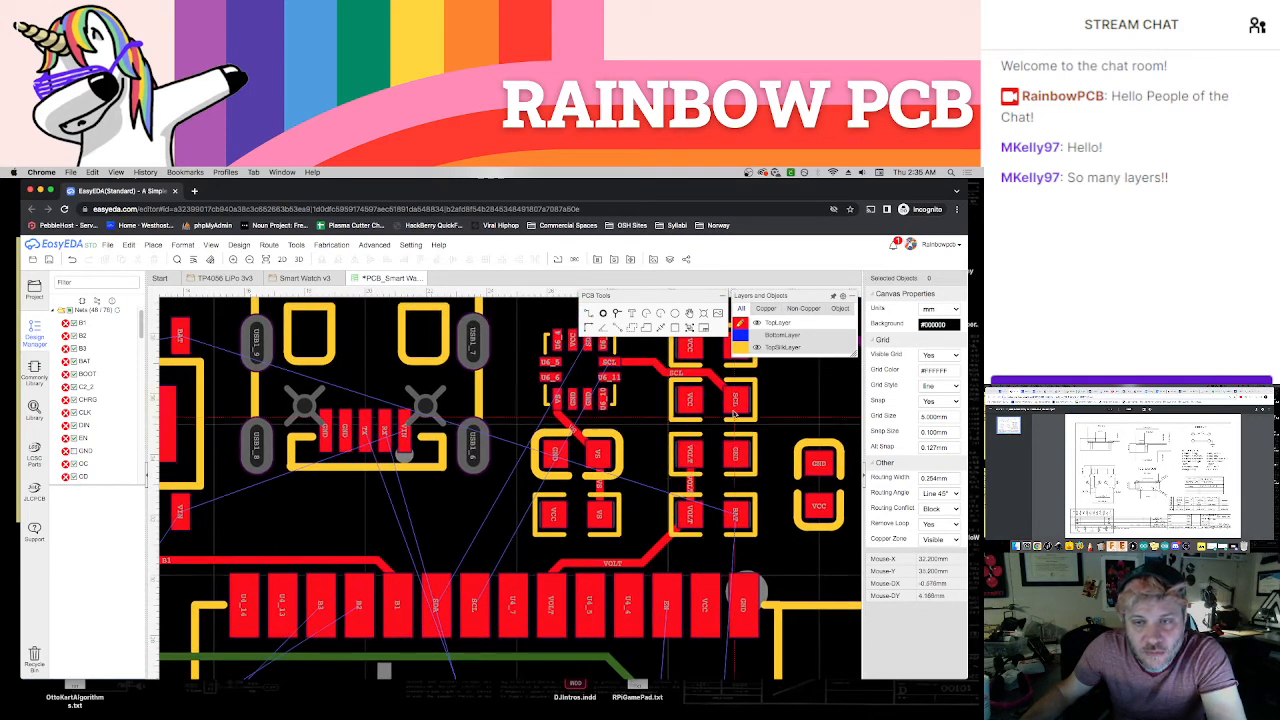
{"action": "left_click", "coordinate": [735, 402]}
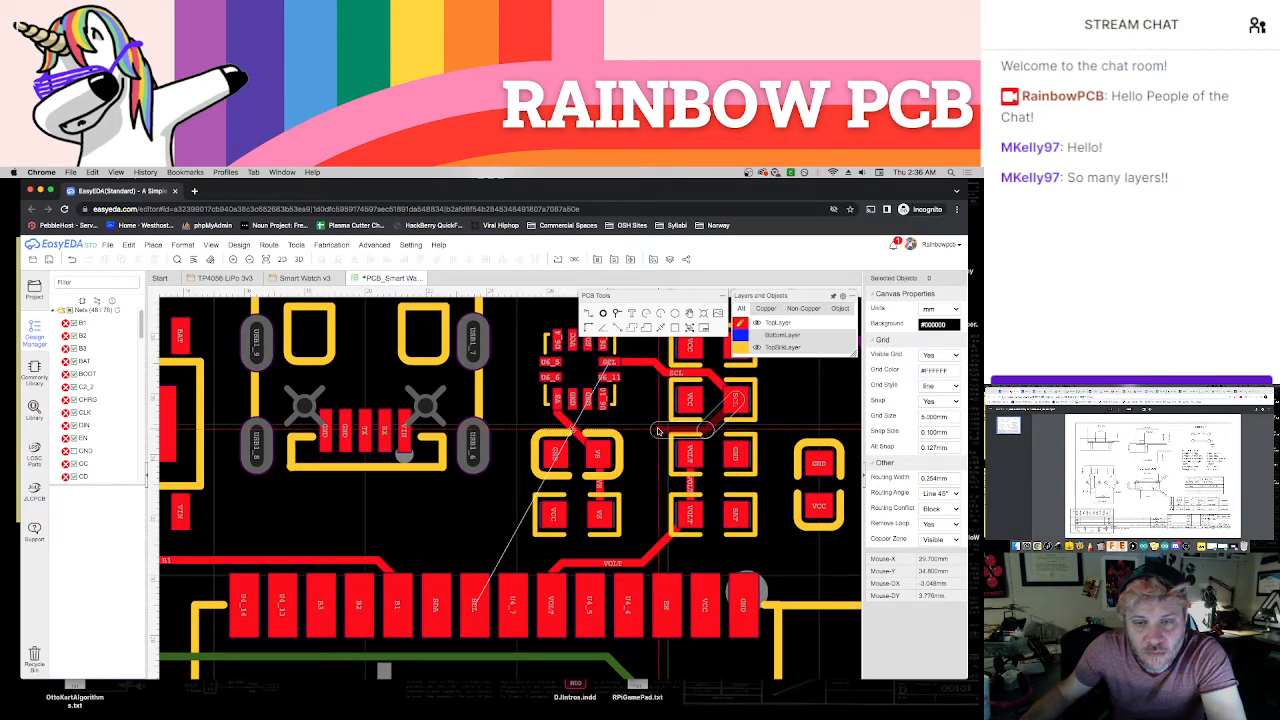
{"action": "left_click", "coordinate": [662, 431]}
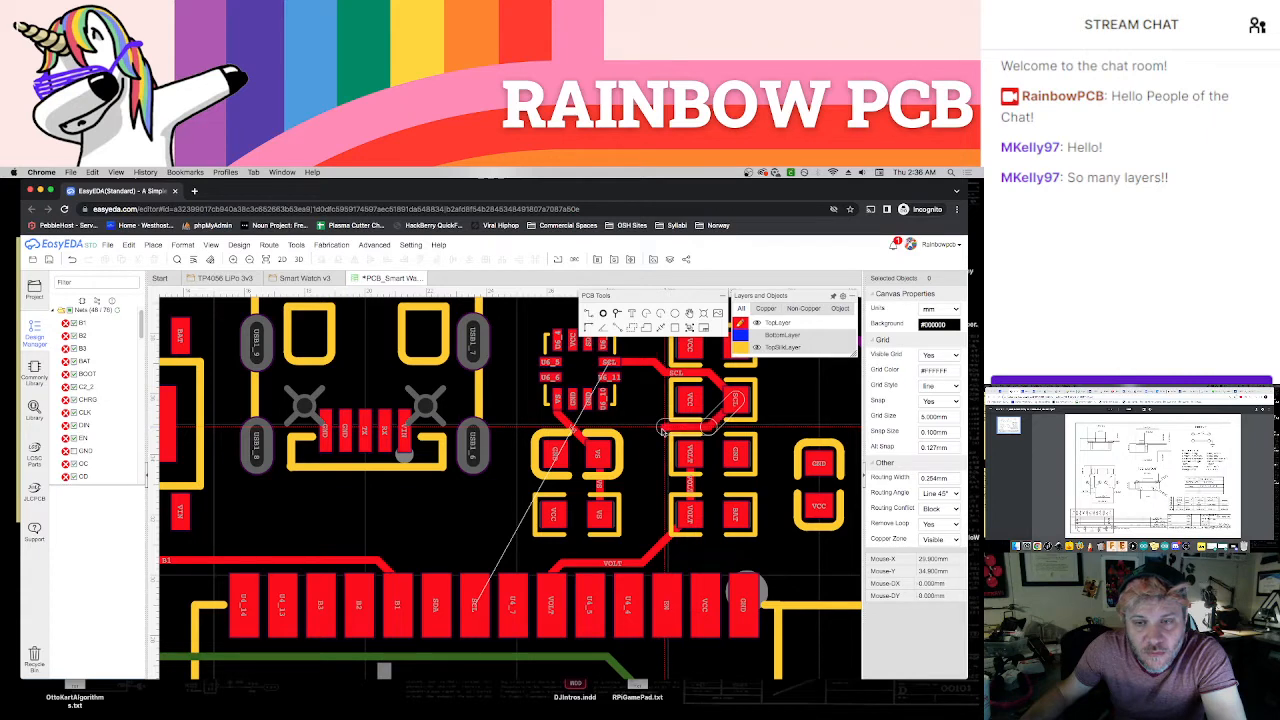
{"action": "left_click", "coordinate": [655, 532]}
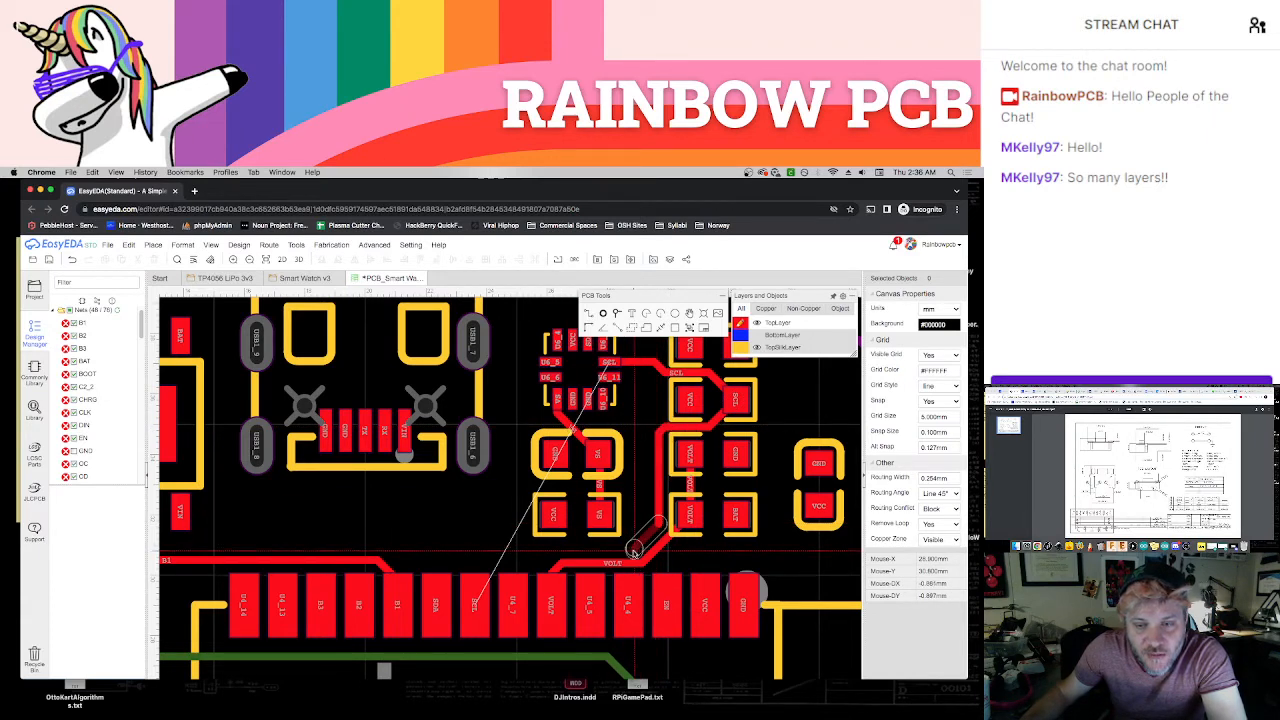
{"action": "left_click", "coordinate": [632, 553]}
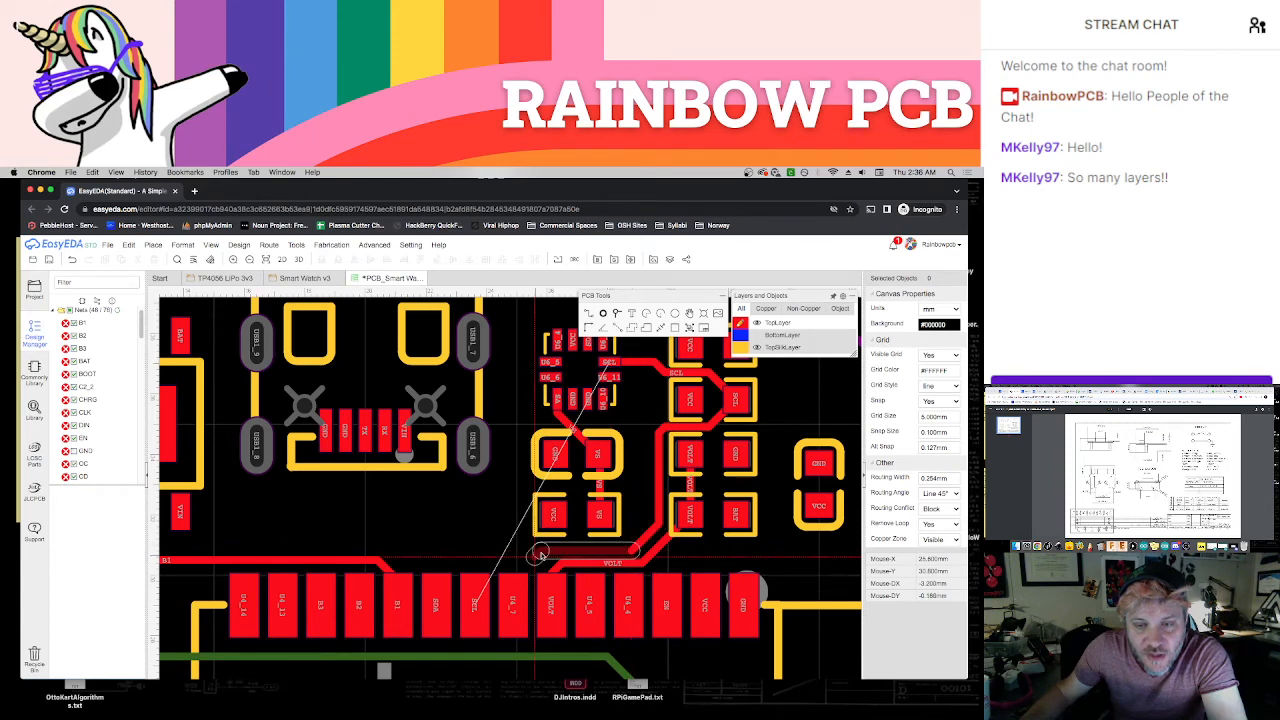
{"action": "left_click", "coordinate": [475, 570]}
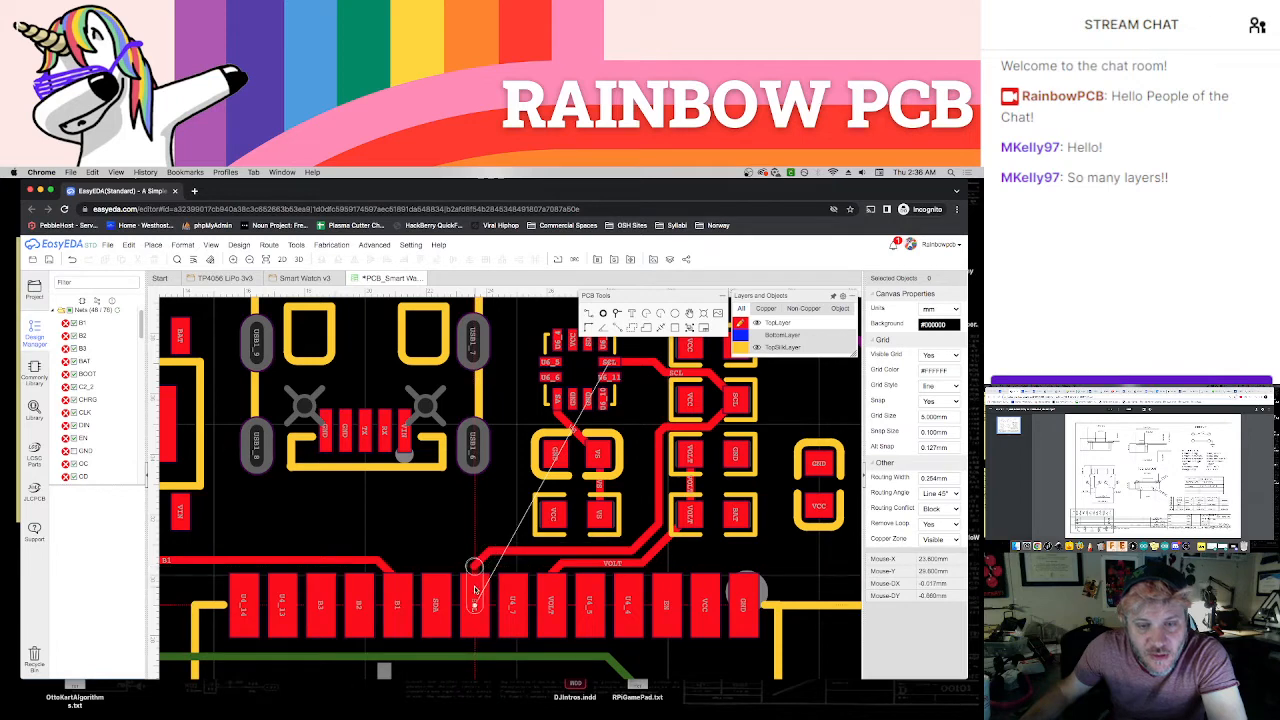
{"action": "left_click", "coordinate": [476, 590]}
Route the sensor's SDA pad around the USB-facing side of the sensor and capacitors down to the module's SDA pad
{"action": "scroll", "coordinate": [549, 527], "scroll_direction": "down", "scroll_amount": 1}
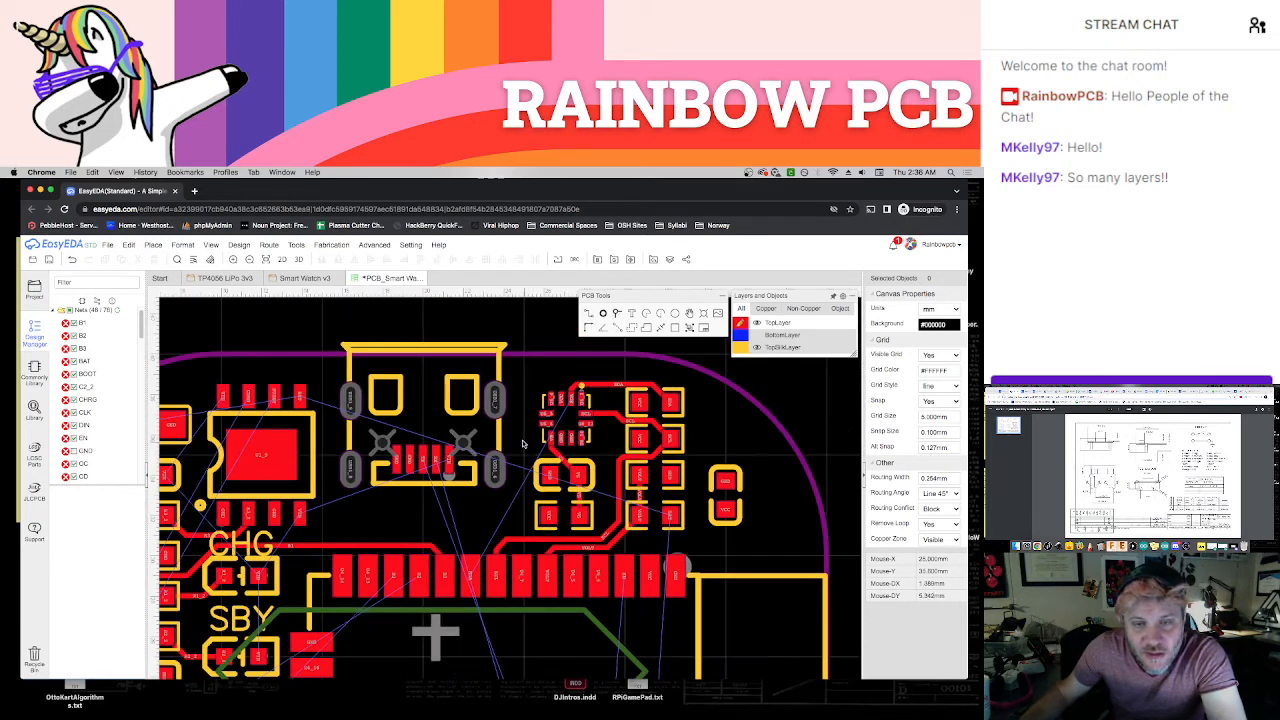
{"action": "scroll", "coordinate": [593, 445], "scroll_direction": "down", "scroll_amount": 2}
{"action": "left_click", "coordinate": [588, 419]}
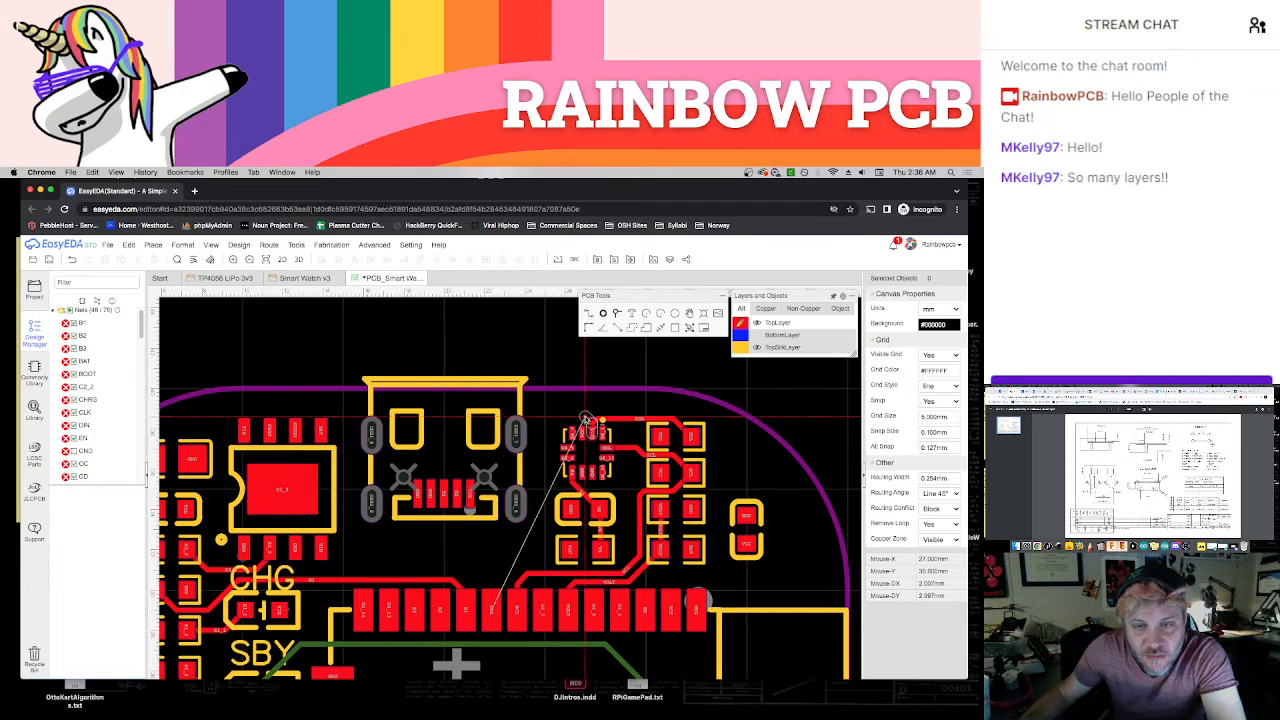
{"action": "left_click_drag", "start_coordinate": [588, 419], "coordinate": [495, 586]}
{"action": "left_click", "coordinate": [493, 595]}
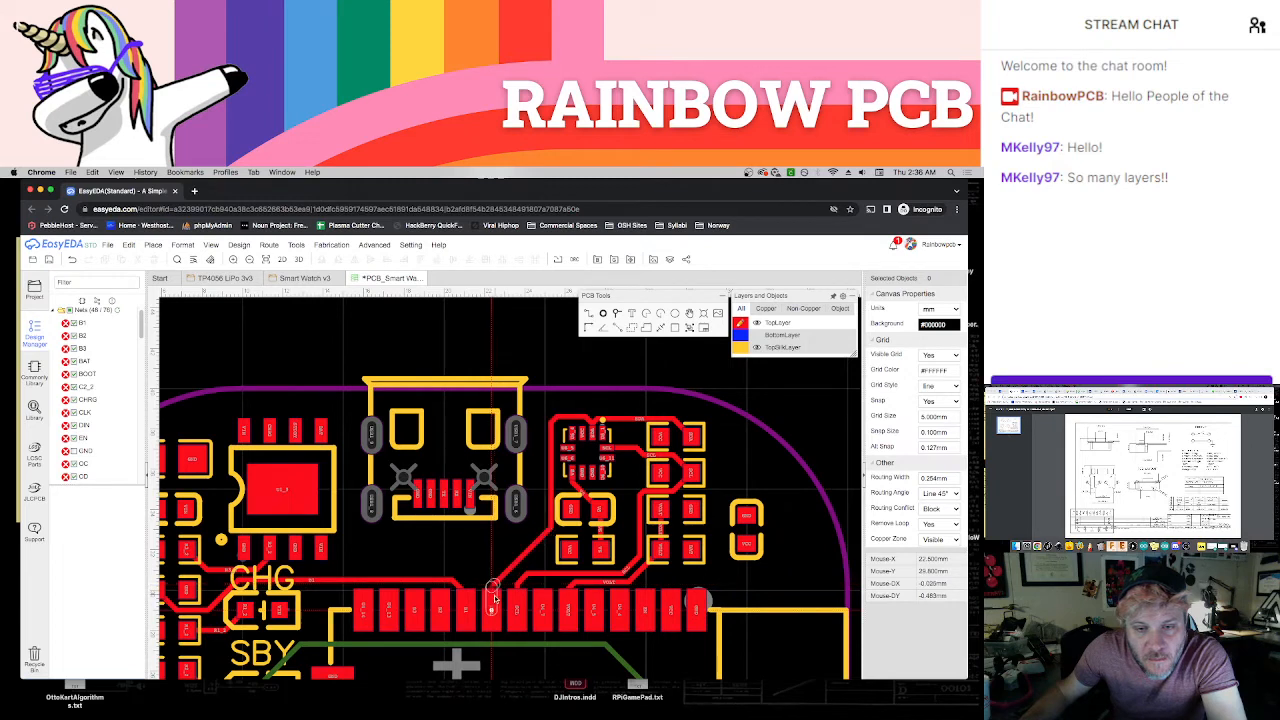
{"action": "key", "text": "Escape"}
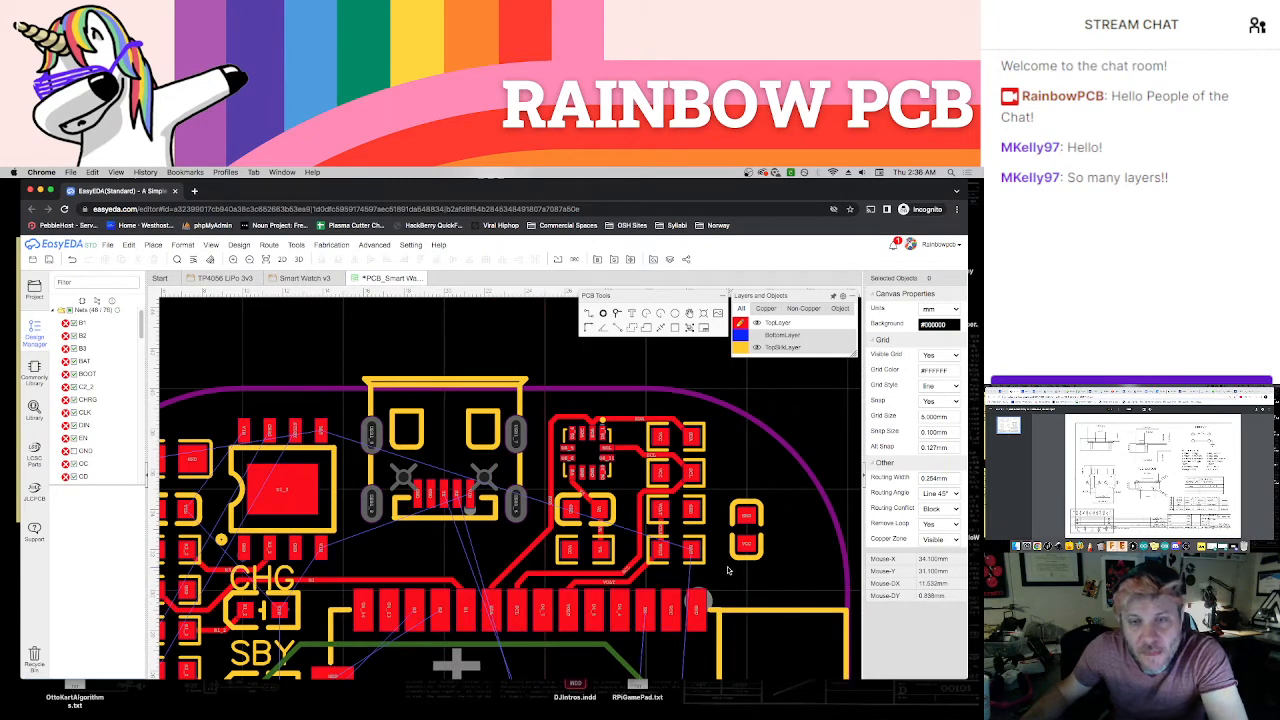
Inspect the sensor, module, EN and BOOT buttons, side switches and charger area for connections still unrouted
{"action": "scroll", "coordinate": [592, 418], "scroll_direction": "up", "scroll_amount": 4}
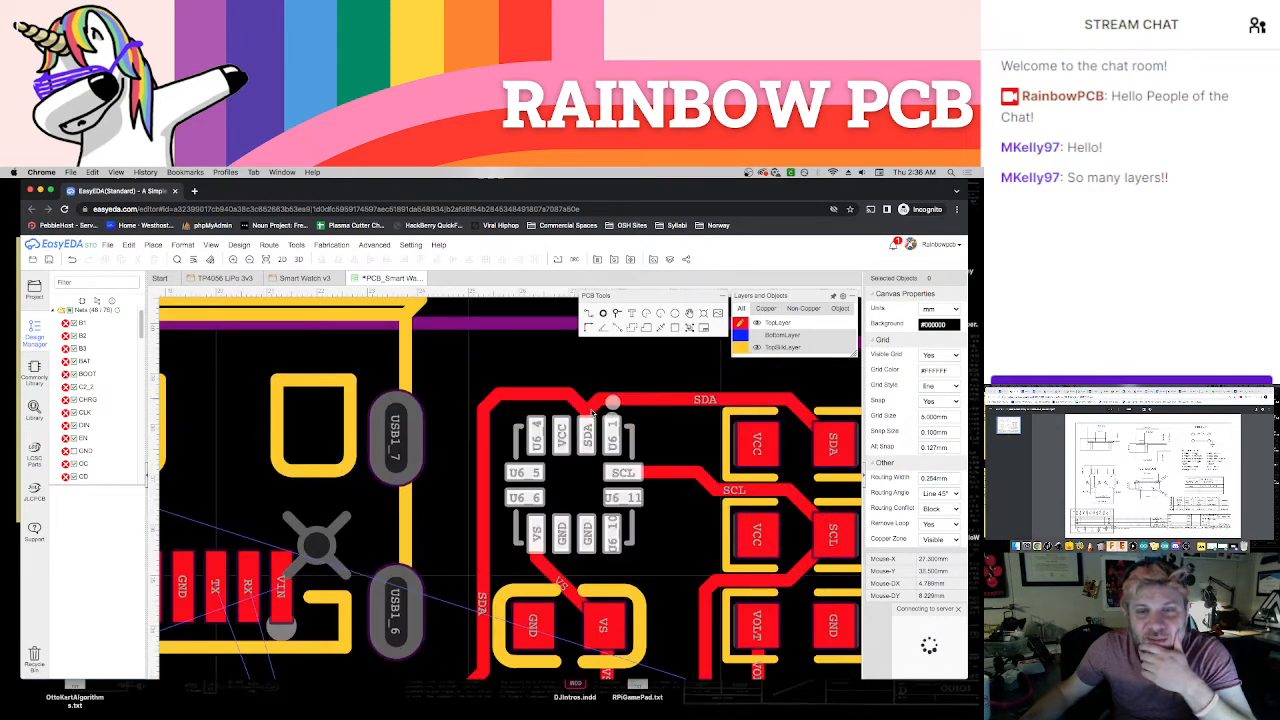
{"action": "scroll", "coordinate": [594, 497], "scroll_direction": "down", "scroll_amount": 4}
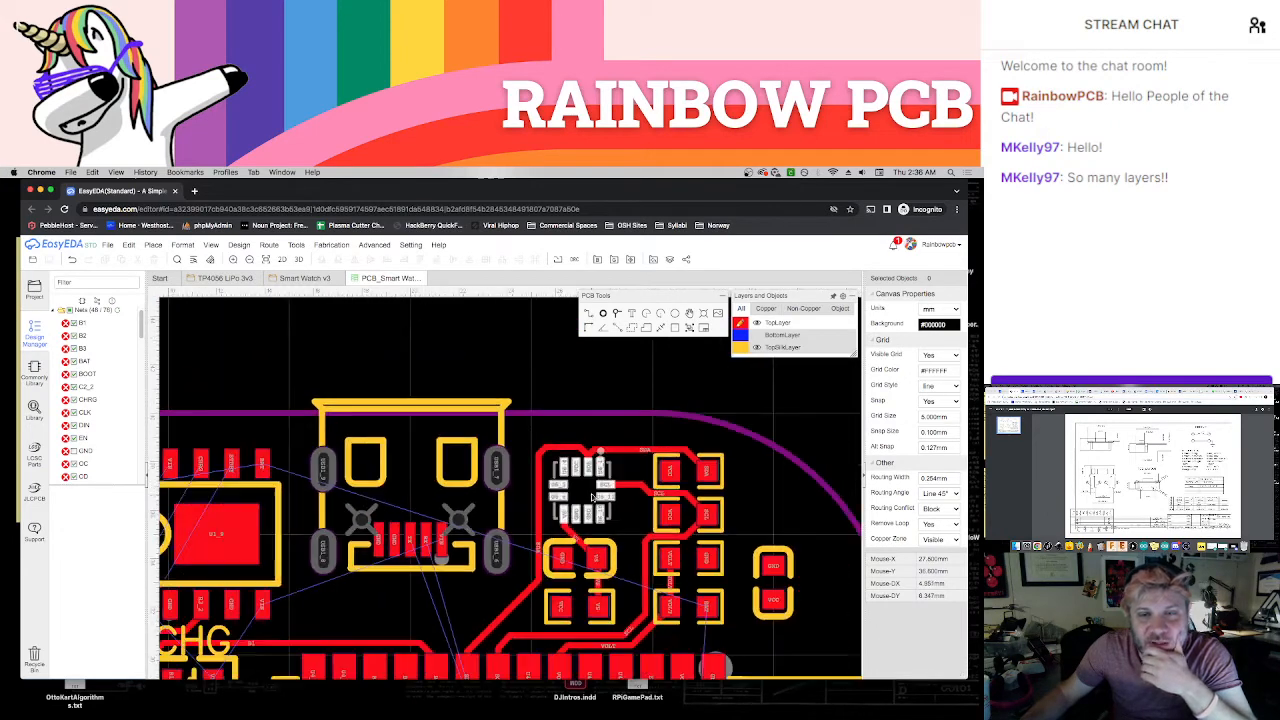
{"action": "right_click_drag", "start_coordinate": [467, 598], "coordinate": [475, 490]}
{"action": "scroll", "coordinate": [533, 497], "scroll_direction": "down", "scroll_amount": 1}
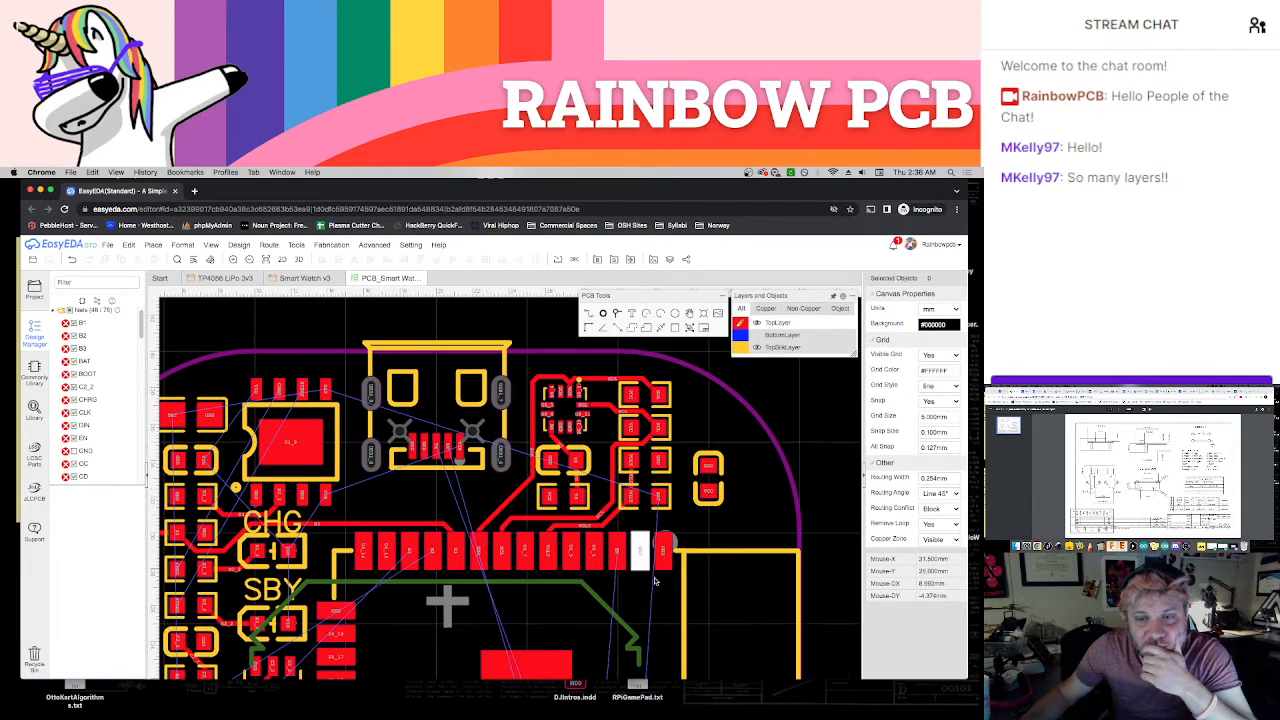
{"action": "right_click_drag", "start_coordinate": [634, 607], "coordinate": [617, 457]}
{"action": "right_click_drag", "start_coordinate": [612, 578], "coordinate": [629, 465]}
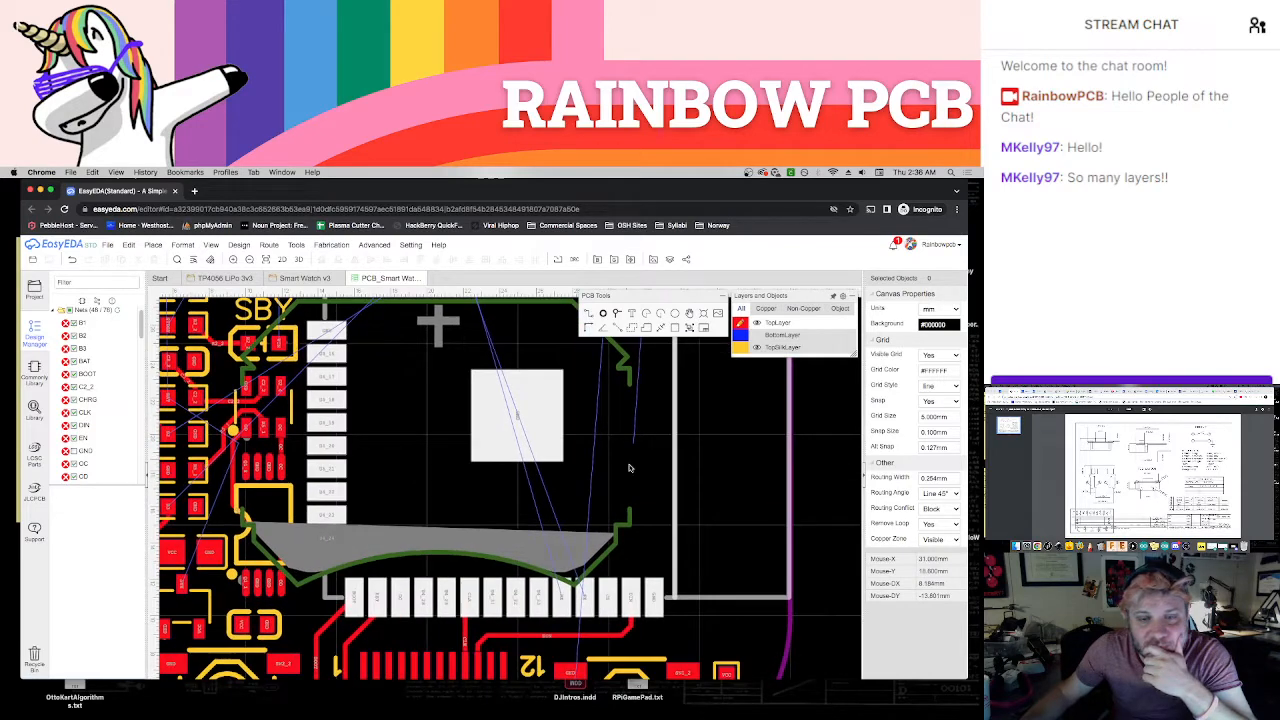
{"action": "right_click_drag", "start_coordinate": [731, 634], "coordinate": [722, 487]}
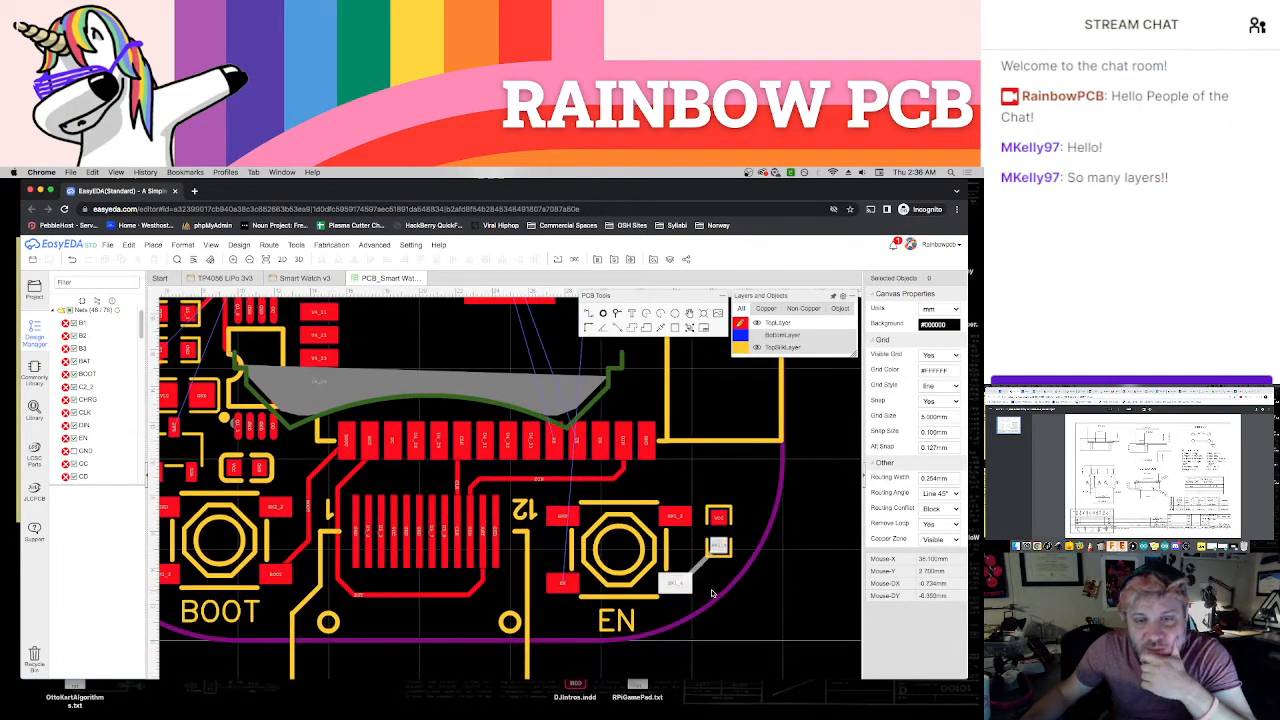
{"action": "right_click_drag", "start_coordinate": [446, 626], "coordinate": [664, 647]}
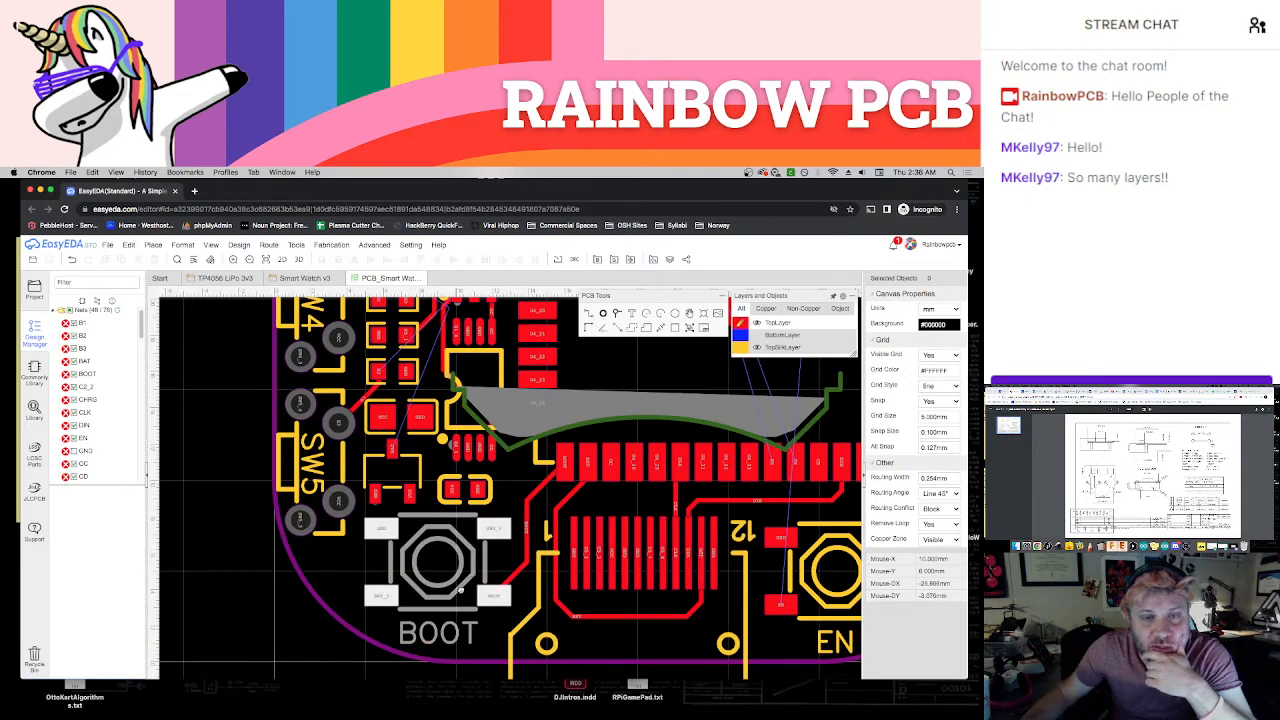
{"action": "right_click_drag", "start_coordinate": [460, 591], "coordinate": [474, 666]}
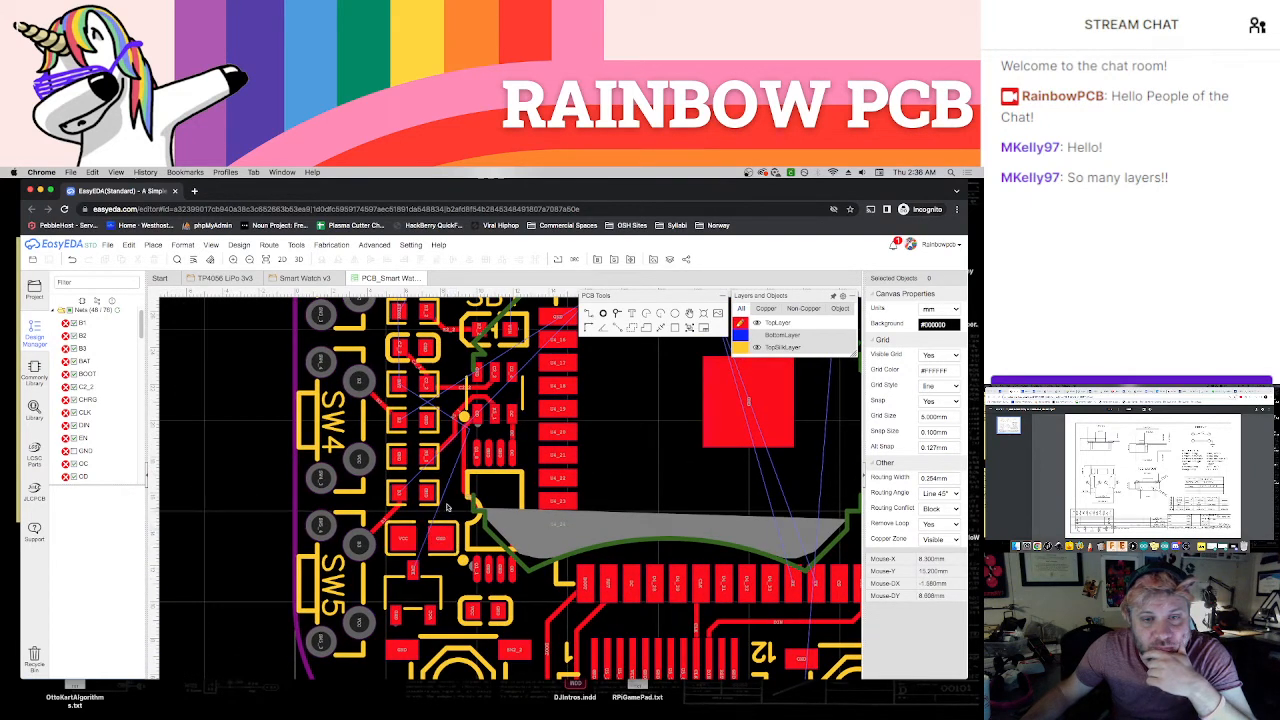
{"action": "right_click_drag", "start_coordinate": [451, 505], "coordinate": [466, 618]}
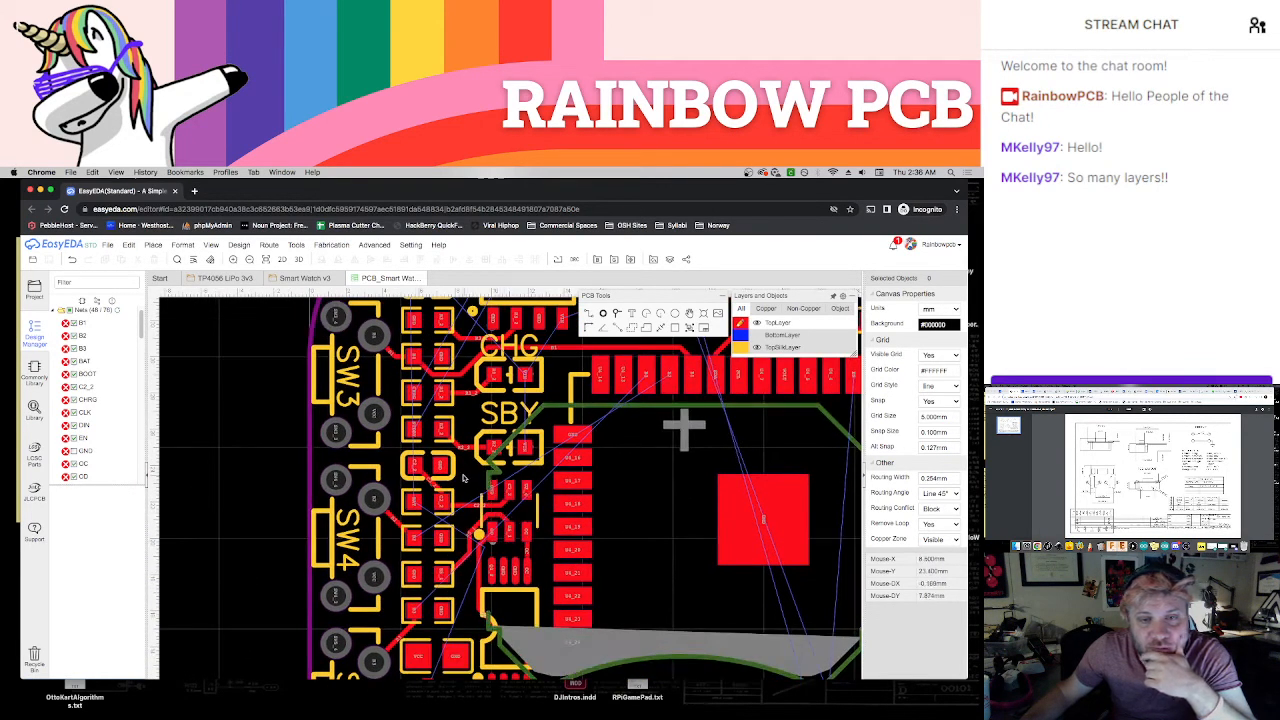
{"action": "right_click_drag", "start_coordinate": [463, 476], "coordinate": [490, 584]}
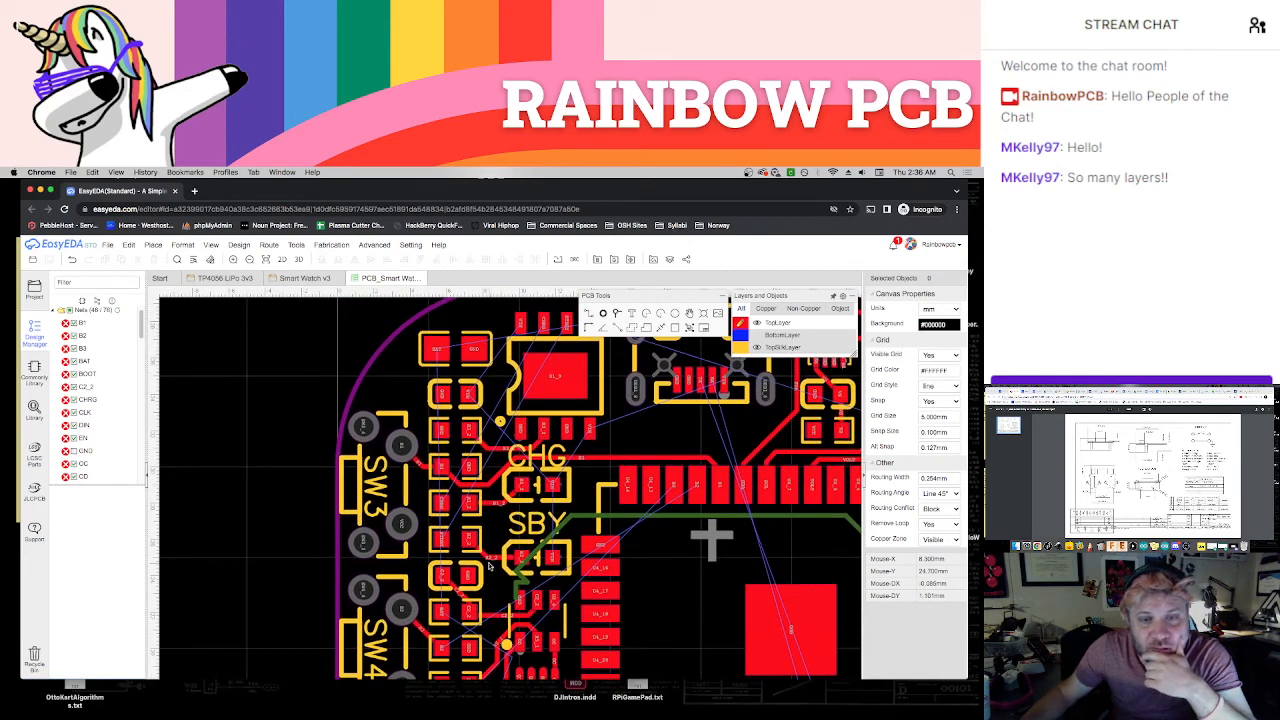
{"action": "right_click_drag", "start_coordinate": [632, 434], "coordinate": [577, 516]}
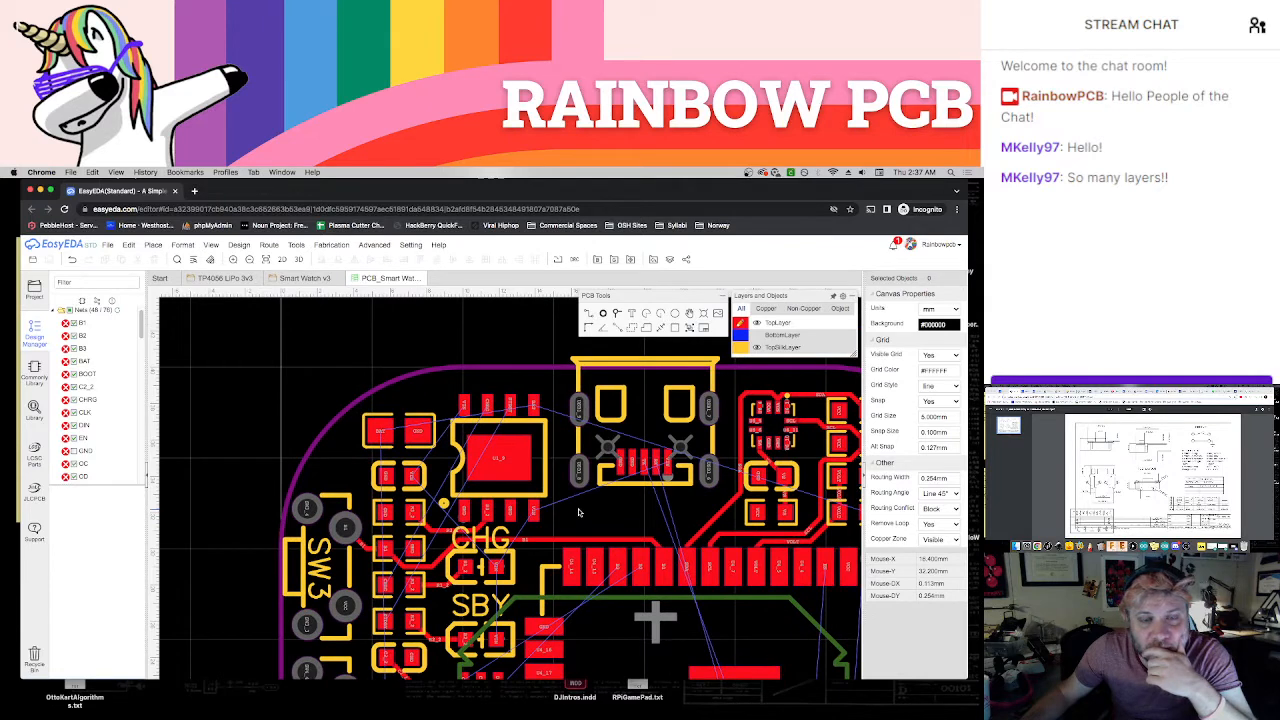
{"action": "scroll", "coordinate": [574, 508], "scroll_direction": "up", "scroll_amount": 1}
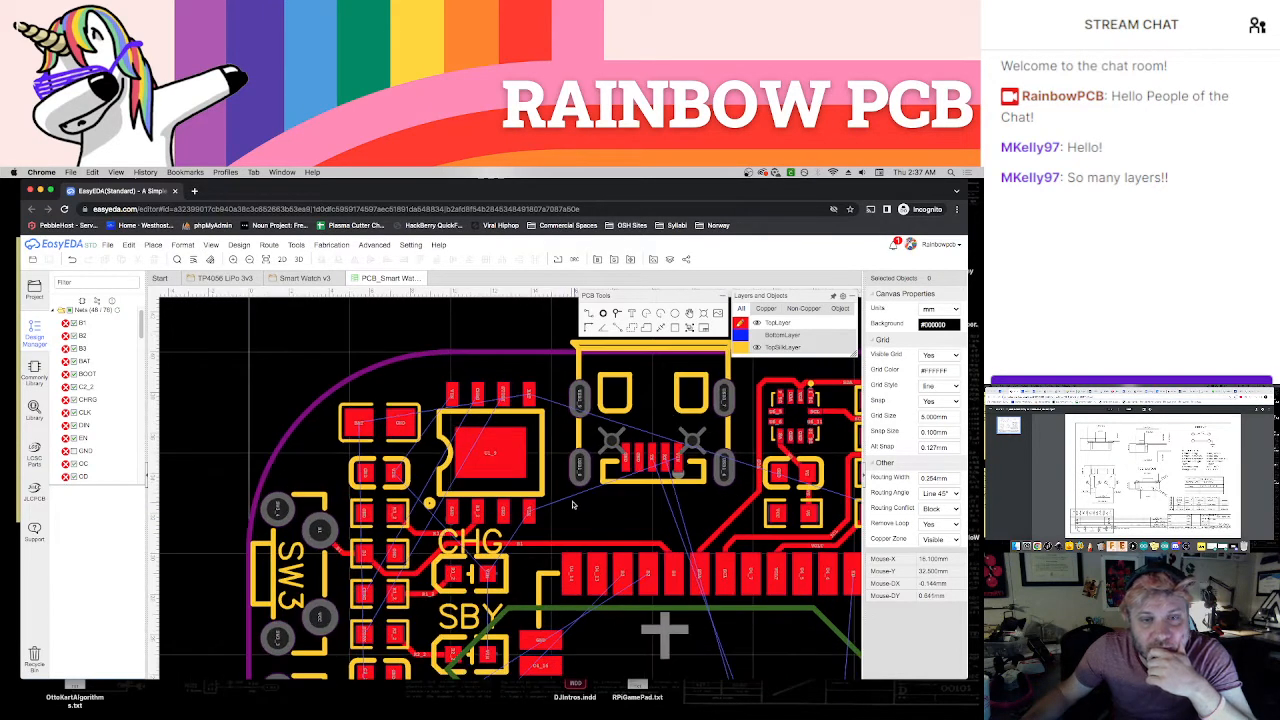
Route the charger chip's upper VIN pad down beside the chip to the VIN pad of the GND/VIN capacitor
{"action": "scroll", "coordinate": [460, 450], "scroll_direction": "up", "scroll_amount": 4}
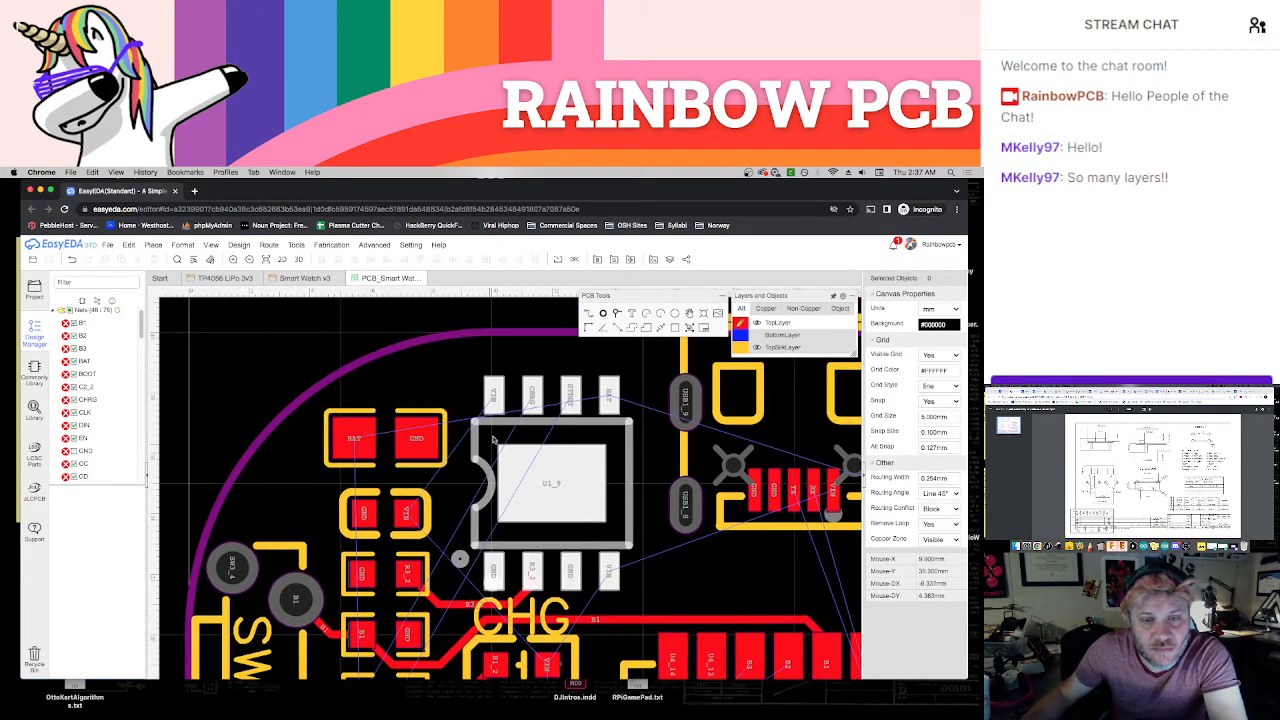
{"action": "left_click", "coordinate": [490, 408]}
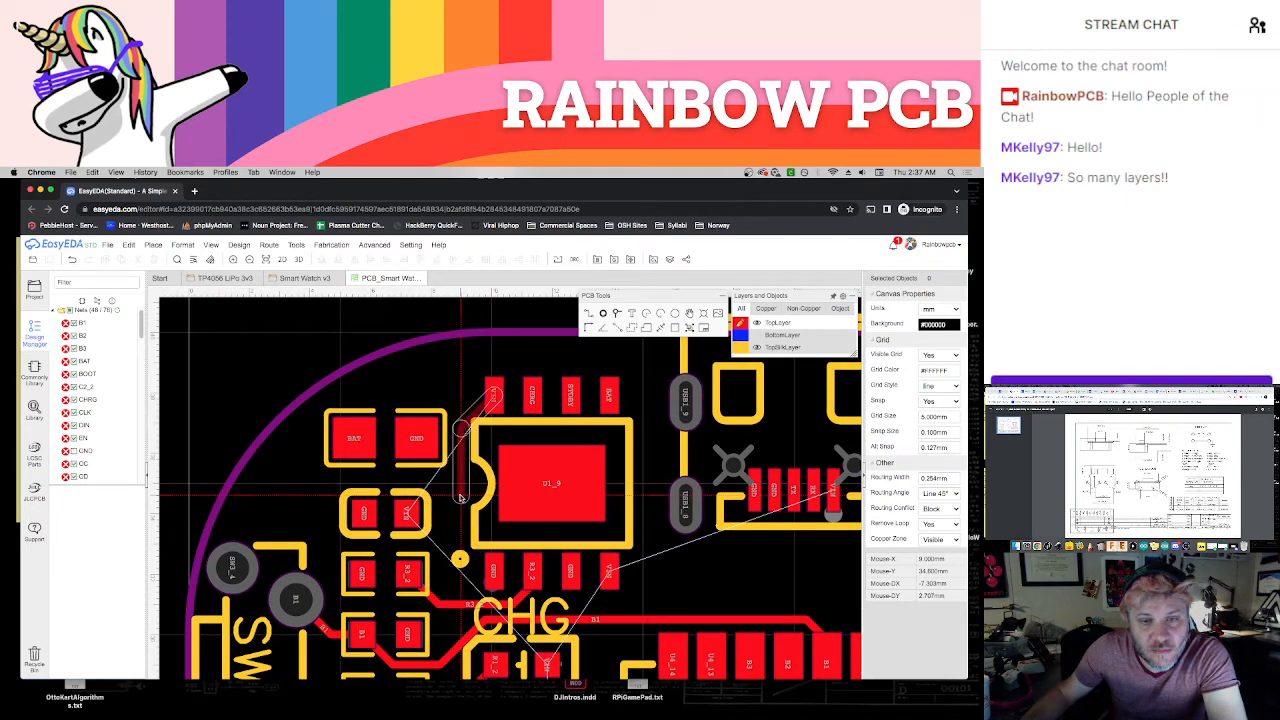
{"action": "left_click", "coordinate": [414, 515]}
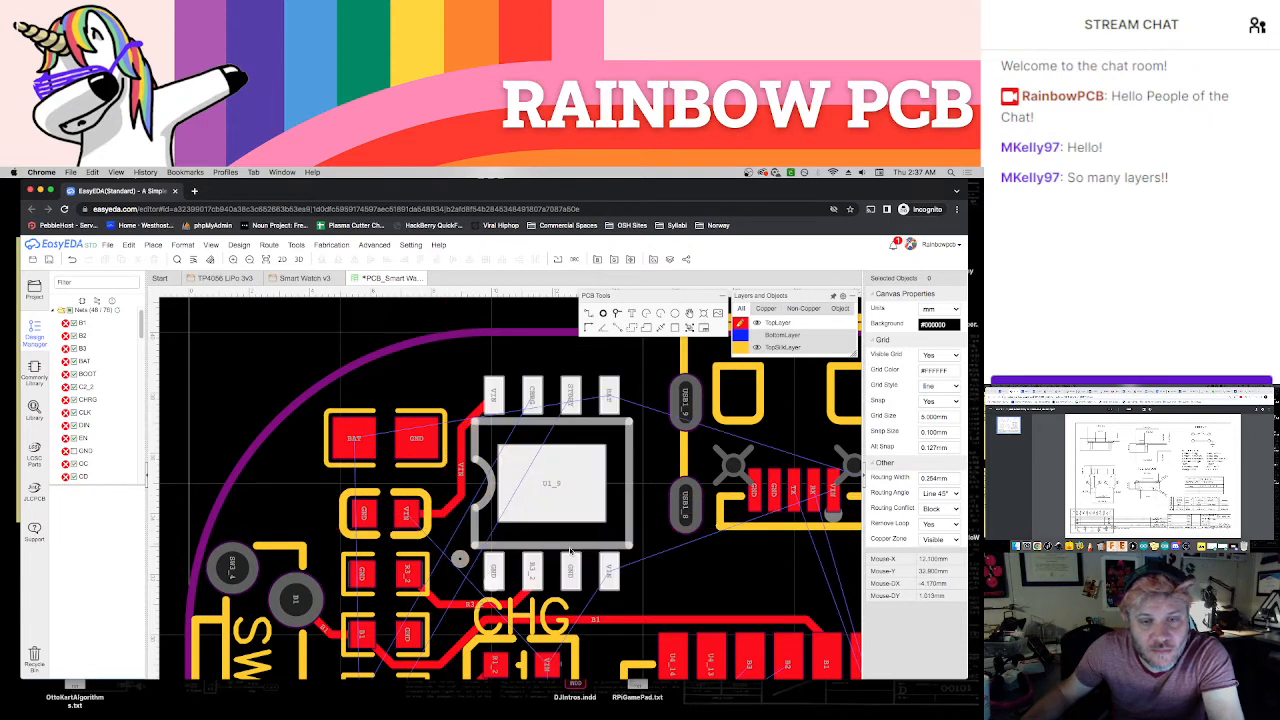
{"action": "right_click_drag", "start_coordinate": [656, 572], "coordinate": [625, 575]}
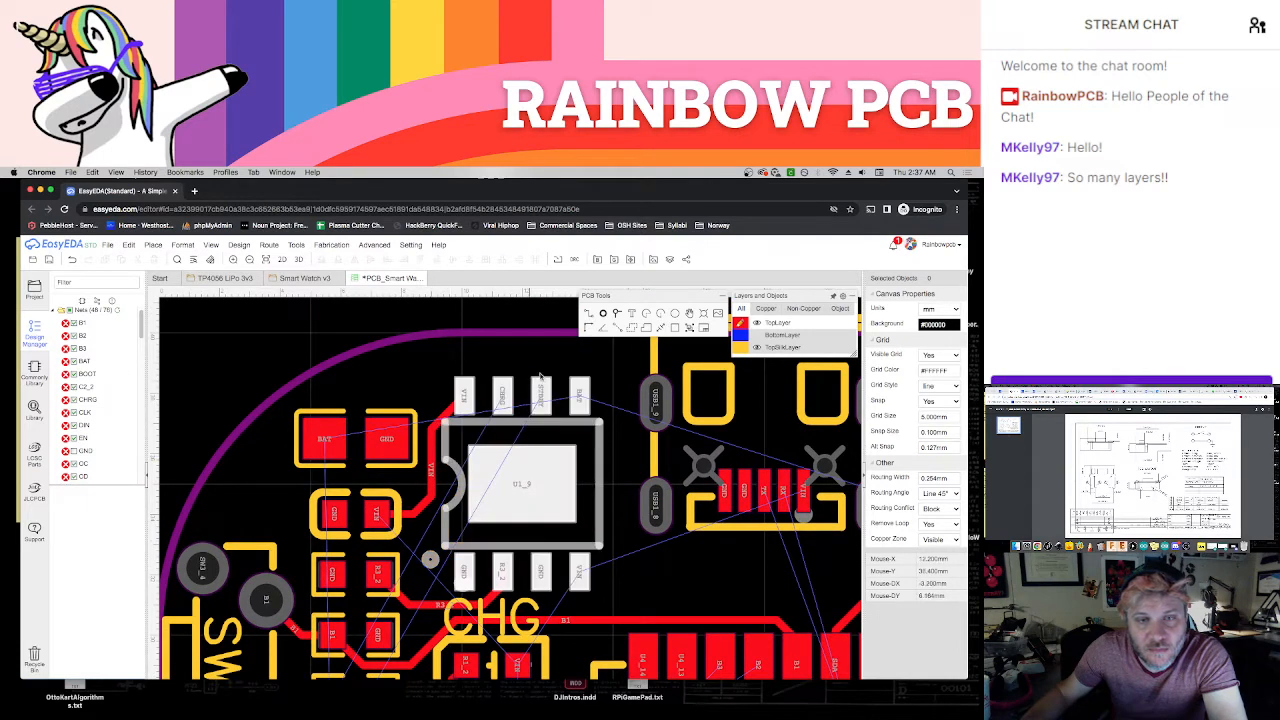
{"action": "key", "text": "w"}
{"action": "left_click", "coordinate": [581, 398]}
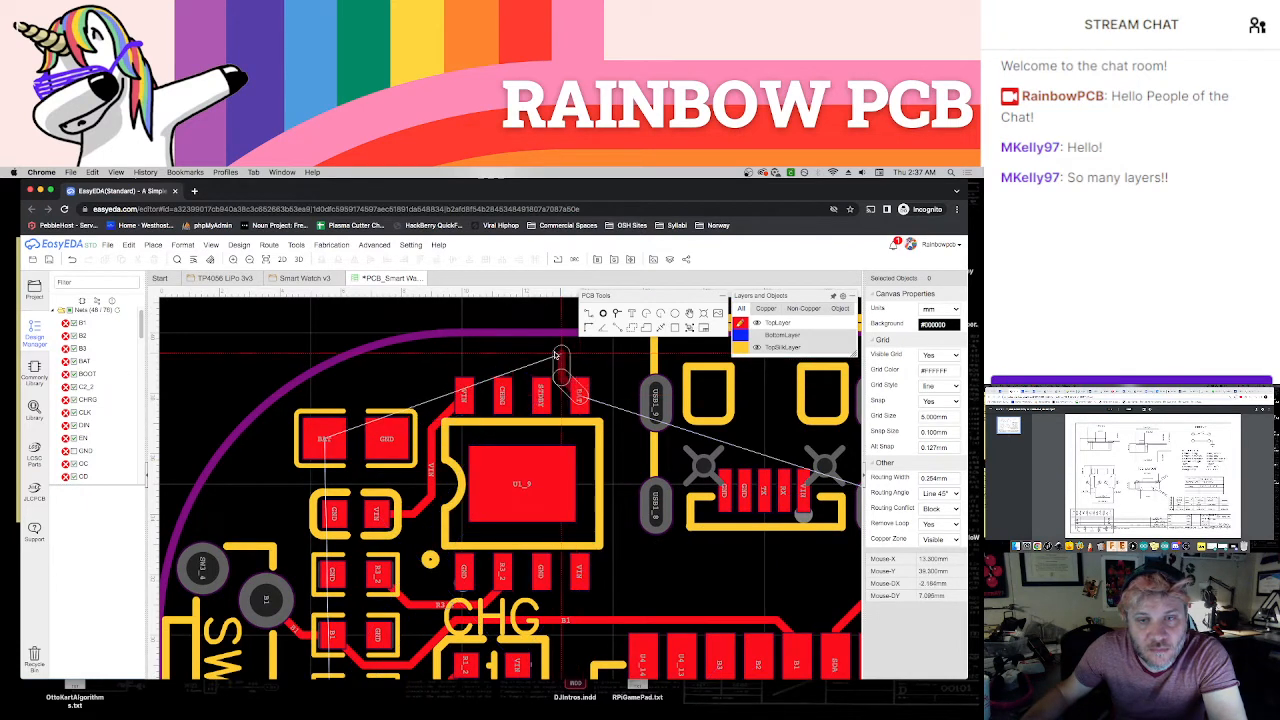
{"action": "left_click", "coordinate": [553, 355]}
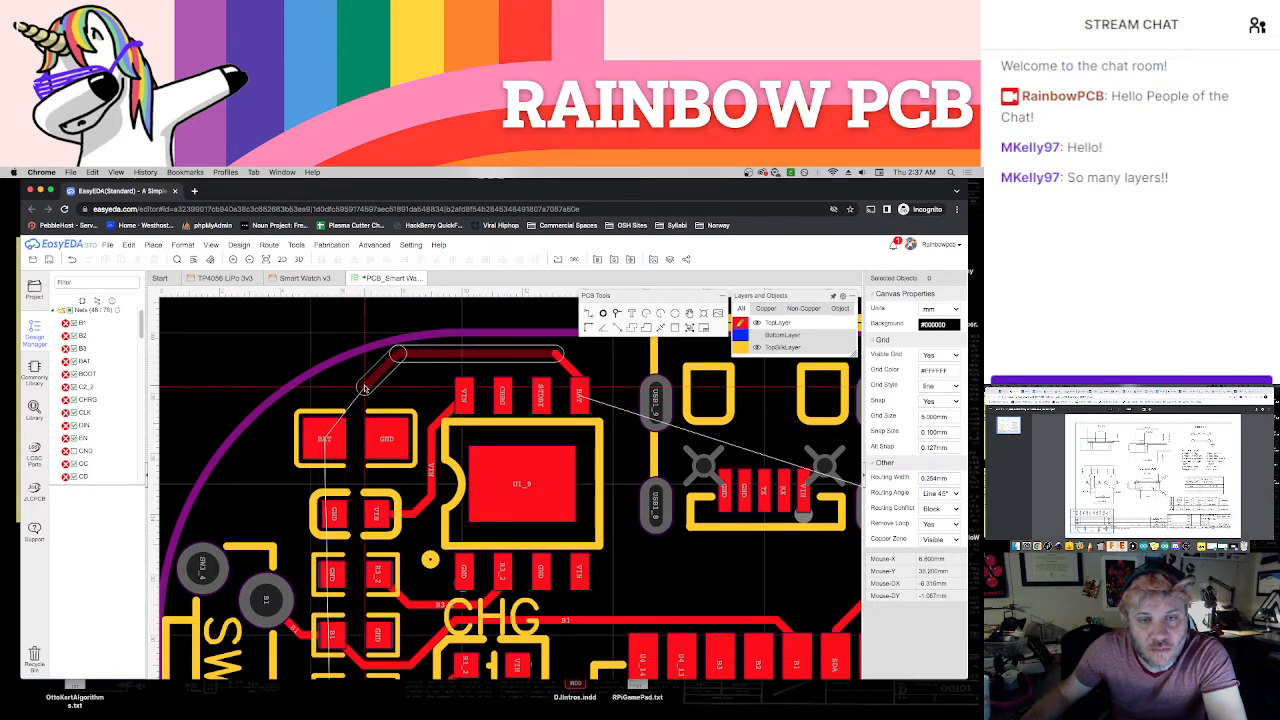
{"action": "key", "text": "Escape"}
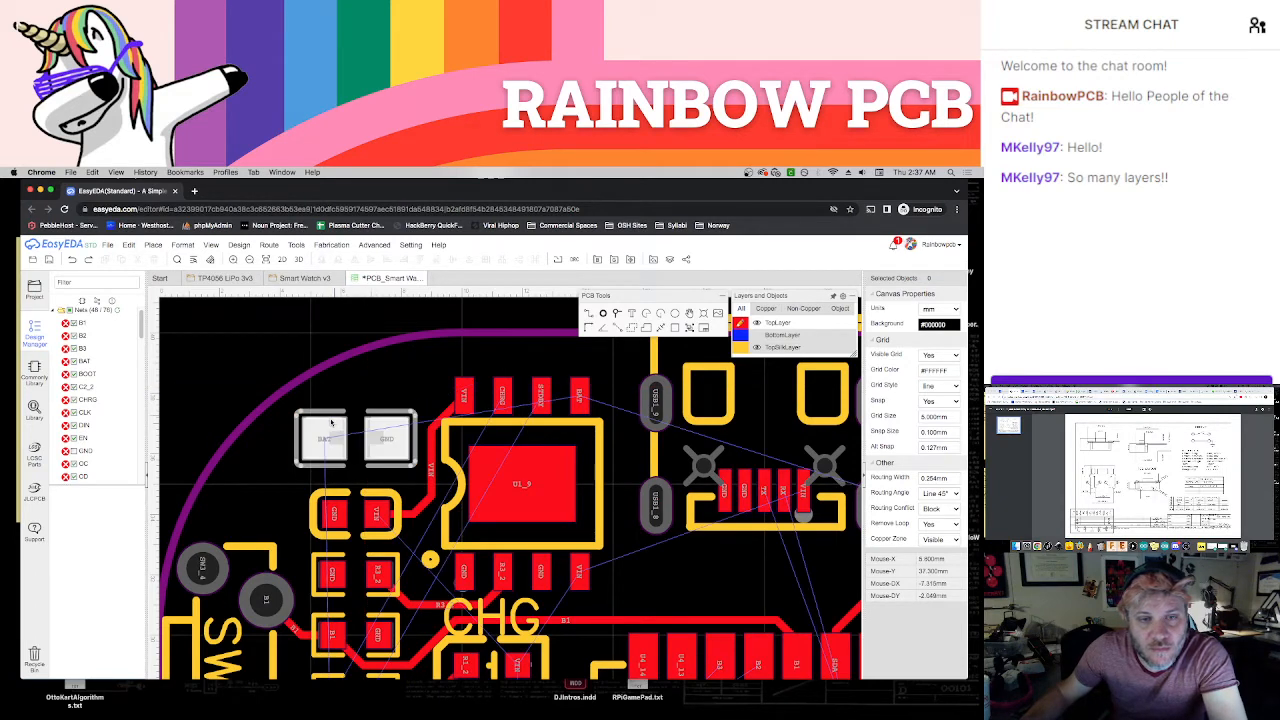
Route the BAT/GND component's BAT pad over the charger chip to its BAT pad, and the chip's lower VIN pad to the USB connector's VIN pad
{"action": "left_click", "coordinate": [327, 440]}
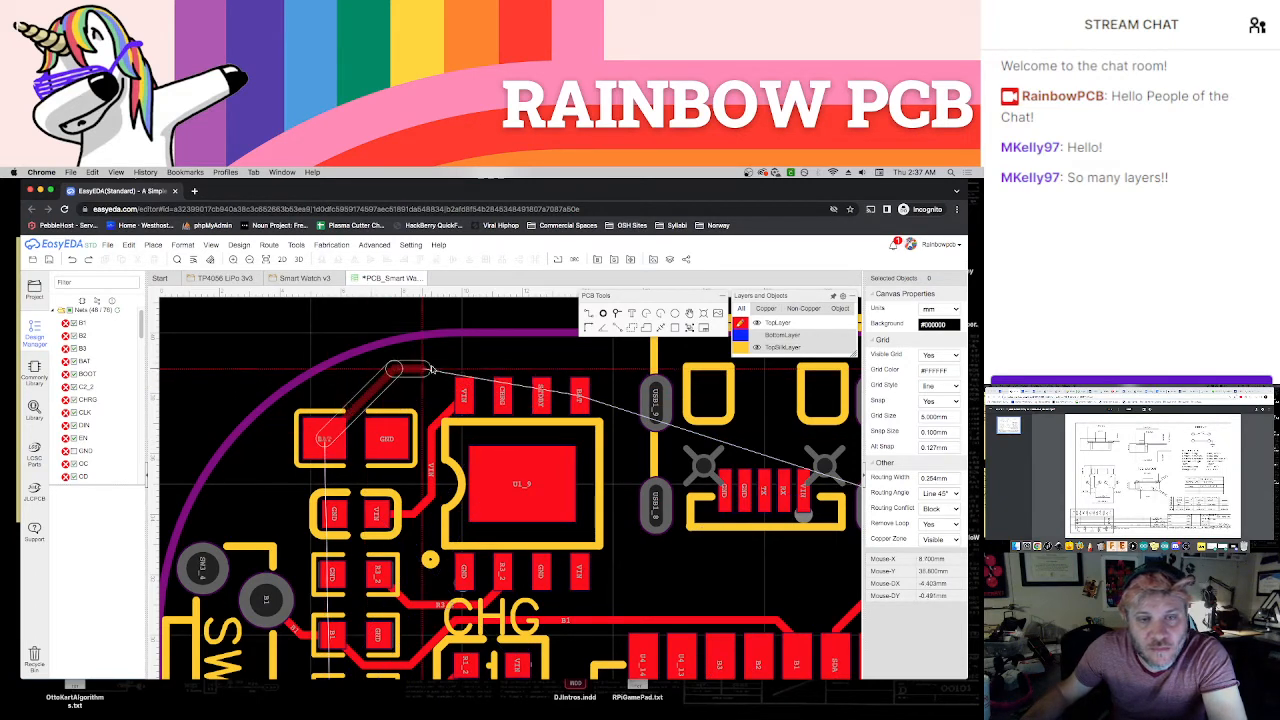
{"action": "left_click", "coordinate": [566, 364]}
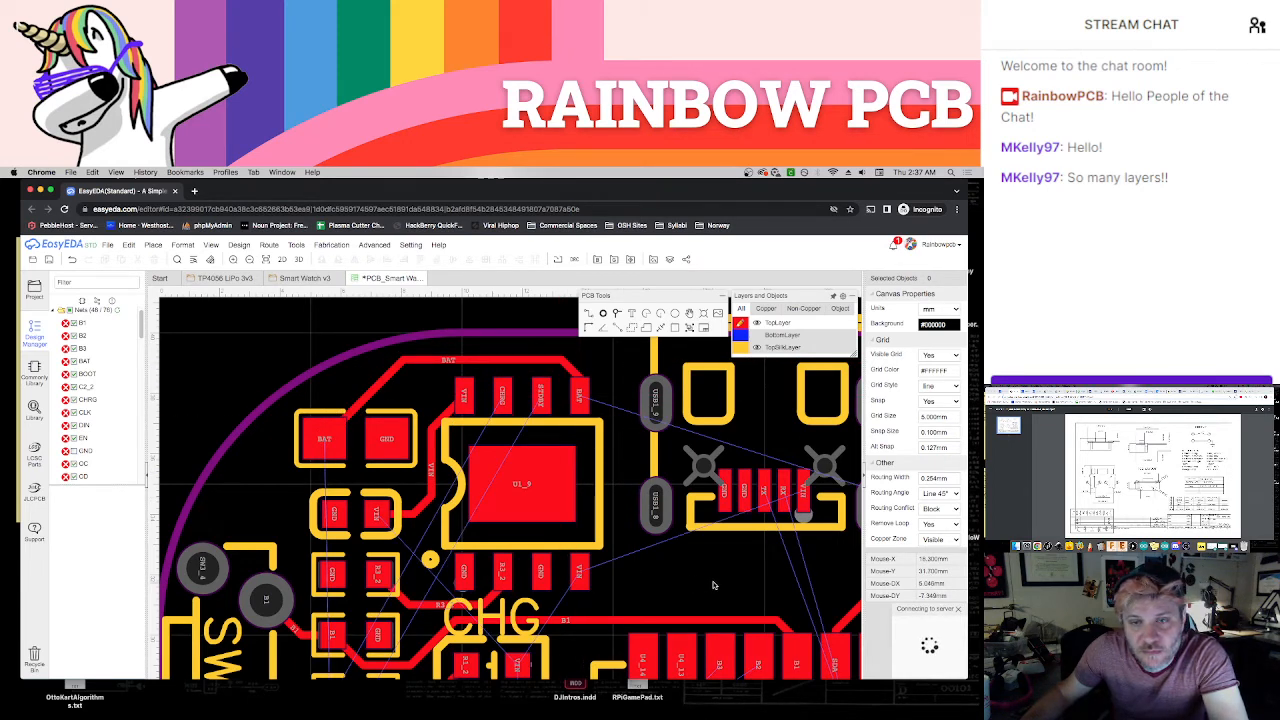
{"action": "right_click_drag", "start_coordinate": [713, 585], "coordinate": [532, 573]}
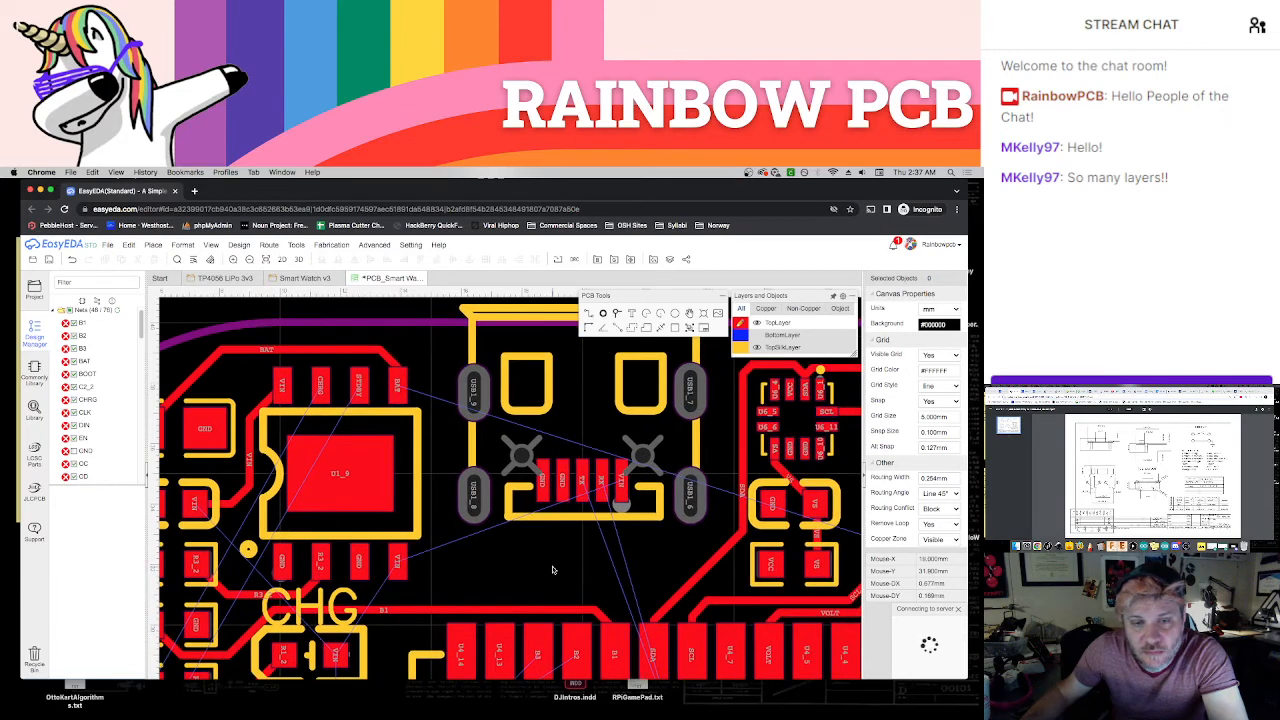
{"action": "left_click", "coordinate": [397, 563]}
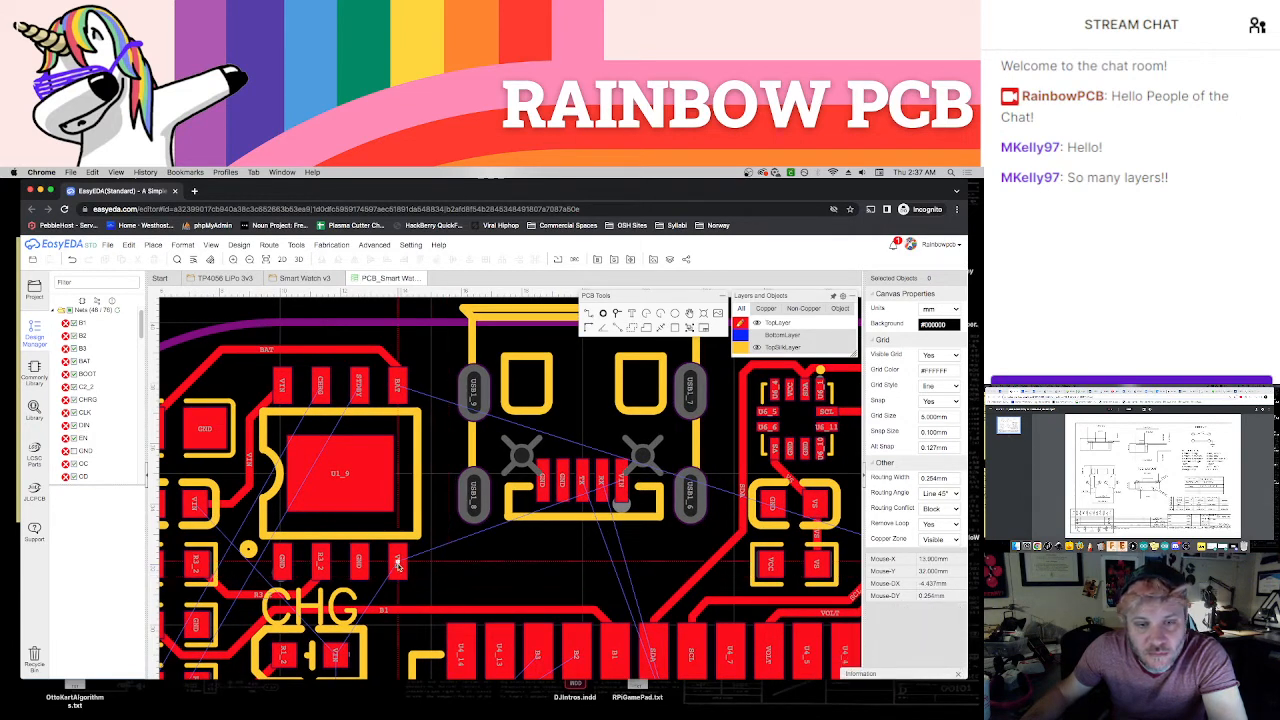
{"action": "left_click", "coordinate": [621, 525]}
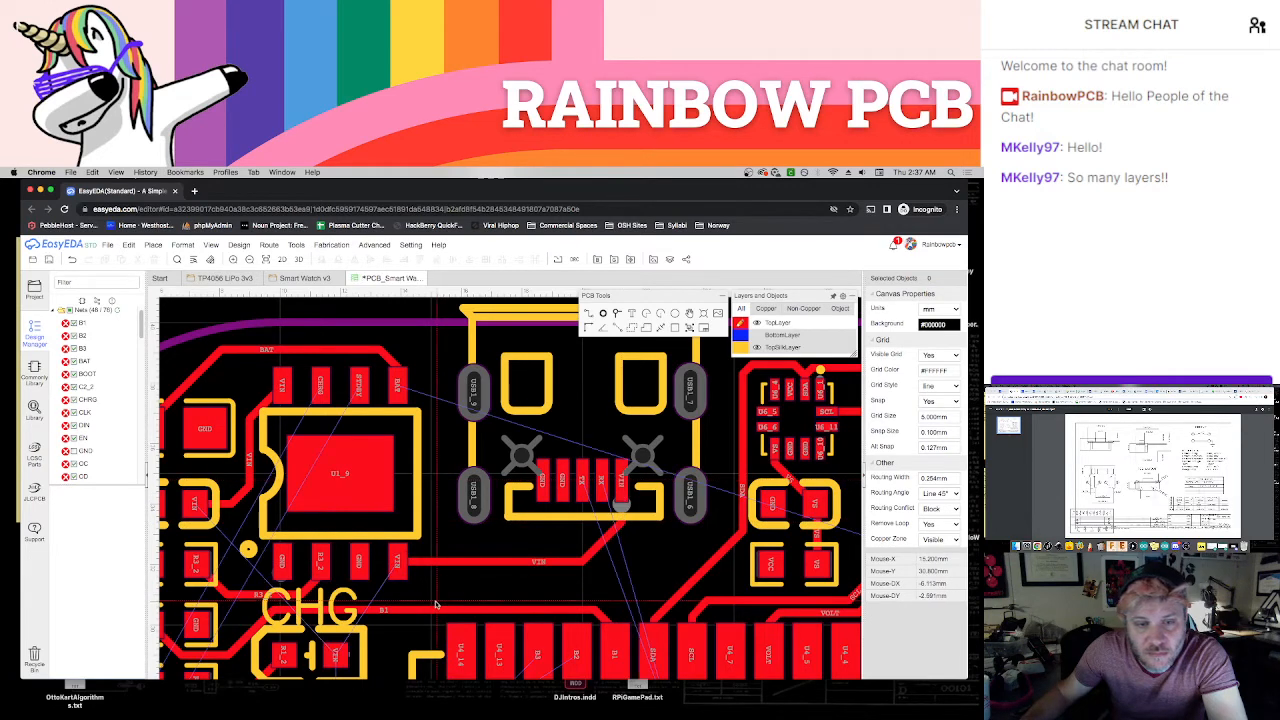
Inspect the charger, CHG and SBY LEDs, side-switch resistor column and protection chips for connections still unrouted
{"action": "right_click_drag", "start_coordinate": [423, 598], "coordinate": [507, 541]}
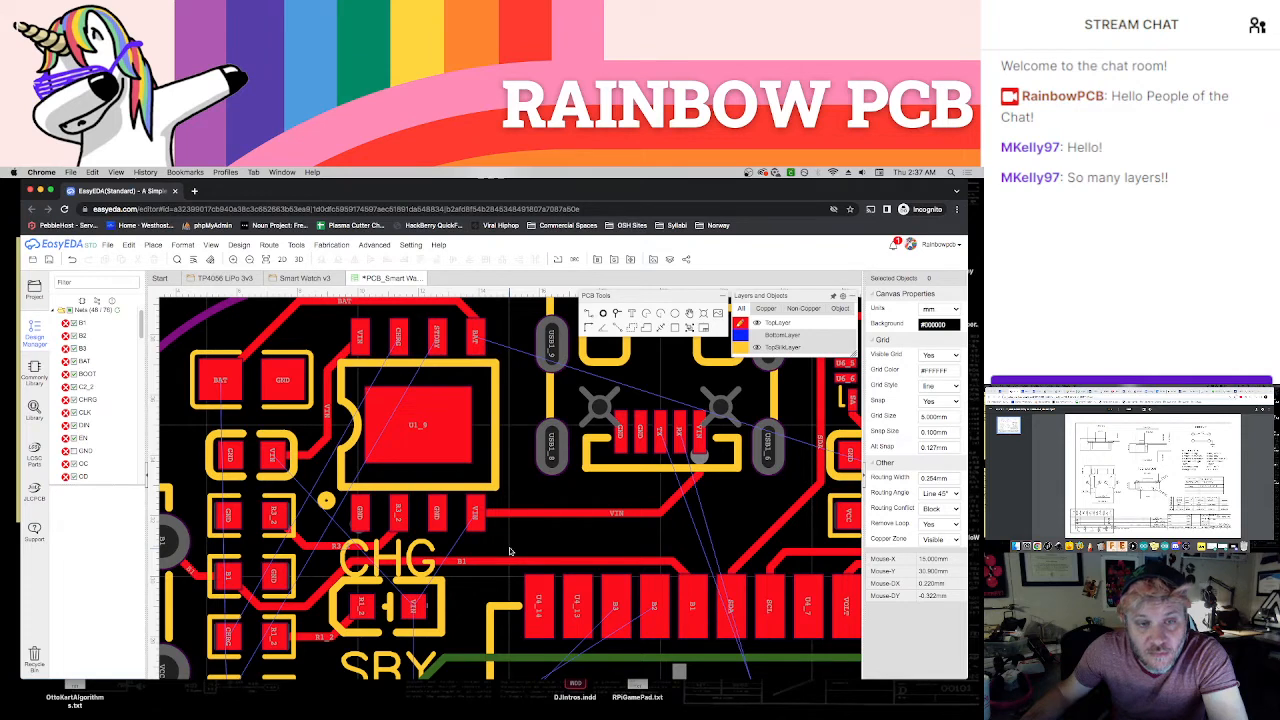
{"action": "scroll", "coordinate": [485, 545], "scroll_direction": "down", "scroll_amount": 5}
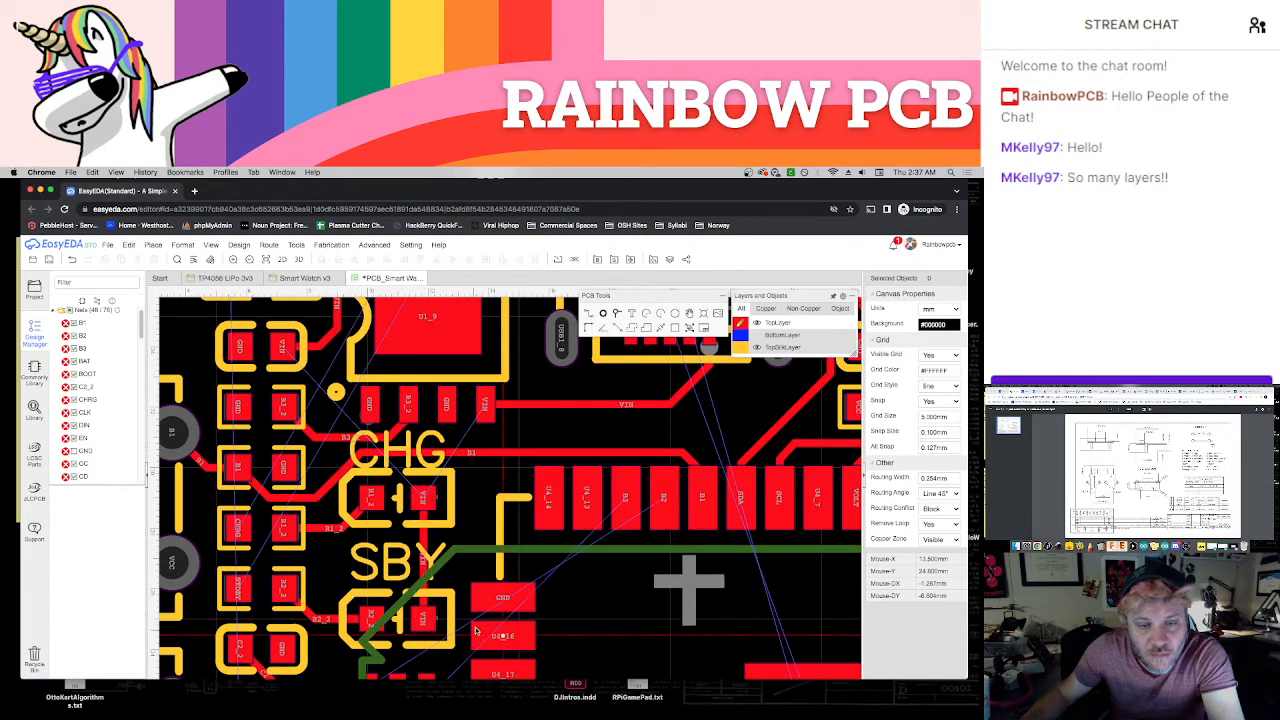
{"action": "scroll", "coordinate": [522, 624], "scroll_direction": "down", "scroll_amount": 3}
{"action": "right_click_drag", "start_coordinate": [570, 648], "coordinate": [576, 519]}
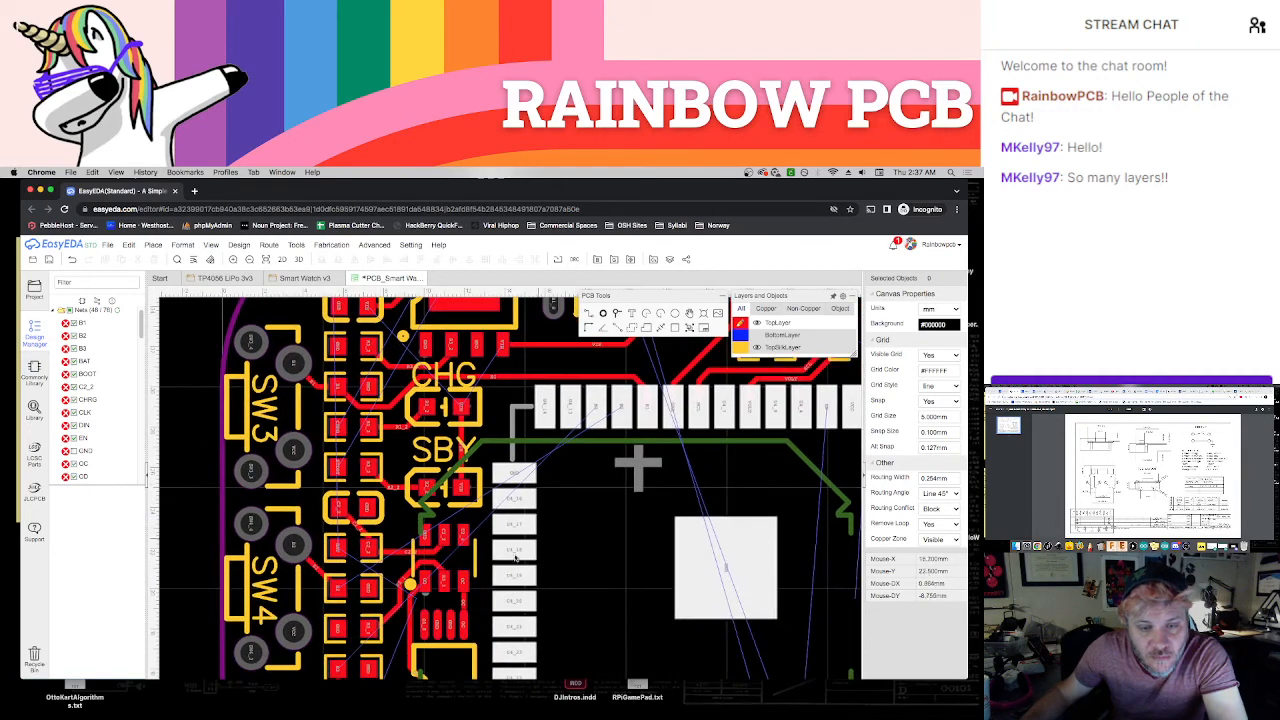
{"action": "scroll", "coordinate": [378, 620], "scroll_direction": "up", "scroll_amount": 2}
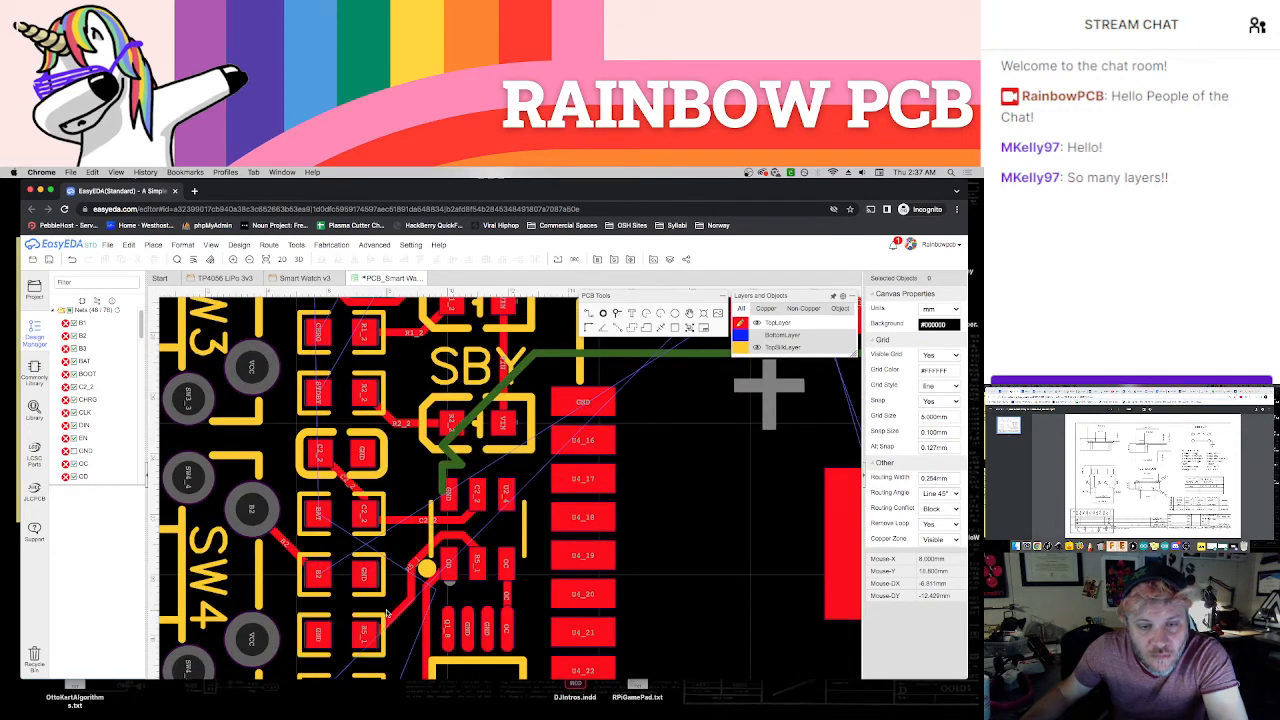
{"action": "scroll", "coordinate": [388, 611], "scroll_direction": "down", "scroll_amount": 1}
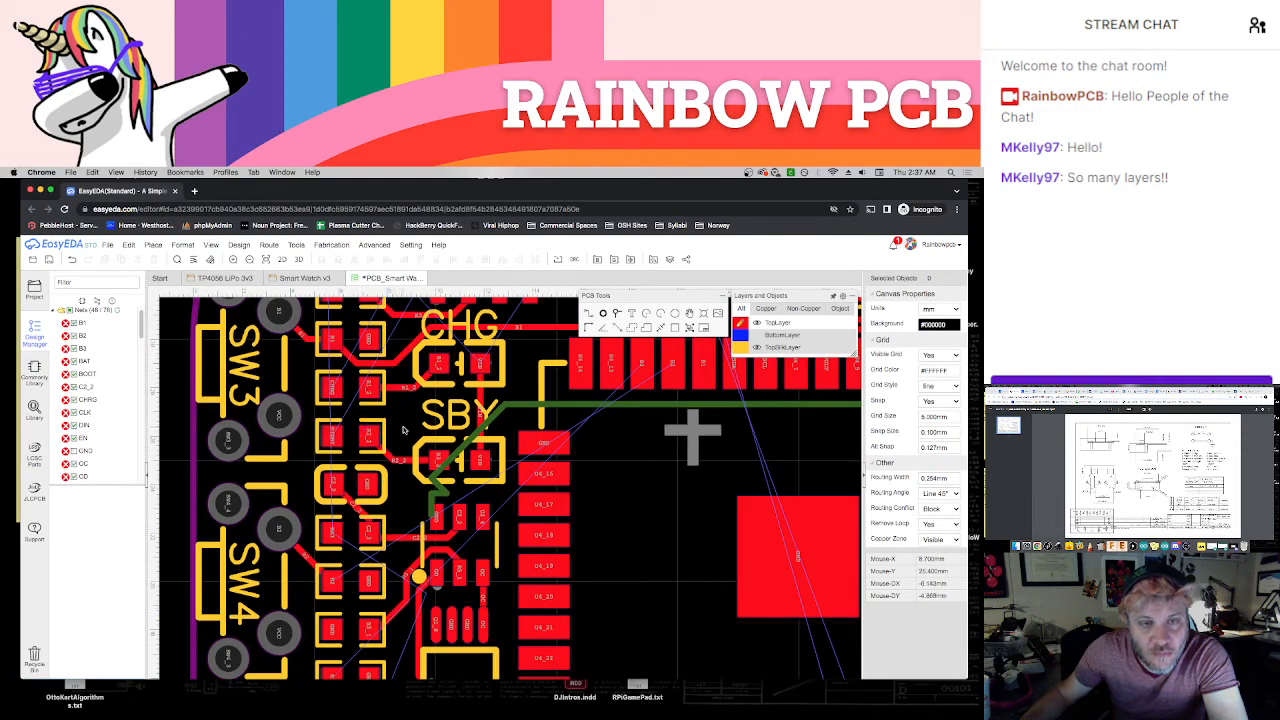
{"action": "right_click_drag", "start_coordinate": [408, 427], "coordinate": [423, 552]}
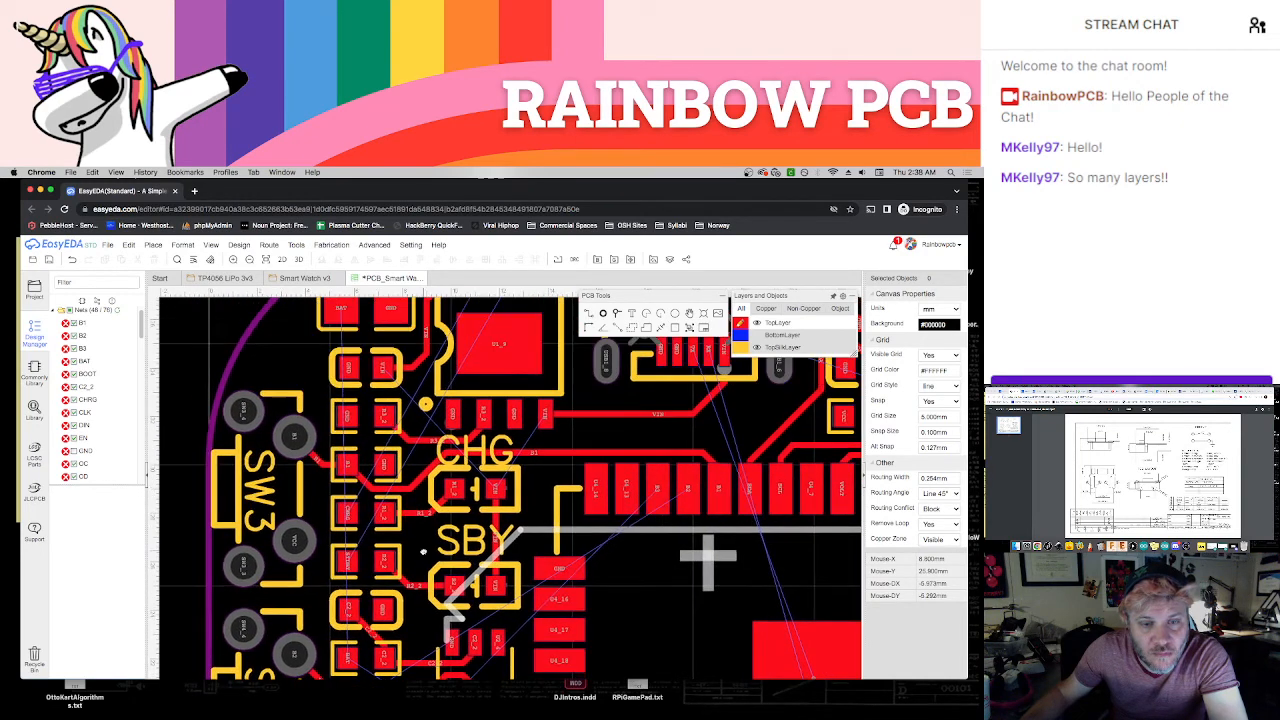
{"action": "scroll", "coordinate": [423, 553], "scroll_direction": "down", "scroll_amount": 1}
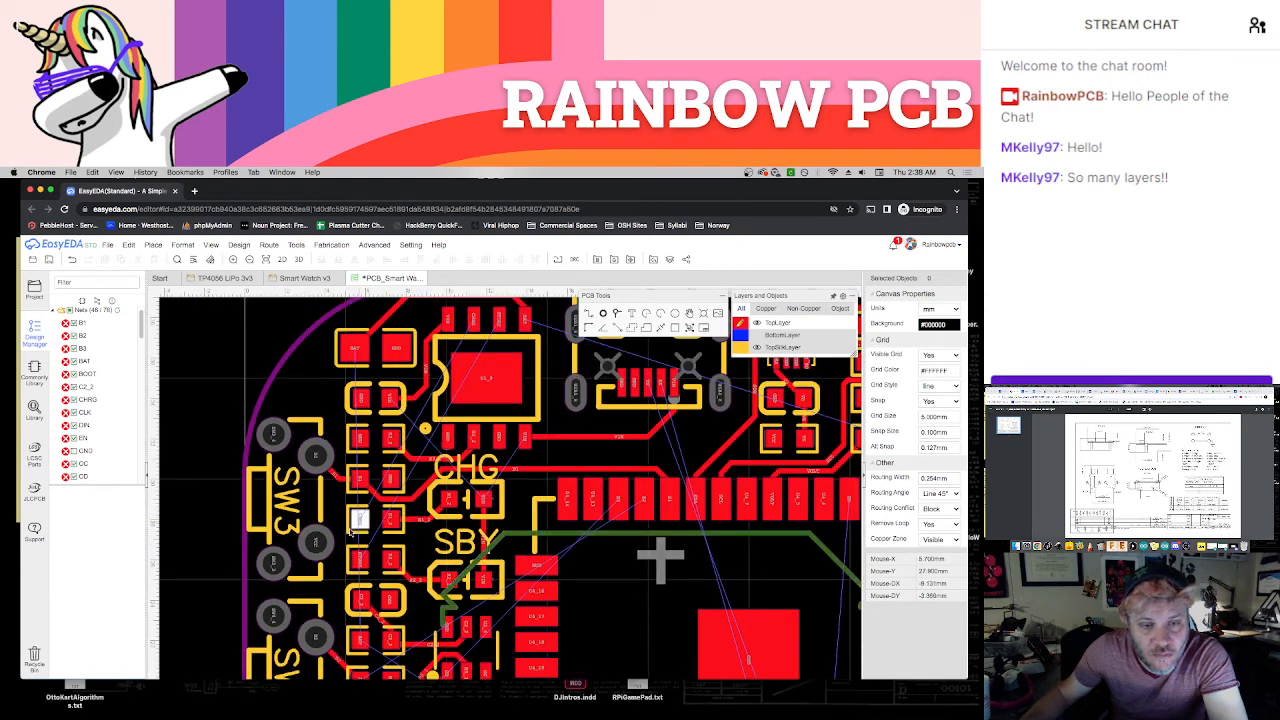
{"action": "right_click_drag", "start_coordinate": [333, 573], "coordinate": [352, 548]}
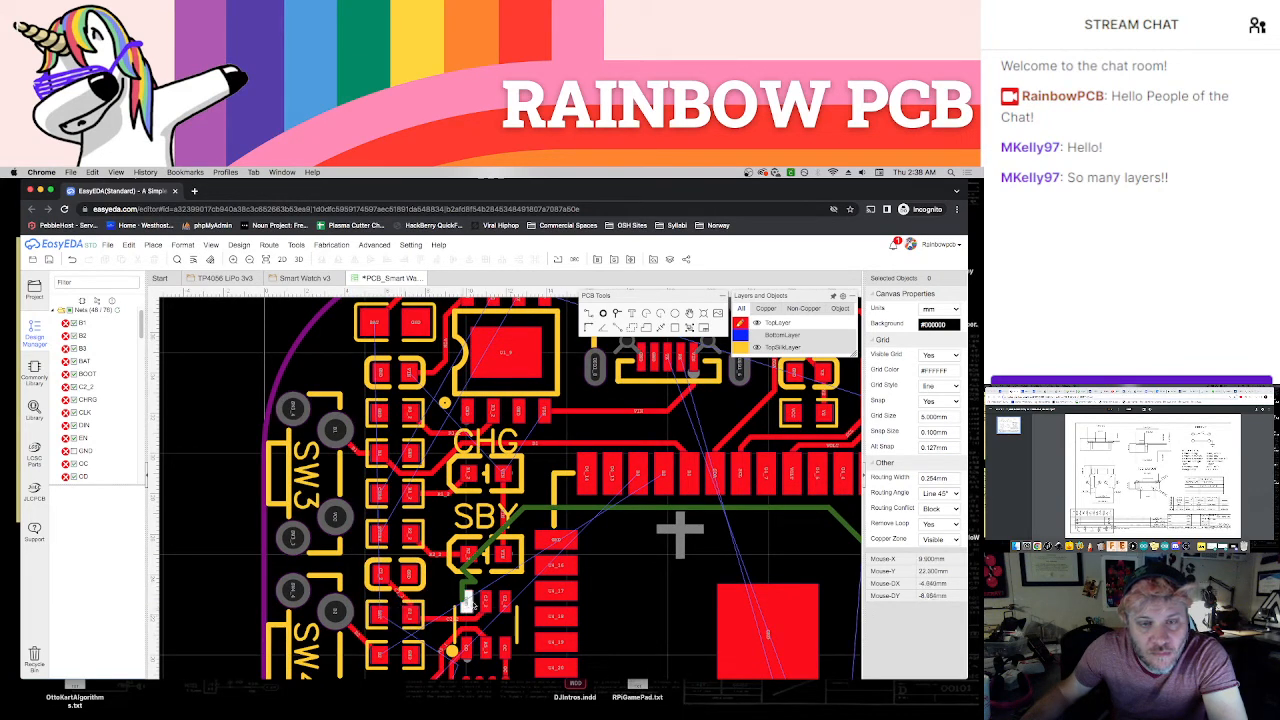
{"action": "scroll", "coordinate": [430, 640], "scroll_direction": "down", "scroll_amount": 4}
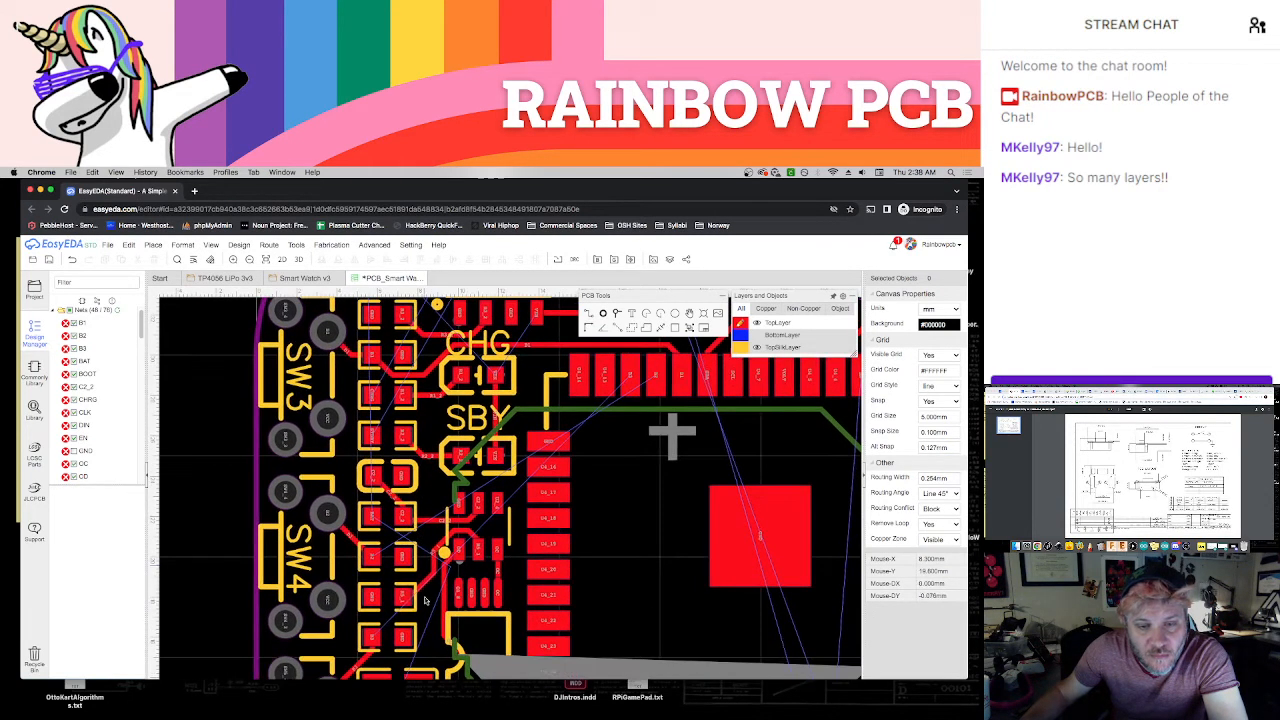
{"action": "scroll", "coordinate": [425, 600], "scroll_direction": "up", "scroll_amount": 3}
{"action": "scroll", "coordinate": [447, 563], "scroll_direction": "up", "scroll_amount": 1}
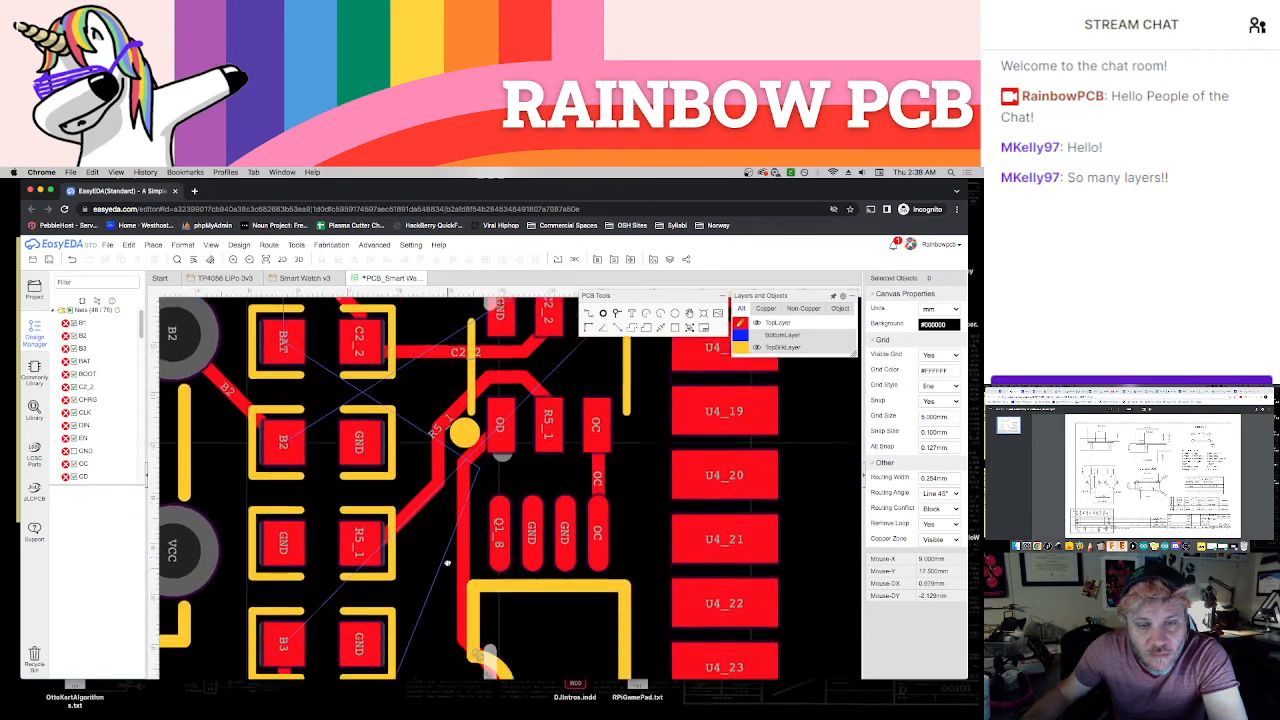
{"action": "scroll", "coordinate": [447, 563], "scroll_direction": "down", "scroll_amount": 3}
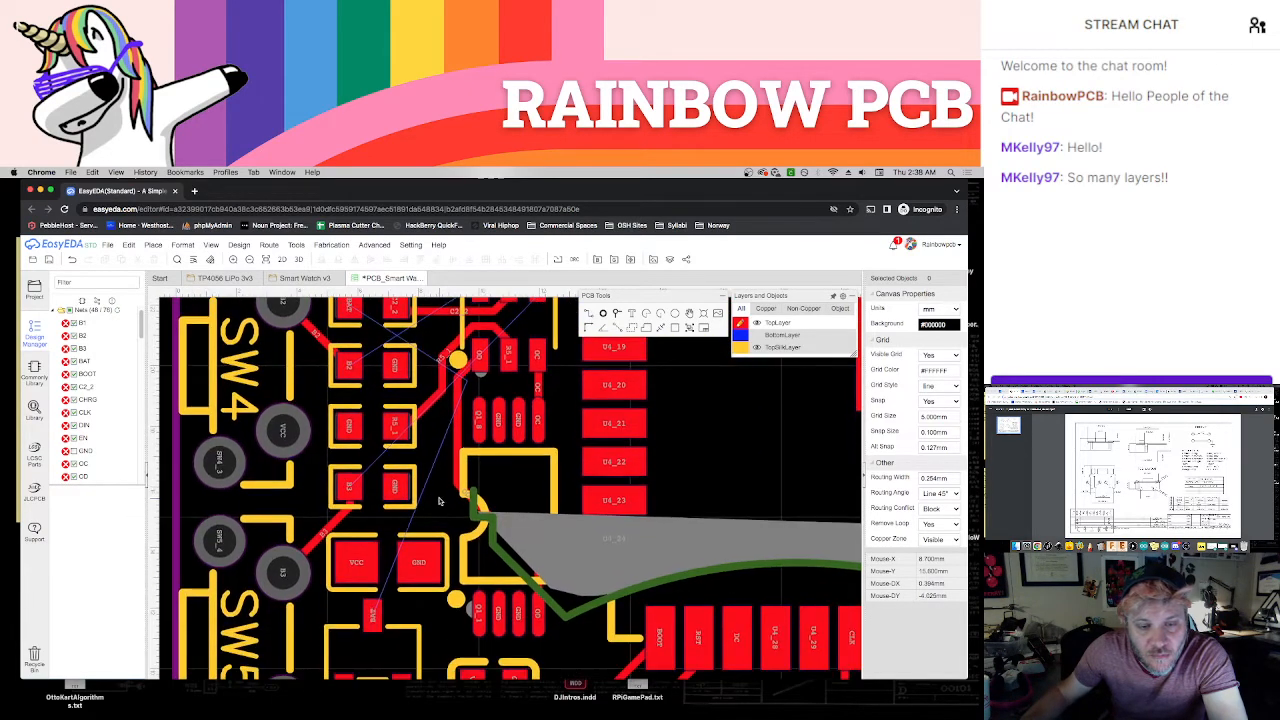
{"action": "scroll", "coordinate": [438, 500], "scroll_direction": "down", "scroll_amount": 2}
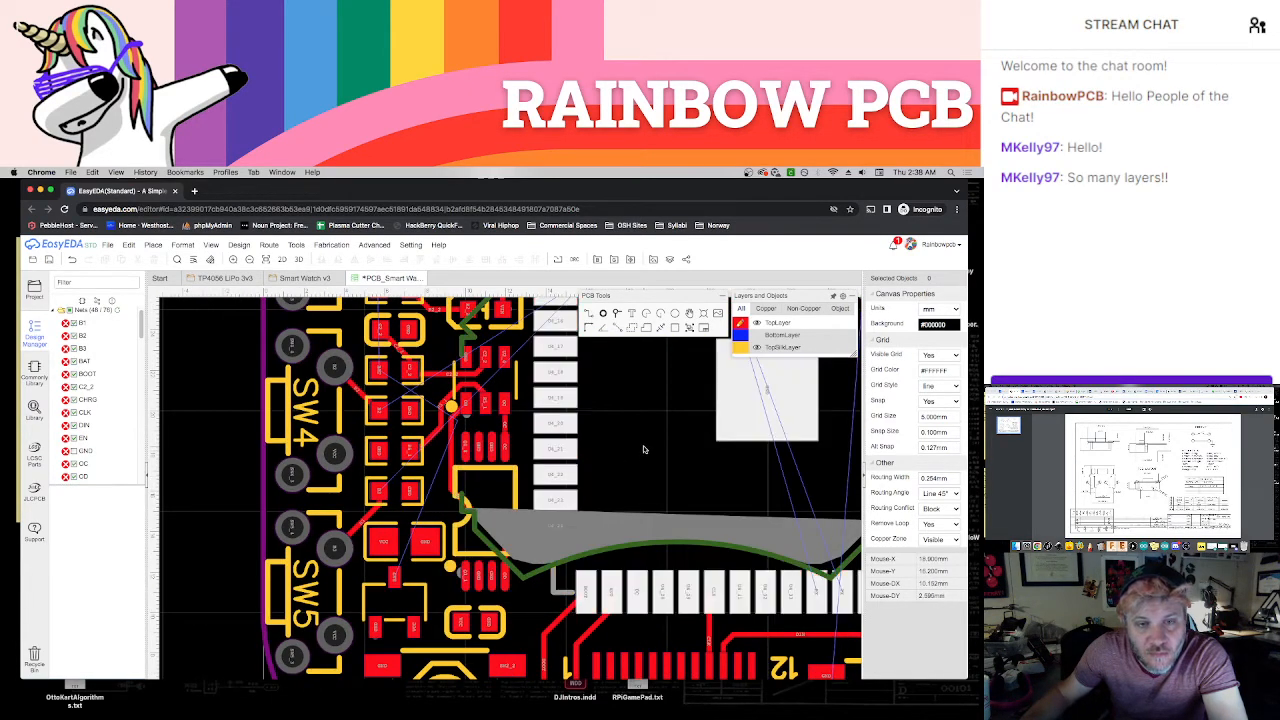
Examine the module's pads and the nearby sensor resistors for remaining ratlines, and review the nets in the design list
{"action": "right_click_drag", "start_coordinate": [645, 449], "coordinate": [572, 413]}
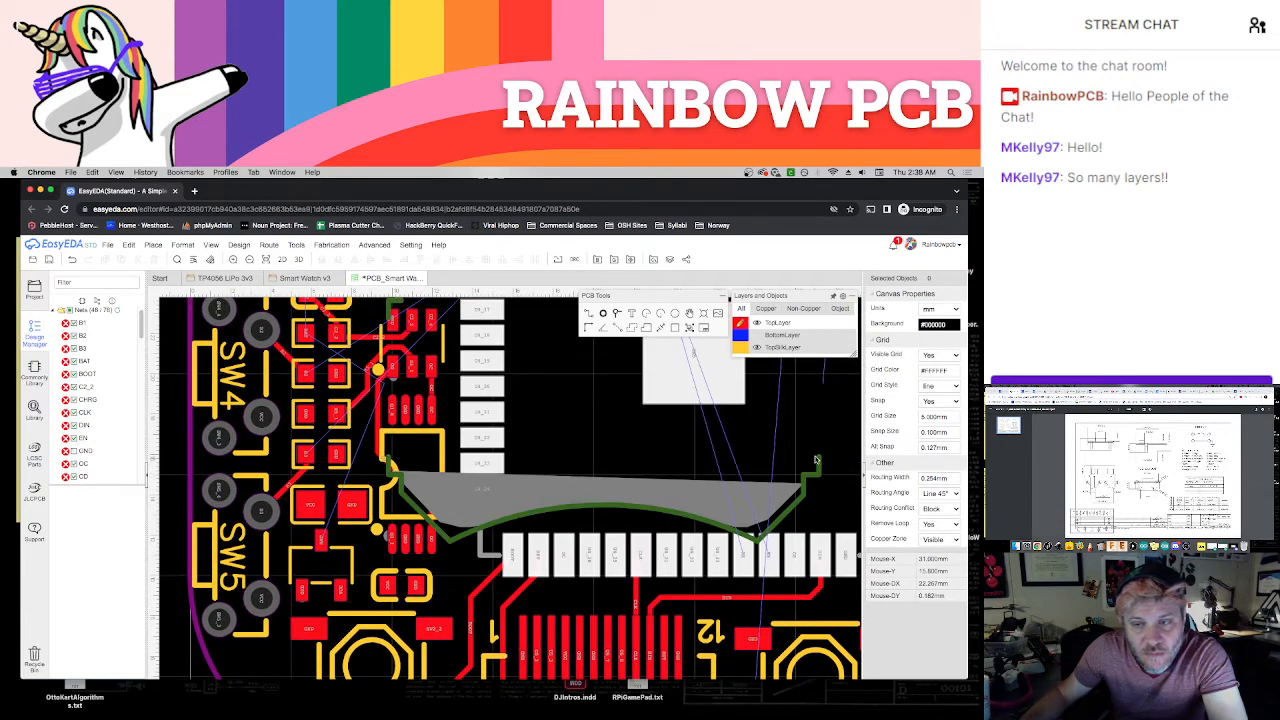
{"action": "right_click_drag", "start_coordinate": [748, 468], "coordinate": [580, 548]}
{"action": "scroll", "coordinate": [635, 522], "scroll_direction": "down", "scroll_amount": 1}
{"action": "right_click_drag", "start_coordinate": [674, 548], "coordinate": [583, 676]}
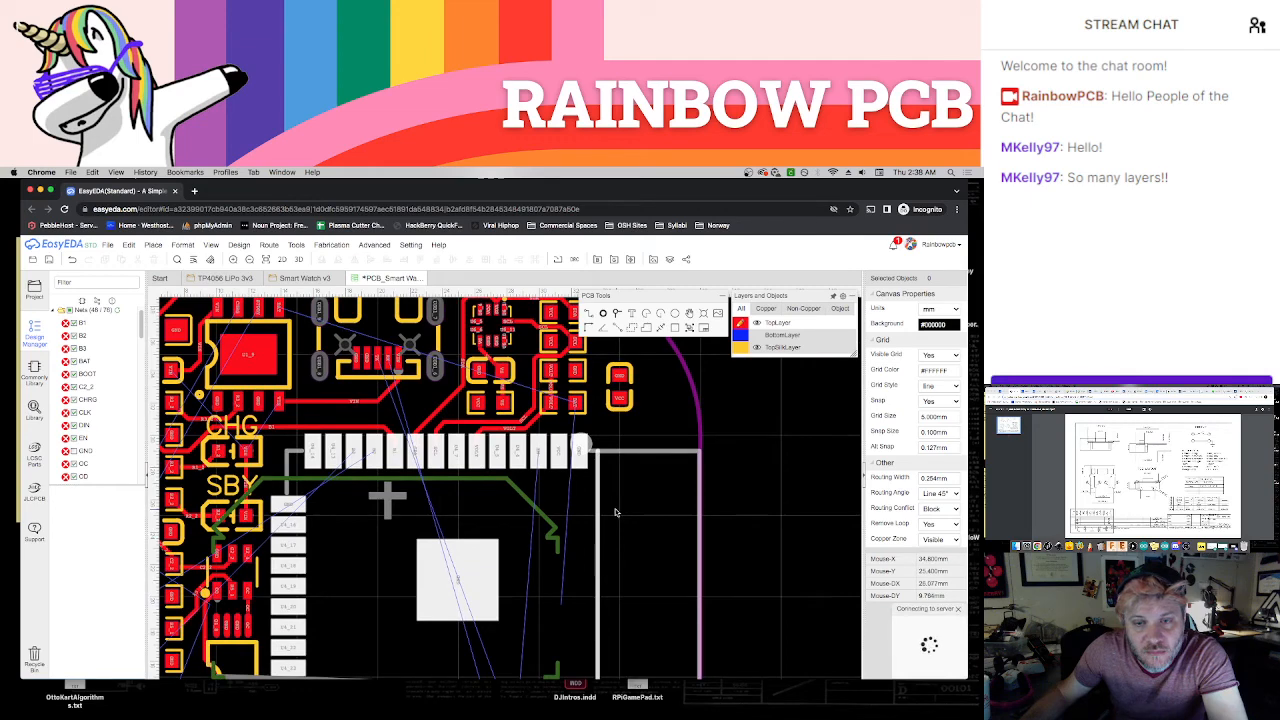
{"action": "right_click_drag", "start_coordinate": [629, 510], "coordinate": [661, 601]}
{"action": "scroll", "coordinate": [592, 555], "scroll_direction": "up", "scroll_amount": 4}
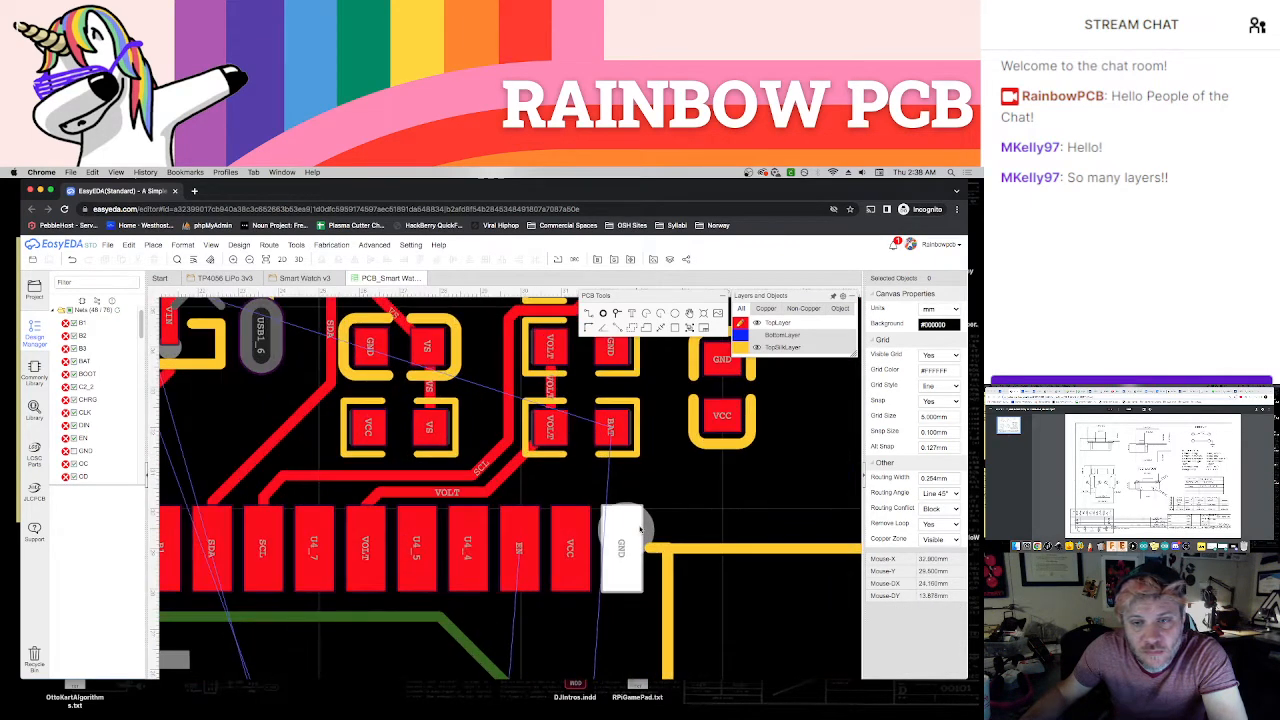
{"action": "scroll", "coordinate": [647, 530], "scroll_direction": "down", "scroll_amount": 2}
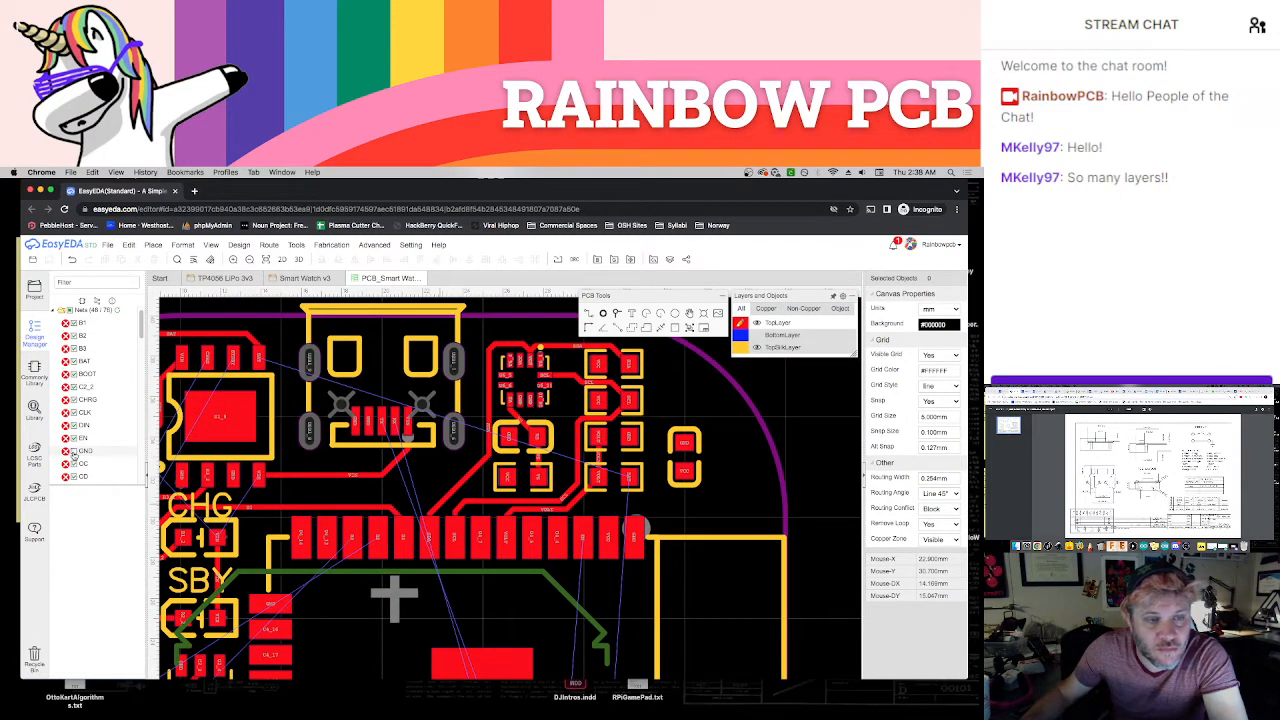
{"action": "scroll", "coordinate": [135, 345], "scroll_direction": "down", "scroll_amount": 5}
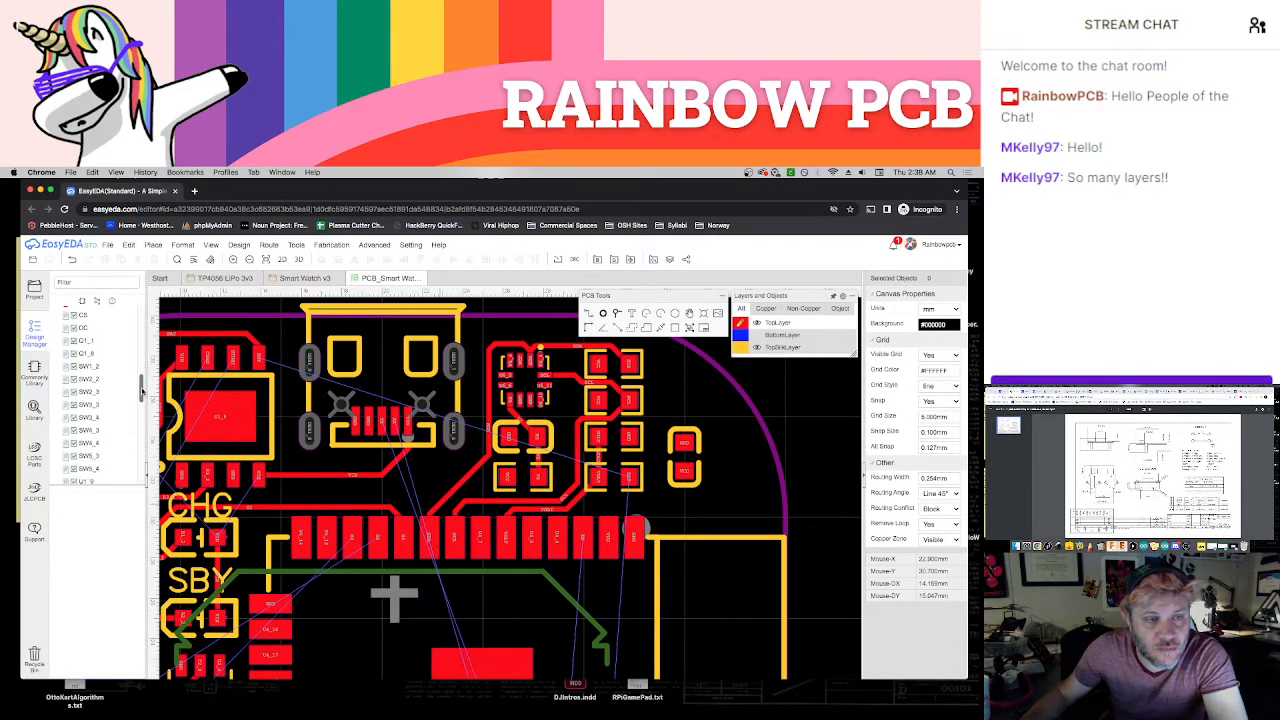
{"action": "scroll", "coordinate": [130, 370], "scroll_direction": "up", "scroll_amount": 1}
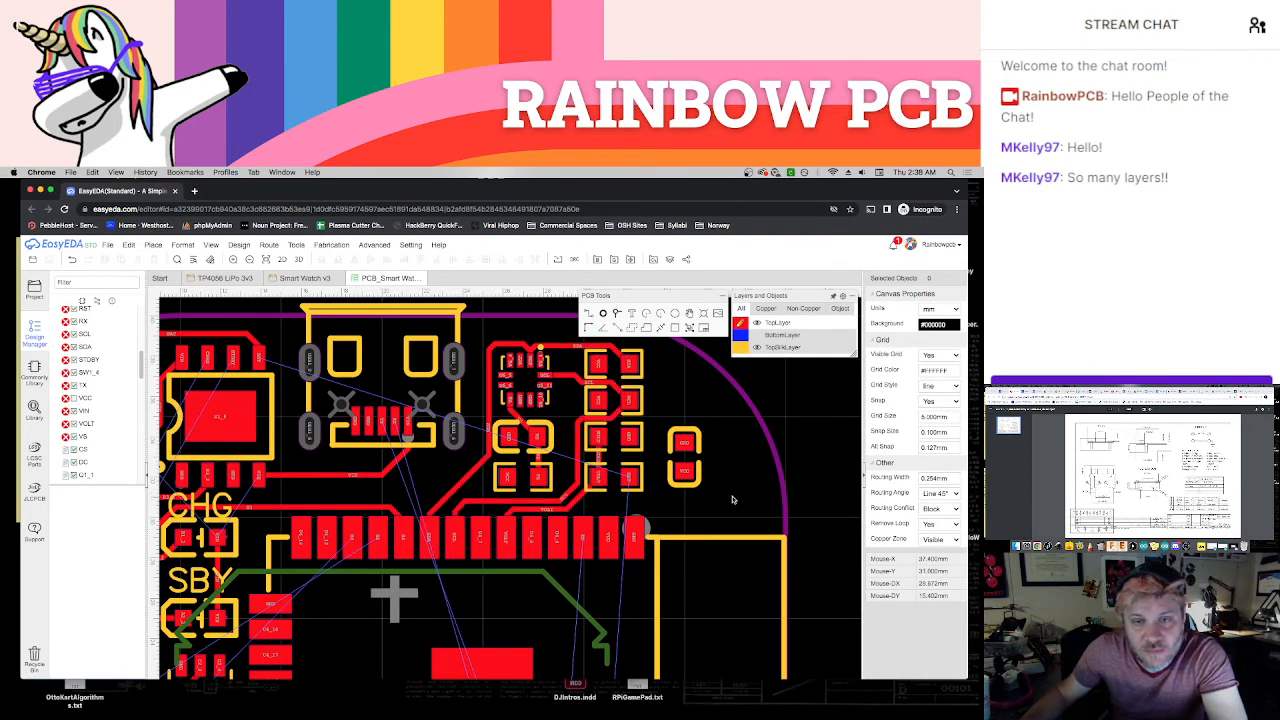
Hide the bottom silkscreen layer and leave the Multi-Layer displayed
{"action": "scroll", "coordinate": [701, 516], "scroll_direction": "left", "scroll_amount": 5}
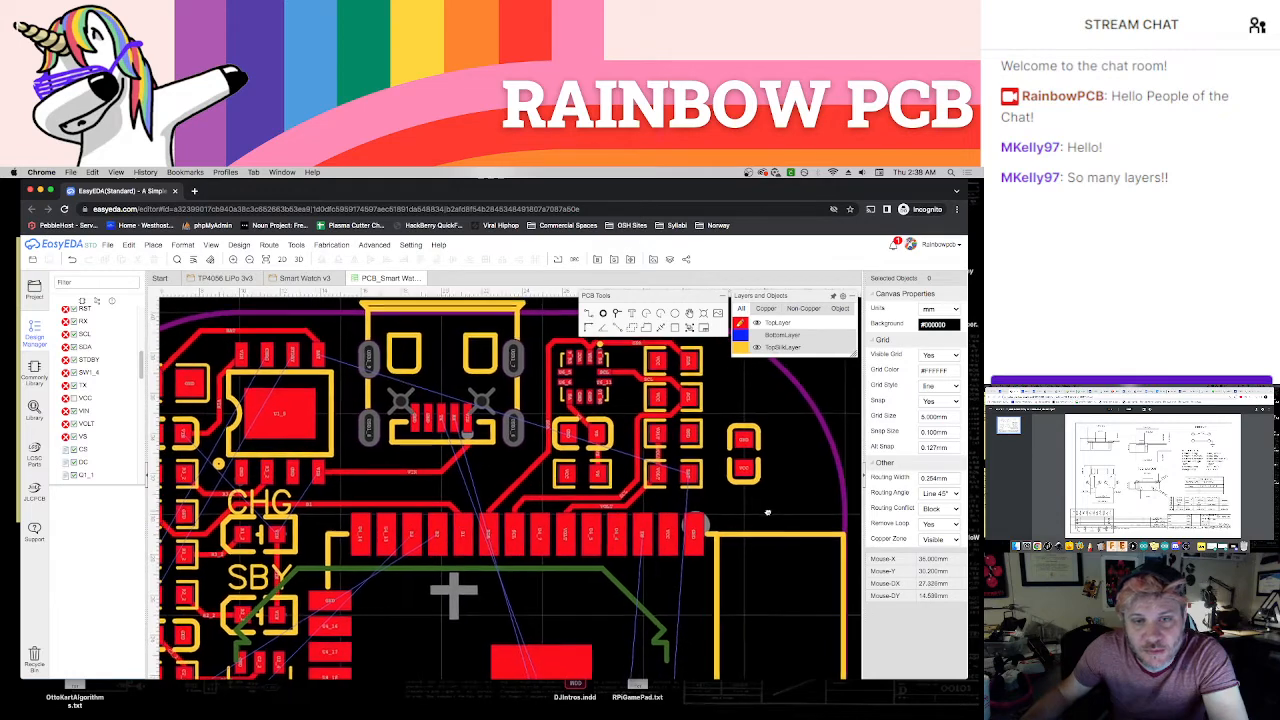
{"action": "scroll", "coordinate": [785, 590], "scroll_direction": "down", "scroll_amount": 6}
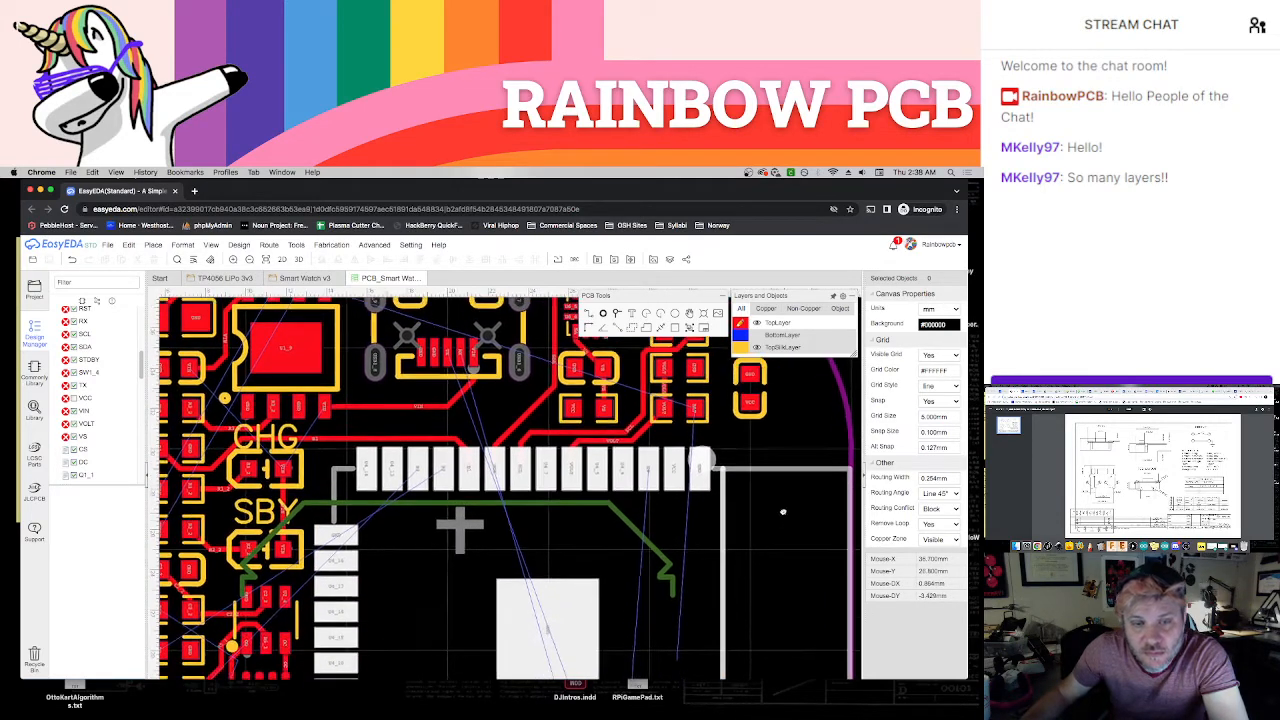
{"action": "scroll", "coordinate": [470, 526], "scroll_direction": "down", "scroll_amount": 3}
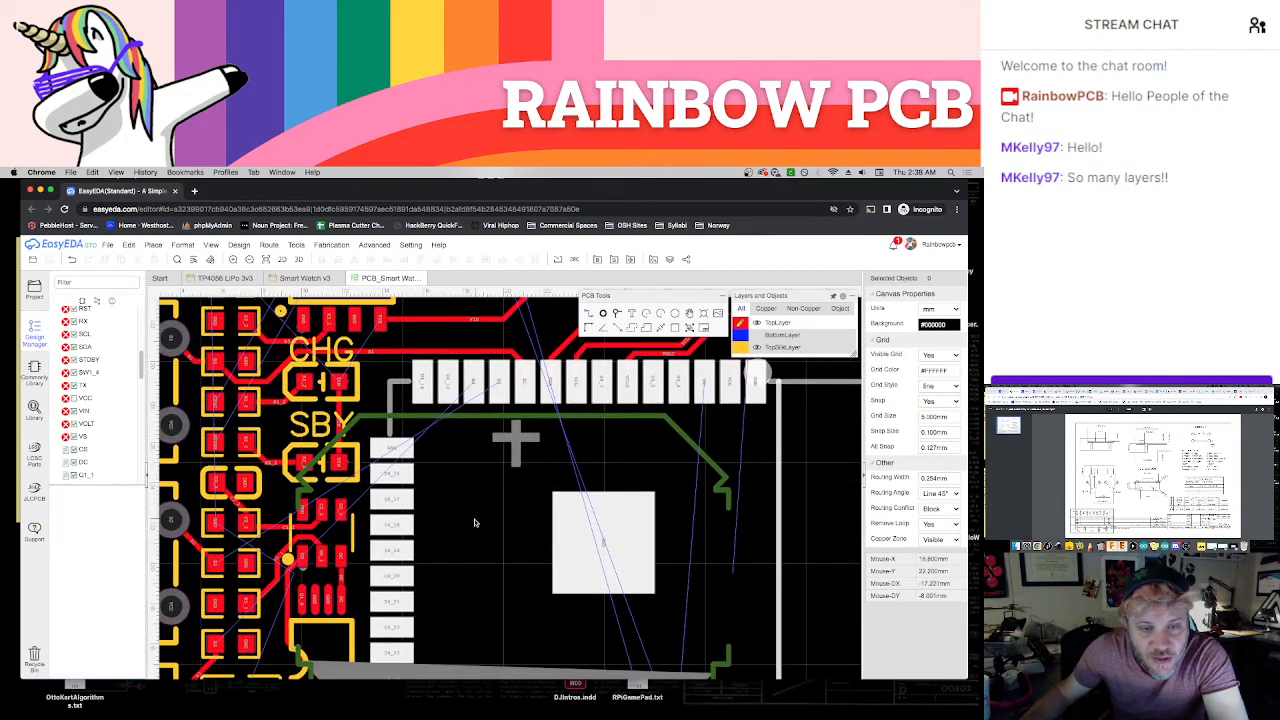
{"action": "scroll", "coordinate": [480, 515], "scroll_direction": "down", "scroll_amount": 4}
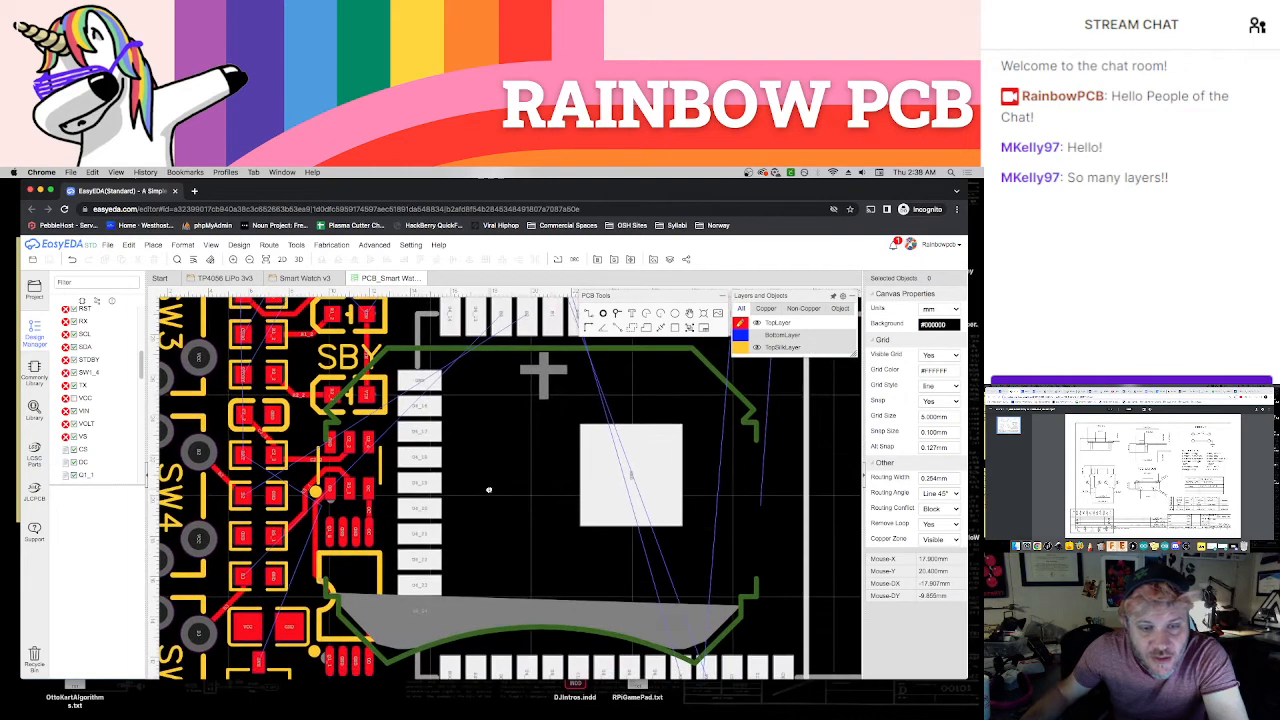
{"action": "scroll", "coordinate": [481, 533], "scroll_direction": "up", "scroll_amount": 2}
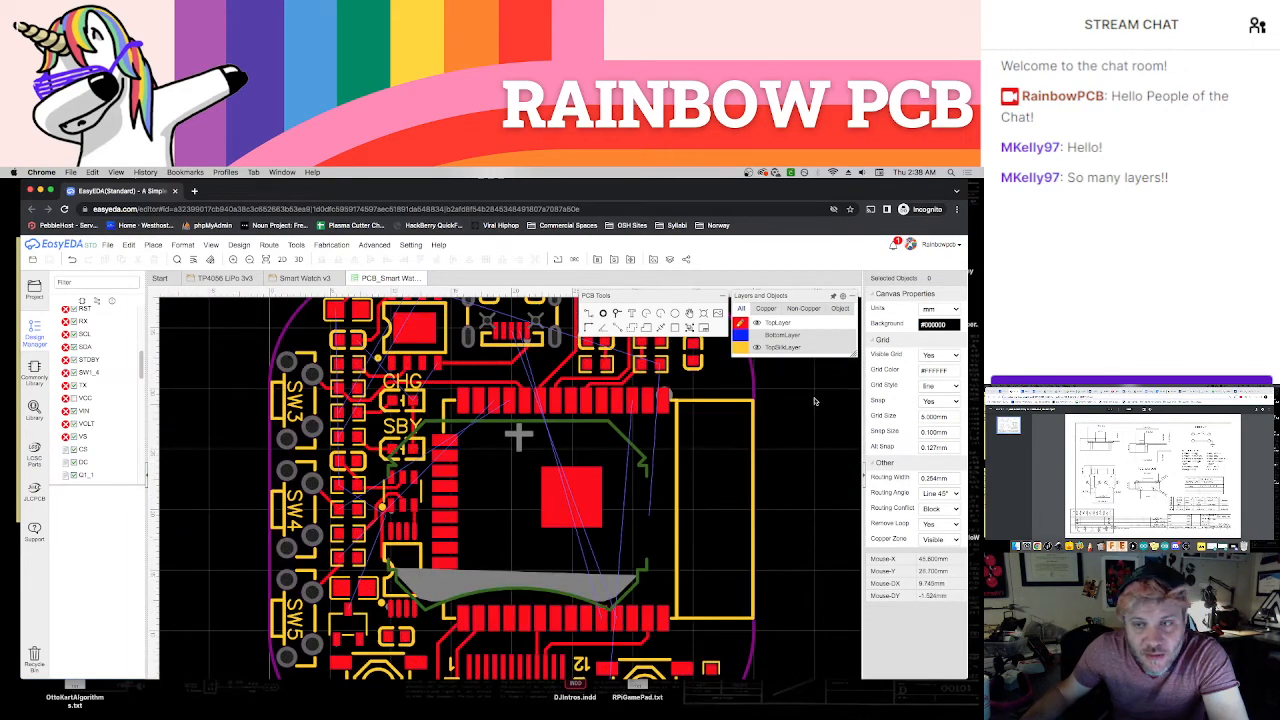
{"action": "mouse_move", "coordinate": [770, 345]}
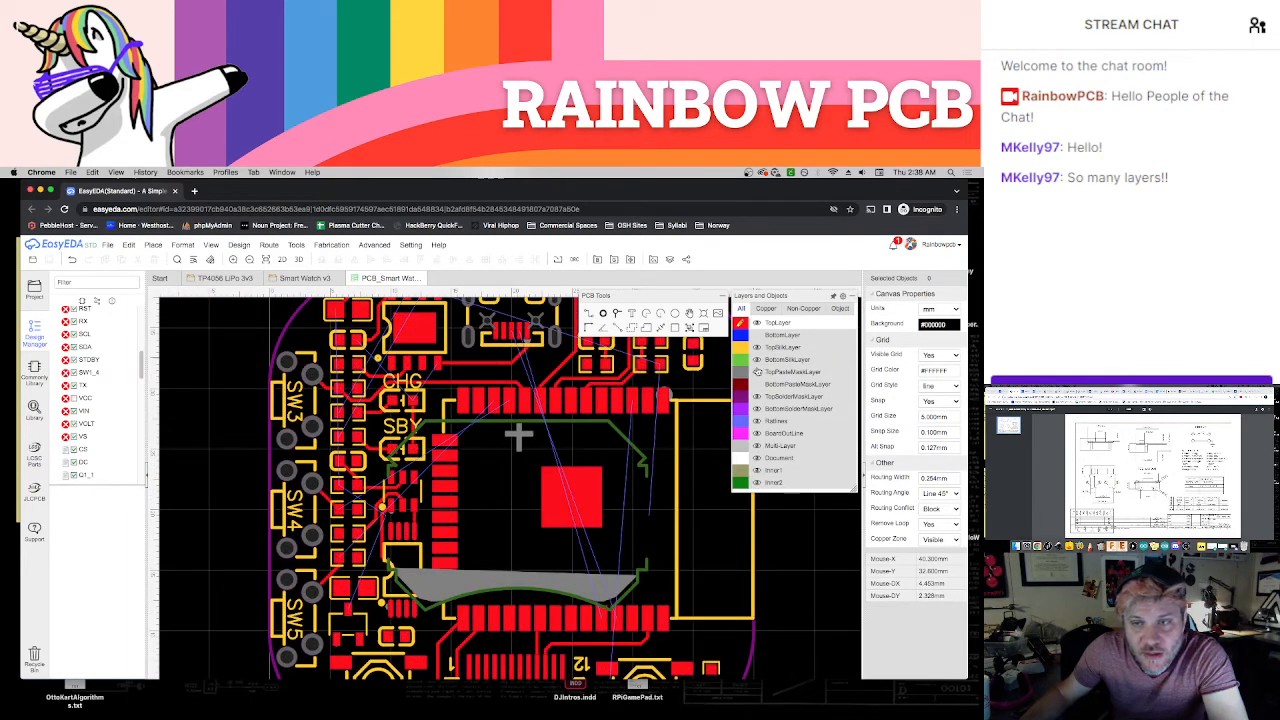
{"action": "left_click", "coordinate": [757, 360]}
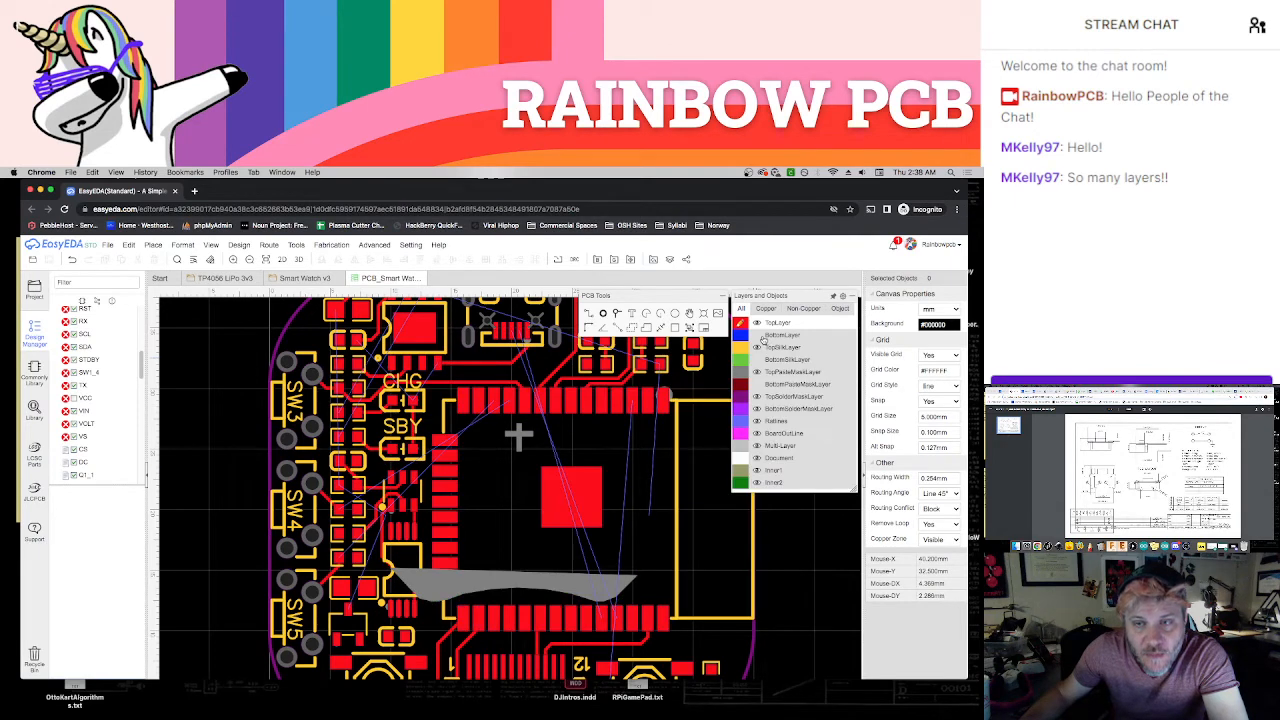
{"action": "left_click", "coordinate": [757, 446]}
{"action": "left_click", "coordinate": [757, 446]}
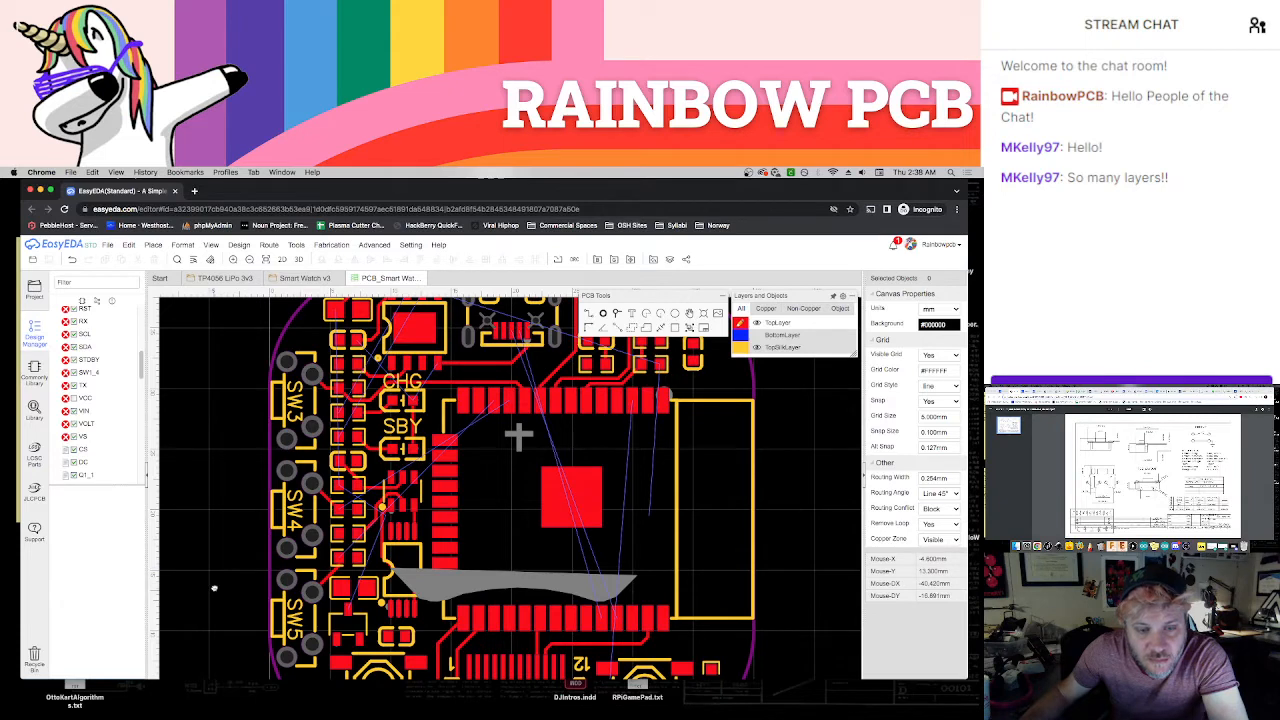
Inspect the SW5 area, the transistor below the VCC/GND pads and the protection chips for unrouted connections
{"action": "right_click_drag", "start_coordinate": [214, 588], "coordinate": [217, 564]}
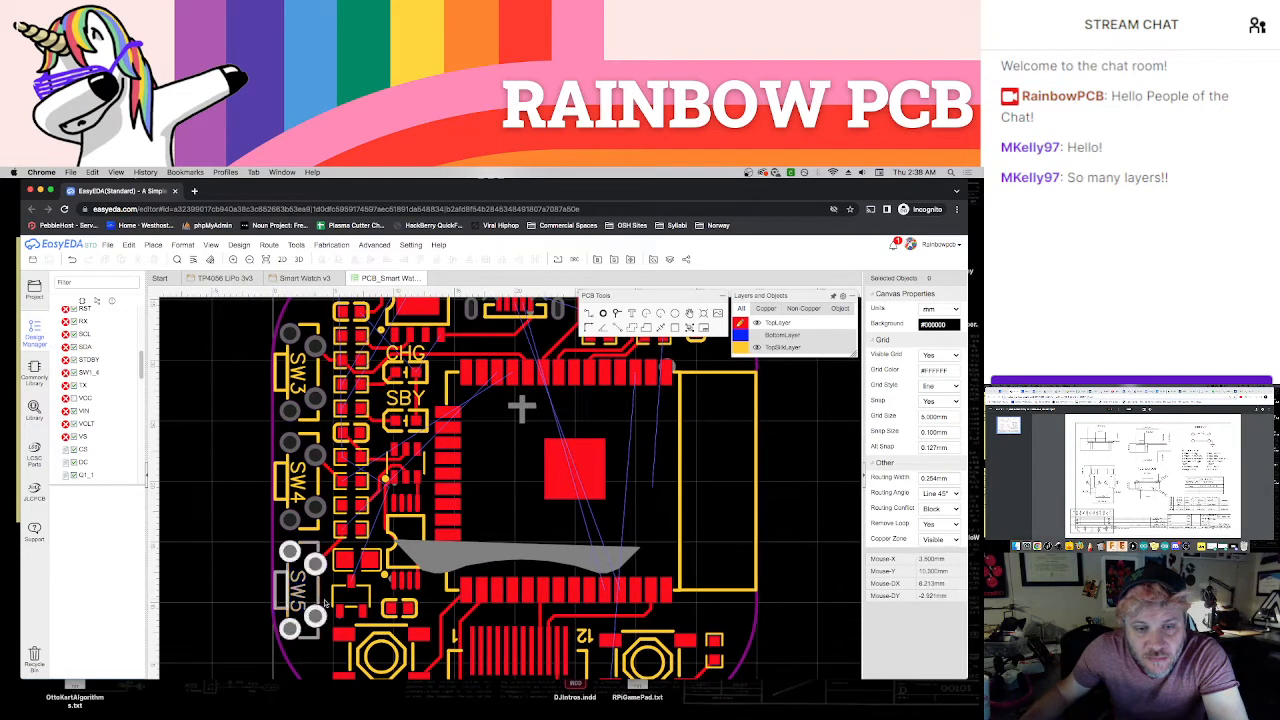
{"action": "scroll", "coordinate": [350, 588], "scroll_direction": "up", "scroll_amount": 1}
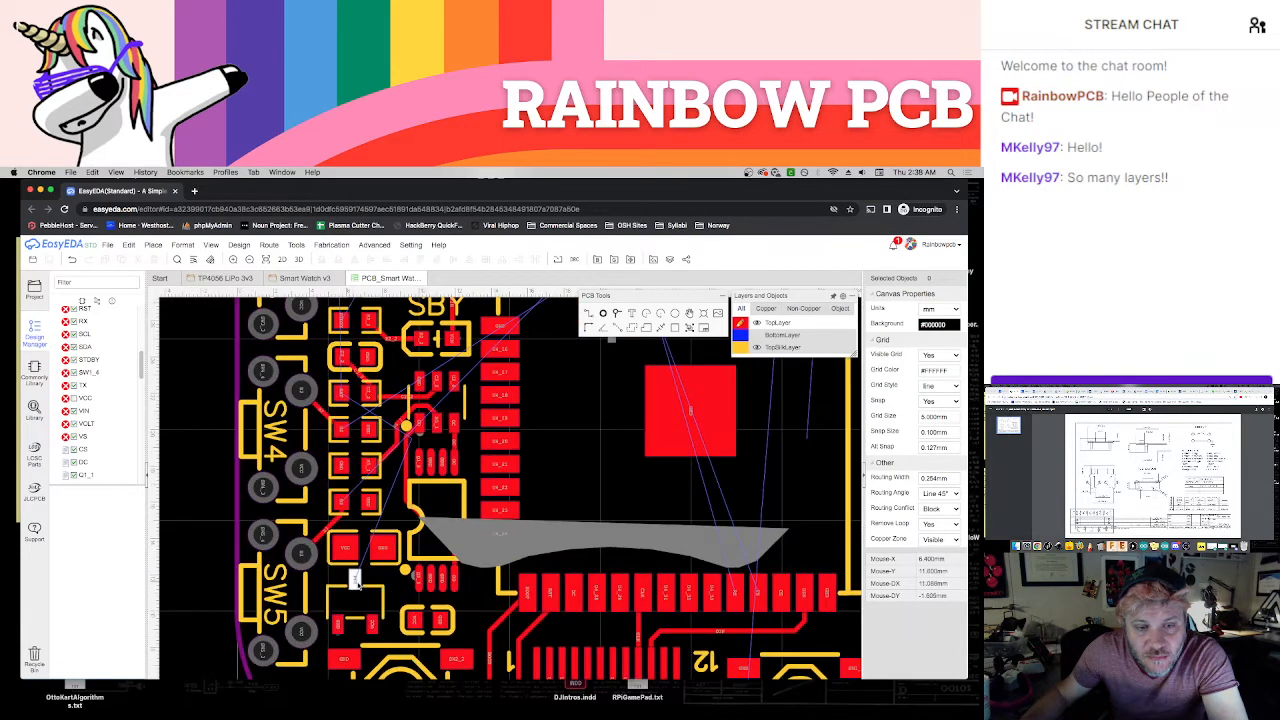
{"action": "right_click_drag", "start_coordinate": [393, 598], "coordinate": [336, 602]}
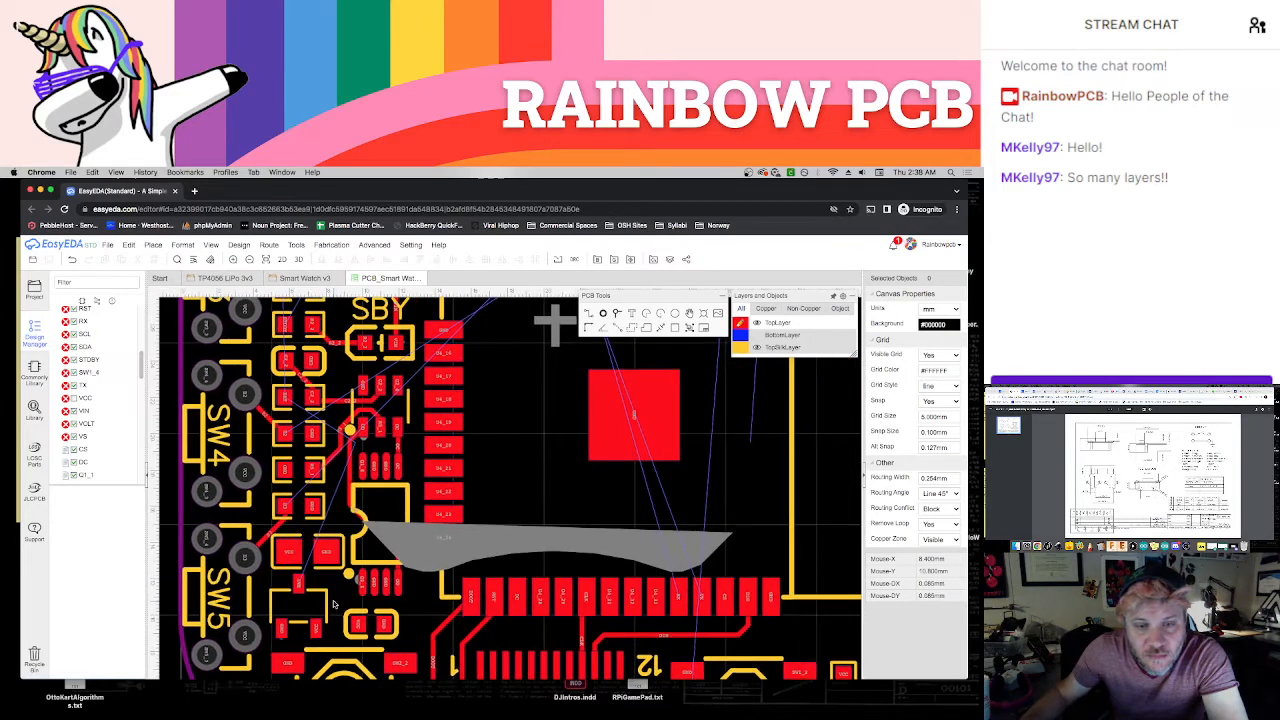
{"action": "scroll", "coordinate": [336, 603], "scroll_direction": "down", "scroll_amount": 1}
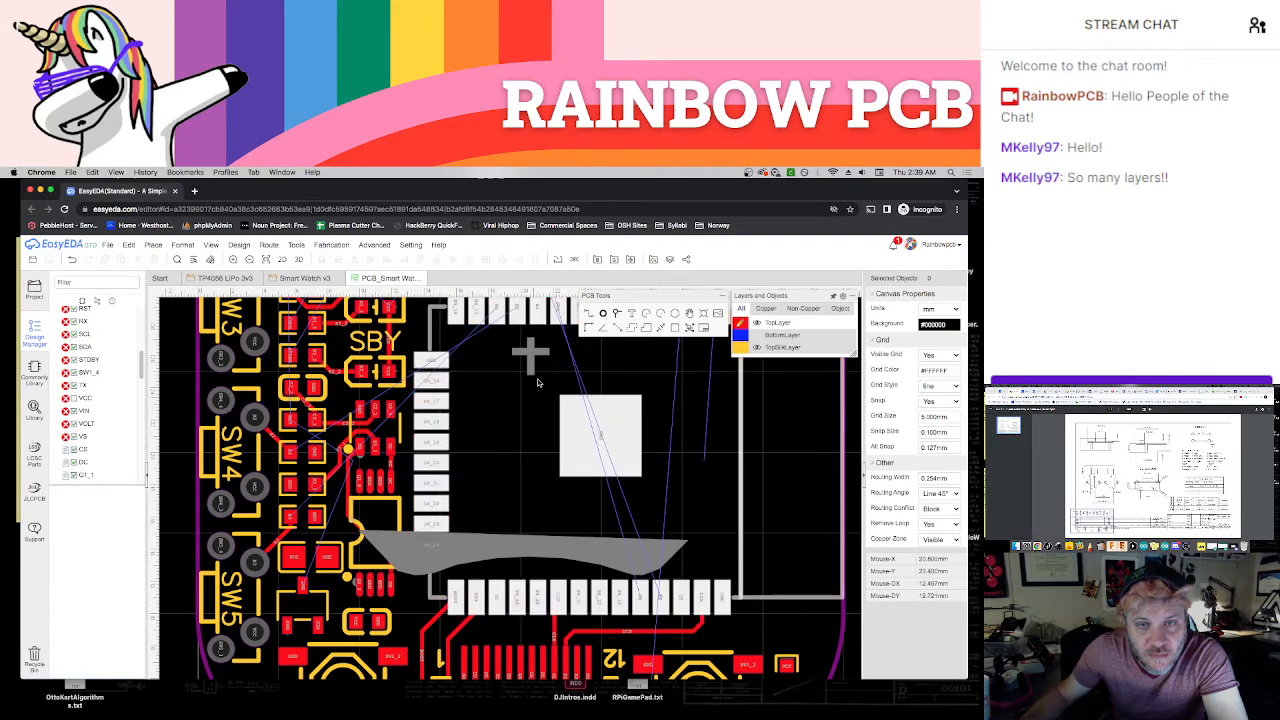
{"action": "left_click", "coordinate": [517, 312]}
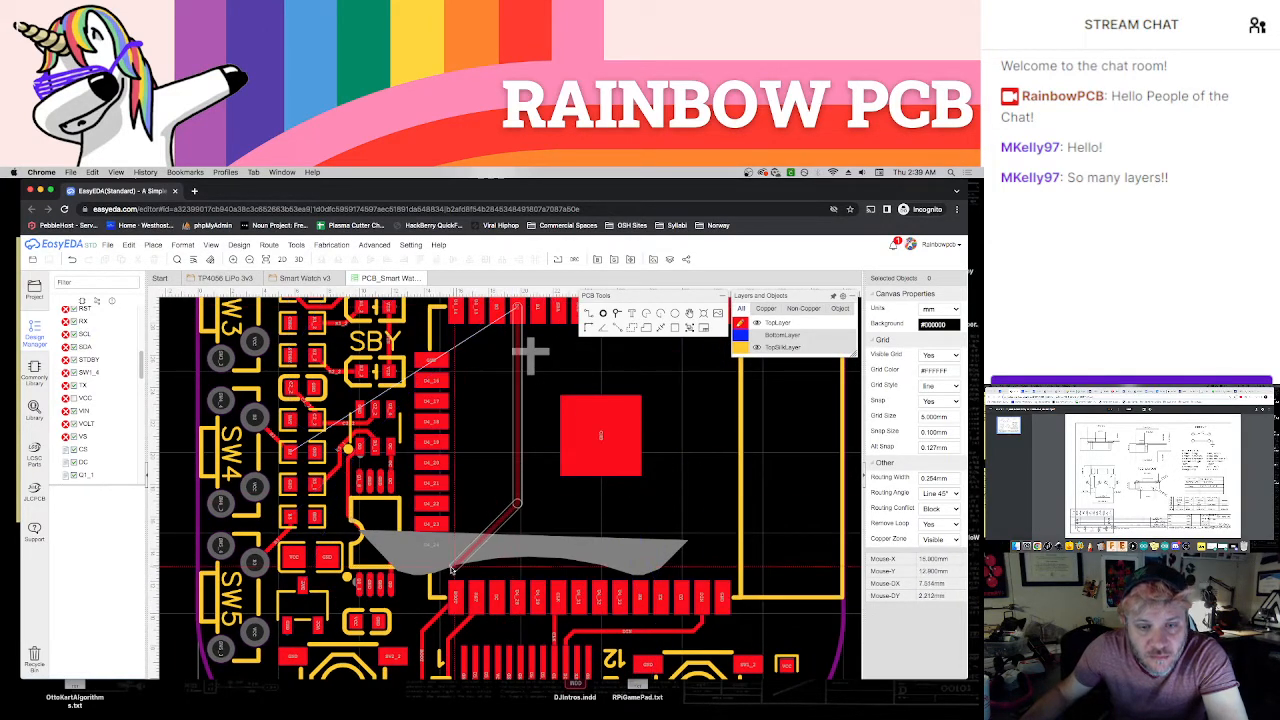
{"action": "left_click", "coordinate": [410, 603]}
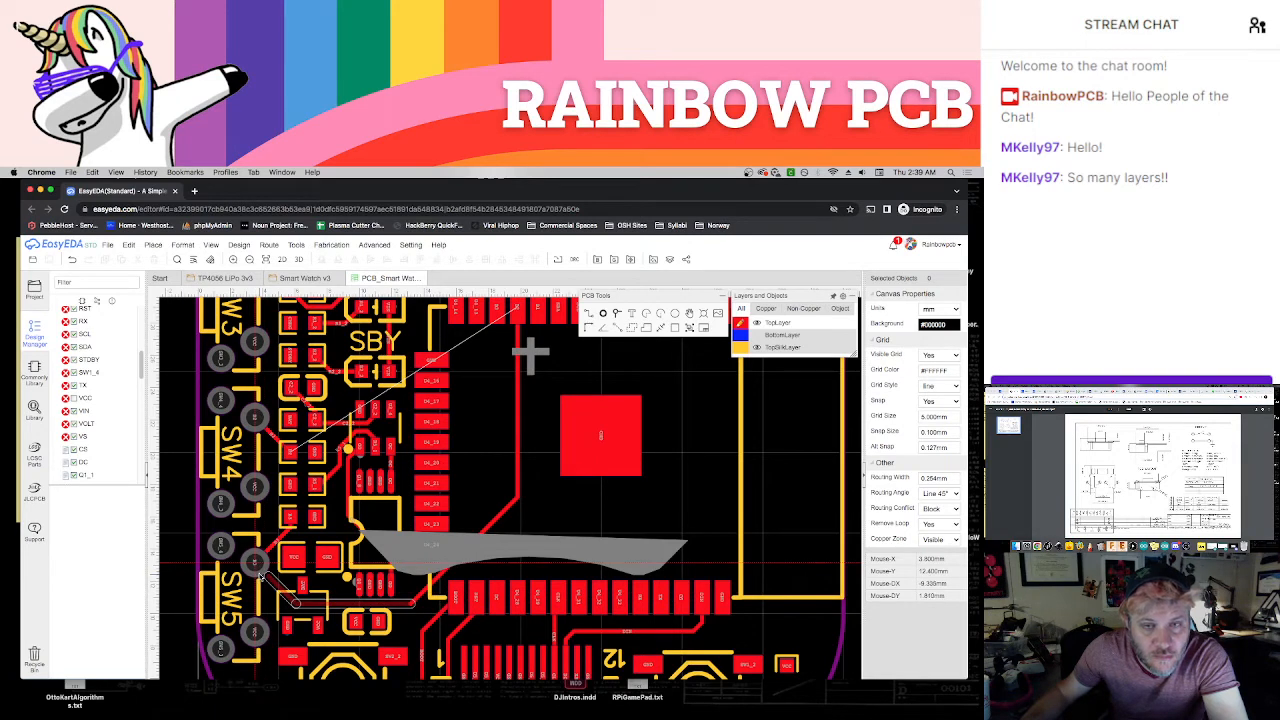
{"action": "key", "text": "Escape"}
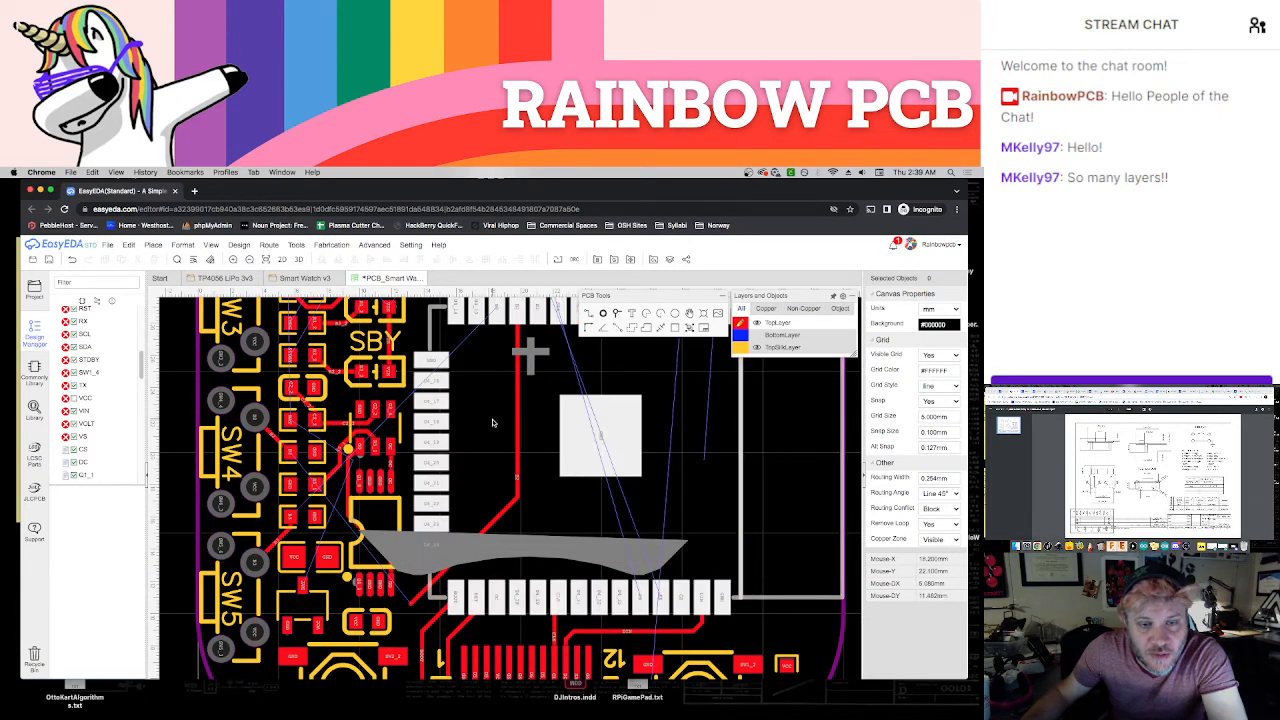
{"action": "key", "text": "ctrl+s"}
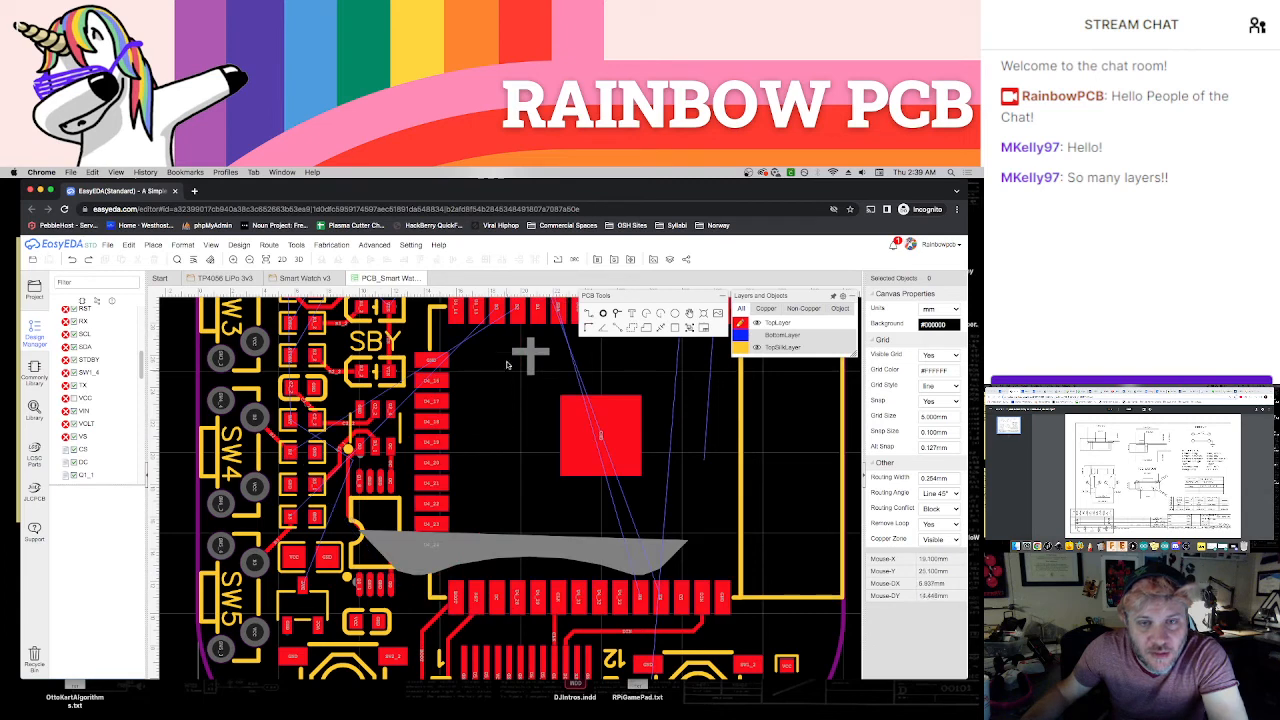
Route a top-layer track from the module's third top-row pad down and around its corner to SW5's upper inner pad
{"action": "left_click", "coordinate": [498, 314]}
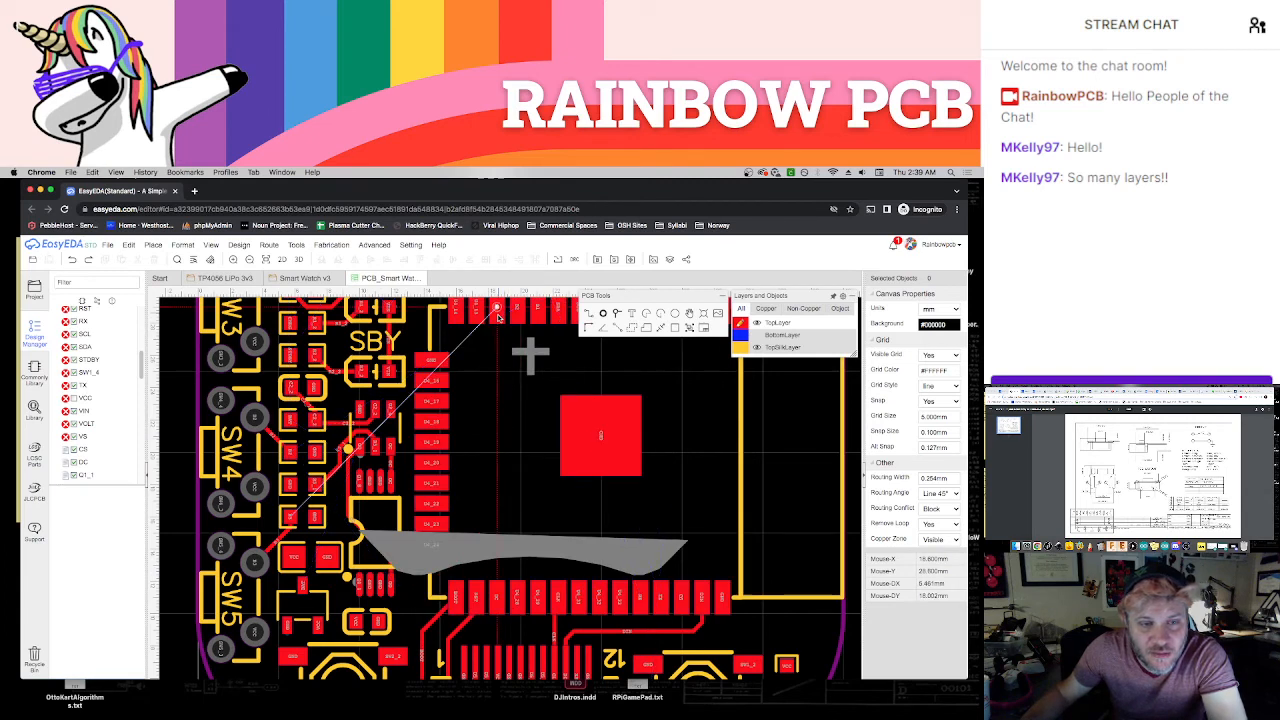
{"action": "left_click", "coordinate": [409, 604]}
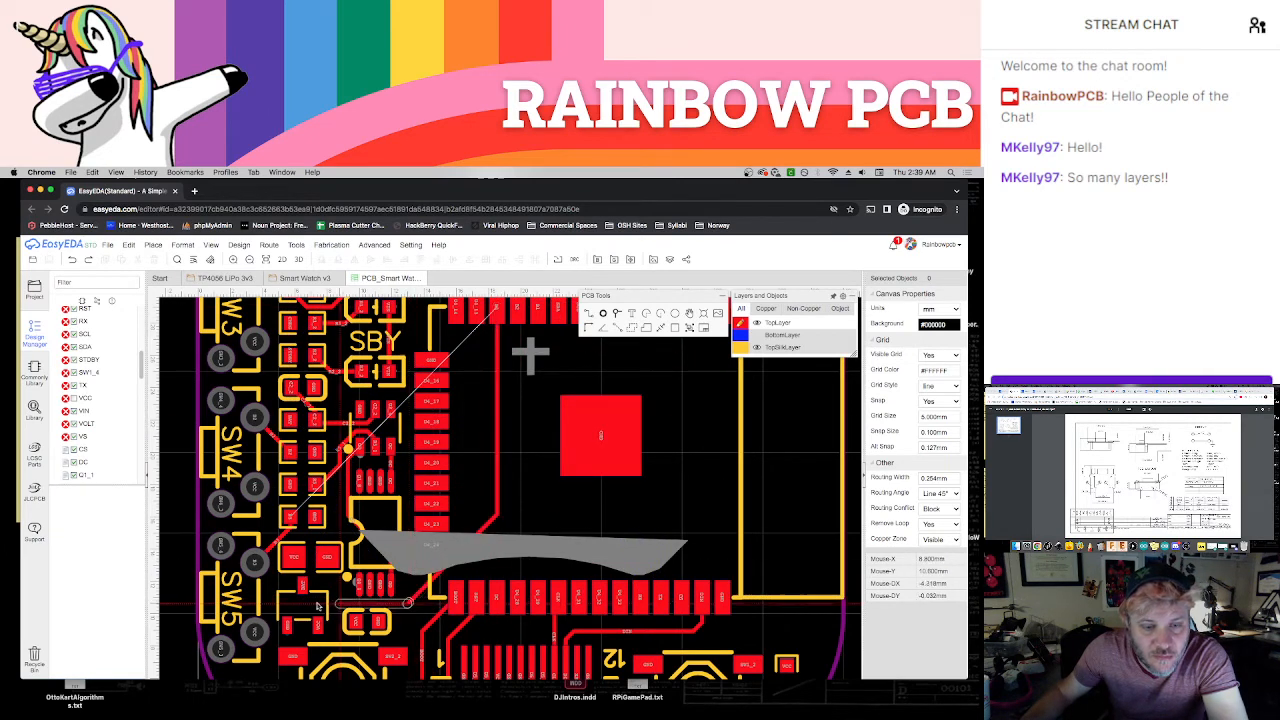
{"action": "left_click", "coordinate": [254, 563]}
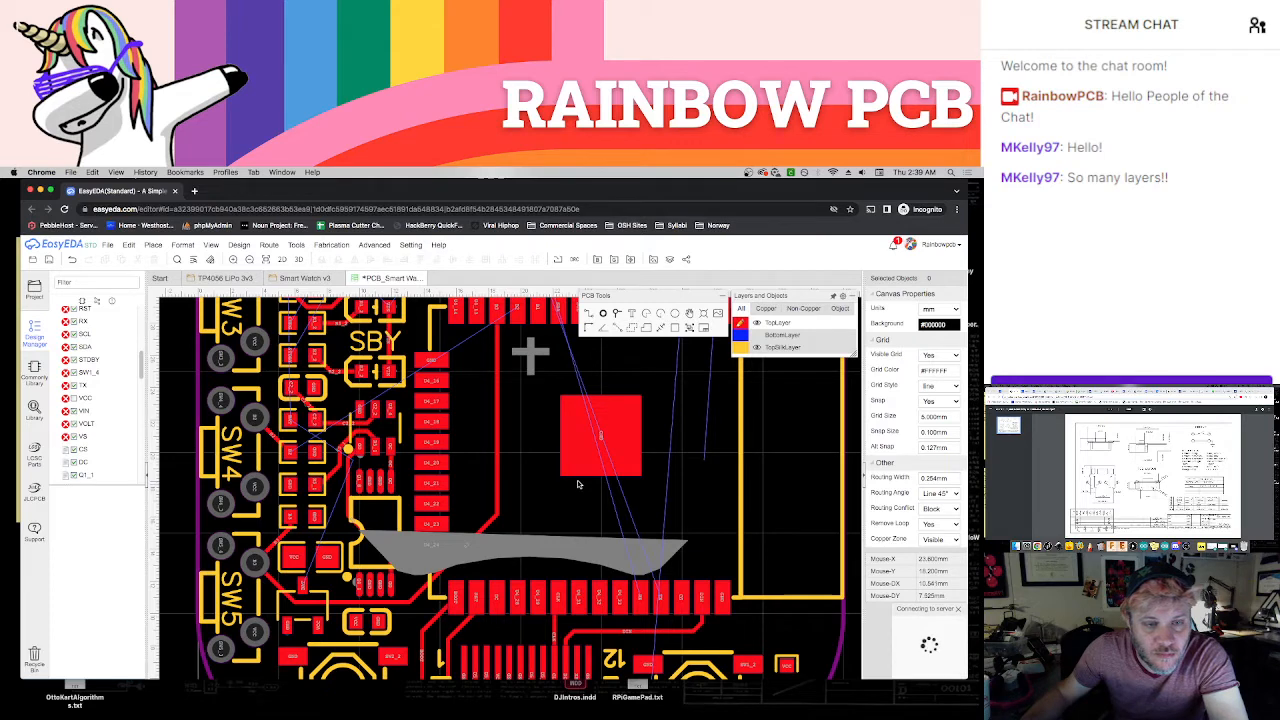
Route the BAT track from the resistor pad beside SW4 down between the resistor and VCC/GND pads to the transistor's upper pad
{"action": "scroll", "coordinate": [327, 530], "scroll_direction": "up", "scroll_amount": 1}
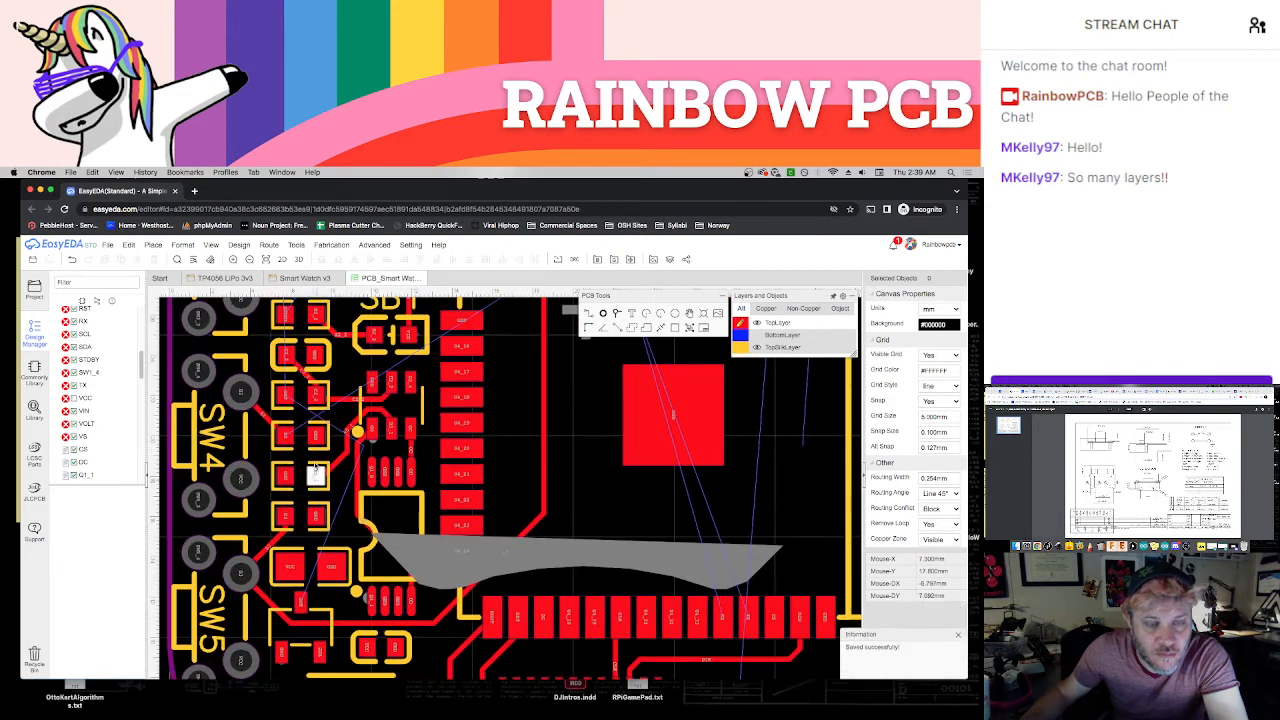
{"action": "left_click", "coordinate": [286, 396]}
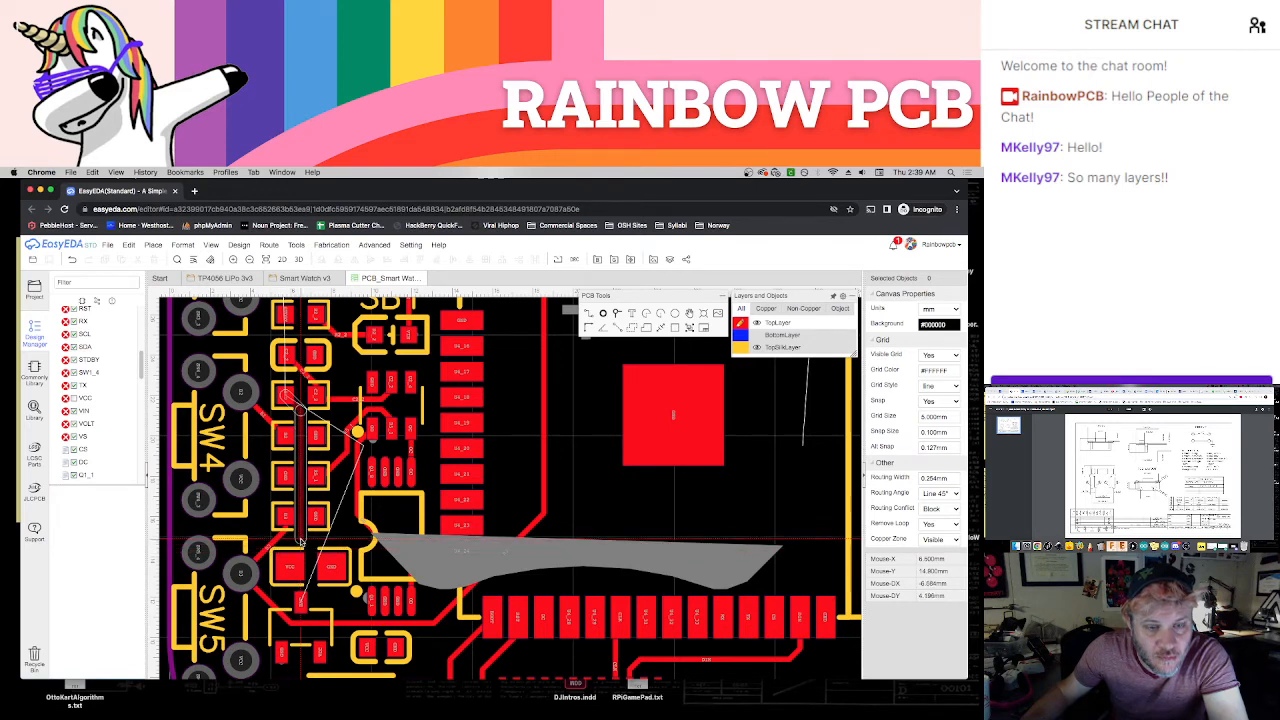
{"action": "left_click", "coordinate": [300, 540]}
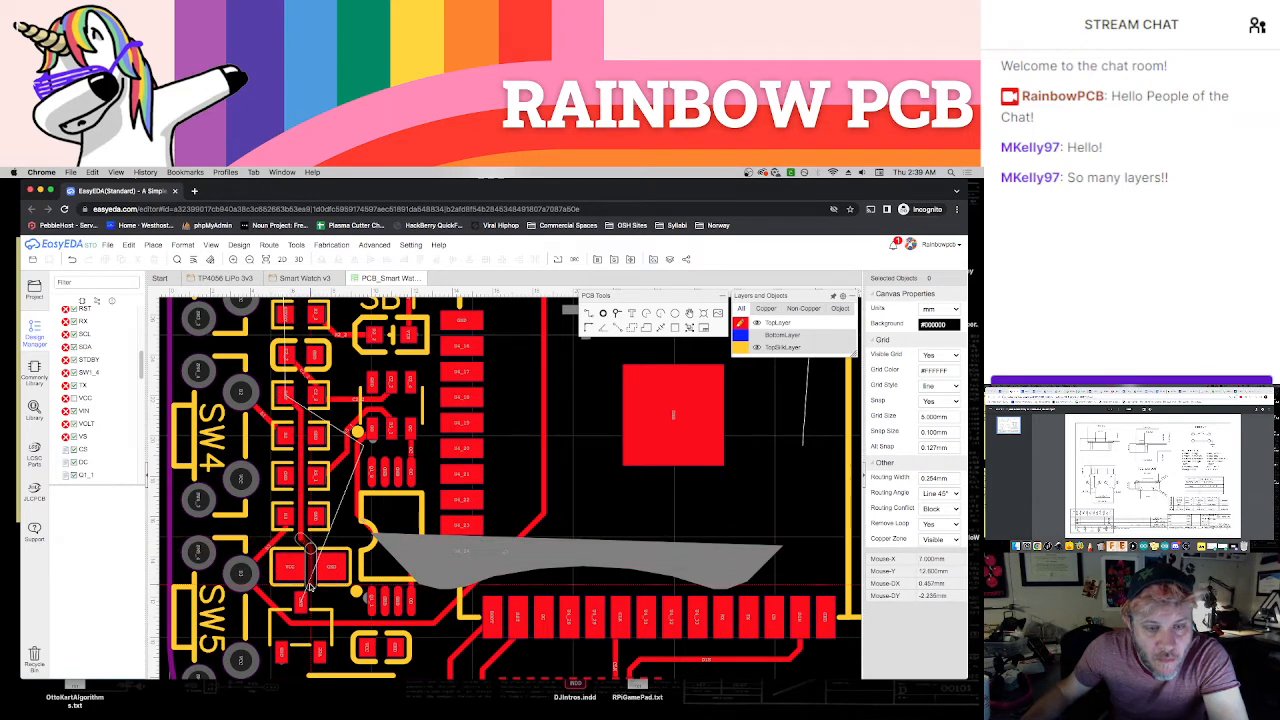
{"action": "left_click", "coordinate": [302, 600]}
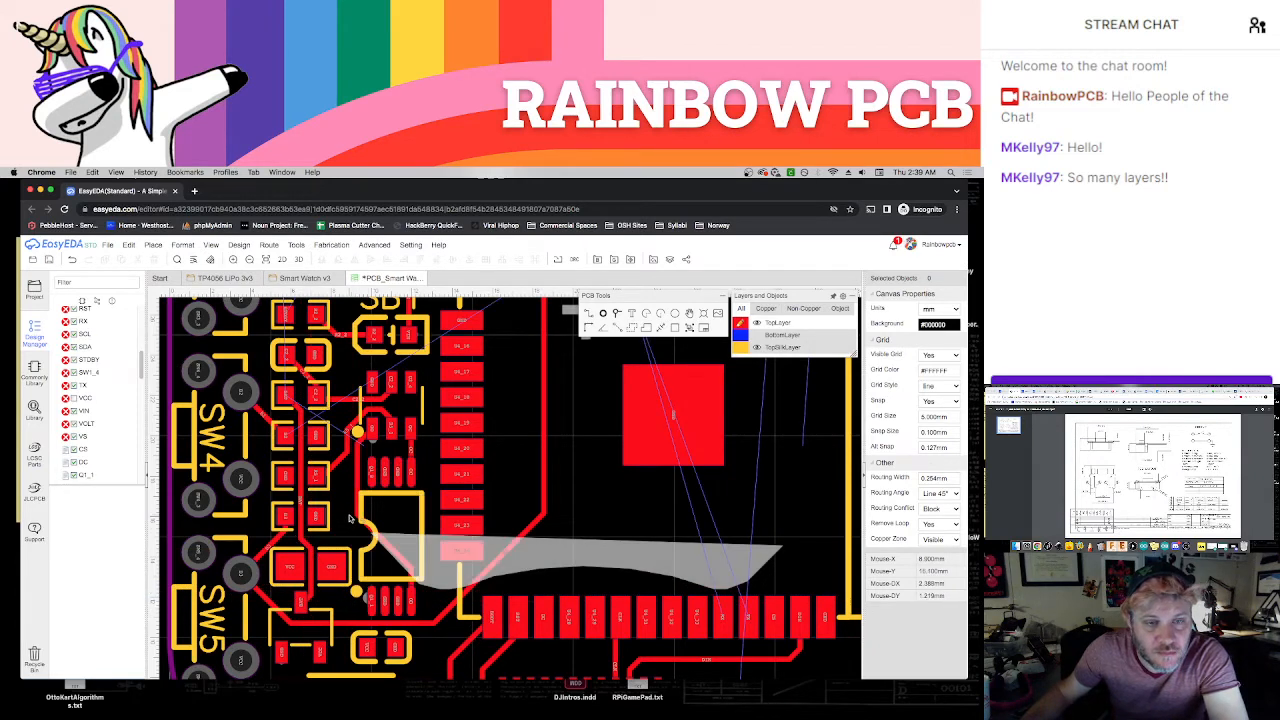
Inspect the resistor column beside SW3 and SW4, the protection chips and the CHG and SBY LEDs for remaining ratlines
{"action": "right_click_drag", "start_coordinate": [358, 539], "coordinate": [373, 585]}
{"action": "scroll", "coordinate": [355, 530], "scroll_direction": "up", "scroll_amount": 2}
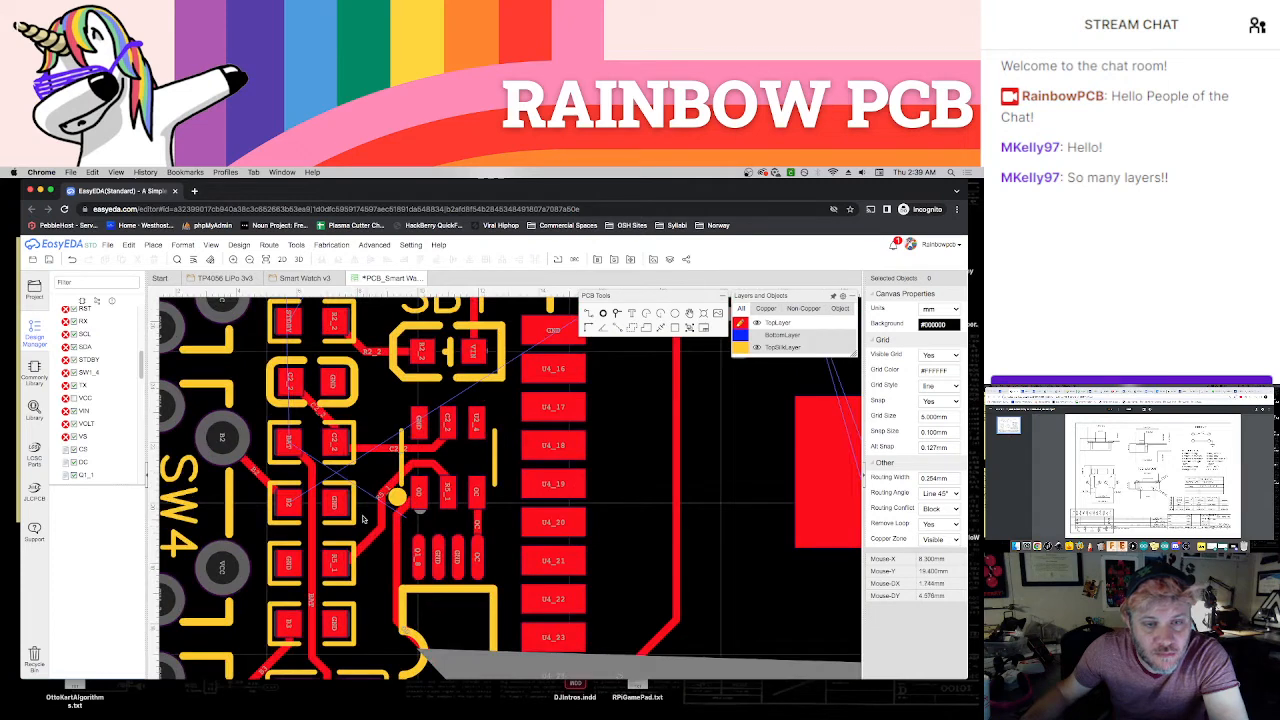
{"action": "scroll", "coordinate": [362, 512], "scroll_direction": "down", "scroll_amount": 3}
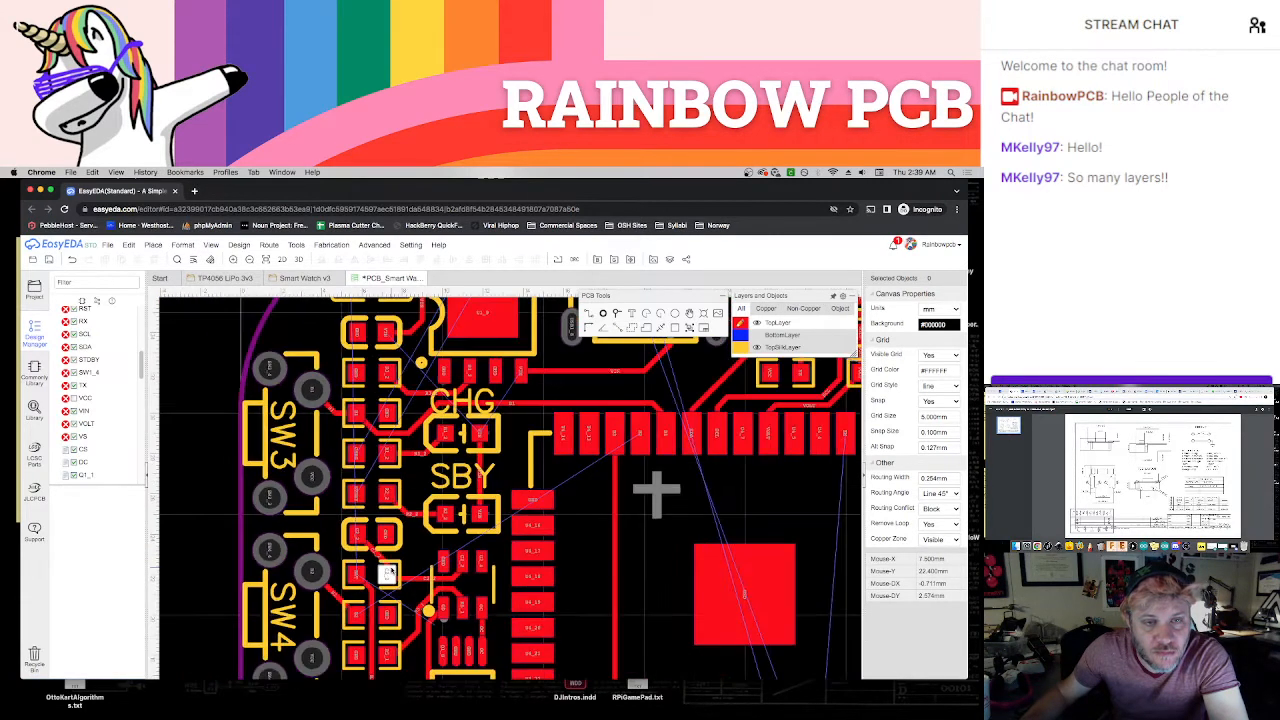
{"action": "scroll", "coordinate": [355, 521], "scroll_direction": "down", "scroll_amount": 1}
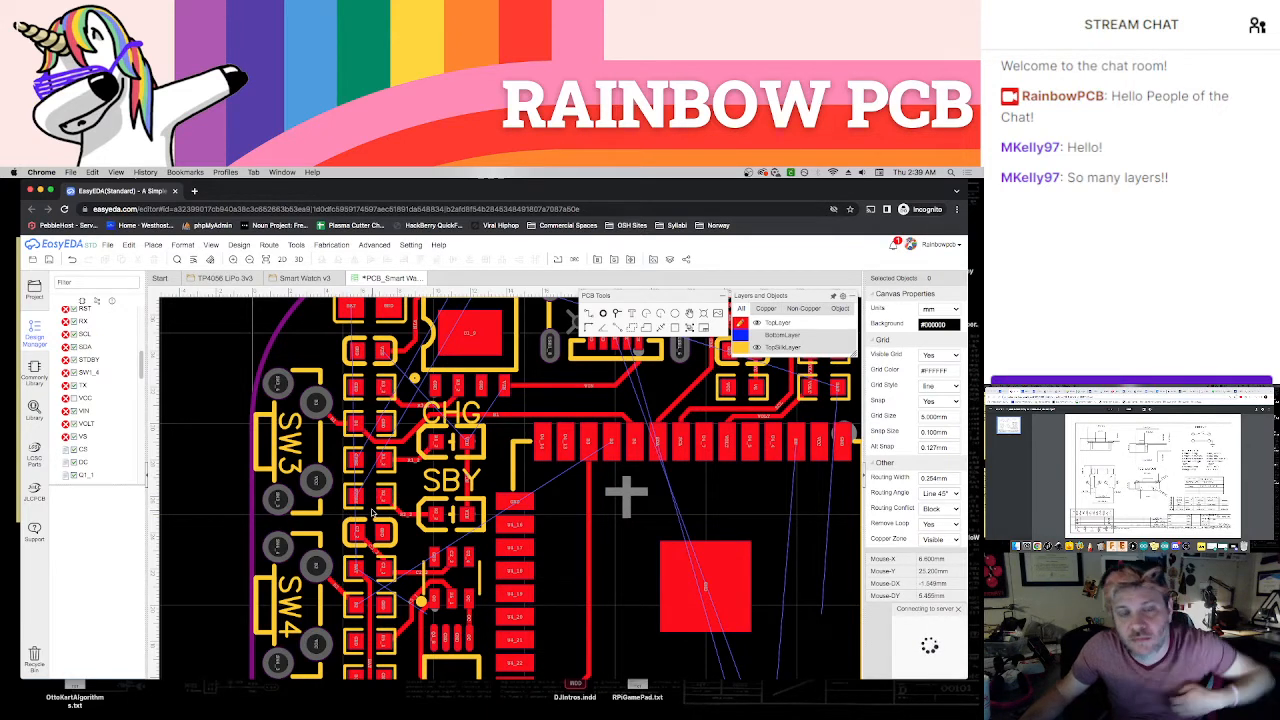
{"action": "scroll", "coordinate": [535, 531], "scroll_direction": "down", "scroll_amount": 1}
{"action": "right_click_drag", "start_coordinate": [622, 556], "coordinate": [481, 520]}
{"action": "scroll", "coordinate": [500, 500], "scroll_direction": "down", "scroll_amount": 4}
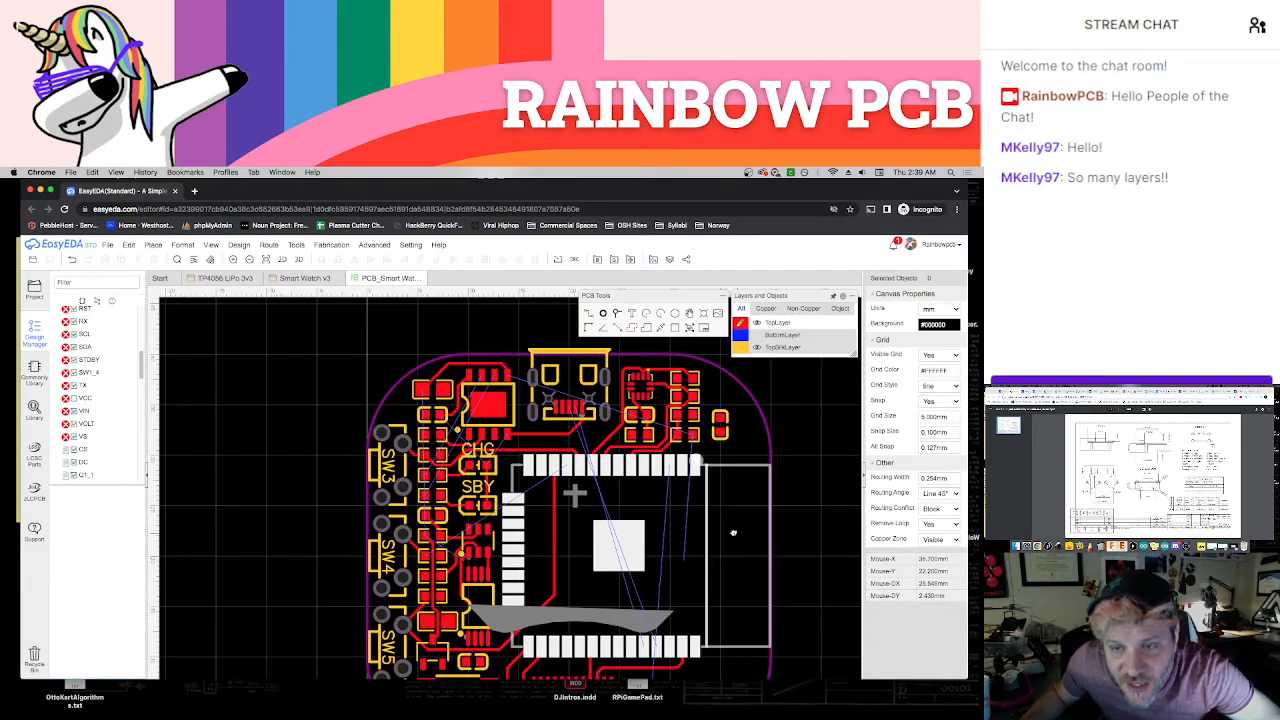
Route a top-layer track from the charger's upper-right pad above the USB connector and around the sensor resistors to their lowest outer pad
{"action": "scroll", "coordinate": [578, 430], "scroll_direction": "up", "scroll_amount": 2}
{"action": "scroll", "coordinate": [578, 430], "scroll_direction": "up", "scroll_amount": 2}
{"action": "right_click_drag", "start_coordinate": [649, 456], "coordinate": [672, 505]}
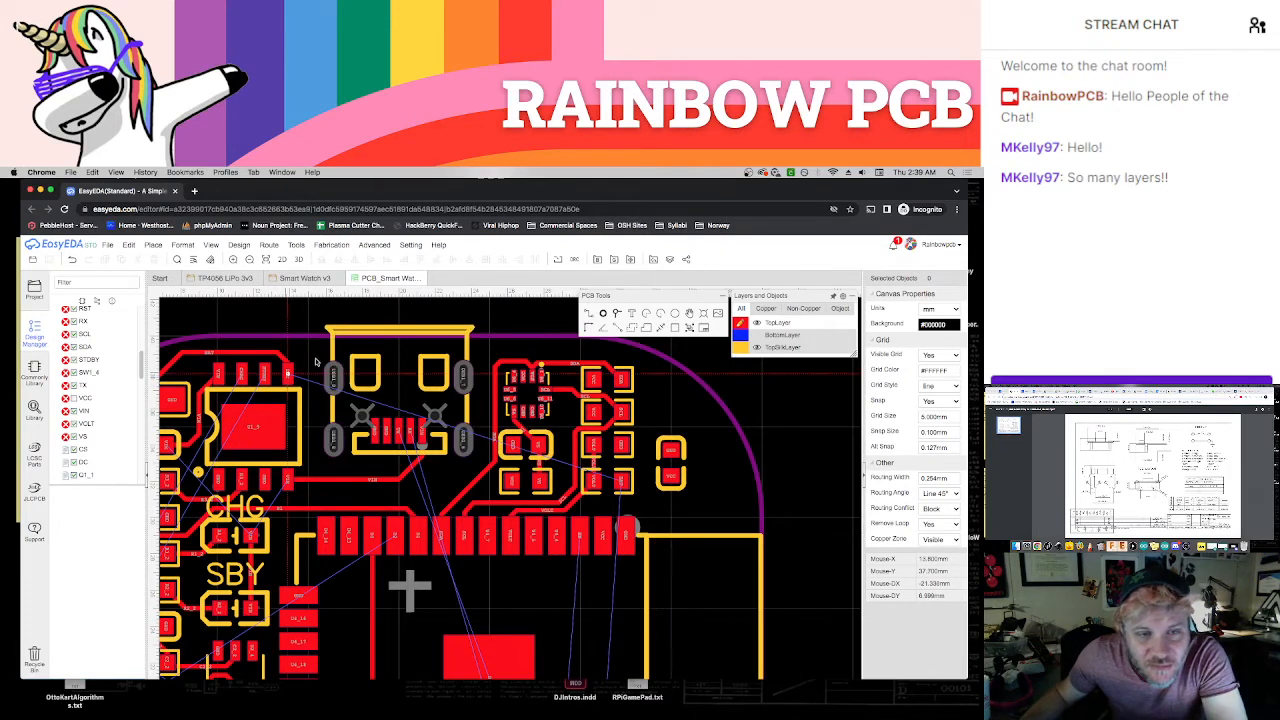
{"action": "left_click", "coordinate": [288, 374]}
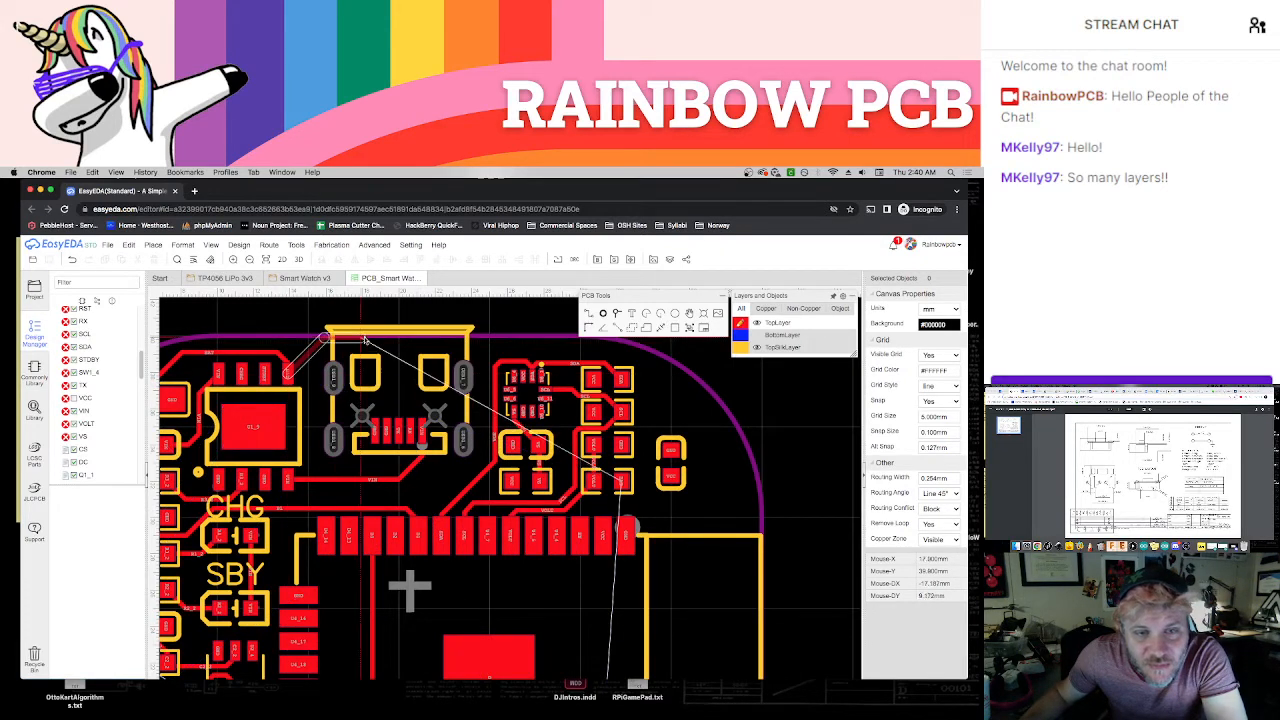
{"action": "left_click", "coordinate": [618, 352]}
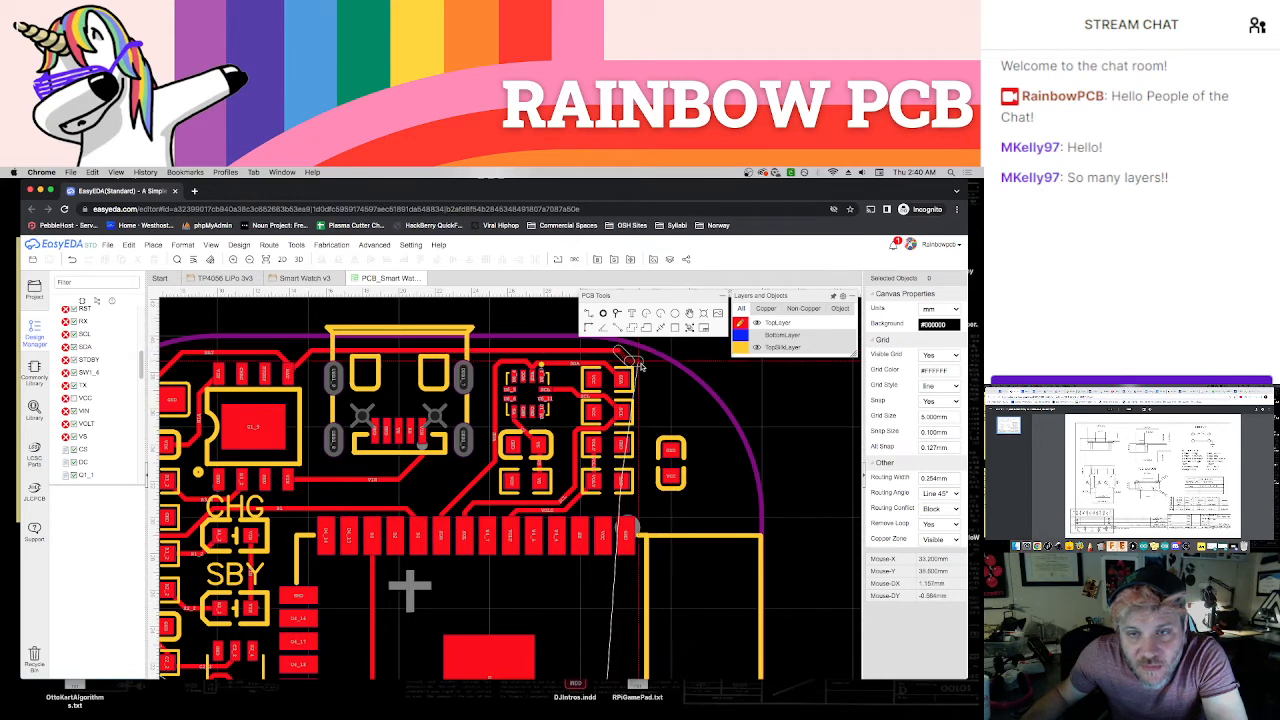
{"action": "left_click", "coordinate": [638, 467]}
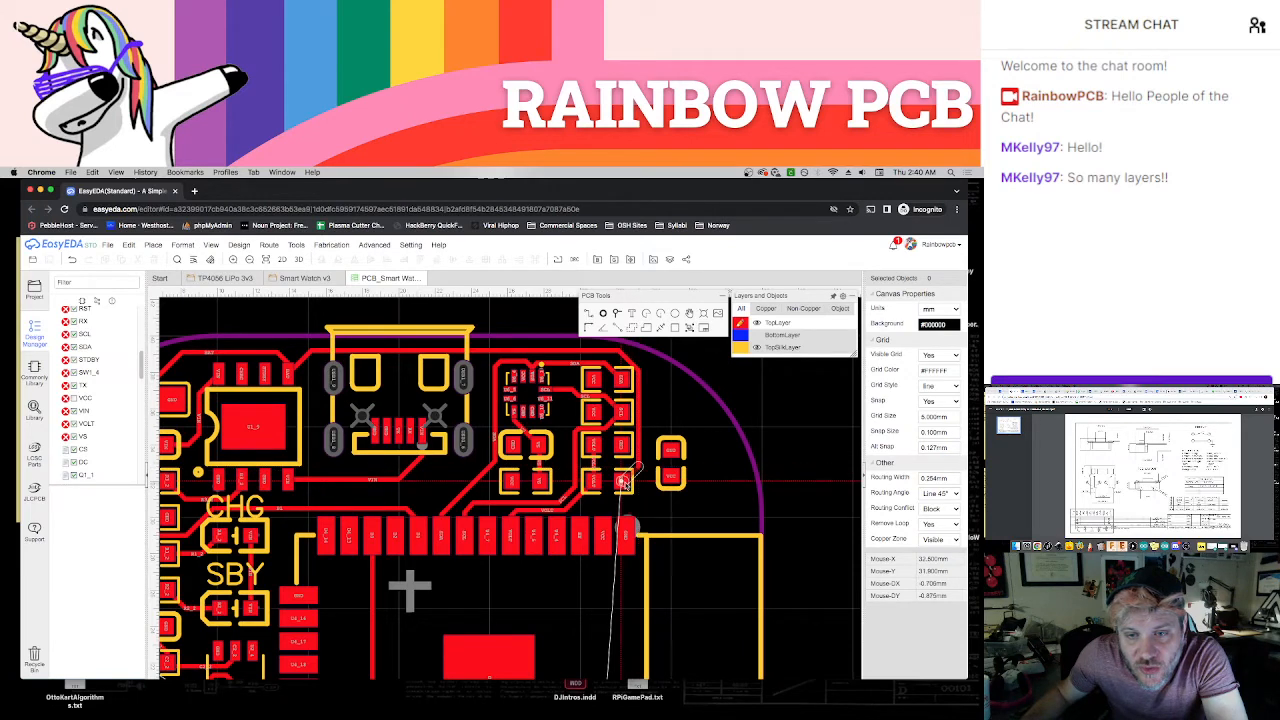
{"action": "left_click", "coordinate": [622, 482]}
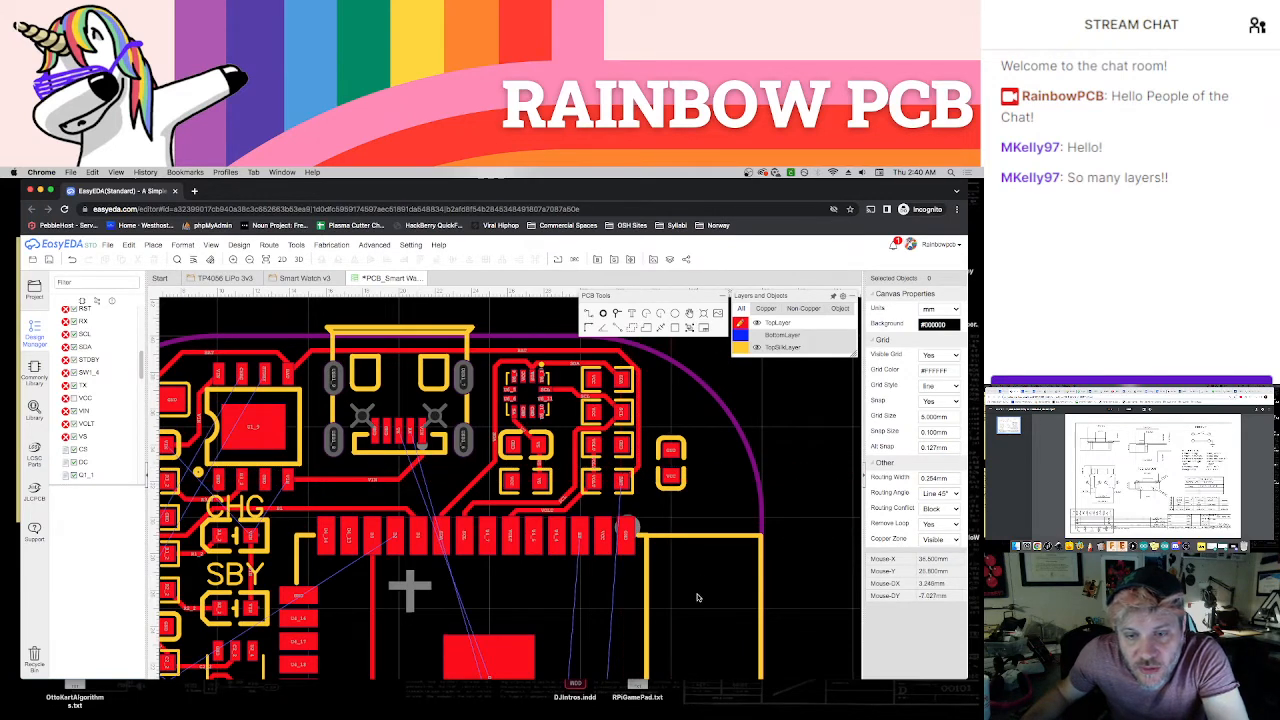
Examine the remaining ratlines between the module's upper and lower pad rows and the EN switch
{"action": "scroll", "coordinate": [698, 597], "scroll_direction": "down", "scroll_amount": 5}
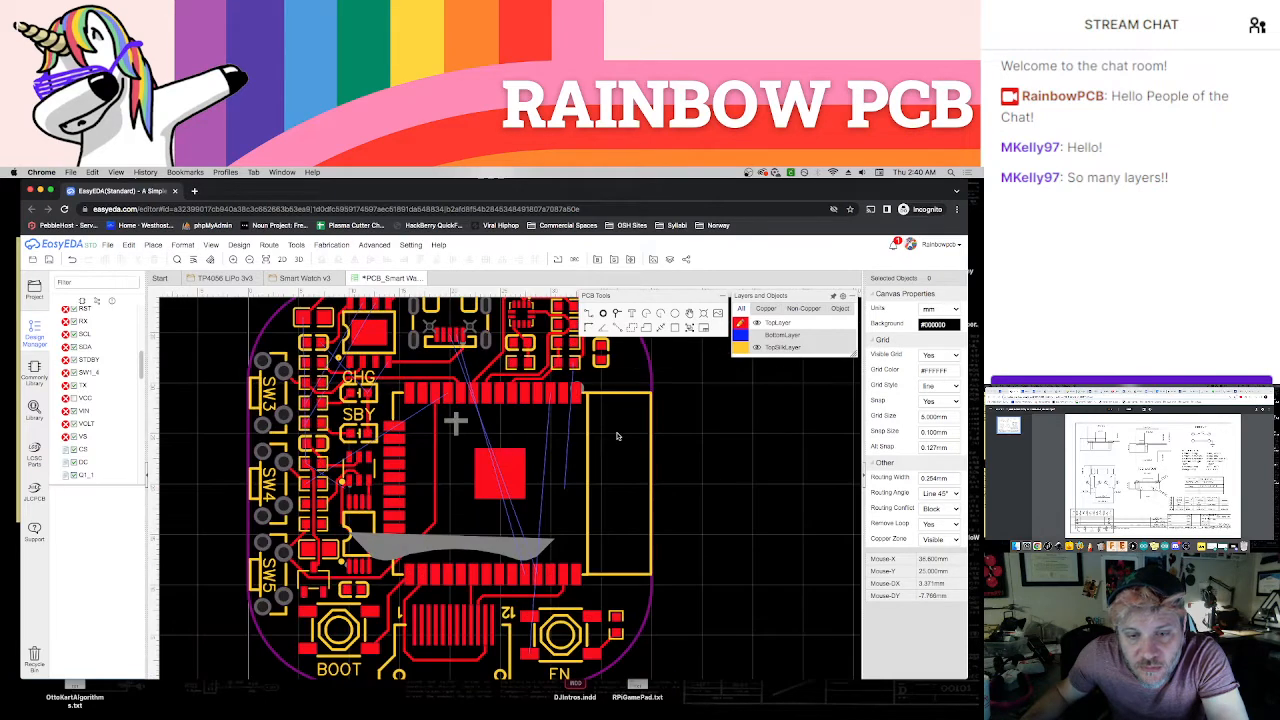
{"action": "scroll", "coordinate": [564, 511], "scroll_direction": "up", "scroll_amount": 2}
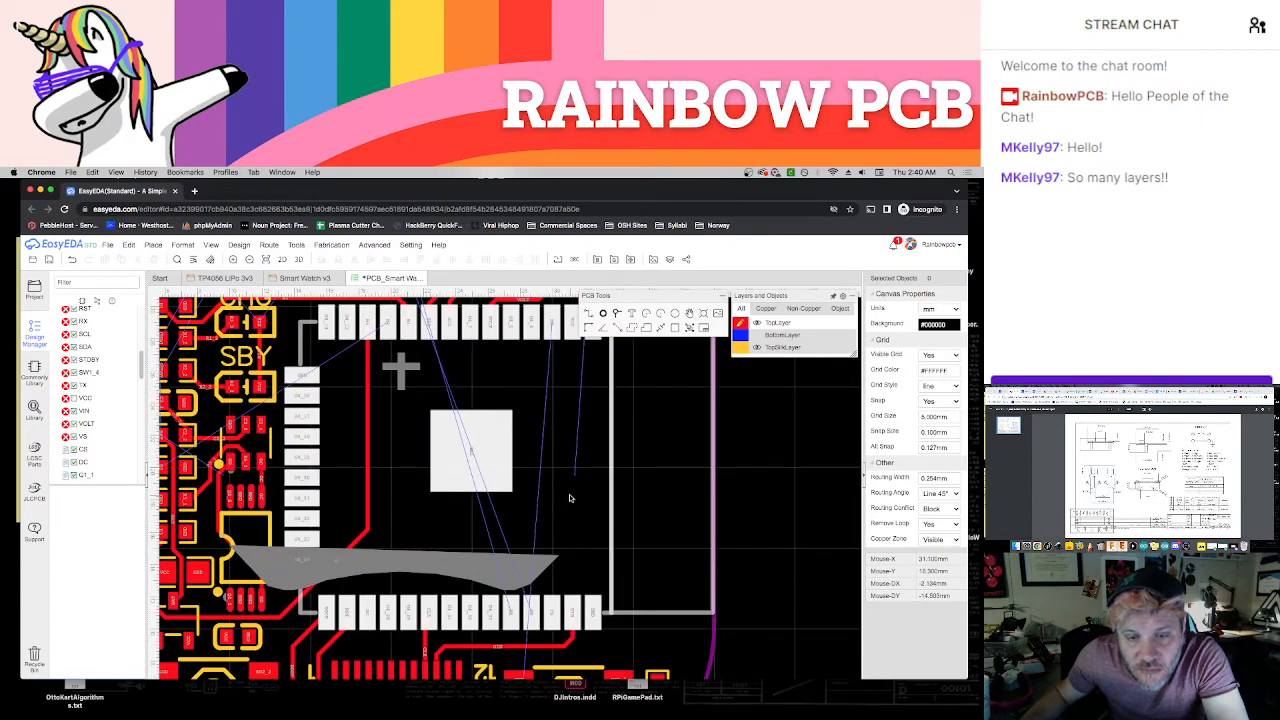
{"action": "right_click_drag", "start_coordinate": [568, 471], "coordinate": [560, 364]}
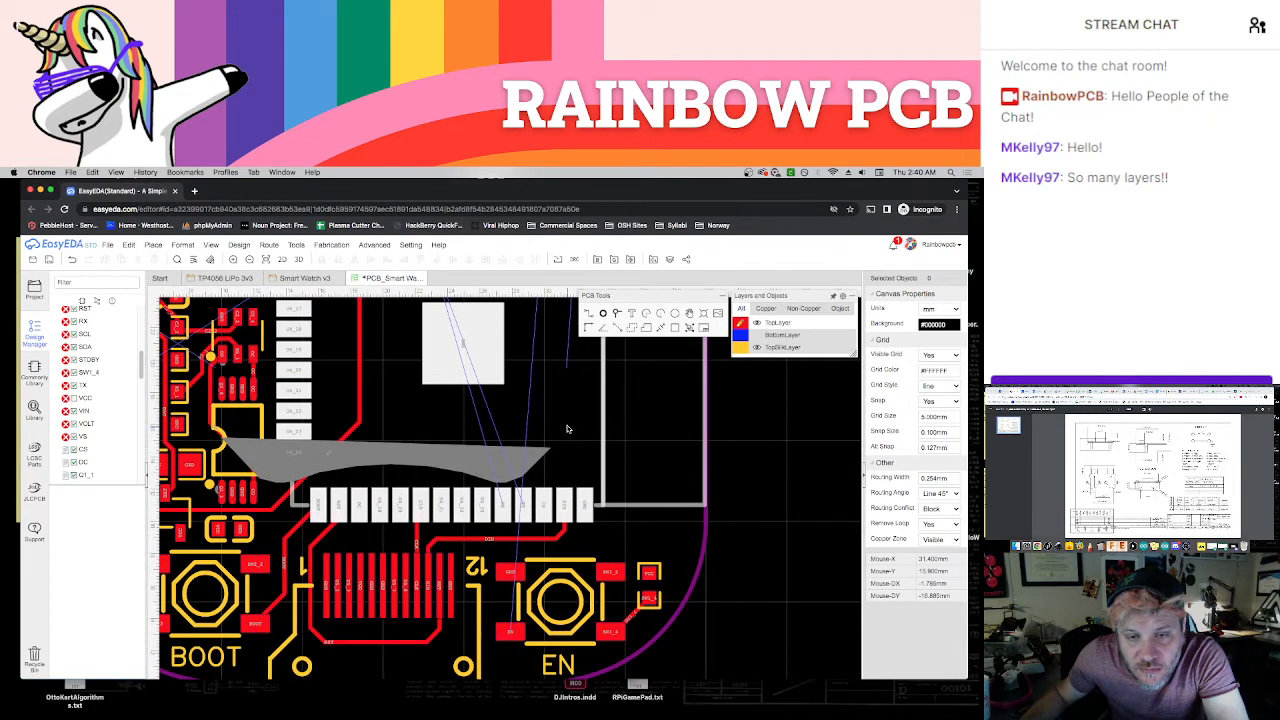
{"action": "scroll", "coordinate": [566, 429], "scroll_direction": "down", "scroll_amount": 1}
{"action": "scroll", "coordinate": [566, 429], "scroll_direction": "down", "scroll_amount": 2}
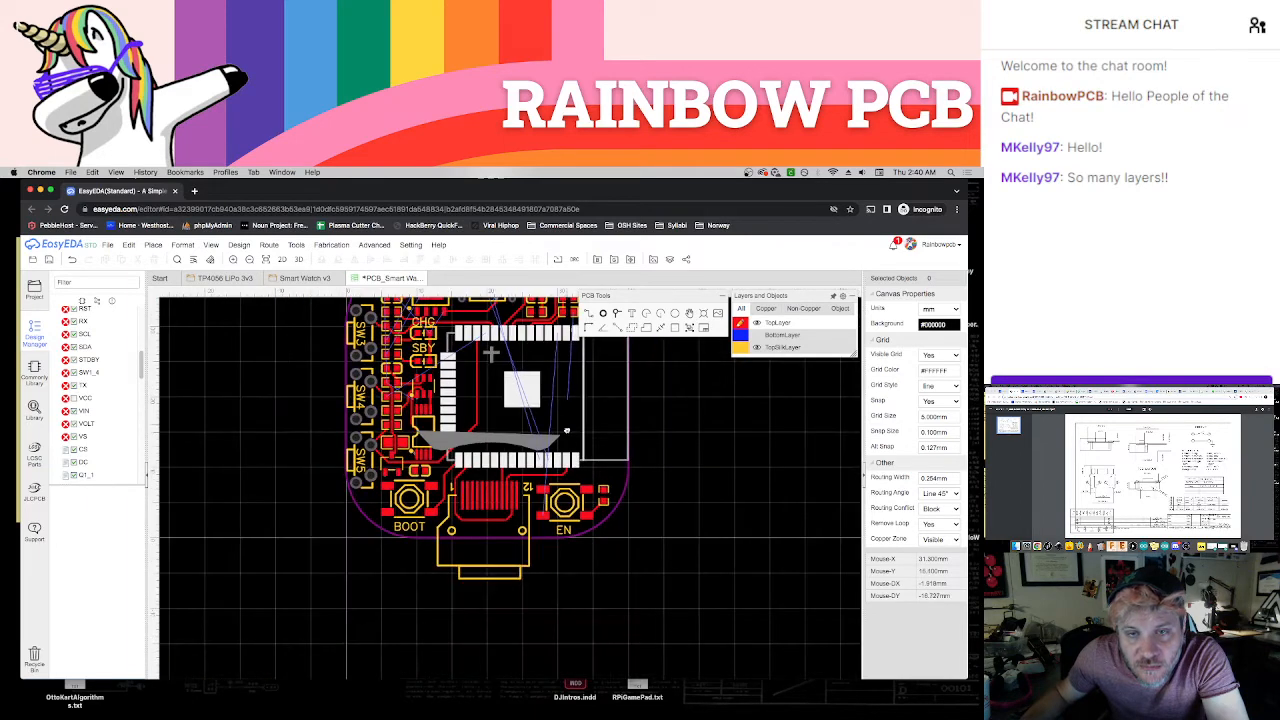
{"action": "scroll", "coordinate": [566, 430], "scroll_direction": "up", "scroll_amount": 2}
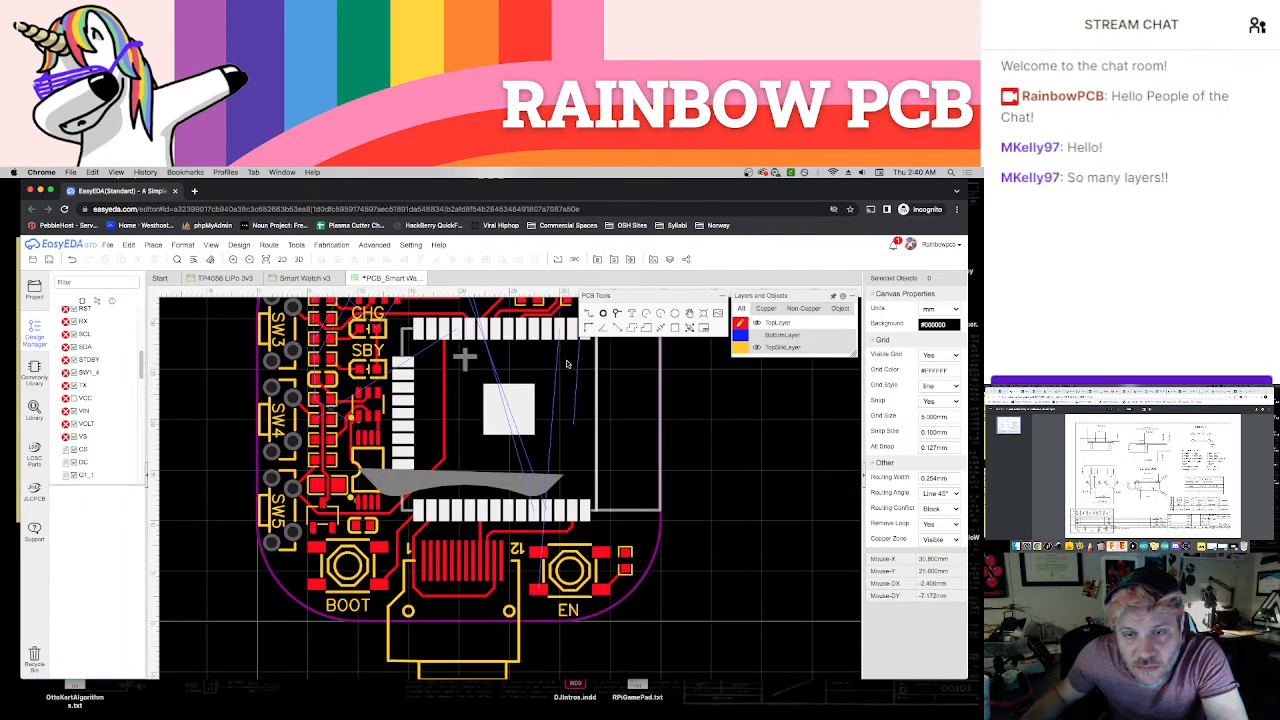
{"action": "scroll", "coordinate": [566, 364], "scroll_direction": "up", "scroll_amount": 3}
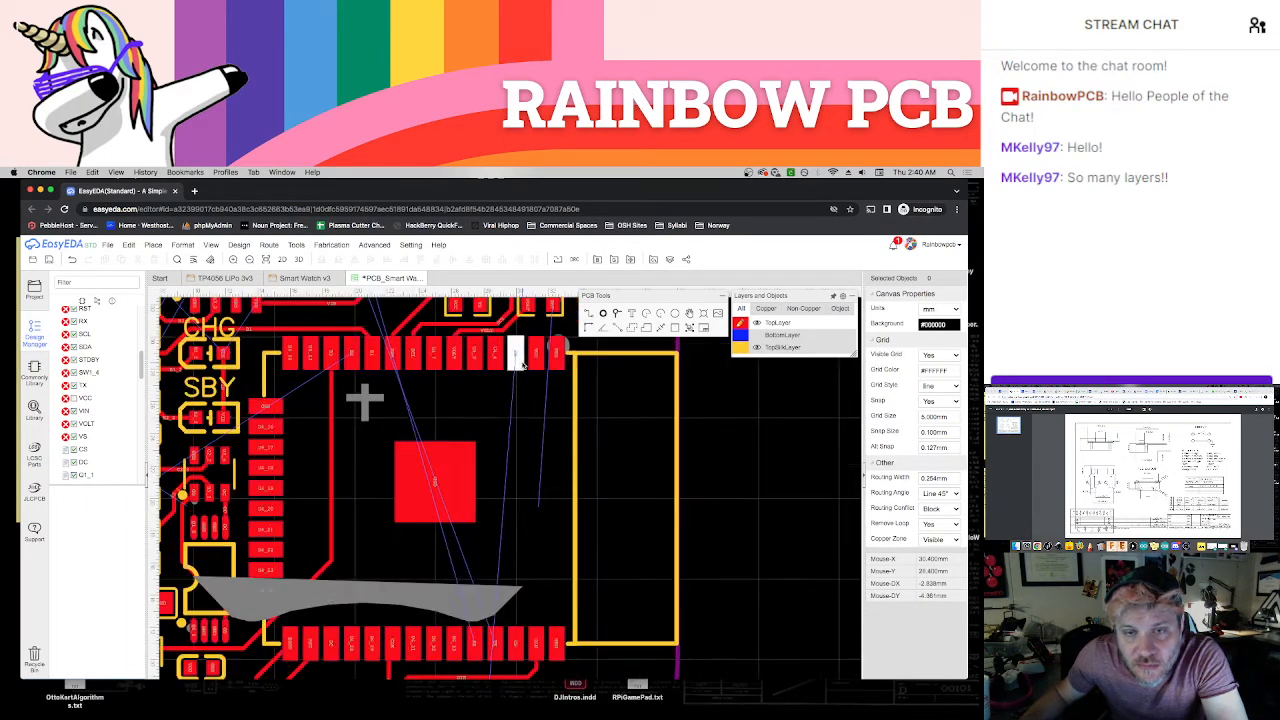
{"action": "scroll", "coordinate": [525, 400], "scroll_direction": "down", "scroll_amount": 2}
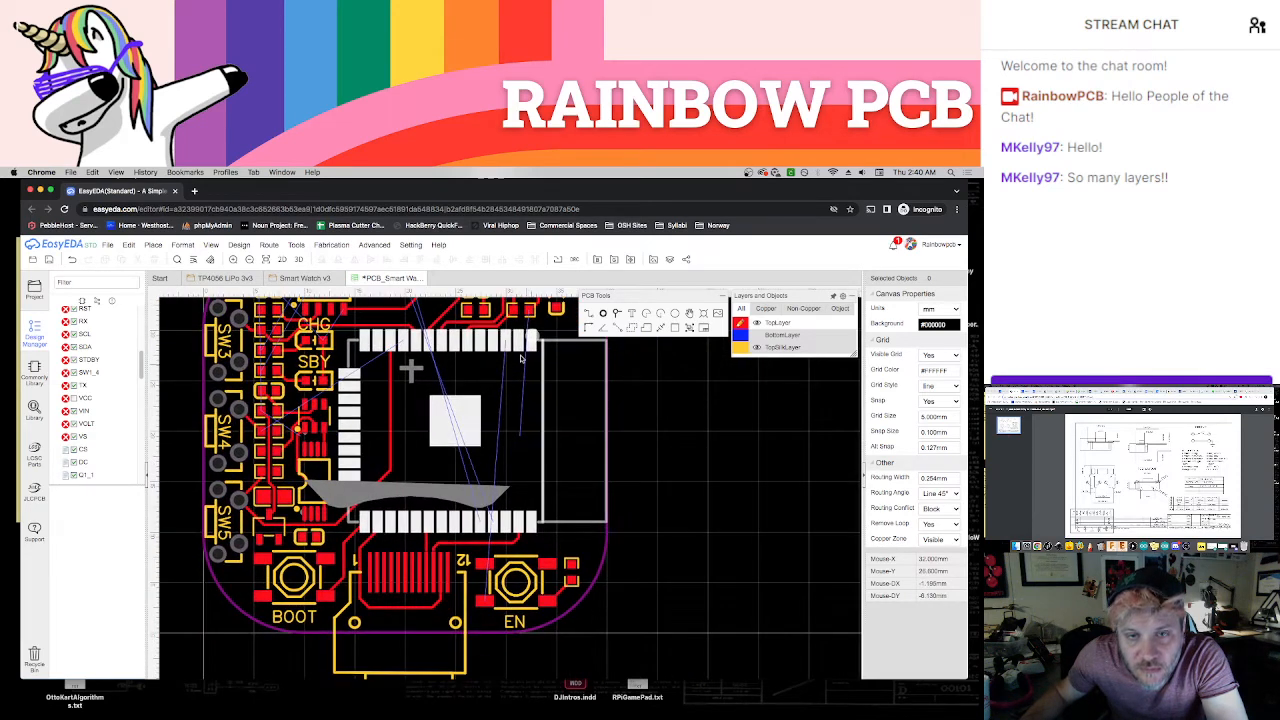
{"action": "left_click", "coordinate": [506, 343]}
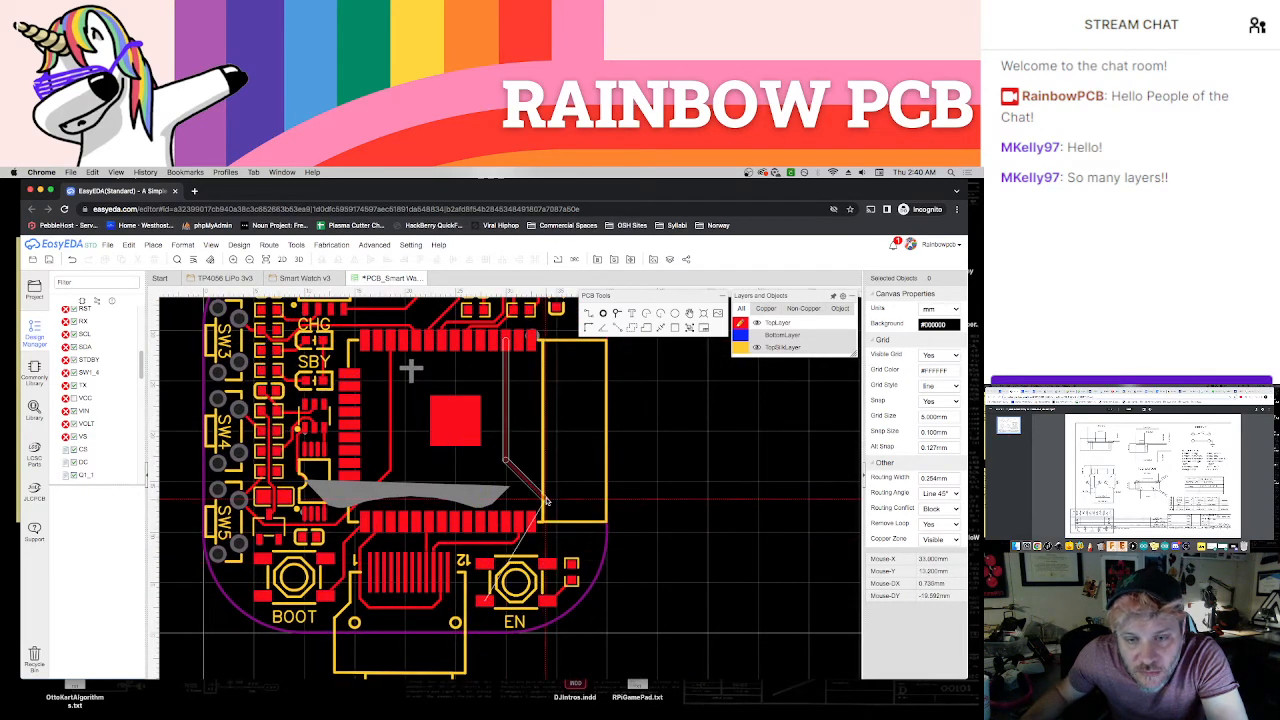
{"action": "key", "text": "Escape"}
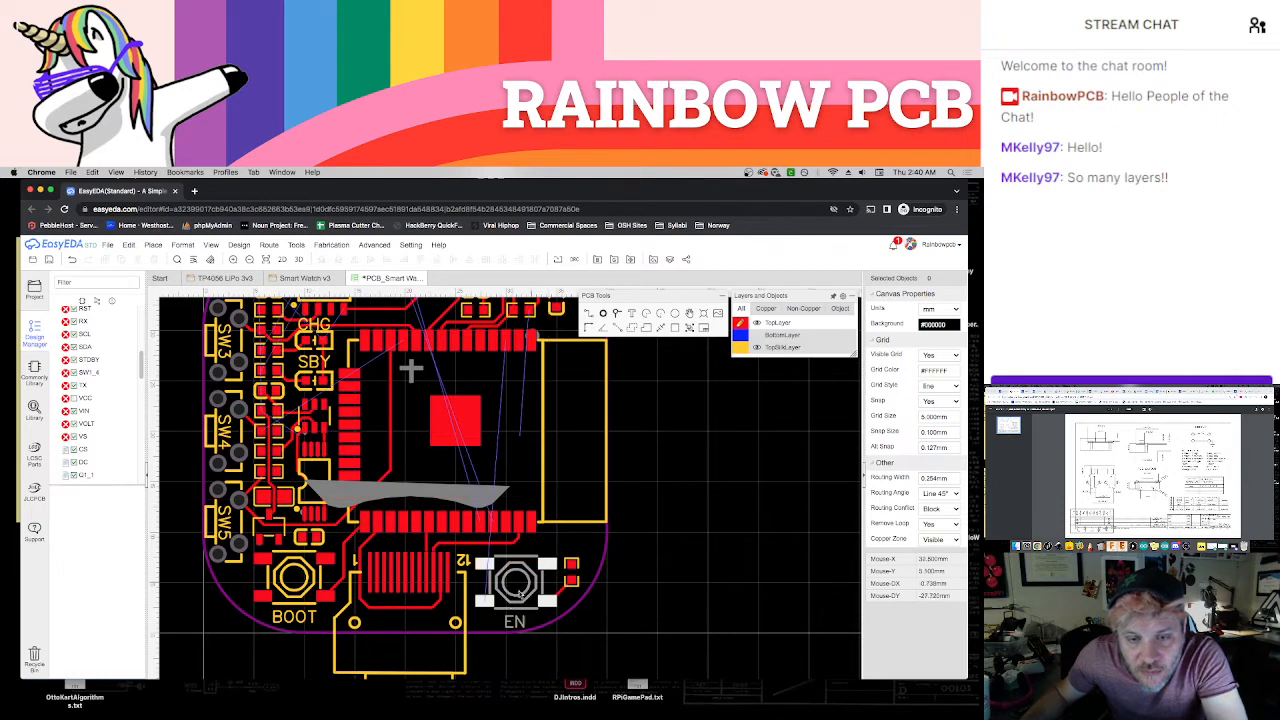
{"action": "key", "text": "w"}
{"action": "left_click", "coordinate": [485, 601]}
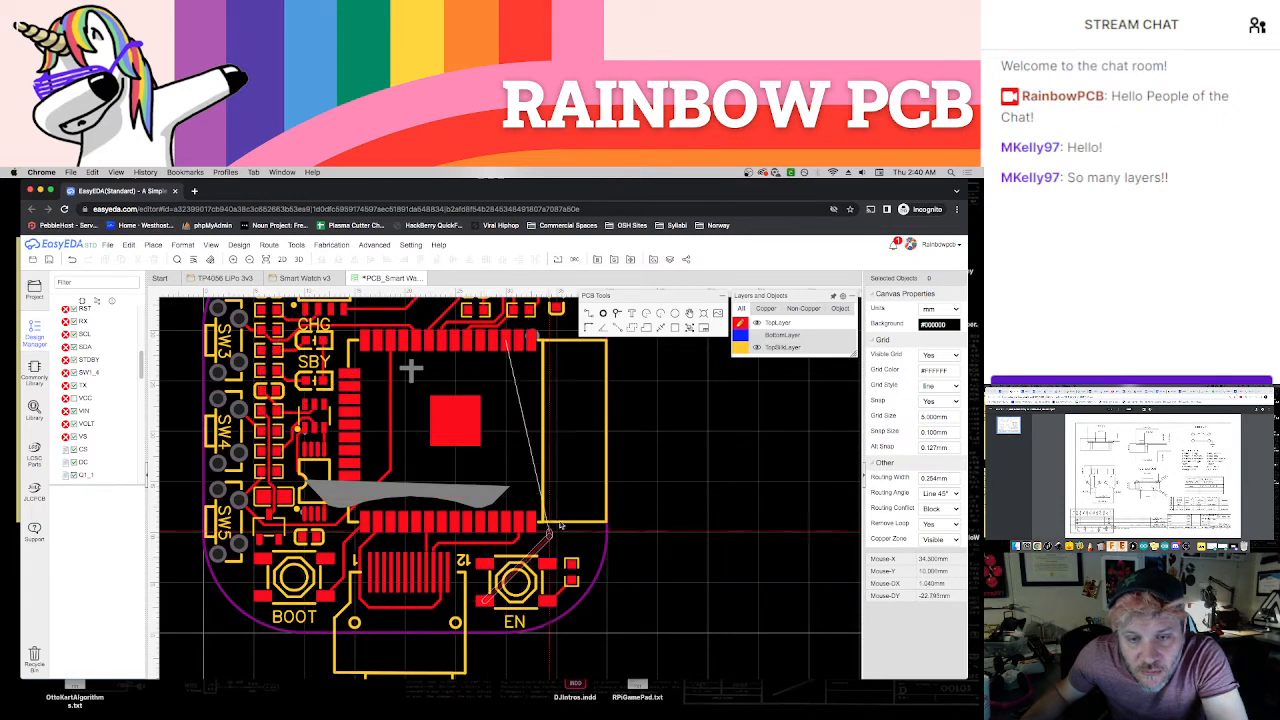
{"action": "left_click", "coordinate": [542, 378]}
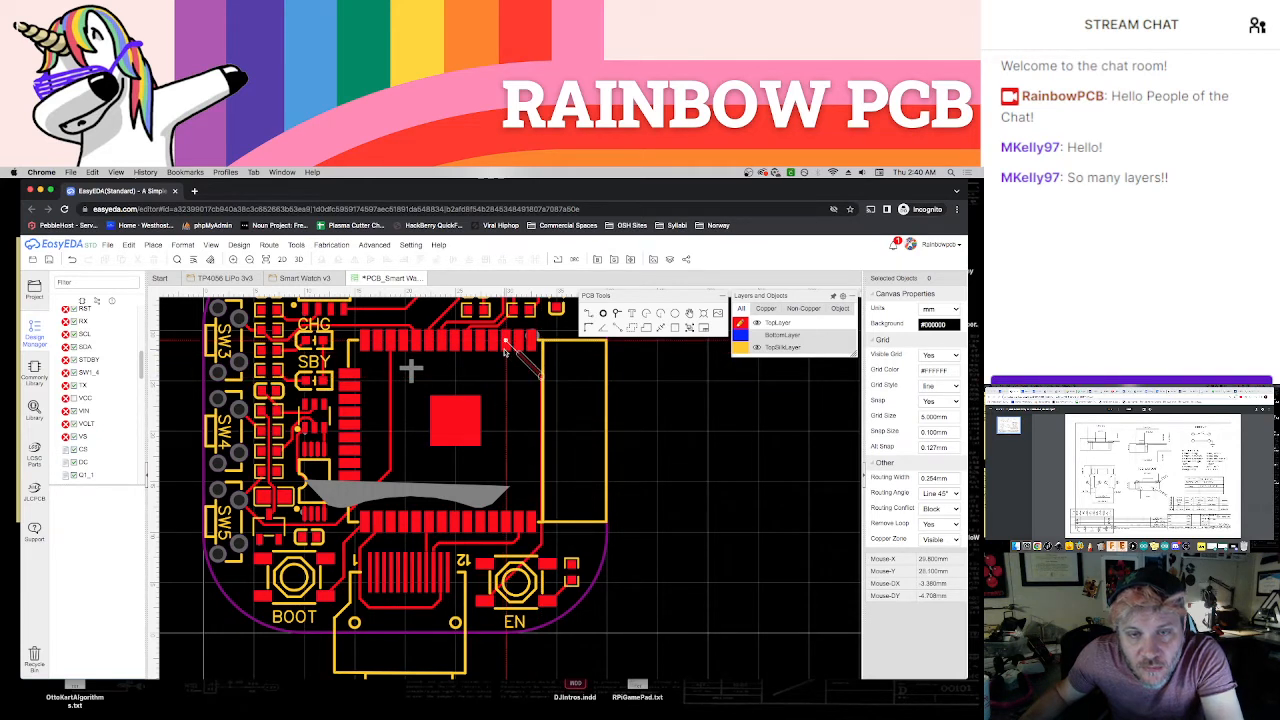
{"action": "left_click", "coordinate": [506, 350]}
{"action": "key", "text": "super+z"}
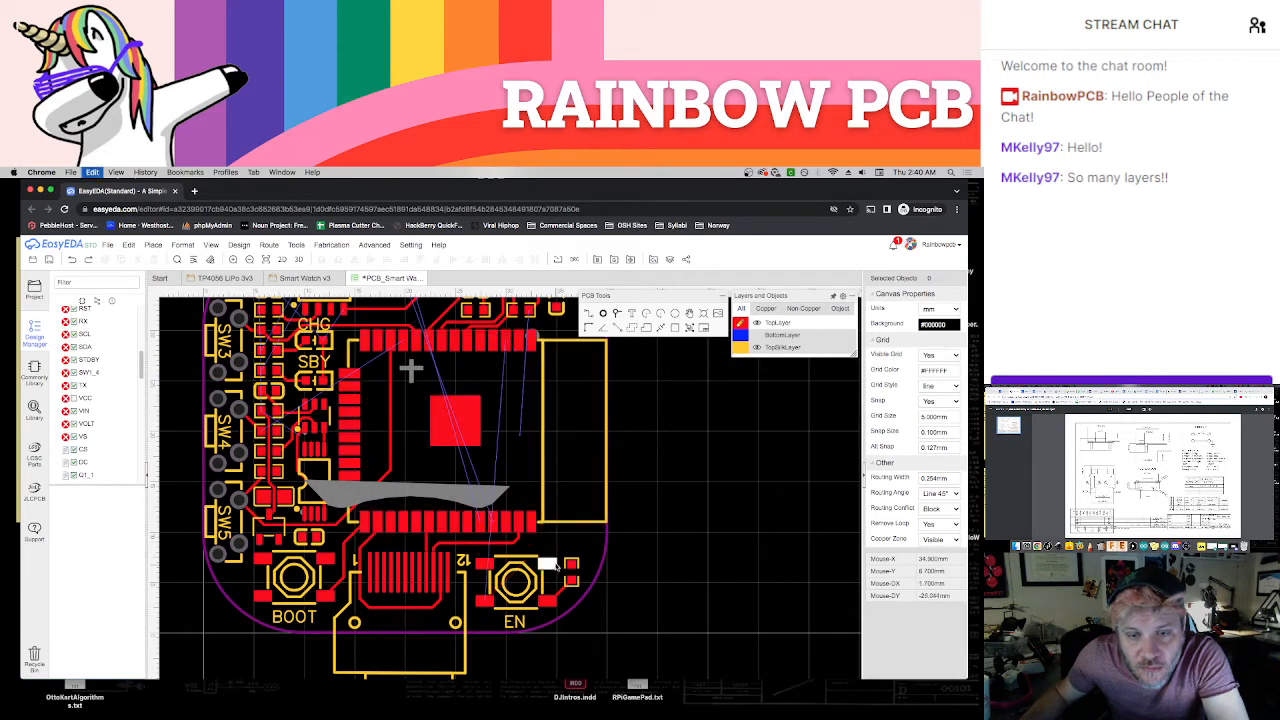
Route a track from the EN switch's lower-left pad up beside the module to the third-from-right pad of its top row
{"action": "left_click", "coordinate": [482, 601]}
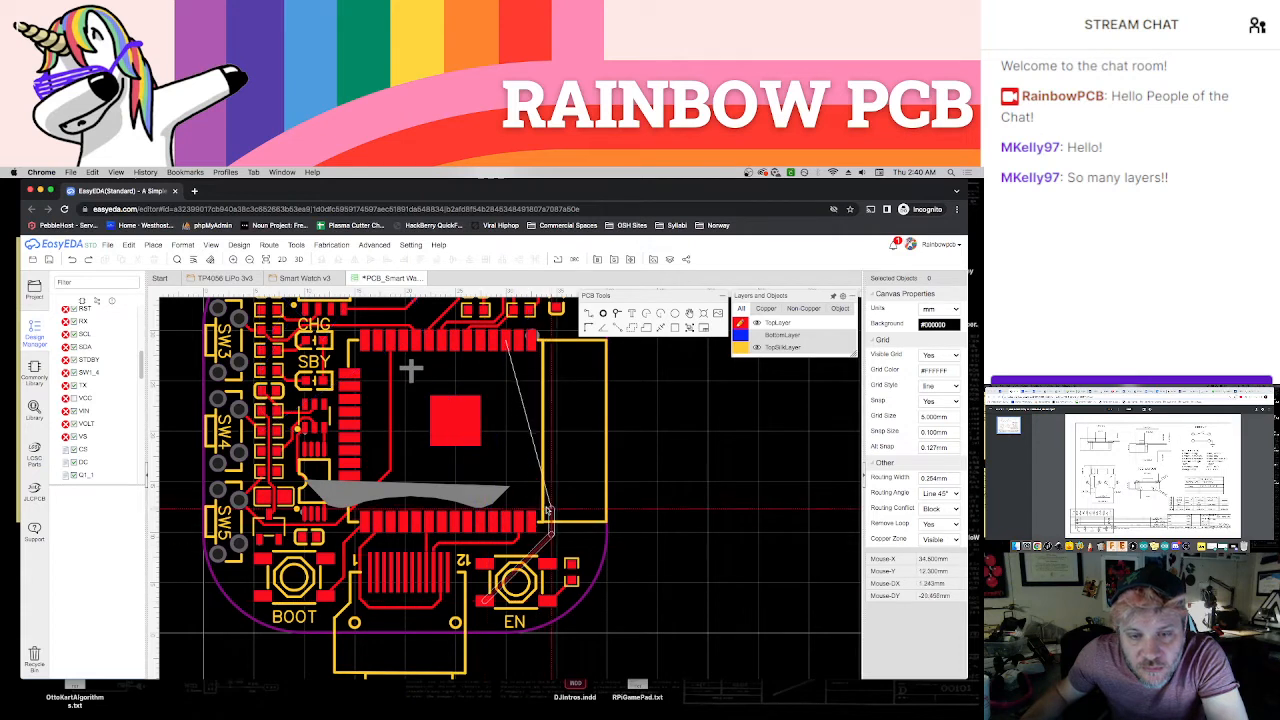
{"action": "left_click", "coordinate": [542, 410]}
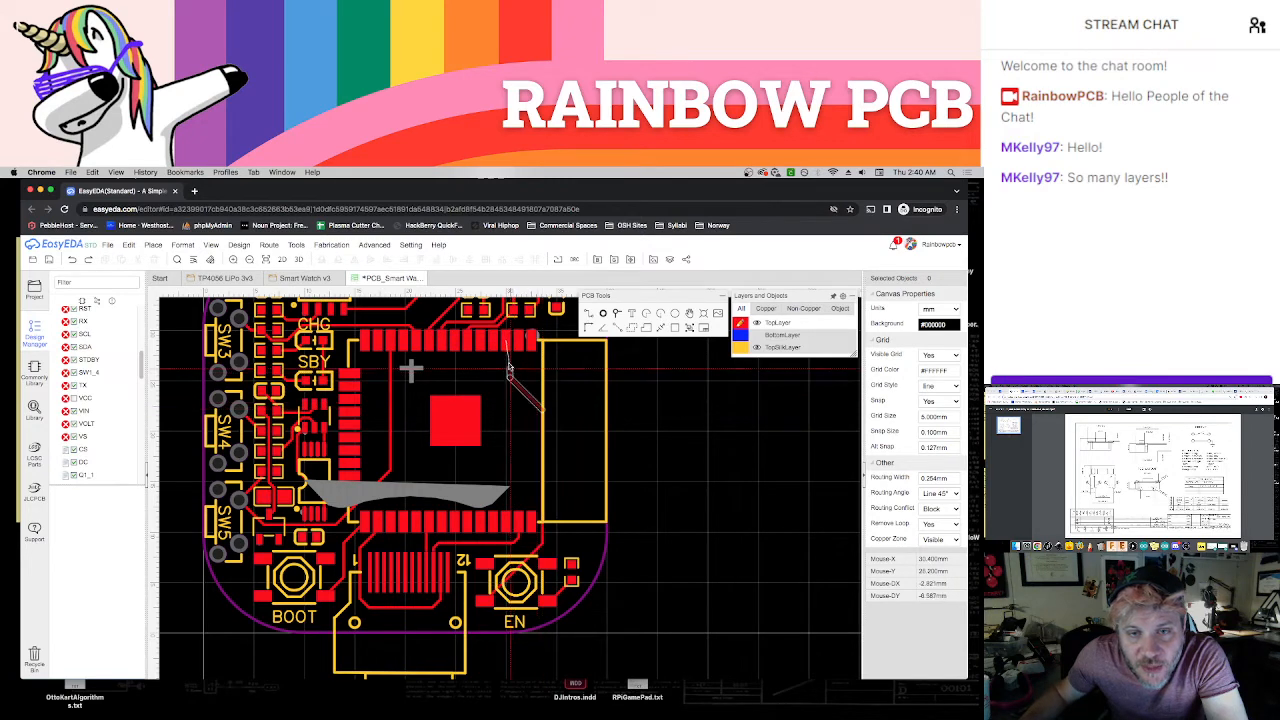
{"action": "left_click", "coordinate": [506, 354]}
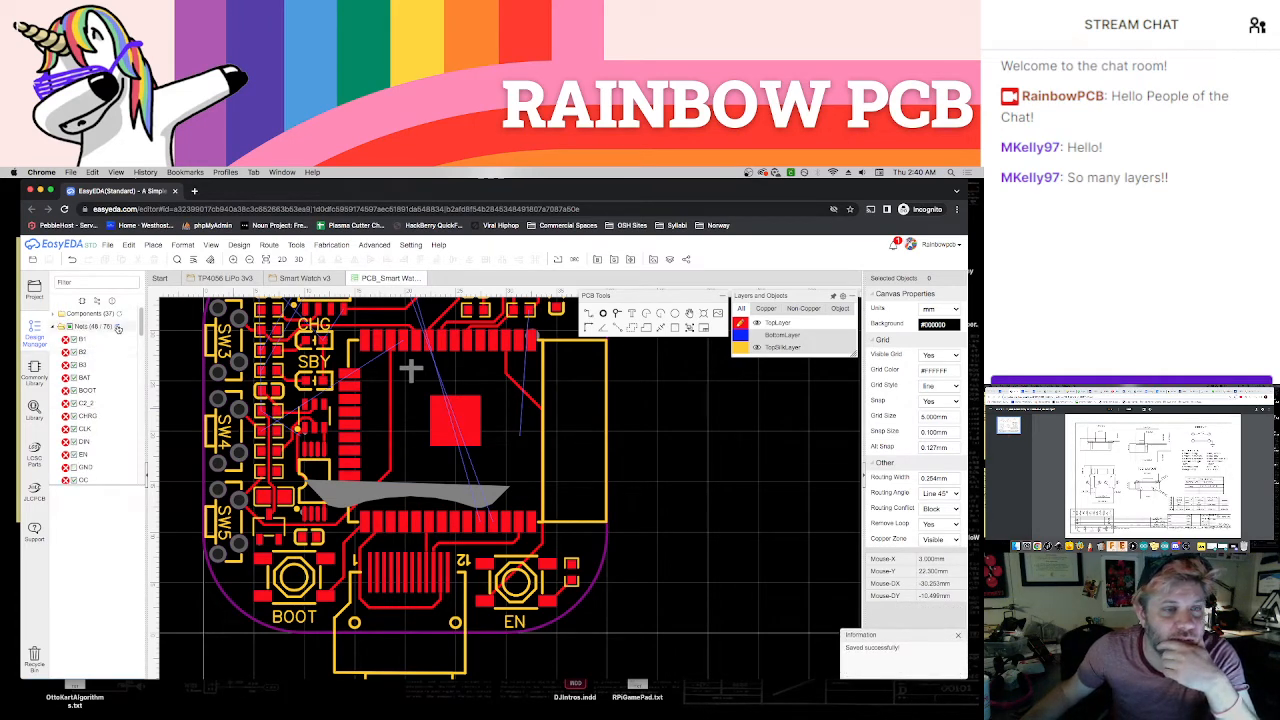
Refresh the net list and examine the charger, LEDs and SW3–SW4 resistor column for connections still unrouted
{"action": "left_click", "coordinate": [118, 328]}
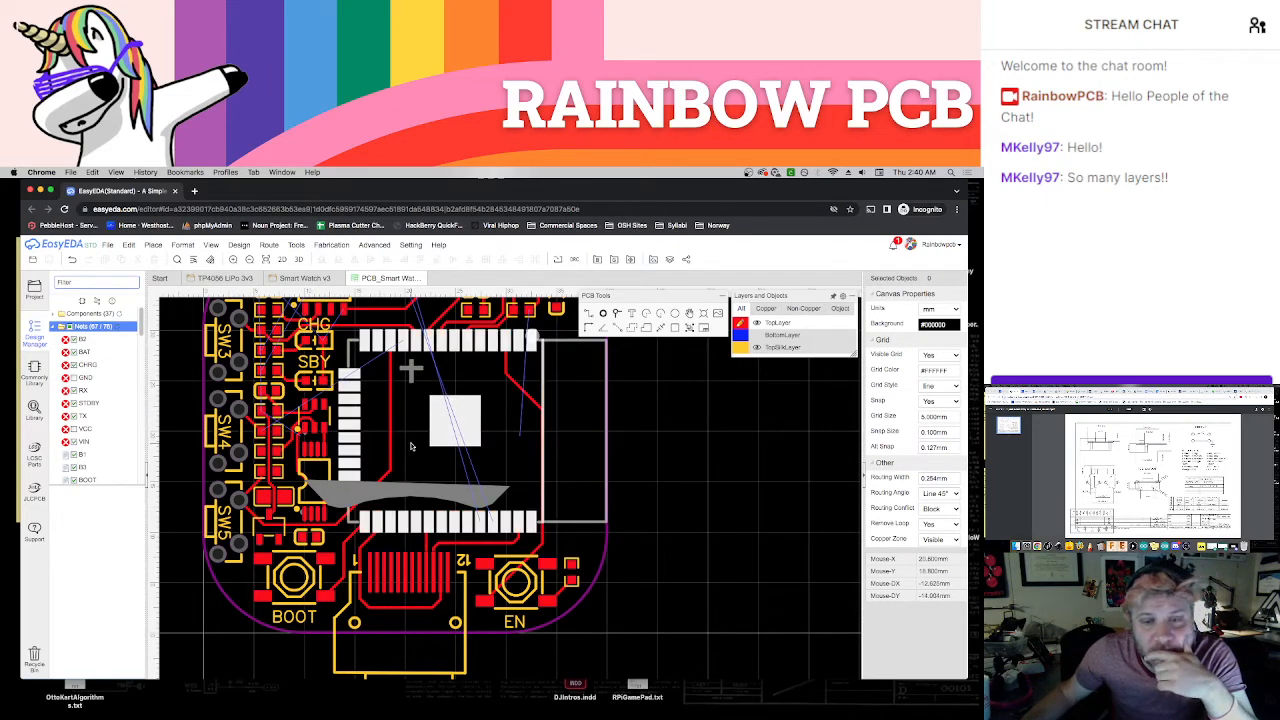
{"action": "right_click_drag", "start_coordinate": [410, 446], "coordinate": [465, 492]}
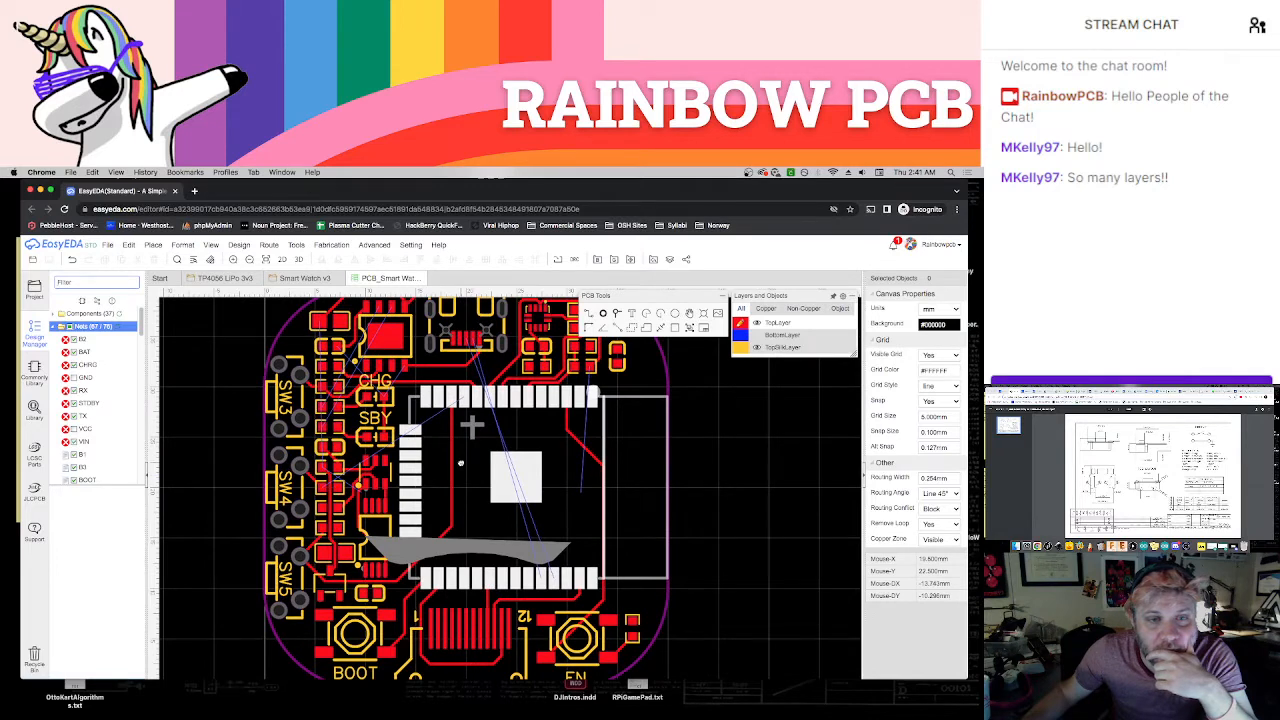
{"action": "scroll", "coordinate": [295, 352], "scroll_direction": "up", "scroll_amount": 3}
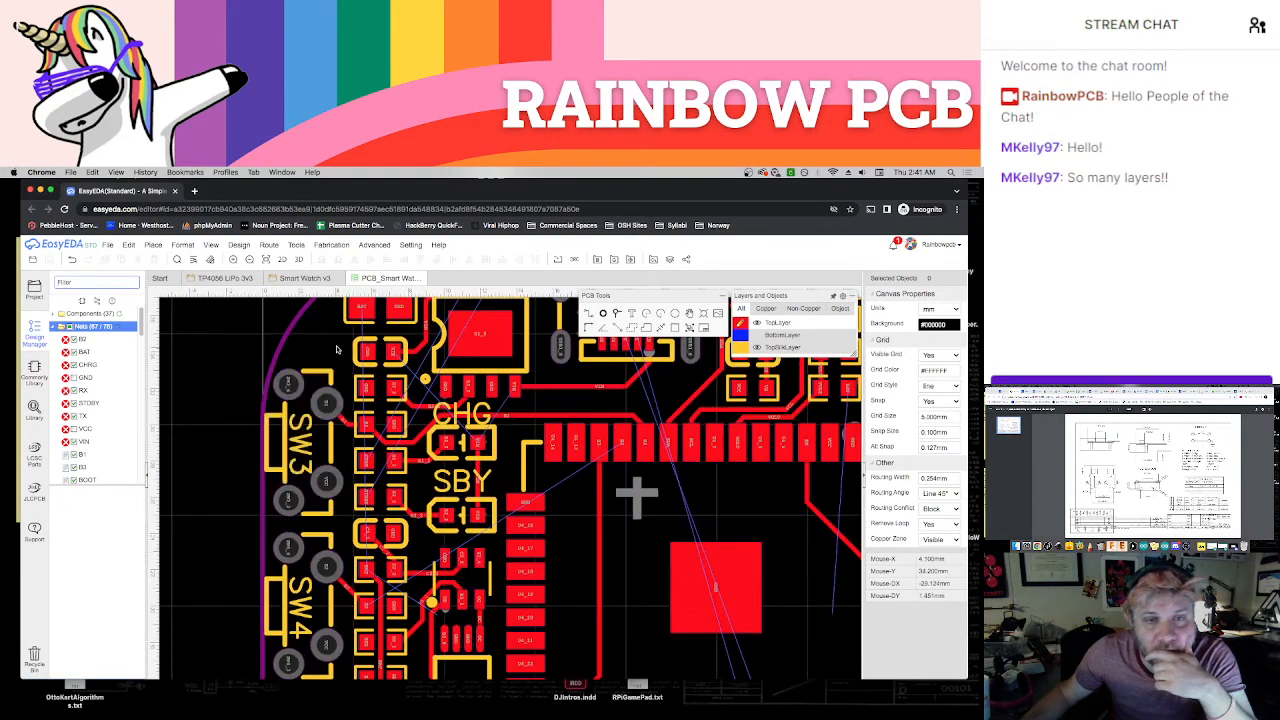
{"action": "right_click_drag", "start_coordinate": [337, 341], "coordinate": [325, 376]}
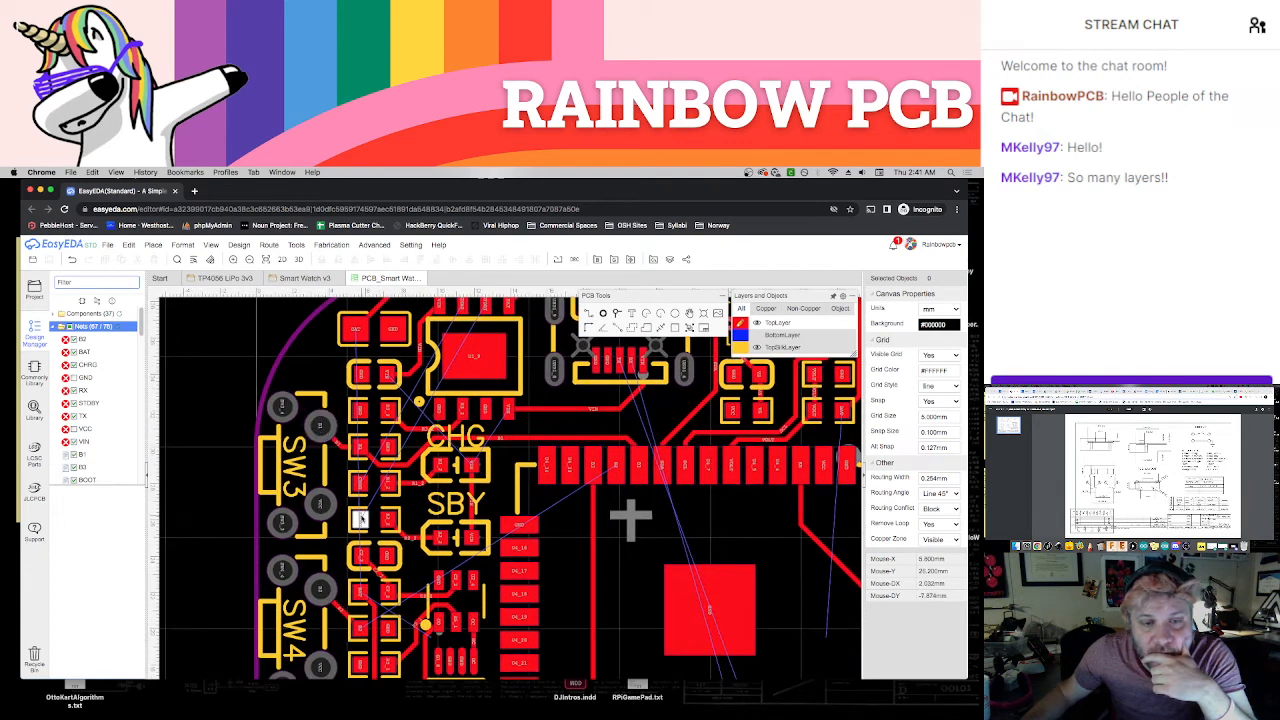
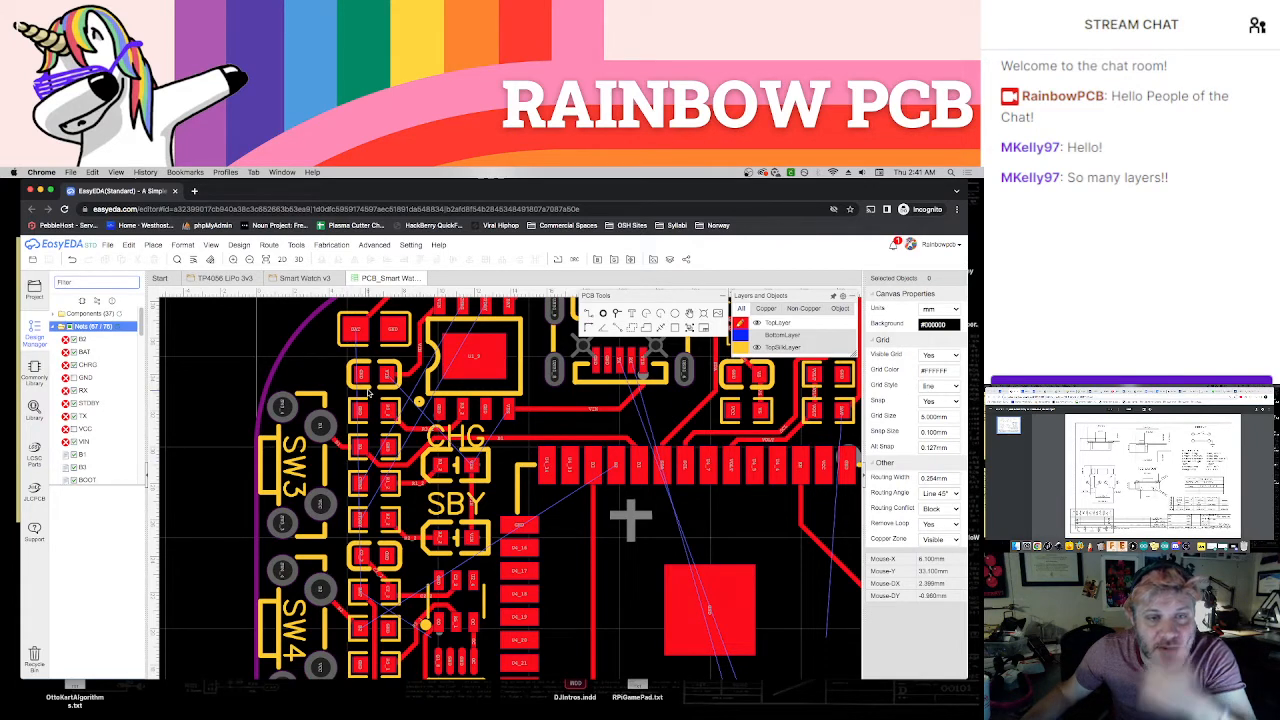
{"action": "type", "text": "w"}
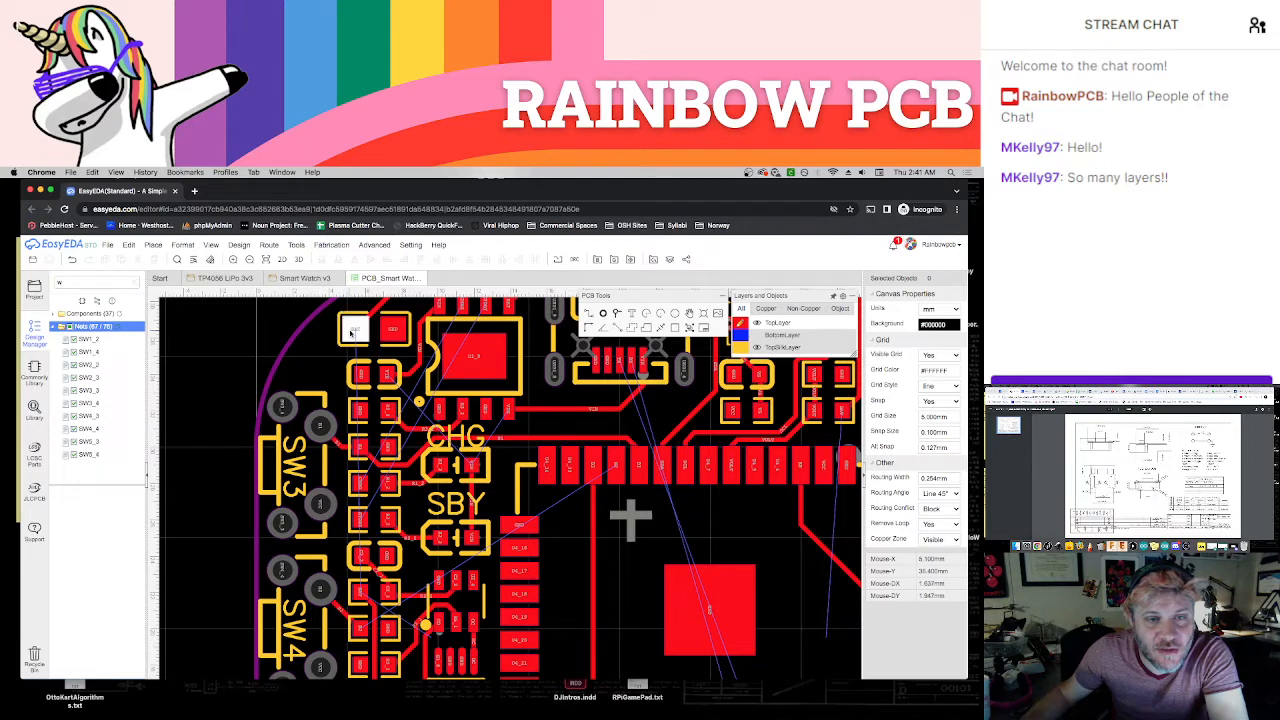
{"action": "left_click", "coordinate": [353, 333]}
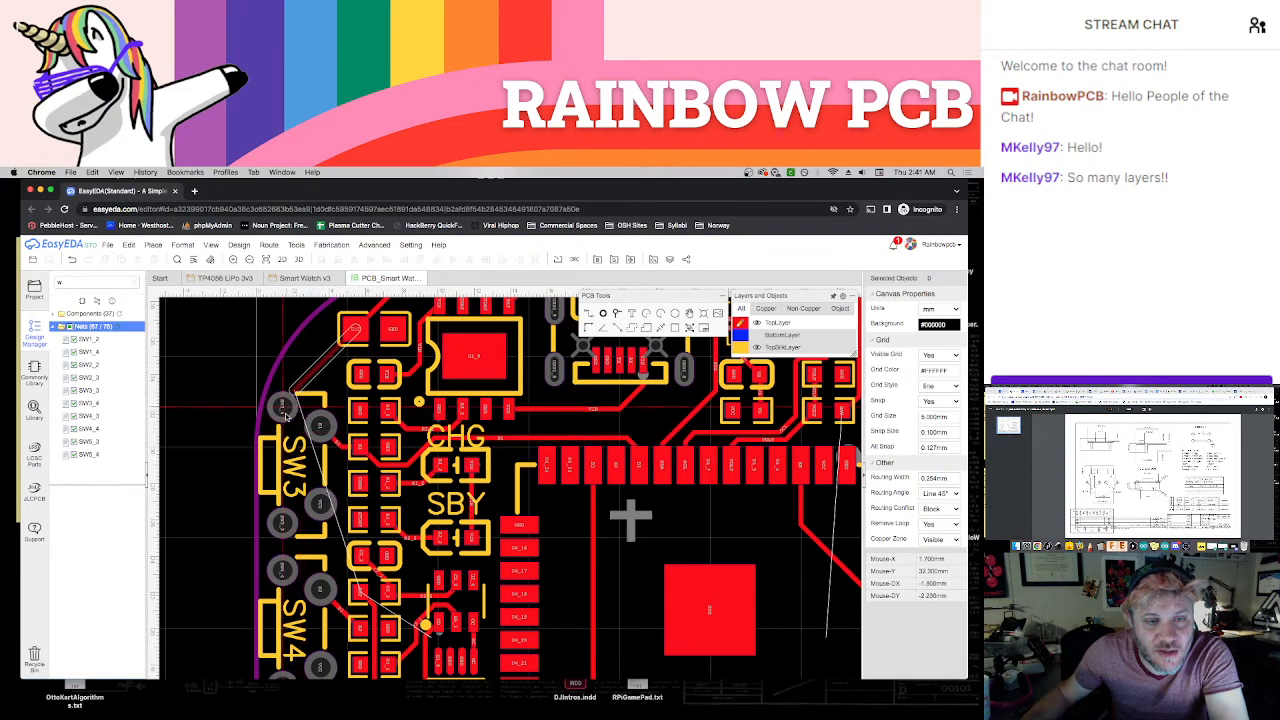
{"action": "key", "text": "Escape"}
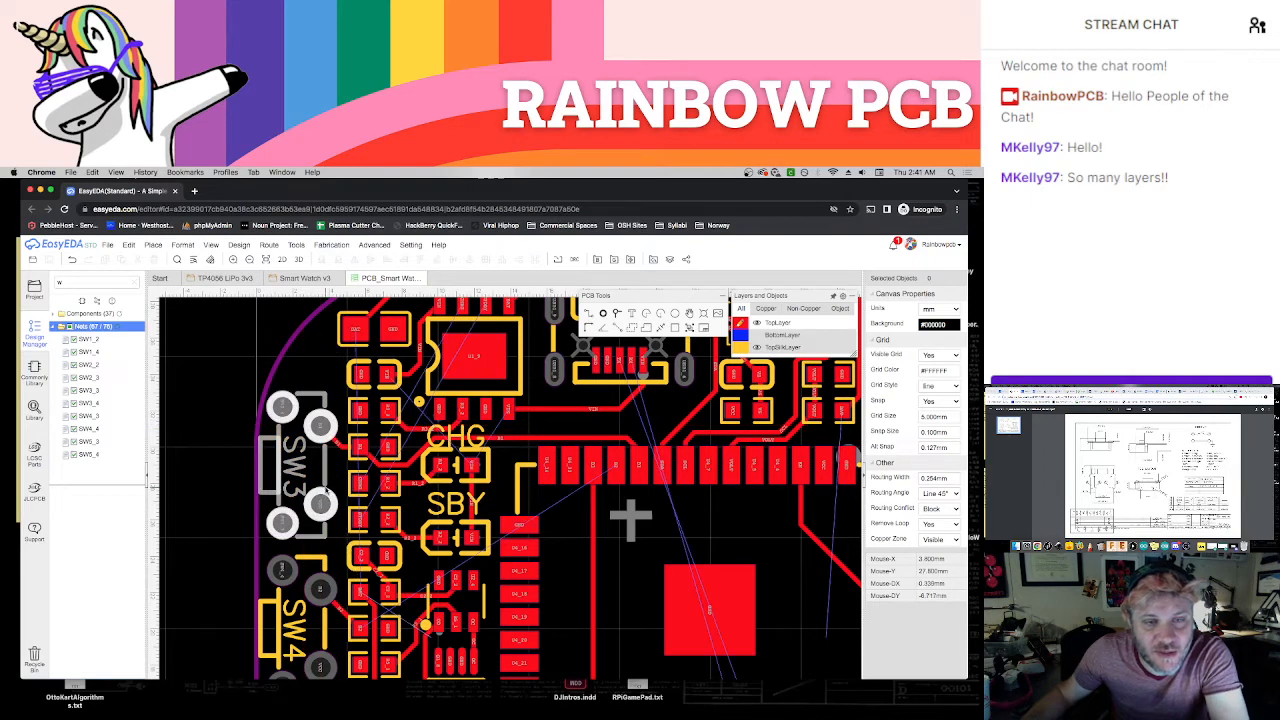
Examine the ratlines still unrouted from the charger and the USB connector down to the module's lower pad row
{"action": "scroll", "coordinate": [322, 491], "scroll_direction": "down", "scroll_amount": 2}
{"action": "scroll", "coordinate": [495, 550], "scroll_direction": "up", "scroll_amount": 1}
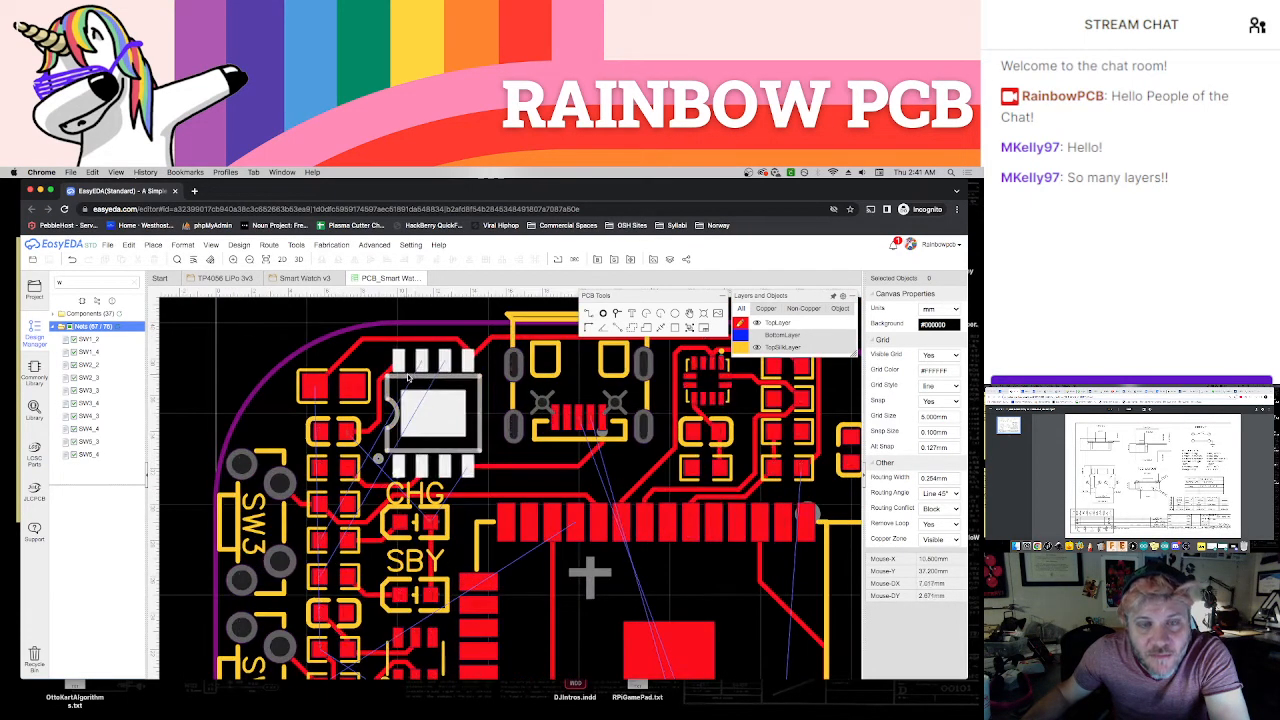
{"action": "right_click_drag", "start_coordinate": [611, 628], "coordinate": [449, 507]}
{"action": "scroll", "coordinate": [447, 498], "scroll_direction": "down", "scroll_amount": 1}
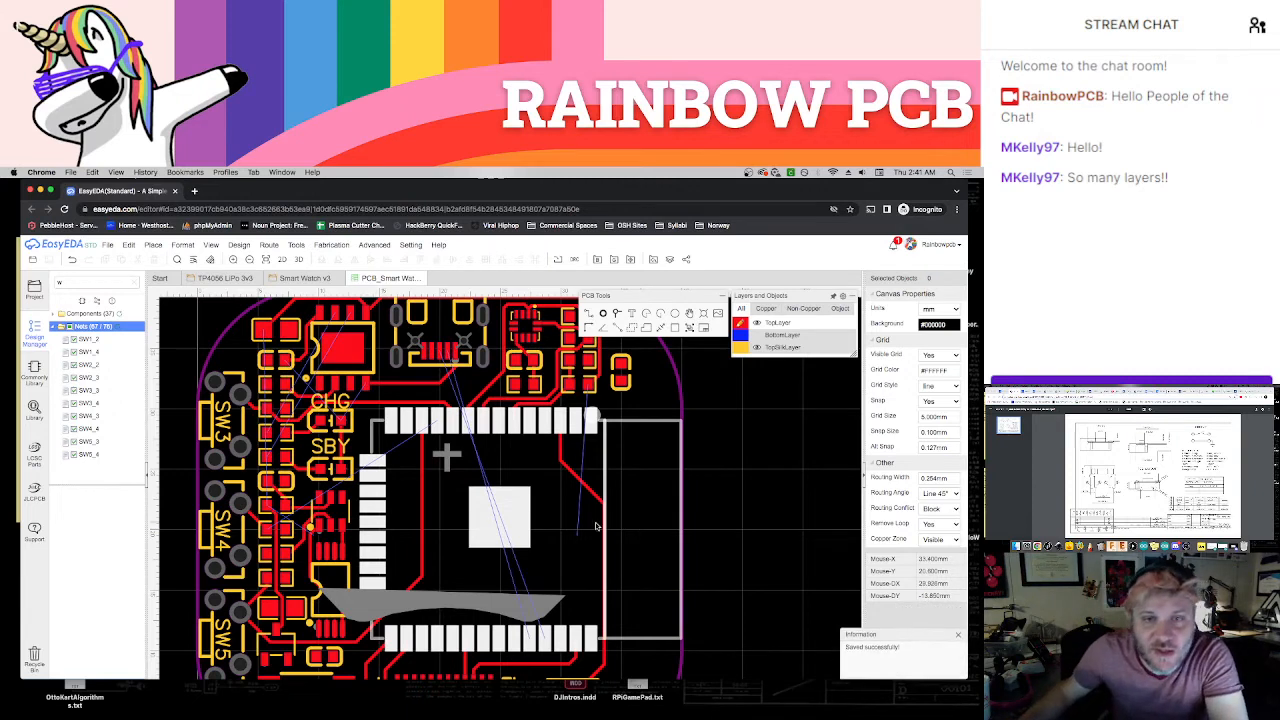
{"action": "right_click_drag", "start_coordinate": [548, 496], "coordinate": [695, 546]}
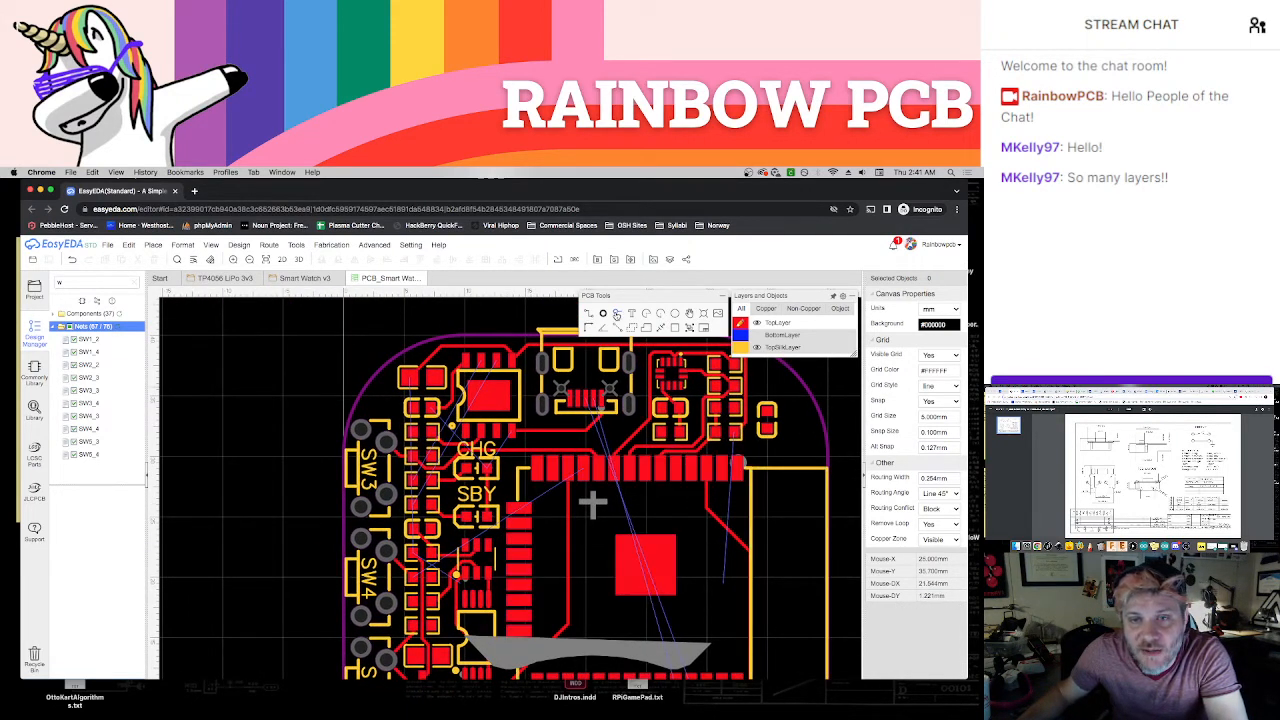
Try placing two vias above the USB connector's TX and RX pads and assigning one to net TX
{"action": "scroll", "coordinate": [585, 396], "scroll_direction": "up", "scroll_amount": 5}
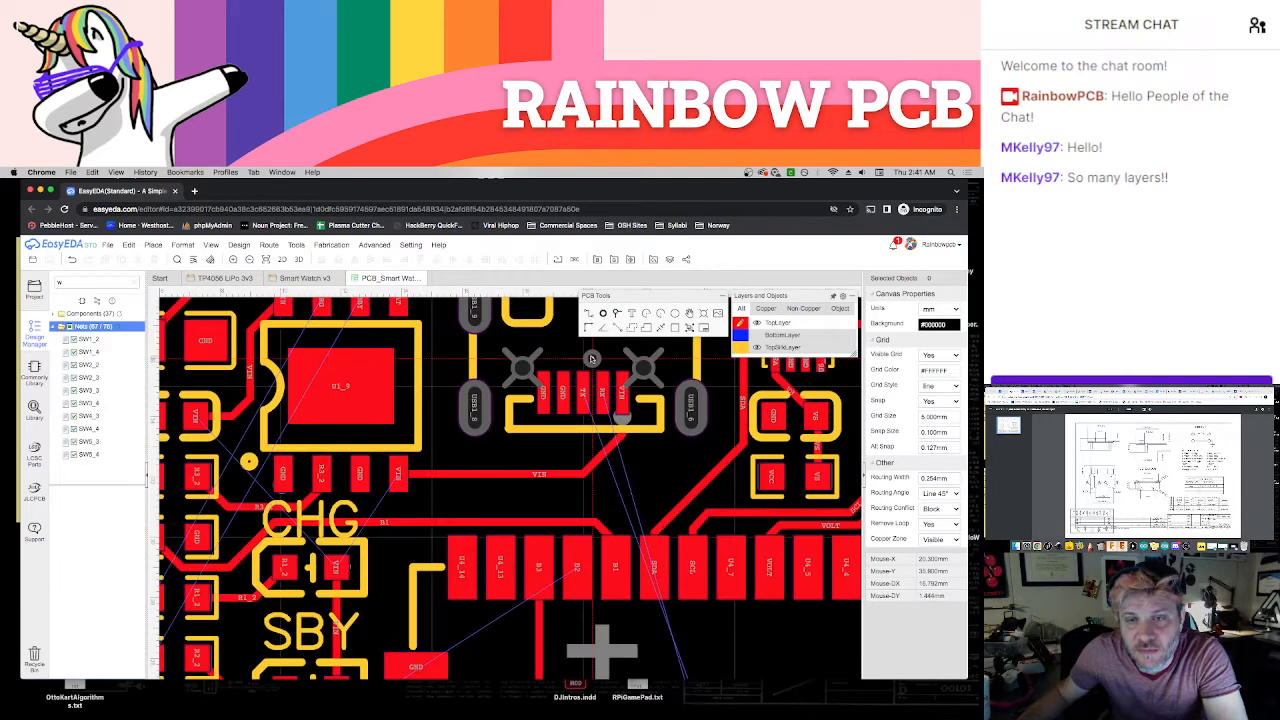
{"action": "scroll", "coordinate": [583, 398], "scroll_direction": "down", "scroll_amount": 2}
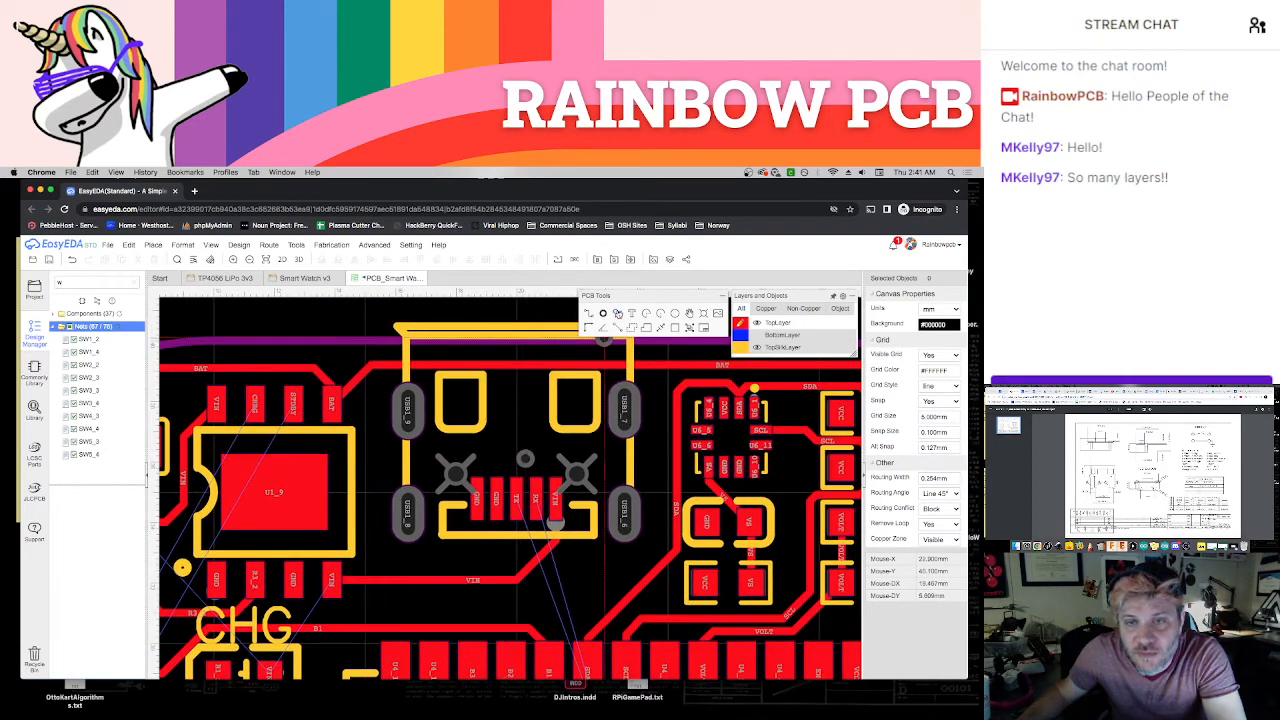
{"action": "left_click", "coordinate": [618, 313]}
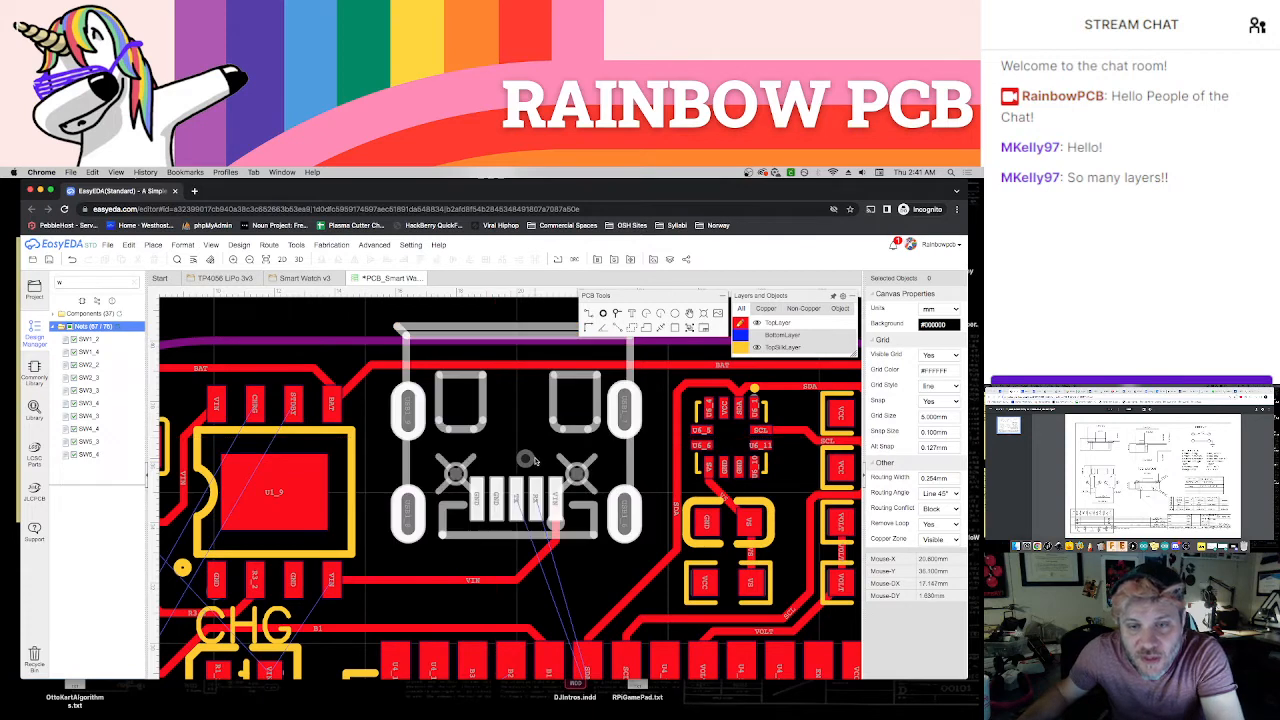
{"action": "key", "text": "Escape"}
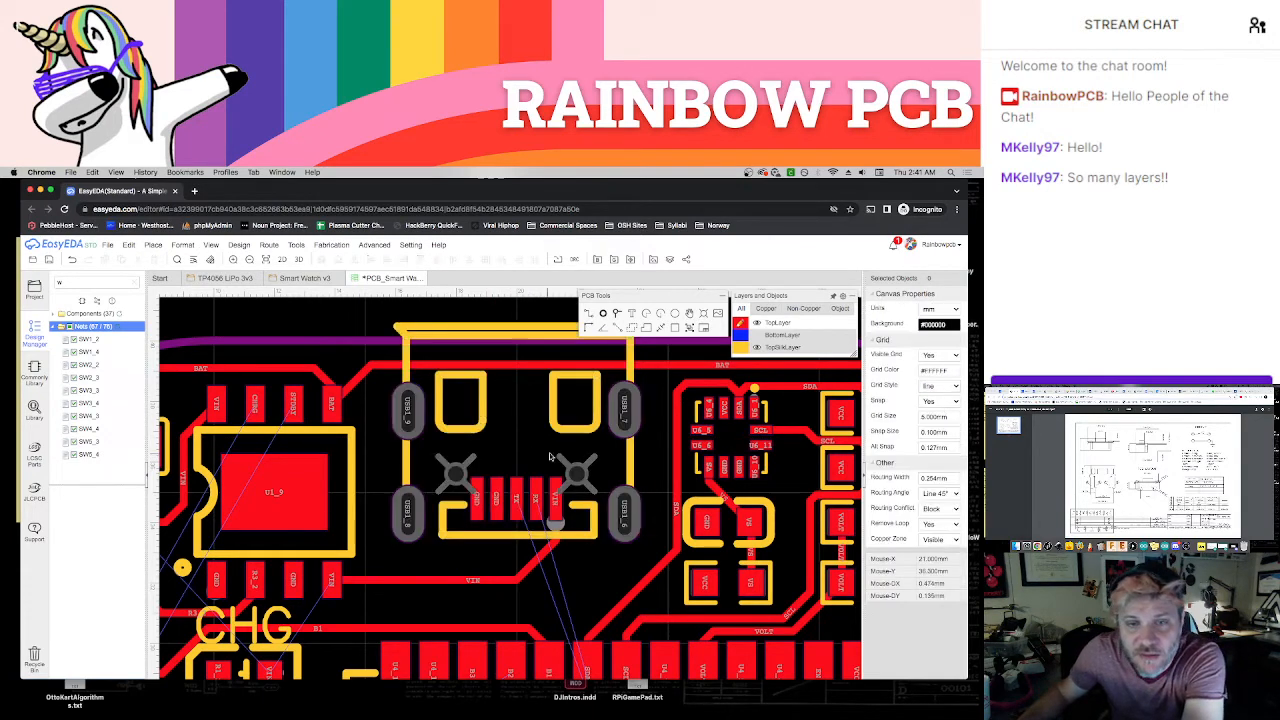
{"action": "left_click", "coordinate": [617, 316]}
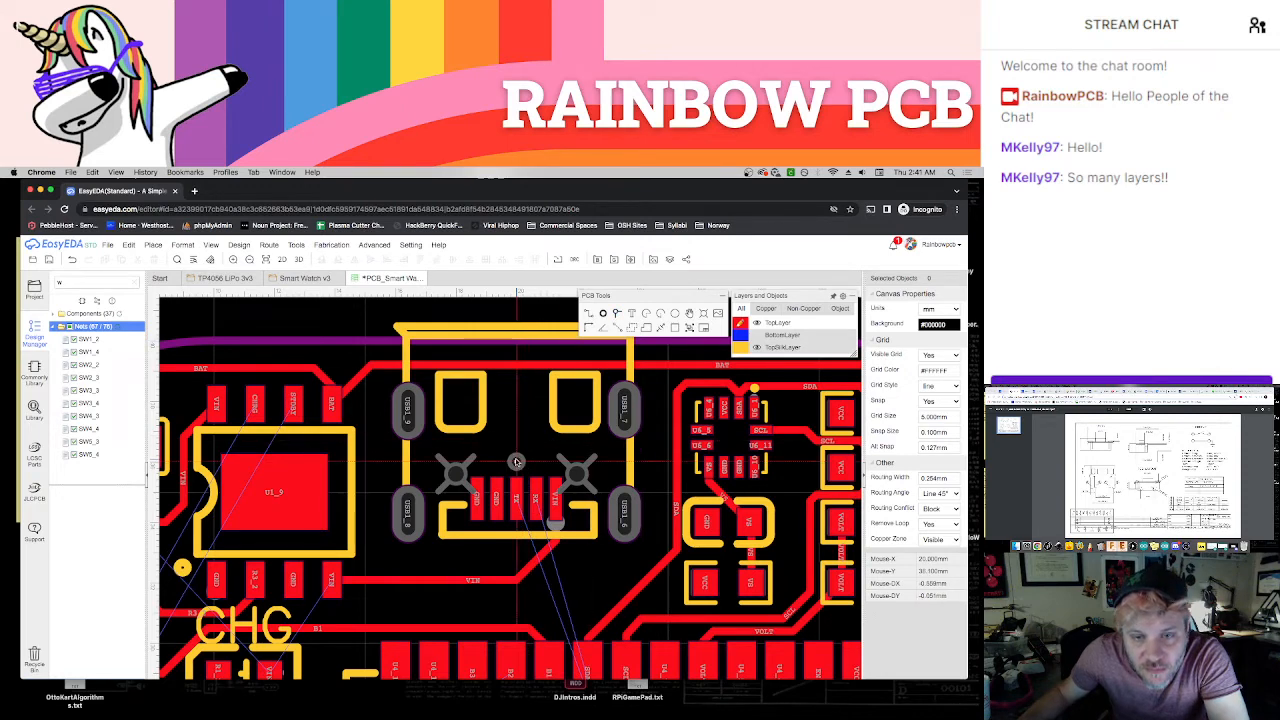
{"action": "left_click", "coordinate": [516, 461]}
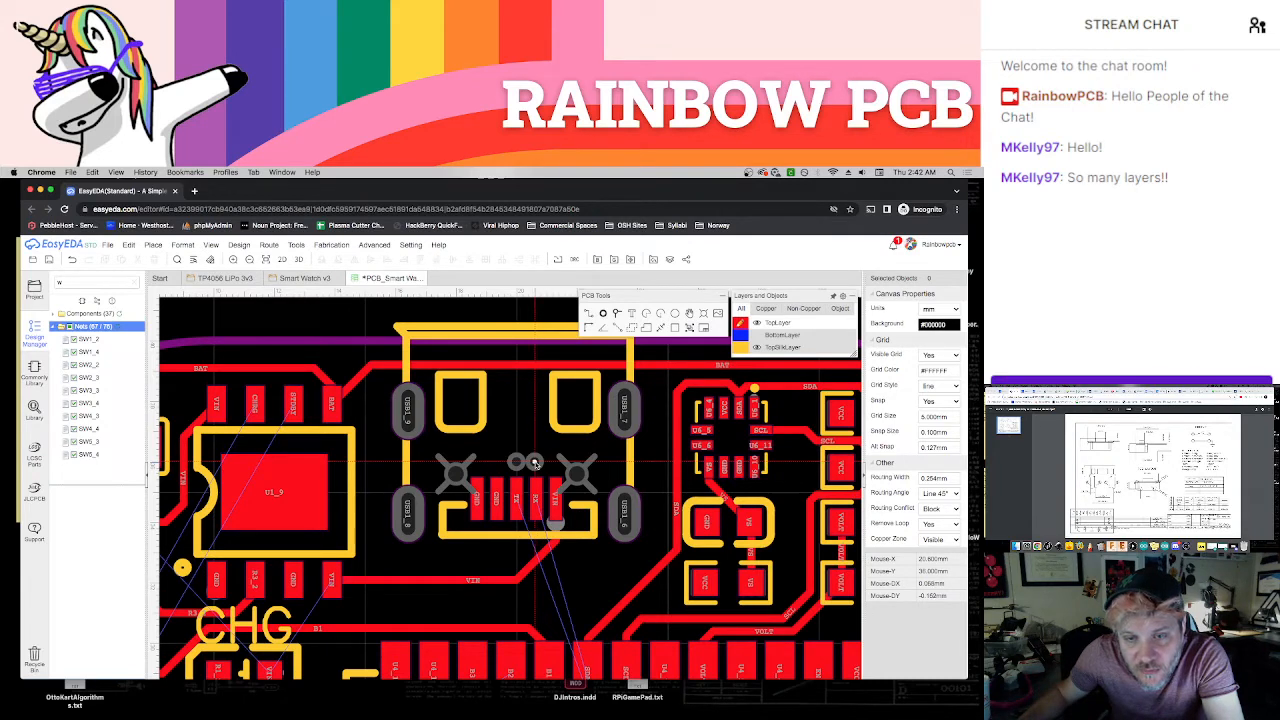
{"action": "scroll", "coordinate": [530, 466], "scroll_direction": "up", "scroll_amount": 3}
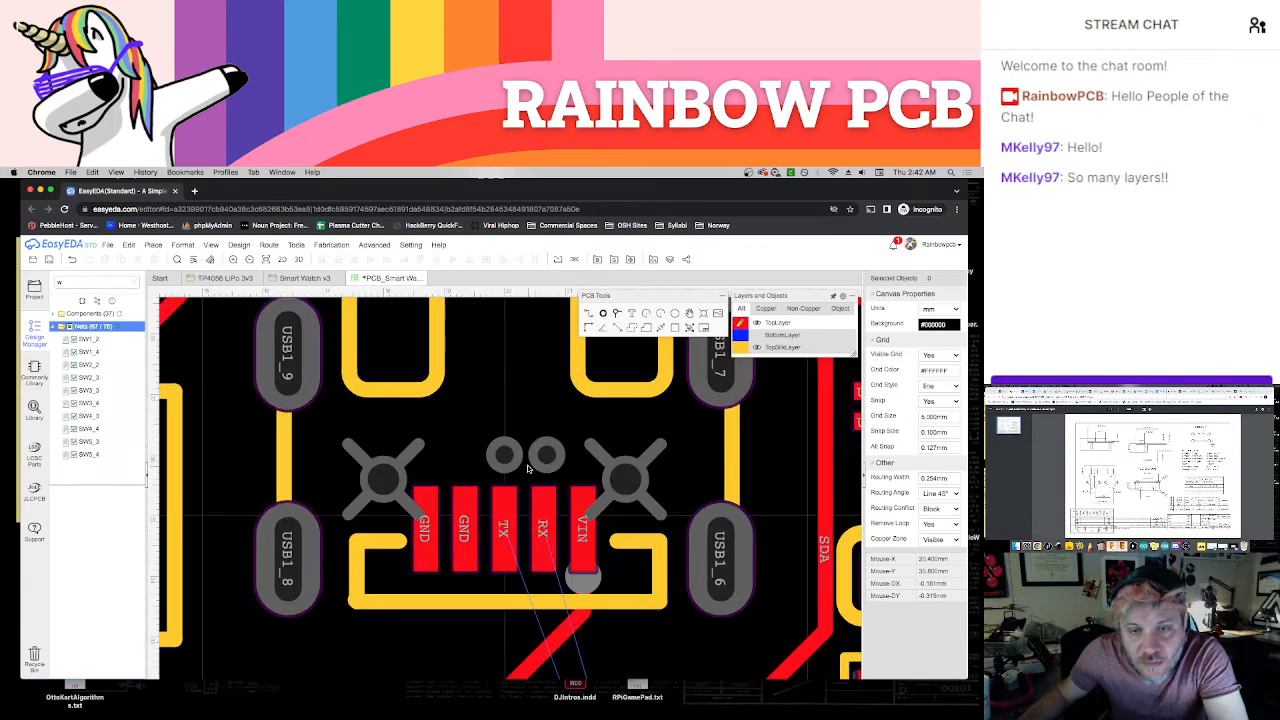
{"action": "left_click", "coordinate": [514, 462]}
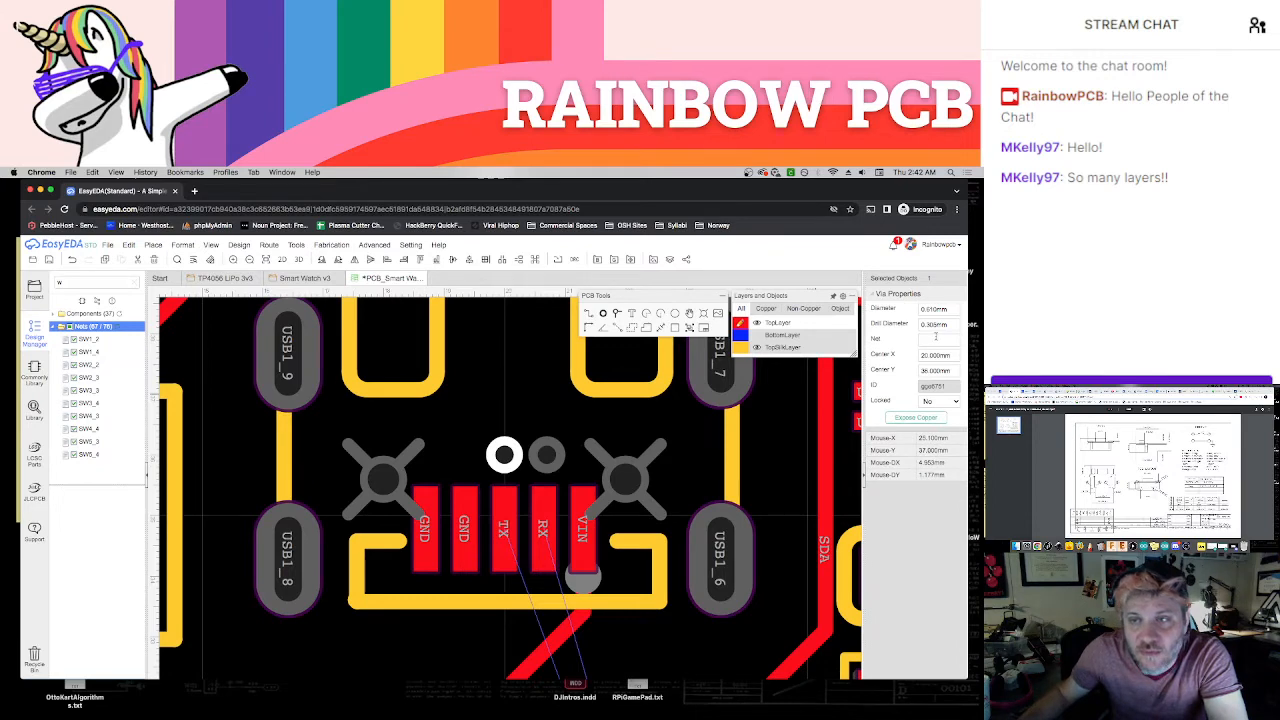
{"action": "key", "text": "Return"}
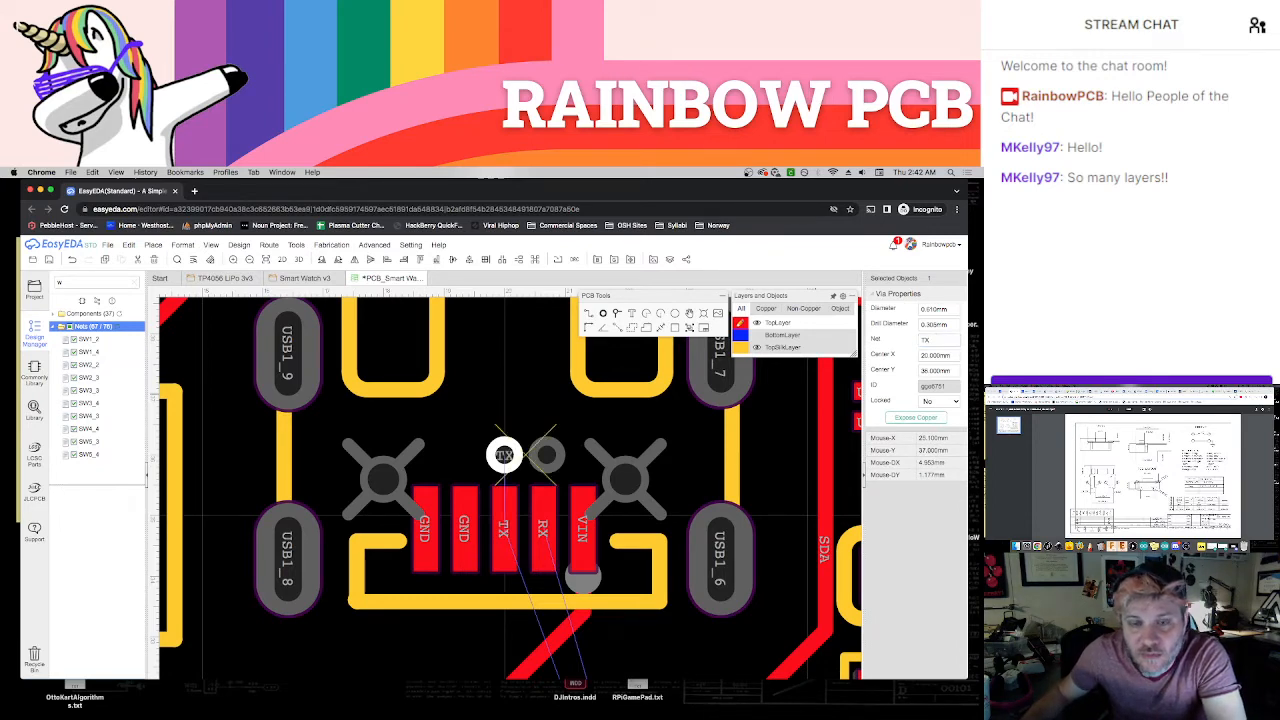
Undo the net assignment and the two vias placed above the USB connector's contact pads
{"action": "key", "text": "super+z"}
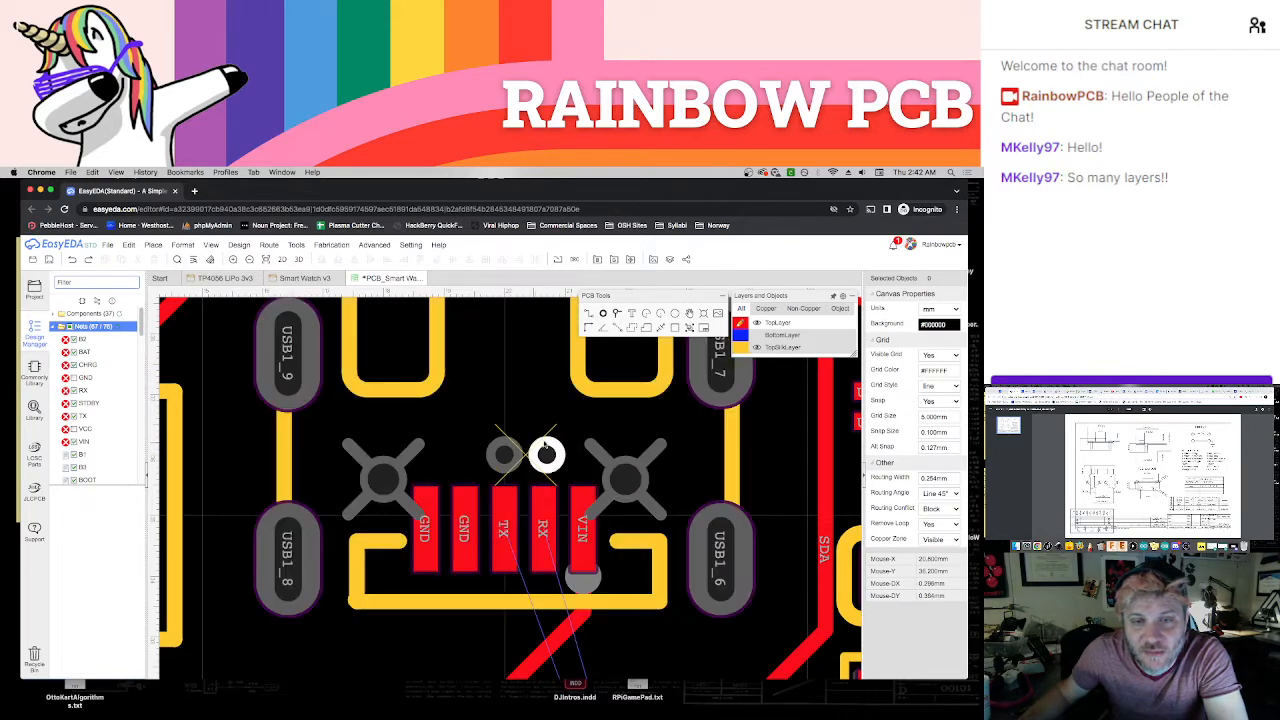
{"action": "key", "text": "super+z"}
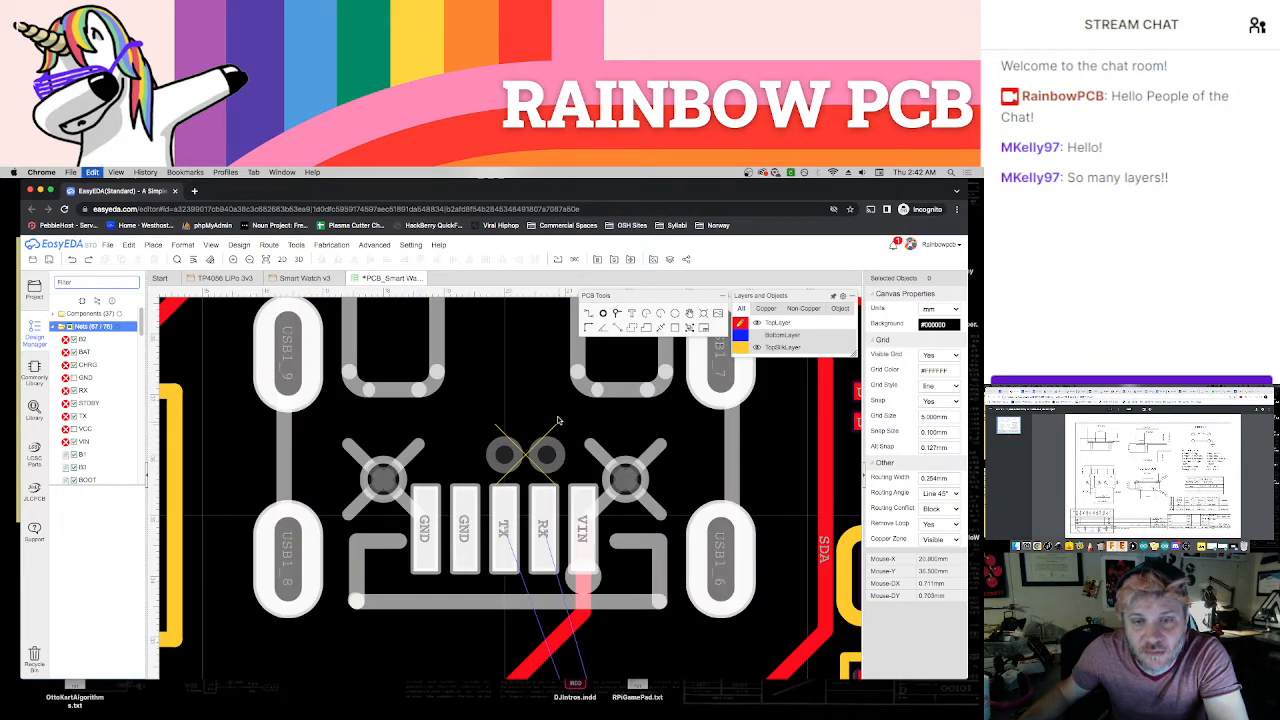
{"action": "key", "text": "super+z"}
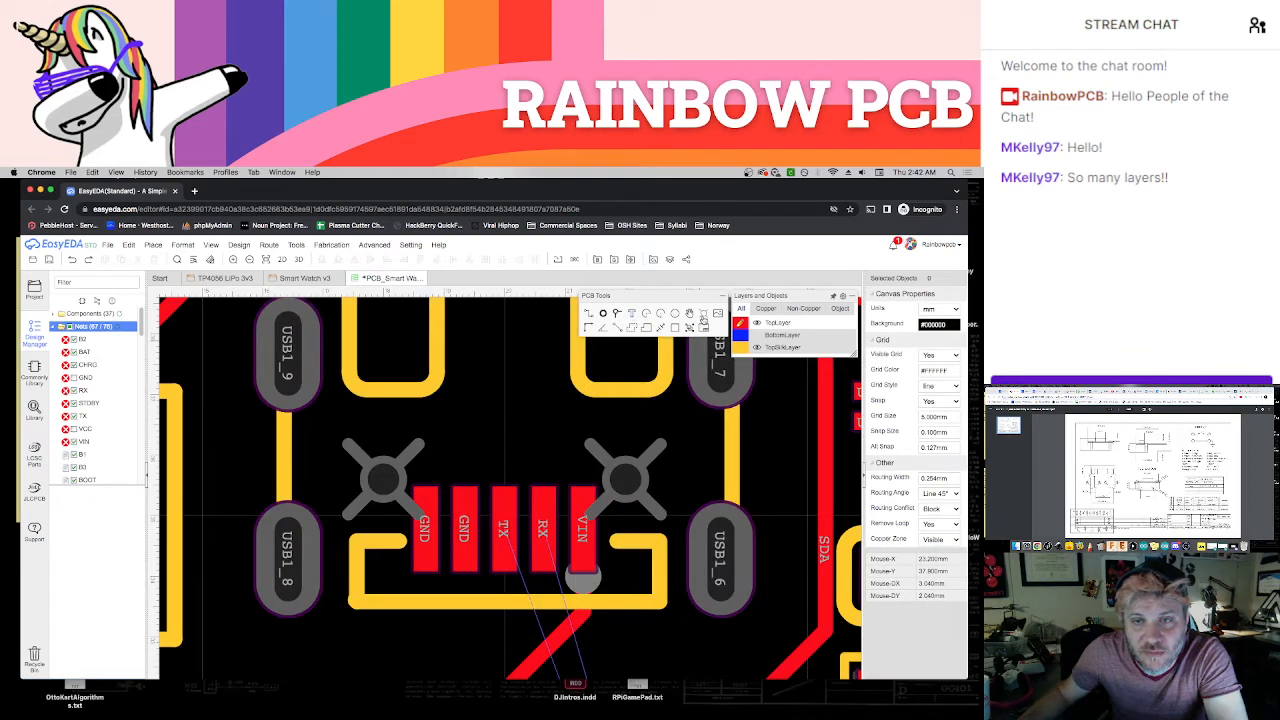
Examine the course of the TX and RX ratlines across the board and the free space inside the USB connector
{"action": "left_click", "coordinate": [617, 317]}
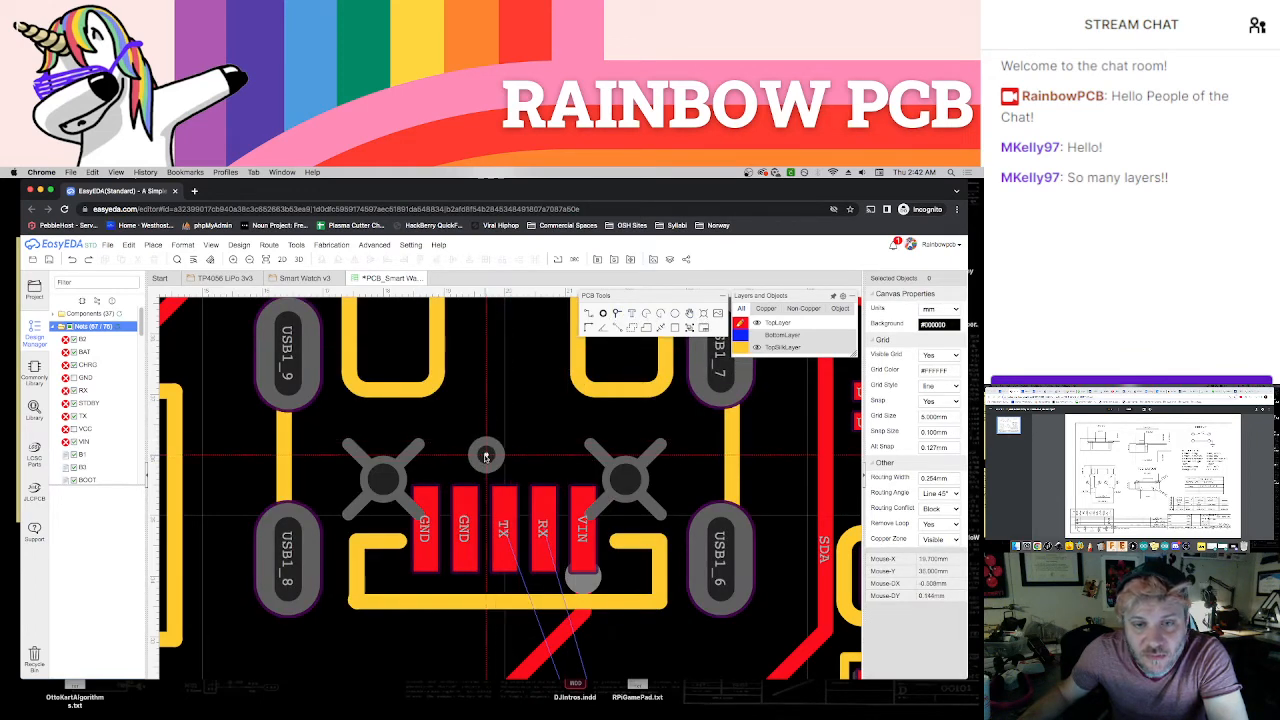
{"action": "key", "text": "Escape"}
{"action": "scroll", "coordinate": [484, 451], "scroll_direction": "down", "scroll_amount": 5}
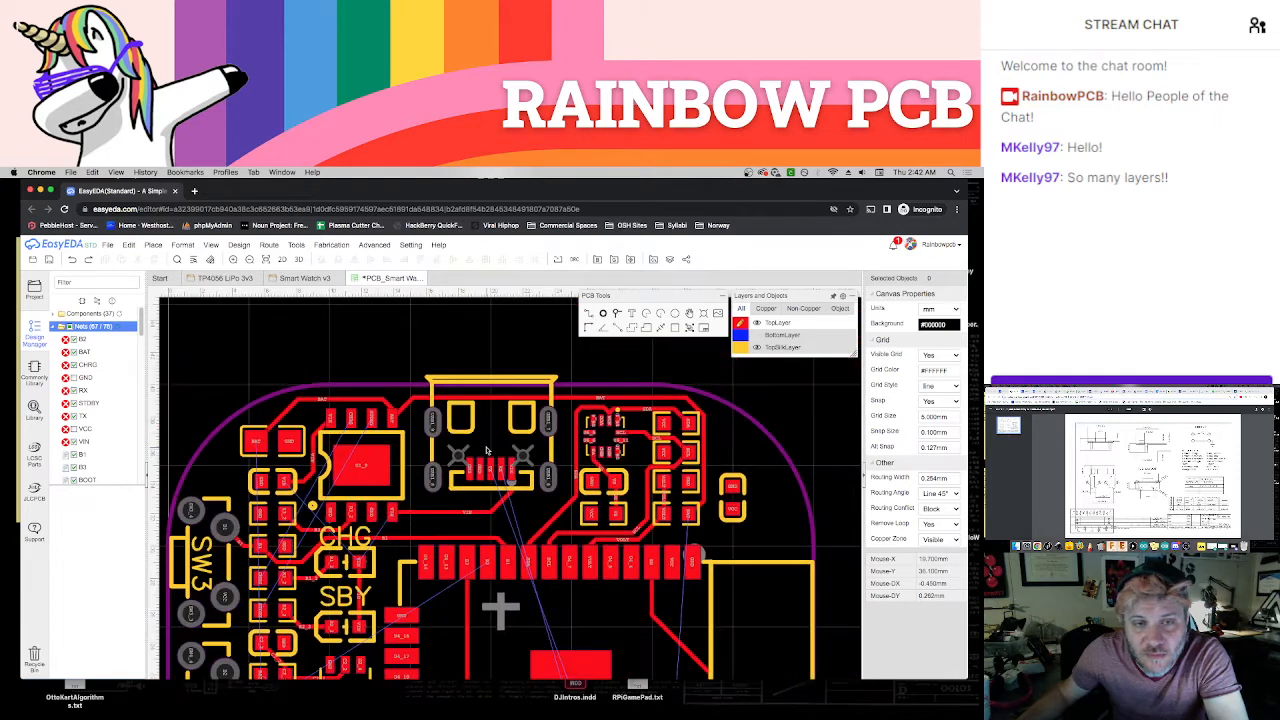
{"action": "scroll", "coordinate": [742, 566], "scroll_direction": "down", "scroll_amount": 3}
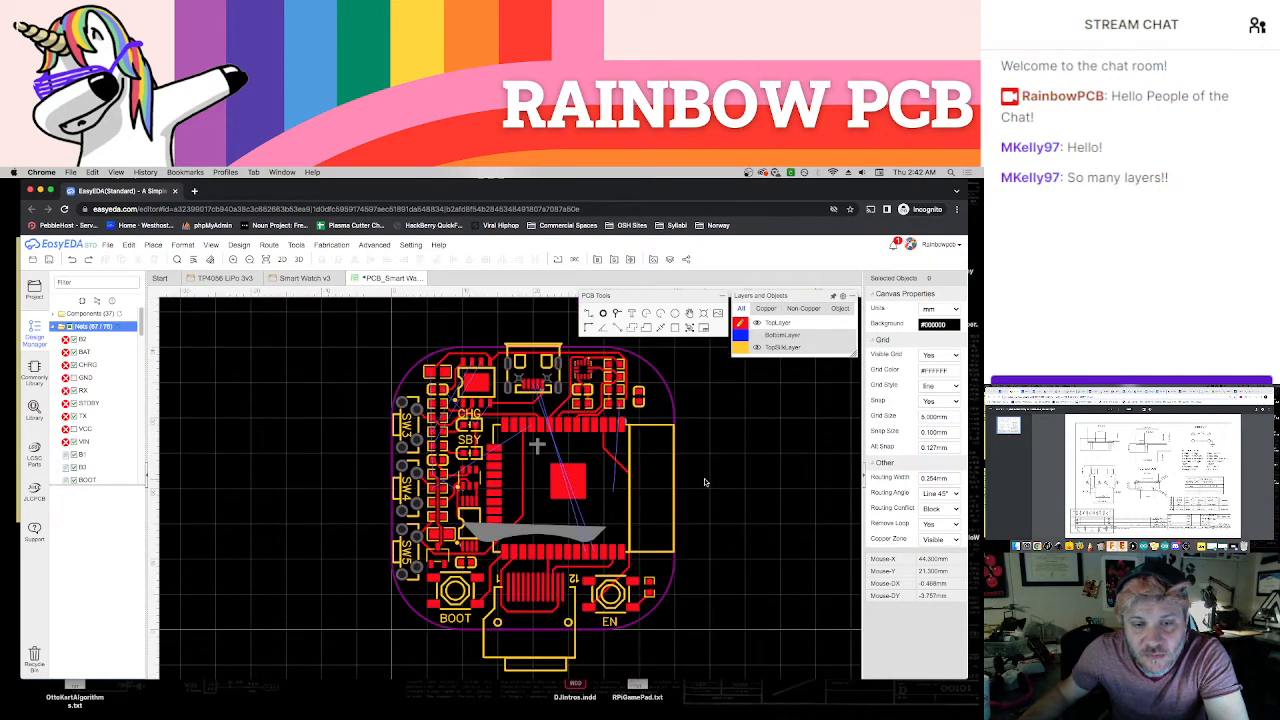
{"action": "scroll", "coordinate": [704, 482], "scroll_direction": "up", "scroll_amount": 1}
{"action": "scroll", "coordinate": [709, 467], "scroll_direction": "down", "scroll_amount": 1}
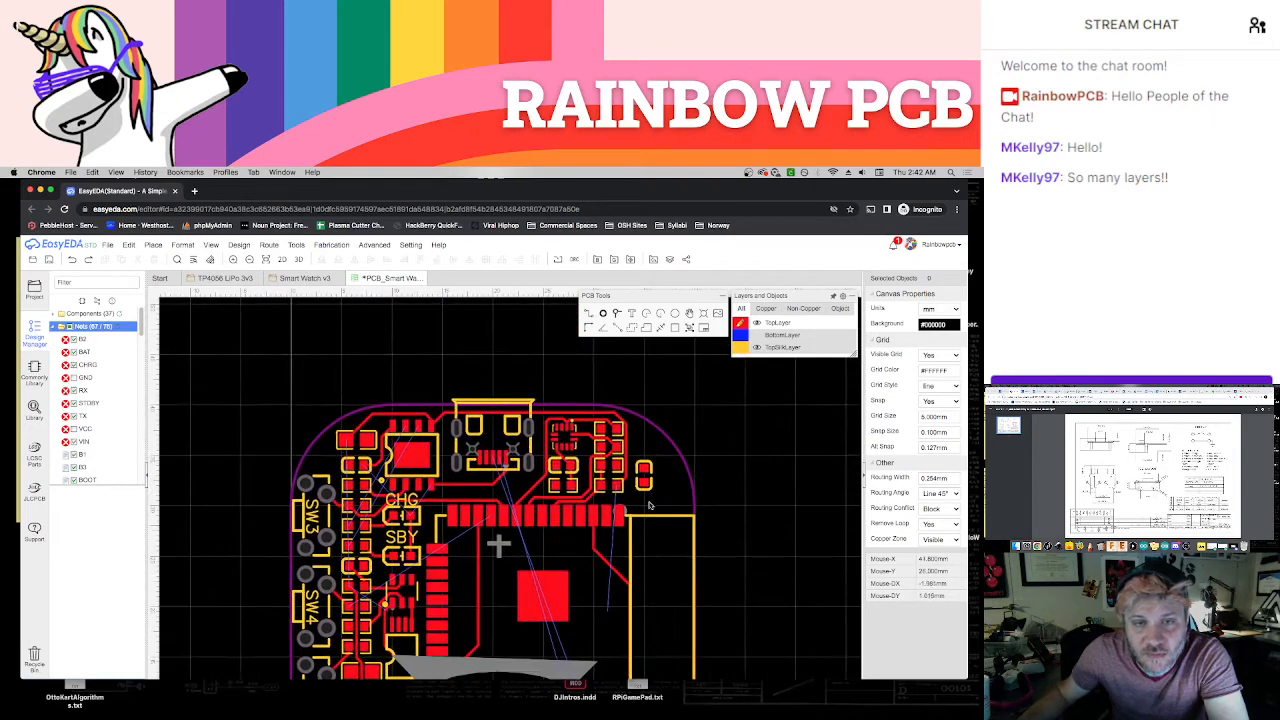
{"action": "scroll", "coordinate": [480, 400], "scroll_direction": "up", "scroll_amount": 5}
{"action": "scroll", "coordinate": [505, 457], "scroll_direction": "up", "scroll_amount": 1}
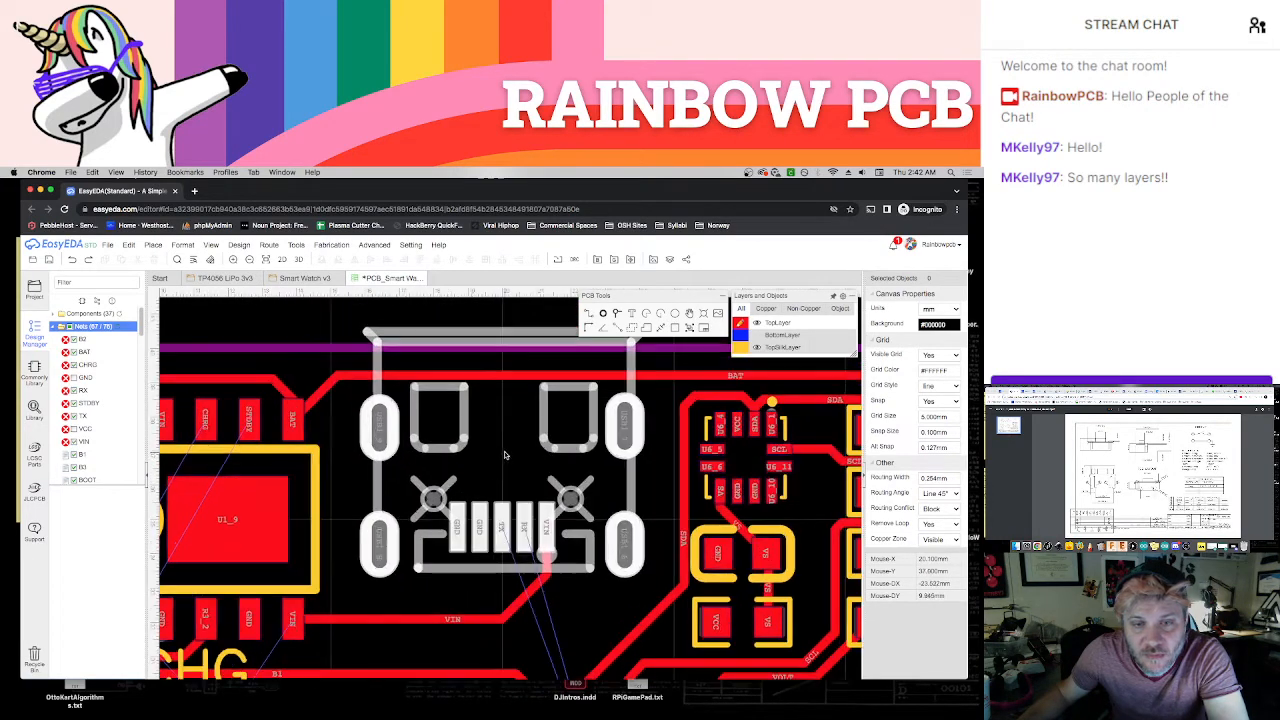
{"action": "scroll", "coordinate": [512, 458], "scroll_direction": "up", "scroll_amount": 3}
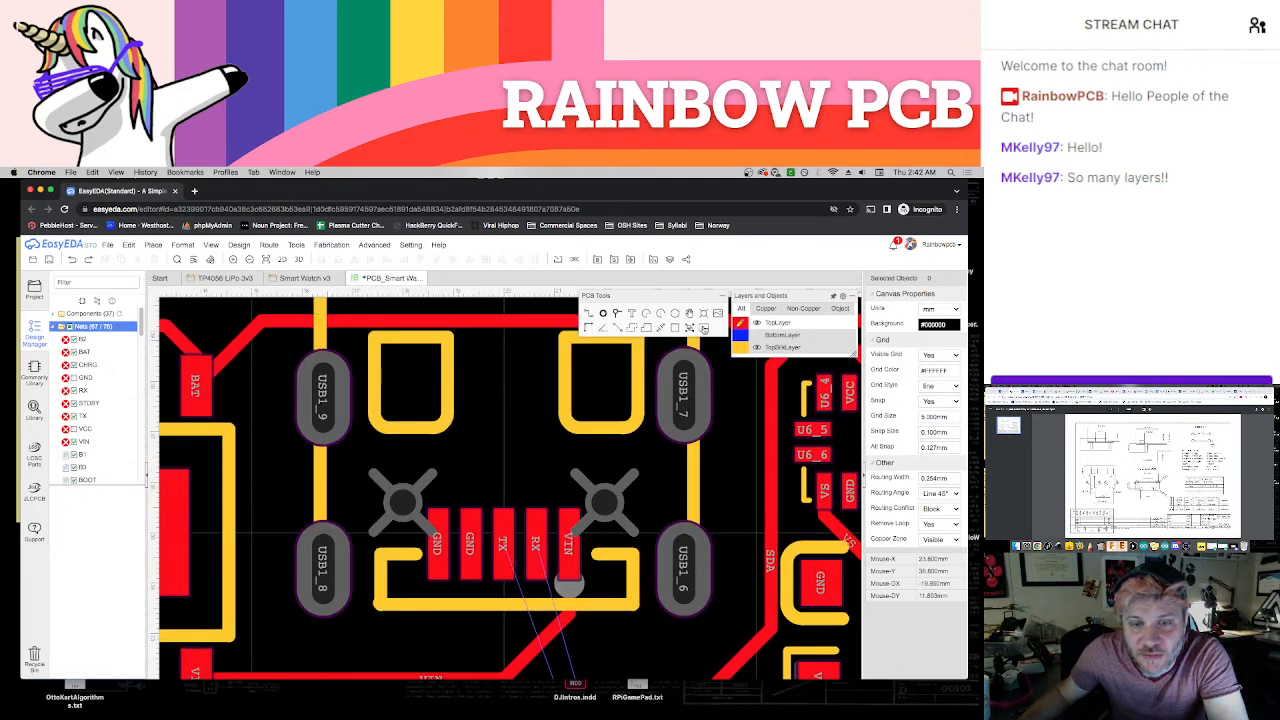
Place a TX via and a second via above the USB connector's contact pads, setting the second via's net to RX
{"action": "left_click", "coordinate": [618, 313]}
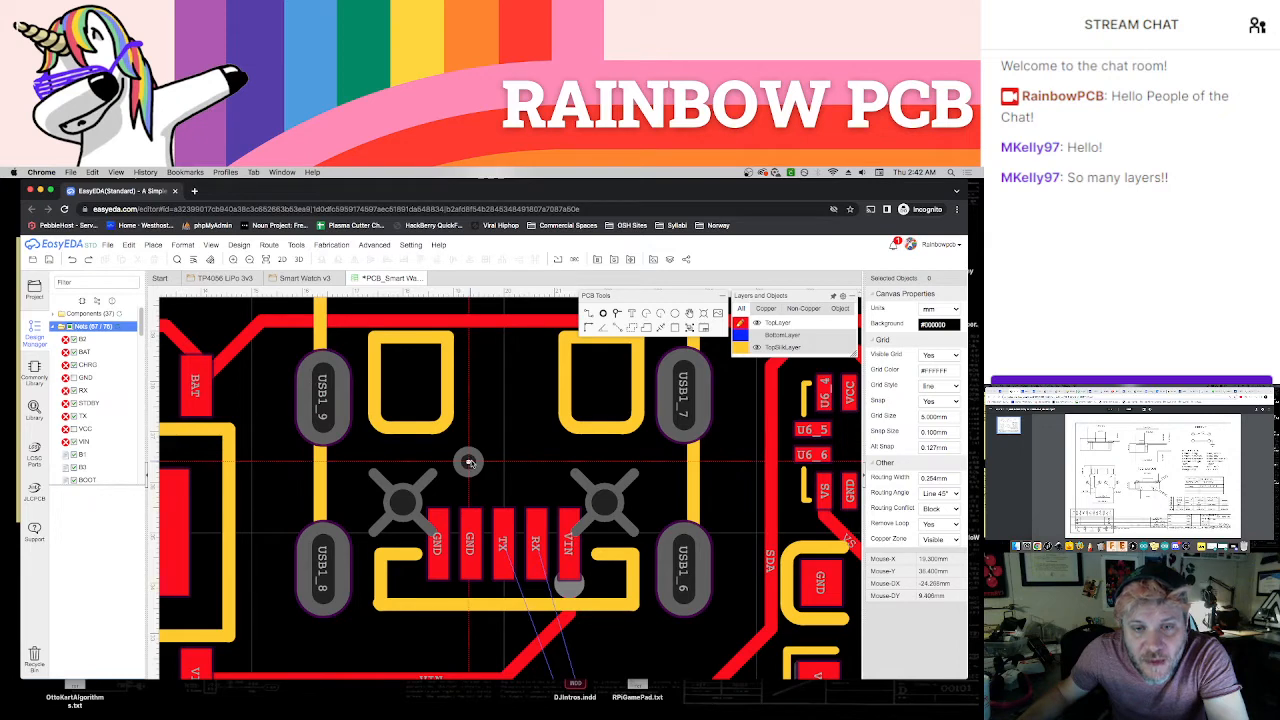
{"action": "left_click", "coordinate": [473, 462]}
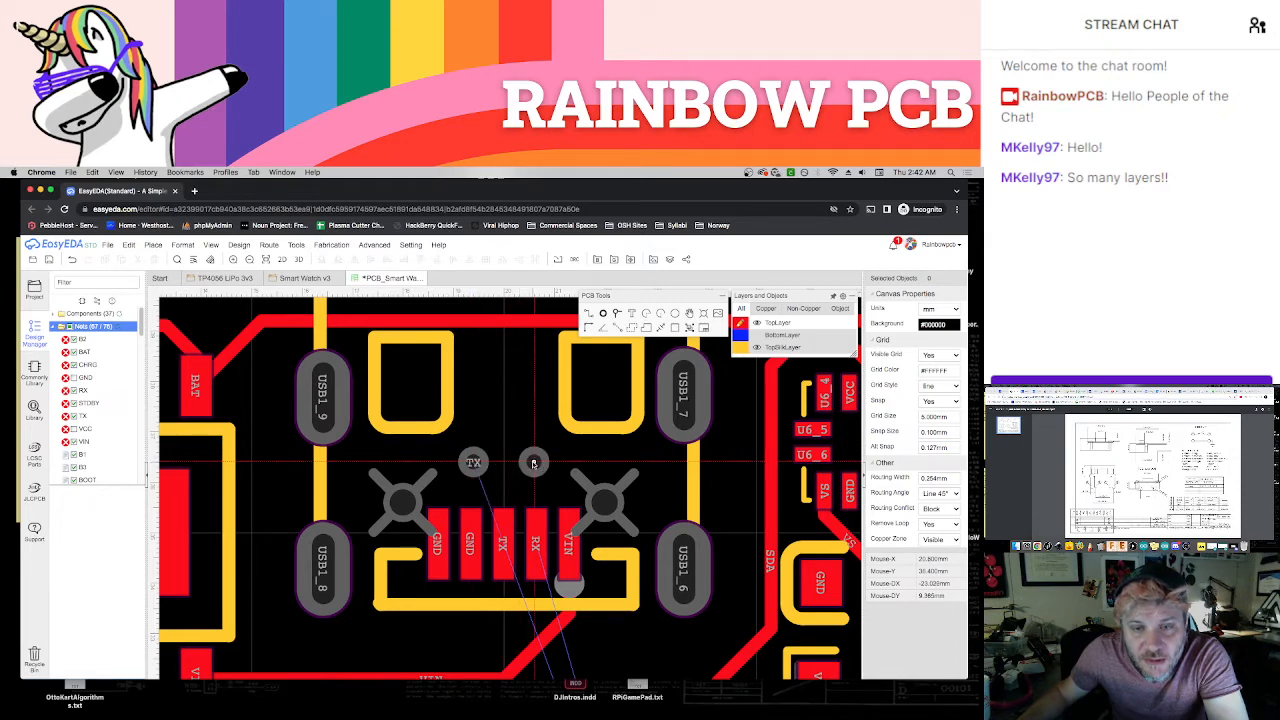
{"action": "left_click", "coordinate": [533, 462]}
{"action": "key", "text": "Escape"}
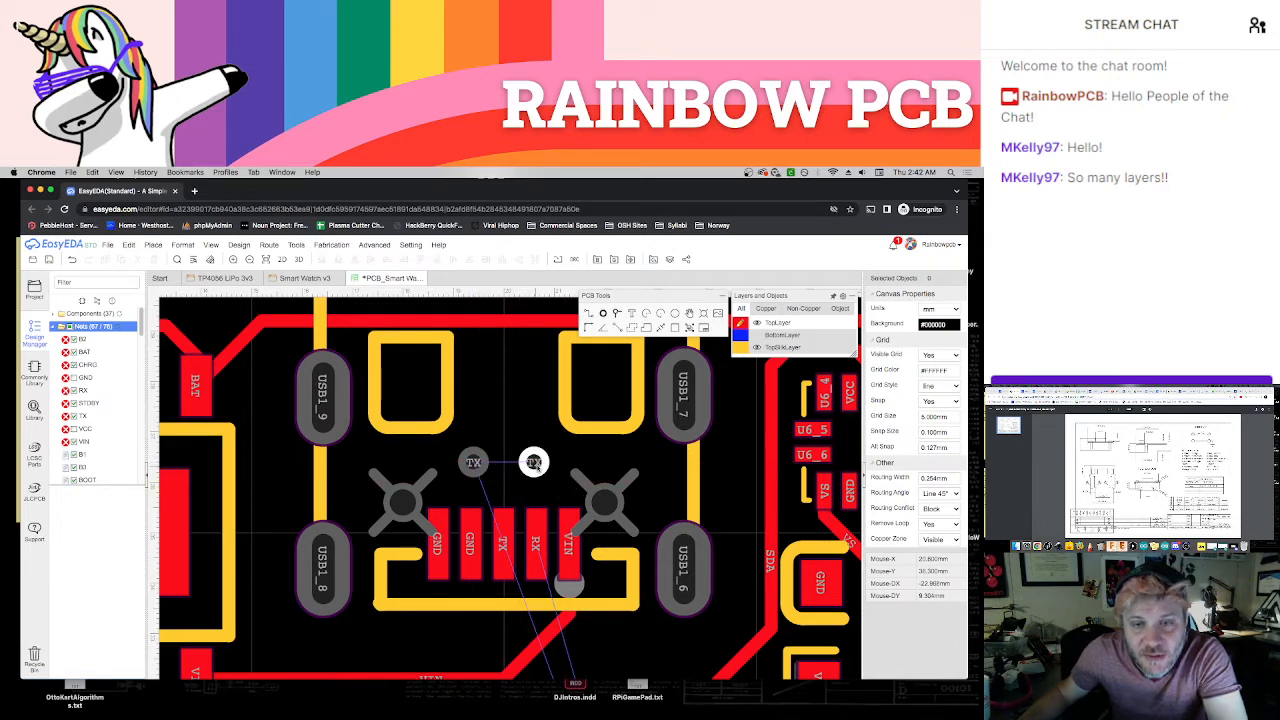
{"action": "left_click", "coordinate": [535, 466]}
{"action": "left_click", "coordinate": [950, 343]}
{"action": "type", "text": "R"}
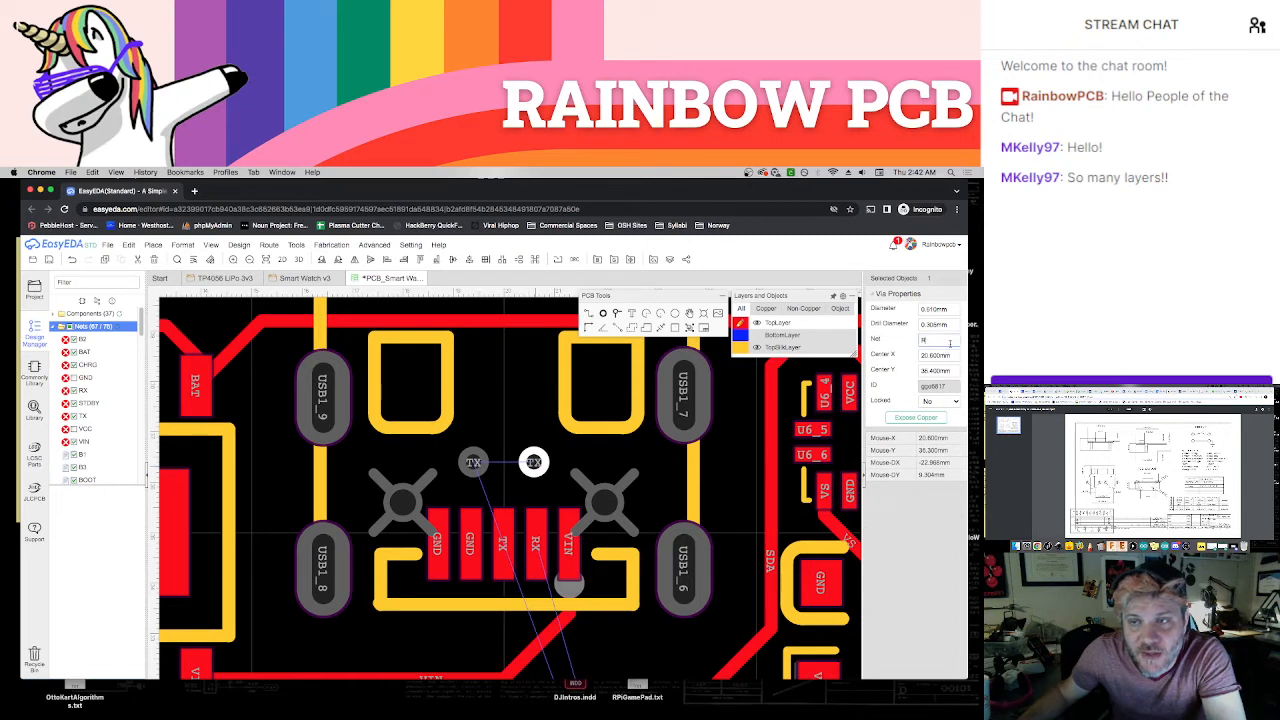
{"action": "type", "text": "X"}
{"action": "key", "text": "Return"}
Route short top-layer tracks from the TX and RX vias to the USB connector's matching TX and RX pads
{"action": "key", "text": "w"}
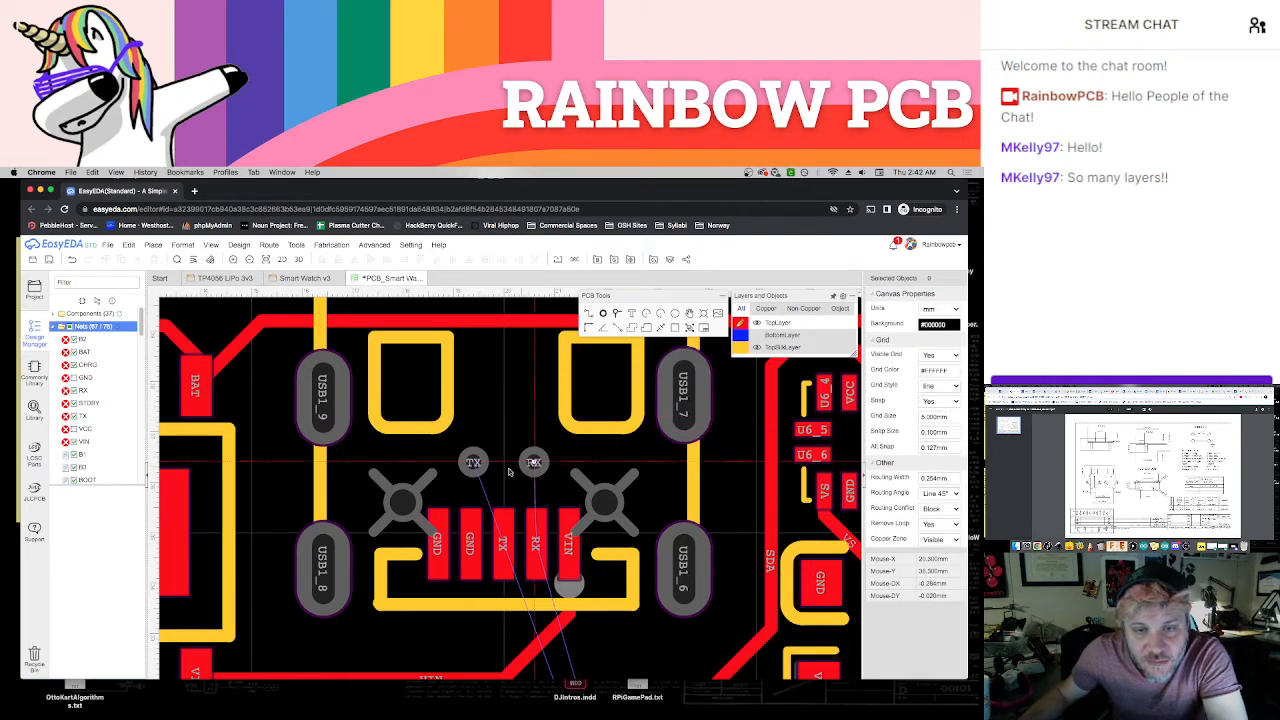
{"action": "left_click", "coordinate": [475, 463]}
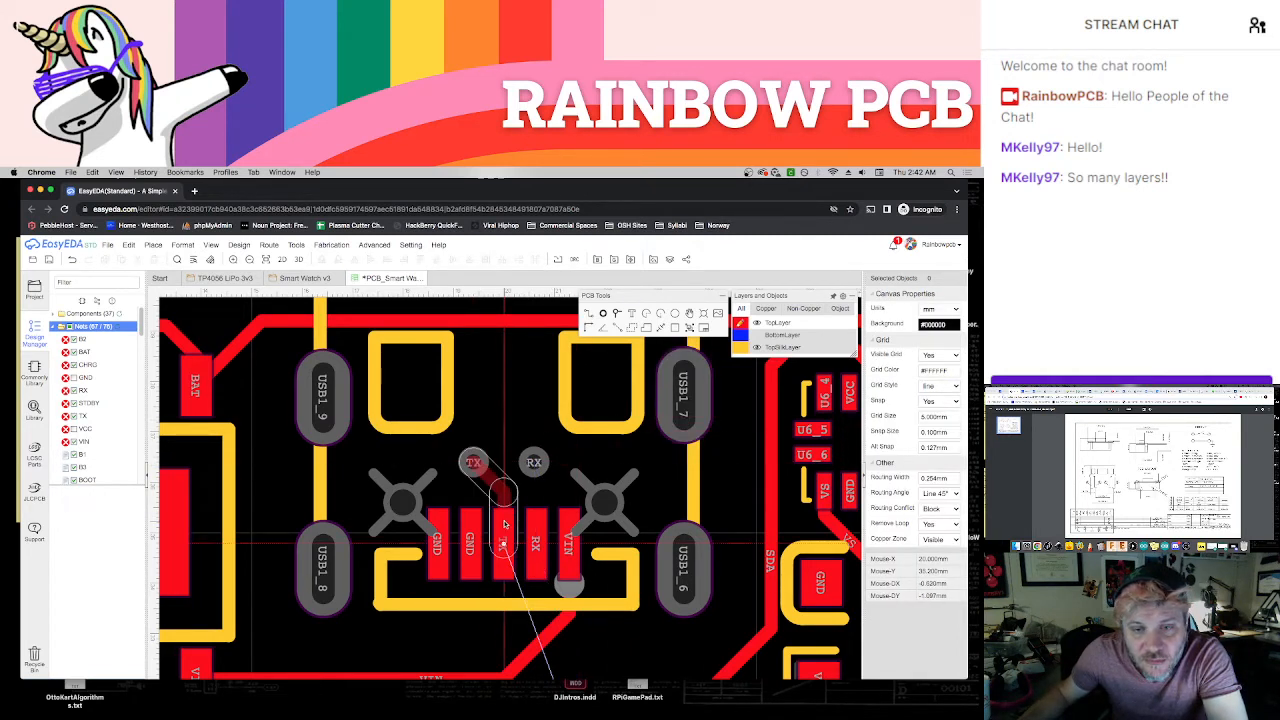
{"action": "left_click", "coordinate": [504, 527]}
{"action": "left_click", "coordinate": [534, 463]}
{"action": "left_click", "coordinate": [537, 527]}
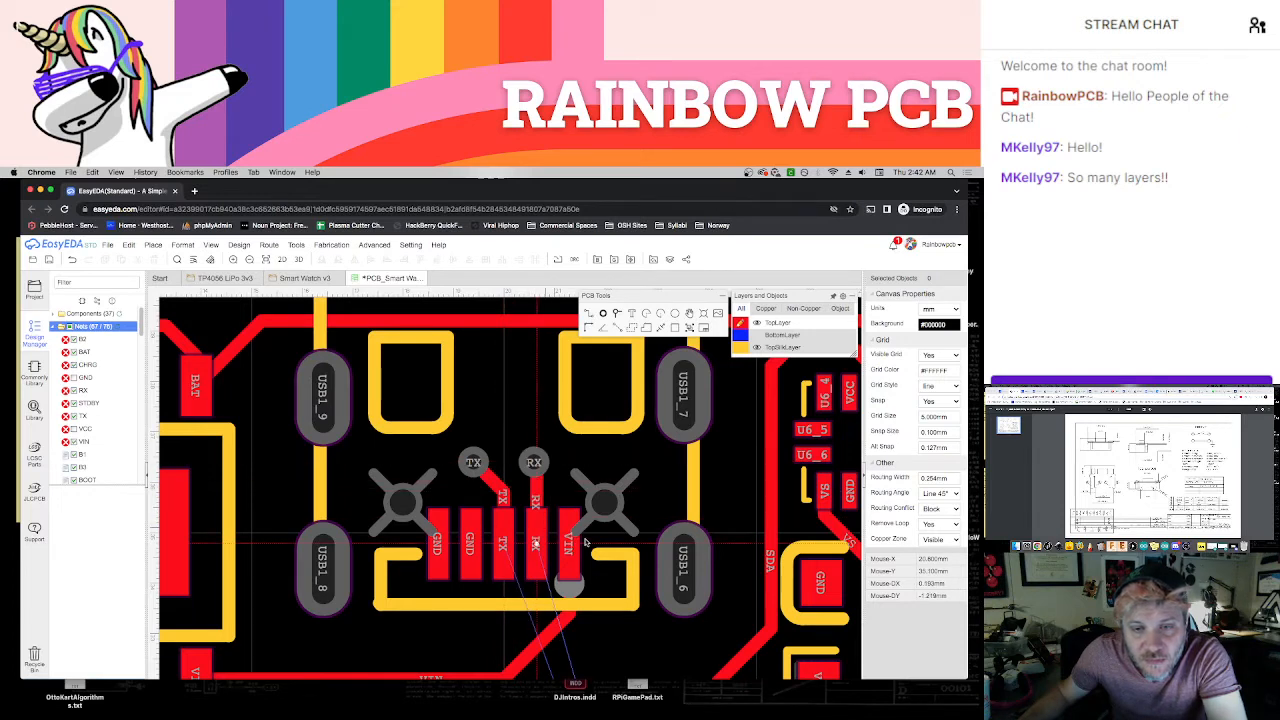
Place two vias just below the module's lower RX and TX pads, one under each pad
{"action": "scroll", "coordinate": [600, 565], "scroll_direction": "down", "scroll_amount": 3}
{"action": "right_click_drag", "start_coordinate": [636, 662], "coordinate": [579, 493]}
{"action": "right_click_drag", "start_coordinate": [631, 531], "coordinate": [548, 386]}
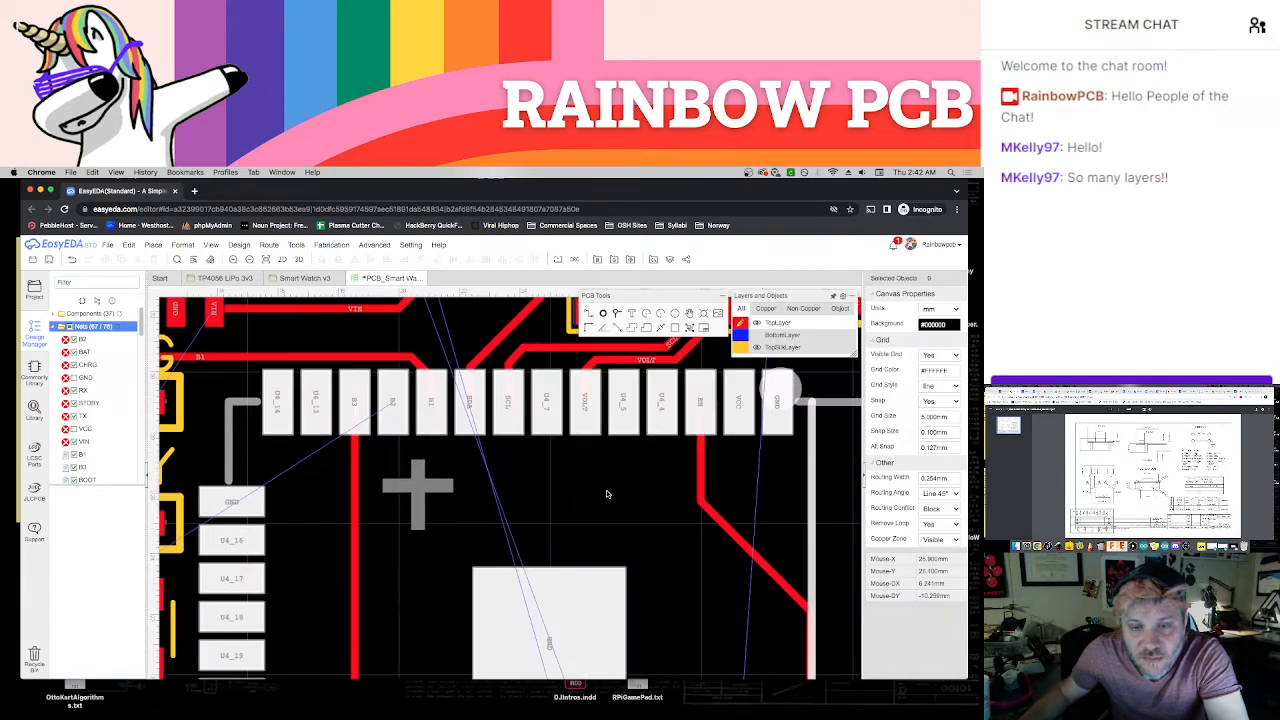
{"action": "scroll", "coordinate": [606, 494], "scroll_direction": "down", "scroll_amount": 3}
{"action": "right_click_drag", "start_coordinate": [677, 614], "coordinate": [619, 415]}
{"action": "right_click_drag", "start_coordinate": [633, 542], "coordinate": [626, 507]}
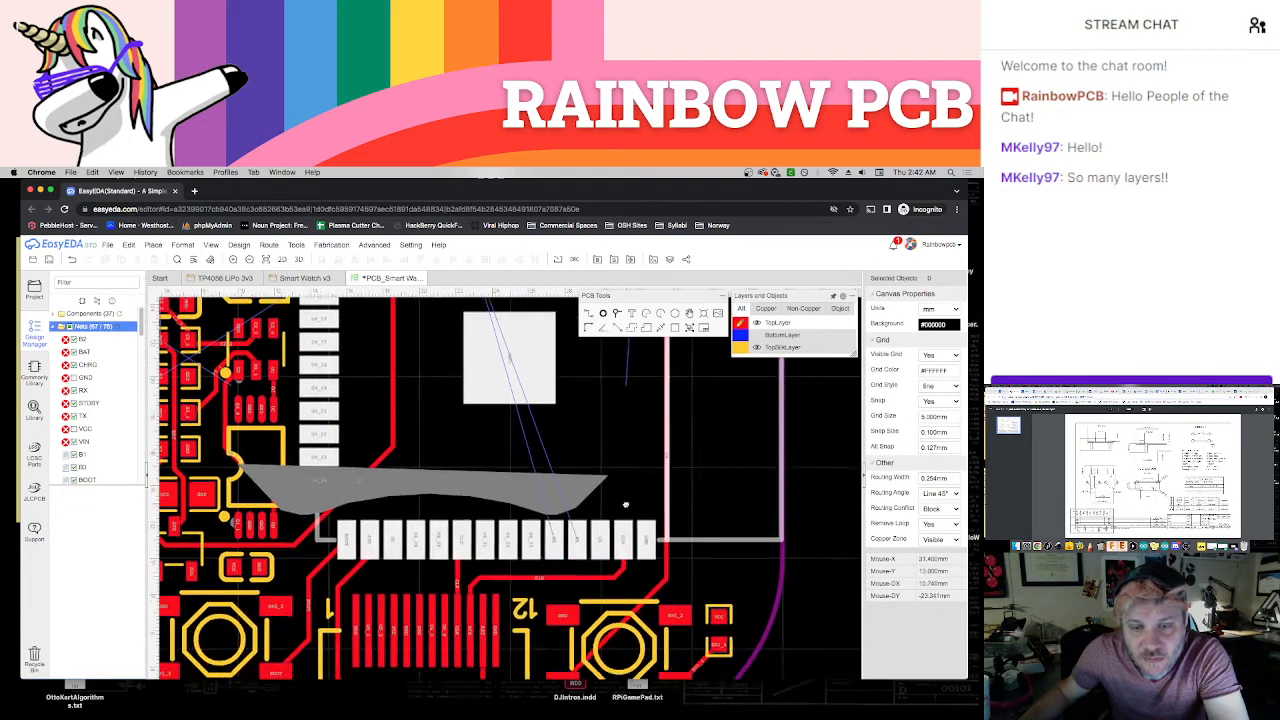
{"action": "scroll", "coordinate": [575, 593], "scroll_direction": "up", "scroll_amount": 3}
{"action": "right_click_drag", "start_coordinate": [575, 594], "coordinate": [574, 555]}
{"action": "scroll", "coordinate": [574, 555], "scroll_direction": "up", "scroll_amount": 1}
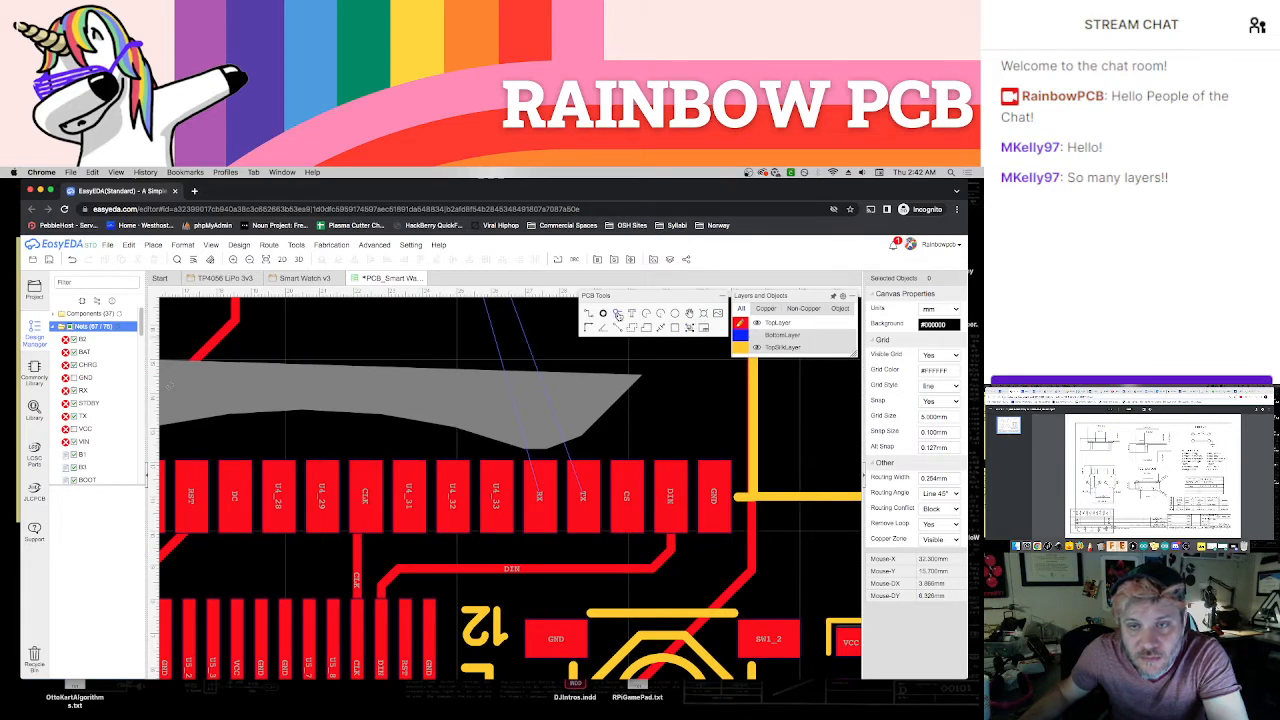
{"action": "left_click", "coordinate": [618, 314]}
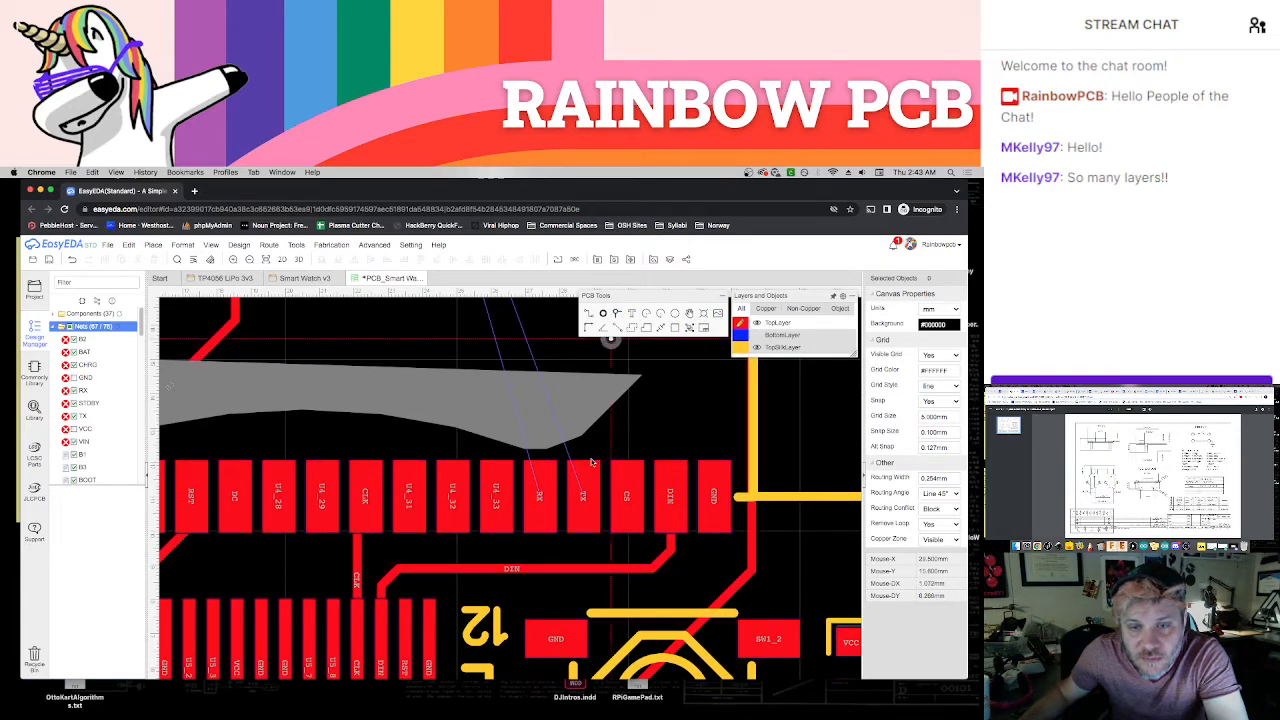
{"action": "left_click", "coordinate": [538, 548]}
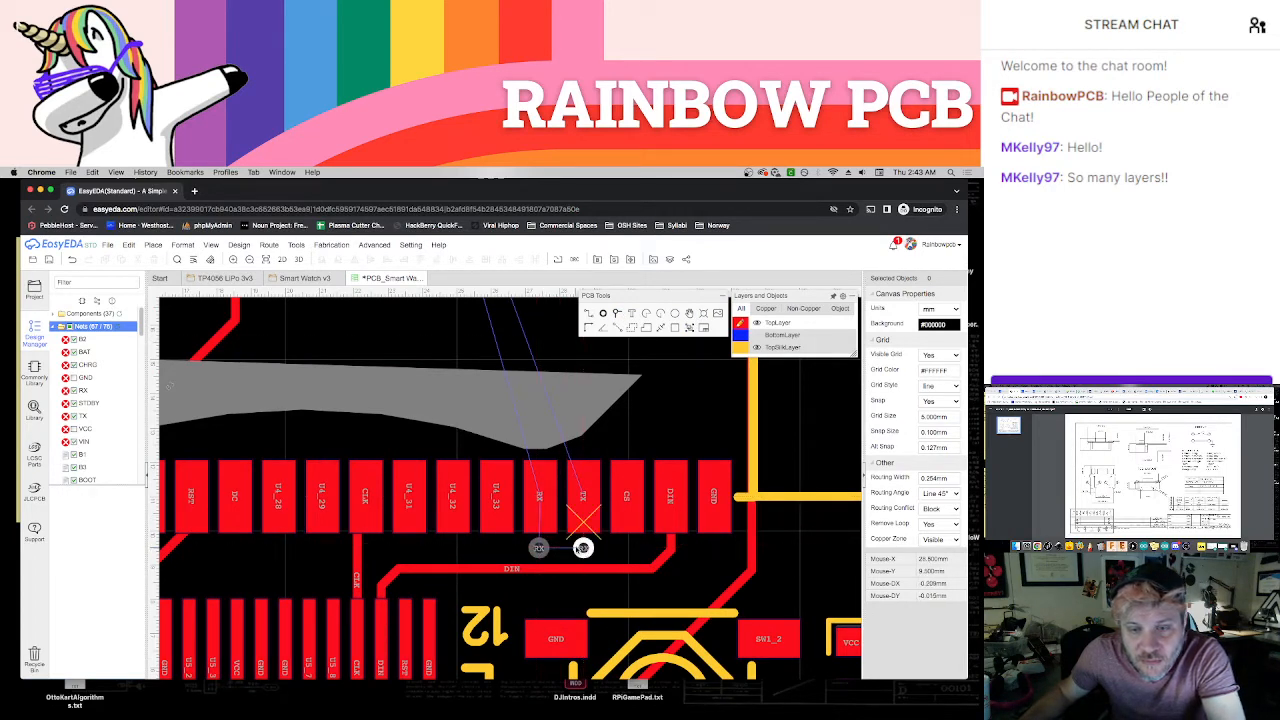
Set the net of the via below the module's lower TX pad to TX
{"action": "scroll", "coordinate": [583, 548], "scroll_direction": "up", "scroll_amount": 1}
{"action": "left_click", "coordinate": [589, 548]}
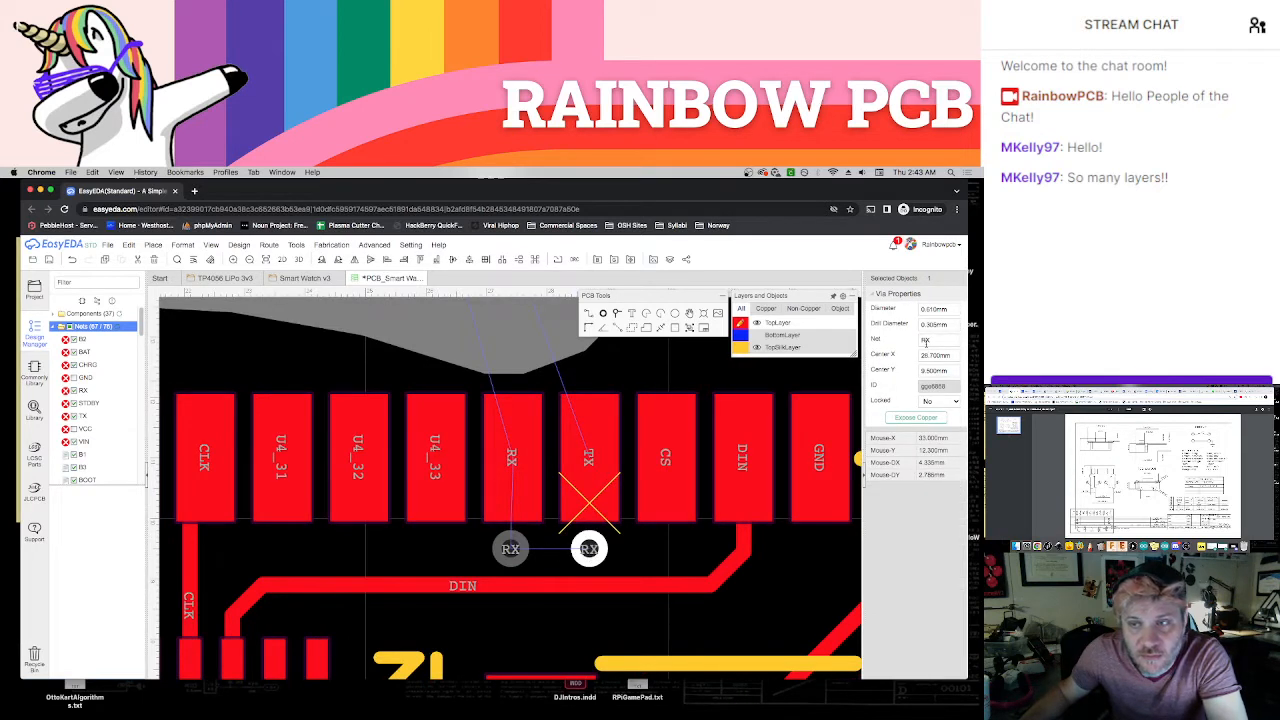
{"action": "type", "text": "RX"}
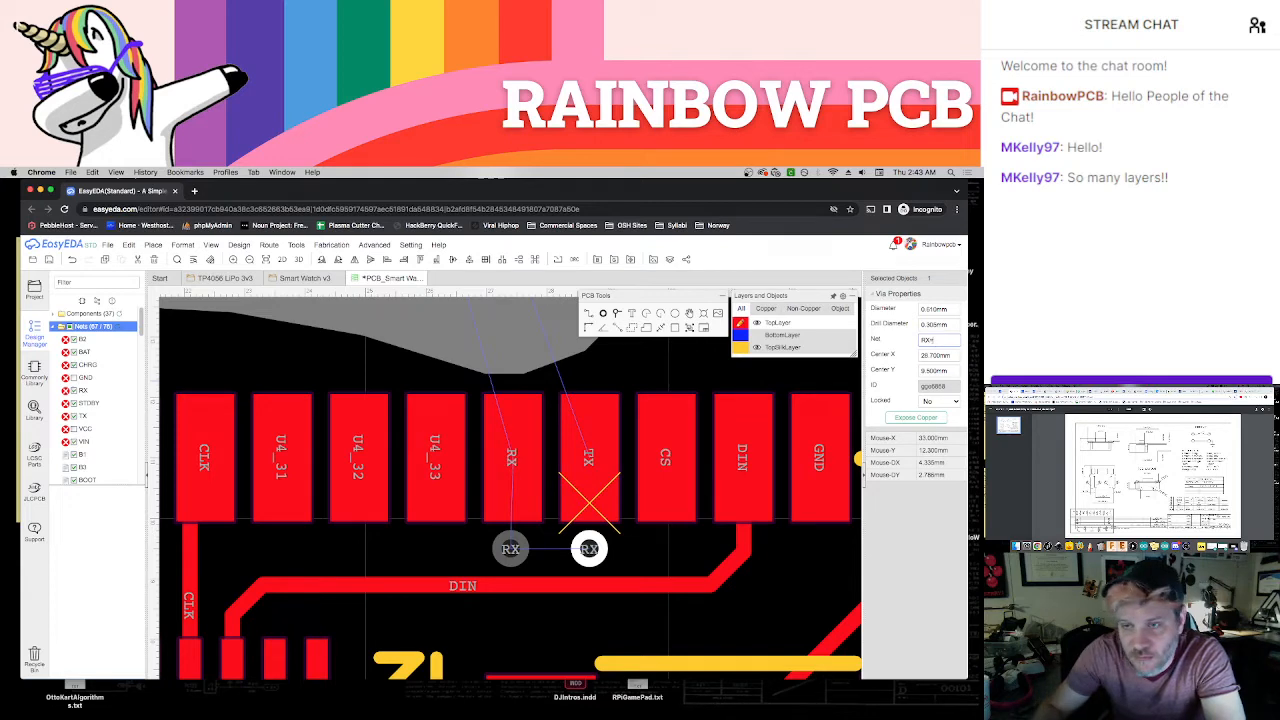
{"action": "key", "text": "Return"}
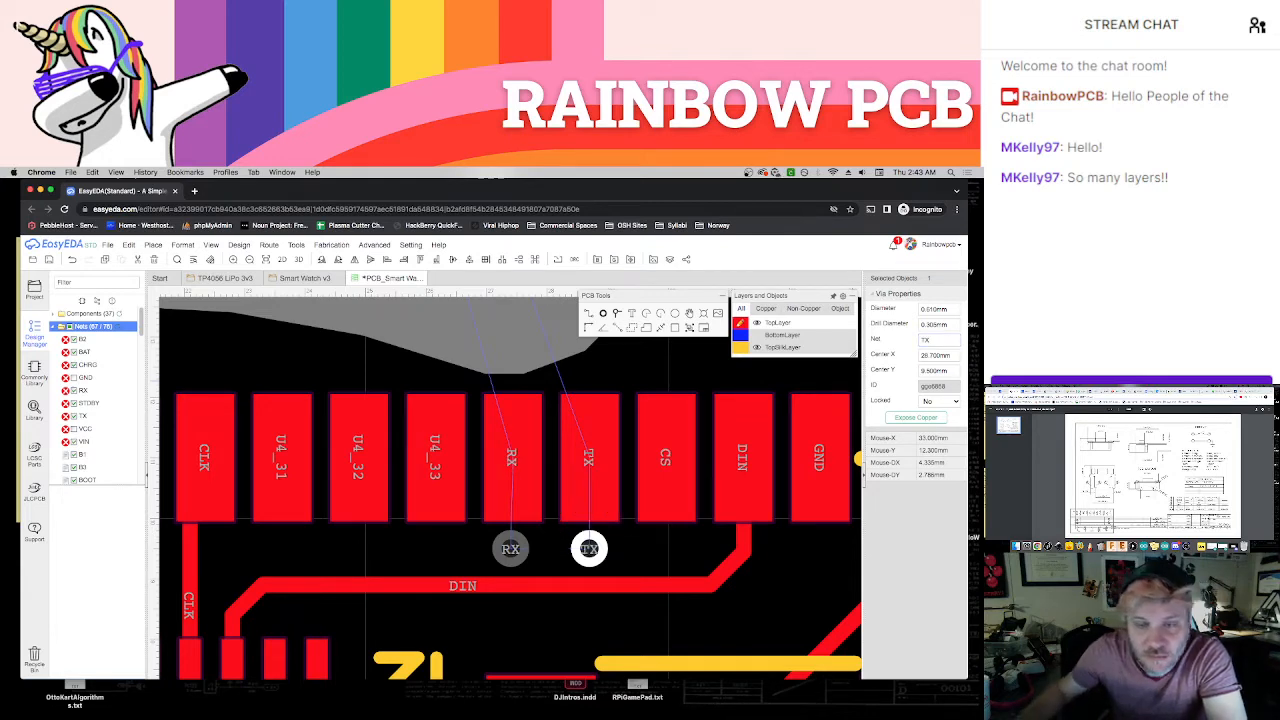
Route short top-layer tracks from the module's lower TX and RX pads to the matching vias below them
{"action": "left_click", "coordinate": [648, 543]}
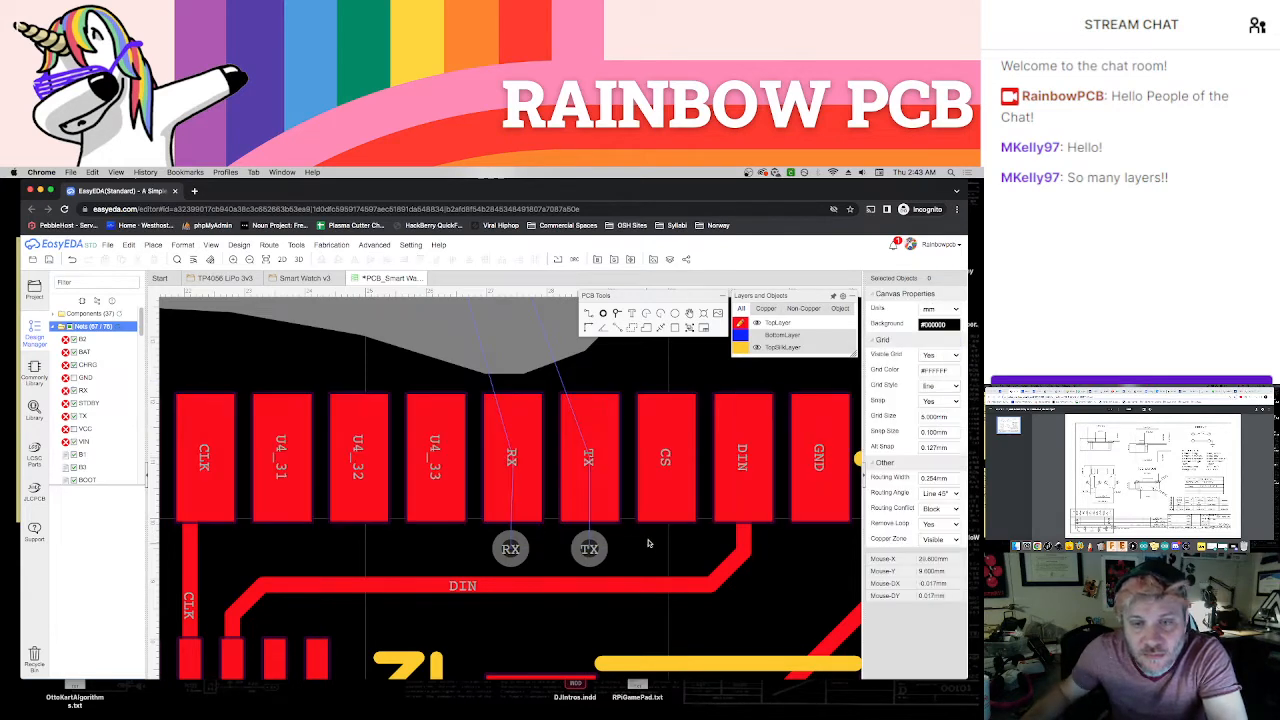
{"action": "left_click", "coordinate": [589, 523]}
{"action": "left_click", "coordinate": [589, 552]}
{"action": "left_click", "coordinate": [514, 481]}
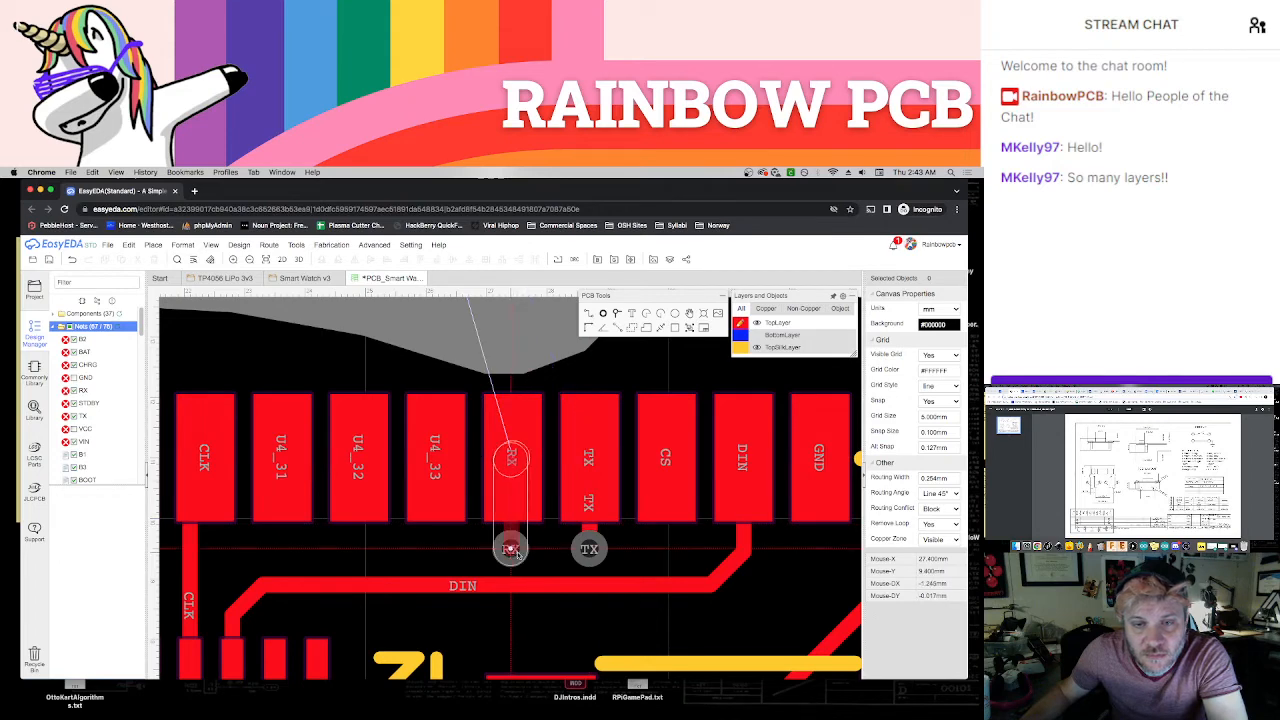
{"action": "left_click", "coordinate": [512, 549]}
Save the board and refresh the DRC error list
{"action": "scroll", "coordinate": [636, 563], "scroll_direction": "down", "scroll_amount": 1}
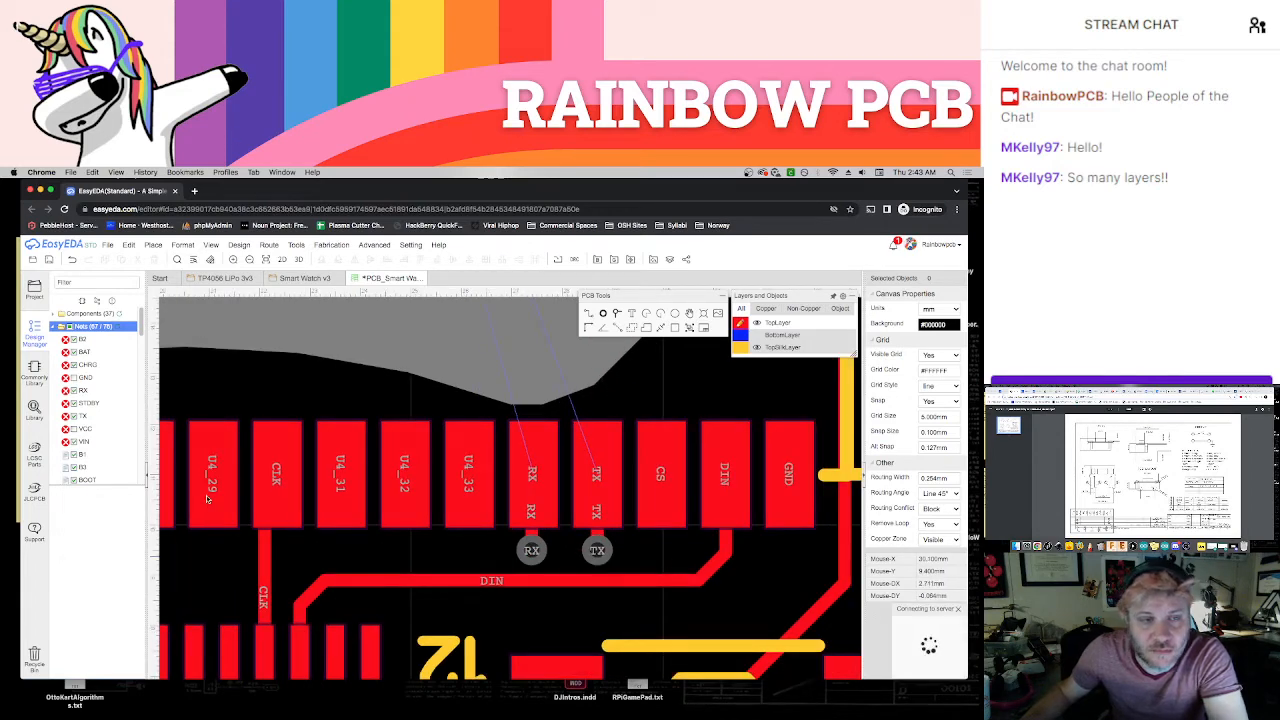
{"action": "left_click", "coordinate": [55, 326]}
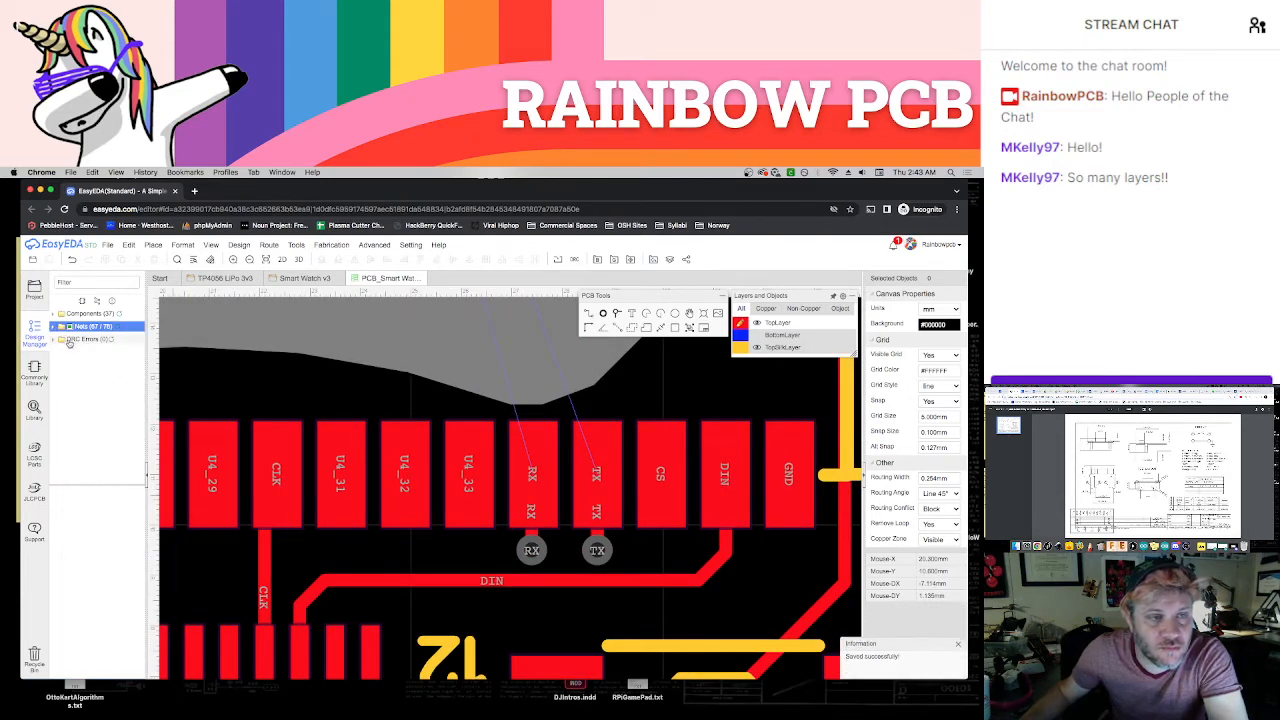
{"action": "left_click", "coordinate": [111, 339]}
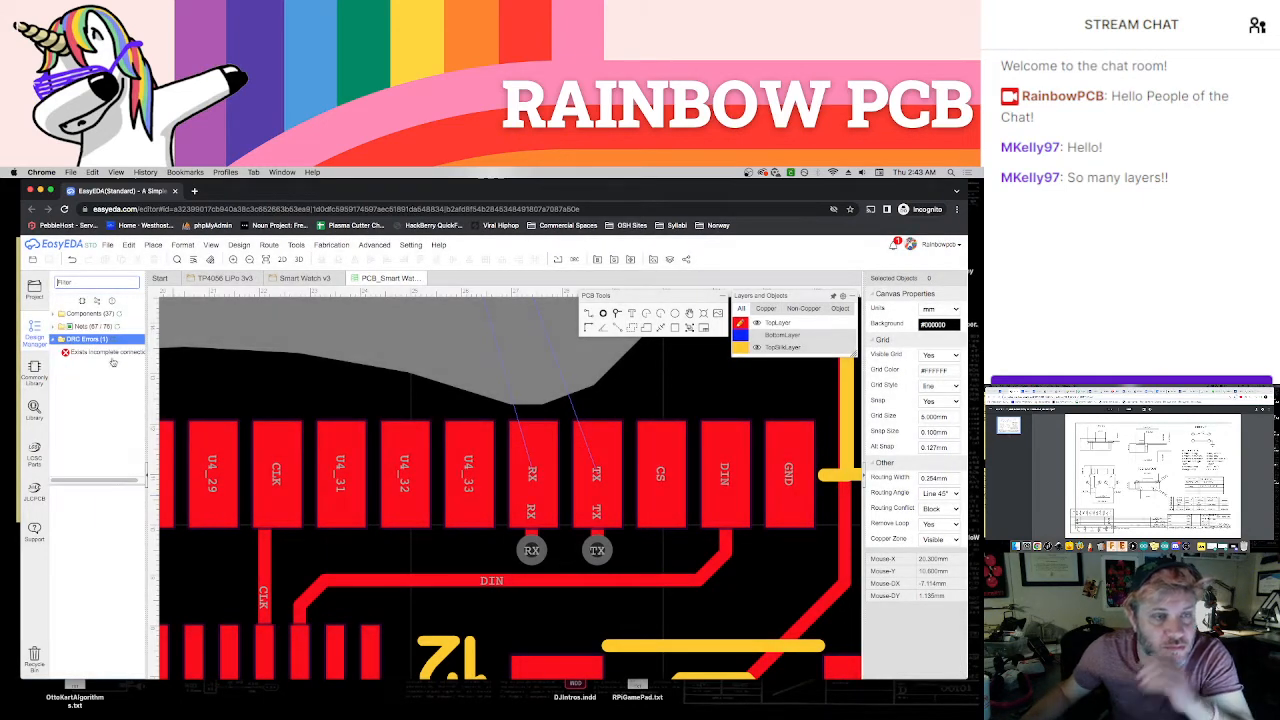
Make the bottom layer and the bottom-side component outline visible, and set BottomLayer as the active layer
{"action": "scroll", "coordinate": [366, 453], "scroll_direction": "down", "scroll_amount": 3}
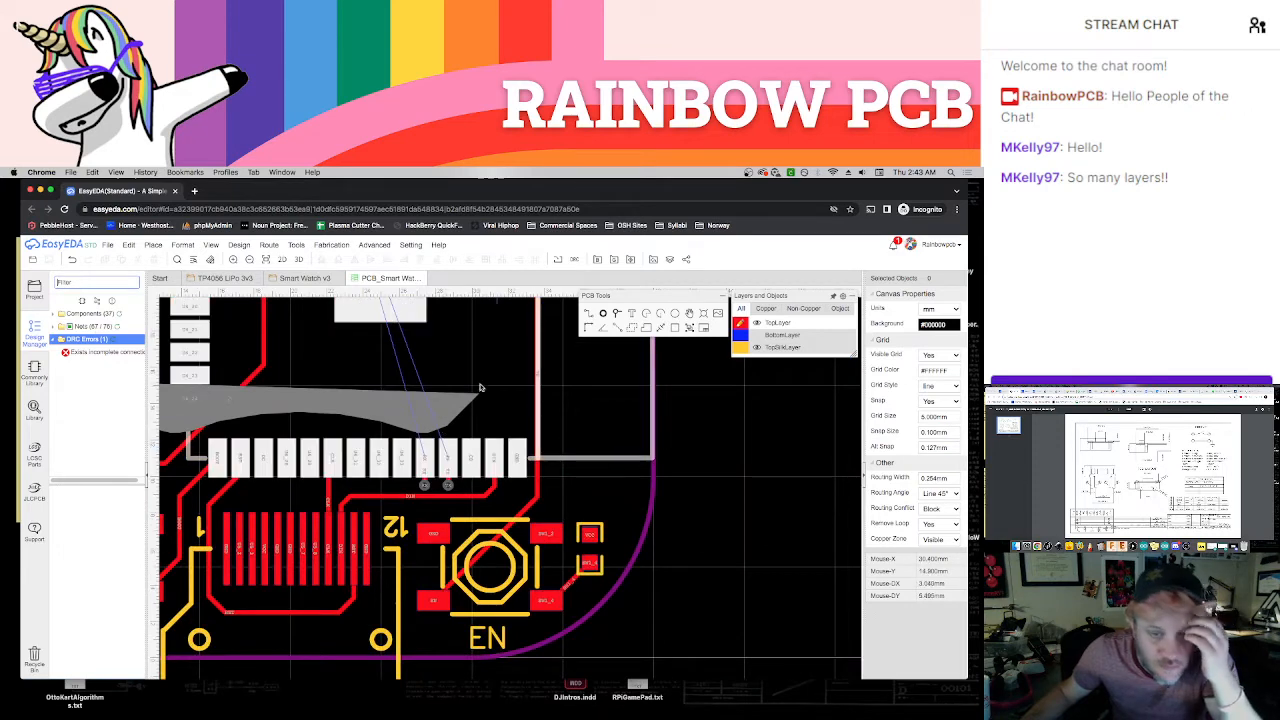
{"action": "scroll", "coordinate": [568, 529], "scroll_direction": "down", "scroll_amount": 3}
{"action": "scroll", "coordinate": [568, 529], "scroll_direction": "down", "scroll_amount": 2}
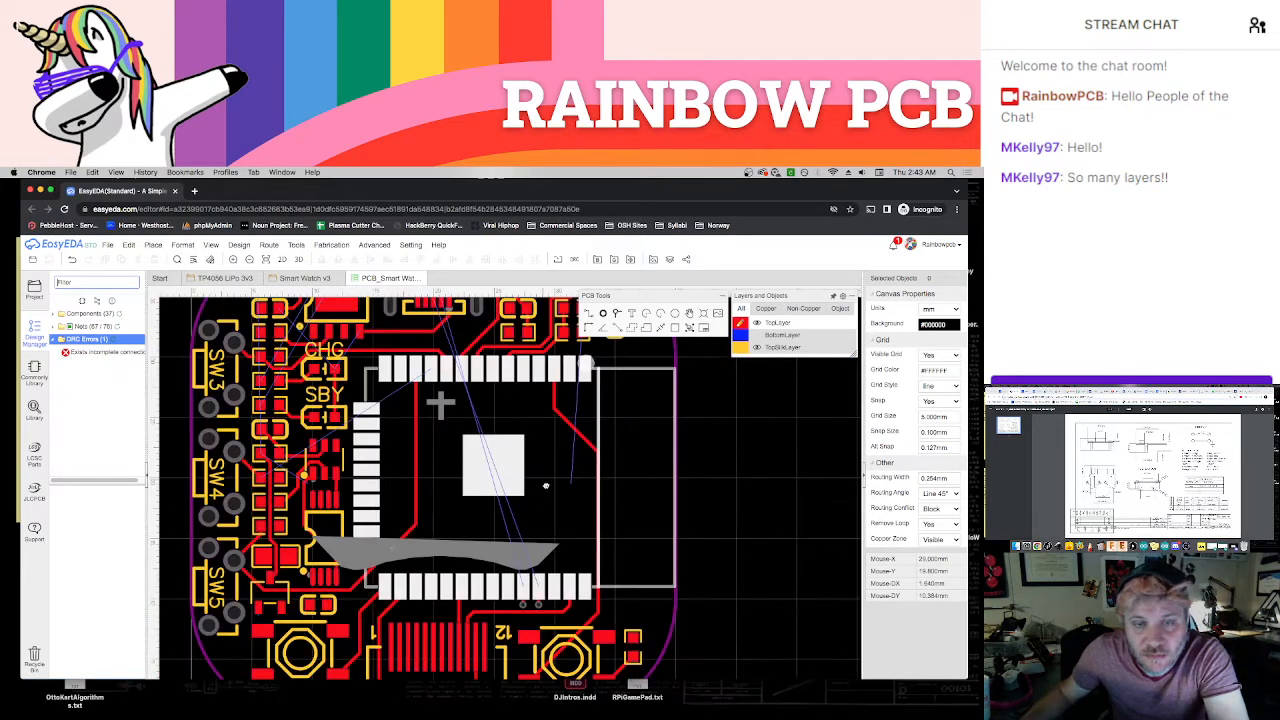
{"action": "right_click_drag", "start_coordinate": [545, 486], "coordinate": [557, 519]}
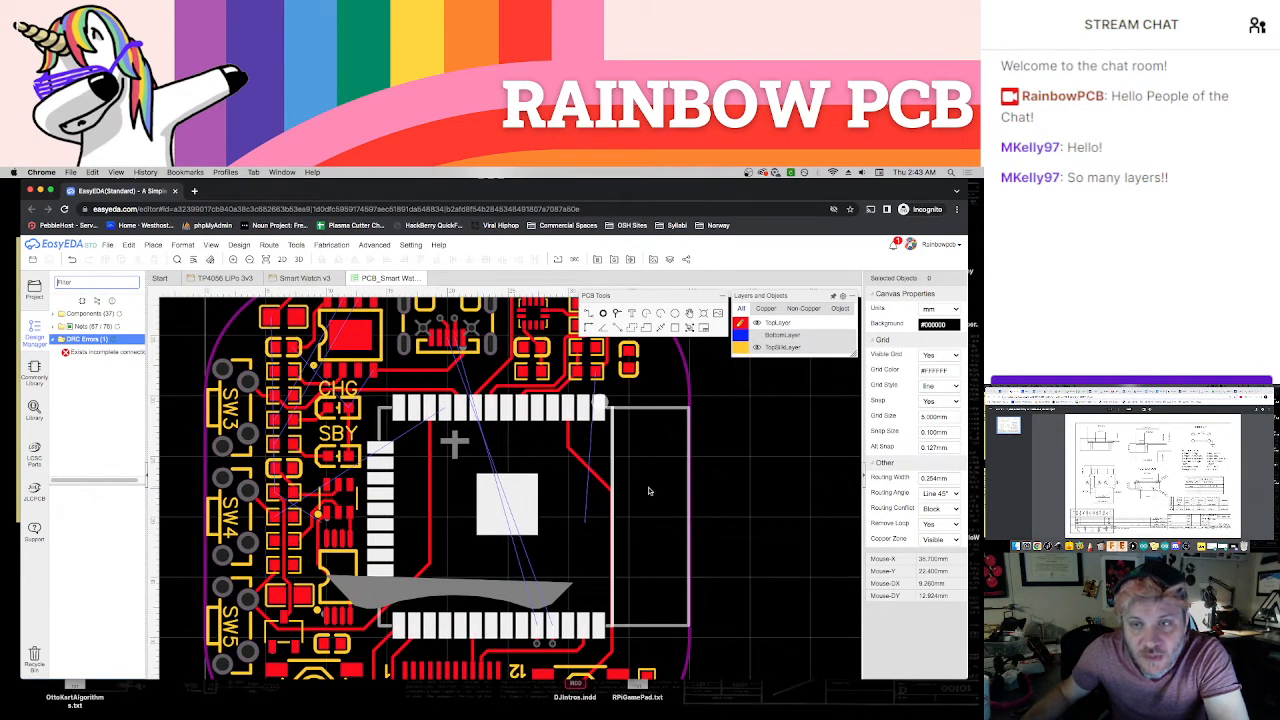
{"action": "left_click", "coordinate": [757, 337]}
{"action": "left_click", "coordinate": [757, 360]}
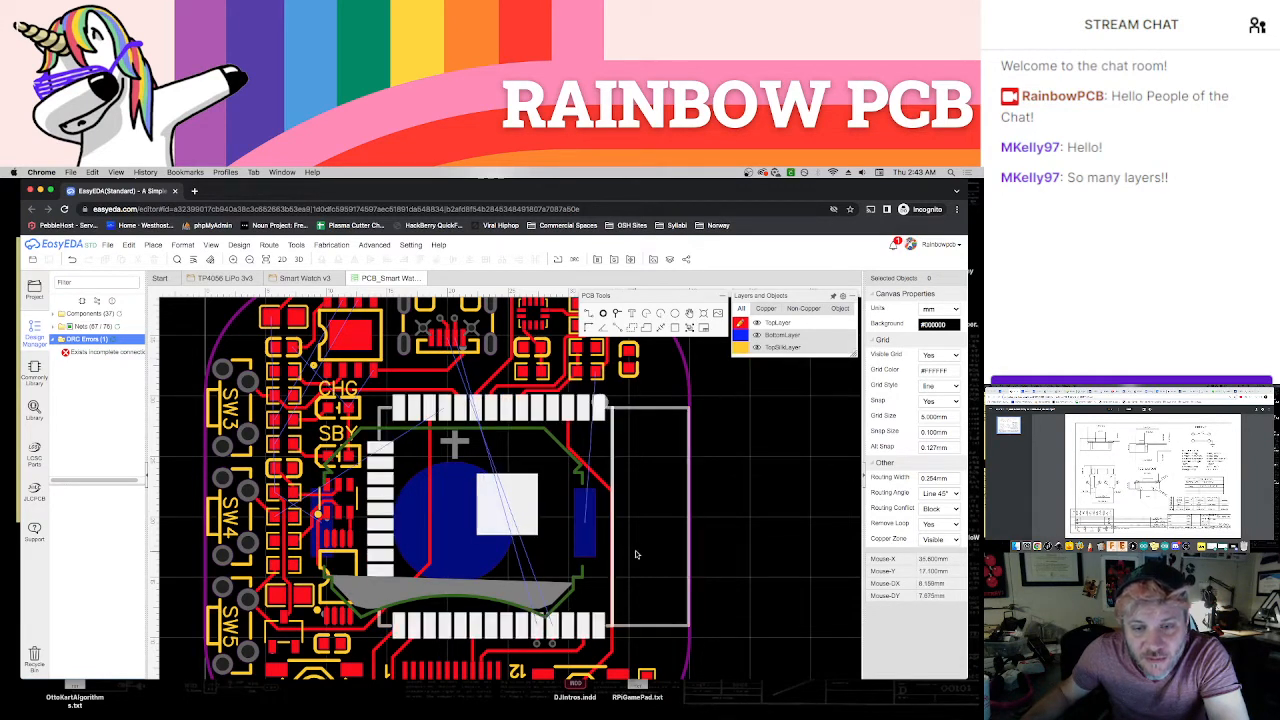
{"action": "mouse_move", "coordinate": [636, 552]}
{"action": "right_mouse_down"}
{"action": "mouse_move", "coordinate": [645, 536]}
{"action": "mouse_move", "coordinate": [659, 554]}
{"action": "right_mouse_up"}
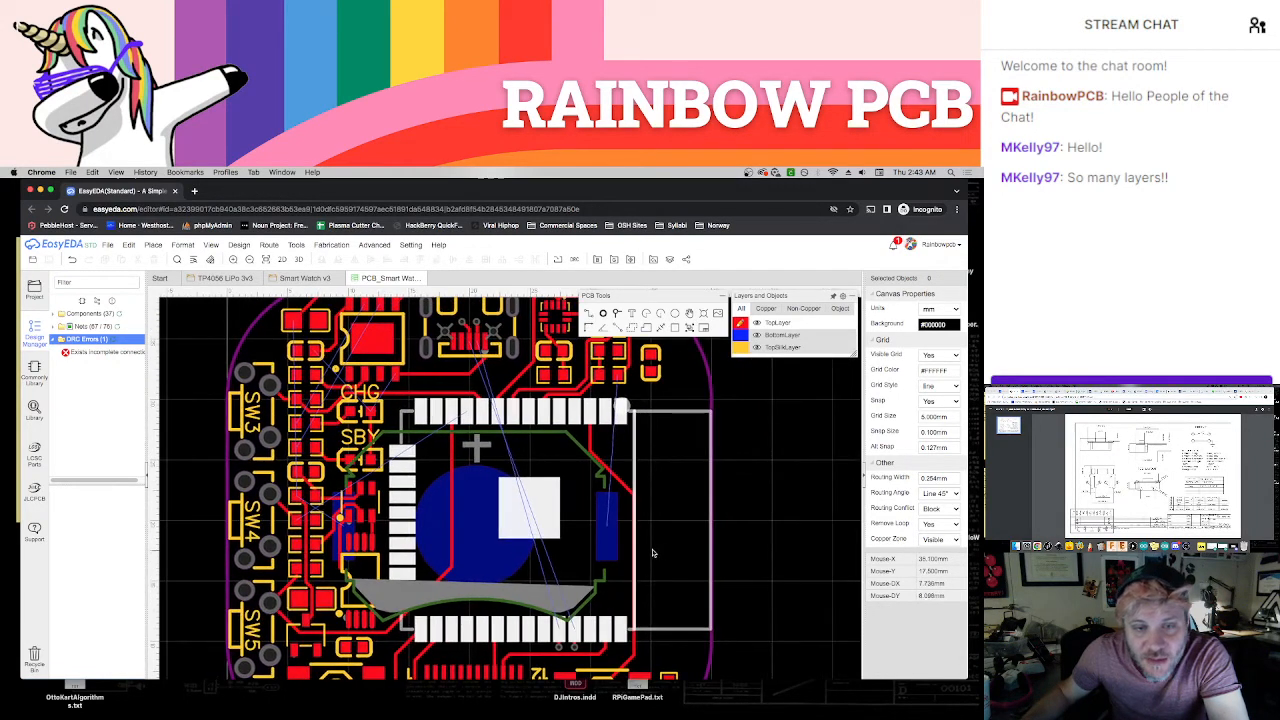
{"action": "left_click", "coordinate": [741, 335]}
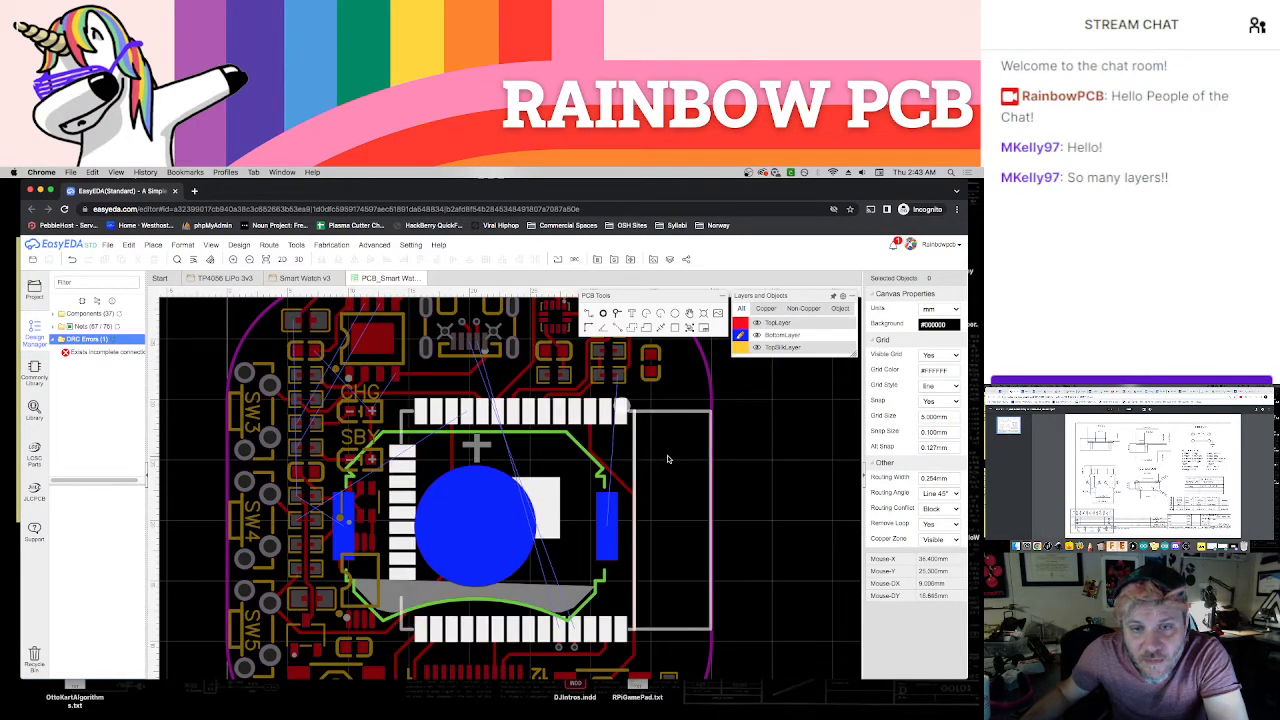
Route the RX track on the bottom layer from the USB connector's RX via diagonally past the round pad to the RX via below the module
{"action": "scroll", "coordinate": [670, 458], "scroll_direction": "down", "scroll_amount": 2}
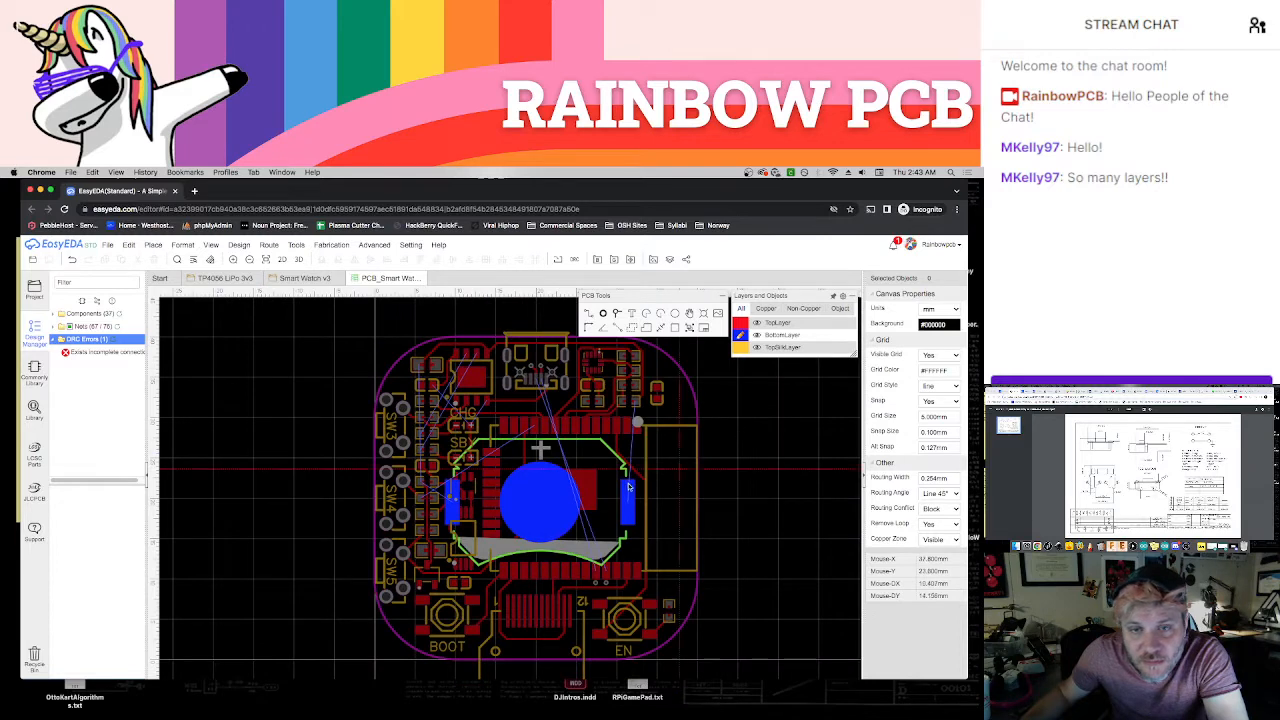
{"action": "scroll", "coordinate": [608, 490], "scroll_direction": "up", "scroll_amount": 2}
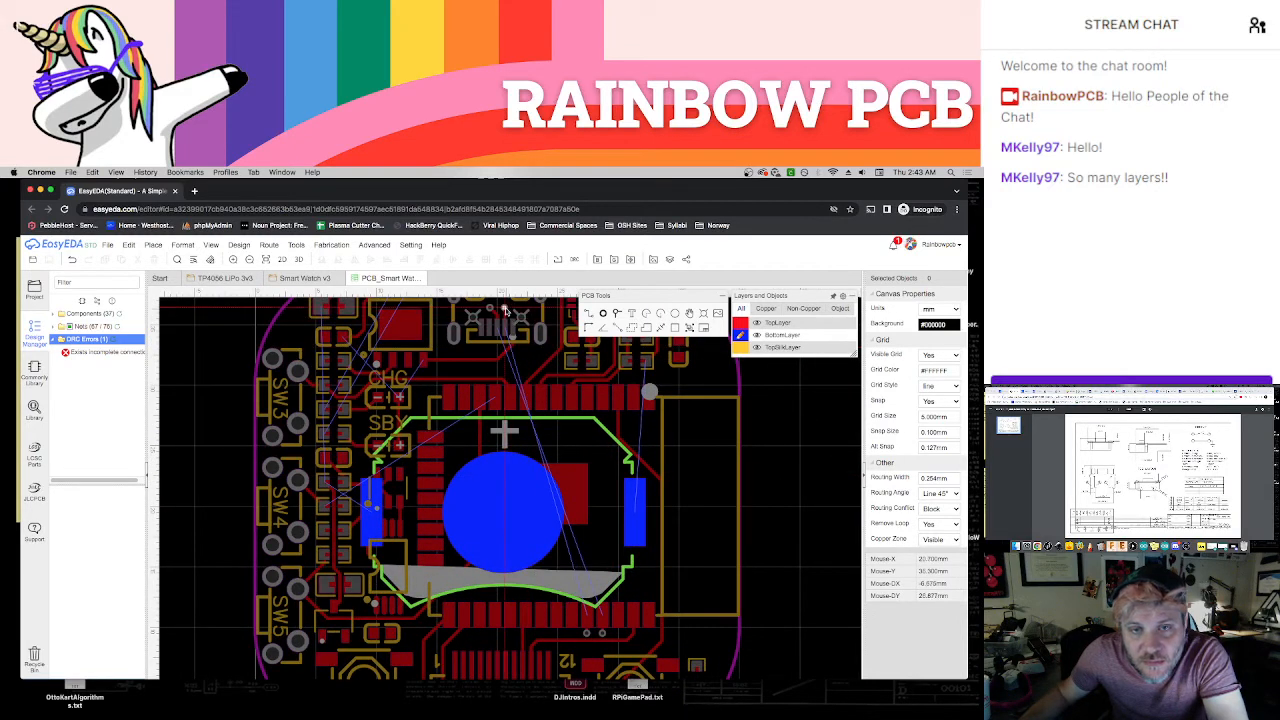
{"action": "left_click", "coordinate": [507, 312]}
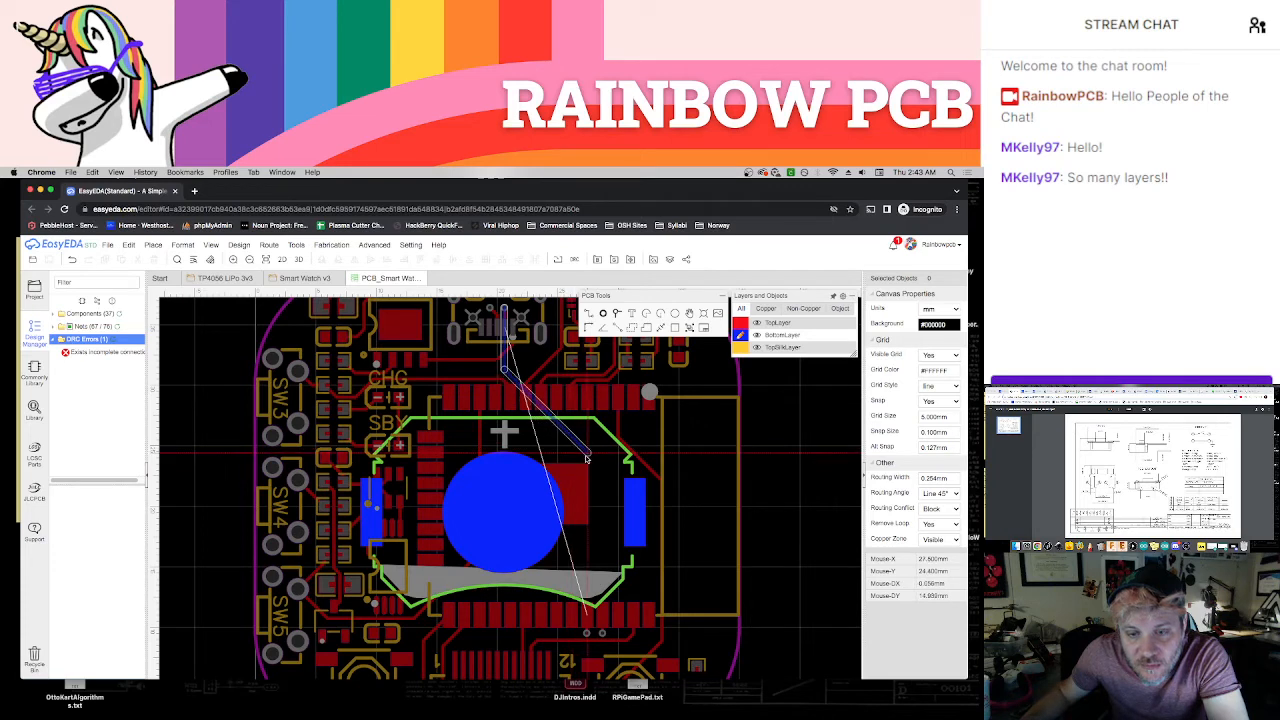
{"action": "scroll", "coordinate": [575, 415], "scroll_direction": "down", "scroll_amount": 2}
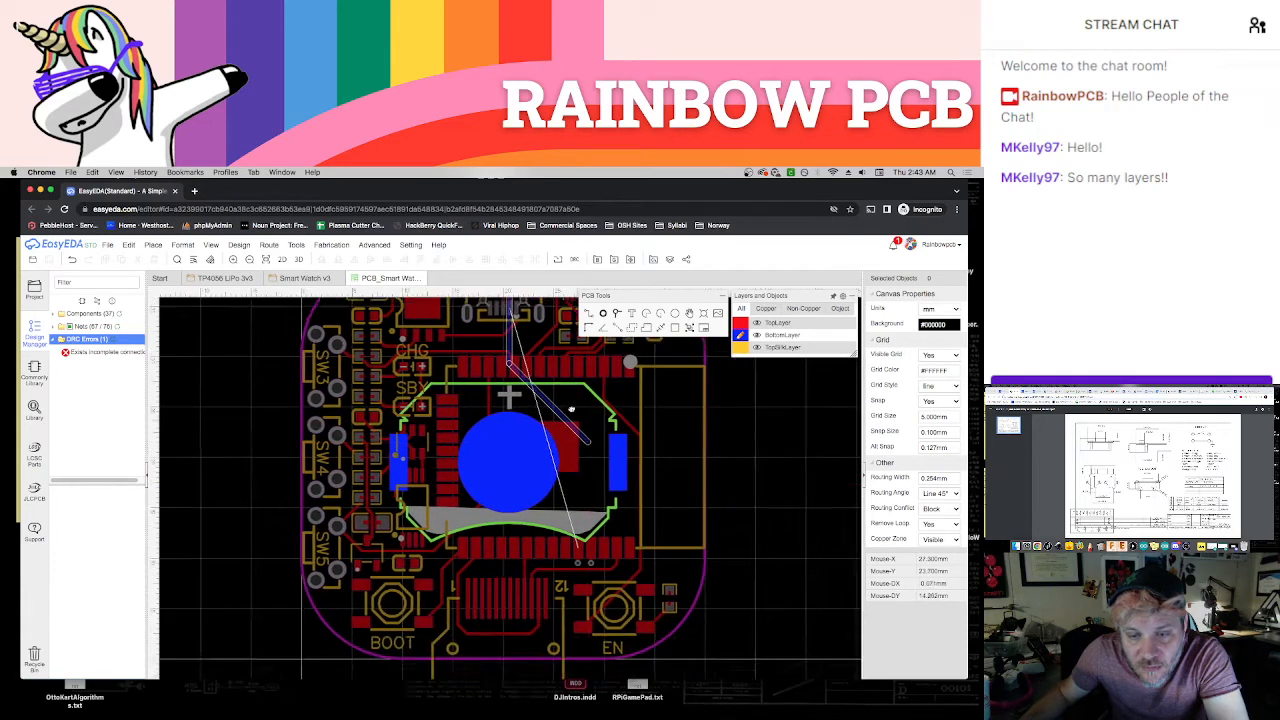
{"action": "right_click_drag", "start_coordinate": [571, 409], "coordinate": [556, 398]}
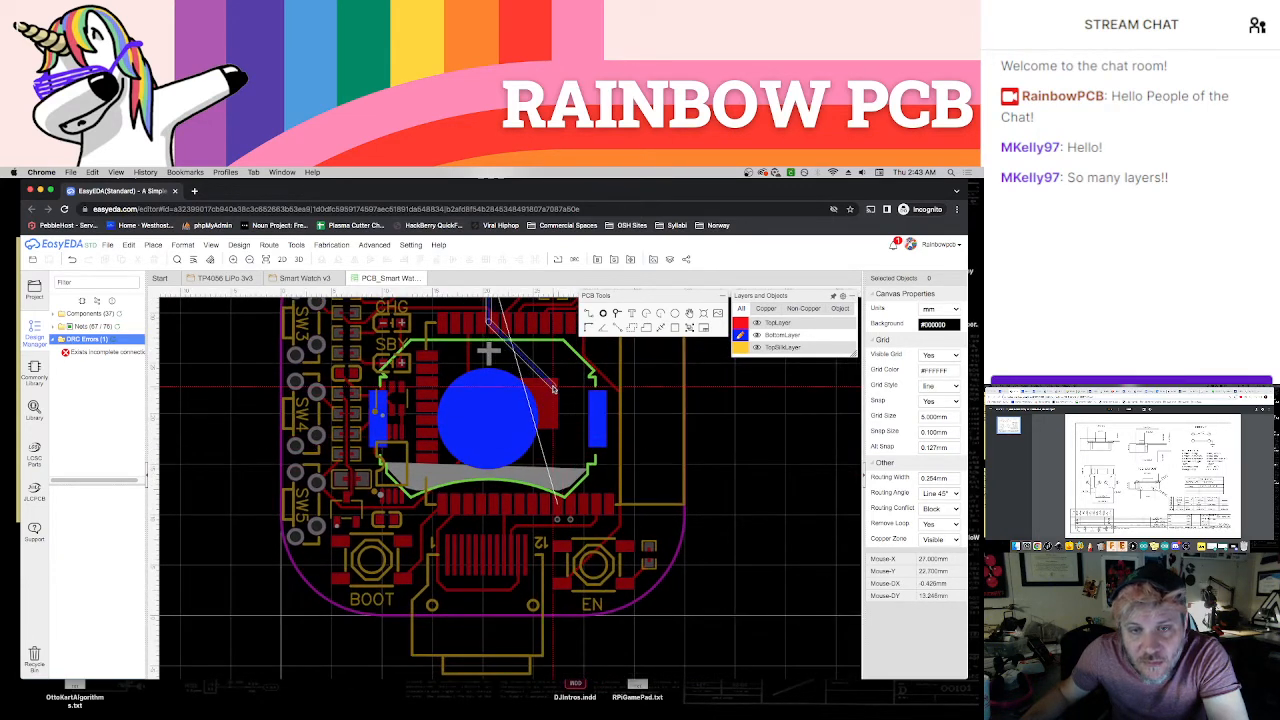
{"action": "left_click", "coordinate": [557, 388]}
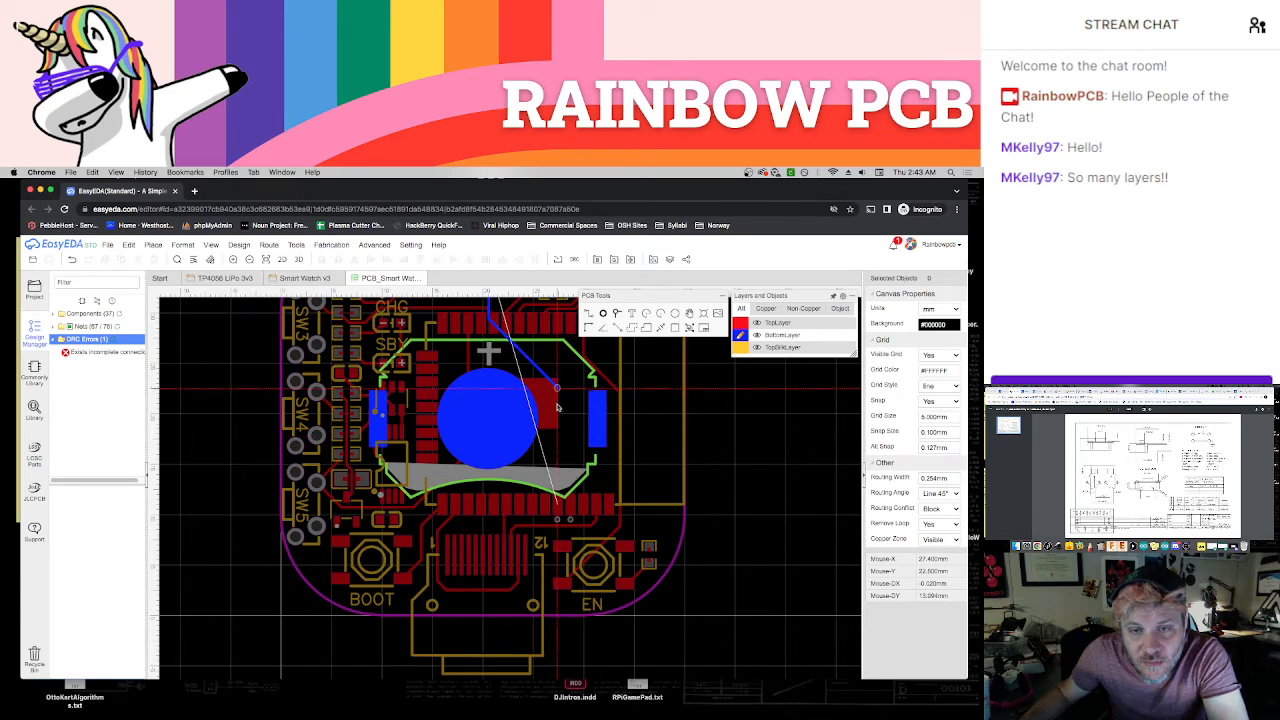
{"action": "left_click", "coordinate": [560, 520]}
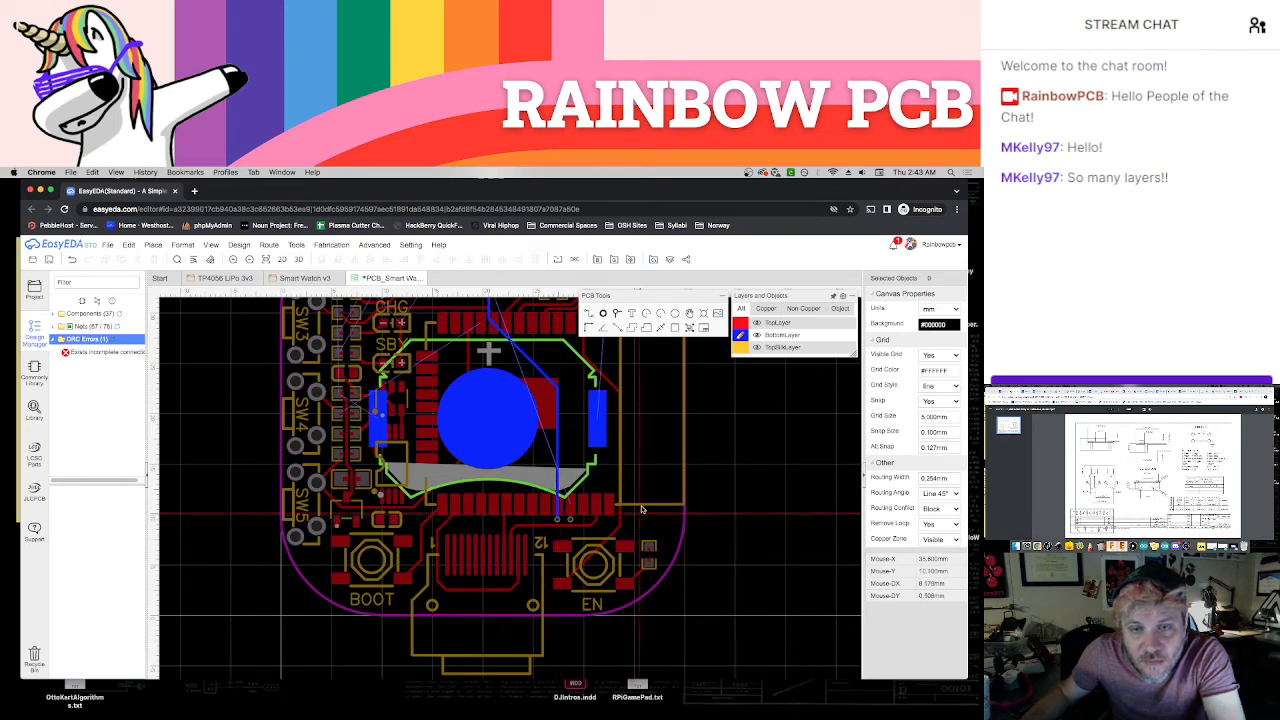
Route the TX track on the bottom layer from the USB connector's TX via, around the RX via and alongside the RX track, to the module's TX via
{"action": "right_click_drag", "start_coordinate": [652, 474], "coordinate": [629, 585]}
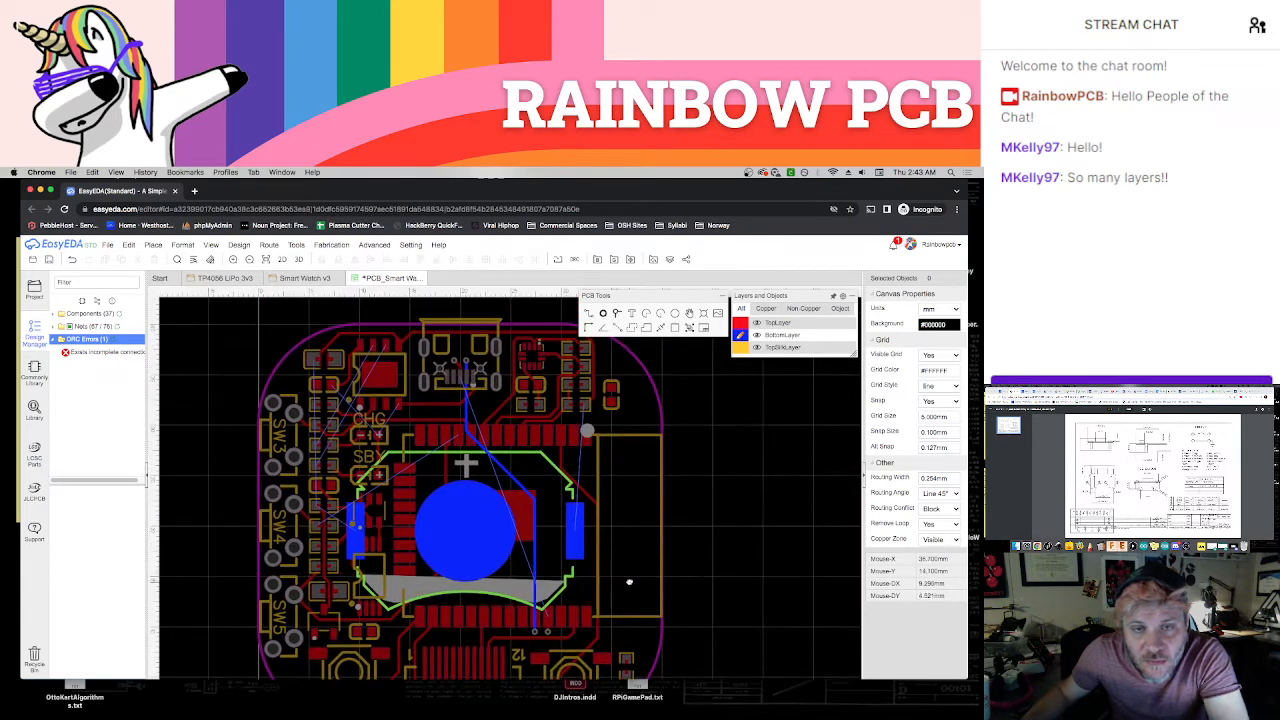
{"action": "left_click", "coordinate": [455, 361]}
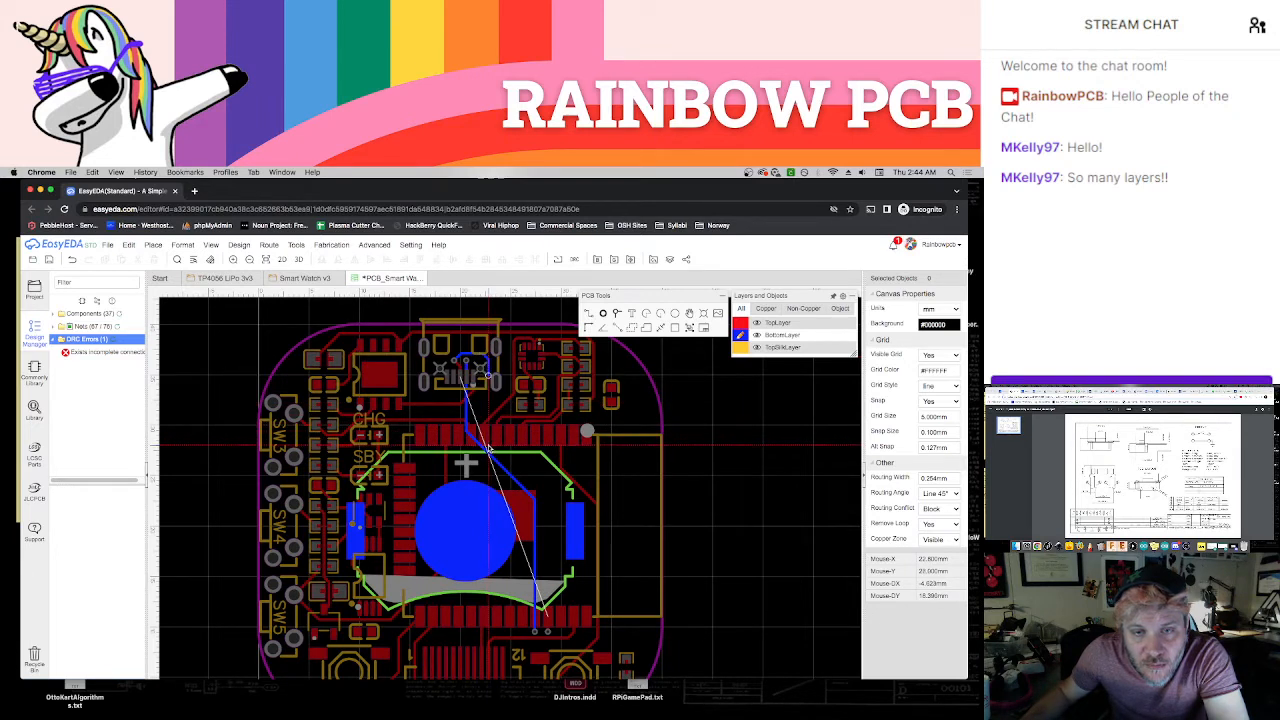
{"action": "key", "text": "Escape"}
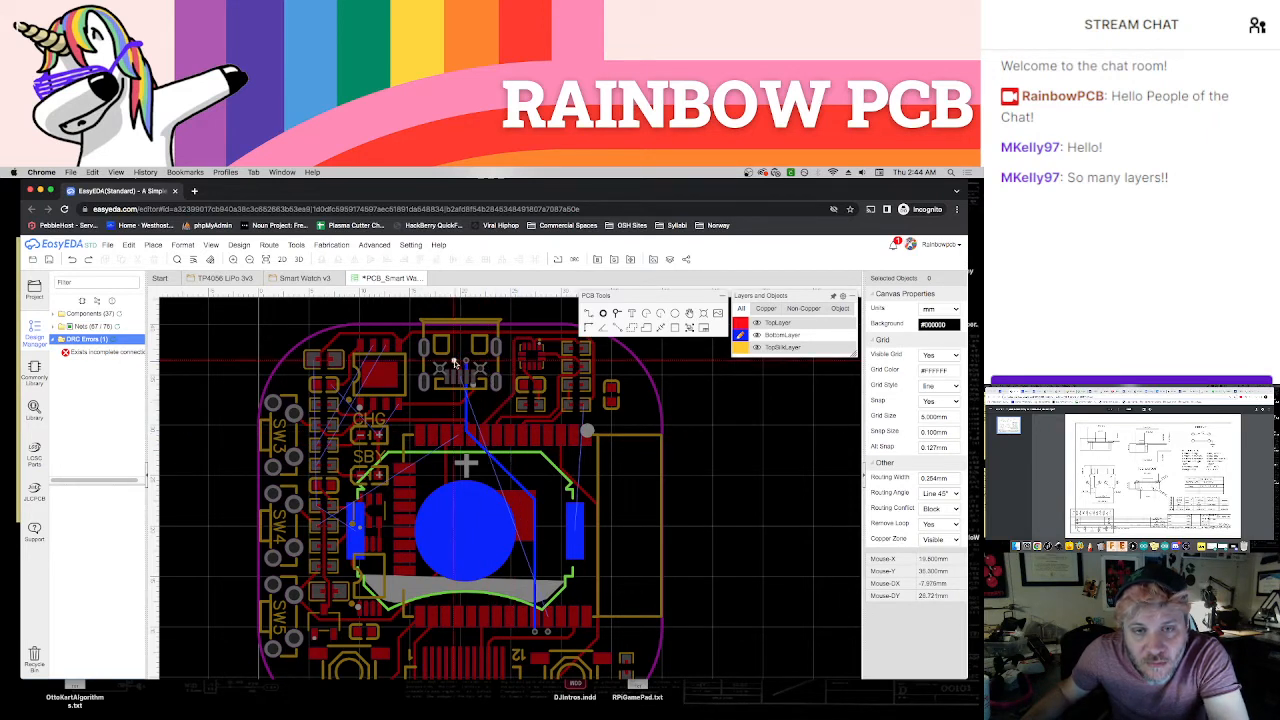
{"action": "left_click", "coordinate": [456, 362]}
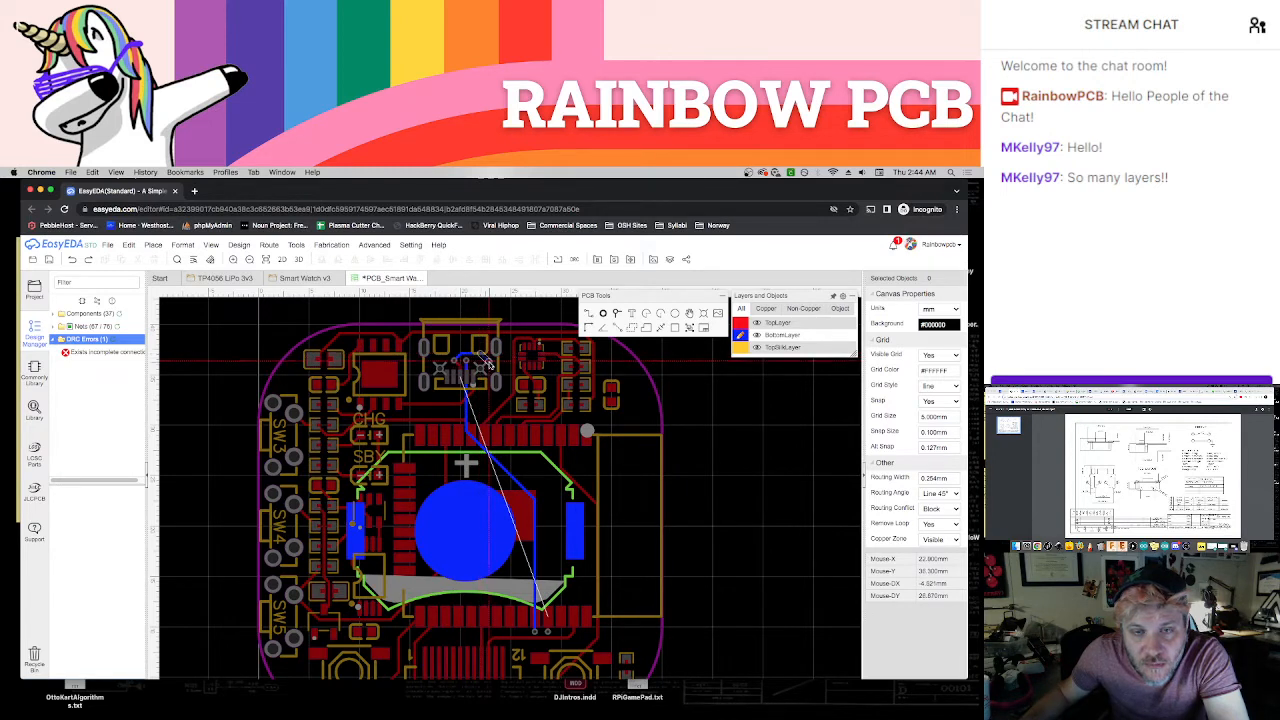
{"action": "left_click", "coordinate": [487, 442]}
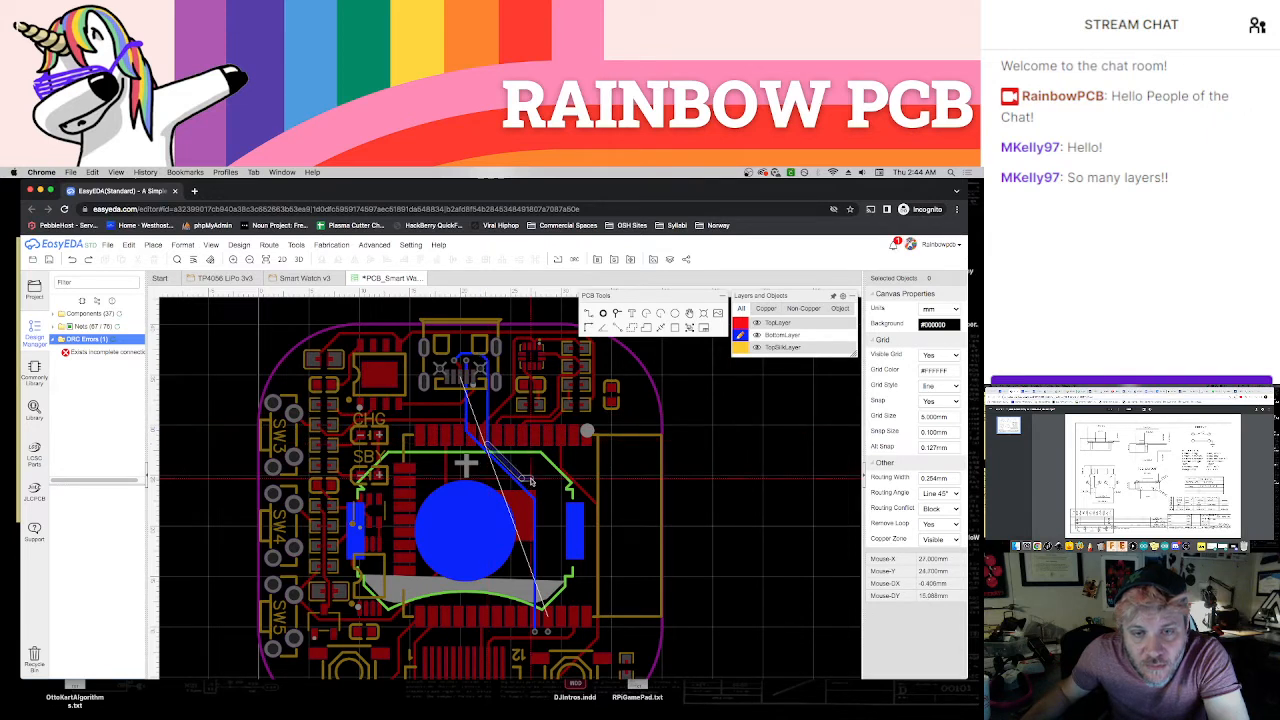
{"action": "left_click", "coordinate": [547, 631]}
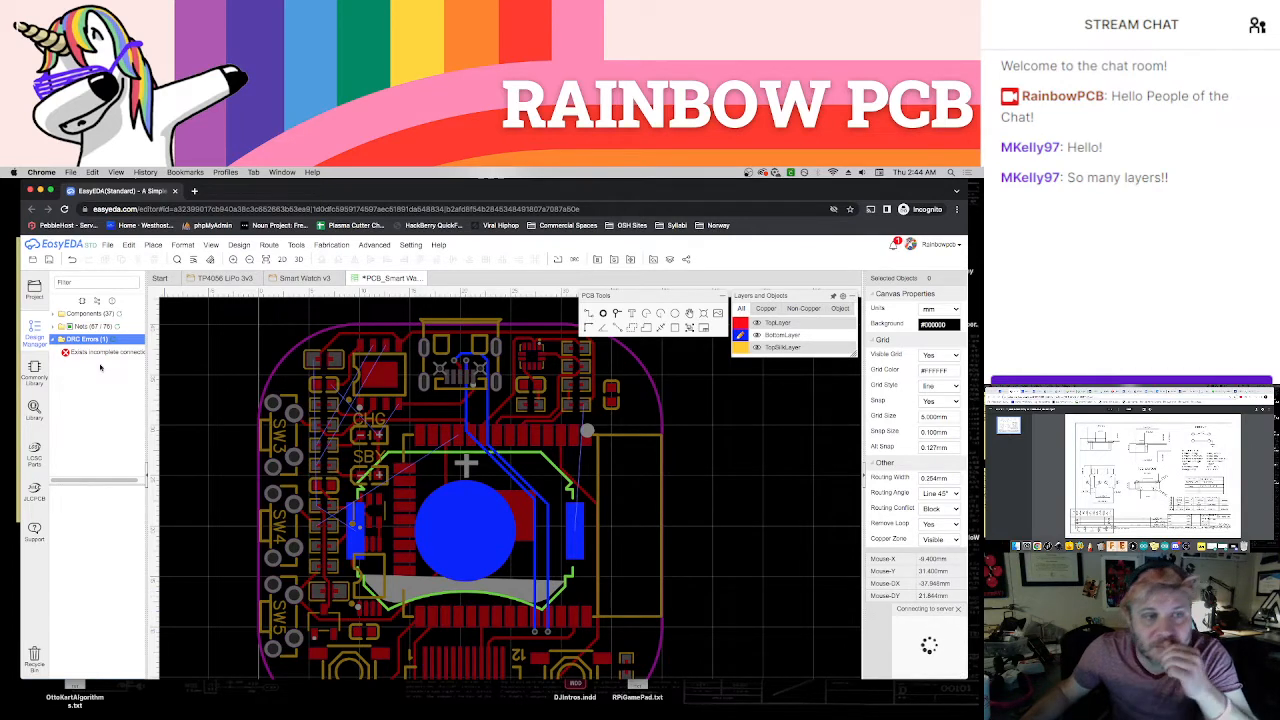
Save the board and refresh the expanded net list
{"action": "left_click", "coordinate": [55, 326]}
{"action": "left_click", "coordinate": [66, 327]}
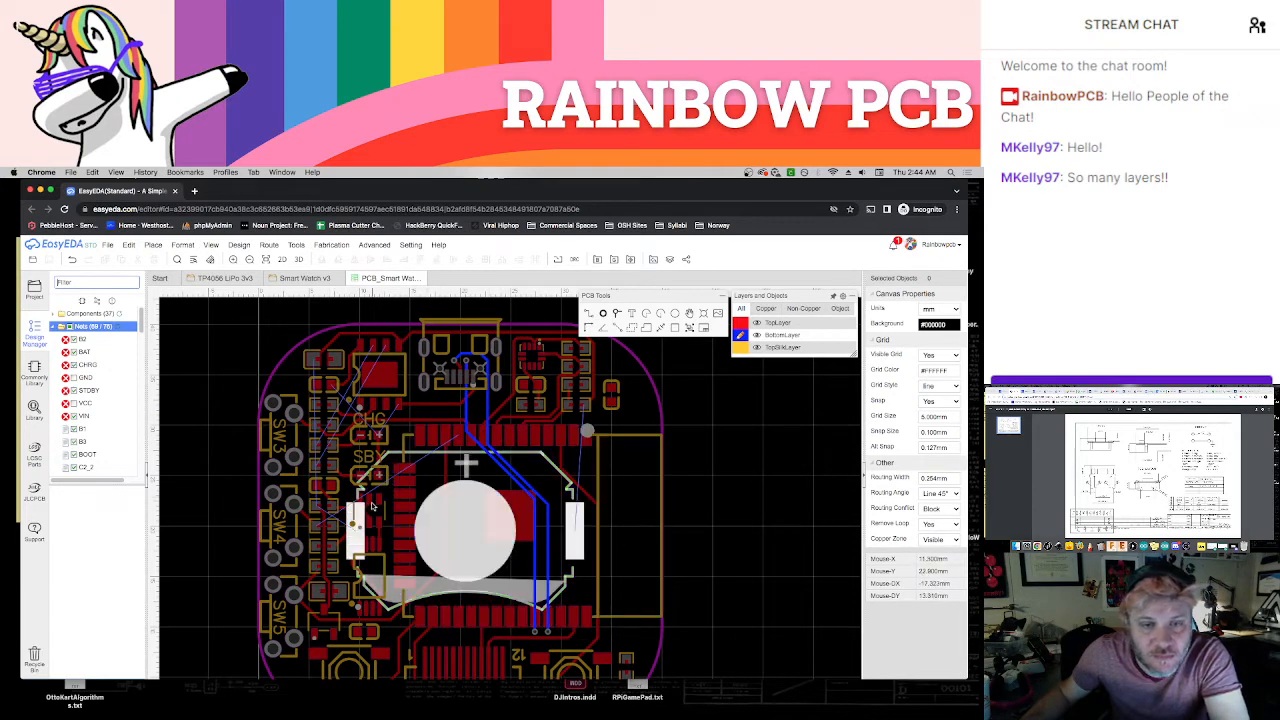
Set TopLayer as the active layer for work around the module's upper pads
{"action": "scroll", "coordinate": [378, 508], "scroll_direction": "up", "scroll_amount": 3}
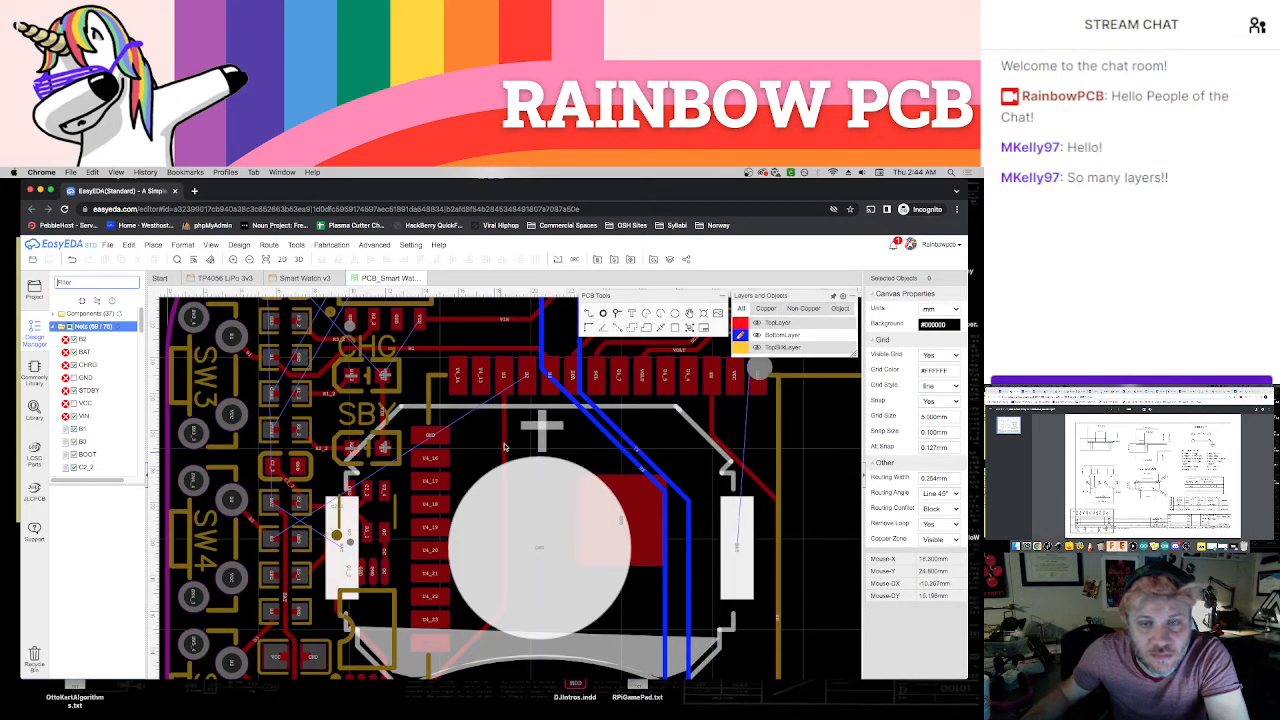
{"action": "scroll", "coordinate": [520, 432], "scroll_direction": "up", "scroll_amount": 2}
{"action": "mouse_move", "coordinate": [739, 328]}
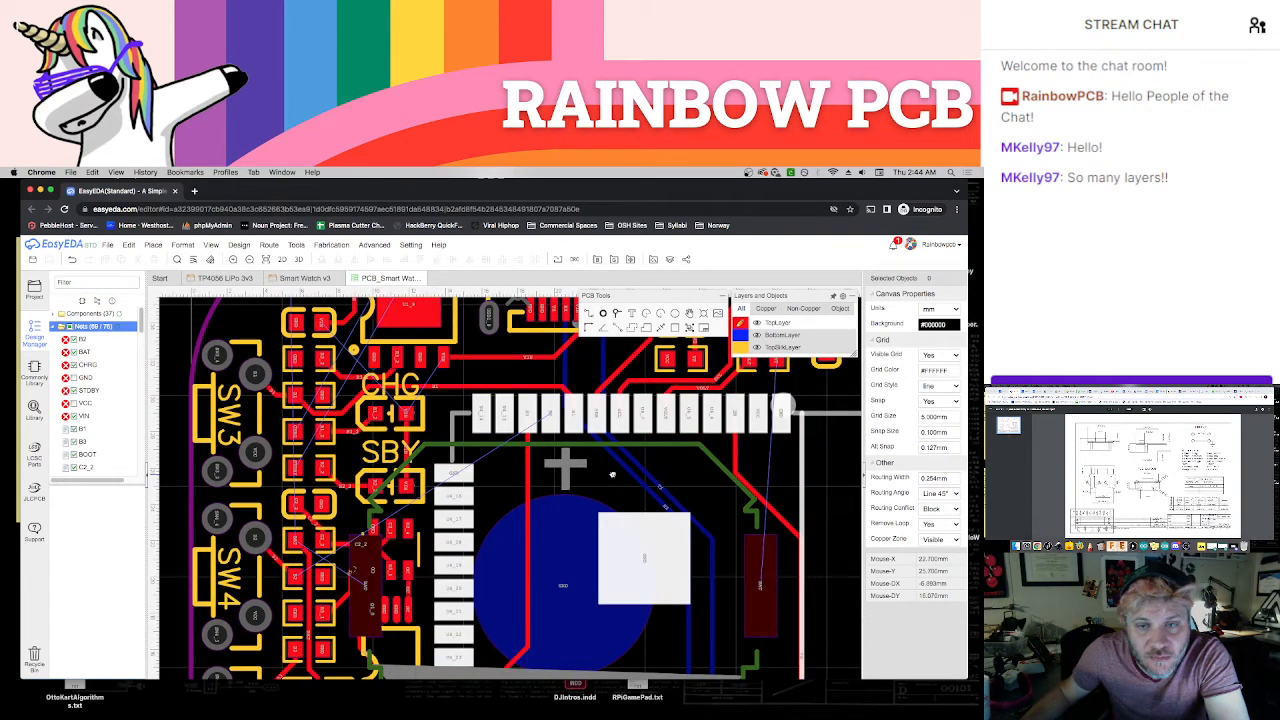
Connect the module's B2 pad to a B2 via directly below it with a short TopLayer track
{"action": "right_click_drag", "start_coordinate": [612, 475], "coordinate": [648, 461]}
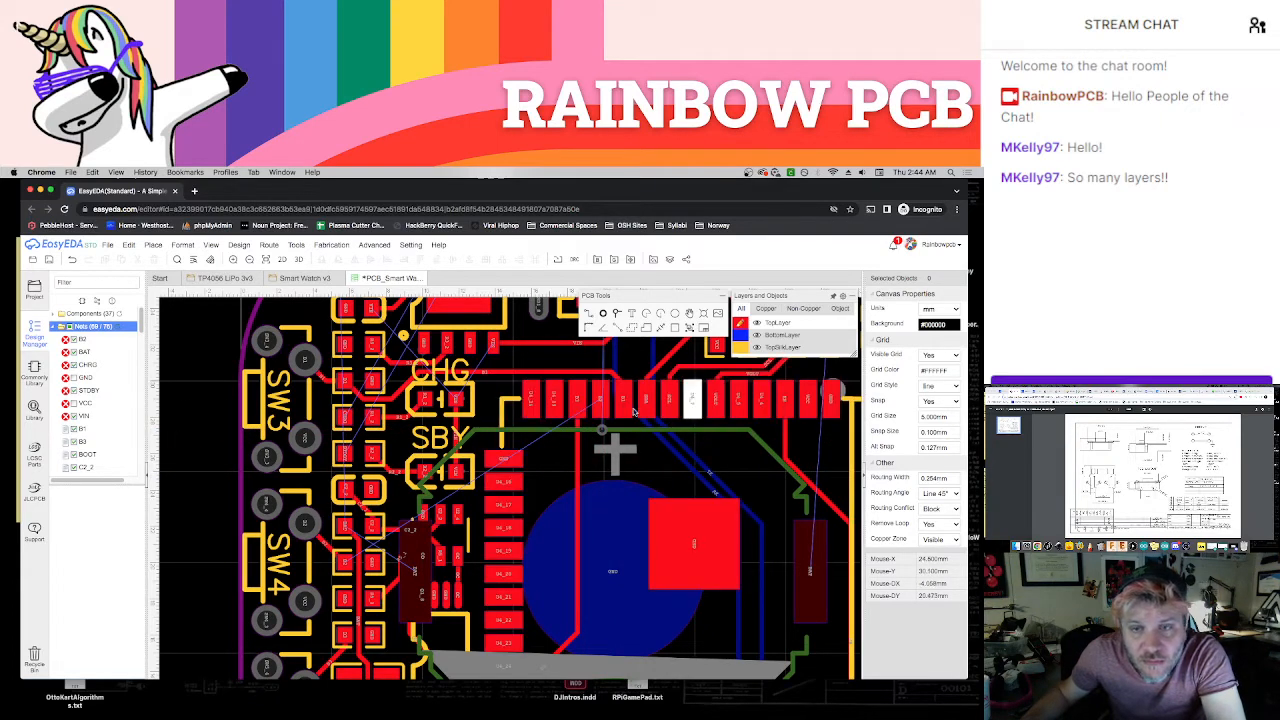
{"action": "left_click", "coordinate": [600, 408]}
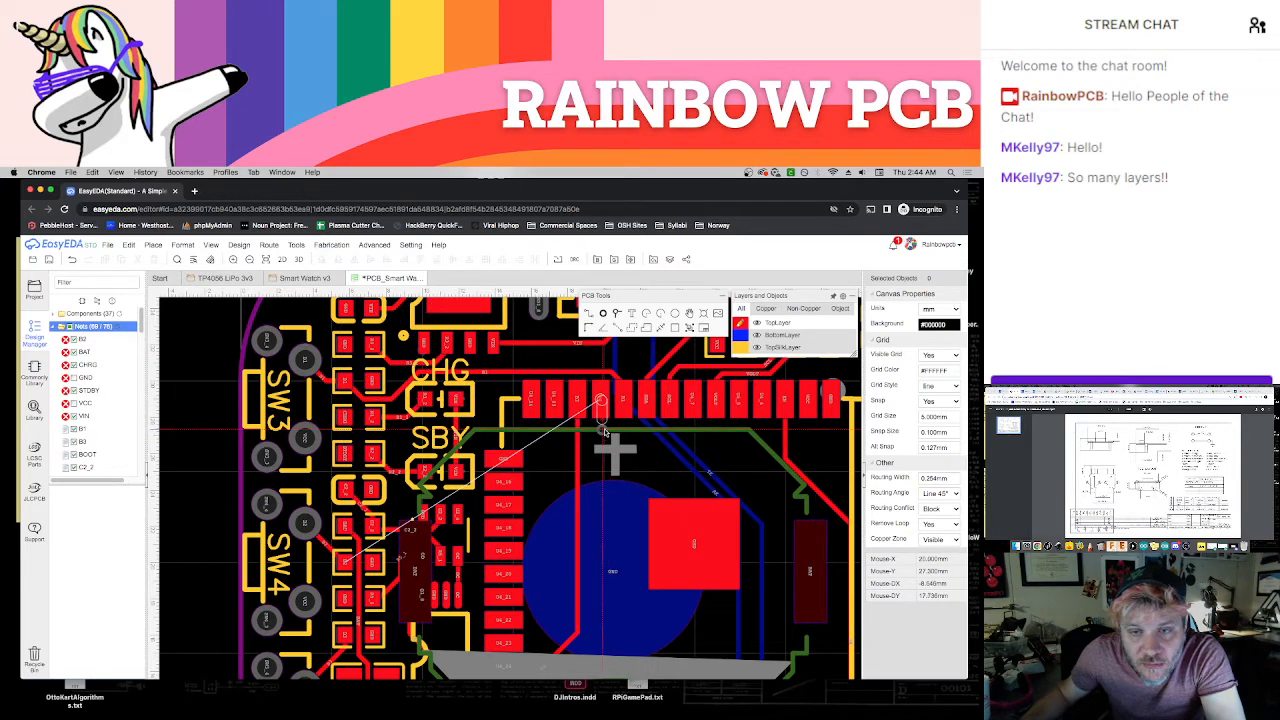
{"action": "right_click", "coordinate": [604, 431]}
{"action": "right_click", "coordinate": [604, 431]}
{"action": "left_click", "coordinate": [603, 431]}
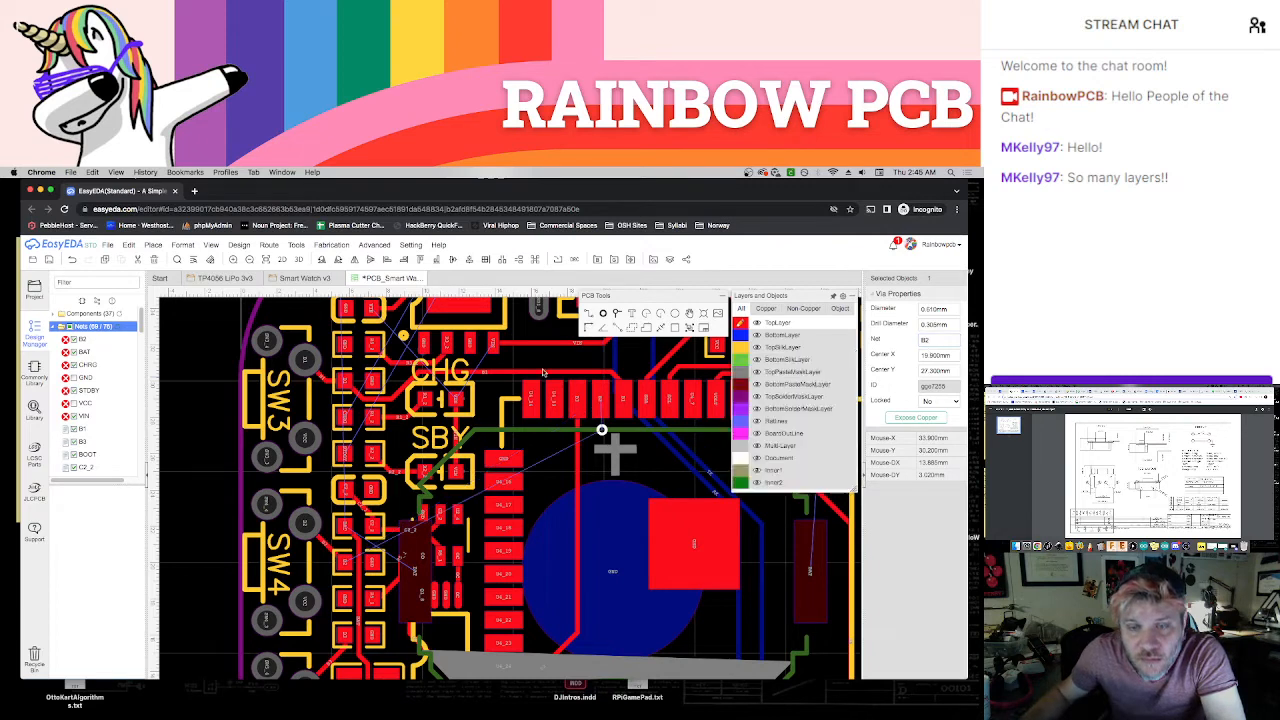
{"action": "key", "text": "w"}
{"action": "left_click", "coordinate": [602, 401]}
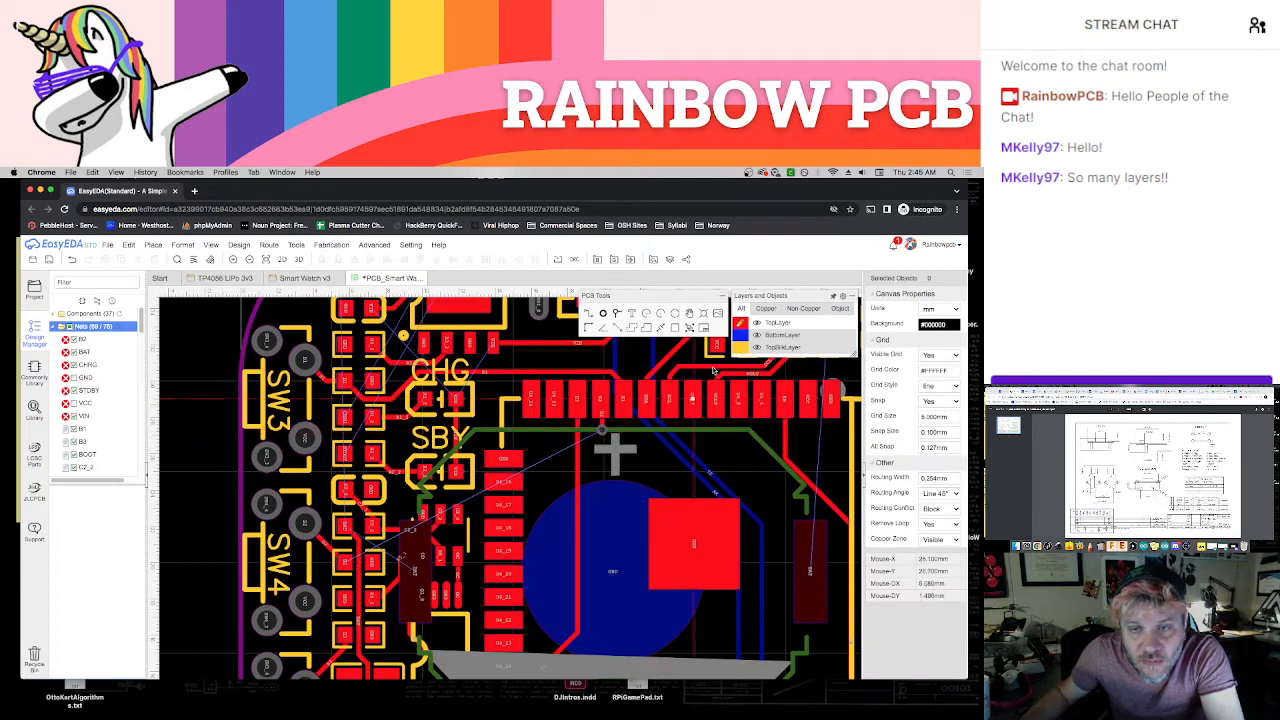
Route B2 on the BottomLayer from the via below the module's B2 pad to SW4's upper B2 pad
{"action": "left_click", "coordinate": [740, 335]}
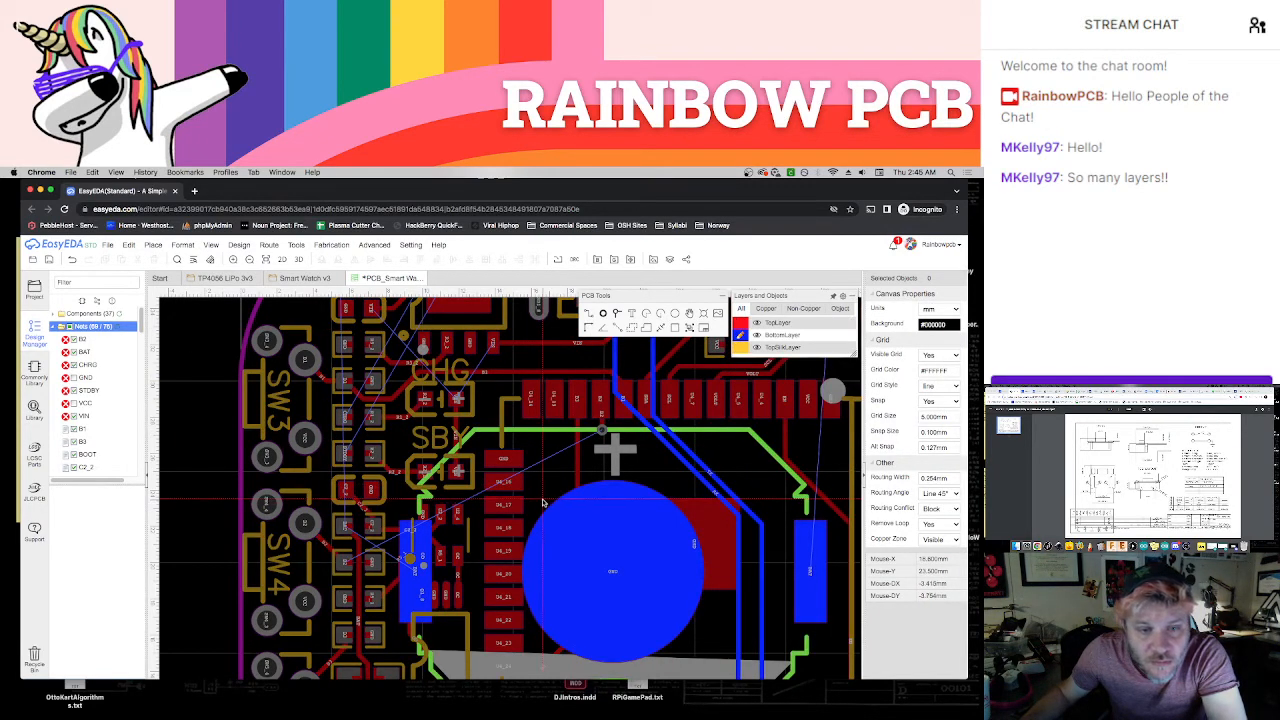
{"action": "left_click", "coordinate": [602, 430]}
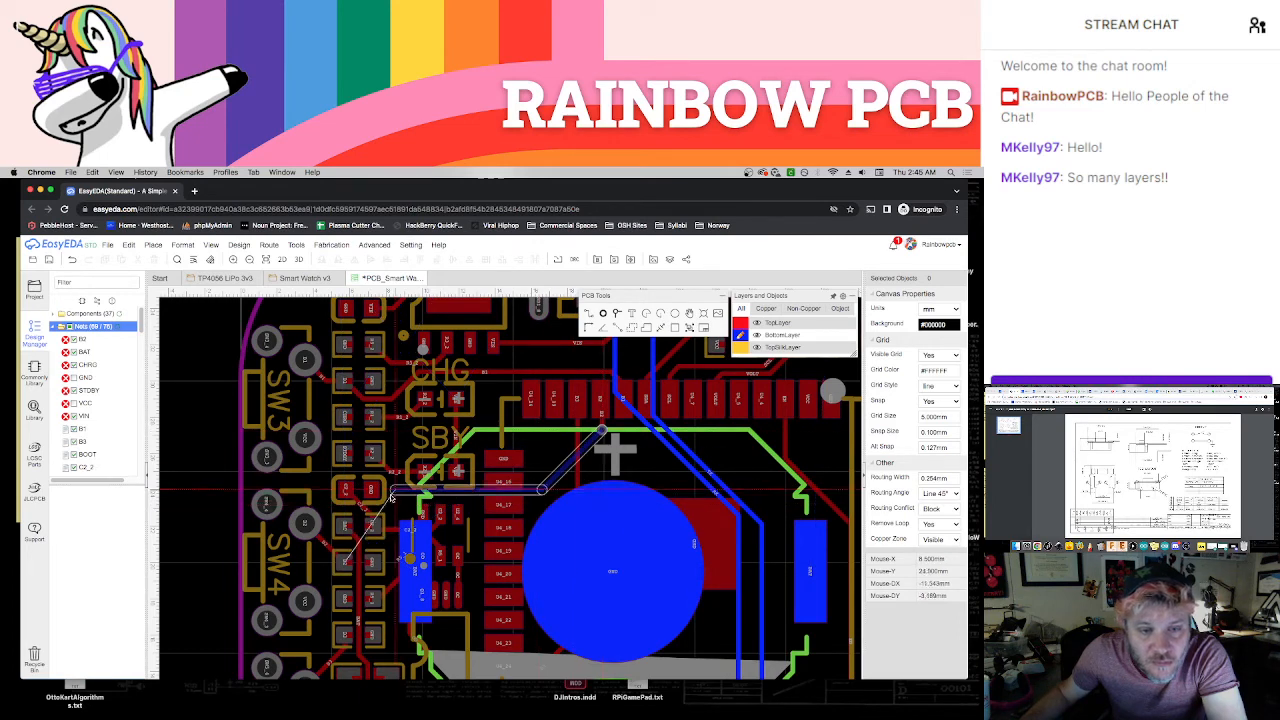
{"action": "left_click", "coordinate": [305, 522]}
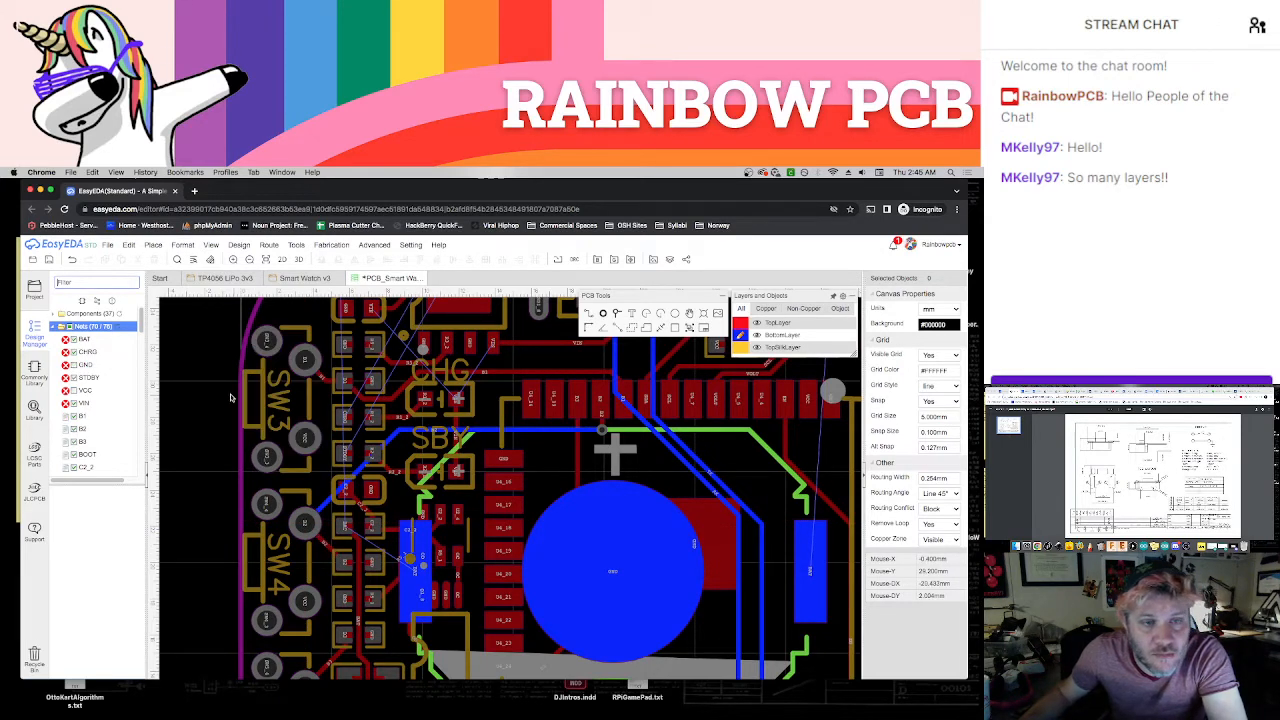
Dismiss the browser's page-saving dialog and save the board
{"action": "scroll", "coordinate": [215, 412], "scroll_direction": "down", "scroll_amount": 1}
{"action": "scroll", "coordinate": [214, 406], "scroll_direction": "down", "scroll_amount": 2}
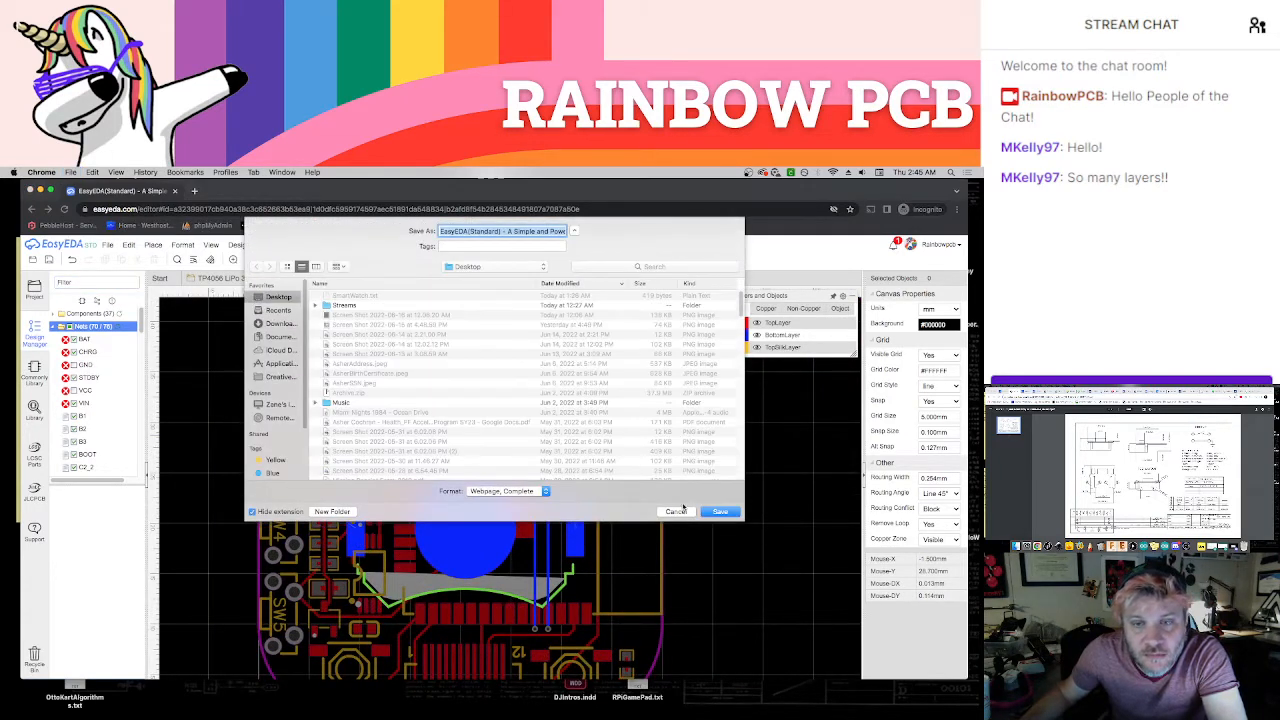
{"action": "left_click", "coordinate": [680, 511]}
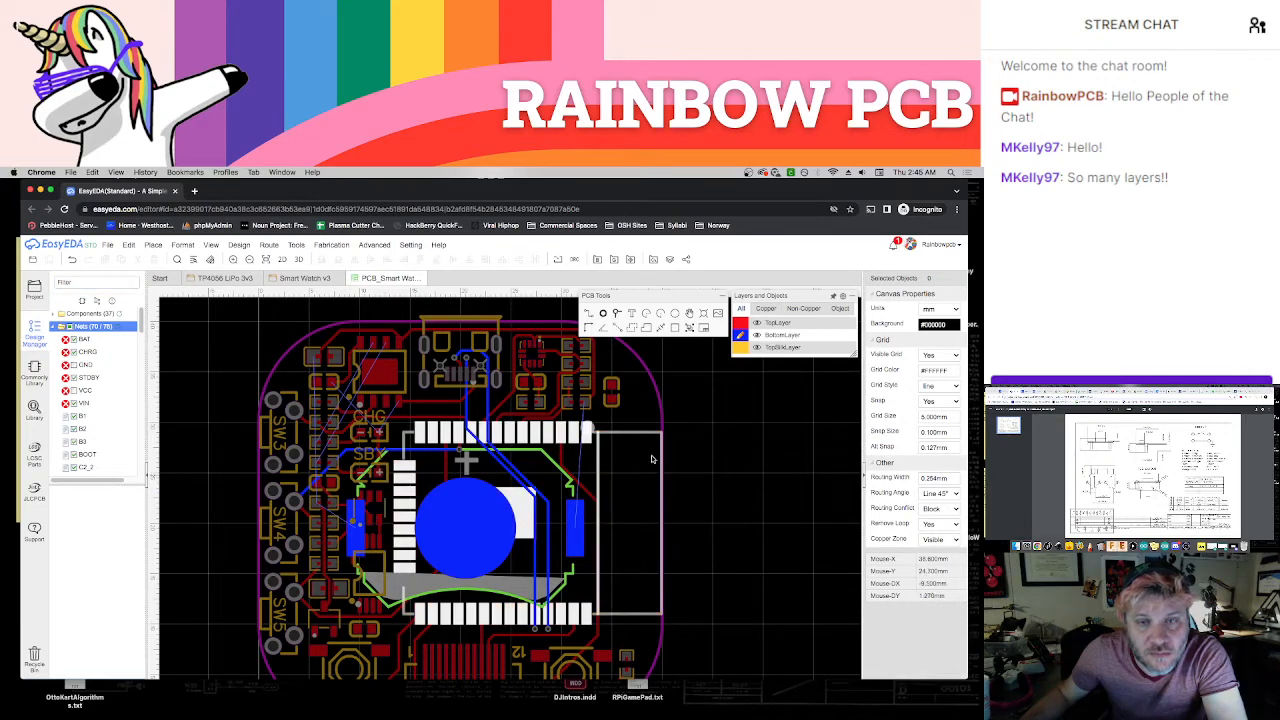
Delete the TopLayer B1 track that runs above the CHG LED from the B1 pad beside SW3 to the module's B1 pad
{"action": "right_click_drag", "start_coordinate": [630, 480], "coordinate": [685, 478]}
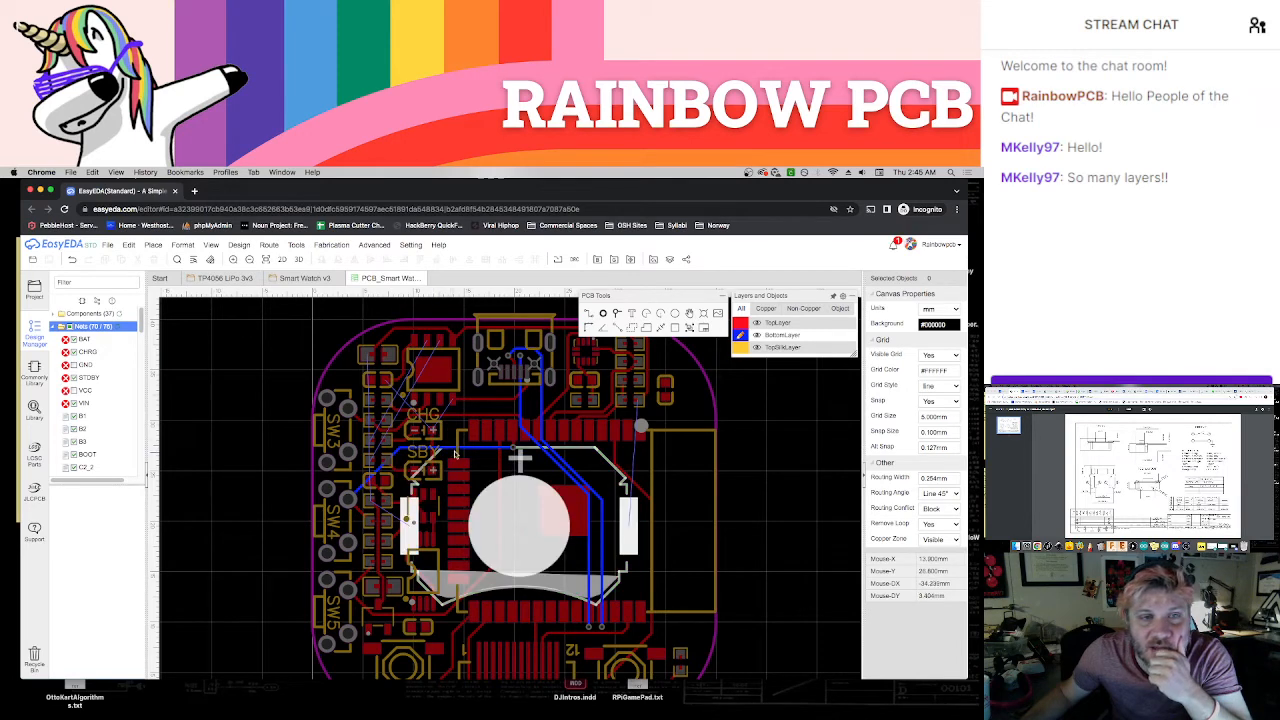
{"action": "left_click", "coordinate": [741, 323]}
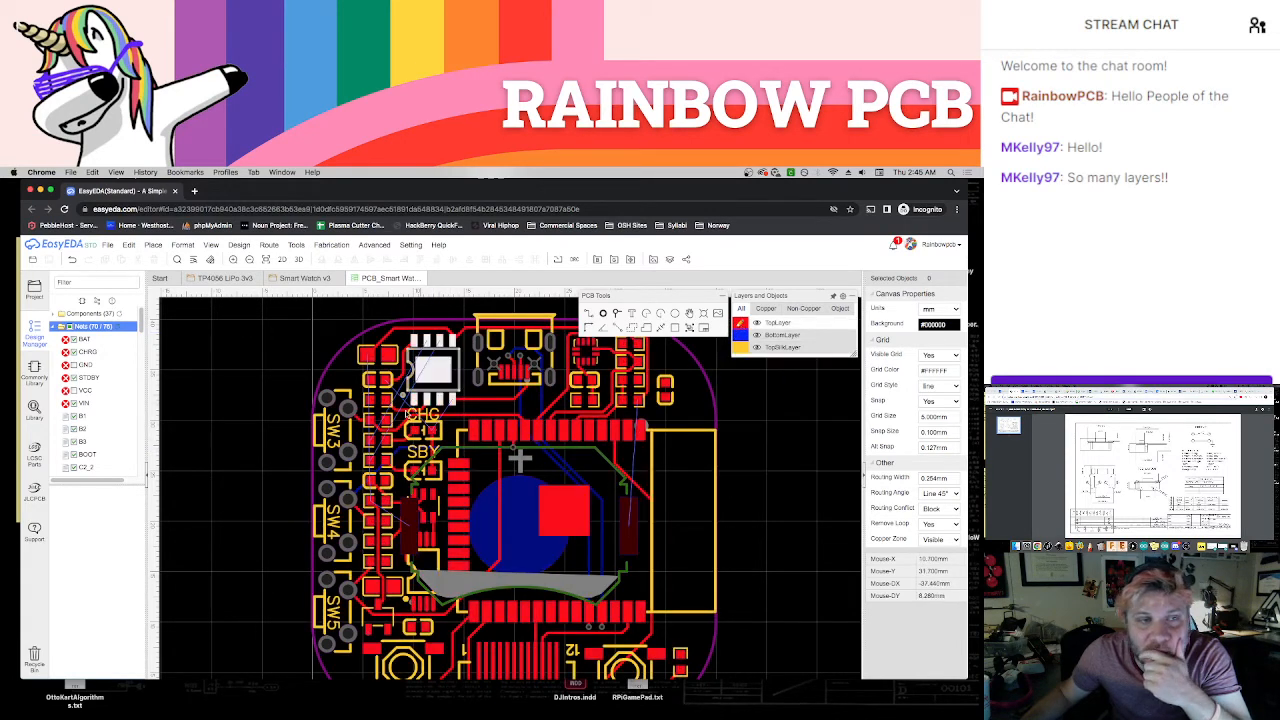
{"action": "scroll", "coordinate": [420, 412], "scroll_direction": "up", "scroll_amount": 4}
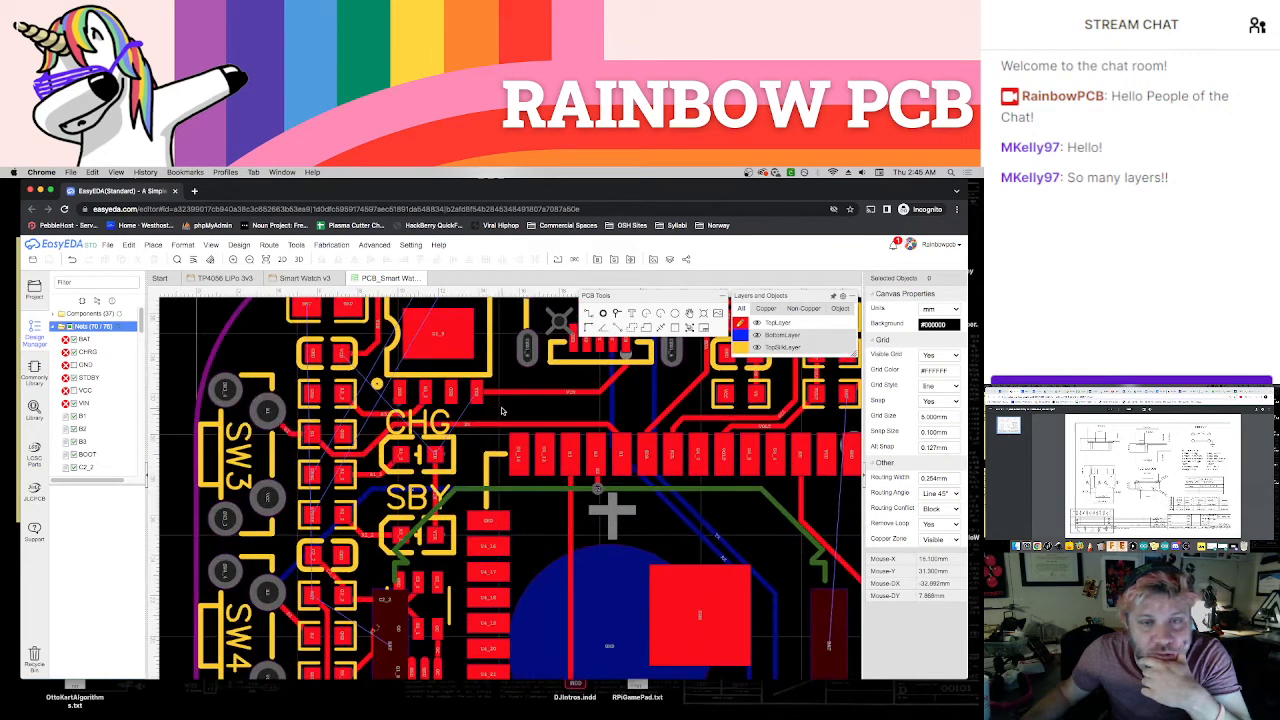
{"action": "scroll", "coordinate": [502, 410], "scroll_direction": "up", "scroll_amount": 4}
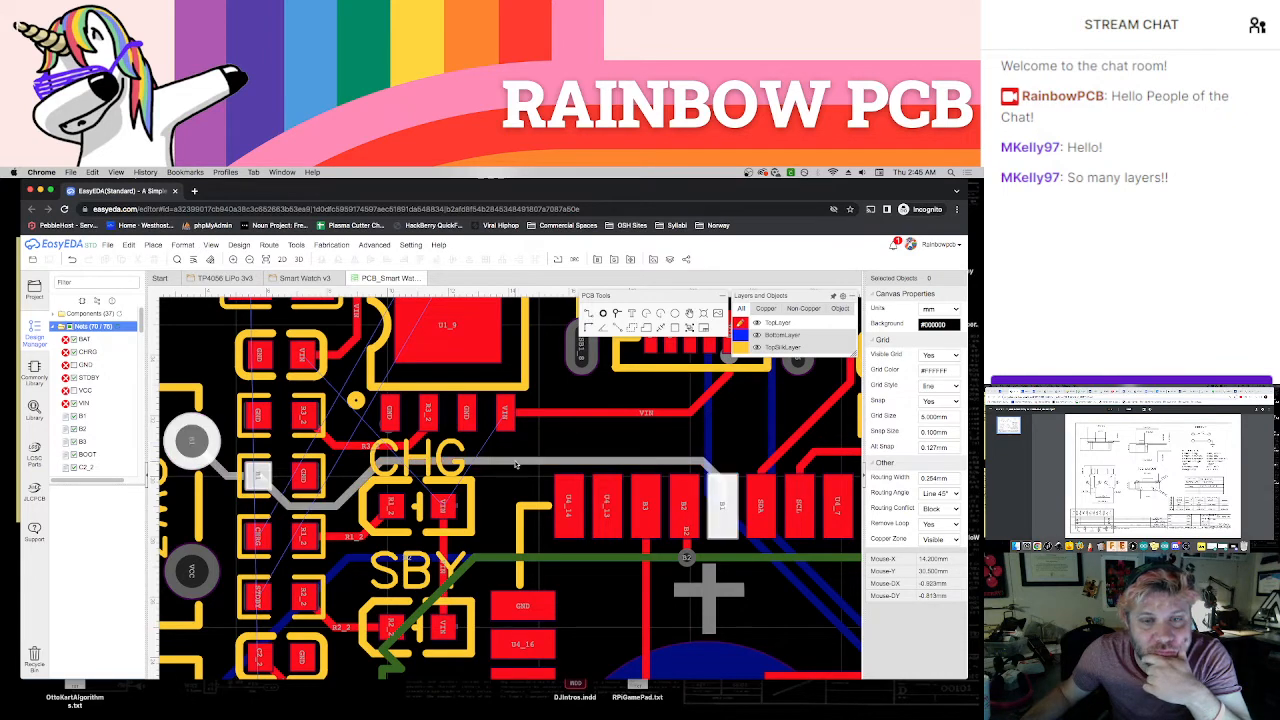
{"action": "left_click", "coordinate": [515, 463]}
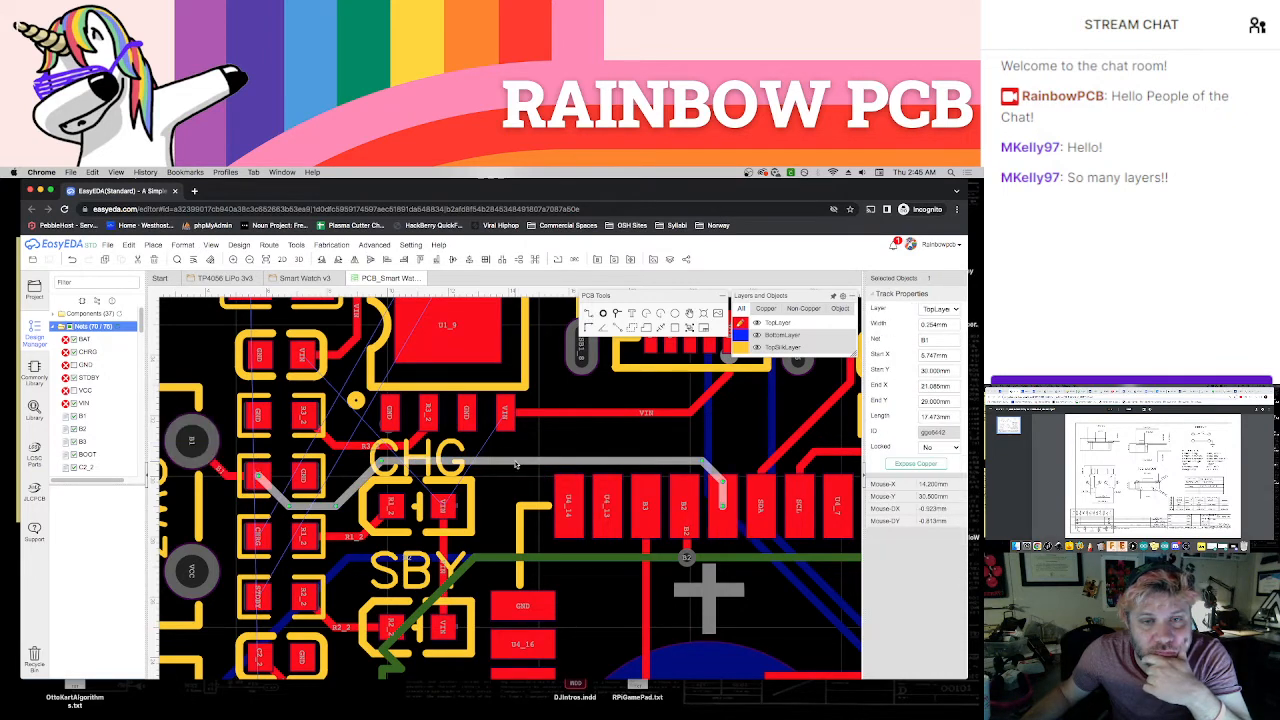
{"action": "key", "text": "Delete"}
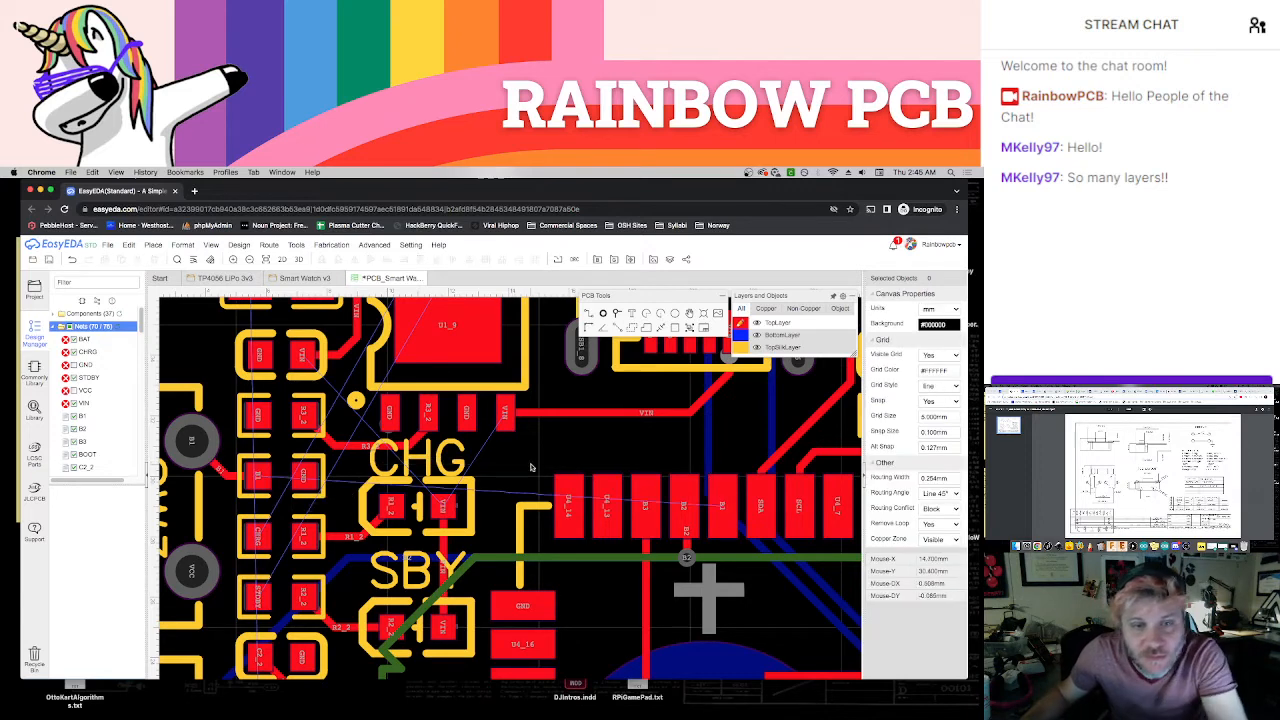
Route TopLayer VIN tracks from the charger chip's lower VIN pad to the CHG LED and to the component's VIN pad beside the chip, and save
{"action": "key", "text": "w"}
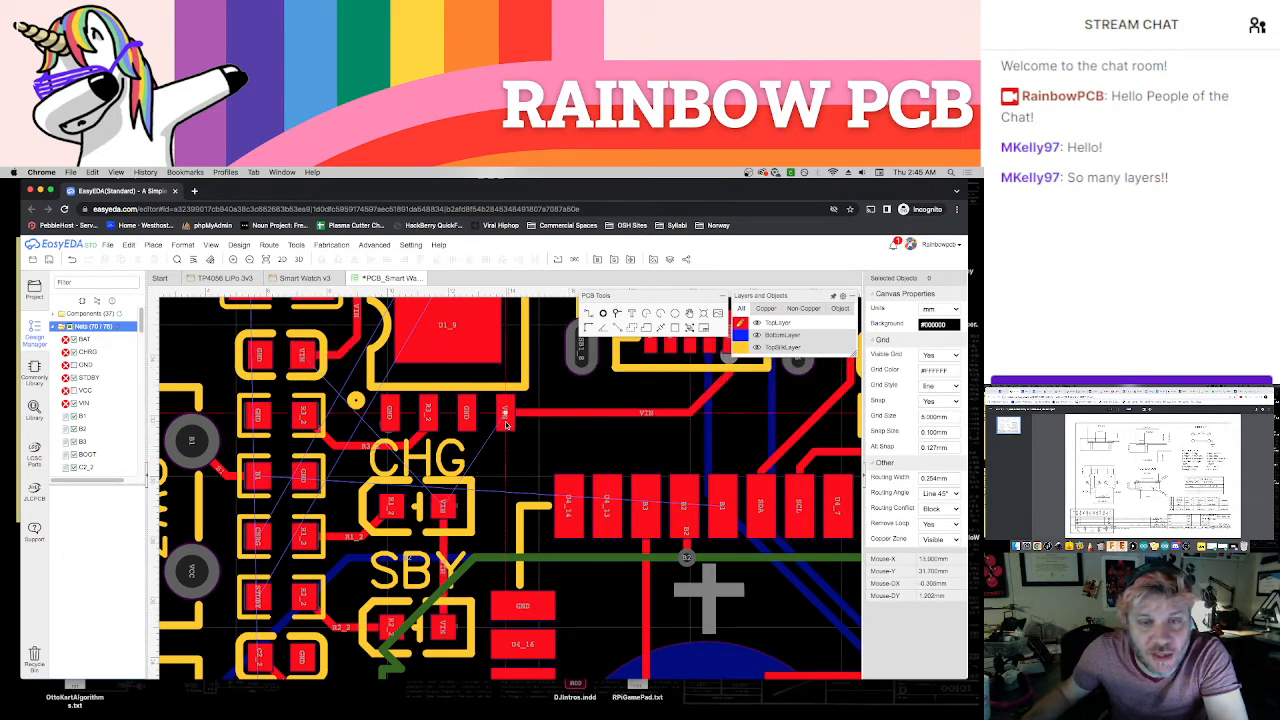
{"action": "left_click", "coordinate": [506, 413]}
{"action": "left_click", "coordinate": [443, 508]}
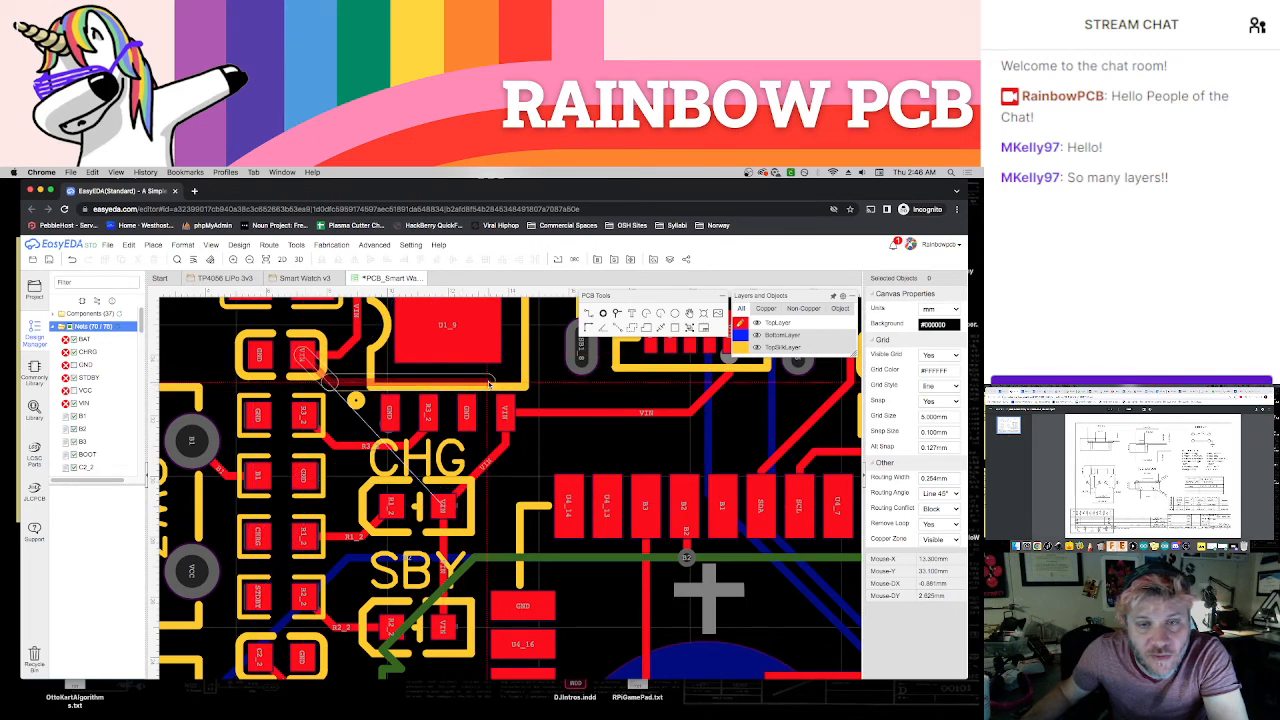
{"action": "left_click", "coordinate": [506, 405]}
{"action": "key", "text": "Escape"}
{"action": "key", "text": "super+z"}
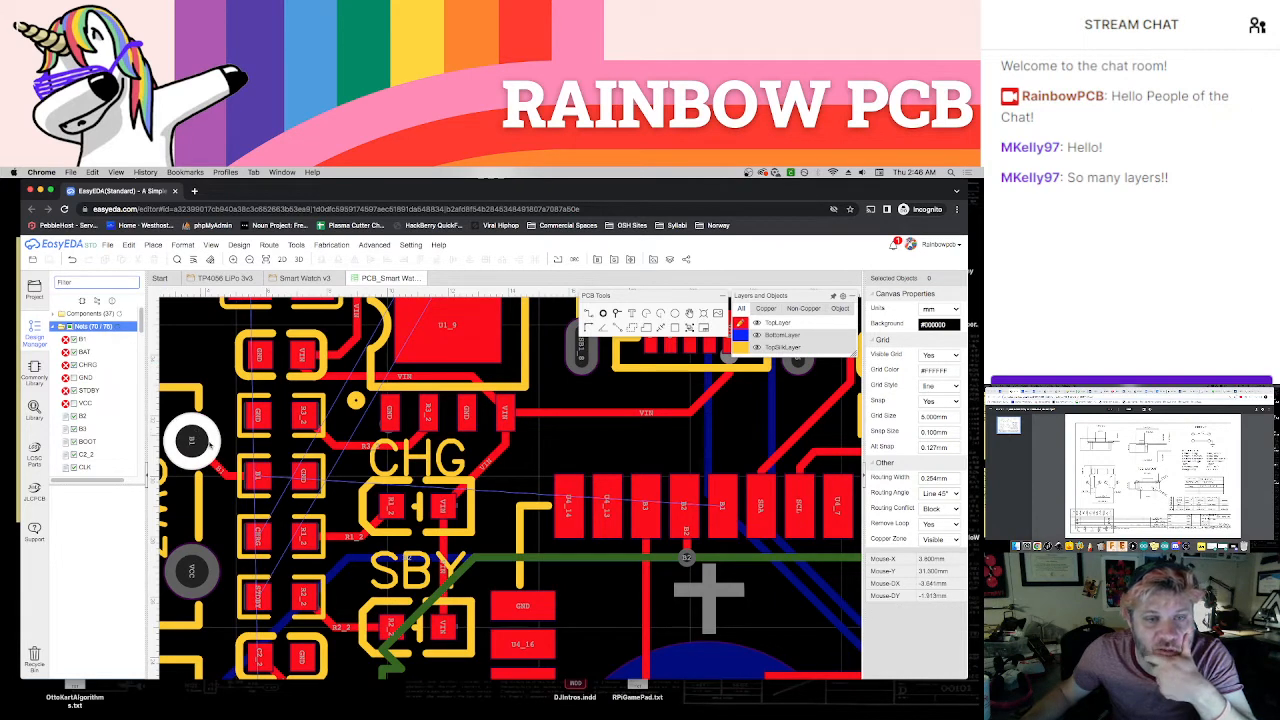
Delete the BottomLayer B2 track between the via below the module's B2 pad and SW4
{"action": "scroll", "coordinate": [228, 456], "scroll_direction": "down", "scroll_amount": 1}
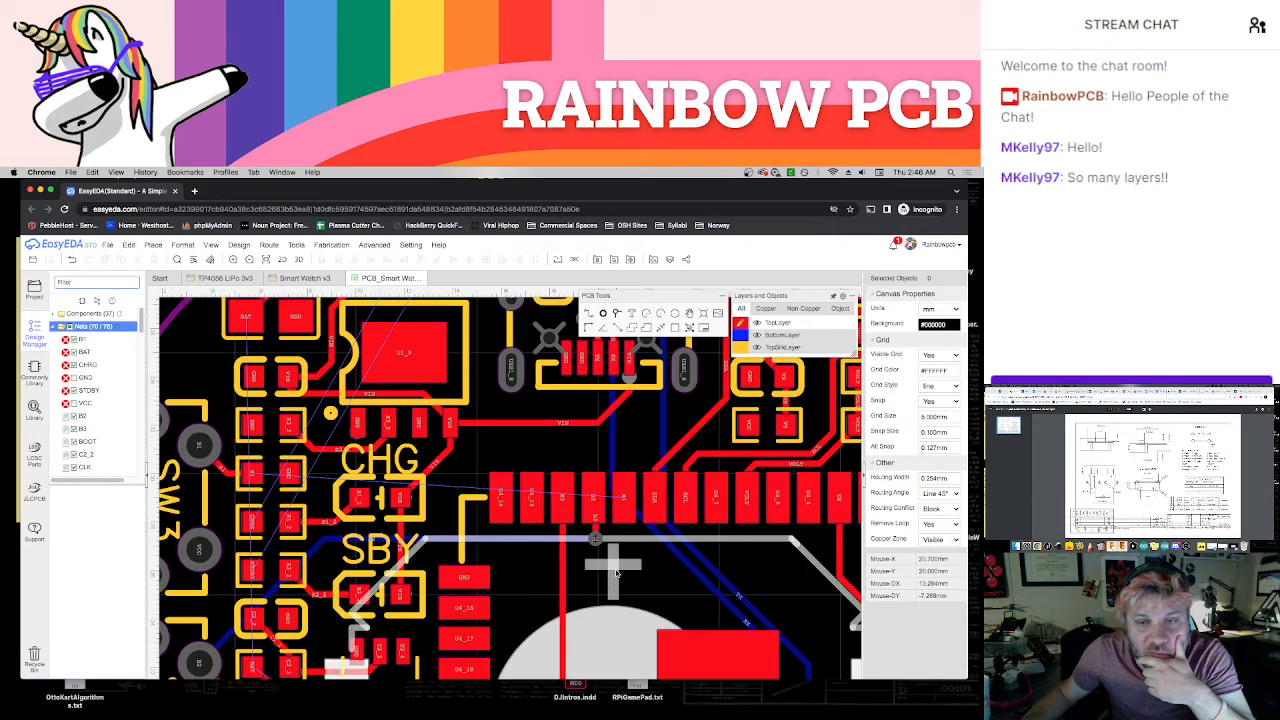
{"action": "right_click_drag", "start_coordinate": [616, 573], "coordinate": [585, 551]}
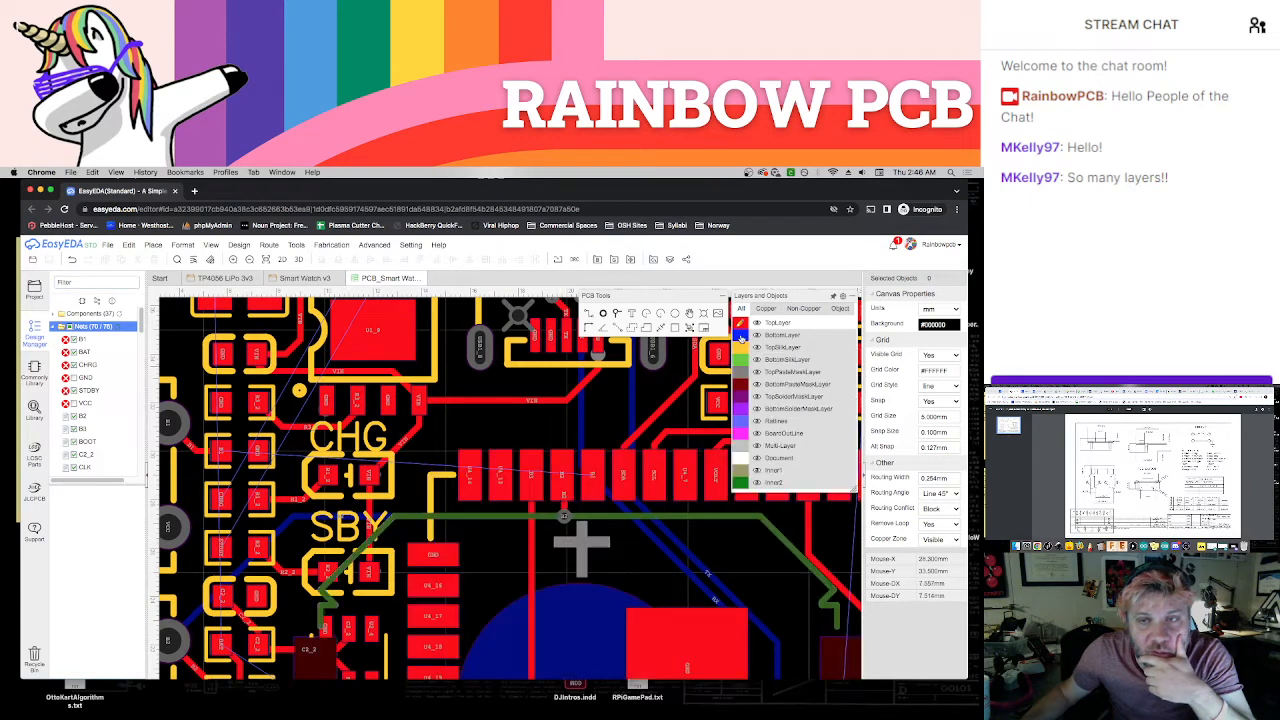
{"action": "left_click", "coordinate": [741, 336]}
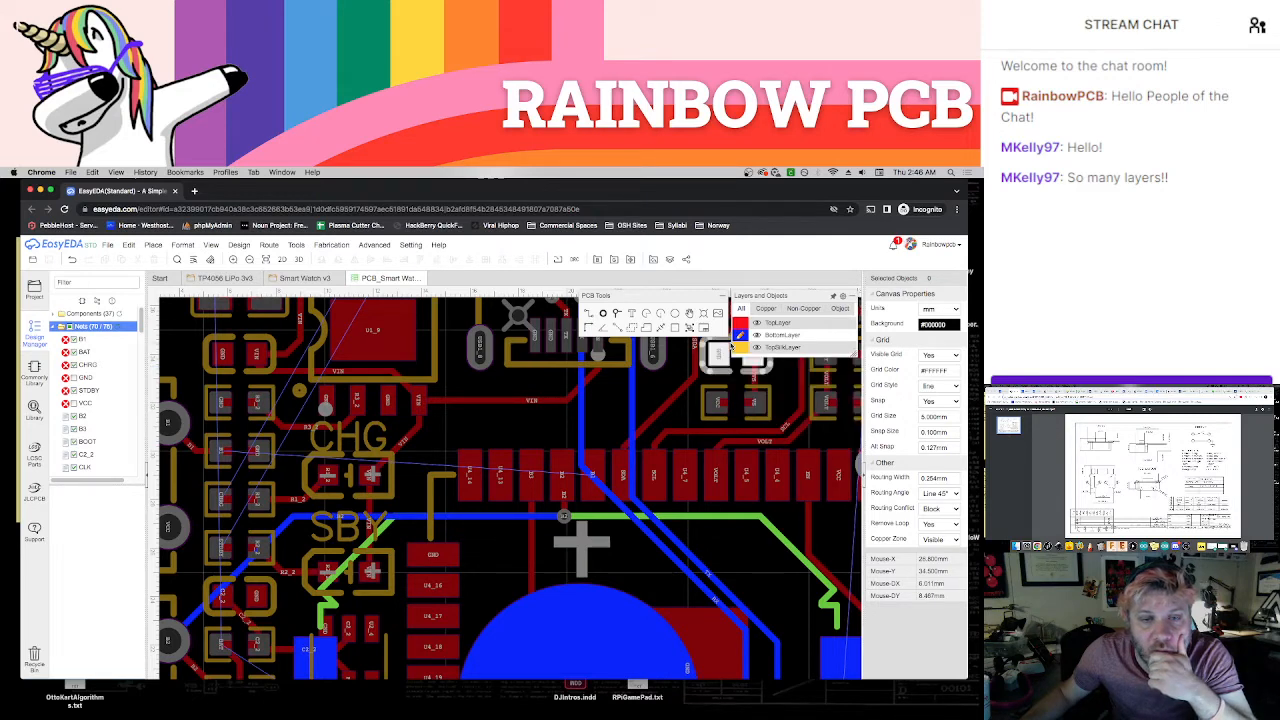
{"action": "scroll", "coordinate": [556, 545], "scroll_direction": "down", "scroll_amount": 2}
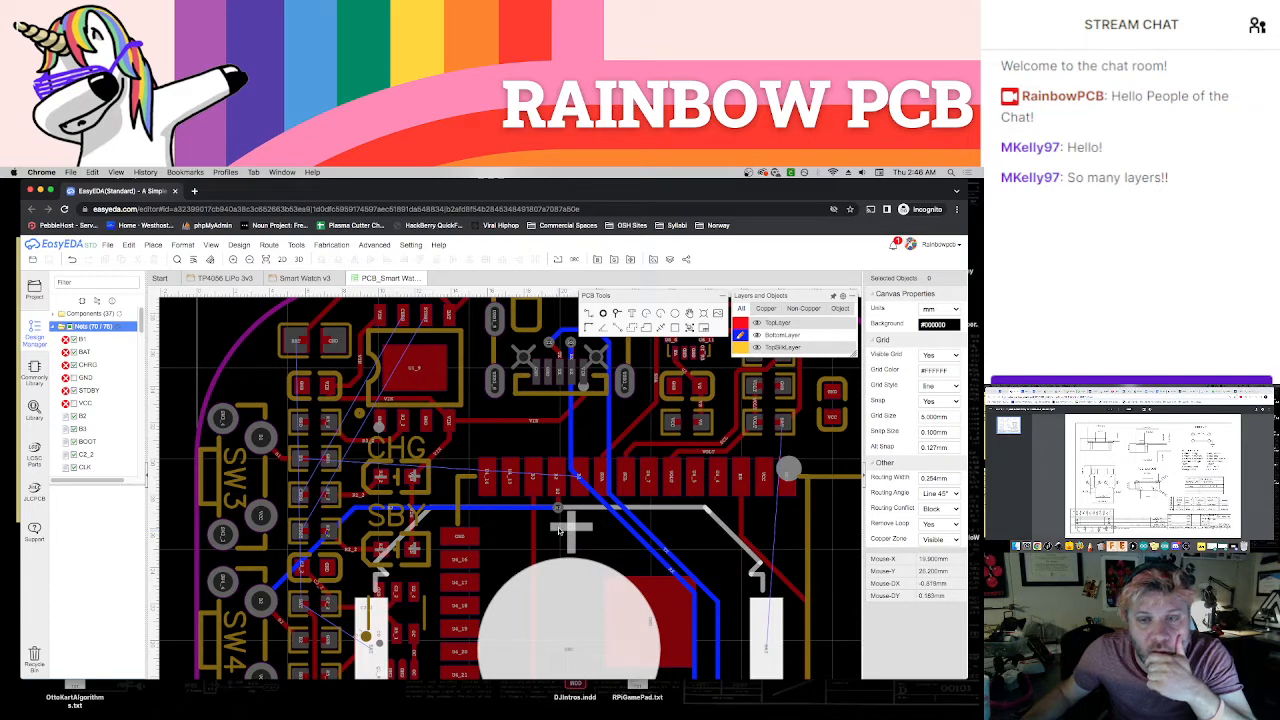
{"action": "left_click", "coordinate": [570, 452]}
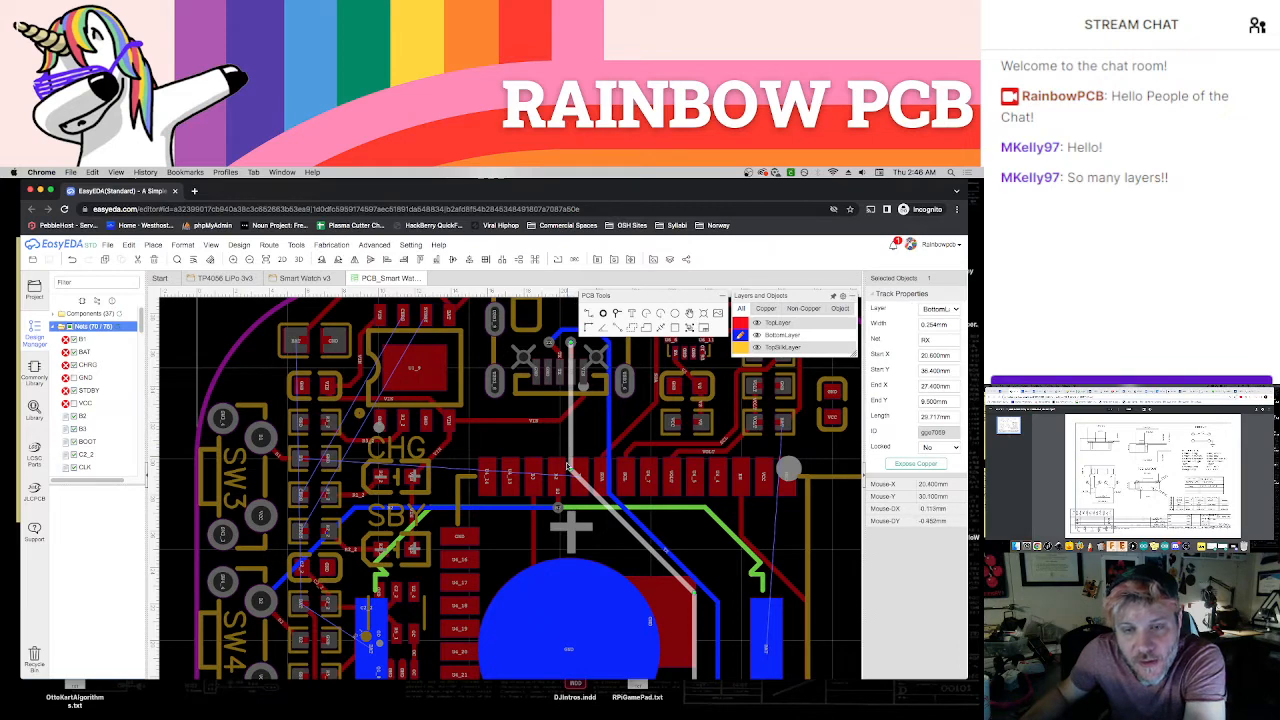
{"action": "left_click", "coordinate": [533, 512]}
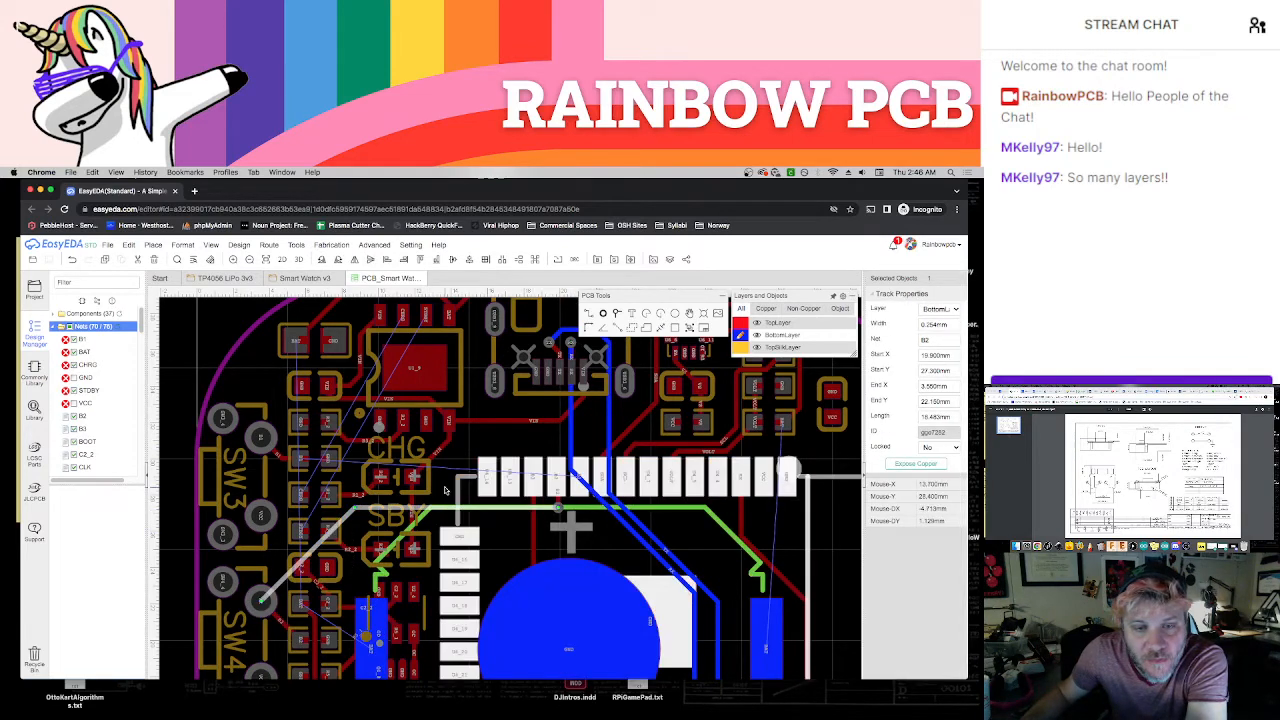
{"action": "left_click", "coordinate": [350, 516]}
{"action": "key", "text": "Delete"}
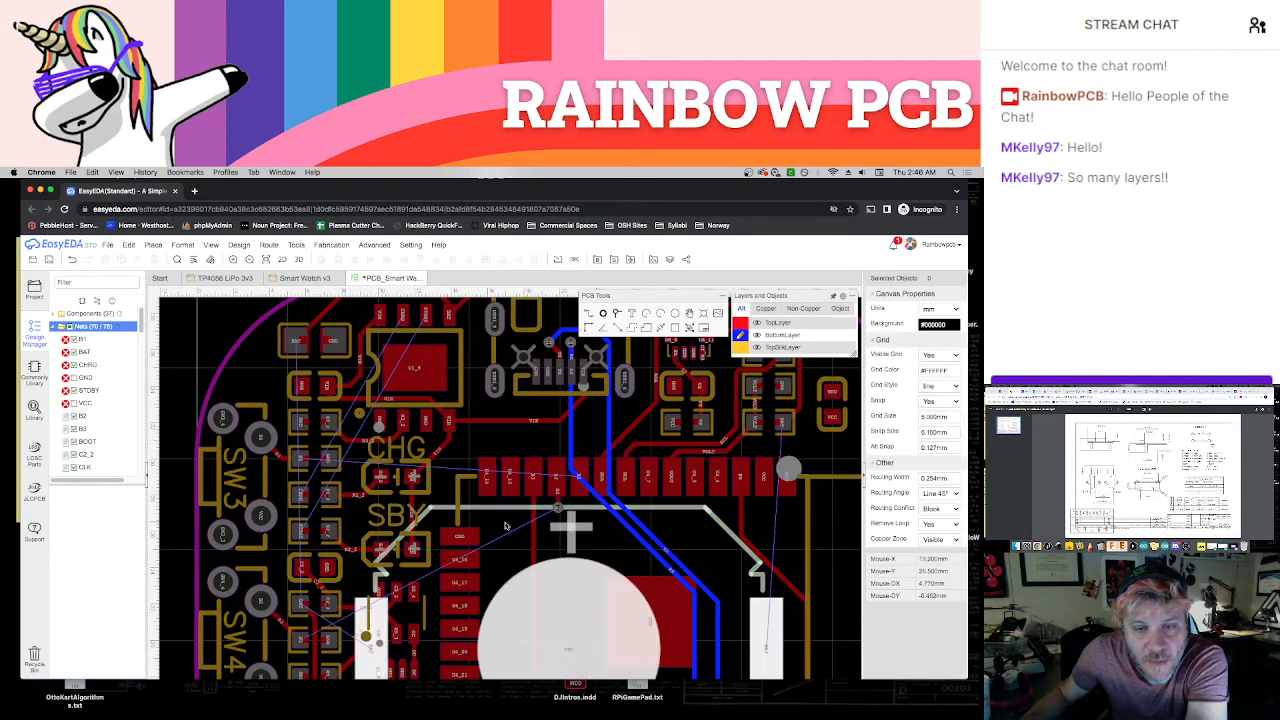
Move the B2 via further below the module's pads and route B2 from it to SW4's upper B2 pad on the BottomLayer
{"action": "left_click_drag", "start_coordinate": [558, 507], "coordinate": [558, 526]}
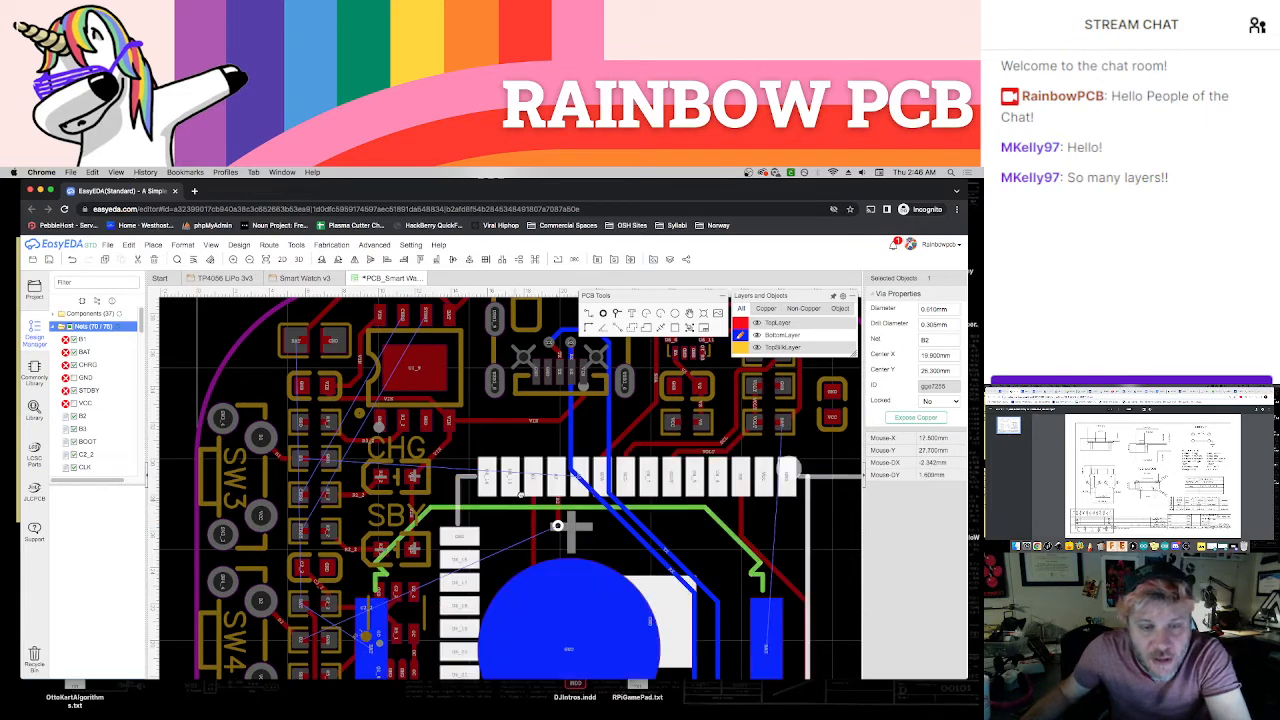
{"action": "right_click_drag", "start_coordinate": [558, 530], "coordinate": [576, 504]}
{"action": "key", "text": "w"}
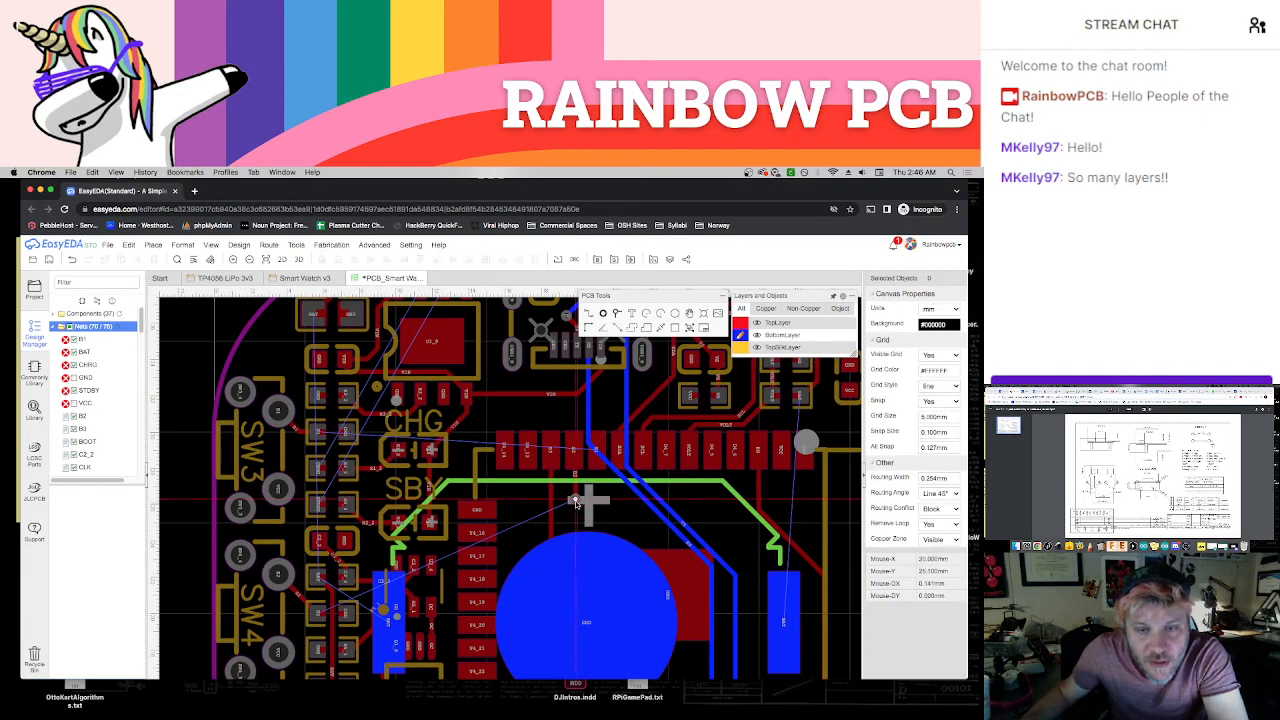
{"action": "left_click", "coordinate": [552, 502]}
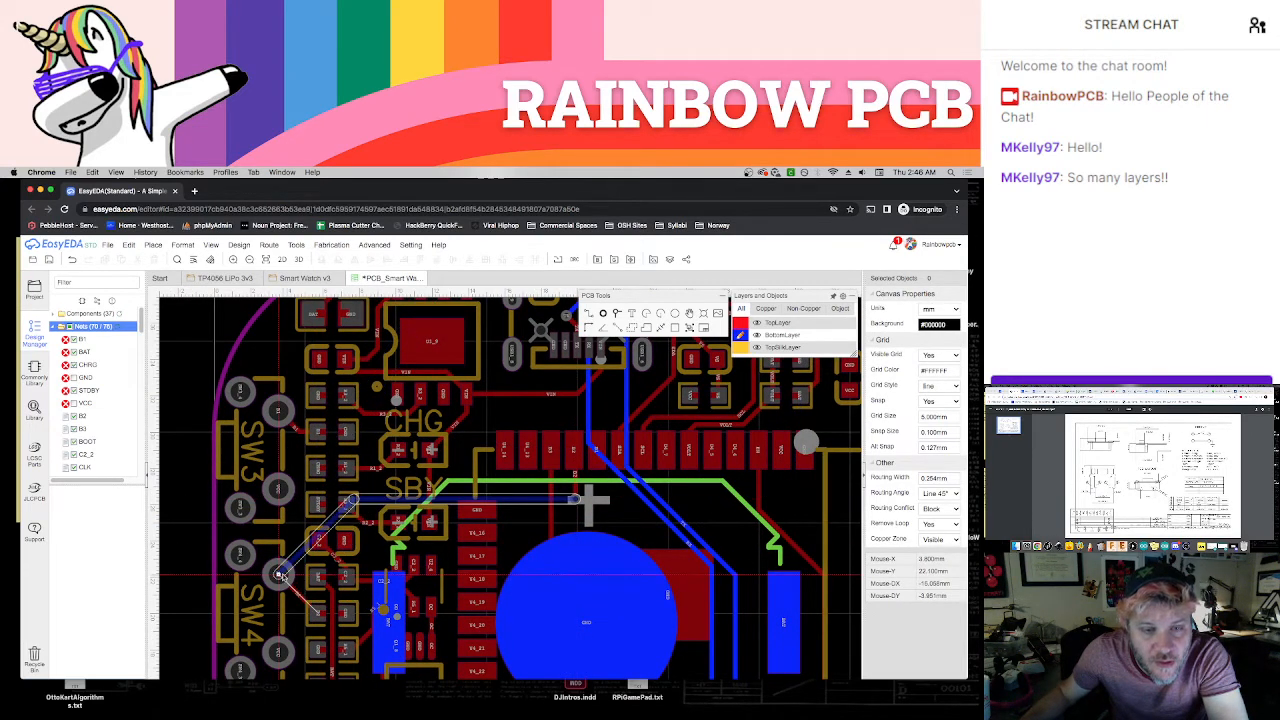
{"action": "left_click", "coordinate": [280, 575]}
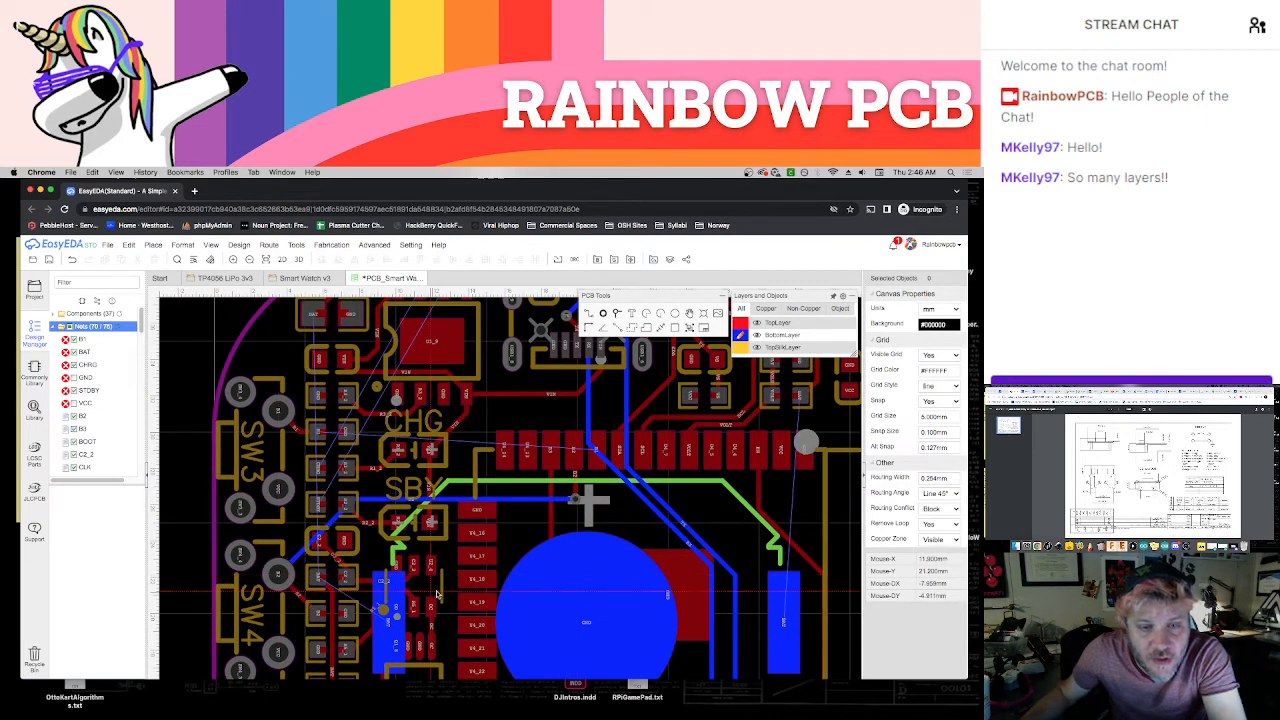
Place a B1 via directly below the module's B1 pad and join the two with a short TopLayer track
{"action": "left_click", "coordinate": [740, 322]}
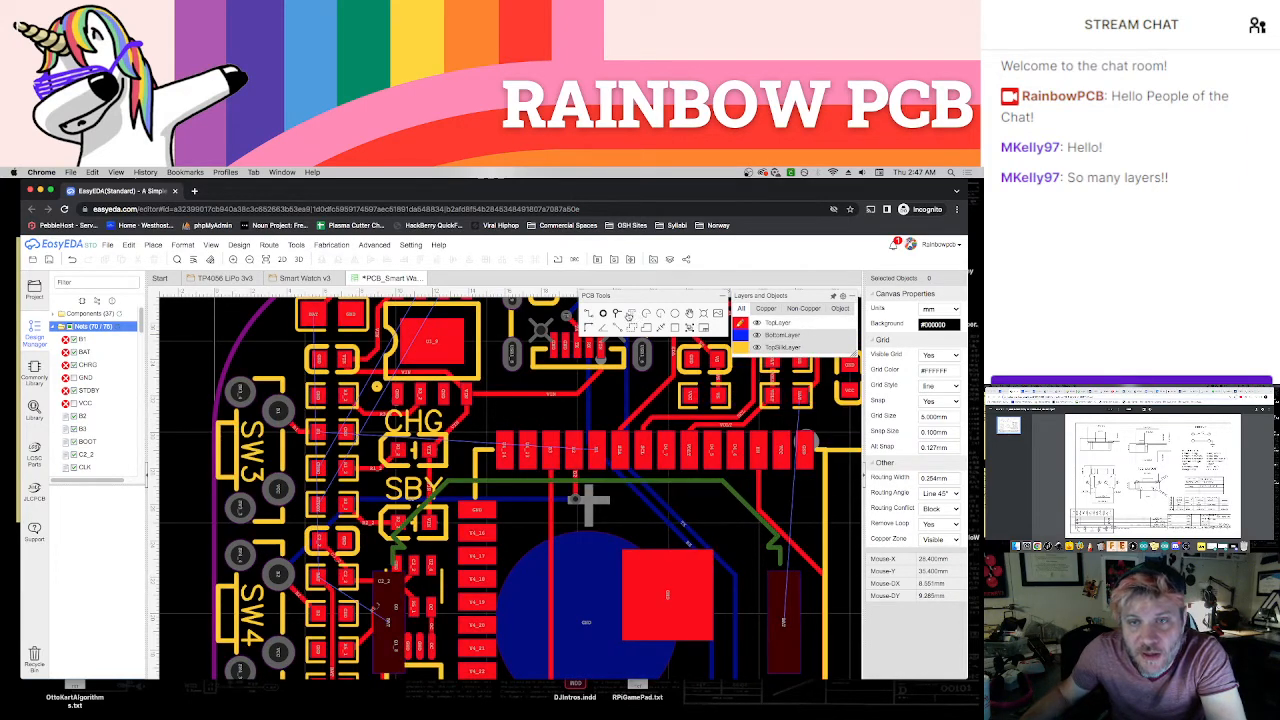
{"action": "scroll", "coordinate": [593, 479], "scroll_direction": "up", "scroll_amount": 3}
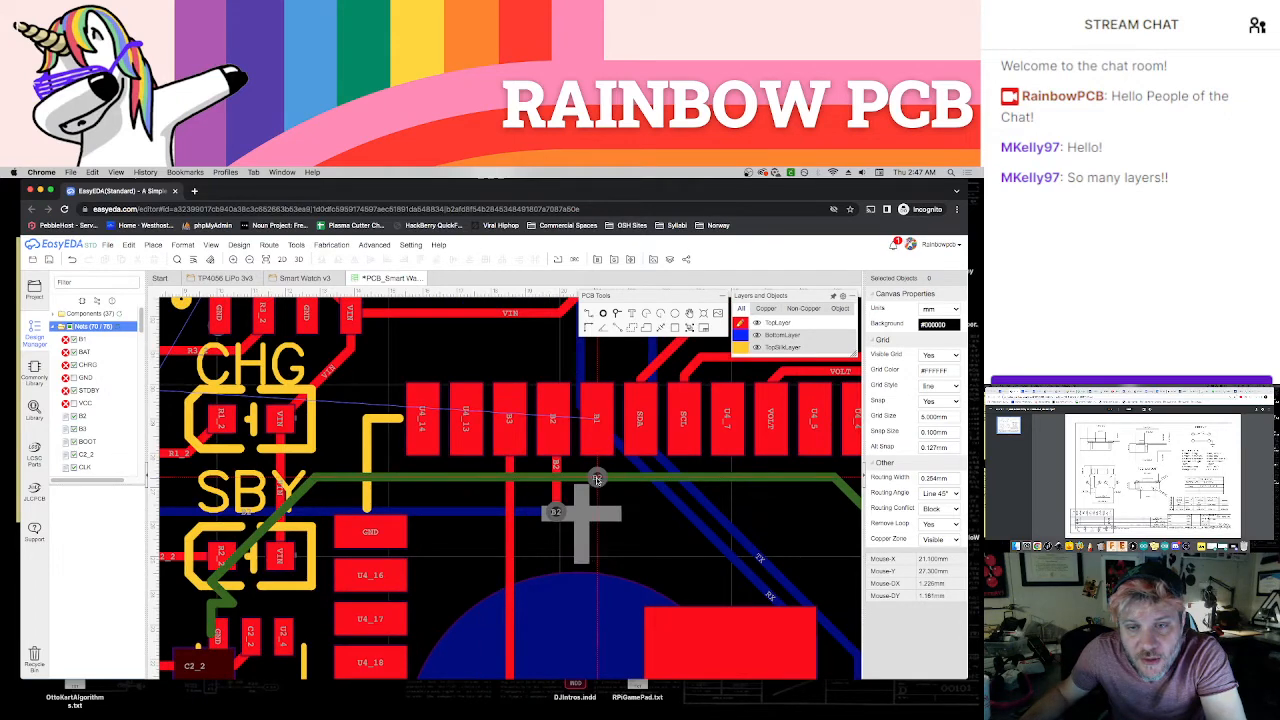
{"action": "left_click", "coordinate": [597, 478]}
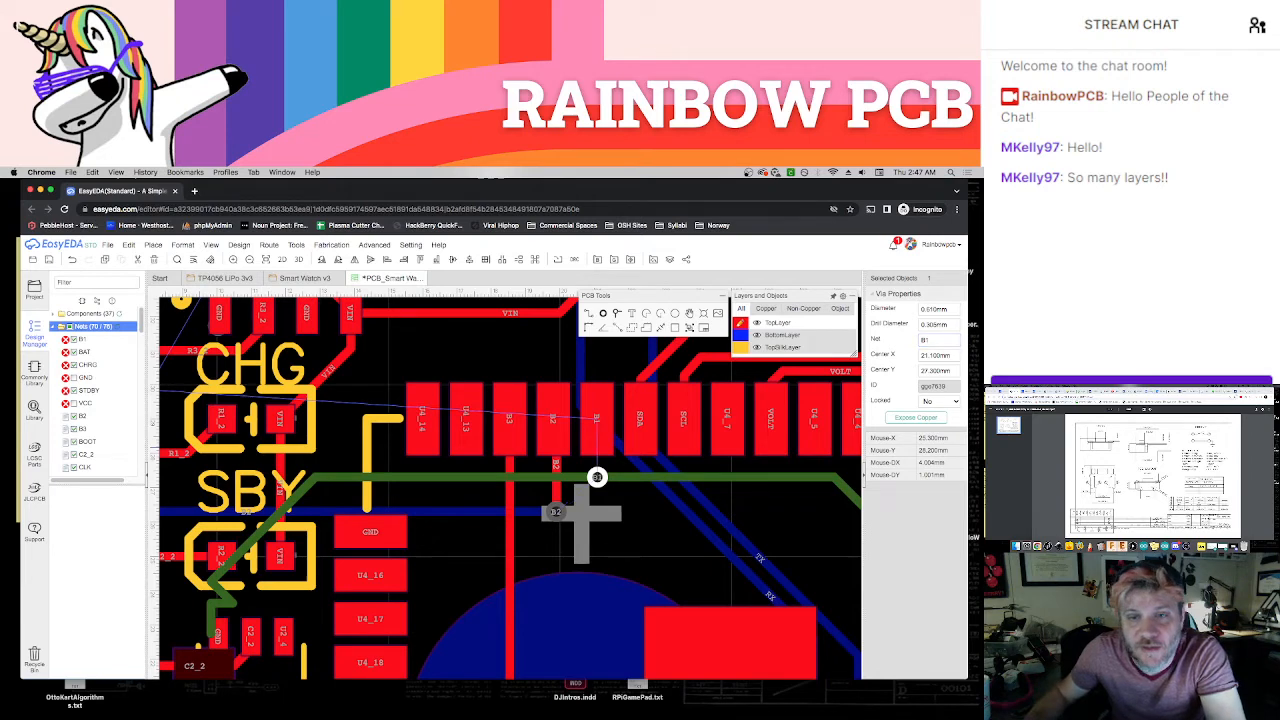
{"action": "key", "text": "w"}
{"action": "left_click", "coordinate": [599, 421]}
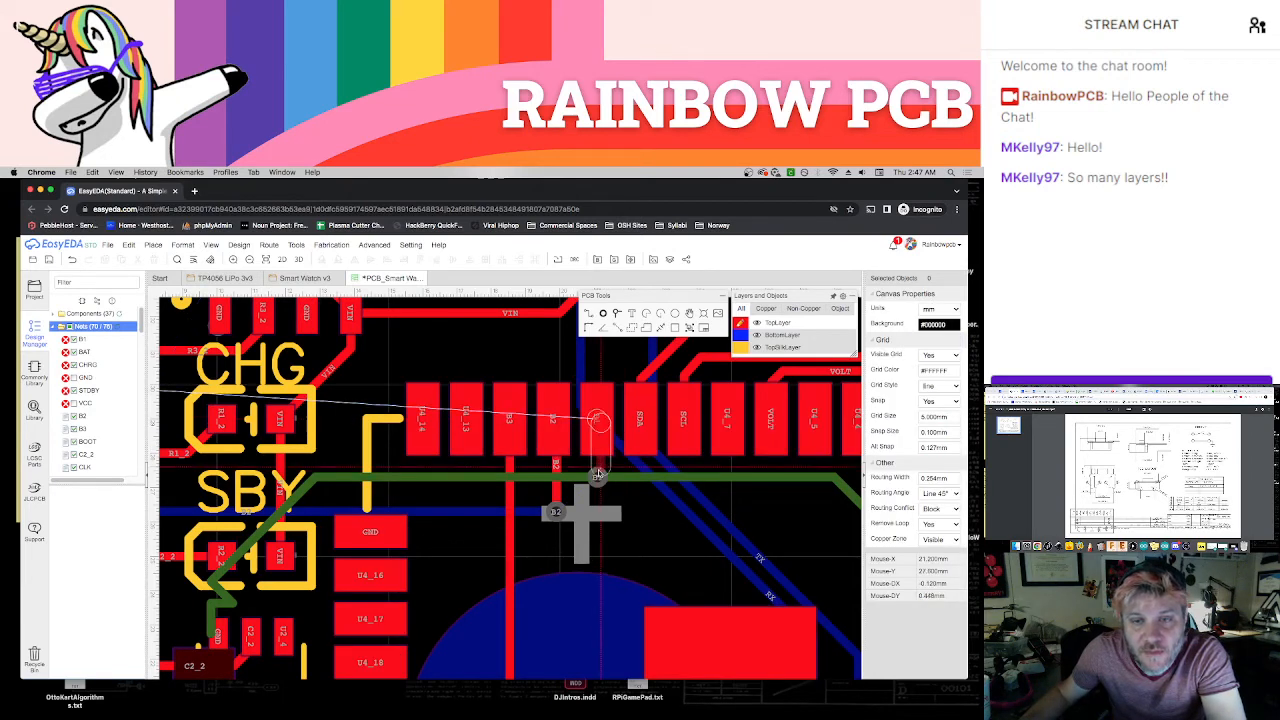
{"action": "left_click", "coordinate": [599, 474]}
Route B1 on the BottomLayer from the via below the module's B1 pad to SW3's B1 pad, save, and refresh the net list
{"action": "mouse_move", "coordinate": [741, 347]}
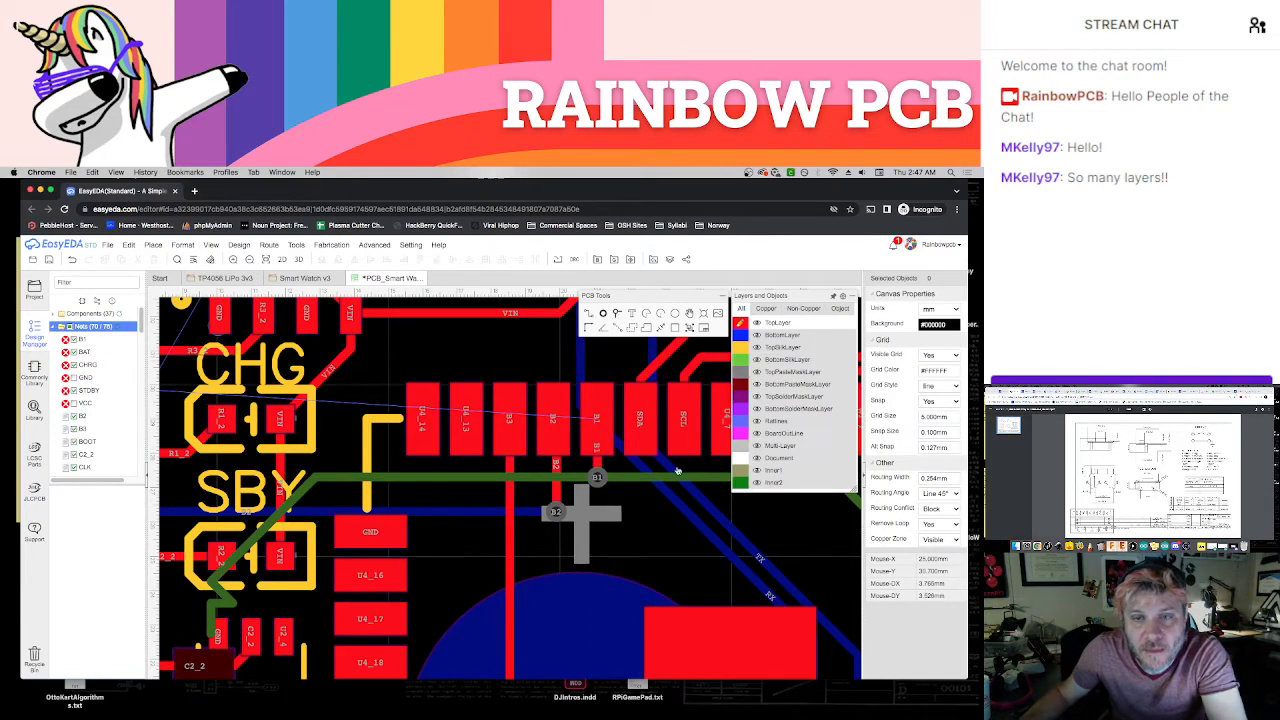
{"action": "scroll", "coordinate": [606, 588], "scroll_direction": "down", "scroll_amount": 5}
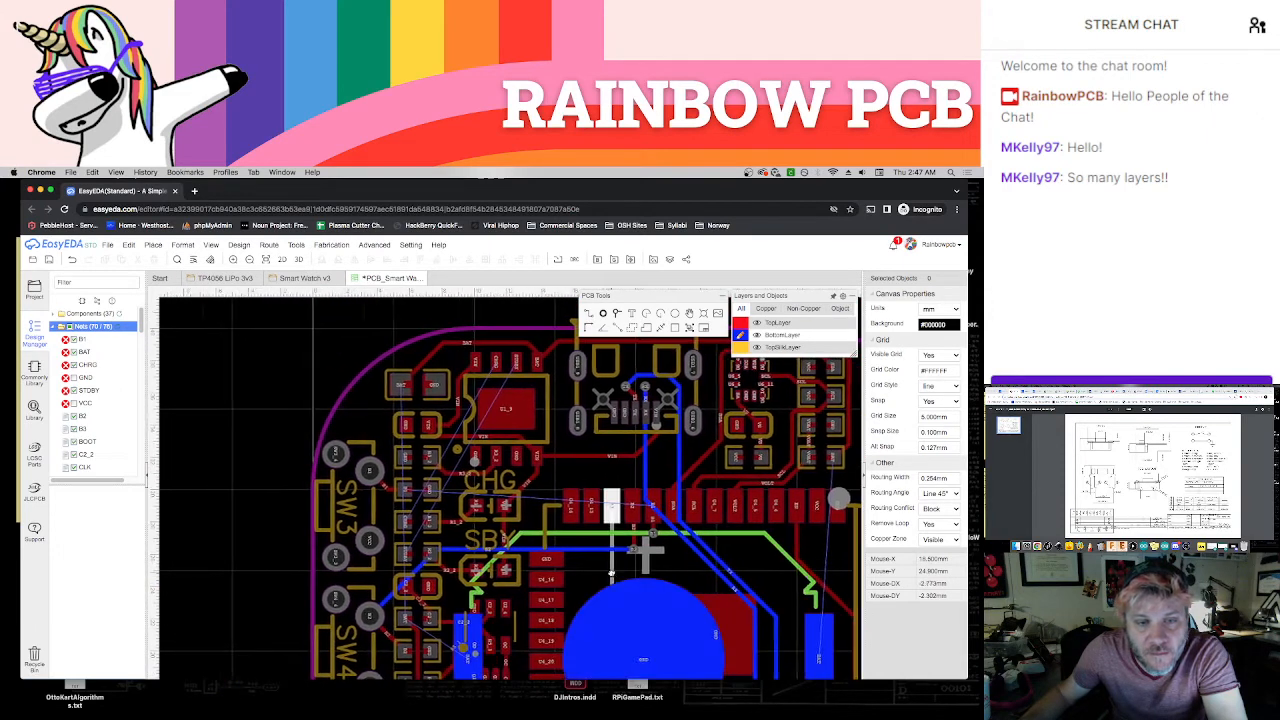
{"action": "left_click", "coordinate": [653, 534]}
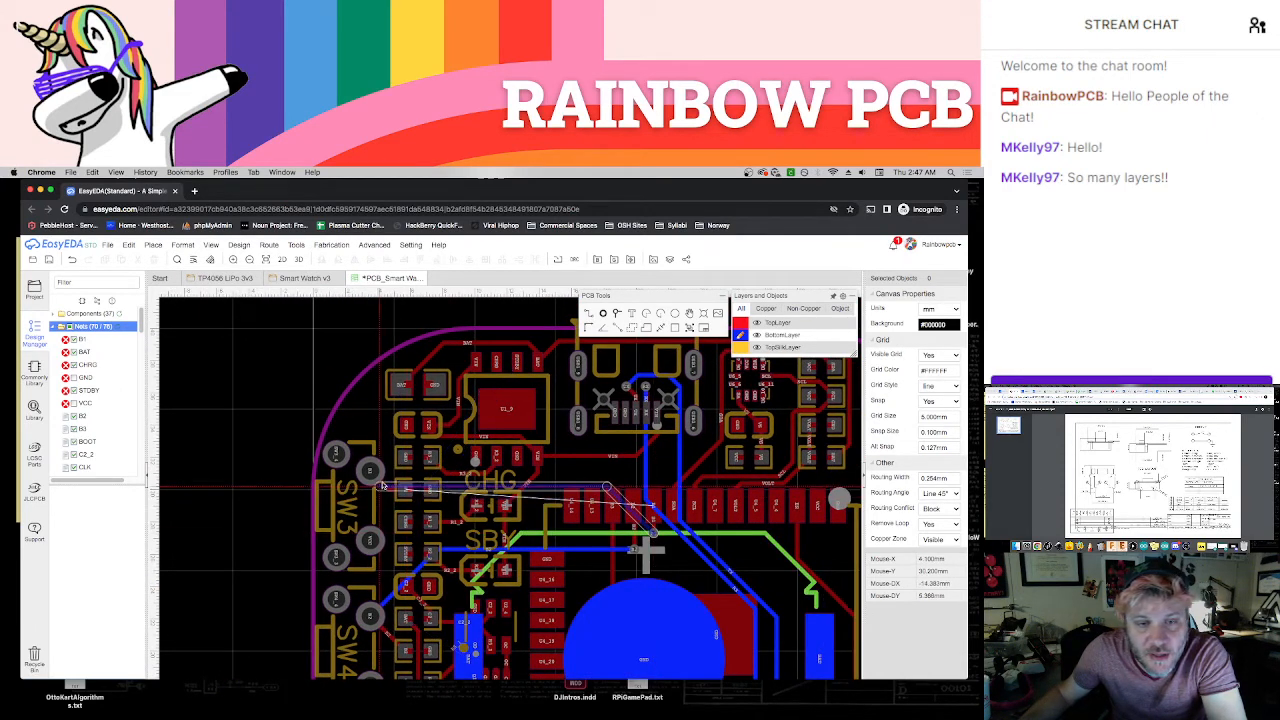
{"action": "left_click", "coordinate": [371, 473]}
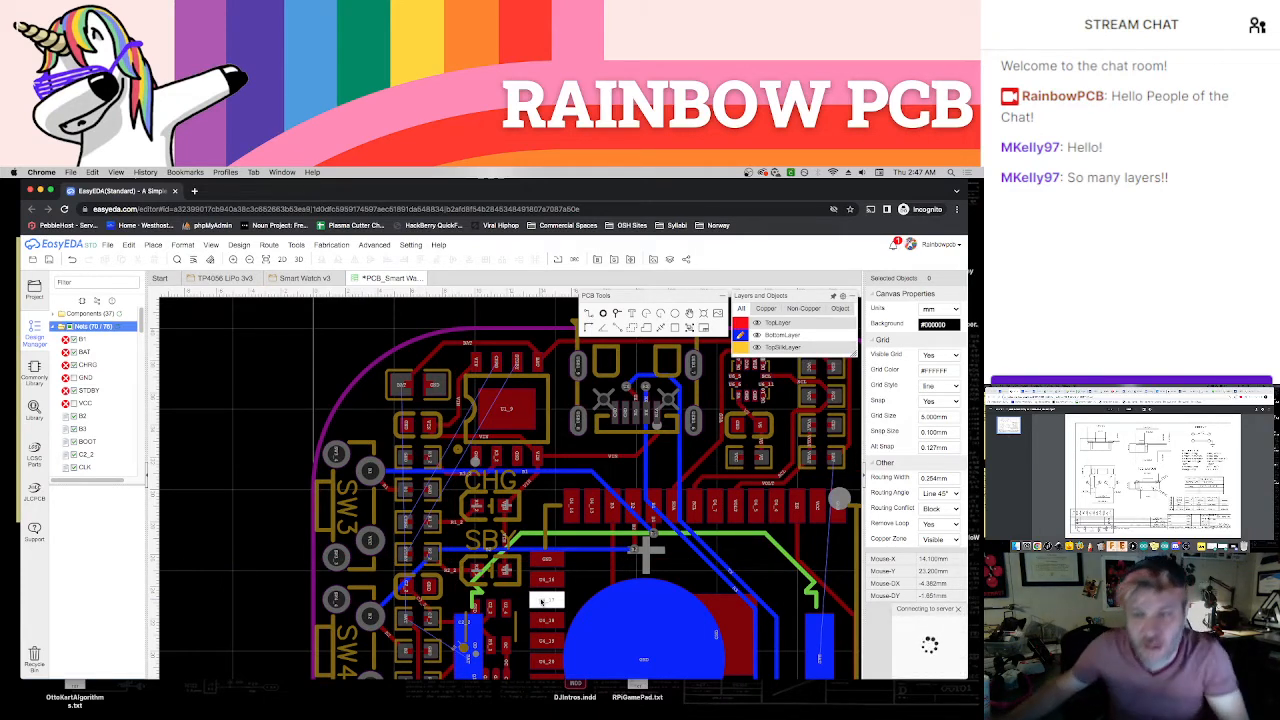
{"action": "left_click", "coordinate": [121, 327]}
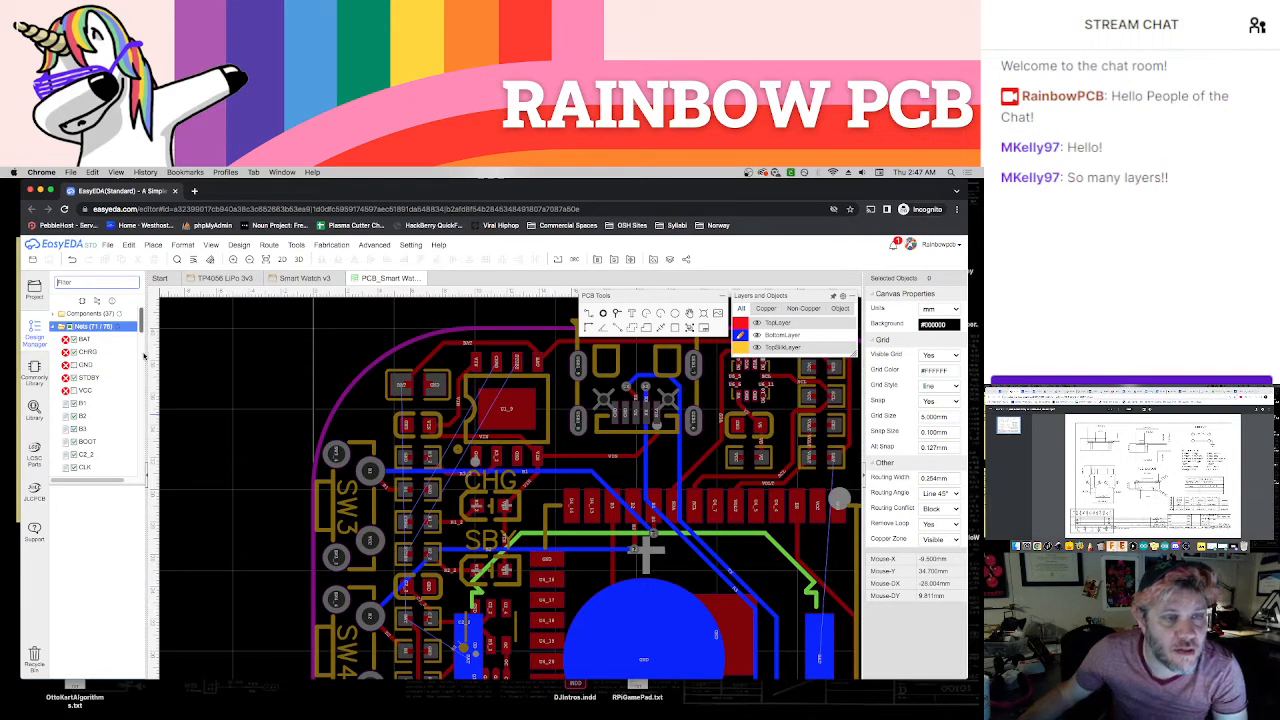
With TopLayer active, place two vias between the charger chip's upper pads and its centre pad, one below STDBY and one below CHRG
{"action": "scroll", "coordinate": [307, 472], "scroll_direction": "up", "scroll_amount": 1}
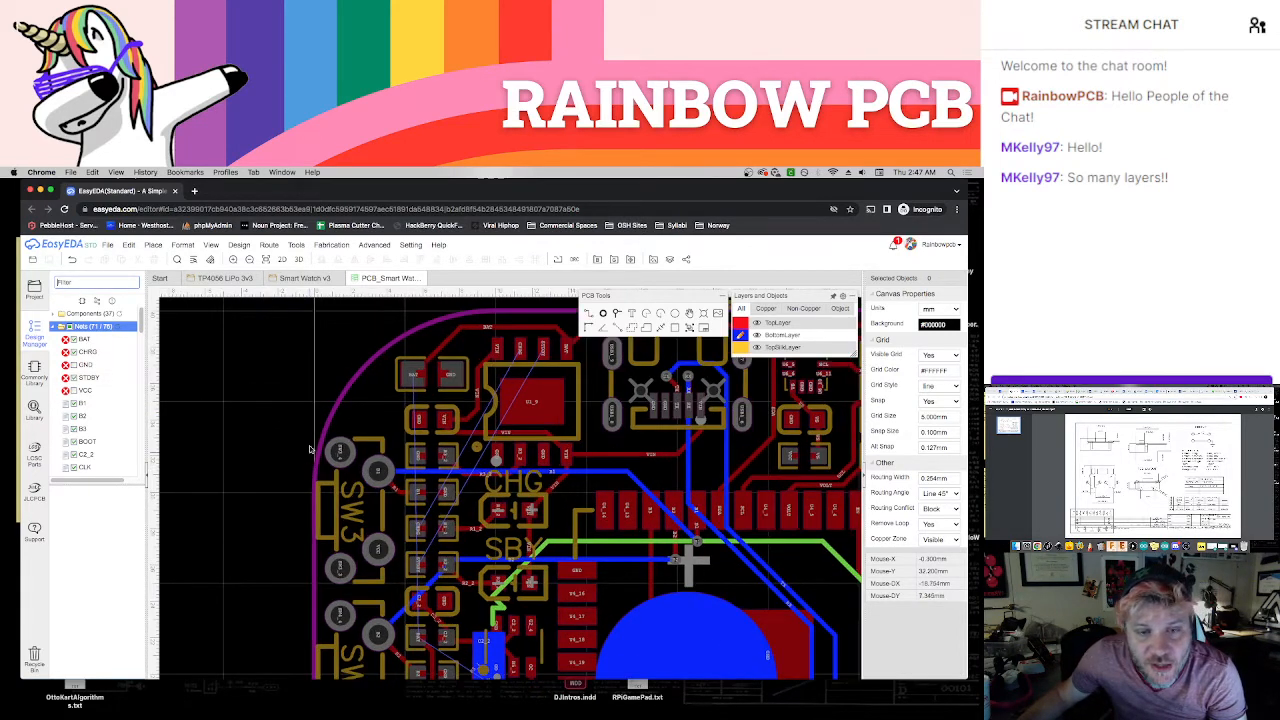
{"action": "scroll", "coordinate": [300, 397], "scroll_direction": "up", "scroll_amount": 2}
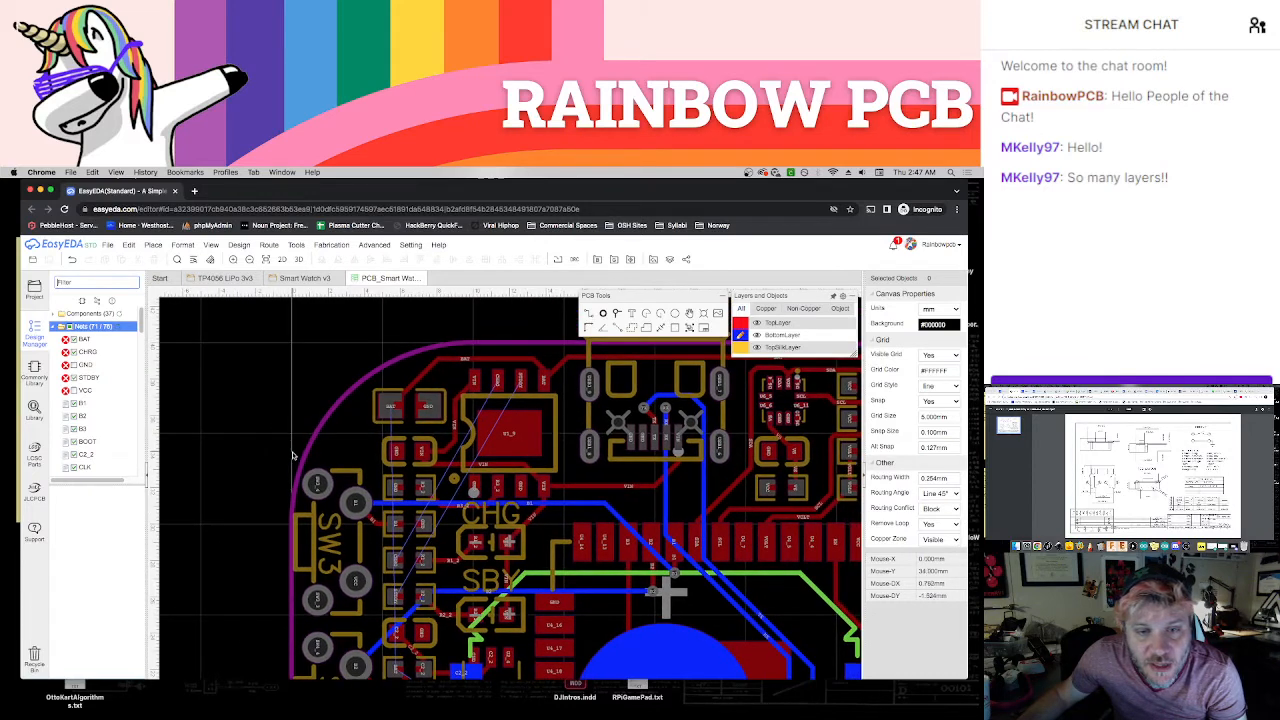
{"action": "scroll", "coordinate": [289, 461], "scroll_direction": "up", "scroll_amount": 1}
{"action": "scroll", "coordinate": [293, 449], "scroll_direction": "down", "scroll_amount": 1}
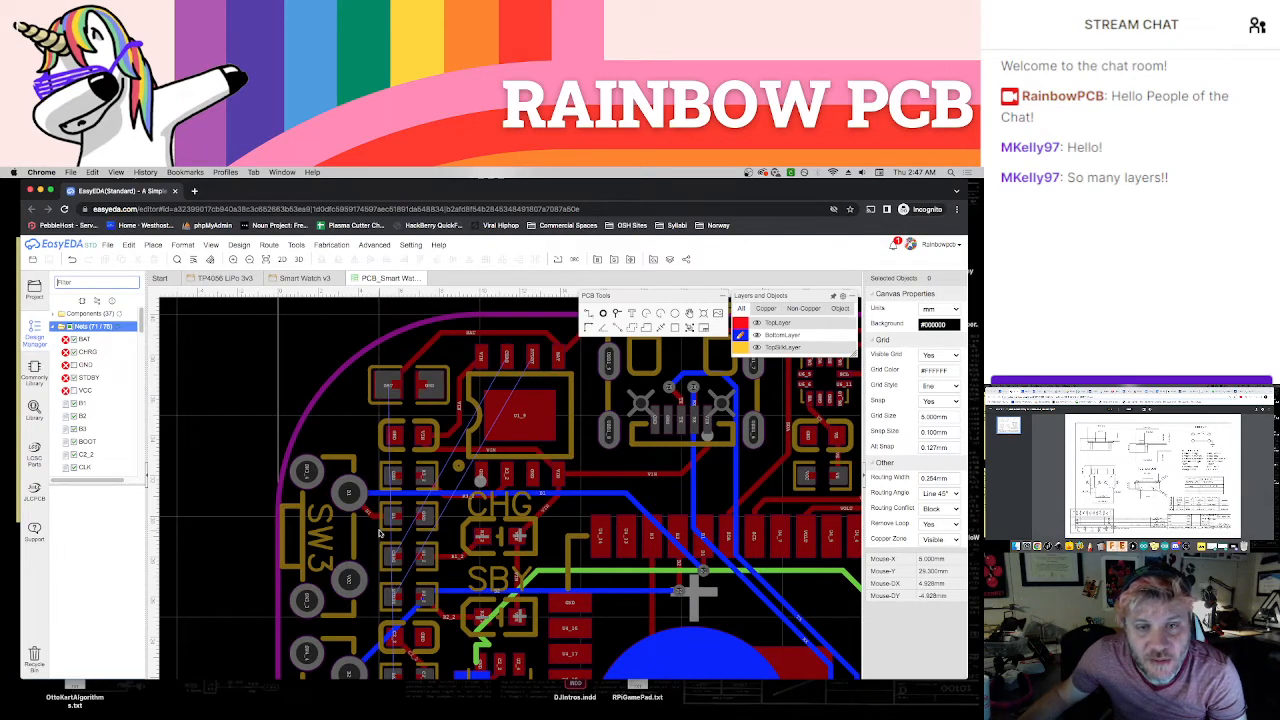
{"action": "scroll", "coordinate": [392, 536], "scroll_direction": "up", "scroll_amount": 1}
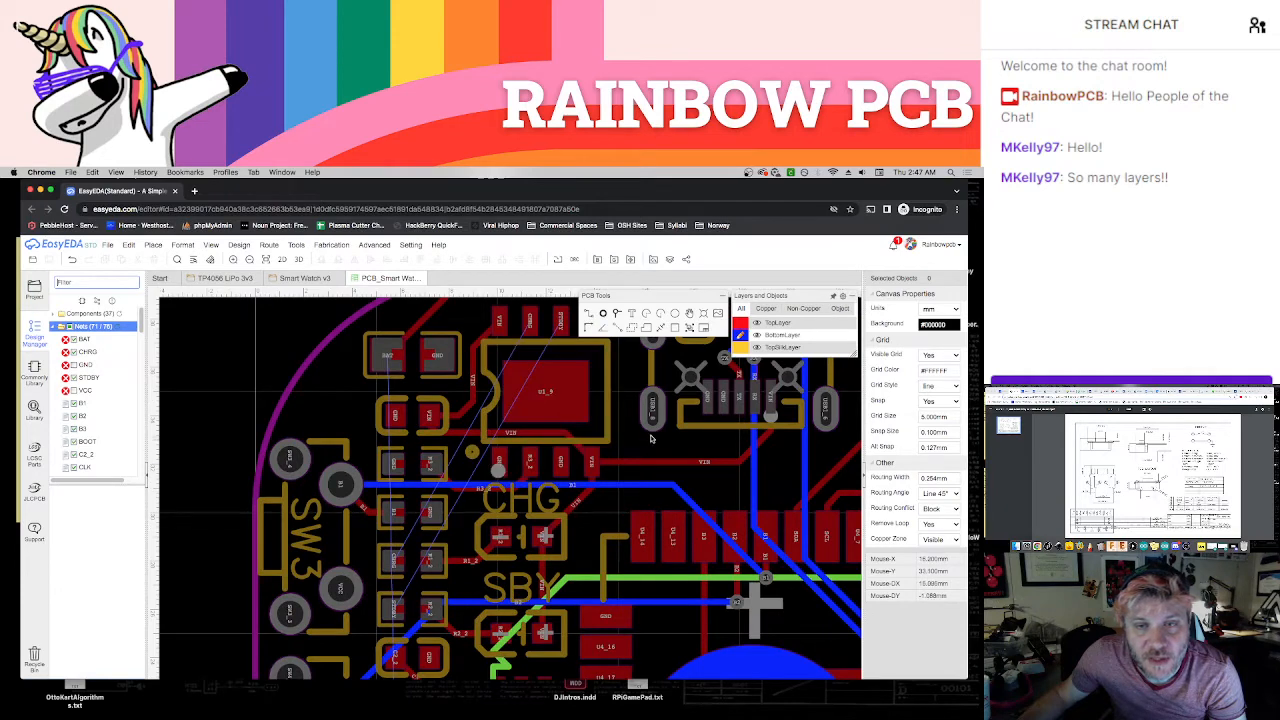
{"action": "mouse_move", "coordinate": [738, 332]}
{"action": "key", "text": "t"}
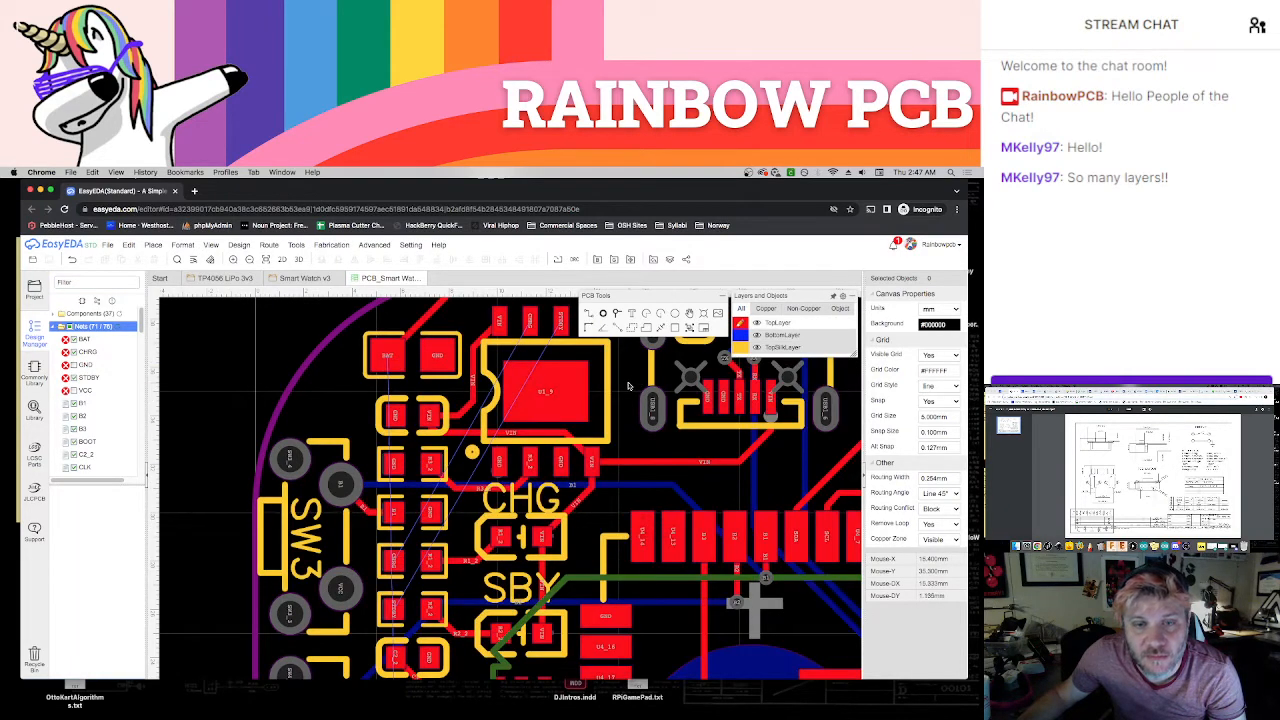
{"action": "scroll", "coordinate": [625, 378], "scroll_direction": "up", "scroll_amount": 2}
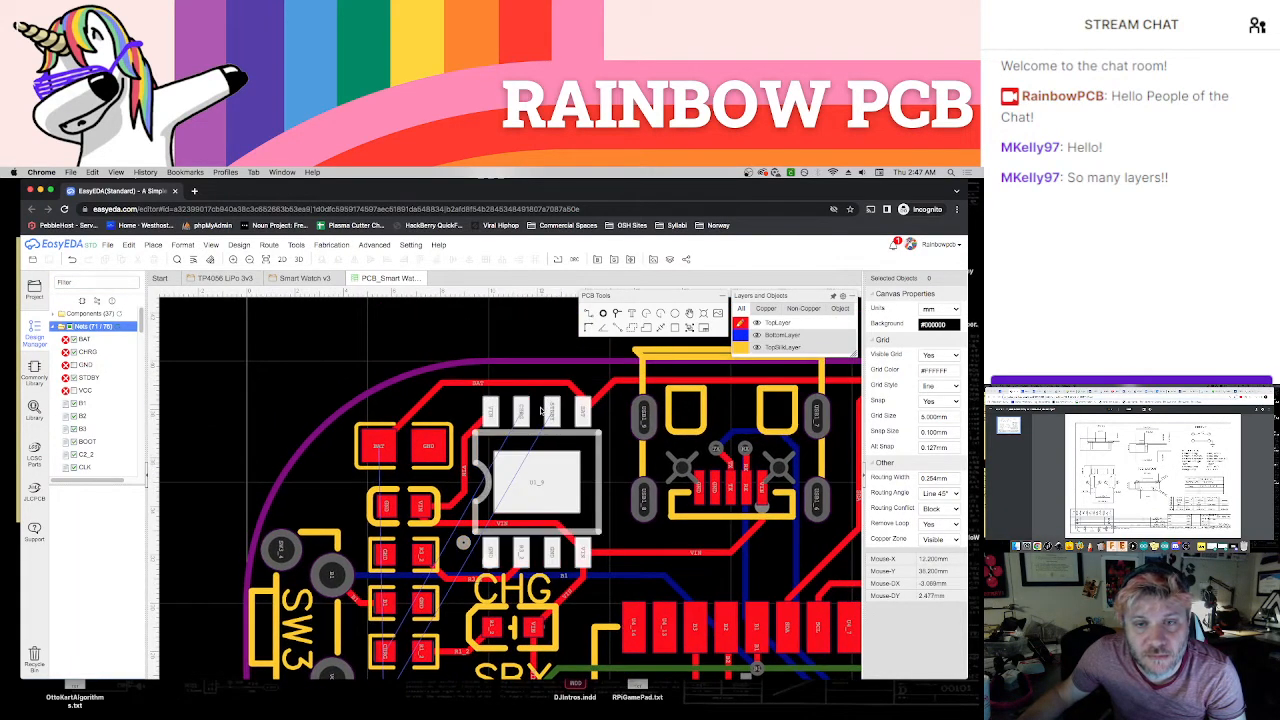
{"action": "scroll", "coordinate": [547, 440], "scroll_direction": "up", "scroll_amount": 1}
{"action": "scroll", "coordinate": [547, 440], "scroll_direction": "up", "scroll_amount": 3}
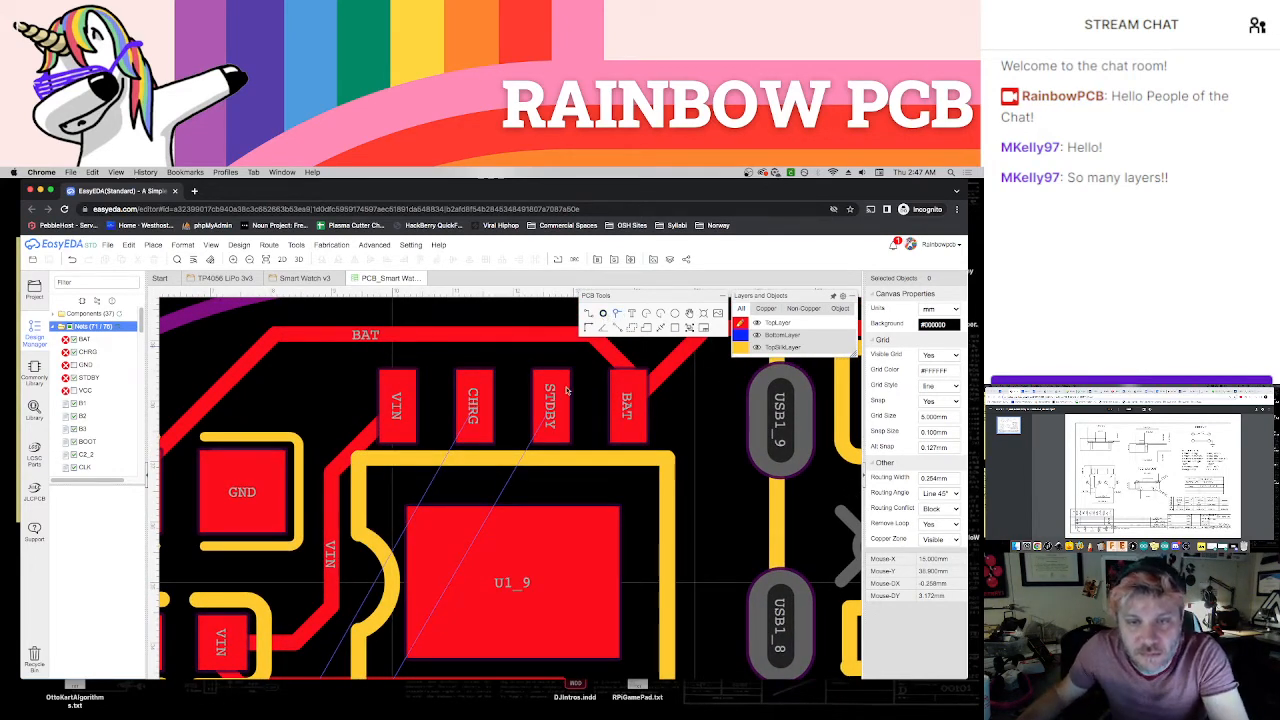
{"action": "left_click", "coordinate": [549, 474]}
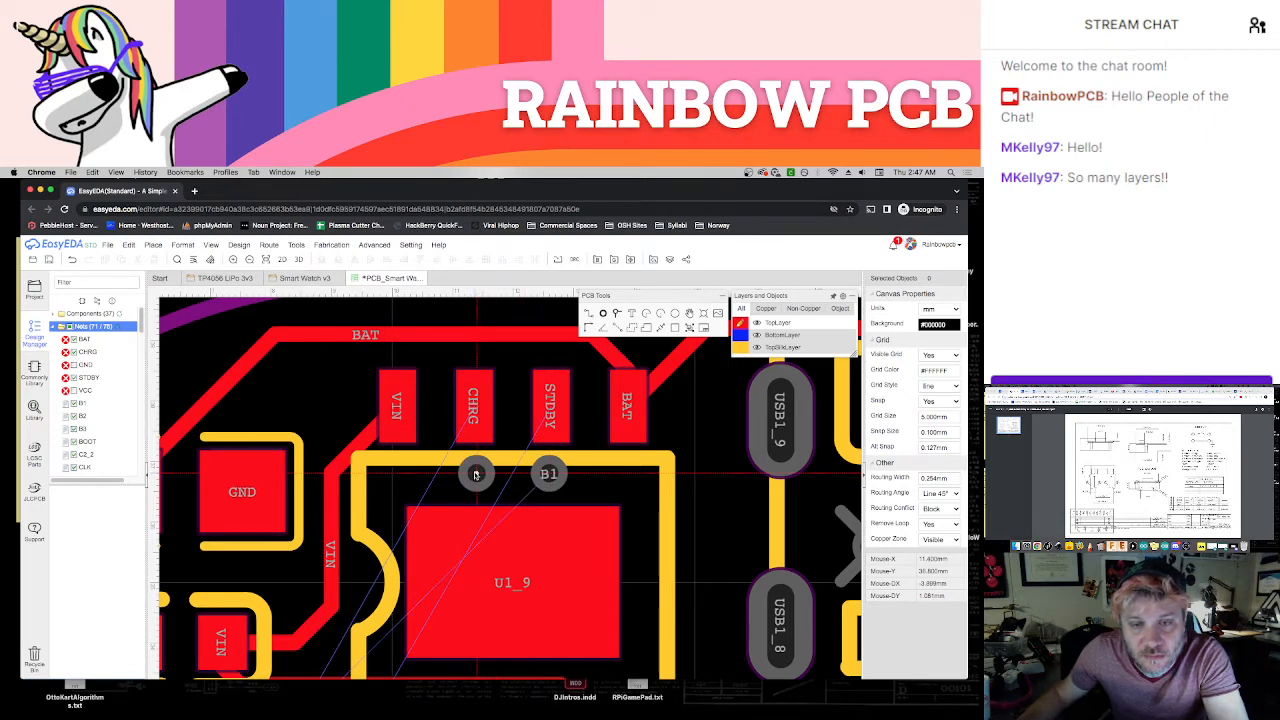
{"action": "left_click", "coordinate": [476, 474]}
Assign the net STDBY to the via below the charger chip's STDBY pad and CHRG to the via below its CHRG pad
{"action": "left_click", "coordinate": [549, 474]}
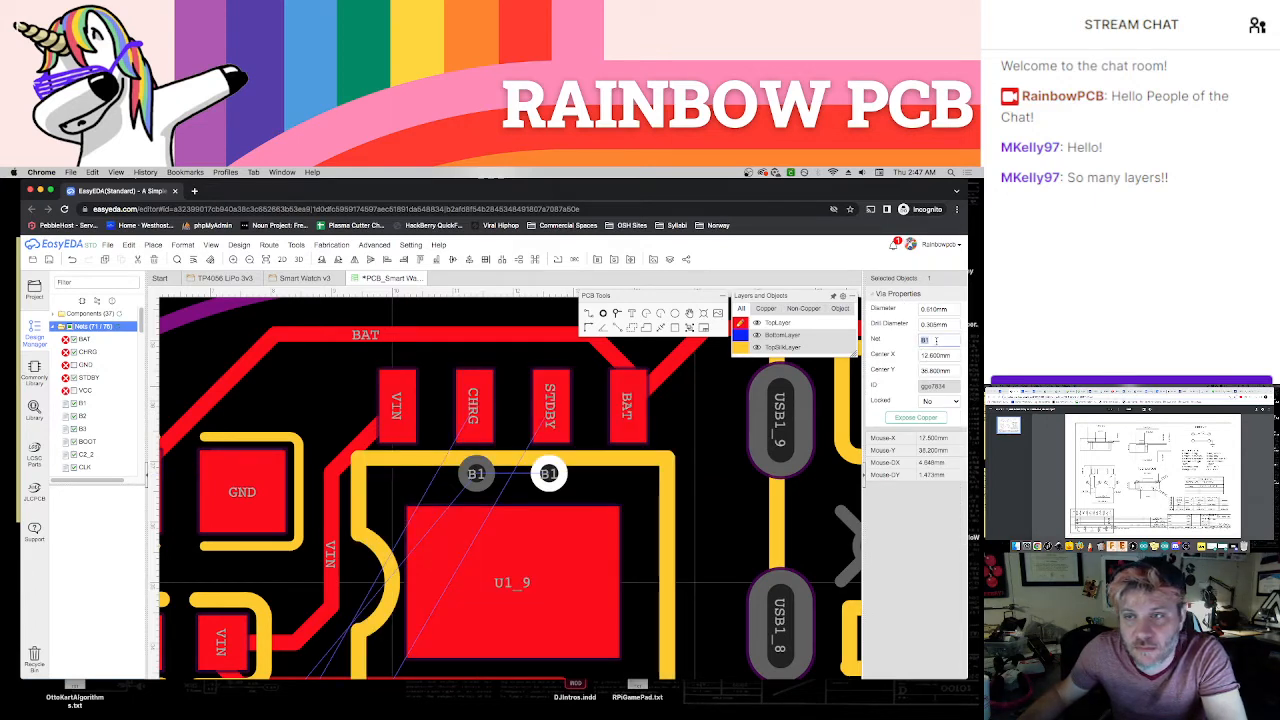
{"action": "type", "text": "STDBY"}
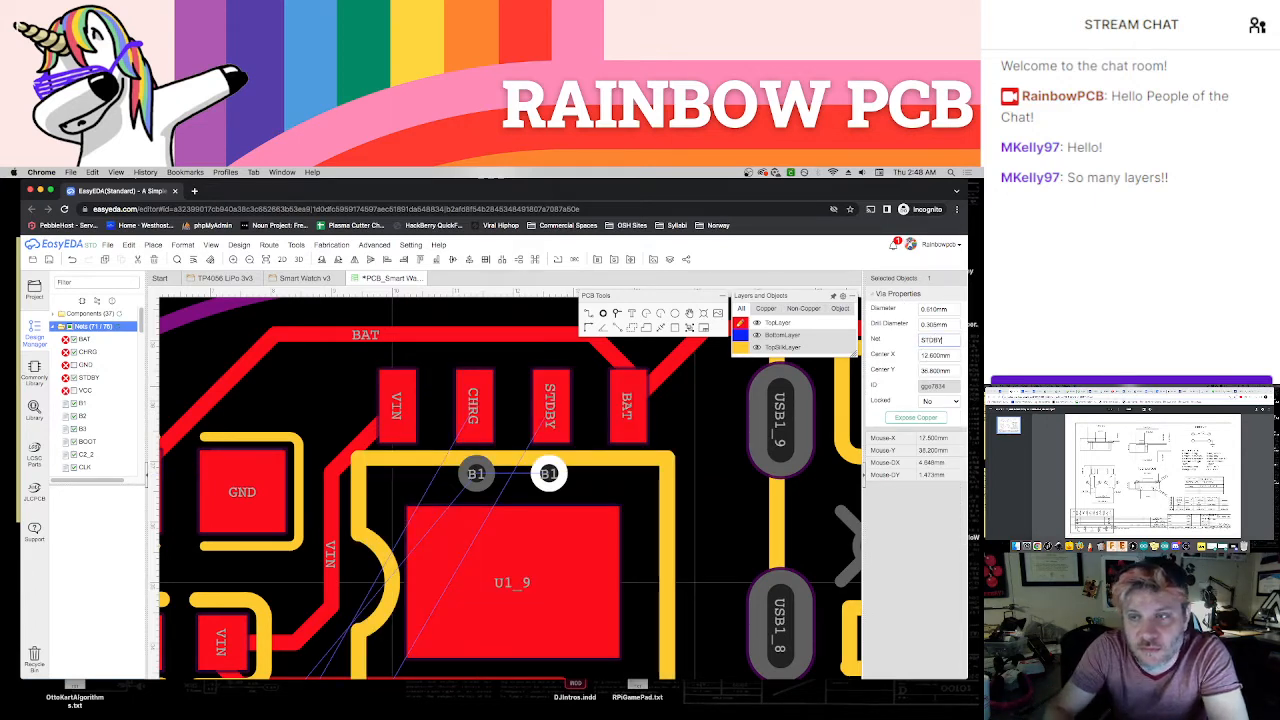
{"action": "key", "text": "Return"}
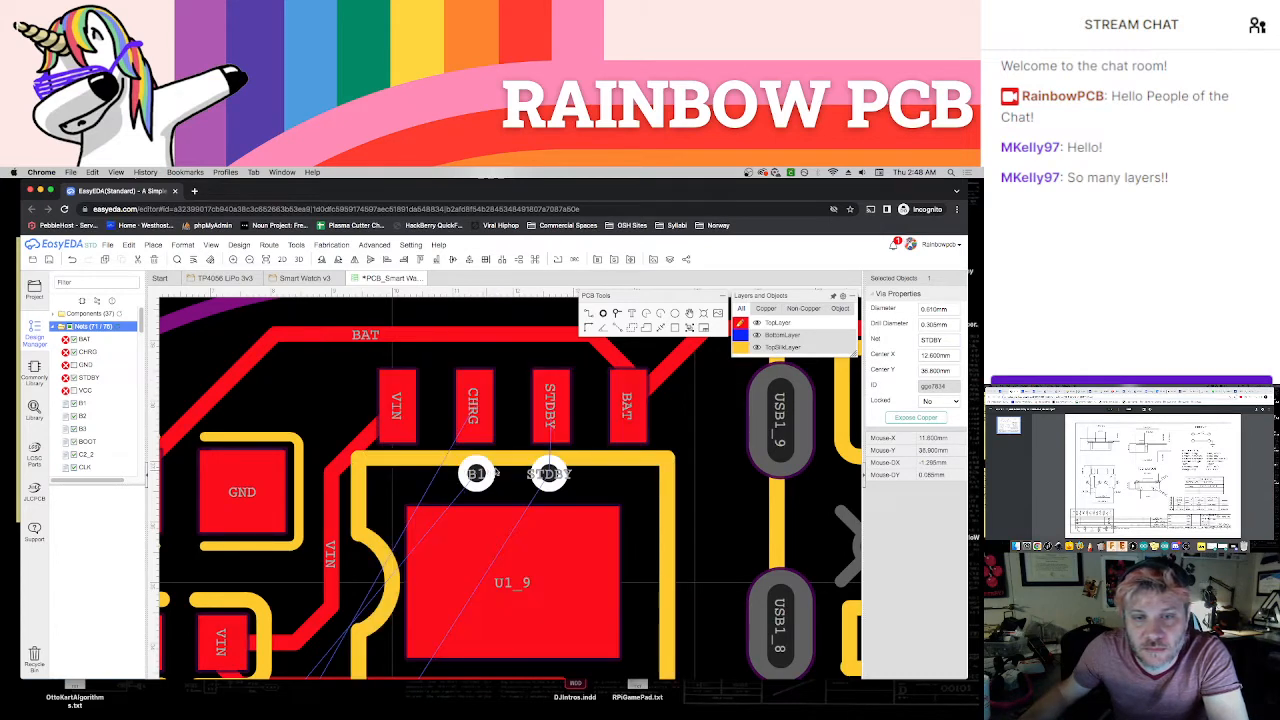
{"action": "left_click", "coordinate": [490, 472]}
{"action": "double_click", "coordinate": [940, 342]}
{"action": "type", "text": "CHRG"}
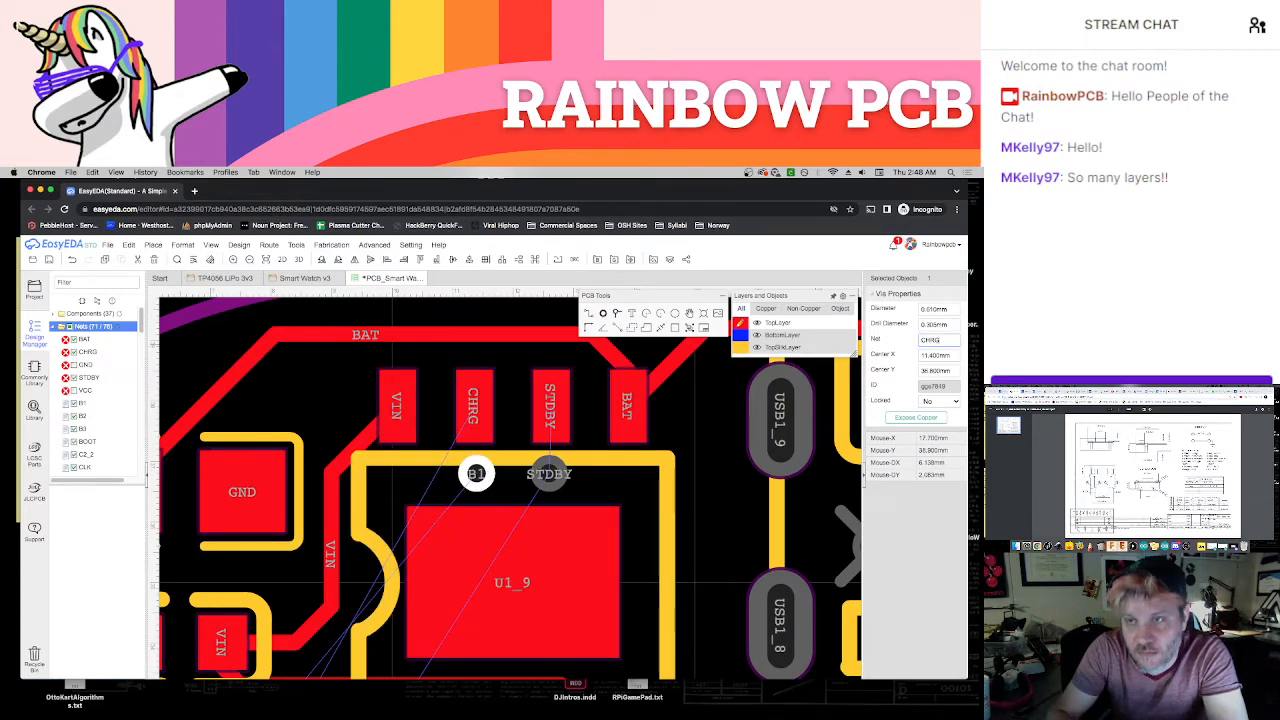
{"action": "key", "text": "Return"}
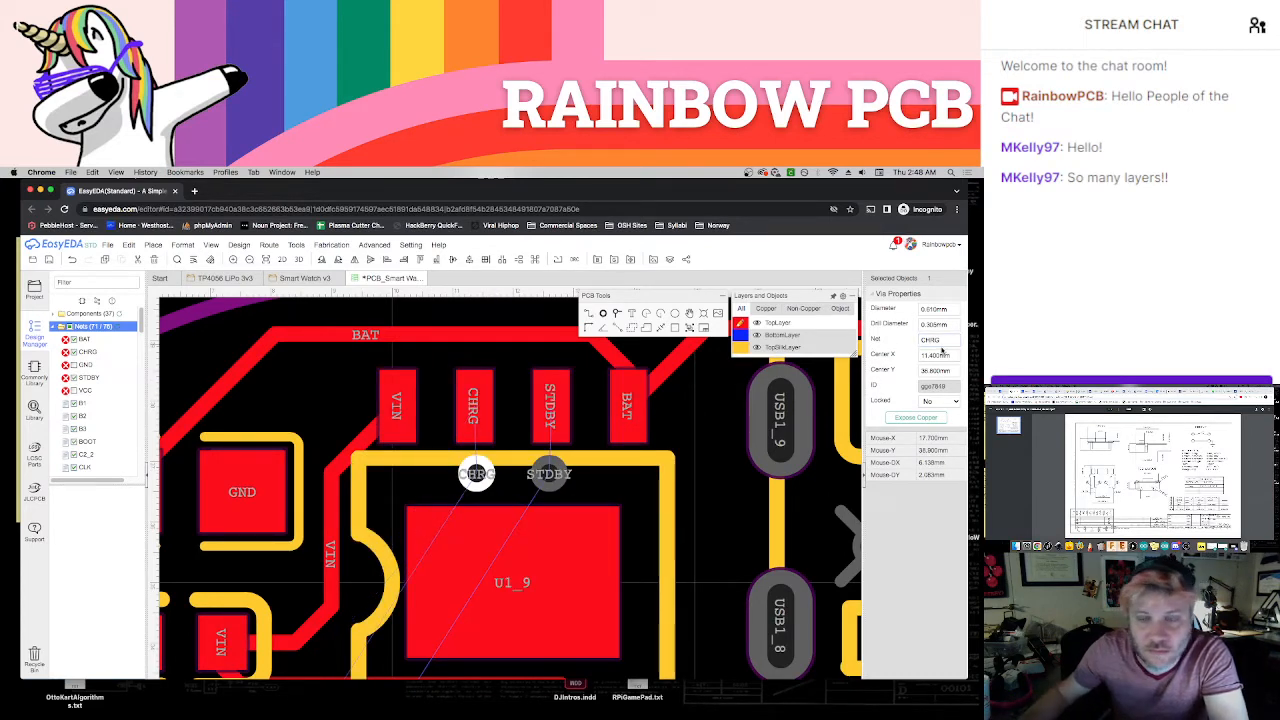
Join the charger chip's STDBY and CHRG pads to the vias directly below them with short TopLayer tracks
{"action": "left_click", "coordinate": [717, 424]}
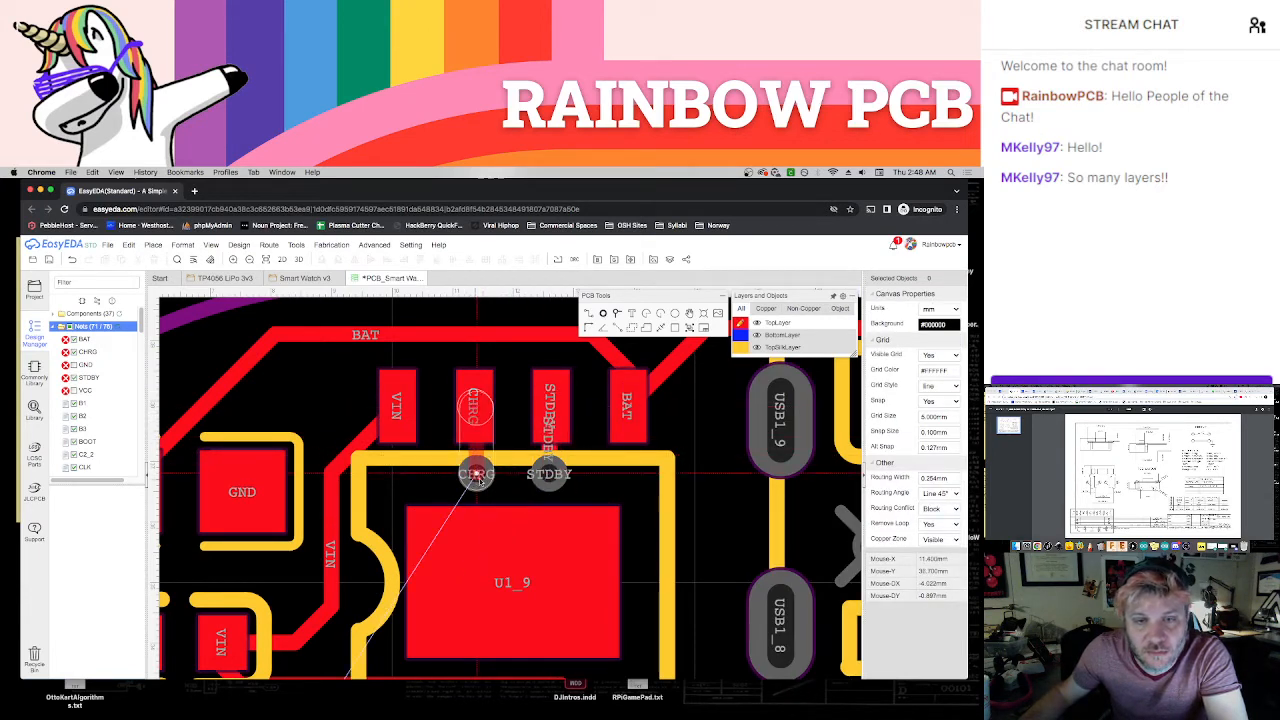
{"action": "scroll", "coordinate": [558, 489], "scroll_direction": "down", "scroll_amount": 3}
{"action": "scroll", "coordinate": [559, 490], "scroll_direction": "down", "scroll_amount": 3}
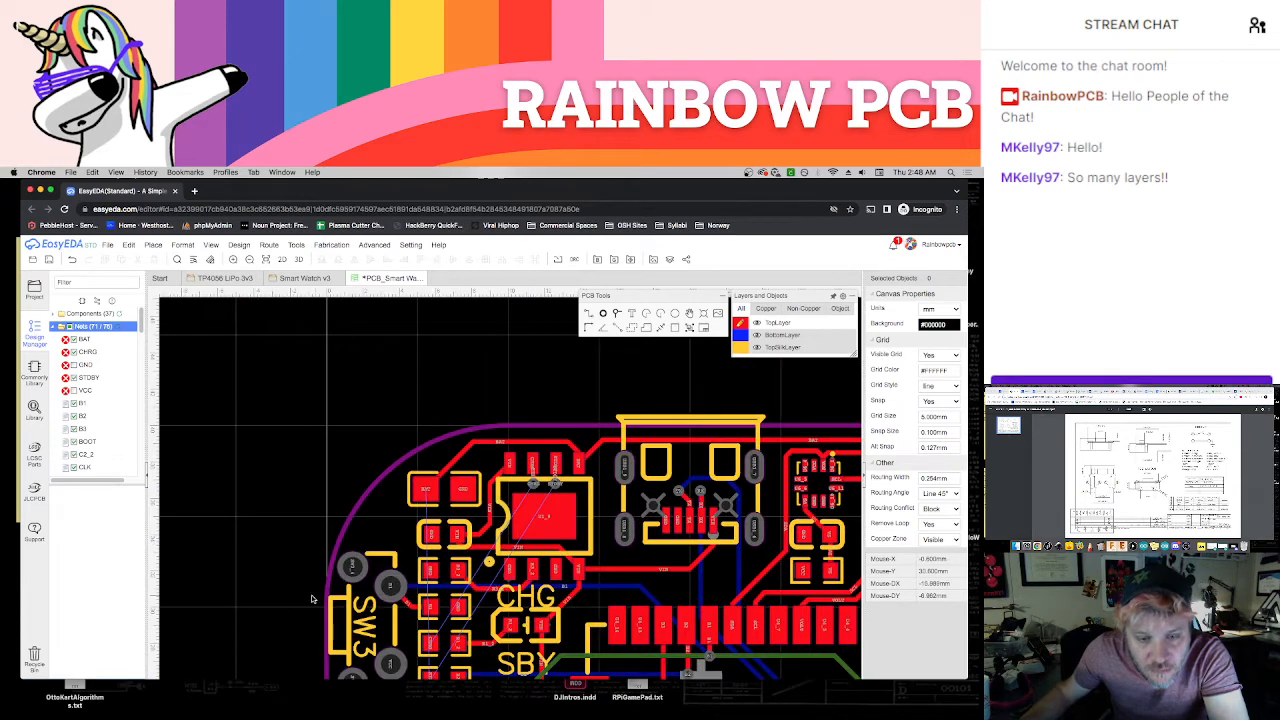
Place a CHRG via between SW3 and the resistor's CHRG pad and join it to that pad with a short TopLayer track
{"action": "right_click_drag", "start_coordinate": [310, 599], "coordinate": [378, 478]}
{"action": "scroll", "coordinate": [496, 520], "scroll_direction": "up", "scroll_amount": 5}
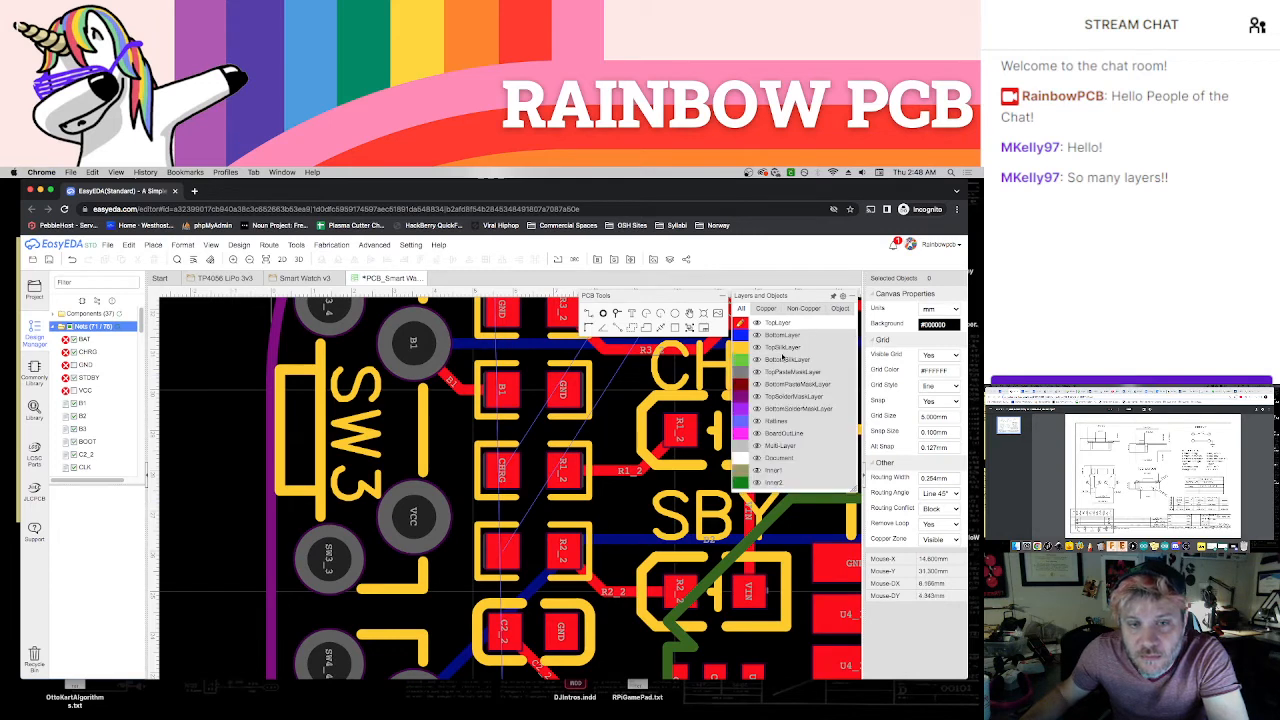
{"action": "left_click", "coordinate": [616, 314]}
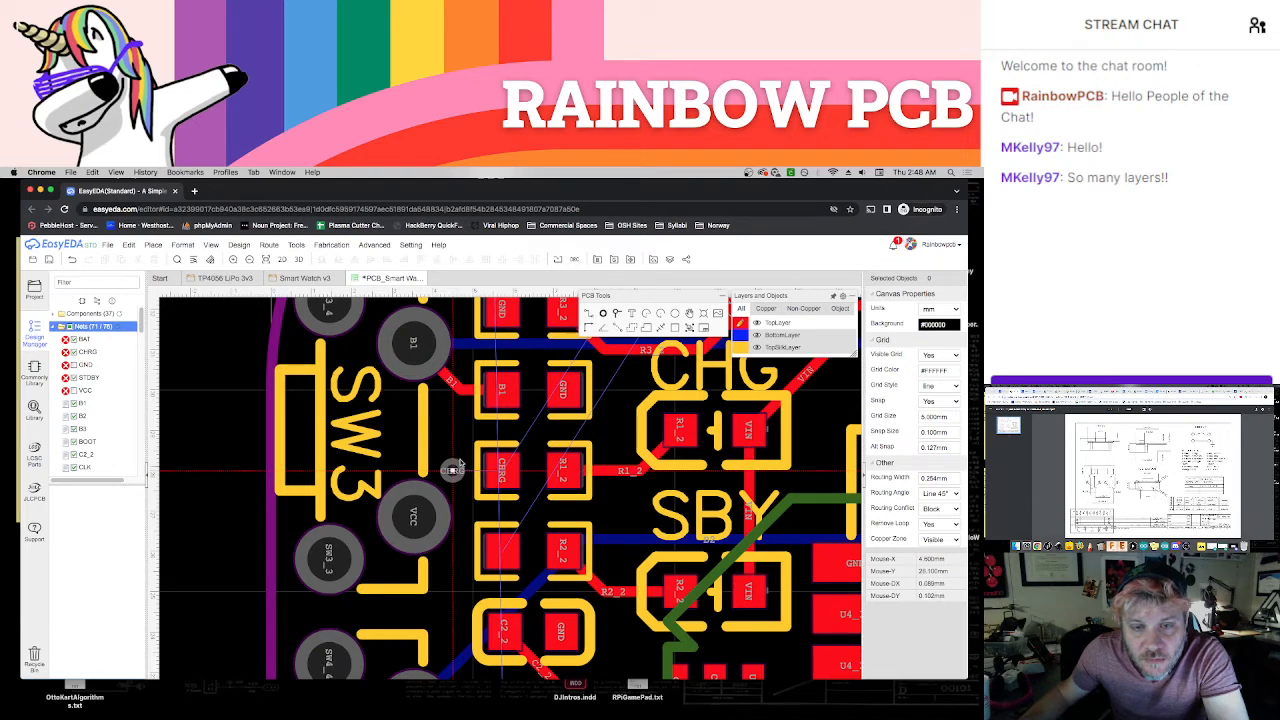
{"action": "scroll", "coordinate": [455, 480], "scroll_direction": "up", "scroll_amount": 4}
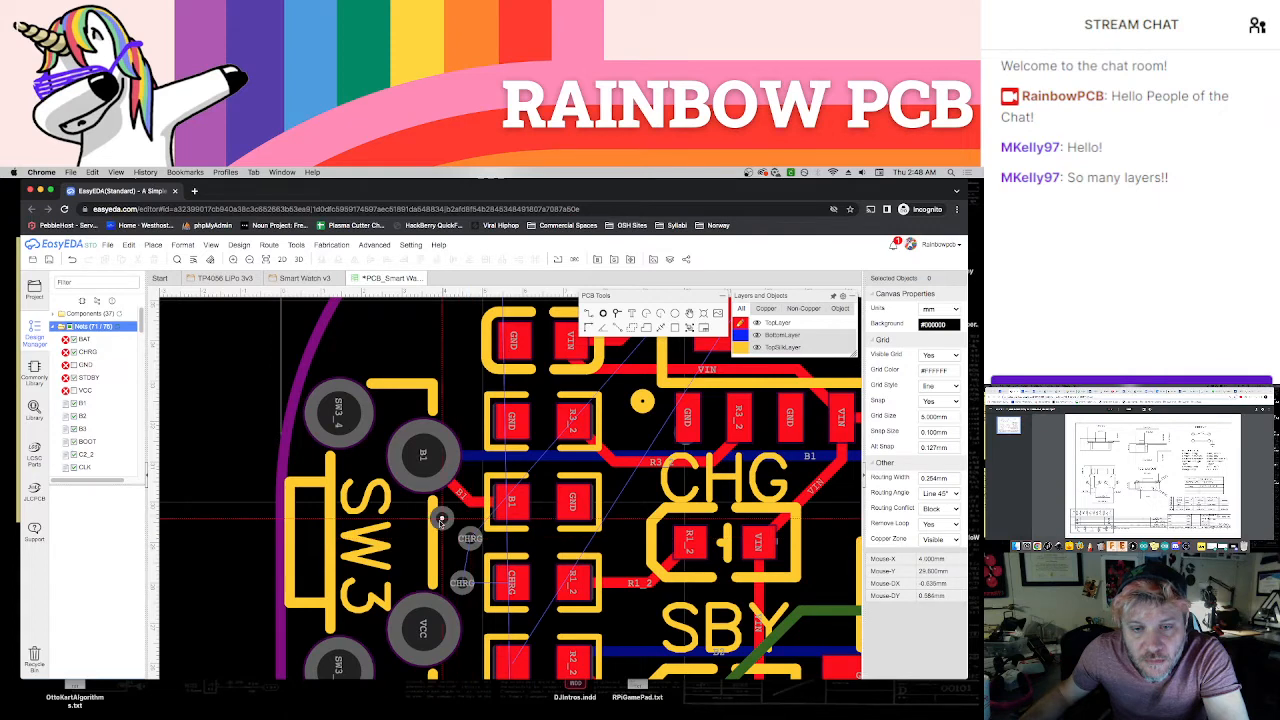
{"action": "left_click", "coordinate": [470, 538]}
{"action": "key", "text": "Escape"}
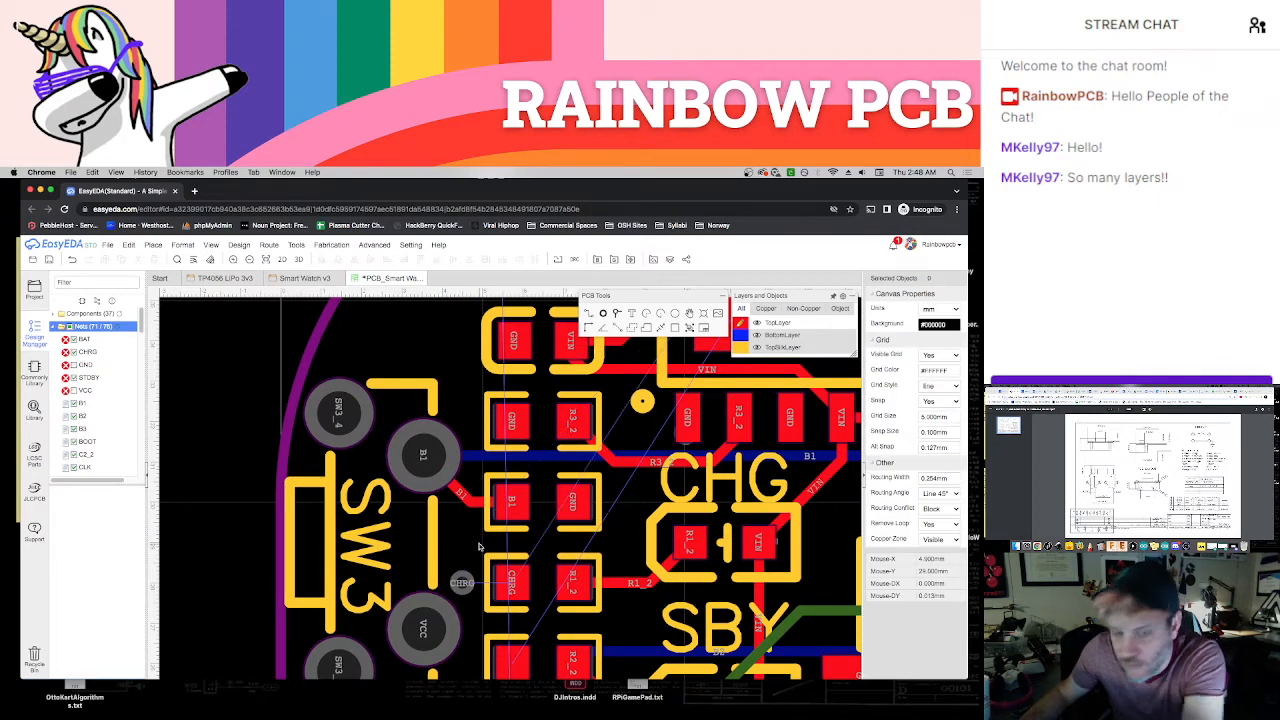
{"action": "scroll", "coordinate": [472, 545], "scroll_direction": "down", "scroll_amount": 2}
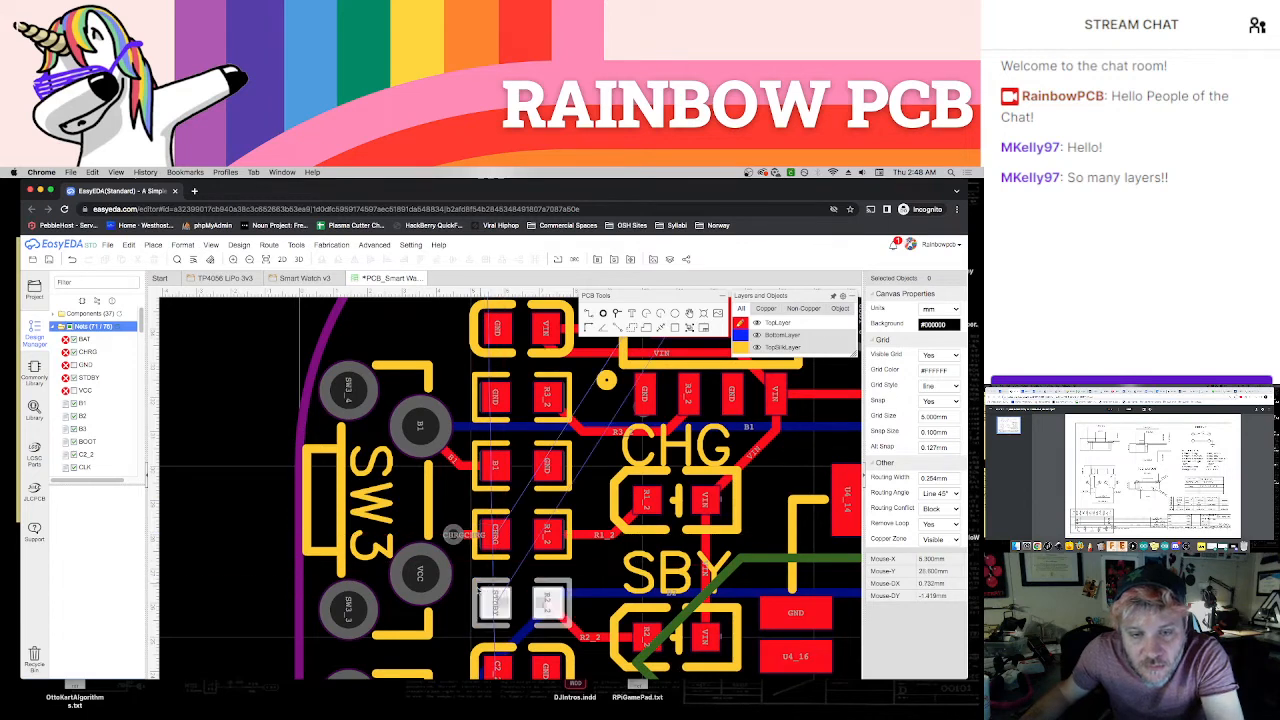
Place a via beside the resistor's STDBY pad, below the CHRG via near SW3, and assign it the net STDBY
{"action": "scroll", "coordinate": [467, 563], "scroll_direction": "up", "scroll_amount": 2}
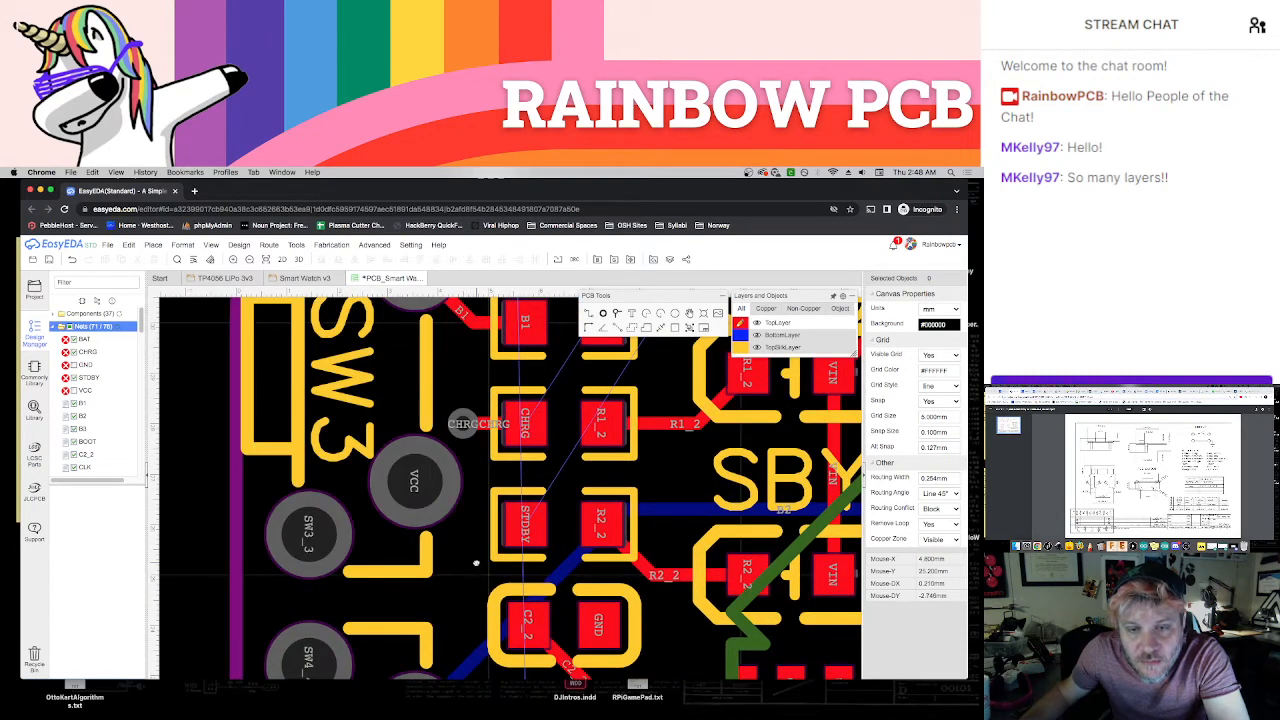
{"action": "right_click_drag", "start_coordinate": [476, 563], "coordinate": [443, 562]}
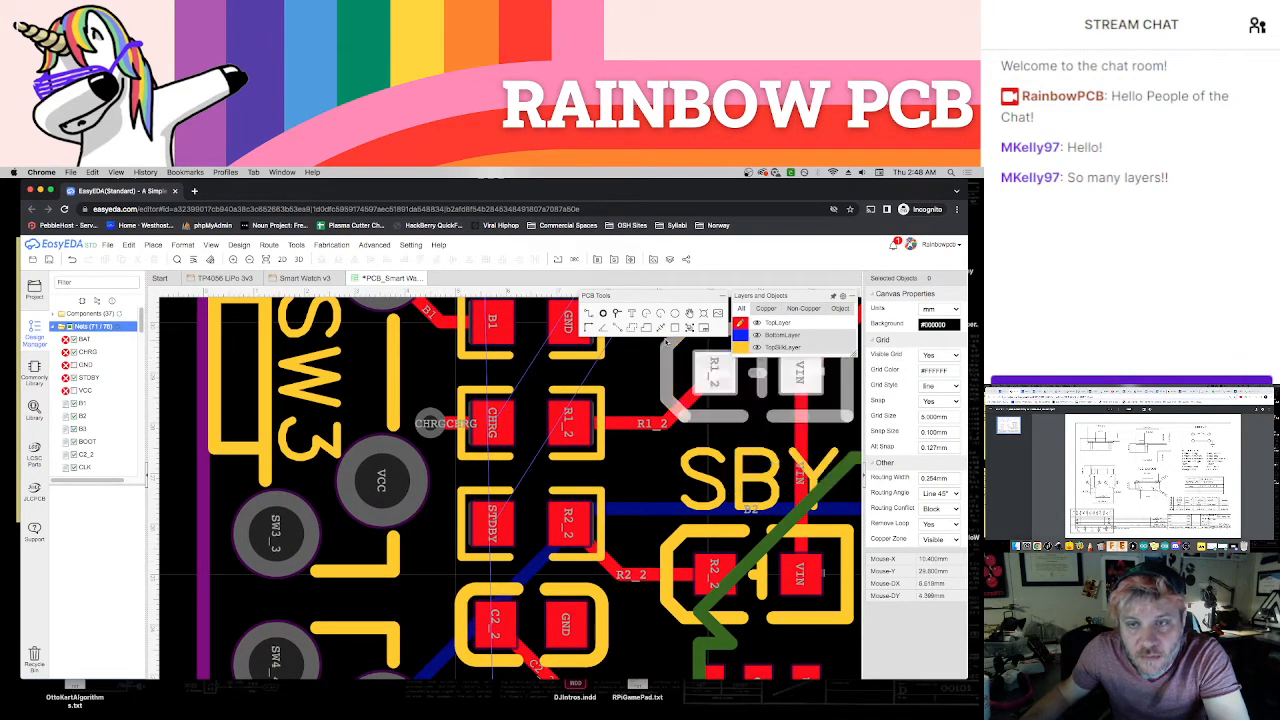
{"action": "left_click", "coordinate": [617, 315]}
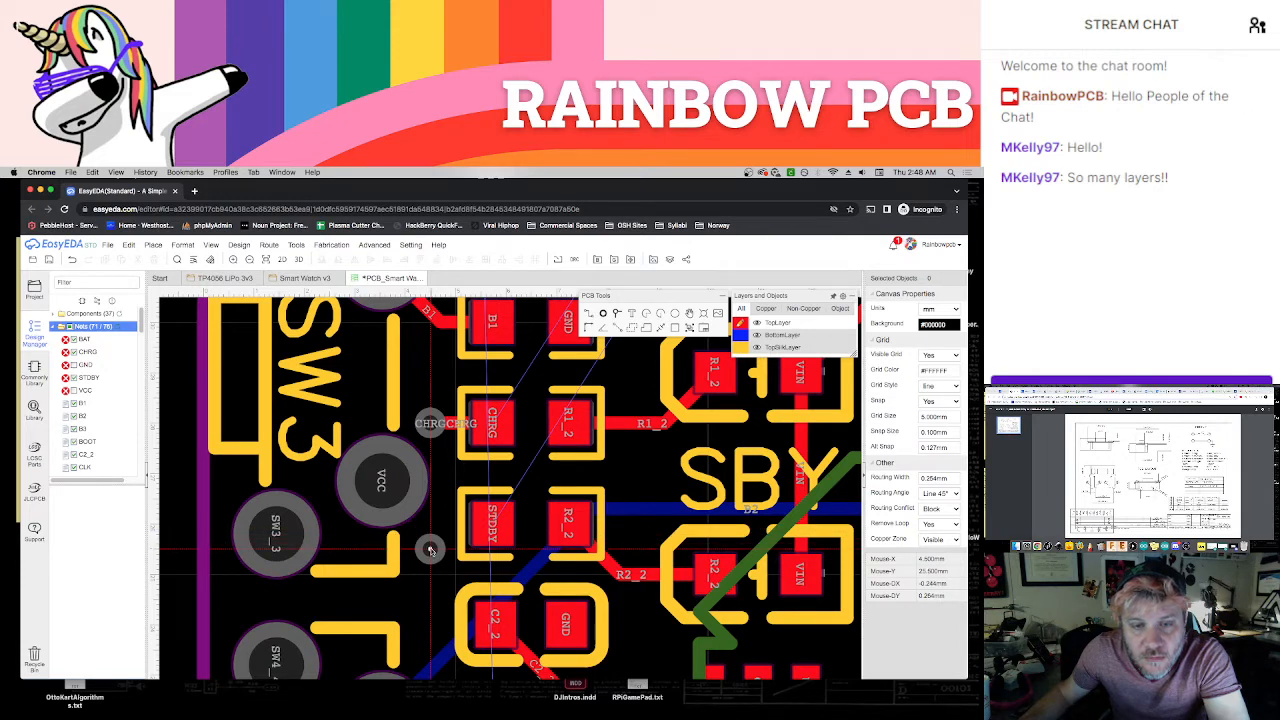
{"action": "left_click", "coordinate": [430, 549]}
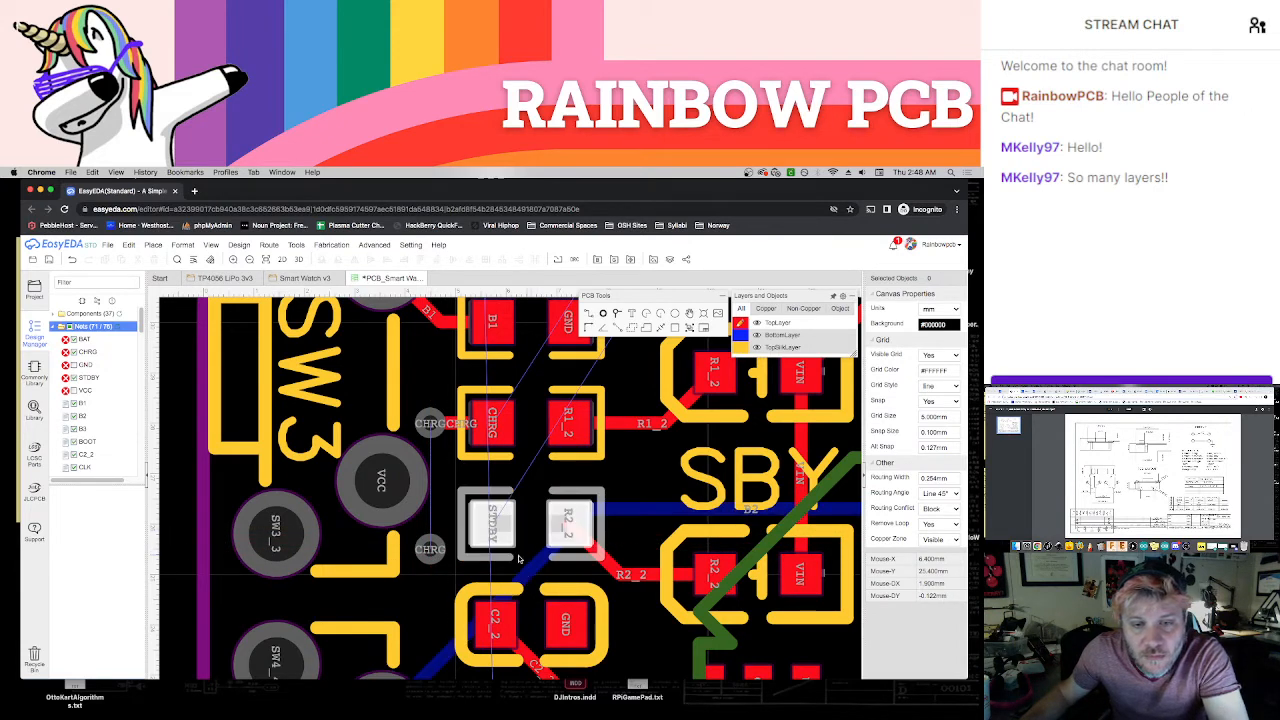
{"action": "left_click", "coordinate": [440, 549]}
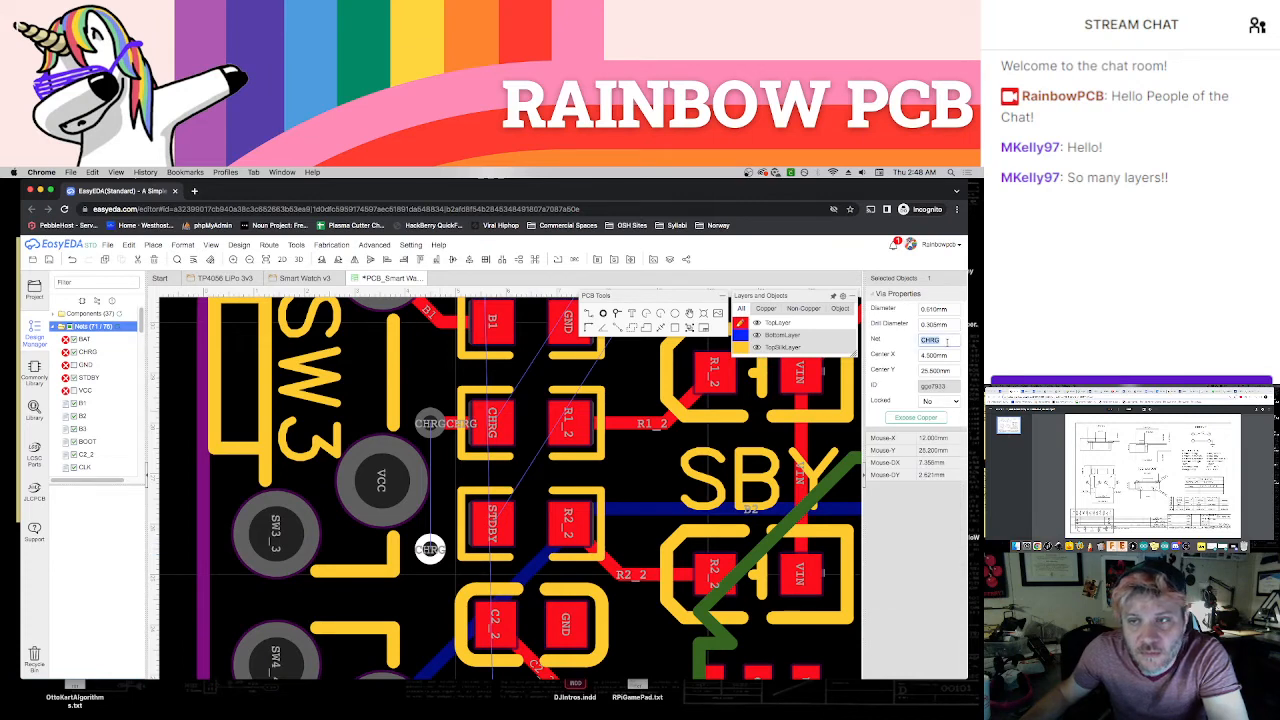
{"action": "type", "text": "STDBY"}
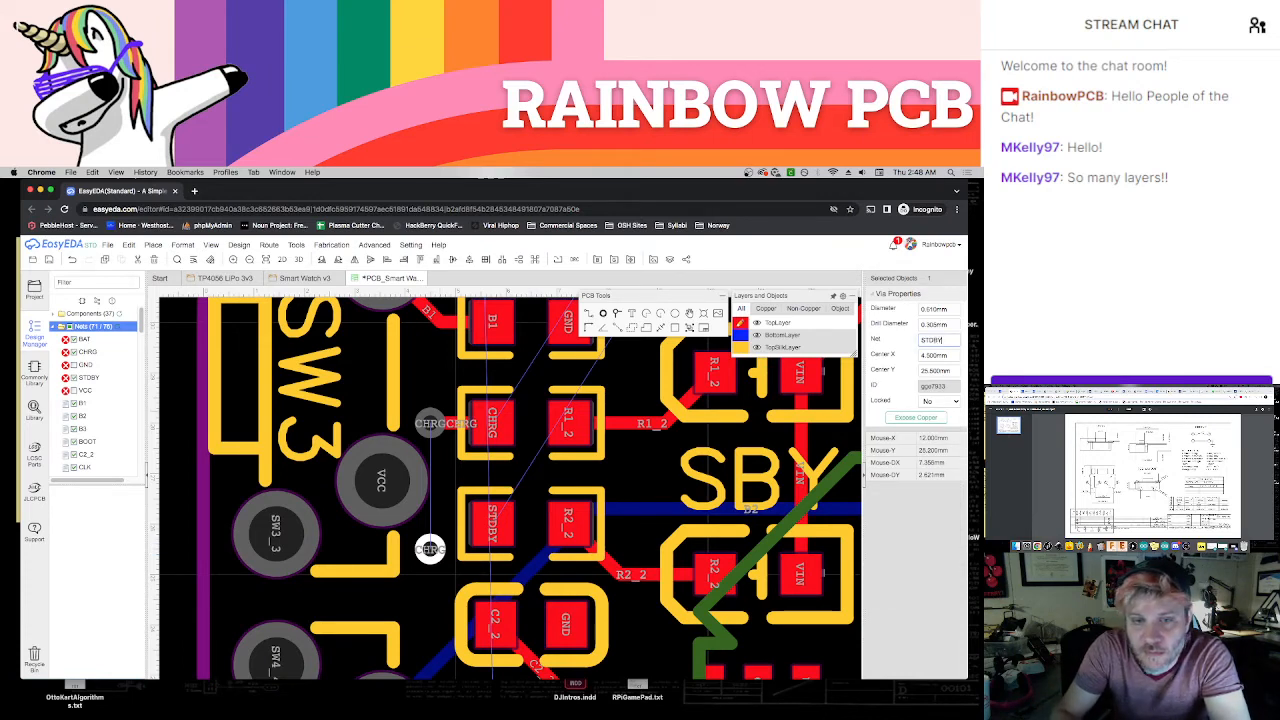
{"action": "key", "text": "Return"}
Join the new STDBY via to the resistor's STDBY pad with a short TopLayer track and make BottomLayer the active layer
{"action": "mouse_move", "coordinate": [840, 310]}
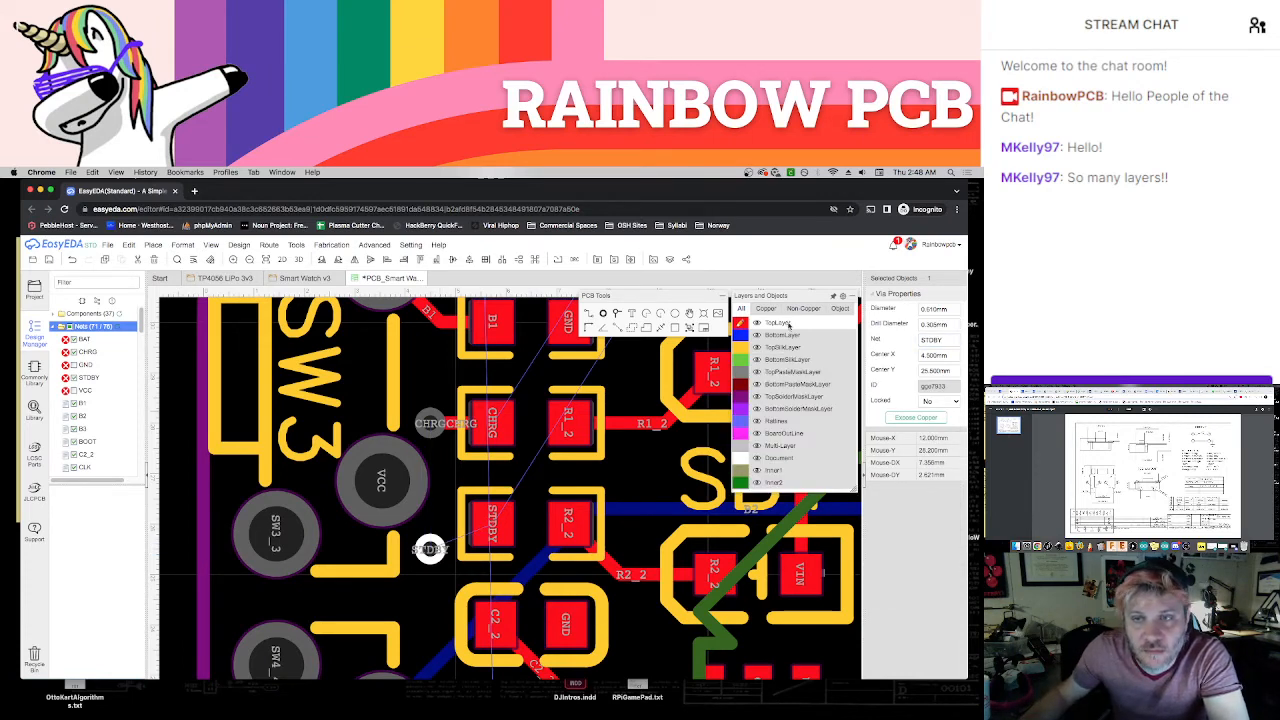
{"action": "key", "text": "w"}
{"action": "left_click", "coordinate": [434, 556]}
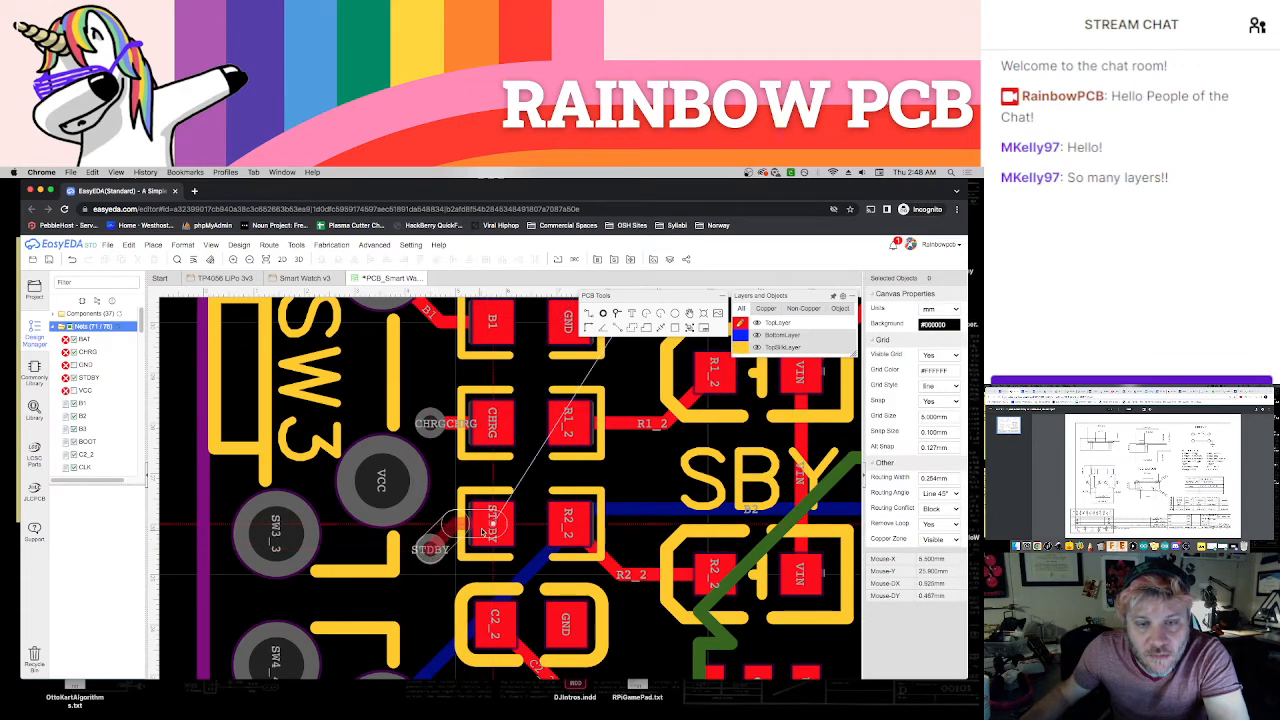
{"action": "left_click", "coordinate": [744, 334]}
Disable the f.lux screen colour adjustment
{"action": "left_click", "coordinate": [805, 173]}
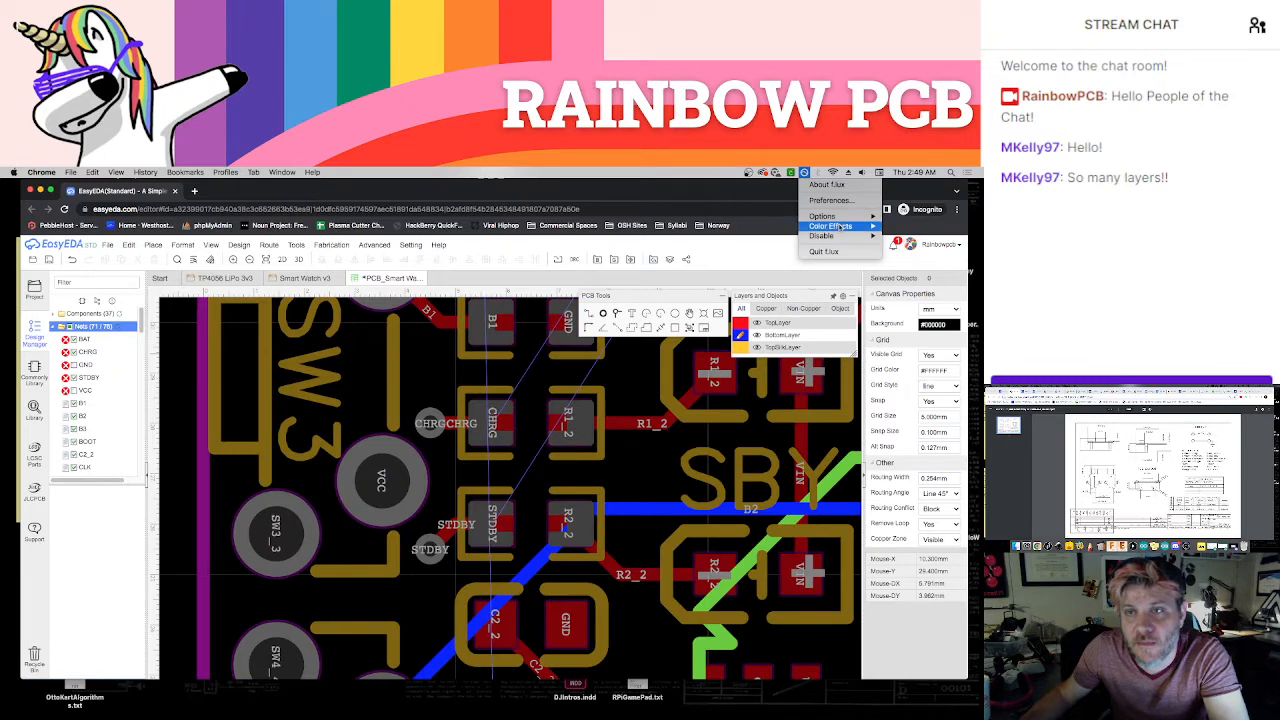
{"action": "mouse_move", "coordinate": [842, 234]}
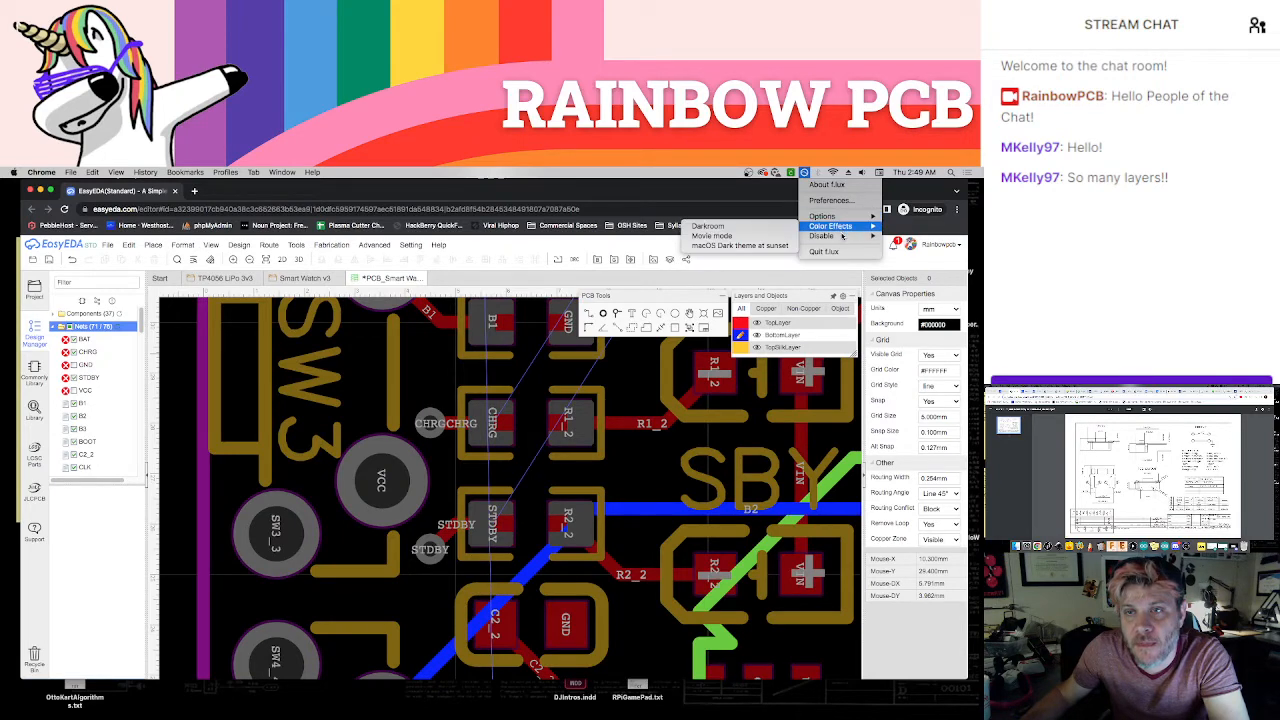
{"action": "left_click", "coordinate": [890, 238]}
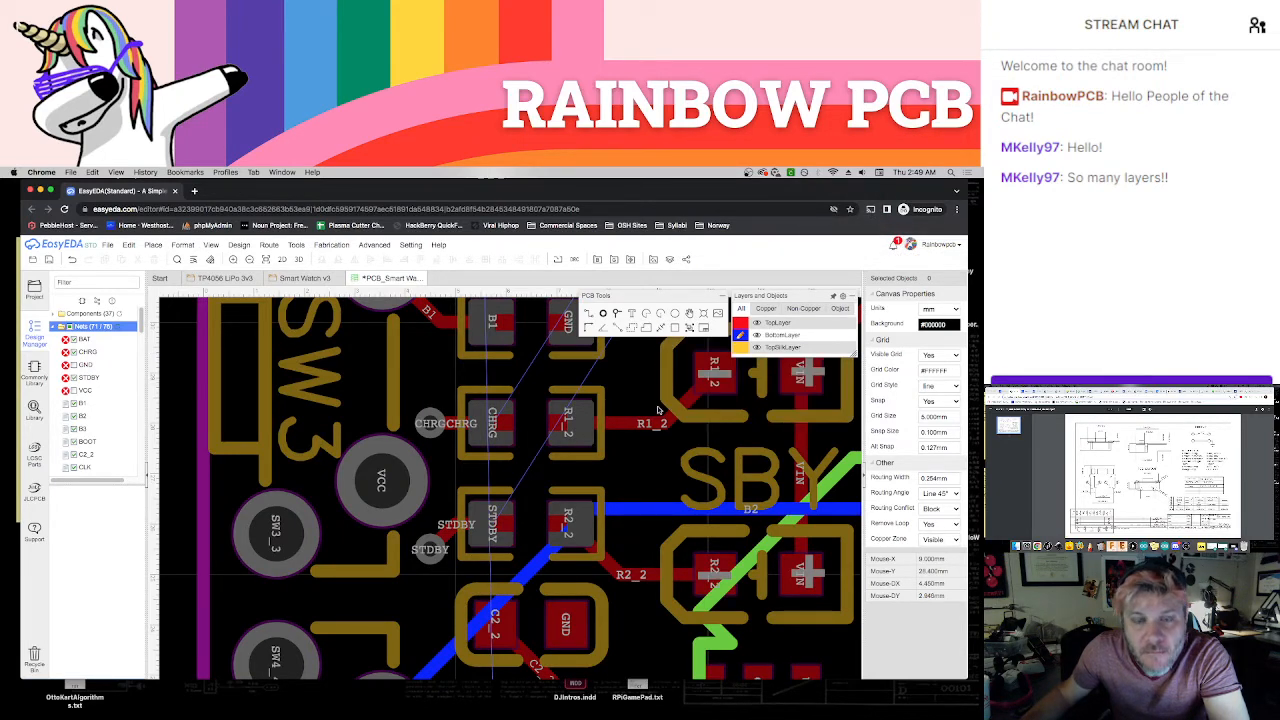
Delete the BottomLayer B1 track that runs from SW3's B1 pad to the via below the module's pad row
{"action": "scroll", "coordinate": [641, 418], "scroll_direction": "down", "scroll_amount": 6}
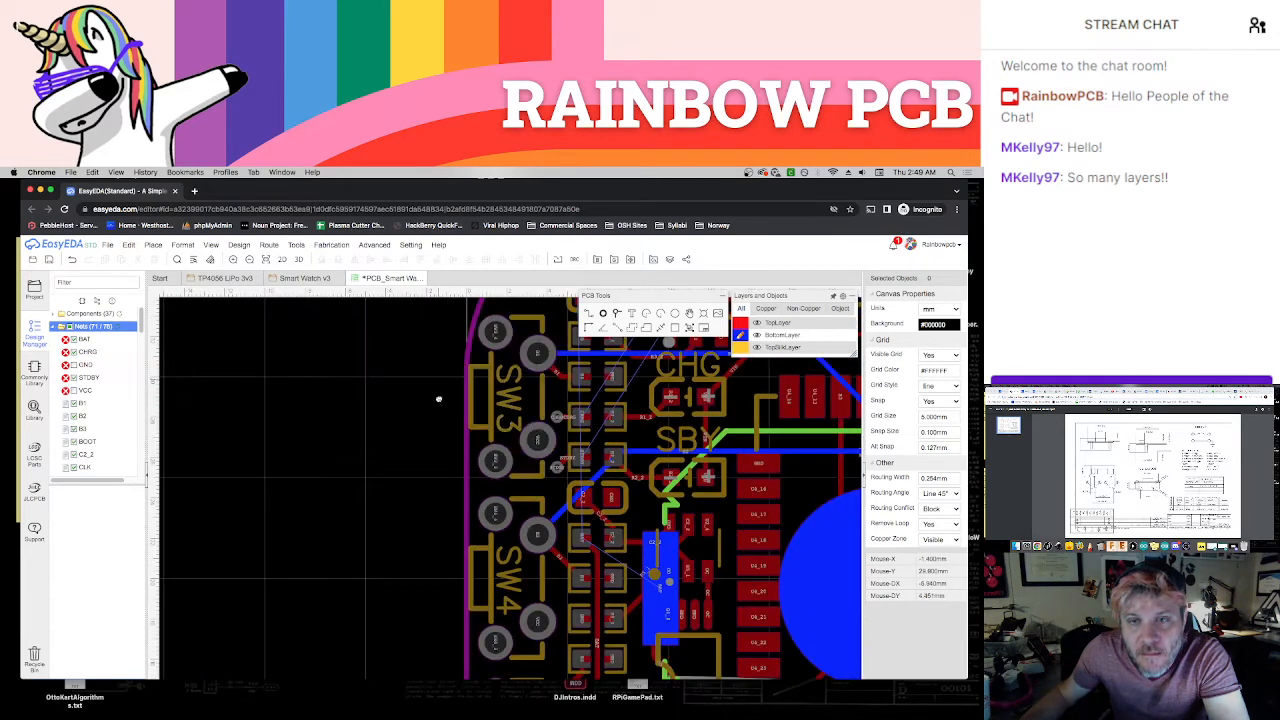
{"action": "scroll", "coordinate": [458, 468], "scroll_direction": "up", "scroll_amount": 2}
{"action": "right_click_drag", "start_coordinate": [668, 475], "coordinate": [558, 503]}
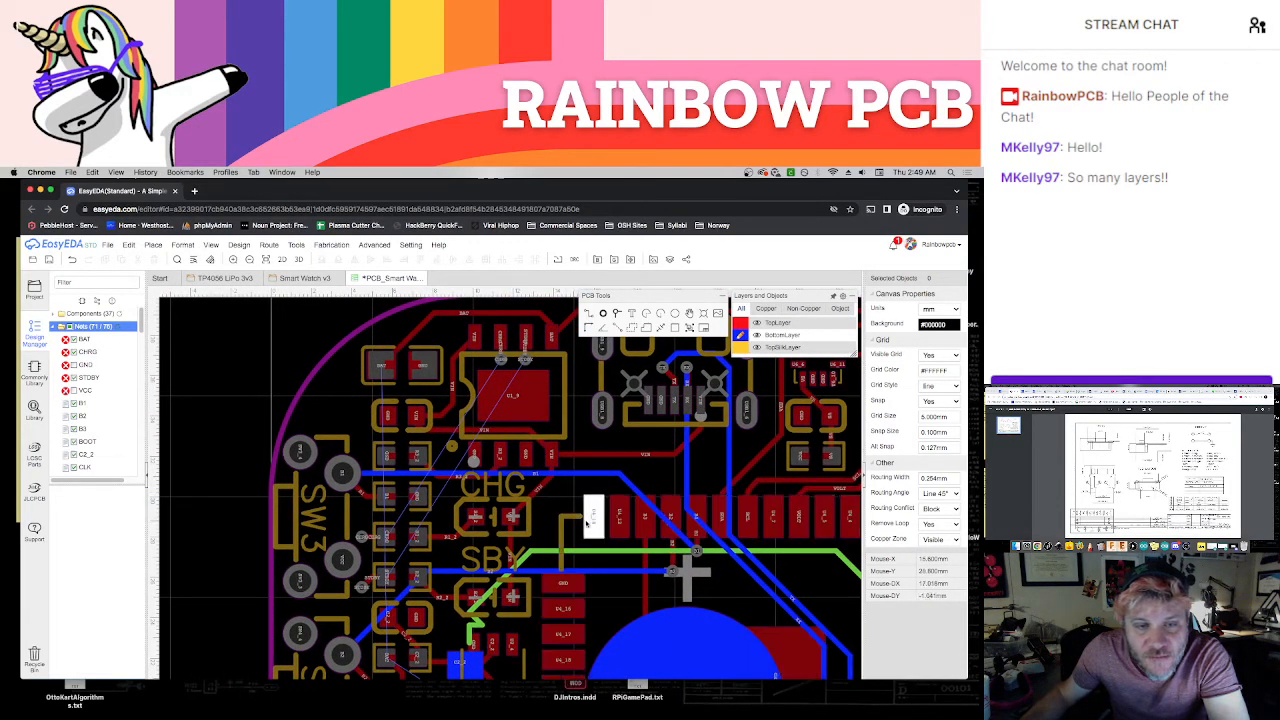
{"action": "left_click", "coordinate": [537, 477]}
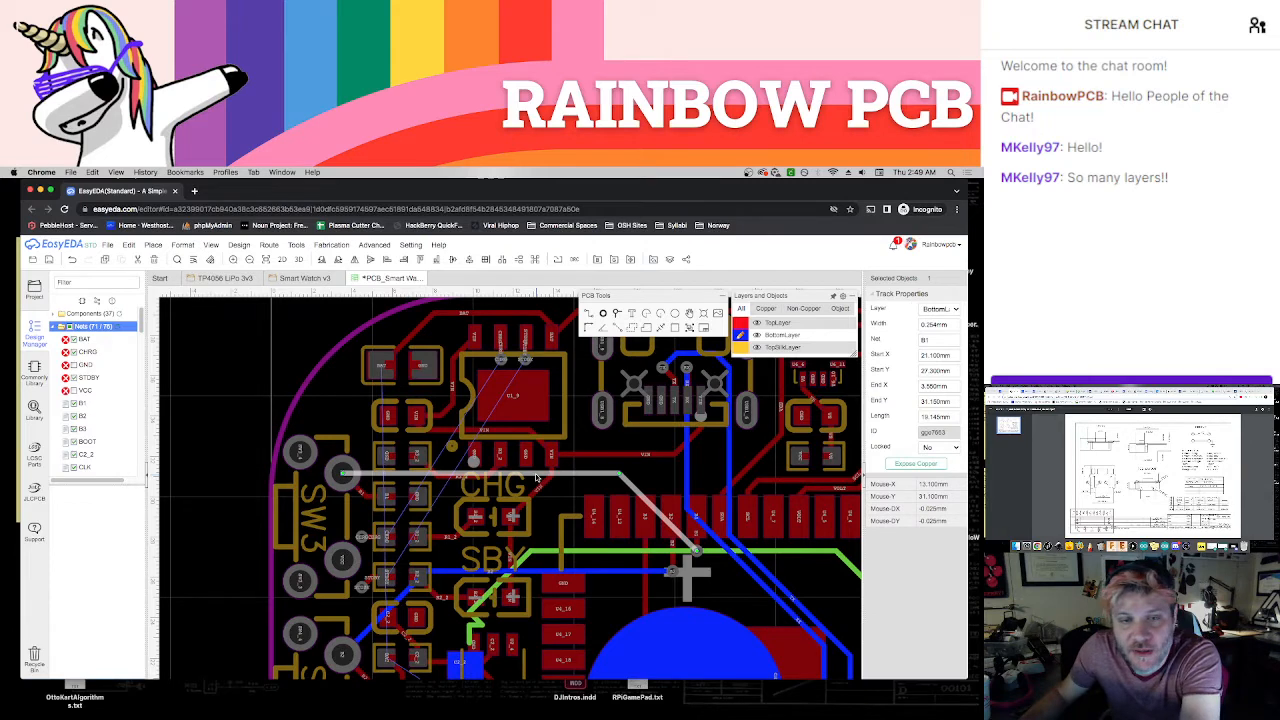
{"action": "key", "text": "Escape"}
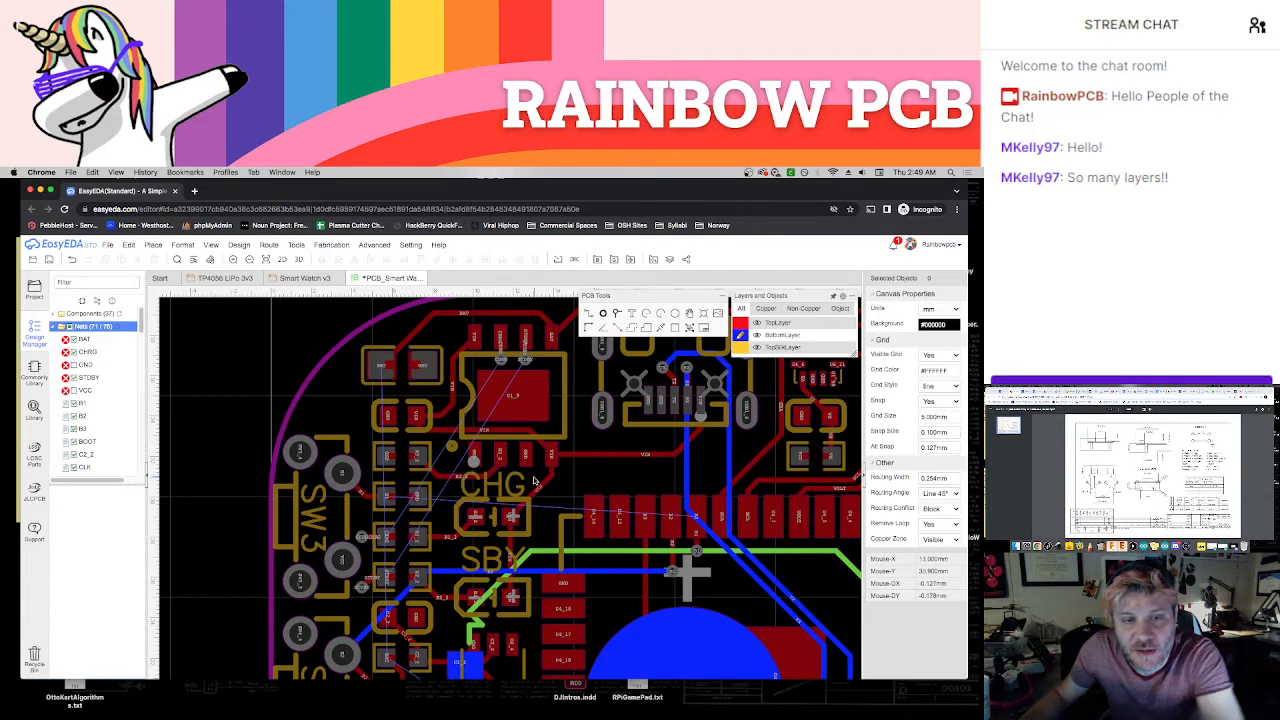
Route STDBY and CHRG on the BottomLayer from the vias at the charger chip to their matching vias beside SW3
{"action": "left_click", "coordinate": [525, 361]}
{"action": "left_click", "coordinate": [362, 587]}
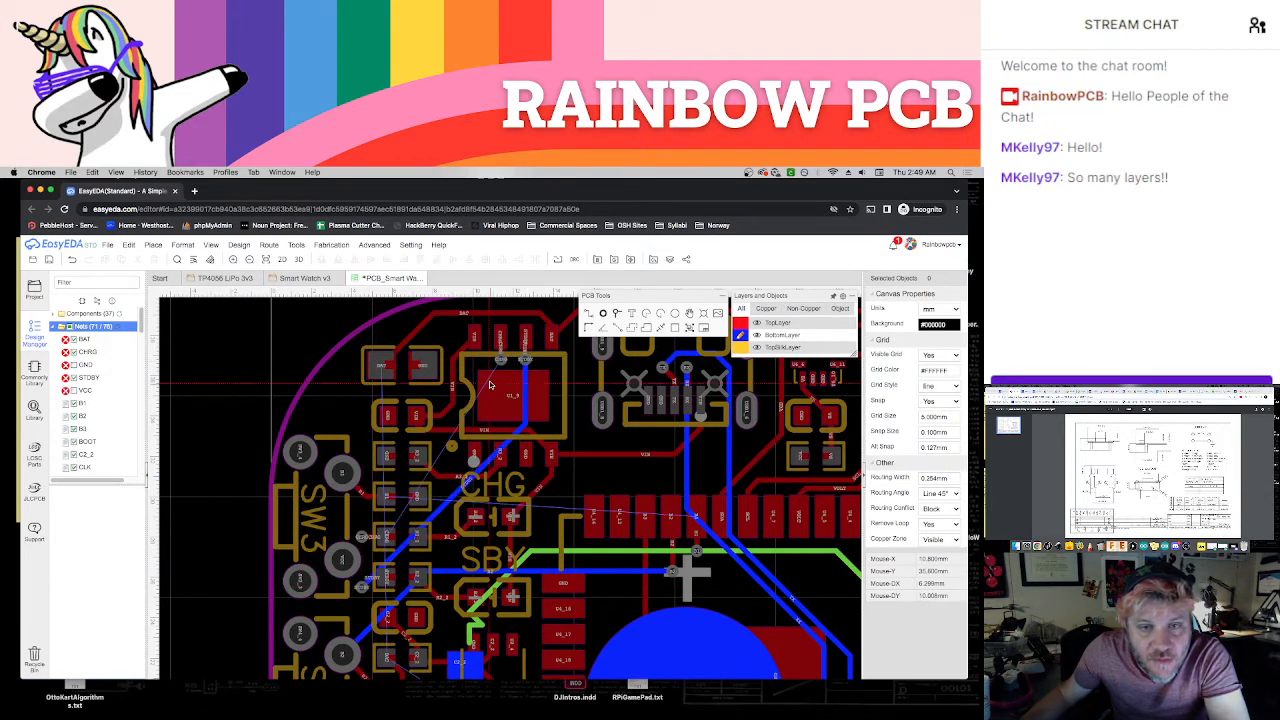
{"action": "left_click", "coordinate": [500, 359]}
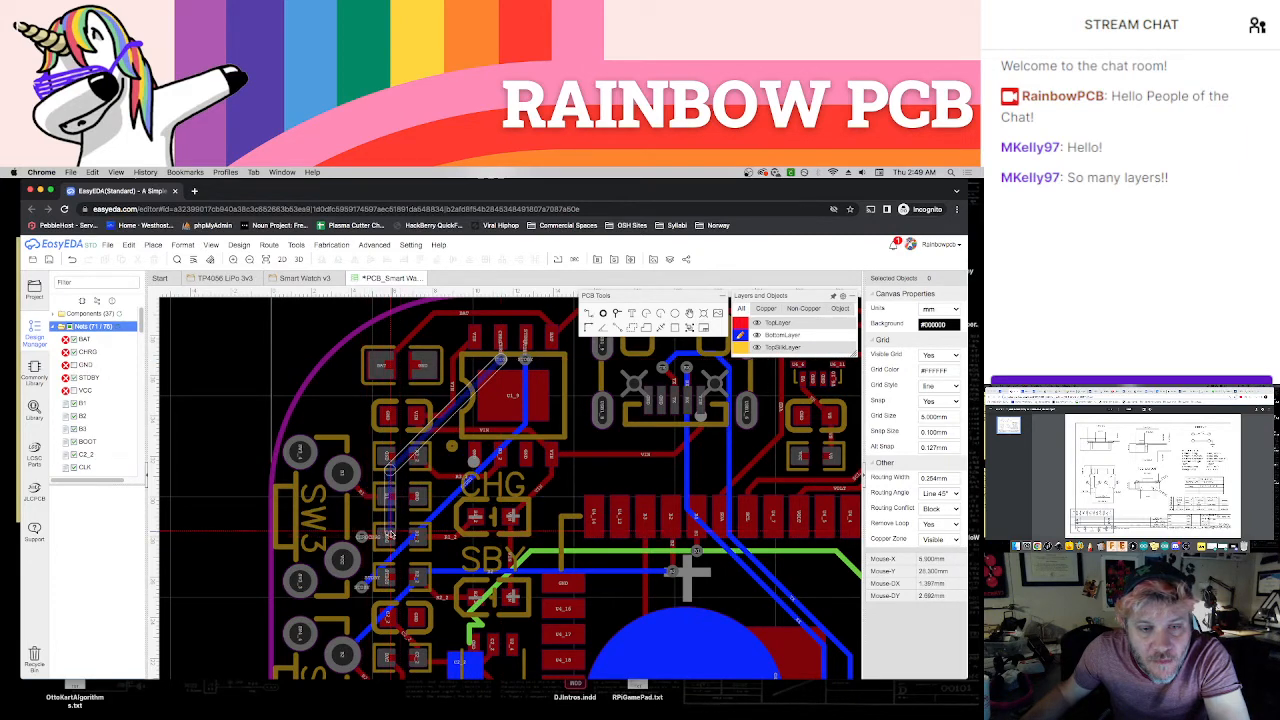
{"action": "key", "text": "Escape"}
{"action": "left_click", "coordinate": [362, 537]}
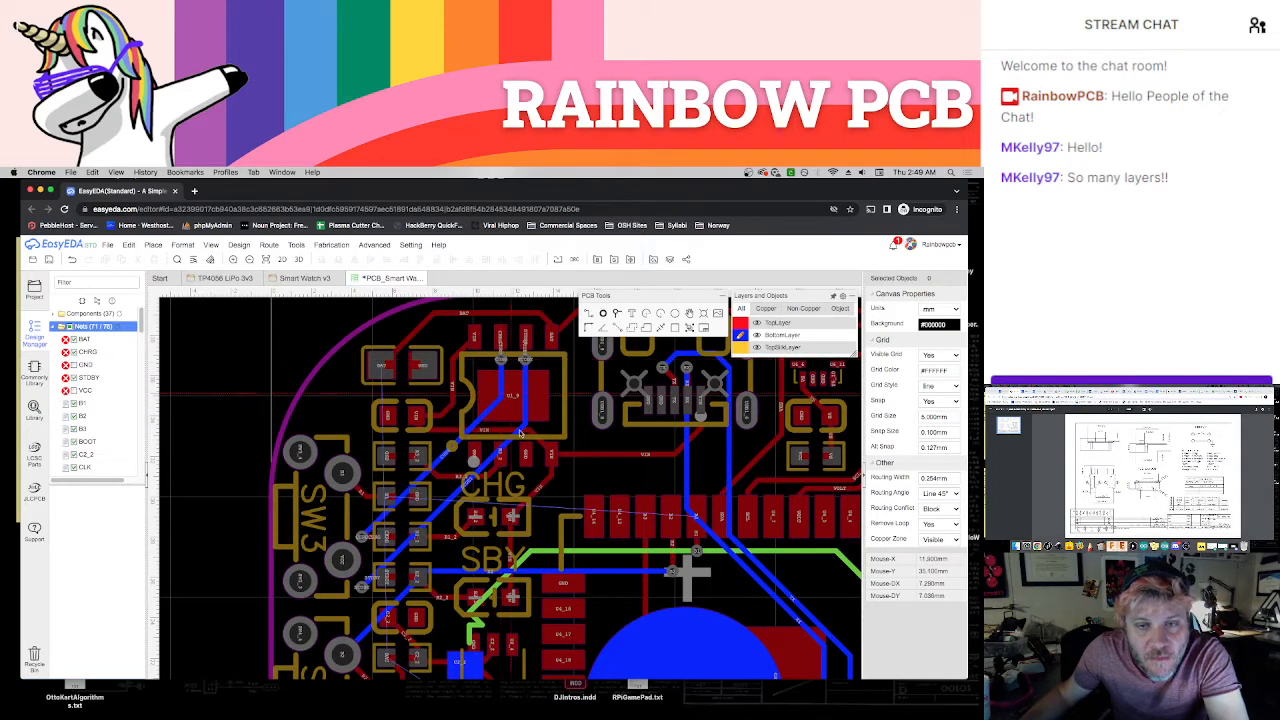
Reroute B1 on the BottomLayer from the via below the module's pads, around the charger chip's upper pads, to SW3's B1 pad
{"action": "left_click", "coordinate": [697, 551]}
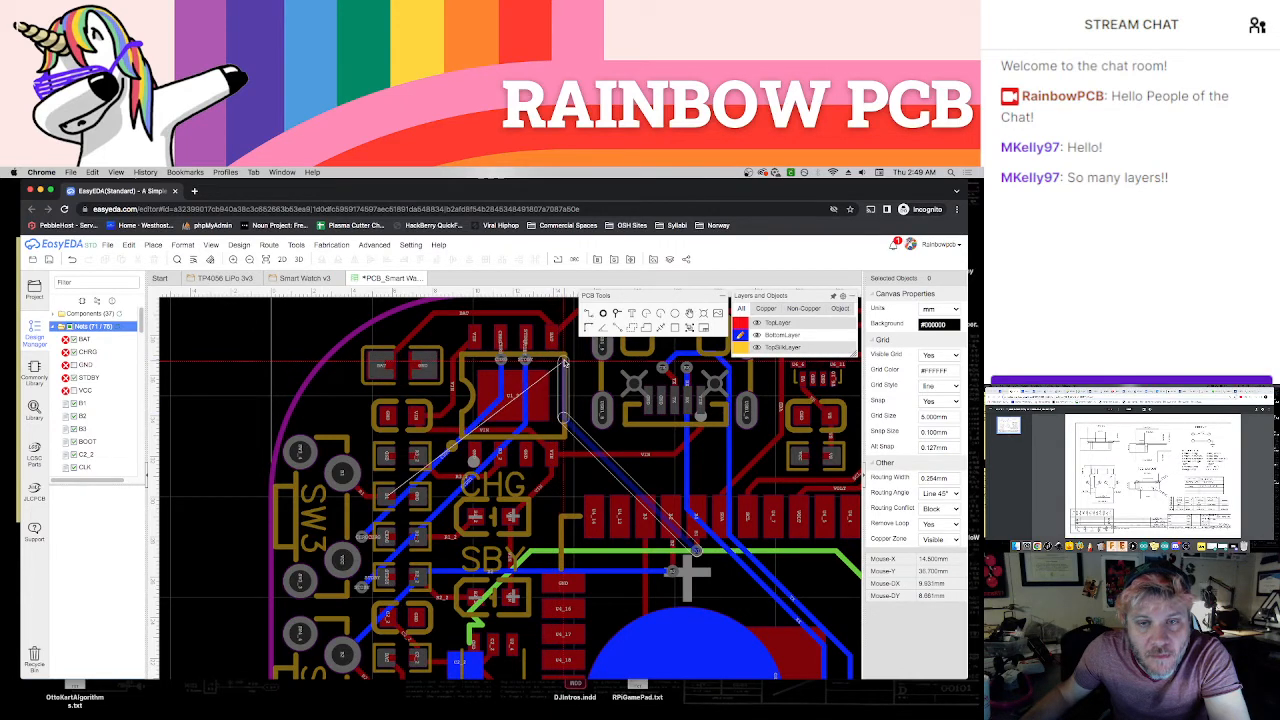
{"action": "left_click", "coordinate": [564, 362]}
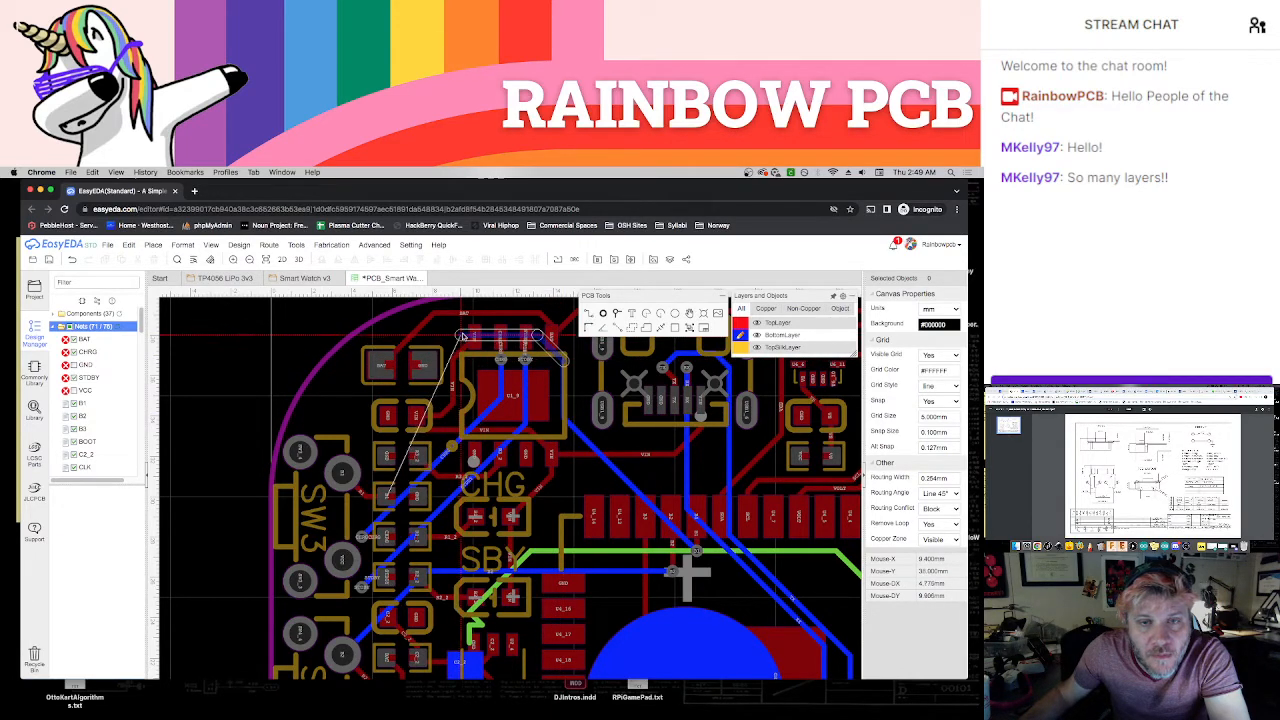
{"action": "left_click", "coordinate": [456, 335]}
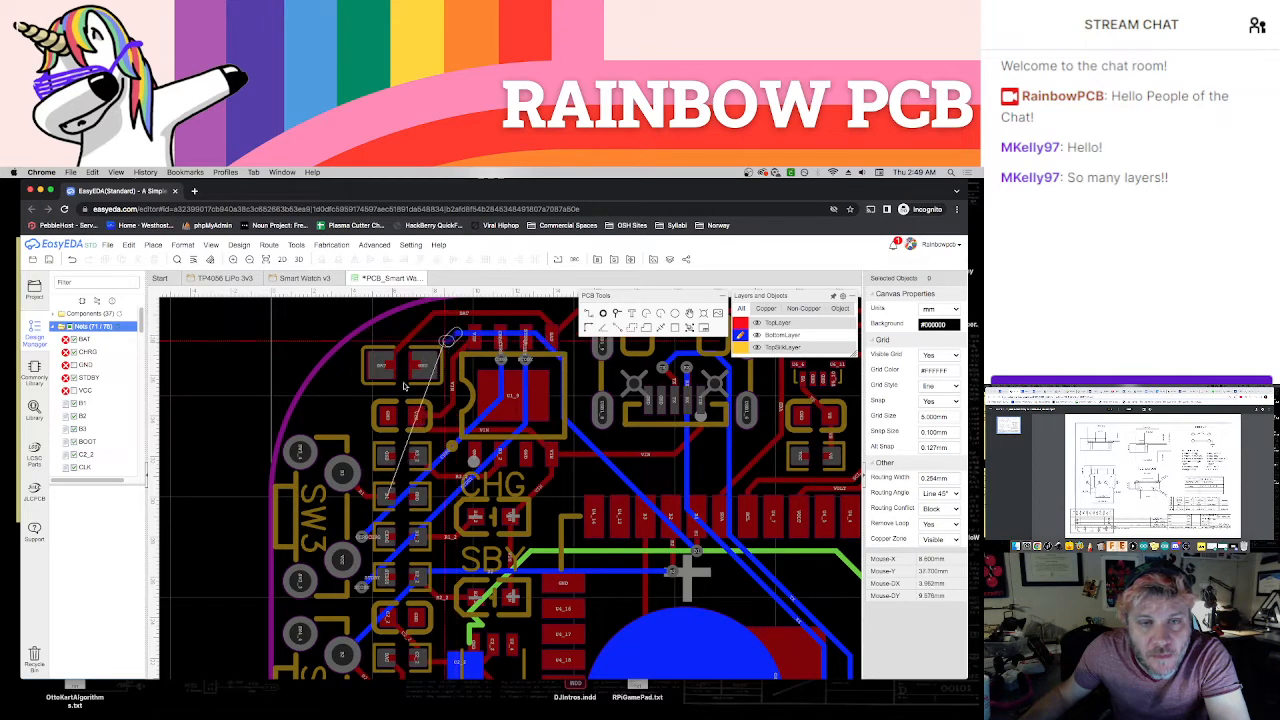
{"action": "left_click", "coordinate": [343, 474]}
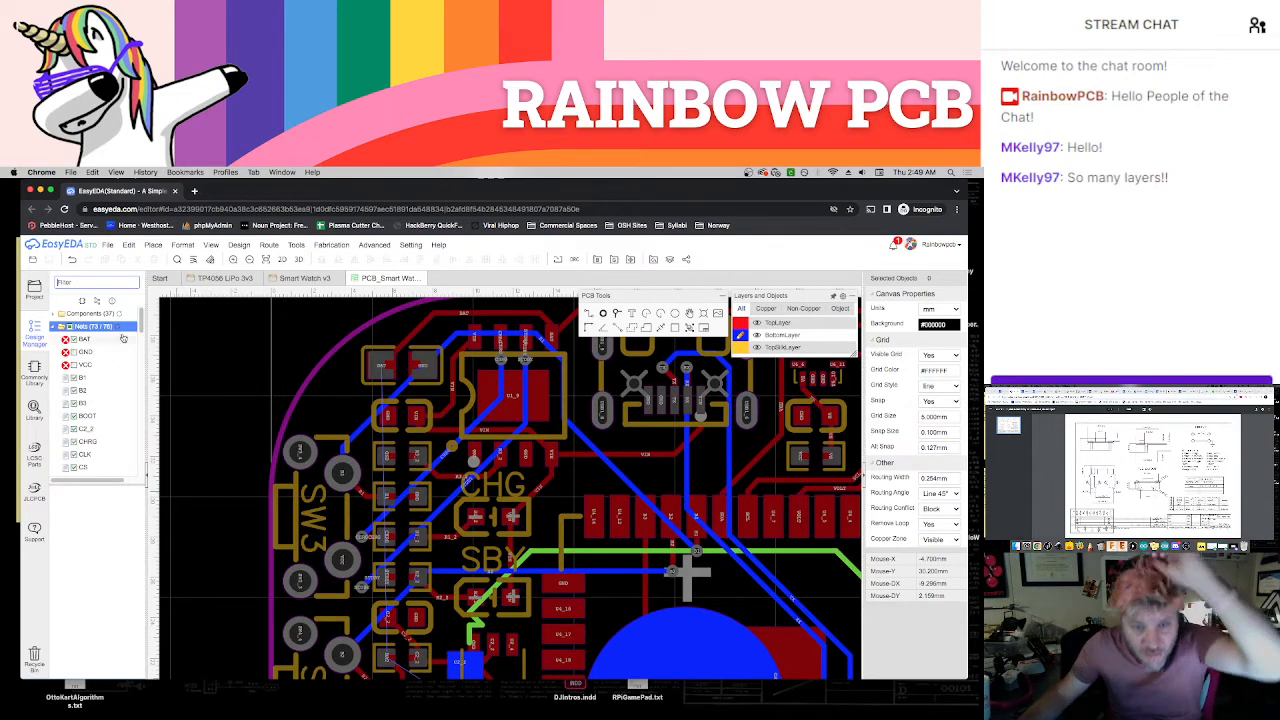
Place a BAT via beside the capacitor near the rounded board corner above SW3 and join it to the pad with a short TopLayer track
{"action": "right_click_drag", "start_coordinate": [226, 473], "coordinate": [211, 438]}
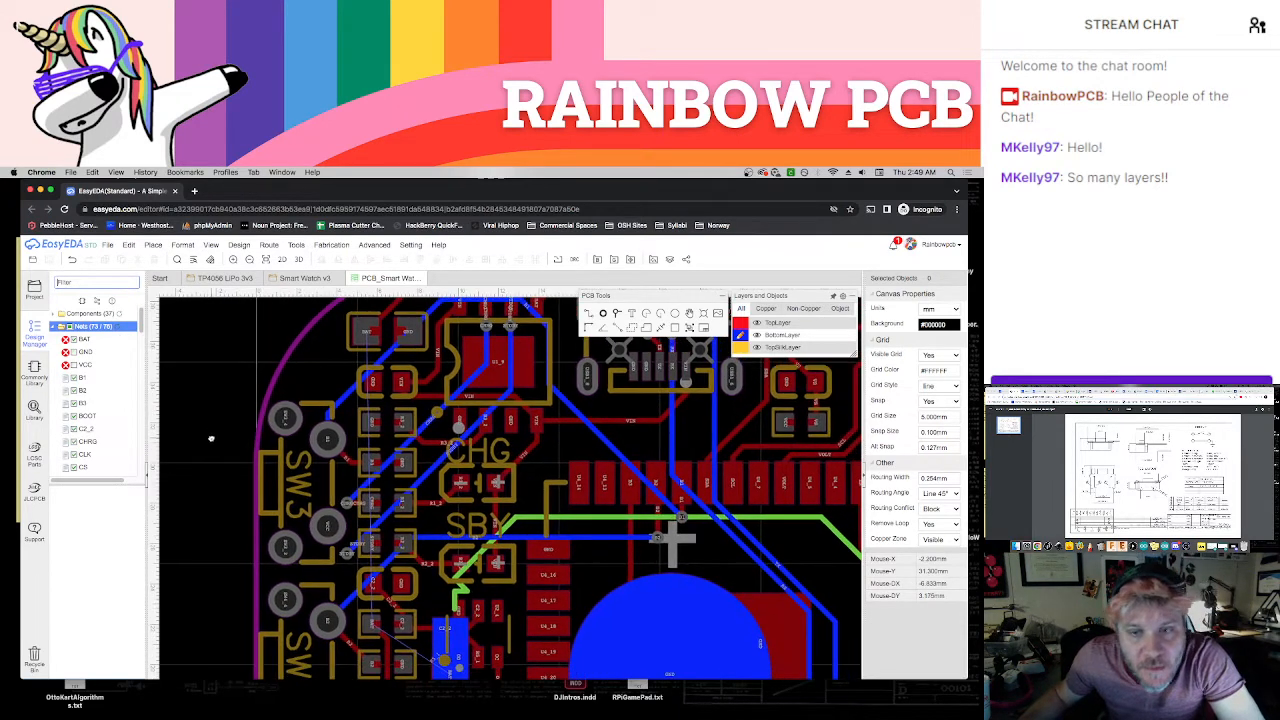
{"action": "scroll", "coordinate": [212, 443], "scroll_direction": "down", "scroll_amount": 1}
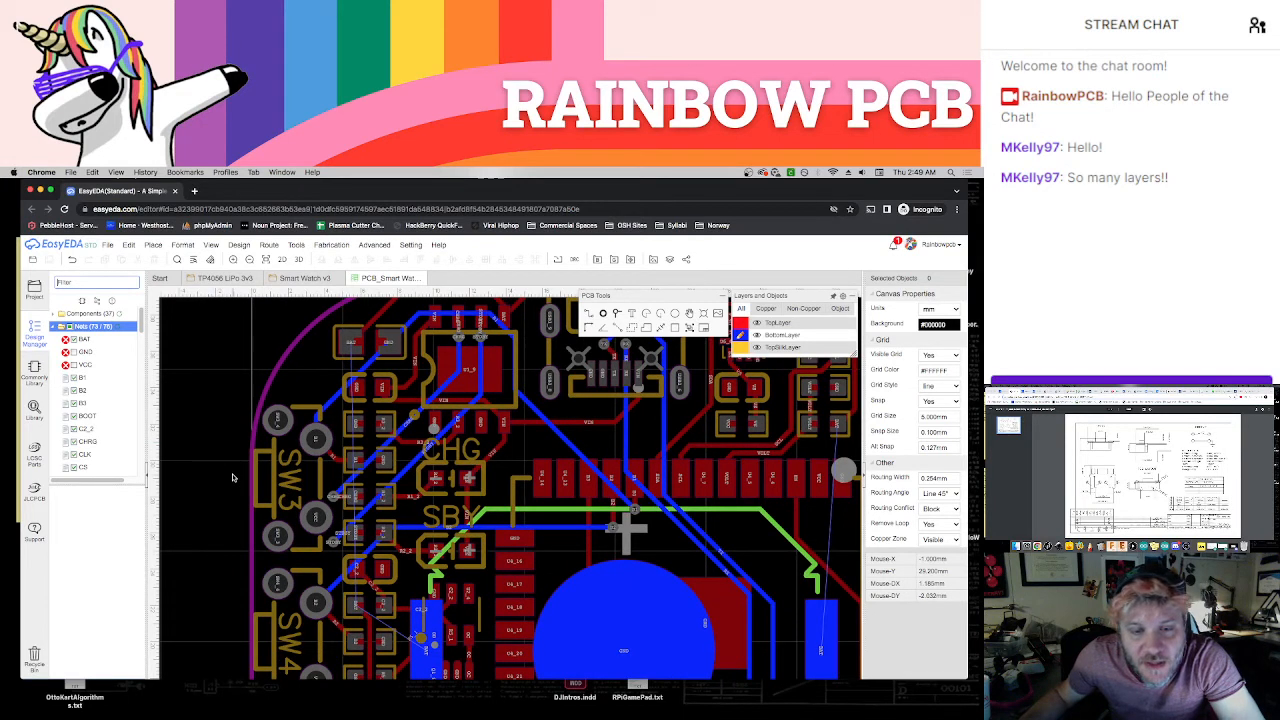
{"action": "scroll", "coordinate": [232, 477], "scroll_direction": "down", "scroll_amount": 1}
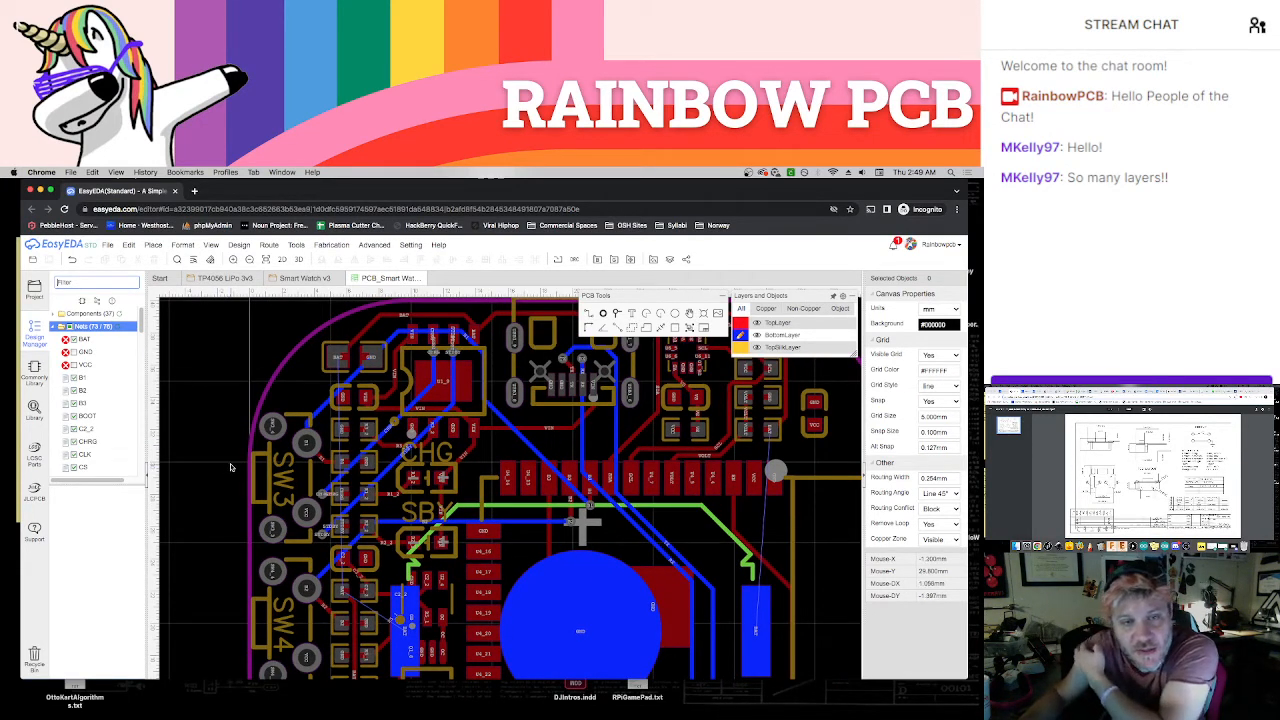
{"action": "mouse_move", "coordinate": [803, 313]}
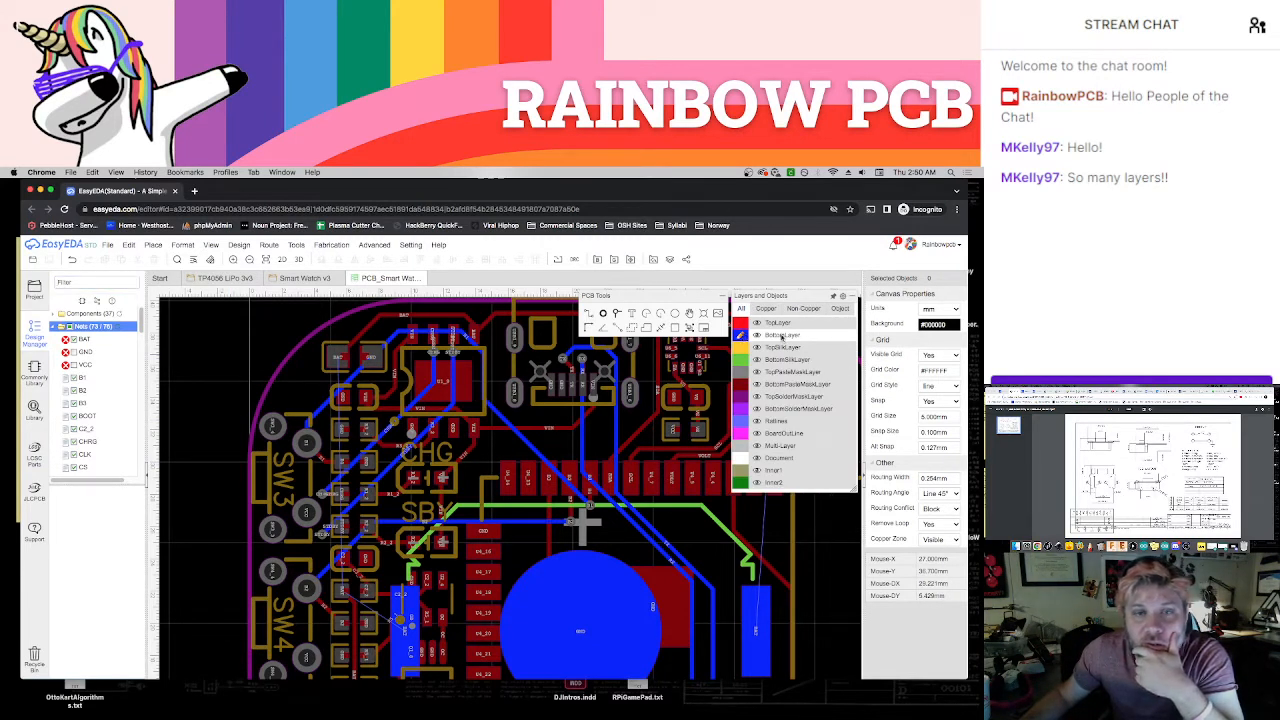
{"action": "left_click", "coordinate": [737, 325]}
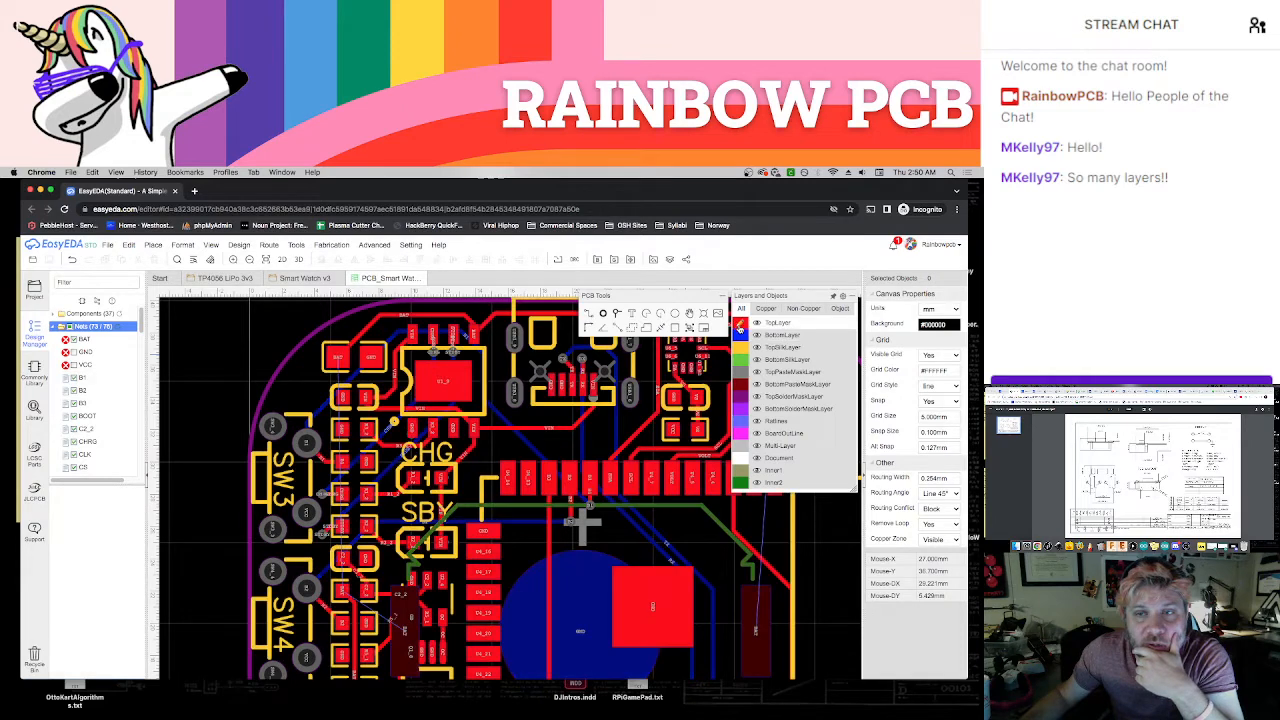
{"action": "scroll", "coordinate": [274, 337], "scroll_direction": "up", "scroll_amount": 2}
{"action": "right_click_drag", "start_coordinate": [274, 336], "coordinate": [246, 419]}
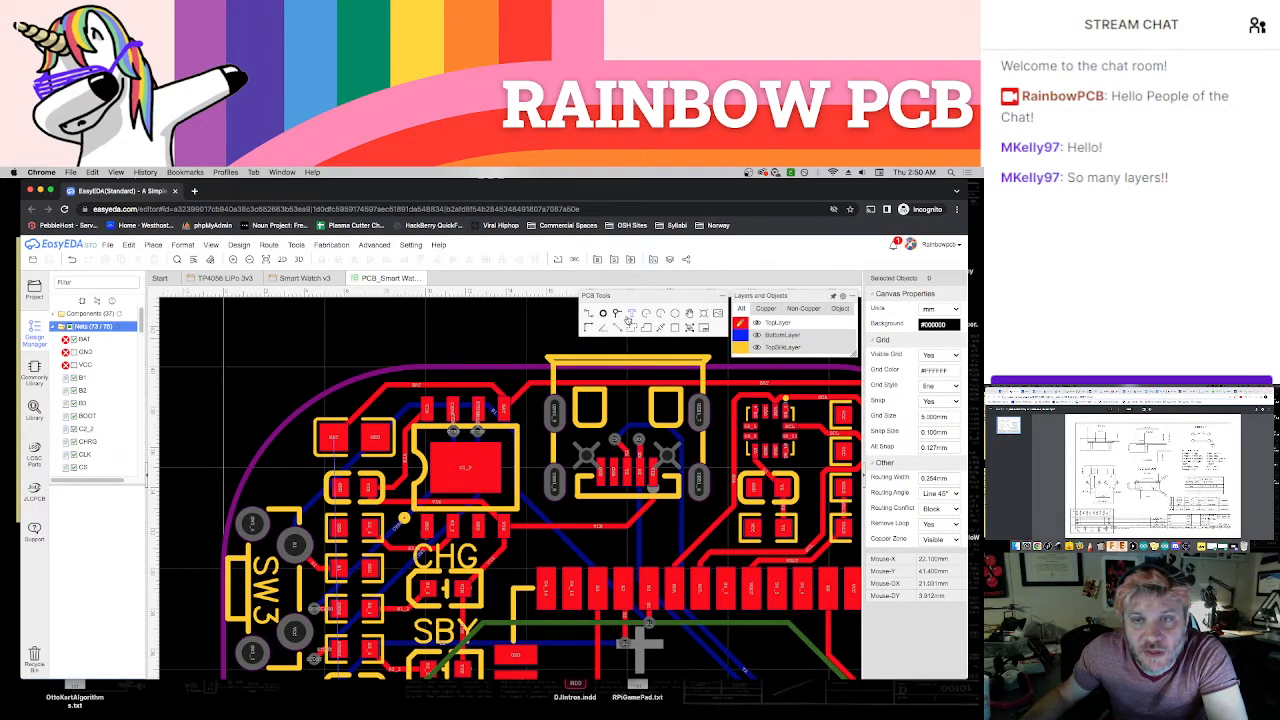
{"action": "left_click", "coordinate": [300, 440]}
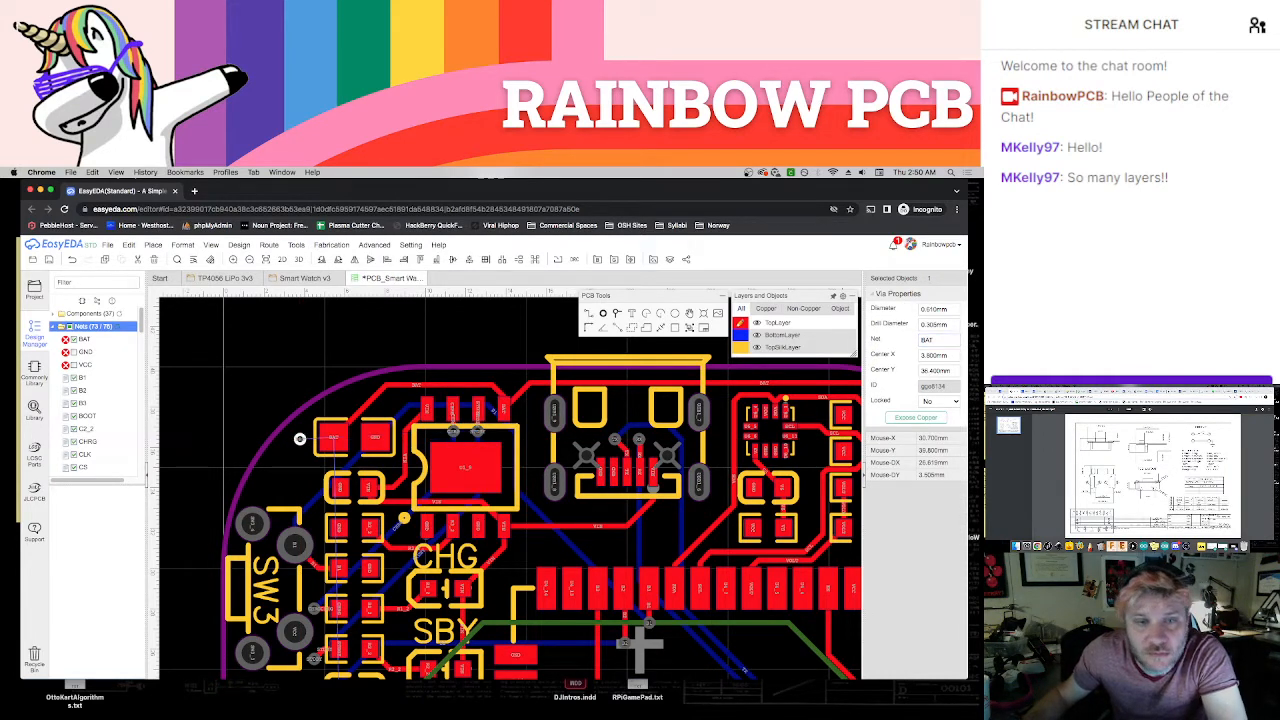
{"action": "key", "text": "Escape"}
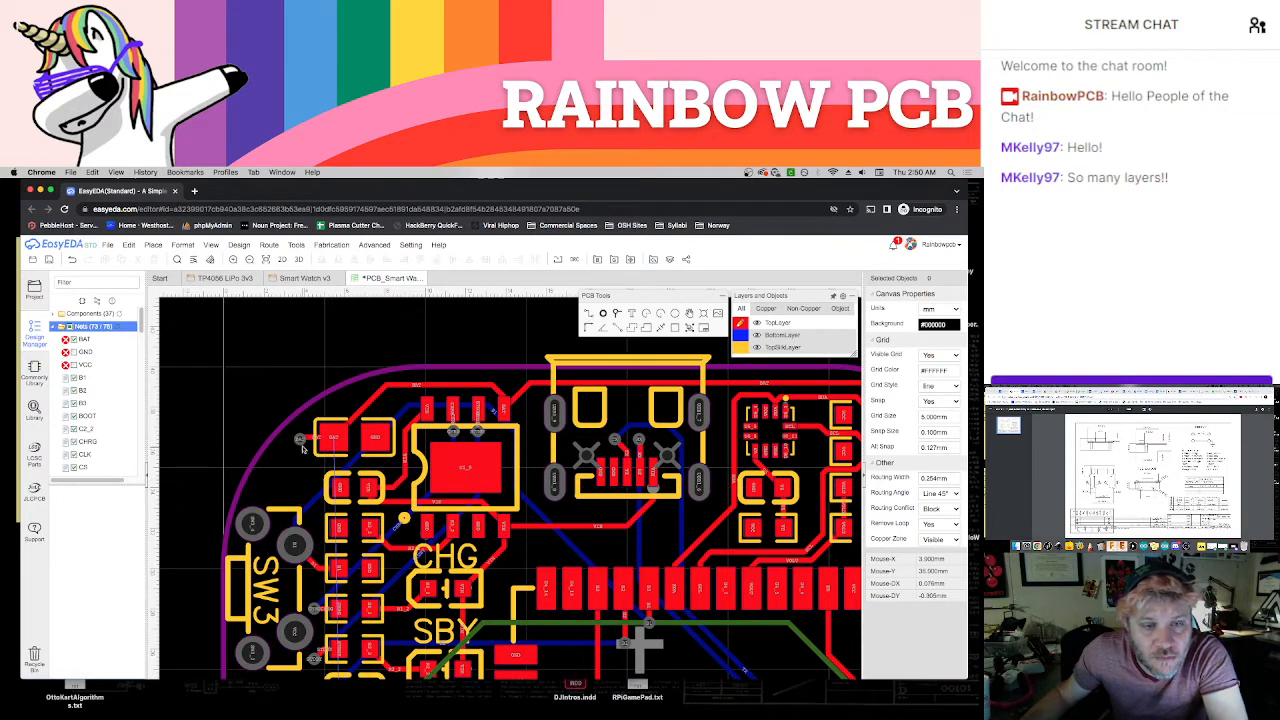
Try to place a BAT via beside the BAT pad near SW4's B2 pad, and undo the placement
{"action": "scroll", "coordinate": [220, 519], "scroll_direction": "down", "scroll_amount": 3}
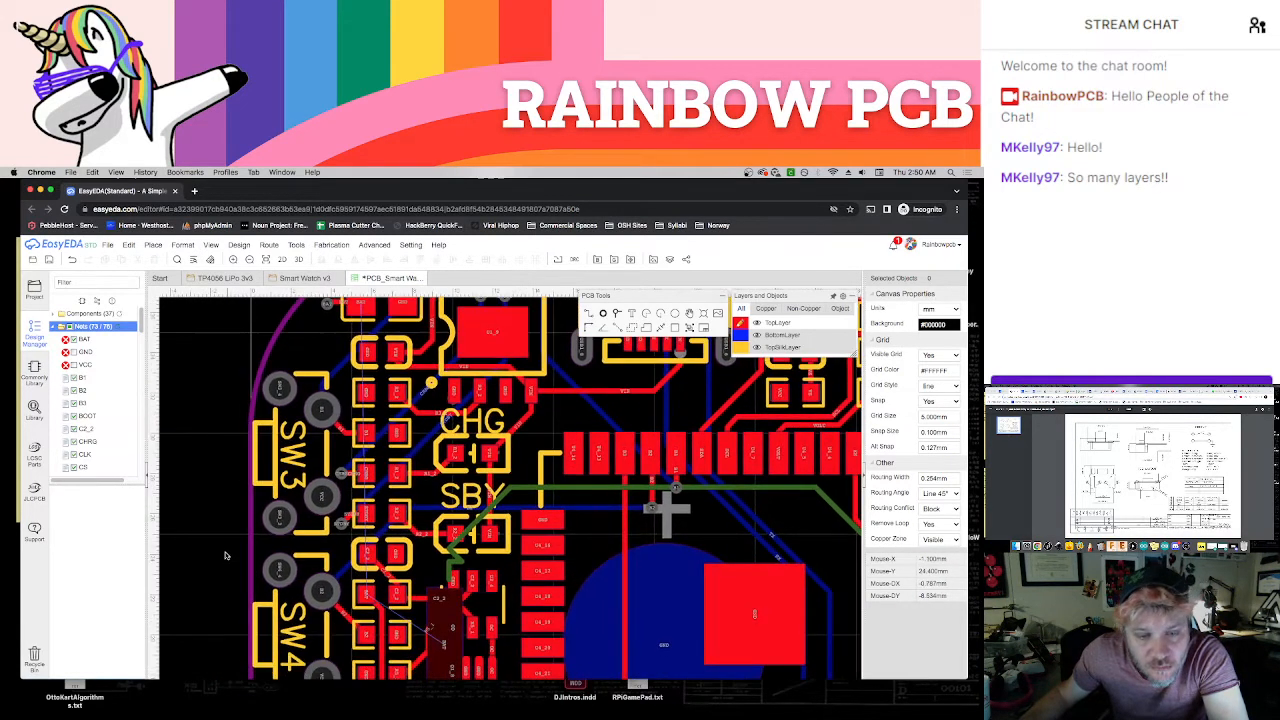
{"action": "right_click_drag", "start_coordinate": [227, 536], "coordinate": [249, 438]}
{"action": "scroll", "coordinate": [391, 510], "scroll_direction": "up", "scroll_amount": 5}
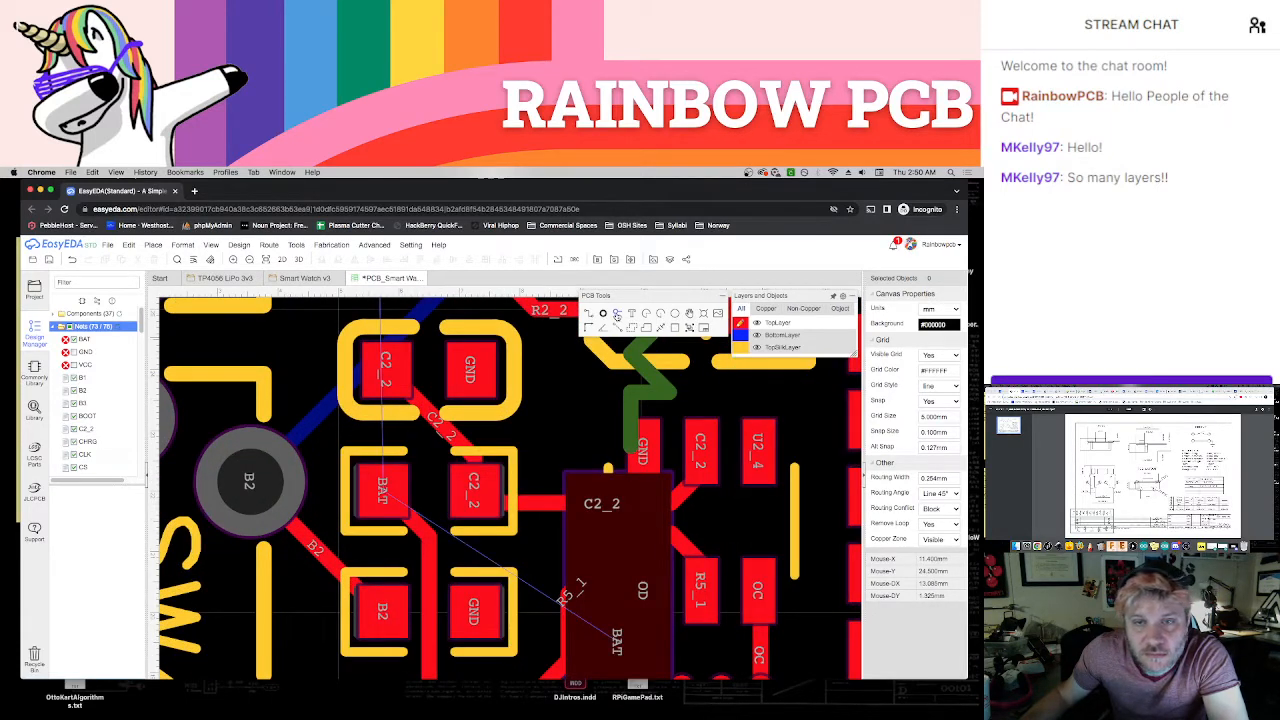
{"action": "left_click", "coordinate": [616, 316]}
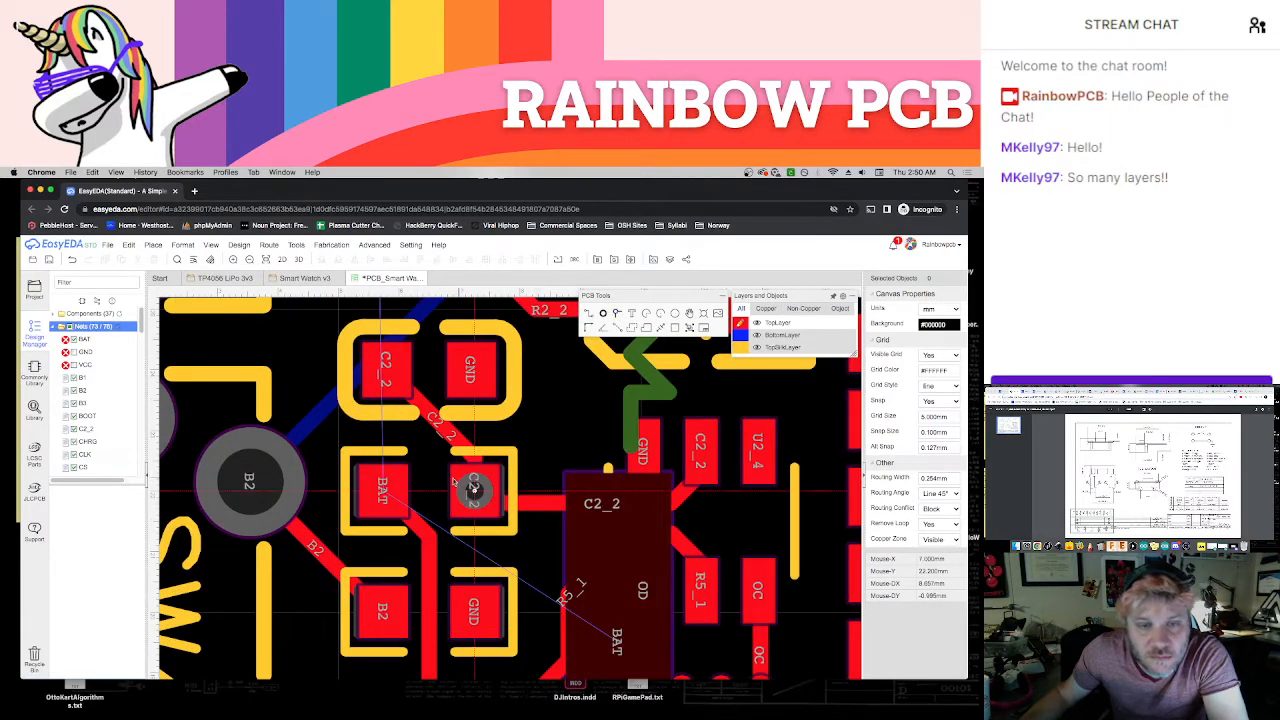
{"action": "left_click", "coordinate": [338, 443]}
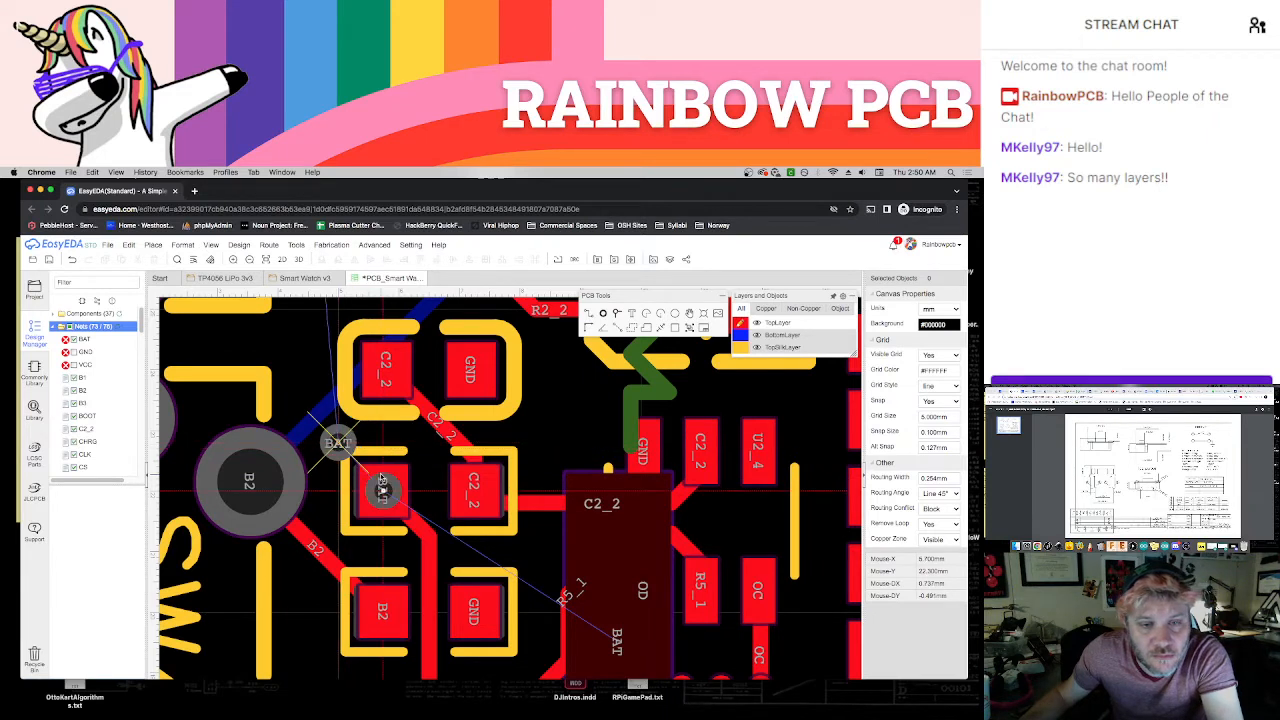
{"action": "key", "text": "Escape"}
{"action": "key", "text": "super+z"}
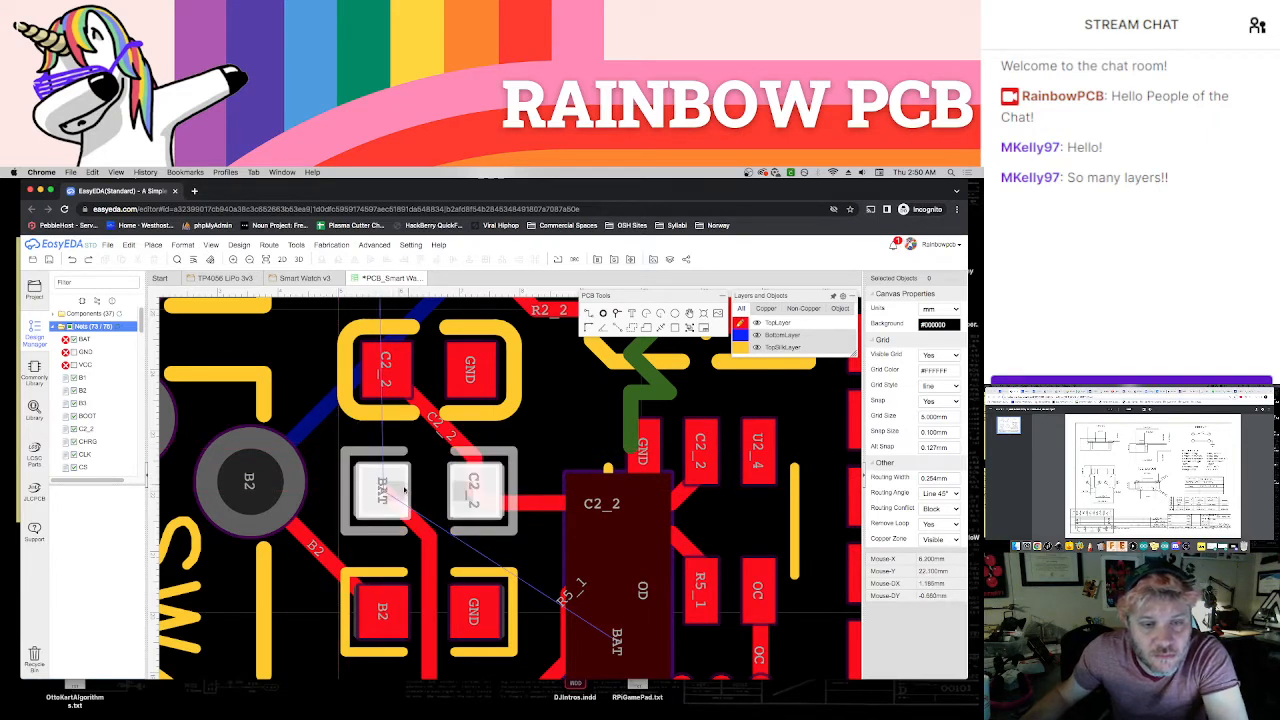
{"action": "left_click", "coordinate": [328, 562]}
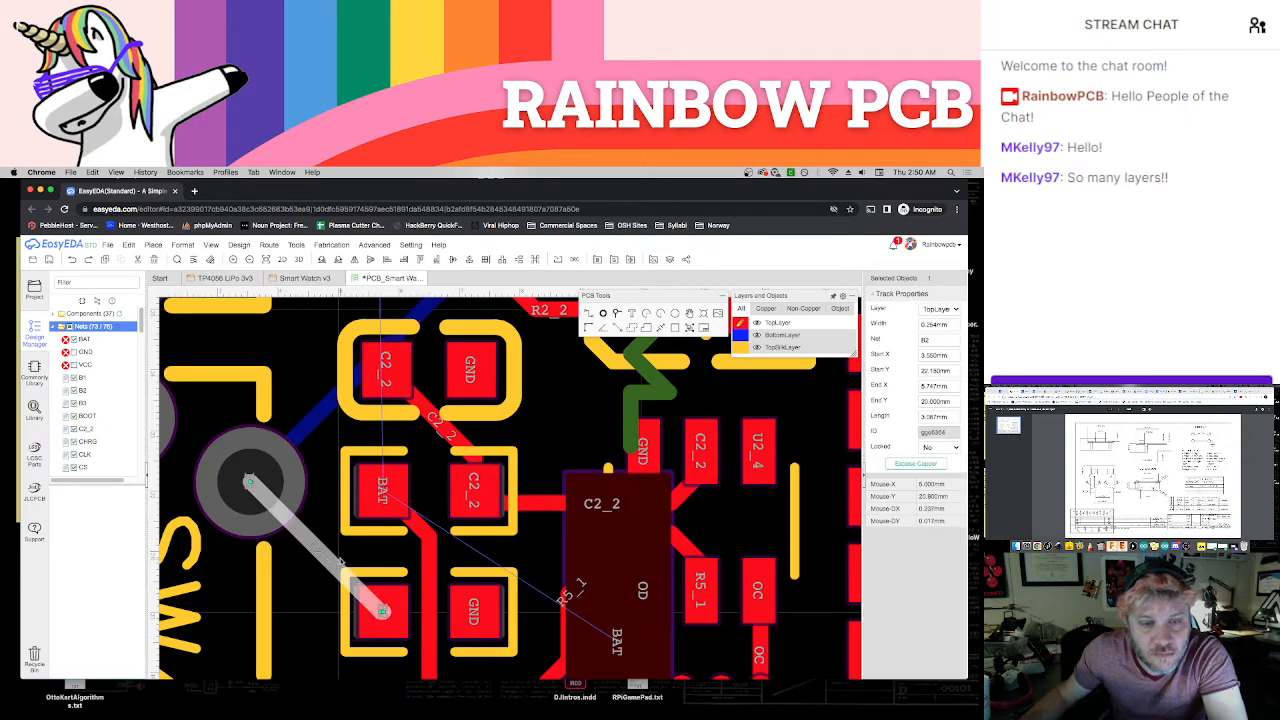
{"action": "left_click", "coordinate": [529, 555]}
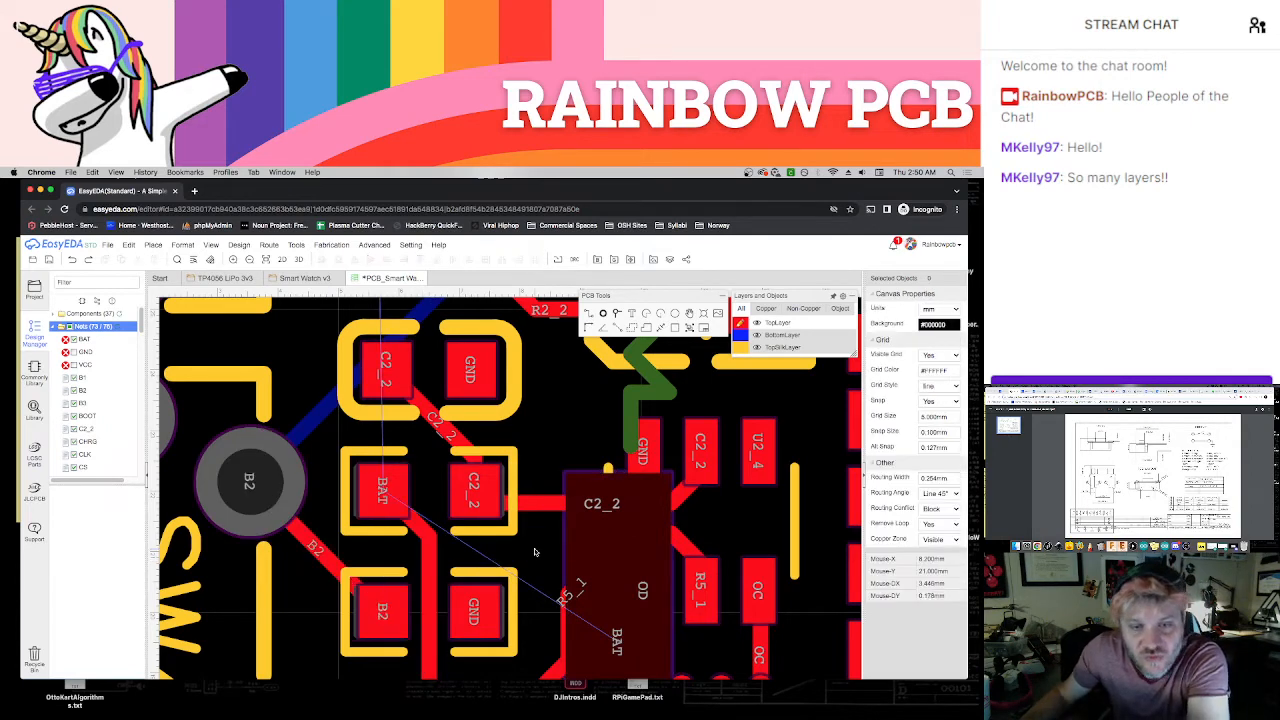
Place a BAT via beside the BAT pad below the VCC/GND capacitor near SW5 and join them with a short TopLayer track
{"action": "scroll", "coordinate": [532, 668], "scroll_direction": "down", "scroll_amount": 3}
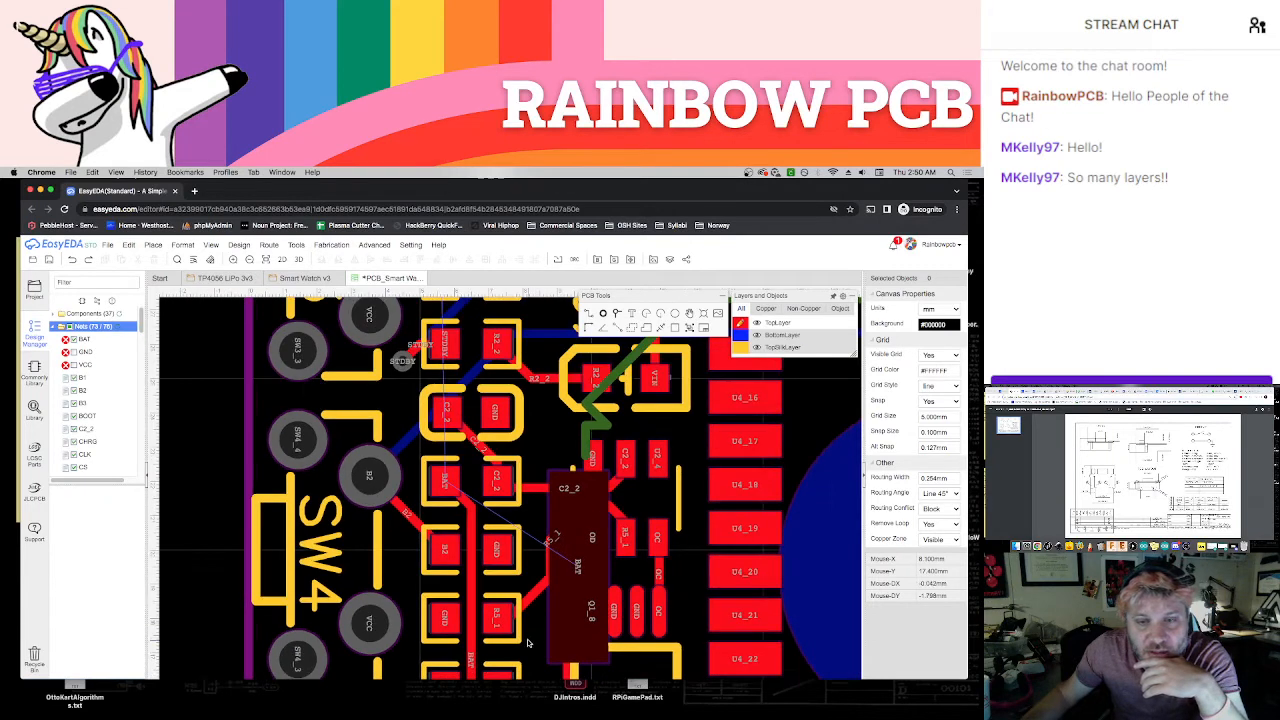
{"action": "right_click_drag", "start_coordinate": [529, 642], "coordinate": [529, 537]}
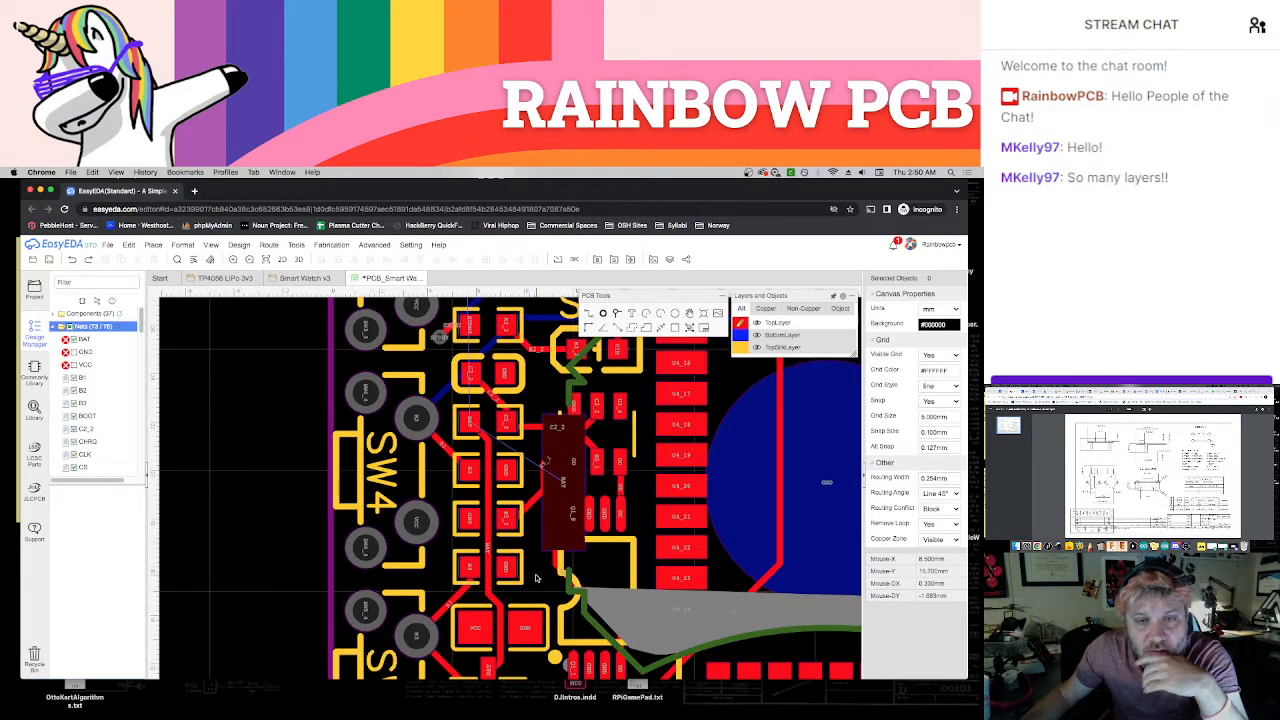
{"action": "scroll", "coordinate": [537, 578], "scroll_direction": "up", "scroll_amount": 6}
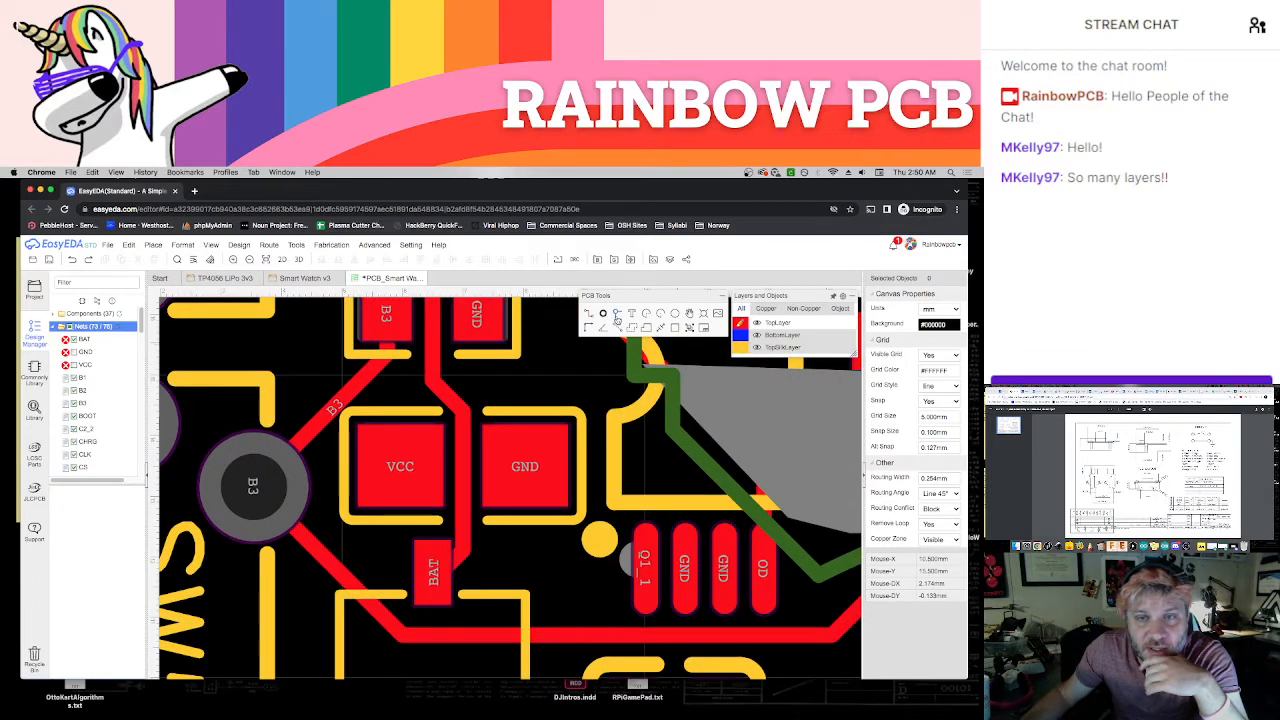
{"action": "left_click", "coordinate": [617, 316]}
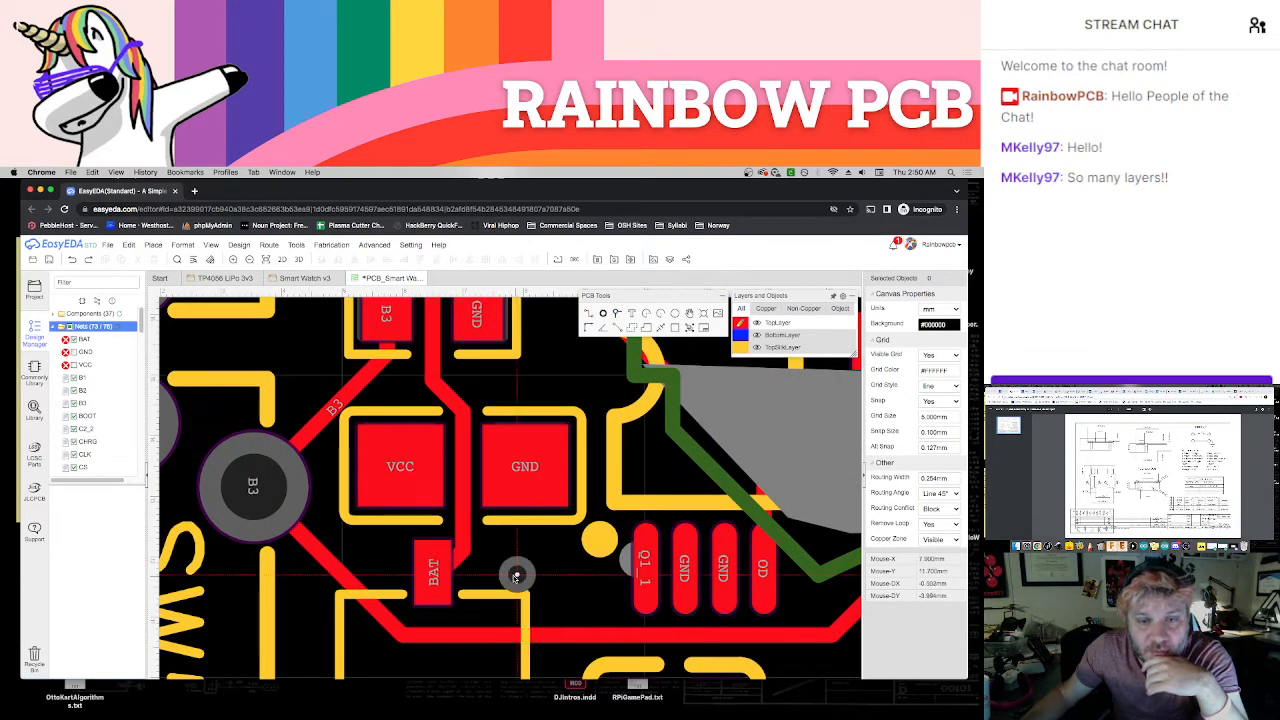
{"action": "left_click", "coordinate": [511, 563]}
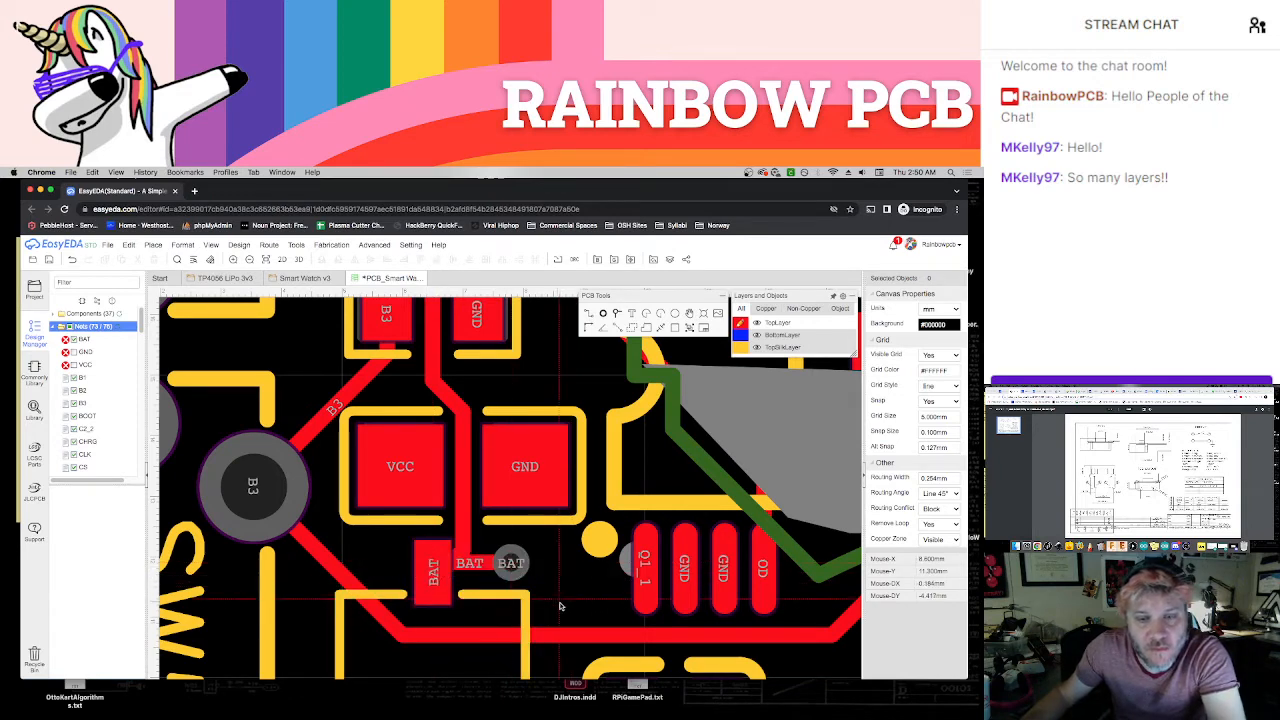
{"action": "scroll", "coordinate": [558, 596], "scroll_direction": "down", "scroll_amount": 2}
{"action": "scroll", "coordinate": [558, 596], "scroll_direction": "down", "scroll_amount": 2}
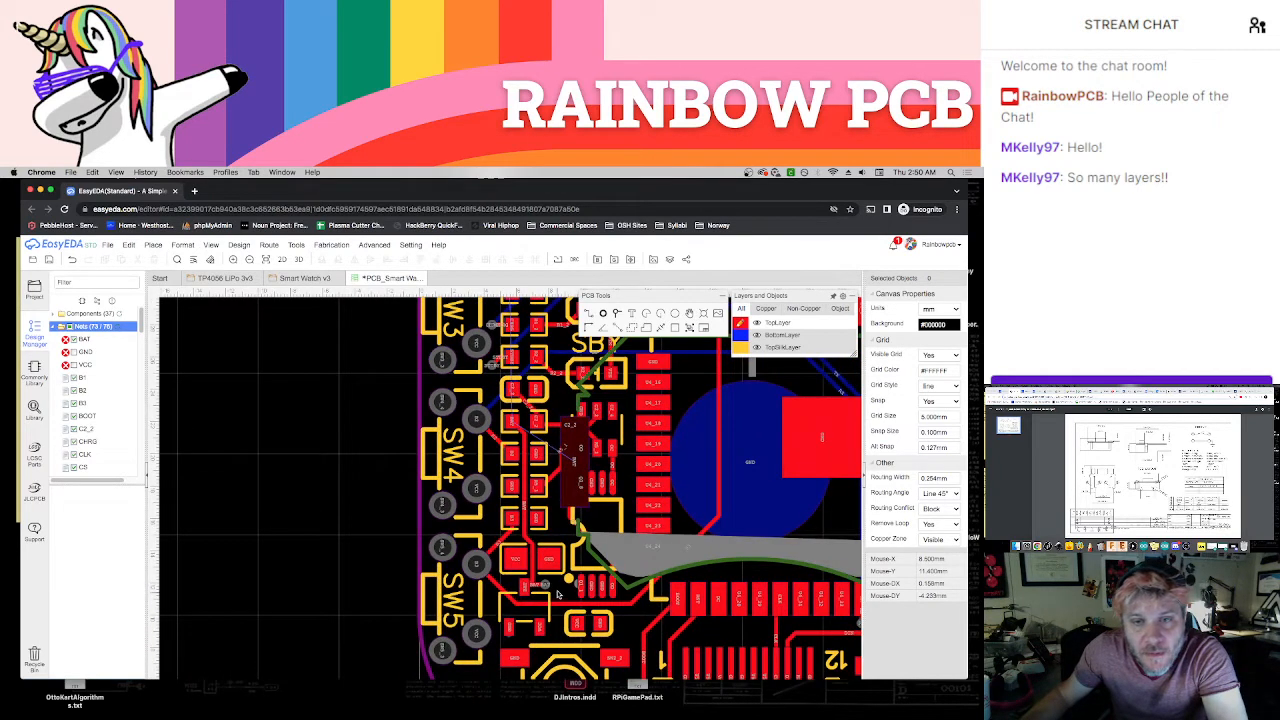
Place a BAT via beside the BAT pad near the VCC/GND capacitor above the module's GND pad and join them with a short TopLayer track
{"action": "right_click_drag", "start_coordinate": [633, 629], "coordinate": [559, 603]}
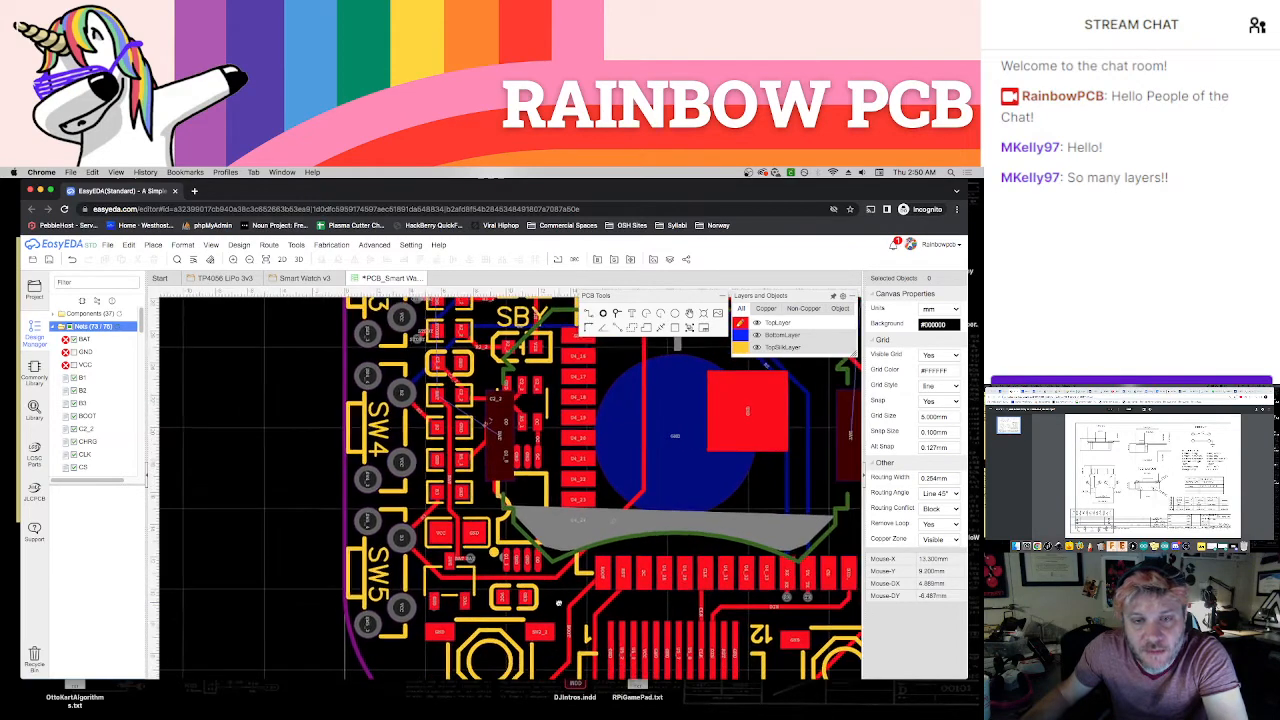
{"action": "scroll", "coordinate": [558, 603], "scroll_direction": "down", "scroll_amount": 3}
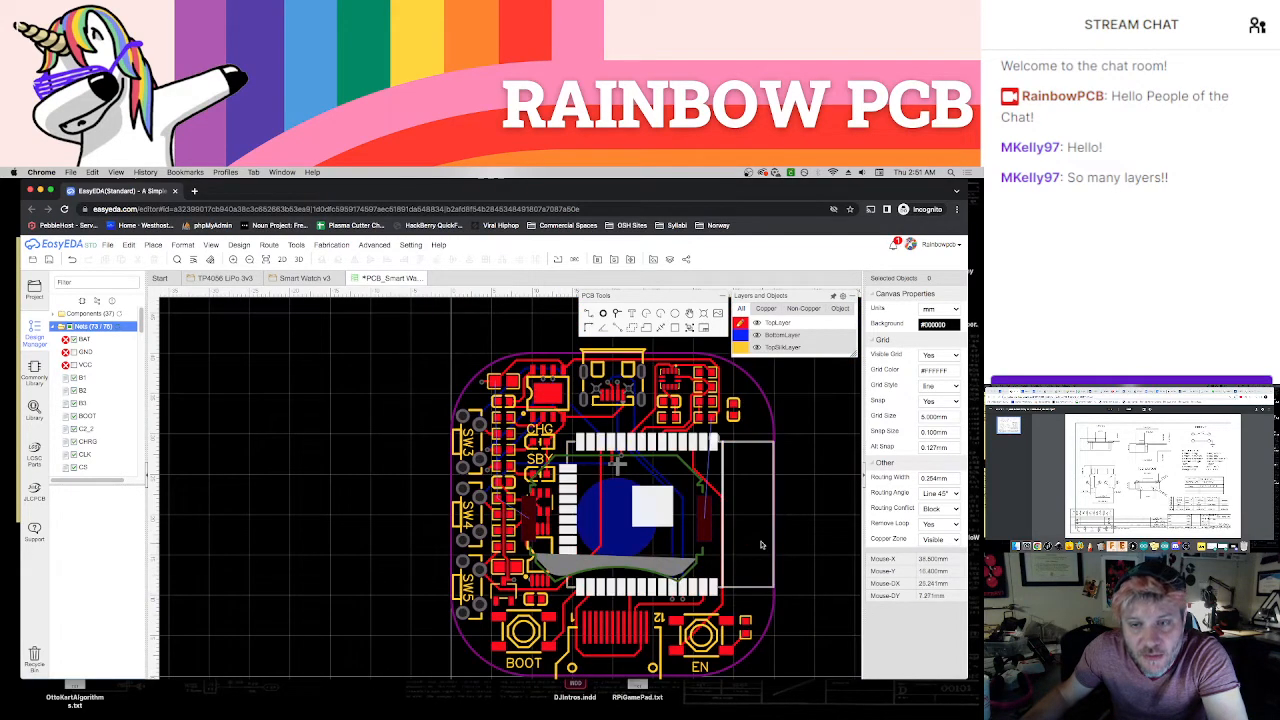
{"action": "scroll", "coordinate": [755, 532], "scroll_direction": "up", "scroll_amount": 5}
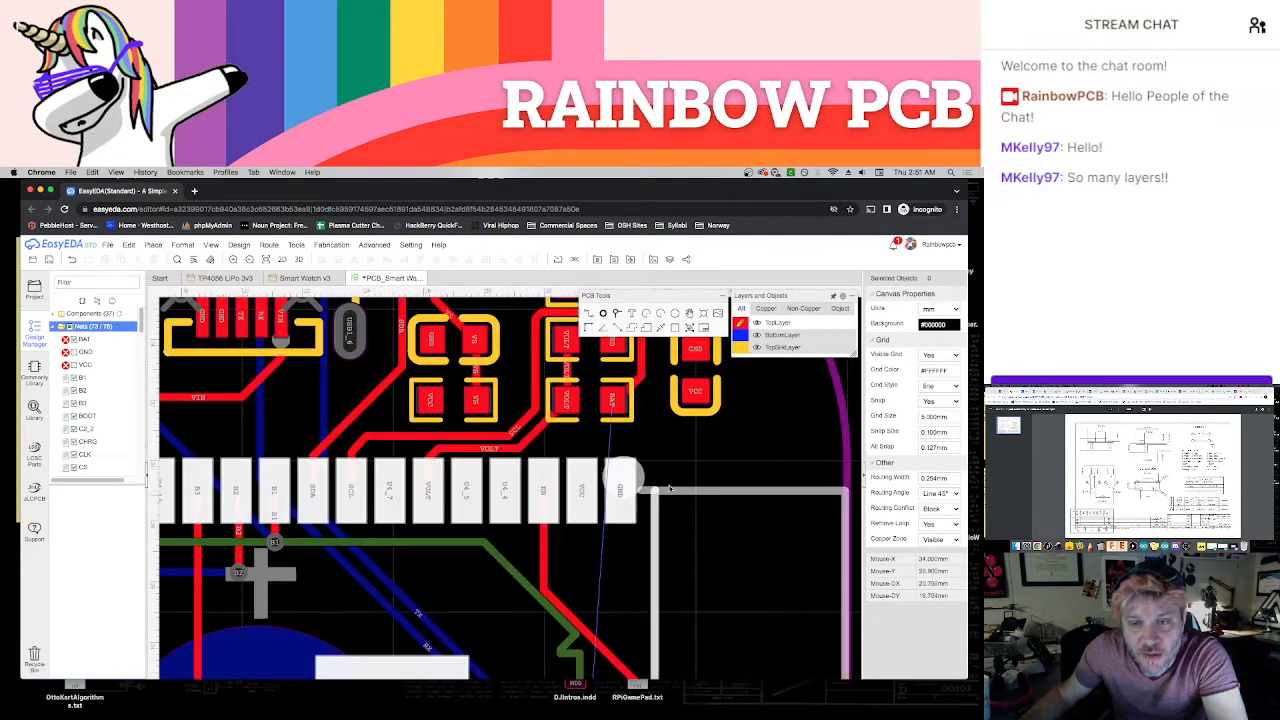
{"action": "right_click_drag", "start_coordinate": [695, 481], "coordinate": [643, 583]}
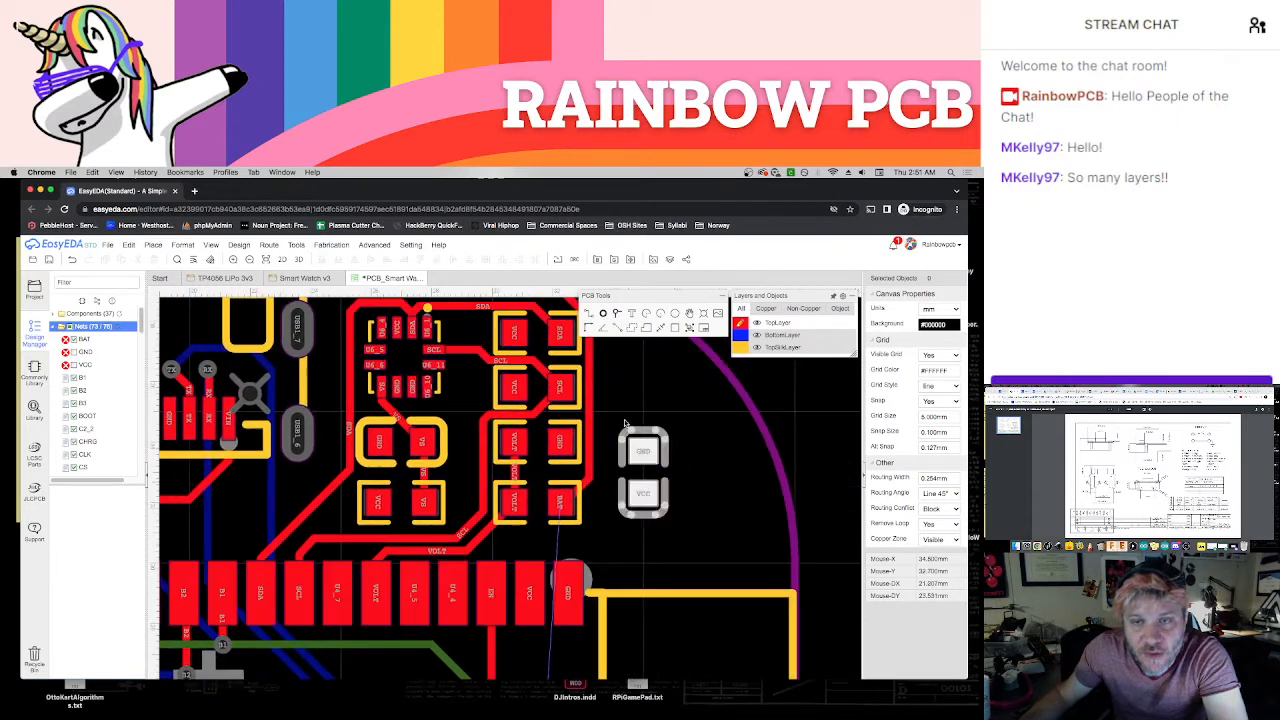
{"action": "left_click", "coordinate": [618, 315]}
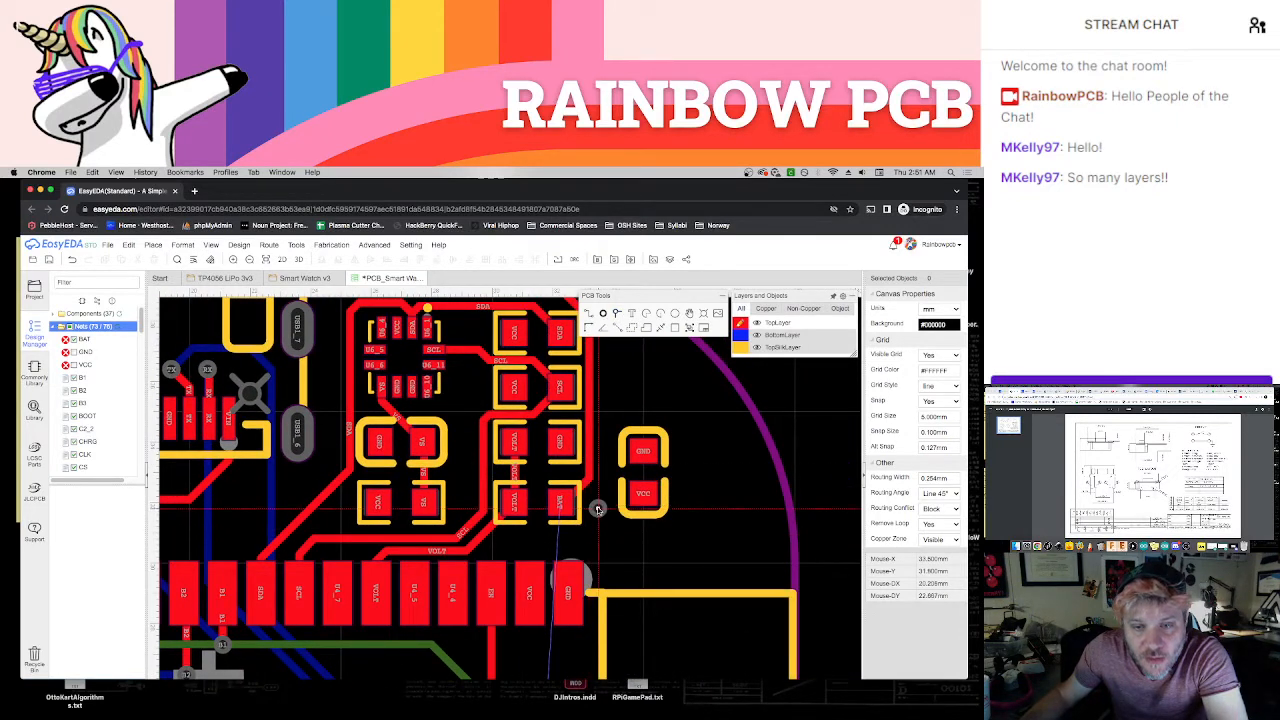
{"action": "left_click", "coordinate": [597, 507]}
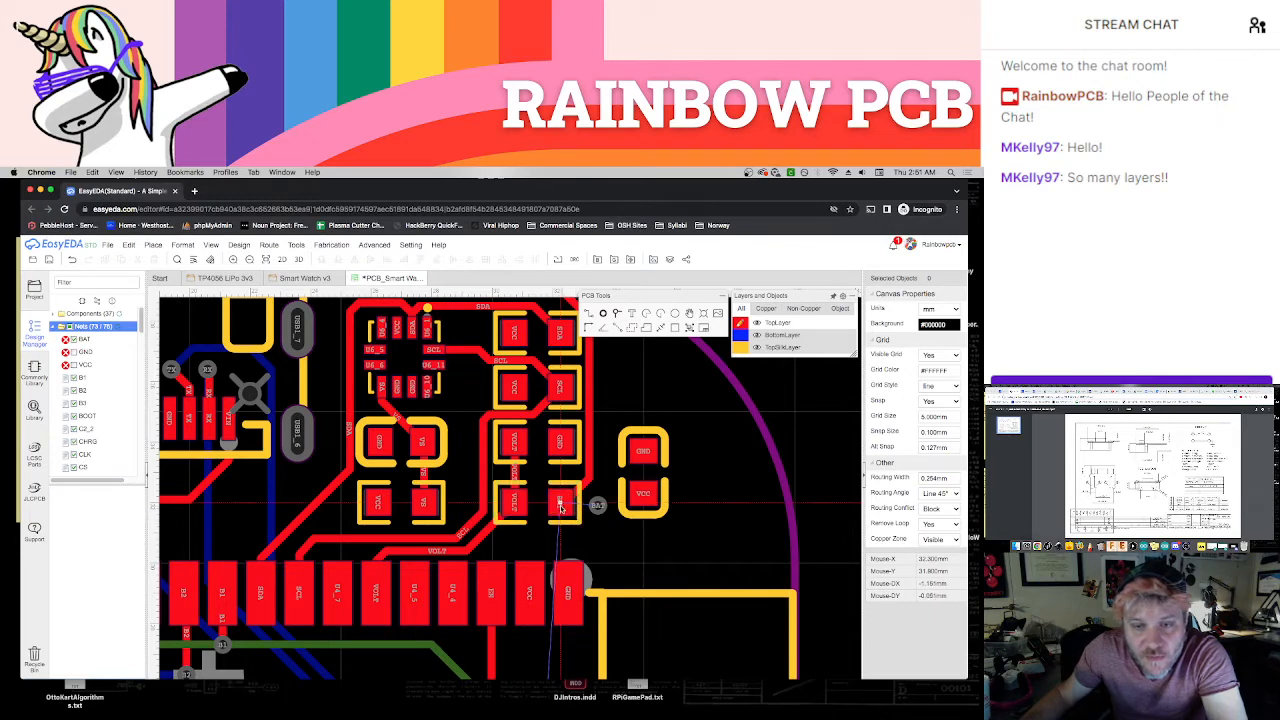
{"action": "scroll", "coordinate": [665, 590], "scroll_direction": "down", "scroll_amount": 2}
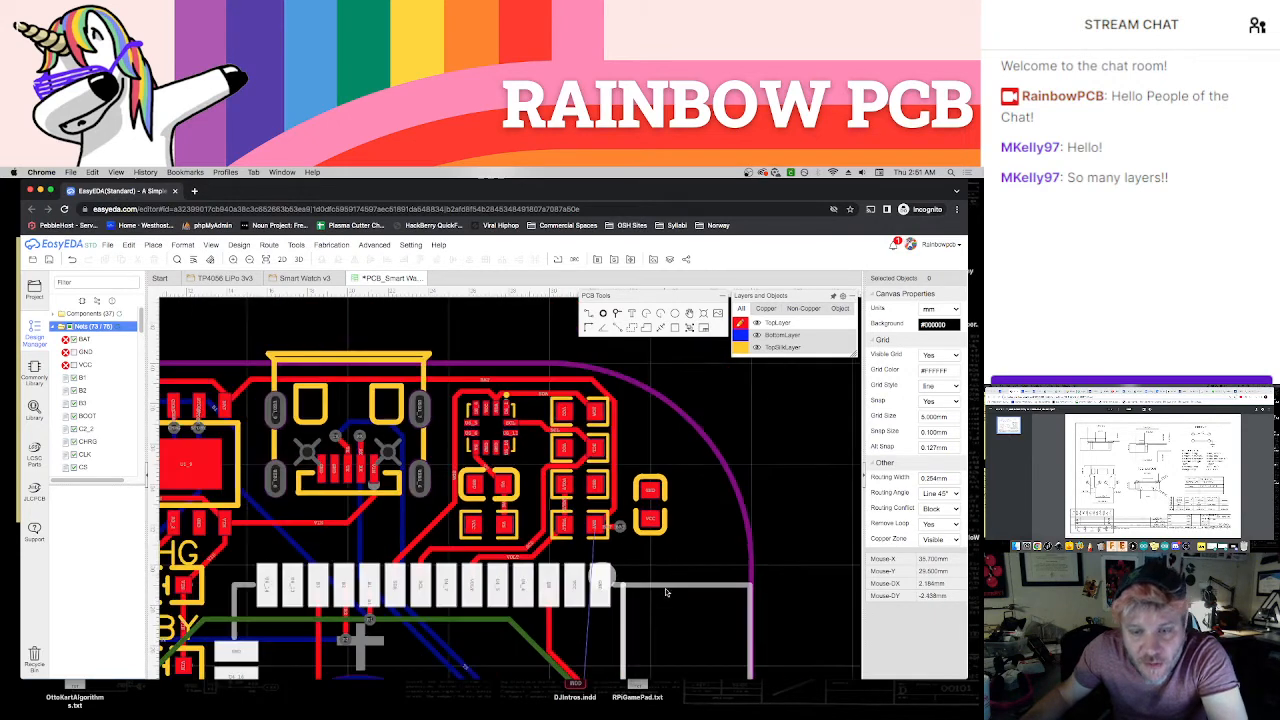
Make the BottomLayer active and set the snap size to 5 mm
{"action": "right_click_drag", "start_coordinate": [663, 619], "coordinate": [690, 435]}
{"action": "scroll", "coordinate": [674, 540], "scroll_direction": "down", "scroll_amount": 2}
{"action": "mouse_move", "coordinate": [698, 612]}
{"action": "right_mouse_down"}
{"action": "mouse_move", "coordinate": [696, 452]}
{"action": "mouse_move", "coordinate": [707, 591]}
{"action": "right_mouse_up"}
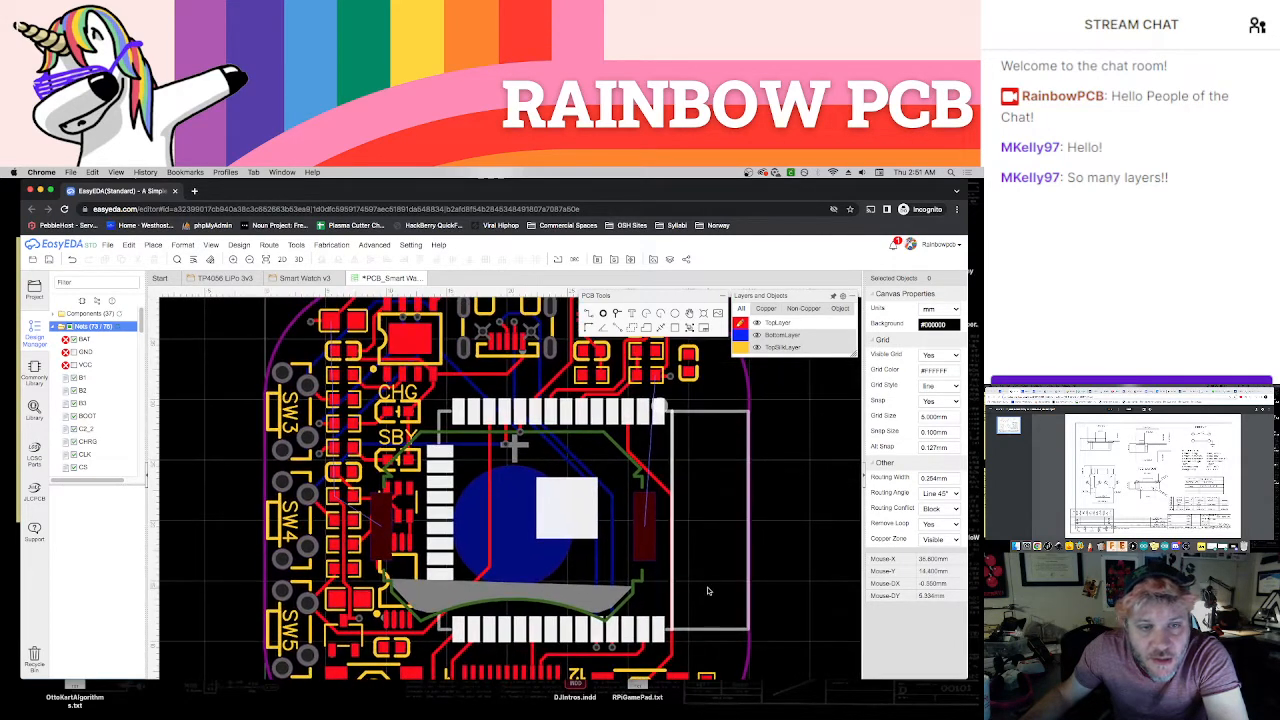
{"action": "right_click_drag", "start_coordinate": [706, 543], "coordinate": [716, 589]}
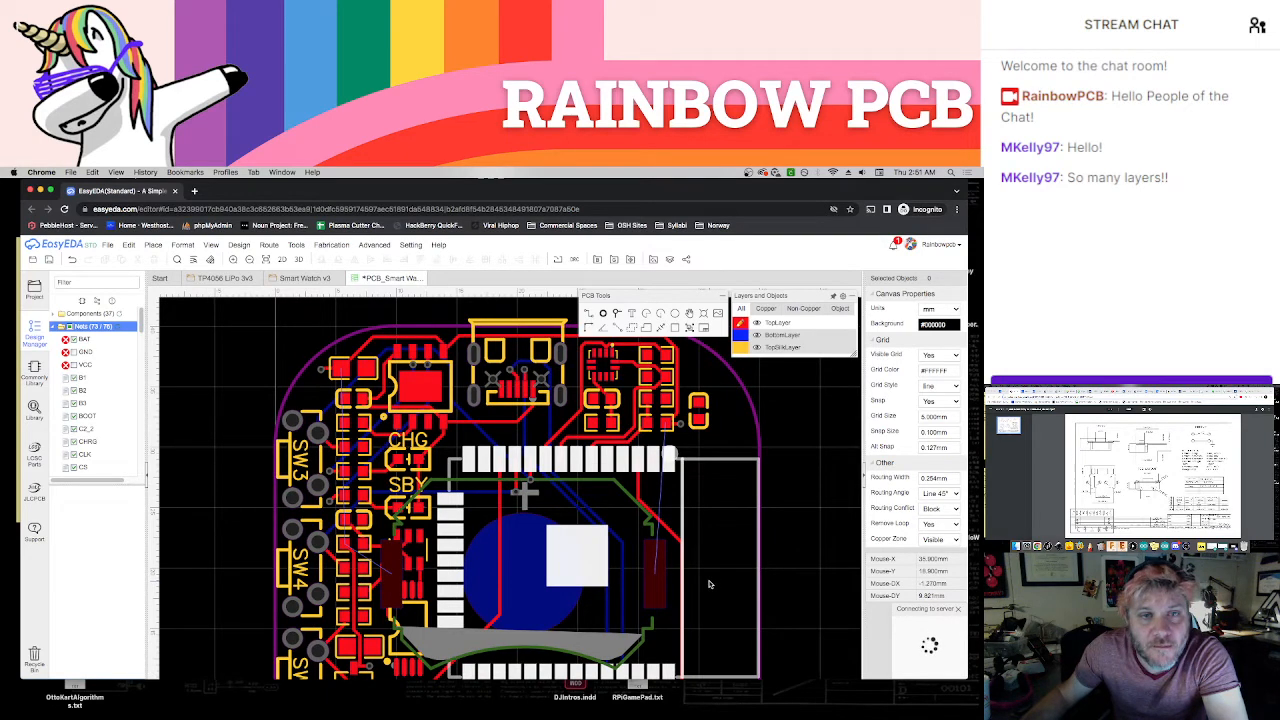
{"action": "left_click", "coordinate": [740, 334]}
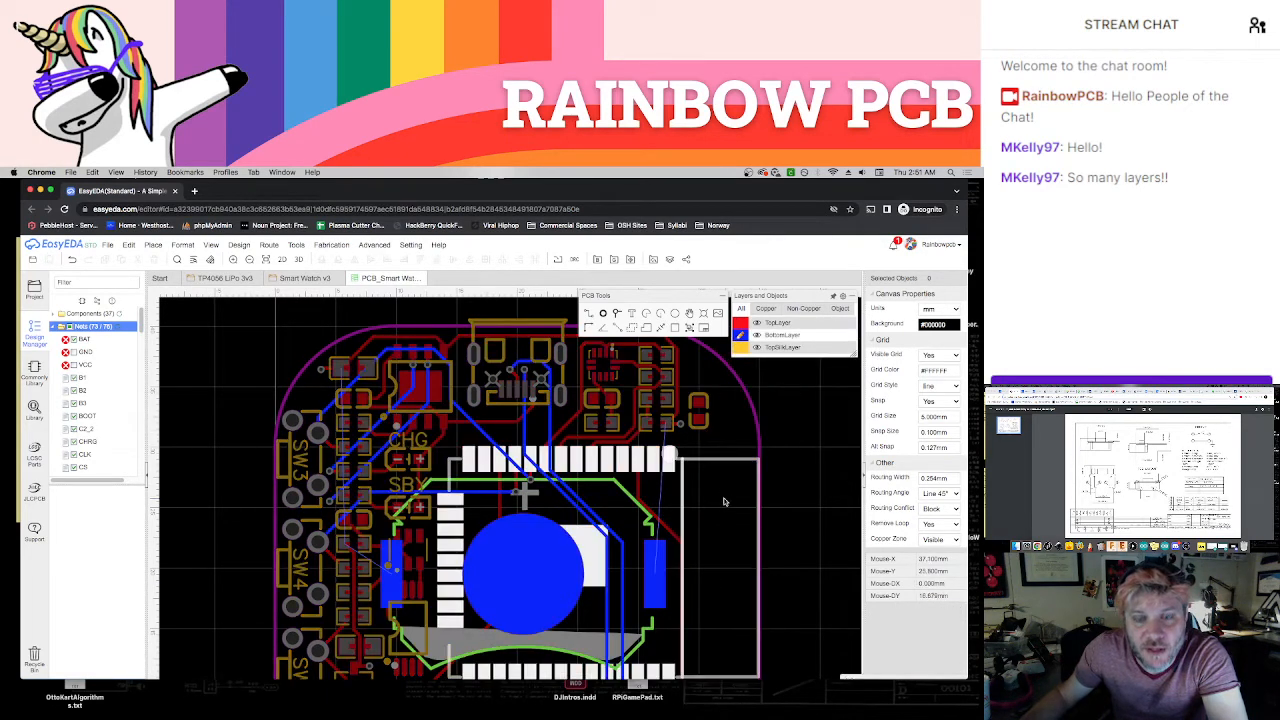
{"action": "scroll", "coordinate": [724, 502], "scroll_direction": "down", "scroll_amount": 5}
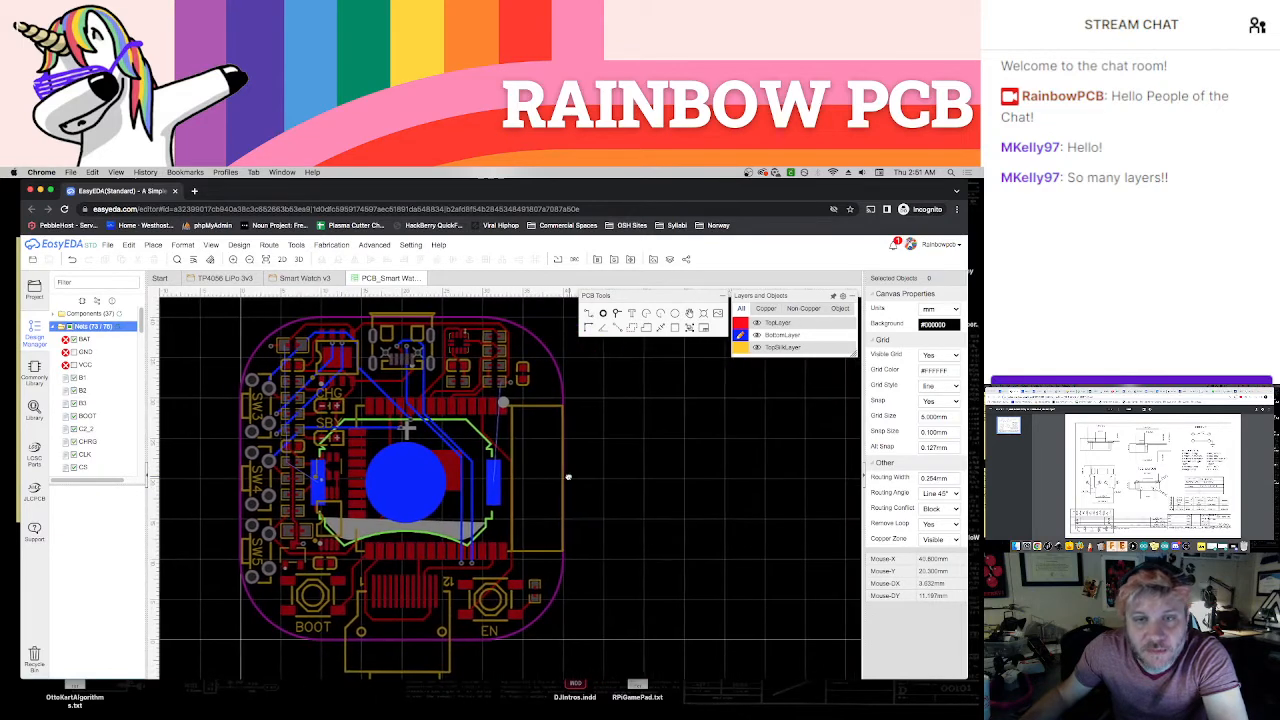
{"action": "right_click_drag", "start_coordinate": [568, 477], "coordinate": [580, 477]}
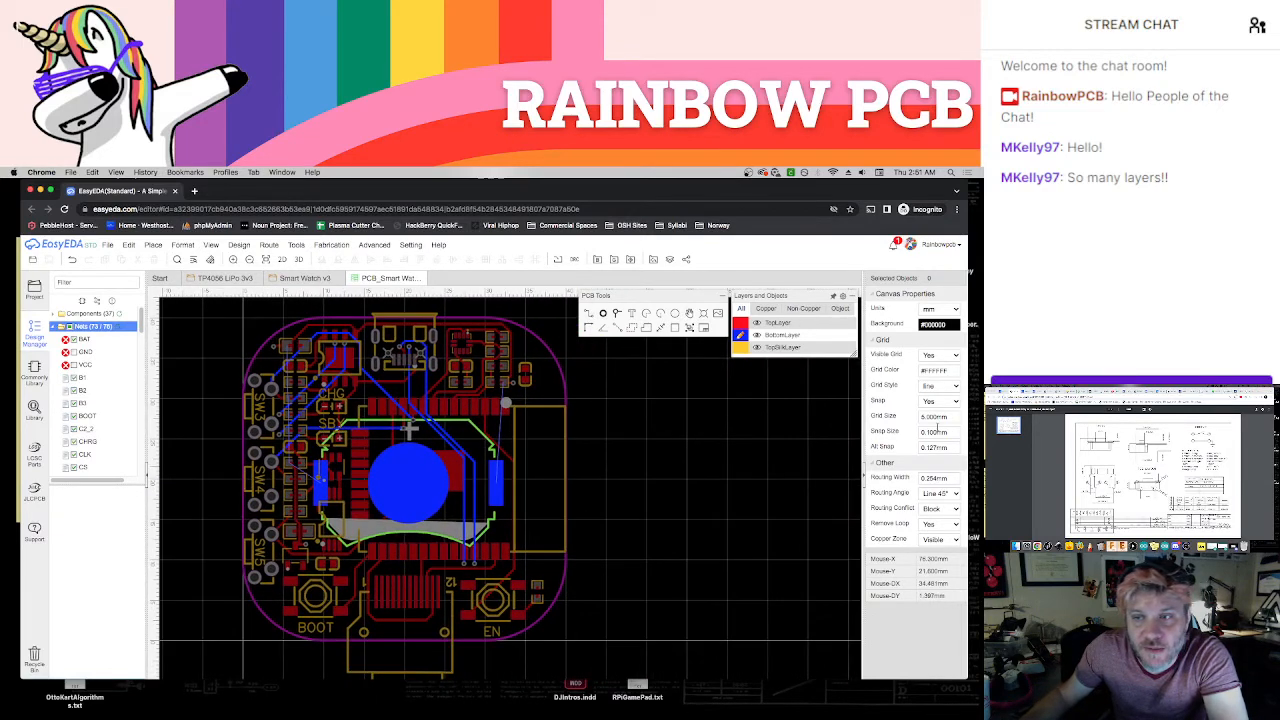
{"action": "left_click", "coordinate": [936, 431]}
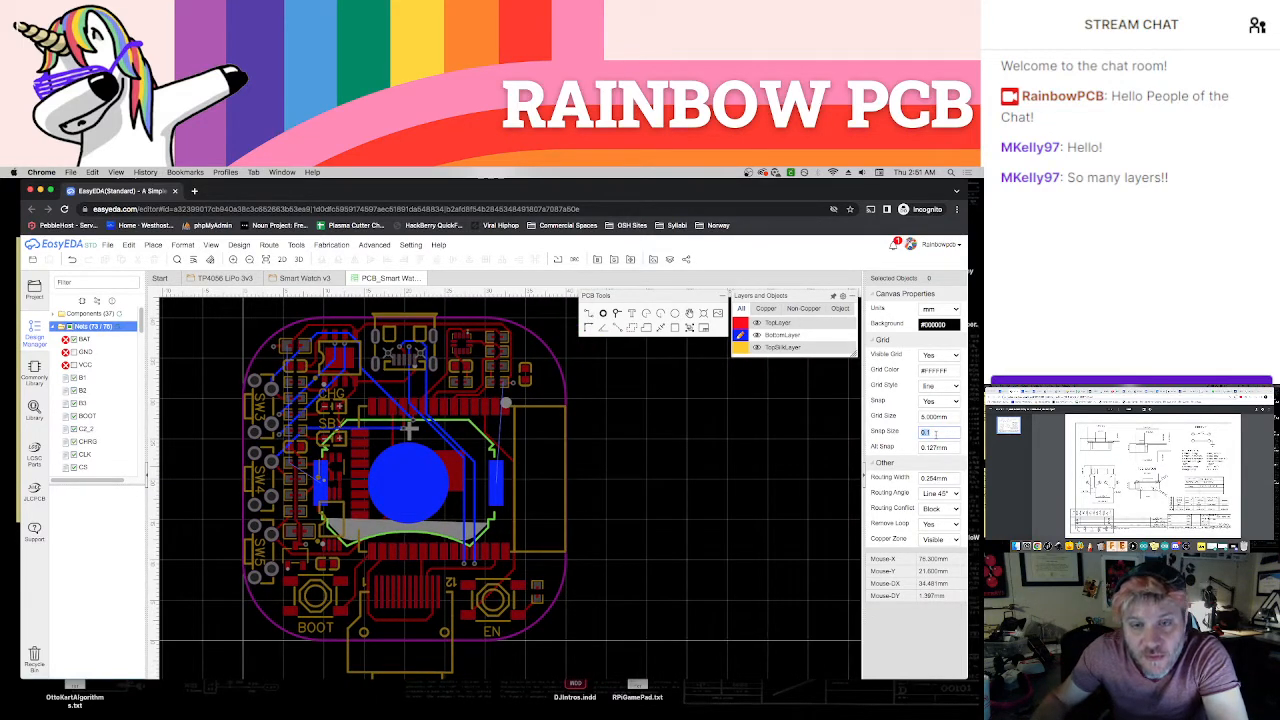
{"action": "type", "text": "5.000mm"}
{"action": "key", "text": "Return"}
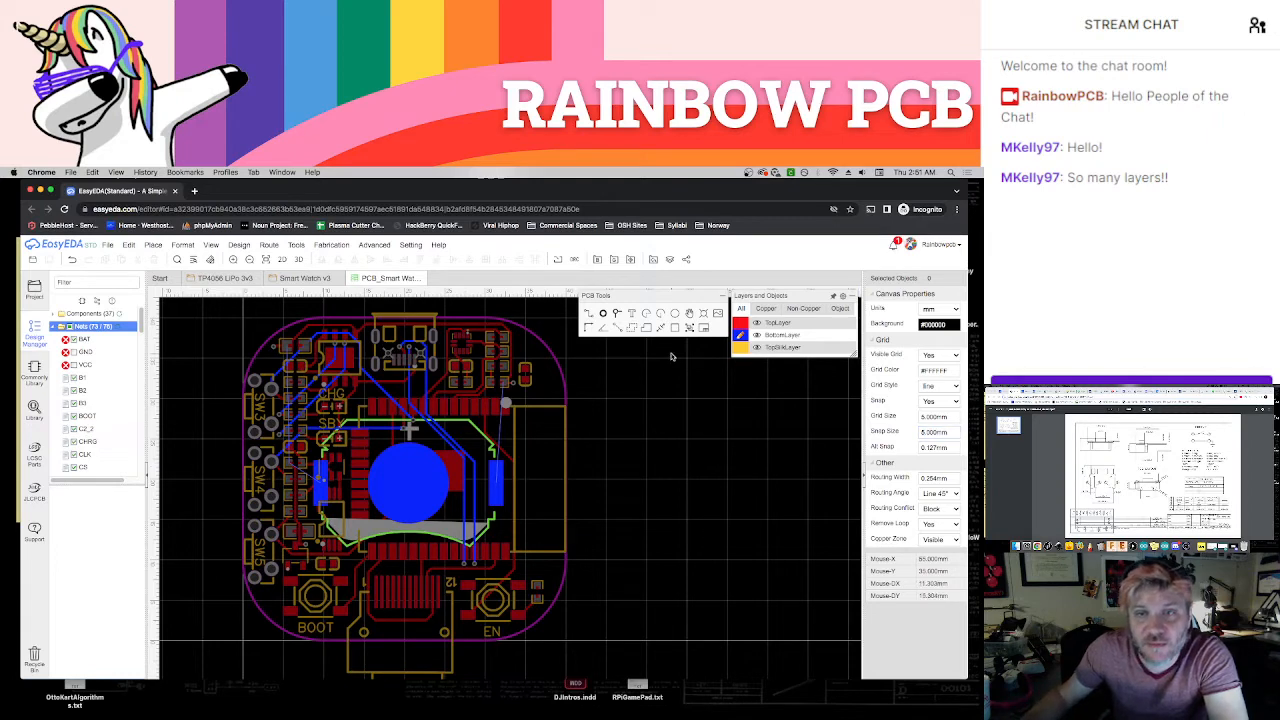
Create a rectangular copper area on the BottomLayer for the BAT net, with its corners around the whole board outline
{"action": "left_click", "coordinate": [632, 328]}
{"action": "left_click", "coordinate": [547, 385]}
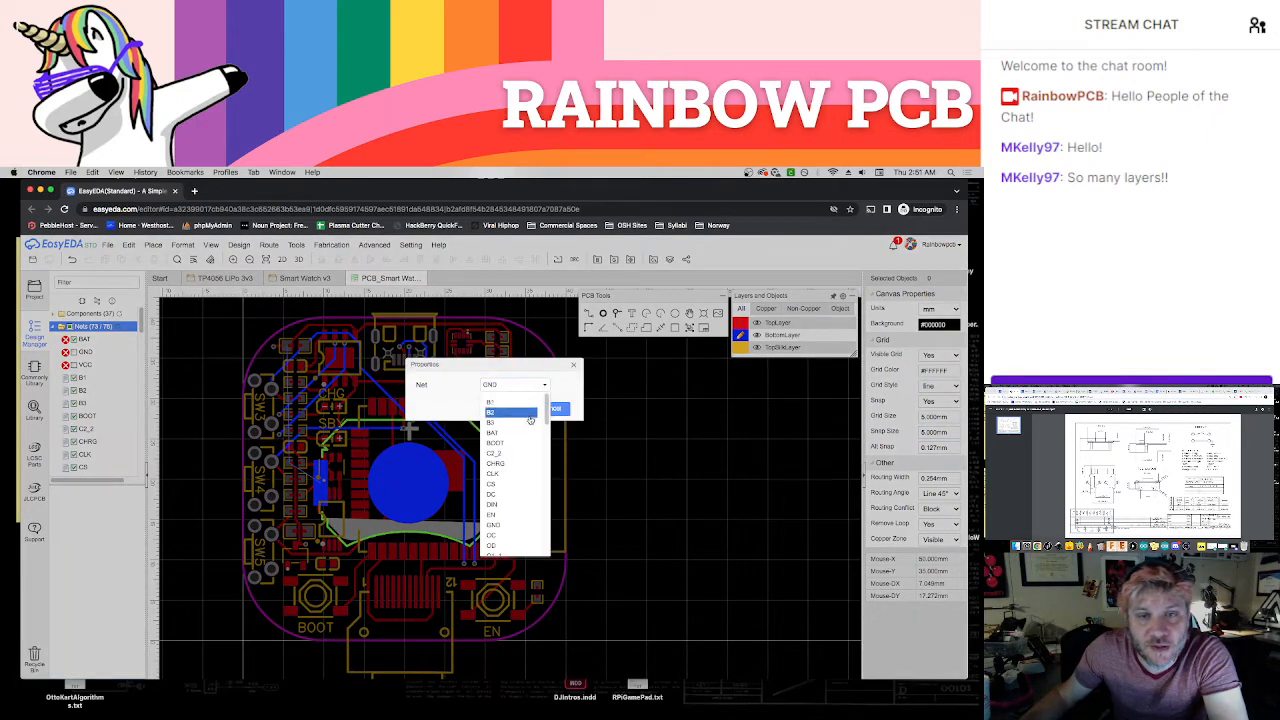
{"action": "left_click", "coordinate": [514, 410]}
{"action": "left_click", "coordinate": [517, 409]}
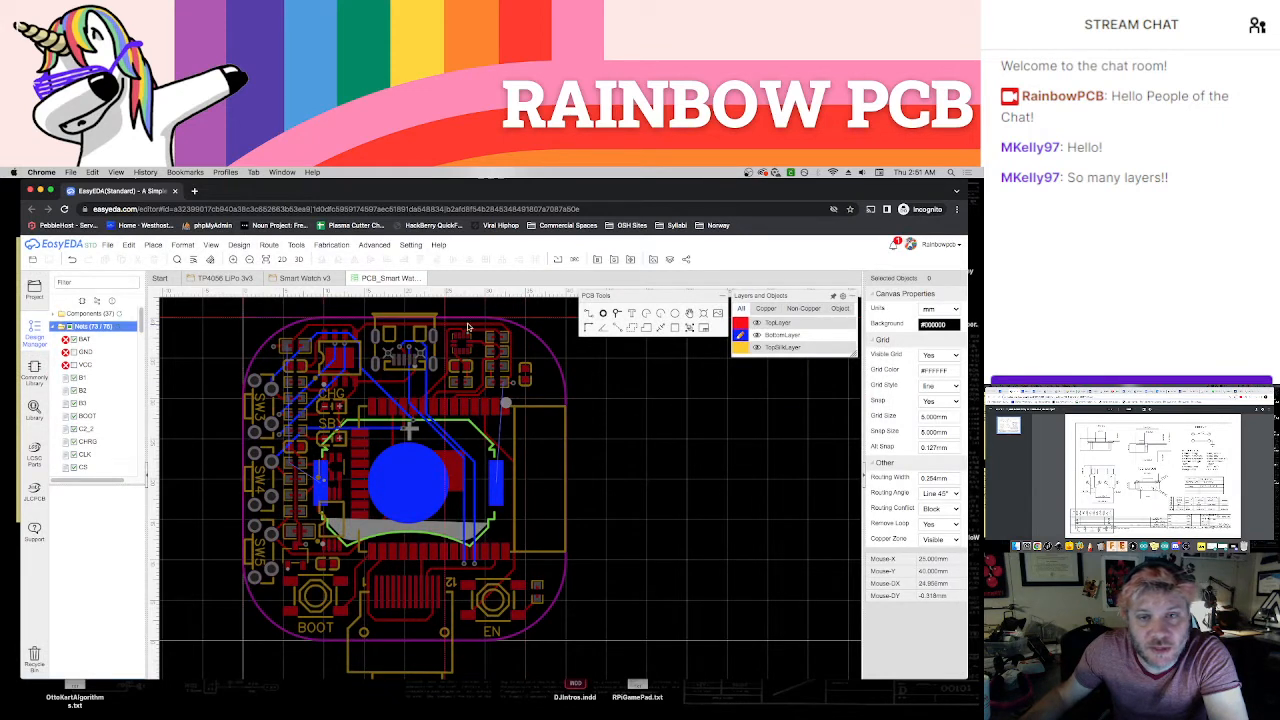
{"action": "left_click", "coordinate": [565, 326]}
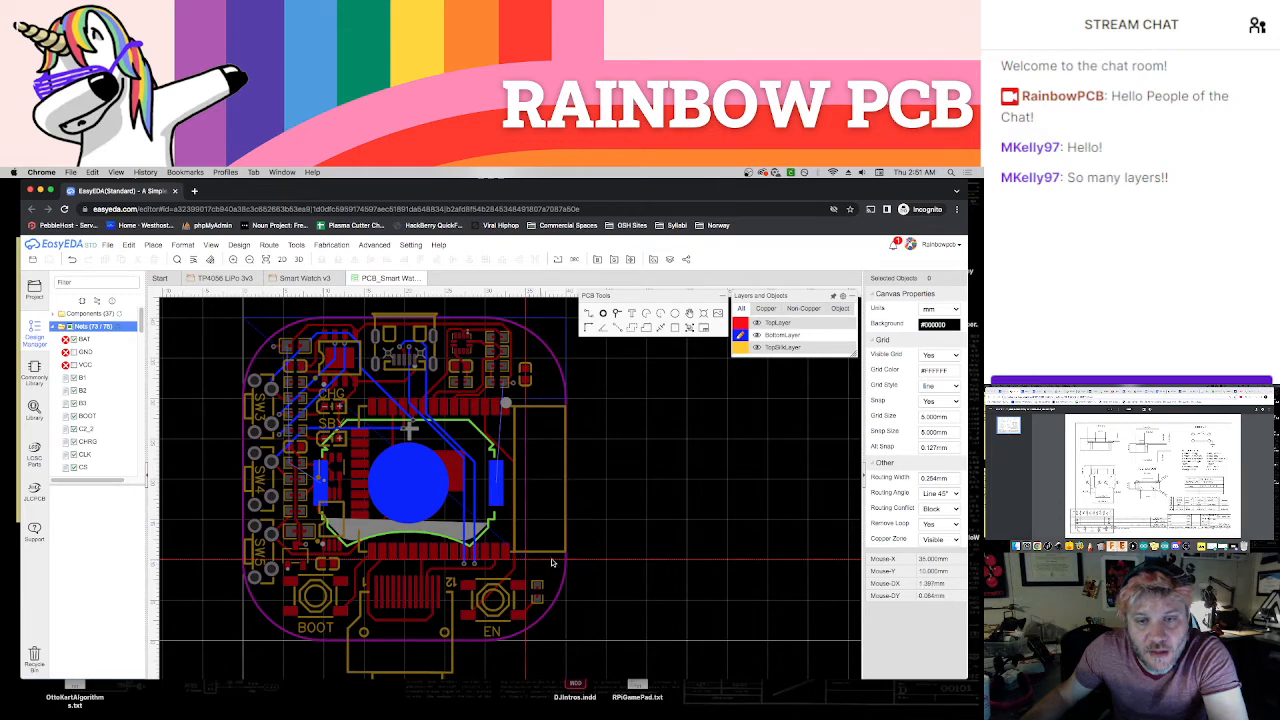
{"action": "left_click", "coordinate": [564, 560]}
{"action": "left_click", "coordinate": [569, 643]}
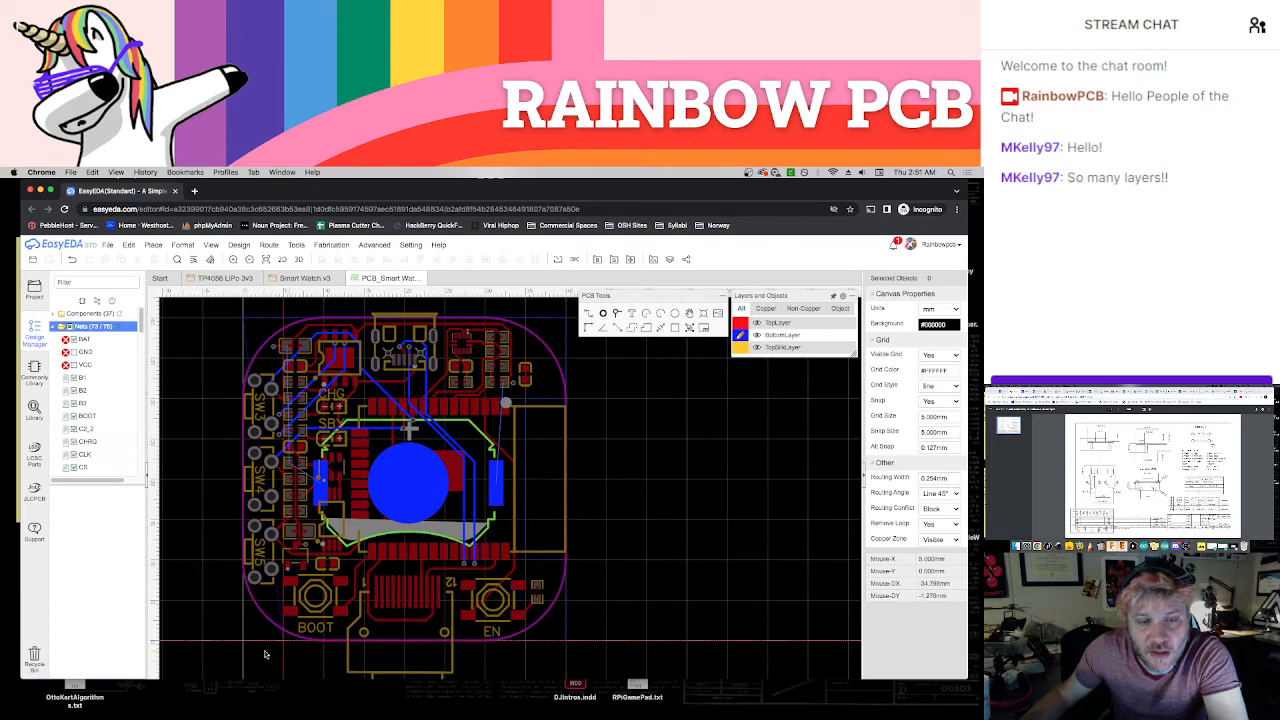
{"action": "right_click", "coordinate": [245, 648]}
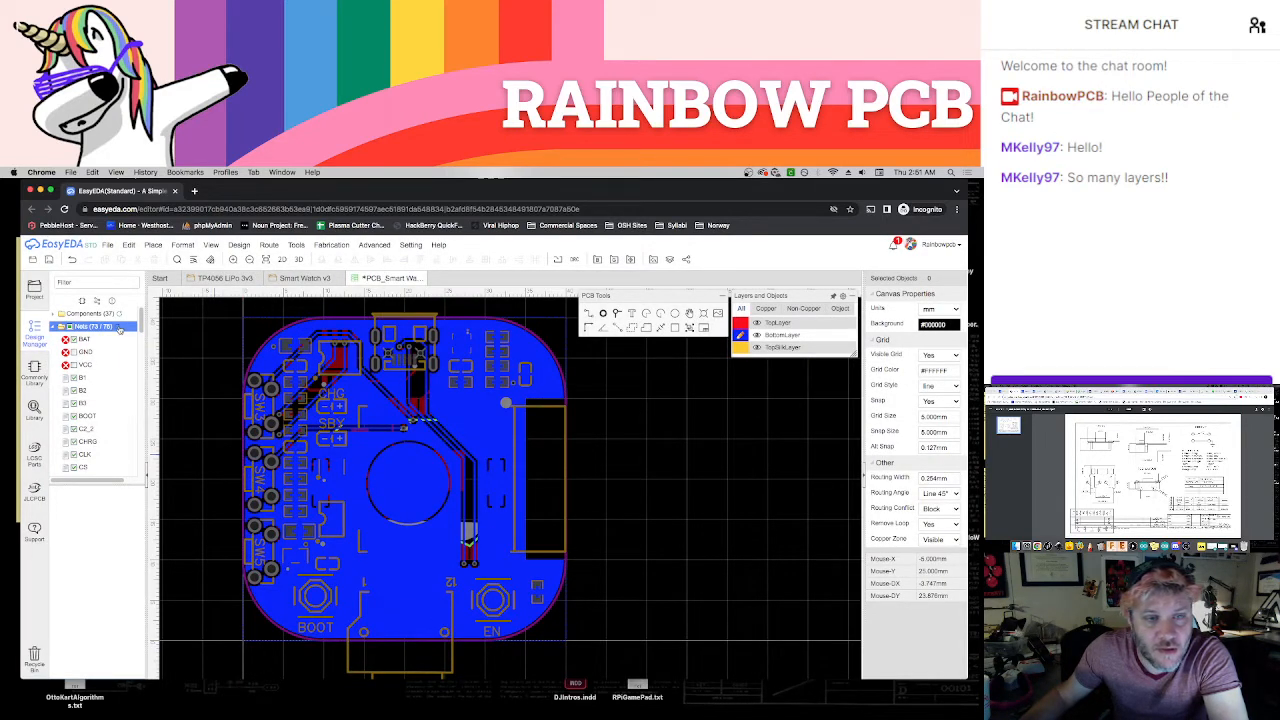
{"action": "left_click", "coordinate": [623, 420]}
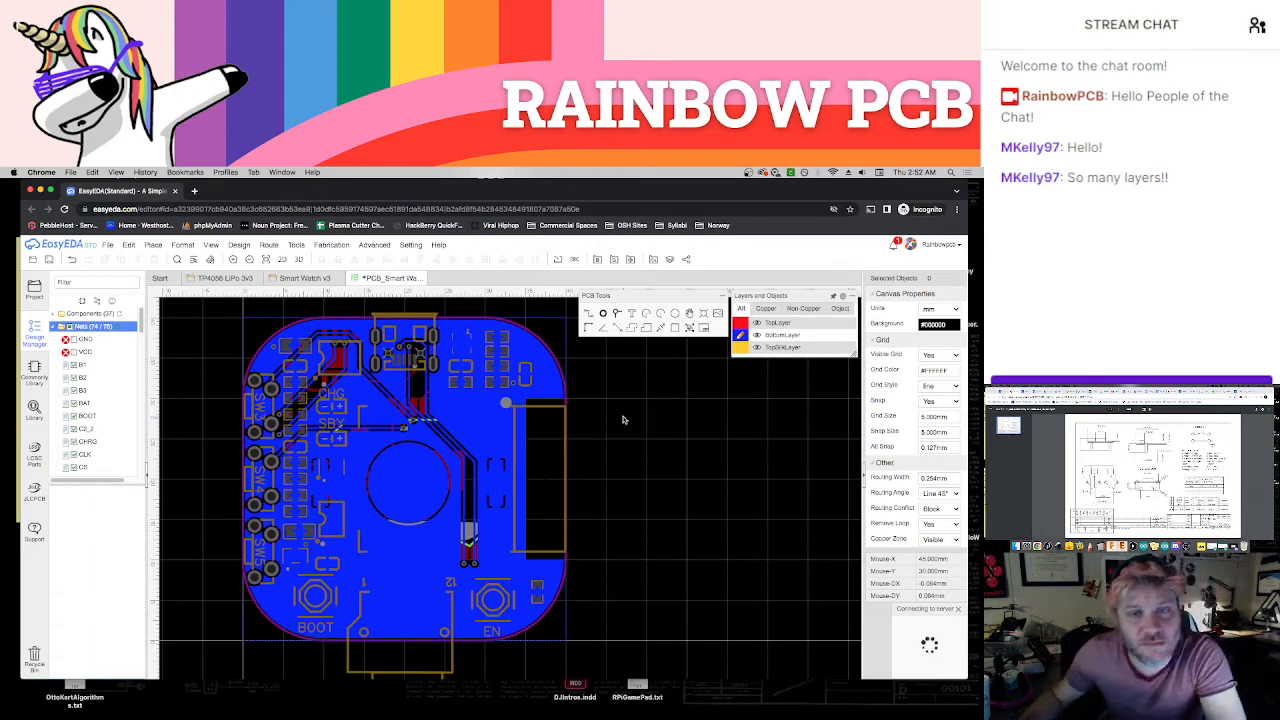
Make the TopLayer active, check the GND ratlines, and leave only VCC's ratlines shown among the unrouted nets
{"action": "mouse_move", "coordinate": [757, 347]}
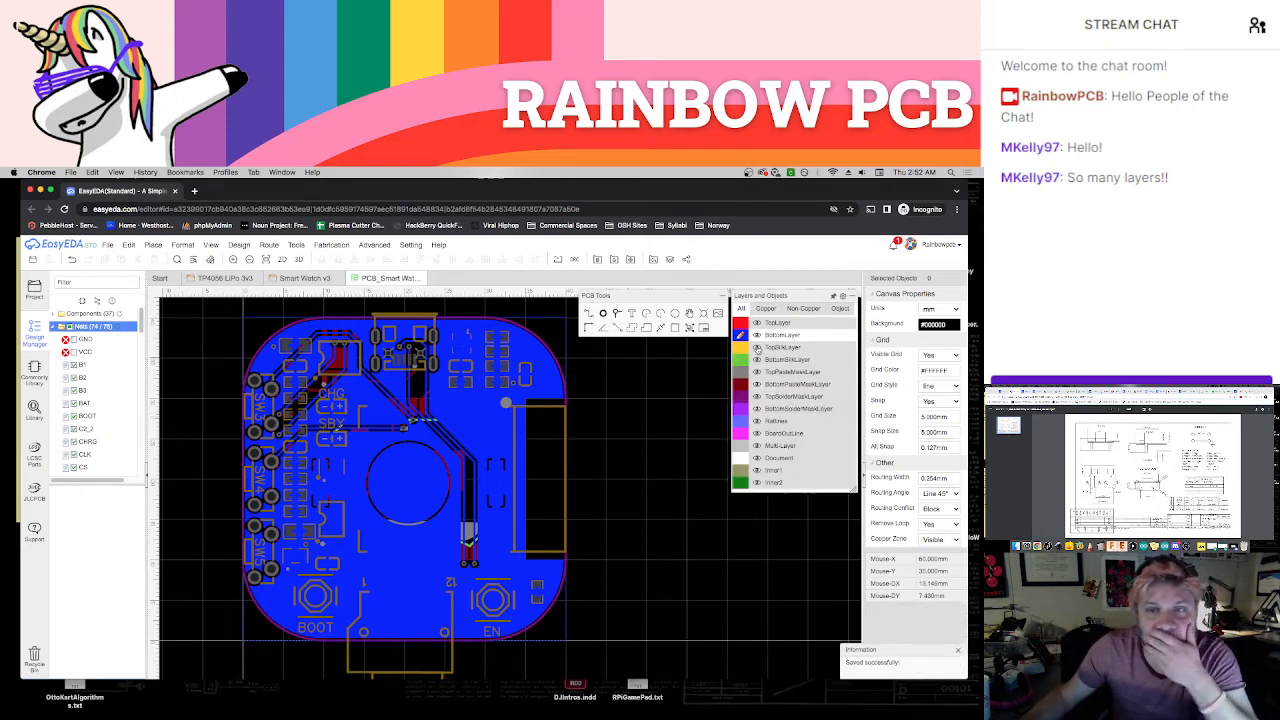
{"action": "left_click", "coordinate": [741, 323]}
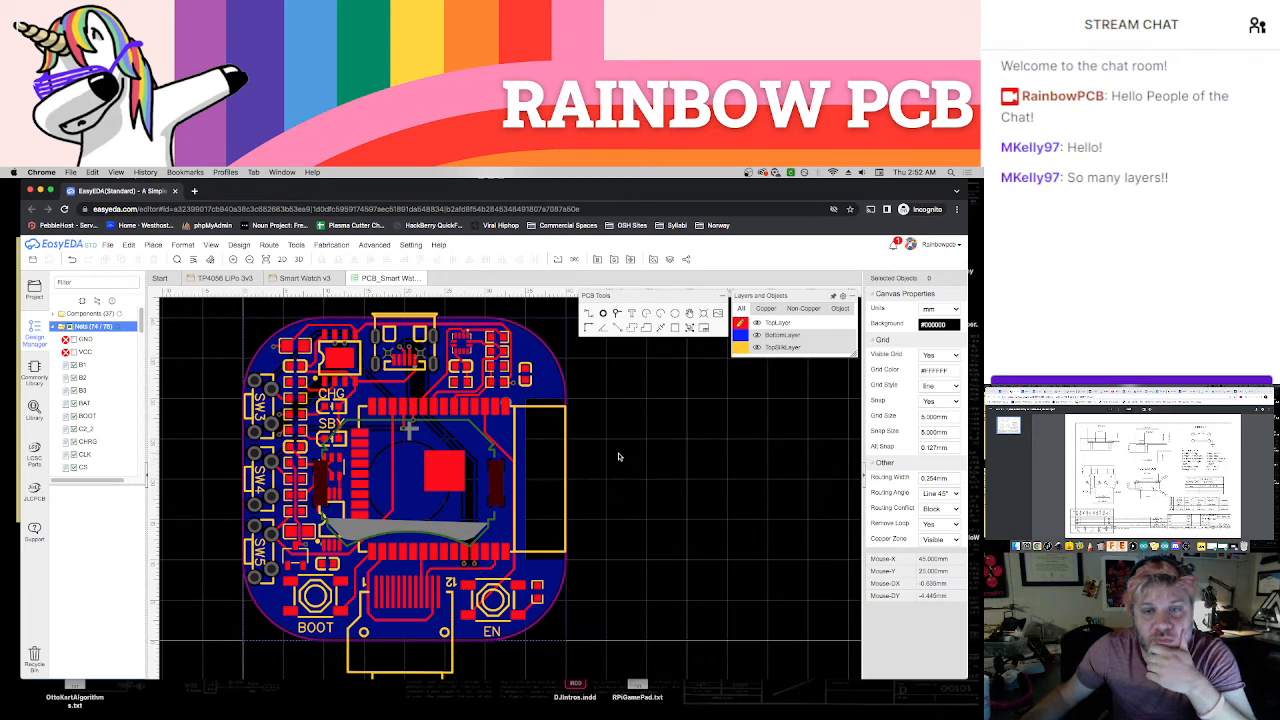
{"action": "right_click_drag", "start_coordinate": [618, 457], "coordinate": [706, 465]}
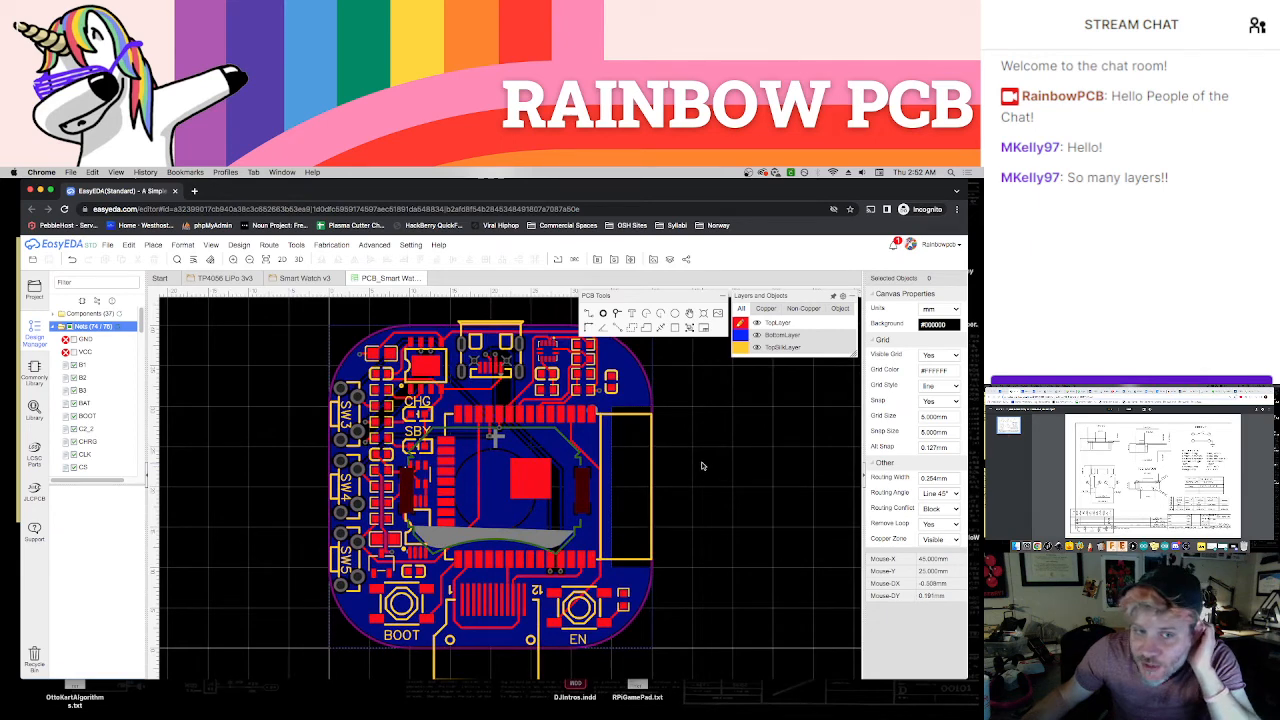
{"action": "left_click", "coordinate": [75, 342]}
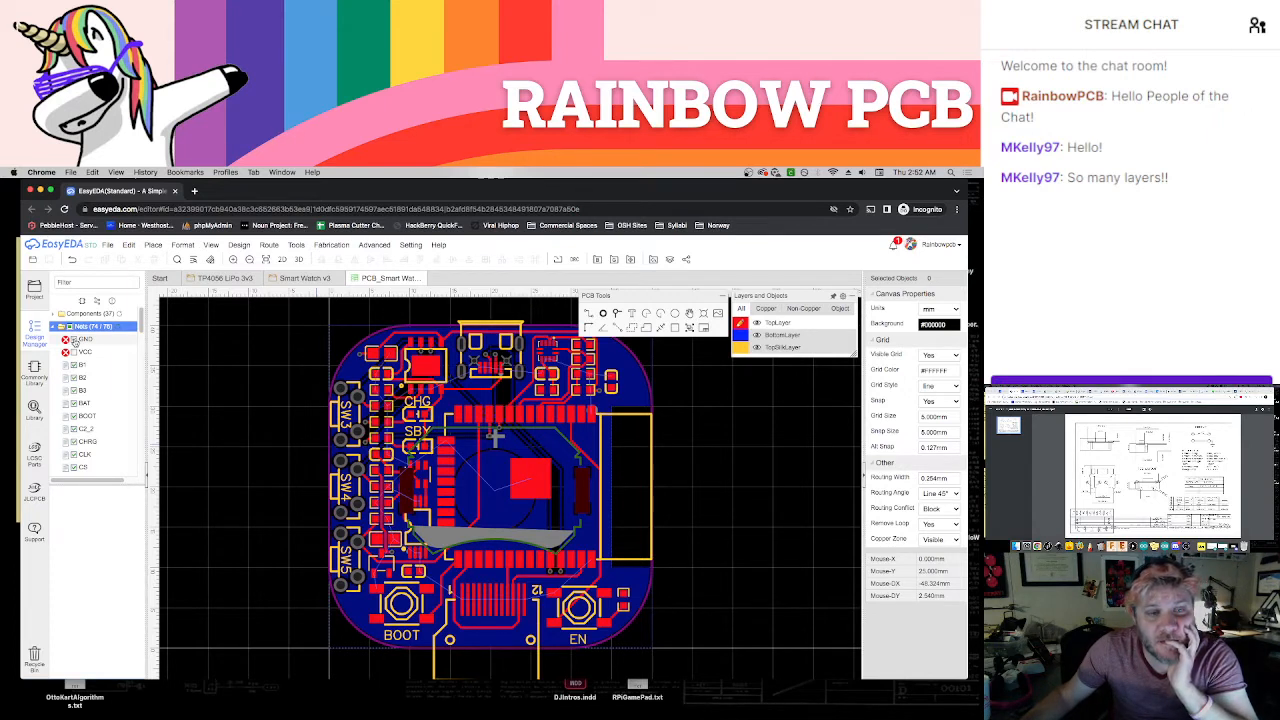
{"action": "left_click", "coordinate": [75, 341]}
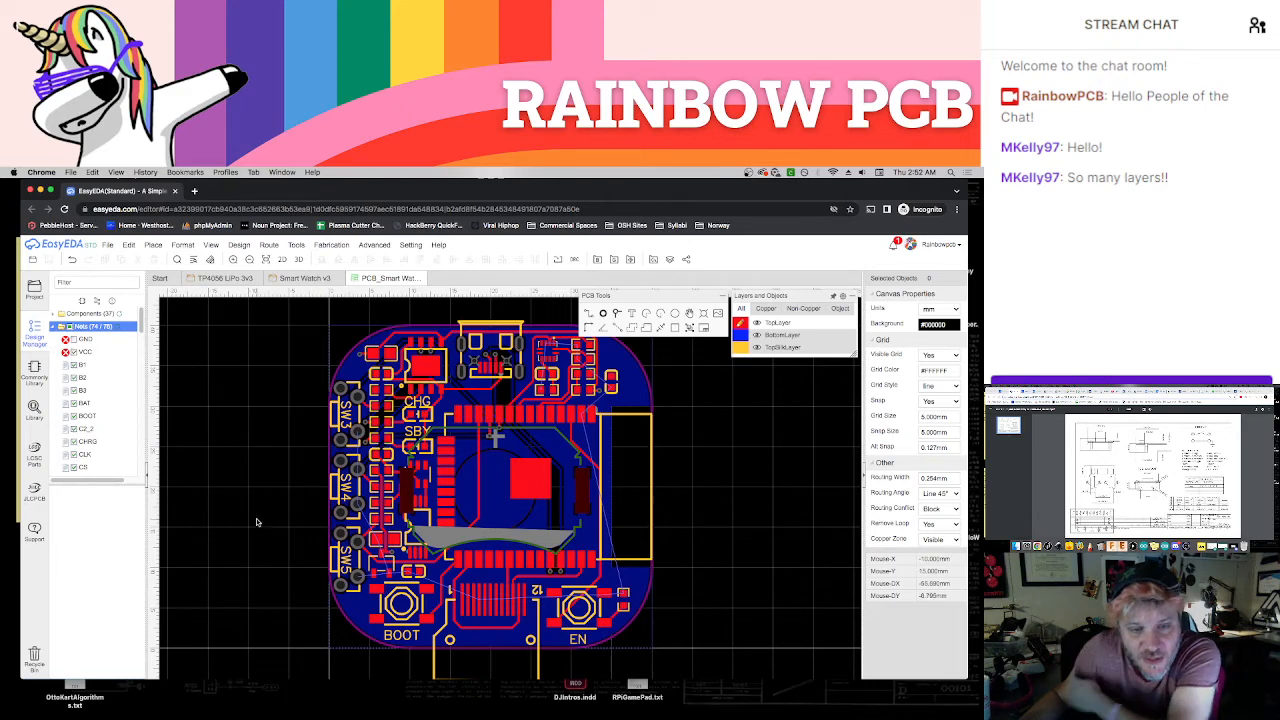
Set the copper zones to invisible so the tracks and pads around SW5 can be routed
{"action": "scroll", "coordinate": [310, 592], "scroll_direction": "up", "scroll_amount": 4}
{"action": "scroll", "coordinate": [310, 592], "scroll_direction": "up", "scroll_amount": 1}
{"action": "right_click_drag", "start_coordinate": [308, 581], "coordinate": [192, 549]}
{"action": "mouse_move", "coordinate": [765, 336]}
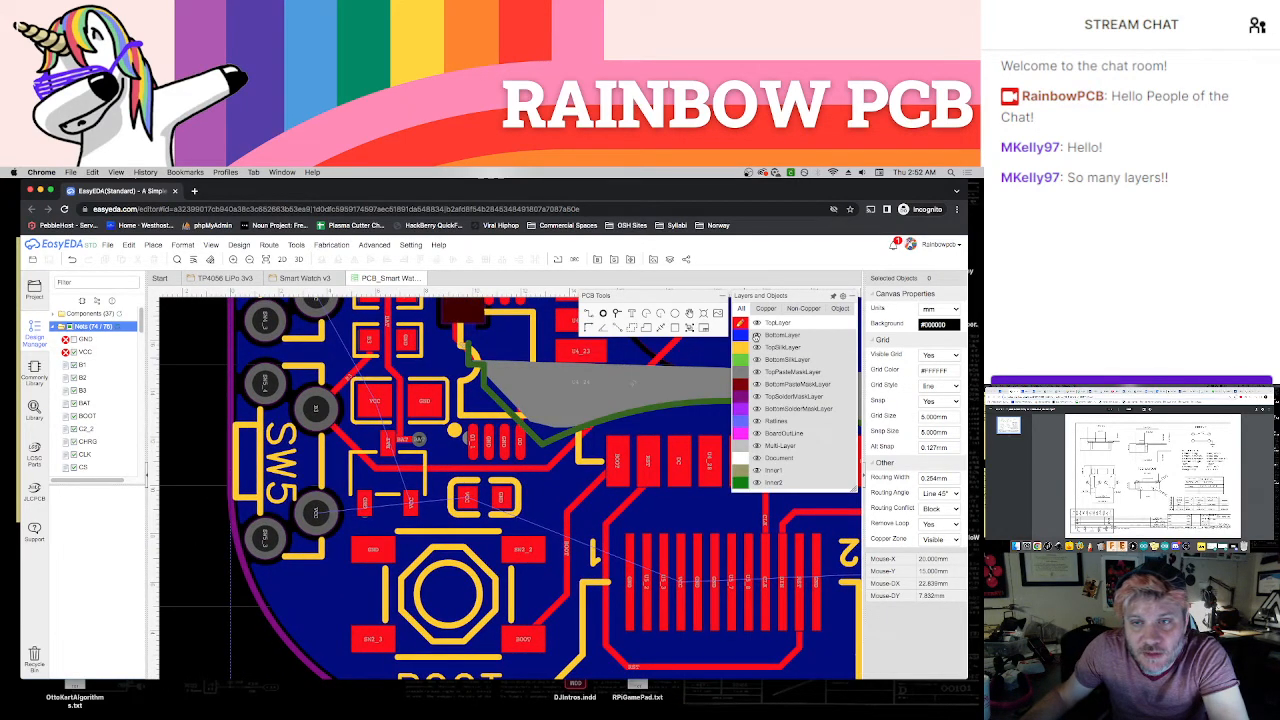
{"action": "left_click", "coordinate": [940, 539]}
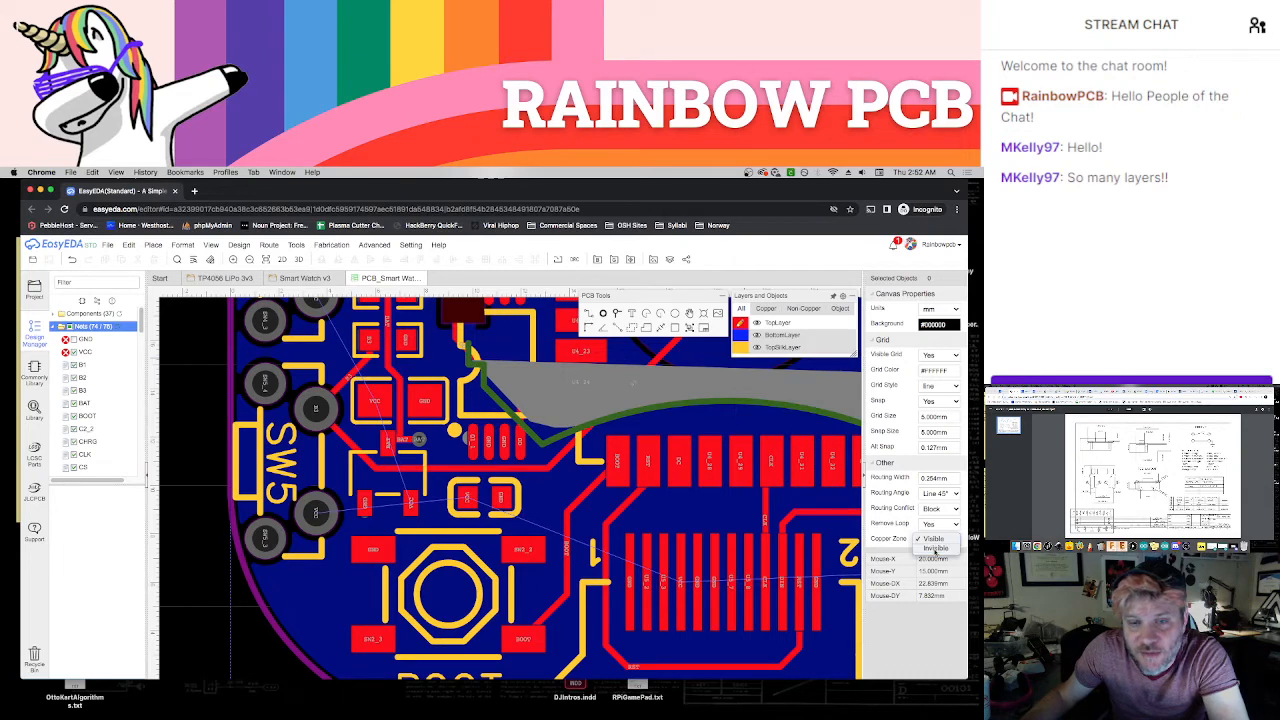
{"action": "left_click", "coordinate": [920, 550]}
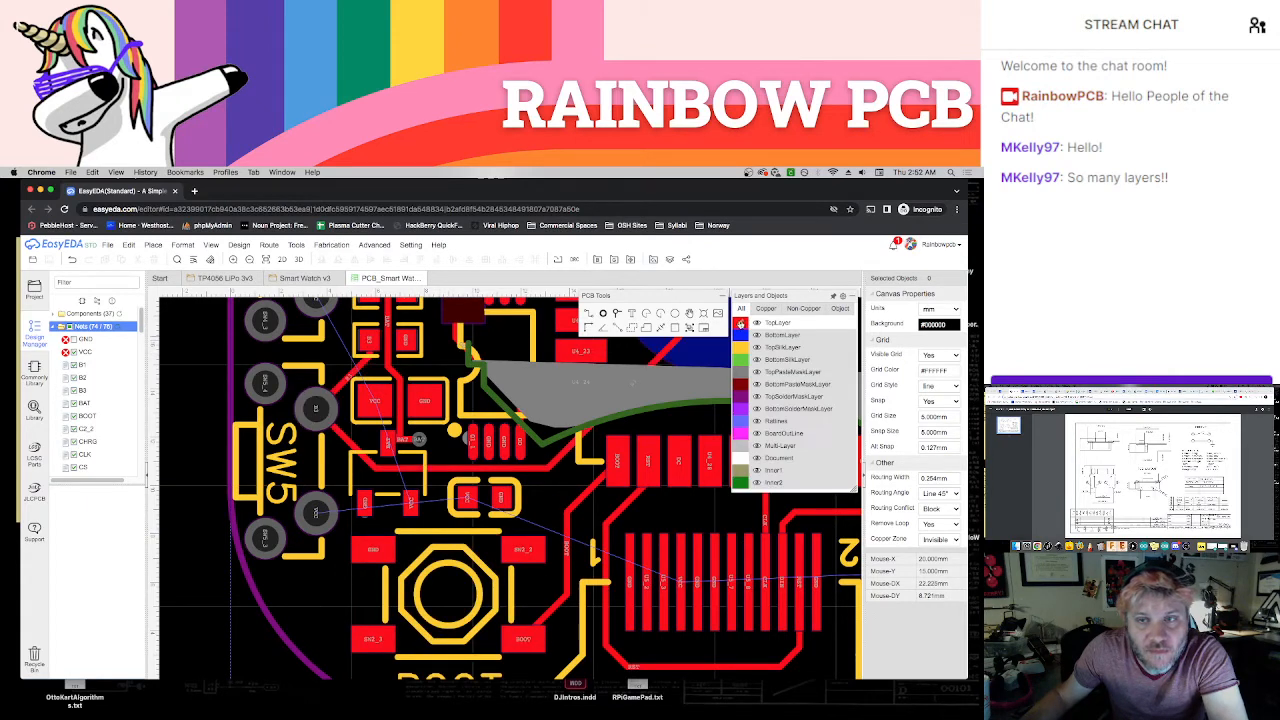
Set the snap size to 0.1 mm
{"action": "scroll", "coordinate": [437, 532], "scroll_direction": "down", "scroll_amount": 2}
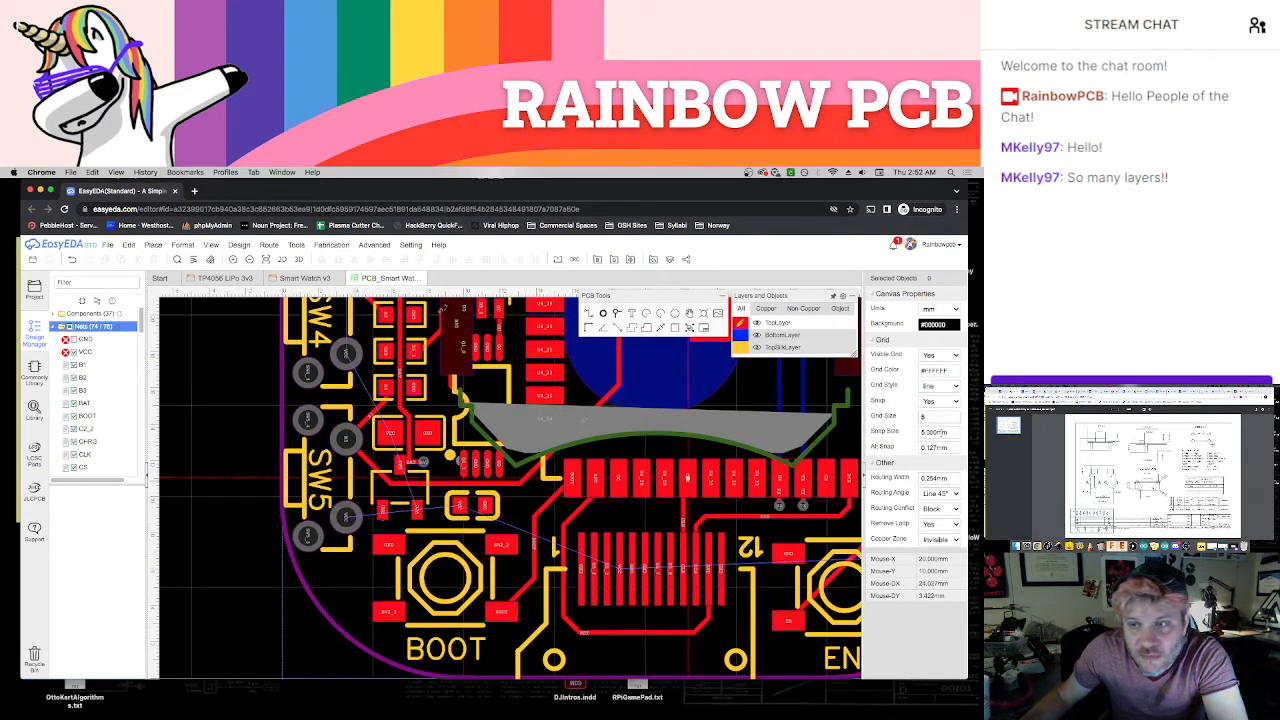
{"action": "left_click", "coordinate": [941, 433]}
{"action": "type", "text": "0.1"}
{"action": "key", "text": "Return"}
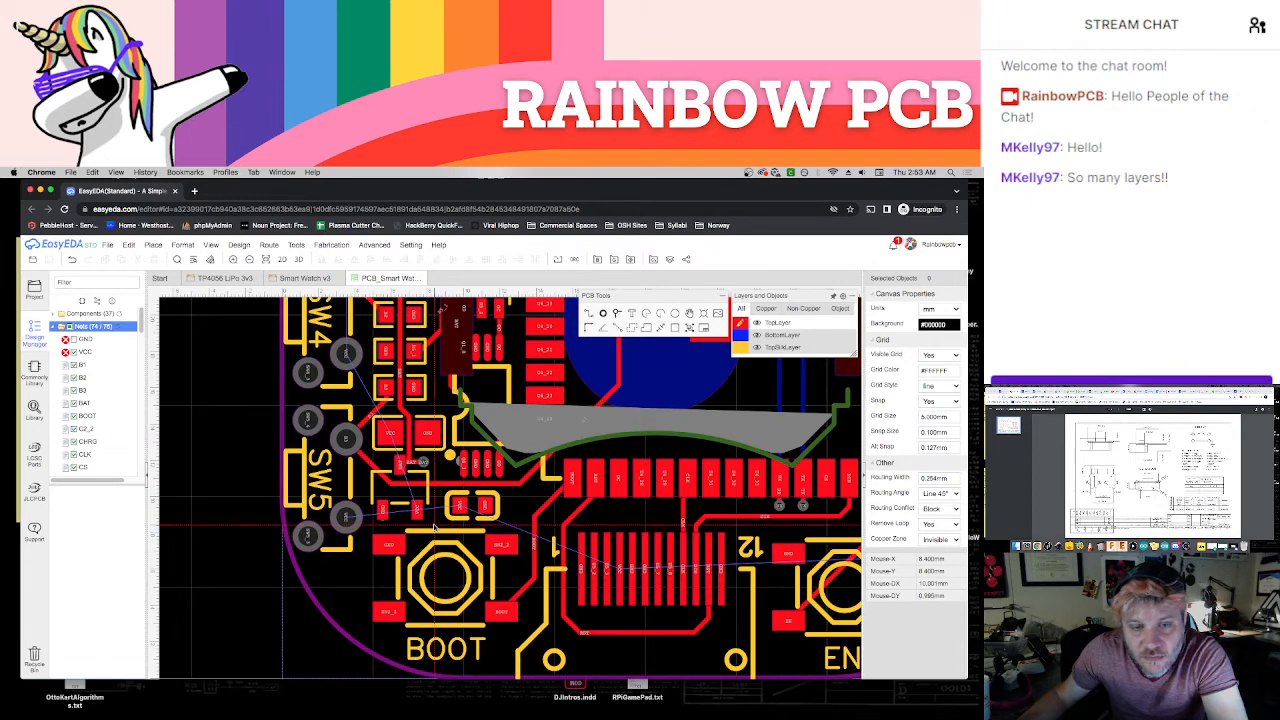
Place a VCC via above the BOOT button, between the capacitor's VCC pad and the neighbouring component's VCC pad
{"action": "scroll", "coordinate": [437, 530], "scroll_direction": "up", "scroll_amount": 2}
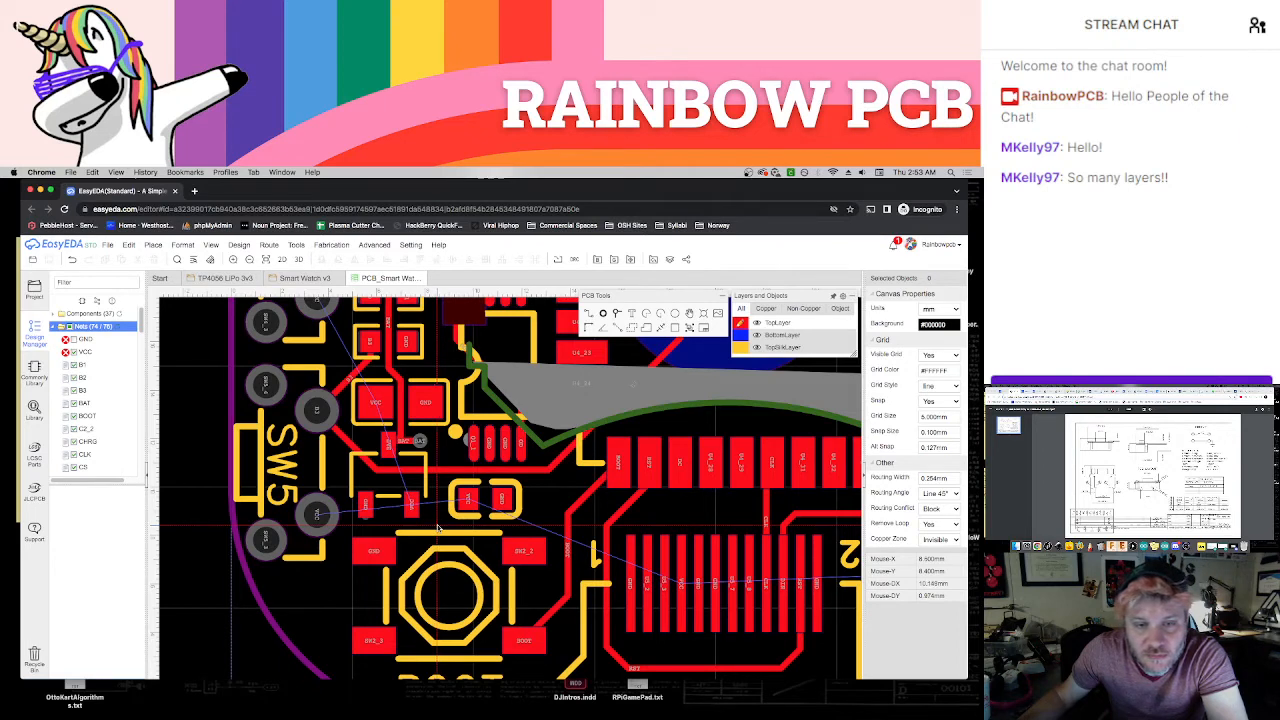
{"action": "left_click_drag", "start_coordinate": [415, 510], "coordinate": [466, 502]}
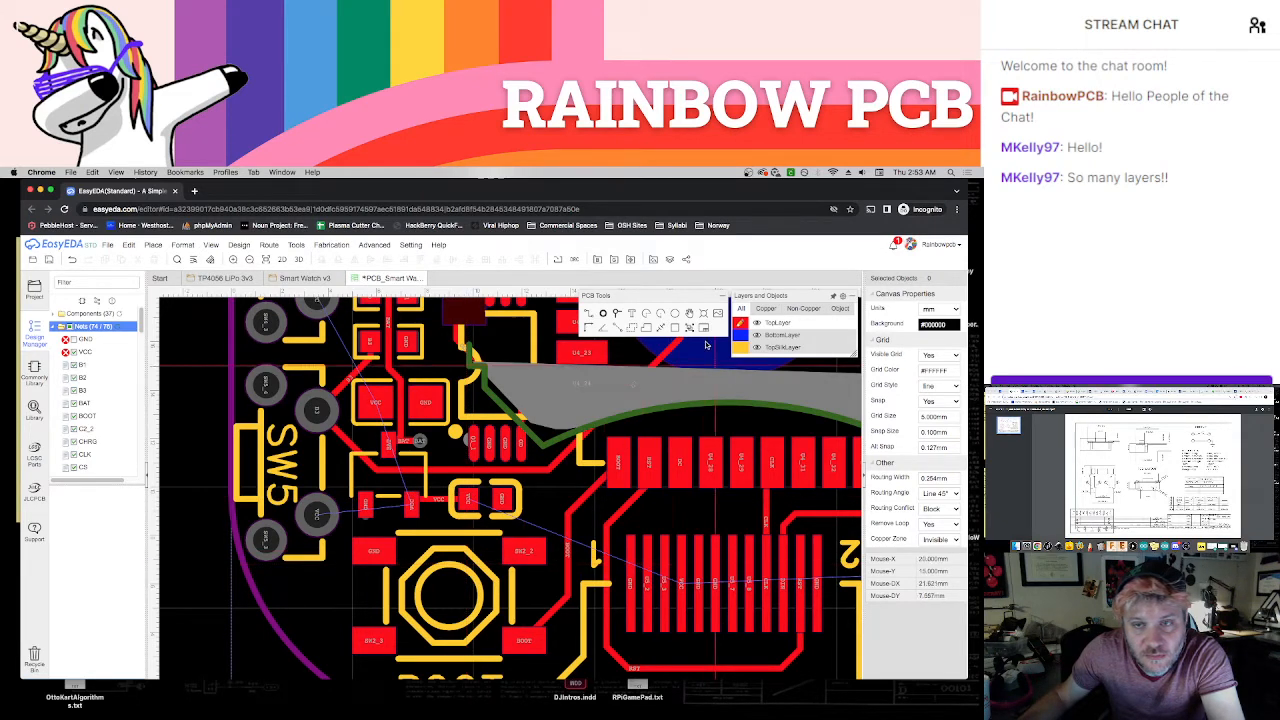
{"action": "left_click", "coordinate": [617, 314]}
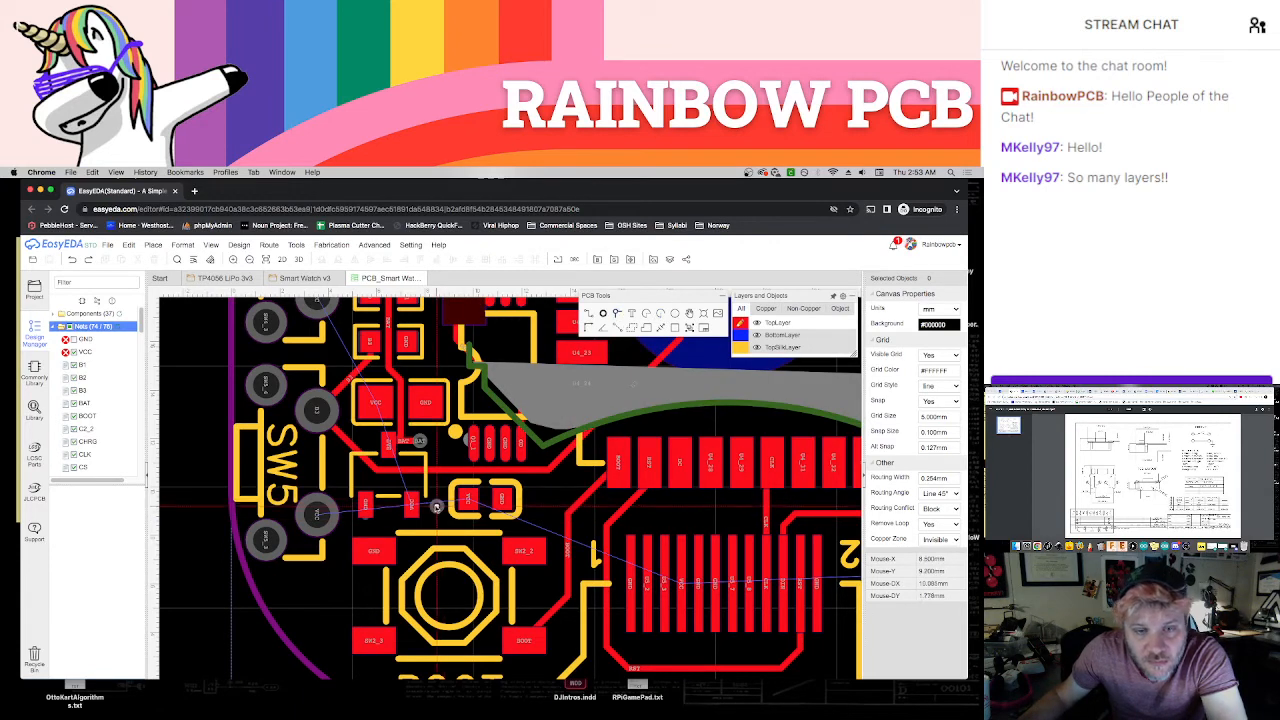
{"action": "left_click", "coordinate": [434, 504]}
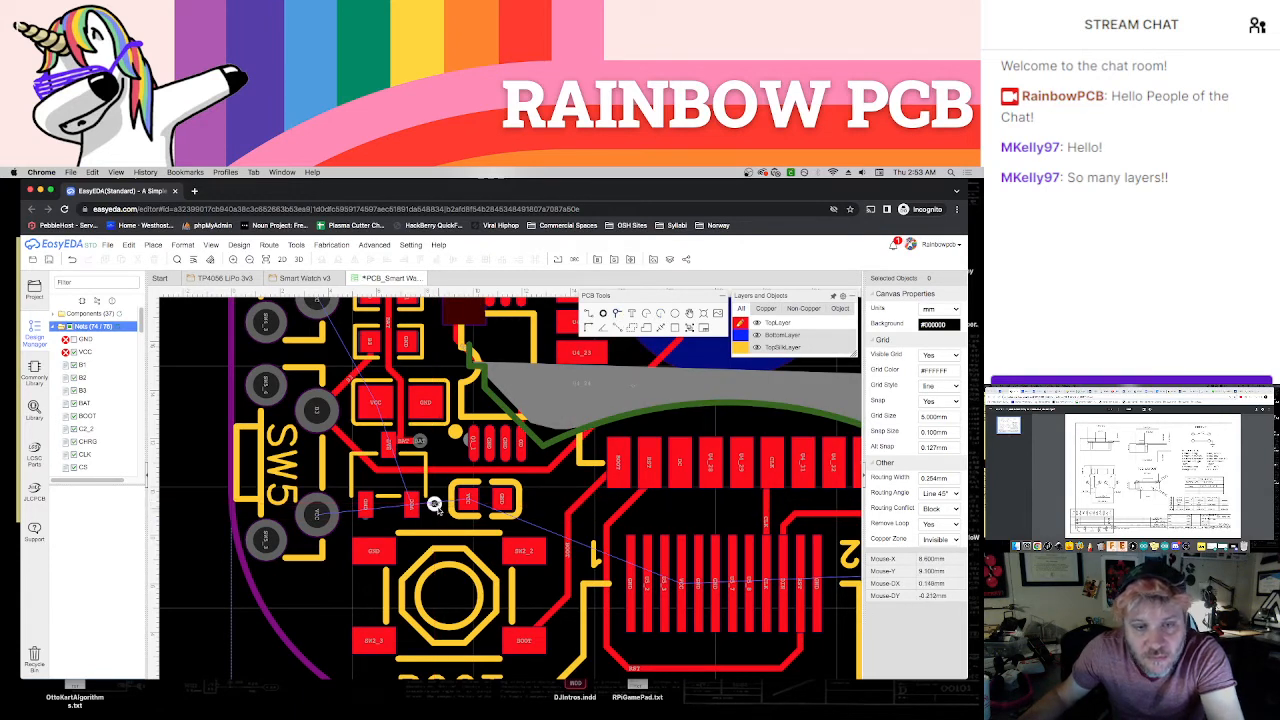
{"action": "key", "text": "BackSpace"}
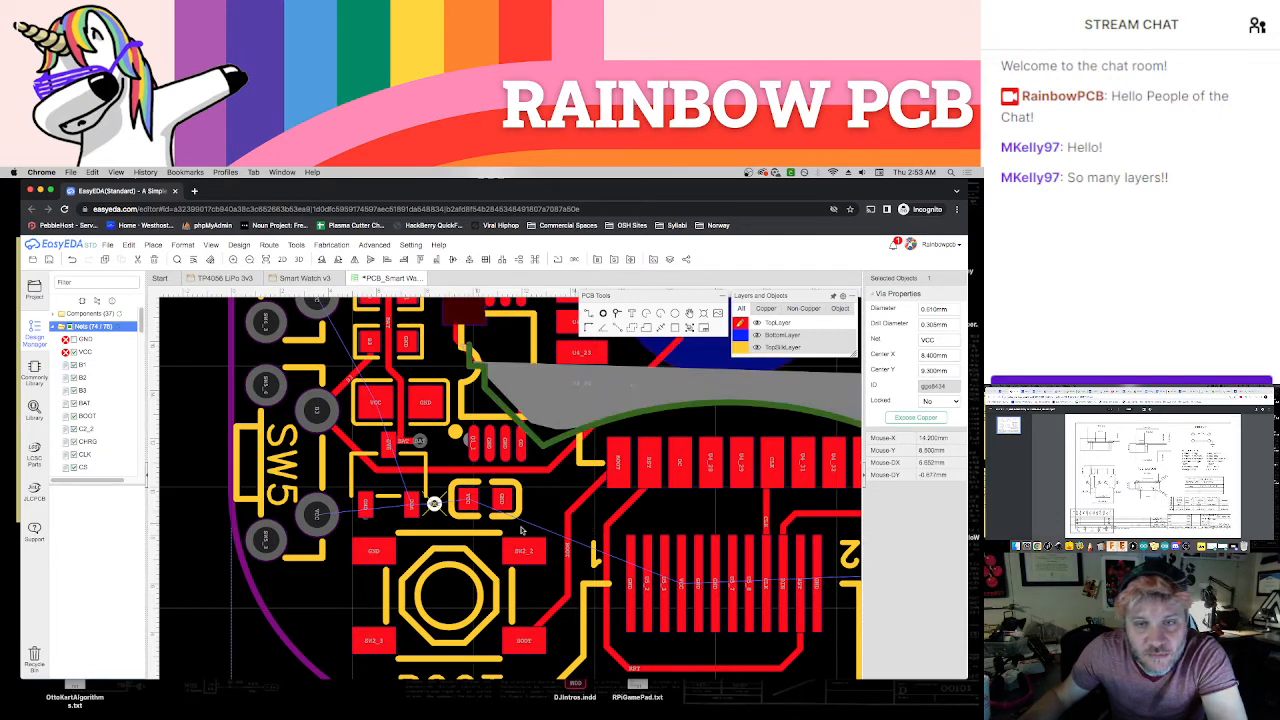
Connect the VCC via above the BOOT button to the VCC pads on both sides of it with TopLayer tracks
{"action": "key", "text": "w"}
{"action": "left_click", "coordinate": [413, 506]}
{"action": "left_click", "coordinate": [431, 505]}
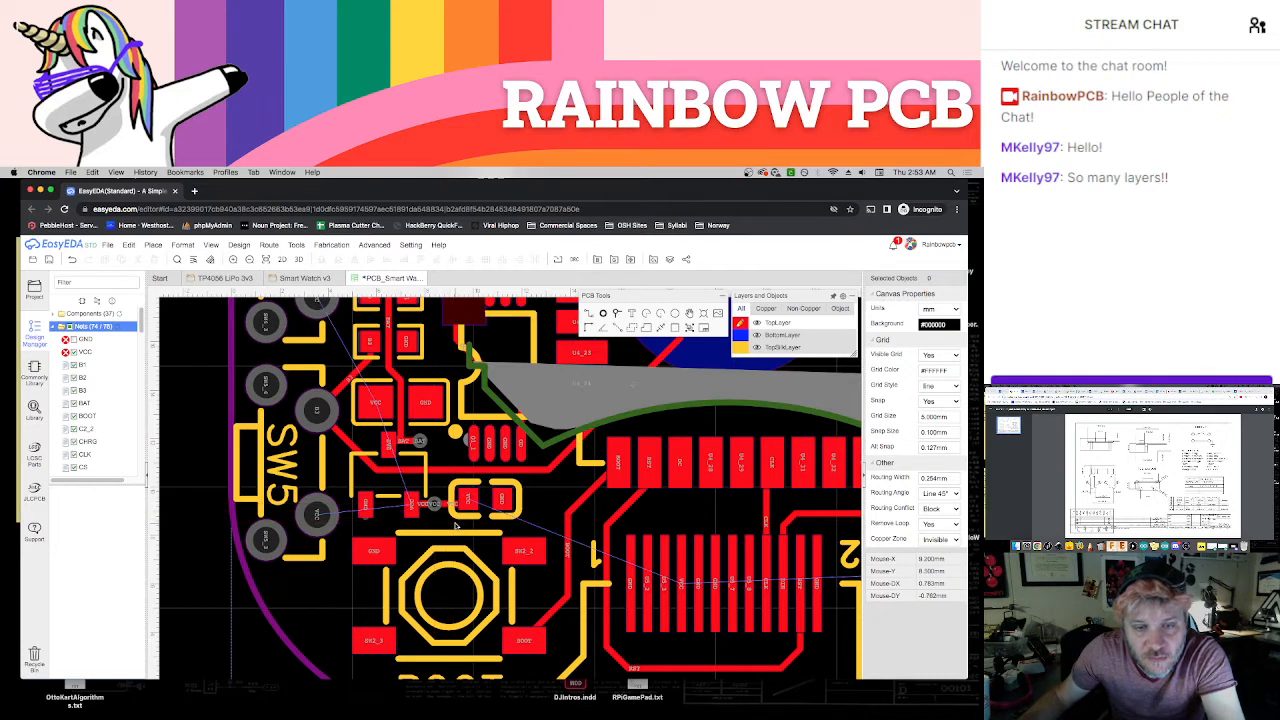
{"action": "scroll", "coordinate": [455, 525], "scroll_direction": "down", "scroll_amount": 1}
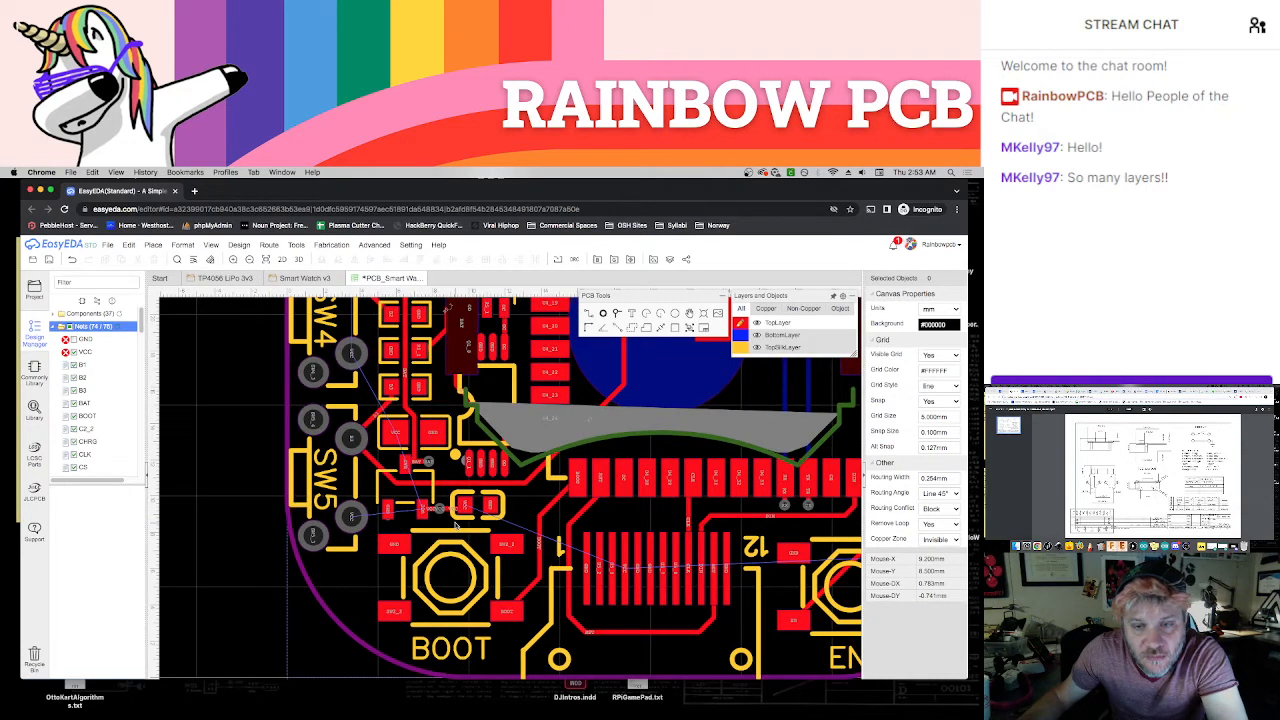
Place a VCC via between U4's DC pad and U5's VCC pad, and connect it to U5's VCC pad with a track
{"action": "scroll", "coordinate": [617, 468], "scroll_direction": "up", "scroll_amount": 1}
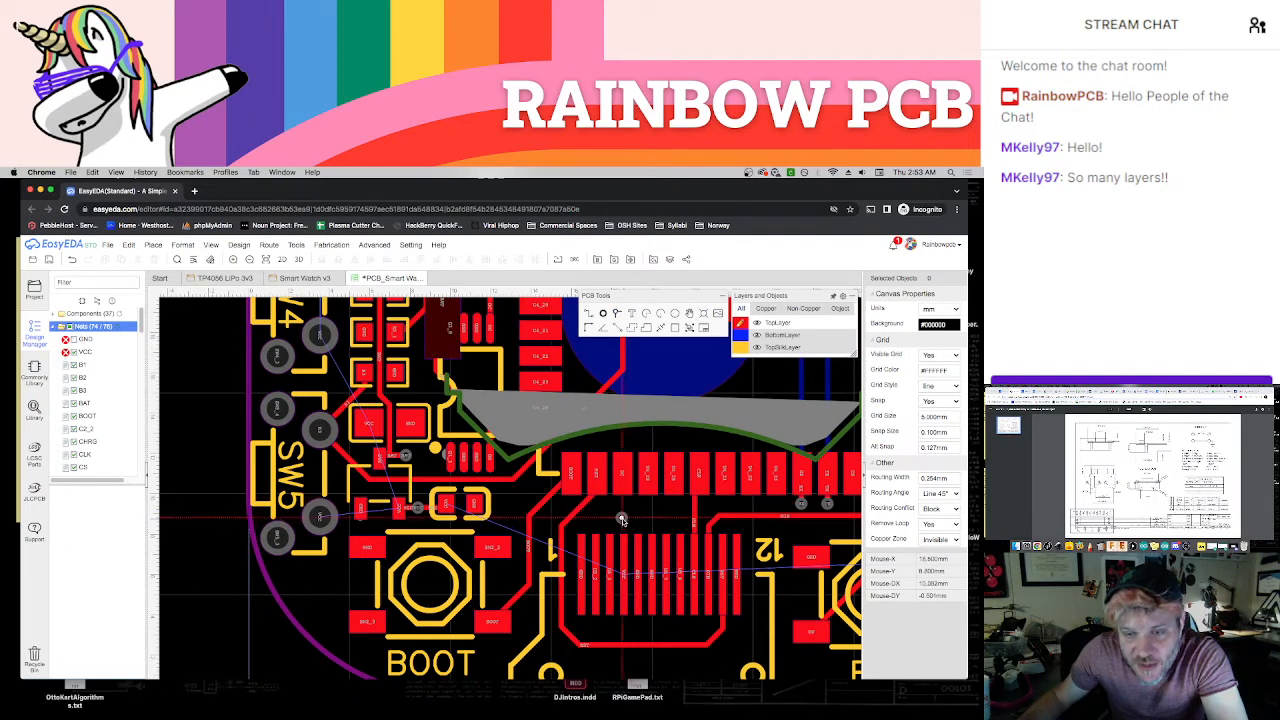
{"action": "scroll", "coordinate": [622, 520], "scroll_direction": "up", "scroll_amount": 1}
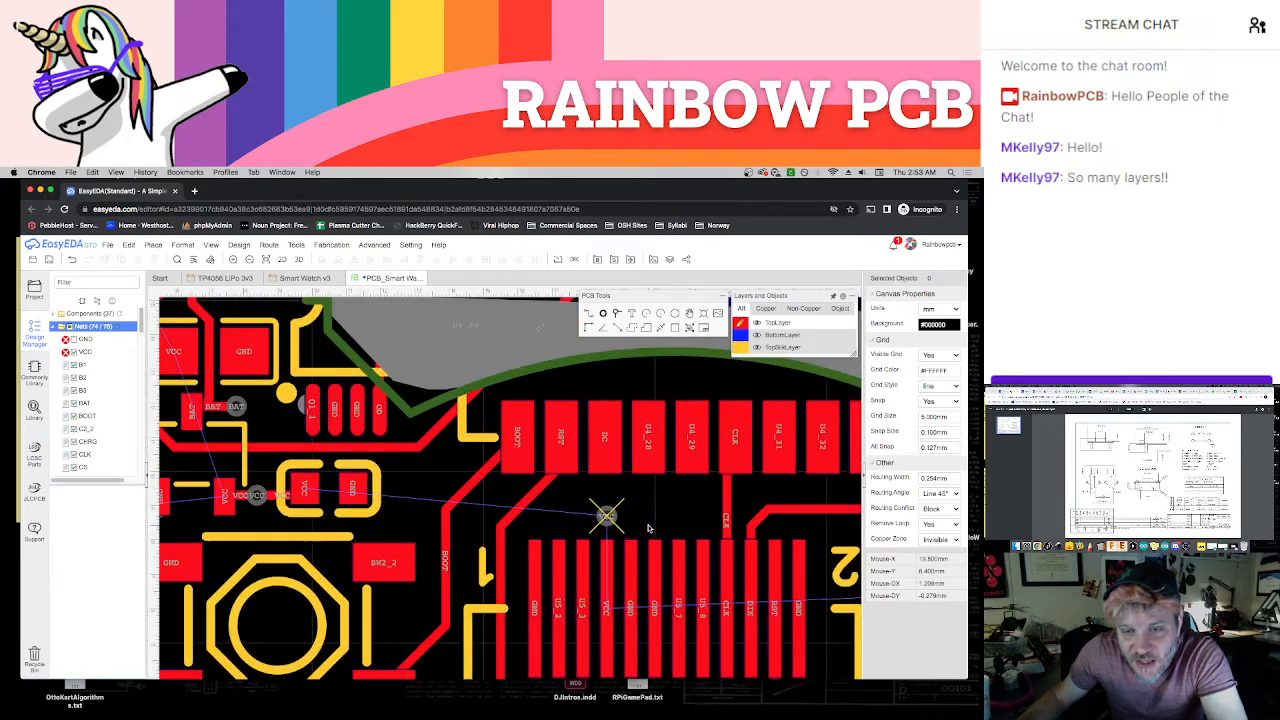
{"action": "scroll", "coordinate": [648, 528], "scroll_direction": "up", "scroll_amount": 1}
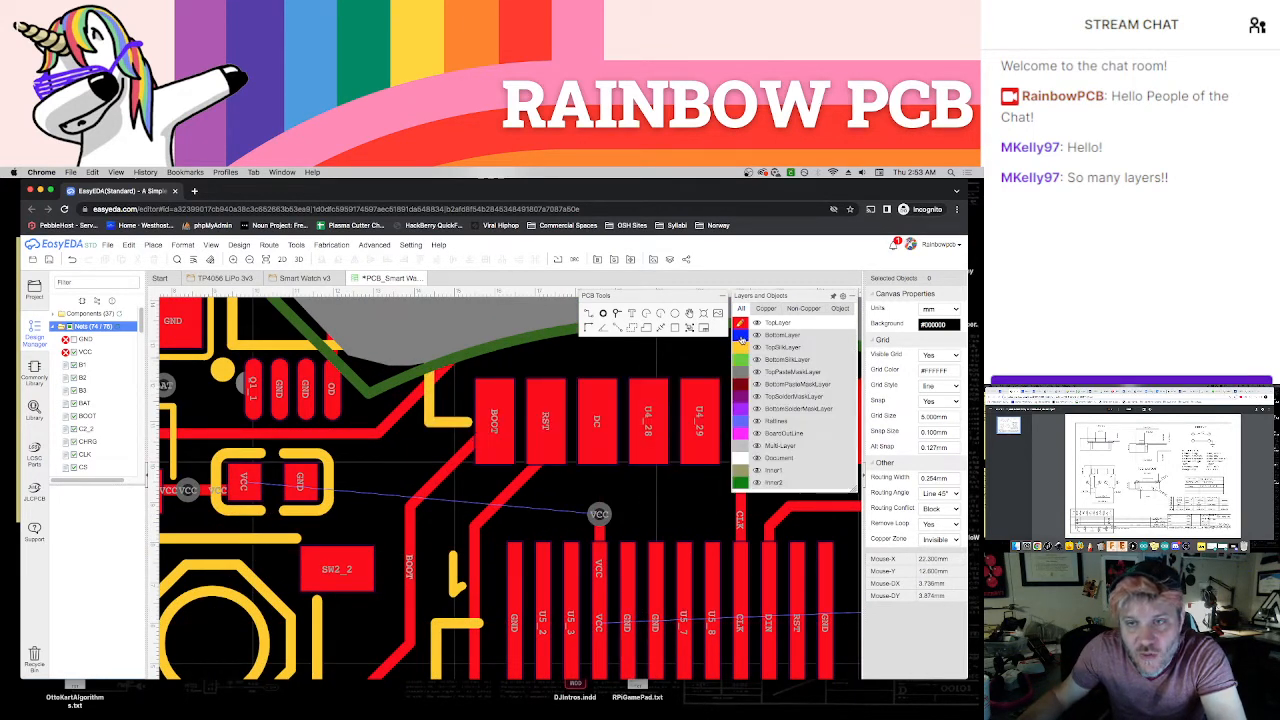
Place a VCC via above the VCC pad beside the EN button and join it to that pad with a TopLayer track
{"action": "left_click", "coordinate": [741, 335]}
{"action": "scroll", "coordinate": [662, 560], "scroll_direction": "down", "scroll_amount": 2}
{"action": "scroll", "coordinate": [661, 561], "scroll_direction": "down", "scroll_amount": 1}
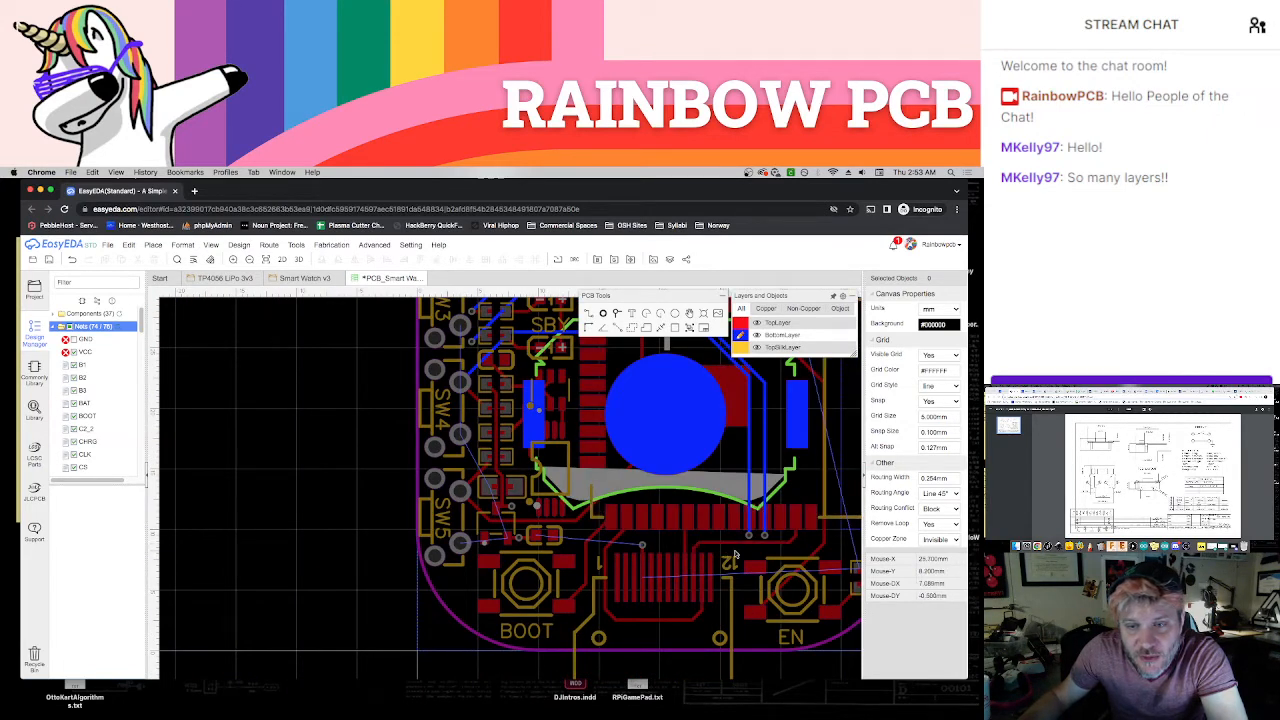
{"action": "scroll", "coordinate": [720, 555], "scroll_direction": "right", "scroll_amount": 5}
{"action": "scroll", "coordinate": [718, 562], "scroll_direction": "up", "scroll_amount": 4}
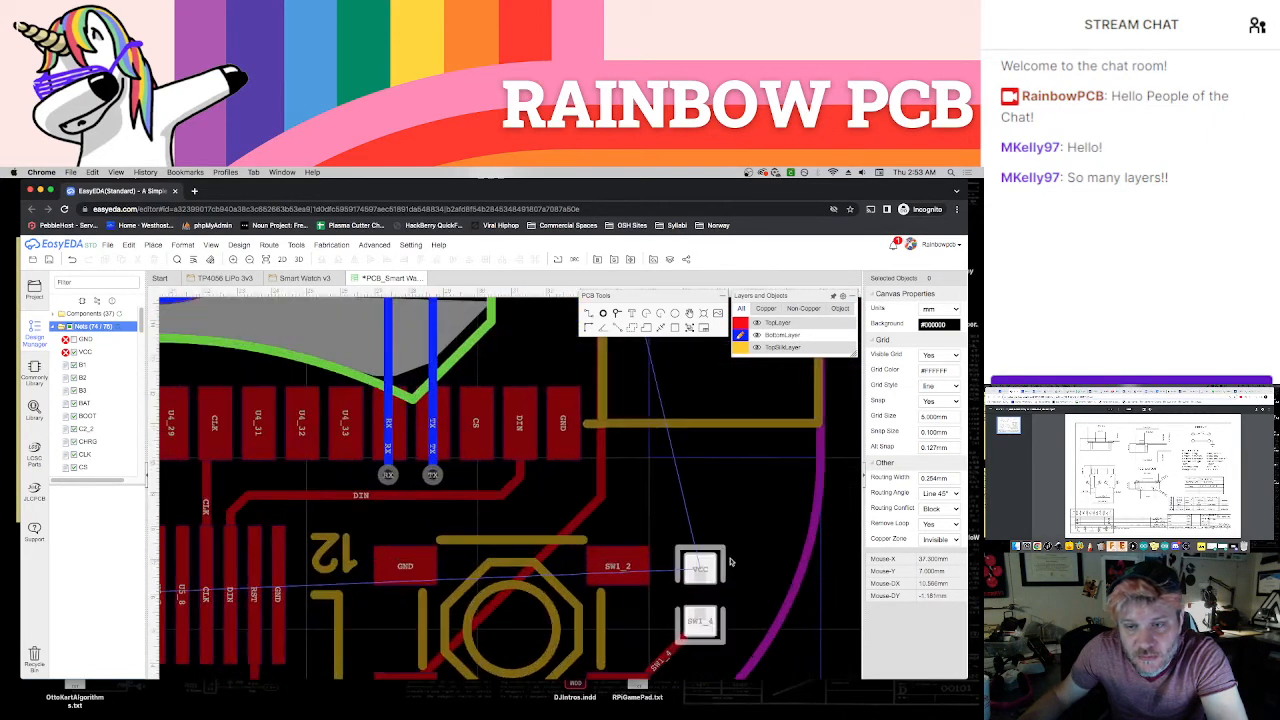
{"action": "scroll", "coordinate": [716, 558], "scroll_direction": "right", "scroll_amount": 2}
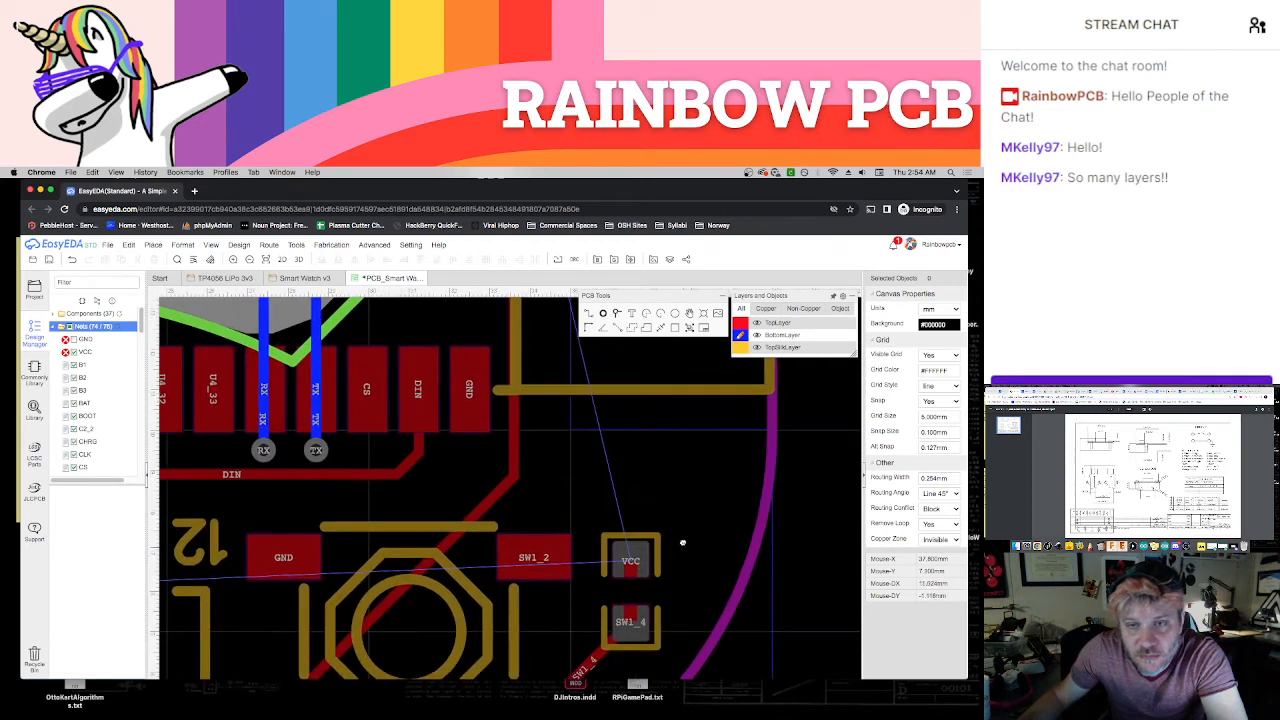
{"action": "left_click", "coordinate": [603, 313]}
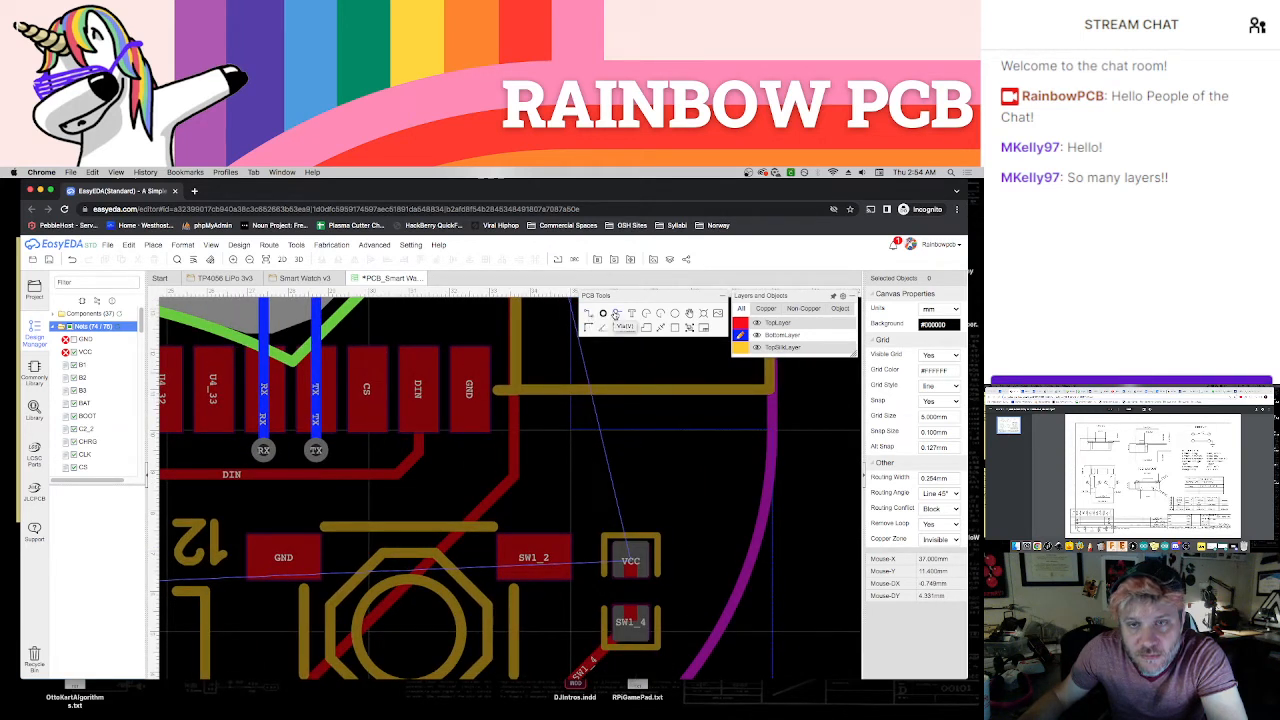
{"action": "left_click", "coordinate": [630, 503]}
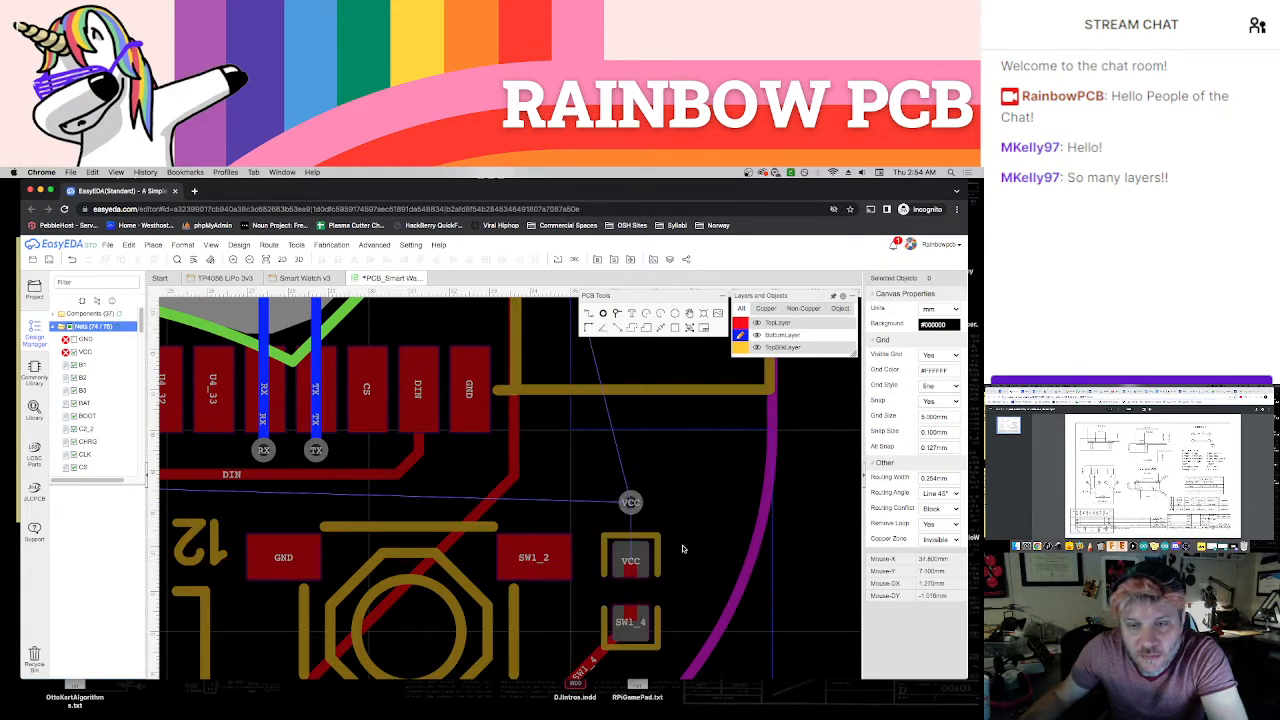
{"action": "mouse_move", "coordinate": [757, 336]}
{"action": "key", "text": "t"}
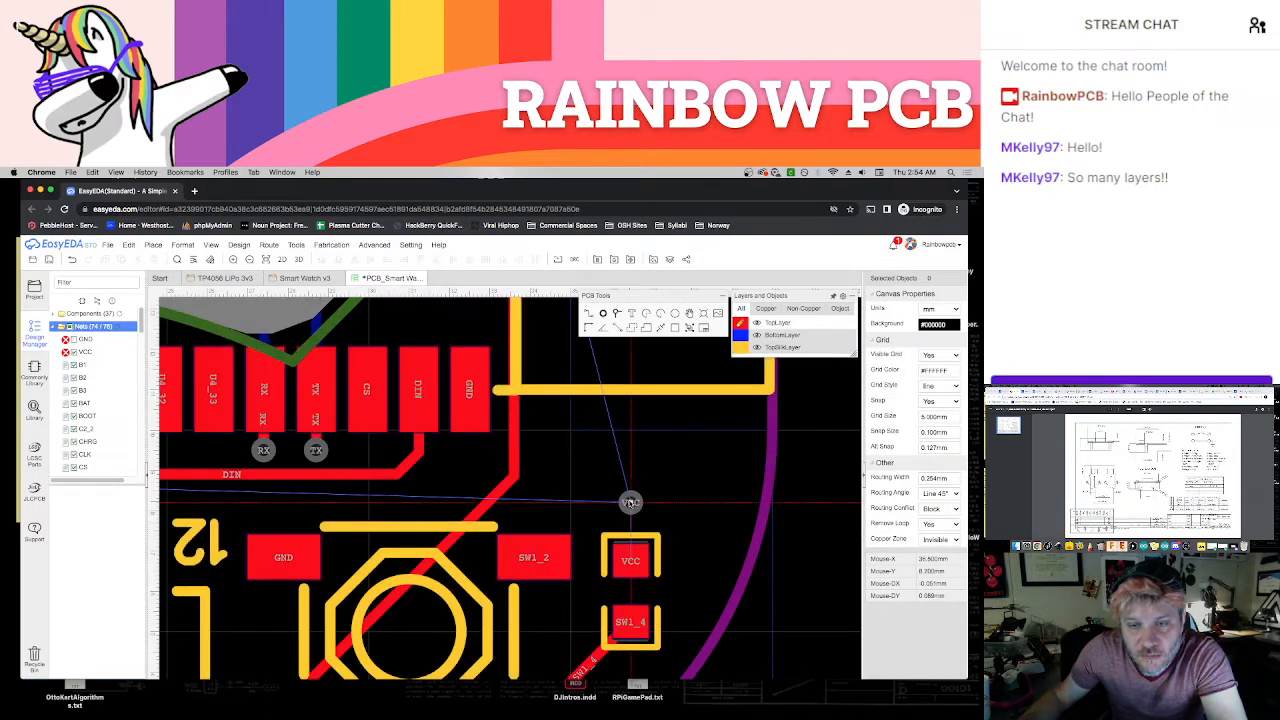
{"action": "scroll", "coordinate": [688, 565], "scroll_direction": "down", "scroll_amount": 4}
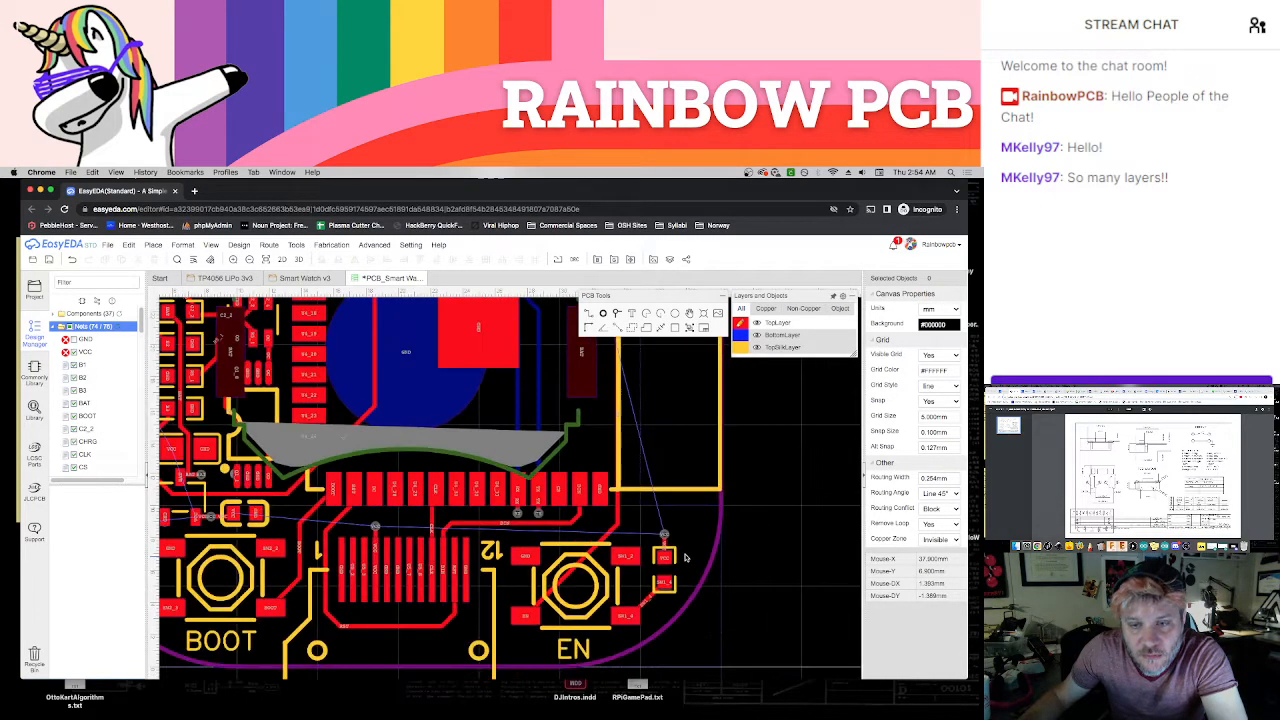
Place vias beside U4's VCC pad, the outer capacitor's VCC pad and the VCC/VS component's VCC pad, and connect each to its pad
{"action": "scroll", "coordinate": [687, 592], "scroll_direction": "up", "scroll_amount": 5}
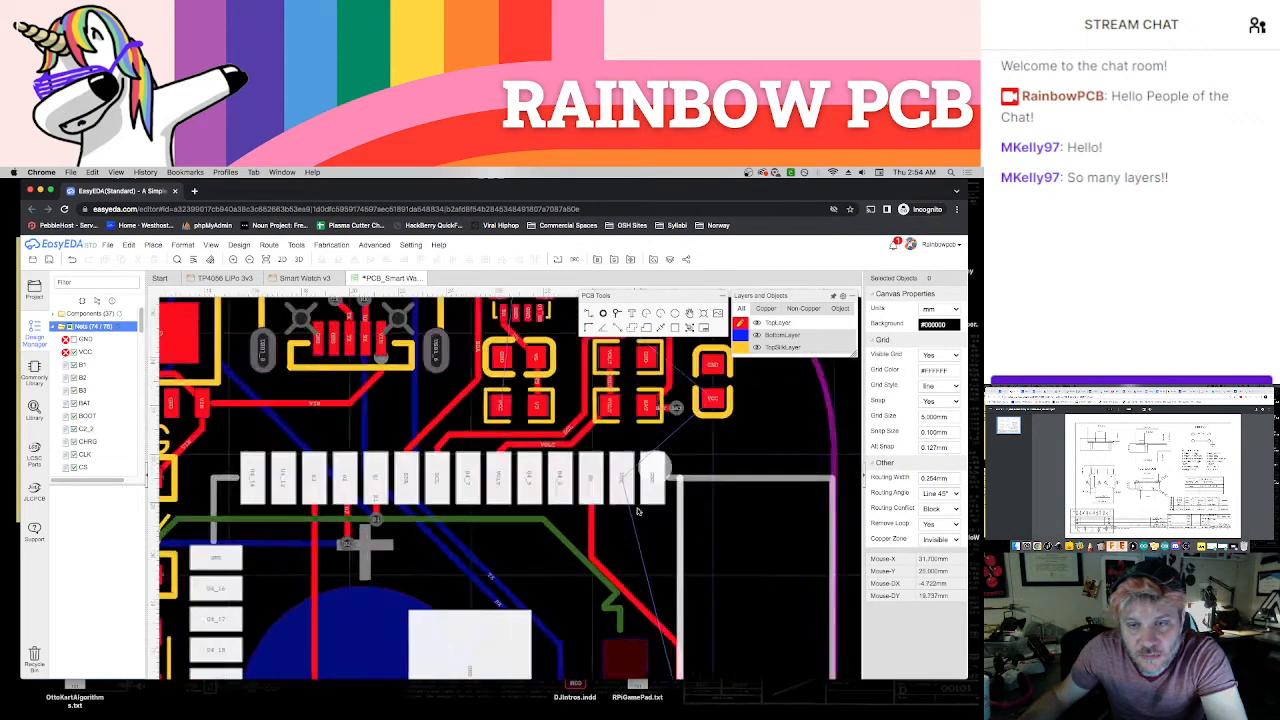
{"action": "right_click_drag", "start_coordinate": [631, 609], "coordinate": [623, 620]}
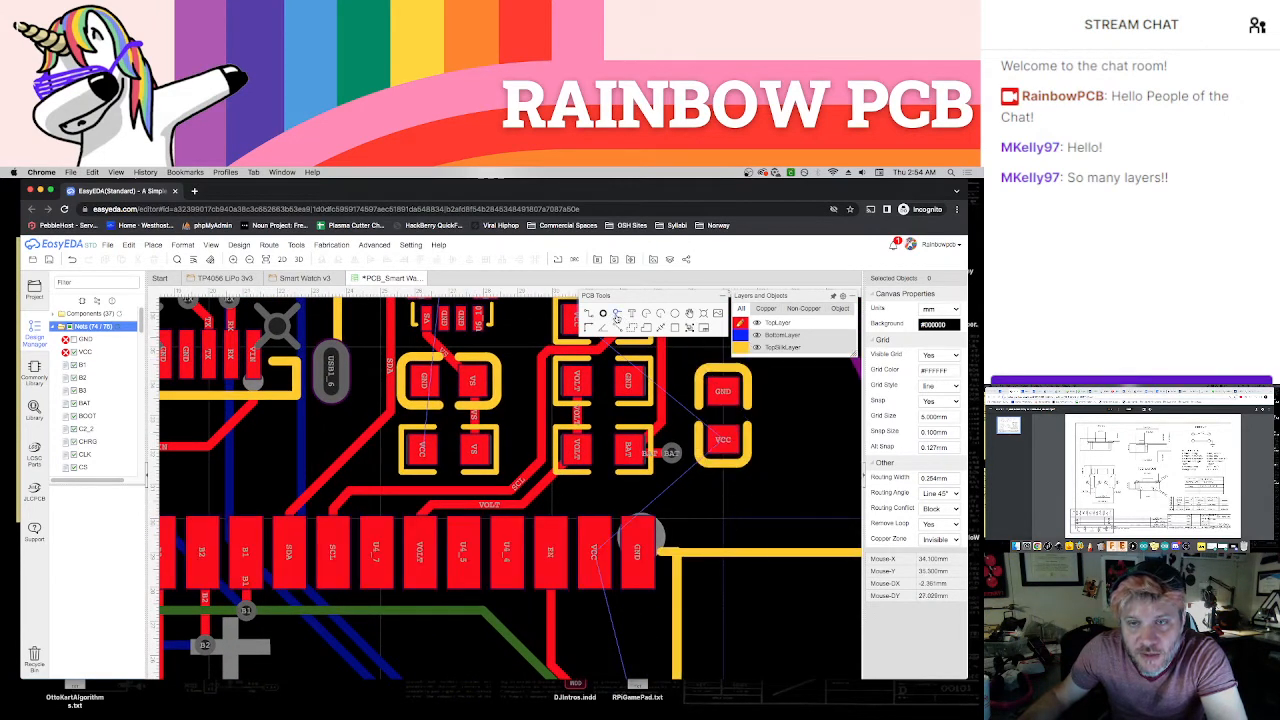
{"action": "left_click", "coordinate": [617, 318]}
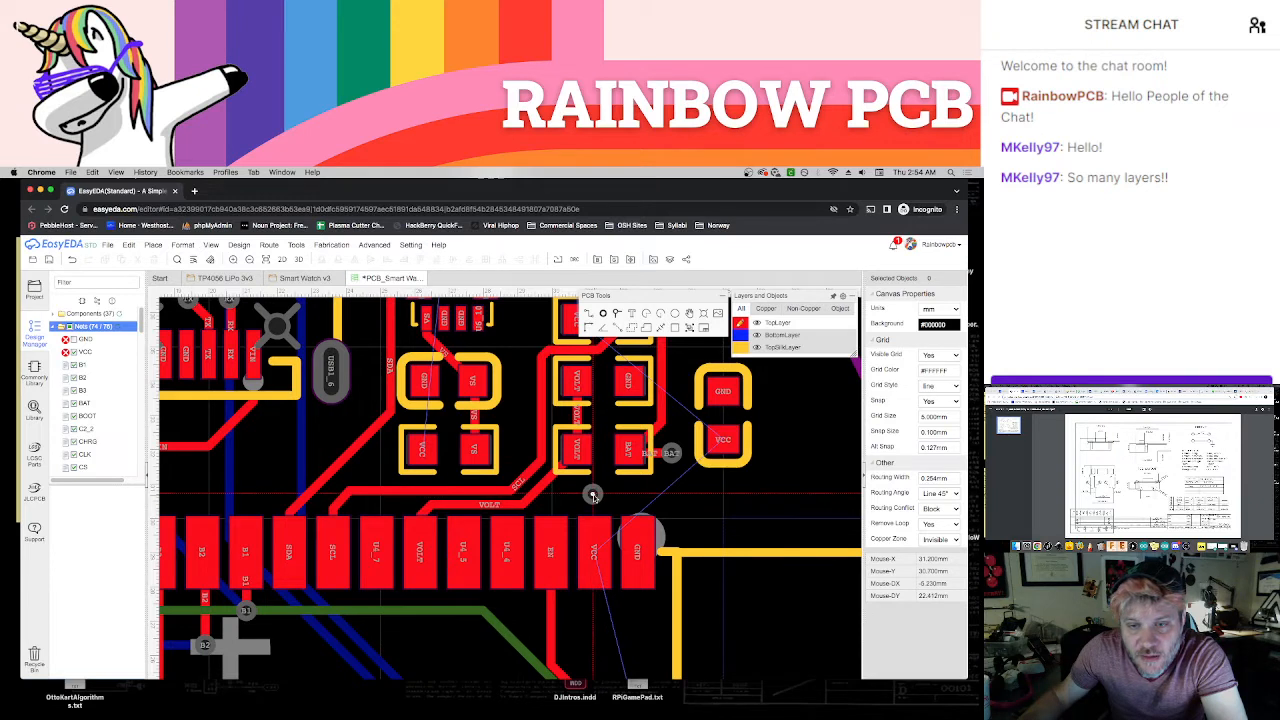
{"action": "left_click", "coordinate": [593, 494]}
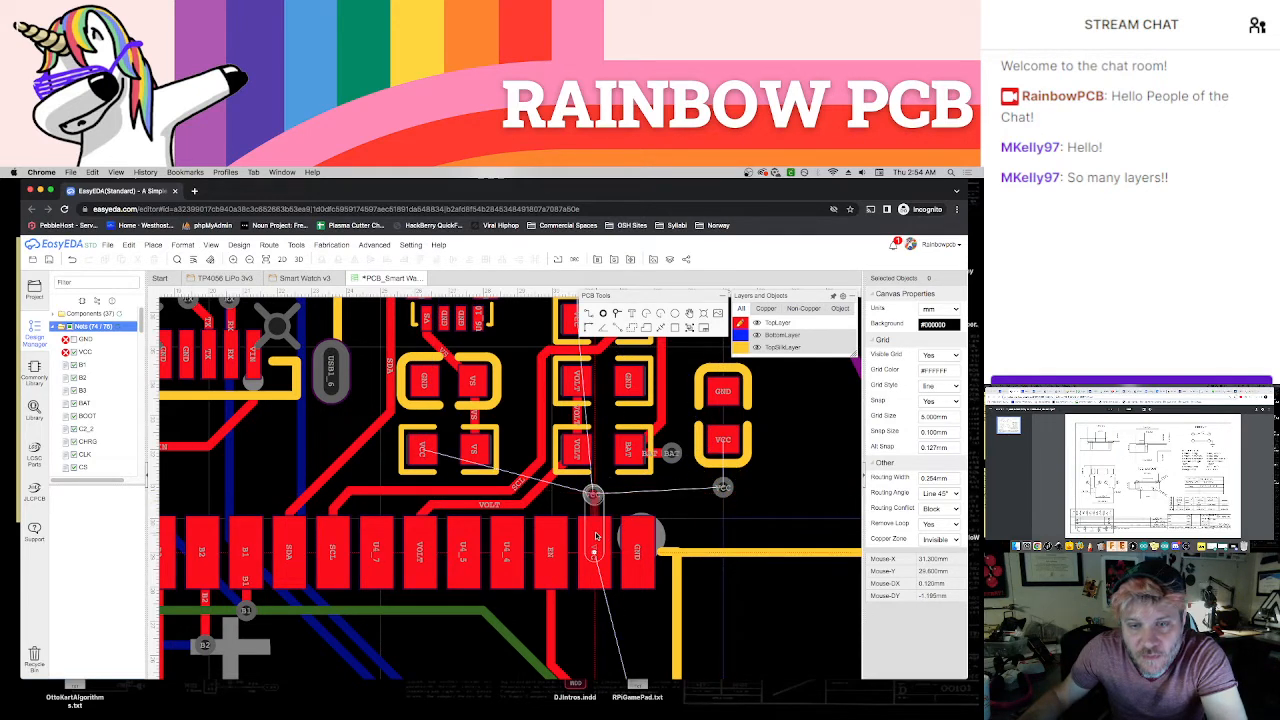
{"action": "left_click", "coordinate": [723, 487]}
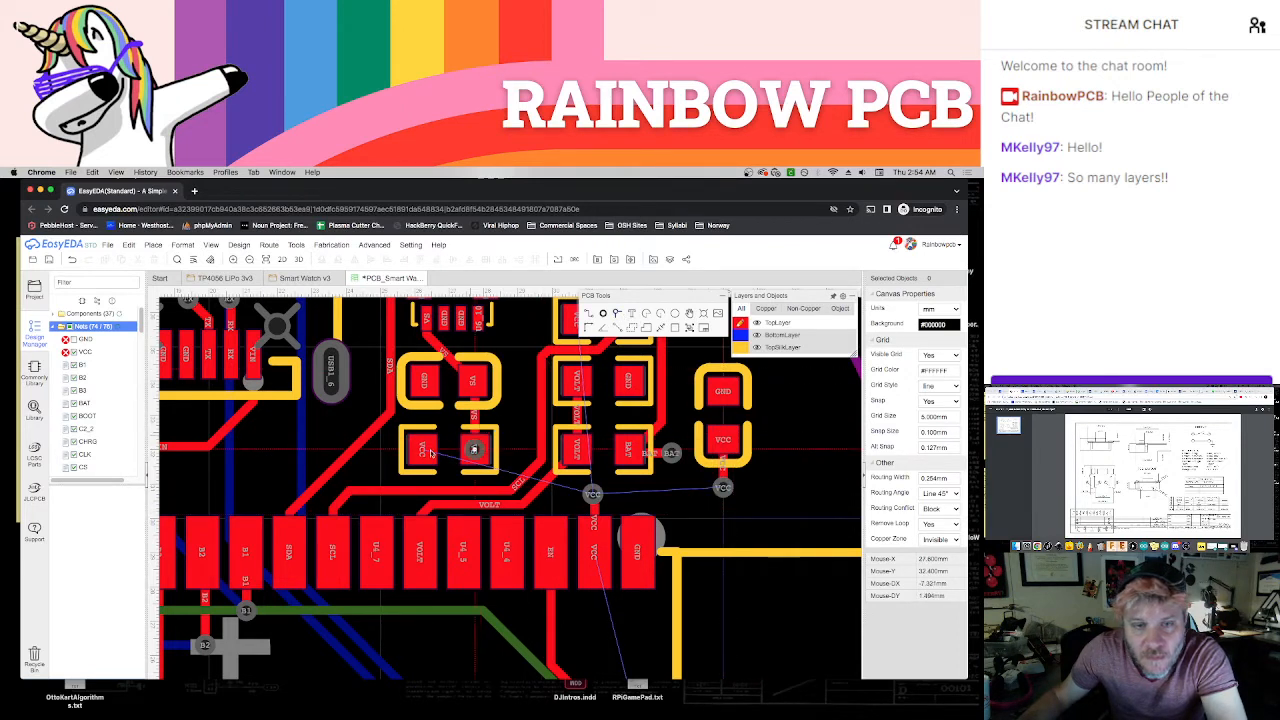
{"action": "left_click", "coordinate": [383, 461]}
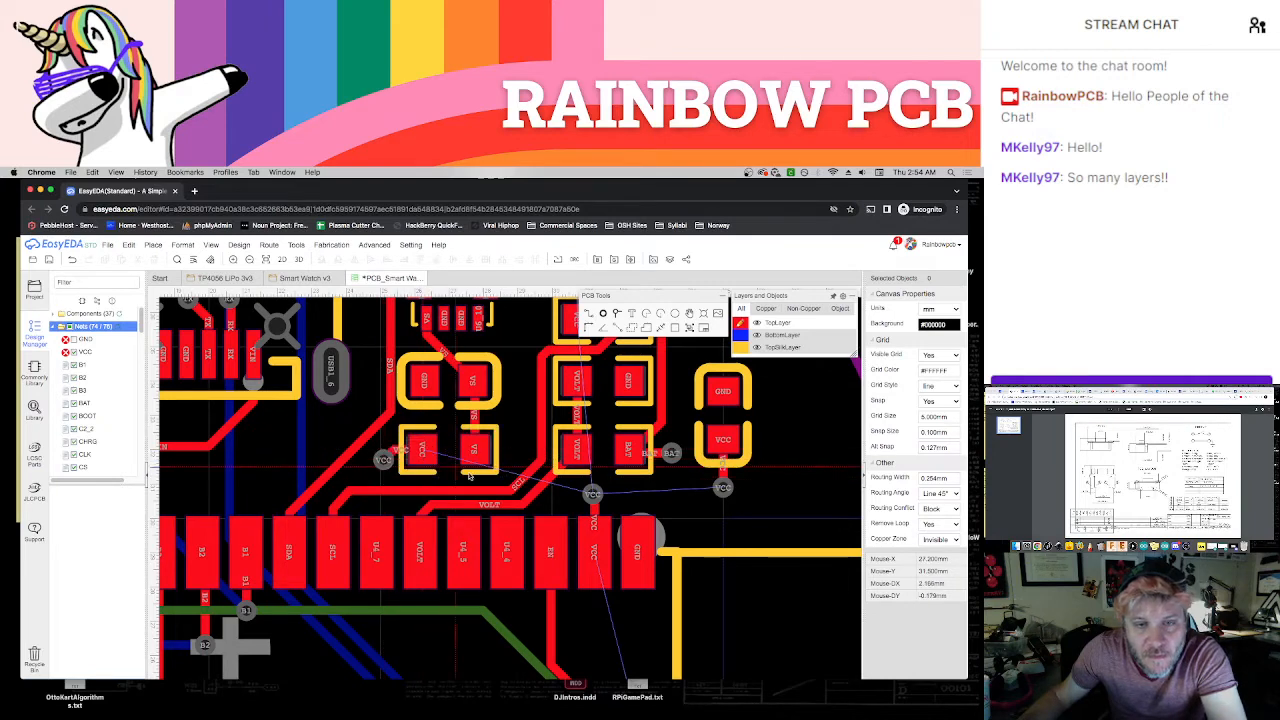
Place a via beside the VCC pad of each of the SDA and SCL resistors and connect both with short tracks
{"action": "scroll", "coordinate": [527, 390], "scroll_direction": "down", "scroll_amount": 1}
{"action": "scroll", "coordinate": [527, 390], "scroll_direction": "down", "scroll_amount": 1}
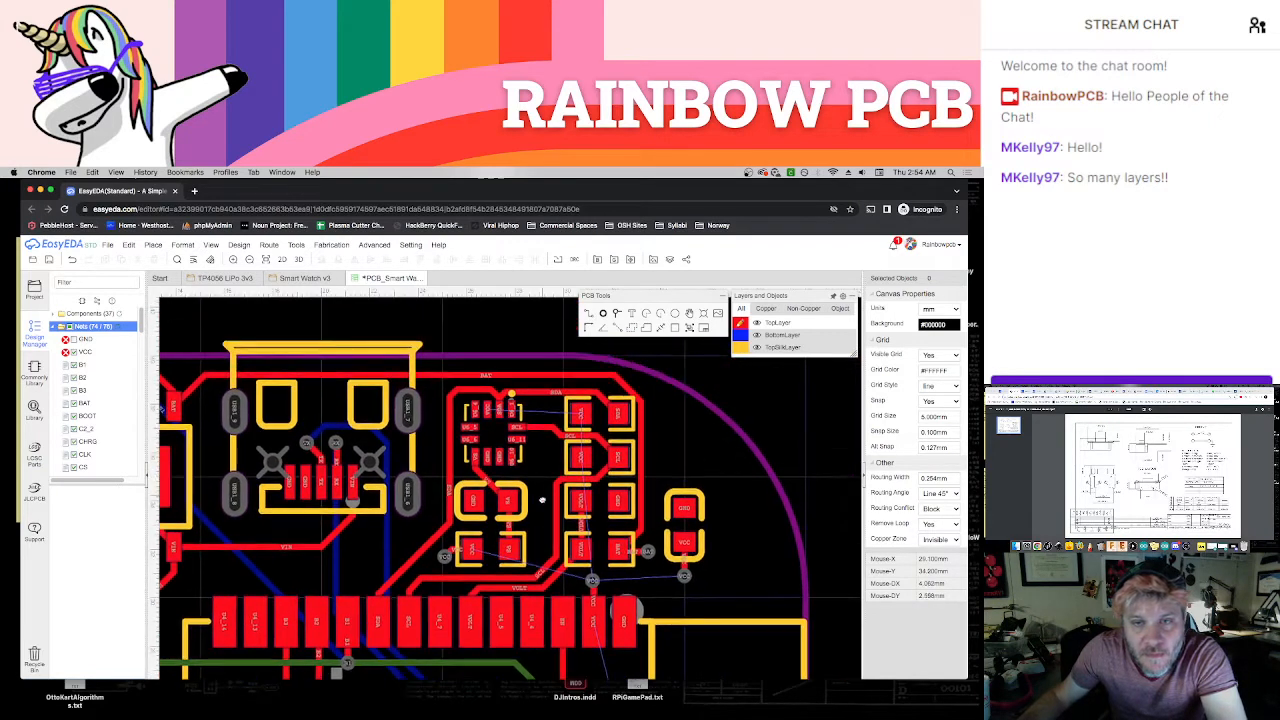
{"action": "scroll", "coordinate": [530, 420], "scroll_direction": "up", "scroll_amount": 4}
{"action": "right_click_drag", "start_coordinate": [541, 516], "coordinate": [541, 542]}
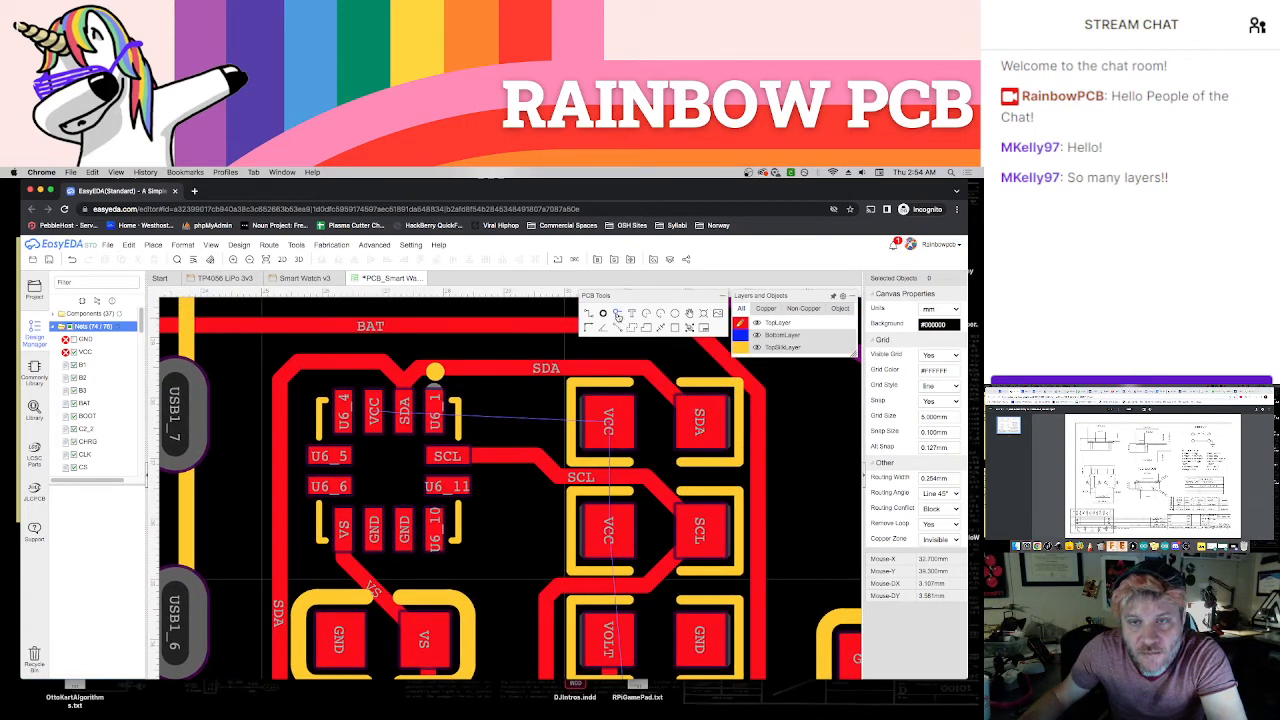
{"action": "key", "text": "v"}
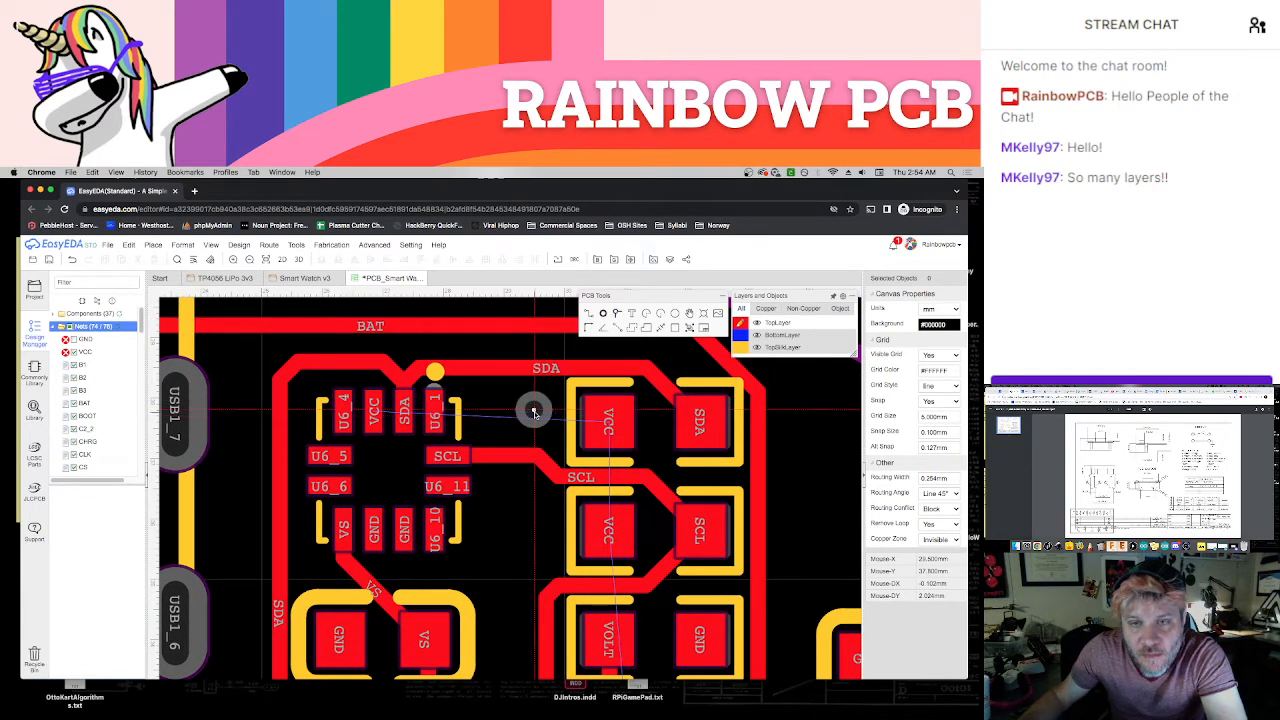
{"action": "left_click", "coordinate": [534, 537]}
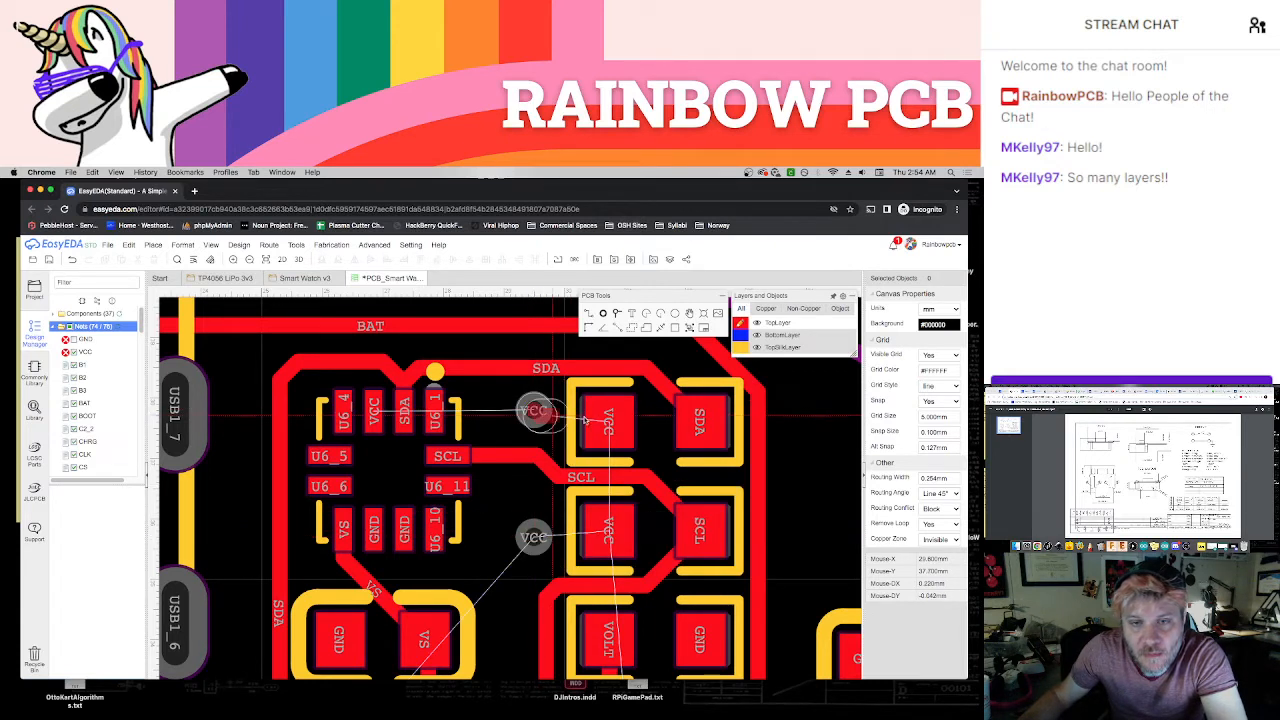
{"action": "left_click", "coordinate": [536, 411]}
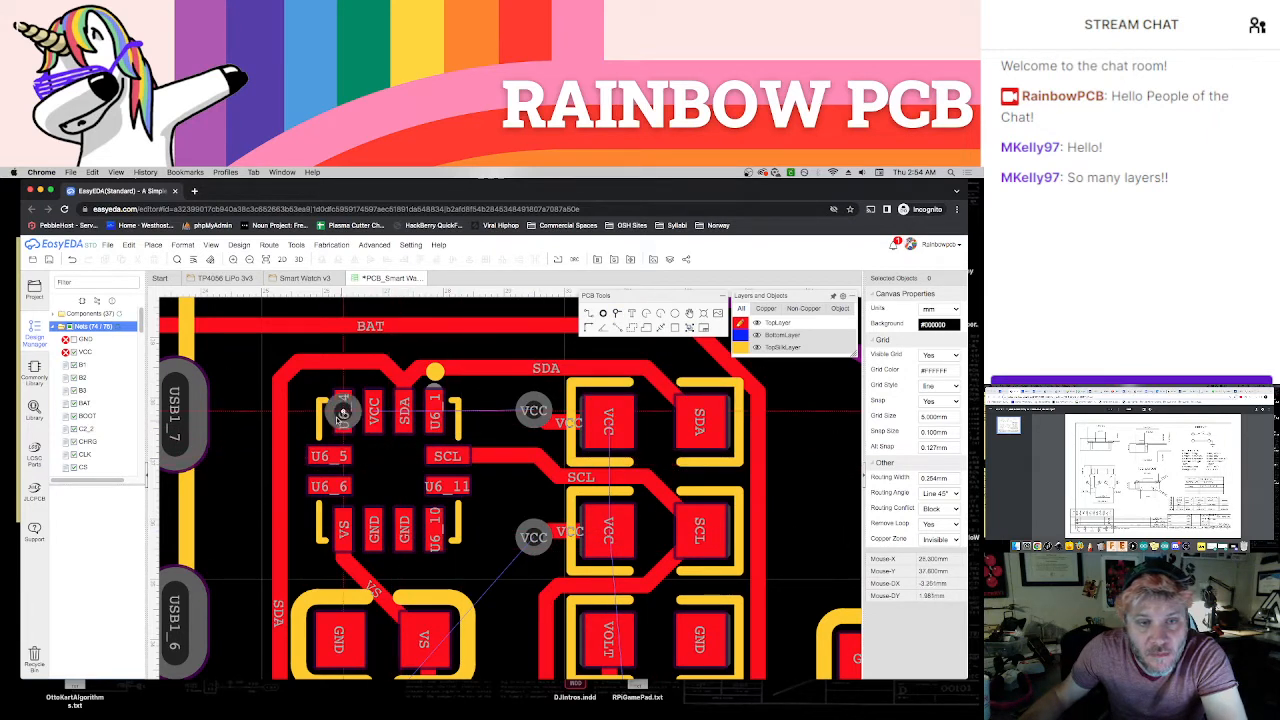
Place a VCC via in the centre of U6's footprint and route a track from it to U6's VCC pad
{"action": "left_click", "coordinate": [388, 469]}
{"action": "key", "text": "Escape"}
{"action": "key", "text": "w"}
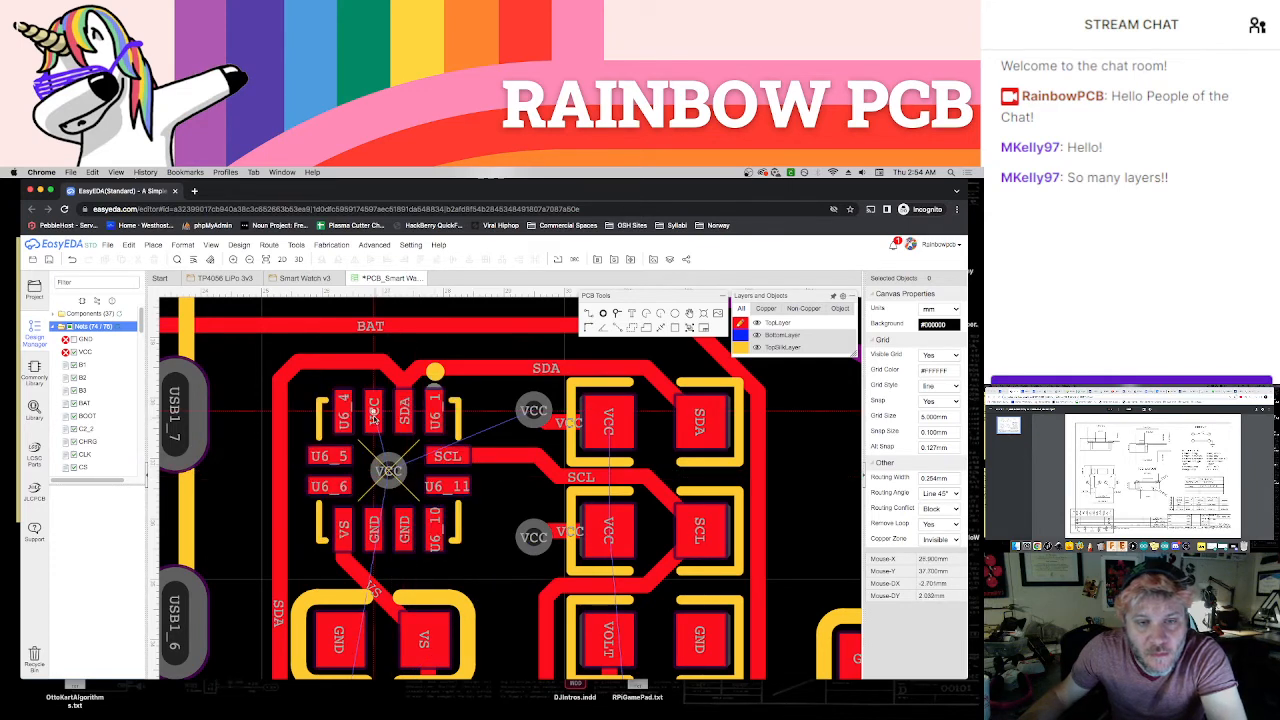
{"action": "left_click", "coordinate": [374, 411]}
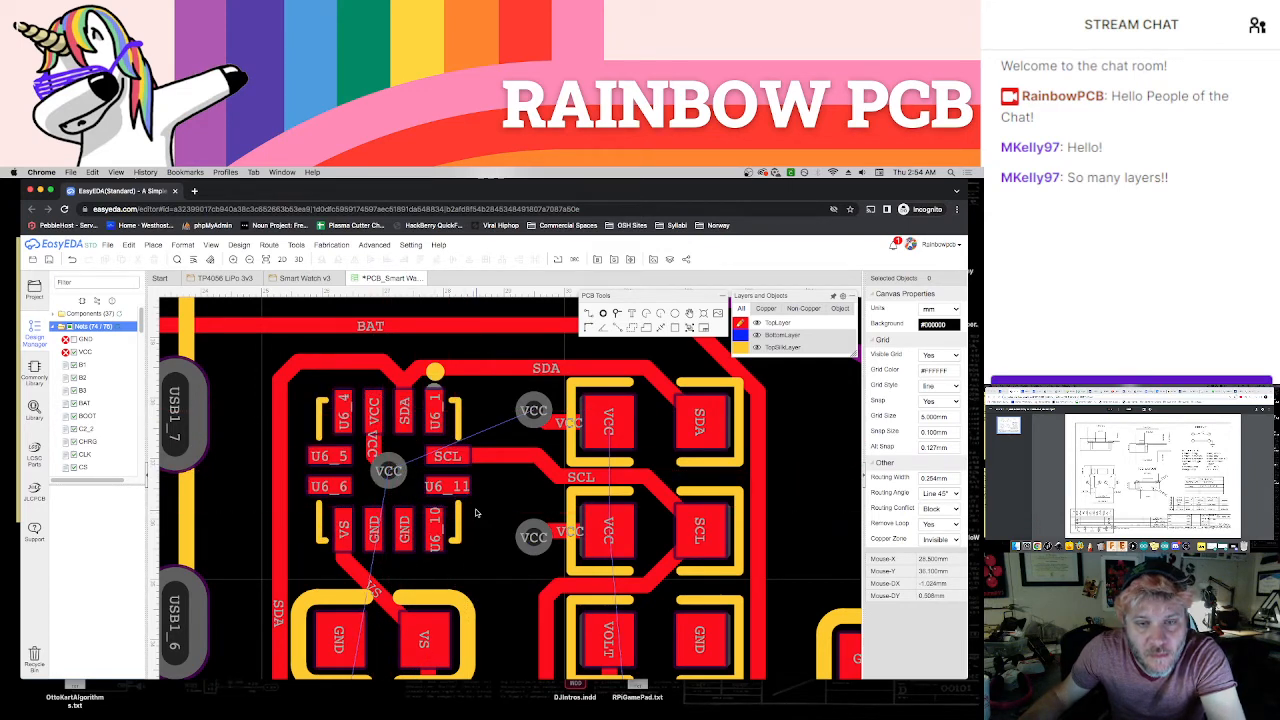
Make the BottomLayer active, select the BAT copper area around the board outline, and rebuild it
{"action": "scroll", "coordinate": [476, 514], "scroll_direction": "down", "scroll_amount": 2}
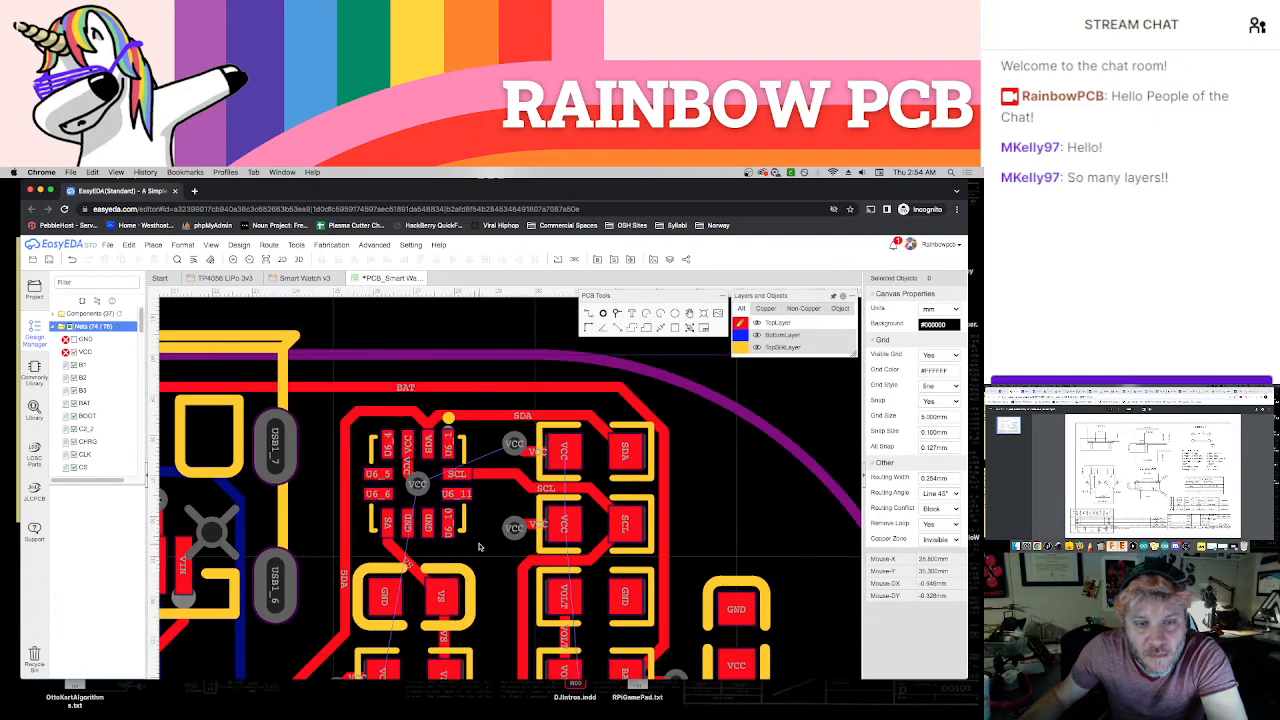
{"action": "scroll", "coordinate": [478, 546], "scroll_direction": "down", "scroll_amount": 5}
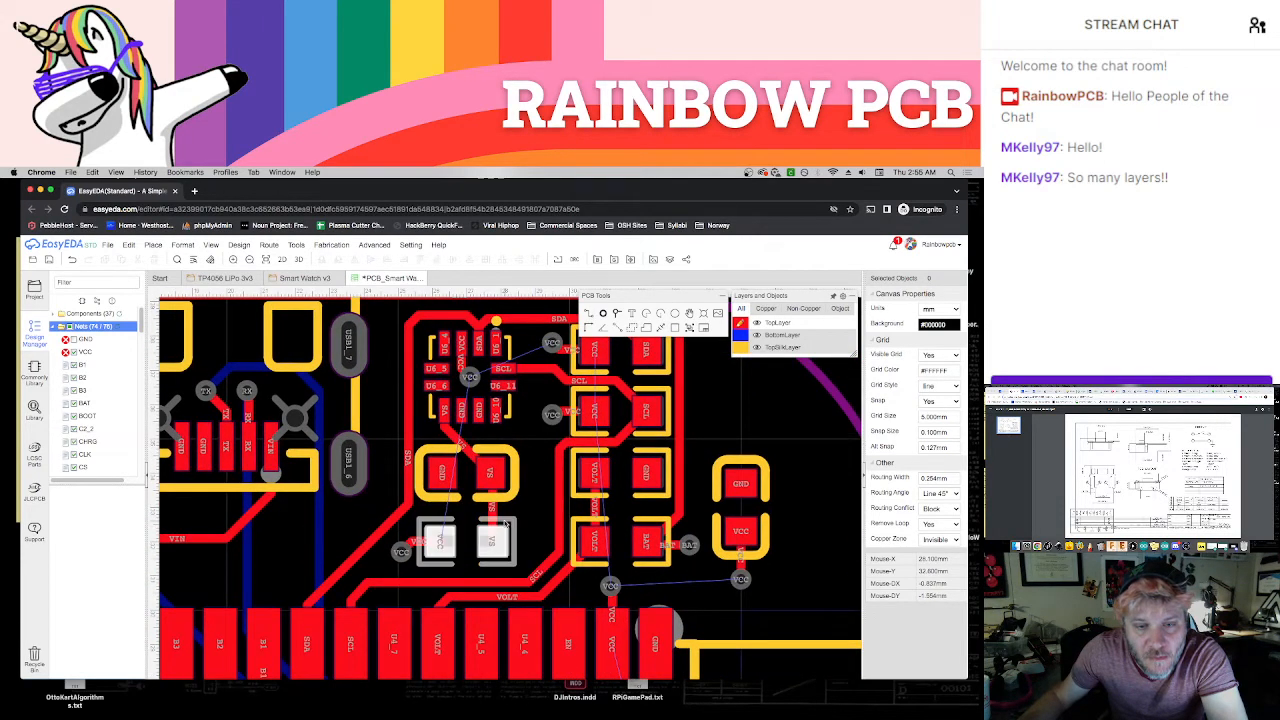
{"action": "scroll", "coordinate": [460, 550], "scroll_direction": "down", "scroll_amount": 2}
{"action": "scroll", "coordinate": [545, 520], "scroll_direction": "down", "scroll_amount": 3}
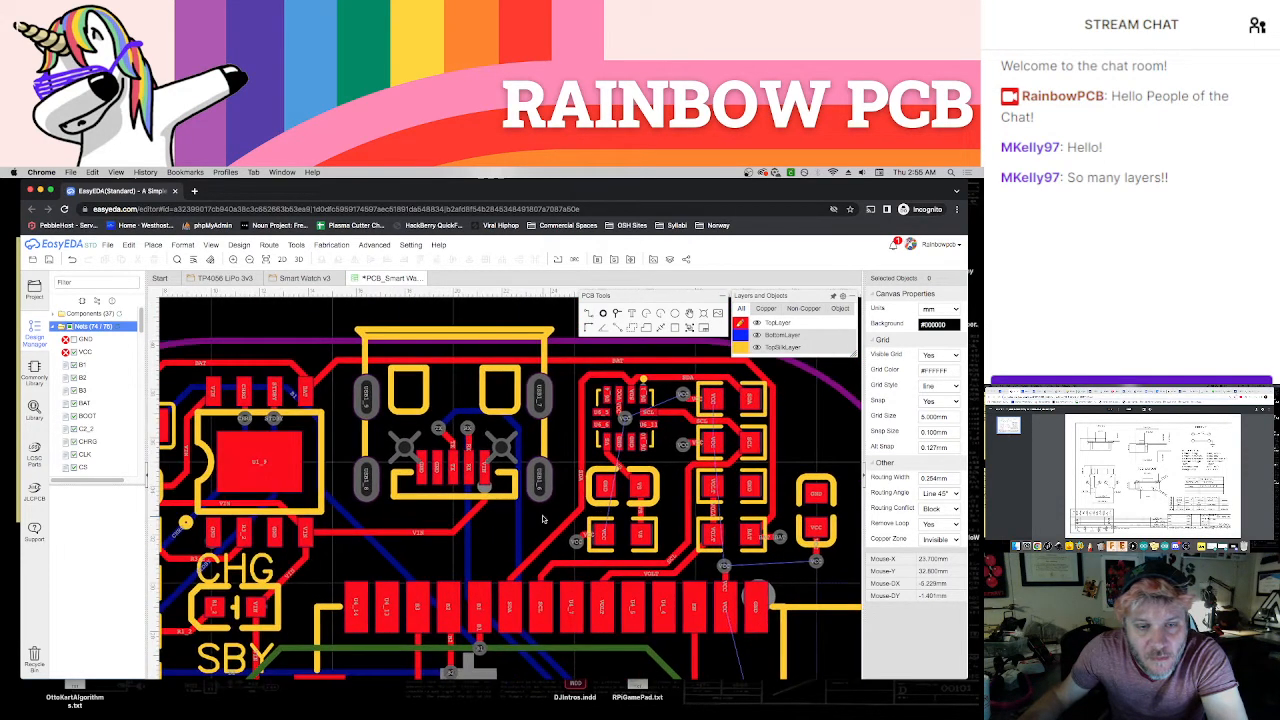
{"action": "scroll", "coordinate": [545, 520], "scroll_direction": "down", "scroll_amount": 3}
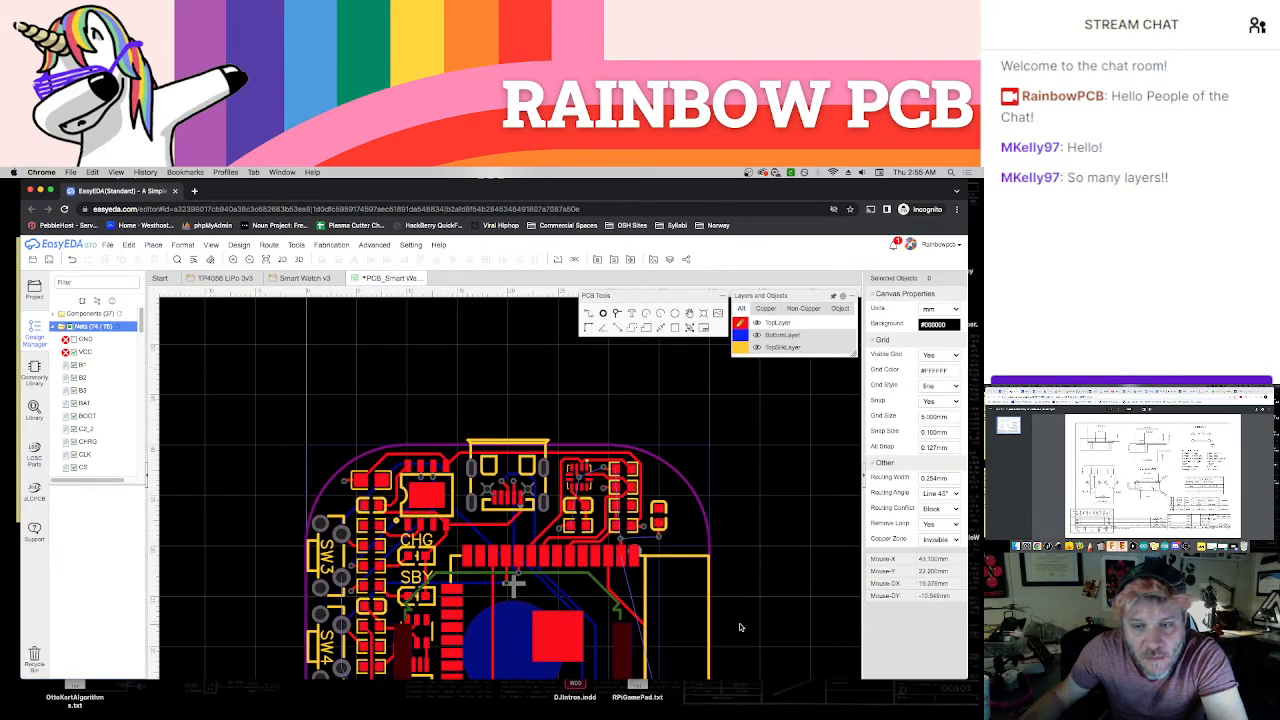
{"action": "right_click_drag", "start_coordinate": [740, 627], "coordinate": [725, 505]}
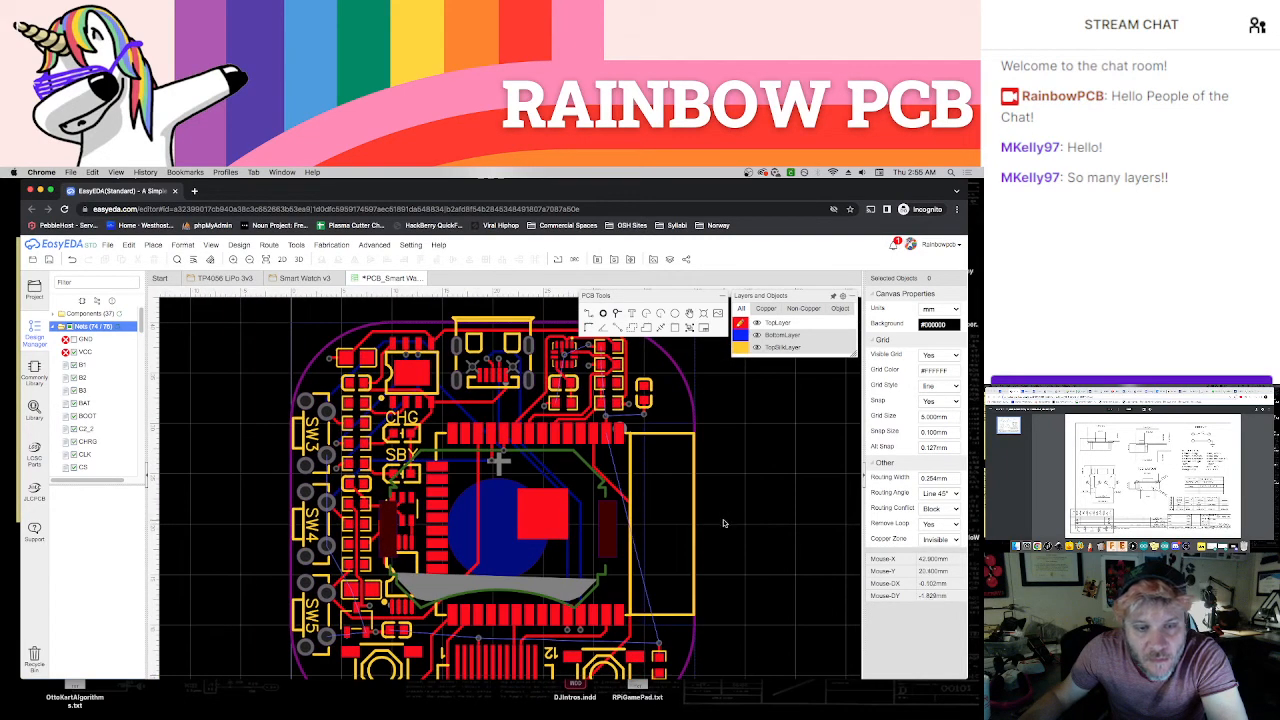
{"action": "scroll", "coordinate": [705, 585], "scroll_direction": "down", "scroll_amount": 2}
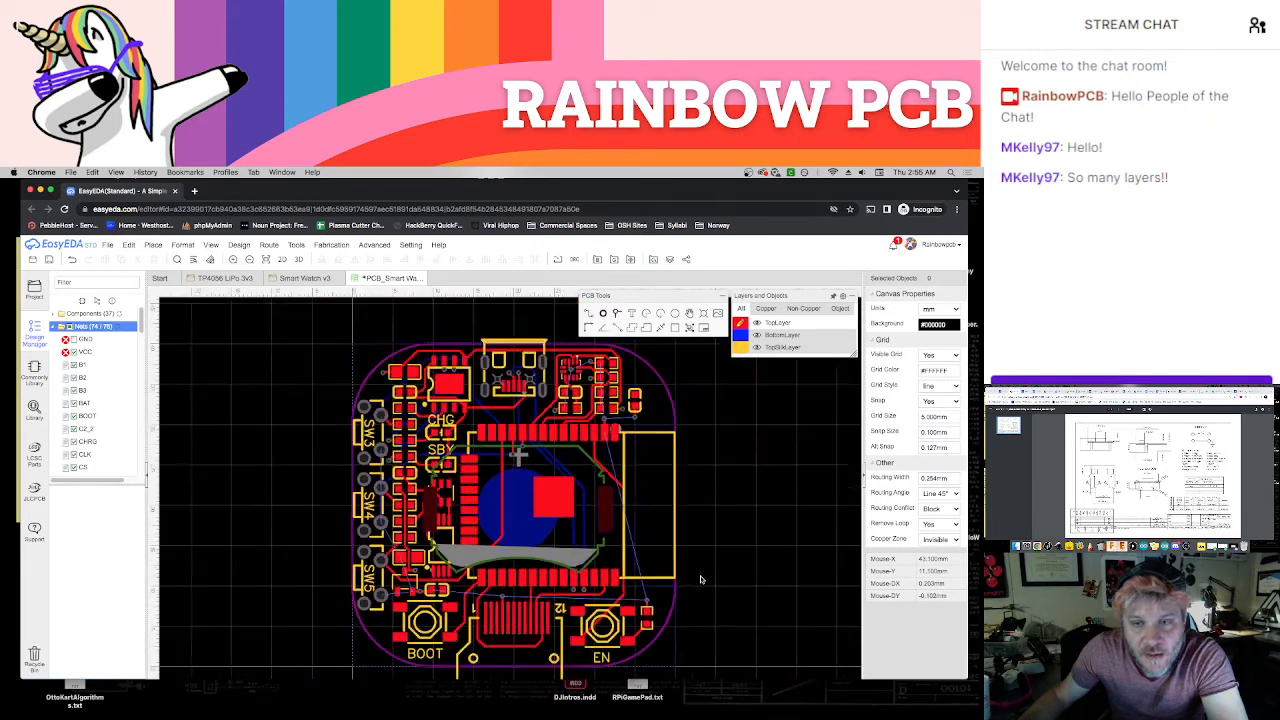
{"action": "left_click", "coordinate": [740, 335]}
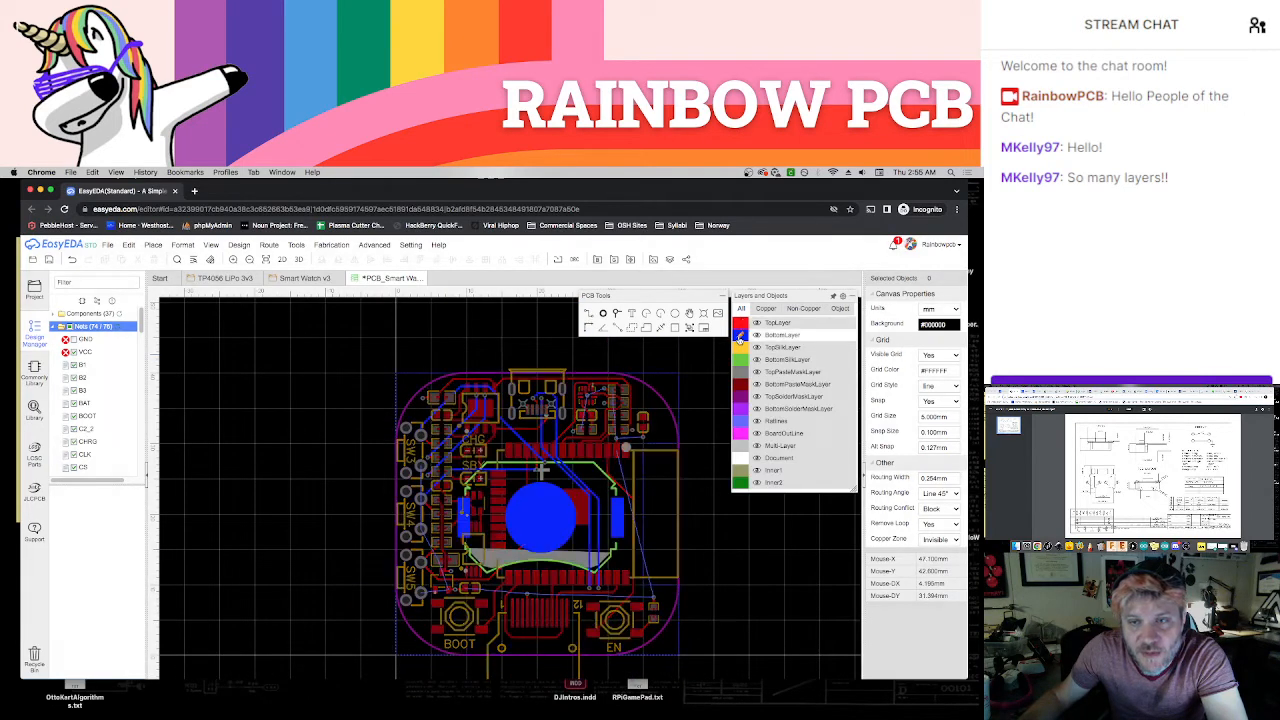
{"action": "left_click", "coordinate": [681, 376]}
{"action": "left_click", "coordinate": [915, 479]}
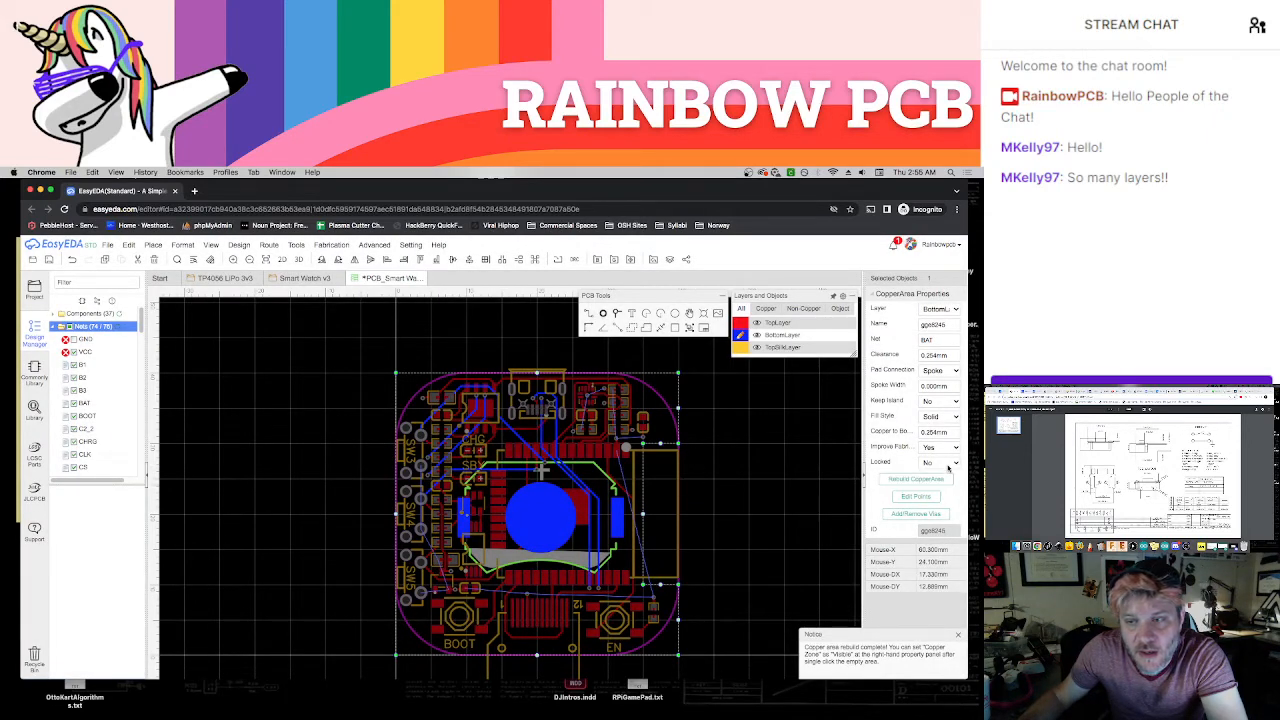
Set the copper zones to visible in the canvas properties
{"action": "left_click", "coordinate": [831, 475]}
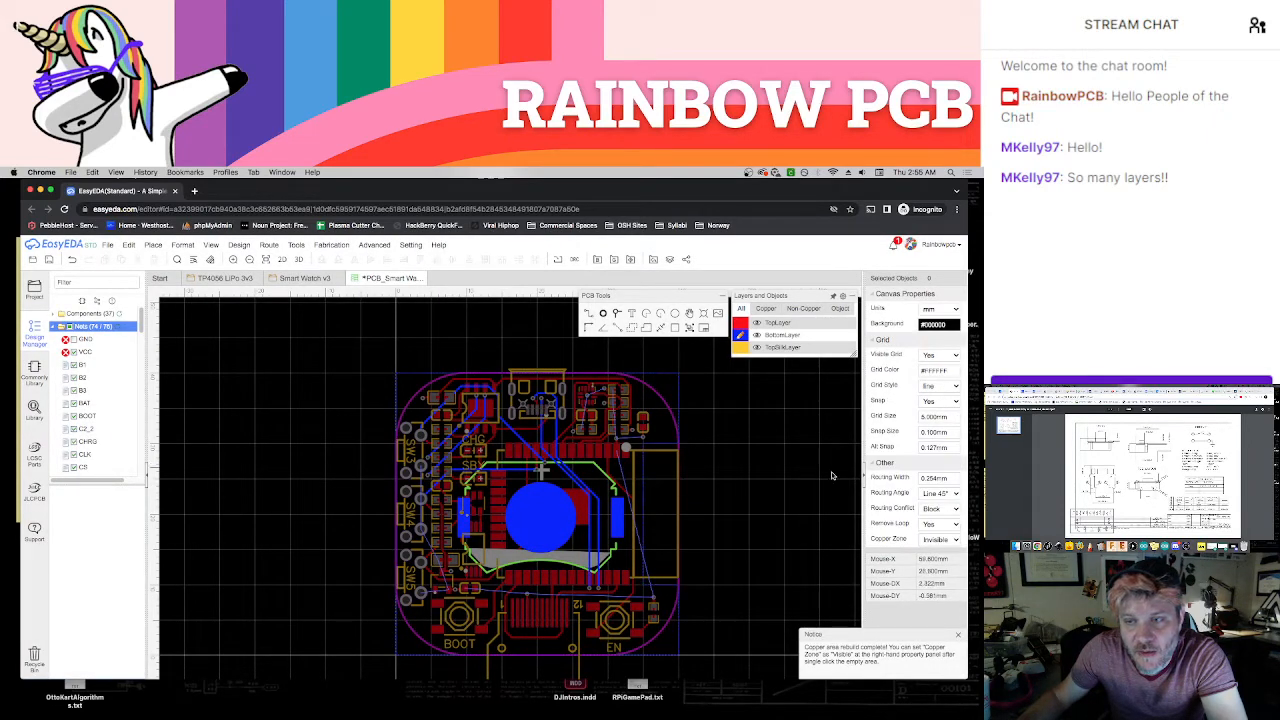
{"action": "left_click", "coordinate": [917, 538]}
{"action": "left_click", "coordinate": [928, 528]}
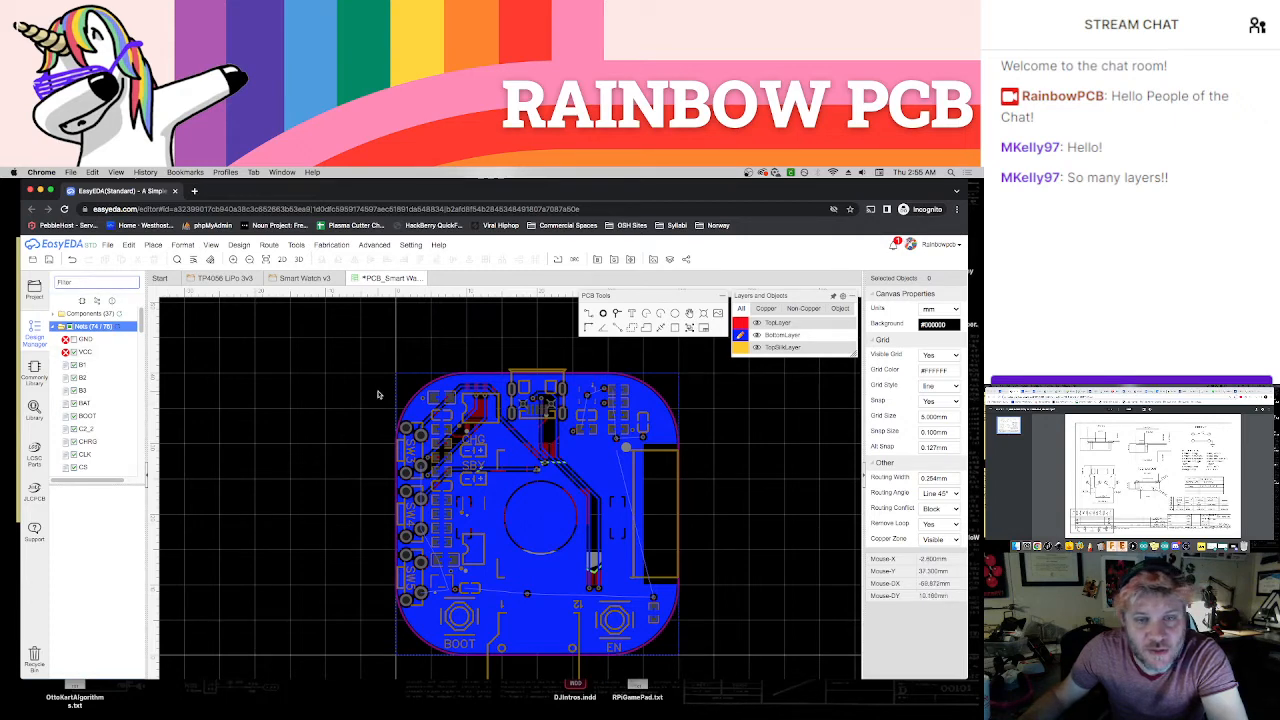
Make the Inner1 layer active and set the snap size to 5 mm
{"action": "mouse_move", "coordinate": [840, 330]}
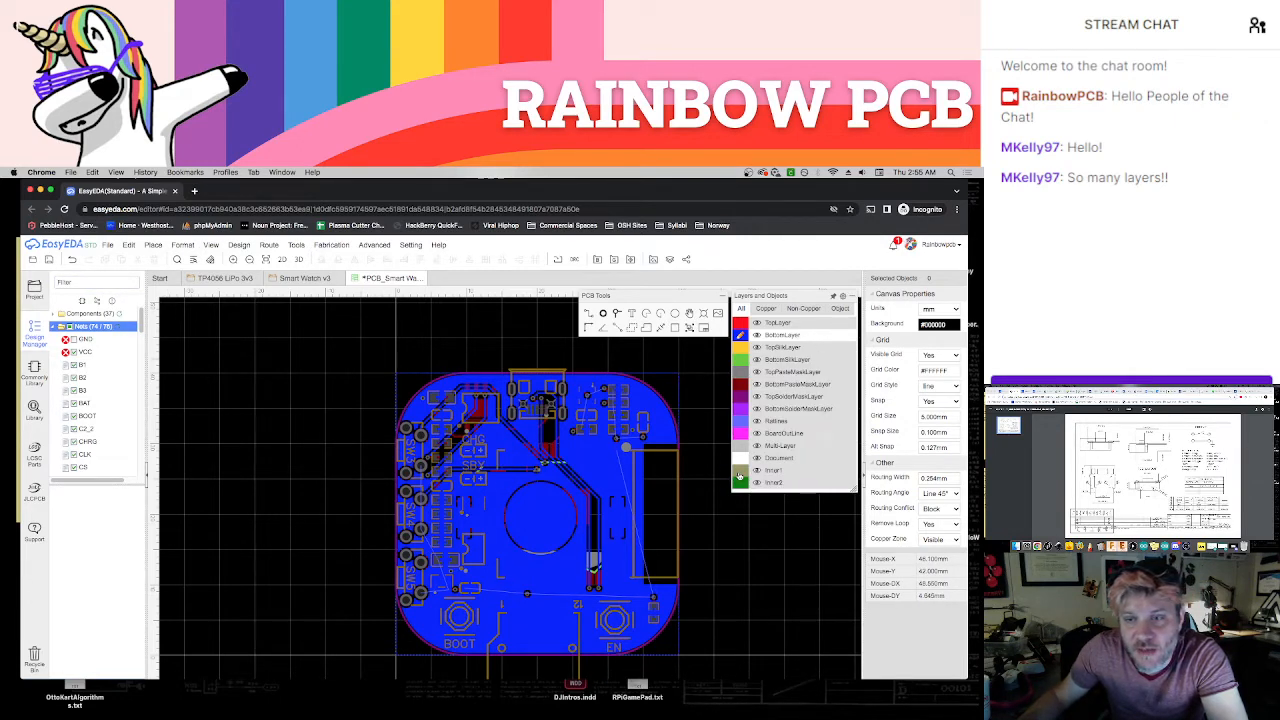
{"action": "left_click", "coordinate": [739, 477]}
{"action": "left_click_drag", "start_coordinate": [727, 499], "coordinate": [665, 493]}
{"action": "left_click", "coordinate": [739, 495]}
{"action": "right_click_drag", "start_coordinate": [729, 495], "coordinate": [677, 496]}
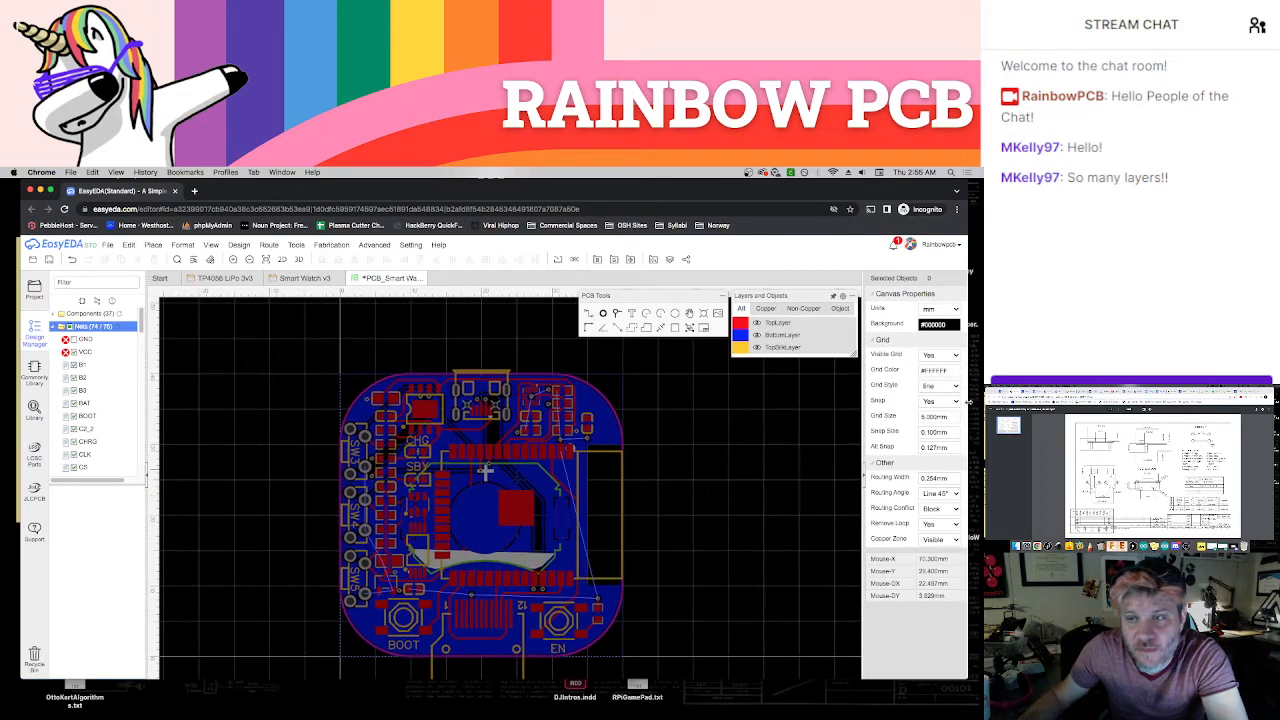
{"action": "left_click", "coordinate": [941, 432]}
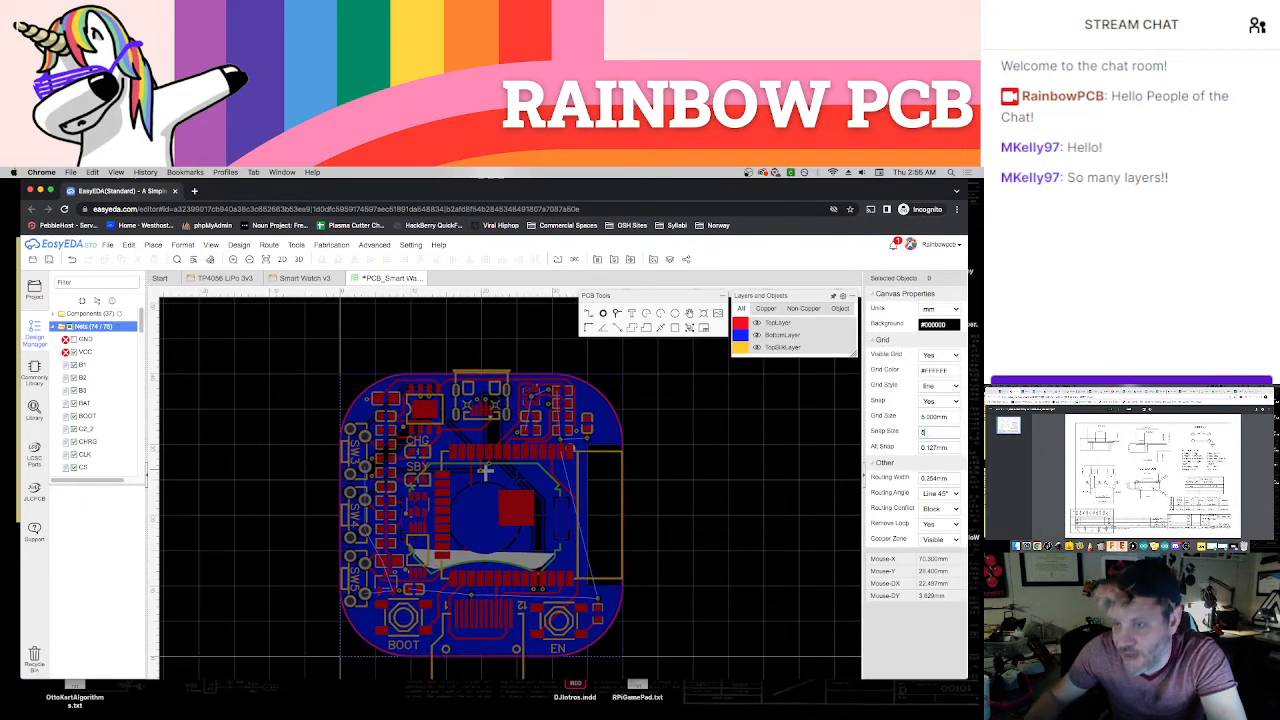
{"action": "type", "text": "5"}
{"action": "key", "text": "Return"}
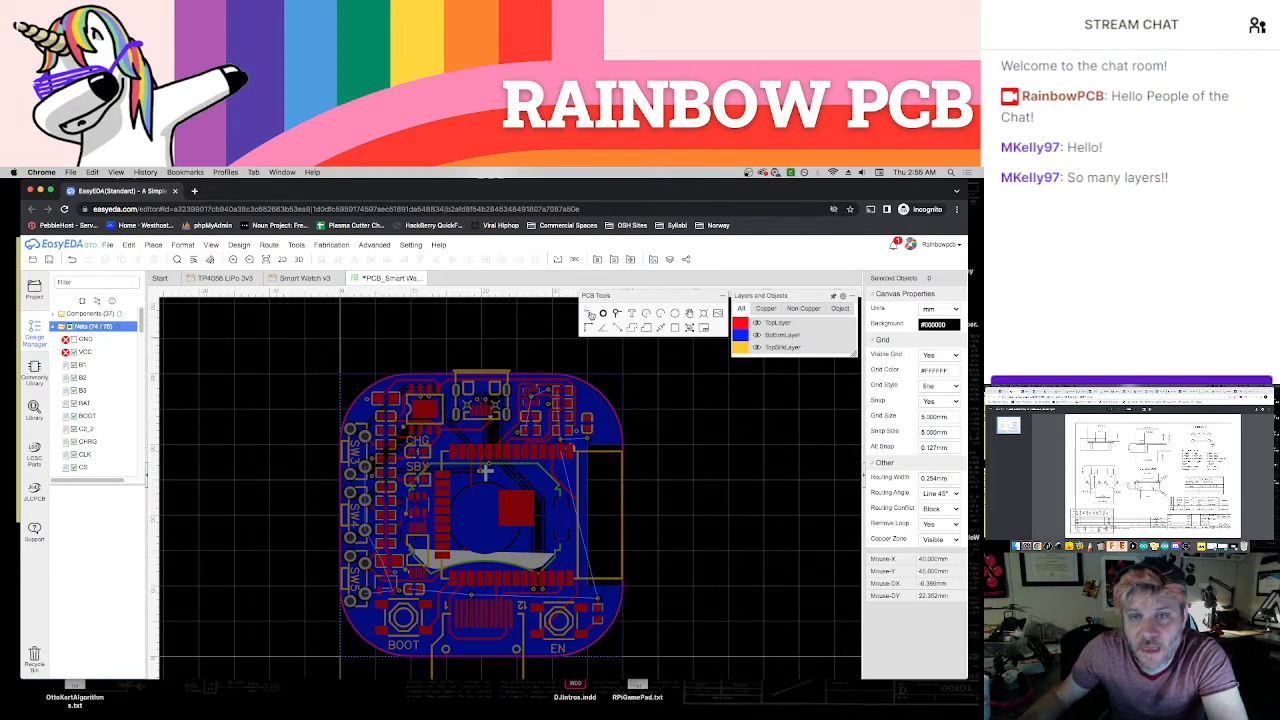
Draw a copper area for the VCC net on Inner1, with corners on the 40 by 40 mm extents of the board outline
{"action": "left_click", "coordinate": [343, 381]}
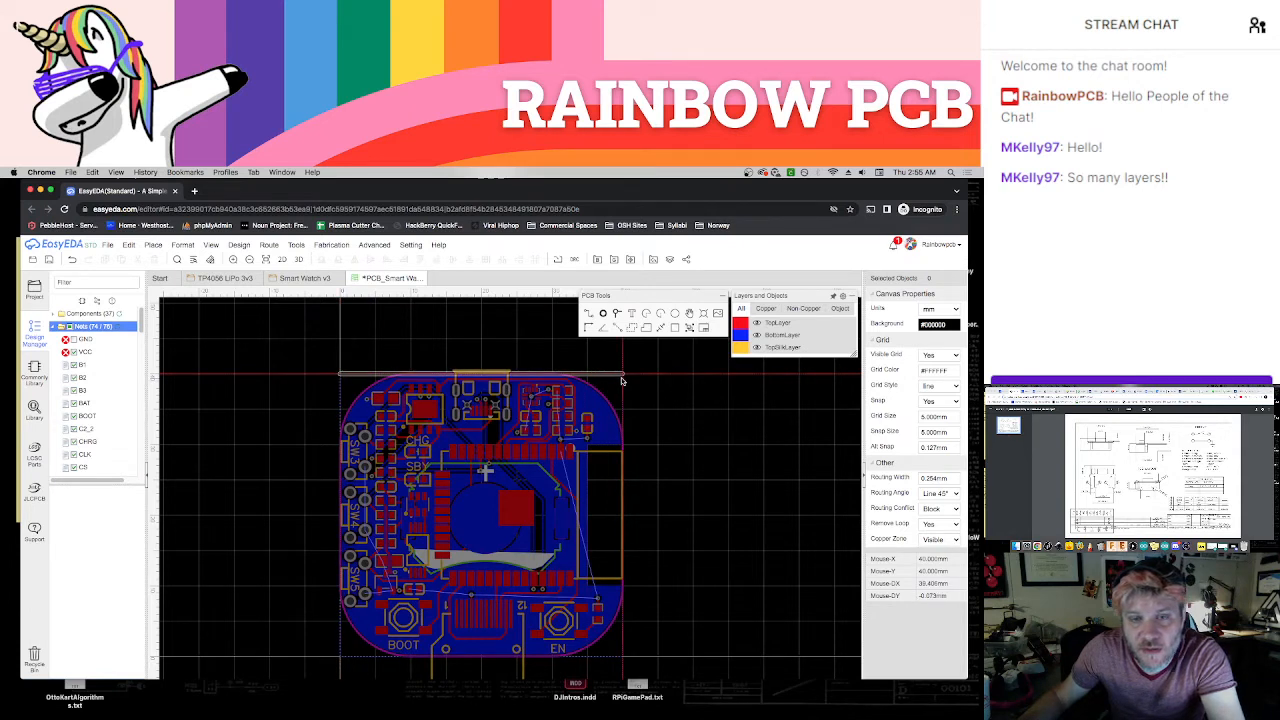
{"action": "key", "text": "Escape"}
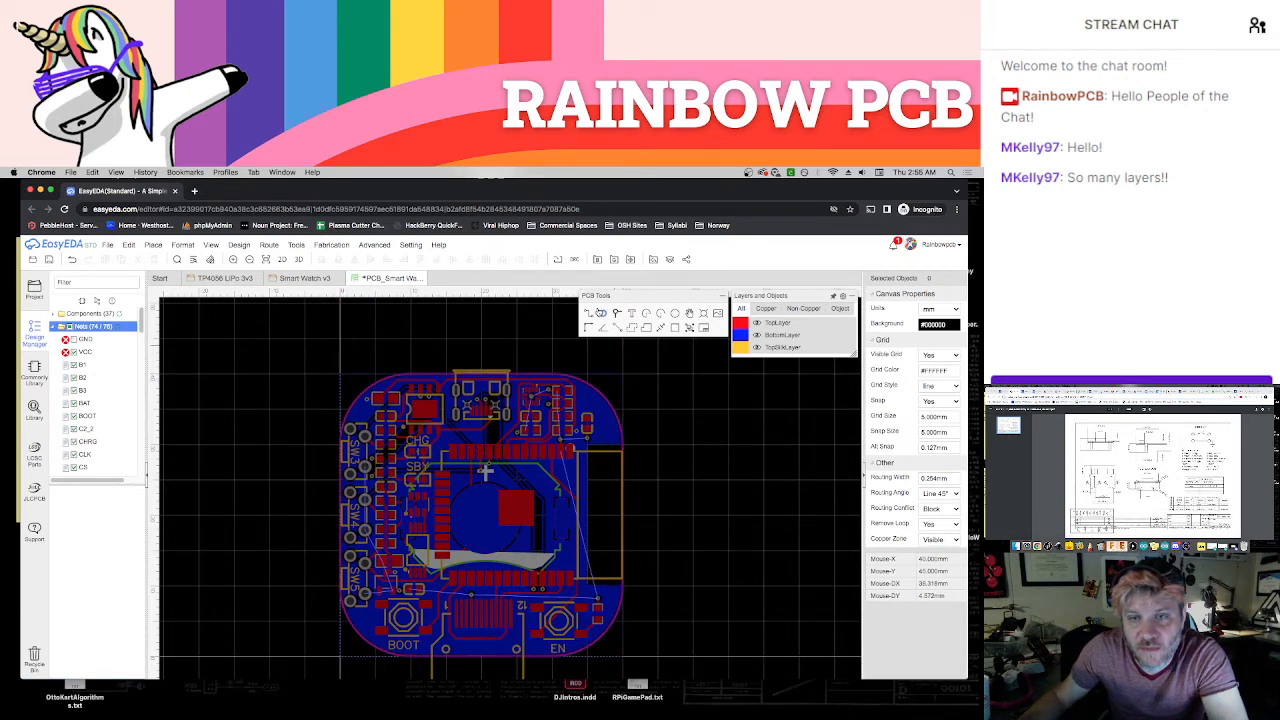
{"action": "left_click", "coordinate": [632, 333]}
{"action": "left_click", "coordinate": [537, 384]}
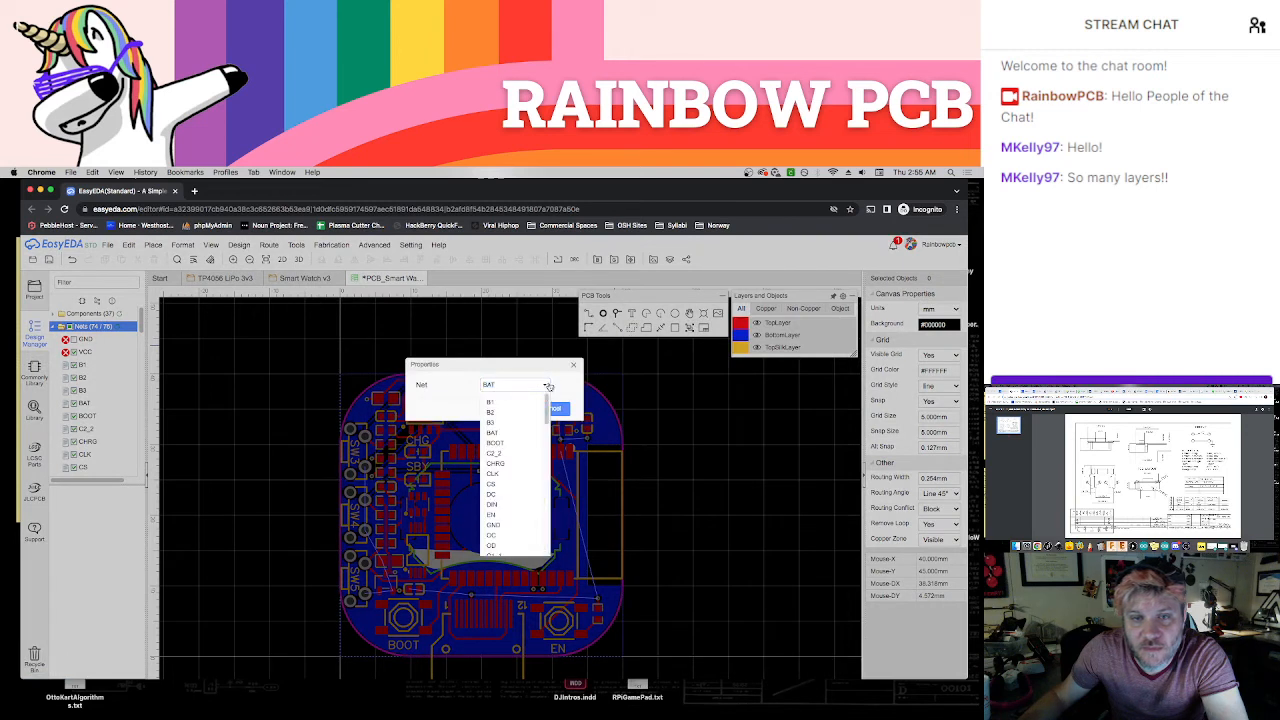
{"action": "scroll", "coordinate": [517, 494], "scroll_direction": "down", "scroll_amount": 10}
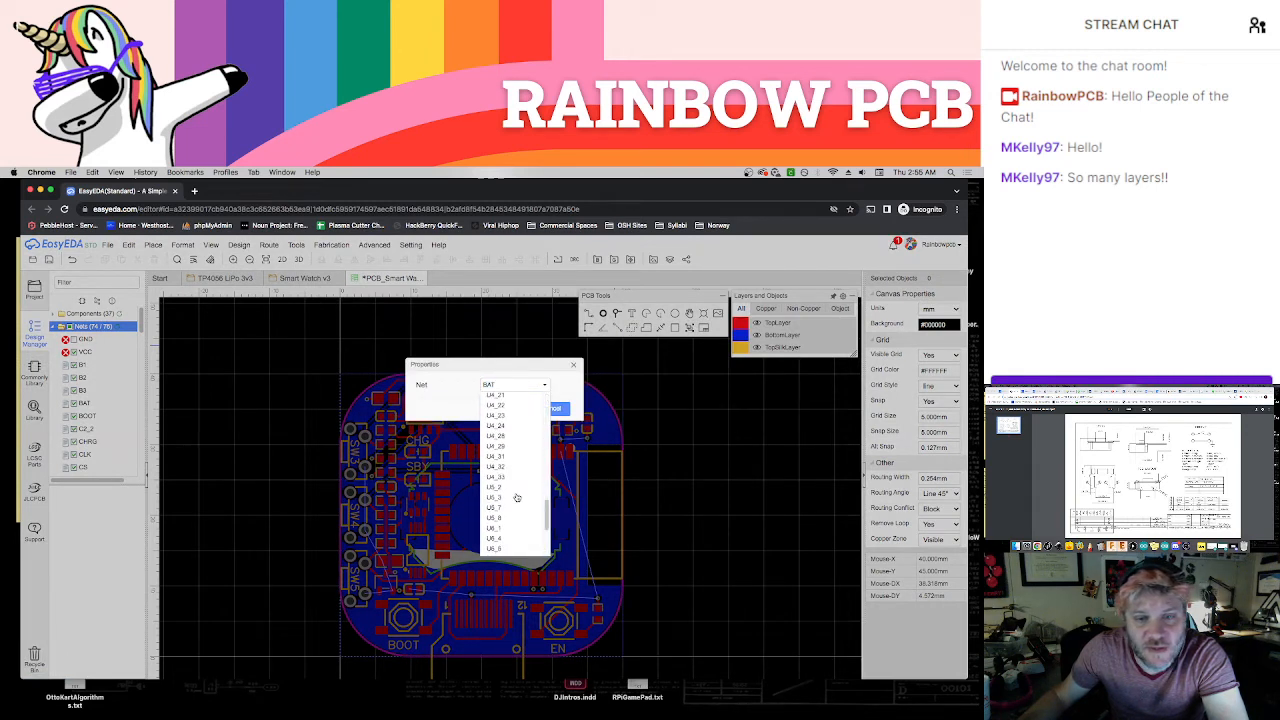
{"action": "scroll", "coordinate": [517, 494], "scroll_direction": "down", "scroll_amount": 5}
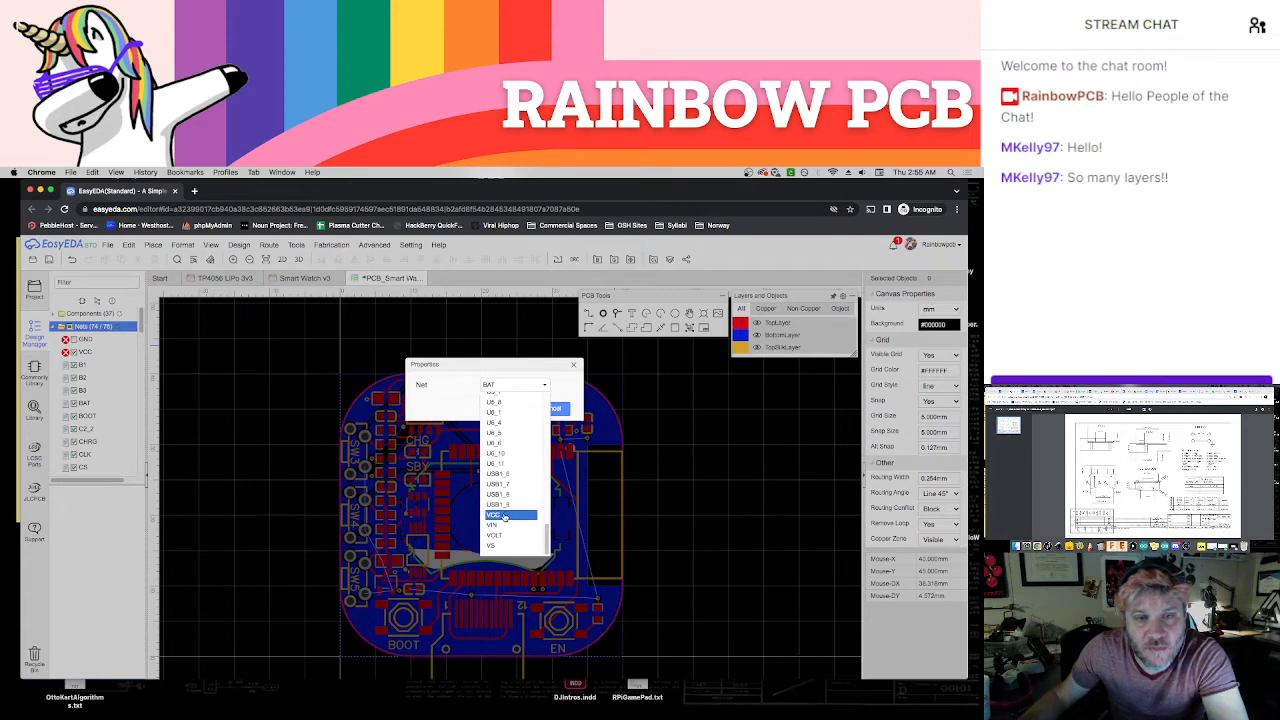
{"action": "left_click", "coordinate": [505, 516]}
{"action": "left_click", "coordinate": [517, 410]}
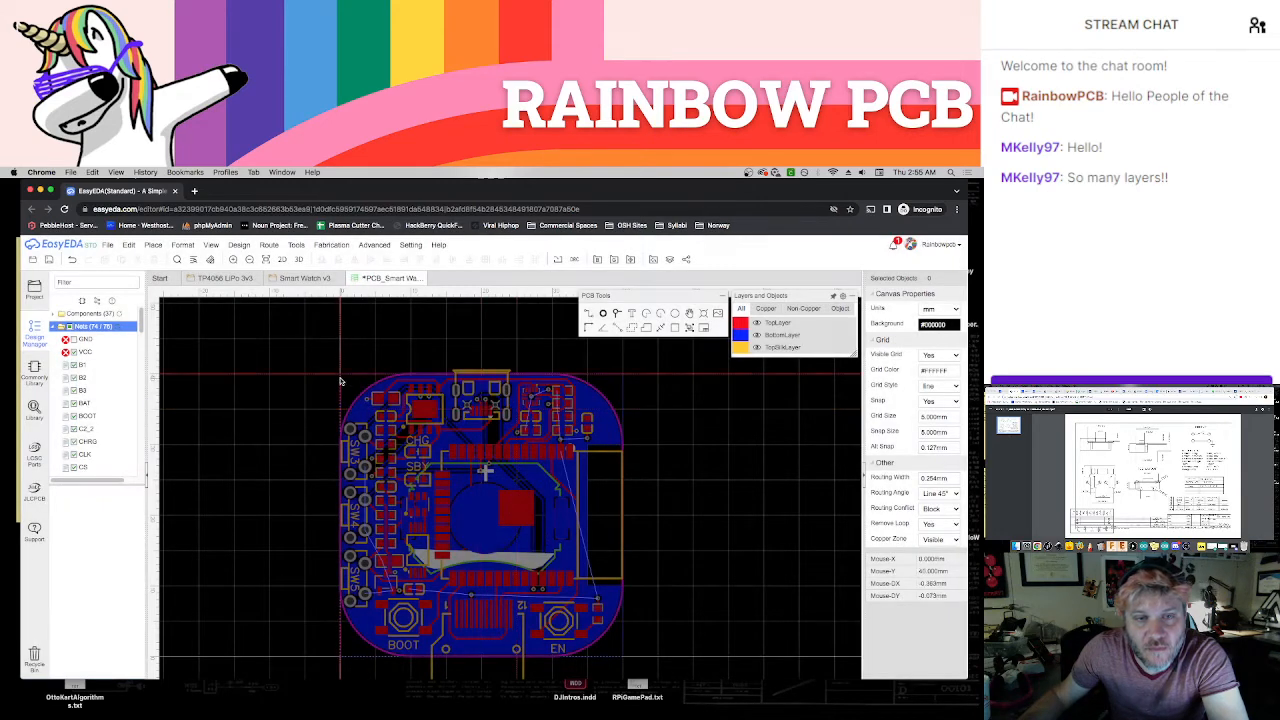
{"action": "left_click", "coordinate": [618, 381]}
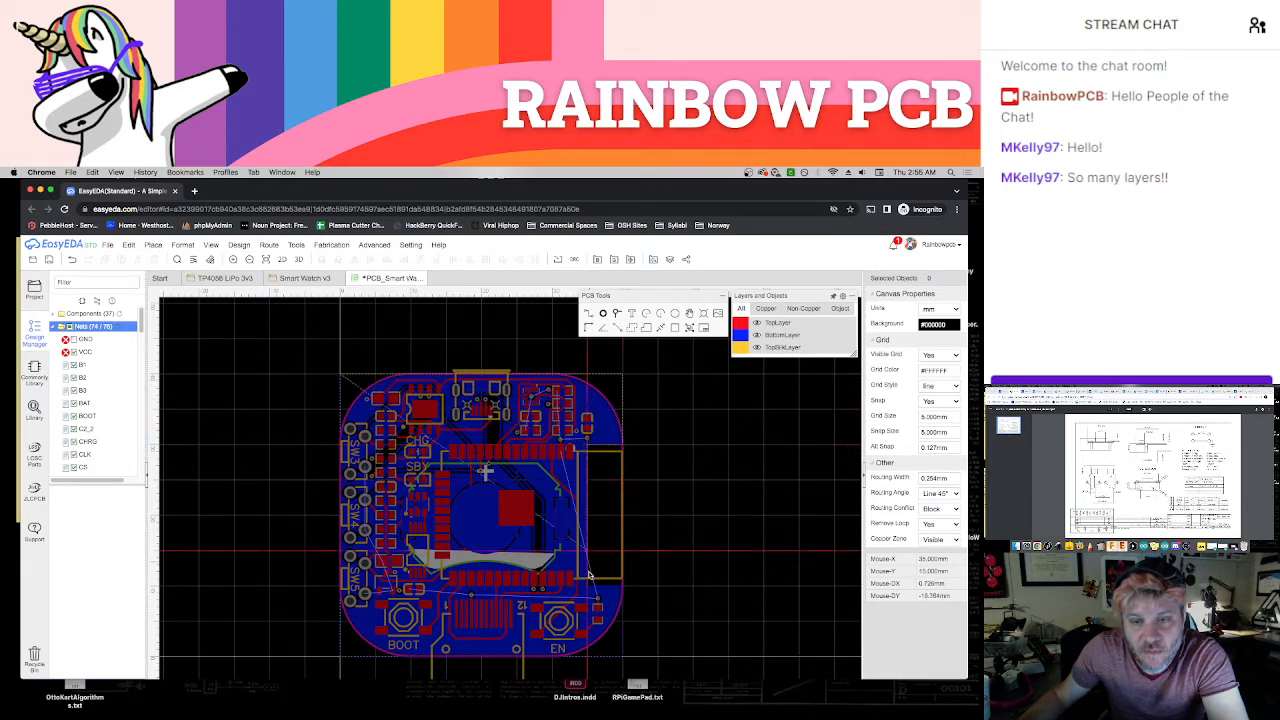
{"action": "double_click", "coordinate": [340, 660]}
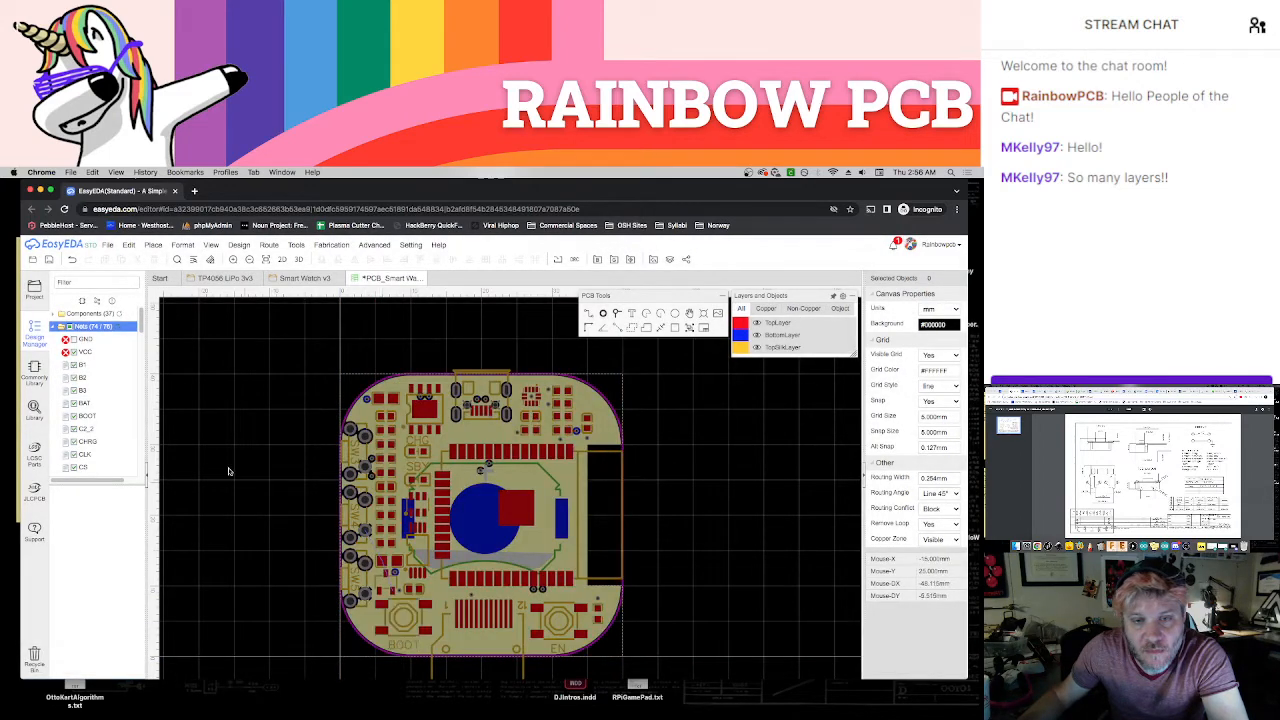
Using TopLayer and a 0.1 mm snap size, place a via below the unconnected VCC pad near SW5 and join it with a short track
{"action": "left_click", "coordinate": [118, 328]}
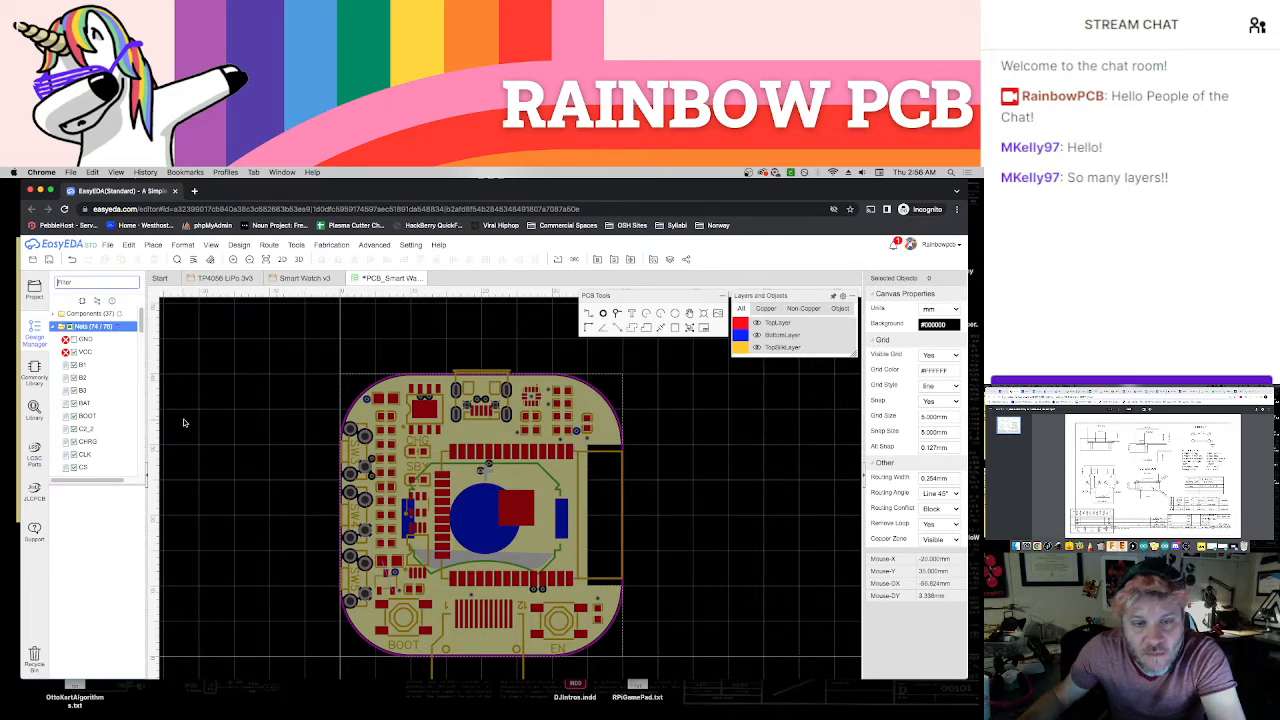
{"action": "scroll", "coordinate": [421, 573], "scroll_direction": "up", "scroll_amount": 6}
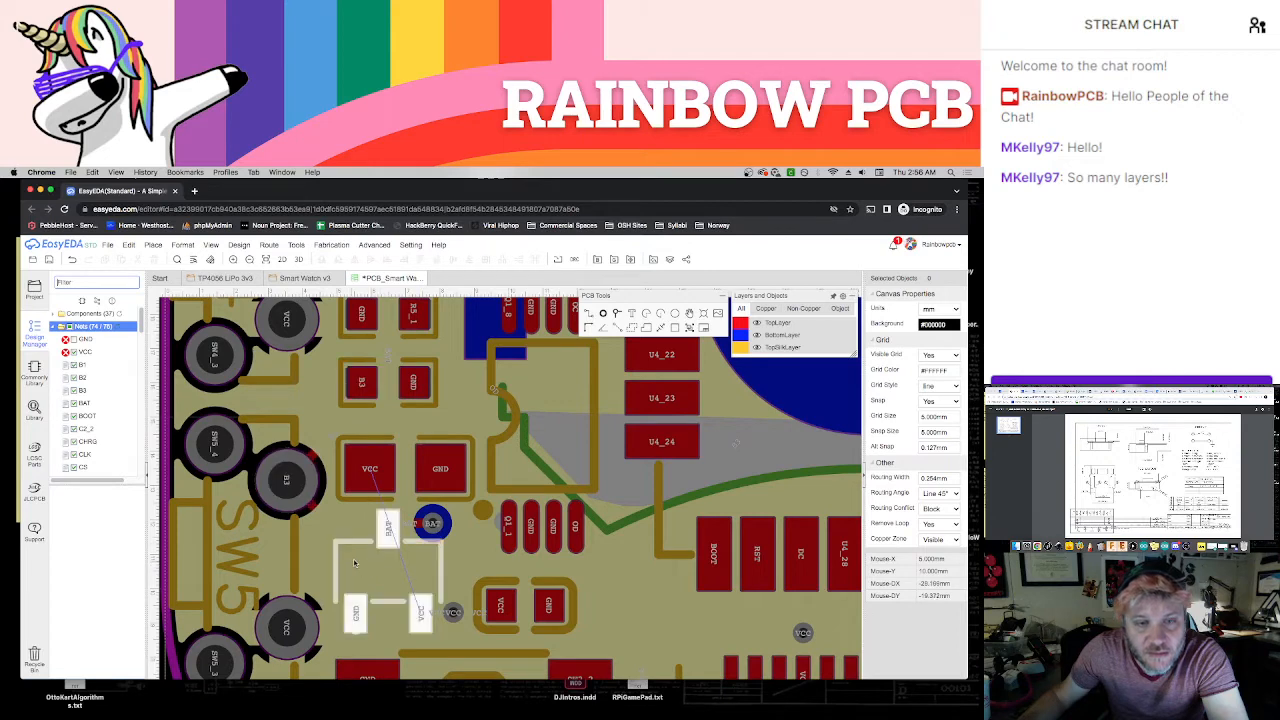
{"action": "mouse_move", "coordinate": [803, 302]}
{"action": "left_click", "coordinate": [737, 323]}
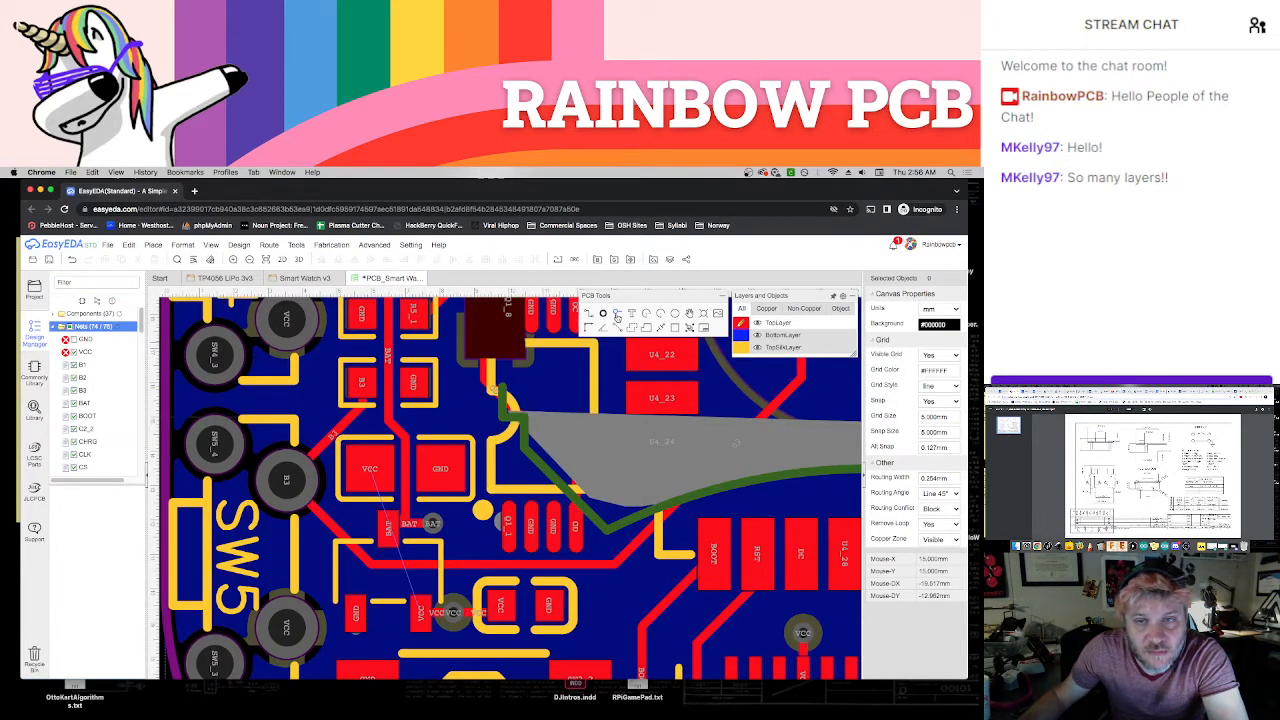
{"action": "left_click", "coordinate": [946, 433]}
{"action": "type", "text": "0.1"}
{"action": "key", "text": "Return"}
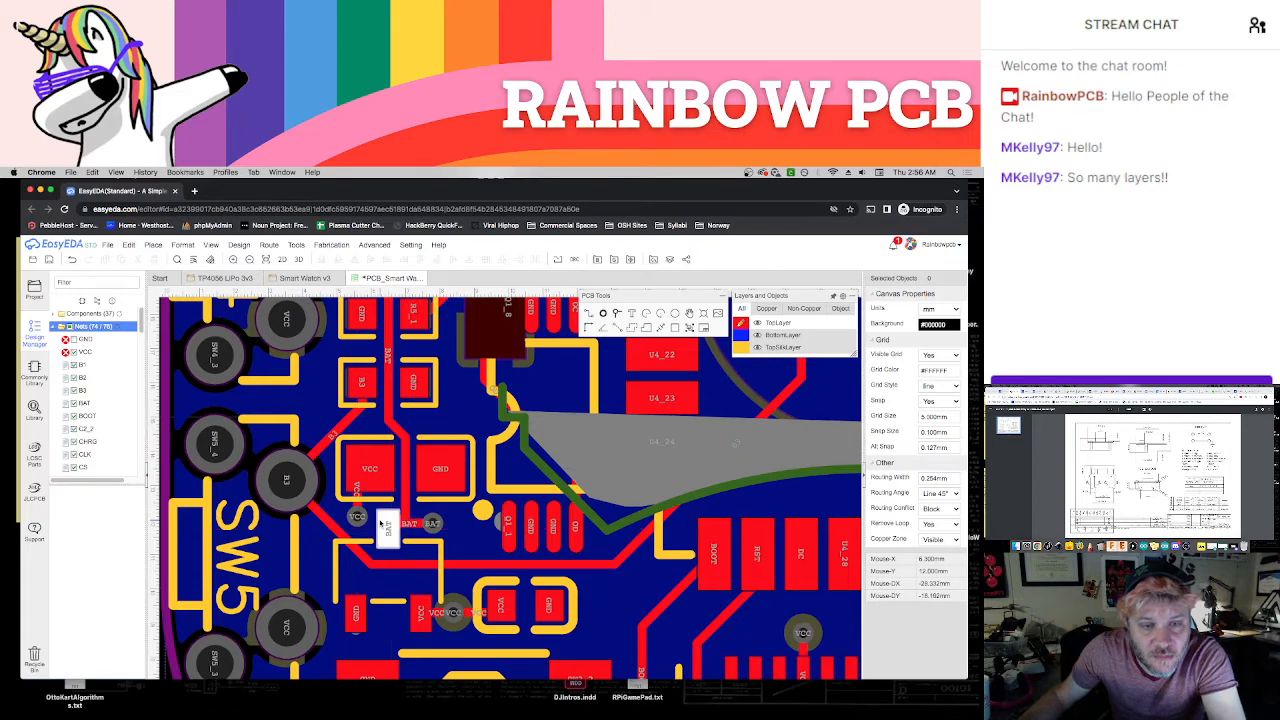
Select the Inner1 VCC copper area around the board outline and rebuild it
{"action": "scroll", "coordinate": [380, 523], "scroll_direction": "down", "scroll_amount": 3}
{"action": "scroll", "coordinate": [380, 523], "scroll_direction": "down", "scroll_amount": 3}
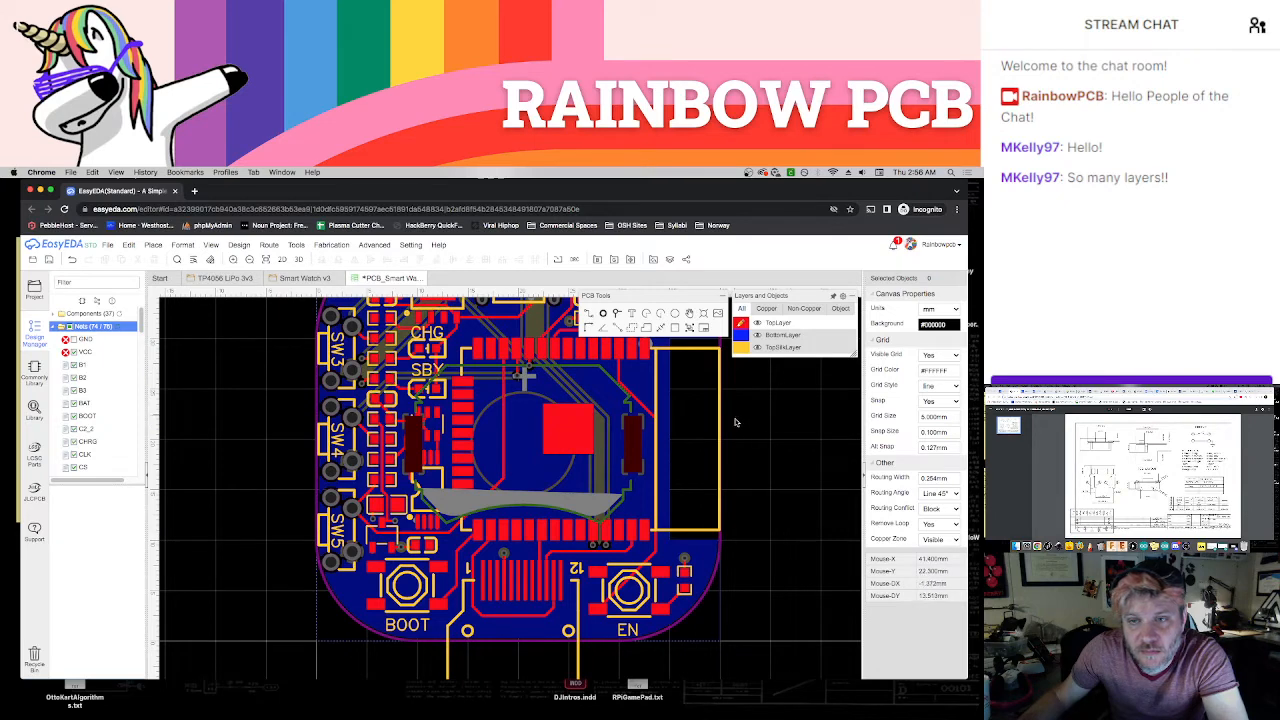
{"action": "left_click", "coordinate": [720, 588]}
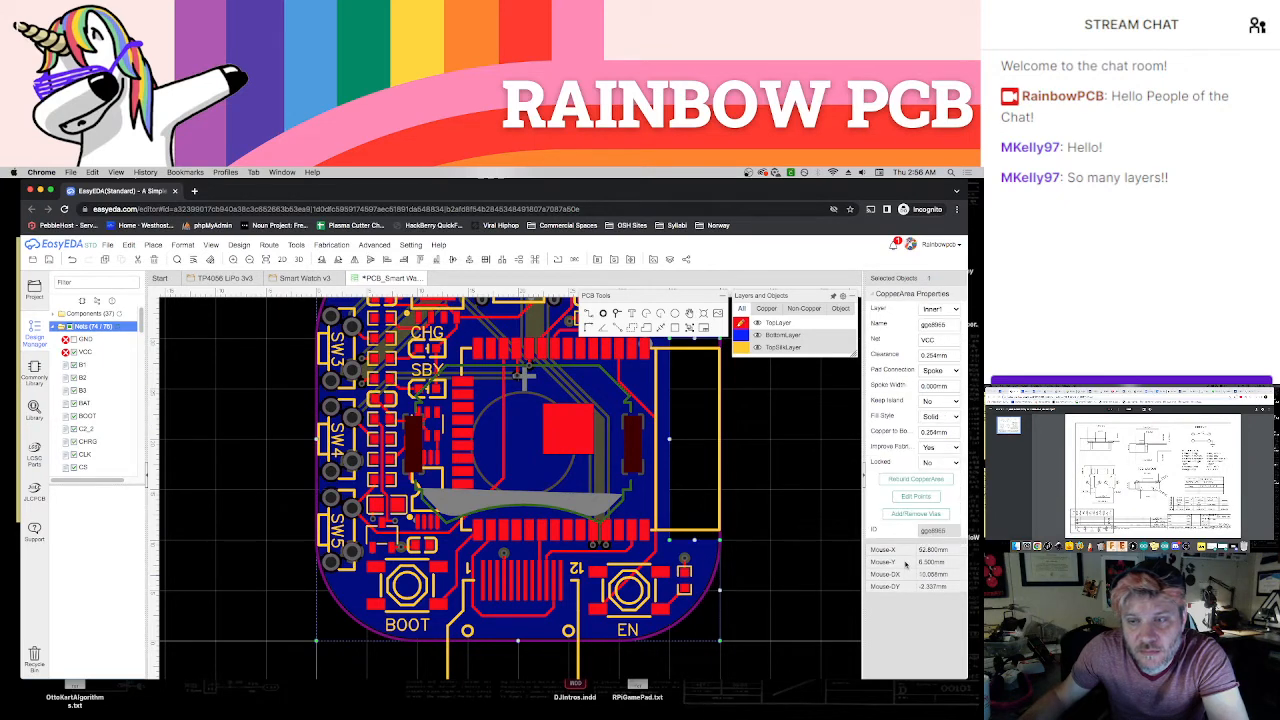
{"action": "left_click", "coordinate": [916, 480]}
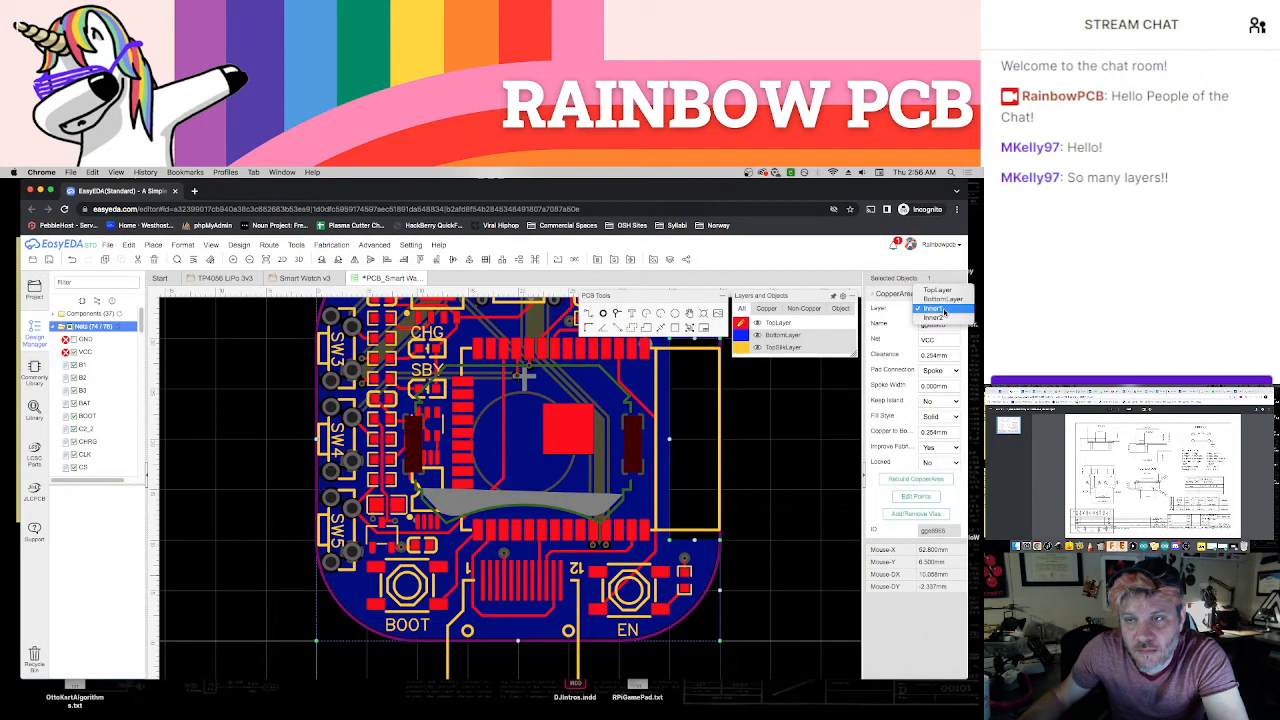
{"action": "left_click", "coordinate": [795, 466]}
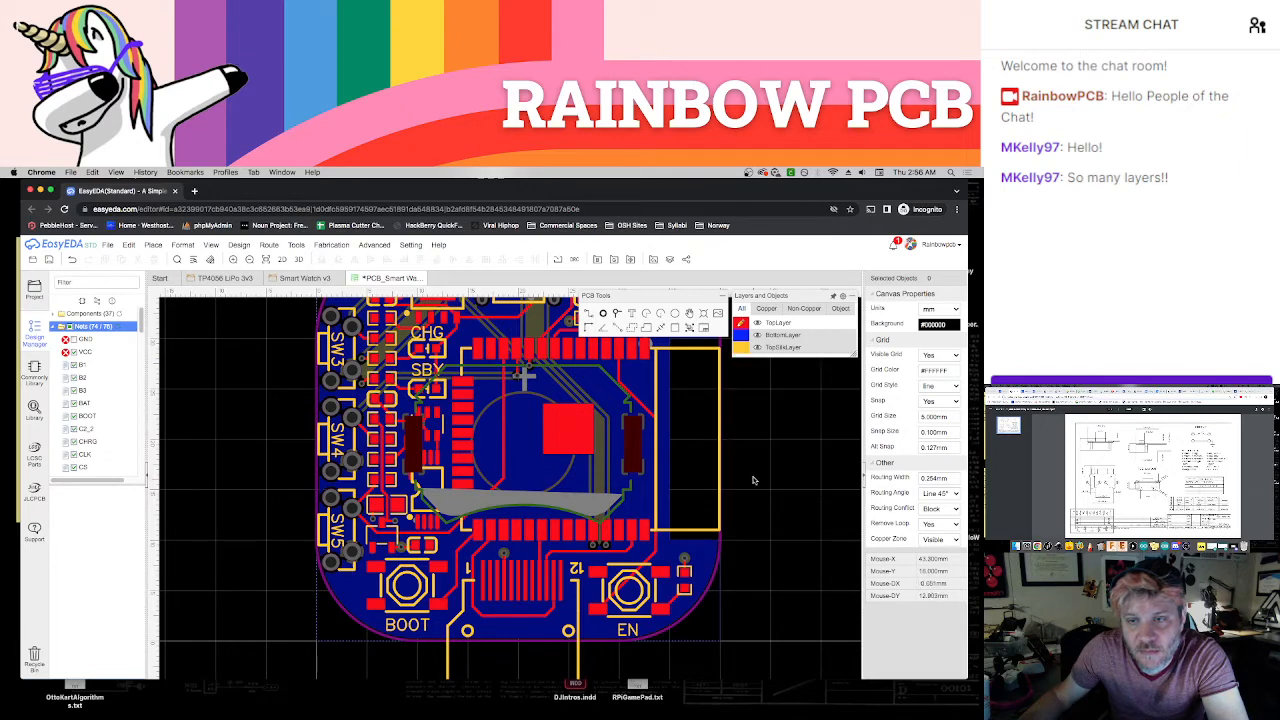
Rebuild the BAT copper area on BottomLayer and refresh the net list in the design manager
{"action": "mouse_move", "coordinate": [784, 354]}
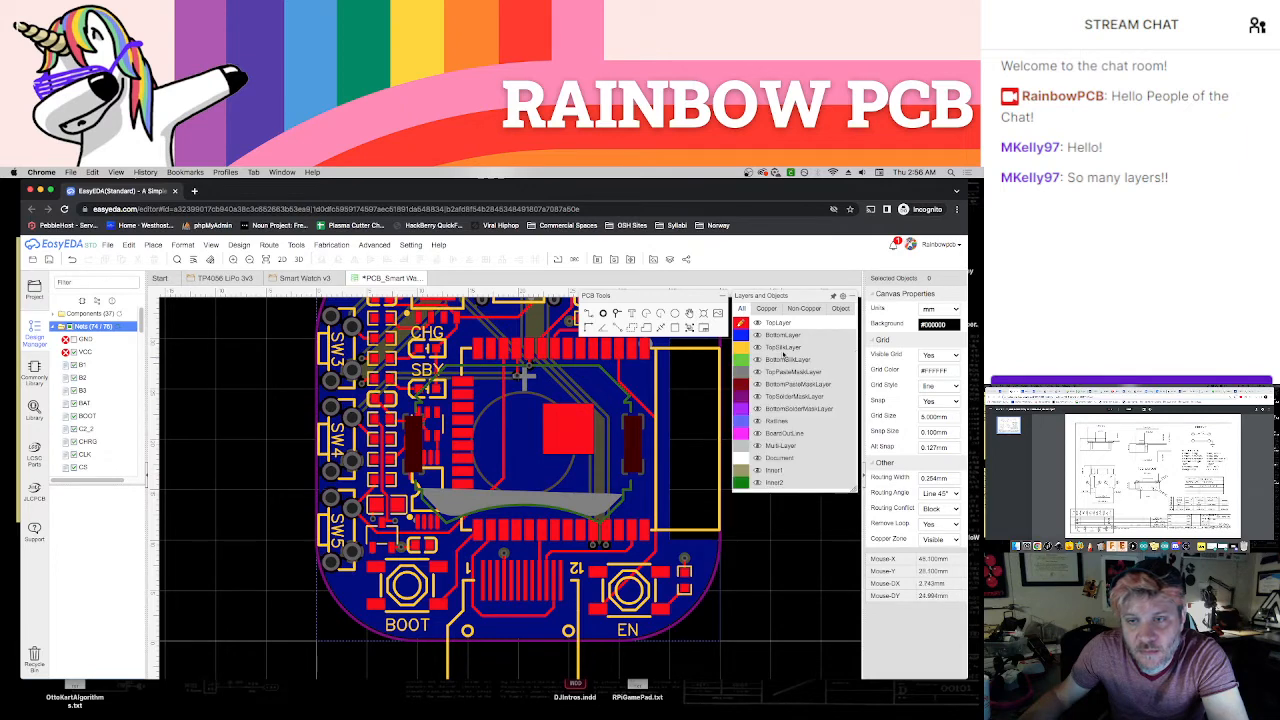
{"action": "left_click", "coordinate": [720, 595]}
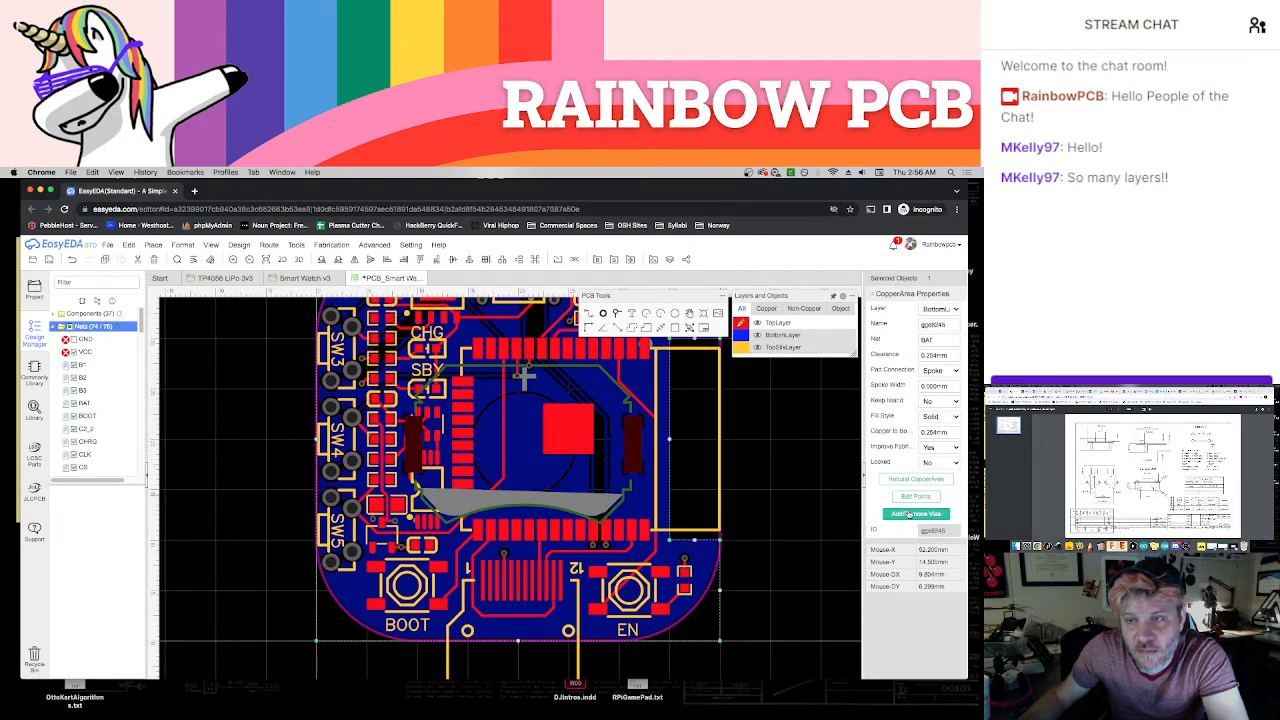
{"action": "left_click", "coordinate": [916, 479]}
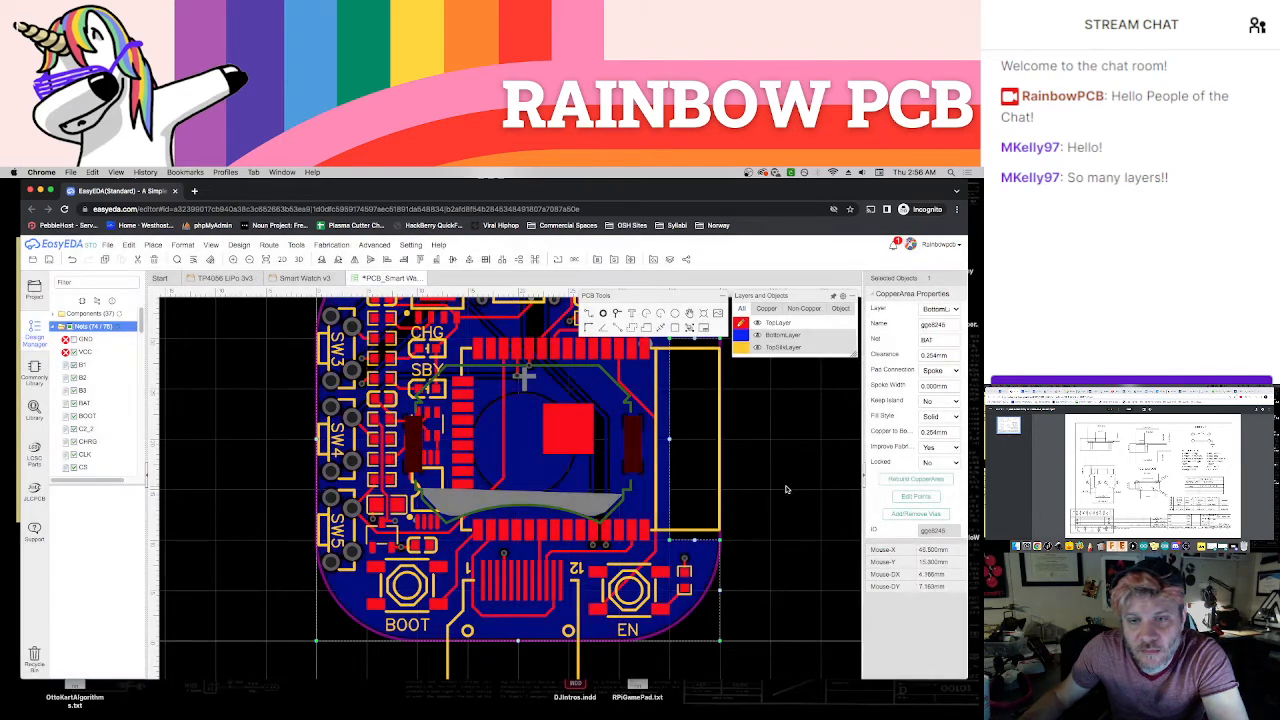
{"action": "left_click", "coordinate": [758, 472]}
{"action": "scroll", "coordinate": [760, 472], "scroll_direction": "down", "scroll_amount": 4}
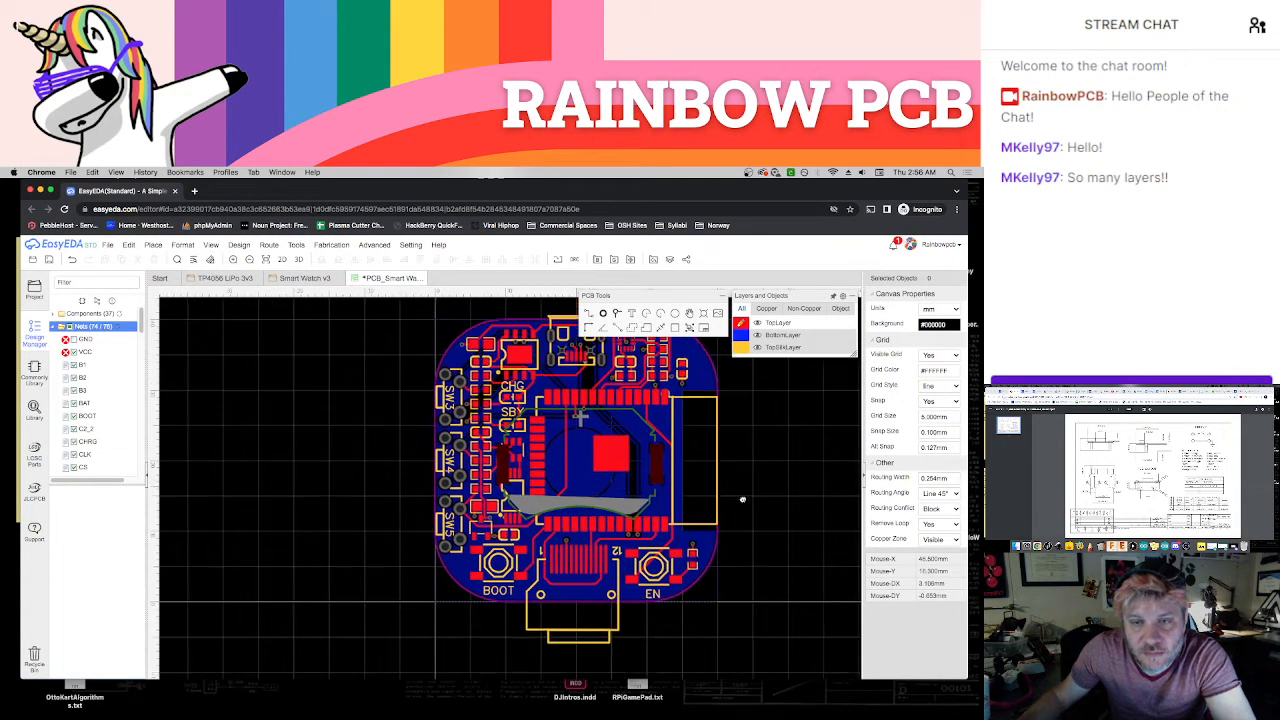
{"action": "right_click_drag", "start_coordinate": [646, 513], "coordinate": [638, 512]}
{"action": "left_click", "coordinate": [118, 327]}
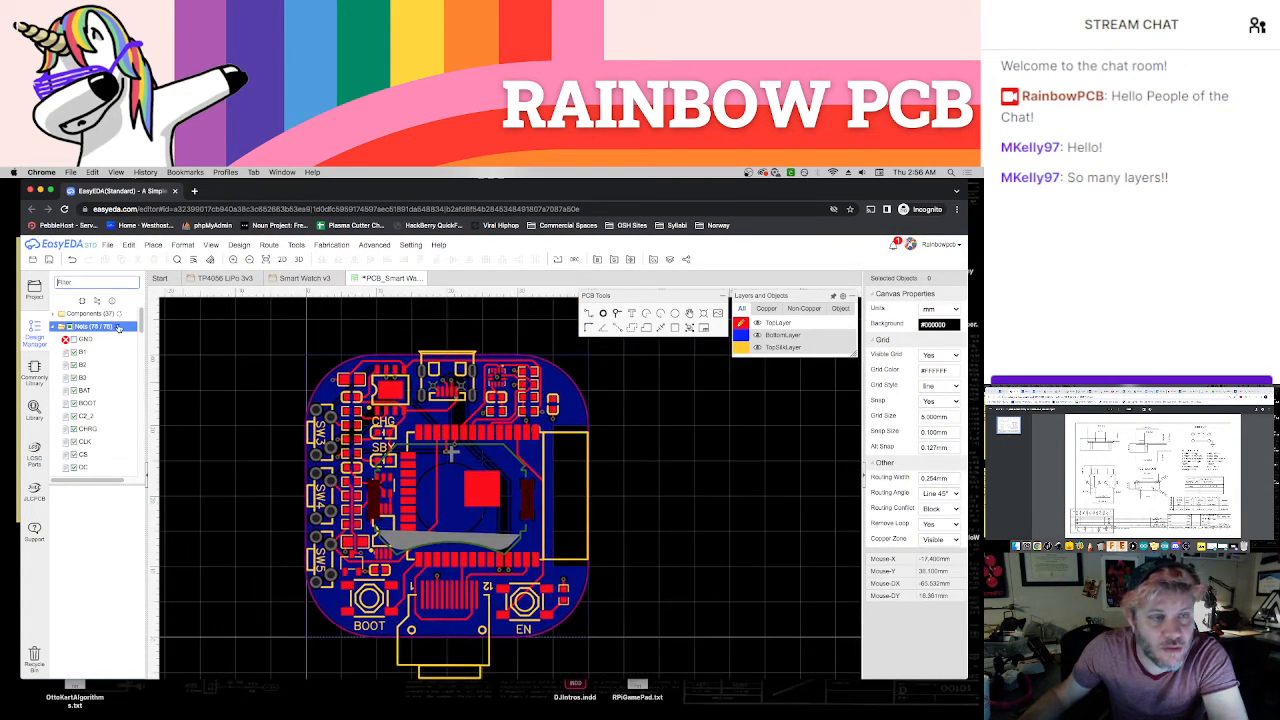
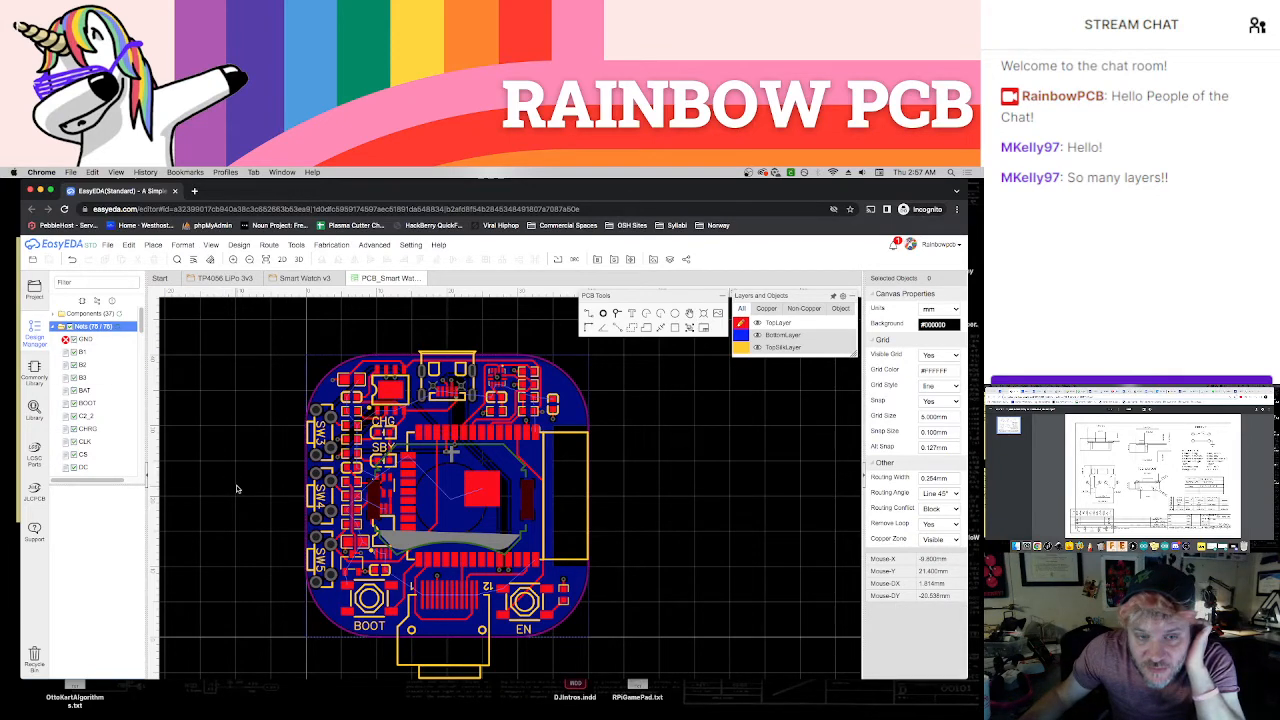
Route a top-layer GND track from the small three-pad component above the BOOT button to the button's adjacent GND pad
{"action": "scroll", "coordinate": [240, 487], "scroll_direction": "up", "scroll_amount": 4}
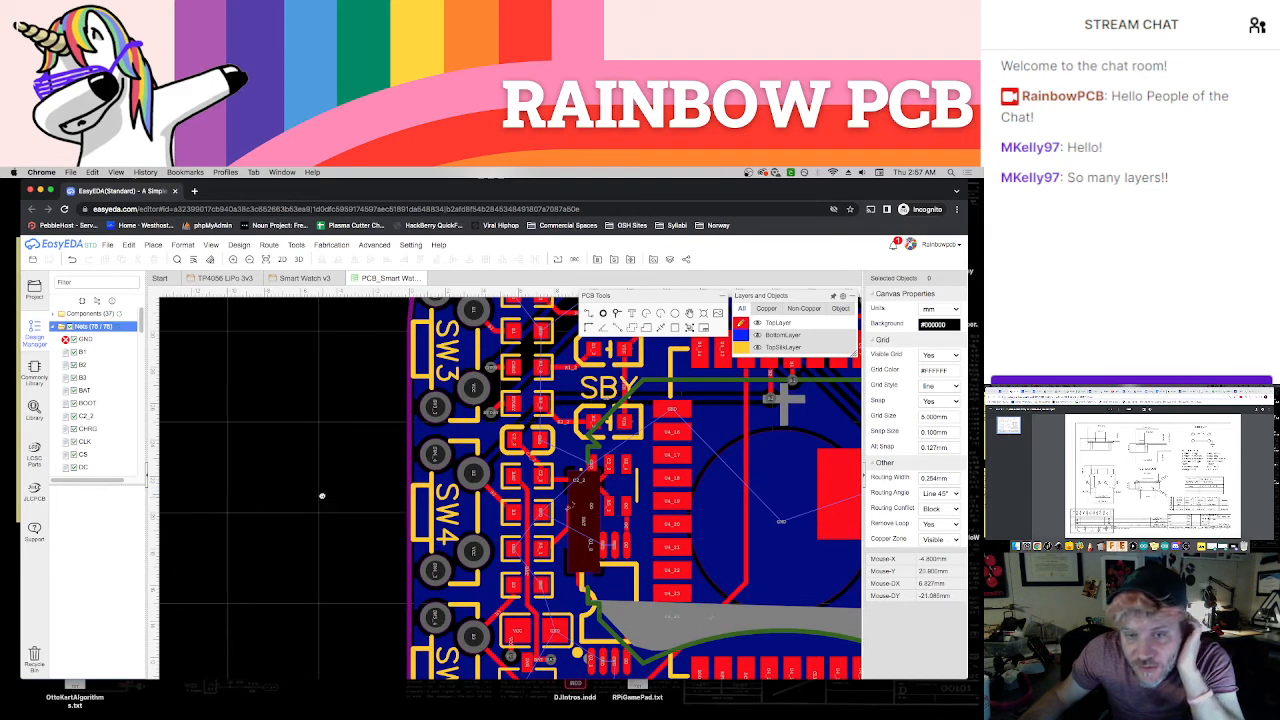
{"action": "scroll", "coordinate": [322, 496], "scroll_direction": "down", "scroll_amount": 3}
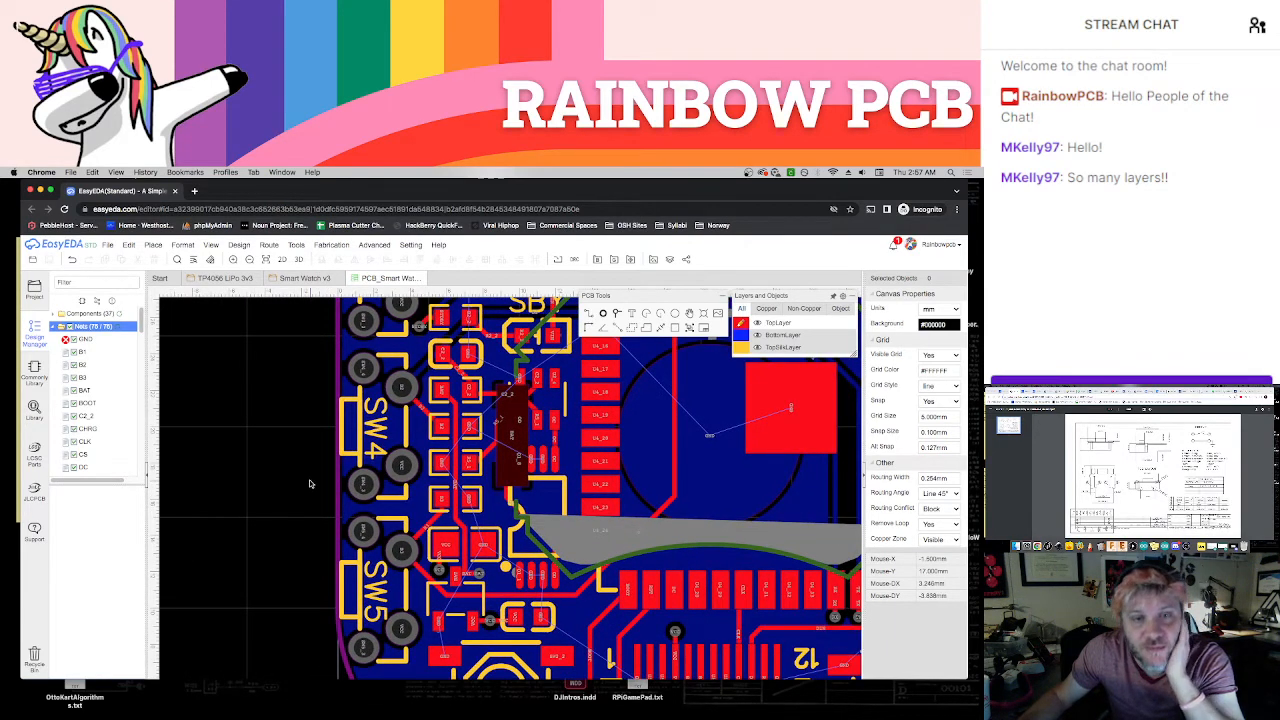
{"action": "right_click_drag", "start_coordinate": [239, 461], "coordinate": [198, 438]}
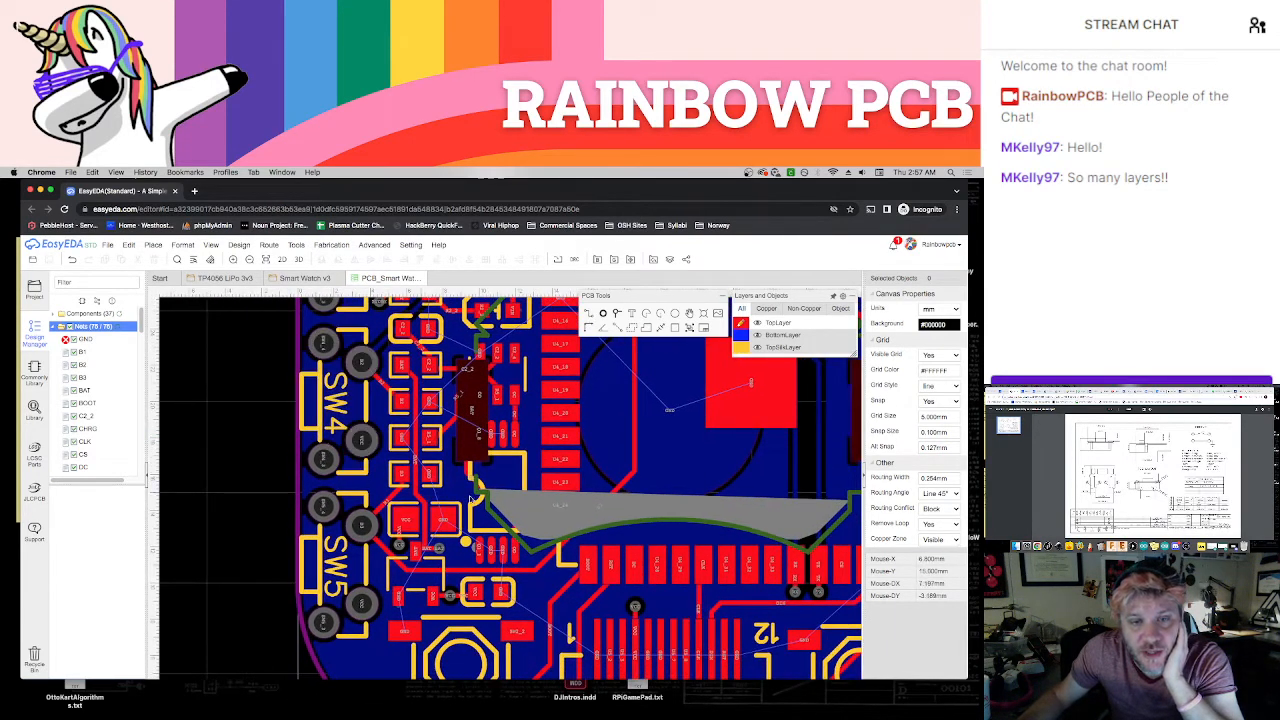
{"action": "scroll", "coordinate": [472, 495], "scroll_direction": "up", "scroll_amount": 2}
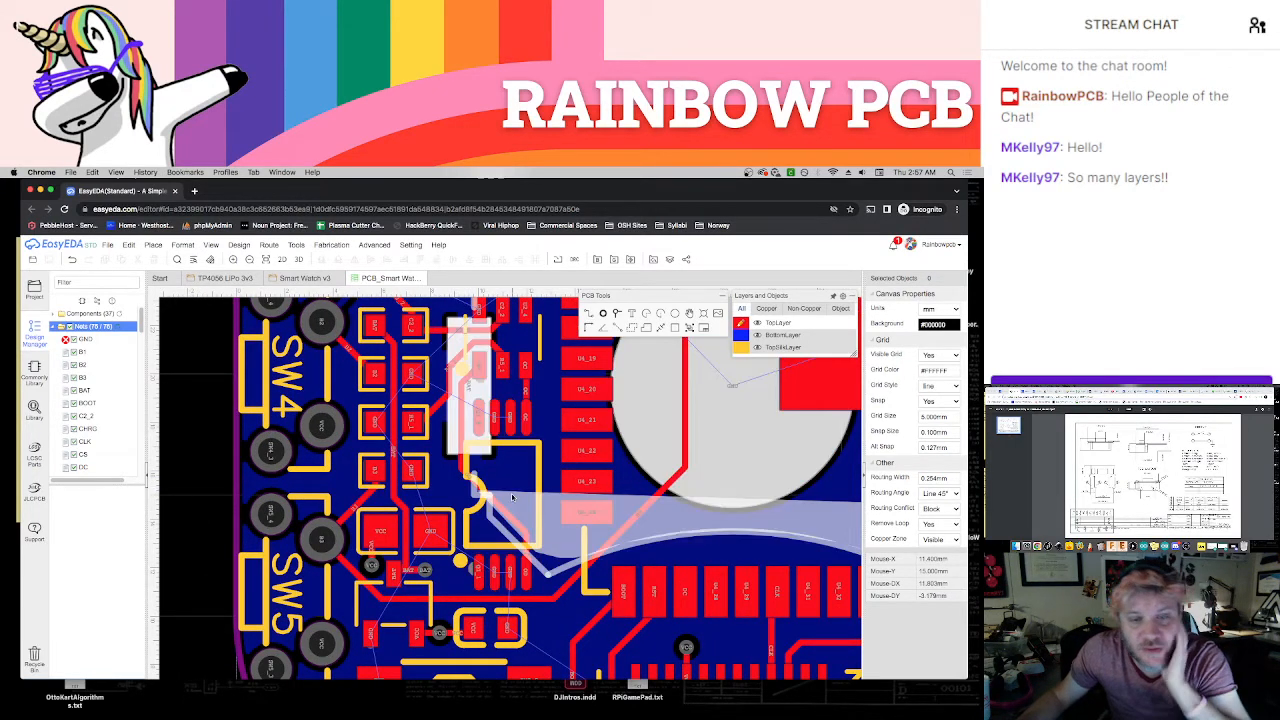
{"action": "right_click_drag", "start_coordinate": [405, 595], "coordinate": [432, 459]}
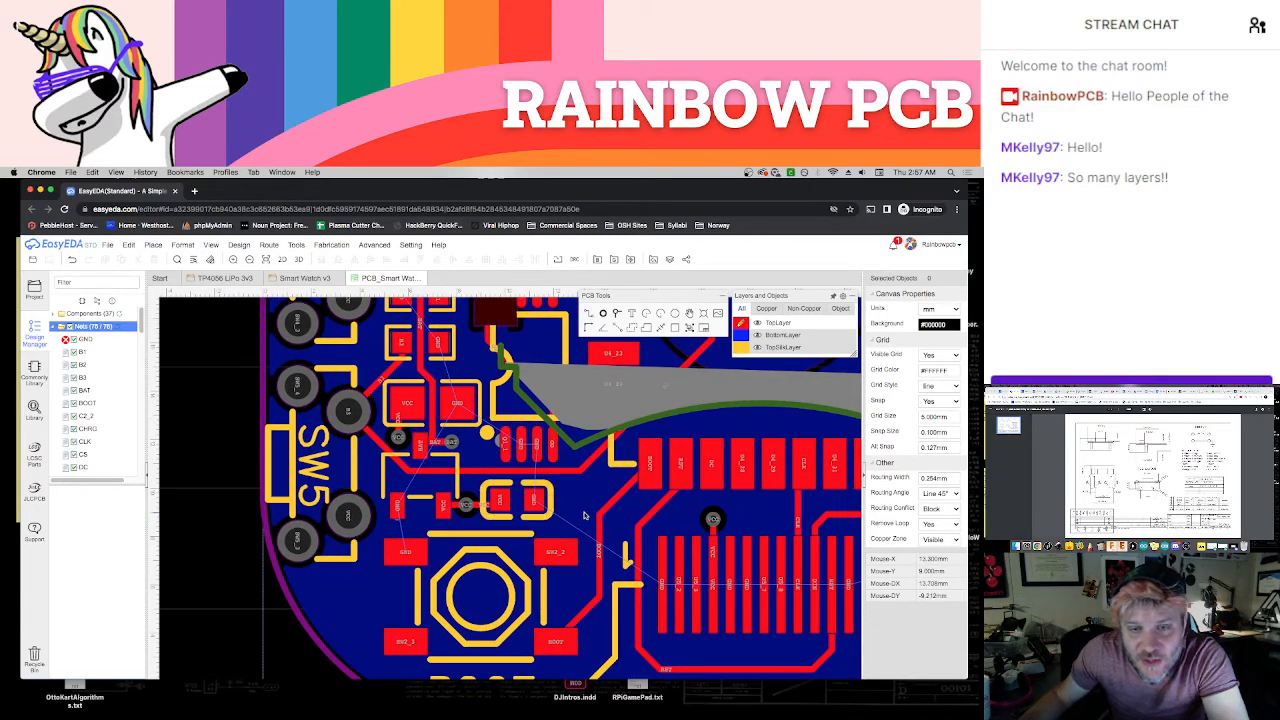
{"action": "left_click", "coordinate": [619, 314]}
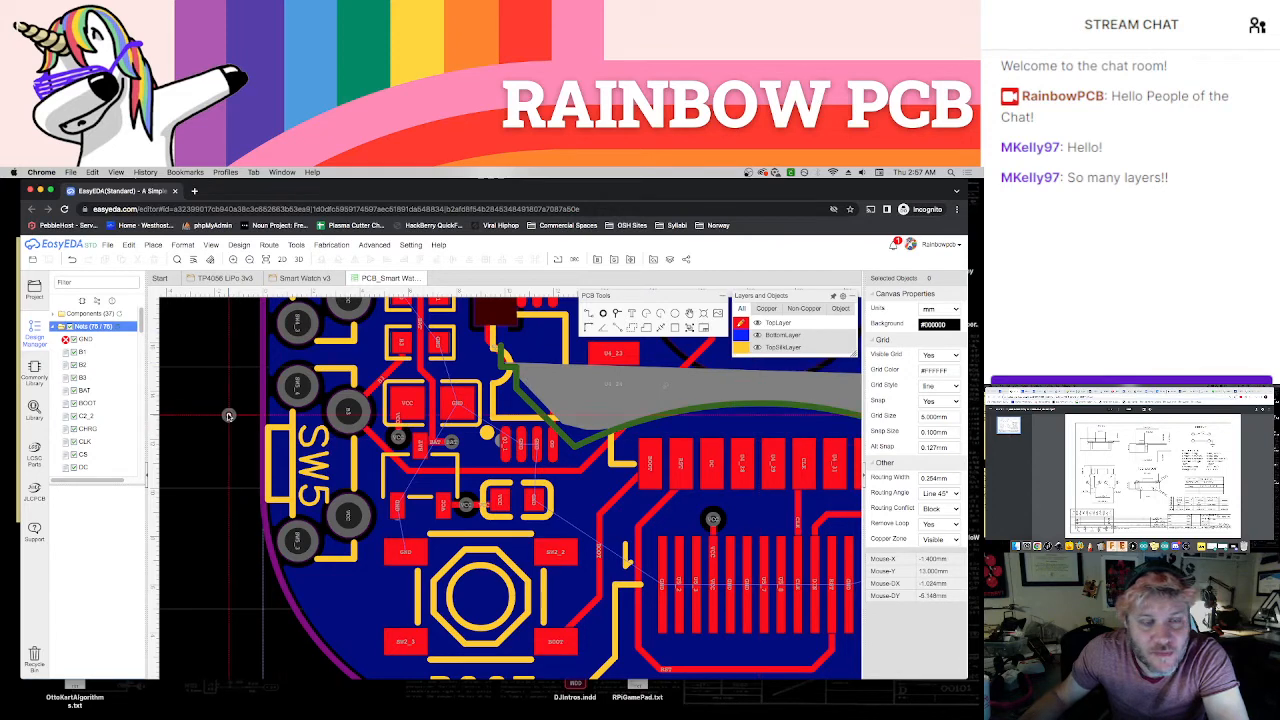
{"action": "scroll", "coordinate": [451, 522], "scroll_direction": "up", "scroll_amount": 1}
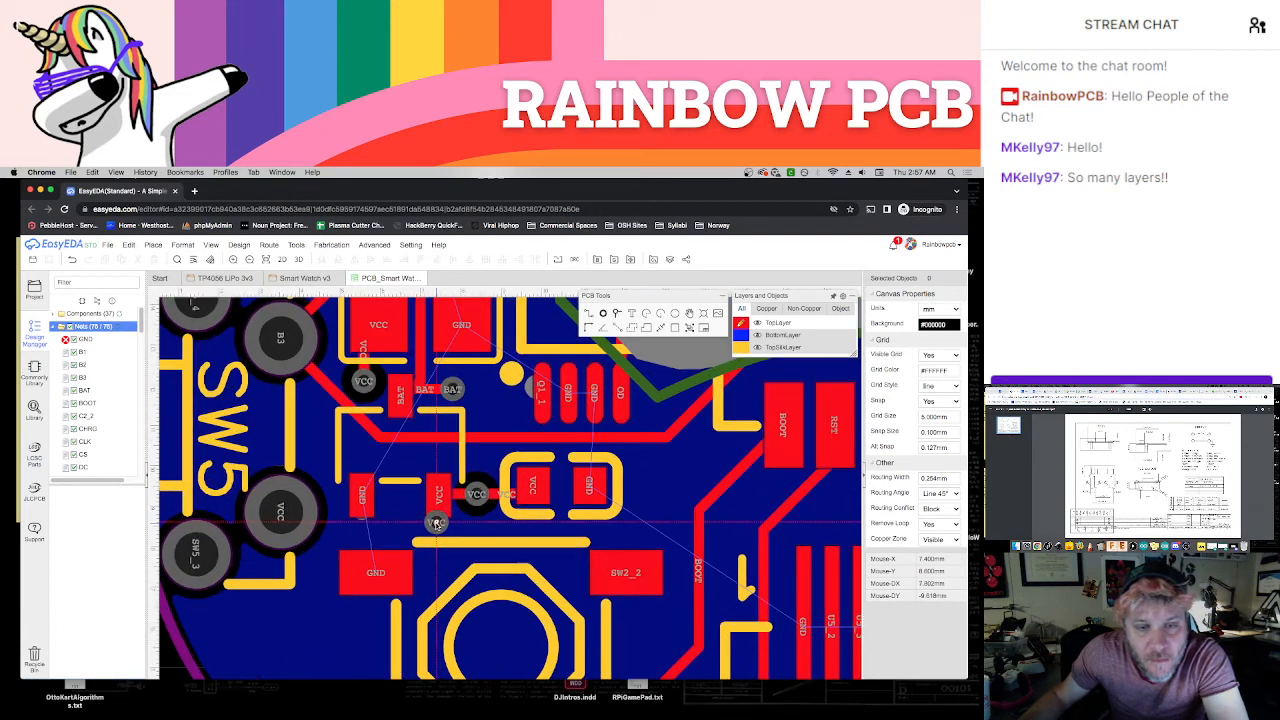
{"action": "mouse_move", "coordinate": [741, 323]}
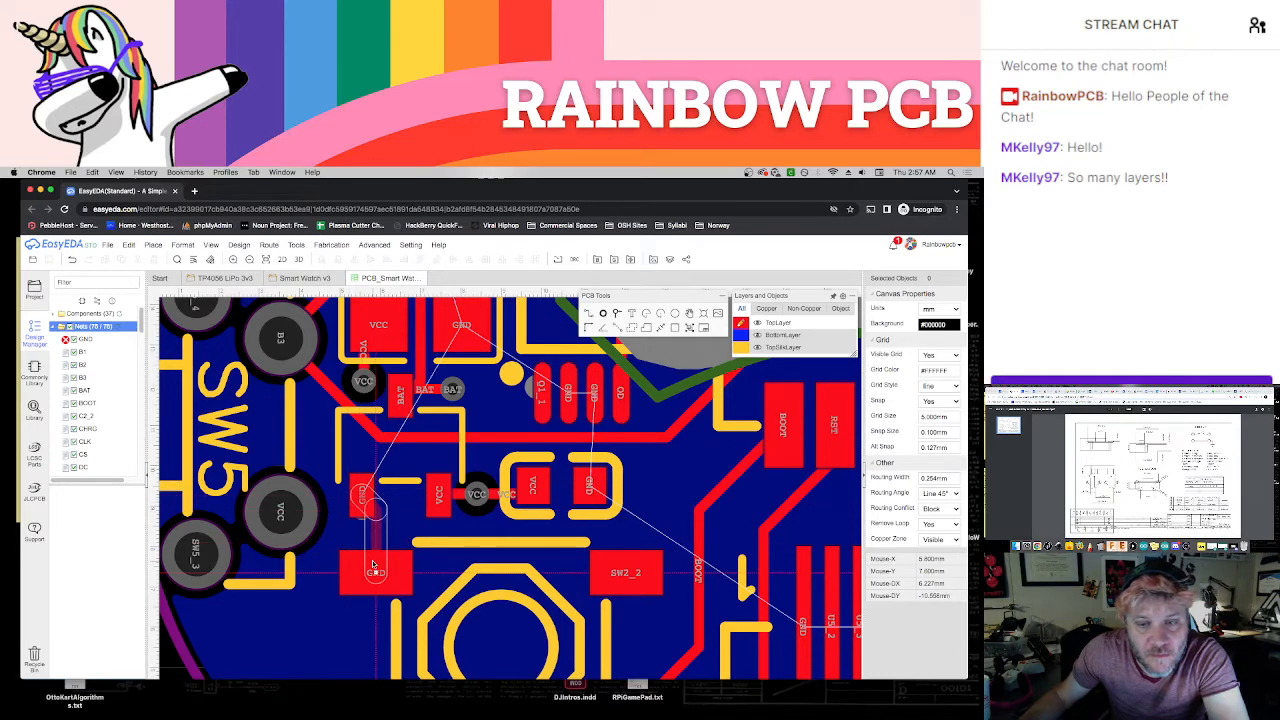
{"action": "left_click", "coordinate": [373, 565]}
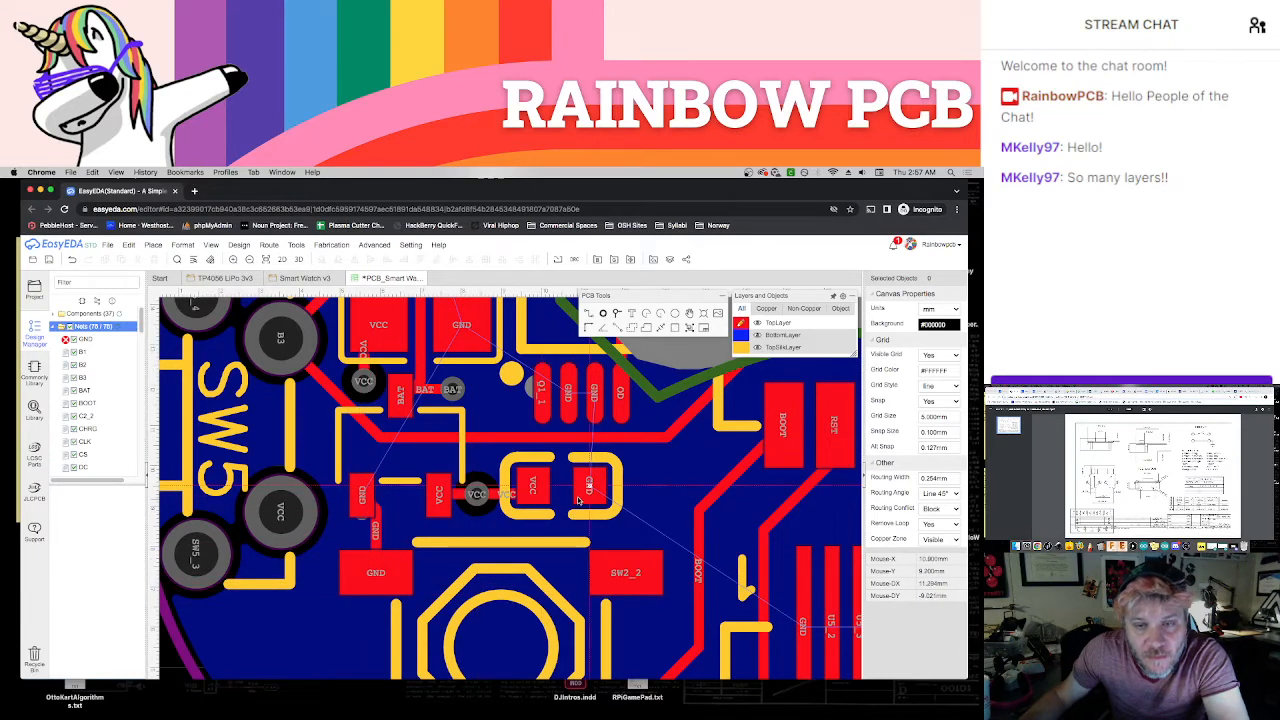
Join the two GND pads of the four-pad chip above and link them through the VCC capacitor's GND pad to the B3 resistor's GND pad
{"action": "left_click", "coordinate": [569, 397]}
{"action": "right_click_drag", "start_coordinate": [629, 454], "coordinate": [558, 555]}
{"action": "left_click", "coordinate": [372, 327]}
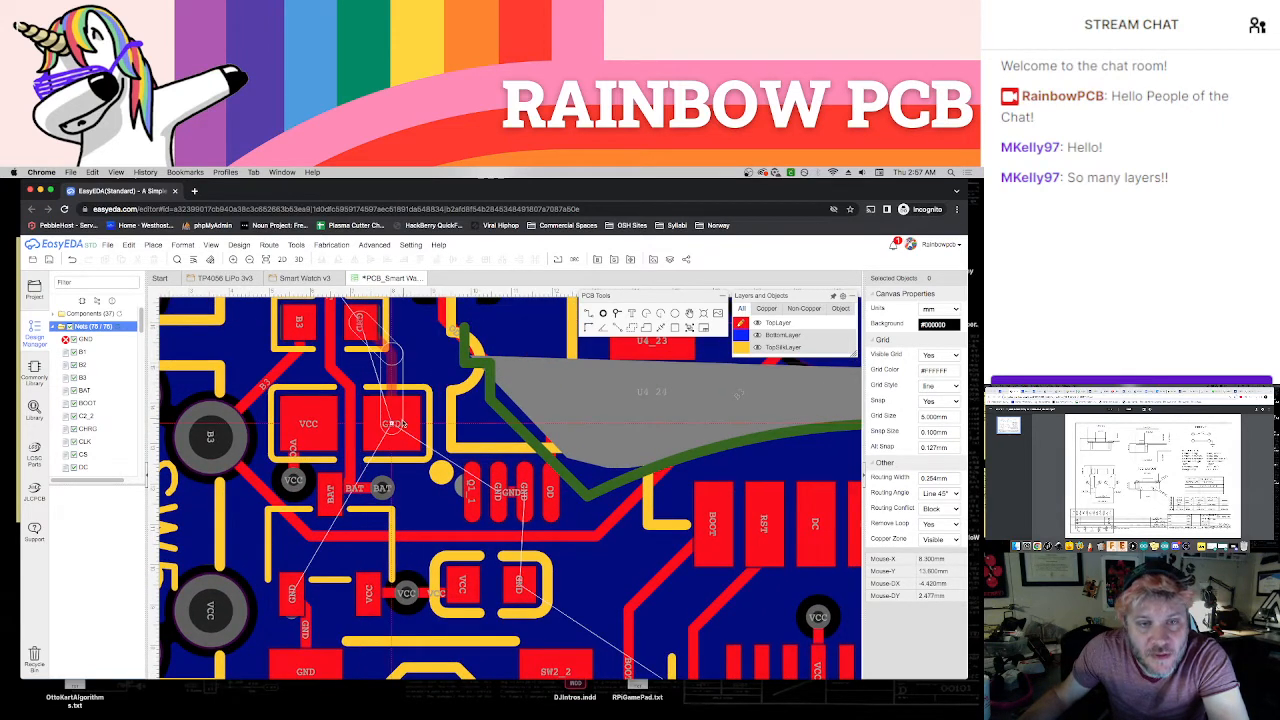
{"action": "left_click", "coordinate": [395, 427]}
{"action": "left_click", "coordinate": [396, 428]}
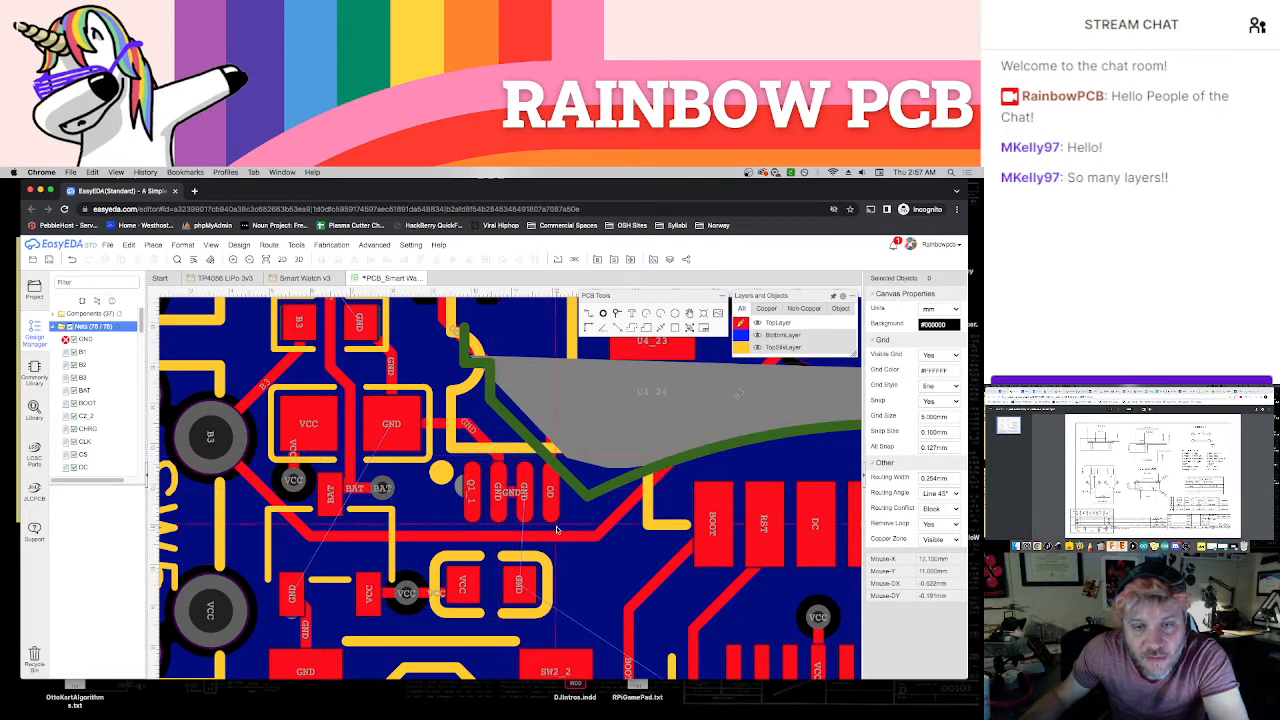
Connect the first and fifth pins of the 12-pin connector with a GND track looping below the pins between them
{"action": "scroll", "coordinate": [585, 567], "scroll_direction": "down", "scroll_amount": 1}
{"action": "right_click_drag", "start_coordinate": [585, 567], "coordinate": [500, 457]}
{"action": "scroll", "coordinate": [528, 505], "scroll_direction": "down", "scroll_amount": 3}
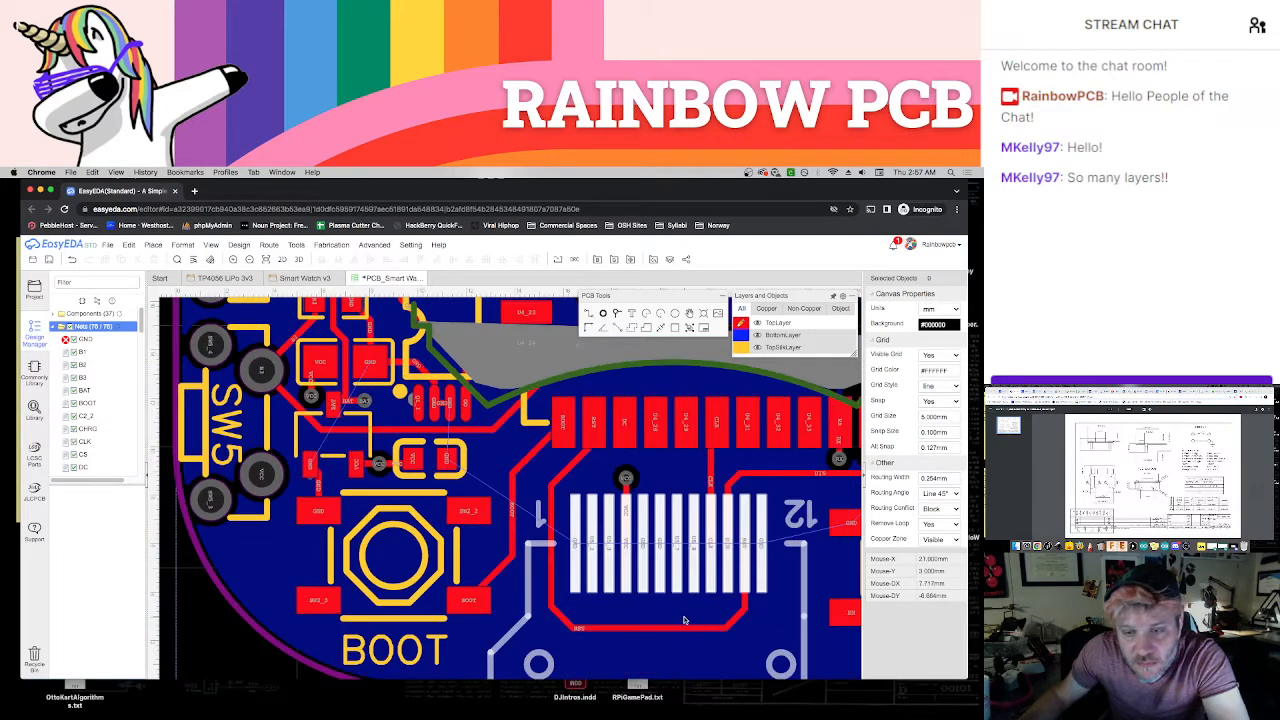
{"action": "right_click_drag", "start_coordinate": [683, 620], "coordinate": [605, 611]}
{"action": "scroll", "coordinate": [597, 597], "scroll_direction": "up", "scroll_amount": 3}
{"action": "key", "text": "w"}
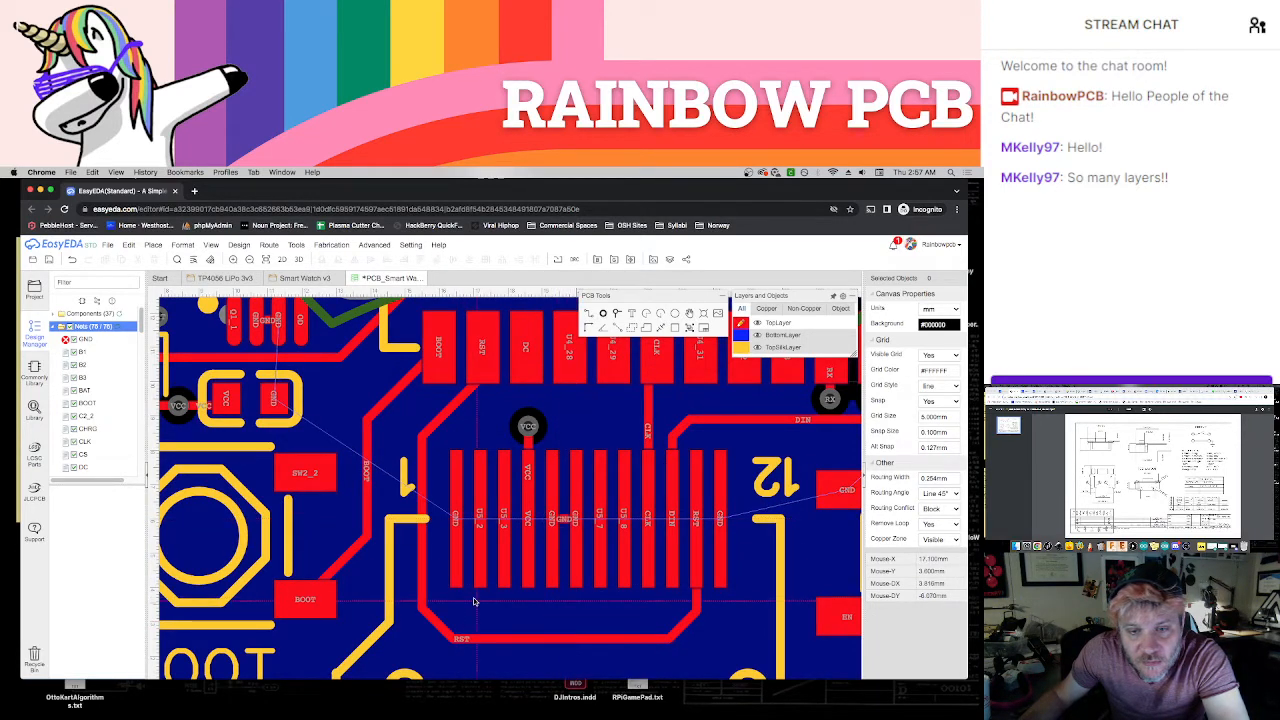
{"action": "left_click", "coordinate": [457, 572]}
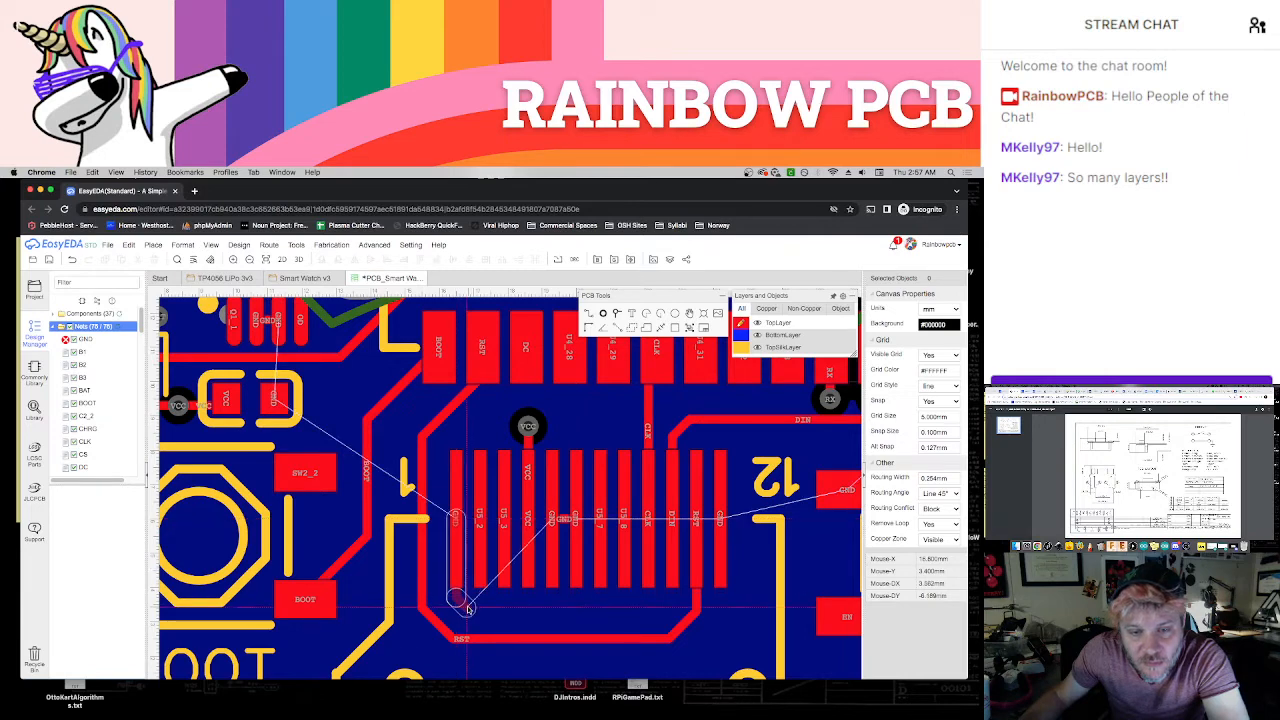
{"action": "left_click", "coordinate": [469, 607]}
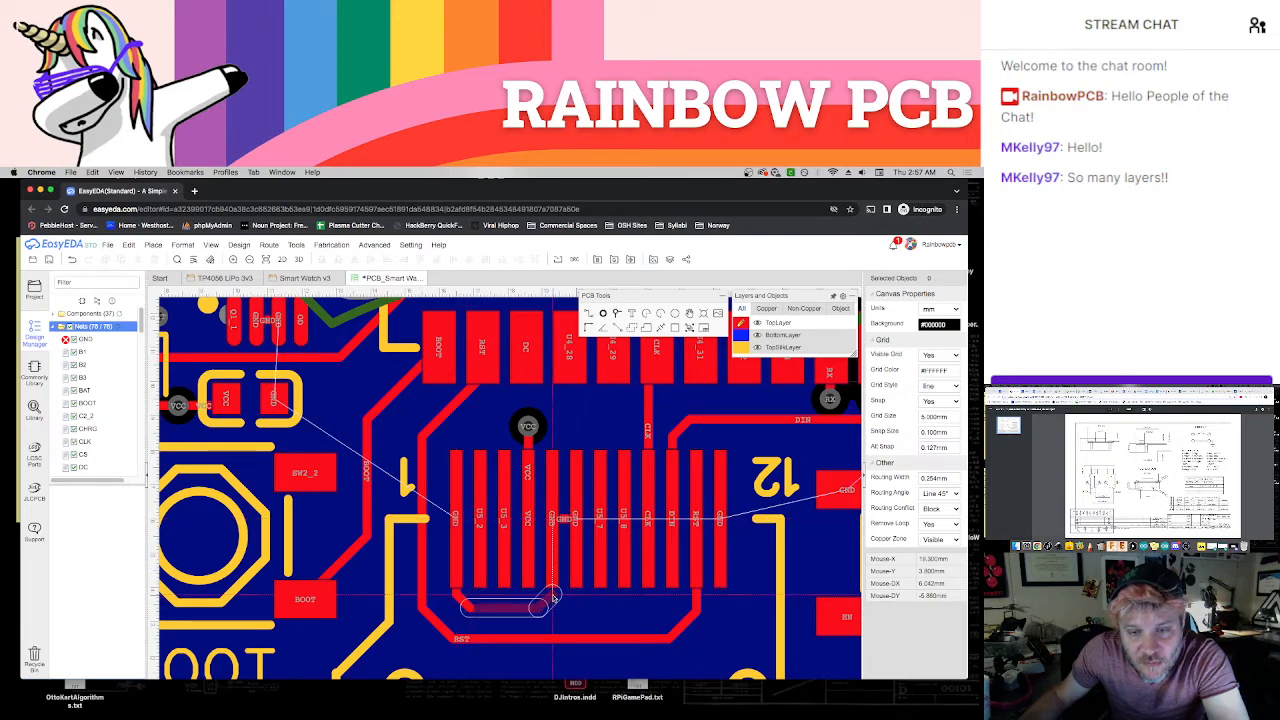
{"action": "left_click", "coordinate": [556, 586]}
Route a GND track from the connector's twelfth pin to the EN button's GND pad
{"action": "scroll", "coordinate": [690, 597], "scroll_direction": "down", "scroll_amount": 1}
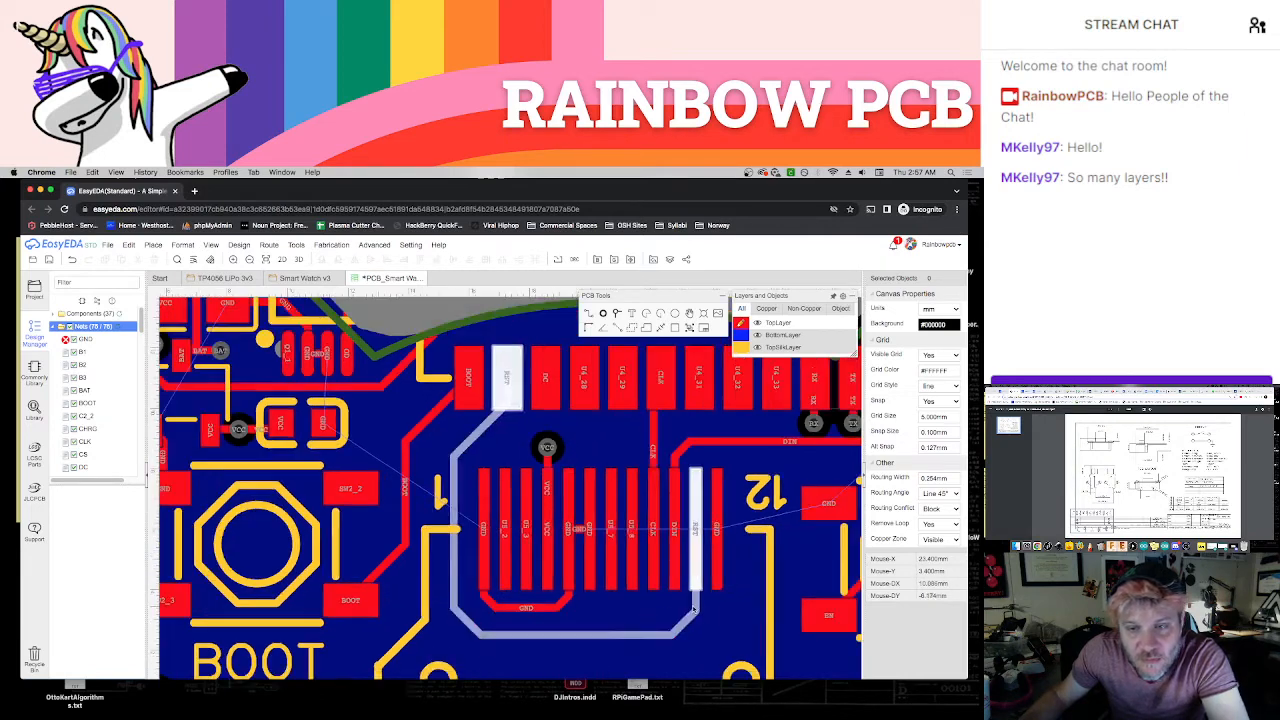
{"action": "right_click_drag", "start_coordinate": [735, 604], "coordinate": [607, 591]}
{"action": "scroll", "coordinate": [607, 591], "scroll_direction": "up", "scroll_amount": 1}
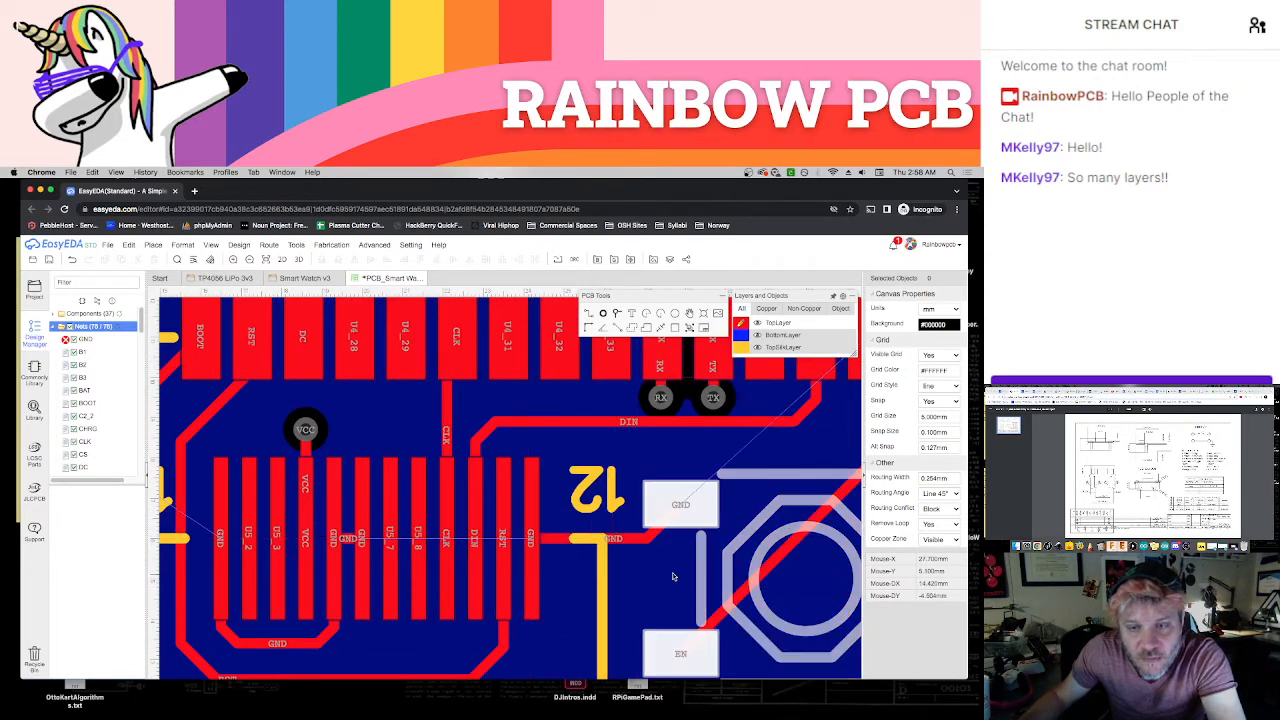
Try to route a GND track from the last pad of the module's lower row to the EN button's GND pad
{"action": "scroll", "coordinate": [676, 574], "scroll_direction": "down", "scroll_amount": 1}
{"action": "right_click_drag", "start_coordinate": [704, 571], "coordinate": [539, 602]}
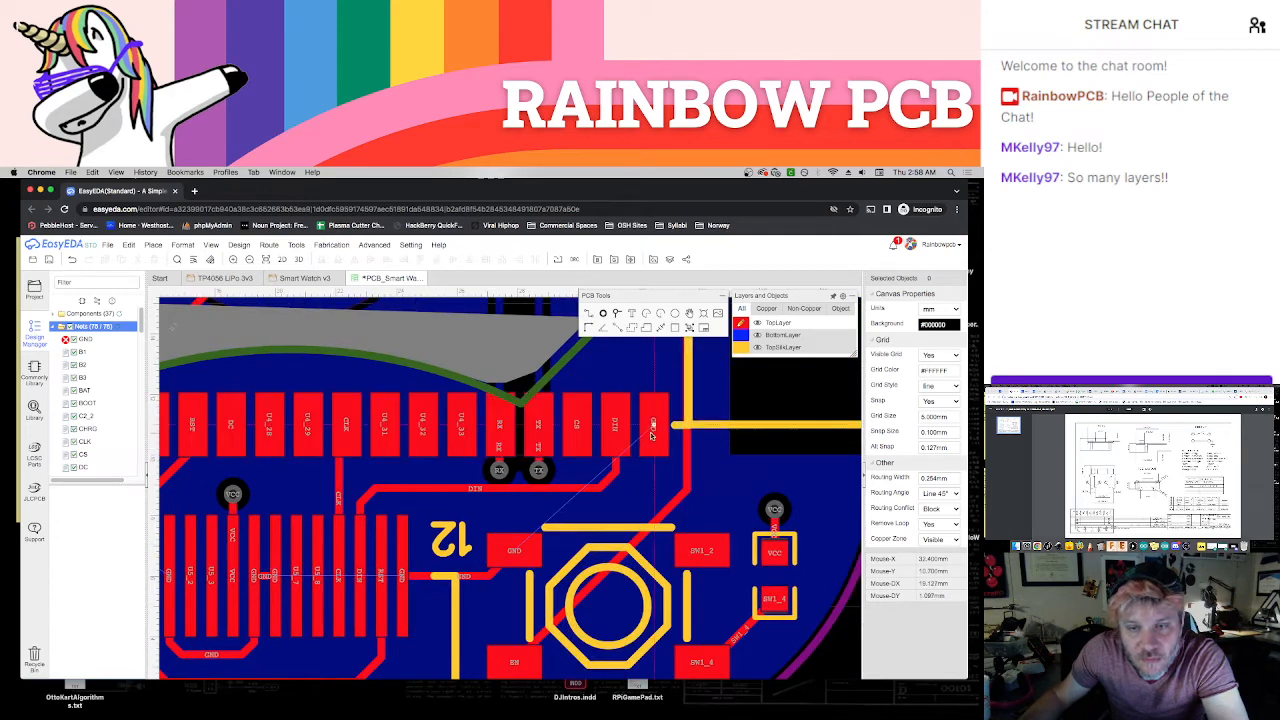
{"action": "left_click", "coordinate": [652, 432]}
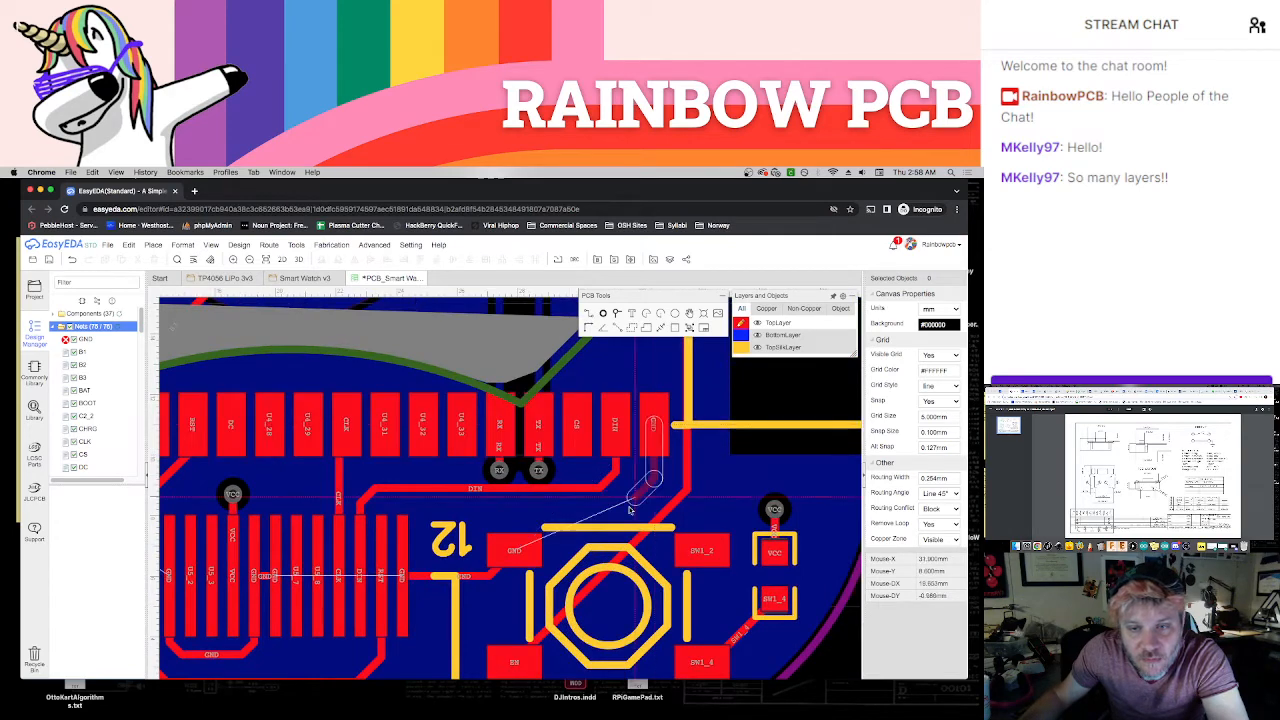
{"action": "left_click", "coordinate": [573, 552]}
{"action": "right_click", "coordinate": [534, 561]}
{"action": "scroll", "coordinate": [658, 570], "scroll_direction": "down", "scroll_amount": 2}
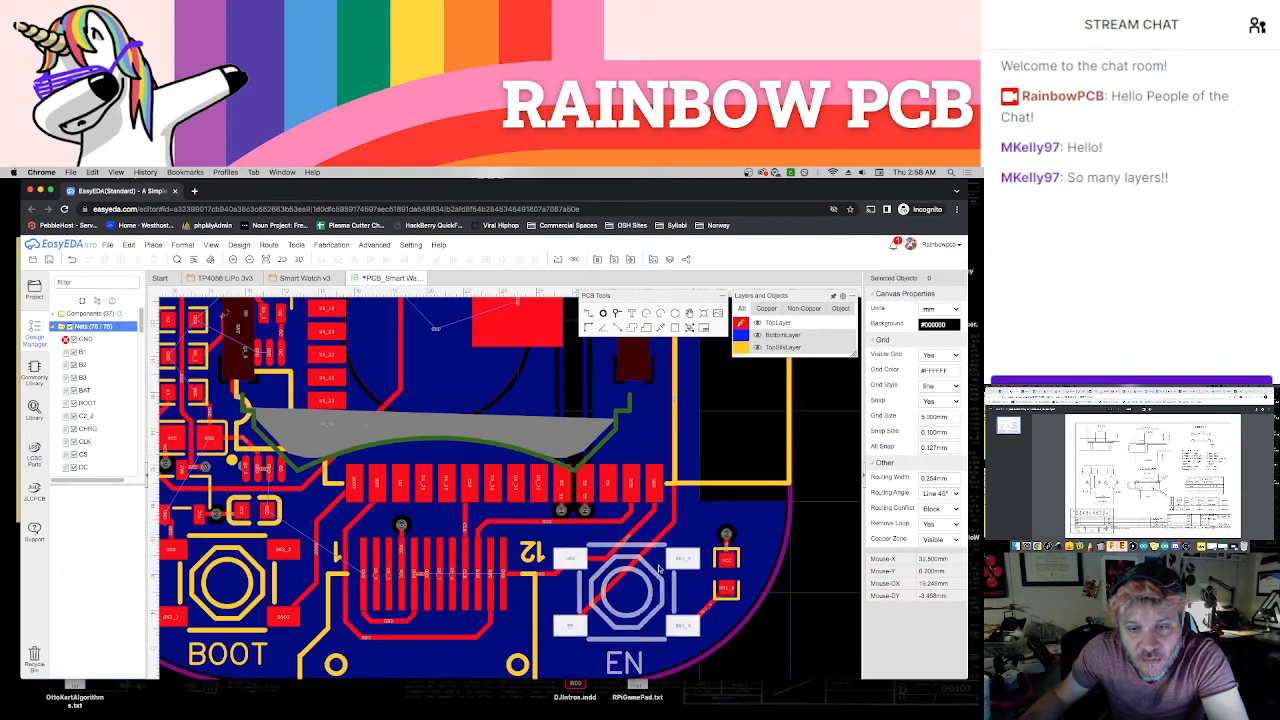
{"action": "key", "text": "super+z"}
Route a GND track from the EN button's GND pad to the last pad of the module's lower row
{"action": "left_click", "coordinate": [569, 558]}
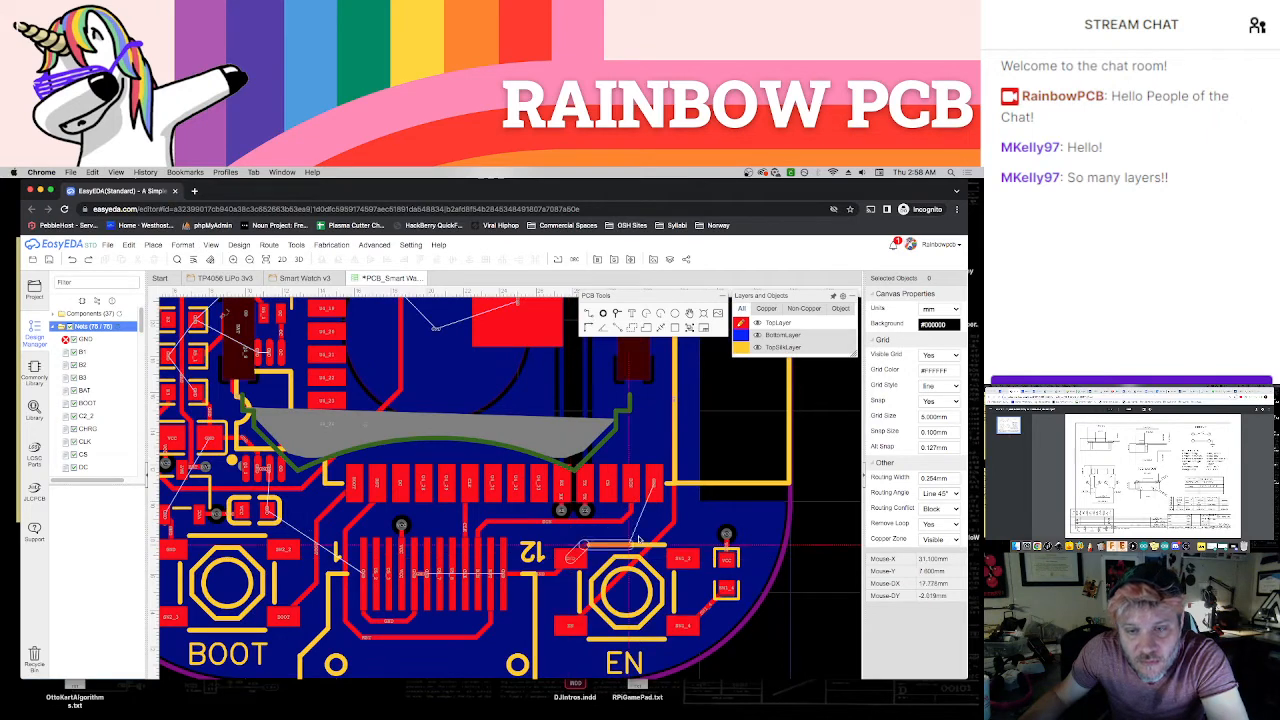
{"action": "left_click", "coordinate": [655, 519]}
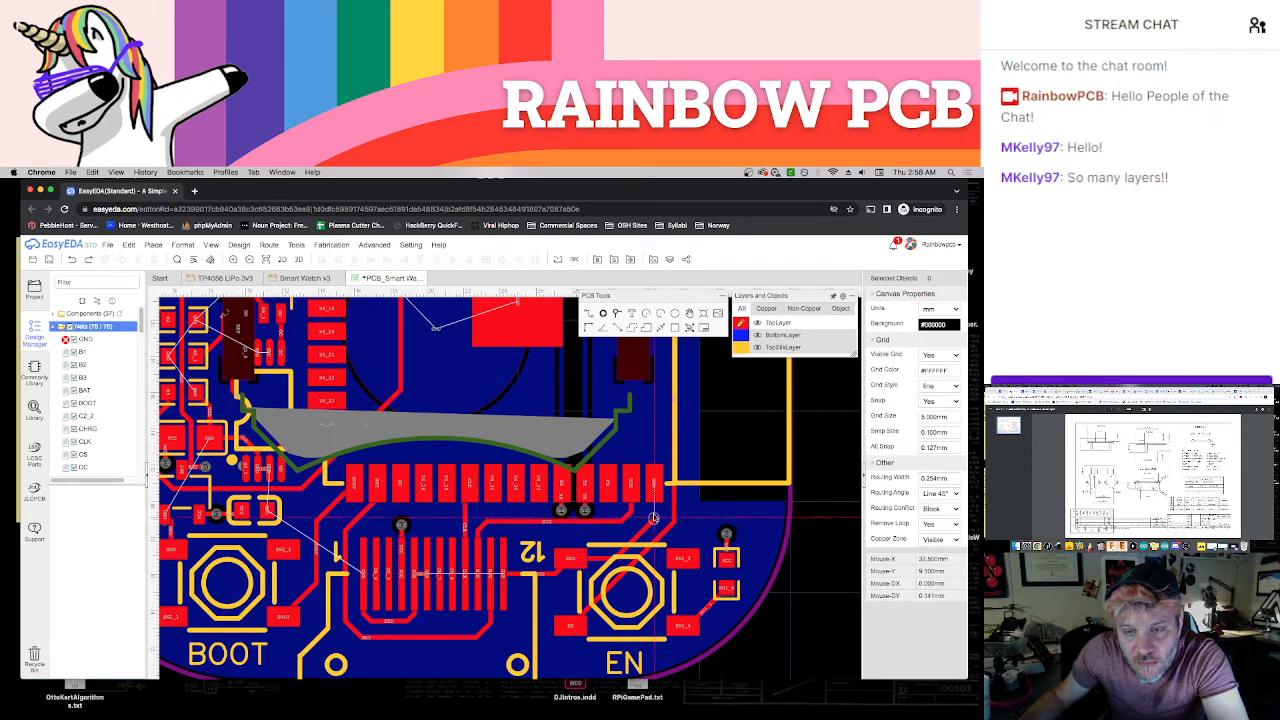
{"action": "left_click", "coordinate": [655, 487]}
{"action": "right_click", "coordinate": [676, 510]}
Join the neighbouring GND pads on the small U6 chip and on the USB connector with short tracks
{"action": "scroll", "coordinate": [701, 537], "scroll_direction": "down", "scroll_amount": 2}
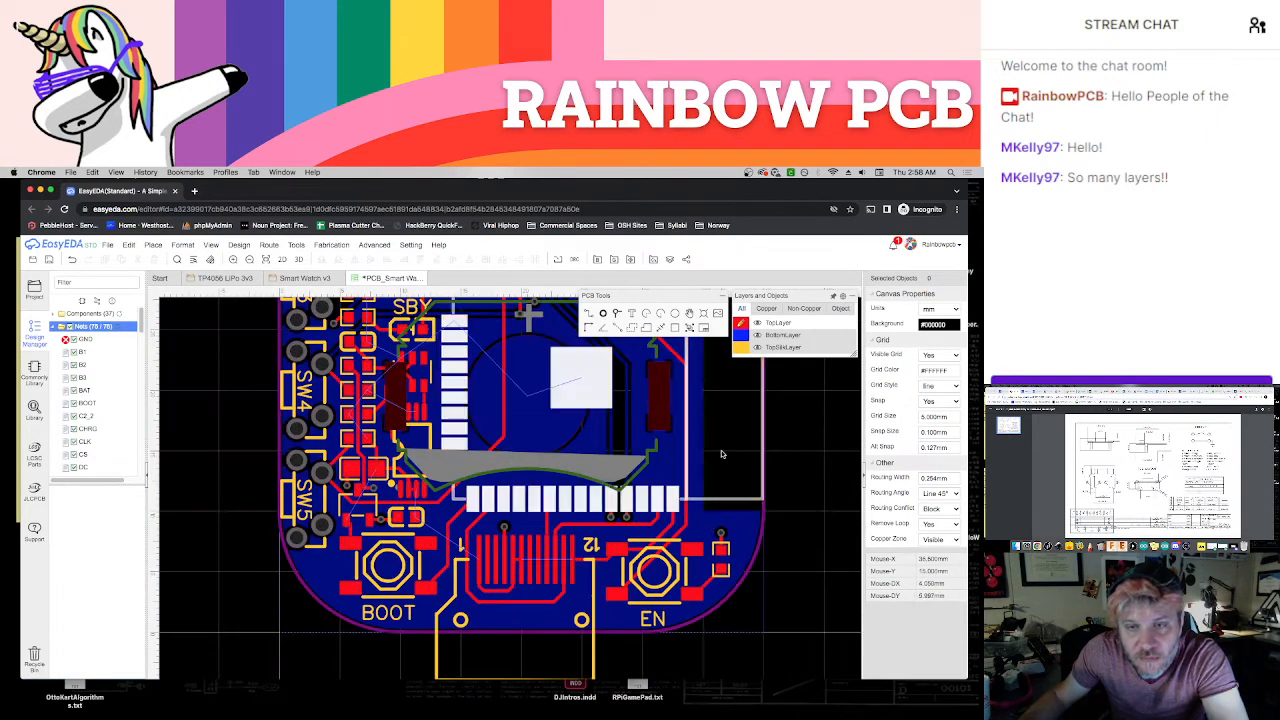
{"action": "scroll", "coordinate": [529, 508], "scroll_direction": "up", "scroll_amount": 2}
{"action": "scroll", "coordinate": [529, 508], "scroll_direction": "up", "scroll_amount": 1}
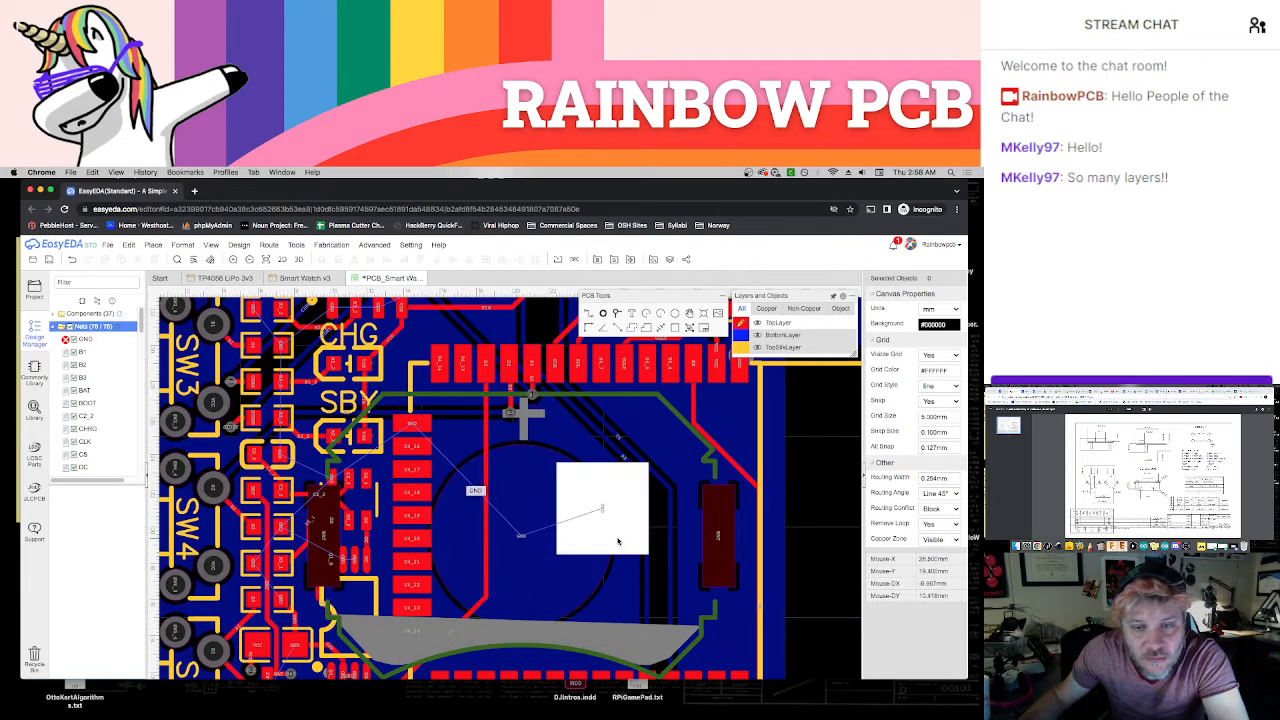
{"action": "scroll", "coordinate": [648, 524], "scroll_direction": "down", "scroll_amount": 1}
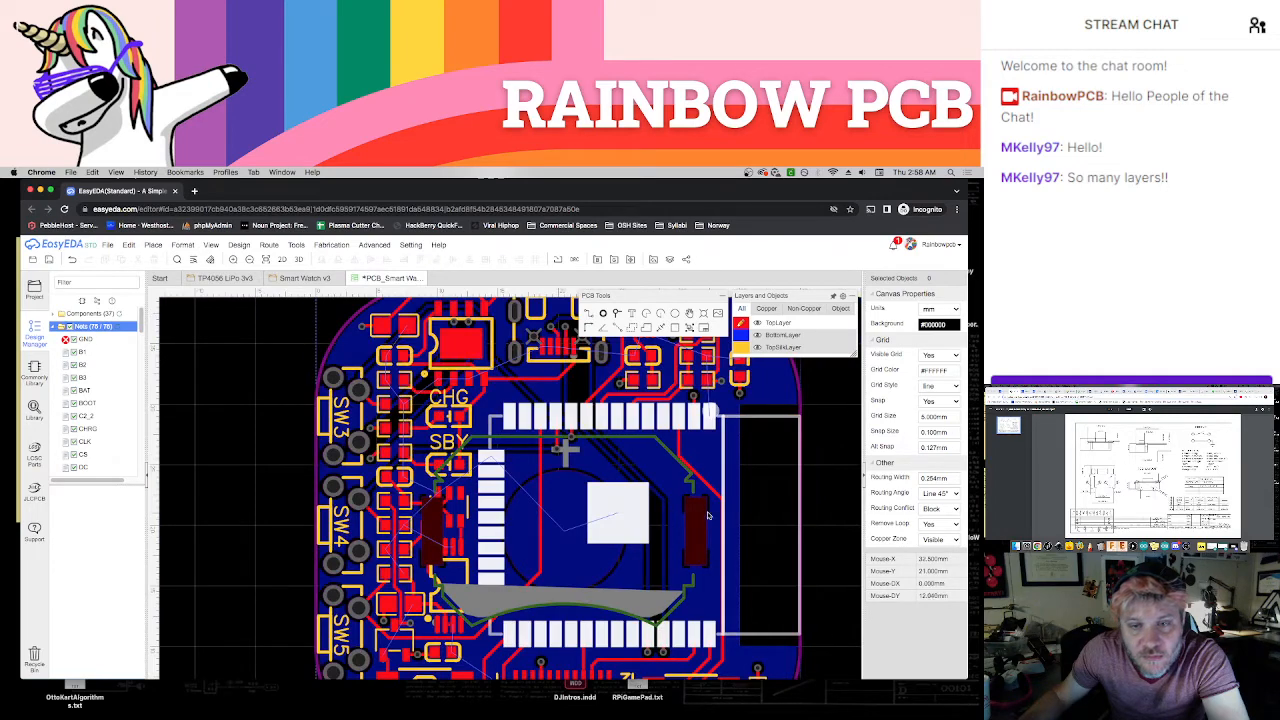
{"action": "scroll", "coordinate": [769, 490], "scroll_direction": "down", "scroll_amount": 1}
{"action": "scroll", "coordinate": [730, 482], "scroll_direction": "up", "scroll_amount": 3}
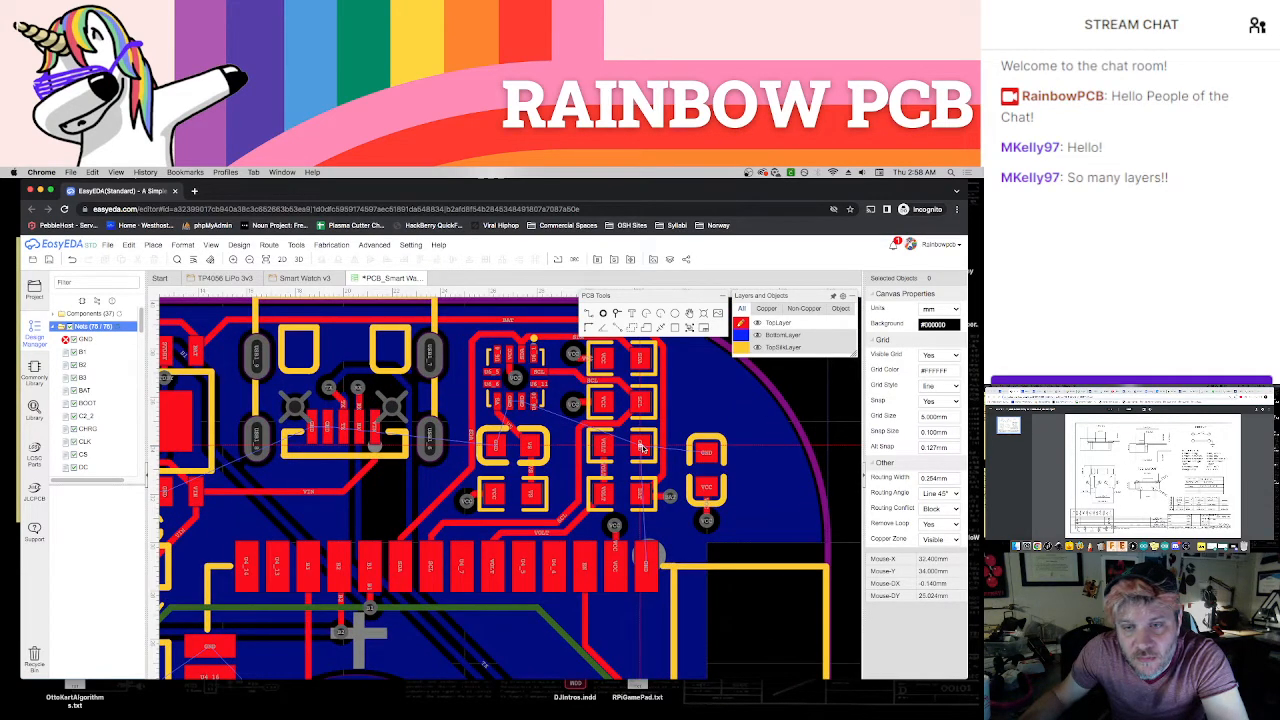
{"action": "scroll", "coordinate": [636, 516], "scroll_direction": "up", "scroll_amount": 1}
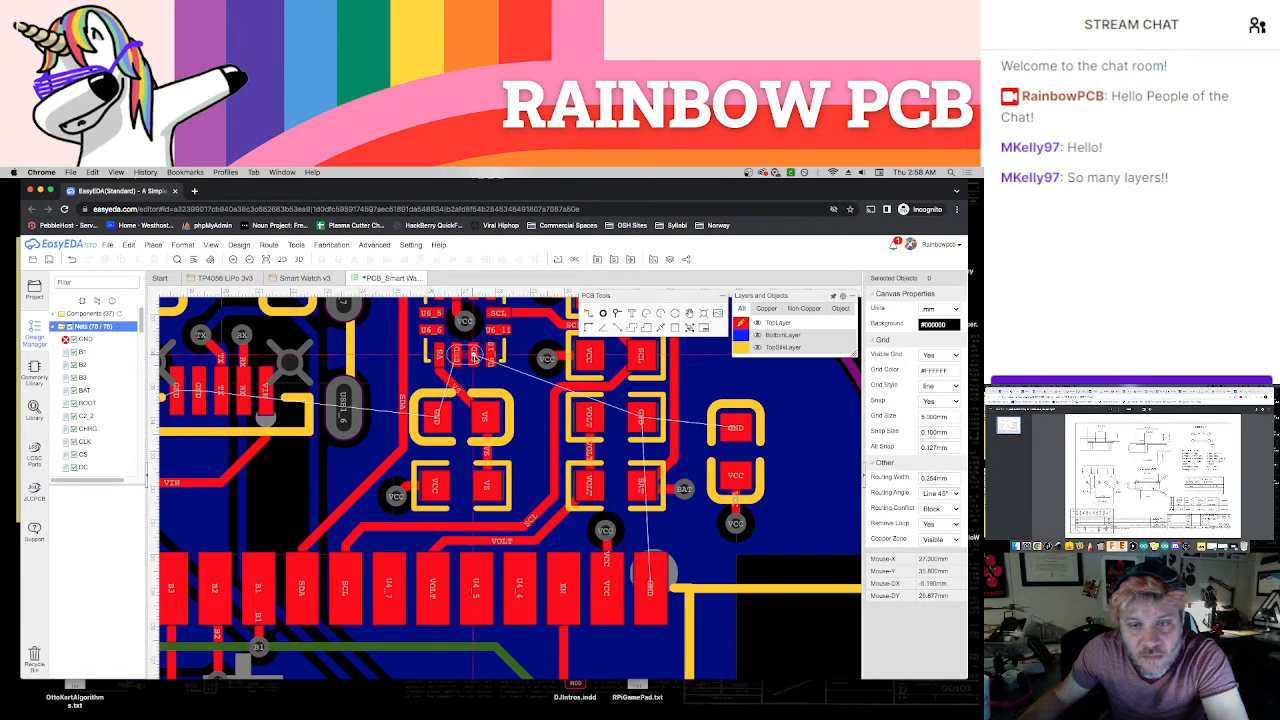
{"action": "scroll", "coordinate": [474, 357], "scroll_direction": "down", "scroll_amount": 3}
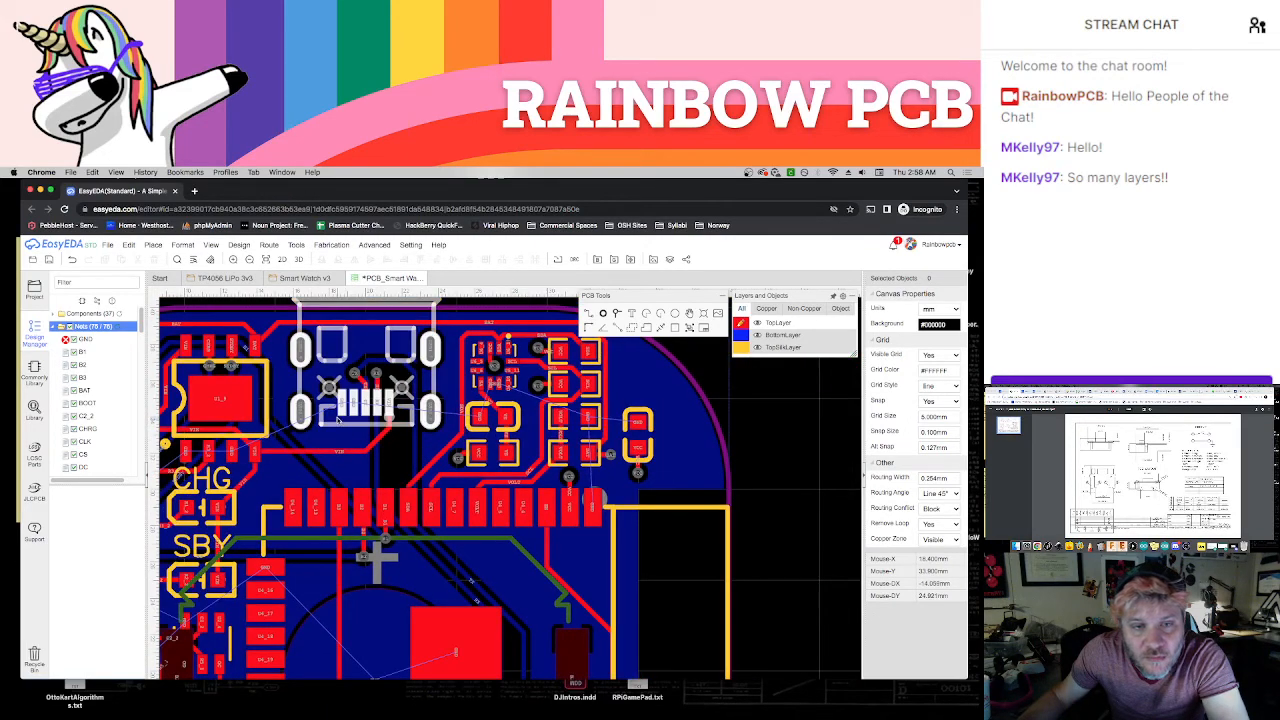
{"action": "scroll", "coordinate": [338, 420], "scroll_direction": "up", "scroll_amount": 3}
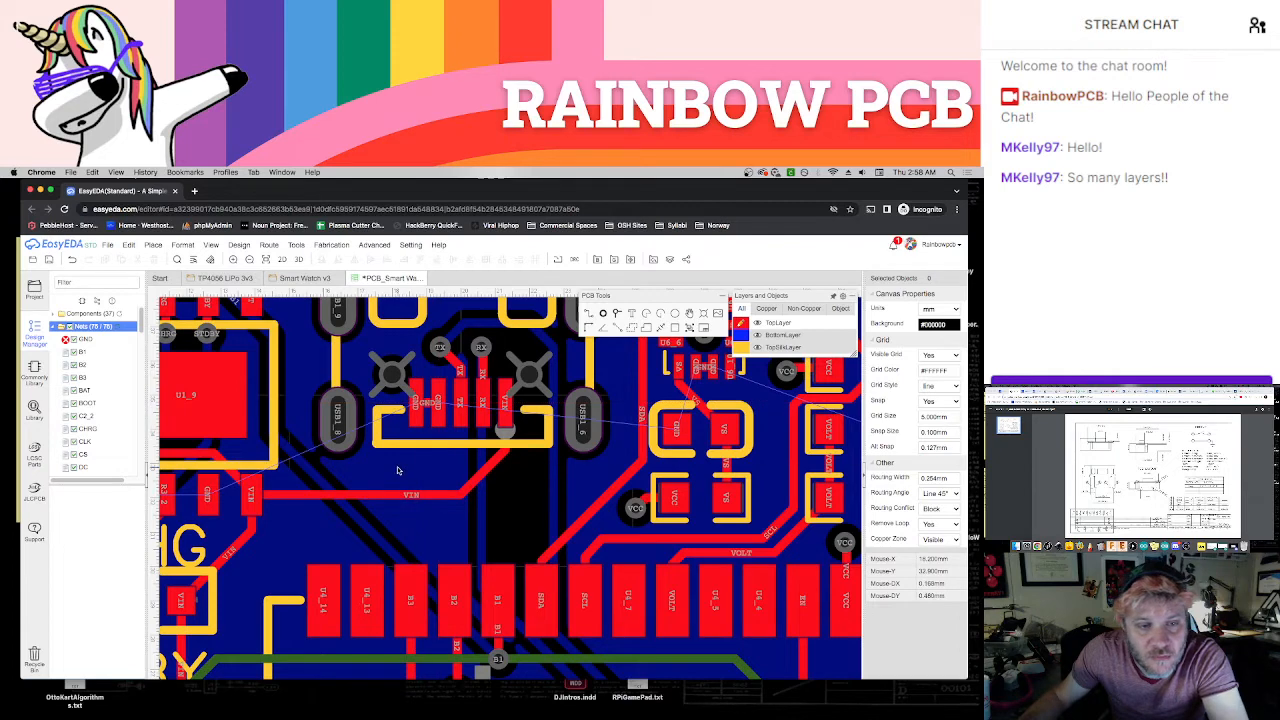
Route a GND track from the BAT capacitor's GND pad to the GND pad of the capacitor below it
{"action": "scroll", "coordinate": [397, 470], "scroll_direction": "down", "scroll_amount": 2}
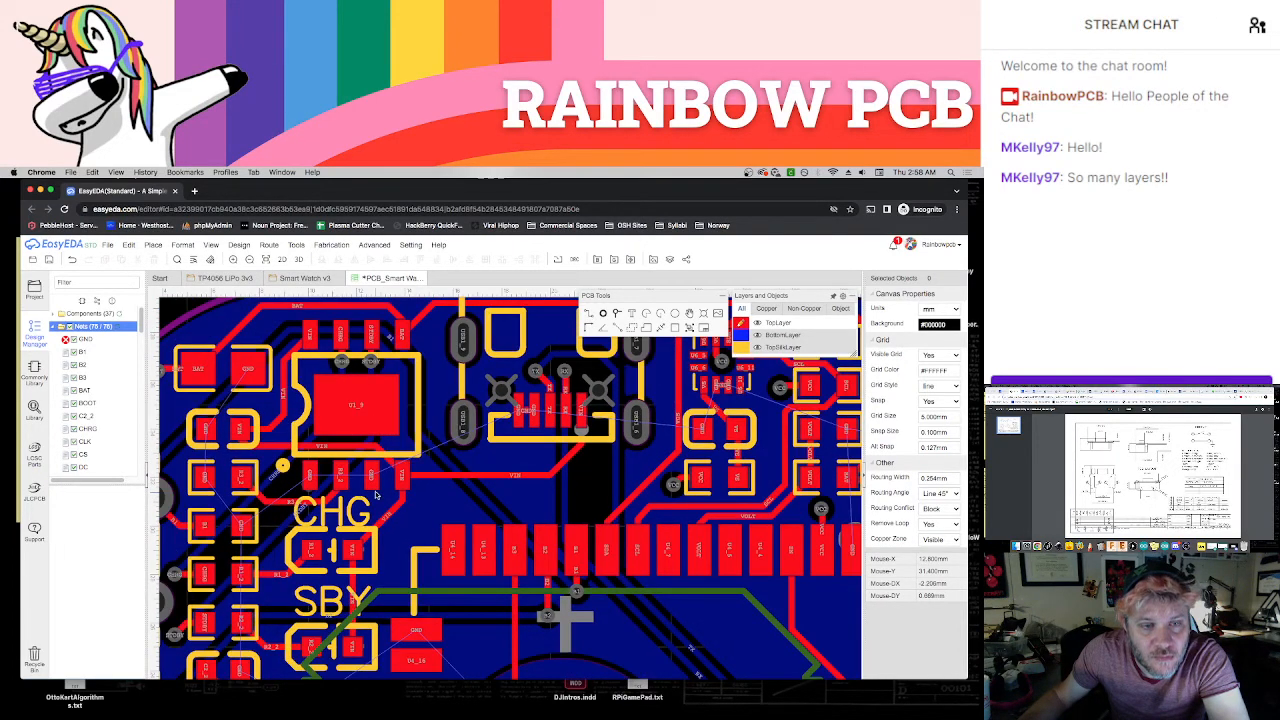
{"action": "right_click_drag", "start_coordinate": [229, 392], "coordinate": [365, 404]}
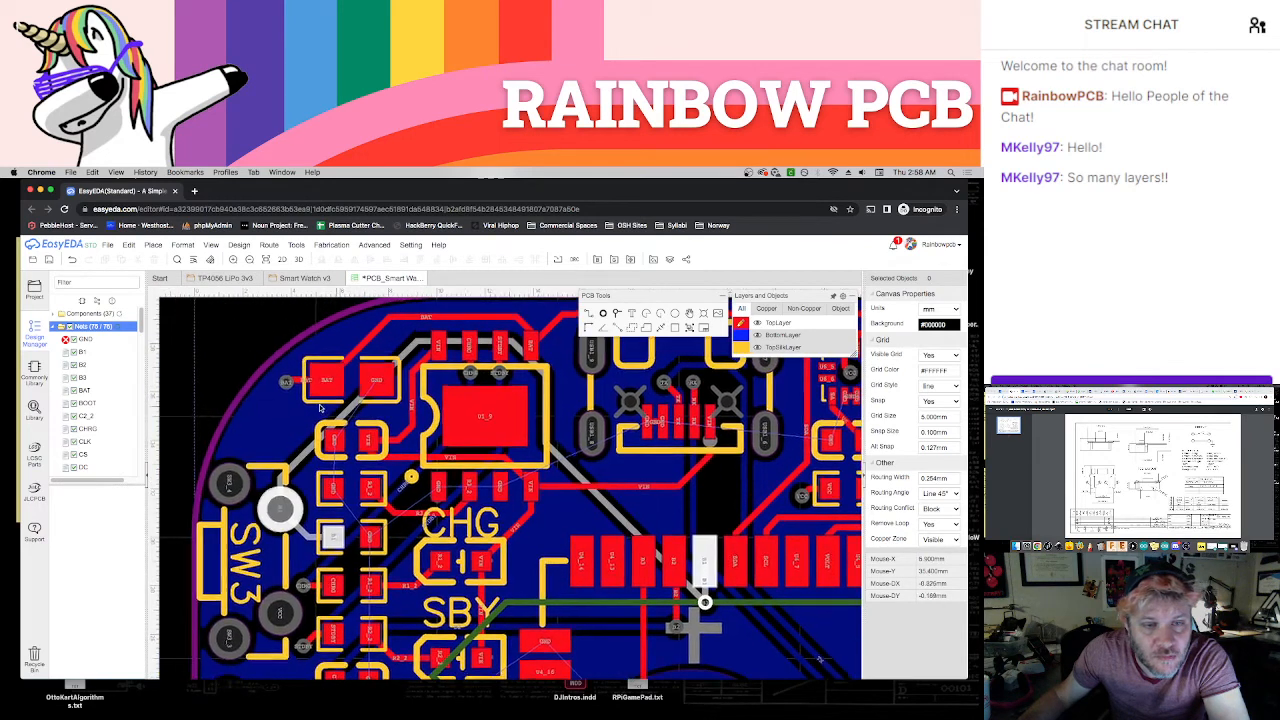
{"action": "scroll", "coordinate": [366, 403], "scroll_direction": "up", "scroll_amount": 1}
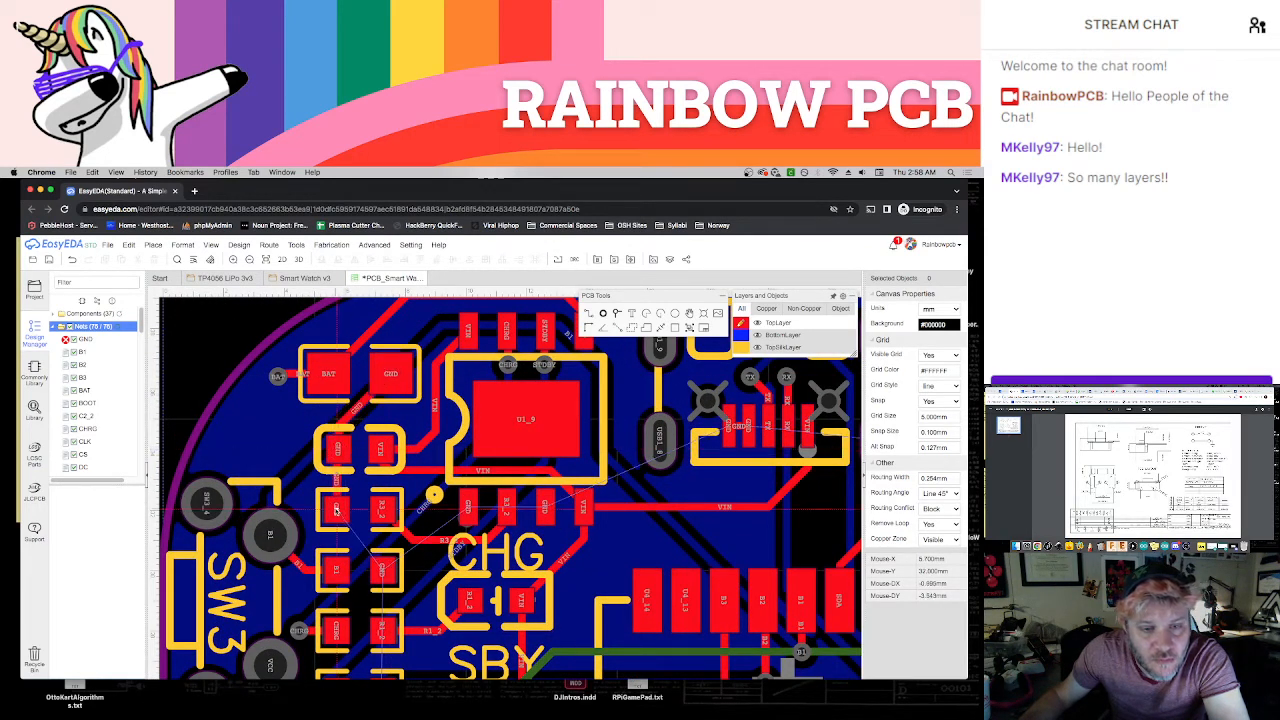
Route a GND track from the GND pad beside B1 down between the pad columns to the C2_2 capacitor's GND pad
{"action": "scroll", "coordinate": [400, 540], "scroll_direction": "down", "scroll_amount": 5}
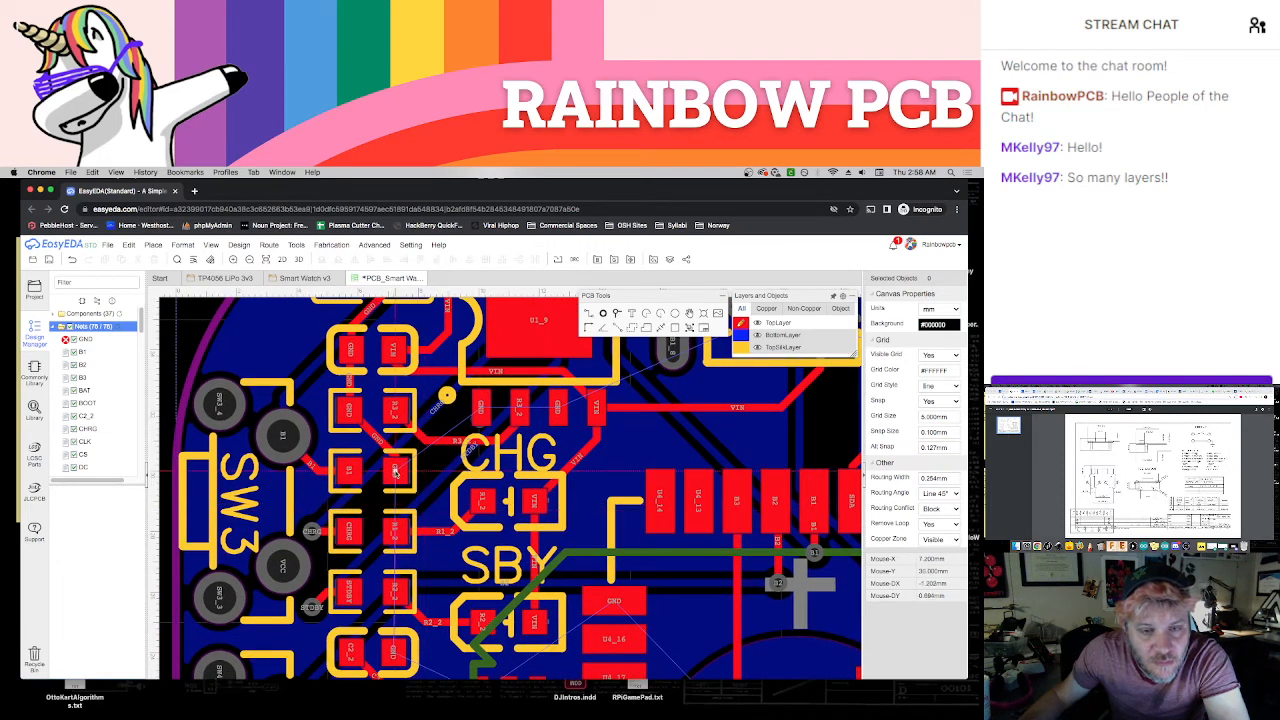
{"action": "left_click", "coordinate": [395, 471]}
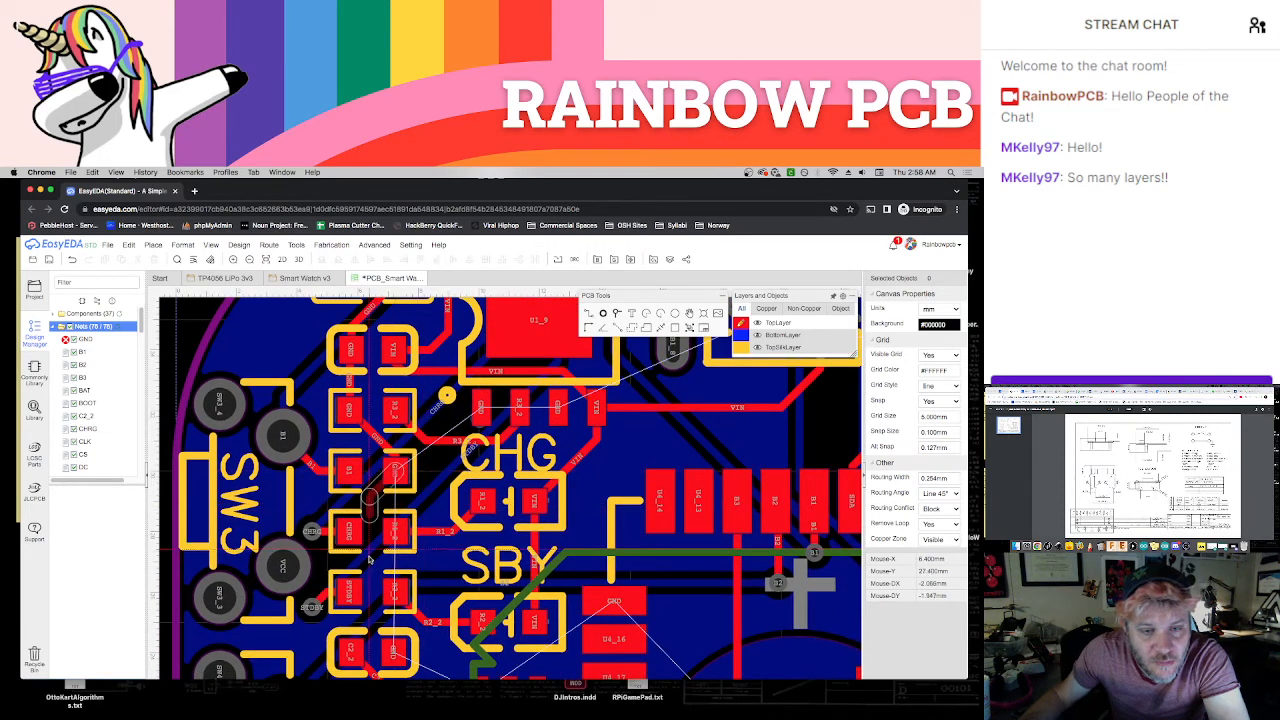
{"action": "left_click", "coordinate": [375, 628]}
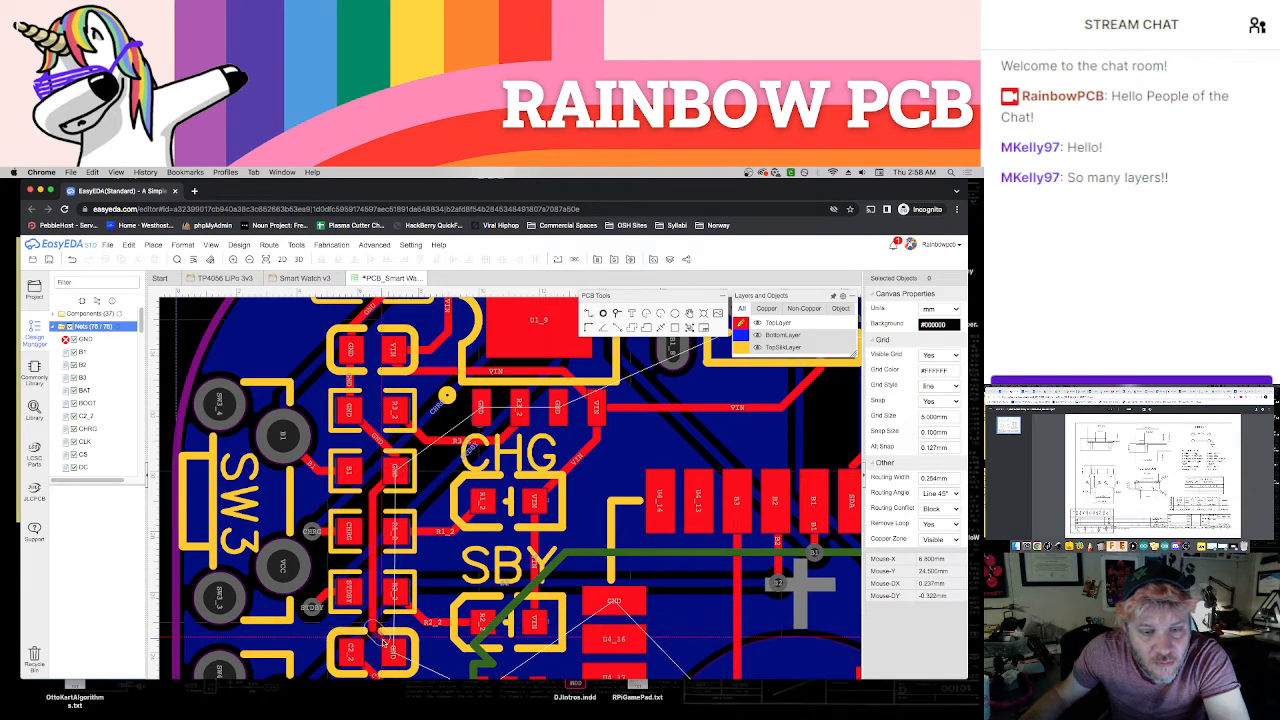
{"action": "left_click", "coordinate": [394, 650]}
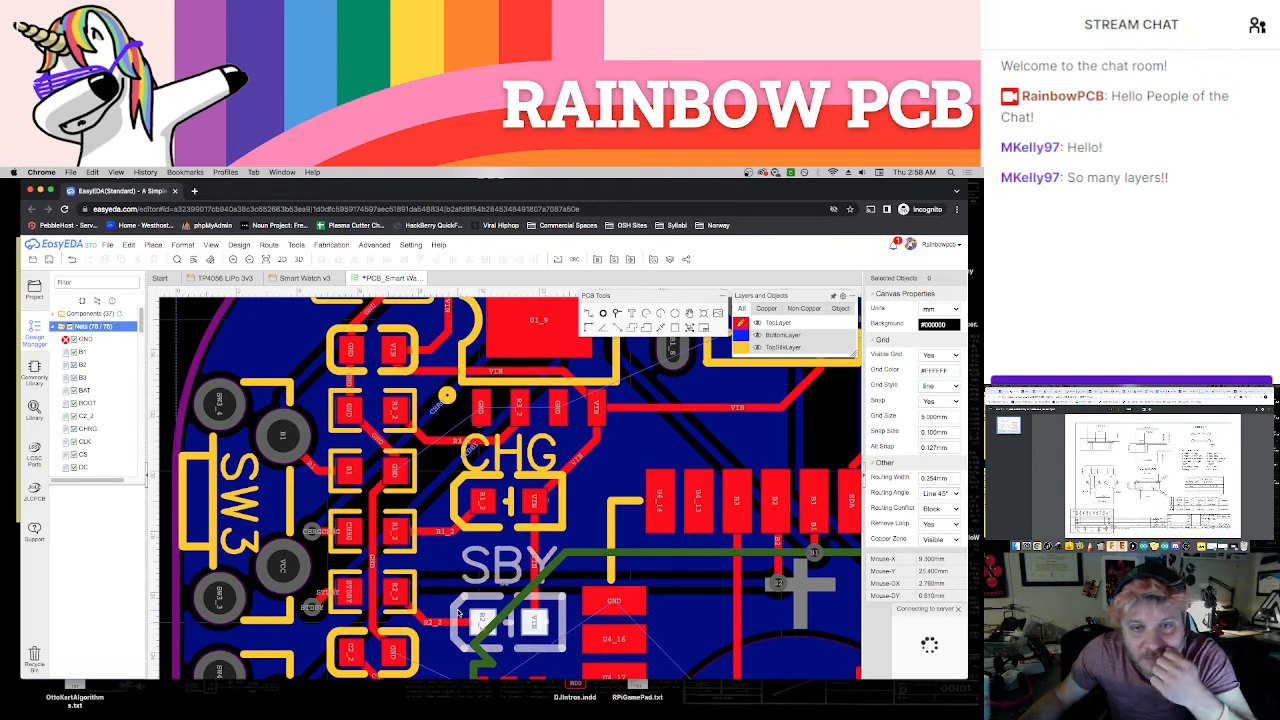
Join the two neighbouring GND pads in the row between the Q1_8 and OC pads with a short track
{"action": "scroll", "coordinate": [500, 400], "scroll_direction": "up", "scroll_amount": 5}
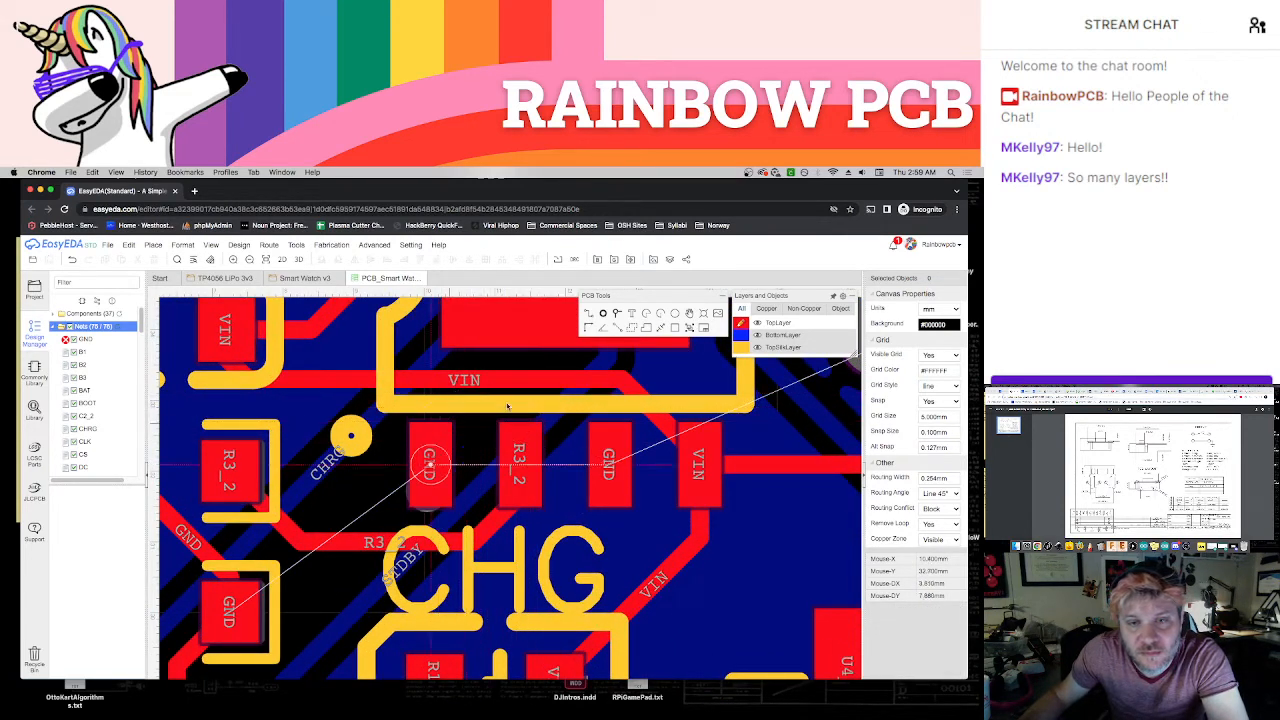
{"action": "scroll", "coordinate": [391, 437], "scroll_direction": "down", "scroll_amount": 5}
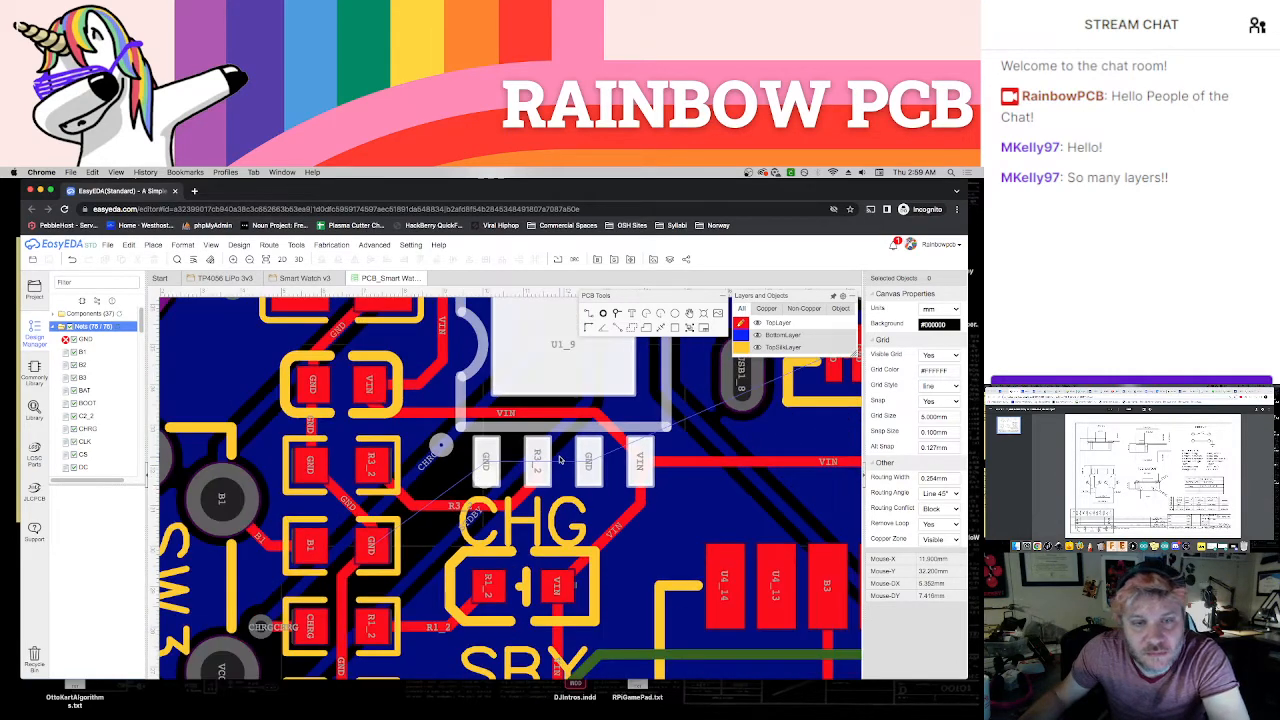
{"action": "scroll", "coordinate": [271, 521], "scroll_direction": "down", "scroll_amount": 1}
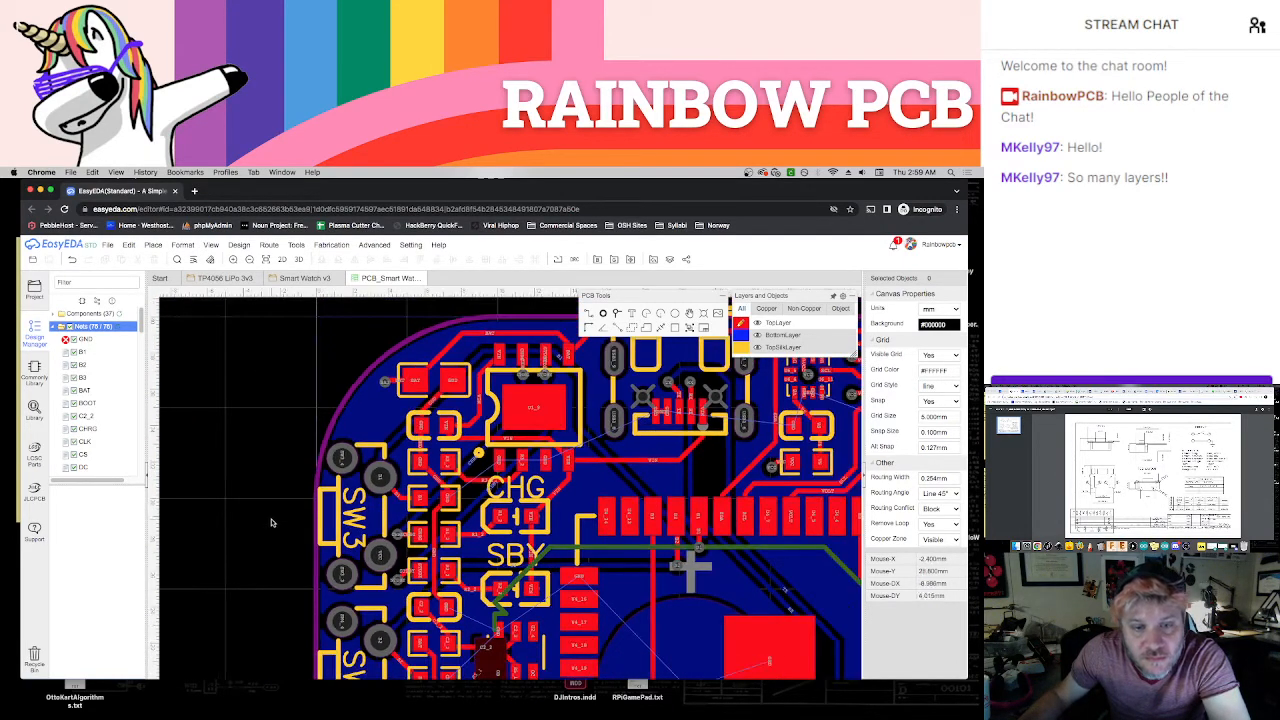
{"action": "scroll", "coordinate": [461, 547], "scroll_direction": "up", "scroll_amount": 4}
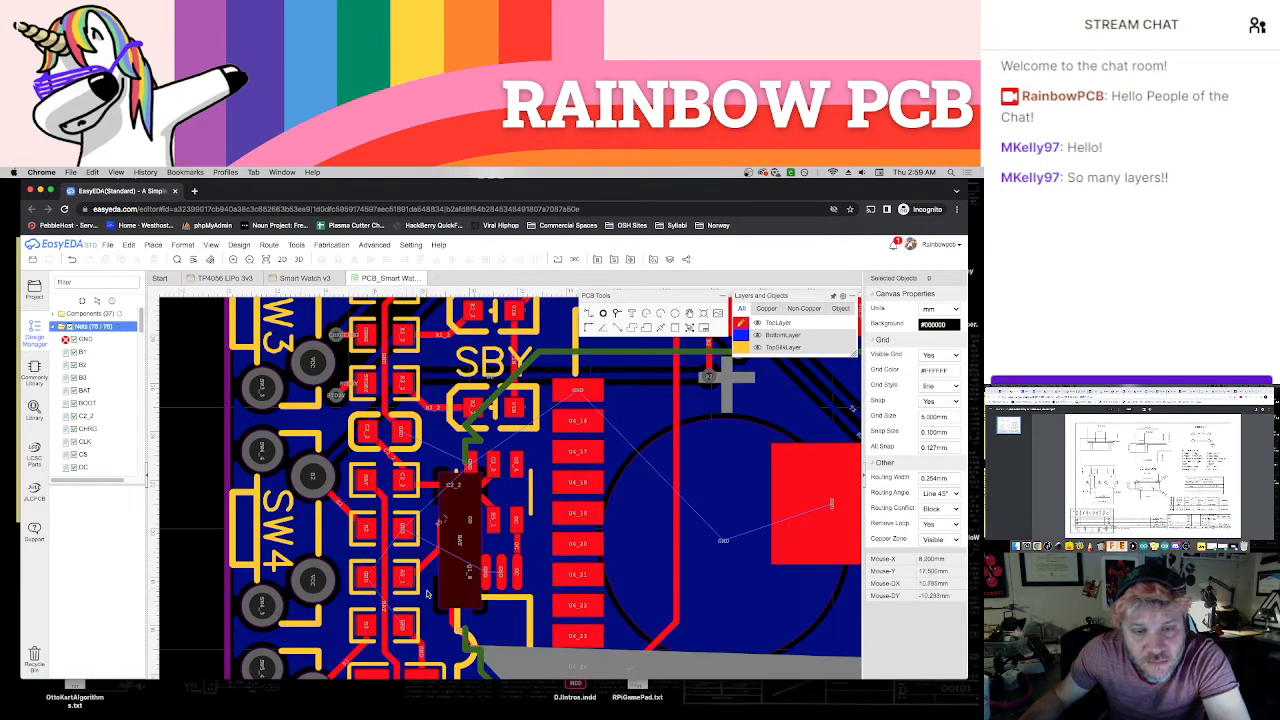
{"action": "scroll", "coordinate": [502, 580], "scroll_direction": "up", "scroll_amount": 3}
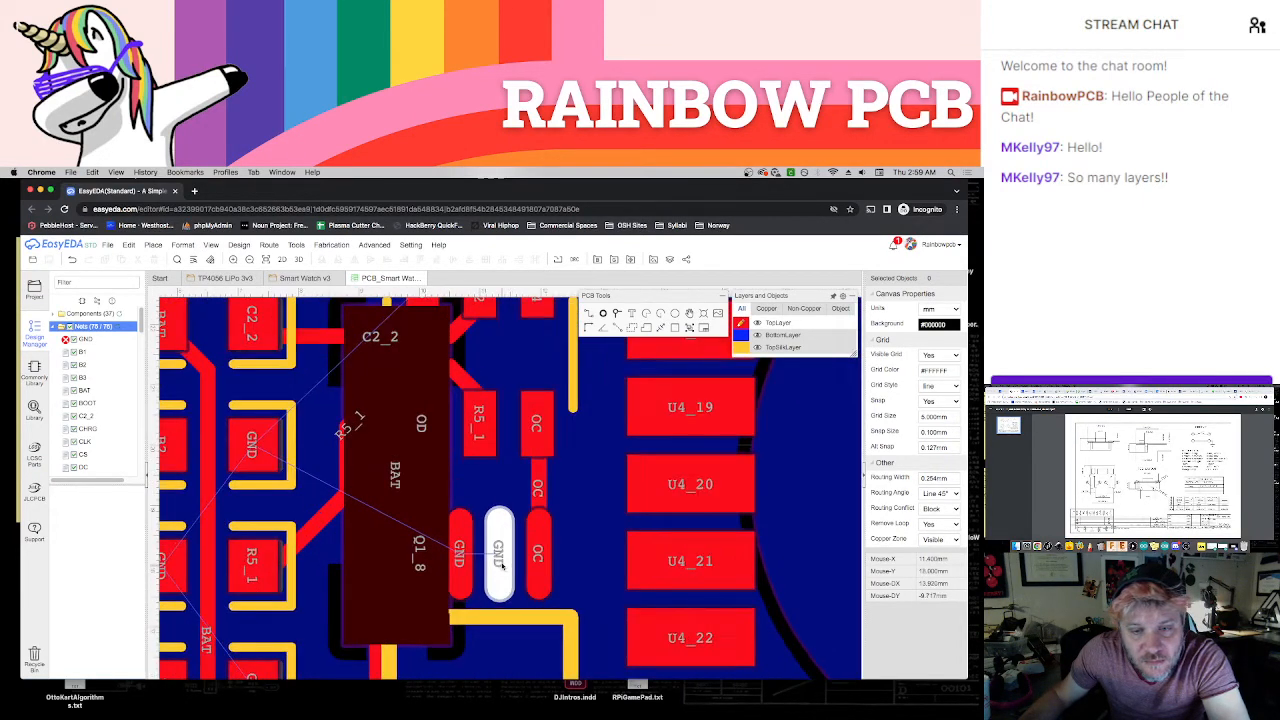
{"action": "left_click", "coordinate": [497, 554]}
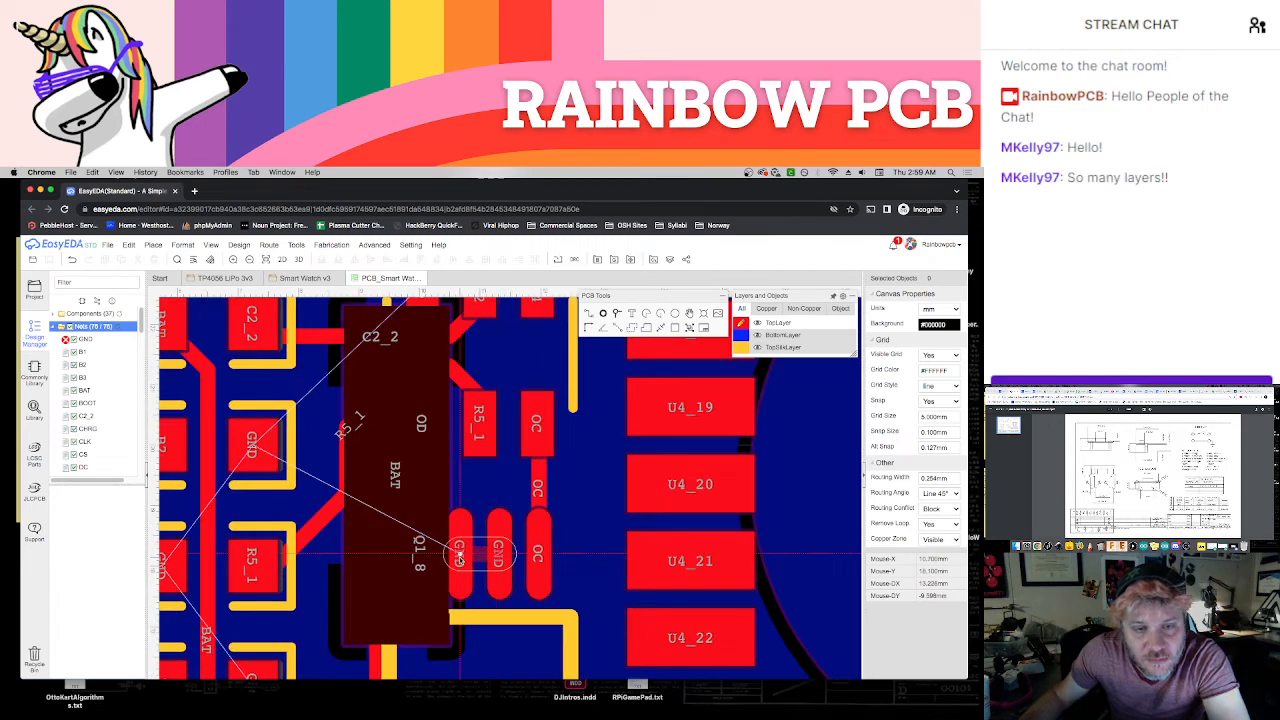
{"action": "left_click", "coordinate": [459, 557]}
{"action": "scroll", "coordinate": [495, 548], "scroll_direction": "down", "scroll_amount": 1}
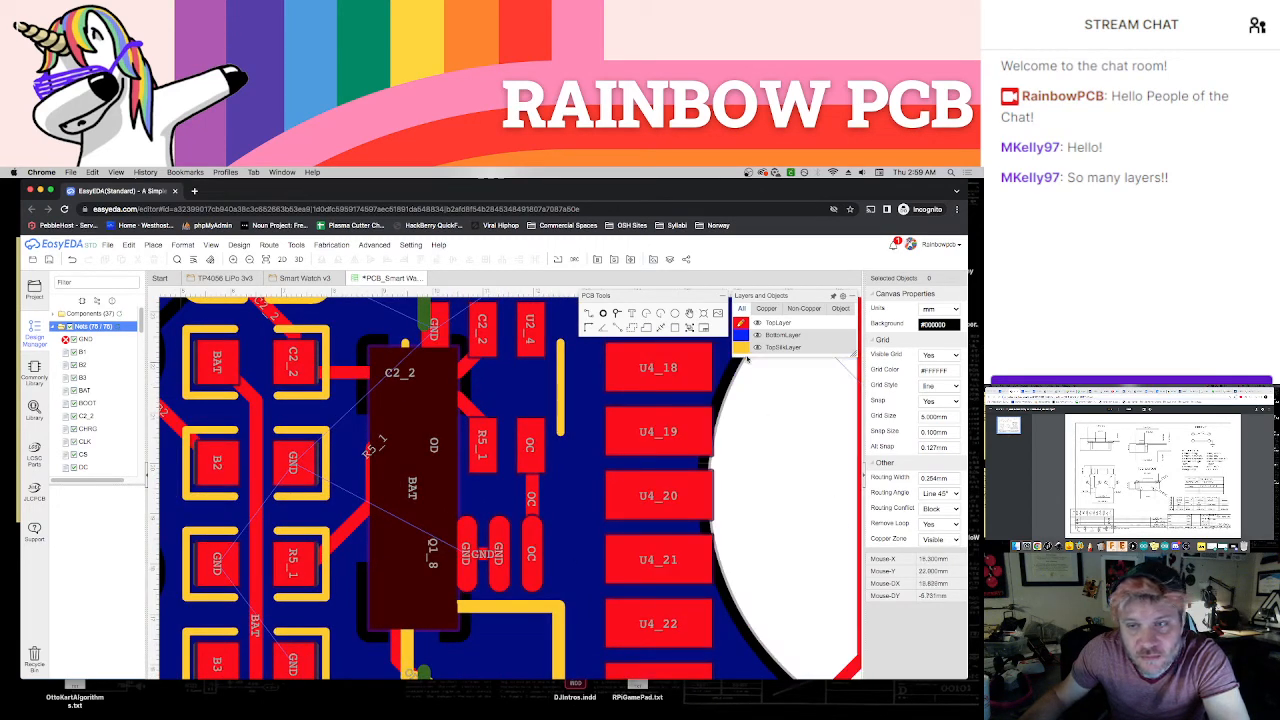
Toggle the BottomPasteMaskLayer's visibility to examine the pads and tracks beneath the dark BAT area
{"action": "mouse_move", "coordinate": [757, 444]}
{"action": "left_click", "coordinate": [757, 386]}
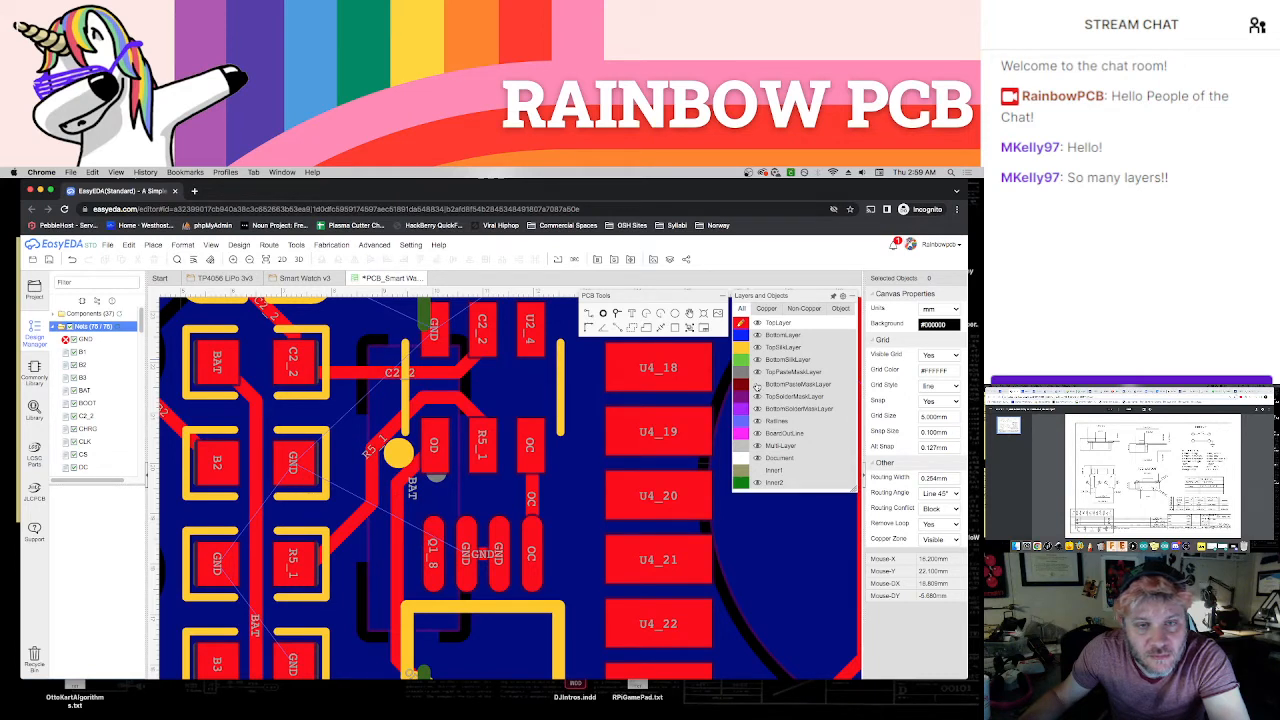
{"action": "left_click", "coordinate": [757, 386]}
{"action": "left_click", "coordinate": [757, 386]}
{"action": "left_click", "coordinate": [757, 386]}
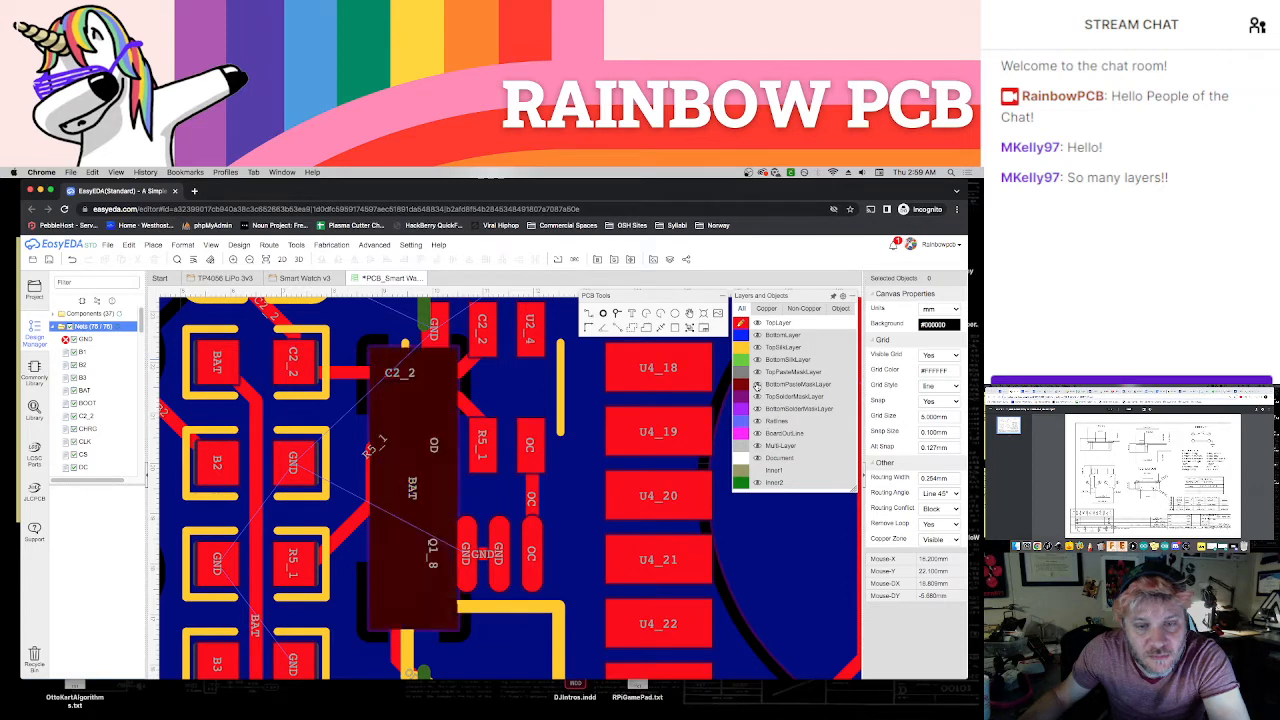
Route a GND track from the small VCC/GND capacitor's GND pad to the GND pad of the SW2 button
{"action": "scroll", "coordinate": [571, 541], "scroll_direction": "down", "scroll_amount": 5}
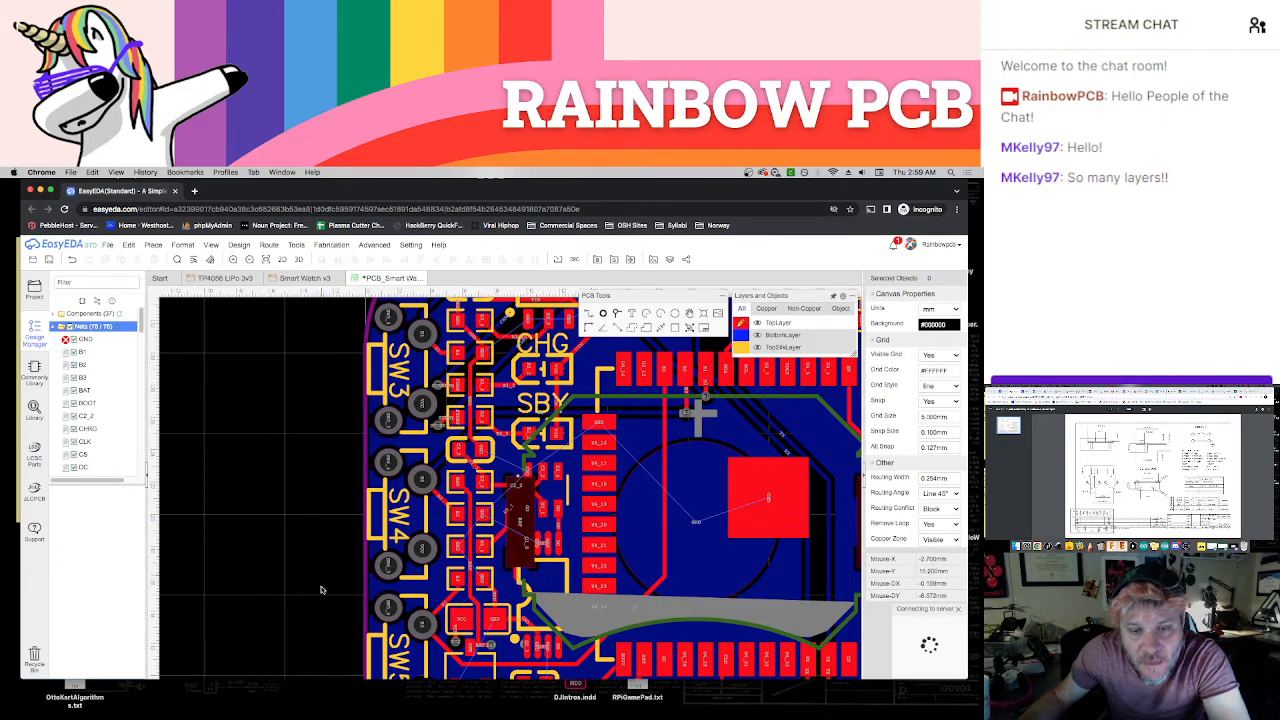
{"action": "right_click_drag", "start_coordinate": [330, 590], "coordinate": [303, 508]}
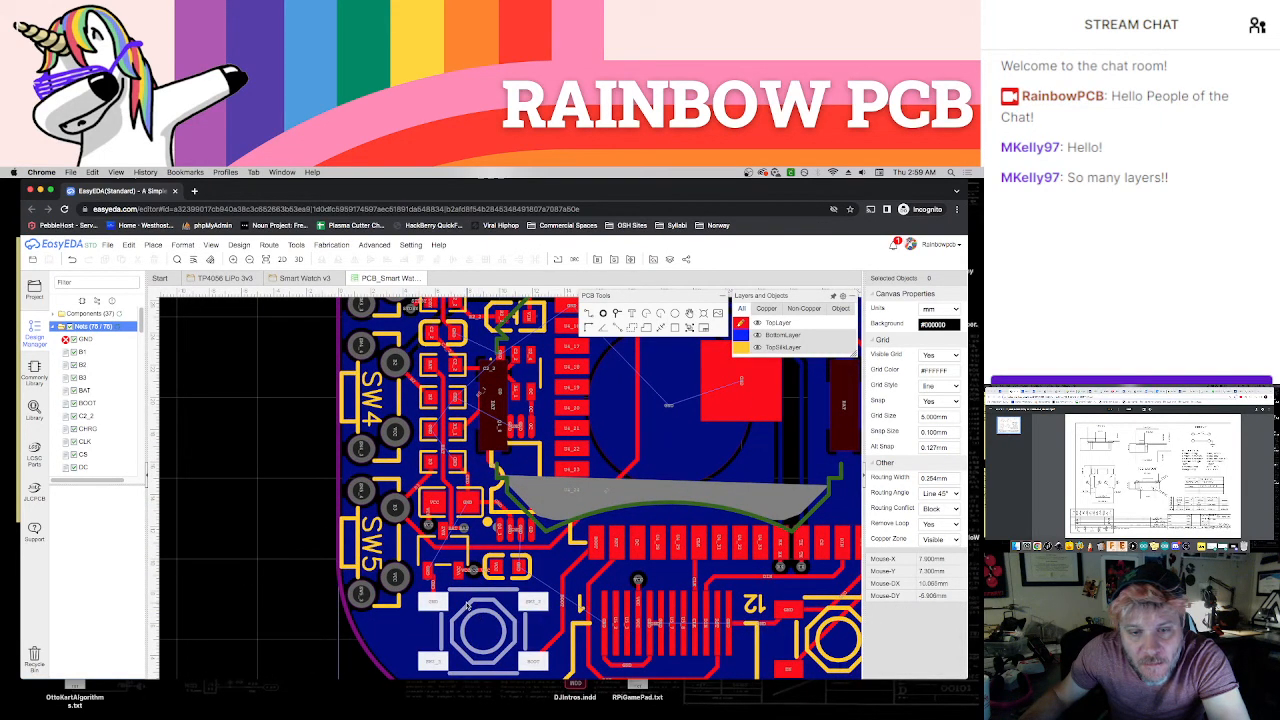
{"action": "scroll", "coordinate": [475, 618], "scroll_direction": "up", "scroll_amount": 3}
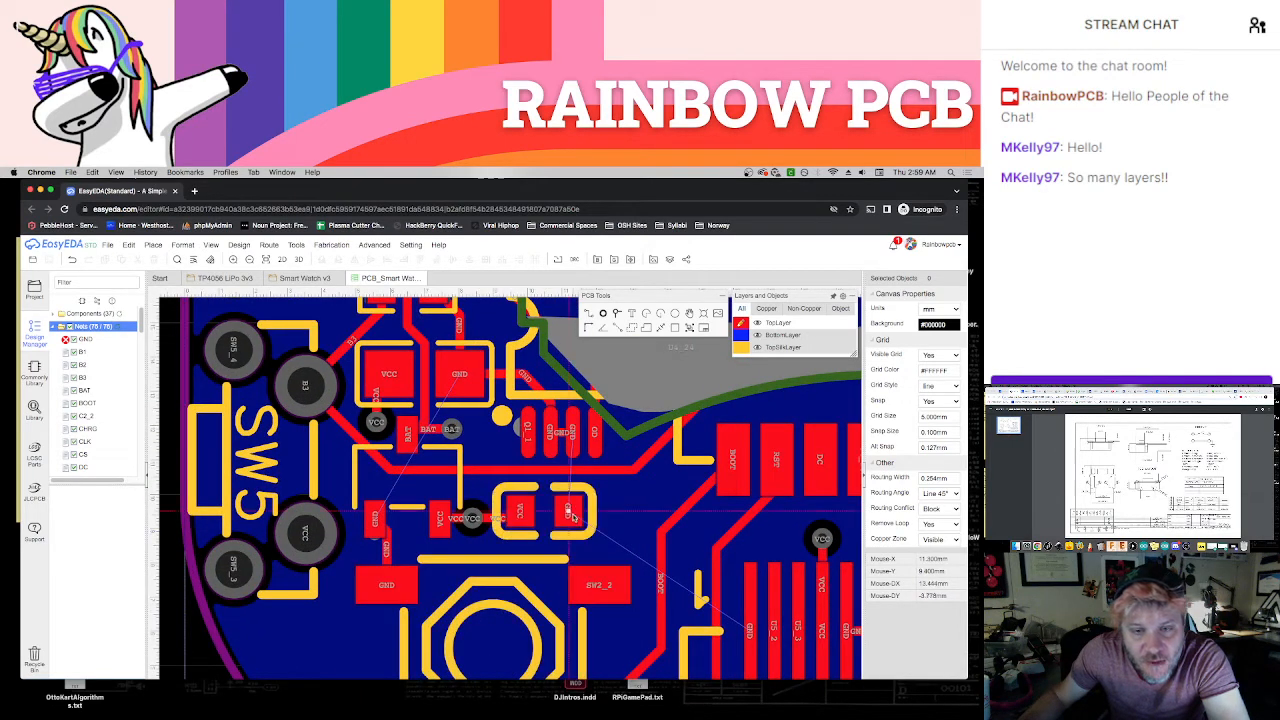
{"action": "left_click", "coordinate": [568, 513]}
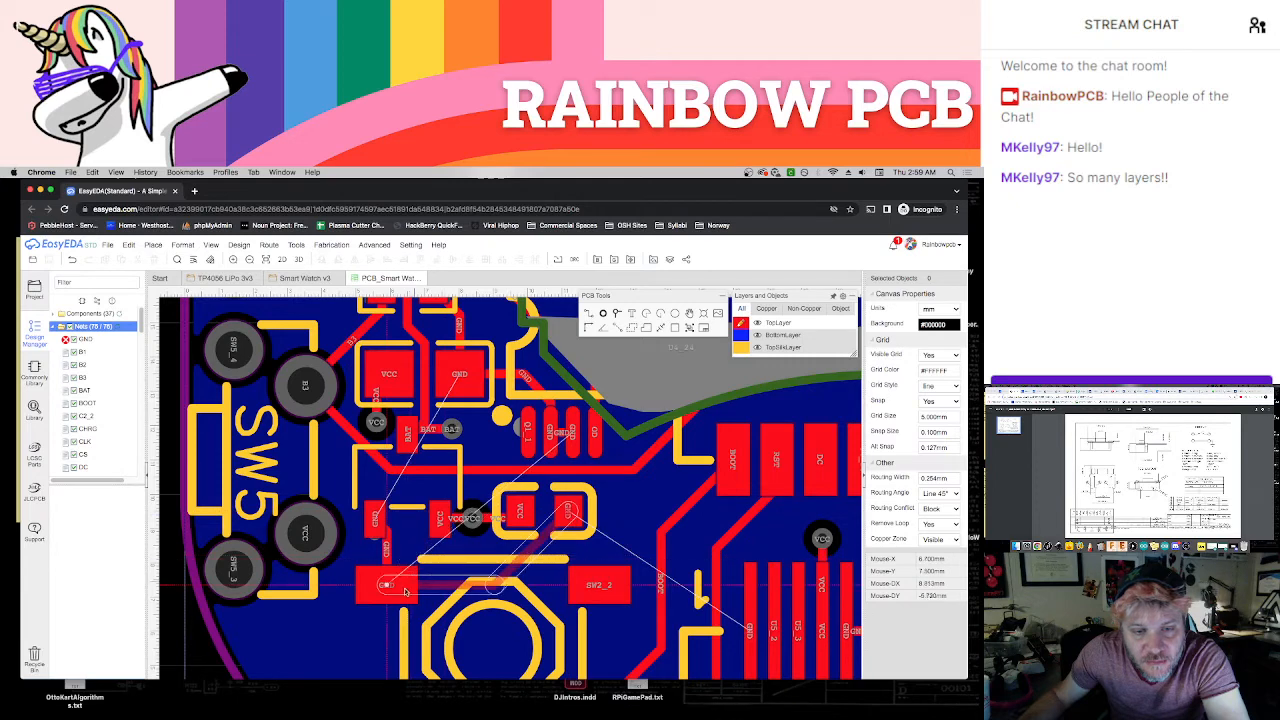
{"action": "left_click", "coordinate": [403, 587]}
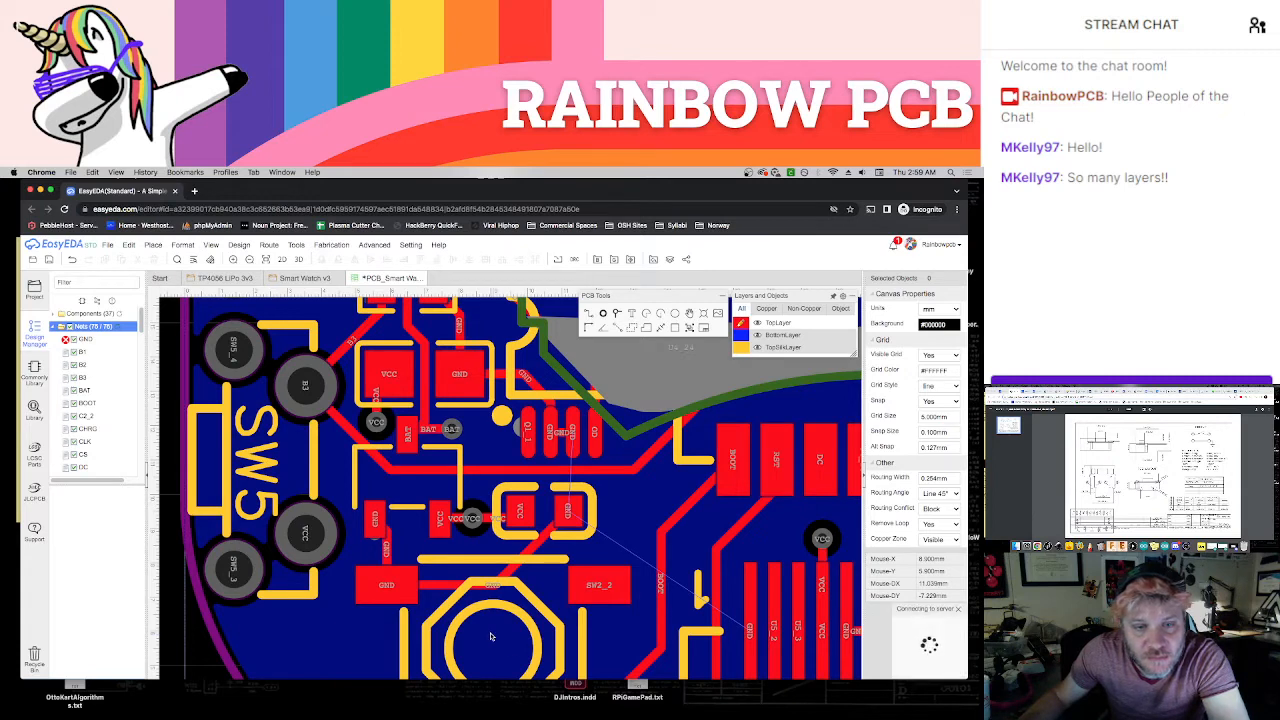
Place a via just below the GND pad of the SW2 button
{"action": "right_click_drag", "start_coordinate": [615, 632], "coordinate": [472, 604]}
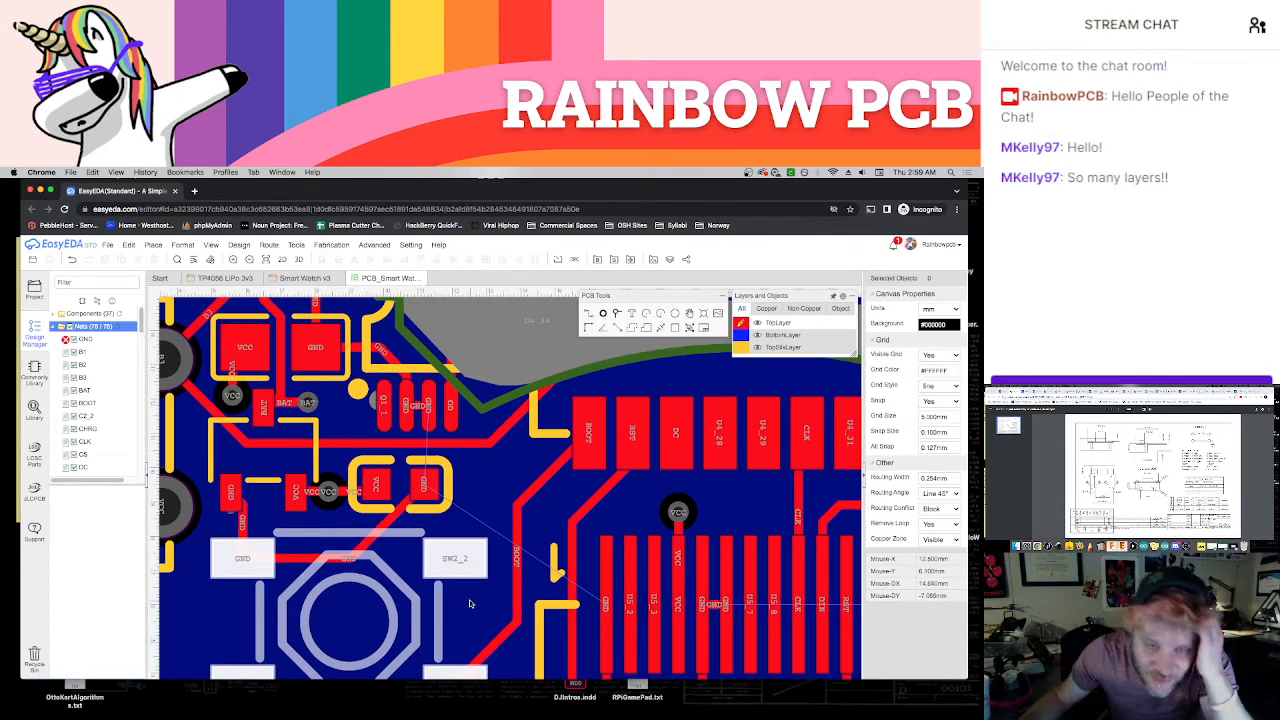
{"action": "right_click_drag", "start_coordinate": [352, 597], "coordinate": [430, 599]}
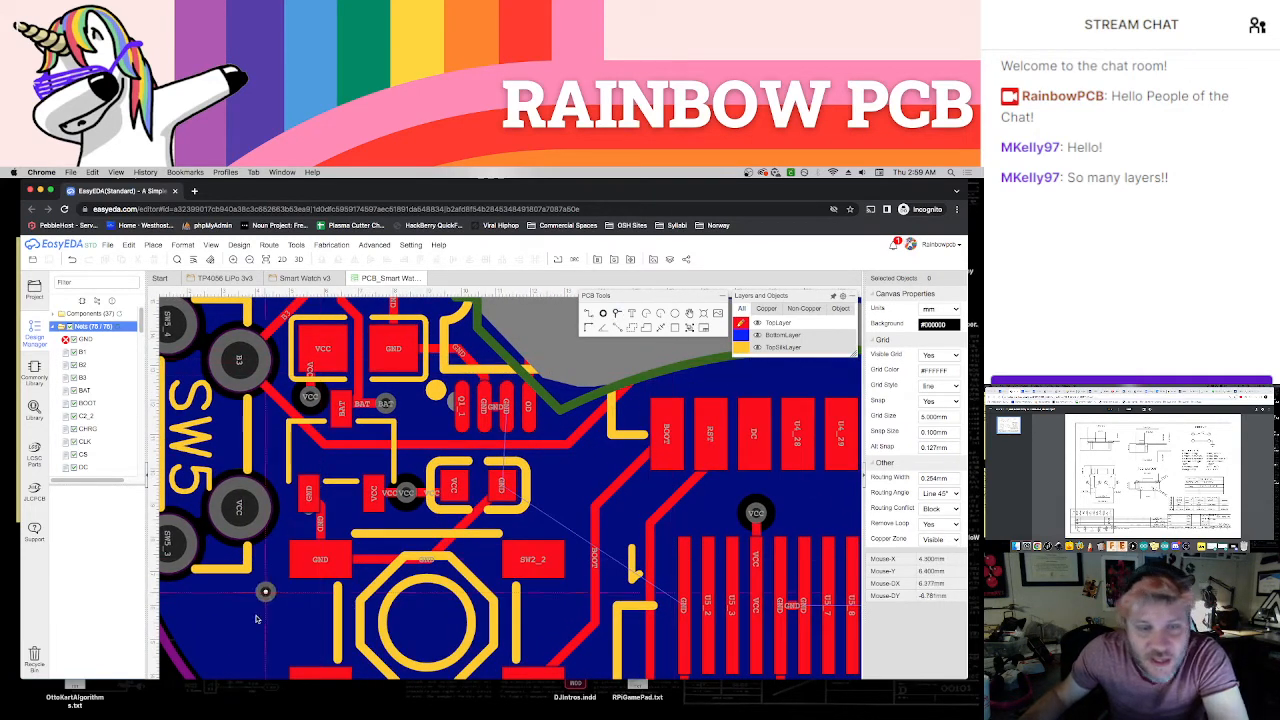
{"action": "left_click", "coordinate": [308, 607]}
{"action": "right_click_drag", "start_coordinate": [308, 607], "coordinate": [318, 608]}
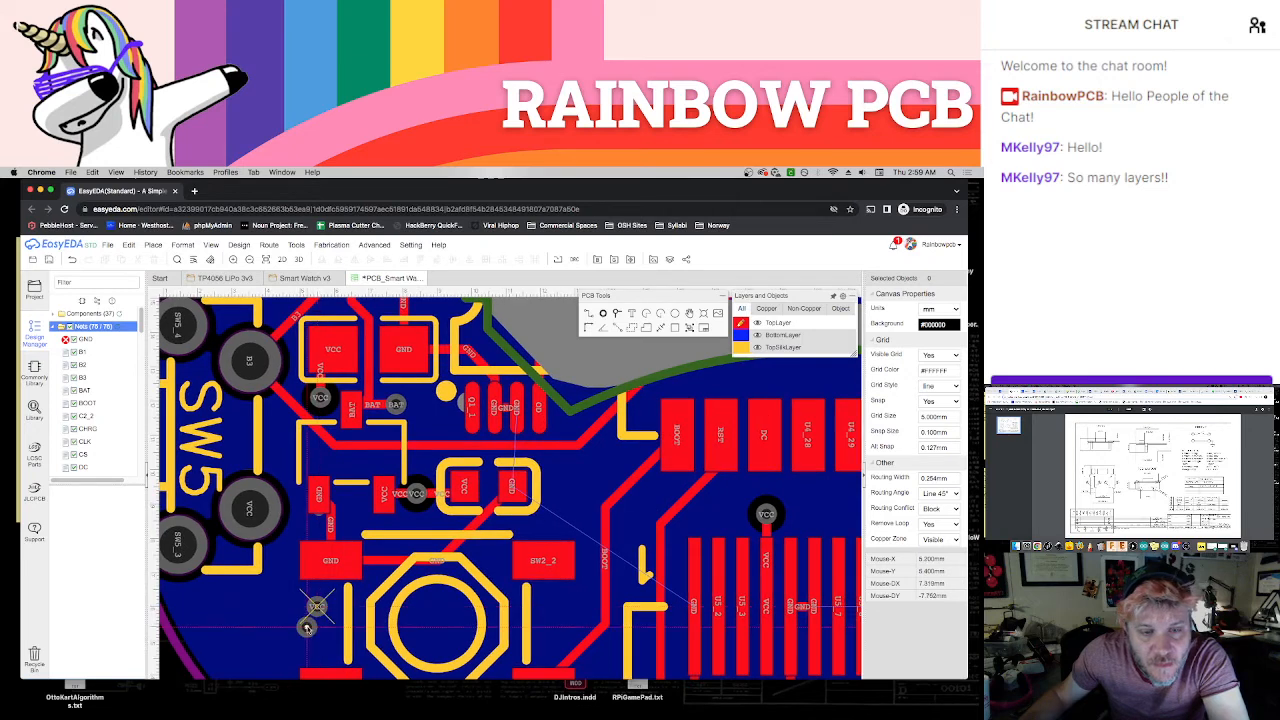
Assign the new via to the GND net, nudge it towards the SW2 button's GND pad and connect the two with a track
{"action": "left_click", "coordinate": [317, 606]}
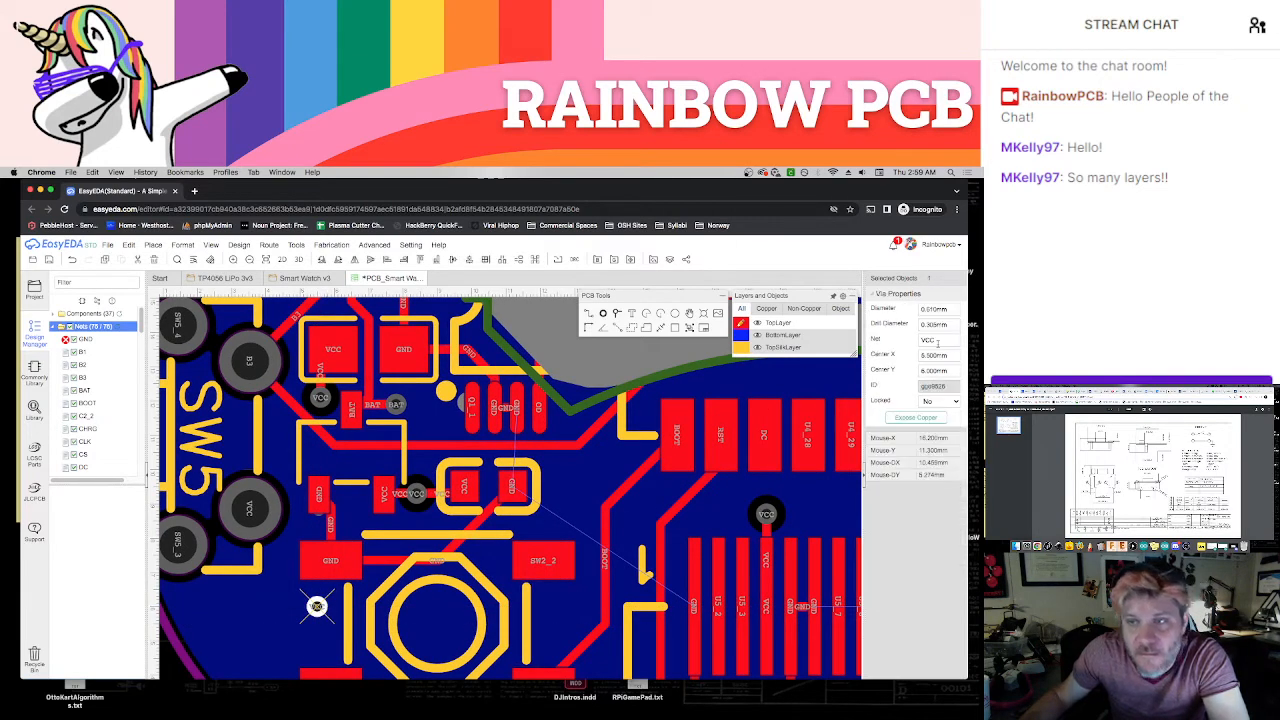
{"action": "type", "text": "GND"}
{"action": "key", "text": "Return"}
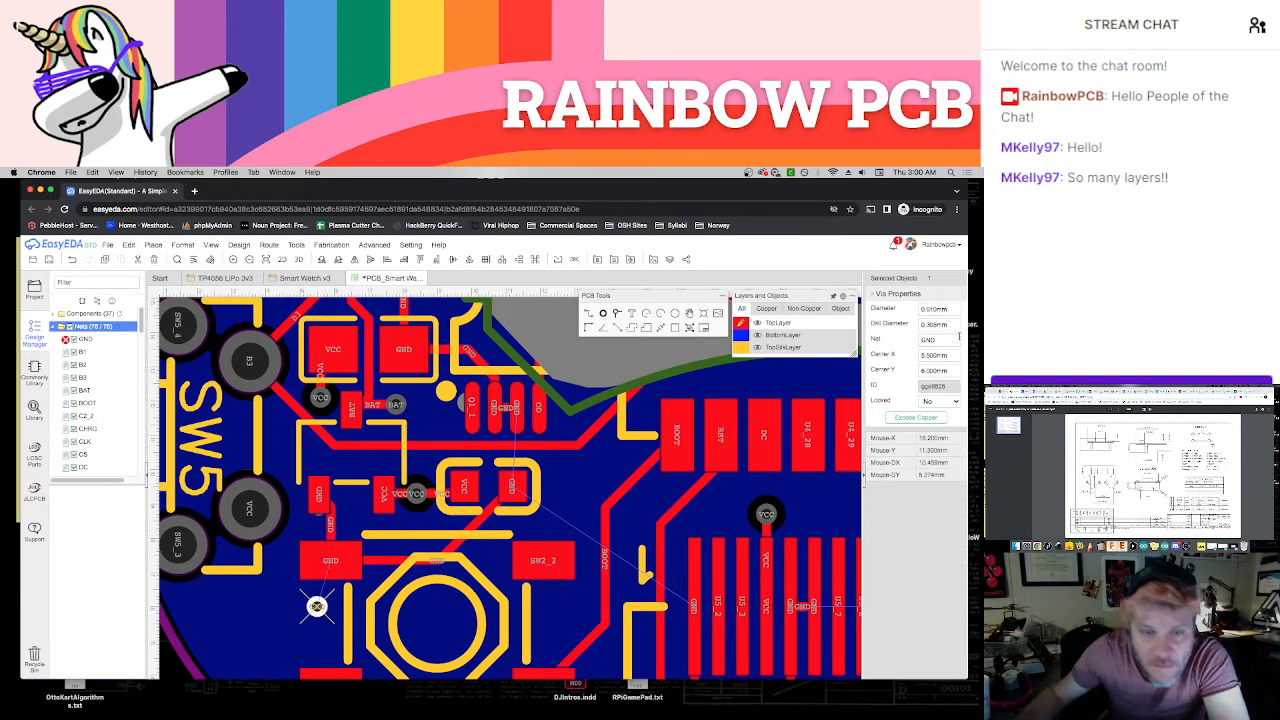
{"action": "left_click_drag", "start_coordinate": [317, 606], "coordinate": [320, 605]}
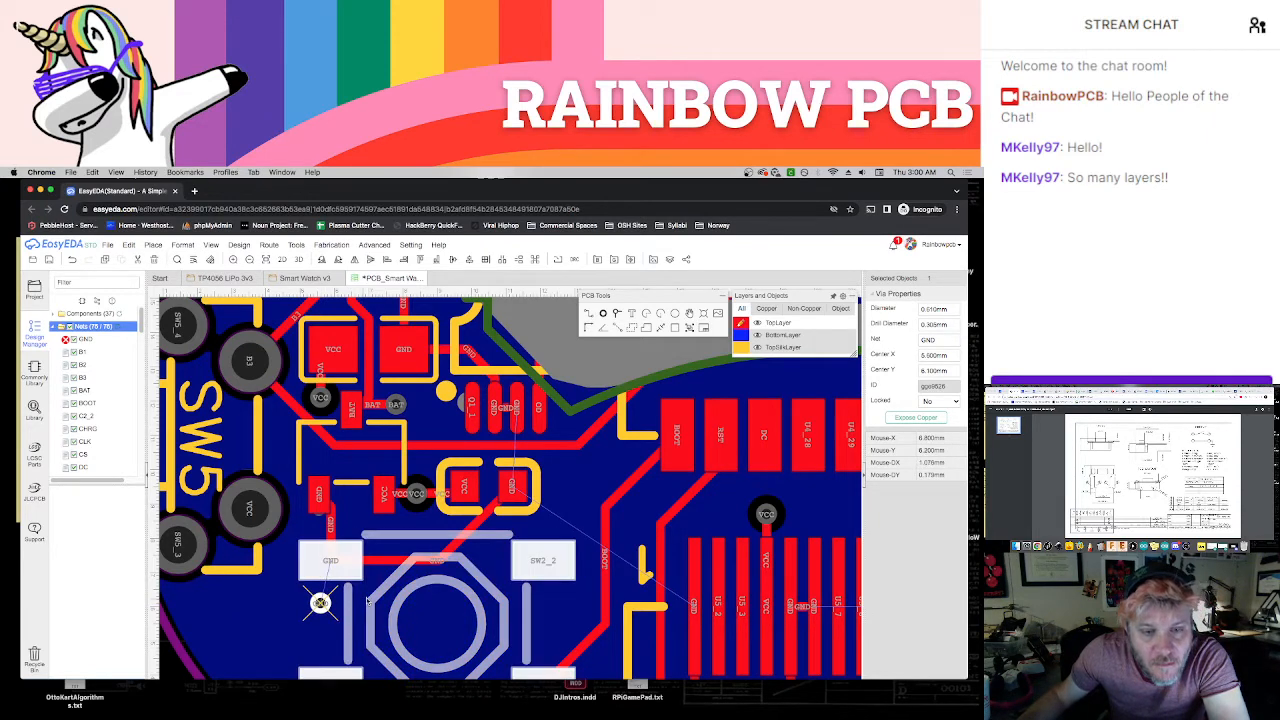
{"action": "key", "text": "Escape"}
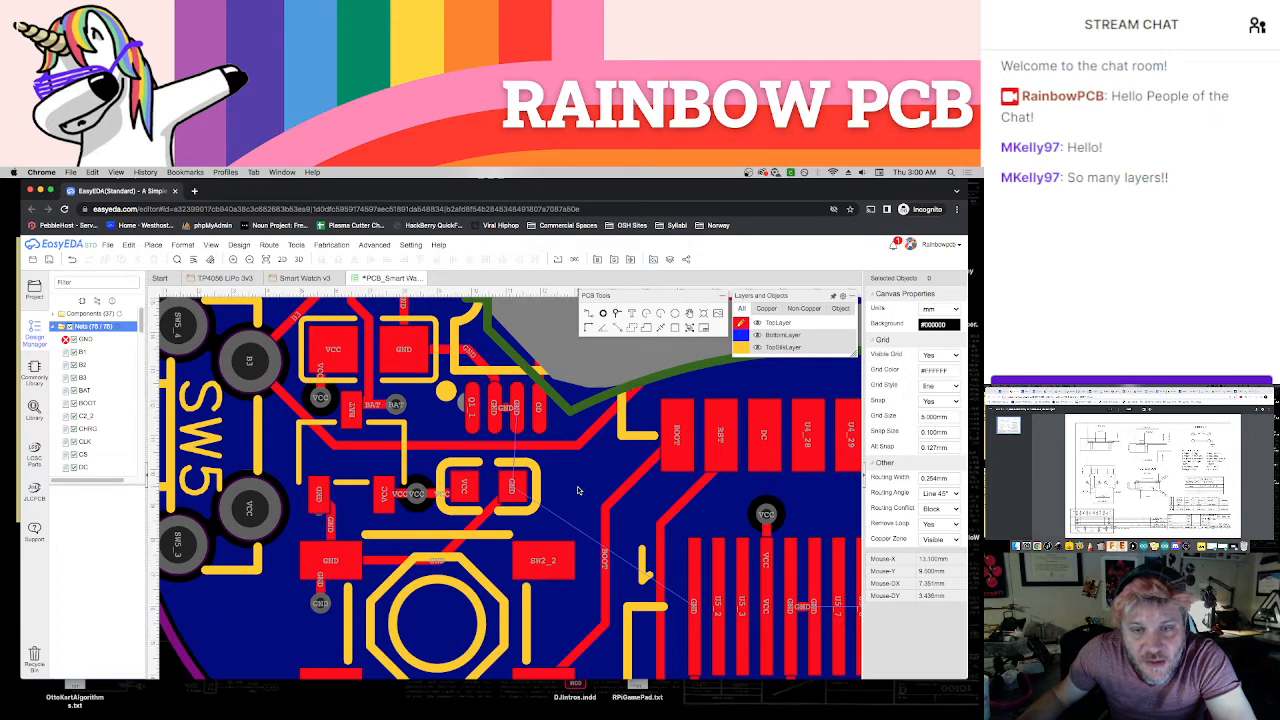
Place GND vias beside the large capacitor's GND pad near SW5 and the GND pad opposite R5_1 near SW4, connecting each with a short track
{"action": "scroll", "coordinate": [578, 488], "scroll_direction": "up", "scroll_amount": 3}
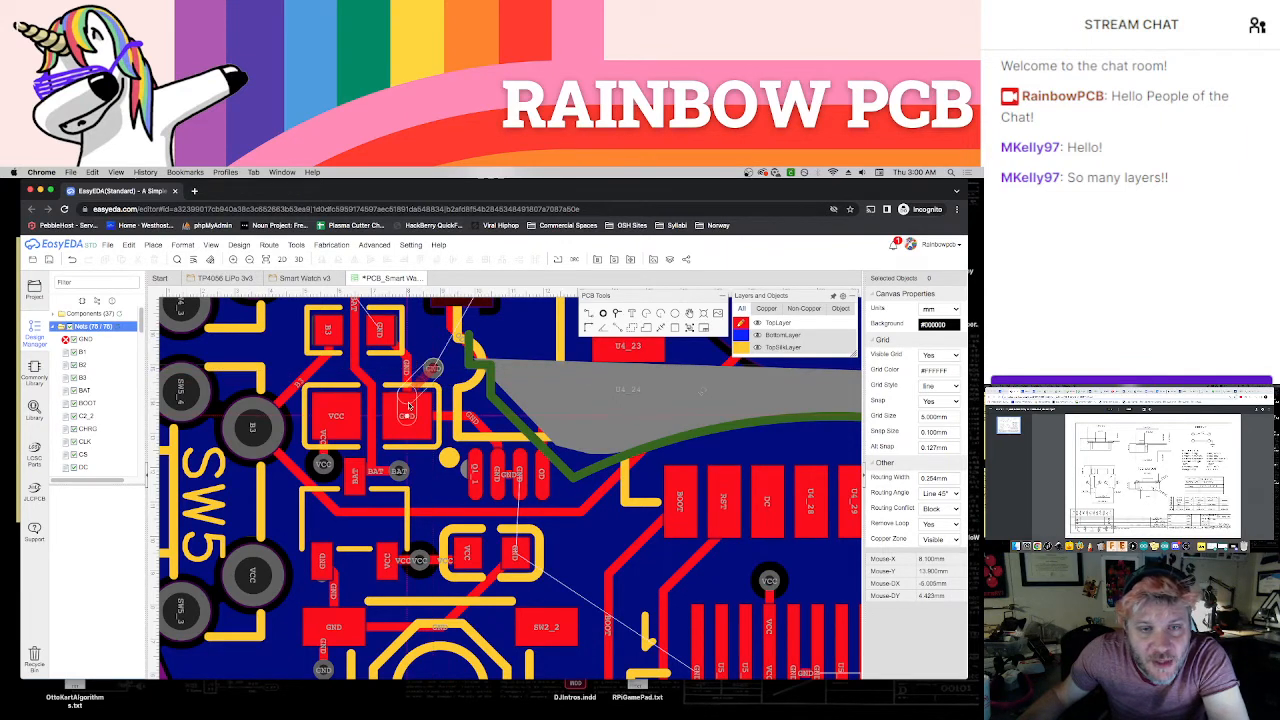
{"action": "scroll", "coordinate": [453, 421], "scroll_direction": "down", "scroll_amount": 1}
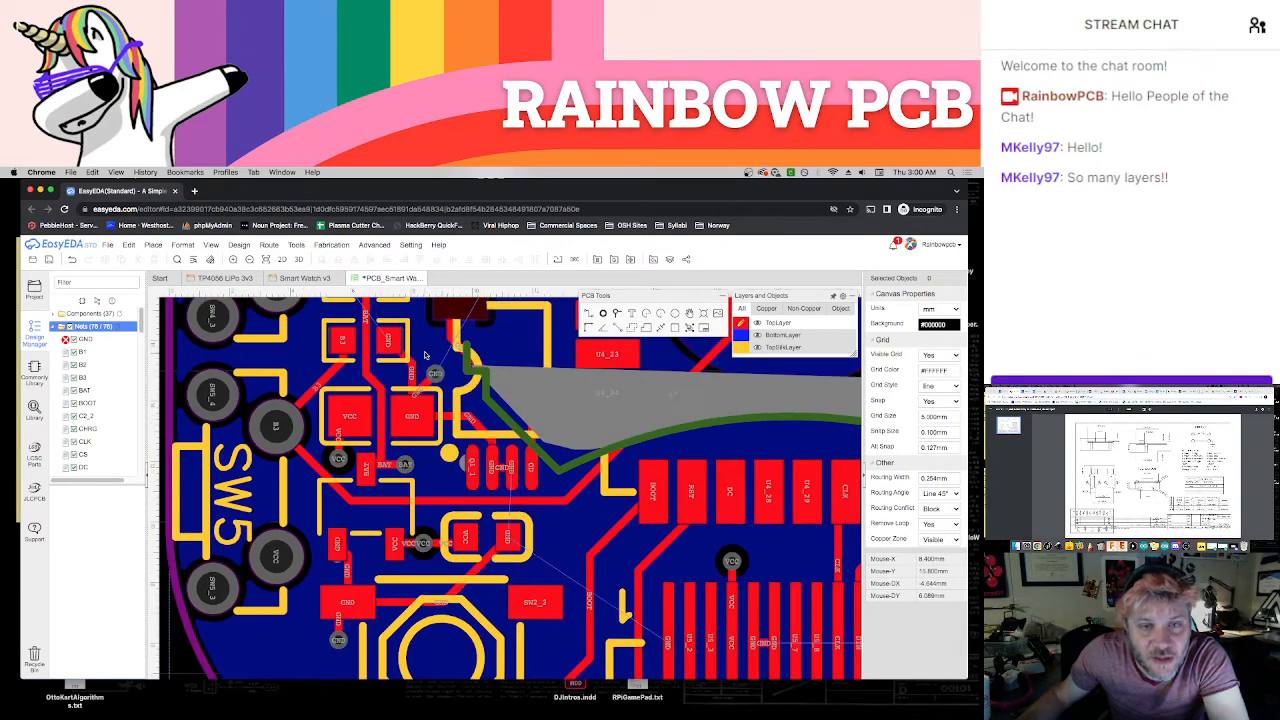
{"action": "right_click_drag", "start_coordinate": [434, 365], "coordinate": [482, 499]}
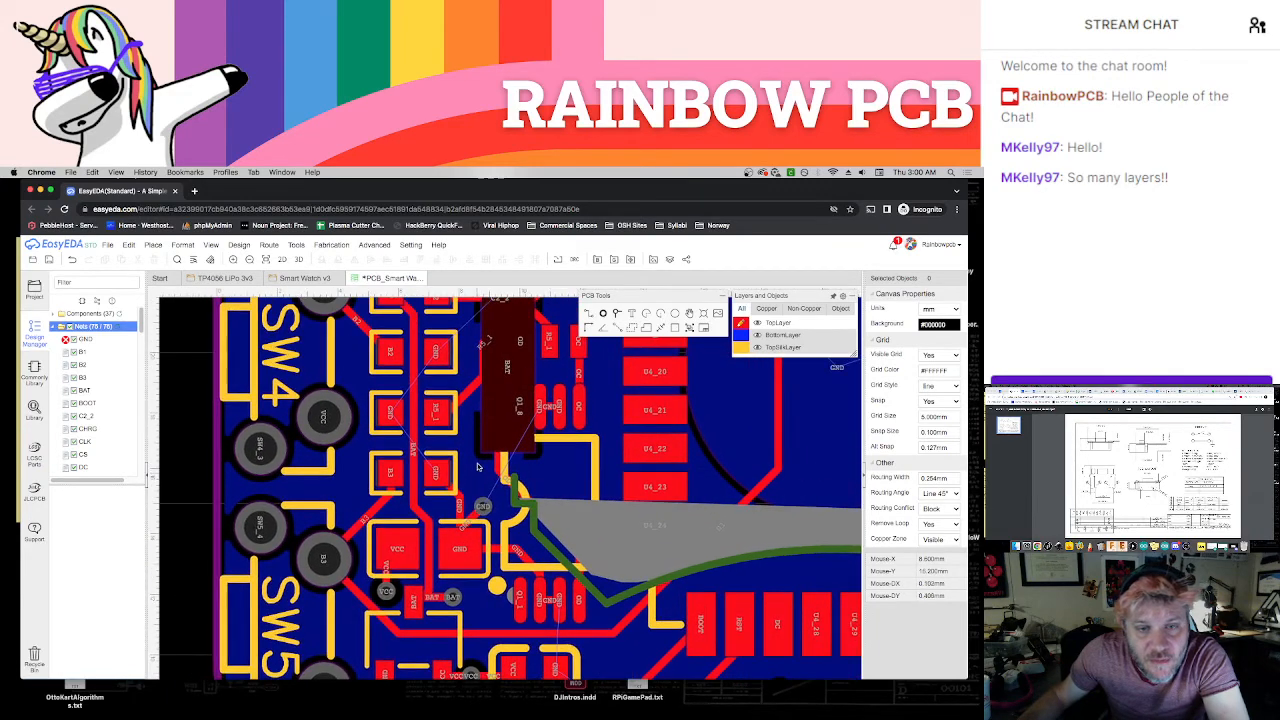
{"action": "right_click_drag", "start_coordinate": [460, 380], "coordinate": [524, 488]}
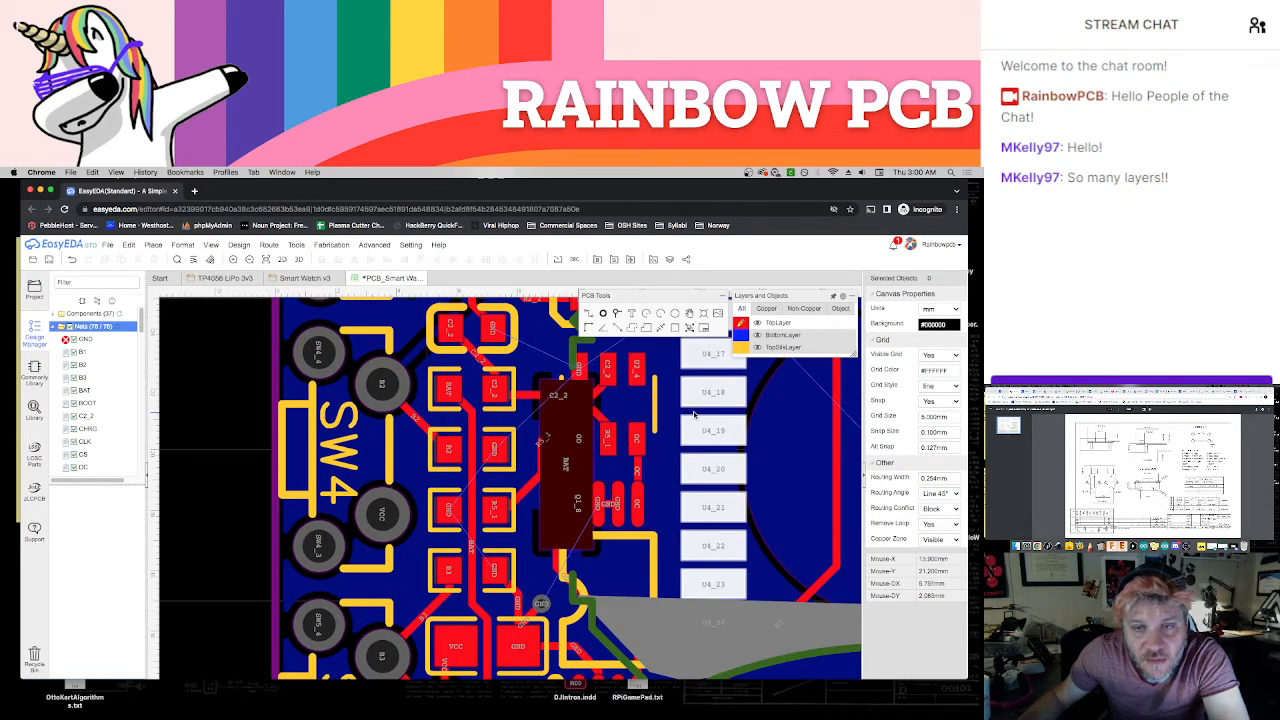
{"action": "mouse_move", "coordinate": [761, 343]}
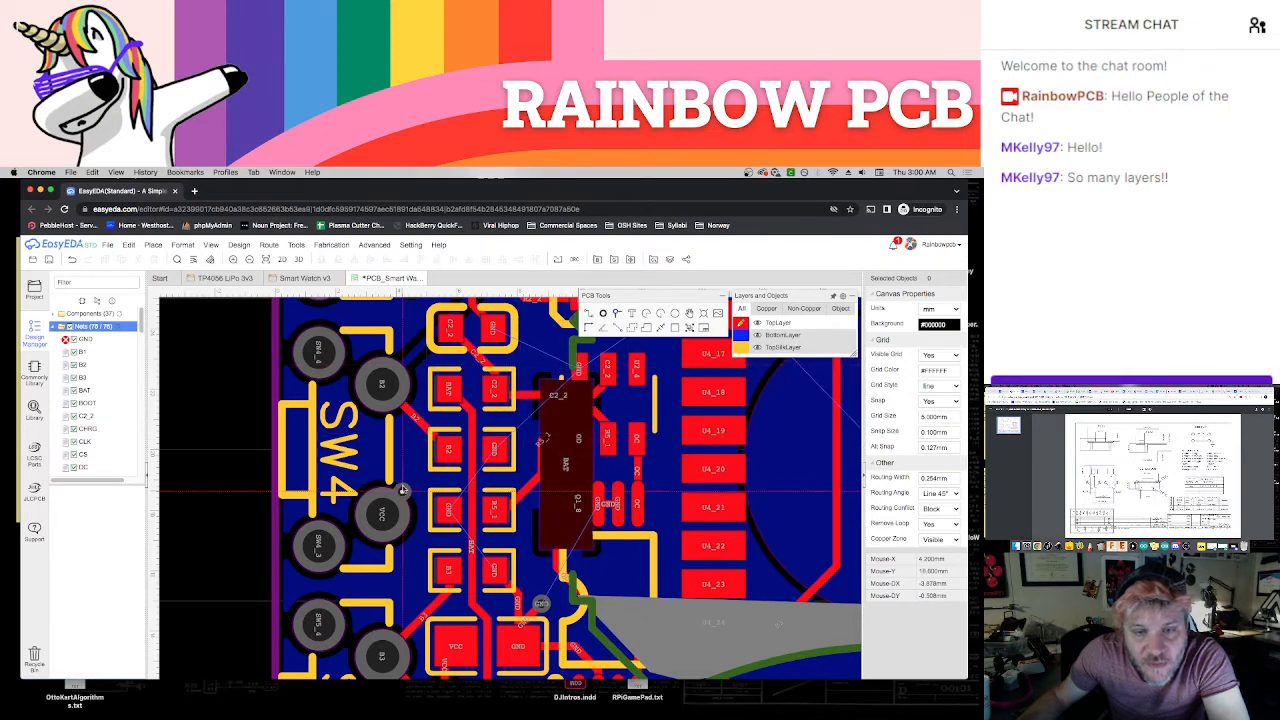
{"action": "scroll", "coordinate": [415, 480], "scroll_direction": "up", "scroll_amount": 2}
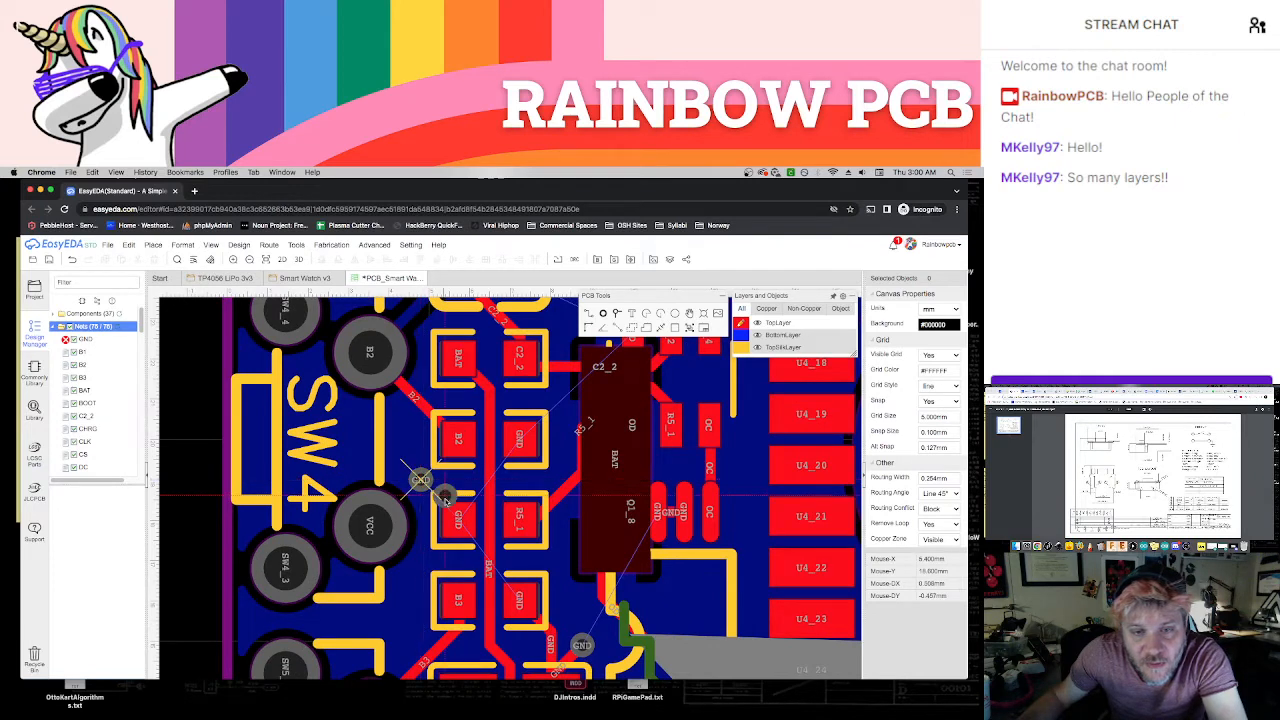
{"action": "left_click", "coordinate": [459, 518]}
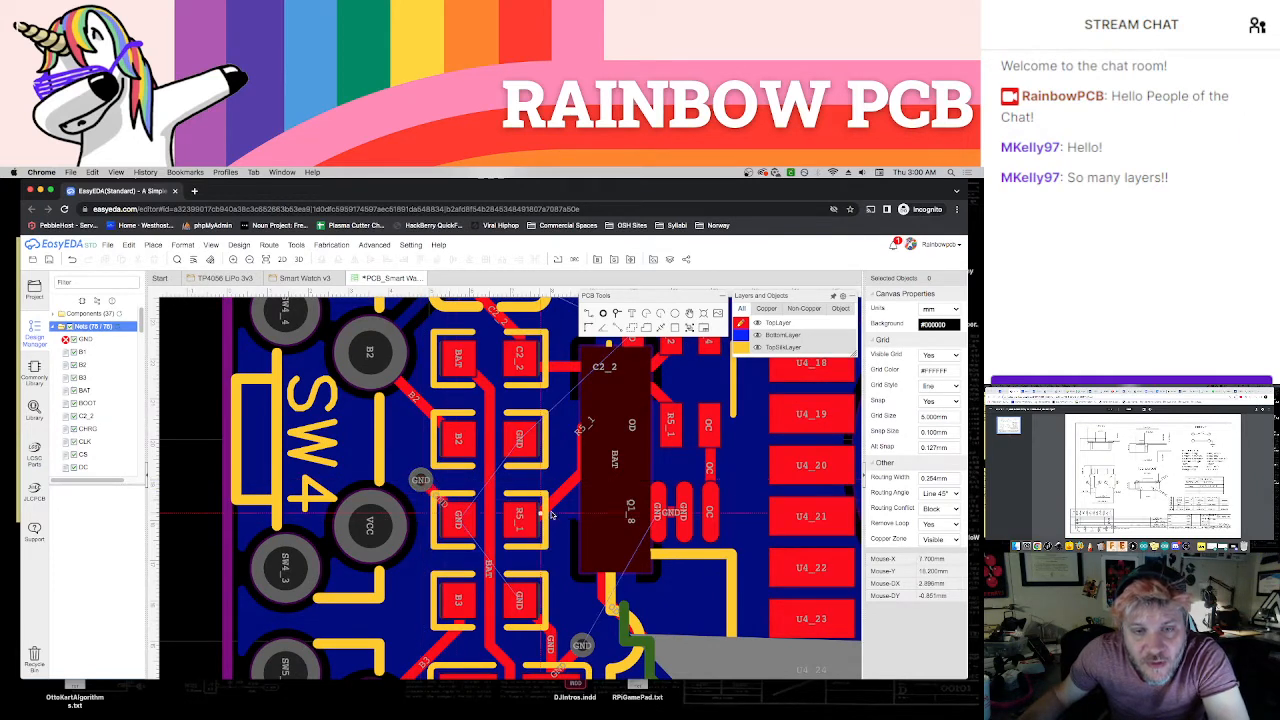
Place a GND via beside the GND pad opposite B2 near SW4 and connect it to the pad with a short track
{"action": "right_click_drag", "start_coordinate": [566, 463], "coordinate": [548, 489]}
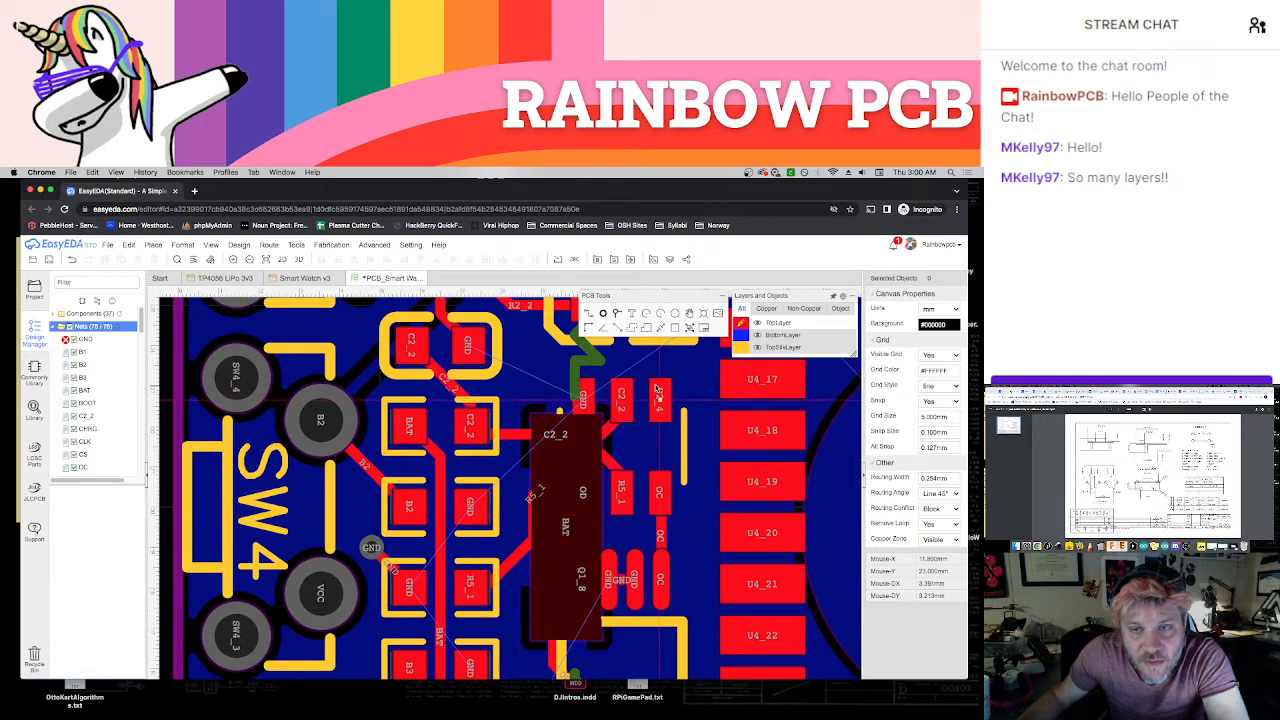
{"action": "left_click", "coordinate": [617, 313]}
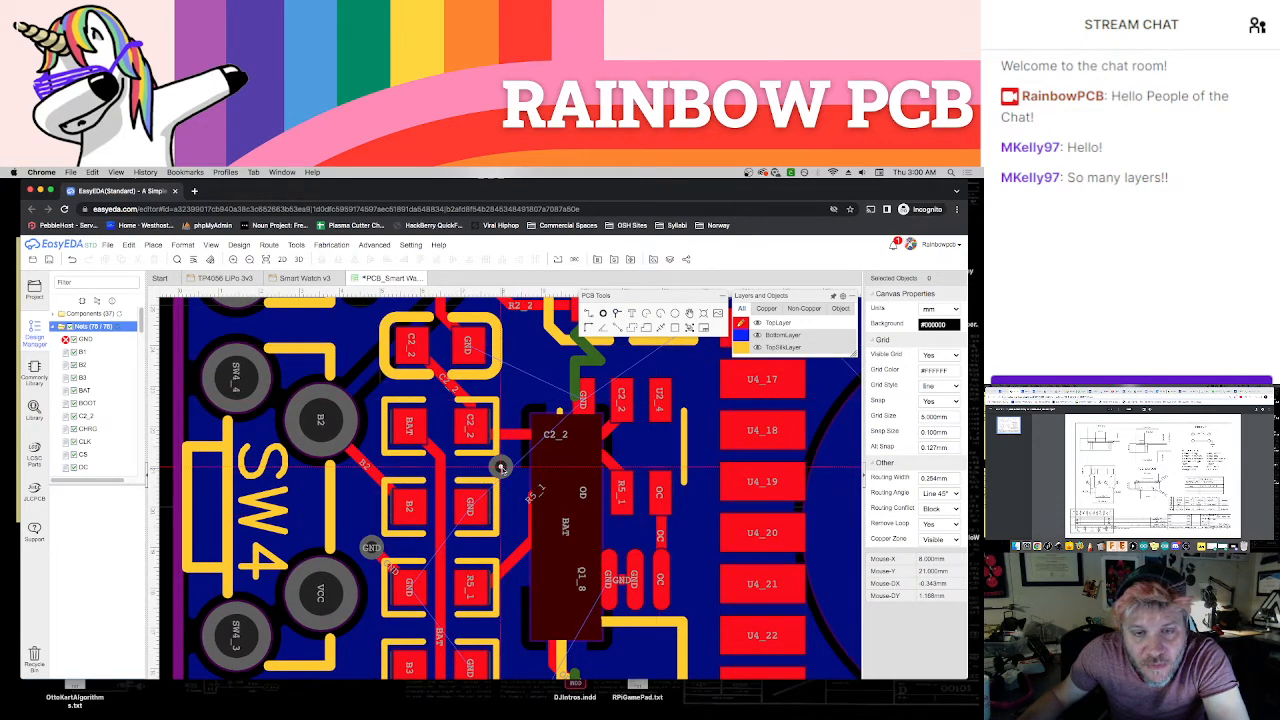
{"action": "left_click", "coordinate": [501, 467]}
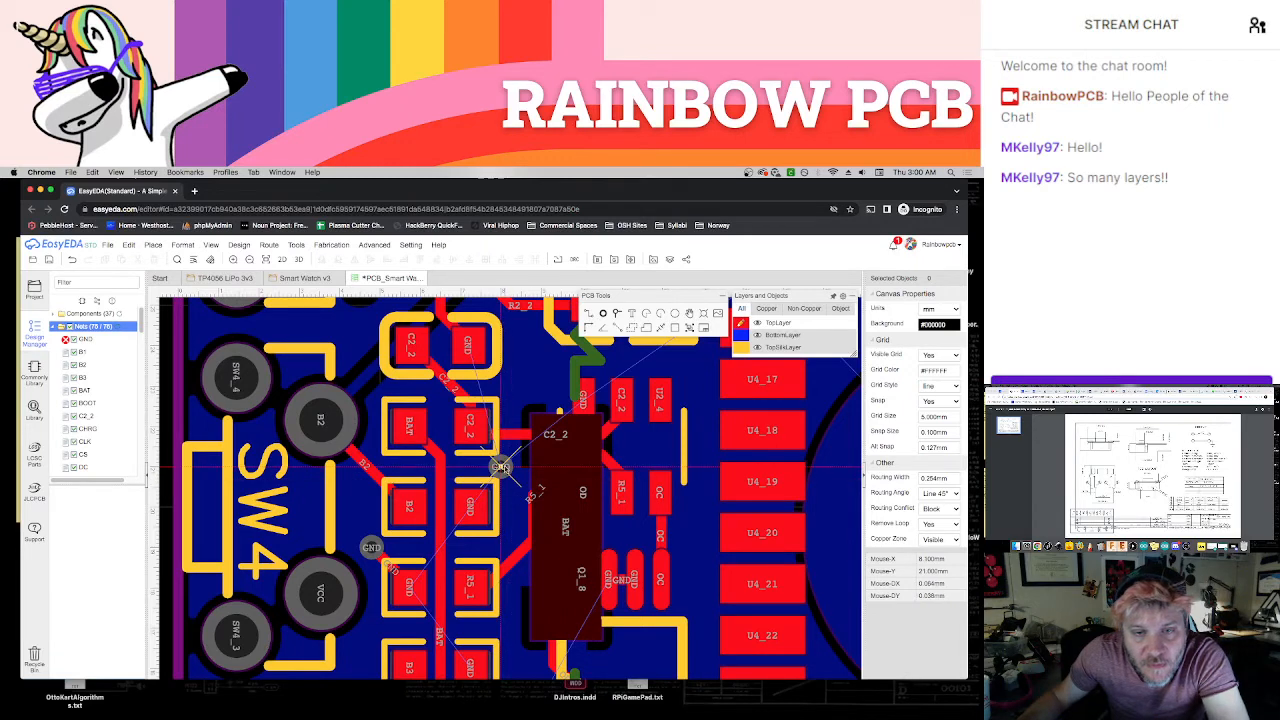
{"action": "key", "text": "Escape"}
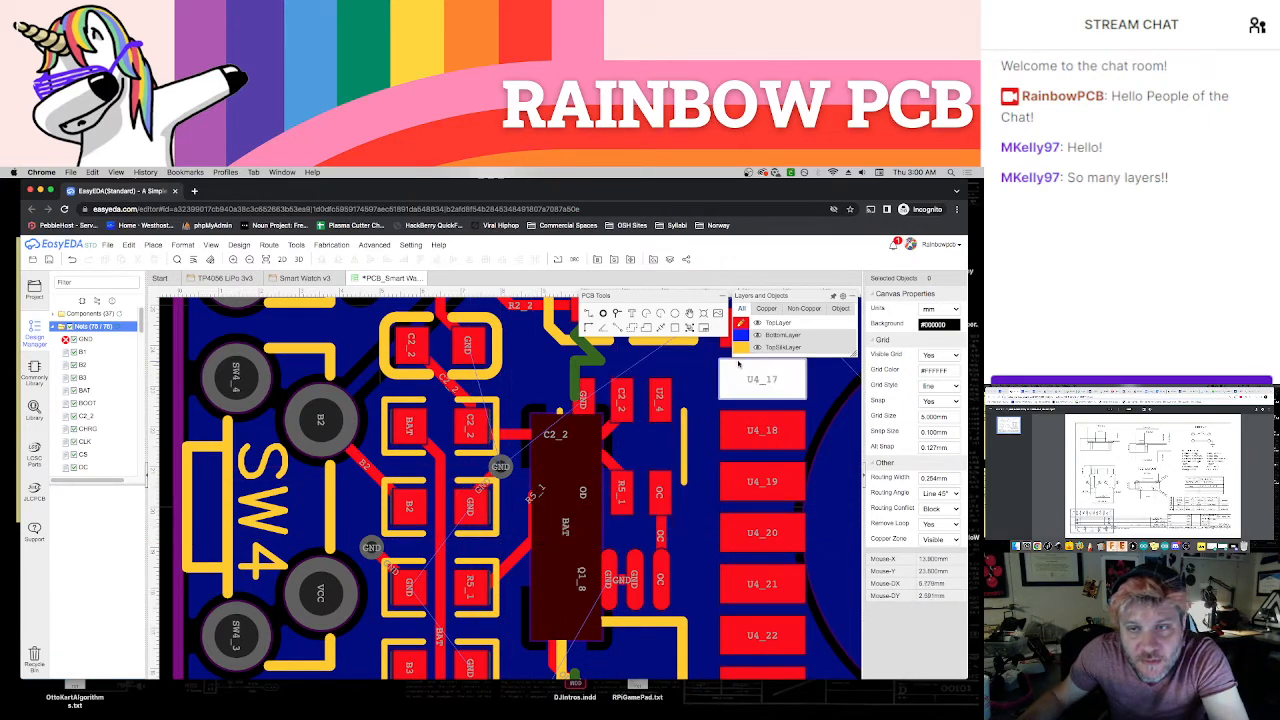
Hide the BottomPasteMaskLayer and route a top-layer GND track from the C2_2/GND capacitor's GND pad to U2's GND pad
{"action": "mouse_move", "coordinate": [763, 416]}
{"action": "left_click", "coordinate": [757, 386]}
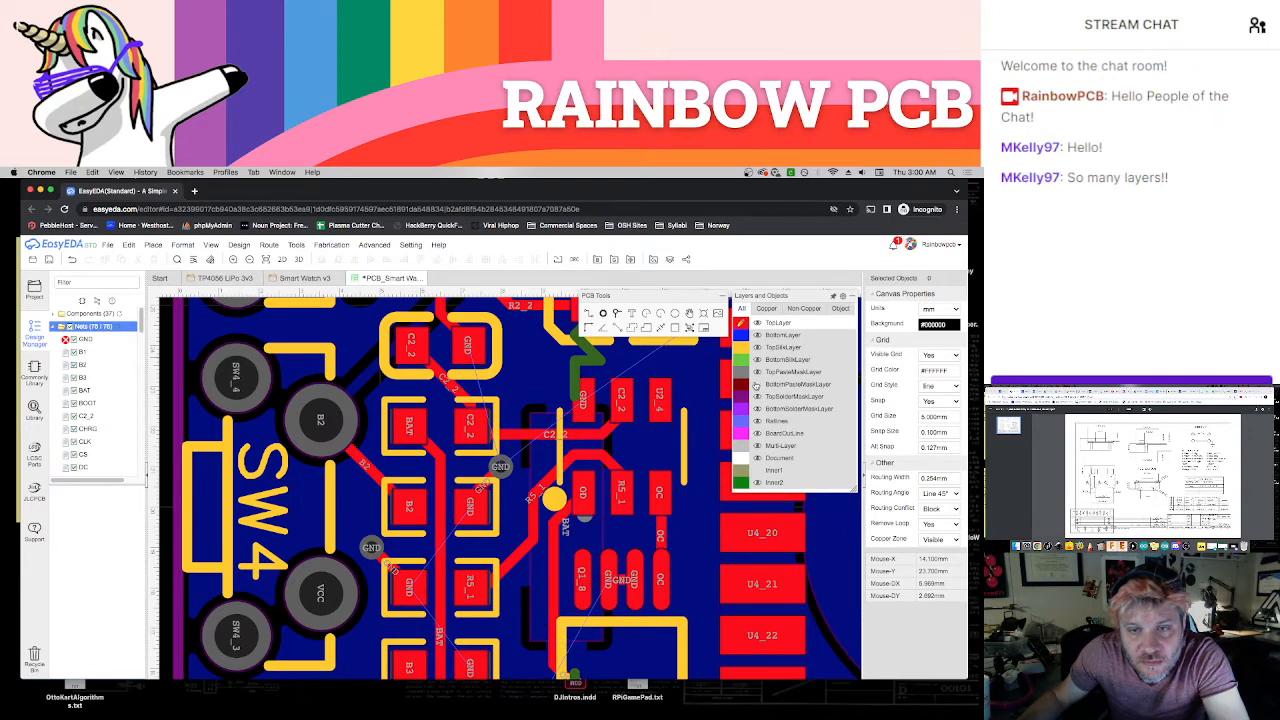
{"action": "scroll", "coordinate": [632, 507], "scroll_direction": "up", "scroll_amount": 5}
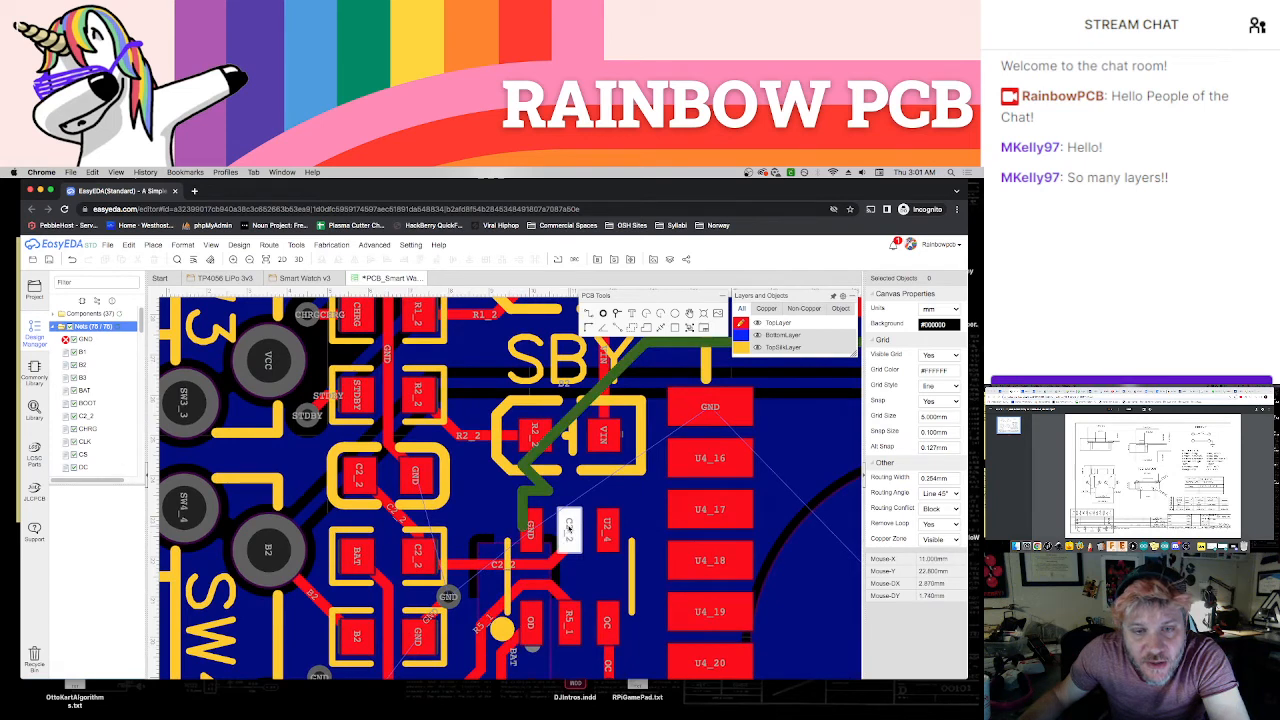
{"action": "mouse_move", "coordinate": [741, 335]}
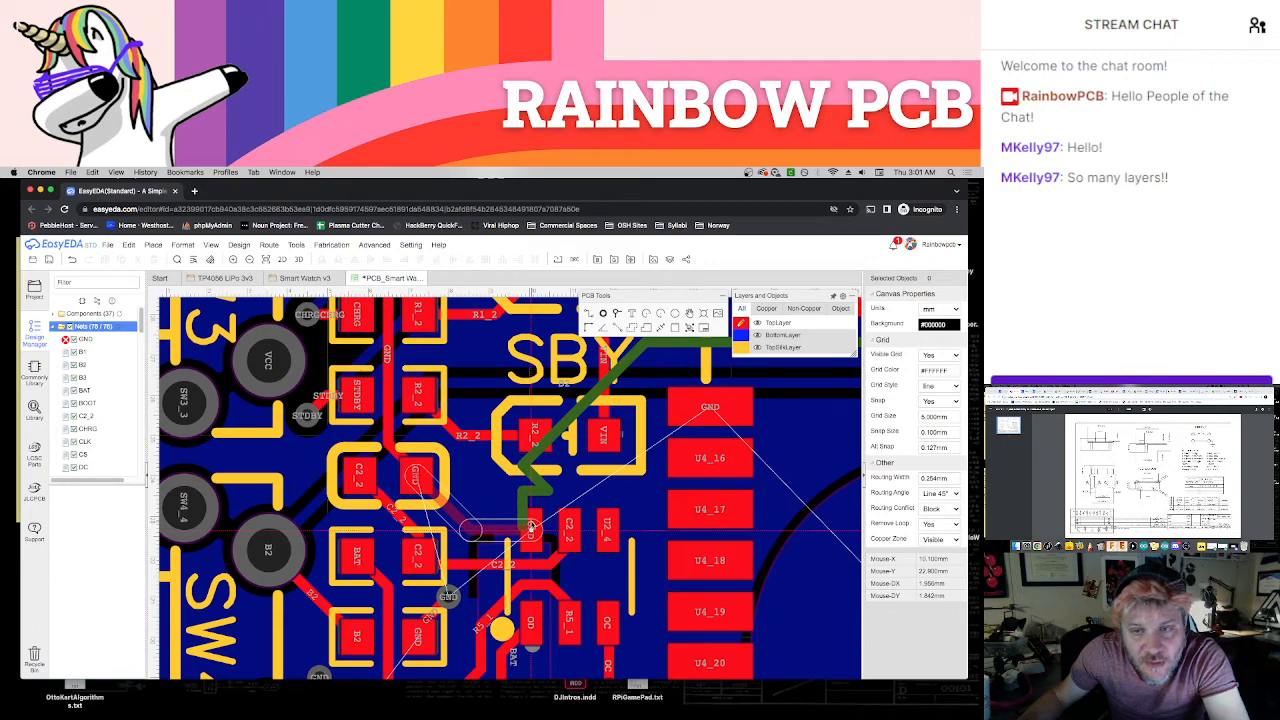
Route a GND track from U4's GND pad above U4_16, passing below the SBY LED, to U2's GND pad
{"action": "right_click_drag", "start_coordinate": [638, 506], "coordinate": [590, 547]}
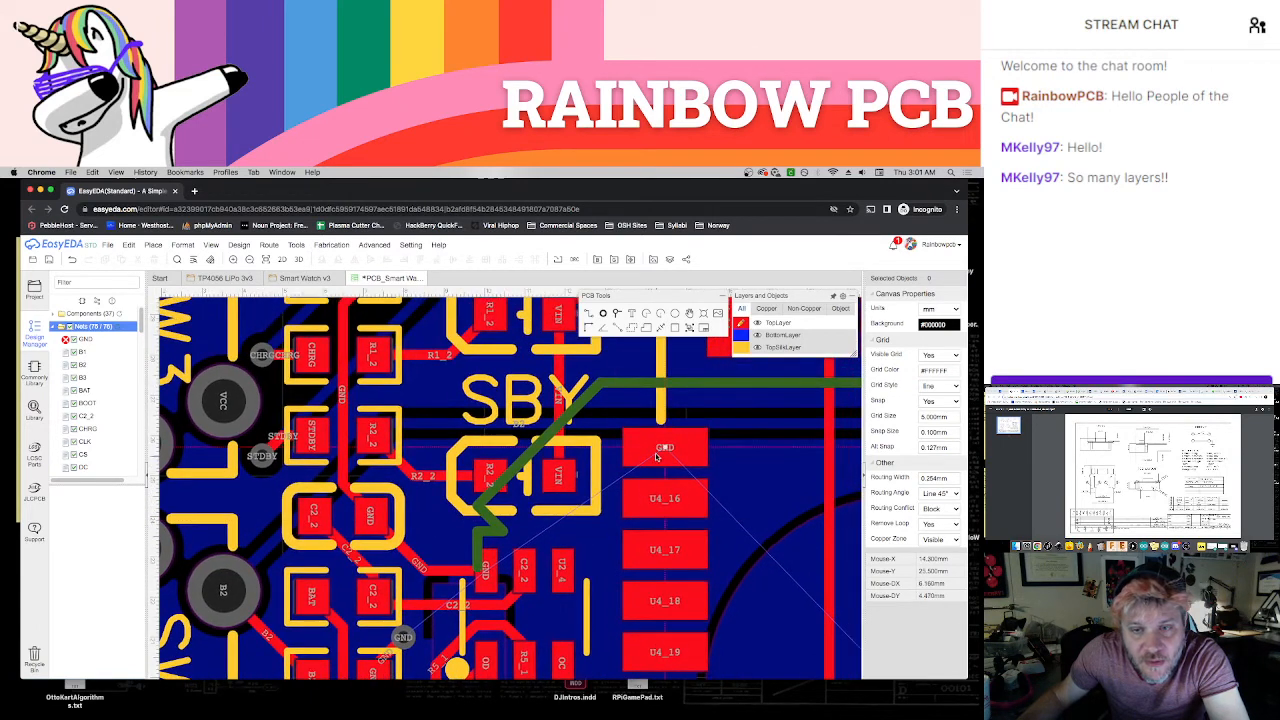
{"action": "left_click", "coordinate": [656, 453]}
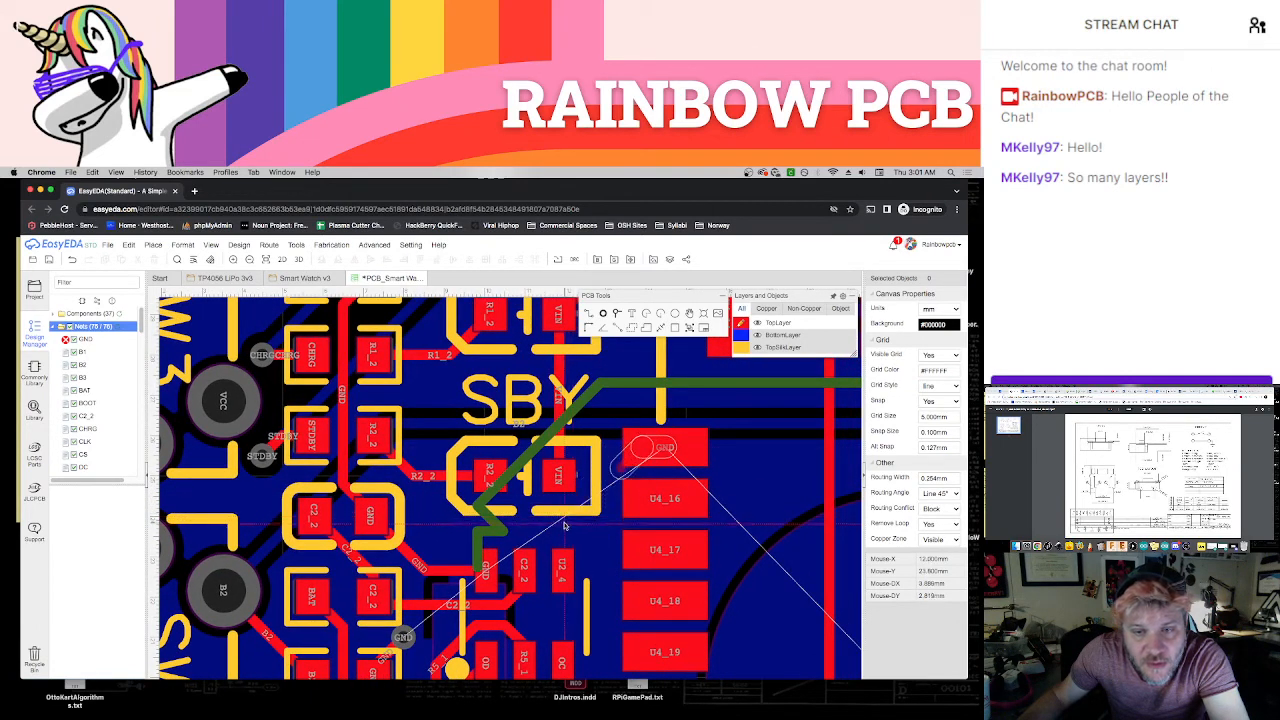
{"action": "left_click", "coordinate": [560, 525]}
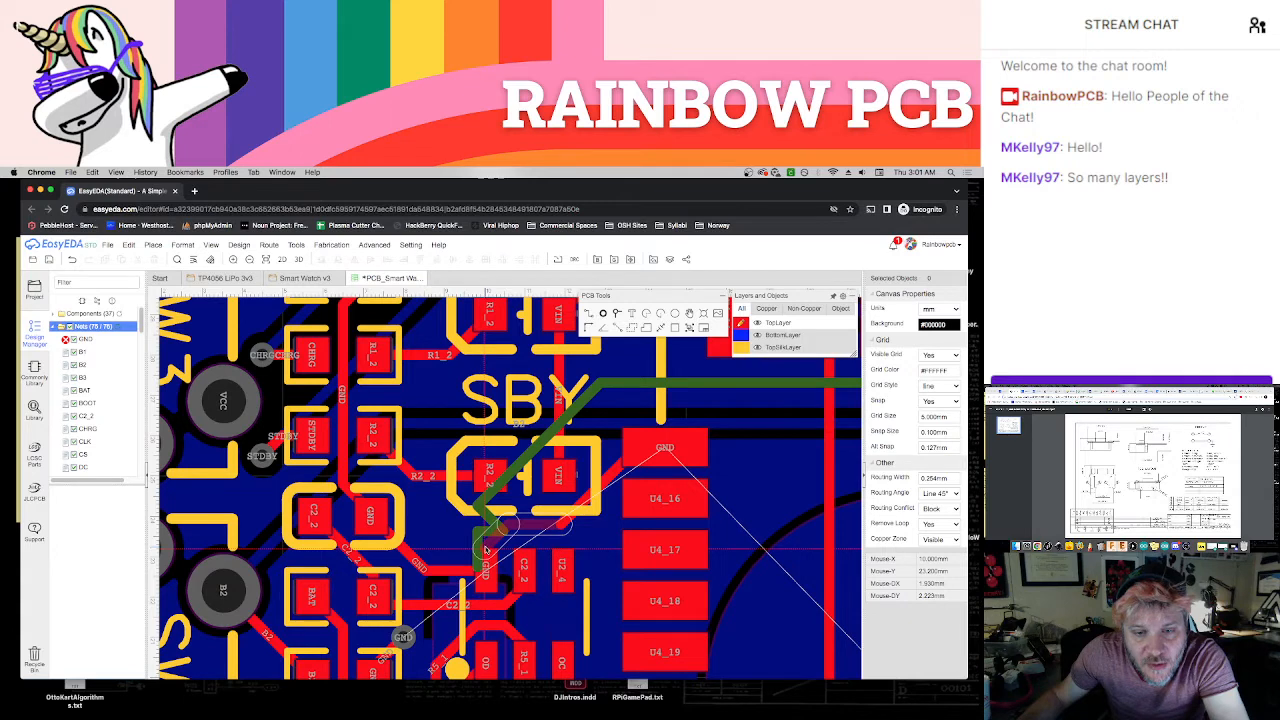
{"action": "left_click", "coordinate": [487, 570]}
{"action": "right_click", "coordinate": [487, 571]}
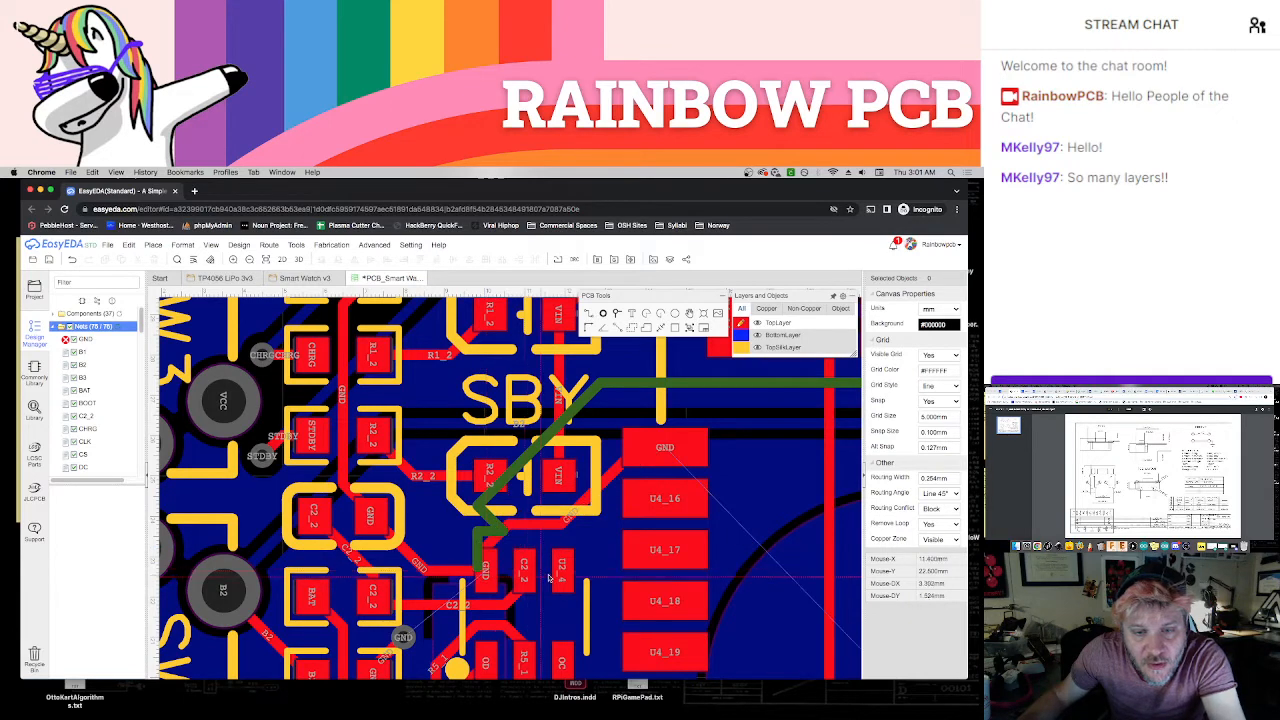
Place GND vias beside the C2_2/GND capacitor's GND pad and U1's two GND pads above CHG, connecting each with a short track
{"action": "scroll", "coordinate": [604, 574], "scroll_direction": "down", "scroll_amount": 1}
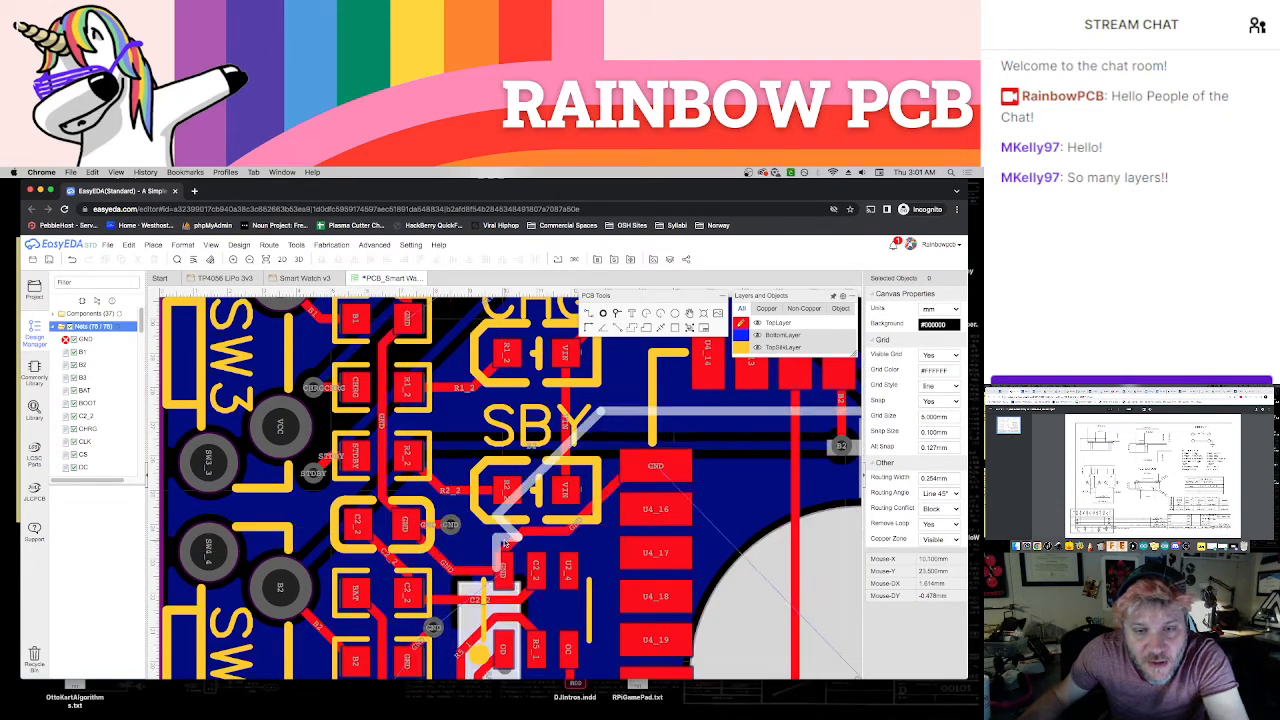
{"action": "scroll", "coordinate": [567, 558], "scroll_direction": "down", "scroll_amount": 2}
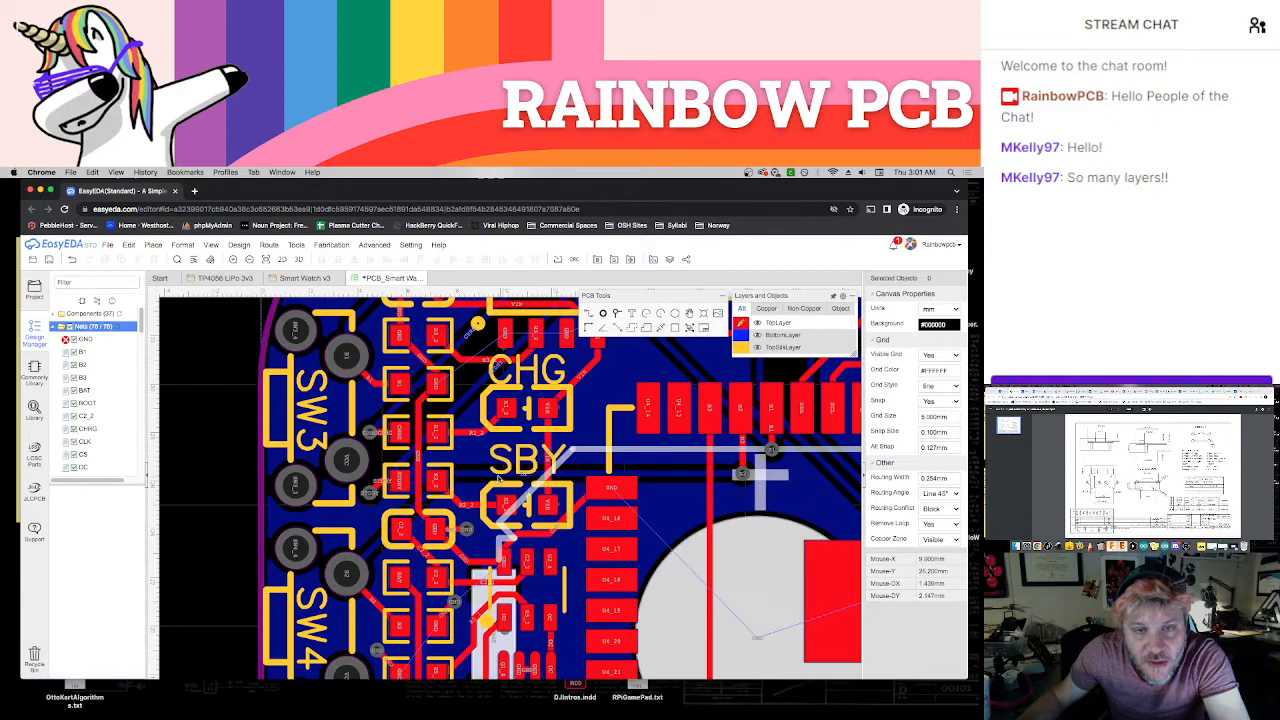
{"action": "right_click_drag", "start_coordinate": [600, 392], "coordinate": [585, 464]}
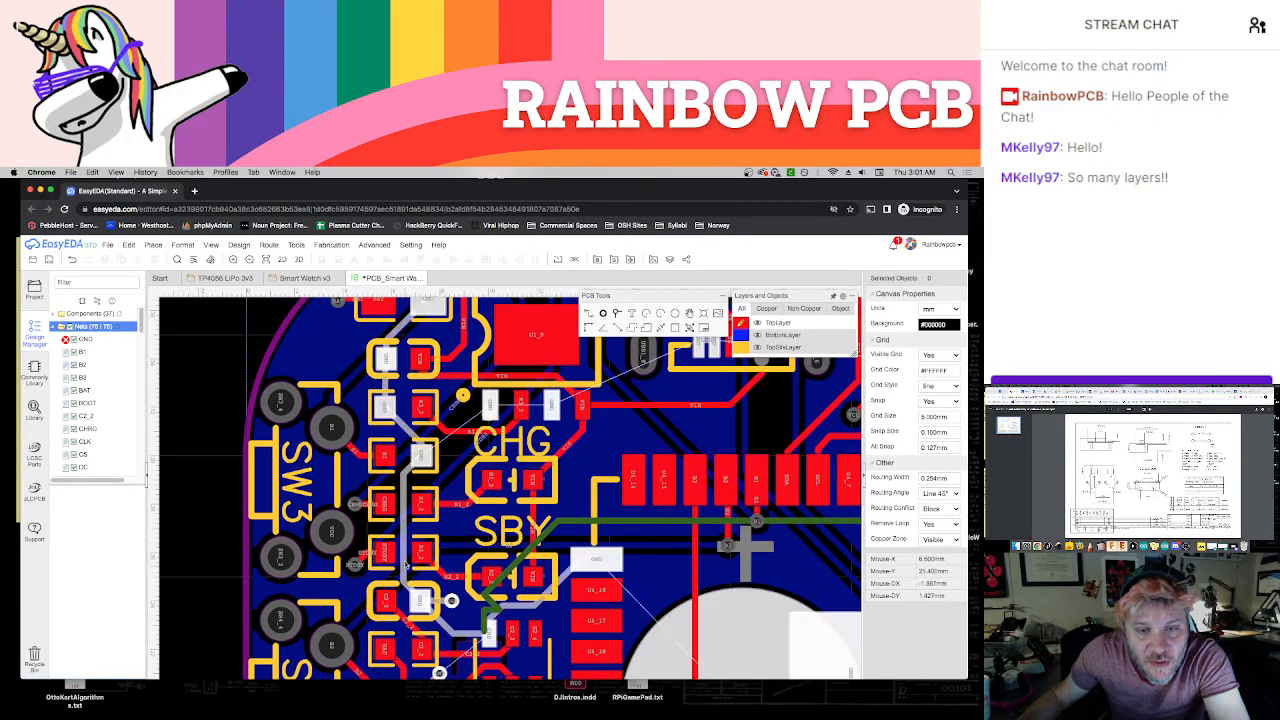
{"action": "right_click_drag", "start_coordinate": [610, 445], "coordinate": [600, 525]}
{"action": "scroll", "coordinate": [545, 505], "scroll_direction": "up", "scroll_amount": 1}
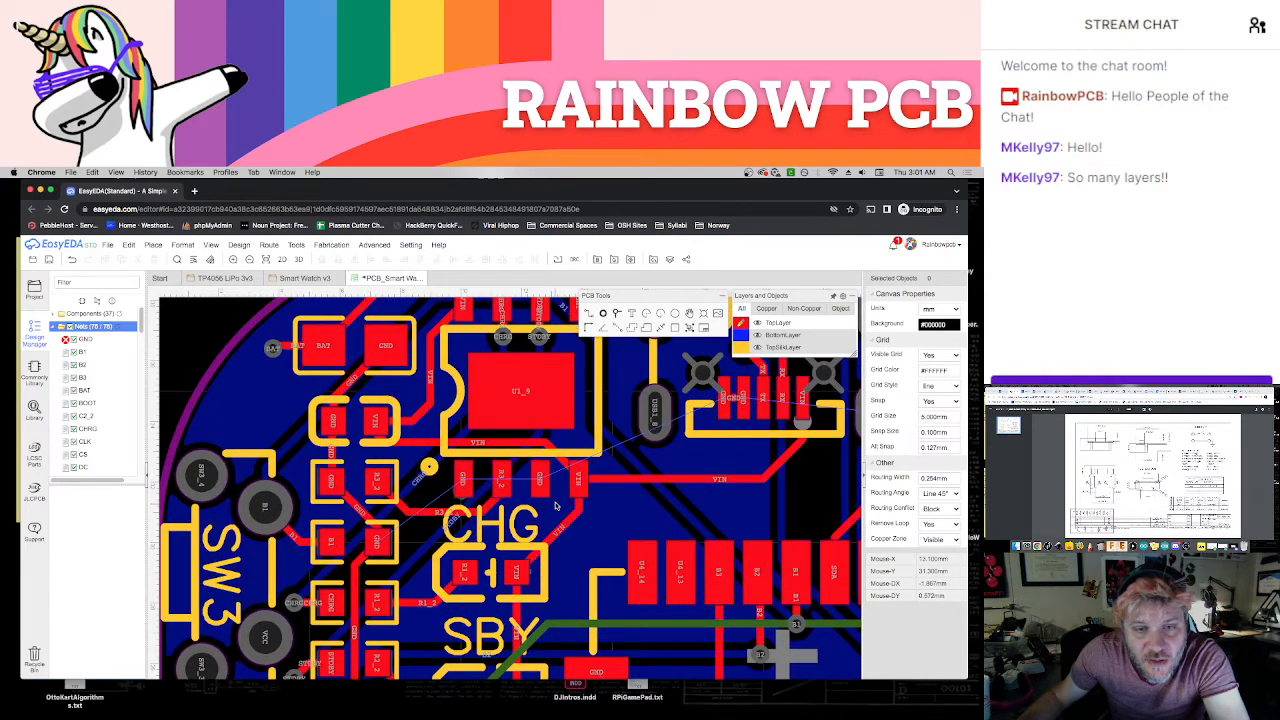
{"action": "scroll", "coordinate": [556, 505], "scroll_direction": "up", "scroll_amount": 1}
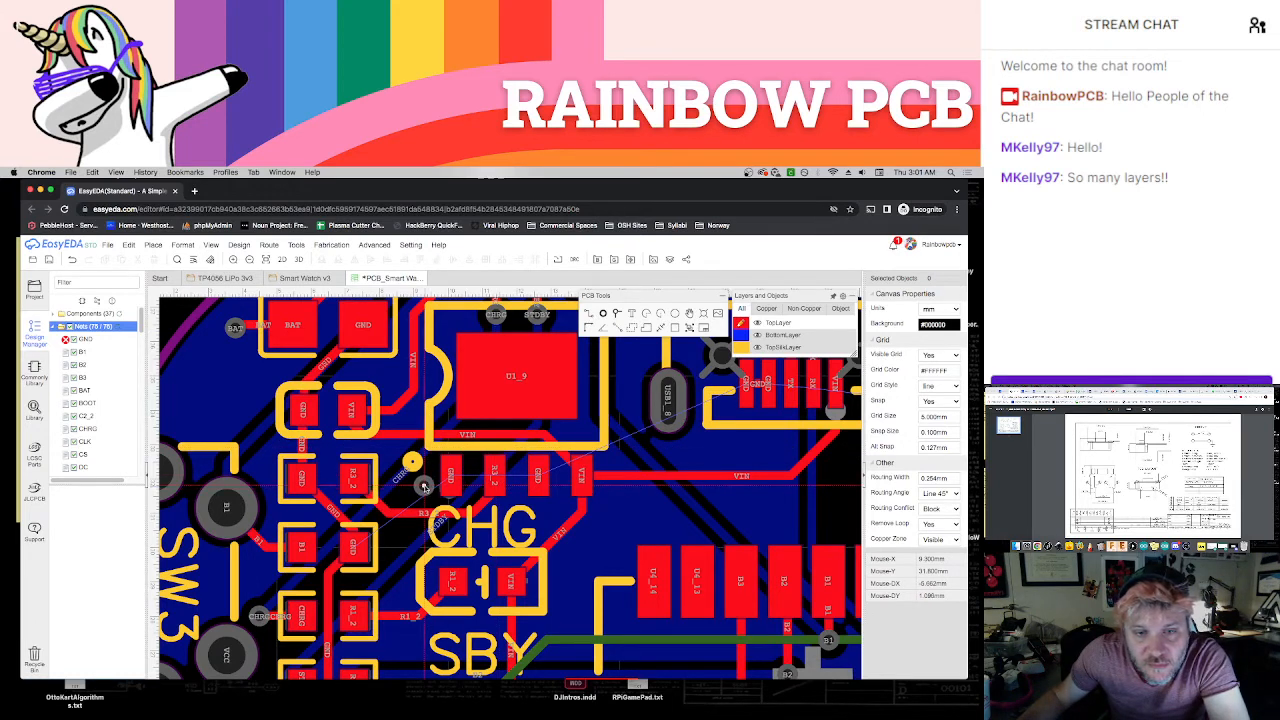
{"action": "left_click", "coordinate": [424, 487]}
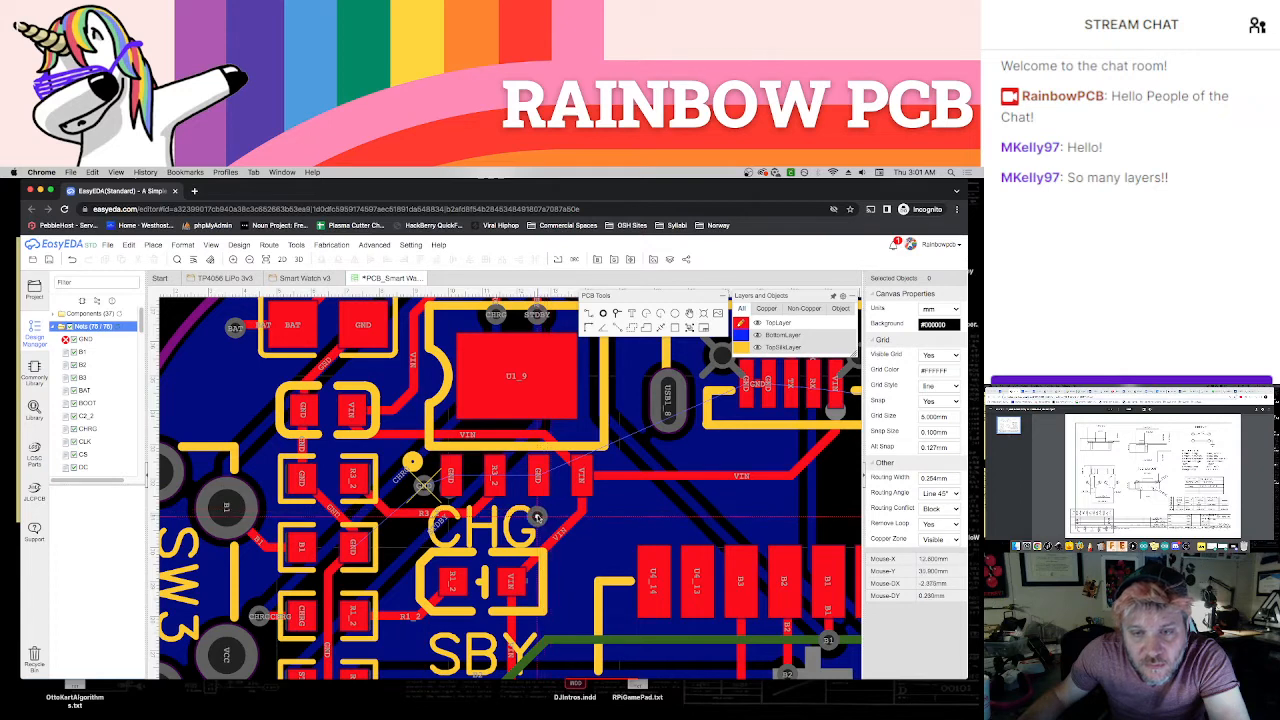
{"action": "left_click", "coordinate": [547, 513]}
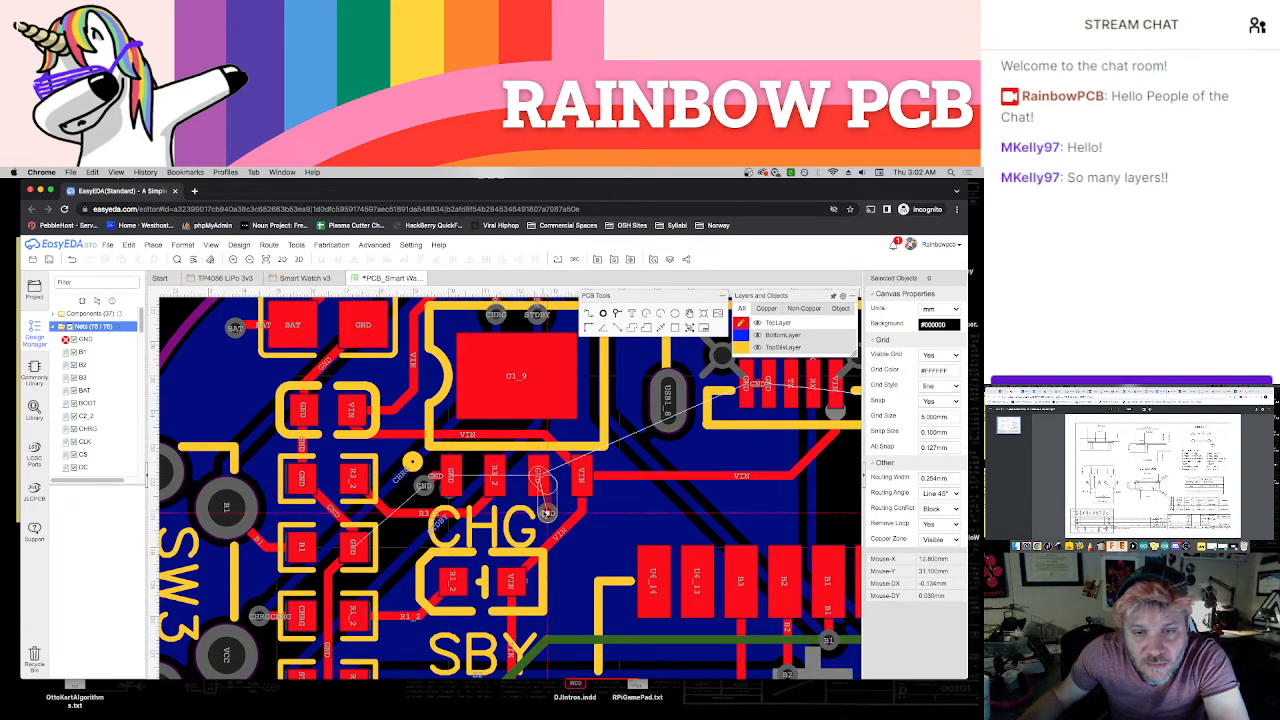
Place a GND via just below the USB connector's outer GND pad and connect the two with a short track
{"action": "scroll", "coordinate": [642, 521], "scroll_direction": "down", "scroll_amount": 1}
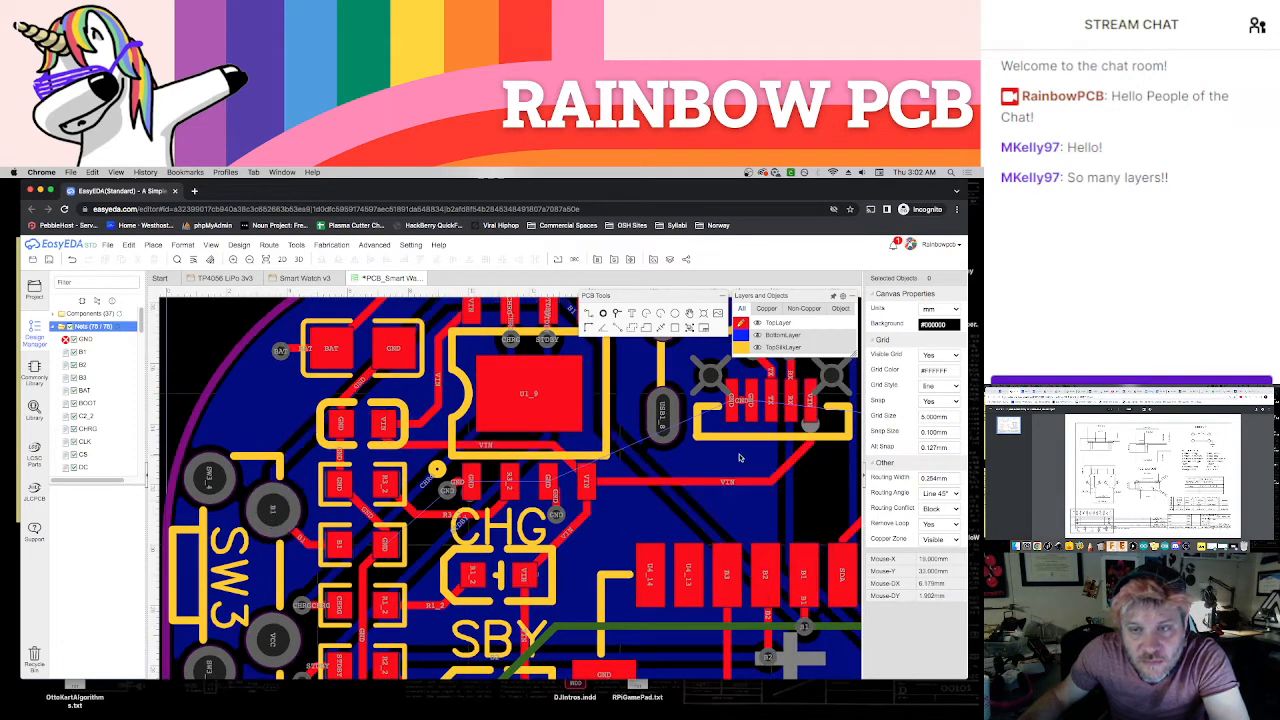
{"action": "right_click_drag", "start_coordinate": [741, 459], "coordinate": [582, 539]}
{"action": "scroll", "coordinate": [640, 510], "scroll_direction": "up", "scroll_amount": 1}
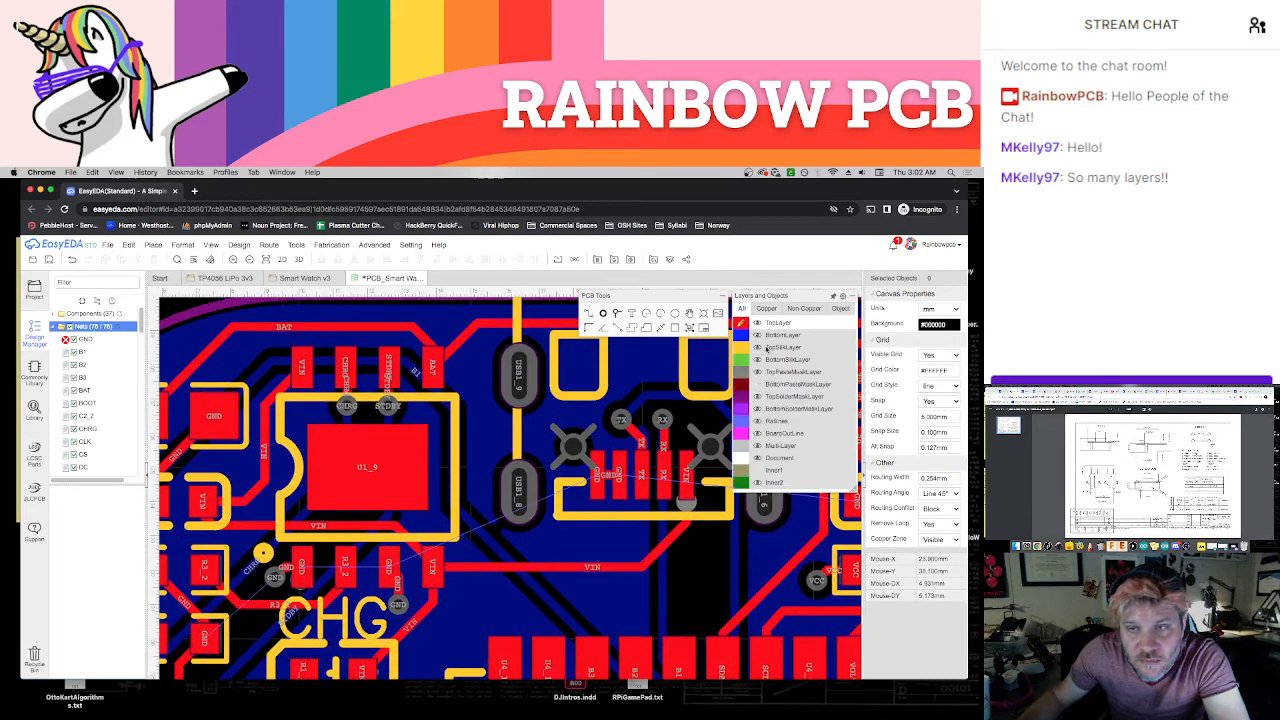
{"action": "left_click", "coordinate": [618, 314]}
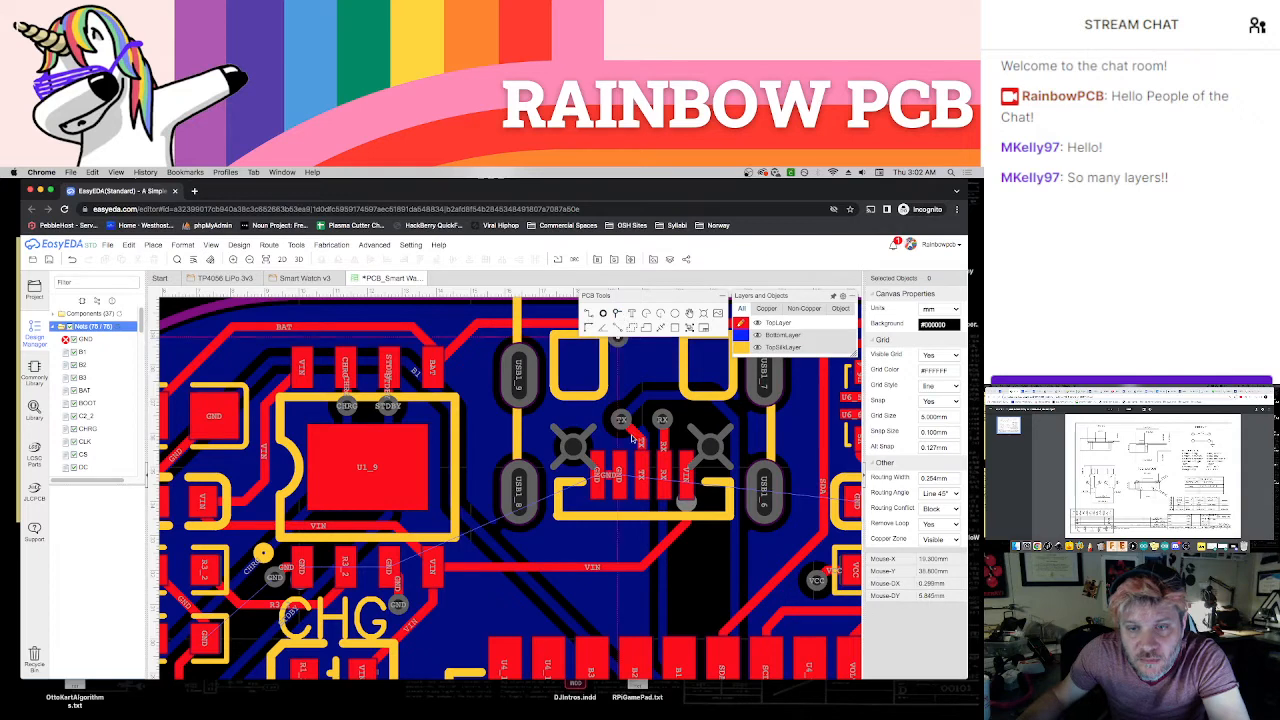
{"action": "left_click", "coordinate": [597, 521]}
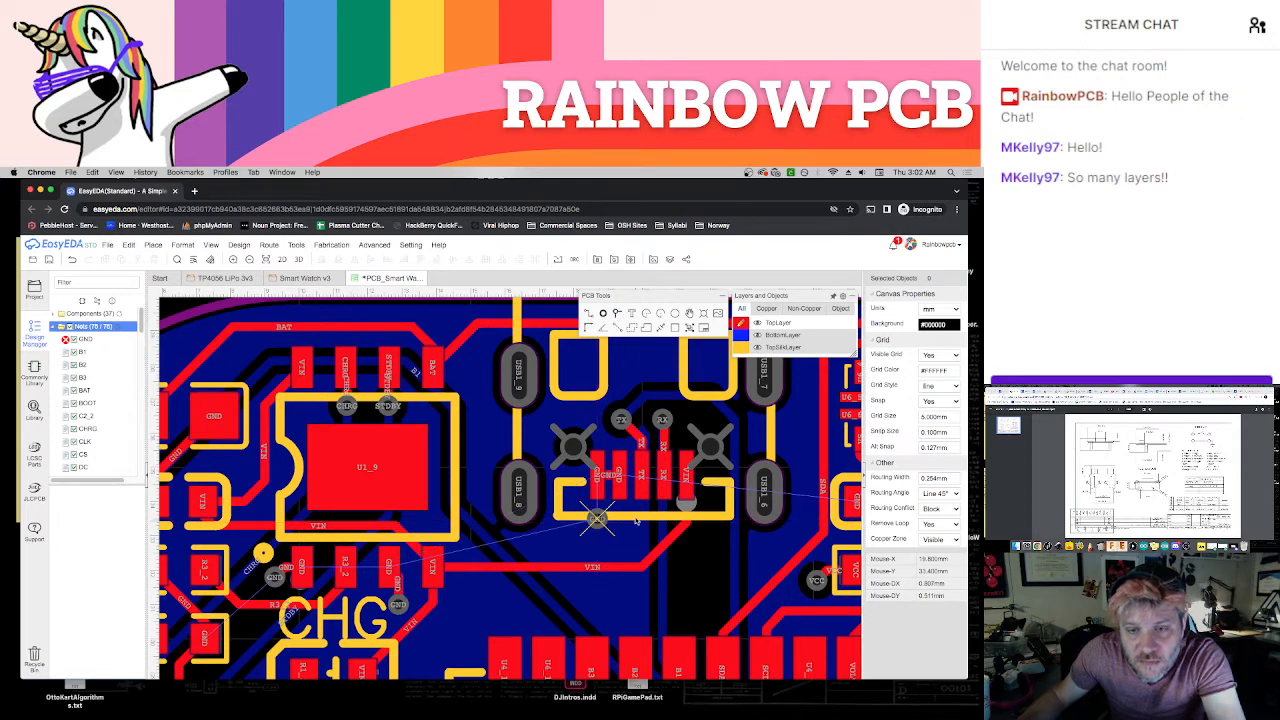
{"action": "left_click", "coordinate": [597, 477]}
{"action": "left_click", "coordinate": [598, 518]}
{"action": "right_click", "coordinate": [636, 538]}
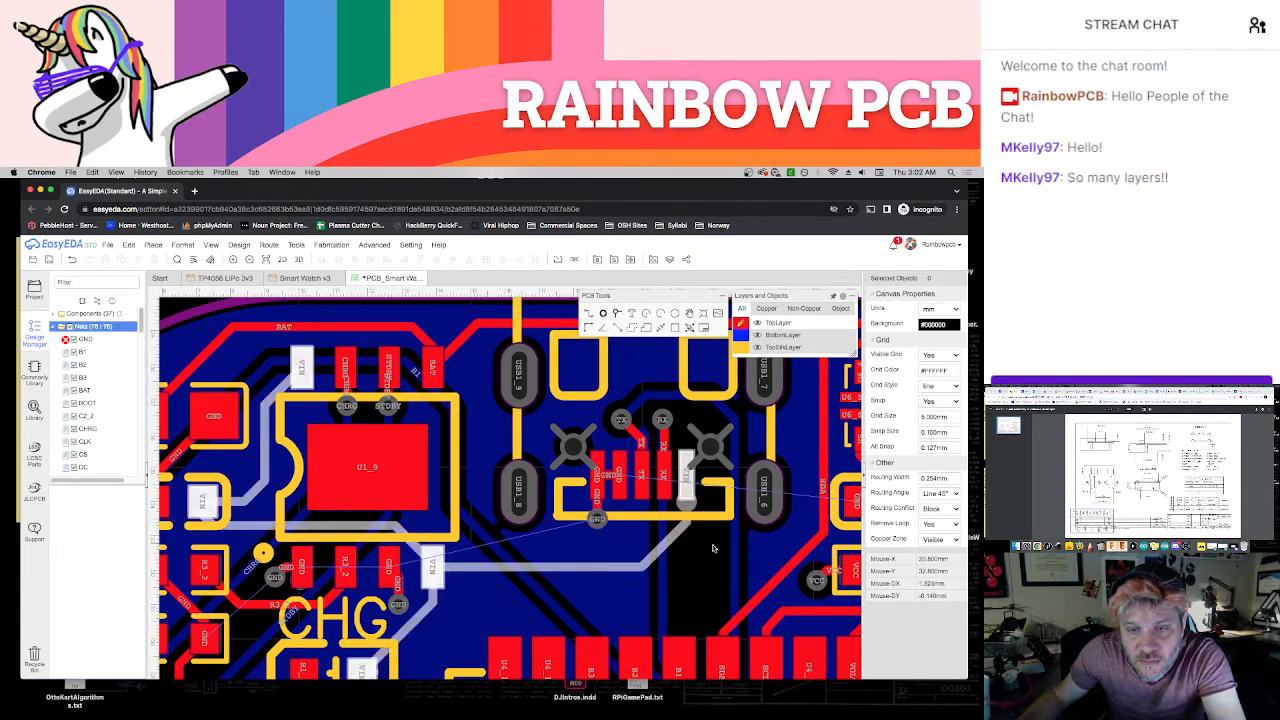
Place GND vias beside the GND/VS capacitor and below U6's GND pads, and connect each to its pad with a short track
{"action": "scroll", "coordinate": [756, 549], "scroll_direction": "right", "scroll_amount": 5}
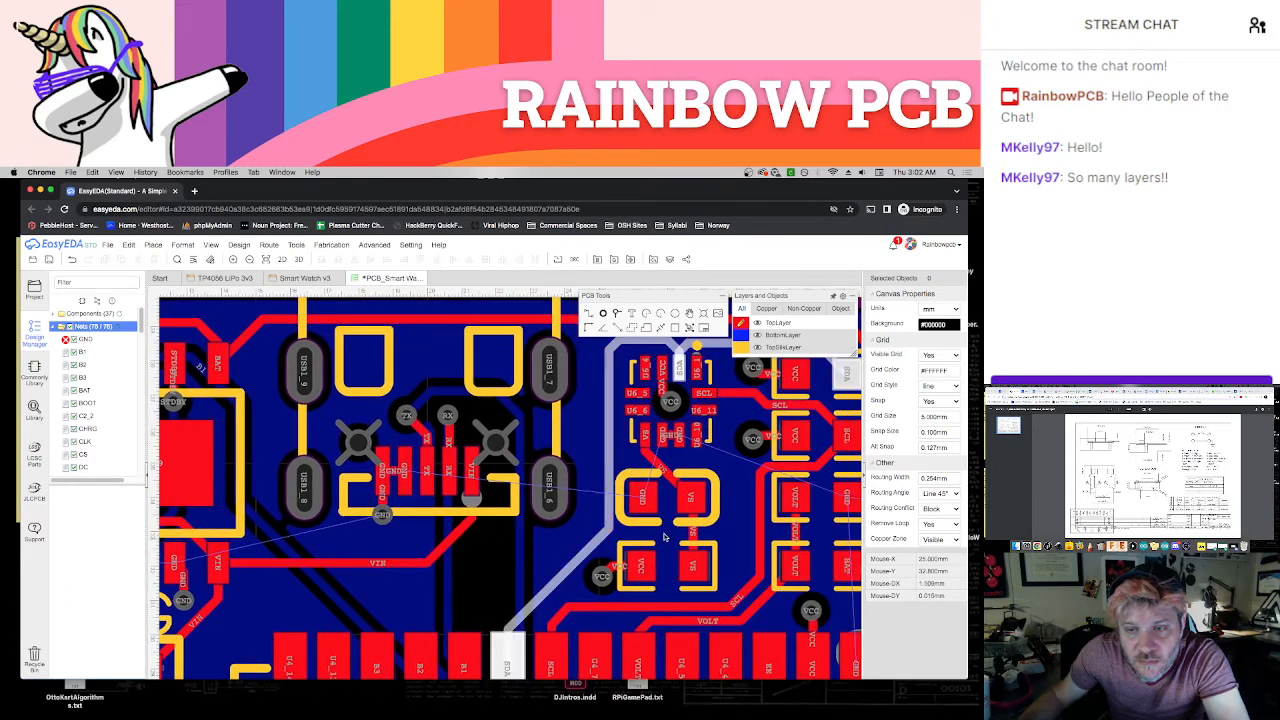
{"action": "right_click_drag", "start_coordinate": [672, 519], "coordinate": [585, 553]}
{"action": "scroll", "coordinate": [591, 541], "scroll_direction": "up", "scroll_amount": 1}
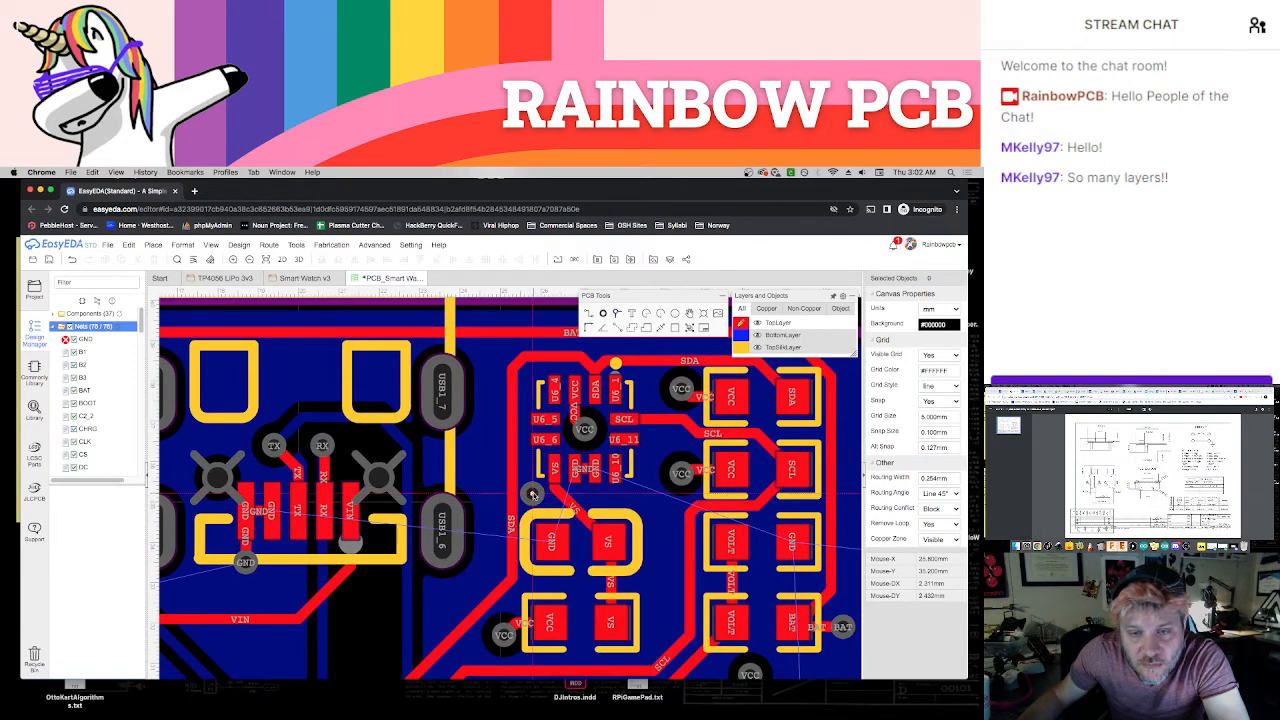
{"action": "left_click", "coordinate": [580, 582]}
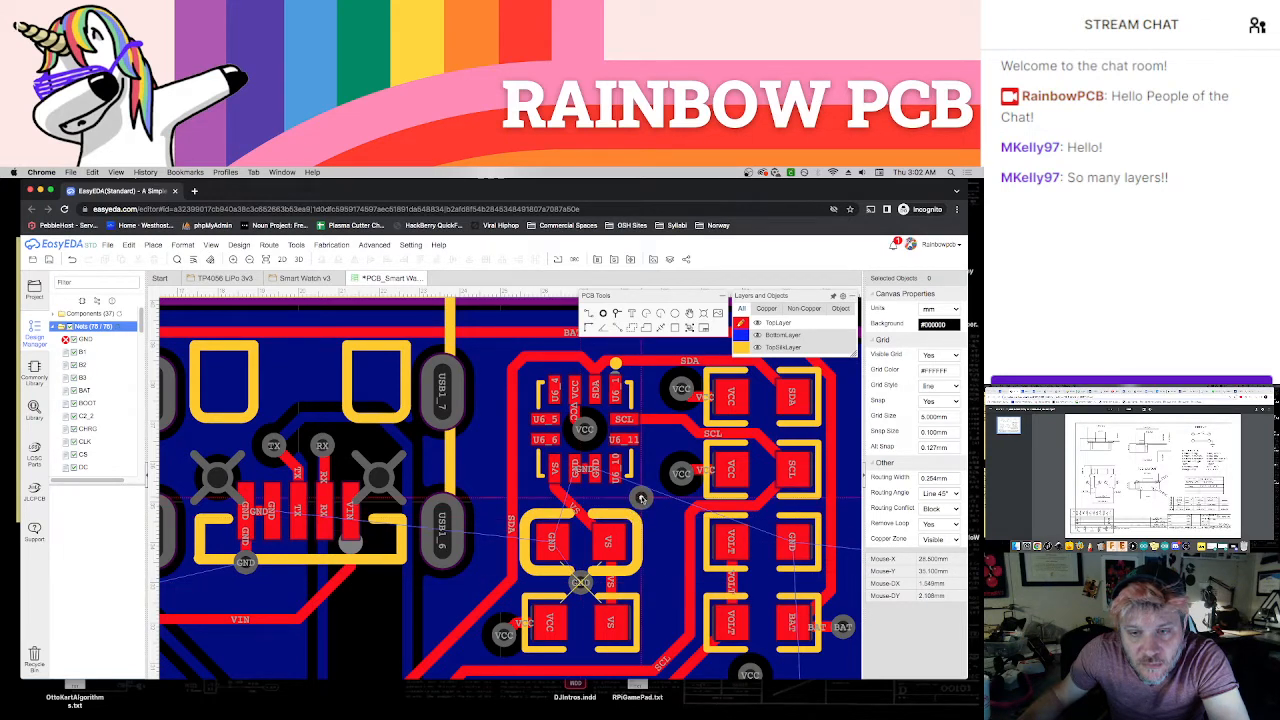
{"action": "left_click", "coordinate": [641, 497]}
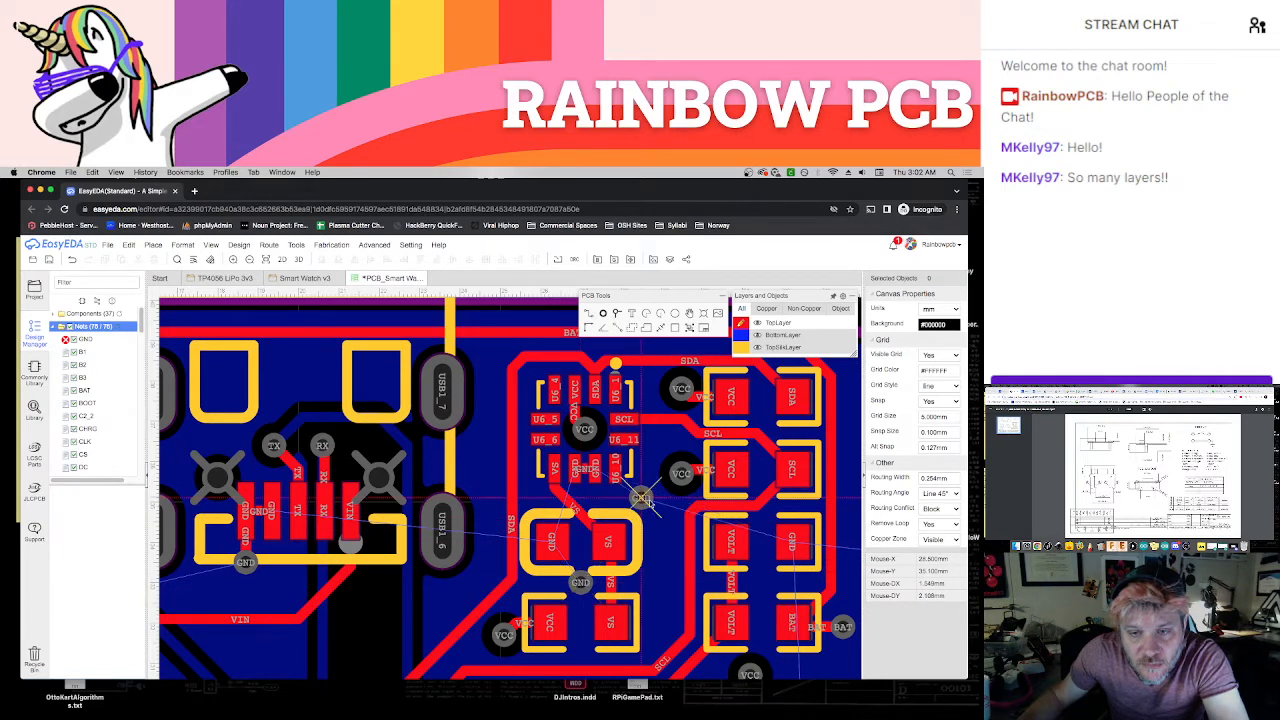
{"action": "left_click", "coordinate": [555, 546]}
{"action": "left_click", "coordinate": [580, 582]}
{"action": "left_click", "coordinate": [596, 470]}
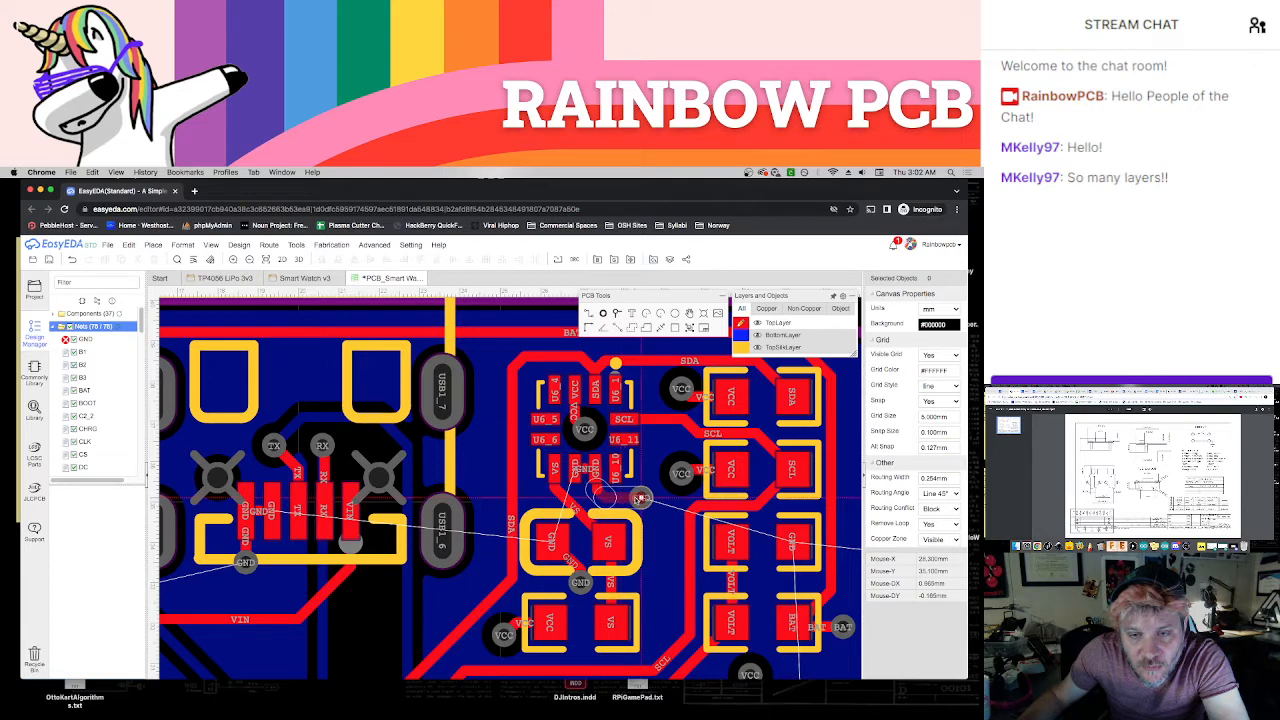
{"action": "left_click", "coordinate": [640, 497]}
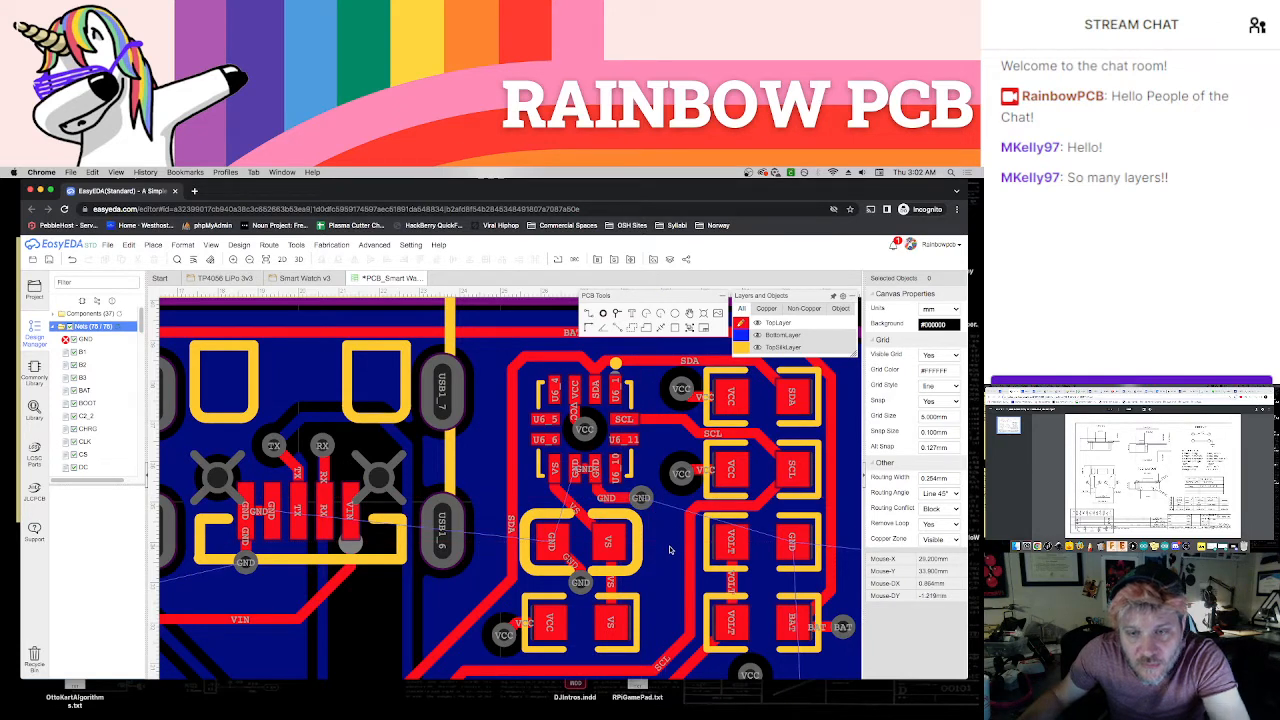
Route GND tracks to U4's GND pad next to VCC from the GND/VCC capacitor and from the GND pad opposite VOLT
{"action": "scroll", "coordinate": [665, 540], "scroll_direction": "down", "scroll_amount": 3}
{"action": "scroll", "coordinate": [665, 540], "scroll_direction": "right", "scroll_amount": 3}
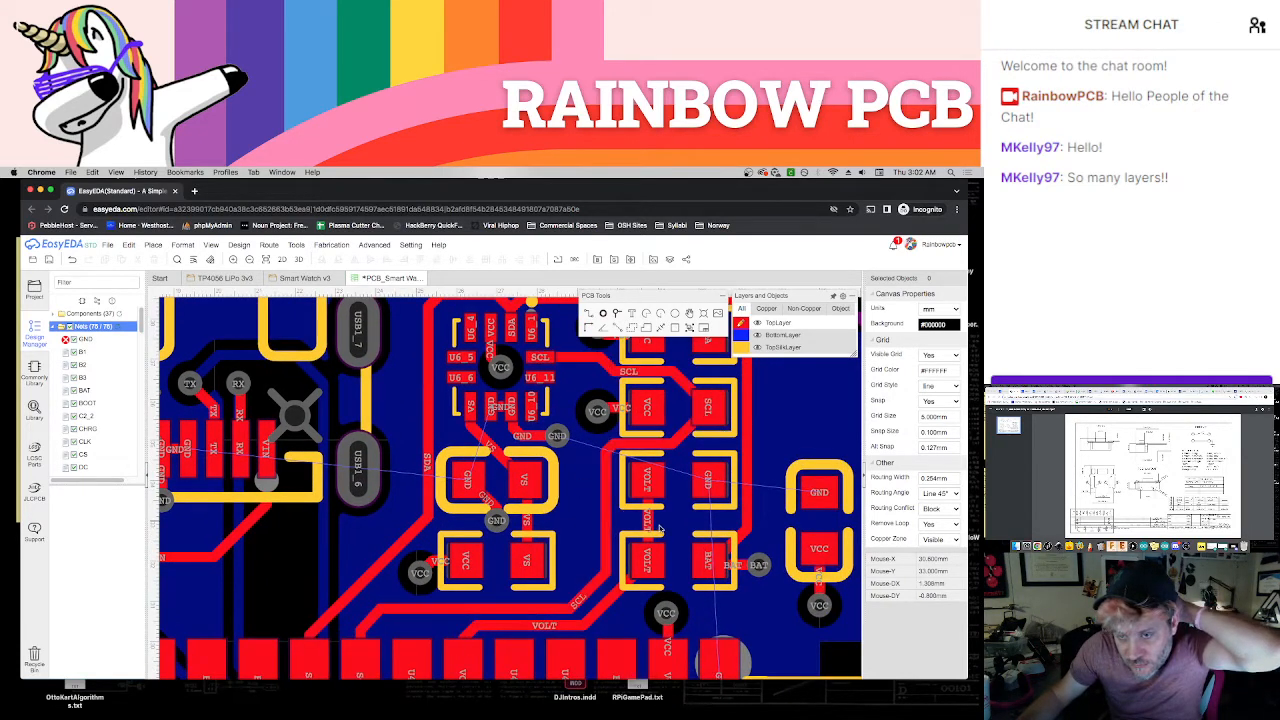
{"action": "right_click_drag", "start_coordinate": [678, 520], "coordinate": [592, 479]}
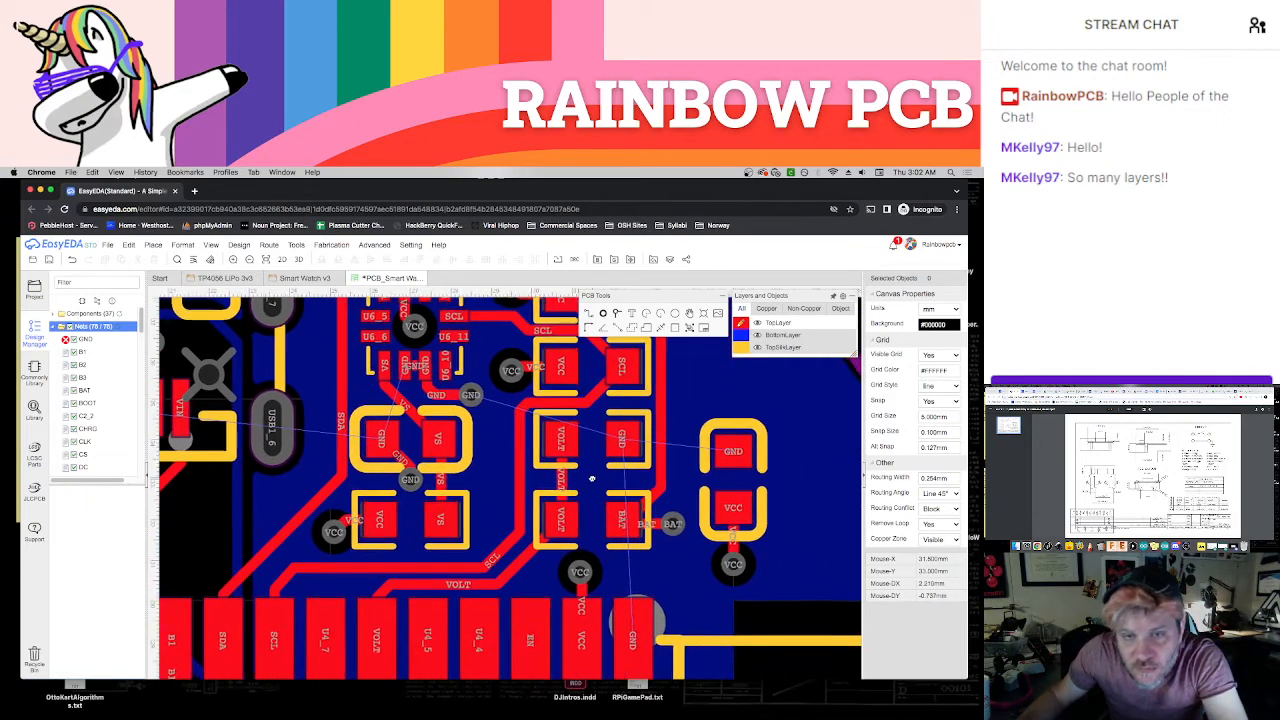
{"action": "mouse_move", "coordinate": [692, 568]}
{"action": "right_mouse_down"}
{"action": "mouse_move", "coordinate": [671, 550]}
{"action": "mouse_move", "coordinate": [682, 547]}
{"action": "right_mouse_up"}
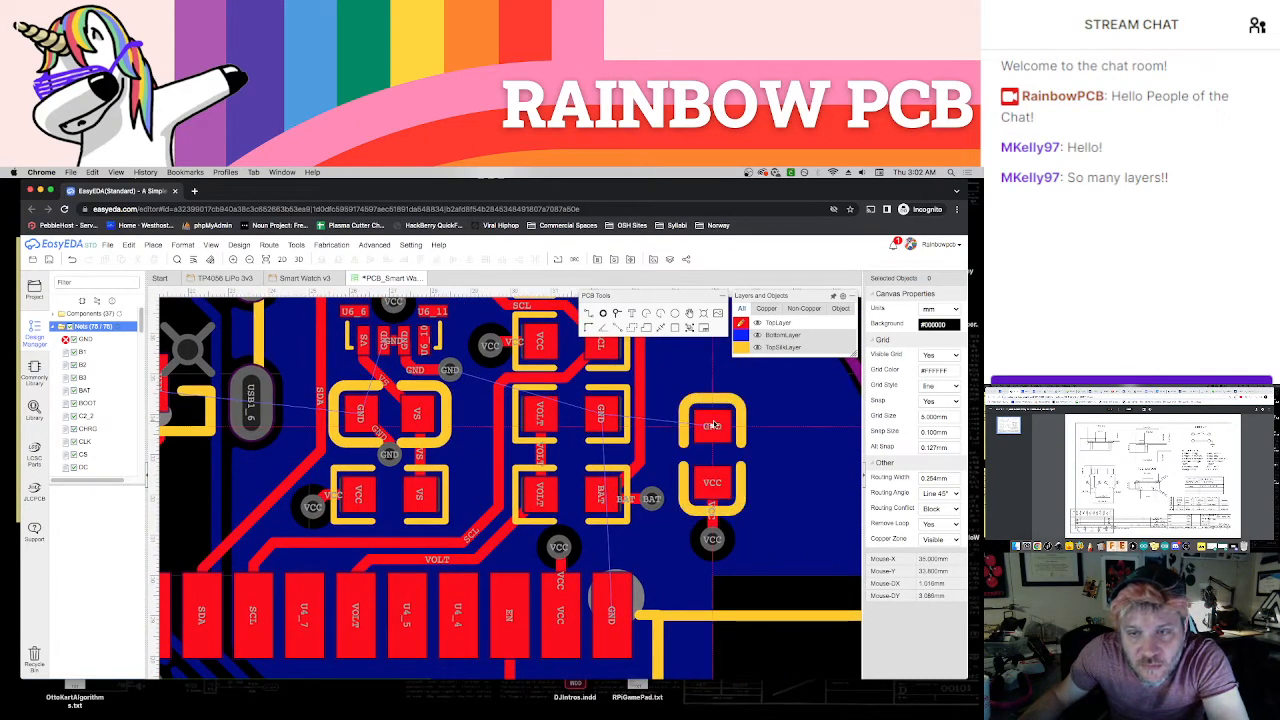
{"action": "mouse_move", "coordinate": [729, 447]}
{"action": "left_mouse_down"}
{"action": "mouse_move", "coordinate": [666, 460]}
{"action": "mouse_move", "coordinate": [655, 480]}
{"action": "mouse_move", "coordinate": [678, 540]}
{"action": "mouse_move", "coordinate": [614, 594]}
{"action": "left_mouse_up"}
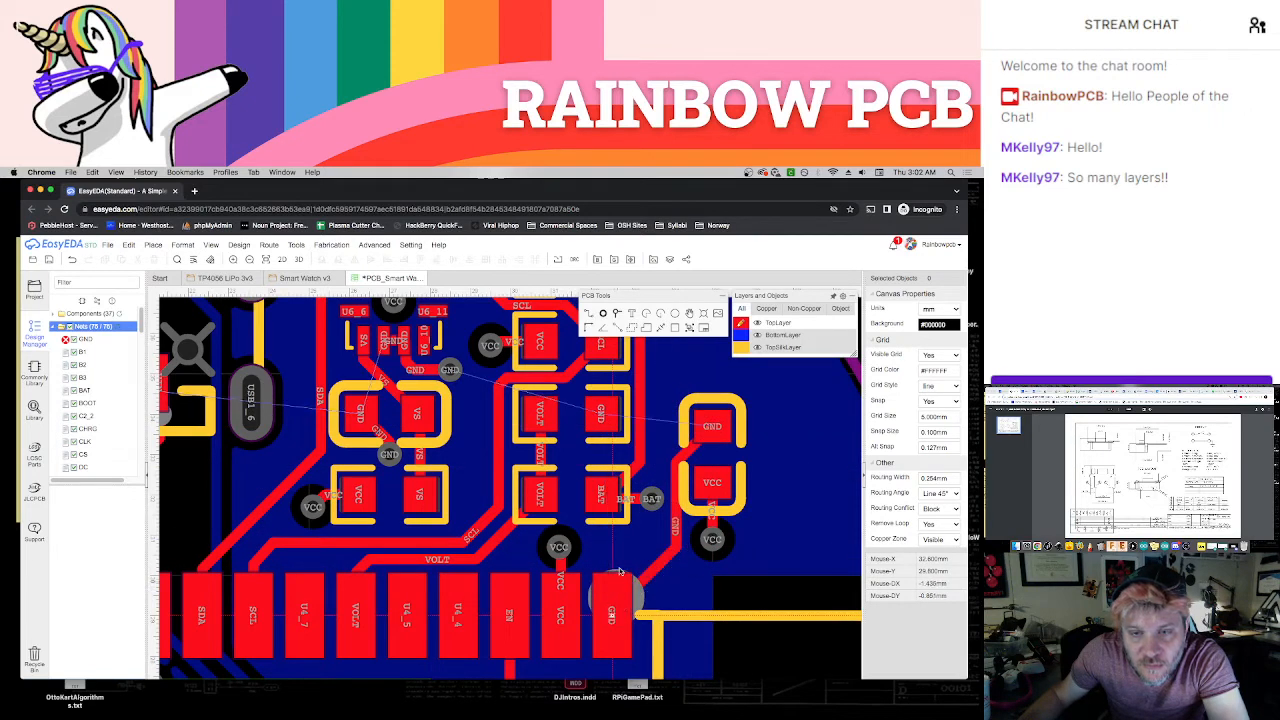
{"action": "mouse_move", "coordinate": [601, 413]}
{"action": "left_mouse_down"}
{"action": "mouse_move", "coordinate": [573, 522]}
{"action": "mouse_move", "coordinate": [615, 587]}
{"action": "left_mouse_up"}
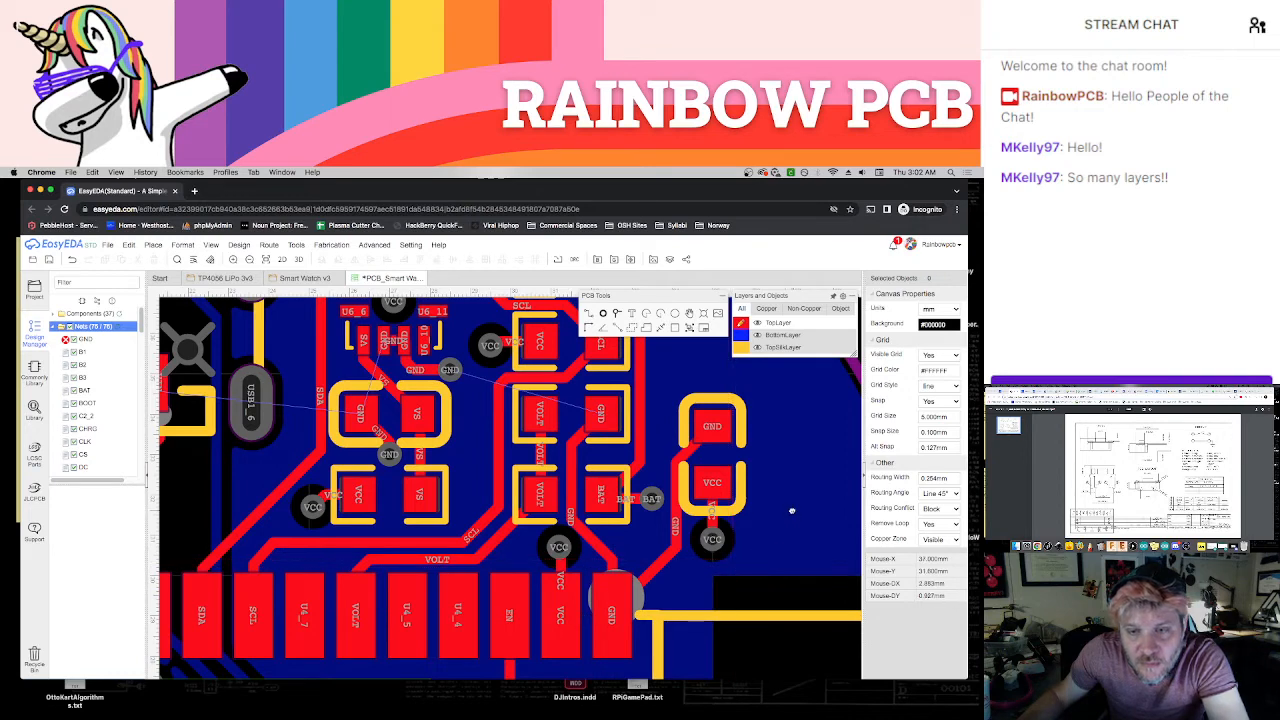
{"action": "right_click_drag", "start_coordinate": [792, 511], "coordinate": [752, 540]}
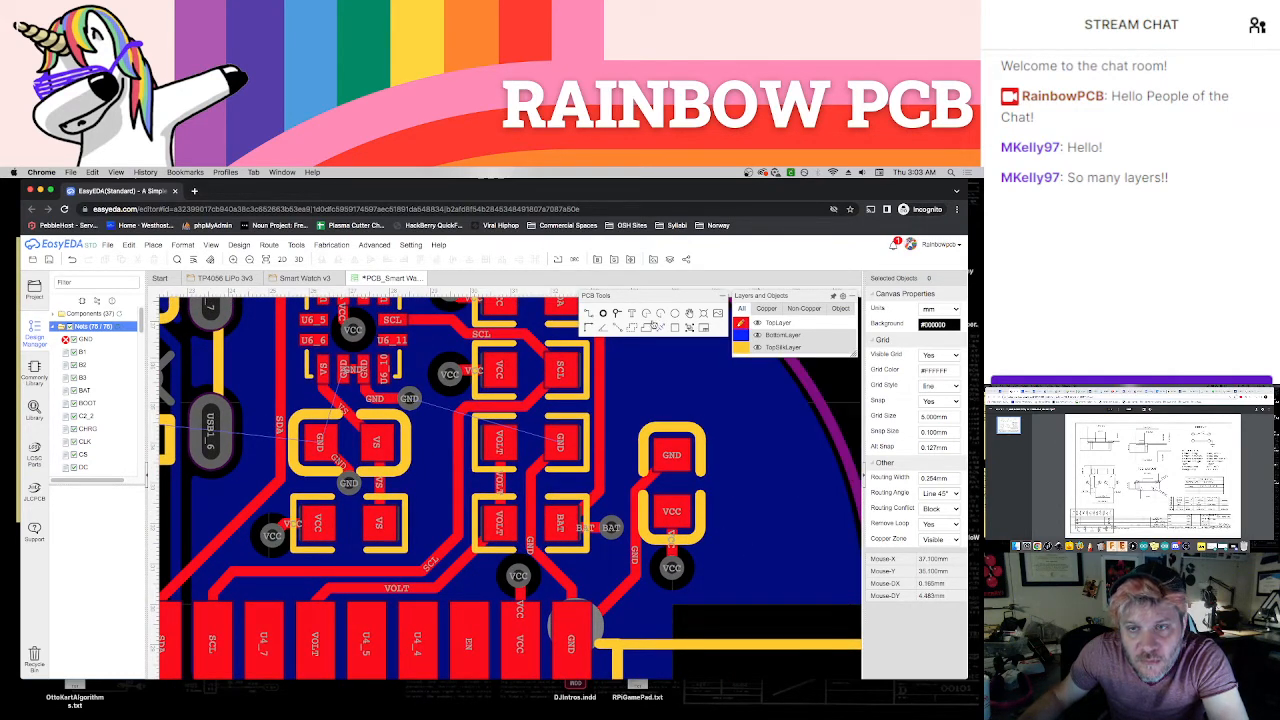
Place a GND via above the GND/VCC capacitor near the curved board edge and connect it to the capacitor's GND pad with a short track
{"action": "left_click", "coordinate": [618, 314]}
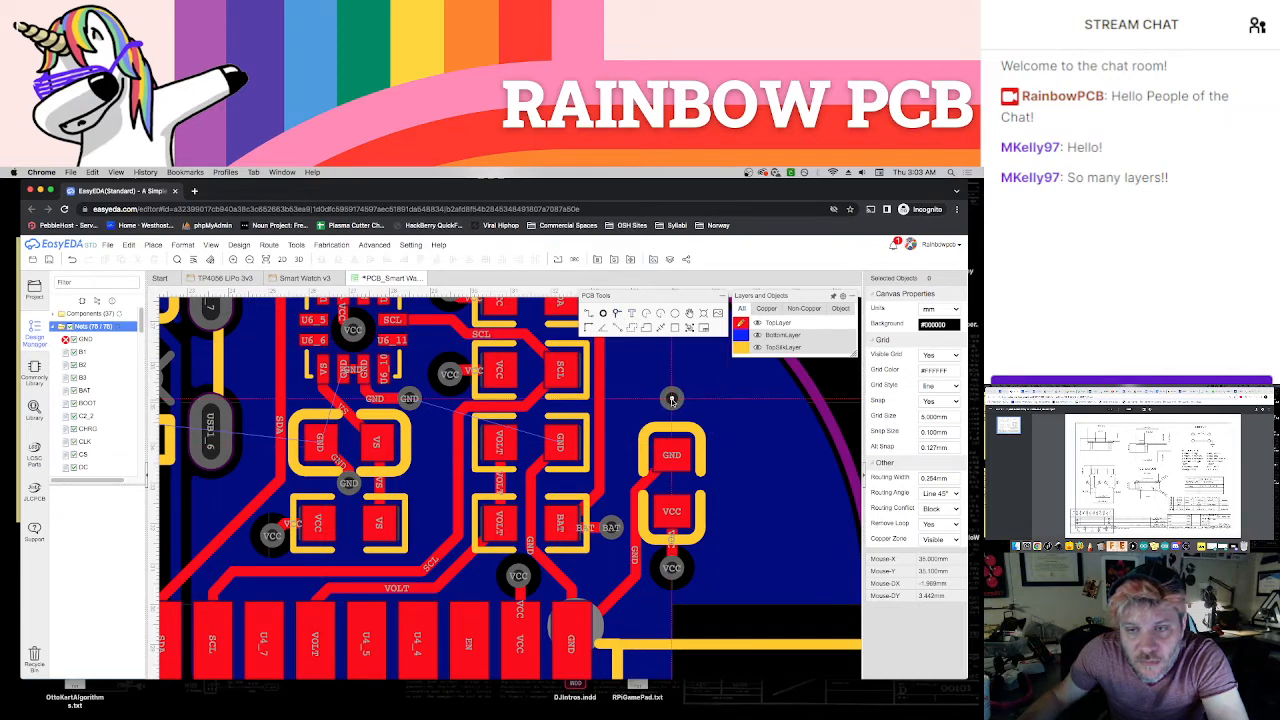
{"action": "left_click", "coordinate": [672, 398]}
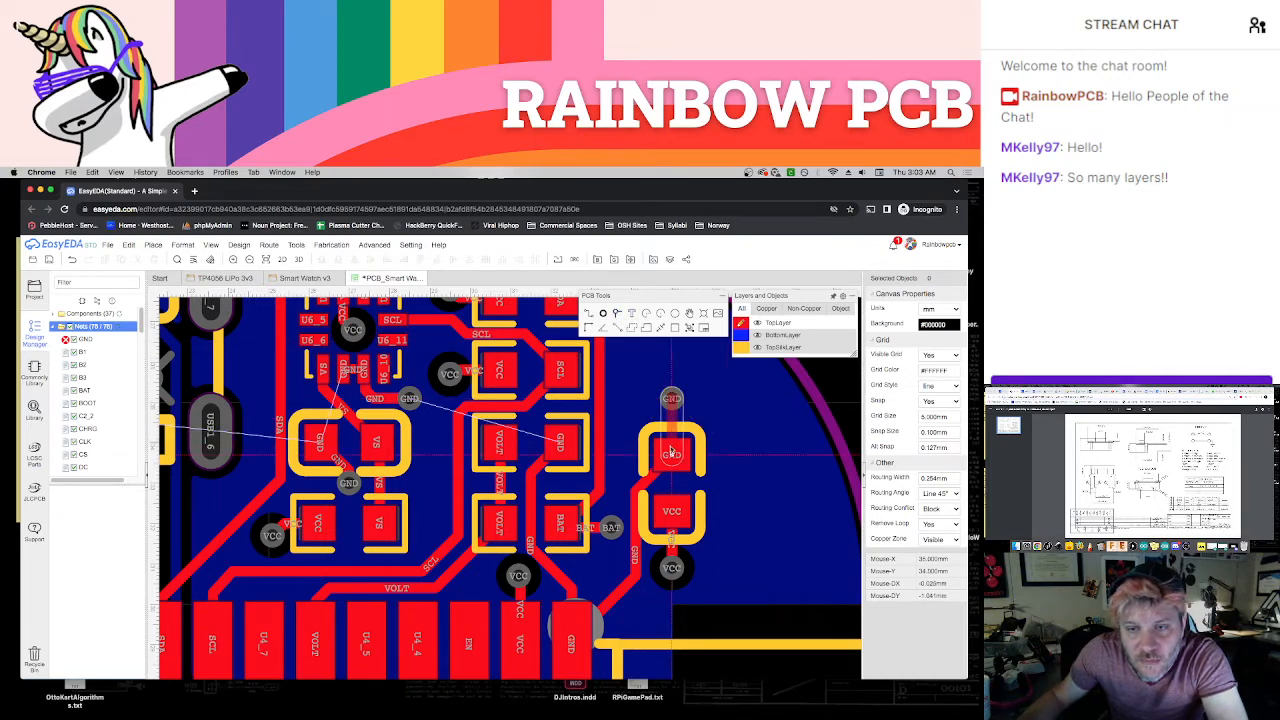
{"action": "scroll", "coordinate": [738, 469], "scroll_direction": "down", "scroll_amount": 3}
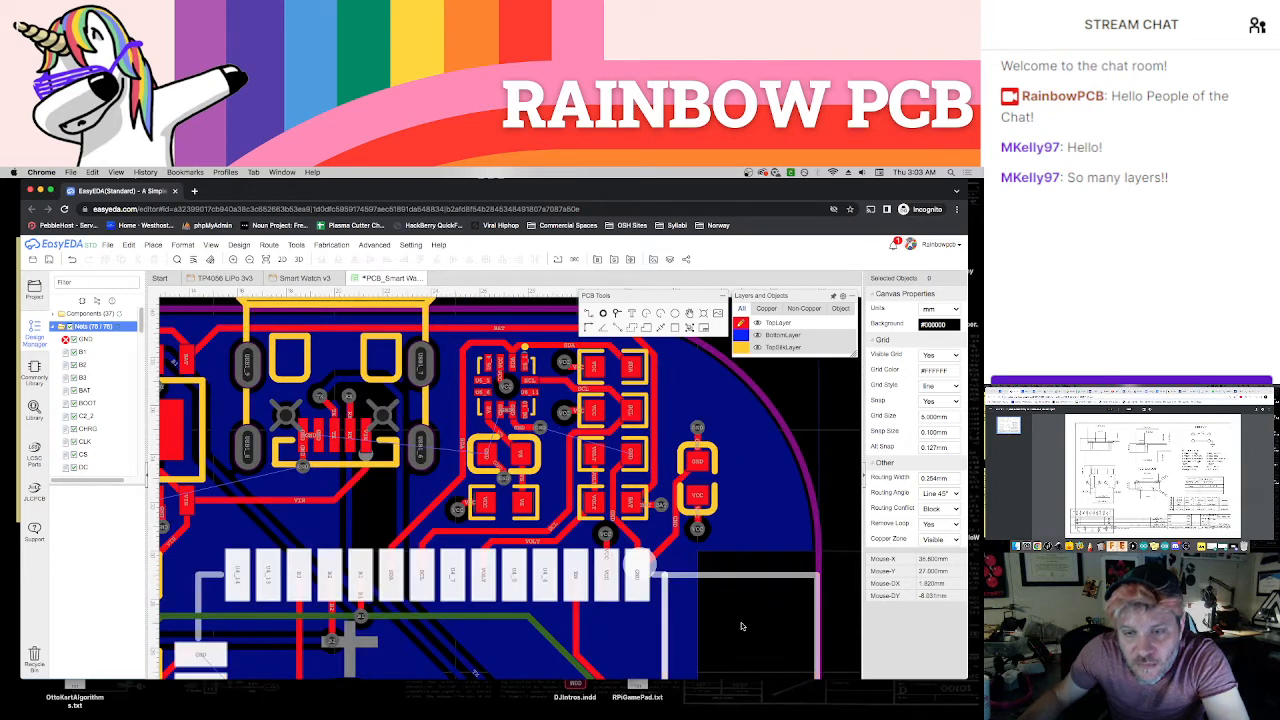
Place a GND via off the upper corner of U4's large square GND pad and connect the two with a top-layer track
{"action": "right_click_drag", "start_coordinate": [739, 629], "coordinate": [726, 578]}
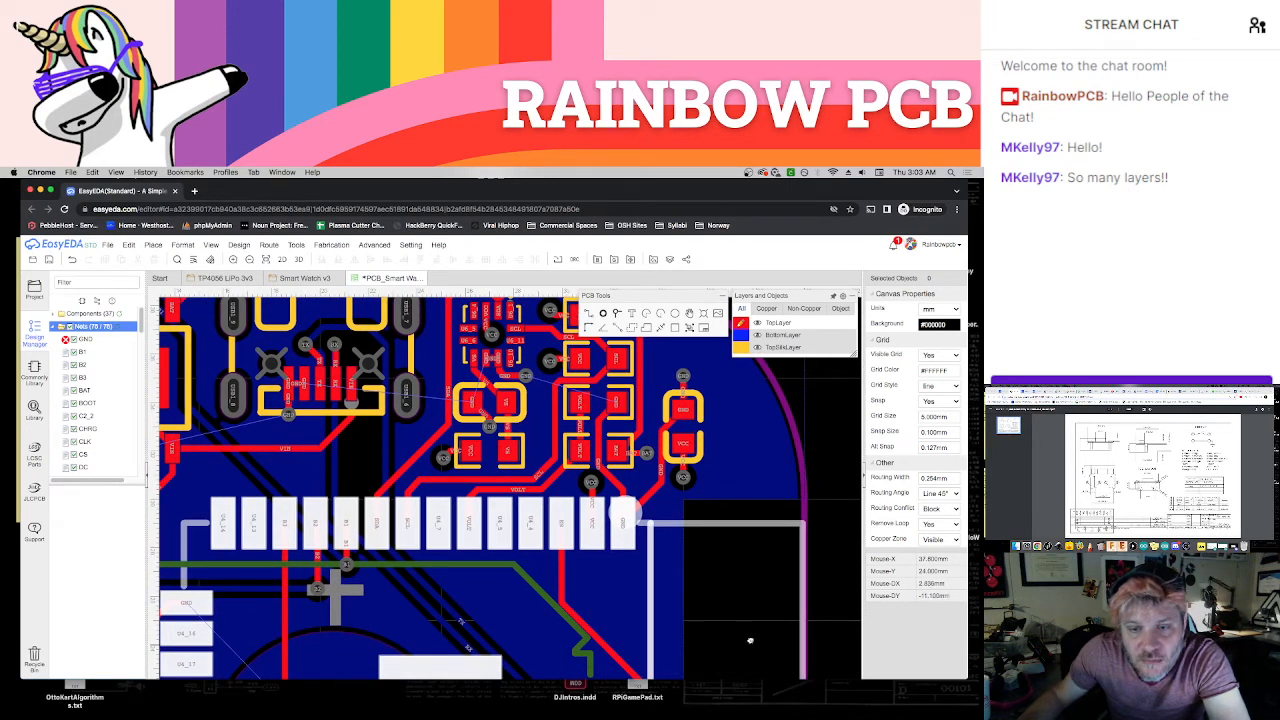
{"action": "scroll", "coordinate": [750, 640], "scroll_direction": "down", "scroll_amount": 5}
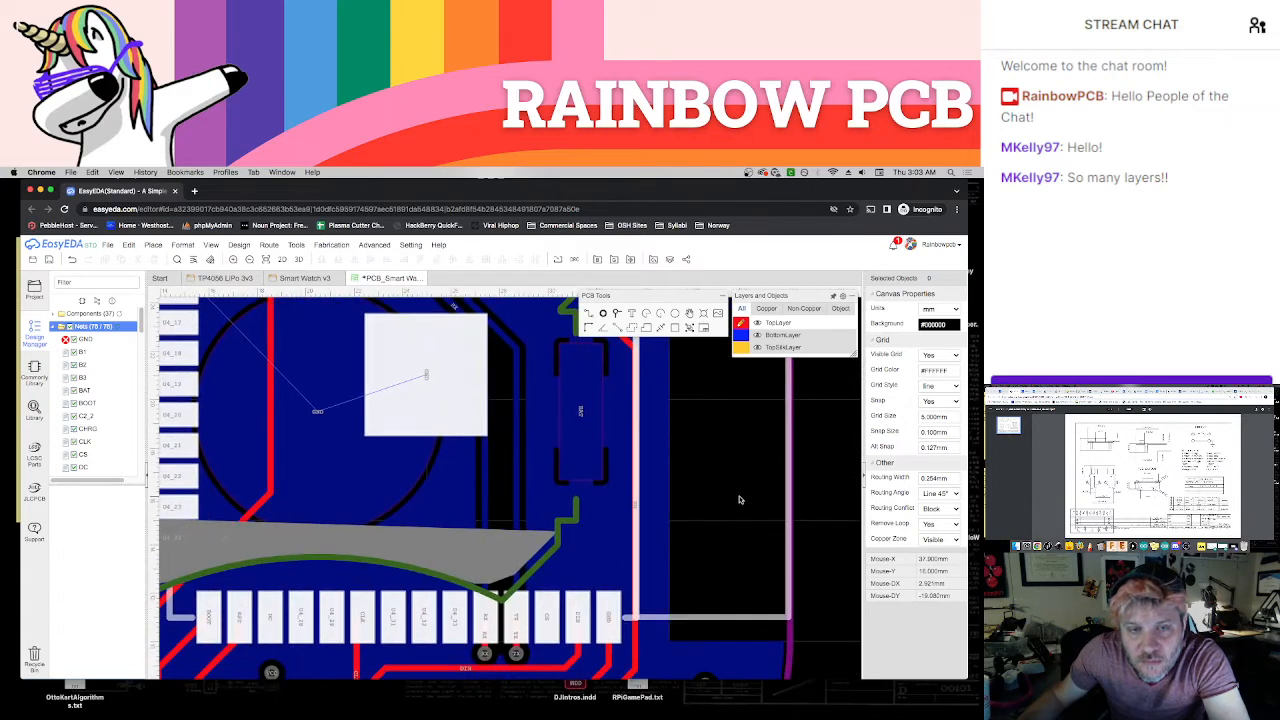
{"action": "scroll", "coordinate": [740, 499], "scroll_direction": "down", "scroll_amount": 2}
{"action": "mouse_move", "coordinate": [810, 615]}
{"action": "right_mouse_down"}
{"action": "mouse_move", "coordinate": [794, 531]}
{"action": "mouse_move", "coordinate": [822, 607]}
{"action": "right_mouse_up"}
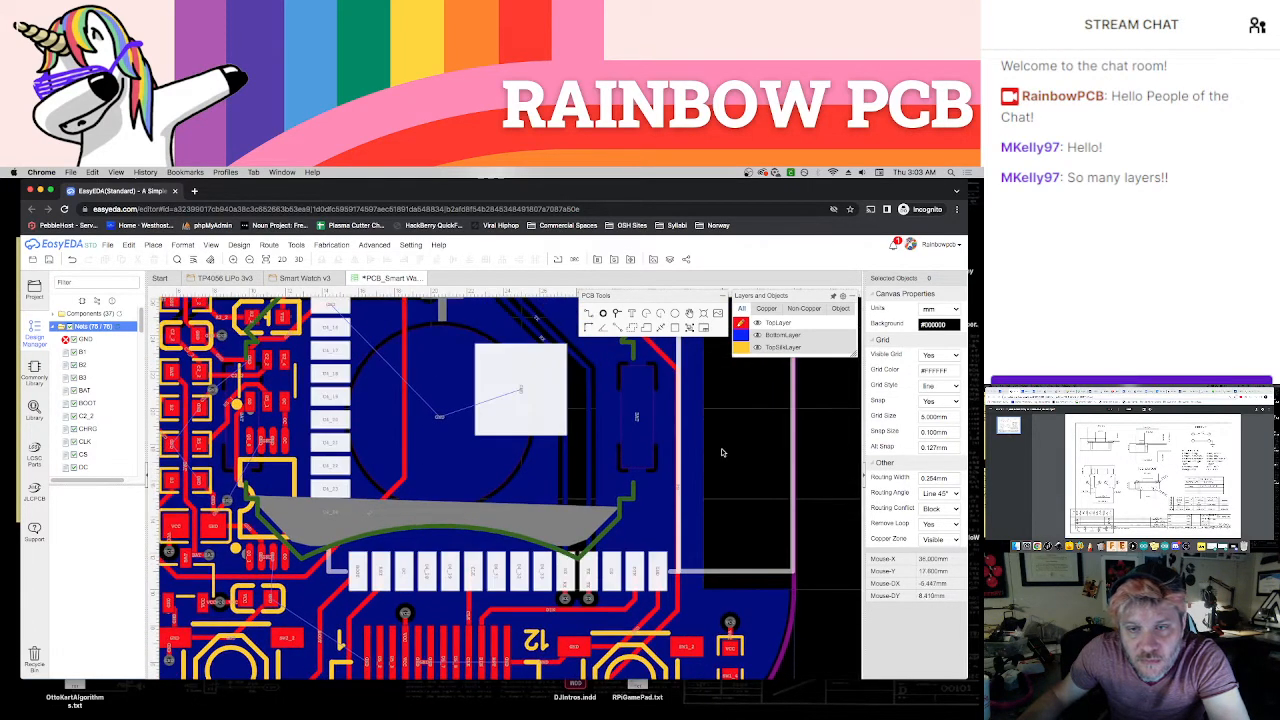
{"action": "right_click_drag", "start_coordinate": [722, 449], "coordinate": [795, 557]}
{"action": "scroll", "coordinate": [531, 416], "scroll_direction": "up", "scroll_amount": 2}
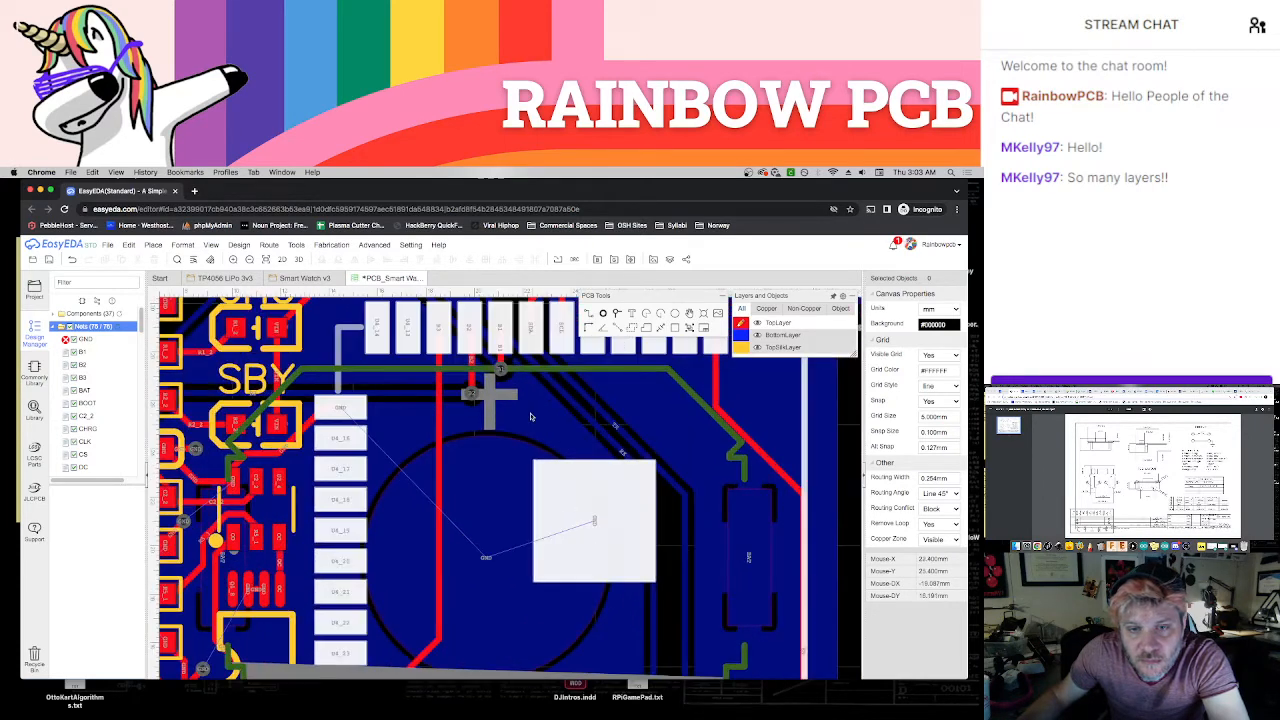
{"action": "right_click_drag", "start_coordinate": [535, 416], "coordinate": [556, 470]}
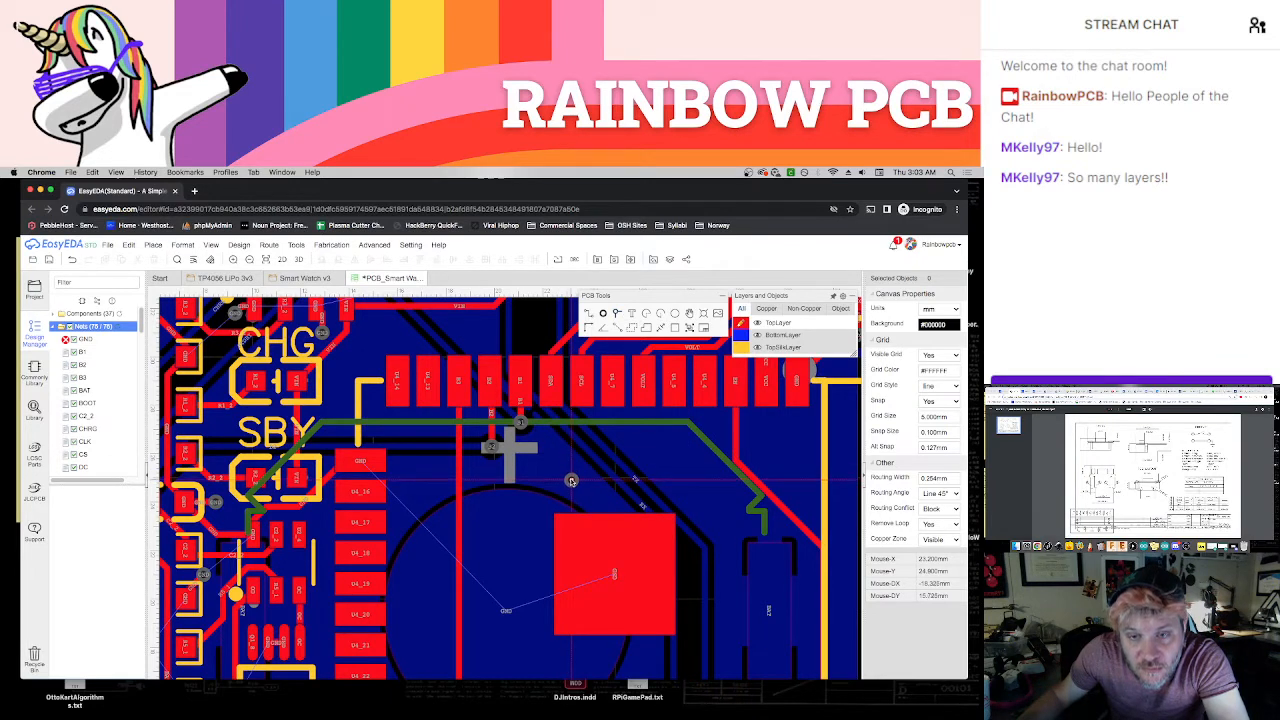
{"action": "left_click", "coordinate": [572, 482]}
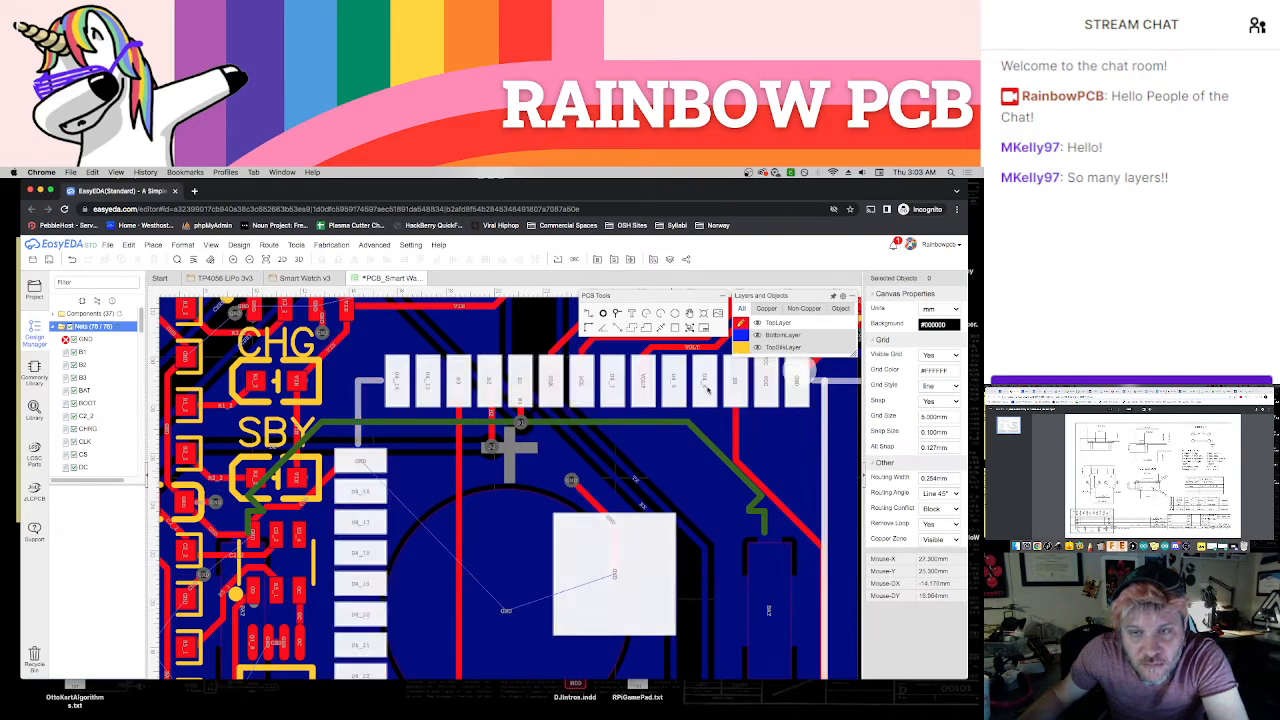
Route a bottom-layer GND track from the via beside U4's square pad to the centre of the round GND pad, and return to TopLayer
{"action": "left_click", "coordinate": [743, 335]}
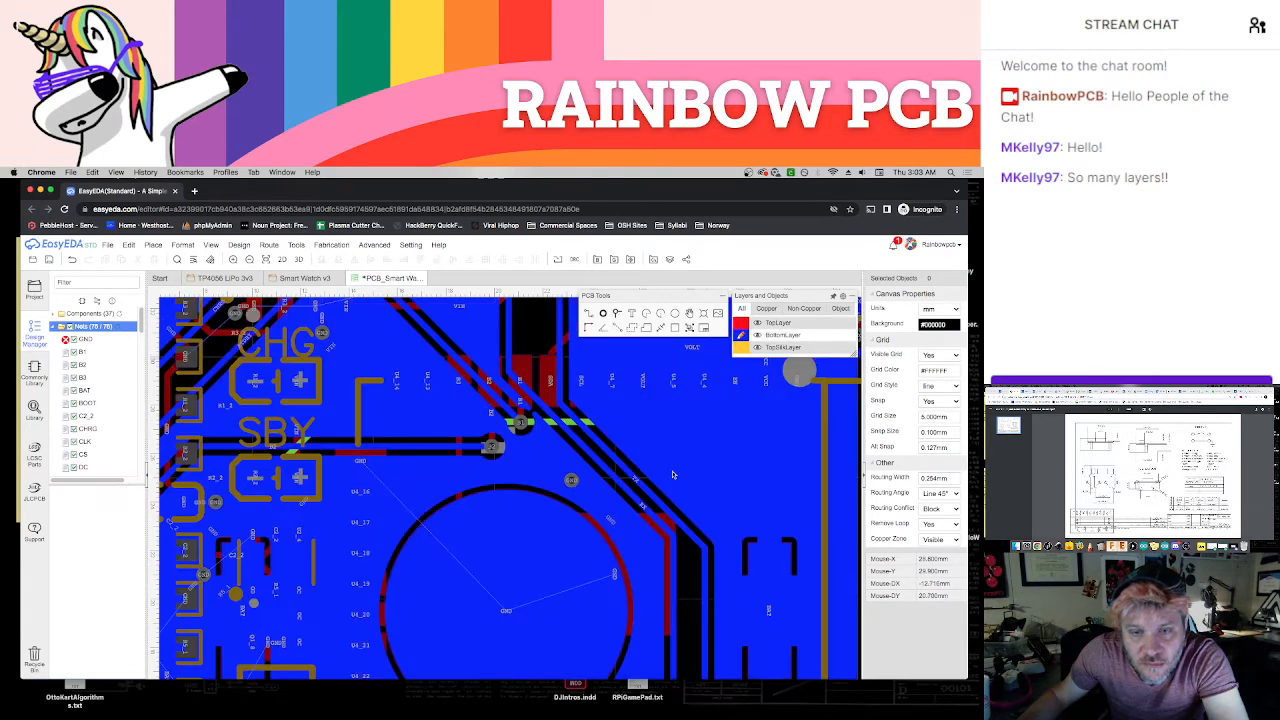
{"action": "left_click", "coordinate": [571, 482]}
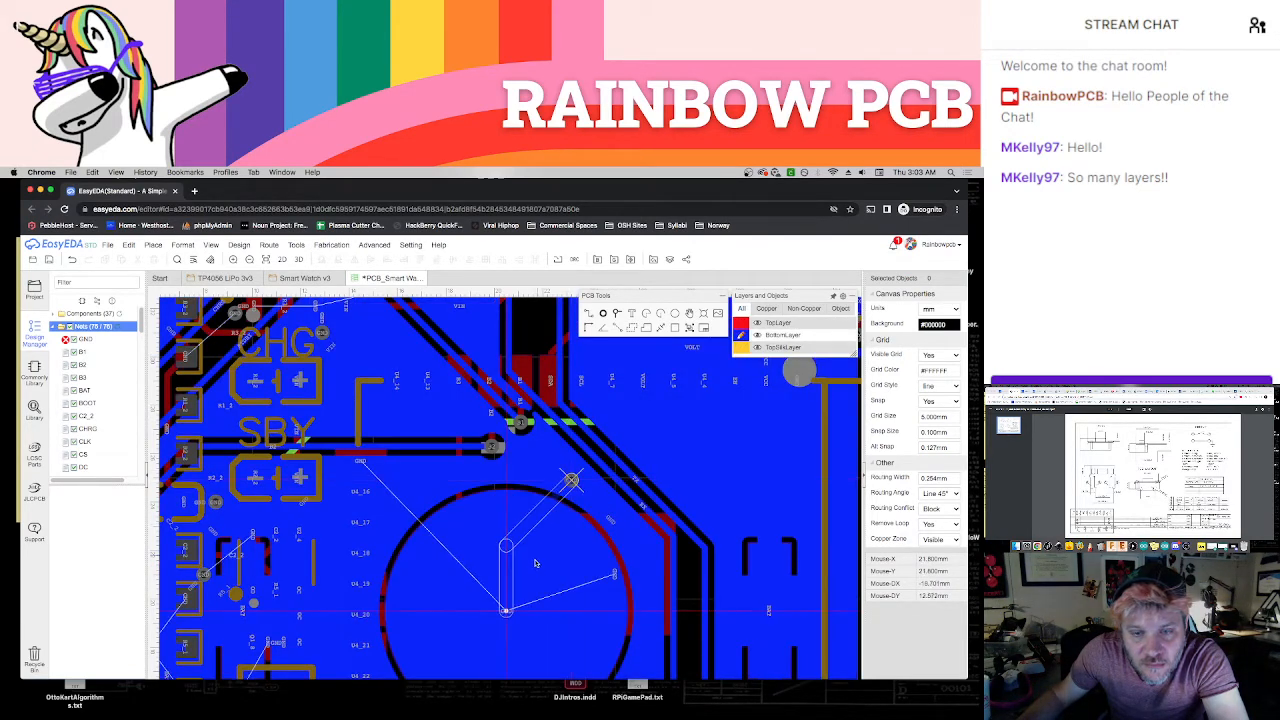
{"action": "key", "text": "Escape"}
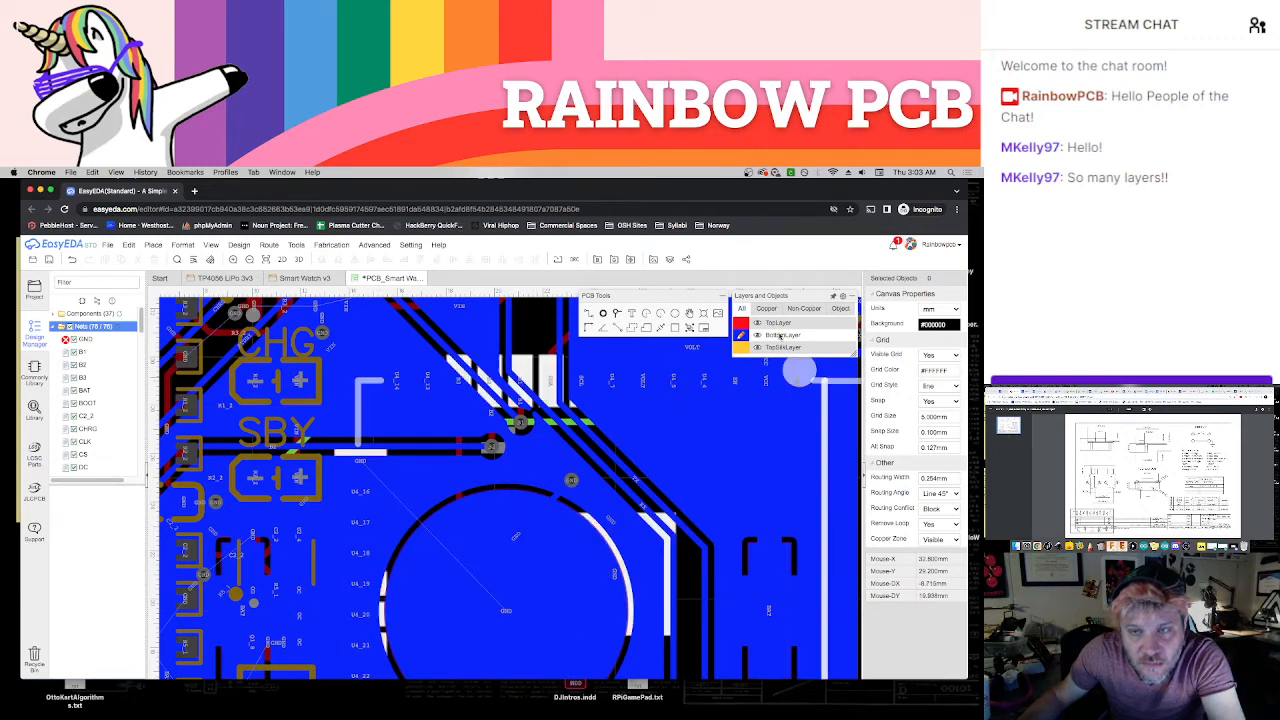
{"action": "left_click", "coordinate": [743, 323]}
Place a GND via just below the EN button's GND pad and connect the two with a short top-layer track
{"action": "scroll", "coordinate": [667, 565], "scroll_direction": "down", "scroll_amount": 1}
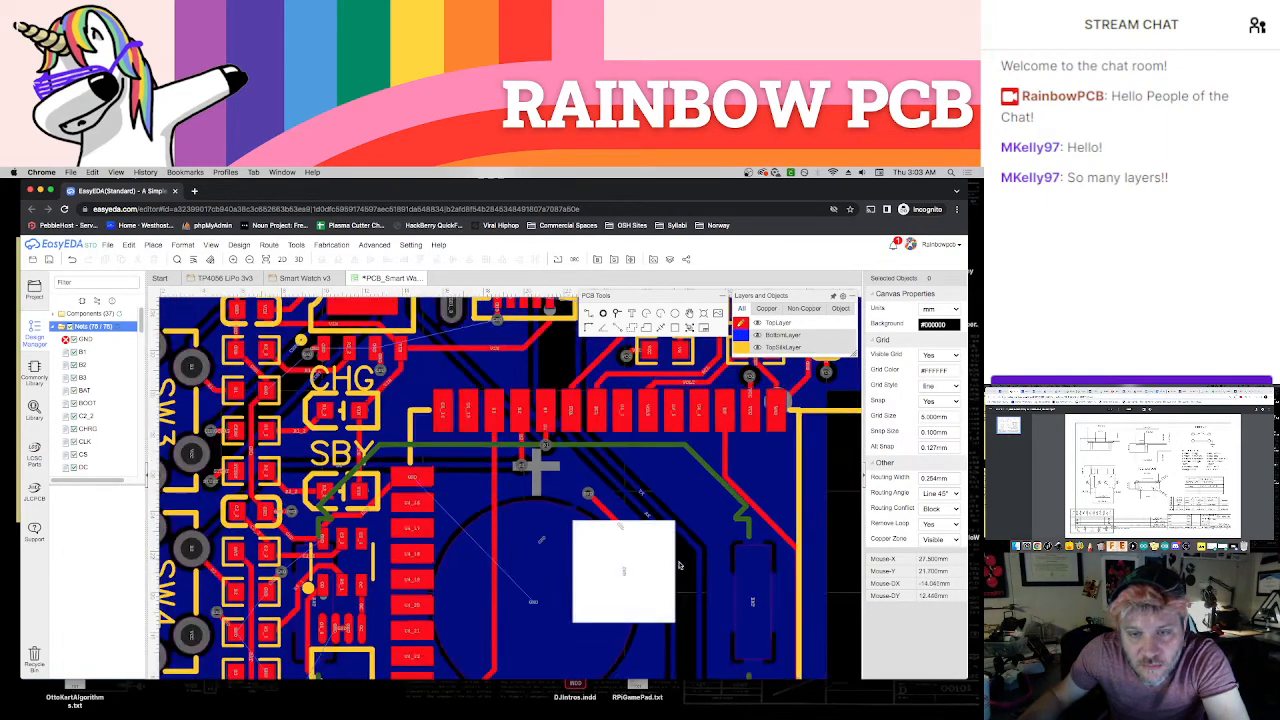
{"action": "right_click_drag", "start_coordinate": [732, 607], "coordinate": [705, 556]}
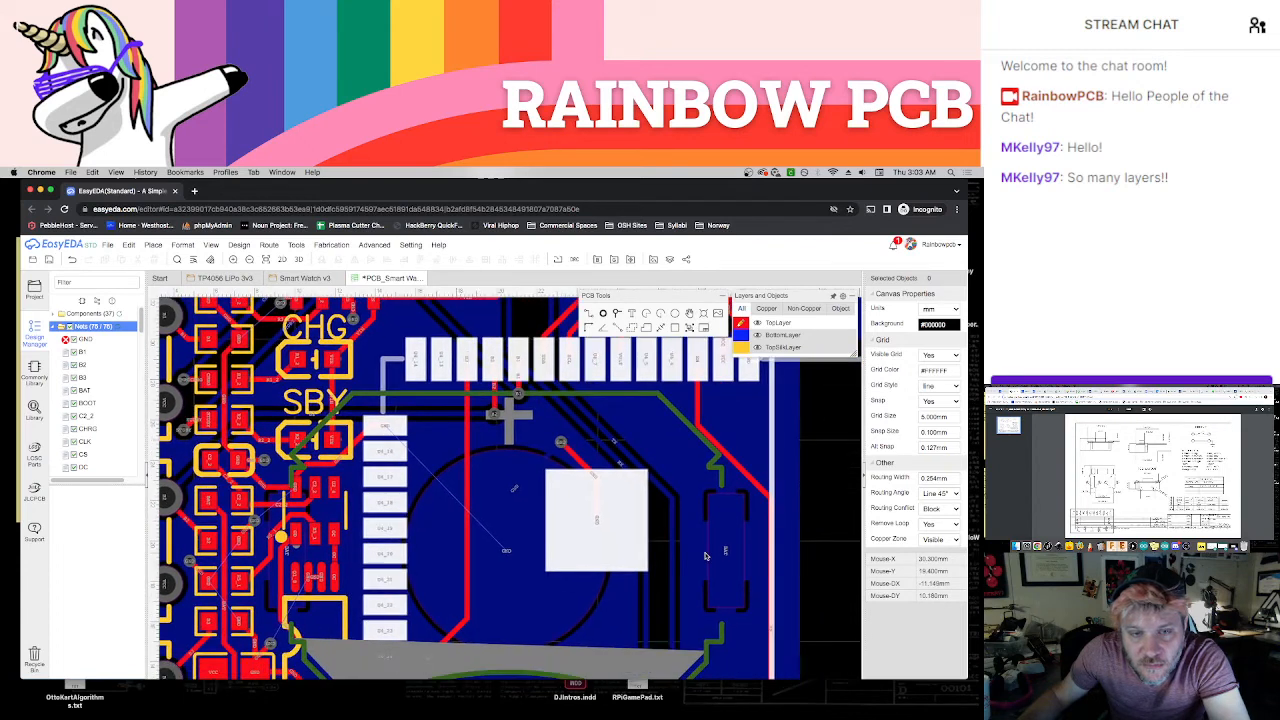
{"action": "scroll", "coordinate": [705, 556], "scroll_direction": "down", "scroll_amount": 1}
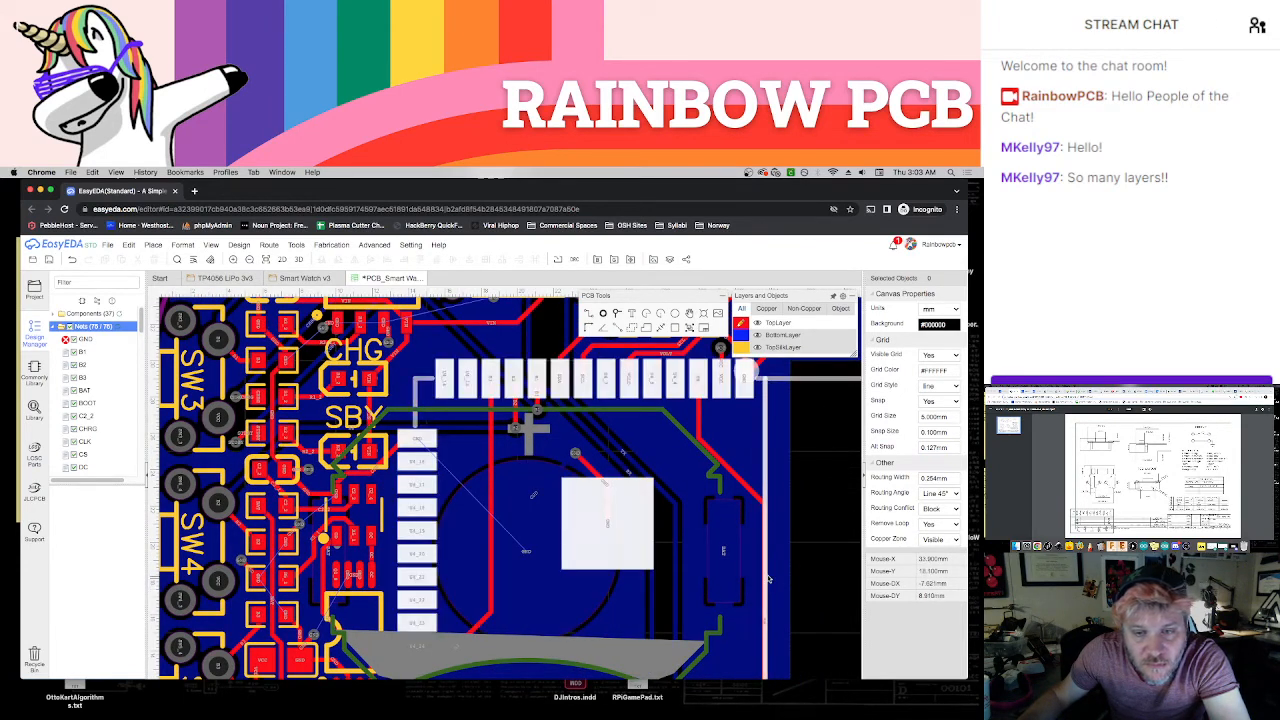
{"action": "right_click_drag", "start_coordinate": [806, 619], "coordinate": [730, 435]}
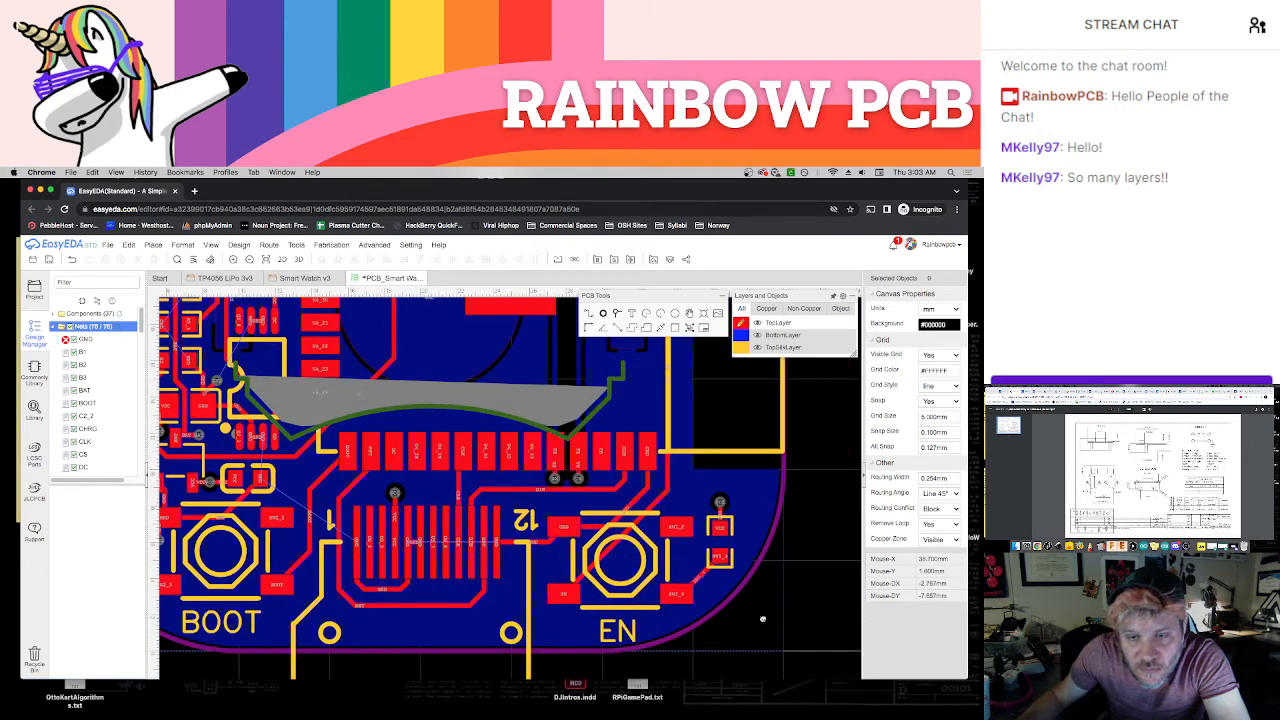
{"action": "right_click_drag", "start_coordinate": [763, 619], "coordinate": [776, 589]}
{"action": "scroll", "coordinate": [566, 527], "scroll_direction": "up", "scroll_amount": 2}
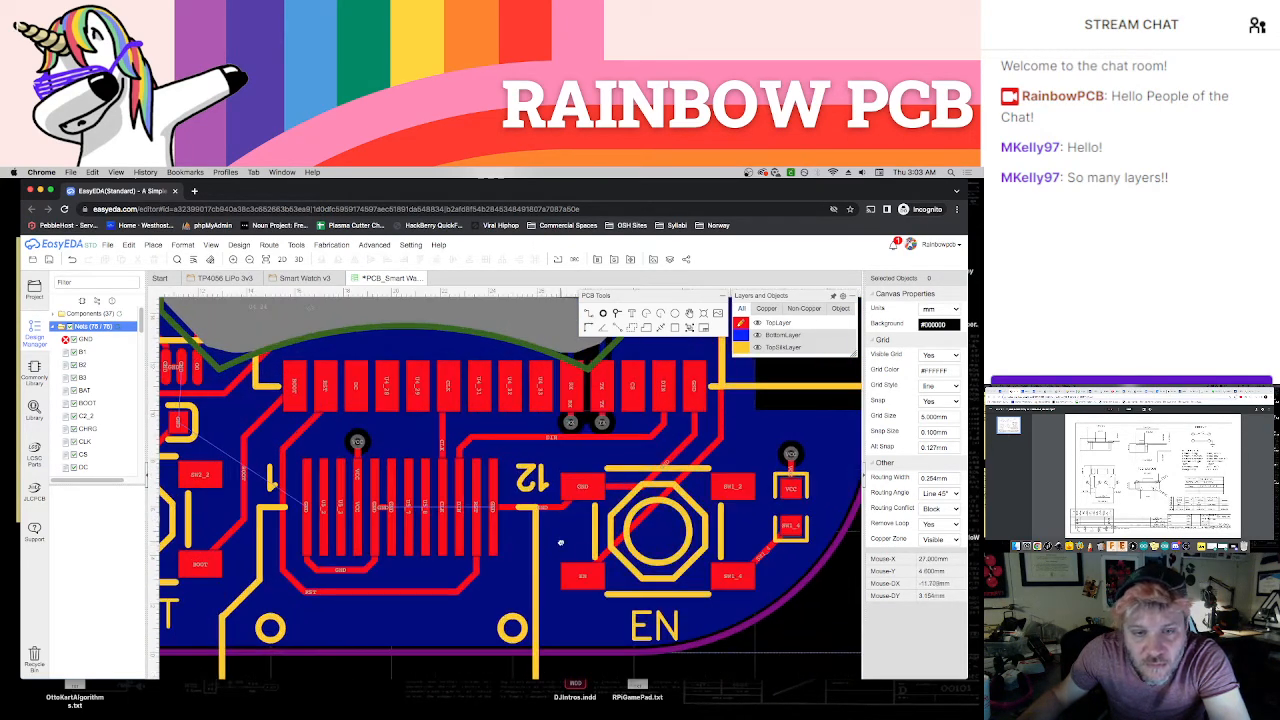
{"action": "right_click_drag", "start_coordinate": [560, 543], "coordinate": [593, 566]}
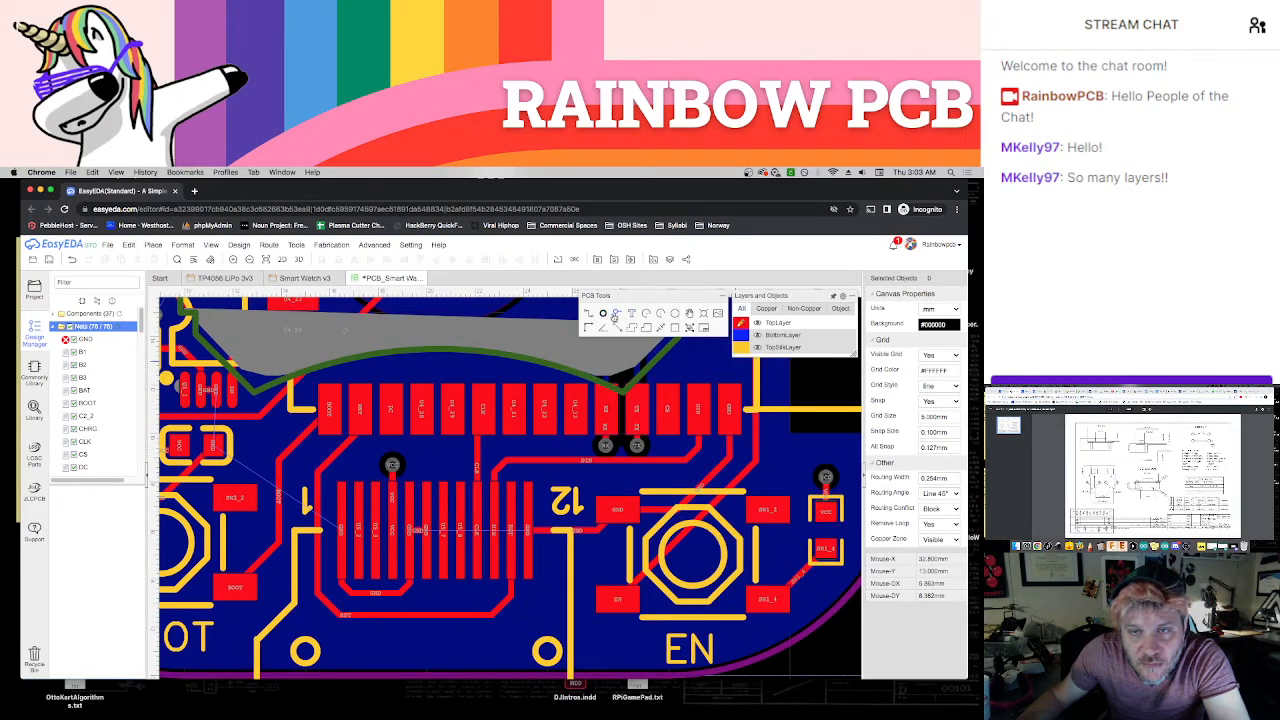
{"action": "left_click", "coordinate": [615, 314]}
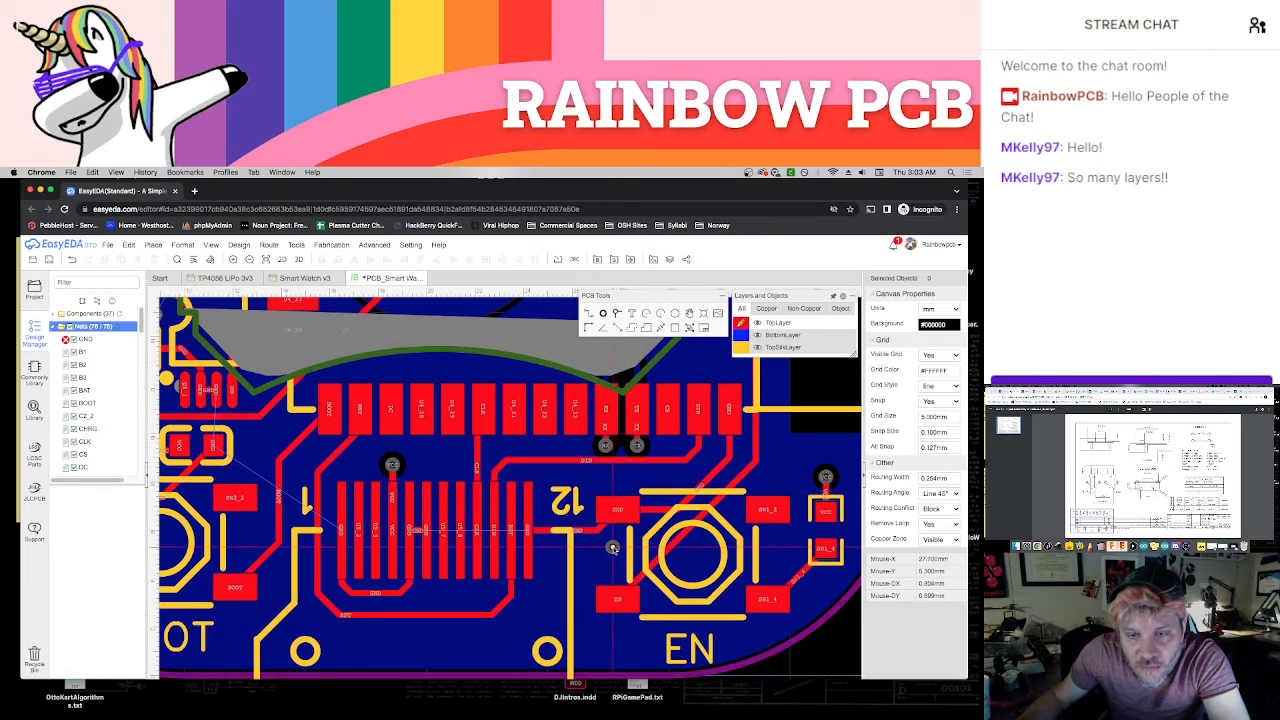
{"action": "left_click", "coordinate": [615, 547]}
{"action": "key", "text": "Escape"}
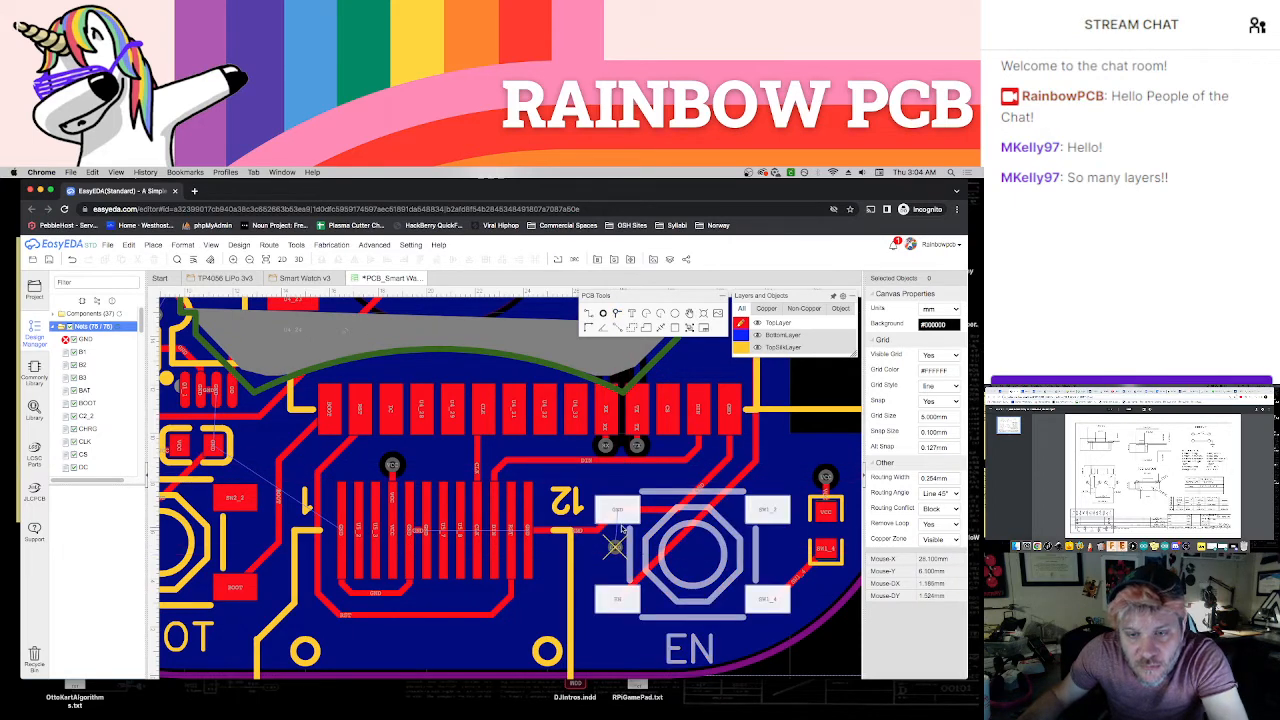
{"action": "key", "text": "w"}
{"action": "left_click", "coordinate": [618, 512]}
{"action": "key", "text": "Escape"}
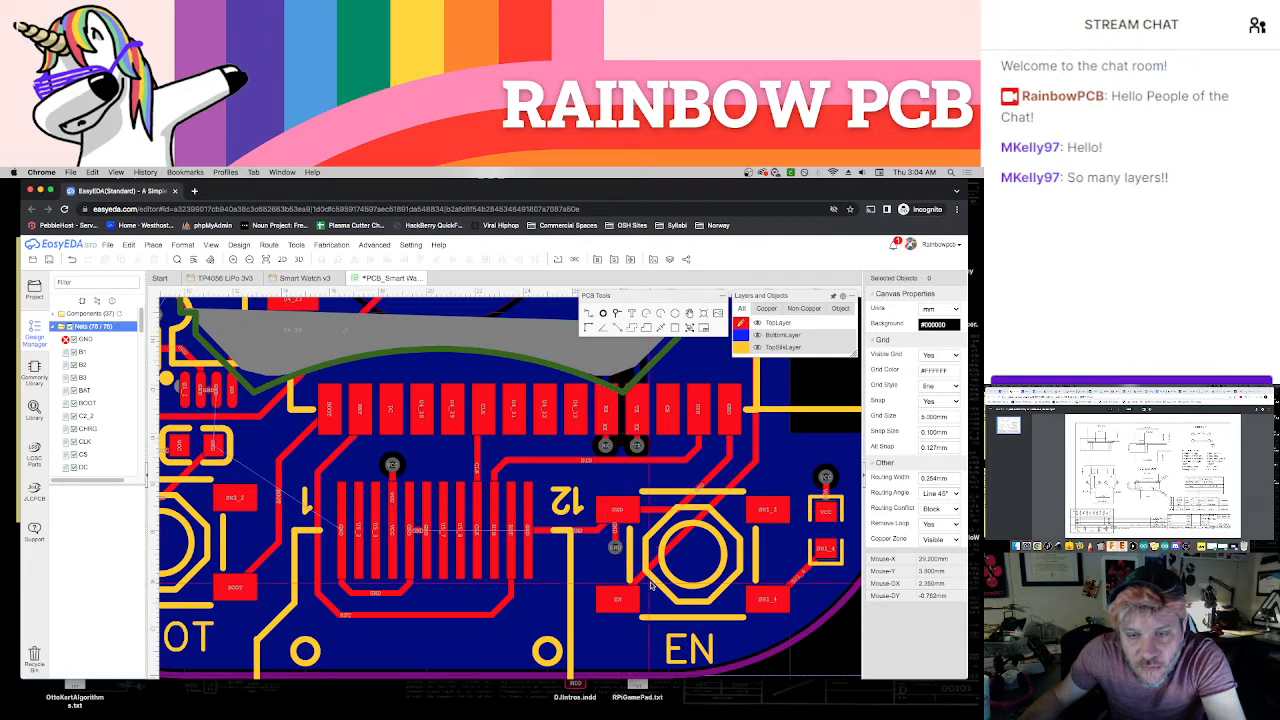
Place a GND via below U5's GND pad next to U5_7 and connect it to that pad with a short track
{"action": "scroll", "coordinate": [623, 603], "scroll_direction": "up", "scroll_amount": 1}
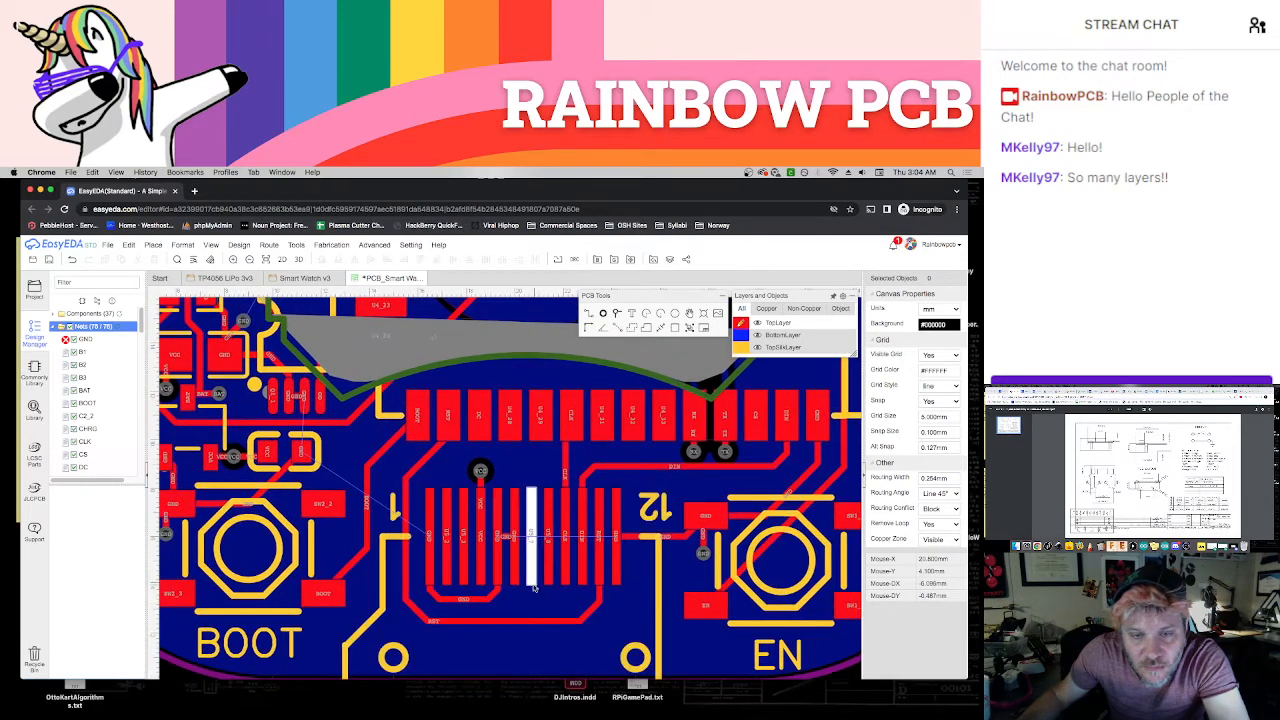
{"action": "scroll", "coordinate": [536, 606], "scroll_direction": "up", "scroll_amount": 2}
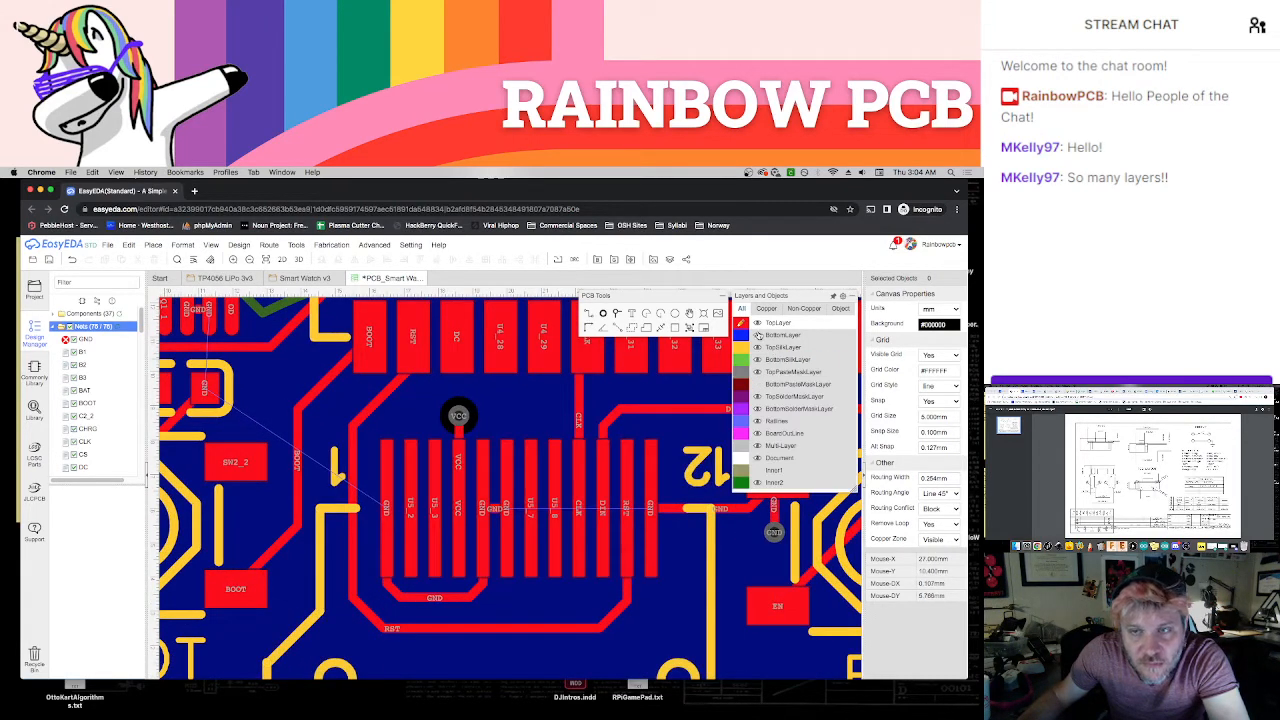
{"action": "left_click", "coordinate": [617, 313]}
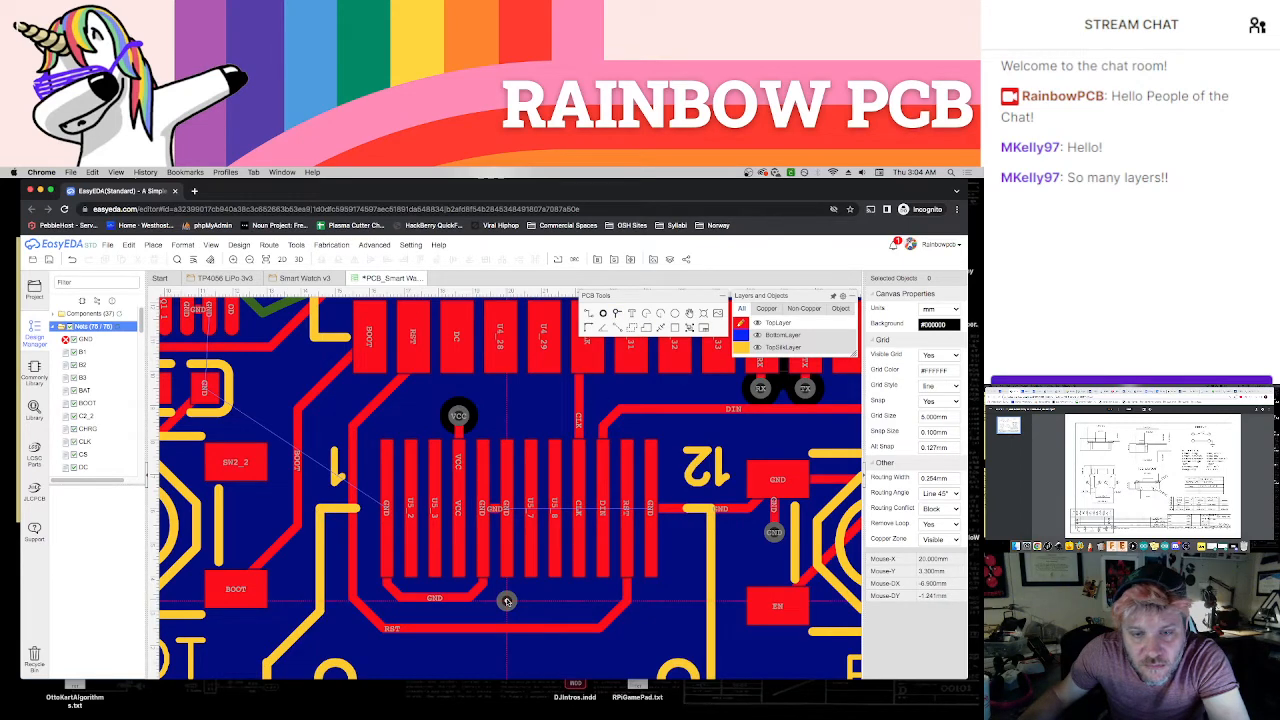
{"action": "left_click", "coordinate": [507, 600]}
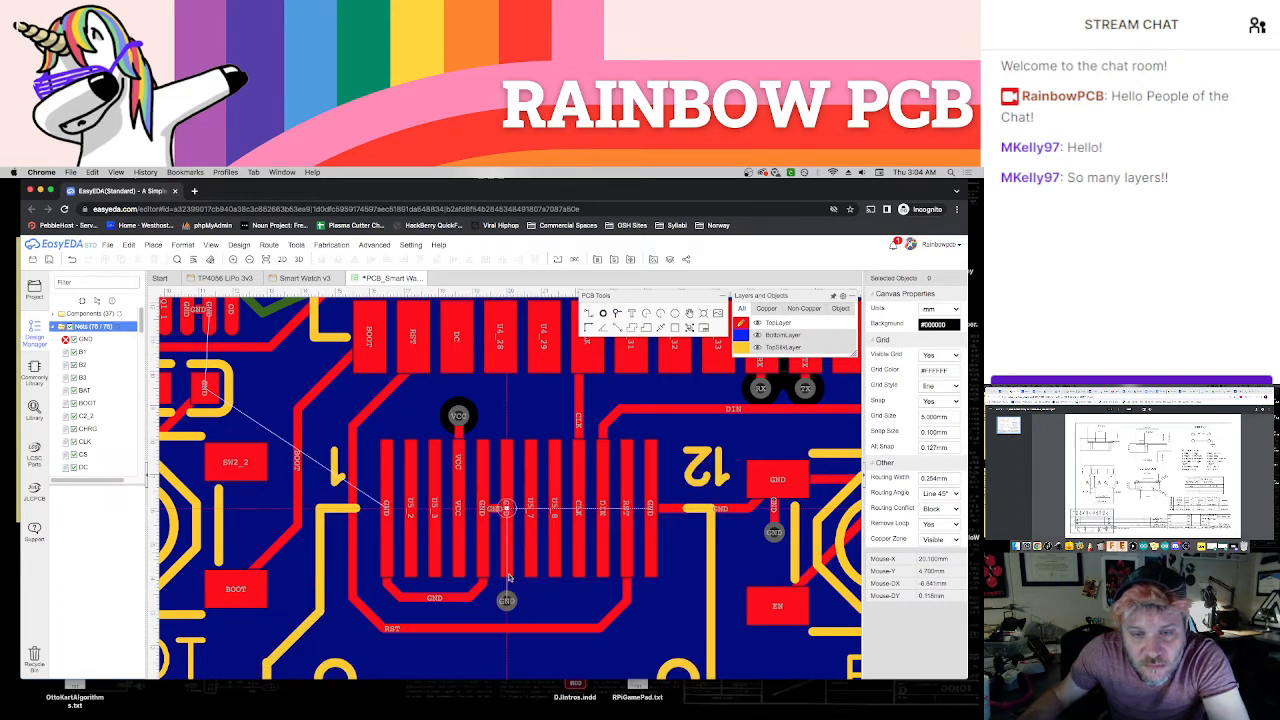
{"action": "left_click", "coordinate": [507, 601]}
{"action": "right_click", "coordinate": [541, 617]}
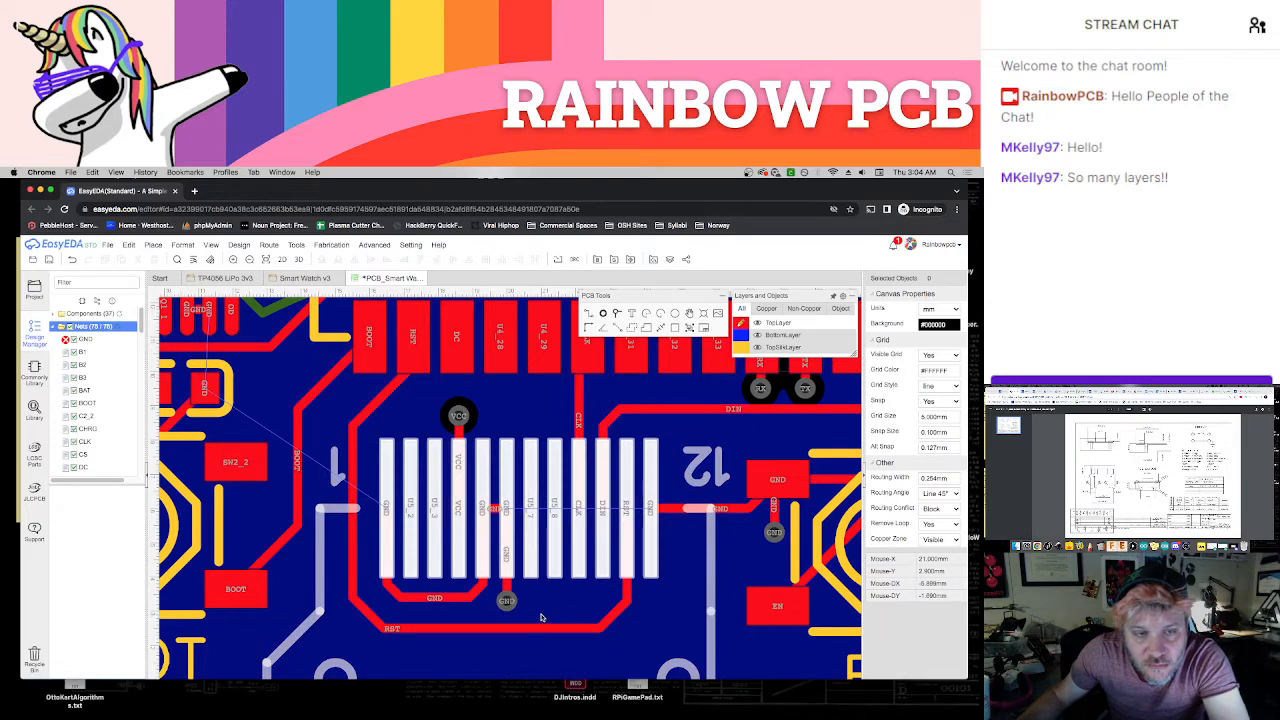
Save the PCB and rebuild the BottomLayer copper area assigned to the BAT net
{"action": "scroll", "coordinate": [541, 617], "scroll_direction": "down", "scroll_amount": 2}
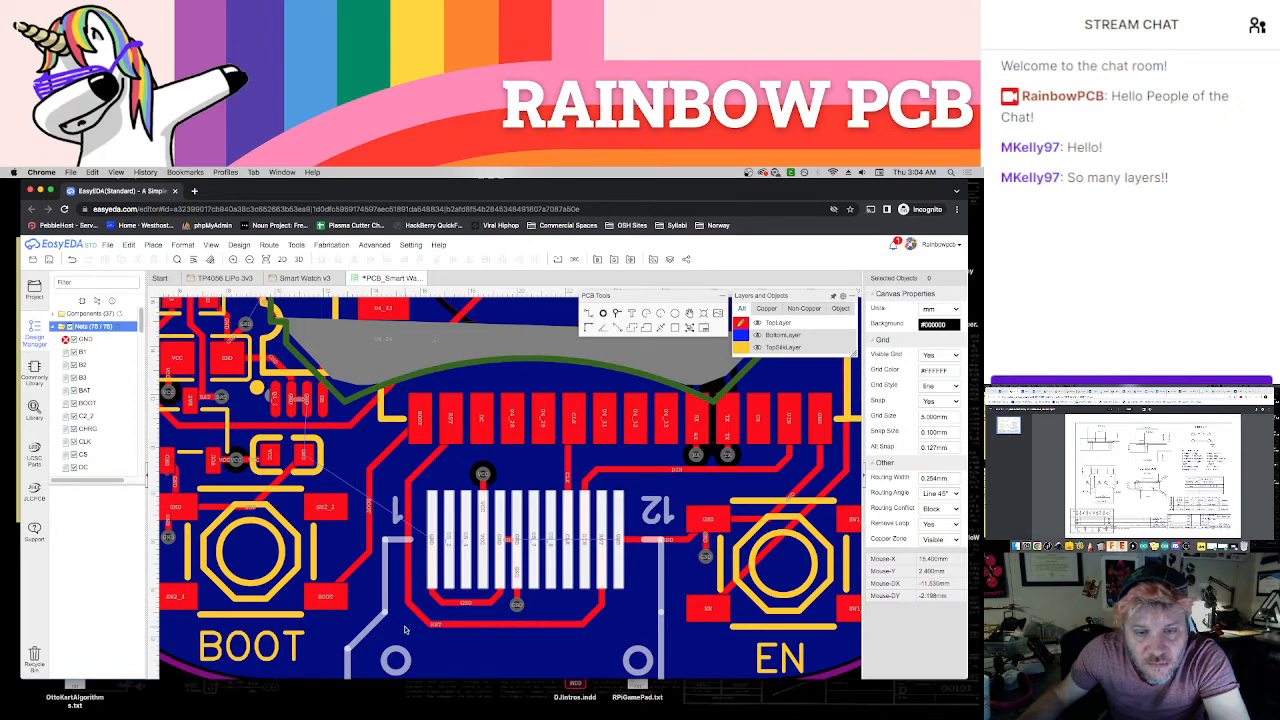
{"action": "right_click_drag", "start_coordinate": [402, 628], "coordinate": [570, 648]}
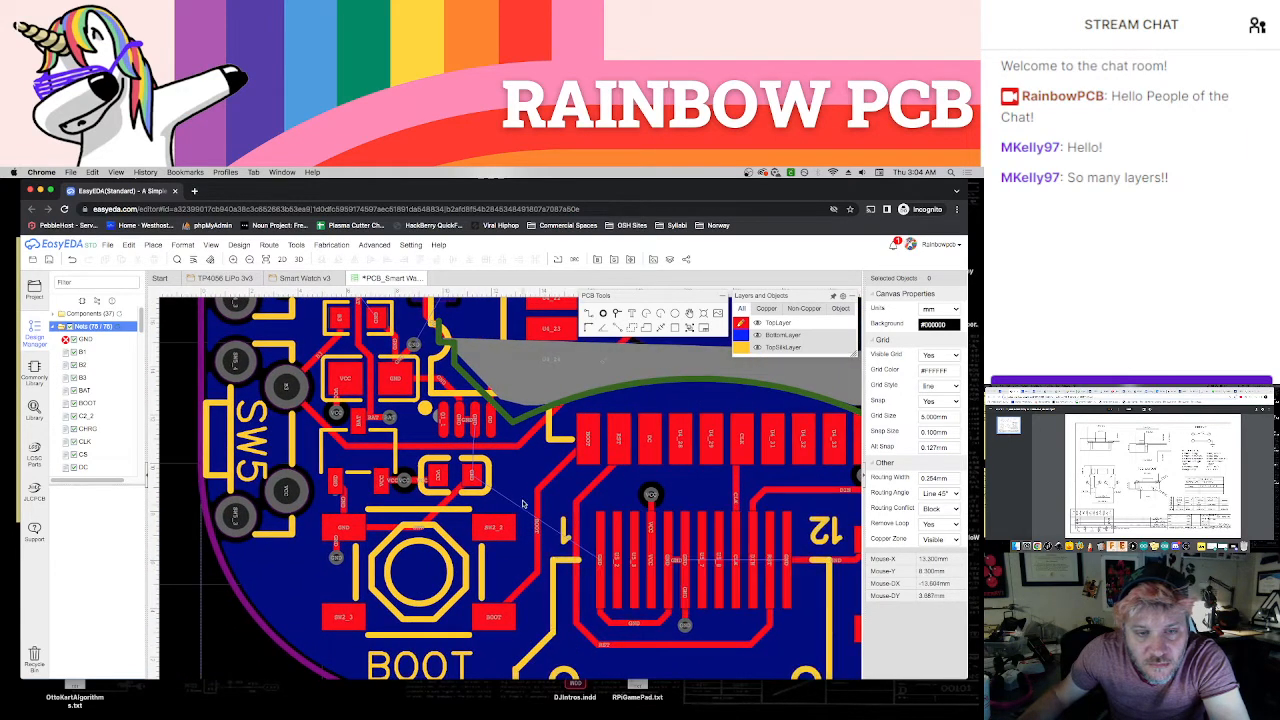
{"action": "scroll", "coordinate": [455, 565], "scroll_direction": "down", "scroll_amount": 5}
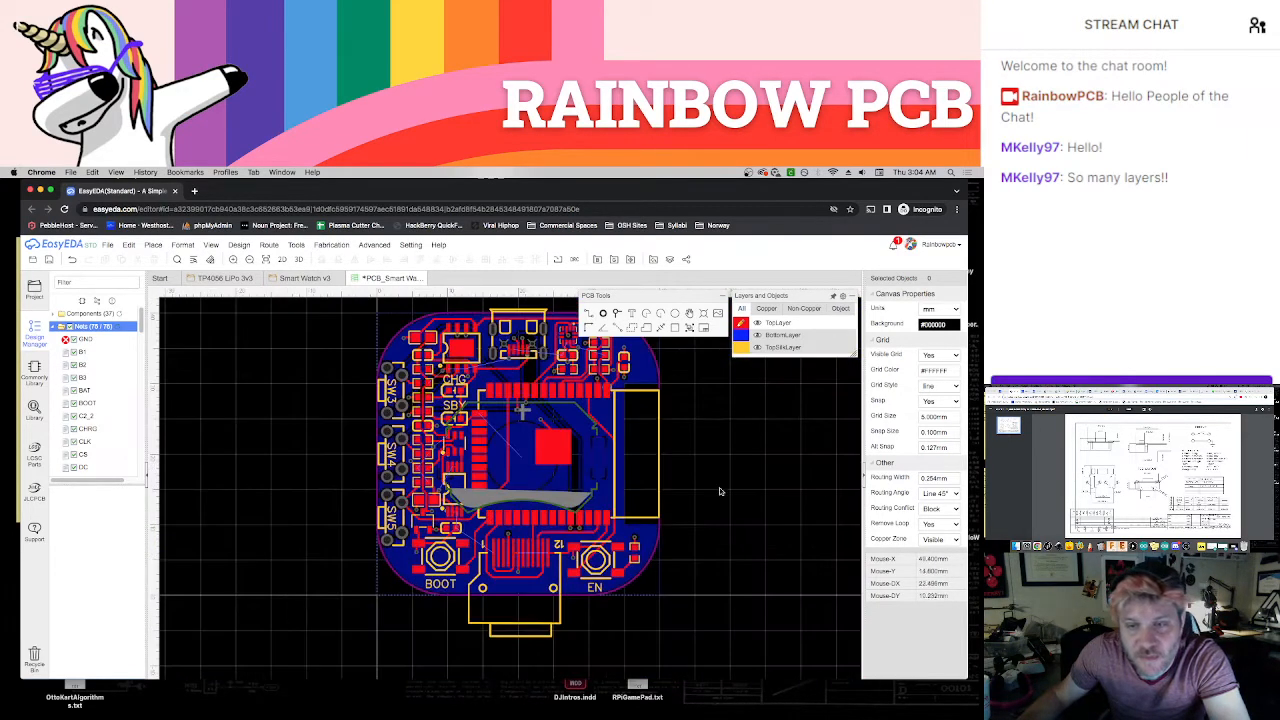
{"action": "right_click_drag", "start_coordinate": [682, 522], "coordinate": [658, 536]}
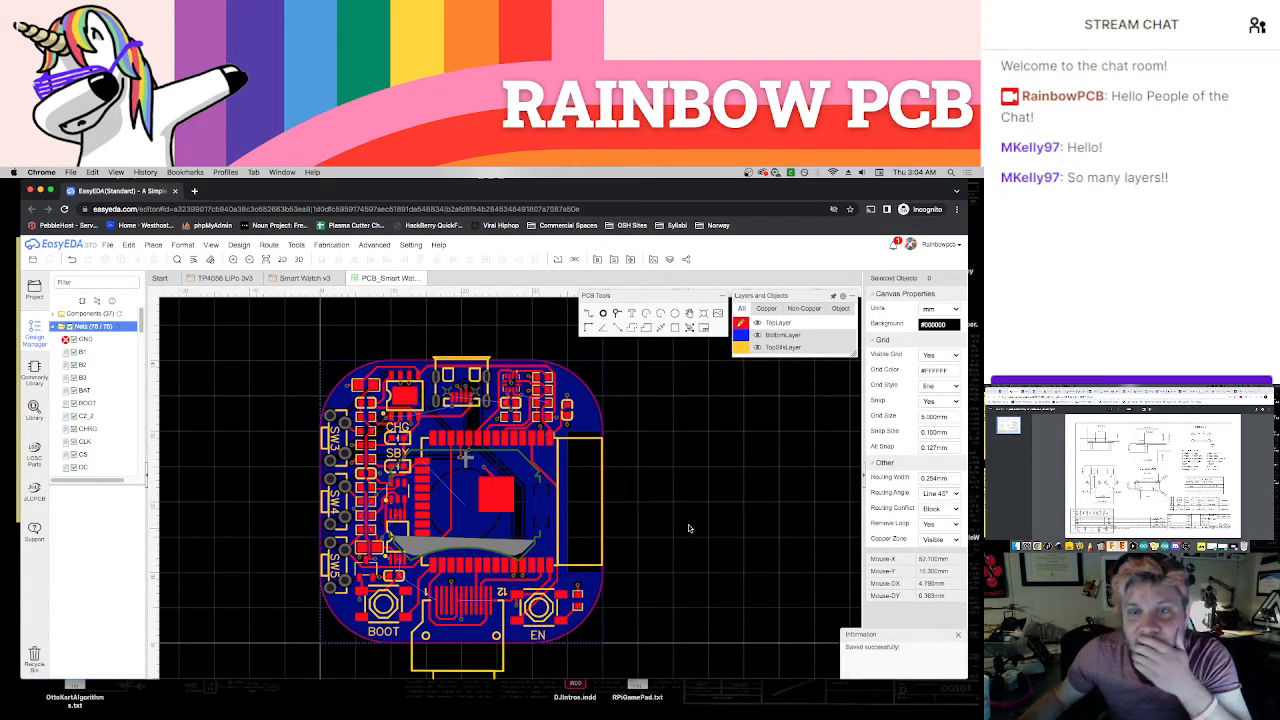
{"action": "right_click_drag", "start_coordinate": [681, 576], "coordinate": [671, 537]}
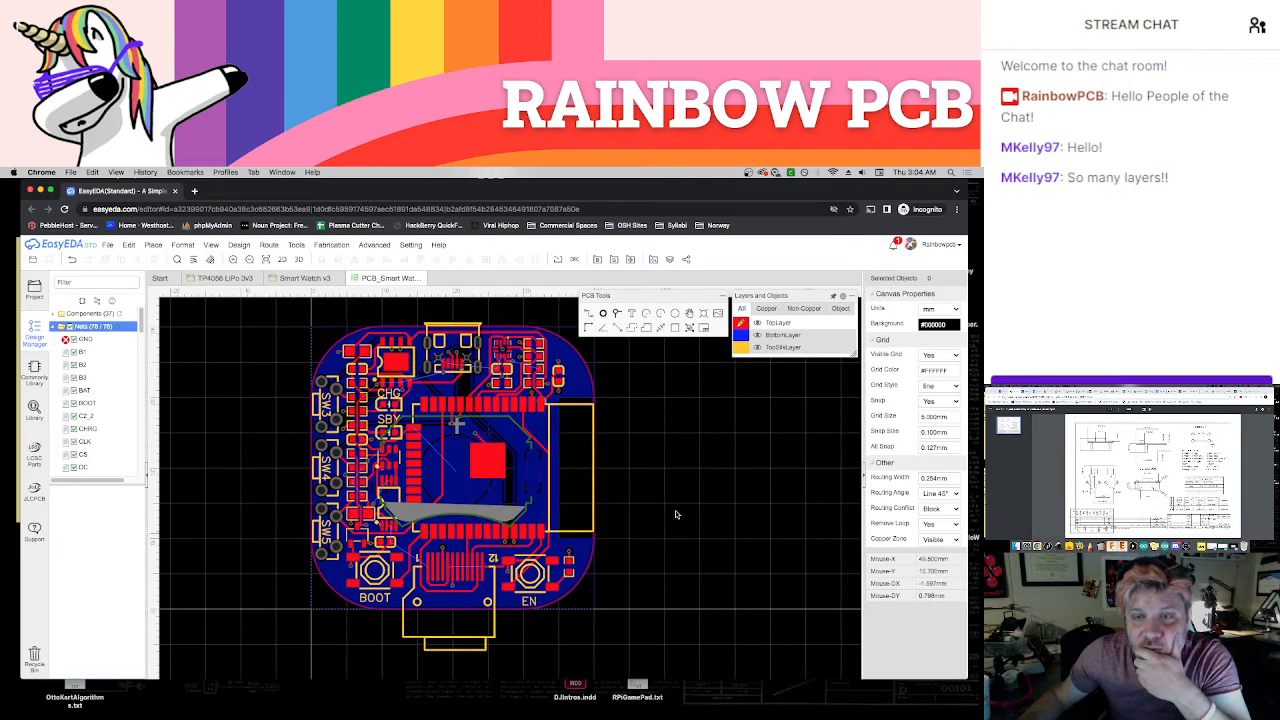
{"action": "left_click", "coordinate": [741, 335]}
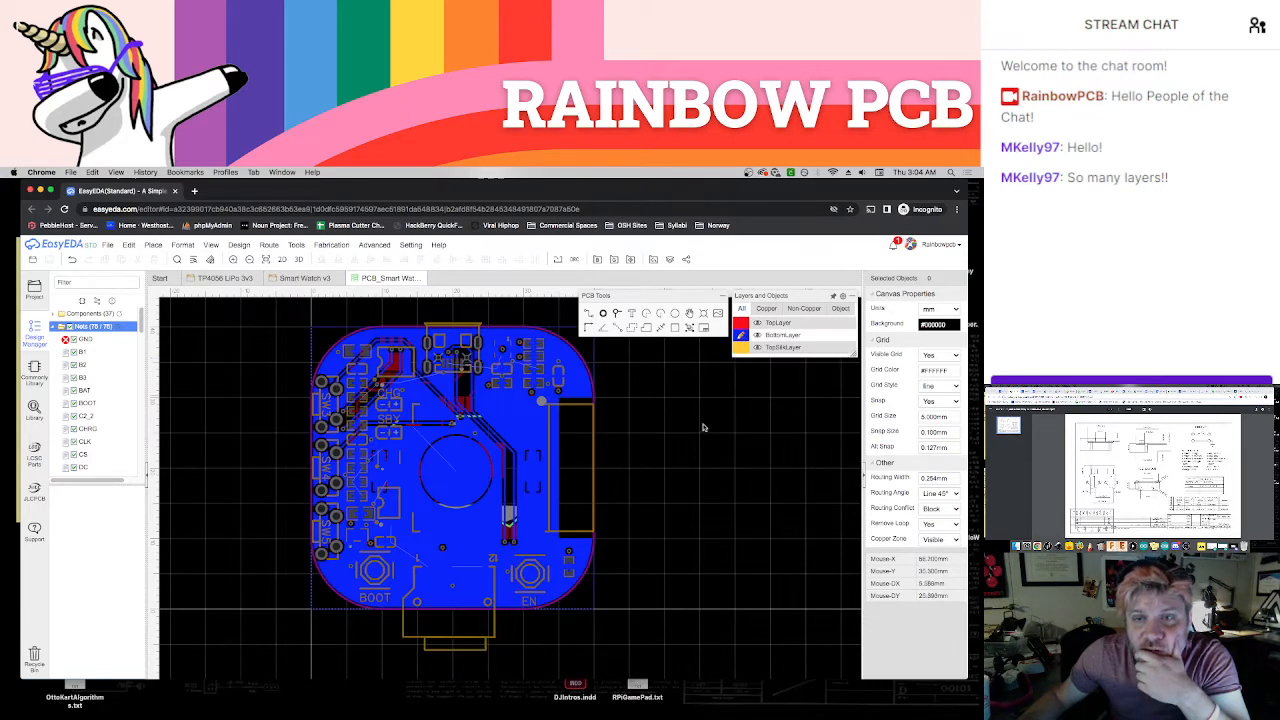
{"action": "left_click", "coordinate": [596, 593]}
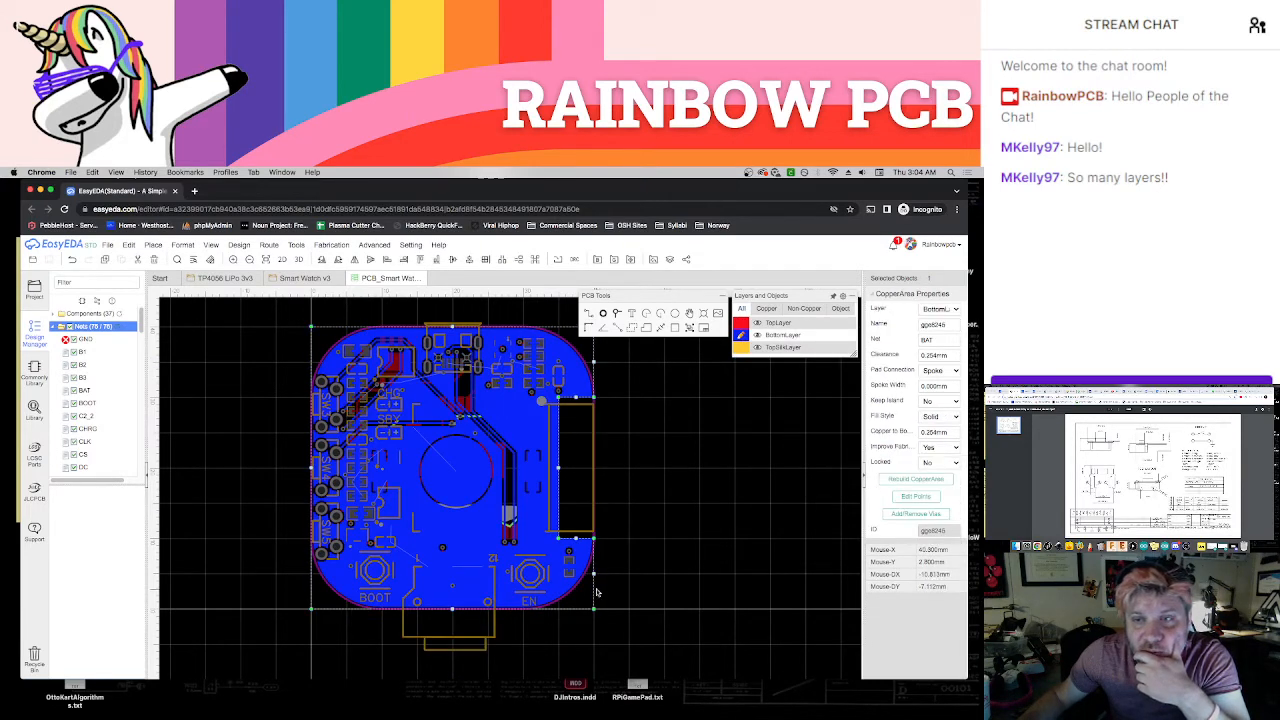
{"action": "left_click", "coordinate": [916, 480]}
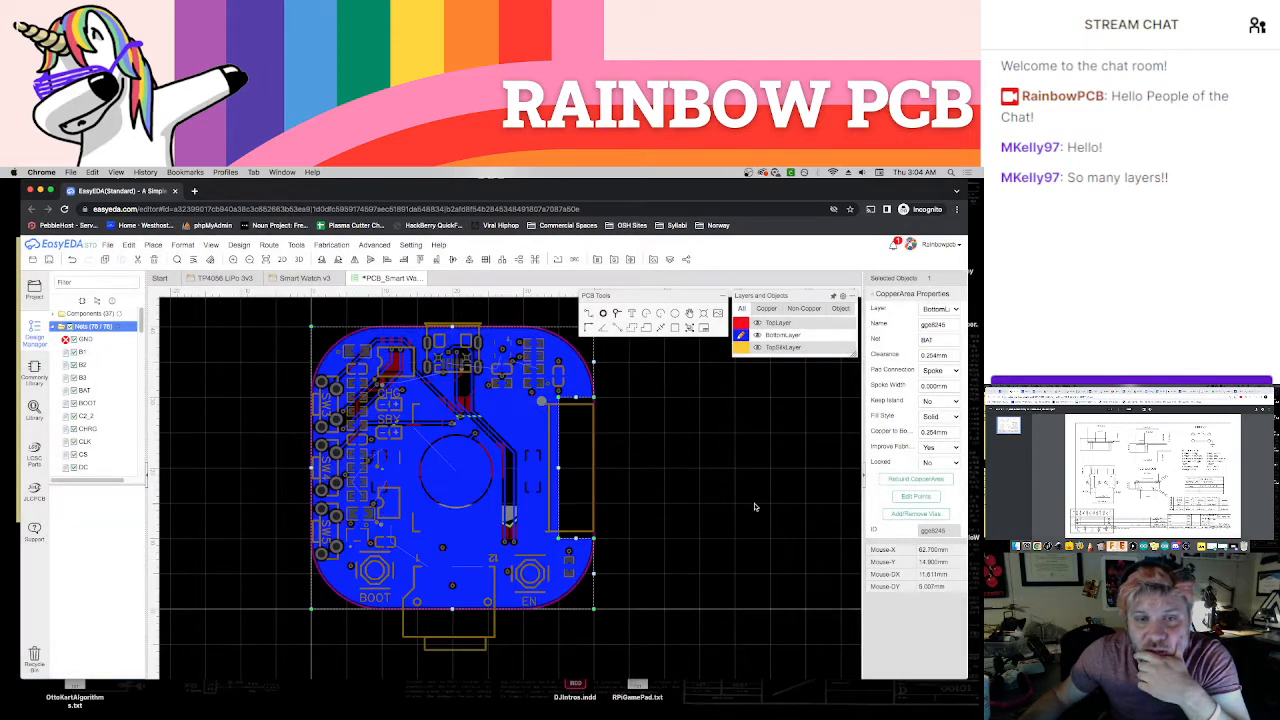
{"action": "mouse_move", "coordinate": [758, 323]}
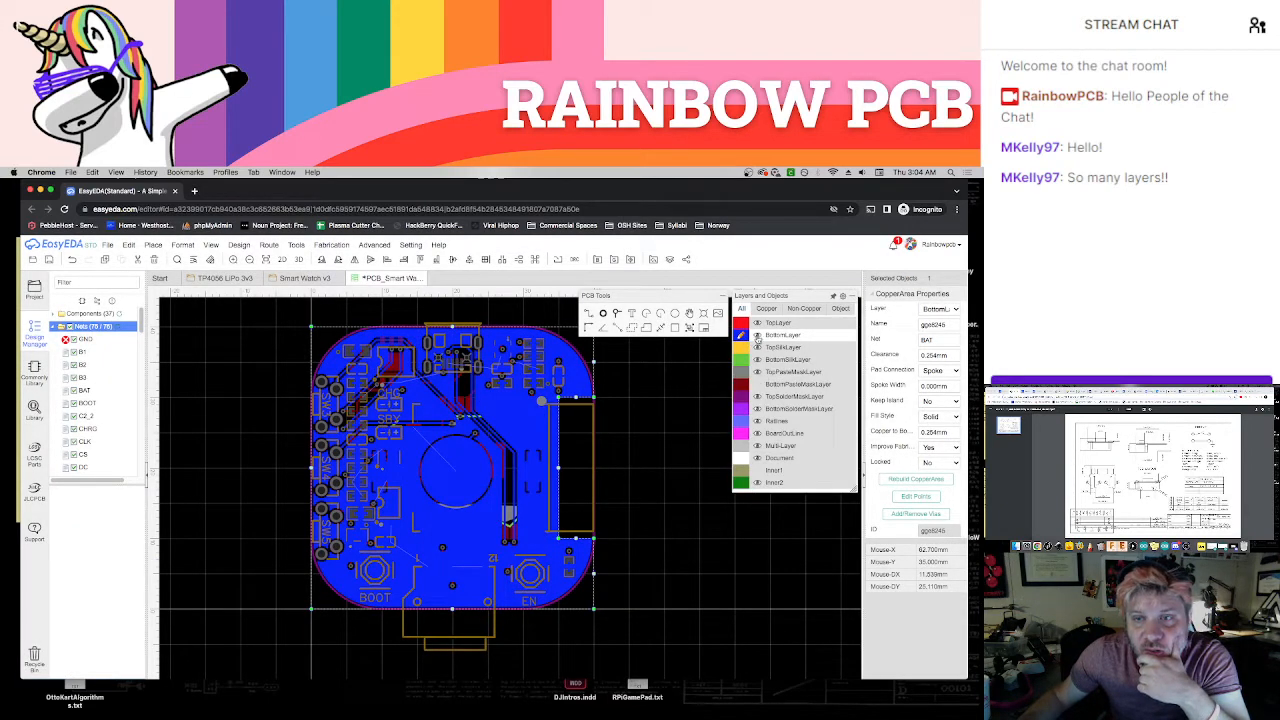
Hide the BottomLayer and rebuild the Inner1 copper area assigned to the VCC net
{"action": "left_click", "coordinate": [757, 336]}
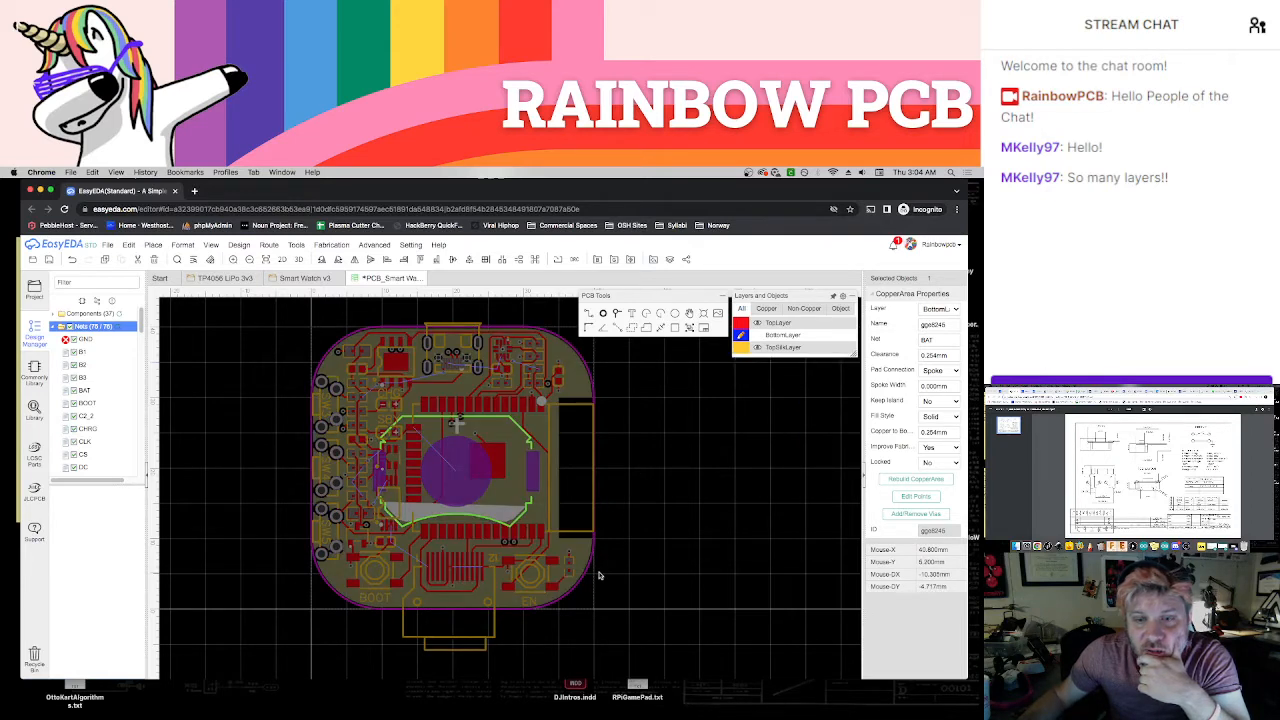
{"action": "left_click", "coordinate": [598, 576]}
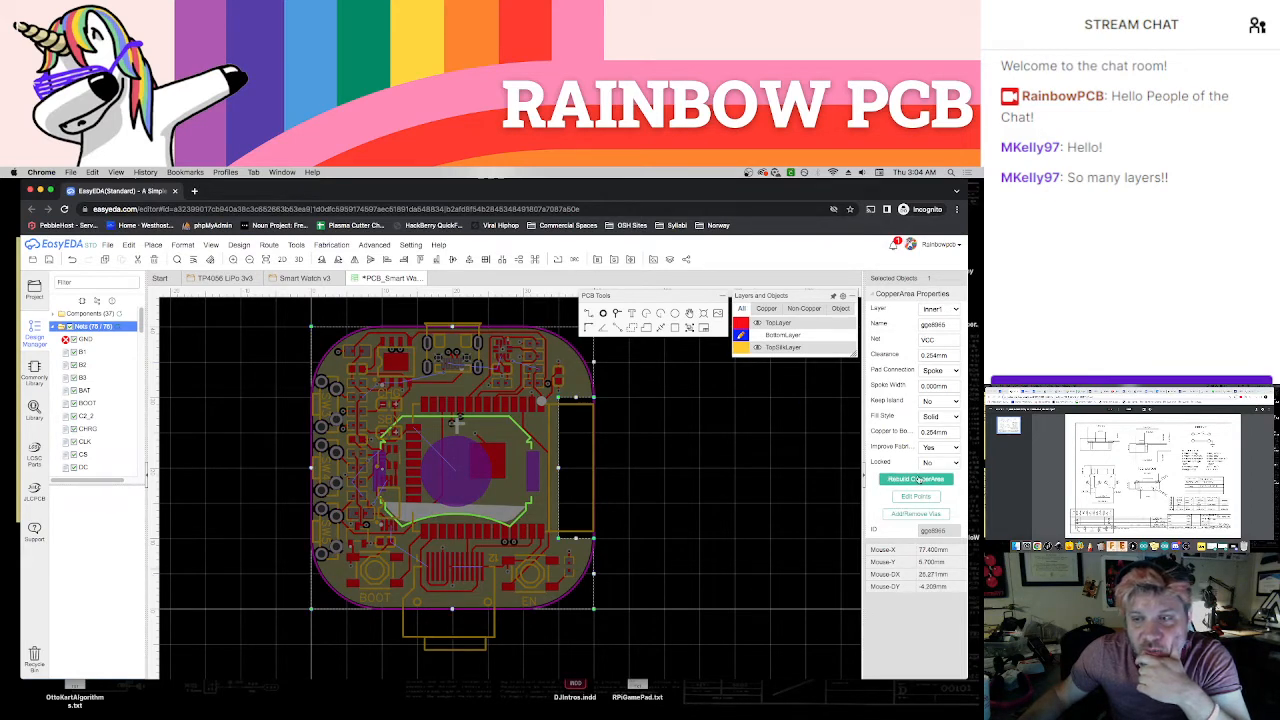
{"action": "left_click", "coordinate": [918, 479]}
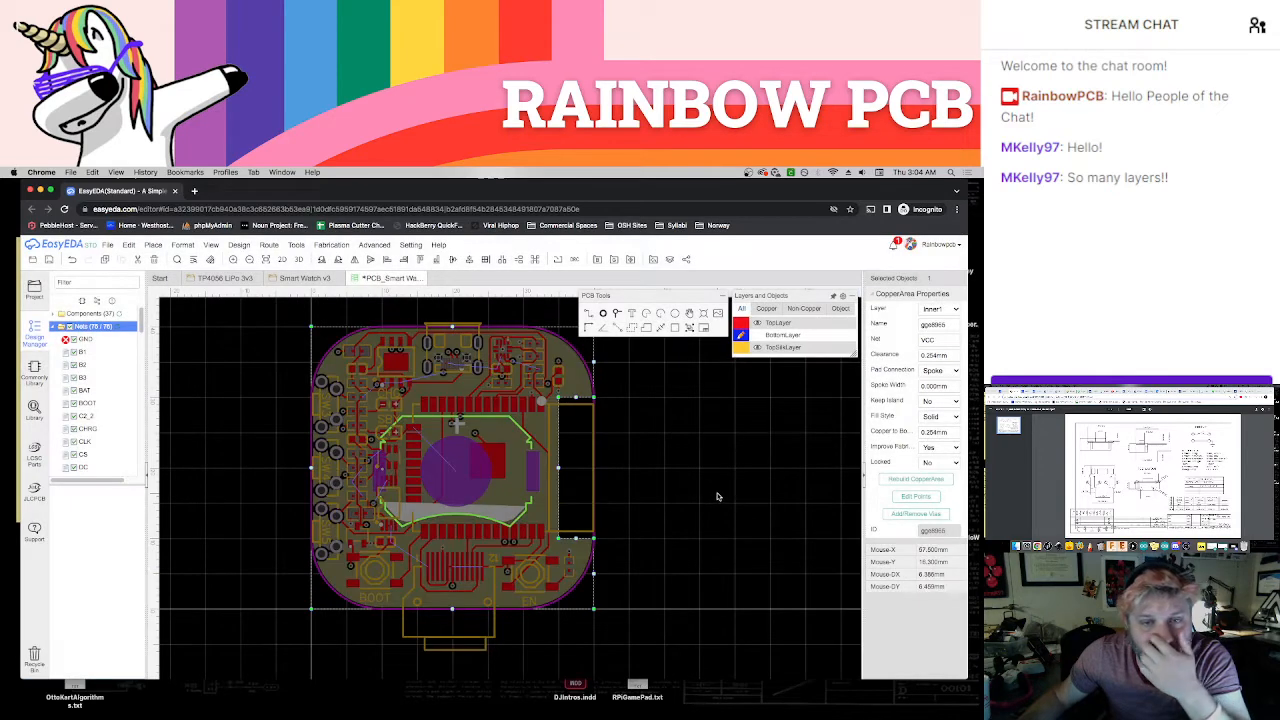
{"action": "left_click", "coordinate": [724, 464]}
Hide the BottomLayer and Inner1, and make Inner2 the active layer
{"action": "mouse_move", "coordinate": [757, 348]}
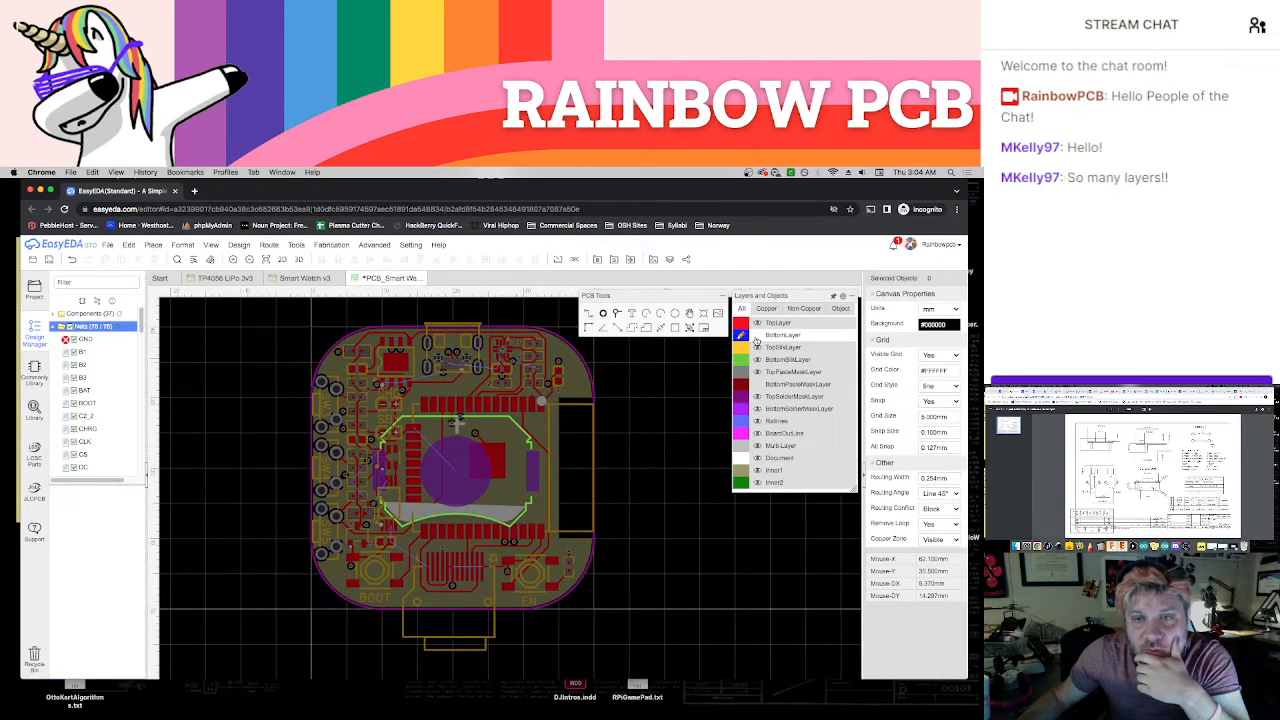
{"action": "left_click", "coordinate": [756, 338]}
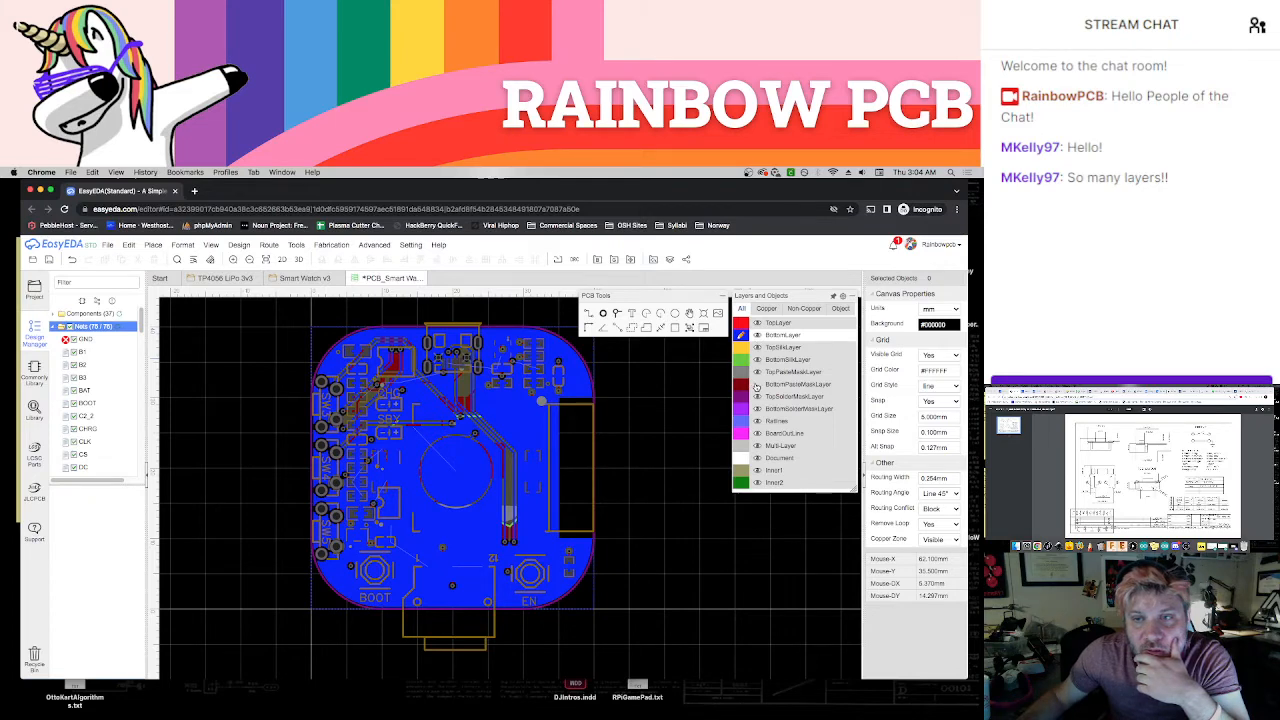
{"action": "left_click", "coordinate": [757, 338]}
{"action": "left_click", "coordinate": [757, 386]}
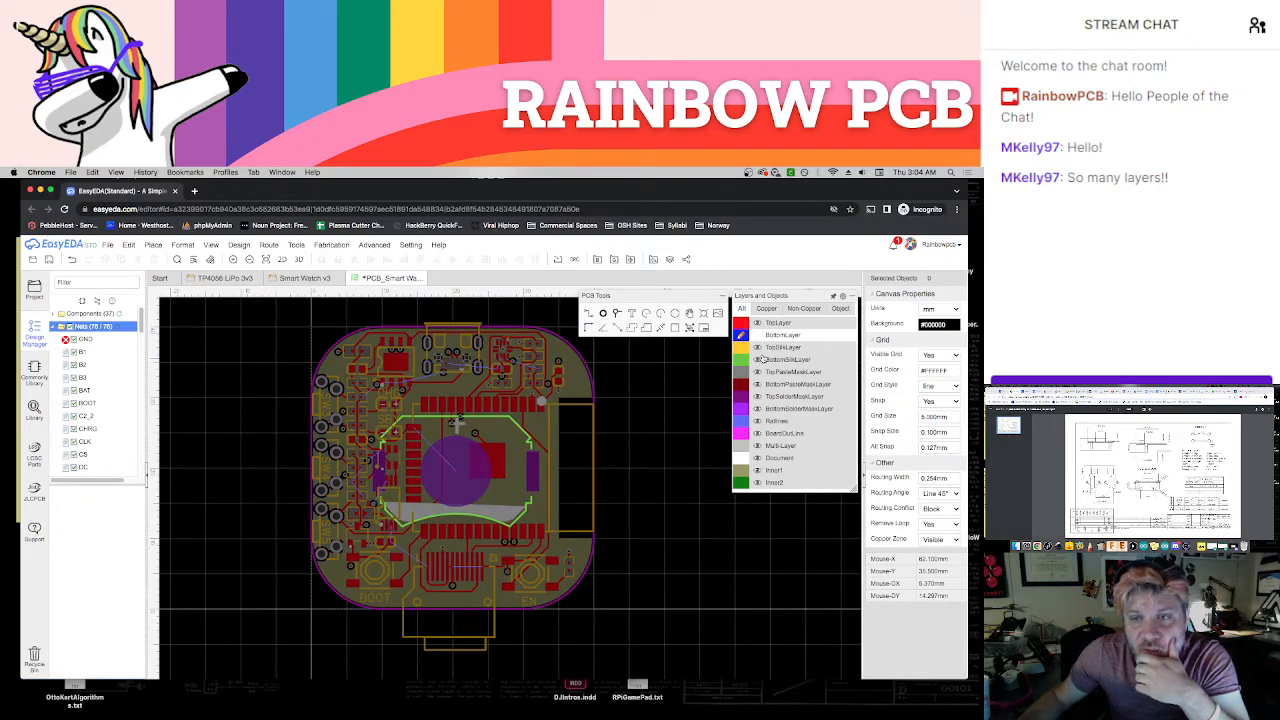
{"action": "left_click", "coordinate": [758, 471]}
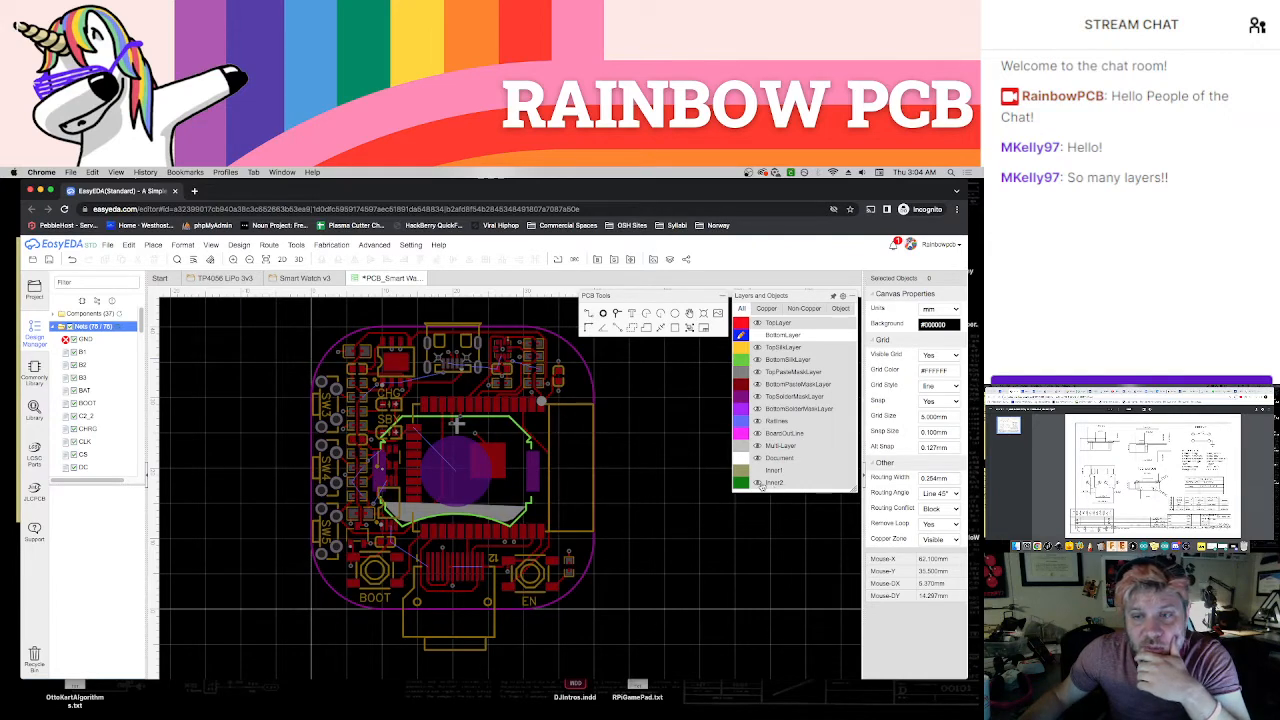
{"action": "left_click", "coordinate": [740, 484]}
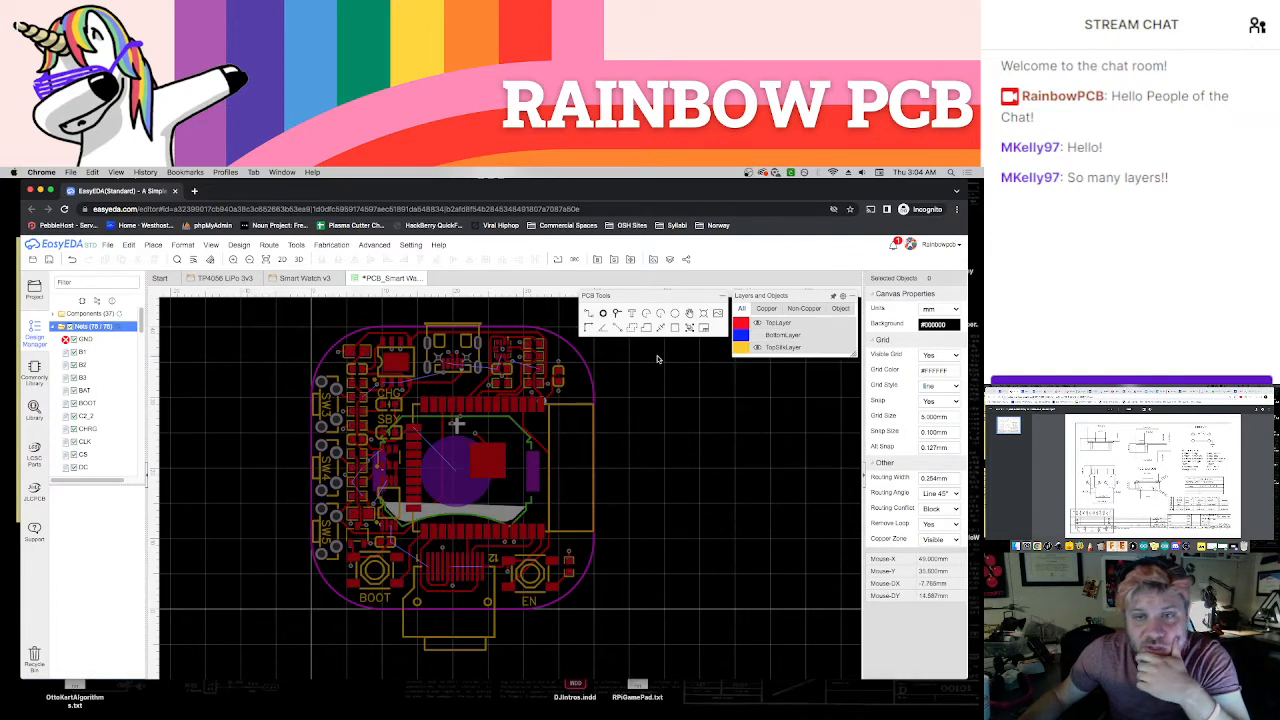
Draw a copper area on Inner2 for the GND net around the board outline, using a 5 mm snap size
{"action": "left_click", "coordinate": [632, 329]}
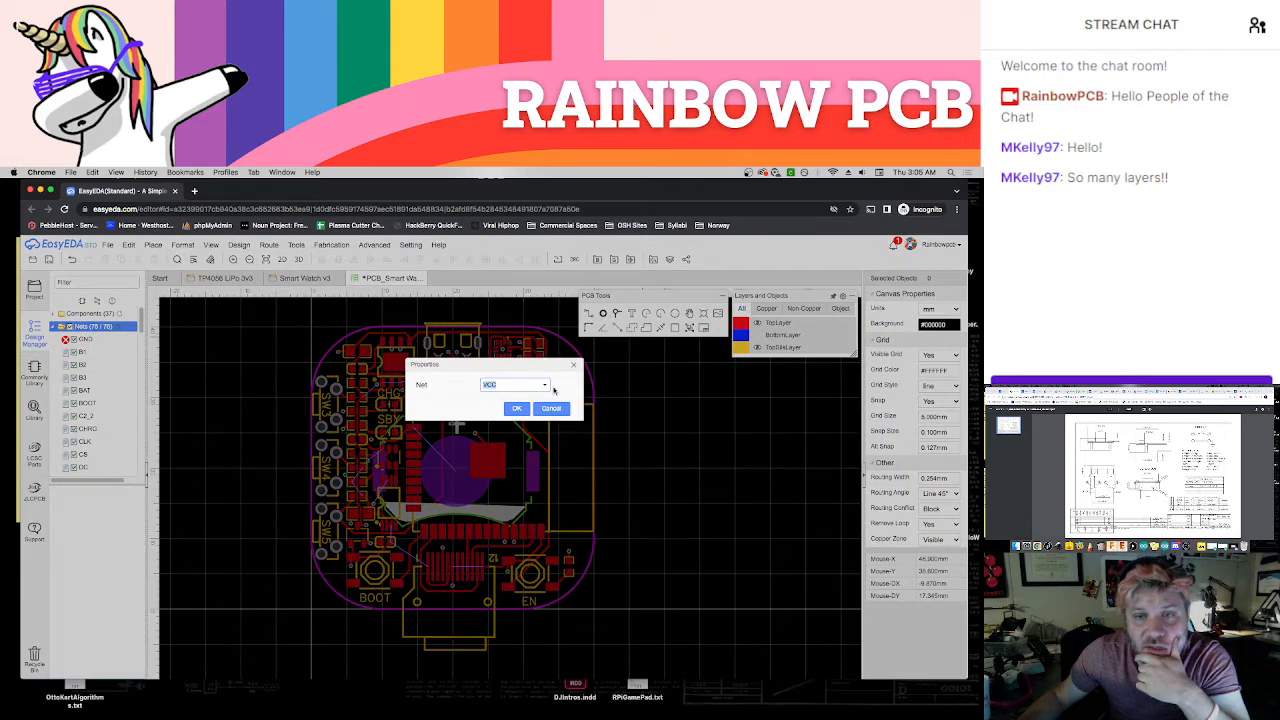
{"action": "left_click", "coordinate": [545, 385]}
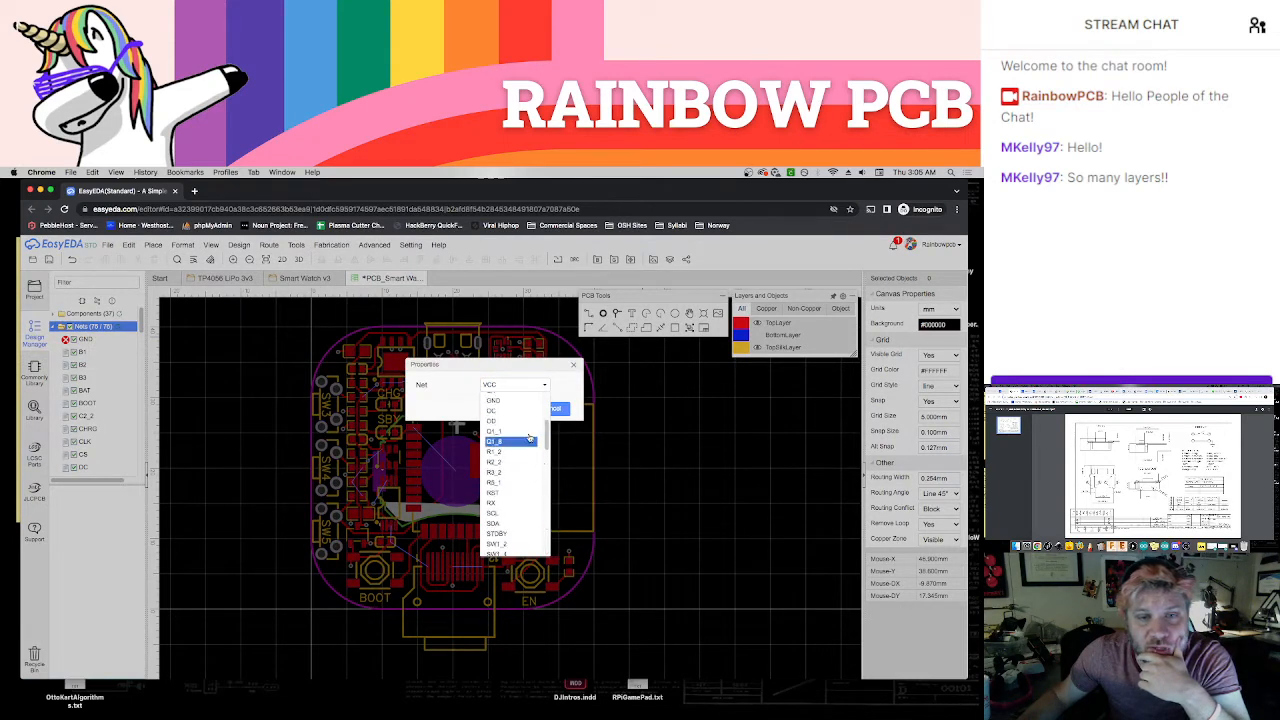
{"action": "left_click", "coordinate": [505, 400]}
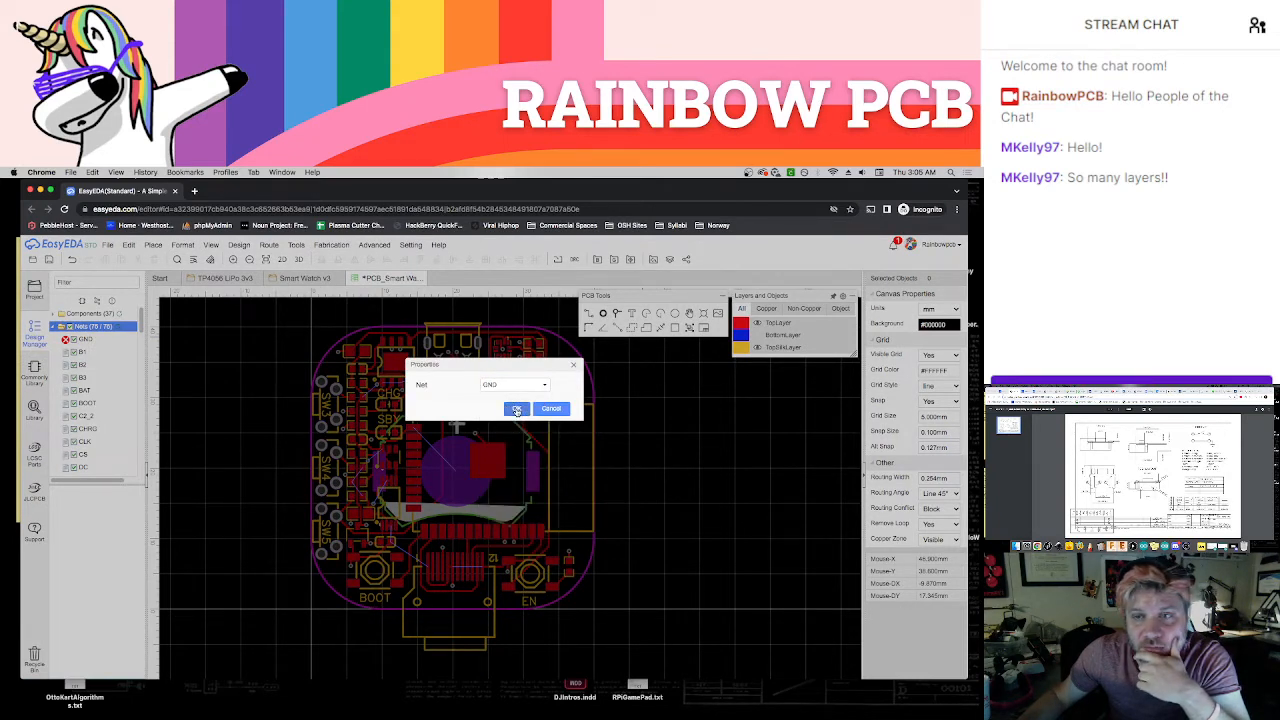
{"action": "left_click", "coordinate": [516, 409]}
{"action": "double_click", "coordinate": [945, 436]}
{"action": "type", "text": "5"}
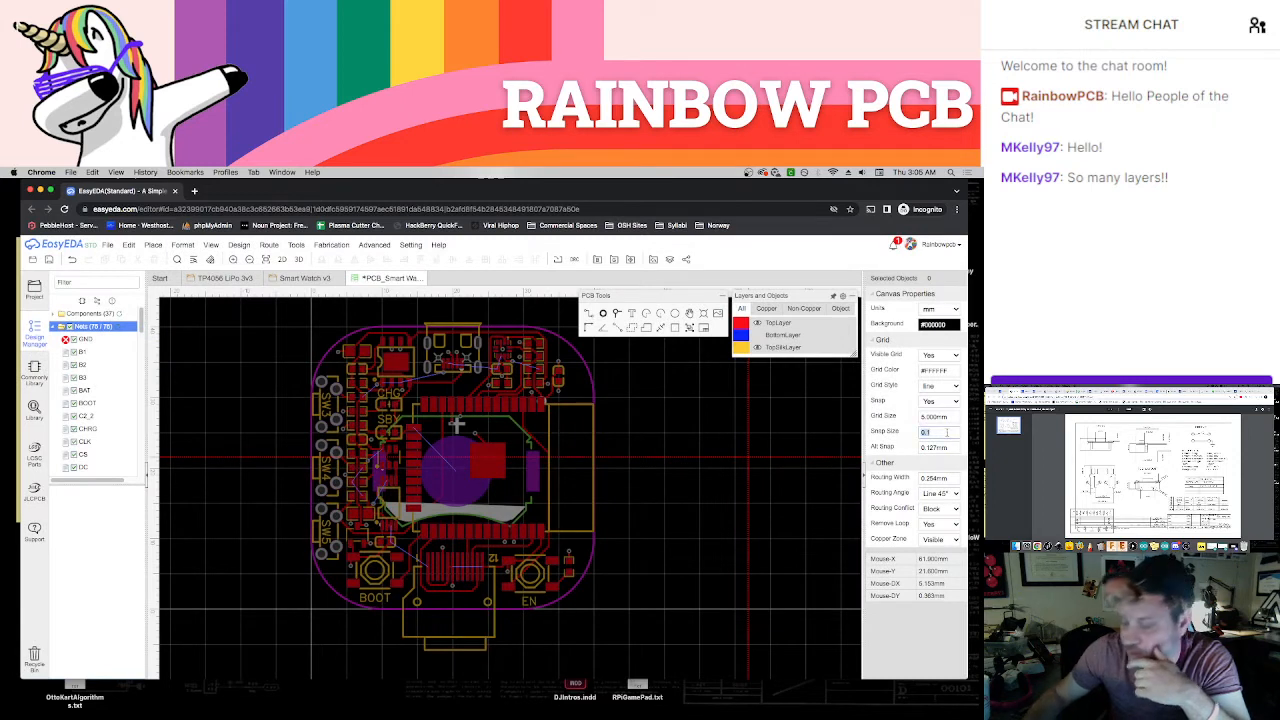
{"action": "key", "text": "Return"}
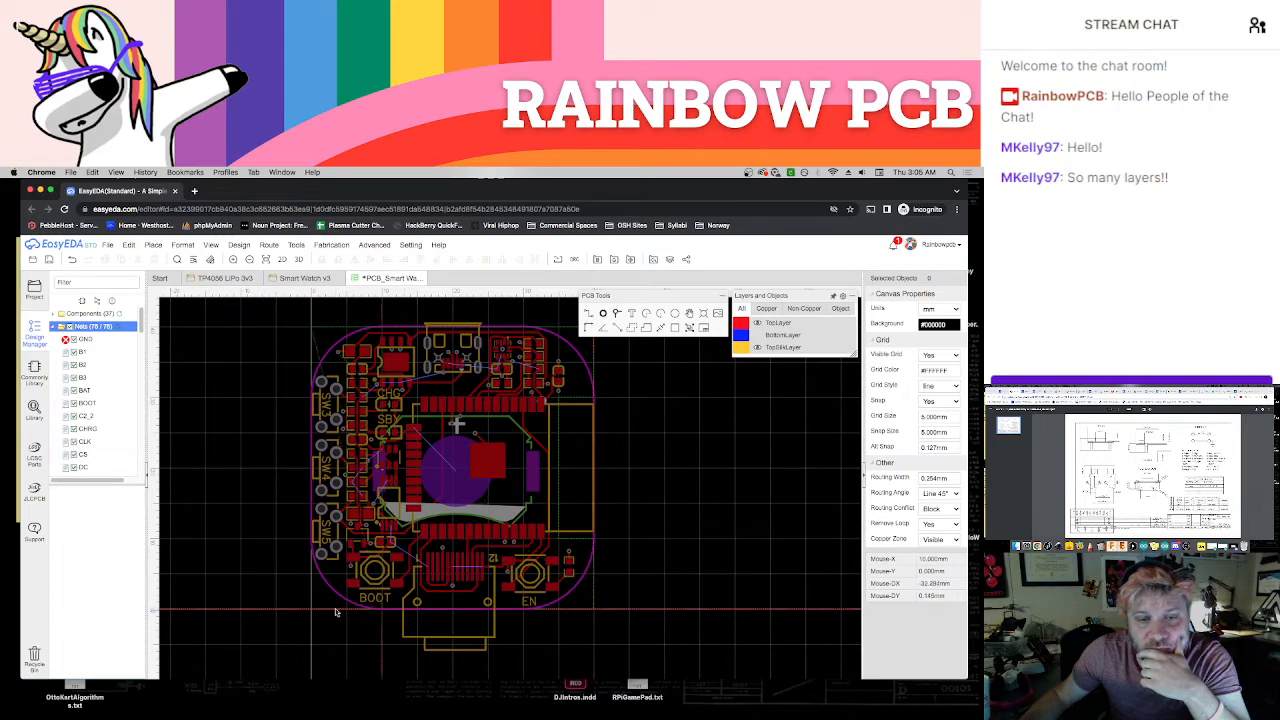
{"action": "key", "text": "shift+b"}
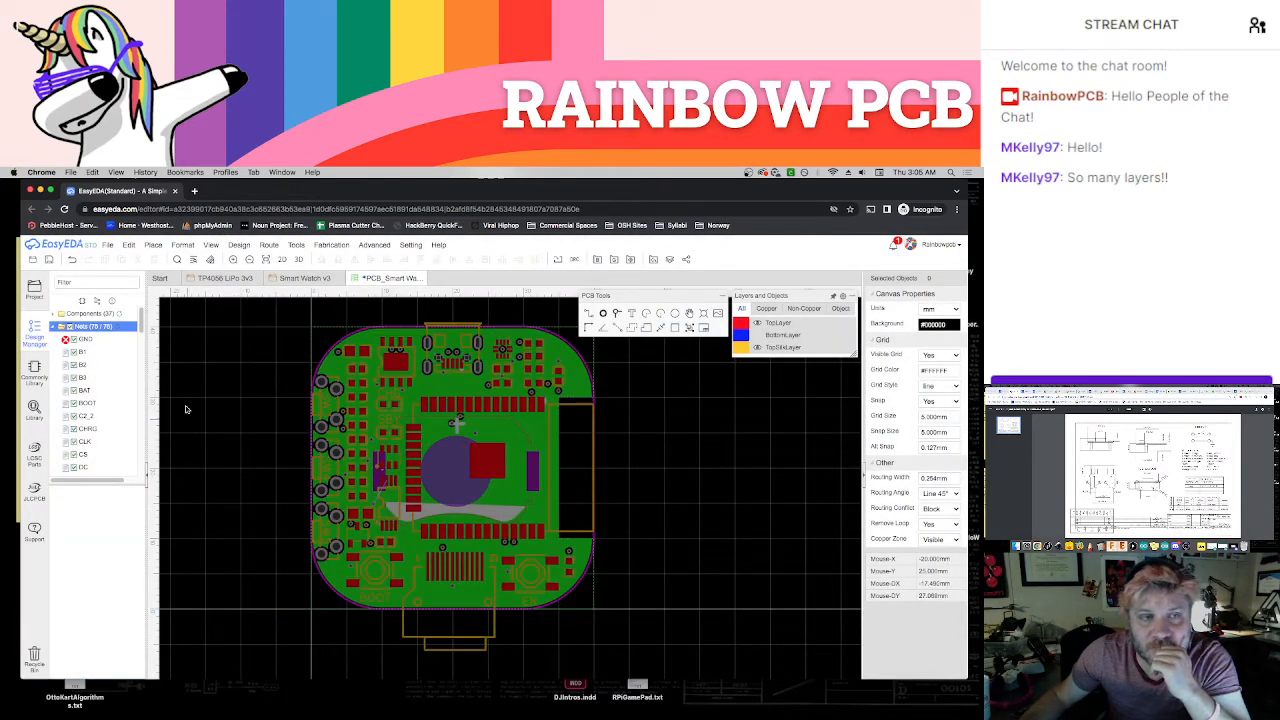
Refresh the net list, show the BottomLayer and Inner1 again, and make TopLayer the active layer
{"action": "left_click", "coordinate": [118, 327]}
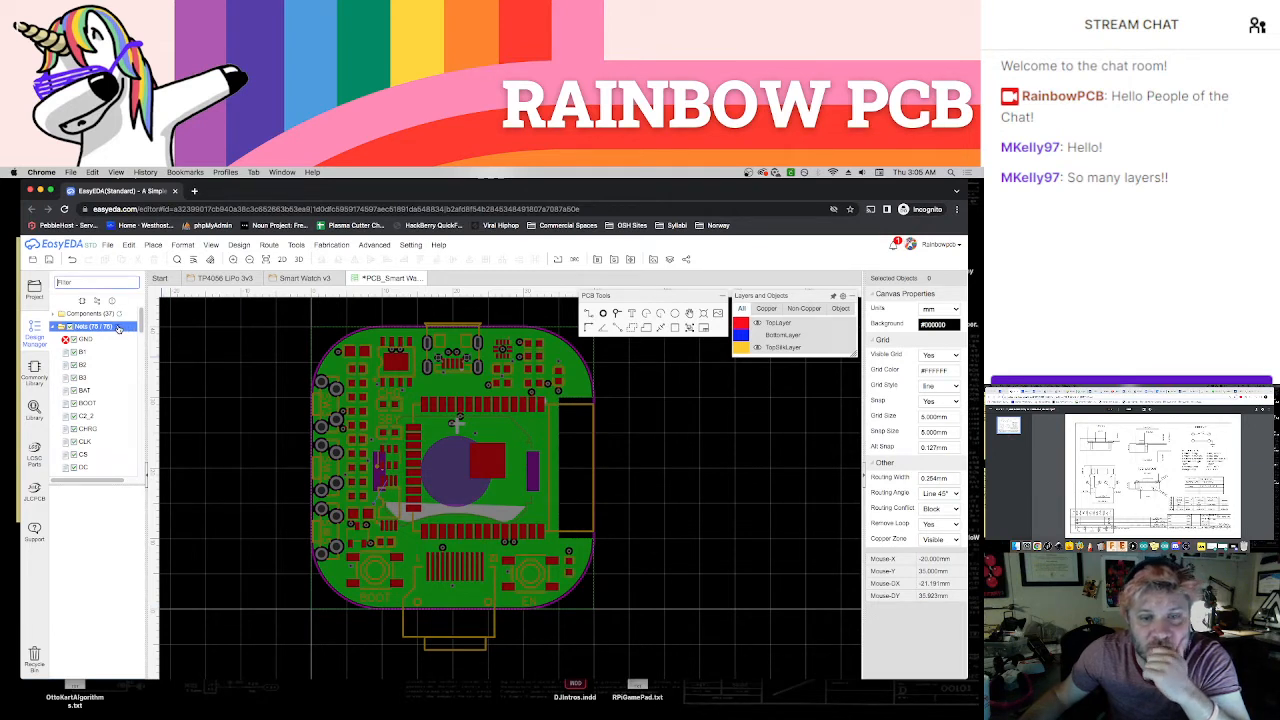
{"action": "mouse_move", "coordinate": [792, 327]}
{"action": "left_click", "coordinate": [756, 340]}
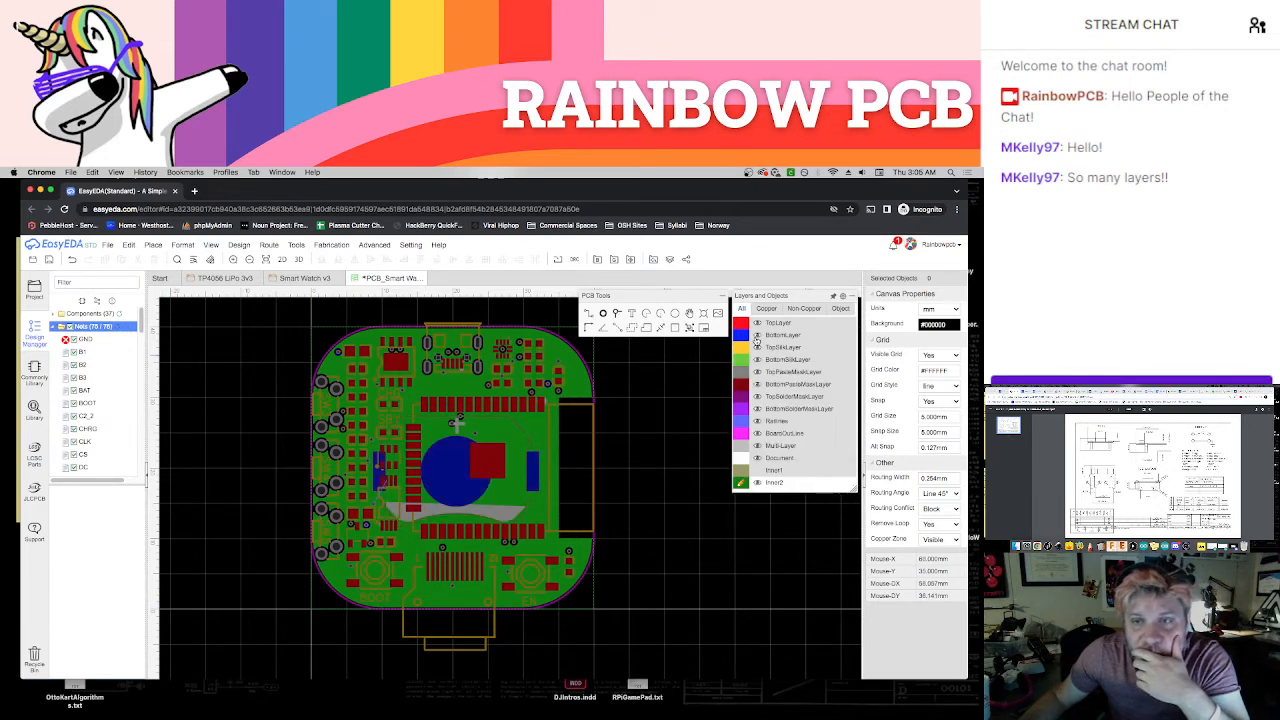
{"action": "left_click", "coordinate": [758, 472]}
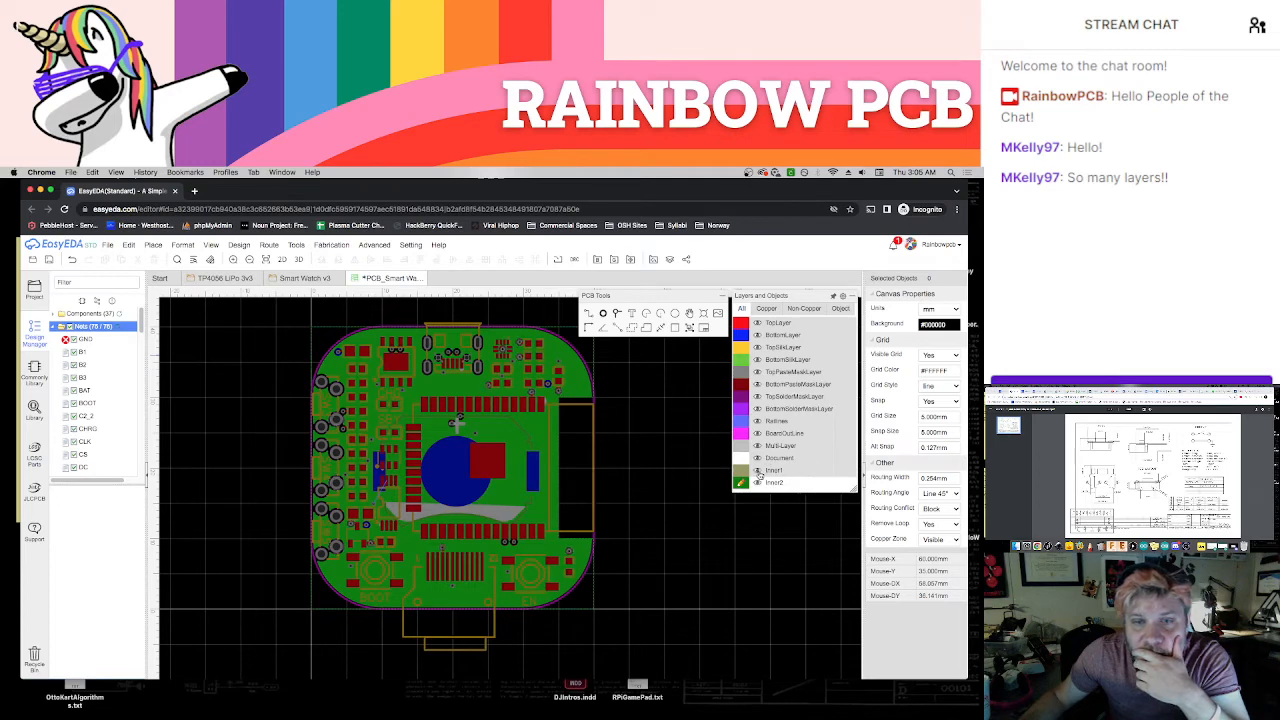
{"action": "left_click", "coordinate": [742, 324]}
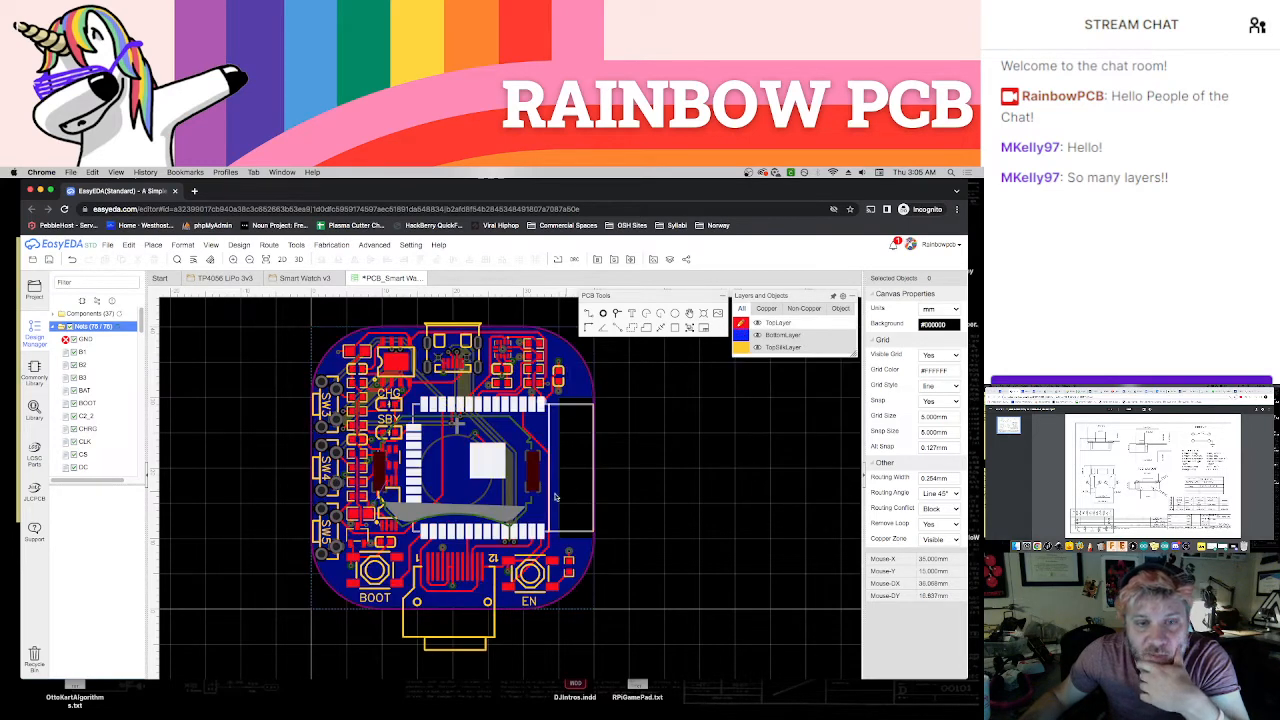
Hide the BottomPasteMaskLayer covering the small GND pads beside U4_20 and U4_21
{"action": "scroll", "coordinate": [490, 533], "scroll_direction": "up", "scroll_amount": 5}
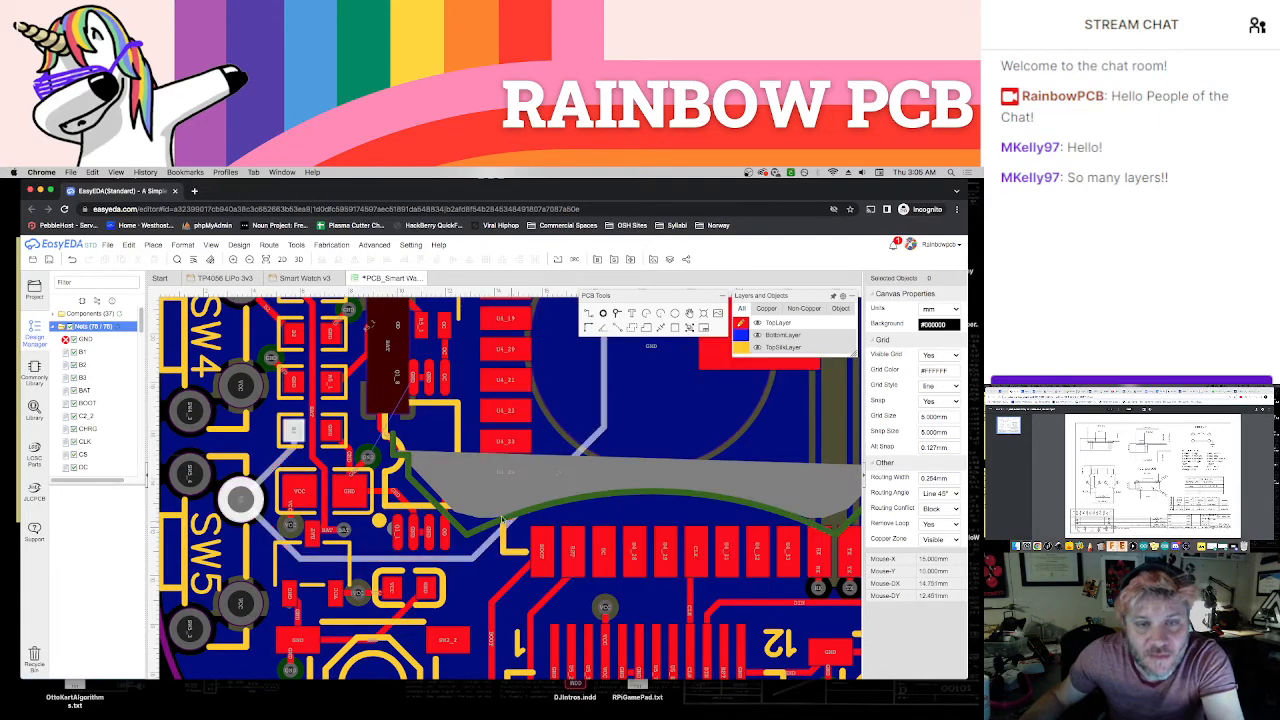
{"action": "scroll", "coordinate": [444, 470], "scroll_direction": "up", "scroll_amount": 5}
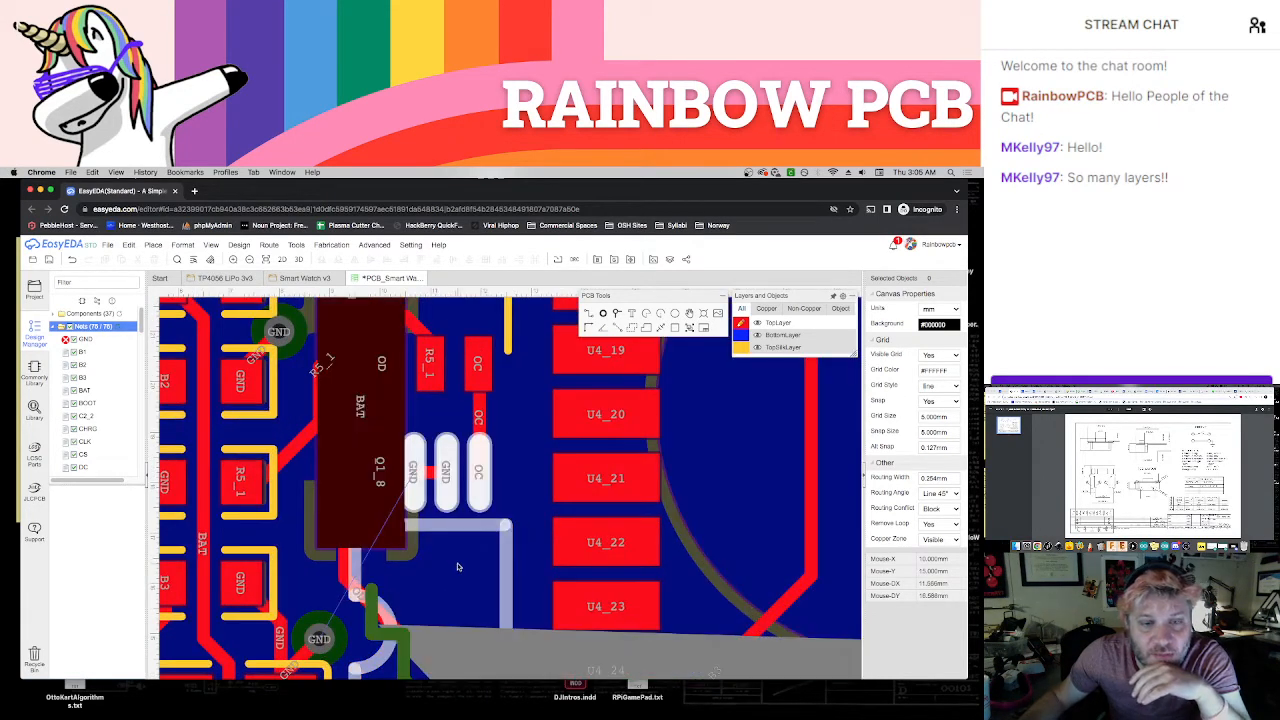
{"action": "scroll", "coordinate": [457, 567], "scroll_direction": "down", "scroll_amount": 1}
{"action": "right_click_drag", "start_coordinate": [463, 569], "coordinate": [482, 555]}
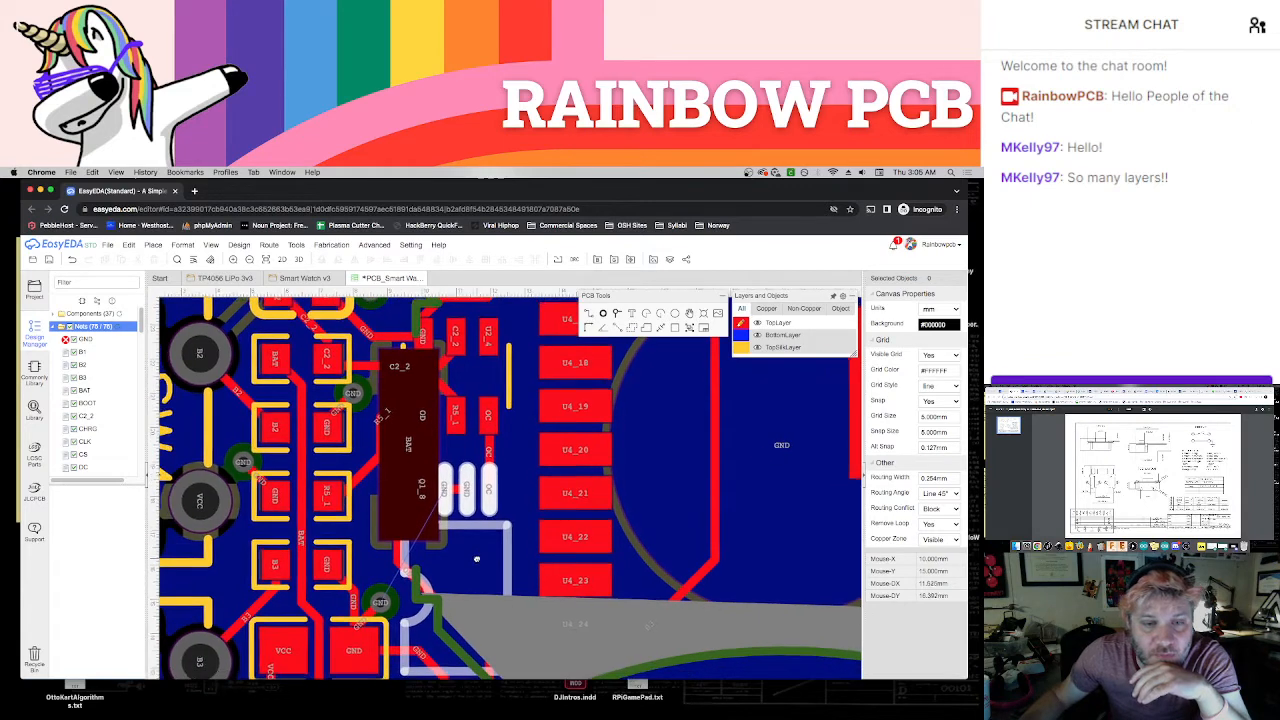
{"action": "mouse_move", "coordinate": [757, 345]}
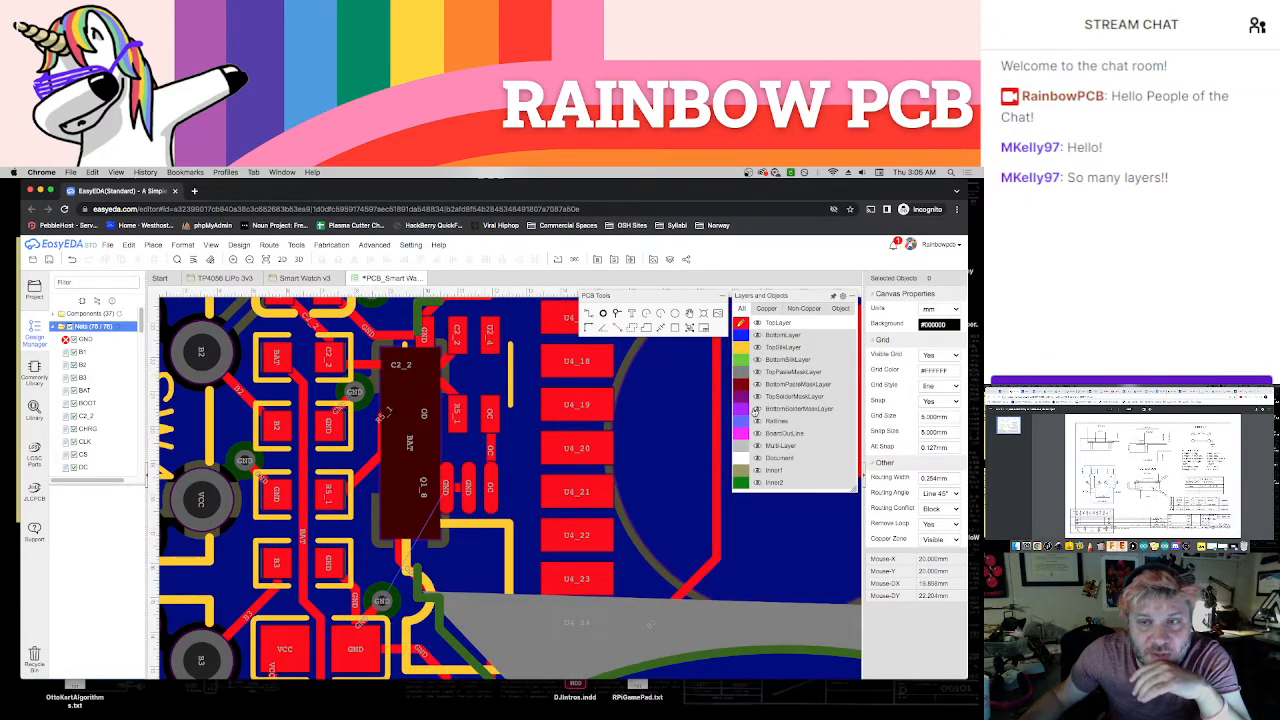
{"action": "left_click", "coordinate": [757, 384]}
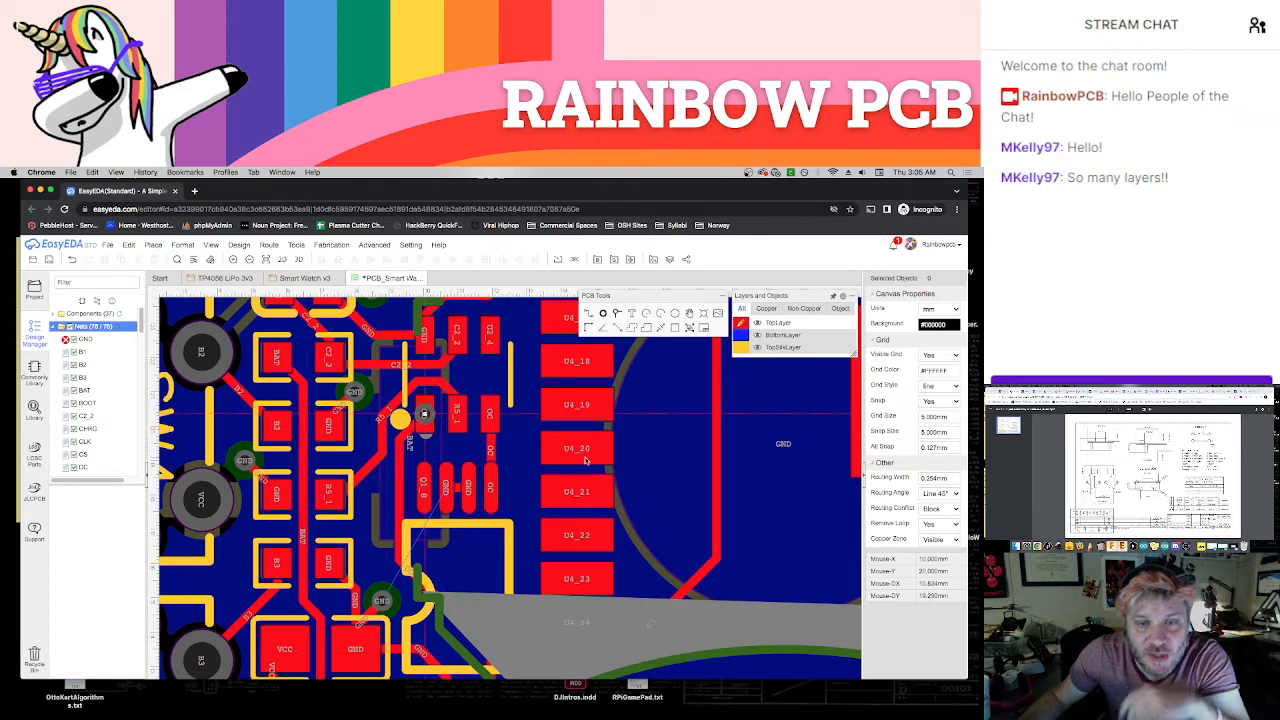
Using a 0.1 mm snap size, place a via below the GND pad next to the OC pad and connect them with a short track
{"action": "double_click", "coordinate": [926, 433]}
{"action": "type", "text": ".1"}
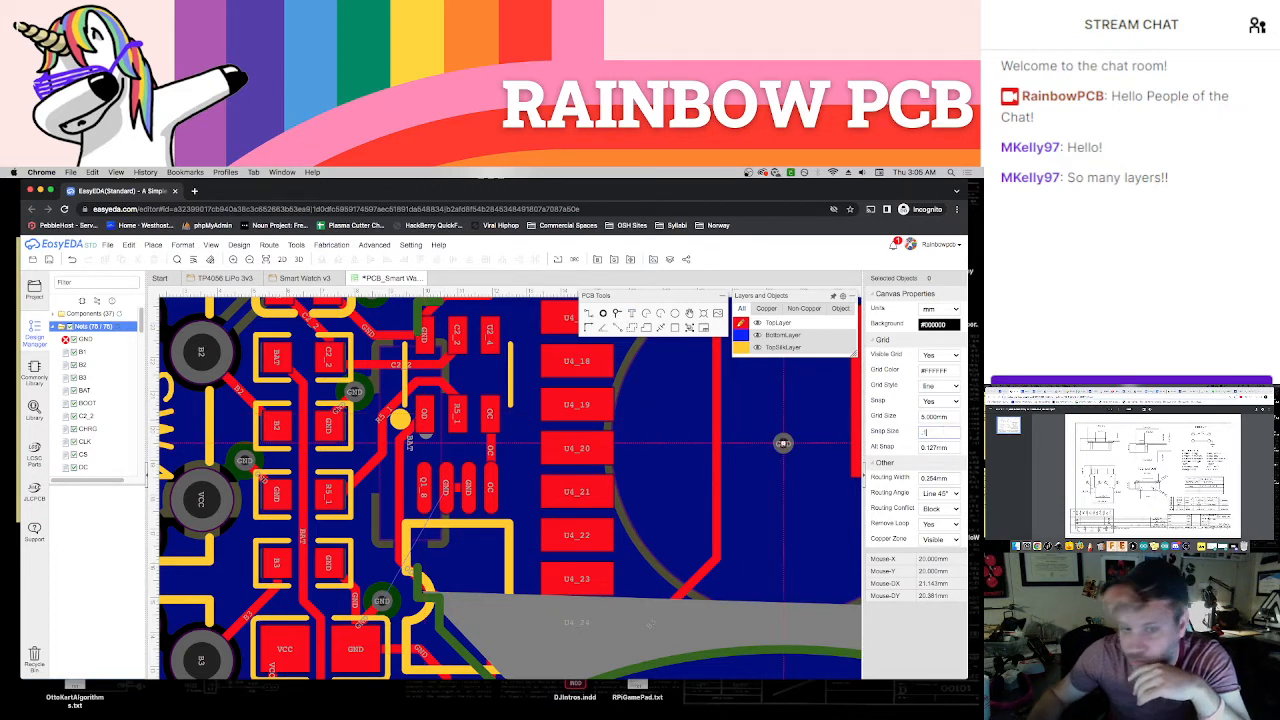
{"action": "key", "text": "Return"}
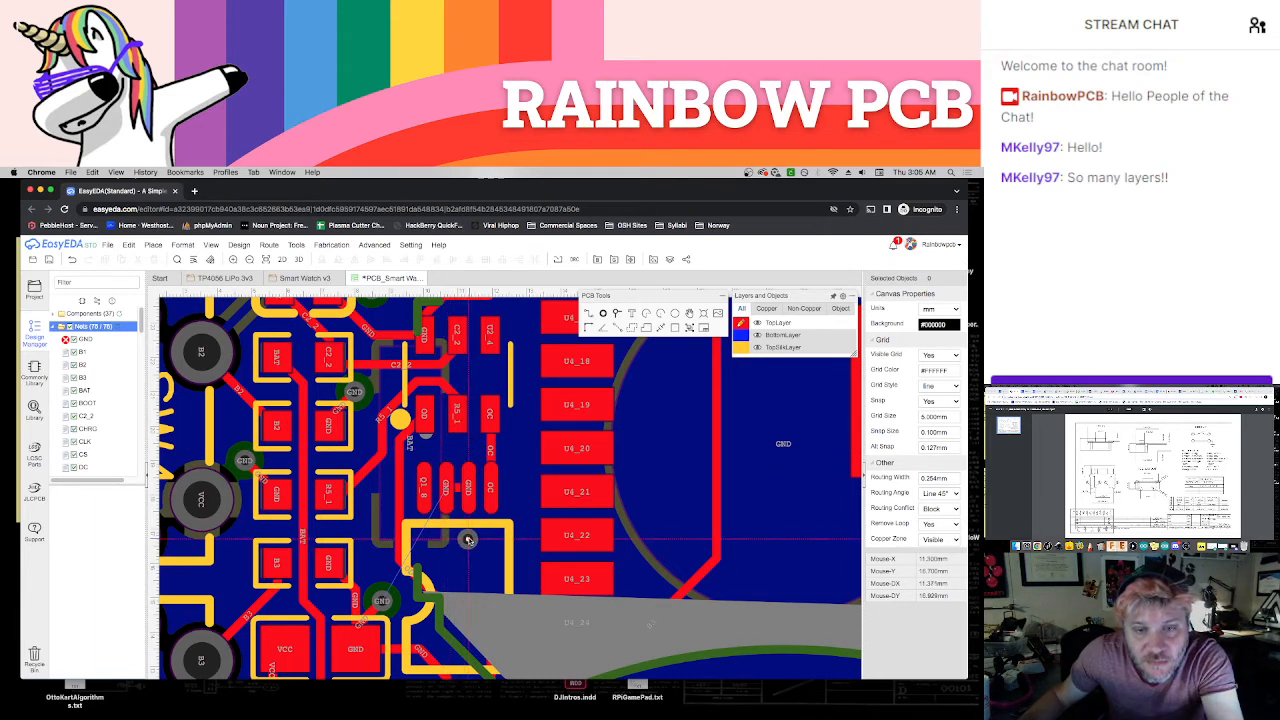
{"action": "left_click", "coordinate": [468, 540]}
{"action": "key", "text": "w"}
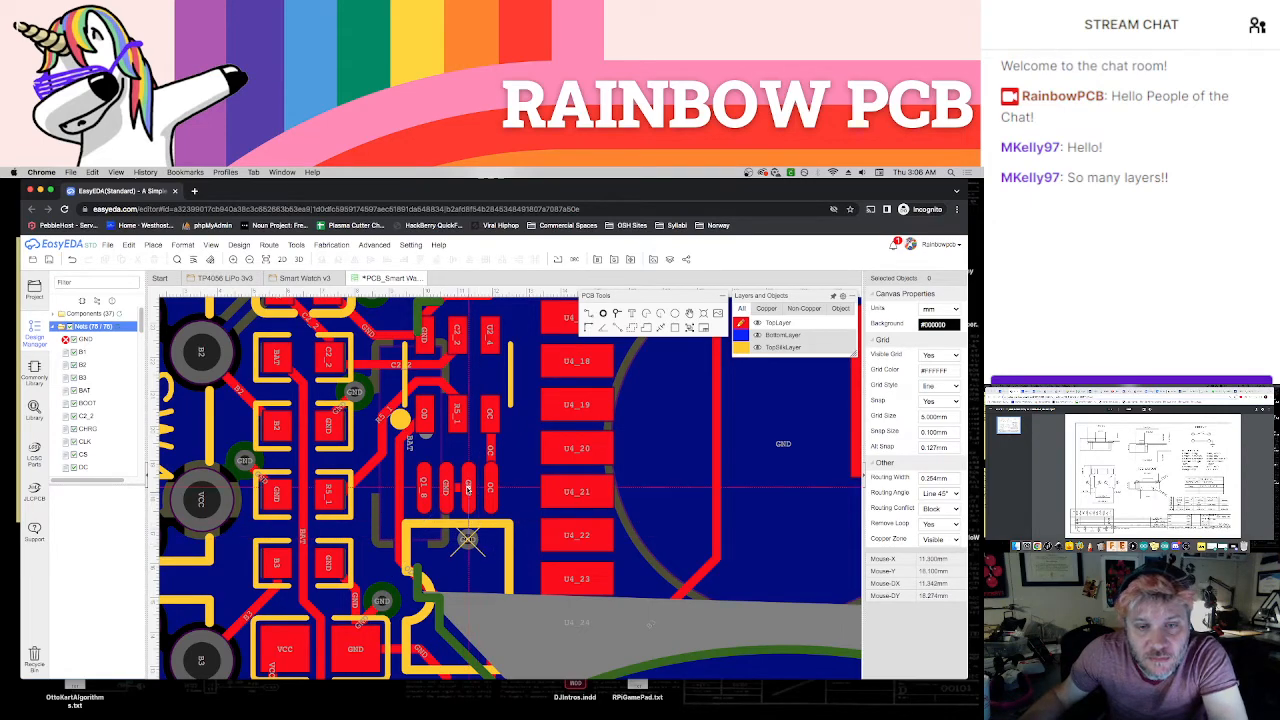
{"action": "left_click", "coordinate": [468, 488]}
Rebuild the Inner2 copper area assigned to the GND net
{"action": "scroll", "coordinate": [470, 545], "scroll_direction": "down", "scroll_amount": 4}
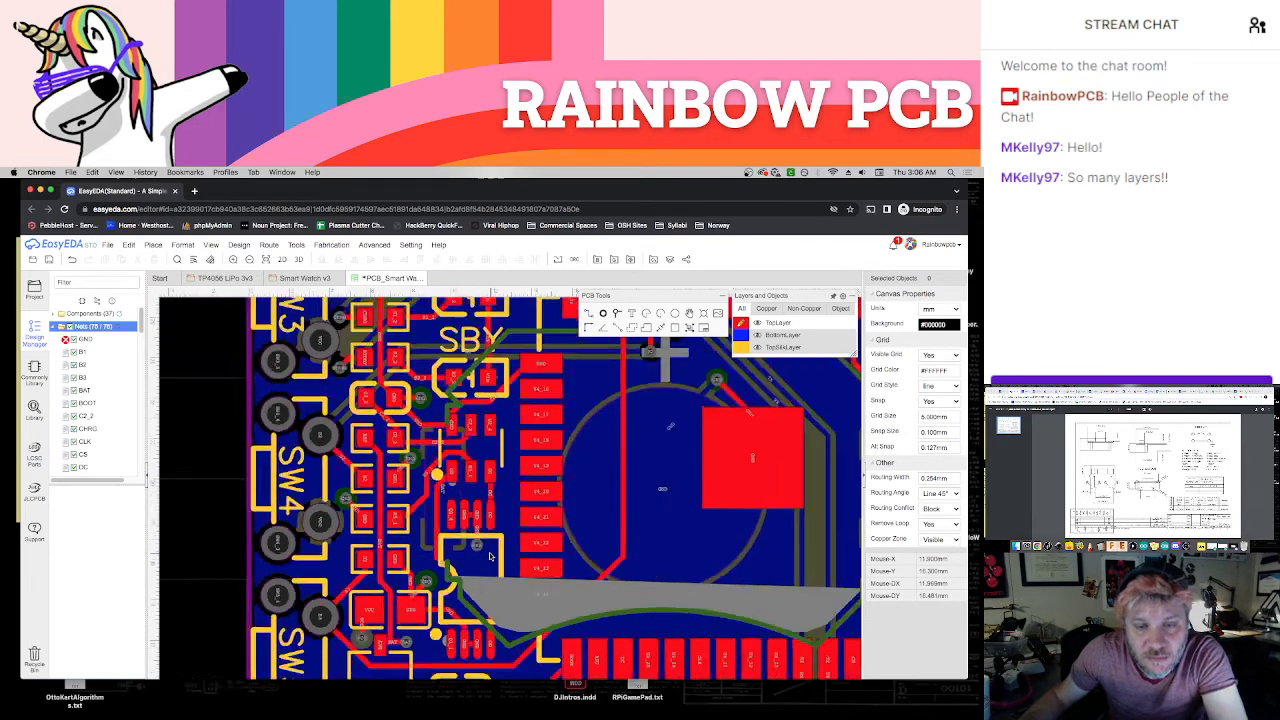
{"action": "scroll", "coordinate": [490, 556], "scroll_direction": "down", "scroll_amount": 1}
{"action": "right_click_drag", "start_coordinate": [775, 507], "coordinate": [711, 522]}
{"action": "left_click", "coordinate": [654, 414]}
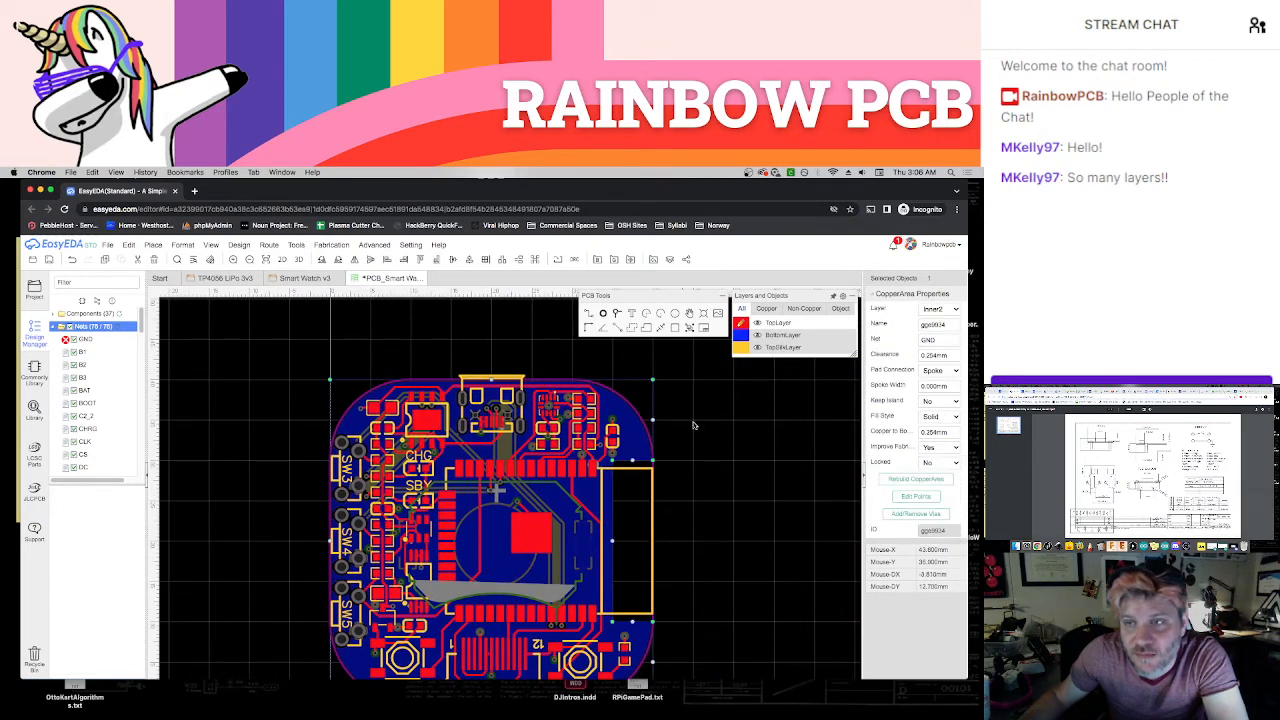
{"action": "left_click", "coordinate": [905, 479]}
Hide Inner1 and Inner2, and rebuild the BottomLayer copper area assigned to the BAT net
{"action": "mouse_move", "coordinate": [766, 458]}
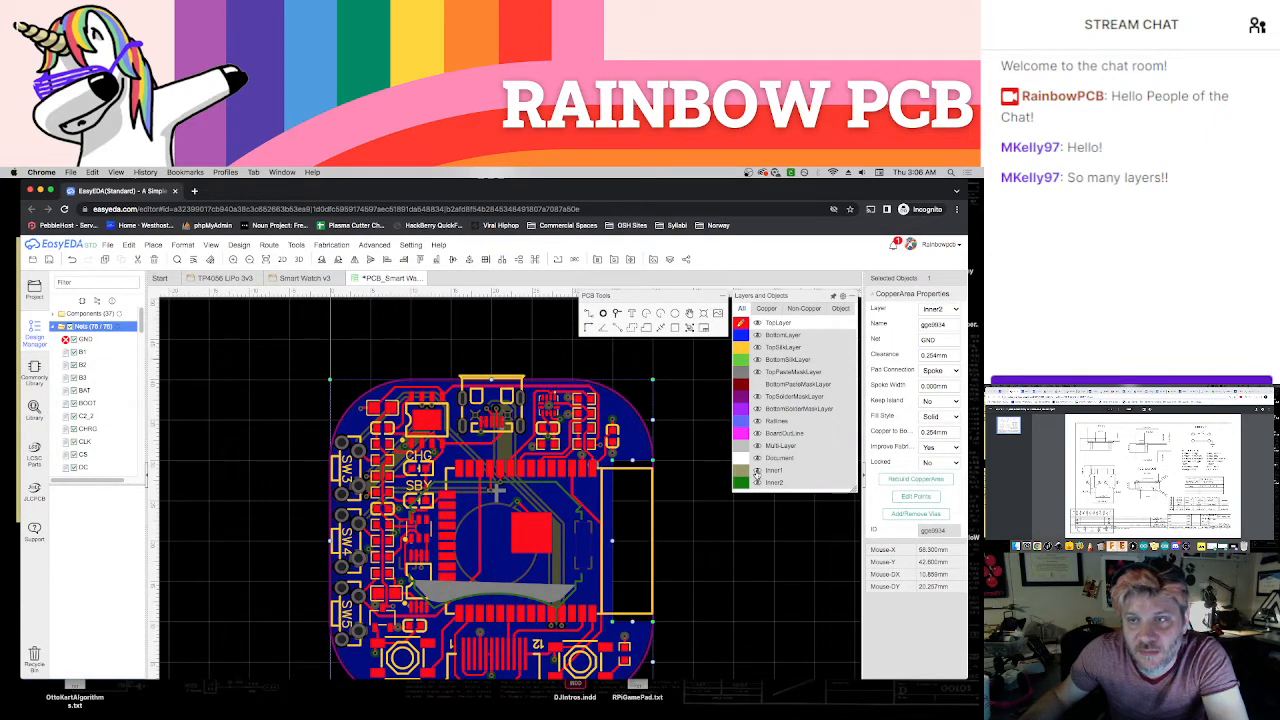
{"action": "left_click", "coordinate": [757, 471]}
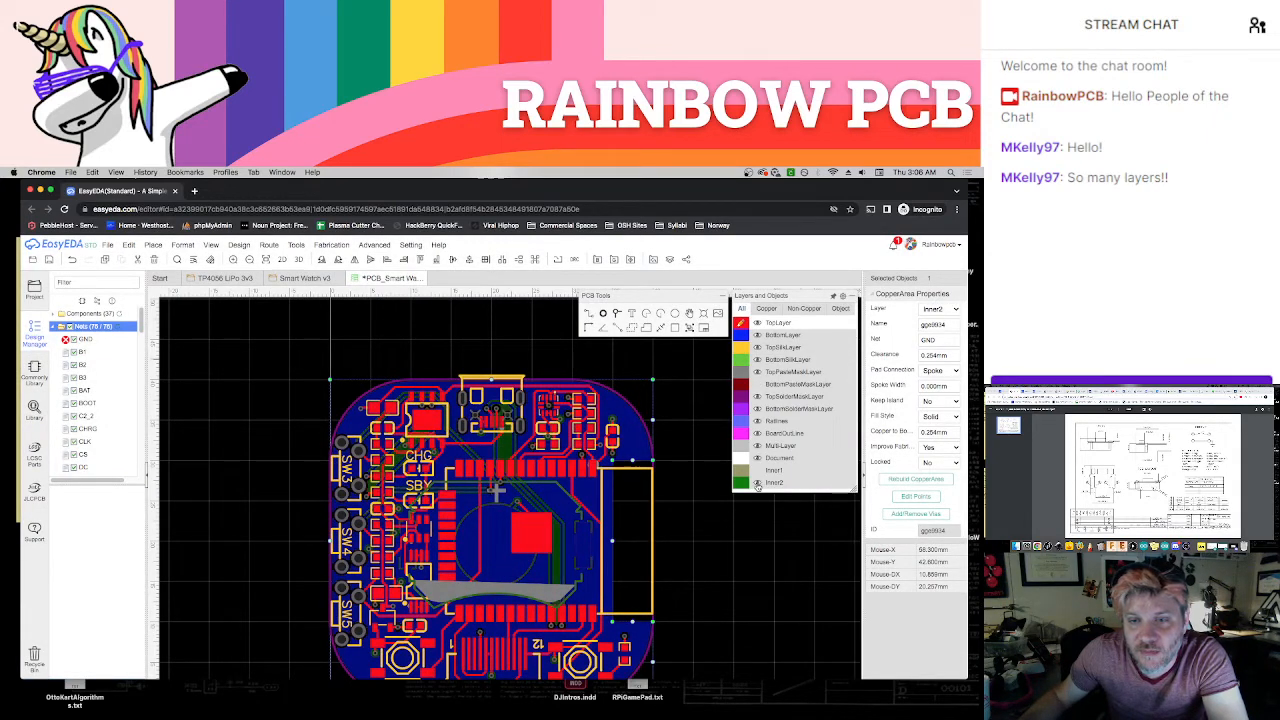
{"action": "left_click", "coordinate": [757, 484]}
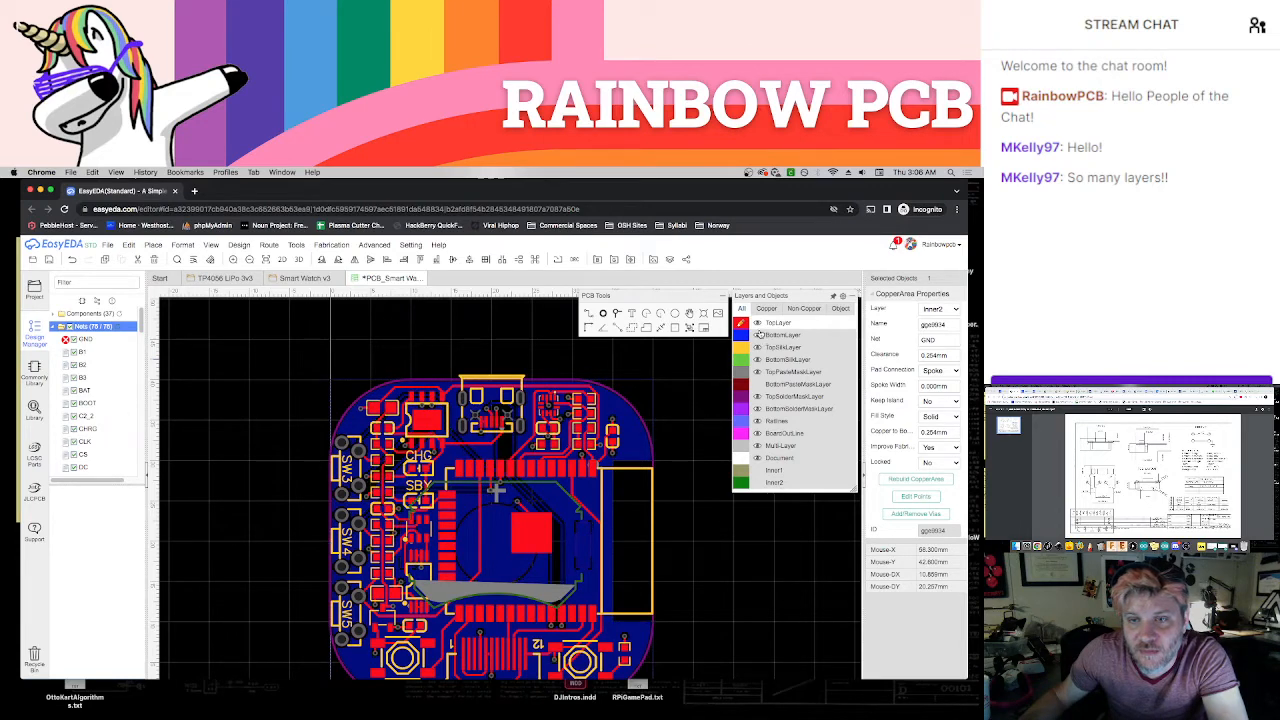
{"action": "left_click", "coordinate": [654, 398]}
{"action": "left_click", "coordinate": [921, 481]}
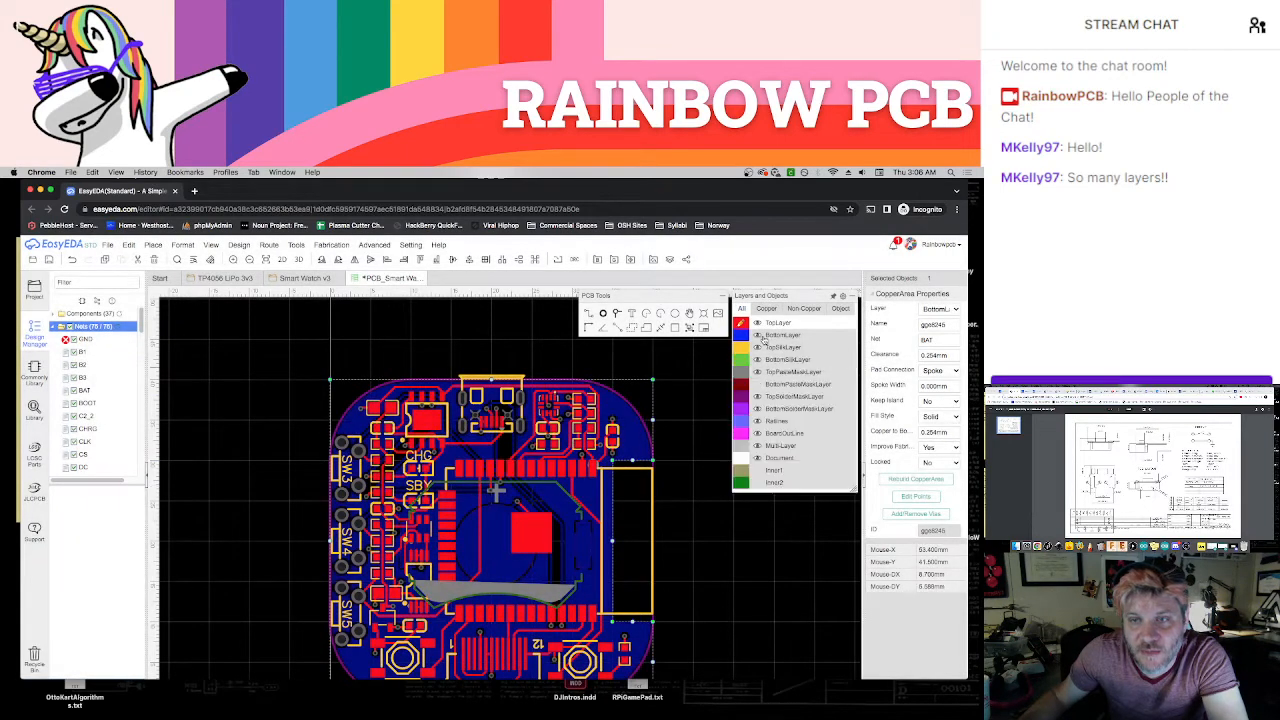
Hide the BottomLayer, show Inner1, and rebuild its VCC copper area
{"action": "left_click", "coordinate": [760, 337]}
{"action": "left_click", "coordinate": [760, 472]}
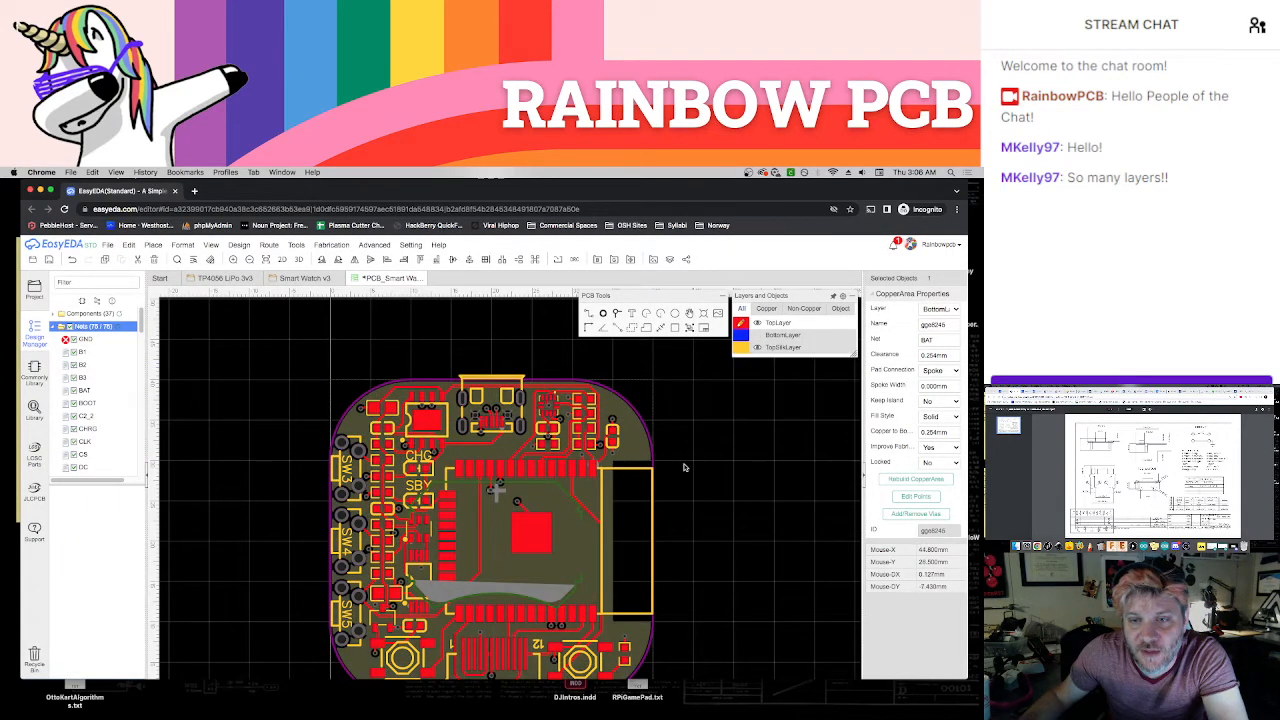
{"action": "left_click", "coordinate": [653, 400]}
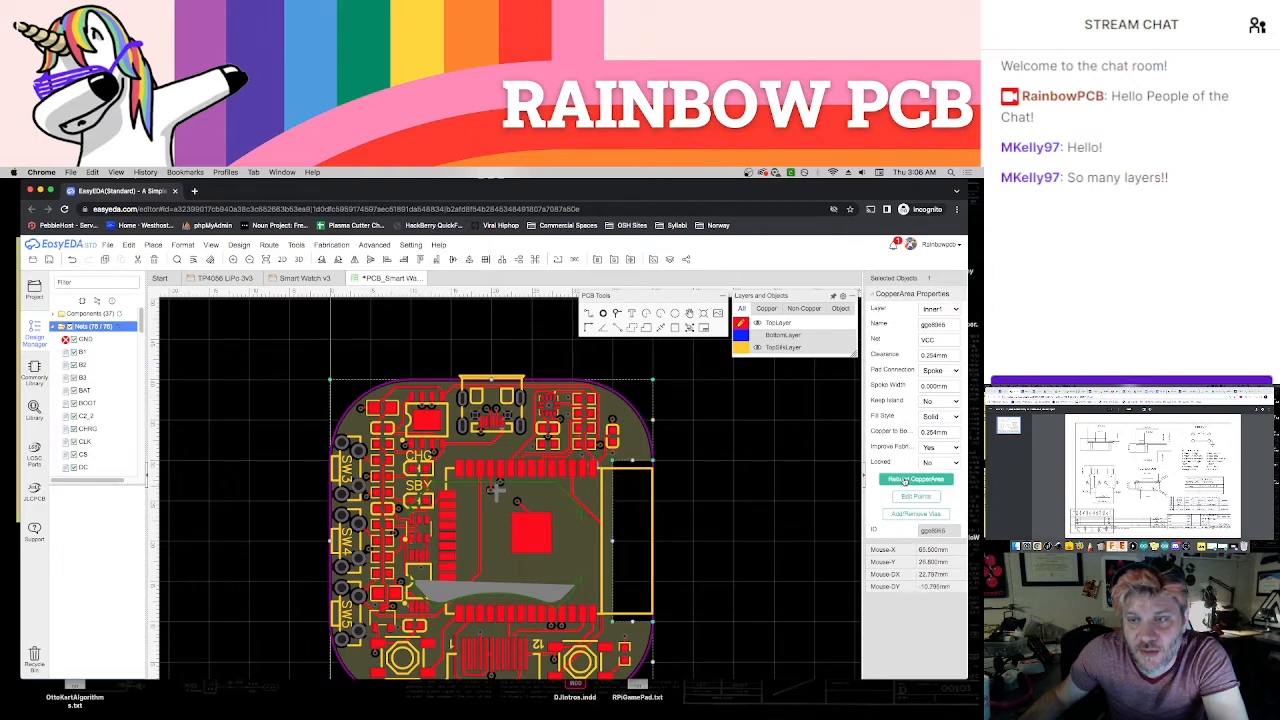
{"action": "left_click", "coordinate": [915, 479]}
{"action": "mouse_move", "coordinate": [776, 362]}
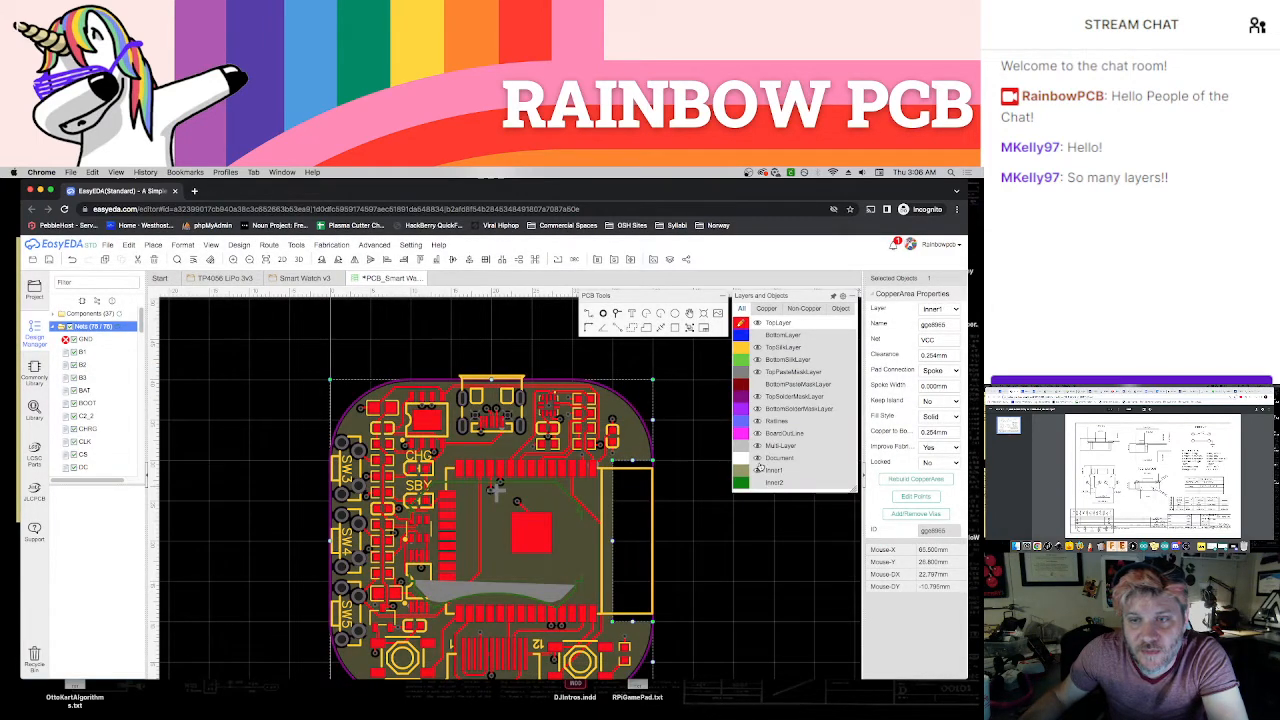
Hide Inner1, show Inner2, and rebuild the Inner2 copper area assigned to the GND net
{"action": "left_click", "coordinate": [757, 470]}
{"action": "left_click", "coordinate": [757, 483]}
{"action": "left_click", "coordinate": [654, 400]}
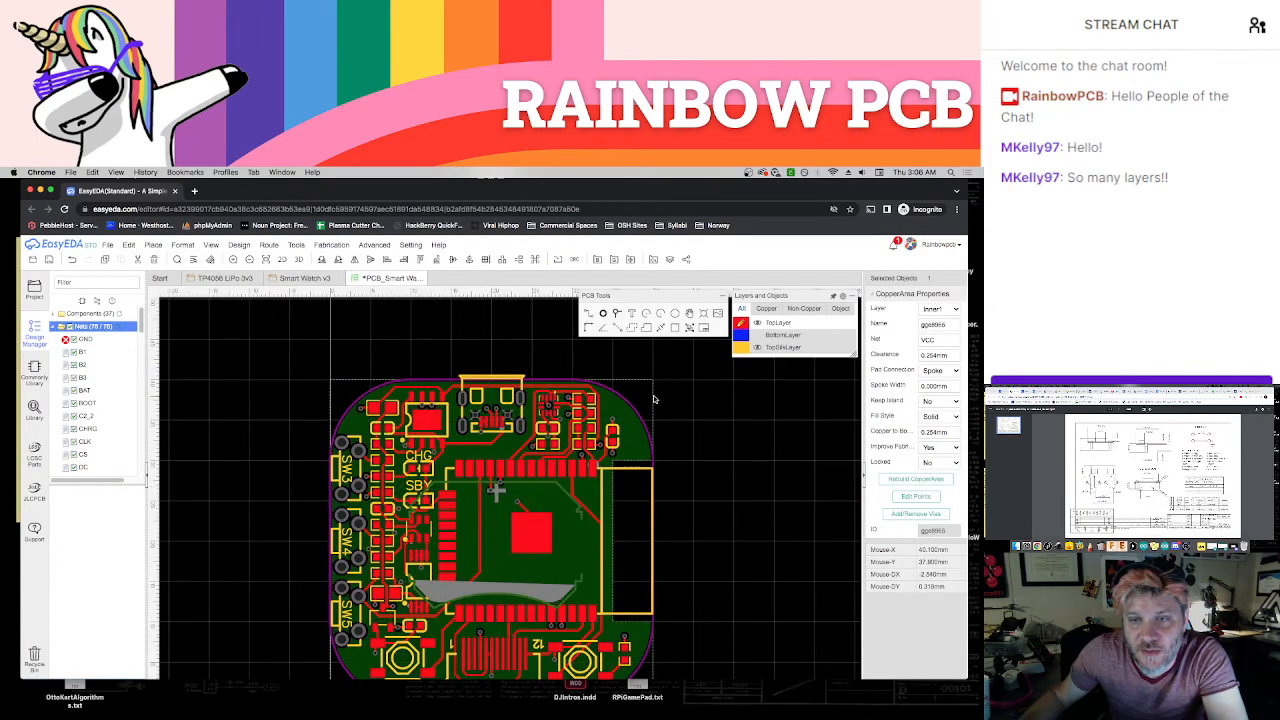
{"action": "left_click", "coordinate": [909, 479]}
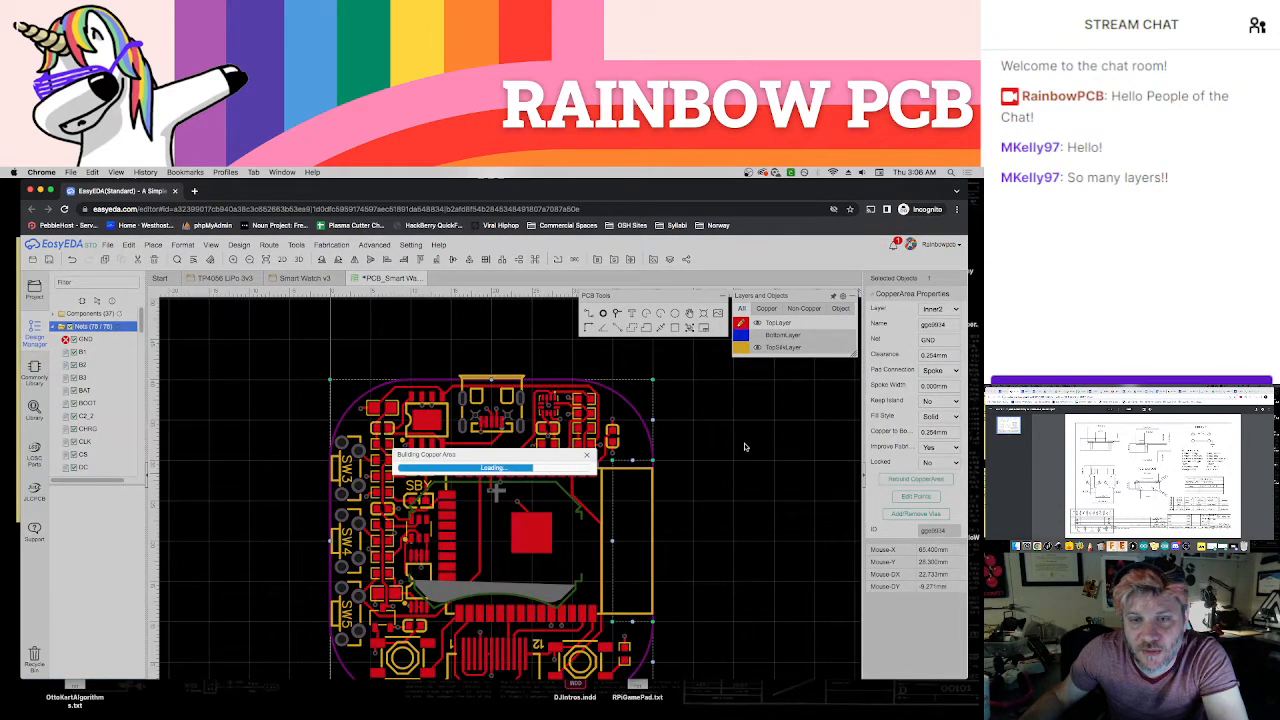
{"action": "left_click", "coordinate": [830, 497]}
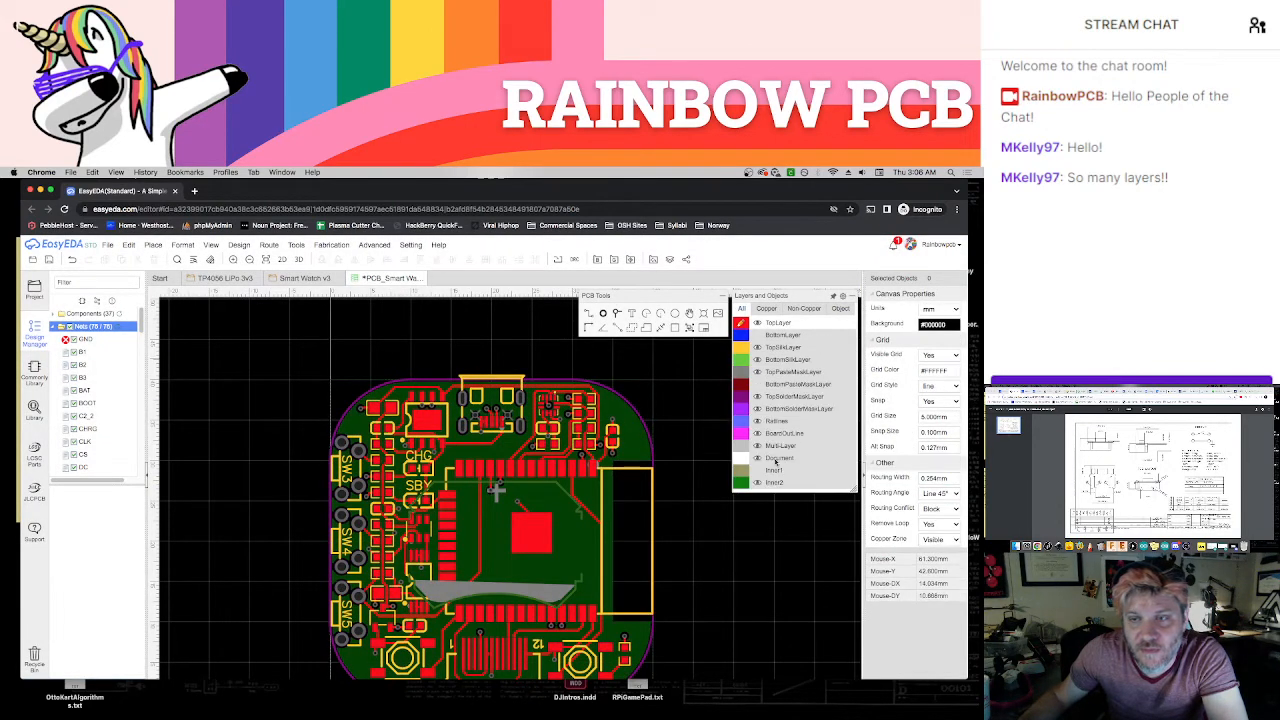
Show the Inner1, BottomPasteMaskLayer and BottomLayer again
{"action": "left_click", "coordinate": [757, 470]}
{"action": "left_click", "coordinate": [758, 384]}
{"action": "left_click", "coordinate": [757, 336]}
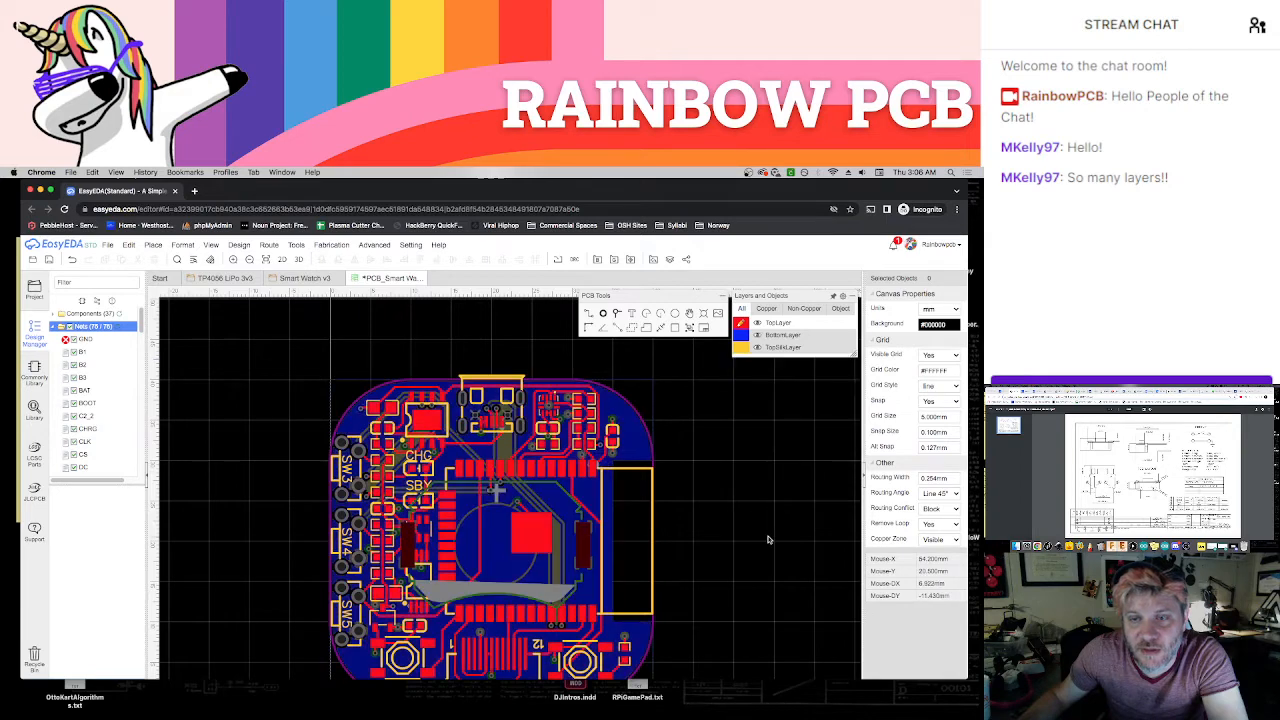
{"action": "scroll", "coordinate": [712, 475], "scroll_direction": "down", "scroll_amount": 2}
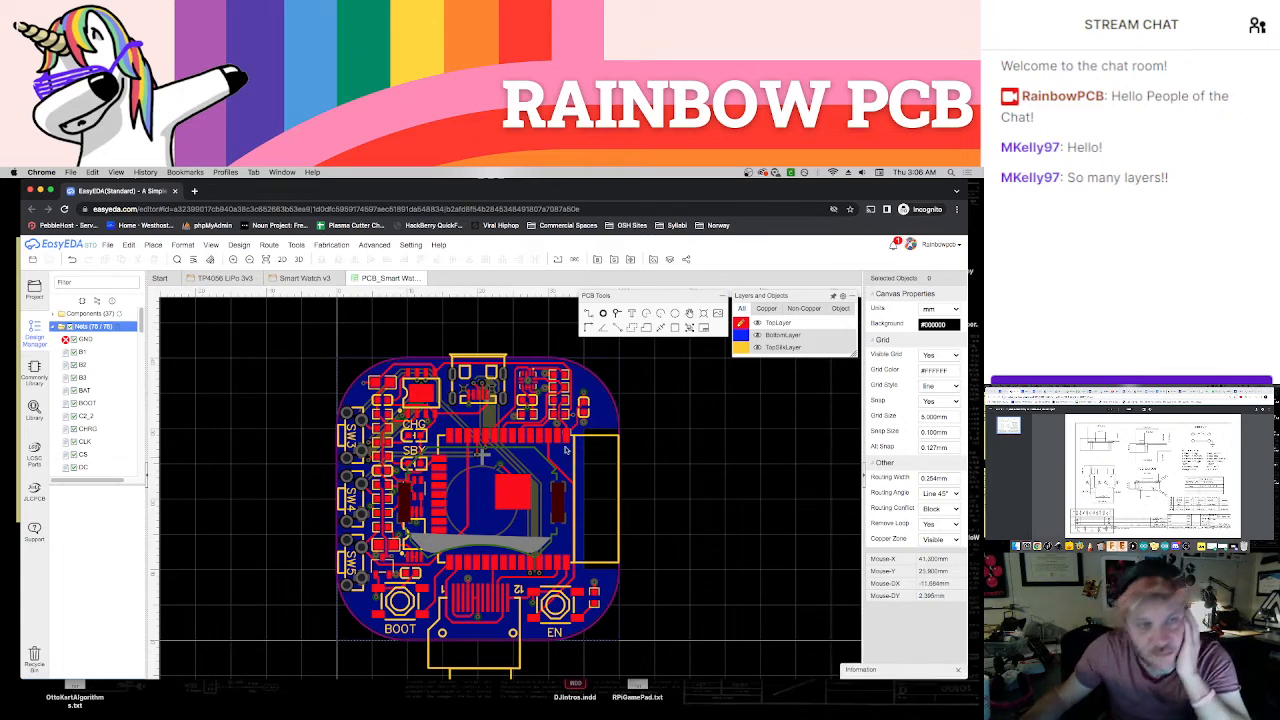
Refresh the net connection check, collapse the nets list, and run the DRC error check
{"action": "left_click", "coordinate": [118, 328]}
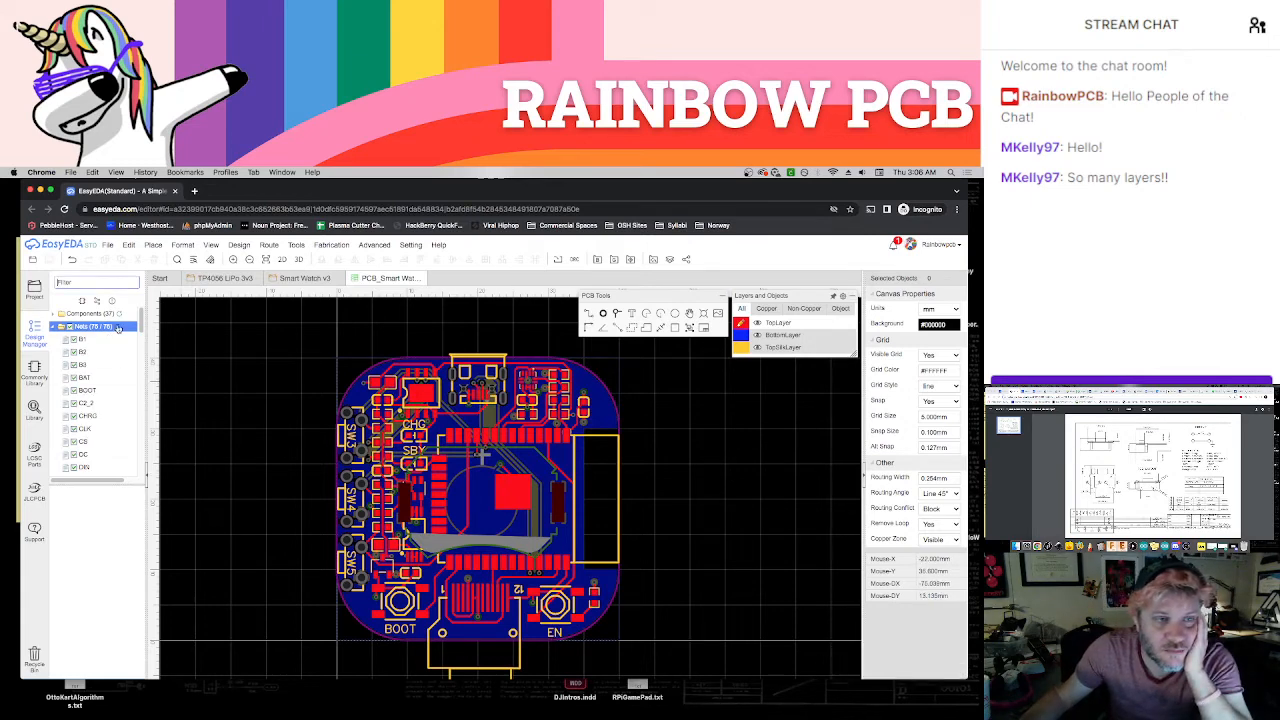
{"action": "left_click", "coordinate": [53, 327]}
{"action": "left_click", "coordinate": [113, 340]}
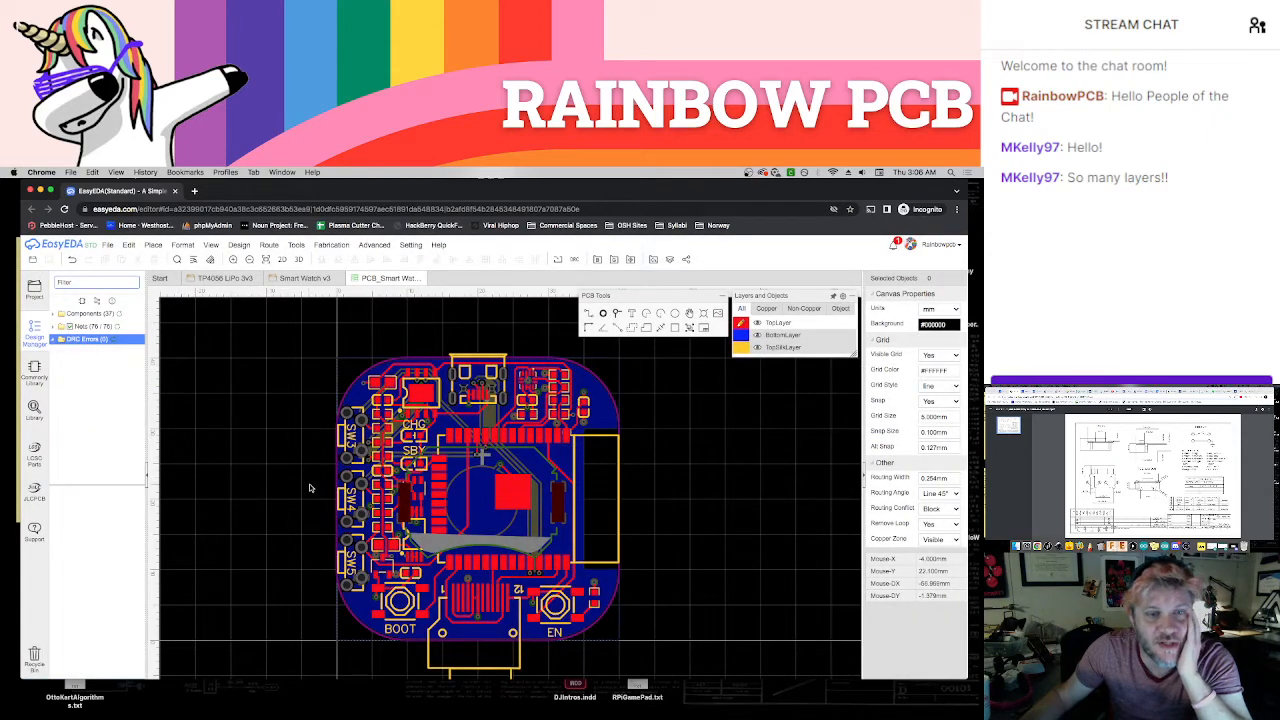
{"action": "right_click_drag", "start_coordinate": [309, 488], "coordinate": [260, 463]}
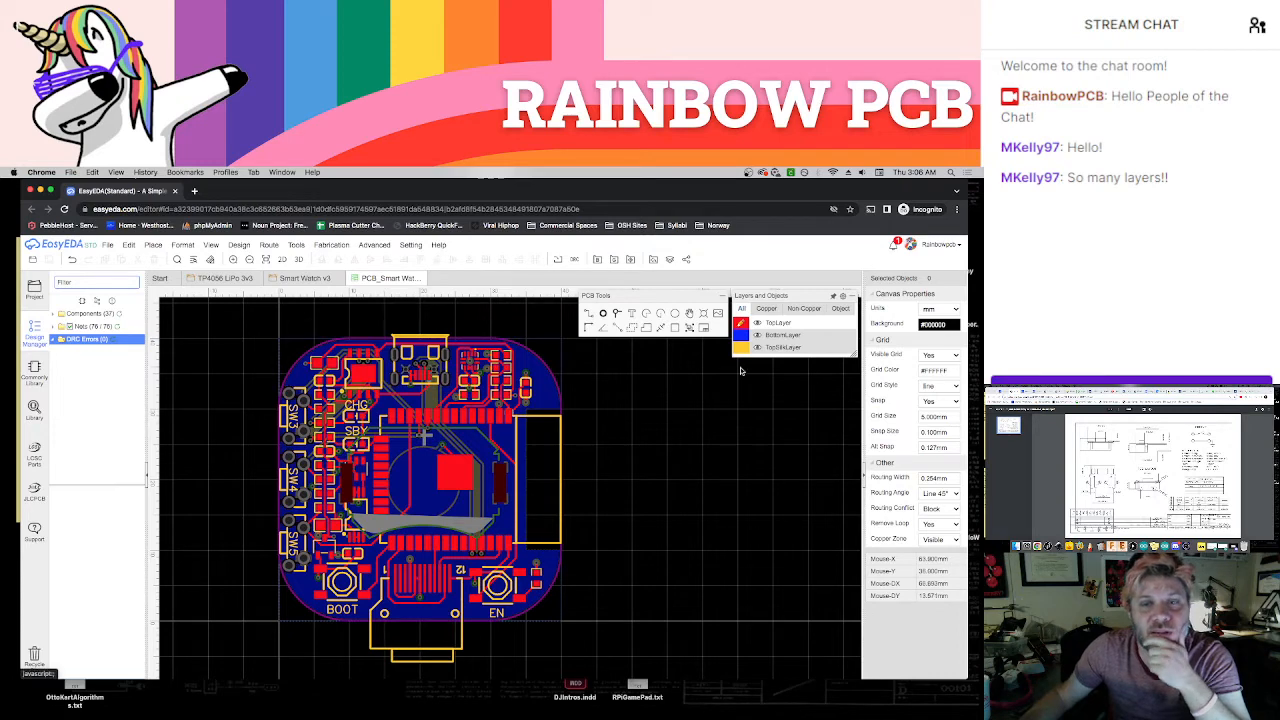
Make BottomSilkLayer the active layer and place the text "SmartWatch v3.0" on the empty canvas beside the board
{"action": "mouse_move", "coordinate": [761, 339]}
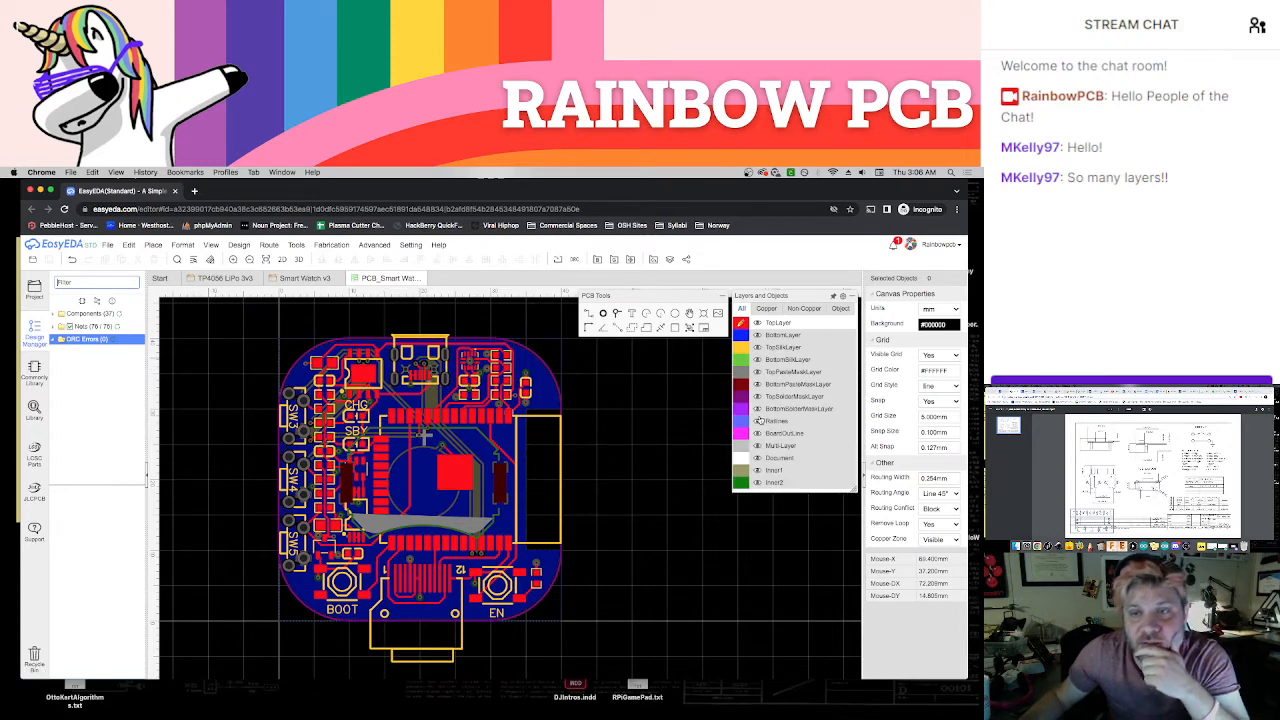
{"action": "left_click", "coordinate": [743, 359]}
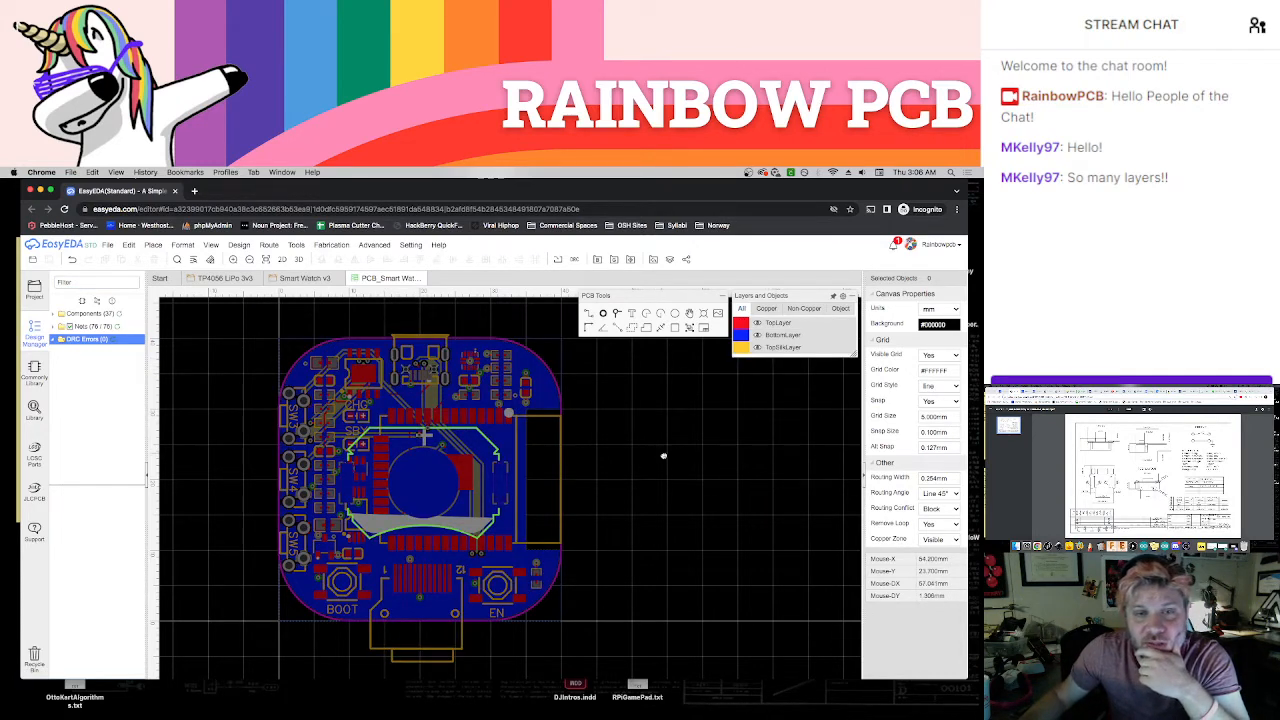
{"action": "right_click_drag", "start_coordinate": [664, 456], "coordinate": [676, 463]}
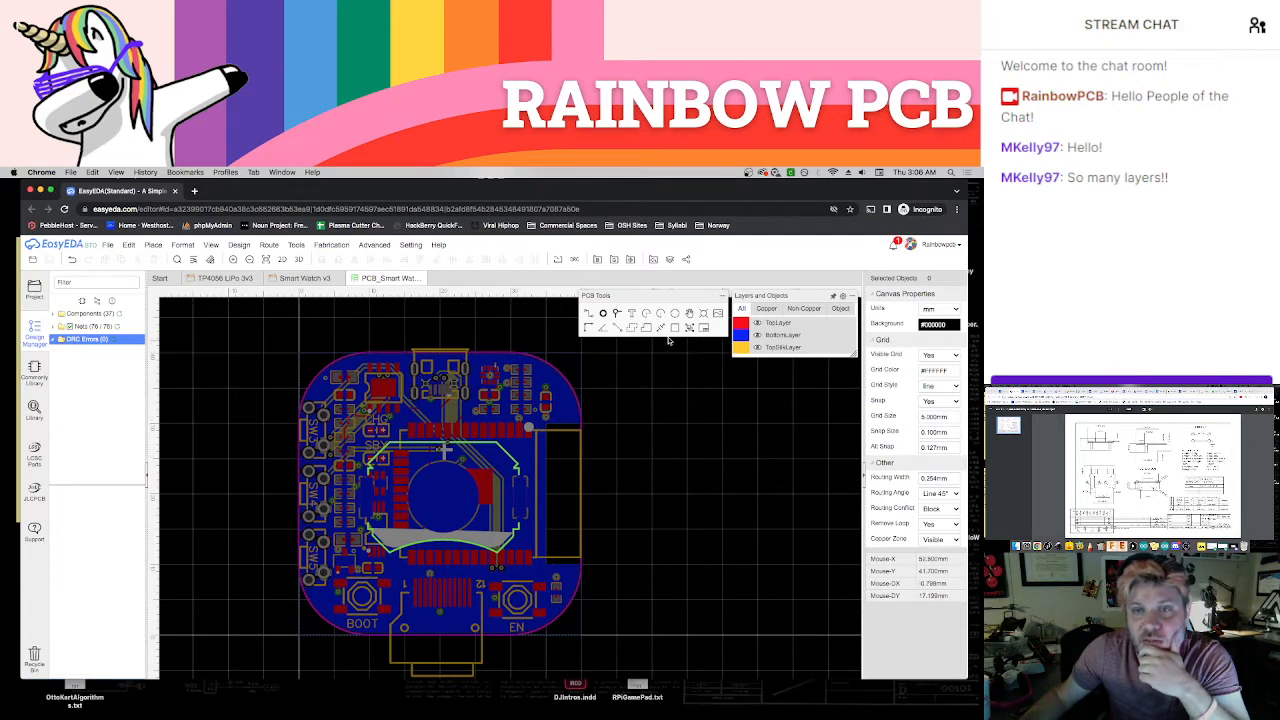
{"action": "left_click", "coordinate": [631, 313]}
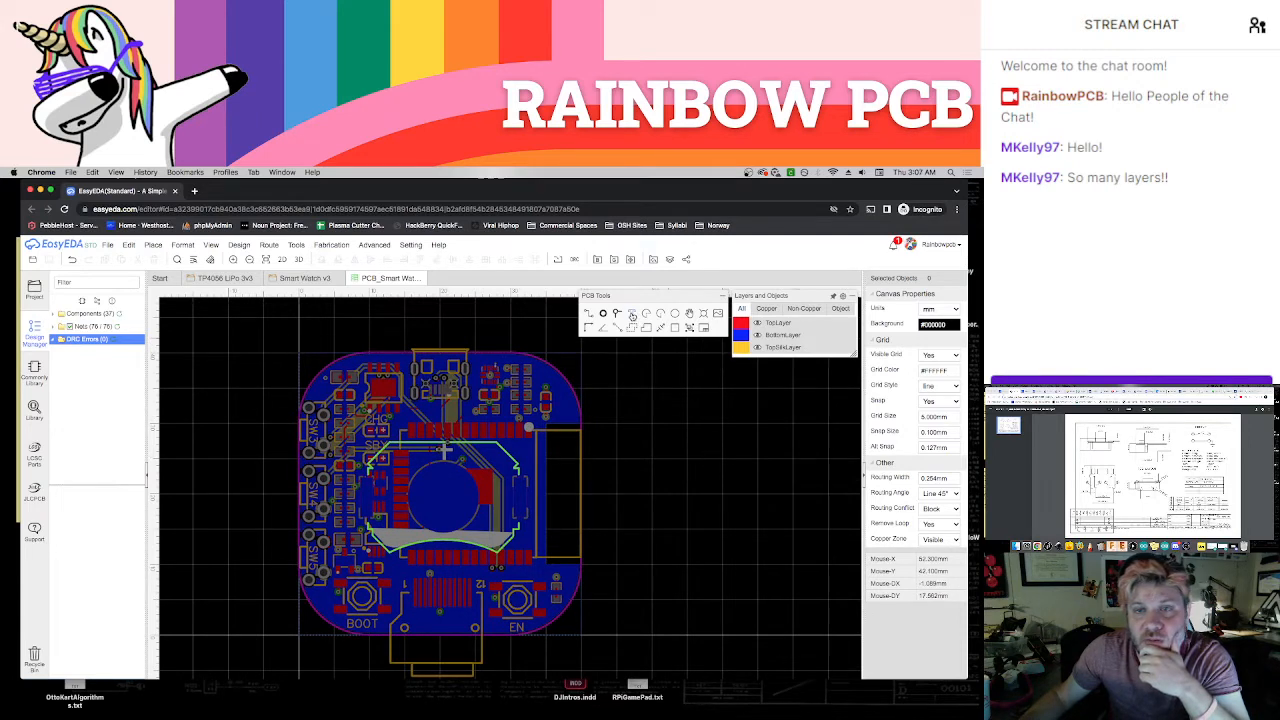
{"action": "left_click", "coordinate": [732, 410]}
{"action": "double_click", "coordinate": [732, 408]}
{"action": "type", "text": "SmartW"}
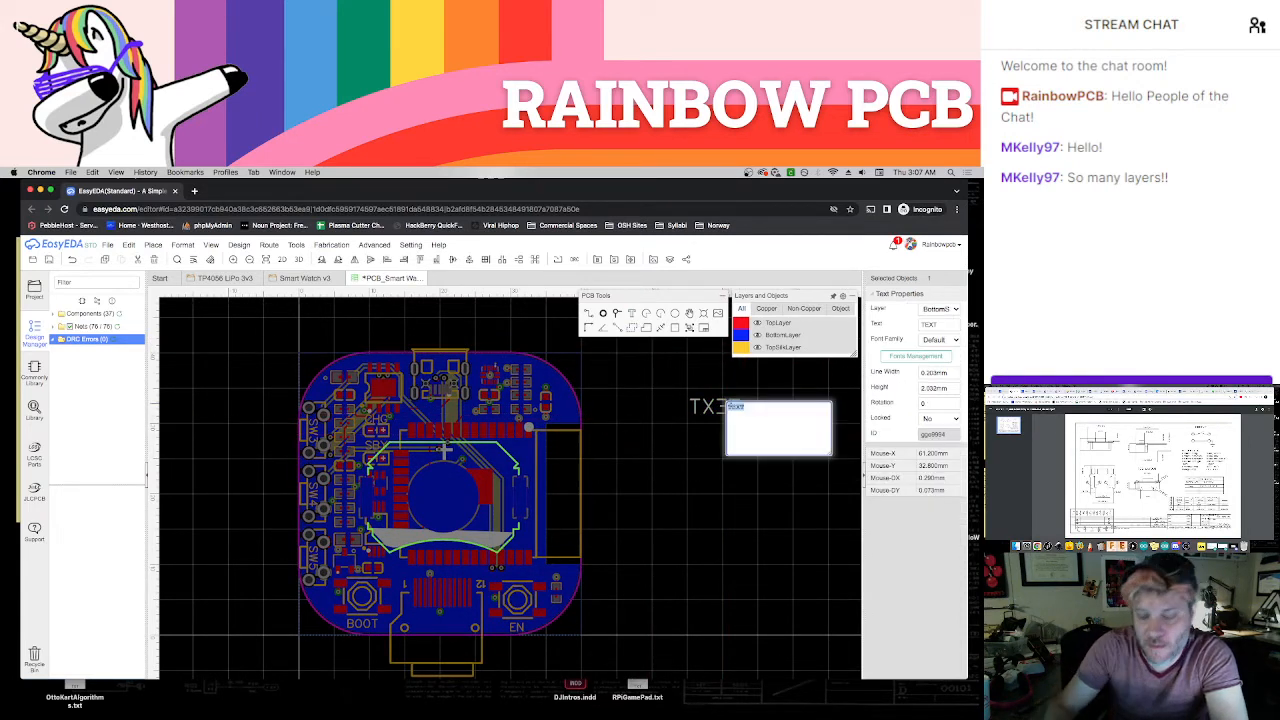
{"action": "type", "text": "atch v3.0"}
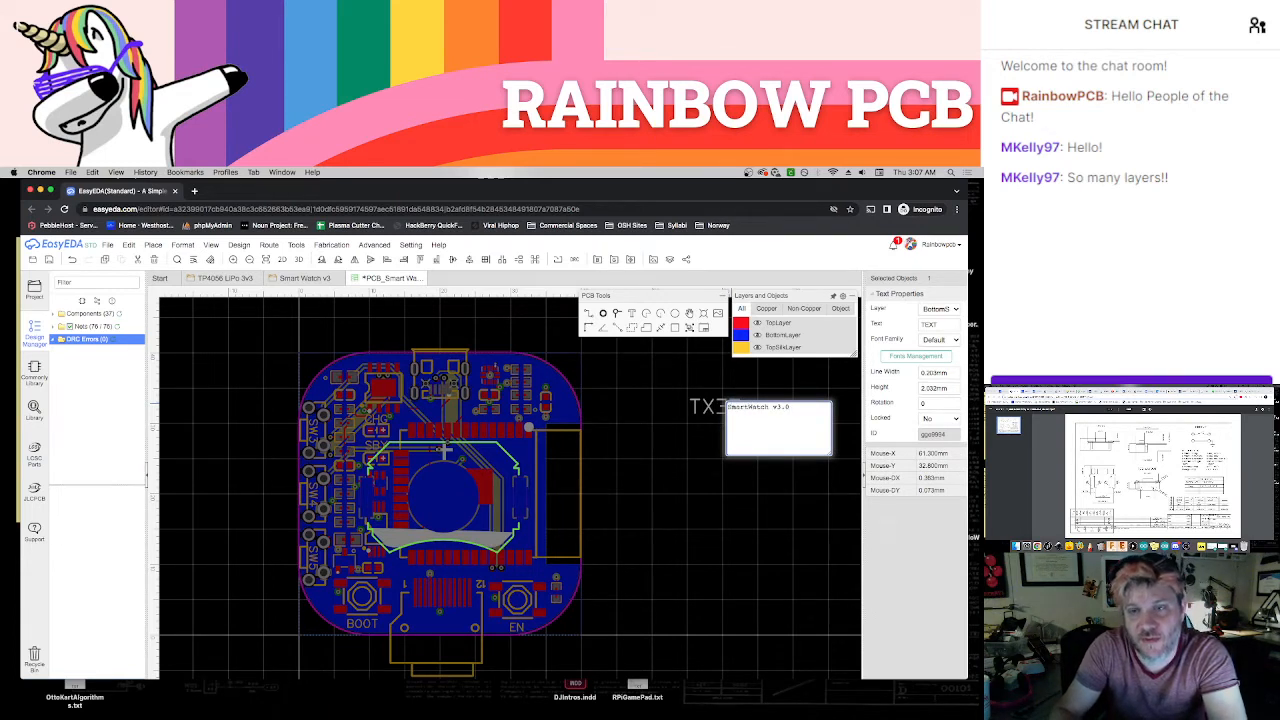
{"action": "key", "text": "Return"}
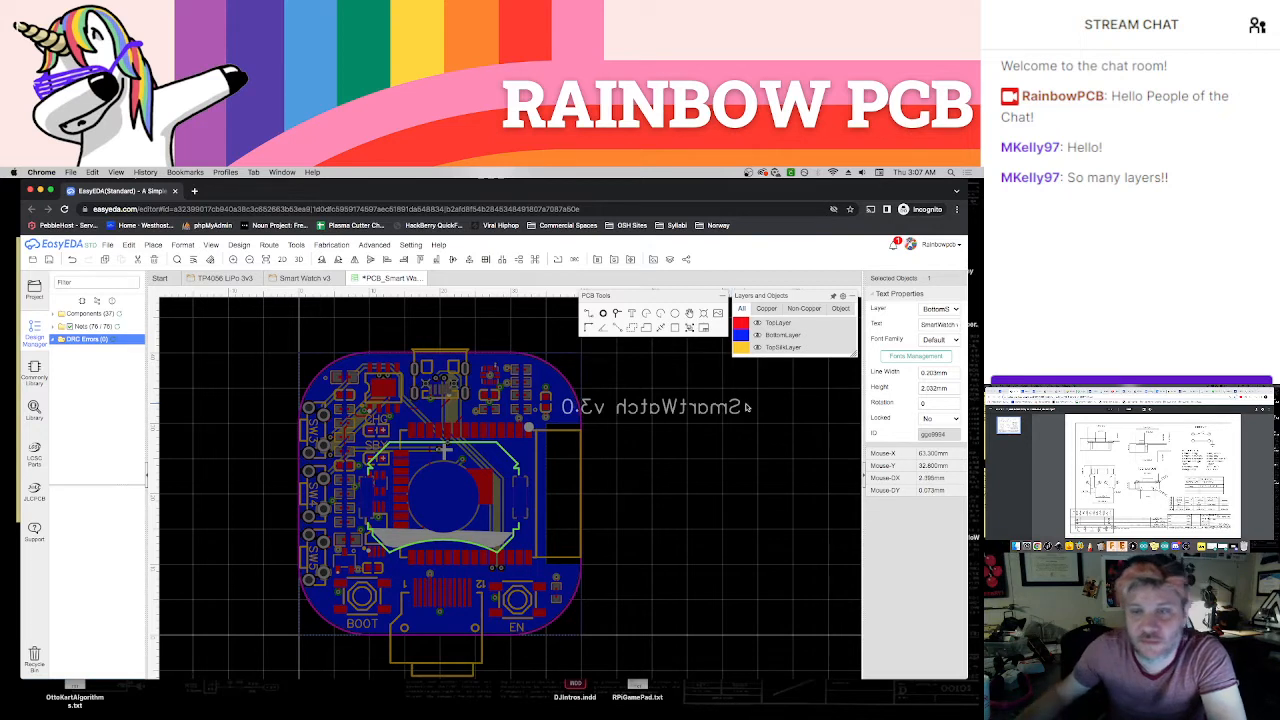
{"action": "left_click_drag", "start_coordinate": [727, 405], "coordinate": [765, 426]}
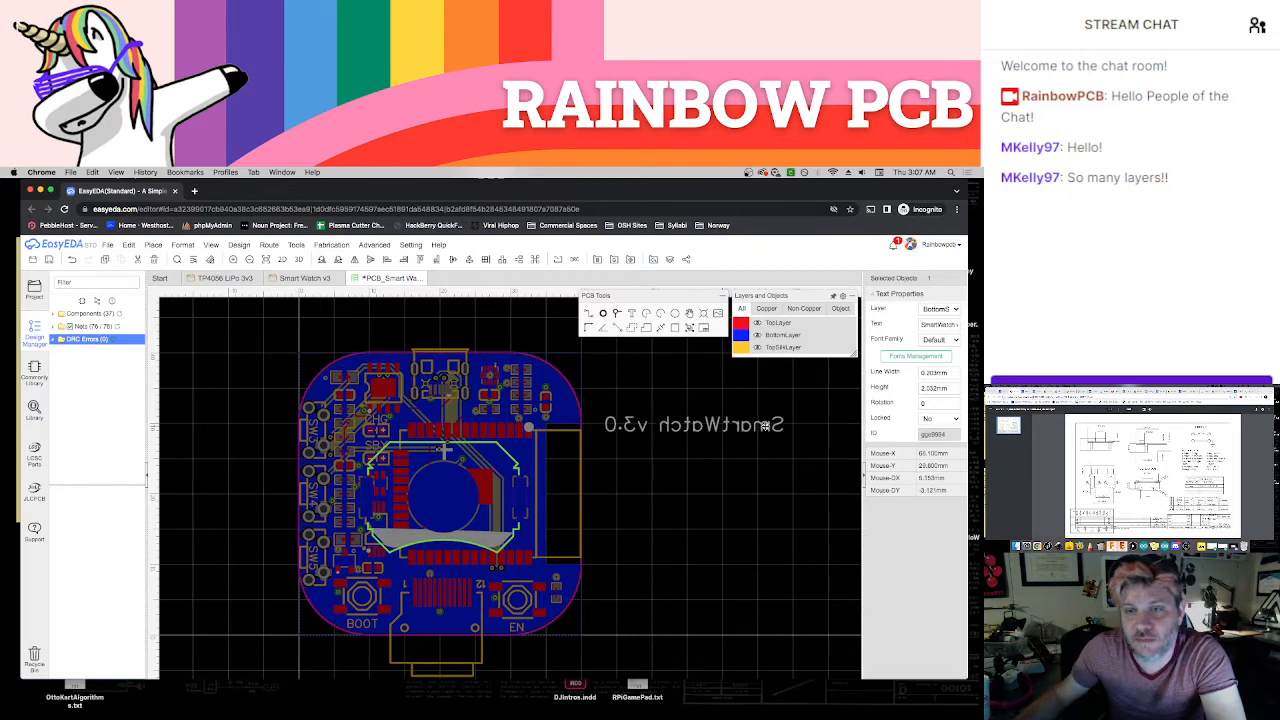
{"action": "left_click", "coordinate": [940, 339]}
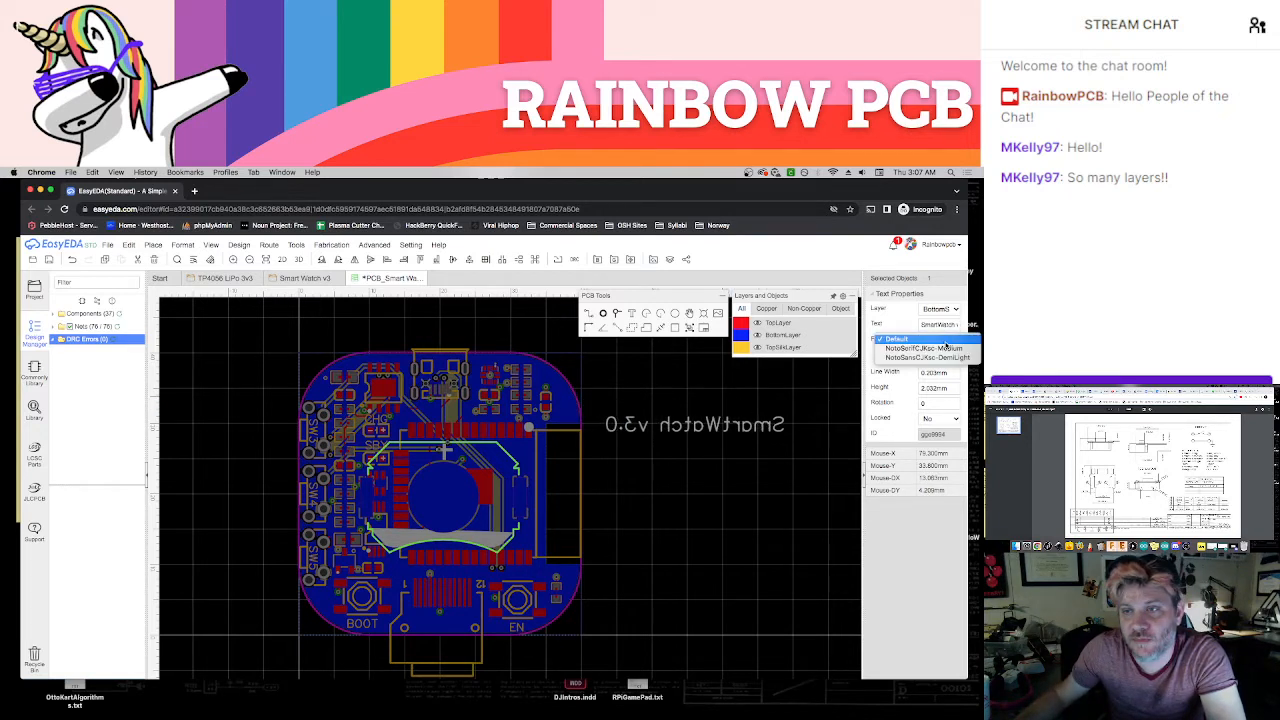
{"action": "left_click", "coordinate": [800, 381]}
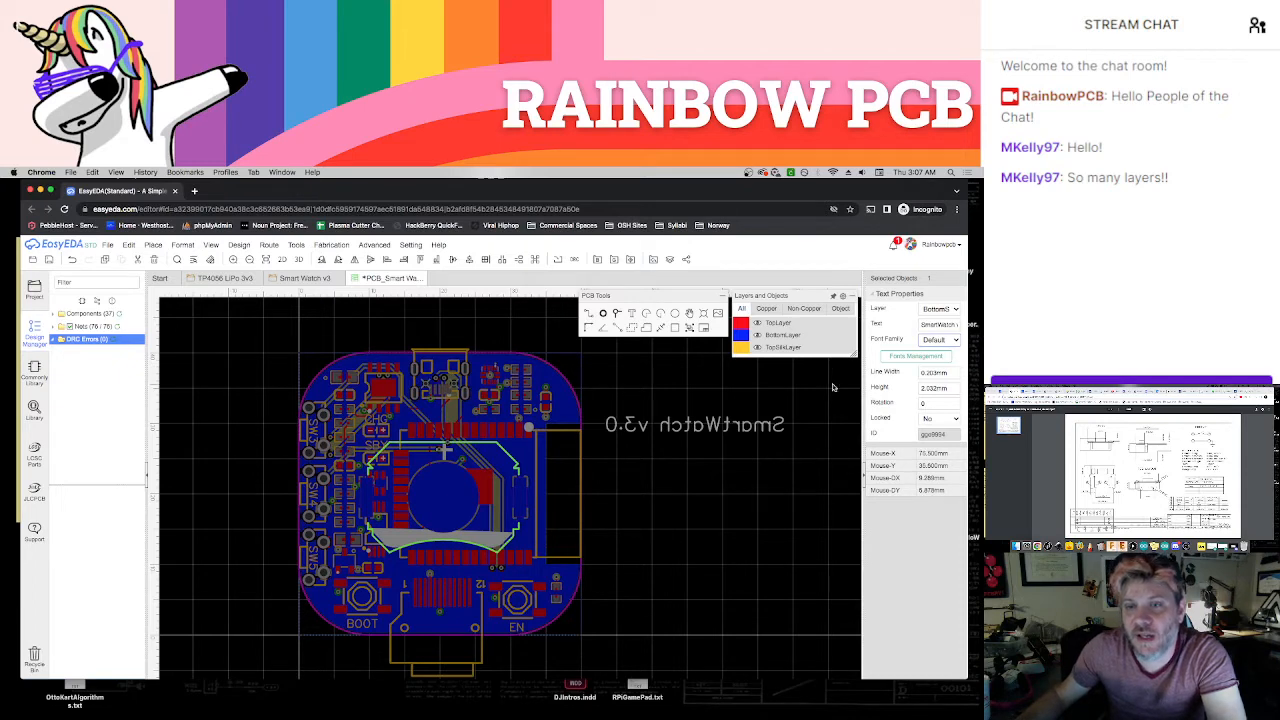
{"action": "left_click", "coordinate": [902, 358]}
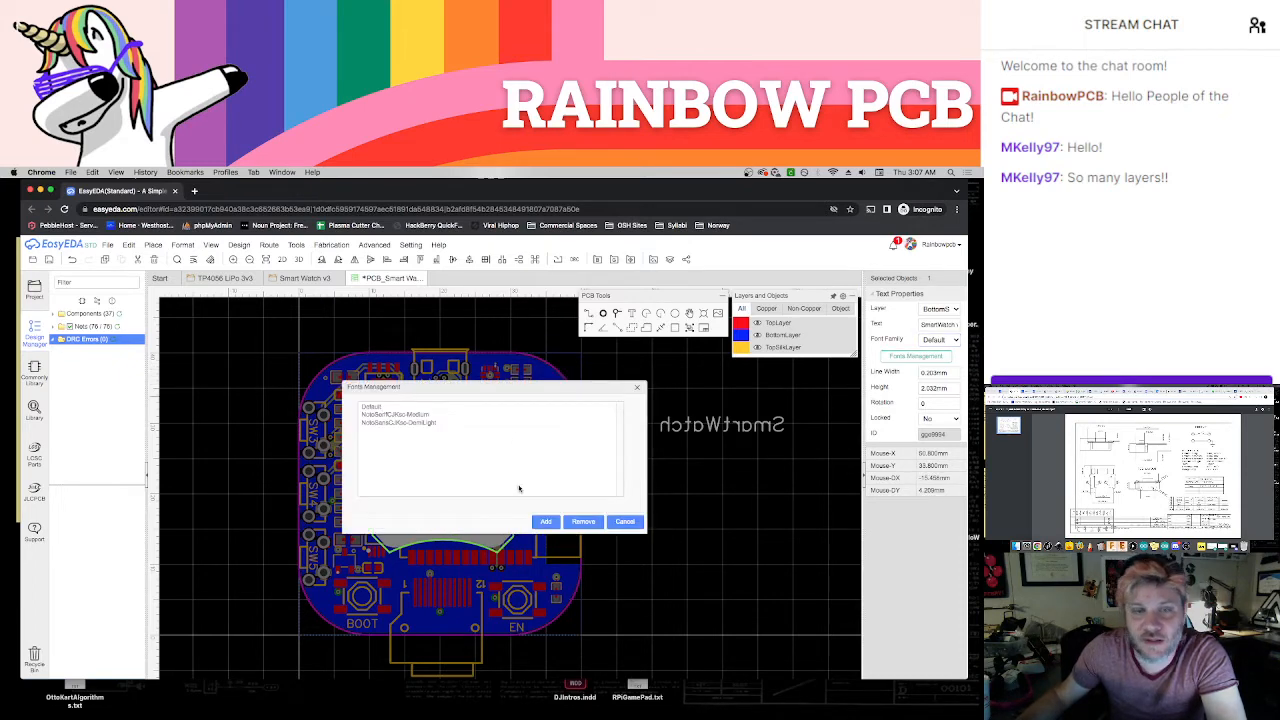
{"action": "left_click", "coordinate": [624, 522]}
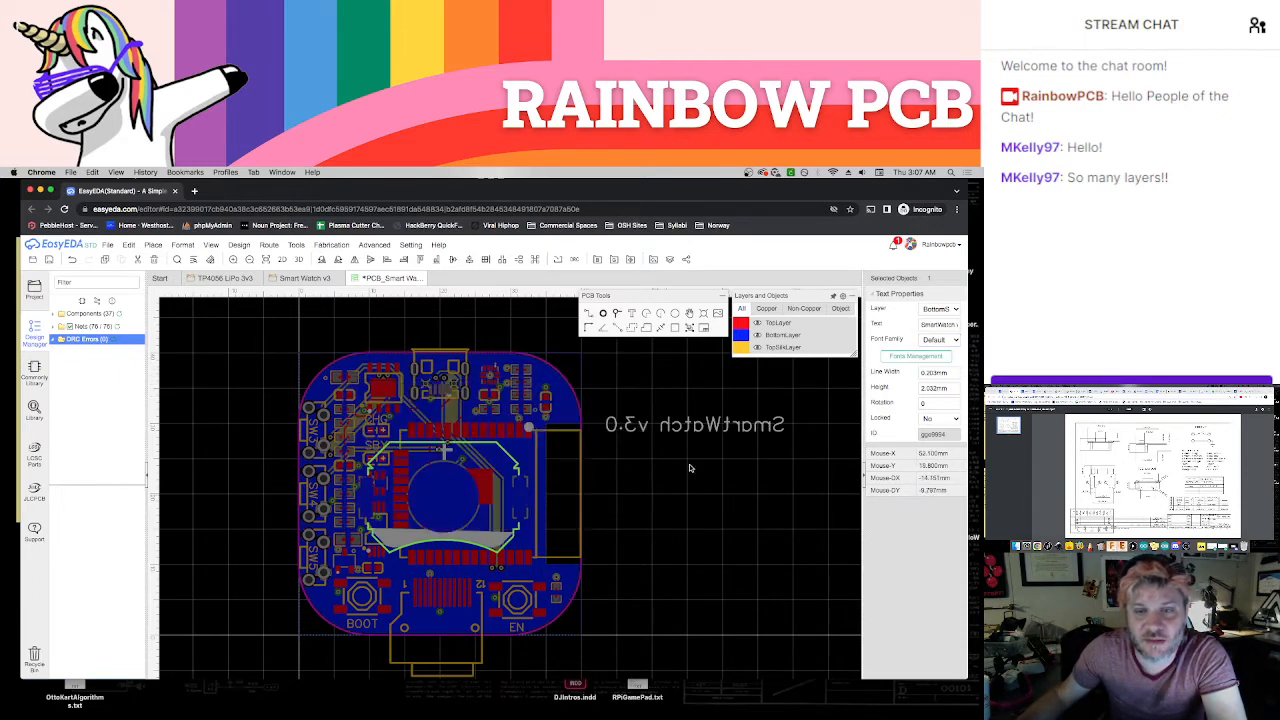
Set the "SmartWatch v3.0" text height to 1.5 mm and move it onto the board just above the battery holder outline
{"action": "left_click_drag", "start_coordinate": [745, 423], "coordinate": [762, 427]}
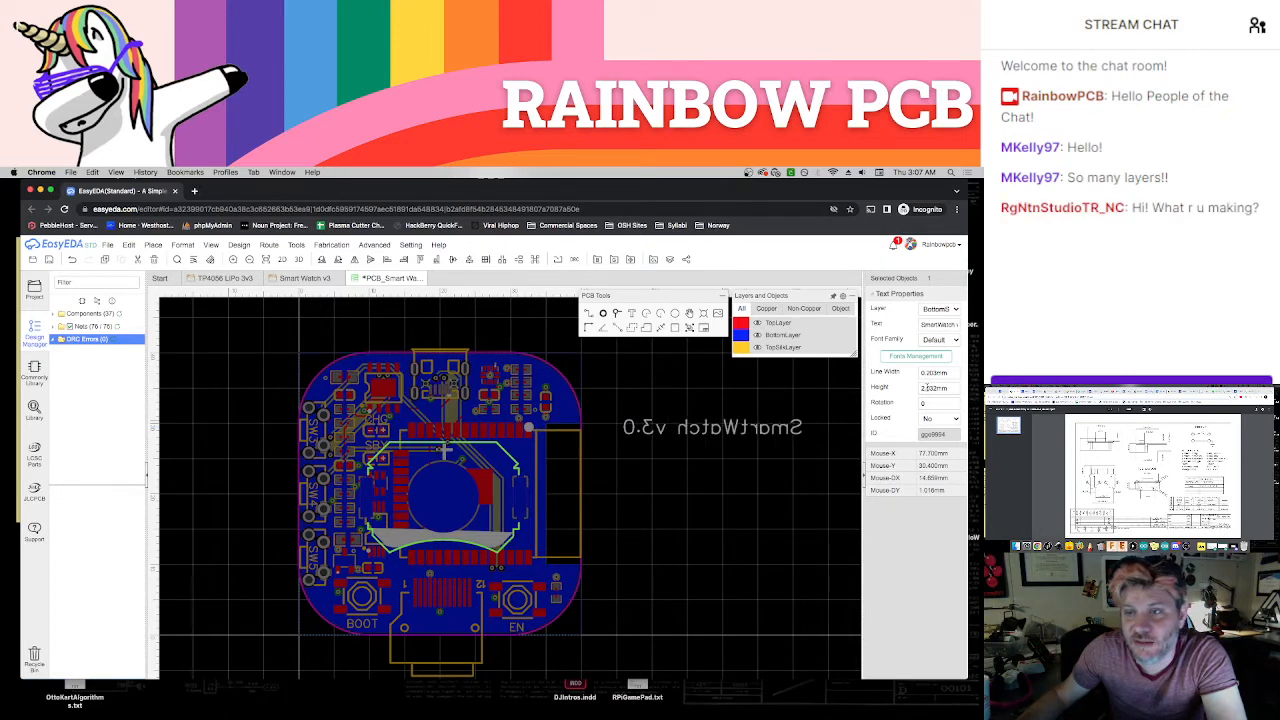
{"action": "left_click", "coordinate": [929, 387]}
{"action": "type", "text": "1.5"}
{"action": "key", "text": "Return"}
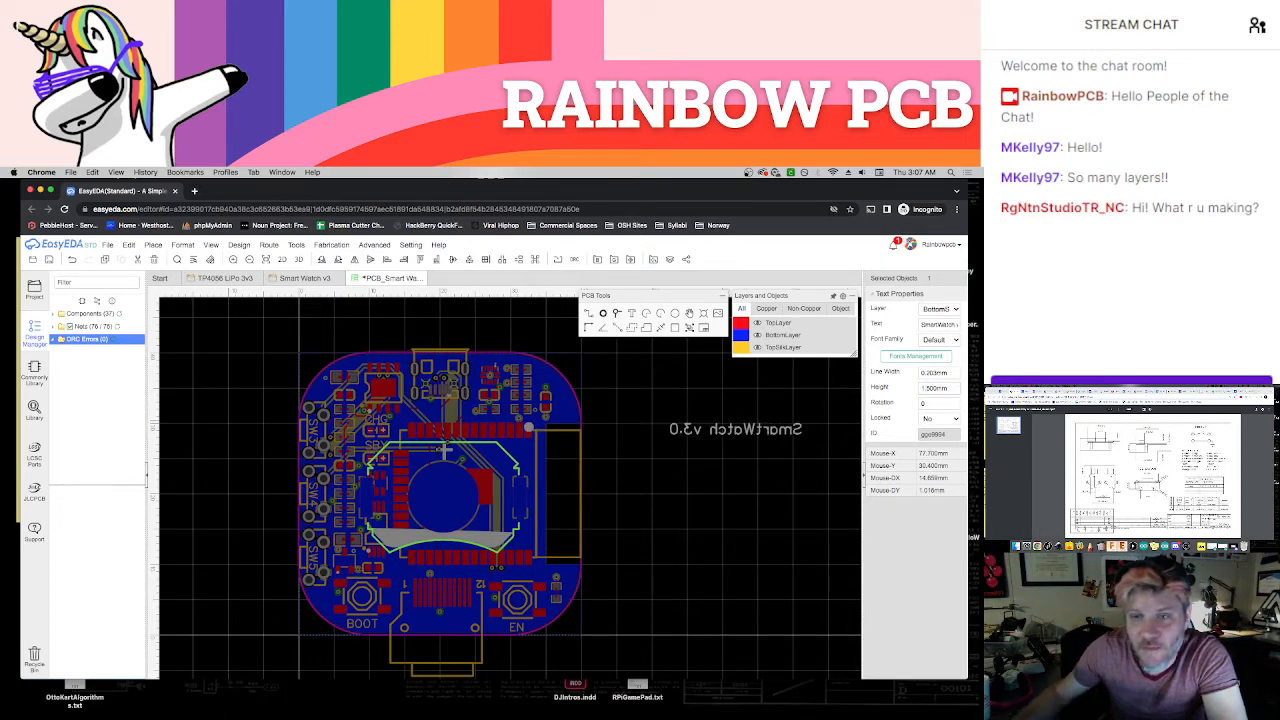
{"action": "left_click_drag", "start_coordinate": [728, 427], "coordinate": [553, 425]}
Duplicate the "SmartWatch v3.0" text, change the copy to "RainbowPCB", and place it just below the battery holder outline
{"action": "left_click_drag", "start_coordinate": [476, 429], "coordinate": [703, 530]}
{"action": "double_click", "coordinate": [701, 523]}
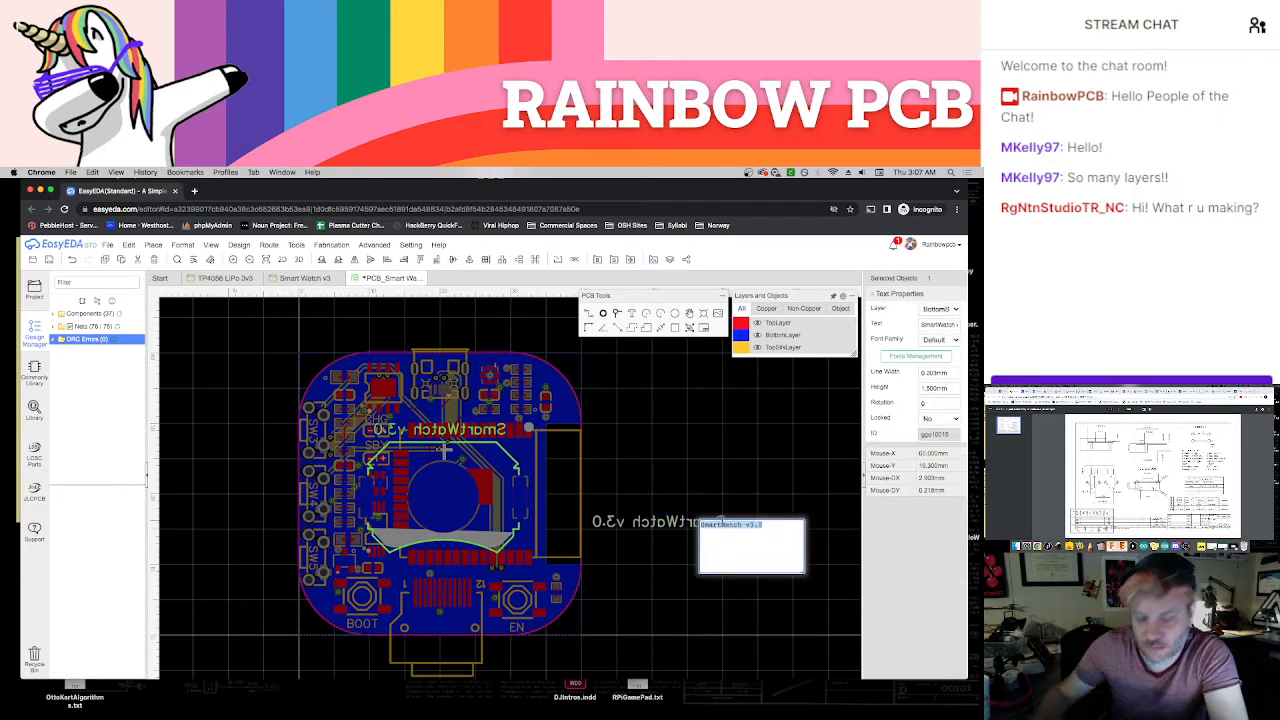
{"action": "type", "text": "Rai"}
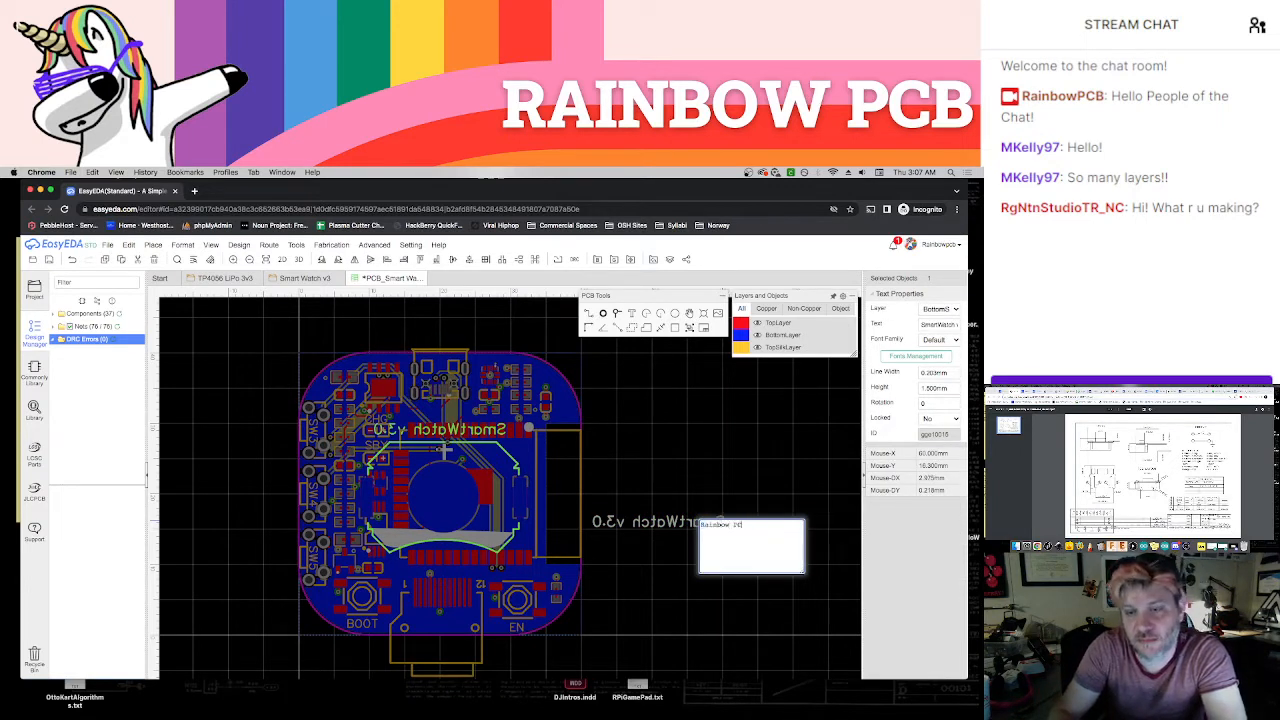
{"action": "type", "text": "nbowPC"}
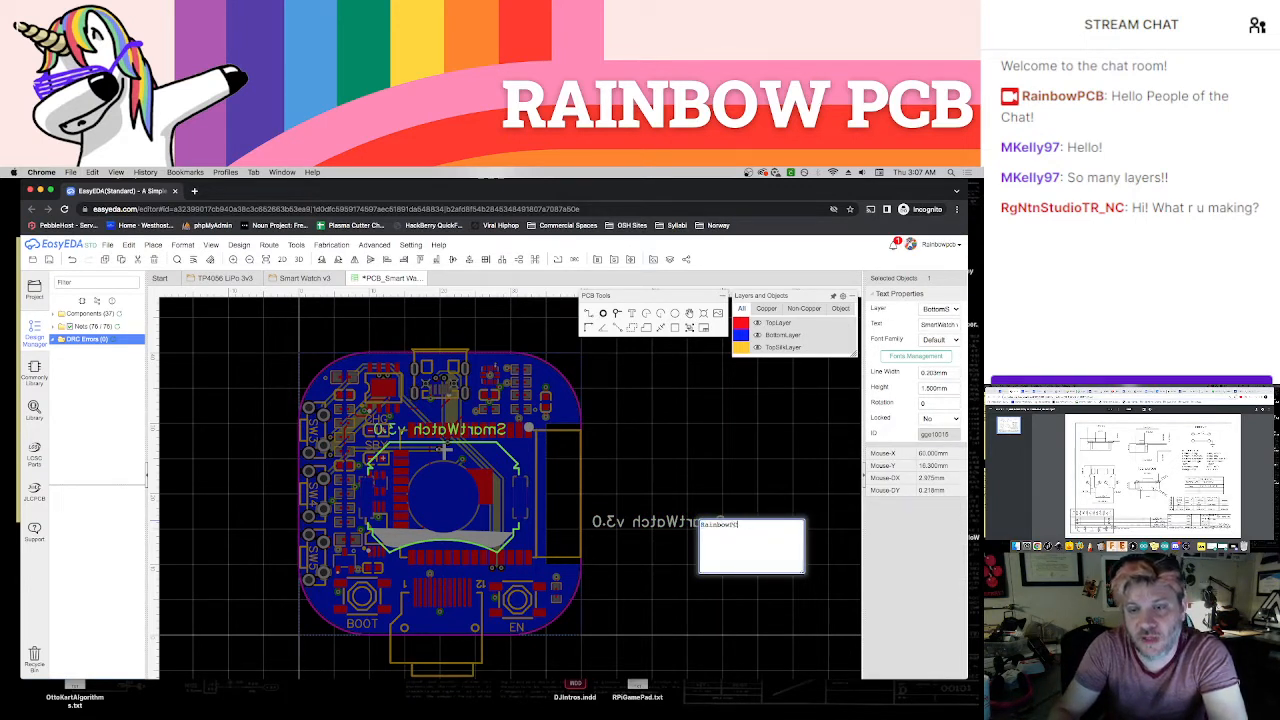
{"action": "type", "text": "B"}
{"action": "key", "text": "Return"}
{"action": "left_click", "coordinate": [737, 523]}
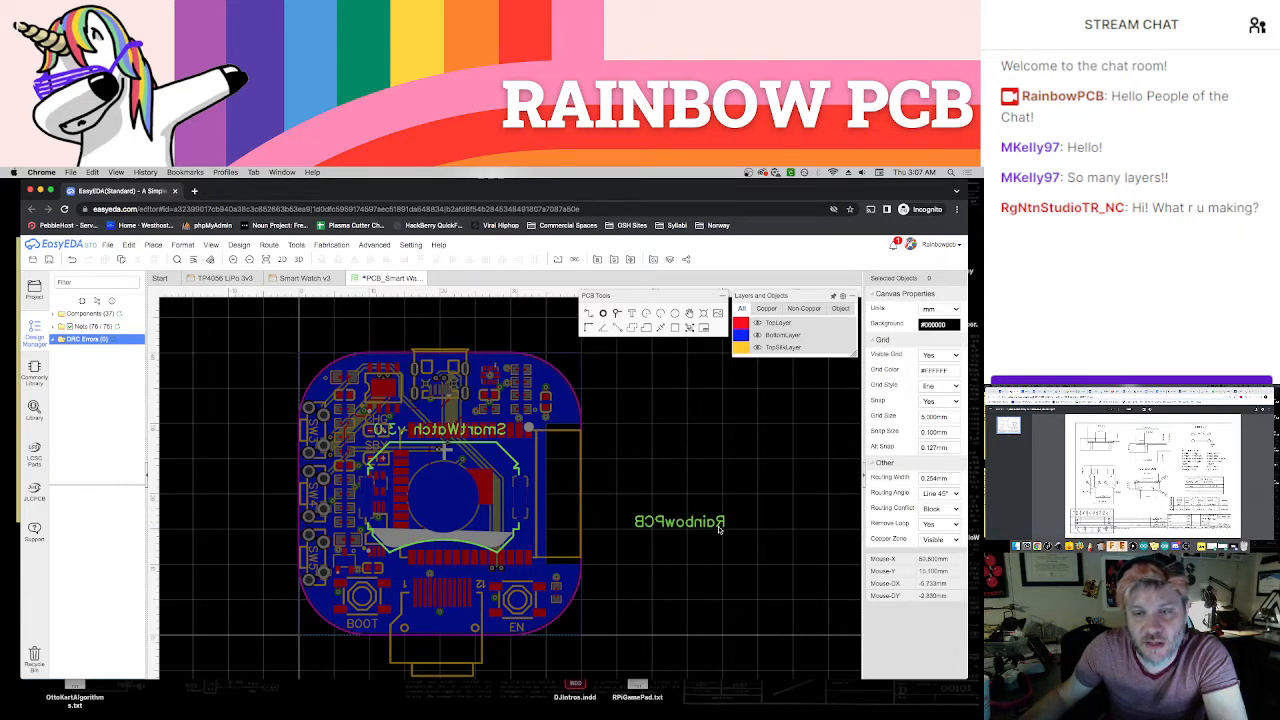
{"action": "left_click_drag", "start_coordinate": [718, 530], "coordinate": [480, 563]}
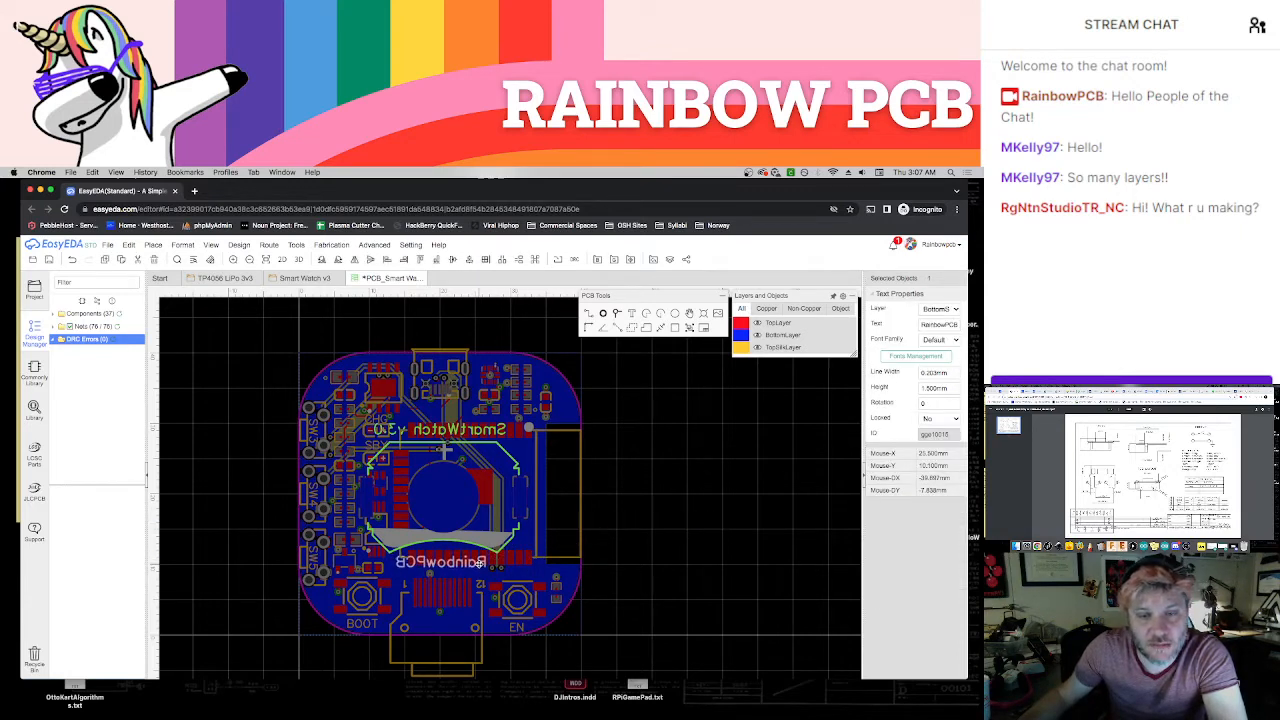
{"action": "left_click", "coordinate": [643, 541]}
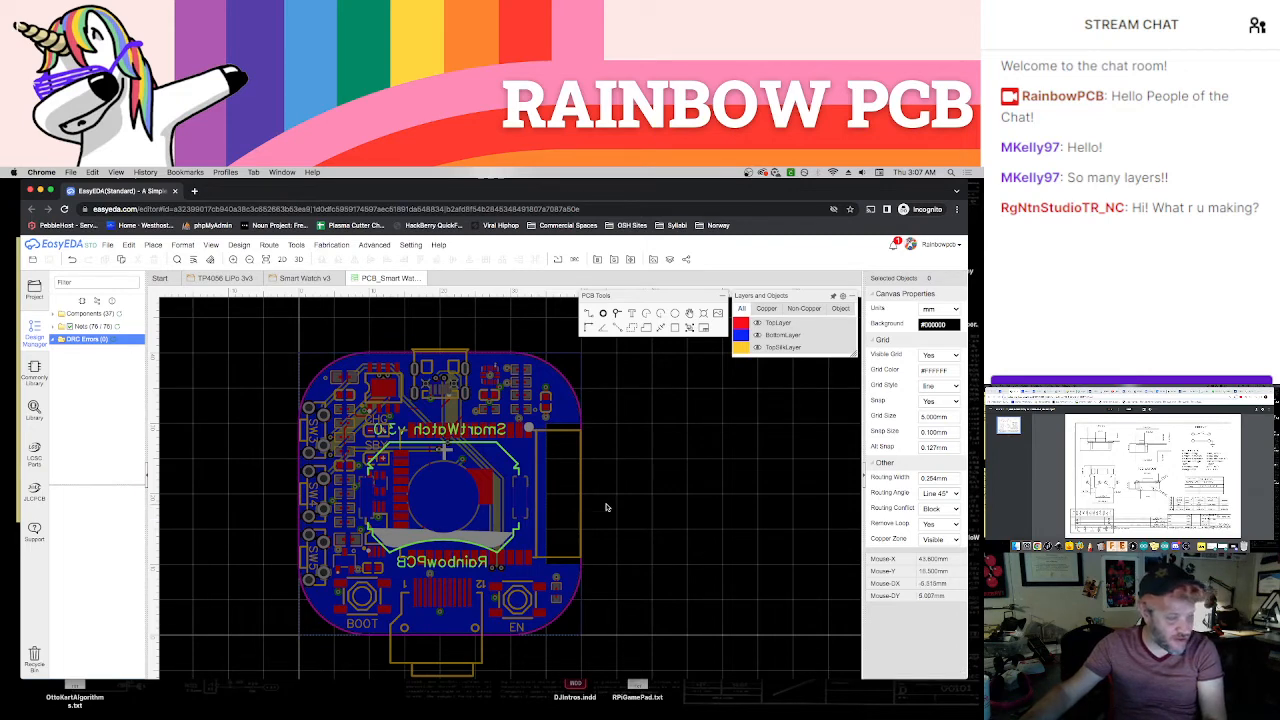
Inspect both sides of the board in the 3D view, including the bottom silkscreen texts, and close the view
{"action": "left_click", "coordinate": [298, 259]}
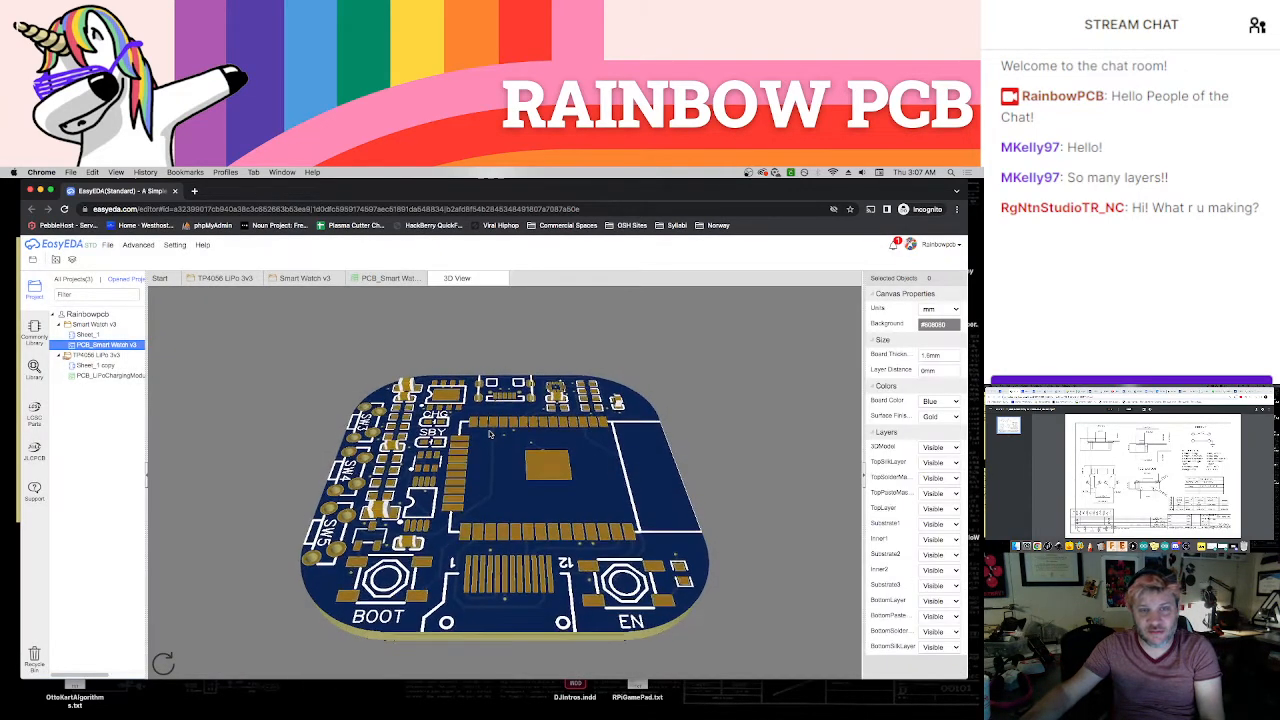
{"action": "left_click_drag", "start_coordinate": [493, 433], "coordinate": [671, 490]}
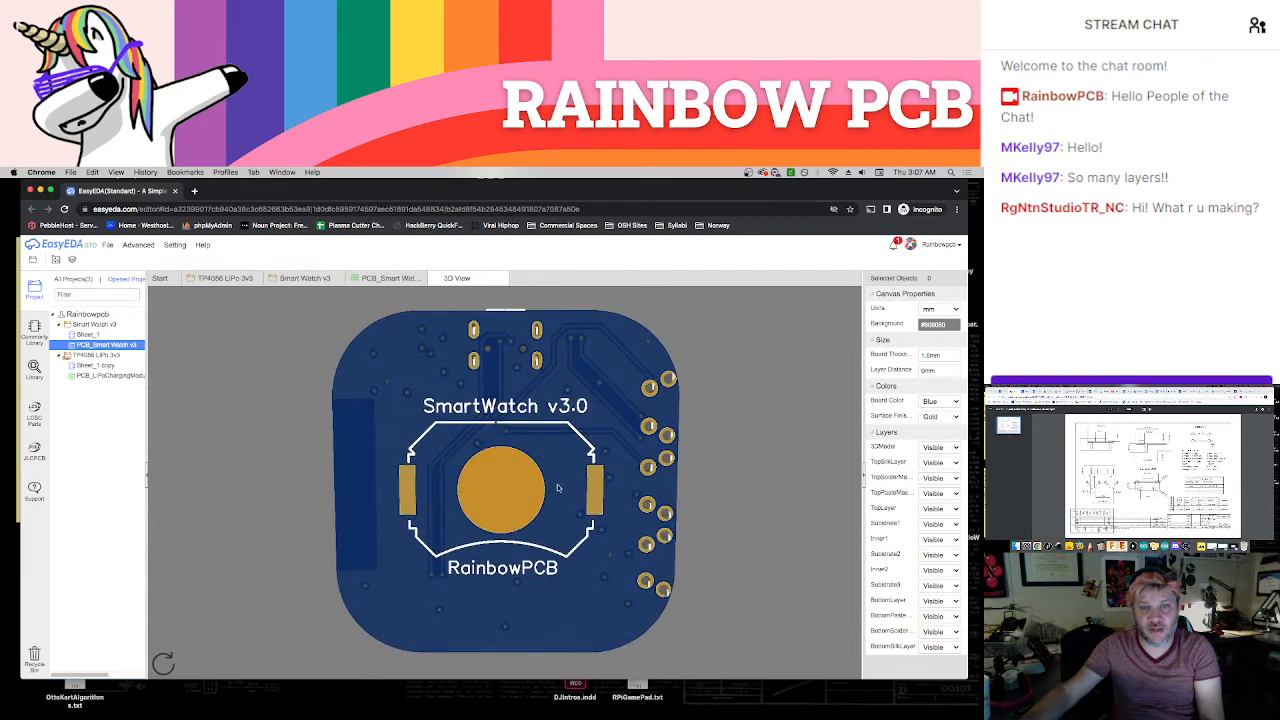
{"action": "left_click_drag", "start_coordinate": [560, 489], "coordinate": [568, 461]}
{"action": "left_click_drag", "start_coordinate": [343, 456], "coordinate": [545, 509]}
{"action": "left_click", "coordinate": [502, 278]}
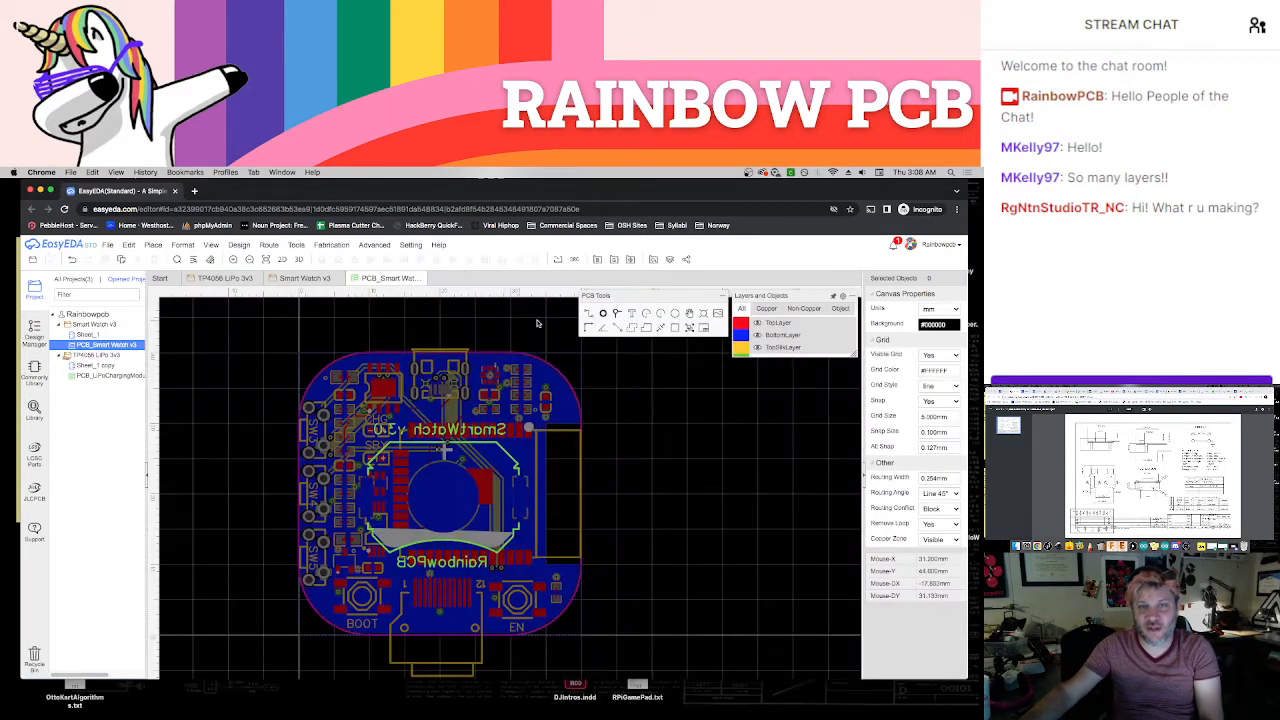
Review the Gerber fabrication options and PCB price, skipping the design rule check, and close the dialog
{"action": "left_click", "coordinate": [614, 261]}
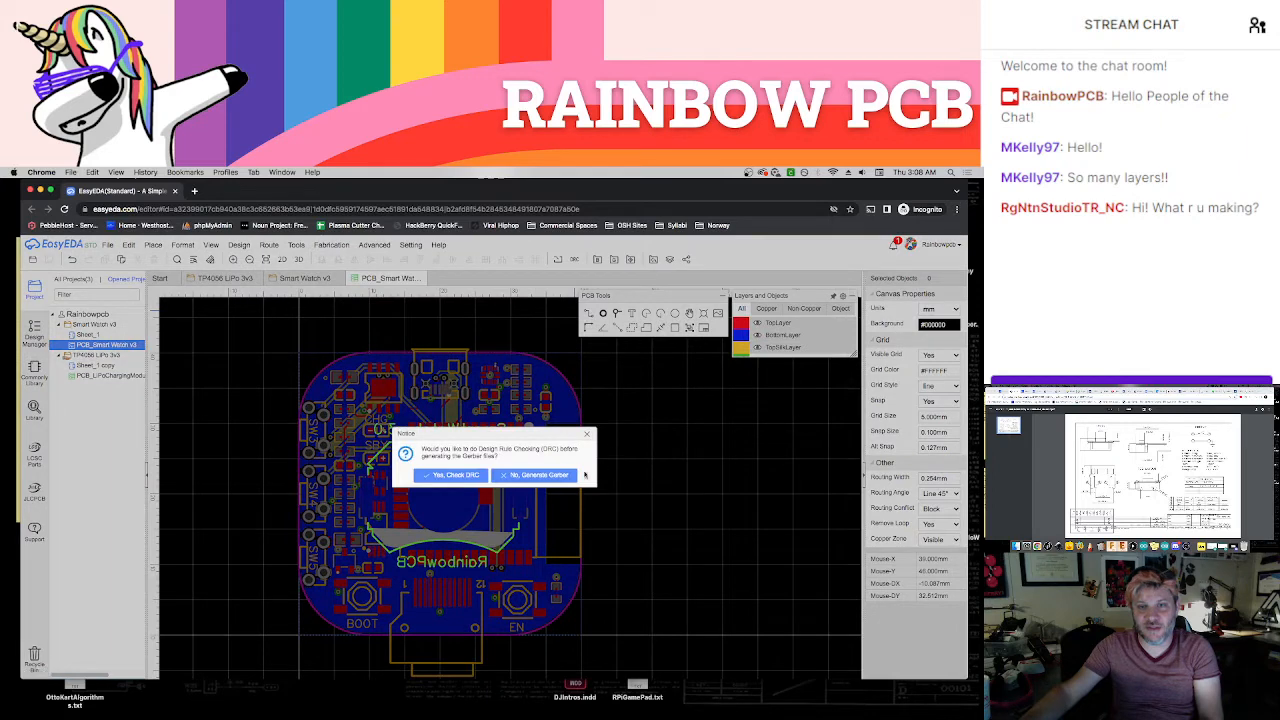
{"action": "left_click", "coordinate": [540, 475]}
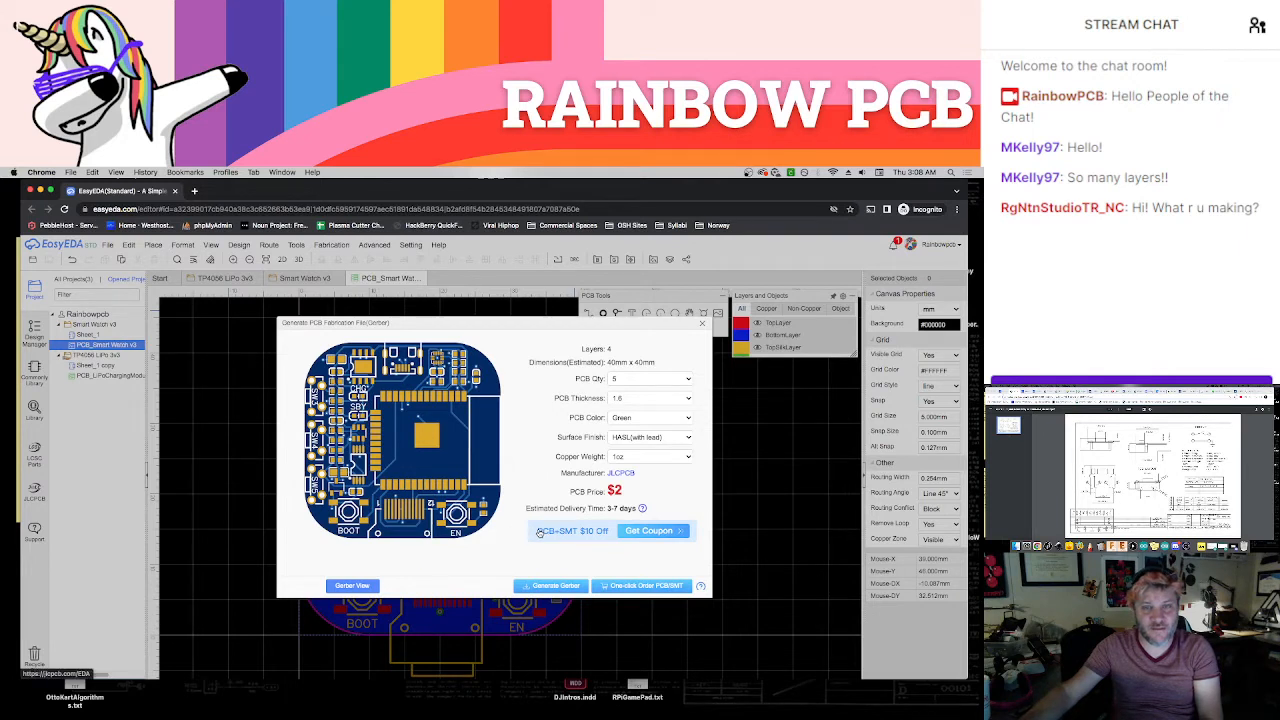
{"action": "left_click", "coordinate": [701, 327]}
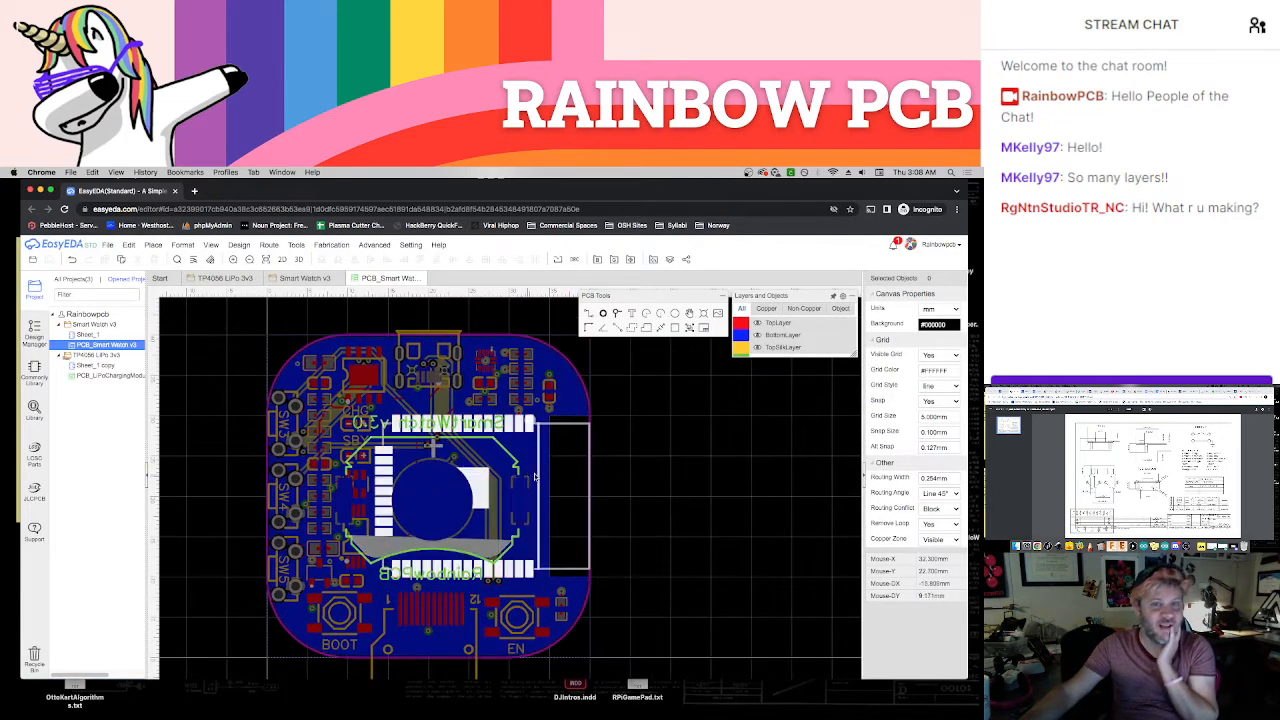
{"action": "scroll", "coordinate": [546, 476], "scroll_direction": "down", "scroll_amount": 1}
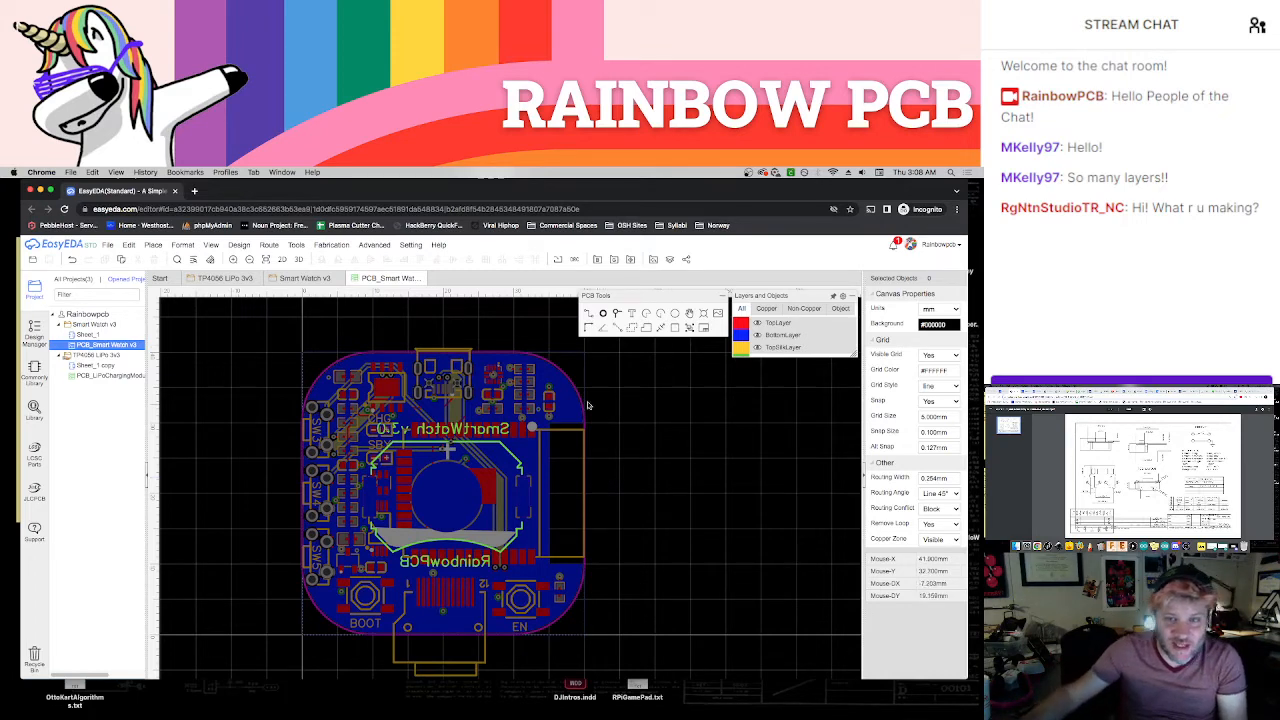
Generate the board's 3D view and examine it alongside the schematic's incoming power, charging and battery sections
{"action": "left_click", "coordinate": [298, 259]}
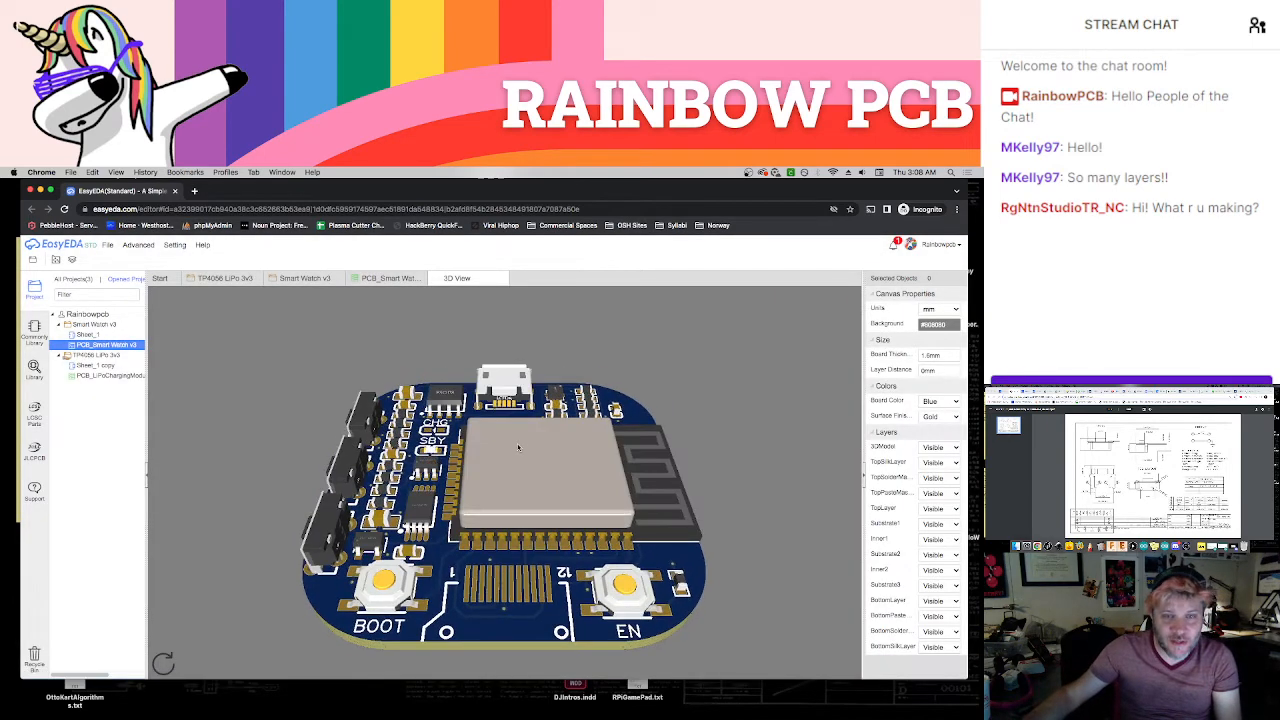
{"action": "left_click_drag", "start_coordinate": [517, 443], "coordinate": [529, 514]}
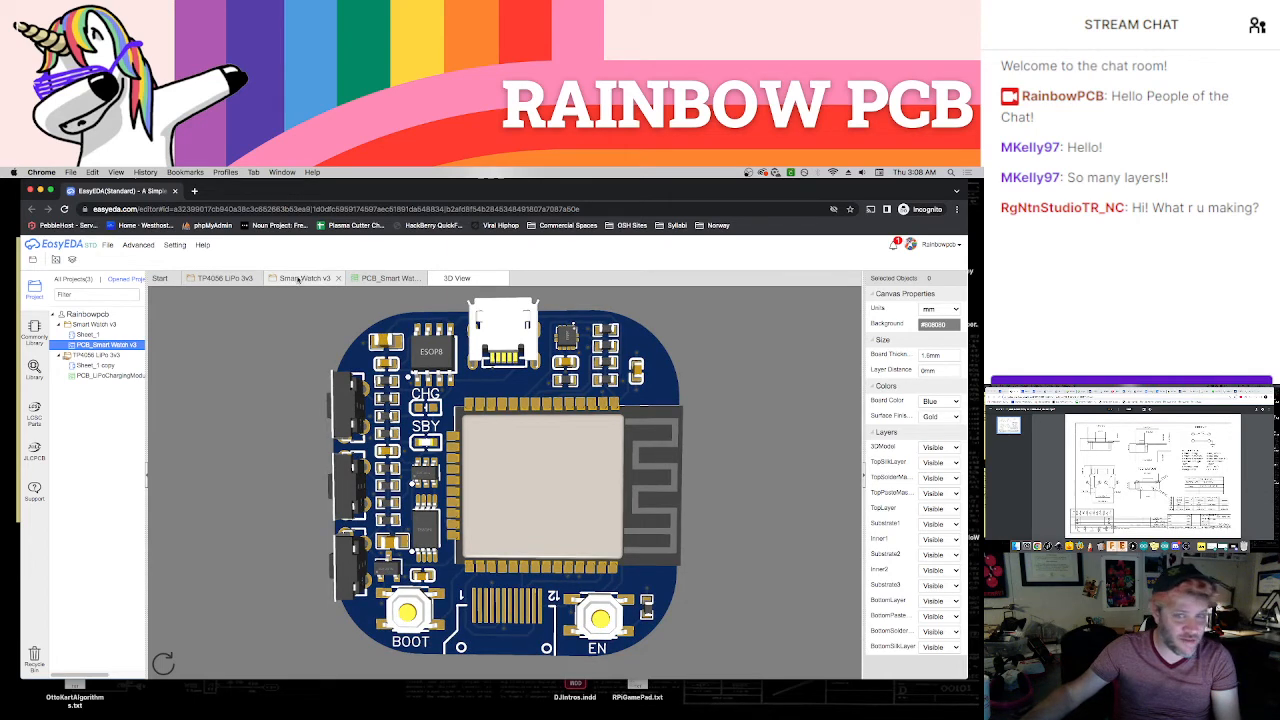
{"action": "left_click", "coordinate": [298, 279]}
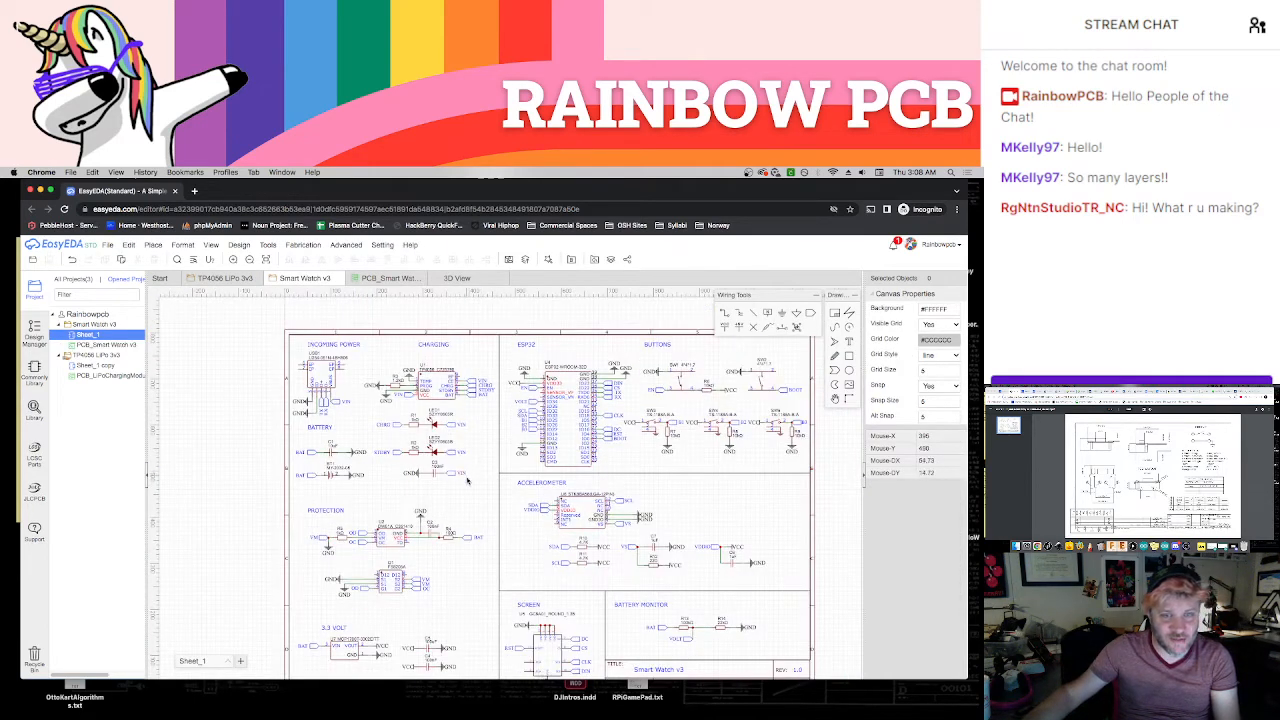
{"action": "right_click_drag", "start_coordinate": [481, 495], "coordinate": [465, 480]}
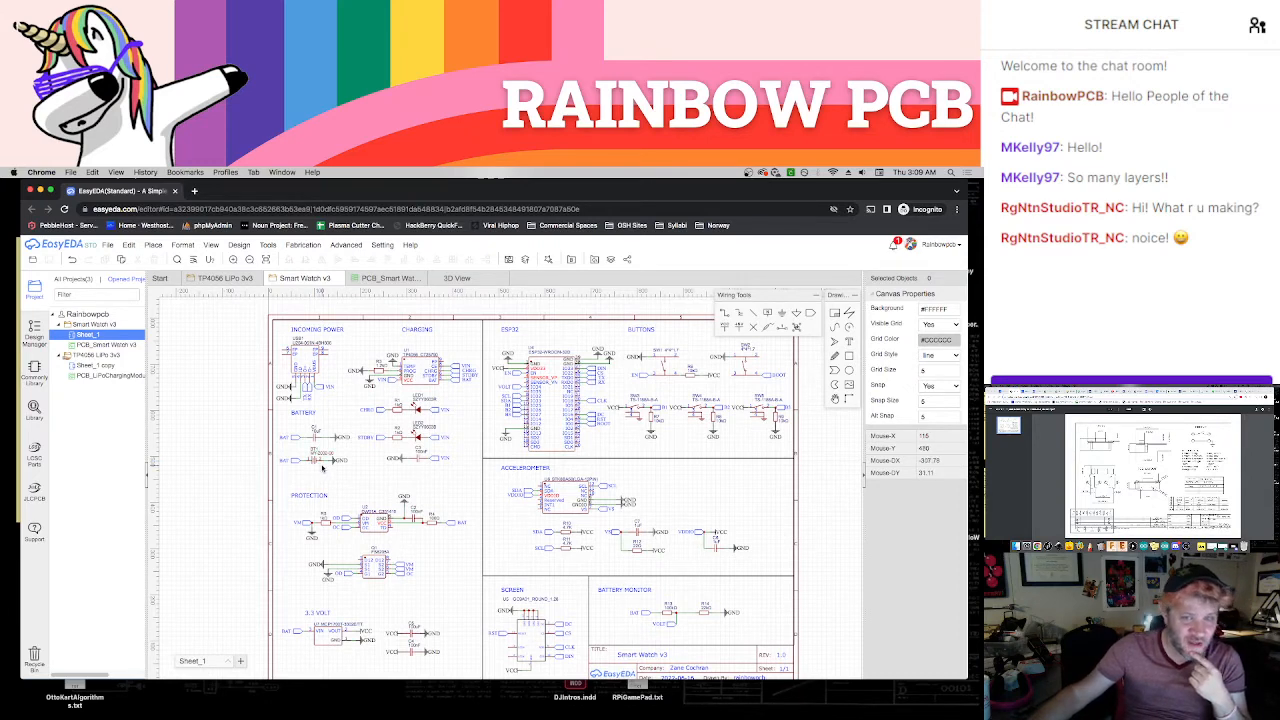
{"action": "scroll", "coordinate": [321, 468], "scroll_direction": "up", "scroll_amount": 4}
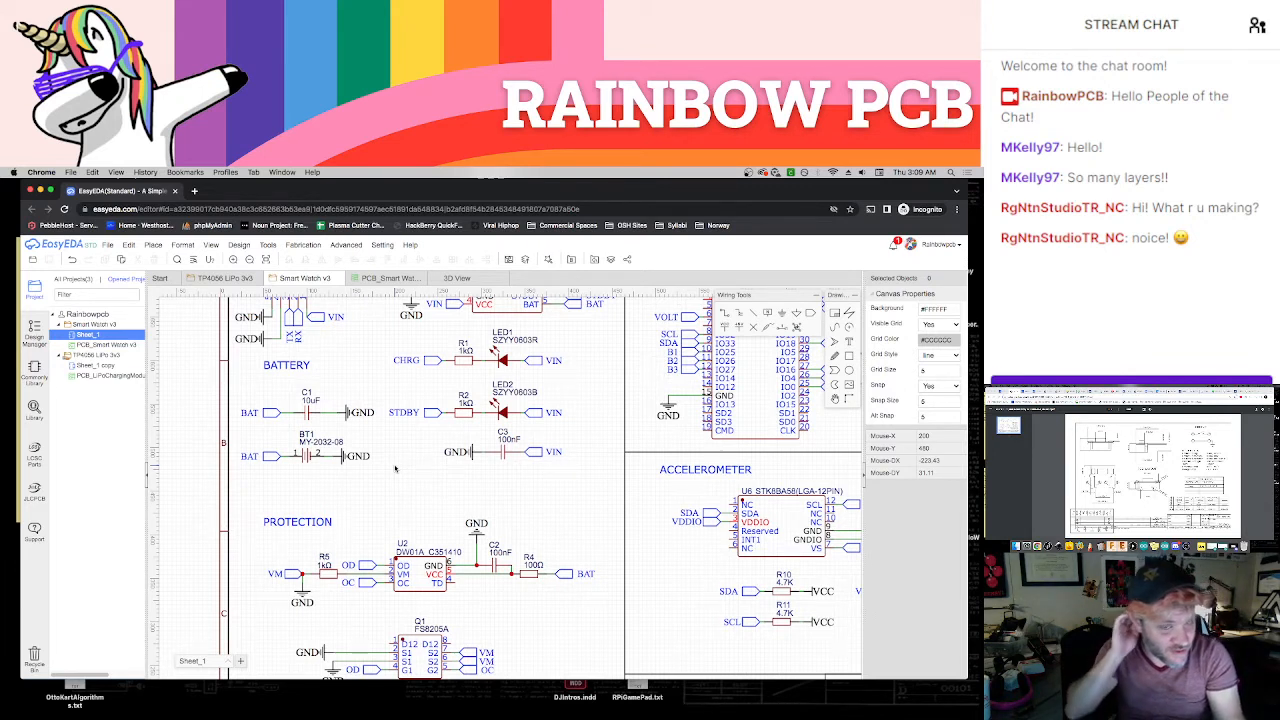
{"action": "right_click_drag", "start_coordinate": [404, 490], "coordinate": [418, 610]}
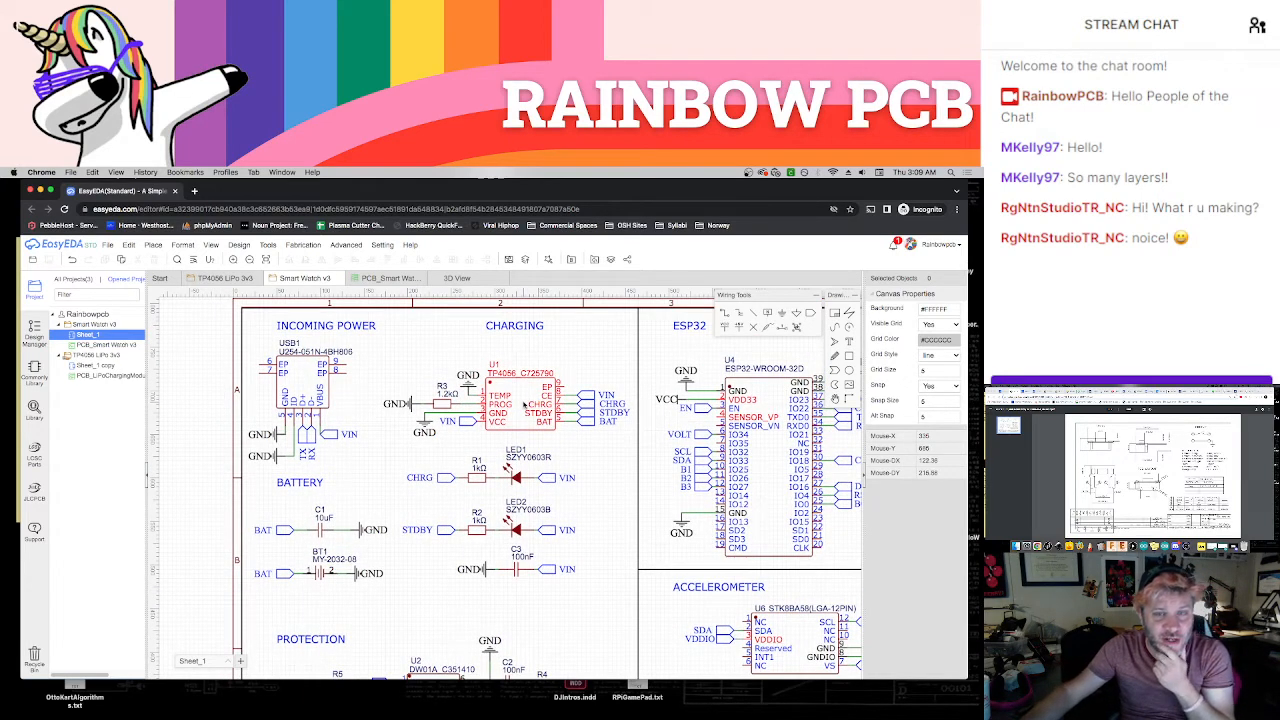
{"action": "left_click", "coordinate": [465, 280]}
{"action": "left_click_drag", "start_coordinate": [525, 440], "coordinate": [477, 330]}
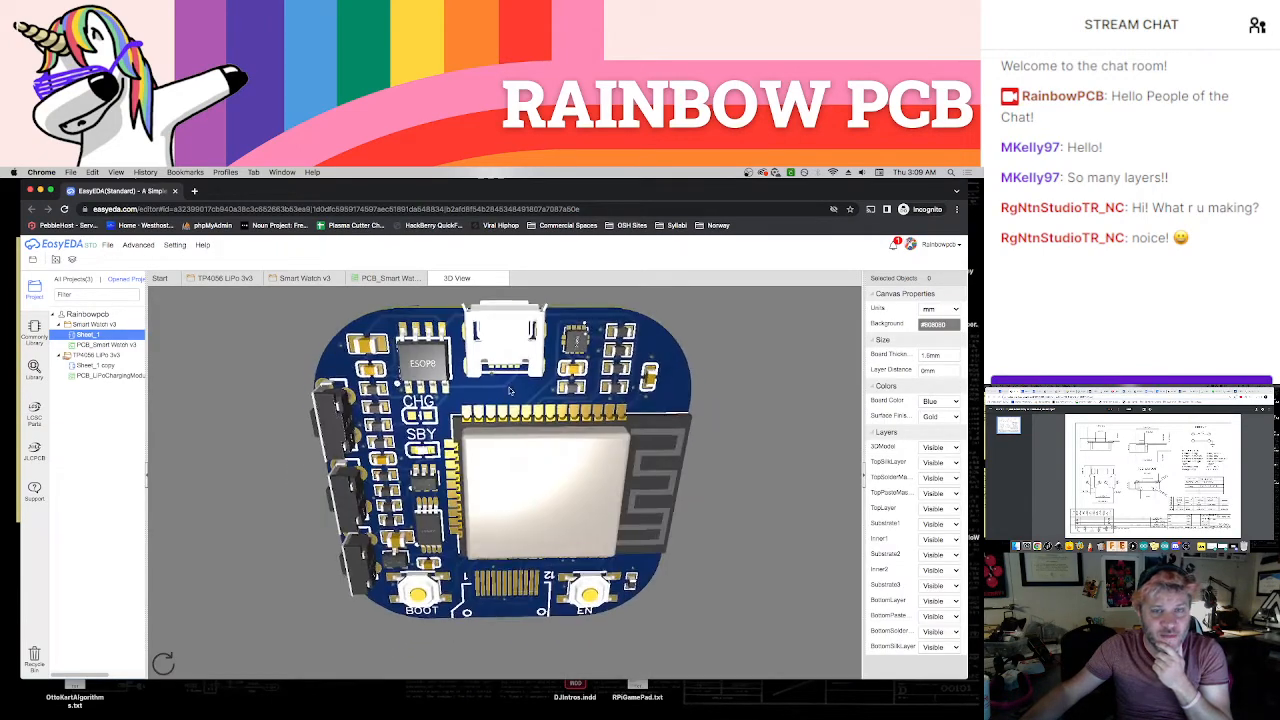
Review the schematic's charging, battery, protection, 3.3 volt, ESP32 and button sections
{"action": "left_click", "coordinate": [305, 280]}
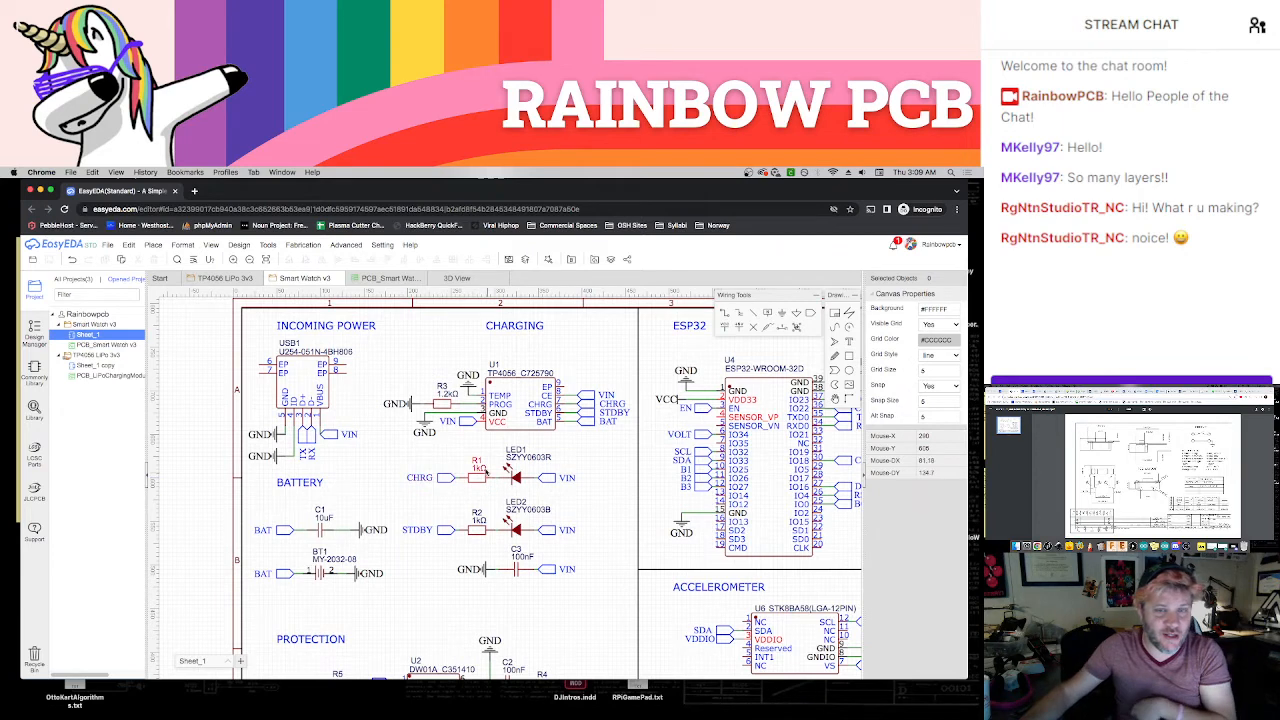
{"action": "scroll", "coordinate": [458, 600], "scroll_direction": "down", "scroll_amount": 5}
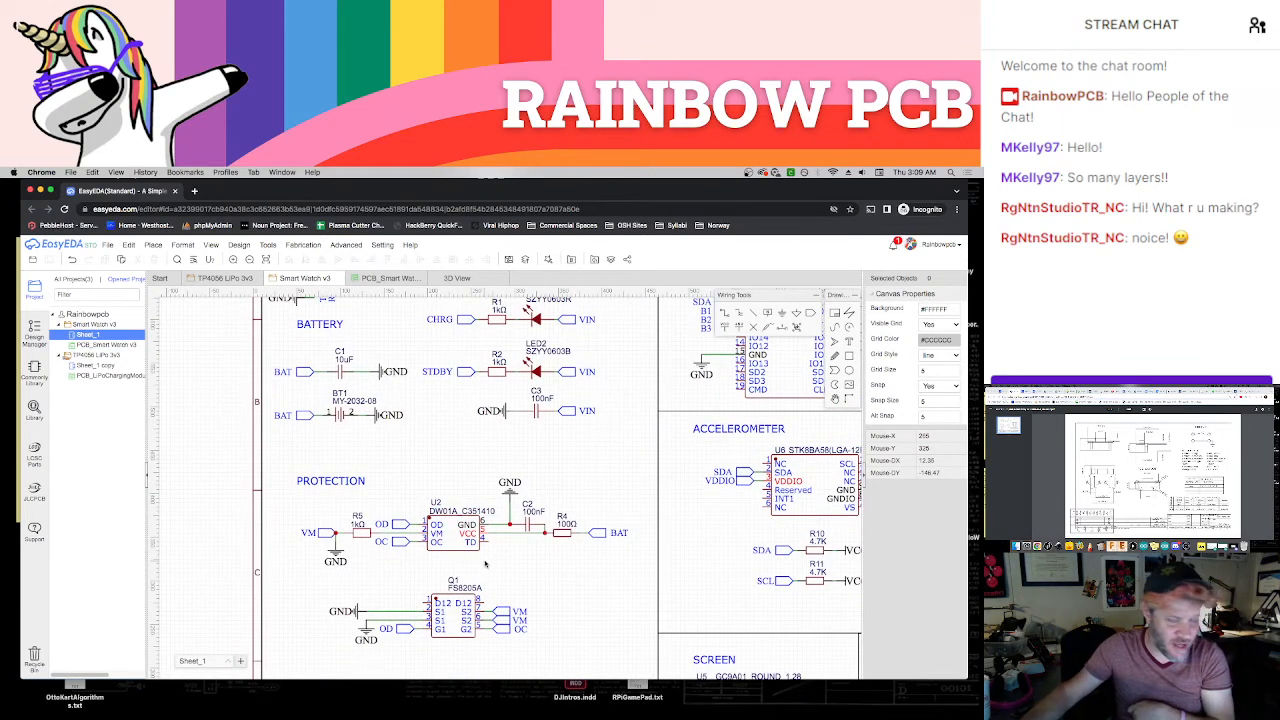
{"action": "scroll", "coordinate": [556, 477], "scroll_direction": "up", "scroll_amount": 3}
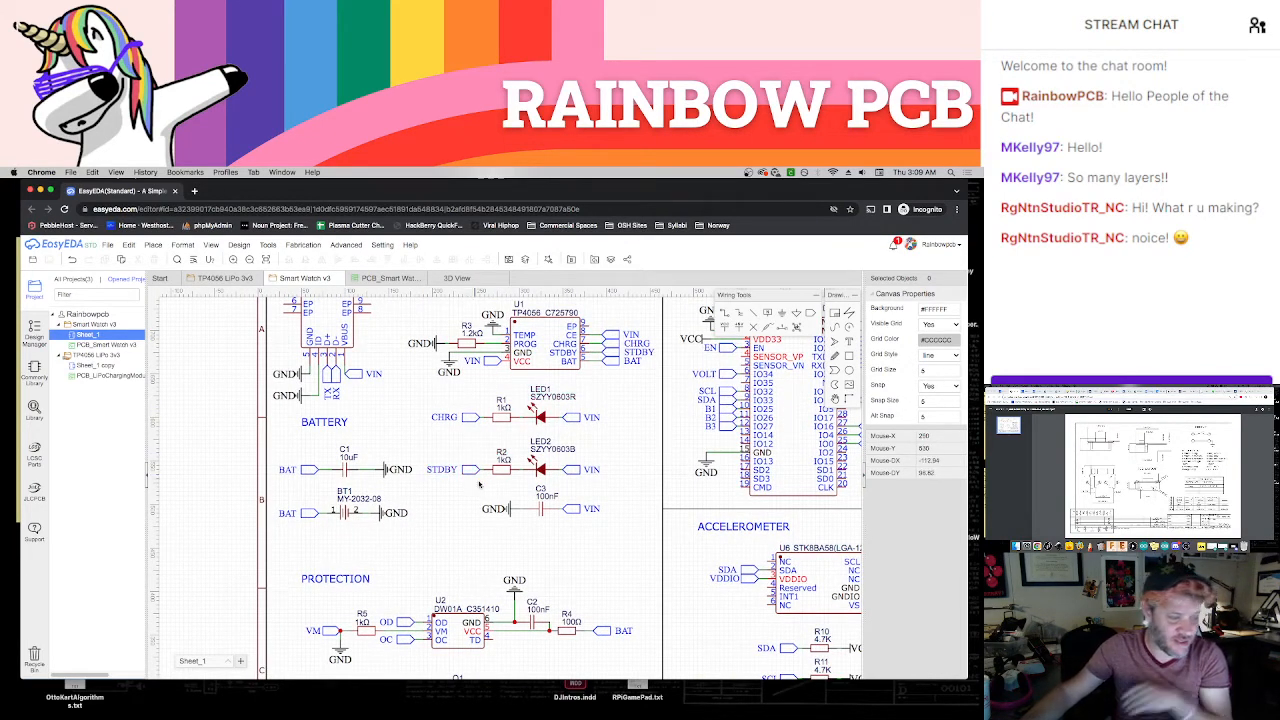
{"action": "scroll", "coordinate": [572, 555], "scroll_direction": "down", "scroll_amount": 5}
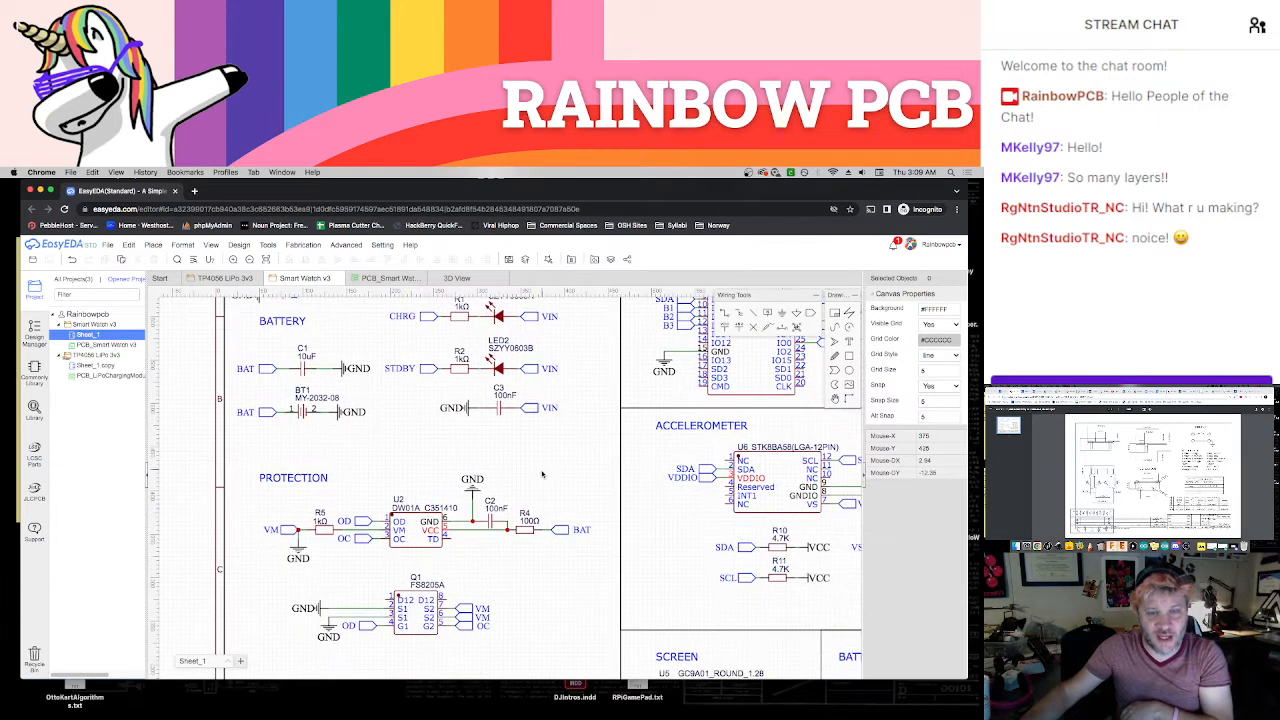
{"action": "scroll", "coordinate": [543, 451], "scroll_direction": "down", "scroll_amount": 3}
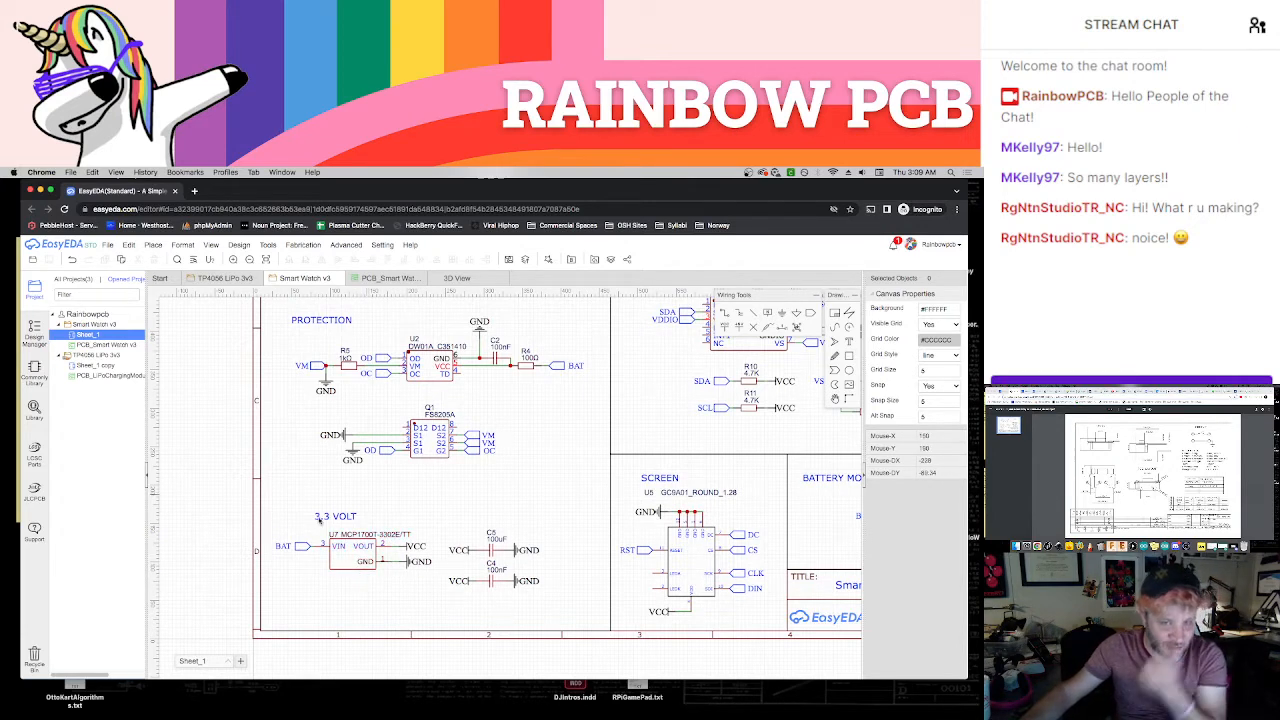
{"action": "scroll", "coordinate": [556, 479], "scroll_direction": "down", "scroll_amount": 3}
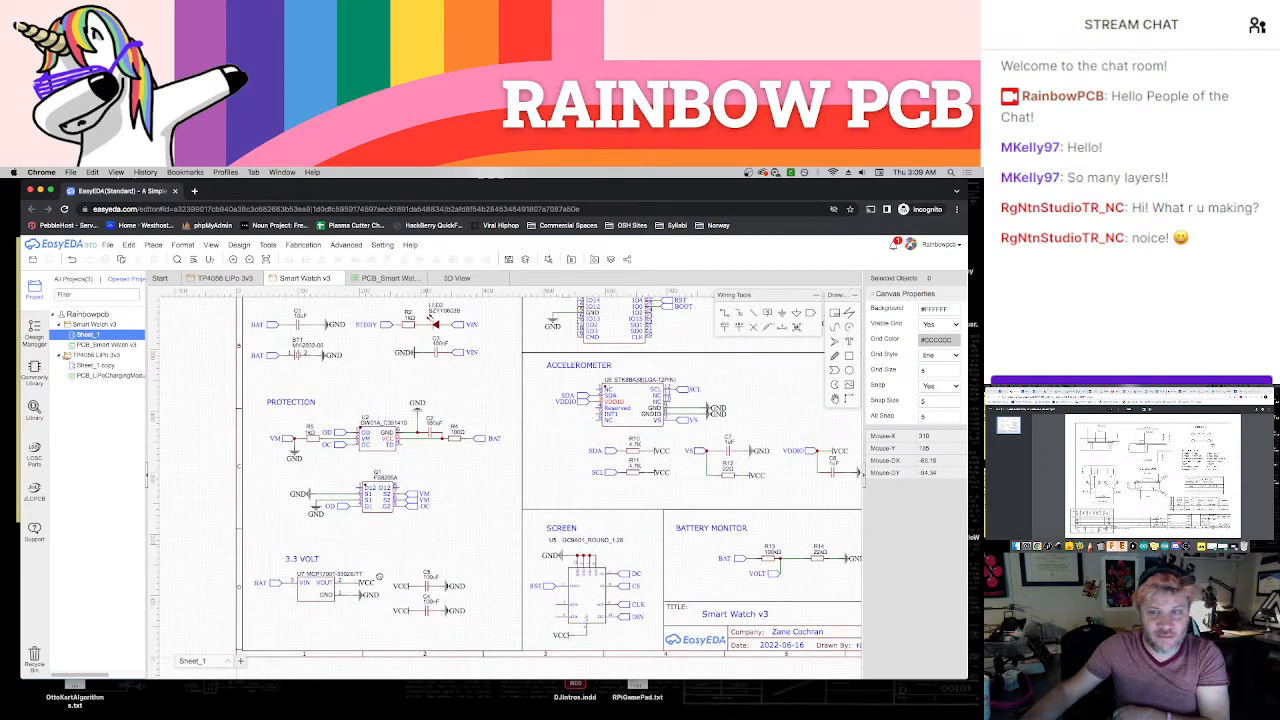
{"action": "right_click_drag", "start_coordinate": [678, 497], "coordinate": [614, 569]}
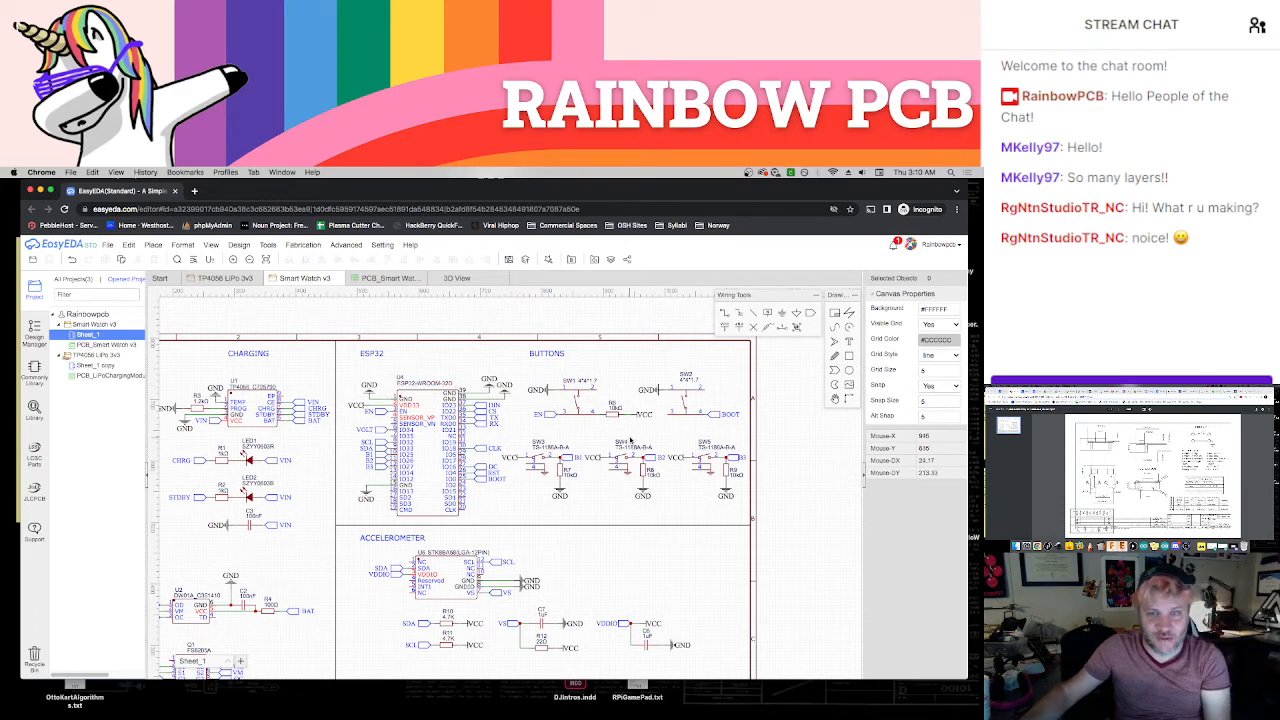
{"action": "right_click_drag", "start_coordinate": [661, 435], "coordinate": [635, 466]}
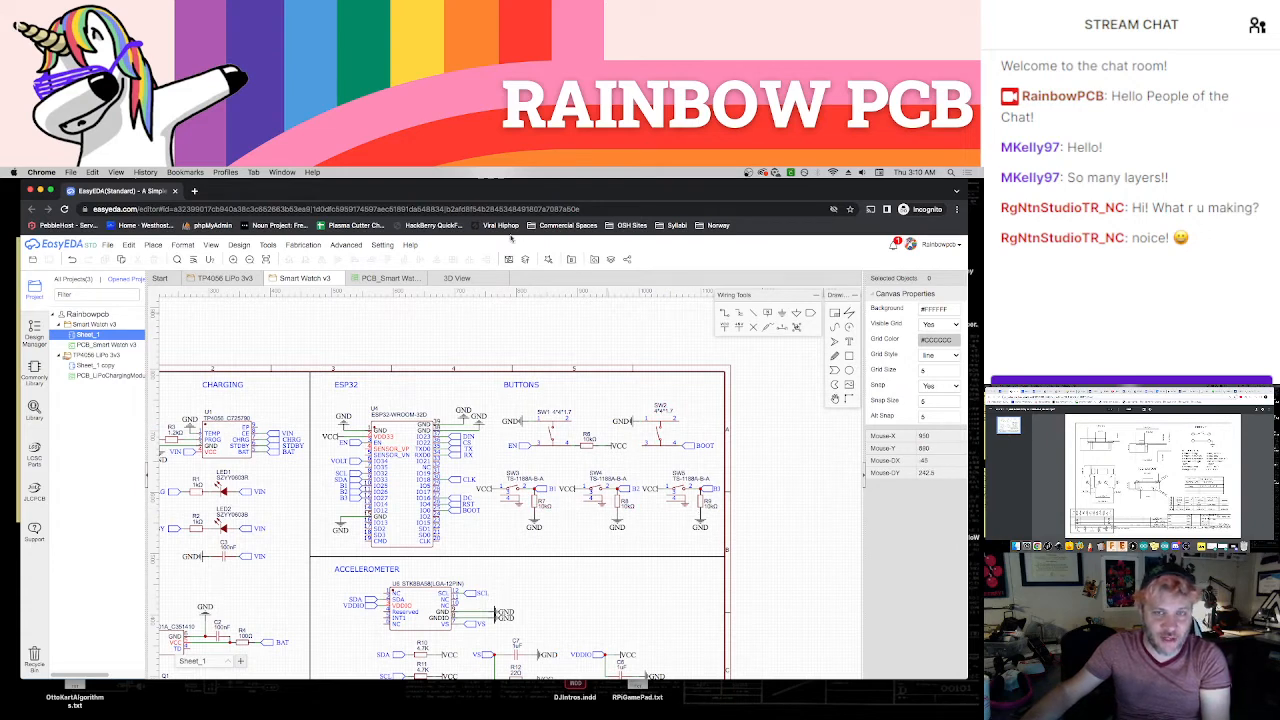
Inspect the board's side buttons and screen connector in 3D, and review the schematic's accelerometer, screen and battery monitor sections
{"action": "left_click", "coordinate": [378, 280]}
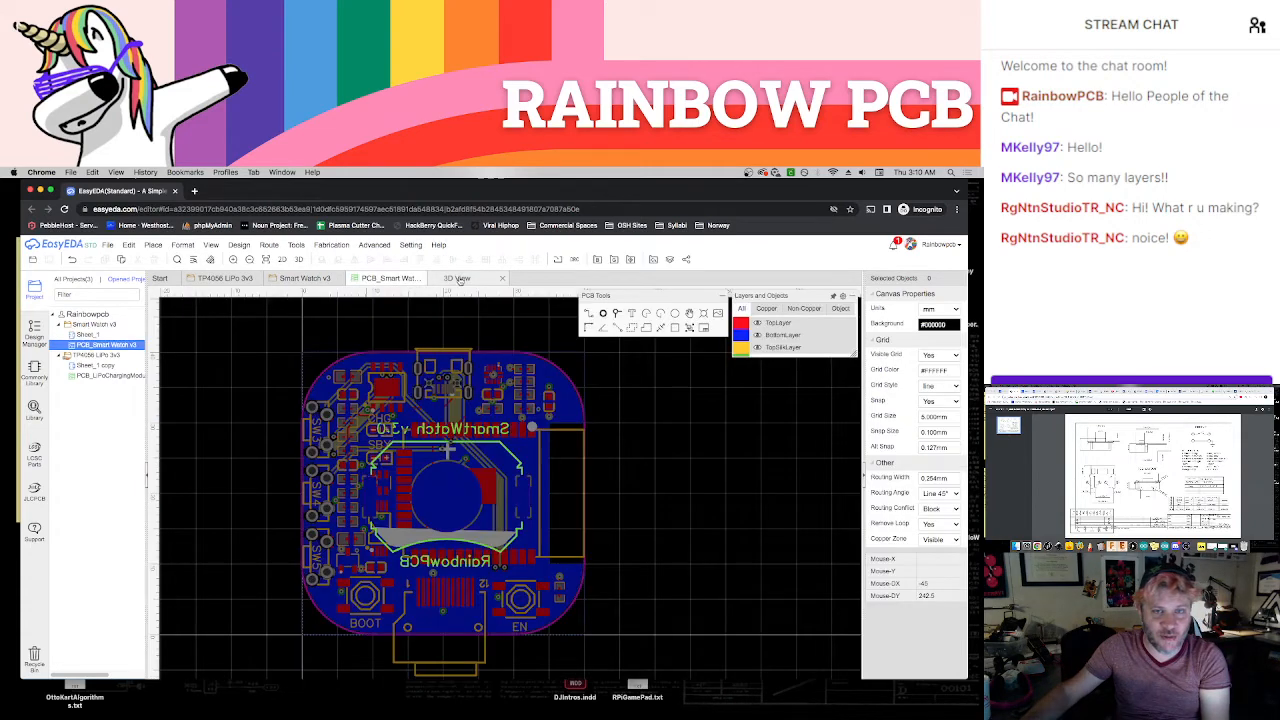
{"action": "left_click", "coordinate": [458, 279]}
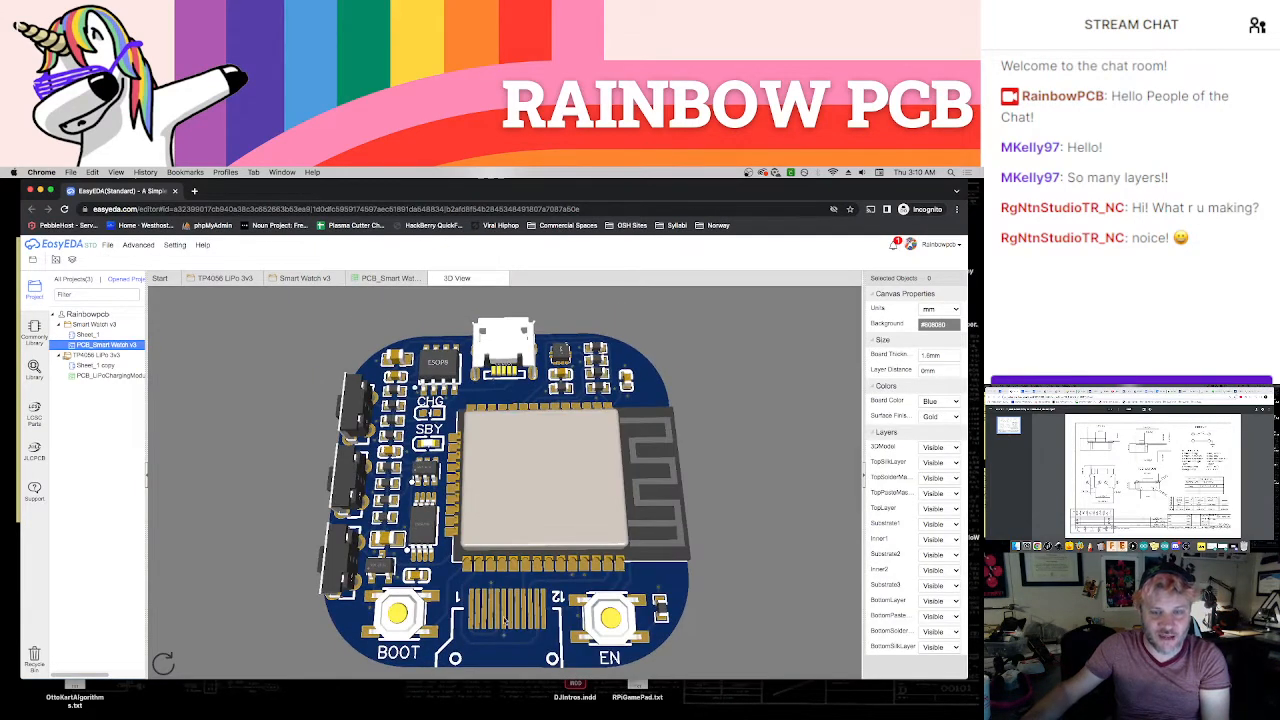
{"action": "left_click_drag", "start_coordinate": [505, 621], "coordinate": [540, 541]}
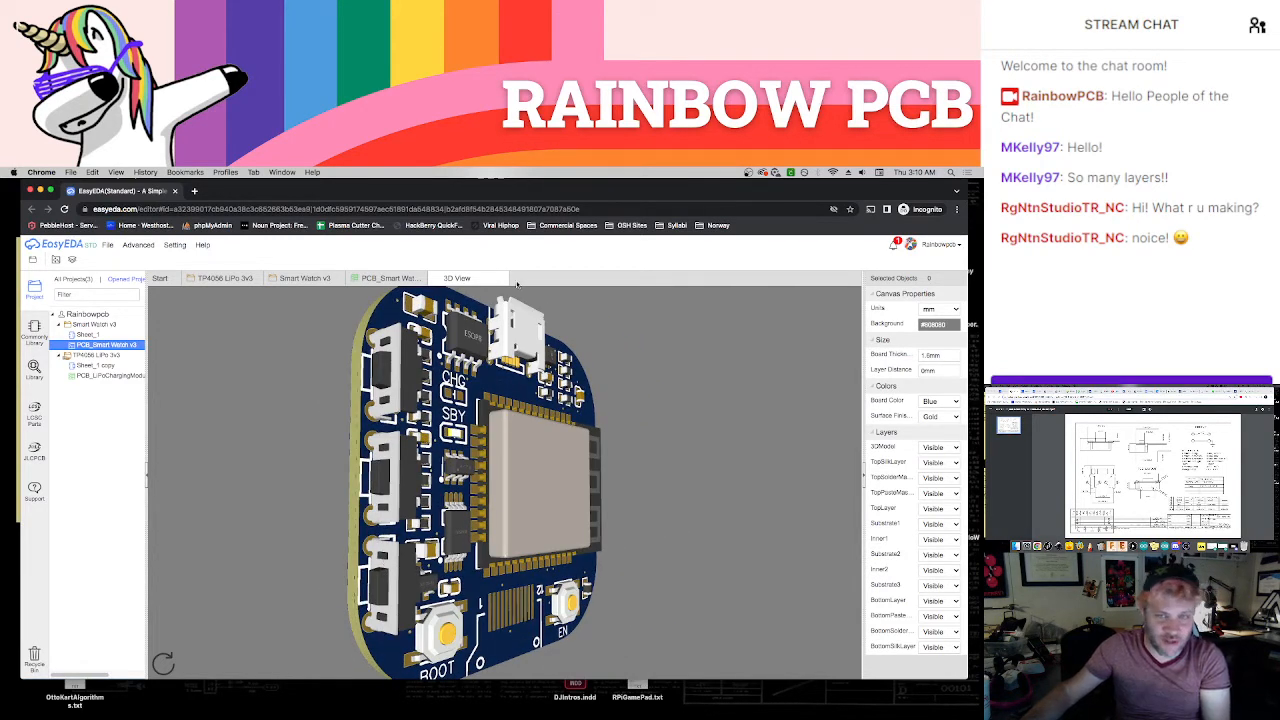
{"action": "left_click", "coordinate": [385, 279]}
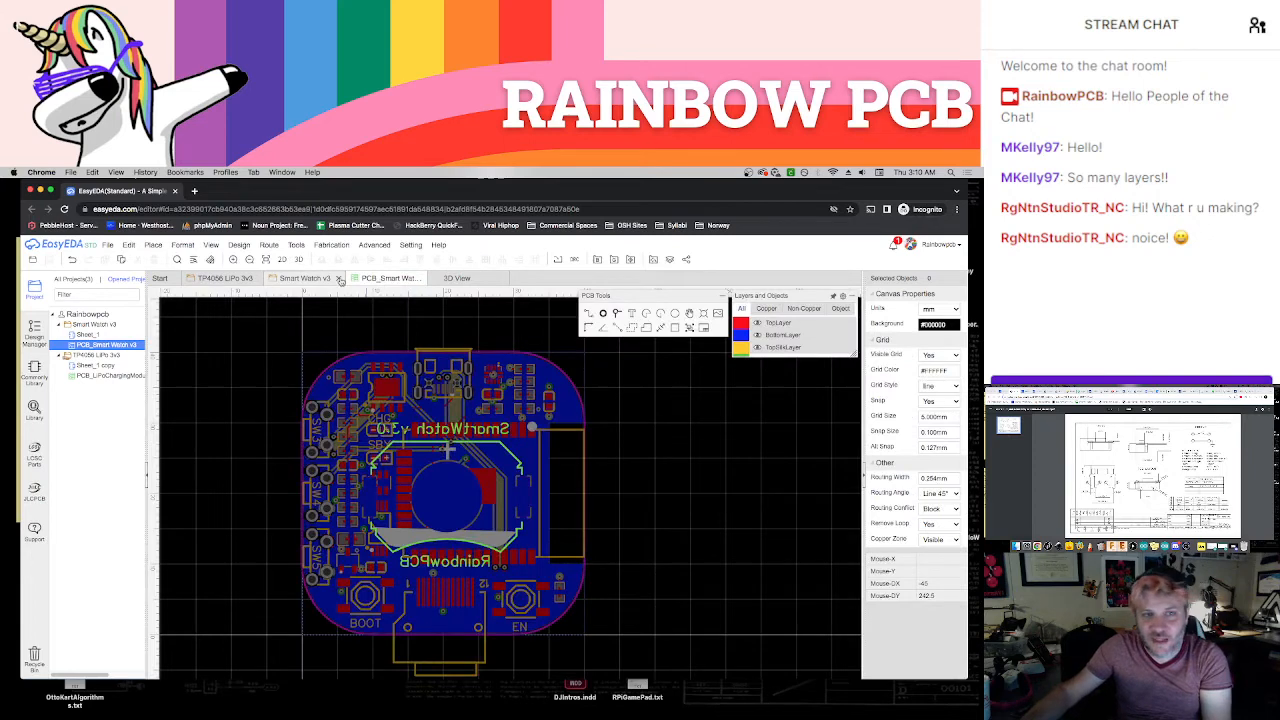
{"action": "left_click", "coordinate": [318, 280]}
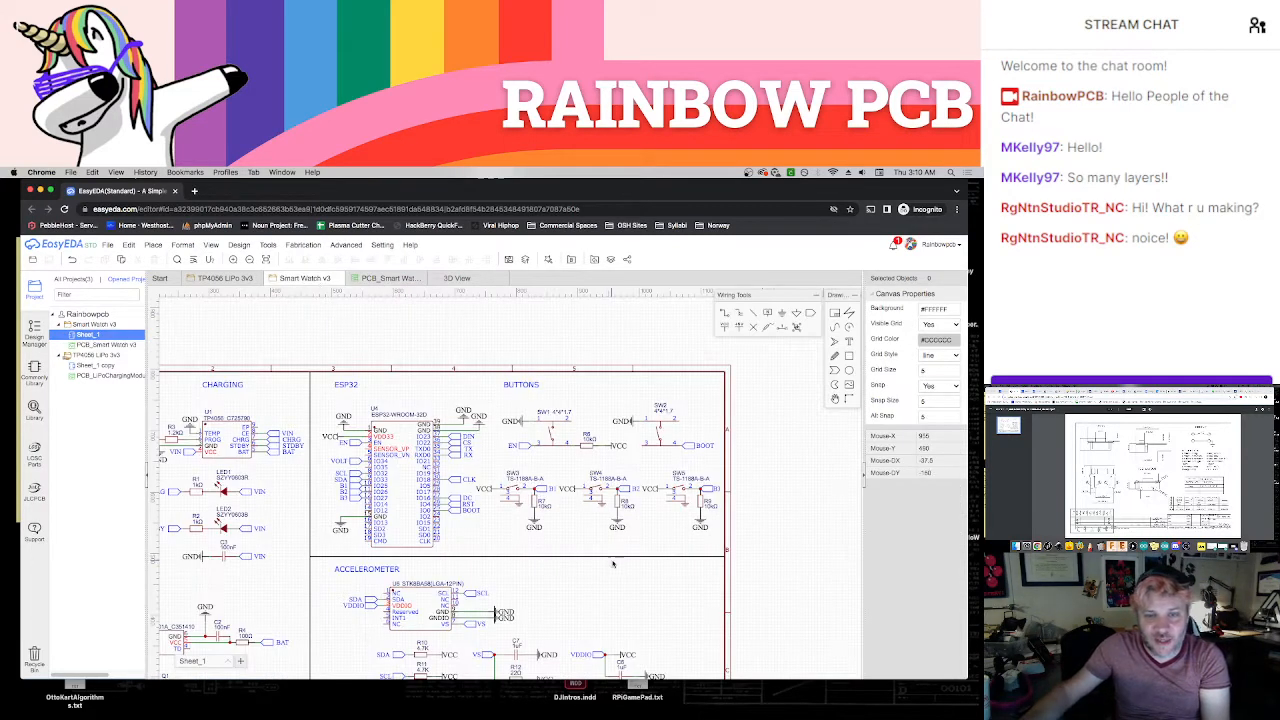
{"action": "scroll", "coordinate": [587, 430], "scroll_direction": "up", "scroll_amount": 3}
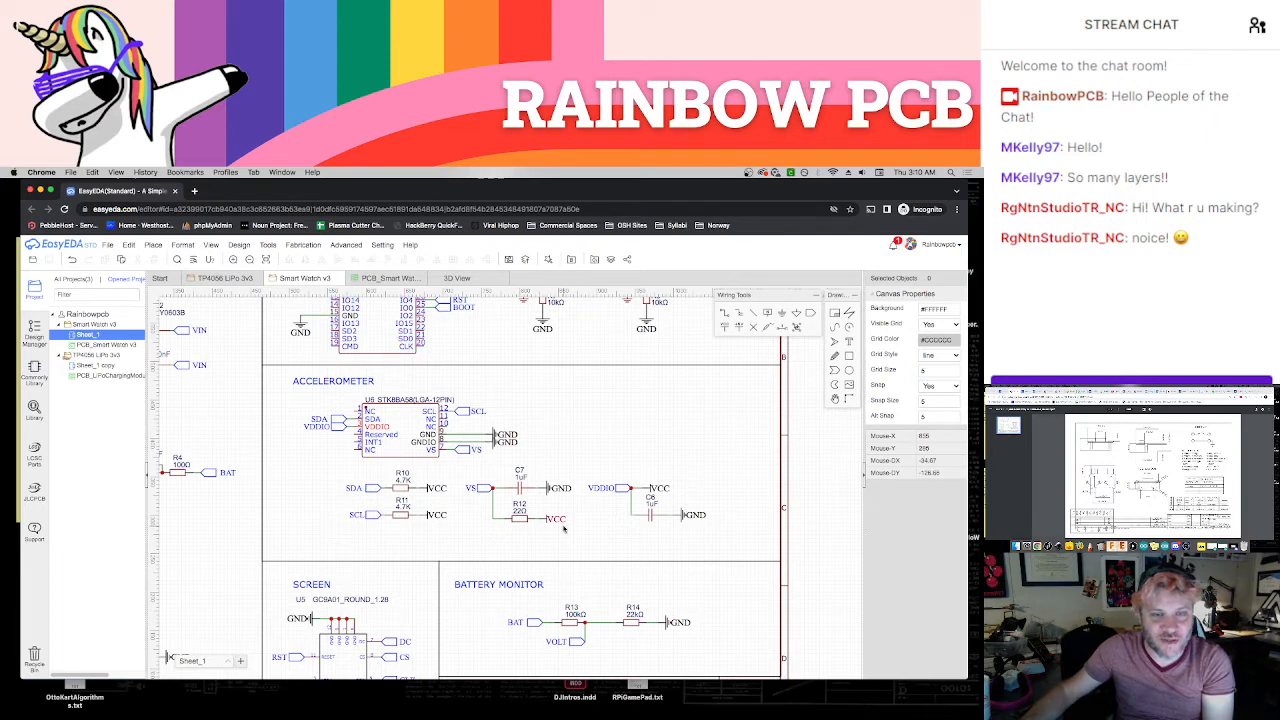
{"action": "scroll", "coordinate": [614, 498], "scroll_direction": "down", "scroll_amount": 1}
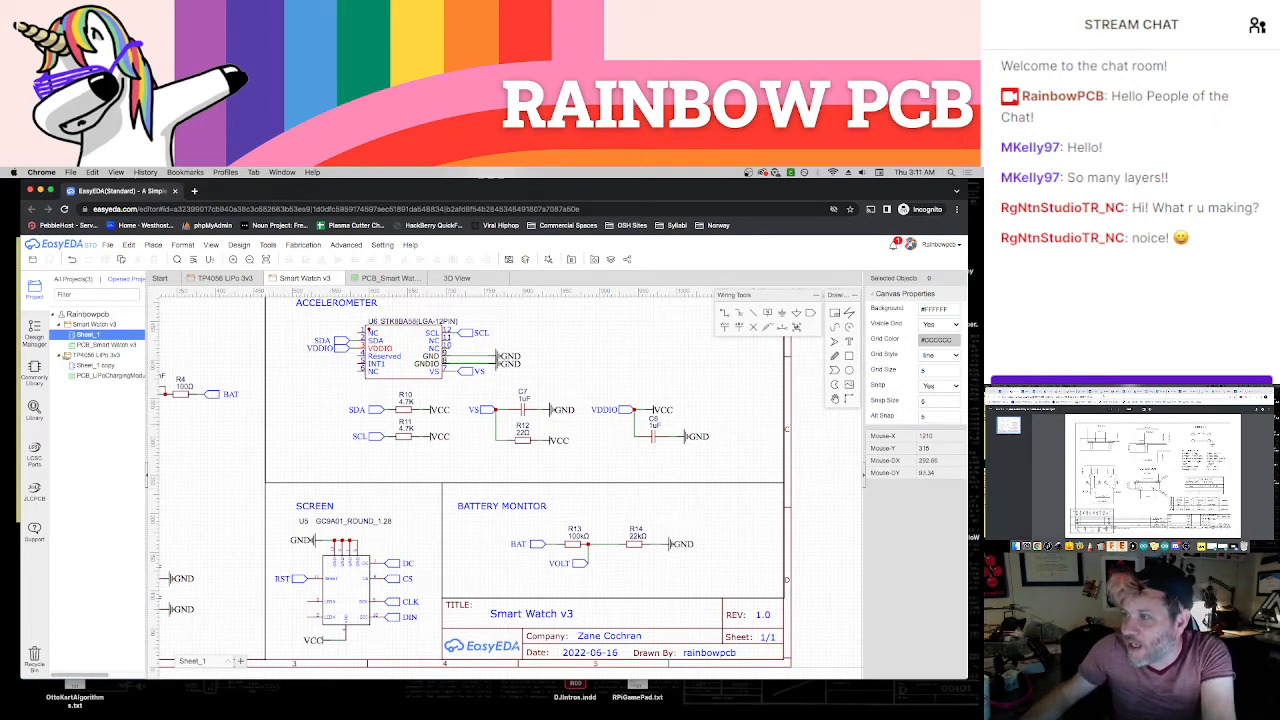
Switch to the other browser window, search the web for the GC9A01 round display, and open a product listing for it
{"action": "left_click", "coordinate": [1137, 392]}
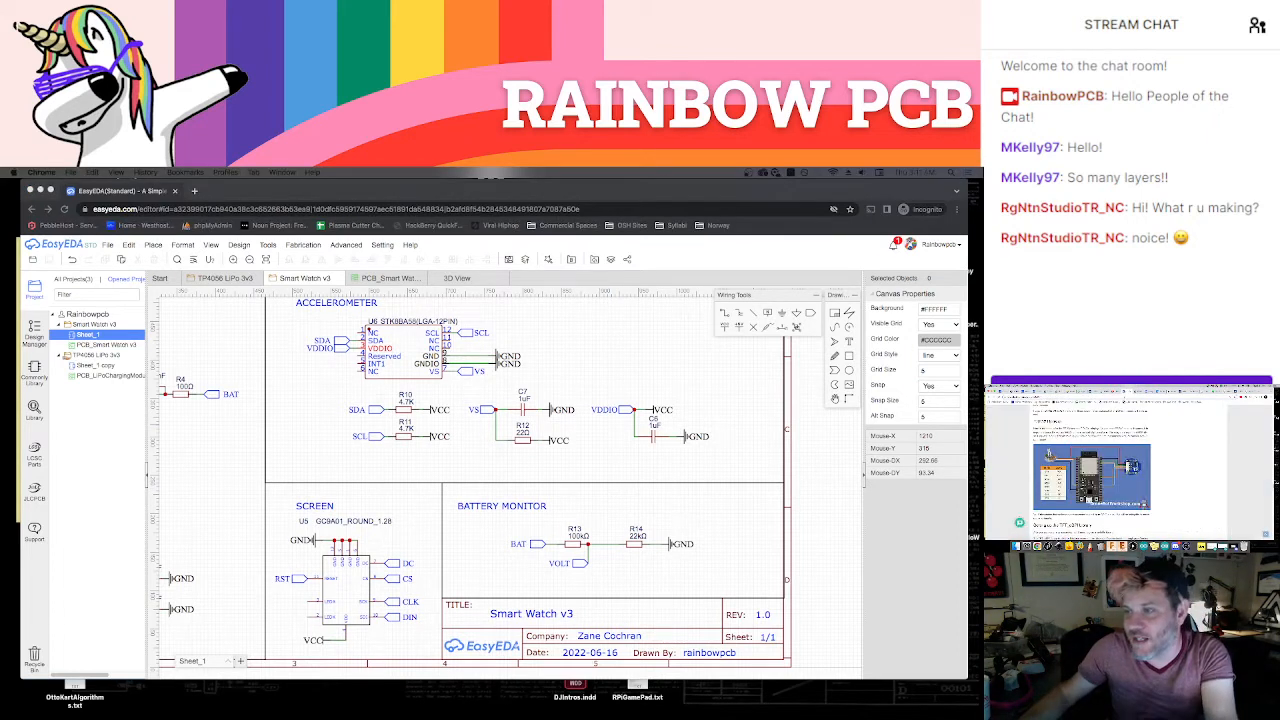
{"action": "scroll", "coordinate": [1092, 465], "scroll_direction": "up", "scroll_amount": 5}
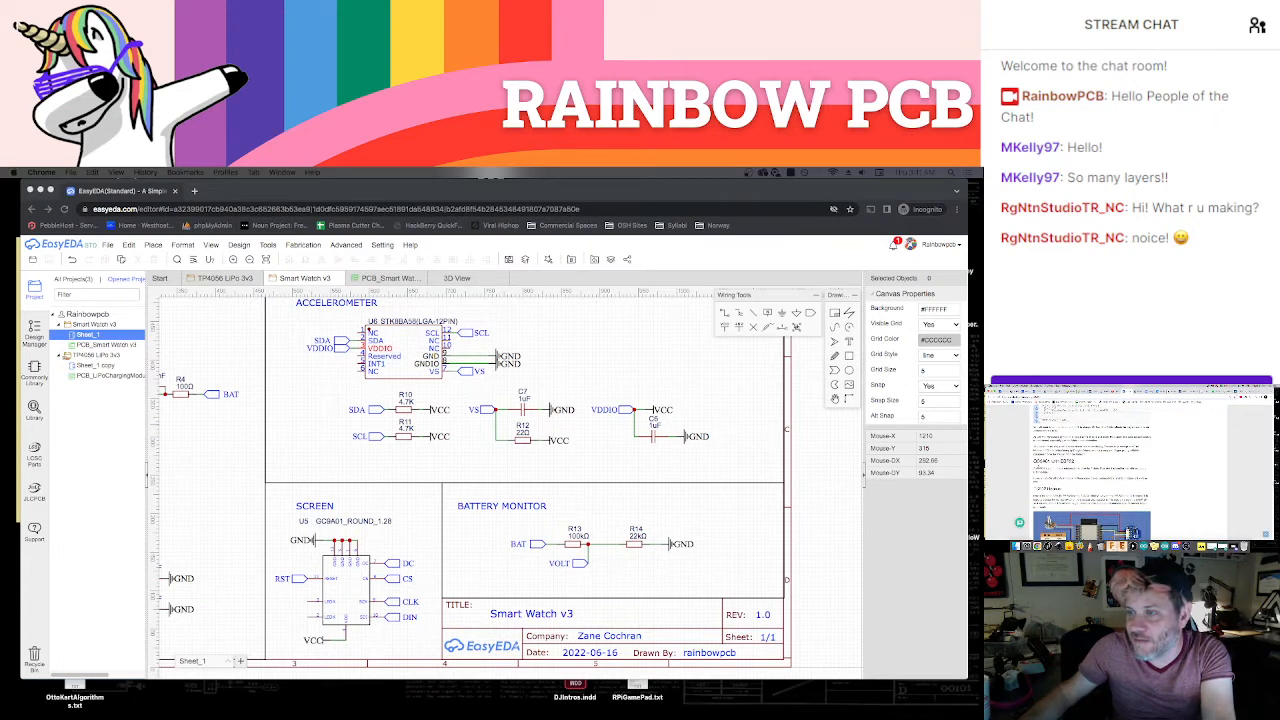
{"action": "key", "text": "super+t"}
{"action": "type", "text": "gc"}
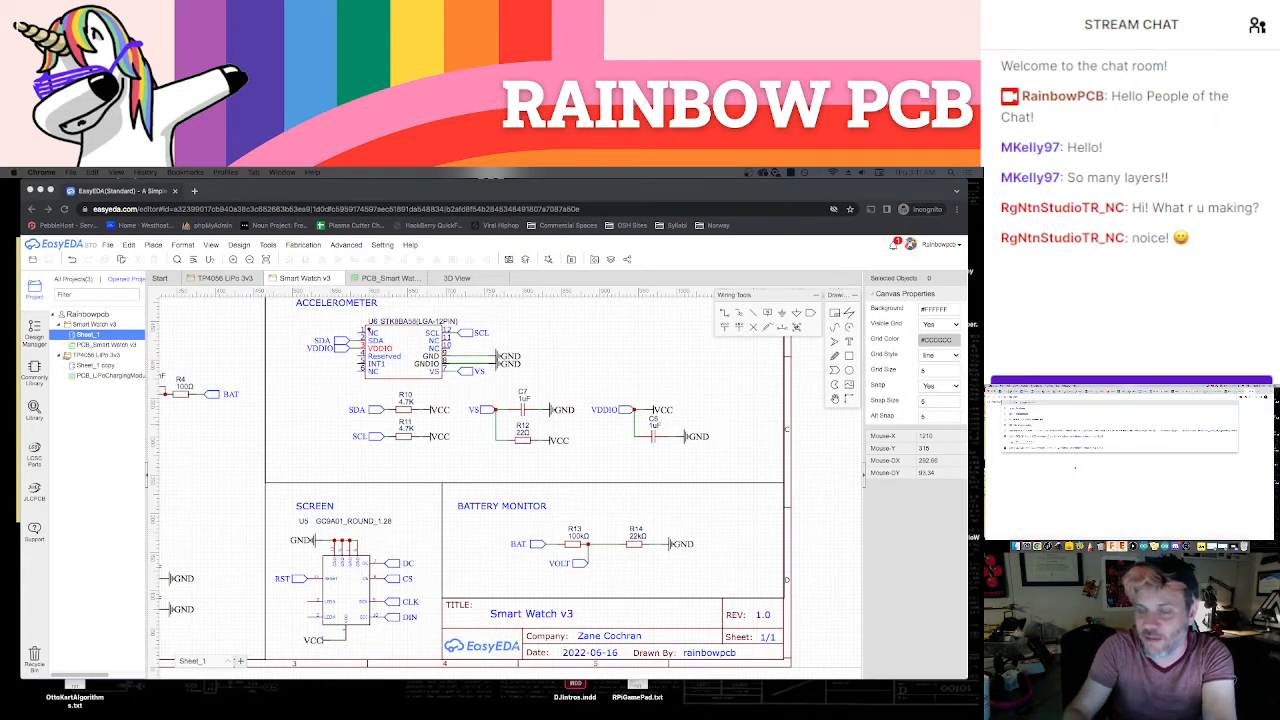
{"action": "key", "text": "Return"}
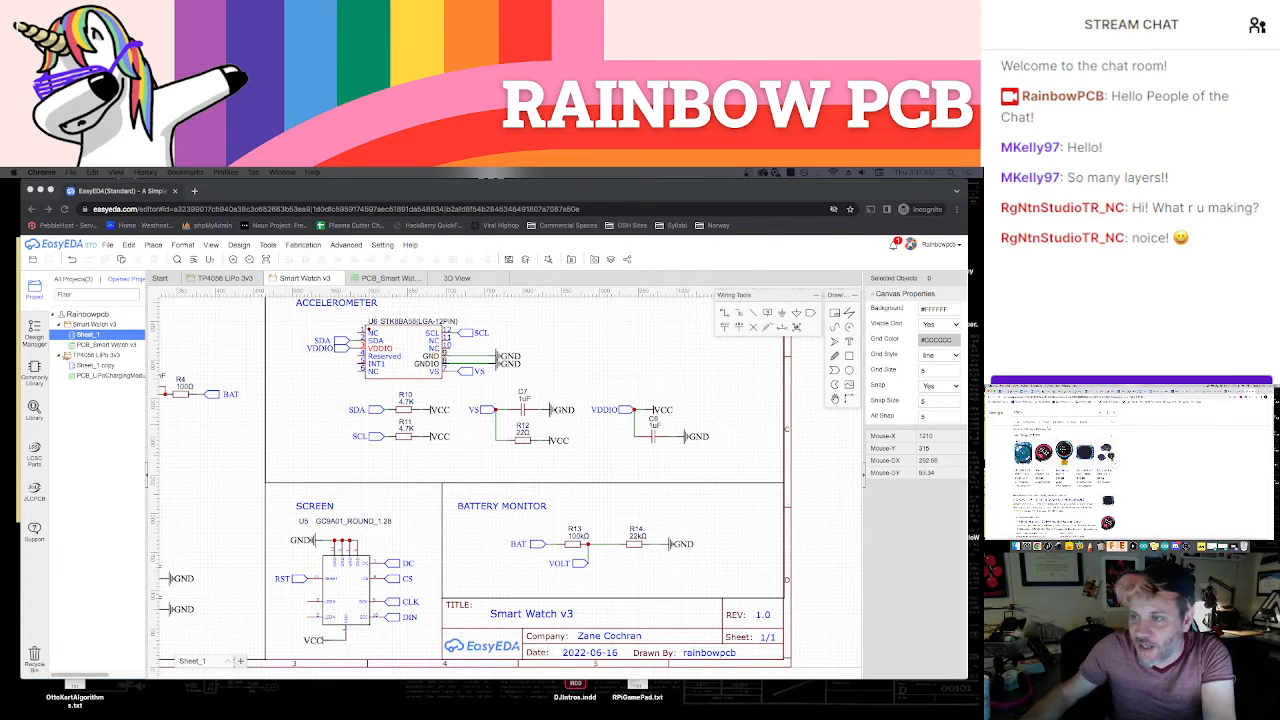
{"action": "left_click", "coordinate": [1081, 453]}
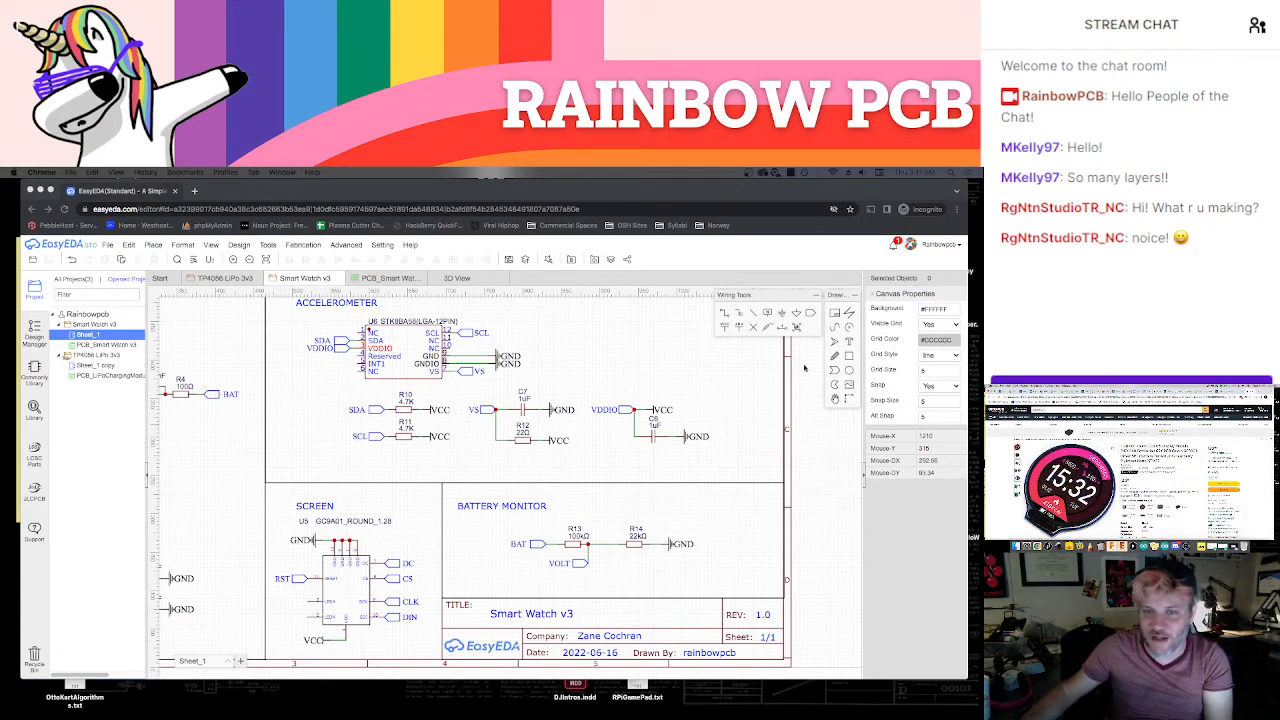
Return to EasyEDA and look over the screen section, the PCB layout and the whole Smart Watch v3 schematic sheet
{"action": "left_click", "coordinate": [767, 391]}
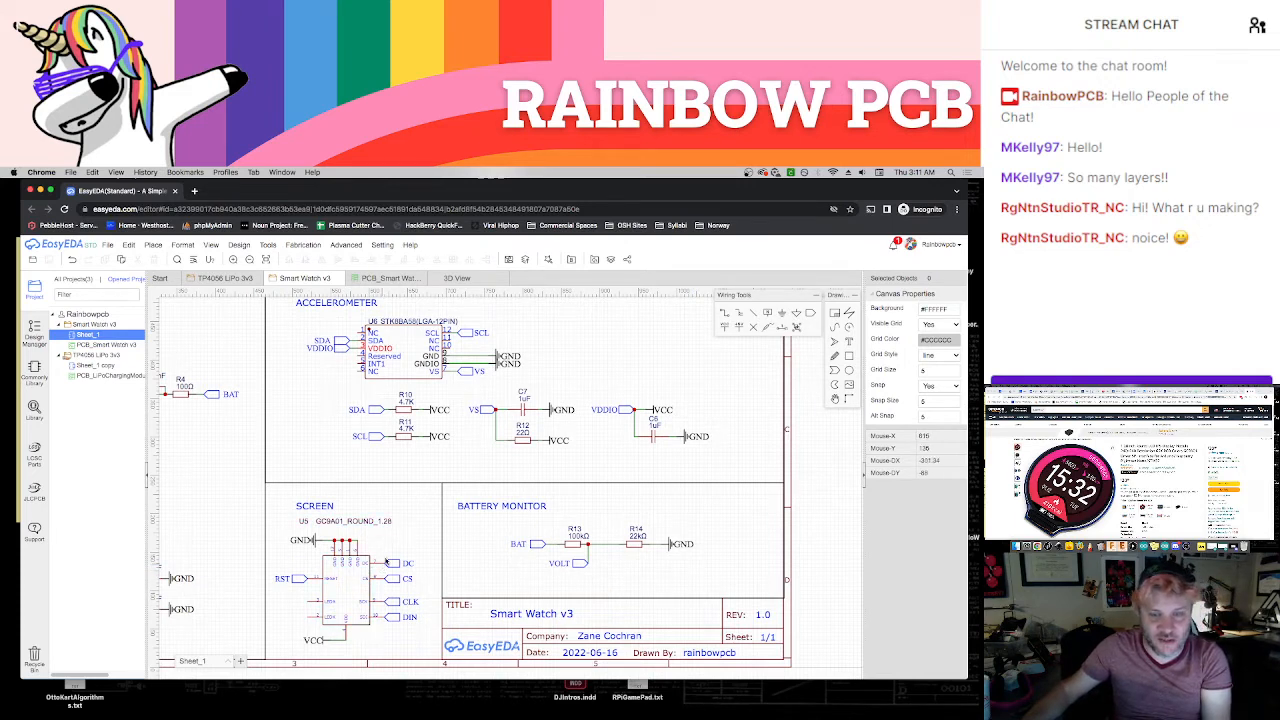
{"action": "left_click", "coordinate": [388, 279]}
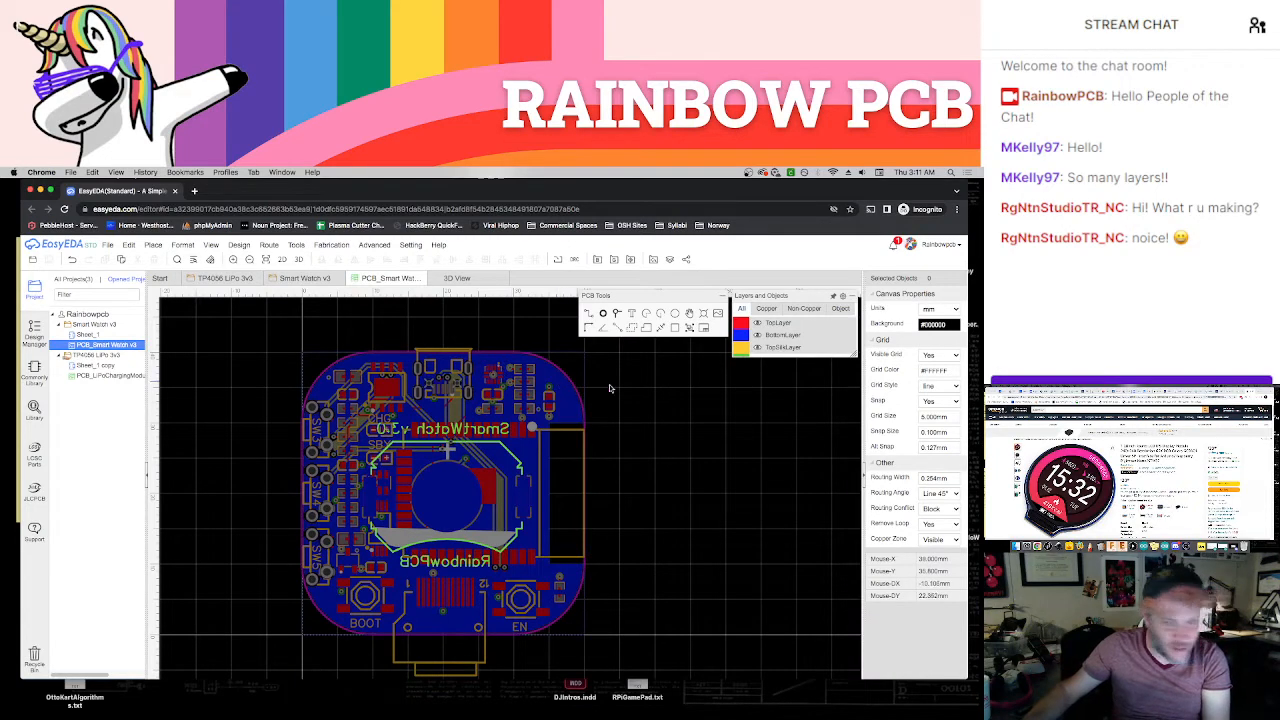
{"action": "left_click", "coordinate": [305, 279]}
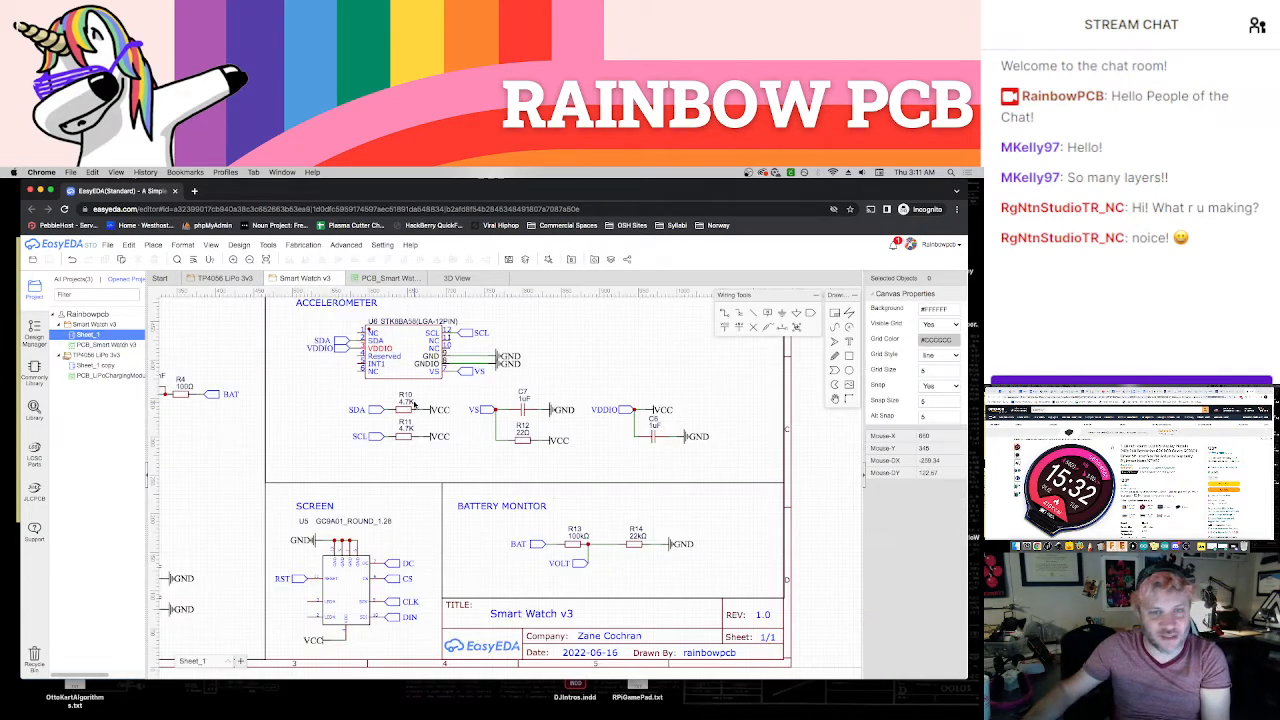
{"action": "scroll", "coordinate": [416, 406], "scroll_direction": "down", "scroll_amount": 5}
{"action": "right_click_drag", "start_coordinate": [527, 392], "coordinate": [579, 477]}
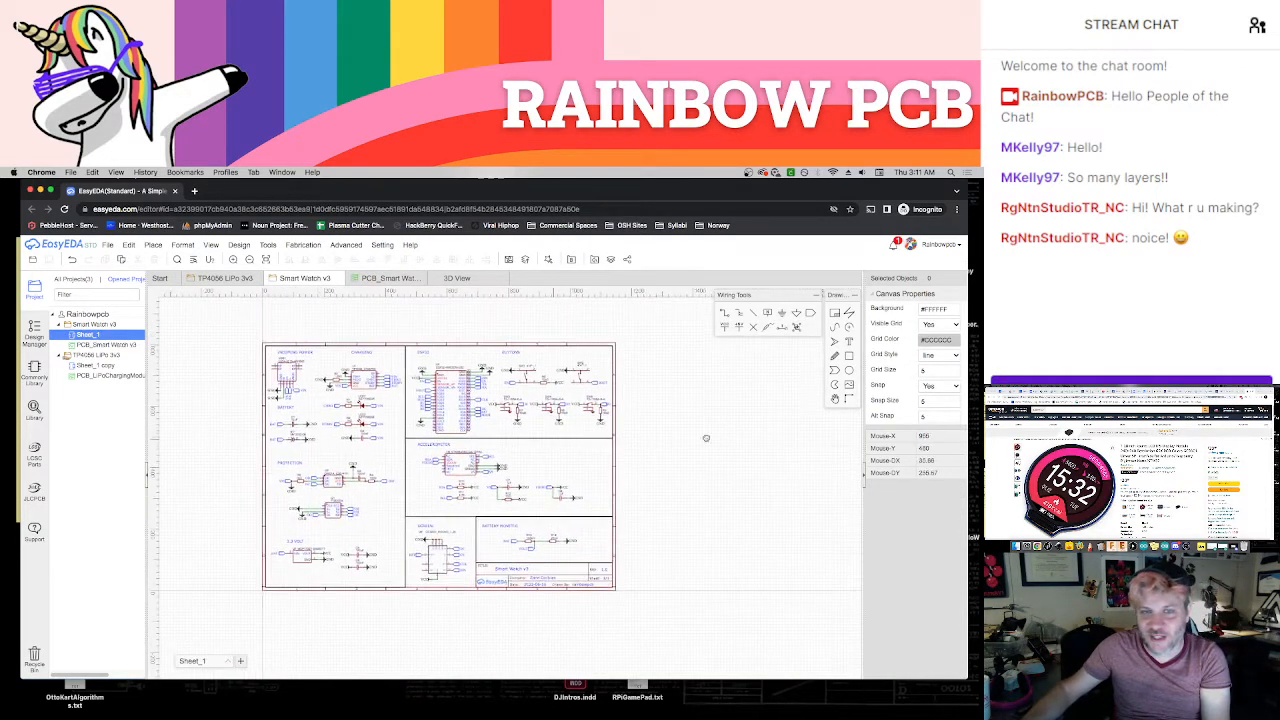
Inspect the top side of the whole assembled board in the 3D view
{"action": "left_click", "coordinate": [391, 280]}
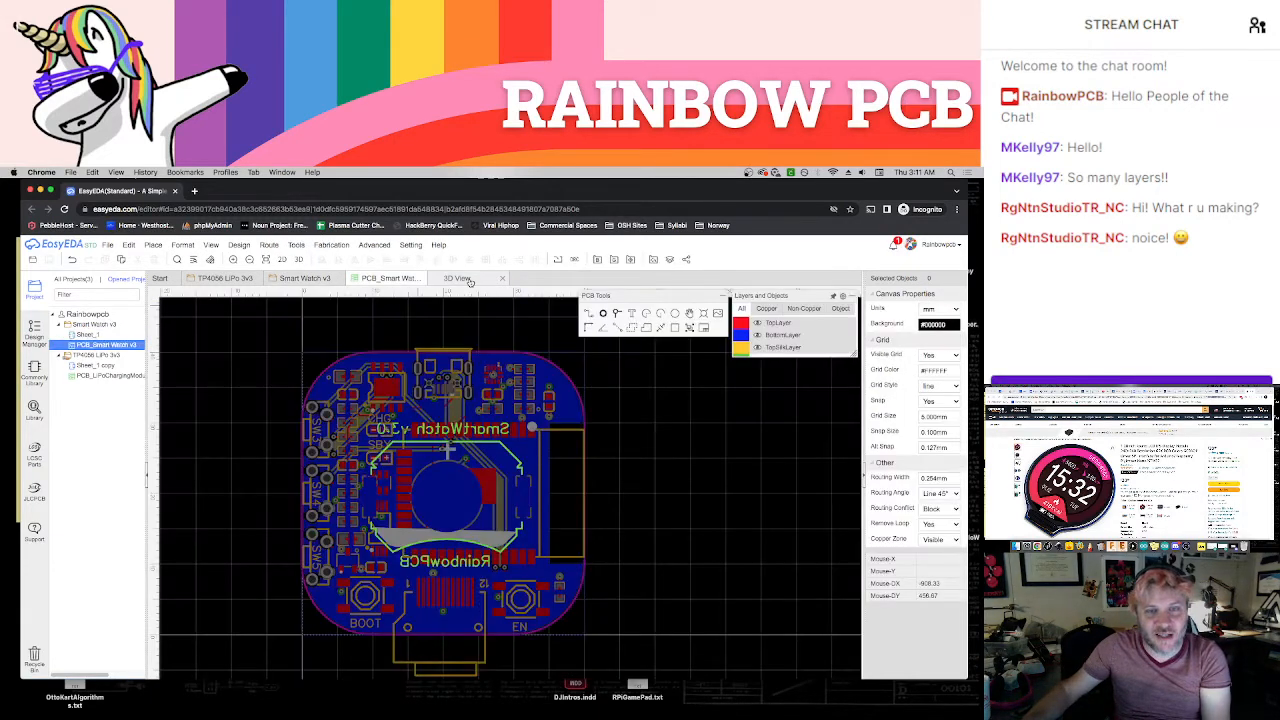
{"action": "left_click", "coordinate": [465, 280]}
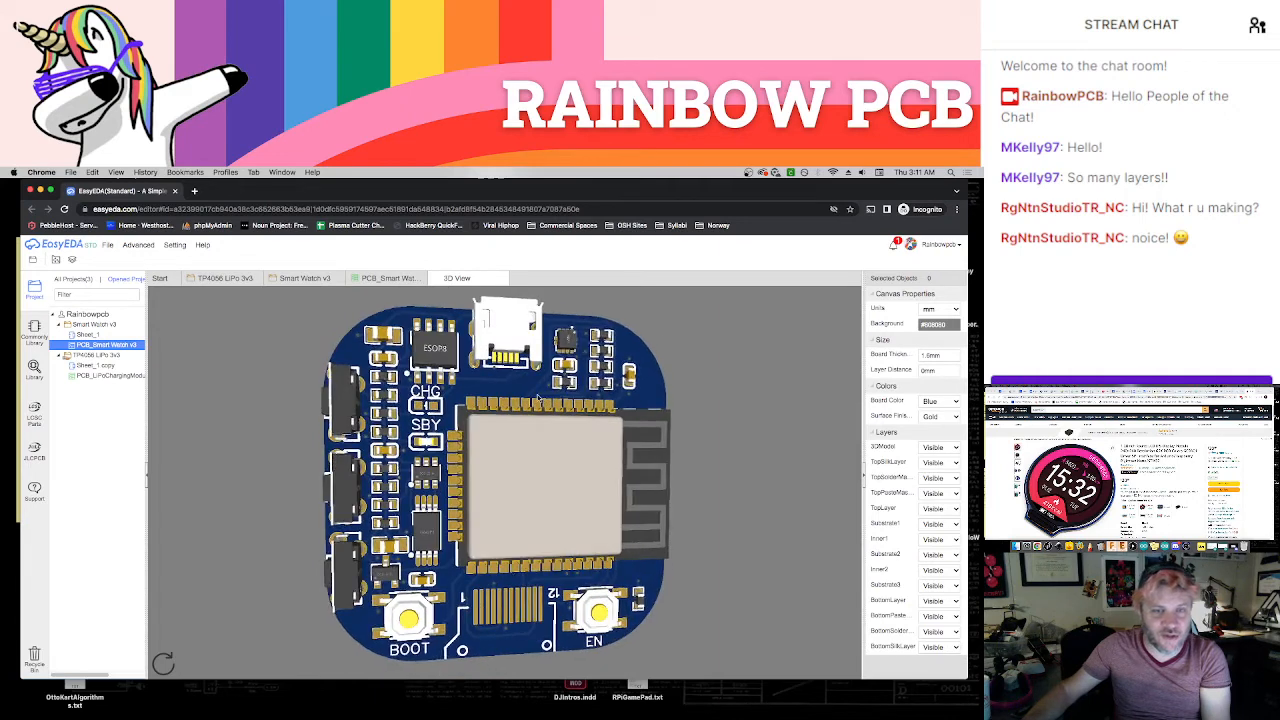
{"action": "left_click_drag", "start_coordinate": [538, 398], "coordinate": [507, 398]}
{"action": "scroll", "coordinate": [506, 398], "scroll_direction": "down", "scroll_amount": 3}
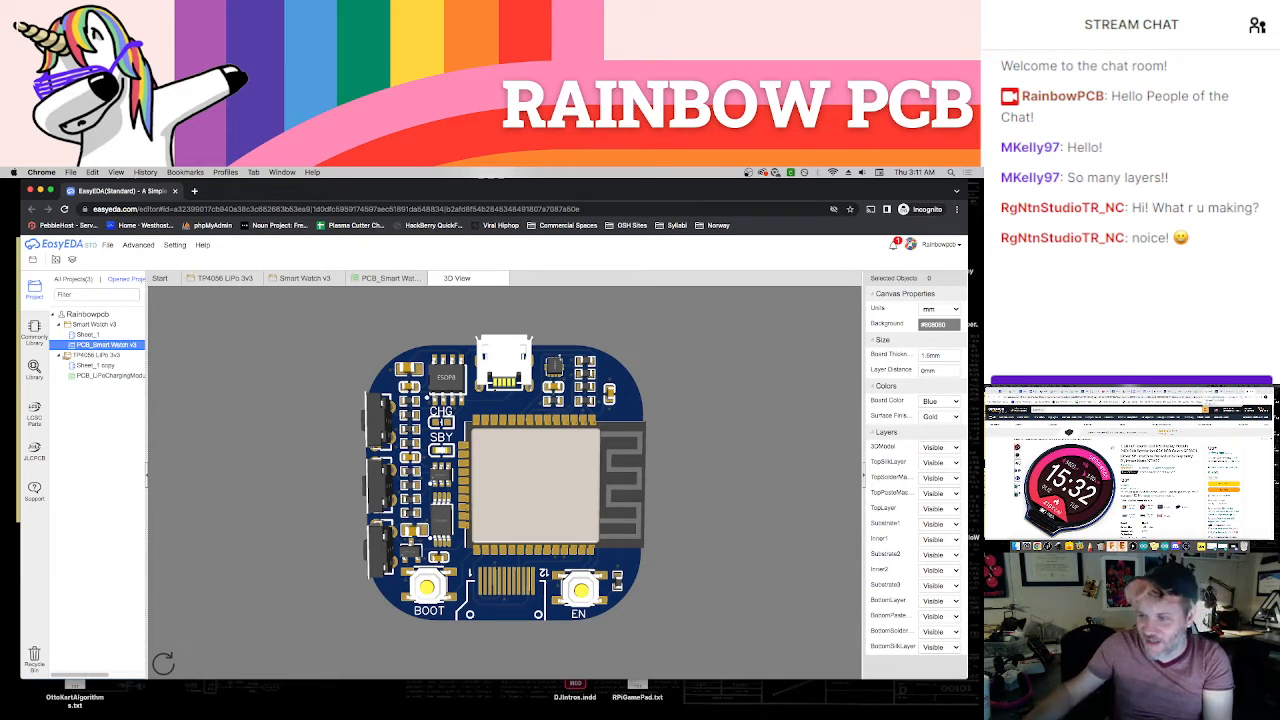
{"action": "left_click_drag", "start_coordinate": [601, 459], "coordinate": [535, 481]}
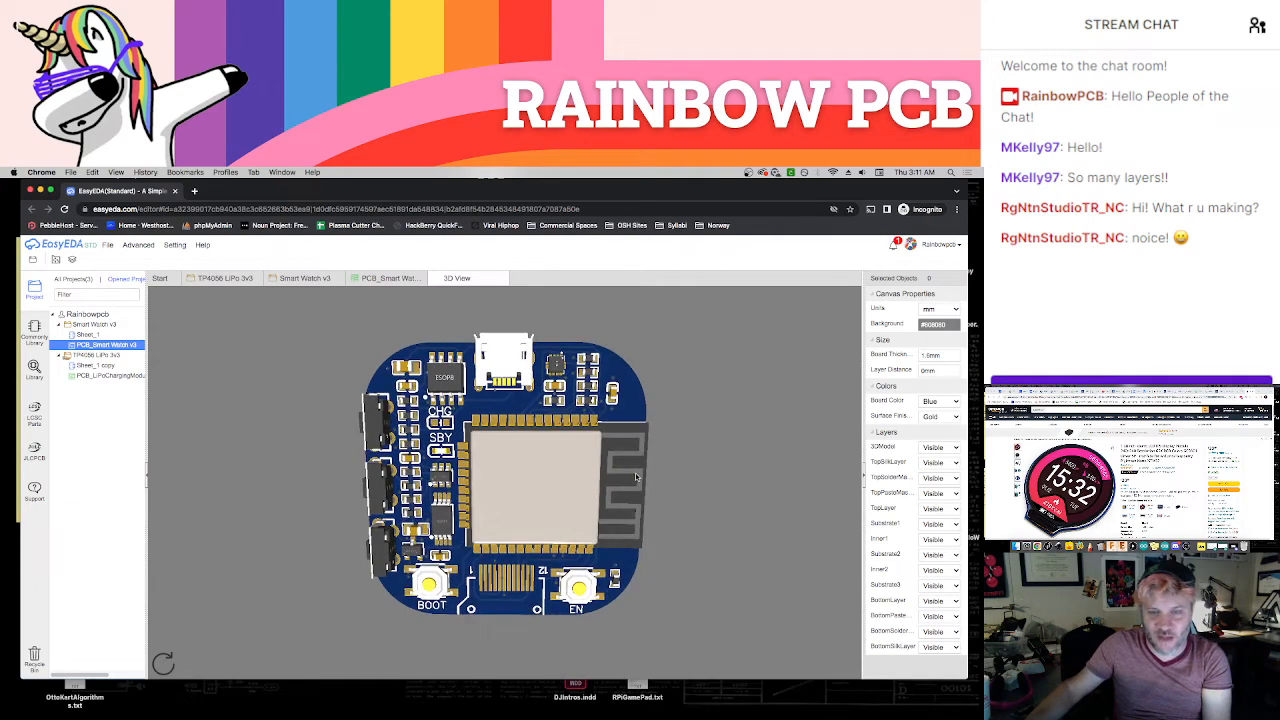
Turn the board over in the 3D view and inspect its underside with the SmartWatch v3.0 label and battery holder footprint
{"action": "left_click_drag", "start_coordinate": [635, 477], "coordinate": [389, 477]}
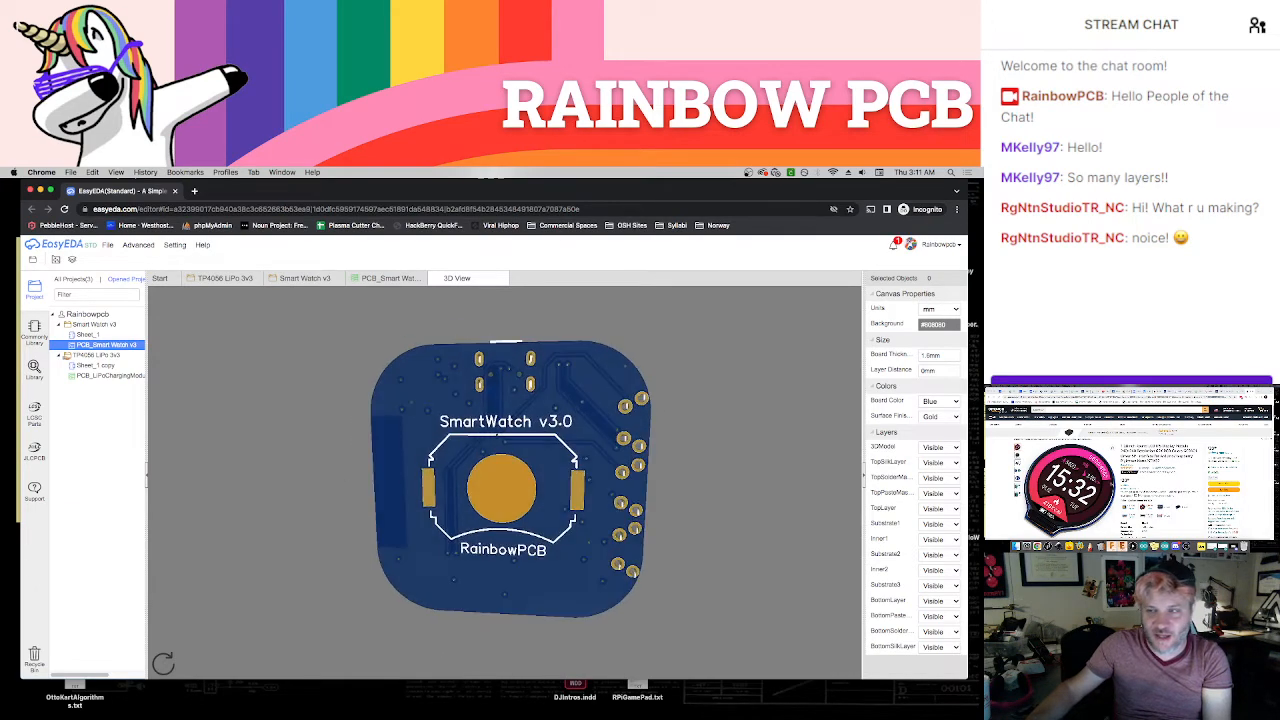
{"action": "left_click_drag", "start_coordinate": [1240, 392], "coordinate": [1011, 392]}
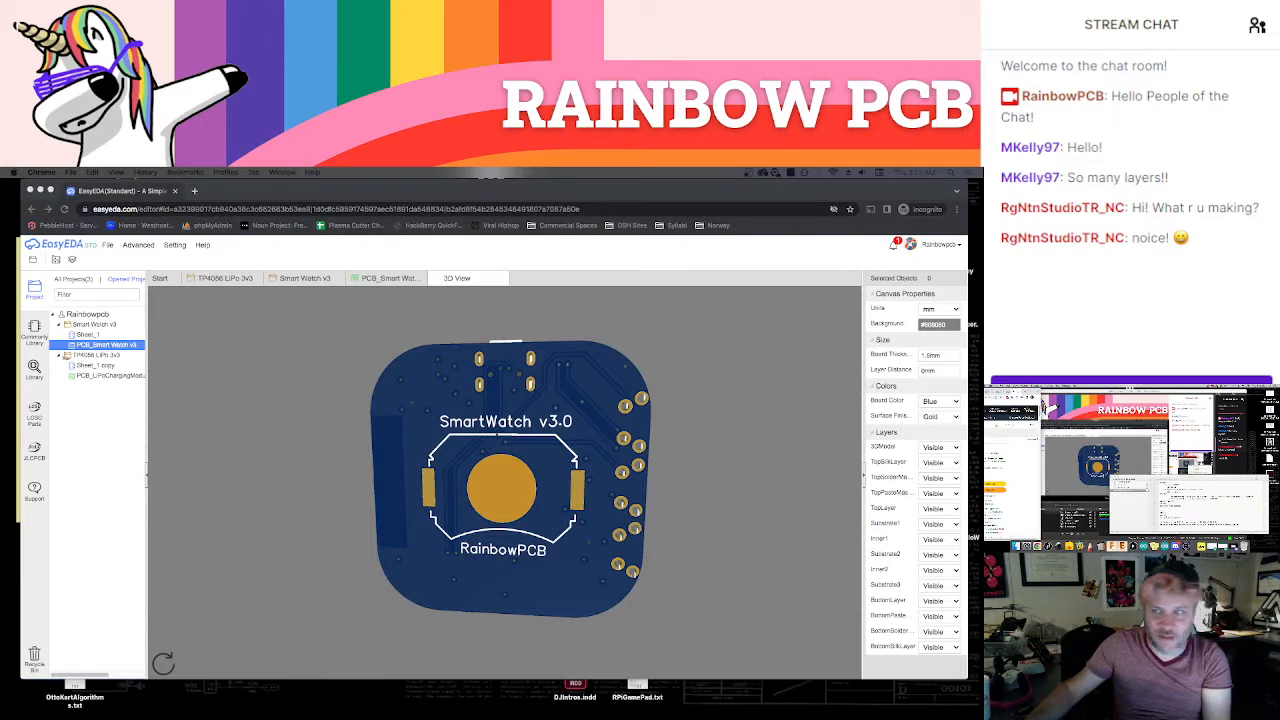
{"action": "mouse_move", "coordinate": [691, 189]}
{"action": "left_mouse_down"}
{"action": "mouse_move", "coordinate": [707, 257]}
{"action": "mouse_move", "coordinate": [705, 184]}
{"action": "left_mouse_up"}
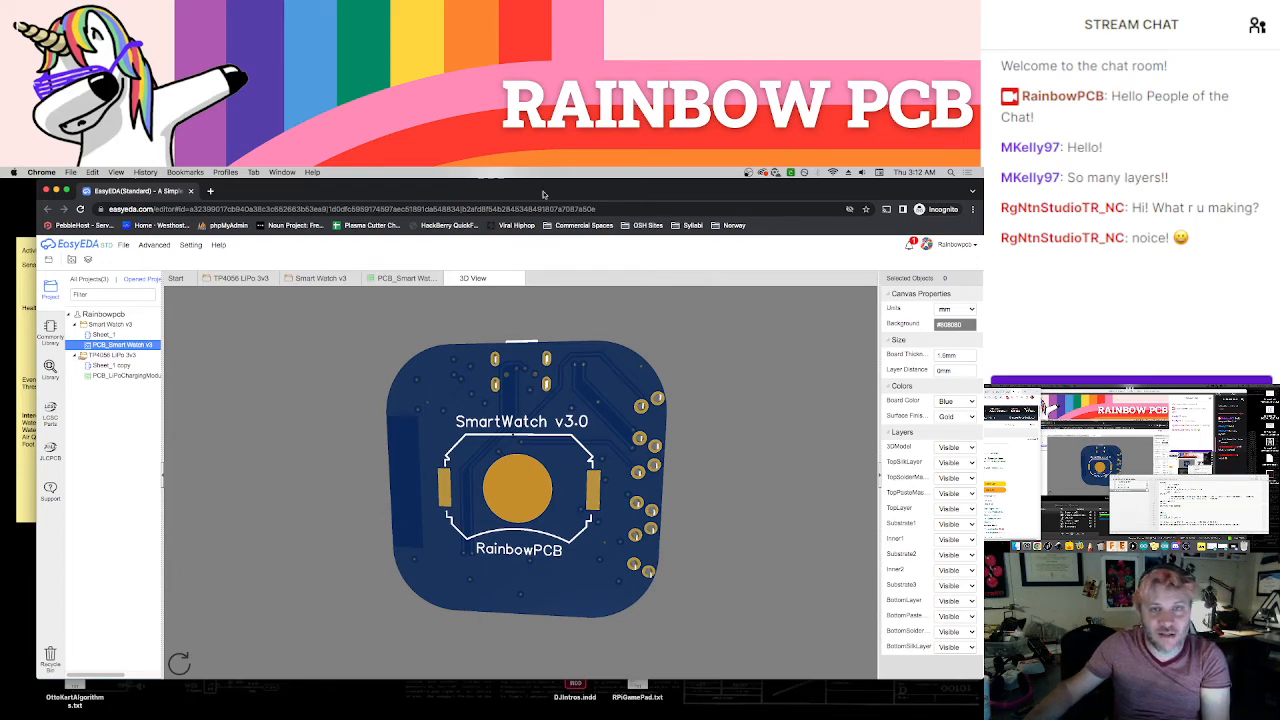
{"action": "mouse_move", "coordinate": [543, 194]}
{"action": "left_mouse_down"}
{"action": "mouse_move", "coordinate": [560, 612]}
{"action": "mouse_move", "coordinate": [555, 281]}
{"action": "mouse_move", "coordinate": [527, 194]}
{"action": "left_mouse_up"}
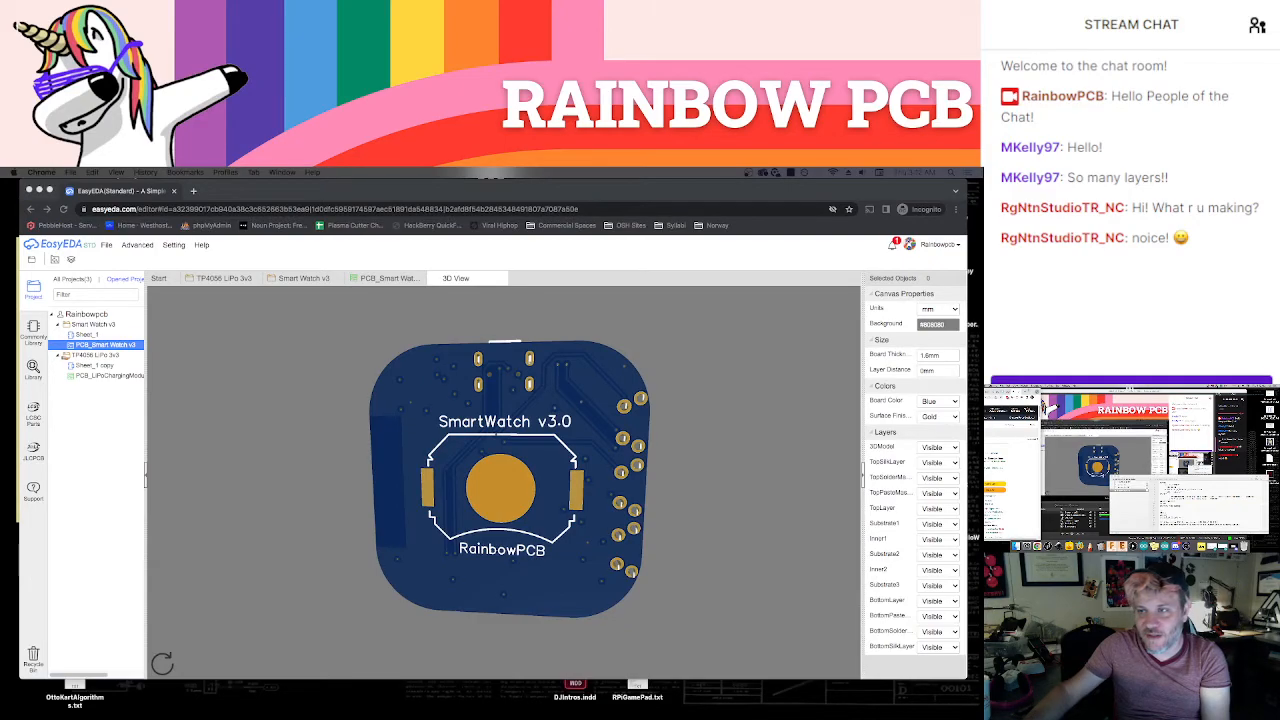
{"action": "left_click_drag", "start_coordinate": [0, 194], "coordinate": [1279, 190]}
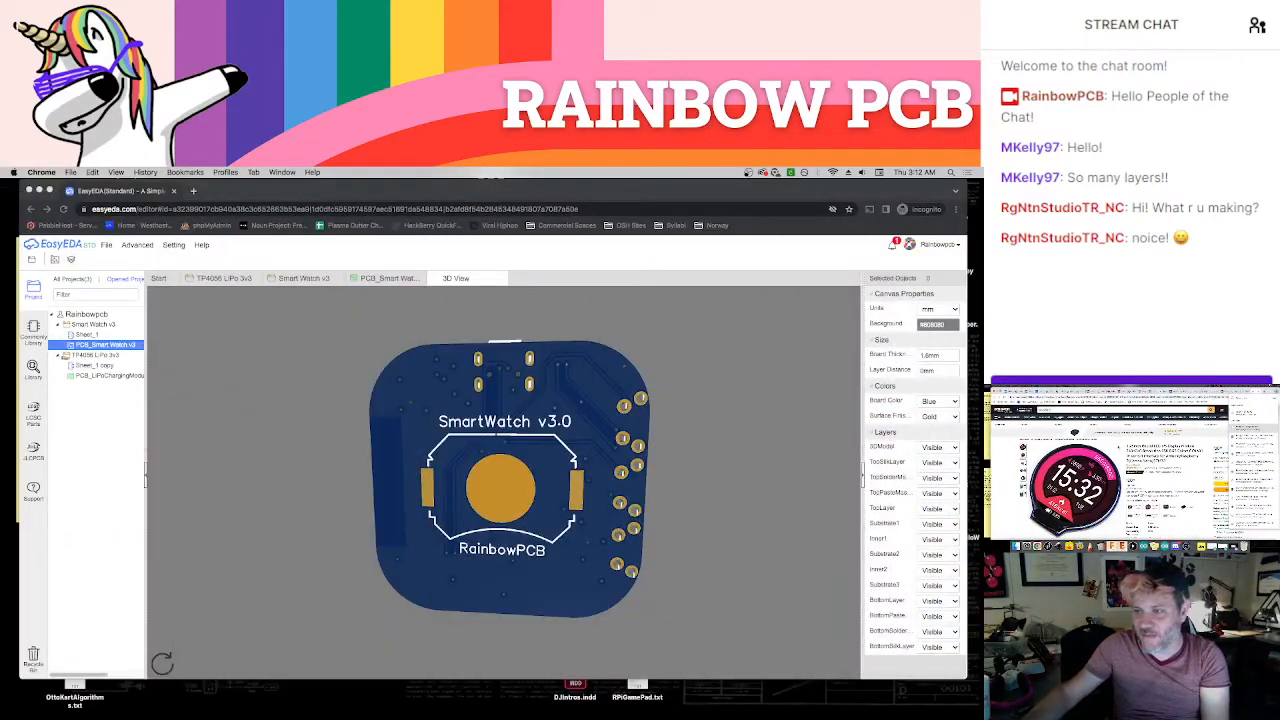
{"action": "left_click_drag", "start_coordinate": [561, 359], "coordinate": [581, 460]}
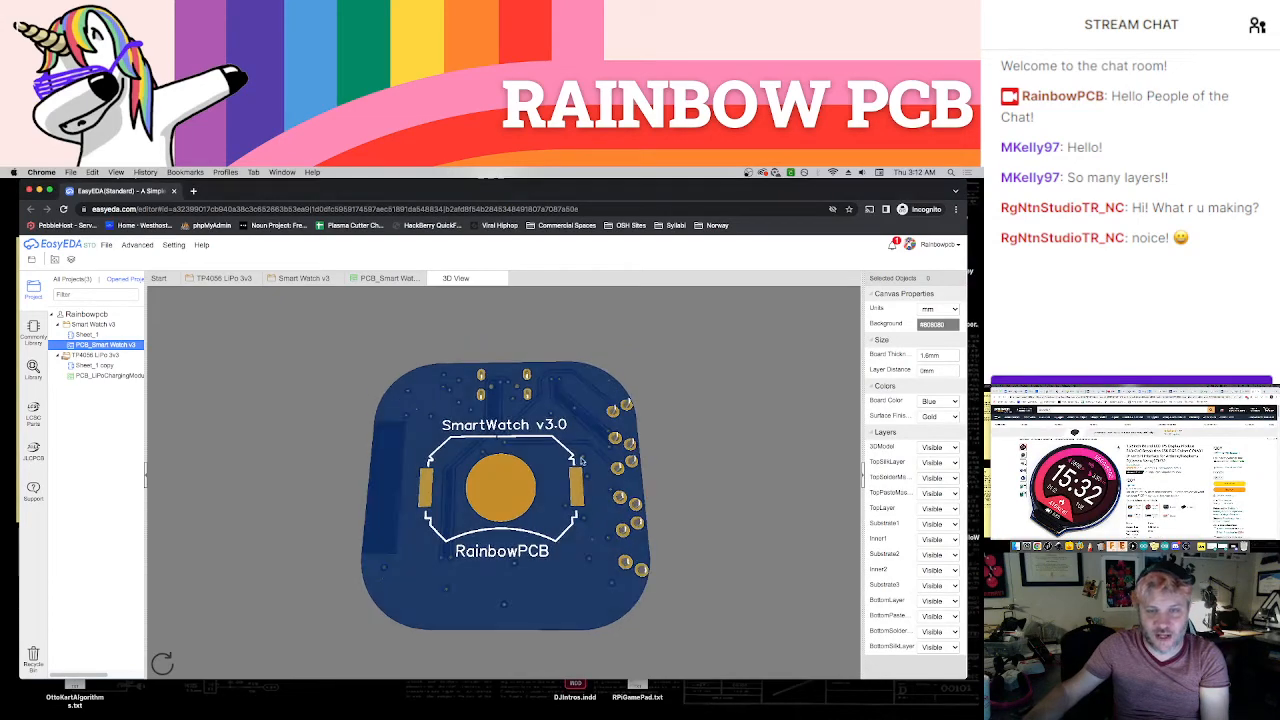
Switch to the browser window with the Amazon listing and view the second product image of the 1.28" round LCD display module
{"action": "left_click_drag", "start_coordinate": [1224, 390], "coordinate": [875, 187]}
{"action": "mouse_move", "coordinate": [285, 522]}
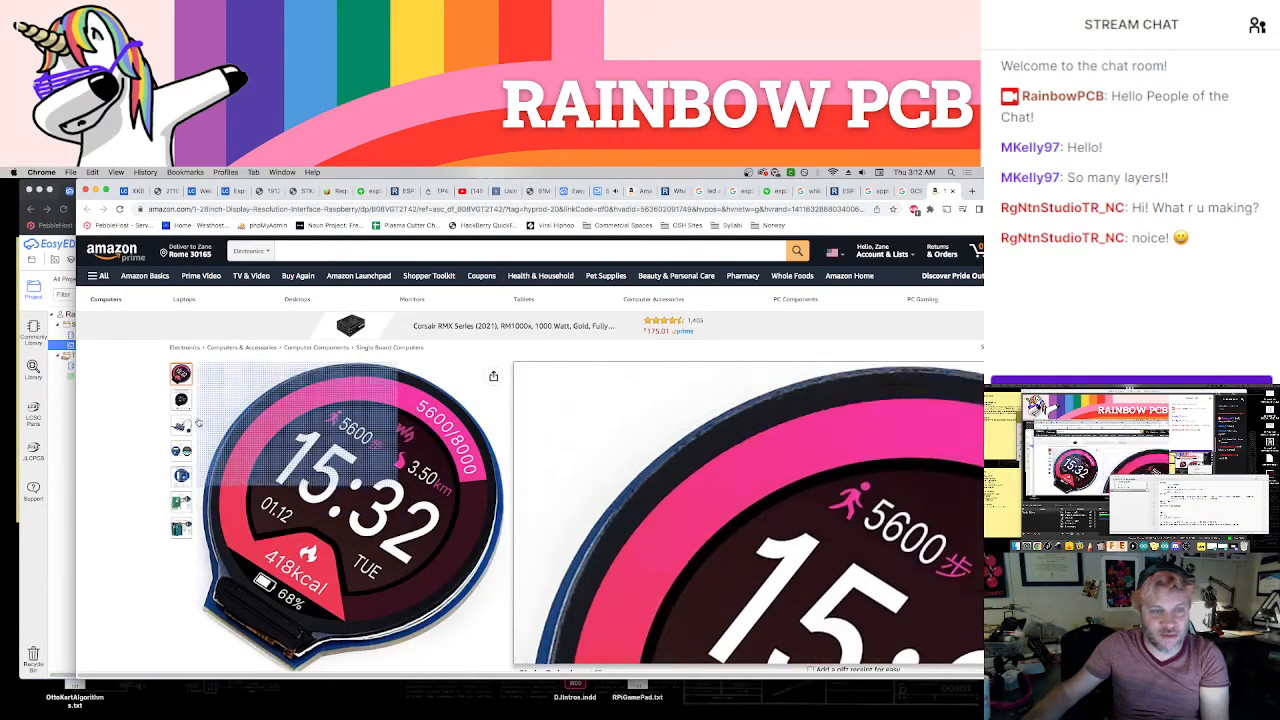
{"action": "mouse_move", "coordinate": [184, 405]}
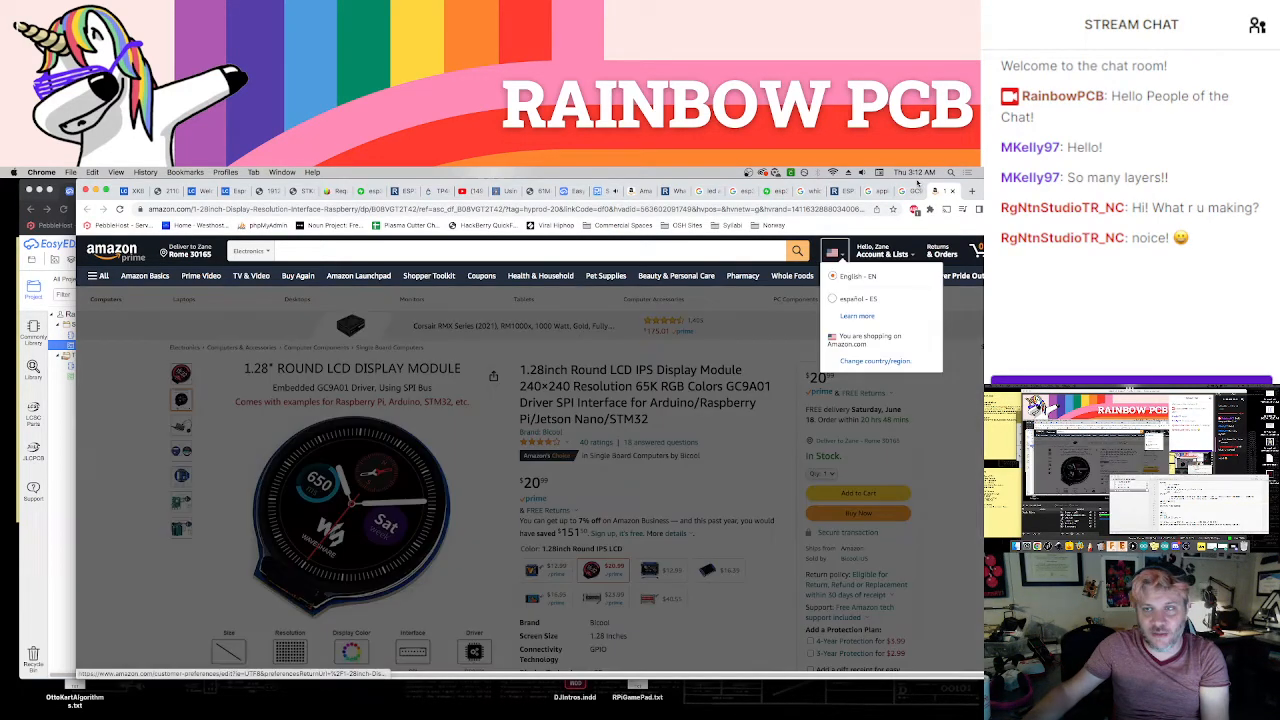
{"action": "left_click_drag", "start_coordinate": [870, 184], "coordinate": [980, 186]}
{"action": "left_click_drag", "start_coordinate": [1223, 390], "coordinate": [1250, 390]}
Return to the Smart Watch v3 board's 3D view and inspect its component side
{"action": "left_click", "coordinate": [499, 412]}
{"action": "left_click_drag", "start_coordinate": [527, 543], "coordinate": [474, 500]}
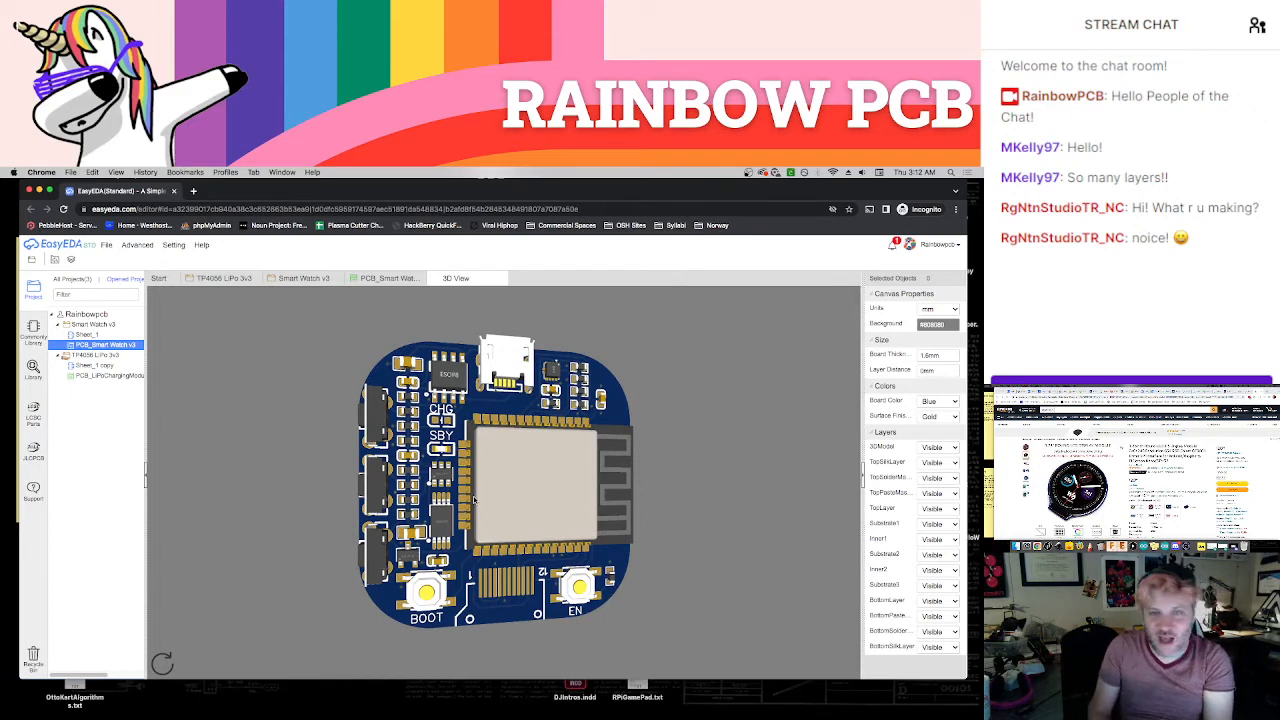
{"action": "left_click_drag", "start_coordinate": [474, 500], "coordinate": [476, 507]}
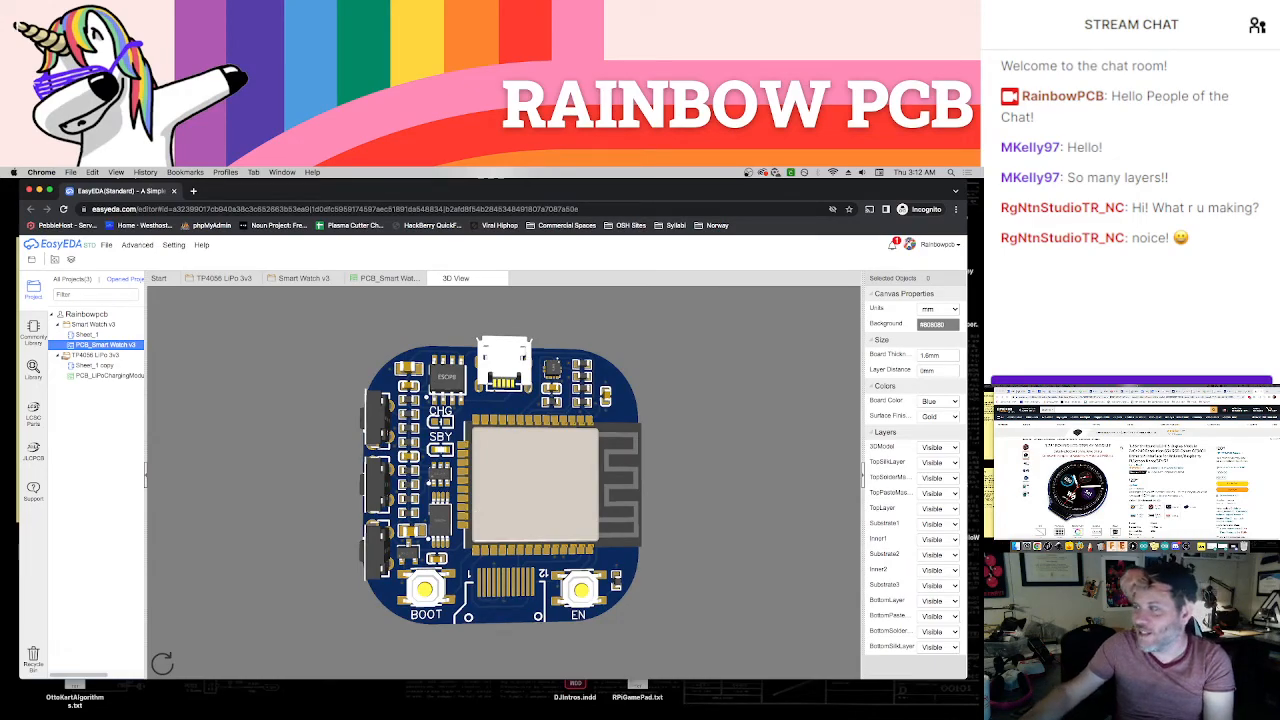
Show the PCB_3D Test layout in the other browser window, then put that window away
{"action": "left_click_drag", "start_coordinate": [1178, 390], "coordinate": [628, 185]}
{"action": "left_click", "coordinate": [518, 190]}
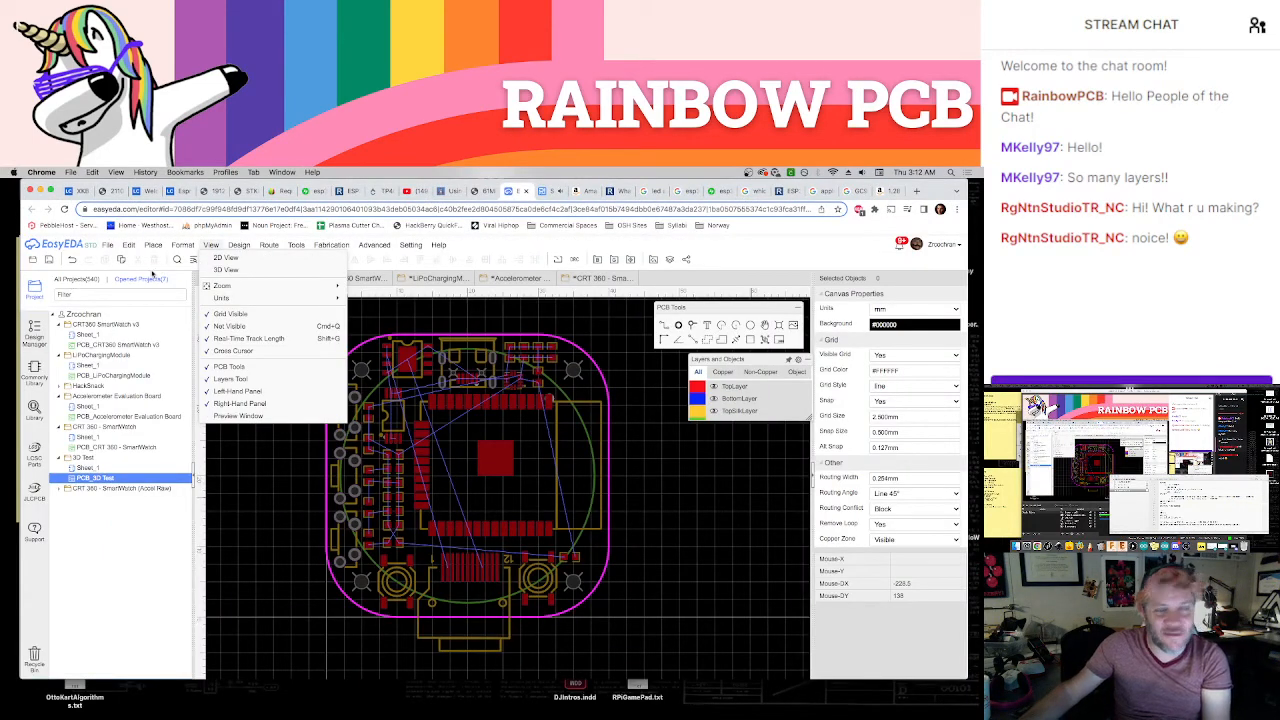
{"action": "left_click_drag", "start_coordinate": [925, 186], "coordinate": [1262, 391]}
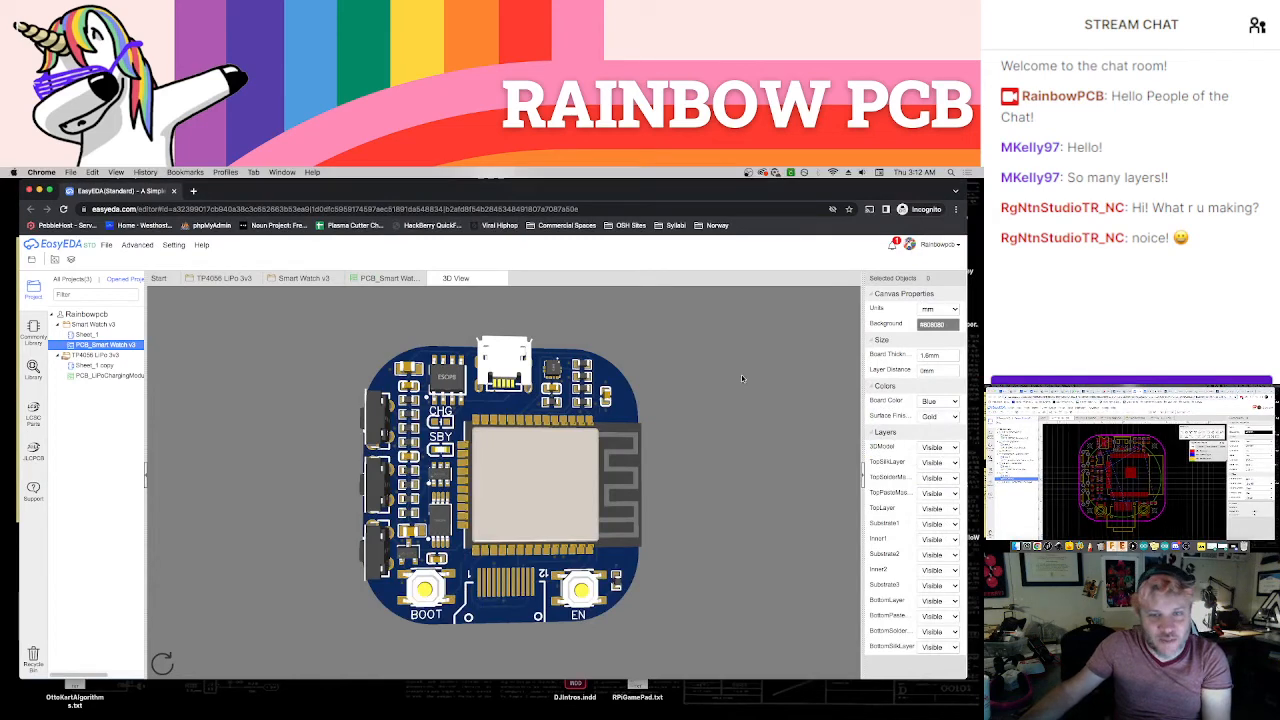
Examine the Smart Watch v3 board in its 3D view and its PCB layout, ending on the 3D component side
{"action": "left_click_drag", "start_coordinate": [457, 446], "coordinate": [514, 441]}
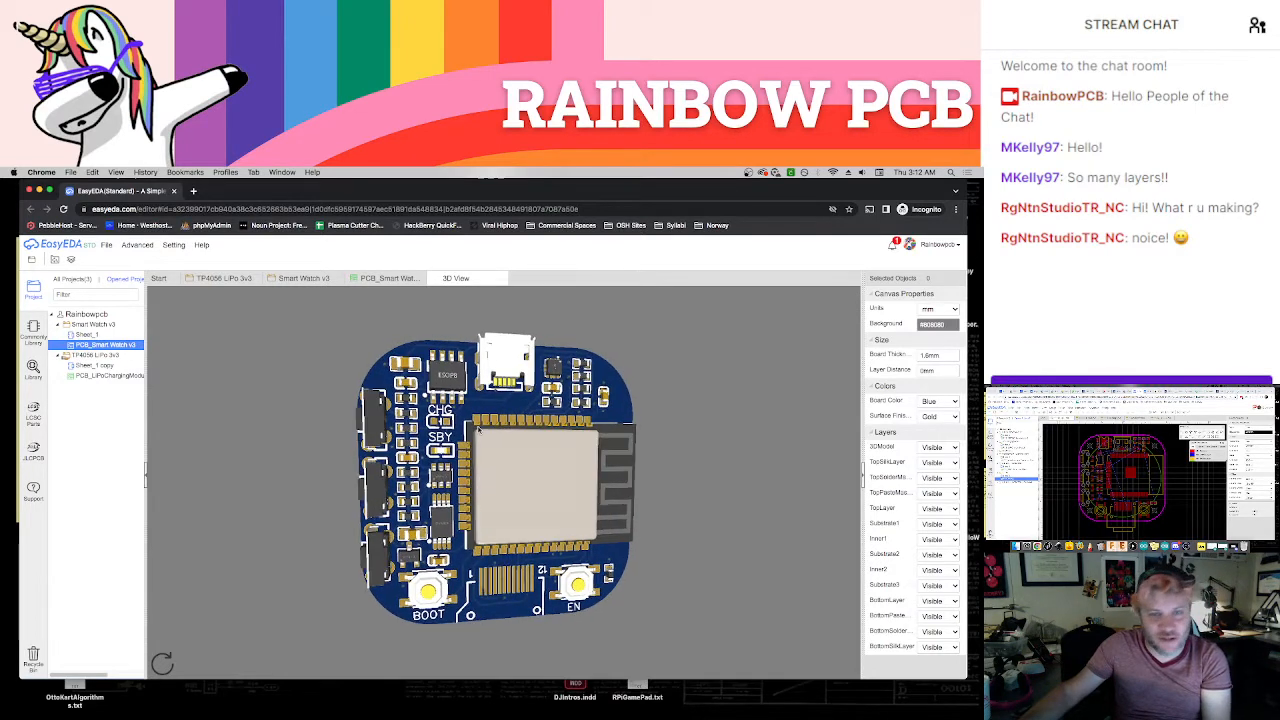
{"action": "left_click", "coordinate": [383, 279]}
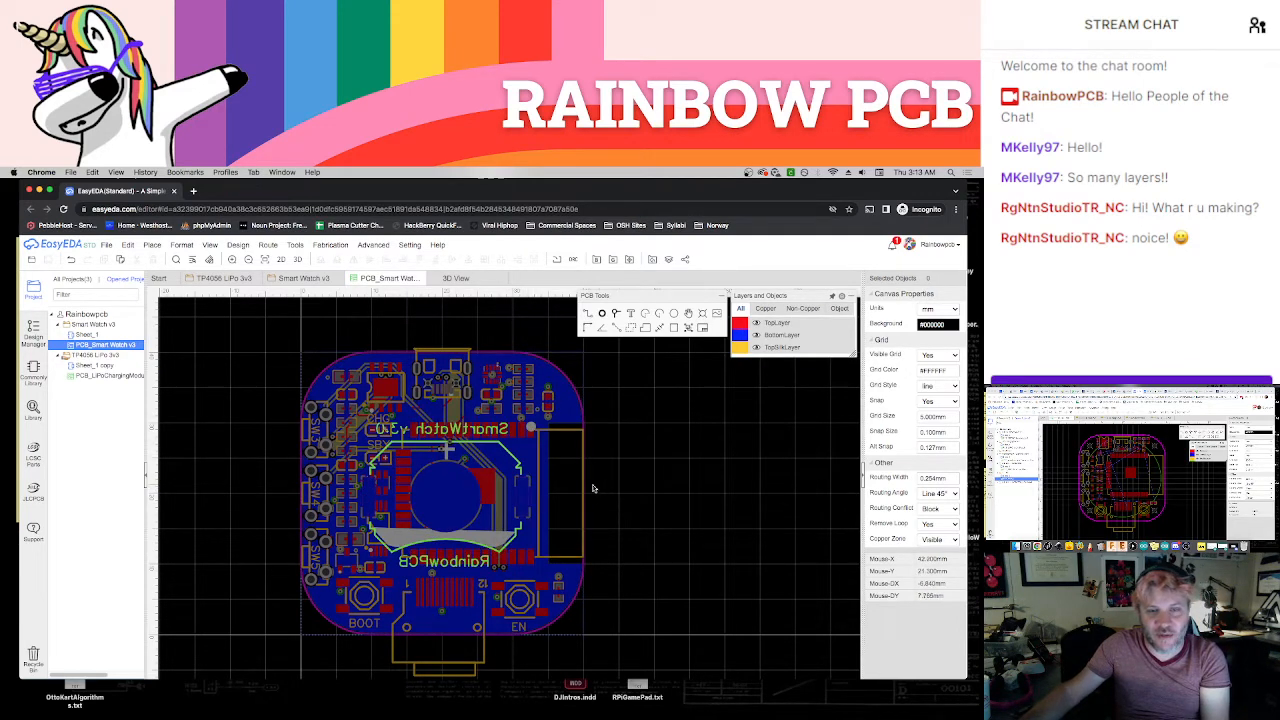
{"action": "scroll", "coordinate": [468, 527], "scroll_direction": "up", "scroll_amount": 1}
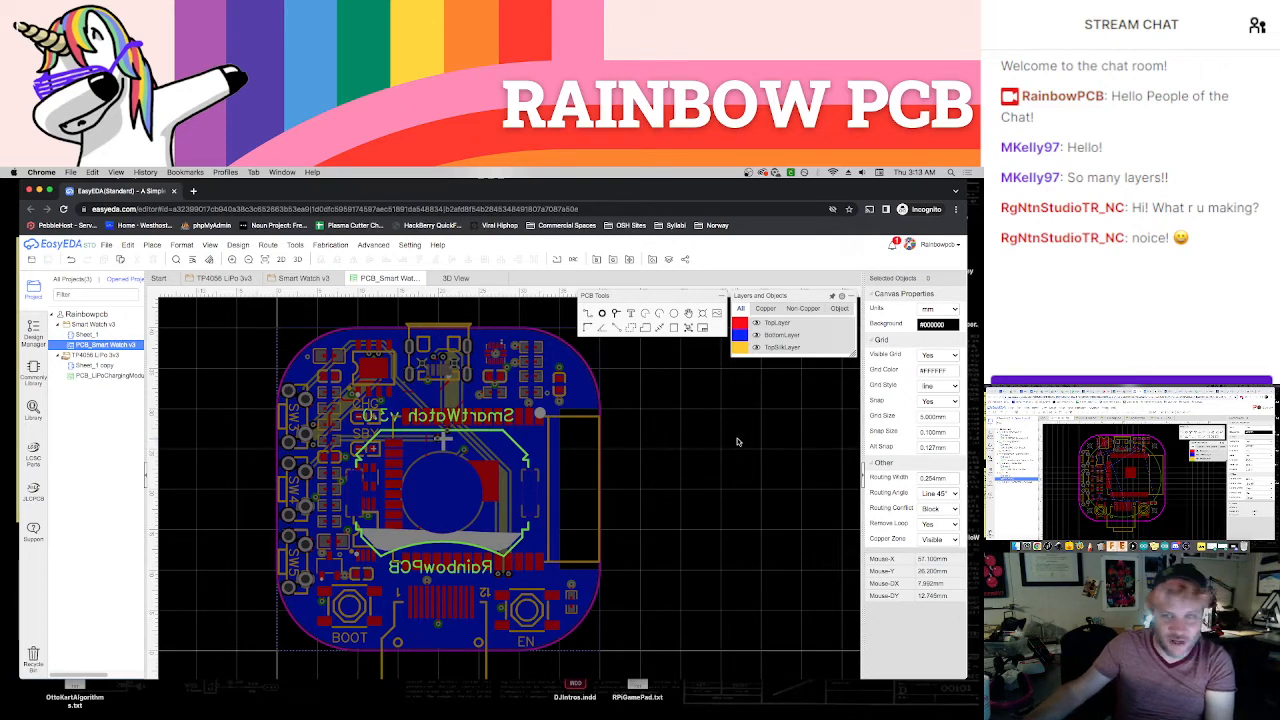
{"action": "left_click", "coordinate": [484, 279]}
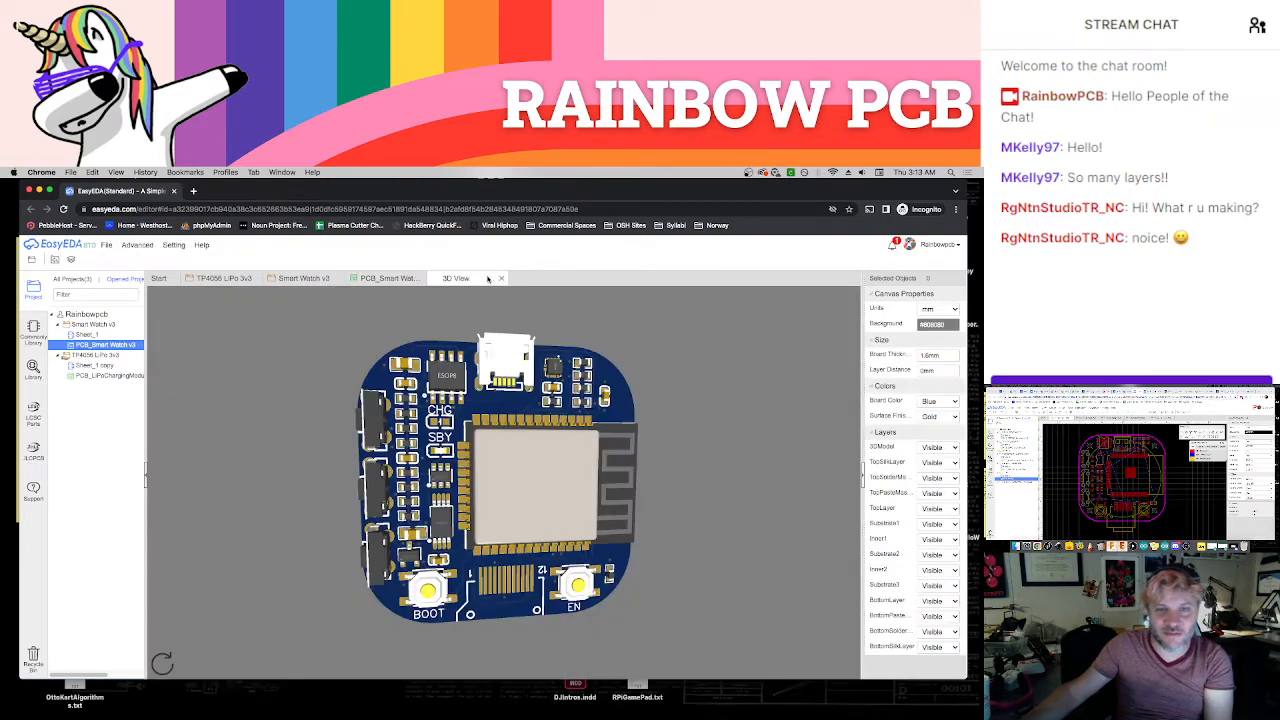
{"action": "mouse_move", "coordinate": [523, 425]}
{"action": "left_mouse_down"}
{"action": "mouse_move", "coordinate": [550, 450]}
{"action": "mouse_move", "coordinate": [574, 445]}
{"action": "mouse_move", "coordinate": [538, 443]}
{"action": "left_mouse_up"}
{"action": "scroll", "coordinate": [543, 437], "scroll_direction": "up", "scroll_amount": 3}
{"action": "scroll", "coordinate": [543, 437], "scroll_direction": "down", "scroll_amount": 3}
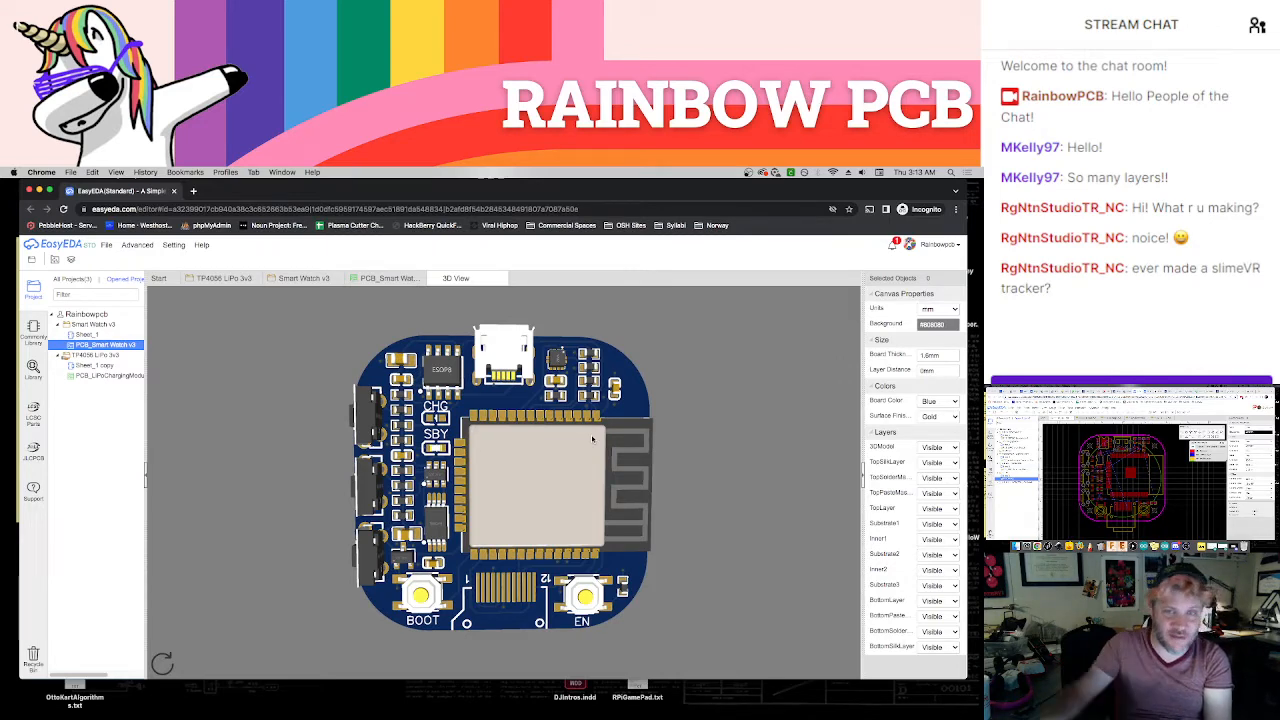
Open the fabrication file dialog for the Smart Watch v3 PCB, skipping the design rule check
{"action": "left_click", "coordinate": [383, 280]}
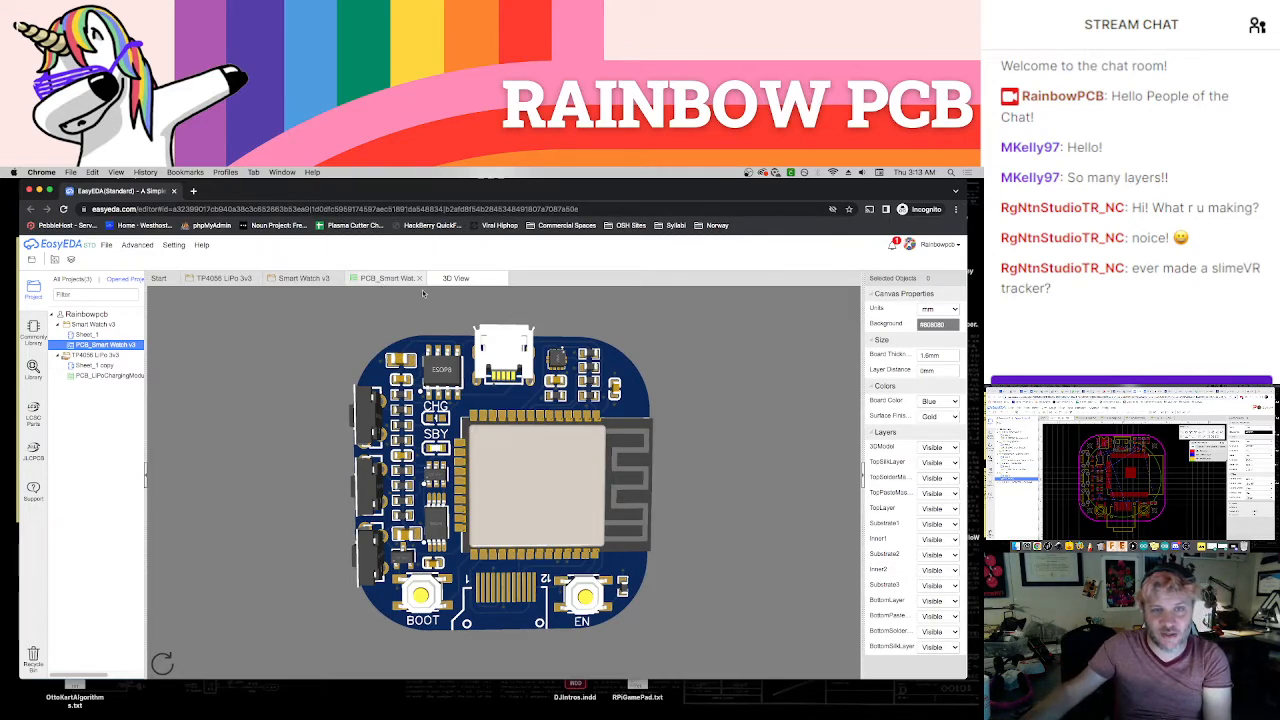
{"action": "left_click", "coordinate": [613, 259]}
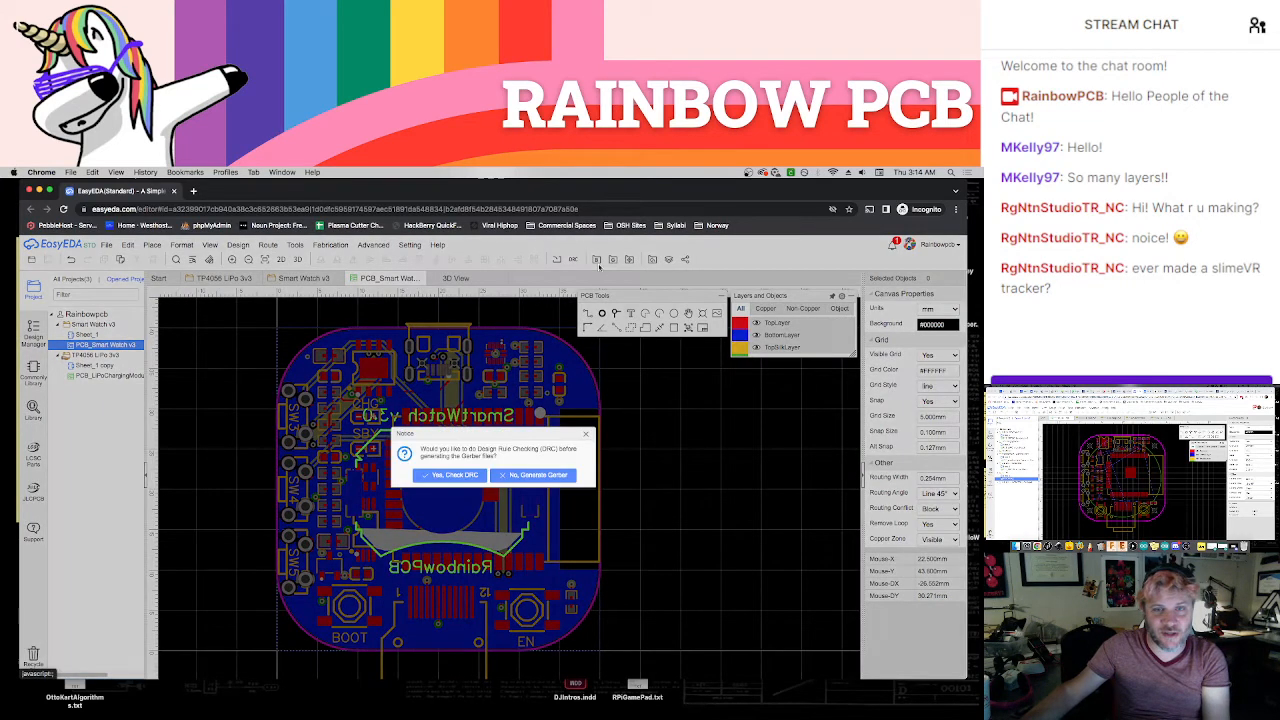
{"action": "left_click", "coordinate": [546, 479]}
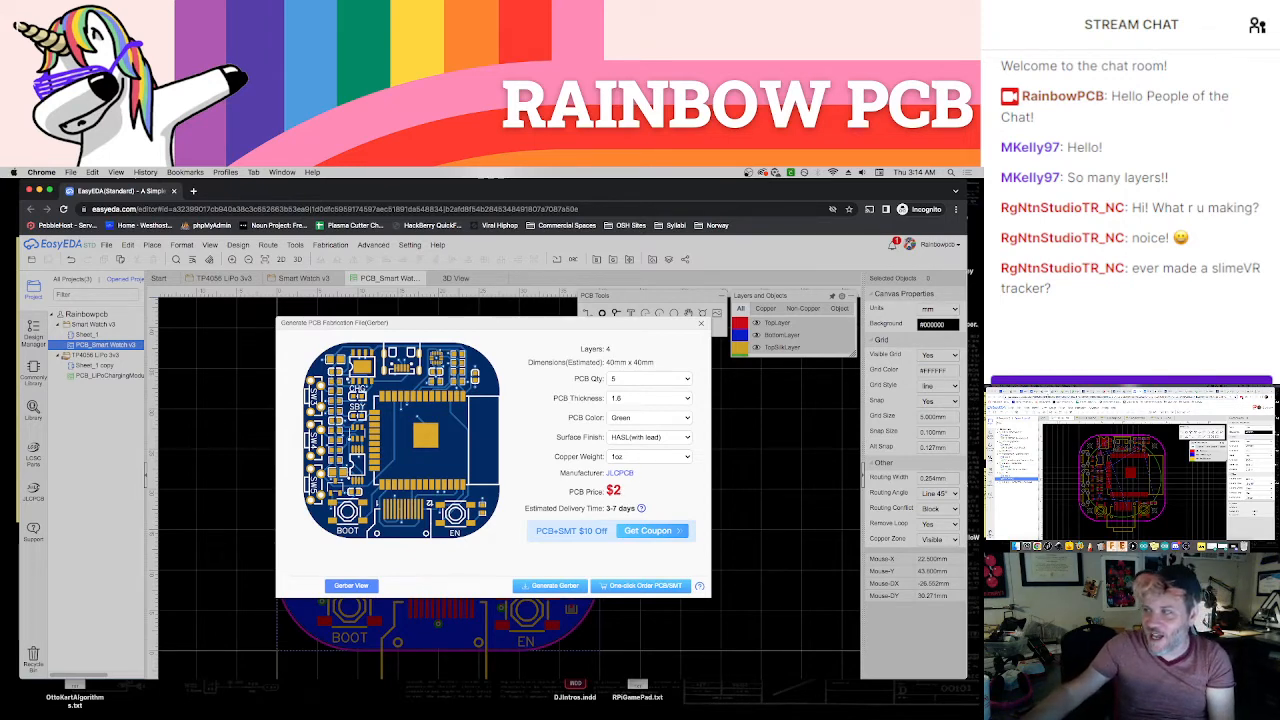
Open a new browser window and search the web for "slime vr tracker"
{"action": "left_click", "coordinate": [1221, 391]}
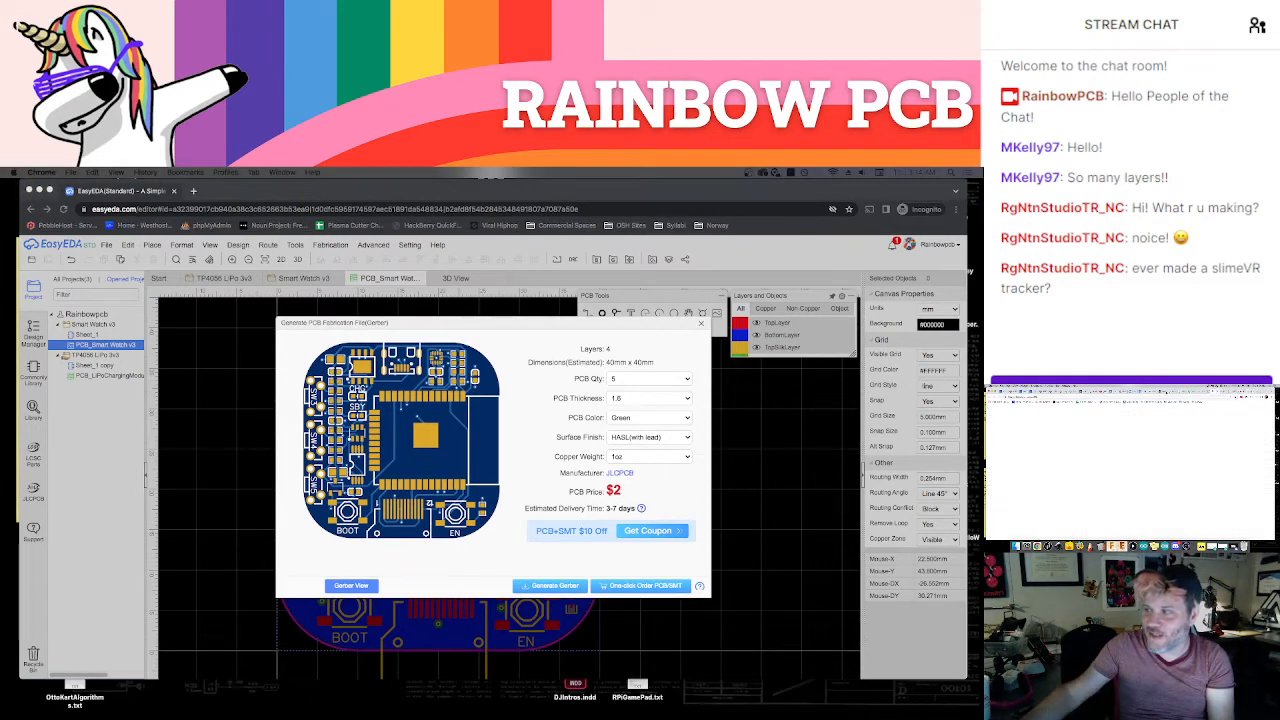
{"action": "left_click_drag", "start_coordinate": [1213, 391], "coordinate": [81, 188]}
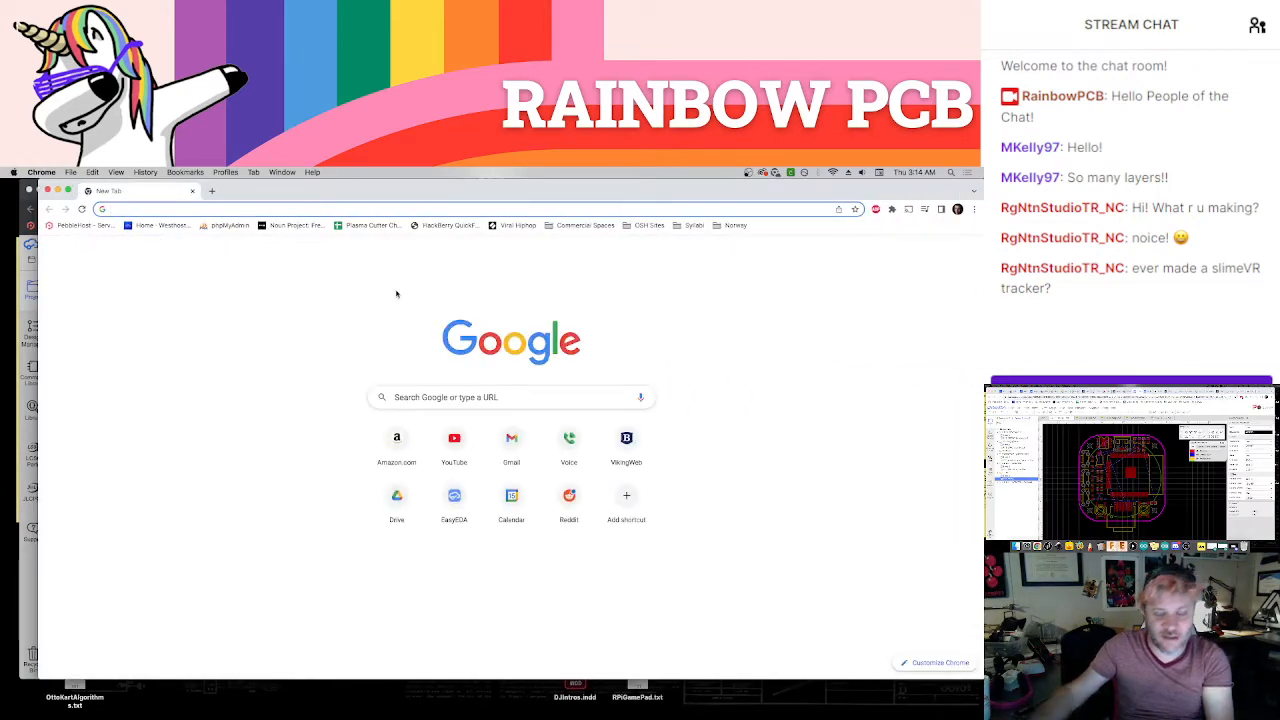
{"action": "type", "text": "slime vr tracker"}
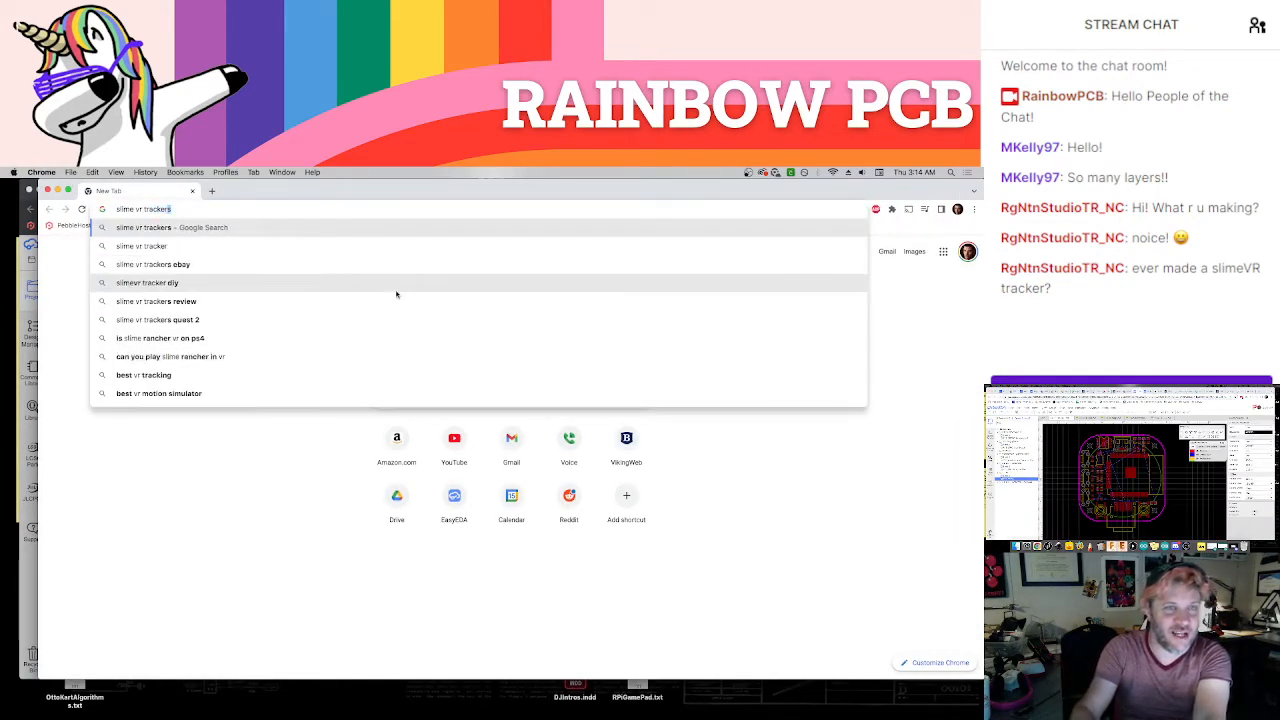
{"action": "key", "text": "Delete"}
{"action": "key", "text": "Return"}
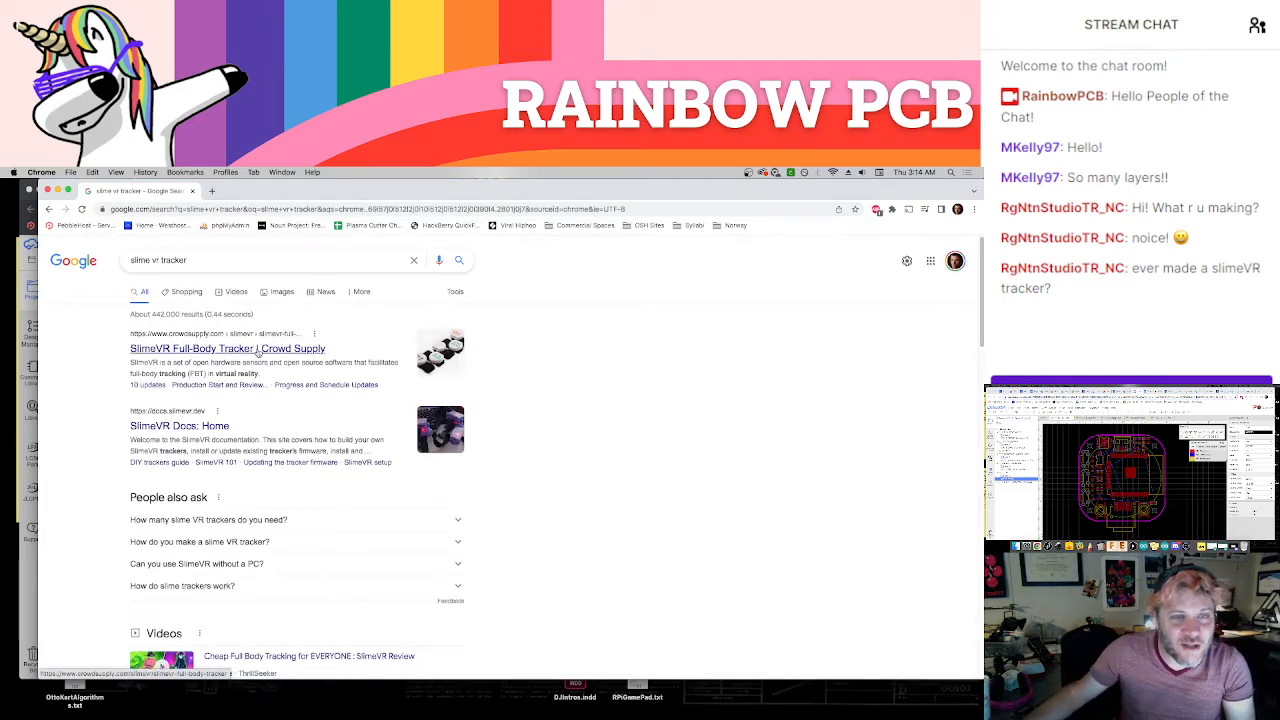
Open the SlimeVR Full-Body Tracker page on Crowd Supply and play its campaign video
{"action": "left_click_drag", "start_coordinate": [413, 191], "coordinate": [394, 191]}
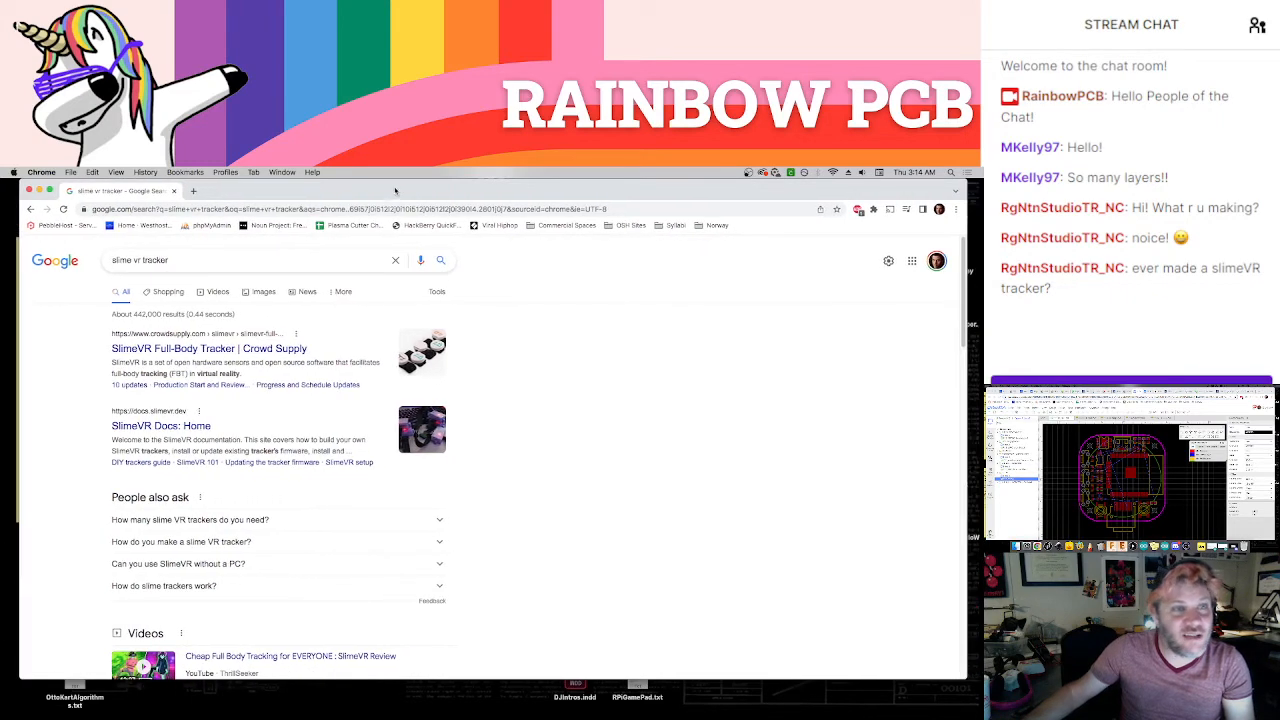
{"action": "left_click", "coordinate": [255, 349]}
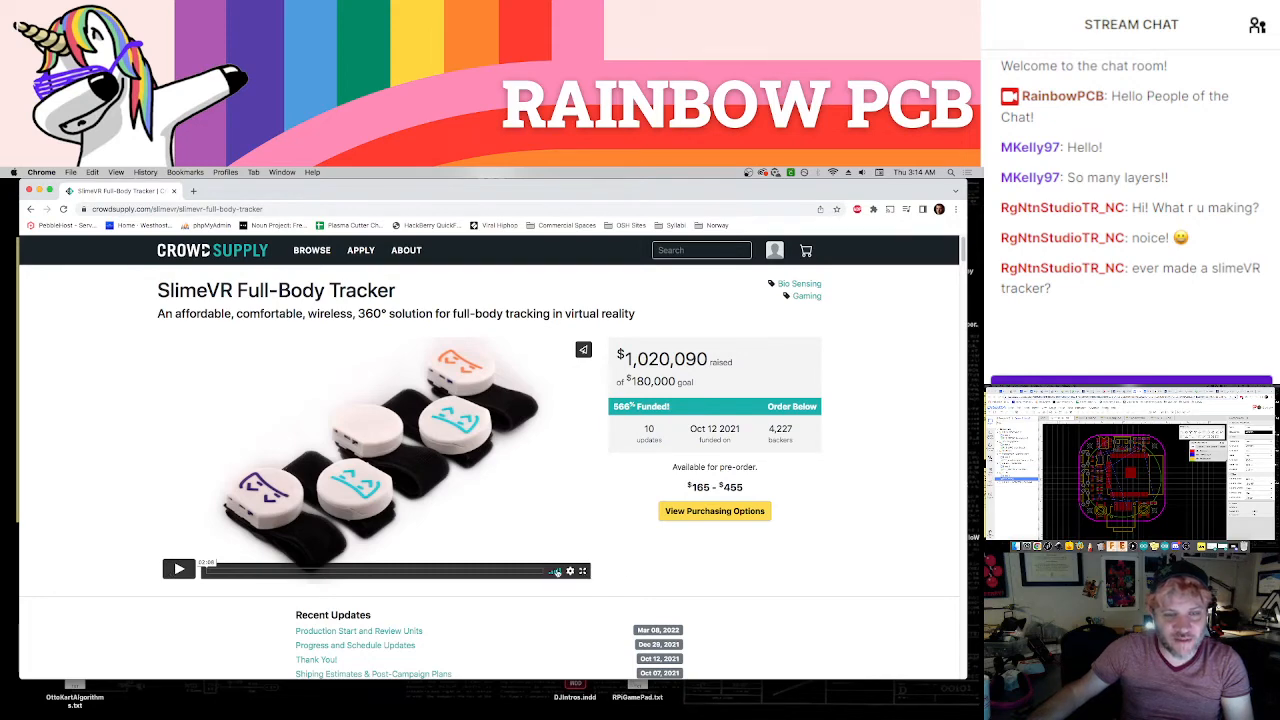
{"action": "left_click", "coordinate": [178, 569]}
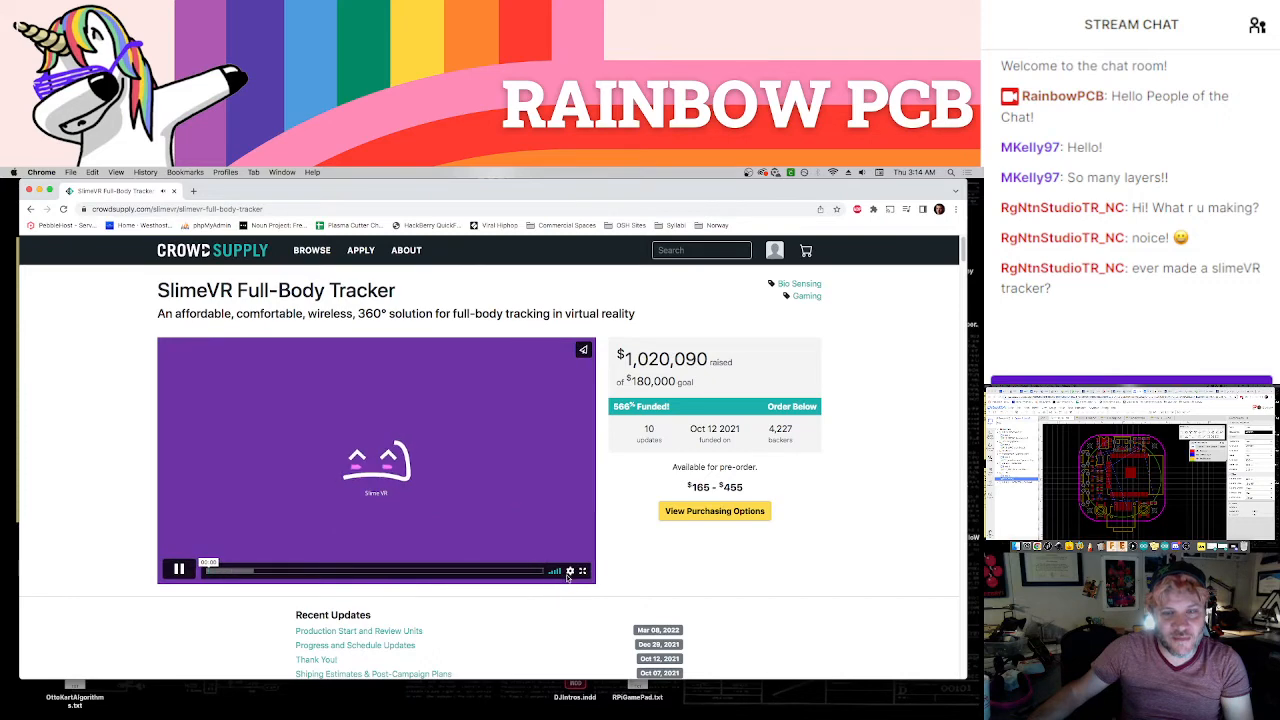
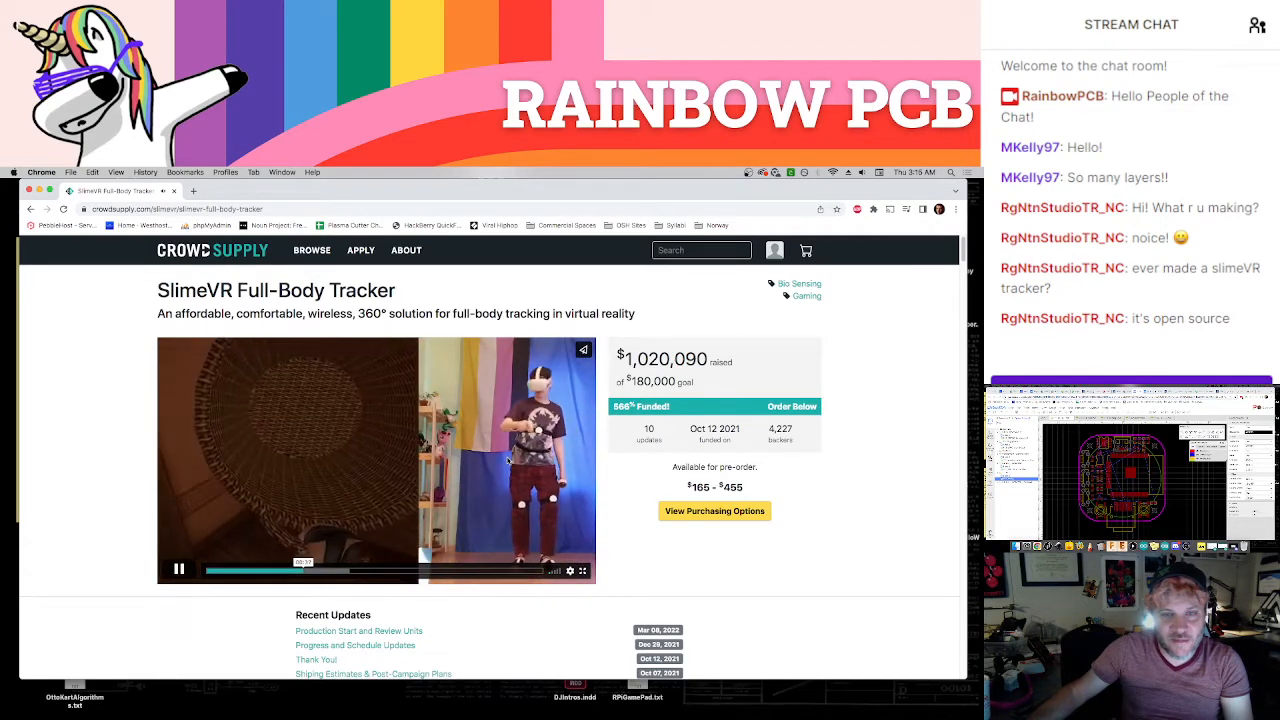
Read the "How Does it Work?" section of the SlimeVR campaign page
{"action": "scroll", "coordinate": [379, 486], "scroll_direction": "down", "scroll_amount": 5}
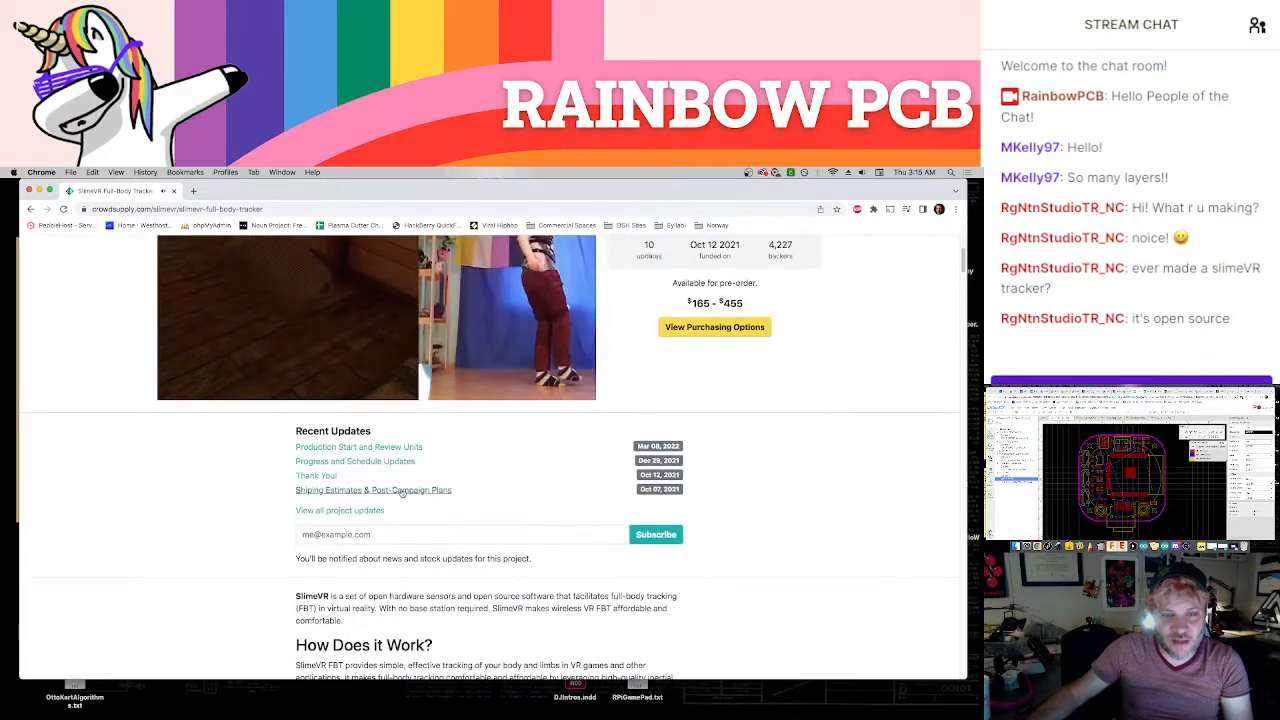
{"action": "scroll", "coordinate": [379, 486], "scroll_direction": "down", "scroll_amount": 7}
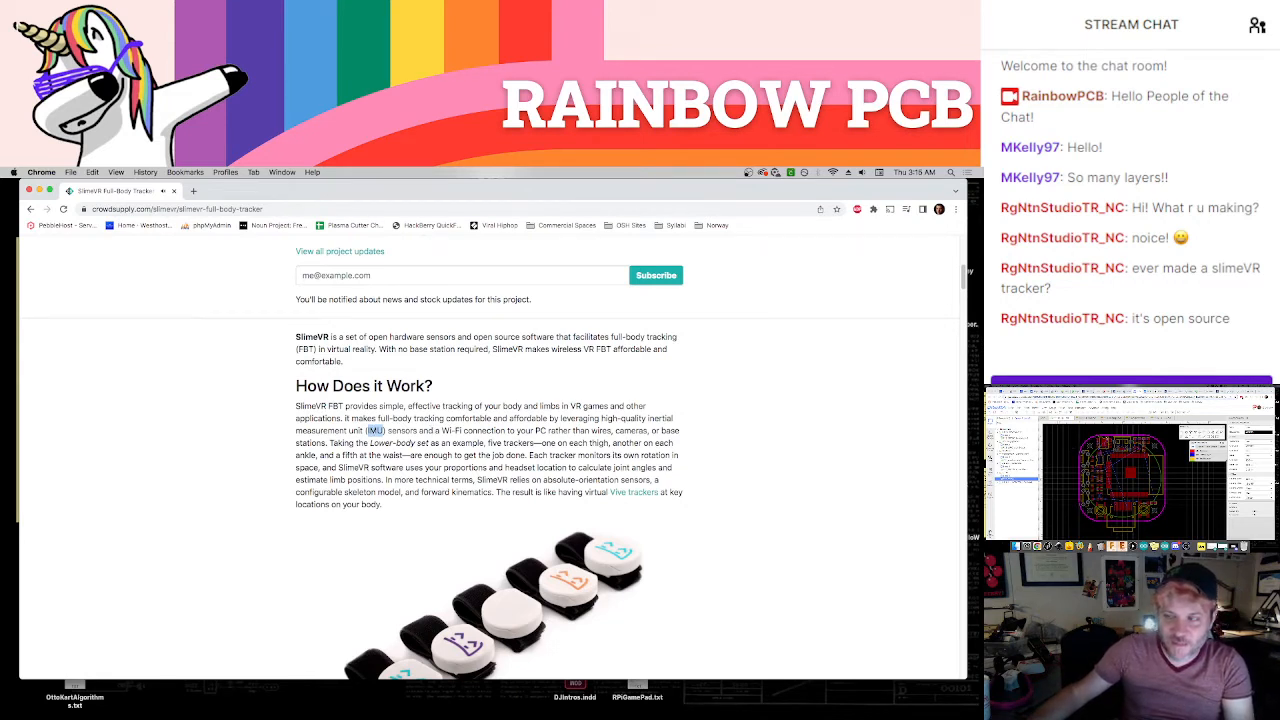
Switch to the EasyEDA window and close the PCB fabrication file dialog
{"action": "left_click_drag", "start_coordinate": [253, 190], "coordinate": [270, 257]}
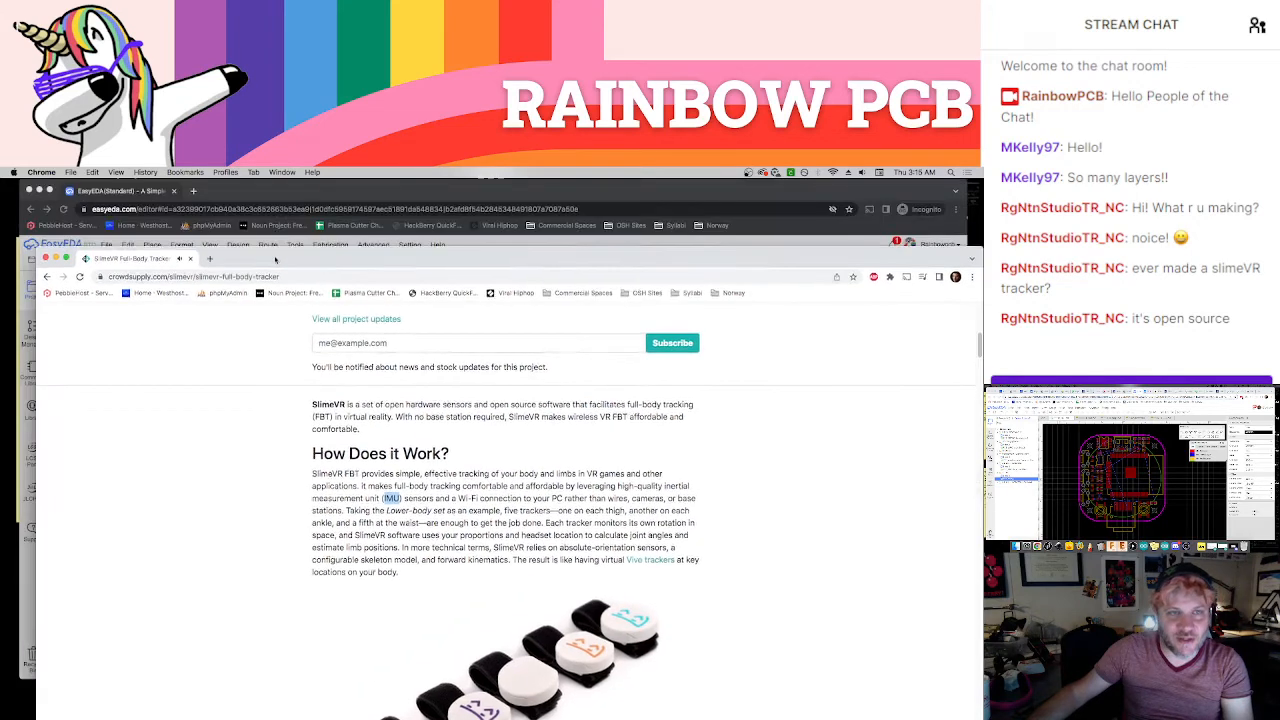
{"action": "left_click", "coordinate": [278, 214]}
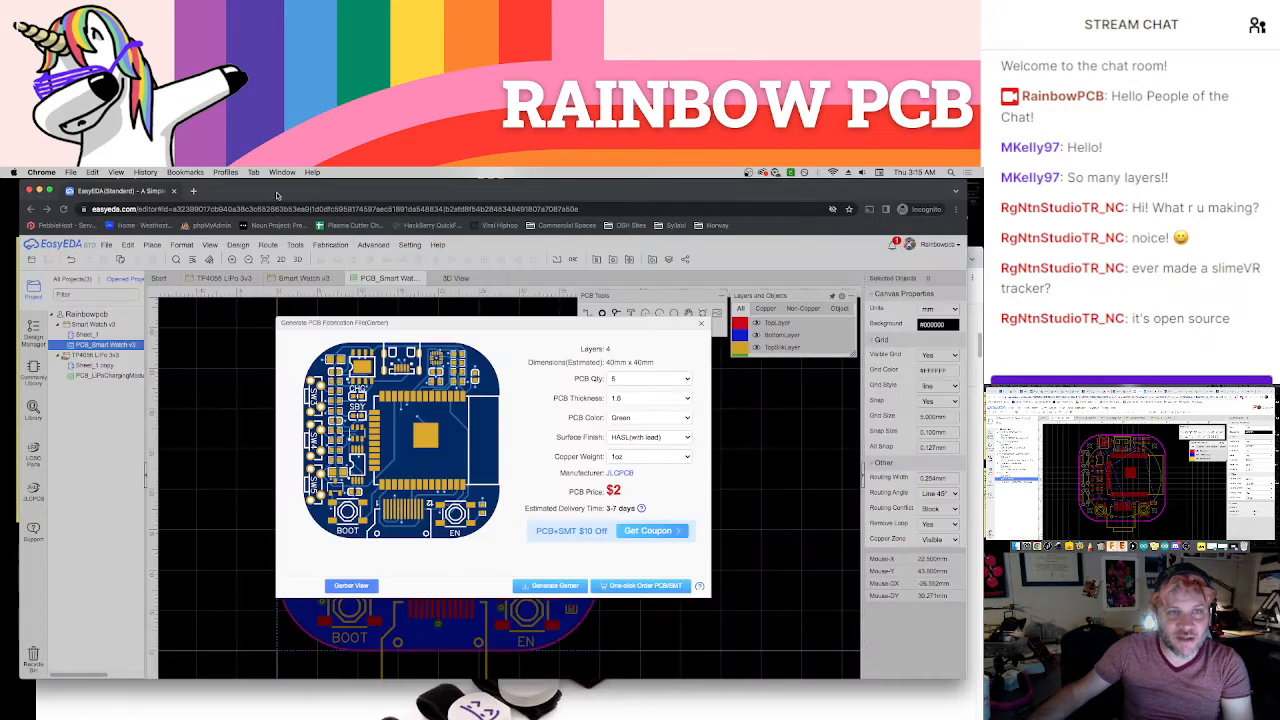
{"action": "left_click", "coordinate": [700, 327]}
Open the Smart Watch v3 schematic and inspect its accelerometer circuit
{"action": "left_click", "coordinate": [290, 280]}
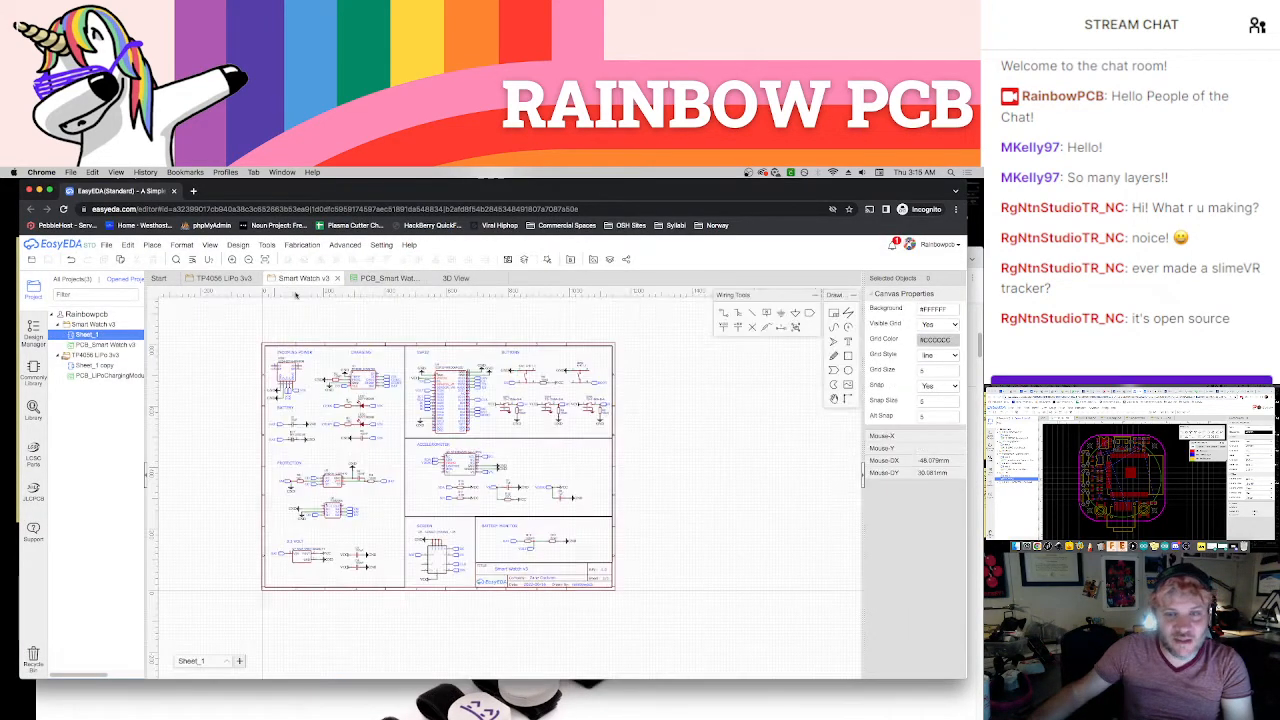
{"action": "scroll", "coordinate": [512, 470], "scroll_direction": "up", "scroll_amount": 2}
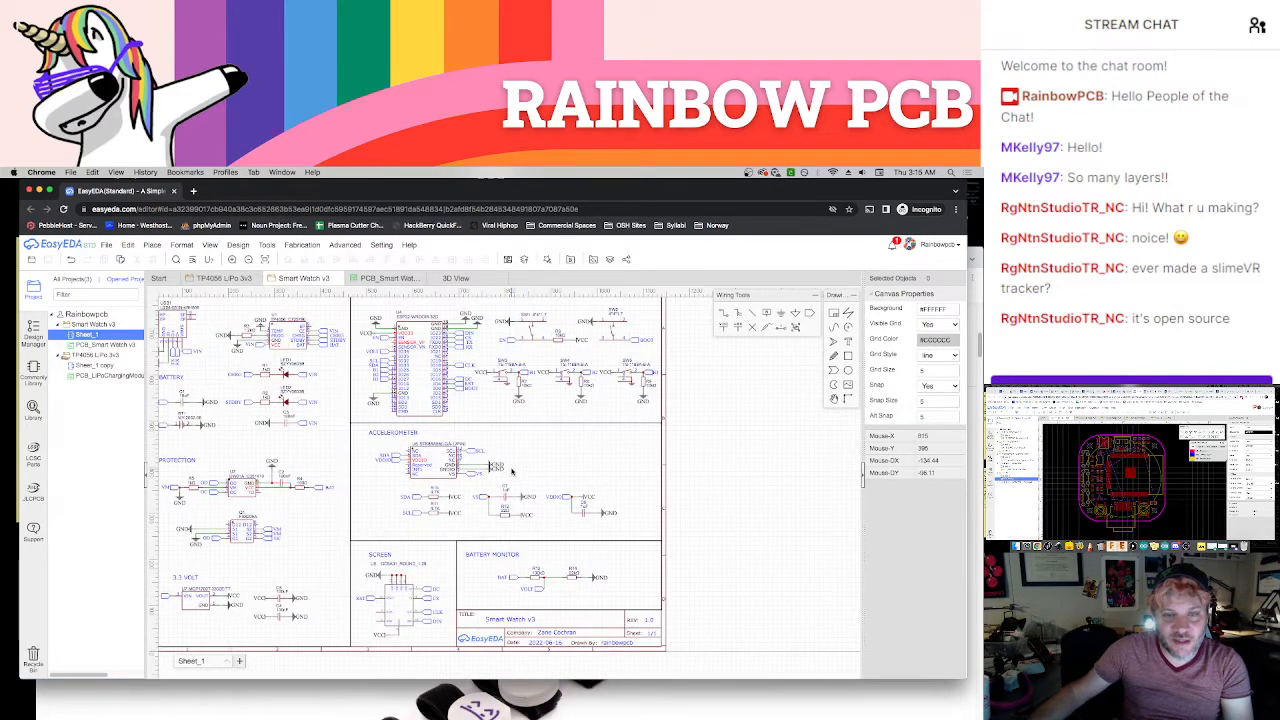
{"action": "scroll", "coordinate": [512, 470], "scroll_direction": "up", "scroll_amount": 2}
Return to the SlimeVR page in the other Chrome window and read through to Features & Specifications and the bare tracker board photo
{"action": "left_click_drag", "start_coordinate": [493, 190], "coordinate": [495, 228]}
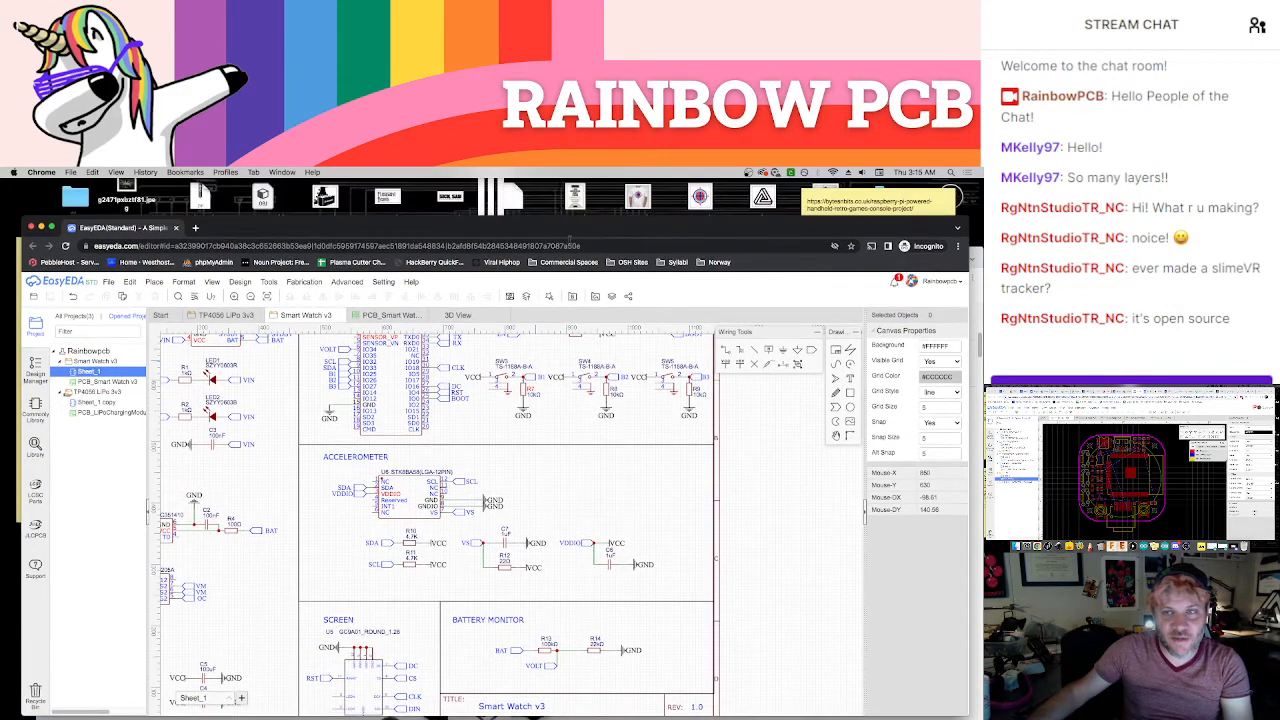
{"action": "left_click", "coordinate": [975, 250]}
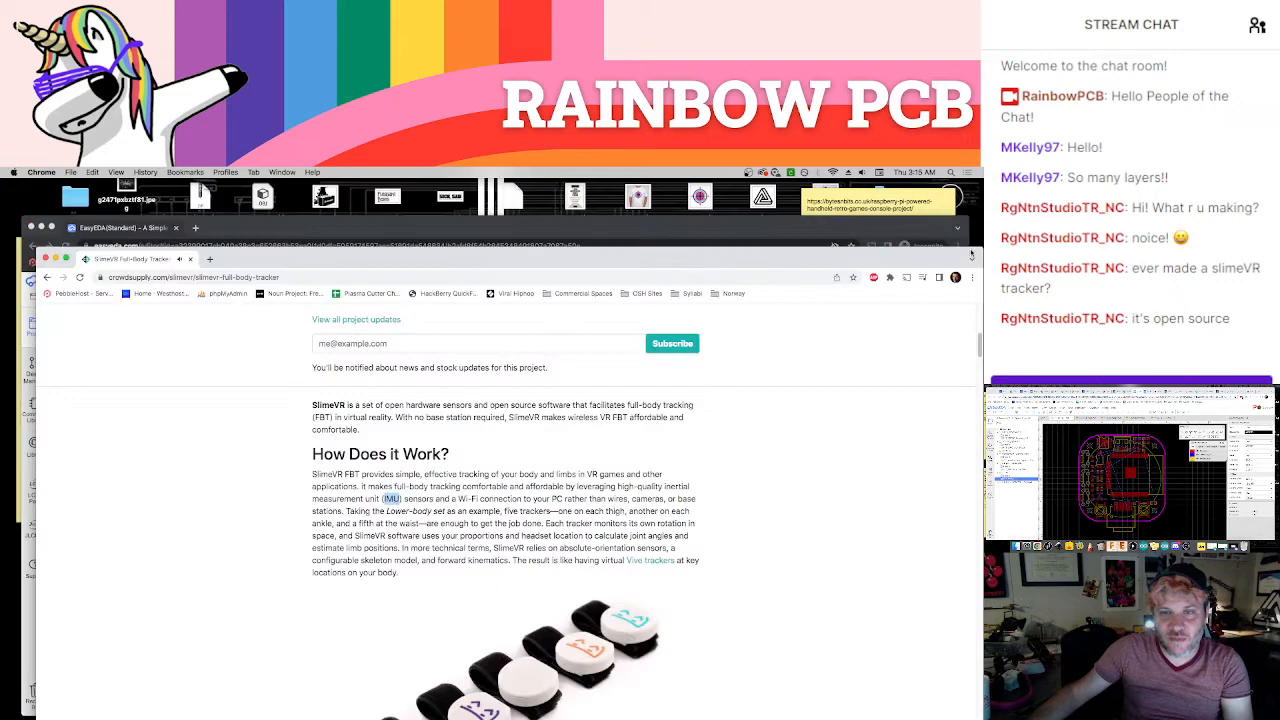
{"action": "double_click", "coordinate": [608, 254]}
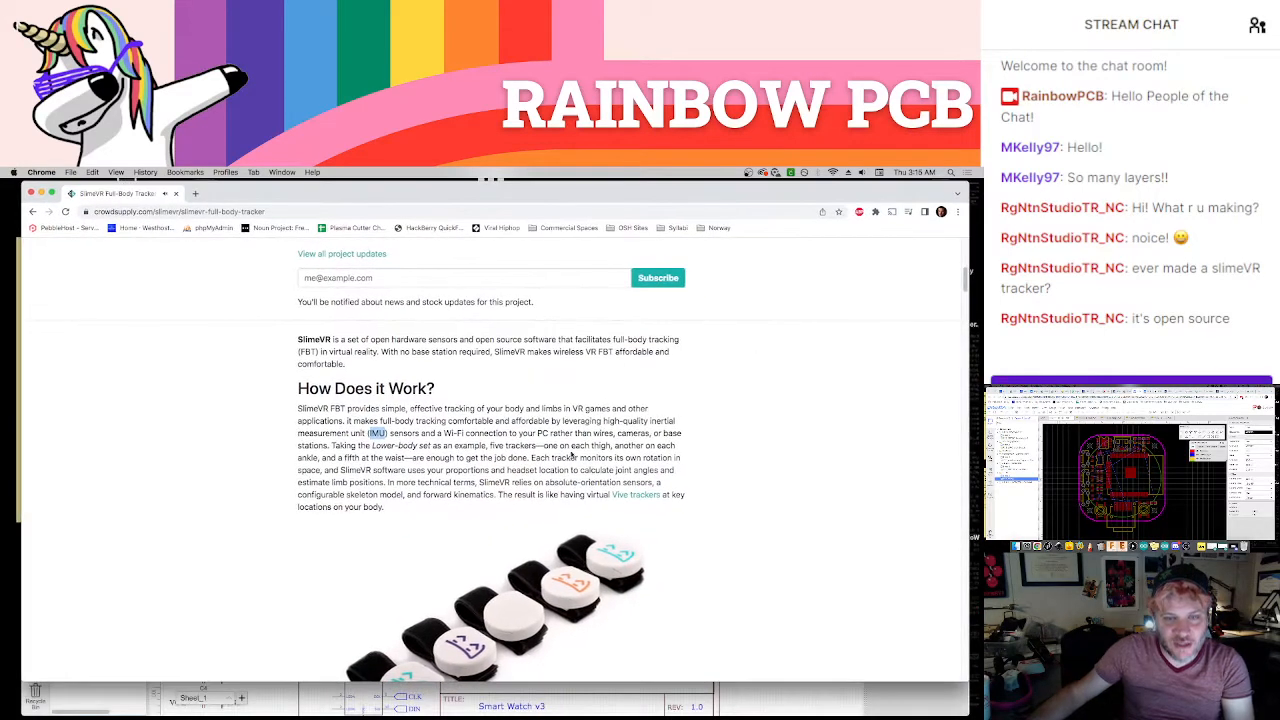
{"action": "scroll", "coordinate": [570, 452], "scroll_direction": "down", "scroll_amount": 3}
{"action": "scroll", "coordinate": [570, 452], "scroll_direction": "down", "scroll_amount": 4}
{"action": "scroll", "coordinate": [565, 444], "scroll_direction": "up", "scroll_amount": 1}
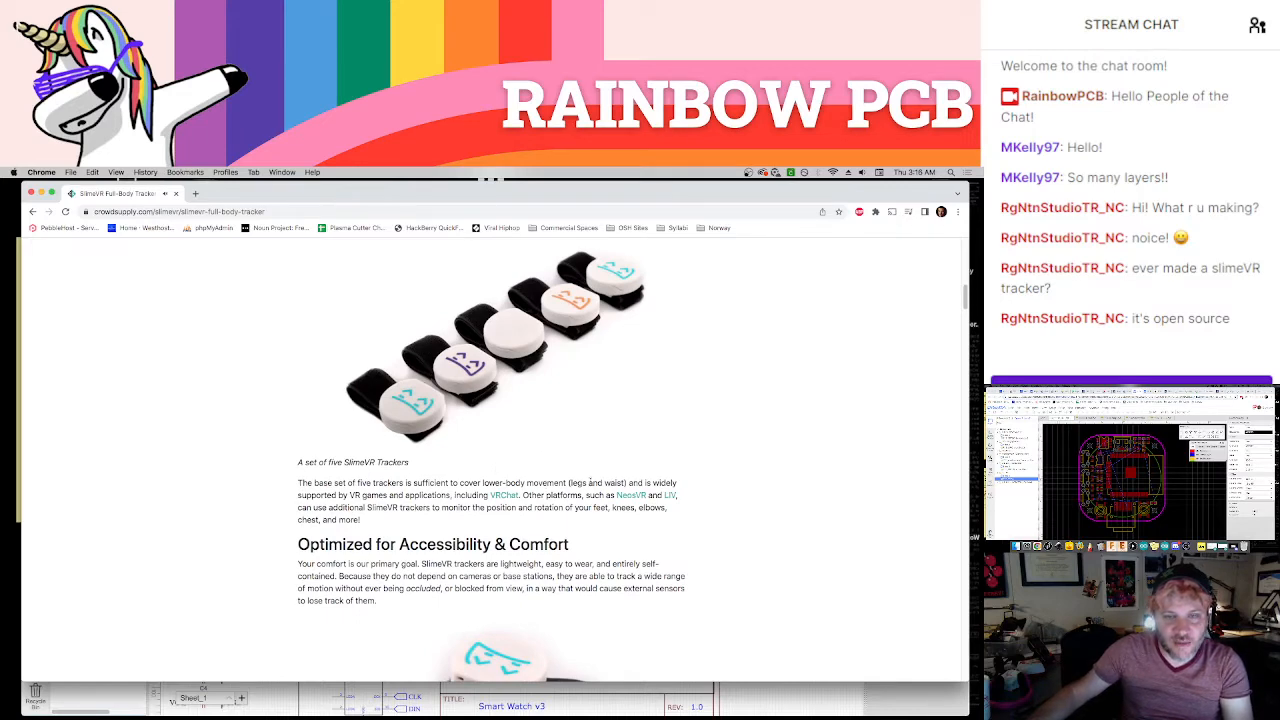
{"action": "scroll", "coordinate": [569, 484], "scroll_direction": "down", "scroll_amount": 8}
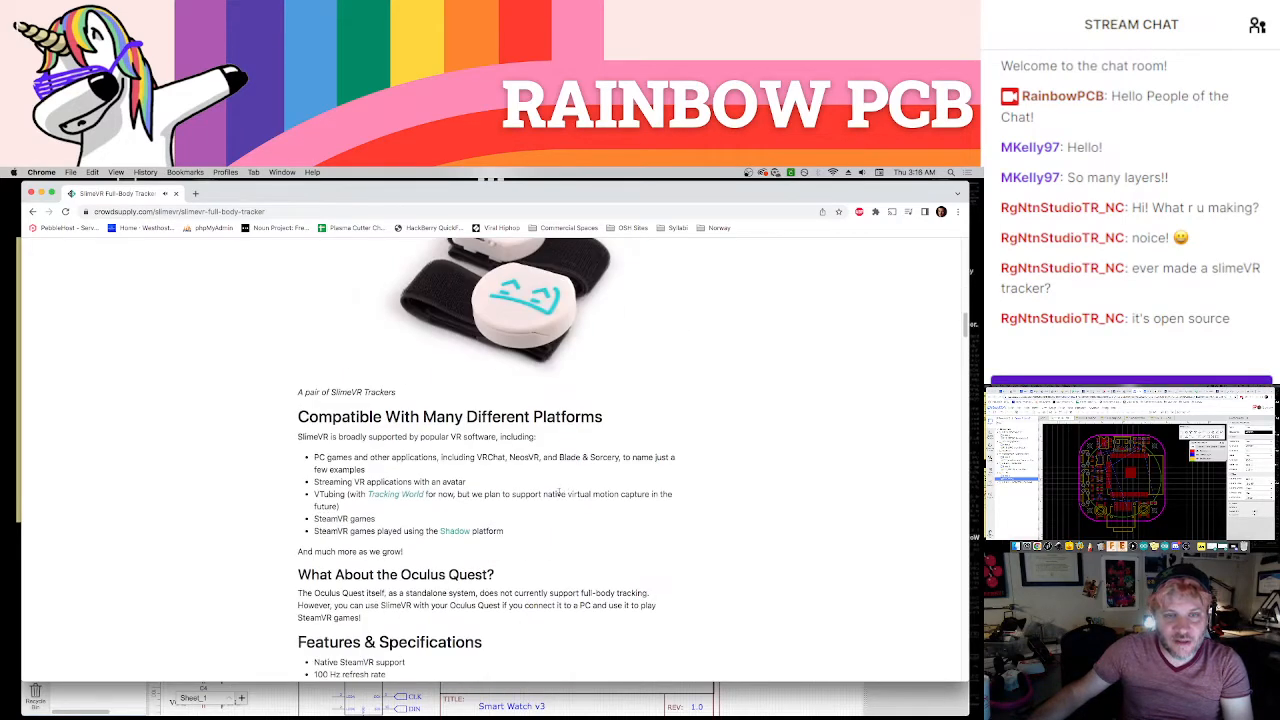
{"action": "scroll", "coordinate": [557, 497], "scroll_direction": "down", "scroll_amount": 3}
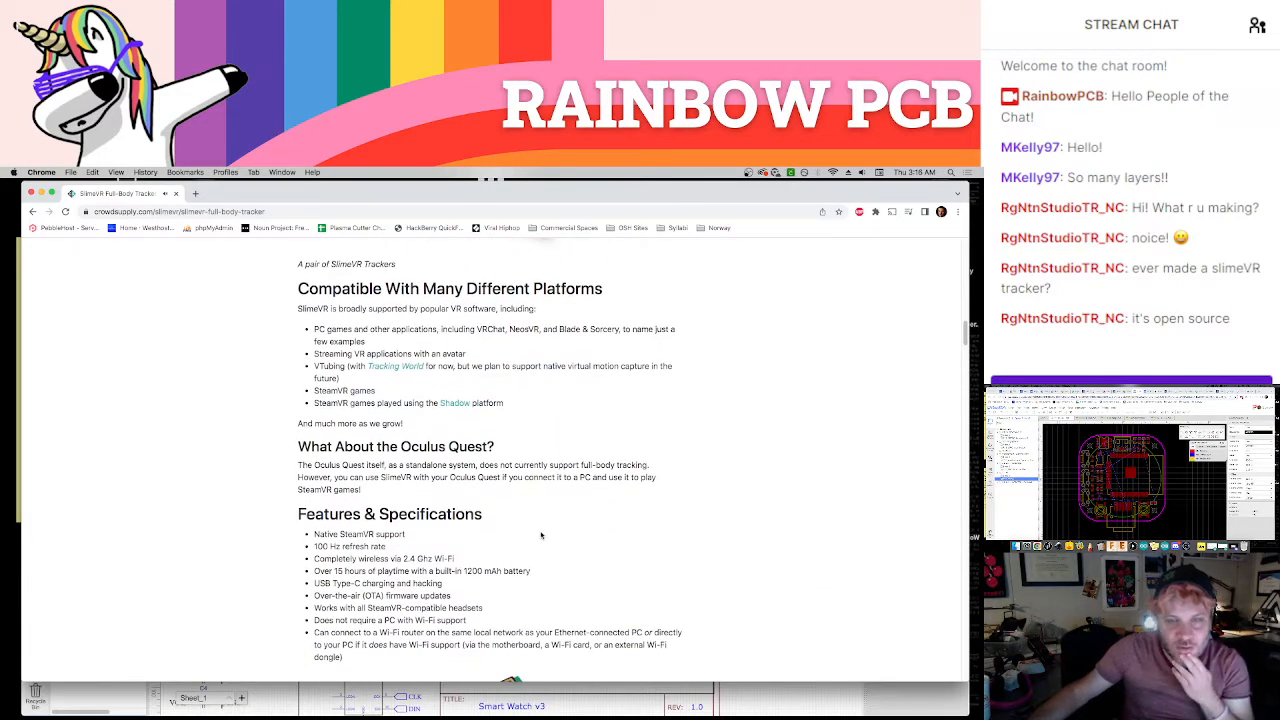
{"action": "scroll", "coordinate": [546, 524], "scroll_direction": "down", "scroll_amount": 5}
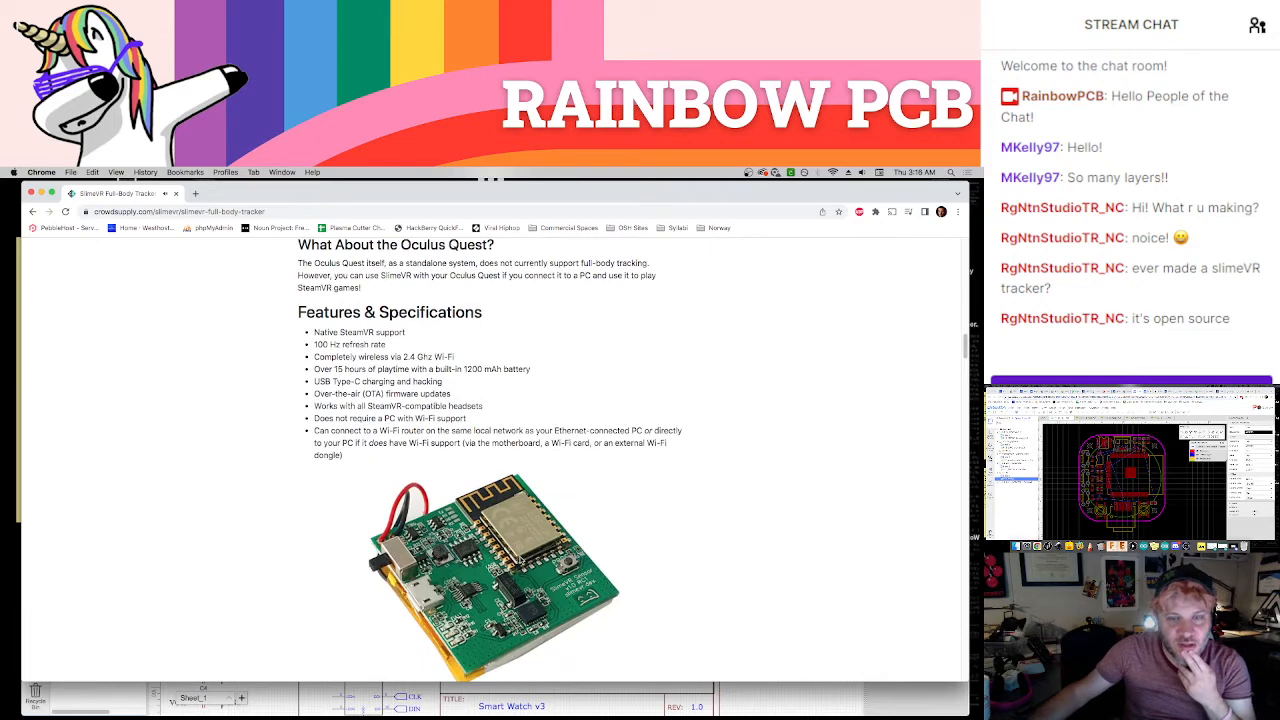
{"action": "scroll", "coordinate": [521, 556], "scroll_direction": "down", "scroll_amount": 1}
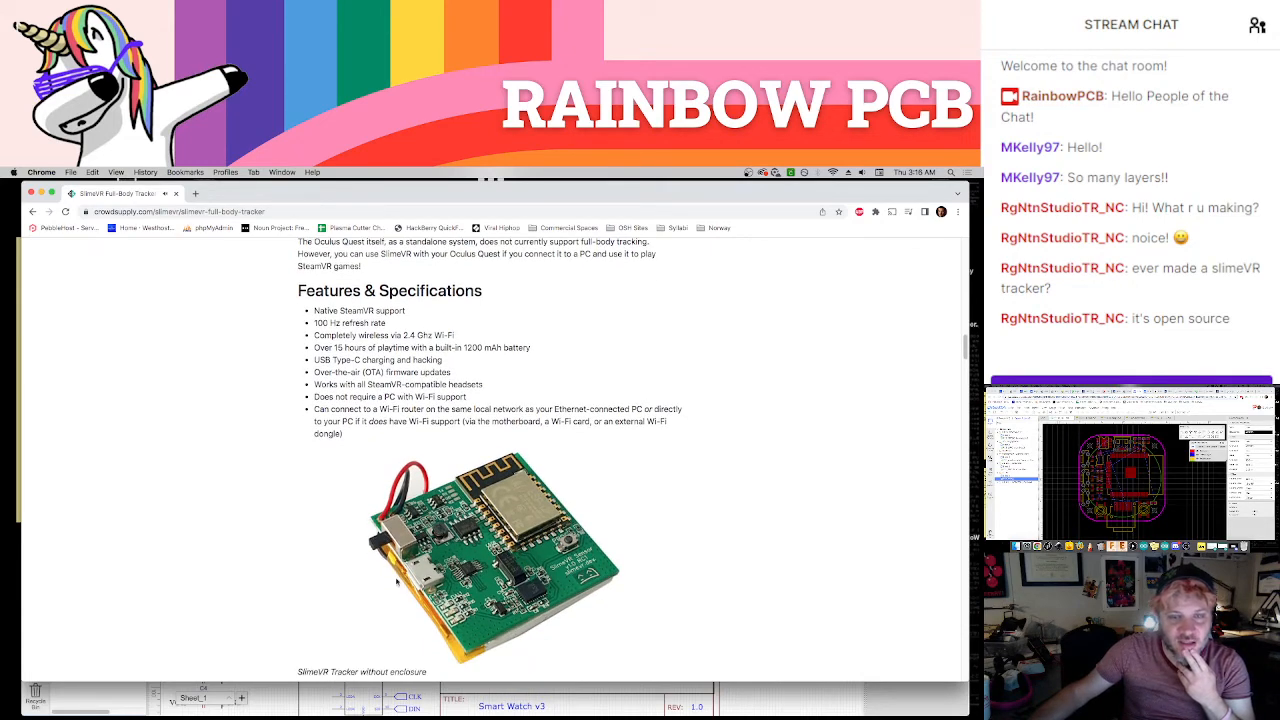
{"action": "scroll", "coordinate": [574, 623], "scroll_direction": "down", "scroll_amount": 1}
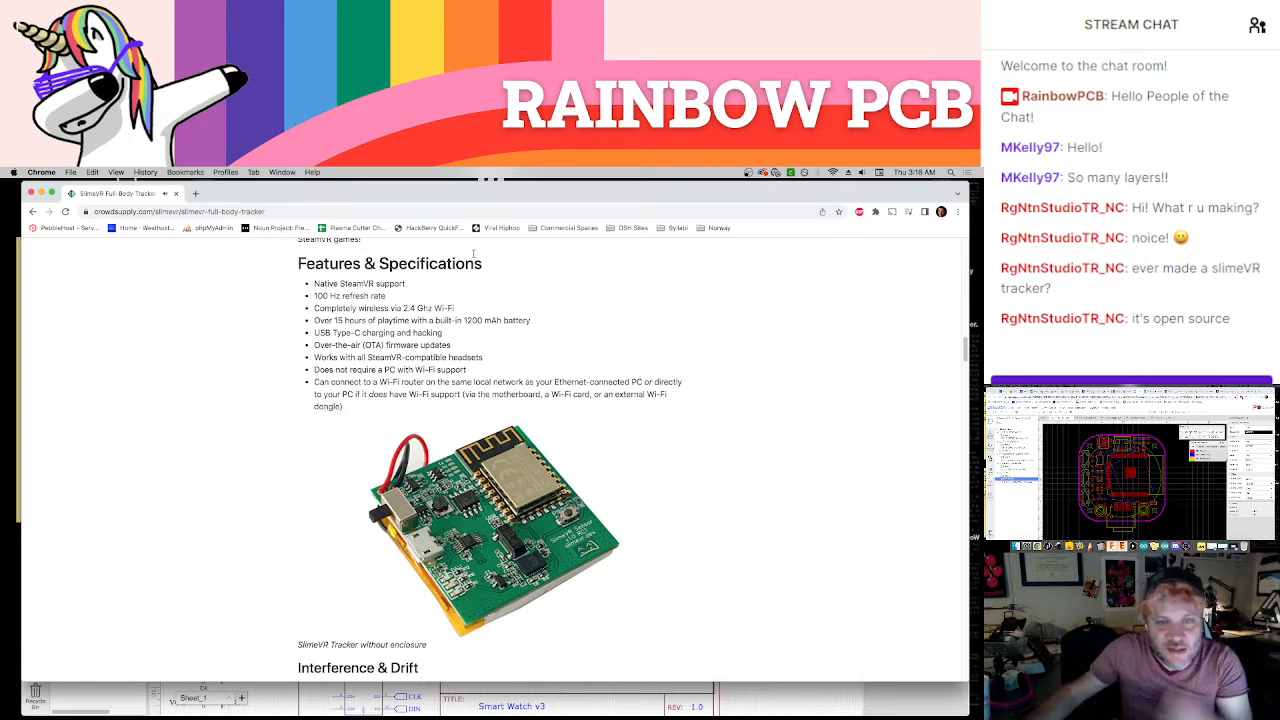
Read the Interference & Drift section and the Comparisons table of SlimeVR against other tracking systems
{"action": "scroll", "coordinate": [490, 450], "scroll_direction": "down", "scroll_amount": 5}
{"action": "scroll", "coordinate": [470, 320], "scroll_direction": "down", "scroll_amount": 3}
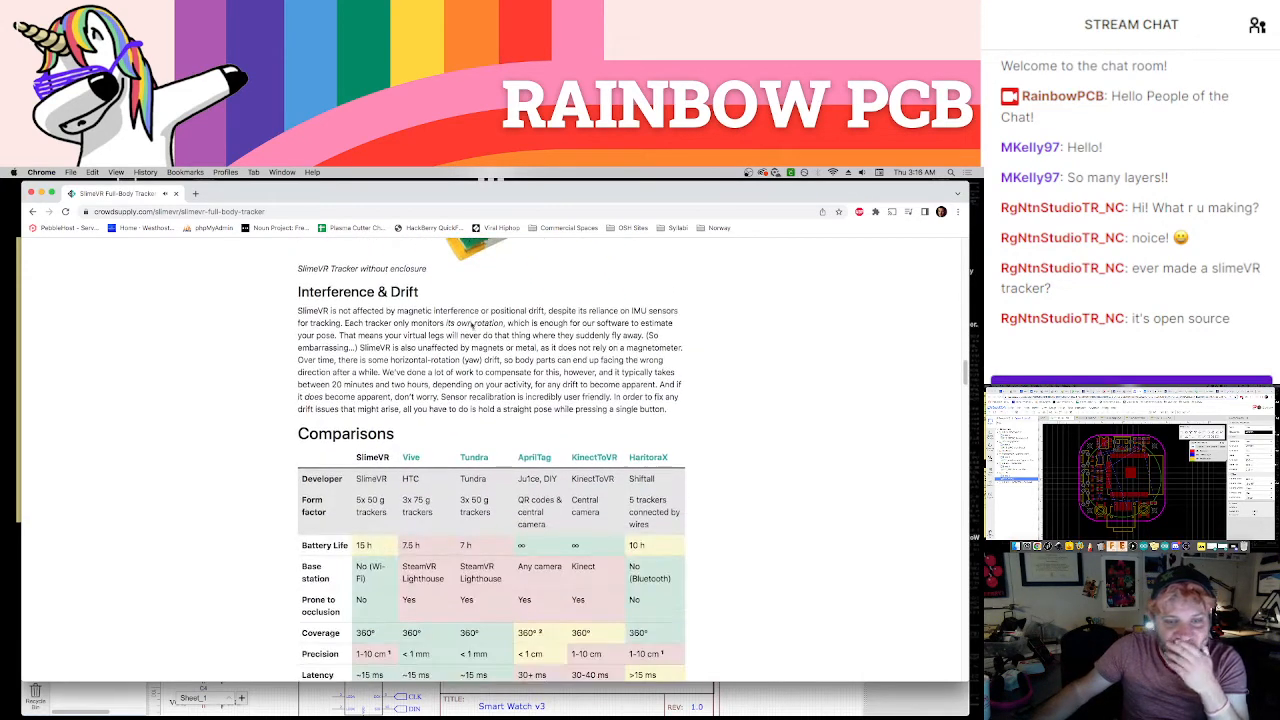
{"action": "scroll", "coordinate": [470, 310], "scroll_direction": "down", "scroll_amount": 2}
{"action": "scroll", "coordinate": [468, 310], "scroll_direction": "down", "scroll_amount": 1}
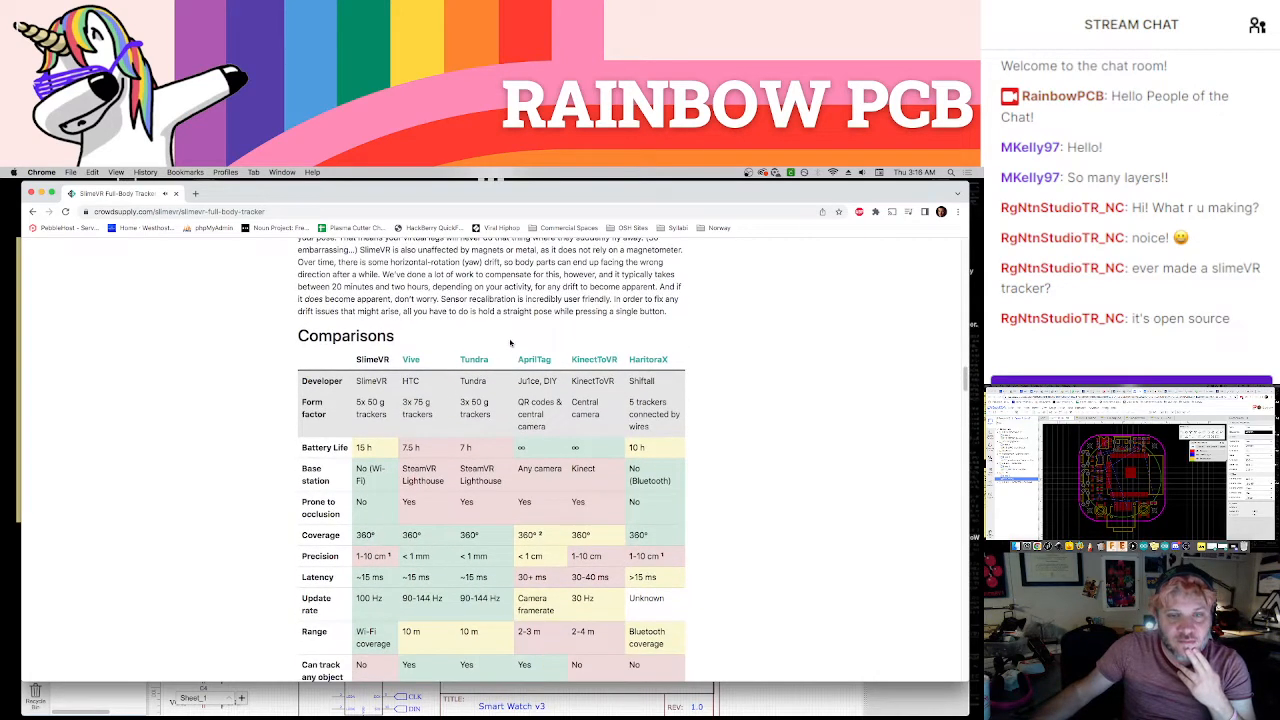
{"action": "scroll", "coordinate": [488, 347], "scroll_direction": "down", "scroll_amount": 1}
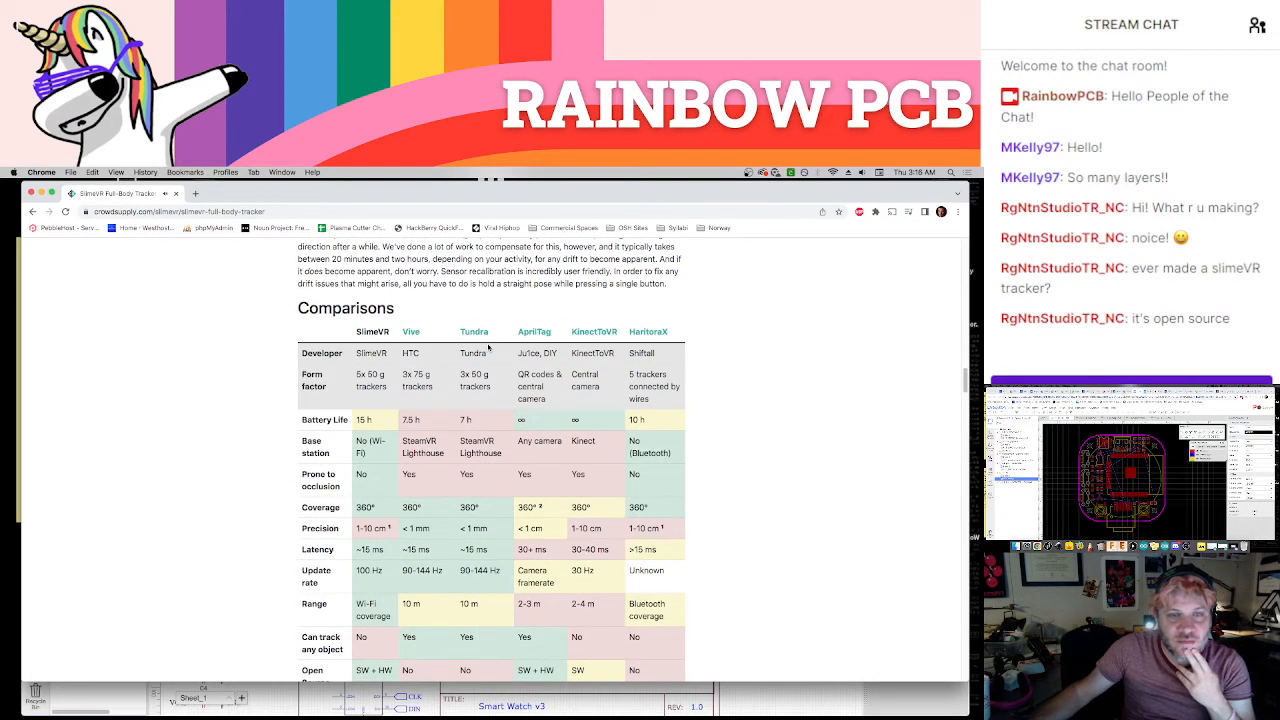
{"action": "scroll", "coordinate": [455, 425], "scroll_direction": "down", "scroll_amount": 3}
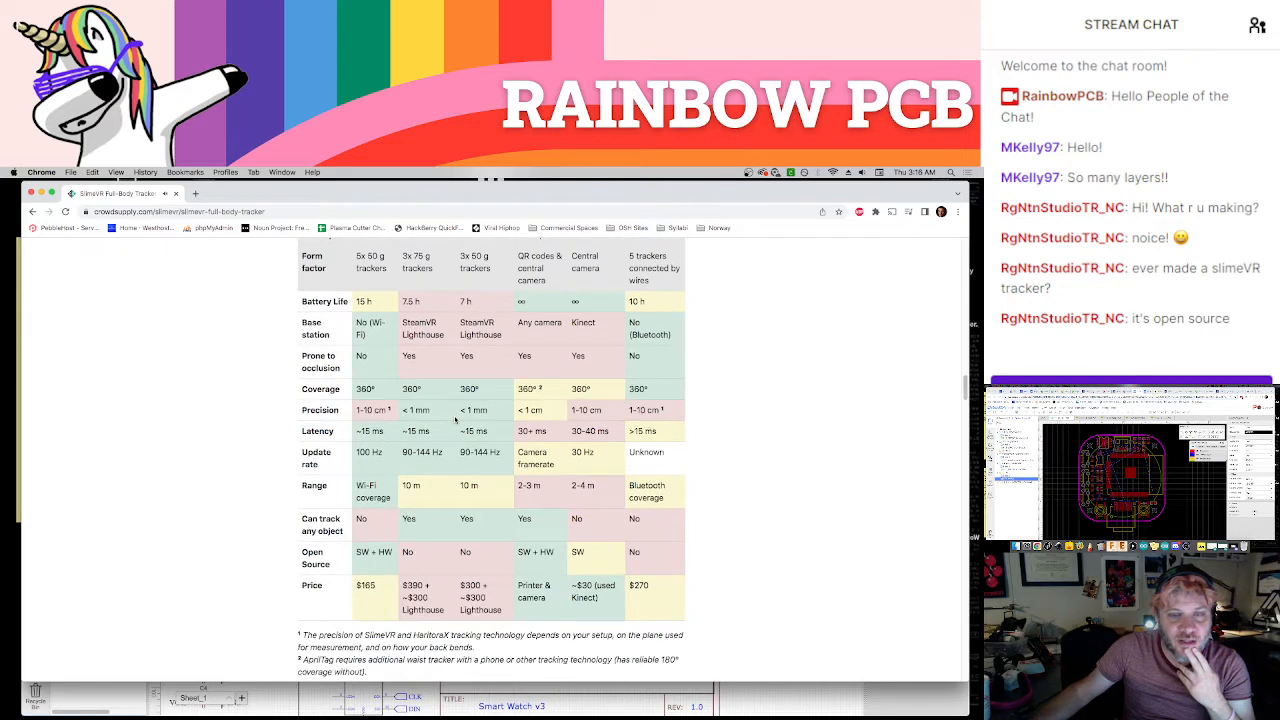
Review the Available Tracker Sets section and its table of sets, extensions and prices
{"action": "scroll", "coordinate": [455, 420], "scroll_direction": "down", "scroll_amount": 7}
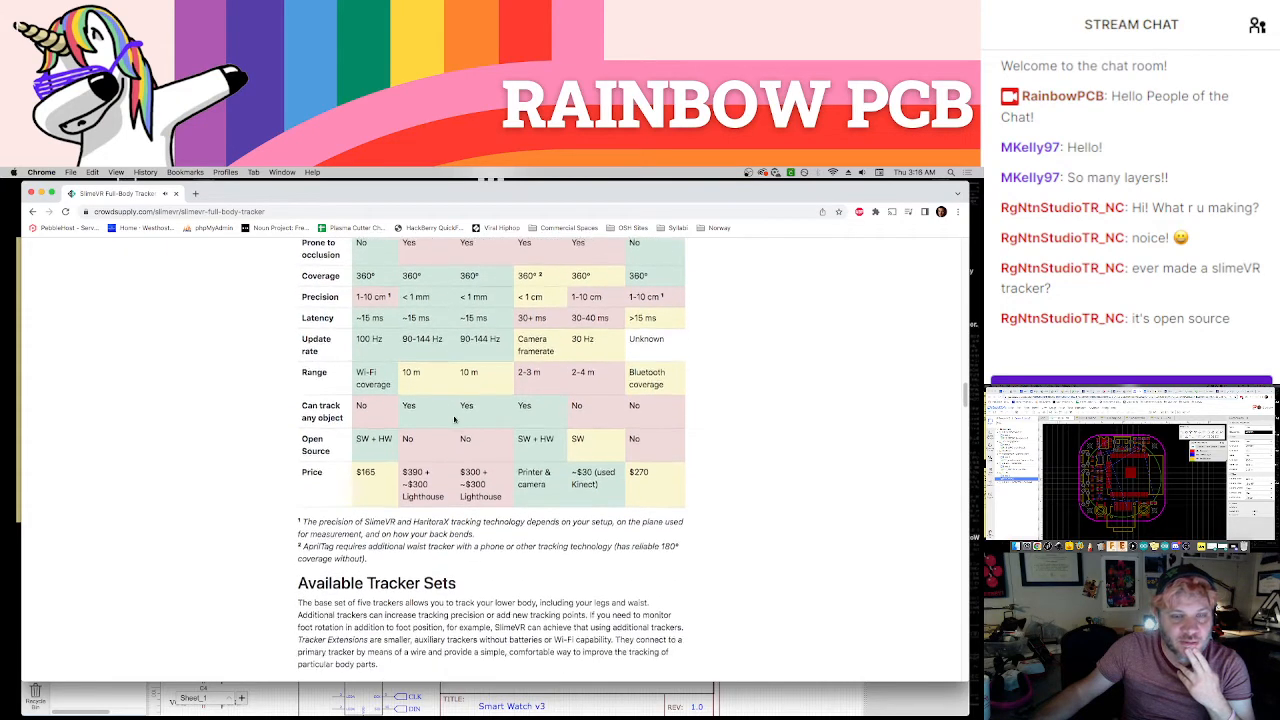
{"action": "scroll", "coordinate": [455, 419], "scroll_direction": "down", "scroll_amount": 1}
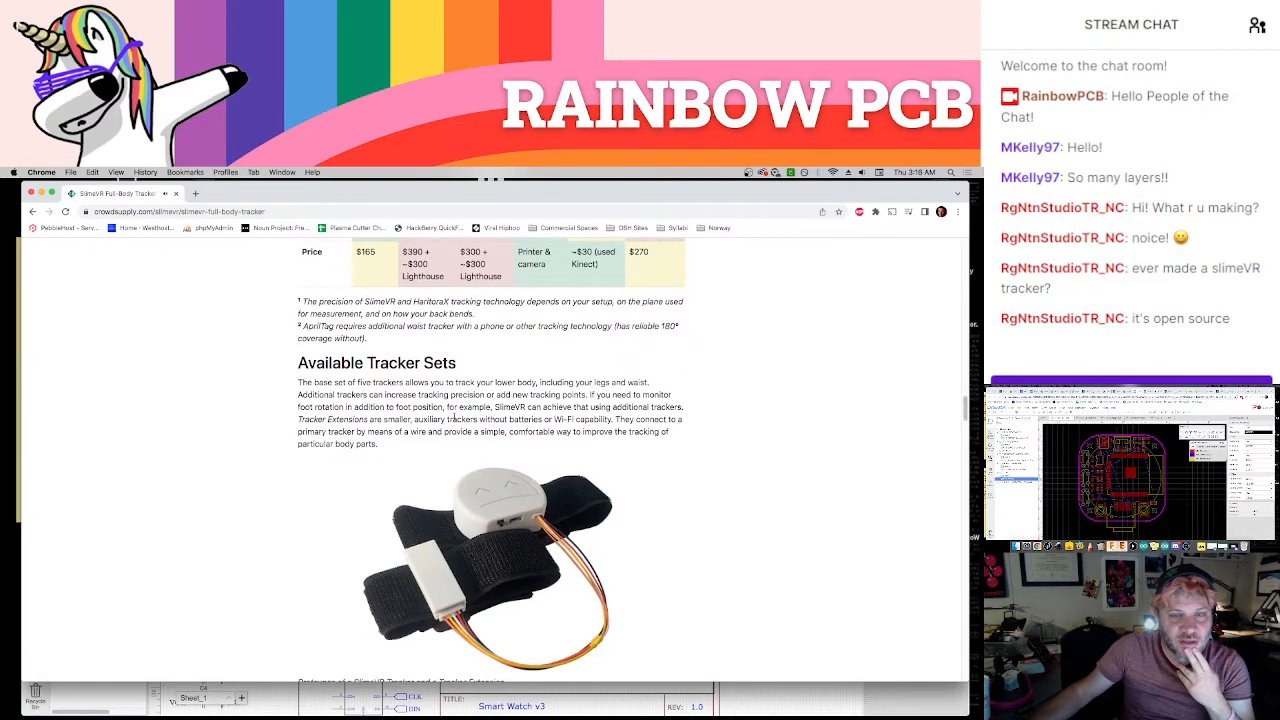
{"action": "scroll", "coordinate": [413, 420], "scroll_direction": "down", "scroll_amount": 8}
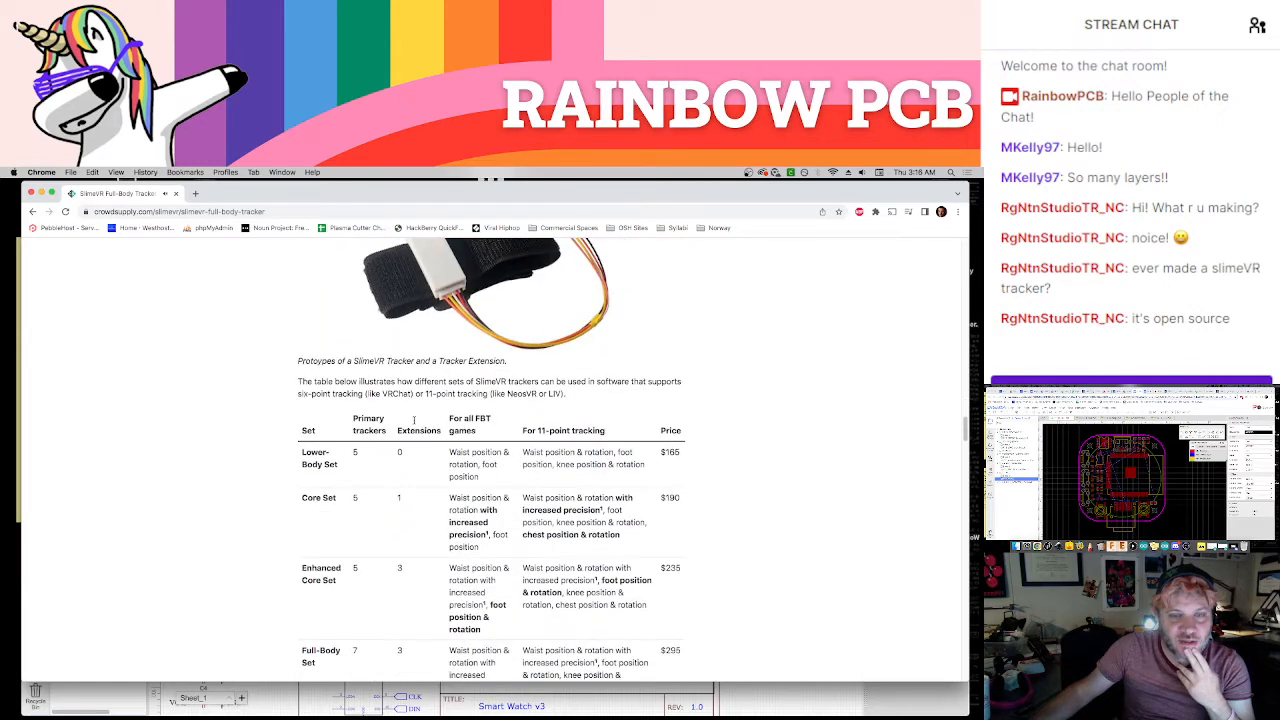
{"action": "scroll", "coordinate": [414, 424], "scroll_direction": "down", "scroll_amount": 2}
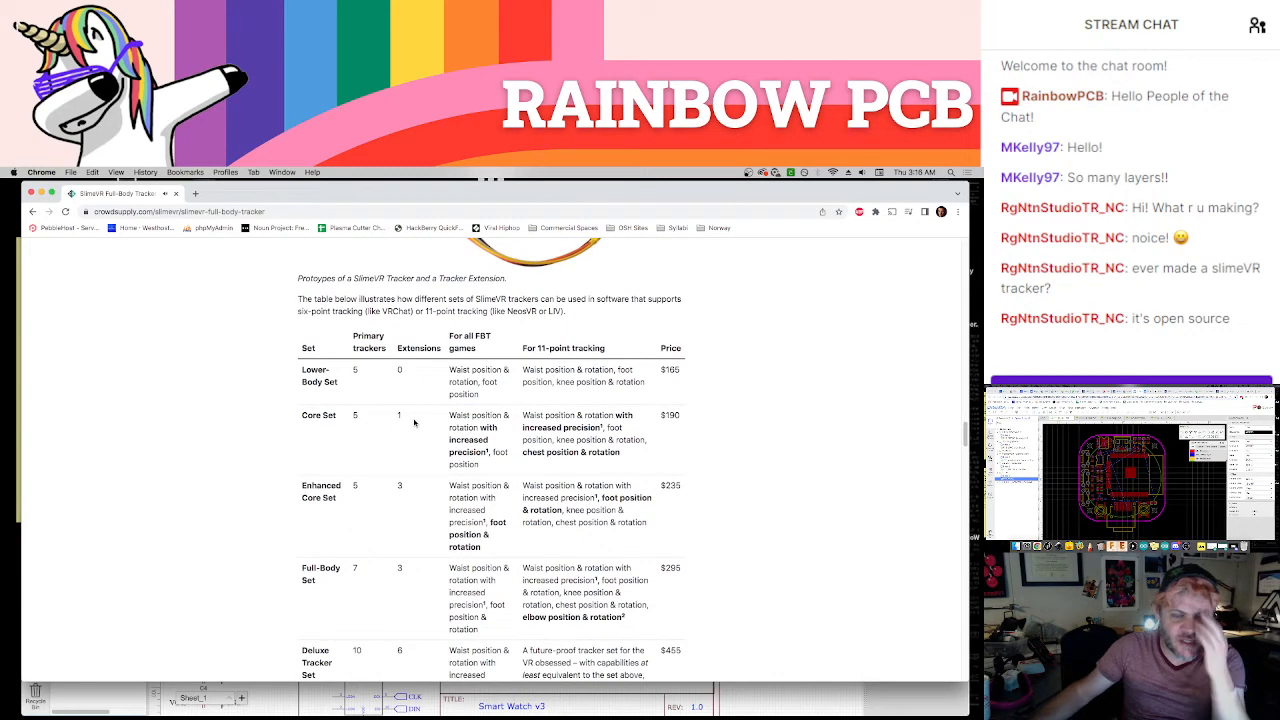
{"action": "scroll", "coordinate": [414, 422], "scroll_direction": "down", "scroll_amount": 3}
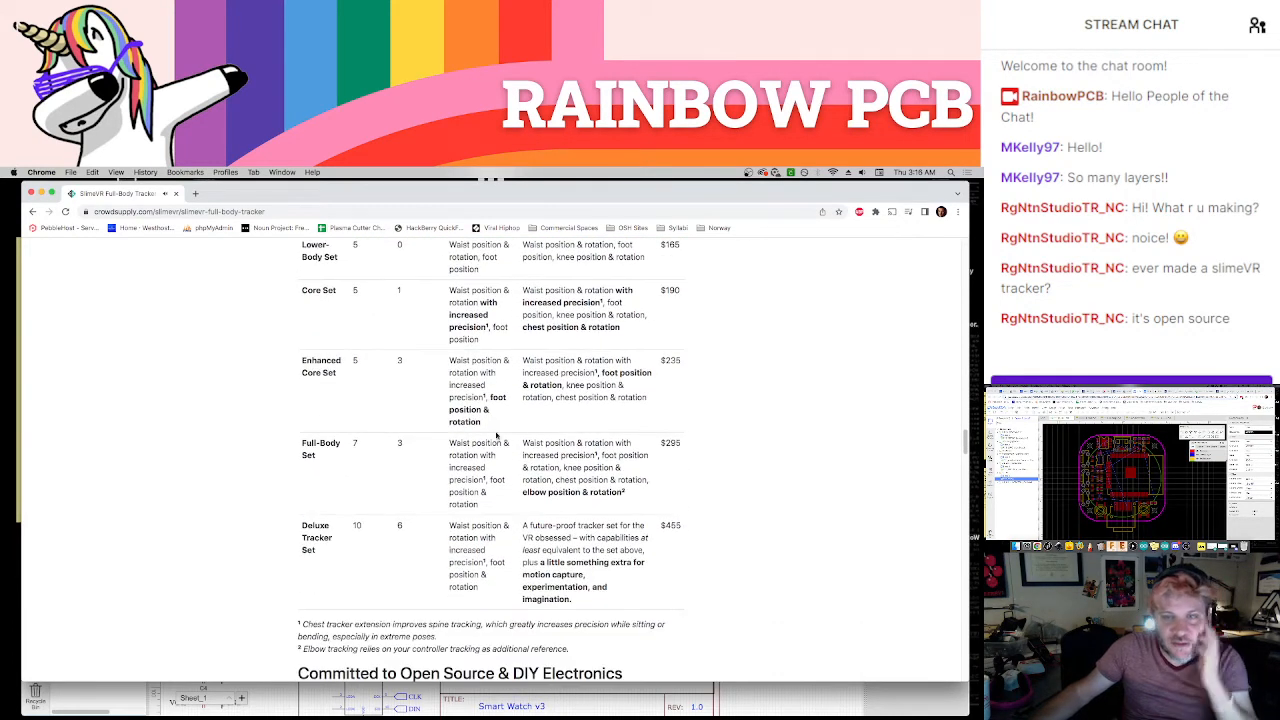
Examine the open source and DIY-Kit section and the Support & Documentation links on the SlimeVR page
{"action": "scroll", "coordinate": [529, 440], "scroll_direction": "down", "scroll_amount": 4}
{"action": "scroll", "coordinate": [529, 440], "scroll_direction": "down", "scroll_amount": 9}
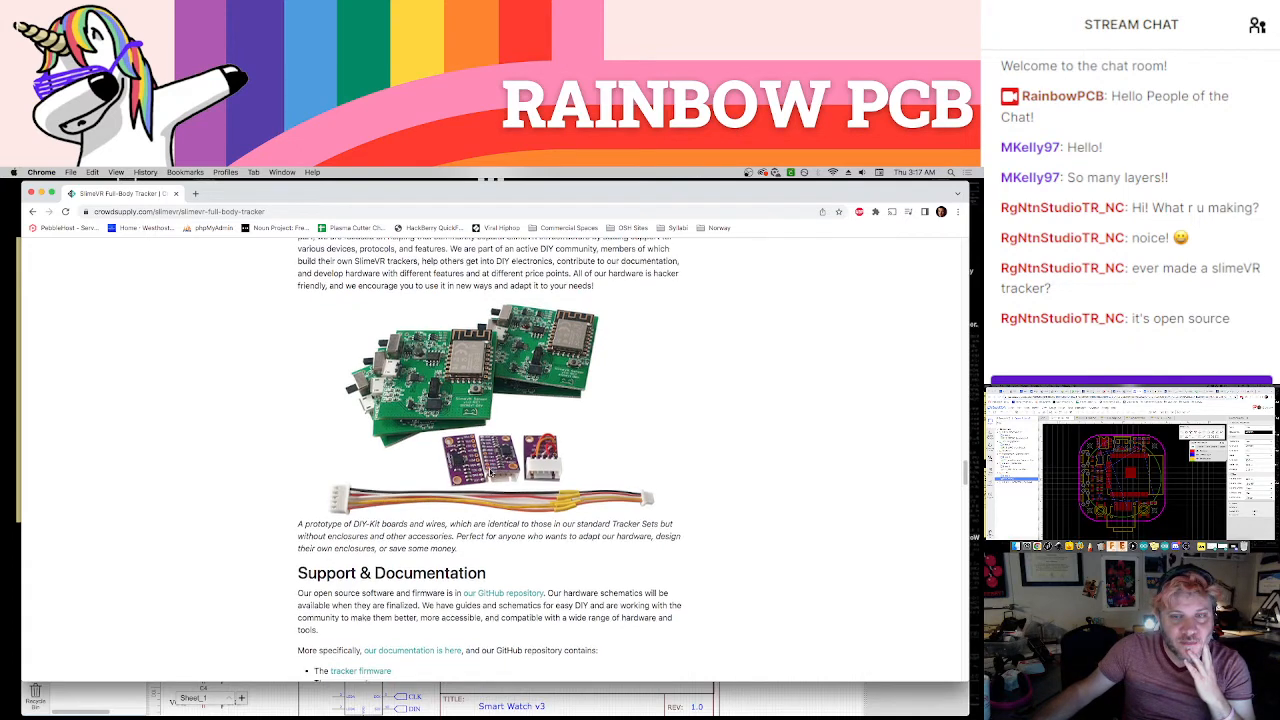
{"action": "scroll", "coordinate": [490, 474], "scroll_direction": "down", "scroll_amount": 4}
{"action": "scroll", "coordinate": [490, 474], "scroll_direction": "down", "scroll_amount": 1}
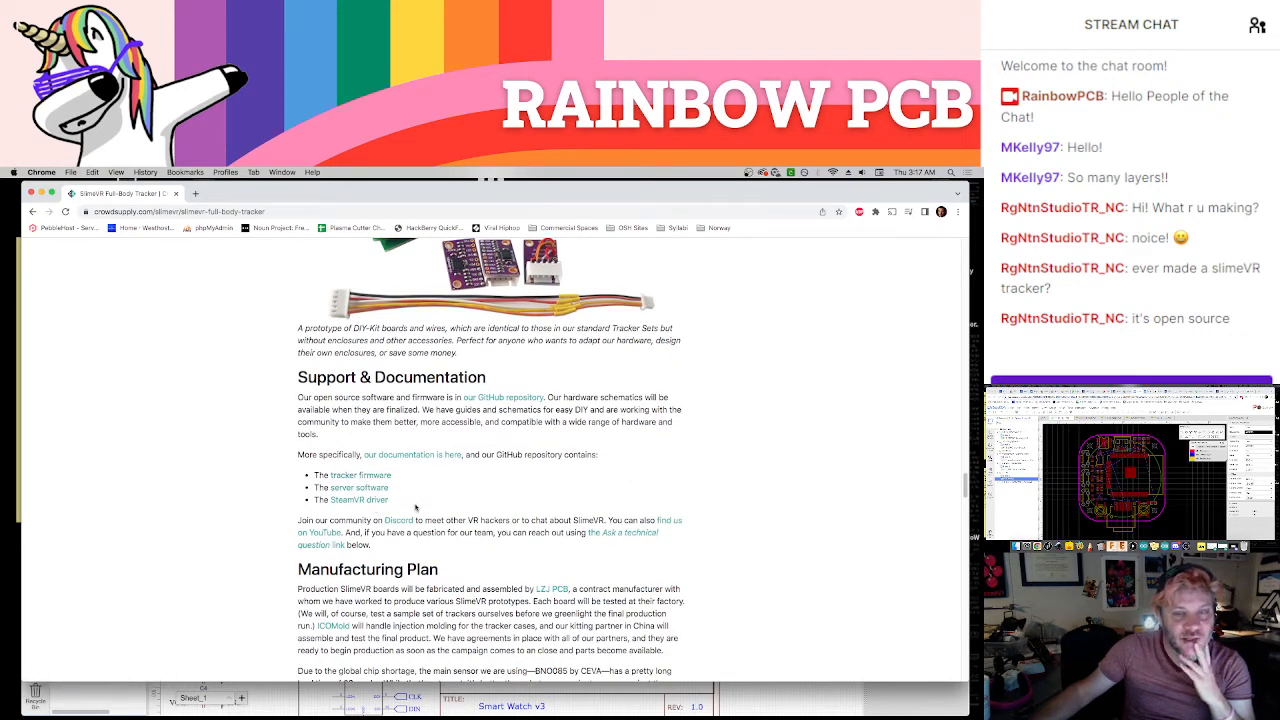
{"action": "scroll", "coordinate": [440, 505], "scroll_direction": "down", "scroll_amount": 2}
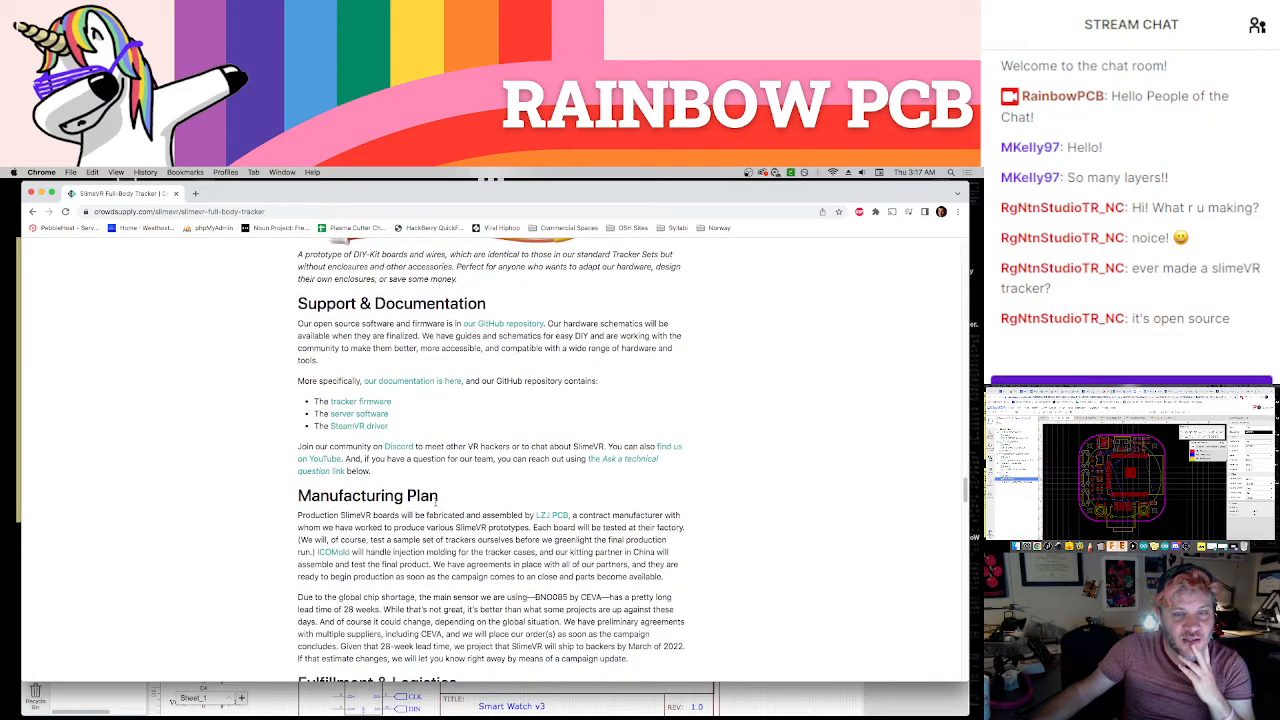
{"action": "scroll", "coordinate": [432, 502], "scroll_direction": "up", "scroll_amount": 3}
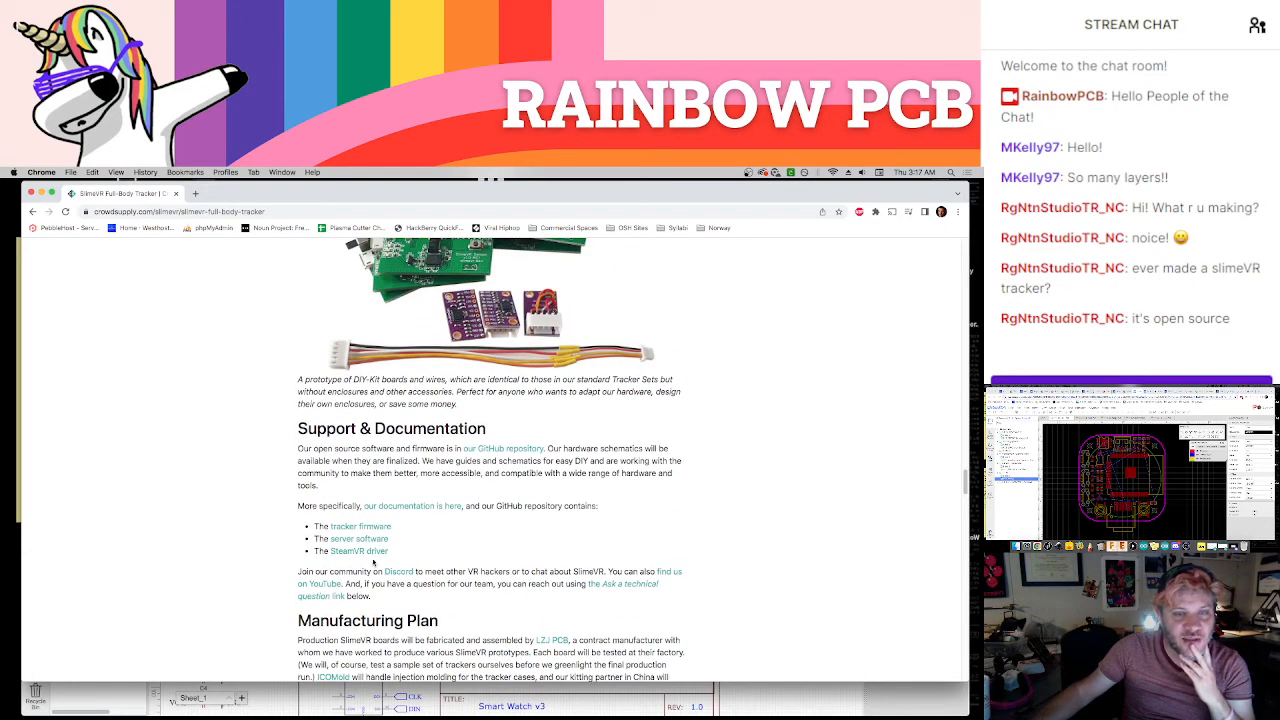
{"action": "scroll", "coordinate": [470, 568], "scroll_direction": "down", "scroll_amount": 1}
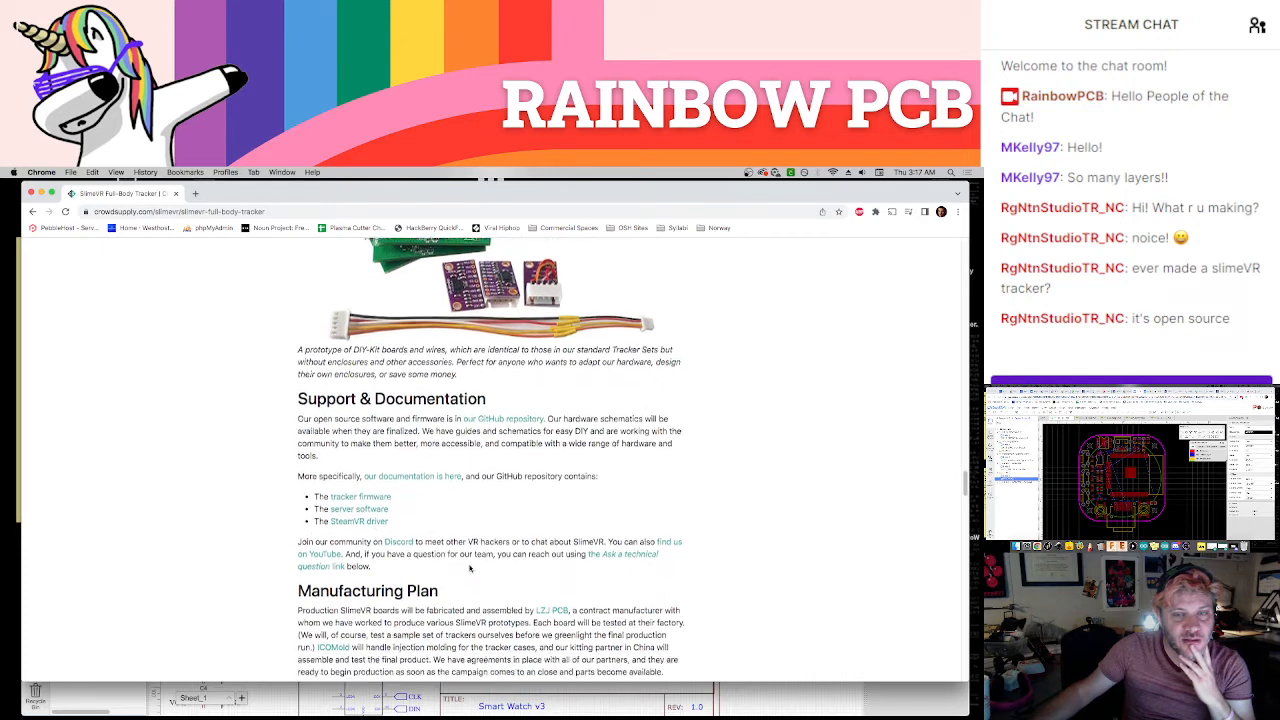
Read the Manufacturing Plan, Fulfillment & Logistics and Risks & Challenges sections, and go back up to the tracker sets table
{"action": "scroll", "coordinate": [470, 568], "scroll_direction": "down", "scroll_amount": 8}
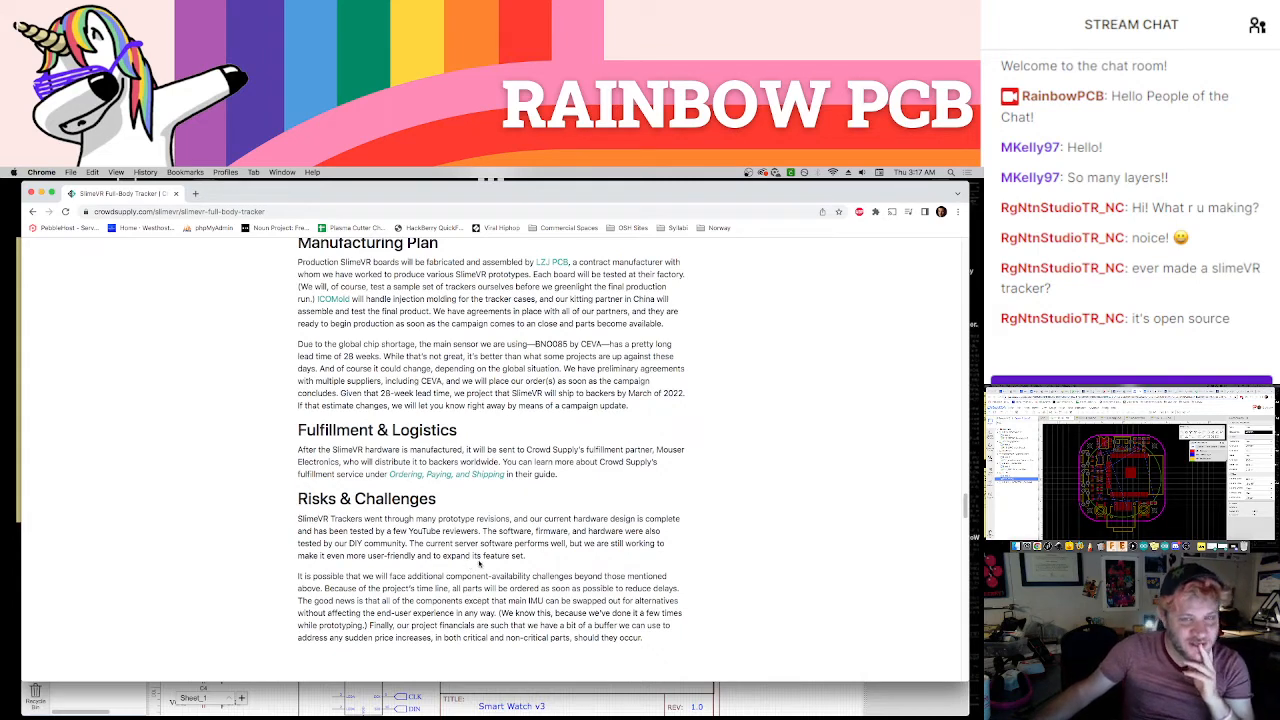
{"action": "scroll", "coordinate": [467, 563], "scroll_direction": "up", "scroll_amount": 4}
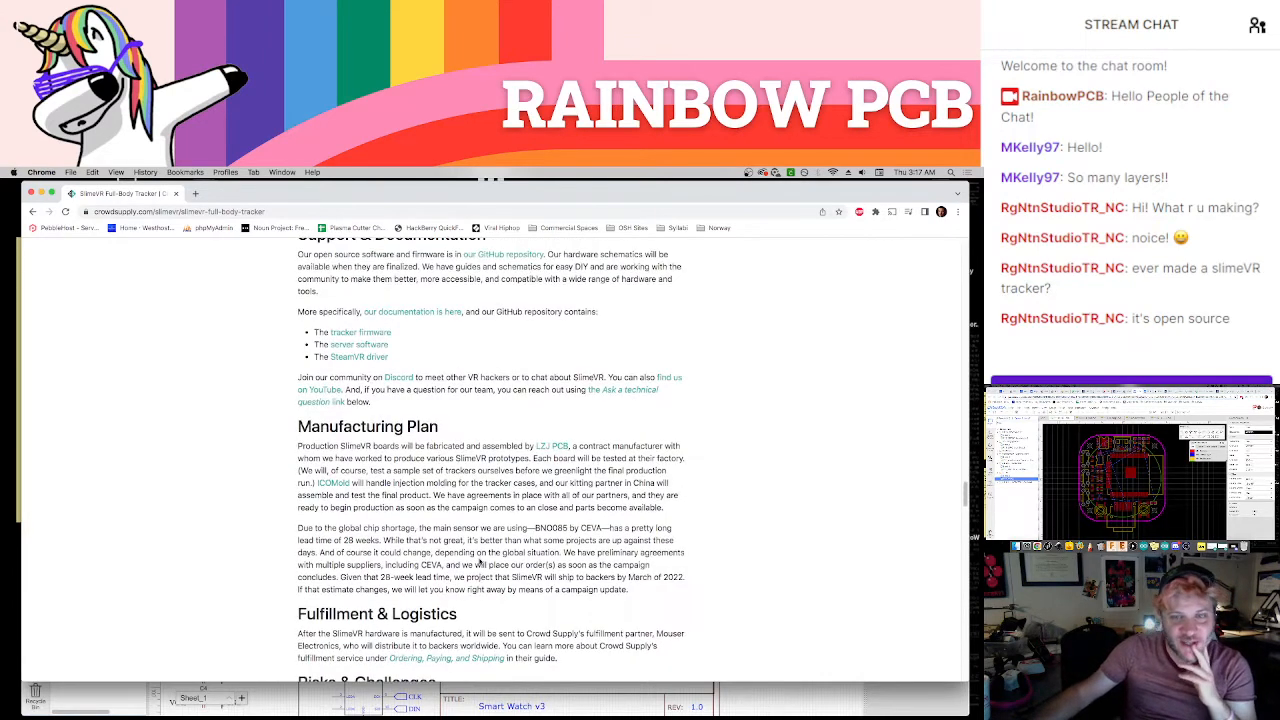
{"action": "scroll", "coordinate": [480, 562], "scroll_direction": "down", "scroll_amount": 5}
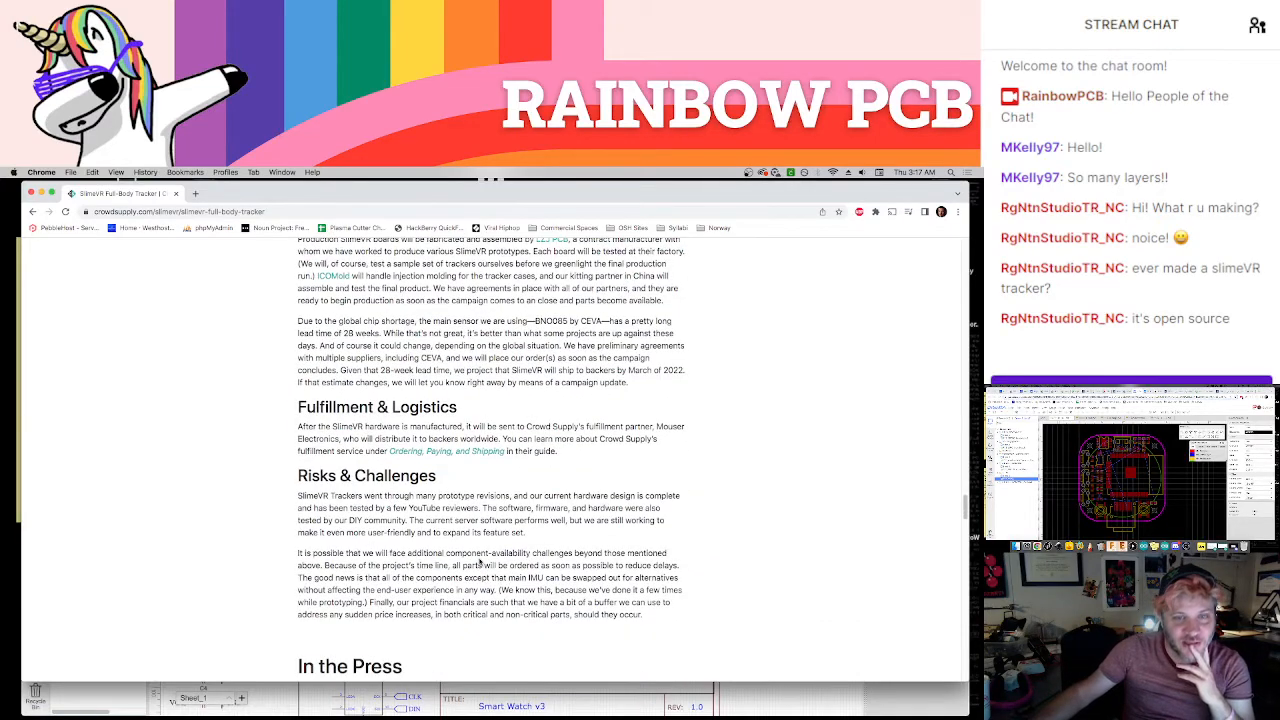
{"action": "scroll", "coordinate": [480, 562], "scroll_direction": "down", "scroll_amount": 7}
{"action": "scroll", "coordinate": [480, 562], "scroll_direction": "up", "scroll_amount": 20}
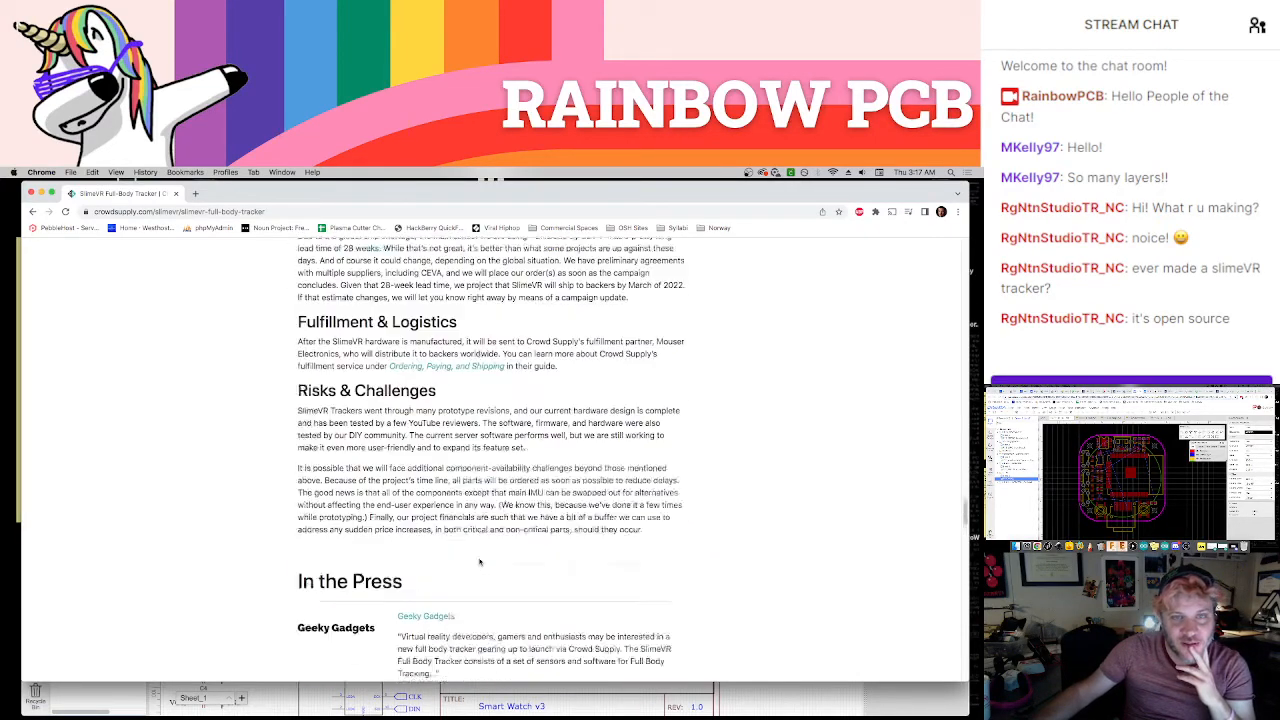
{"action": "scroll", "coordinate": [480, 562], "scroll_direction": "up", "scroll_amount": 5}
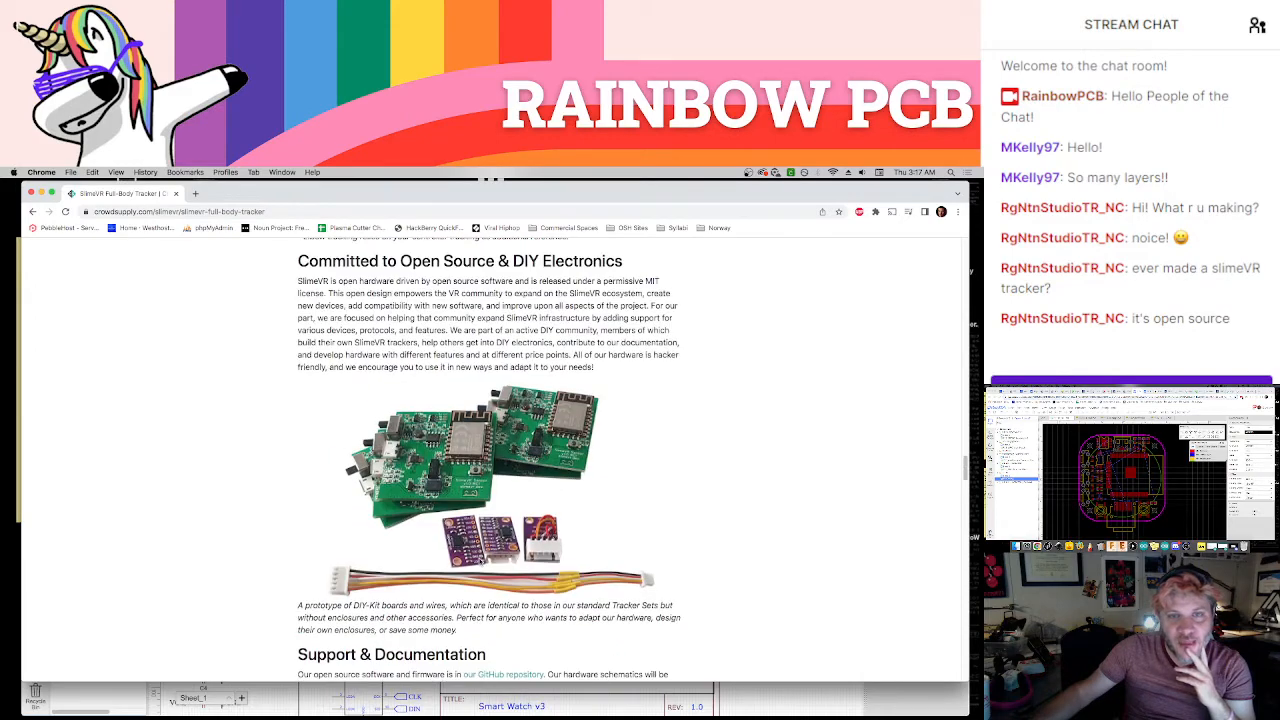
{"action": "scroll", "coordinate": [480, 562], "scroll_direction": "up", "scroll_amount": 14}
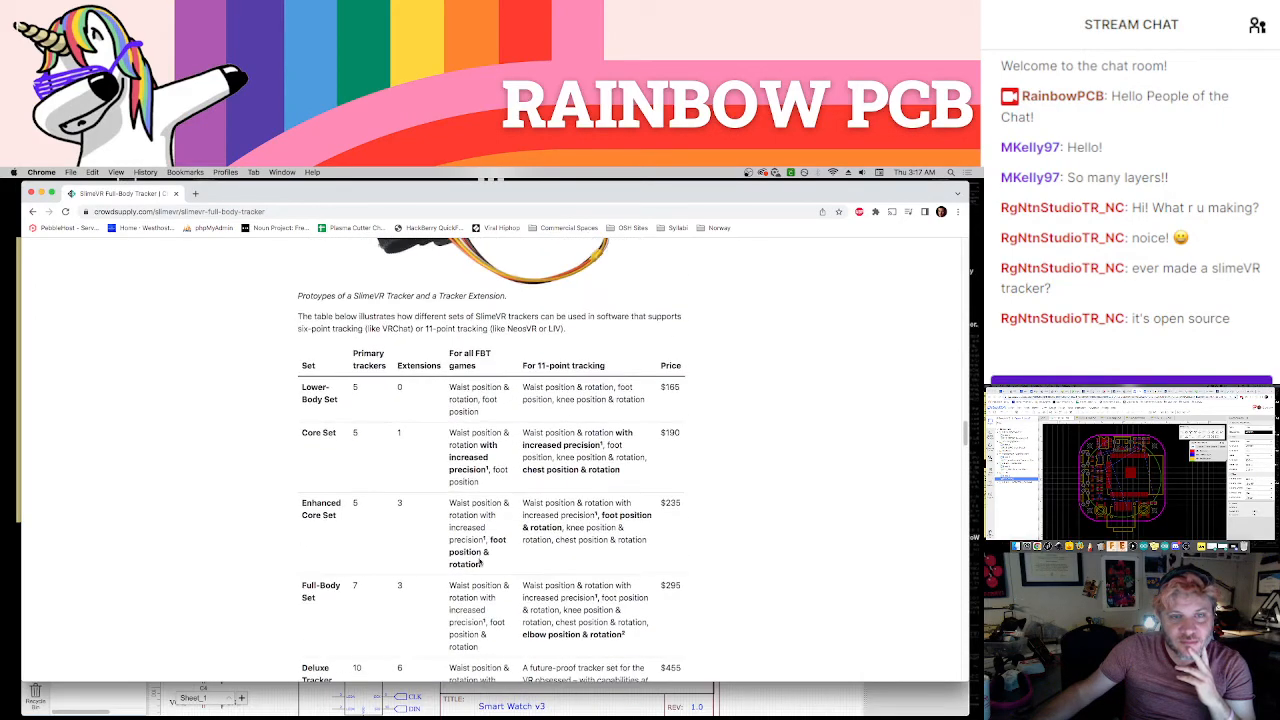
Reread the Available Tracker Sets section and its table rows down to the Deluxe Tracker Set, and return to the page's beginning
{"action": "scroll", "coordinate": [481, 562], "scroll_direction": "up", "scroll_amount": 15}
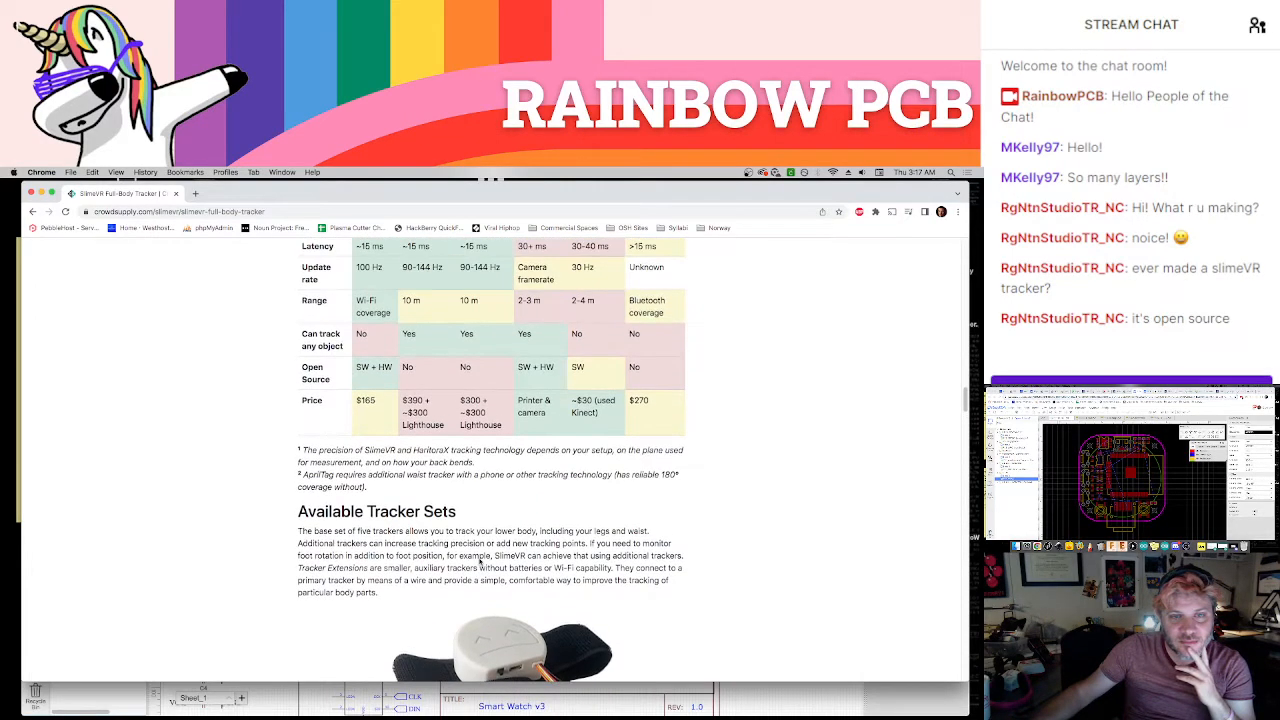
{"action": "scroll", "coordinate": [481, 562], "scroll_direction": "down", "scroll_amount": 10}
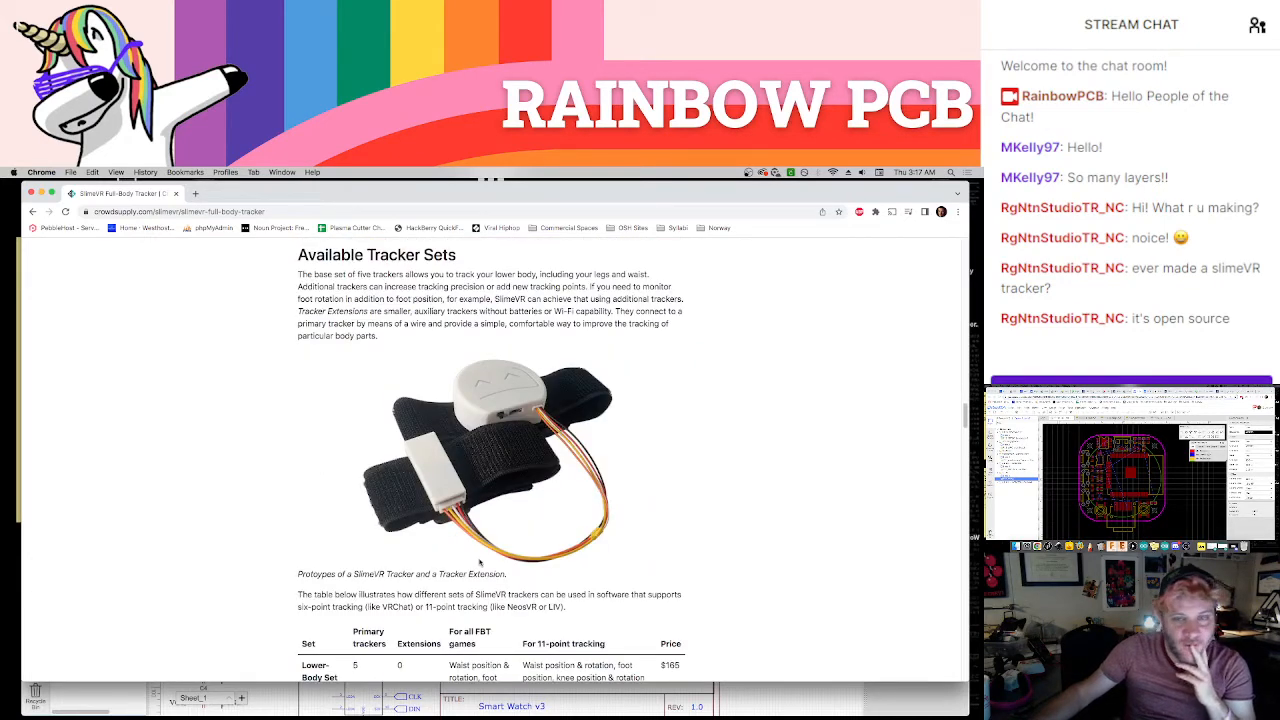
{"action": "scroll", "coordinate": [485, 505], "scroll_direction": "down", "scroll_amount": 4}
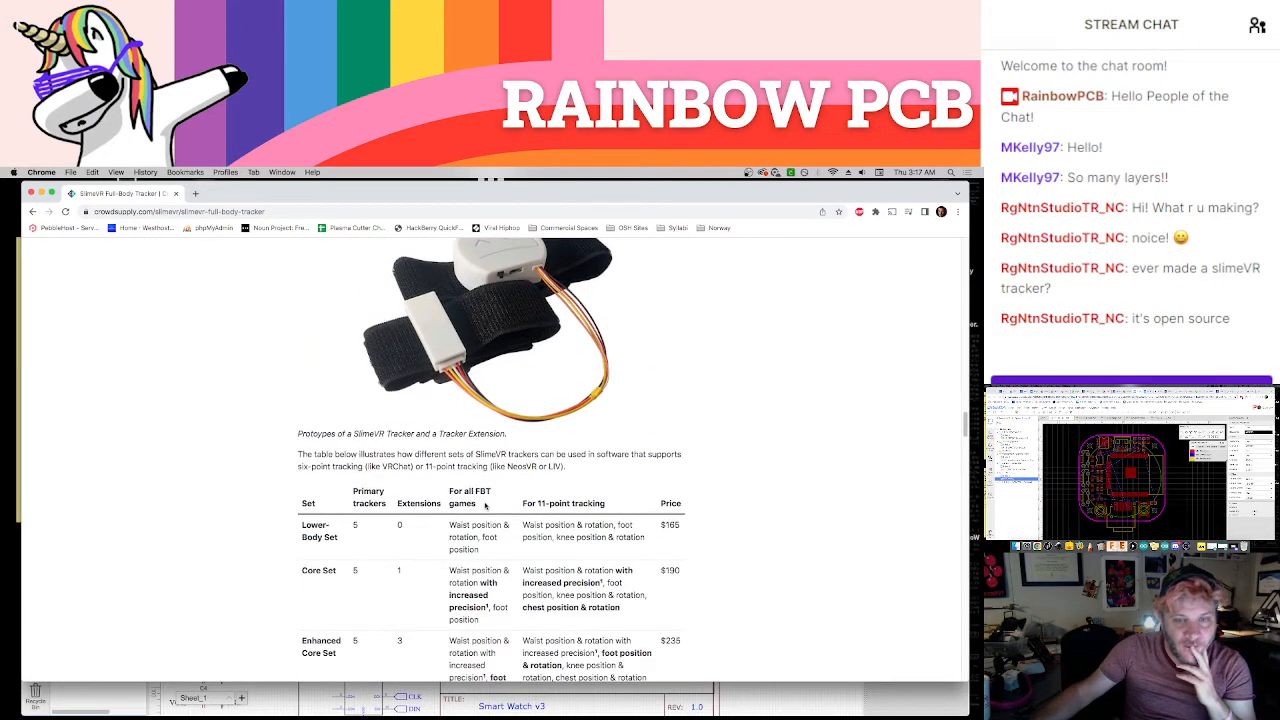
{"action": "scroll", "coordinate": [489, 525], "scroll_direction": "down", "scroll_amount": 8}
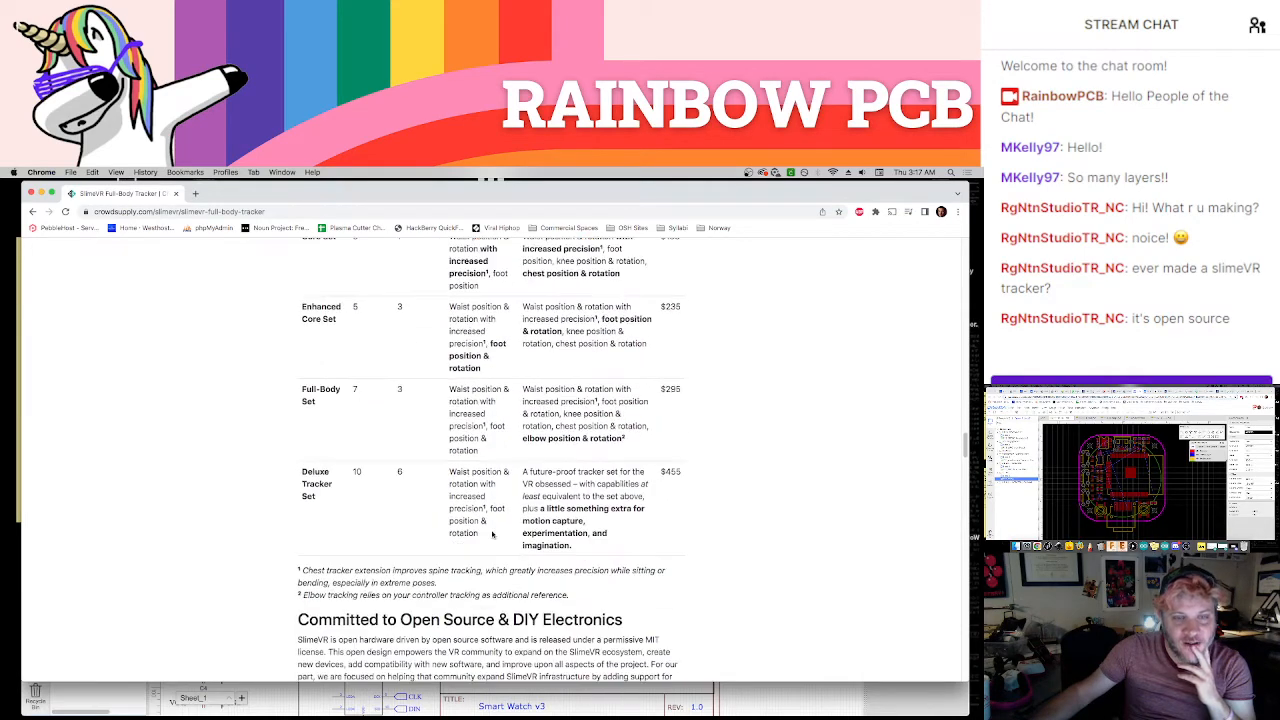
{"action": "scroll", "coordinate": [492, 535], "scroll_direction": "up", "scroll_amount": 20}
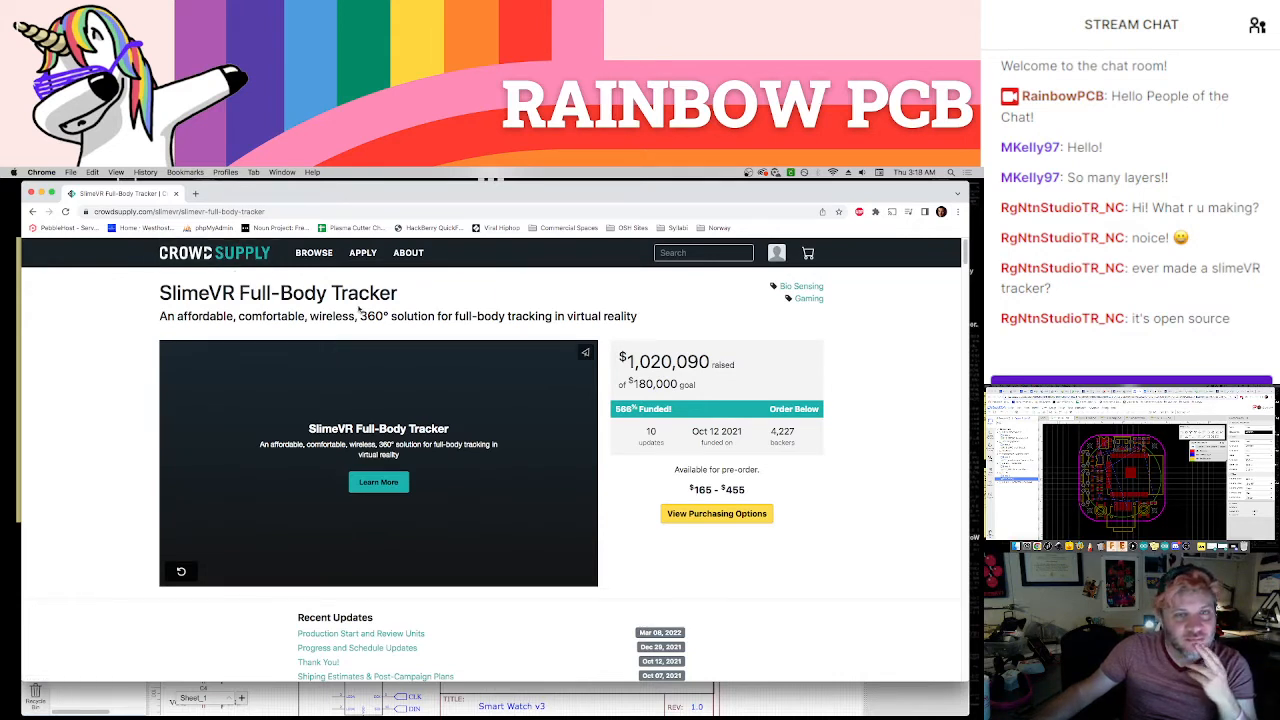
Read the SlimeVR Full-Body Tracker tagline and the How Does it Work? section on IMU sensors and the five-tracker set
{"action": "triple_click", "coordinate": [414, 318]}
{"action": "left_click", "coordinate": [425, 323]}
{"action": "scroll", "coordinate": [426, 324], "scroll_direction": "down", "scroll_amount": 1}
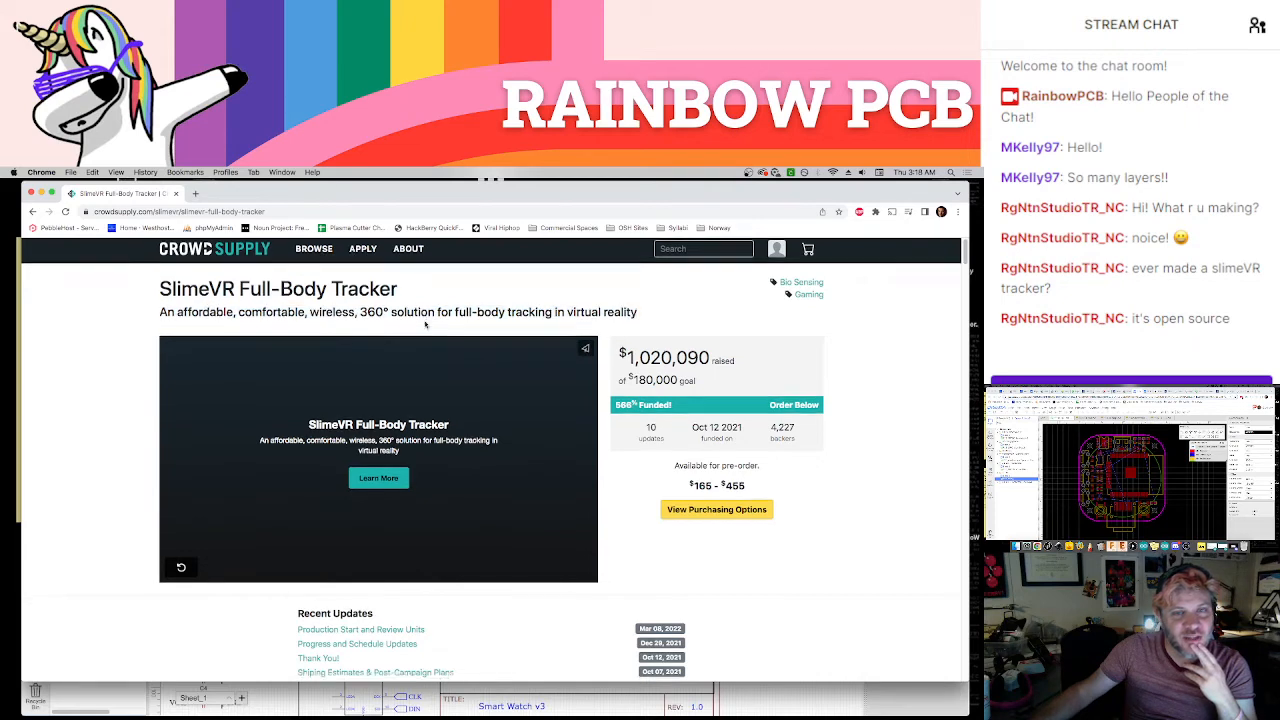
{"action": "scroll", "coordinate": [480, 405], "scroll_direction": "down", "scroll_amount": 10}
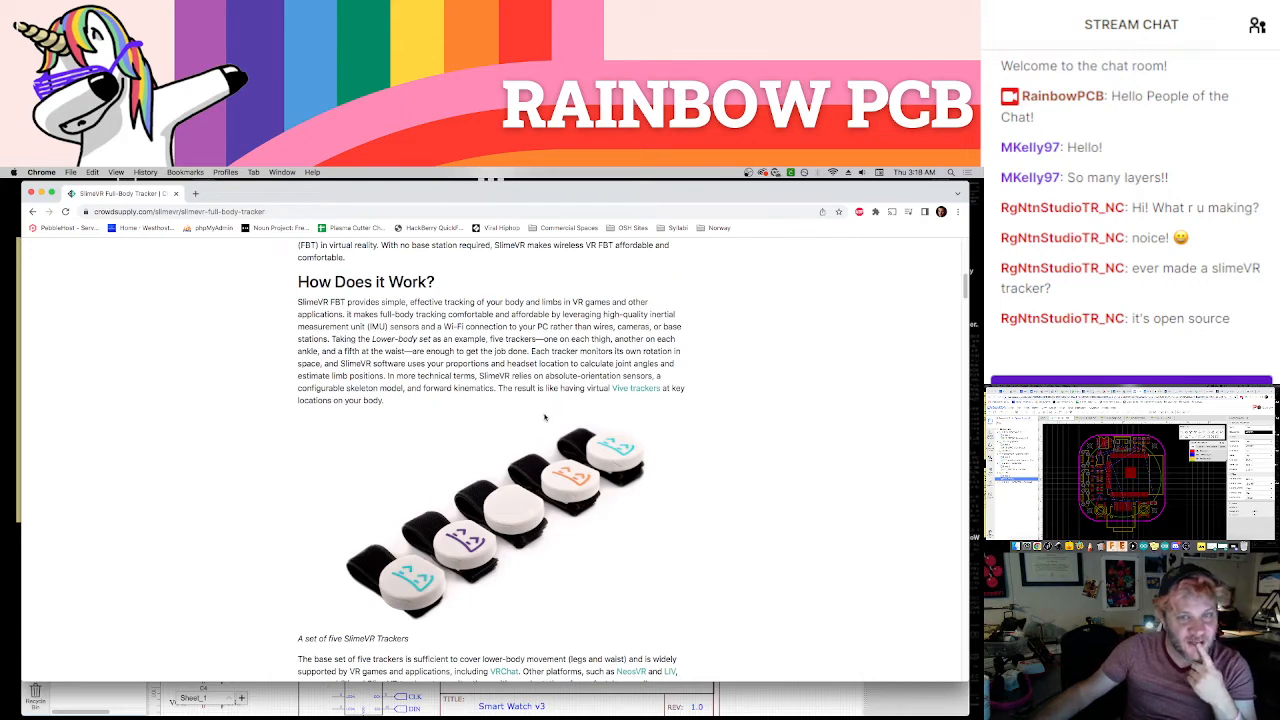
{"action": "scroll", "coordinate": [596, 444], "scroll_direction": "down", "scroll_amount": 5}
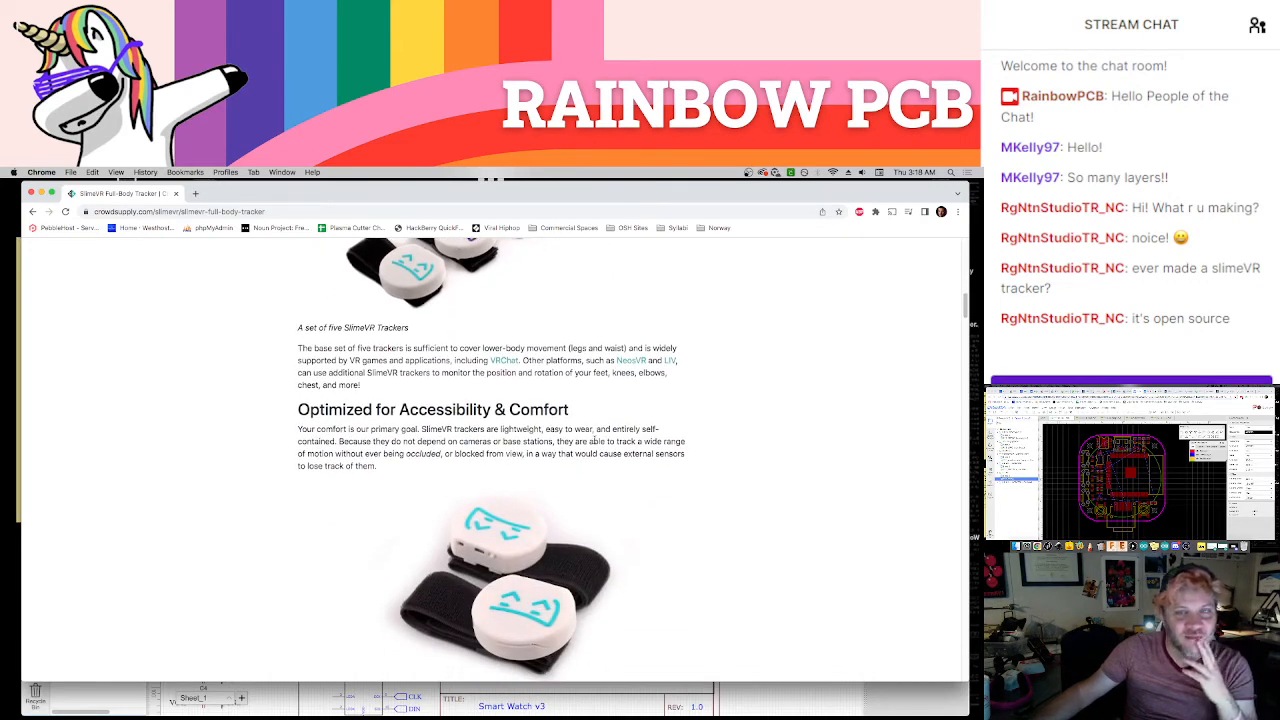
Read the Optimized for Accessibility & Comfort and Compatible With Many Different Platforms sections, including the supported PC games
{"action": "scroll", "coordinate": [594, 440], "scroll_direction": "down", "scroll_amount": 3}
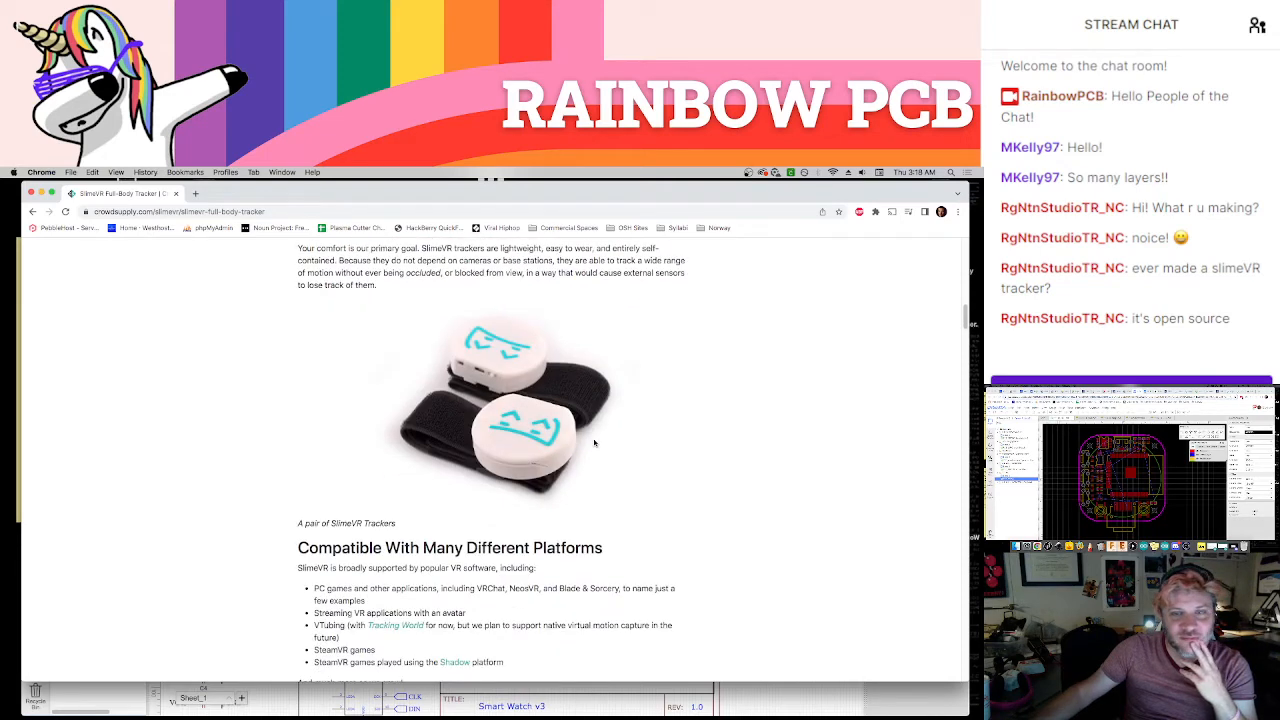
{"action": "scroll", "coordinate": [594, 443], "scroll_direction": "down", "scroll_amount": 2}
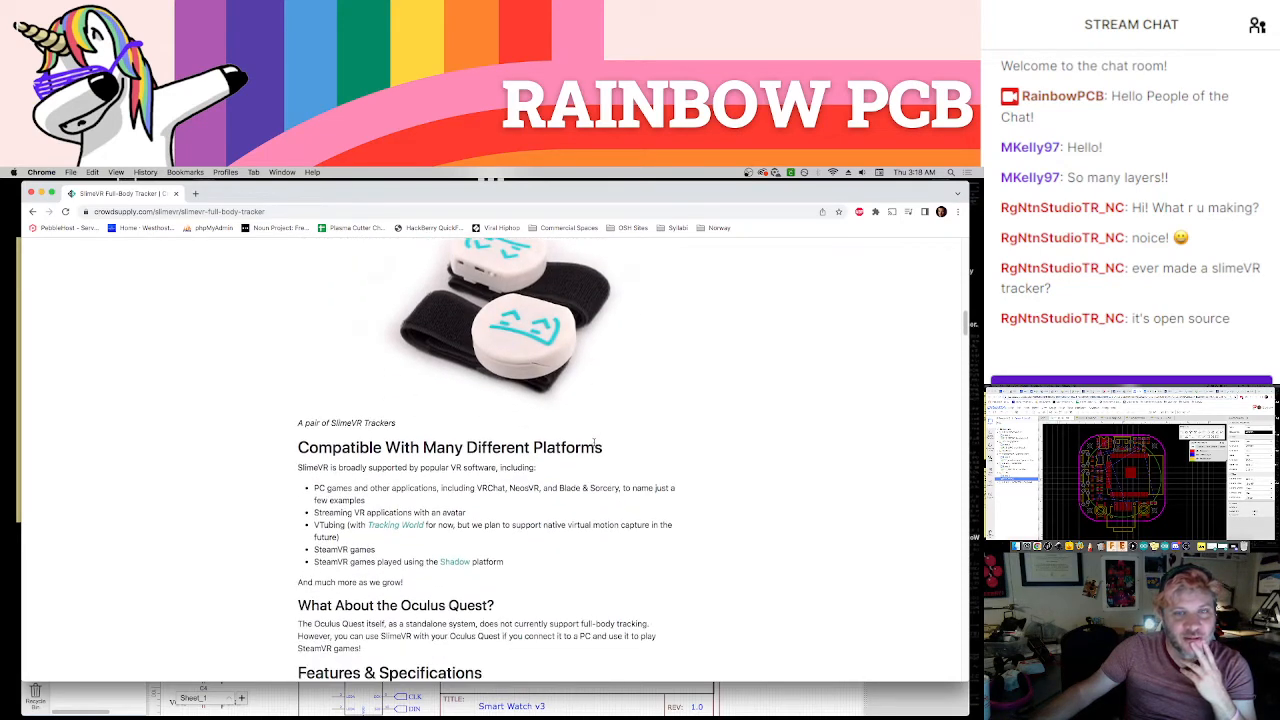
{"action": "scroll", "coordinate": [594, 441], "scroll_direction": "down", "scroll_amount": 1}
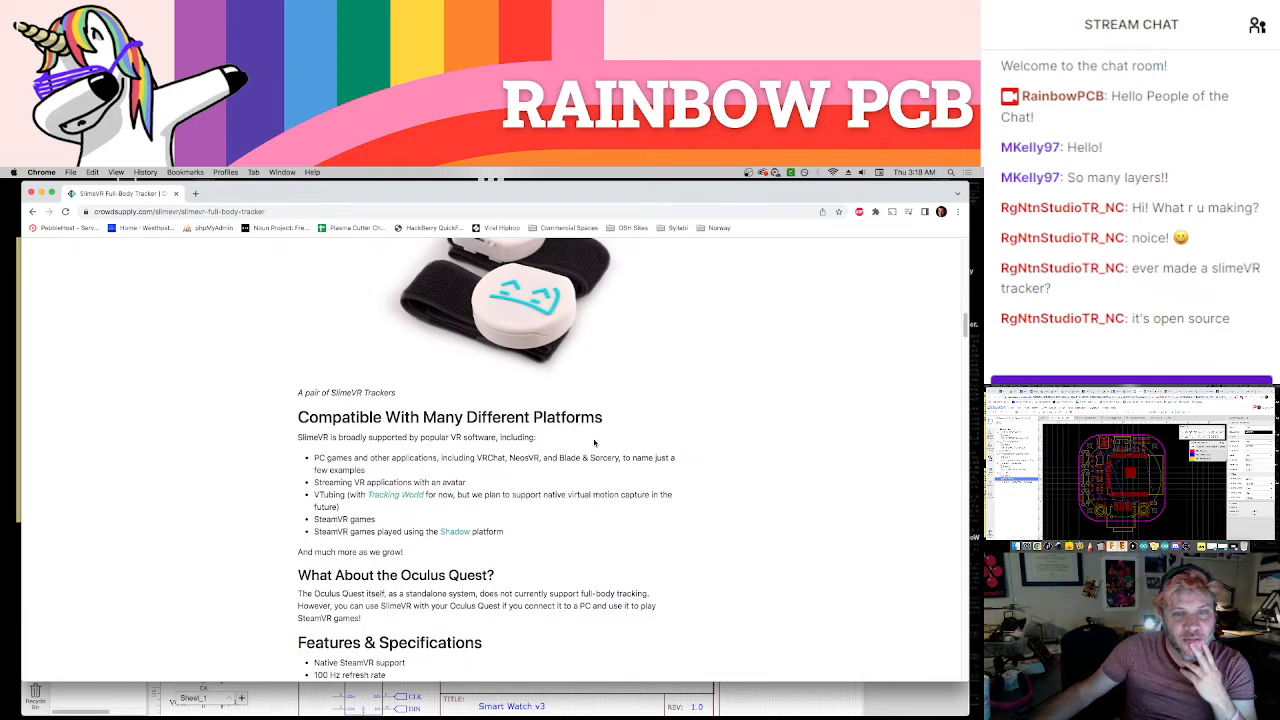
{"action": "double_click", "coordinate": [361, 457]}
{"action": "triple_click", "coordinate": [361, 457]}
{"action": "left_click", "coordinate": [379, 459]}
{"action": "scroll", "coordinate": [526, 490], "scroll_direction": "down", "scroll_amount": 10}
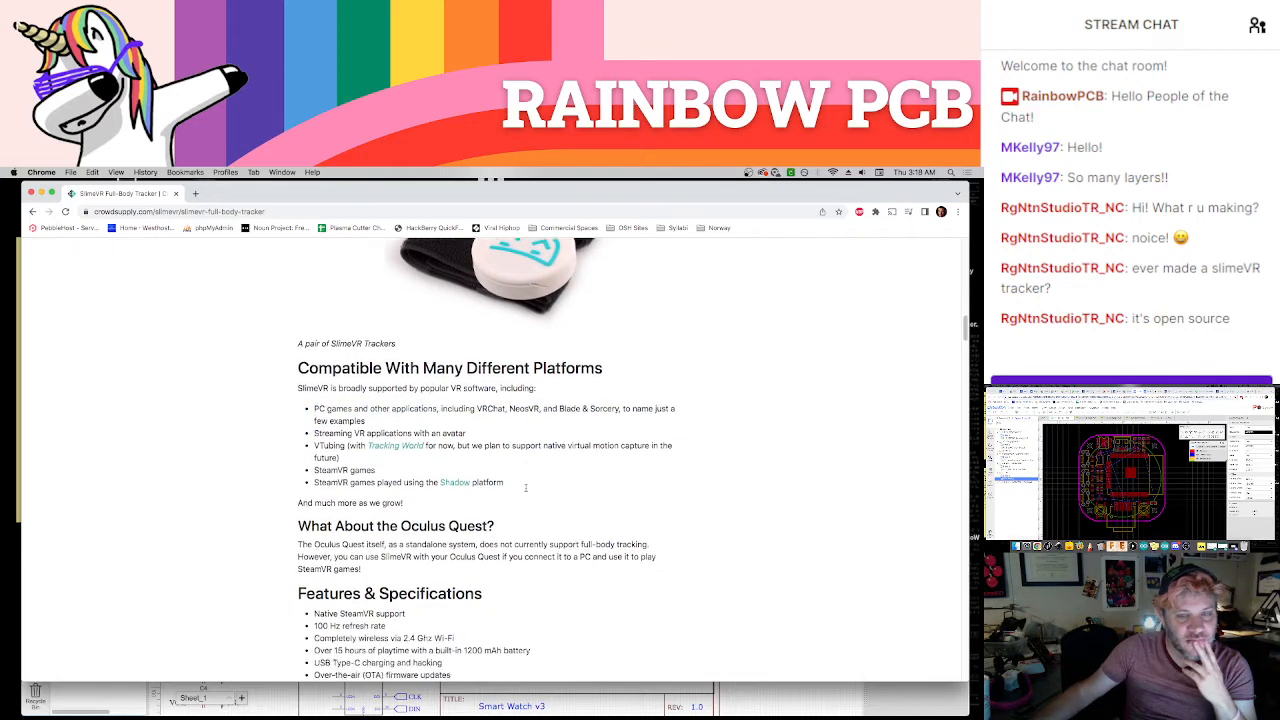
Check the Kinect entry in the Comparisons table, visit the linked KinectToVR site, and return to the SlimeVR page
{"action": "scroll", "coordinate": [526, 490], "scroll_direction": "down", "scroll_amount": 8}
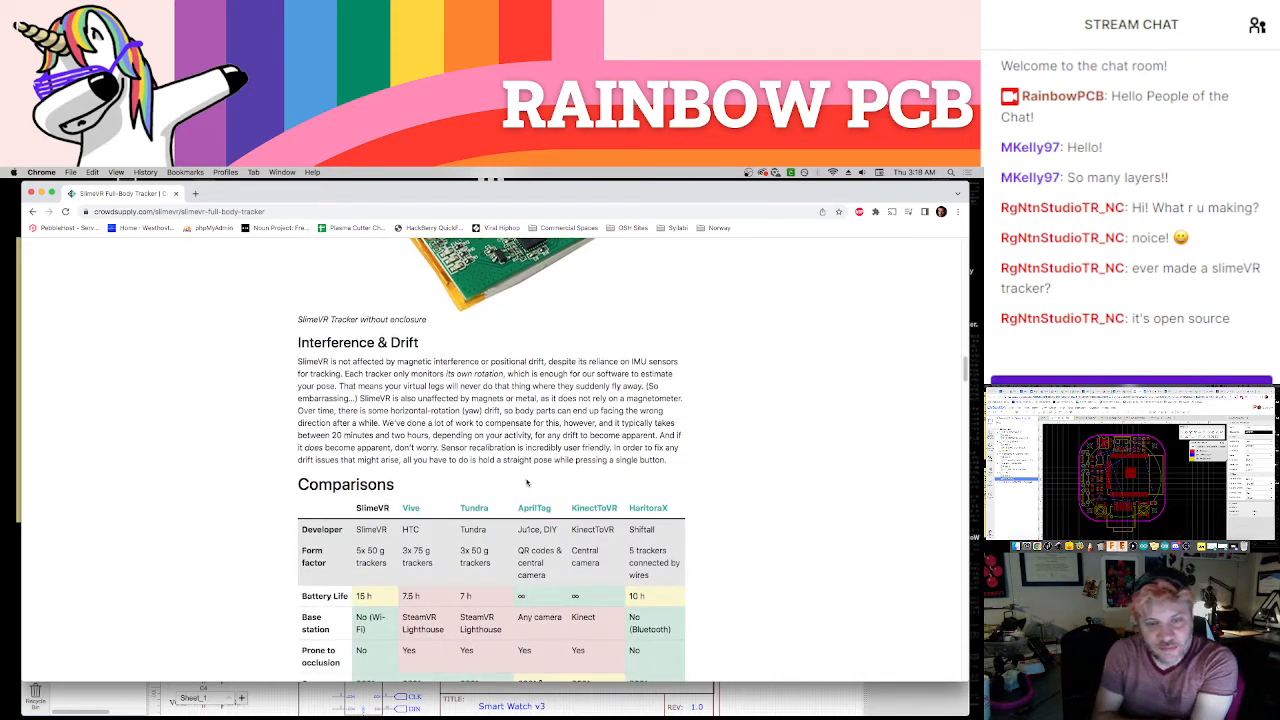
{"action": "scroll", "coordinate": [552, 467], "scroll_direction": "down", "scroll_amount": 3}
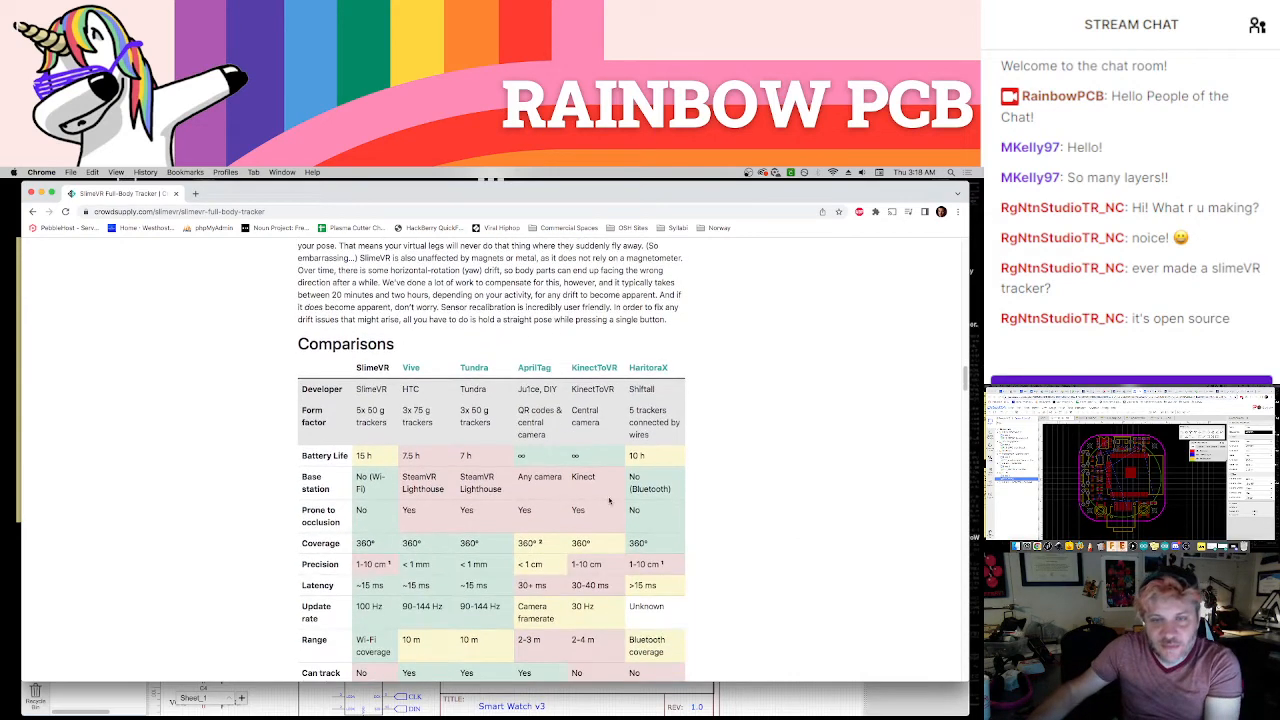
{"action": "double_click", "coordinate": [583, 477]}
{"action": "scroll", "coordinate": [587, 430], "scroll_direction": "down", "scroll_amount": 2}
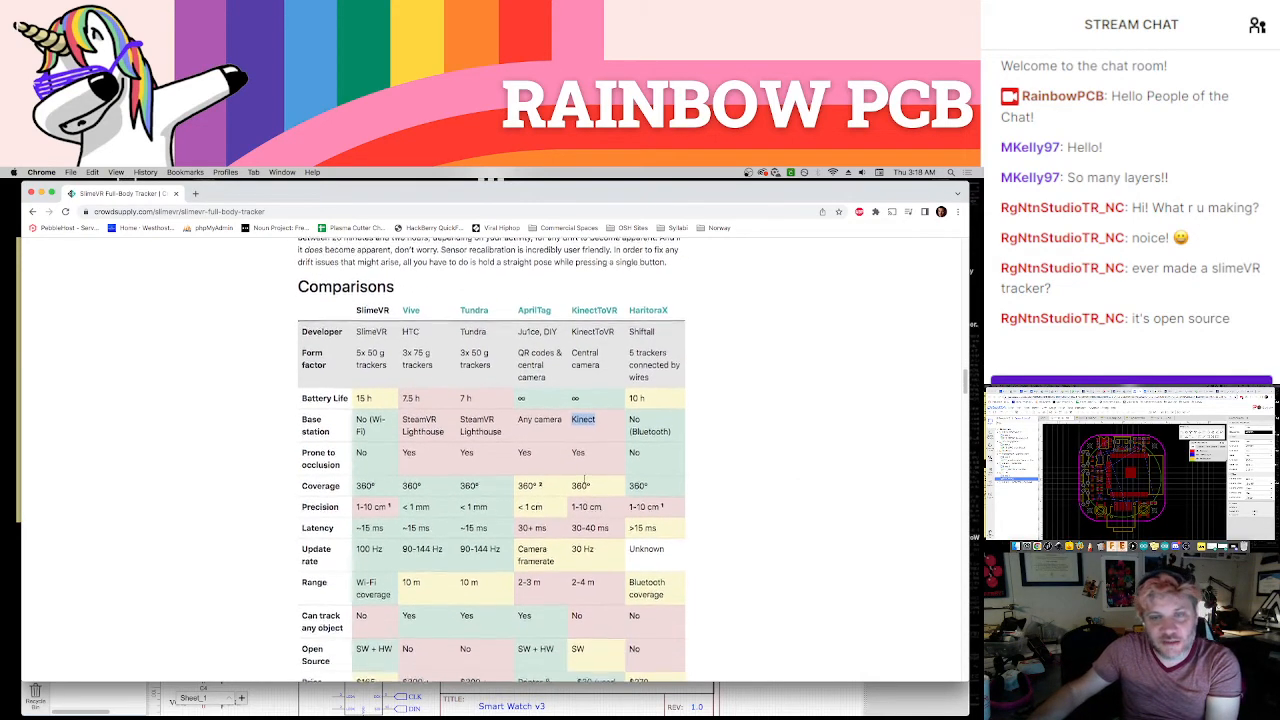
{"action": "left_click", "coordinate": [588, 370]}
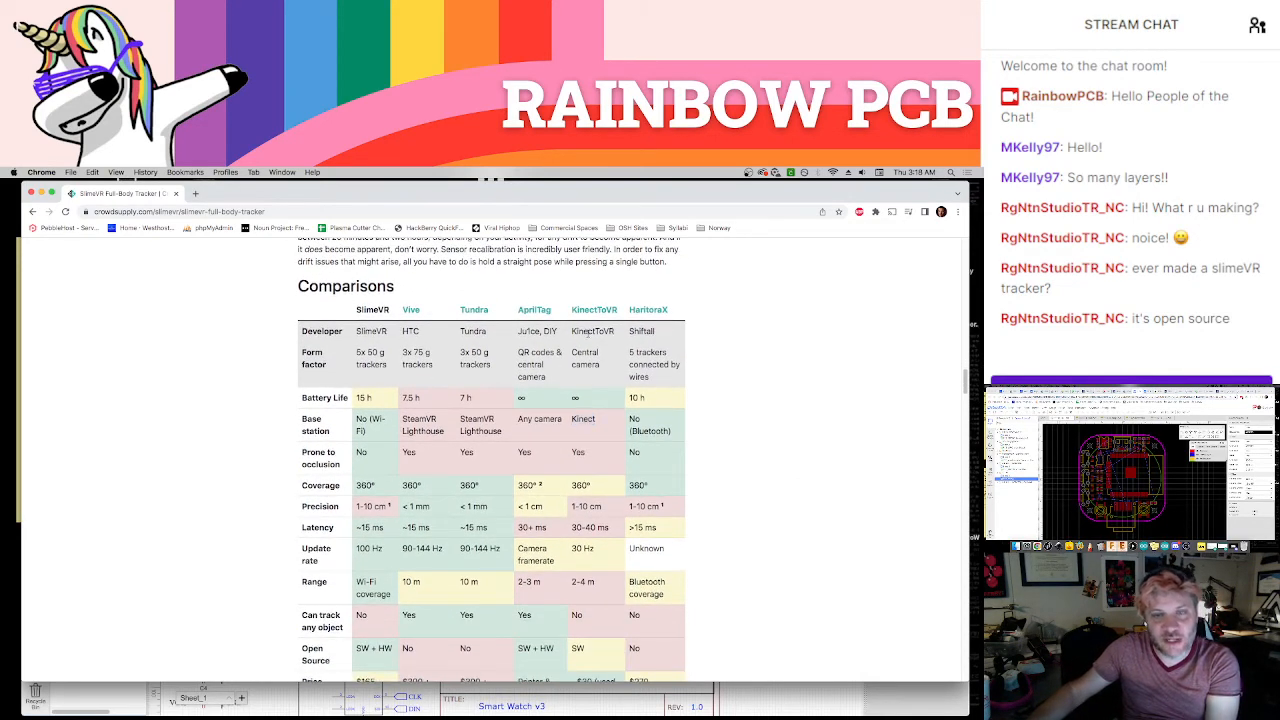
{"action": "left_click", "coordinate": [590, 313]}
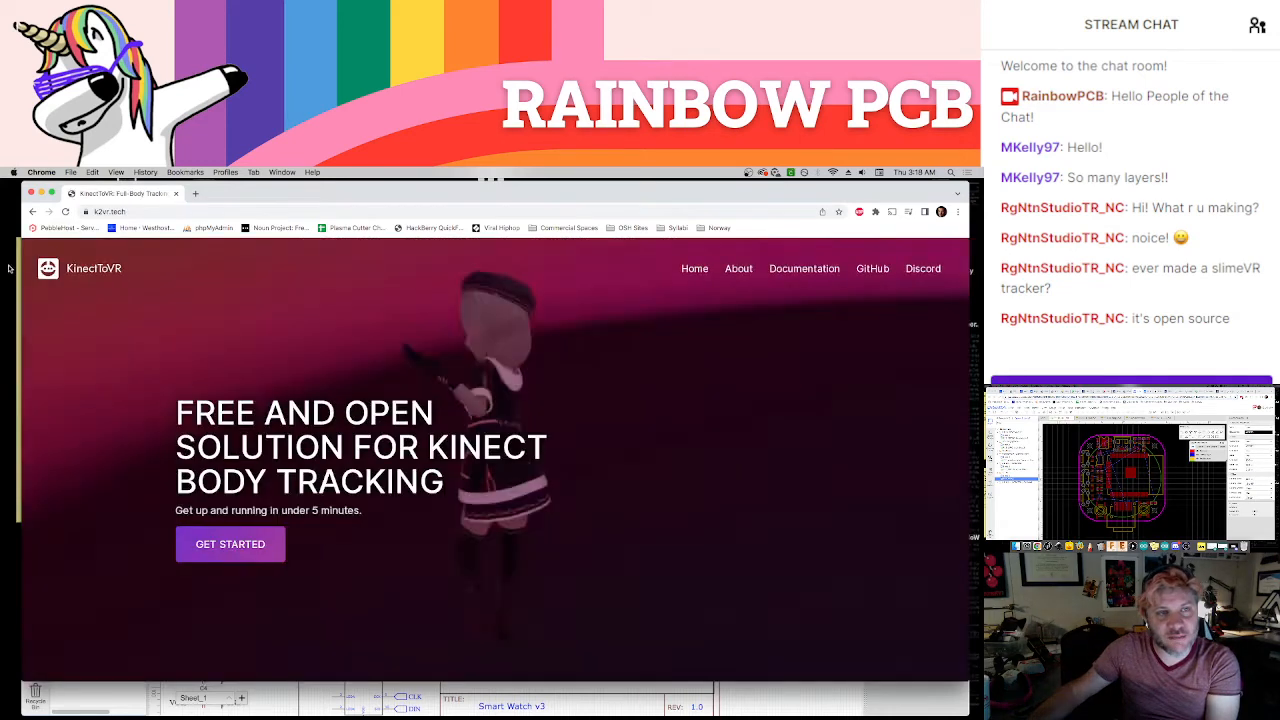
{"action": "left_click", "coordinate": [32, 211]}
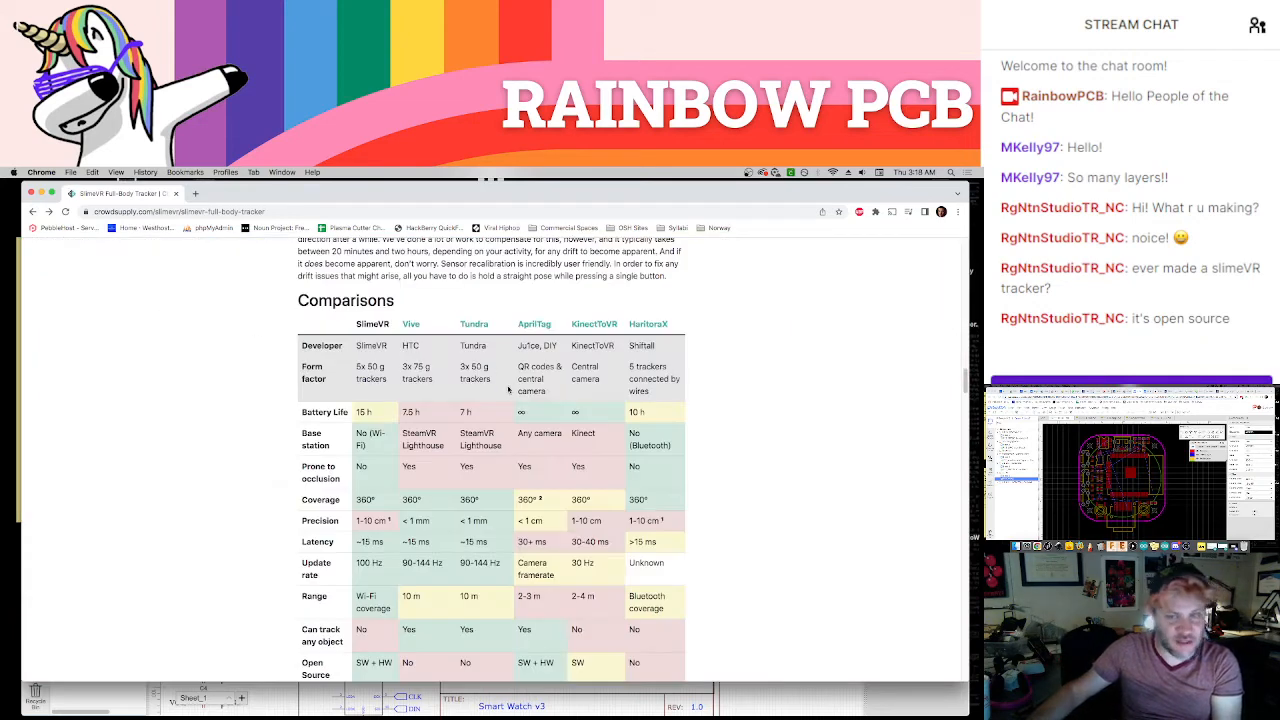
Compare the tracking systems' precision, latency, range, open source and price rows in the Comparisons table
{"action": "scroll", "coordinate": [506, 392], "scroll_direction": "down", "scroll_amount": 3}
{"action": "scroll", "coordinate": [506, 392], "scroll_direction": "up", "scroll_amount": 2}
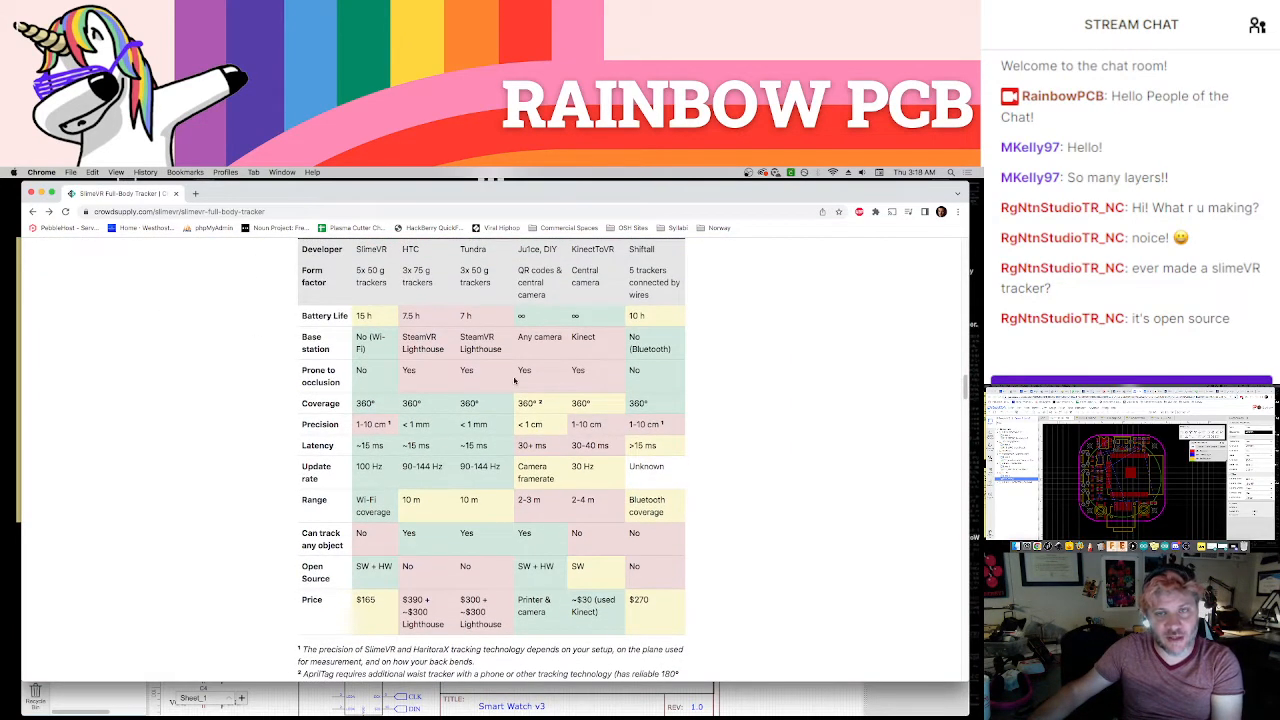
{"action": "scroll", "coordinate": [575, 316], "scroll_direction": "up", "scroll_amount": 1}
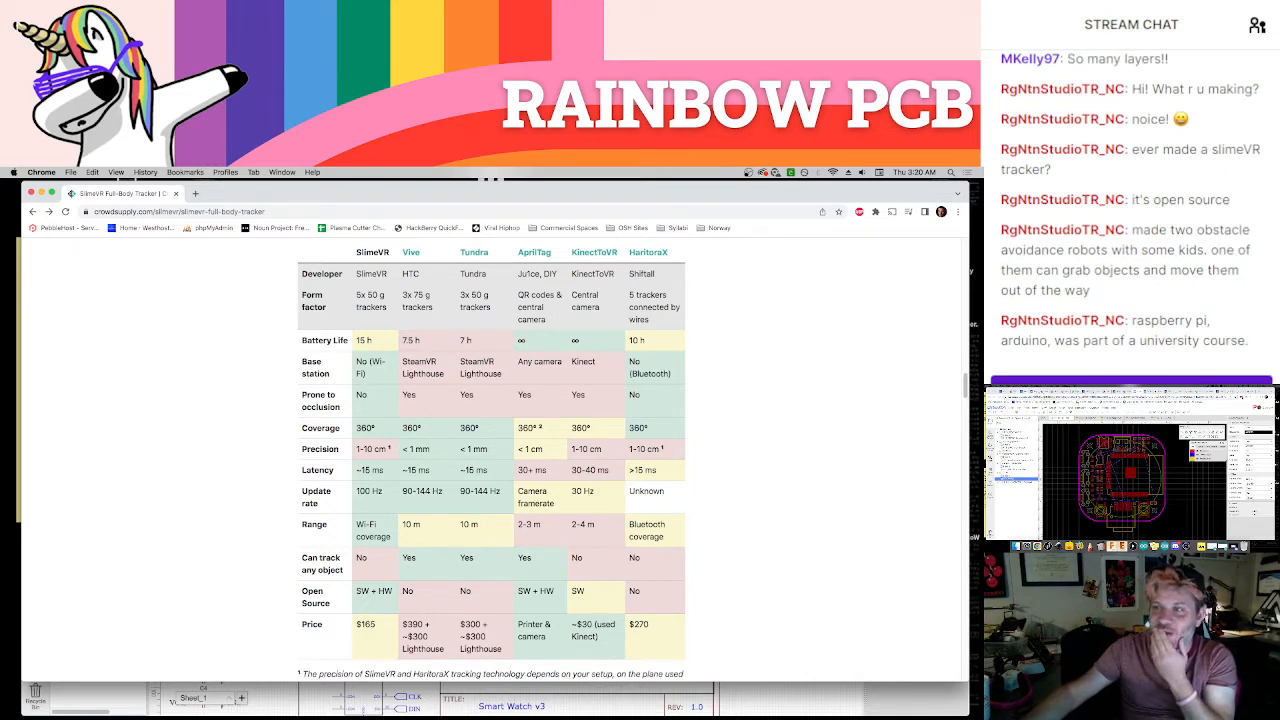
Close the SlimeVR browser window and move the EasyEDA schematic window up into its place
{"action": "left_click", "coordinate": [1036, 391]}
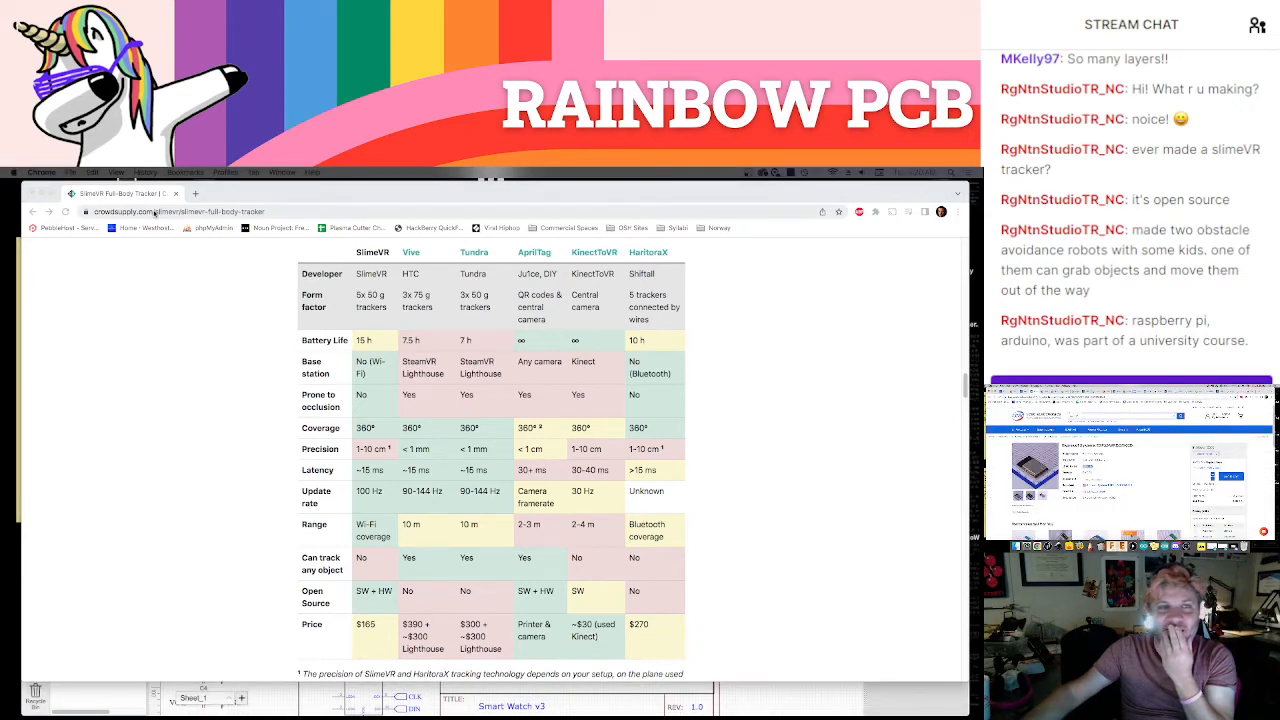
{"action": "left_click", "coordinate": [33, 193]}
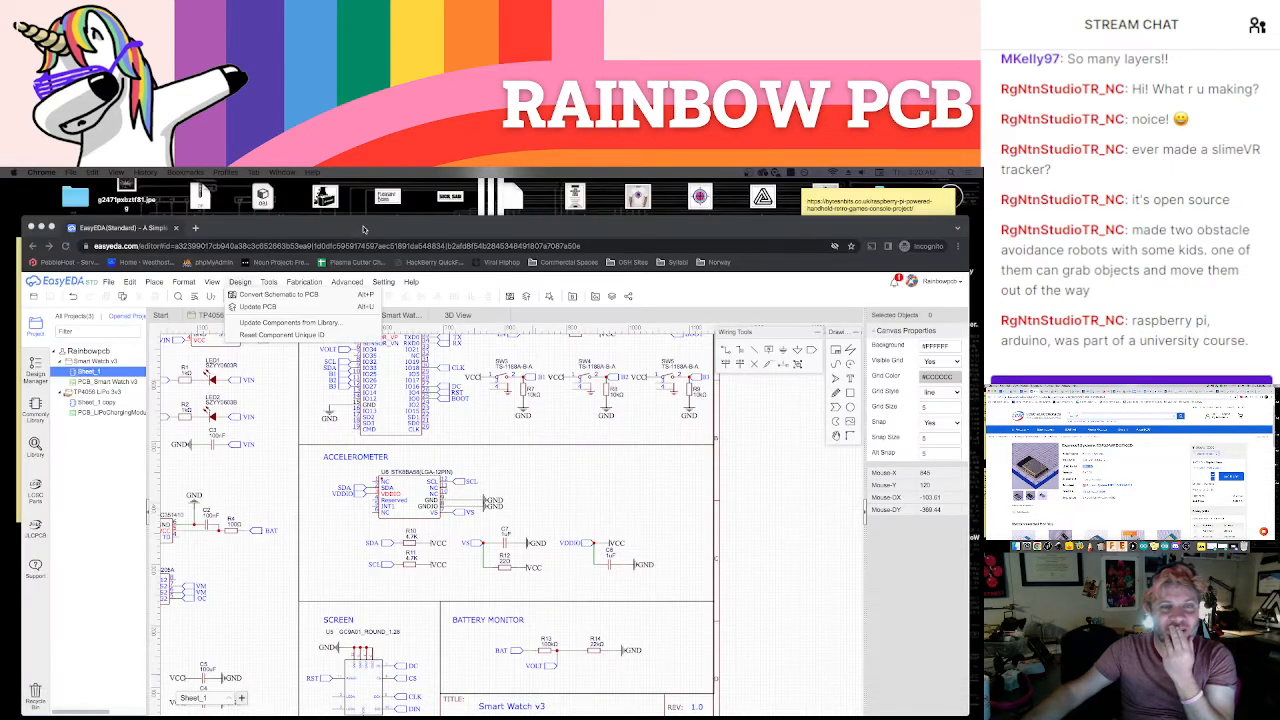
{"action": "left_click_drag", "start_coordinate": [364, 228], "coordinate": [348, 194]}
Bring the whole Smart Watch v3 schematic sheet into view and dismiss the open list of design commands
{"action": "scroll", "coordinate": [480, 423], "scroll_direction": "down", "scroll_amount": 5}
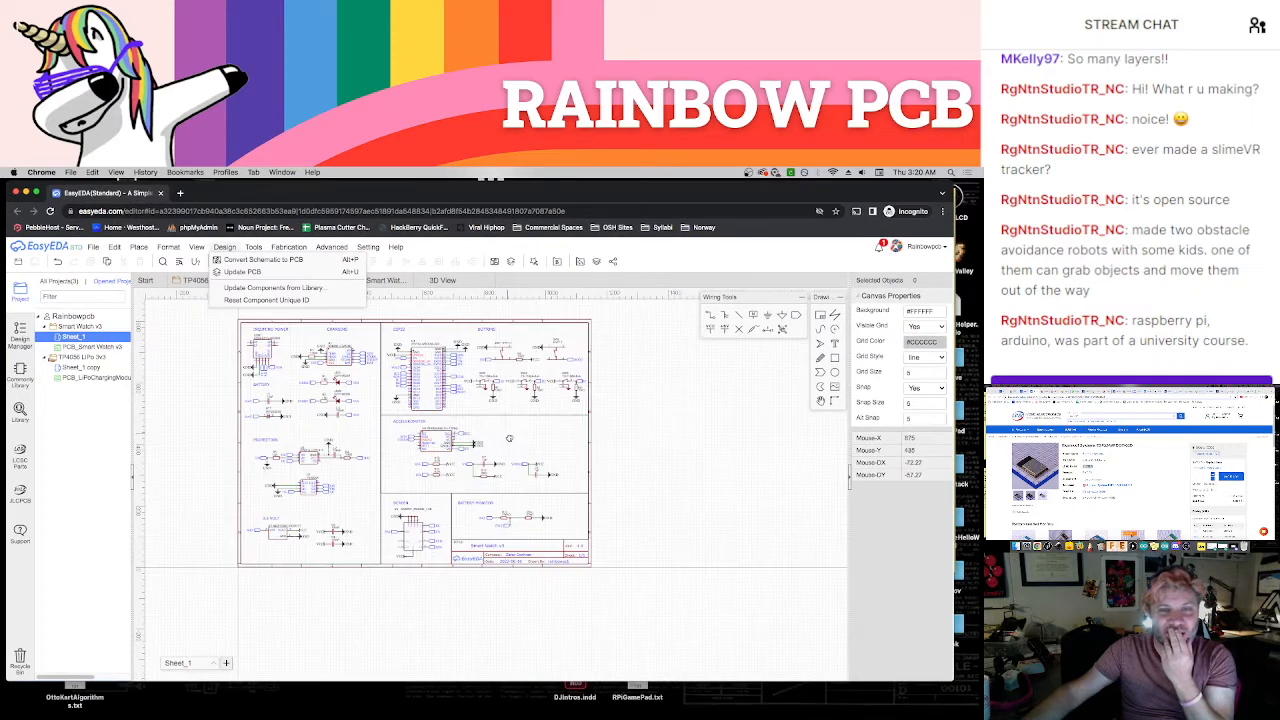
{"action": "scroll", "coordinate": [540, 462], "scroll_direction": "up", "scroll_amount": 2}
{"action": "right_click_drag", "start_coordinate": [538, 463], "coordinate": [556, 468]}
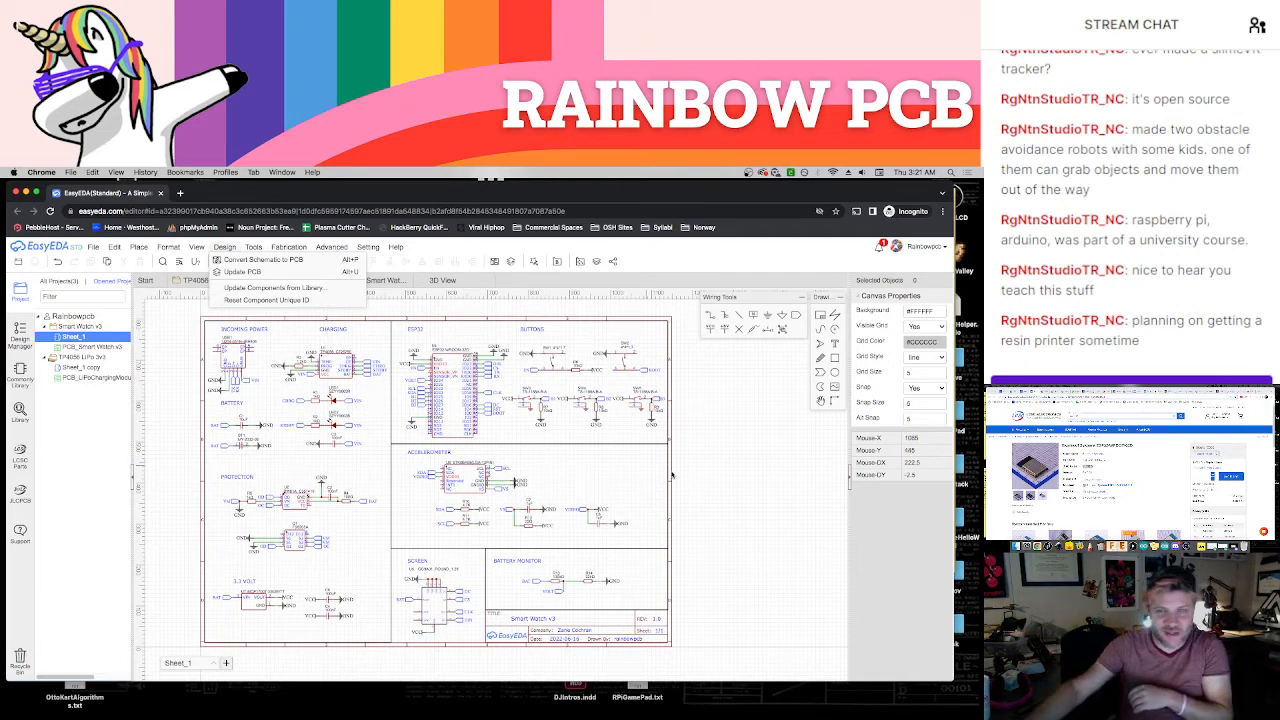
{"action": "left_click", "coordinate": [726, 477]}
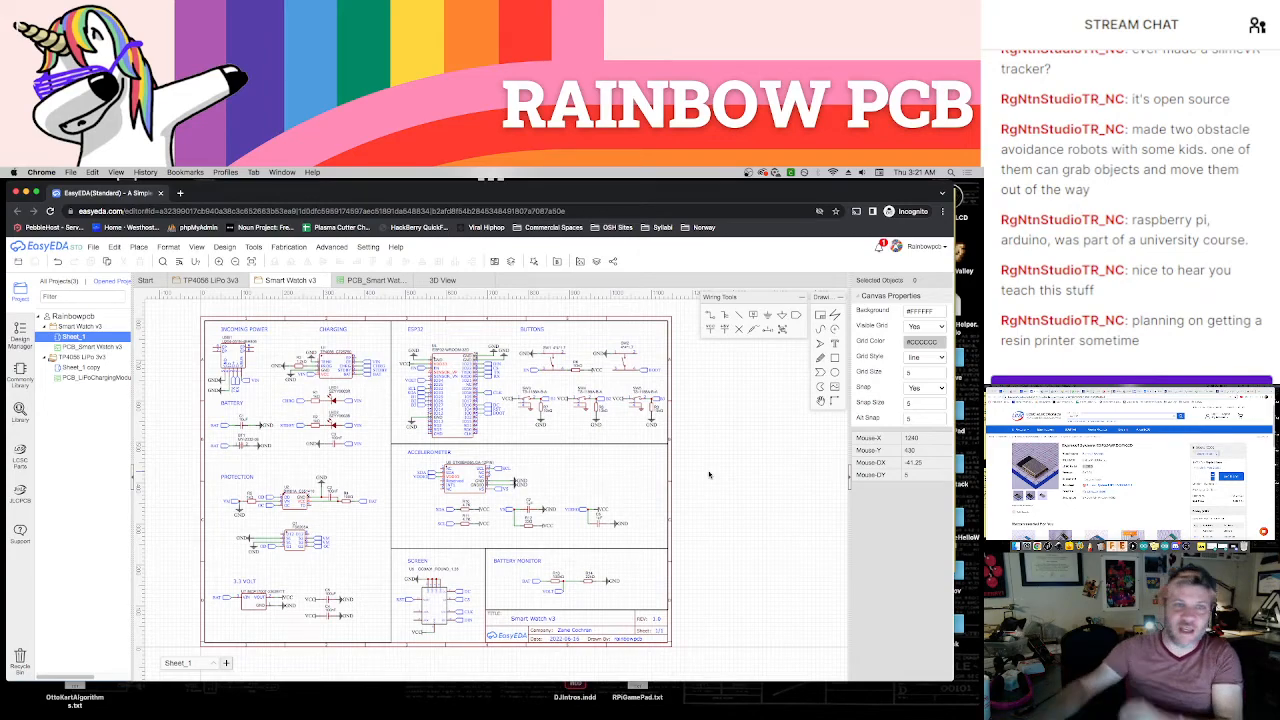
Bring the browser window with the LCSC ESP32-WROOM-32D page onto the main screen and open amazon.com in a new tab
{"action": "mouse_move", "coordinate": [315, 202]}
{"action": "left_mouse_down"}
{"action": "mouse_move", "coordinate": [349, 239]}
{"action": "mouse_move", "coordinate": [330, 200]}
{"action": "left_mouse_up"}
{"action": "left_click_drag", "start_coordinate": [1261, 393], "coordinate": [904, 199]}
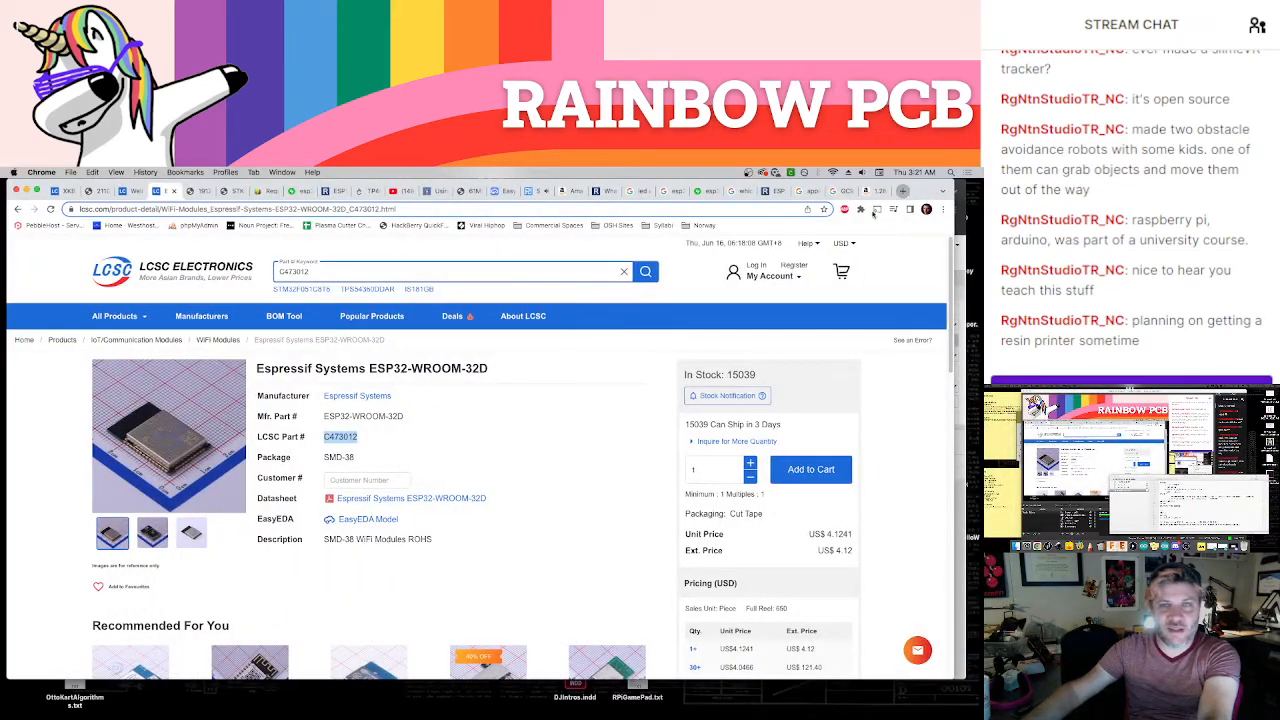
{"action": "left_click", "coordinate": [903, 191]}
{"action": "type", "text": "amazon.com"}
{"action": "key", "text": "Return"}
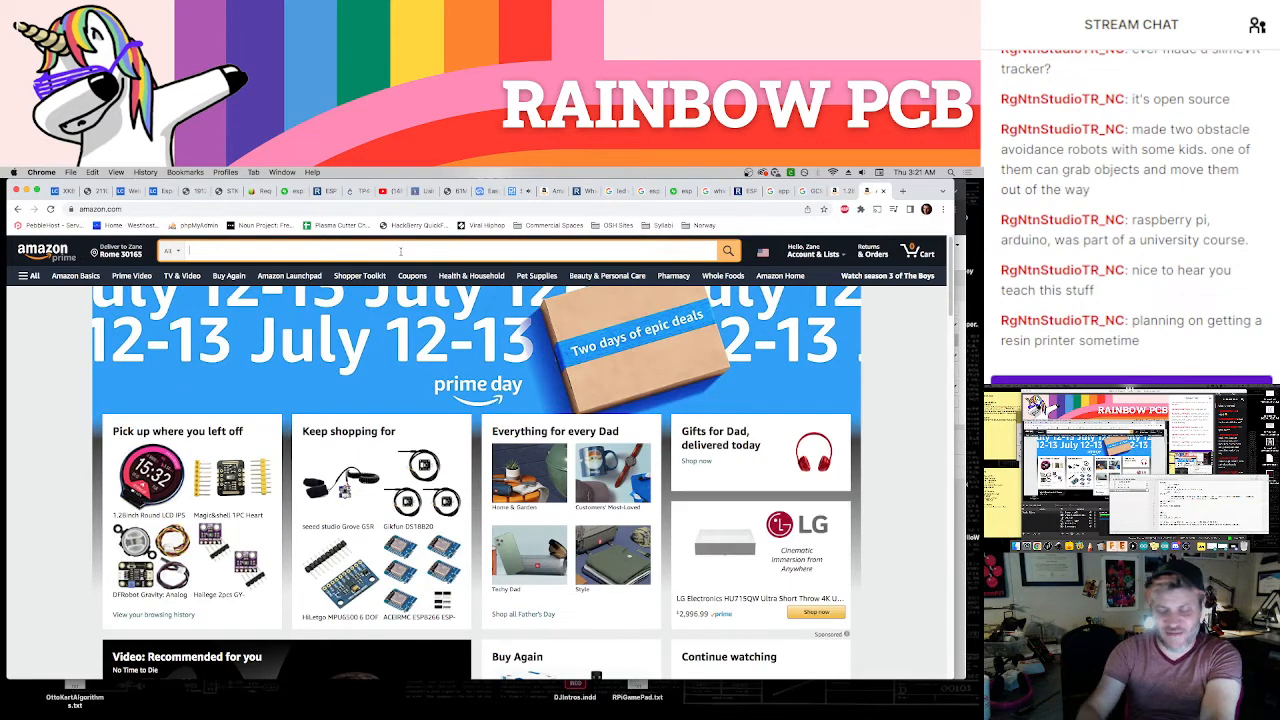
Search Amazon for "elegoo mars" and open the suggested ELEGOO Mars 3 MSLA resin 3D printer listing
{"action": "left_click", "coordinate": [400, 251]}
{"action": "type", "text": "elegoo mars"}
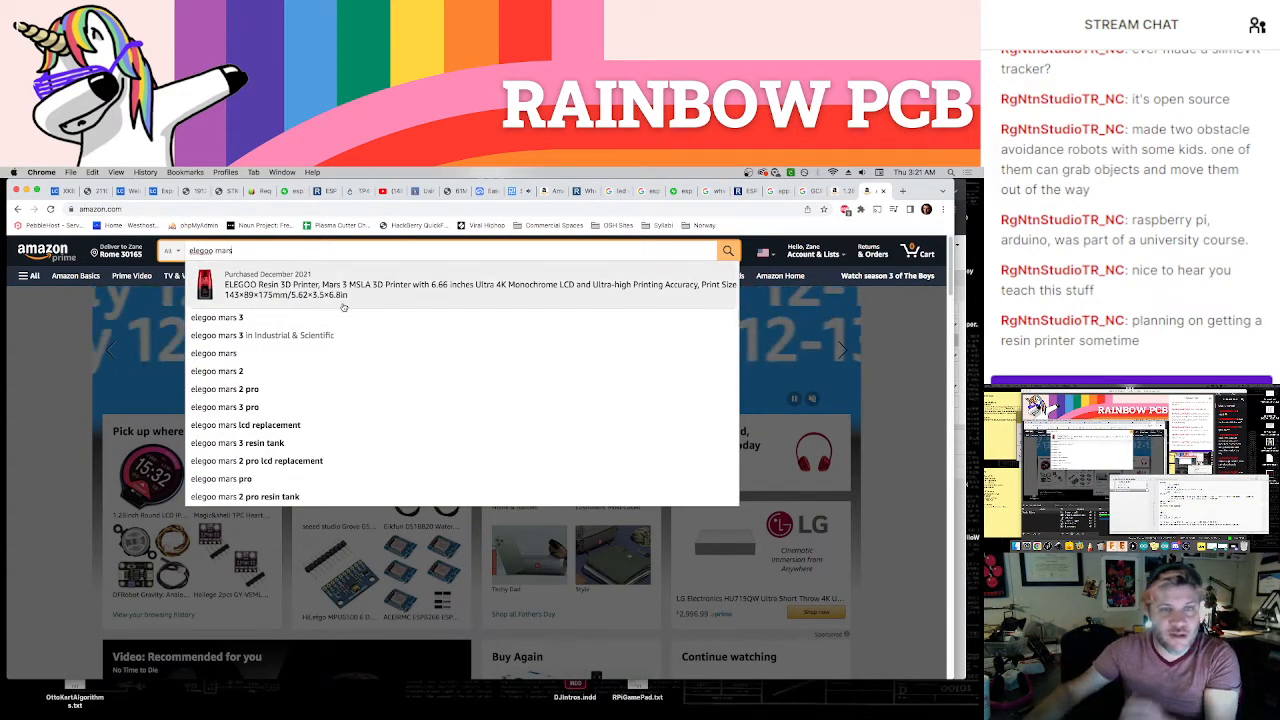
{"action": "left_click", "coordinate": [350, 297]}
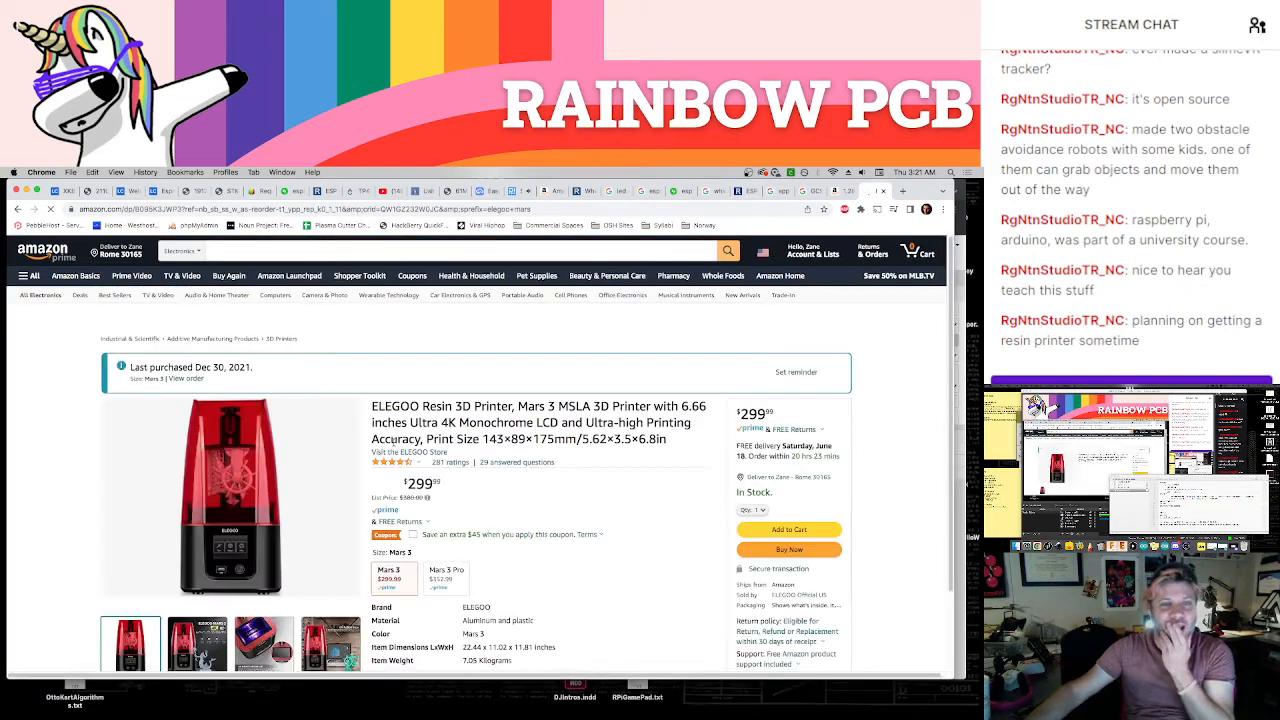
Look over the Mars 3 listing and open its bundle with the ELEGOO Mercury Plus washing and curing station
{"action": "scroll", "coordinate": [393, 446], "scroll_direction": "down", "scroll_amount": 1}
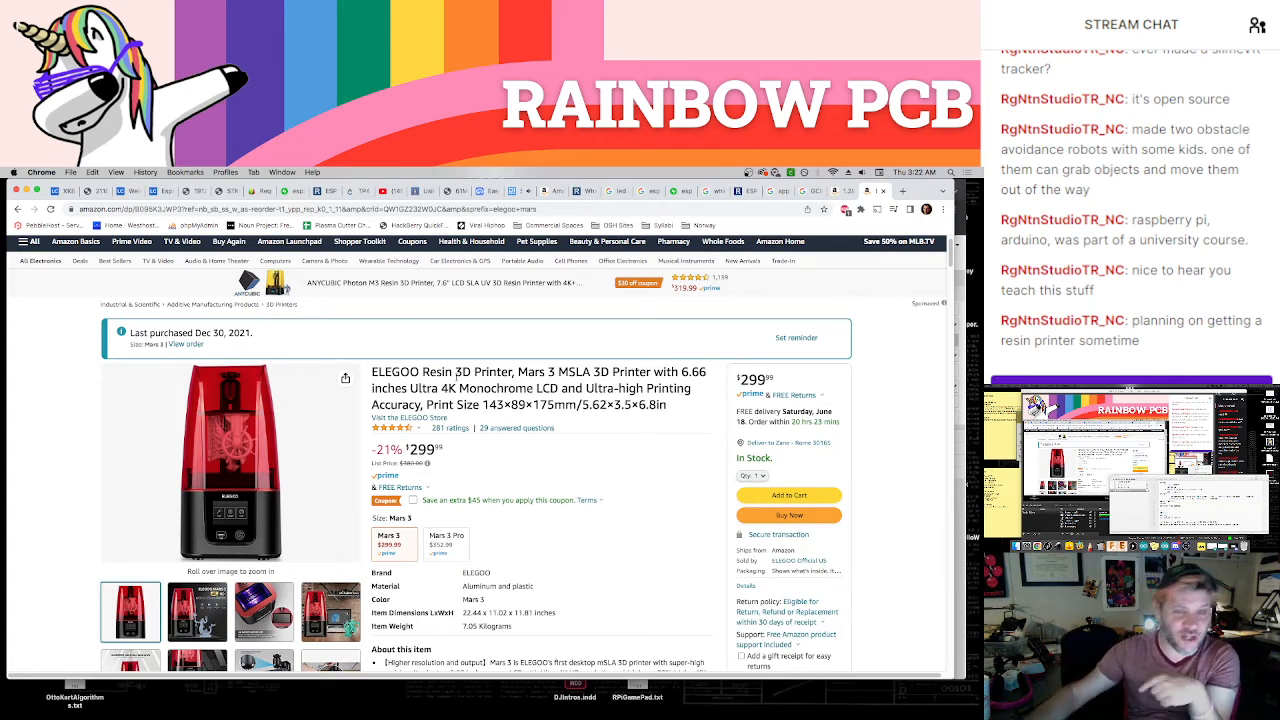
{"action": "scroll", "coordinate": [440, 412], "scroll_direction": "down", "scroll_amount": 3}
{"action": "scroll", "coordinate": [442, 411], "scroll_direction": "down", "scroll_amount": 6}
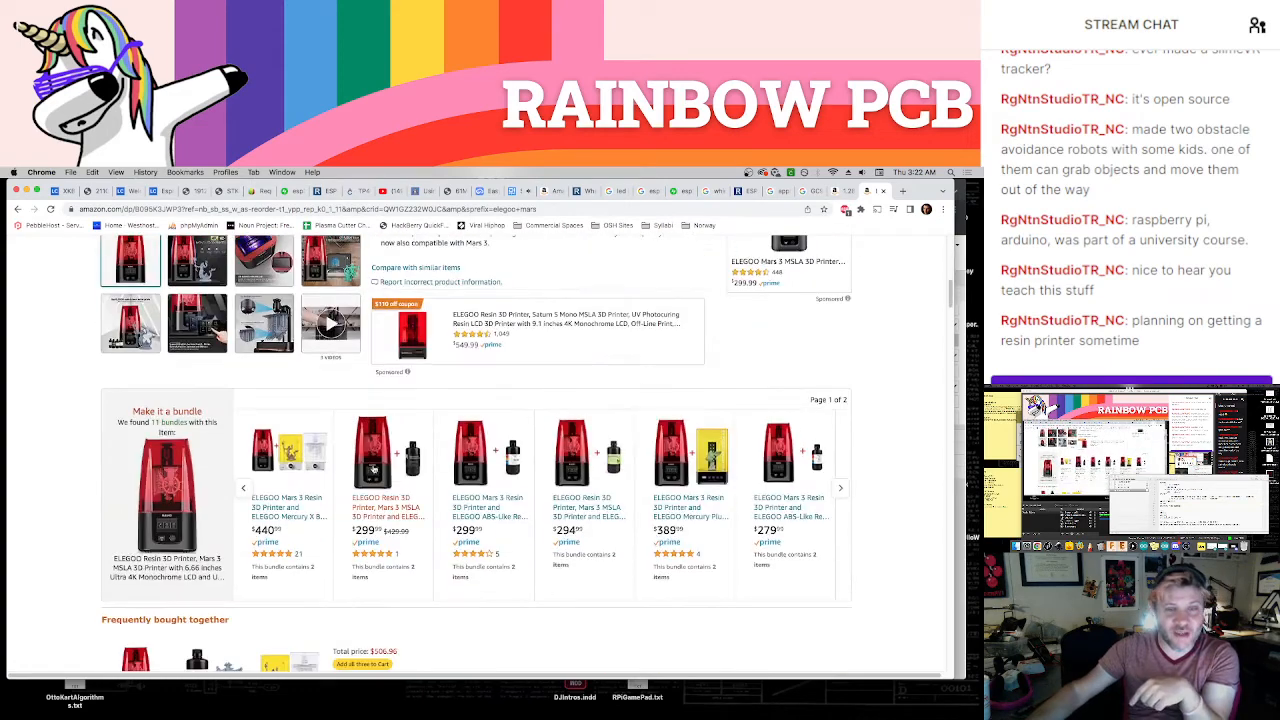
{"action": "left_click", "coordinate": [720, 462]}
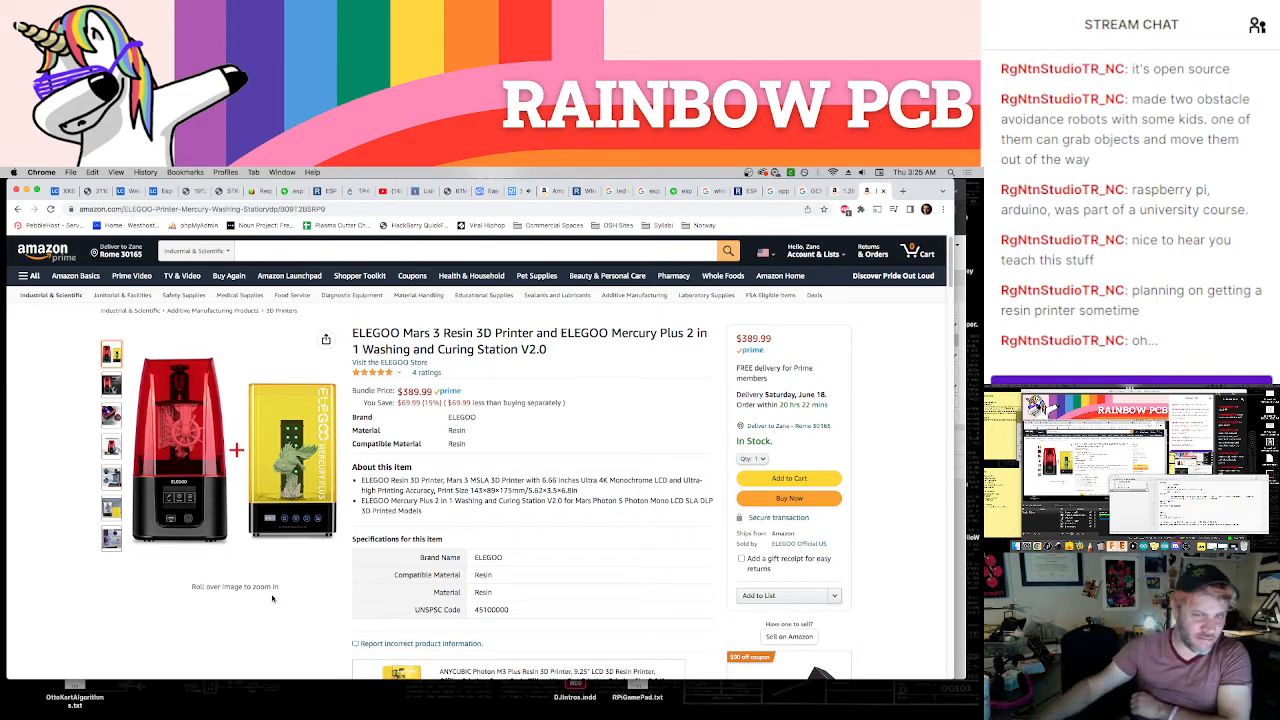
Examine the bundle's washing station image and the printer's description line with its LCD and print size
{"action": "mouse_move", "coordinate": [111, 508]}
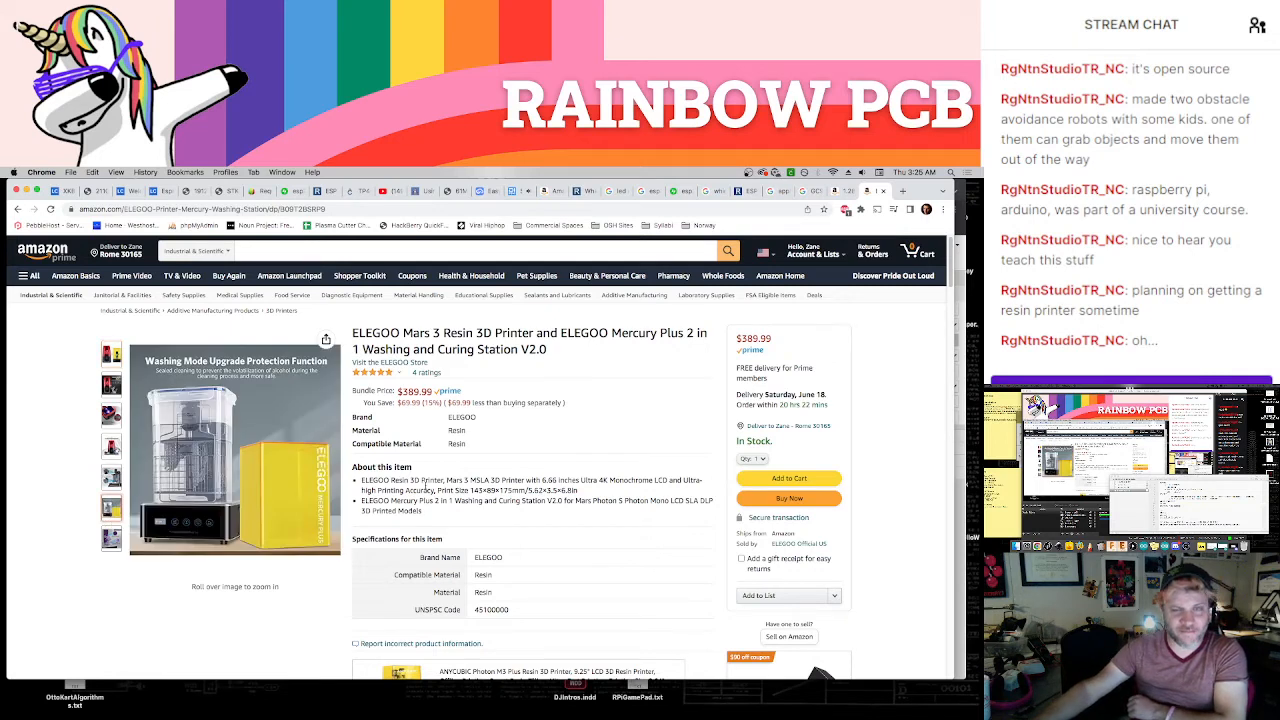
{"action": "triple_click", "coordinate": [427, 483]}
{"action": "left_click", "coordinate": [427, 483]}
{"action": "triple_click", "coordinate": [425, 485]}
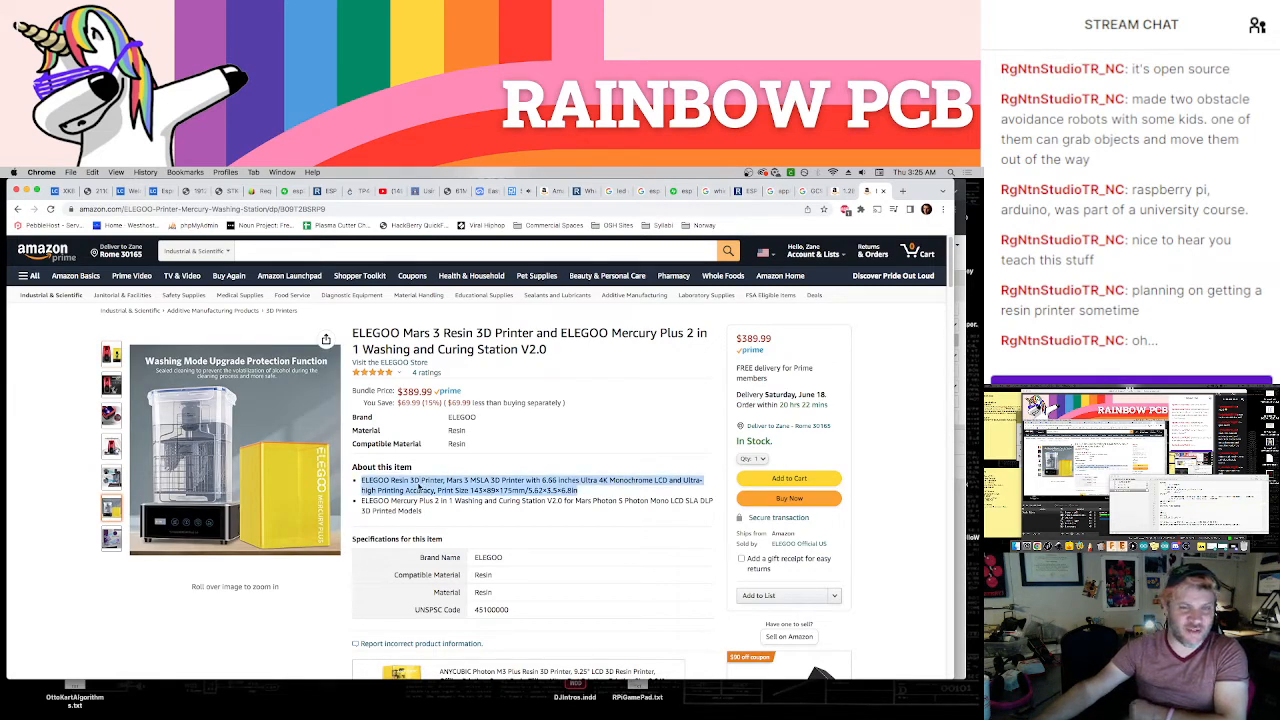
{"action": "triple_click", "coordinate": [420, 488]}
{"action": "left_click", "coordinate": [416, 487]}
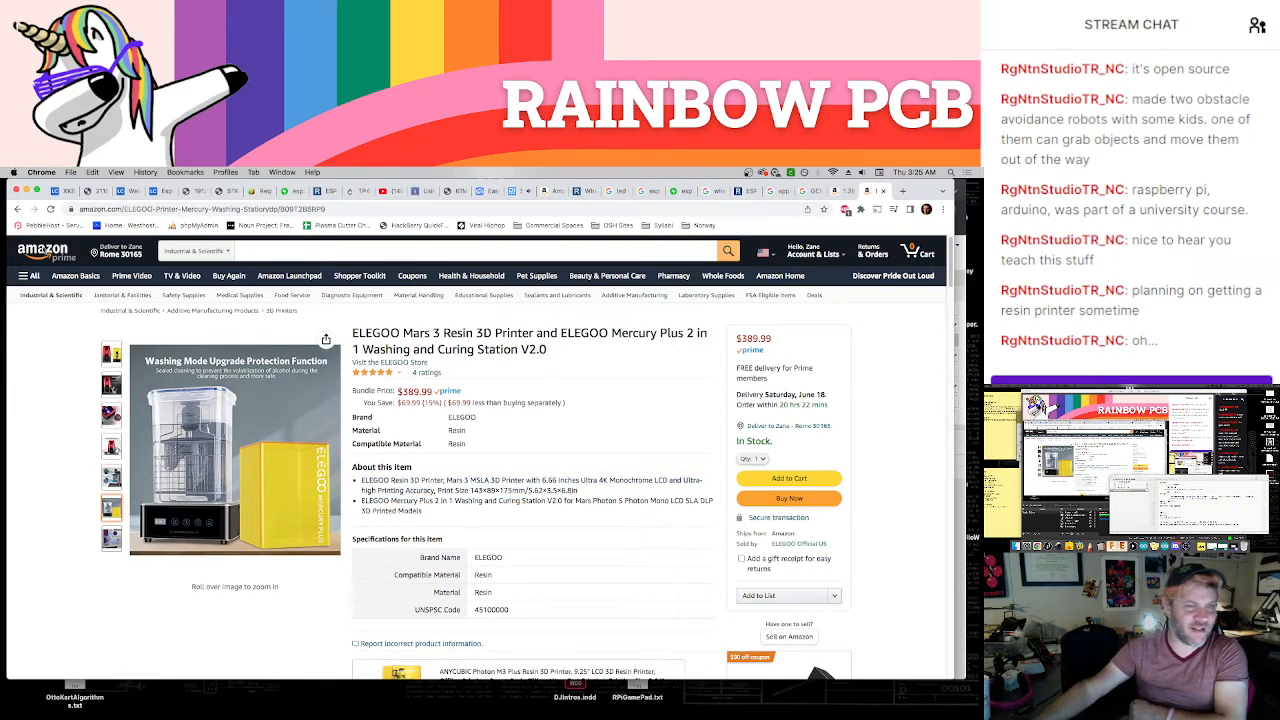
Return from the washing station bundle to the ELEGOO Mars 3 resin printer listing
{"action": "left_click", "coordinate": [17, 210]}
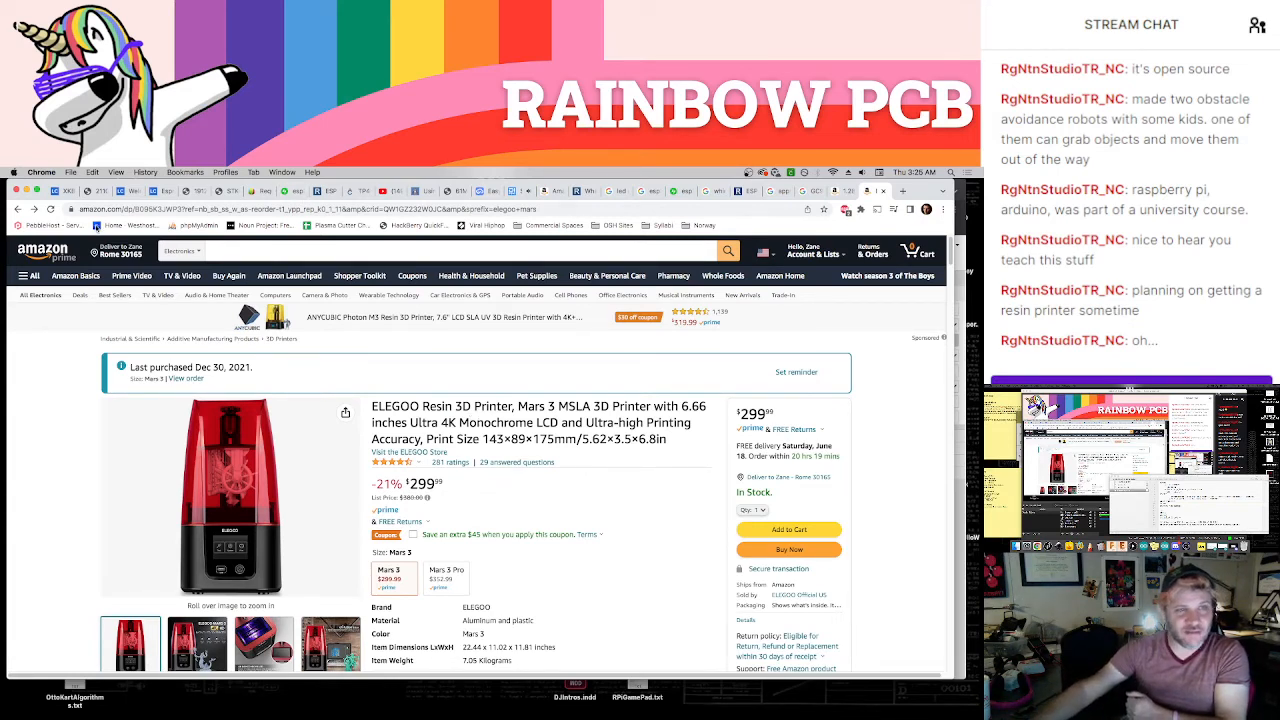
{"action": "left_click", "coordinate": [17, 211]}
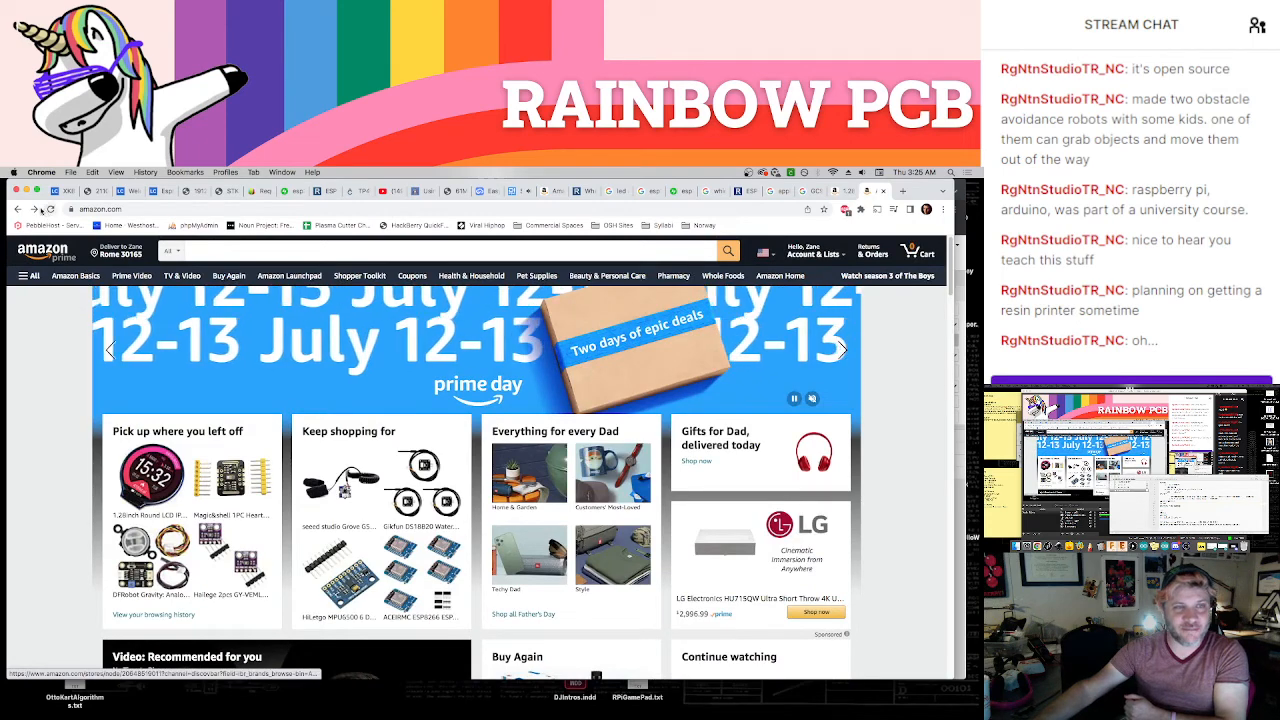
{"action": "left_click", "coordinate": [34, 210]}
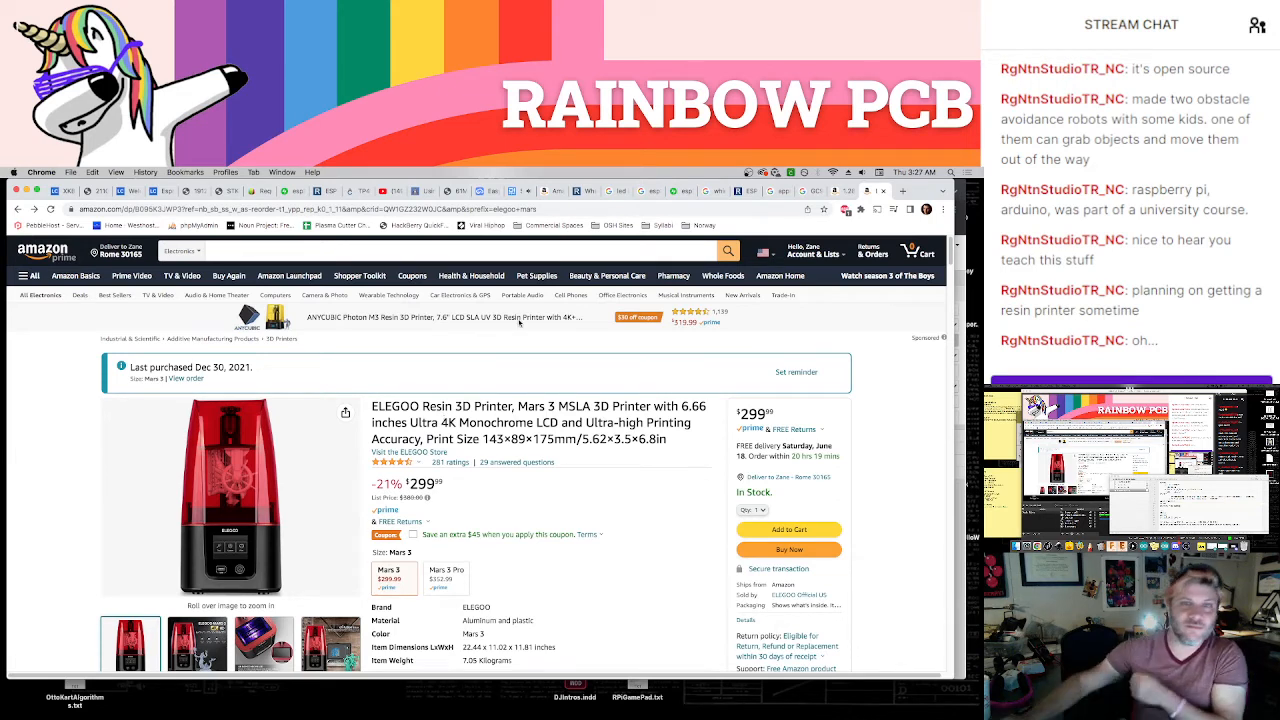
Switch to the LCSC search results for CR2032 and move the browser window off the main screen to the second one
{"action": "left_click", "coordinate": [163, 192]}
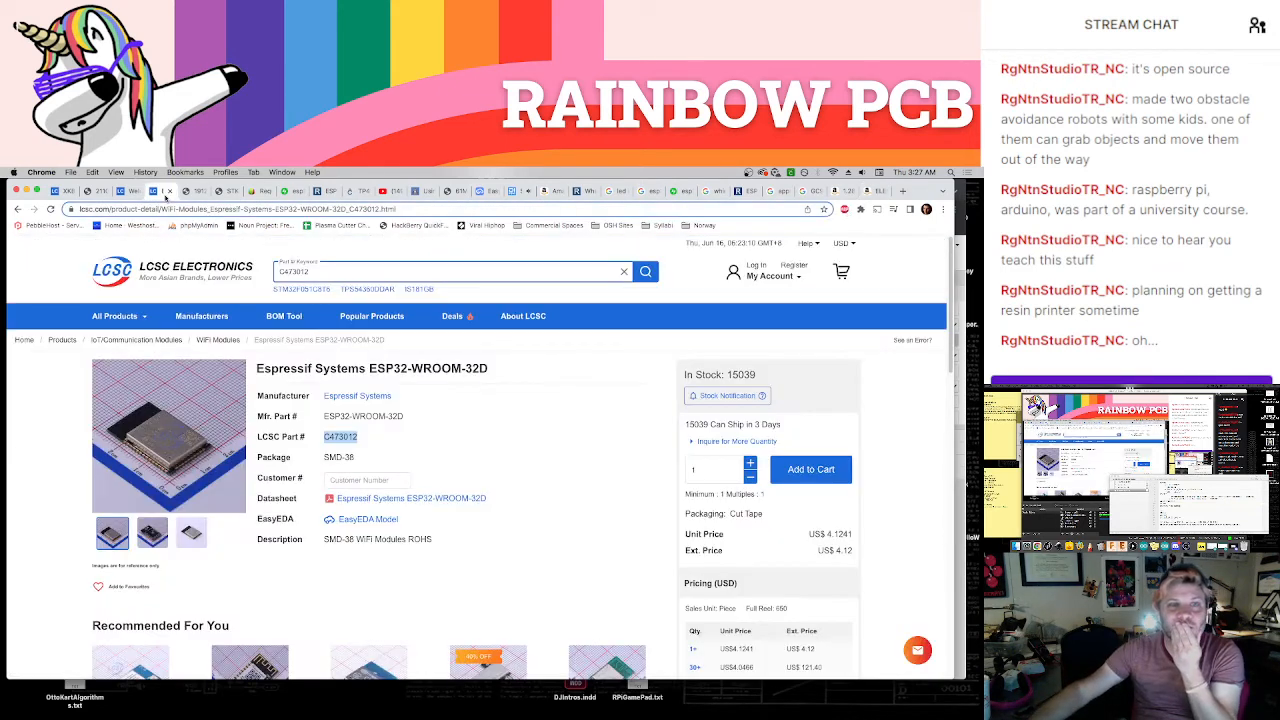
{"action": "left_click", "coordinate": [146, 191]}
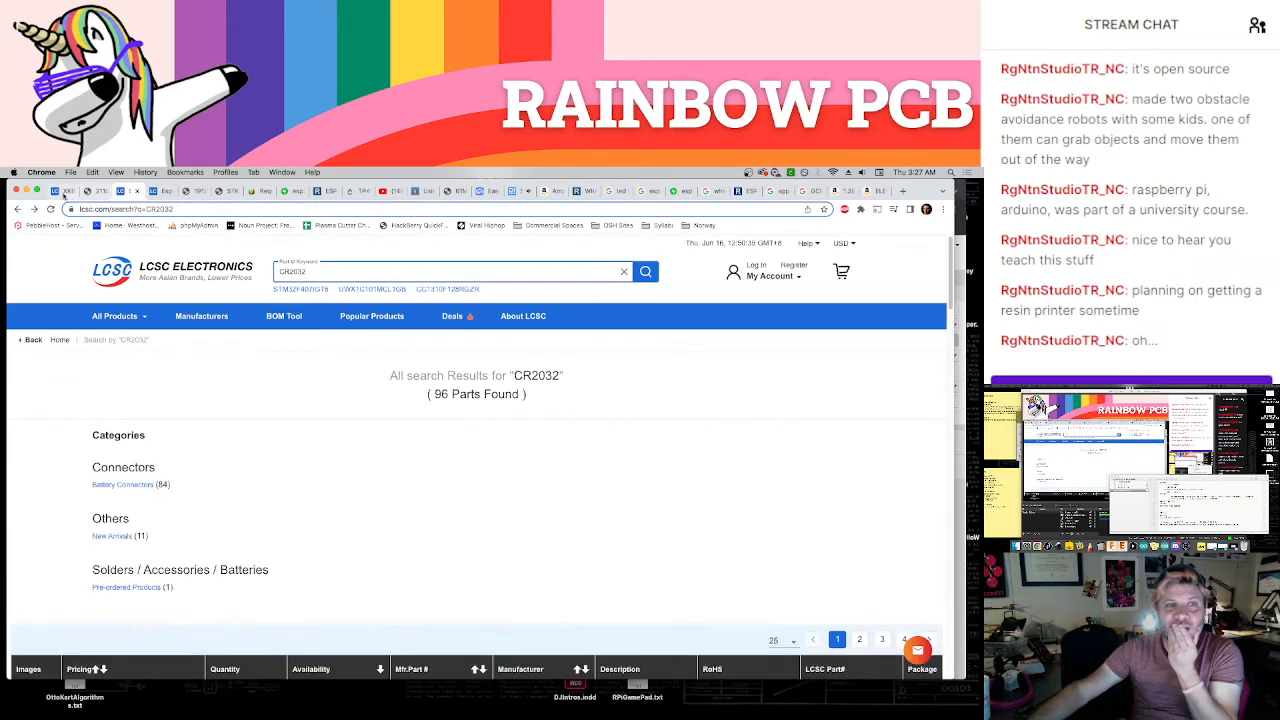
{"action": "left_click_drag", "start_coordinate": [925, 190], "coordinate": [1262, 391]}
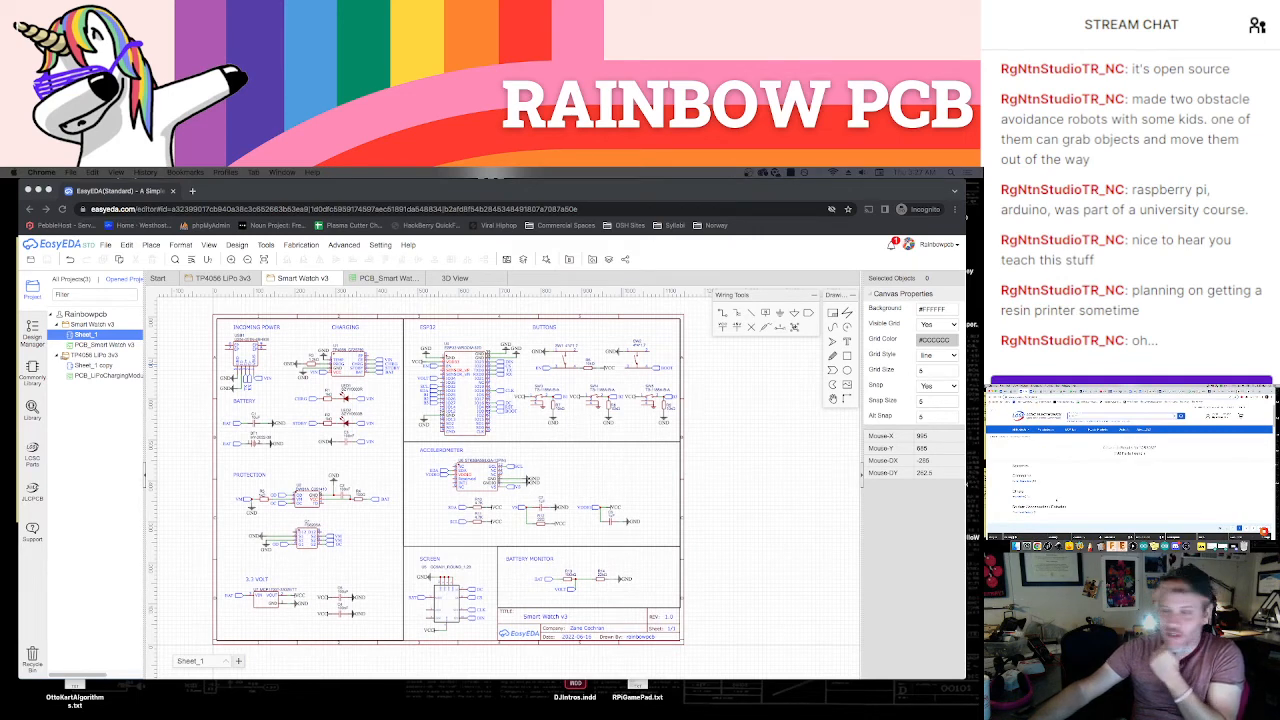
Switch to Discord, open the music rig photo in its own browser window and move that window to the main screen
{"action": "left_click", "coordinate": [1160, 546]}
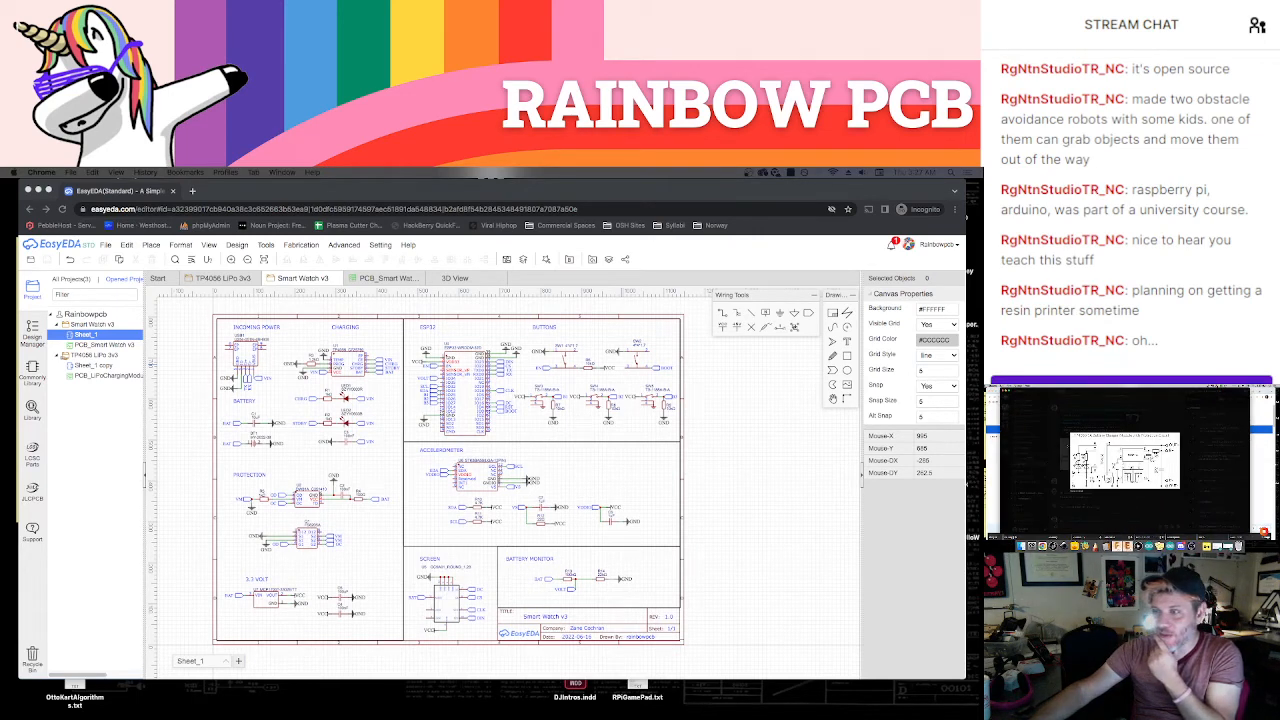
{"action": "left_click", "coordinate": [1050, 445]}
{"action": "left_click", "coordinate": [1027, 404]}
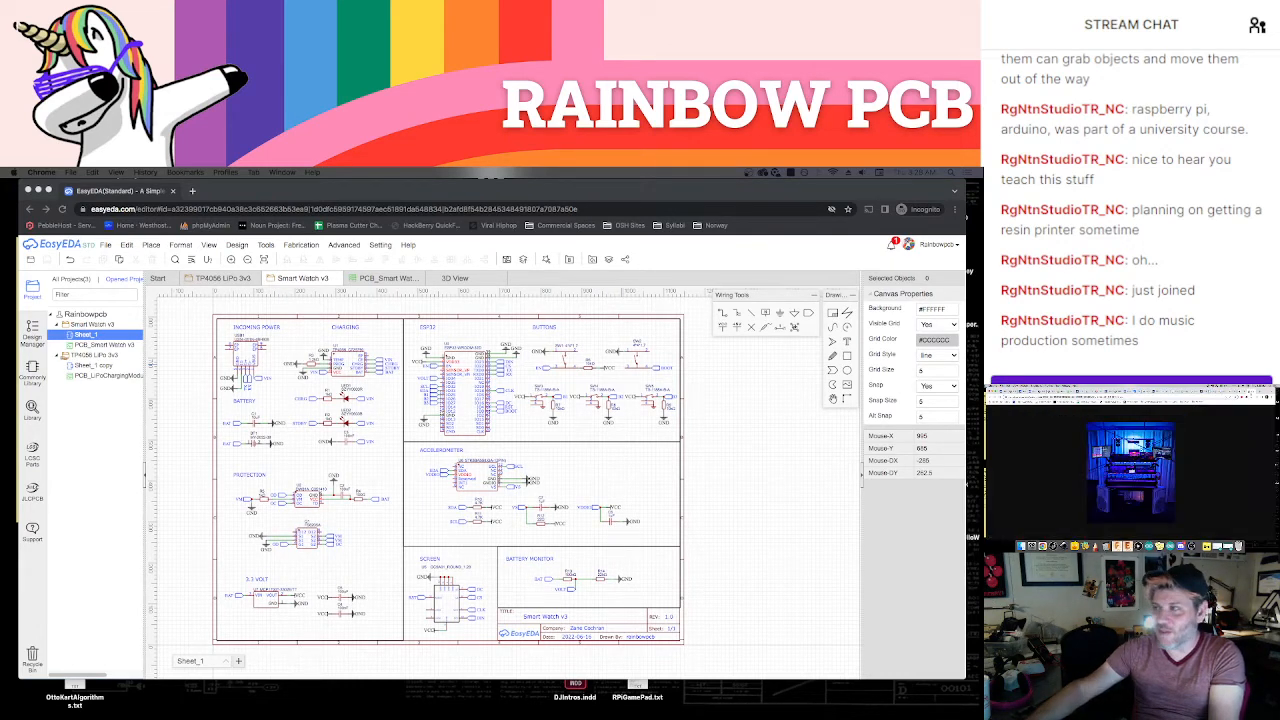
{"action": "left_click_drag", "start_coordinate": [417, 186], "coordinate": [253, 190]}
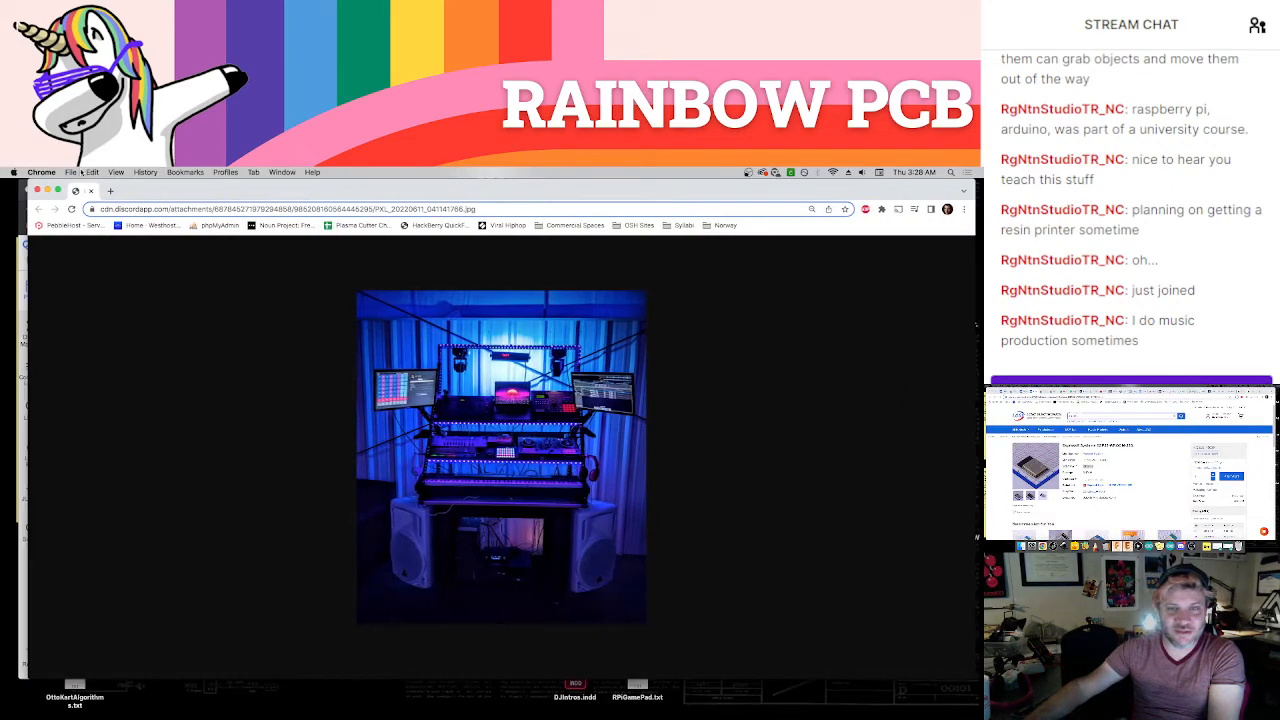
Enlarge the music rig photo and look over its lights, monitors and equipment shelves
{"action": "left_click", "coordinate": [519, 414]}
{"action": "scroll", "coordinate": [521, 412], "scroll_direction": "up", "scroll_amount": 5}
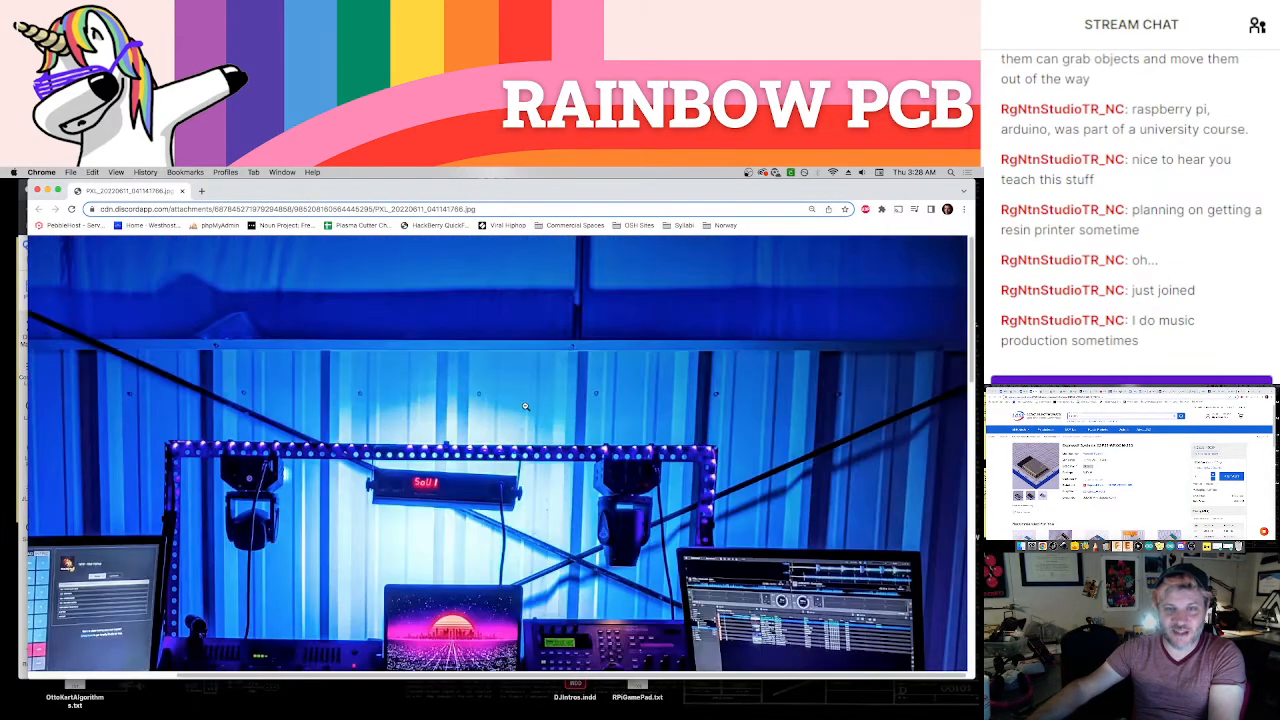
{"action": "scroll", "coordinate": [524, 406], "scroll_direction": "down", "scroll_amount": 3}
{"action": "left_click", "coordinate": [525, 404]}
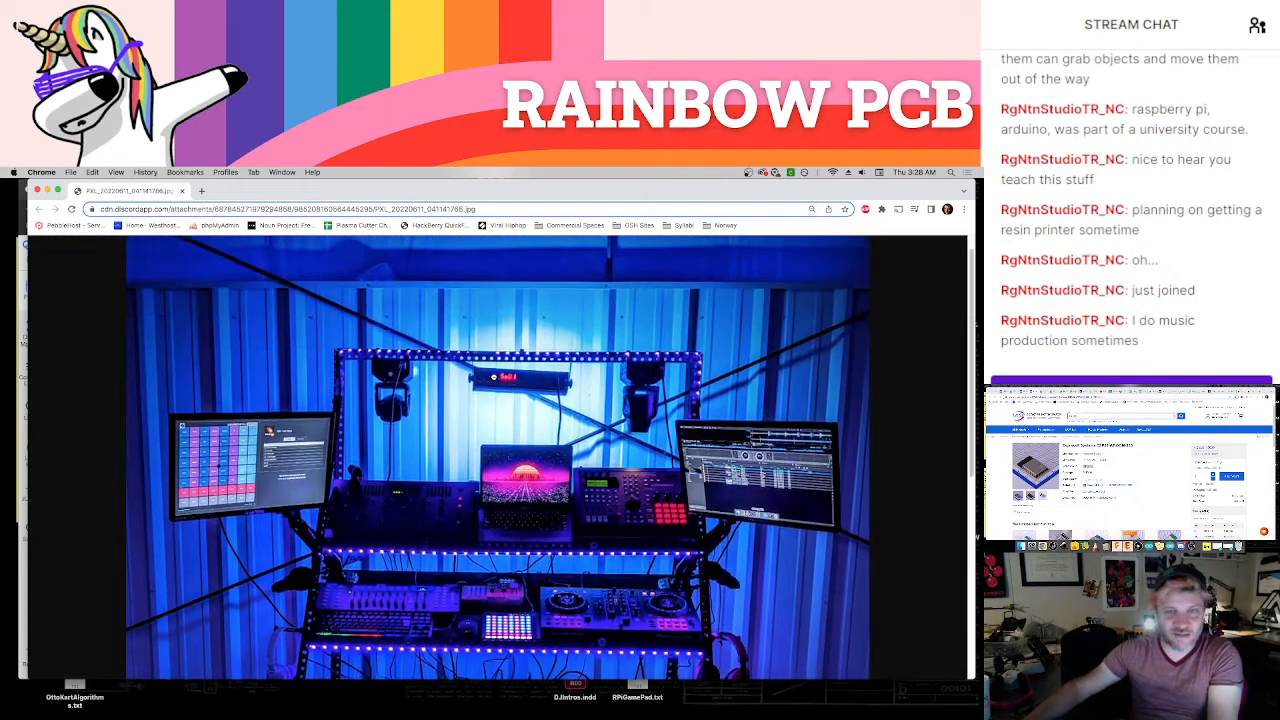
{"action": "scroll", "coordinate": [494, 378], "scroll_direction": "down", "scroll_amount": 2}
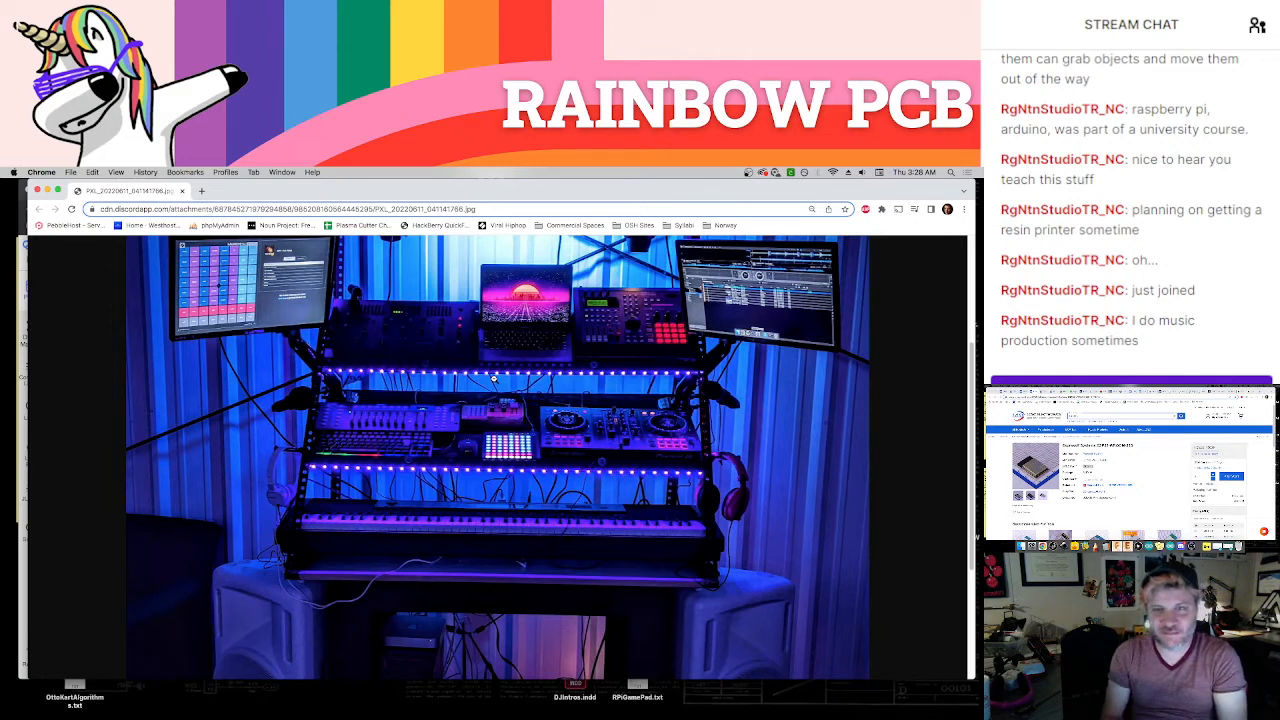
{"action": "scroll", "coordinate": [525, 429], "scroll_direction": "up", "scroll_amount": 1}
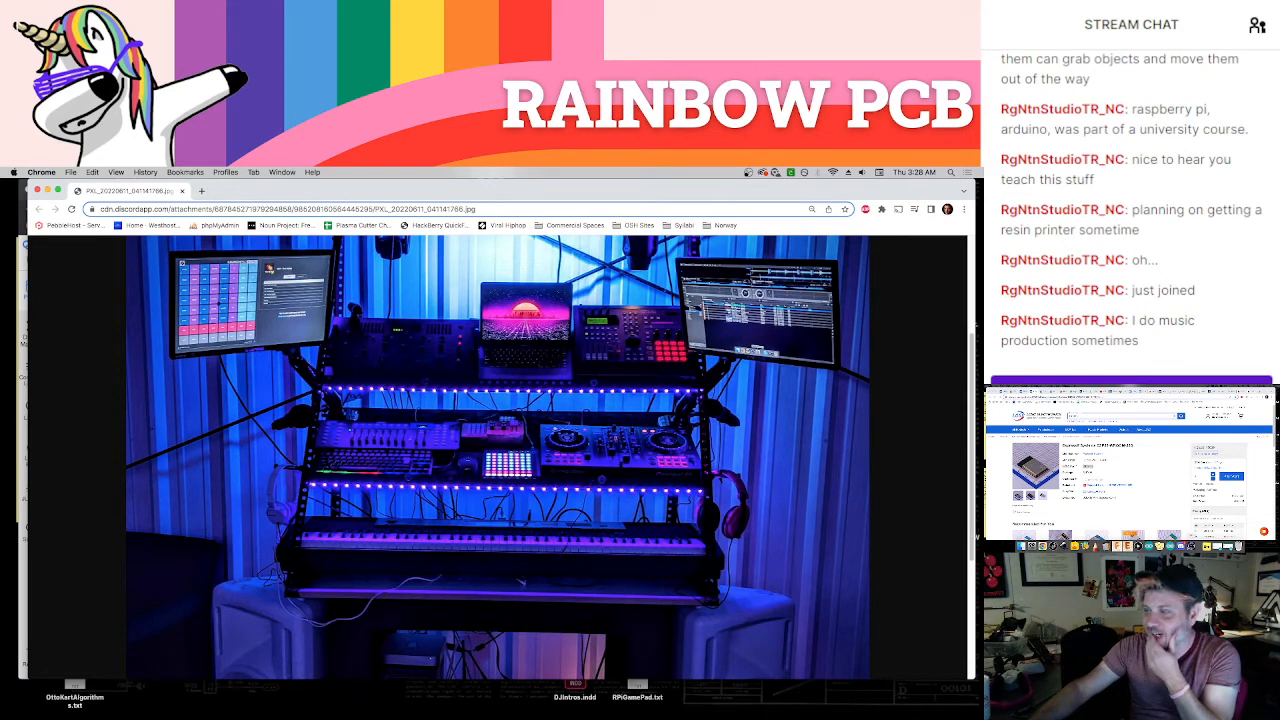
Switch to Discord, close the enlarged photo preview and open the Rainbow PCB server
{"action": "left_click", "coordinate": [1181, 546]}
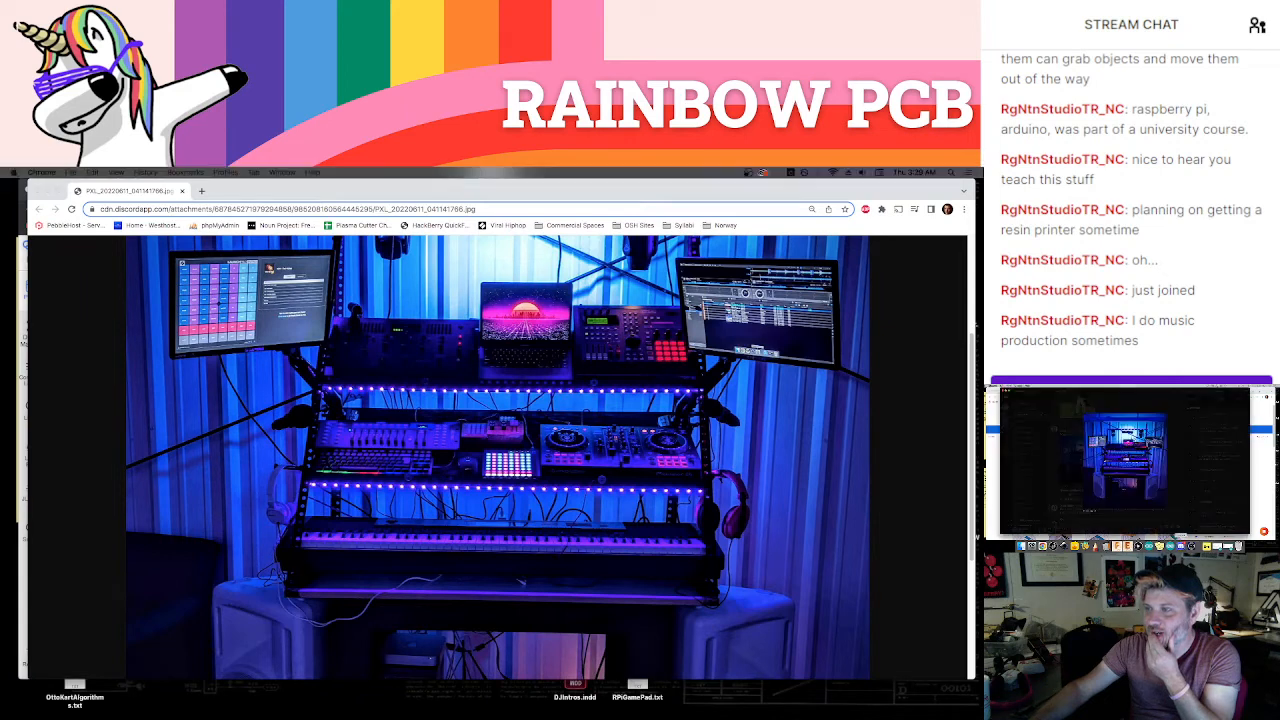
{"action": "left_click", "coordinate": [1077, 515]}
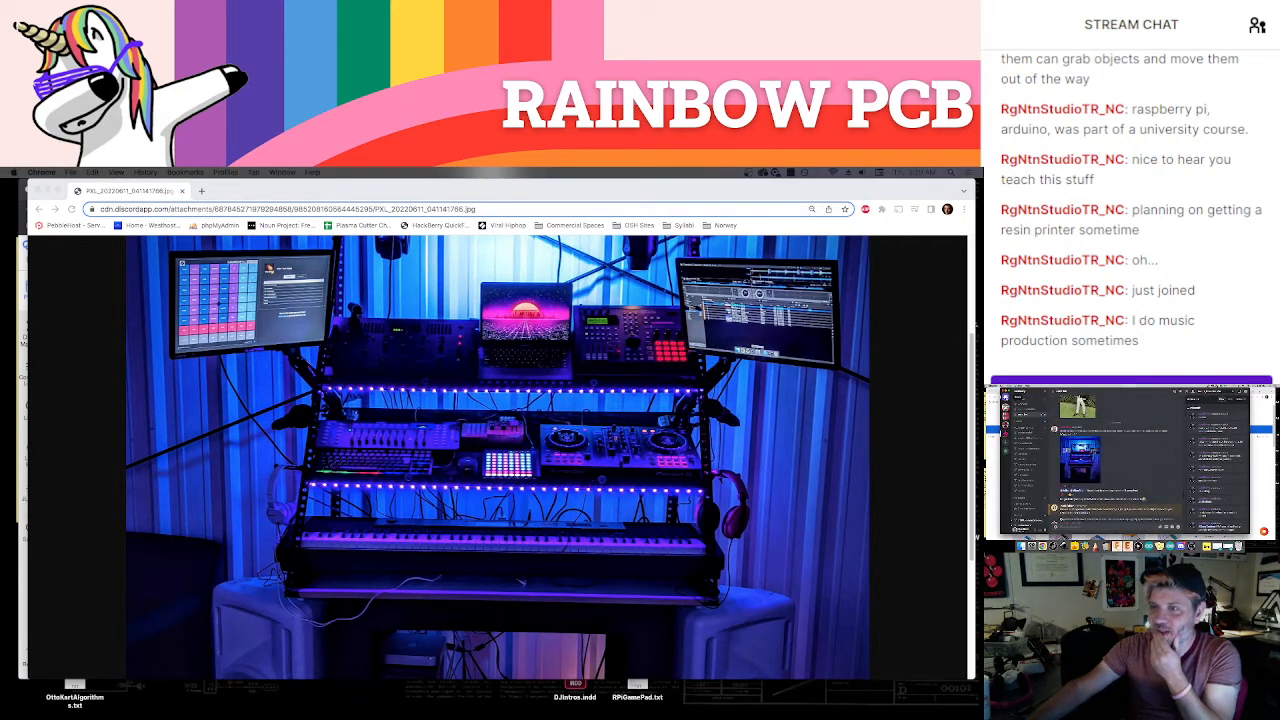
{"action": "left_click", "coordinate": [1006, 407]}
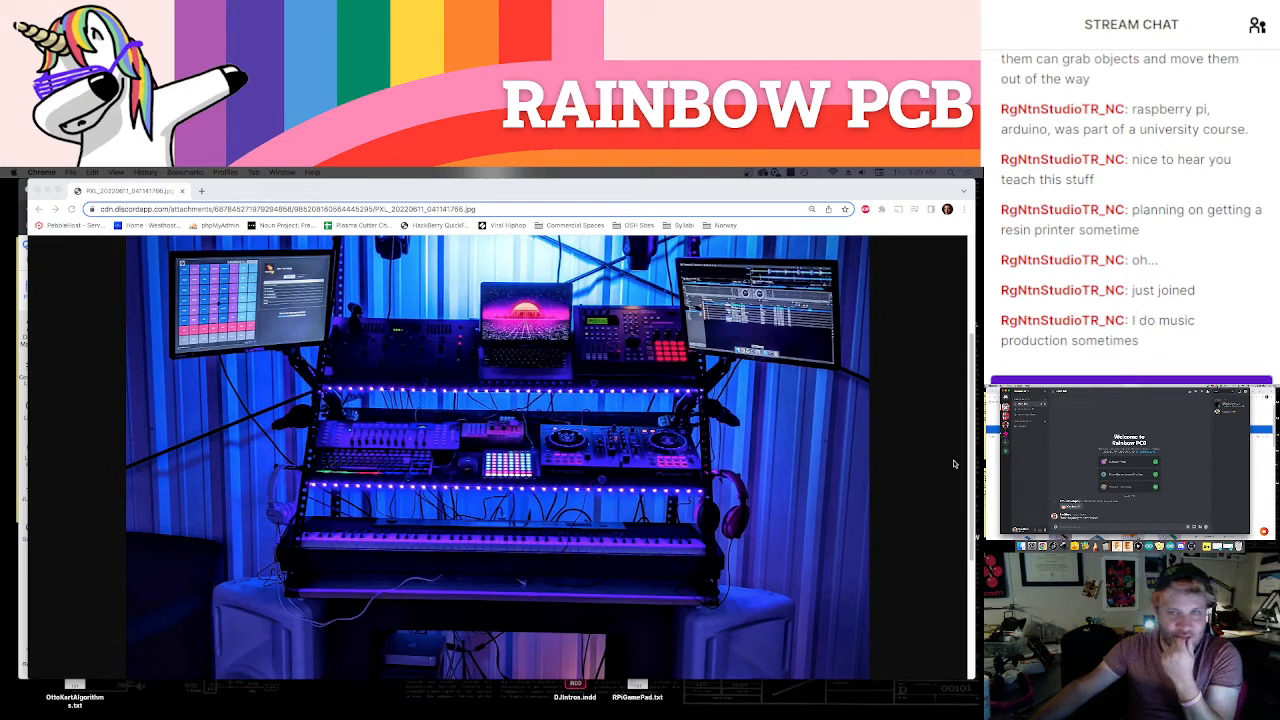
Return to the browser window with the music rig photo and view the laptop and upper shelf enlarged
{"action": "left_click", "coordinate": [414, 193]}
{"action": "scroll", "coordinate": [545, 353], "scroll_direction": "up", "scroll_amount": 2}
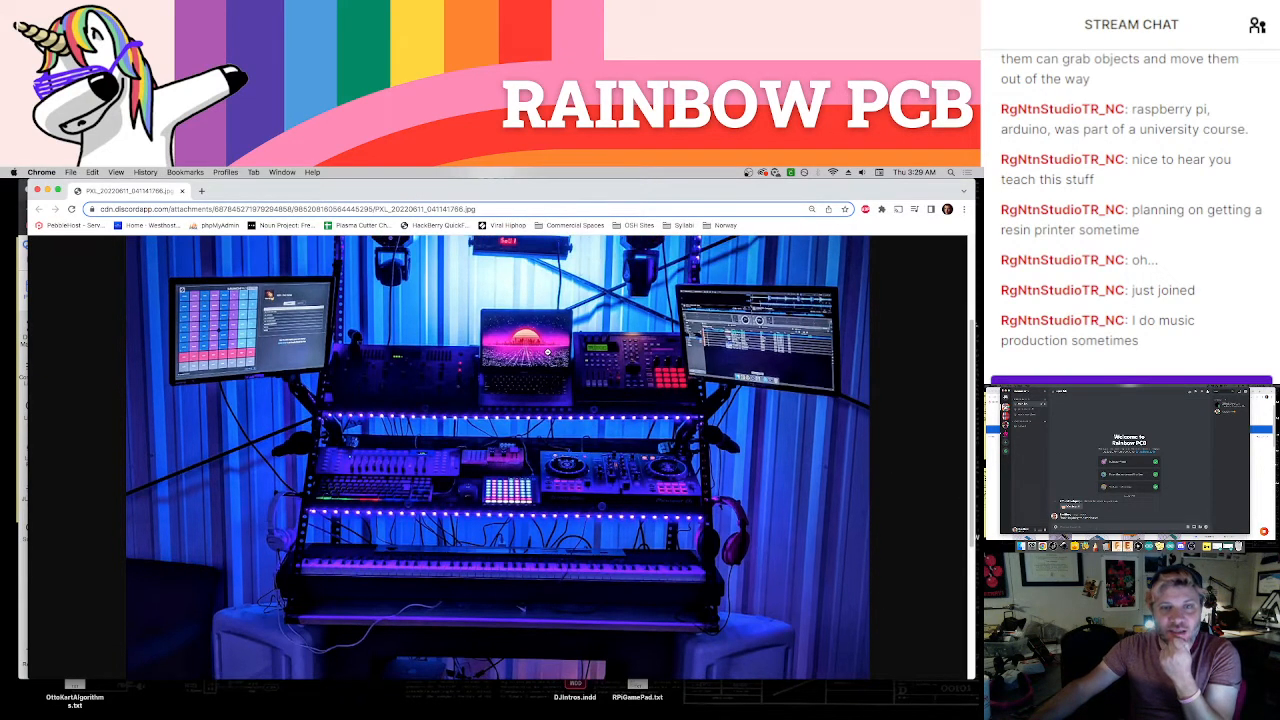
{"action": "left_click", "coordinate": [677, 428]}
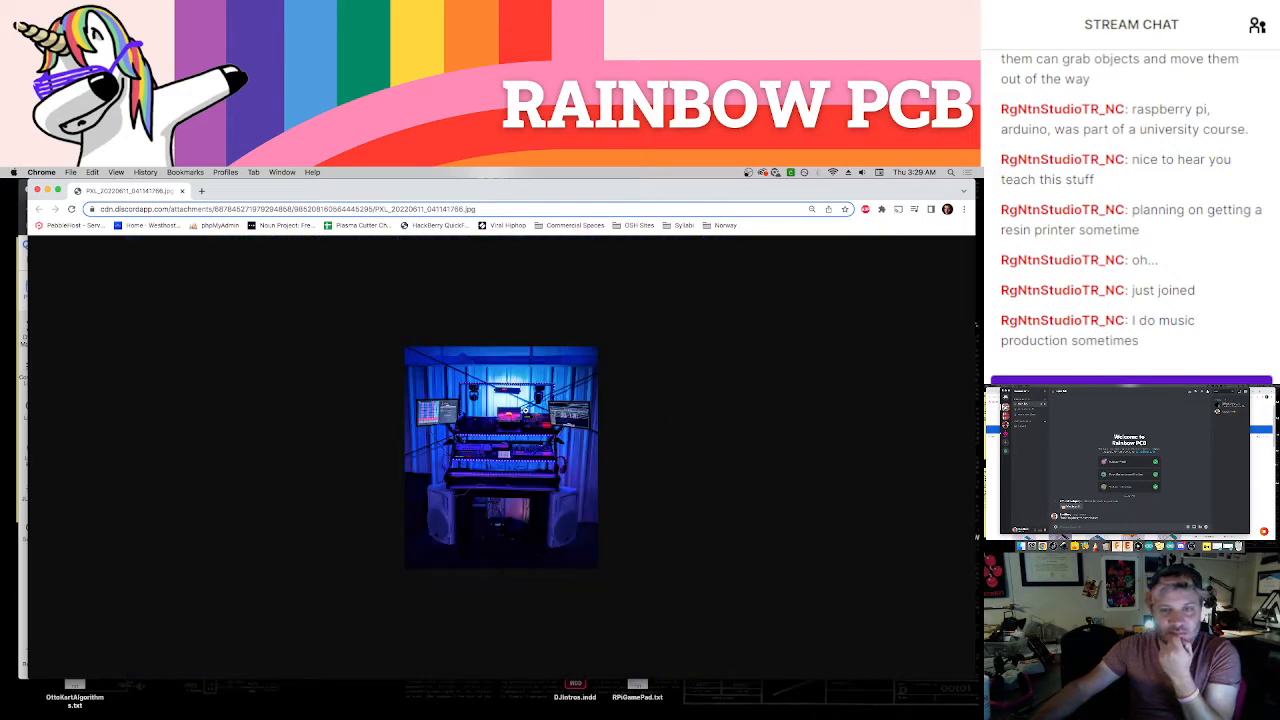
{"action": "left_click", "coordinate": [524, 409]}
{"action": "scroll", "coordinate": [560, 415], "scroll_direction": "up", "scroll_amount": 3}
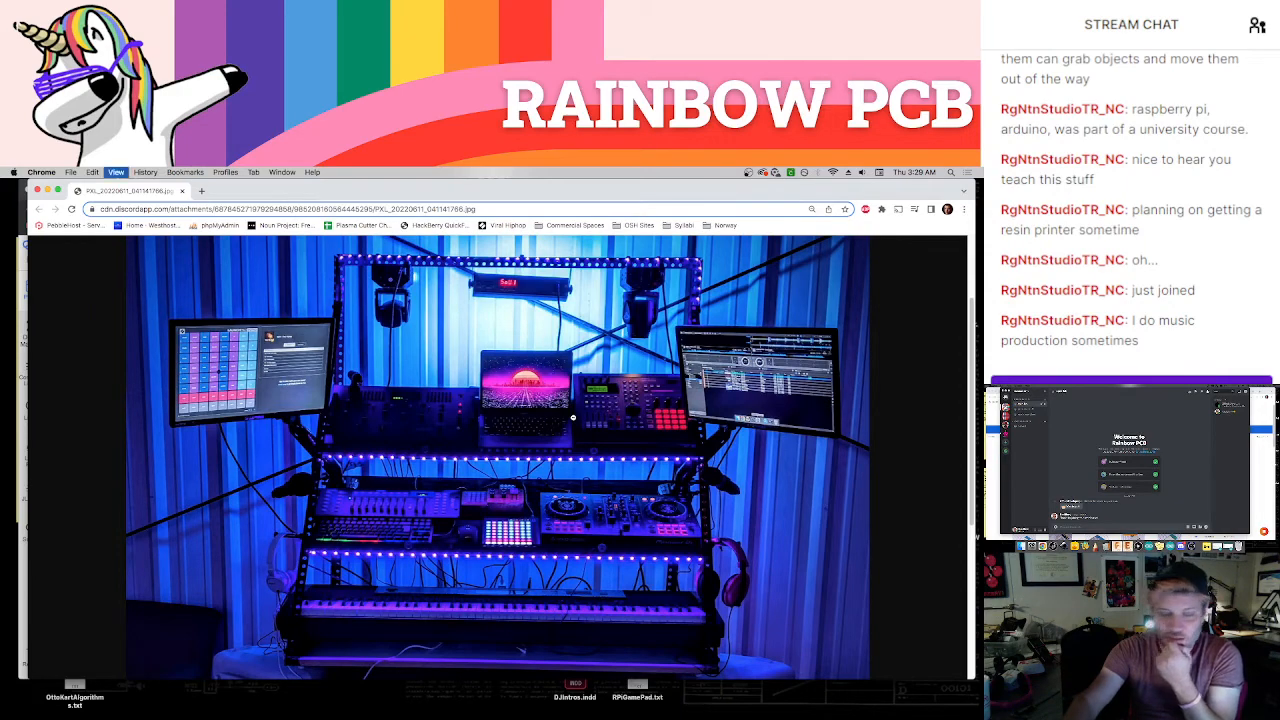
Zoom the photo page to 100% and examine the controllers, keyboards and stage lights before fitting the whole picture again
{"action": "key", "text": "super+equal"}
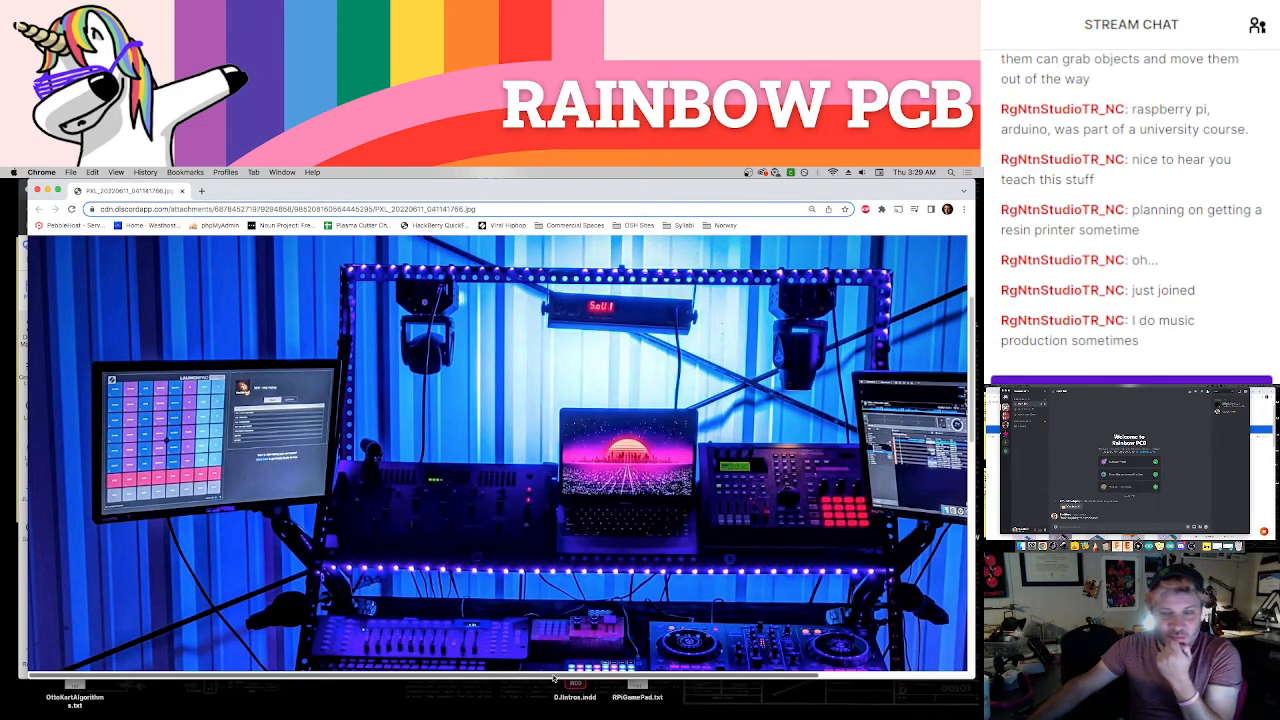
{"action": "scroll", "coordinate": [553, 679], "scroll_direction": "right", "scroll_amount": 3}
{"action": "scroll", "coordinate": [601, 604], "scroll_direction": "down", "scroll_amount": 3}
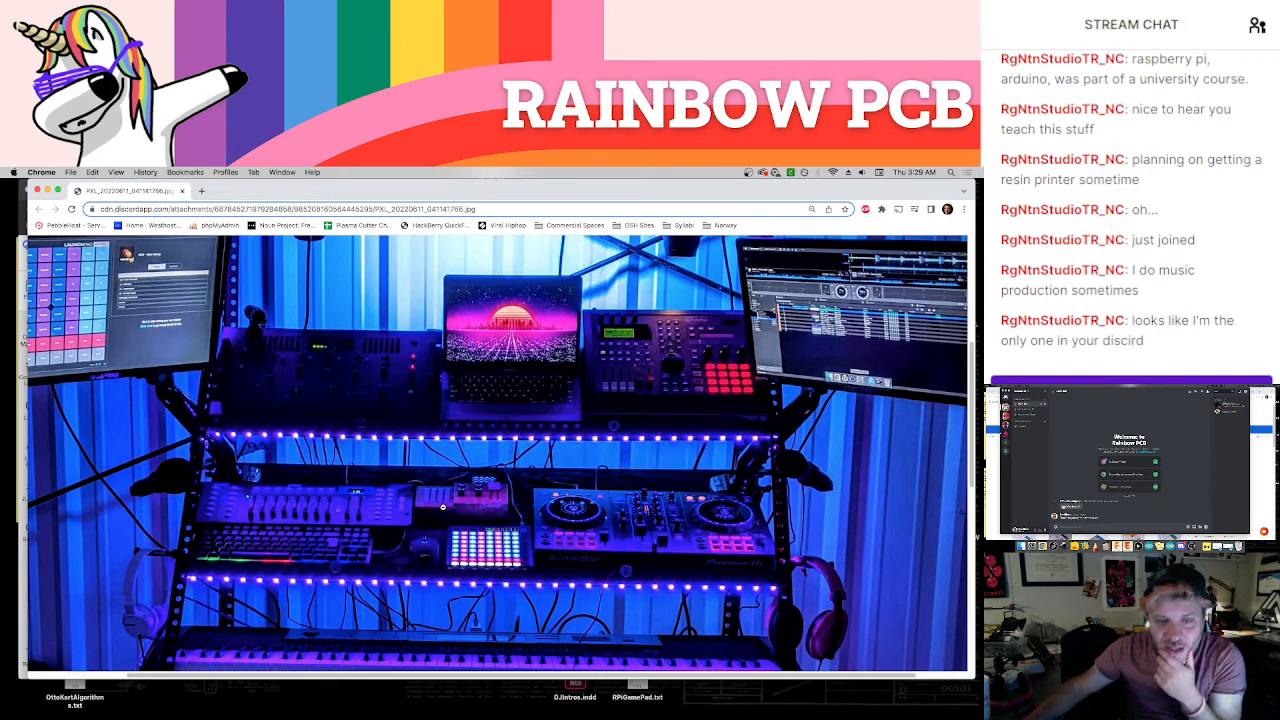
{"action": "scroll", "coordinate": [443, 507], "scroll_direction": "up", "scroll_amount": 2, "text": "ctrl"}
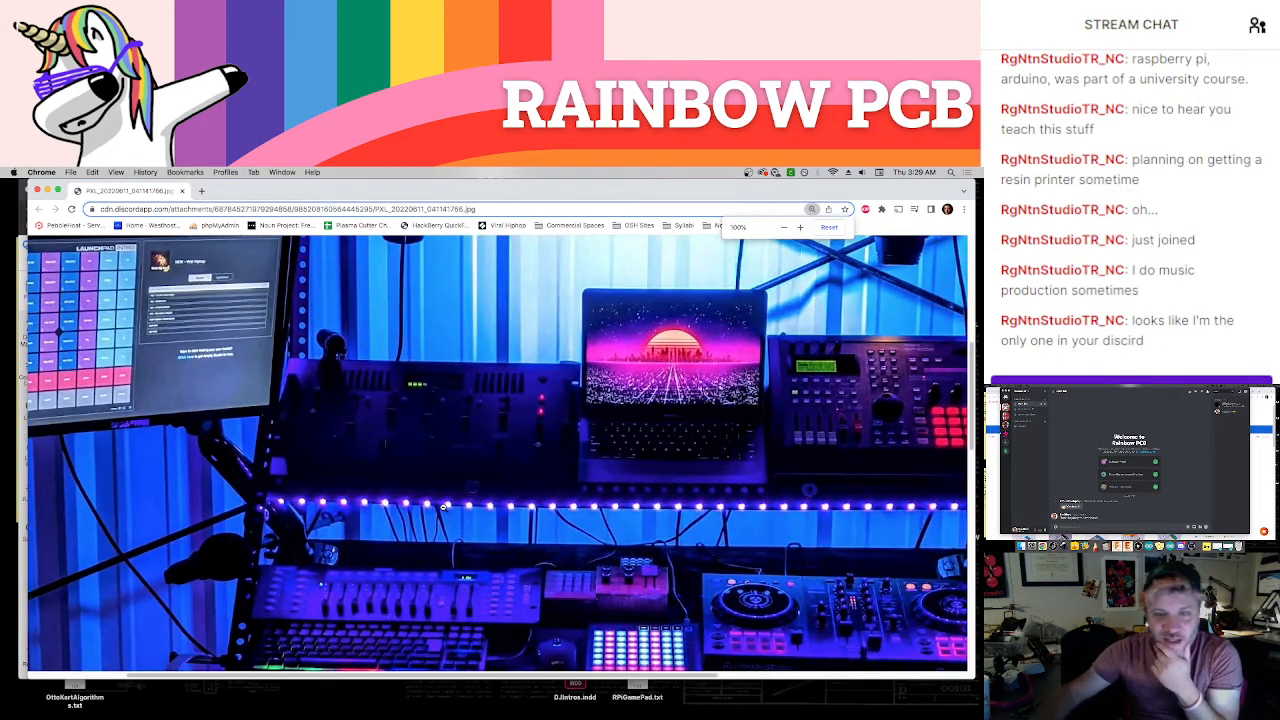
{"action": "scroll", "coordinate": [443, 507], "scroll_direction": "down", "scroll_amount": 5}
{"action": "left_click_drag", "start_coordinate": [468, 677], "coordinate": [598, 681]}
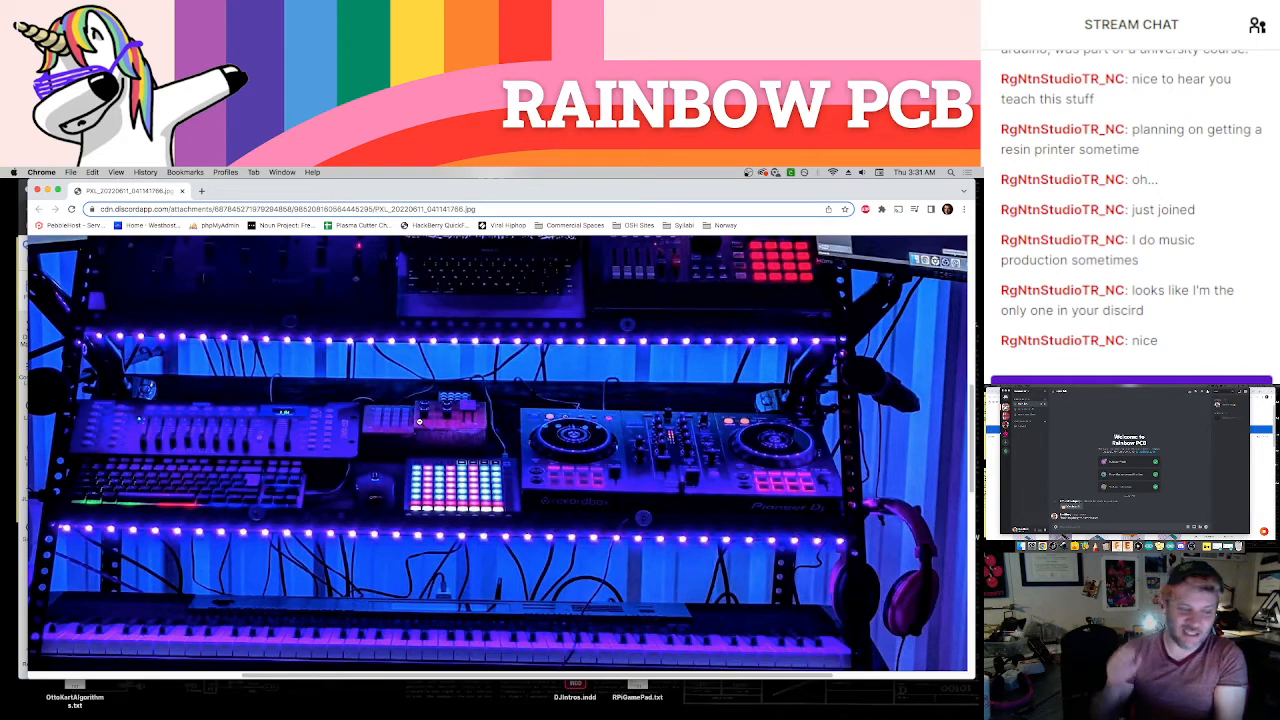
{"action": "scroll", "coordinate": [419, 421], "scroll_direction": "up", "scroll_amount": 10}
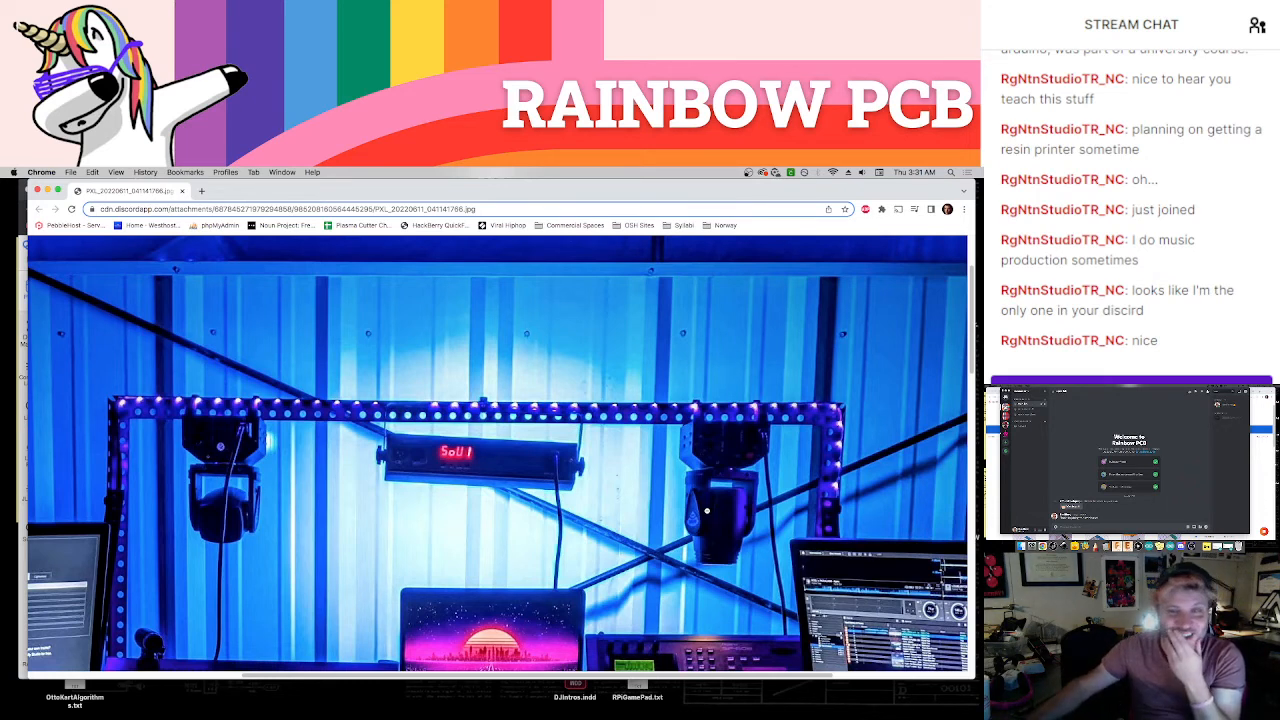
{"action": "left_click", "coordinate": [645, 563]}
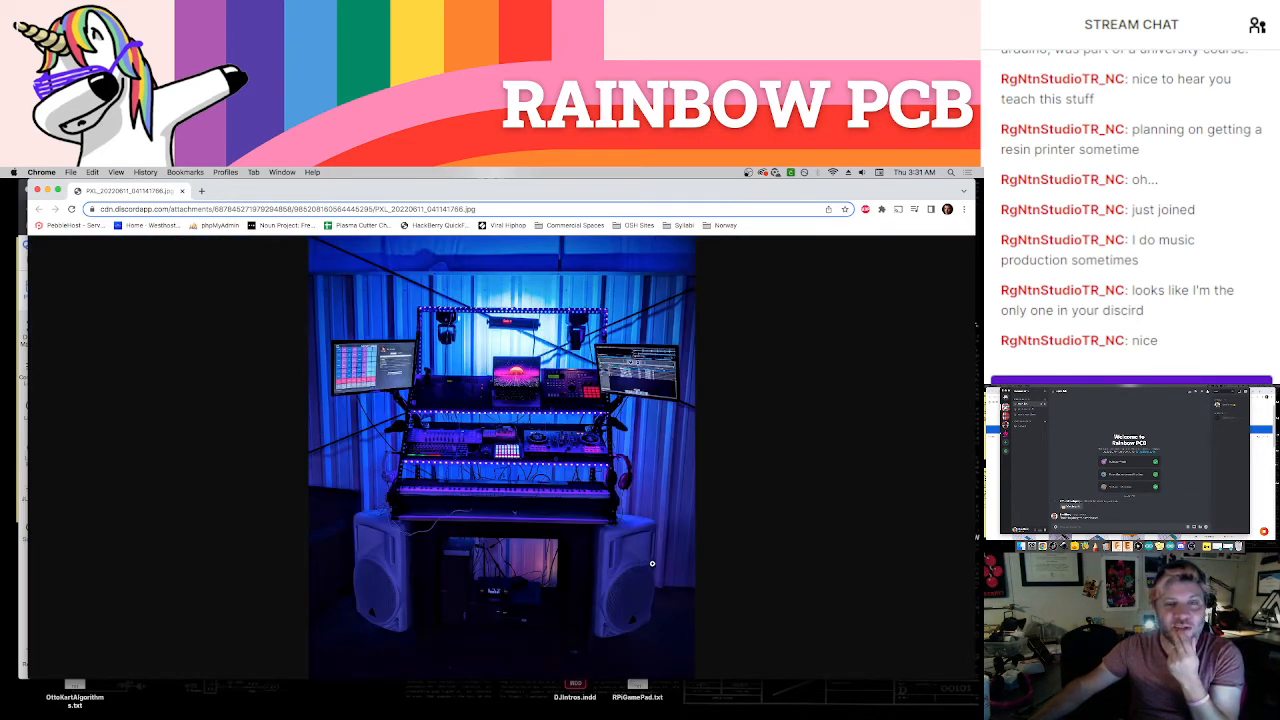
Enlarge the photo's middle shelves and examine the mixer, pad controller, DJ deck and piano, then return to the full picture
{"action": "left_click", "coordinate": [512, 432]}
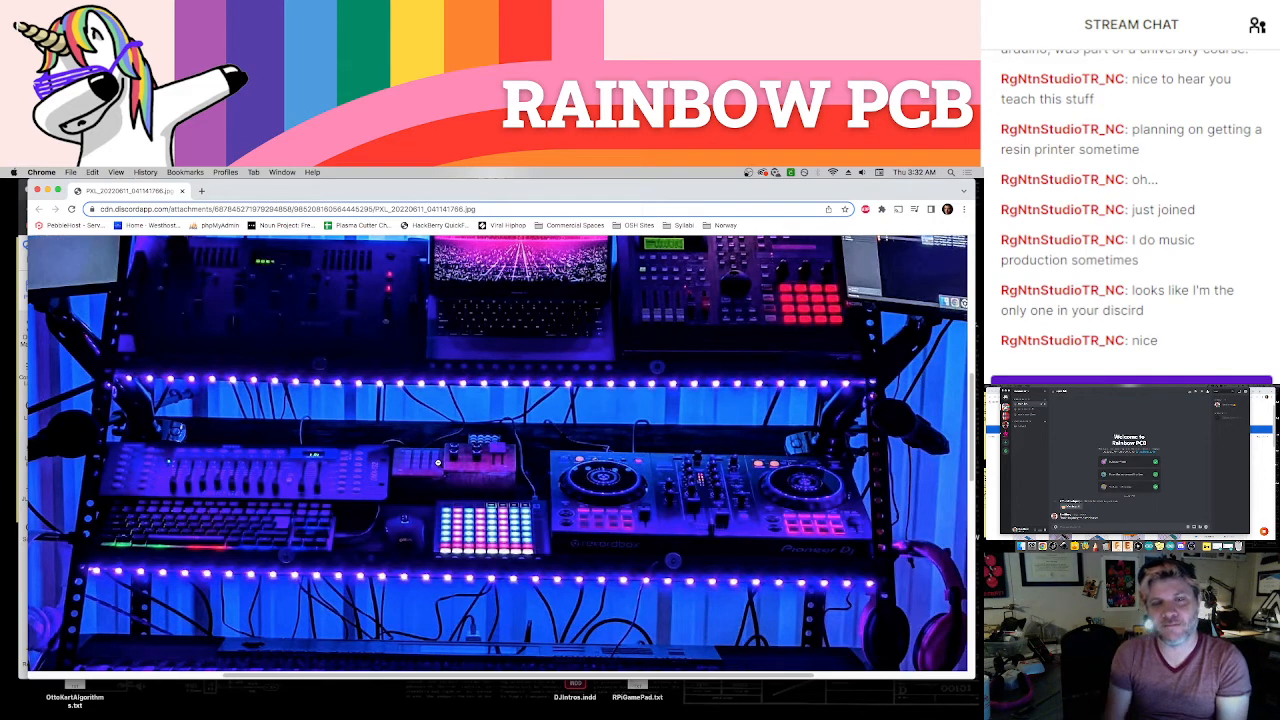
{"action": "scroll", "coordinate": [438, 463], "scroll_direction": "up", "scroll_amount": 3}
{"action": "scroll", "coordinate": [518, 441], "scroll_direction": "down", "scroll_amount": 3}
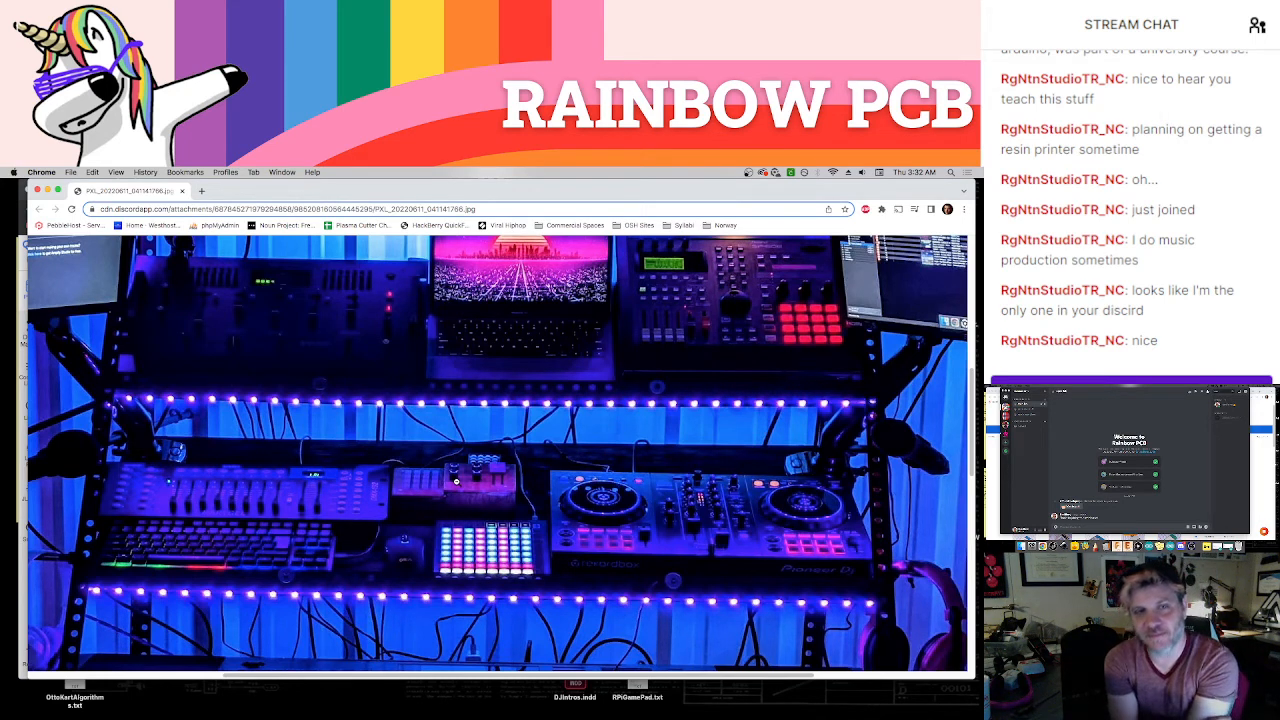
{"action": "scroll", "coordinate": [645, 312], "scroll_direction": "up", "scroll_amount": 2}
{"action": "scroll", "coordinate": [645, 312], "scroll_direction": "up", "scroll_amount": 1}
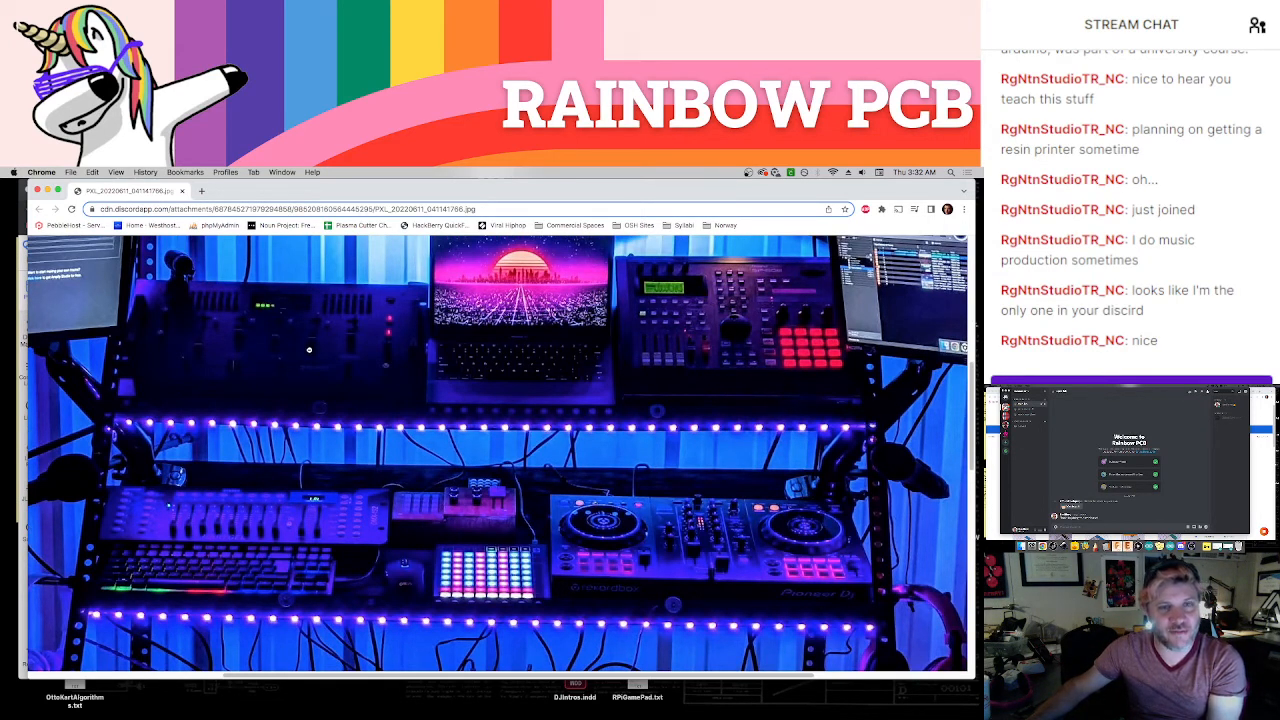
{"action": "scroll", "coordinate": [600, 552], "scroll_direction": "down", "scroll_amount": 8}
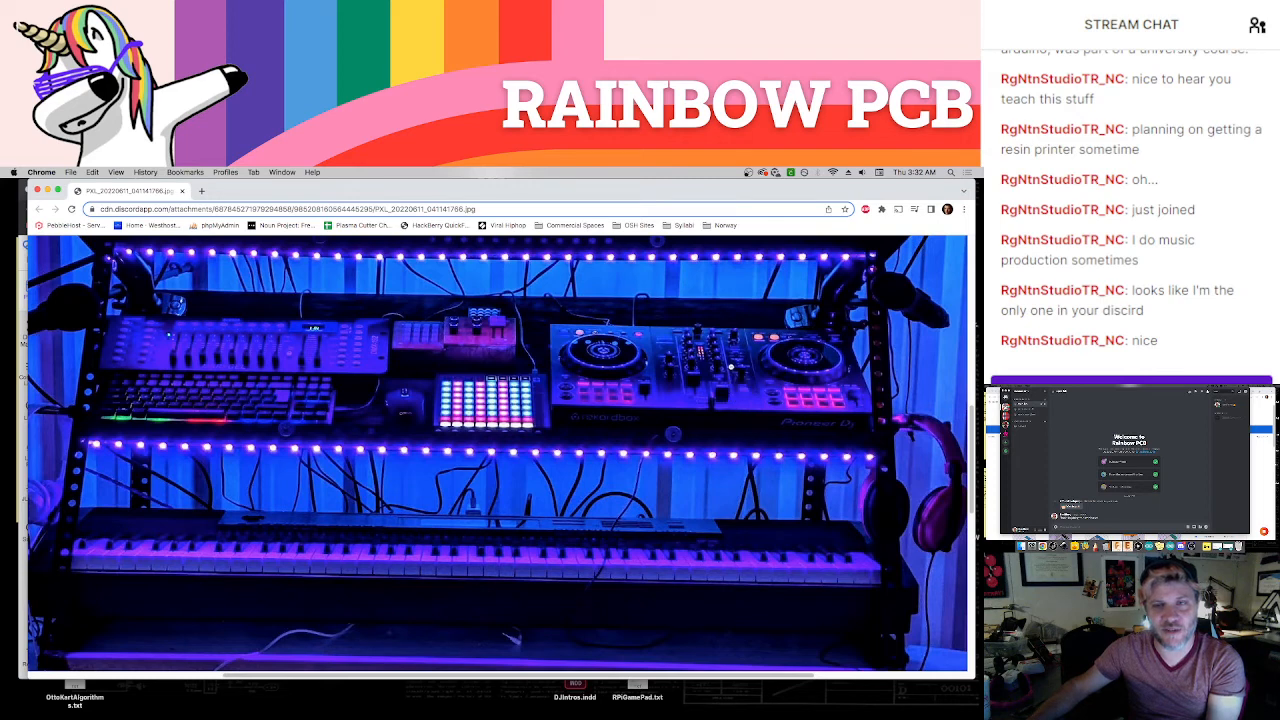
{"action": "scroll", "coordinate": [645, 384], "scroll_direction": "up", "scroll_amount": 2}
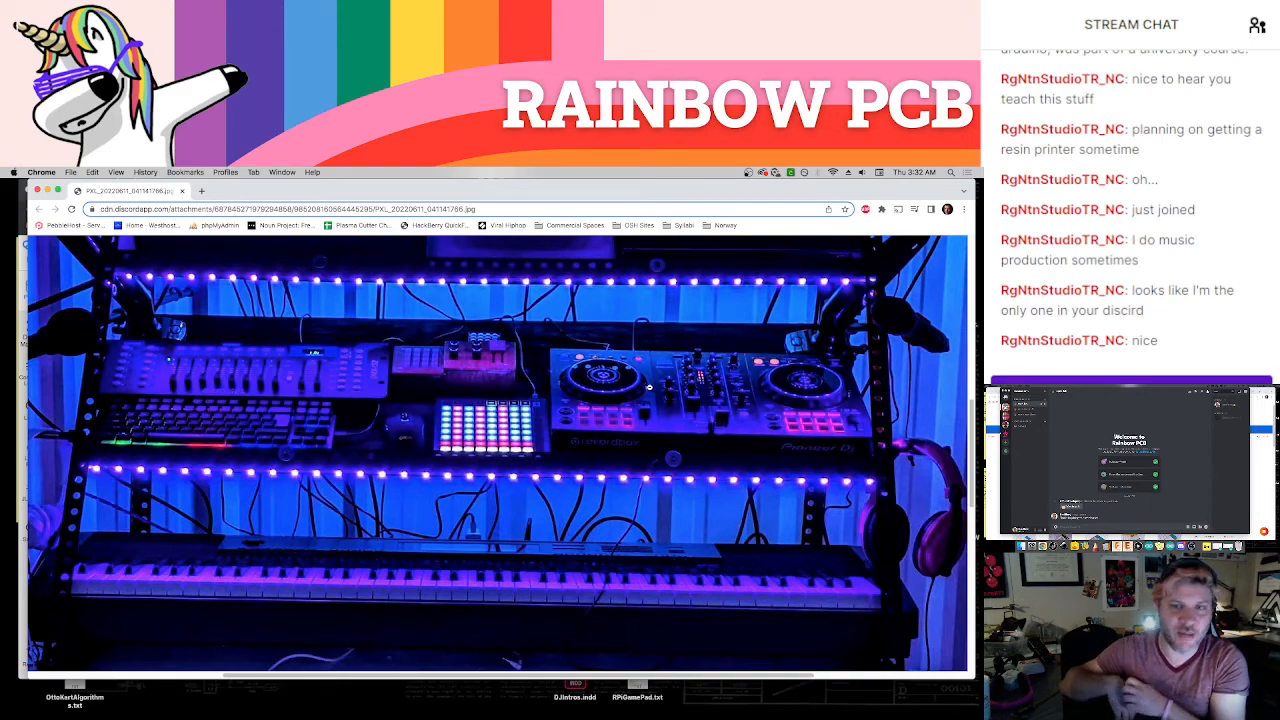
{"action": "scroll", "coordinate": [649, 387], "scroll_direction": "up", "scroll_amount": 5}
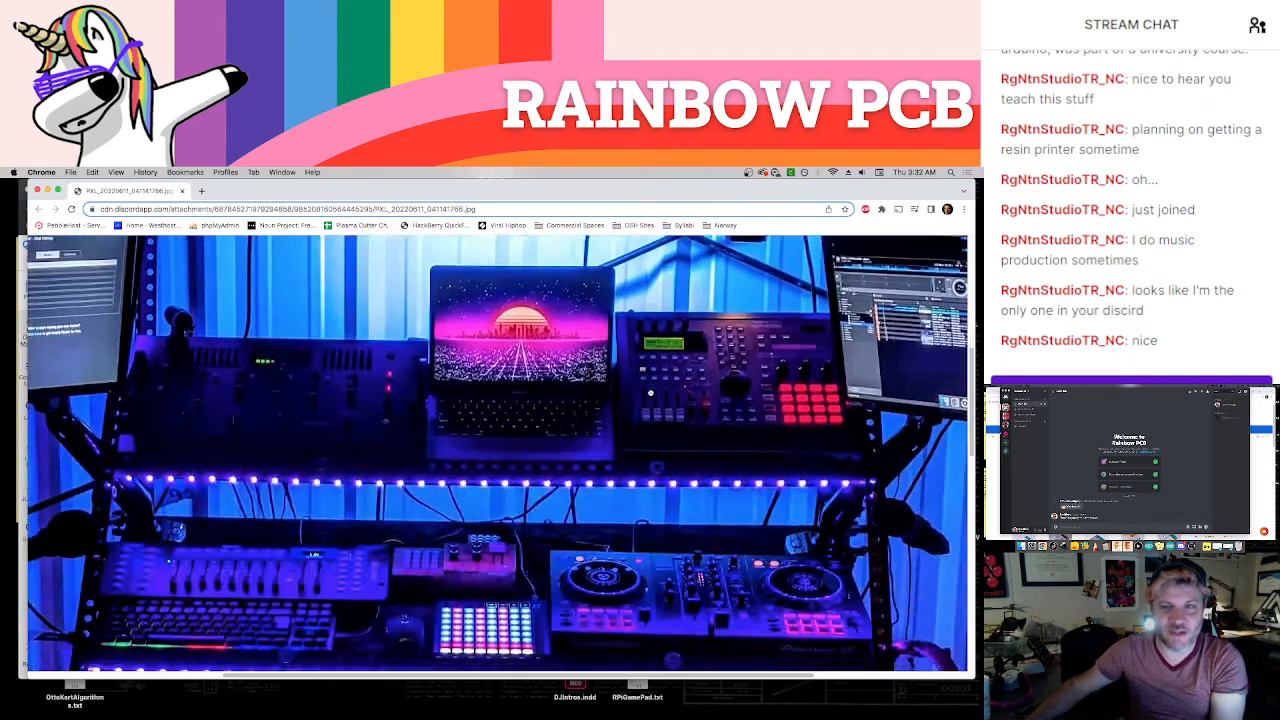
{"action": "left_click", "coordinate": [649, 393]}
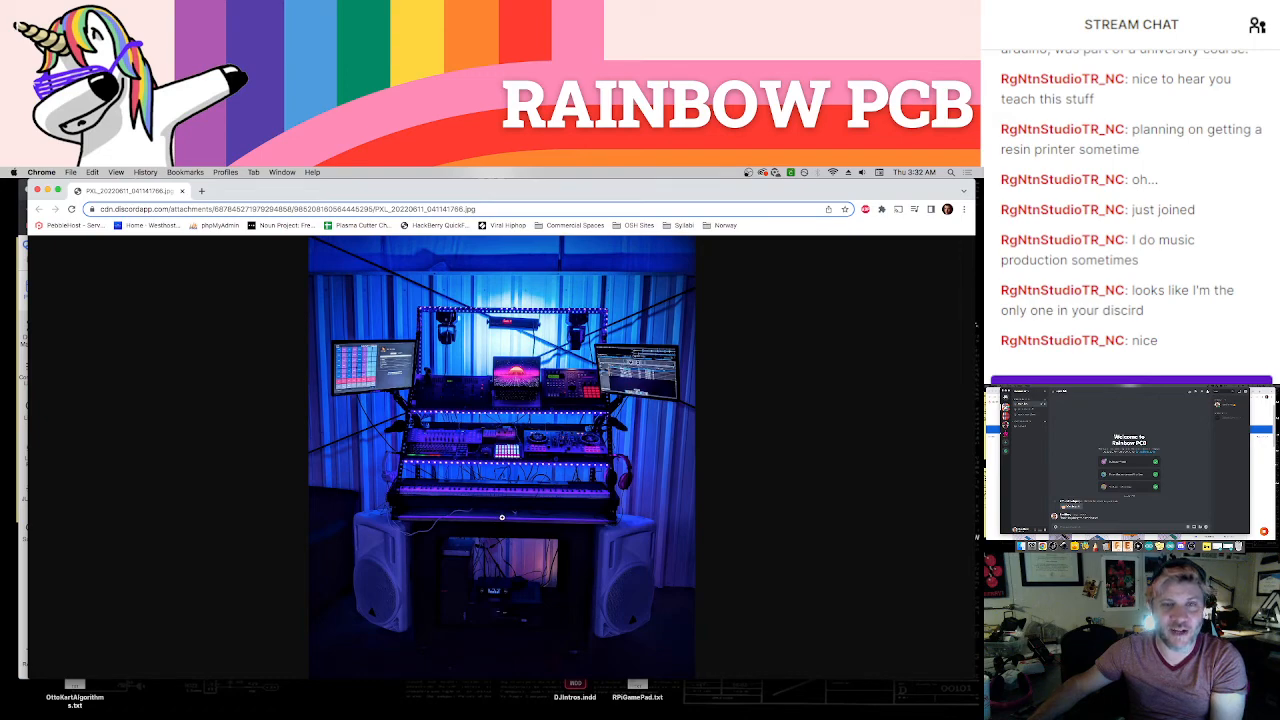
Enlarge the photo around the laptop and drum machine, then examine the speaker and the equipment beneath the desk
{"action": "left_click", "coordinate": [550, 375]}
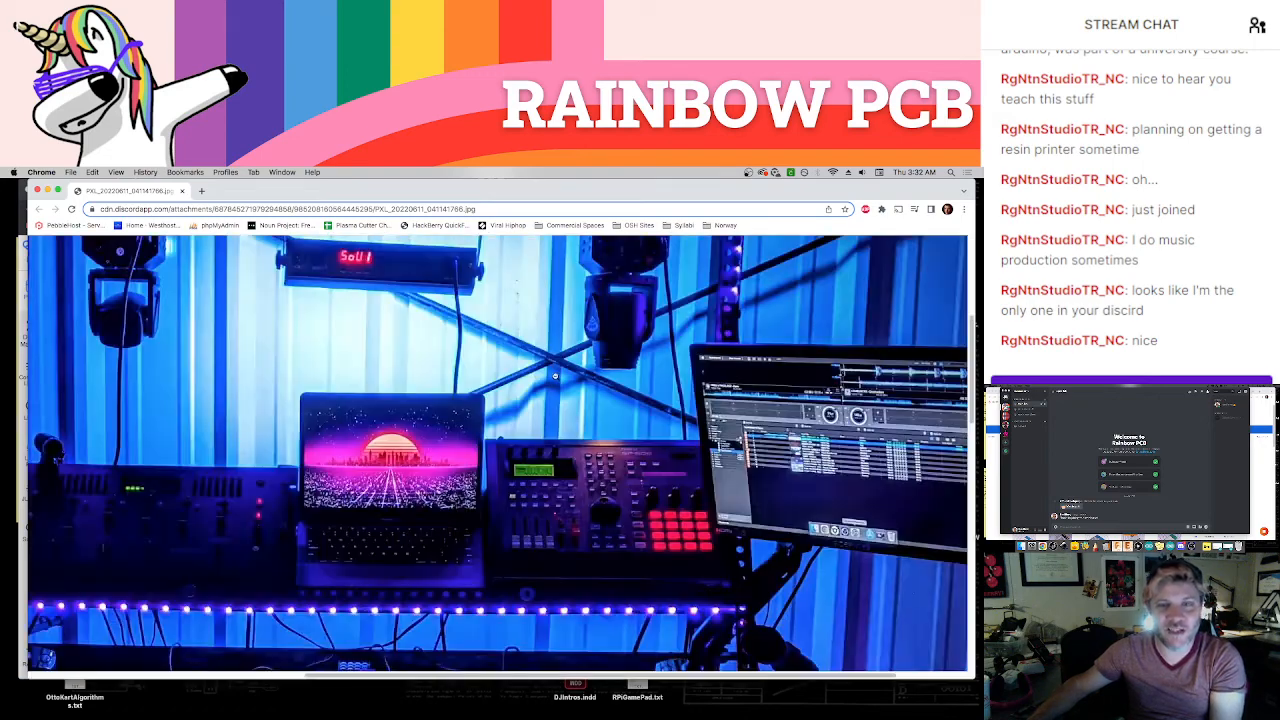
{"action": "scroll", "coordinate": [437, 597], "scroll_direction": "left", "scroll_amount": 5}
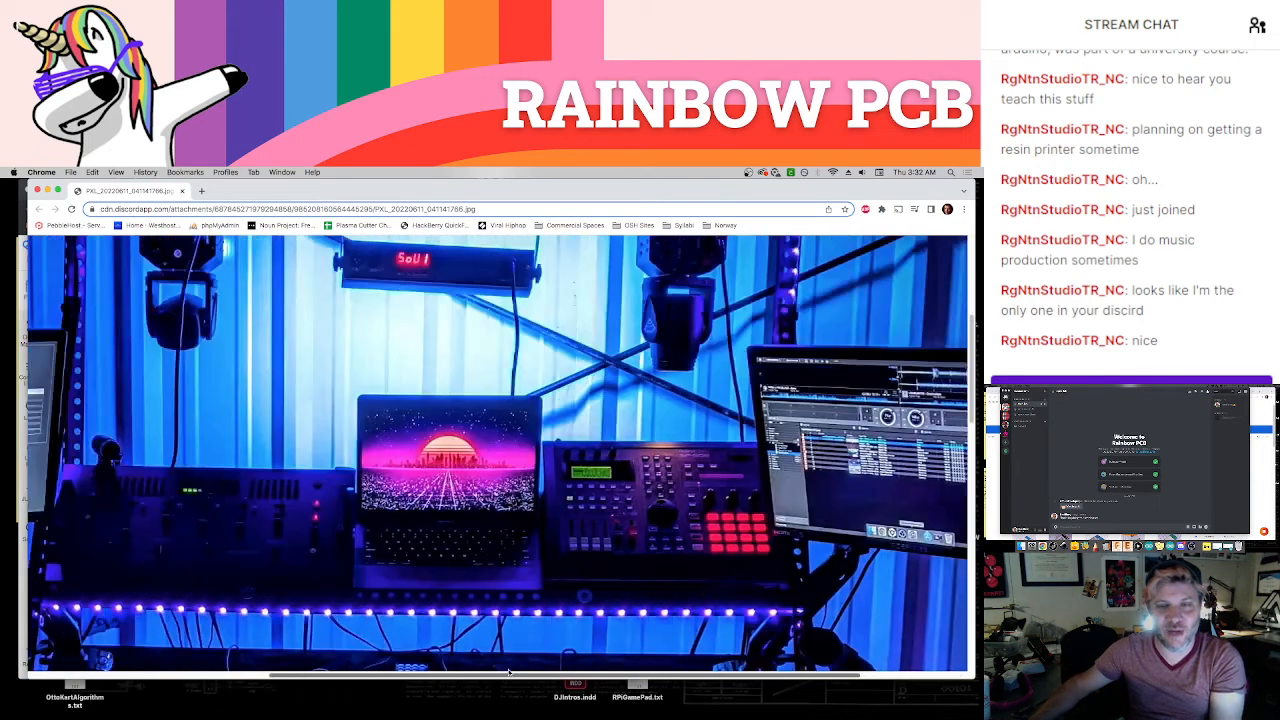
{"action": "scroll", "coordinate": [450, 585], "scroll_direction": "down", "scroll_amount": 10}
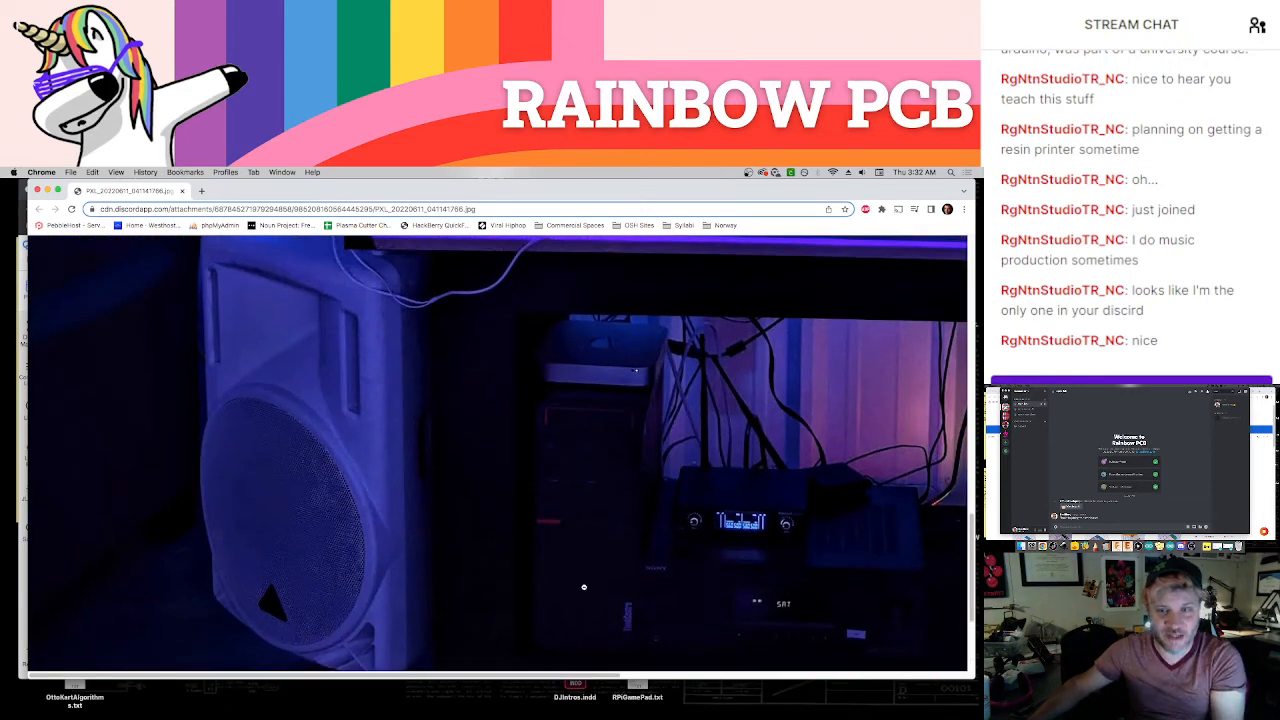
Examine the rack equipment beneath the desk in the enlarged photo and fit the whole picture again
{"action": "scroll", "coordinate": [590, 600], "scroll_direction": "right", "scroll_amount": 4}
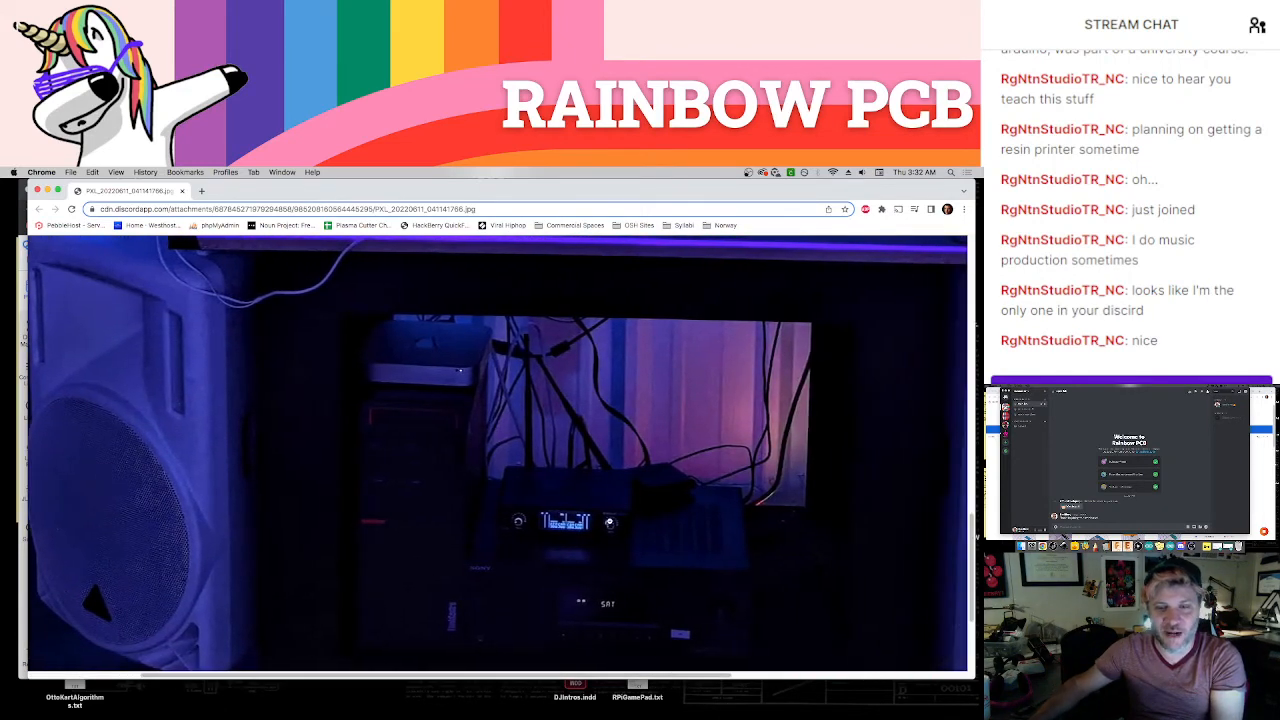
{"action": "left_click", "coordinate": [606, 522]}
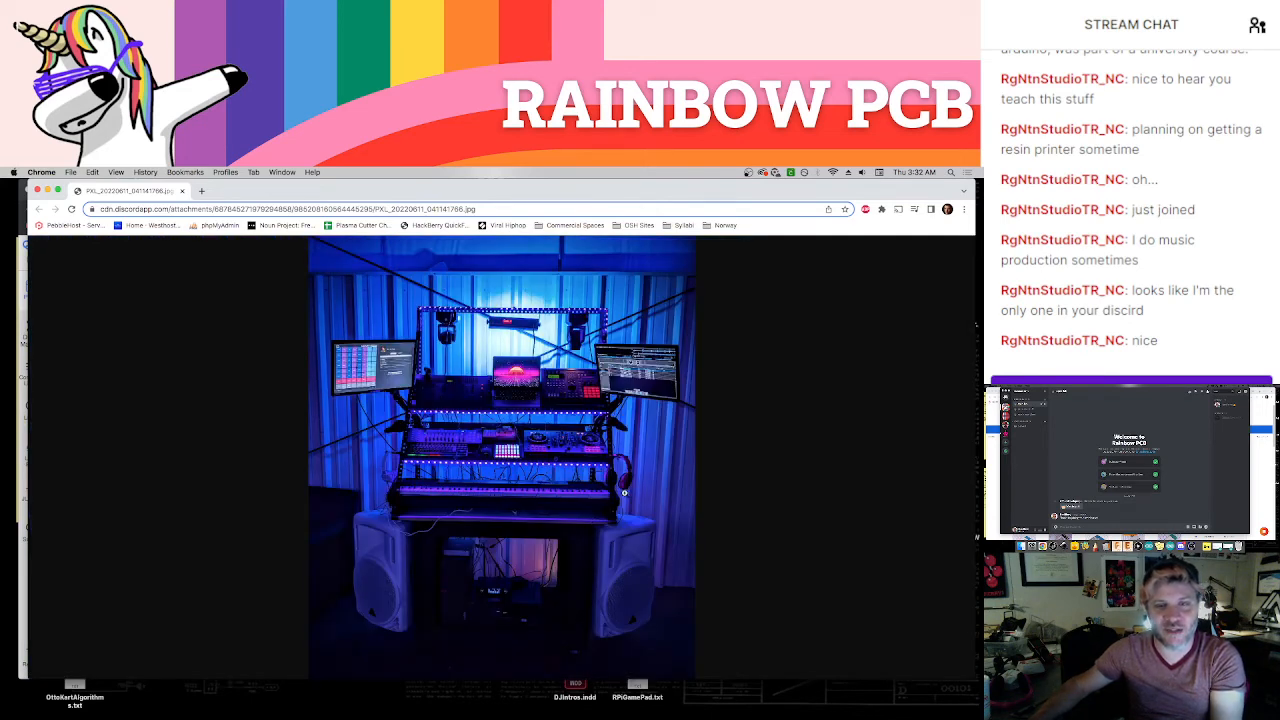
Enlarge the photo at the headphones, examine the area up to the stage lights, then restore the full picture and switch to the streaming software
{"action": "left_click", "coordinate": [631, 483]}
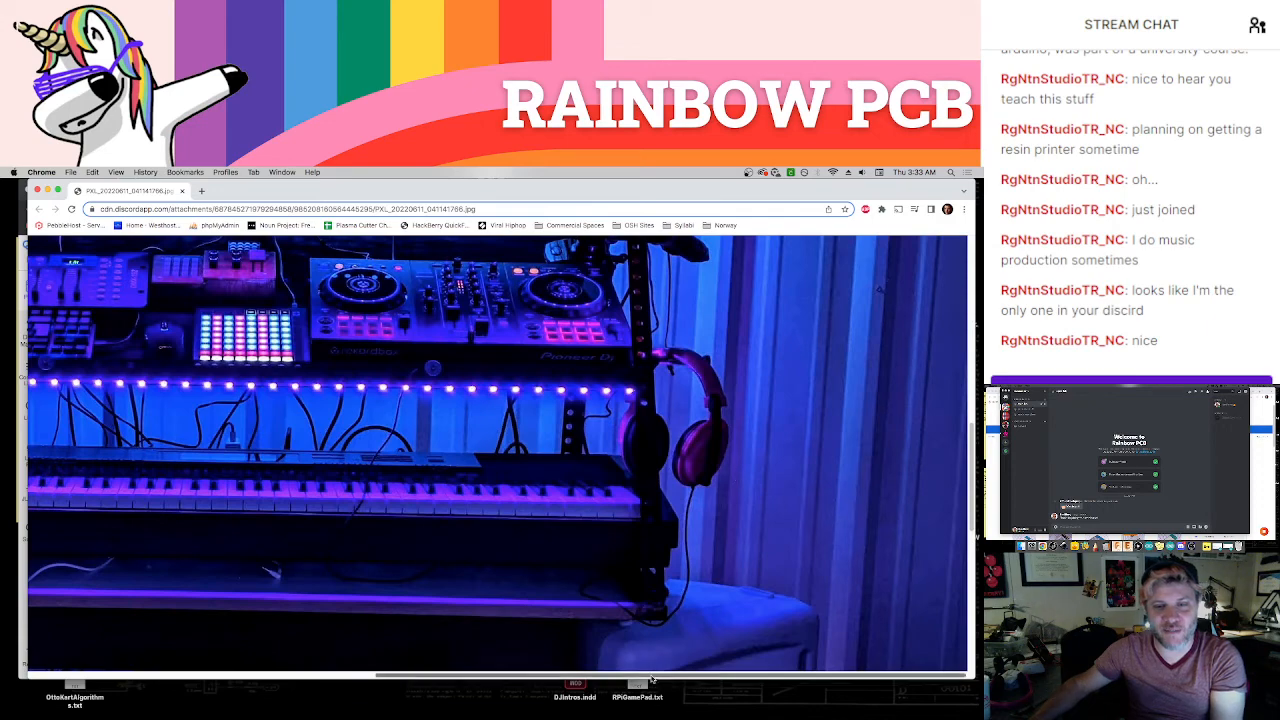
{"action": "left_click_drag", "start_coordinate": [649, 680], "coordinate": [517, 640]}
{"action": "scroll", "coordinate": [458, 380], "scroll_direction": "up", "scroll_amount": 1}
{"action": "scroll", "coordinate": [458, 380], "scroll_direction": "up", "scroll_amount": 5}
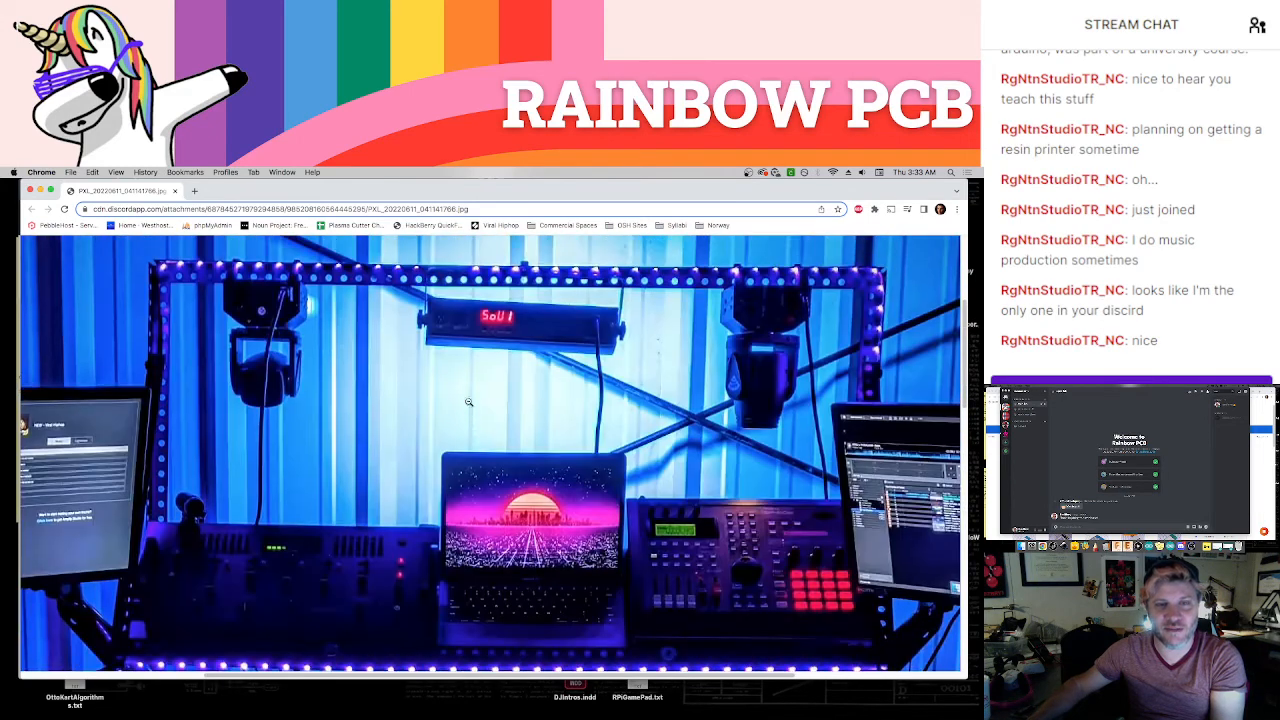
{"action": "left_click", "coordinate": [484, 435]}
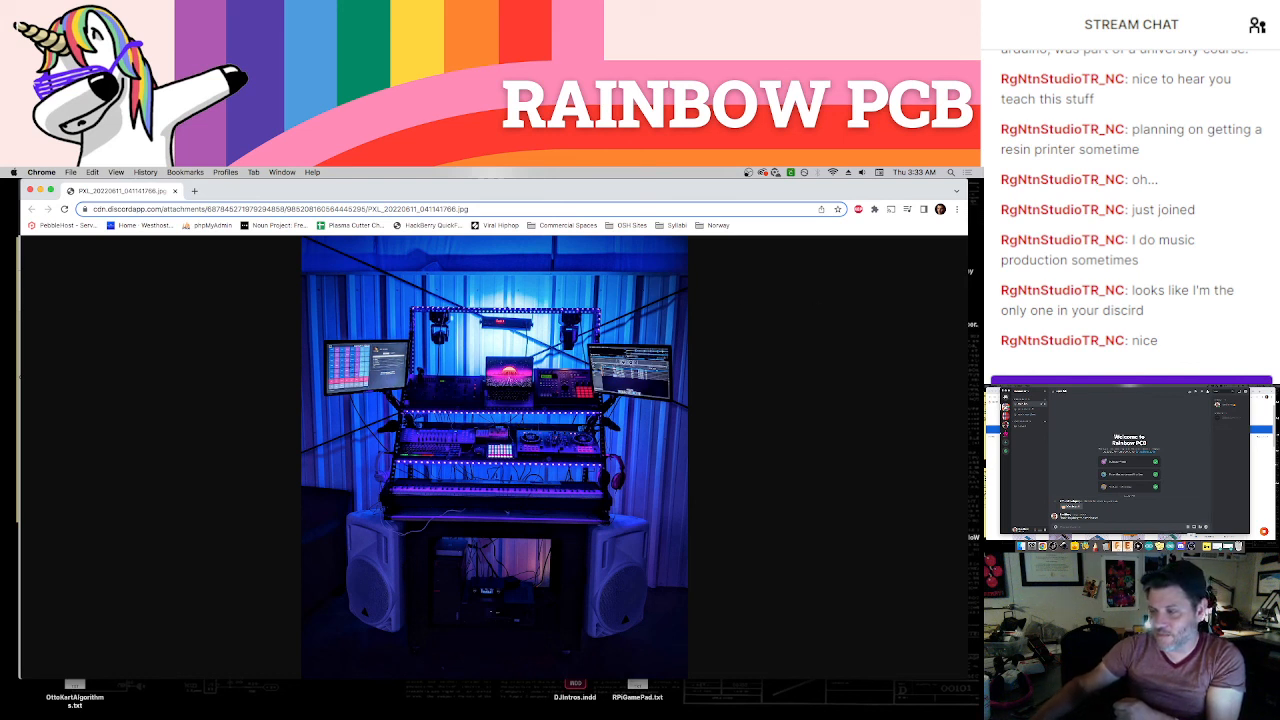
{"action": "key", "text": "super+Tab"}
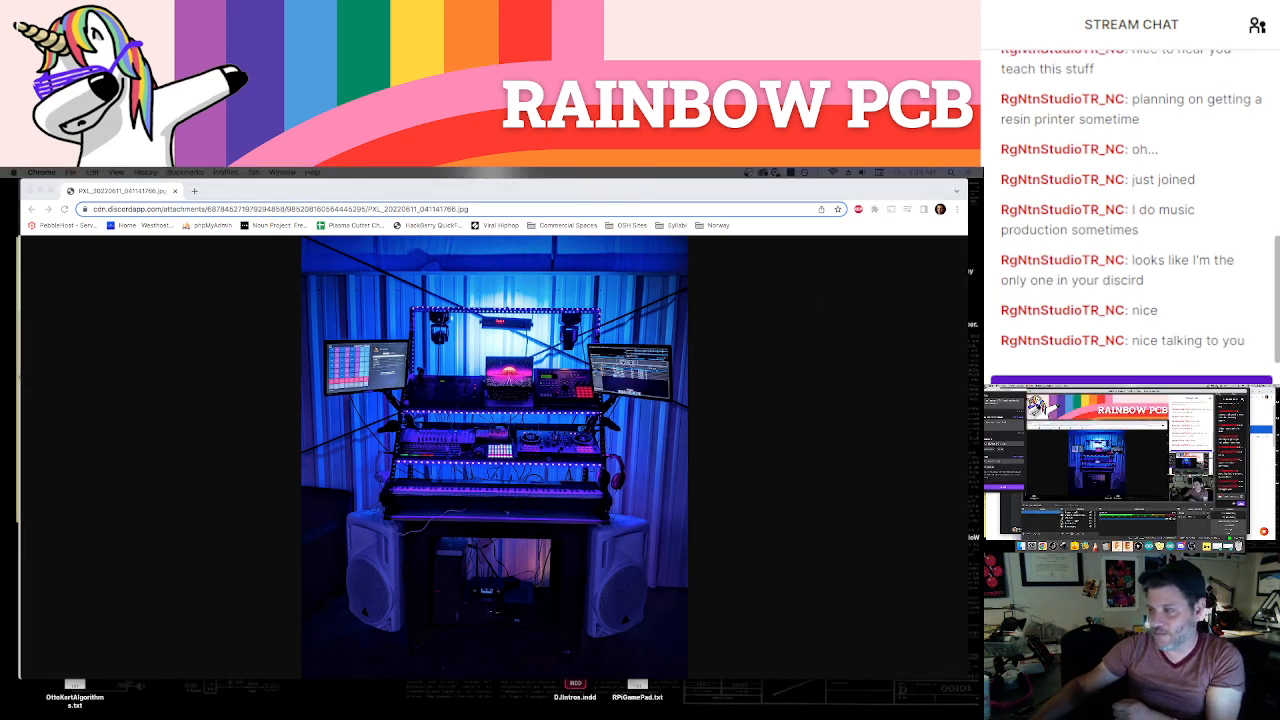